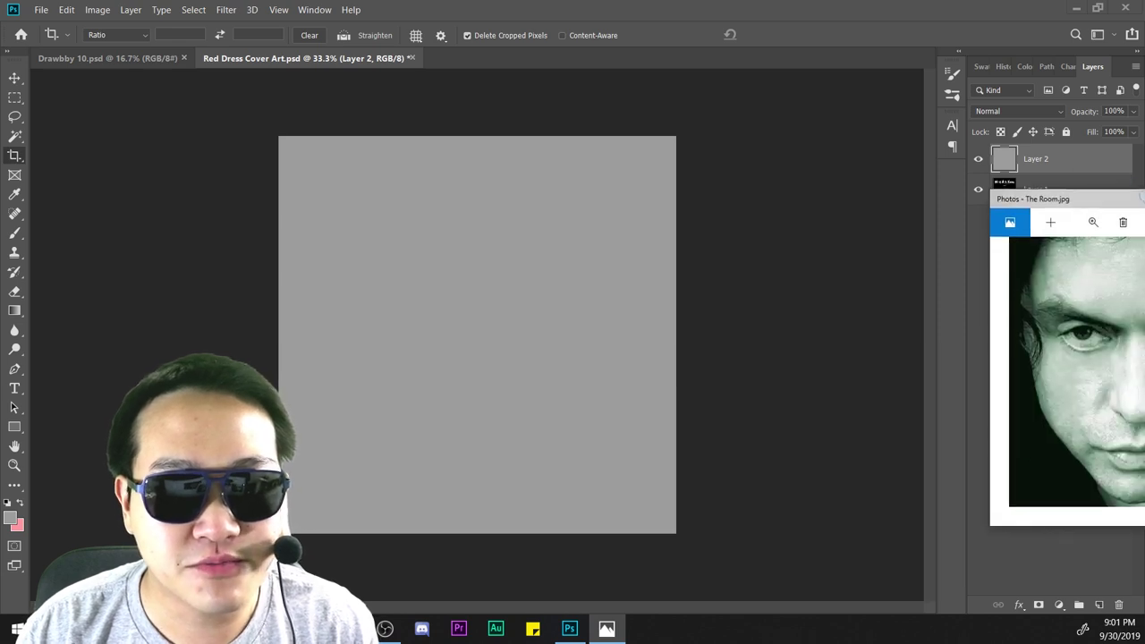
Move the reference photo window out of the way of the canvas and layer list.
left_click_drag(1100, 197, 457, 116)
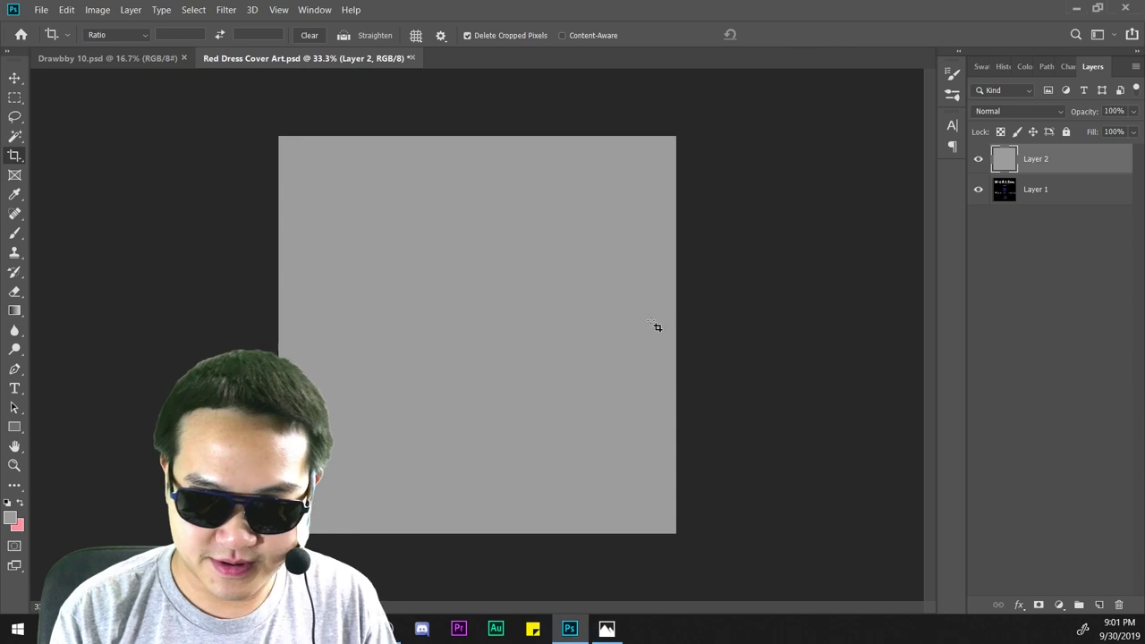
key("ctrl+plus")
key("ctrl+minus")
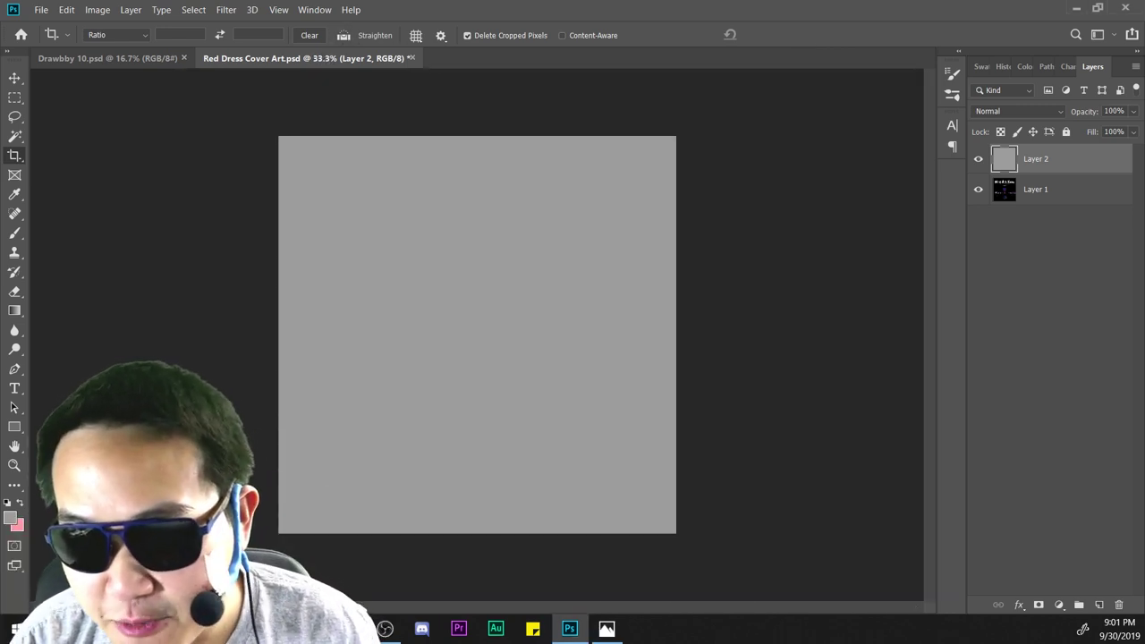
Crop the canvas to a small horizontal strip near its centre.
left_click_drag(444, 335, 526, 355)
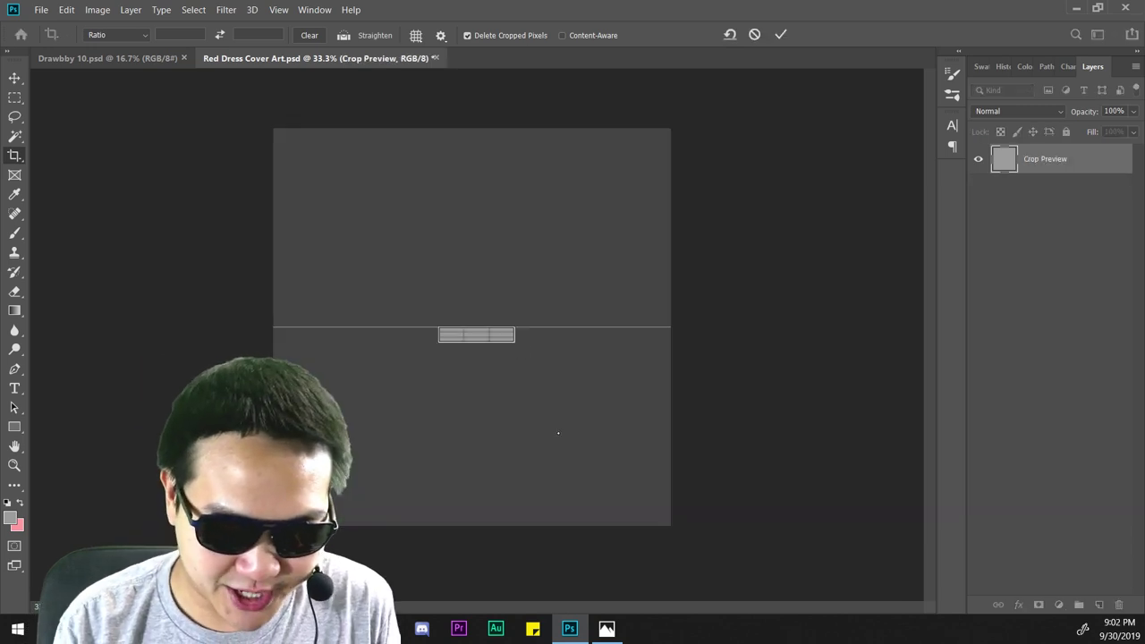
key("Return")
key("ctrl+minus")
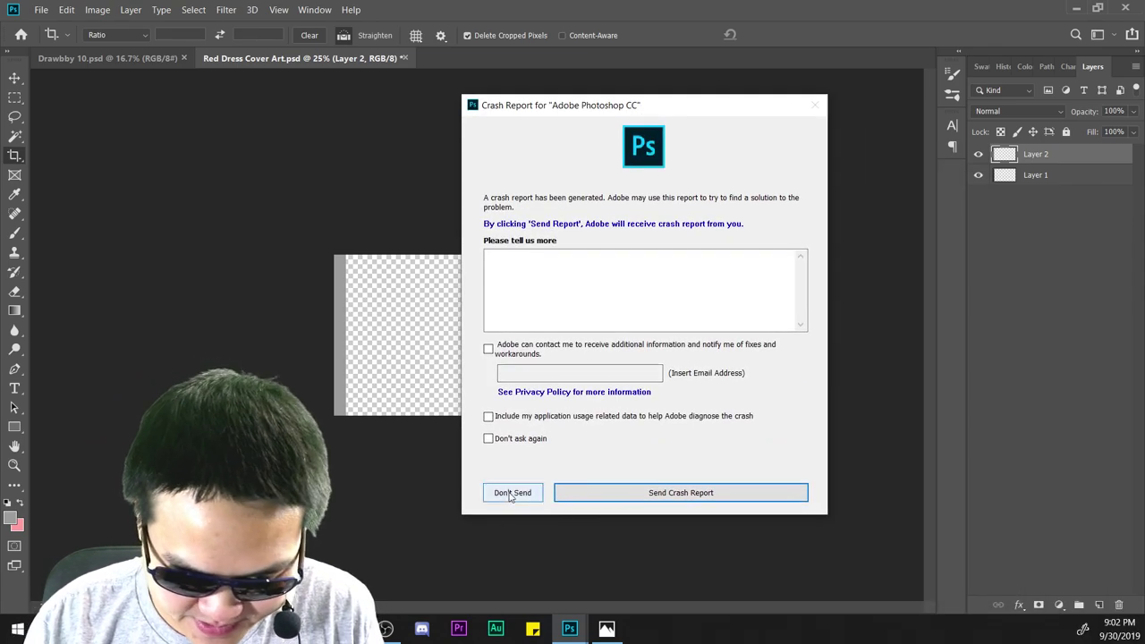
Dismiss the crash report without sending it.
left_click(511, 493)
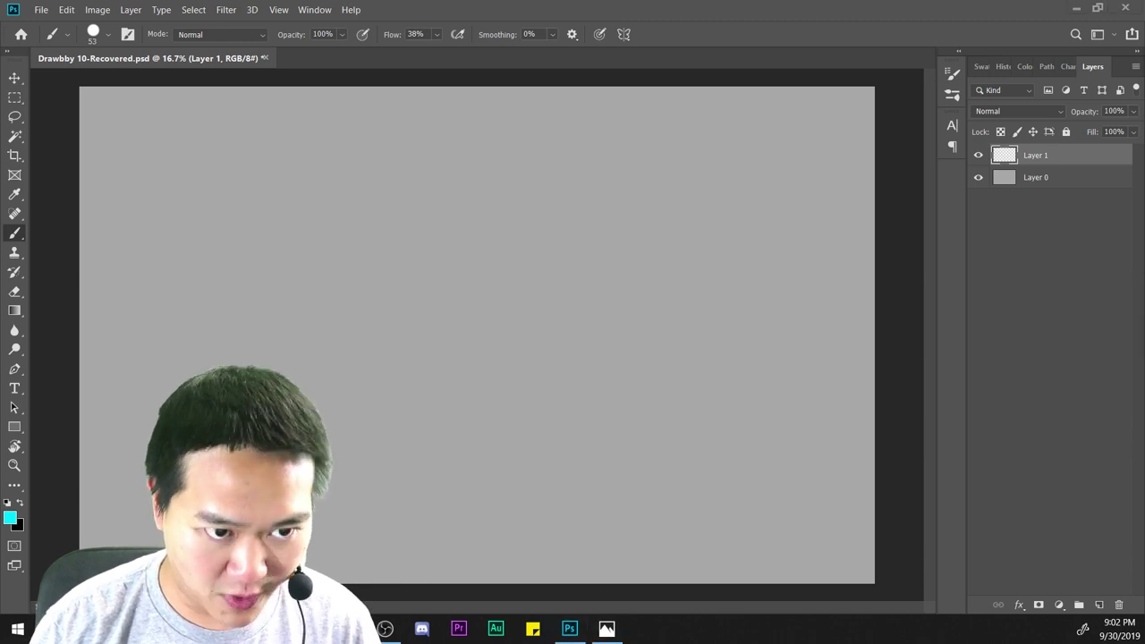
left_click_drag(1144, 96, 1144, 134)
scroll(516, 263, "up", 2)
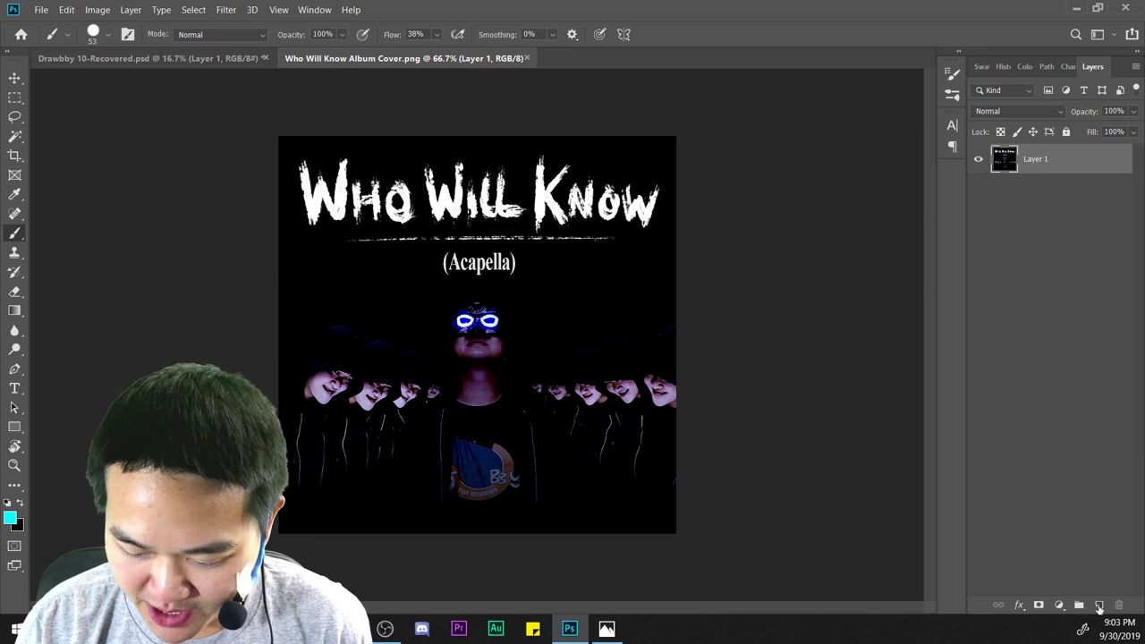
Add a new layer above the album cover artwork and set the foreground colour to a medium grey.
left_click(1099, 605)
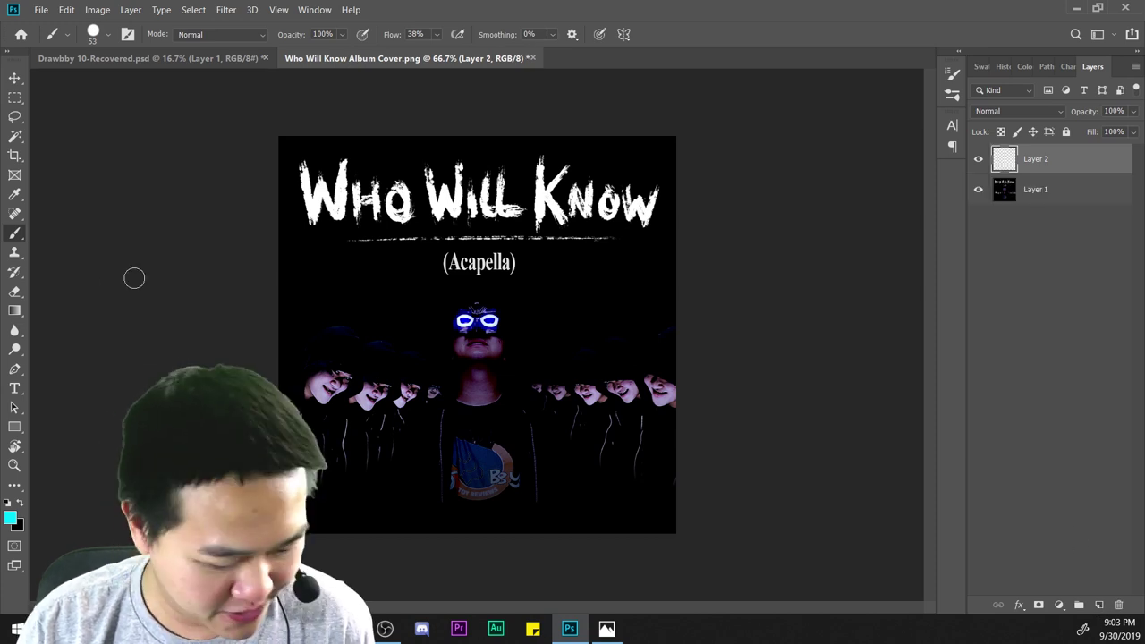
left_click(7, 502)
left_click(19, 503)
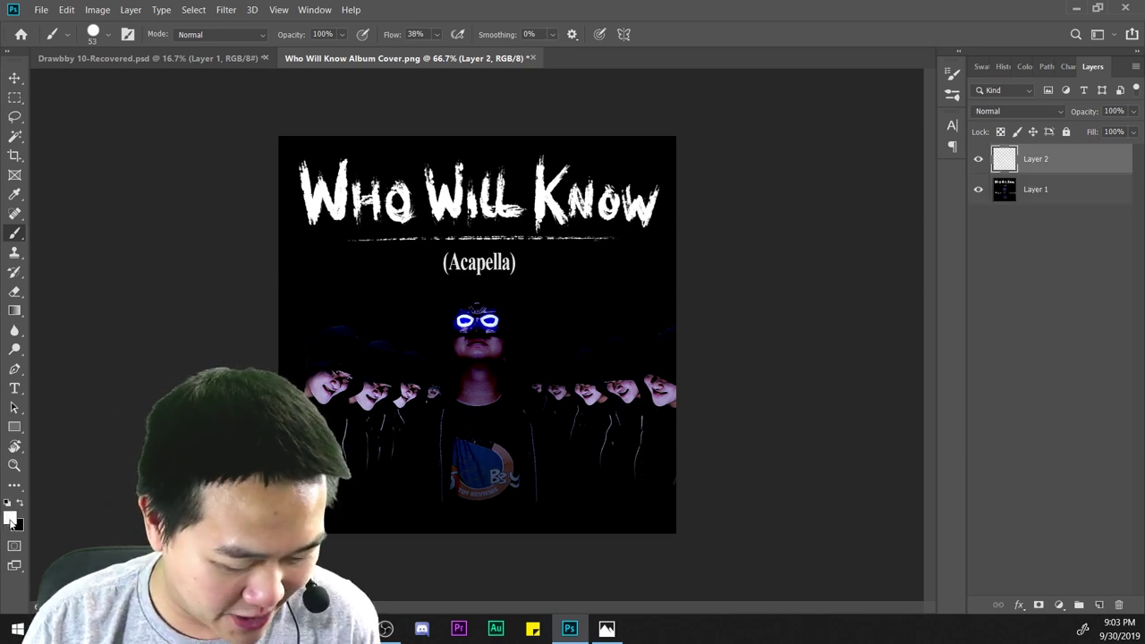
left_click(11, 519)
mouse_move(733, 144)
left_mouse_down()
mouse_move(706, 176)
mouse_move(702, 152)
left_mouse_up()
left_click(1039, 82)
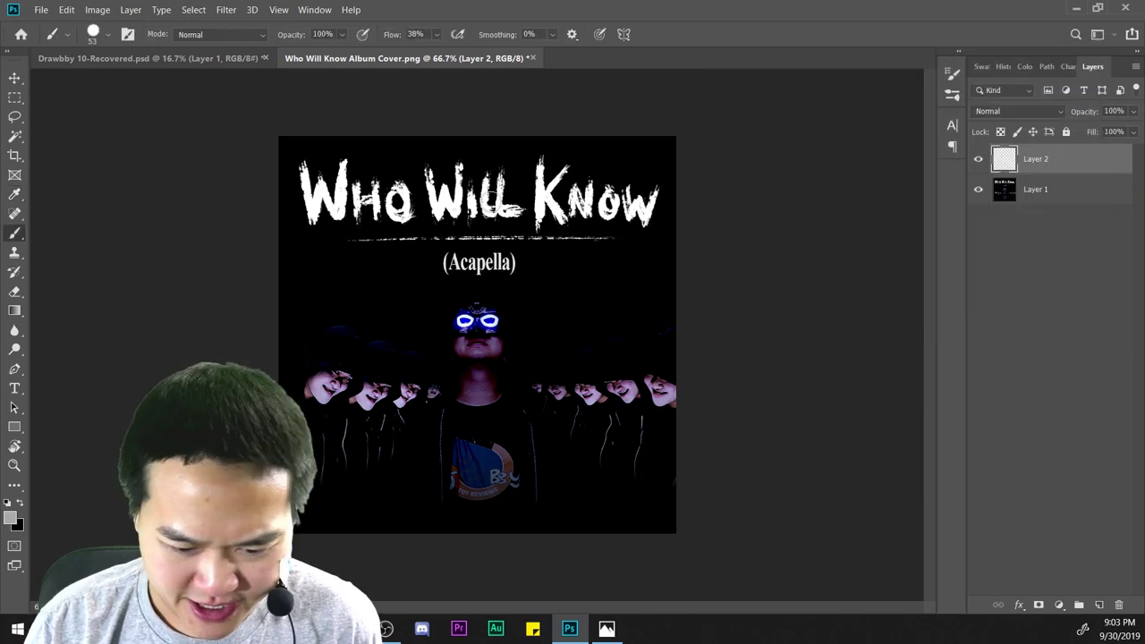
Enlarge the album cover image to about twice its pixel dimensions with Image Size.
left_click(96, 9)
mouse_move(66, 9)
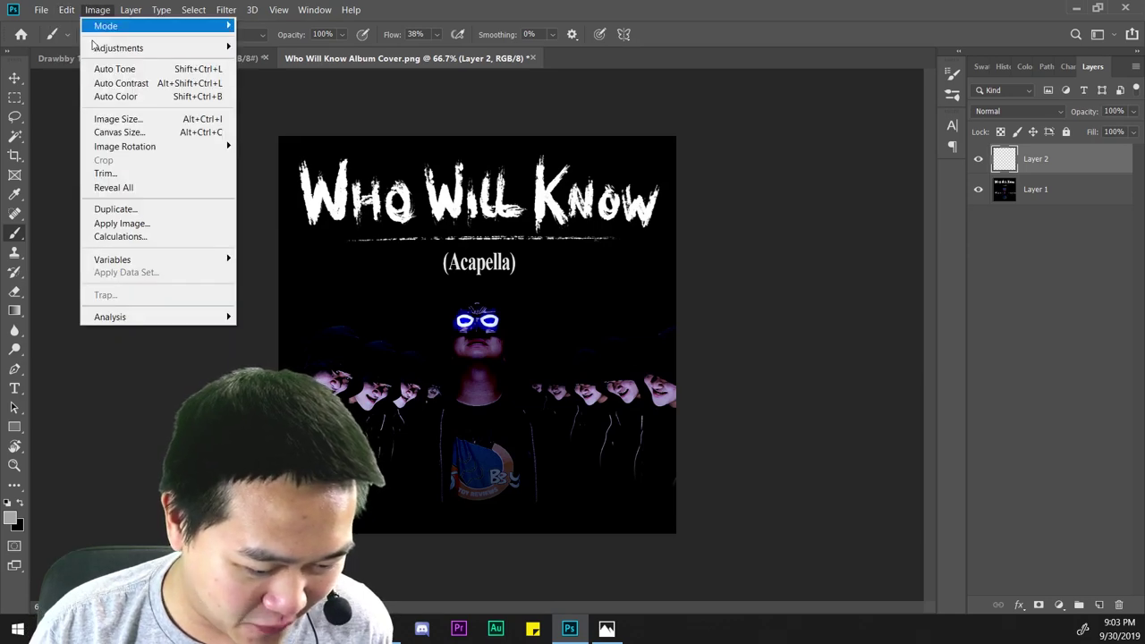
left_click(131, 118)
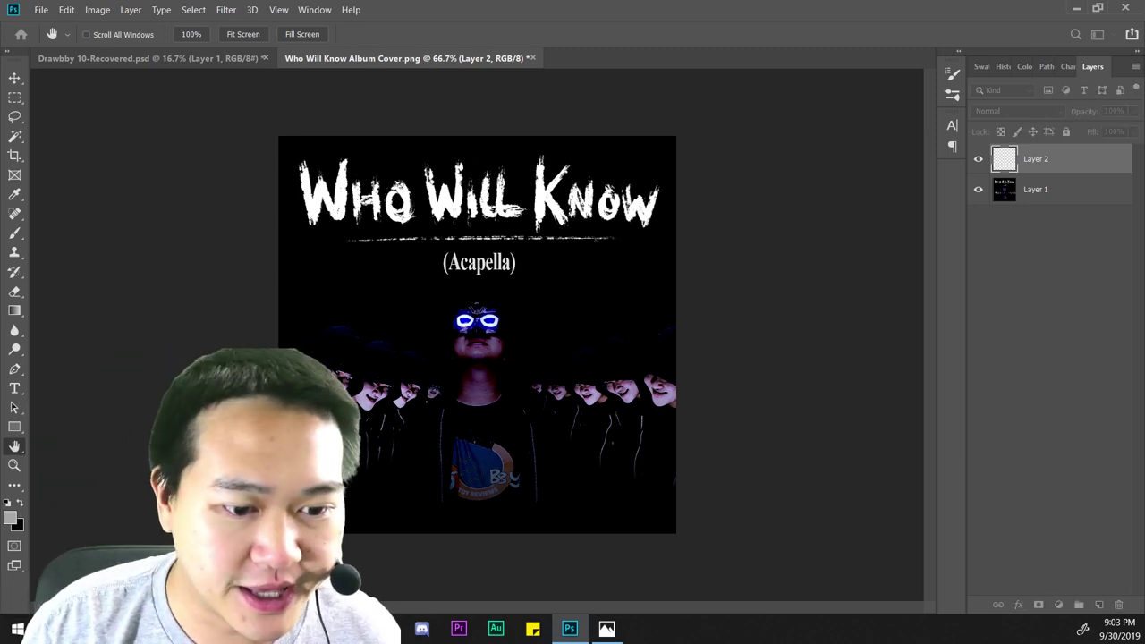
key("Return")
key("b")
Fill Layer 2 with the grey foreground colour in Normal mode at 100% opacity.
left_click(98, 9)
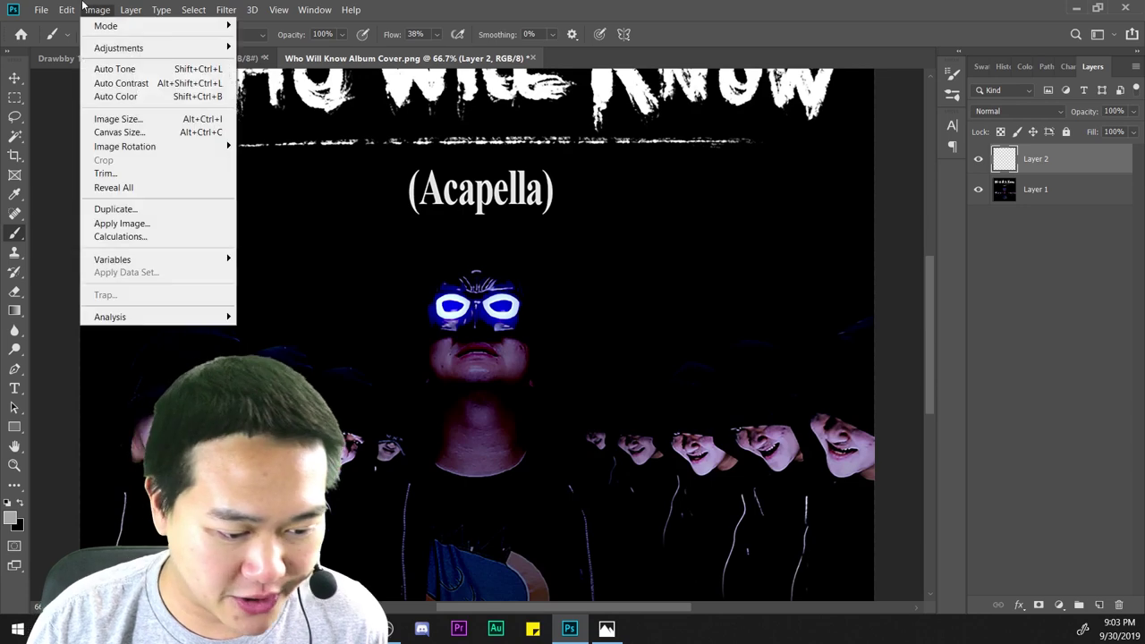
mouse_move(71, 7)
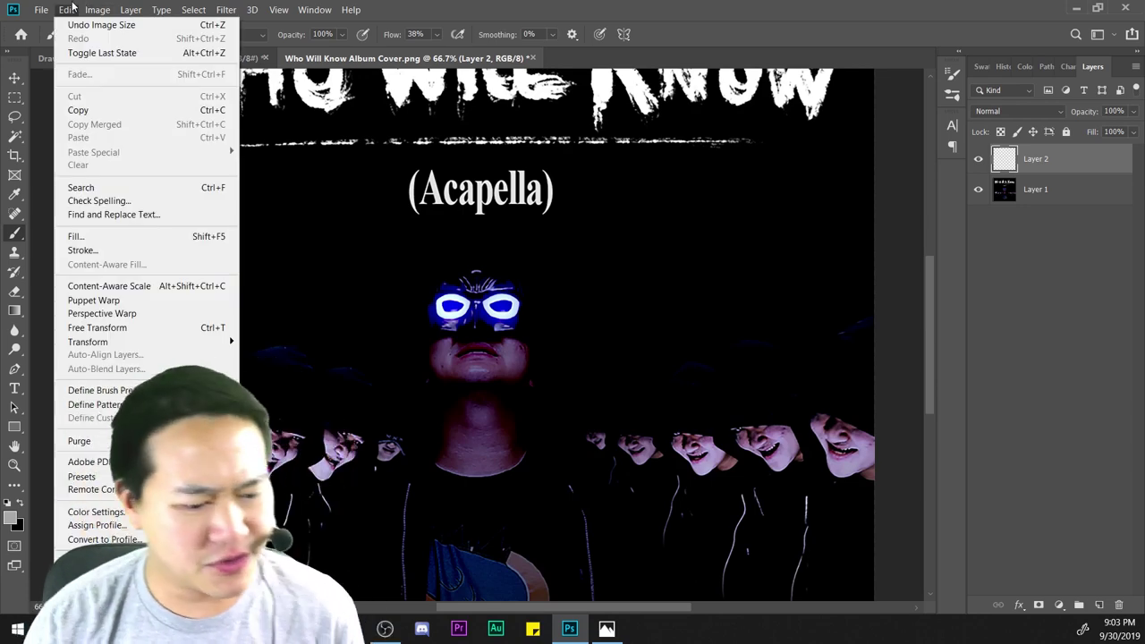
mouse_move(116, 49)
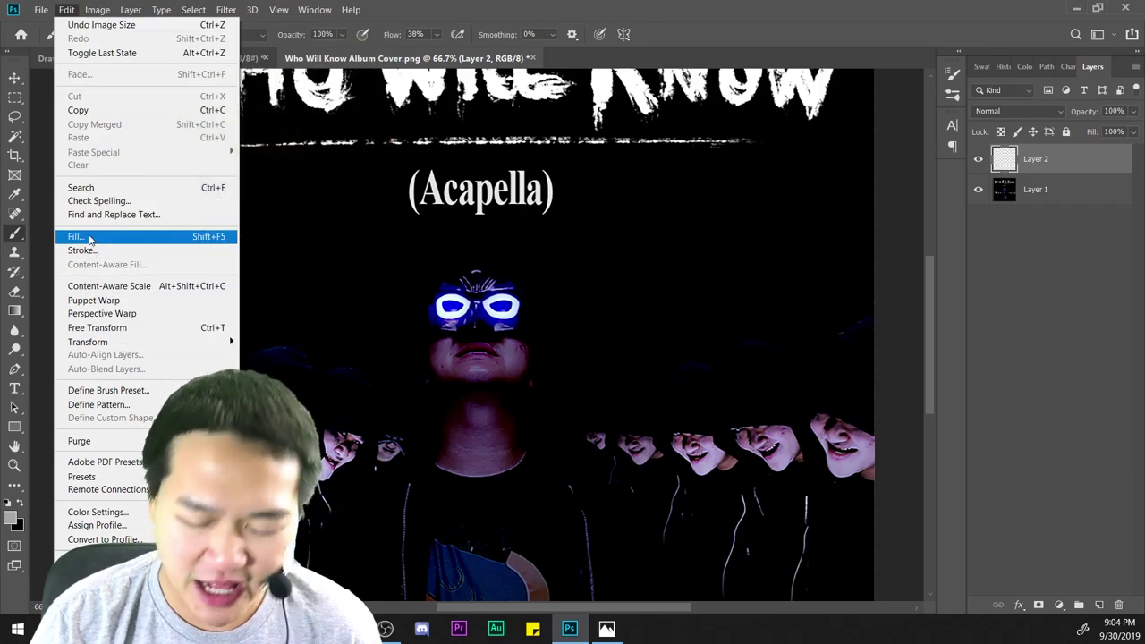
left_click(89, 238)
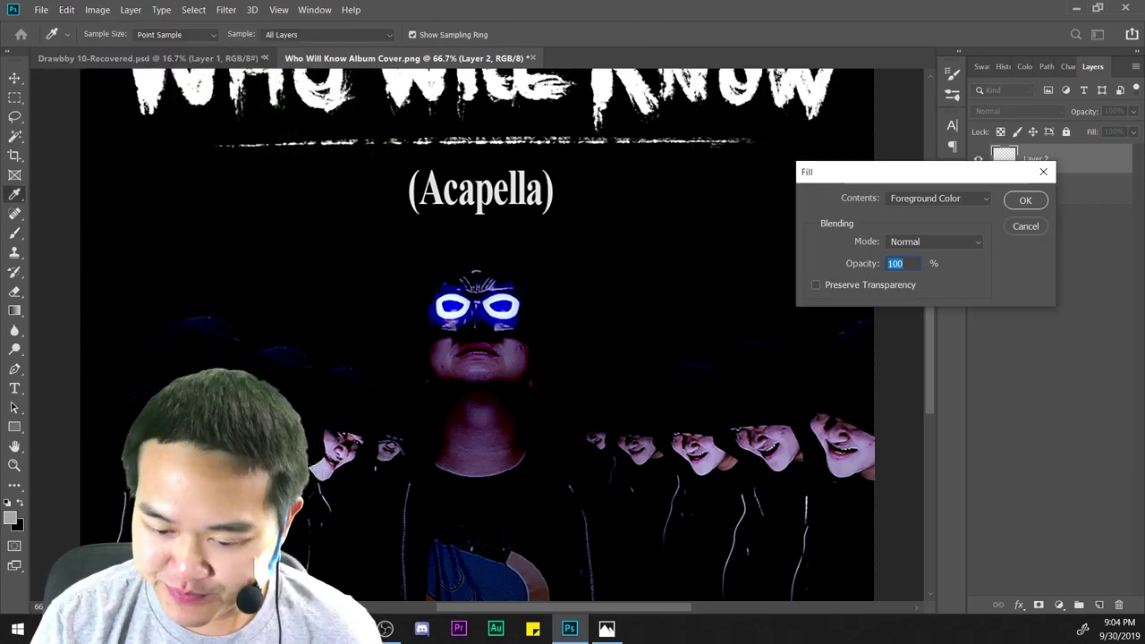
left_click(1024, 200)
key("b")
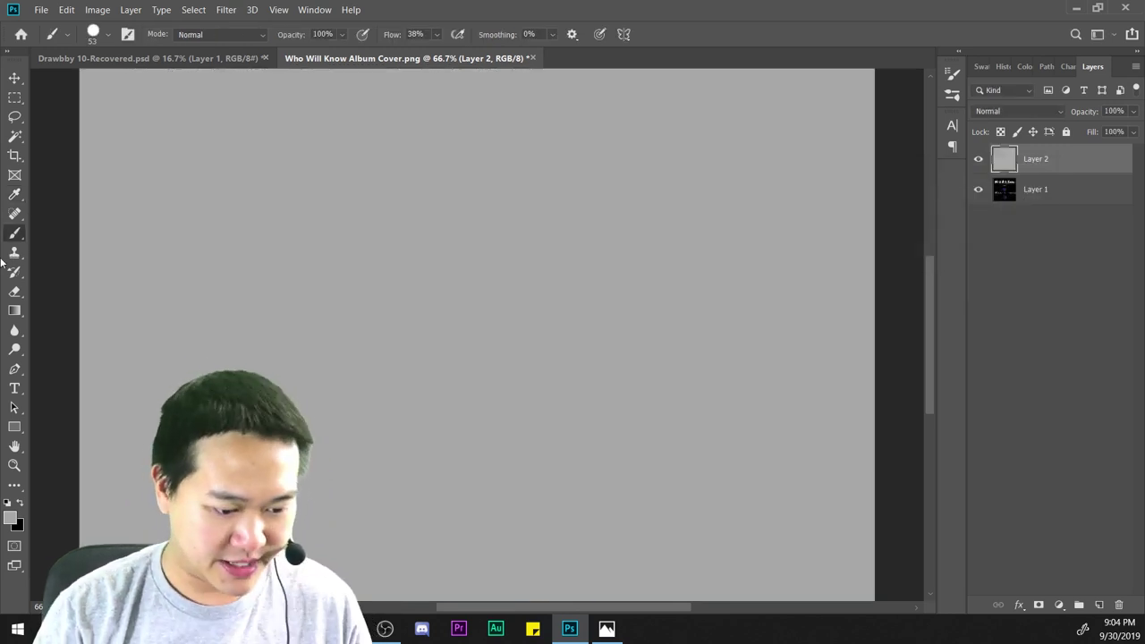
Swap the foreground and background colours and set the foreground colour to light pink.
key("x")
left_click(11, 517)
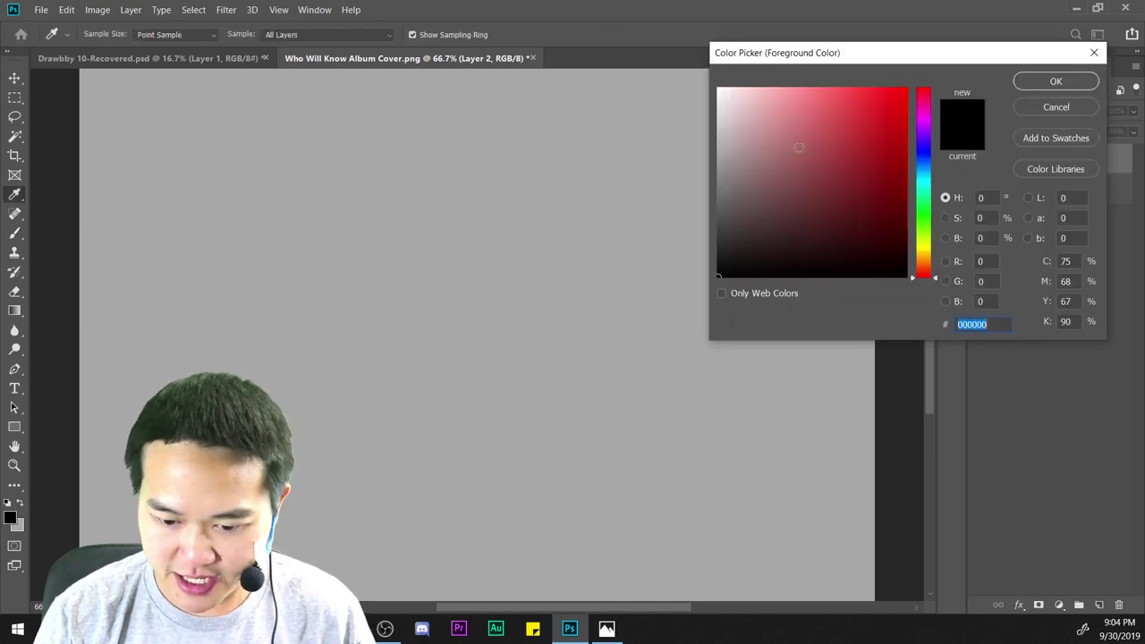
left_click(773, 86)
left_click(1055, 80)
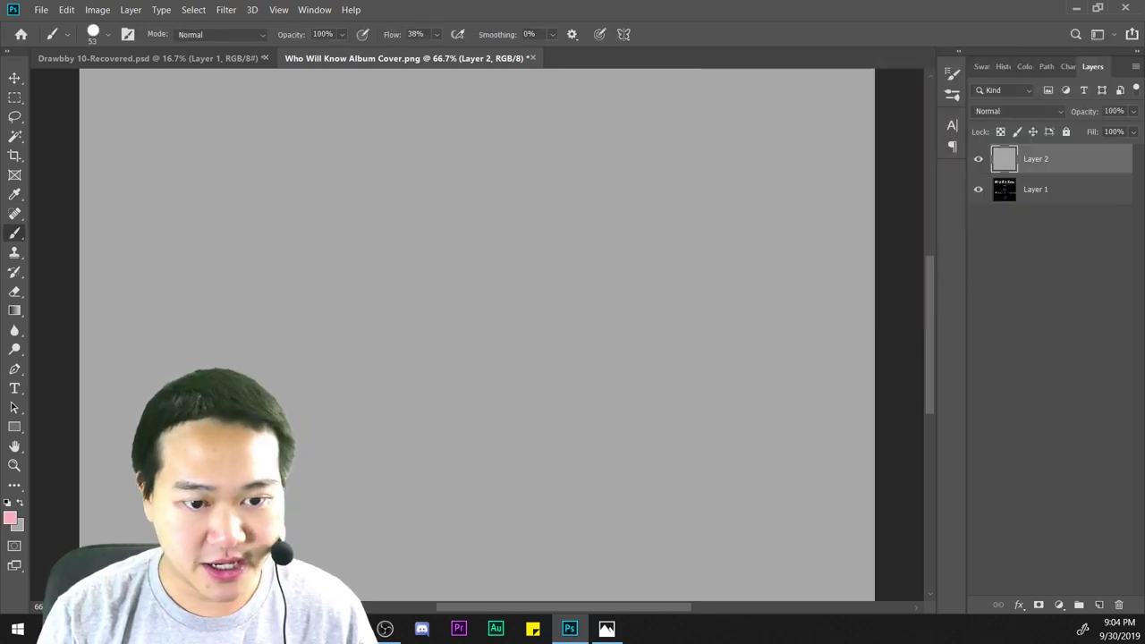
left_click_drag(1143, 195, 1143, 134)
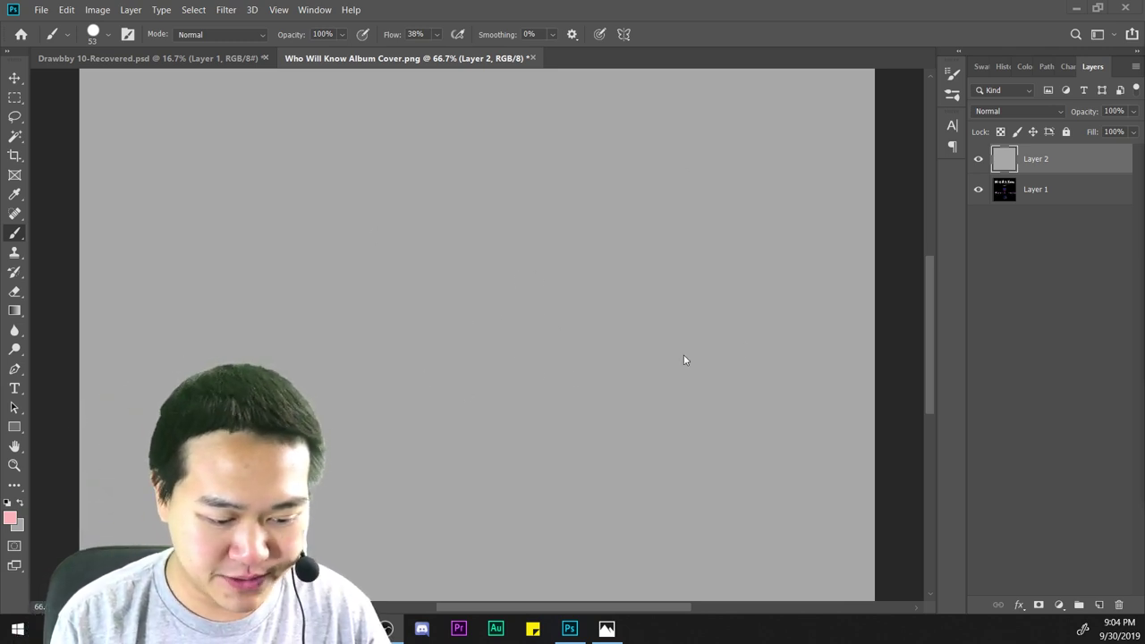
Choose the Kyle's Drawing Box - Happy HB brush at 10 px.
key("ctrl+minus")
key("ctrl+minus")
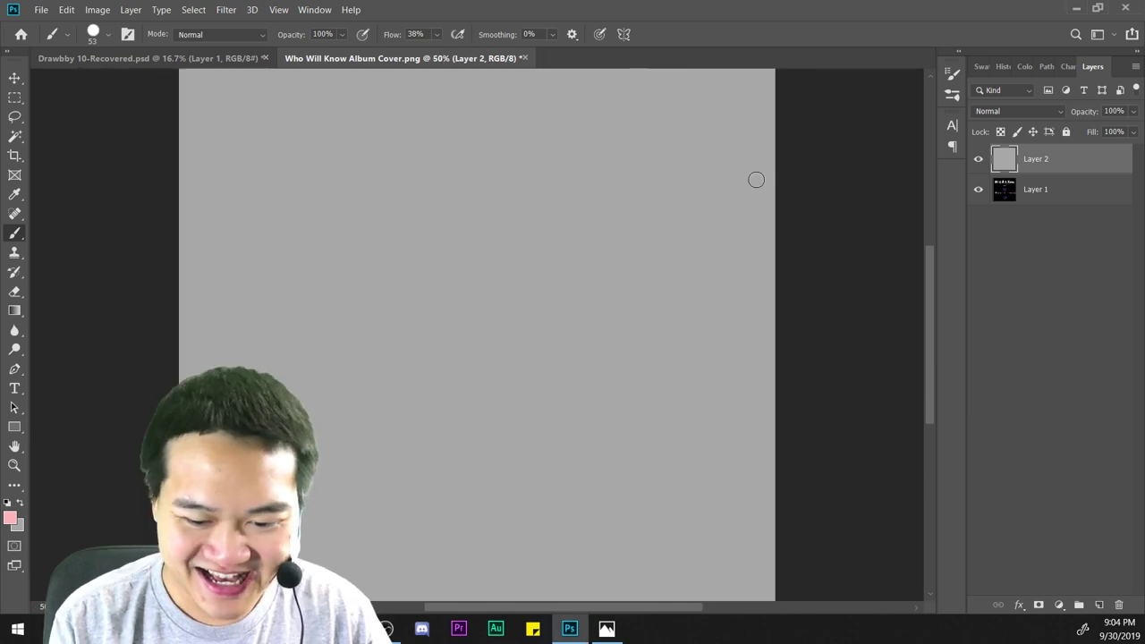
key("ctrl+plus")
key("ctrl+minus")
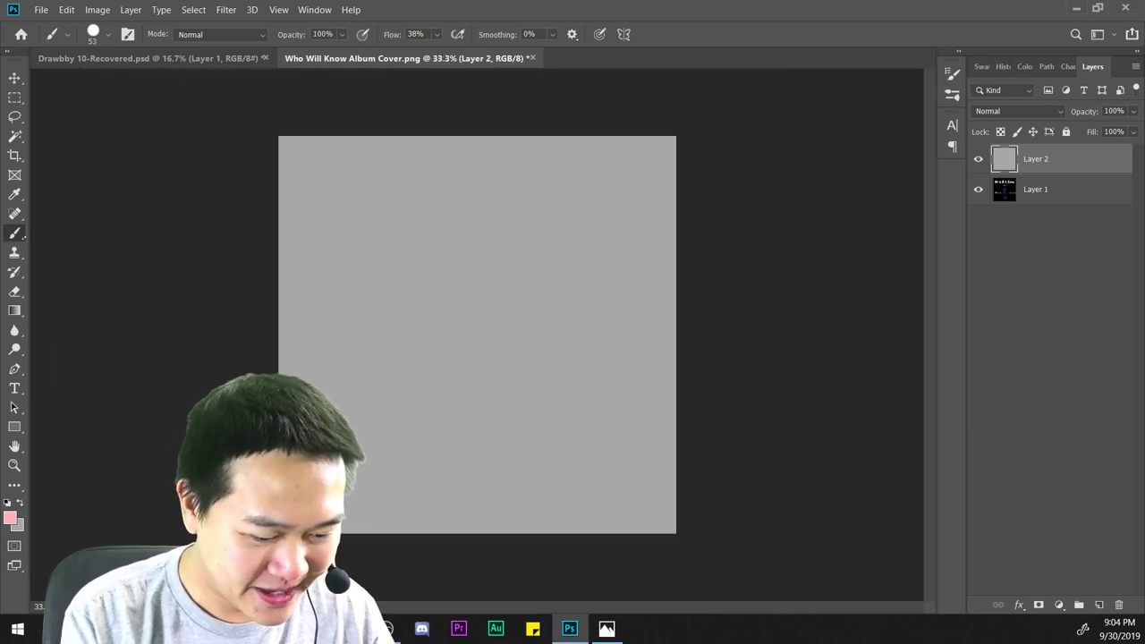
right_click(562, 257)
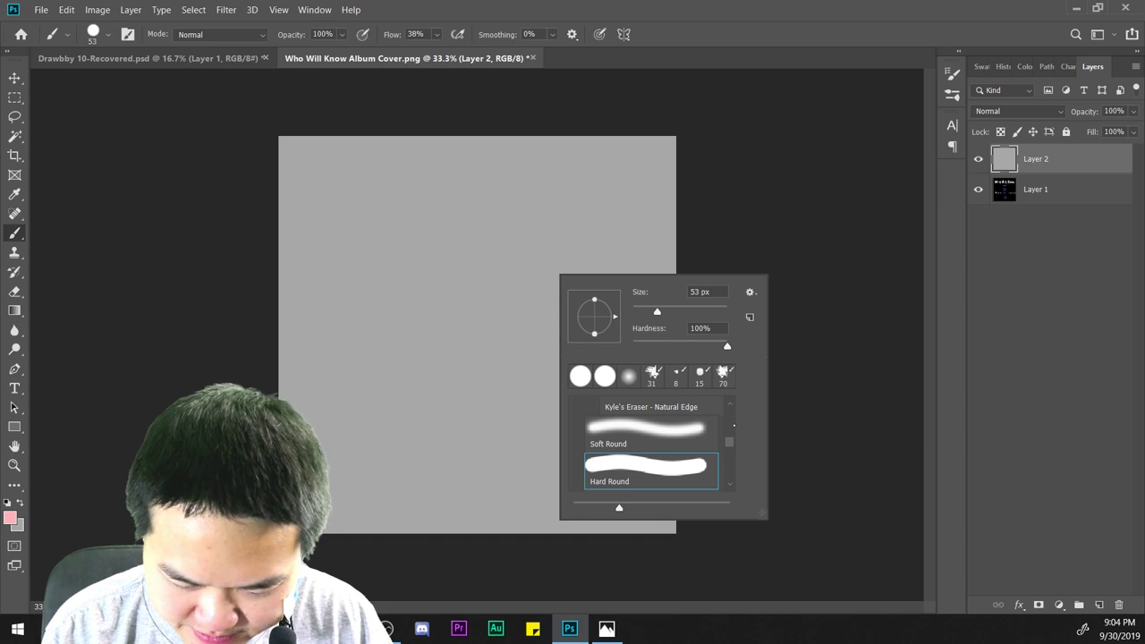
scroll(677, 424, "up", 5)
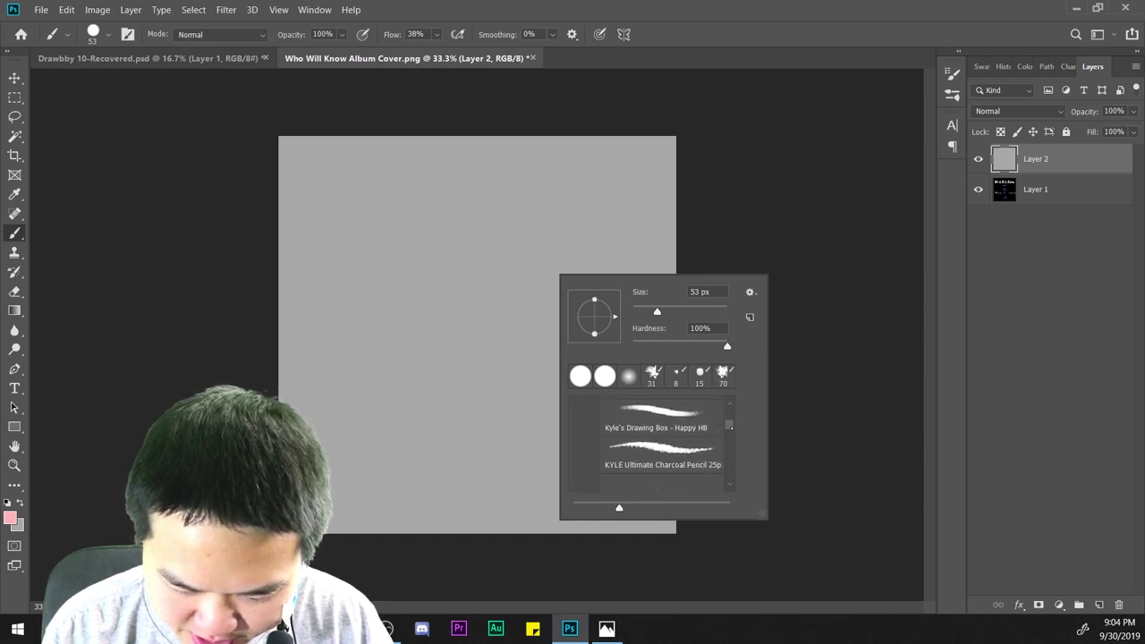
left_click(677, 424)
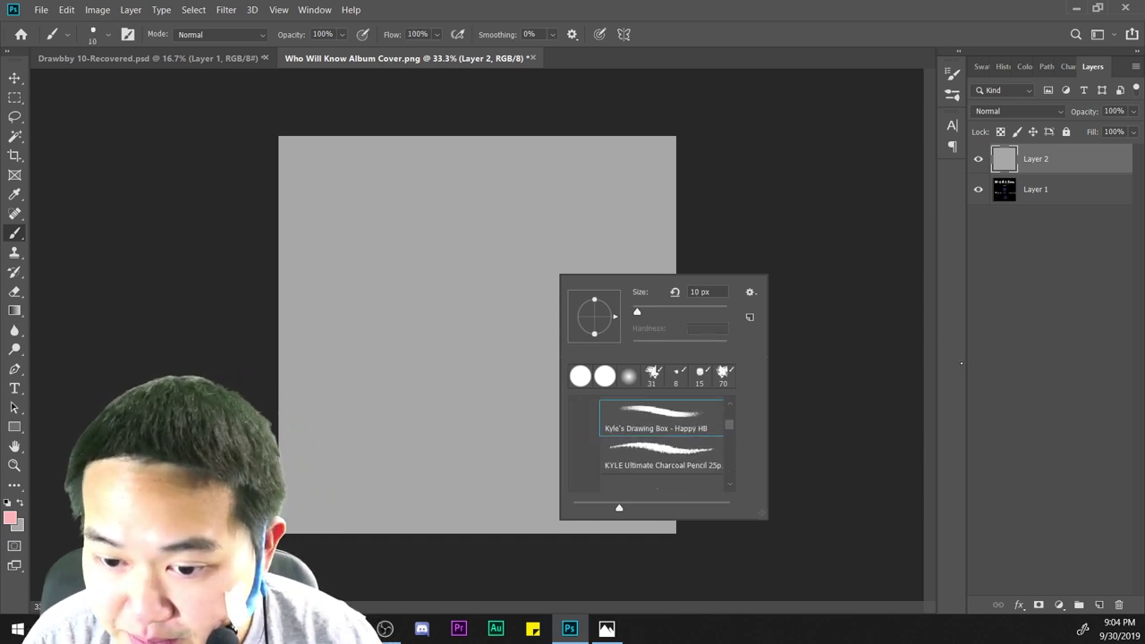
left_click(1029, 340)
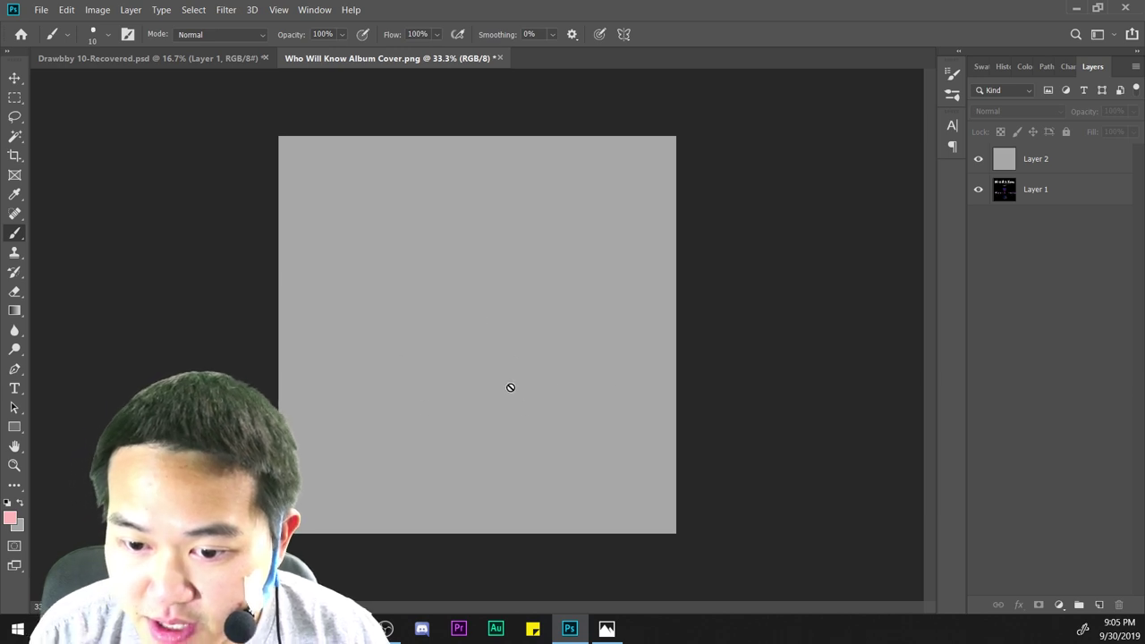
Reselect Layer 2 and make the Brush tool active for drawing on it.
key("ctrl+minus")
key("ctrl+plus")
key("ctrl+plus")
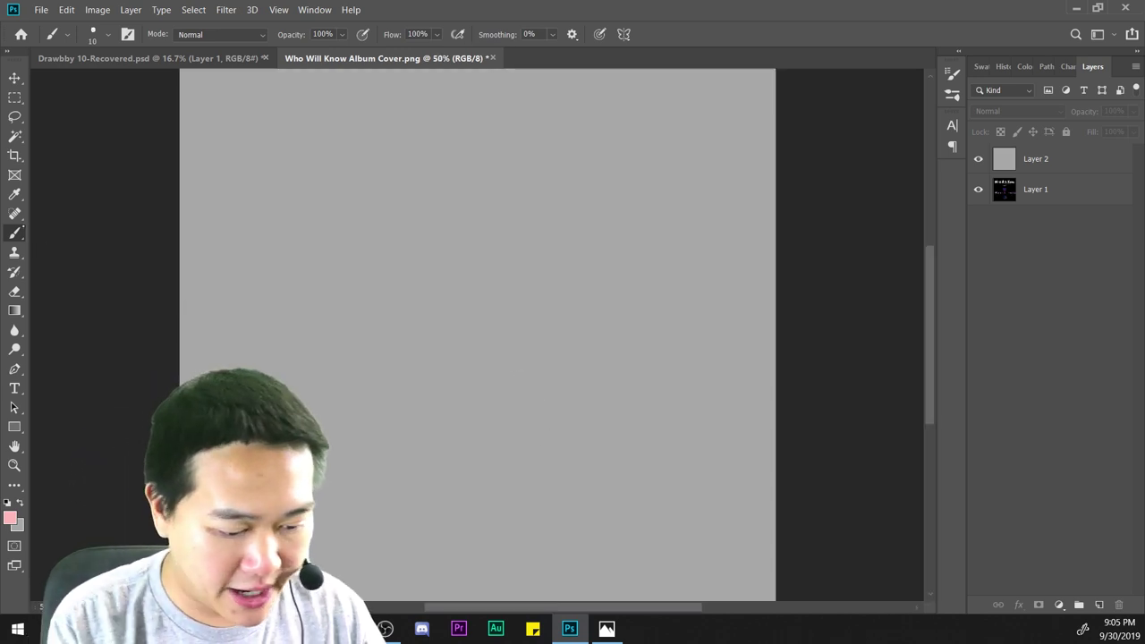
key("j")
left_click(18, 230)
left_click(1053, 158)
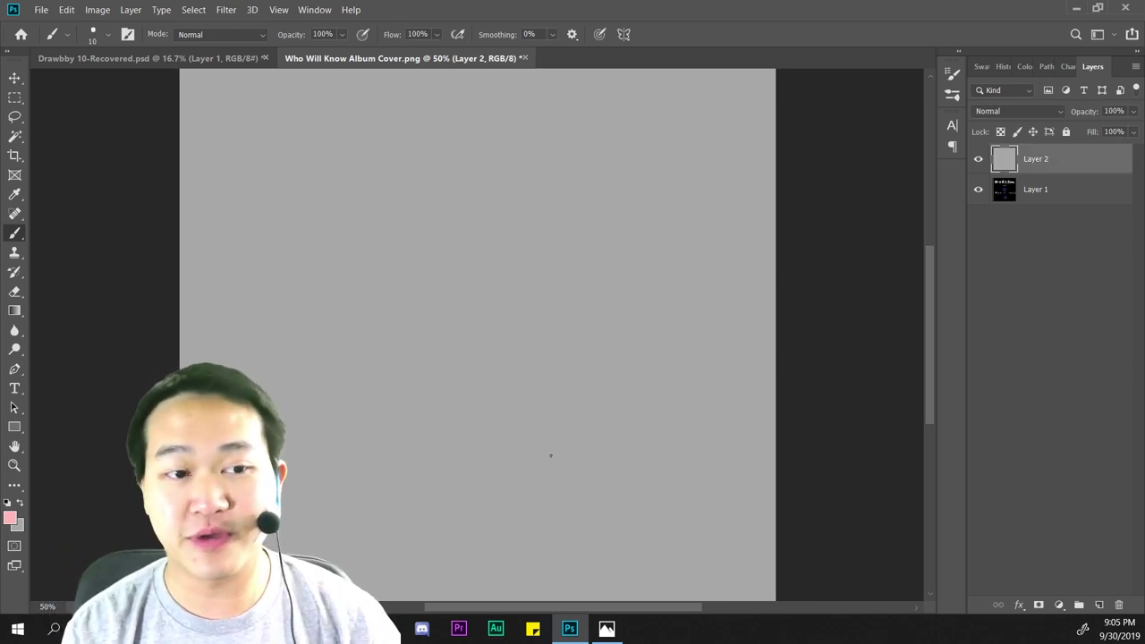
key("ctrl+minus")
key("ctrl+plus")
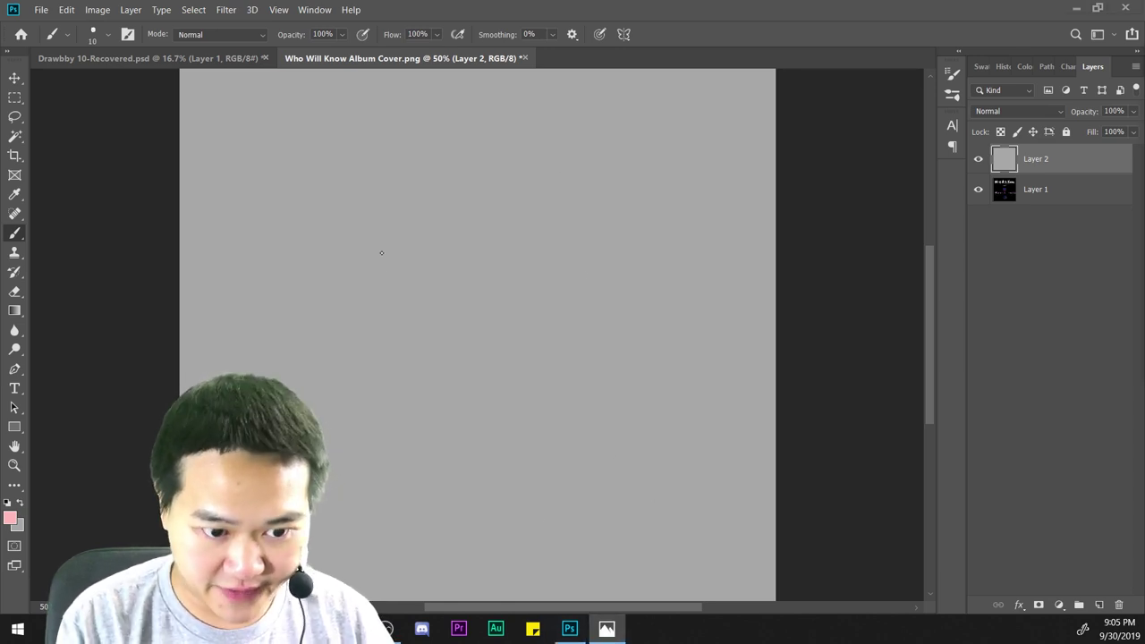
Draw a diagonal test stroke across the middle of the canvas and undo it.
mouse_move(390, 263)
left_mouse_down()
mouse_move(434, 238)
mouse_move(519, 350)
left_mouse_up()
key("ctrl+z")
key("ctrl+minus")
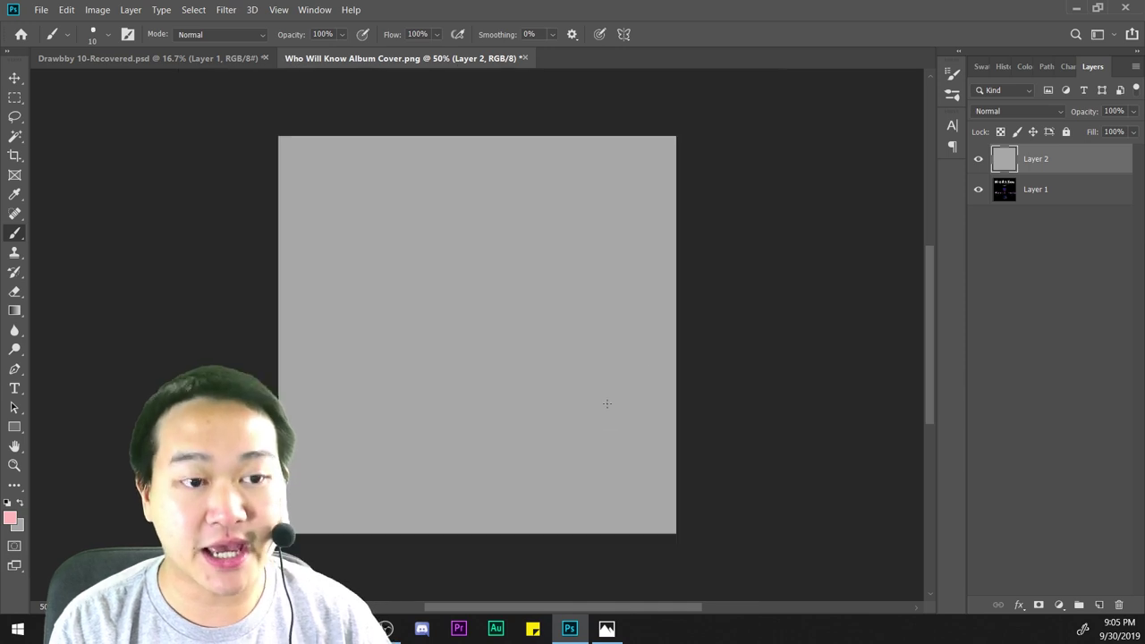
key("ctrl+plus")
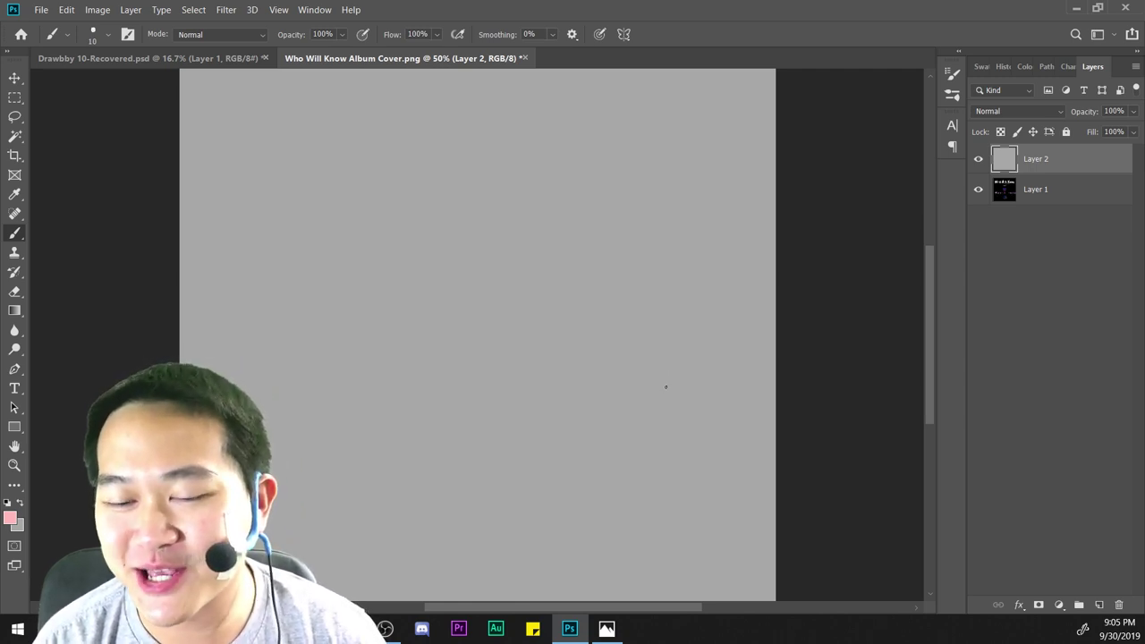
Sketch a large pink circle in overlapping loops across the upper middle of the canvas.
left_click_drag(631, 347, 599, 341)
key("ctrl+minus")
key("ctrl+plus")
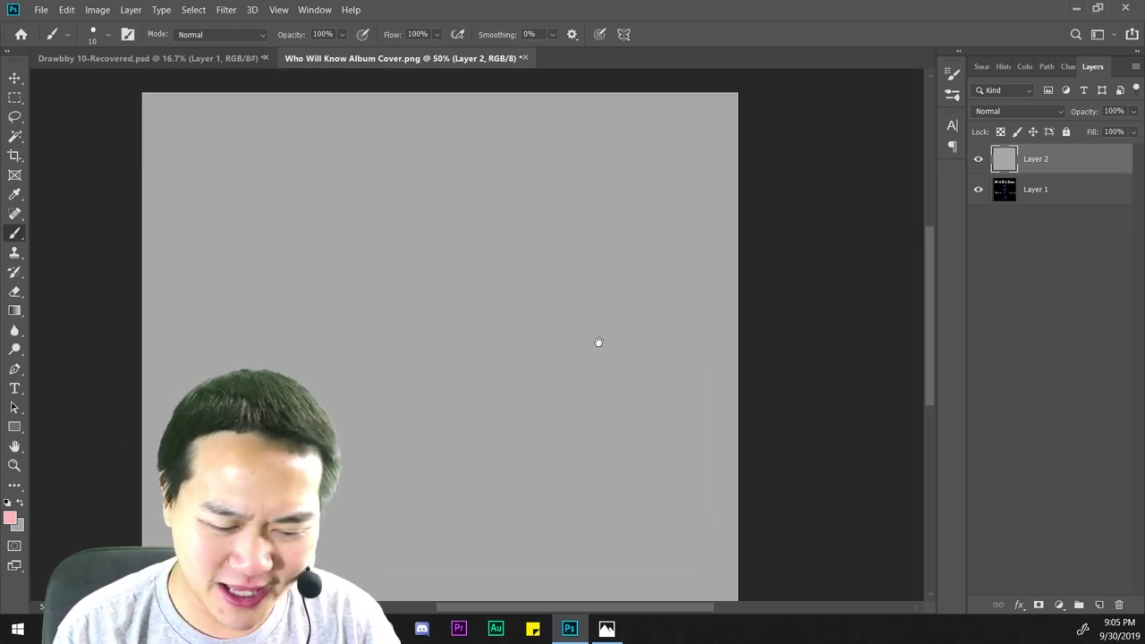
key("ctrl+minus")
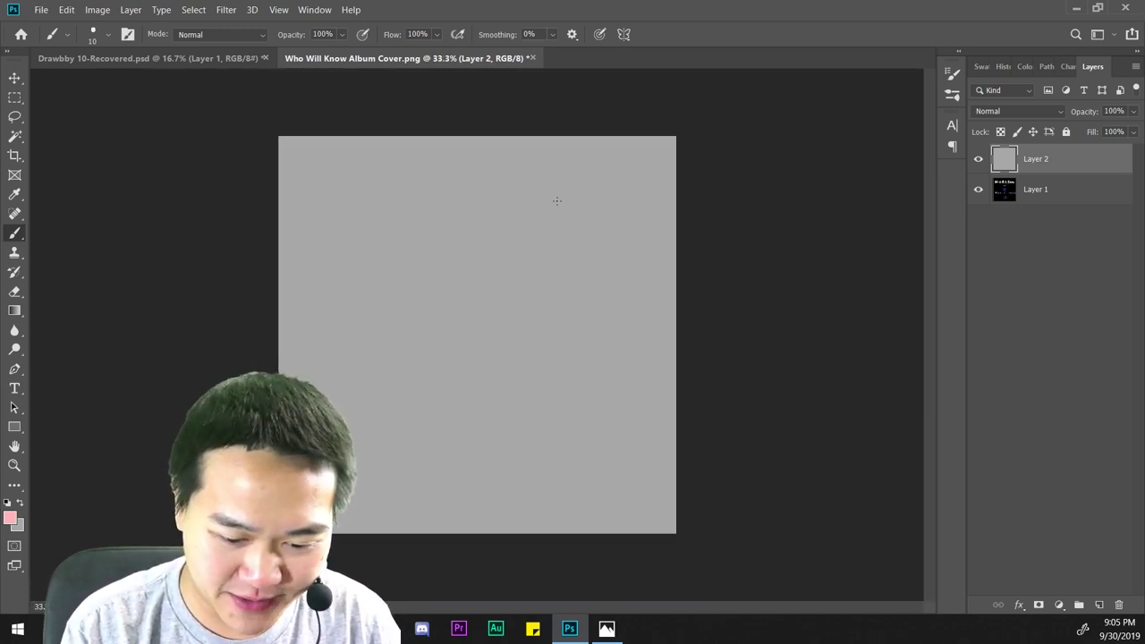
mouse_move(427, 209)
left_mouse_down()
mouse_move(403, 205)
mouse_move(365, 277)
mouse_move(387, 330)
left_mouse_up()
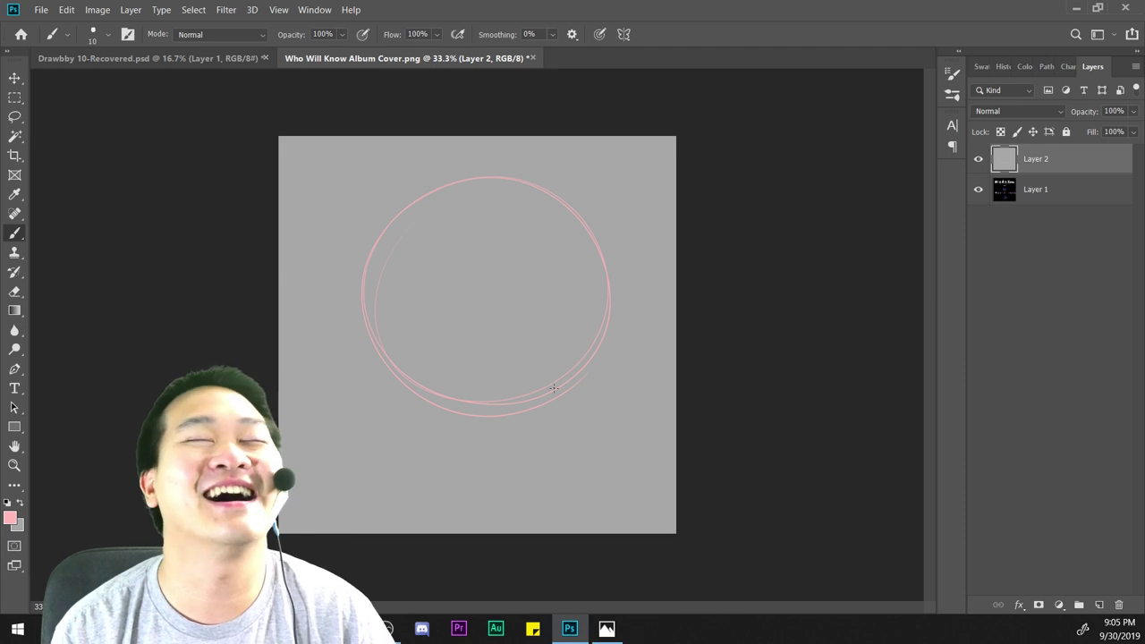
Draw a vertical centre line through the circle, starting inside its upper edge and extending below its lower edge.
key("ctrl+plus")
key("ctrl+minus")
key("ctrl+plus")
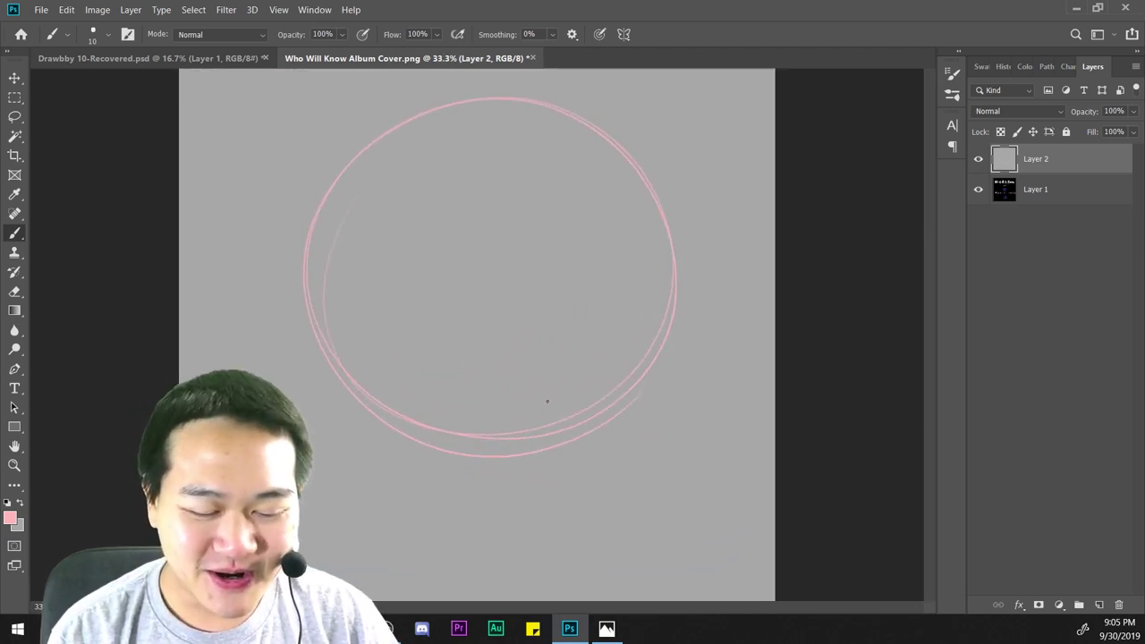
left_click_drag(480, 128, 485, 528)
key("ctrl+minus")
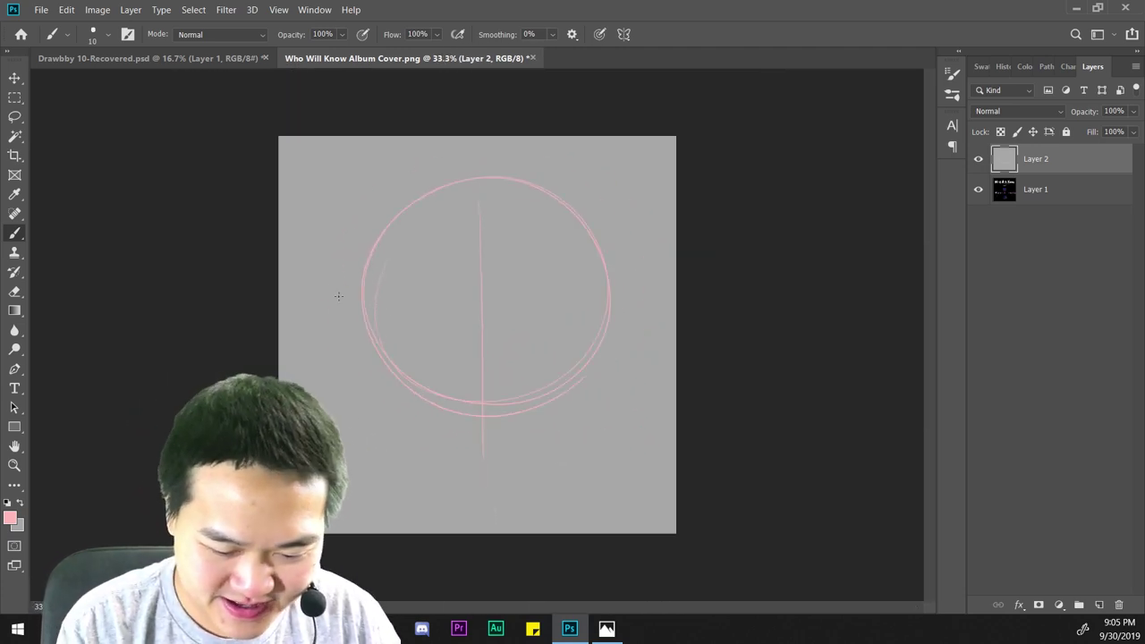
Try a curved horizontal guide line across the lower half of the circle, extending past both edges, and undo it.
left_click_drag(375, 331, 661, 291)
key("ctrl+z")
key("ctrl+shift+z")
key("ctrl+z")
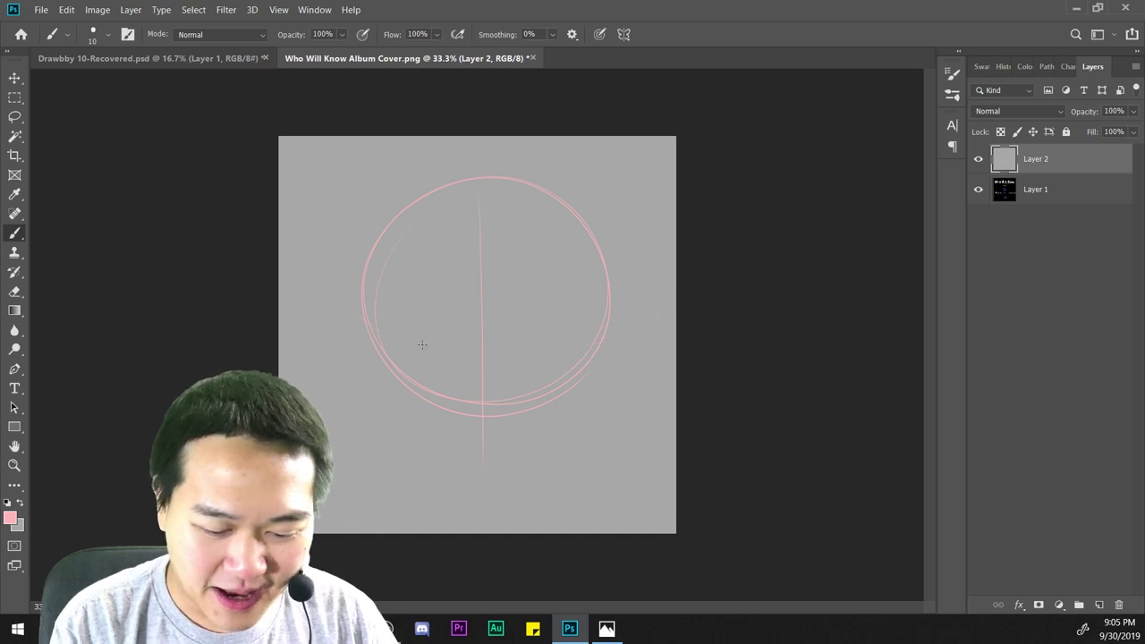
left_click_drag(375, 321, 651, 273)
key("ctrl+plus")
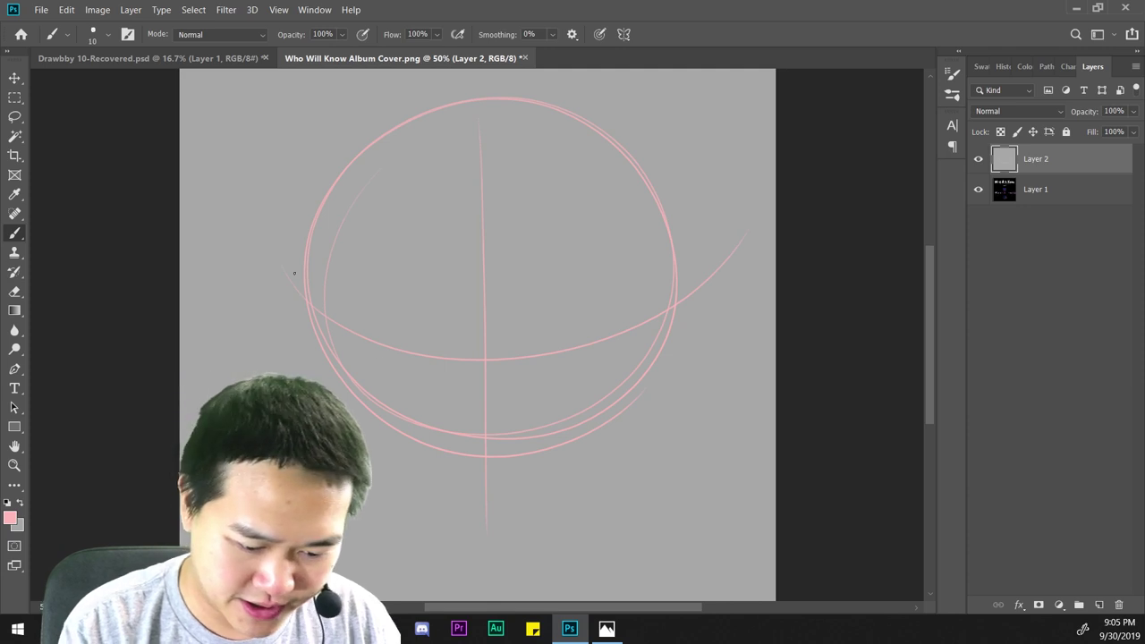
key("ctrl+minus")
key("ctrl+z")
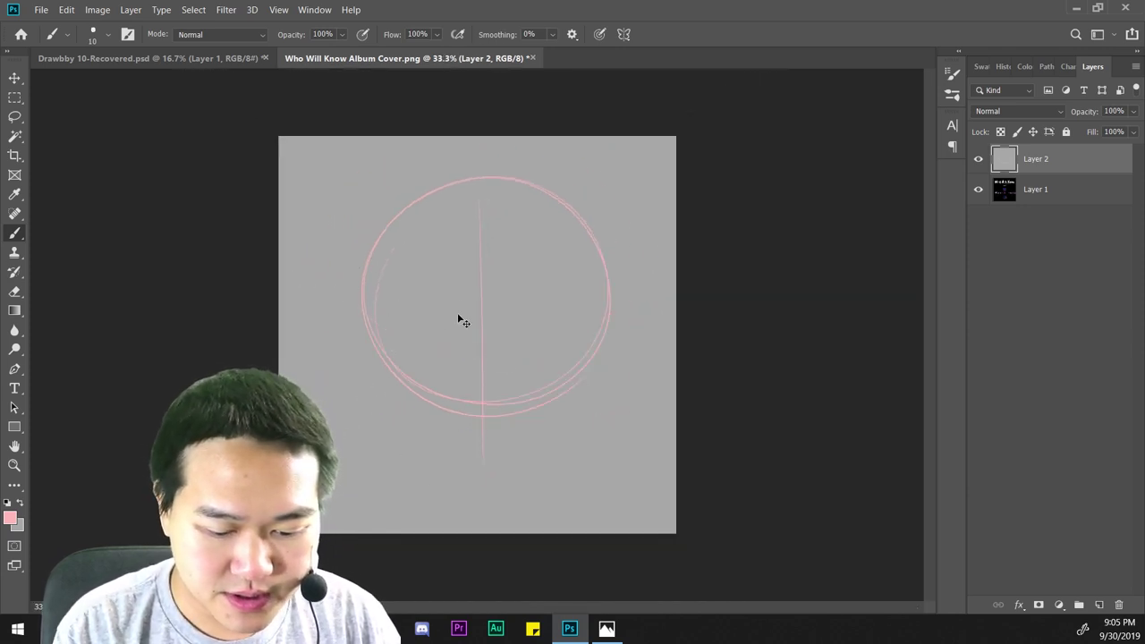
Undo the vertical centre line and the circle strokes to clear the canvas to plain grey.
key("ctrl+z")
key("ctrl+z")
key("ctrl+z")
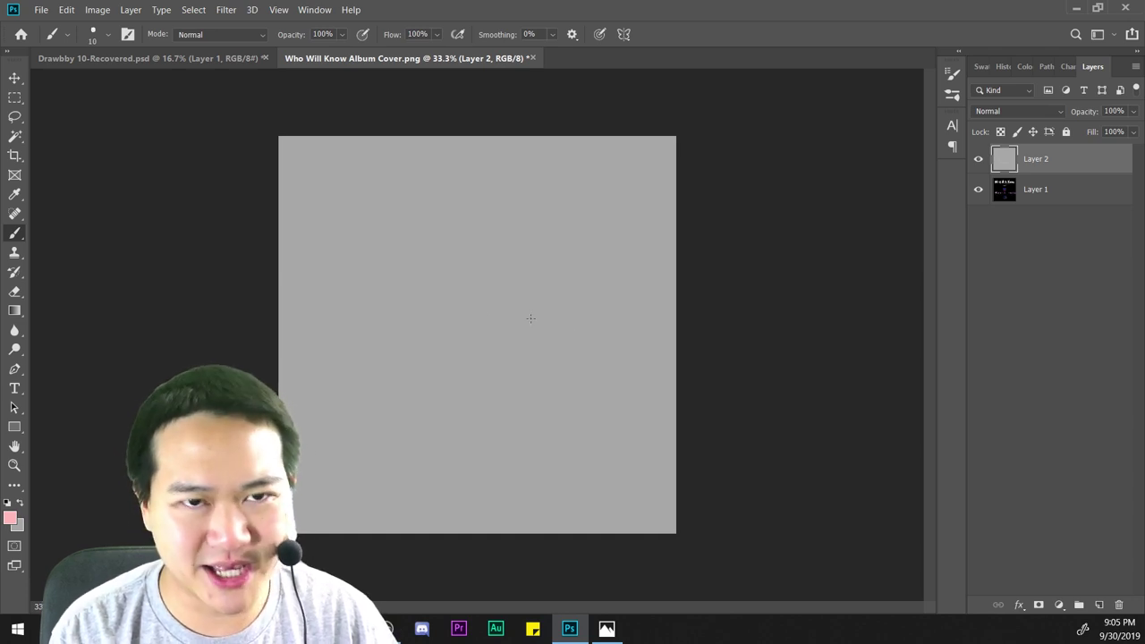
Try several steep strokes for the left side of the face and undo each one.
left_click_drag(363, 217, 355, 363)
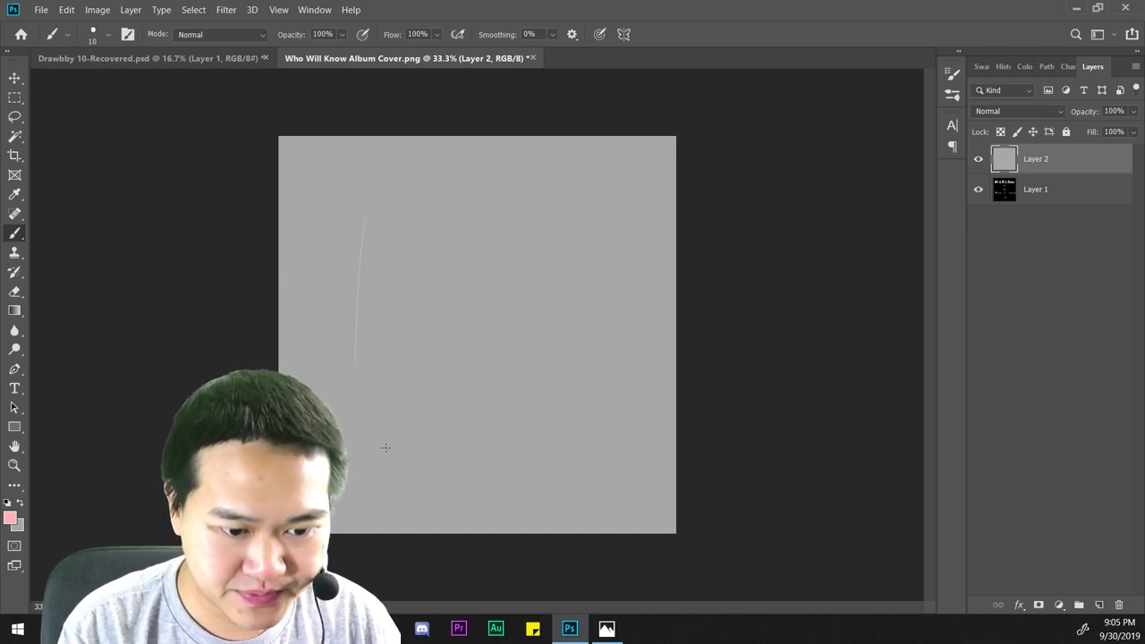
key("ctrl+z")
left_click_drag(370, 187, 334, 369)
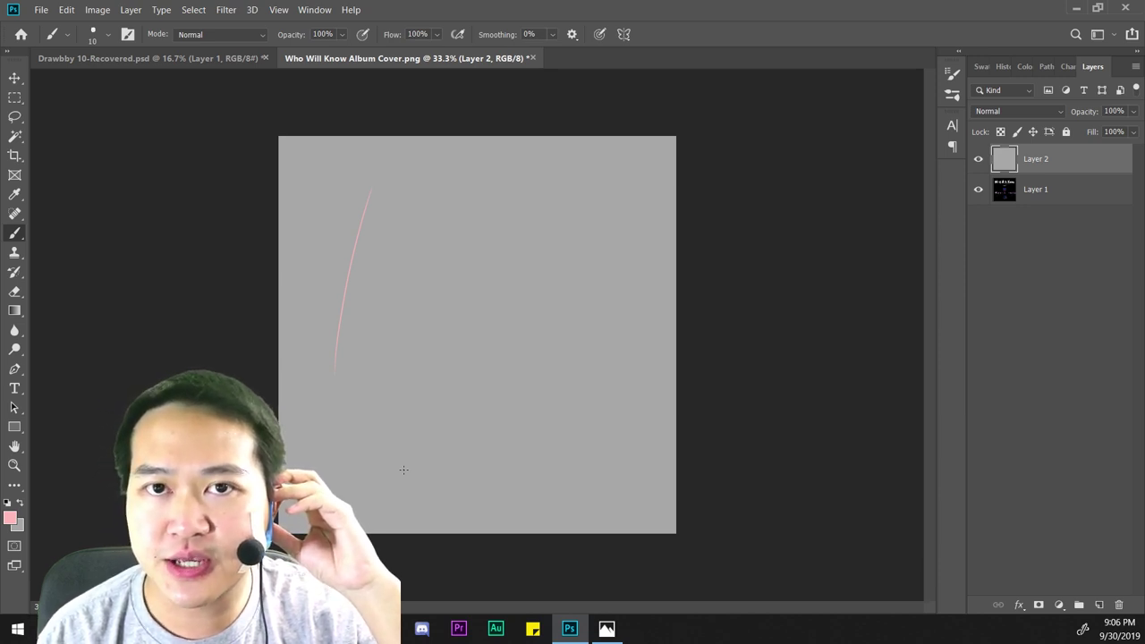
key("ctrl+z")
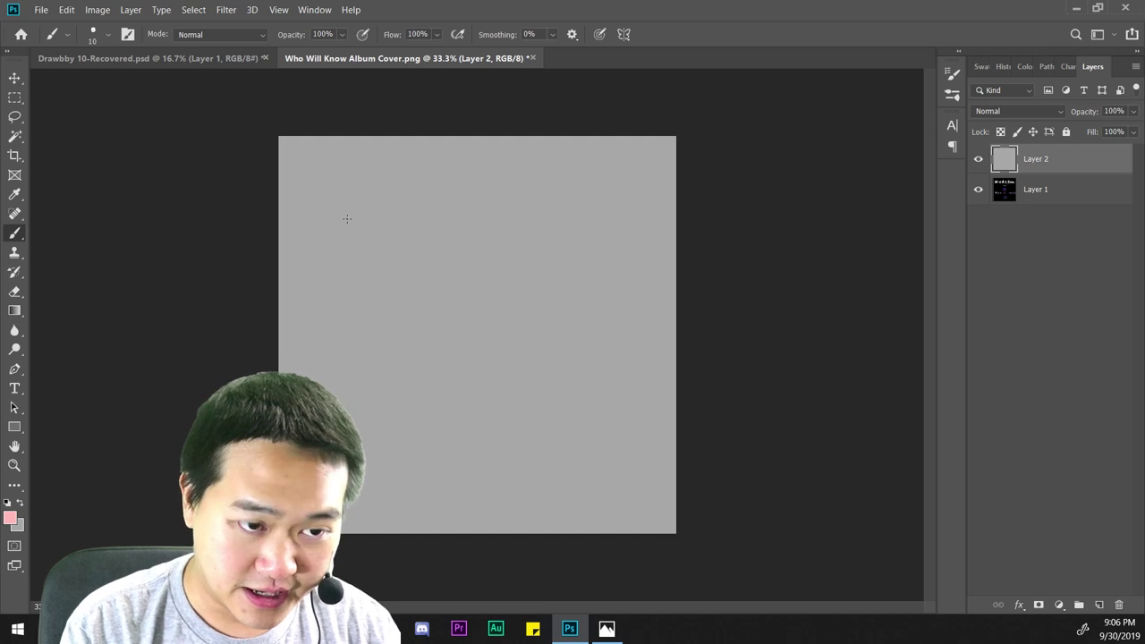
left_click_drag(336, 298, 341, 336)
key("ctrl+z")
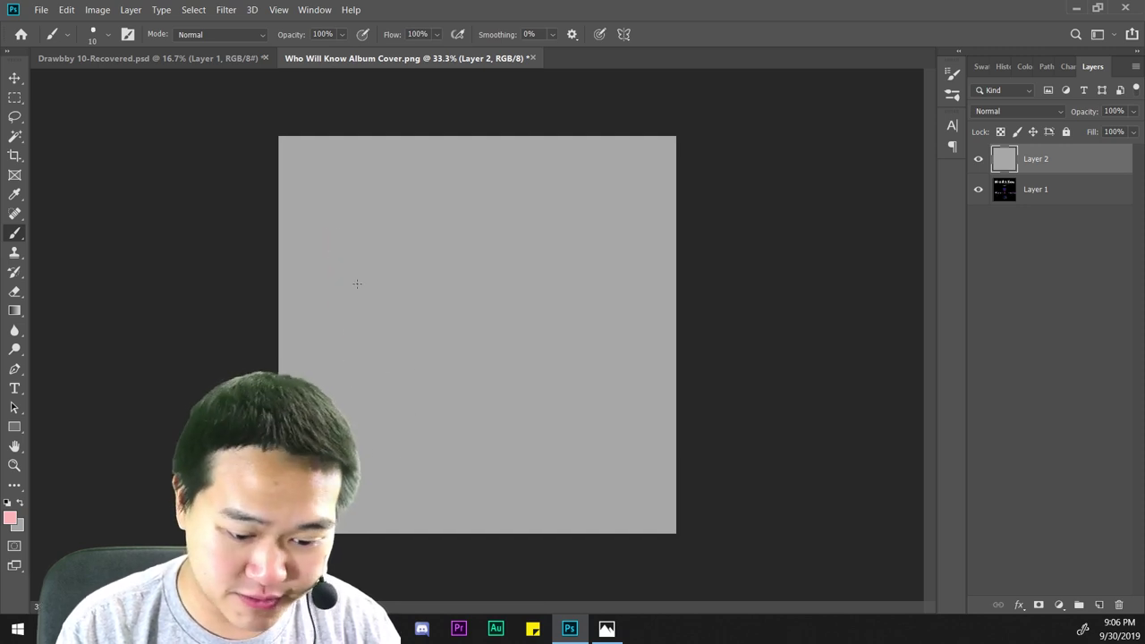
Sketch the left side of the face as a near-vertical line, turning into an angled jaw that slopes towards the chin.
mouse_move(330, 219)
left_mouse_down()
mouse_move(340, 371)
mouse_move(427, 389)
left_mouse_up()
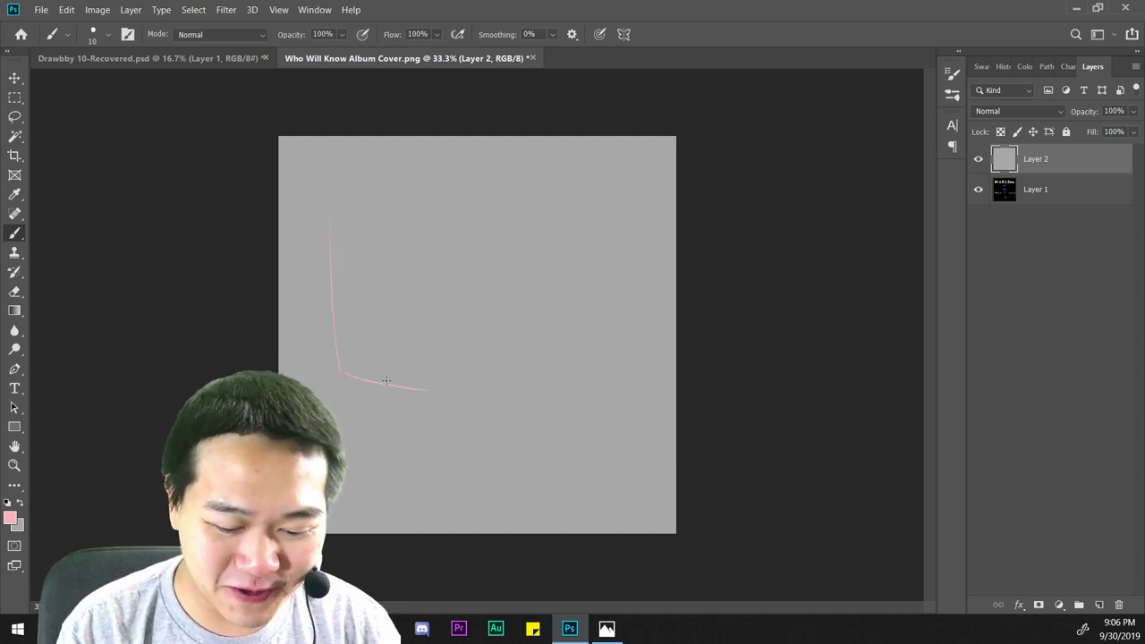
key("ctrl+z")
mouse_move(338, 369)
left_mouse_down()
mouse_move(408, 388)
mouse_move(447, 422)
left_mouse_up()
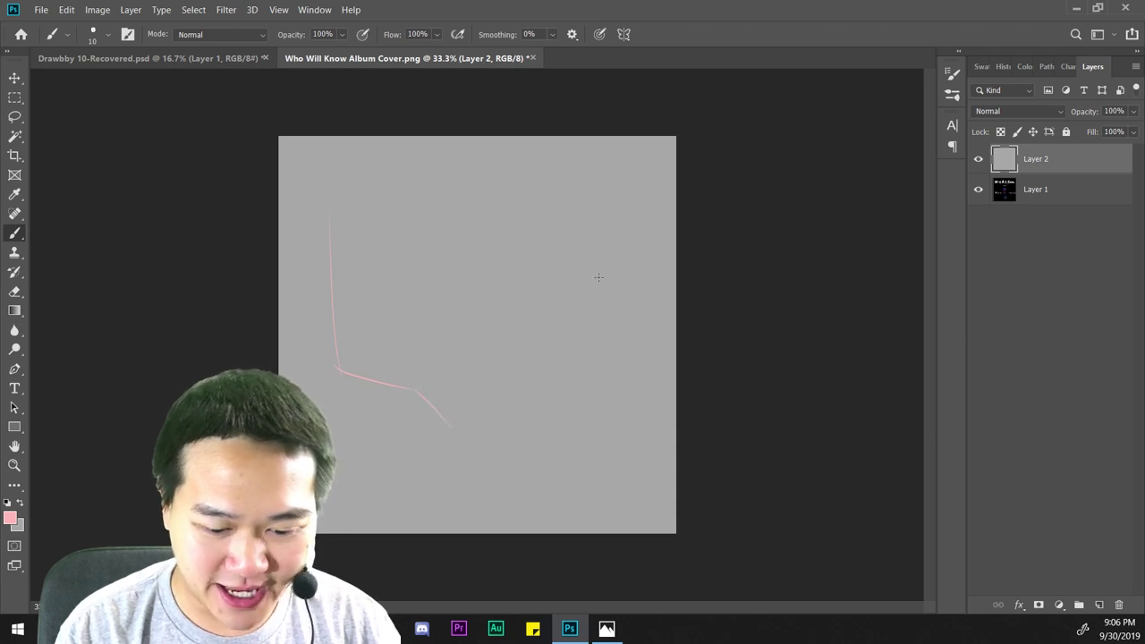
Sketch the right side of the face and its angled jaw line, mirroring the left side.
left_click_drag(604, 189, 587, 367)
key("ctrl+z")
mouse_move(625, 180)
left_mouse_down()
mouse_move(610, 353)
mouse_move(551, 400)
left_mouse_up()
key("ctrl+z")
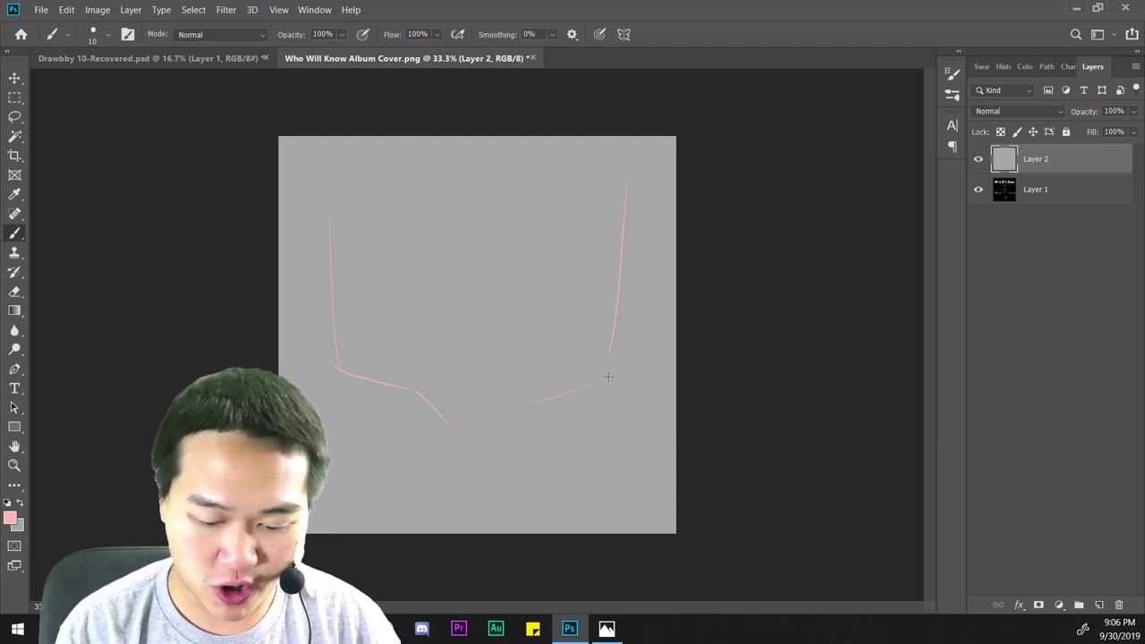
left_click_drag(610, 373, 540, 394)
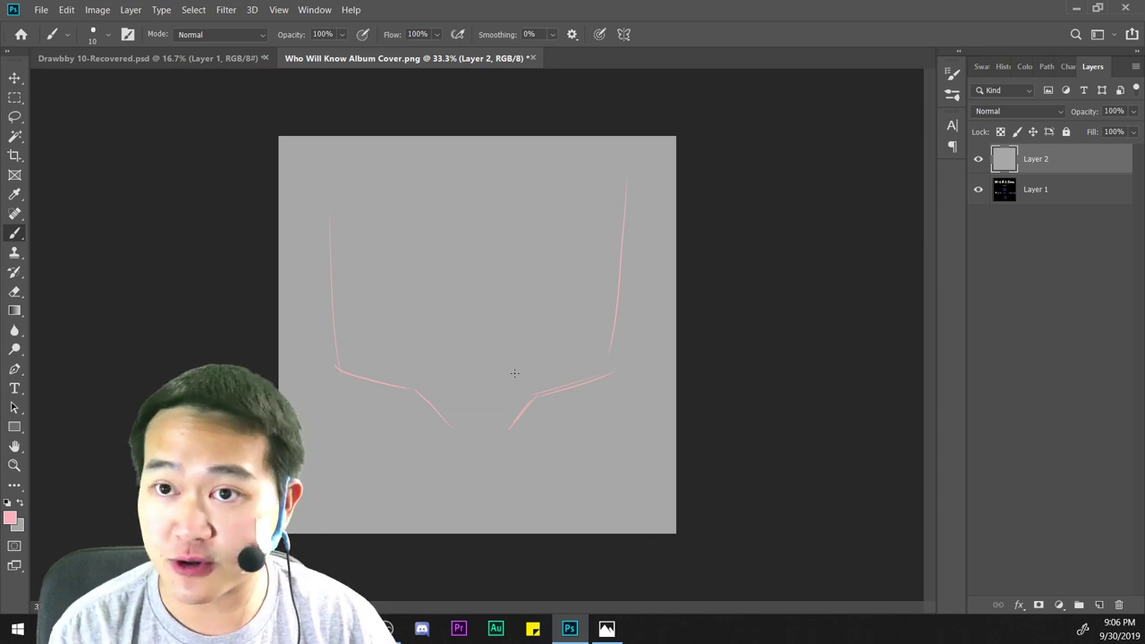
Join the two jaw lines with a short, slightly curved chin line.
key("ctrl+plus")
left_click_drag(434, 469, 531, 474)
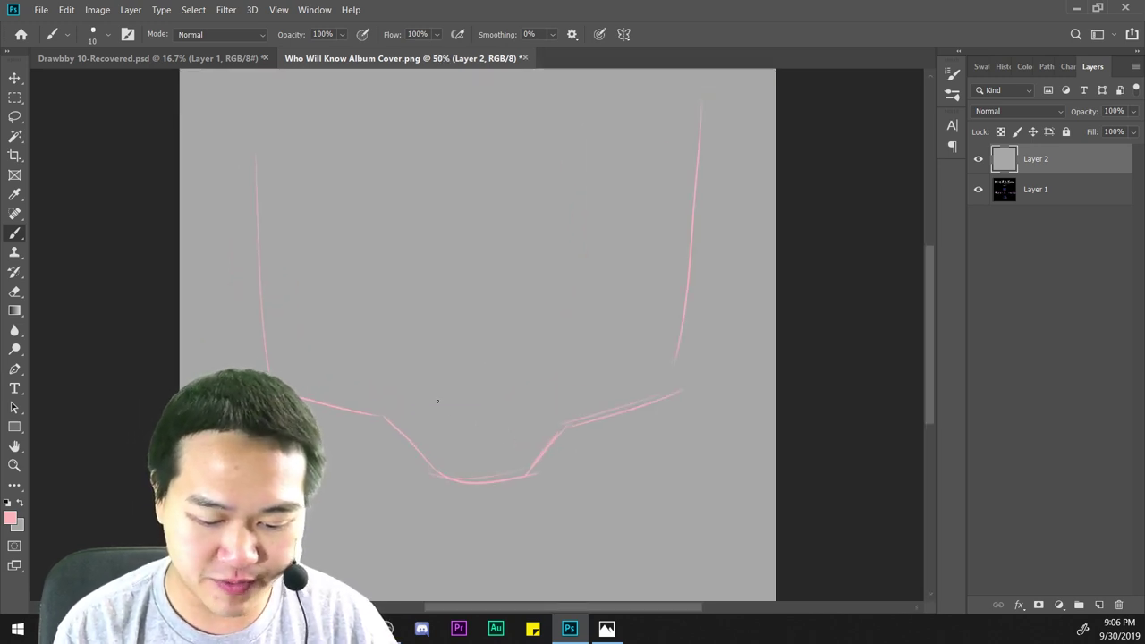
key("ctrl+minus")
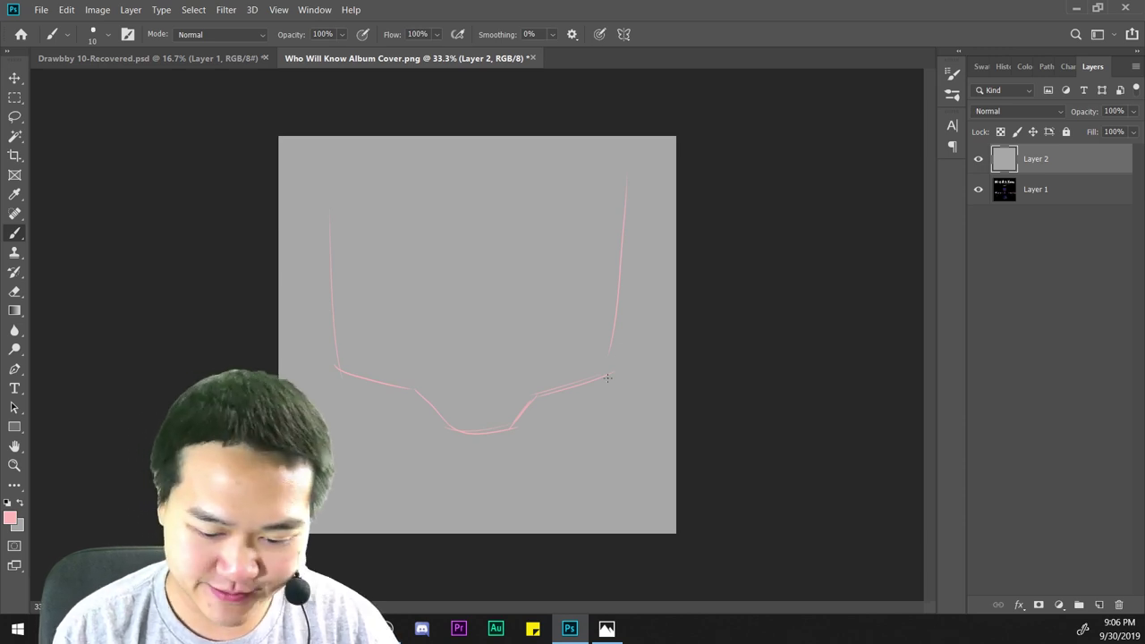
Reinforce both sides of the face with longer strokes running from the jaw corners up to near the canvas's upper edge.
left_click_drag(607, 377, 626, 179)
left_click_drag(343, 375, 323, 167)
key("ctrl+z")
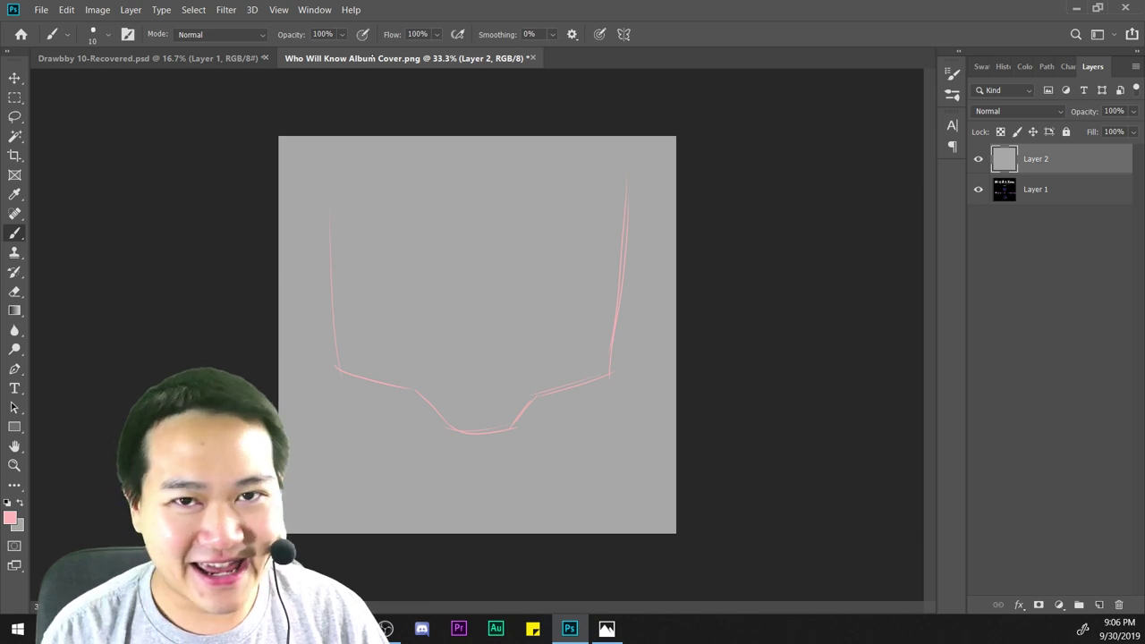
left_click_drag(336, 365, 331, 154)
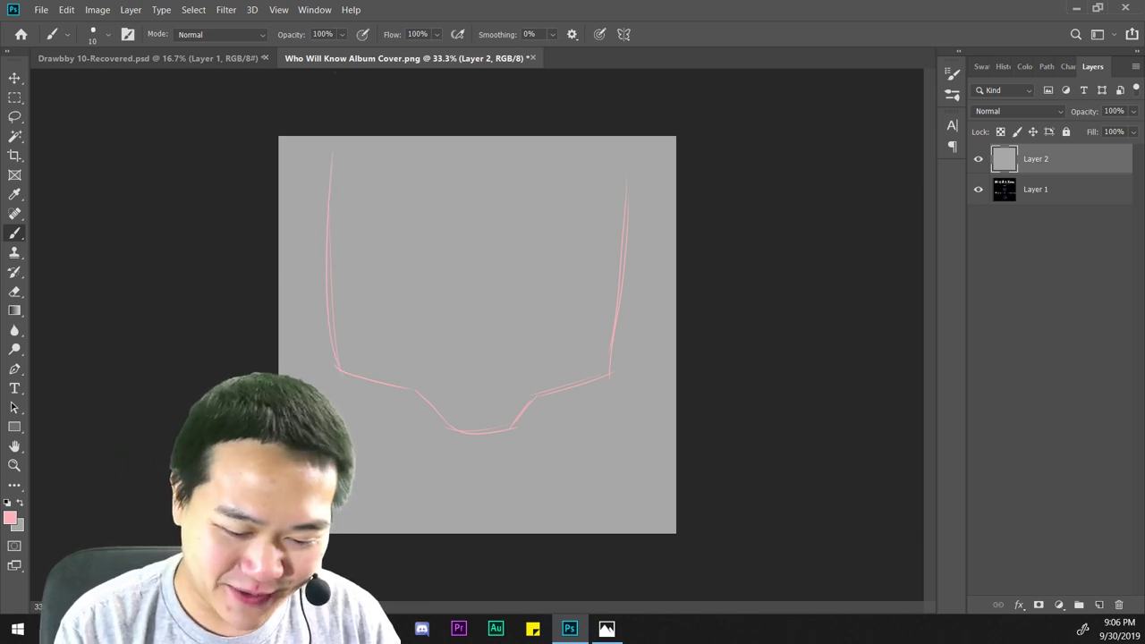
left_click_drag(617, 367, 620, 141)
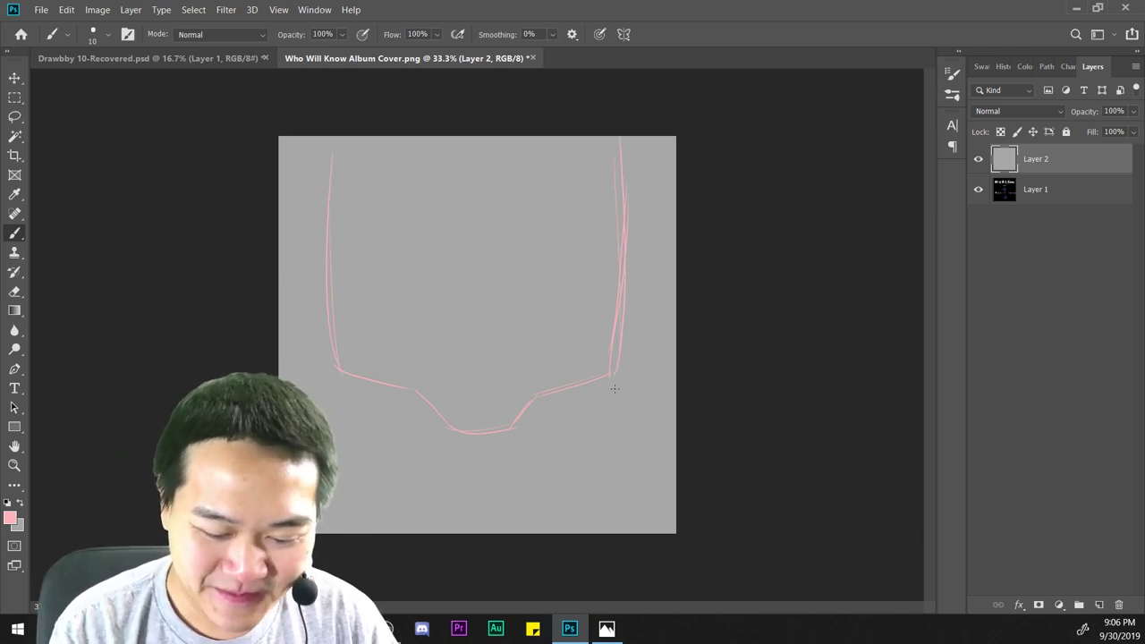
Restate the chin and both jaw slopes with overlapping pink strokes.
left_click_drag(613, 376, 460, 434)
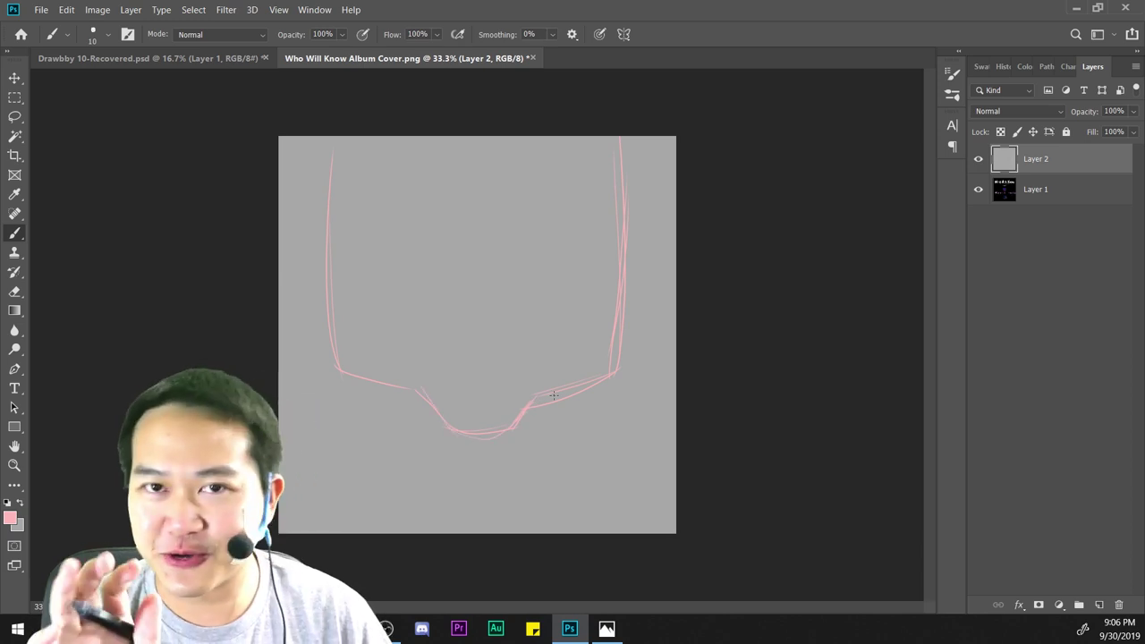
key("ctrl+plus")
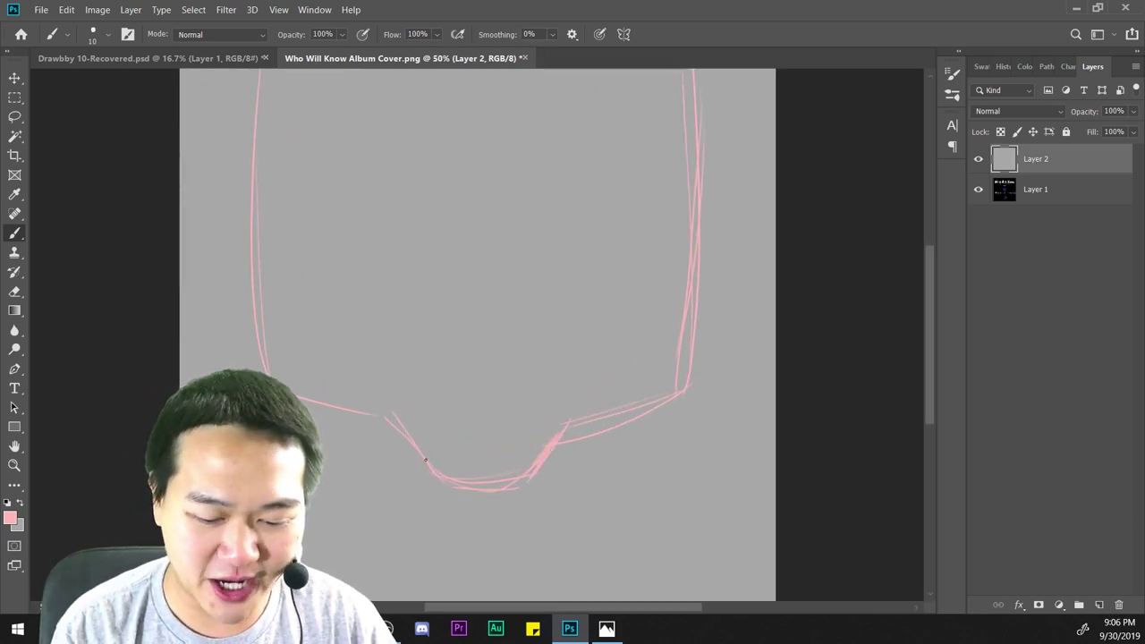
key("ctrl+minus")
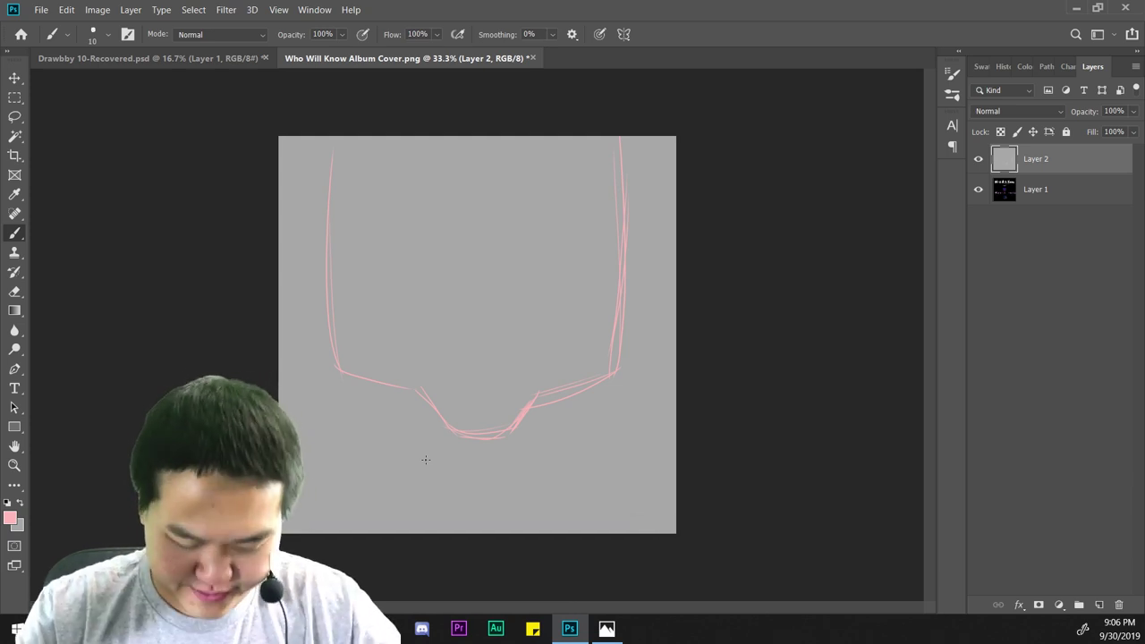
mouse_move(509, 344)
left_mouse_down()
mouse_move(546, 378)
mouse_move(616, 368)
mouse_move(529, 402)
left_mouse_up()
key("ctrl+z")
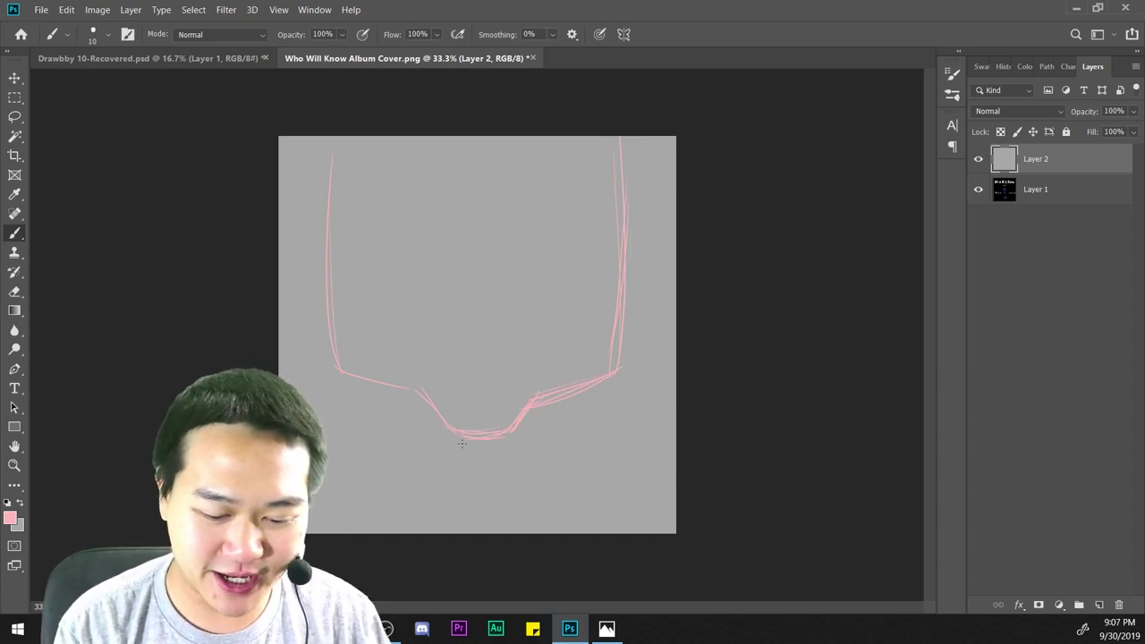
left_click_drag(376, 384, 432, 404)
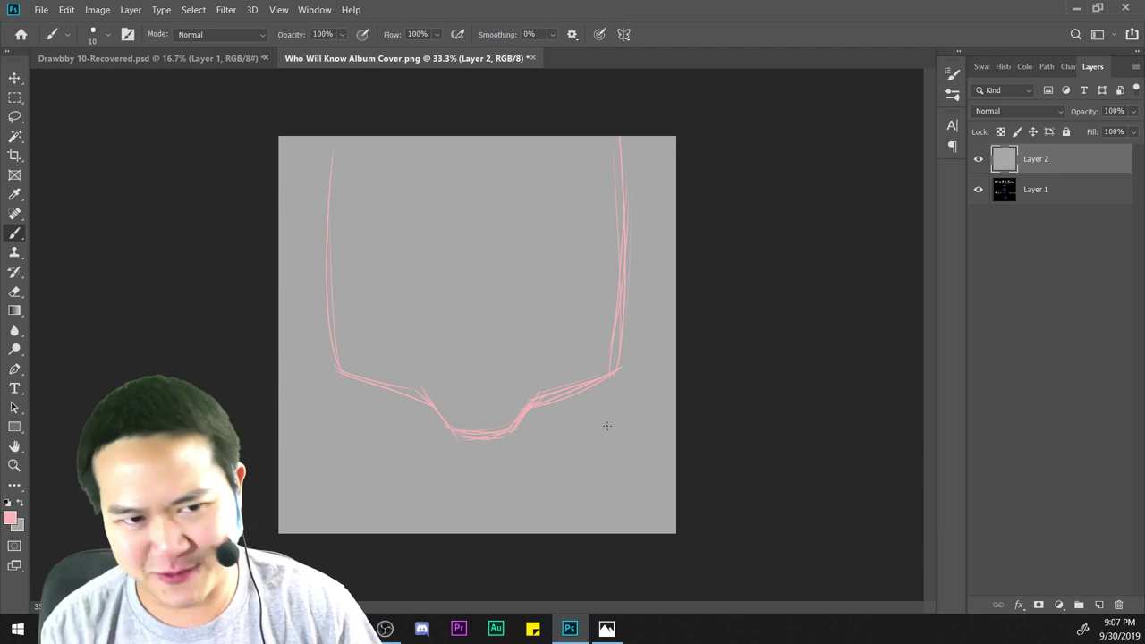
Try a sweeping downward-curved brow line across the upper part of the face and undo it.
key("ctrl+plus")
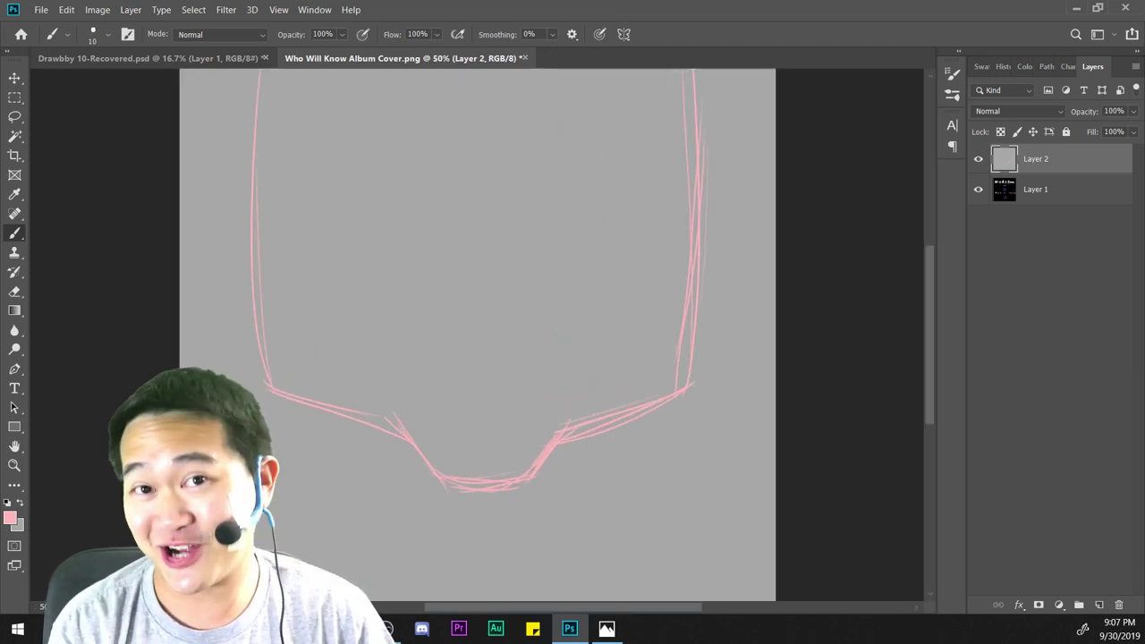
scroll(644, 455, "up", 3)
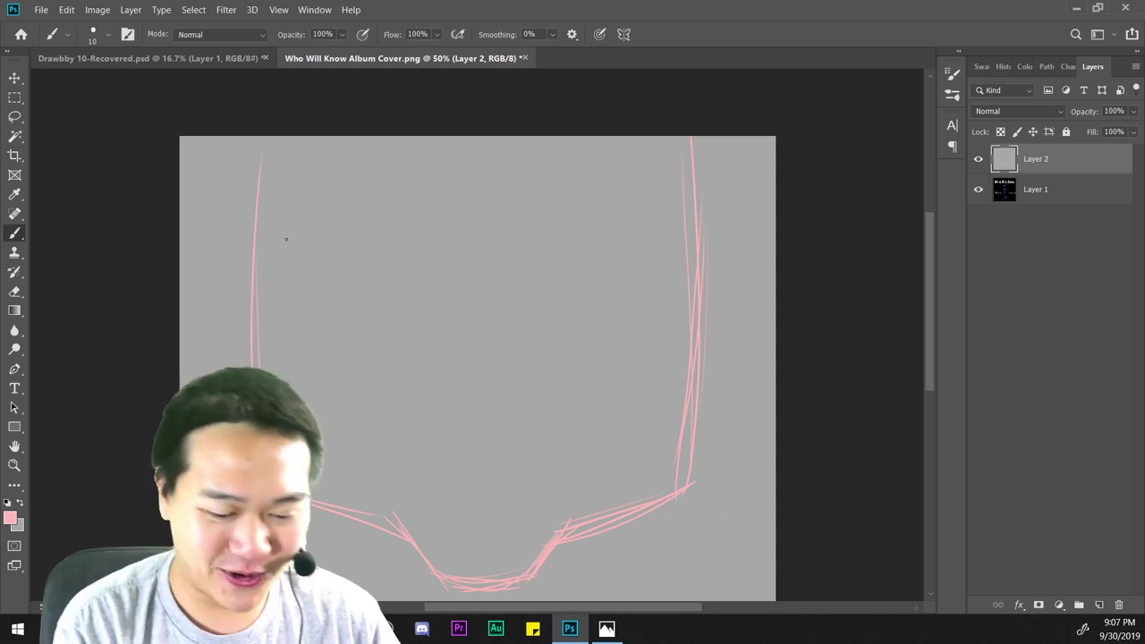
left_click_drag(275, 251, 304, 245)
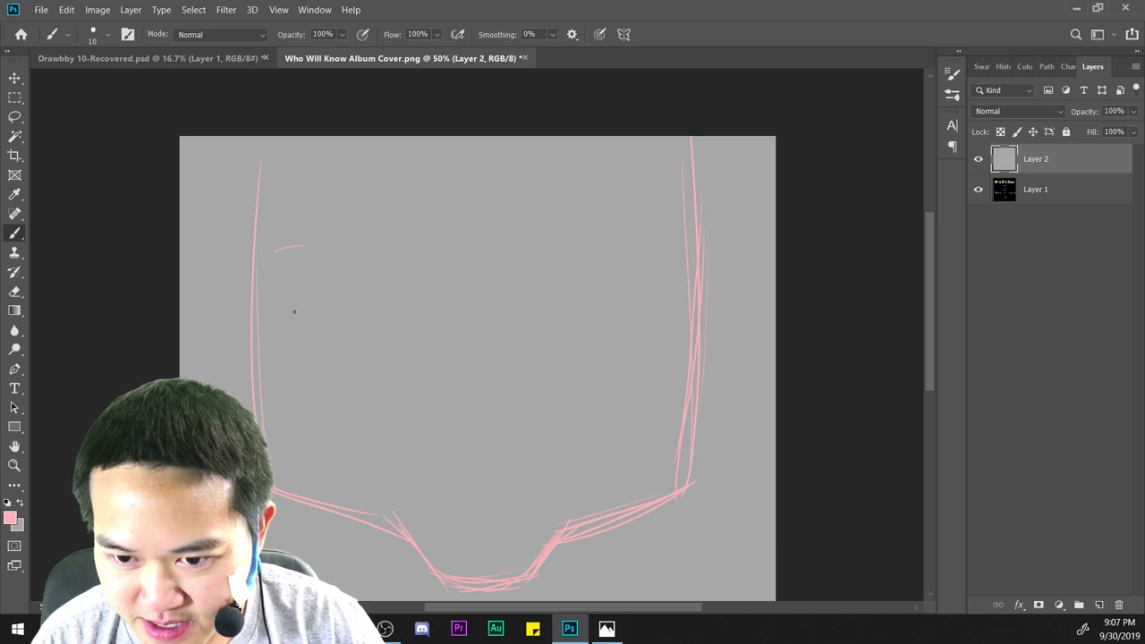
mouse_move(278, 253)
left_mouse_down()
mouse_move(324, 246)
mouse_move(731, 225)
left_mouse_up()
key("ctrl+z")
key("ctrl+z")
key("ctrl+z")
mouse_move(260, 221)
left_mouse_down()
mouse_move(404, 295)
mouse_move(697, 242)
left_mouse_up()
key("ctrl+z")
left_click_drag(265, 243, 764, 205)
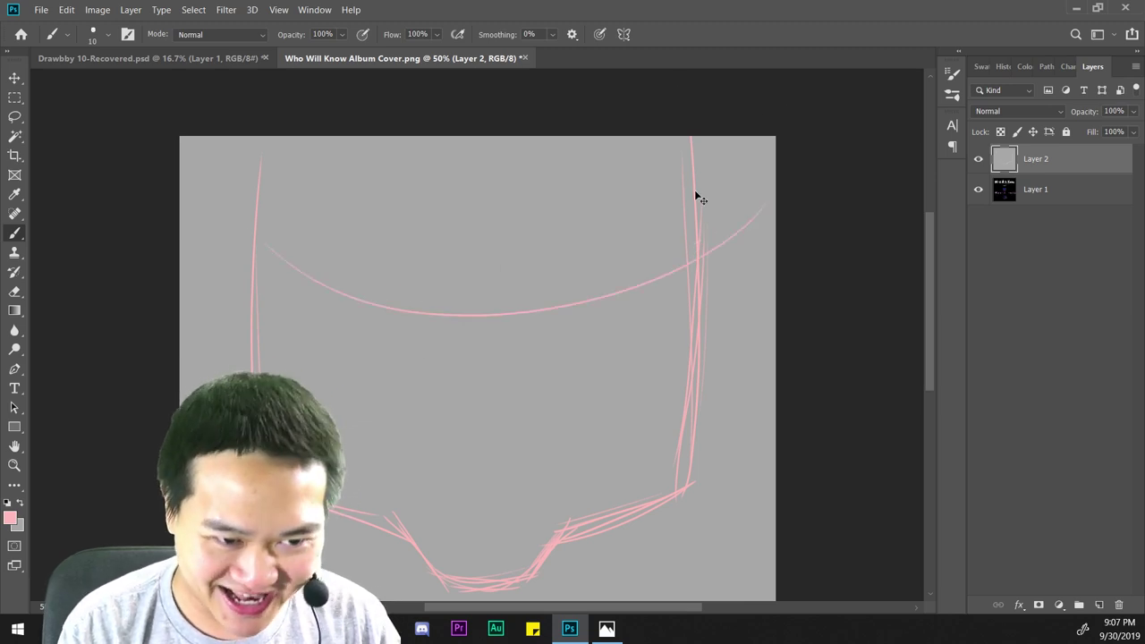
key("ctrl+z")
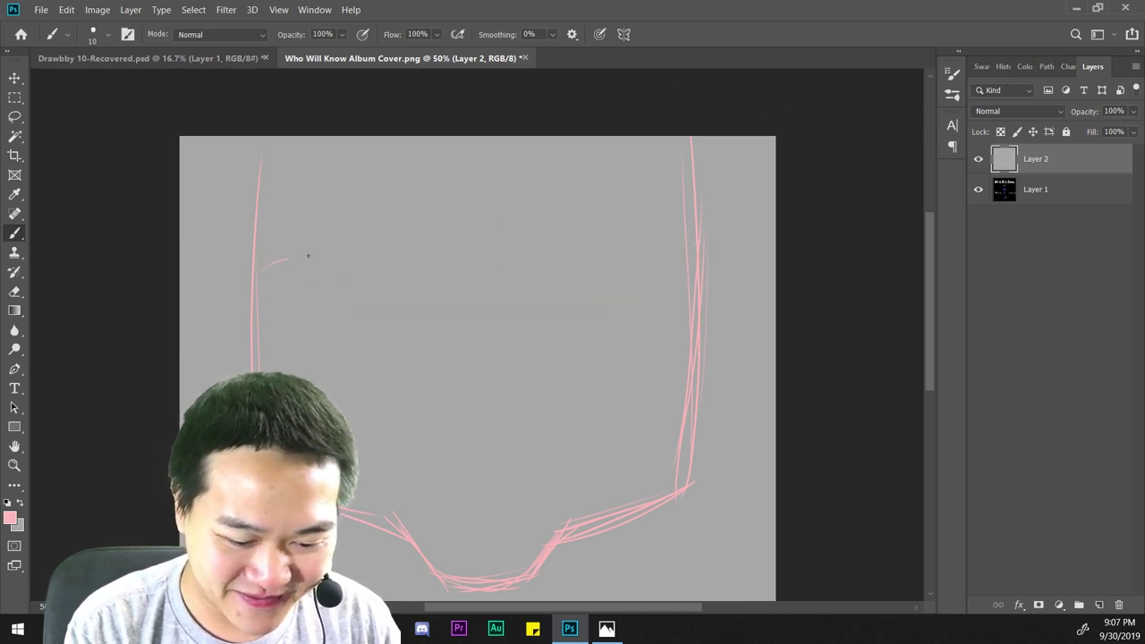
key("ctrl+z")
Sketch the brow line in two parts, an arch dipping towards the centre on the left and a nearly flat line on the right.
mouse_move(260, 272)
left_mouse_down()
mouse_move(310, 253)
mouse_move(483, 302)
left_mouse_up()
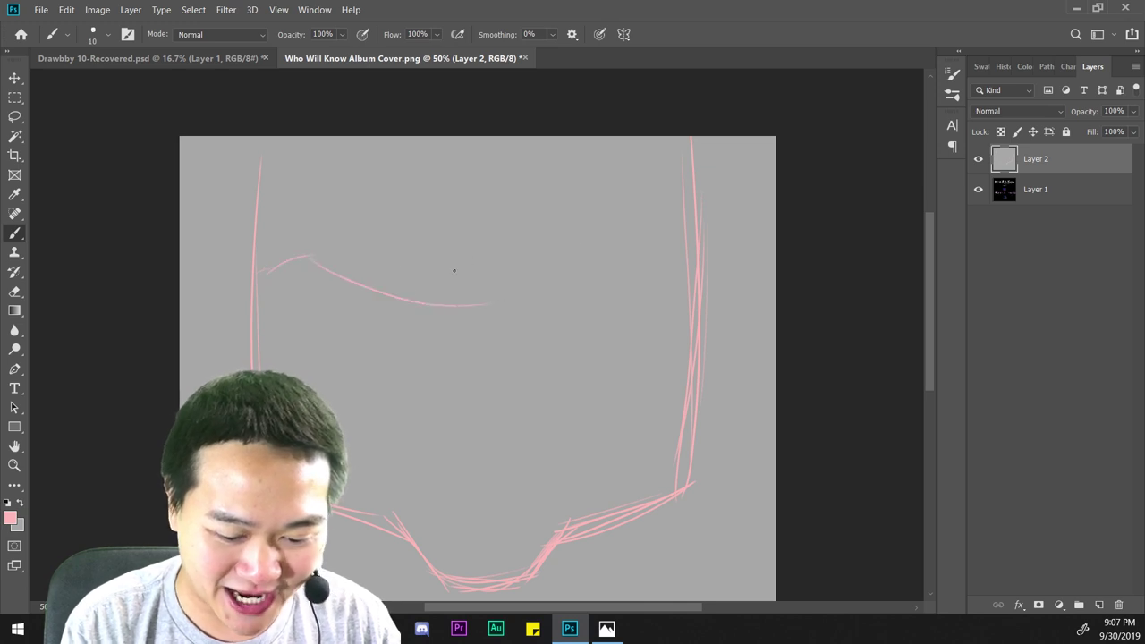
key("ctrl+z")
left_click_drag(313, 258, 465, 301)
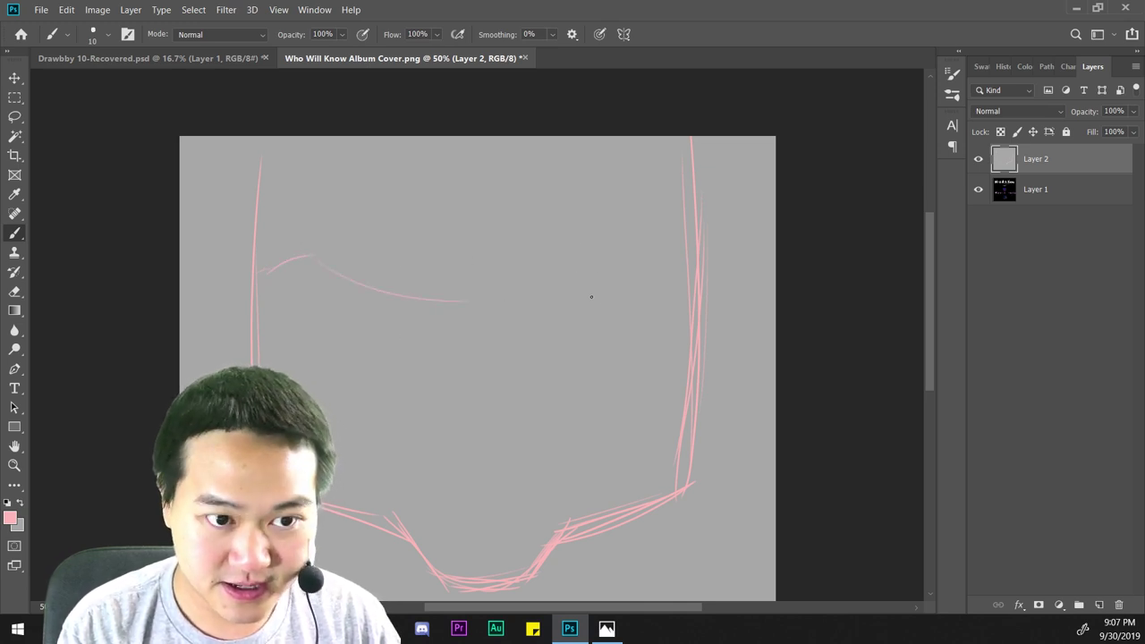
key("ctrl+z")
mouse_move(533, 295)
left_mouse_down()
mouse_move(740, 284)
mouse_move(508, 304)
mouse_move(305, 257)
left_mouse_up()
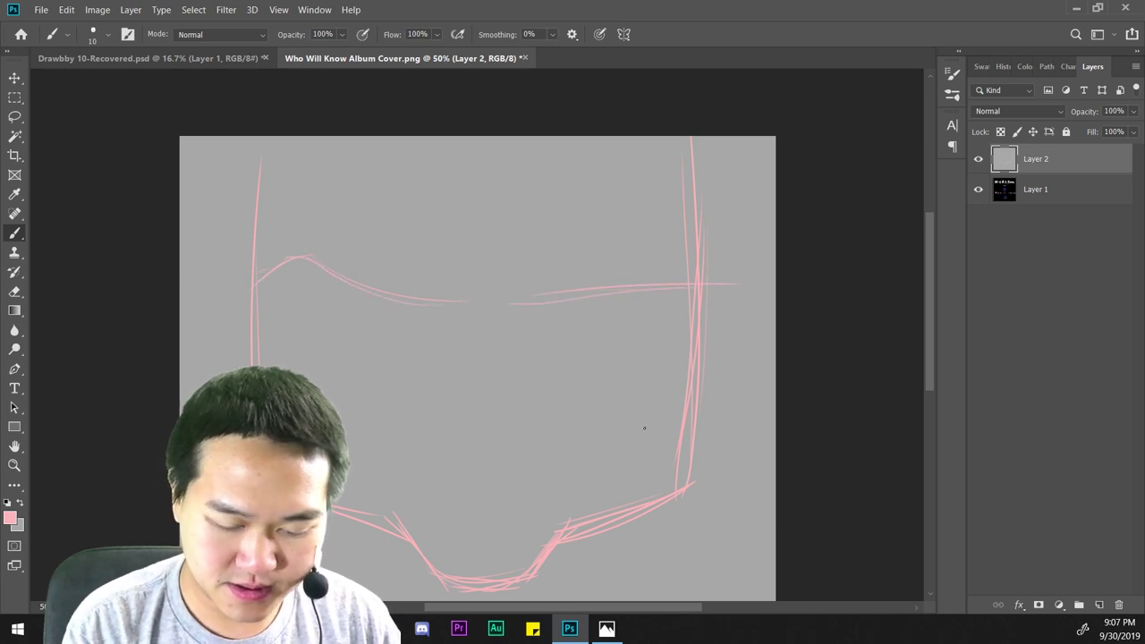
Add an outer contour down the right side of the face and thicken the jaw and chin lines.
left_click_drag(756, 449, 763, 341)
left_click_drag(707, 132, 710, 411)
mouse_move(714, 182)
left_mouse_down()
mouse_move(706, 380)
mouse_move(574, 420)
mouse_move(524, 479)
mouse_move(365, 420)
left_mouse_up()
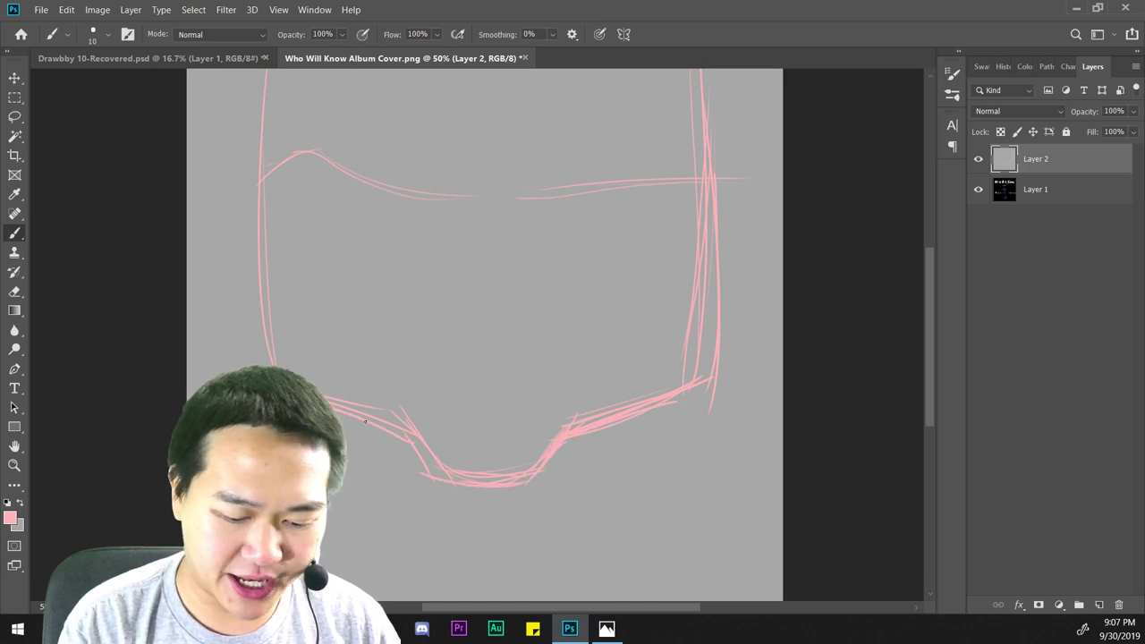
left_click_drag(529, 434, 552, 507)
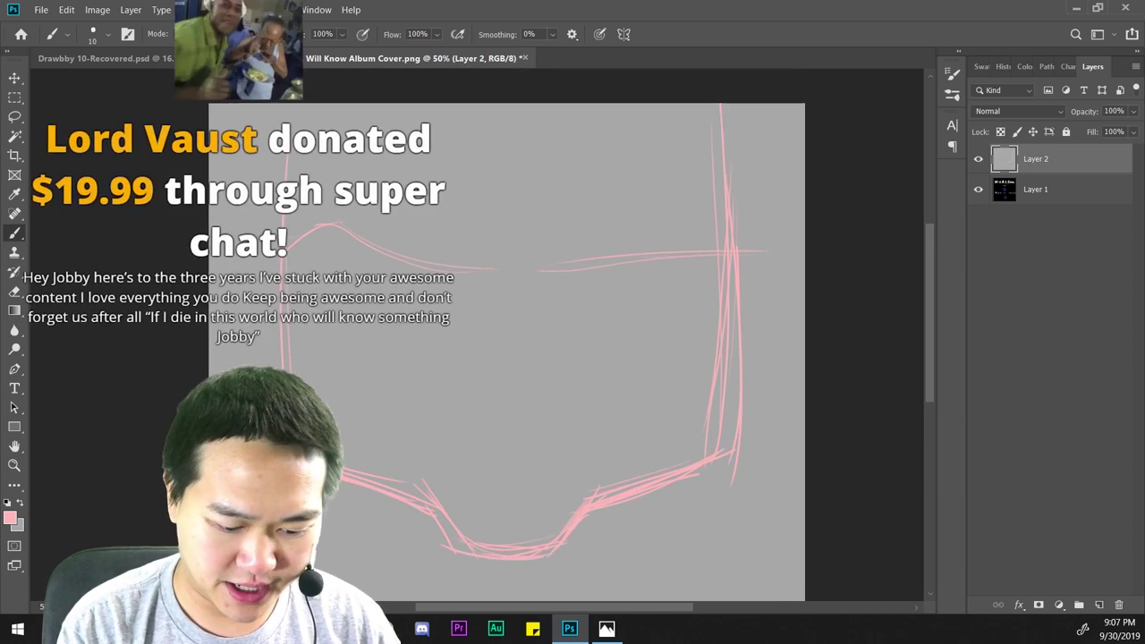
Add inward-slanting strokes below the brow line on both sides of the face.
left_click_drag(300, 434, 287, 268)
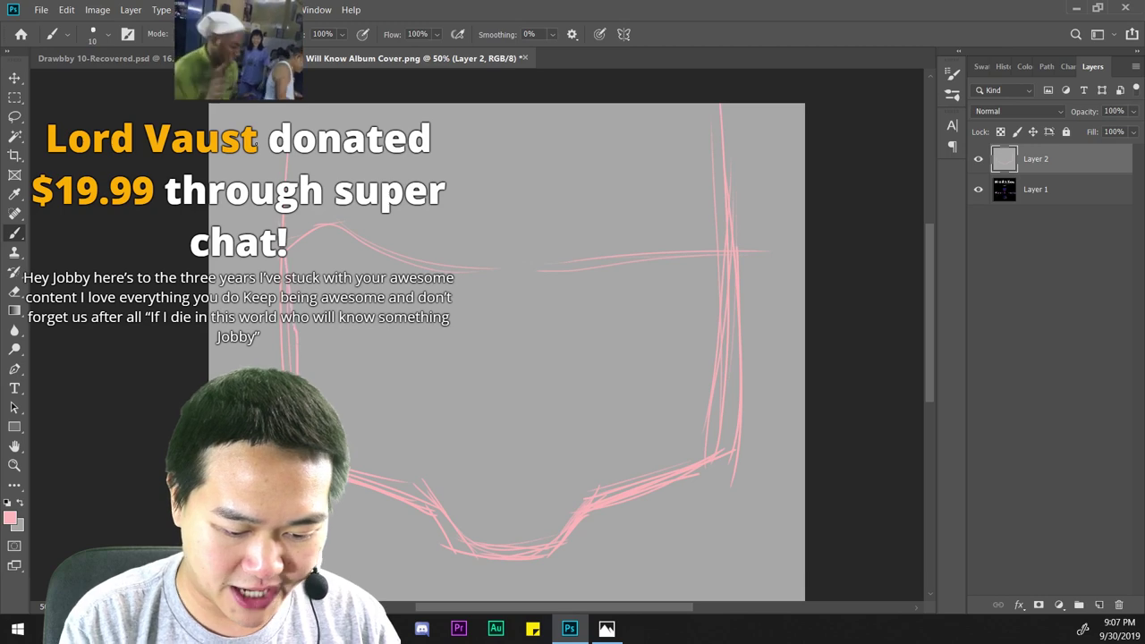
left_click_drag(733, 212, 708, 315)
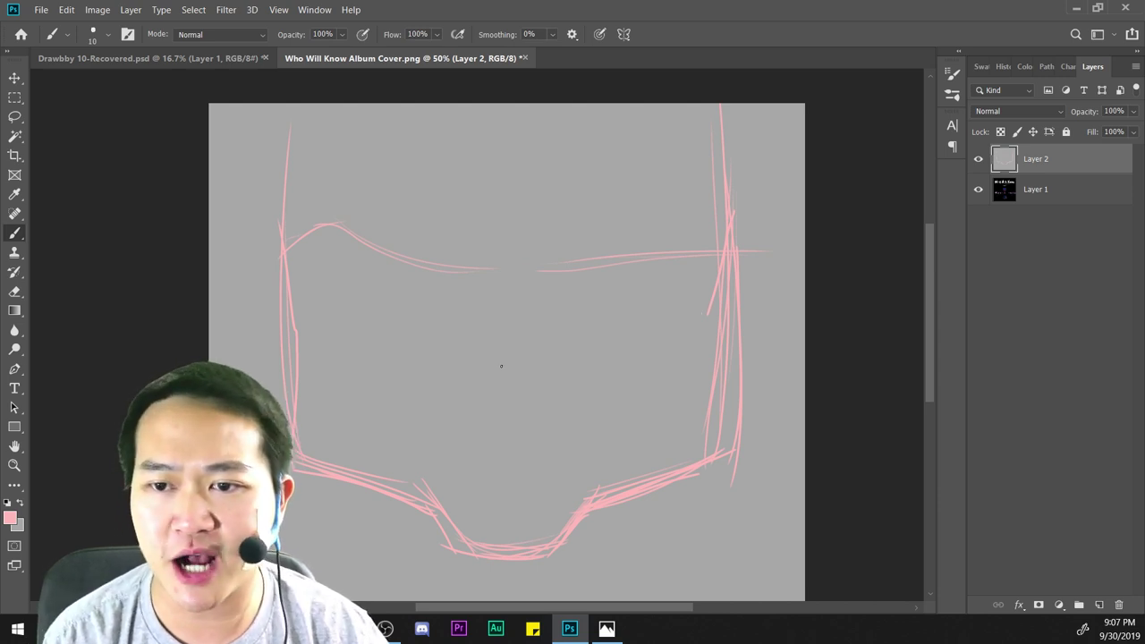
left_click_drag(728, 239, 703, 352)
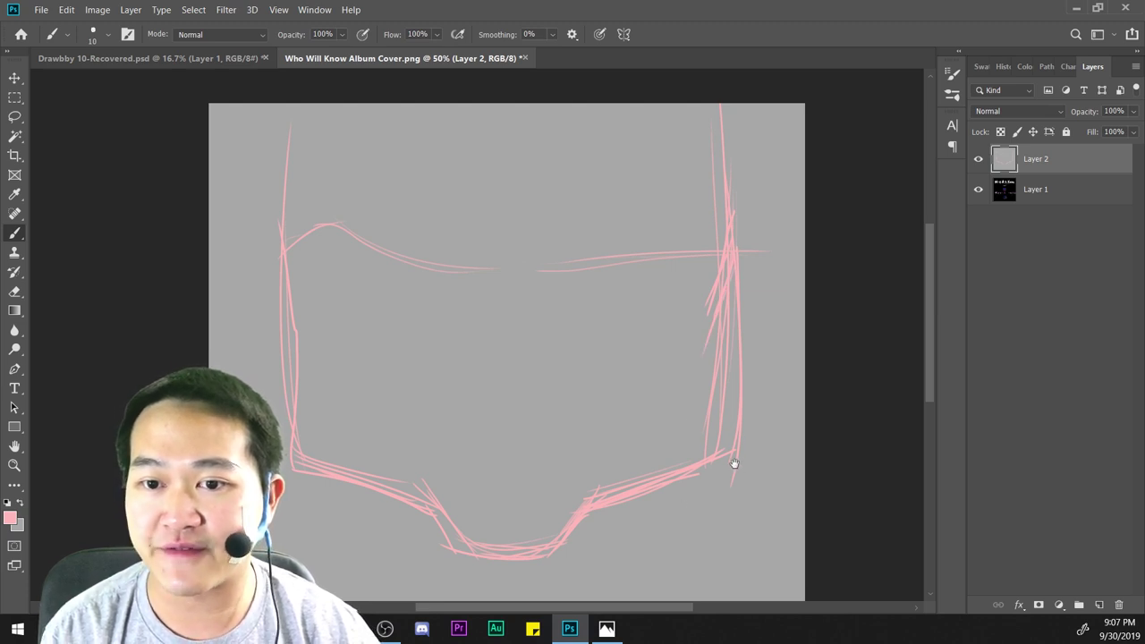
Sketch the right cheek contour with strokes slanting inward to the cheekbone and back out to the jaw corner.
left_click_drag(734, 455, 715, 392)
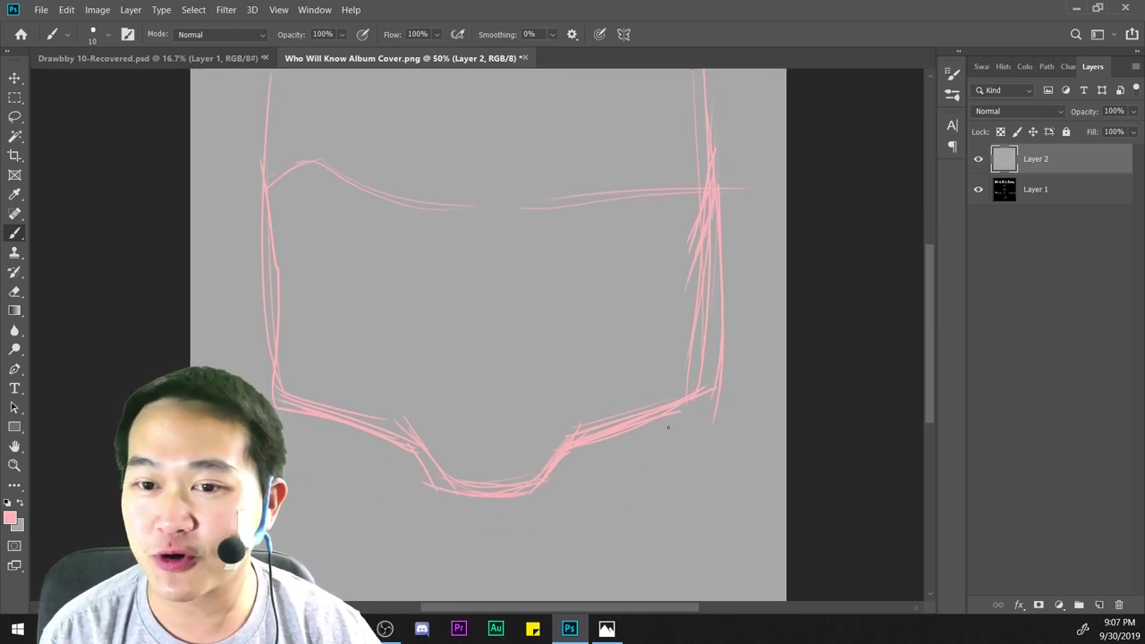
left_click_drag(716, 179, 673, 319)
mouse_move(709, 198)
left_mouse_down()
mouse_move(681, 301)
mouse_move(713, 407)
left_mouse_up()
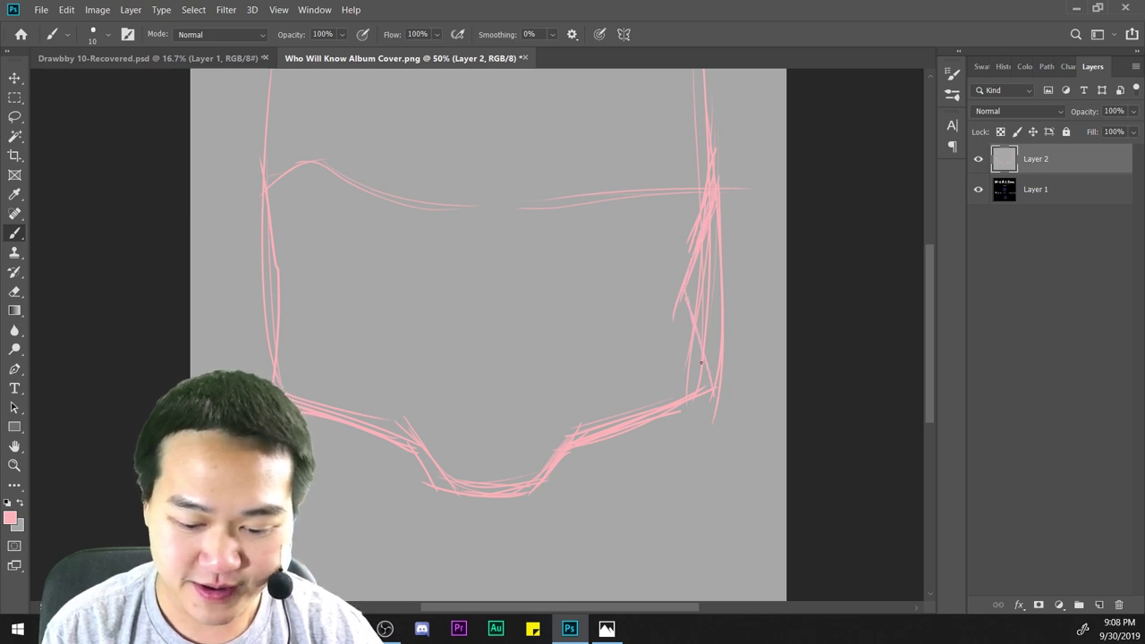
left_click_drag(692, 322, 710, 392)
left_click_drag(694, 277, 715, 379)
Thicken the left side of the chin and the adjoining left jaw line with extra strokes.
mouse_move(700, 312)
left_mouse_down()
mouse_move(718, 425)
mouse_move(721, 386)
mouse_move(576, 446)
mouse_move(553, 487)
mouse_move(458, 492)
mouse_move(535, 484)
mouse_move(524, 475)
mouse_move(423, 488)
mouse_move(420, 449)
mouse_move(438, 476)
mouse_move(403, 429)
left_mouse_up()
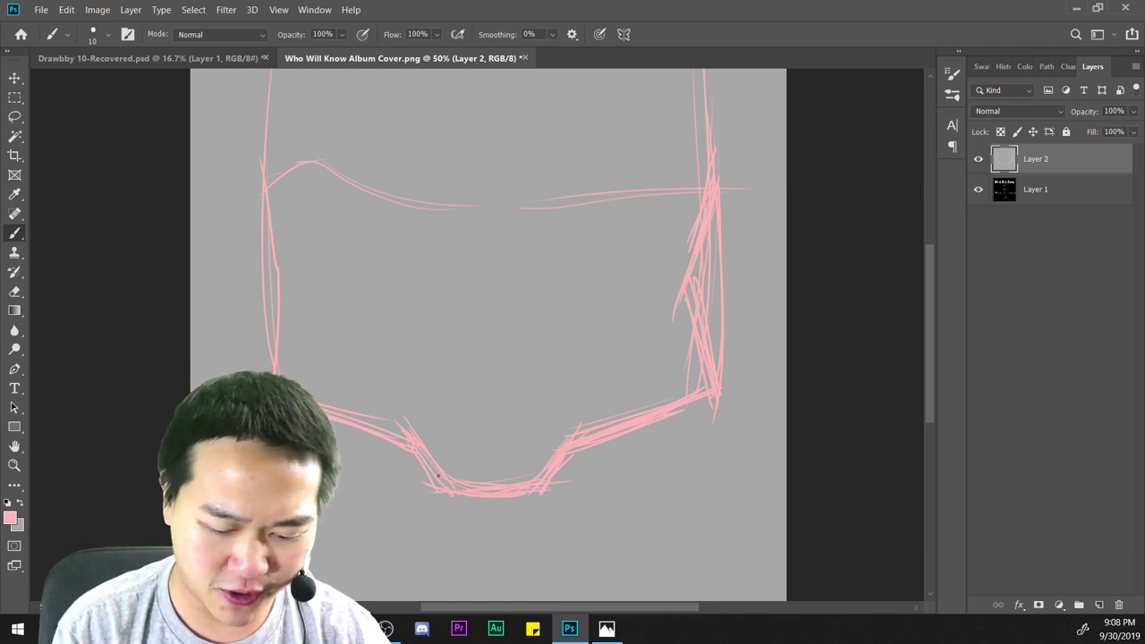
left_click_drag(447, 486, 421, 453)
left_click_drag(415, 451, 372, 437)
Thicken the head's side lines above the brow on both sides and add a stroke along the right jaw line.
left_click_drag(690, 402, 720, 495)
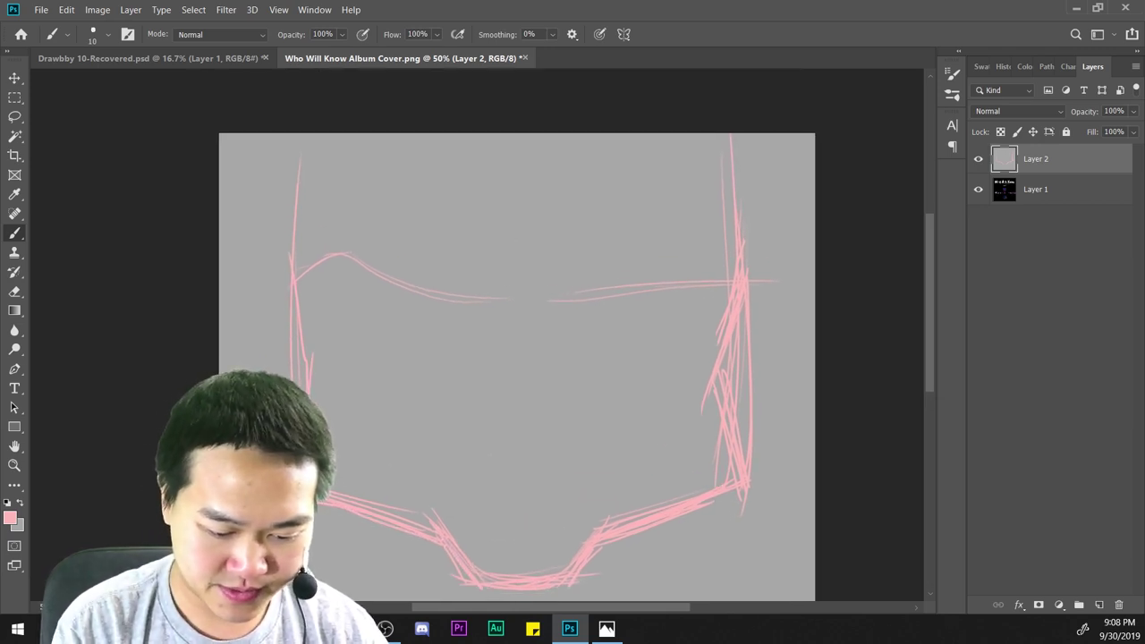
mouse_move(292, 328)
left_mouse_down()
mouse_move(282, 281)
mouse_move(300, 248)
mouse_move(298, 185)
left_mouse_up()
left_click_drag(299, 238, 297, 134)
left_click_drag(311, 174, 302, 270)
mouse_move(719, 391)
left_mouse_down()
mouse_move(753, 266)
mouse_move(736, 255)
mouse_move(731, 134)
left_mouse_up()
left_click_drag(797, 320, 810, 223)
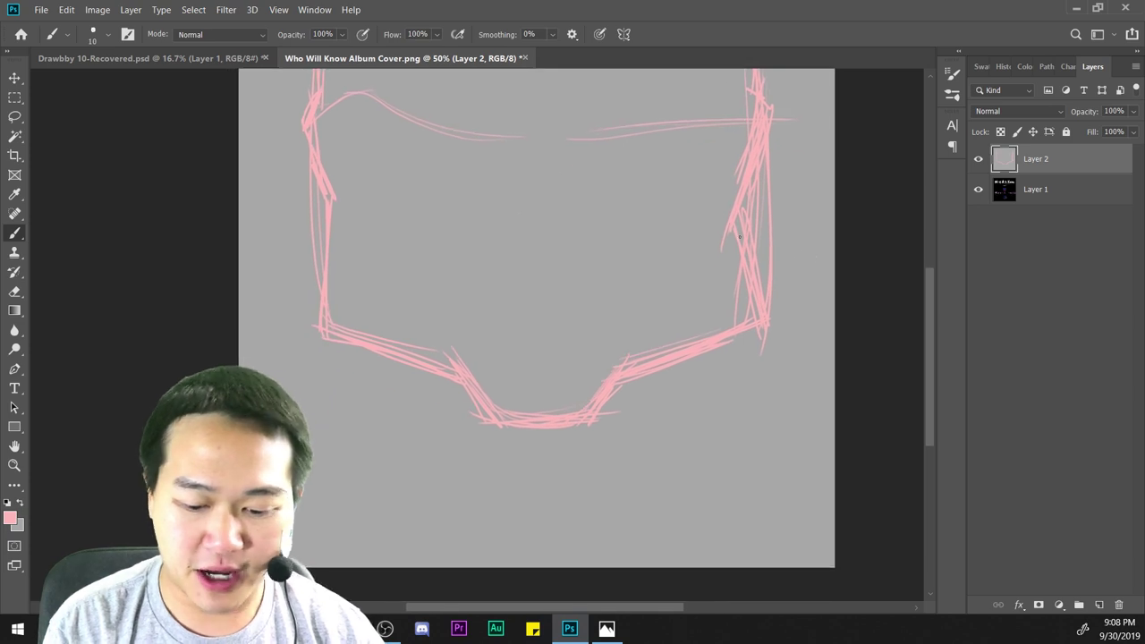
left_click_drag(755, 326, 587, 375)
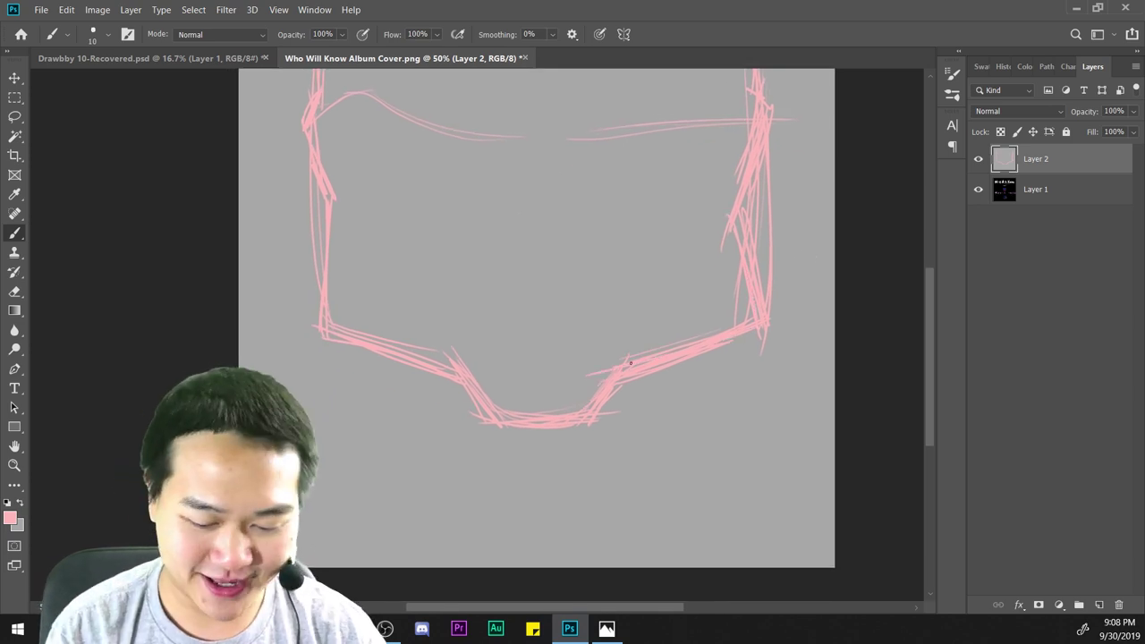
Draw the left eye's curved lower lid below the brow, redoing the curve twice, and add a short upper-lid stroke at its outer end.
left_click_drag(713, 397, 685, 544)
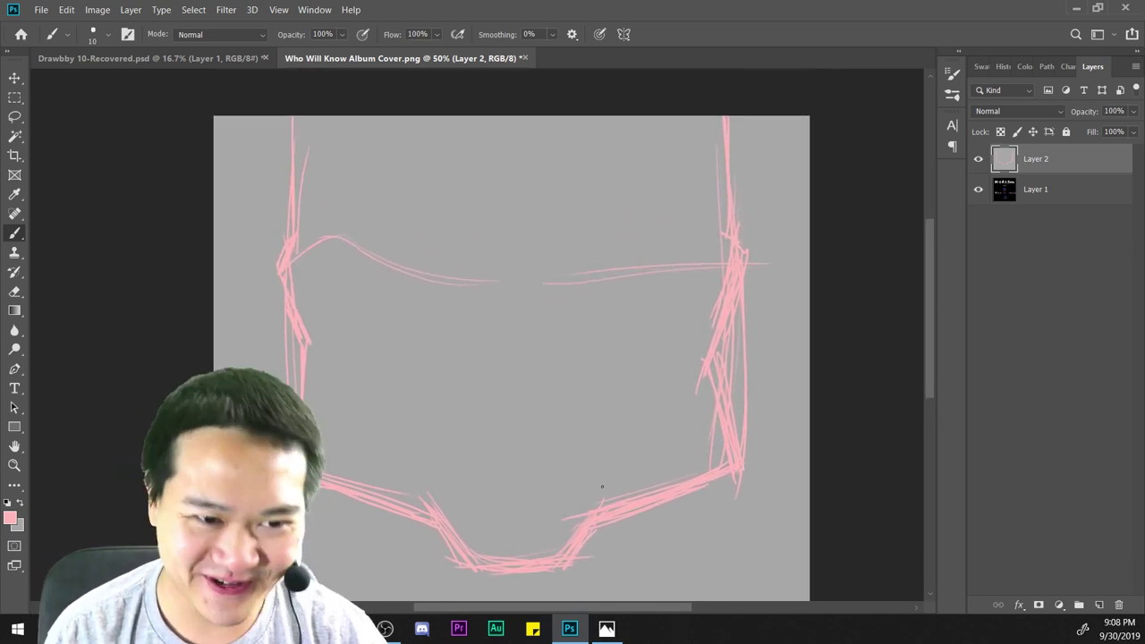
key("ctrl+plus")
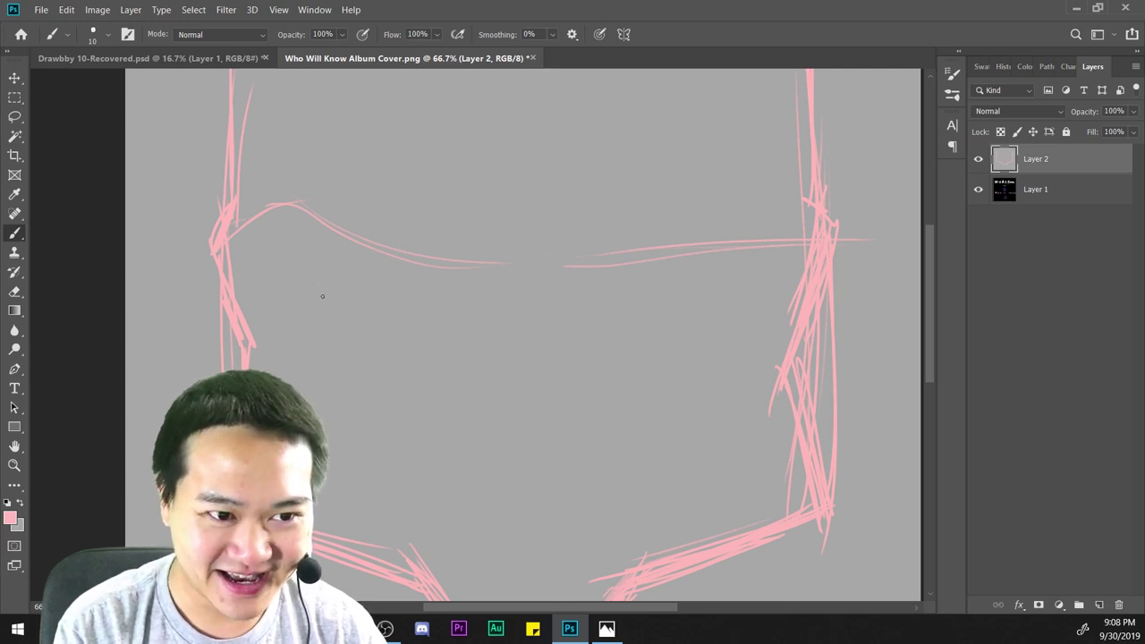
left_click_drag(322, 296, 438, 311)
key("ctrl+z")
left_click_drag(333, 282, 445, 312)
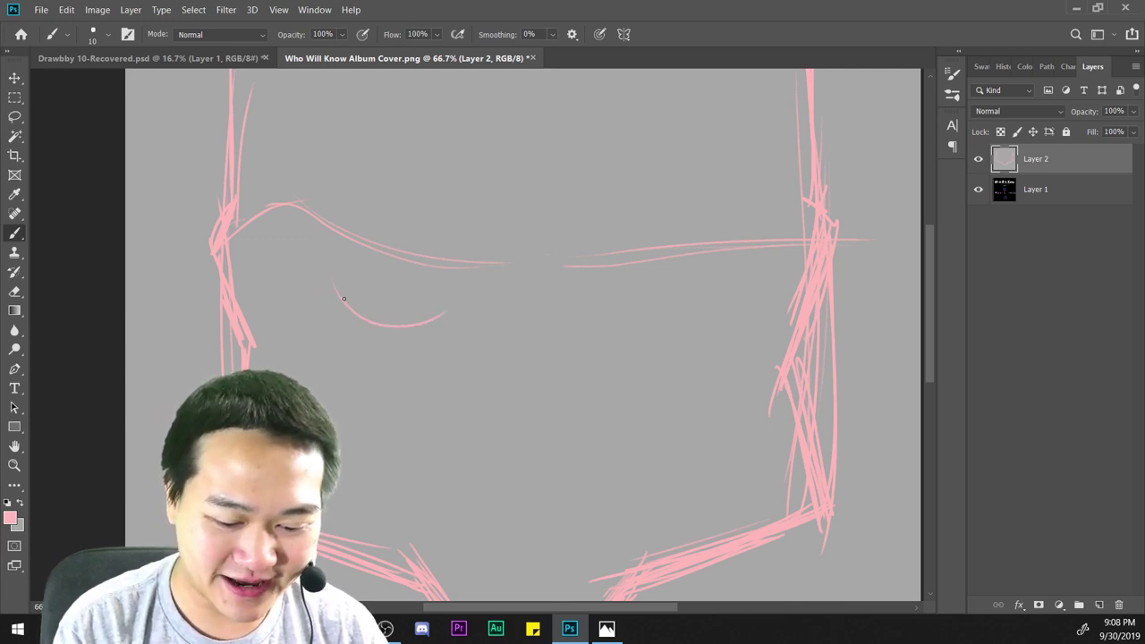
key("ctrl+z")
left_click_drag(330, 278, 455, 298)
left_click_drag(331, 260, 358, 247)
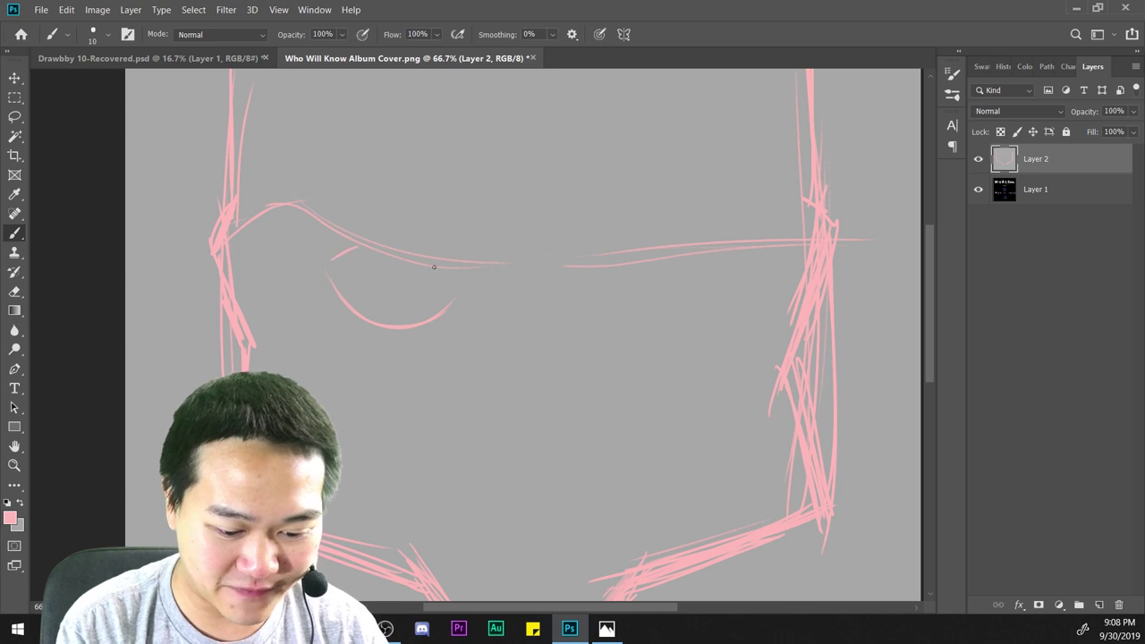
Draw a narrow right eye with a shallow curved lower lid and a doubled upper lid slanting down towards its outer corner.
left_click_drag(765, 472, 698, 457)
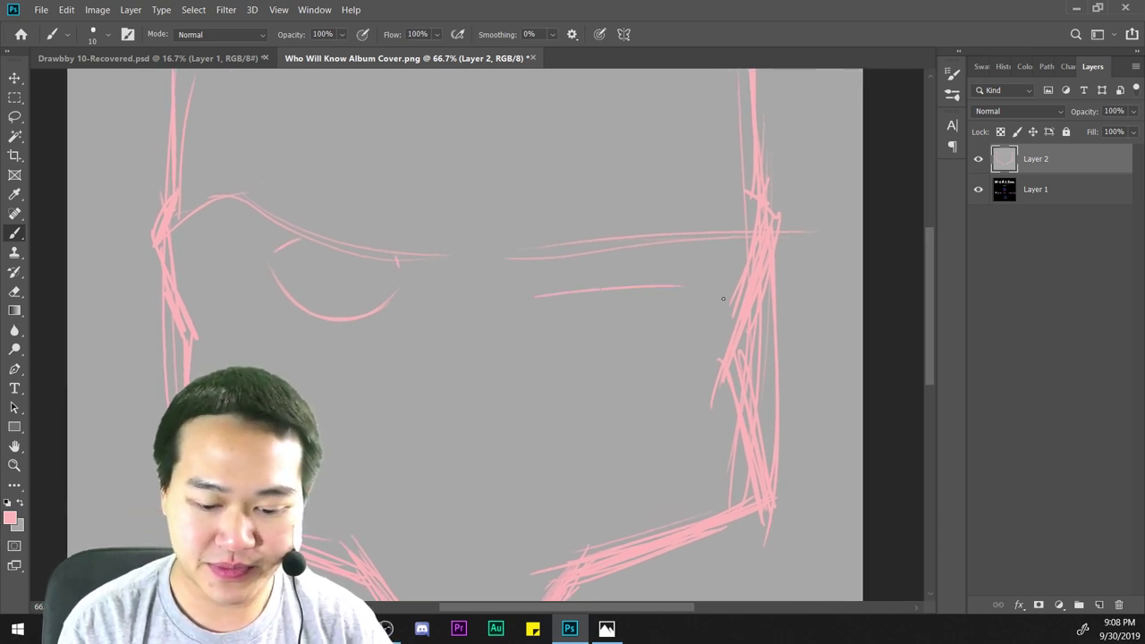
left_click_drag(661, 291, 547, 297)
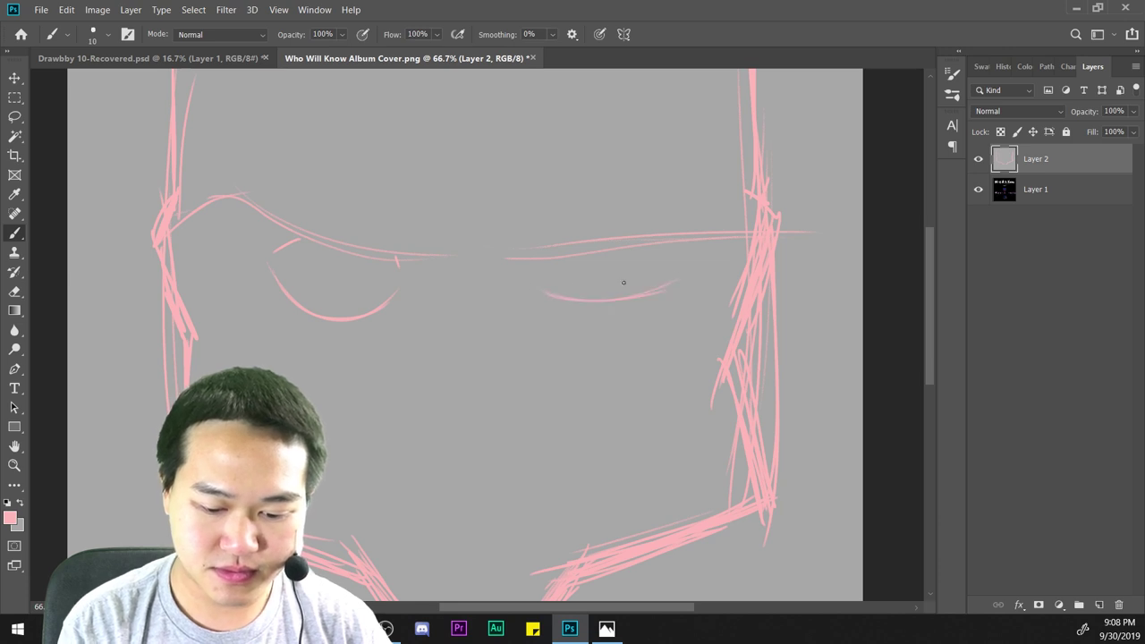
left_click_drag(629, 301, 598, 305)
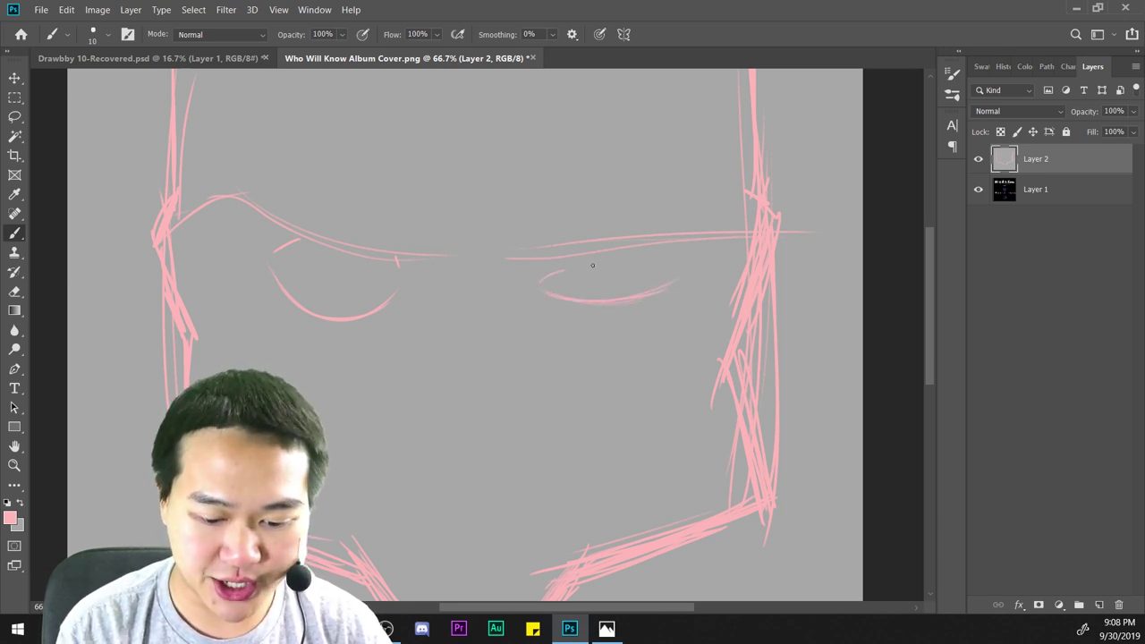
key("ctrl+z")
mouse_move(539, 280)
left_mouse_down()
mouse_move(549, 271)
mouse_move(676, 283)
mouse_move(544, 259)
left_mouse_up()
key("ctrl+z")
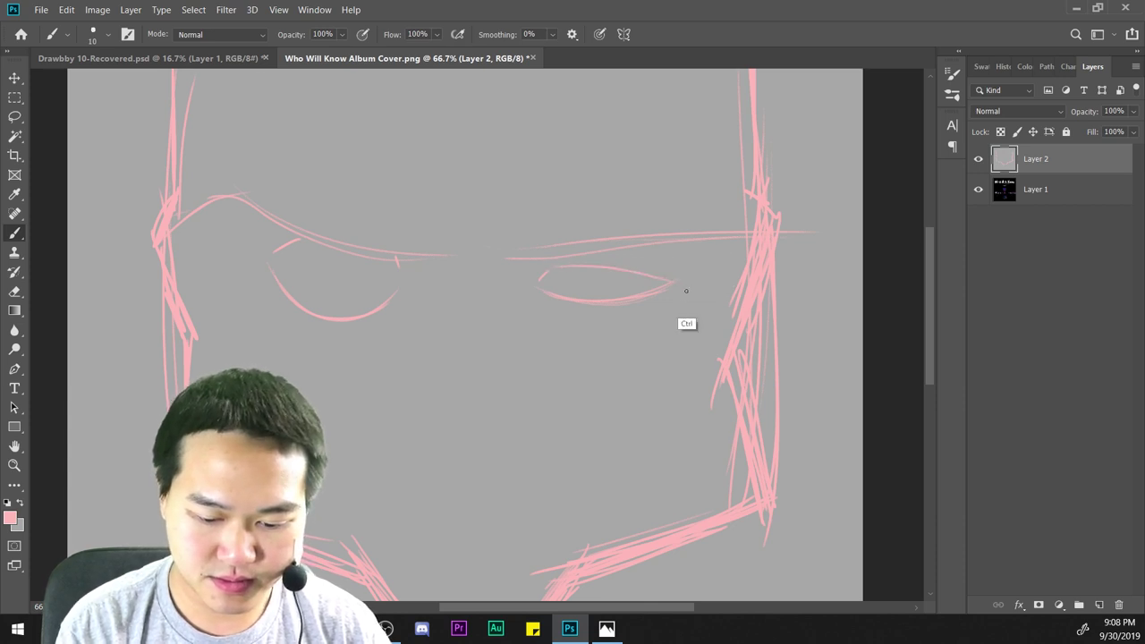
key("ctrl+z")
left_click_drag(686, 291, 539, 267)
left_click_drag(692, 296, 547, 272)
key("ctrl+minus")
key("ctrl+minus")
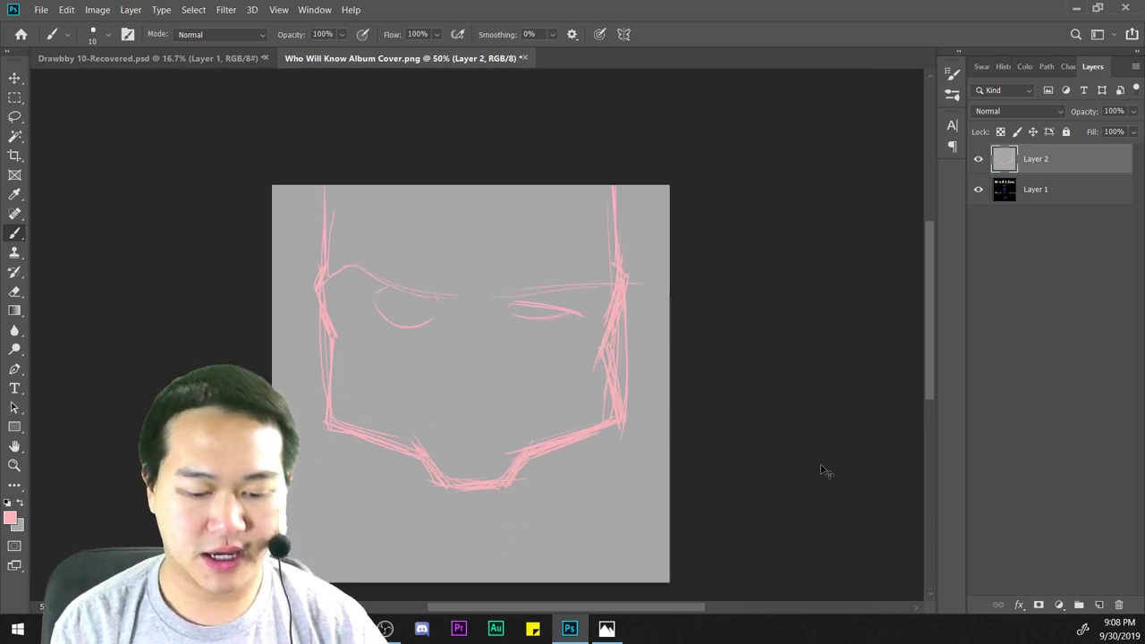
key("ctrl+plus")
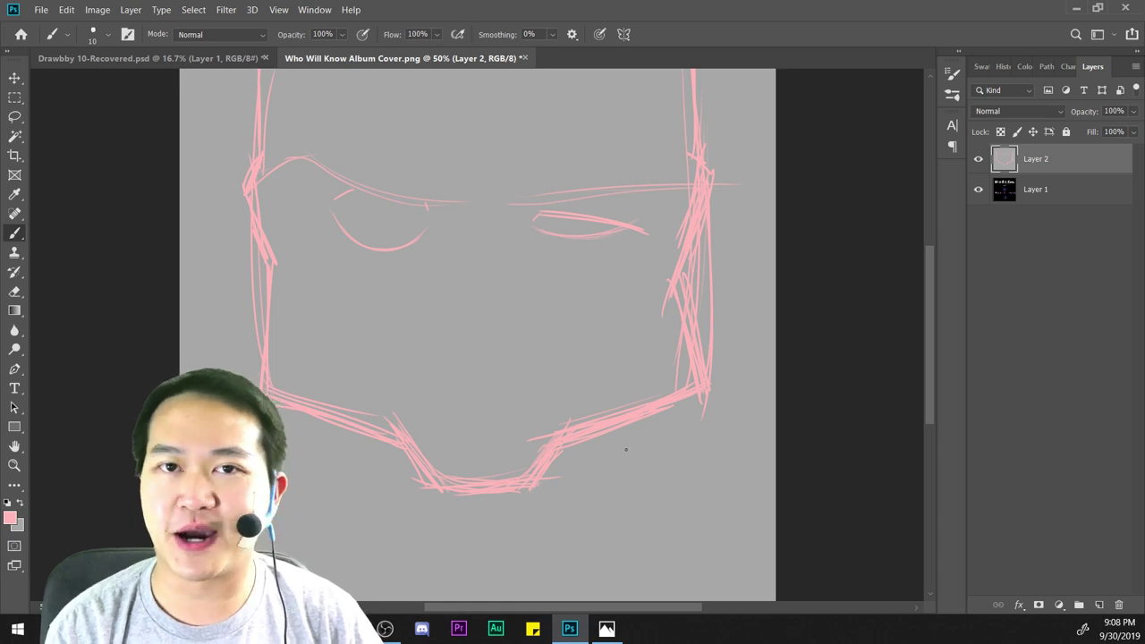
mouse_move(624, 463)
left_mouse_down()
mouse_move(593, 498)
mouse_move(611, 502)
left_mouse_up()
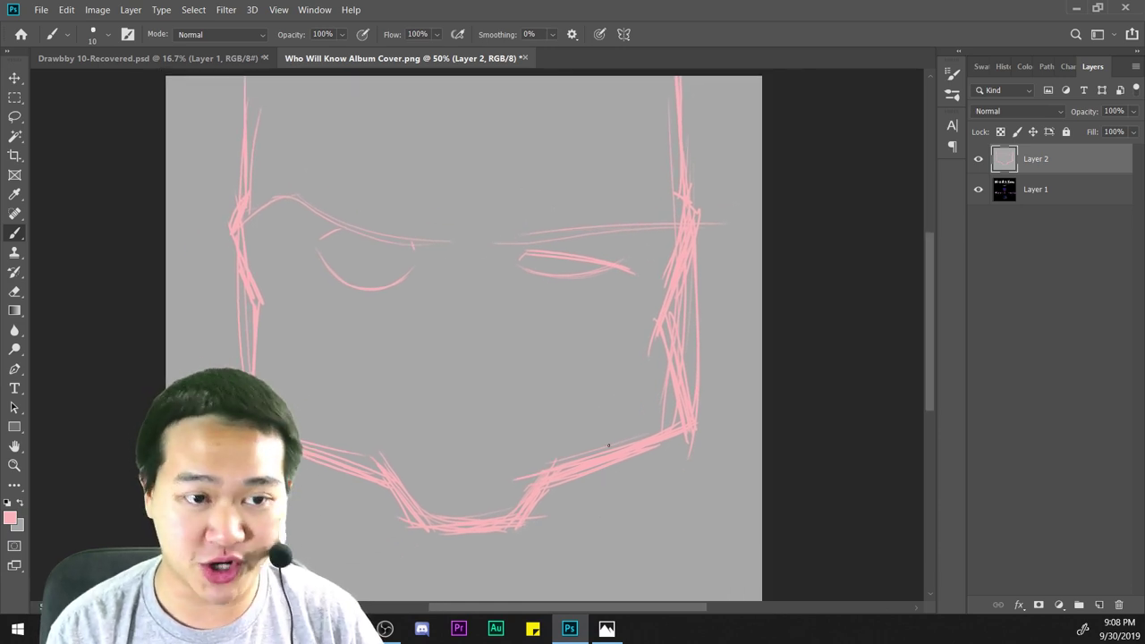
key("ctrl+plus")
key("ctrl+minus")
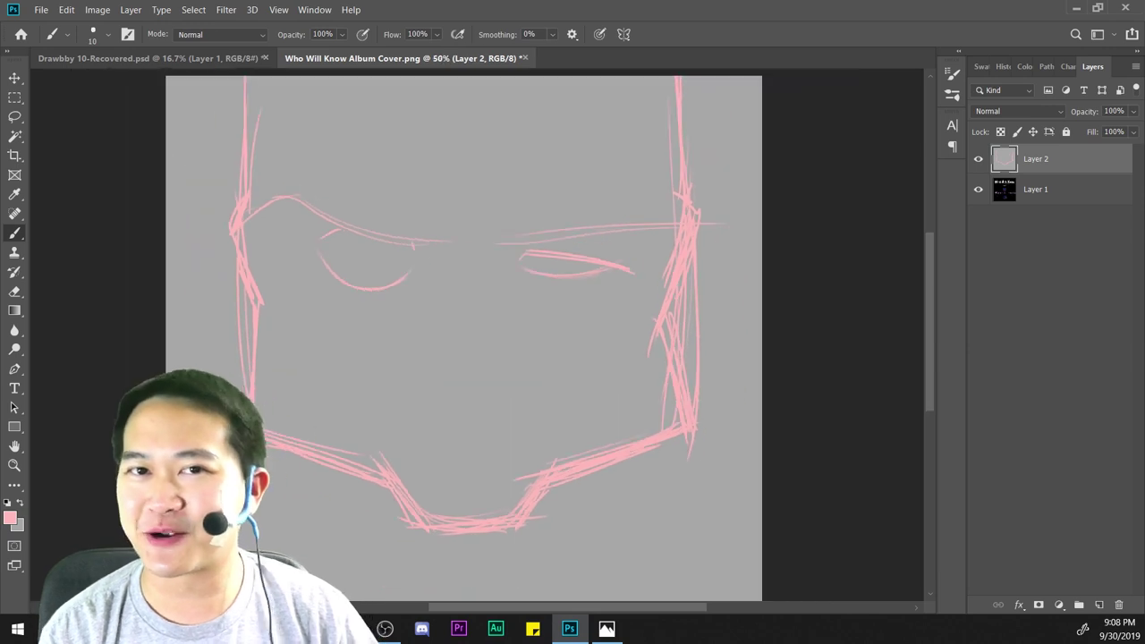
key("ctrl+plus")
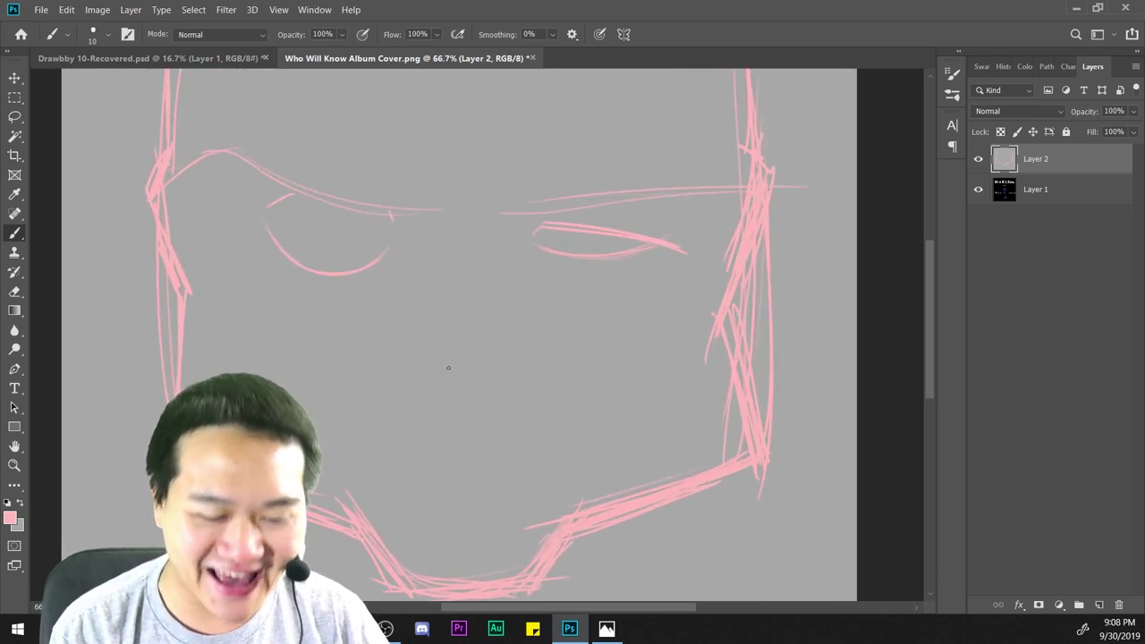
key("ctrl+minus")
key("ctrl+minus")
key("ctrl+plus")
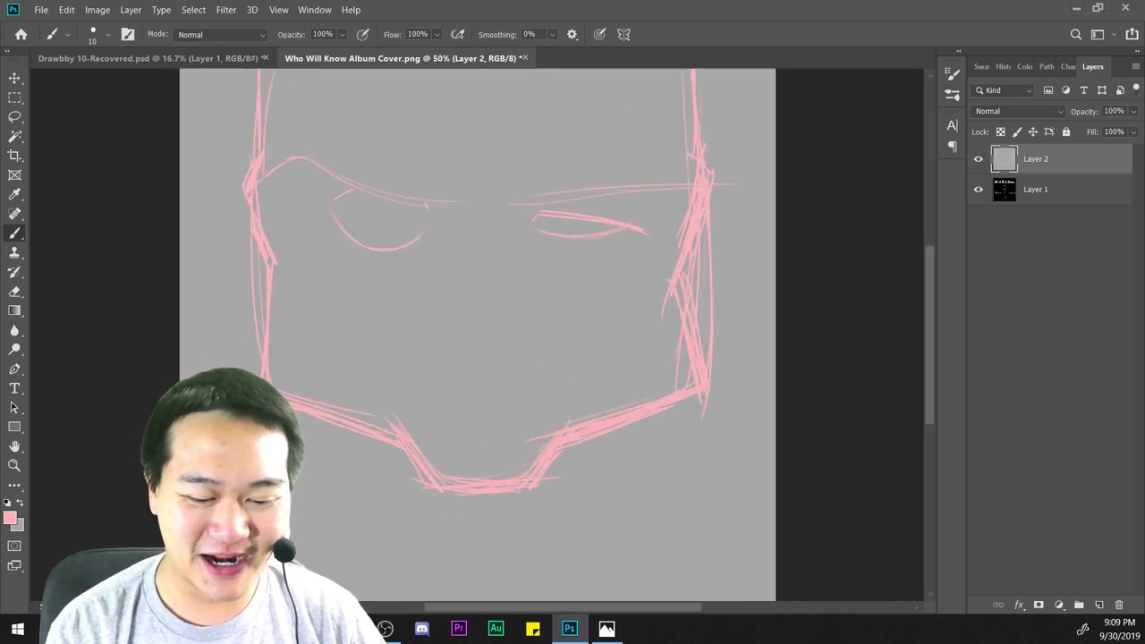
Reinforce the cheek contours on both sides of the face, angling in to the cheekbone and down to the jaw corner.
mouse_move(255, 204)
left_mouse_down()
mouse_move(282, 272)
mouse_move(274, 337)
left_mouse_up()
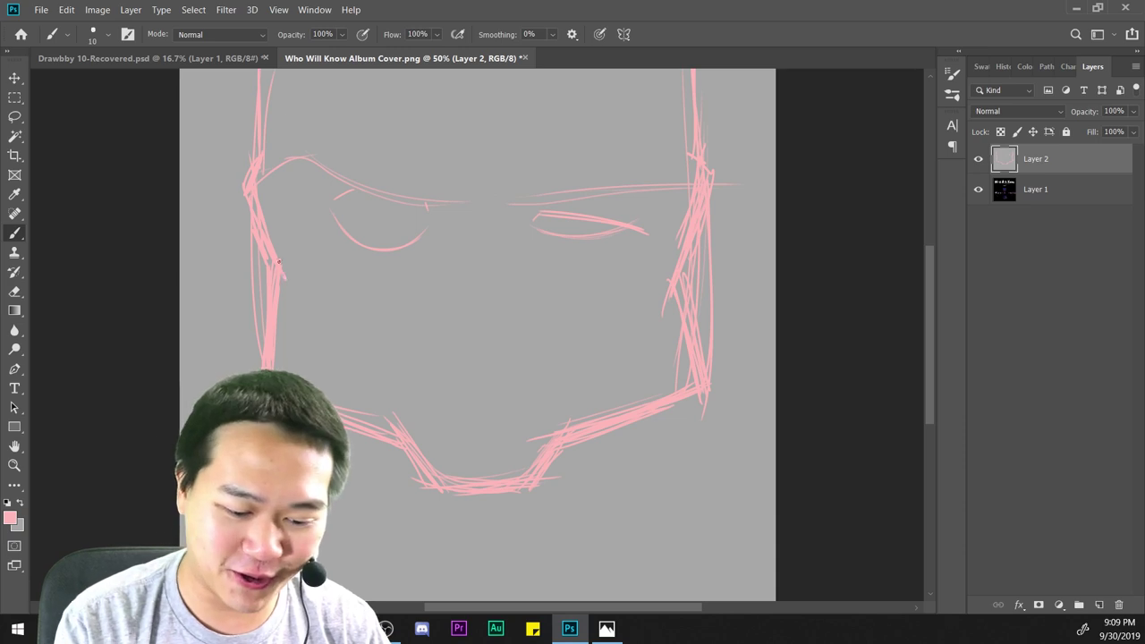
left_click_drag(263, 233, 289, 292)
left_click_drag(284, 269, 274, 344)
left_click_drag(673, 286, 711, 415)
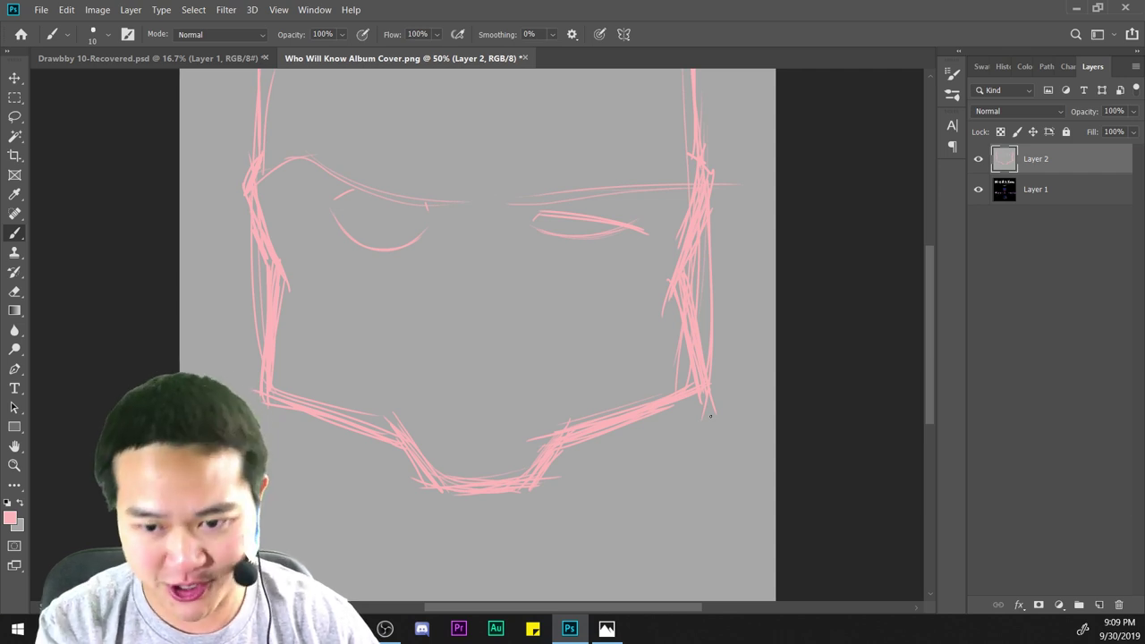
Add an arched lid crease above the right eye and close the left eye with a curved upper lid.
scroll(746, 475, "up", 3)
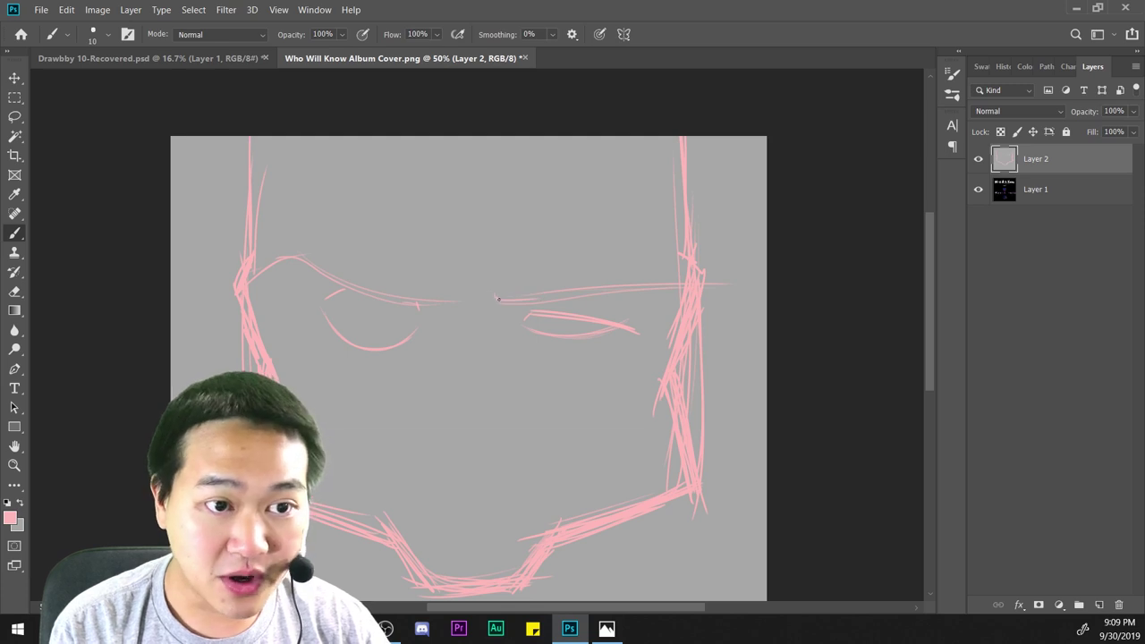
scroll(699, 409, "down", 3)
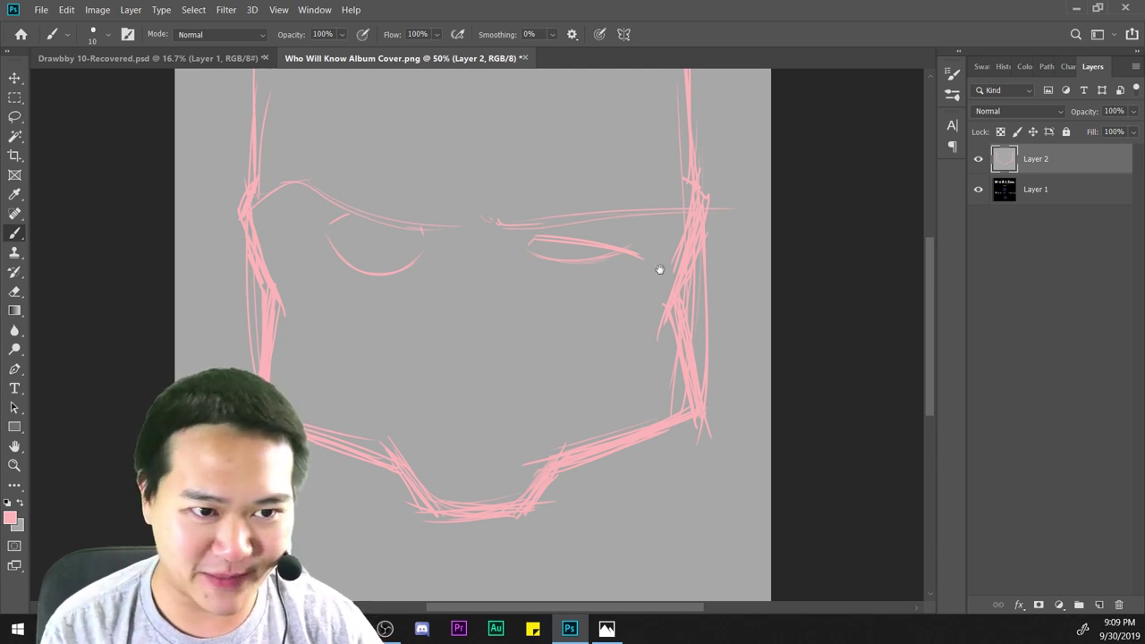
scroll(706, 313, "up", 1)
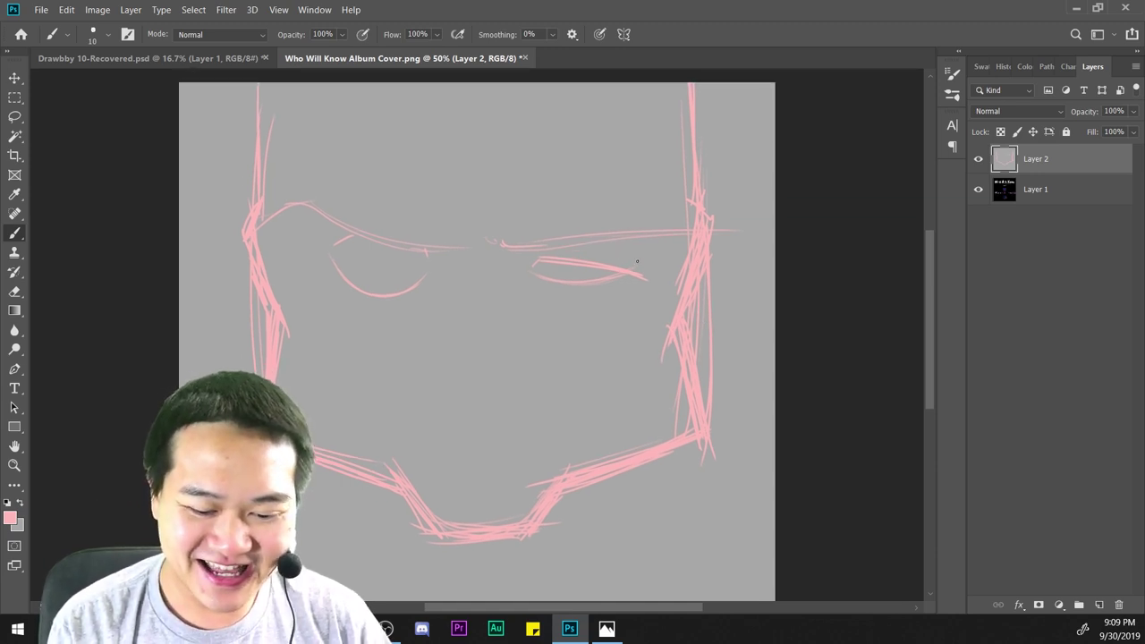
left_click_drag(636, 261, 582, 243)
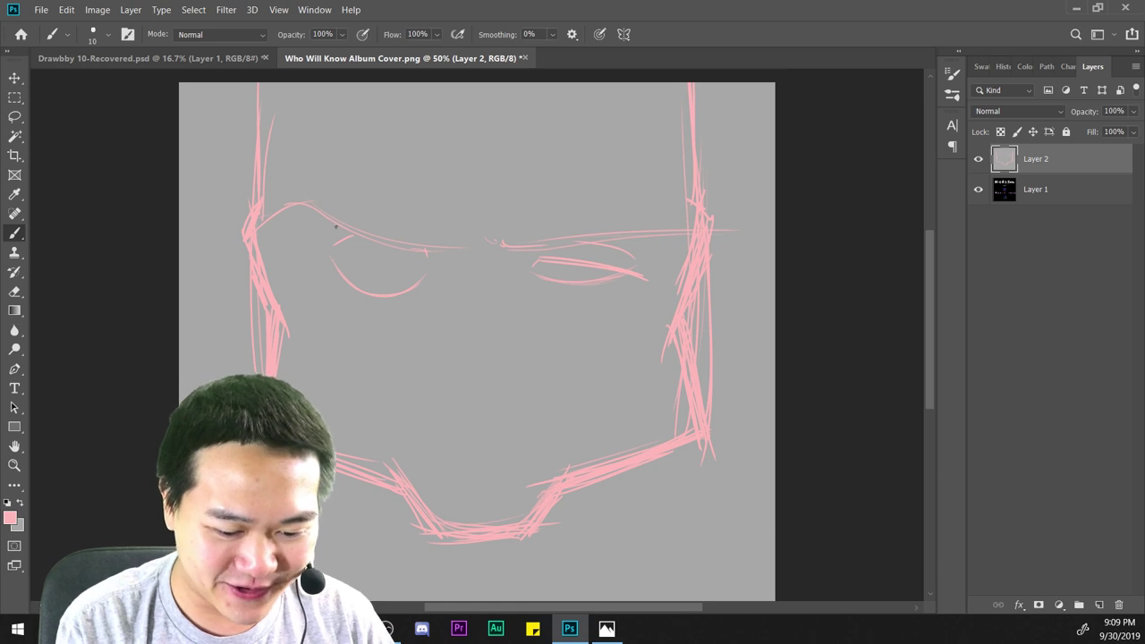
left_click_drag(336, 228, 309, 241)
key("ctrl+z")
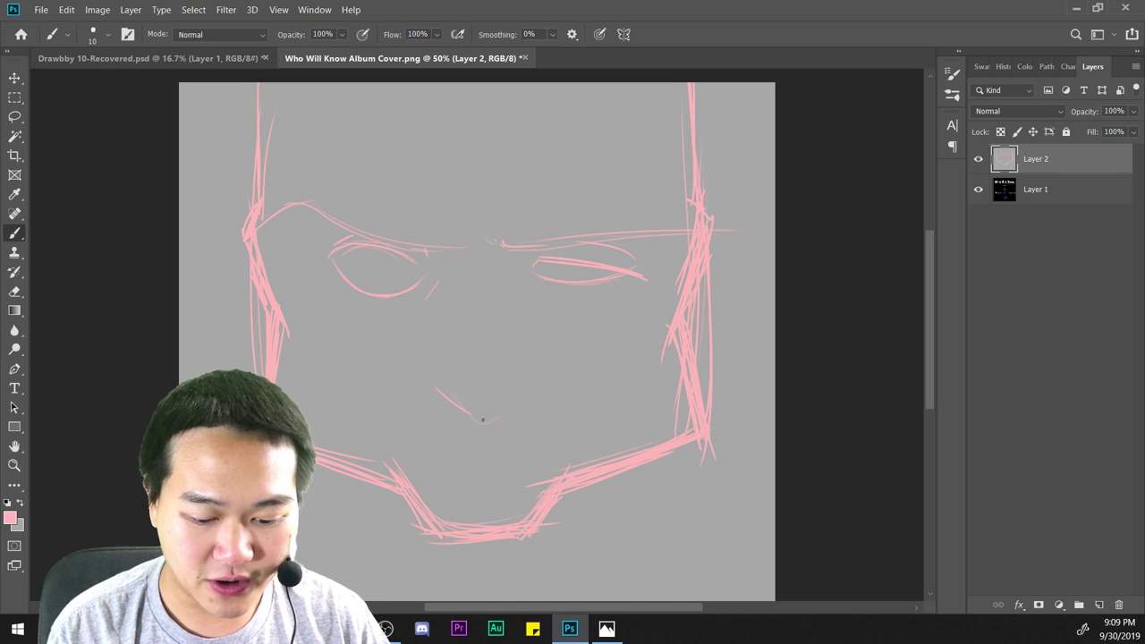
Sketch a V-shaped curve for the nose tip below the eyes and add a stroke down the right cheek contour.
mouse_move(433, 385)
left_mouse_down()
mouse_move(491, 419)
mouse_move(471, 428)
left_mouse_up()
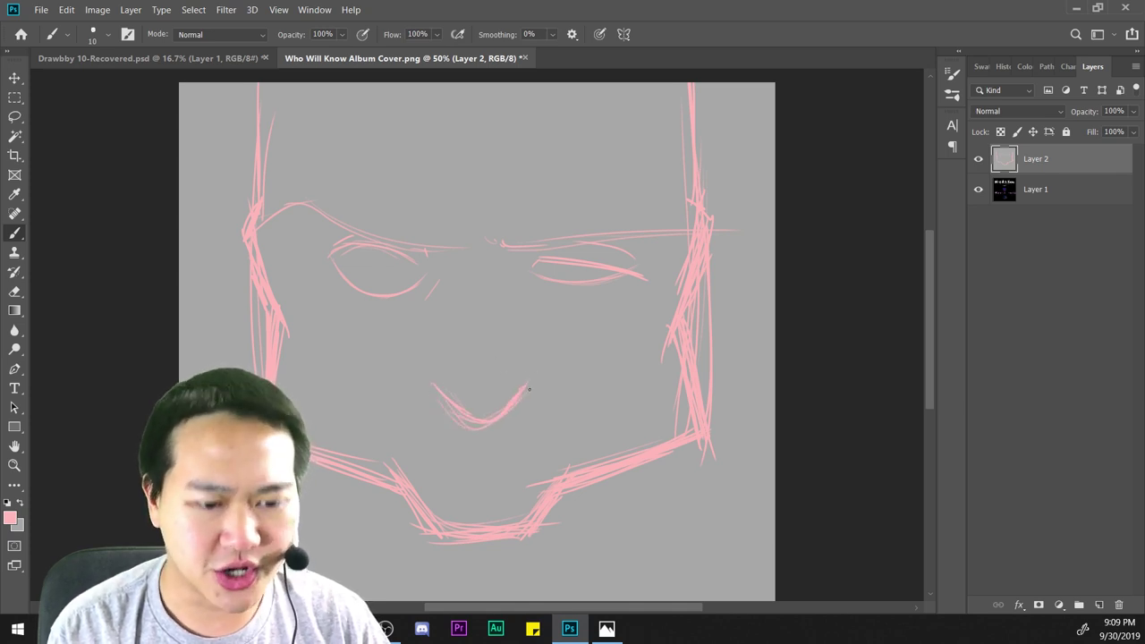
left_click_drag(433, 384, 489, 423)
scroll(671, 527, "down", 1)
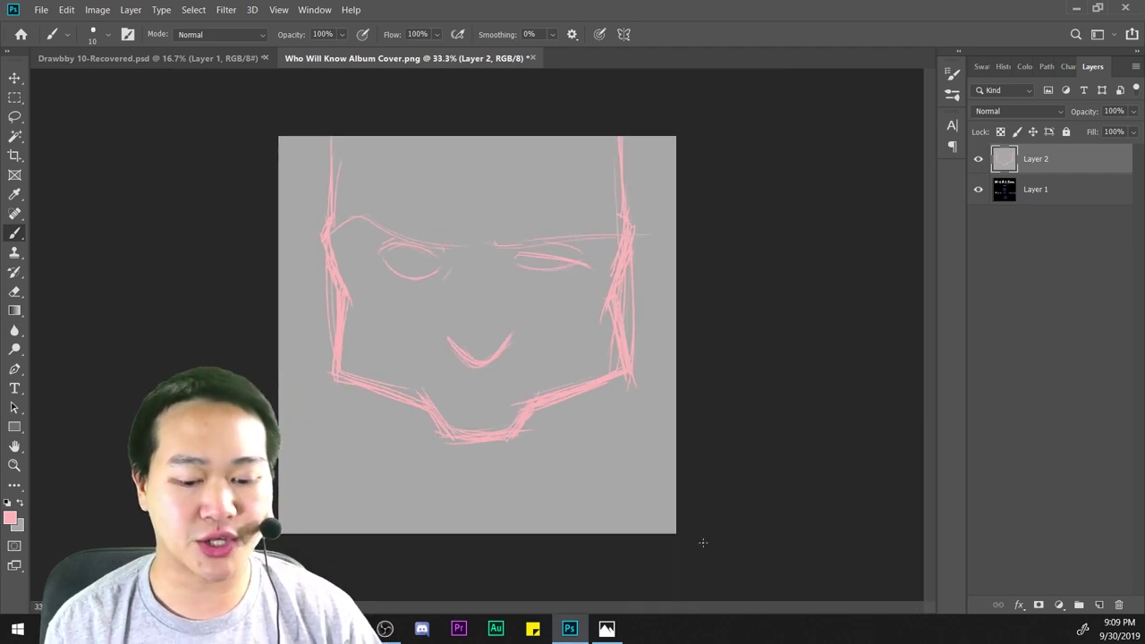
scroll(676, 309, "up", 1)
left_click_drag(676, 302, 698, 411)
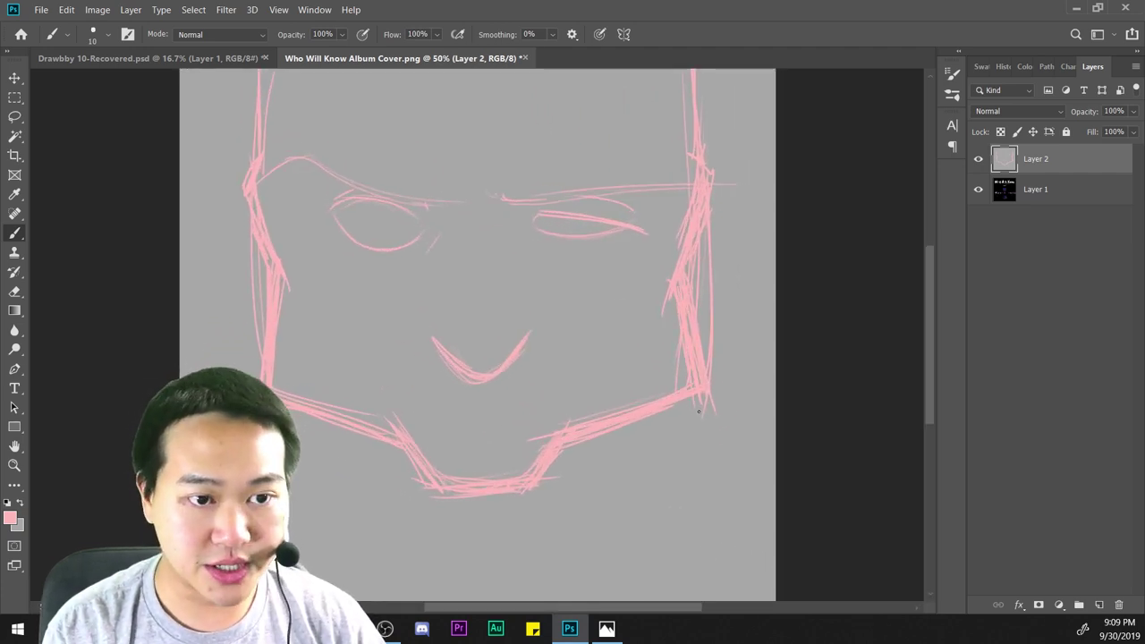
Try to erase the stray outer line beside the left cheek and undo the erasing.
left_click(15, 290)
left_click_drag(236, 199, 248, 261)
key("ctrl+z")
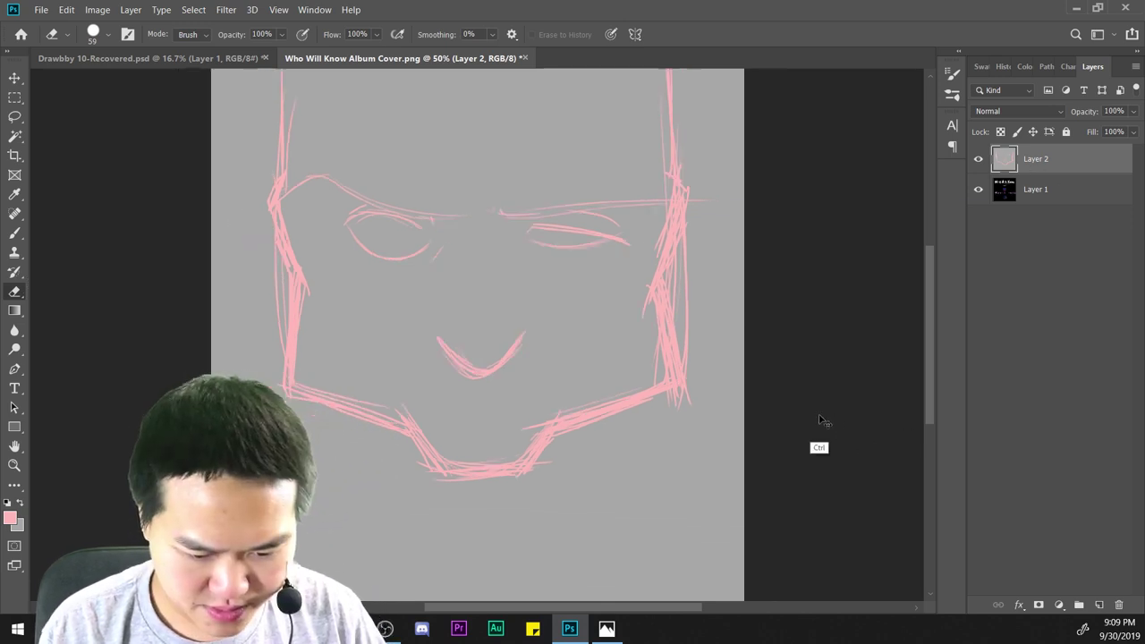
key("ctrl+minus")
key("ctrl+plus")
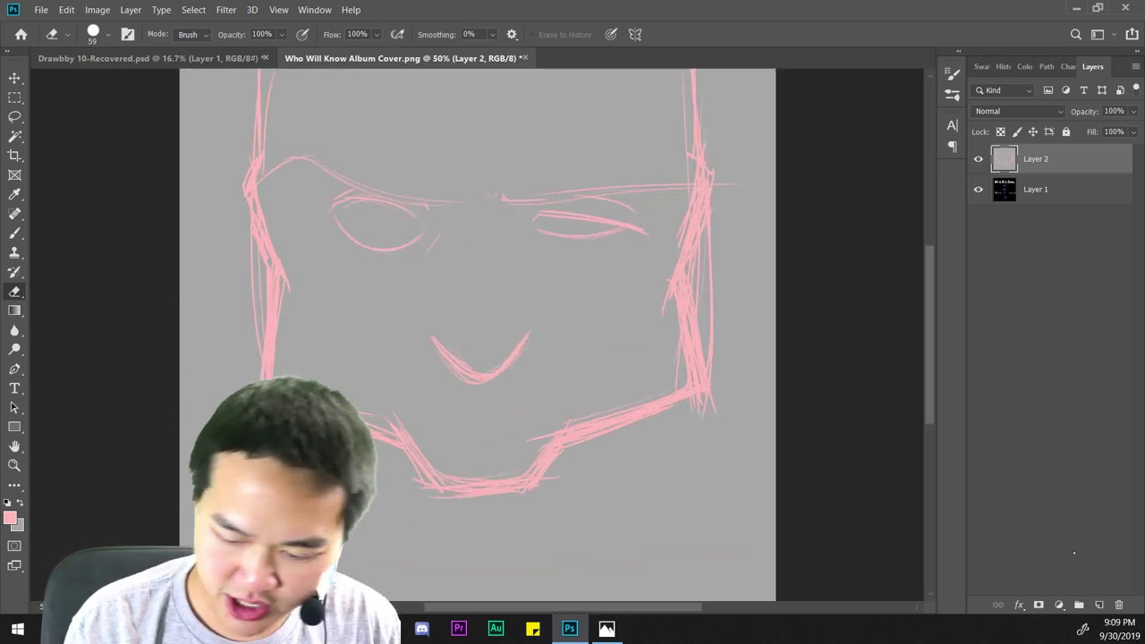
Add a new layer, place it beneath Layer 2, and make Layer 2 active again.
left_click(1098, 605)
left_click_drag(1056, 168, 1046, 206)
left_click(1039, 159)
Switch back to the Brush tool and set the brush size to 28.
key("ctrl+plus")
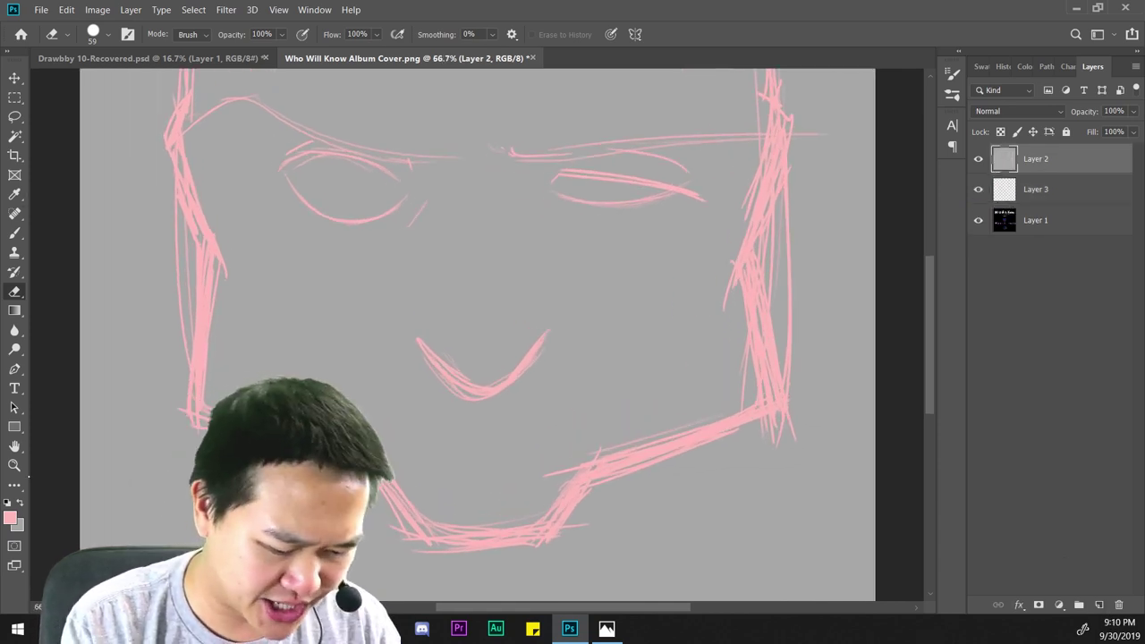
key("b")
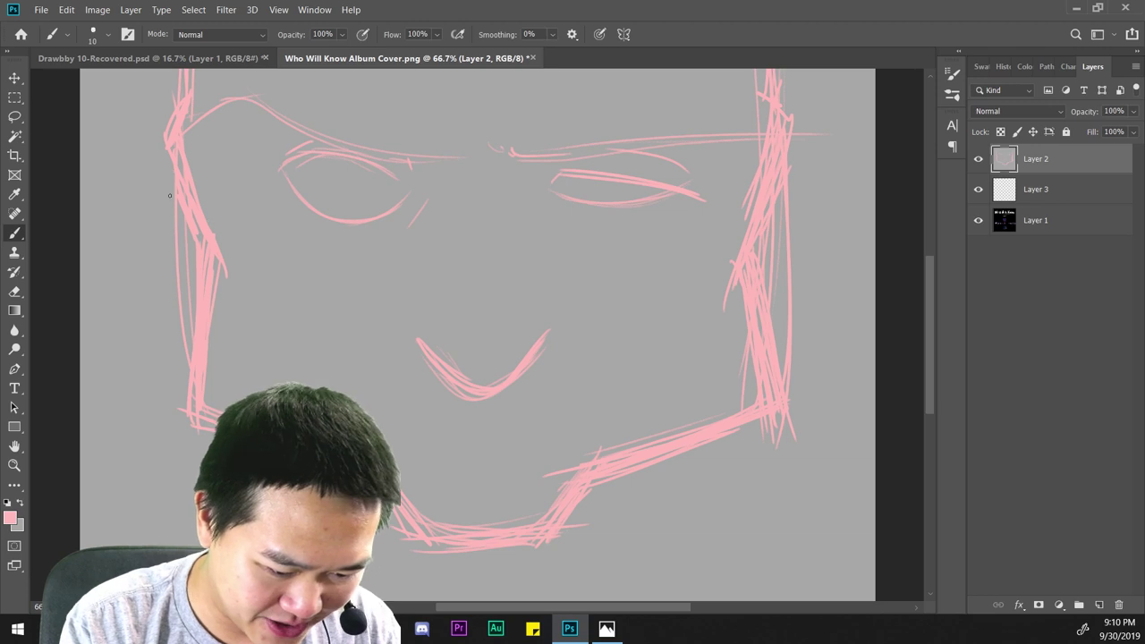
right_click(687, 213)
left_click_drag(778, 256, 775, 256)
left_click(189, 210)
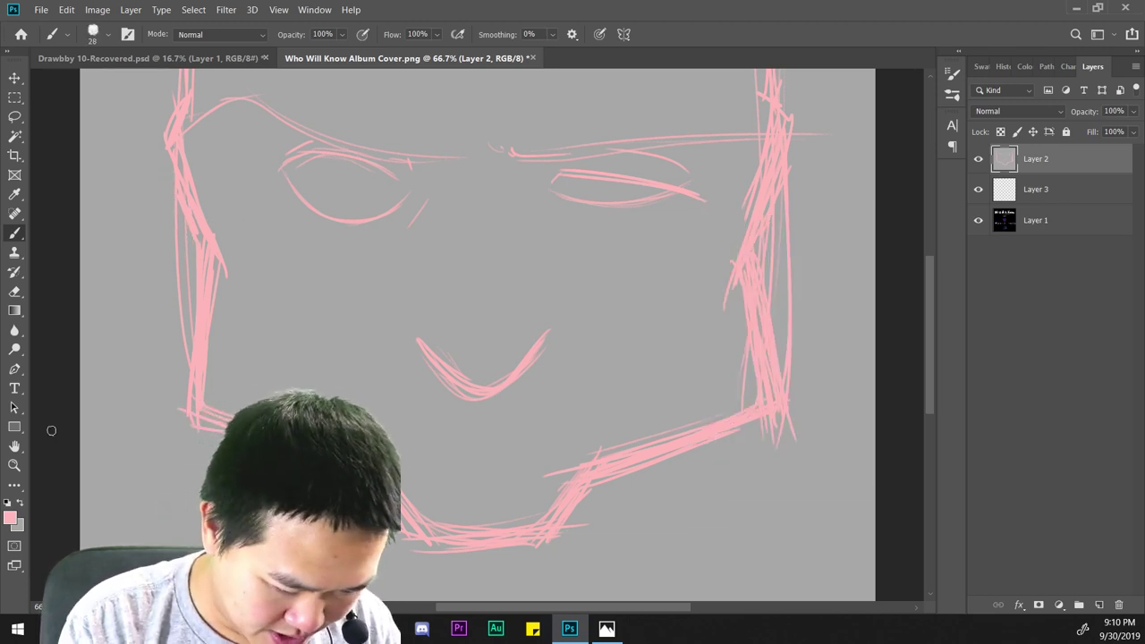
Paint over the stray outer lines beside both cheeks with the grey background colour.
key("x")
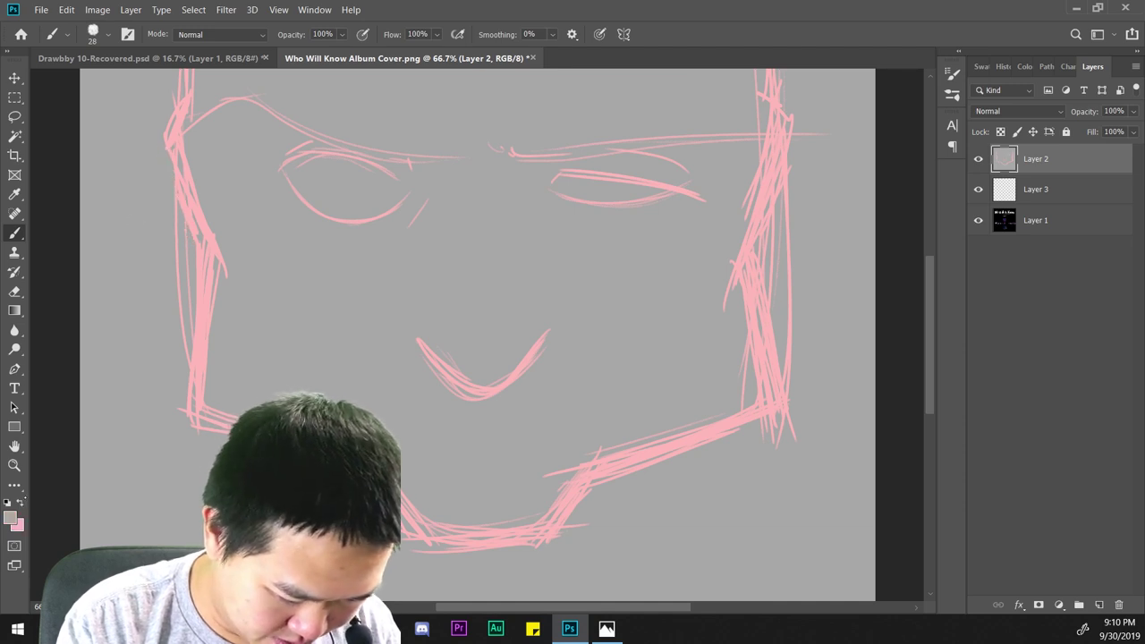
left_click_drag(176, 188, 181, 299)
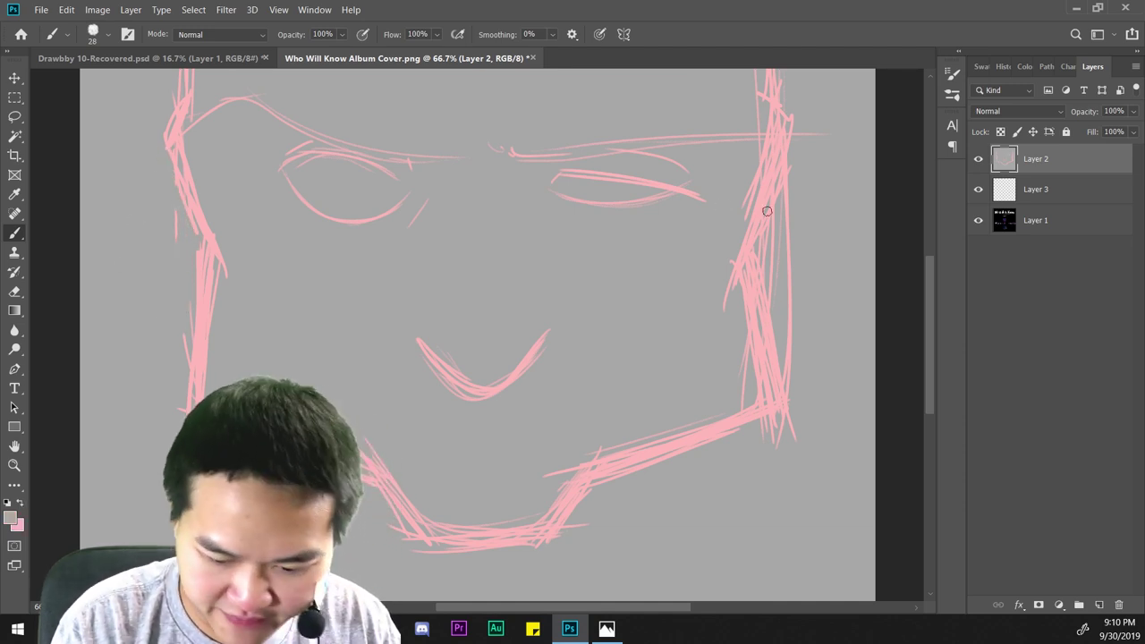
left_click_drag(786, 183, 774, 302)
left_click_drag(792, 383, 793, 352)
mouse_move(771, 274)
left_mouse_down()
mouse_move(776, 330)
mouse_move(782, 442)
left_mouse_up()
Swap the painting colour back to pink and choose the recent 10 px brush.
key("ctrl+minus")
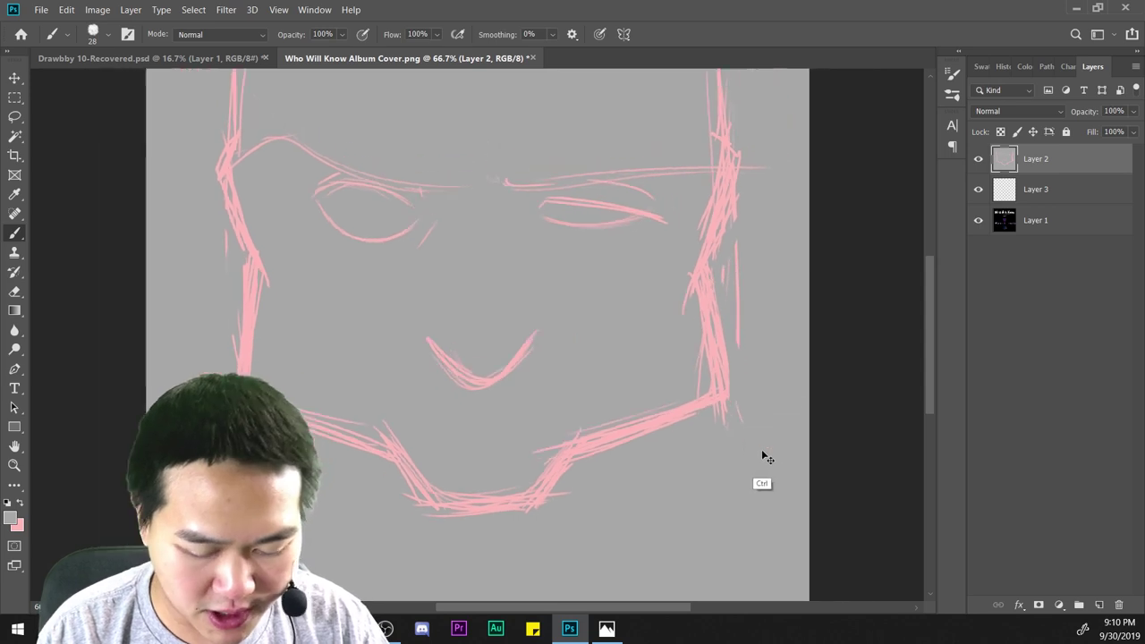
left_click_drag(591, 480, 669, 318)
key("ctrl+plus")
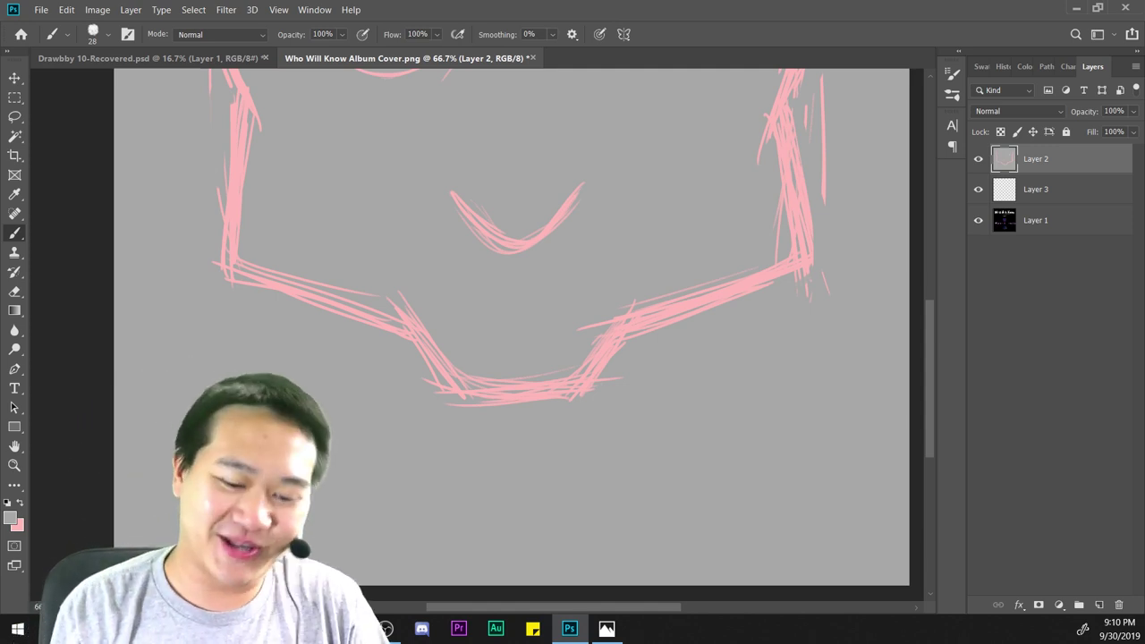
left_click_drag(656, 281, 614, 388)
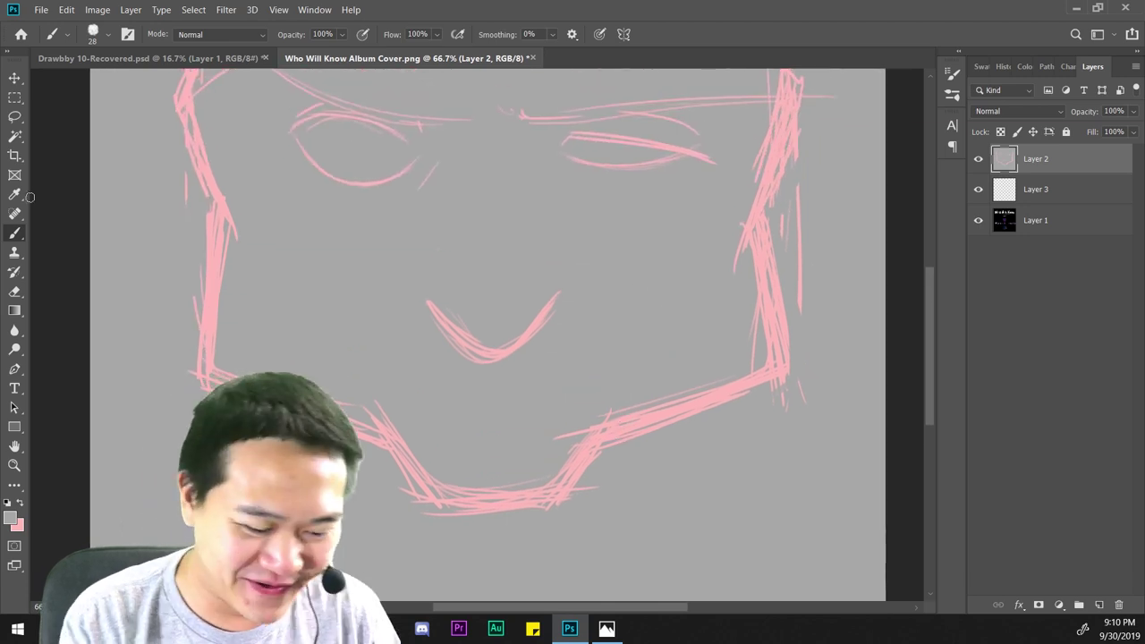
key("x")
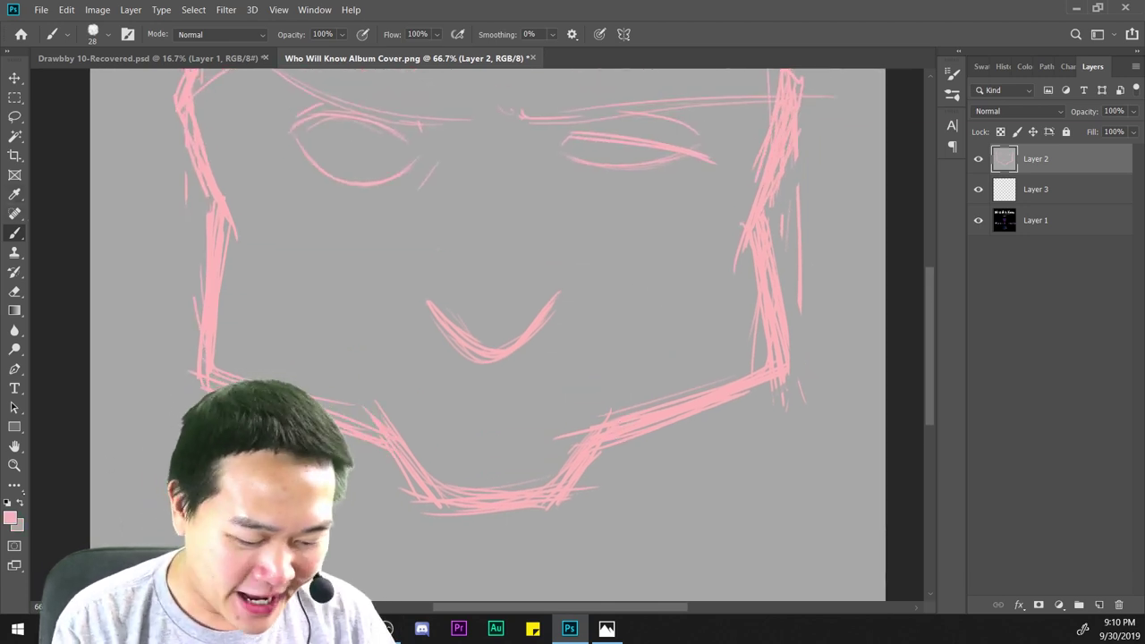
left_click_drag(707, 399, 666, 360)
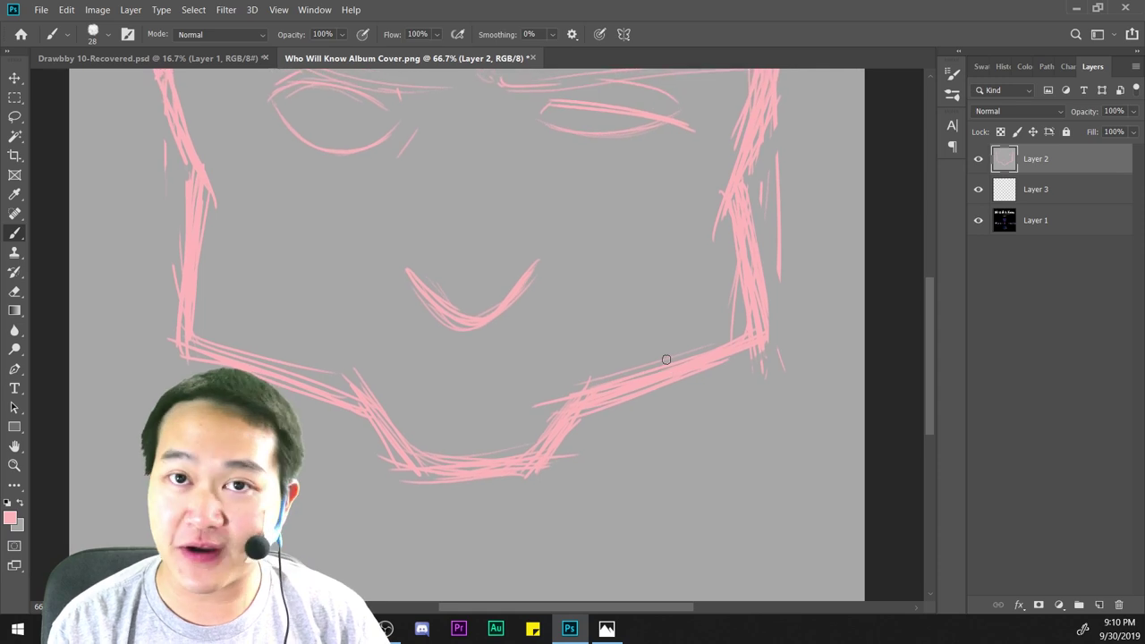
key("ctrl+plus")
key("ctrl+minus")
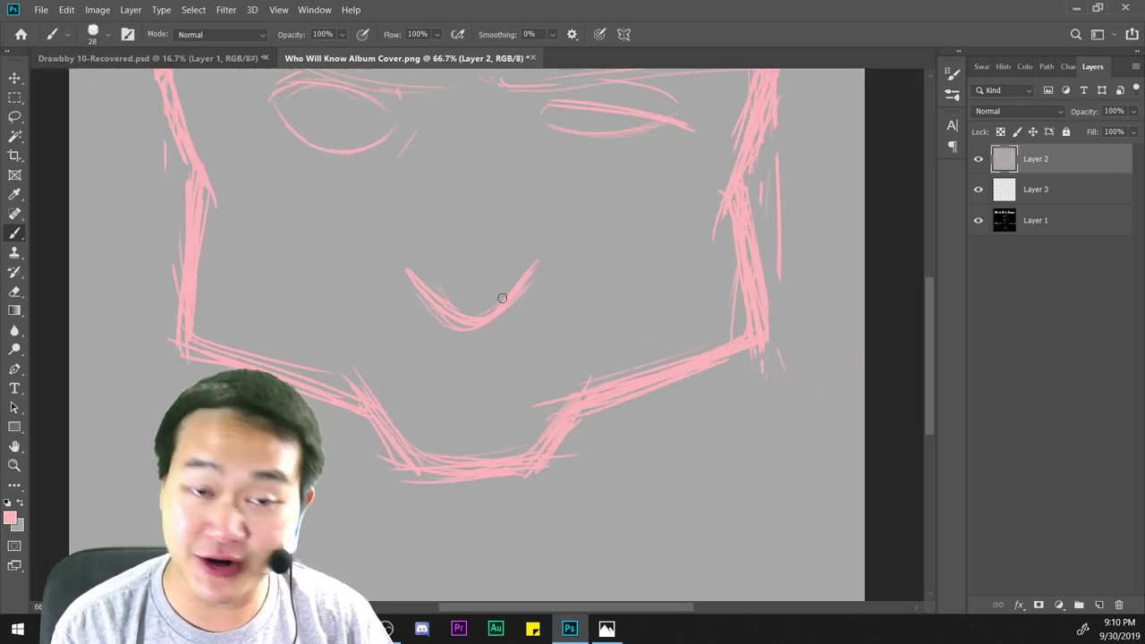
right_click(572, 259)
left_click_drag(731, 281, 691, 278)
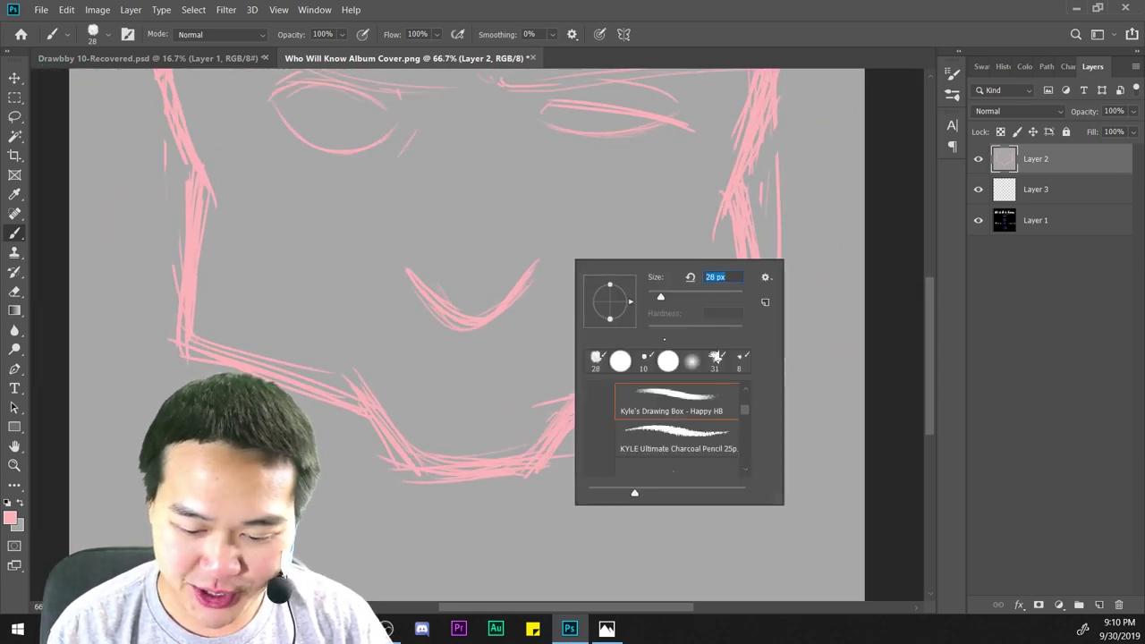
left_click(644, 361)
Sketch a thin mouth line beneath the nose with a small V-shaped dip at its centre, undoing misplaced strokes.
left_click_drag(422, 355, 452, 404)
key("ctrl+z")
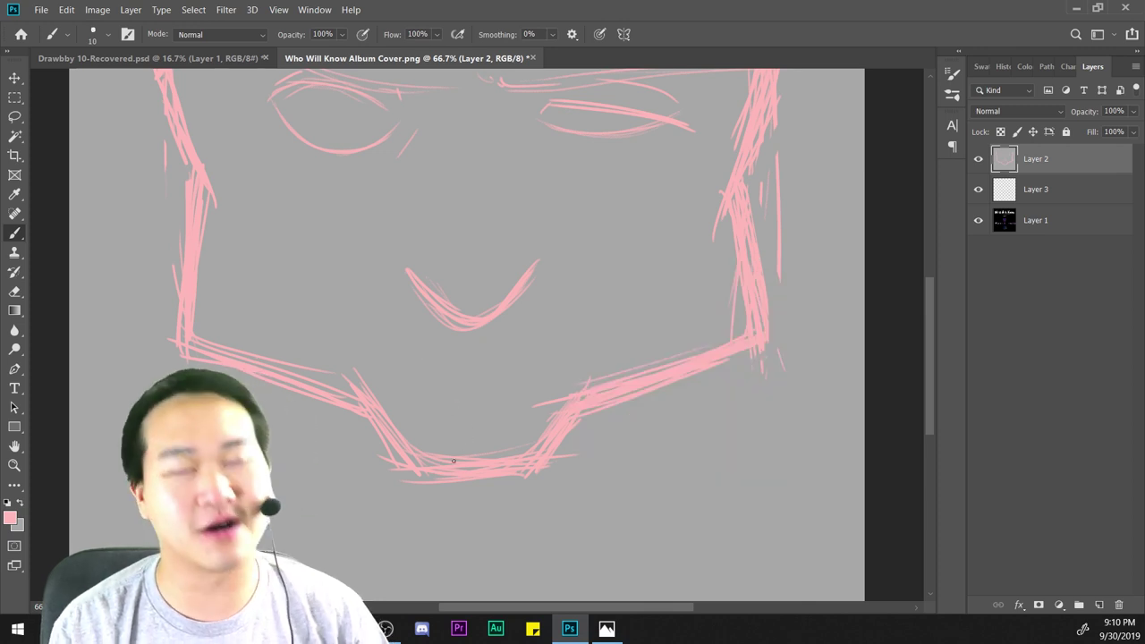
left_click_drag(552, 414, 554, 446)
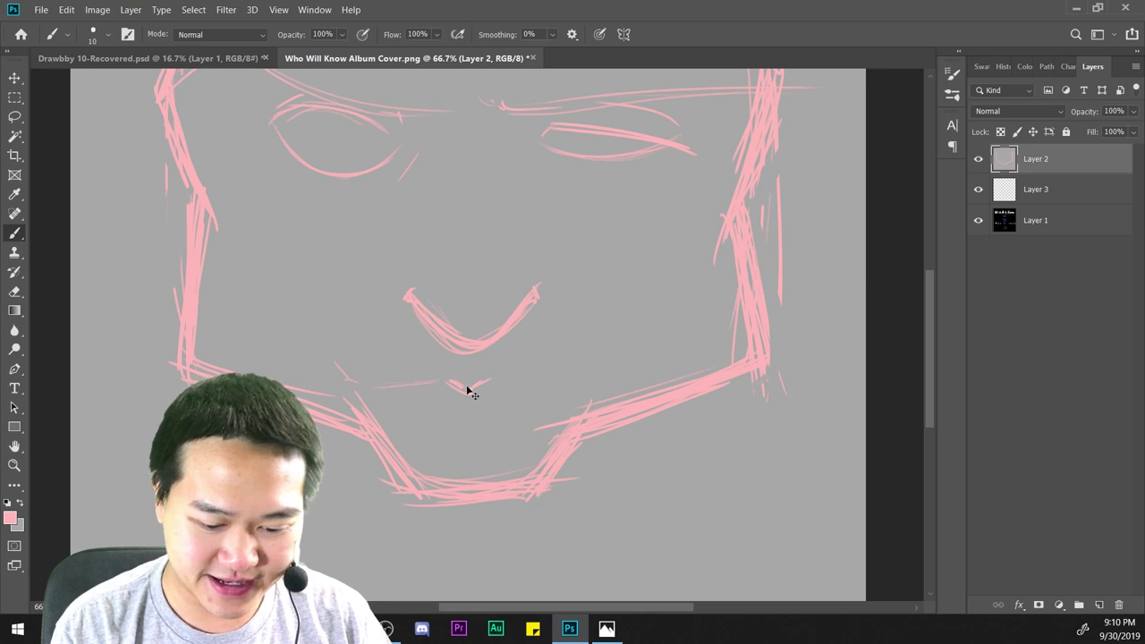
mouse_move(467, 391)
left_mouse_down()
mouse_move(489, 381)
mouse_move(528, 392)
left_mouse_up()
key("ctrl+z")
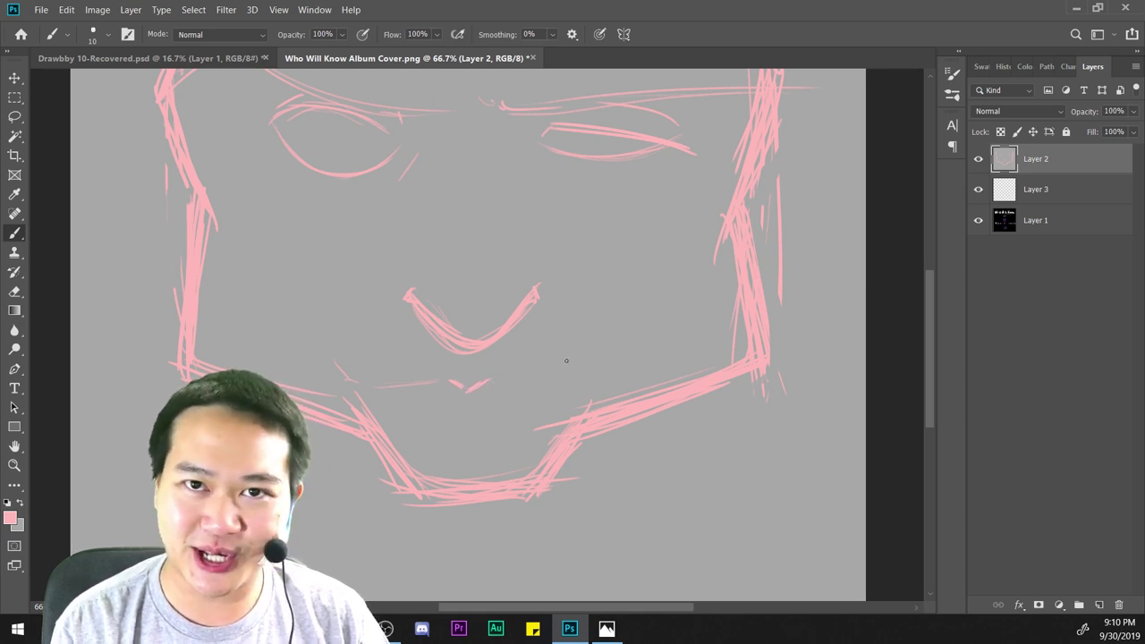
left_click_drag(488, 382, 552, 389)
key("ctrl+z")
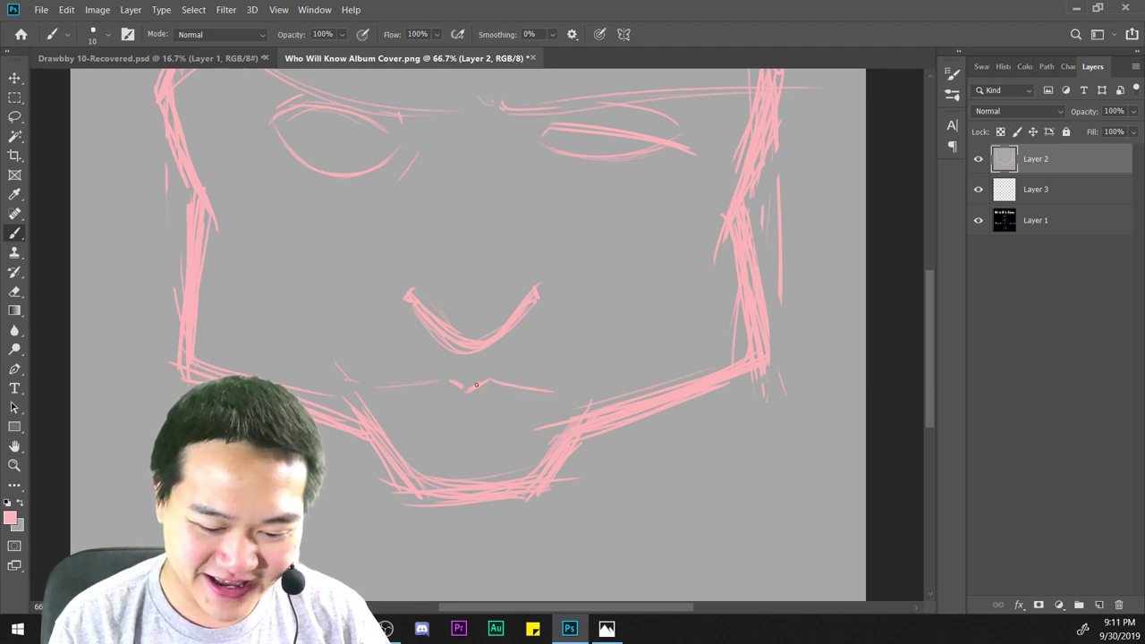
left_click_drag(399, 387, 492, 380)
Sketch a short curved lower lip beneath the centre of the mouth line, redoing the first stroke.
left_click_drag(453, 385, 500, 406)
key("ctrl+z")
left_click_drag(416, 402, 499, 416)
left_click_drag(514, 401, 504, 414)
left_click_drag(431, 411, 484, 418)
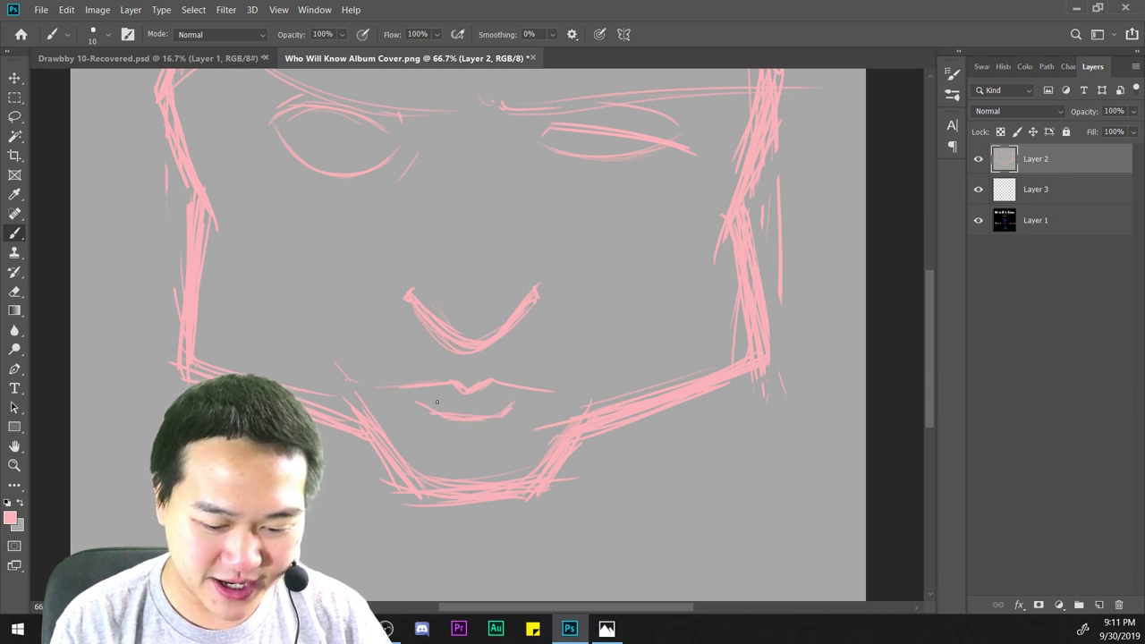
Extend the mouth's corners outward and upward and darken the upper lip line.
key("ctrl+minus")
key("ctrl+plus")
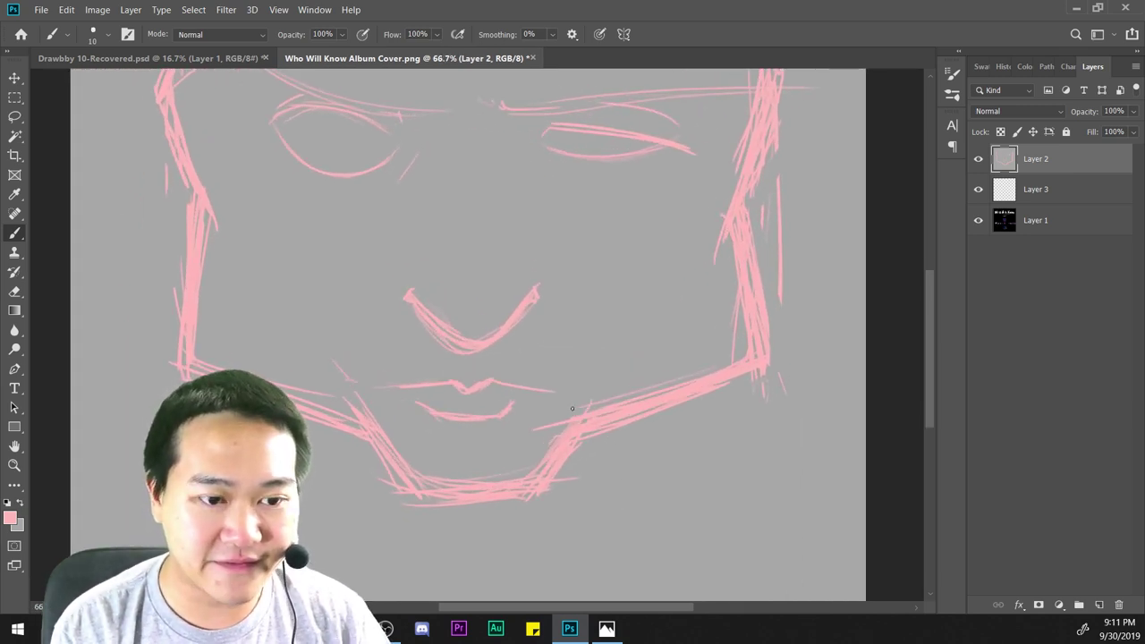
left_click_drag(609, 418, 603, 455)
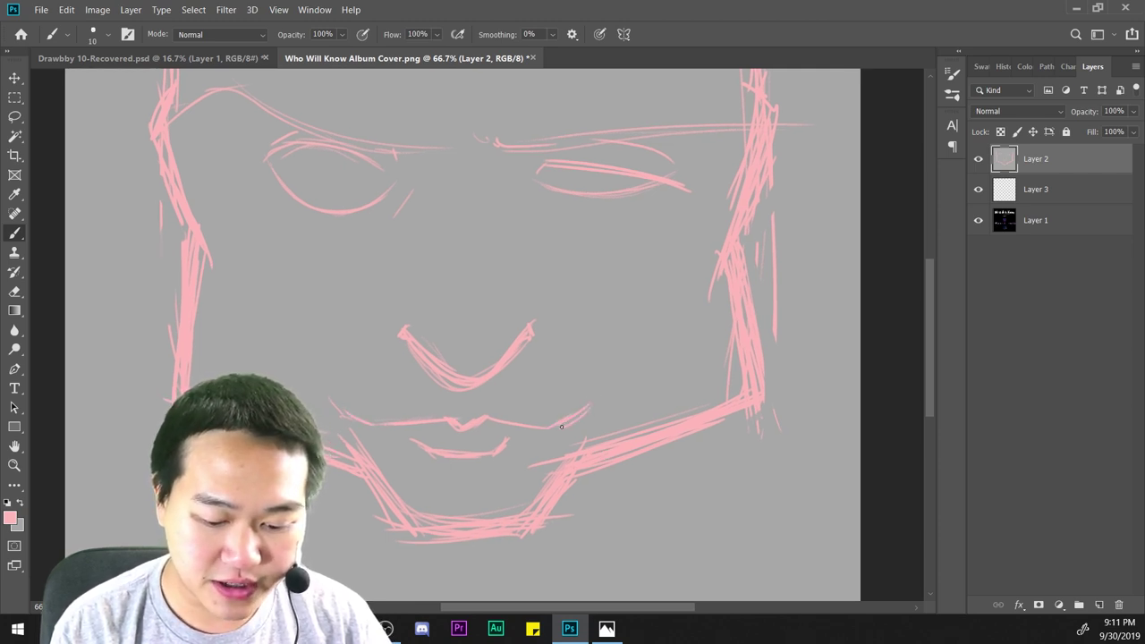
mouse_move(590, 400)
left_mouse_down()
mouse_move(554, 429)
mouse_move(491, 418)
left_mouse_up()
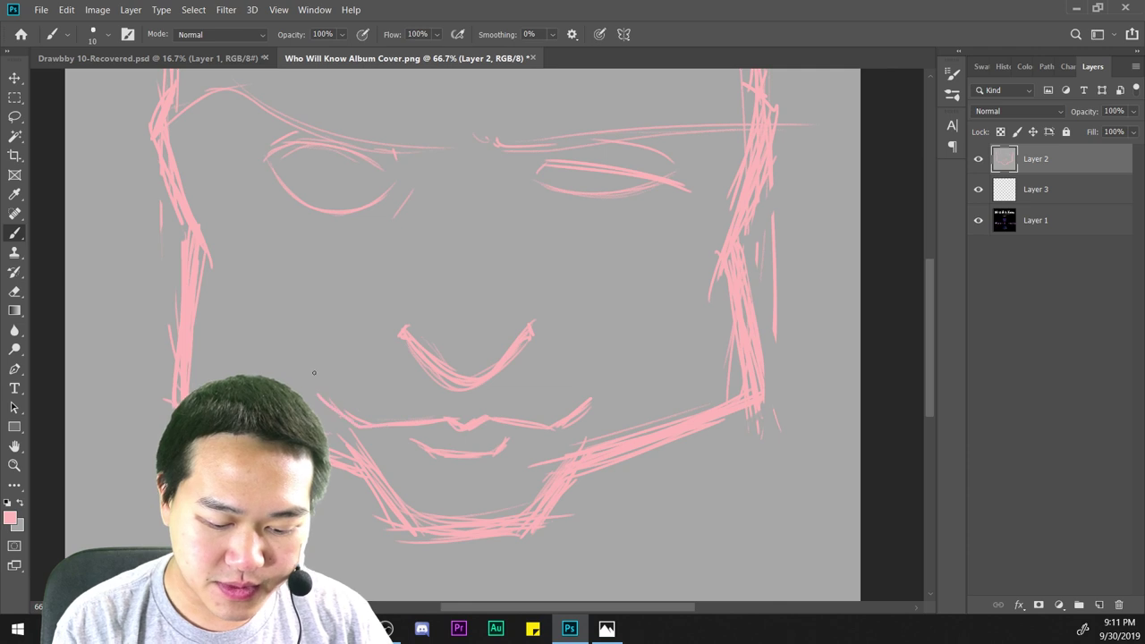
key("ctrl+minus")
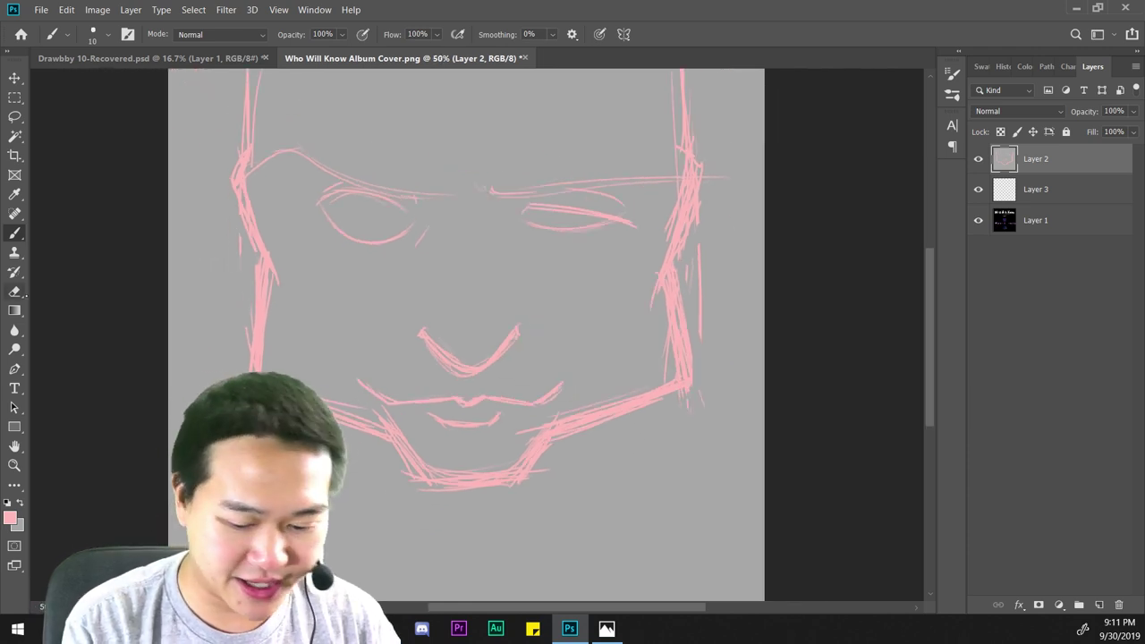
Try to erase the chin's bottom line with the Eraser and undo the erasing.
key("ctrl+plus")
left_click(15, 292)
left_click_drag(622, 488, 663, 331)
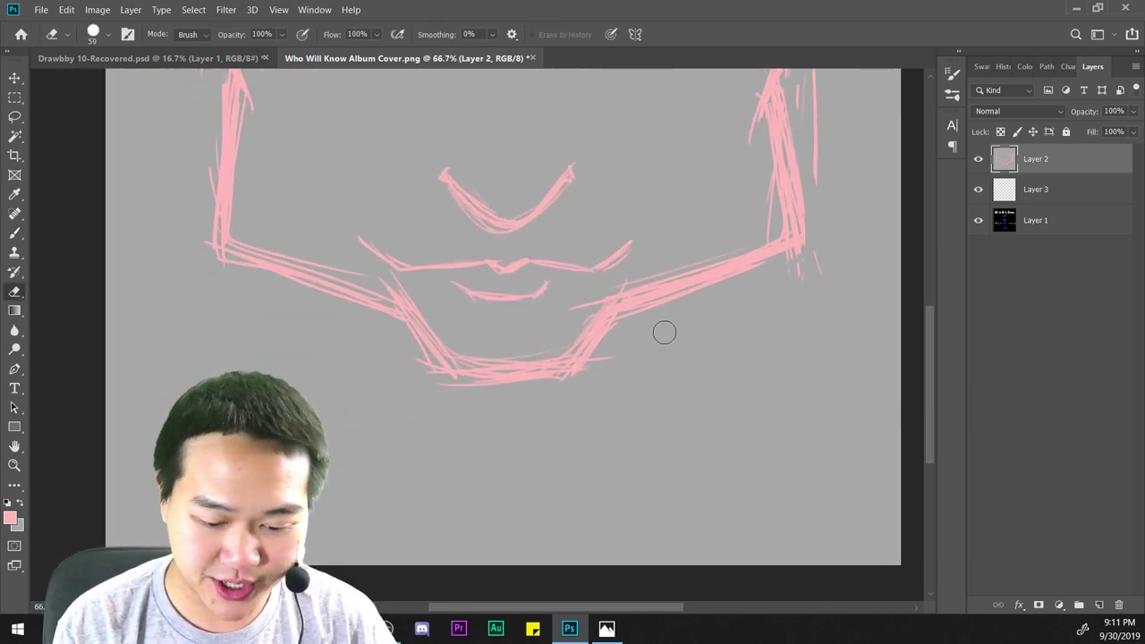
left_click_drag(498, 355, 476, 386)
key("ctrl+z")
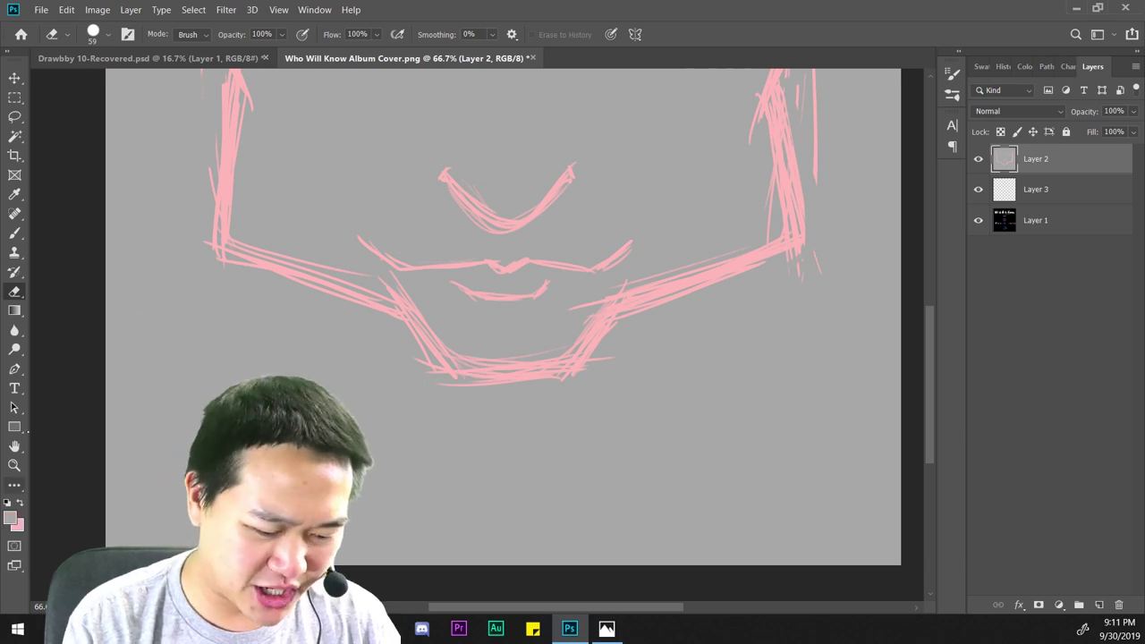
Switch to the Brush in grey at 50 px and paint out the chin's bottom line and the stray strokes beside it.
key("x")
key("b")
right_click(538, 358)
left_click_drag(627, 389, 647, 389)
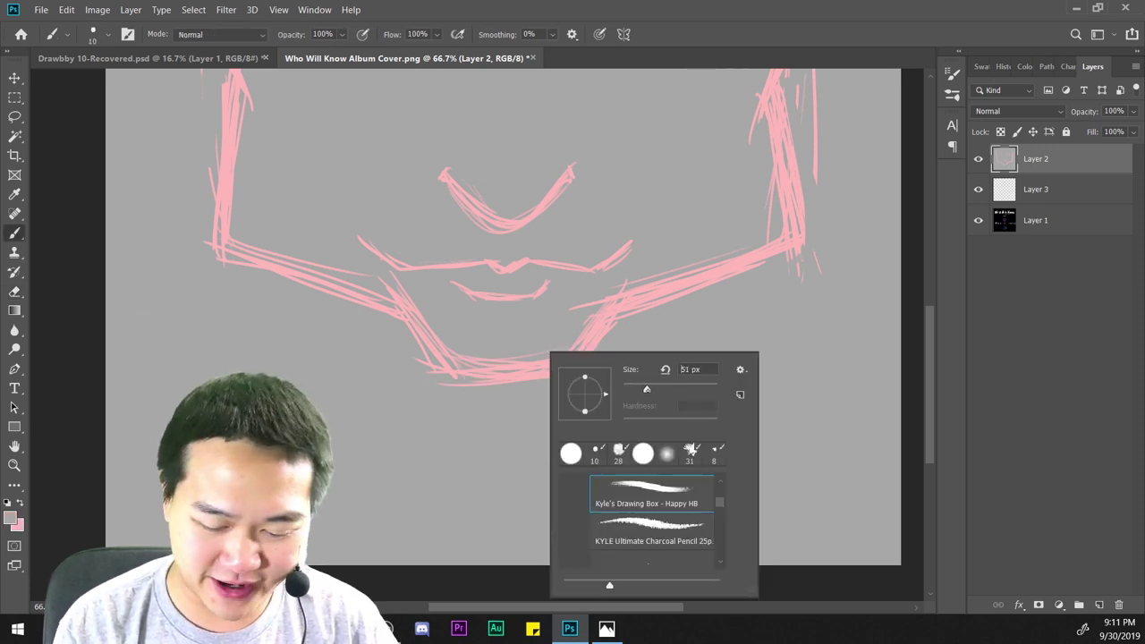
left_click(476, 384)
mouse_move(455, 370)
left_mouse_down()
mouse_move(498, 355)
mouse_move(500, 368)
mouse_move(550, 368)
left_mouse_up()
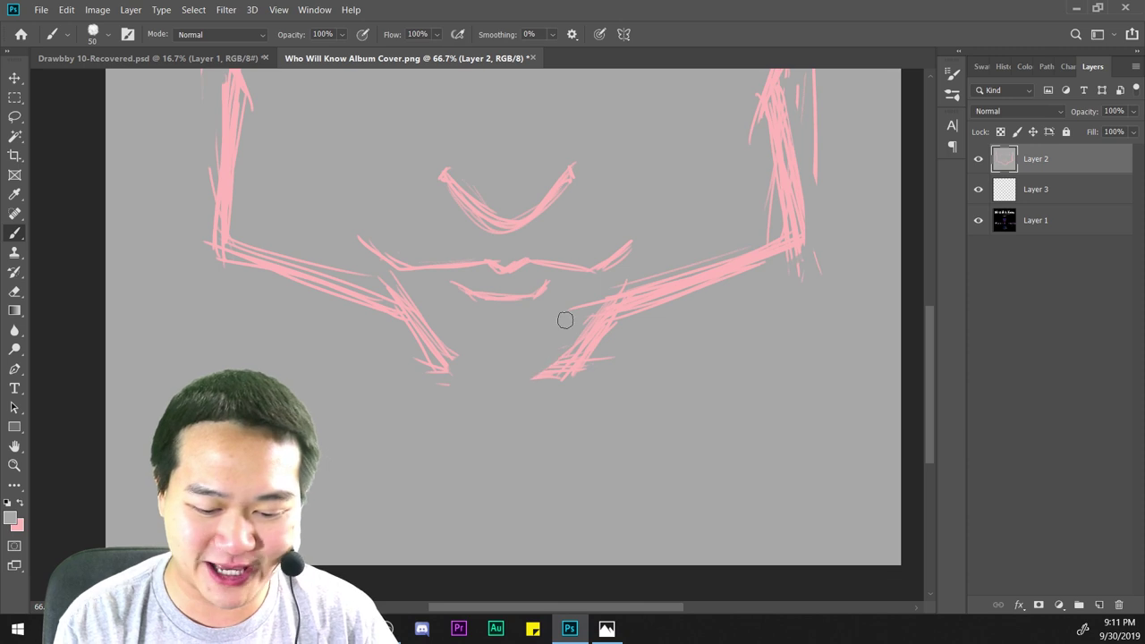
mouse_move(409, 292)
left_mouse_down()
mouse_move(391, 280)
mouse_move(442, 339)
left_mouse_up()
Thin the lower jaw lines by painting grey over their stray strokes, undoing unwanted ones.
left_click_drag(764, 287, 721, 501)
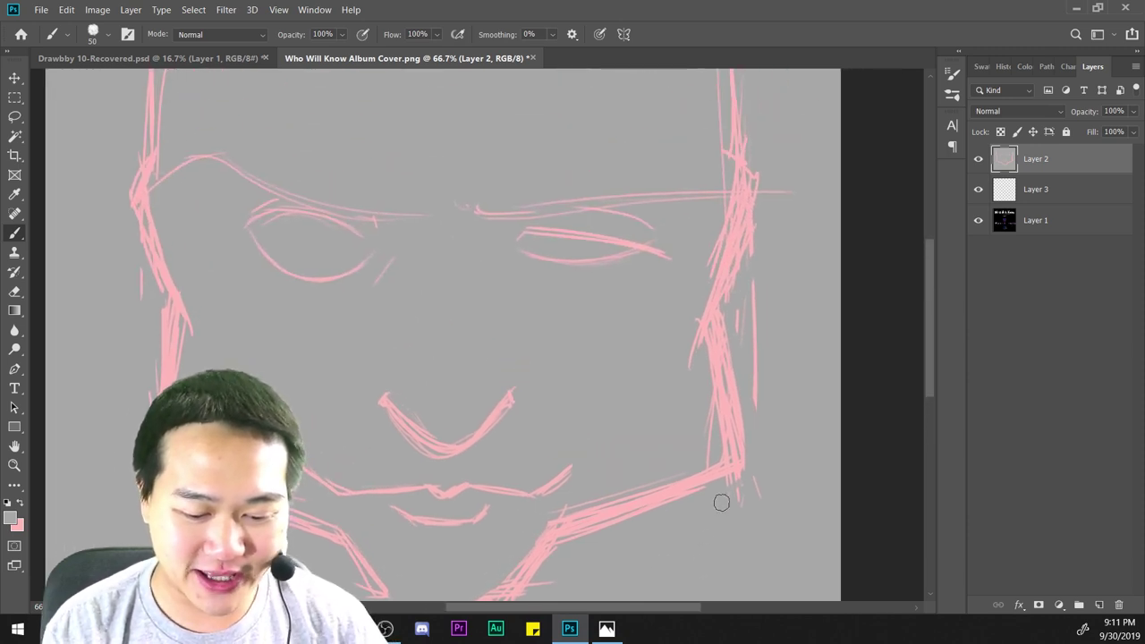
key("ctrl+minus")
key("ctrl+minus")
key("ctrl+plus")
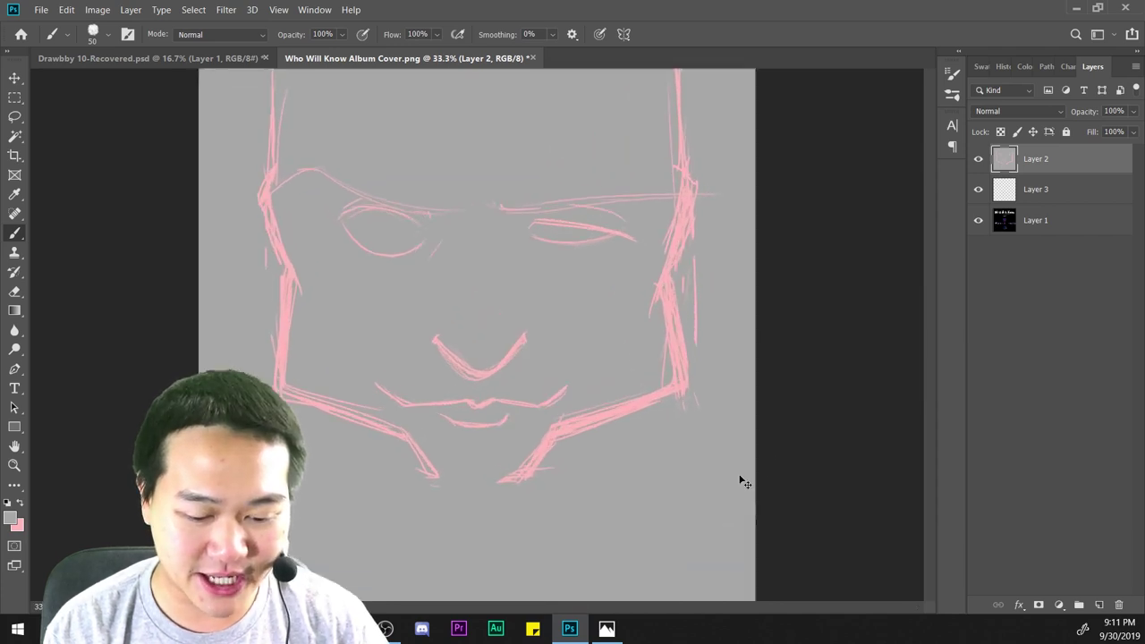
key("ctrl+plus")
mouse_move(666, 414)
left_mouse_down()
mouse_move(670, 368)
mouse_move(693, 326)
left_mouse_up()
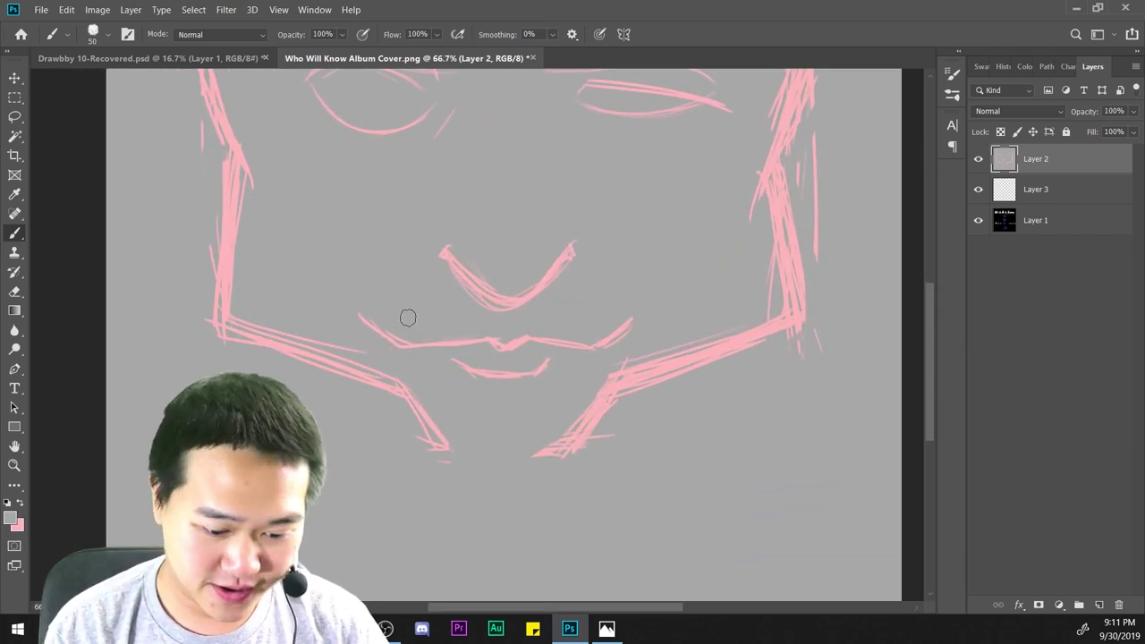
left_click_drag(235, 300, 331, 338)
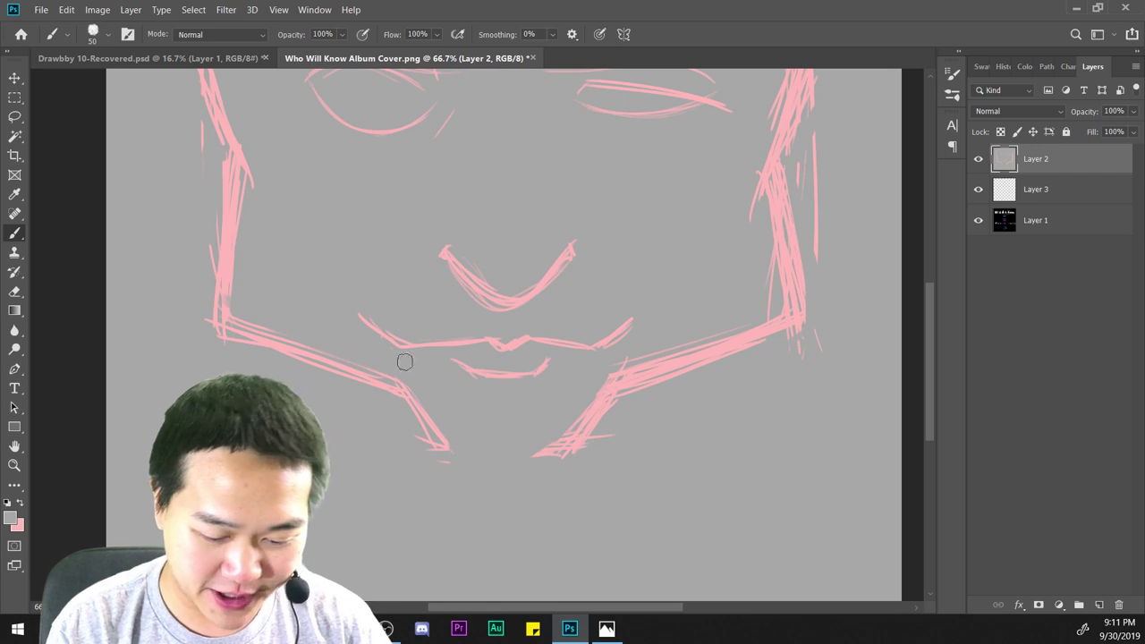
key("ctrl+z")
key("ctrl+z")
key("ctrl+z")
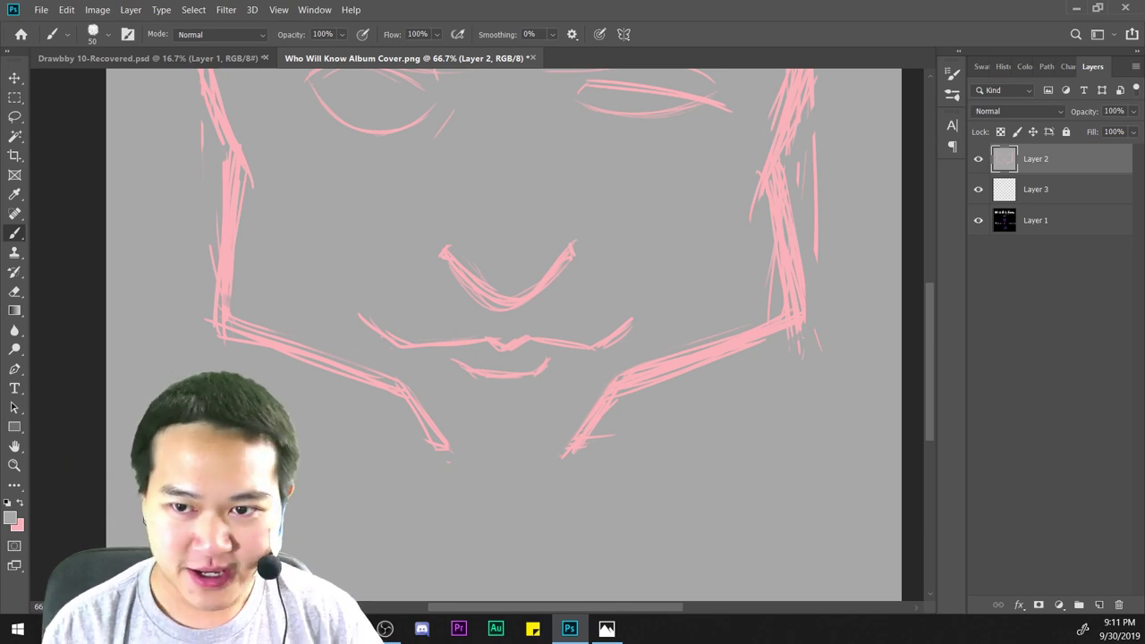
key("ctrl+plus")
key("ctrl+minus")
key("ctrl+minus")
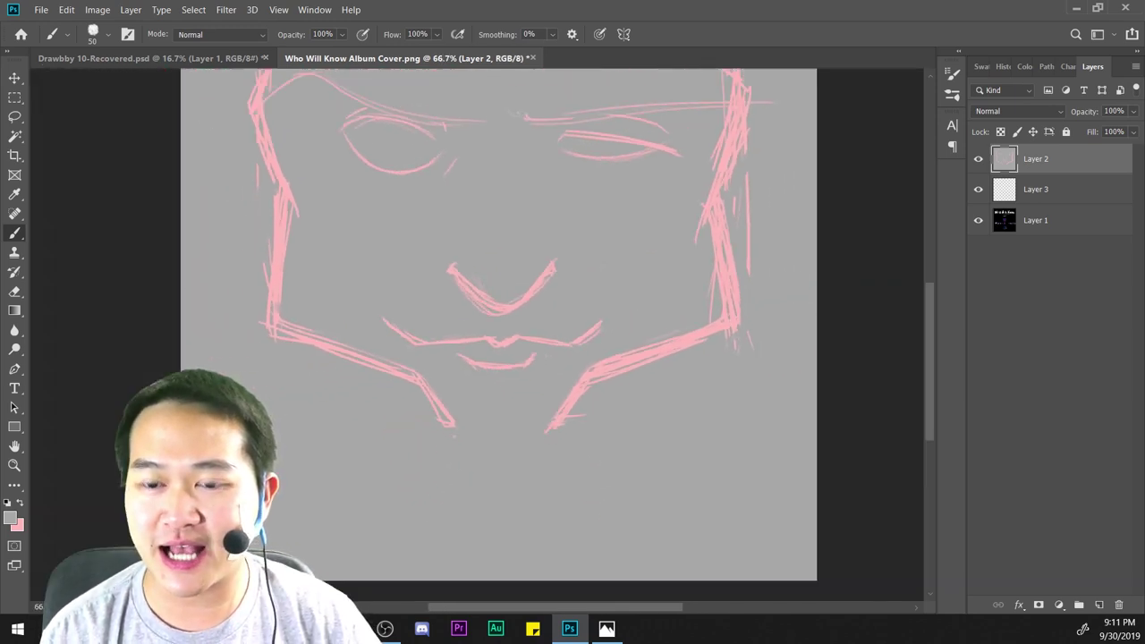
key("ctrl+plus")
scroll(503, 335, "up", 1)
scroll(504, 335, "up", 1)
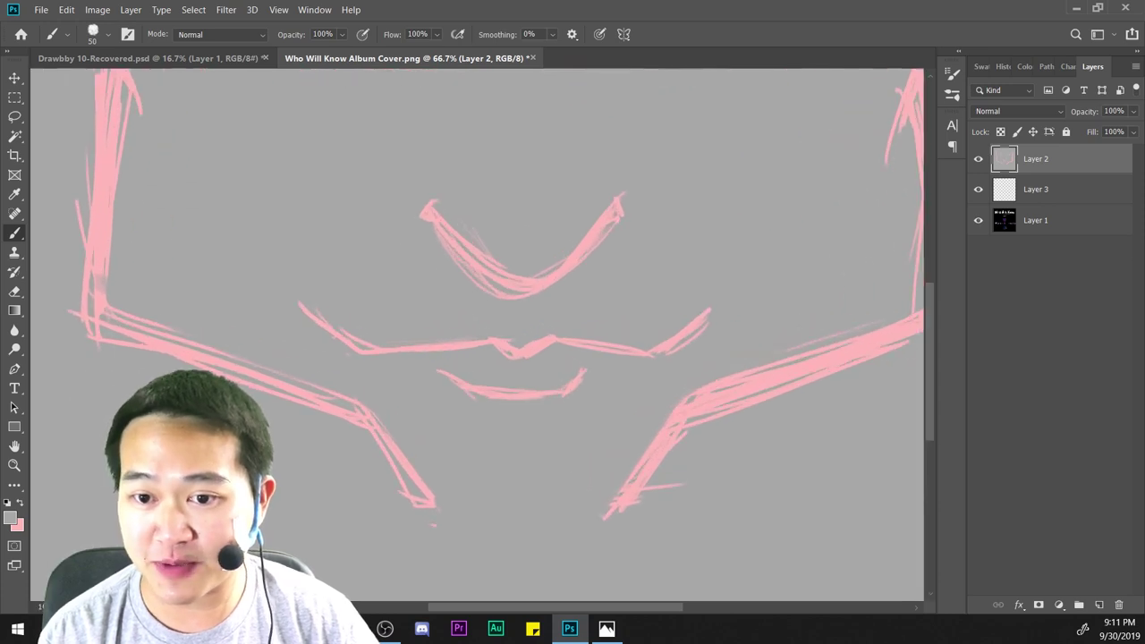
scroll(503, 334, "down", 1)
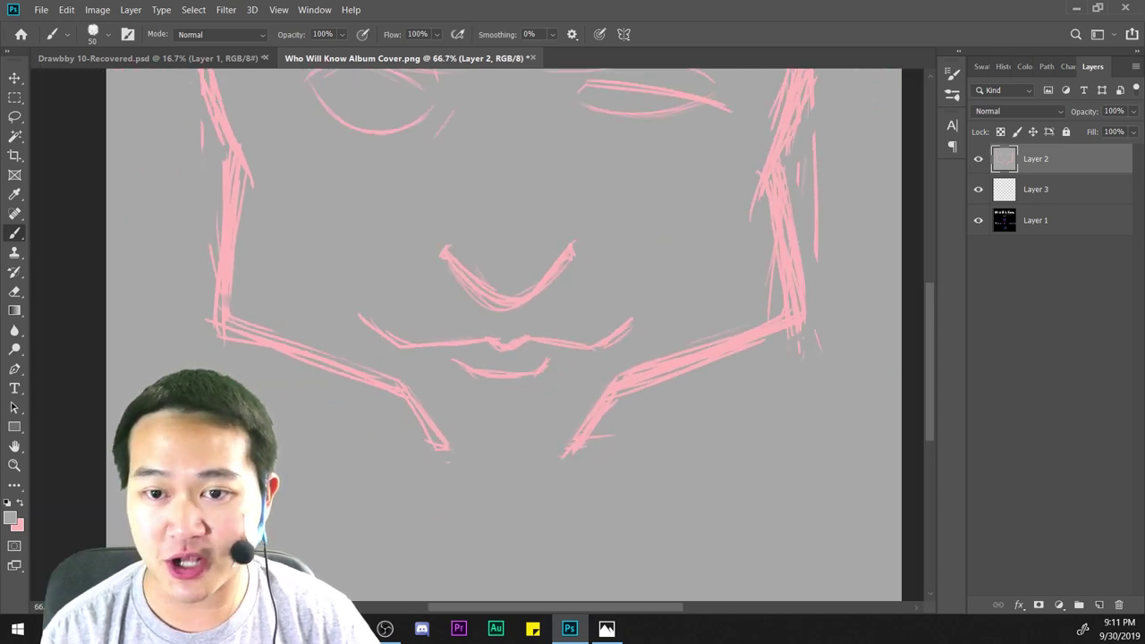
Swap the painting colour back to pink and select the recent 50 px brush for the open chin area.
key("ctrl+plus")
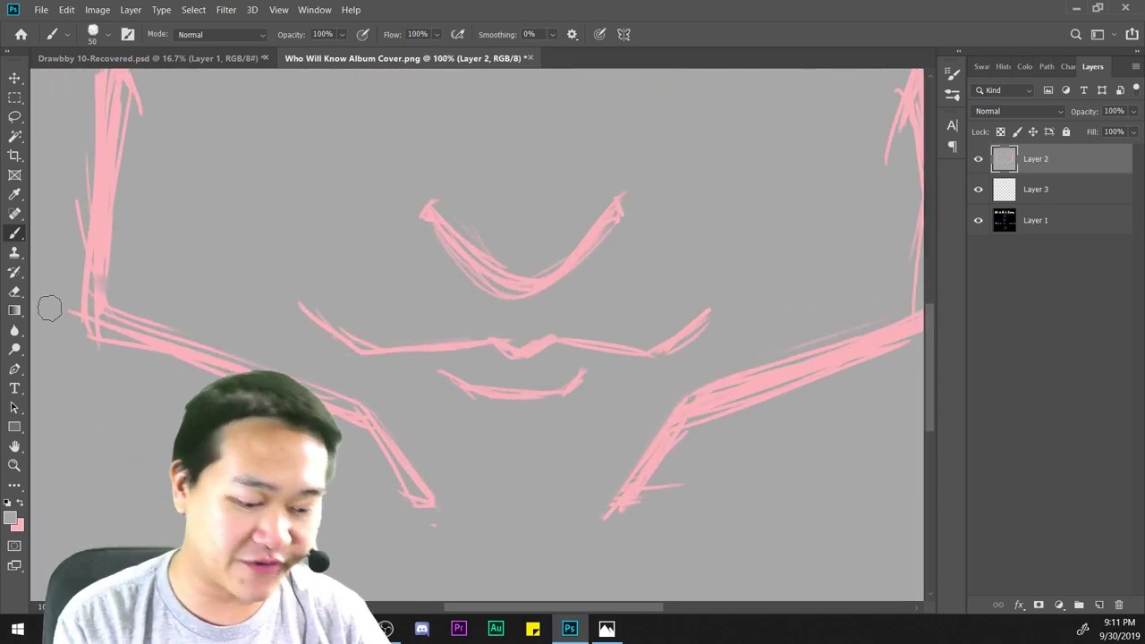
left_click_drag(481, 448, 379, 250)
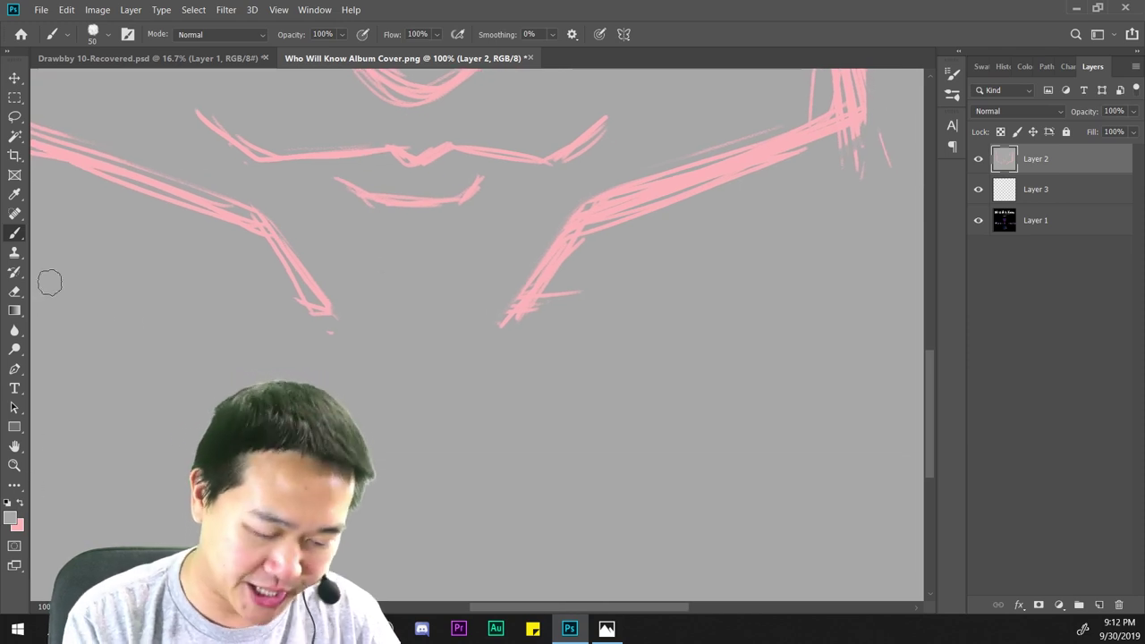
key("x")
scroll(295, 447, "up", 2)
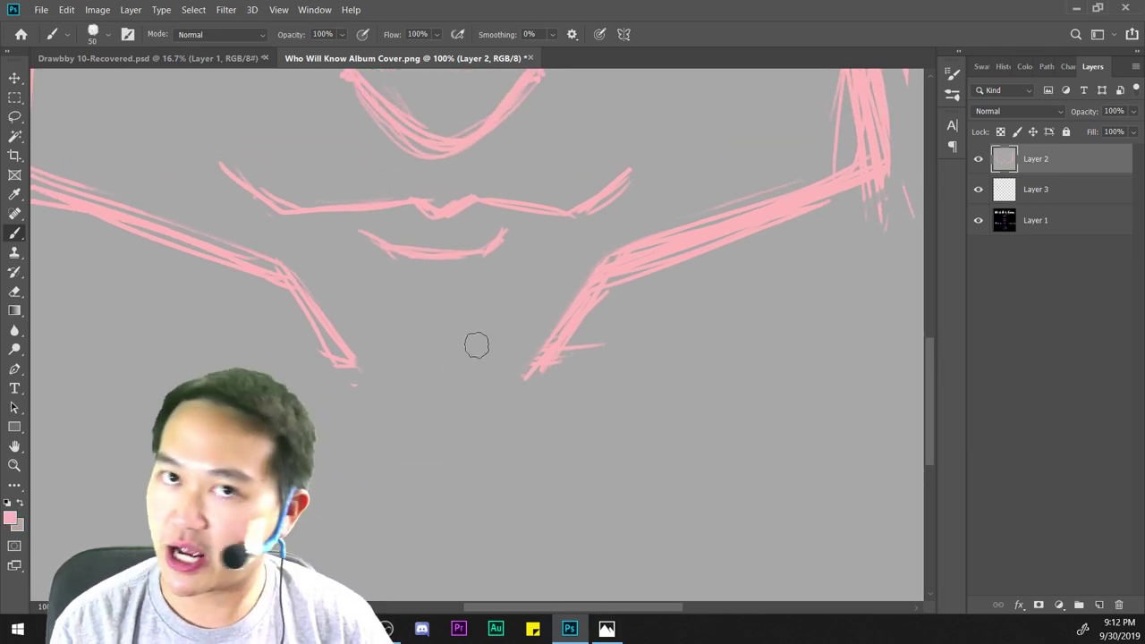
right_click(522, 262)
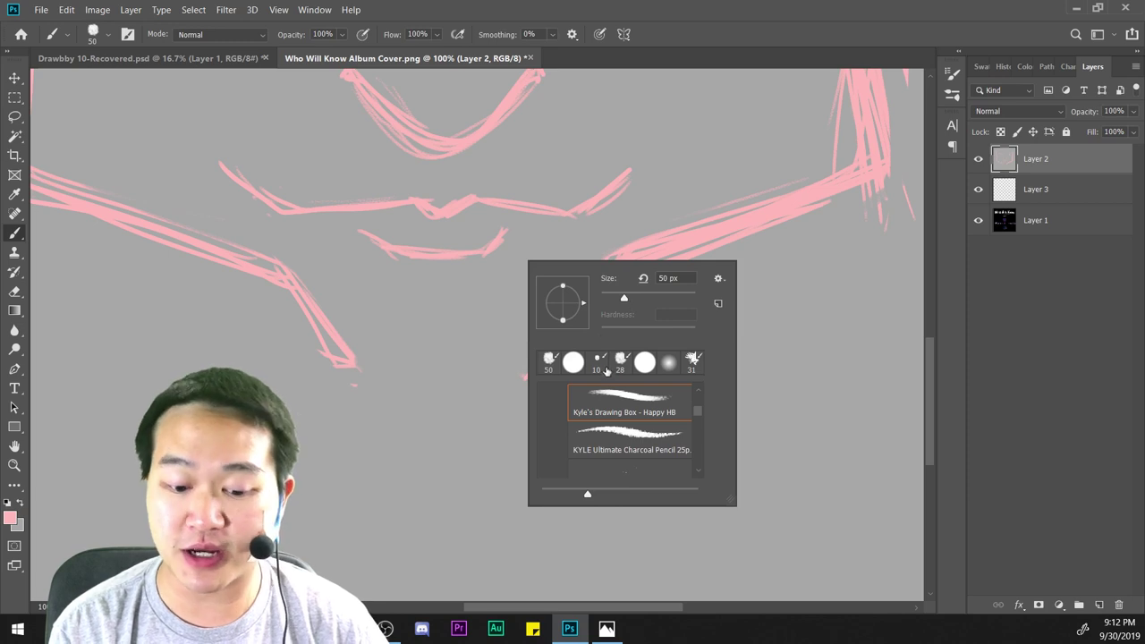
left_click(554, 369)
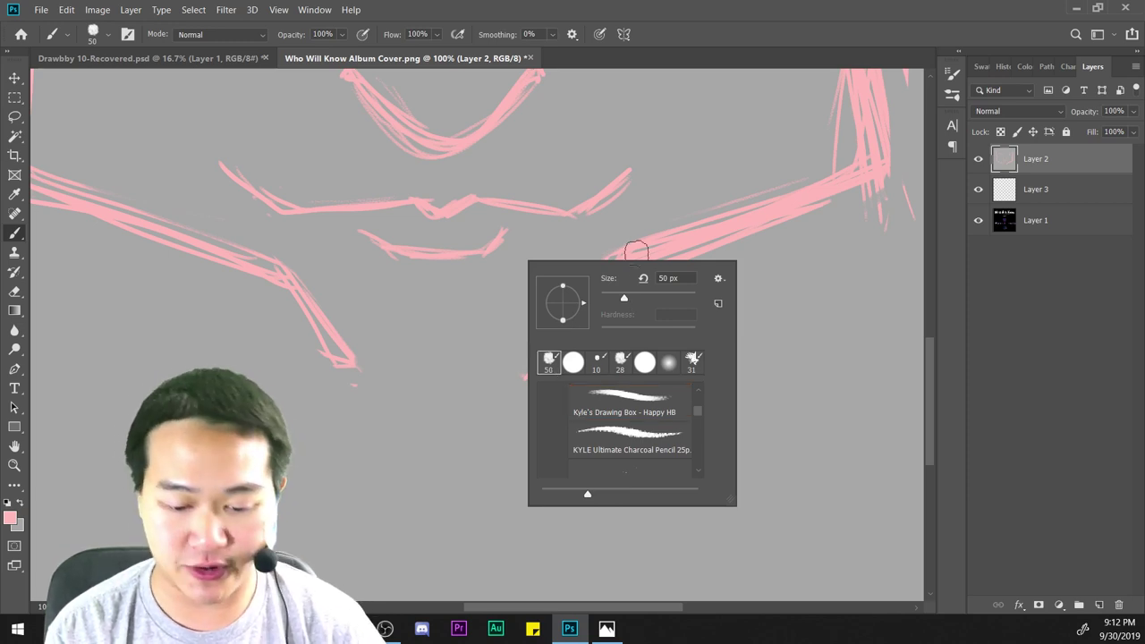
Select the recent 10 px pencil brush and draw a new chin bottom with a small central notch, joining both lower jaw lines.
left_click(596, 362)
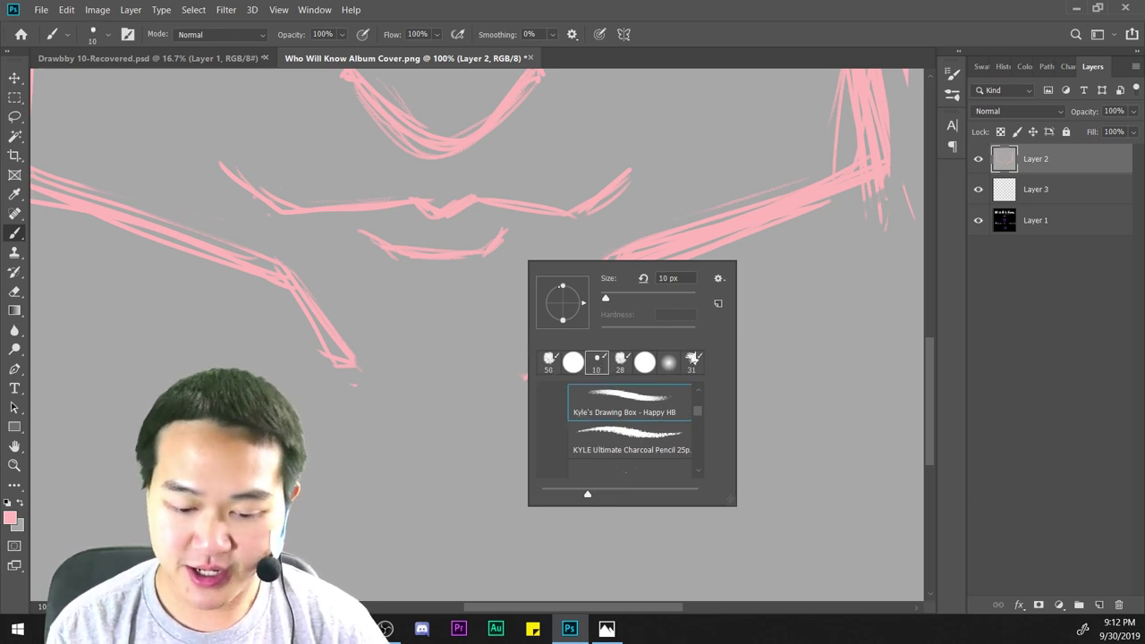
left_click(309, 362)
left_click_drag(305, 372, 398, 459)
key("ctrl+z")
left_click_drag(344, 363, 379, 404)
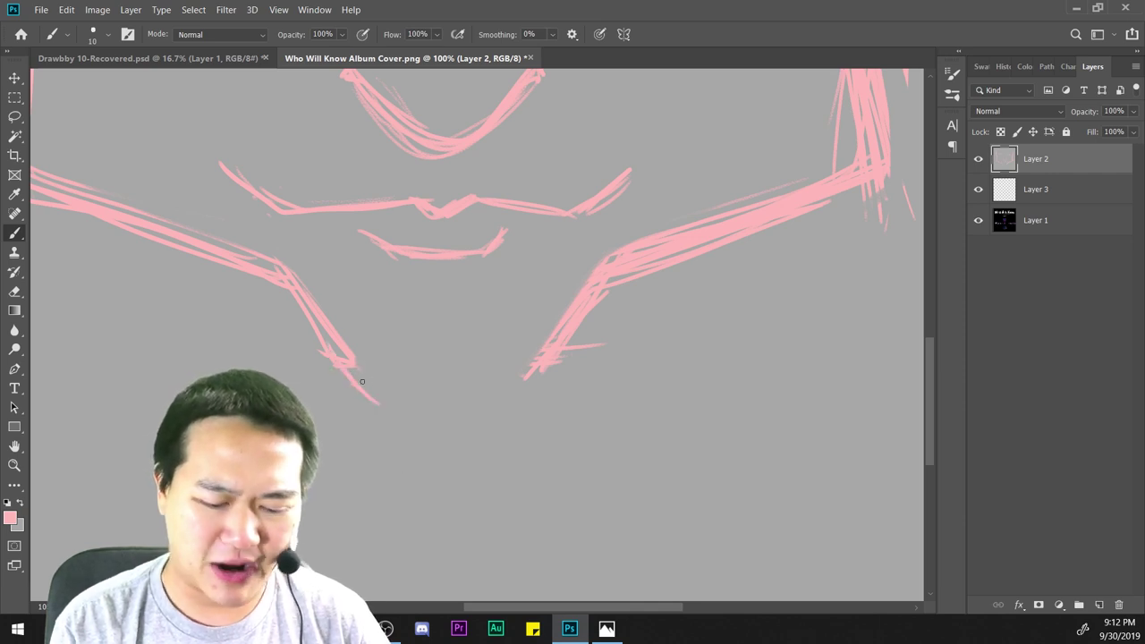
mouse_move(356, 367)
left_mouse_down()
mouse_move(374, 394)
mouse_move(456, 384)
mouse_move(563, 326)
mouse_move(539, 370)
mouse_move(496, 389)
mouse_move(528, 385)
mouse_move(448, 383)
mouse_move(498, 398)
mouse_move(439, 371)
mouse_move(459, 382)
mouse_move(346, 377)
mouse_move(430, 386)
left_mouse_up()
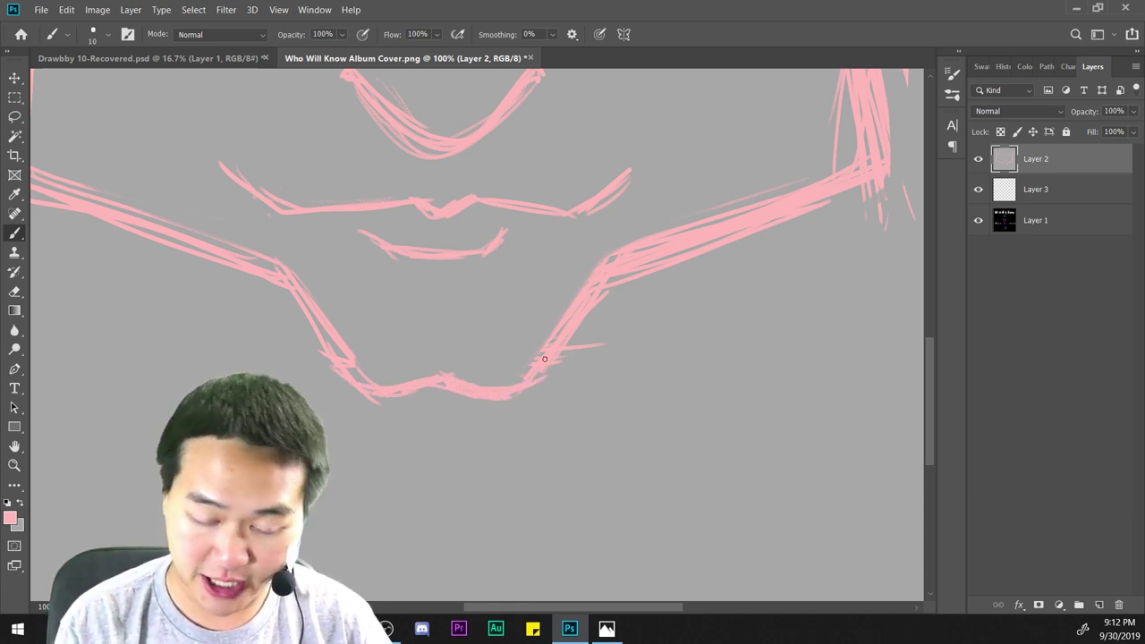
left_click_drag(647, 391, 638, 455)
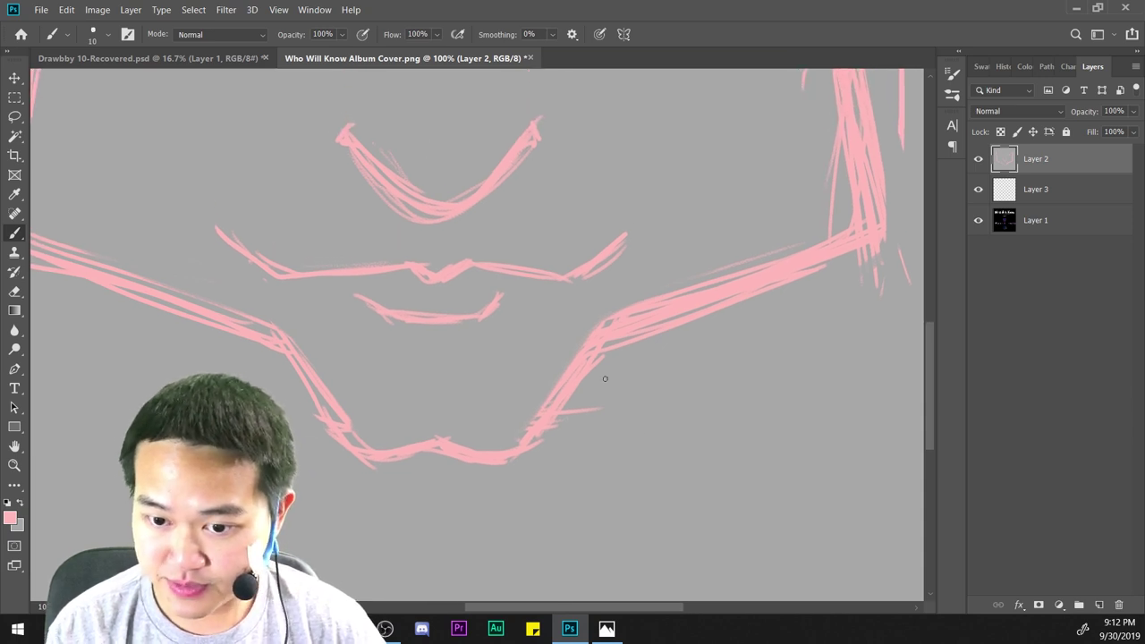
left_click_drag(510, 442, 339, 428)
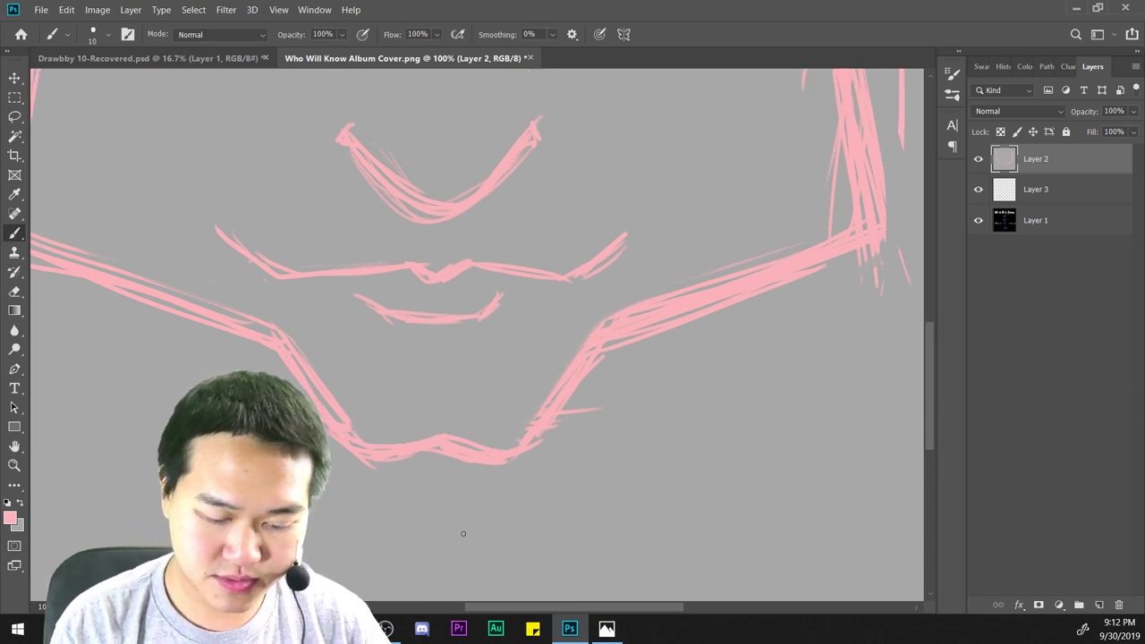
Examine the redrawn chin against the proportions of the whole face.
key("ctrl+minus")
key("ctrl+minus")
key("ctrl+minus")
key("ctrl+plus")
mouse_move(689, 452)
left_mouse_down()
mouse_move(631, 427)
mouse_move(734, 413)
left_mouse_up()
key("ctrl+plus")
key("ctrl+plus")
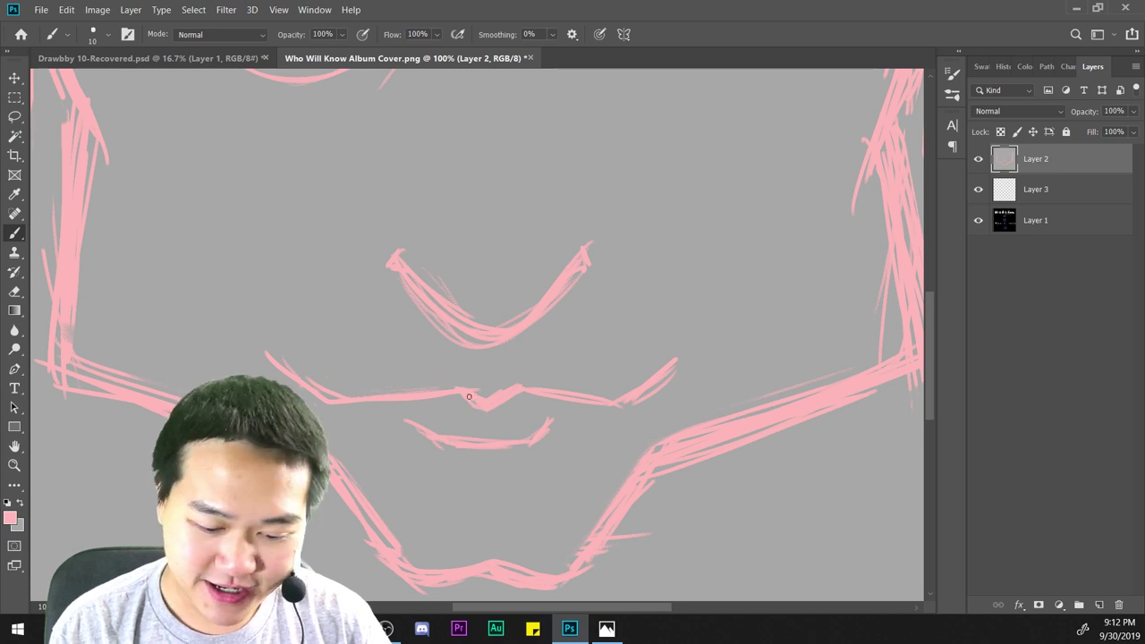
key("ctrl+minus")
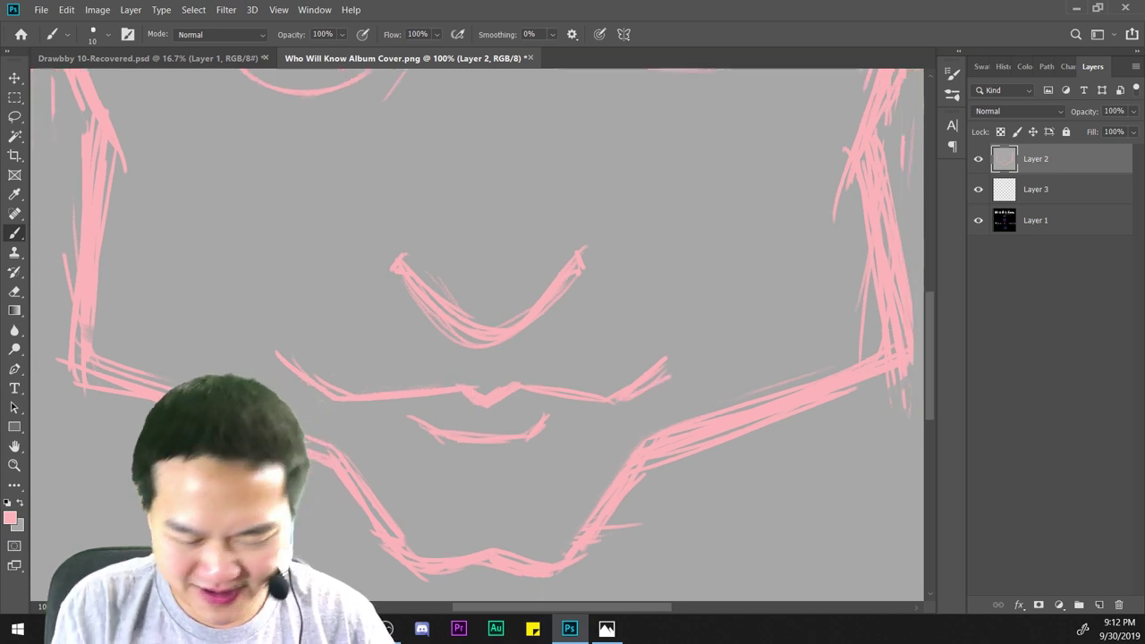
key("ctrl+minus")
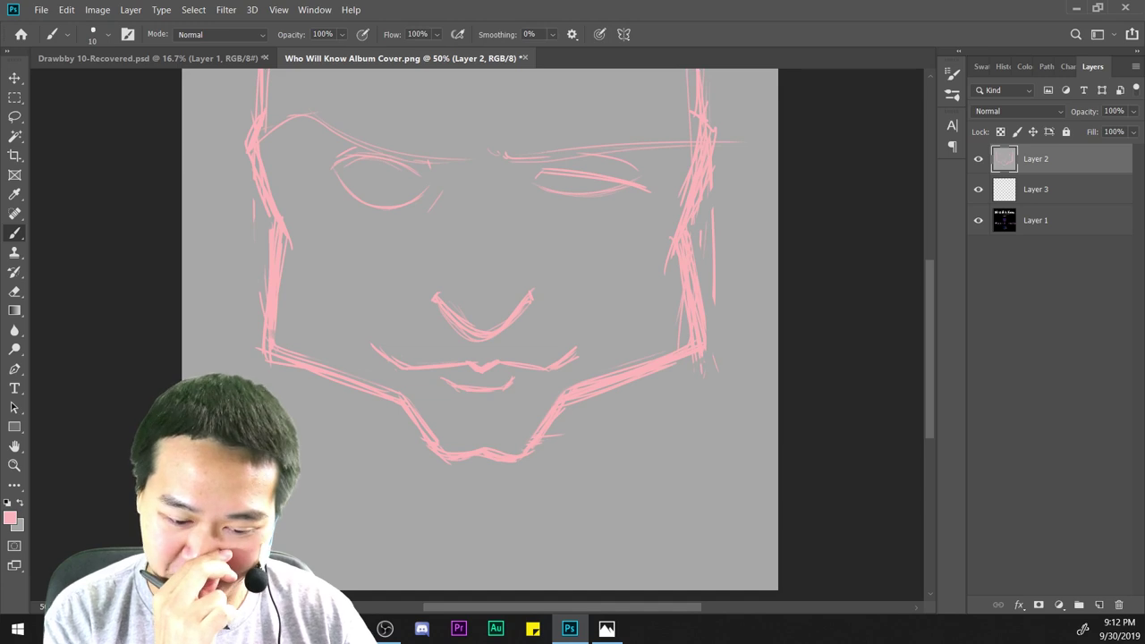
key("ctrl+plus")
key("ctrl+minus")
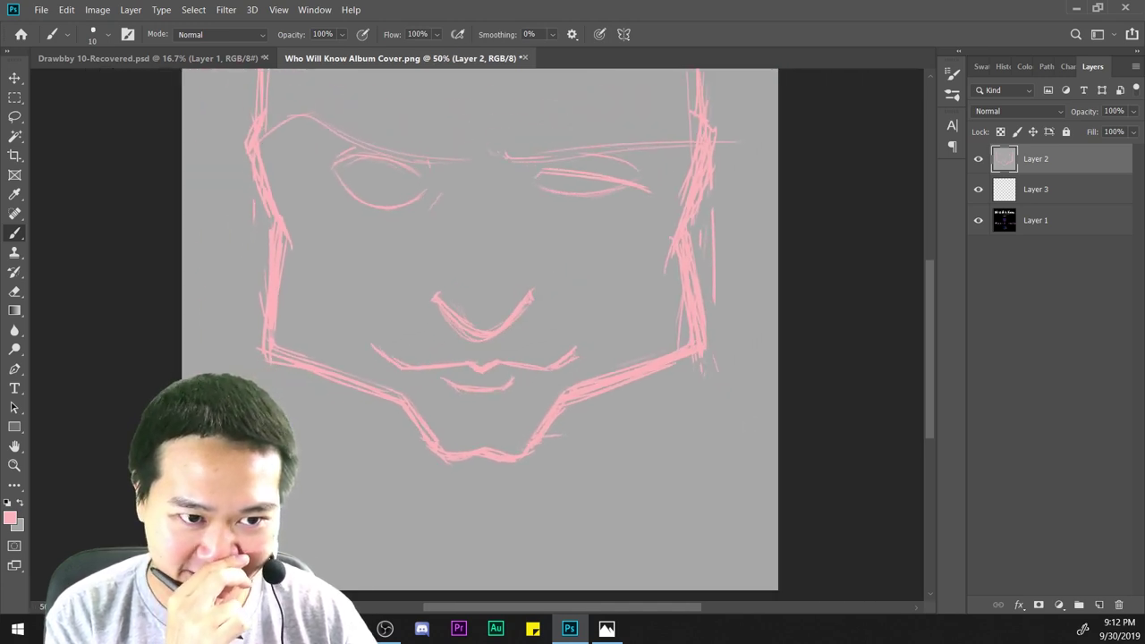
Draw a small oval iris under the upper lid of the left eye and a half-covered one in the right eye.
left_click_drag(603, 398, 561, 418)
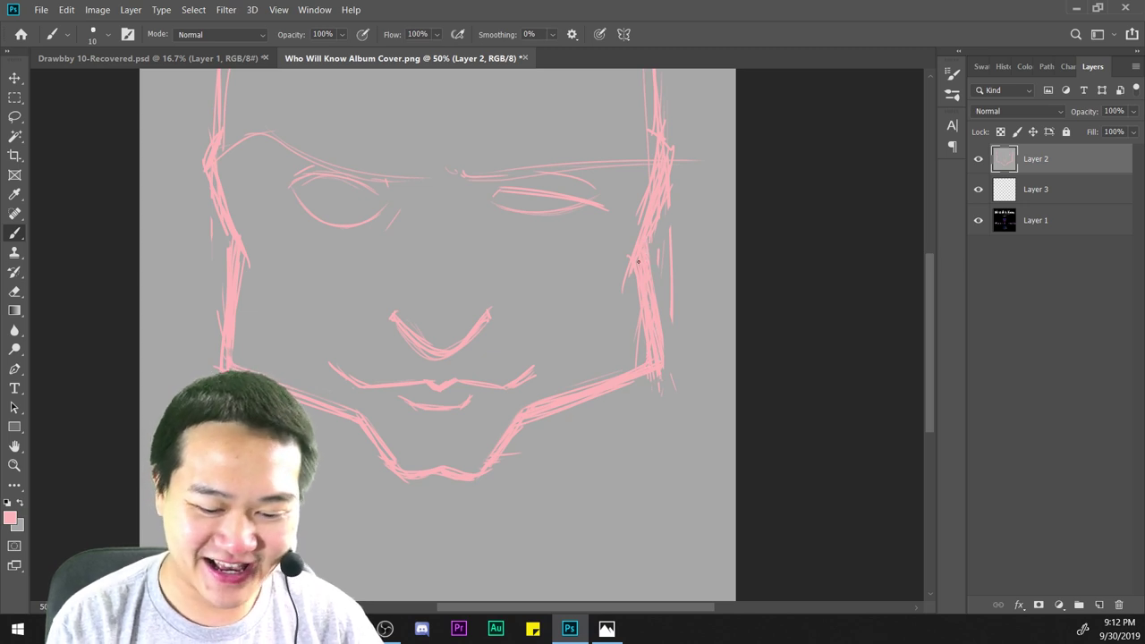
left_click_drag(673, 285, 692, 401)
key("ctrl+plus")
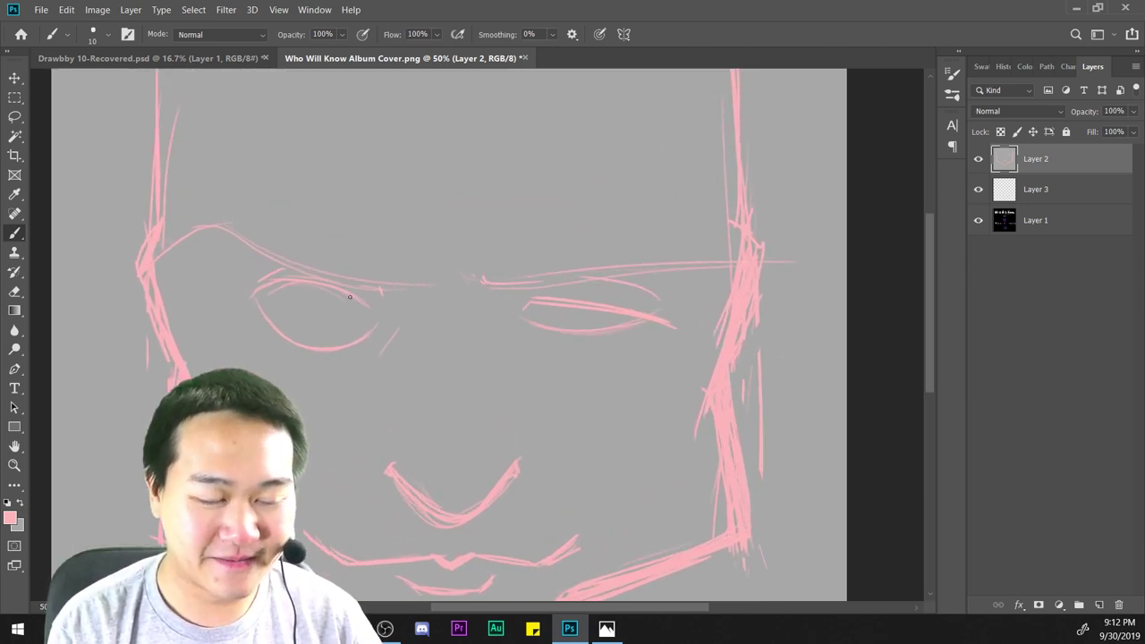
left_click_drag(466, 333, 662, 329)
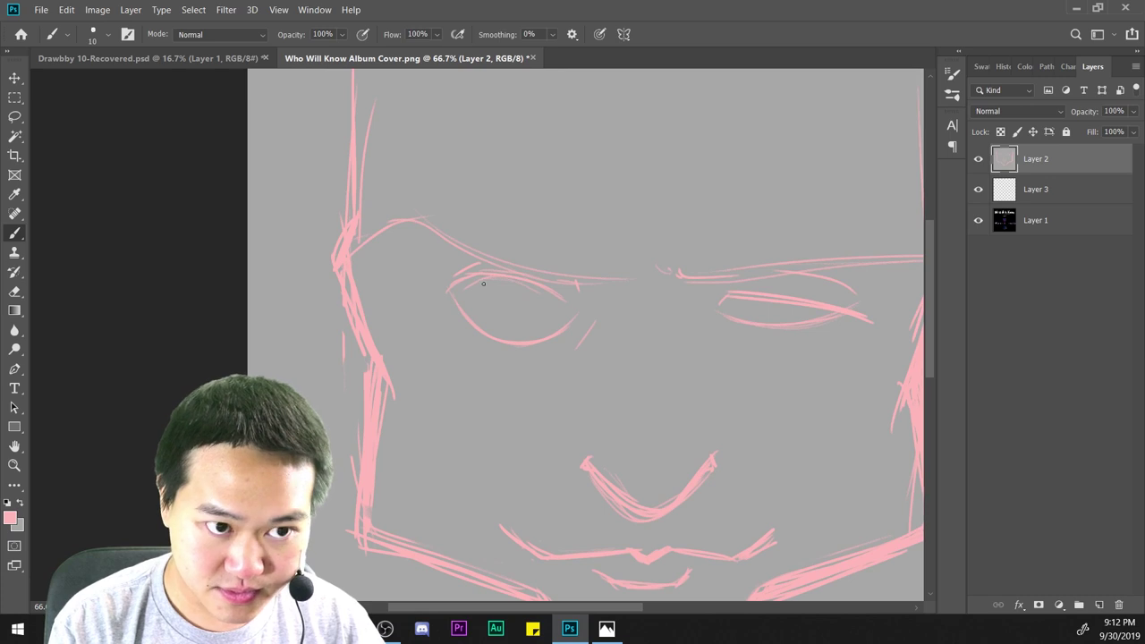
mouse_move(483, 284)
left_mouse_down()
mouse_move(522, 288)
mouse_move(507, 278)
left_mouse_up()
key("ctrl+z")
left_click_drag(725, 423, 550, 382)
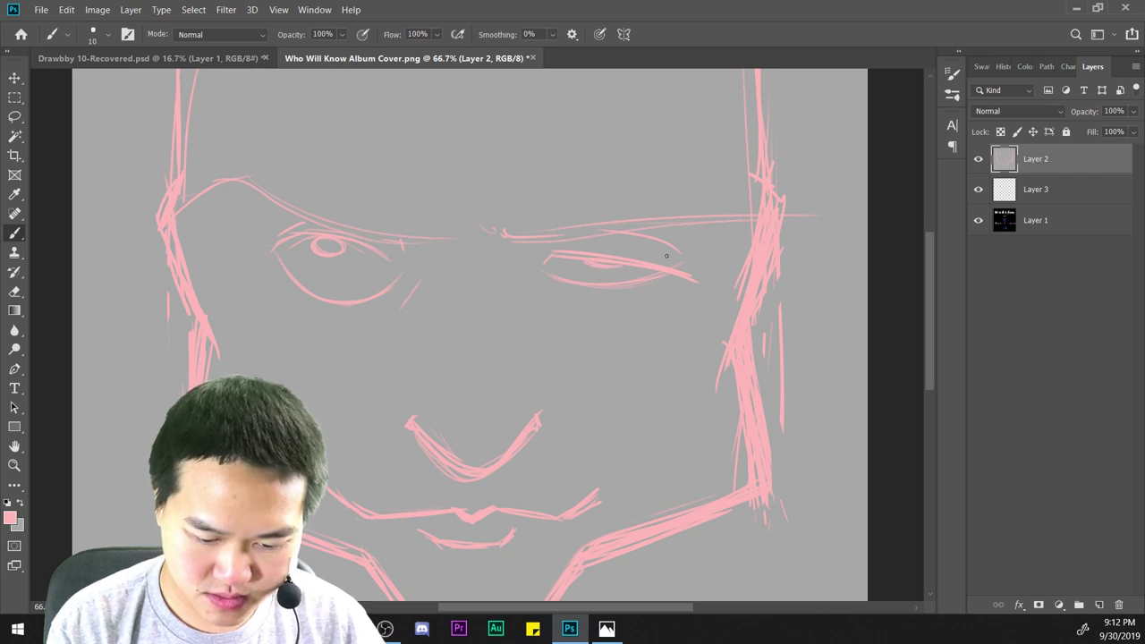
scroll(761, 447, "down", 2)
scroll(766, 465, "up", 1)
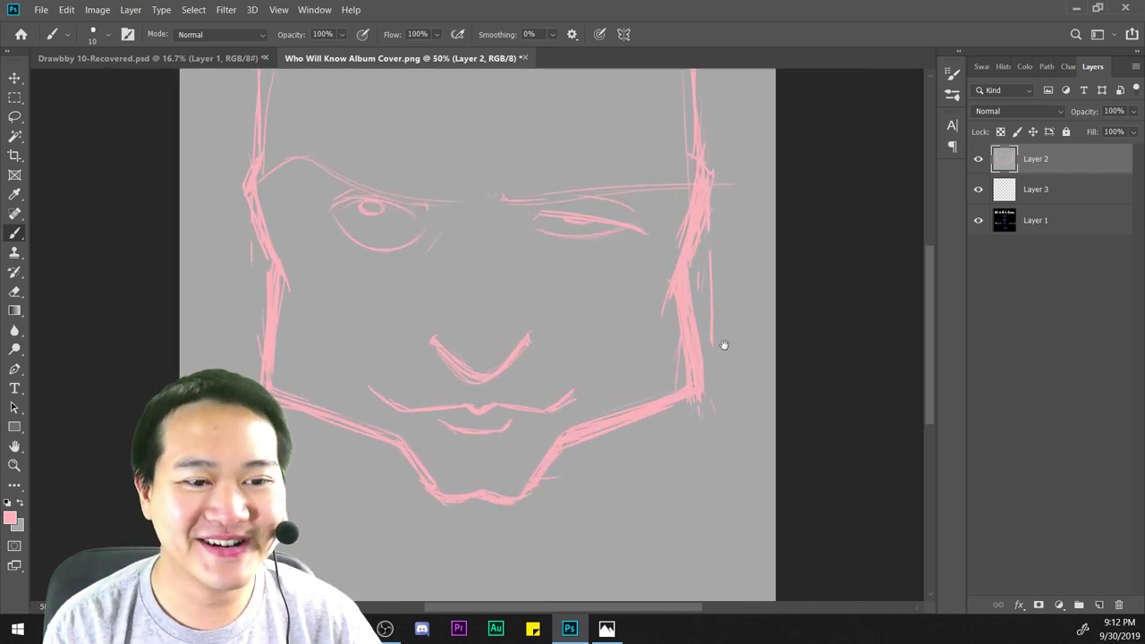
Add a short slanted stroke for the nostril wing at the nose's upper left end.
left_click_drag(724, 345, 716, 389)
key("ctrl+plus")
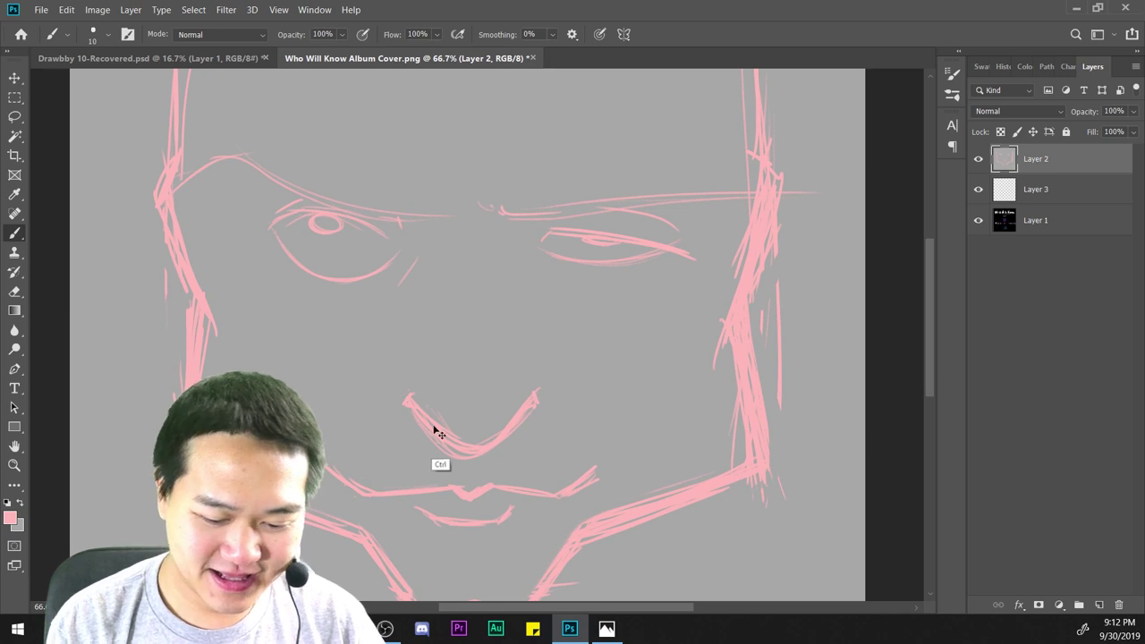
left_click_drag(409, 392, 377, 417)
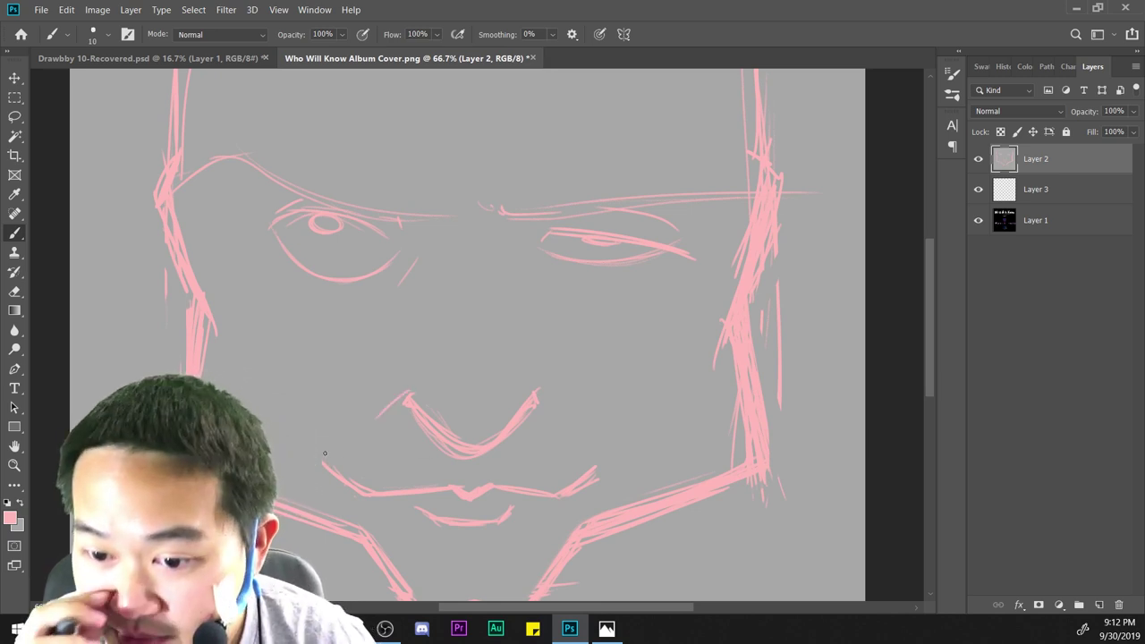
mouse_move(325, 453)
left_mouse_down()
mouse_move(342, 301)
mouse_move(333, 366)
left_mouse_up()
key("ctrl+minus")
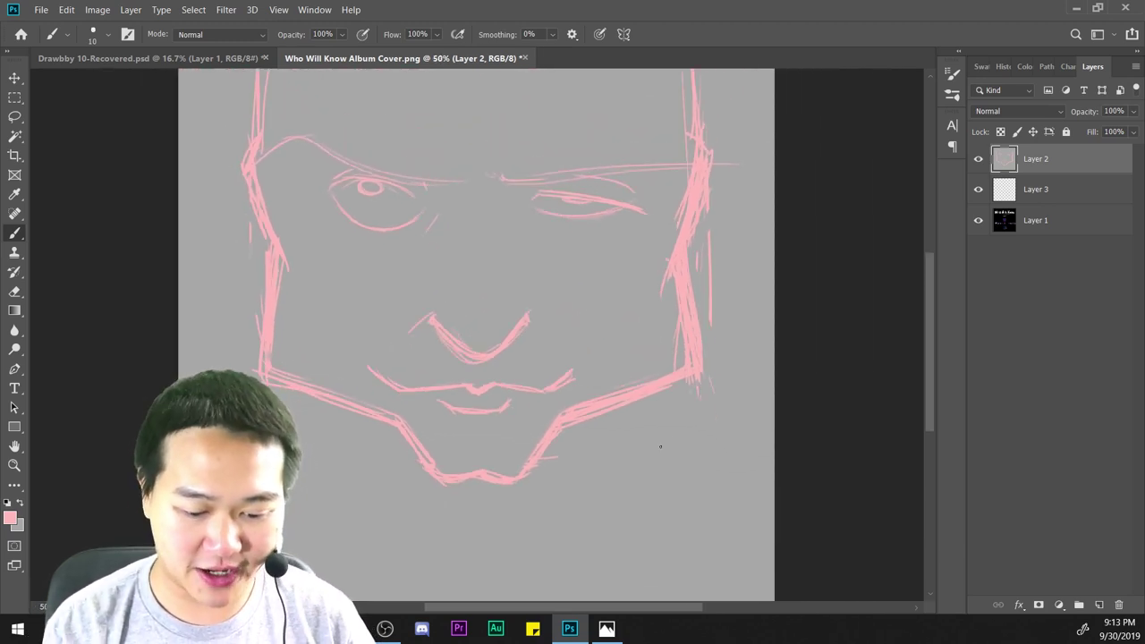
Swap the painting colour to grey and thin the stray strokes at the mouth corners.
key("ctrl+plus")
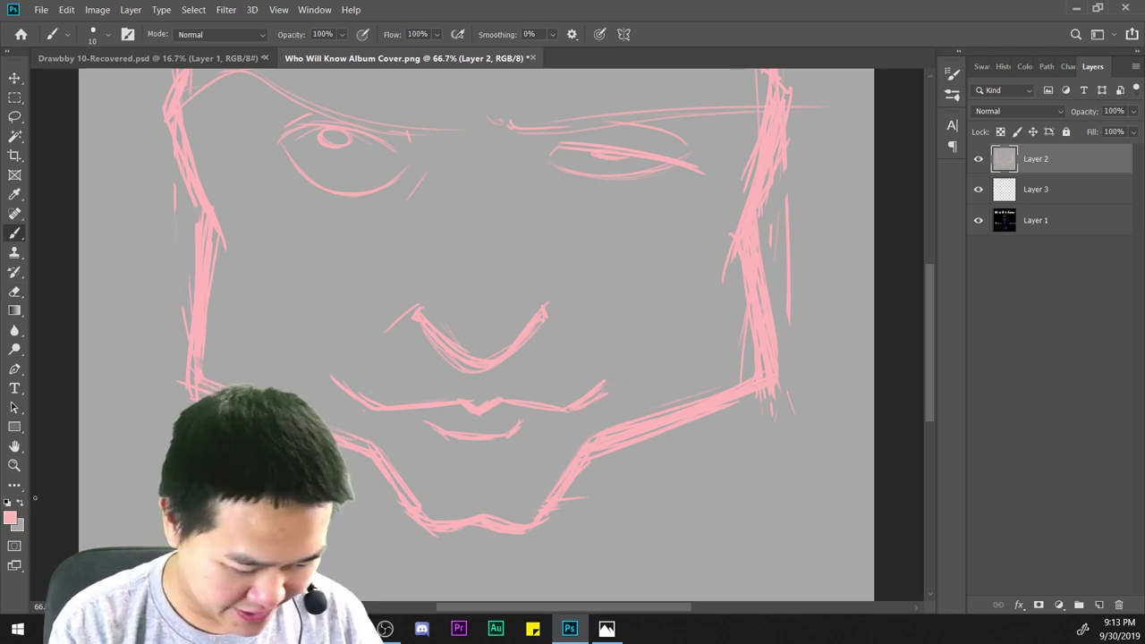
key("x")
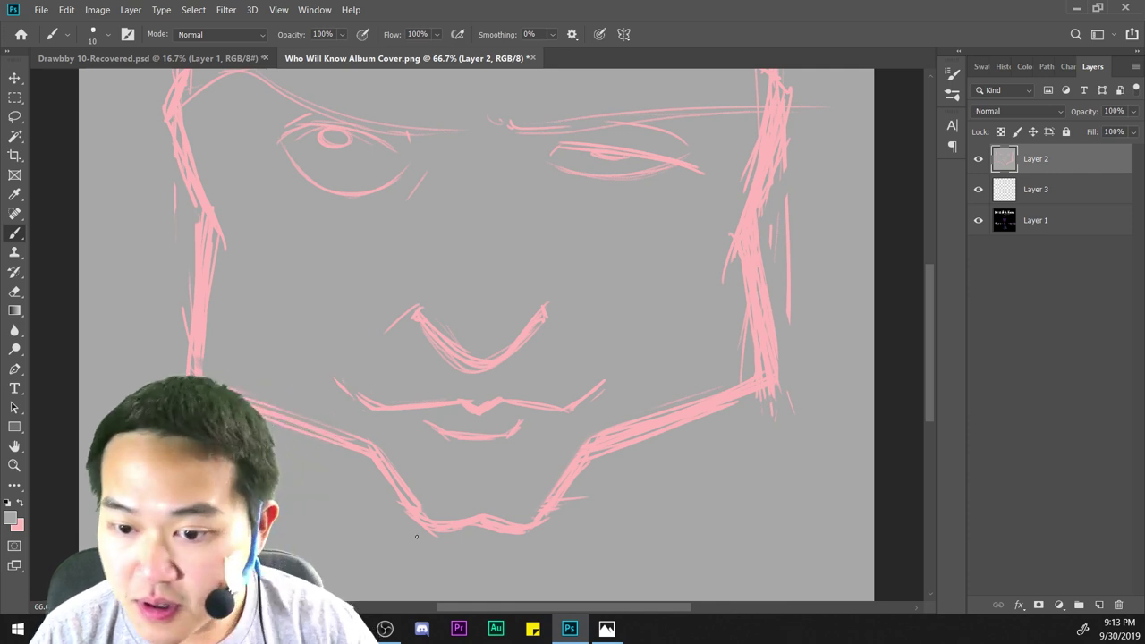
key("ctrl+minus")
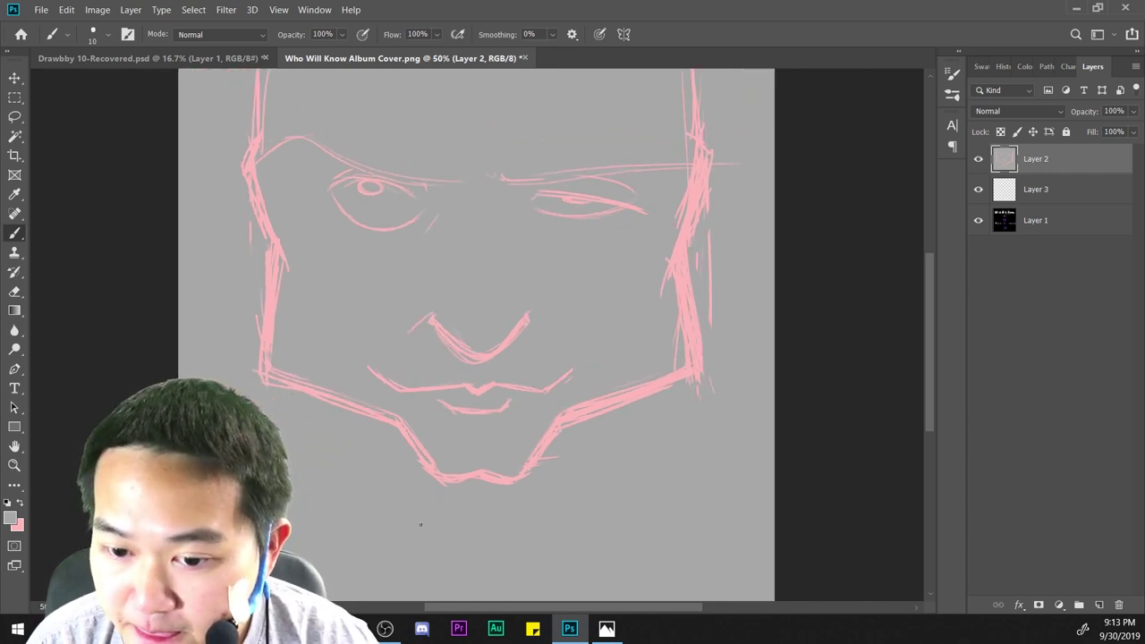
key("ctrl+minus")
key("ctrl+plus")
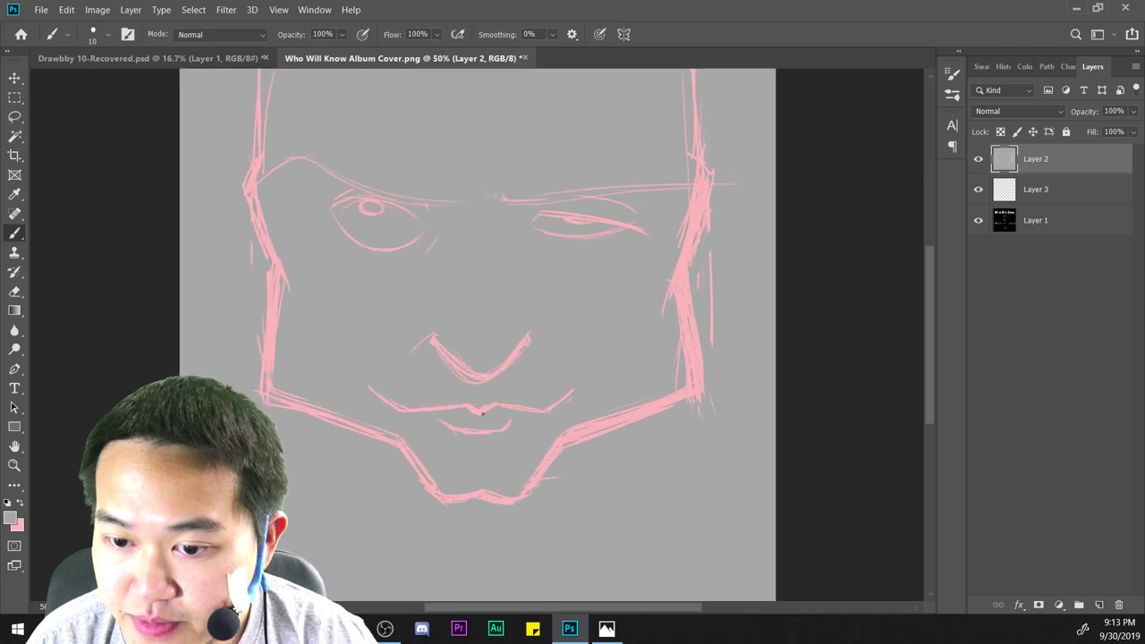
key("ctrl+plus")
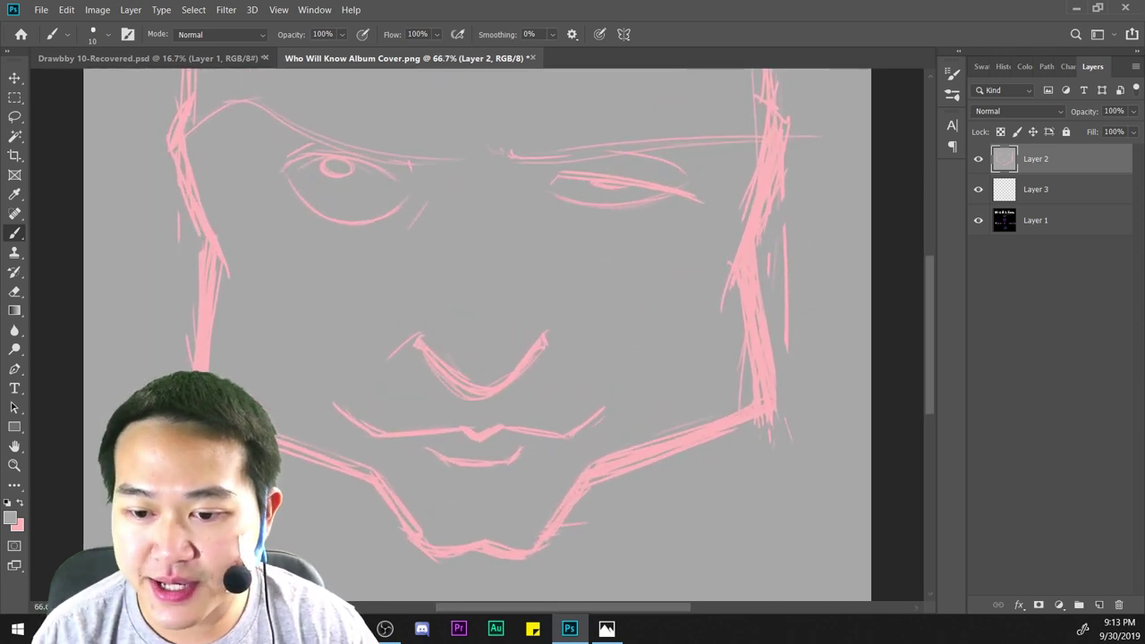
key("ctrl+minus")
key("ctrl+plus")
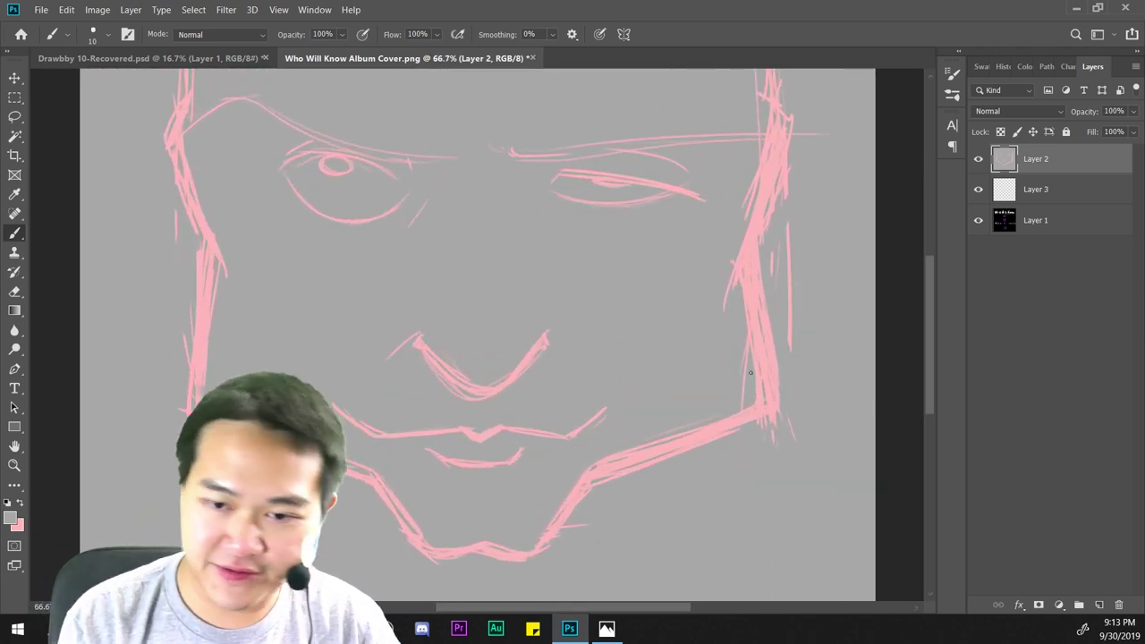
left_click_drag(727, 410, 755, 439)
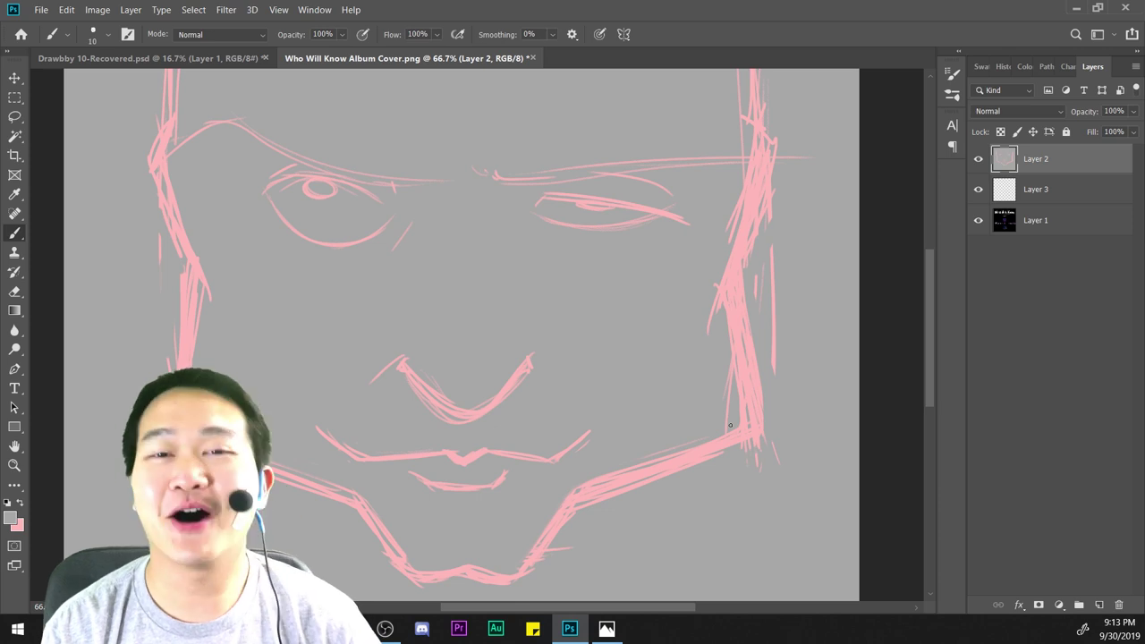
key("ctrl+minus")
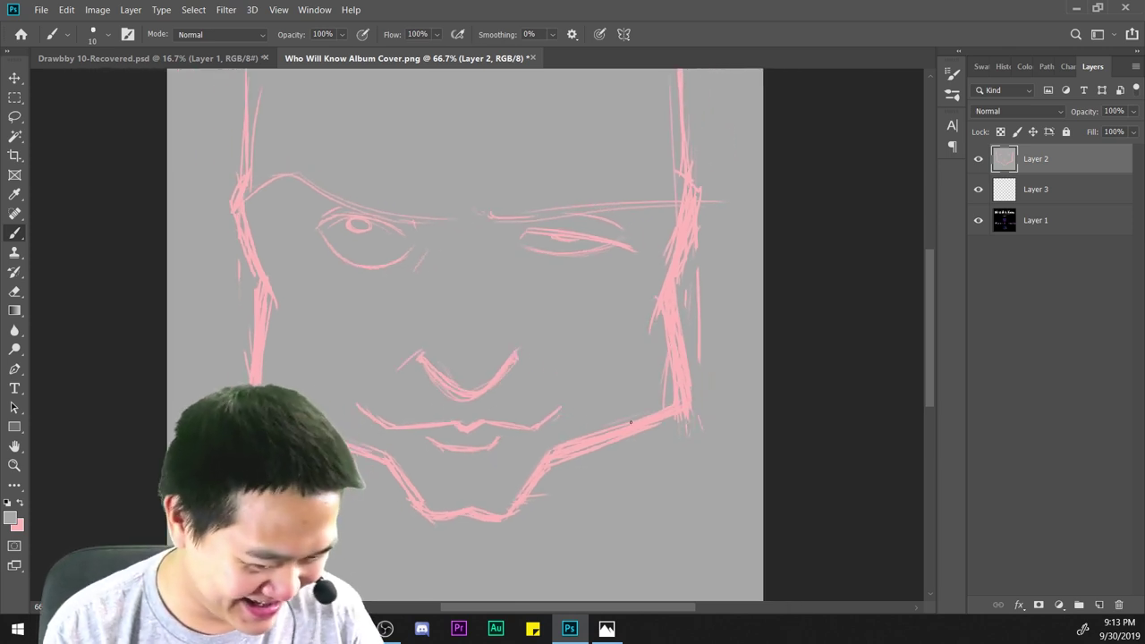
Undo the grey stroke in the left iris, swap the colour back to pink and fill in both irises.
key("ctrl+plus")
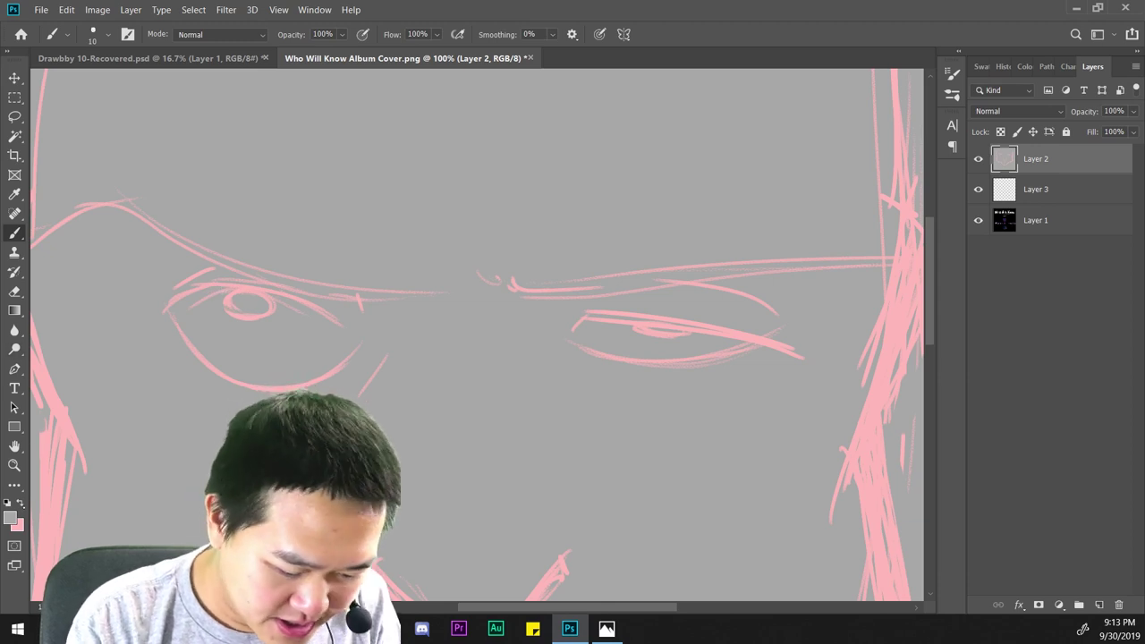
mouse_move(235, 300)
left_mouse_down()
mouse_move(257, 314)
mouse_move(234, 312)
mouse_move(267, 320)
mouse_move(243, 295)
mouse_move(238, 310)
mouse_move(273, 301)
left_mouse_up()
key("ctrl+z")
key("x")
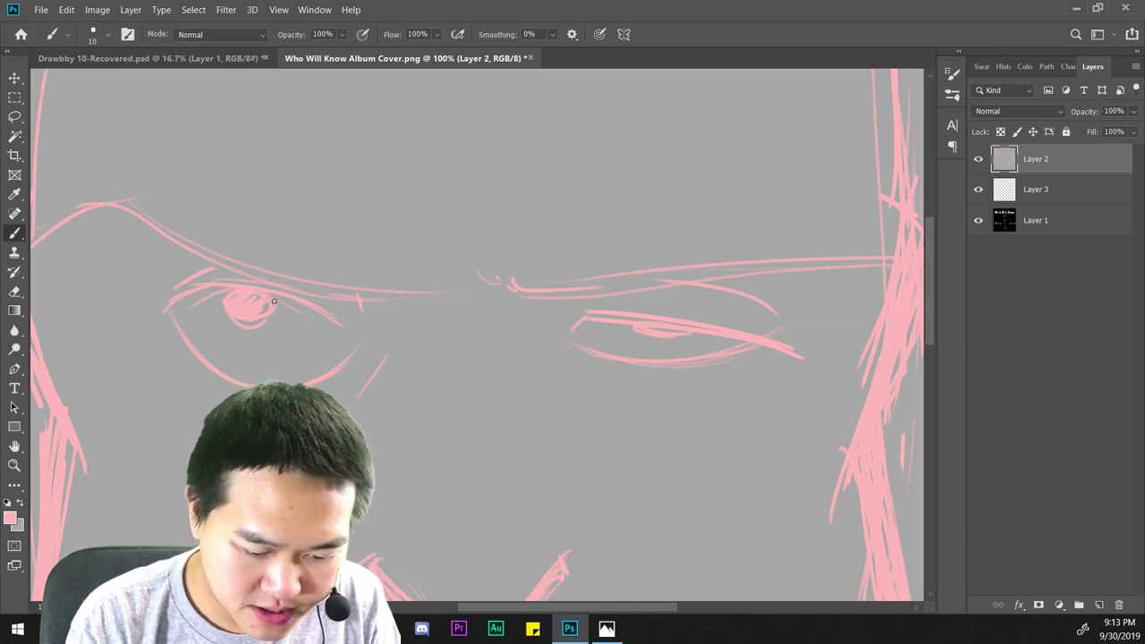
key("ctrl+minus")
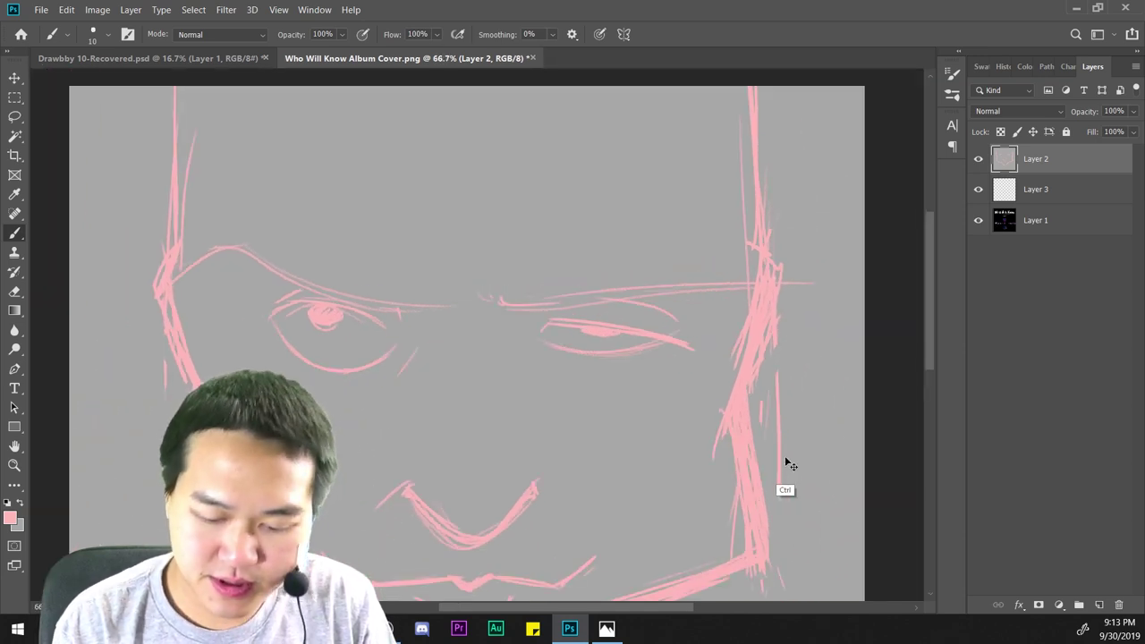
key("ctrl+minus")
key("ctrl+plus")
key("ctrl+plus")
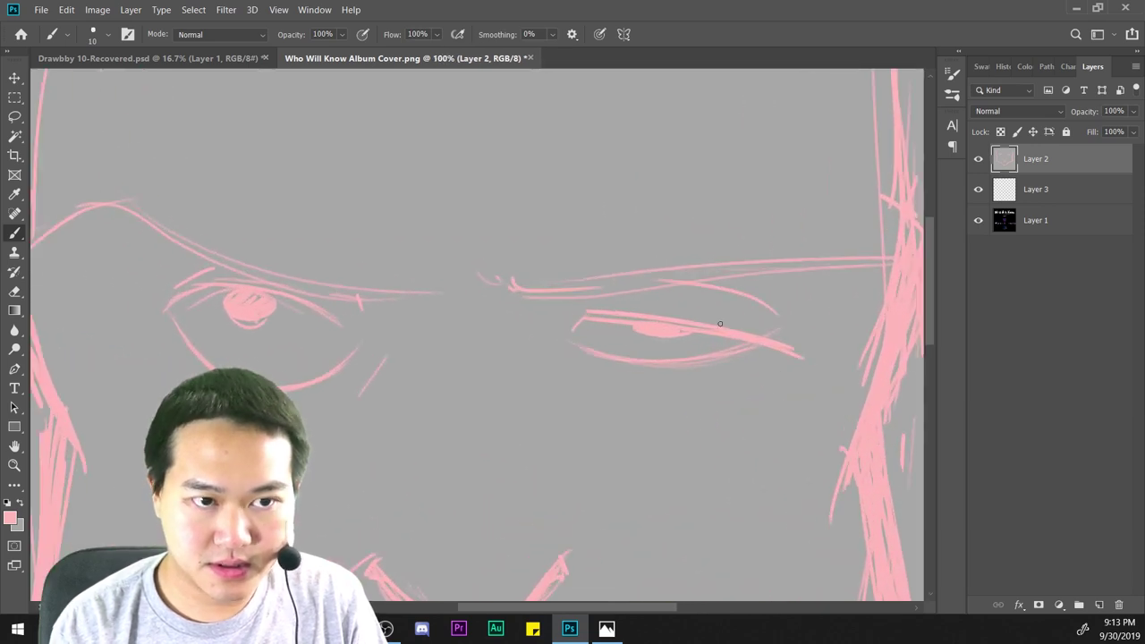
Strengthen the right eyelid crease and both eyebrow lines, and add a rising slanted stroke above the right brow.
left_click_drag(633, 285, 771, 324)
left_click_drag(678, 286, 787, 319)
left_click_drag(546, 296, 809, 270)
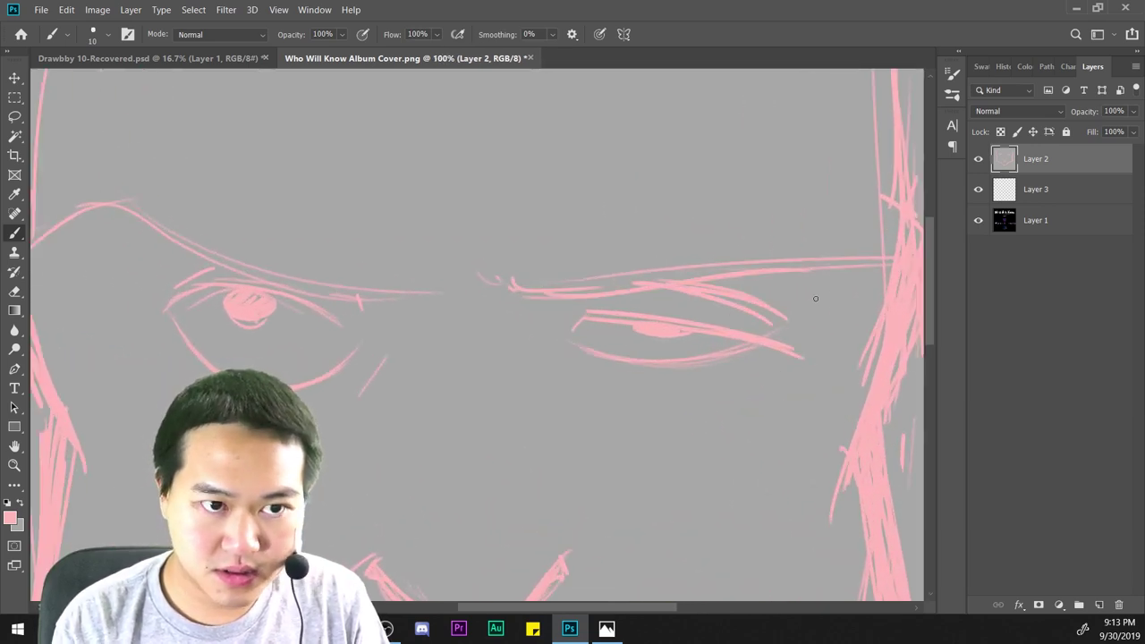
key("ctrl+minus")
left_click_drag(534, 303, 662, 259)
mouse_move(413, 307)
left_mouse_down()
mouse_move(371, 312)
mouse_move(237, 259)
mouse_move(221, 264)
mouse_move(393, 309)
left_mouse_up()
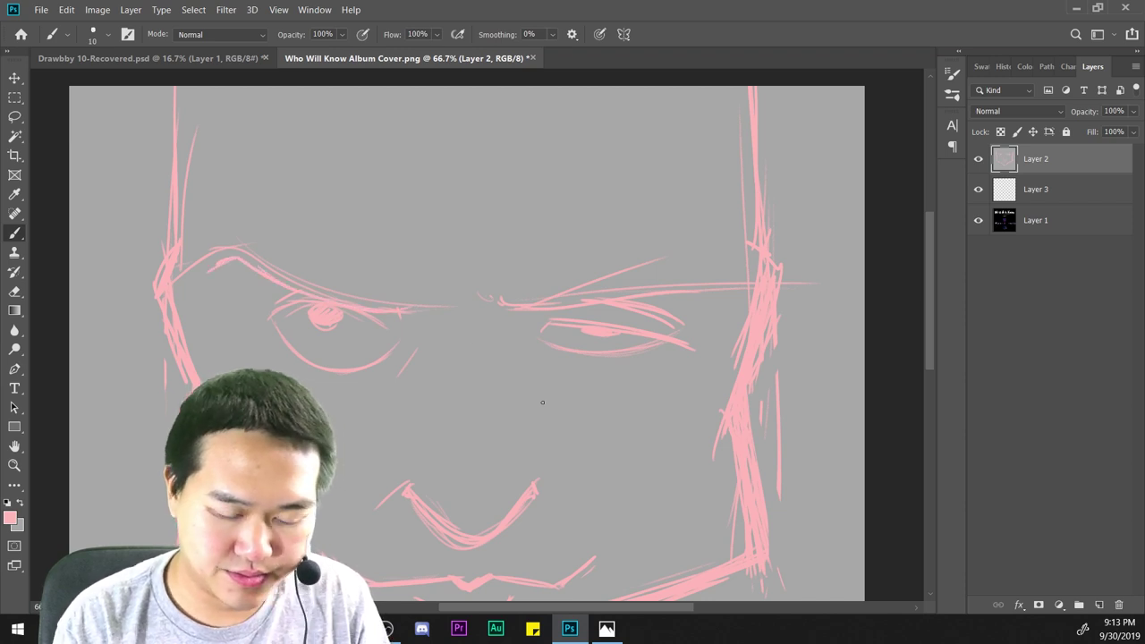
Draw a short slanted crease beneath the inner corner of the right eye.
mouse_move(567, 400)
left_mouse_down()
mouse_move(551, 345)
mouse_move(534, 302)
left_mouse_up()
left_click_drag(502, 236, 533, 271)
key("ctrl+minus")
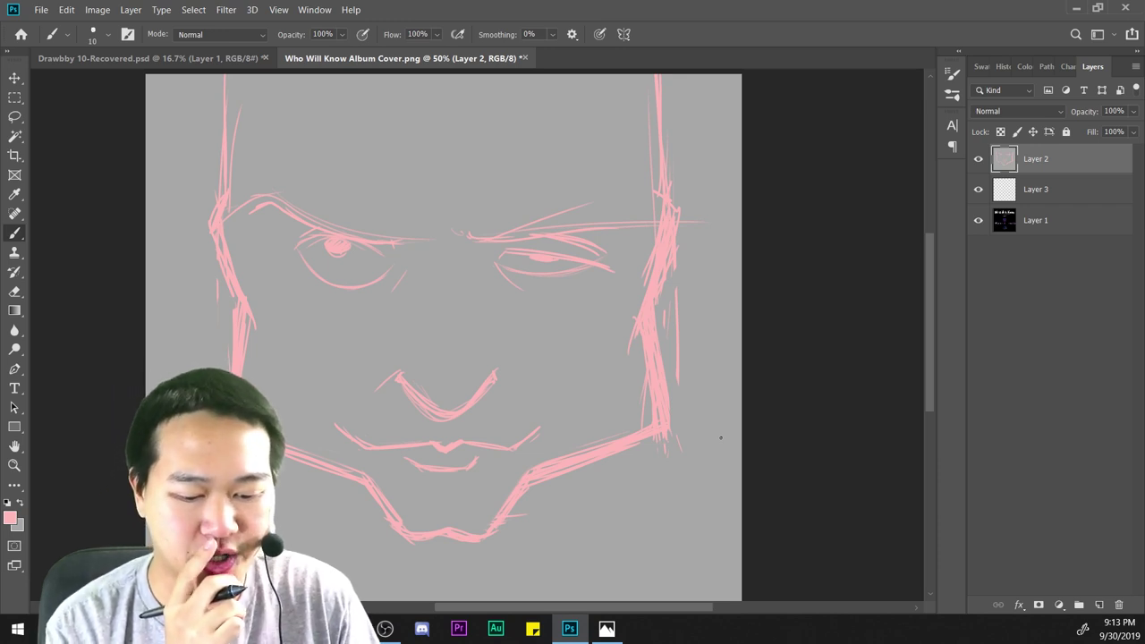
Sketch a pointed hairline with curved strokes at the centre of the forehead's upper edge.
left_click_drag(420, 89, 420, 157)
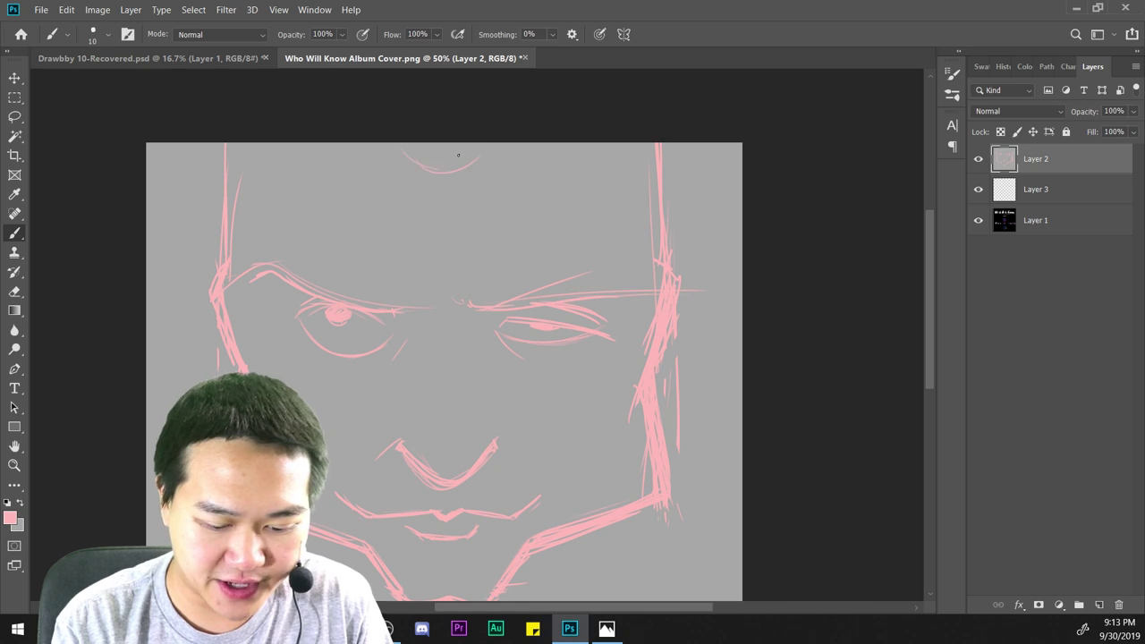
mouse_move(479, 157)
left_mouse_down()
mouse_move(411, 140)
mouse_move(354, 145)
left_mouse_up()
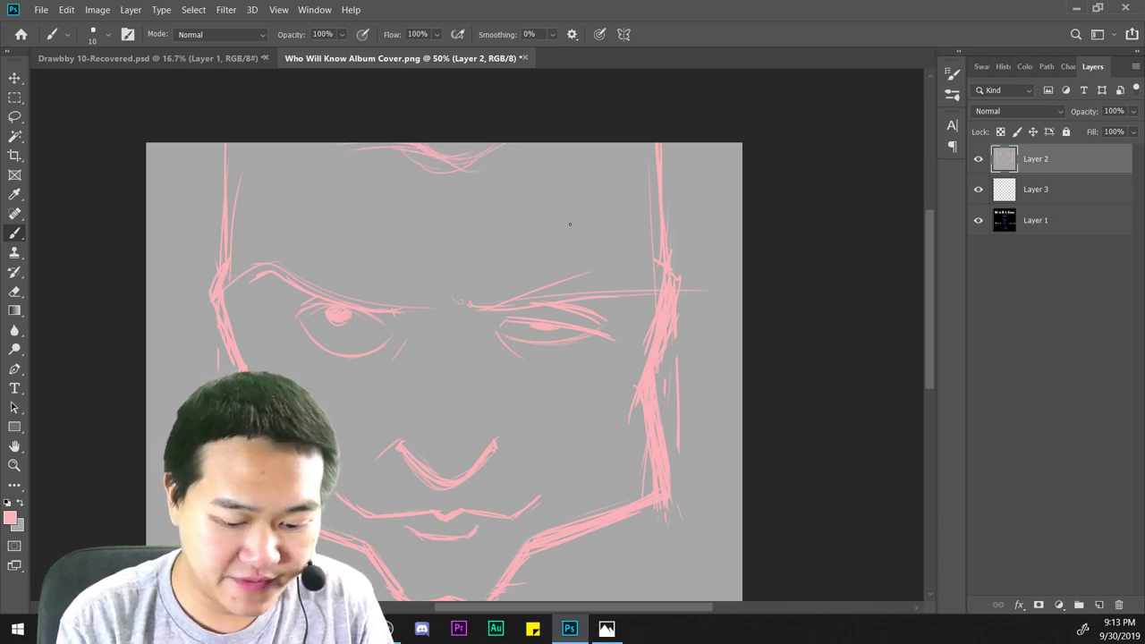
left_click_drag(638, 361, 723, 321)
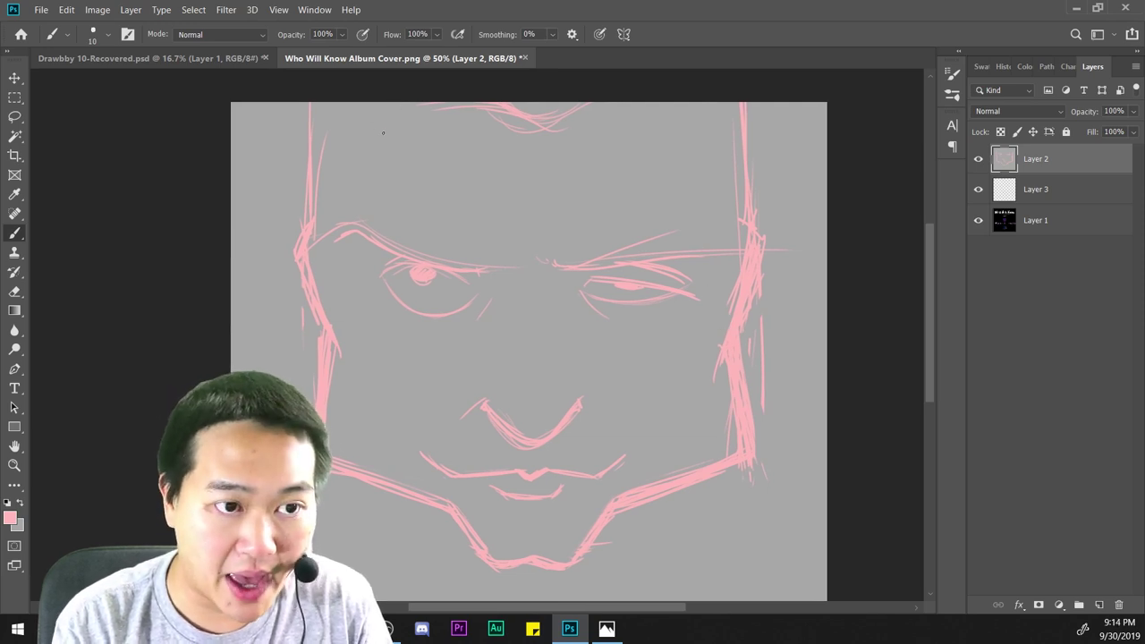
Sketch the left hairline slanting from the forehead down to the temple and a curved line along the left cheekbone.
key("ctrl+z")
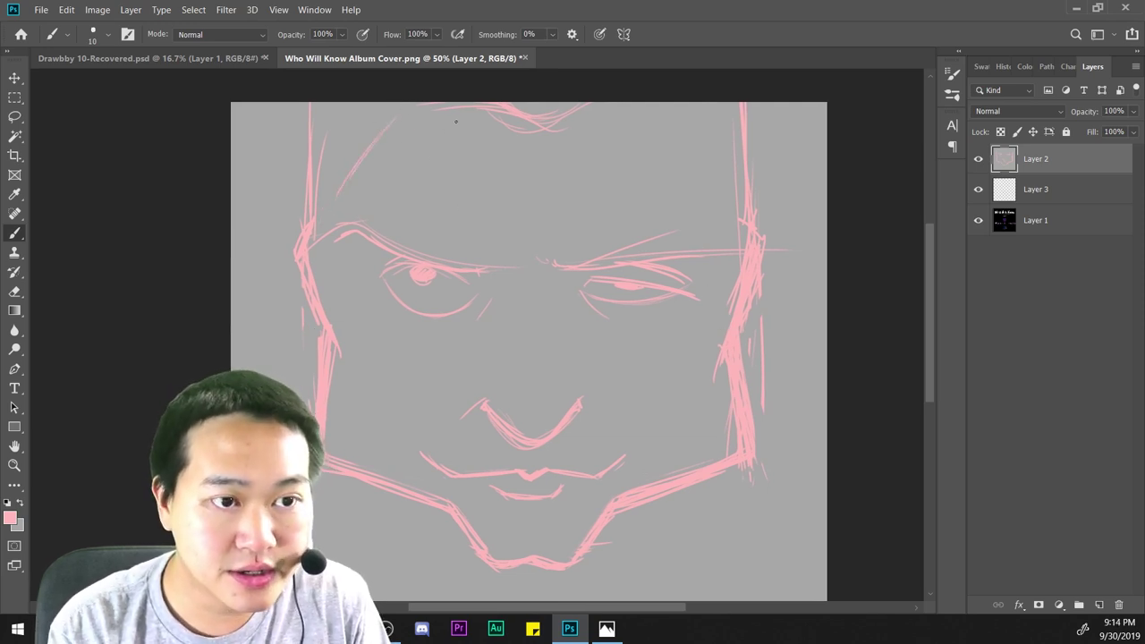
mouse_move(386, 110)
left_mouse_down()
mouse_move(341, 162)
mouse_move(329, 206)
left_mouse_up()
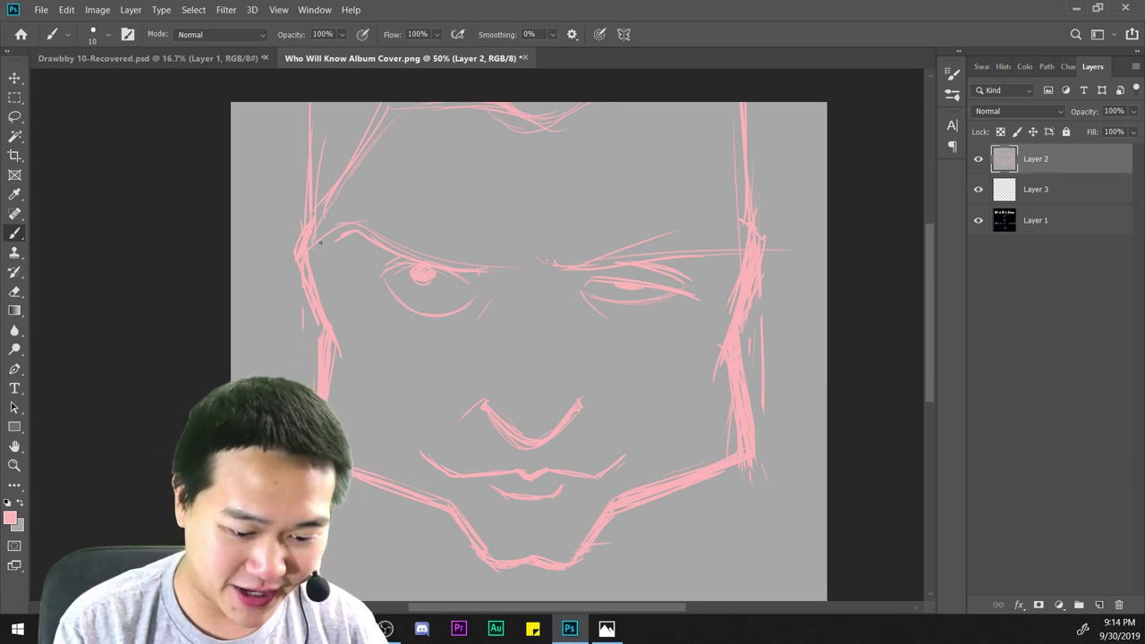
mouse_move(309, 253)
left_mouse_down()
mouse_move(339, 354)
mouse_move(355, 311)
mouse_move(334, 382)
mouse_move(332, 286)
mouse_move(332, 380)
left_mouse_up()
key("ctrl+z")
key("ctrl+z")
Sketch the right hairline curving from the forehead down to the brow's outer end, with loose strands crossing the right temple.
mouse_move(653, 427)
left_mouse_down()
mouse_move(567, 433)
mouse_move(559, 444)
left_mouse_up()
left_click_drag(554, 117, 575, 181)
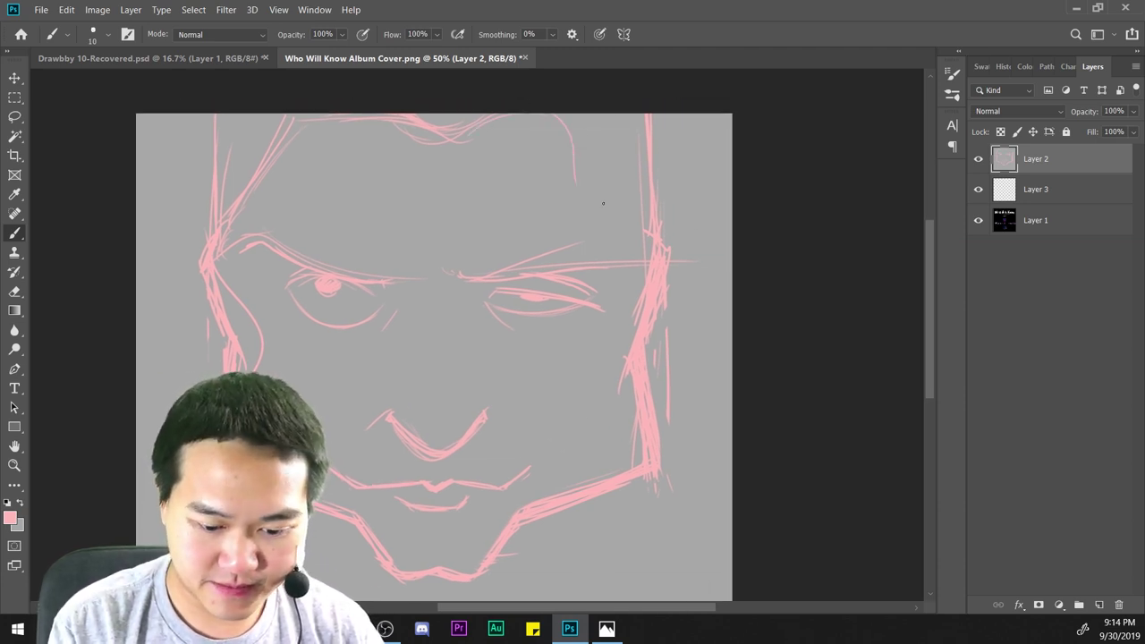
key("ctrl+z")
left_click_drag(588, 116, 601, 252)
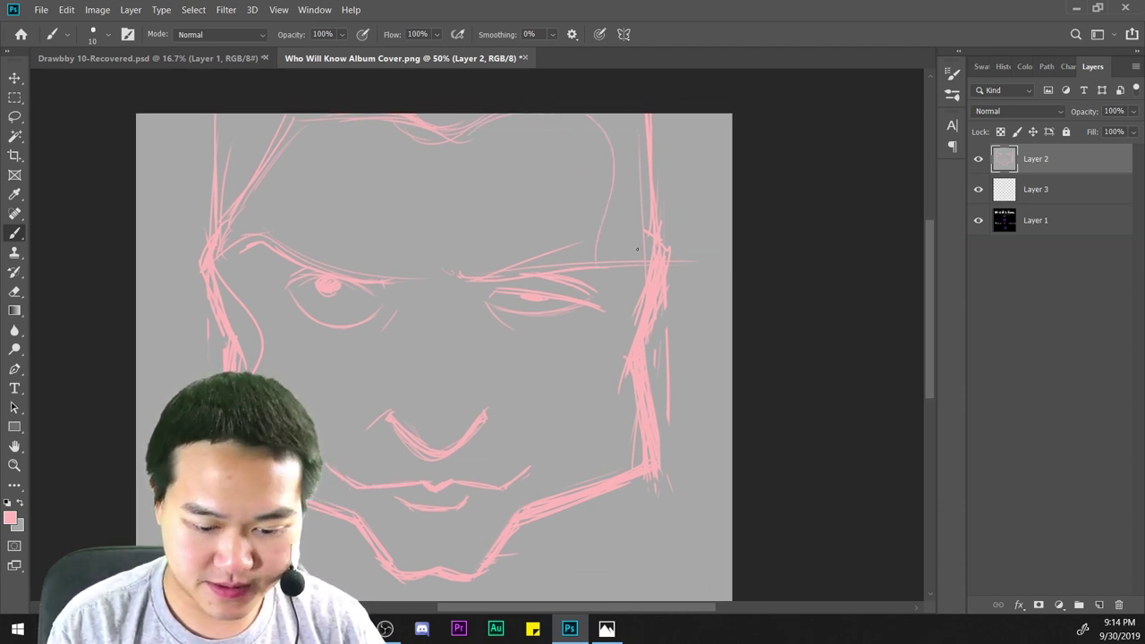
key("ctrl+z")
left_click_drag(579, 118, 612, 256)
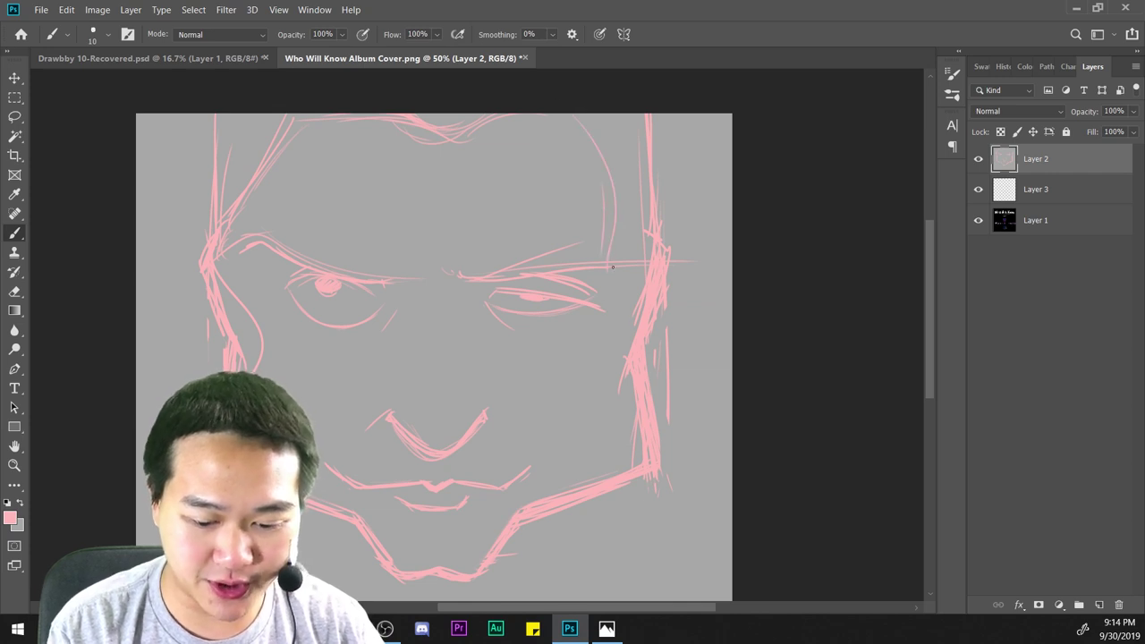
left_click_drag(635, 329, 612, 266)
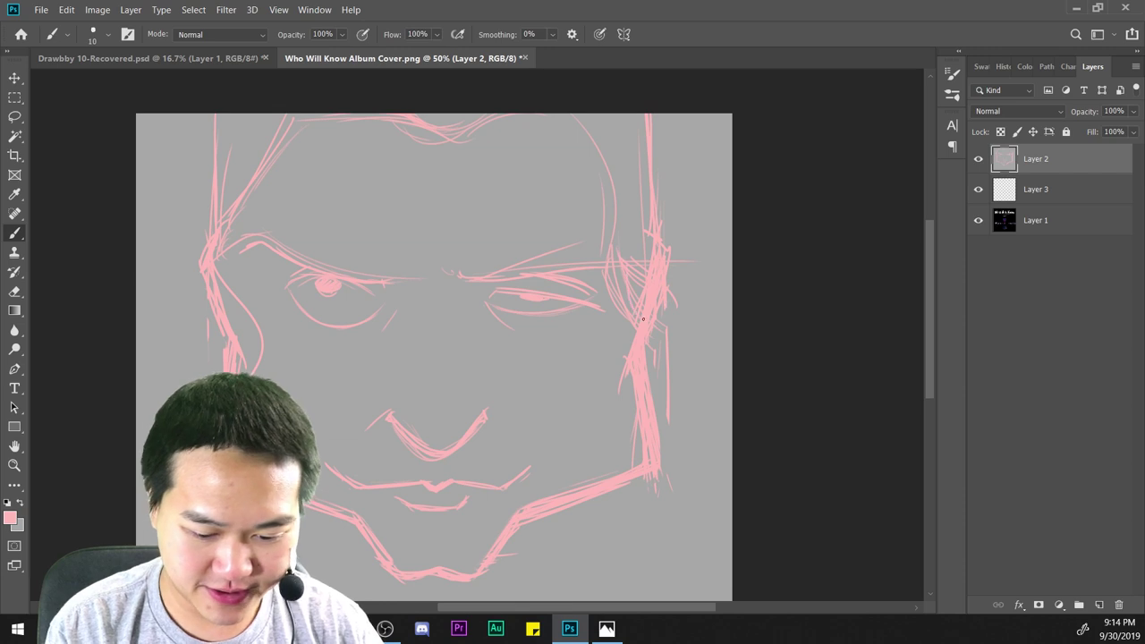
Sketch angular, wavy hair outlines along the canvas's left and right edges, outside the face.
left_click_drag(632, 346, 784, 314)
left_click_drag(324, 59, 358, 59)
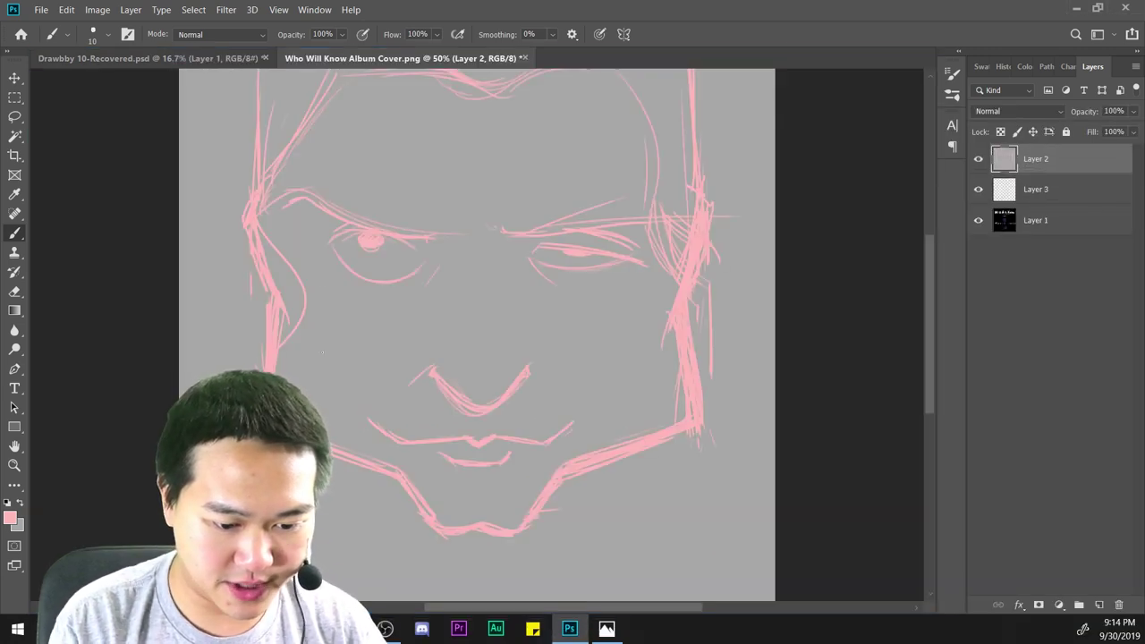
left_click_drag(385, 191, 436, 241)
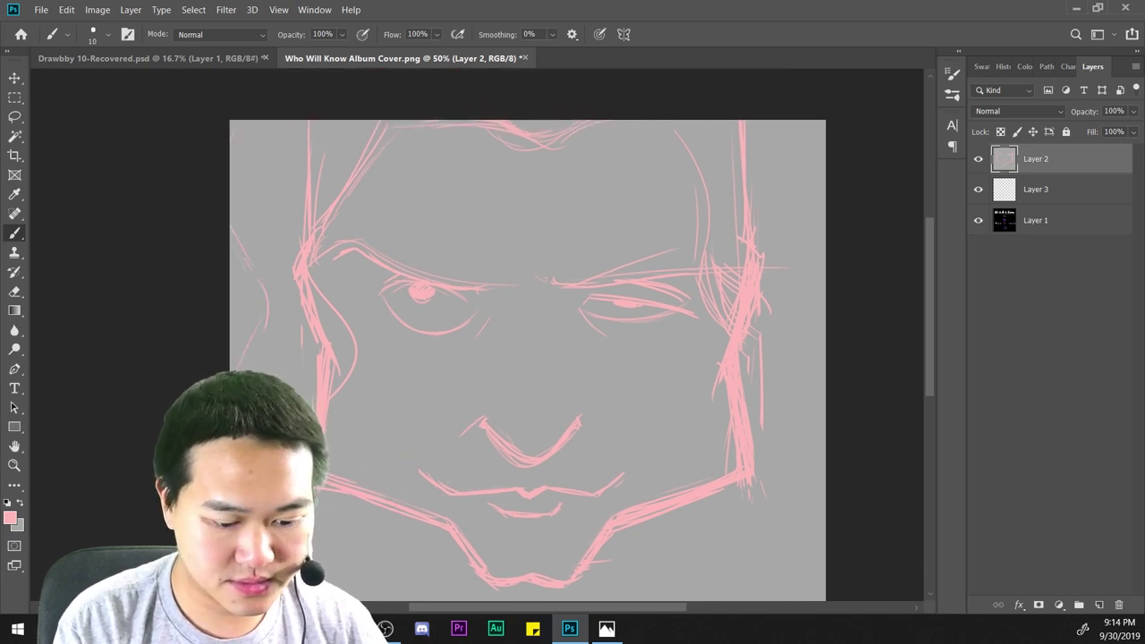
key("ctrl+minus")
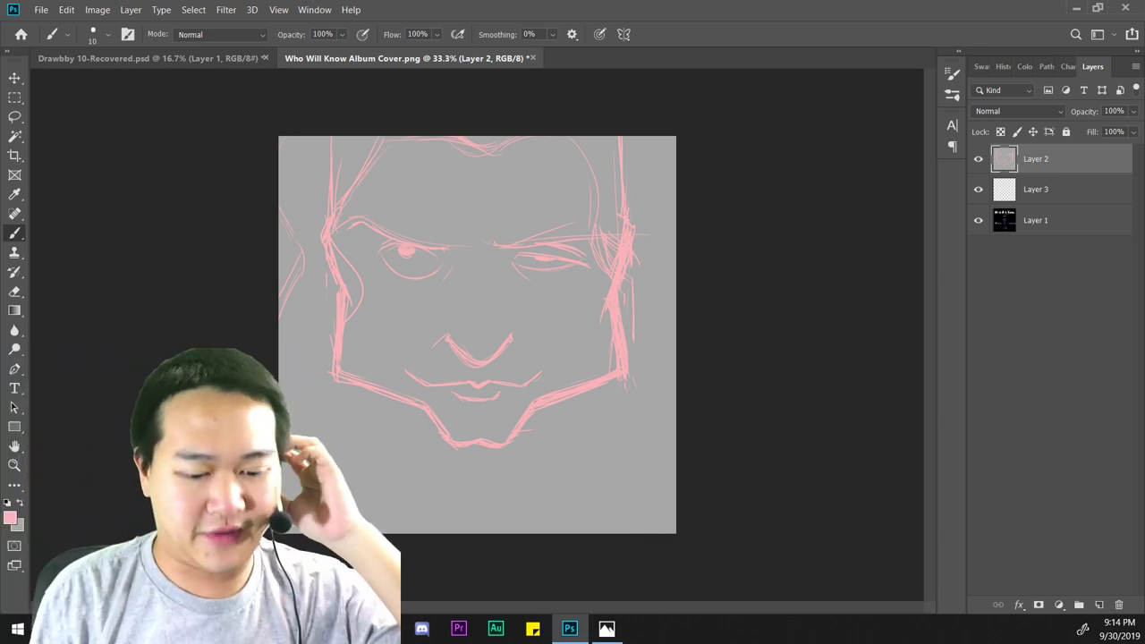
key("ctrl+plus")
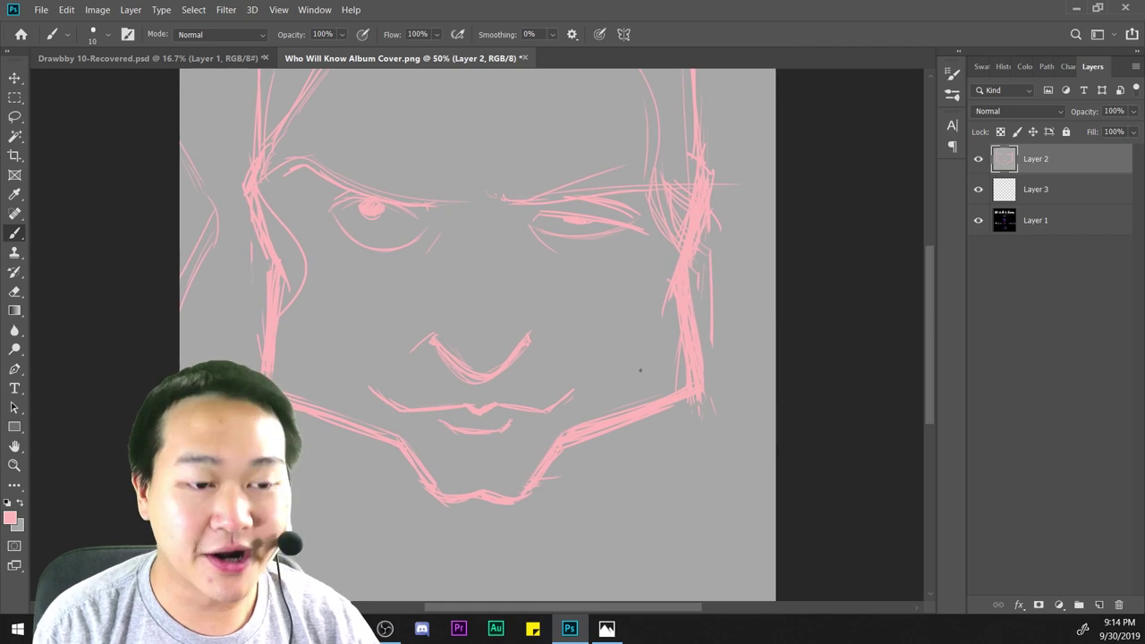
key("ctrl+minus")
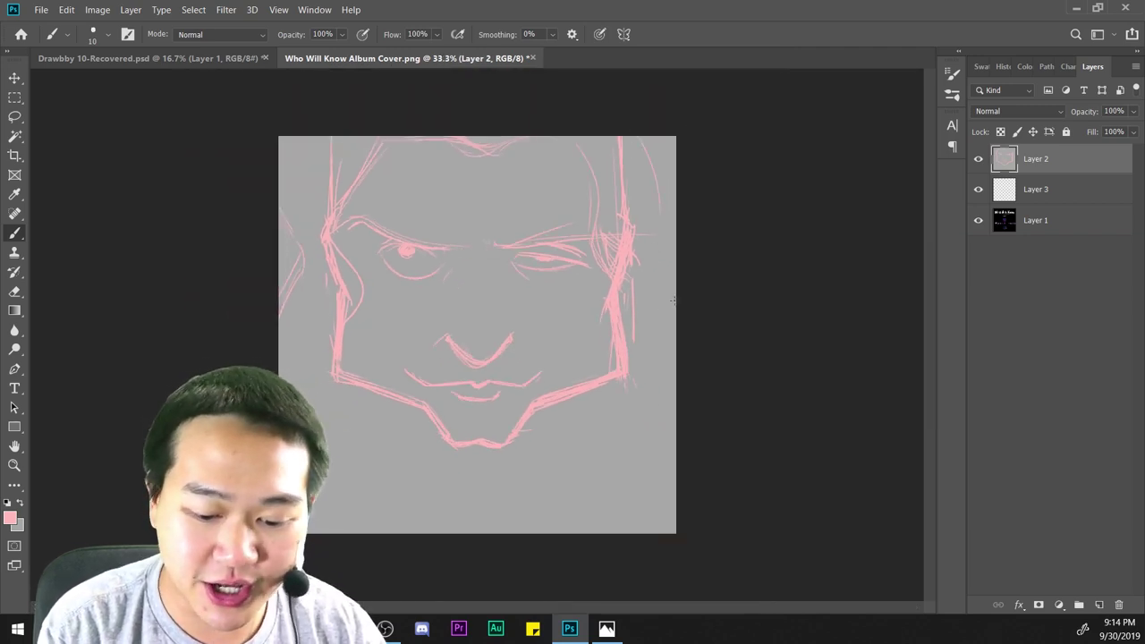
mouse_move(655, 137)
left_mouse_down()
mouse_move(705, 222)
mouse_move(664, 205)
mouse_move(672, 302)
left_mouse_up()
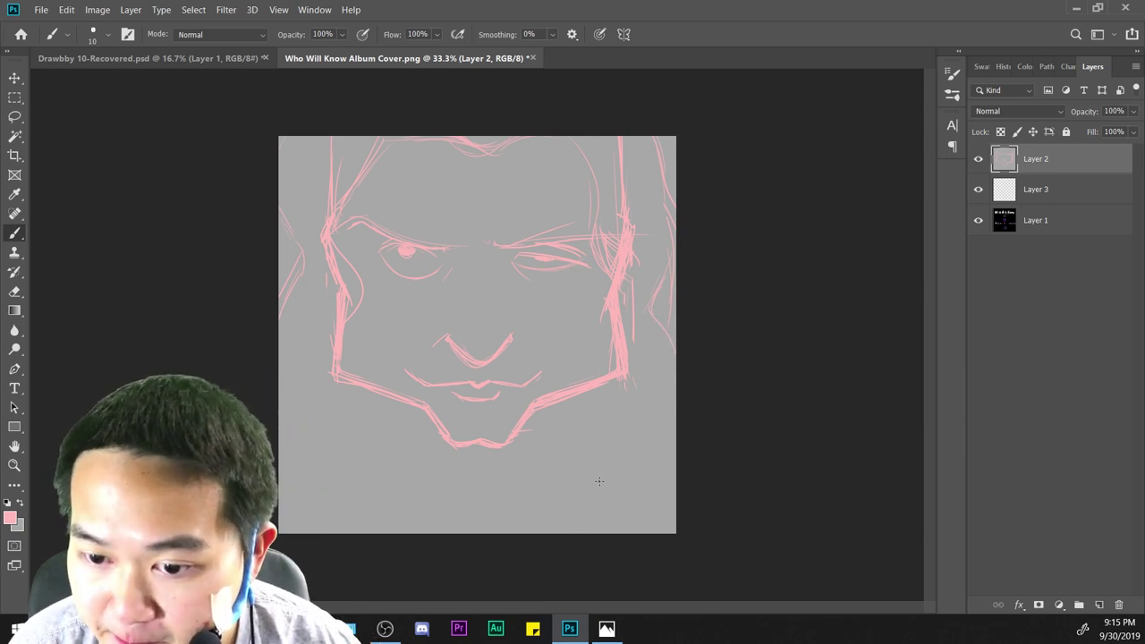
Draw two slanted neckline strokes from the jaw that meet in a V beneath the chin.
key("ctrl+plus")
left_click_drag(666, 424, 653, 356)
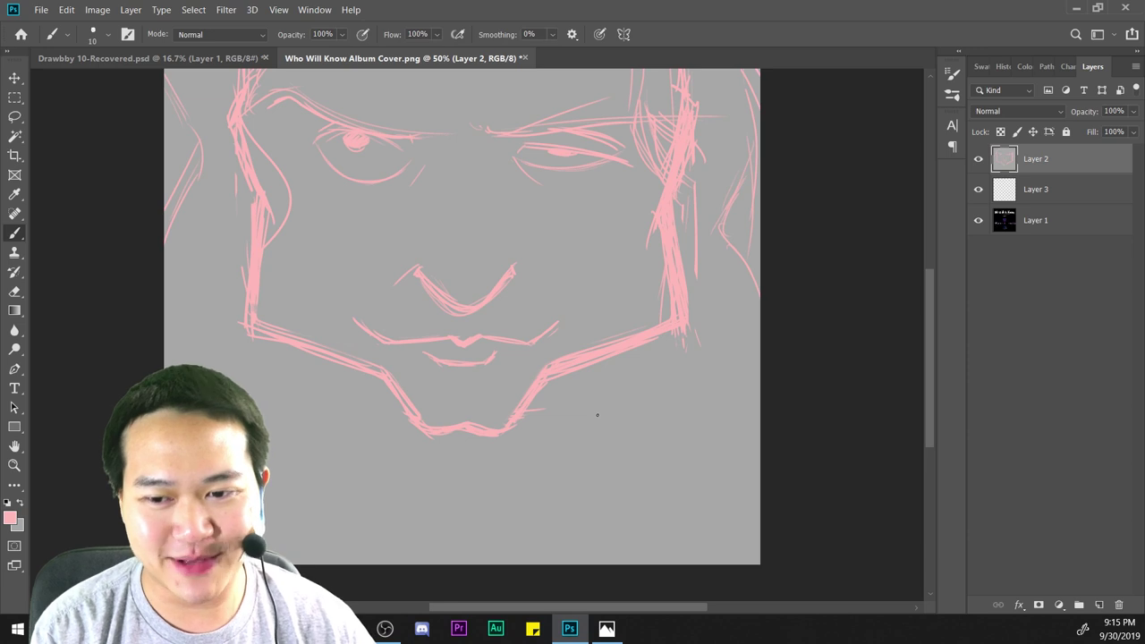
left_click_drag(664, 388, 670, 312)
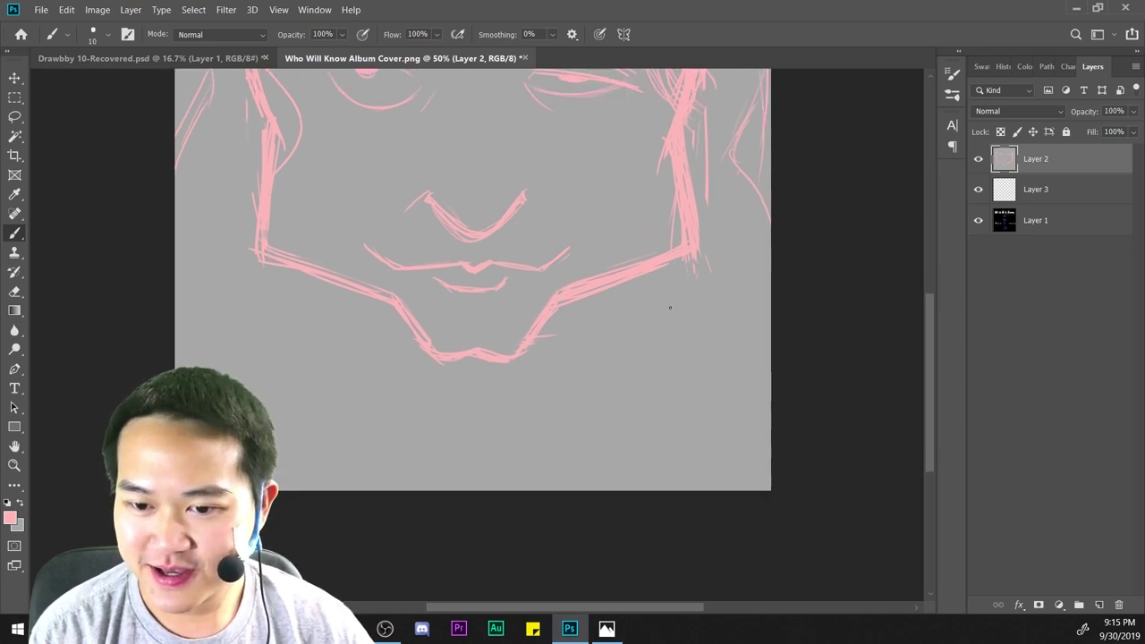
key("ctrl+plus")
key("ctrl+minus")
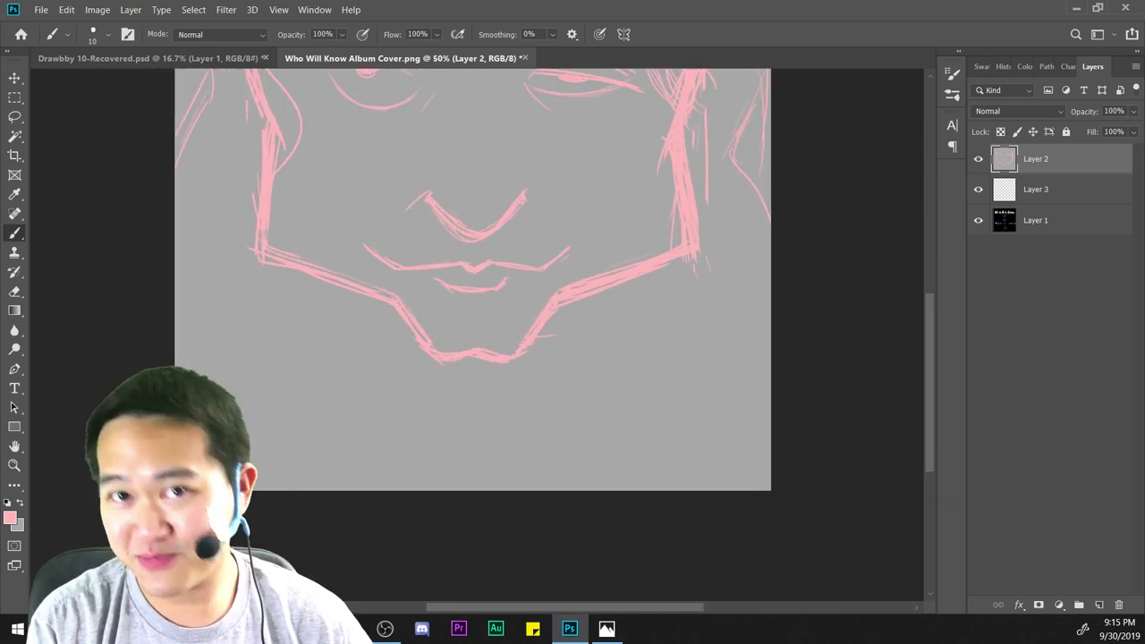
left_click_drag(724, 286, 712, 359)
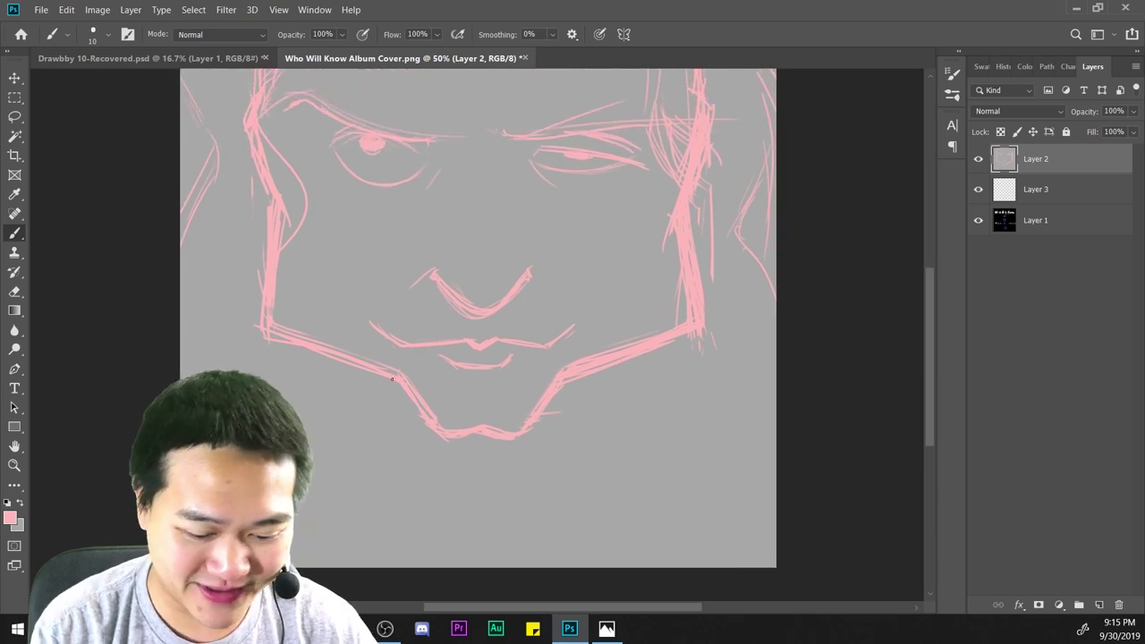
left_click_drag(445, 521, 456, 543)
left_click_drag(399, 404, 474, 564)
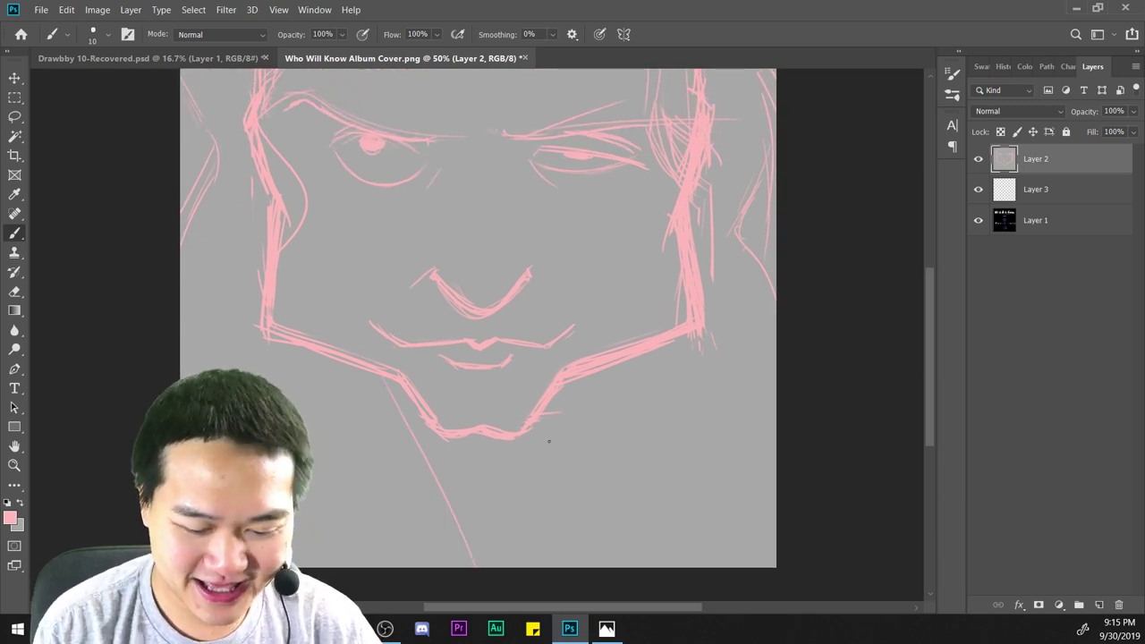
key("ctrl+z")
key("ctrl+z")
left_click_drag(391, 390, 486, 565)
left_click_drag(576, 381, 474, 529)
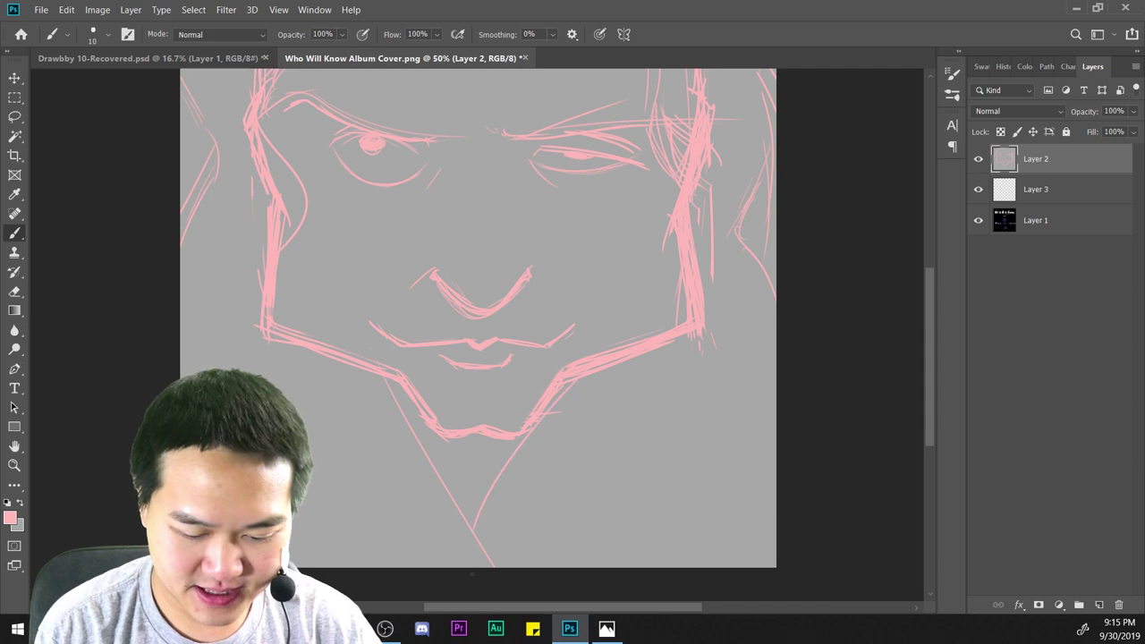
key("ctrl+minus")
key("ctrl+plus")
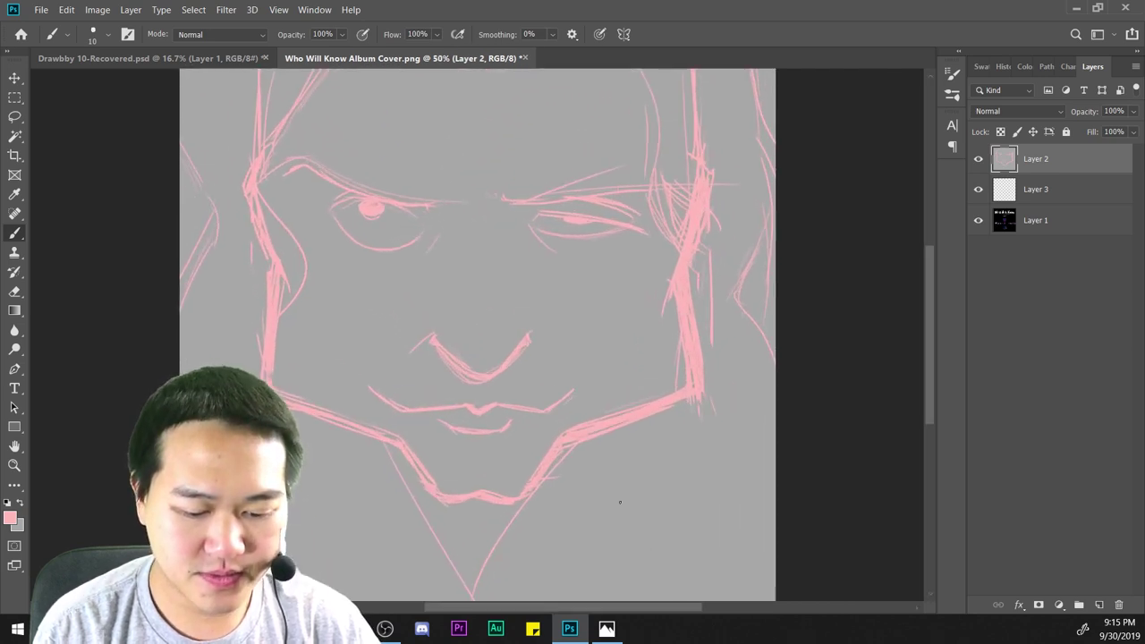
key("ctrl+plus")
key("e")
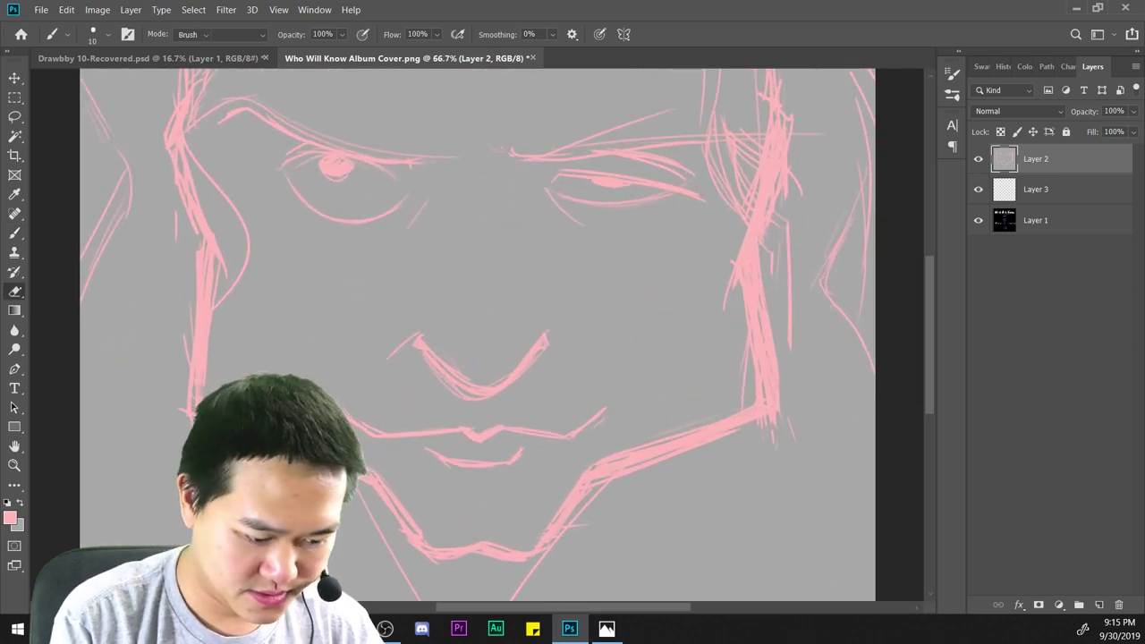
left_click(20, 502)
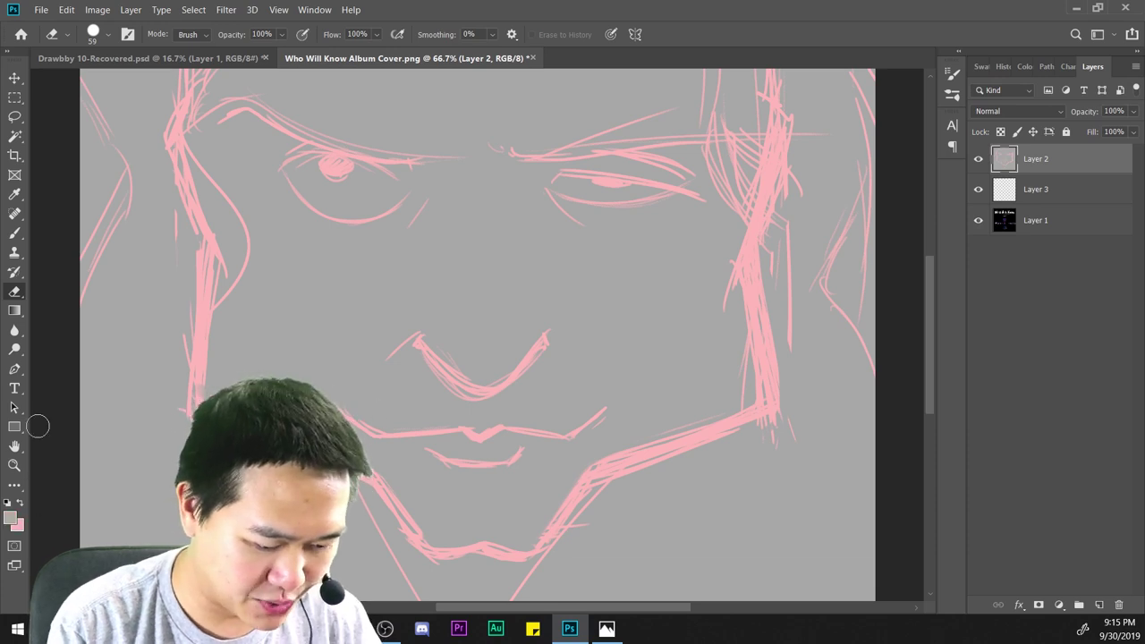
left_click(14, 233)
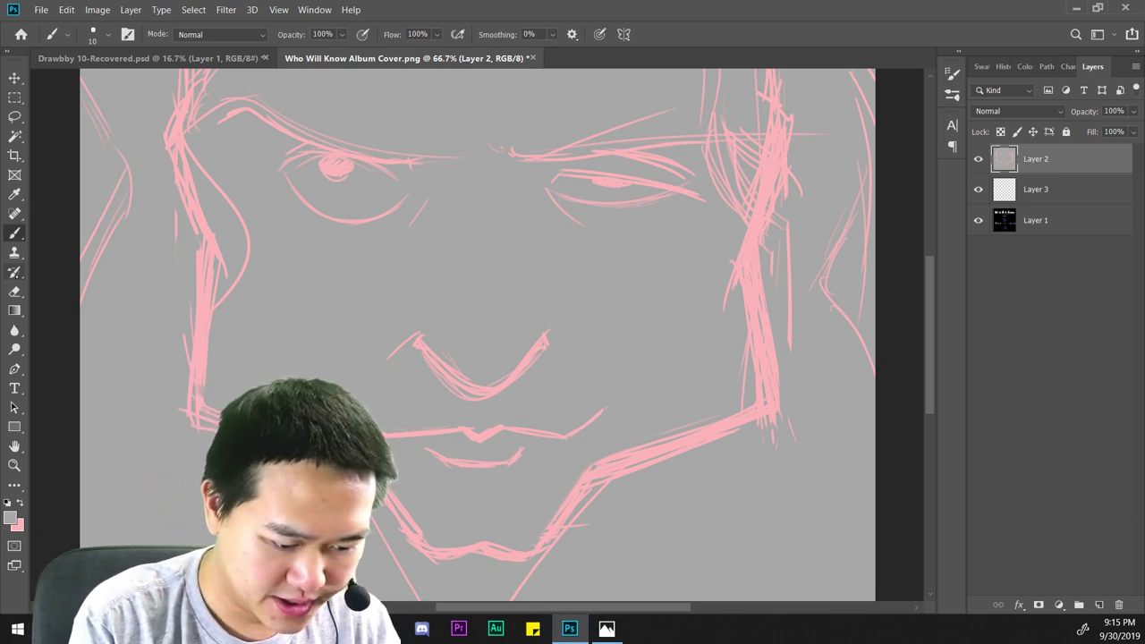
key("x")
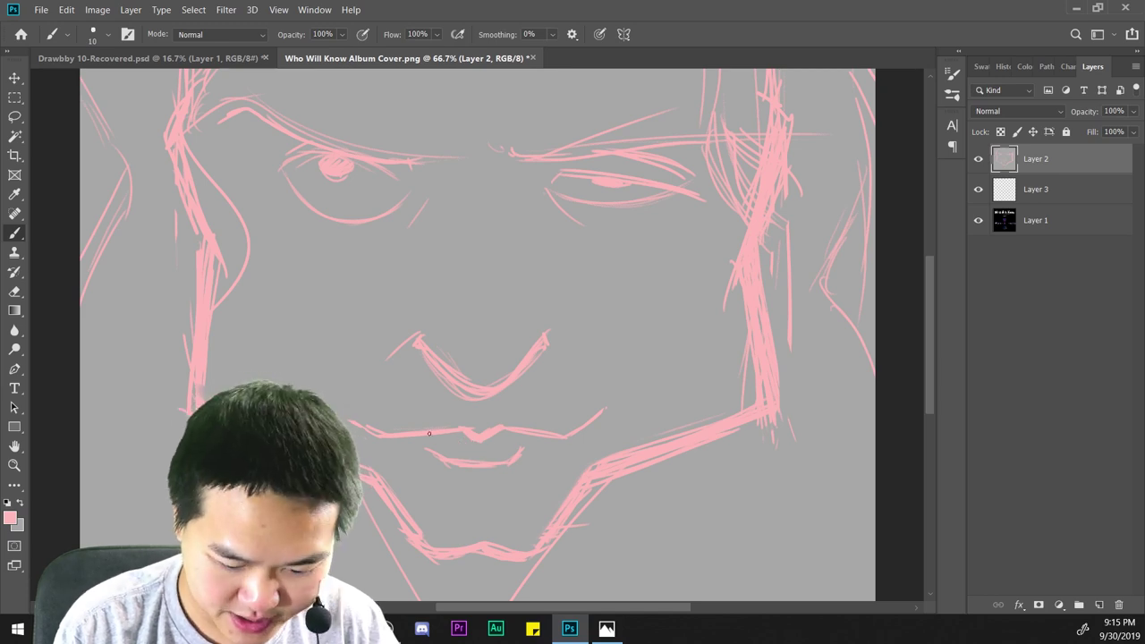
Reinforce the dip at the centre of the mouth line with short pink strokes.
left_click_drag(438, 435, 462, 433)
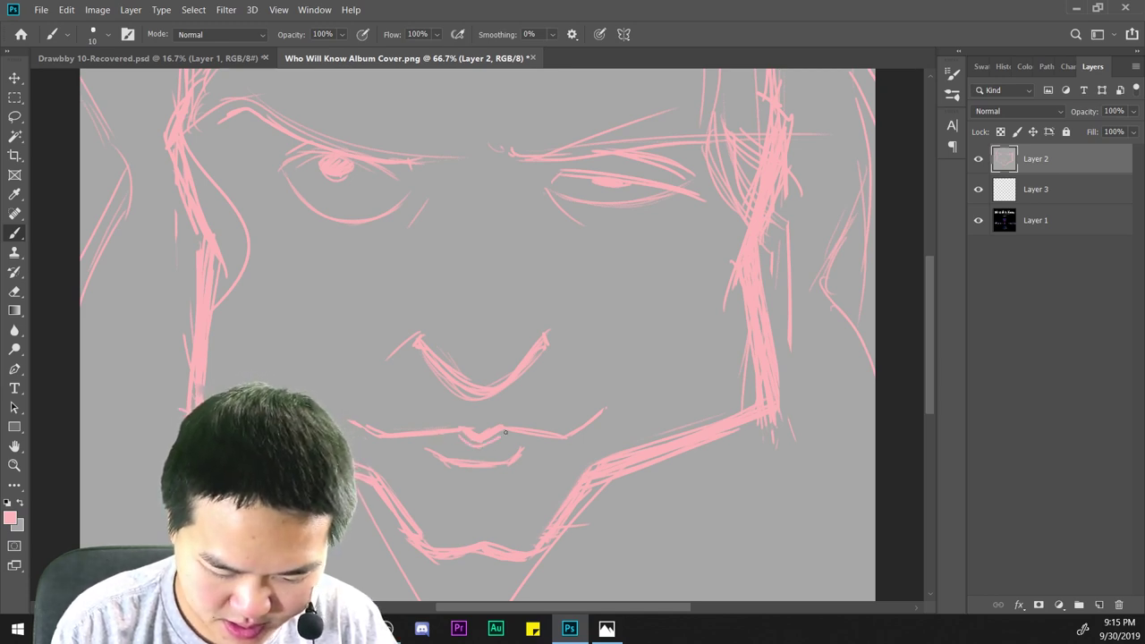
key("ctrl+minus")
key("ctrl+minus")
key("ctrl+plus")
key("ctrl+plus")
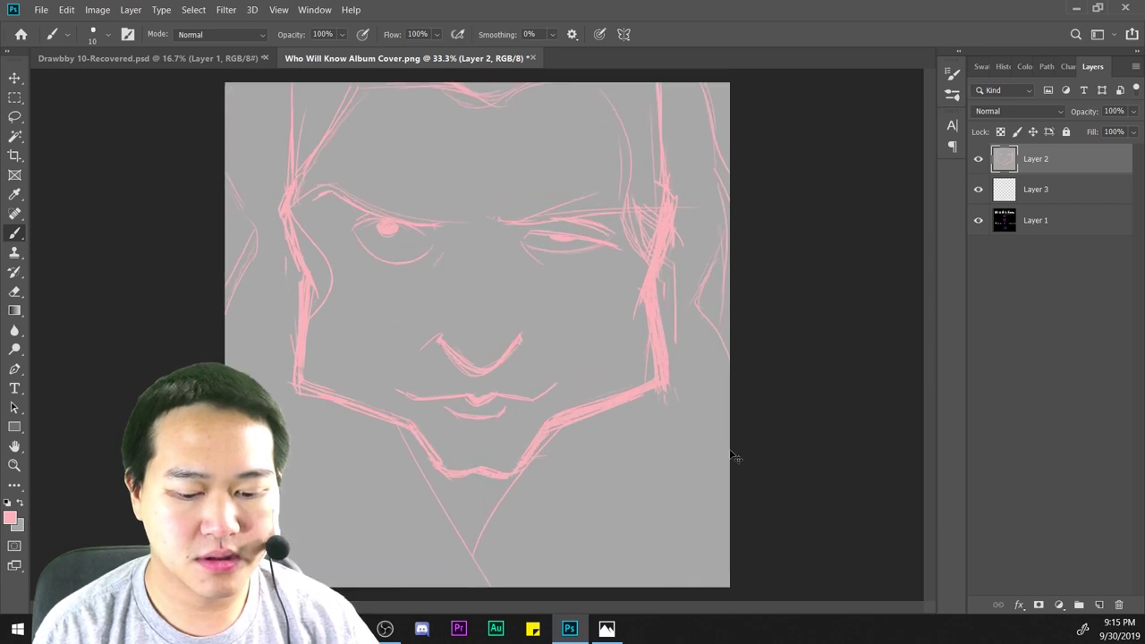
Strengthen the left eye's upper and lower lids and thicken the right eye's lower lid.
left_click_drag(705, 312, 728, 429)
mouse_move(375, 283)
left_mouse_down()
mouse_move(368, 296)
mouse_move(439, 310)
left_mouse_up()
left_click_drag(311, 280, 416, 302)
left_click_drag(355, 338, 414, 334)
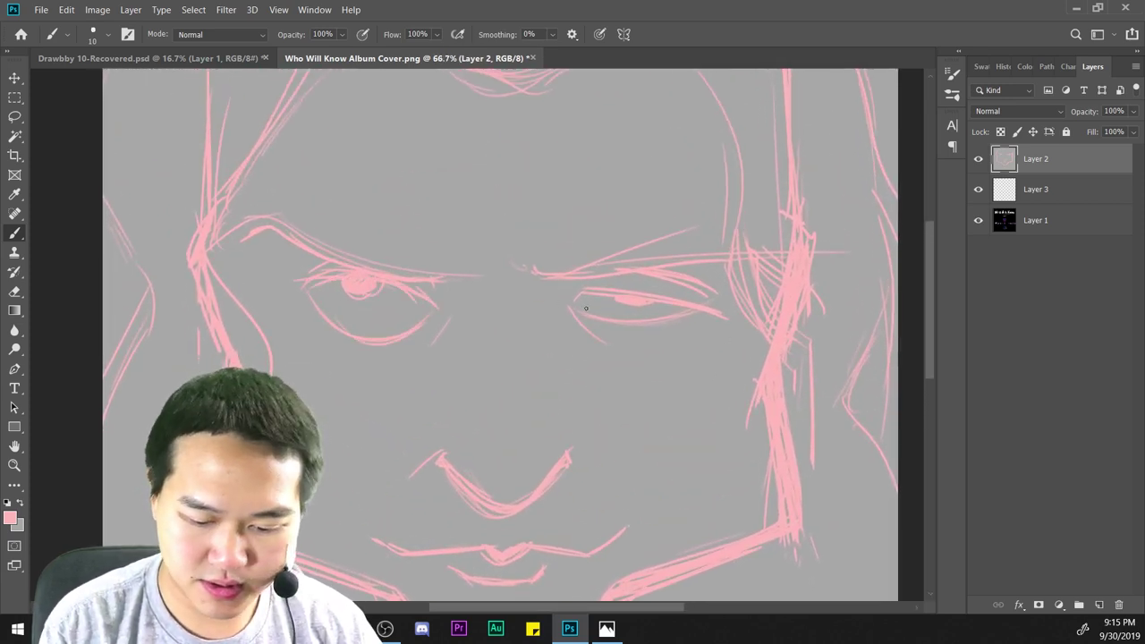
left_click_drag(590, 314, 698, 323)
key("ctrl+minus")
key("ctrl+minus")
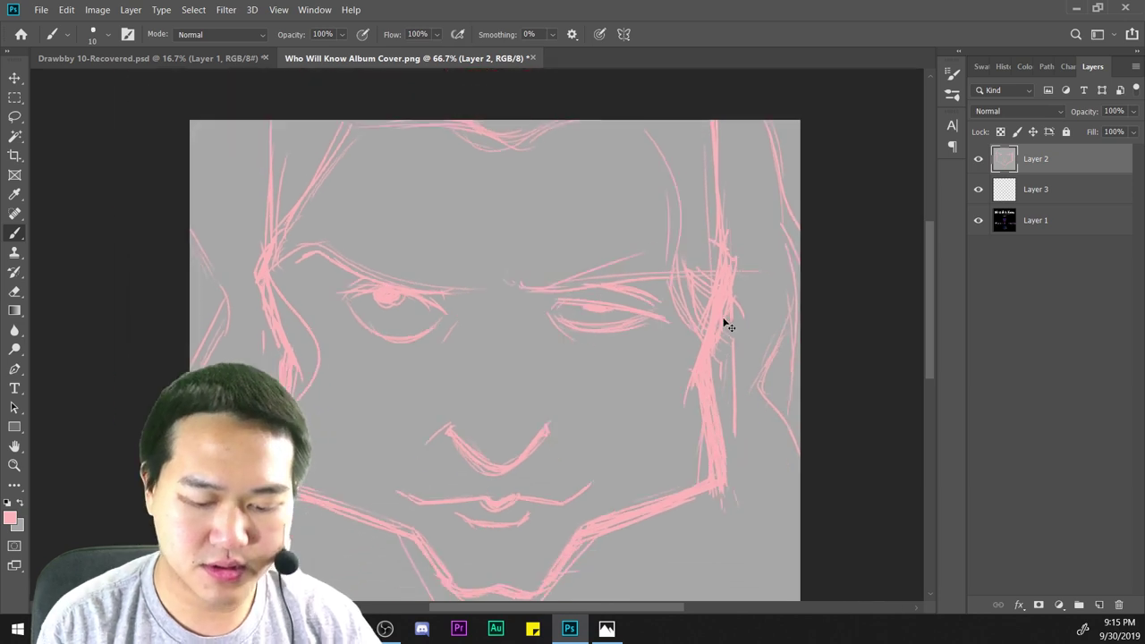
Add a curved stroke beneath the lower lip and extend the right brow's inner end upward.
key("ctrl+plus")
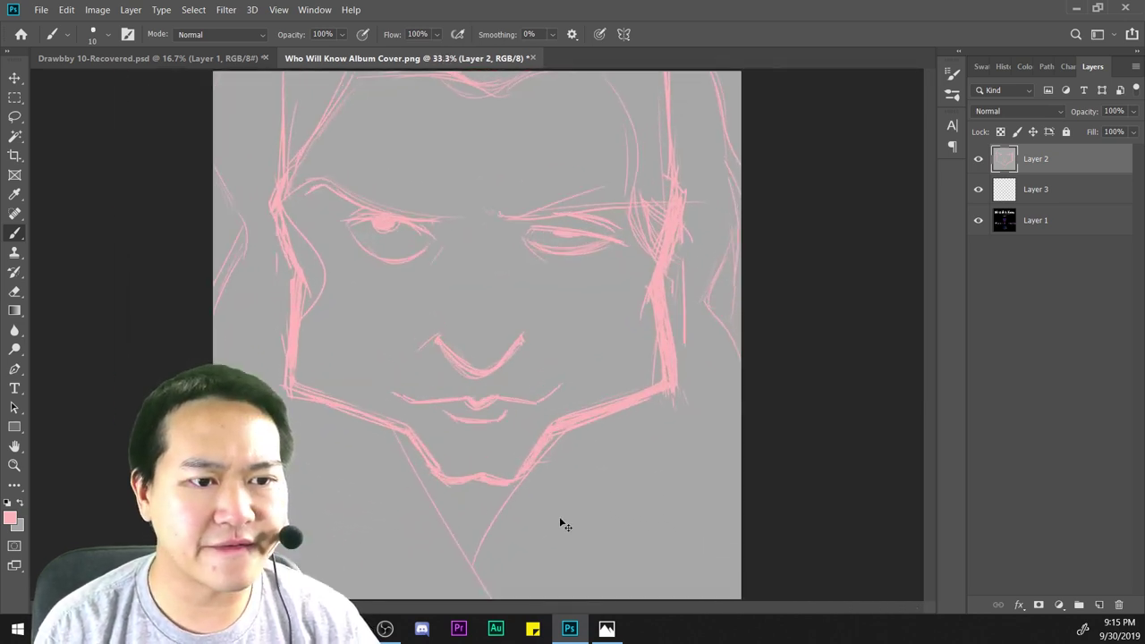
left_click_drag(448, 438, 512, 436)
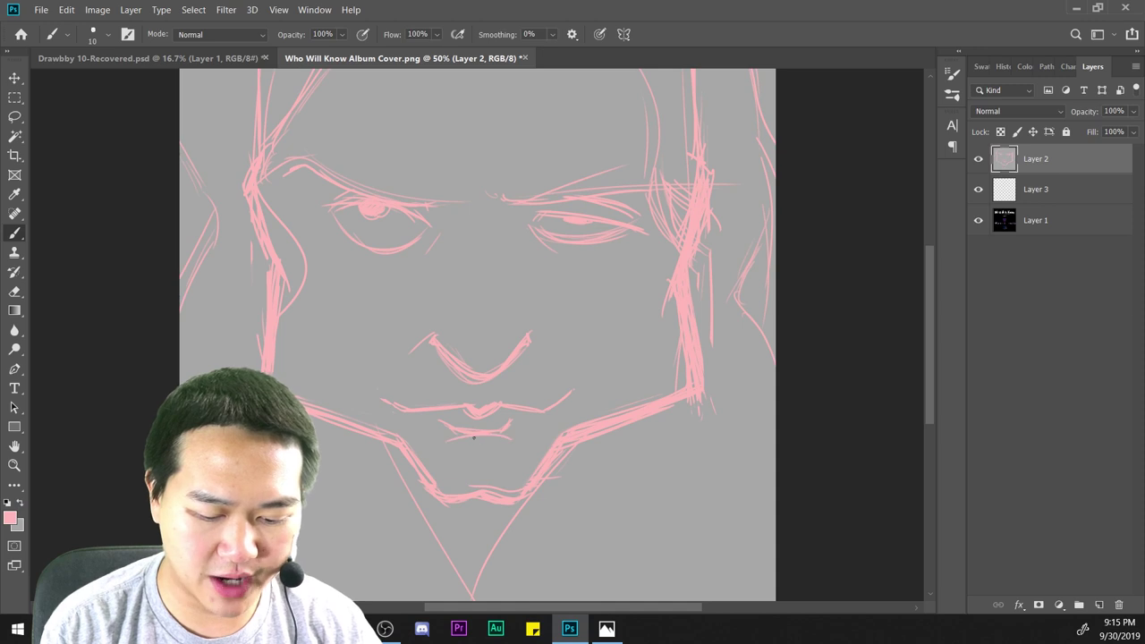
left_click_drag(709, 393, 712, 484)
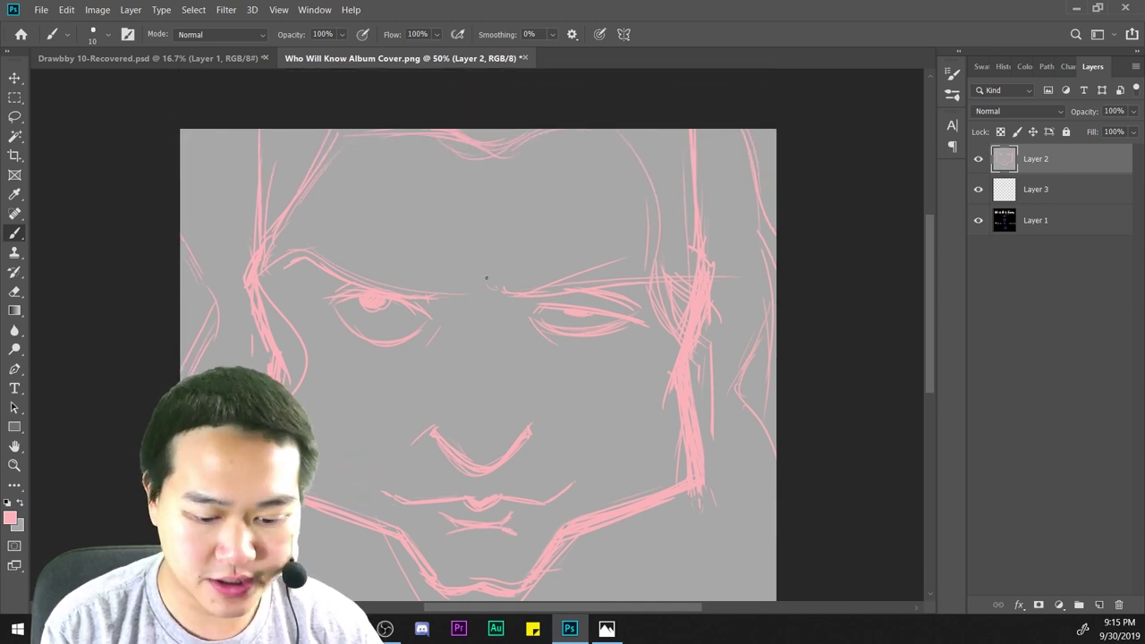
left_click_drag(486, 280, 509, 292)
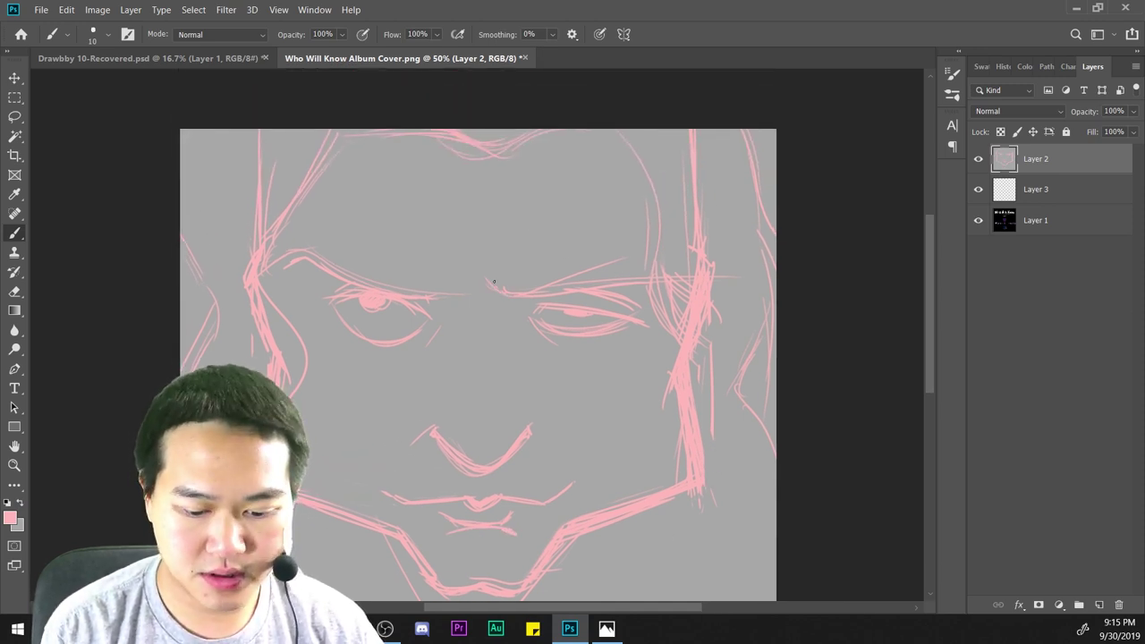
Strengthen the left brow and both hairlines running from the forehead to the temples.
mouse_move(427, 298)
left_mouse_down()
mouse_move(288, 265)
mouse_move(329, 132)
left_mouse_up()
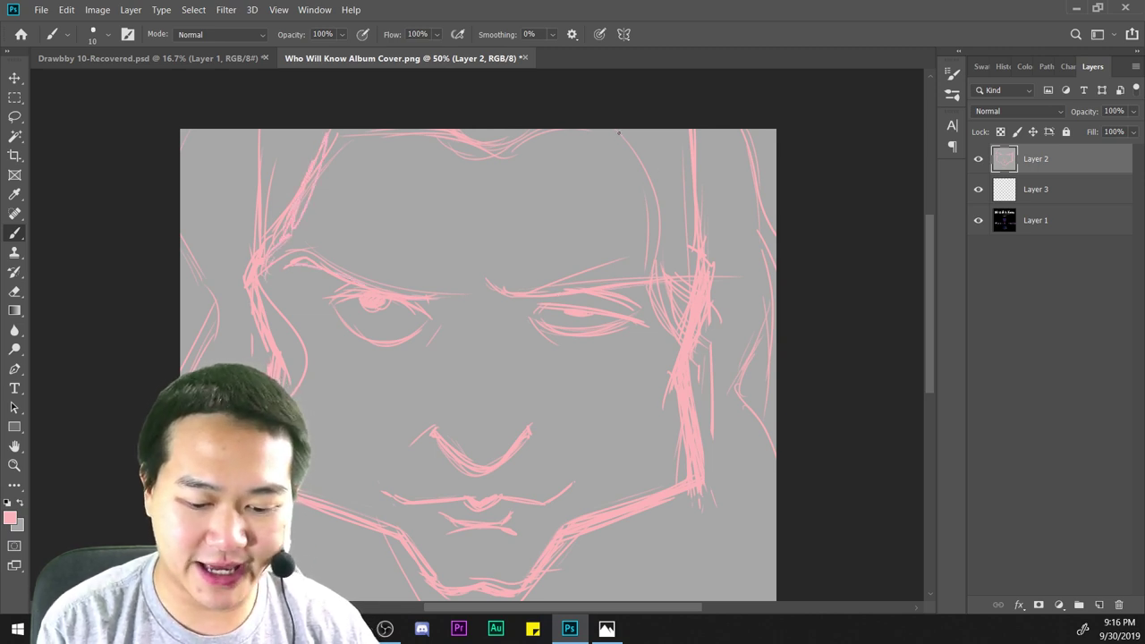
left_click_drag(618, 133, 652, 236)
left_click_drag(623, 132, 676, 343)
Add light strokes beneath the right jaw and beside the chin, and round off the left jaw corner.
left_click_drag(713, 420, 748, 318)
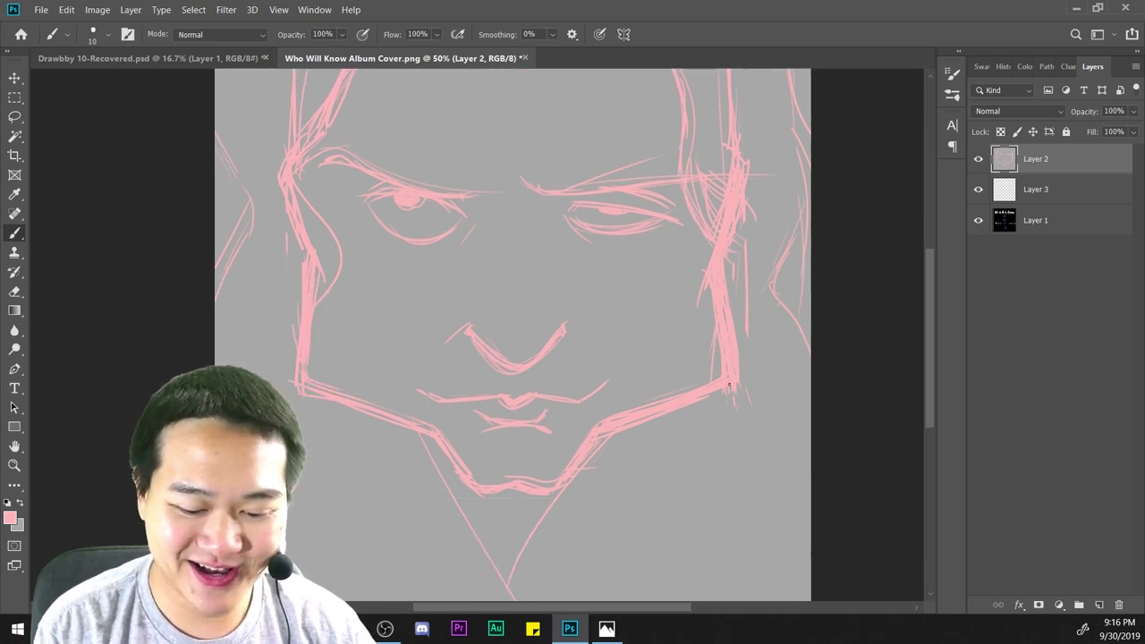
left_click_drag(614, 444, 595, 479)
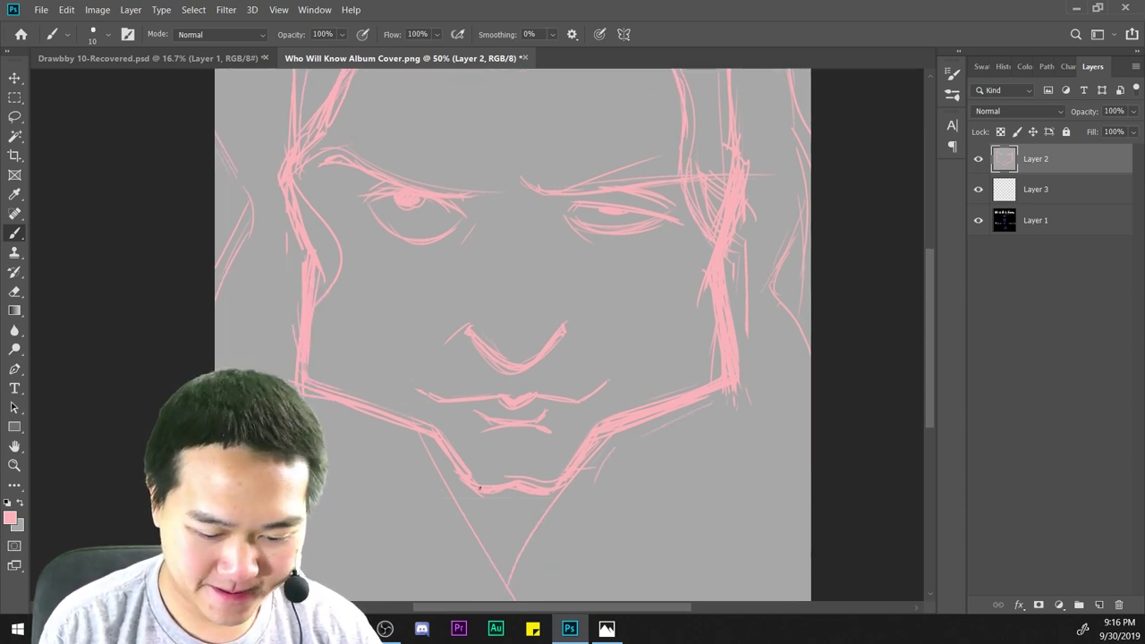
left_click_drag(319, 272, 308, 362)
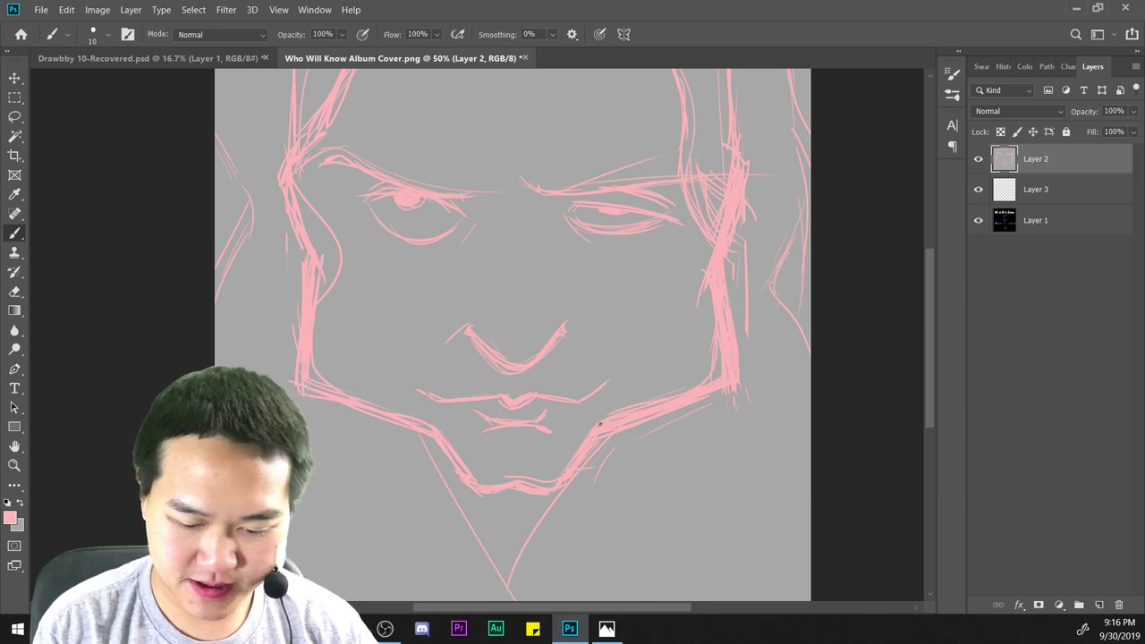
Flip the whole canvas horizontally to check the portrait in mirror image.
key("ctrl+minus")
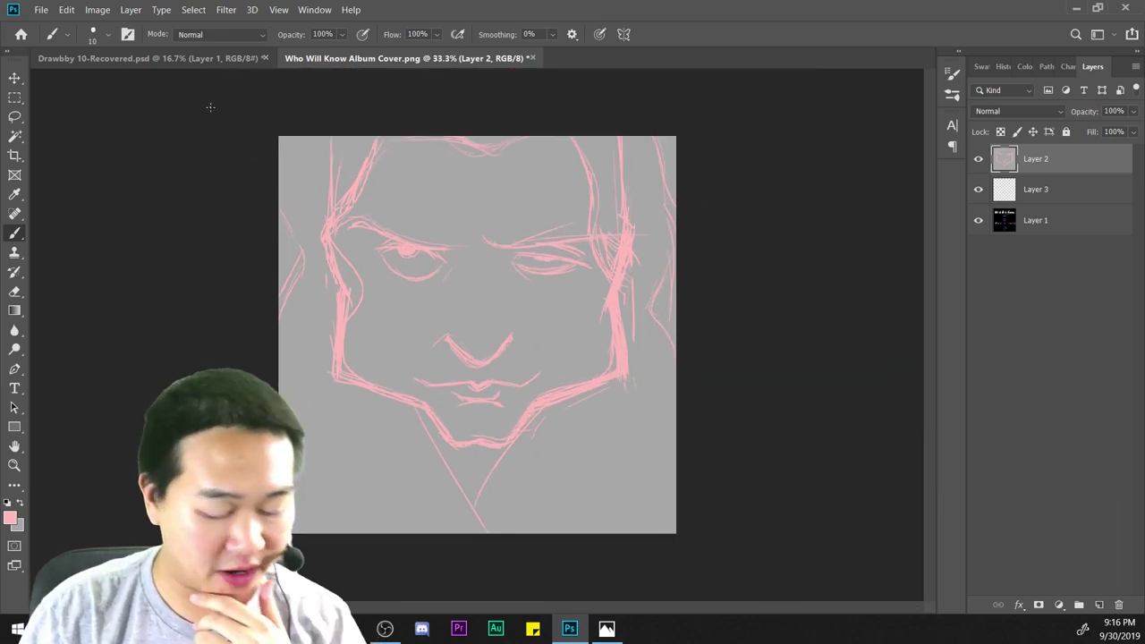
left_click(61, 8)
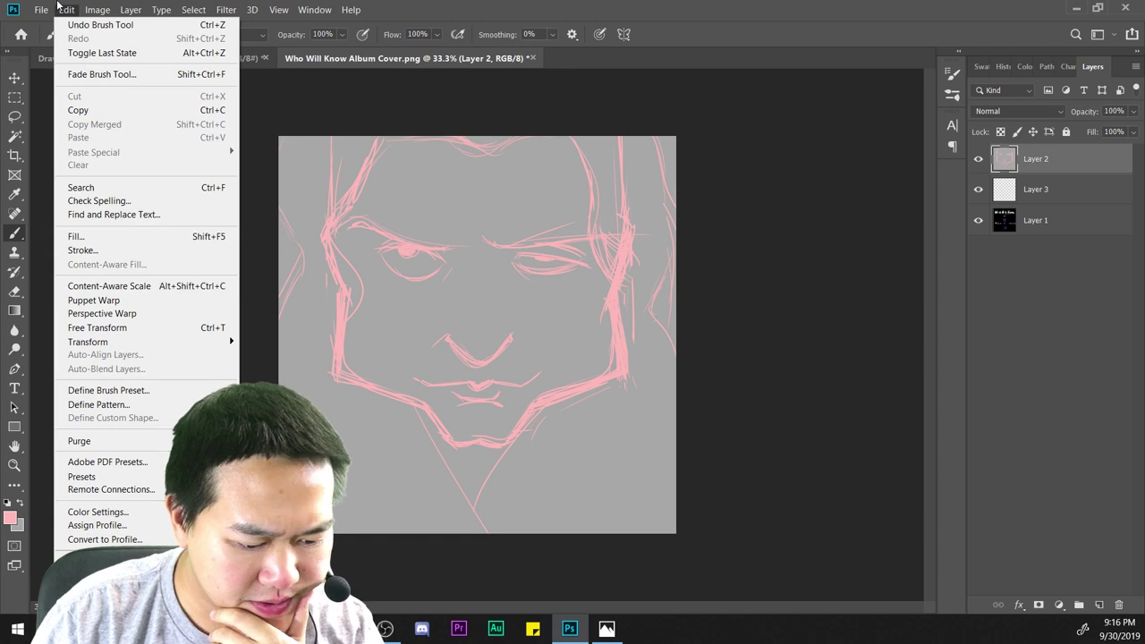
mouse_move(97, 8)
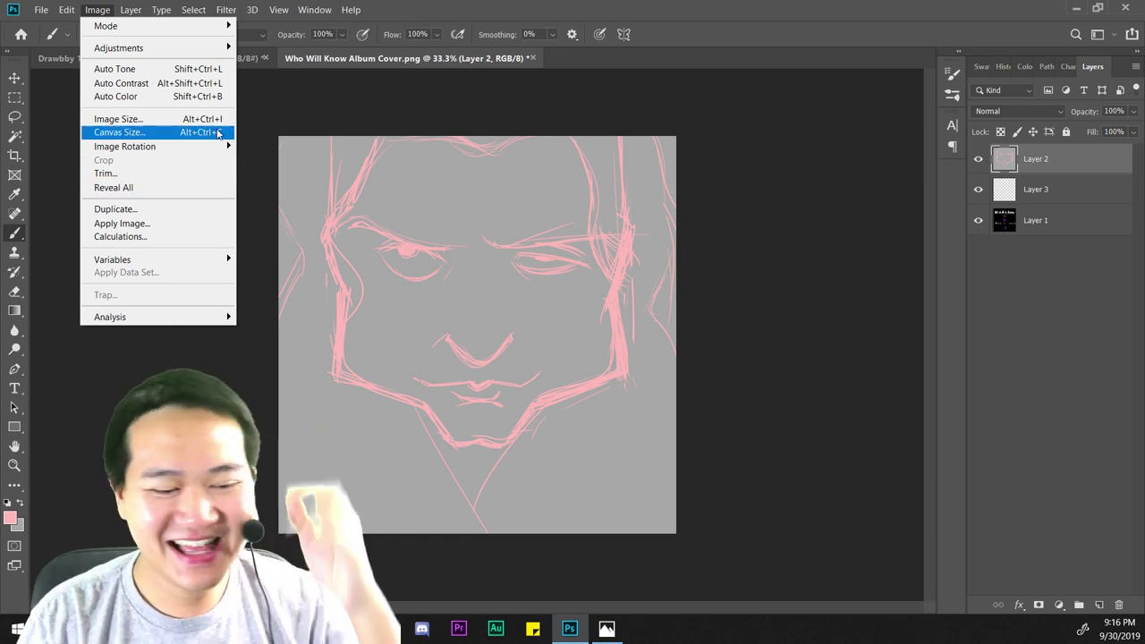
mouse_move(204, 52)
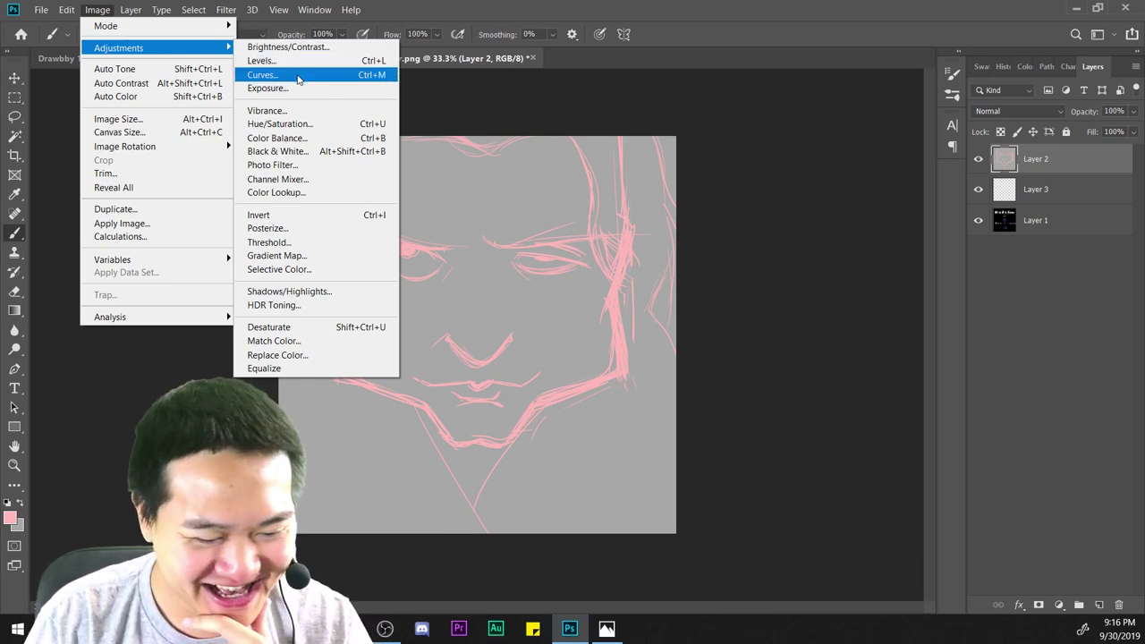
mouse_move(188, 147)
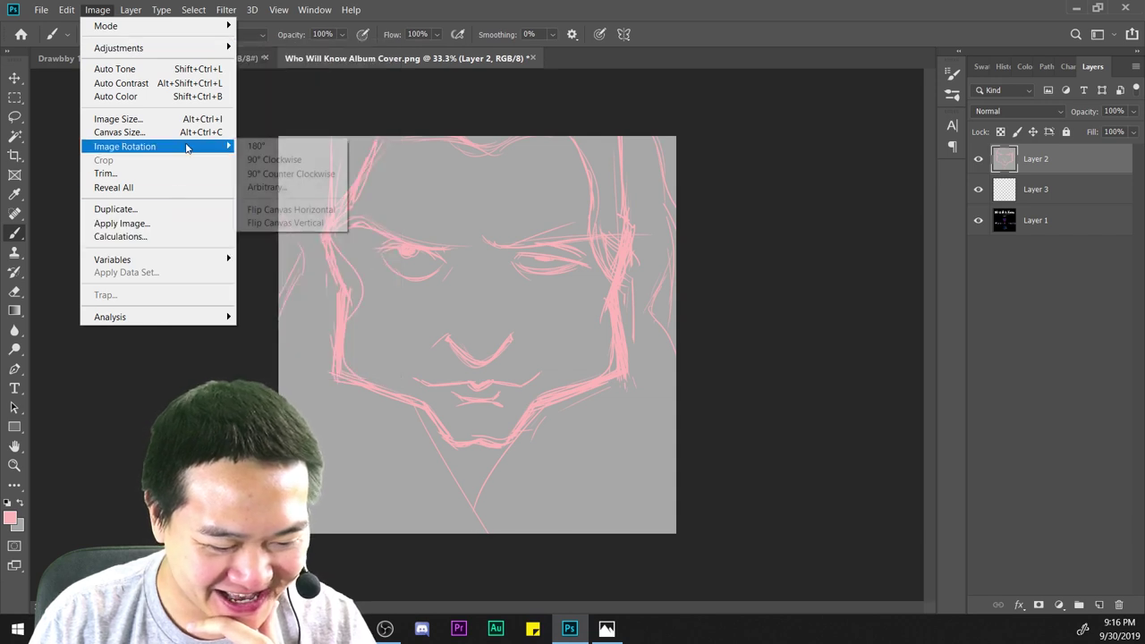
left_click(291, 209)
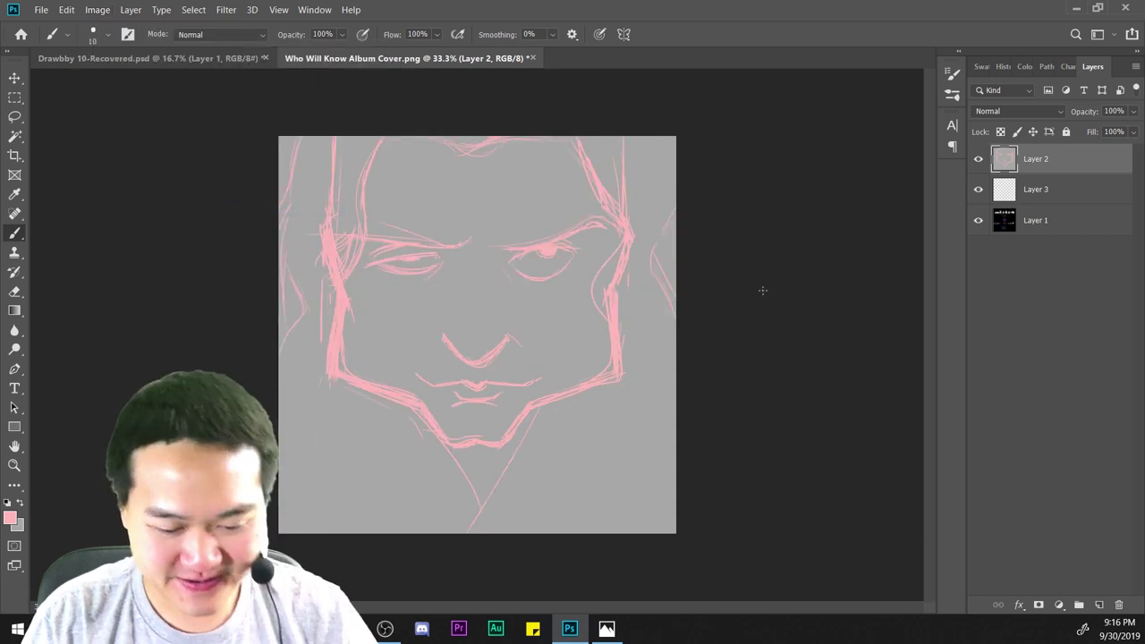
Strengthen the right cheek edge, the right jawline and the right side of the chin.
key("ctrl+plus")
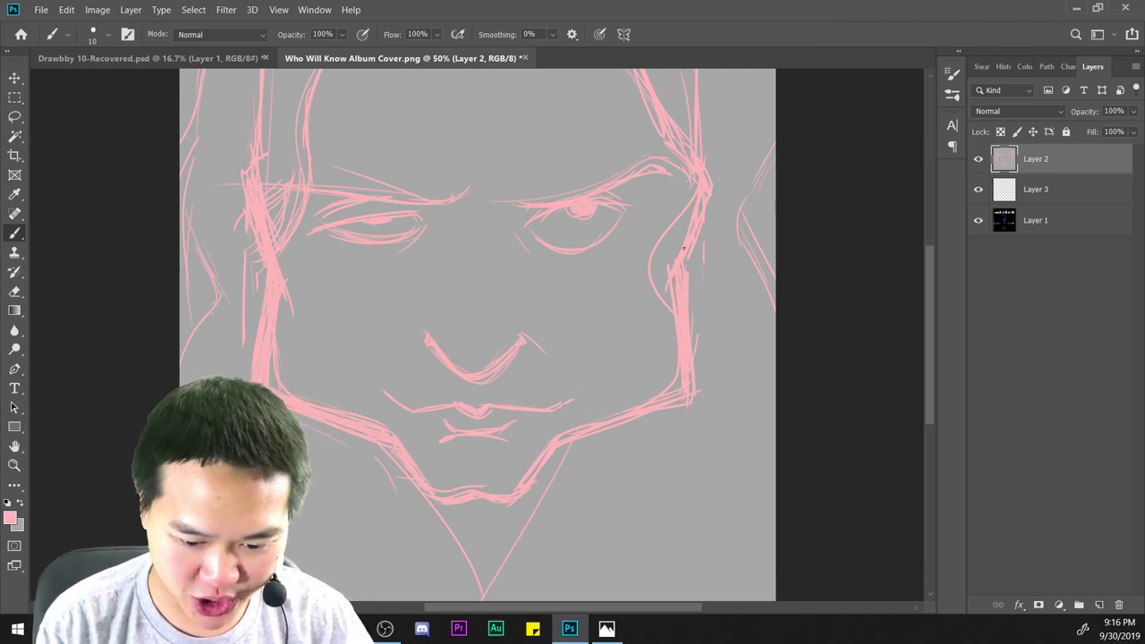
left_click_drag(694, 215, 675, 290)
mouse_move(693, 362)
left_mouse_down()
mouse_move(698, 394)
mouse_move(611, 429)
left_mouse_up()
mouse_move(652, 413)
left_mouse_down()
mouse_move(587, 433)
mouse_move(535, 482)
mouse_move(438, 506)
left_mouse_up()
key("ctrl+minus")
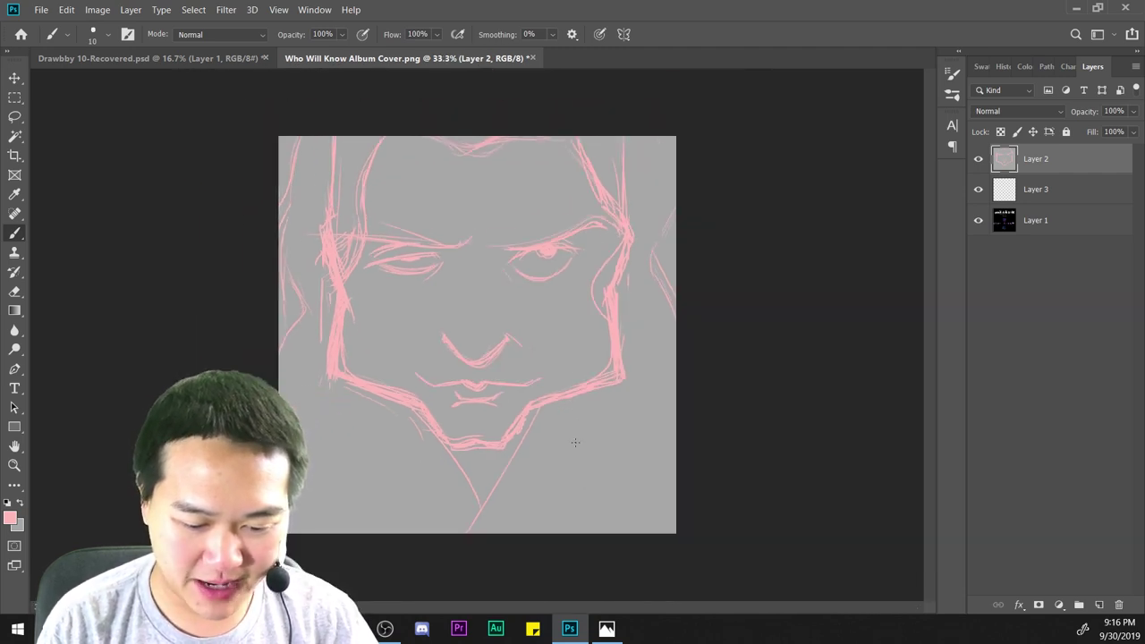
Thicken the right brow's inner end and reinforce the lids of both eyes.
key("ctrl+plus")
left_click_drag(732, 390, 737, 468)
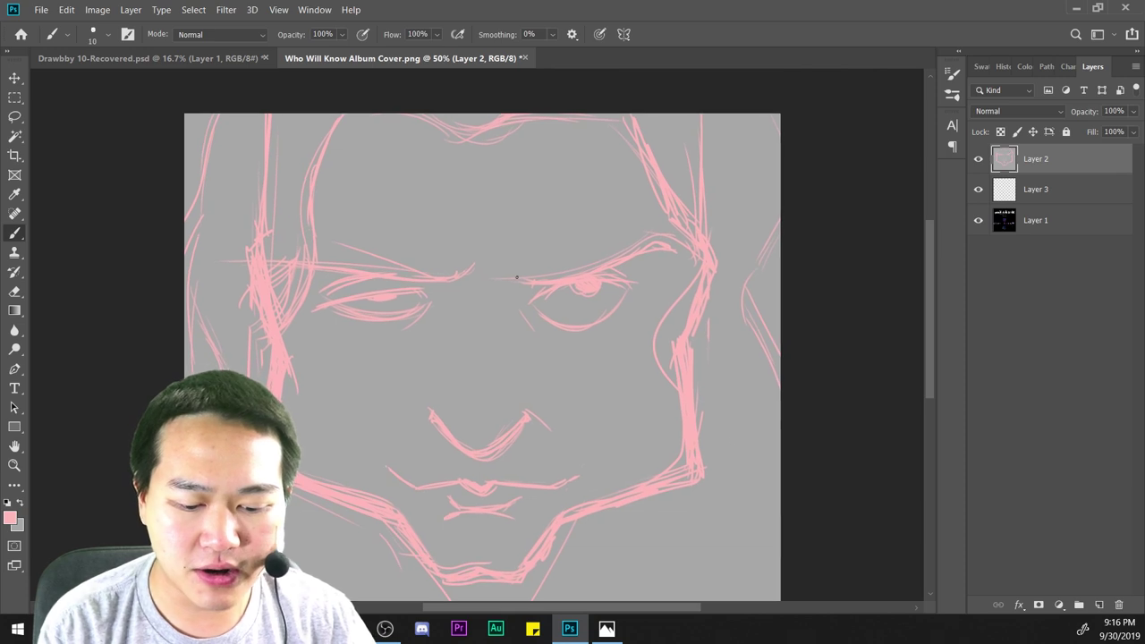
left_click_drag(511, 278, 624, 251)
mouse_move(422, 296)
left_mouse_down()
mouse_move(394, 297)
mouse_move(435, 291)
mouse_move(306, 313)
left_mouse_up()
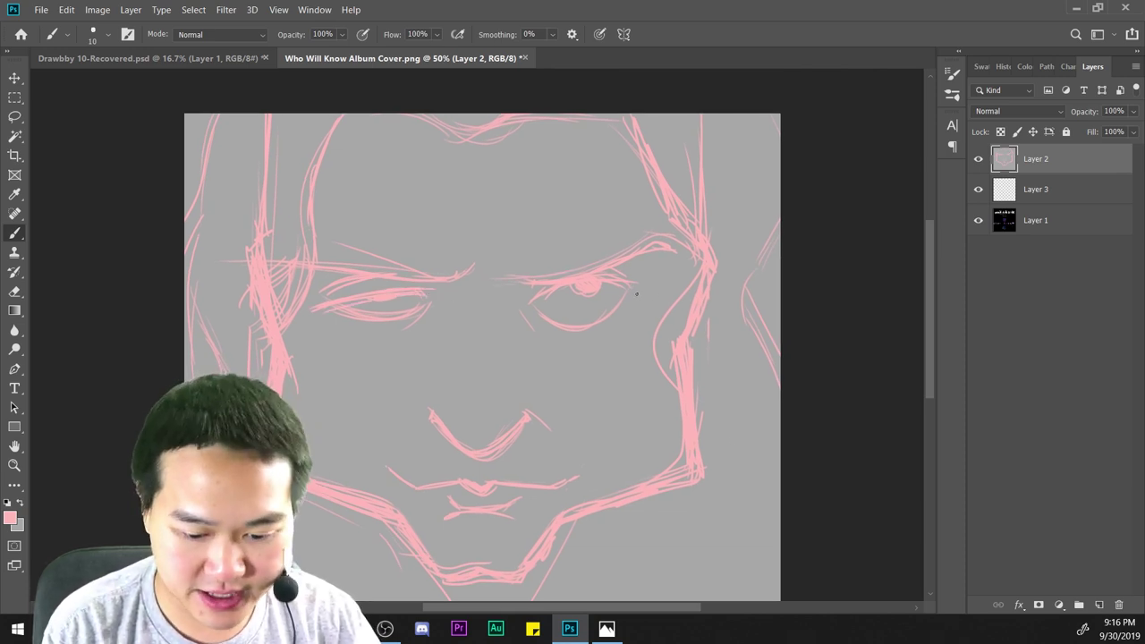
mouse_move(534, 294)
left_mouse_down()
mouse_move(632, 299)
mouse_move(637, 283)
mouse_move(547, 297)
mouse_move(498, 272)
left_mouse_up()
left_click_drag(576, 330, 617, 318)
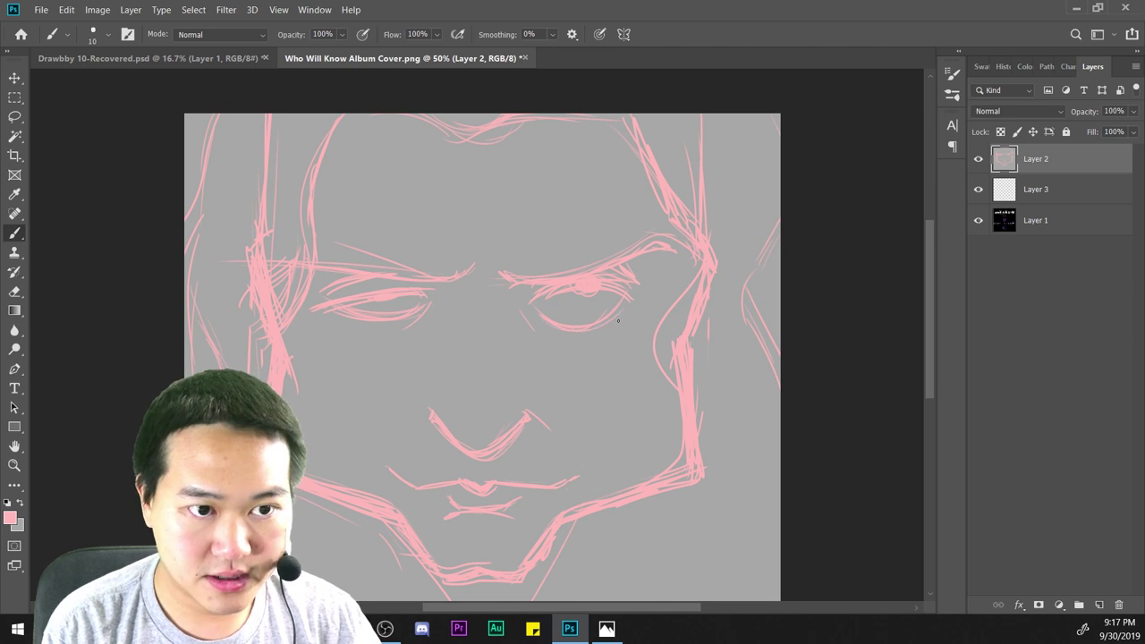
Add light curved crease lines beneath both eyes.
mouse_move(529, 313)
left_mouse_down()
mouse_move(577, 343)
mouse_move(610, 331)
left_mouse_up()
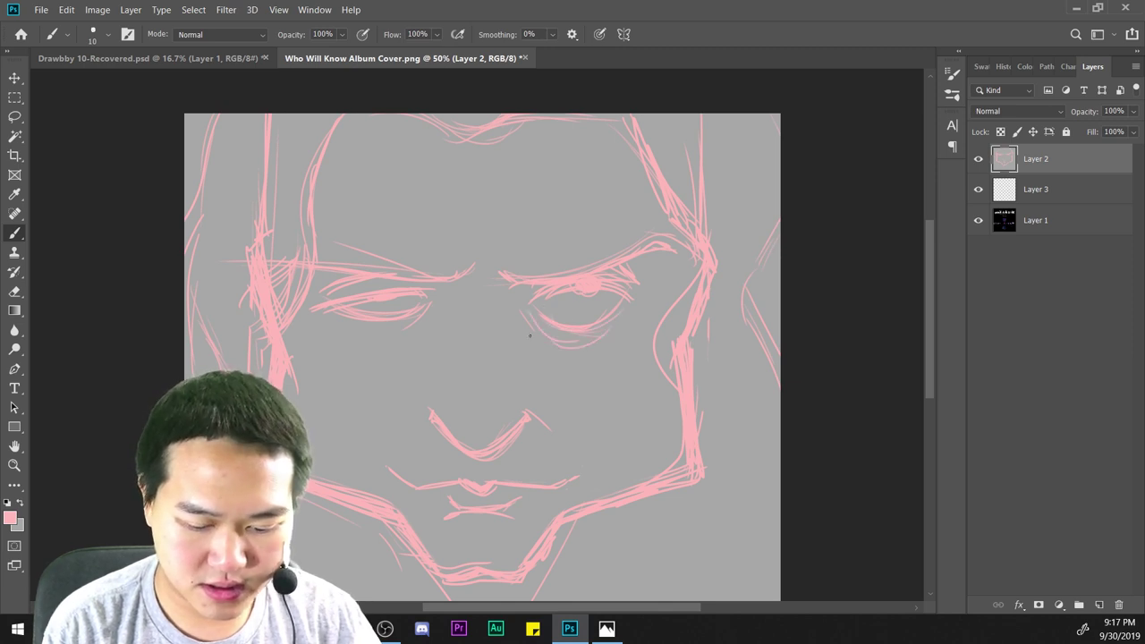
left_click_drag(422, 315, 367, 336)
key("ctrl+minus")
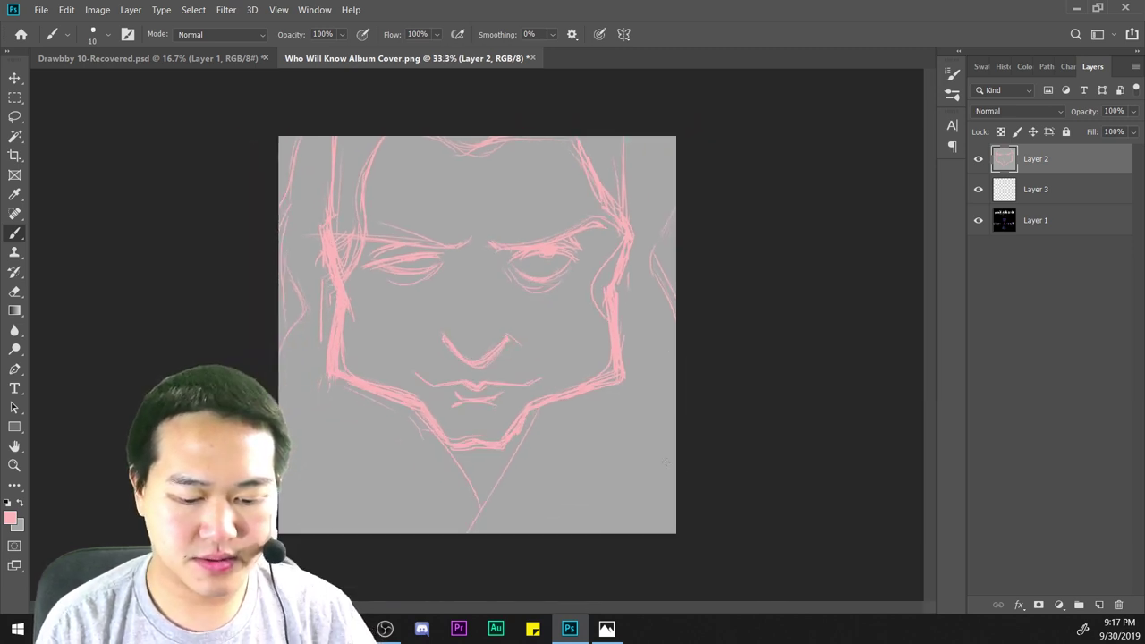
Reinforce the chin's bottom line and the right jaw corner with more strokes.
key("ctrl+plus")
mouse_move(533, 486)
left_mouse_down()
mouse_move(524, 506)
mouse_move(442, 505)
left_mouse_up()
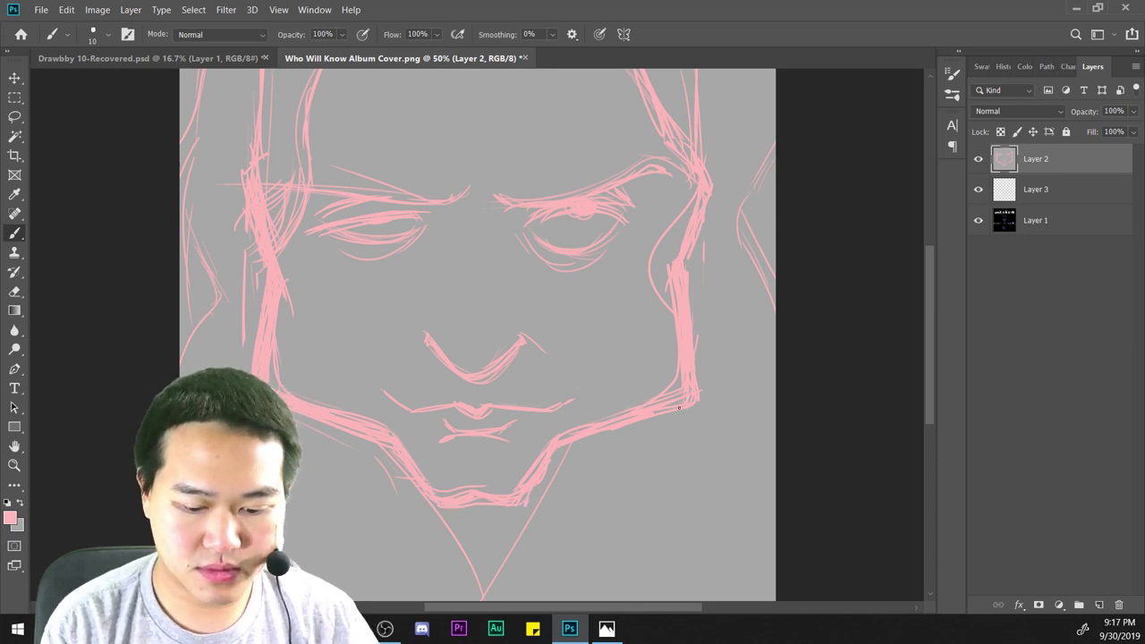
key("ctrl+minus")
key("ctrl+plus")
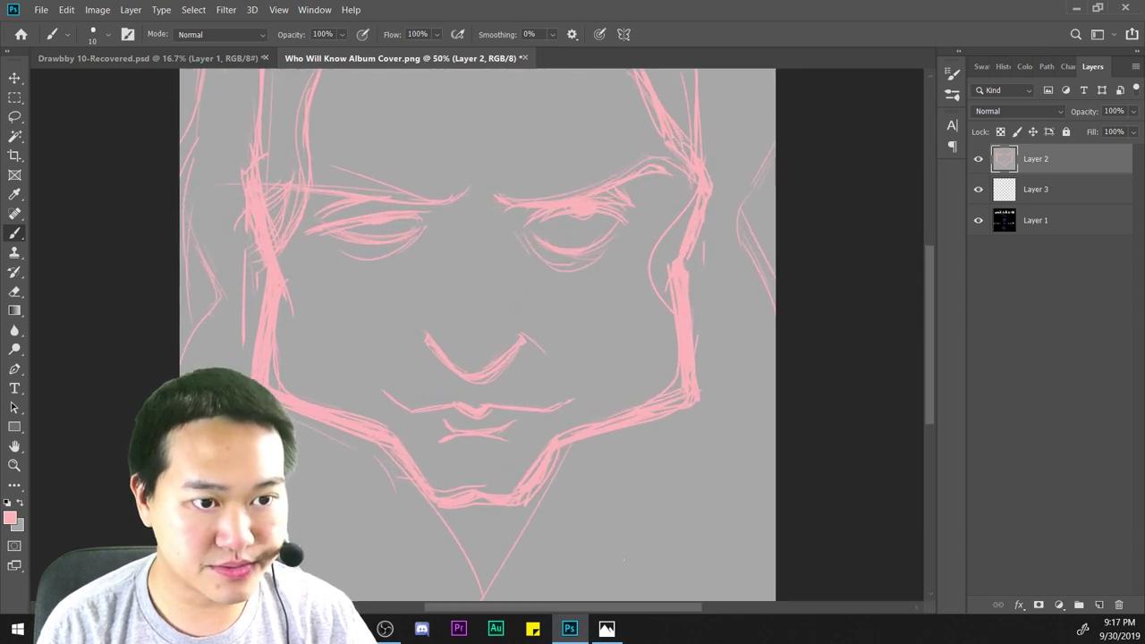
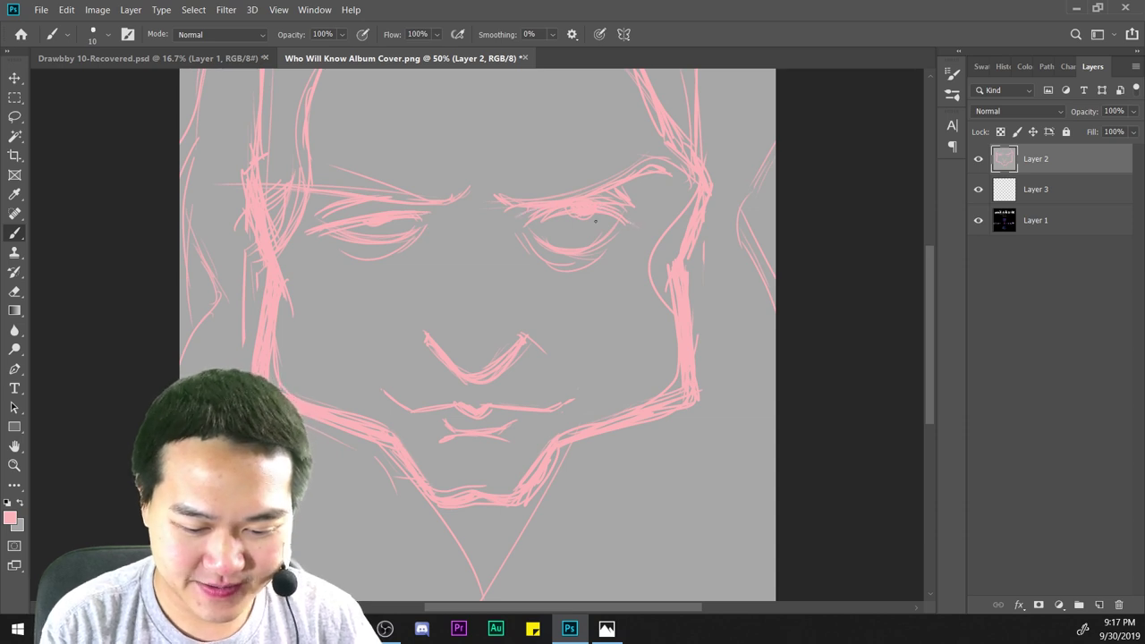
Thicken the inner curve beside the right cheekbone, extend the nose's left wing and add a short stroke below the nose tip.
key("ctrl+minus")
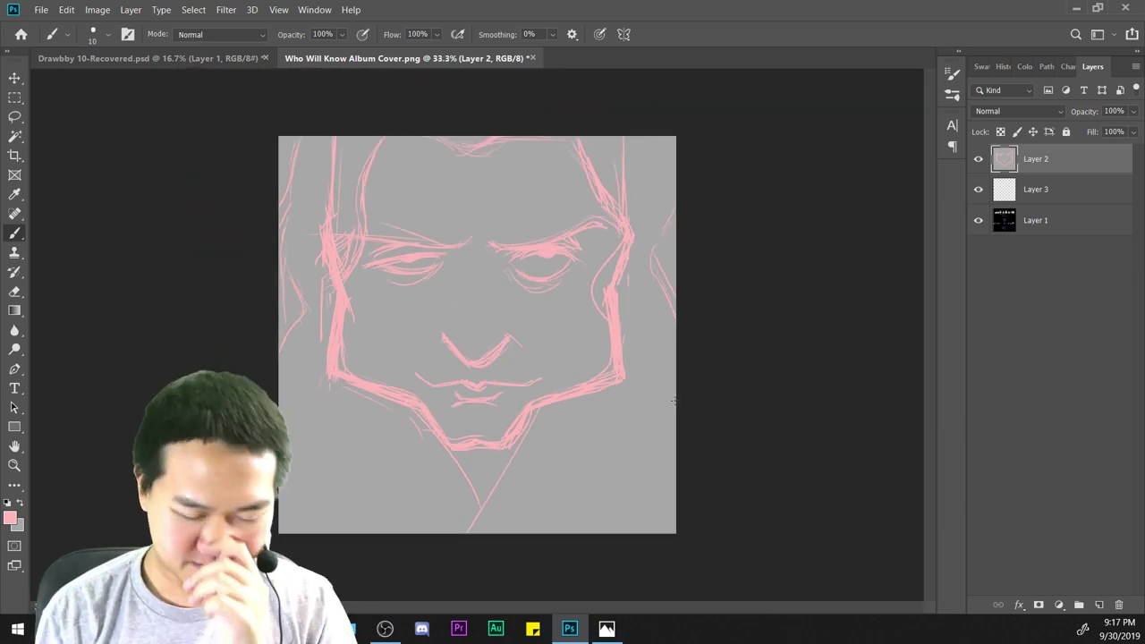
key("ctrl+plus")
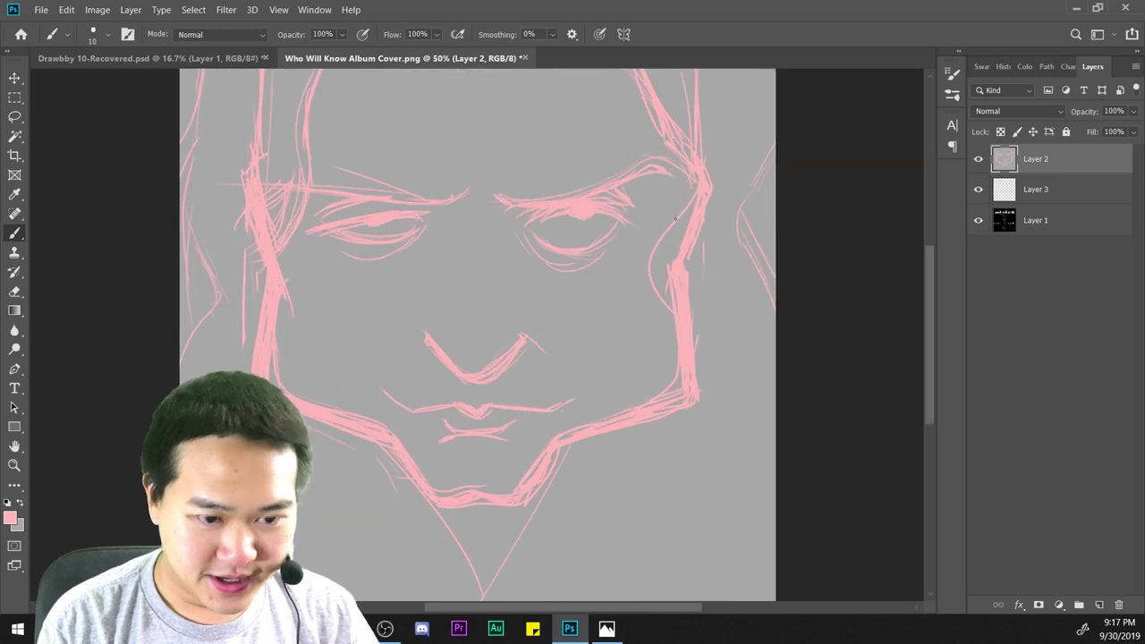
mouse_move(677, 230)
left_mouse_down()
mouse_move(670, 305)
mouse_move(665, 288)
left_mouse_up()
left_click_drag(691, 204, 671, 313)
left_click_drag(677, 229, 666, 268)
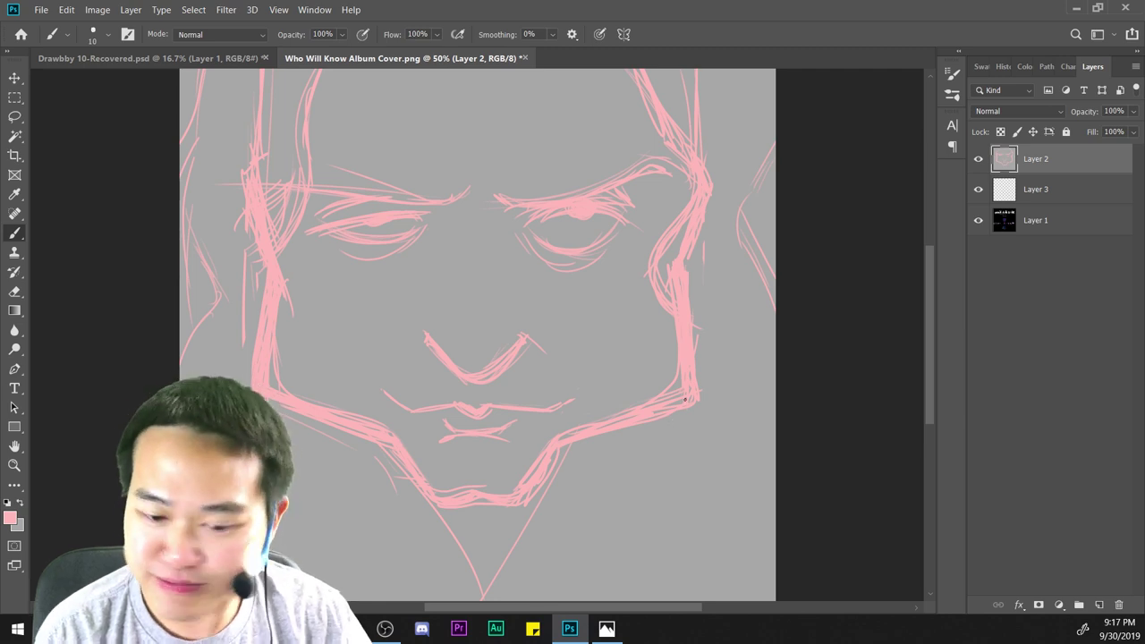
key("ctrl+minus")
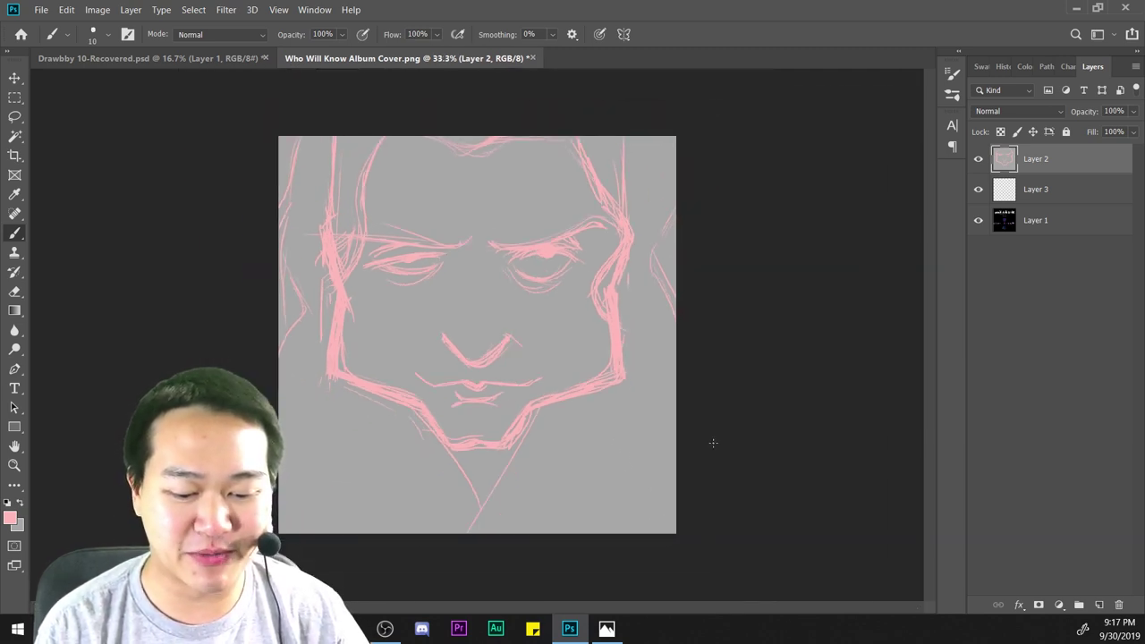
key("ctrl+plus")
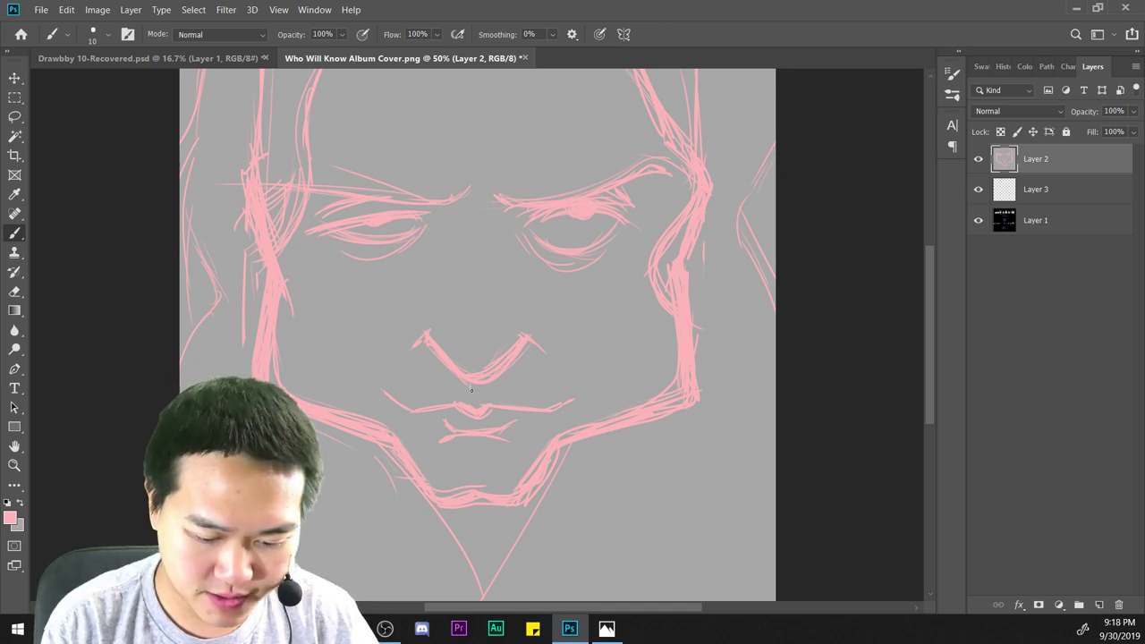
key("ctrl+minus")
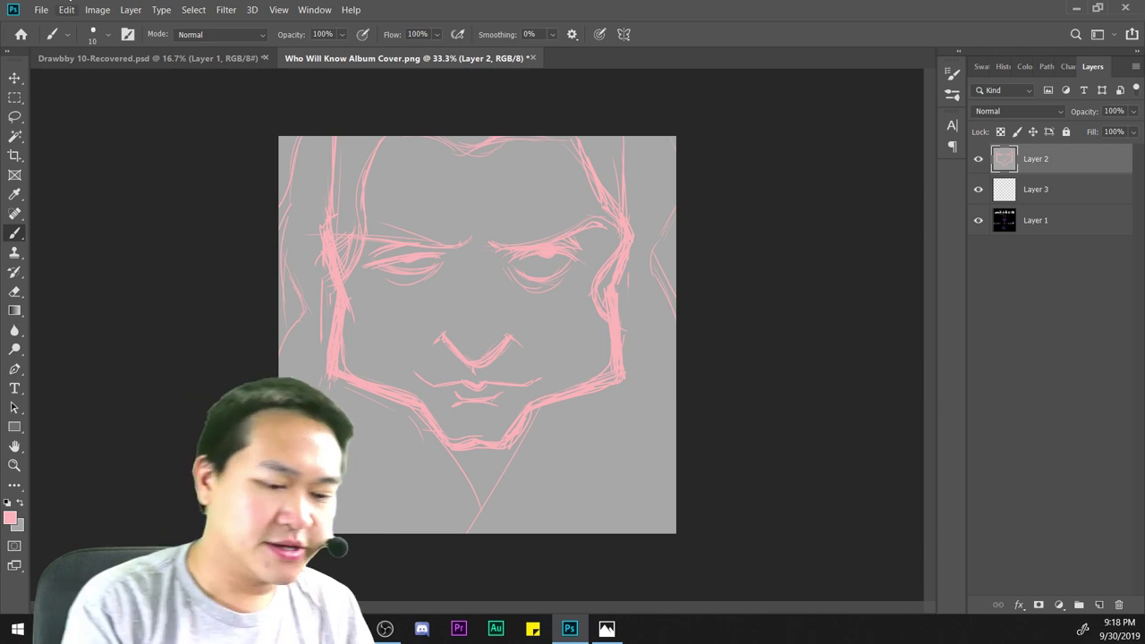
Flip the canvas horizontally back to the portrait's original orientation.
left_click(97, 10)
mouse_move(215, 146)
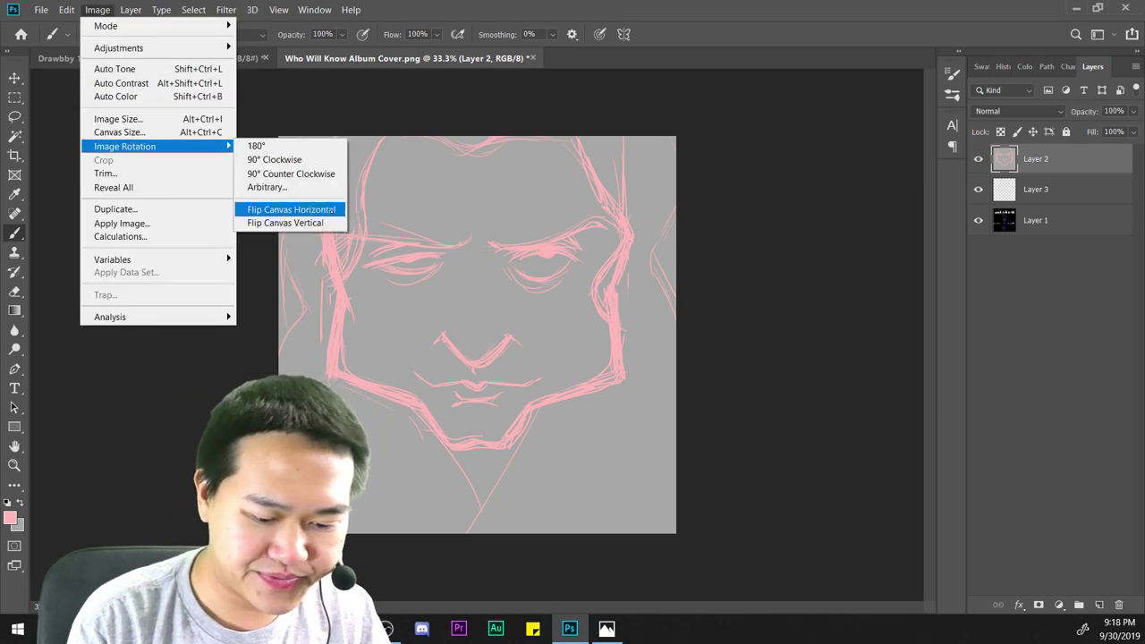
left_click(287, 209)
Examine the proportions of the eyes, nose, mouth and jaw both close up and from a distance.
key("ctrl+plus")
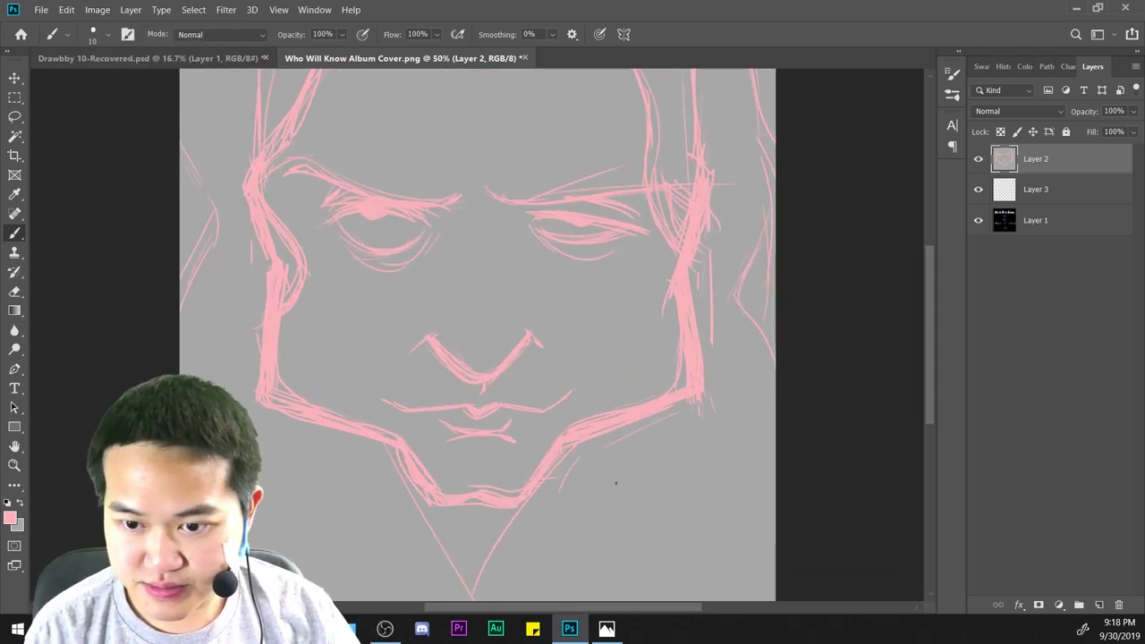
key("ctrl+minus")
key("ctrl+plus")
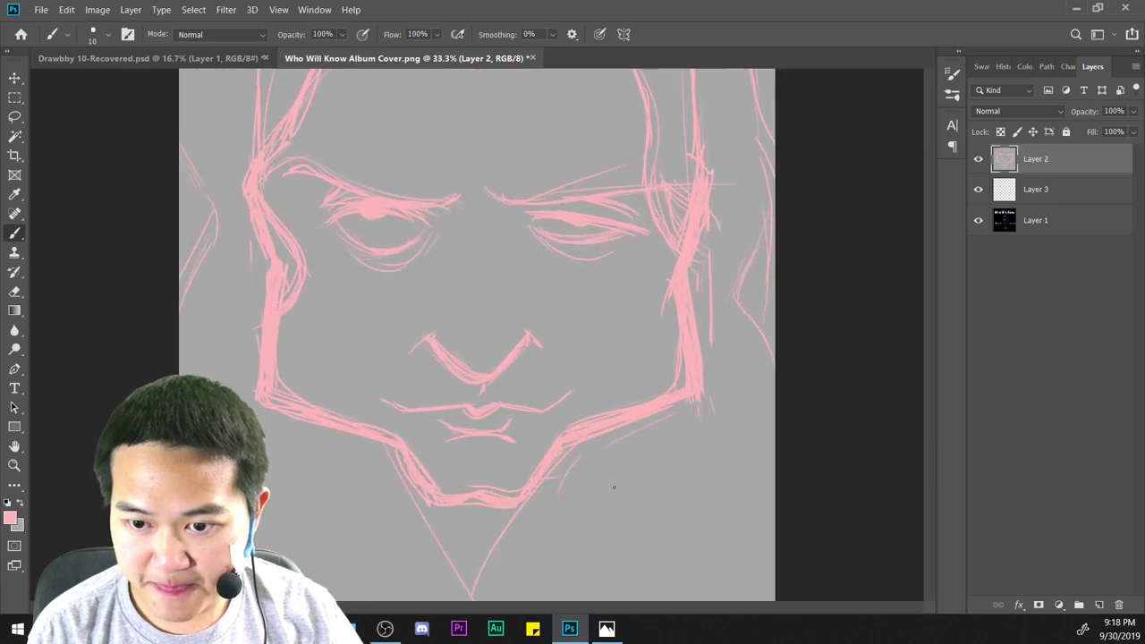
key("ctrl+plus")
left_click_drag(697, 493, 691, 430)
key("ctrl+minus")
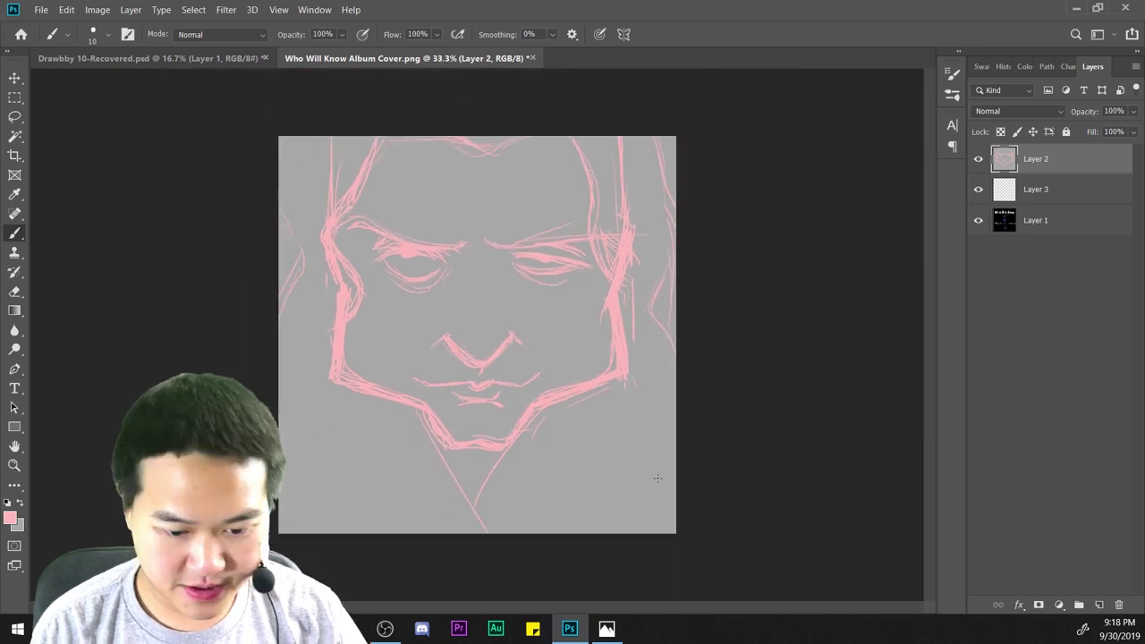
key("ctrl+plus")
key("ctrl+plus")
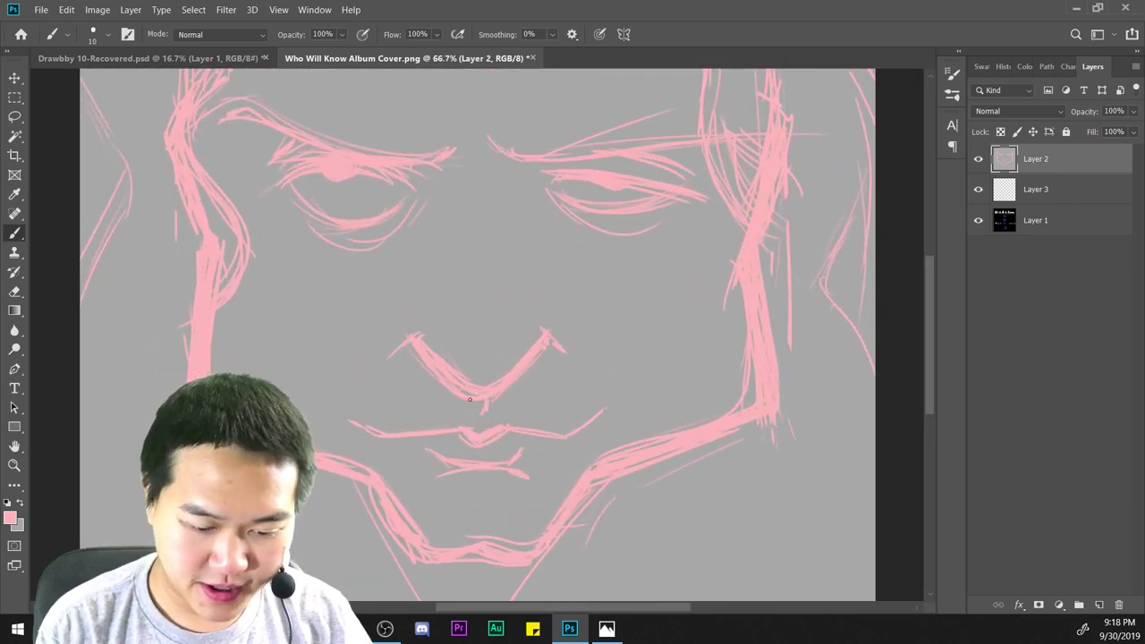
scroll(469, 399, "down", 1)
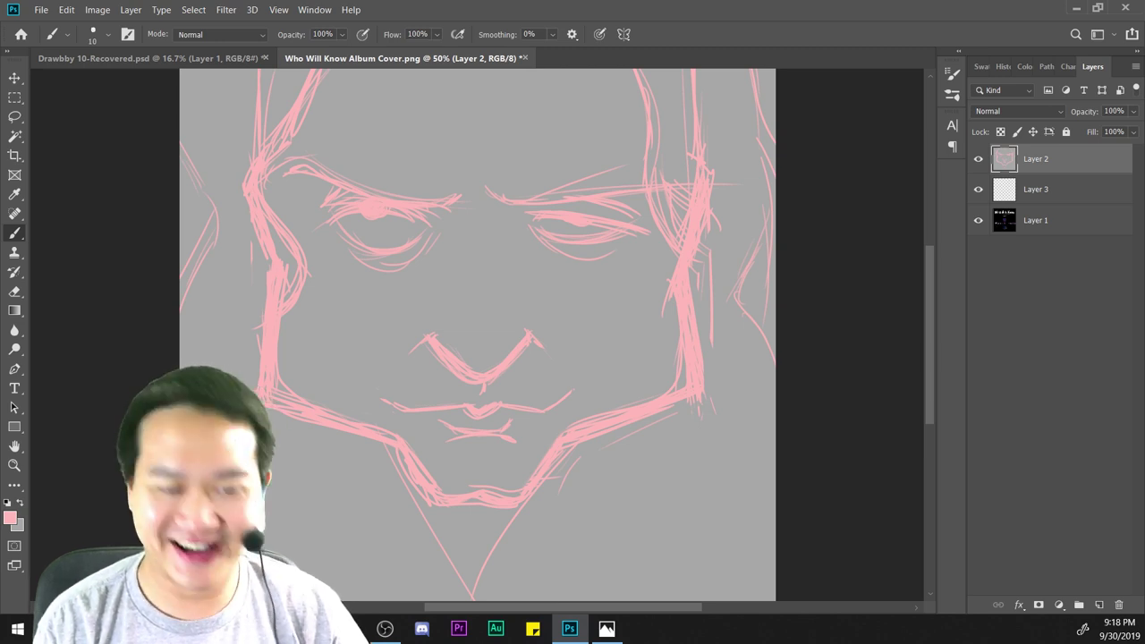
scroll(483, 357, "down", 1)
scroll(483, 357, "up", 2)
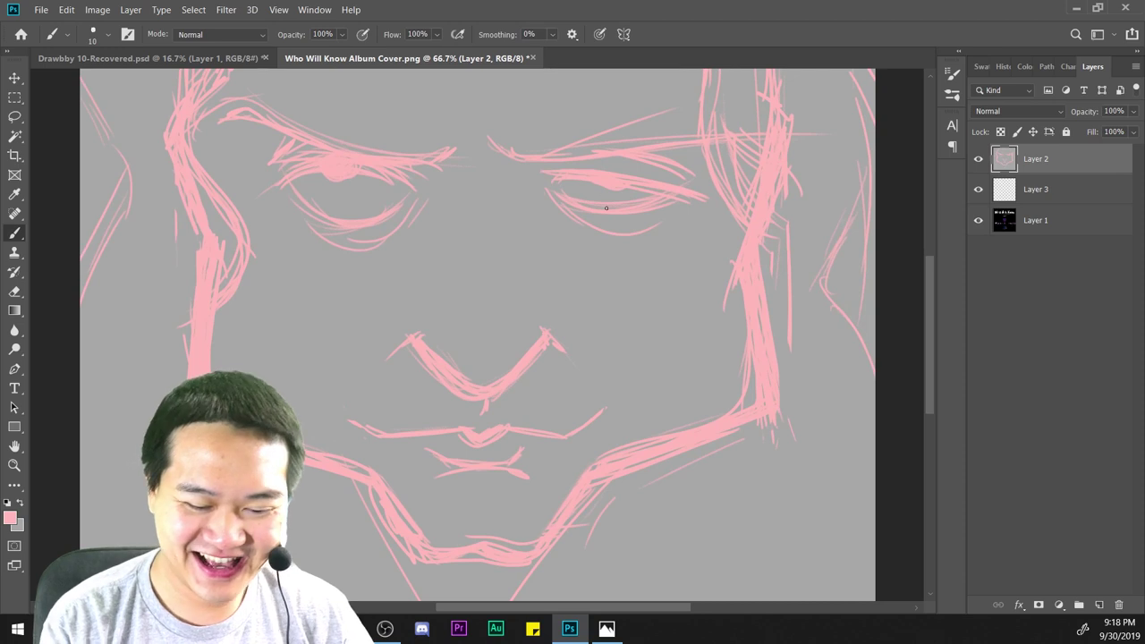
scroll(576, 439, "down", 2)
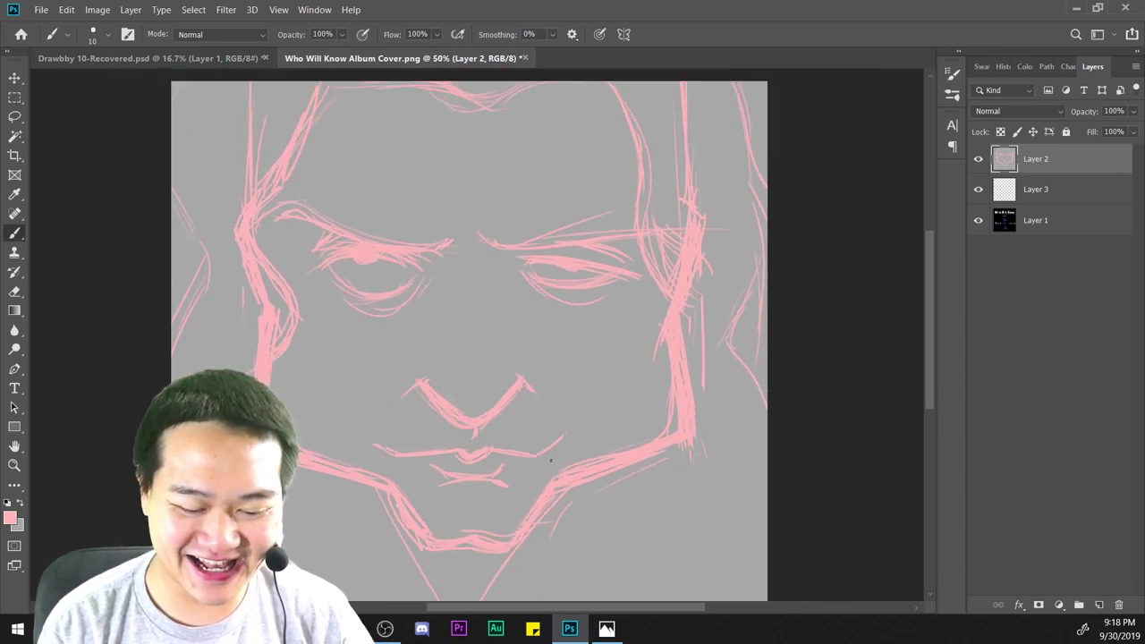
scroll(430, 424, "up", 2)
Switch the brush colour to the background grey and trim the rough strokes around the nose outline.
left_click_drag(601, 466, 628, 304)
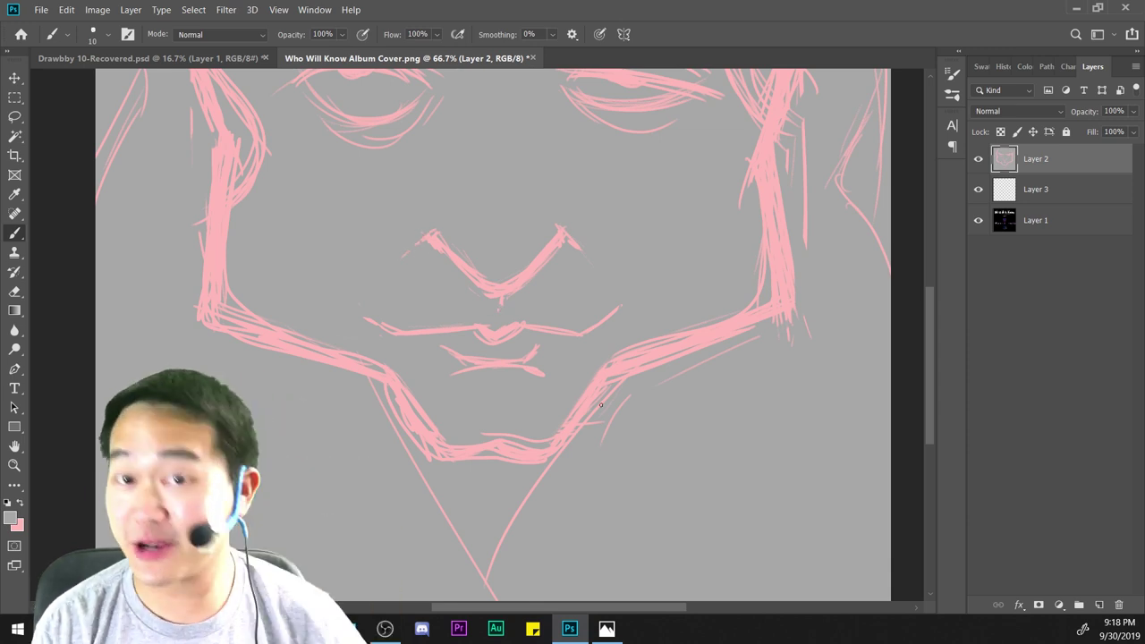
key("ctrl+minus")
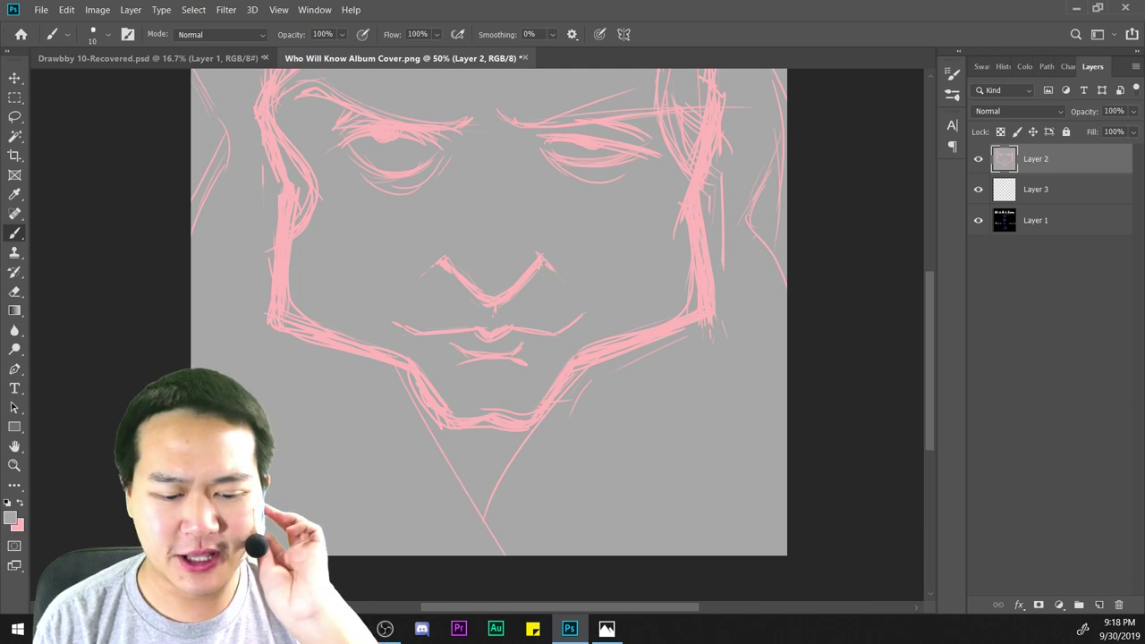
key("ctrl+minus")
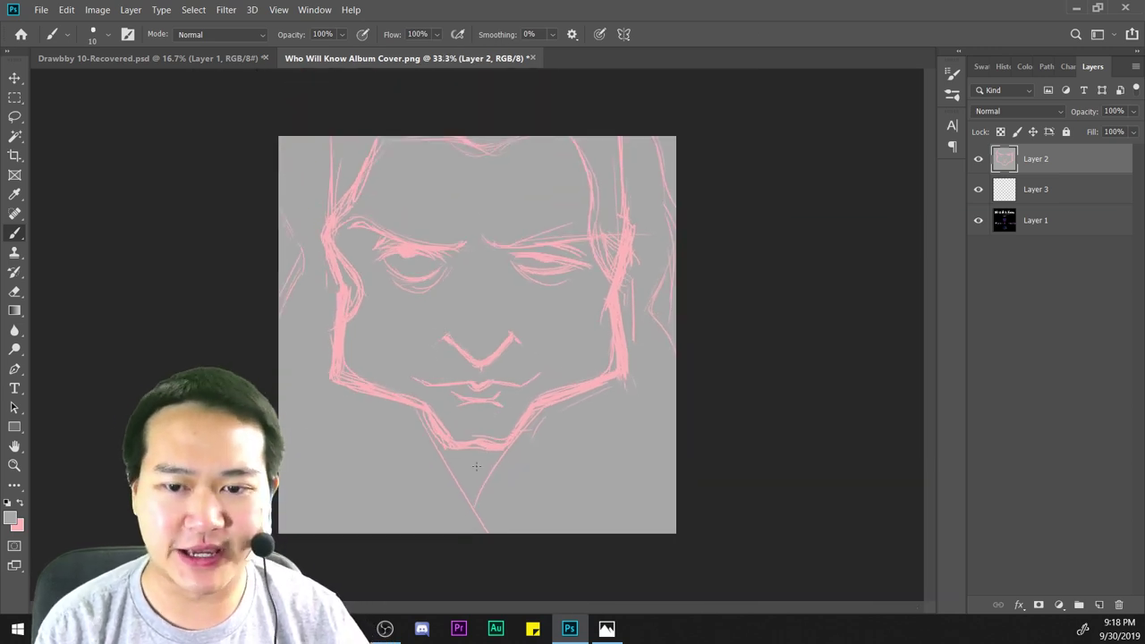
key("ctrl+plus")
key("ctrl+plus")
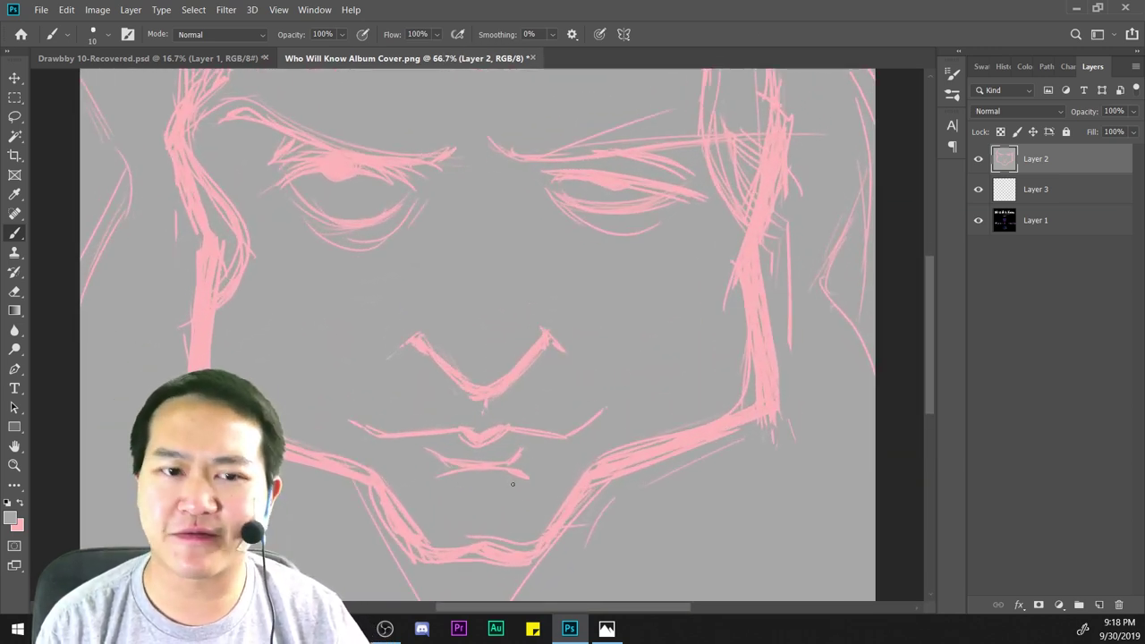
key("ctrl+plus")
key("ctrl+minus")
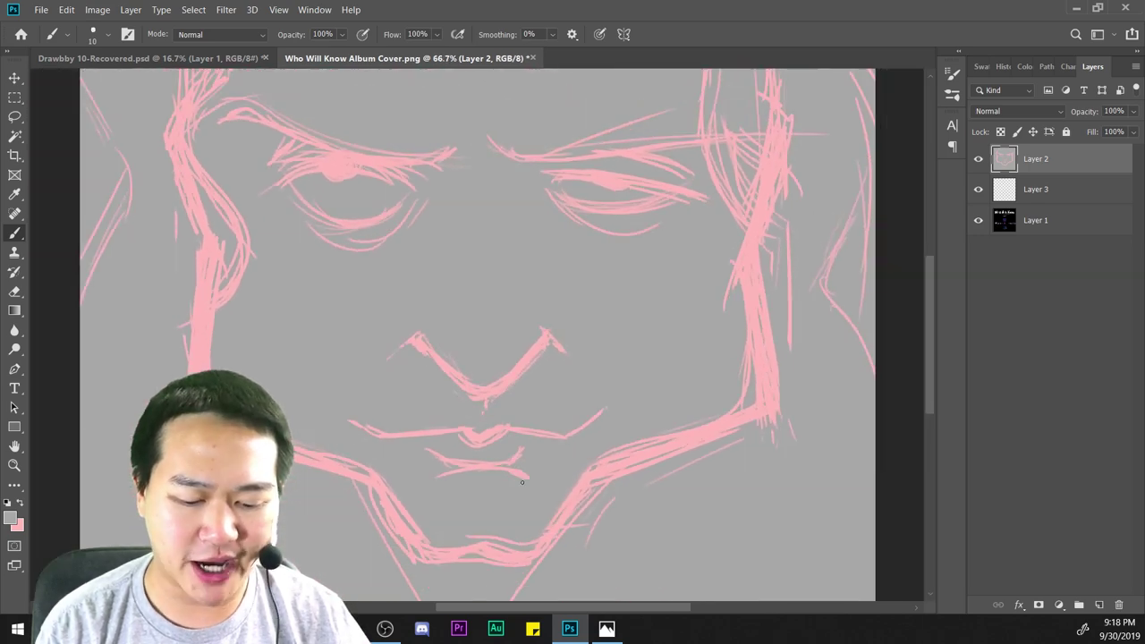
key("ctrl+plus")
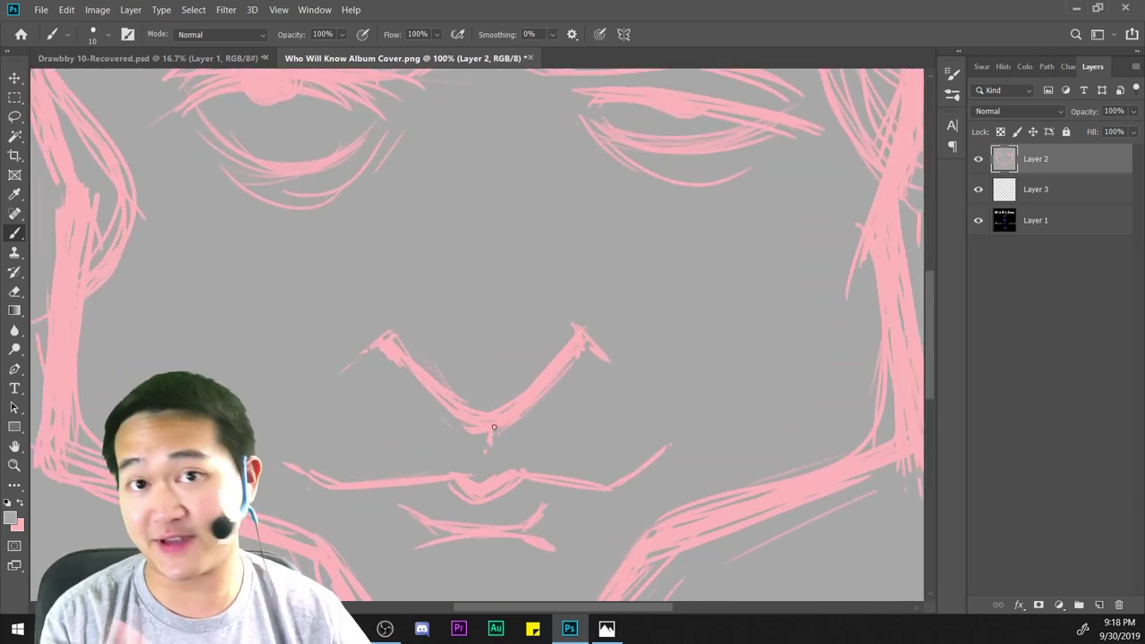
mouse_move(554, 286)
left_mouse_down()
mouse_move(500, 384)
mouse_move(530, 292)
left_mouse_up()
left_click_drag(519, 331, 552, 186)
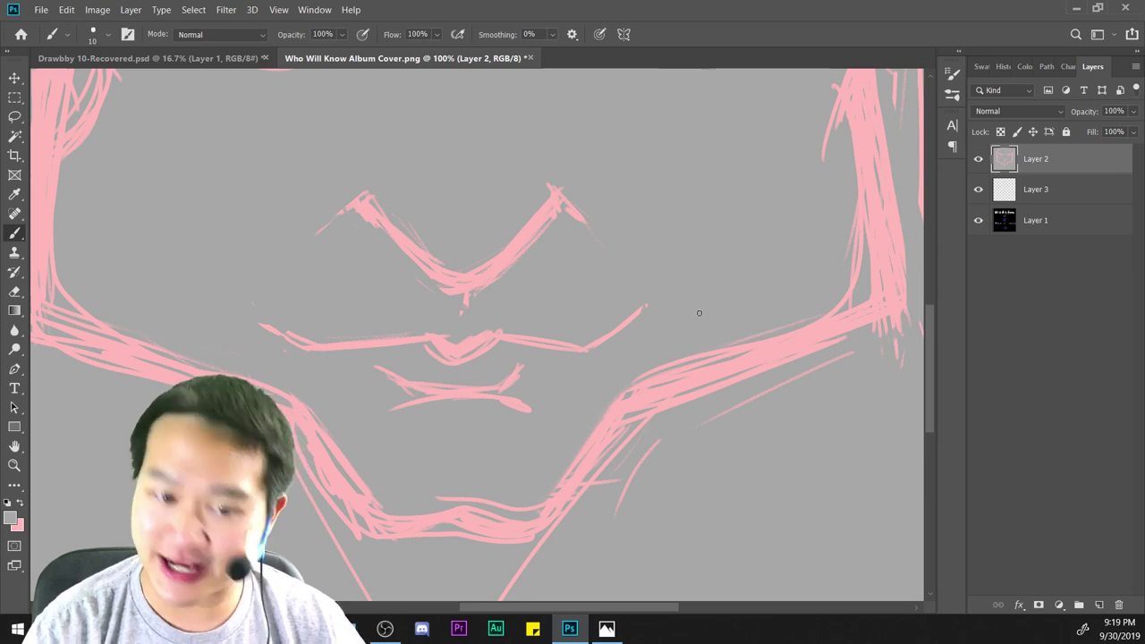
Fill Layer 3 with the grey foreground colour in Normal mode at 100% opacity.
scroll(464, 517, "down", 3)
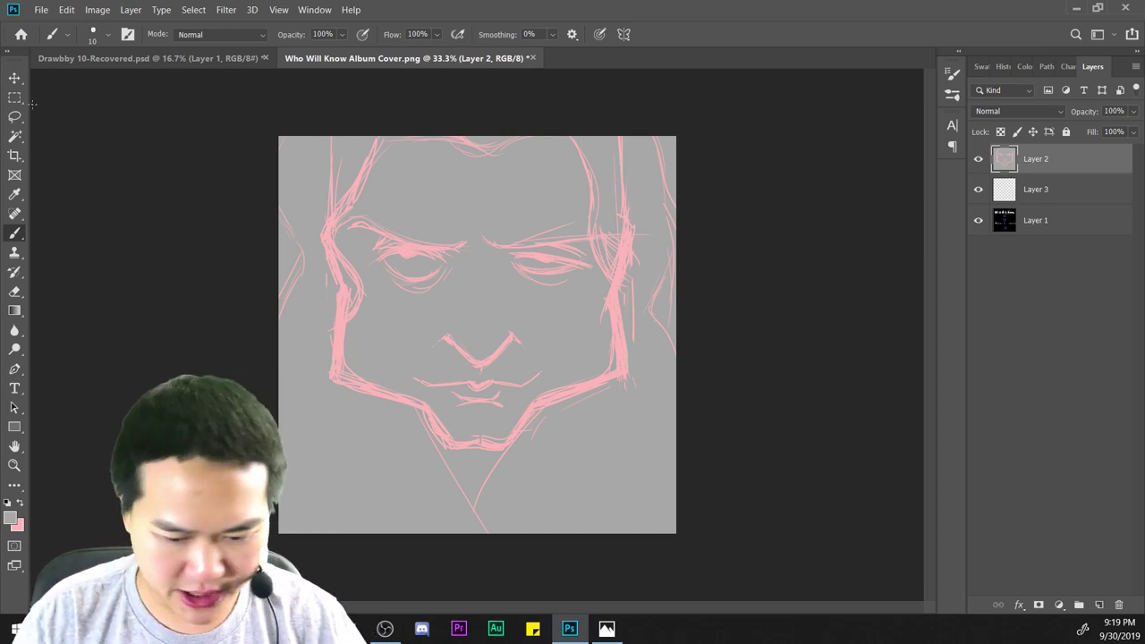
left_click(1050, 195)
left_click(66, 9)
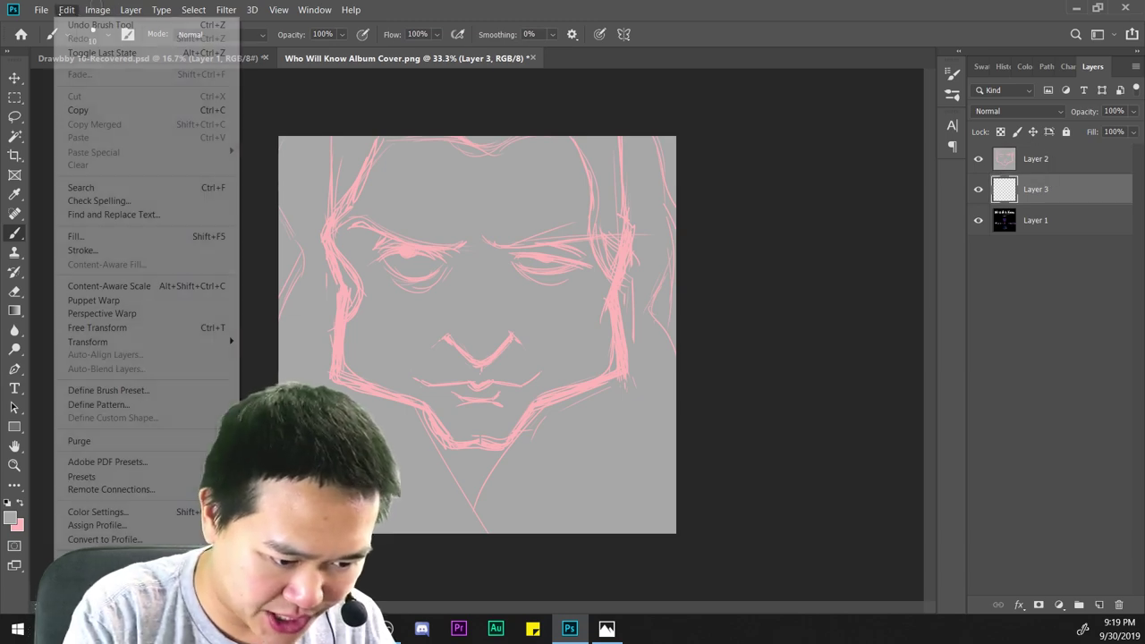
left_click(82, 235)
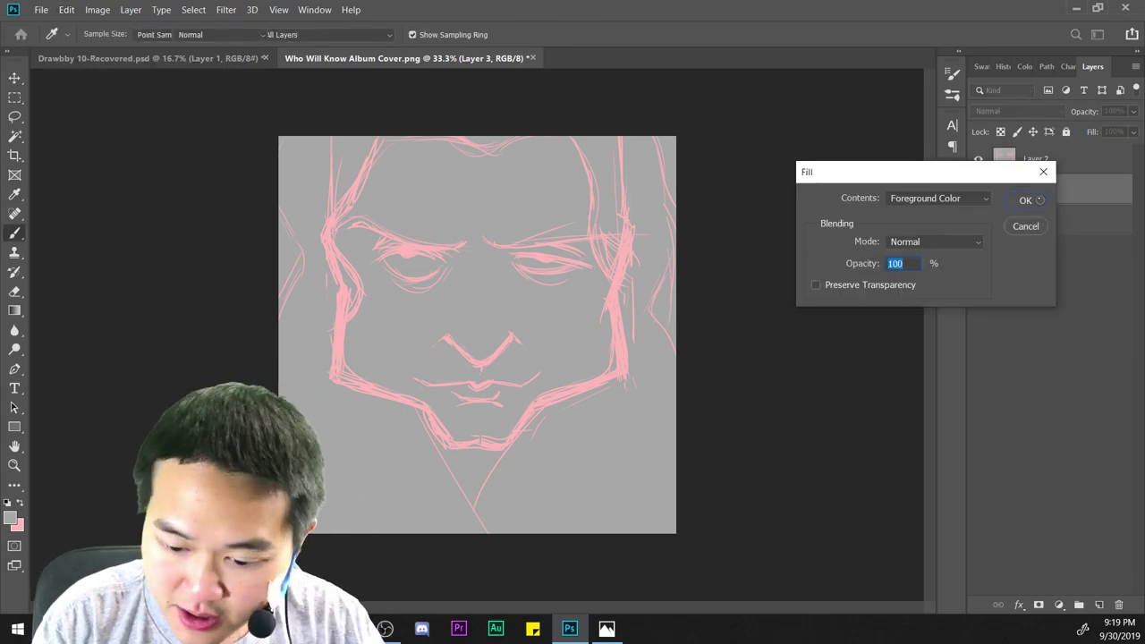
left_click(1023, 199)
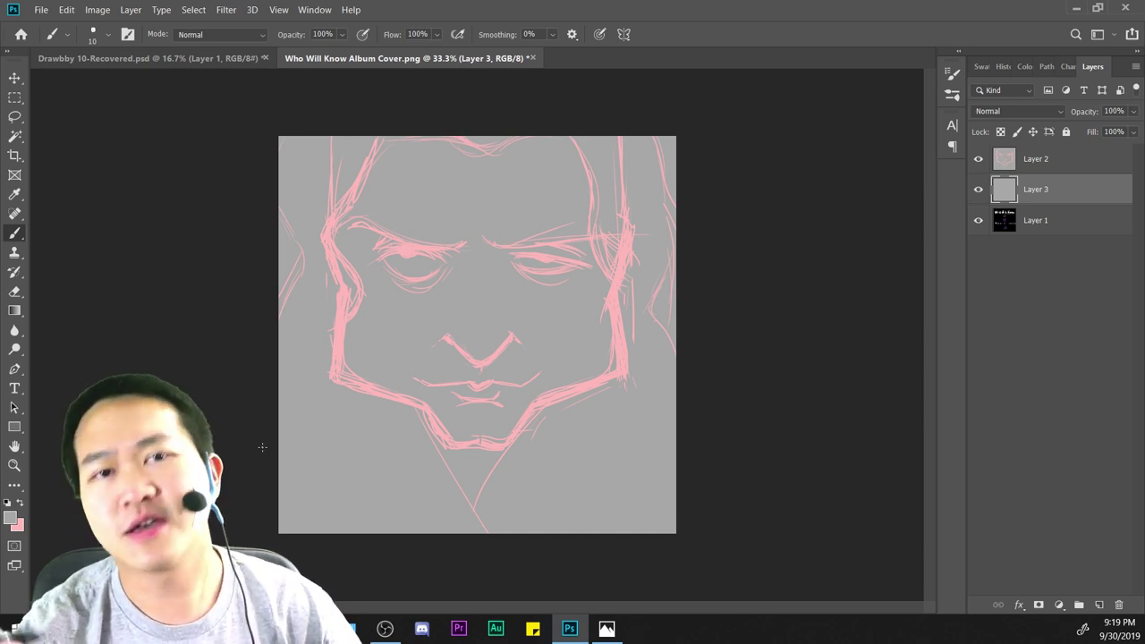
Scale the sketch on Layer 2 to about 105% and shift it upwards to leave room below the chin.
left_click(1054, 157)
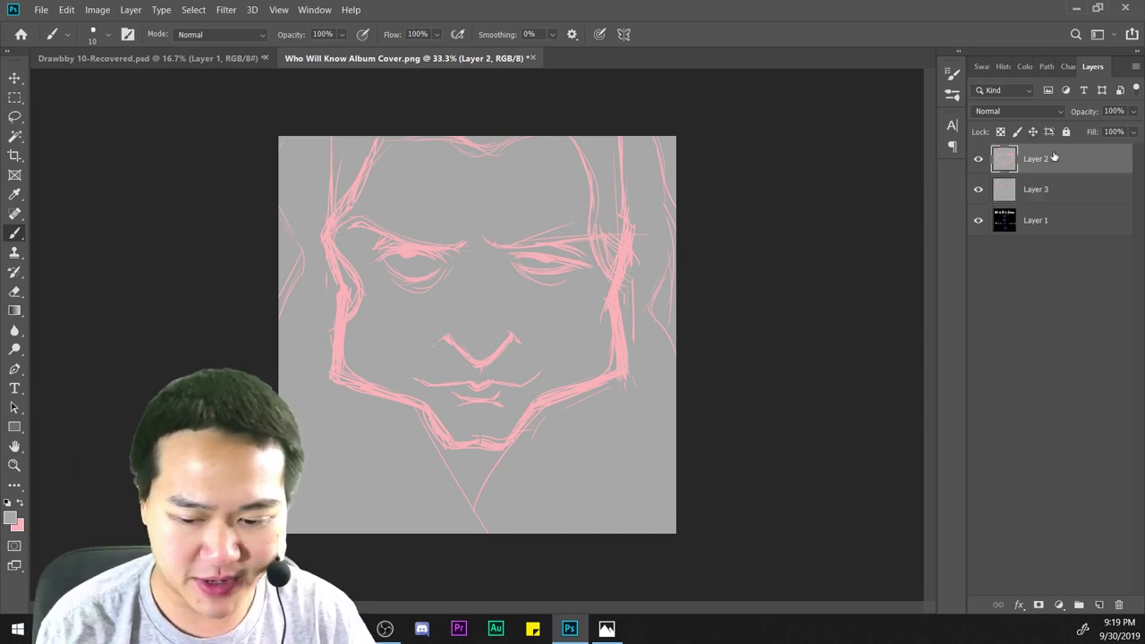
key("ctrl+t")
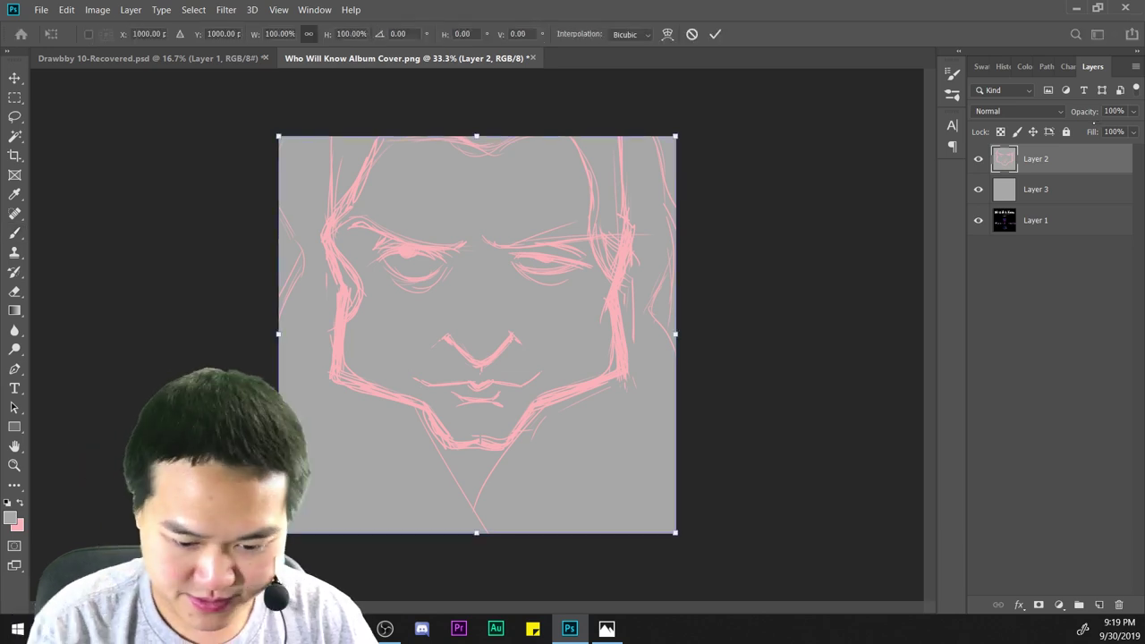
left_click_drag(673, 138, 538, 269)
left_click_drag(510, 384, 572, 318)
left_click_drag(610, 207, 739, 74)
left_click_drag(649, 321, 608, 332)
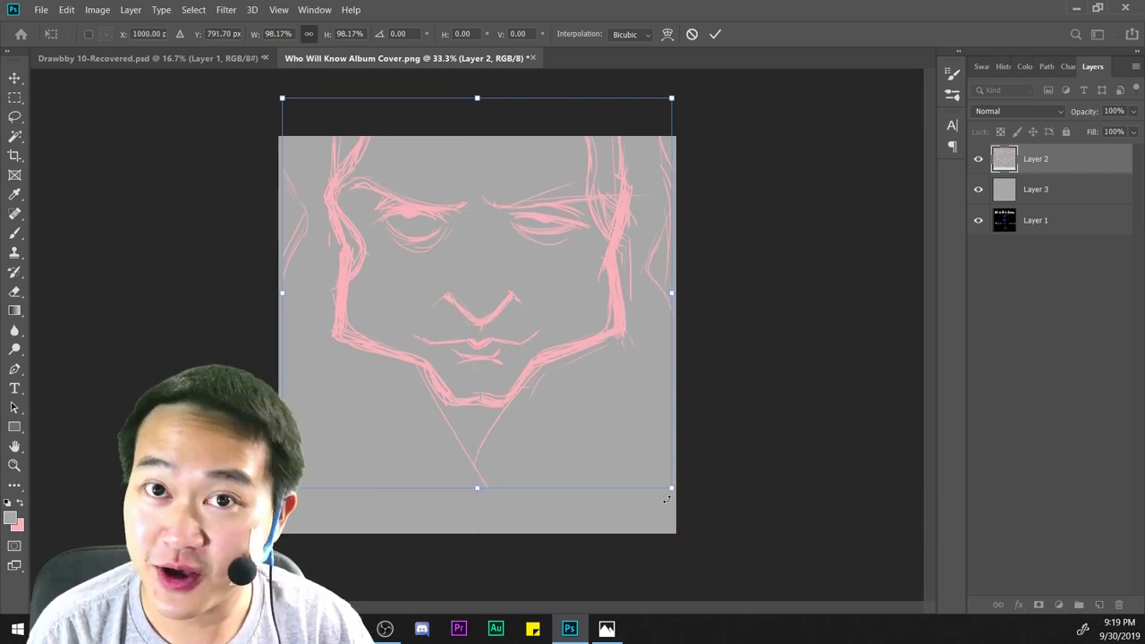
mouse_move(669, 489)
left_mouse_down()
mouse_move(698, 516)
mouse_move(668, 487)
mouse_move(667, 467)
mouse_move(667, 478)
left_mouse_up()
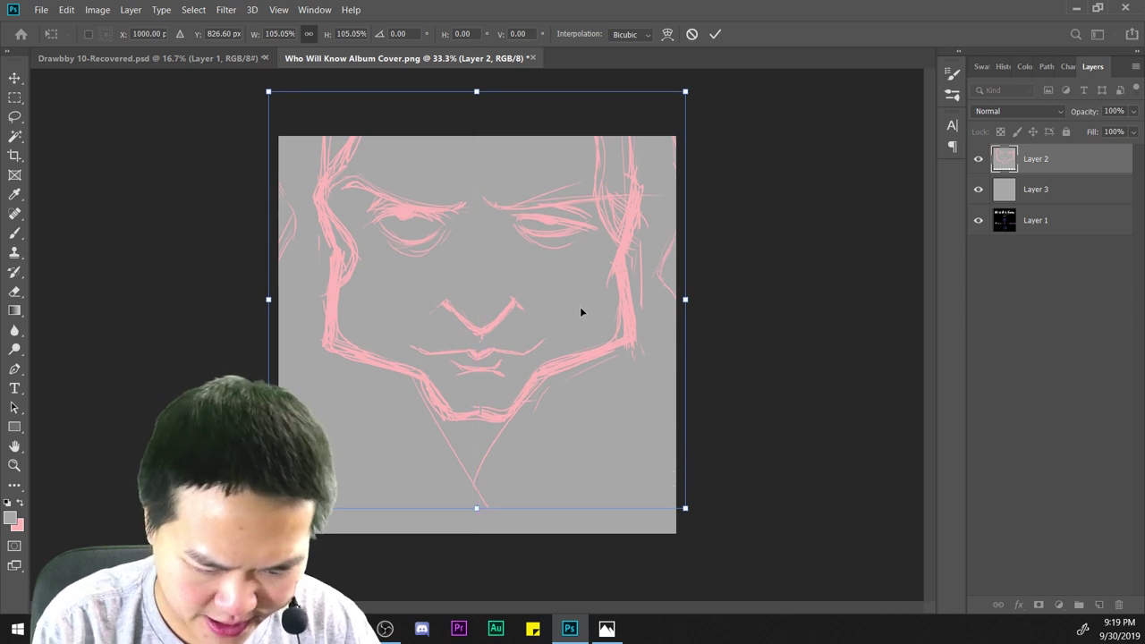
left_click_drag(655, 387, 656, 390)
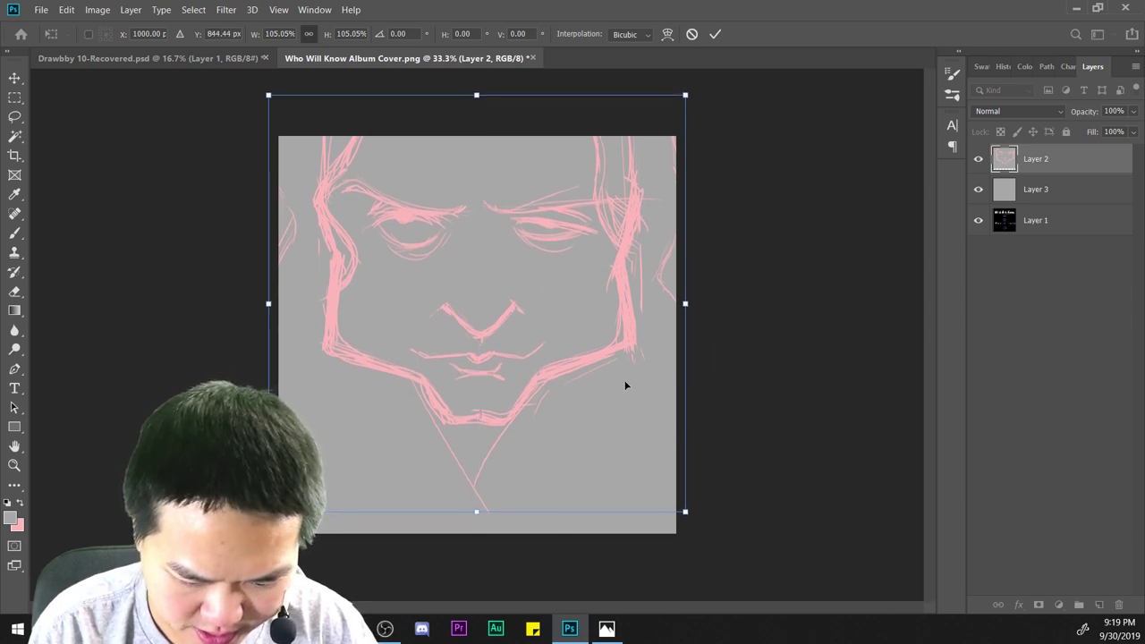
key("Return")
key("b")
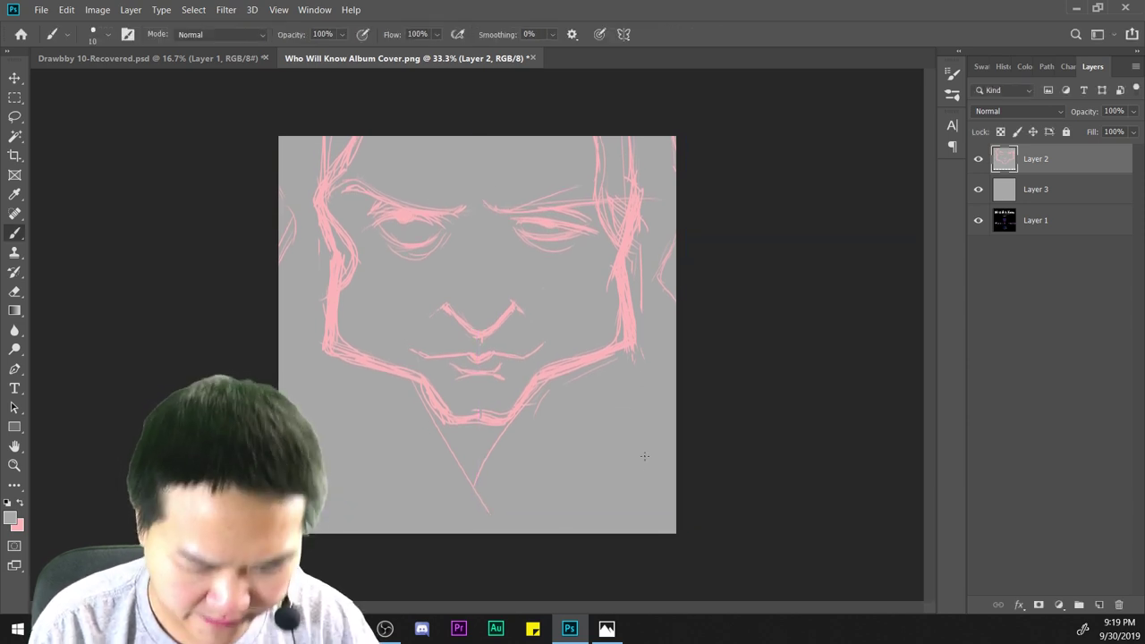
Add a new layer above the sketch and place the text THE ROOM in the Revue font below the chin.
left_click(1102, 605)
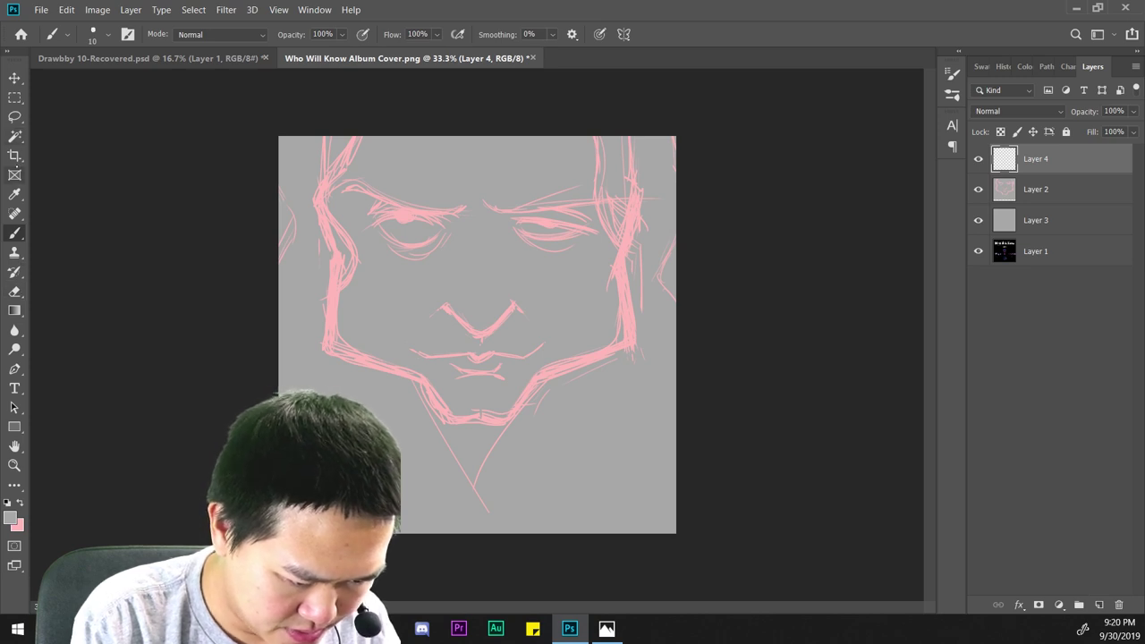
key("t")
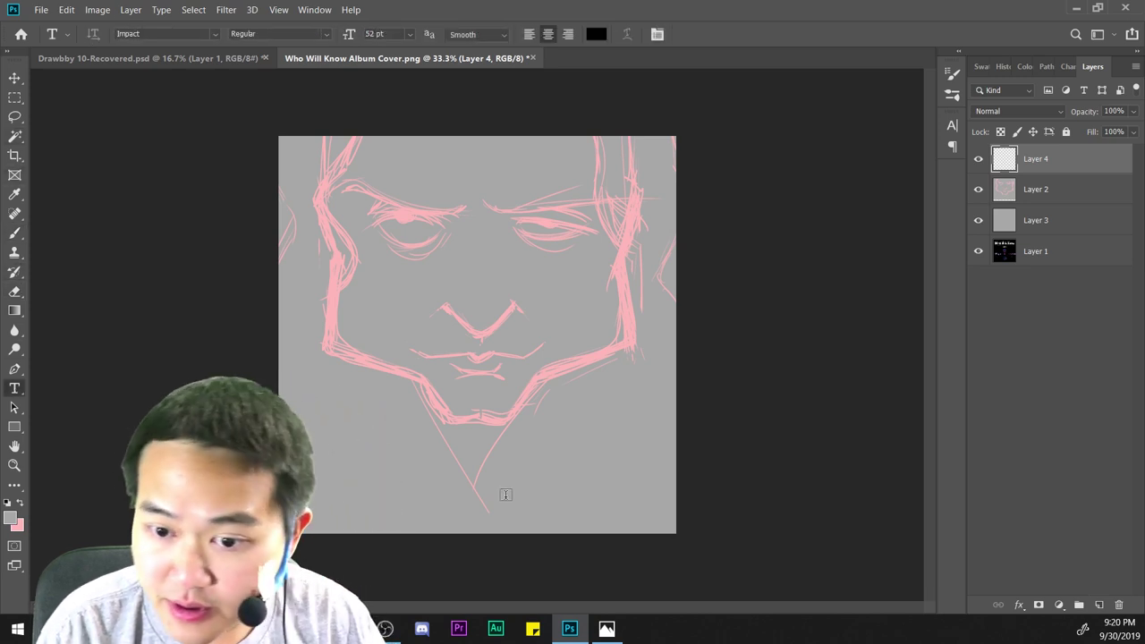
left_click(513, 493)
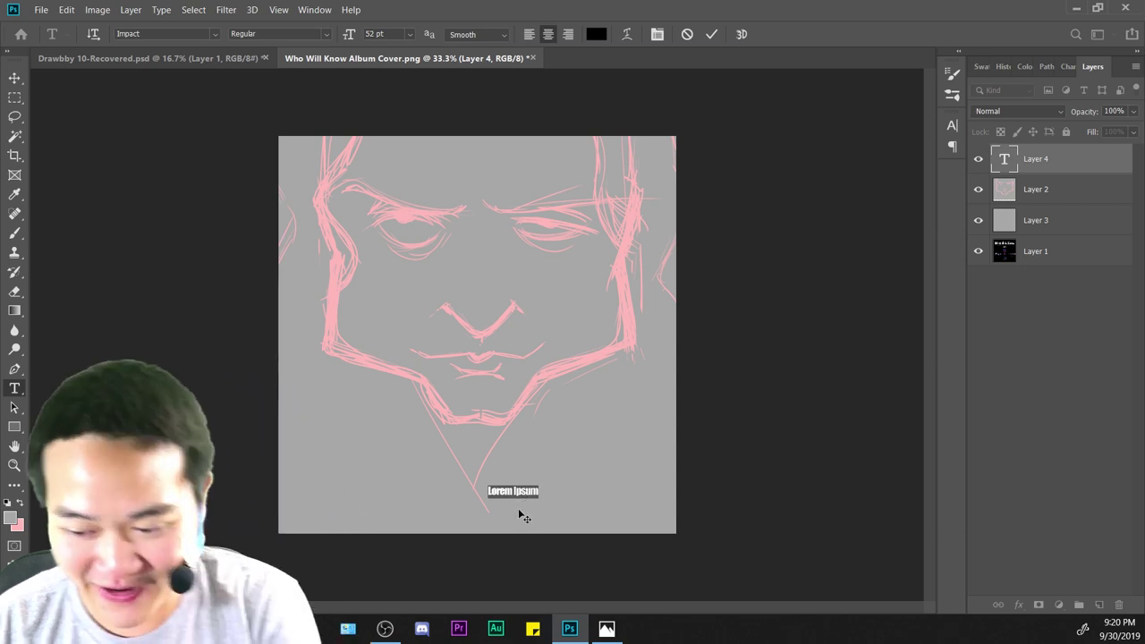
left_click(212, 34)
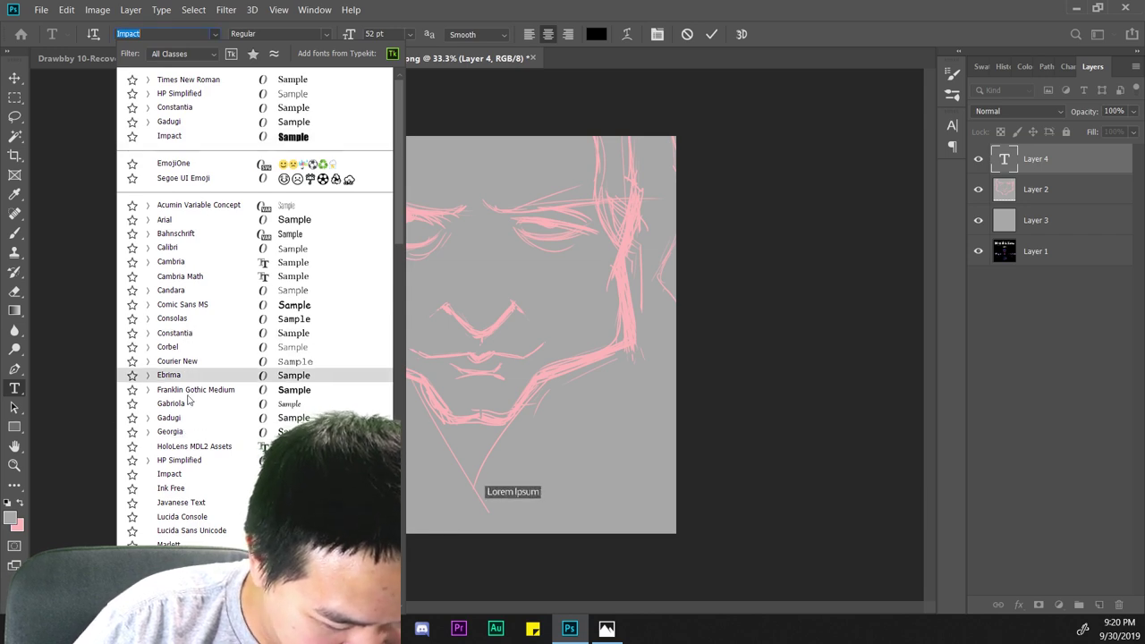
scroll(220, 507, "down", 5)
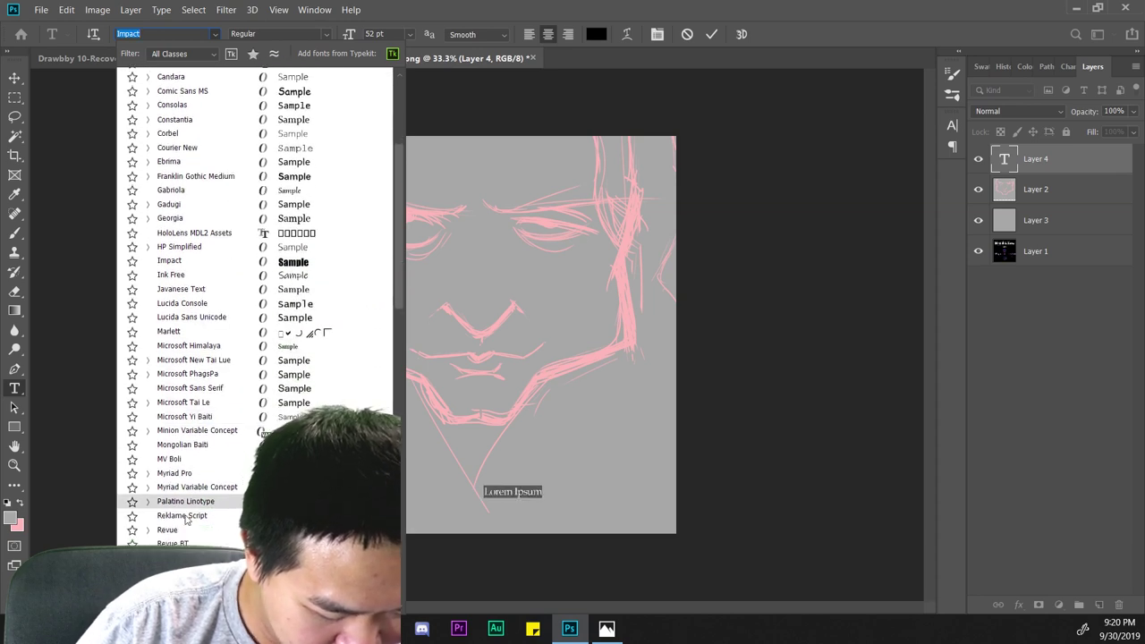
left_click(202, 530)
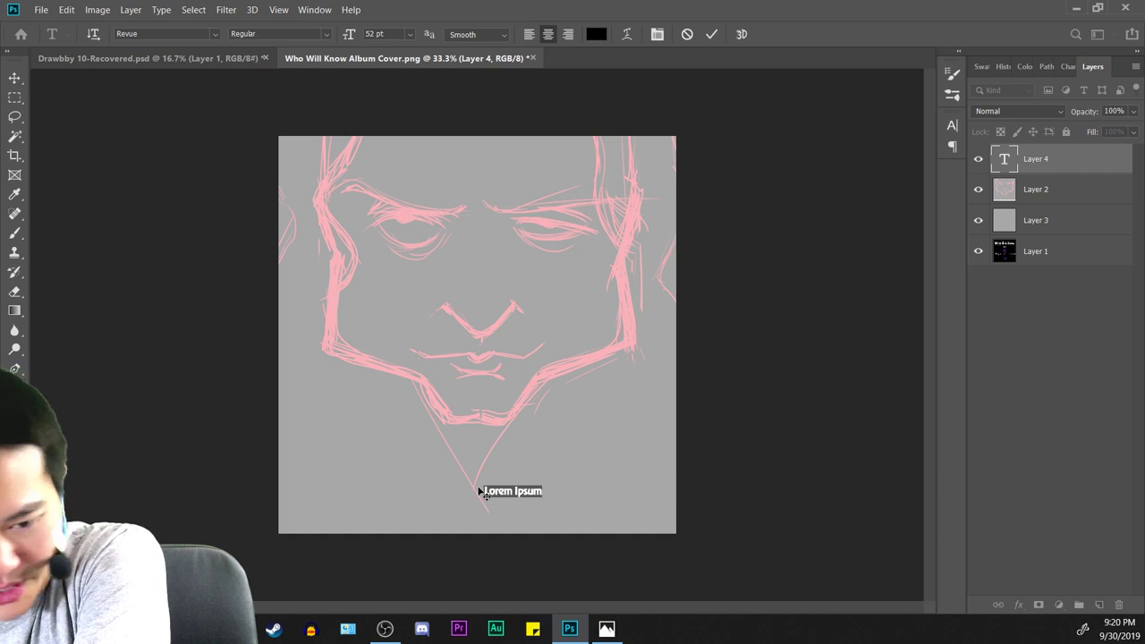
type("THE ROOM")
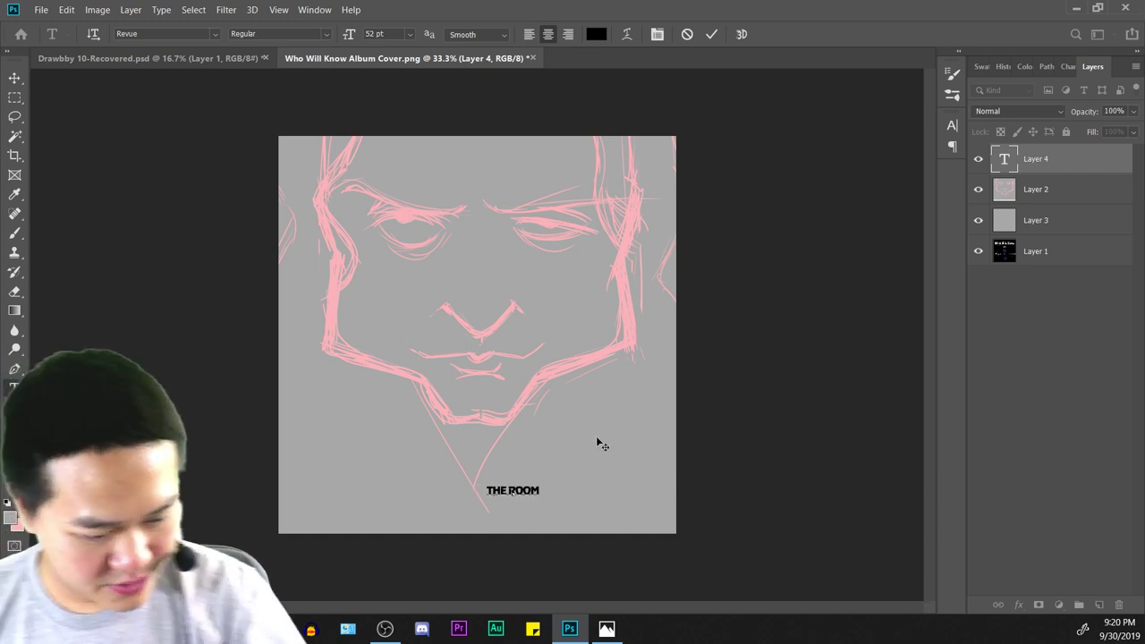
Enlarge the THE ROOM text to 412 pt and move it towards the horizontal centre of the canvas.
key("ctrl+a")
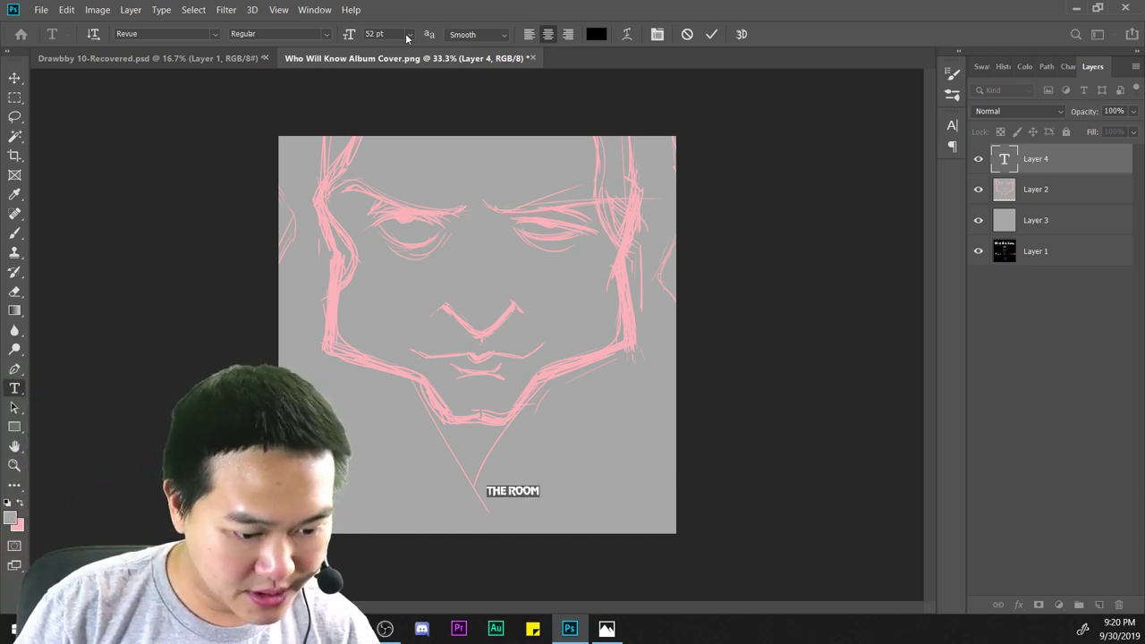
left_click(376, 33)
type("74")
key("Return")
scroll(386, 33, "up", 20)
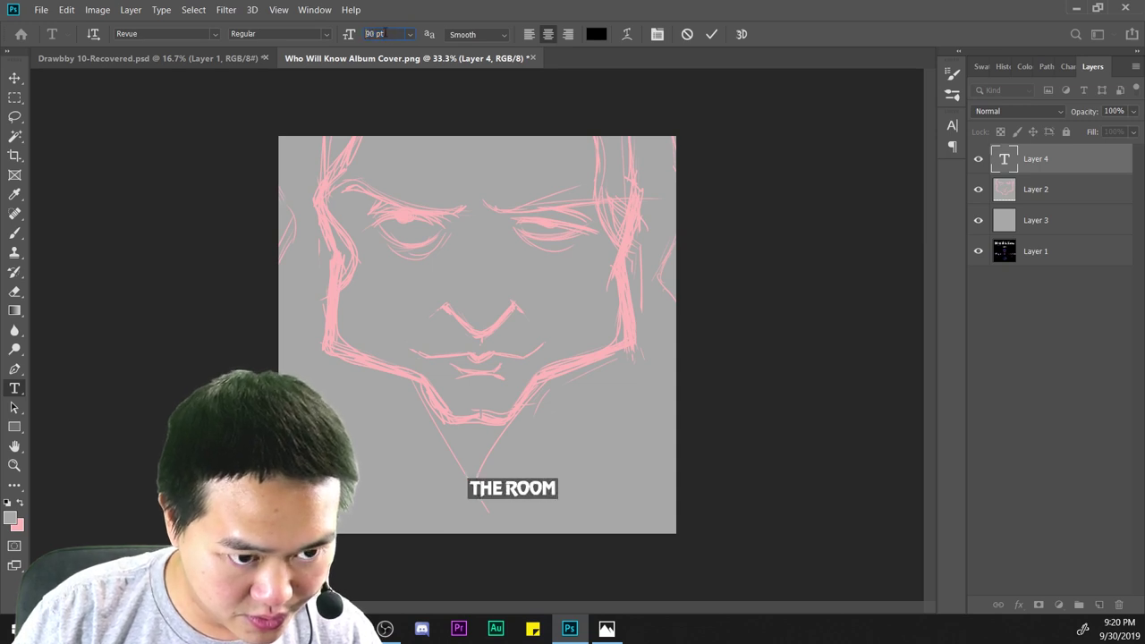
scroll(380, 33, "up", 20)
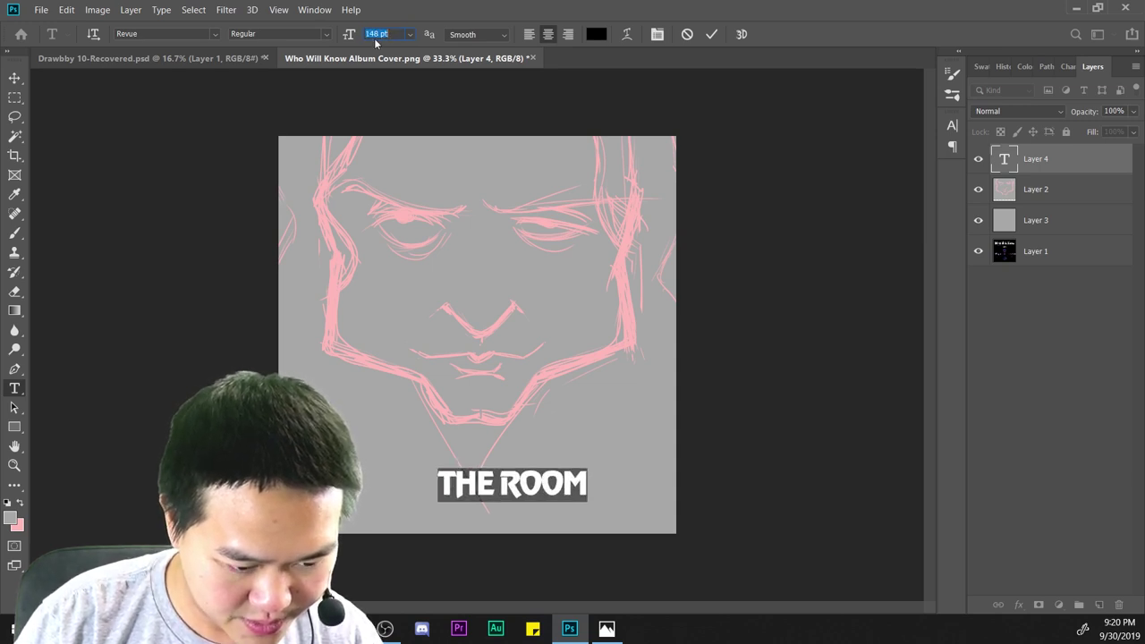
scroll(380, 34, "up", 20)
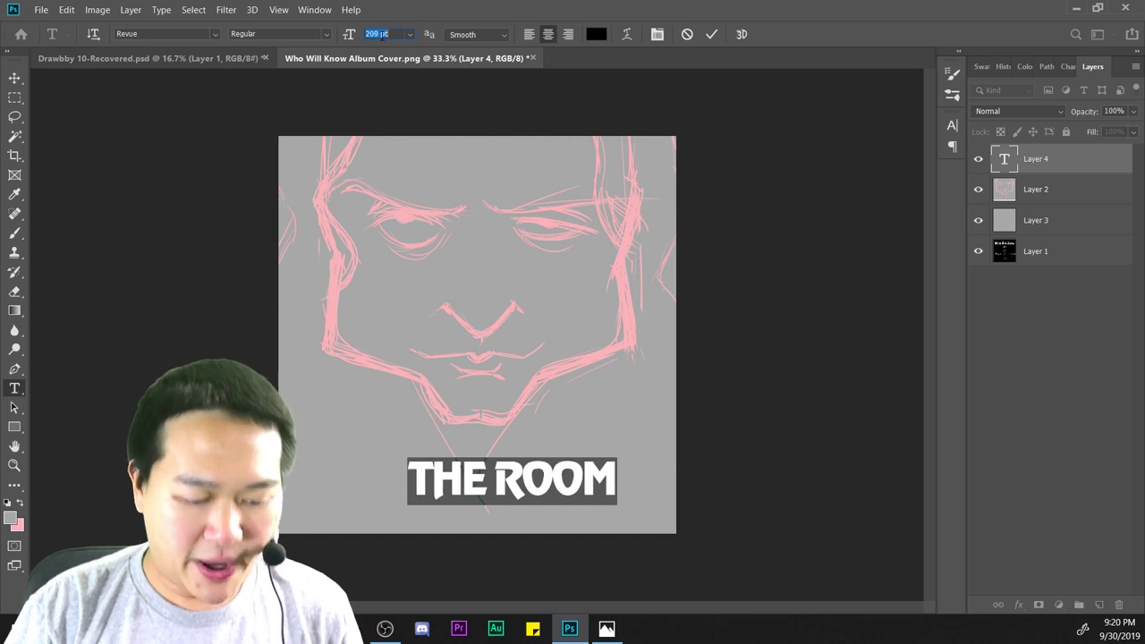
scroll(380, 34, "up", 20)
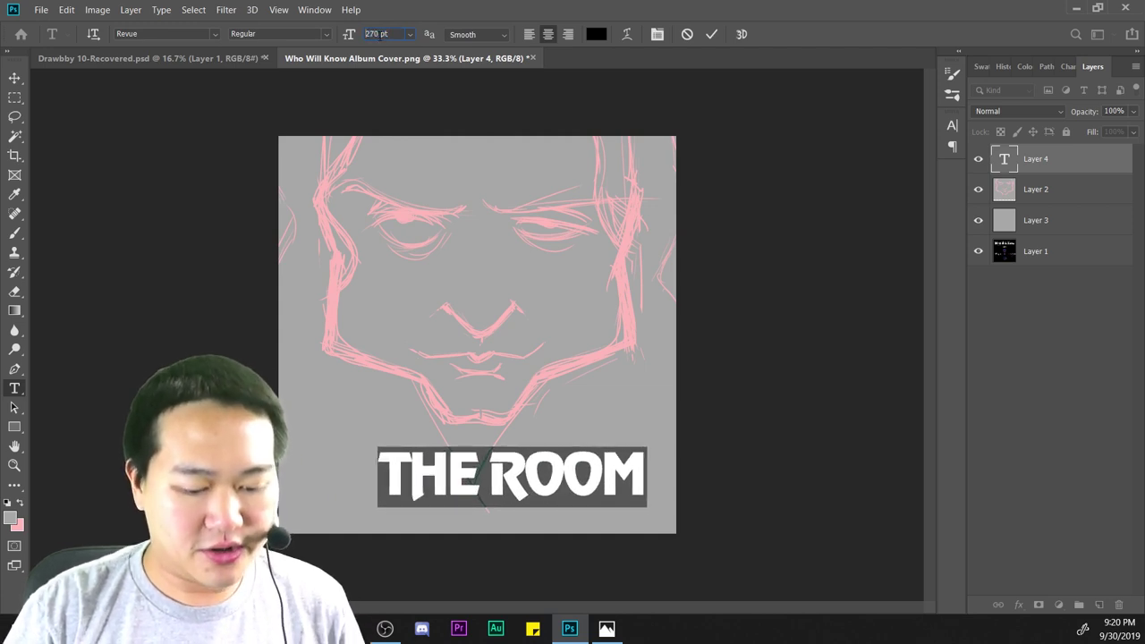
scroll(380, 33, "up", 20)
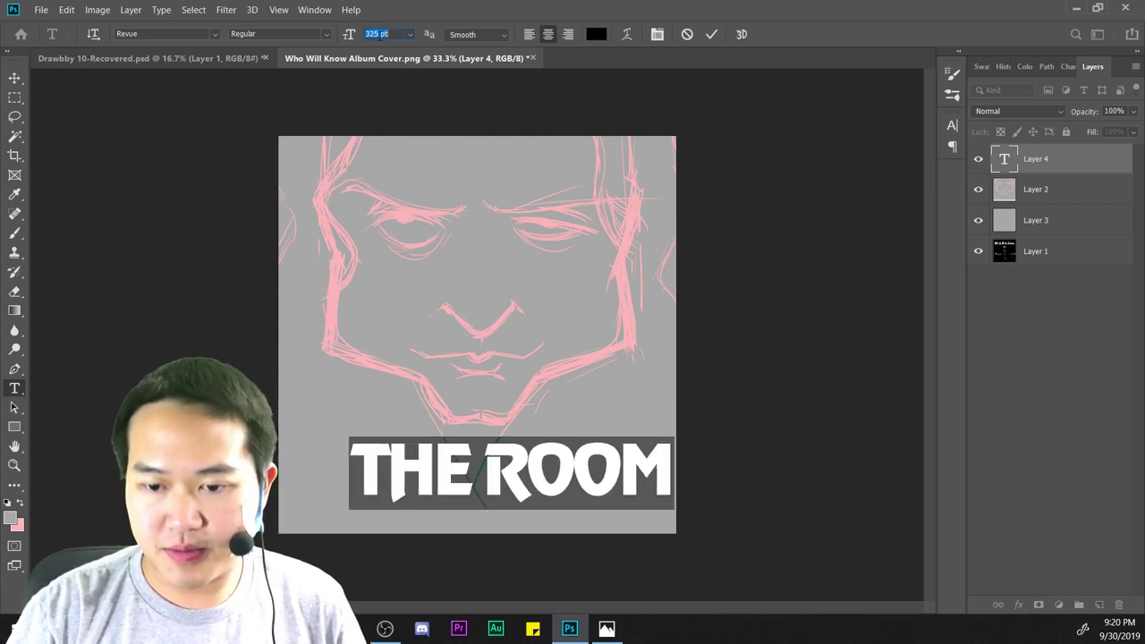
scroll(380, 34, "up", 20)
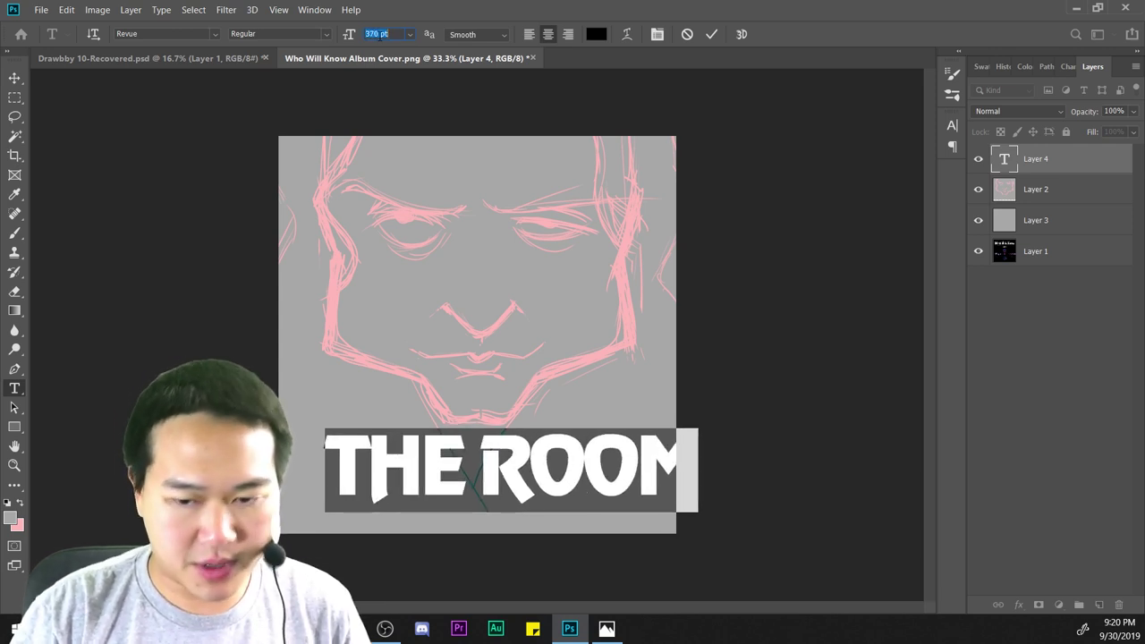
scroll(380, 34, "up", 11)
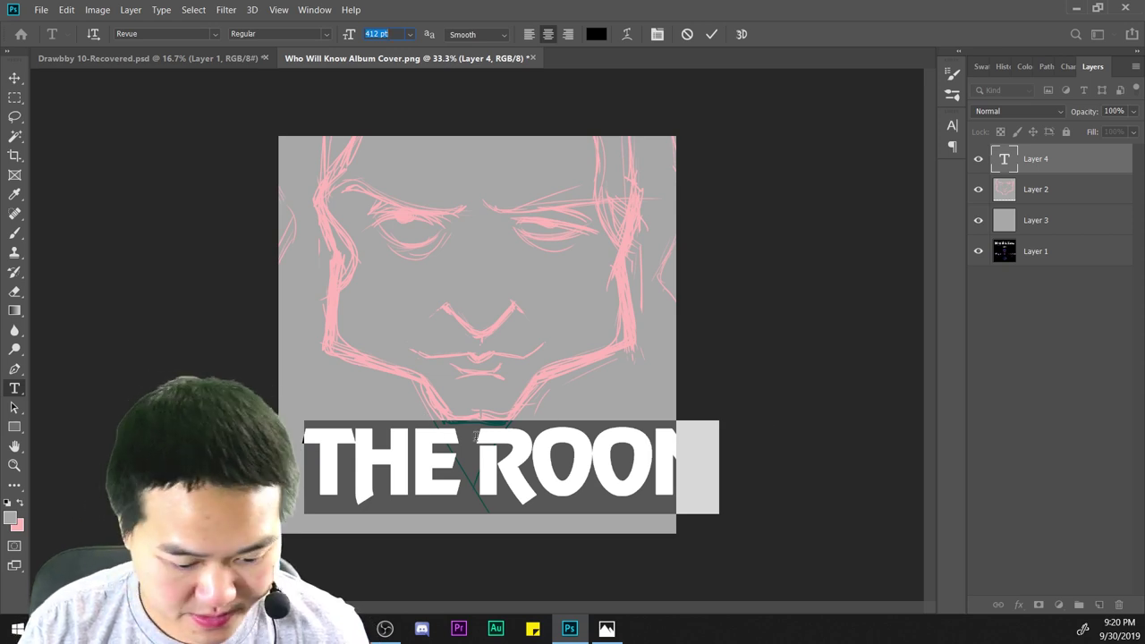
left_click(530, 474)
left_click_drag(546, 525, 532, 522)
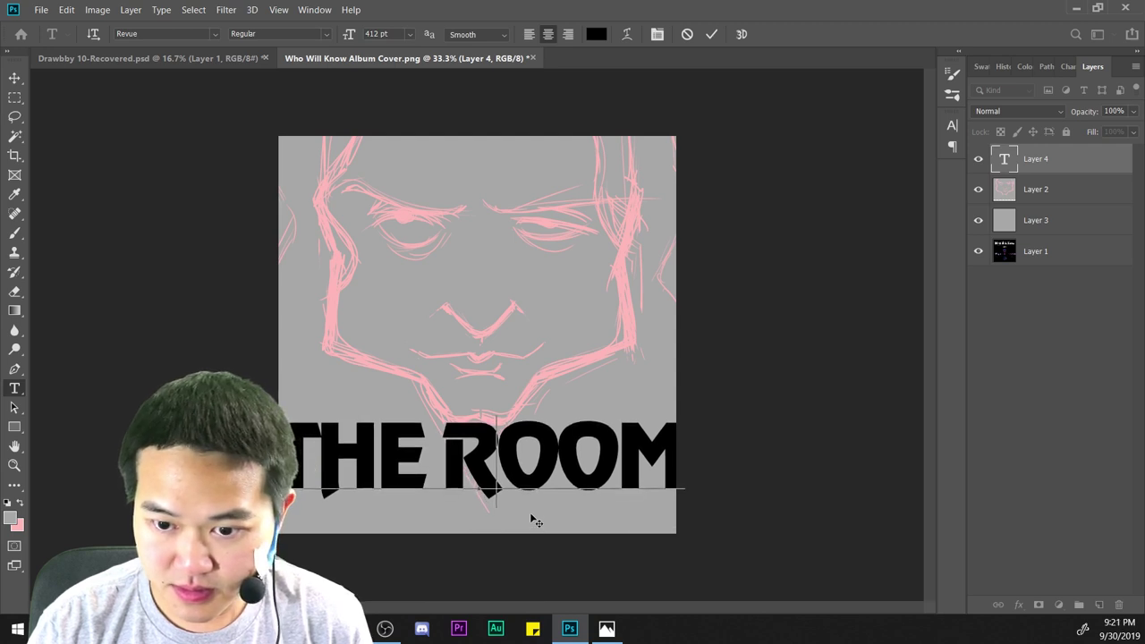
Reduce the font size of the THE ROOM title to 371 pt so it fits within the canvas width.
double_click(544, 468)
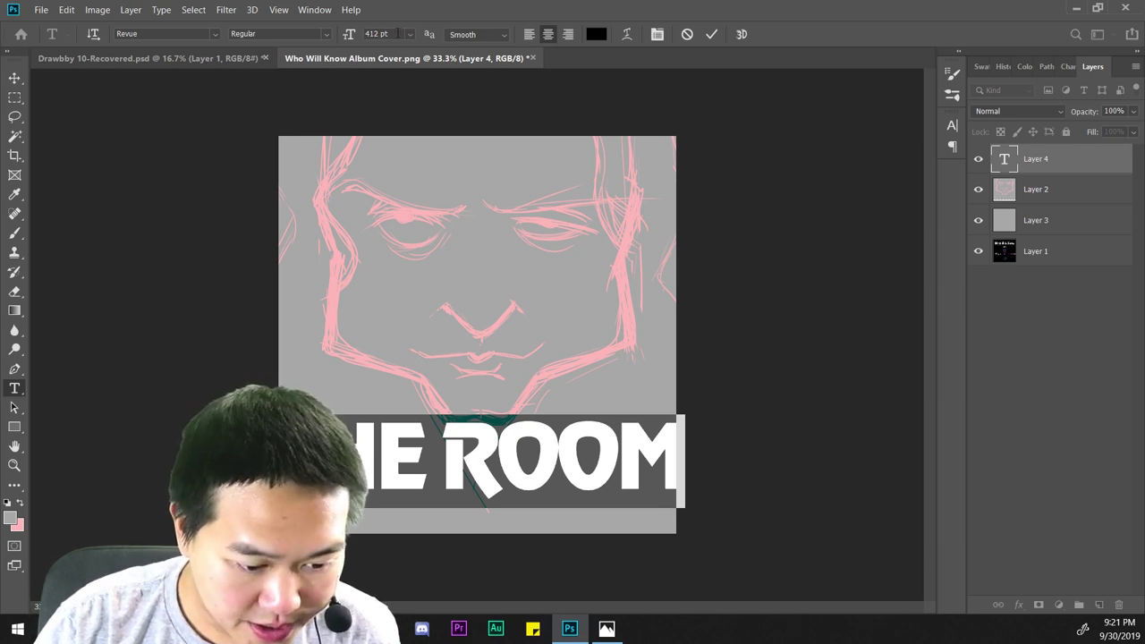
scroll(380, 33, "down", 20)
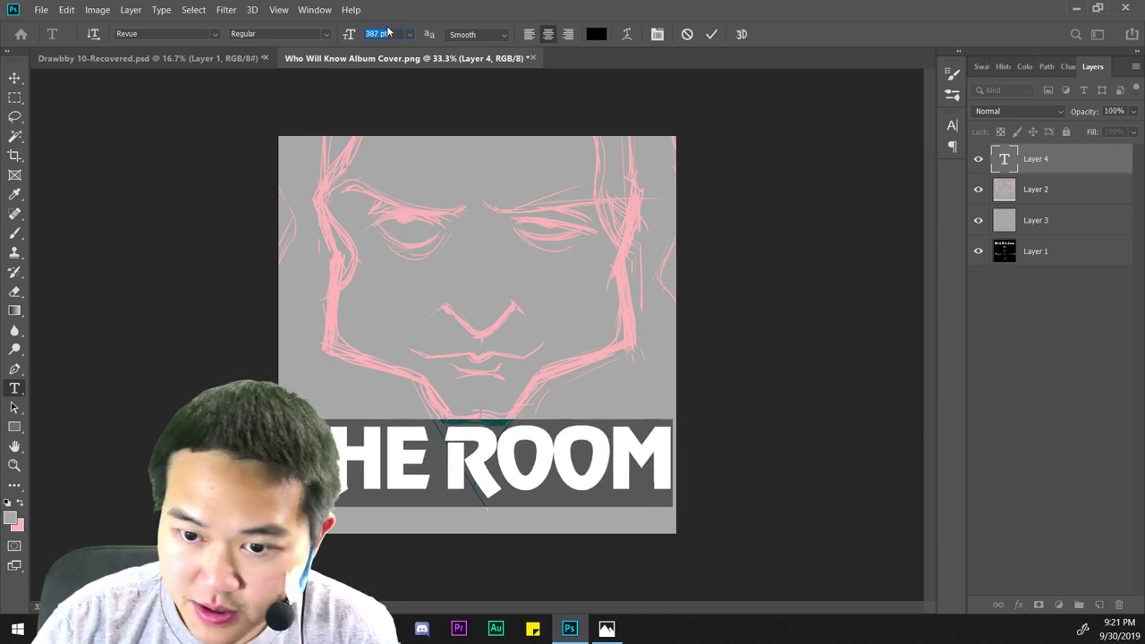
scroll(387, 33, "down", 20)
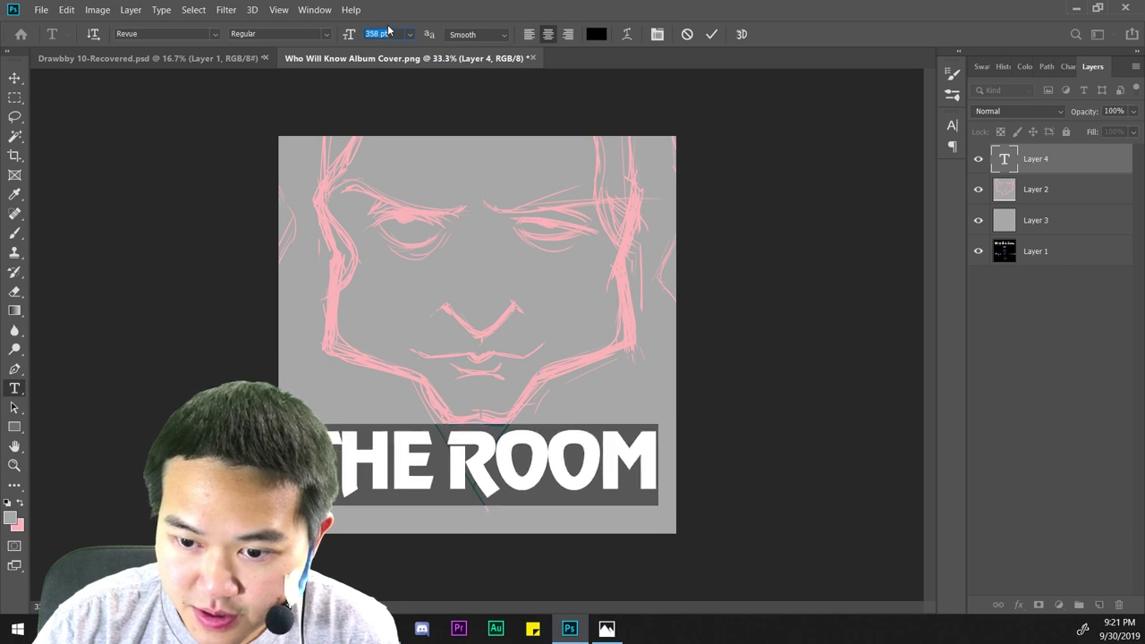
scroll(385, 33, "down", 2)
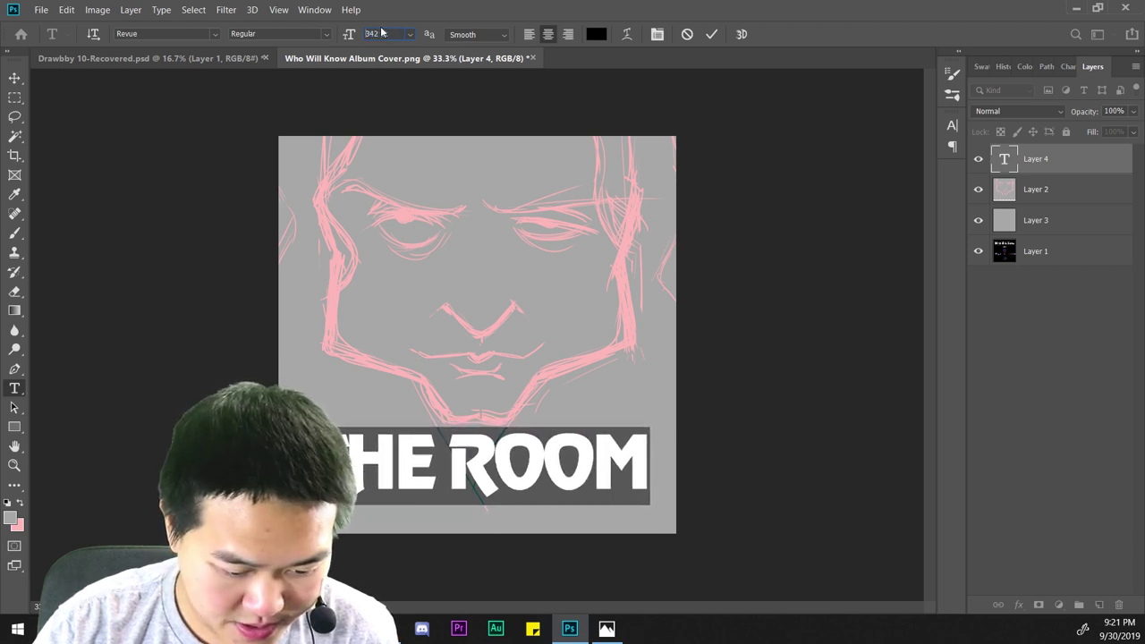
scroll(382, 33, "up", 20)
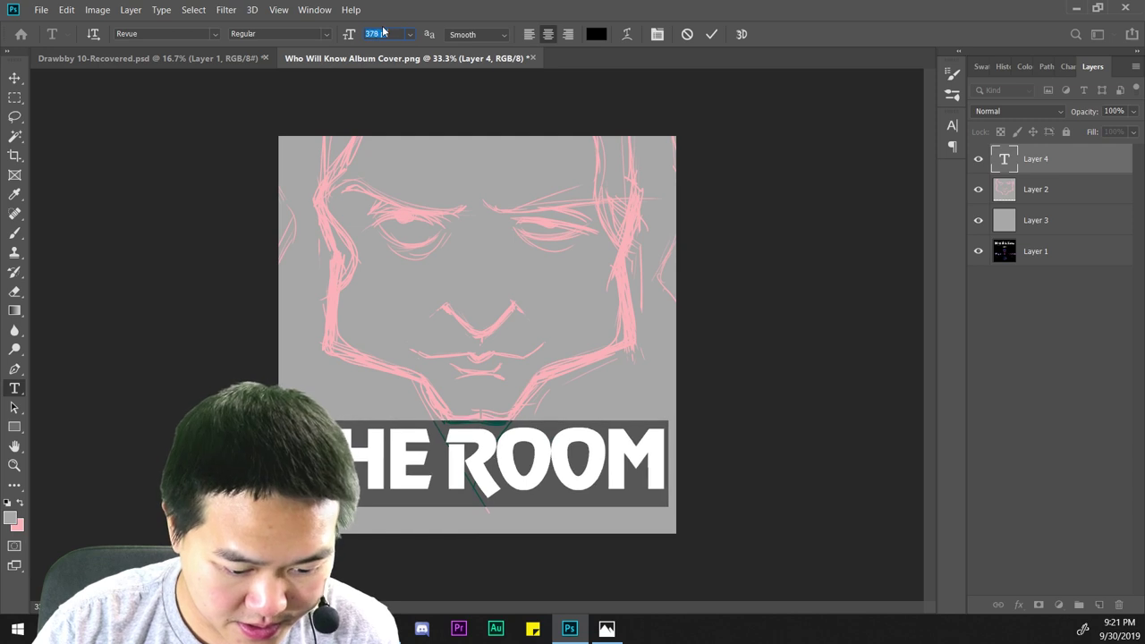
scroll(382, 34, "down", 1)
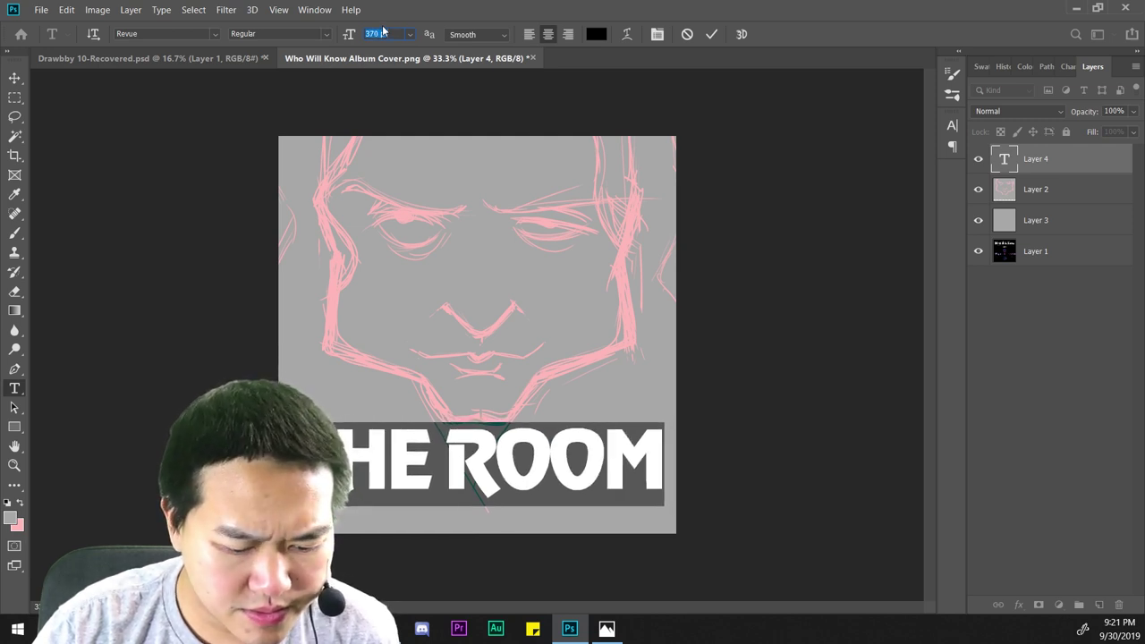
scroll(382, 33, "down", 2)
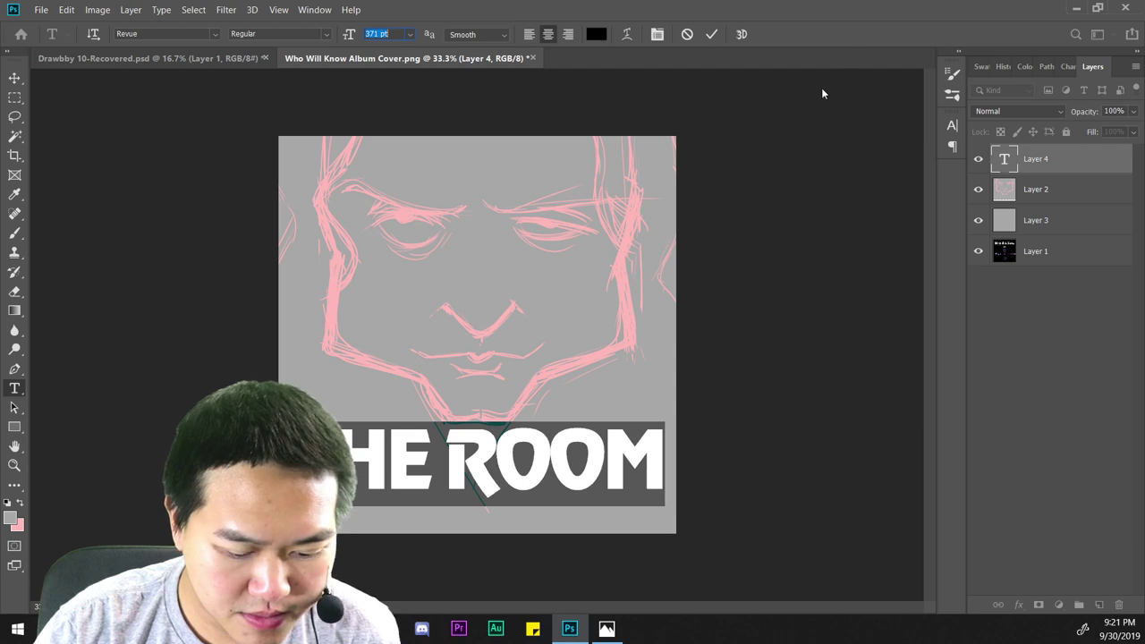
Replace the title text beneath the face with RED DRESS.
left_click(548, 451)
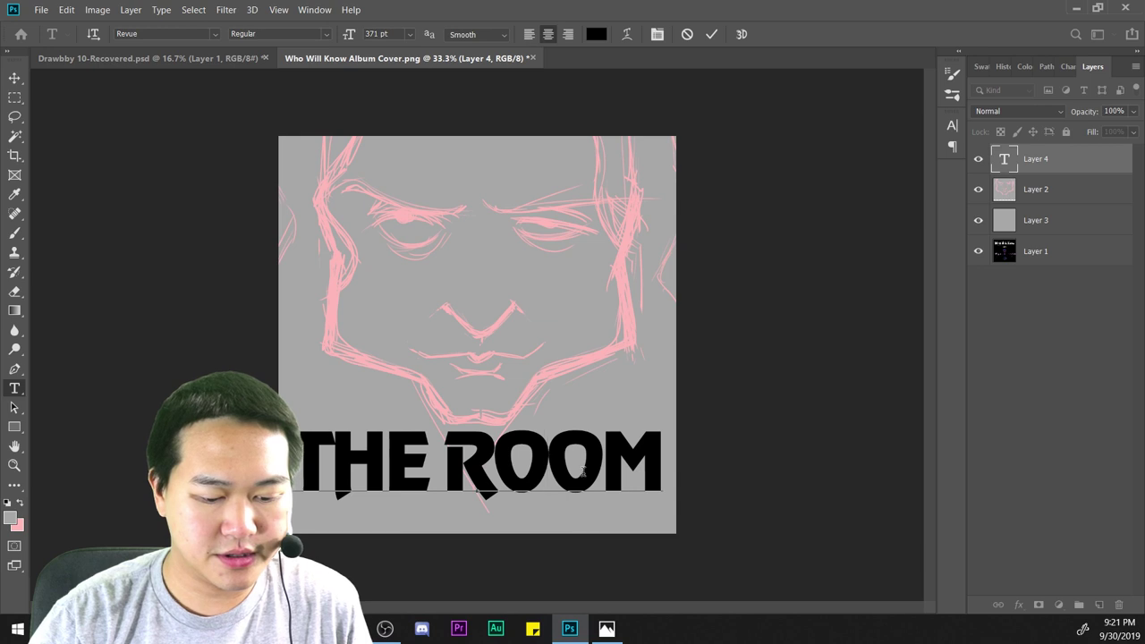
key("ctrl+a")
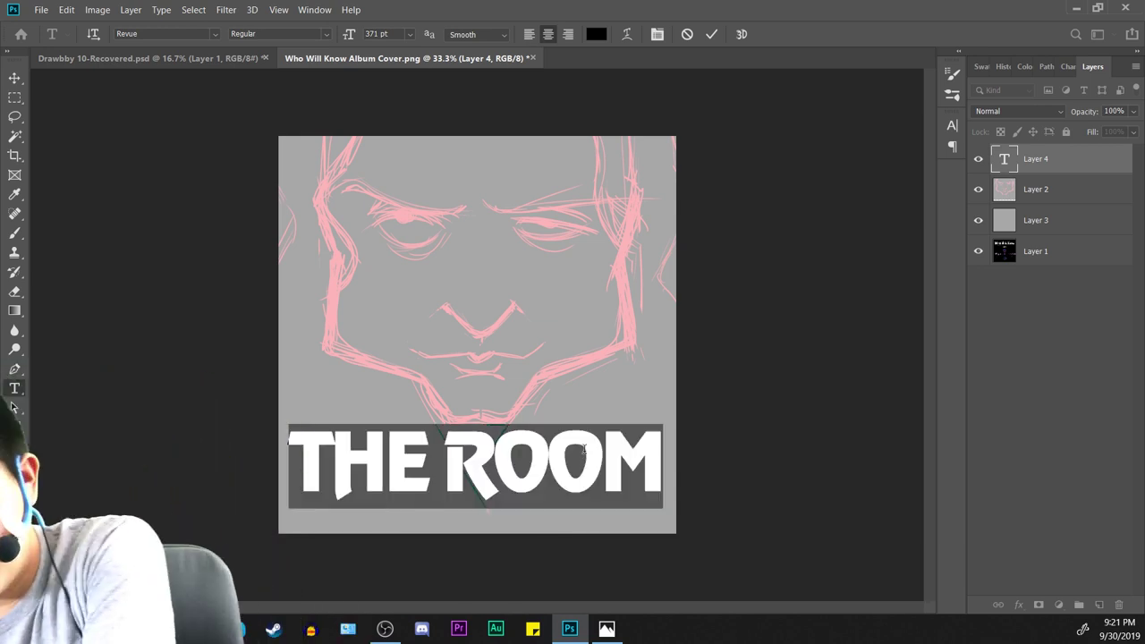
type("RED RESS")
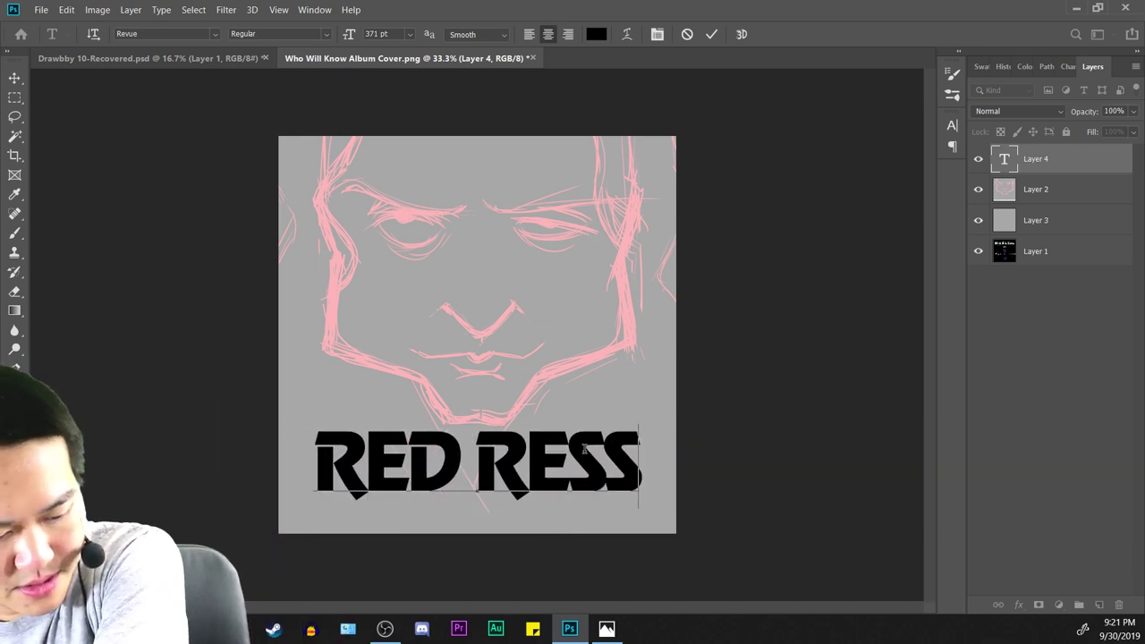
key("BackSpace")
key("BackSpace")
key("BackSpace")
key("BackSpace")
type("DRE")
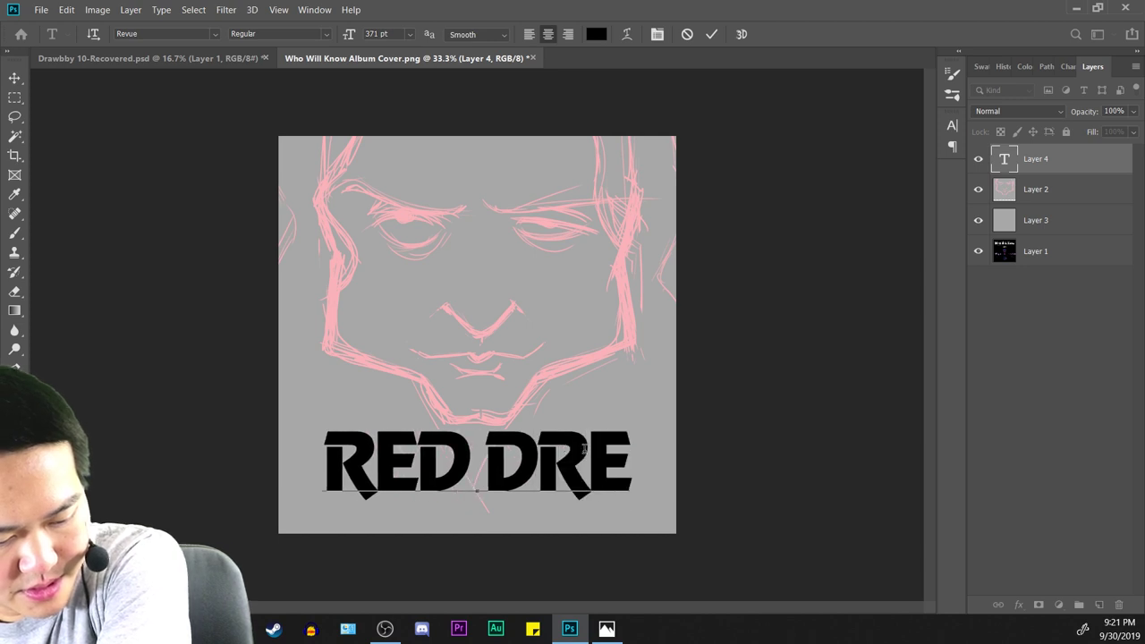
type("SS")
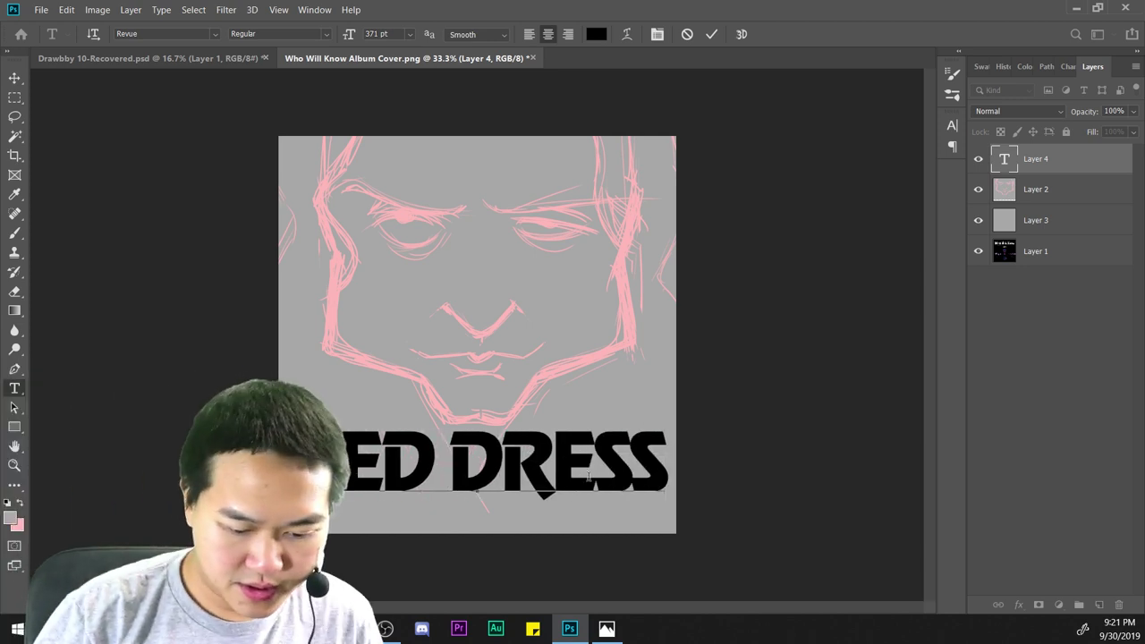
Reduce the RED DRESS title's font size to 360 pt.
double_click(588, 476)
triple_click(588, 476)
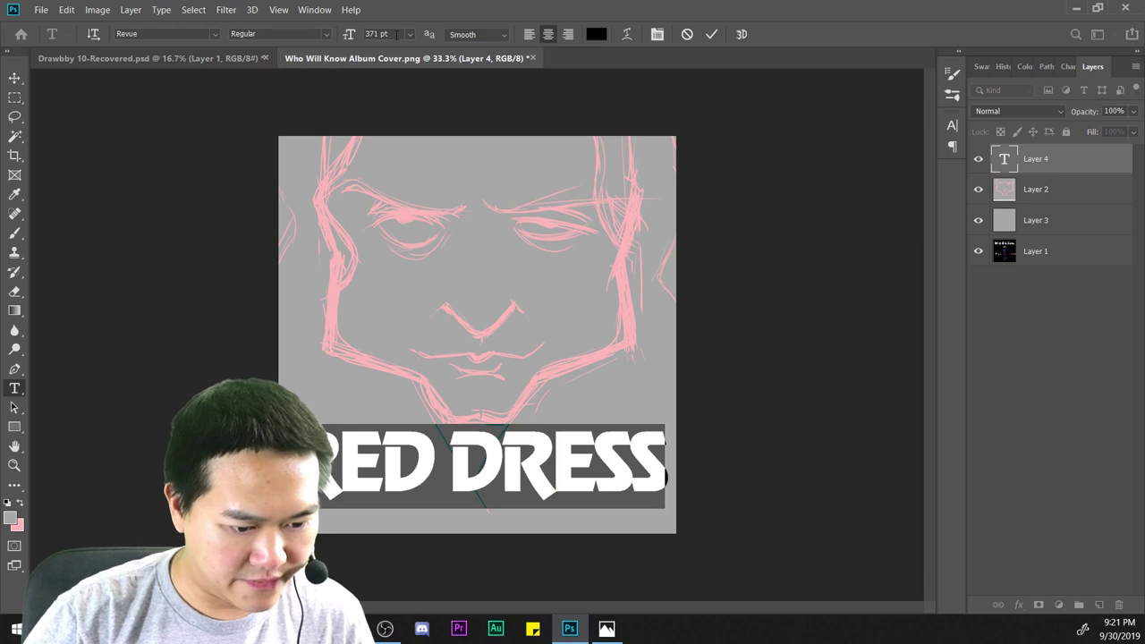
scroll(371, 34, "down", 12)
scroll(376, 34, "up", 8)
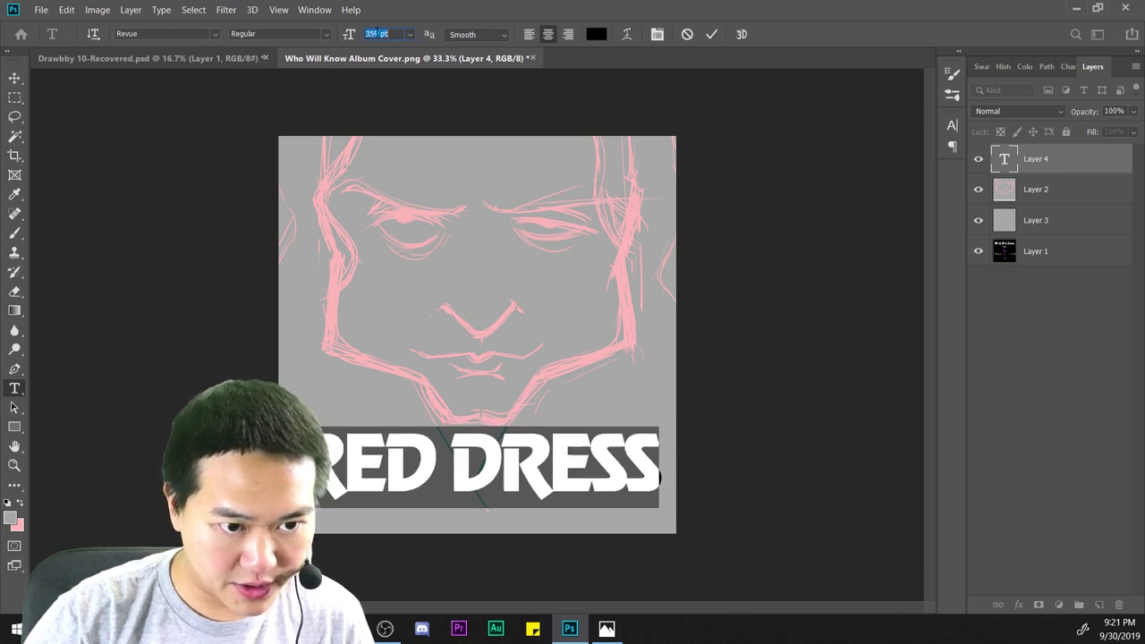
key("Down")
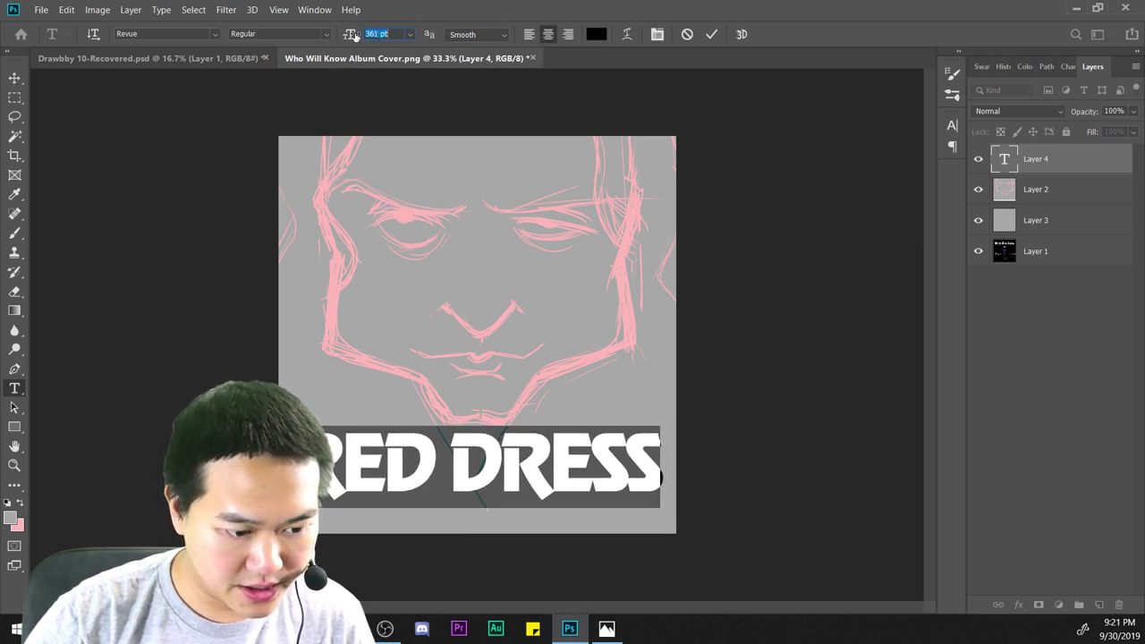
key("Down")
left_click(618, 454)
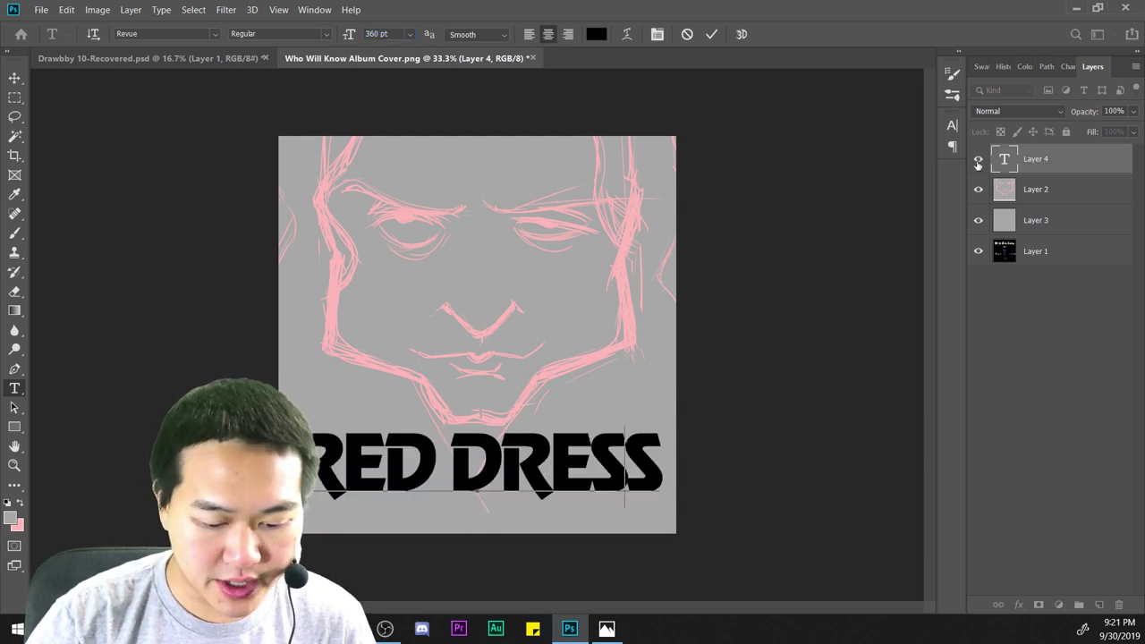
Hide the RED DRESS text layer and resize the whole image to twice its pixel dimensions.
left_click(977, 164)
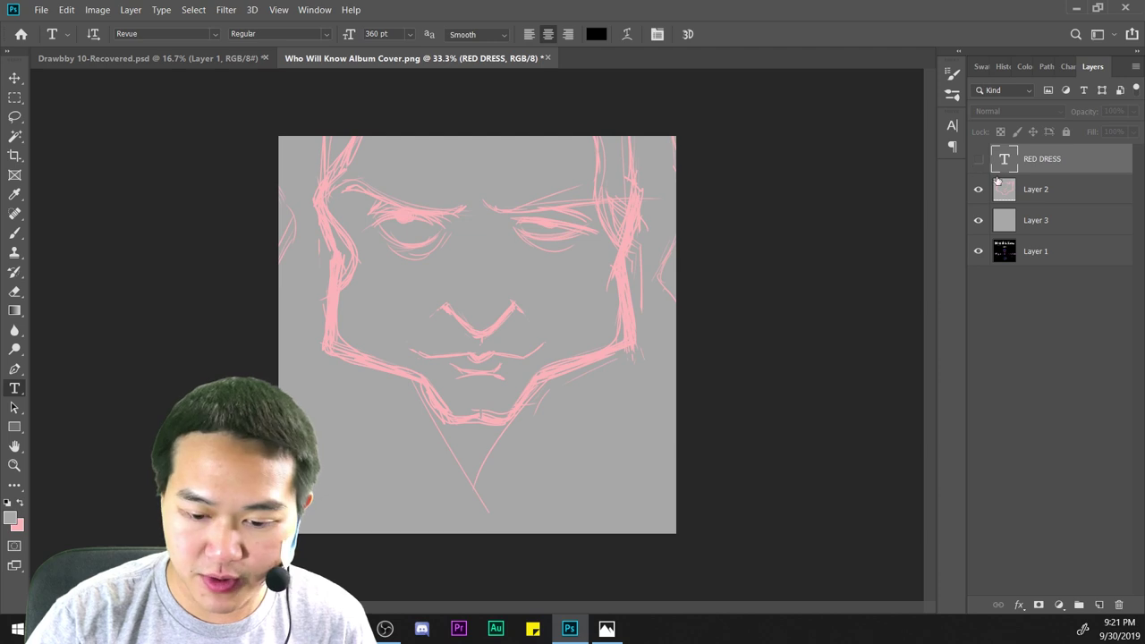
left_click(1059, 189)
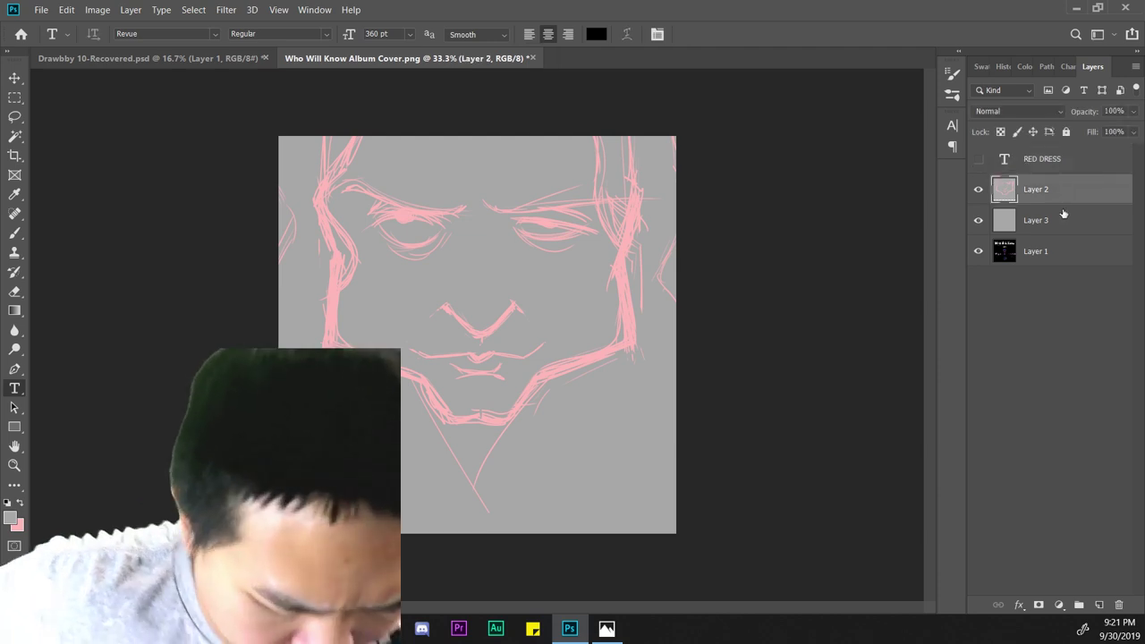
left_click(98, 11)
left_click(125, 119)
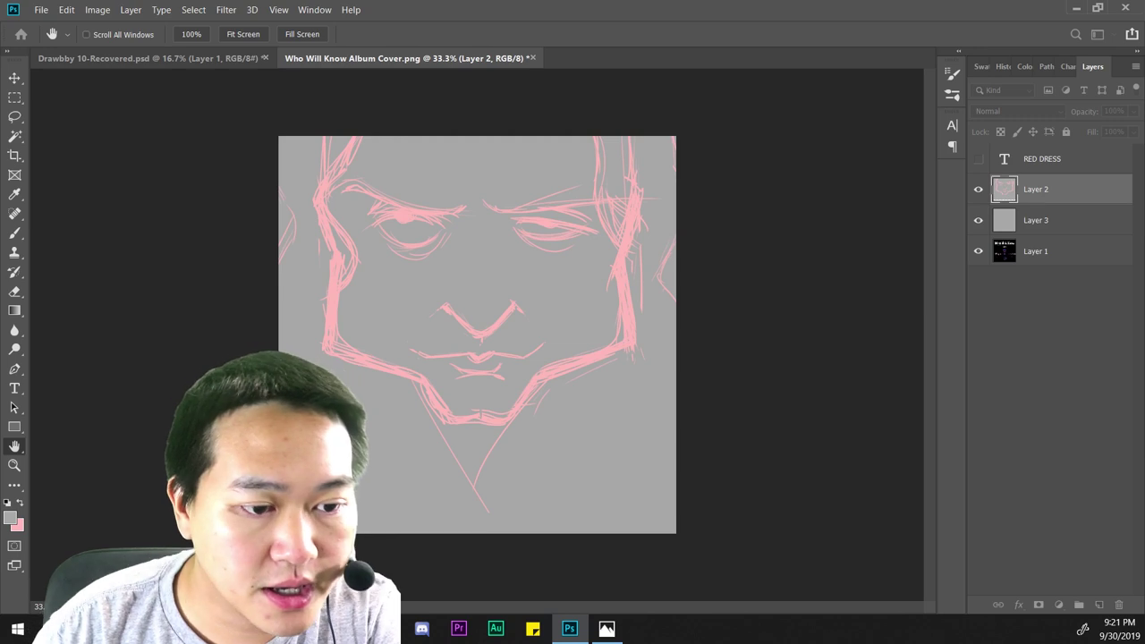
key("t")
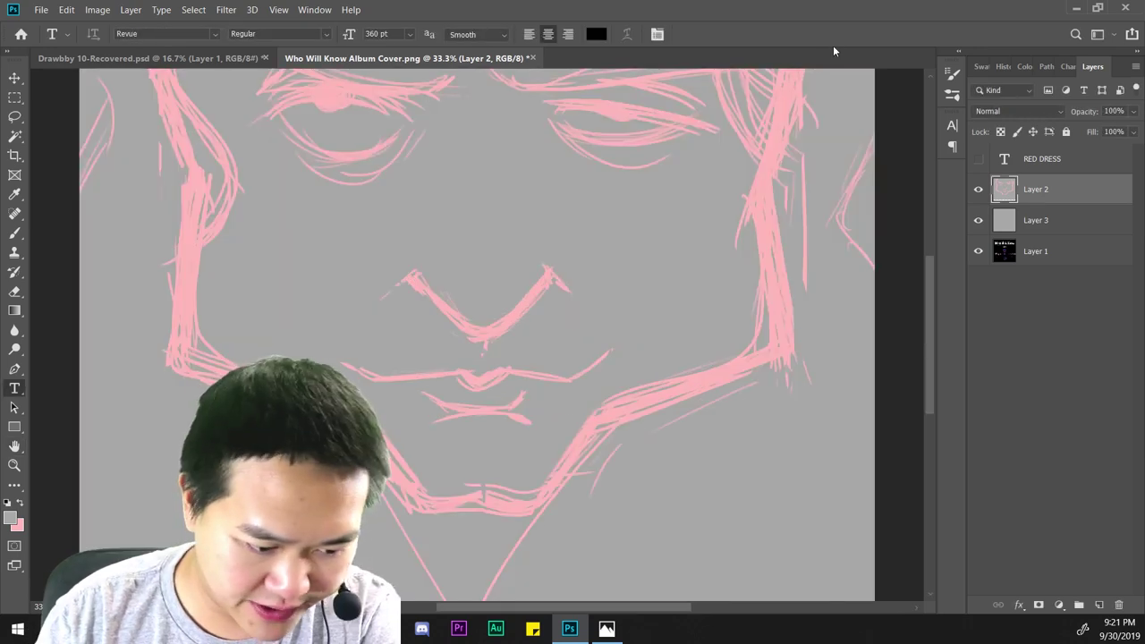
left_click(1068, 338)
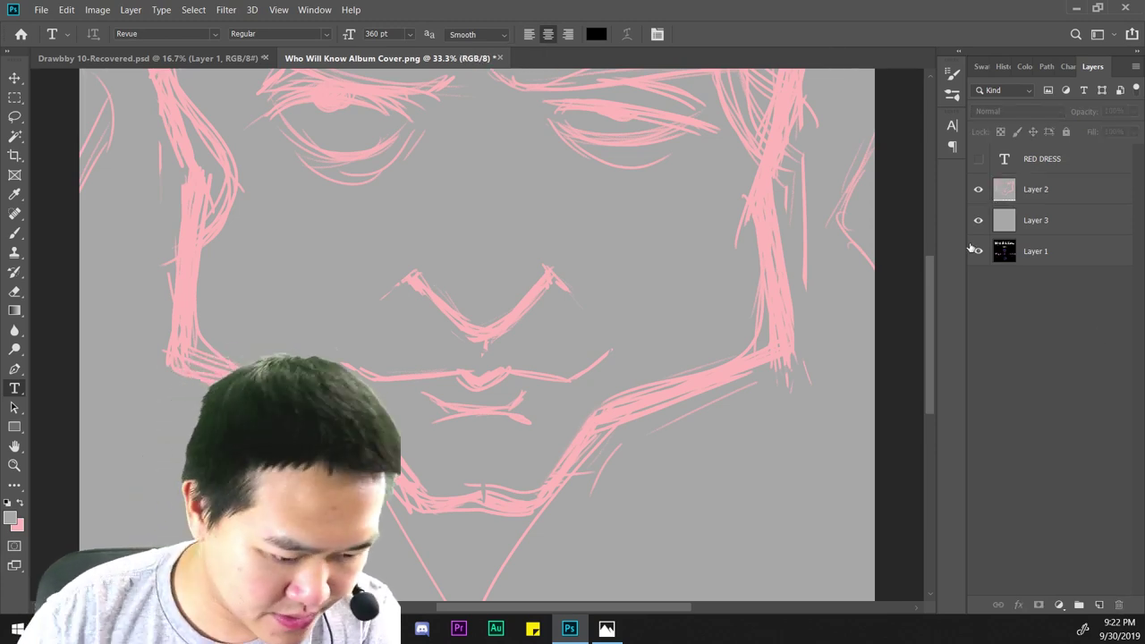
Save the artwork as a layered Photoshop file named Red Dress Cover Art.psd with Maximize Compatibility enabled.
left_click(41, 9)
left_click(43, 6)
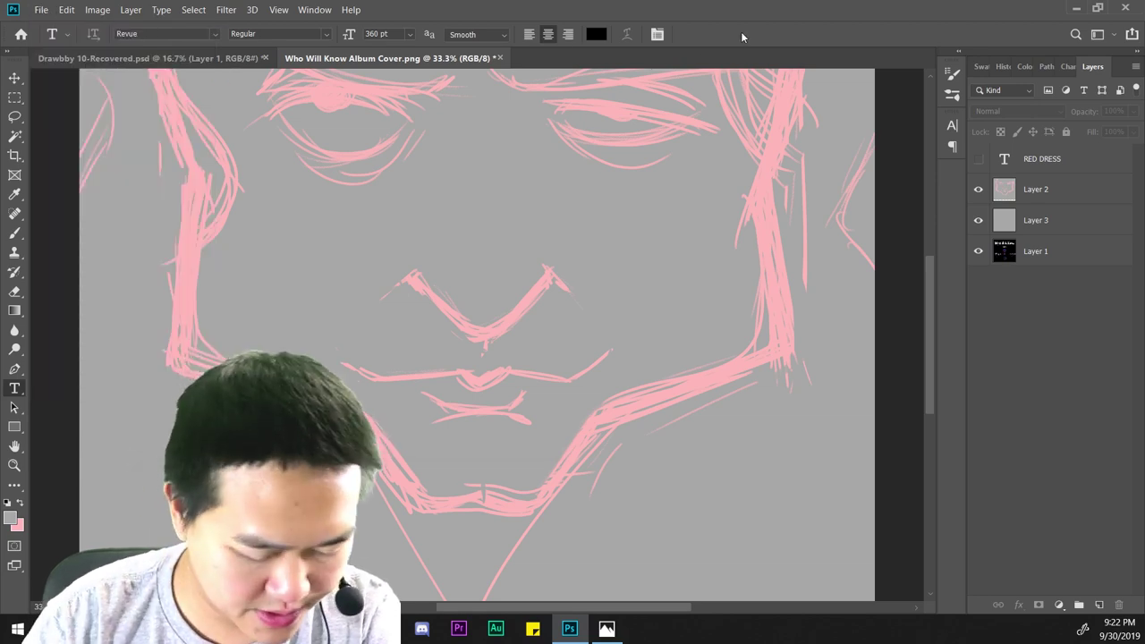
key("ctrl+shift+s")
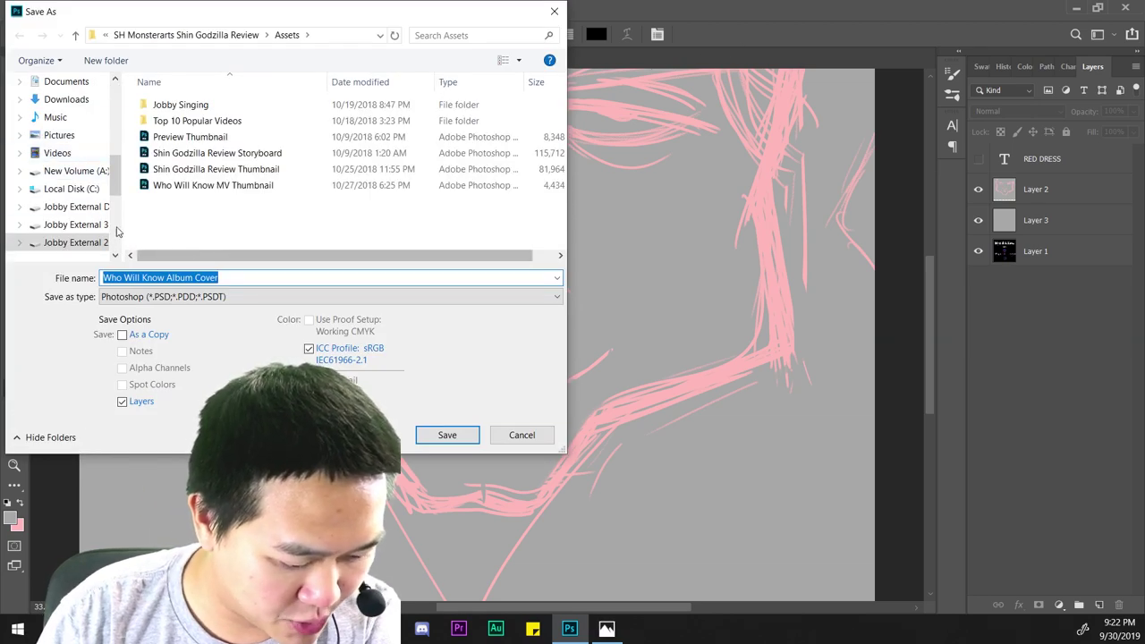
left_click(86, 135)
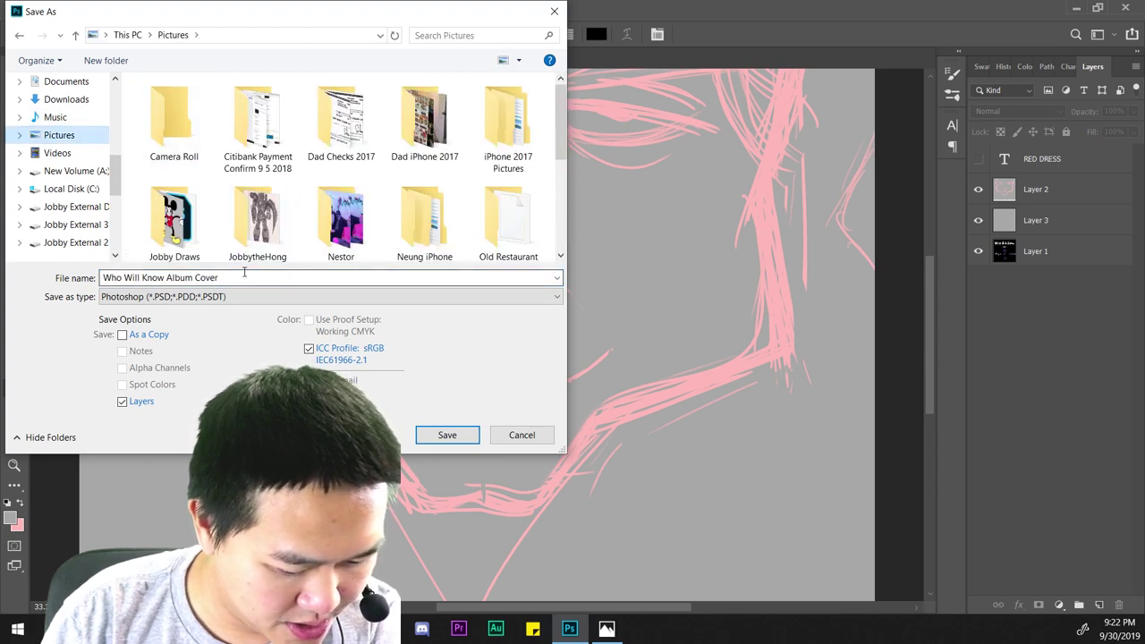
left_click(92, 222)
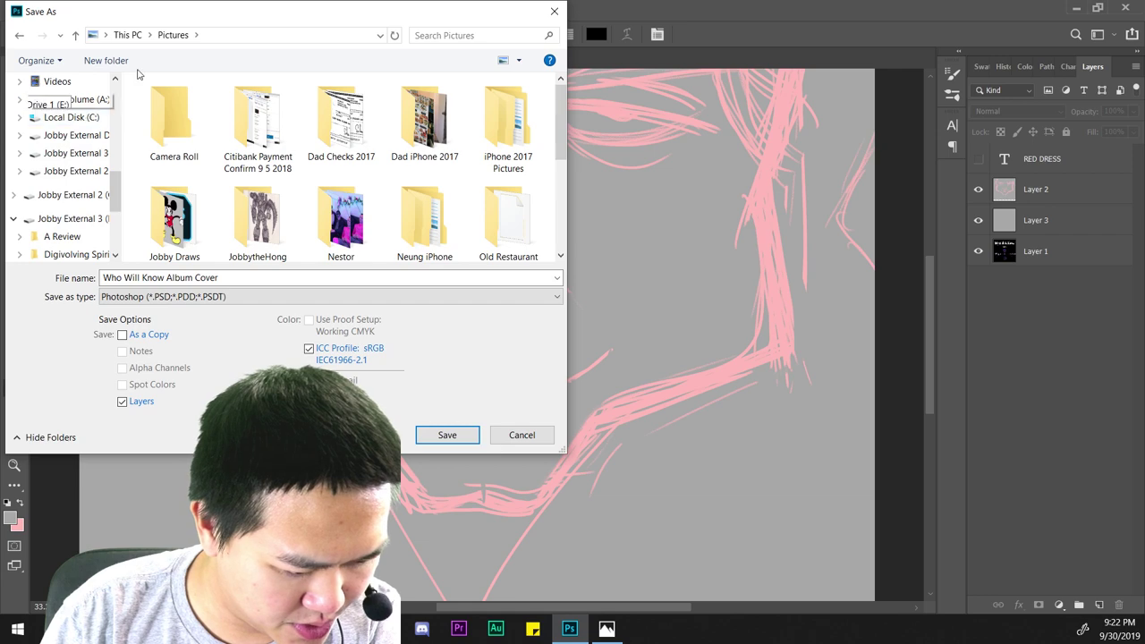
left_click_drag(179, 11, 1144, 70)
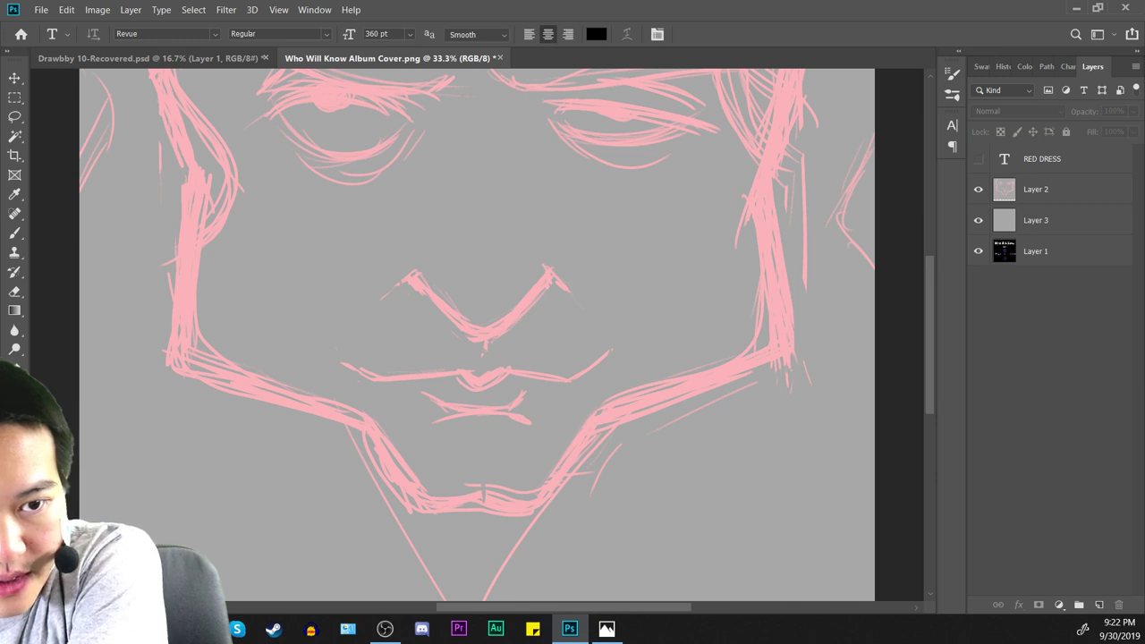
key("ctrl+s")
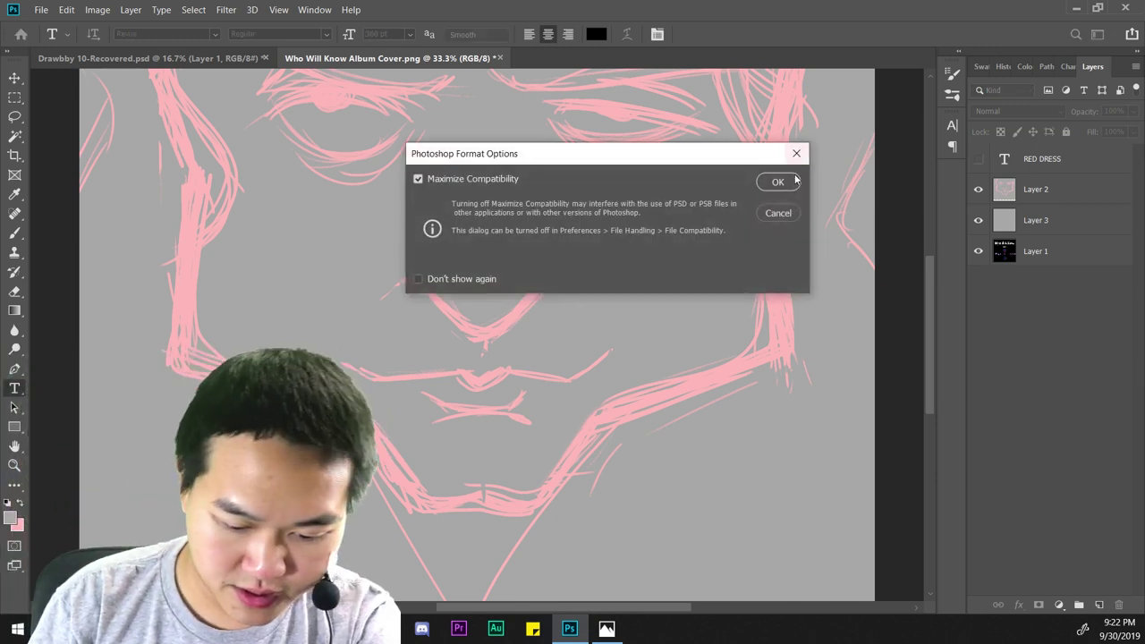
left_click(794, 179)
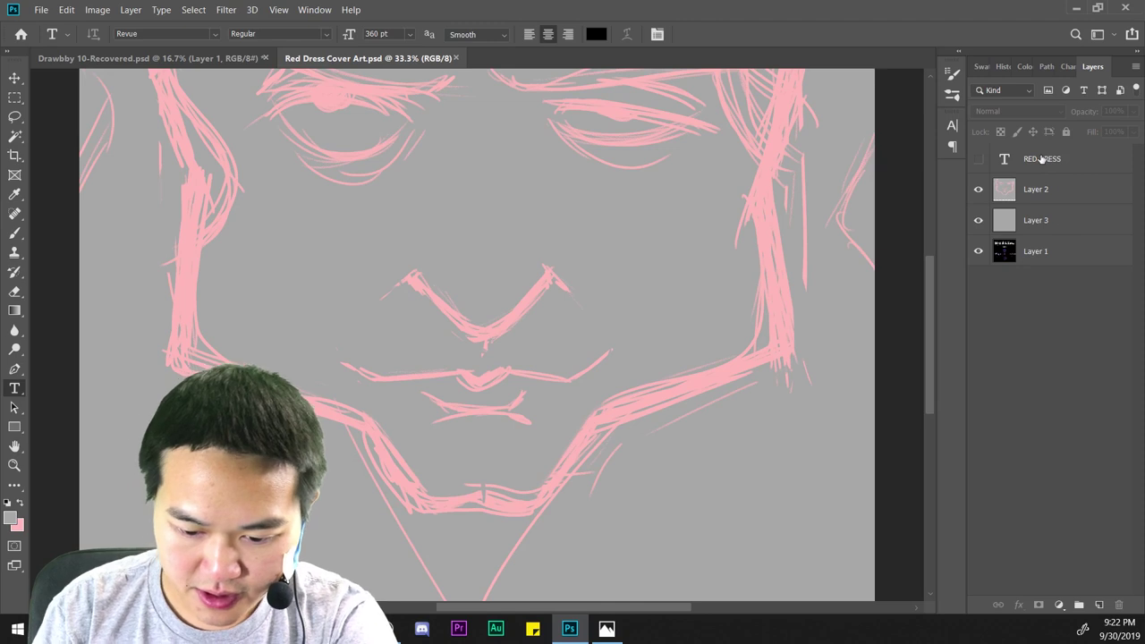
Add a new empty layer directly above Layer 2 and lower Layer 2's opacity to 33%.
left_click(1040, 160)
left_click(1044, 195)
left_click(1100, 605)
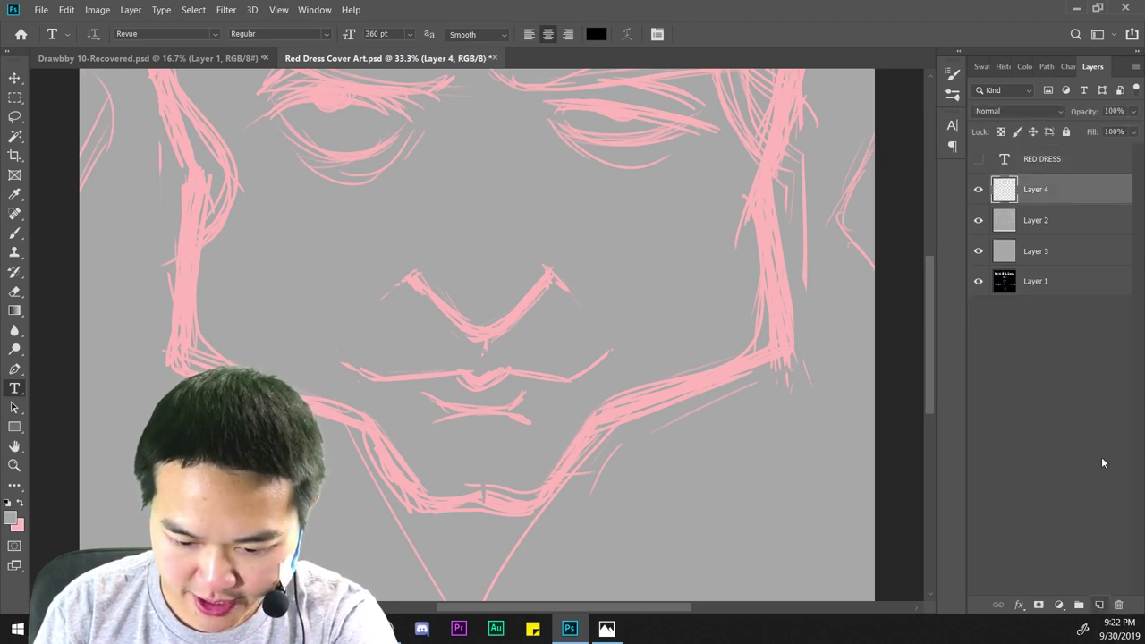
left_click(1064, 220)
left_click(1133, 111)
left_click_drag(1137, 131, 1086, 131)
Rename Layer 2 to Sketch, the grey Layer 3 to BG and the empty Layer 4 to Lines.
double_click(1040, 222)
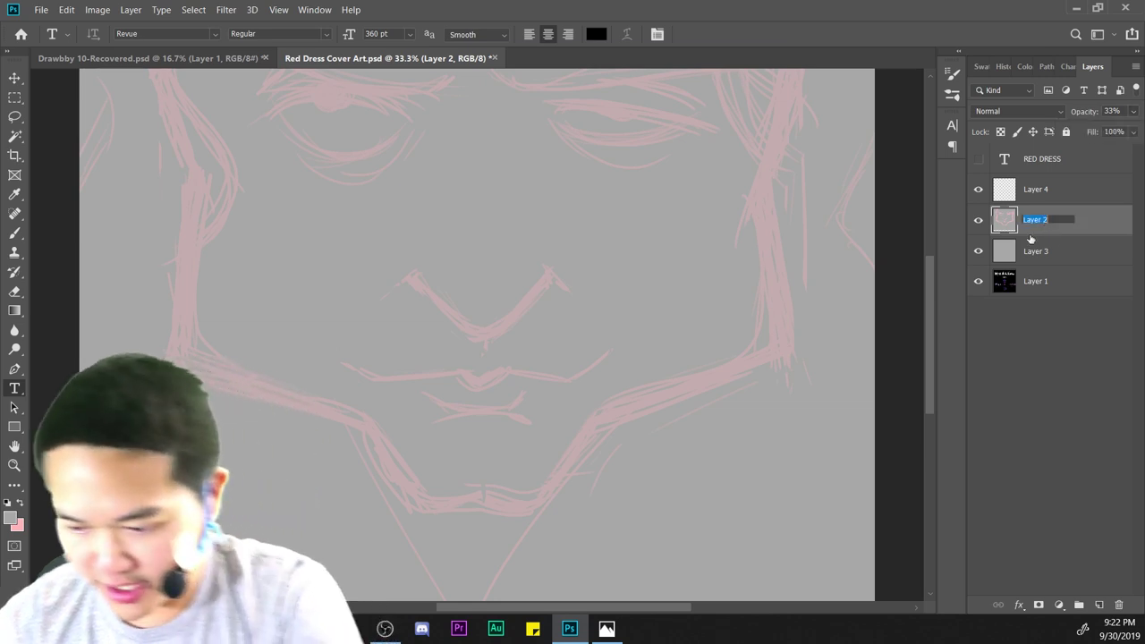
type("Sketch")
key("Return")
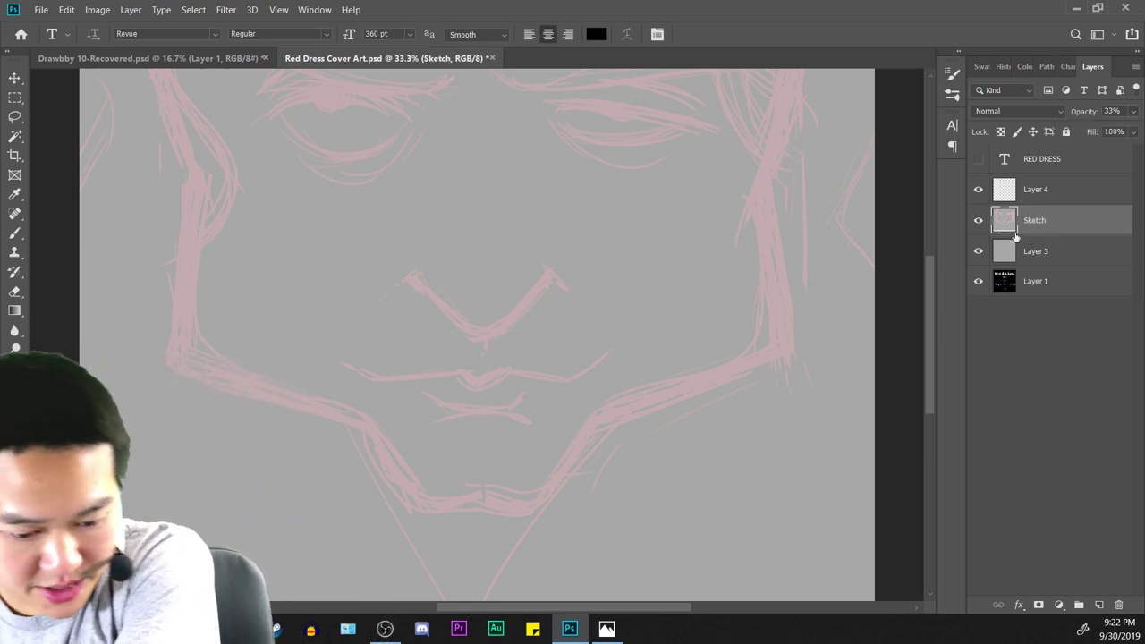
double_click(1041, 251)
type("BG")
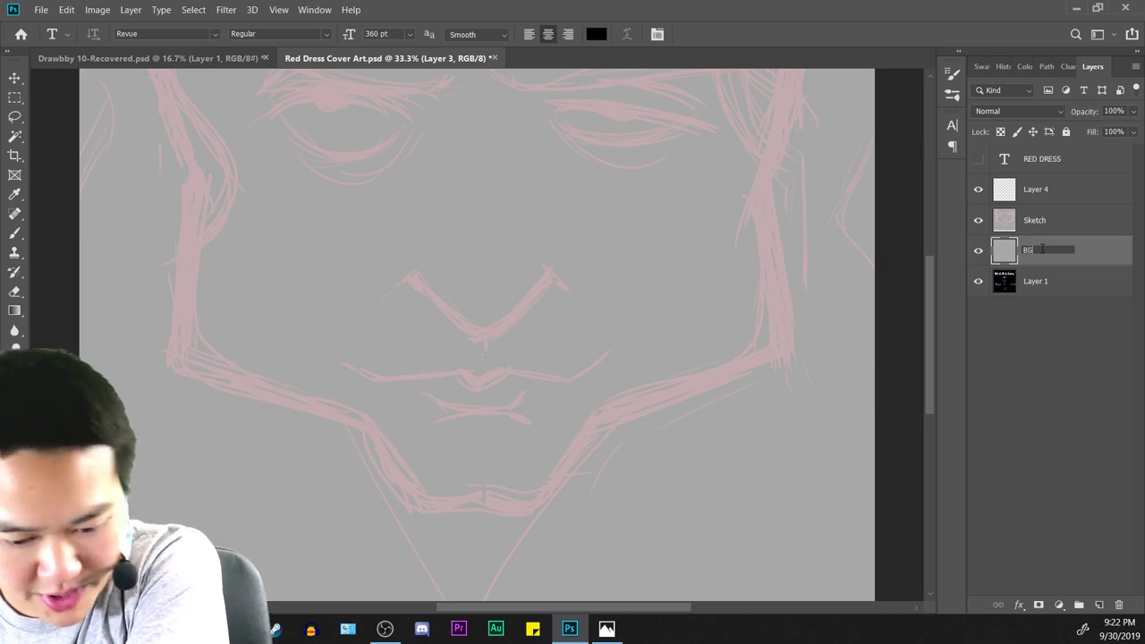
left_click(1037, 189)
double_click(1038, 190)
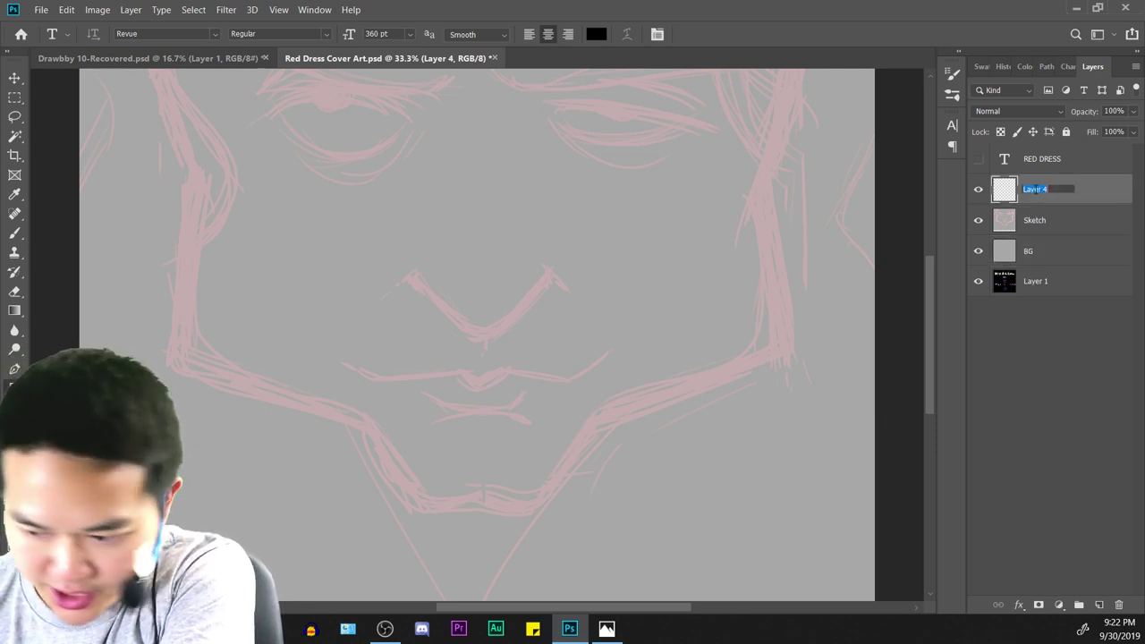
type("Lines")
key("Return")
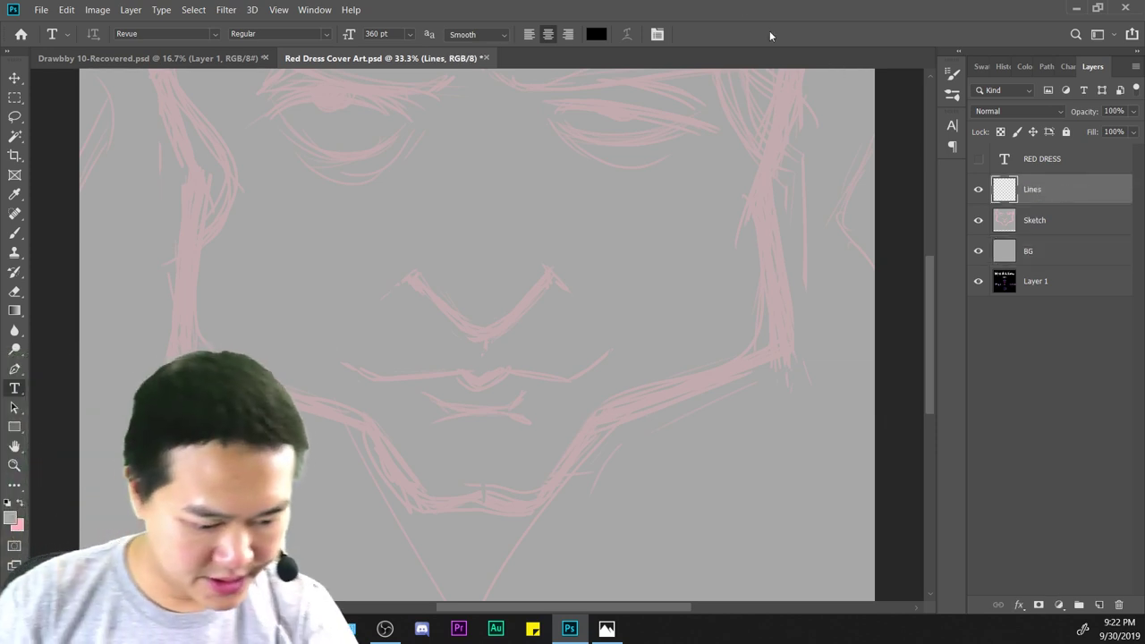
key("ctrl+minus")
key("ctrl+minus")
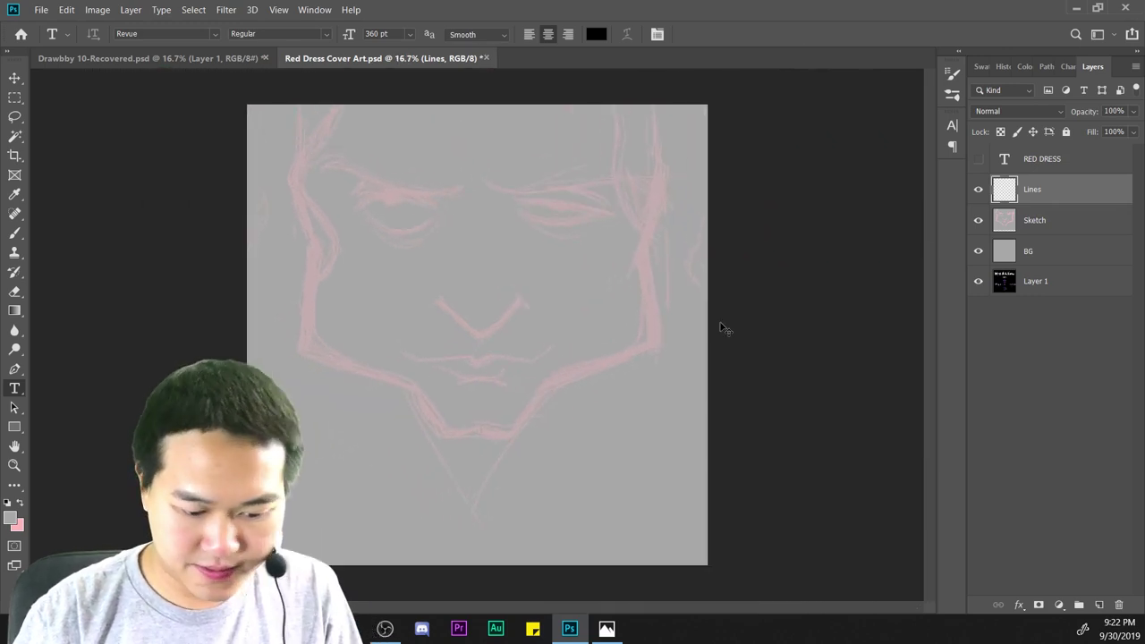
key("ctrl+plus")
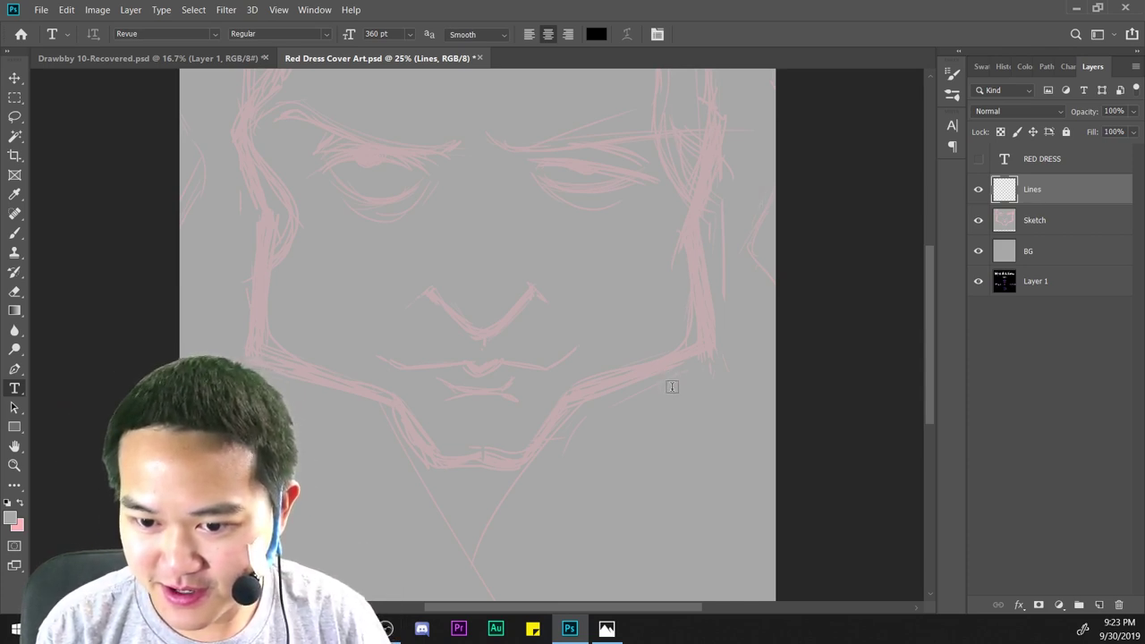
key("ctrl+minus")
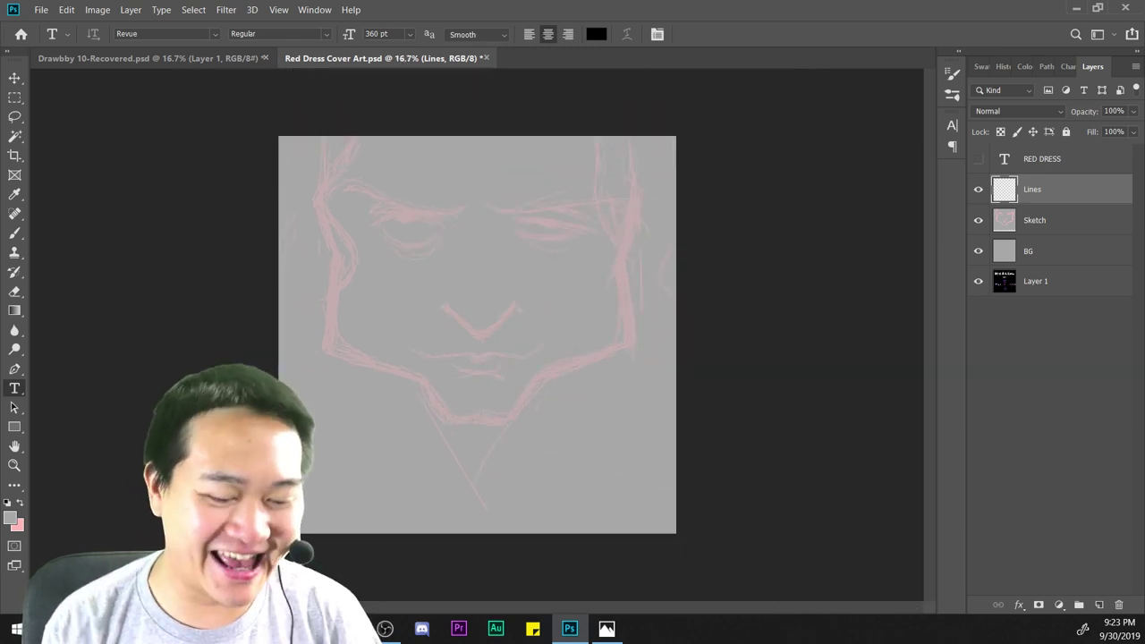
key("ctrl+plus")
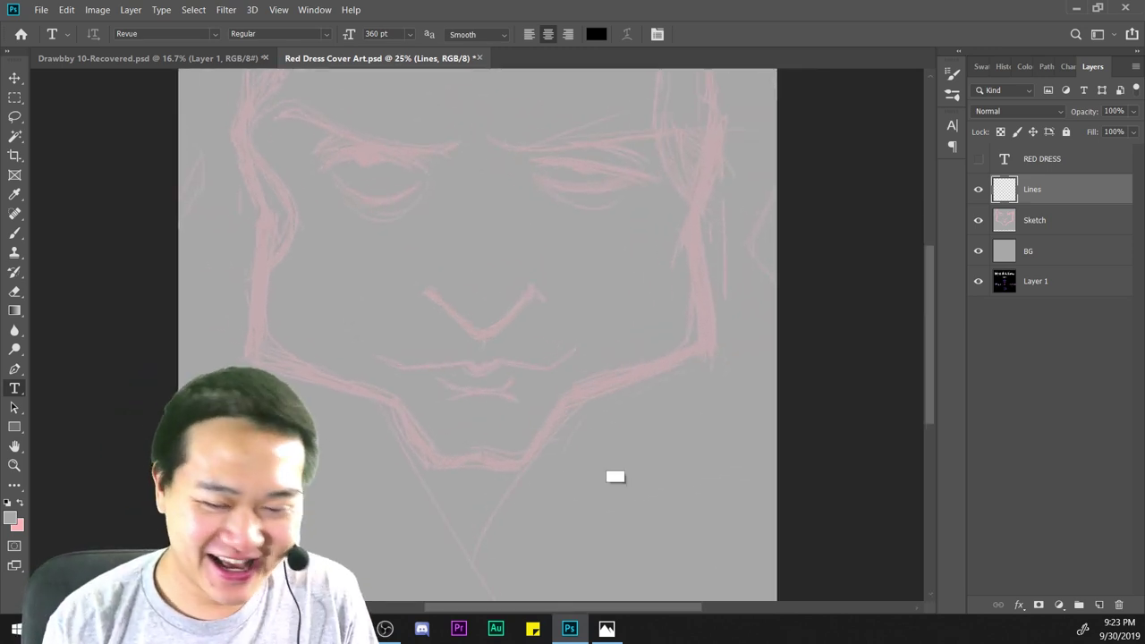
mouse_move(625, 354)
left_mouse_down()
mouse_move(587, 396)
mouse_move(546, 288)
mouse_move(557, 349)
left_mouse_up()
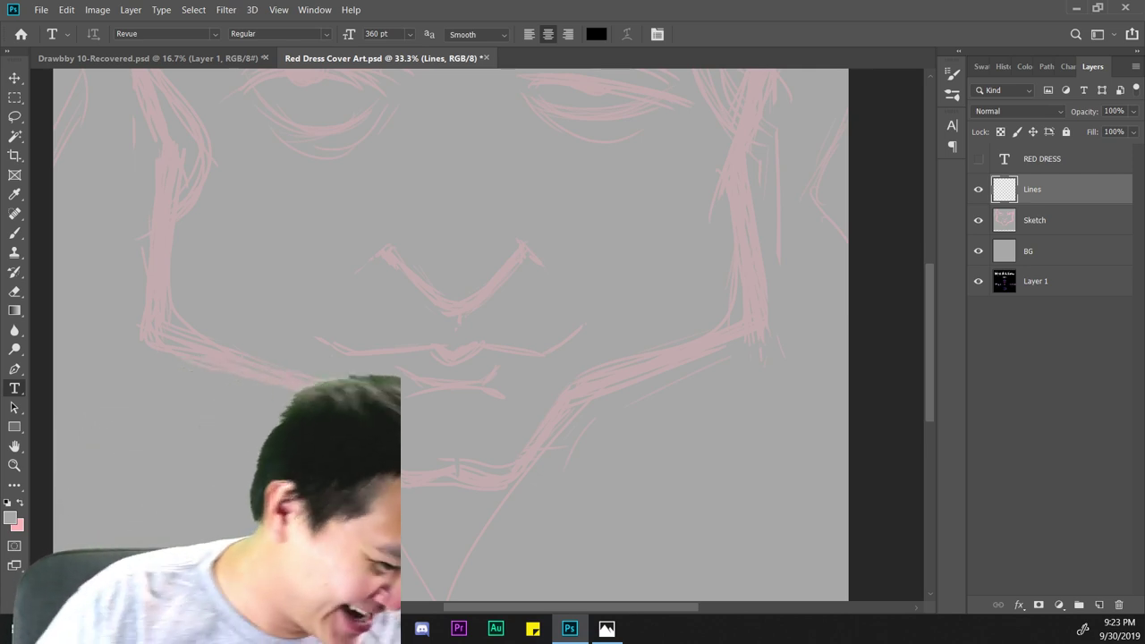
key("ctrl+minus")
key("ctrl+minus")
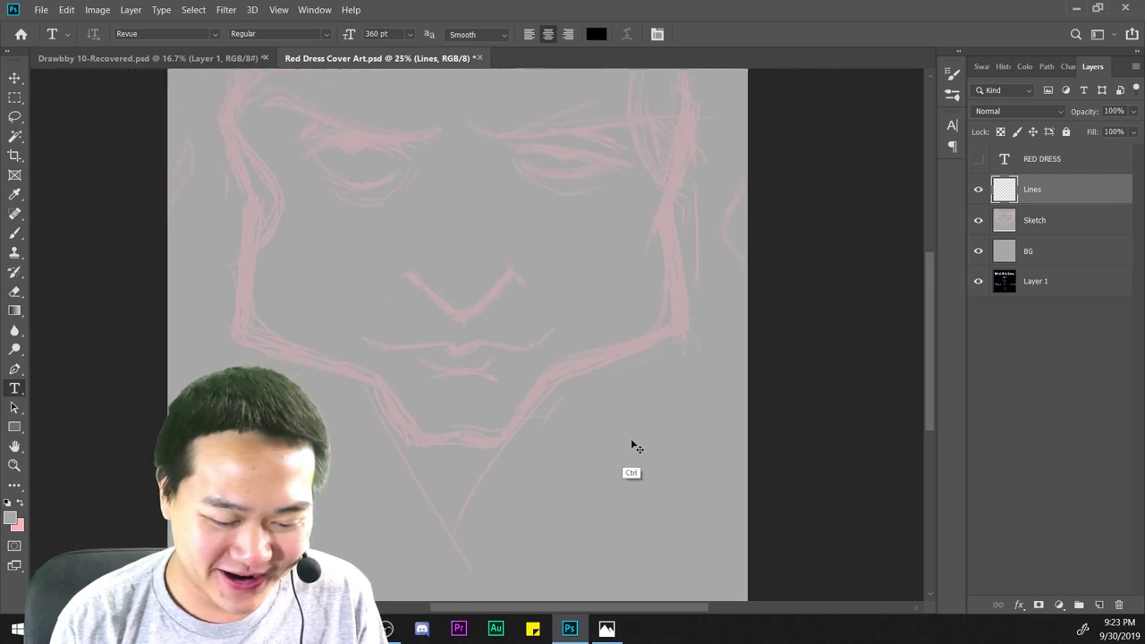
key("ctrl+plus")
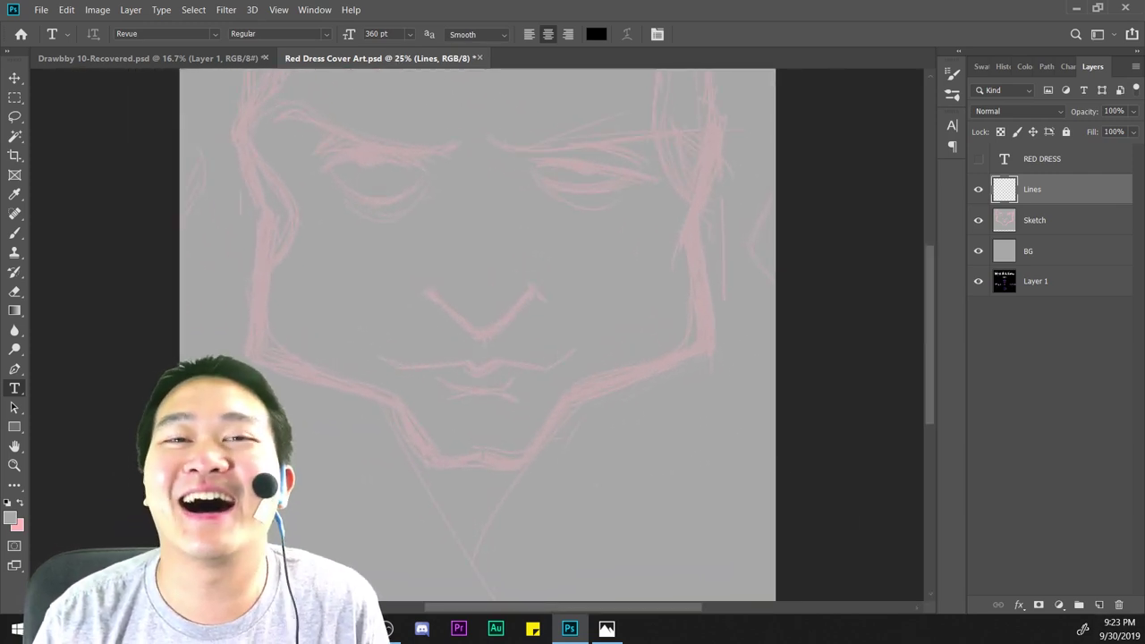
scroll(562, 428, "down", 2)
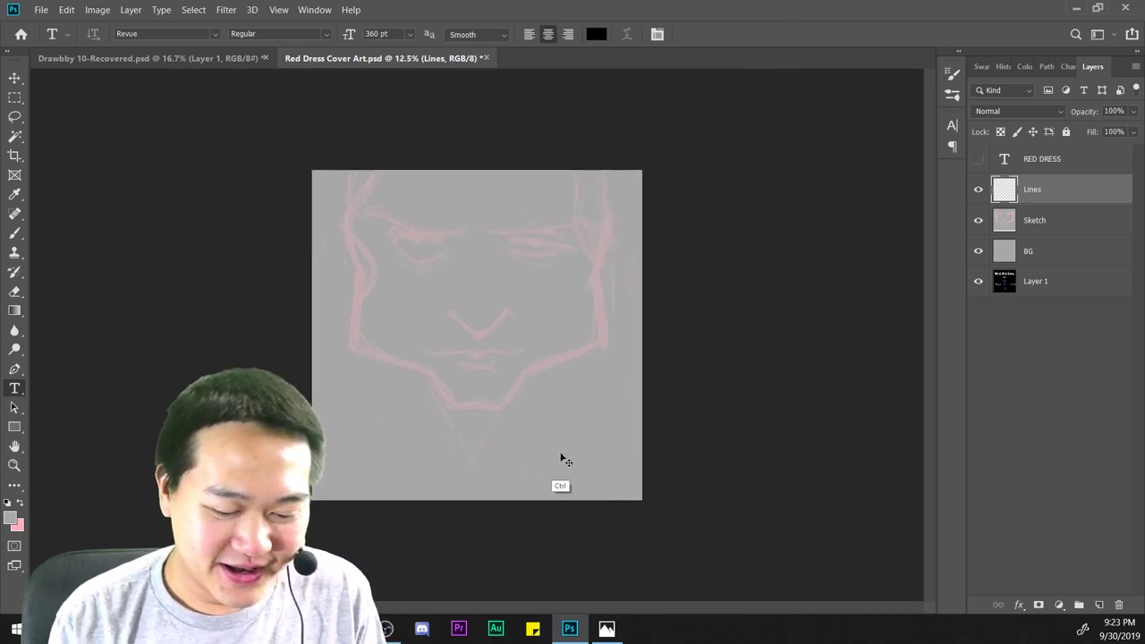
scroll(562, 459, "up", 3)
scroll(562, 459, "up", 1)
scroll(563, 458, "down", 2)
scroll(563, 456, "up", 2)
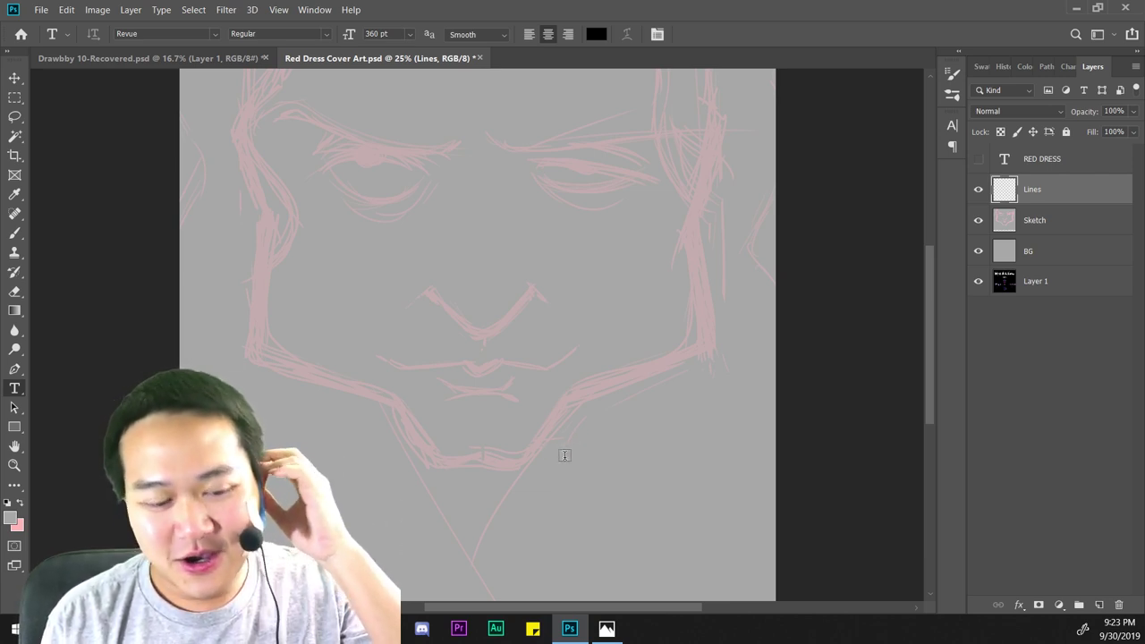
scroll(562, 454, "down", 1)
scroll(561, 454, "up", 2)
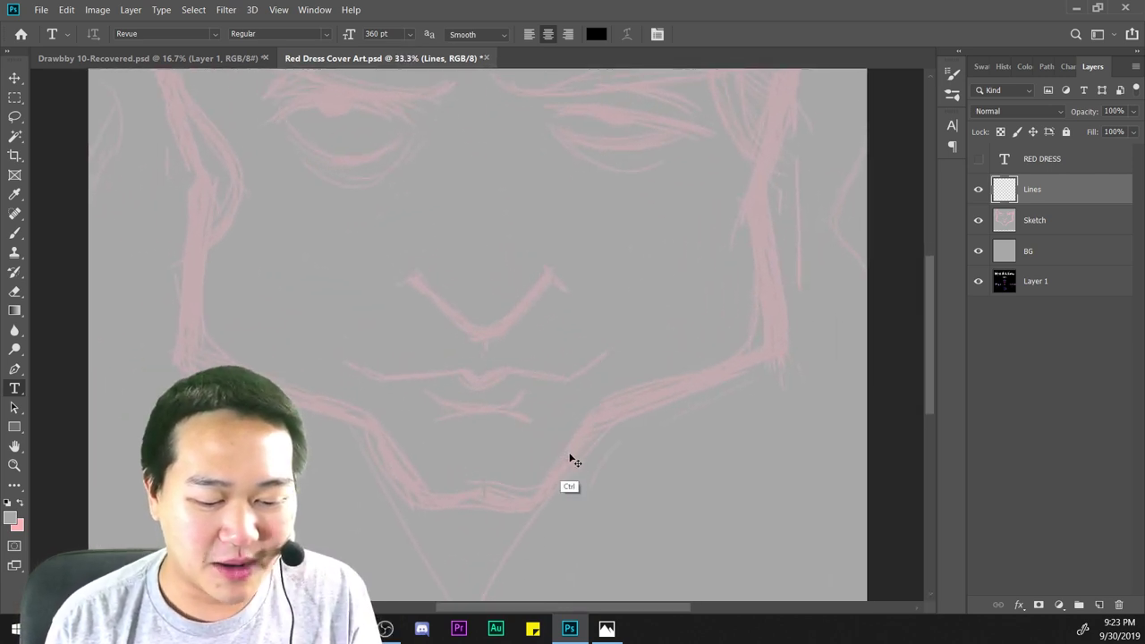
scroll(561, 455, "down", 2)
scroll(561, 456, "up", 2)
scroll(564, 454, "down", 2)
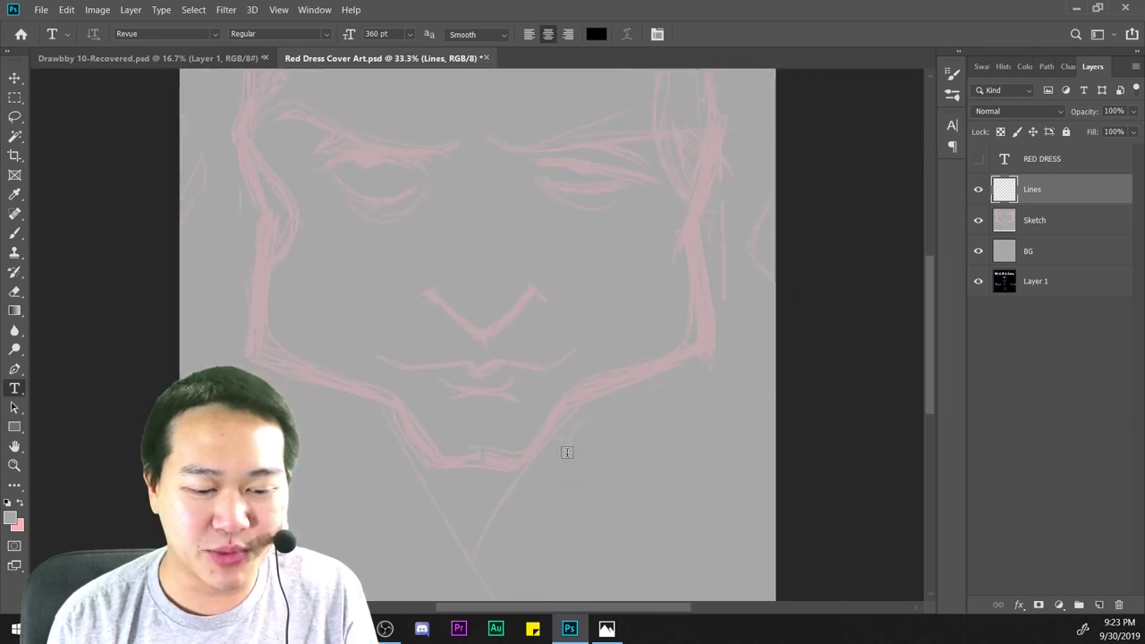
scroll(567, 458, "up", 2)
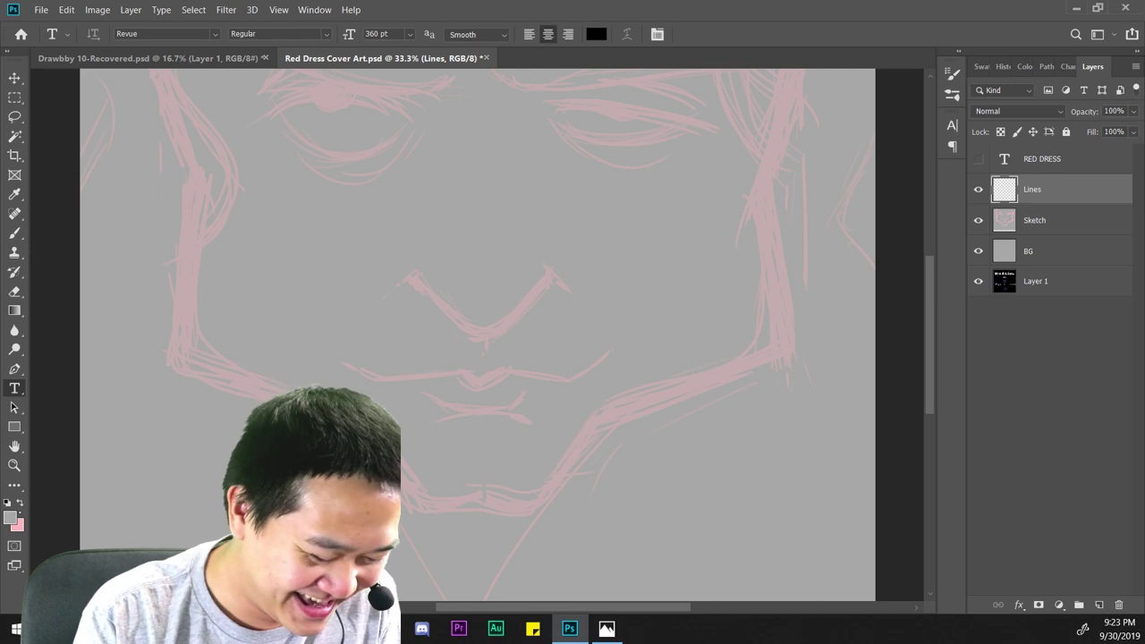
Swap the foreground and background colours, and set the foreground colour to the dark reddish brown #372424.
left_click(20, 502)
left_click(10, 518)
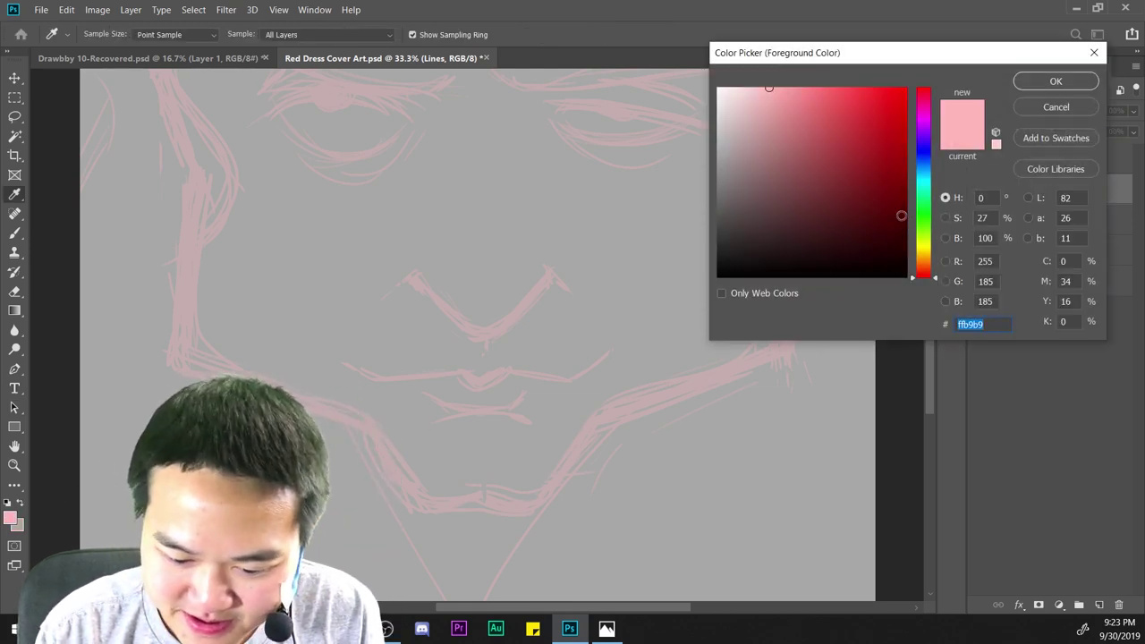
type("350404")
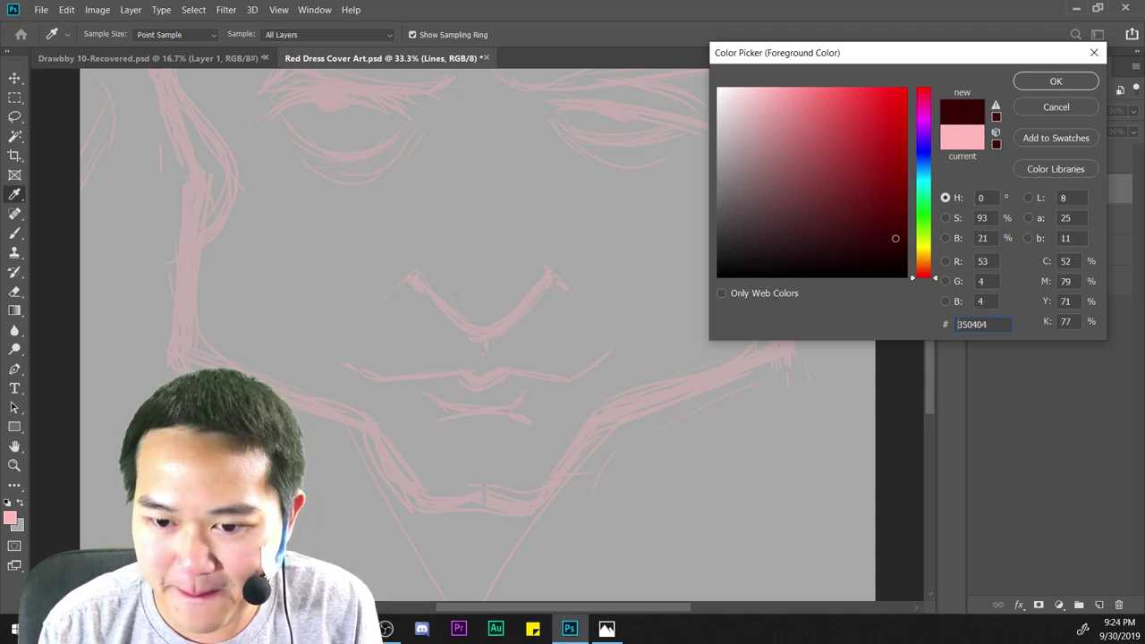
mouse_move(895, 239)
left_mouse_down()
mouse_move(917, 217)
mouse_move(905, 226)
mouse_move(763, 220)
mouse_move(766, 238)
mouse_move(782, 237)
left_mouse_up()
left_click(1055, 80)
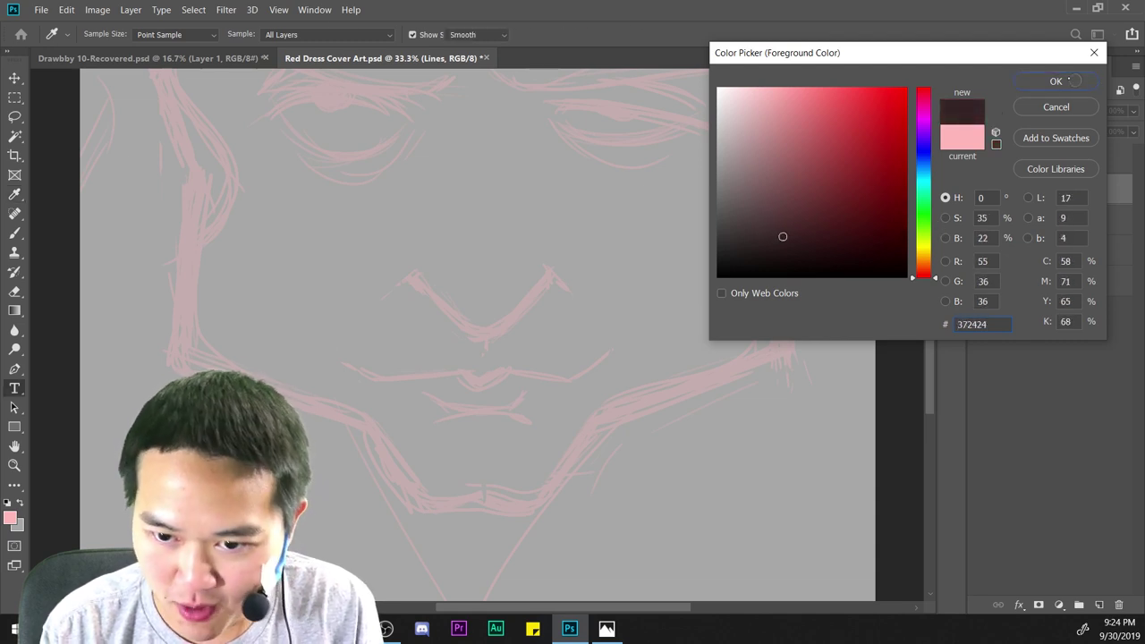
Switch to the Brush tool with the Kyle's Drawing Box - Happy HB brush and set its size to 20 px.
key("ctrl+minus")
key("ctrl+minus")
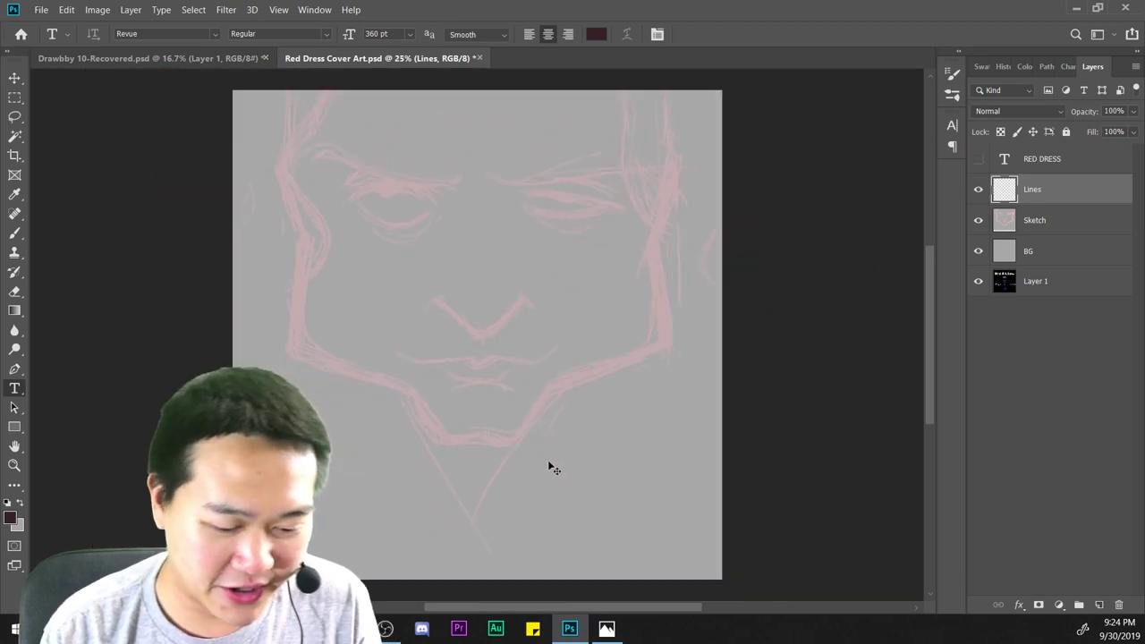
key("ctrl+plus")
key("ctrl+plus")
key("b")
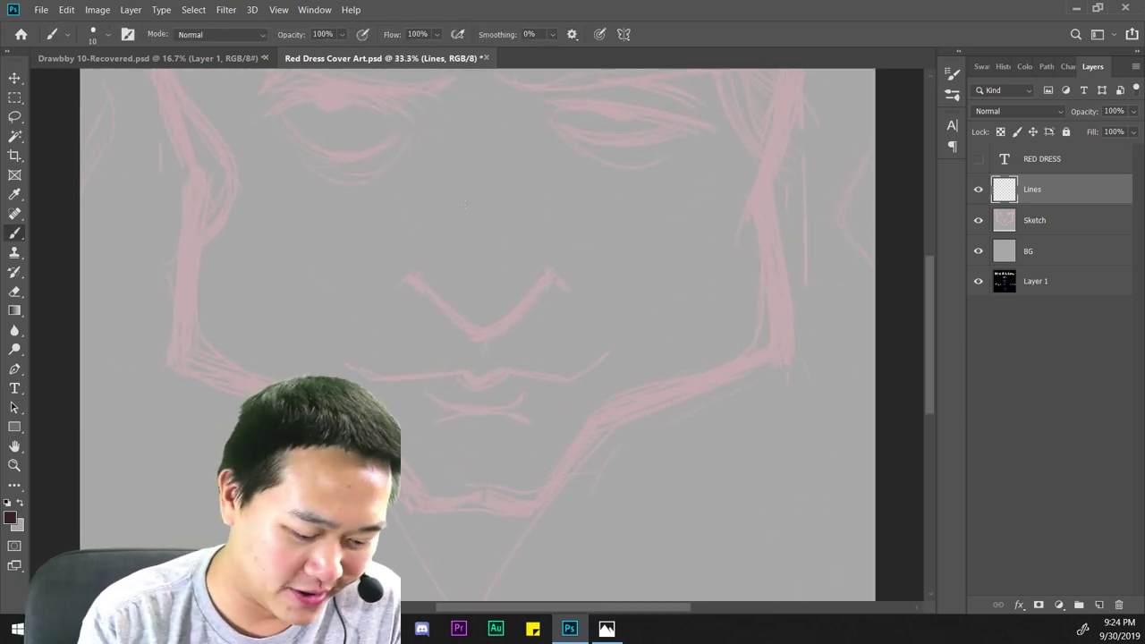
right_click(677, 236)
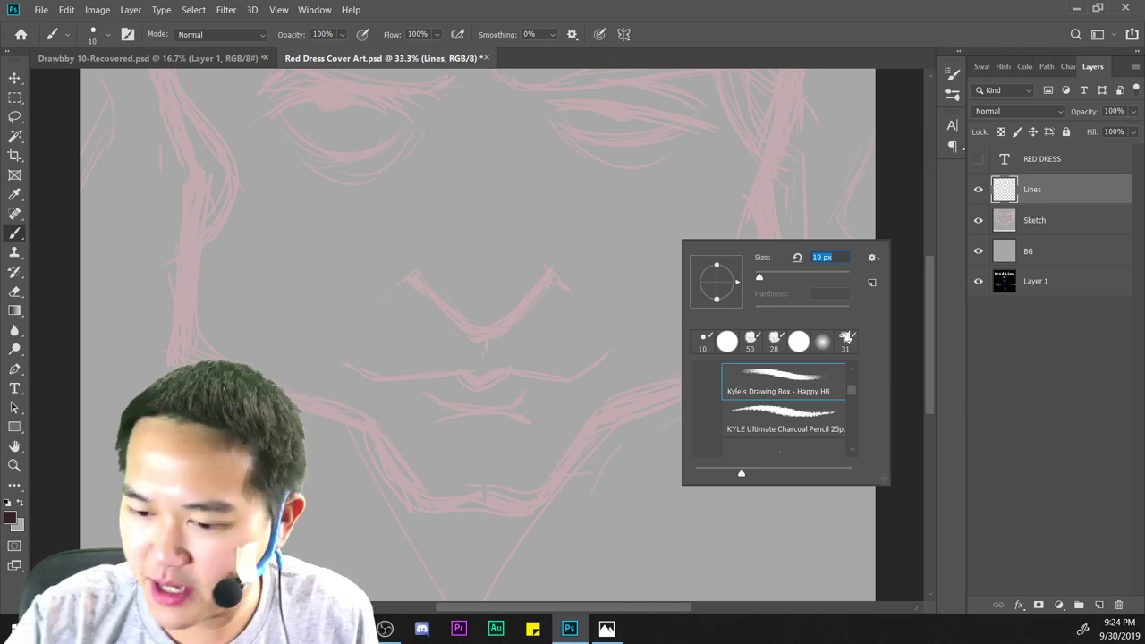
type("20")
key("Return")
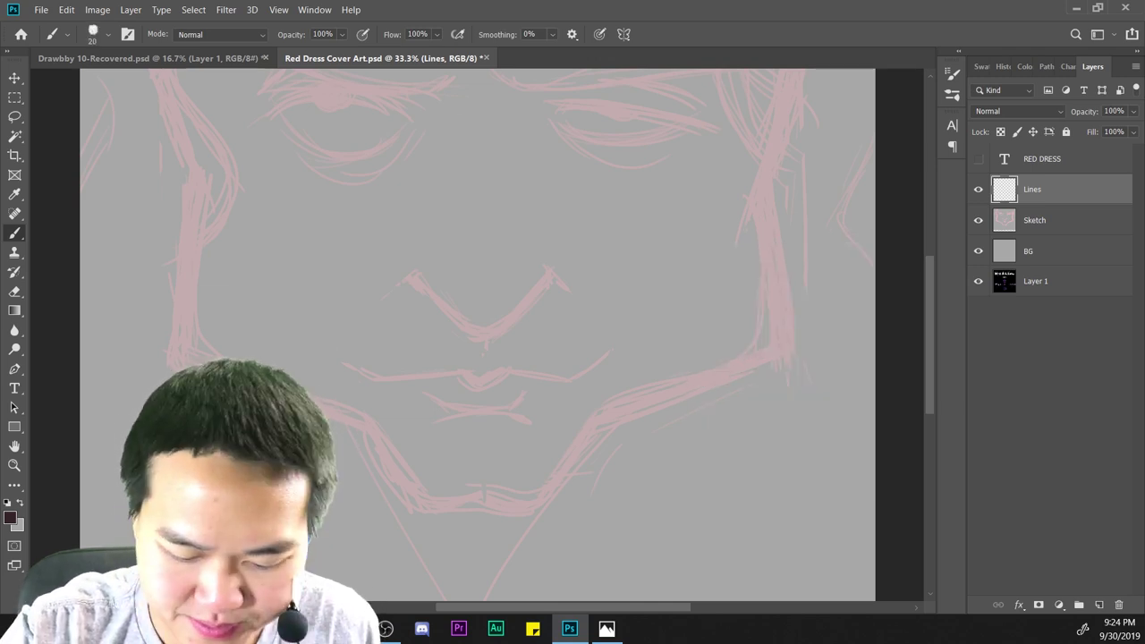
Try the 20 px brush with strokes across the face and down its left edge, undoing each one.
left_click_drag(425, 315, 705, 233)
key("ctrl+z")
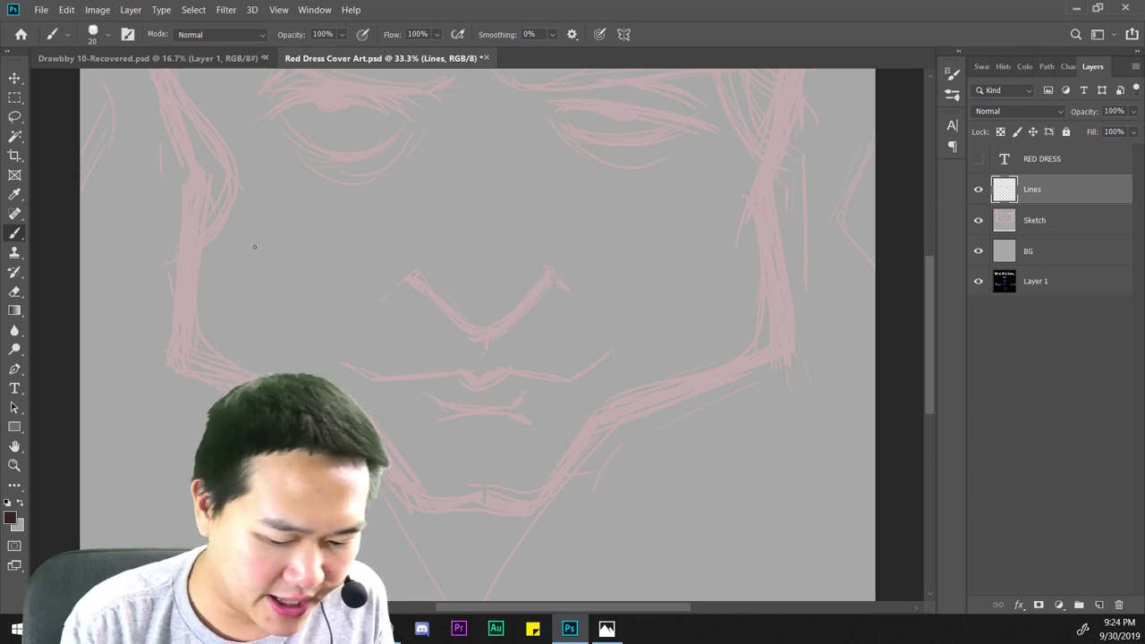
left_click_drag(190, 257, 174, 370)
key("ctrl+z")
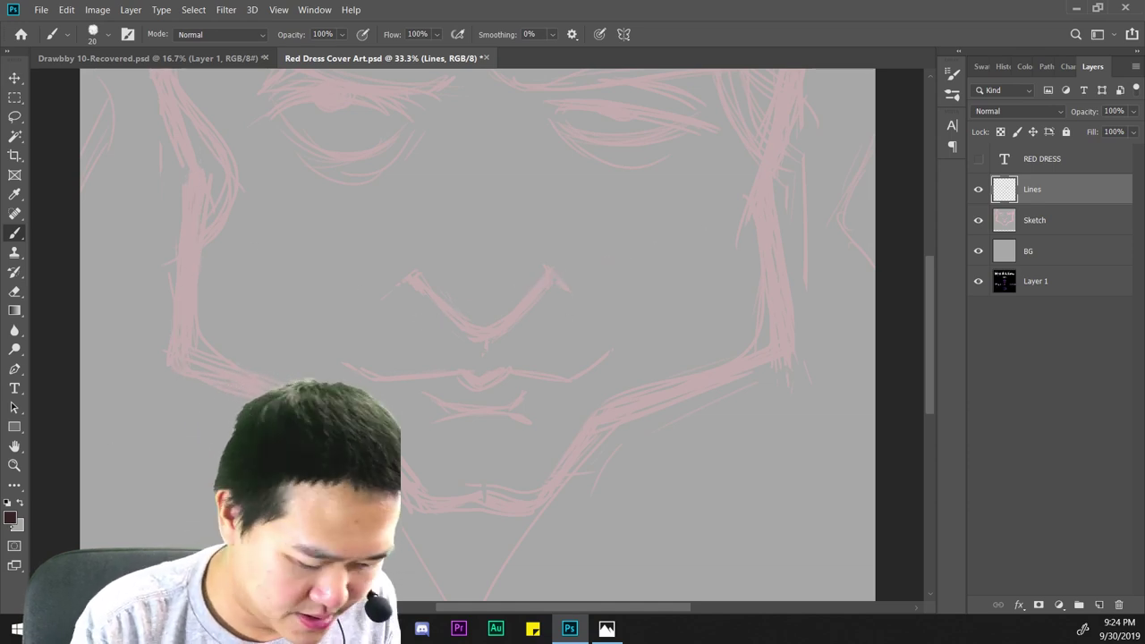
left_click(10, 518)
left_click(1056, 80)
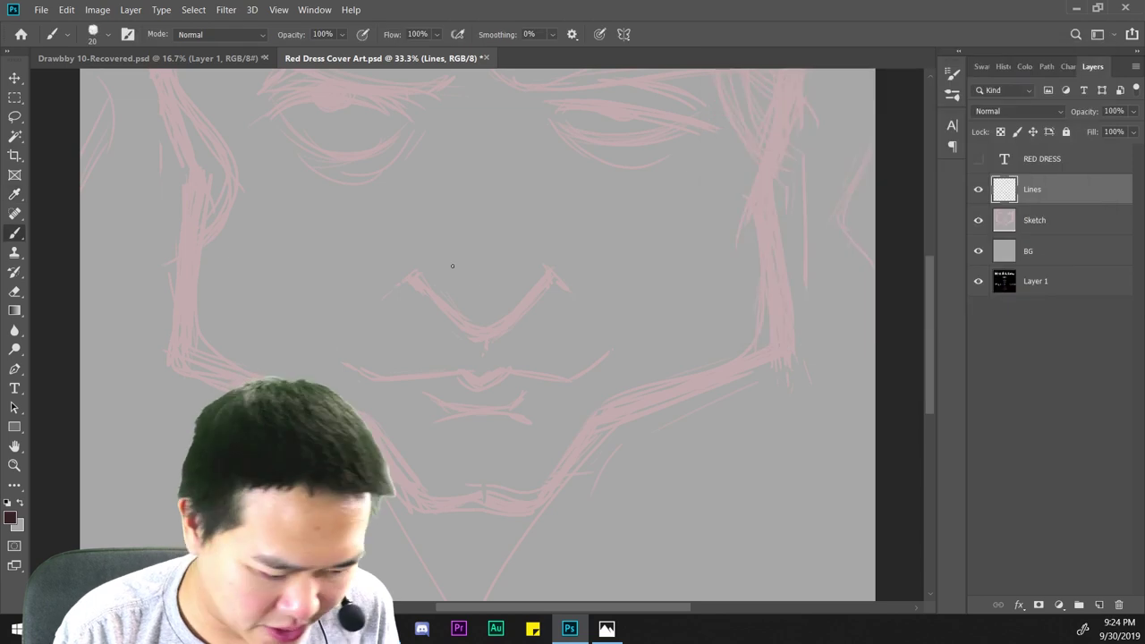
Set the brush size to 50 px.
right_click(452, 263)
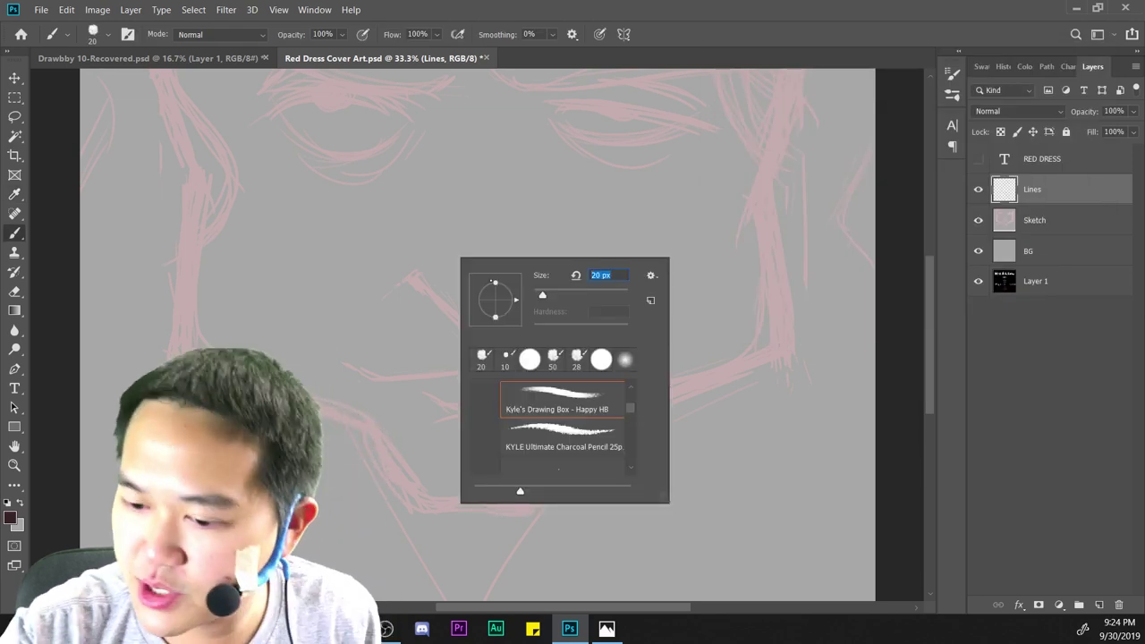
type("50")
key("Return")
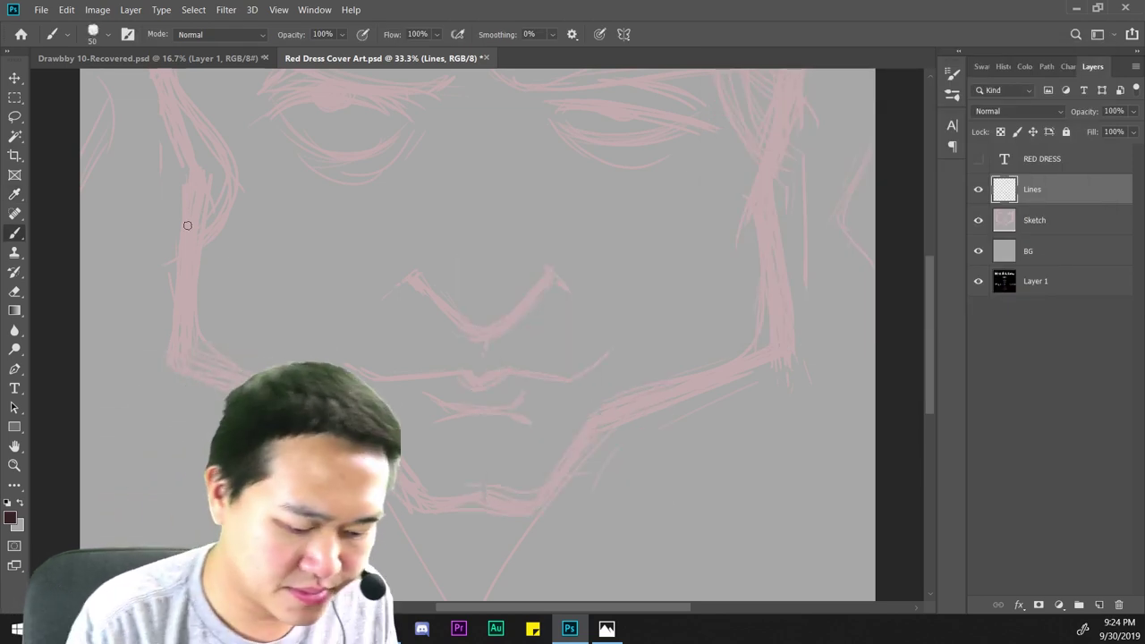
Try inking the left cheek edge with single long strokes down the sketch, undoing each one.
left_click_drag(191, 163, 176, 443)
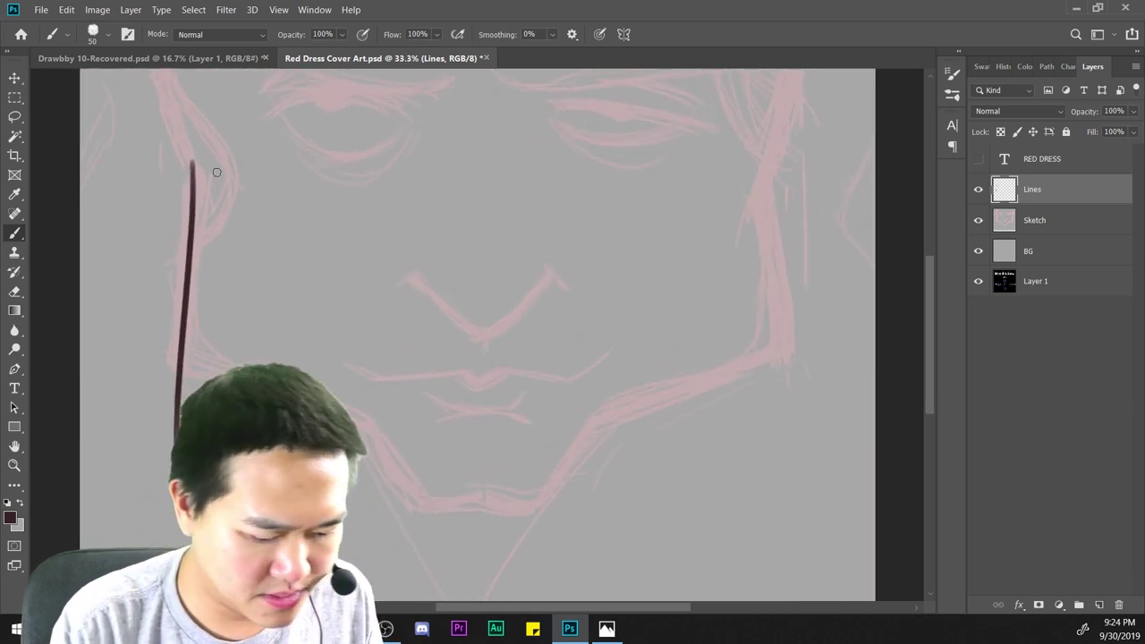
key("ctrl+z")
left_click_drag(198, 149, 183, 402)
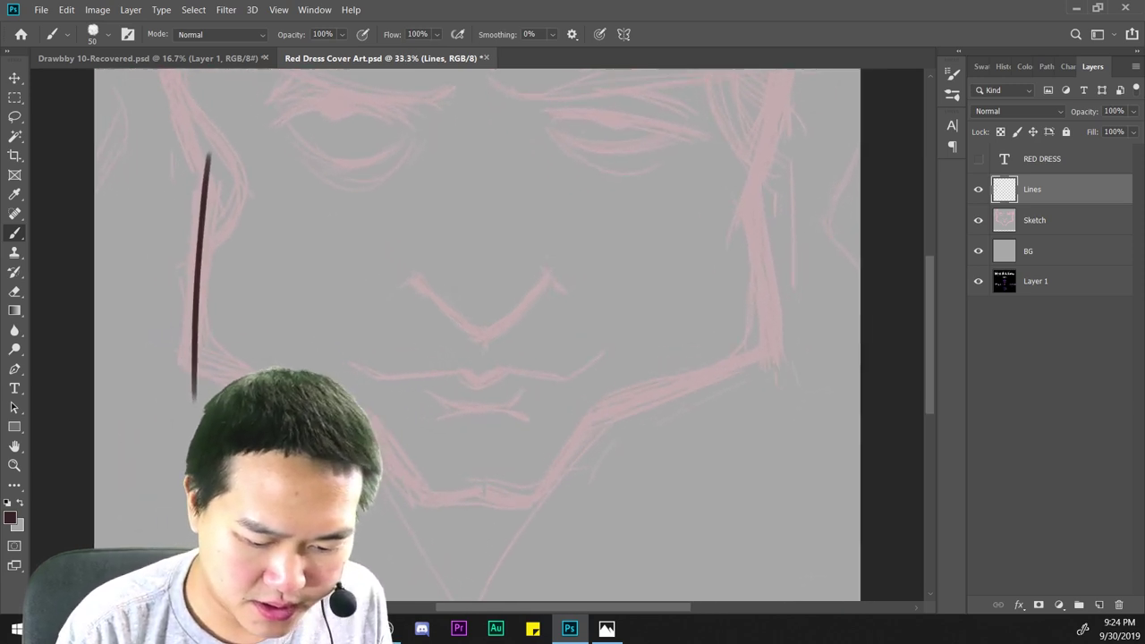
key("ctrl+z")
key("ctrl+plus")
key("ctrl+minus")
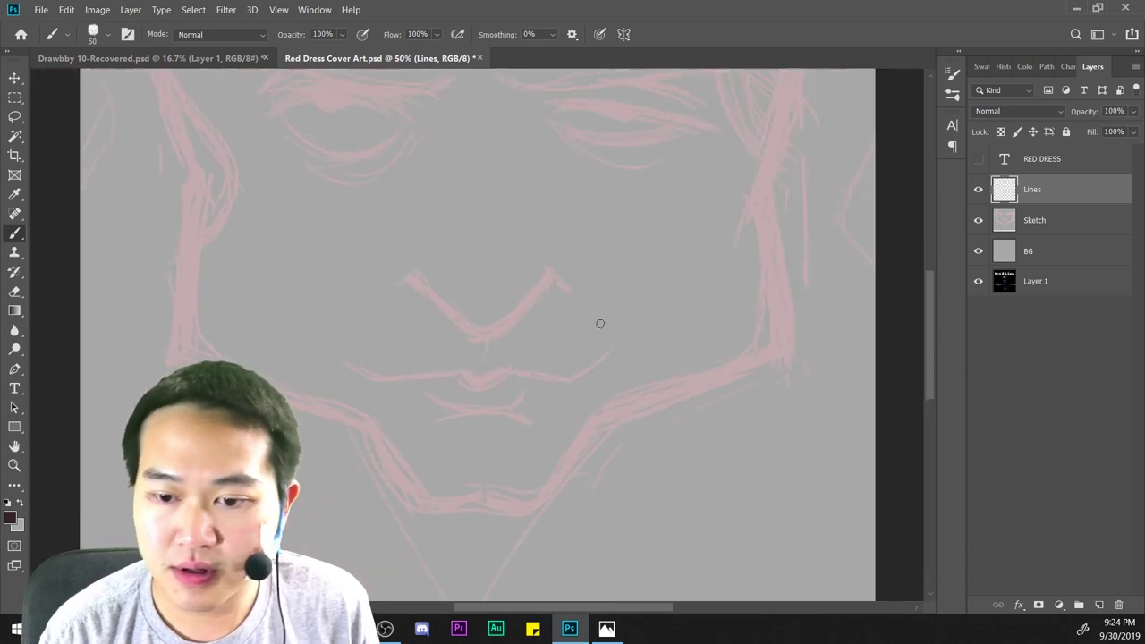
mouse_move(623, 316)
left_mouse_down()
mouse_move(703, 304)
mouse_move(666, 330)
mouse_move(635, 317)
left_mouse_up()
Try inking the left cheek edge together with the jaw line running toward the chin, and undo the strokes.
left_click_drag(208, 166, 181, 436)
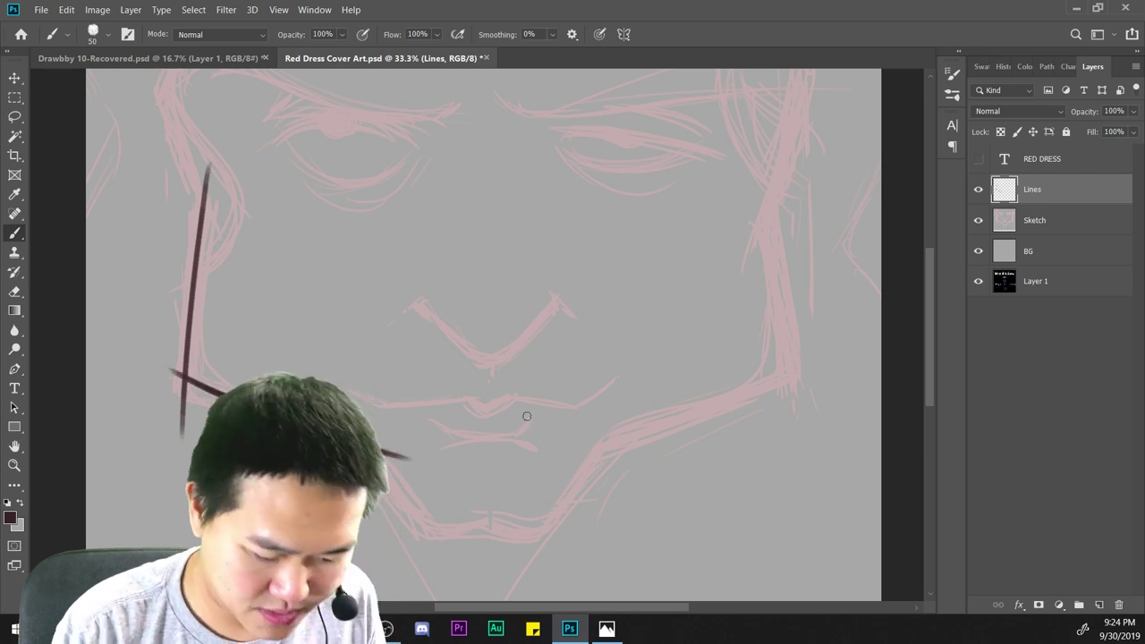
key("ctrl+plus")
left_click_drag(513, 369, 662, 318)
key("ctrl+z")
key("ctrl+z")
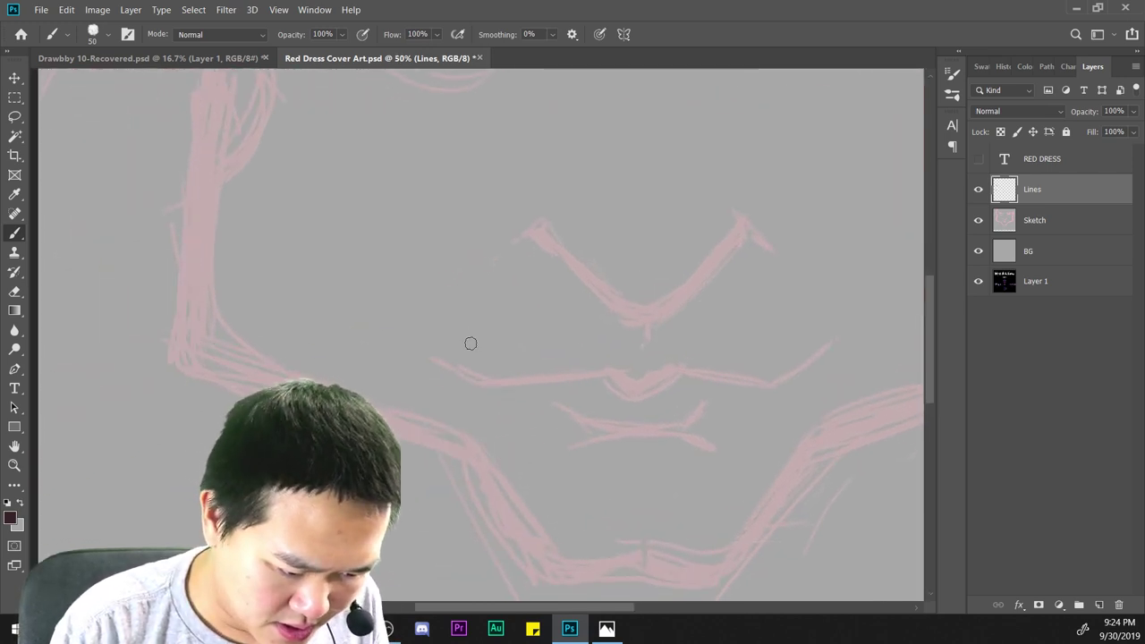
key("ctrl+minus")
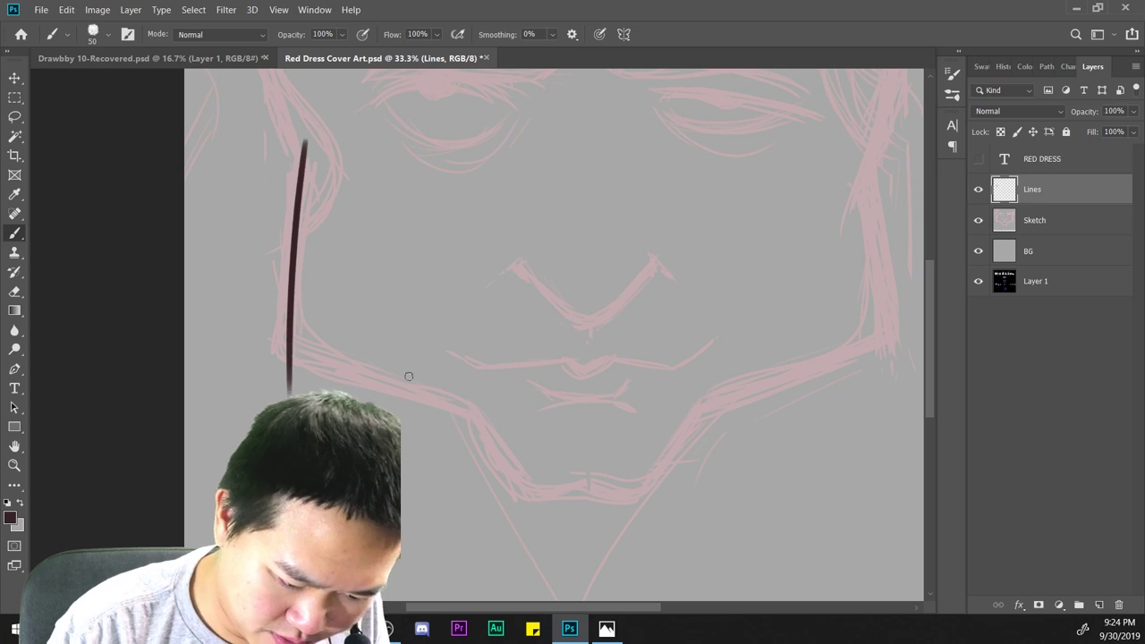
left_click_drag(272, 334, 556, 414)
key("ctrl+z")
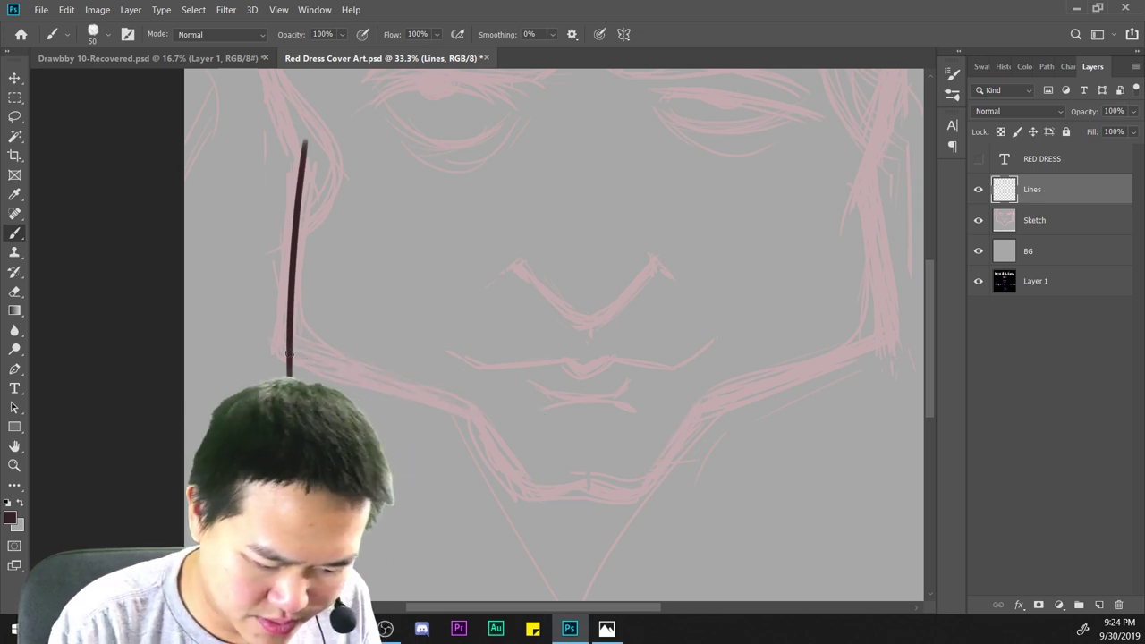
left_click_drag(275, 351, 510, 430)
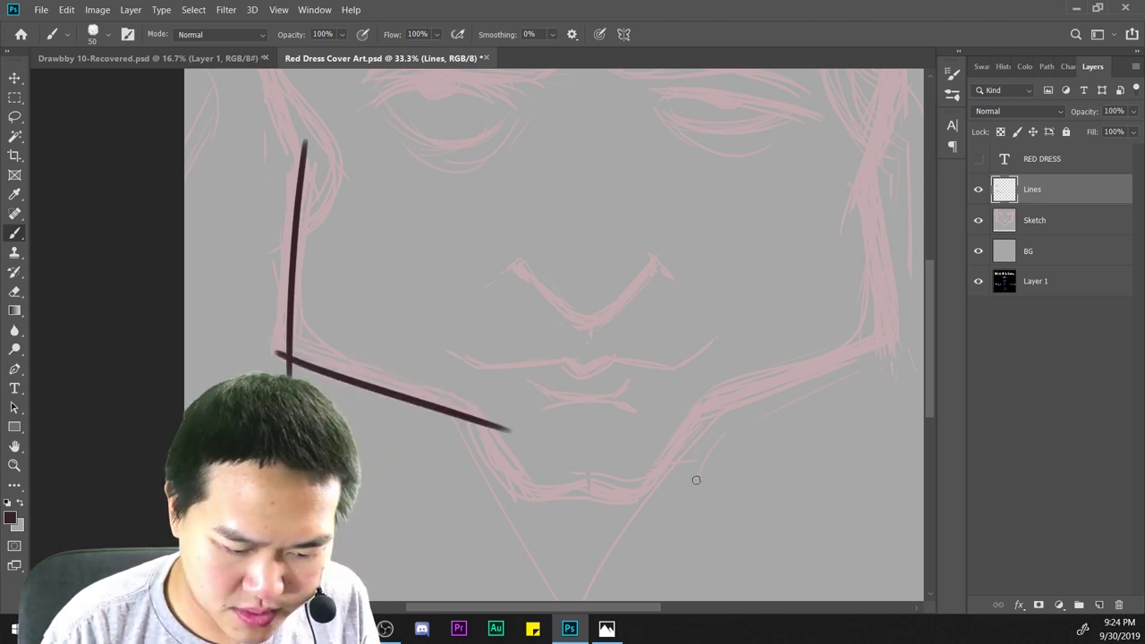
key("ctrl+z")
key("ctrl+z")
Ink the left cheek edge and the left jaw line toward the chin on the Lines layer, letting the strokes cross at the corner.
left_click_drag(303, 148, 282, 375)
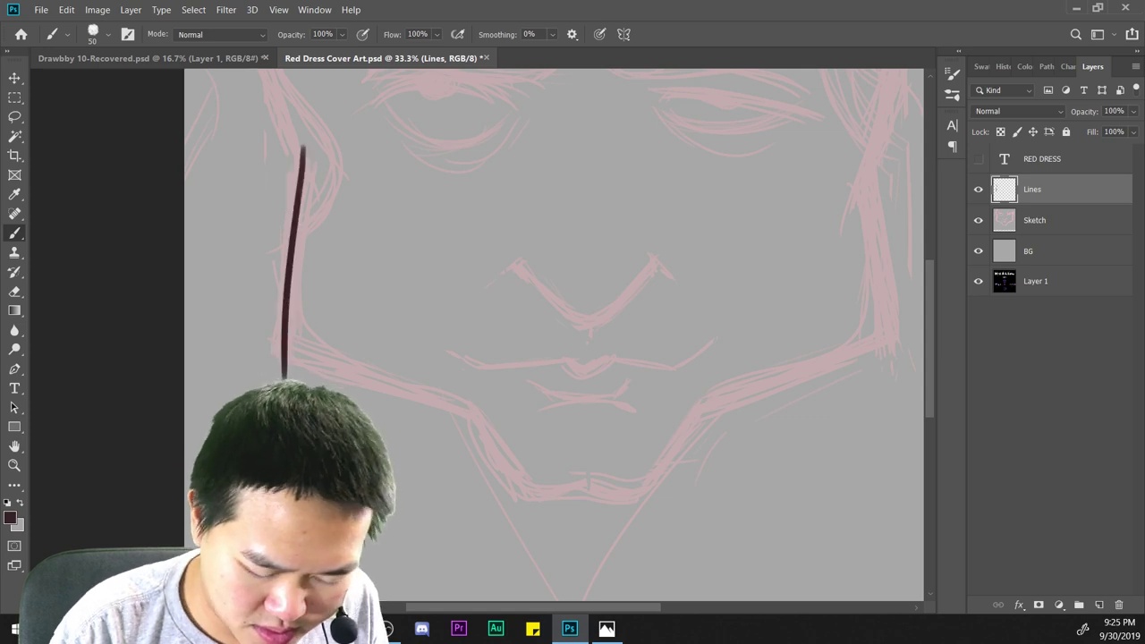
key("ctrl+plus")
left_click_drag(181, 353, 496, 459)
Ink the straight diagonal from the left jaw line down to the chin, redoing the stroke until it follows the sketch.
left_click_drag(701, 454, 604, 264)
left_click_drag(349, 265, 481, 452)
key("ctrl+z")
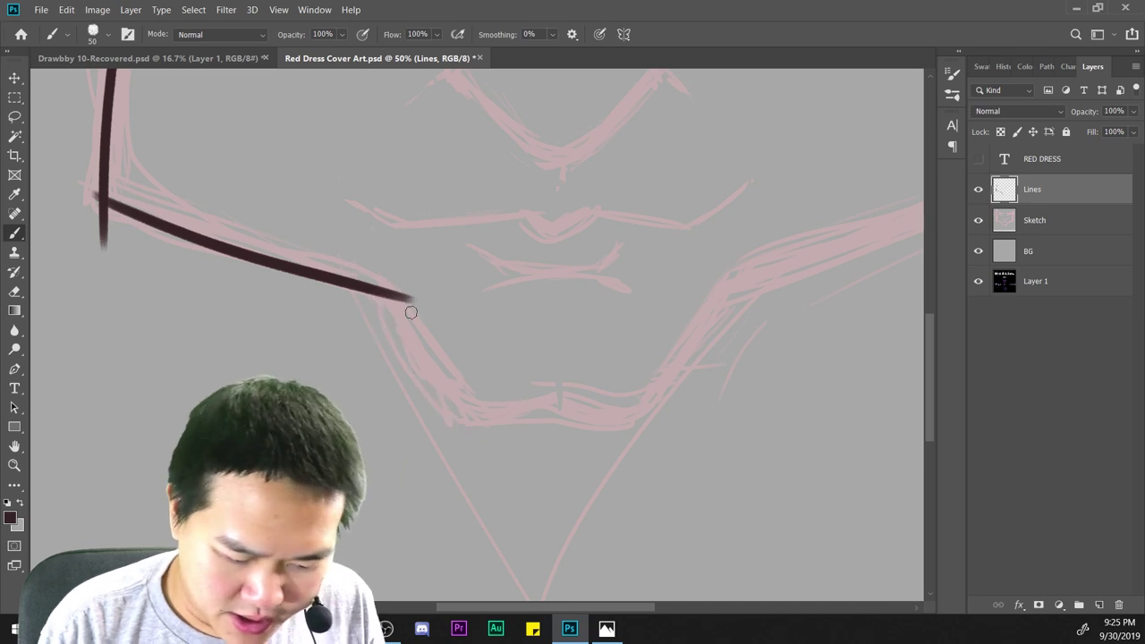
left_click_drag(353, 266, 458, 444)
key("ctrl+z")
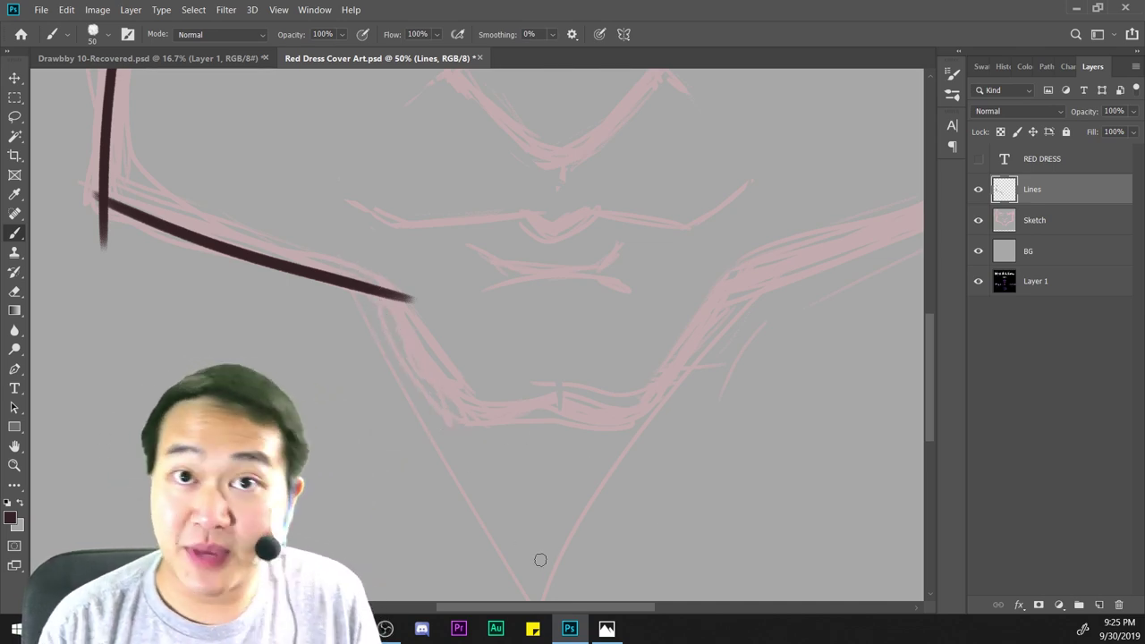
left_click_drag(354, 260, 476, 451)
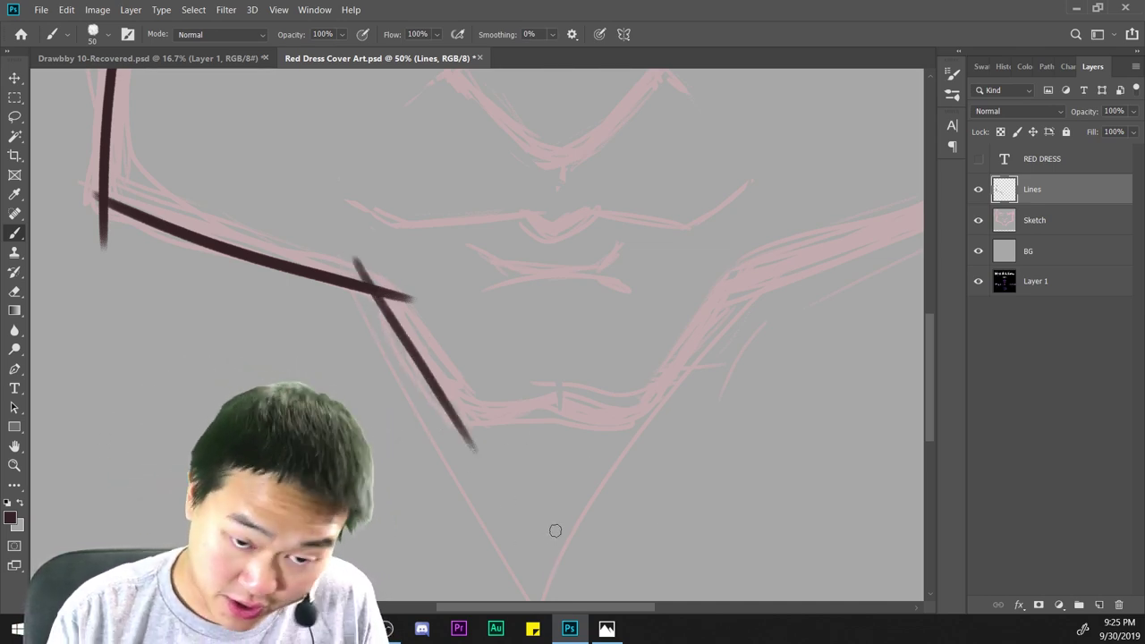
key("ctrl+z")
mouse_move(358, 259)
left_mouse_down()
mouse_move(470, 440)
mouse_move(557, 415)
left_mouse_up()
key("ctrl+z")
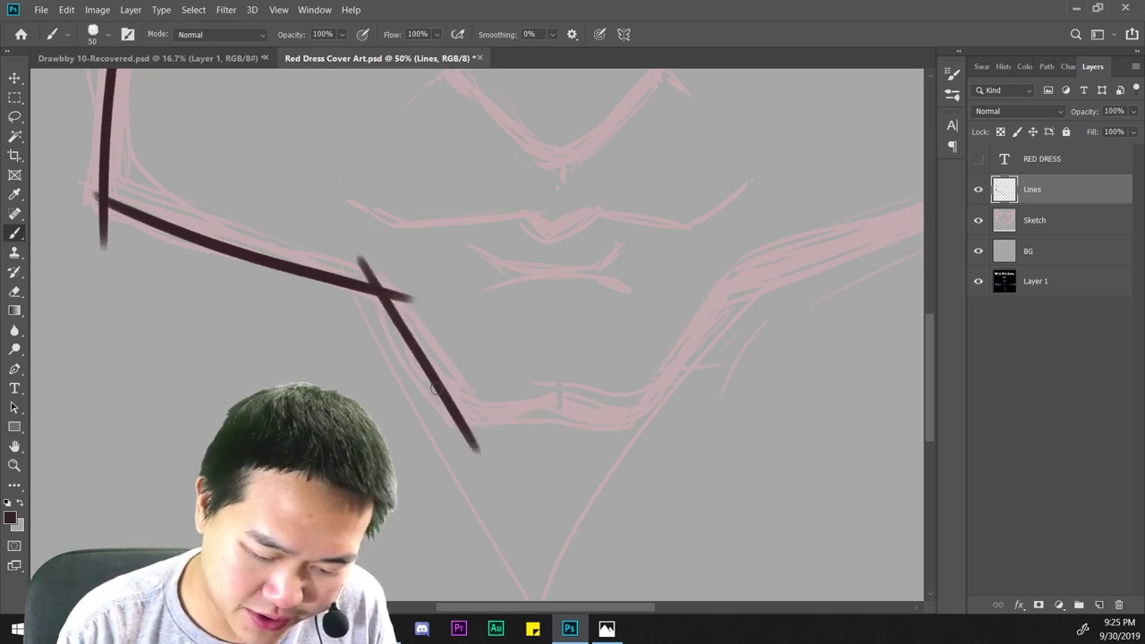
Ink the left half of the chin as a shallow curve from the diagonal to the centre cleft, redrawing it as needed.
left_click_drag(451, 409, 556, 407)
key("ctrl+z")
left_click_drag(451, 410, 550, 405)
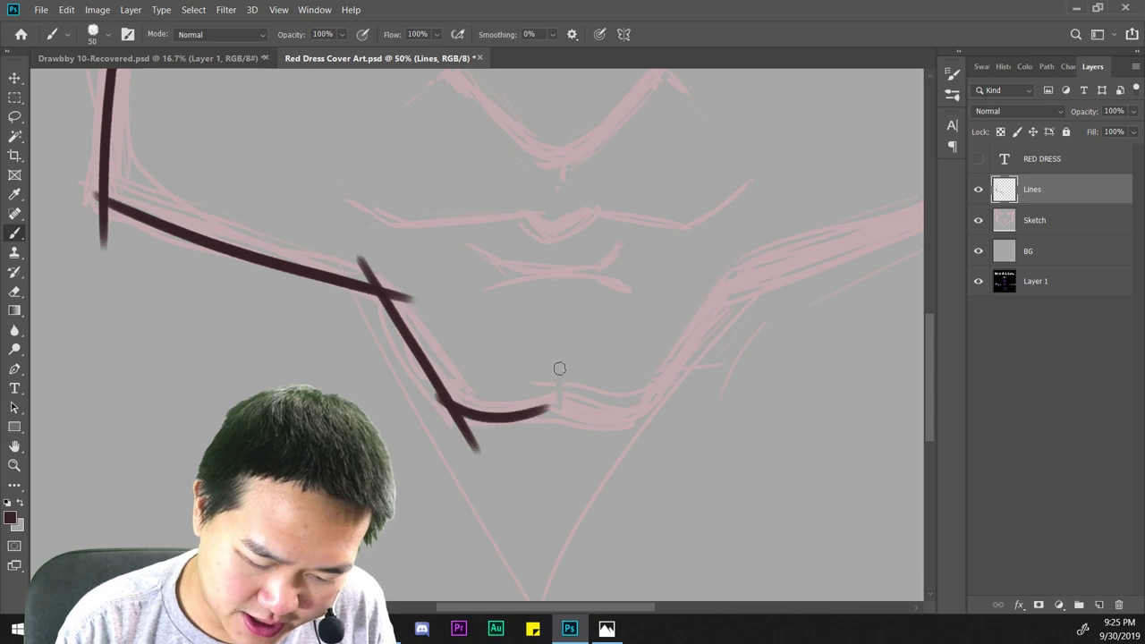
key("ctrl+z")
mouse_move(434, 392)
left_mouse_down()
mouse_move(556, 406)
mouse_move(687, 396)
left_mouse_up()
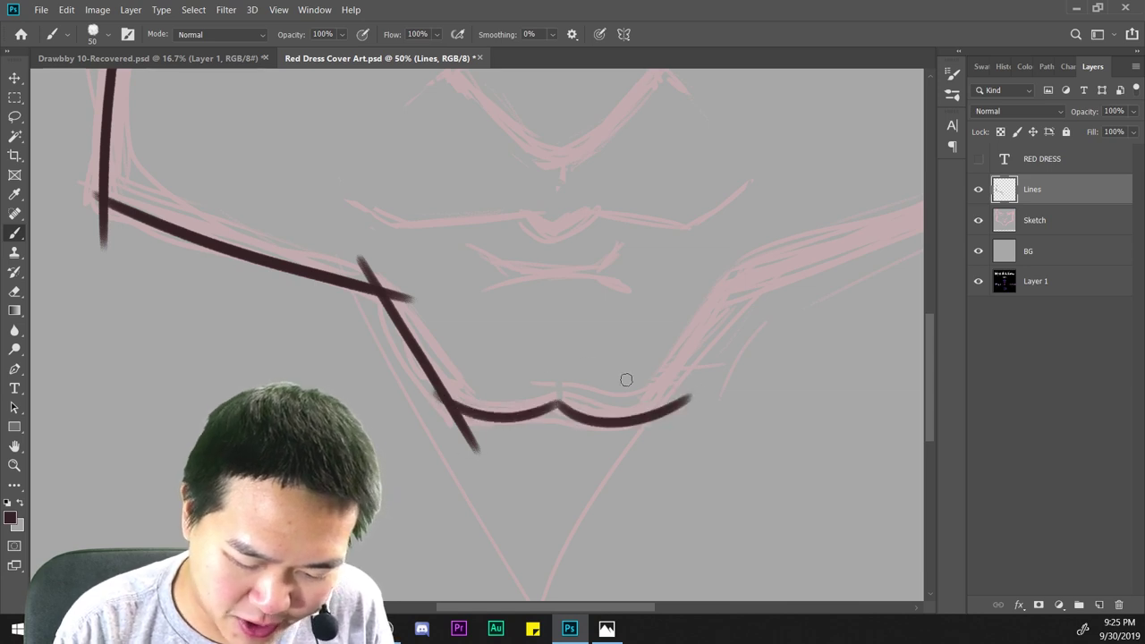
key("ctrl+z")
key("ctrl+z")
mouse_move(449, 404)
left_mouse_down()
mouse_move(570, 404)
mouse_move(501, 417)
mouse_move(563, 407)
mouse_move(554, 388)
mouse_move(615, 385)
left_mouse_up()
key("ctrl+z")
key("ctrl+z")
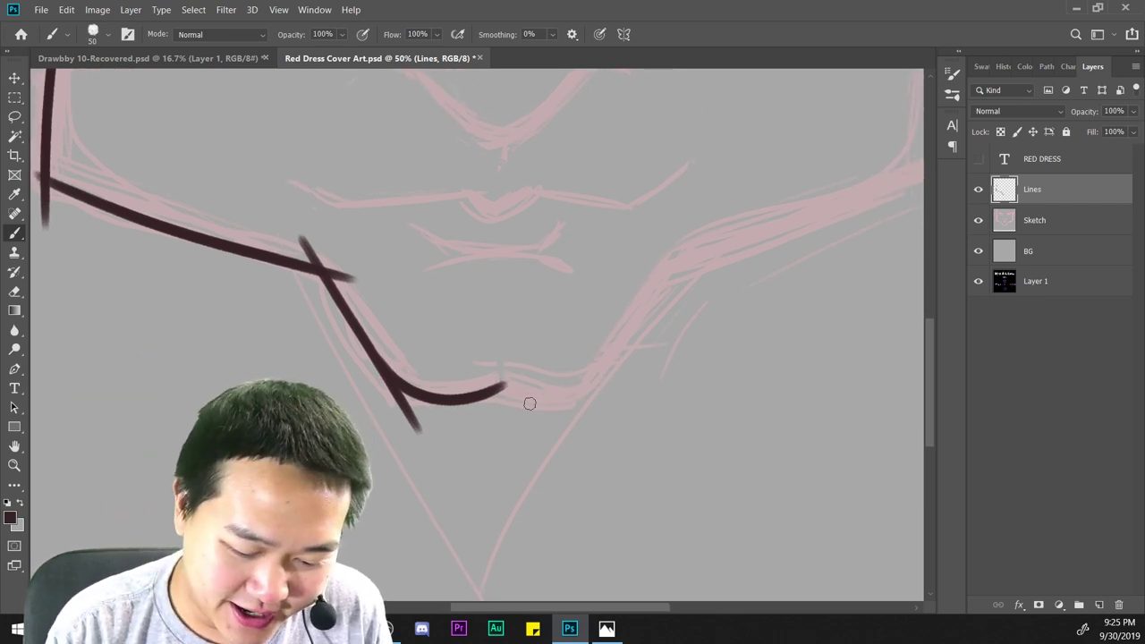
Try inking the right half of the chin and the diagonal up to the right jaw, and undo both strokes.
key("ctrl+shift+z")
key("ctrl+z")
left_click_drag(489, 379, 604, 405)
key("ctrl+z")
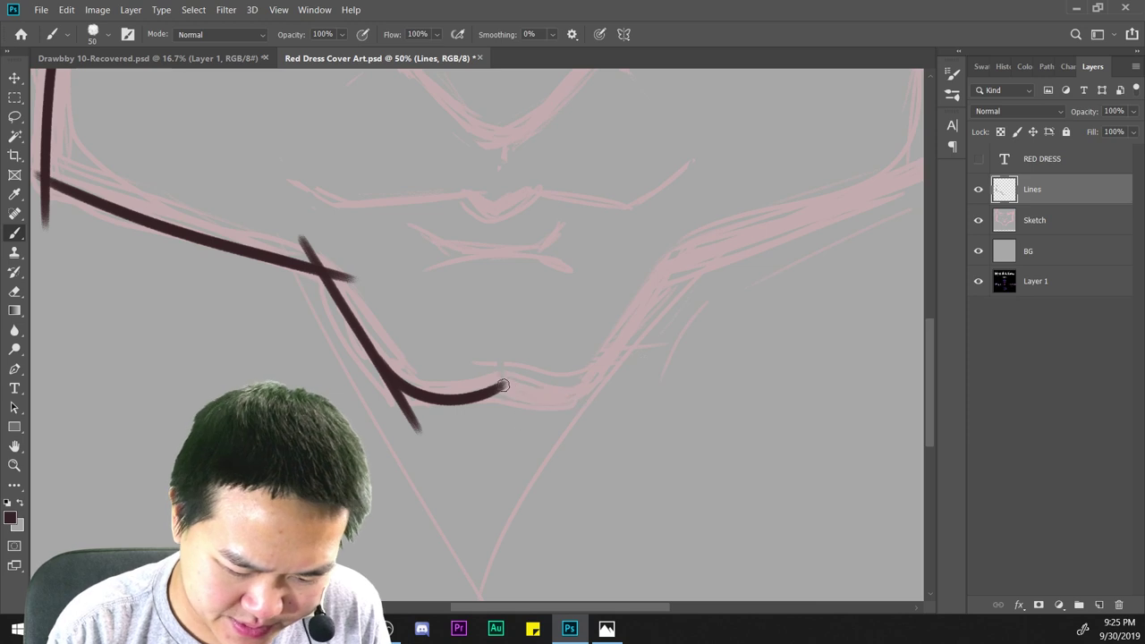
left_click_drag(492, 380, 610, 398)
left_click_drag(690, 236, 555, 465)
key("ctrl+minus")
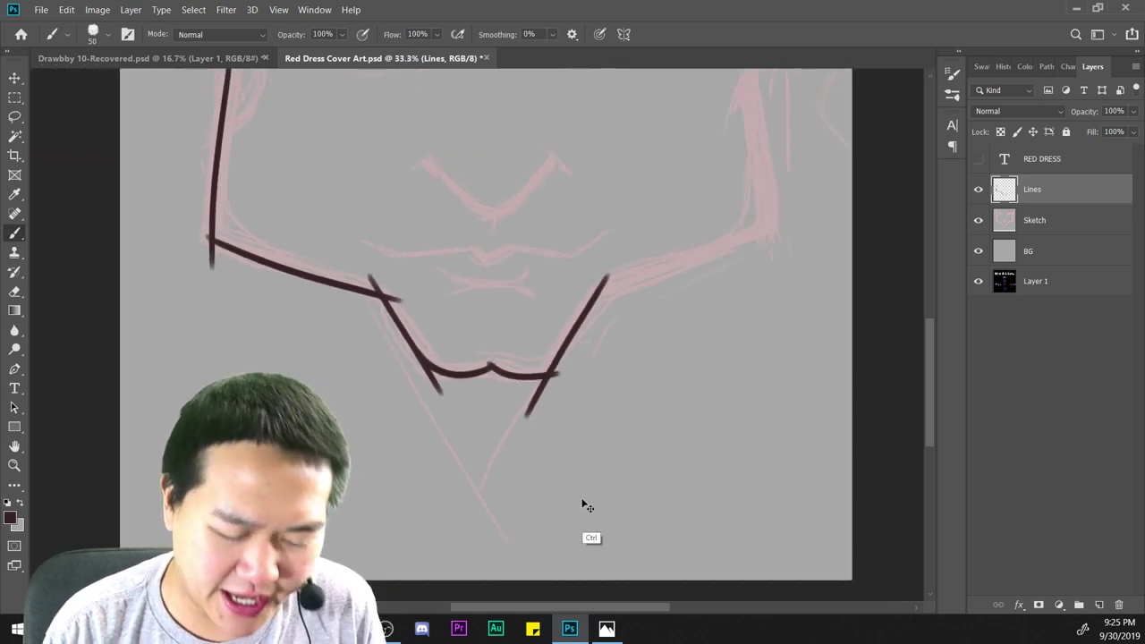
key("ctrl+plus")
key("ctrl+z")
key("ctrl+z")
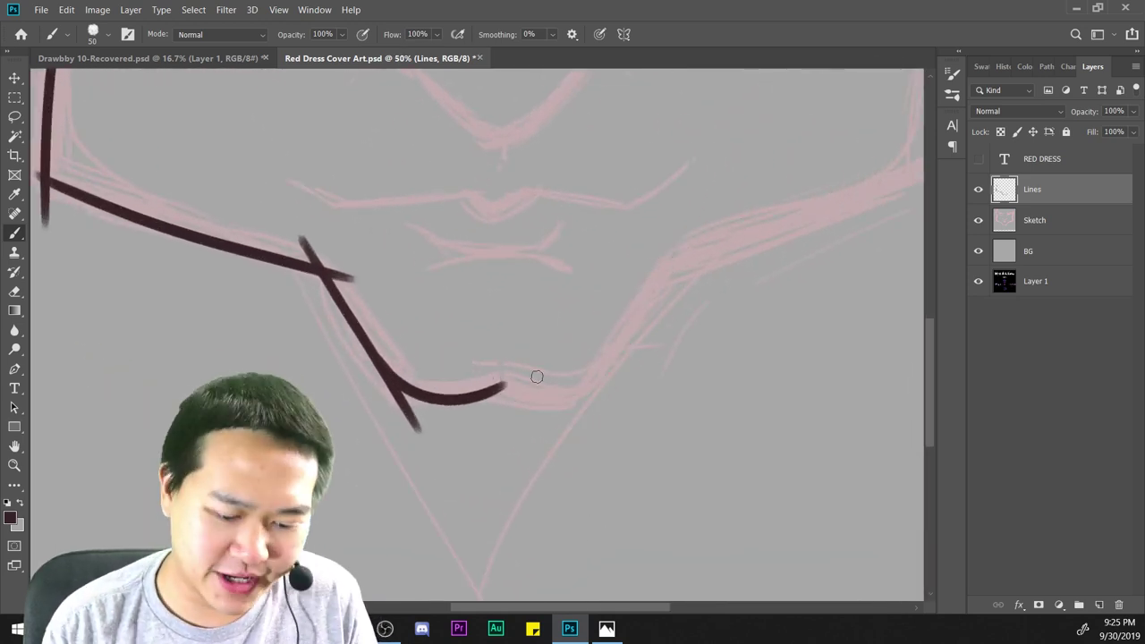
Ink the right half of the chin as a shallow curve outward from the centre cleft, redoing the first stroke.
left_click_drag(506, 382, 642, 407)
key("ctrl+z")
left_click_drag(503, 381, 617, 407)
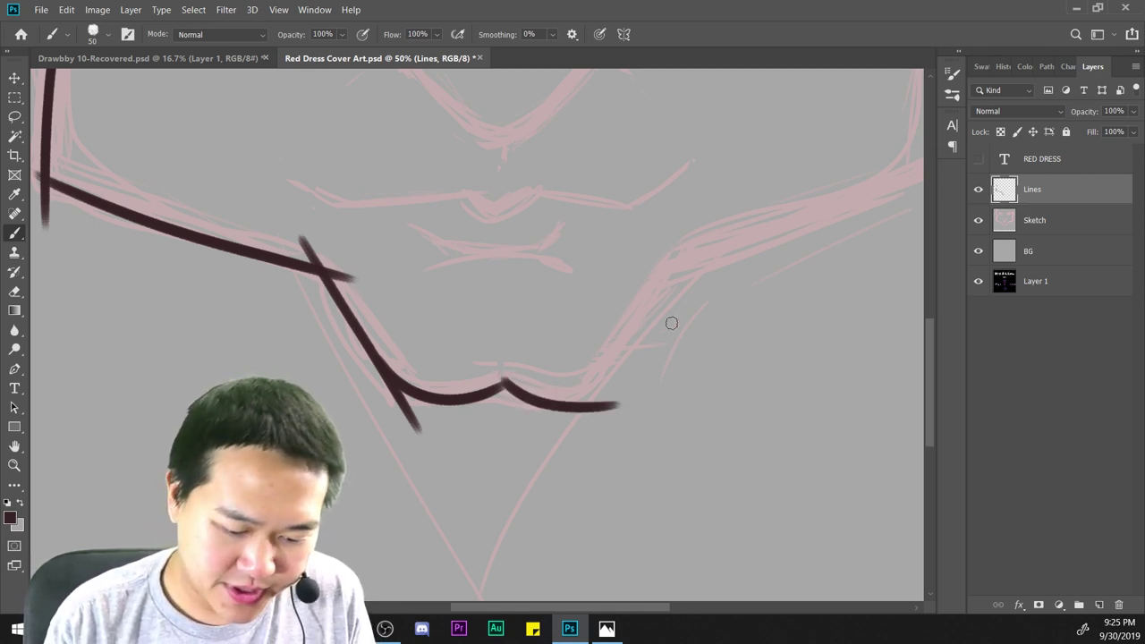
Ink the straight diagonal from the right jaw down past the chin curve, redoing the stroke until it follows the sketch.
left_click_drag(712, 288, 624, 315)
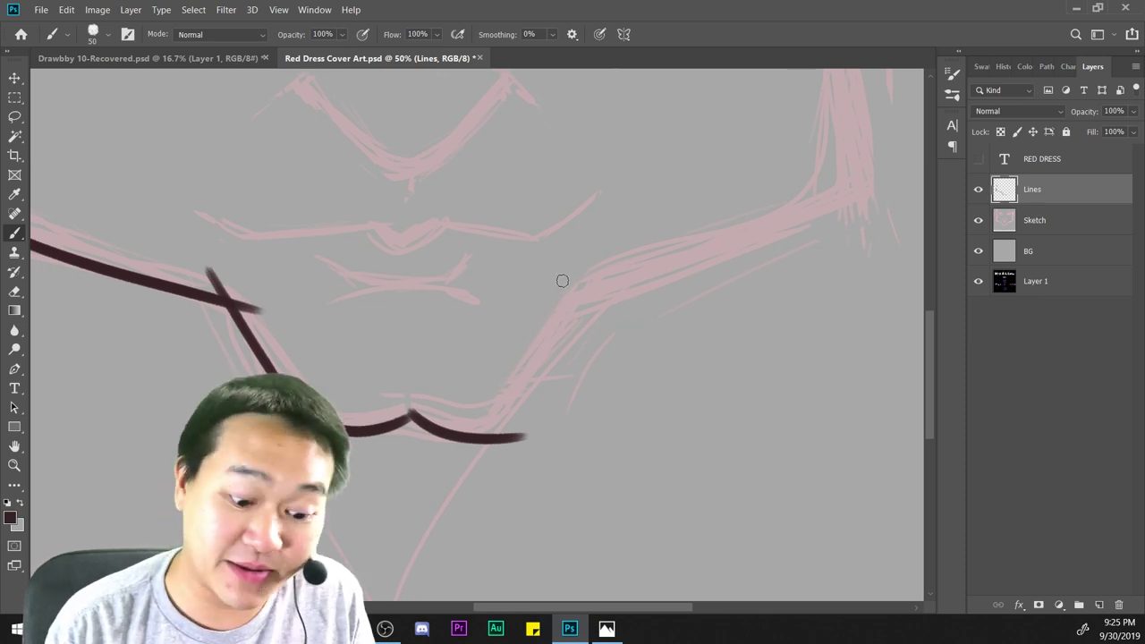
left_click_drag(613, 245, 450, 506)
key("ctrl+z")
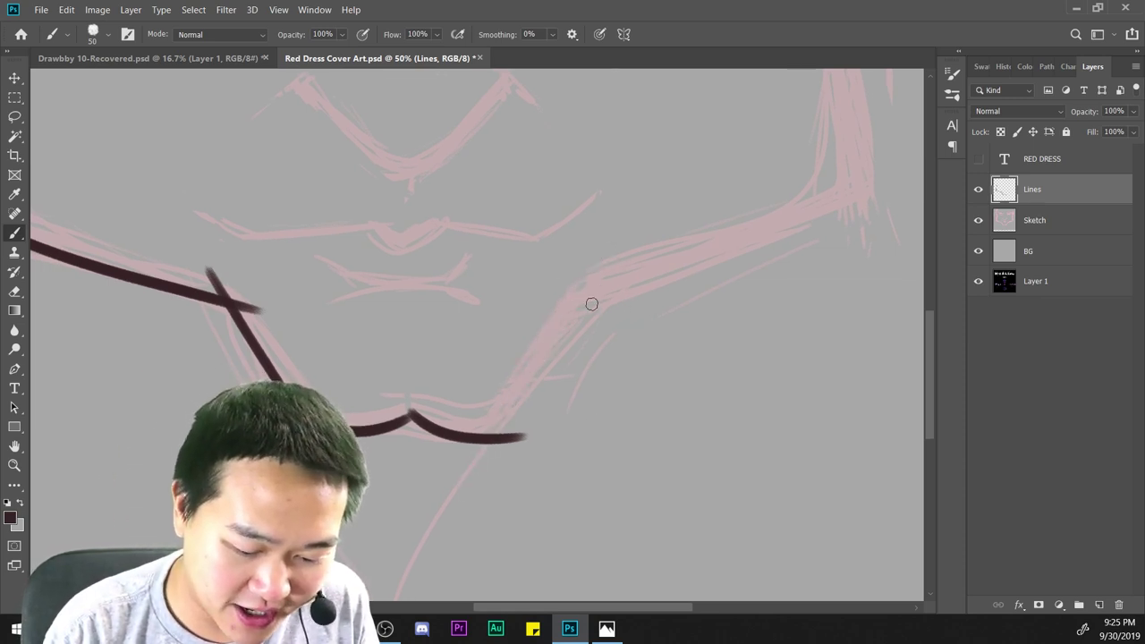
left_click_drag(607, 265, 412, 563)
key("ctrl+z")
left_click_drag(602, 266, 424, 545)
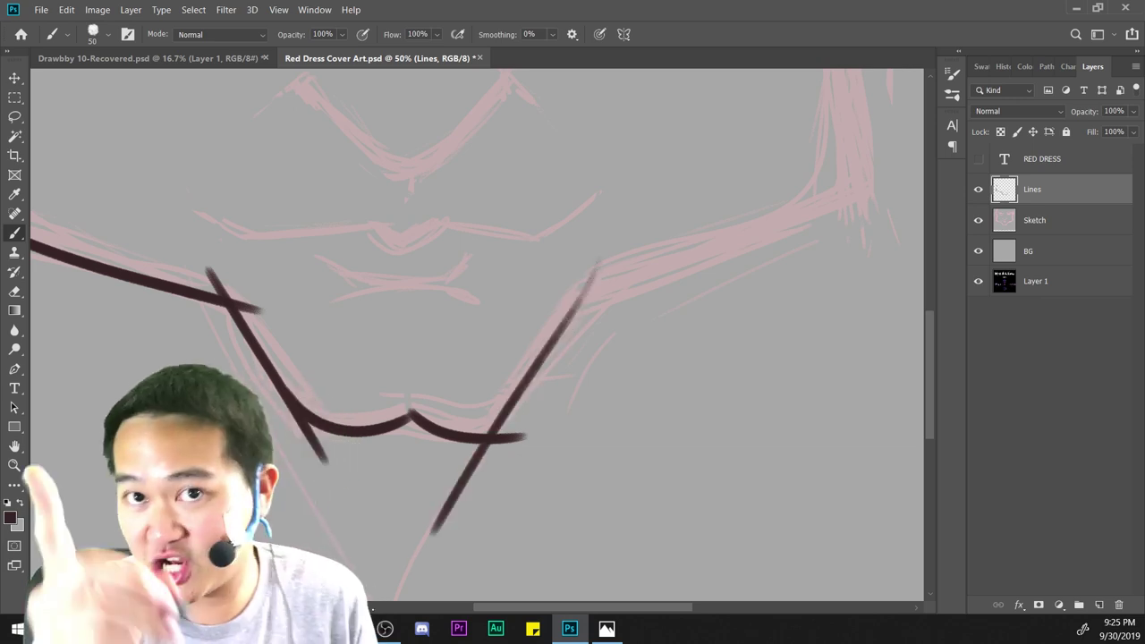
key("ctrl+z")
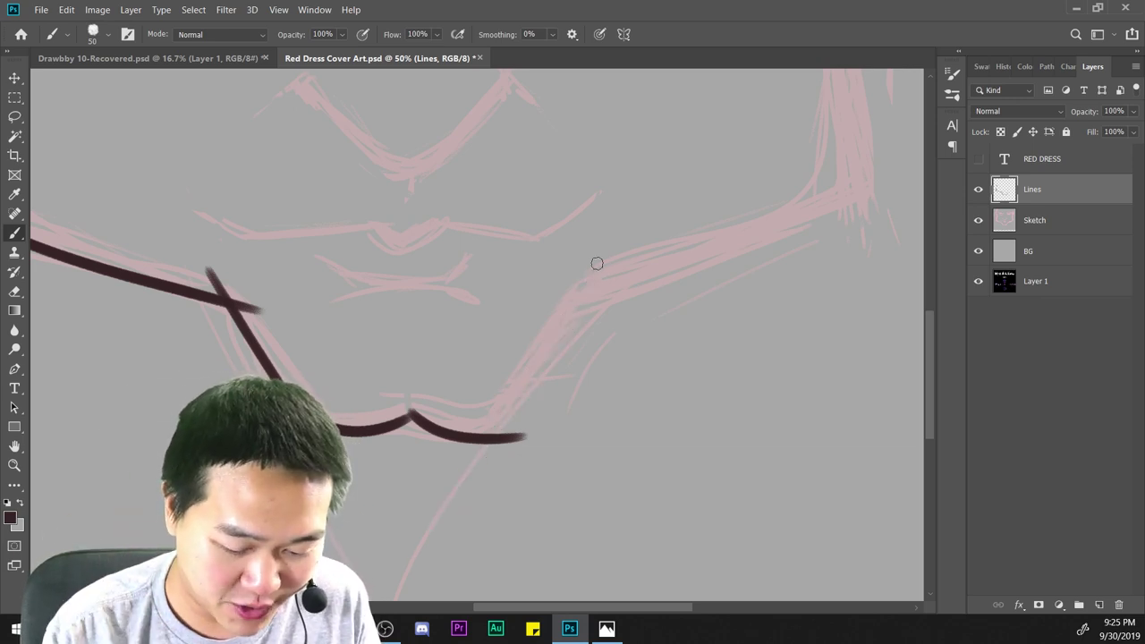
left_click_drag(597, 264, 490, 461)
key("ctrl+z")
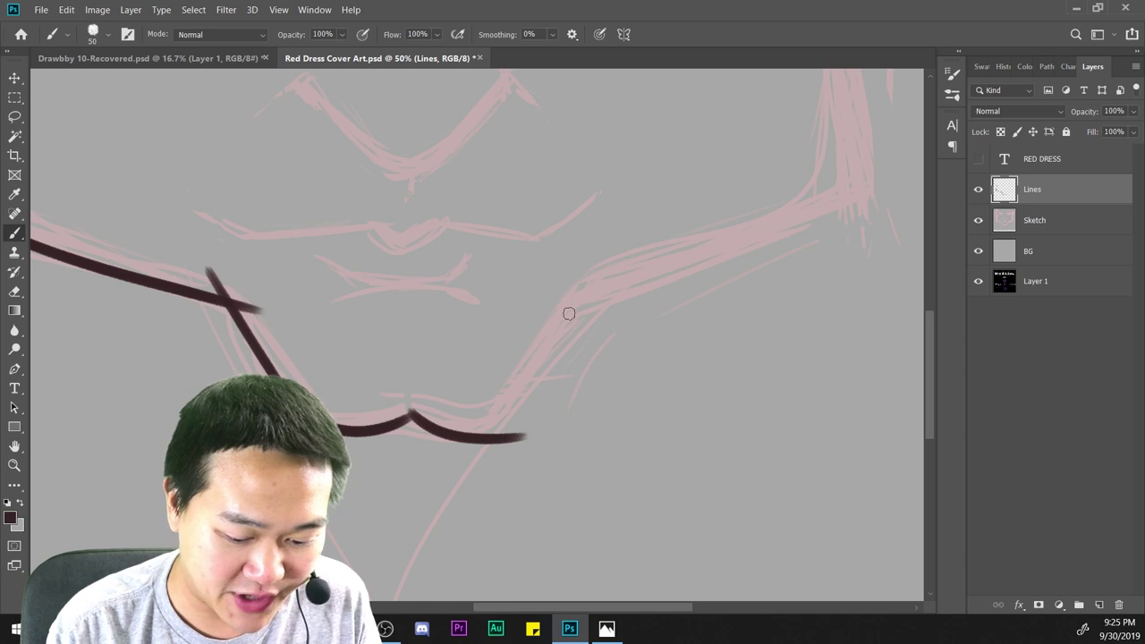
left_click_drag(601, 262, 483, 514)
key("ctrl+z")
left_click_drag(608, 254, 400, 565)
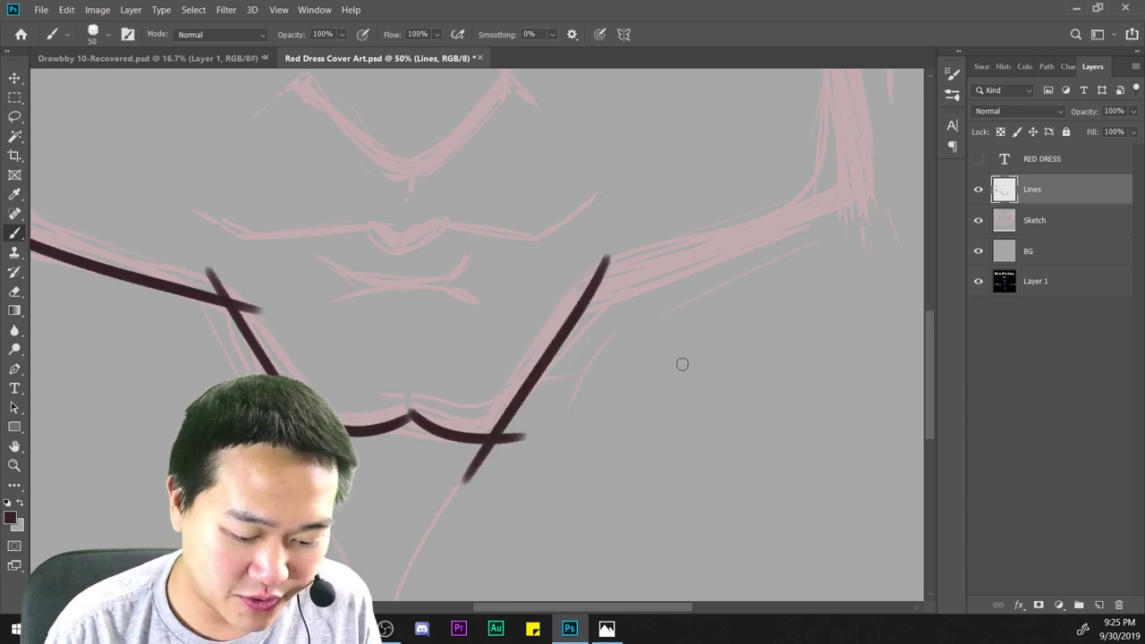
Ink the right jaw line from the chin diagonal out to the jaw corner, crossing the diagonal at its upper end.
left_click_drag(679, 371, 632, 474)
key("ctrl+minus")
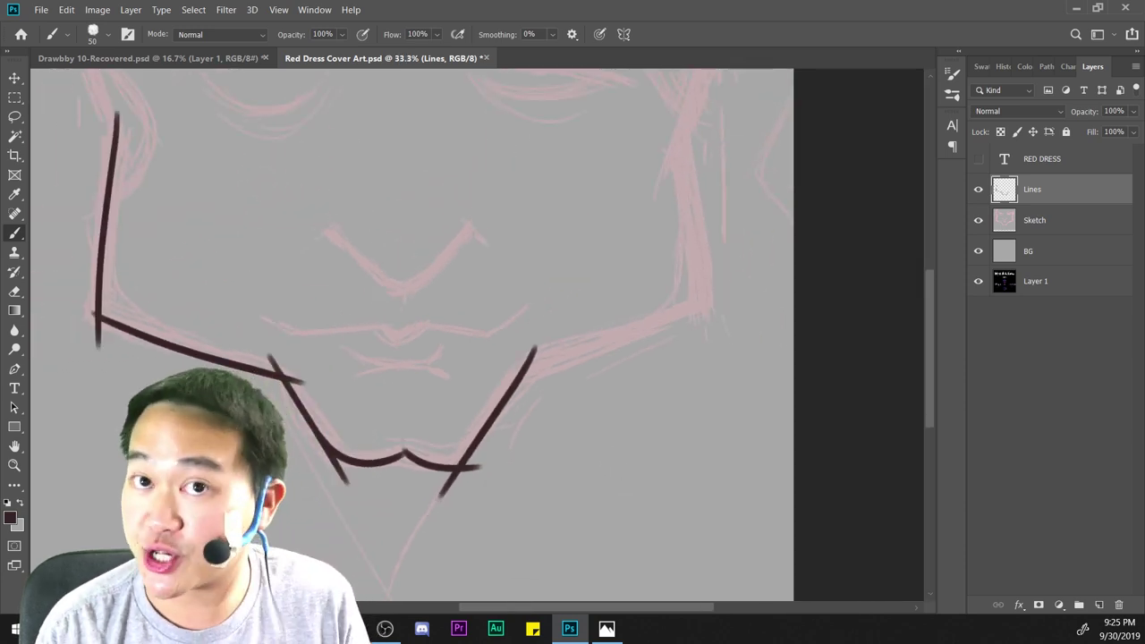
key("ctrl+plus")
left_click_drag(702, 369, 676, 398)
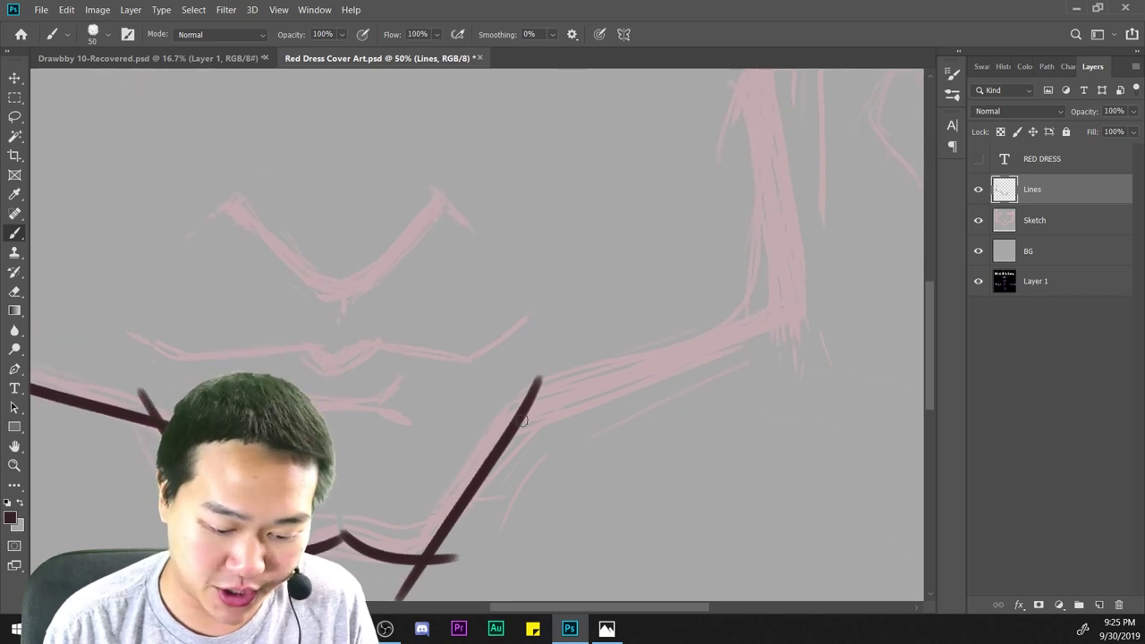
mouse_move(480, 440)
left_mouse_down()
mouse_move(661, 367)
mouse_move(838, 265)
mouse_move(762, 391)
left_mouse_up()
key("ctrl+minus")
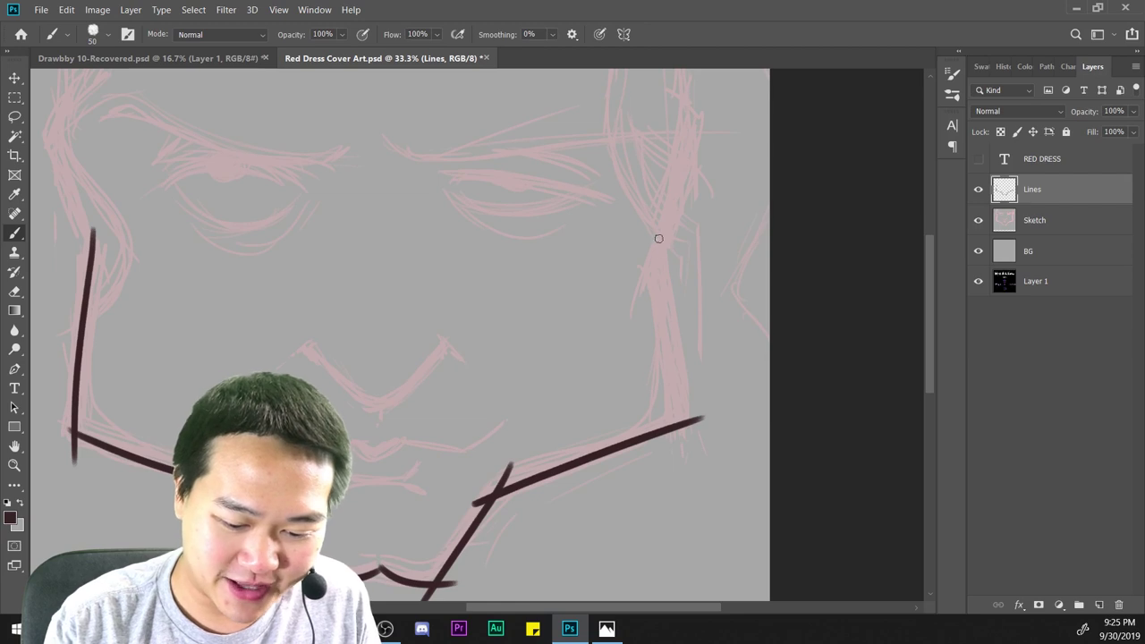
Ink the right cheek edge from beside the eye down across the jaw corner, redoing the stroke until it fits the sketch.
left_click_drag(646, 186, 702, 483)
key("ctrl+z")
left_click_drag(652, 208, 680, 456)
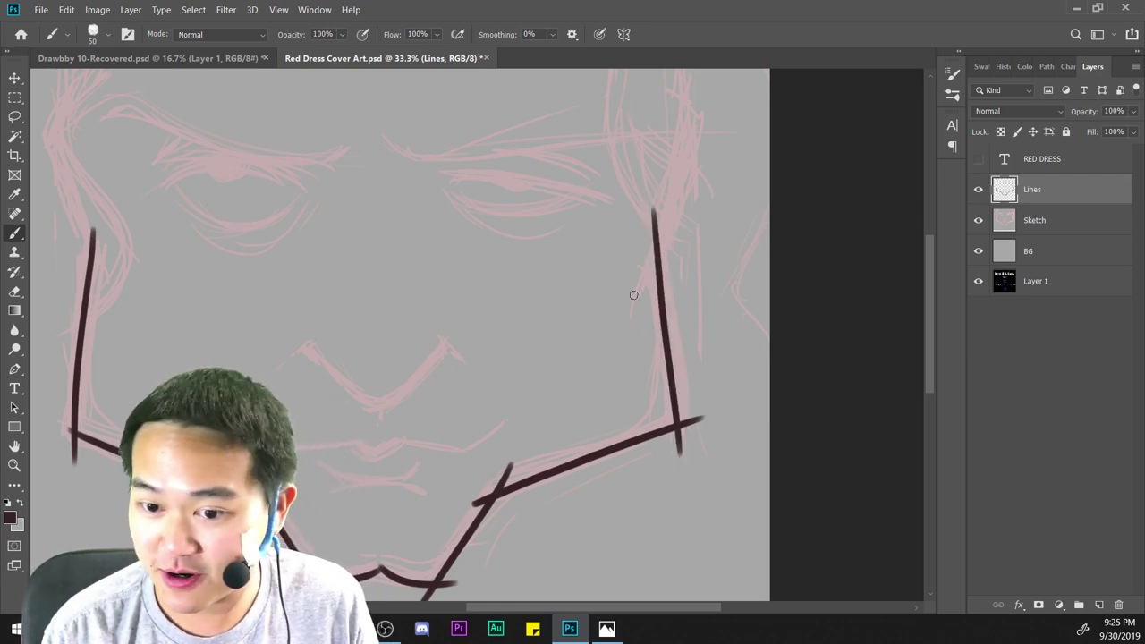
key("ctrl+z")
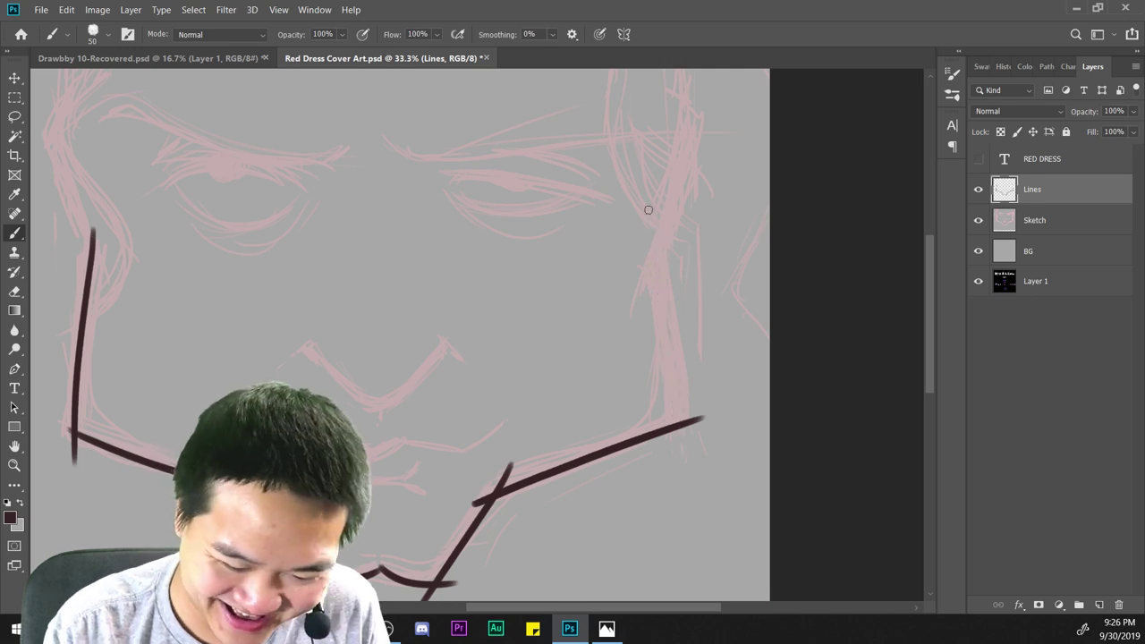
left_click_drag(645, 197, 678, 490)
key("ctrl+z")
left_click_drag(648, 186, 683, 488)
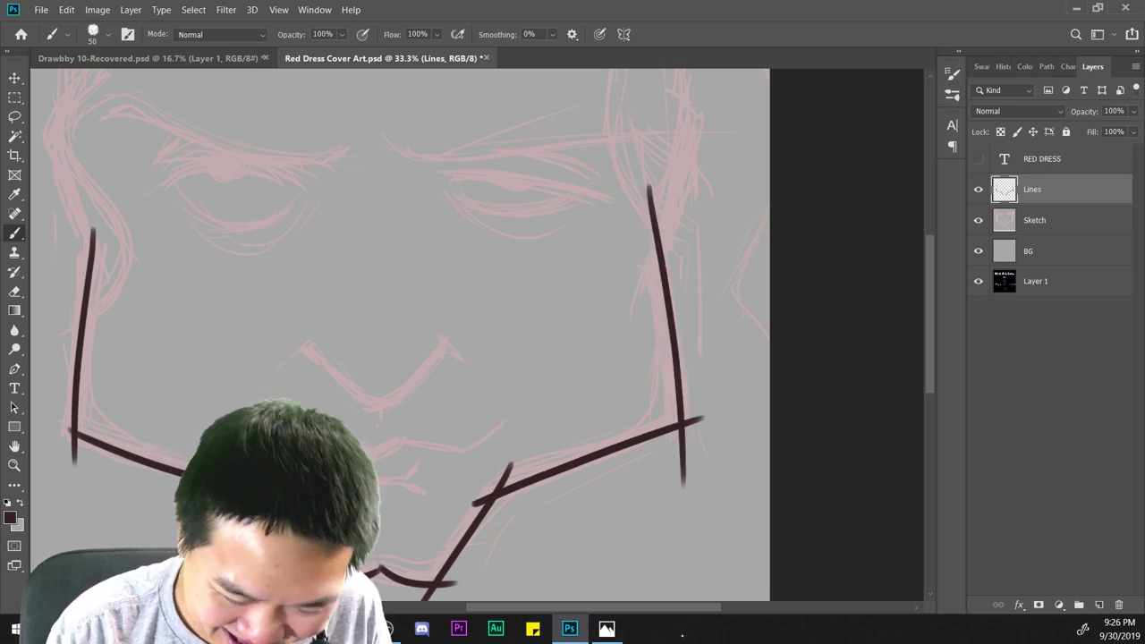
Examine the inked jaw and chin outline at several magnifications, comparing both sides of the face.
left_click_drag(760, 430, 877, 380)
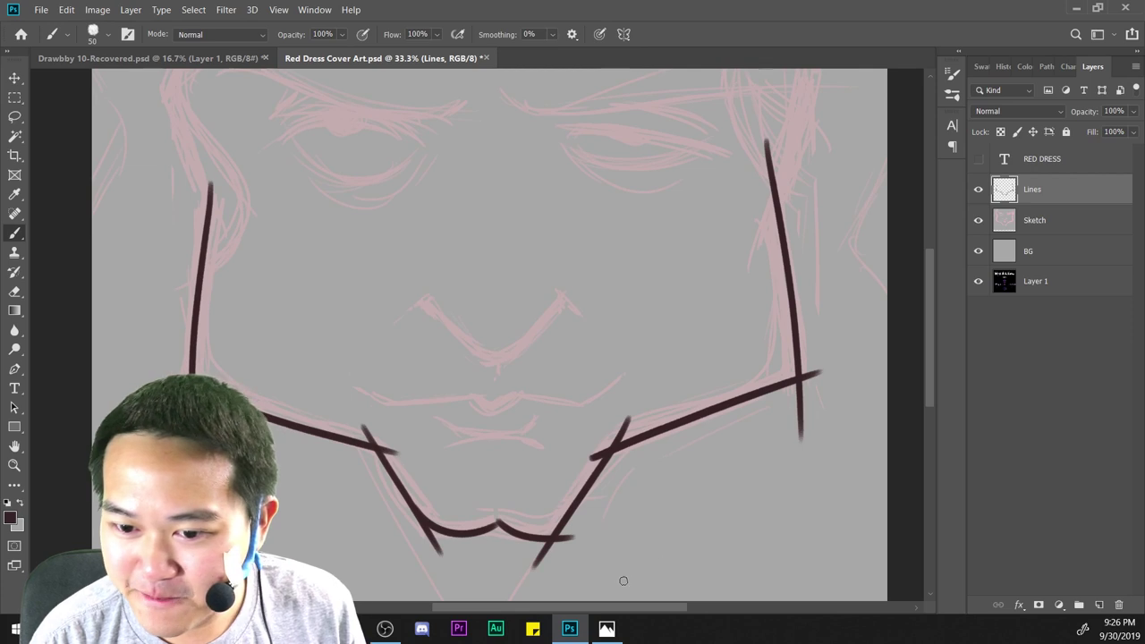
key("ctrl+minus")
key("ctrl+plus")
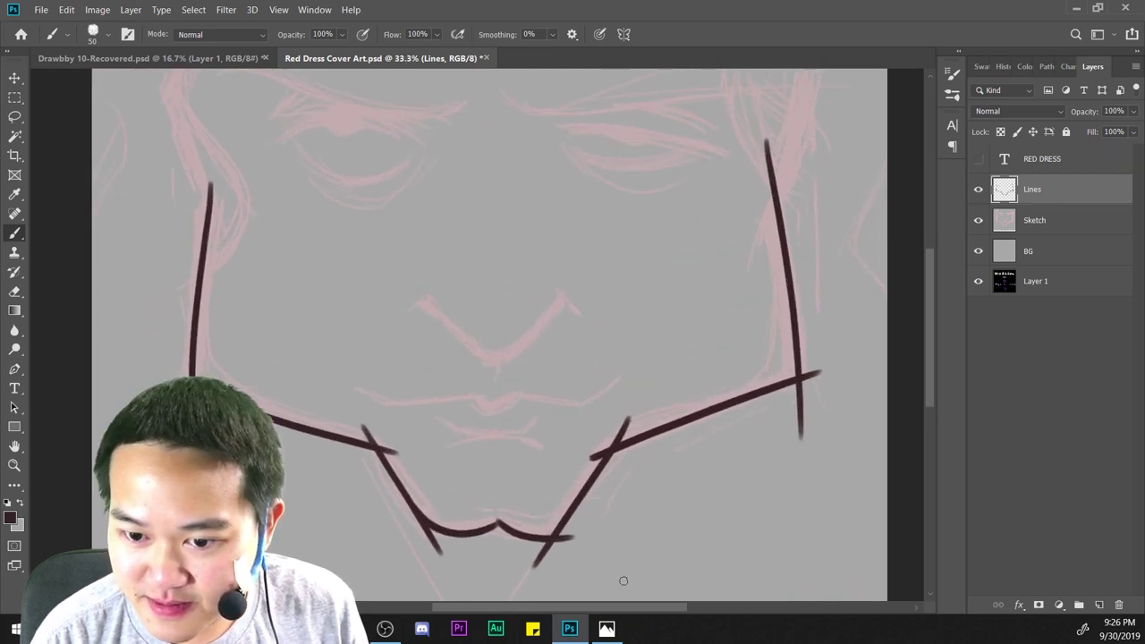
key("ctrl+plus")
left_click_drag(624, 322, 681, 297)
key("ctrl+minus")
key("ctrl+minus")
key("ctrl+plus")
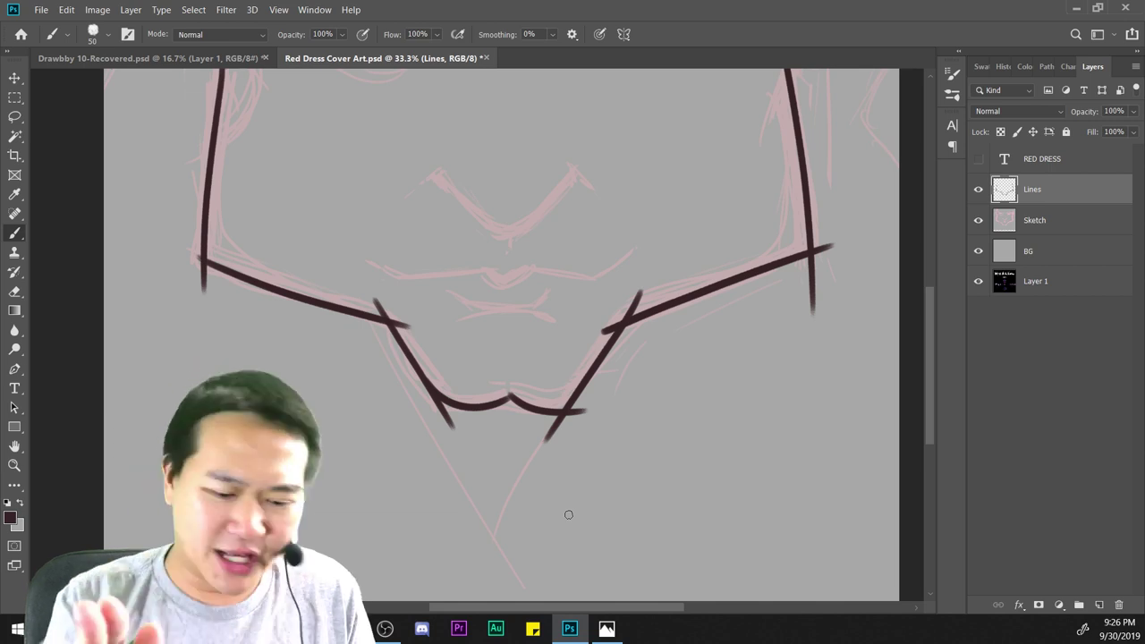
Erase the overshooting line ends where the left jaw line meets the chin diagonal and the left cheek edge.
key("e")
key("ctrl+plus")
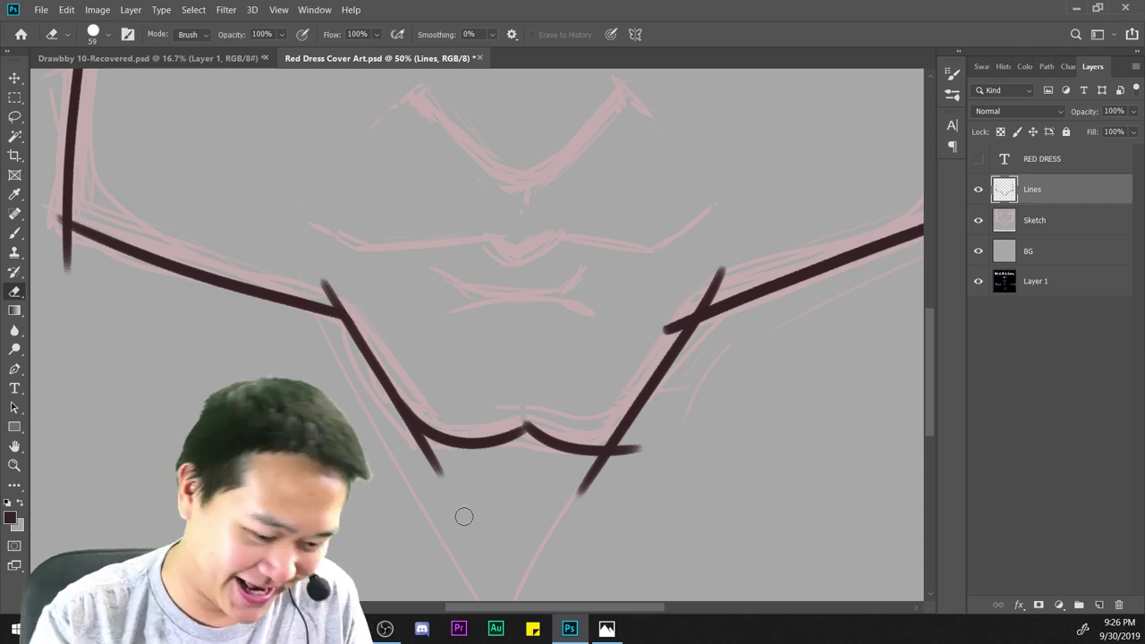
key("ctrl+plus")
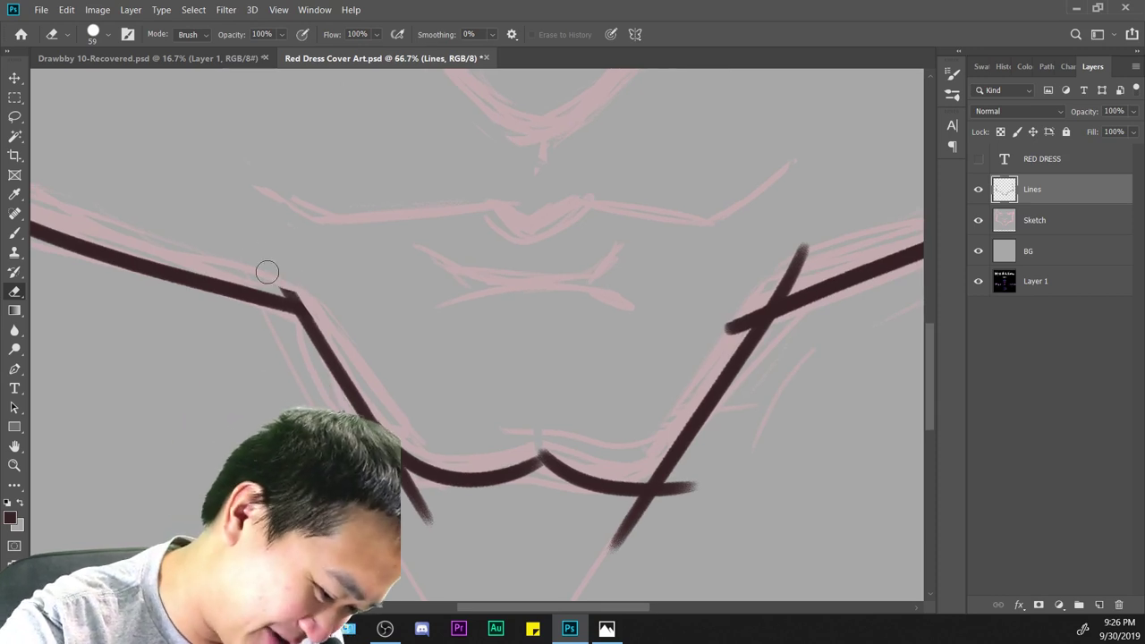
left_click_drag(267, 272, 288, 287)
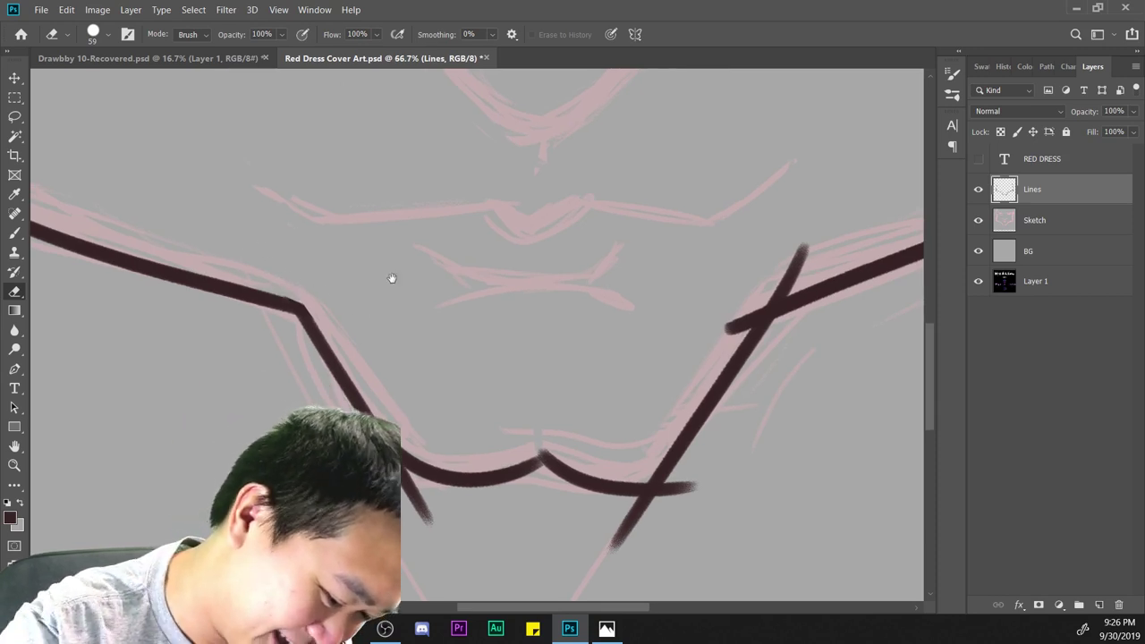
left_click_drag(392, 278, 802, 397)
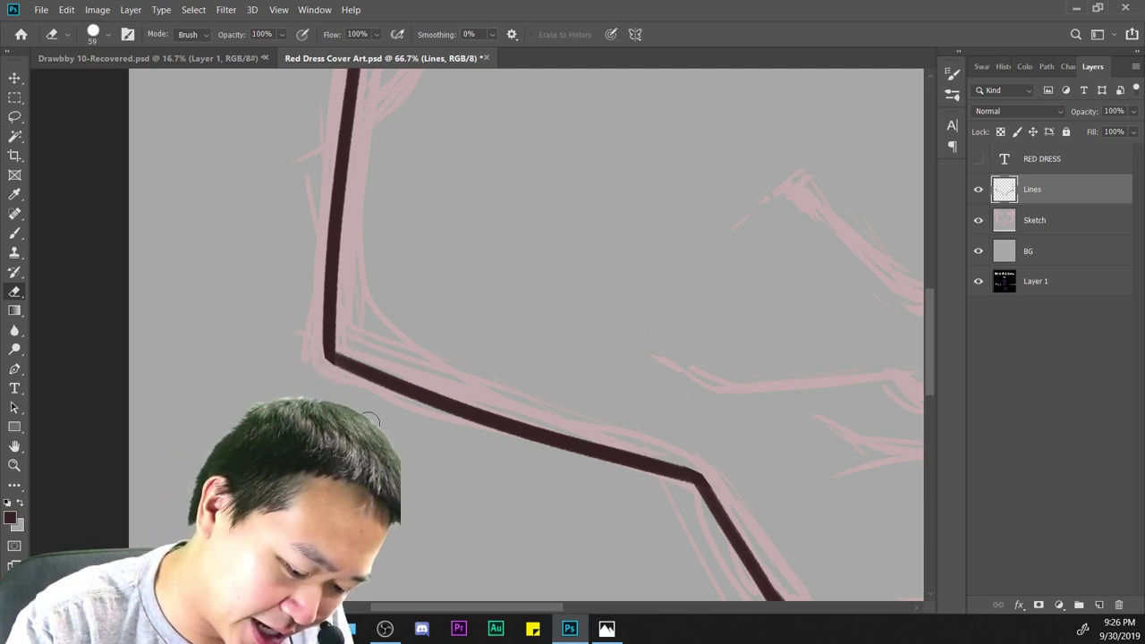
Erase the overlapping stroke ends where the right jaw line meets the slanted chin line on the Lines layer.
key("ctrl+minus")
left_click_drag(763, 468, 376, 334)
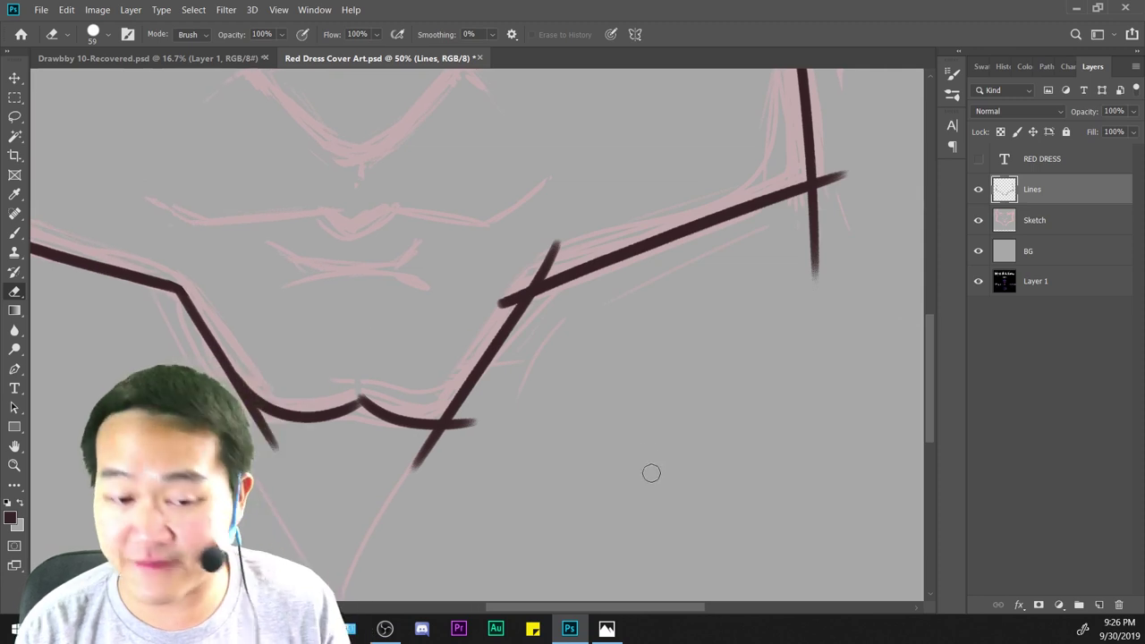
key("ctrl+plus")
left_click_drag(526, 237, 511, 300)
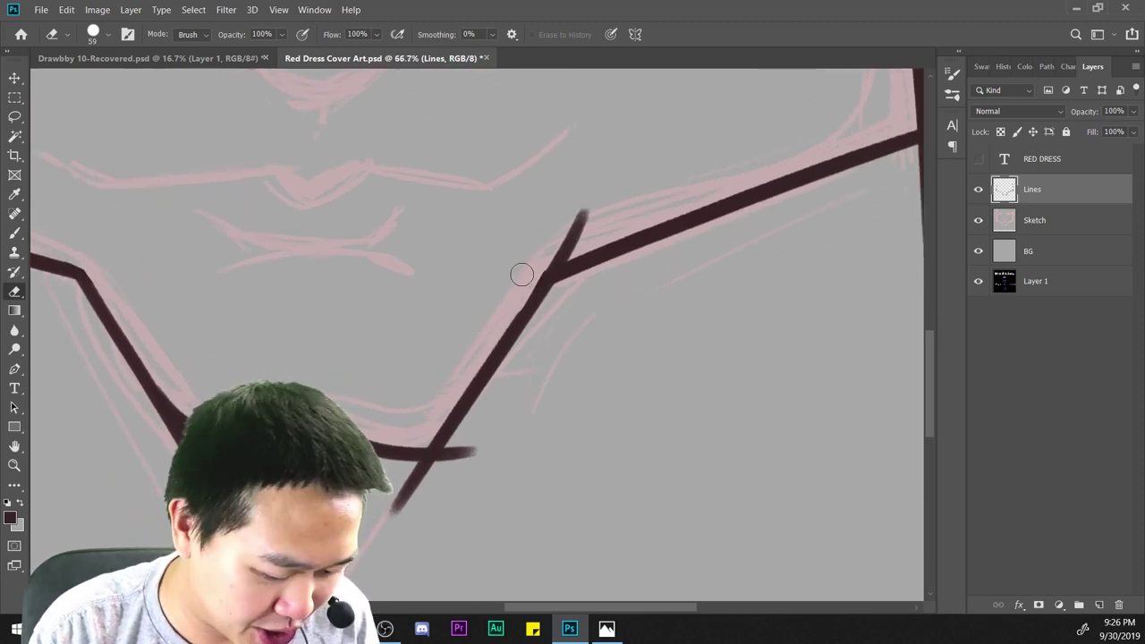
key("ctrl+plus")
key("ctrl+z")
mouse_move(488, 309)
left_mouse_down()
mouse_move(610, 149)
mouse_move(525, 273)
mouse_move(508, 312)
mouse_move(590, 196)
mouse_move(508, 328)
mouse_move(596, 193)
mouse_move(497, 358)
mouse_move(610, 164)
mouse_move(699, 133)
mouse_move(703, 117)
mouse_move(659, 133)
mouse_move(676, 154)
mouse_move(507, 244)
mouse_move(676, 181)
left_mouse_up()
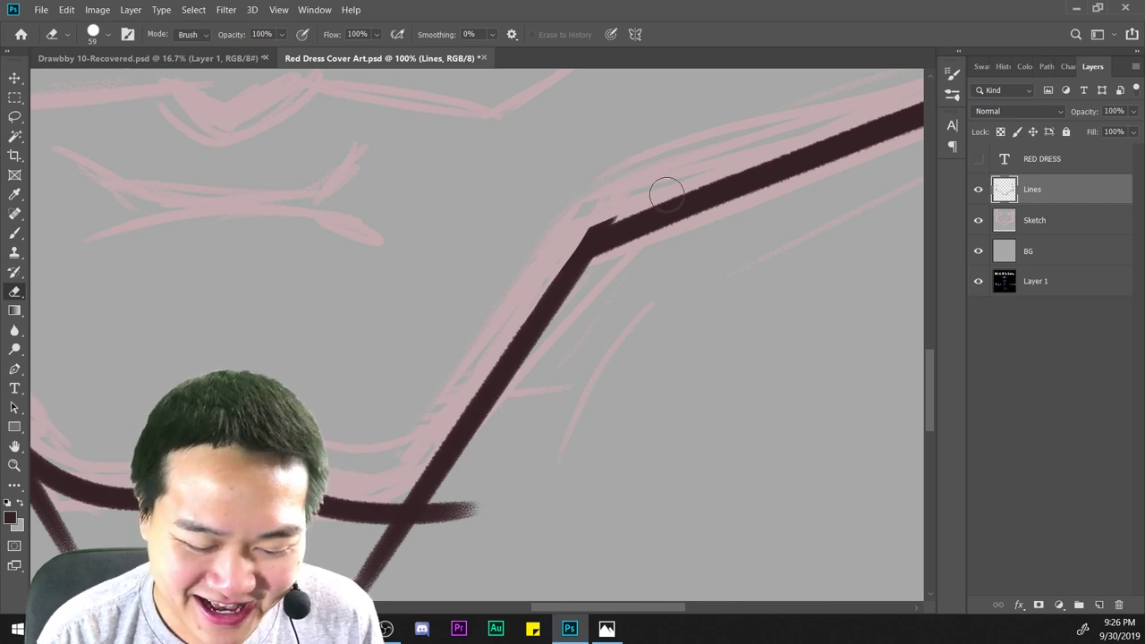
key("ctrl+minus")
key("ctrl+minus")
key("ctrl+minus")
key("ctrl+minus")
key("ctrl+minus")
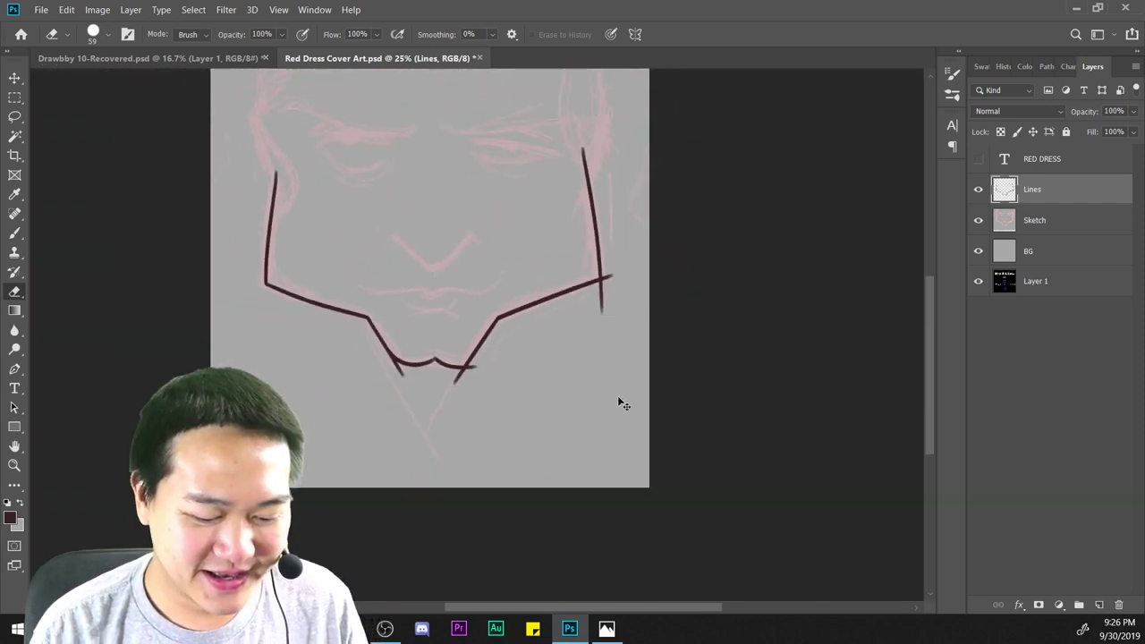
Ink the left edge of the face with the Brush, following the sketch from the cheek up past the temple.
key("ctrl+plus")
key("ctrl+plus")
mouse_move(659, 302)
left_mouse_down()
mouse_move(679, 359)
mouse_move(741, 422)
left_mouse_up()
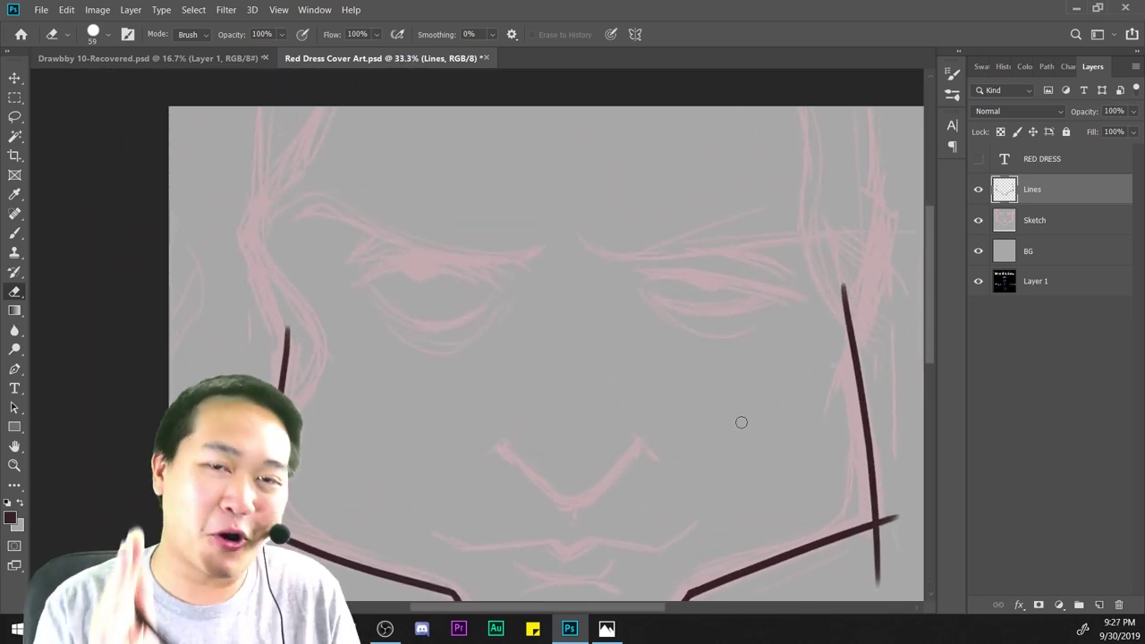
key("ctrl+plus")
left_click_drag(239, 237, 263, 334)
key("b")
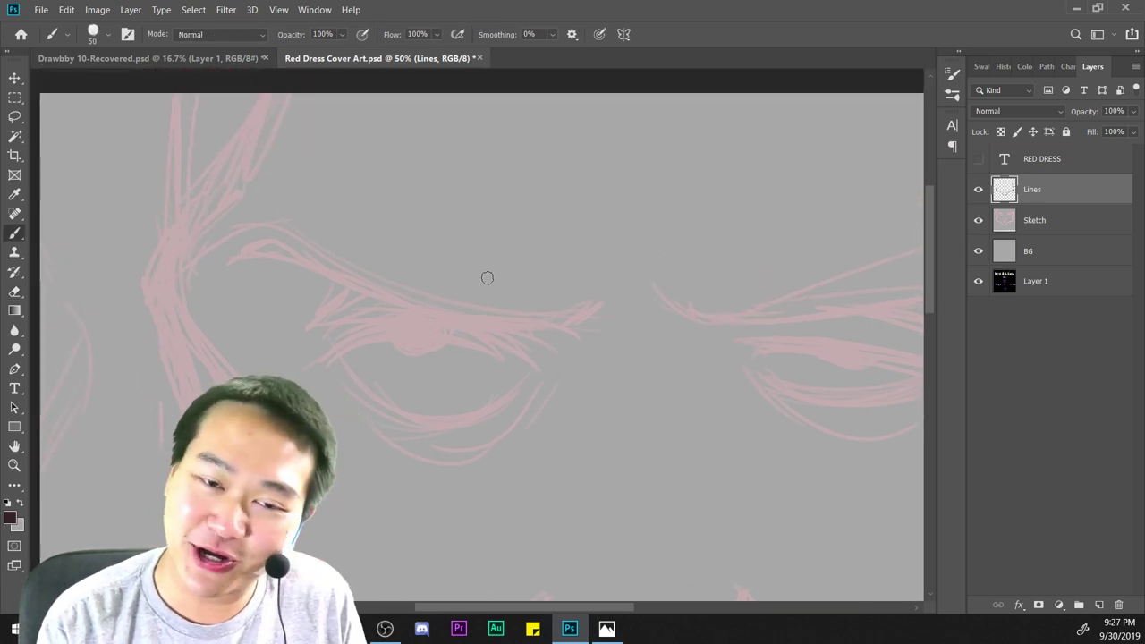
key("ctrl+minus")
key("ctrl+plus")
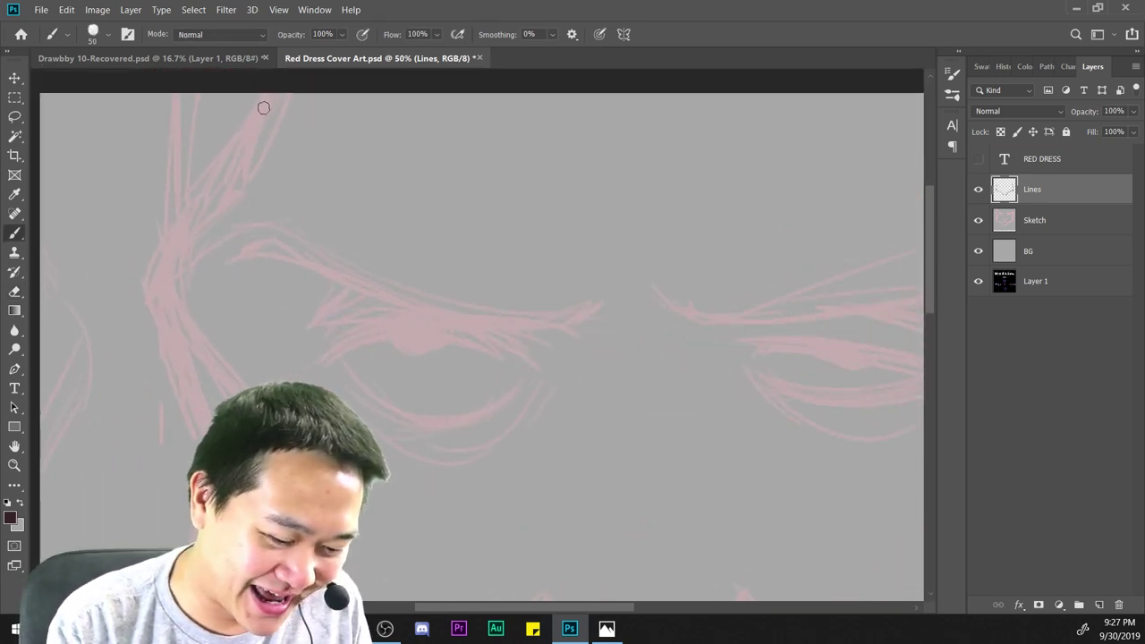
key("ctrl+minus")
key("ctrl+plus")
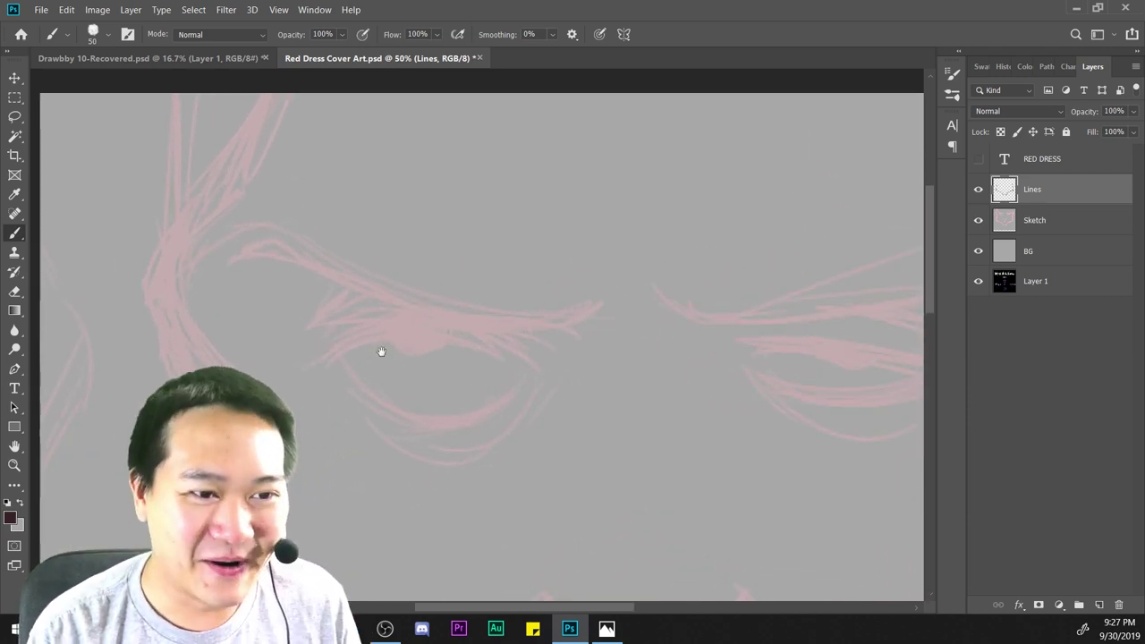
left_click_drag(417, 354, 571, 320)
mouse_move(372, 386)
left_mouse_down()
mouse_move(317, 250)
mouse_move(335, 11)
left_mouse_up()
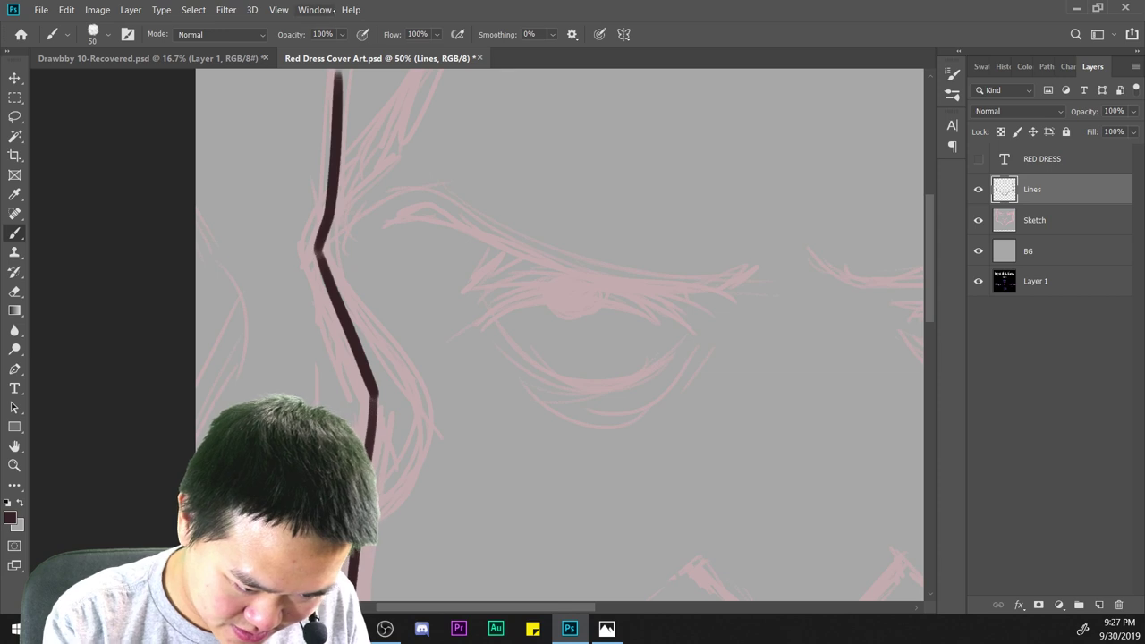
Ink the partial outlines cut off by the left and right canvas edges, following the sketch.
key("ctrl+minus")
left_click_drag(761, 439, 450, 436)
left_click_drag(742, 442, 902, 472)
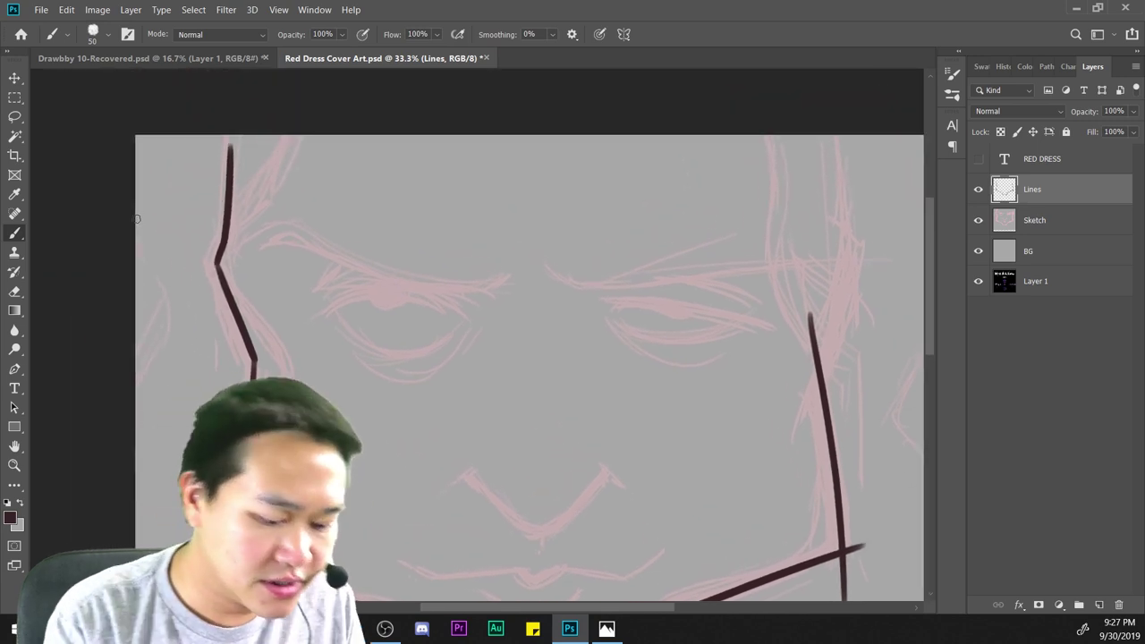
left_click_drag(145, 257, 135, 387)
key("ctrl+z")
key("ctrl+minus")
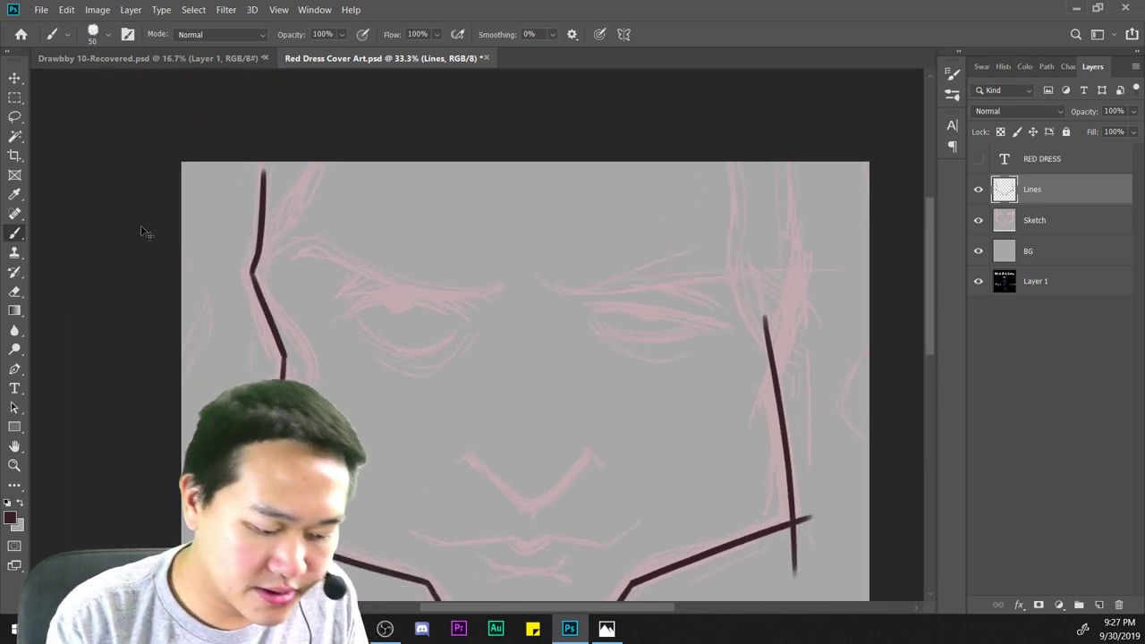
key("ctrl+plus")
mouse_move(128, 218)
left_mouse_down()
mouse_move(161, 302)
mouse_move(135, 372)
left_mouse_up()
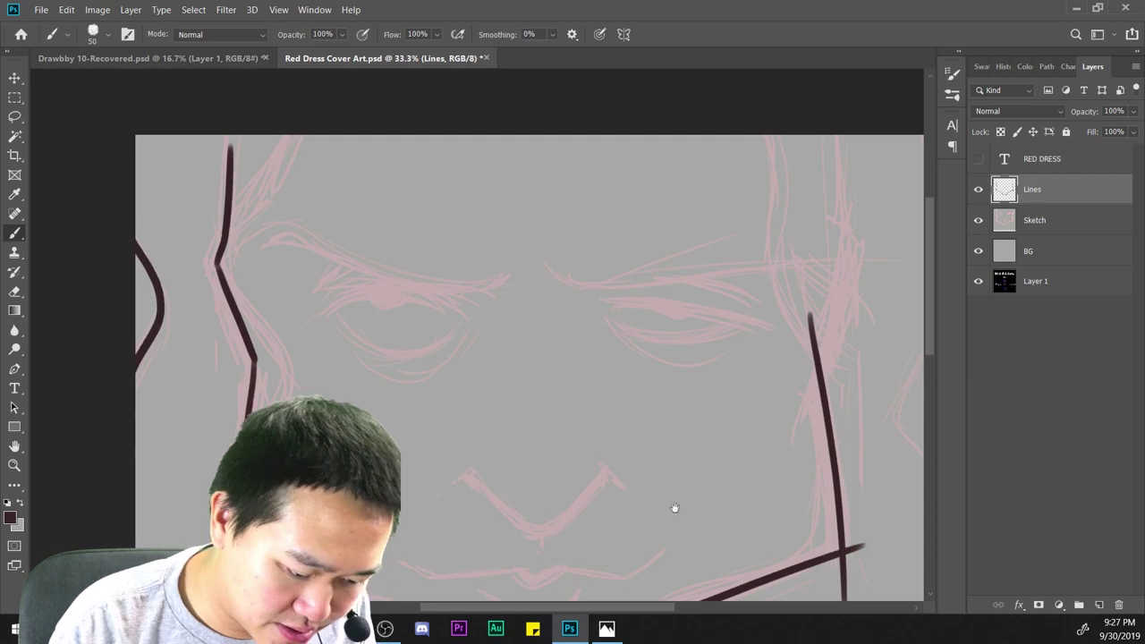
left_click_drag(667, 467, 405, 332)
mouse_move(674, 180)
left_mouse_down()
mouse_move(636, 282)
mouse_move(703, 502)
left_mouse_up()
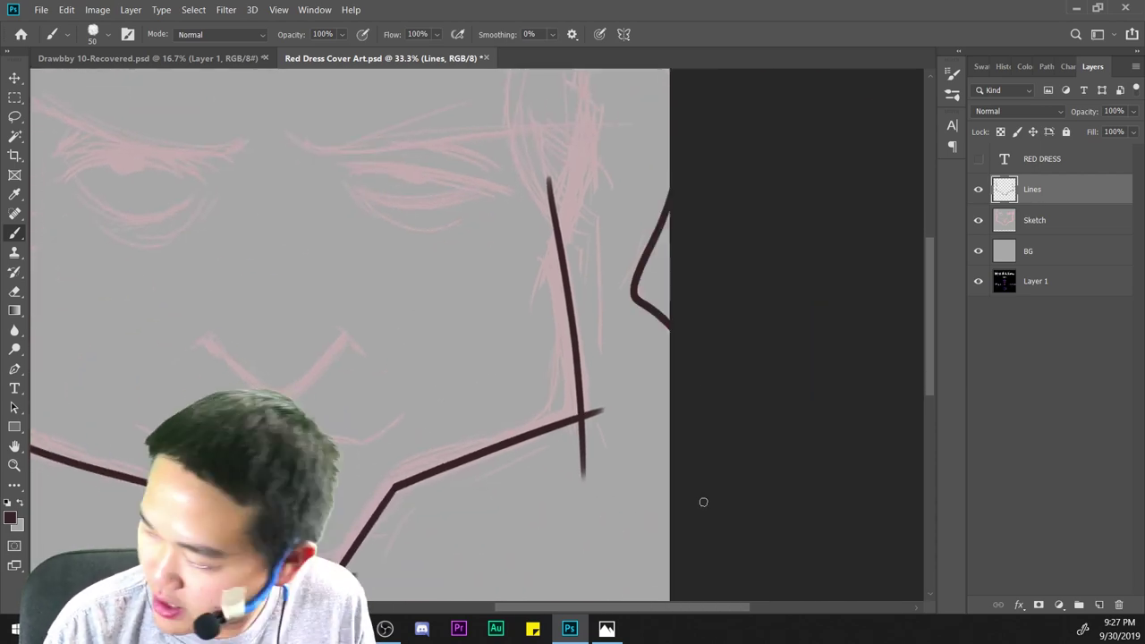
Erase both line ends that overshoot the chin's lower right corner.
left_click_drag(628, 359, 746, 116)
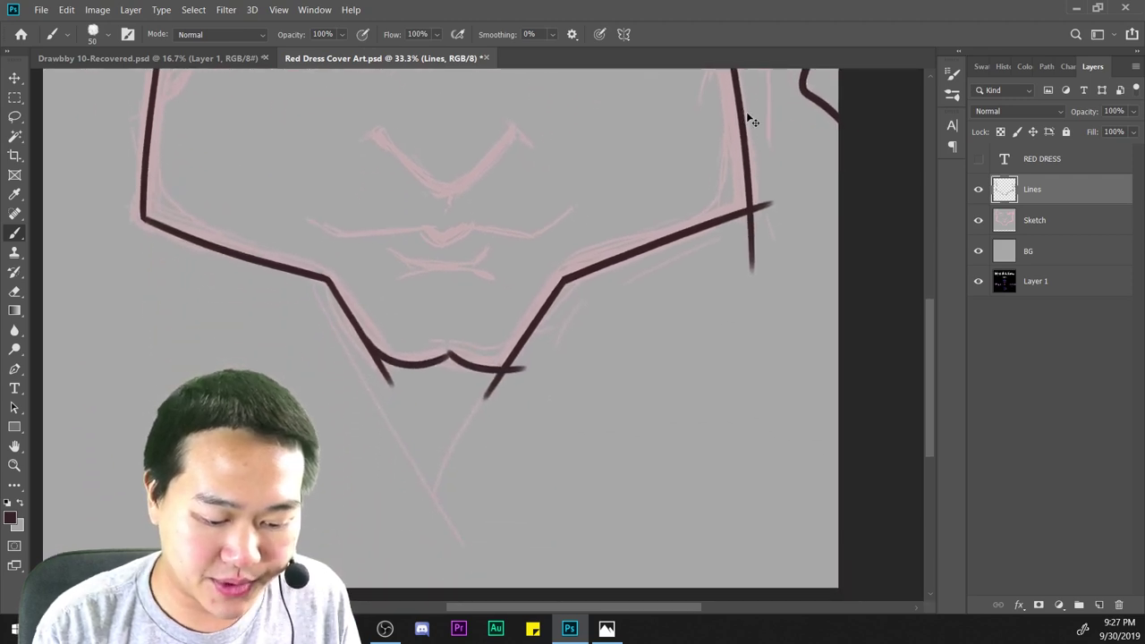
key("ctrl+plus")
key("e")
key("ctrl+plus")
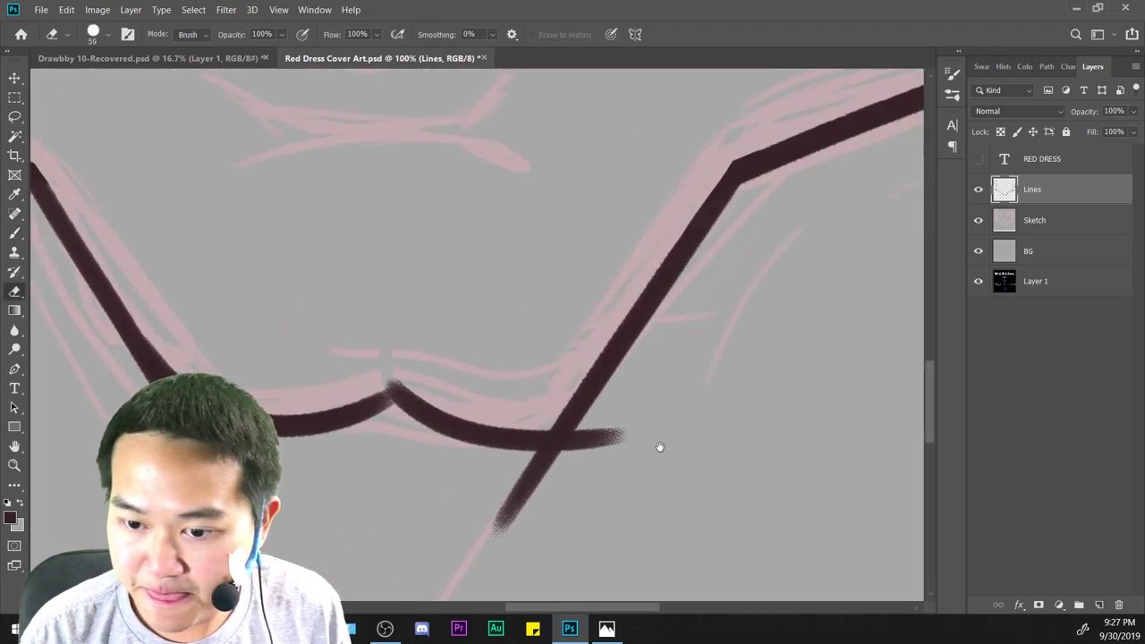
left_click_drag(659, 450, 641, 284)
key("ctrl+plus")
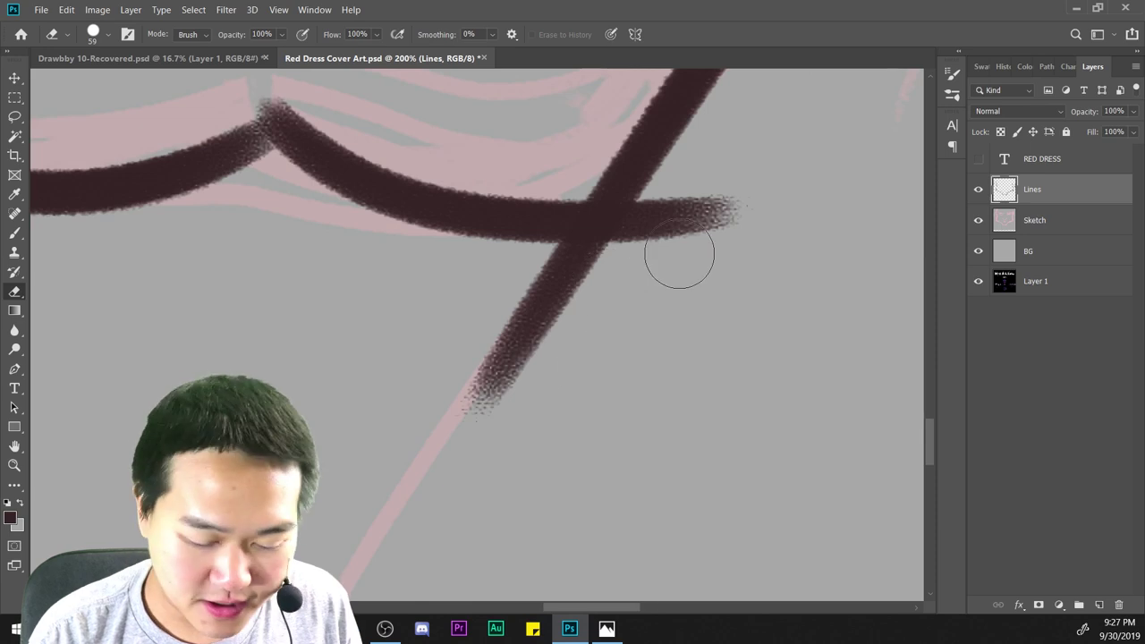
key("ctrl+minus")
key("ctrl+plus")
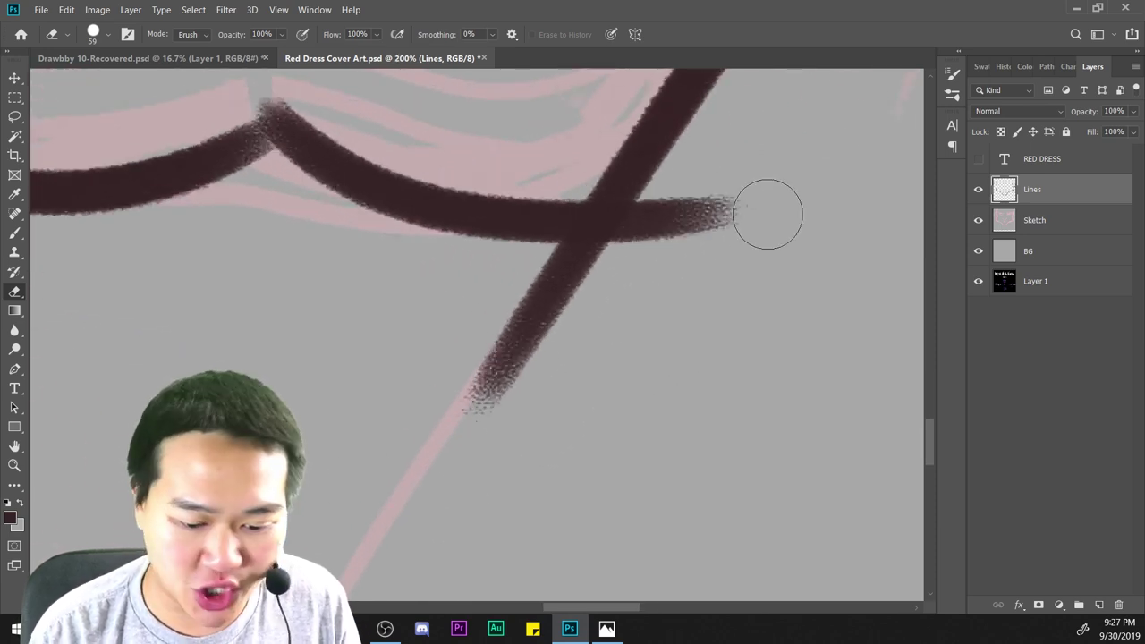
mouse_move(774, 172)
left_mouse_down()
mouse_move(710, 250)
mouse_move(742, 197)
mouse_move(721, 217)
mouse_move(704, 197)
mouse_move(659, 235)
left_mouse_up()
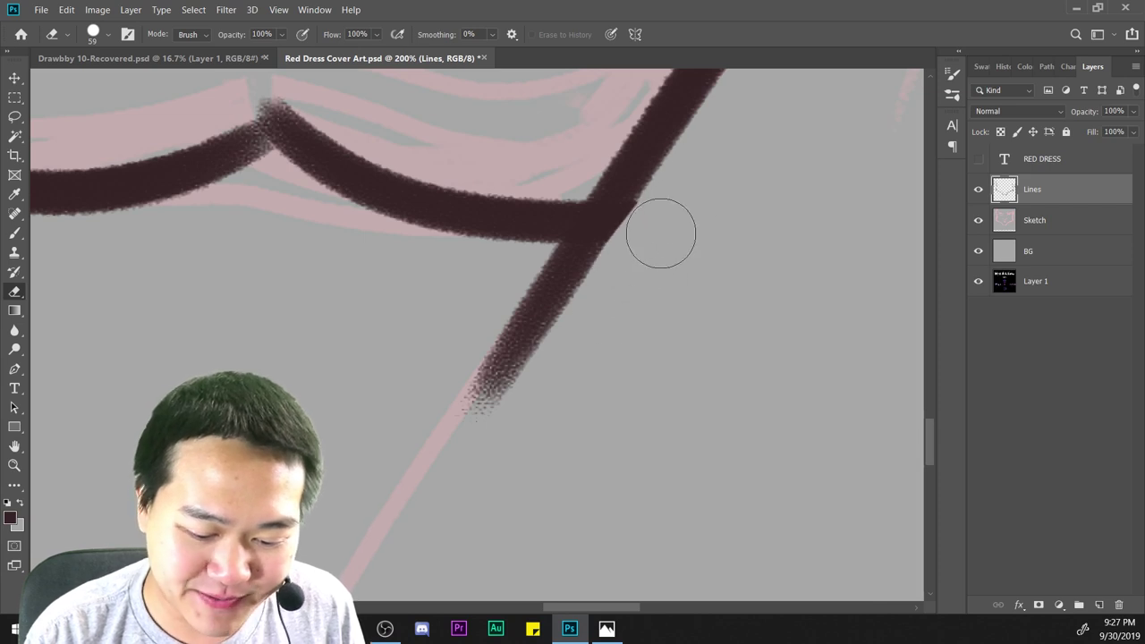
mouse_move(472, 398)
left_mouse_down()
mouse_move(475, 378)
mouse_move(570, 314)
mouse_move(521, 283)
mouse_move(554, 278)
mouse_move(516, 263)
mouse_move(659, 241)
mouse_move(637, 225)
left_mouse_up()
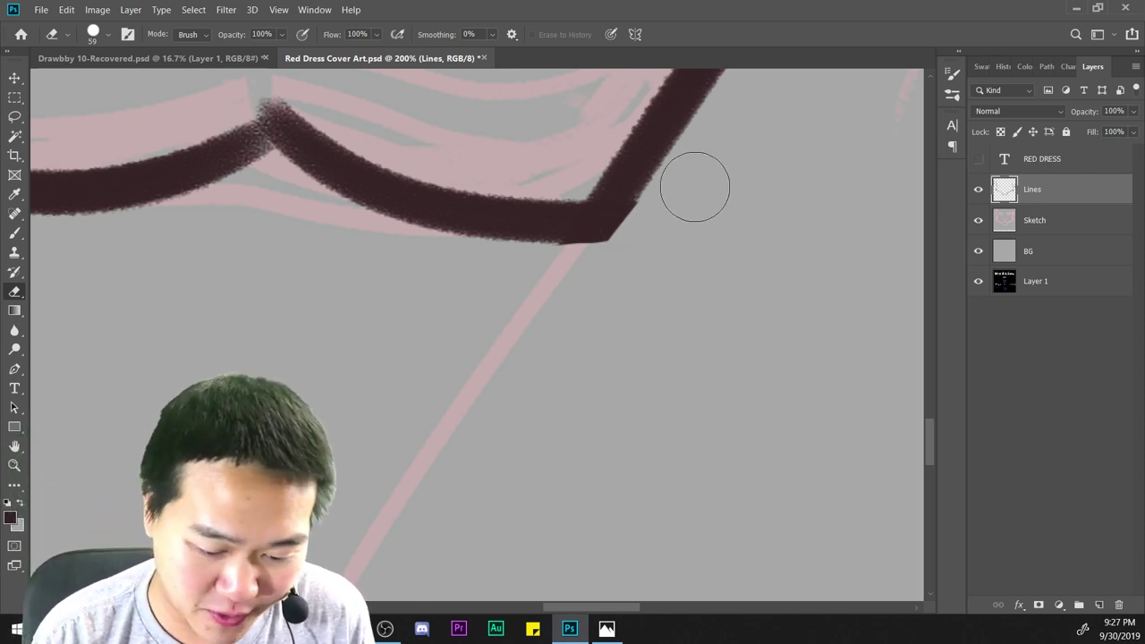
Round off the outside of the chin's right corner with the Eraser and trim the notch at the chin's centre.
left_click_drag(673, 186, 496, 300)
left_click_drag(662, 223, 423, 268)
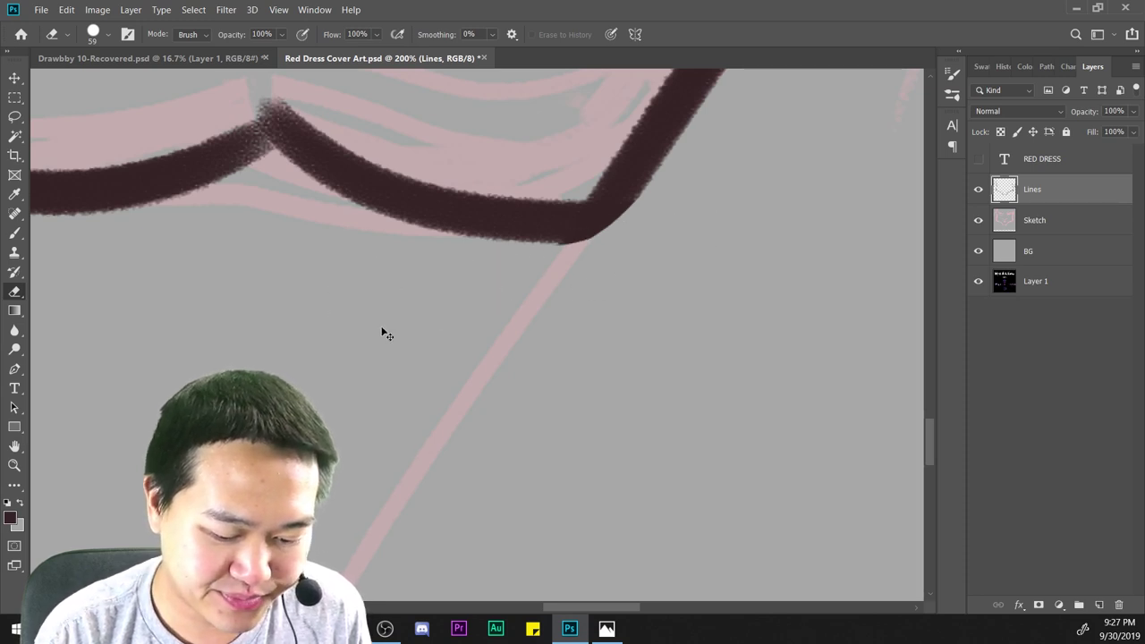
key("ctrl+minus")
key("ctrl+plus")
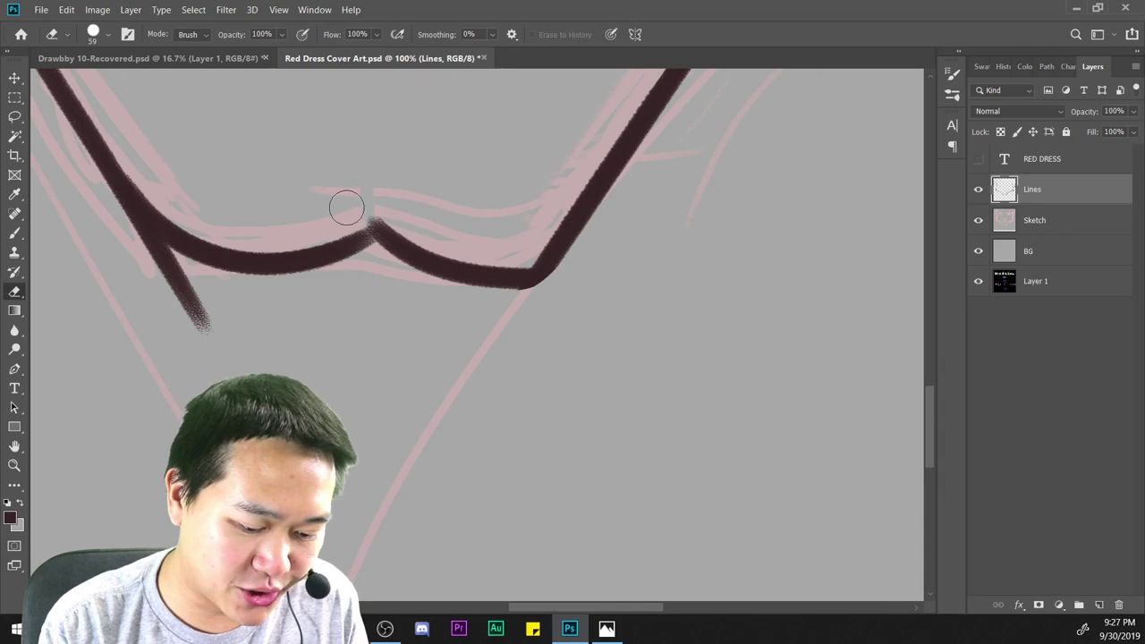
left_click_drag(357, 203, 349, 218)
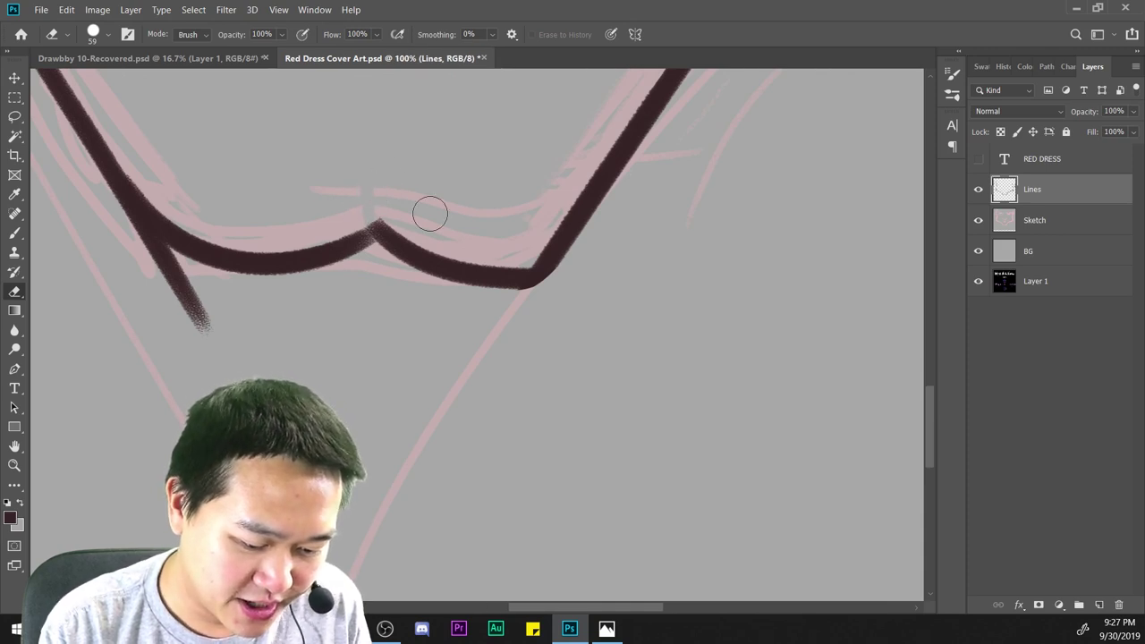
Reshape the chin's right corner into a wider curve using the Eraser and Brush, redoing the unsatisfactory curved stroke.
mouse_move(597, 290)
left_mouse_down()
mouse_move(690, 343)
mouse_move(819, 373)
mouse_move(793, 337)
left_mouse_up()
key("b")
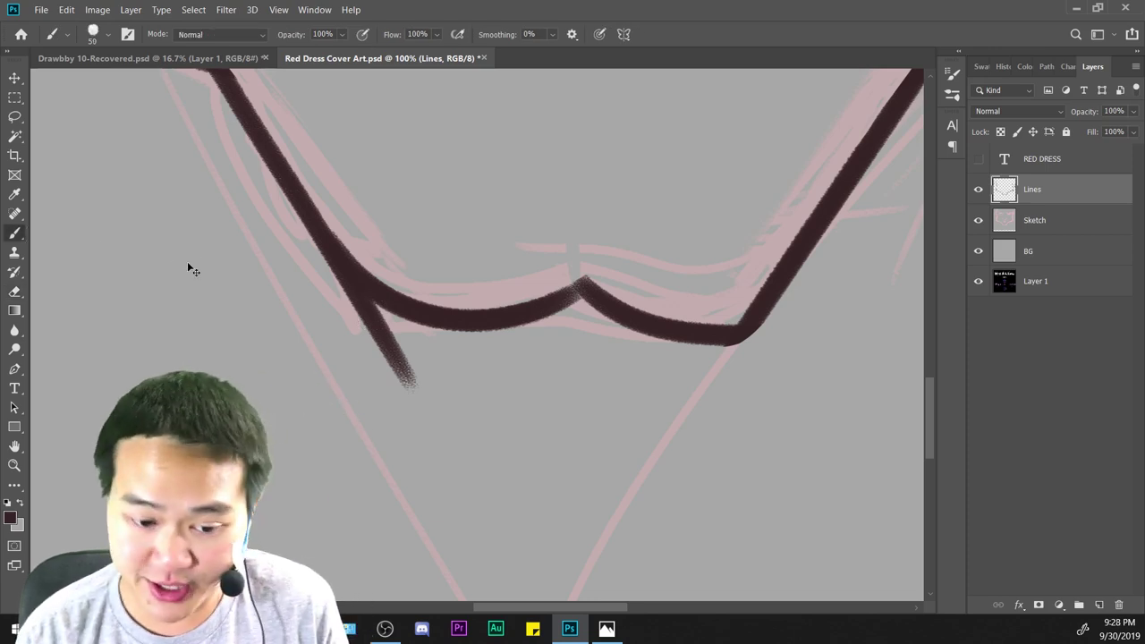
key("ctrl+plus")
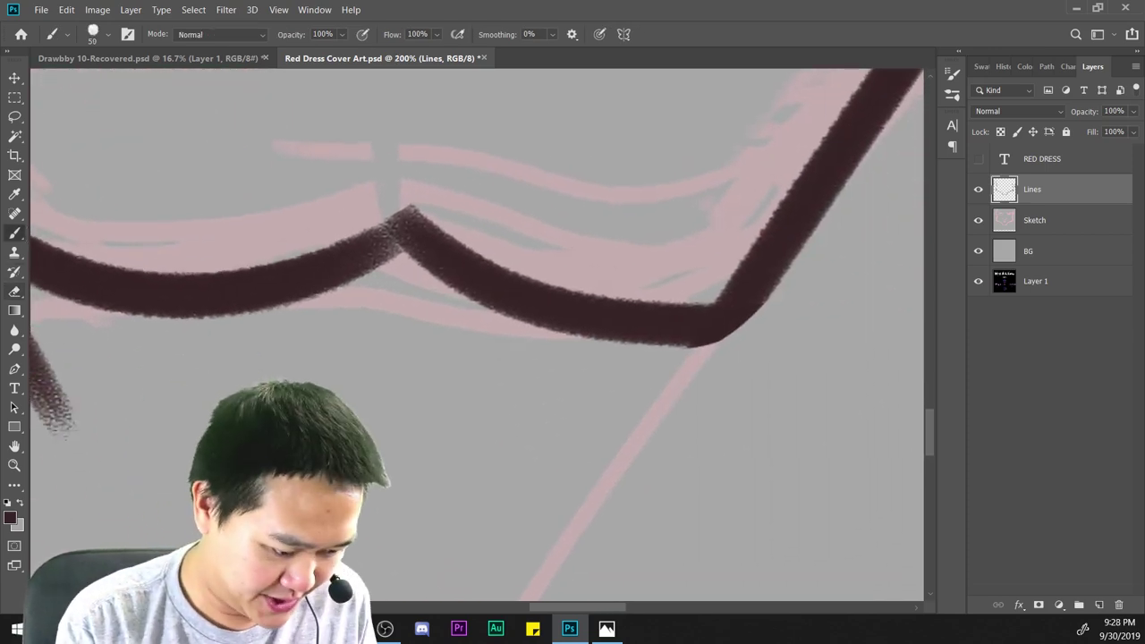
key("e")
left_click(735, 299)
mouse_move(736, 299)
left_mouse_down()
mouse_move(759, 328)
mouse_move(777, 279)
mouse_move(664, 380)
mouse_move(638, 363)
mouse_move(413, 413)
mouse_move(542, 183)
left_mouse_up()
left_click(14, 233)
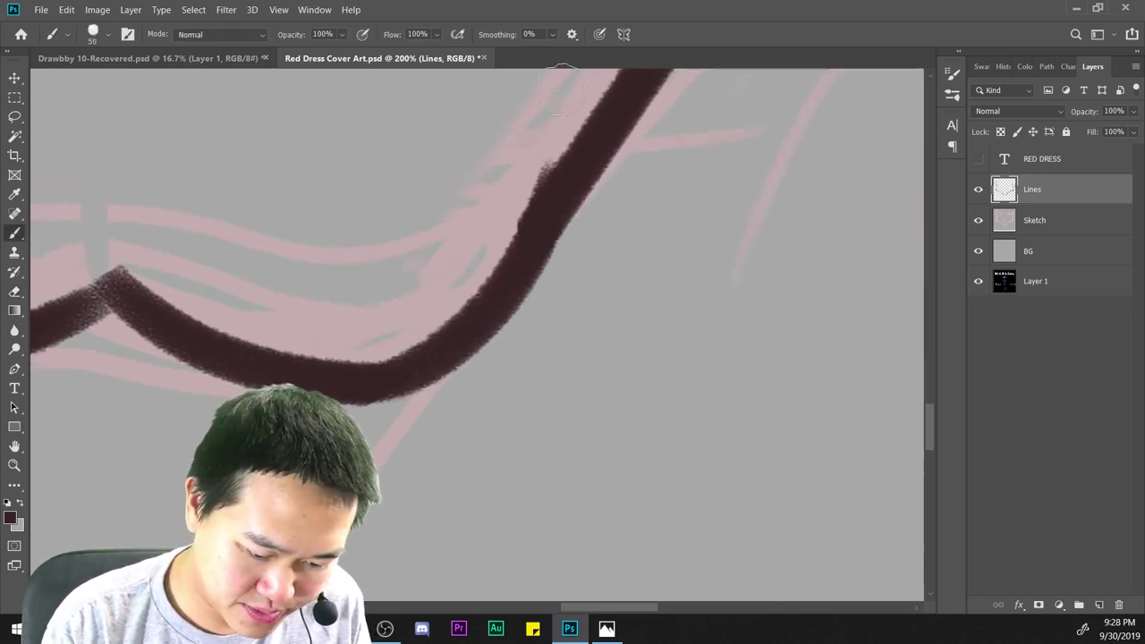
key("ctrl+z")
left_click_drag(376, 386, 597, 171)
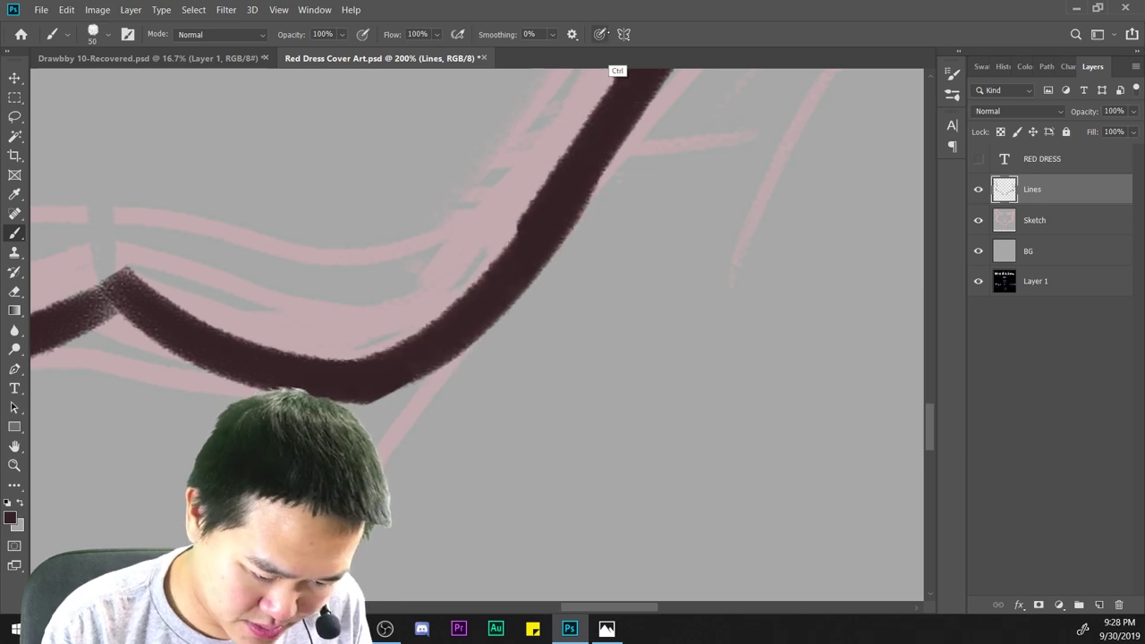
Erase the bumps and uneven edges along the curved line on the chin's right side.
key("ctrl+minus")
key("ctrl+minus")
key("ctrl+equal")
key("ctrl+equal")
left_click(14, 291)
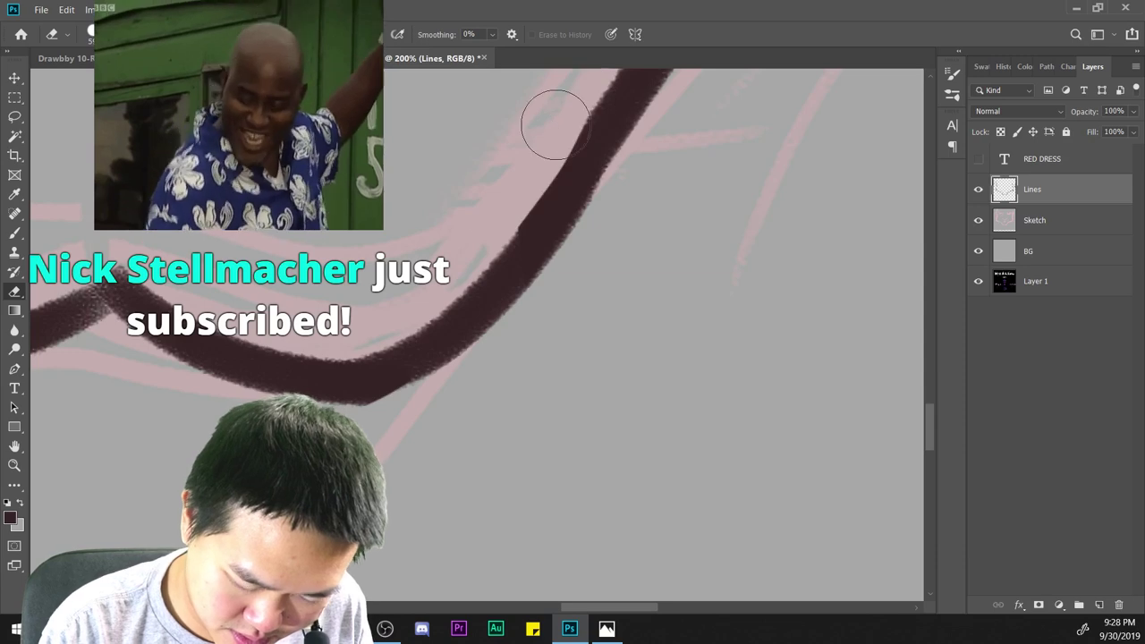
left_click_drag(557, 225, 570, 388)
left_click_drag(460, 377, 435, 404)
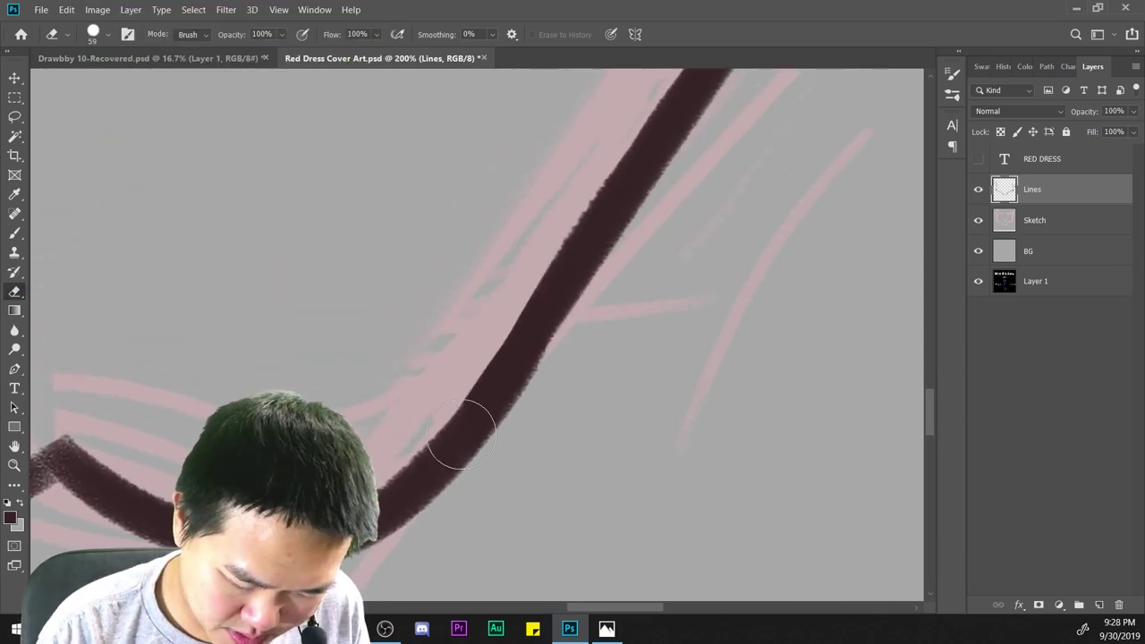
key("ctrl+minus")
left_click_drag(510, 443, 713, 295)
key("ctrl+plus")
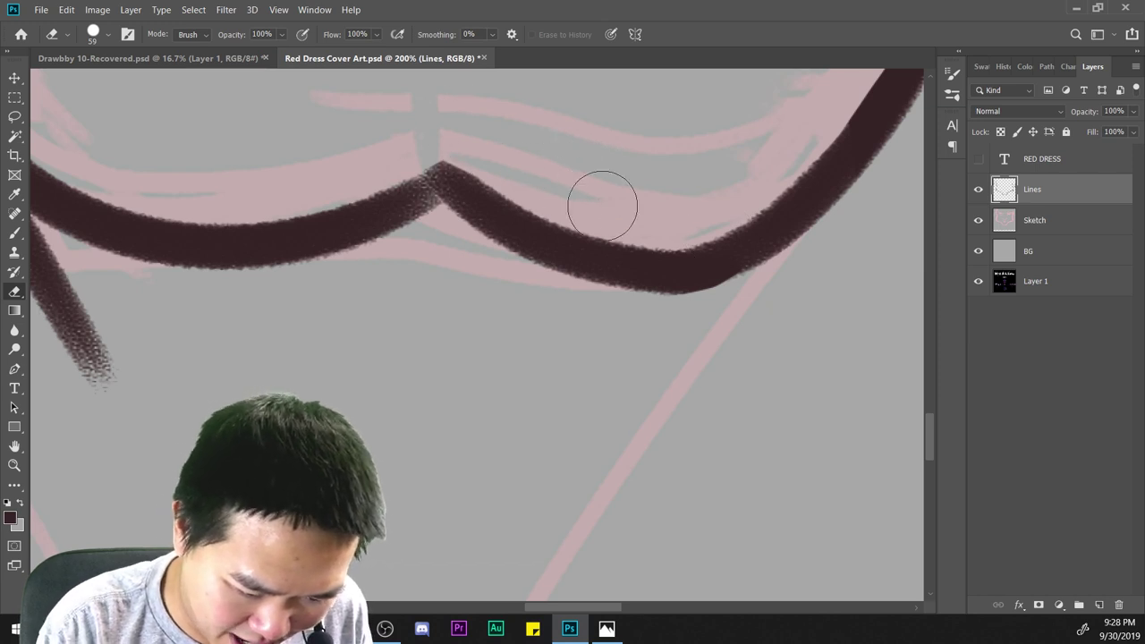
Rotate the canvas and erase the overshooting line end on the chin's left side, smoothing the outer curve.
key("ctrl+minus")
key("ctrl+minus")
left_click_drag(572, 350, 733, 452)
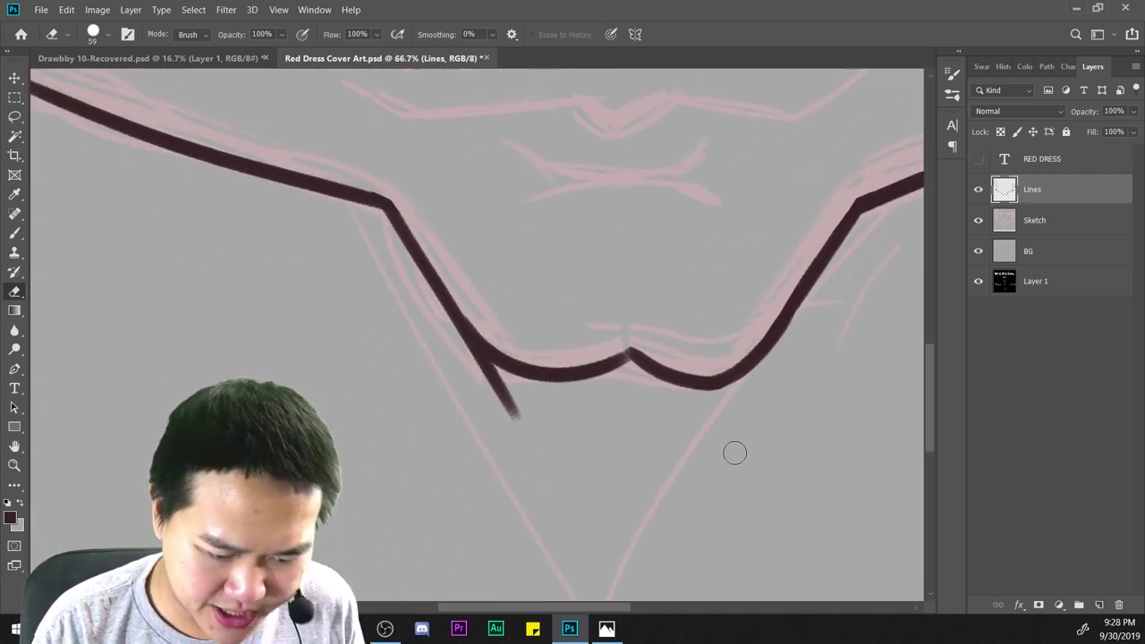
key("r")
left_click_drag(808, 485, 524, 131)
key("e")
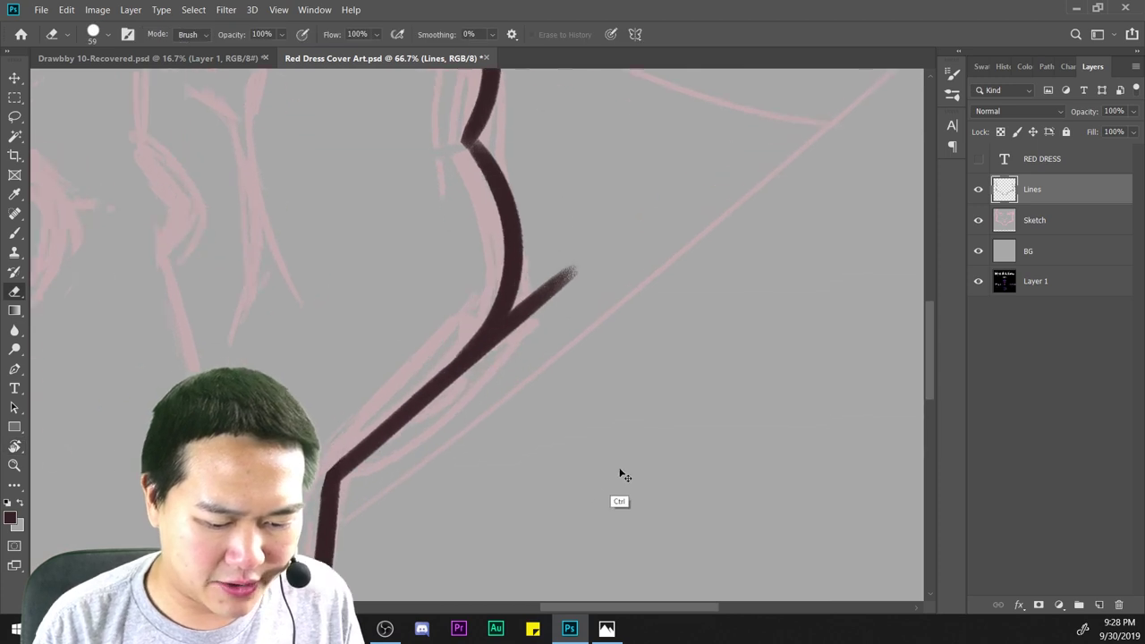
key("ctrl+plus")
key("ctrl+plus")
mouse_move(652, 109)
left_mouse_down()
mouse_move(509, 289)
mouse_move(376, 421)
left_mouse_up()
left_click_drag(510, 210, 376, 391)
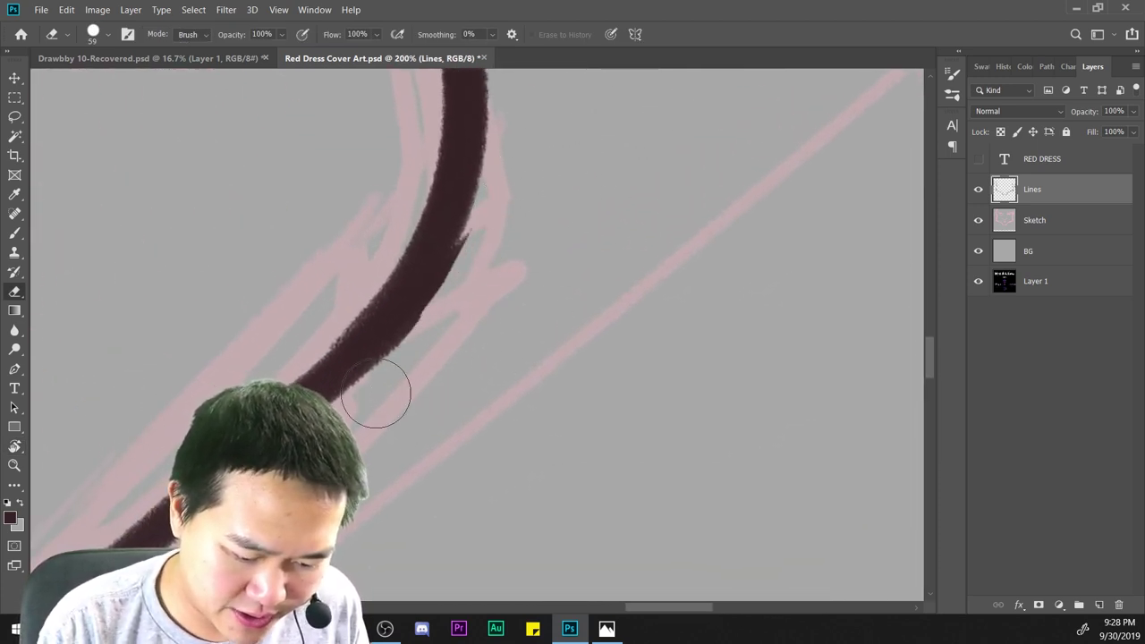
mouse_move(531, 173)
left_mouse_down()
mouse_move(396, 301)
mouse_move(367, 367)
left_mouse_up()
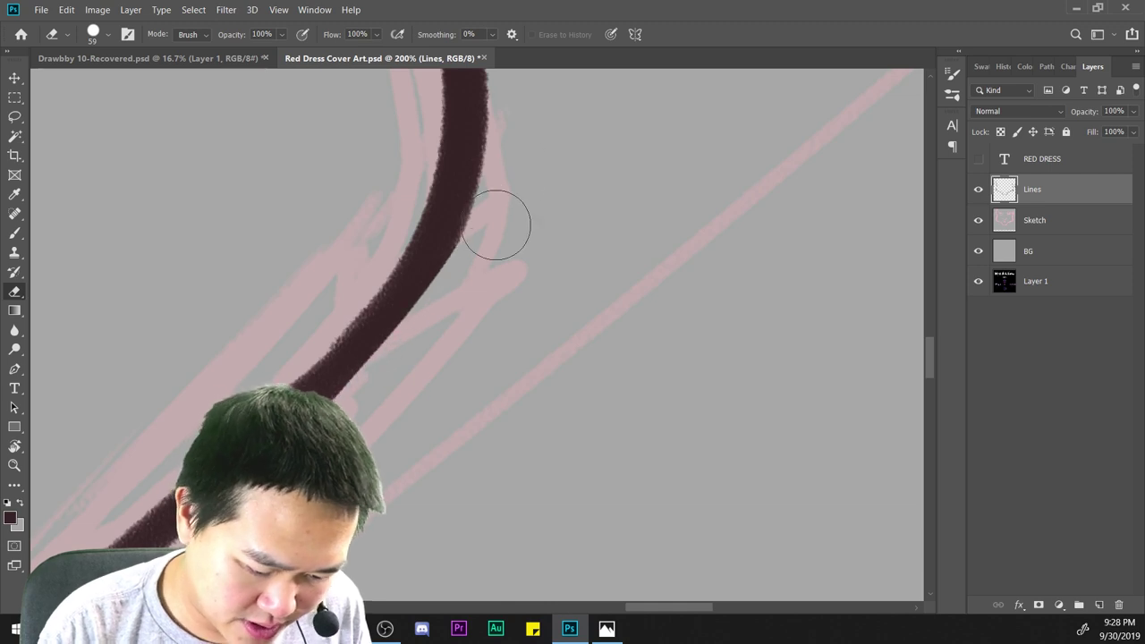
Restore the canvas to its upright orientation and examine the inked jaw and chin outline as a whole.
key("ctrl+minus")
key("ctrl+minus")
key("ctrl+minus")
key("ctrl+minus")
key("r")
key("r")
mouse_move(626, 187)
left_mouse_down()
mouse_move(656, 412)
mouse_move(625, 448)
left_mouse_up()
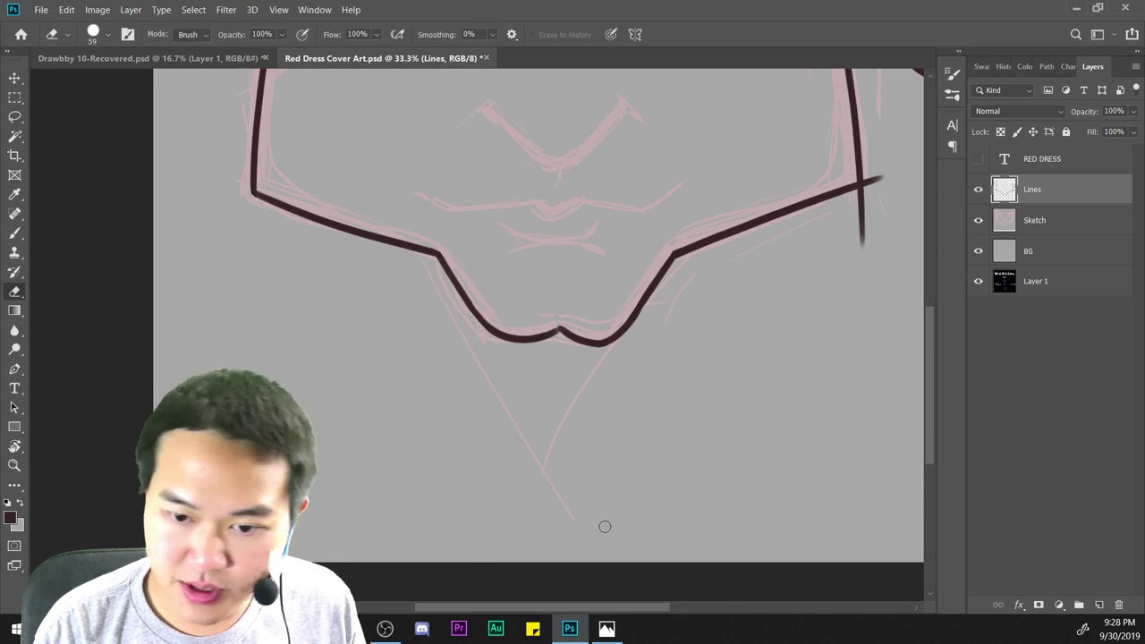
key("ctrl+minus")
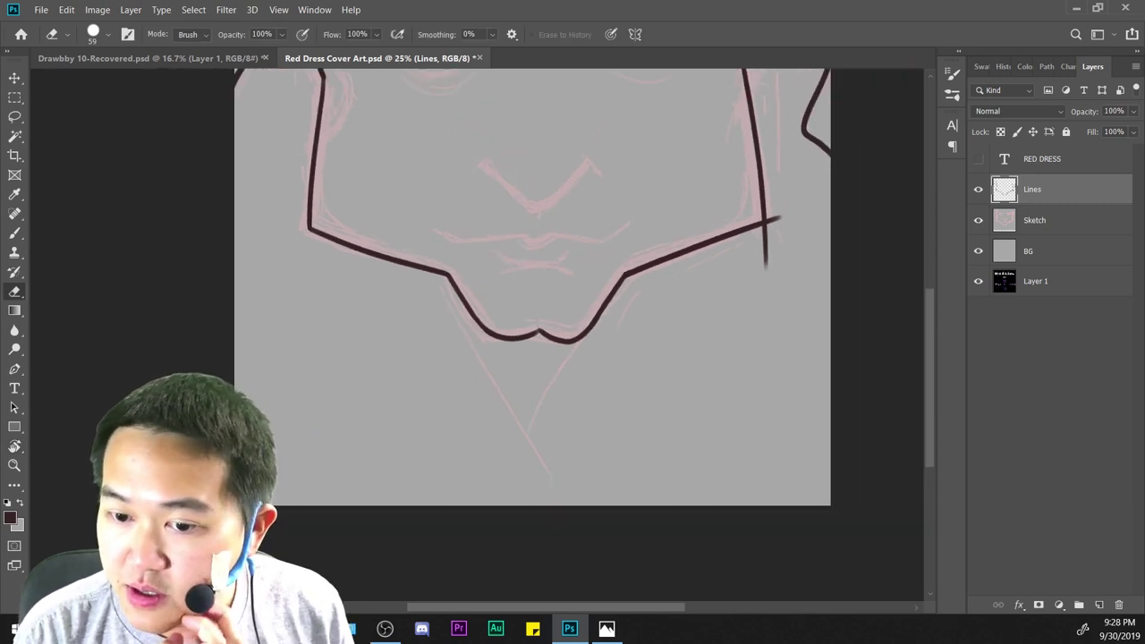
key("ctrl+minus")
key("ctrl+plus")
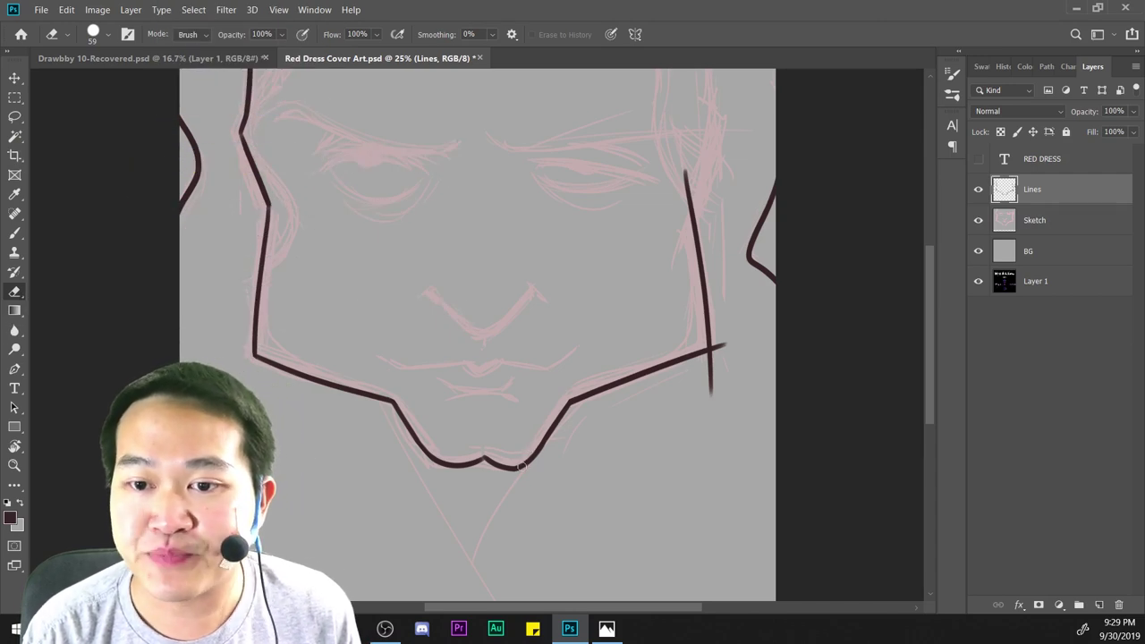
key("ctrl+plus")
key("ctrl+minus")
key("ctrl+minus")
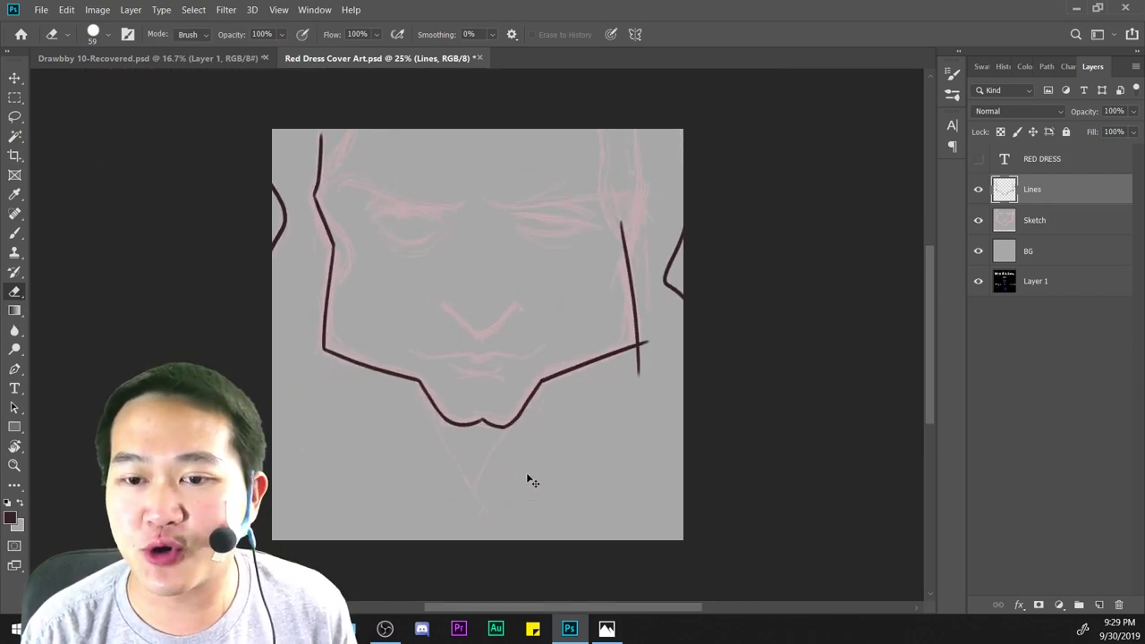
Erase the overshooting line ends past the jaw corner on the face's right side, leaving a sharp corner.
key("ctrl+plus")
key("ctrl+plus")
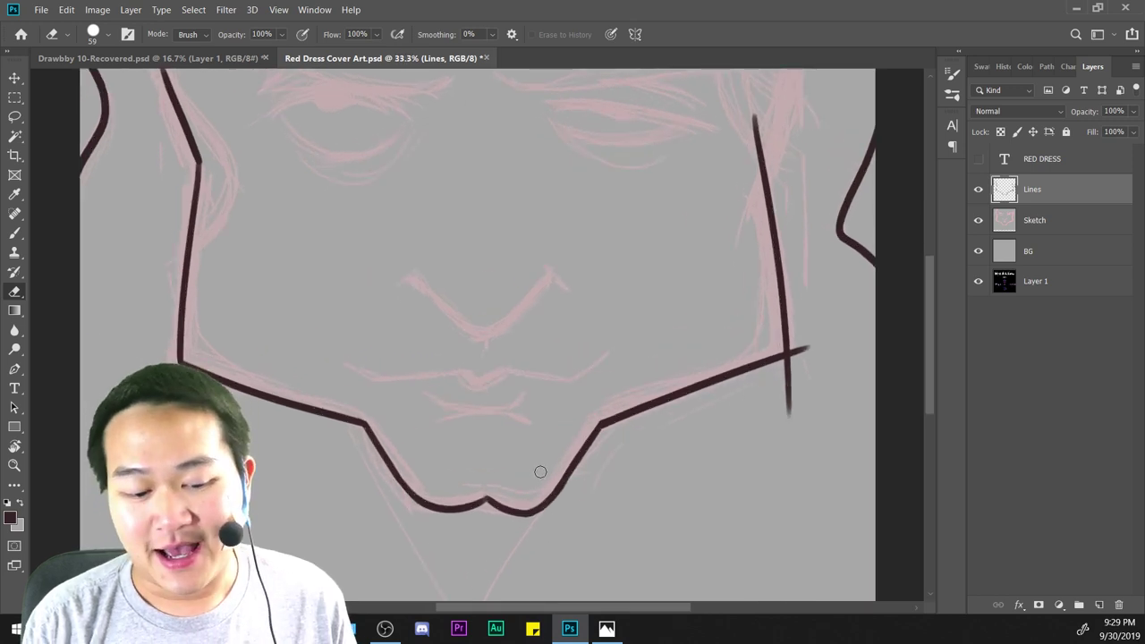
left_click_drag(588, 489, 447, 307)
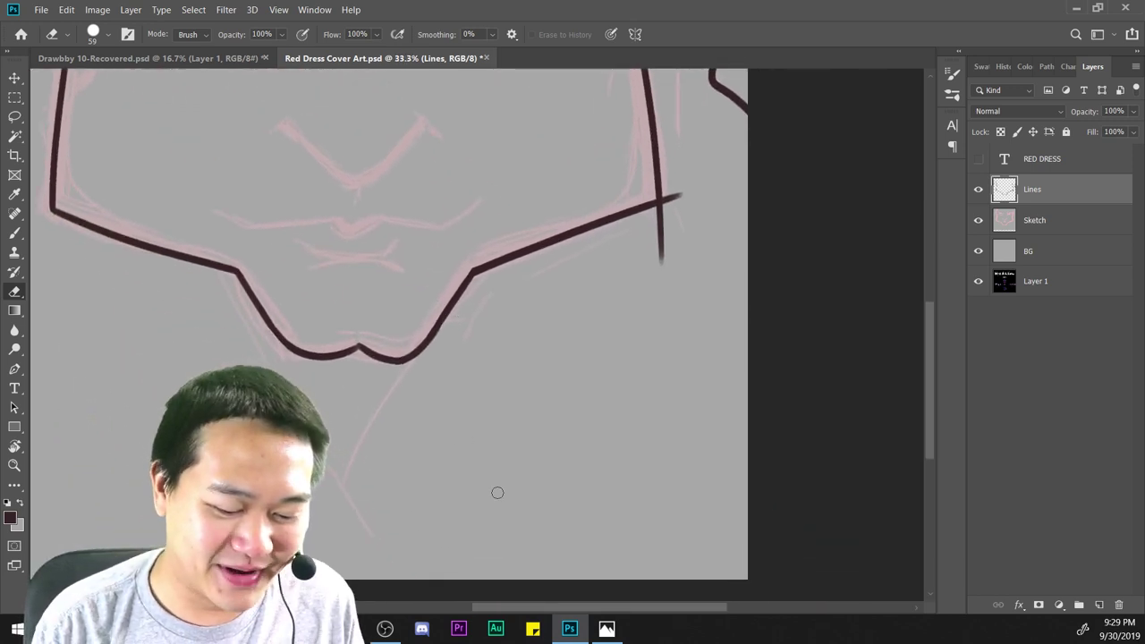
key("ctrl+plus")
left_click_drag(636, 368, 454, 496)
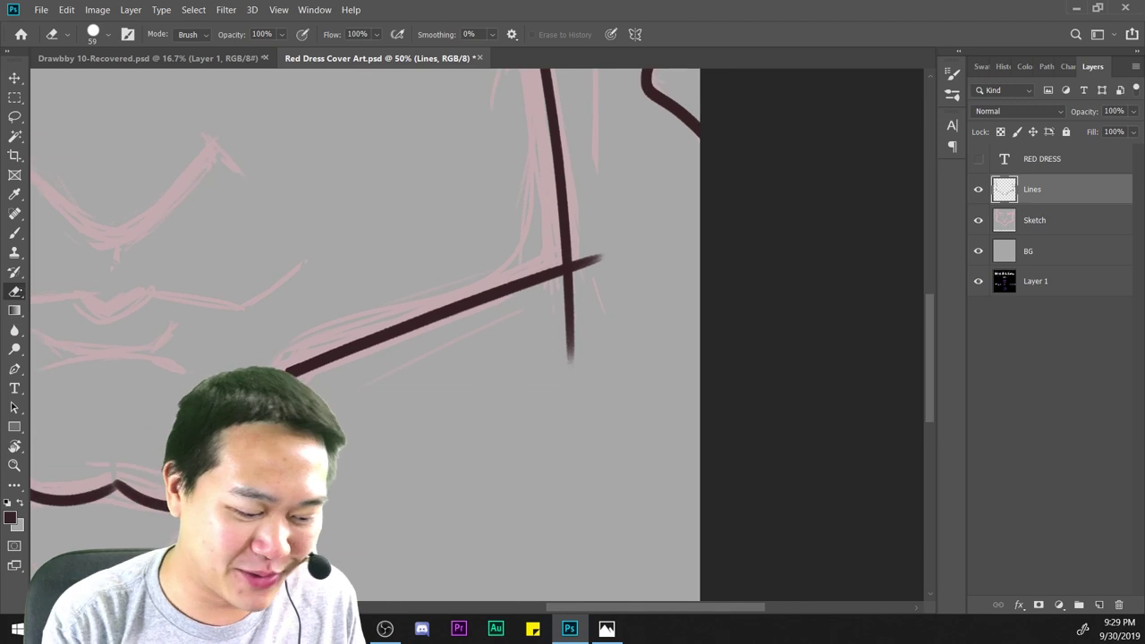
key("ctrl+plus")
left_click_drag(591, 380, 610, 309)
key("ctrl+plus")
key("ctrl+plus")
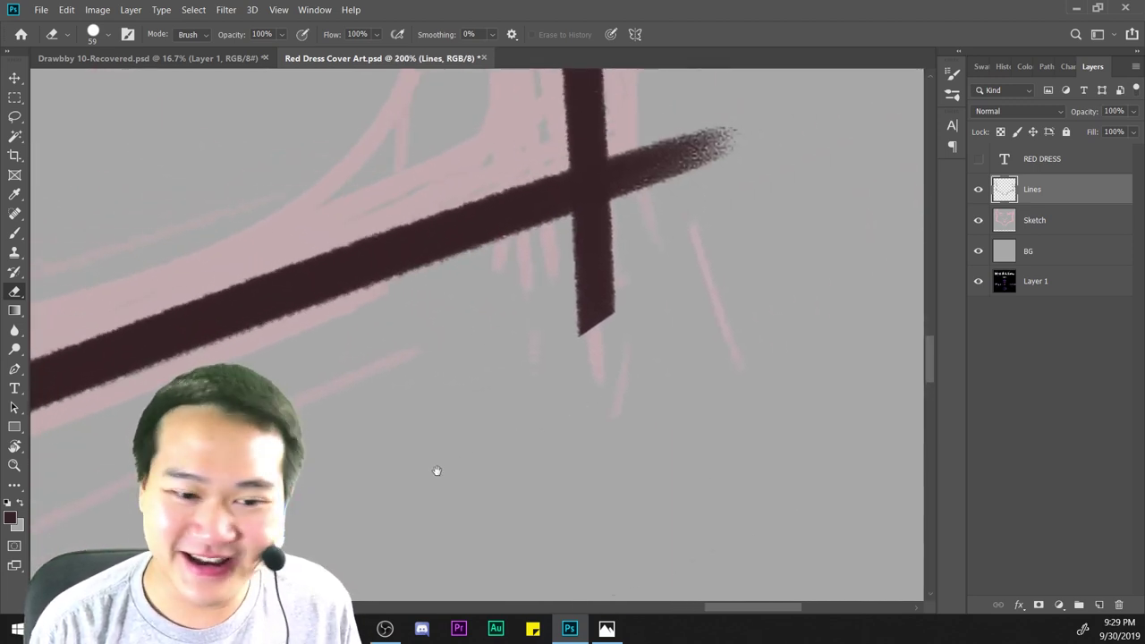
mouse_move(741, 102)
left_mouse_down()
mouse_move(725, 174)
mouse_move(698, 195)
mouse_move(672, 150)
mouse_move(644, 142)
mouse_move(641, 200)
mouse_move(603, 333)
mouse_move(618, 321)
mouse_move(579, 304)
mouse_move(631, 303)
mouse_move(511, 397)
mouse_move(547, 338)
mouse_move(559, 278)
mouse_move(634, 225)
mouse_move(492, 286)
left_mouse_up()
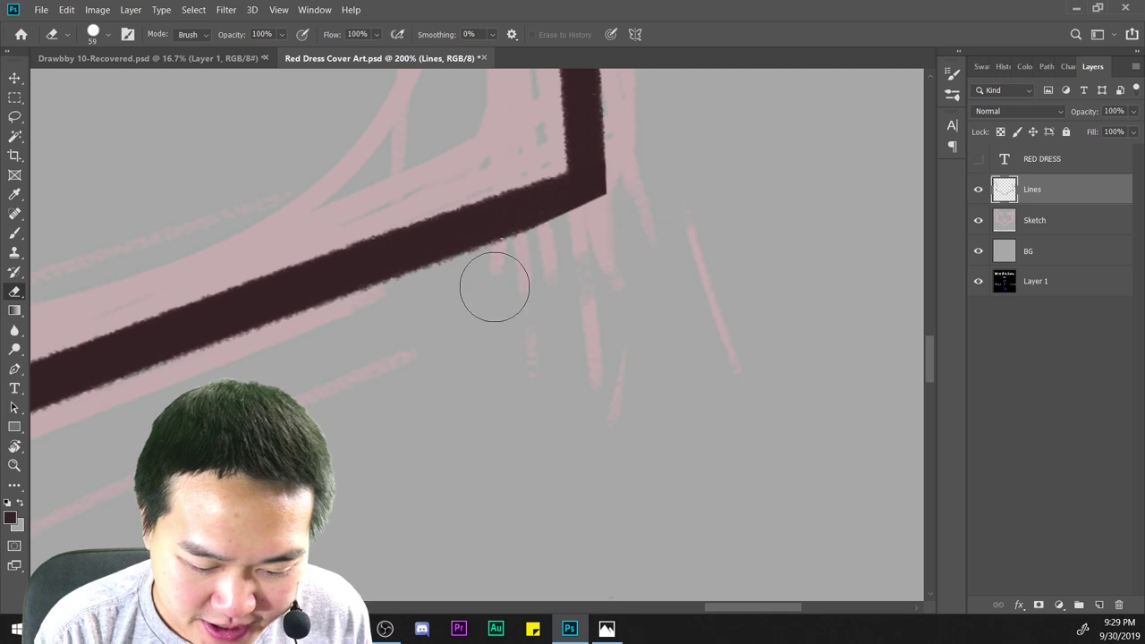
scroll(396, 447, "down", 6)
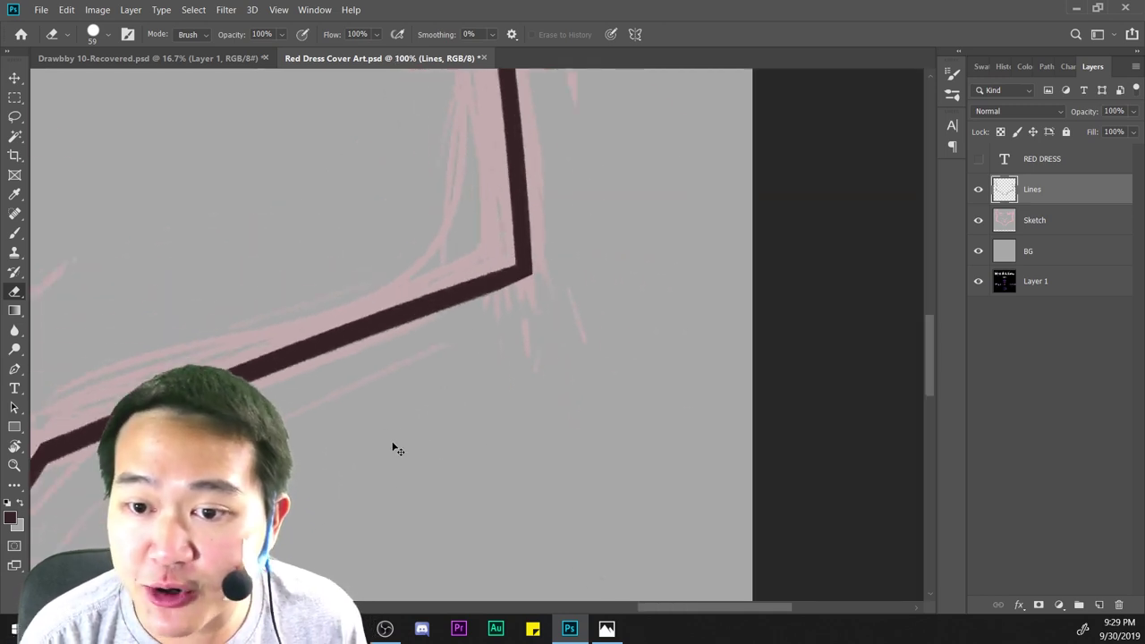
scroll(396, 447, "down", 1)
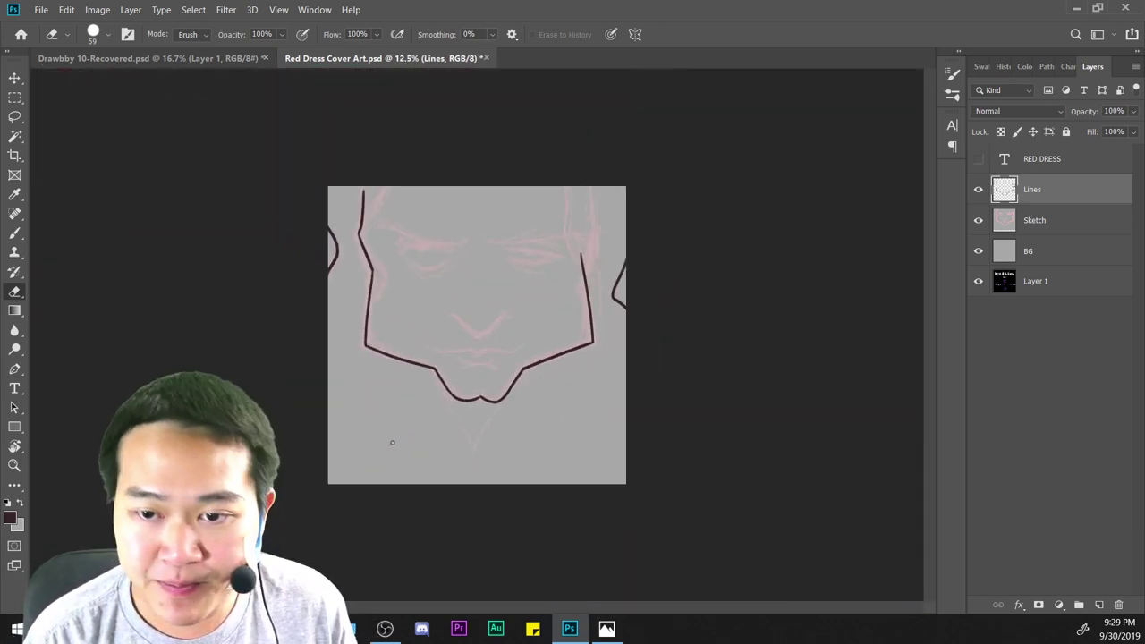
scroll(389, 439, "up", 2)
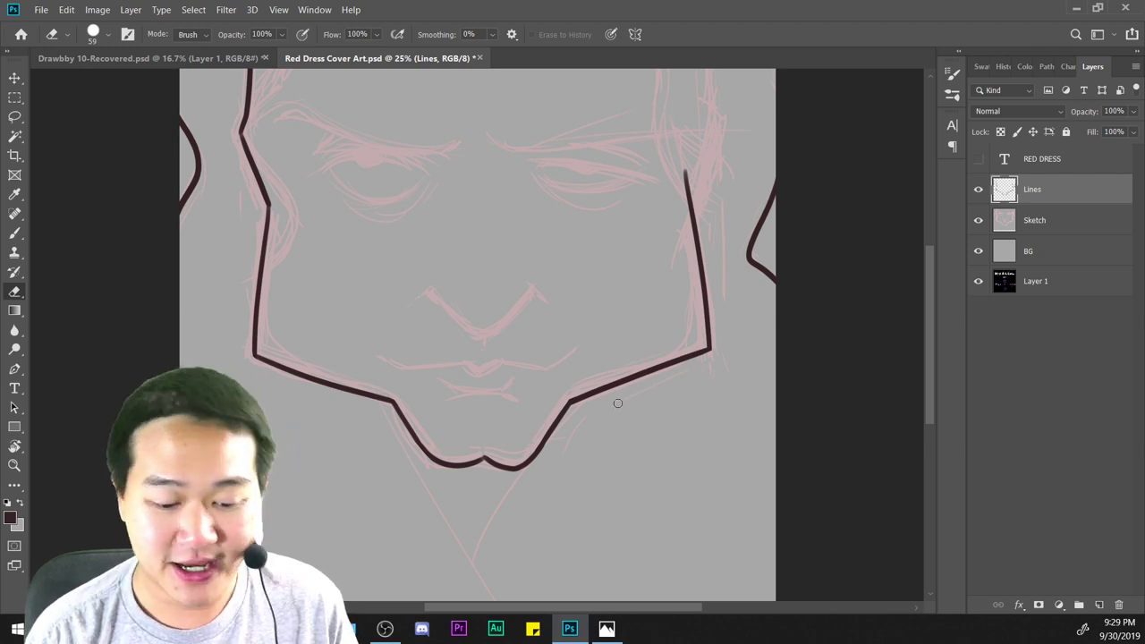
Ink the brow line above the left eye with the Brush, bending at its outer end, and redo the unsatisfactory first stroke.
key("ctrl+plus")
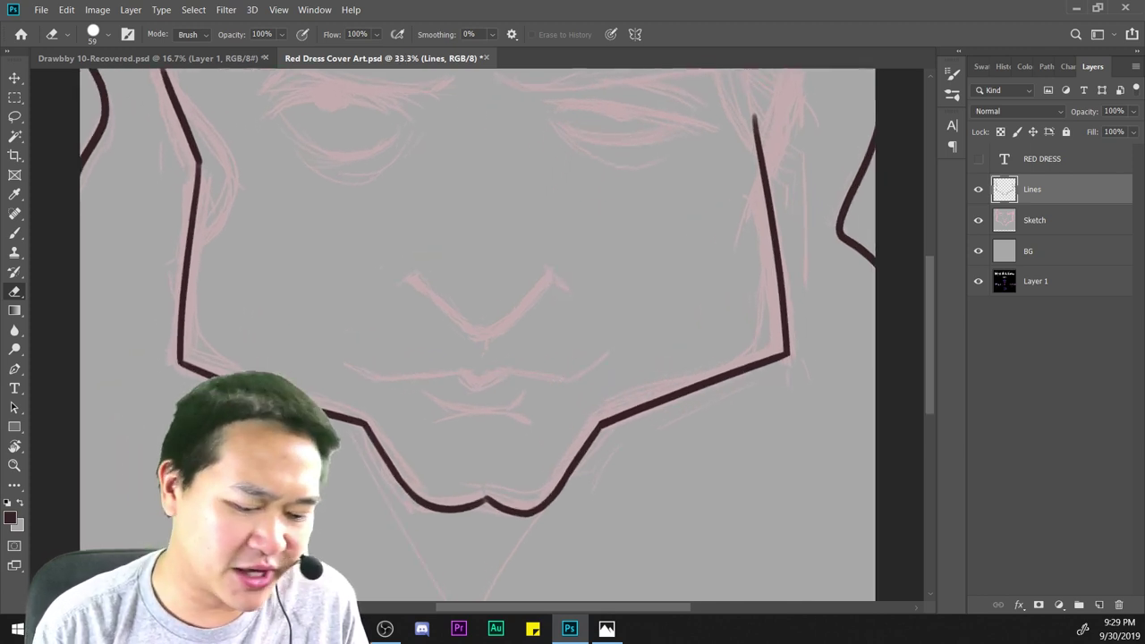
left_click(15, 234)
key("ctrl+plus")
key("ctrl+plus")
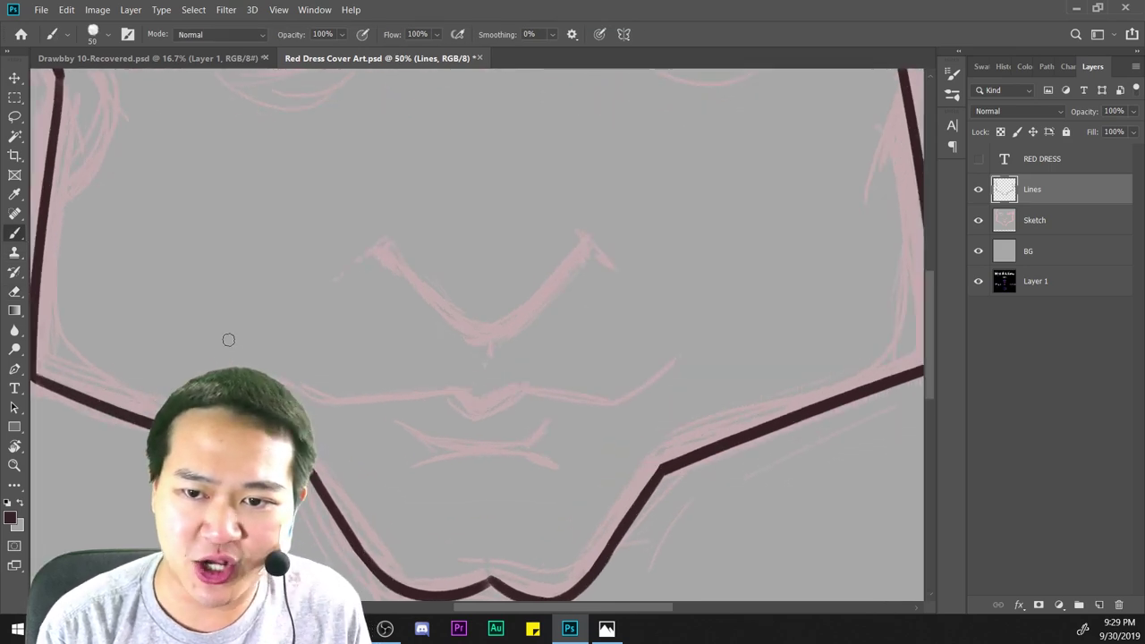
left_click_drag(617, 293, 626, 542)
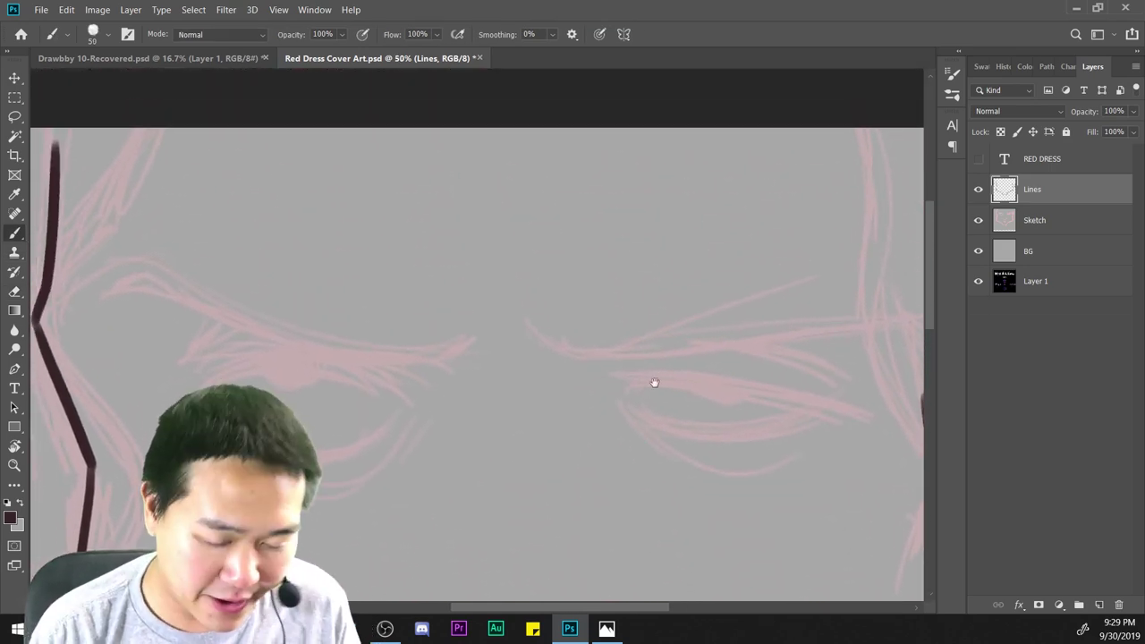
mouse_move(683, 376)
left_mouse_down()
mouse_move(679, 436)
mouse_move(706, 271)
mouse_move(751, 299)
mouse_move(756, 289)
left_mouse_up()
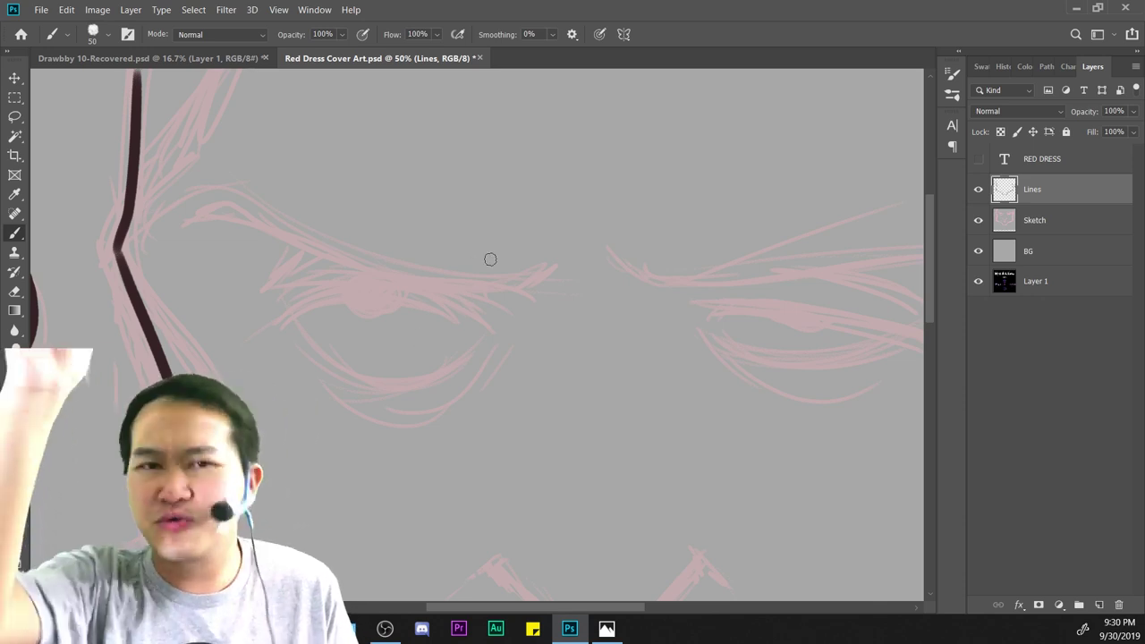
mouse_move(517, 287)
left_mouse_down()
mouse_move(549, 270)
mouse_move(448, 296)
mouse_move(183, 210)
left_mouse_up()
key("ctrl+minus")
key("ctrl+z")
key("ctrl+plus")
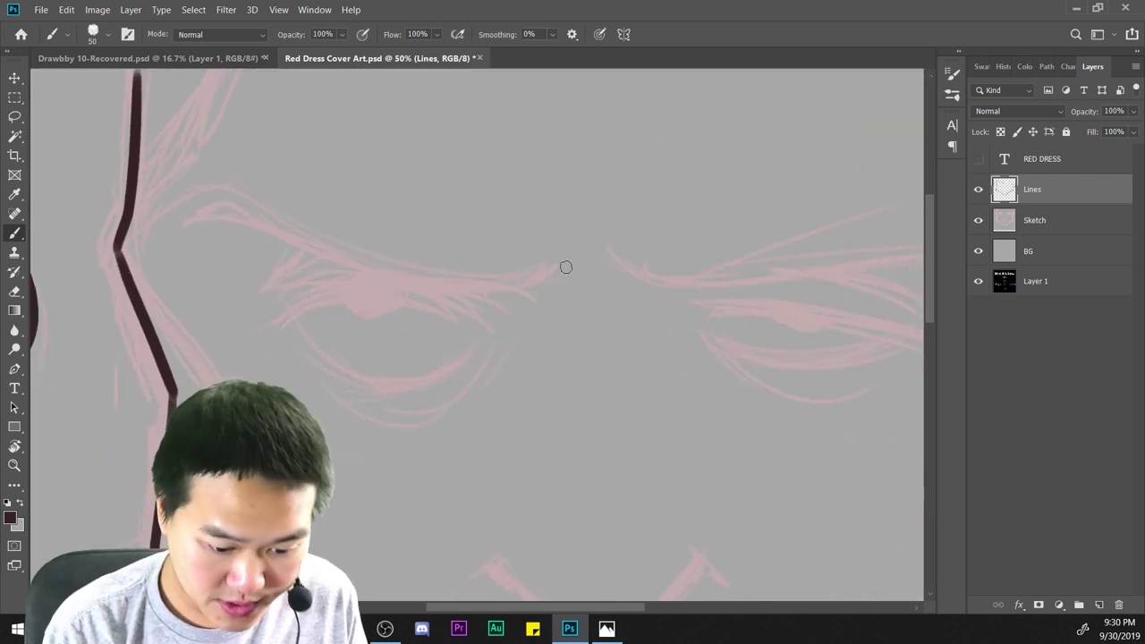
mouse_move(550, 271)
left_mouse_down()
mouse_move(245, 205)
mouse_move(161, 210)
left_mouse_up()
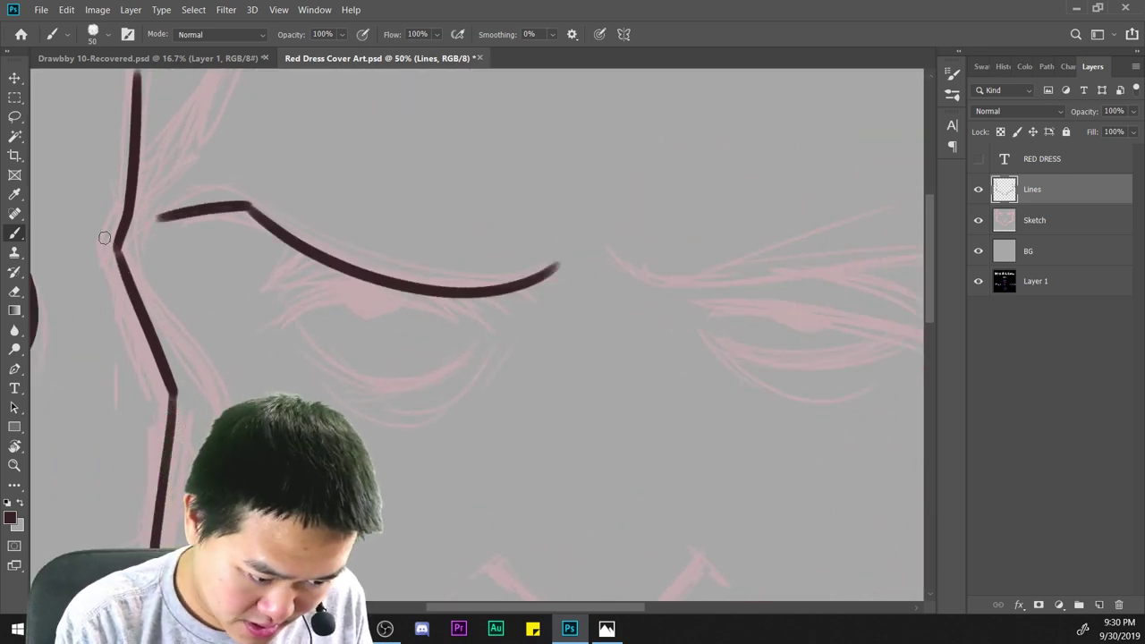
key("ctrl+minus")
key("ctrl+plus")
Try to ink the brow line above the right eye in one curved stroke from the inner end outward.
left_click_drag(751, 447, 384, 388)
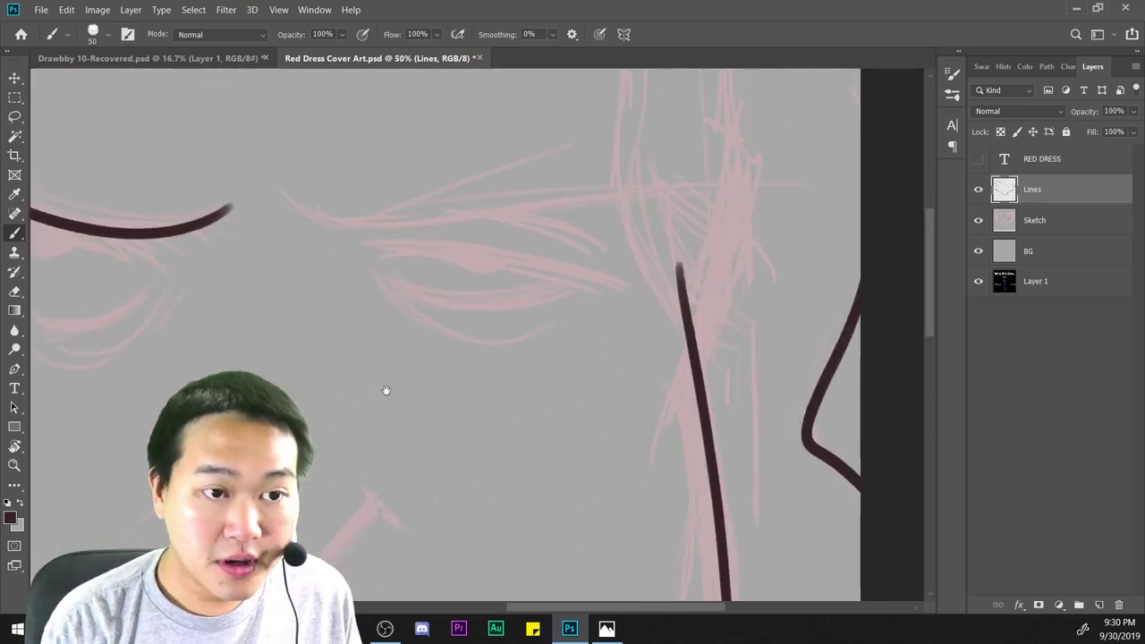
mouse_move(279, 189)
left_mouse_down()
mouse_move(347, 221)
mouse_move(649, 223)
left_mouse_up()
key("ctrl+minus")
key("ctrl+minus")
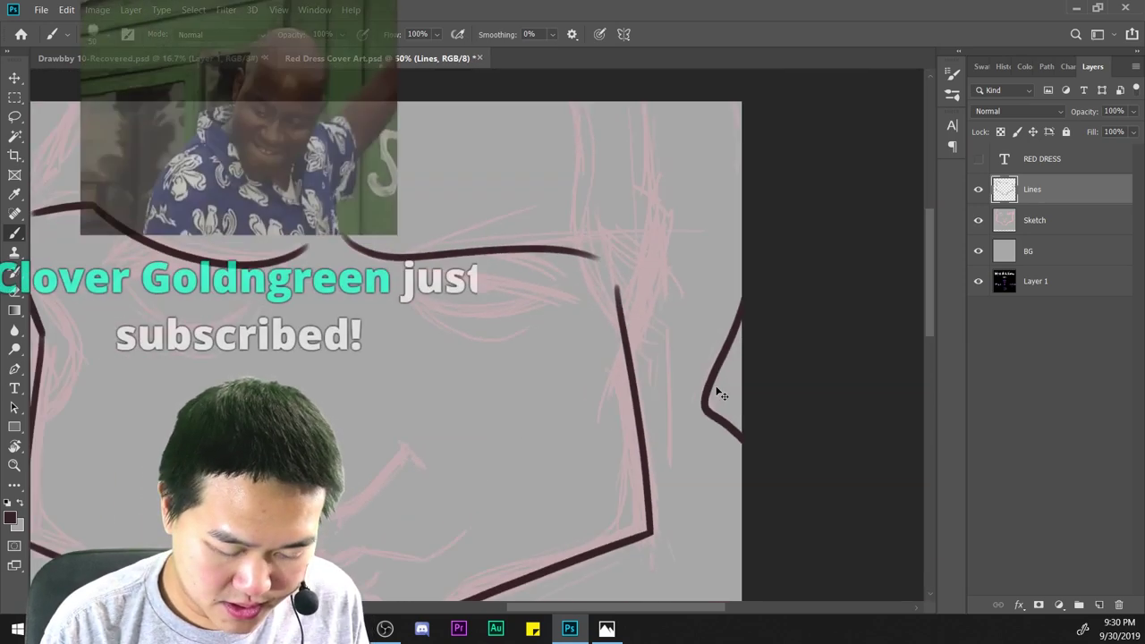
key("ctrl+plus")
key("ctrl+plus")
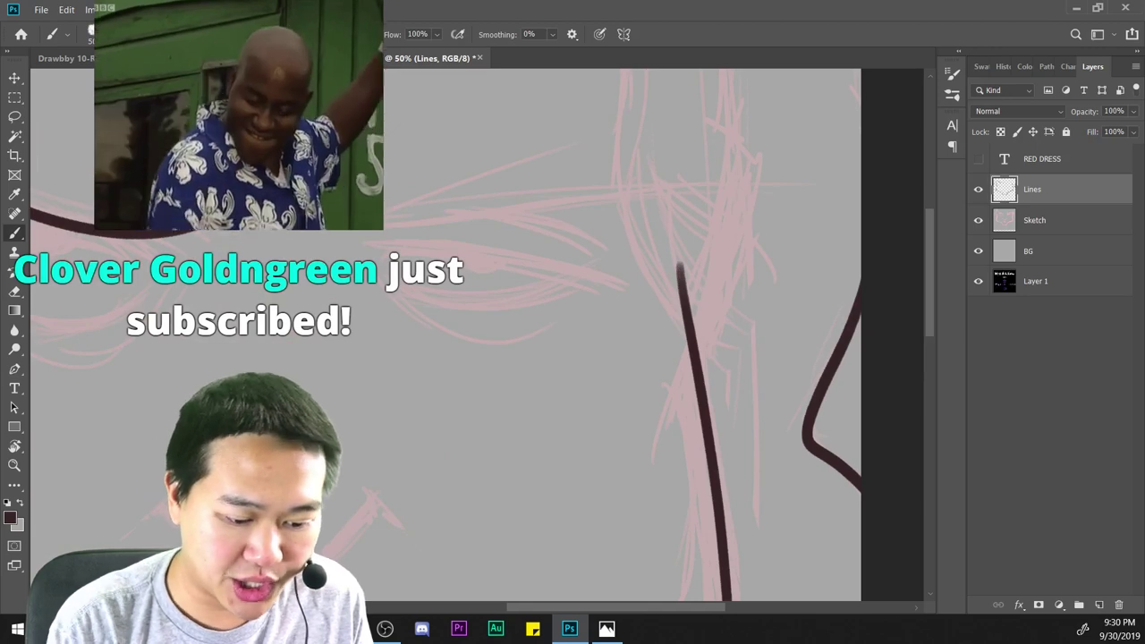
Try to ink the whole nose outline, including both nostril curves, in a single continuous stroke.
key("ctrl+minus")
mouse_move(595, 447)
left_mouse_down()
mouse_move(743, 352)
mouse_move(752, 284)
left_mouse_up()
key("ctrl+plus")
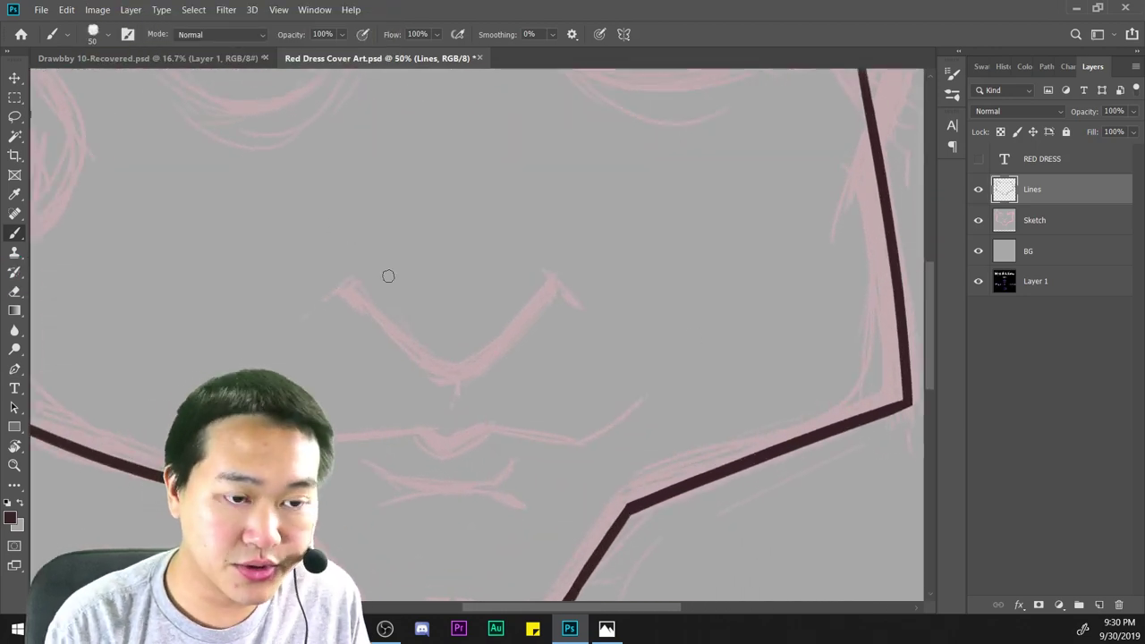
mouse_move(371, 265)
left_mouse_down()
mouse_move(344, 285)
mouse_move(488, 360)
mouse_move(562, 245)
left_mouse_up()
key("ctrl+z")
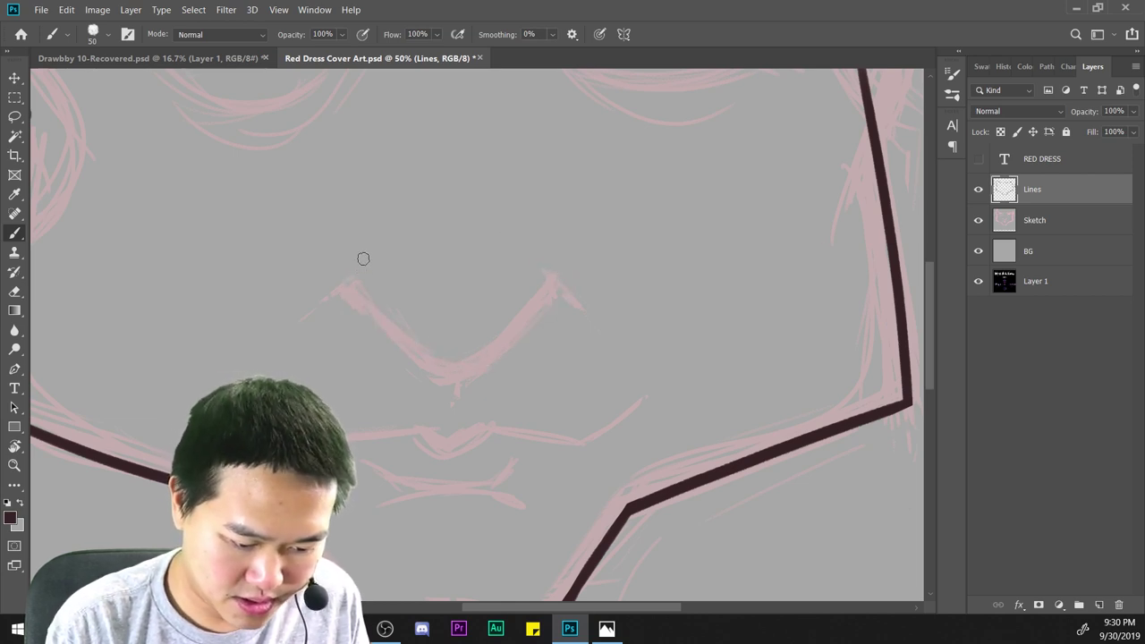
mouse_move(363, 259)
left_mouse_down()
mouse_move(348, 308)
mouse_move(442, 362)
mouse_move(541, 299)
mouse_move(516, 241)
left_mouse_up()
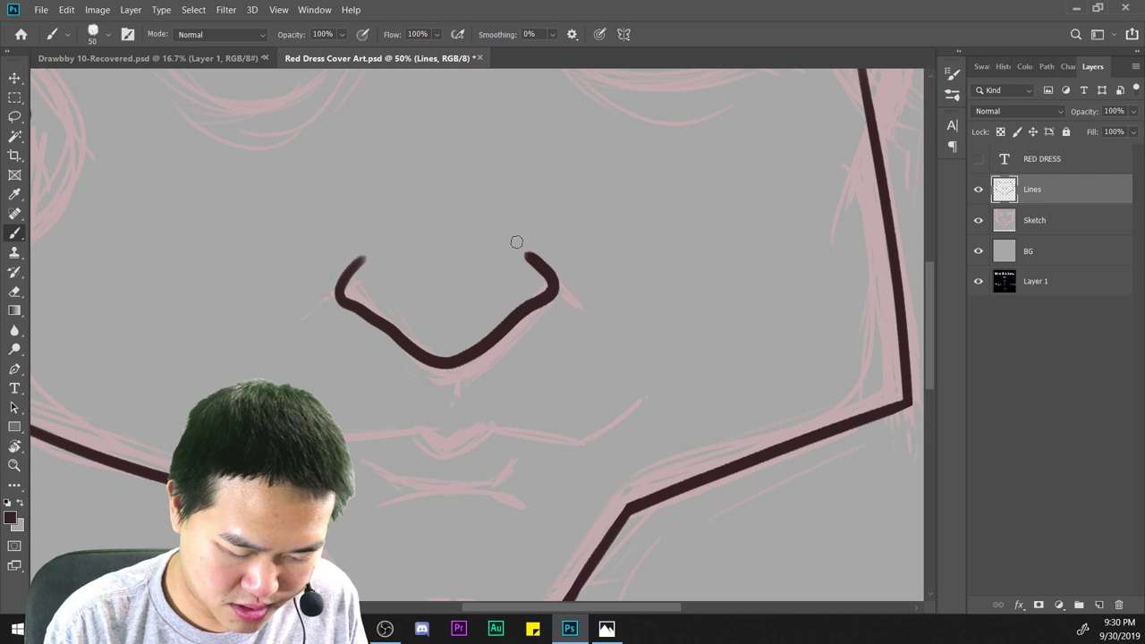
key("ctrl+minus")
key("ctrl+z")
Set the brush size to 35 px.
key("ctrl+plus")
right_click(573, 214)
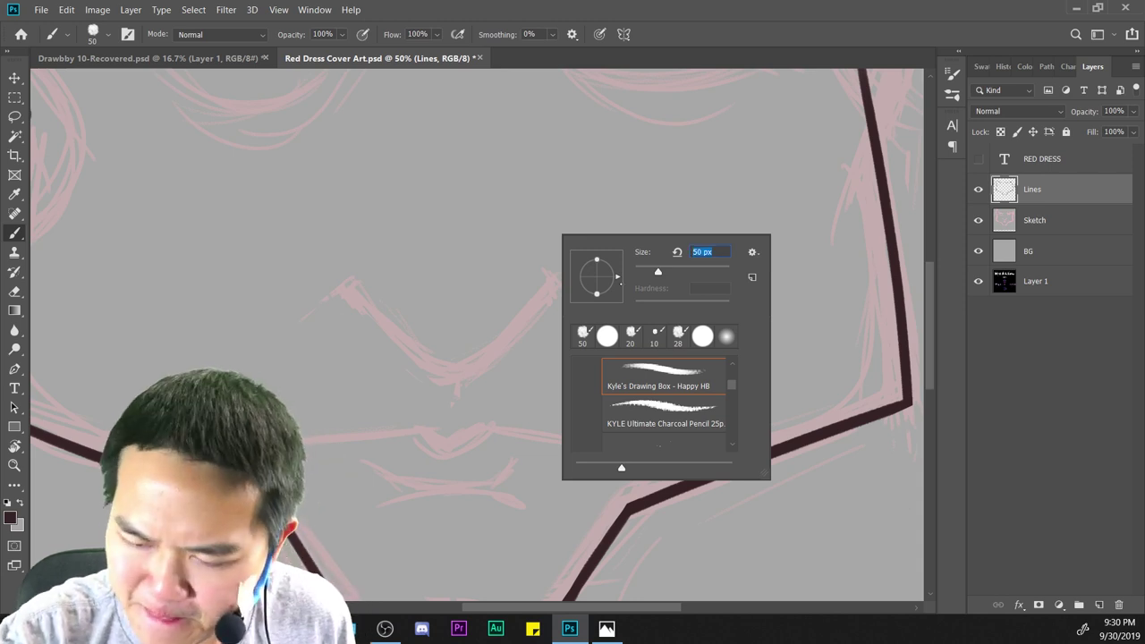
type("2")
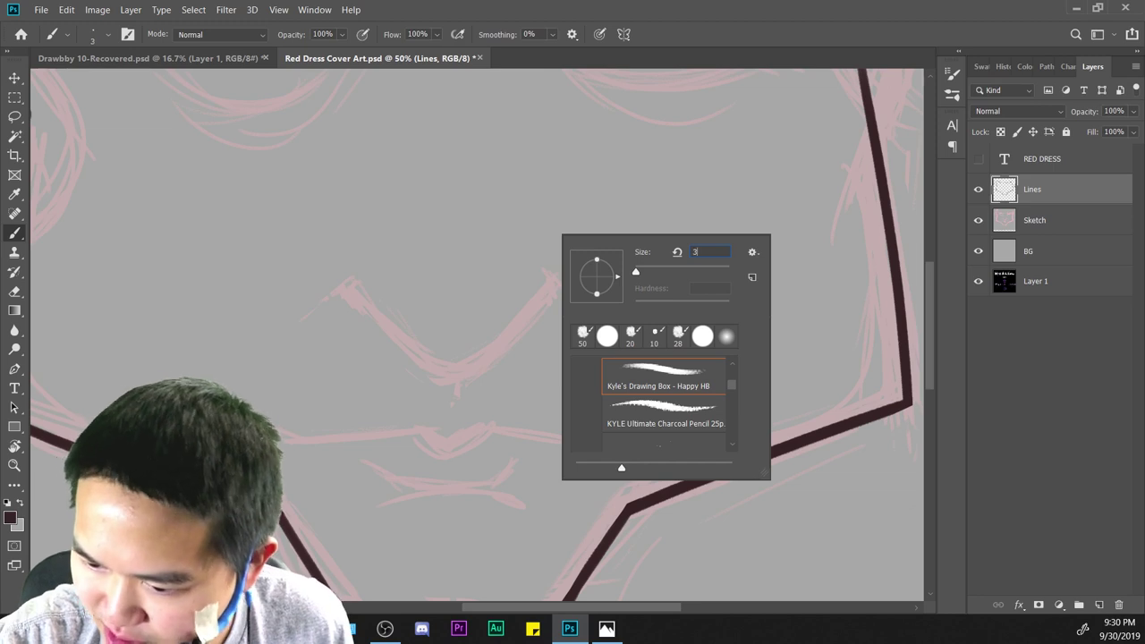
type("5")
key("Return")
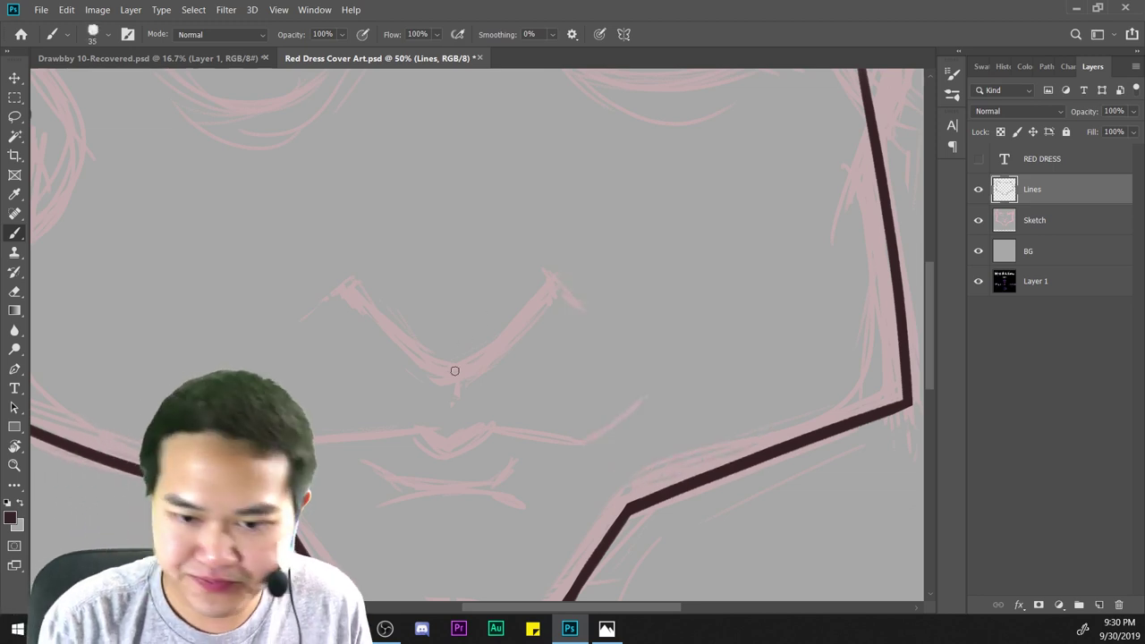
Try out several nose outline strokes with the thinner brush over the sketched nose, undoing each one.
left_click_drag(452, 333, 526, 351)
key("ctrl+z")
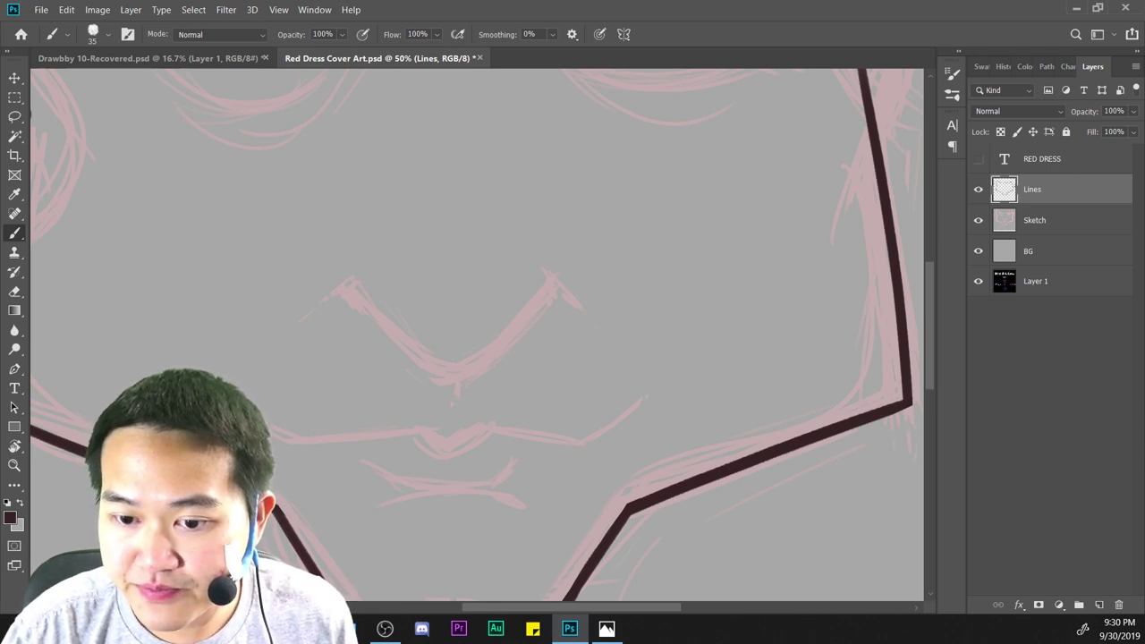
left_click_drag(320, 305, 441, 379)
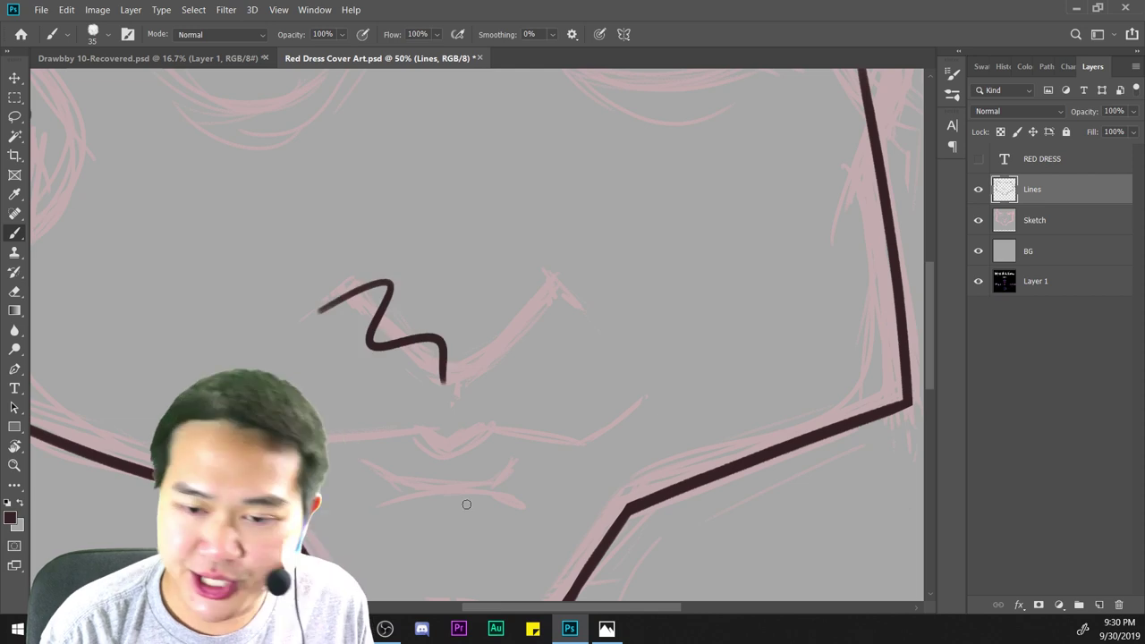
key("ctrl+z")
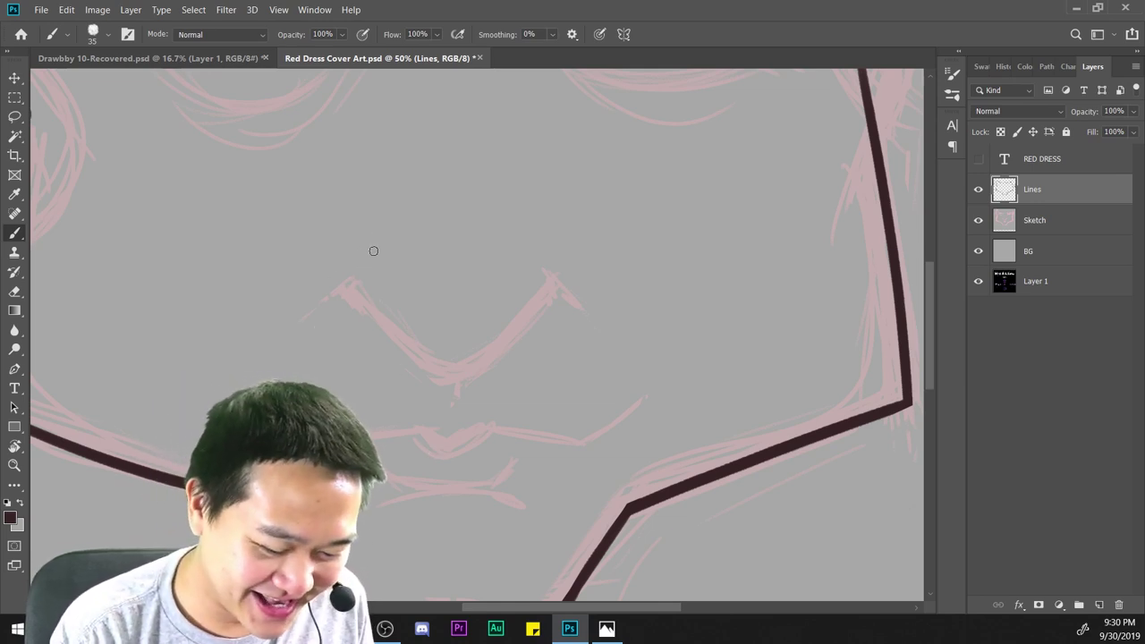
mouse_move(374, 251)
left_mouse_down()
mouse_move(350, 286)
mouse_move(445, 361)
left_mouse_up()
key("ctrl+z")
mouse_move(370, 253)
left_mouse_down()
mouse_move(345, 281)
mouse_move(453, 366)
mouse_move(567, 274)
mouse_move(563, 259)
left_mouse_up()
key("ctrl+z")
Ink the short curve of the nose's left nostril, undoing and redrawing it until it reaches the sketched corner.
key("ctrl+plus")
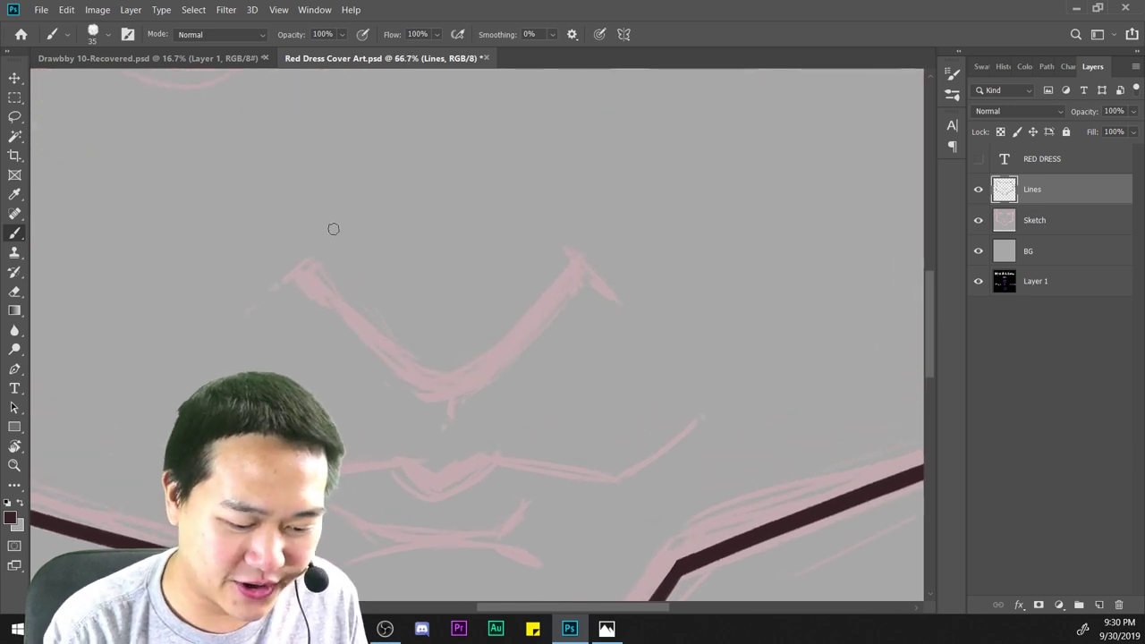
left_click_drag(332, 229, 288, 295)
key("ctrl+z")
left_click_drag(342, 226, 297, 269)
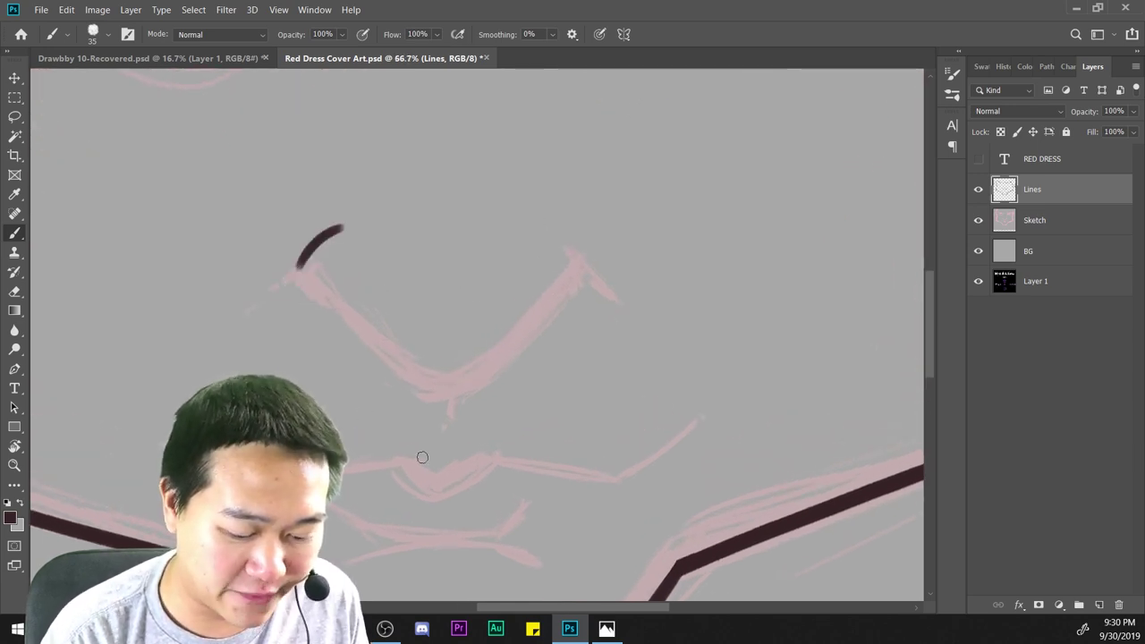
key("ctrl+z")
left_click_drag(343, 220, 300, 287)
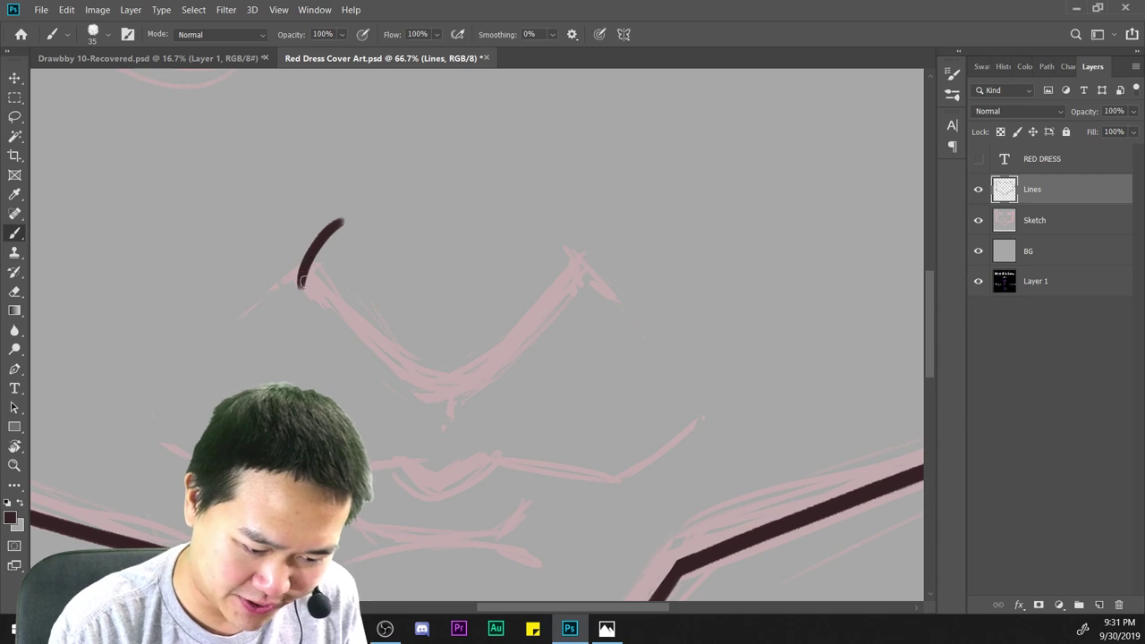
Ink the nose's lower left edge from the nostril corner down to the tip, undoing and redrawing the unsatisfactory strokes.
left_click_drag(303, 281, 460, 409)
key("ctrl+z")
left_click_drag(301, 286, 471, 404)
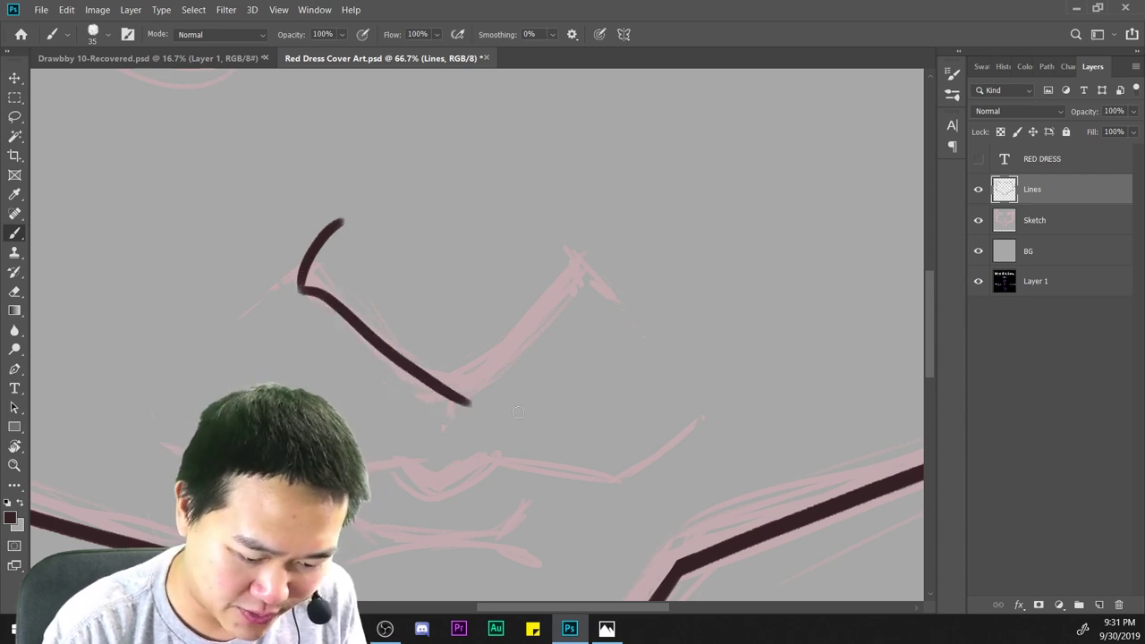
key("ctrl+z")
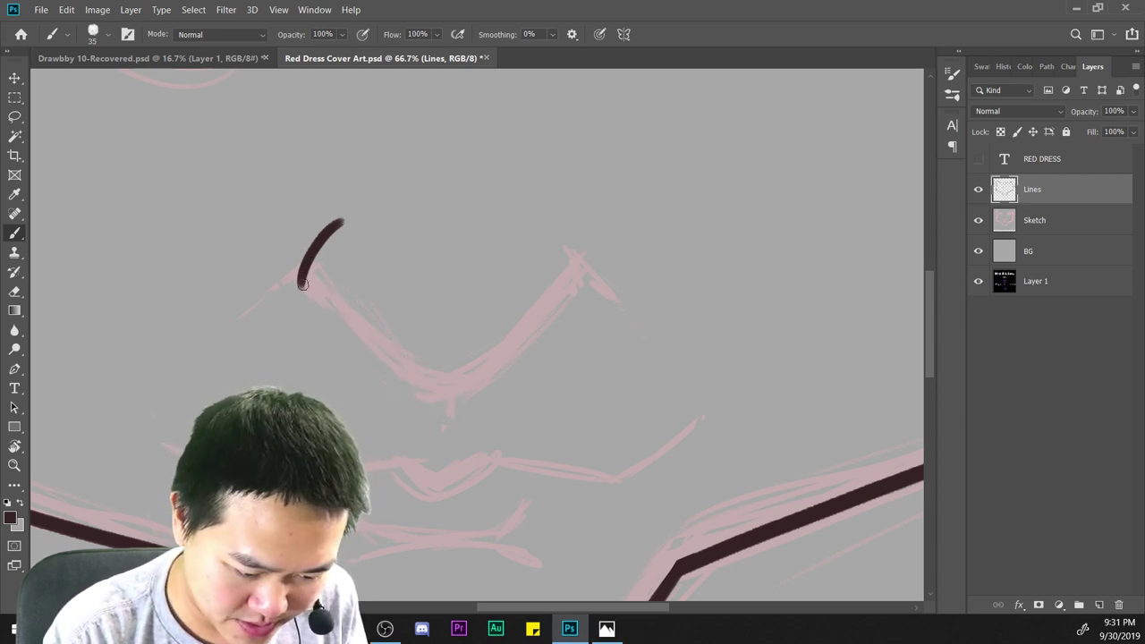
left_click_drag(303, 285, 444, 391)
Try to ink the nose's right side from the nostril curve down to the tip, and undo it.
mouse_move(555, 222)
left_mouse_down()
mouse_move(595, 268)
mouse_move(448, 391)
left_mouse_up()
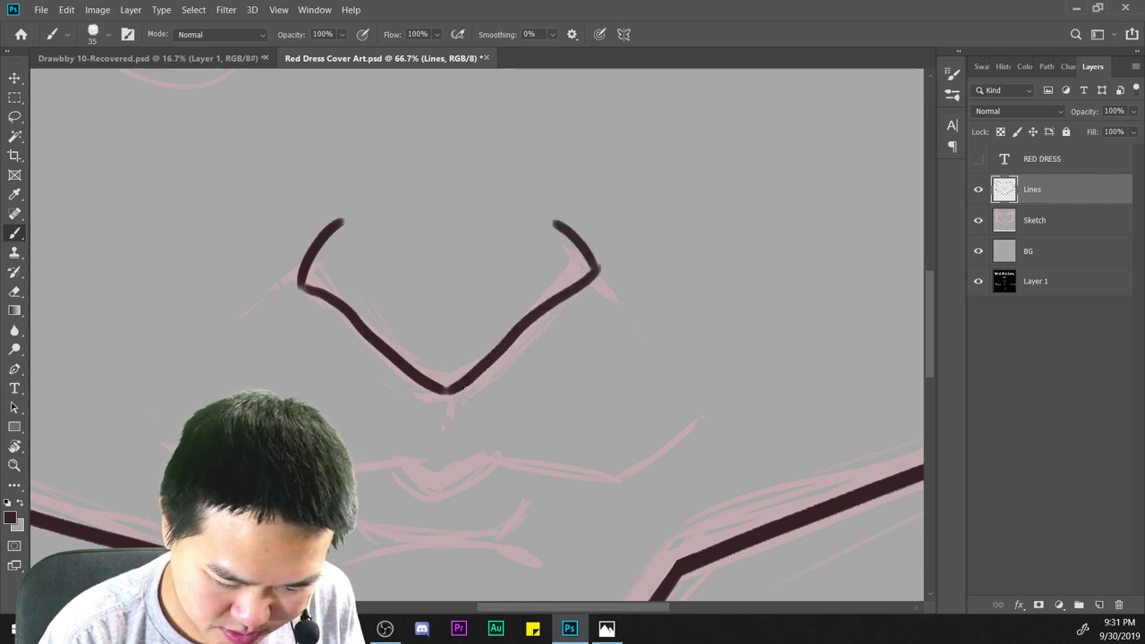
key("ctrl+minus")
key("ctrl+plus")
key("ctrl+z")
key("ctrl+z")
key("ctrl+z")
key("ctrl+z")
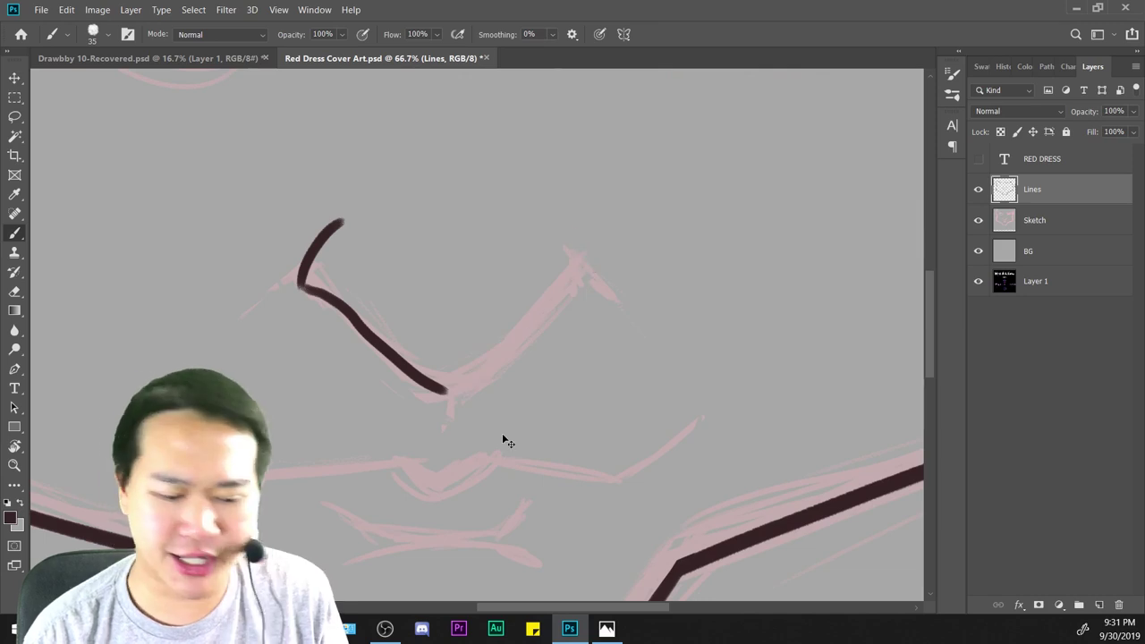
Compare the earlier nose outline strokes by undoing and redoing them repeatedly, and remove the current one.
key("ctrl+shift+z")
key("ctrl+shift+z")
key("ctrl+shift+z")
key("ctrl+shift+z")
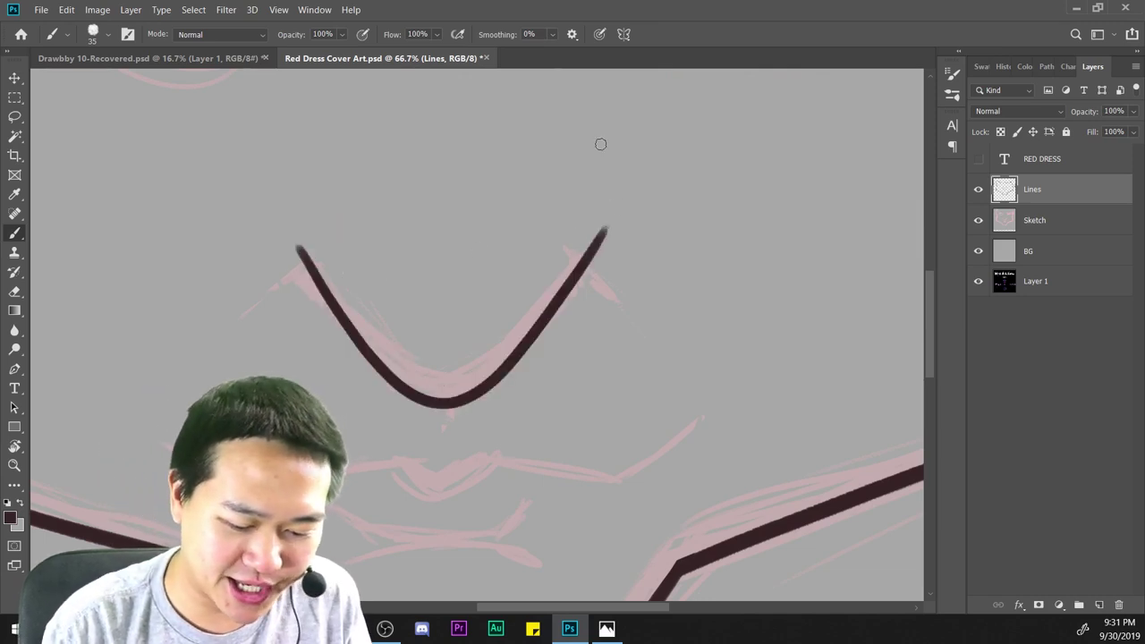
key("ctrl+z")
key("ctrl+z")
key("ctrl+z")
key("ctrl+z")
key("ctrl+shift+z")
key("ctrl+shift+z")
key("ctrl+z")
key("ctrl+z")
key("ctrl+shift+z")
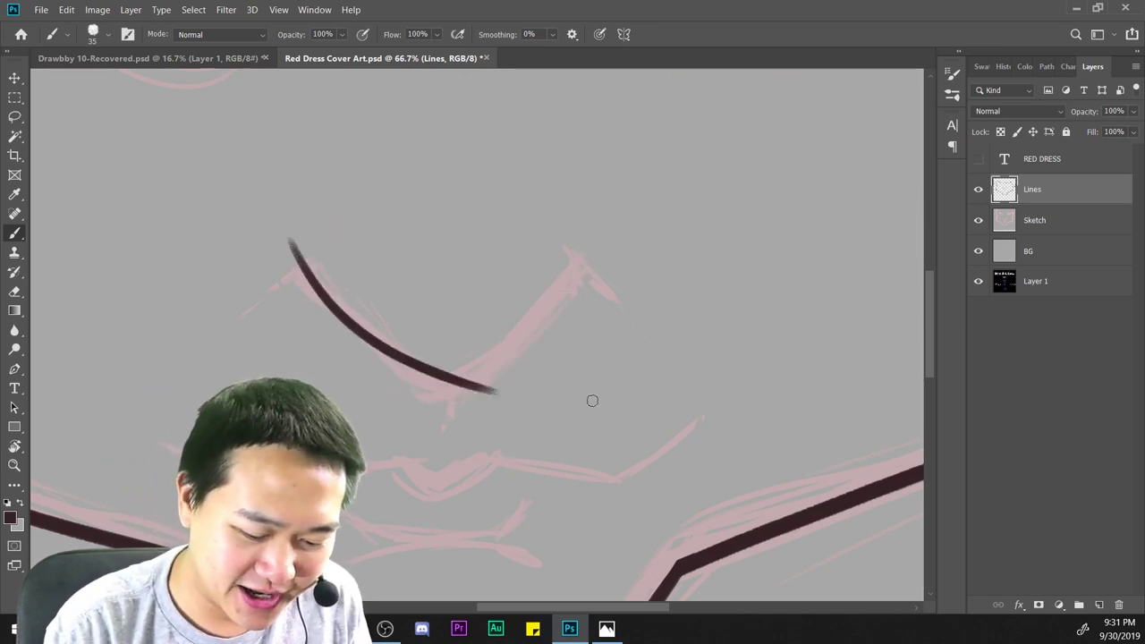
key("ctrl+z")
Try a V-shaped nose outline between the two sketched nostril corners, undoing and restoring it to compare.
mouse_move(297, 239)
left_mouse_down()
mouse_move(432, 383)
mouse_move(459, 390)
mouse_move(604, 238)
left_mouse_up()
key("ctrl+shift+z")
key("ctrl+z")
key("ctrl+shift+z")
key("ctrl+z")
key("ctrl+minus")
key("ctrl+minus")
key("ctrl+equal")
key("ctrl+equal")
key("ctrl+z")
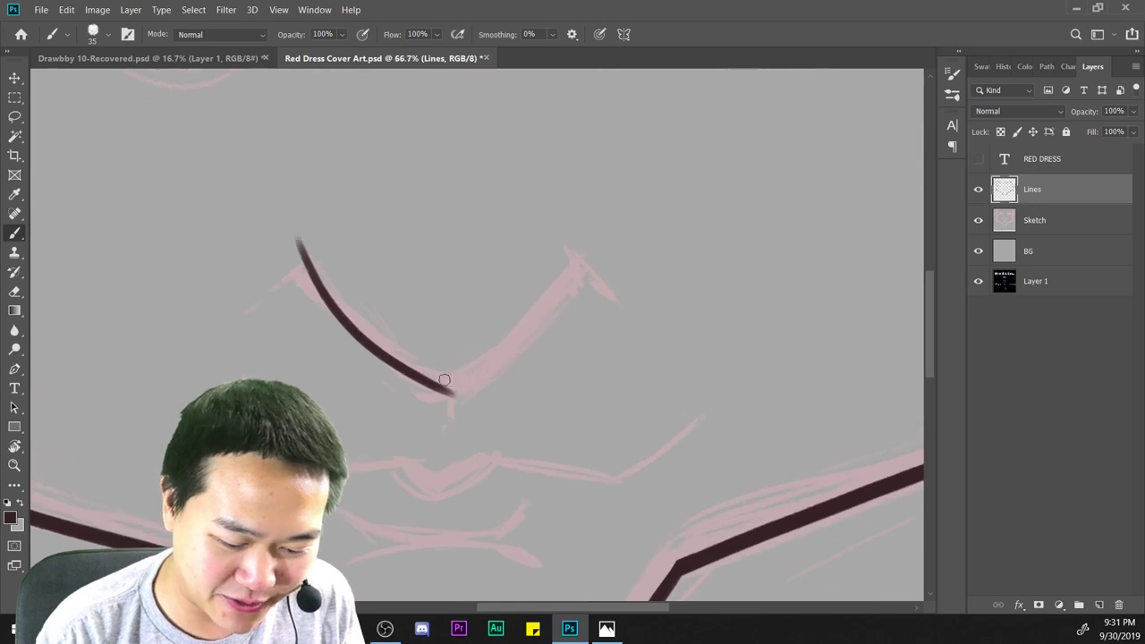
Try inking the nose's right side upward from the tip several times, then undo it along with the left stroke.
mouse_move(444, 388)
left_mouse_down()
mouse_move(486, 370)
mouse_move(582, 225)
left_mouse_up()
key("ctrl+z")
left_click_drag(431, 381, 621, 201)
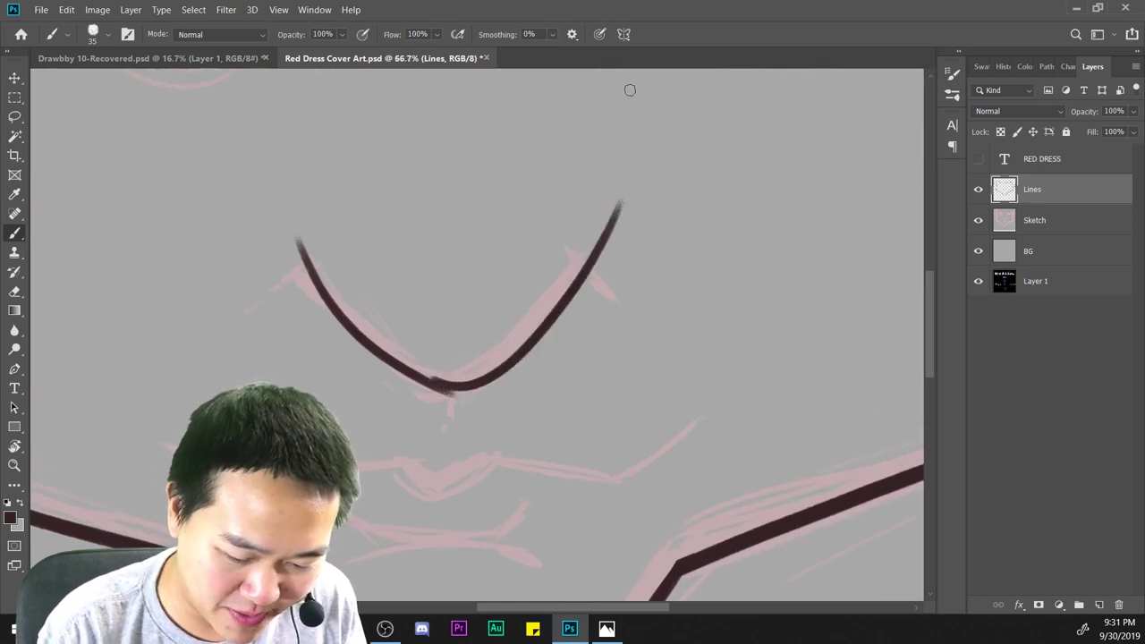
key("ctrl+z")
left_click_drag(434, 384, 588, 239)
key("ctrl+z")
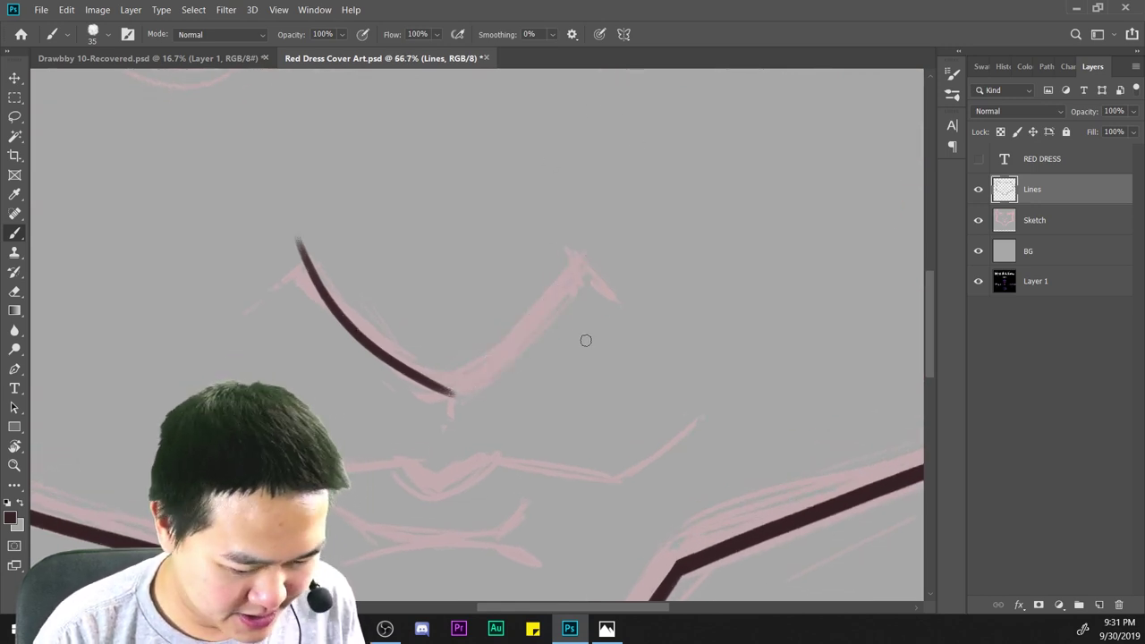
key("ctrl+z")
Ink the nose's left side as one long curve from above the nostril corner past the tip, redrawing it once.
mouse_move(300, 253)
left_mouse_down()
mouse_move(420, 366)
mouse_move(496, 393)
left_mouse_up()
key("ctrl+z")
mouse_move(305, 233)
left_mouse_down()
mouse_move(373, 349)
mouse_move(492, 418)
left_mouse_up()
Try several strokes for the nose's right side between the tip and the sketched nostril corner, undoing each one.
left_click_drag(416, 394, 614, 219)
key("ctrl+z")
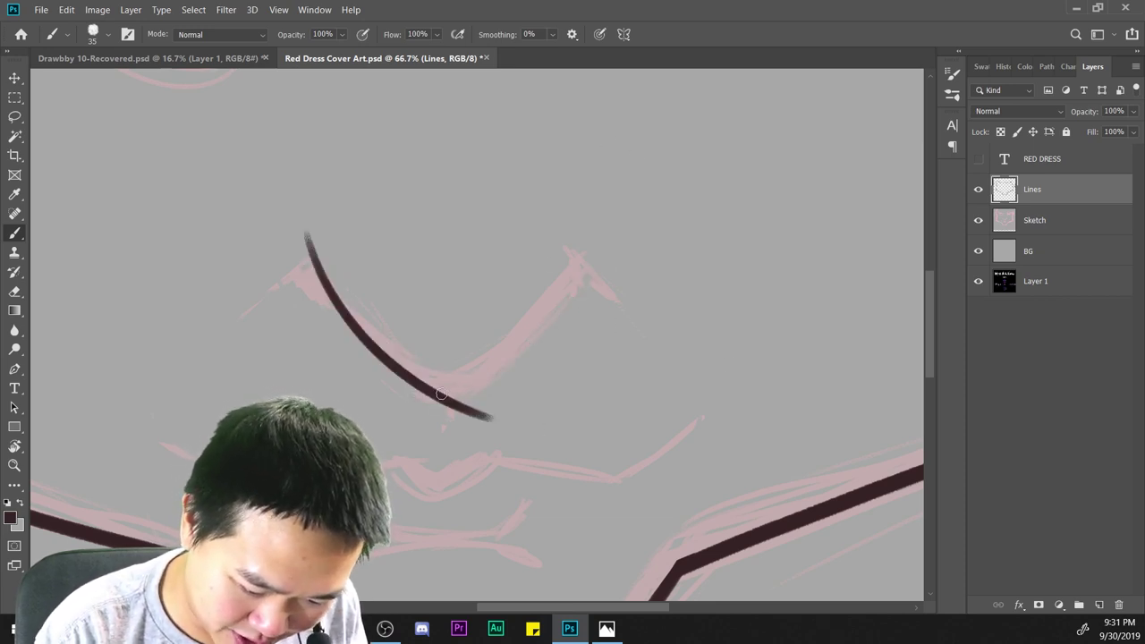
left_click_drag(452, 395, 609, 211)
left_click_drag(435, 394, 603, 230)
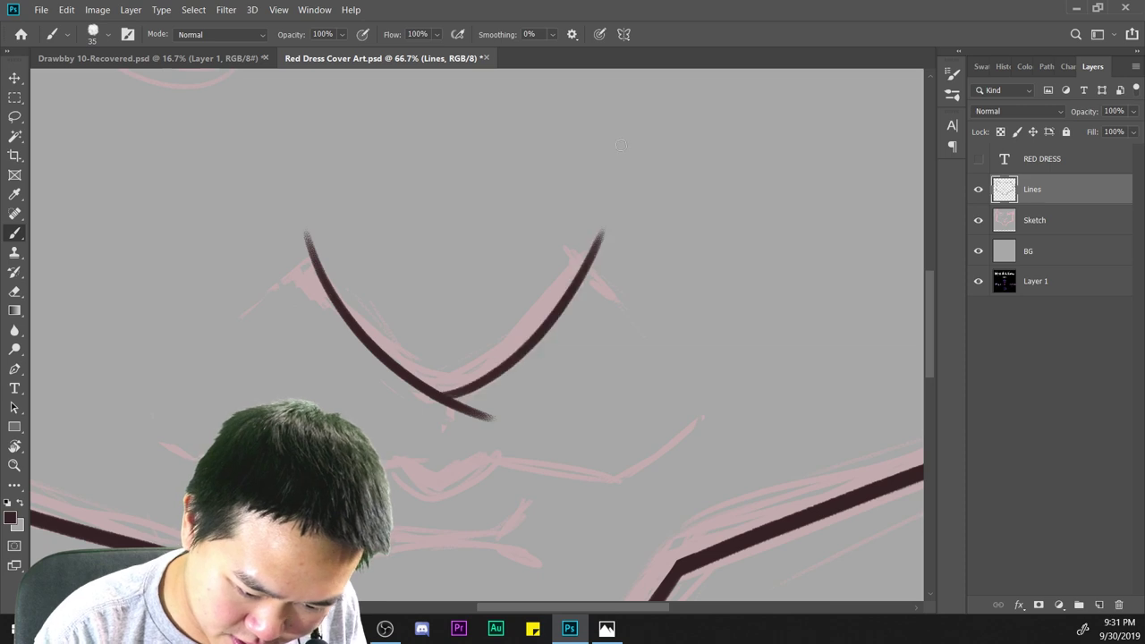
key("ctrl+minus")
key("ctrl+plus")
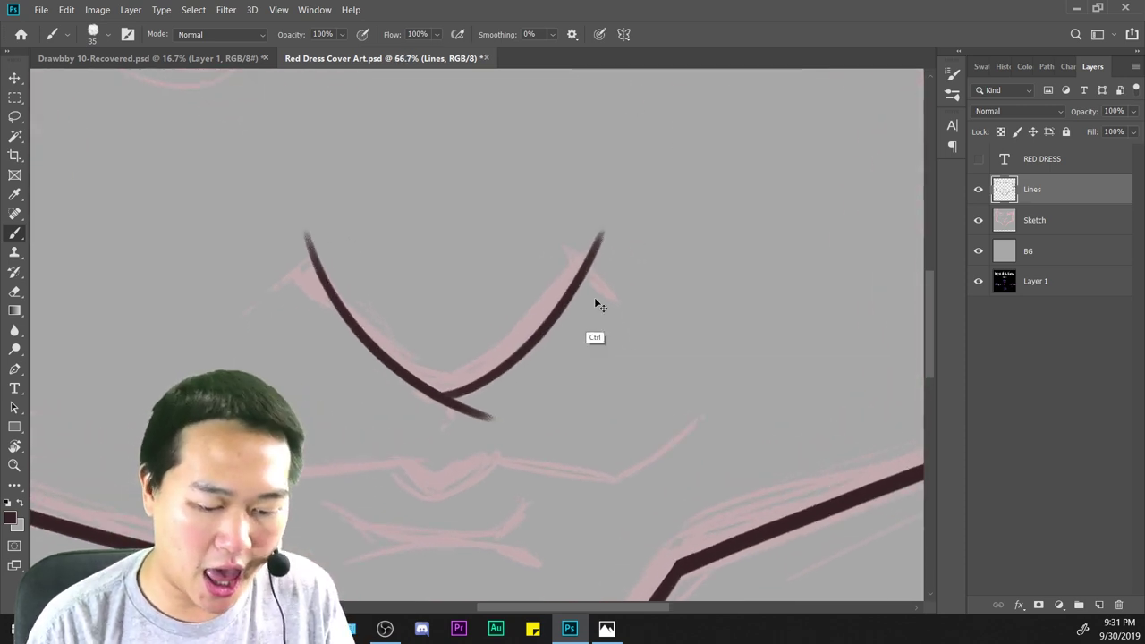
key("ctrl+z")
left_click_drag(591, 224, 404, 438)
key("ctrl+z")
Ink the nose's right side on a rotated canvas from above the nostril corner past the tip, then rotate the canvas back.
key("r")
mouse_move(621, 345)
left_mouse_down()
mouse_move(787, 325)
mouse_move(740, 290)
left_mouse_up()
mouse_move(551, 186)
left_mouse_down()
mouse_move(482, 426)
mouse_move(444, 464)
left_mouse_up()
key("ctrl+z")
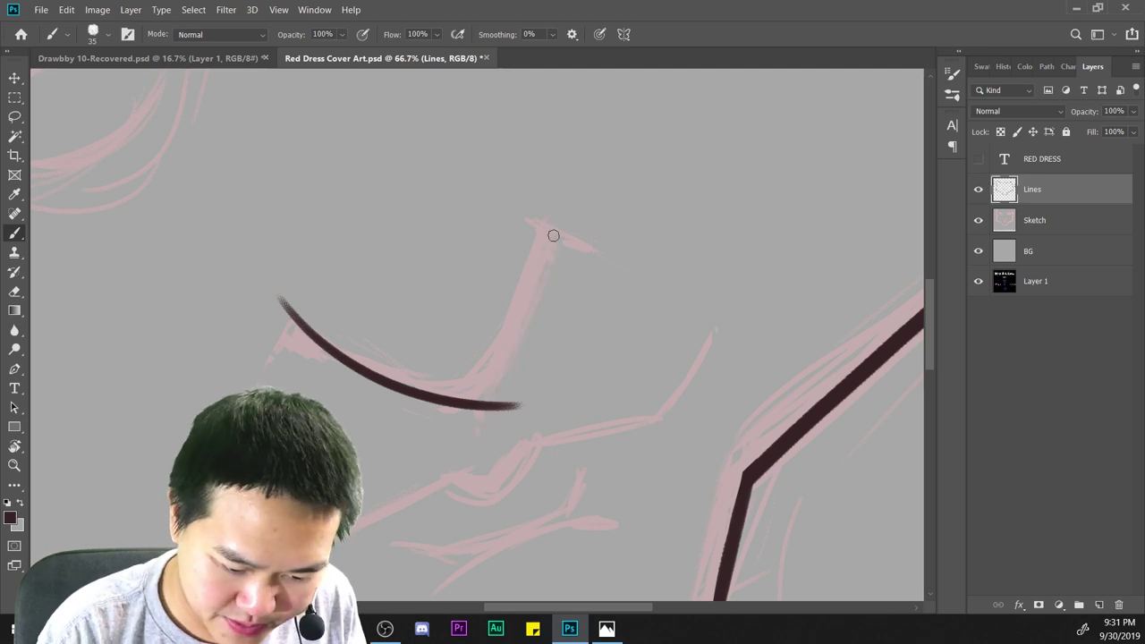
left_click_drag(550, 190, 435, 477)
key("r")
mouse_move(673, 265)
left_mouse_down()
mouse_move(751, 381)
mouse_move(757, 315)
left_mouse_up()
Ink a short inward stroke at each upper corner of the nose, undoing the misplaced stroke and the stray scribble.
left_click_drag(313, 256, 353, 232)
left_click_drag(590, 251, 544, 217)
key("ctrl+z")
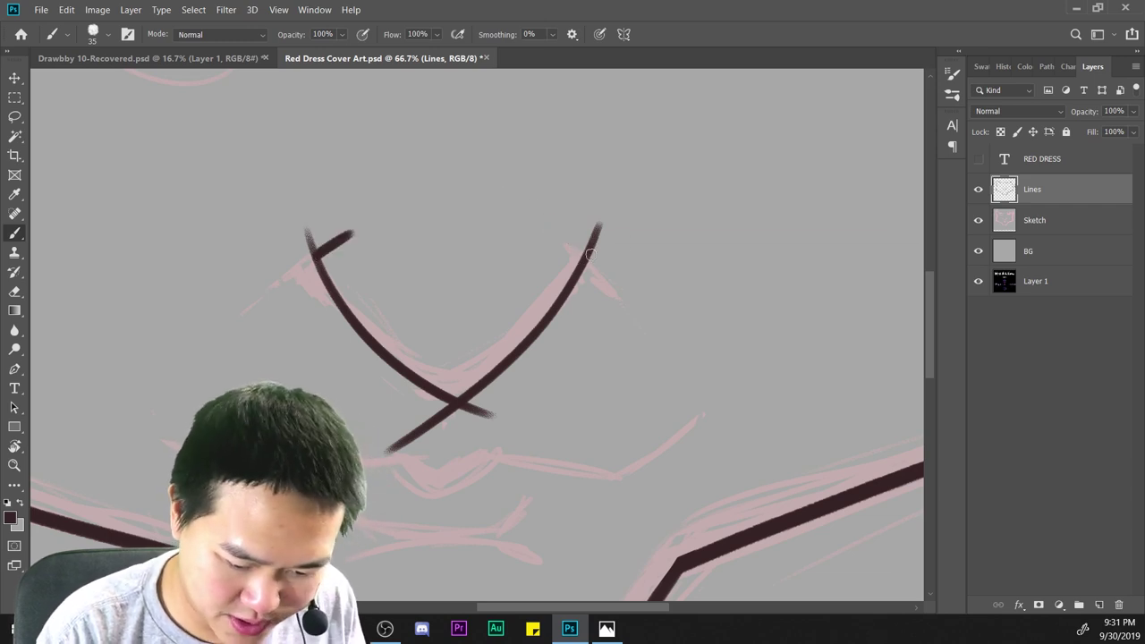
left_click_drag(591, 254, 559, 227)
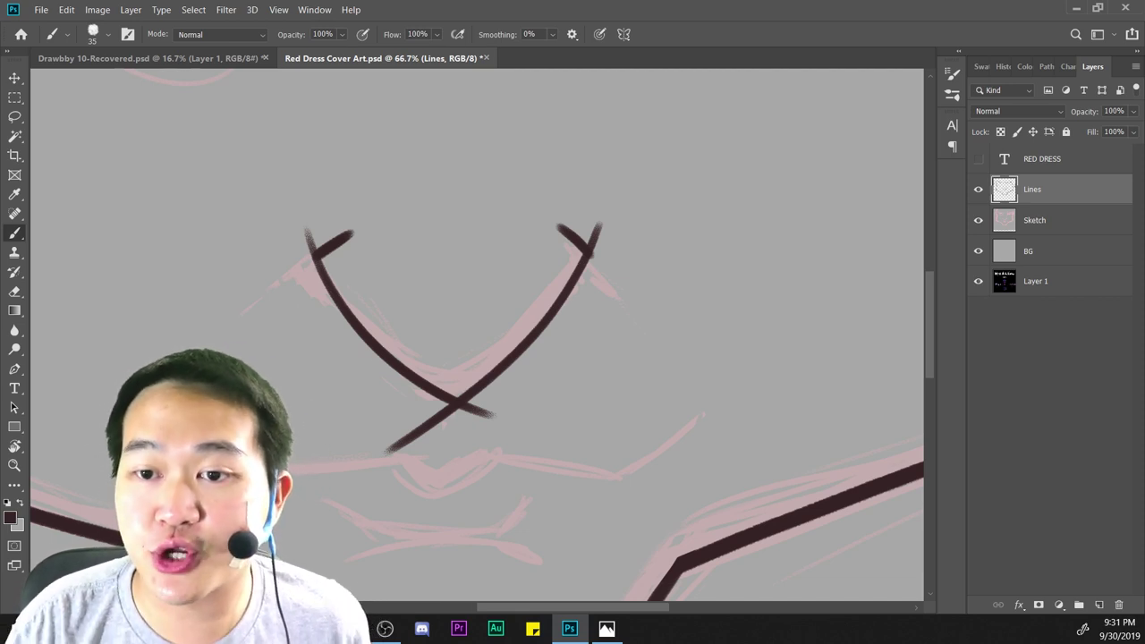
left_click_drag(613, 300, 694, 389)
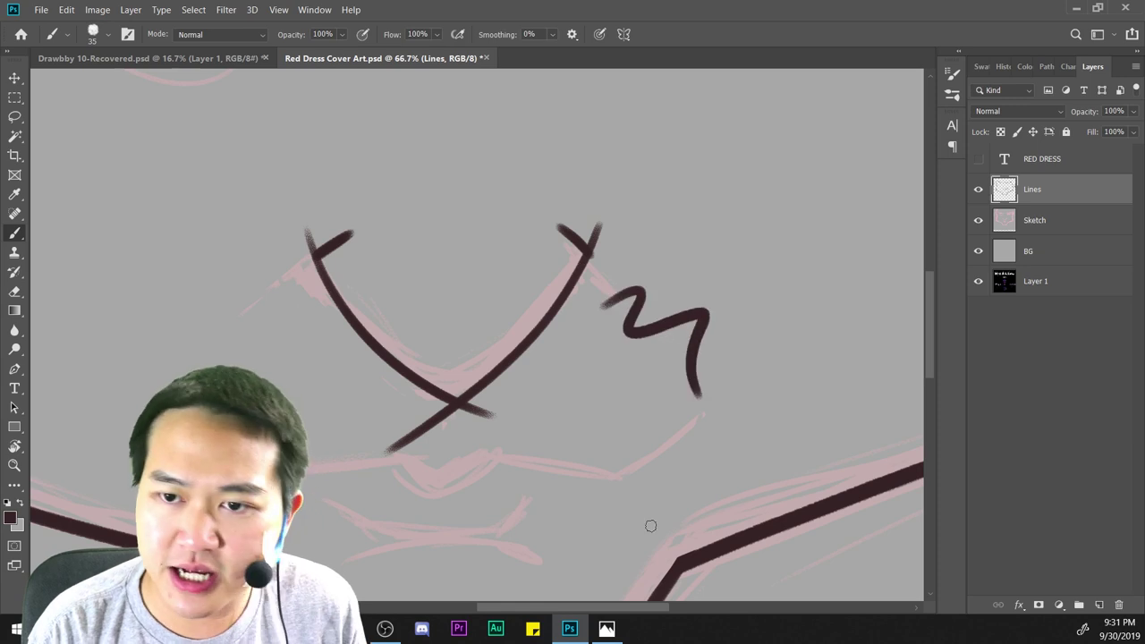
key("ctrl+z")
Erase the line ends that overshoot above the nose's right and left nostril corners.
key("e")
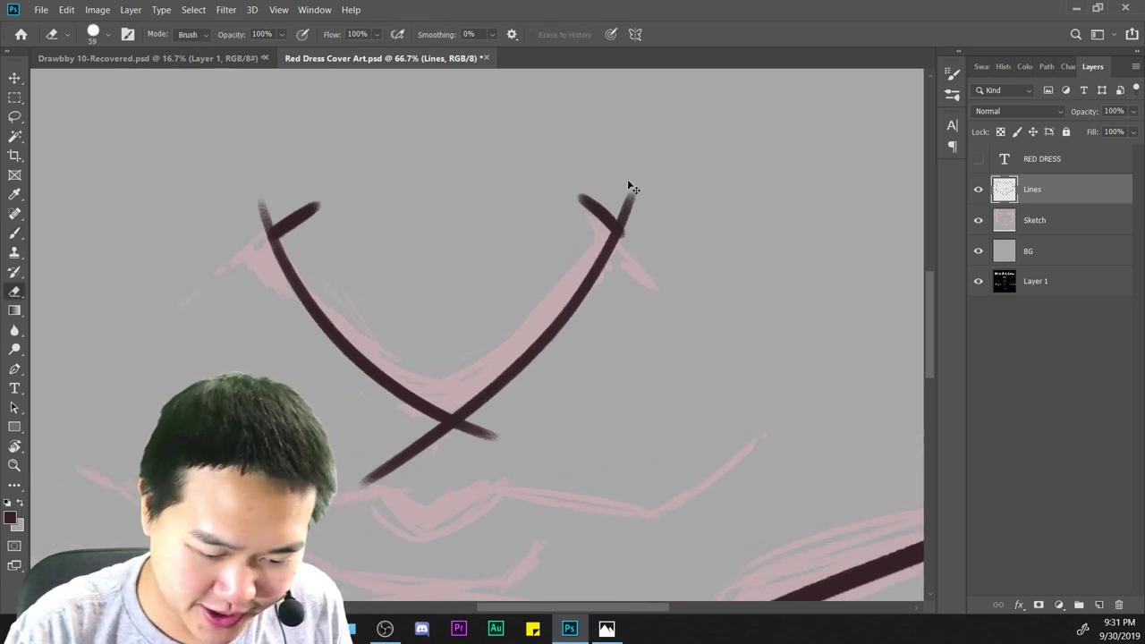
key("ctrl+plus")
left_click_drag(659, 147, 661, 190)
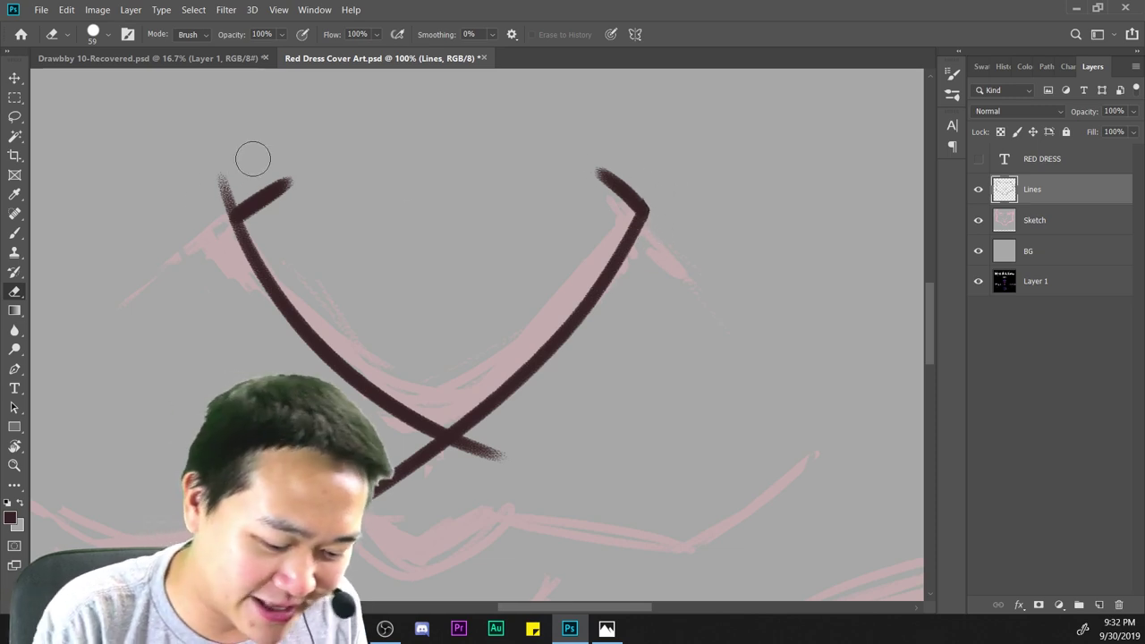
left_click_drag(229, 165, 221, 192)
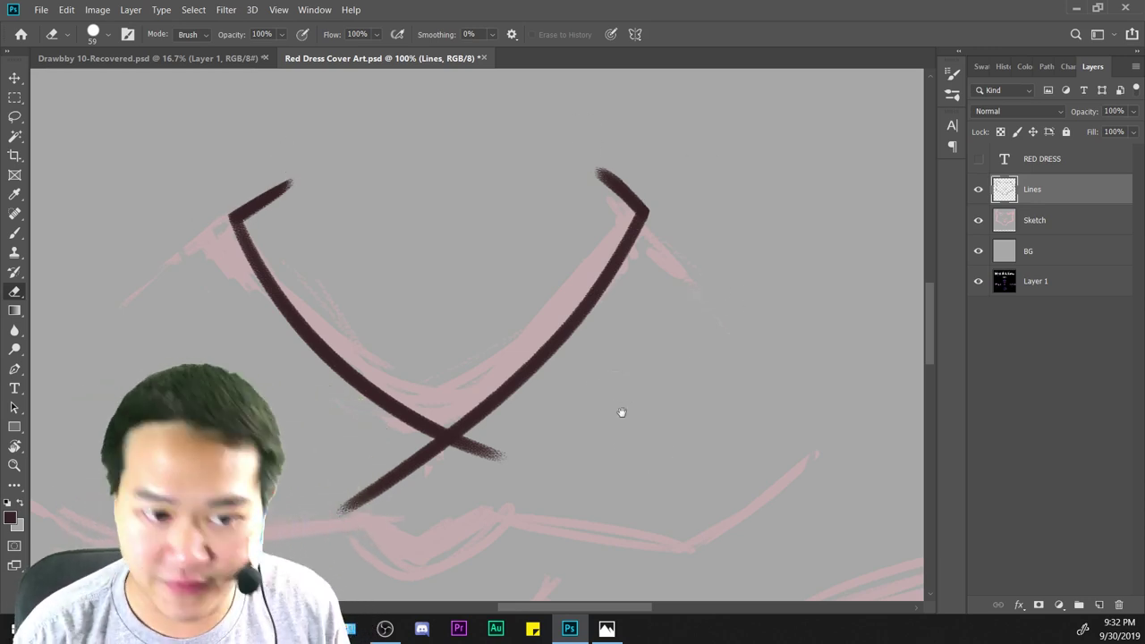
Erase both crossing line ends below the nose tip to leave a clean point.
mouse_move(621, 412)
left_mouse_down()
mouse_move(654, 284)
mouse_move(642, 277)
left_mouse_up()
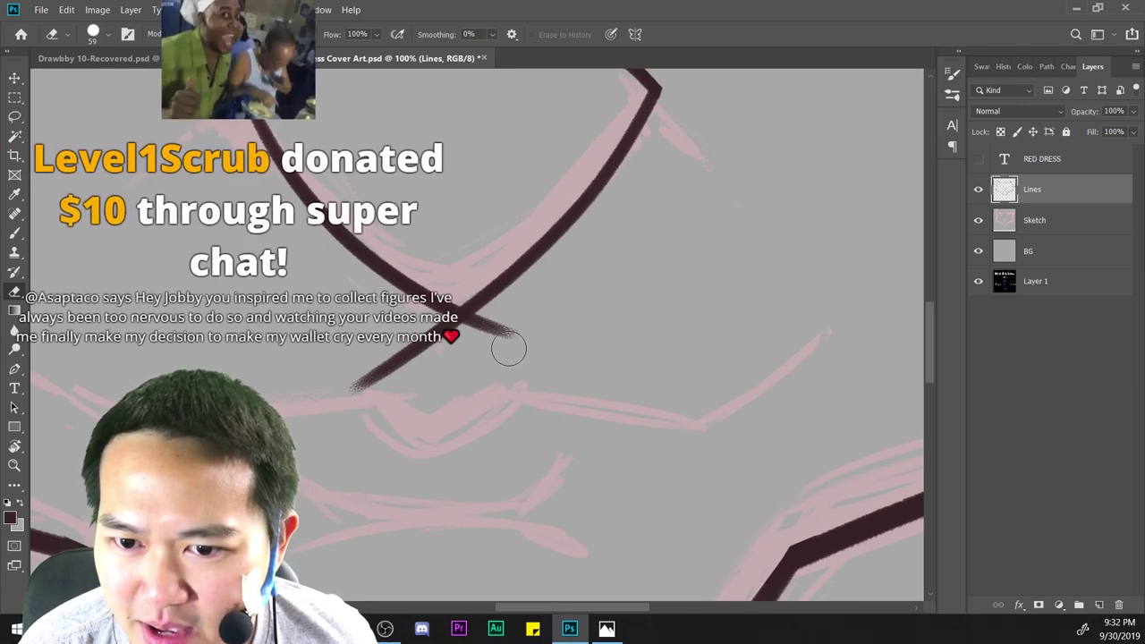
left_click_drag(540, 358, 581, 244)
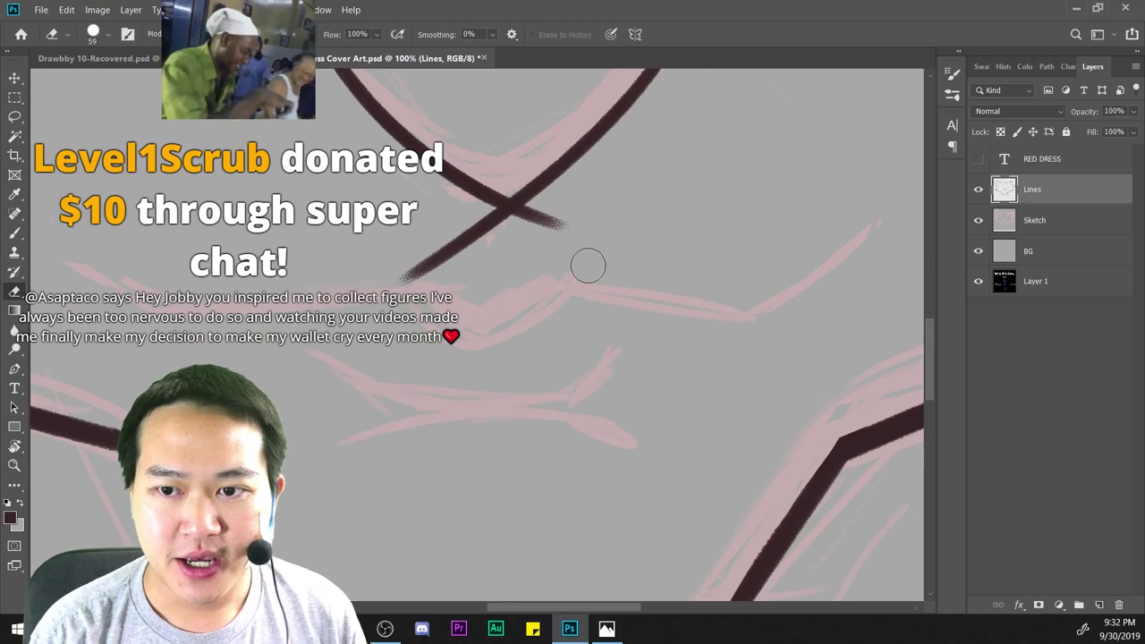
key("ctrl+plus")
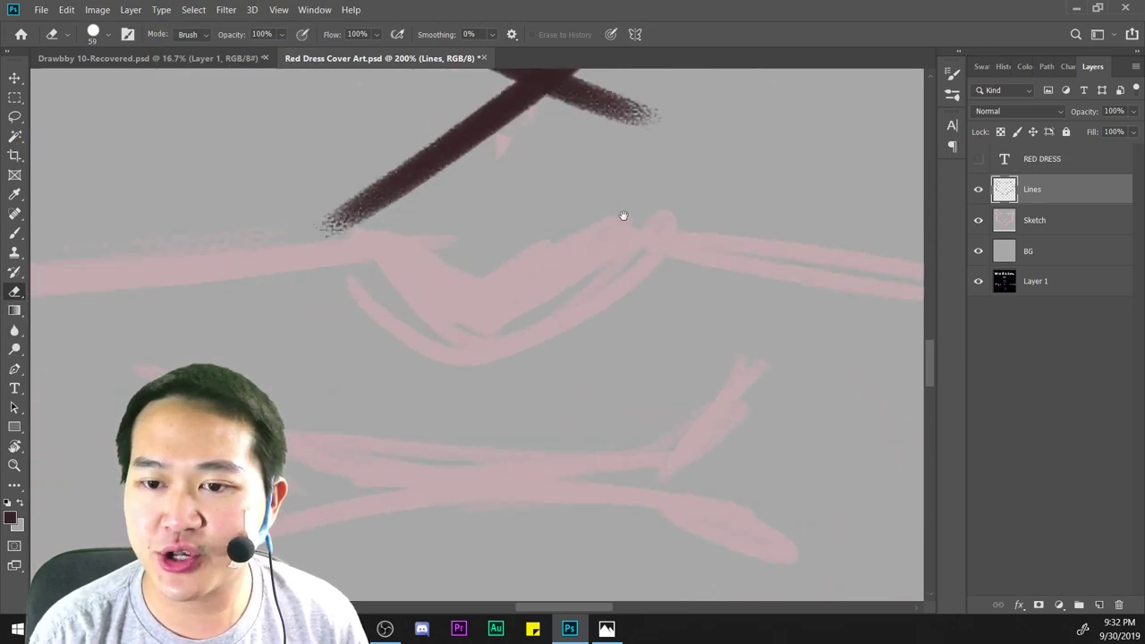
left_click_drag(622, 221, 619, 355)
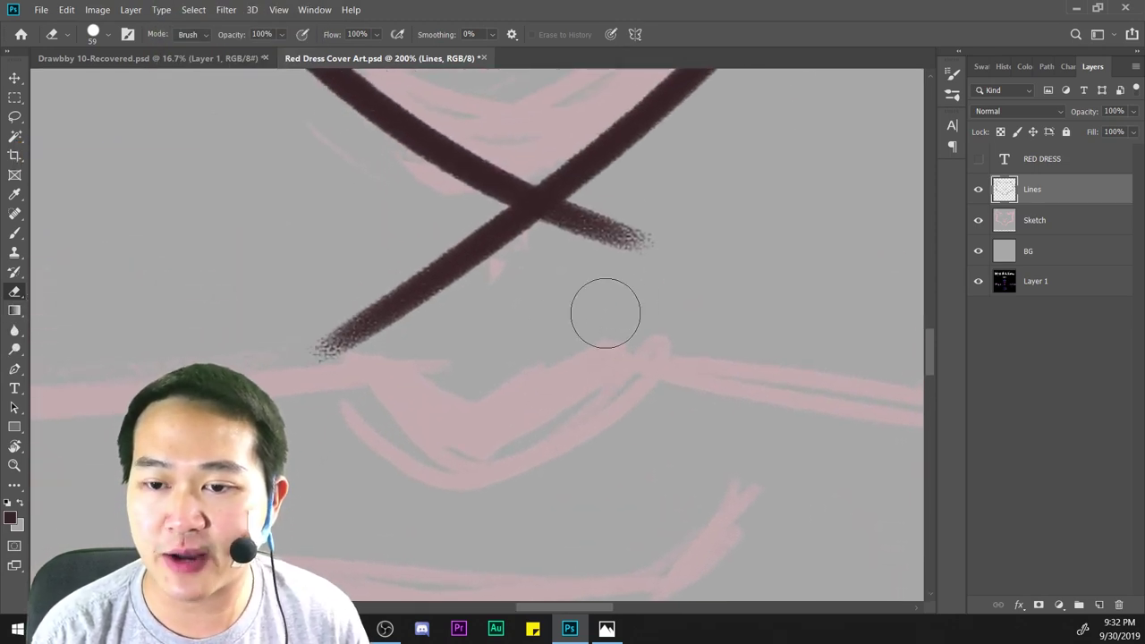
mouse_move(661, 274)
left_mouse_down()
mouse_move(627, 260)
mouse_move(678, 213)
mouse_move(592, 274)
mouse_move(687, 206)
mouse_move(588, 259)
mouse_move(675, 198)
left_mouse_up()
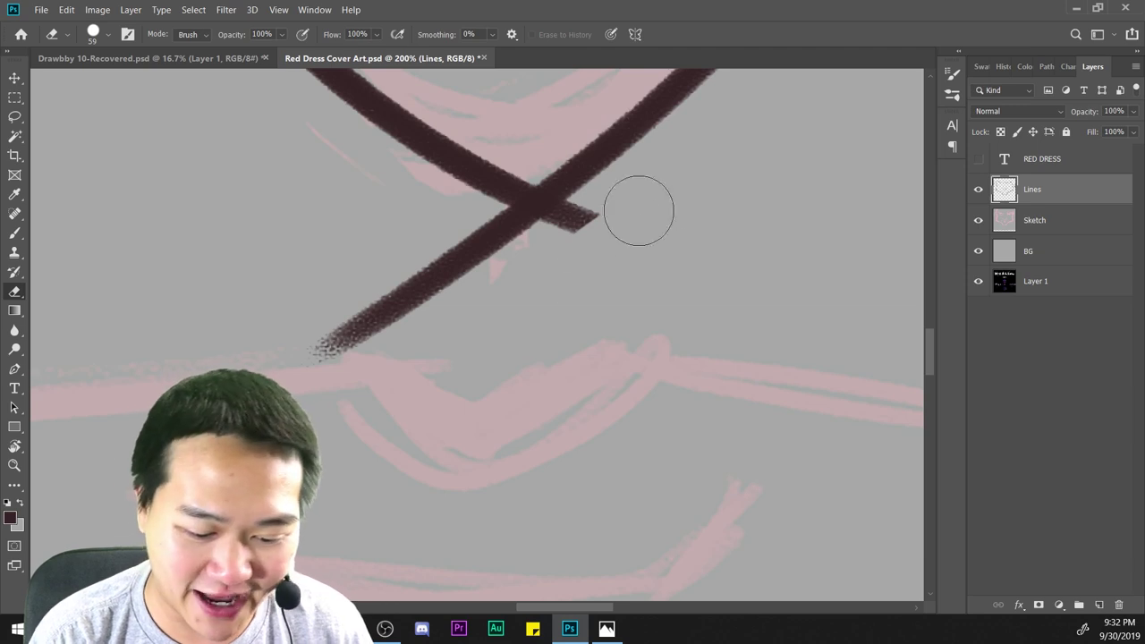
left_click_drag(636, 207, 560, 241)
mouse_move(459, 306)
left_mouse_down()
mouse_move(467, 241)
mouse_move(514, 257)
mouse_move(489, 244)
mouse_move(527, 250)
left_mouse_up()
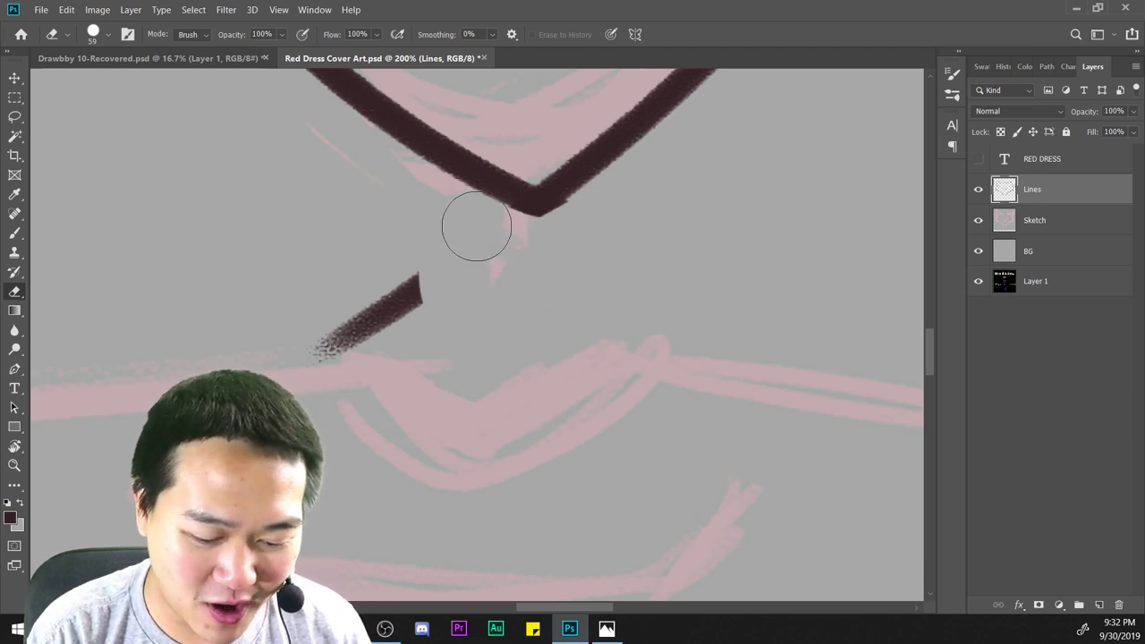
mouse_move(511, 255)
left_mouse_down()
mouse_move(402, 296)
mouse_move(298, 373)
left_mouse_up()
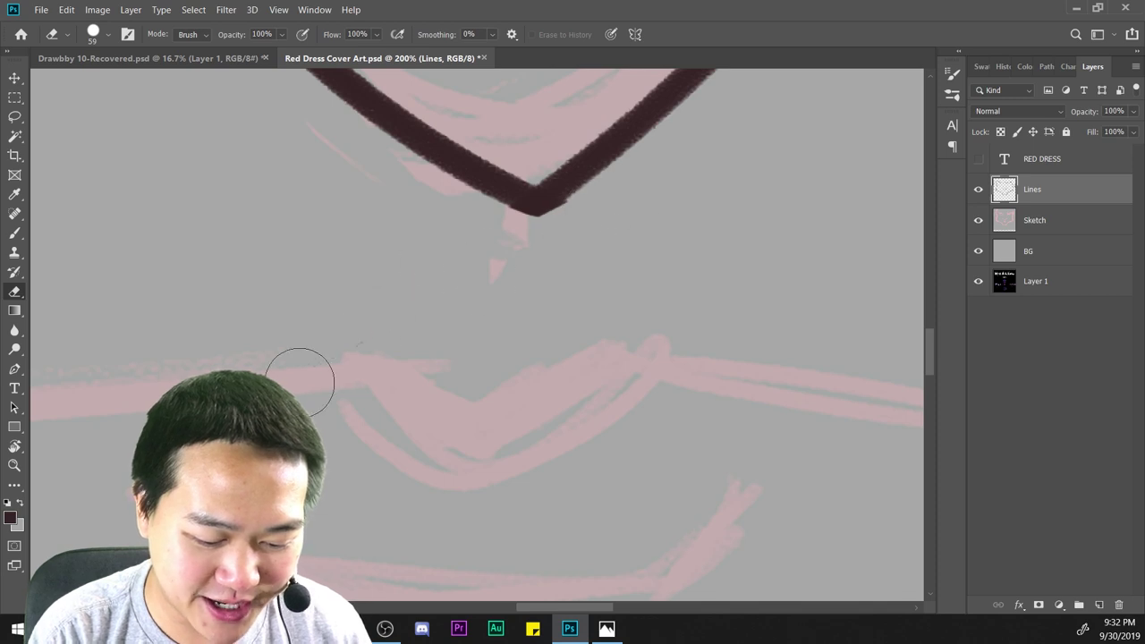
scroll(435, 459, "down", 10)
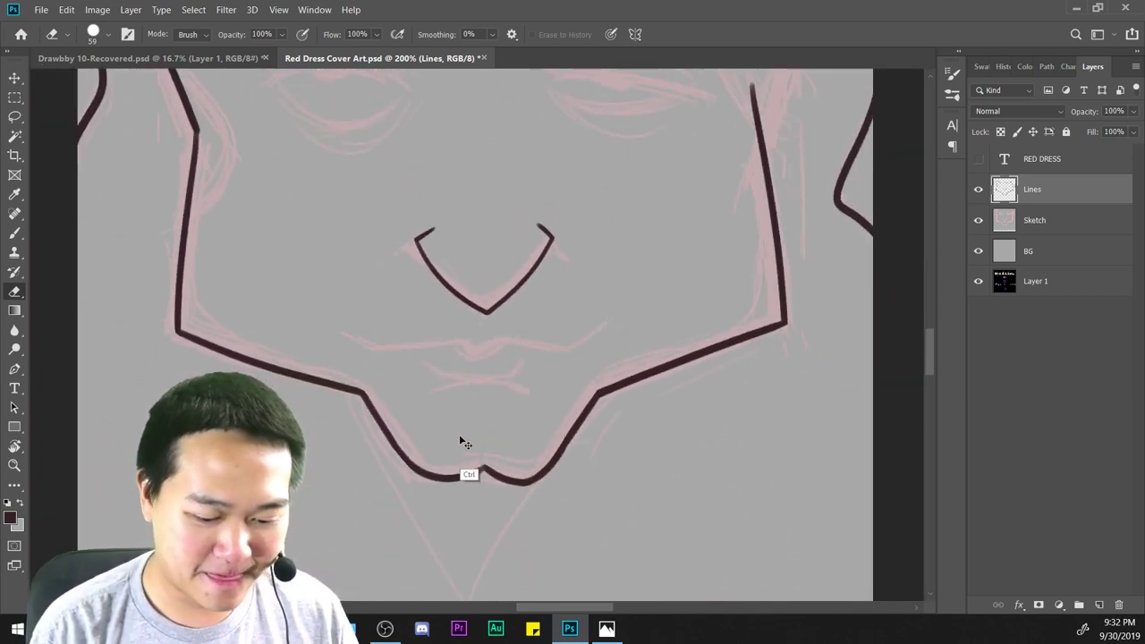
Erase the nose's inked right side and pointed tip, trimming the left line back to just before the tip.
key("ctrl+plus")
key("ctrl+plus")
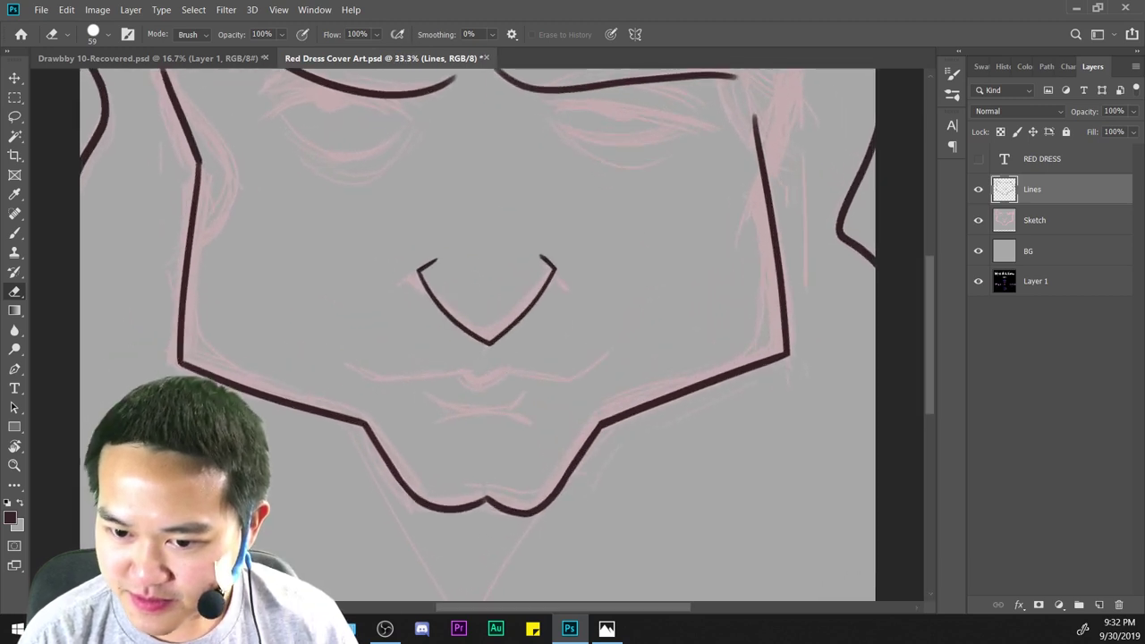
key("ctrl+plus")
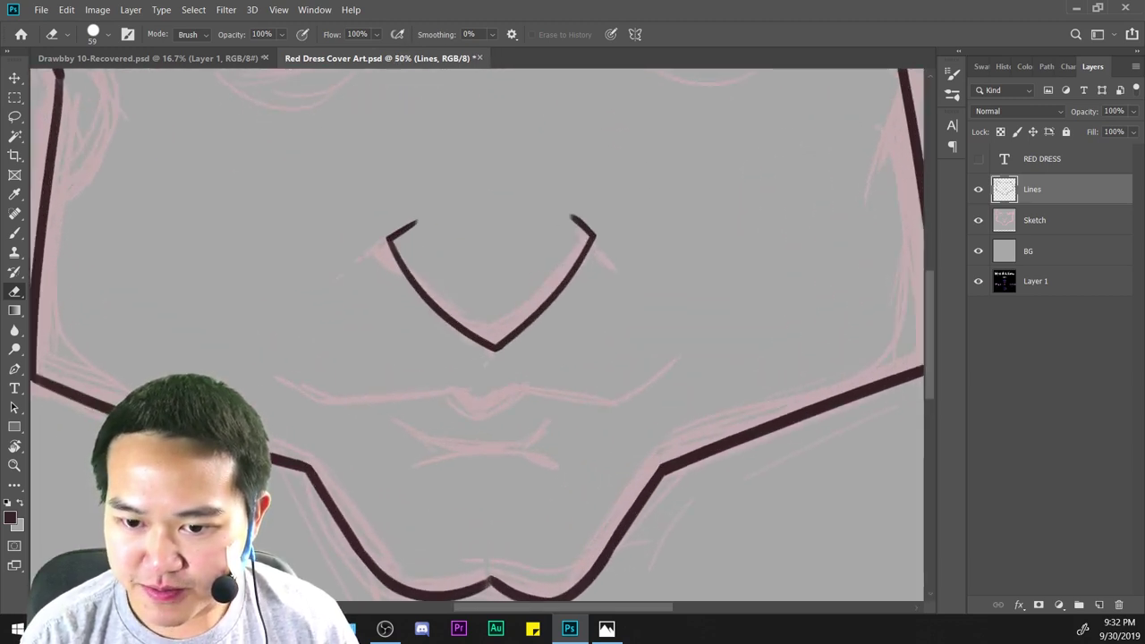
key("ctrl+plus")
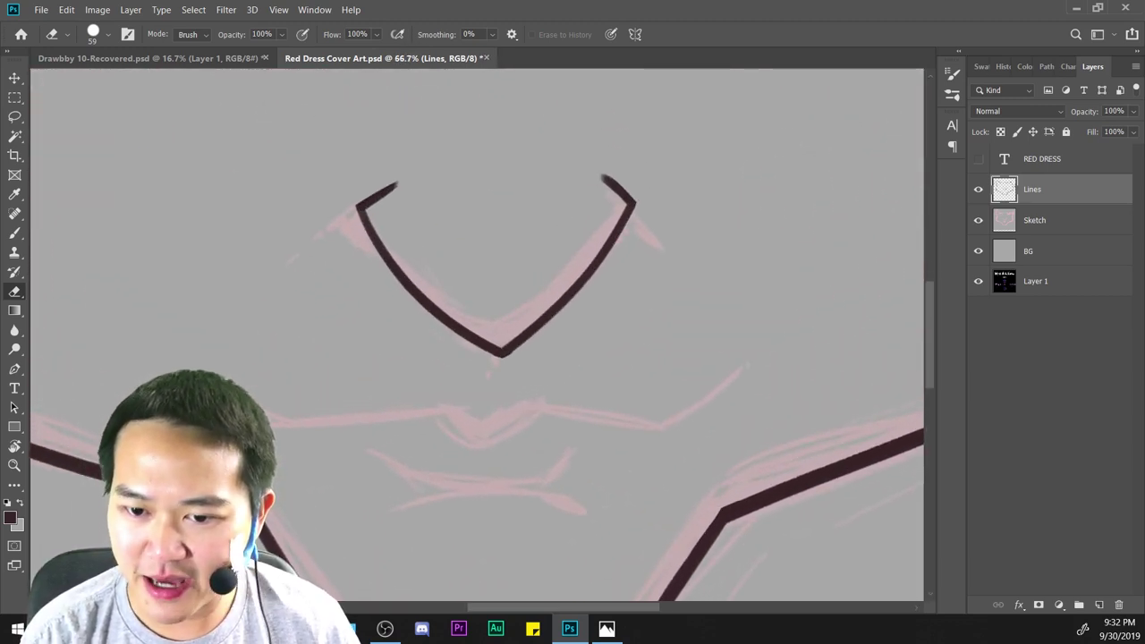
key("ctrl+plus")
key("ctrl+plus")
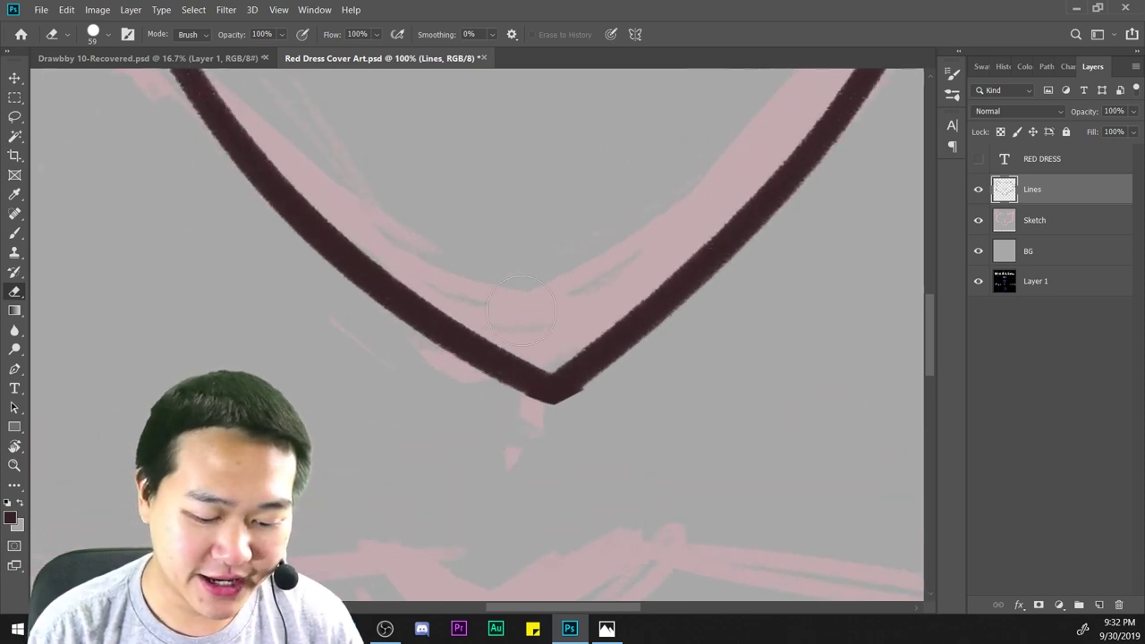
mouse_move(532, 340)
left_mouse_down()
mouse_move(558, 416)
mouse_move(572, 318)
mouse_move(522, 376)
mouse_move(517, 389)
mouse_move(644, 205)
mouse_move(686, 126)
mouse_move(683, 95)
mouse_move(633, 219)
mouse_move(637, 270)
mouse_move(642, 220)
left_mouse_up()
key("ctrl+minus")
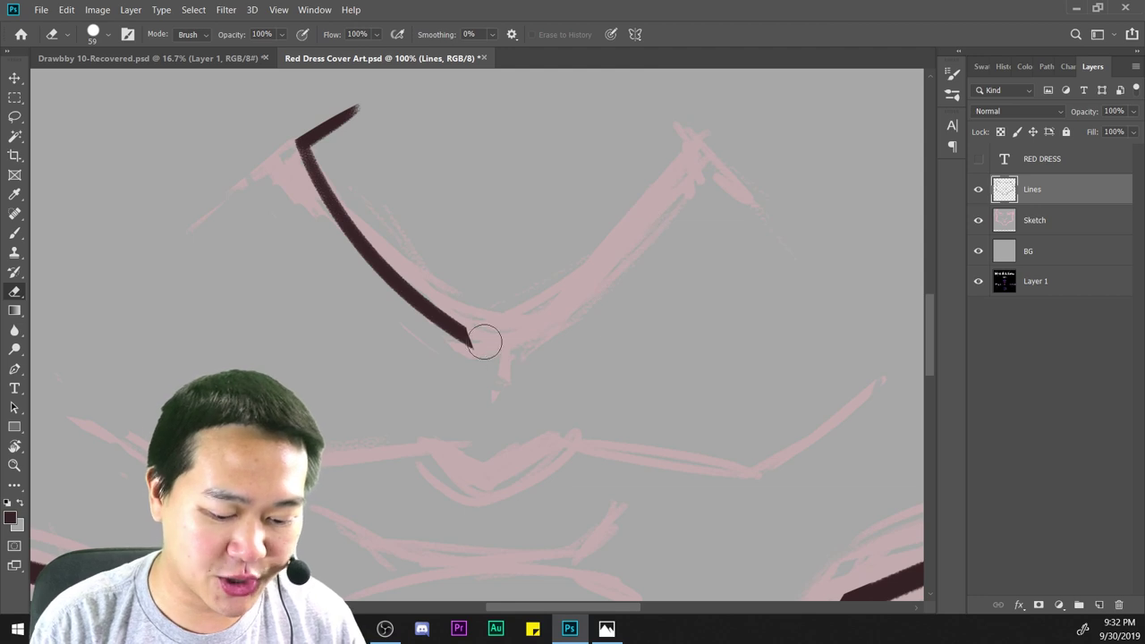
left_click_drag(484, 341, 512, 364)
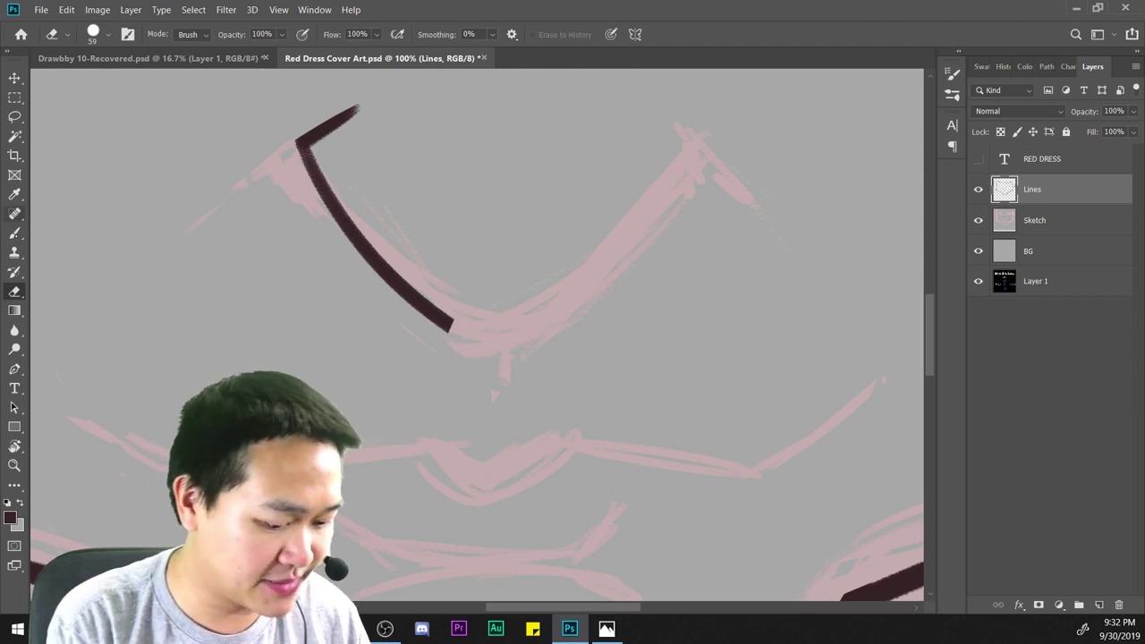
Try inking a rounded nose tip and right side with the brush from the trimmed left line, undoing each attempt.
key("b")
mouse_move(432, 313)
left_mouse_down()
mouse_move(484, 338)
mouse_move(705, 159)
mouse_move(720, 129)
left_mouse_up()
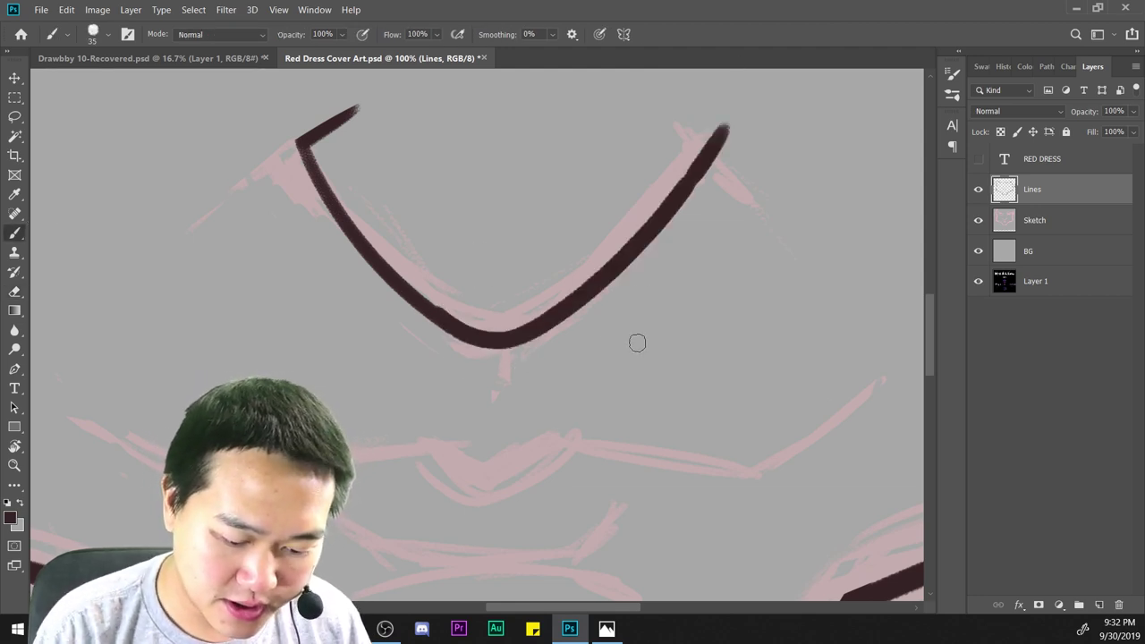
key("ctrl+z")
left_click_drag(477, 335, 727, 77)
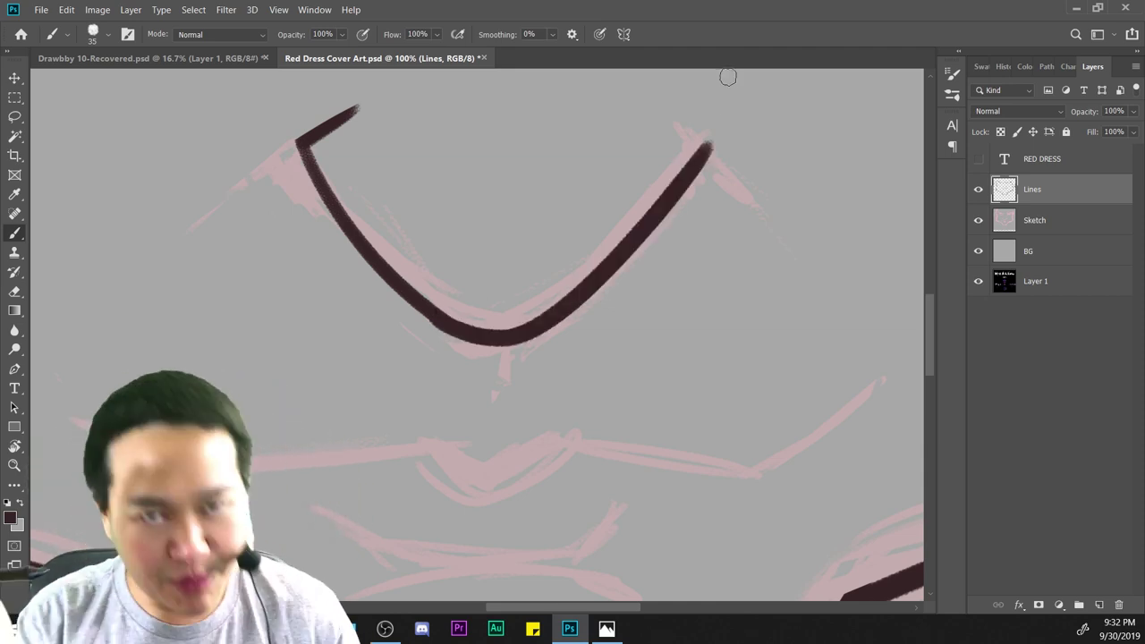
key("ctrl+minus")
key("ctrl+minus")
key("ctrl+plus")
key("ctrl+plus")
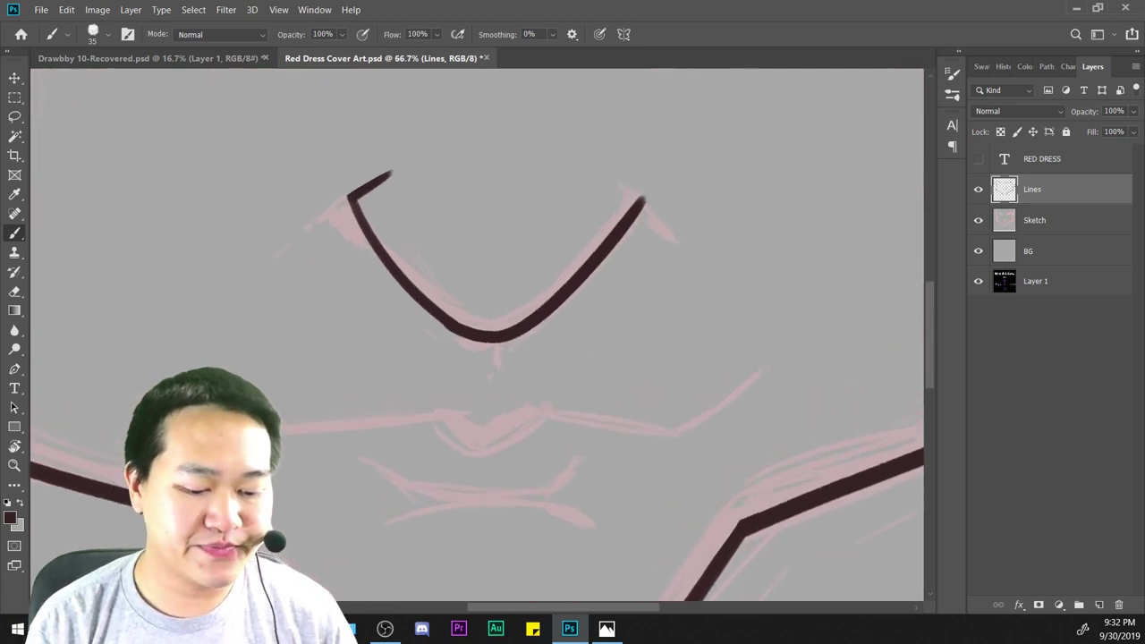
key("ctrl+z")
Ink the rounded nose tip and right side in one curve up to the sketched nostril corner, undoing and redrawing unsatisfactory strokes.
mouse_move(436, 317)
left_mouse_down()
mouse_move(677, 184)
mouse_move(706, 130)
left_mouse_up()
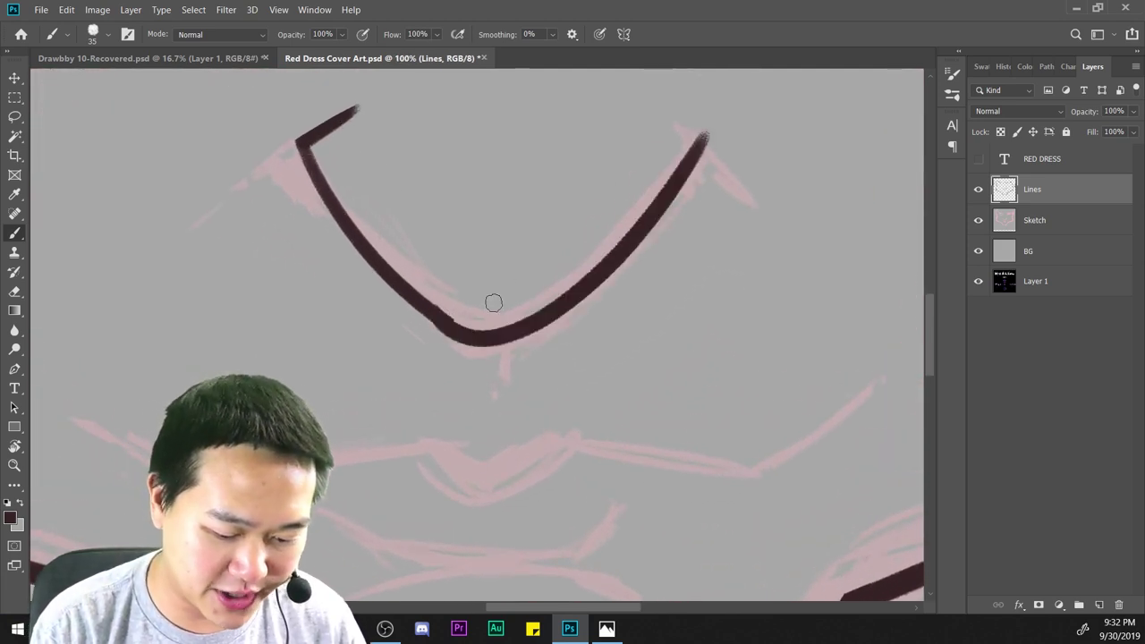
key("ctrl+z")
mouse_move(441, 319)
left_mouse_down()
mouse_move(573, 284)
mouse_move(705, 130)
left_mouse_up()
key("ctrl+z")
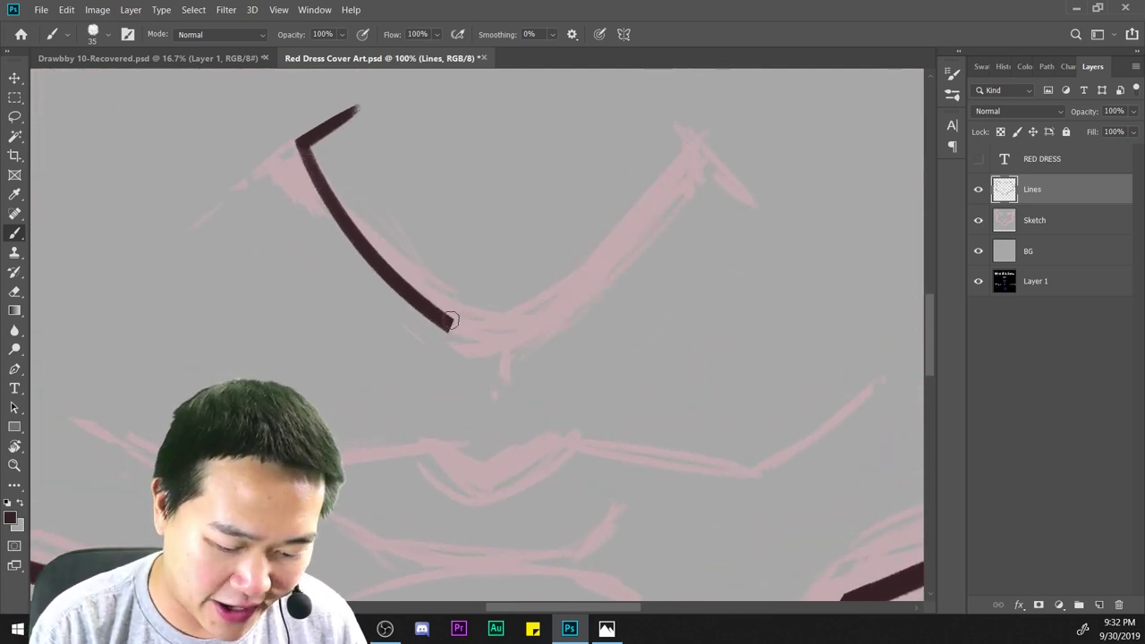
left_click_drag(436, 317, 725, 131)
key("ctrl+minus")
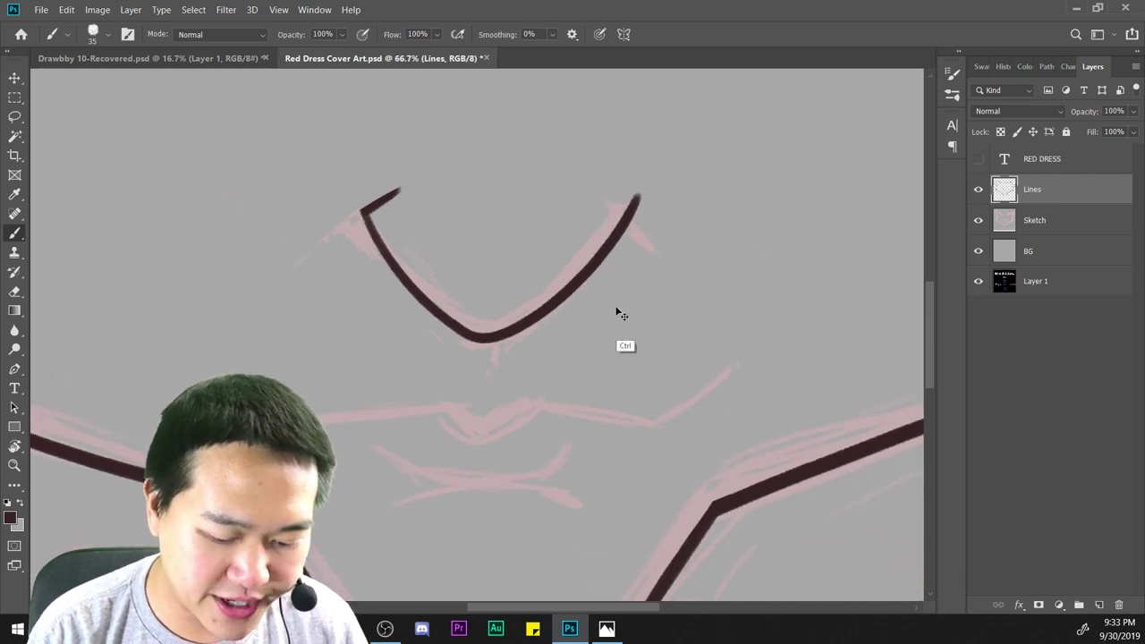
Undo the nose's right-side curve and redraw the rounded tip and right side up to the sketched nostril corner, retrying until the curve is smooth.
key("ctrl+minus")
key("ctrl+plus")
key("ctrl+plus")
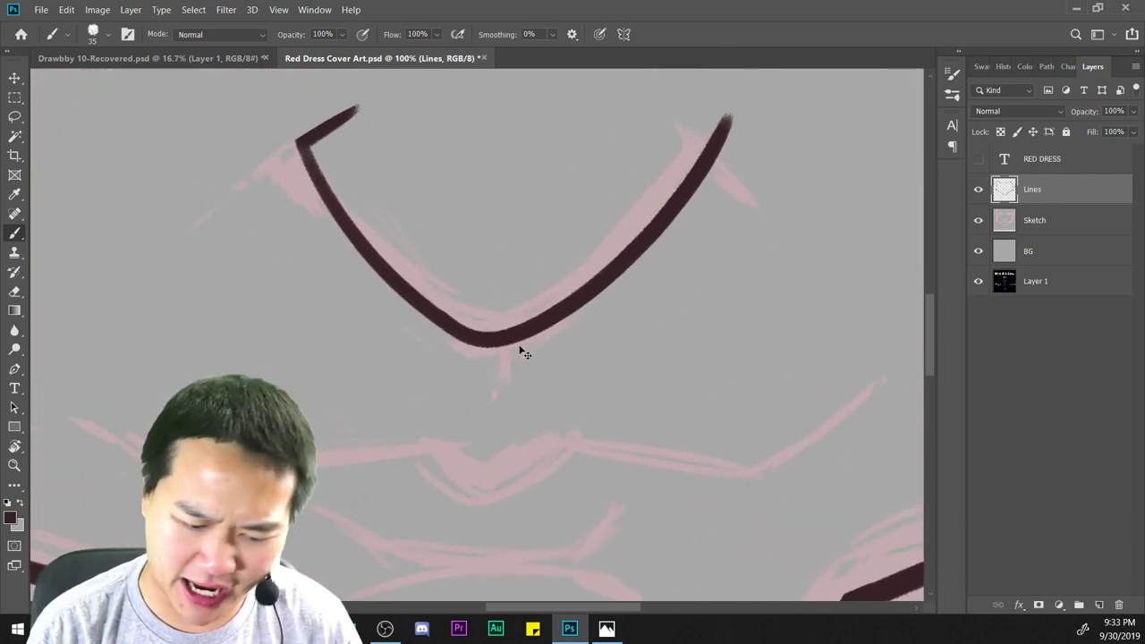
key("ctrl+z")
mouse_move(445, 322)
left_mouse_down()
mouse_move(582, 270)
mouse_move(686, 152)
left_mouse_up()
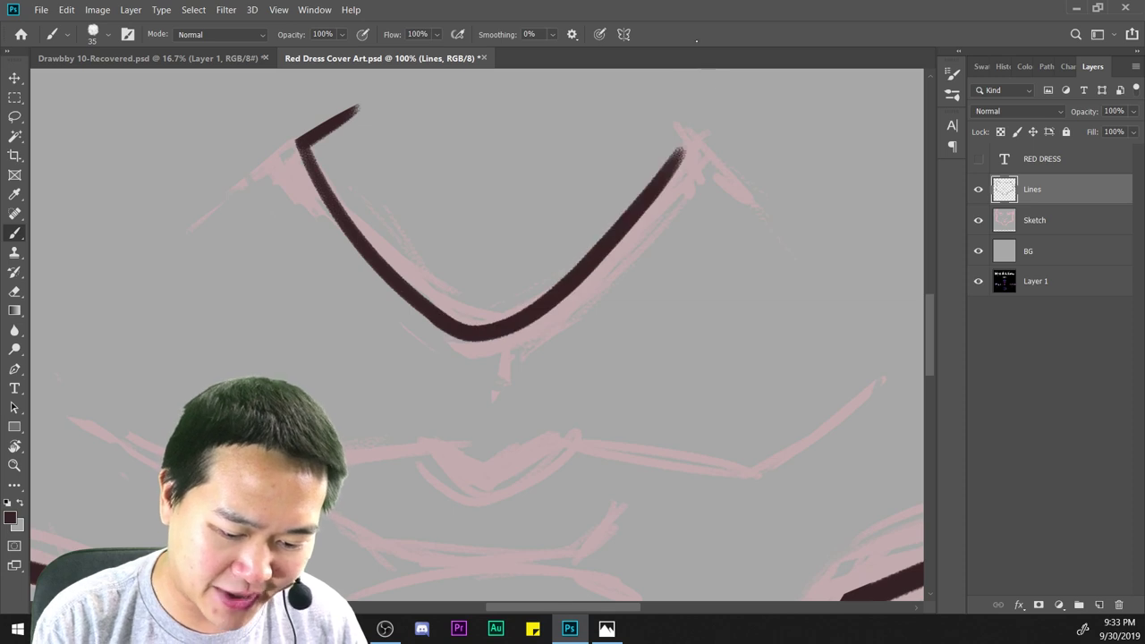
key("ctrl+z")
mouse_move(422, 302)
left_mouse_down()
mouse_move(481, 333)
mouse_move(690, 157)
left_mouse_up()
key("ctrl+z")
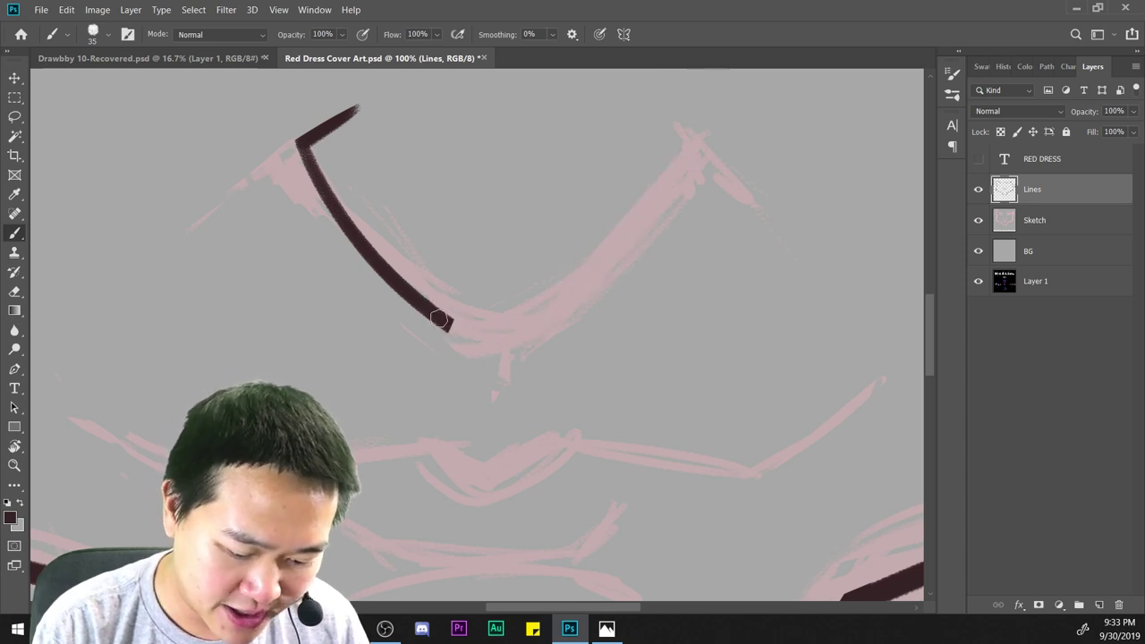
mouse_move(446, 324)
left_mouse_down()
mouse_move(645, 220)
mouse_move(690, 132)
left_mouse_up()
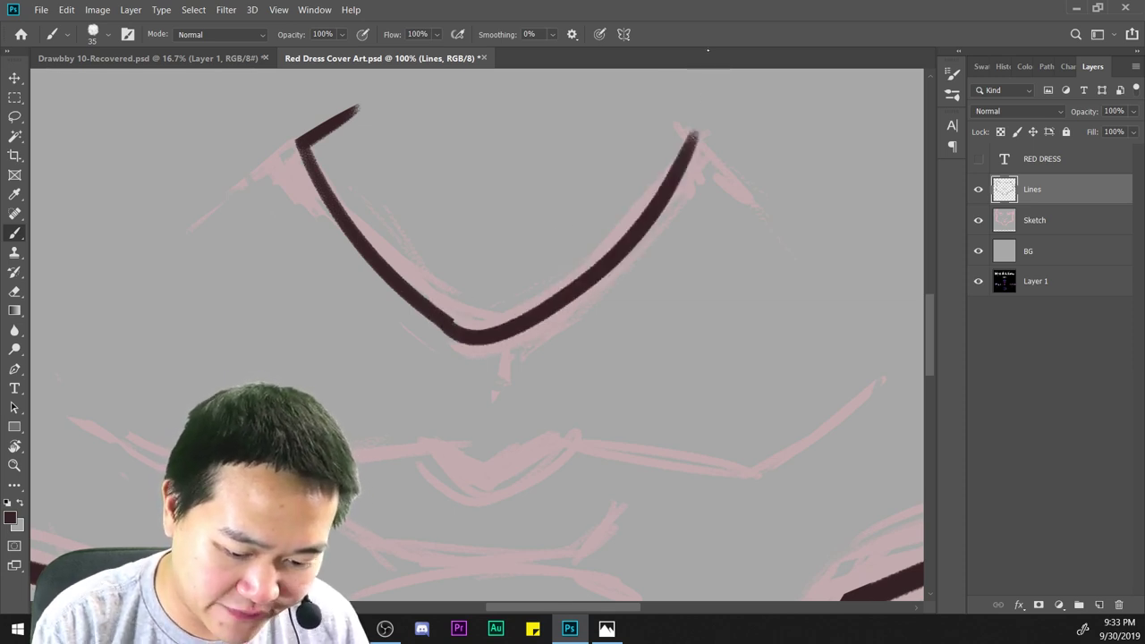
key("ctrl+z")
mouse_move(445, 322)
left_mouse_down()
mouse_move(655, 215)
mouse_move(713, 123)
left_mouse_up()
key("ctrl+minus")
key("ctrl+minus")
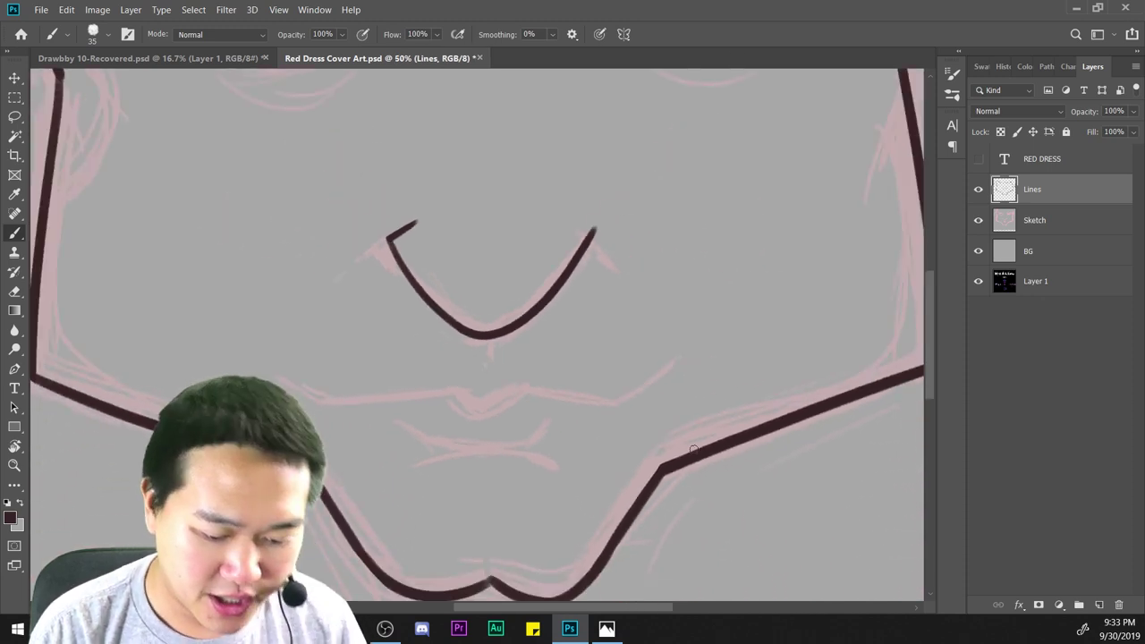
Ink a short line angling up and inward from the nose's right corner, and lengthen the matching line at its left corner.
key("ctrl+plus")
key("ctrl+plus")
left_click_drag(733, 342, 717, 505)
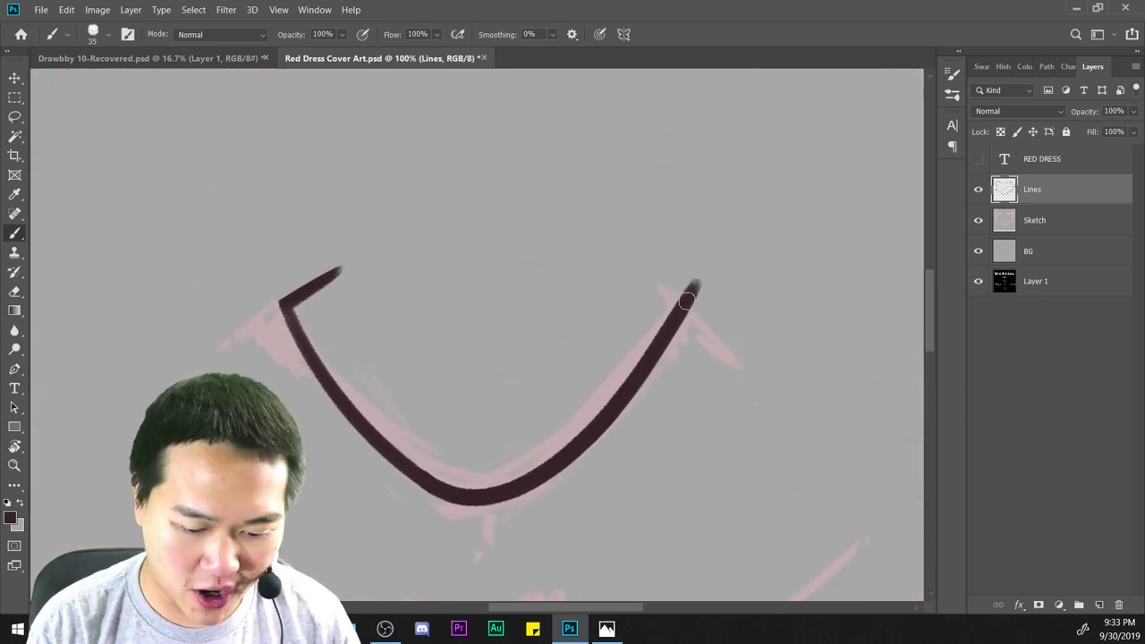
left_click_drag(681, 319, 622, 270)
key("ctrl+z")
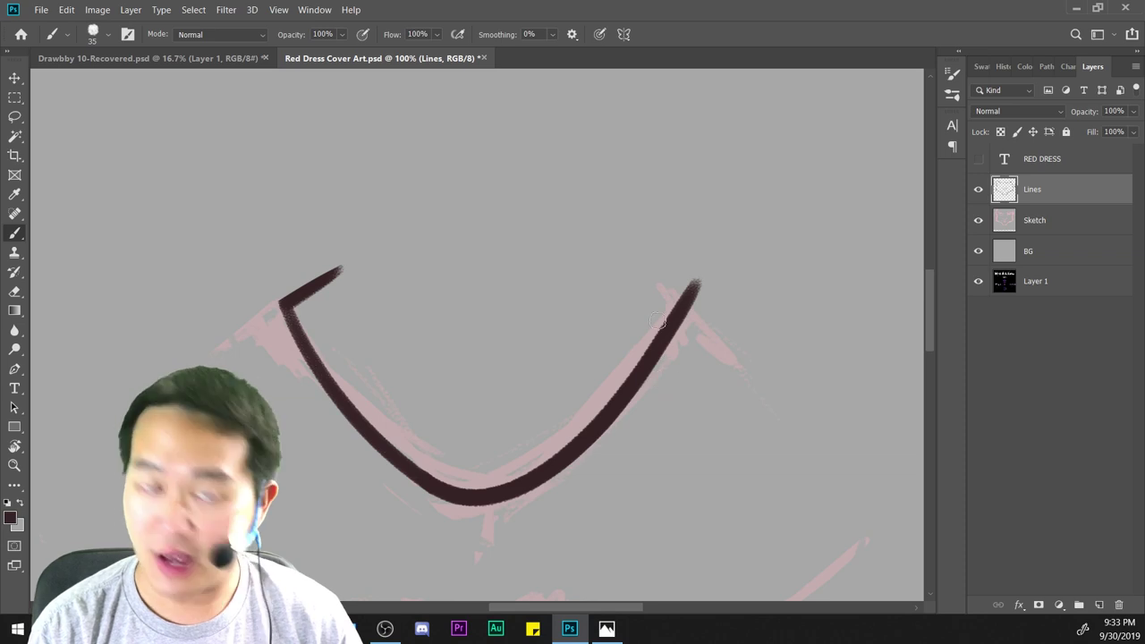
key("ctrl+shift+z")
key("ctrl+z")
key("ctrl+shift+z")
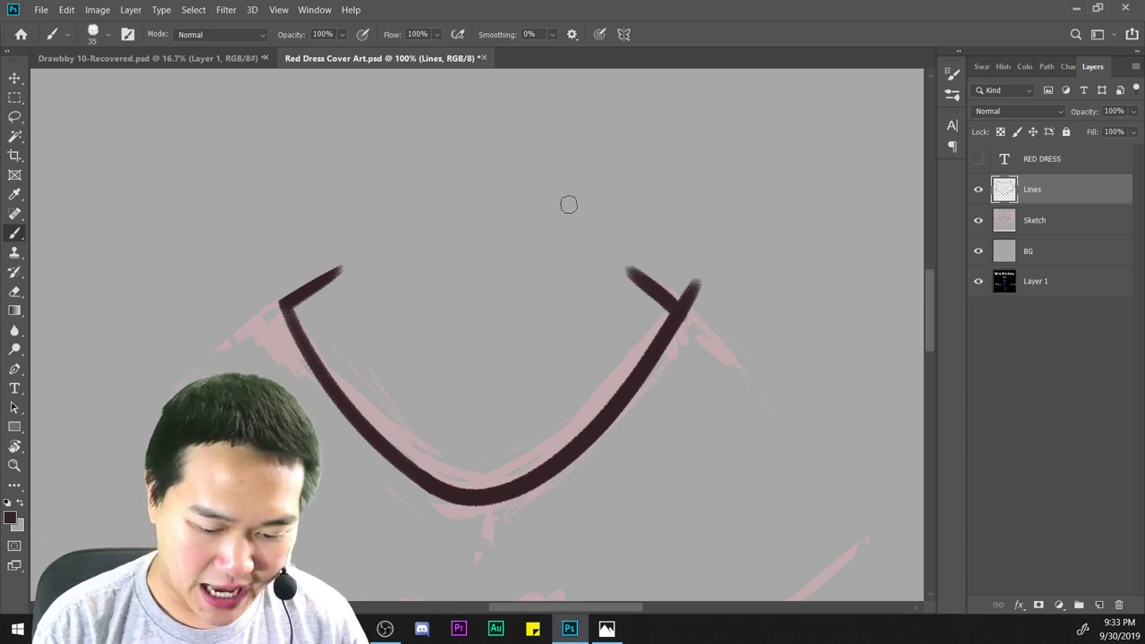
key("ctrl+z")
left_click_drag(684, 311, 625, 255)
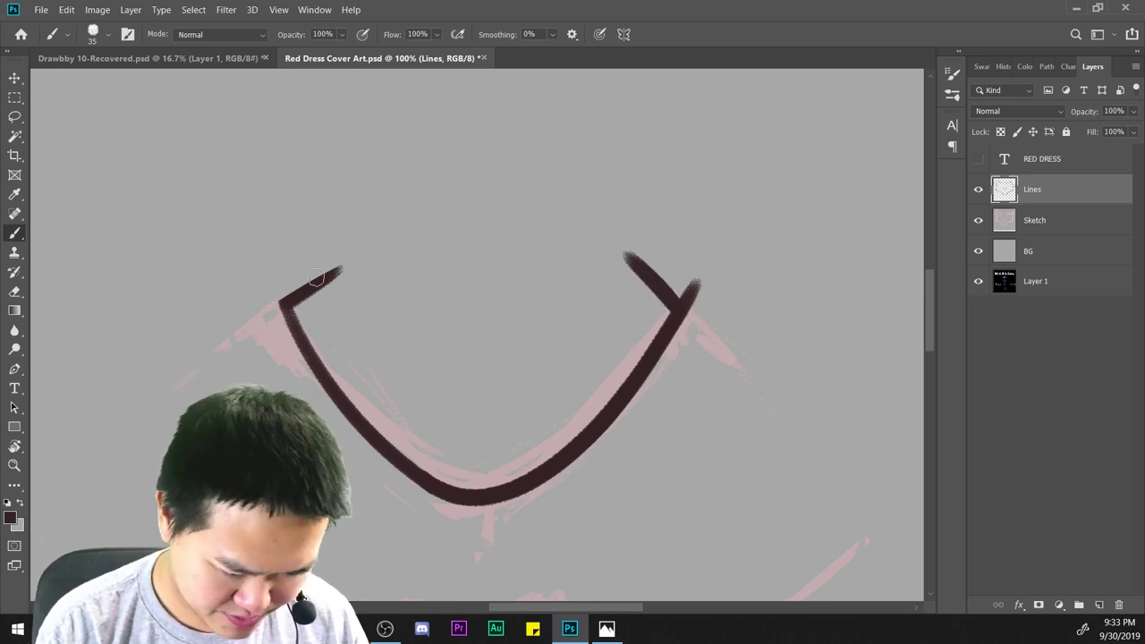
key("ctrl+z")
left_click_drag(280, 305, 371, 244)
Erase the overshoot at the nose's right corner, then extend the short inward line with the brush and taper its end with the eraser.
key("e")
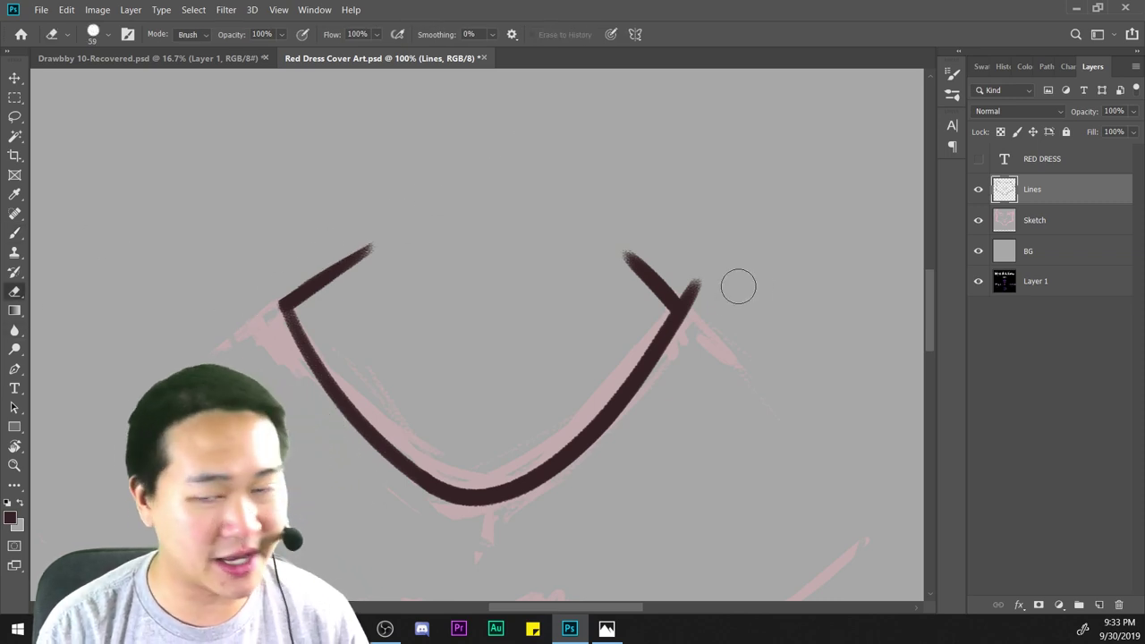
left_click_drag(725, 304, 683, 279)
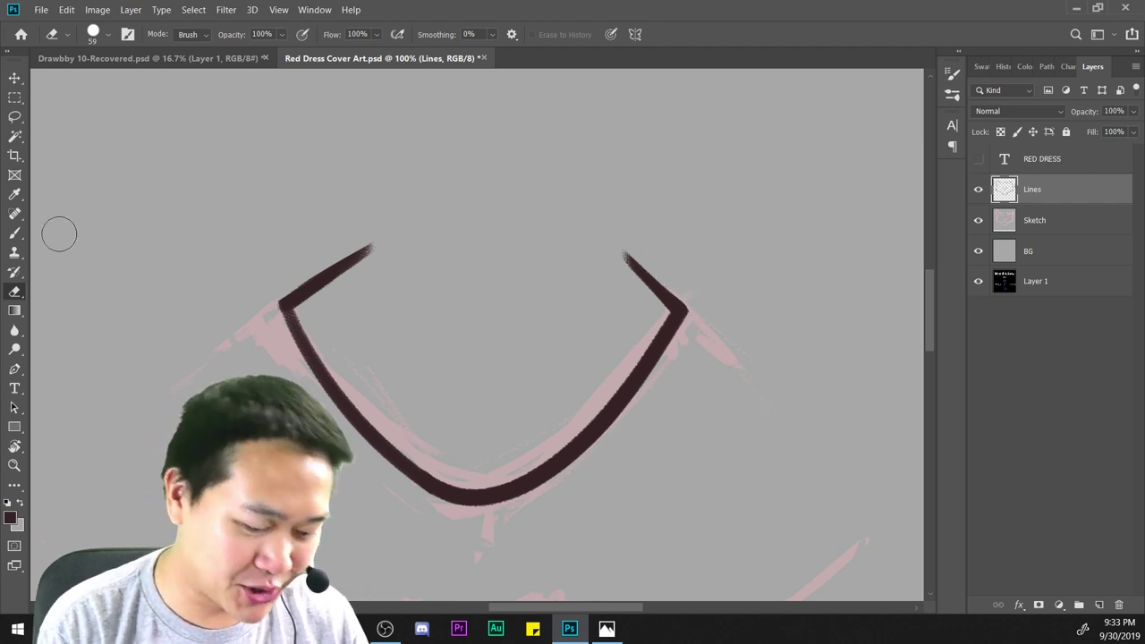
key("b")
left_click_drag(623, 257, 602, 239)
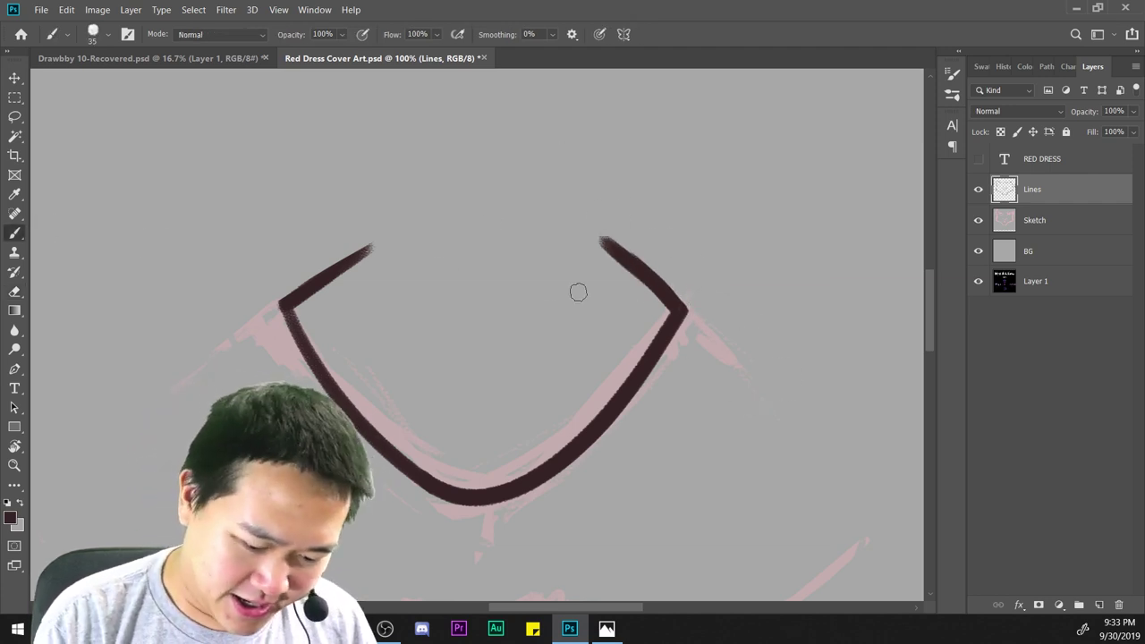
key("e")
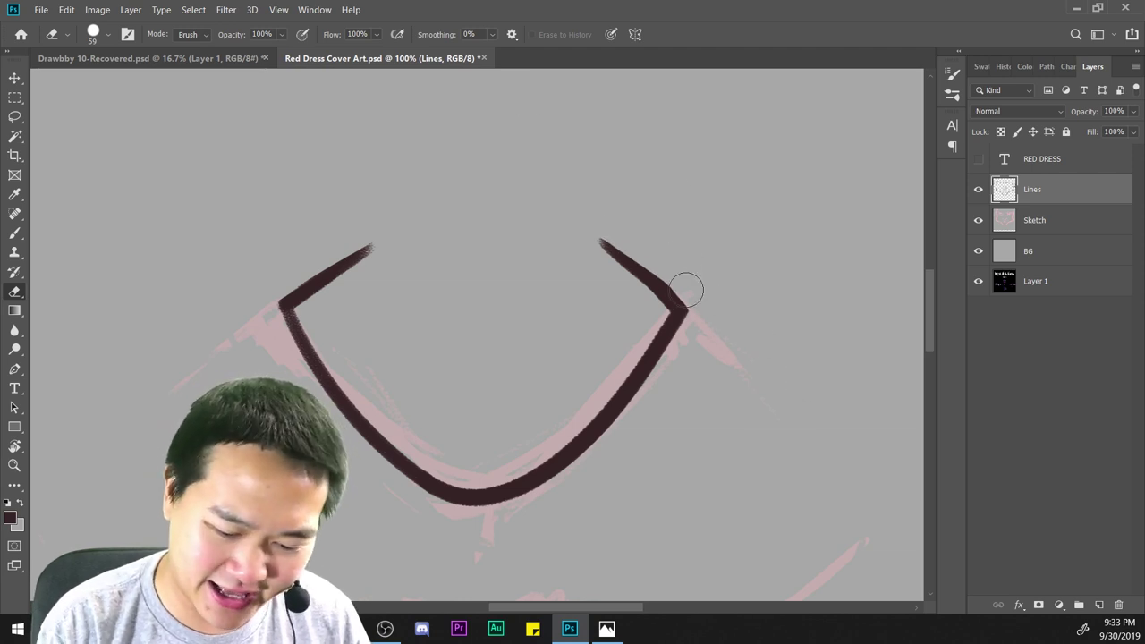
key("ctrl+minus")
key("ctrl+minus")
key("ctrl+minus")
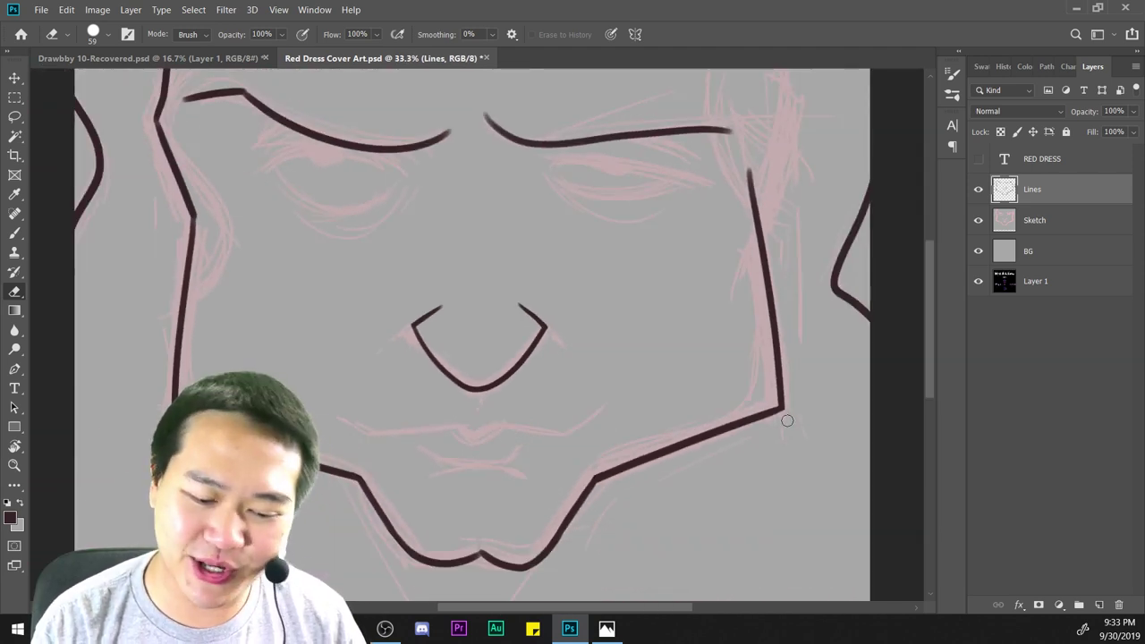
Ink the left eye's upper eyelid with the brush as one arched stroke over the sketch, undoing and redrawing it until it fits.
key("ctrl+plus")
key("ctrl+plus")
left_click_drag(608, 196, 886, 452)
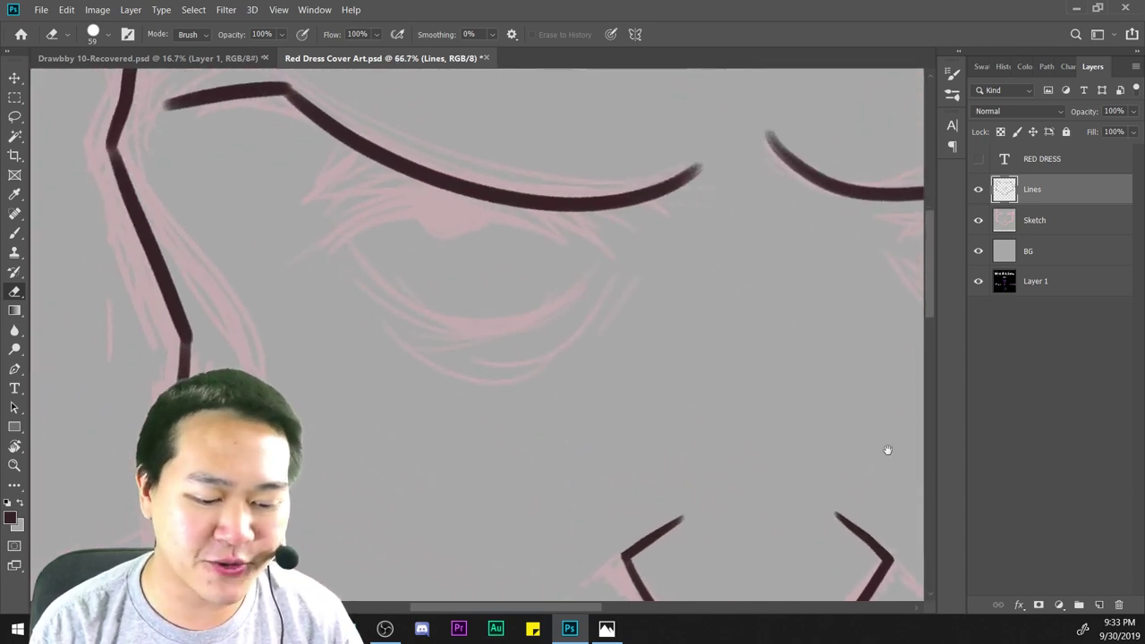
left_click(14, 232)
key("ctrl+plus")
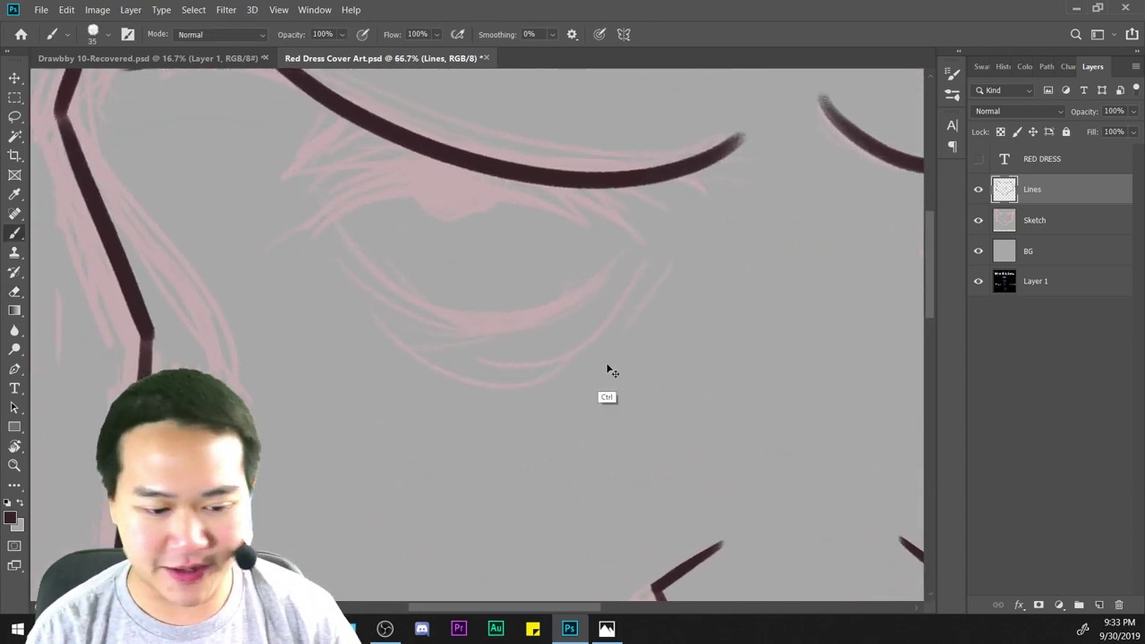
key("ctrl+minus")
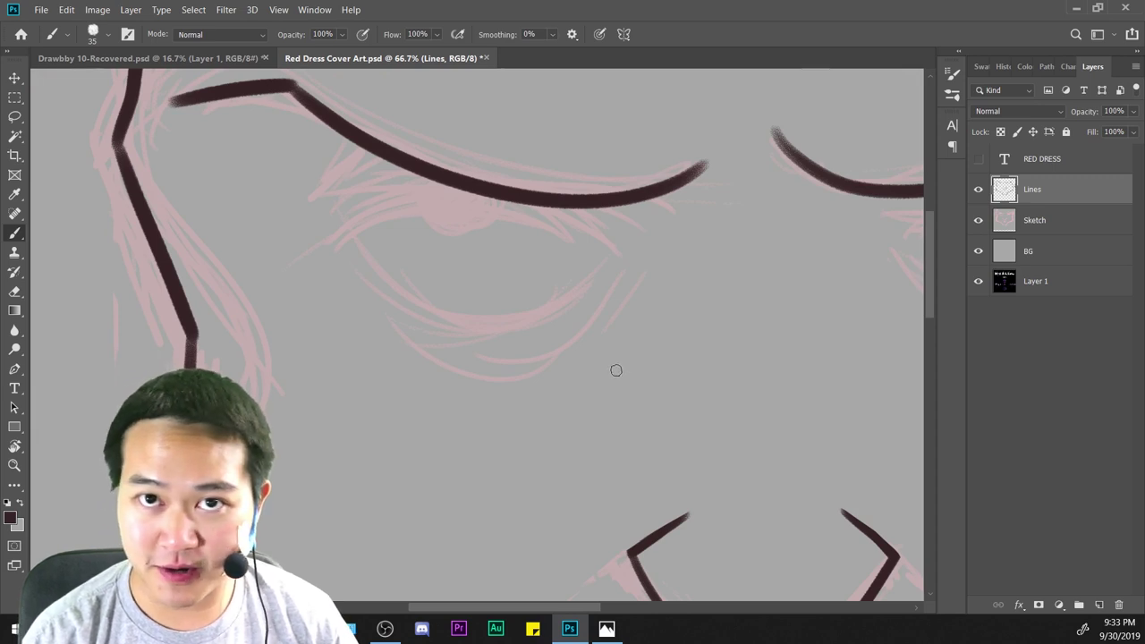
left_click_drag(681, 275, 667, 417)
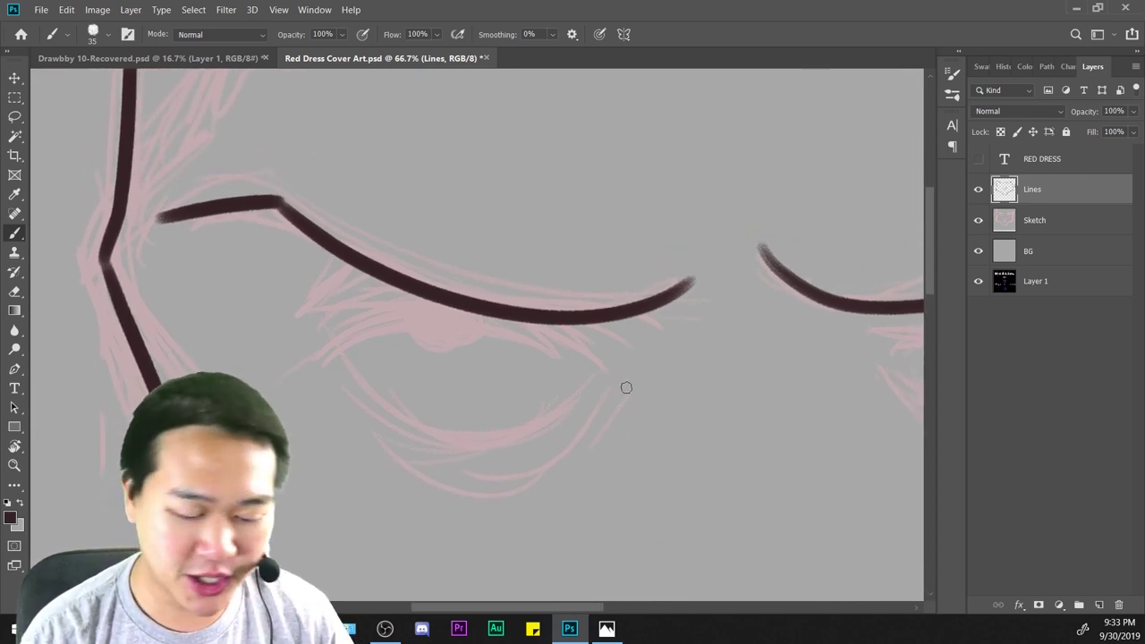
mouse_move(662, 380)
left_mouse_down()
mouse_move(717, 363)
mouse_move(333, 332)
left_mouse_up()
key("ctrl+z")
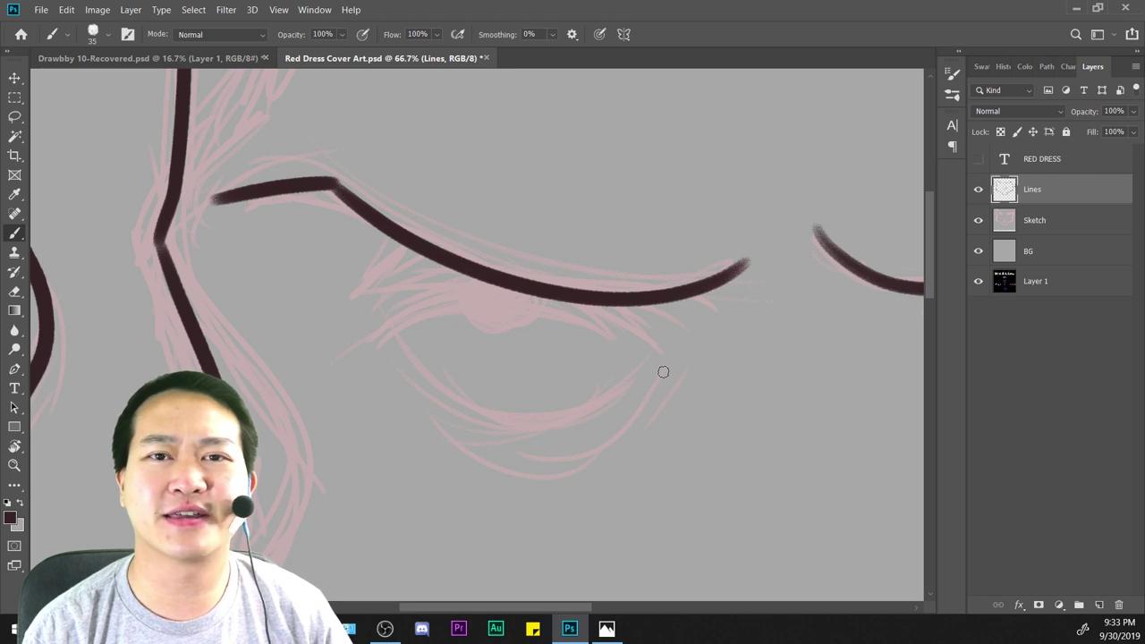
mouse_move(662, 349)
left_mouse_down()
mouse_move(551, 314)
mouse_move(371, 340)
left_mouse_up()
key("ctrl+z")
mouse_move(660, 353)
left_mouse_down()
mouse_move(590, 319)
mouse_move(370, 345)
left_mouse_up()
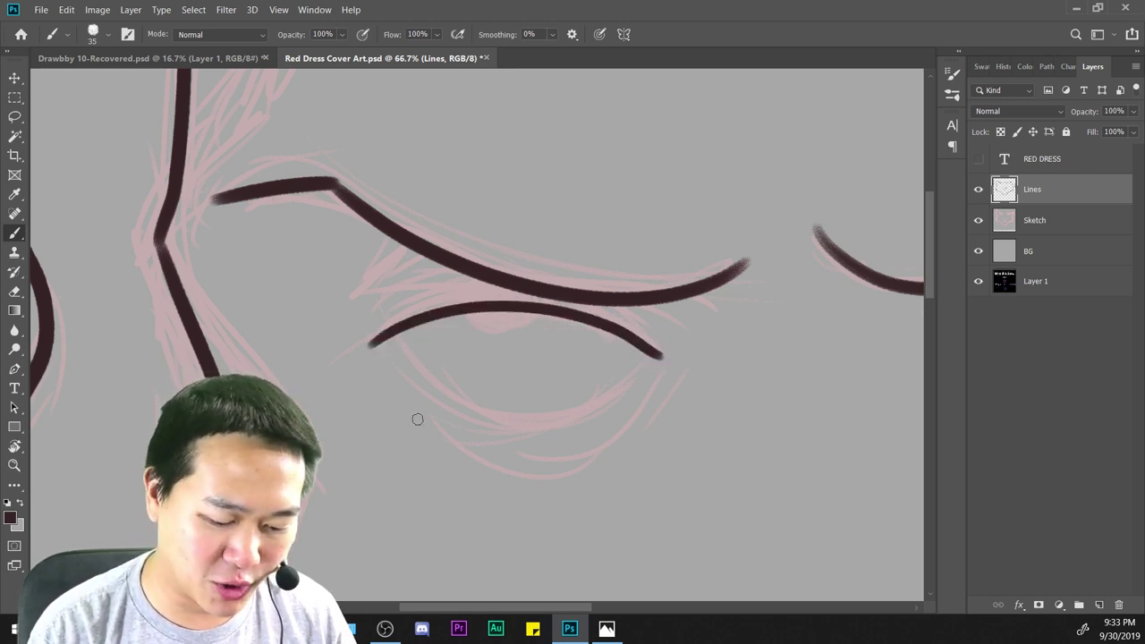
key("ctrl+z")
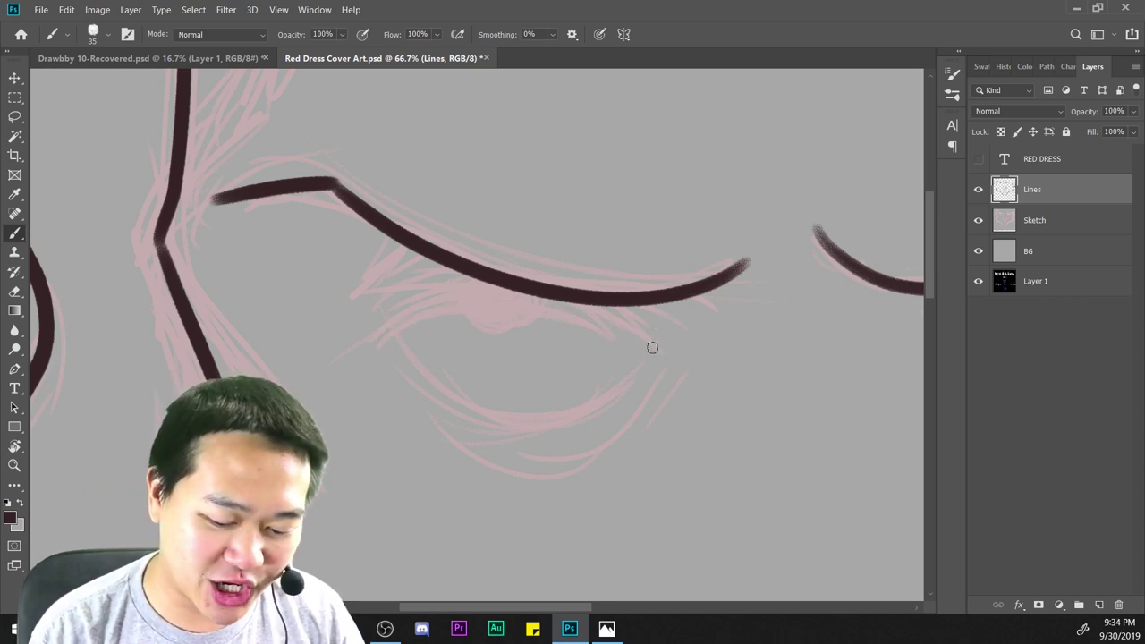
left_click_drag(662, 359, 384, 327)
key("ctrl+z")
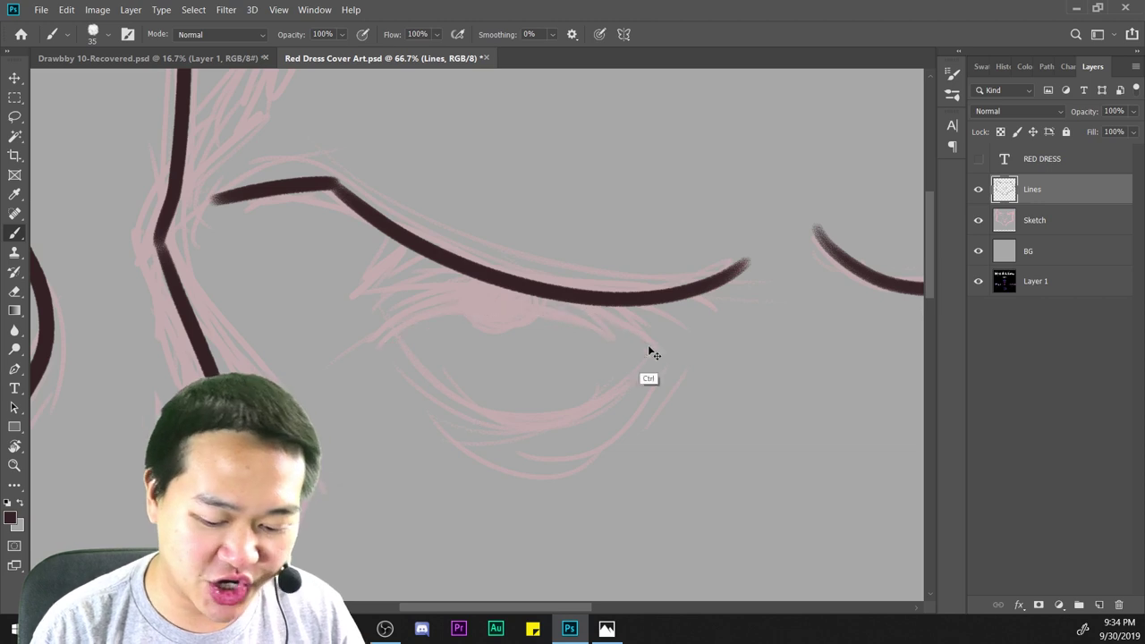
left_click_drag(657, 359, 361, 346)
key("ctrl+z")
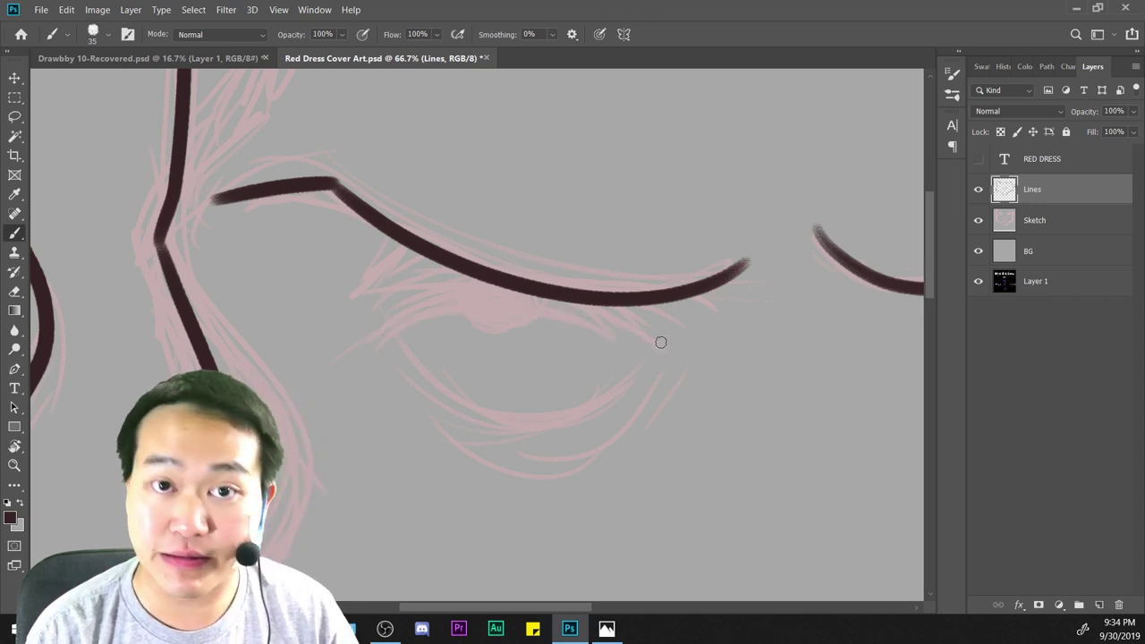
mouse_move(654, 355)
left_mouse_down()
mouse_move(459, 310)
mouse_move(354, 344)
left_mouse_up()
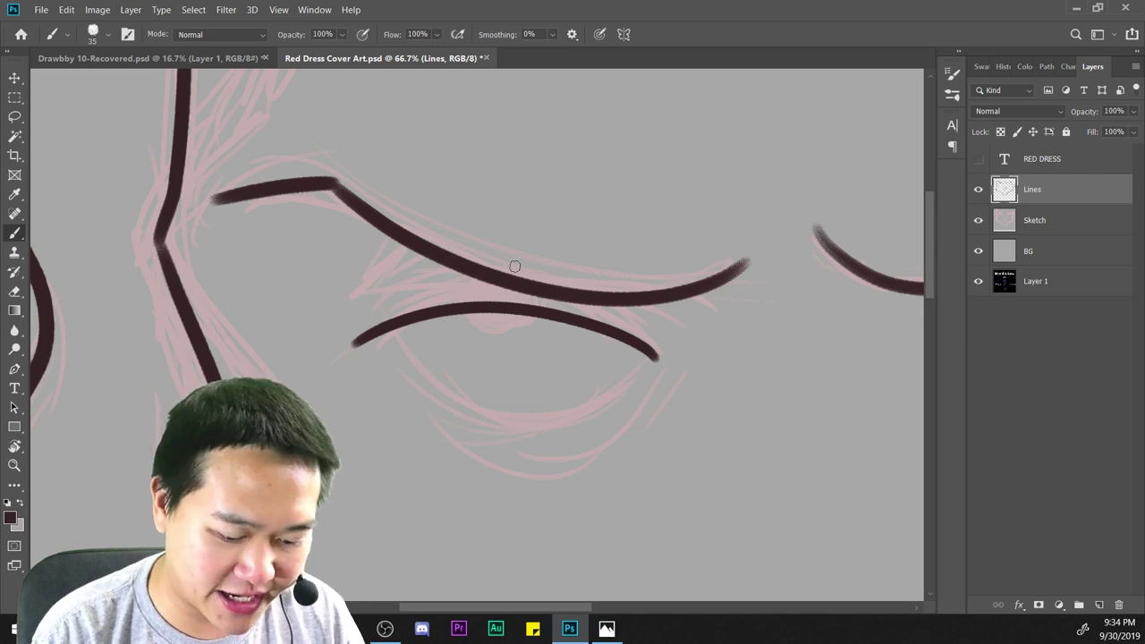
Ink short eyelid crease lines branching from beneath the left brow toward the eye's outer and inner corners.
left_click_drag(477, 275, 351, 288)
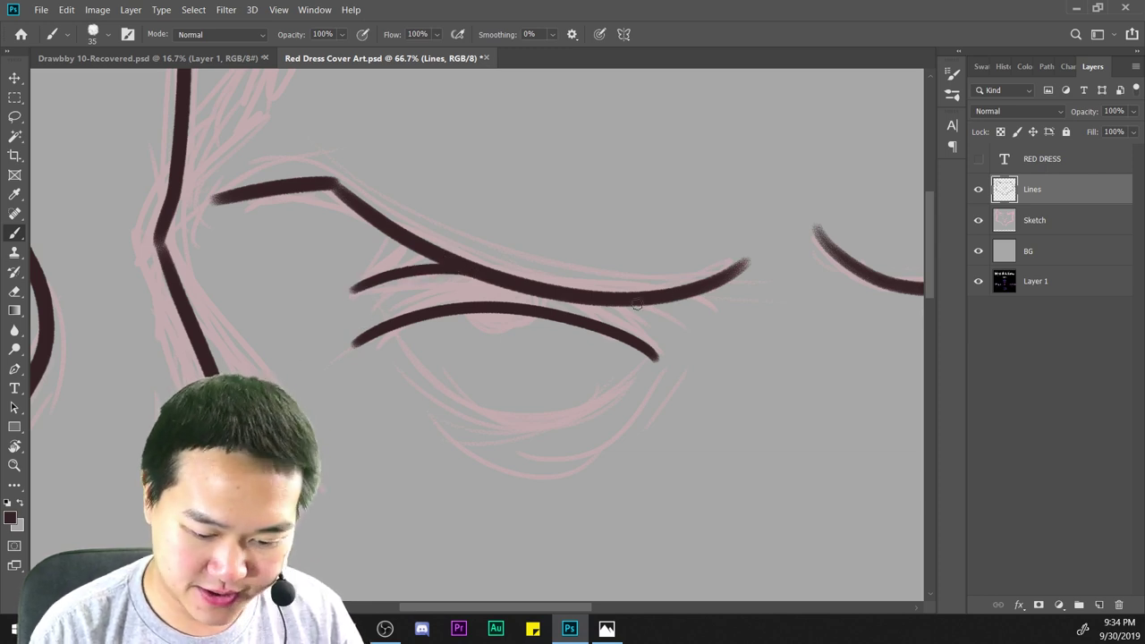
key("ctrl+minus")
key("ctrl+plus")
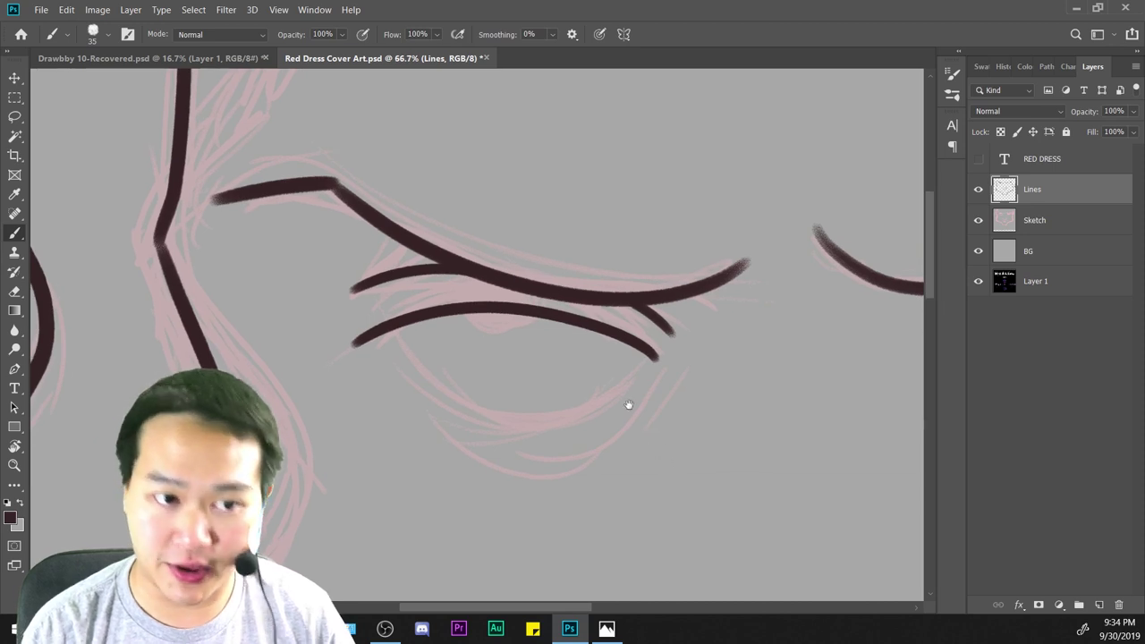
Ink the left eye's lower eyelid as a curved stroke that stops short of both eye corners, redrawing the first attempt.
left_click_drag(629, 404, 583, 323)
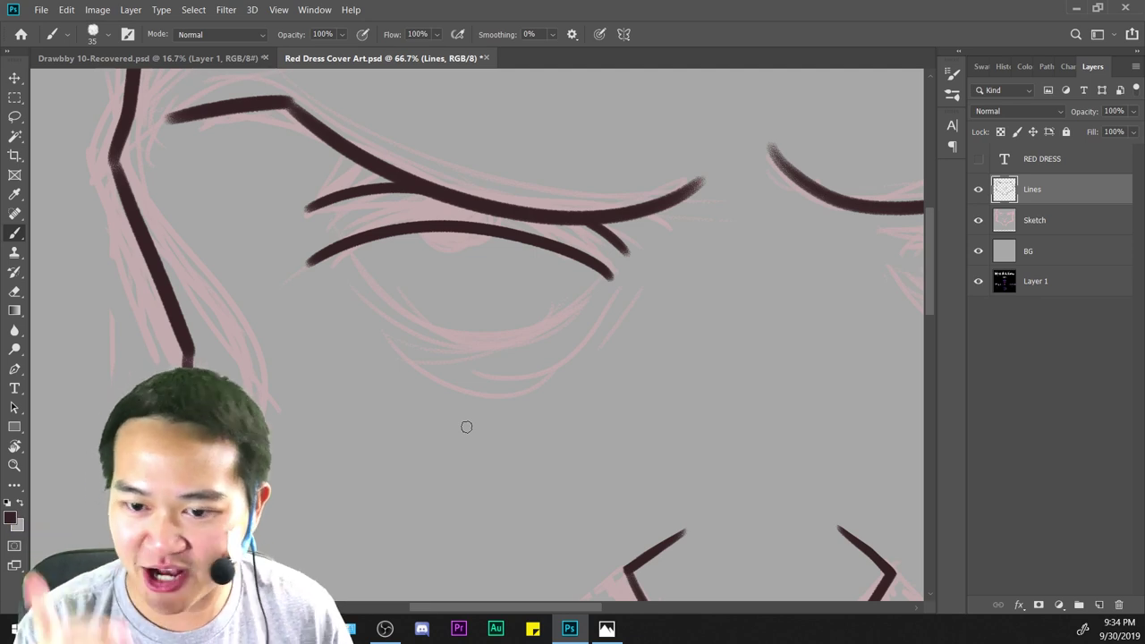
key("ctrl+plus")
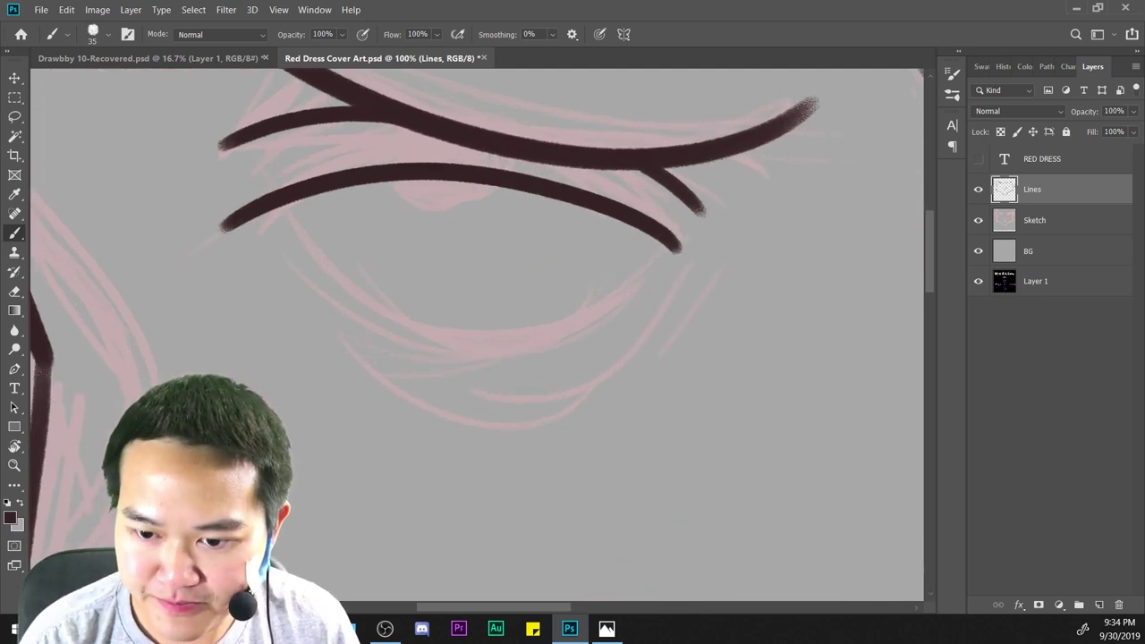
left_click_drag(291, 274, 676, 264)
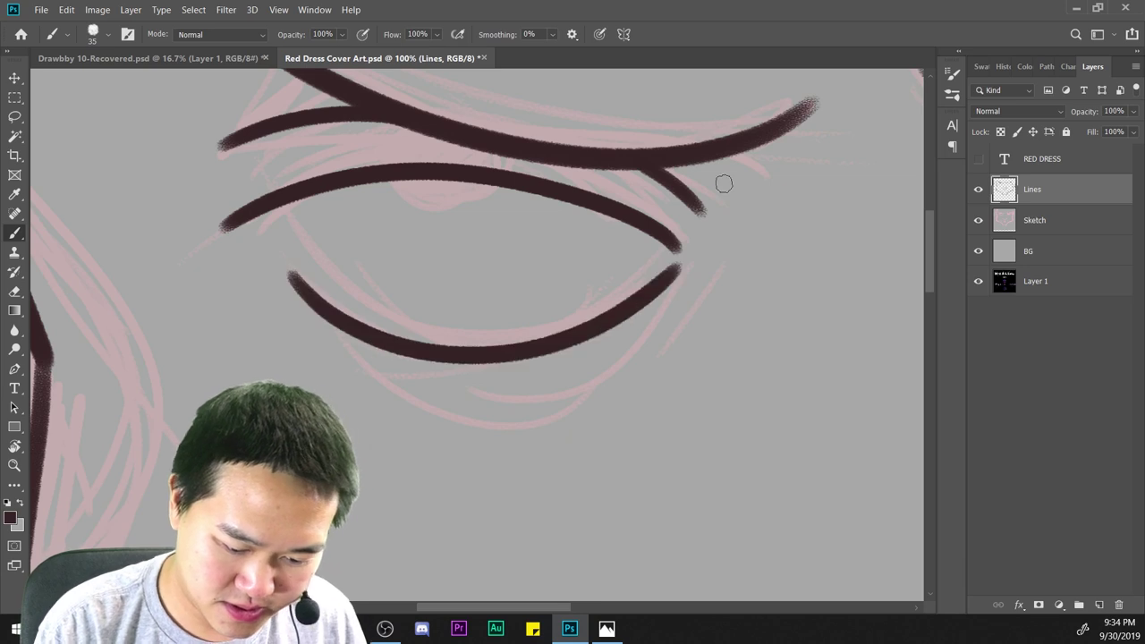
key("ctrl+z")
mouse_move(275, 254)
left_mouse_down()
mouse_move(614, 306)
mouse_move(642, 282)
left_mouse_up()
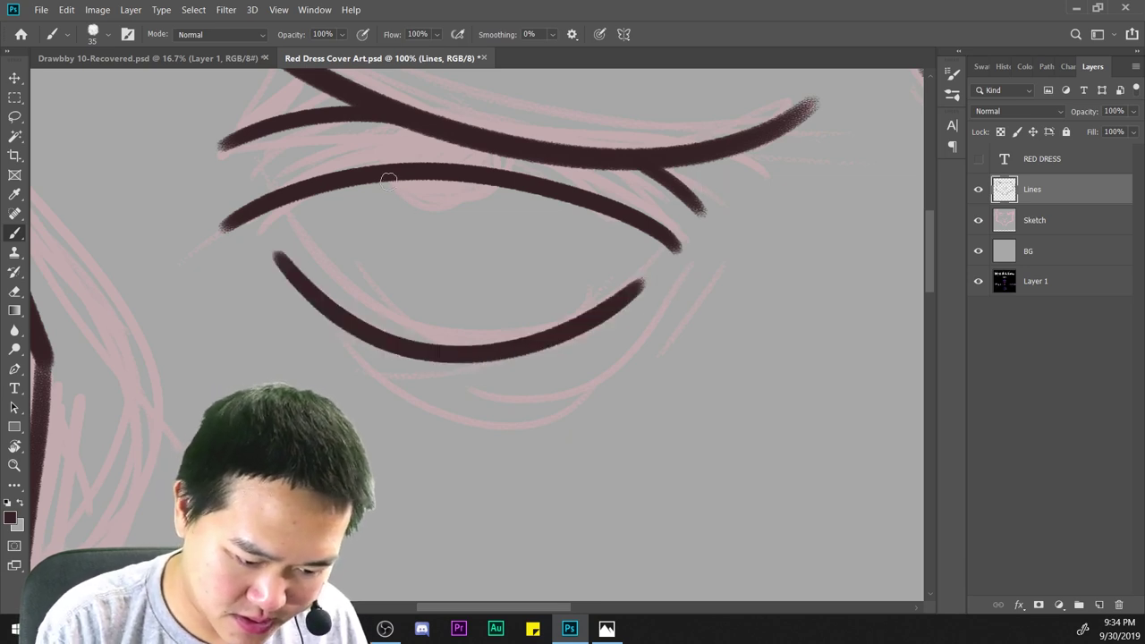
Draw a solid dark half-round iris hanging from the middle of the left eye's upper eyelid, redoing the first stroke.
left_click_drag(388, 179, 496, 188)
key("ctrl+z")
mouse_move(385, 179)
left_mouse_down()
mouse_move(438, 212)
mouse_move(497, 188)
mouse_move(421, 179)
mouse_move(488, 173)
left_mouse_up()
key("ctrl+minus")
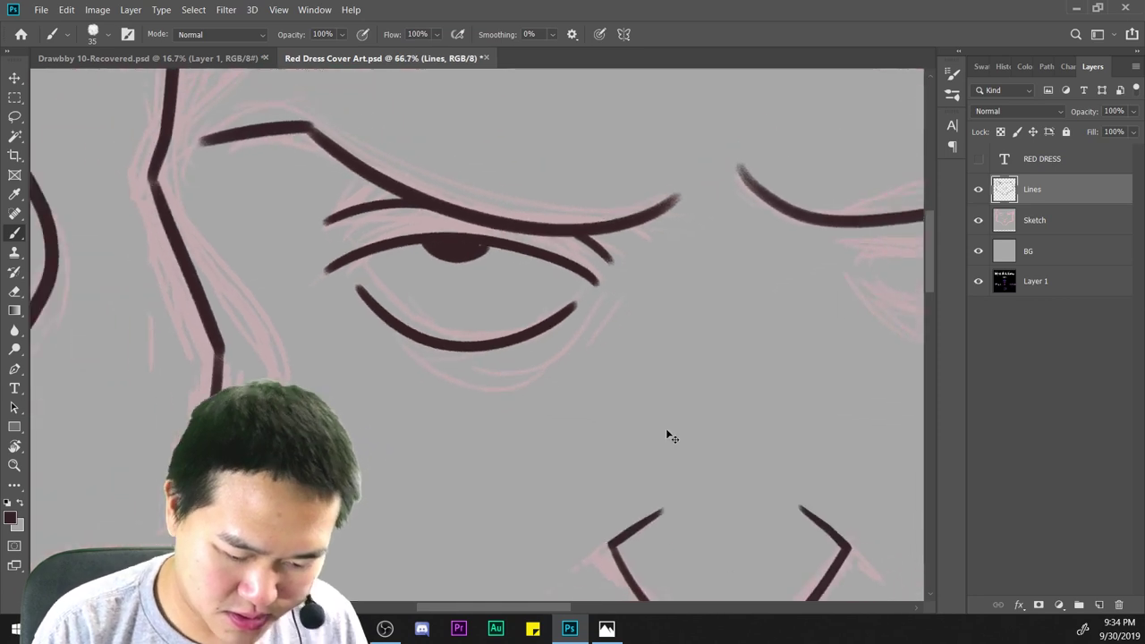
key("ctrl+minus")
key("ctrl+minus")
key("ctrl+minus")
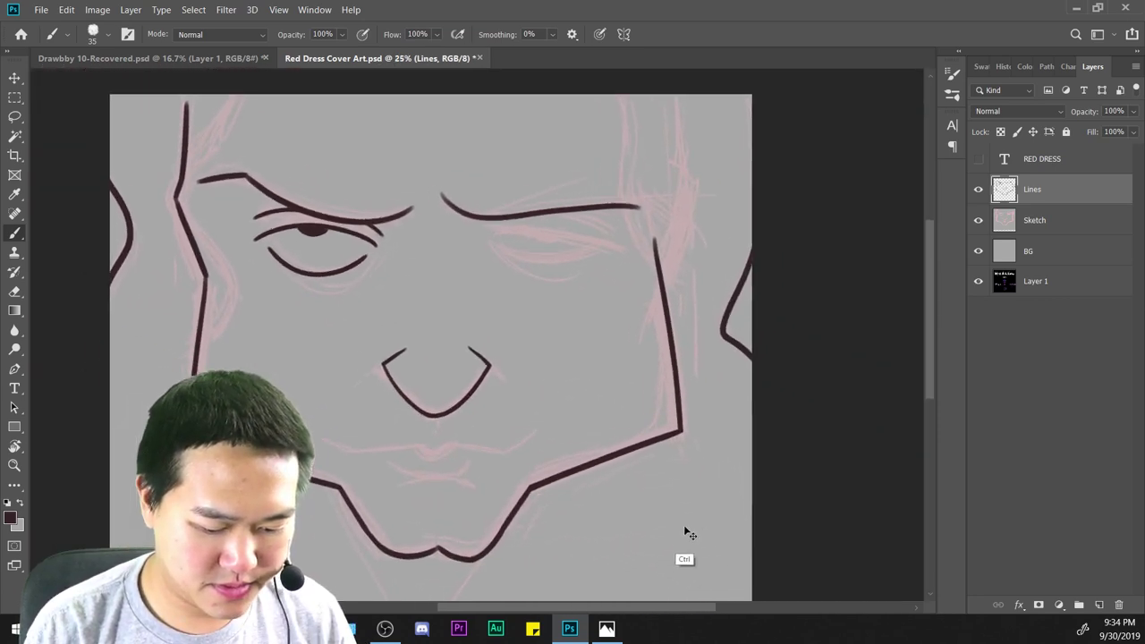
Ink the right eye's upper eyelid as one long stroke sloping down to the outer corner, undoing and redrawing it until it fits.
key("ctrl+plus")
key("ctrl+plus")
key("ctrl+plus")
left_click_drag(710, 301, 616, 521)
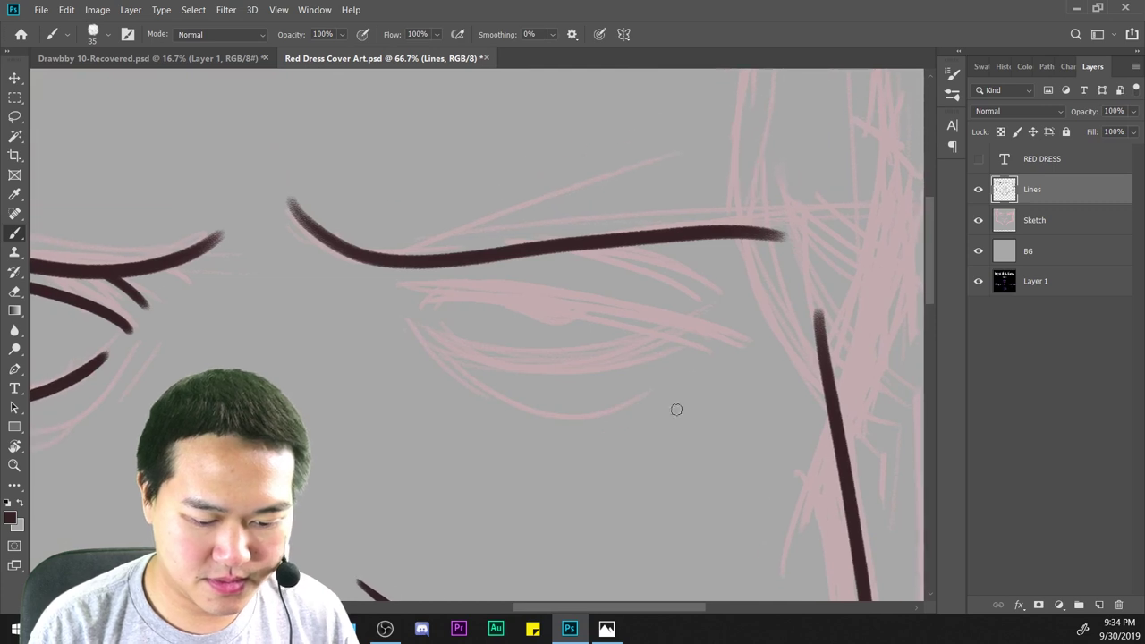
key("ctrl+plus")
left_click_drag(847, 357, 329, 270)
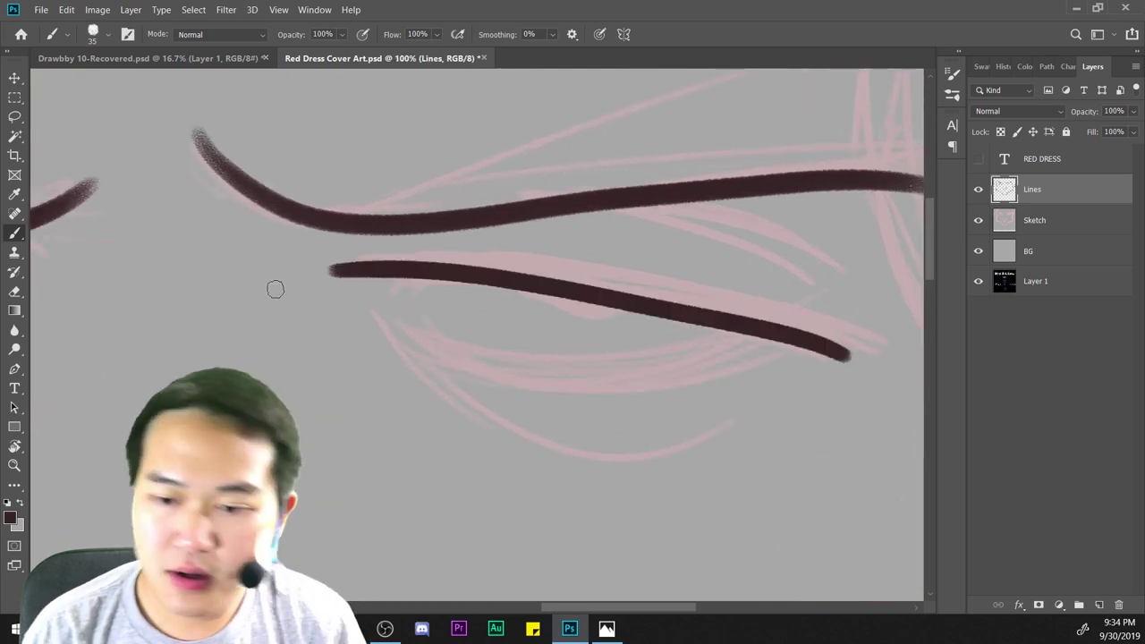
key("ctrl+z")
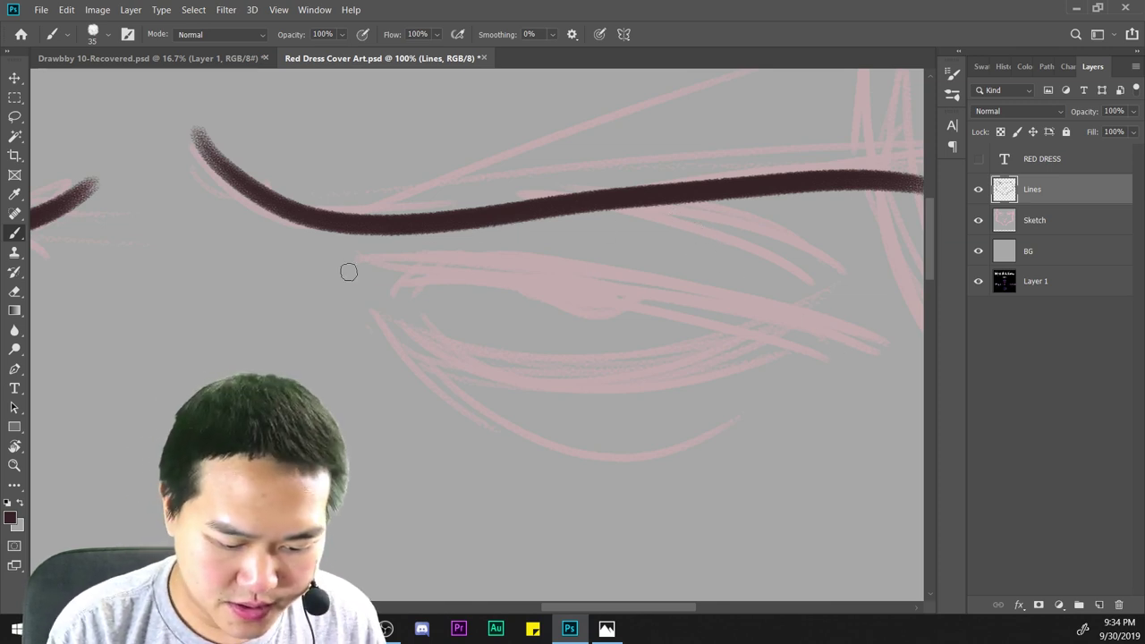
left_click_drag(349, 272, 872, 364)
key("ctrl+z")
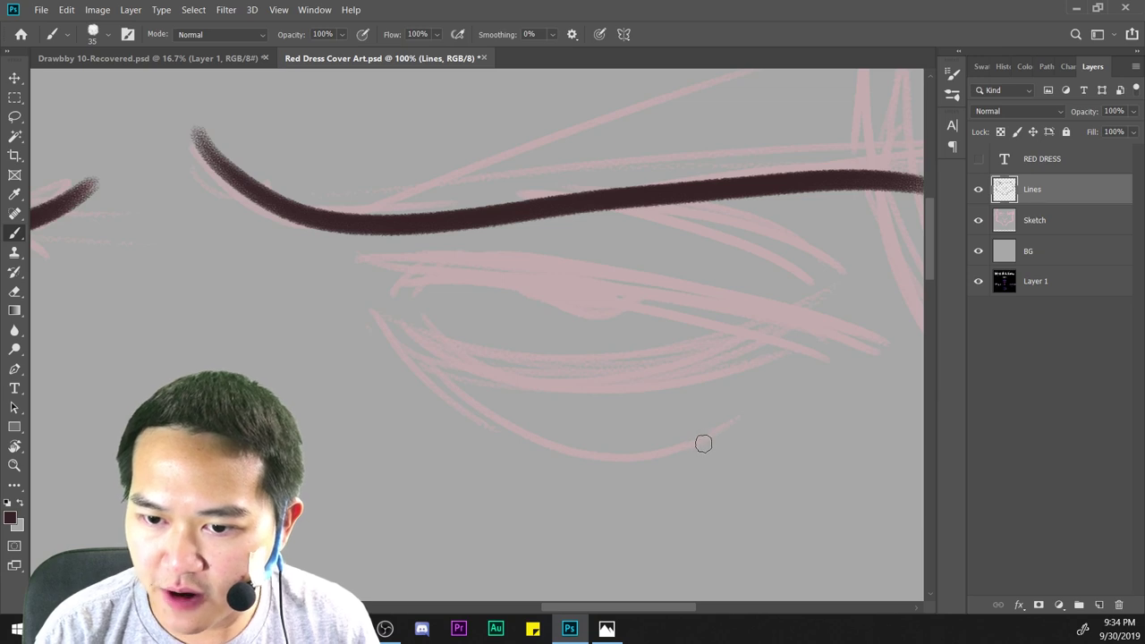
left_click_drag(345, 267, 860, 364)
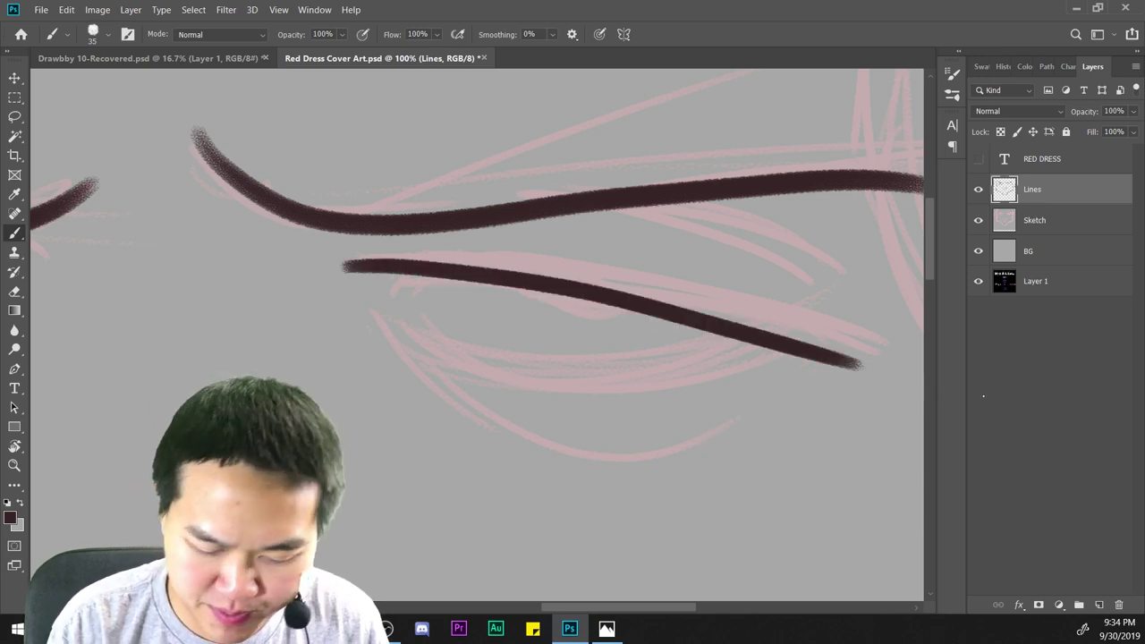
key("ctrl+z")
left_click_drag(351, 265, 877, 342)
key("ctrl+z")
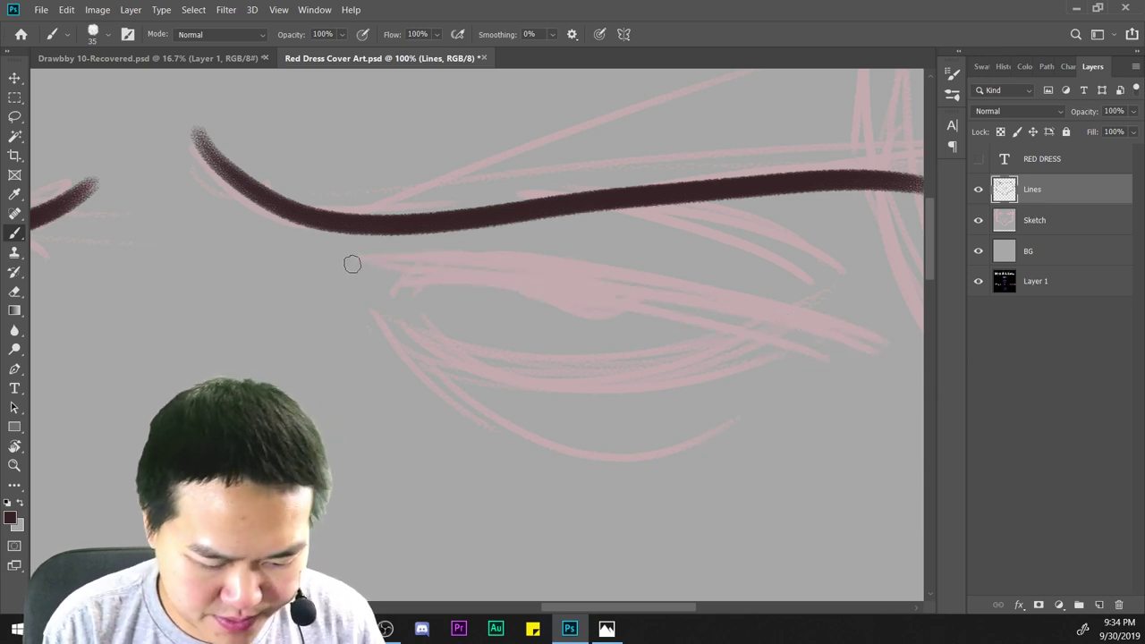
left_click_drag(341, 265, 894, 376)
scroll(517, 341, "down", 3)
scroll(517, 340, "up", 2)
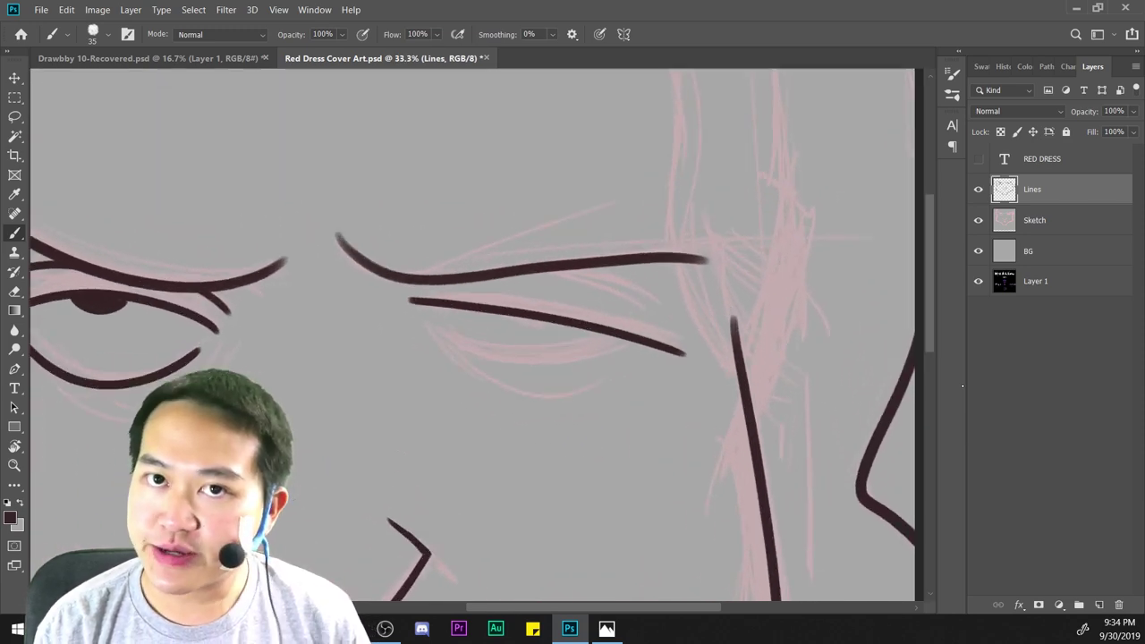
Ink the right eye's lower eyelid as a shallow curved stroke separated from the upper lid, redrawing the unsatisfactory attempts.
left_click_drag(421, 322, 751, 362)
key("ctrl+z")
scroll(474, 336, "up", 1)
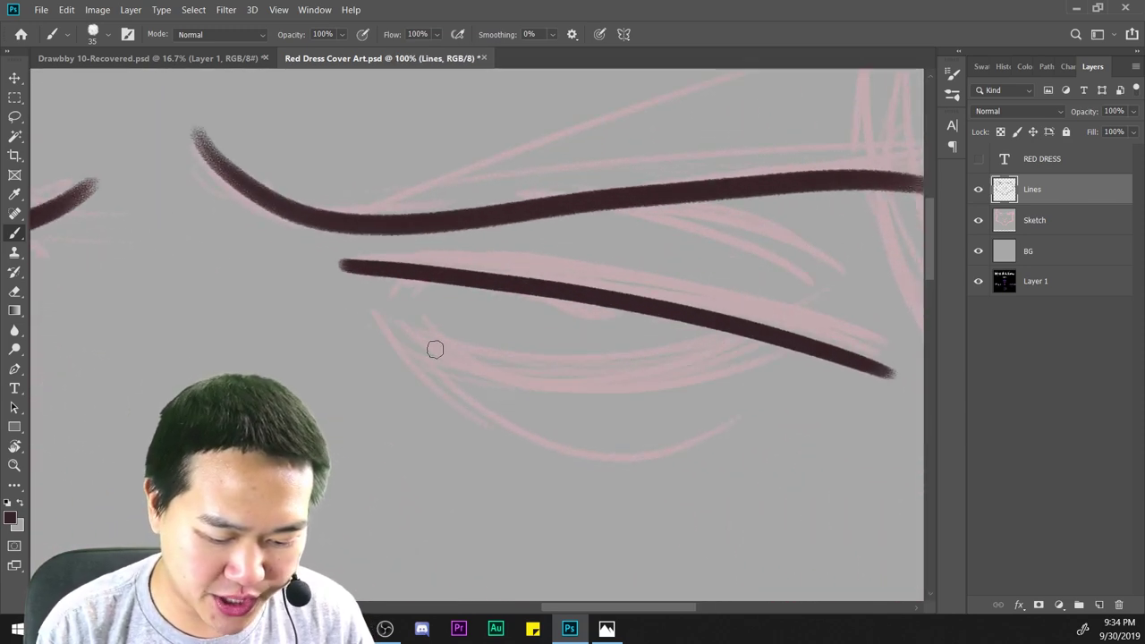
mouse_move(375, 307)
left_mouse_down()
mouse_move(703, 371)
mouse_move(741, 356)
left_mouse_up()
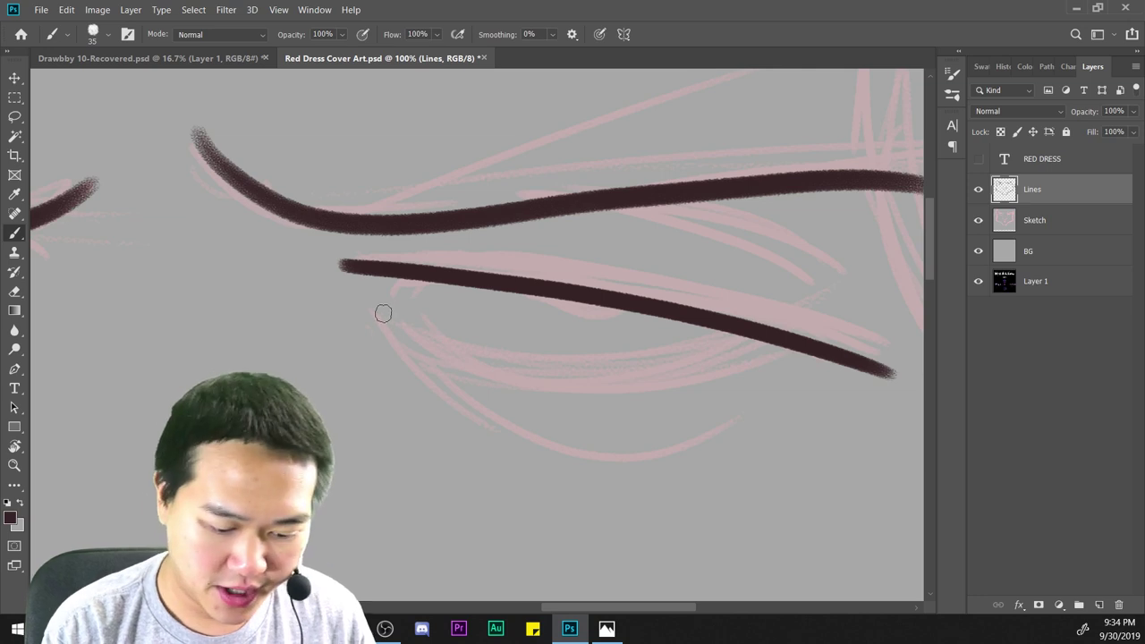
left_click_drag(383, 313, 757, 381)
key("ctrl+z")
left_click_drag(381, 302, 575, 394)
left_click_drag(679, 393, 771, 362)
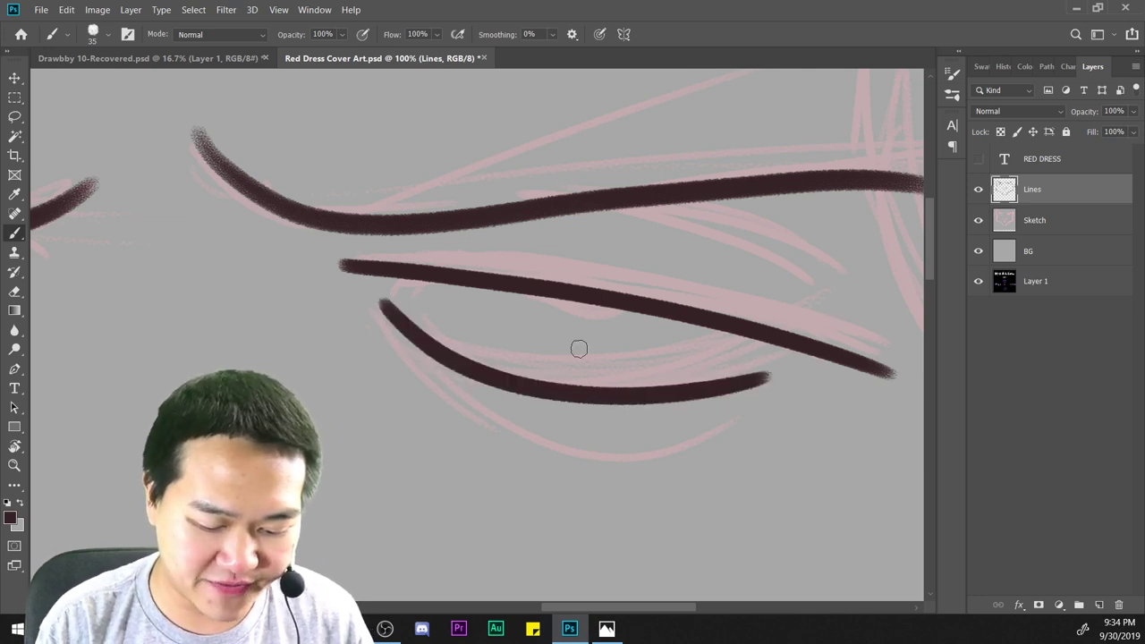
key("ctrl+z")
left_click_drag(383, 298, 771, 362)
Draw a solid dark half-round iris hanging from the middle of the right eye's upper eyelid, redoing the first outline.
mouse_move(536, 293)
left_mouse_down()
mouse_move(608, 320)
mouse_move(654, 313)
left_mouse_up()
key("ctrl+z")
key("ctrl+z")
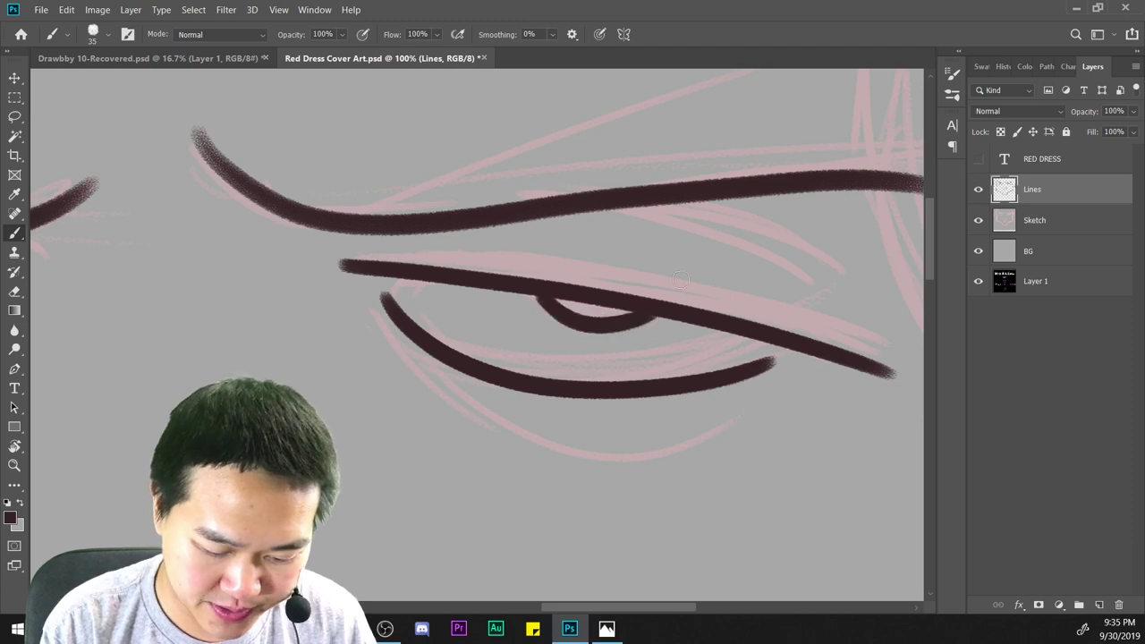
key("ctrl+z")
mouse_move(538, 297)
left_mouse_down()
mouse_move(644, 314)
mouse_move(583, 297)
left_mouse_up()
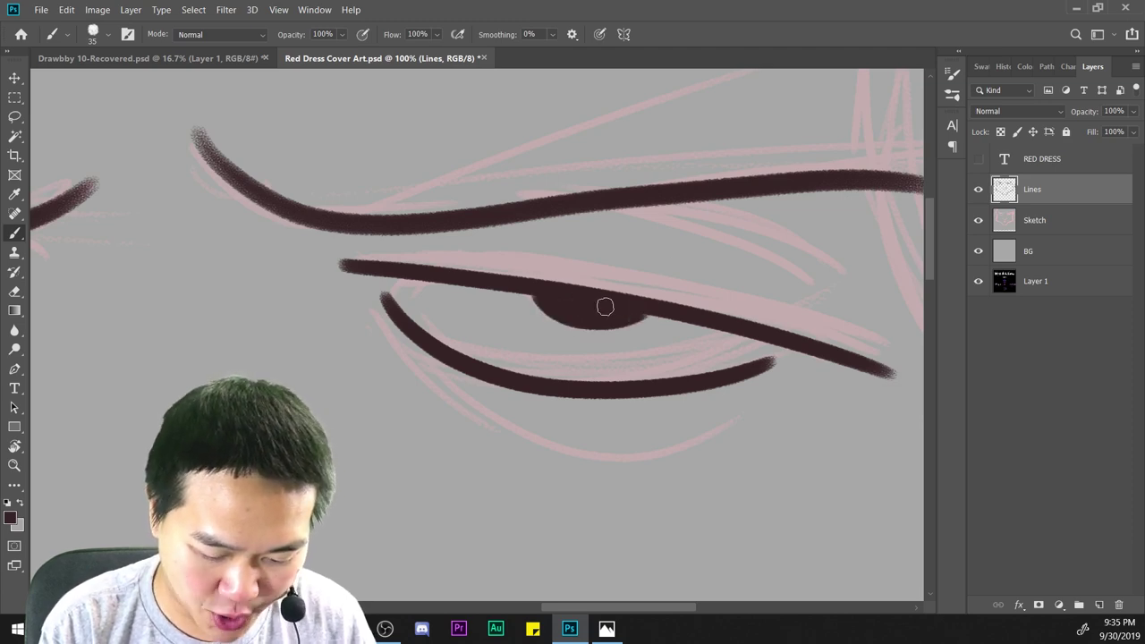
Compare the newly inked right eye with the left eye and the surrounding face lines.
key("ctrl+minus")
key("ctrl+minus")
key("ctrl+minus")
key("ctrl+plus")
key("ctrl+plus")
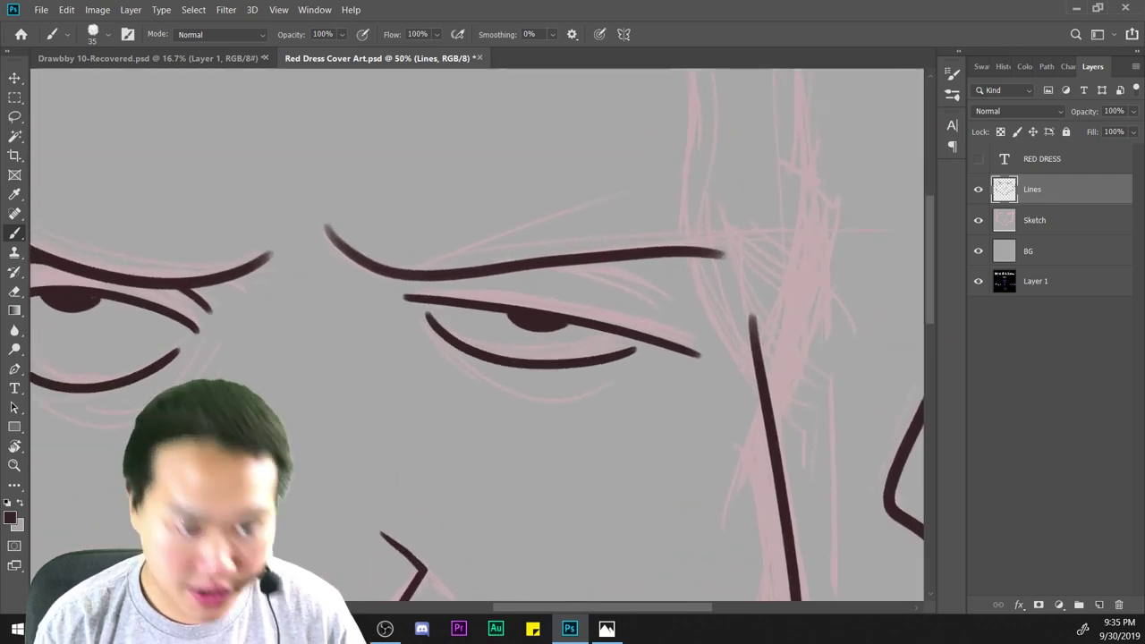
left_click_drag(322, 416, 808, 332)
left_click_drag(615, 267, 433, 338)
key("ctrl+z")
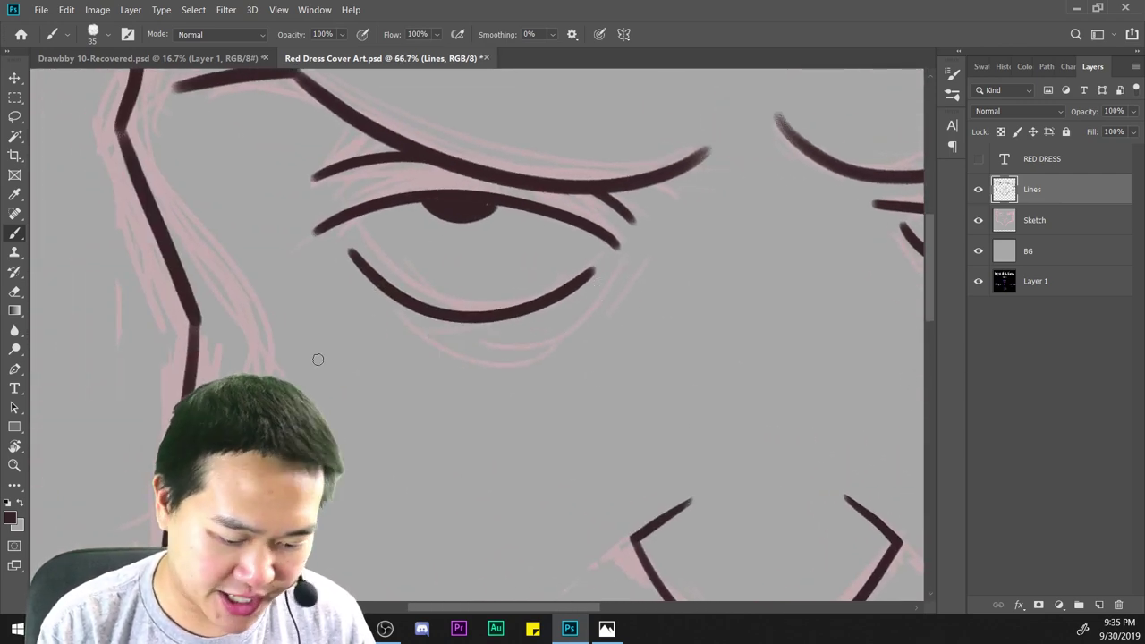
right_click(623, 251)
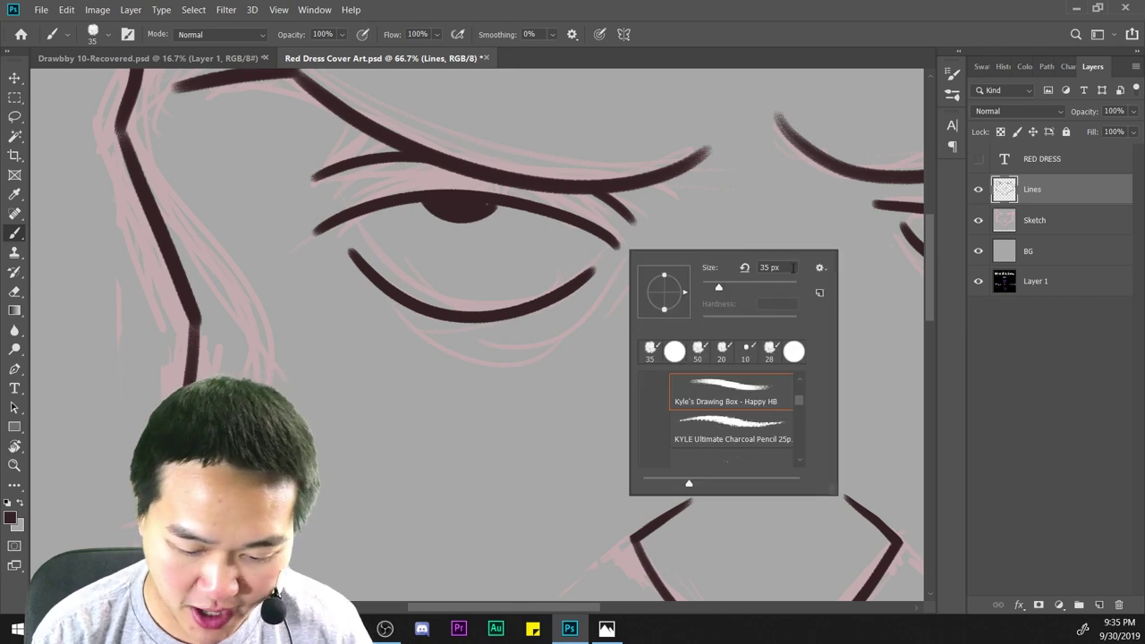
left_click(791, 267)
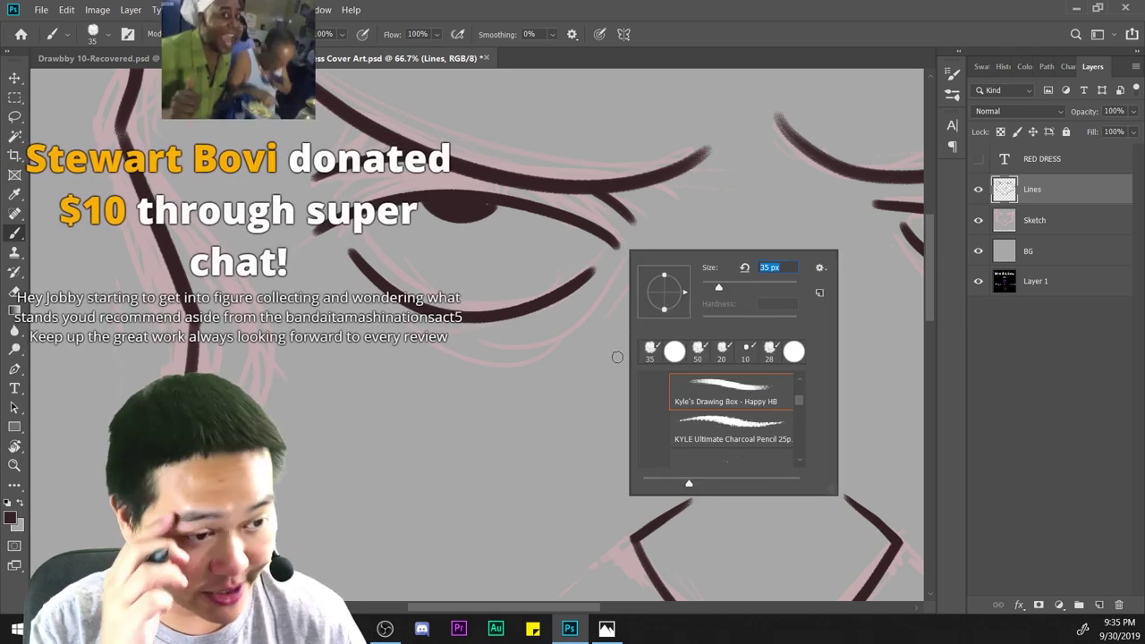
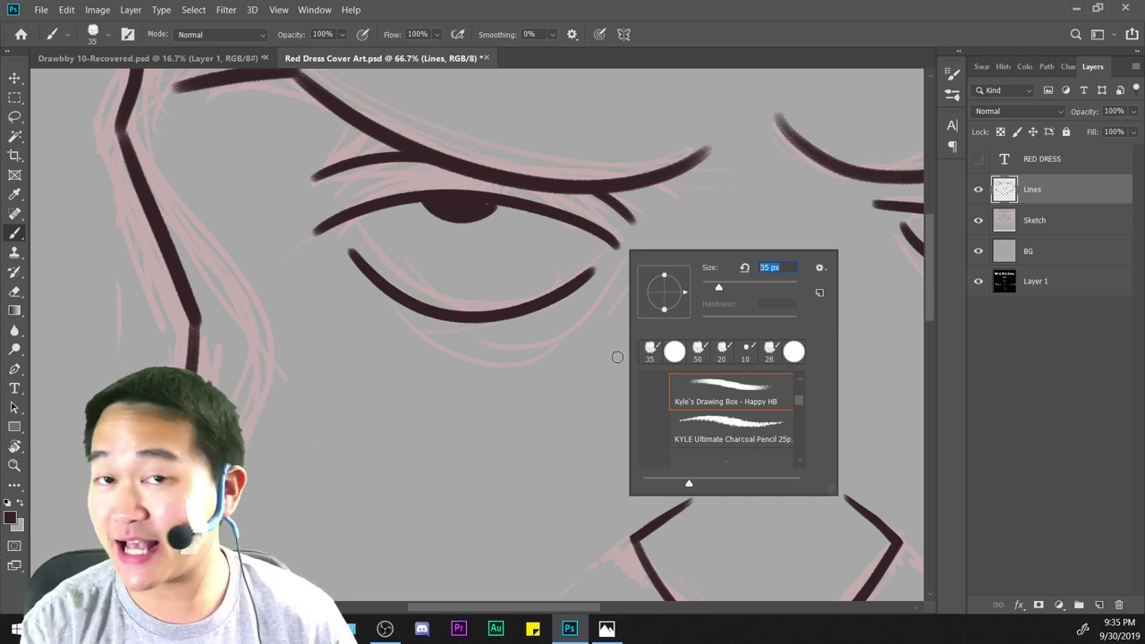
left_click(675, 40)
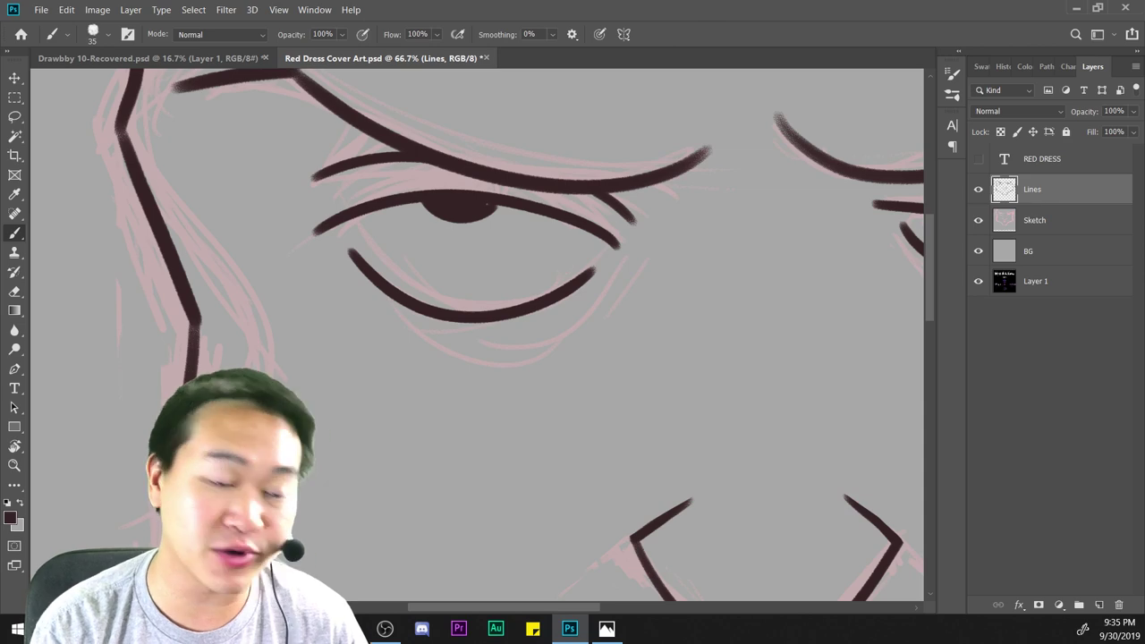
Examine both inked eyes together with the brows and nose against the underlying sketch.
key("ctrl+minus")
key("ctrl+minus")
key("ctrl+minus")
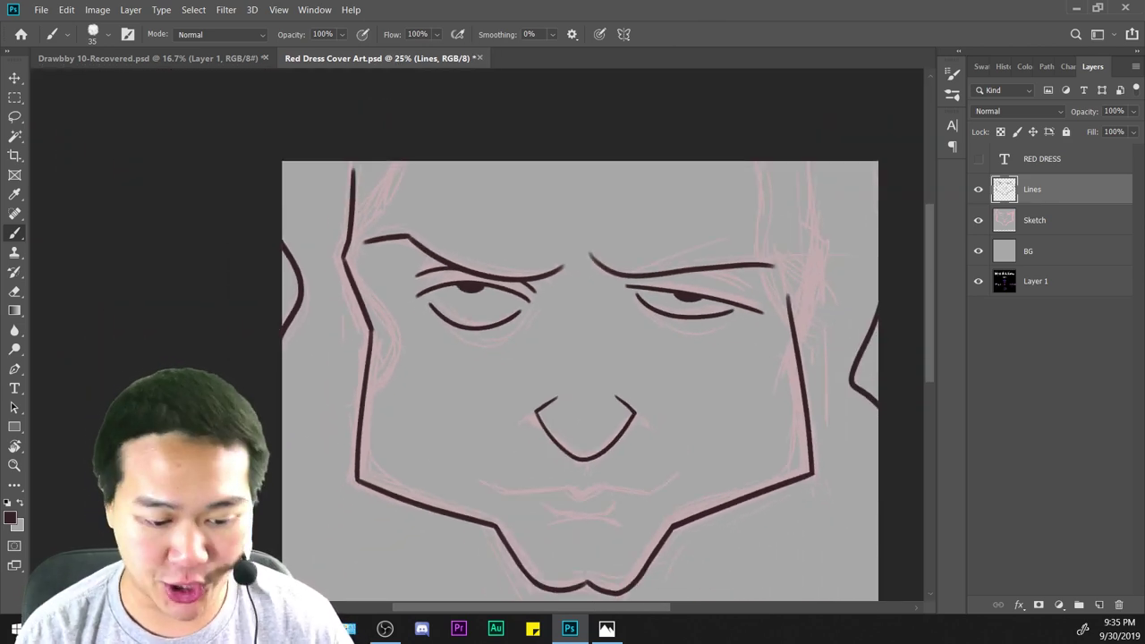
key("ctrl+plus")
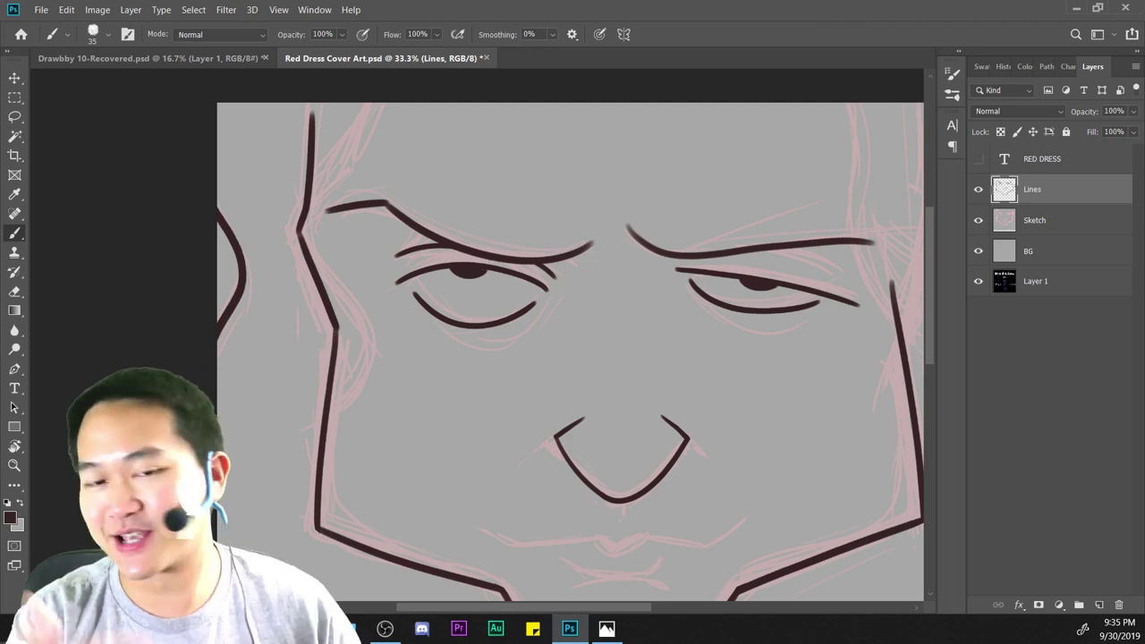
key("ctrl+plus")
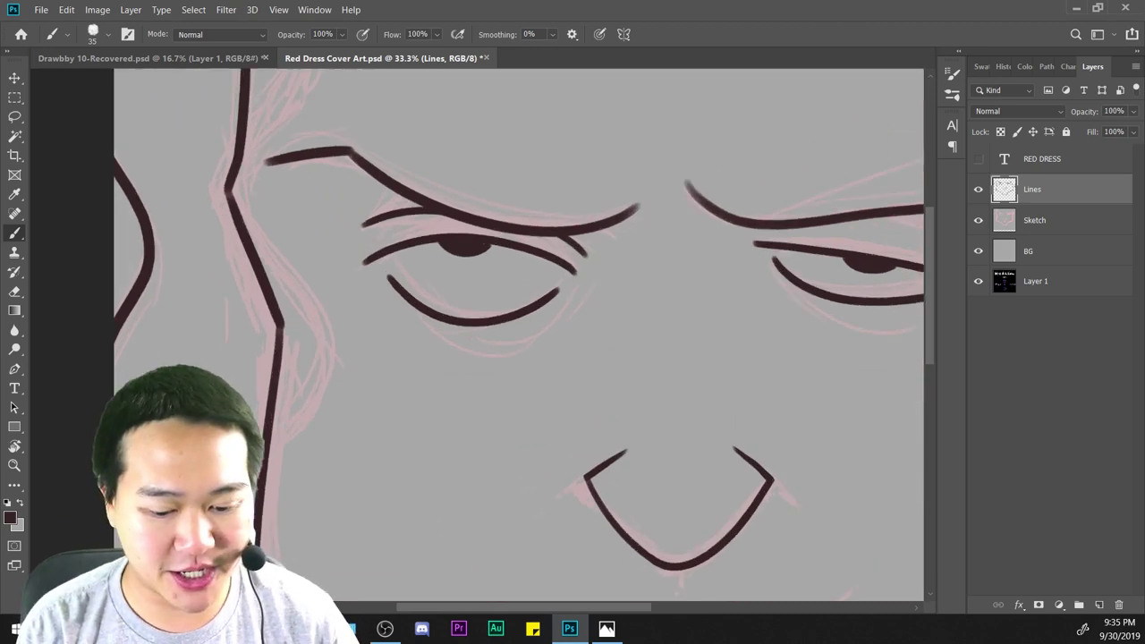
left_click_drag(626, 357, 470, 333)
key("ctrl+minus")
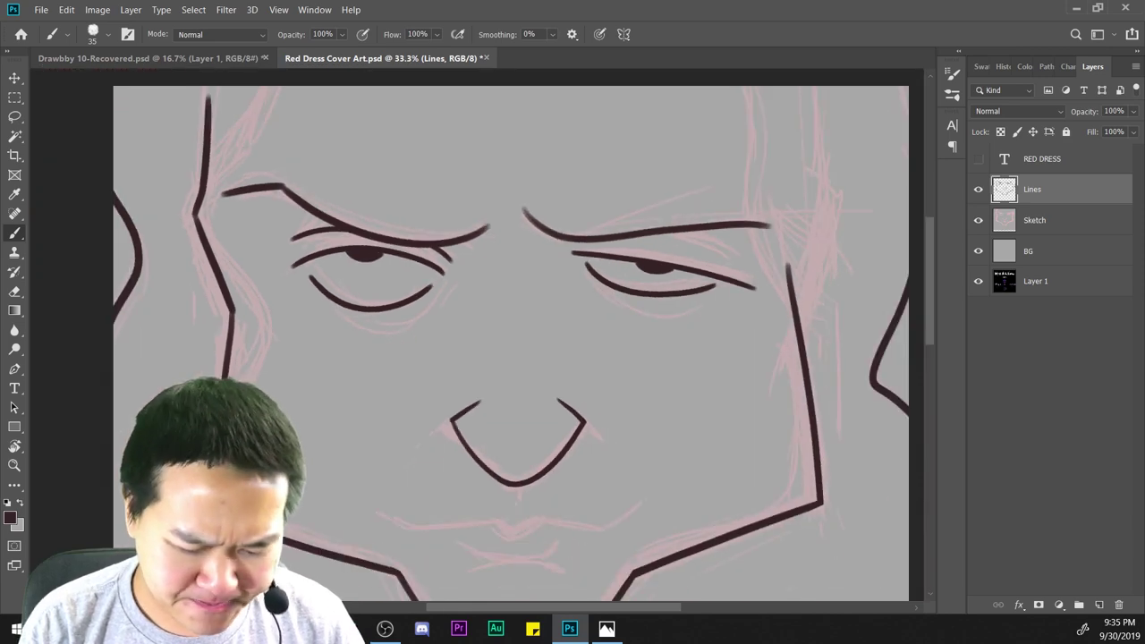
key("ctrl+plus")
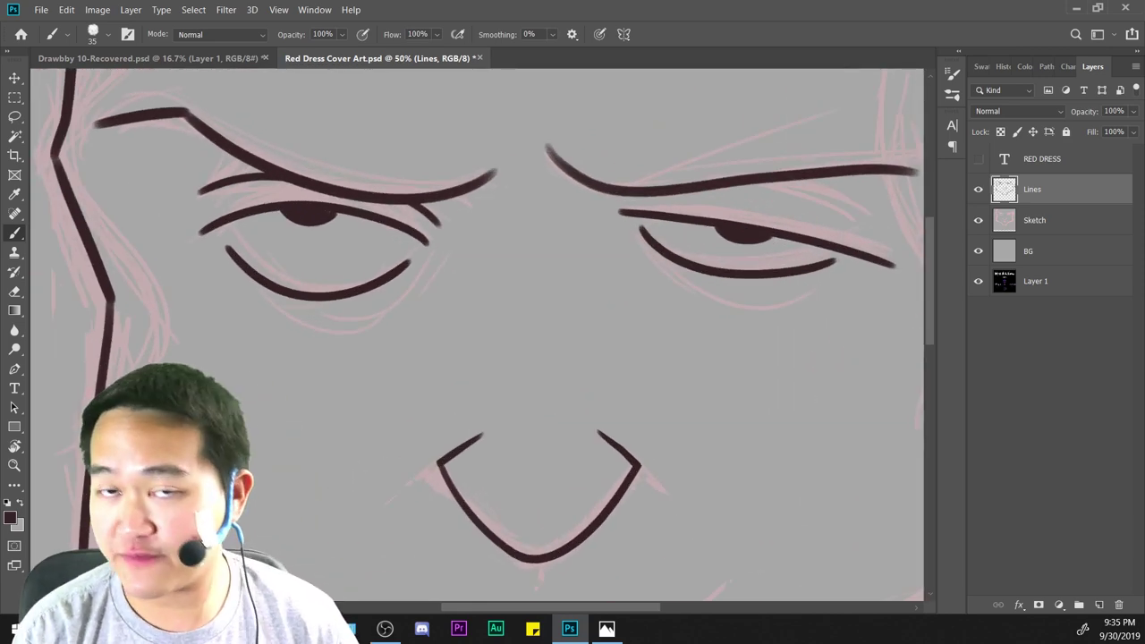
key("ctrl+plus")
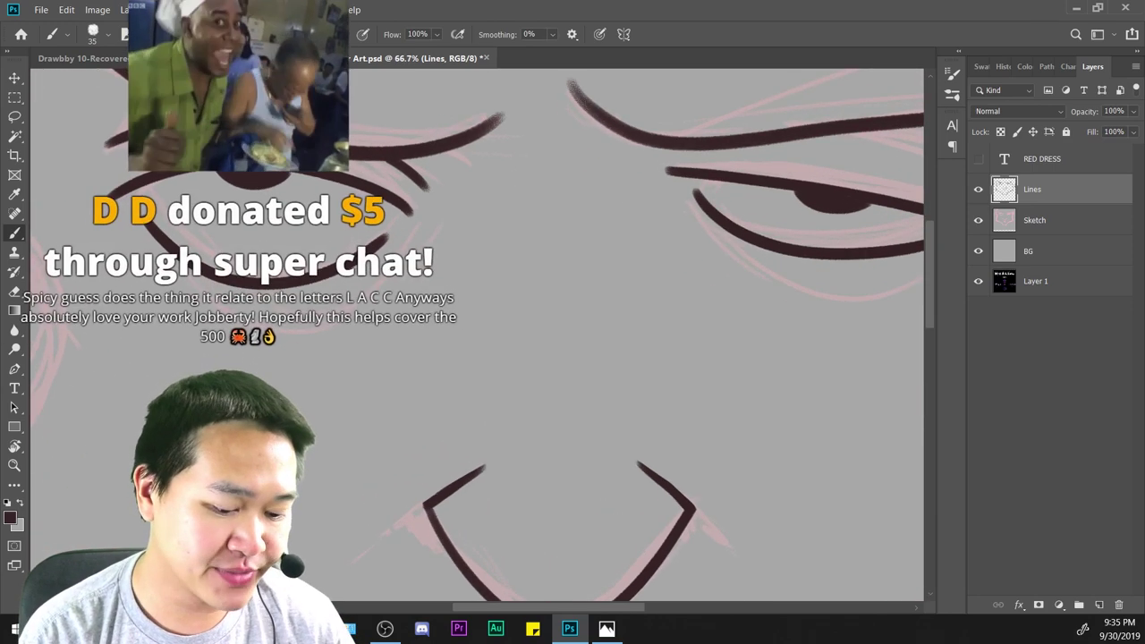
Taper the outer ends of the left eye's crease and upper eyelid and both ends of its lower eyelid with the Eraser.
left_click_drag(474, 331, 612, 361)
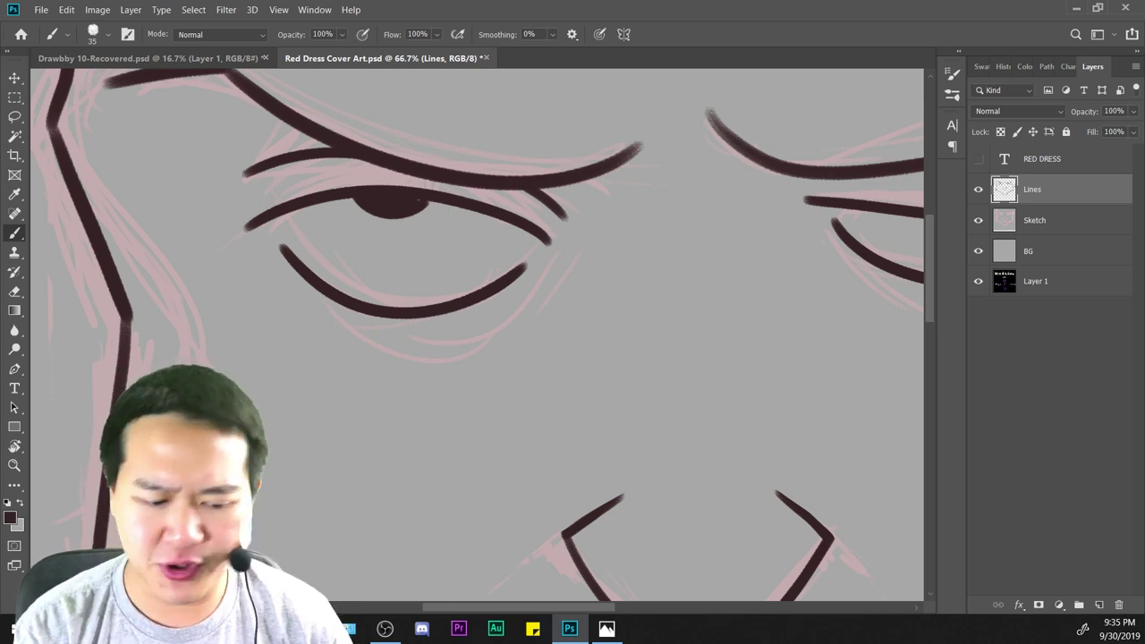
key("ctrl+plus")
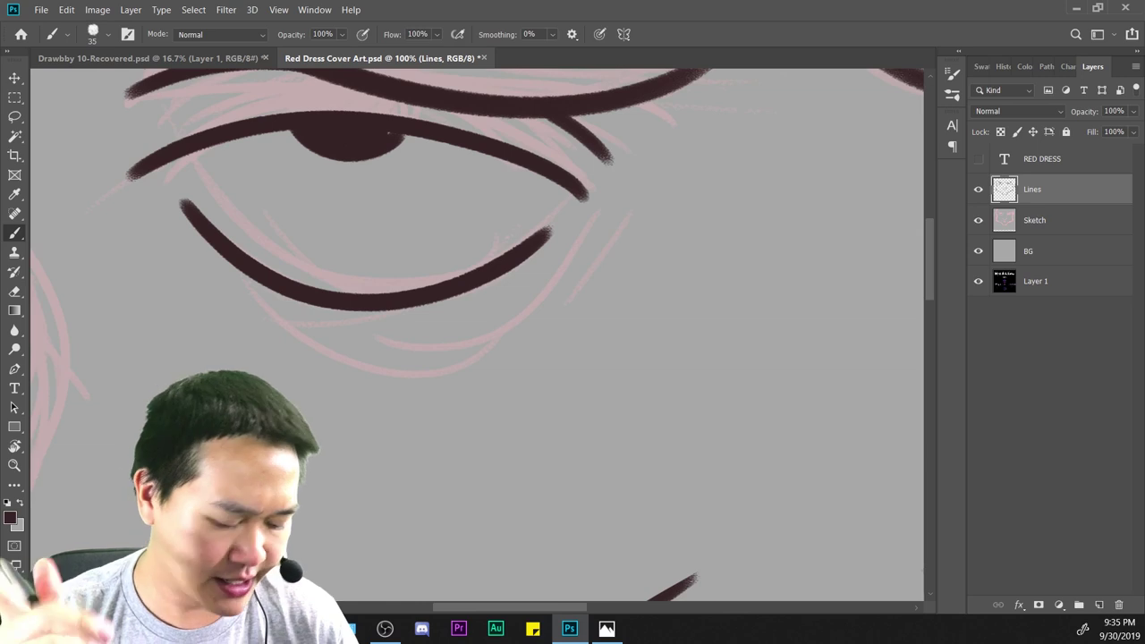
key("e")
left_click_drag(514, 301, 896, 417)
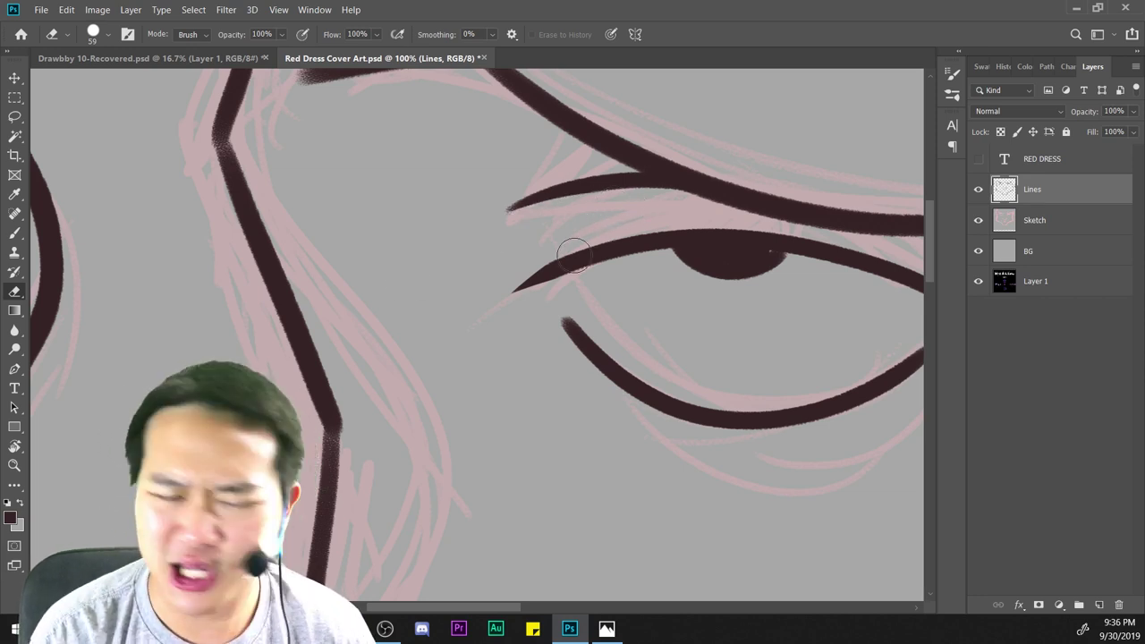
left_click_drag(716, 435, 523, 383)
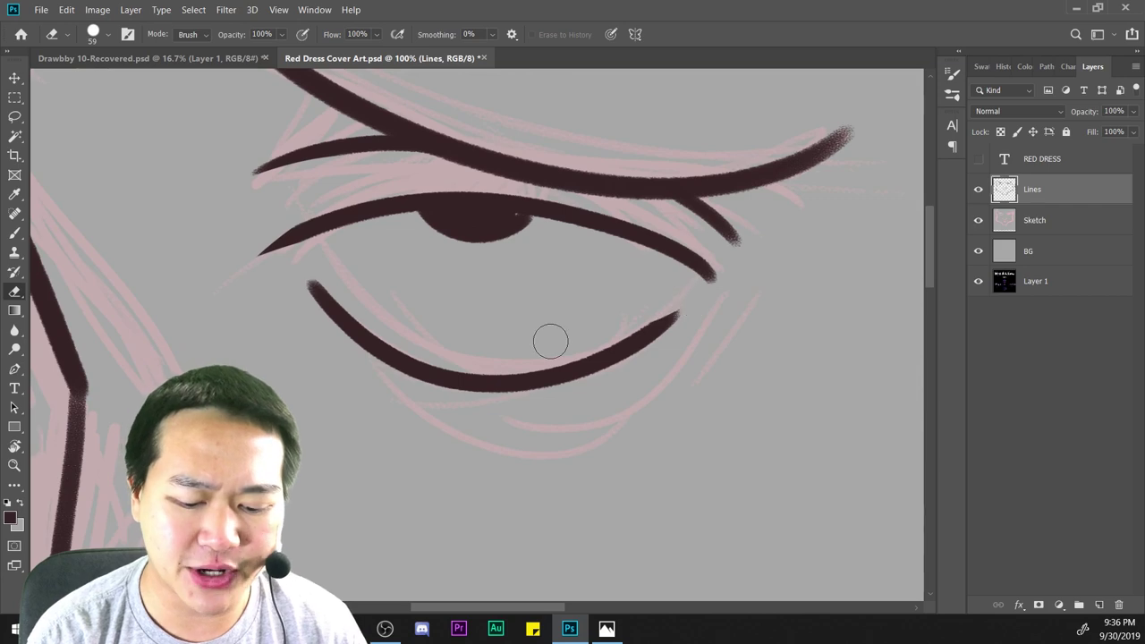
left_click_drag(684, 297, 537, 347)
left_click_drag(325, 273, 408, 320)
Taper both ends of the right eye's upper eyelid to points with the Eraser, undoing the overly long first cut.
key("ctrl+minus")
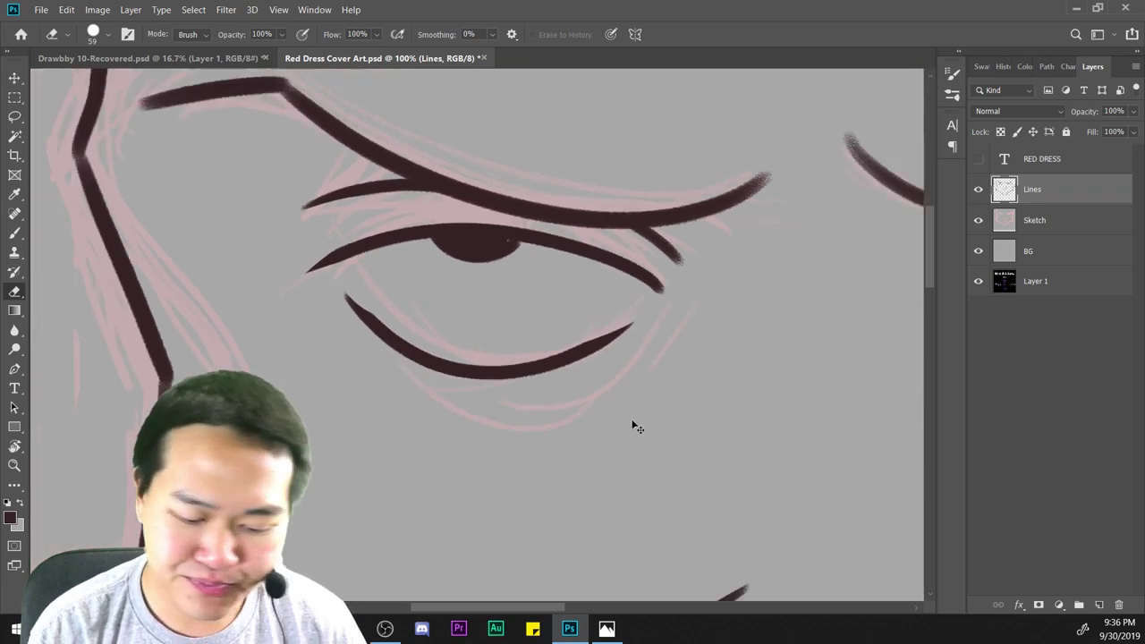
scroll(632, 427, "down", 3)
left_click_drag(724, 501, 468, 478)
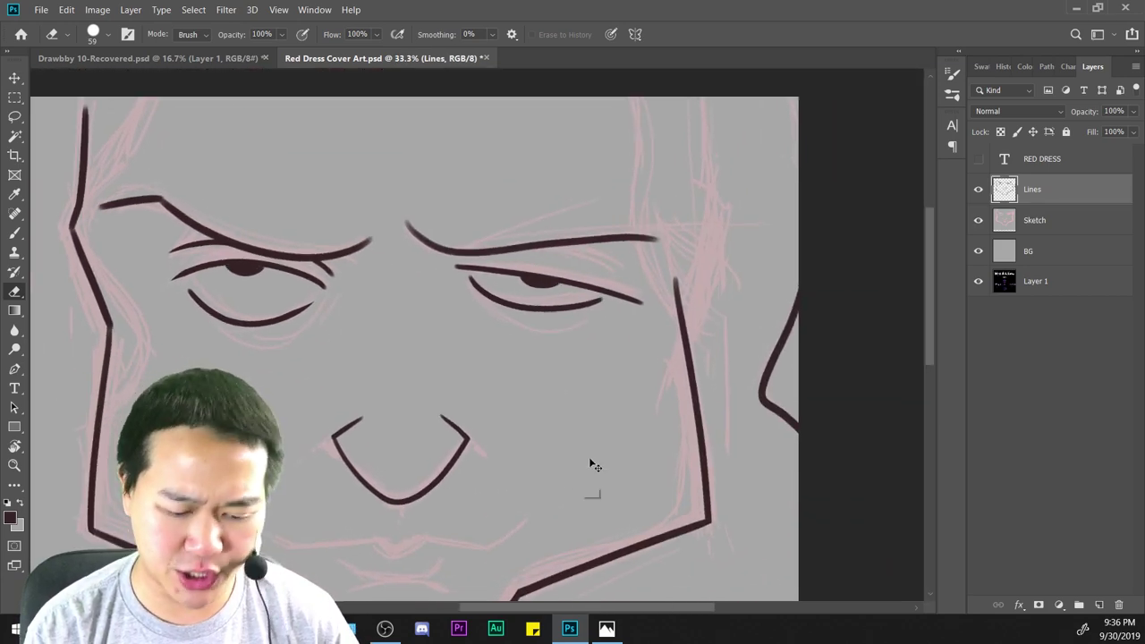
key("ctrl+plus")
key("ctrl+plus")
left_click_drag(634, 417, 557, 475)
key("ctrl+plus")
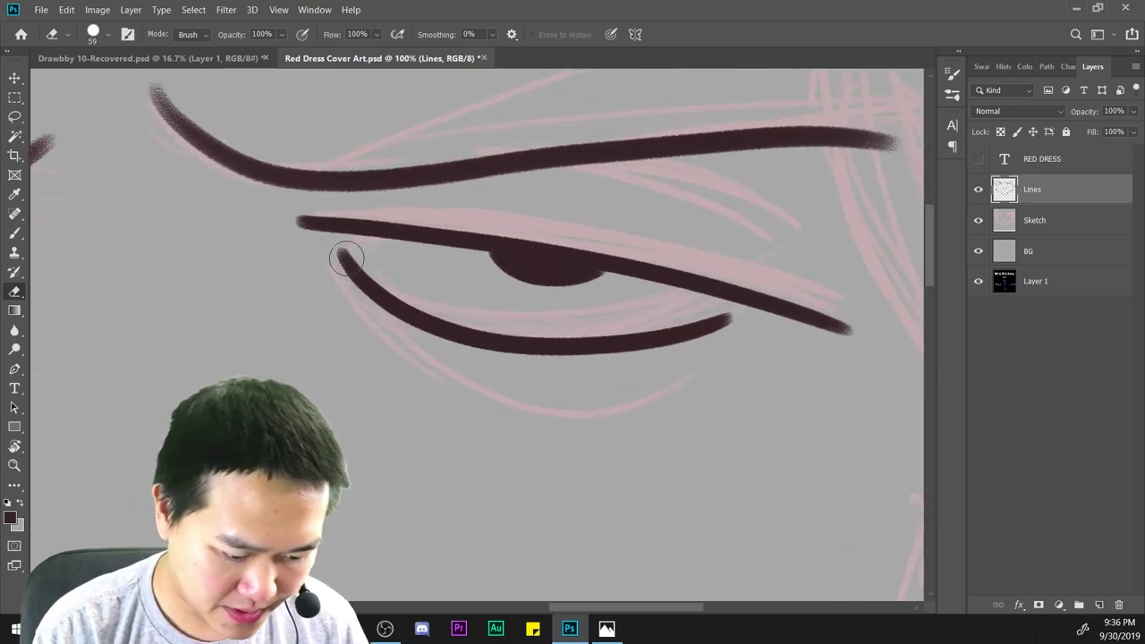
left_click_drag(260, 229, 442, 225)
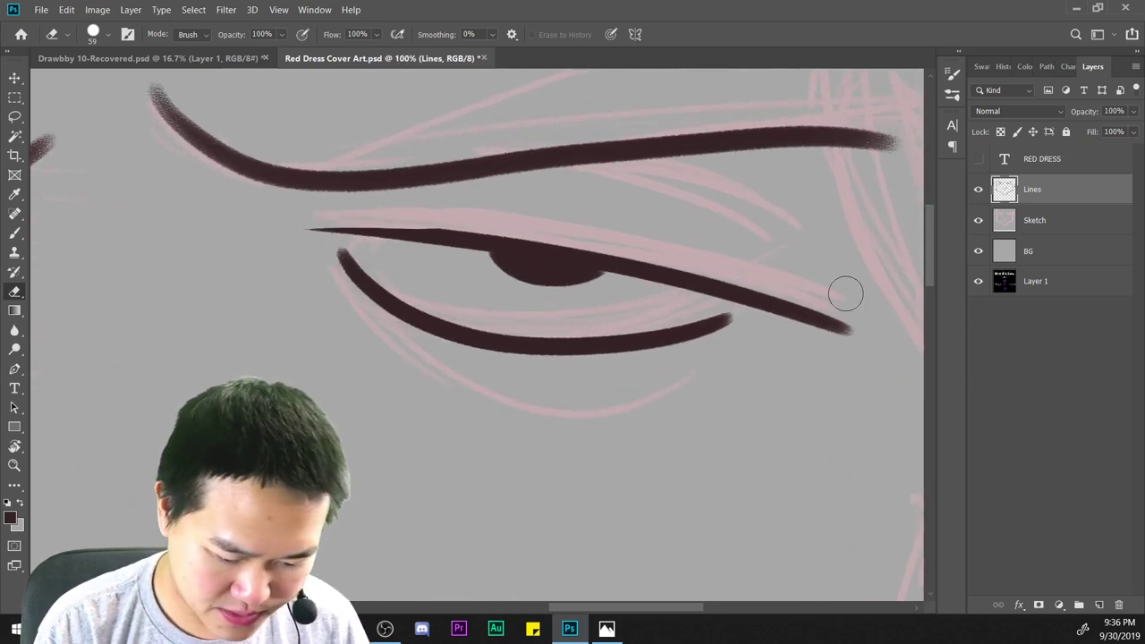
key("ctrl+z")
left_click_drag(871, 340, 836, 324)
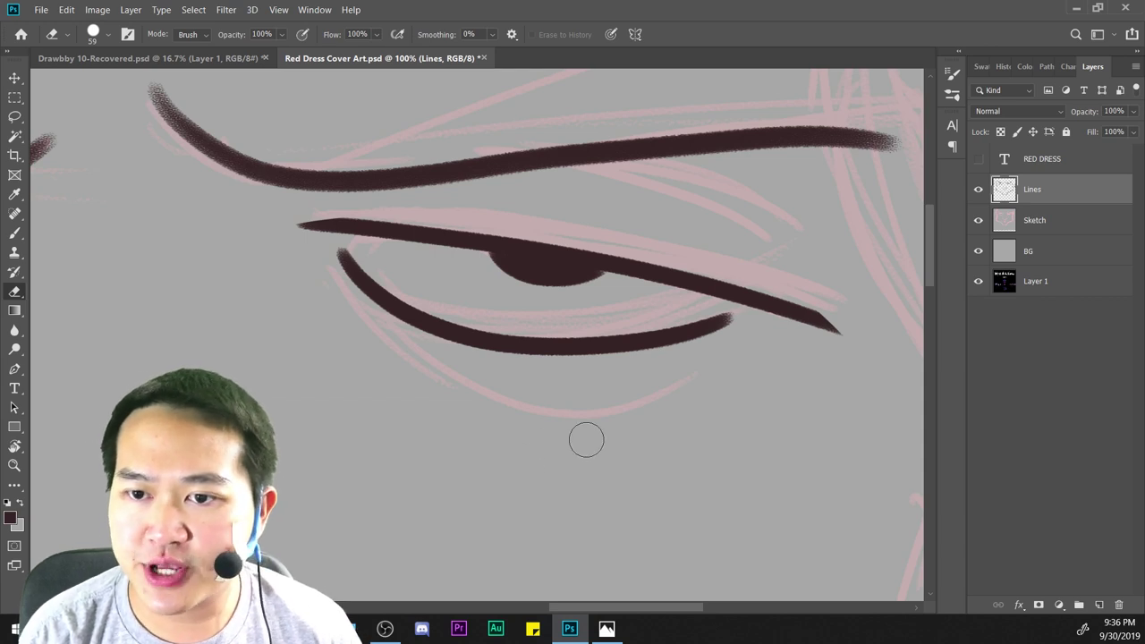
key("ctrl+minus")
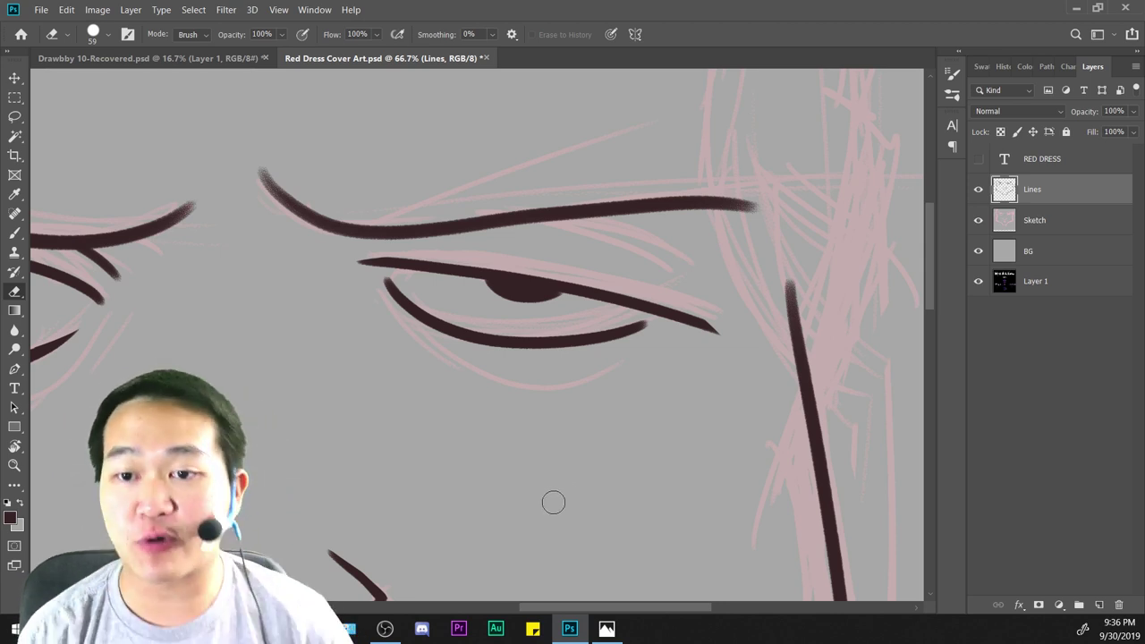
key("ctrl+plus")
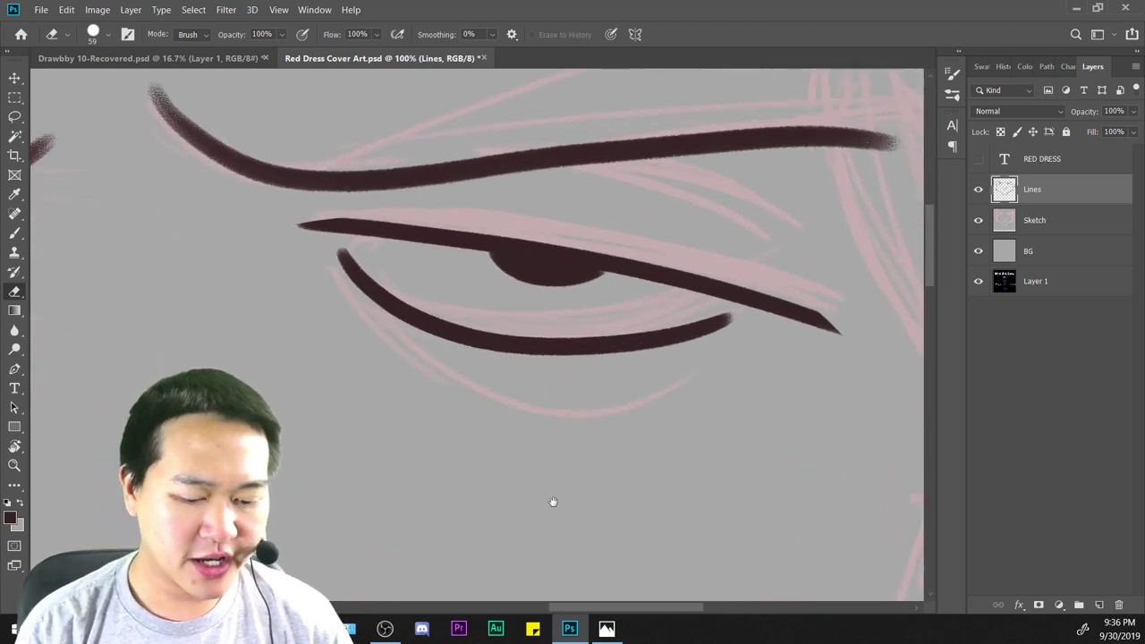
Examine the right eye's tapered upper eyelid alongside the brows, nose and left eye at several zoom levels.
left_click_drag(553, 501, 688, 402)
key("ctrl+minus")
key("ctrl+minus")
key("ctrl+minus")
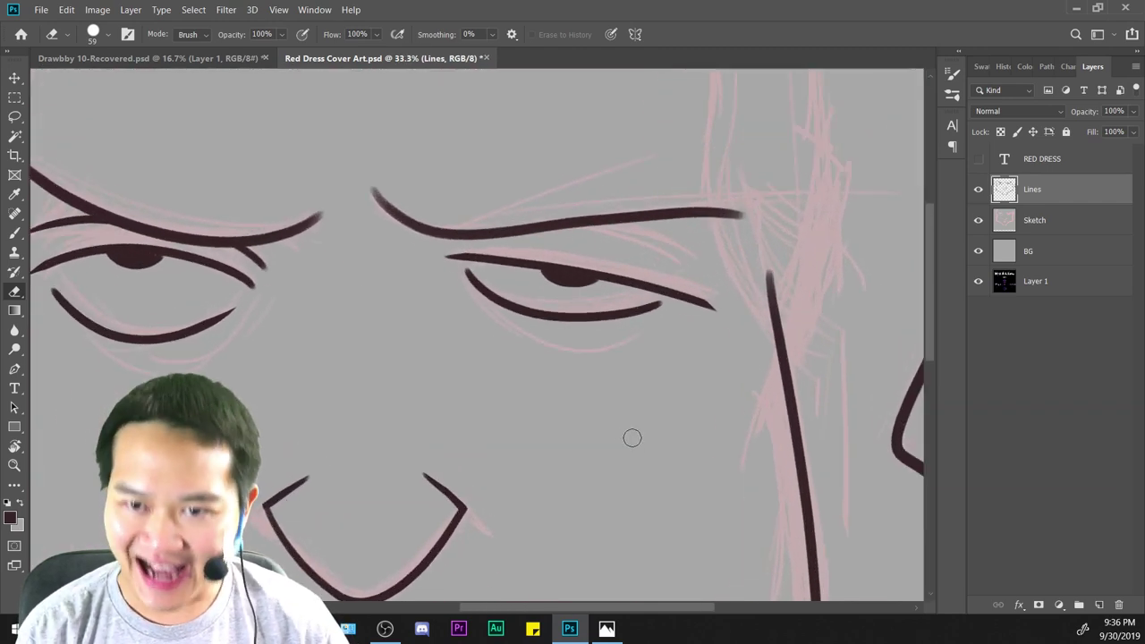
key("ctrl+plus")
key("ctrl+plus")
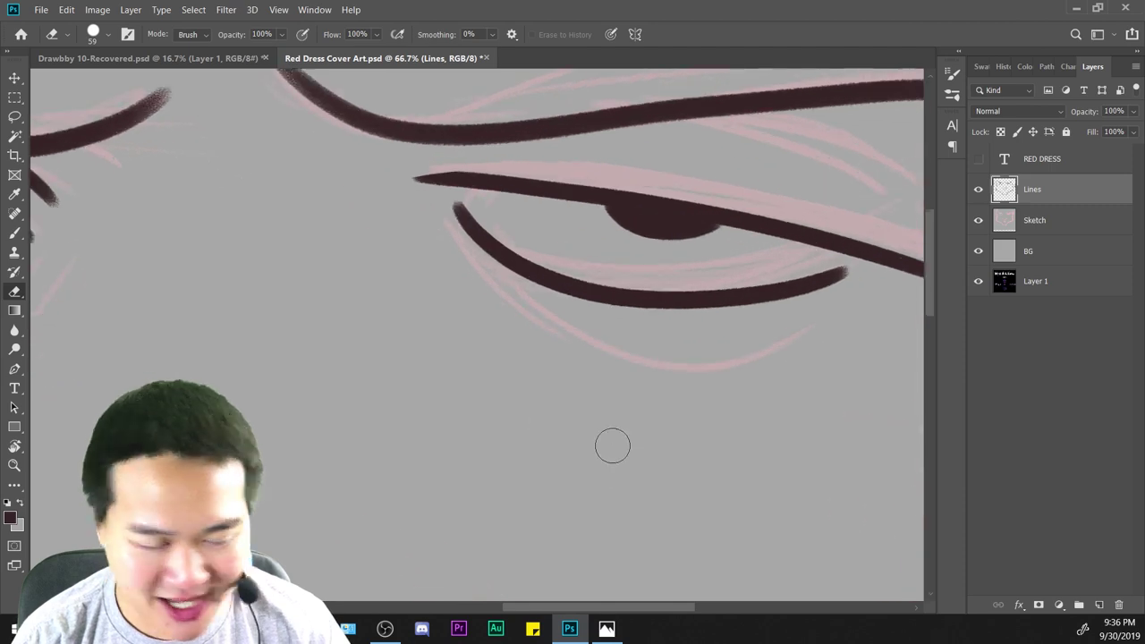
key("ctrl+minus")
key("ctrl+minus")
key("ctrl+plus")
key("ctrl+plus")
key("ctrl+plus")
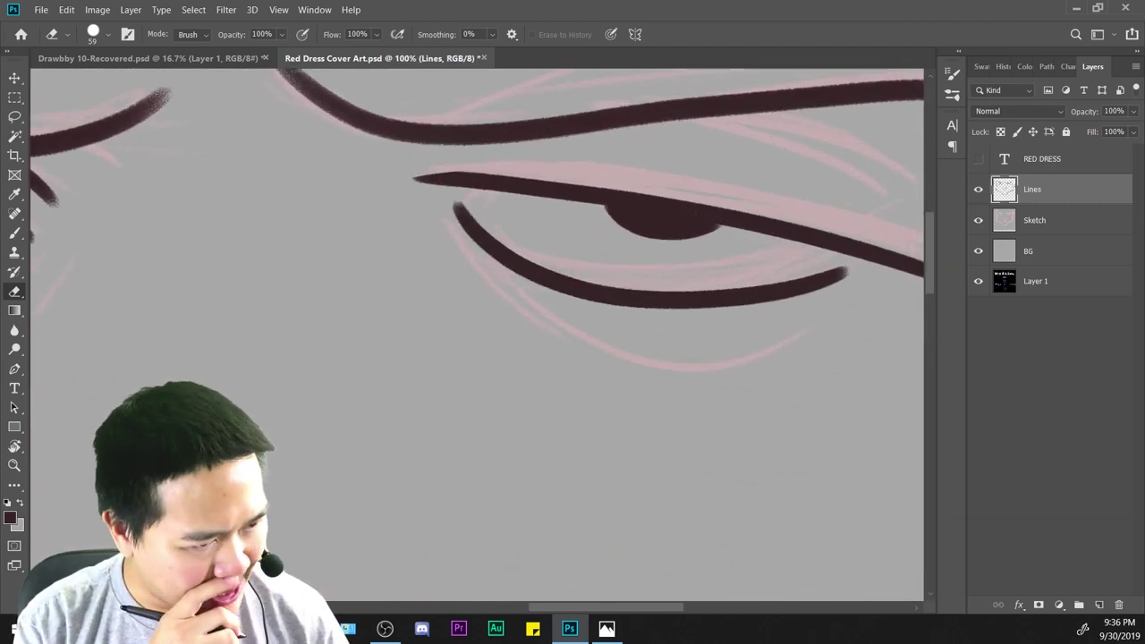
left_click_drag(420, 396, 876, 450)
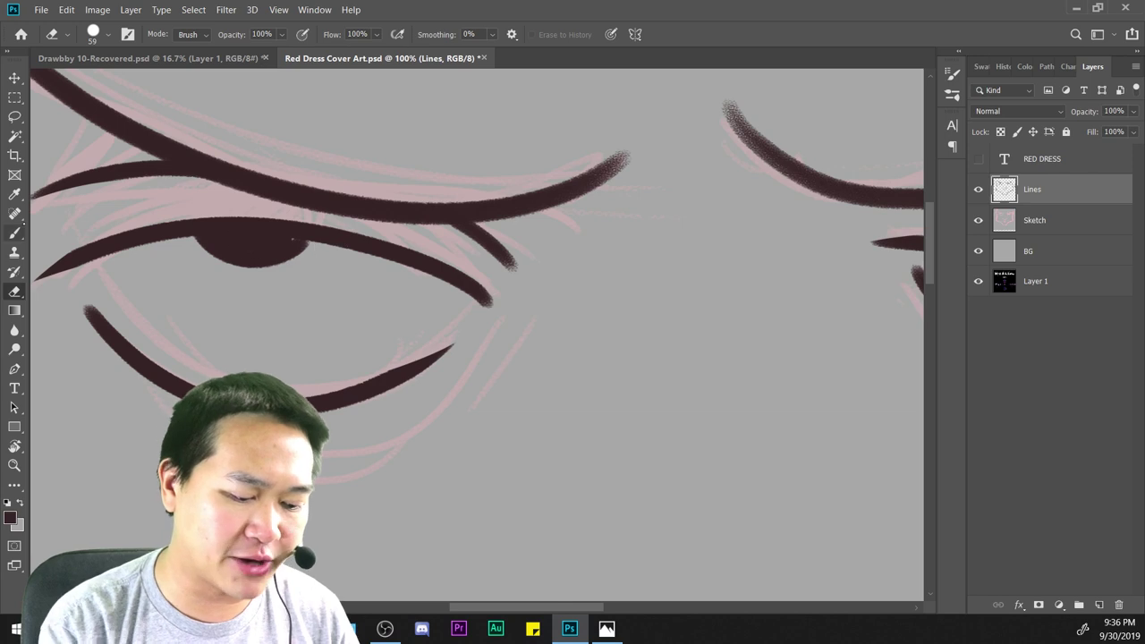
Try a curved brush line from the right eyebrow's inner end toward the eye, and erase the stray dot on the nose bridge.
left_click(15, 232)
key("ctrl+minus")
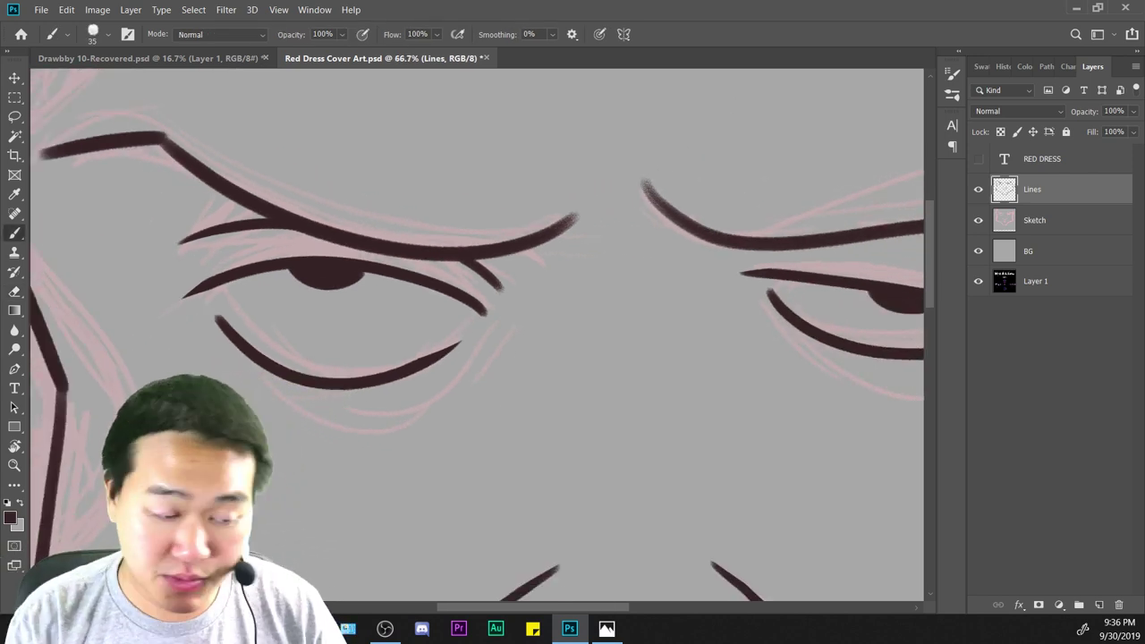
key("ctrl+minus")
key("ctrl+minus")
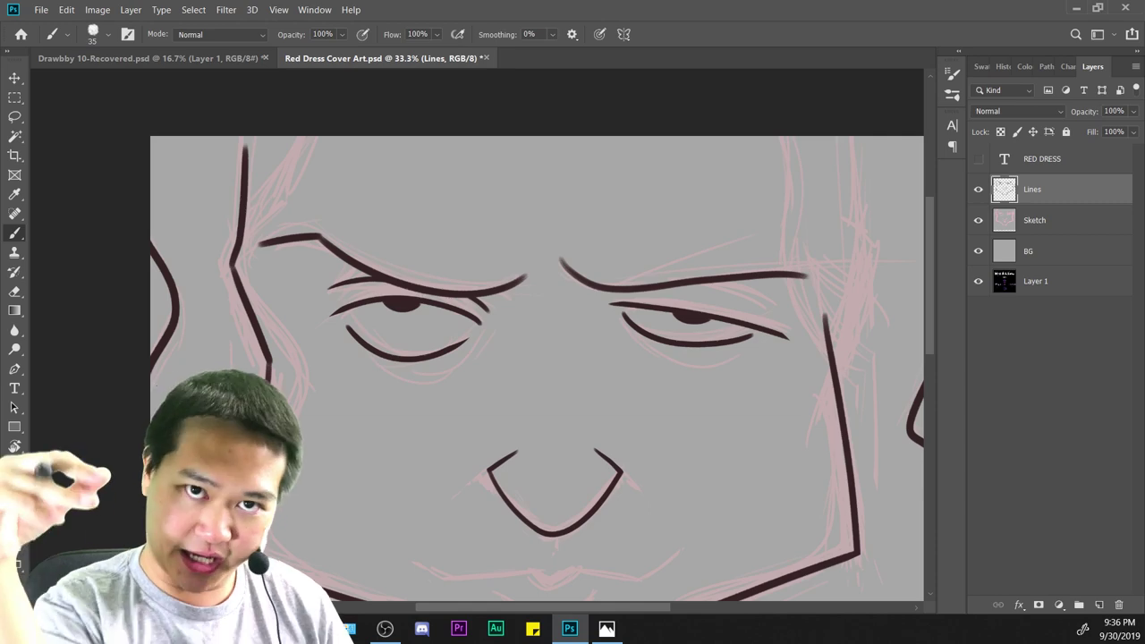
key("ctrl+plus")
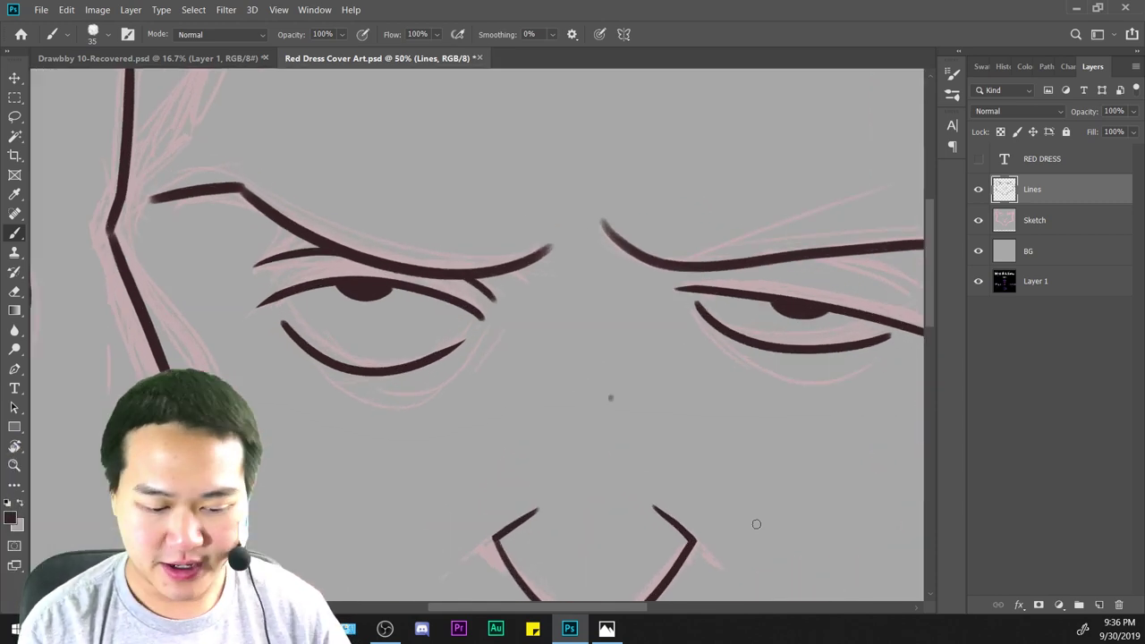
left_click_drag(771, 538, 655, 493)
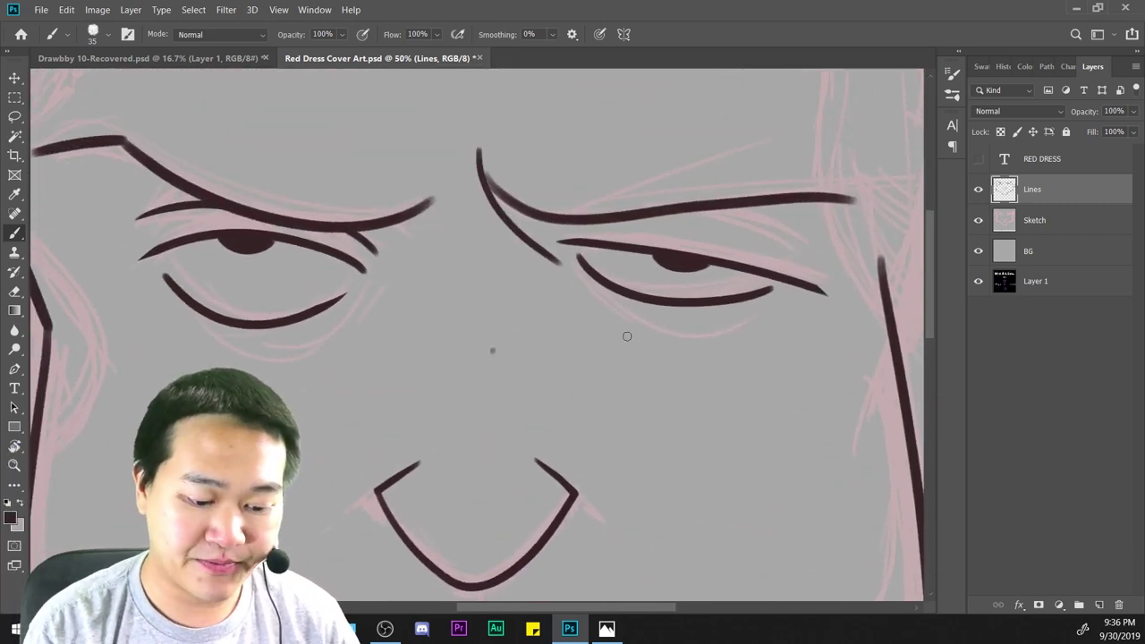
key("e")
left_click_drag(494, 343, 436, 539)
Shorten and taper the inner end of the right eyebrow to a point with the Eraser.
key("ctrl+plus")
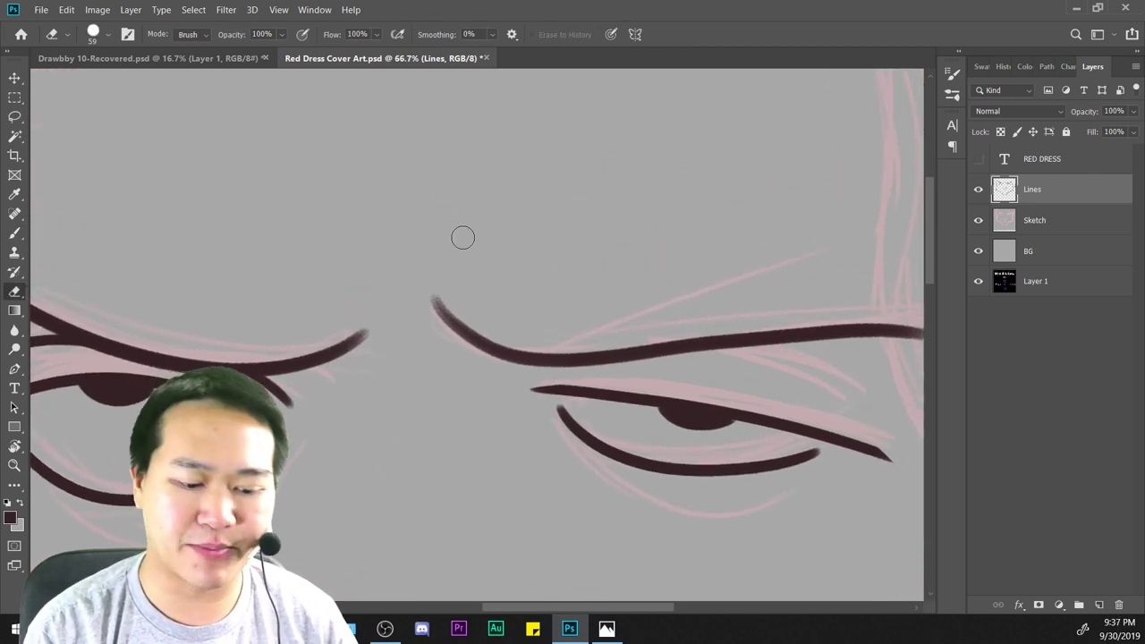
left_click_drag(435, 257, 493, 412)
mouse_move(432, 269)
left_mouse_down()
mouse_move(524, 330)
mouse_move(582, 413)
left_mouse_up()
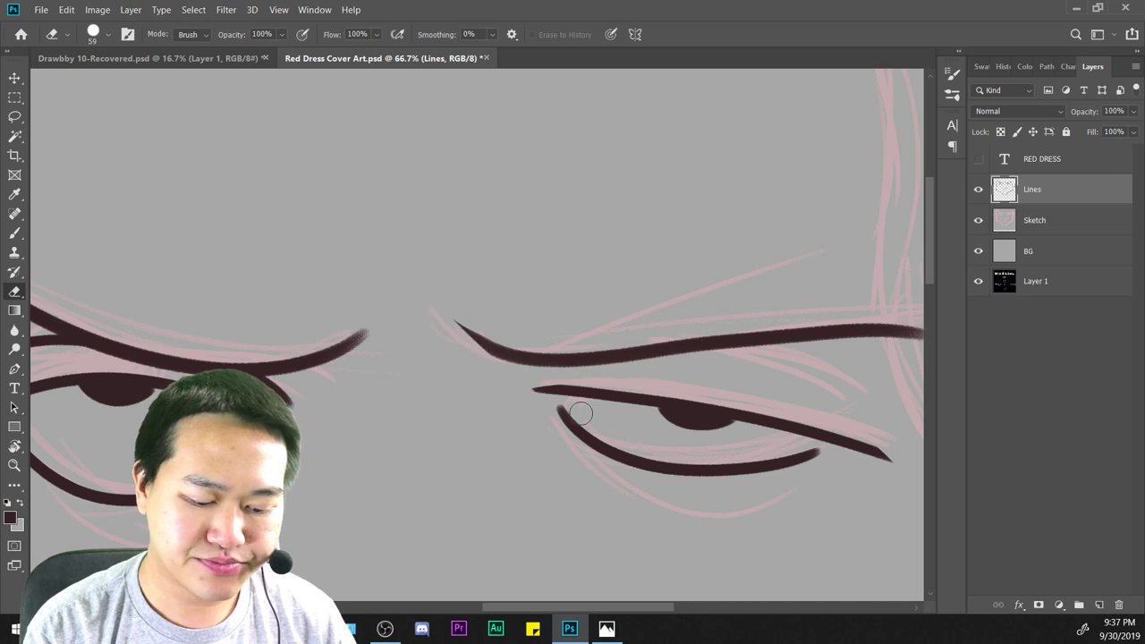
left_click_drag(450, 325, 518, 390)
key("ctrl+minus")
key("ctrl+minus")
key("ctrl+minus")
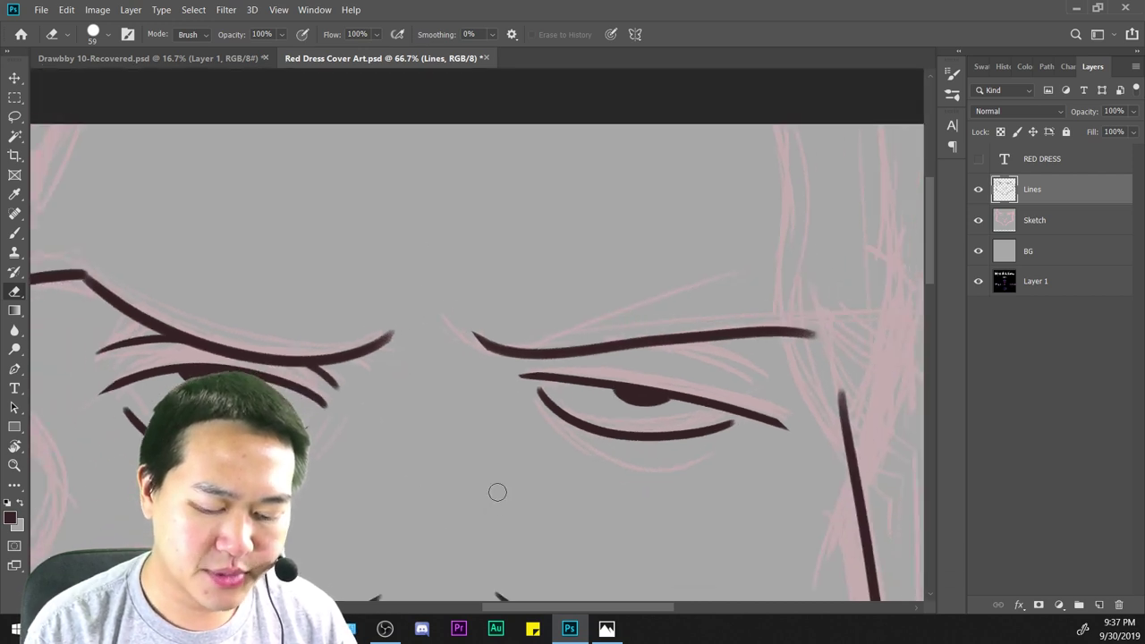
mouse_move(602, 544)
left_mouse_down()
mouse_move(637, 387)
mouse_move(618, 375)
mouse_move(511, 394)
mouse_move(503, 501)
mouse_move(516, 497)
left_mouse_up()
Ink the right eye's crease from the underside of the eyebrow toward the outer eye corner, redrawing the first stroke longer.
key("ctrl+plus")
key("ctrl+plus")
key("b")
key("ctrl+plus")
key("ctrl+plus")
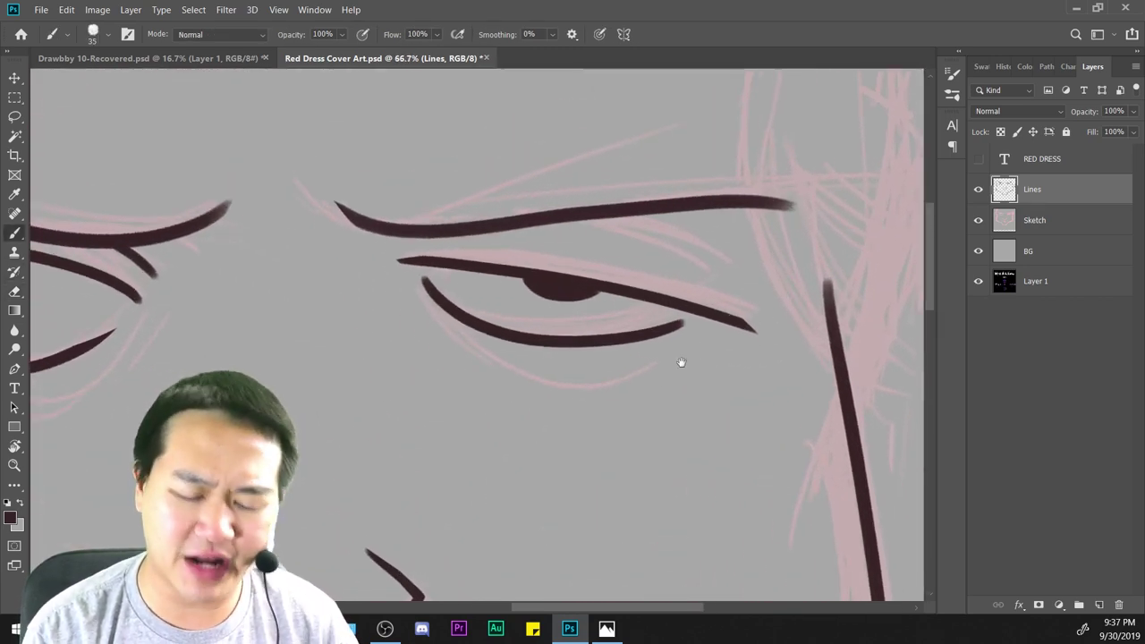
left_click_drag(517, 292, 760, 374)
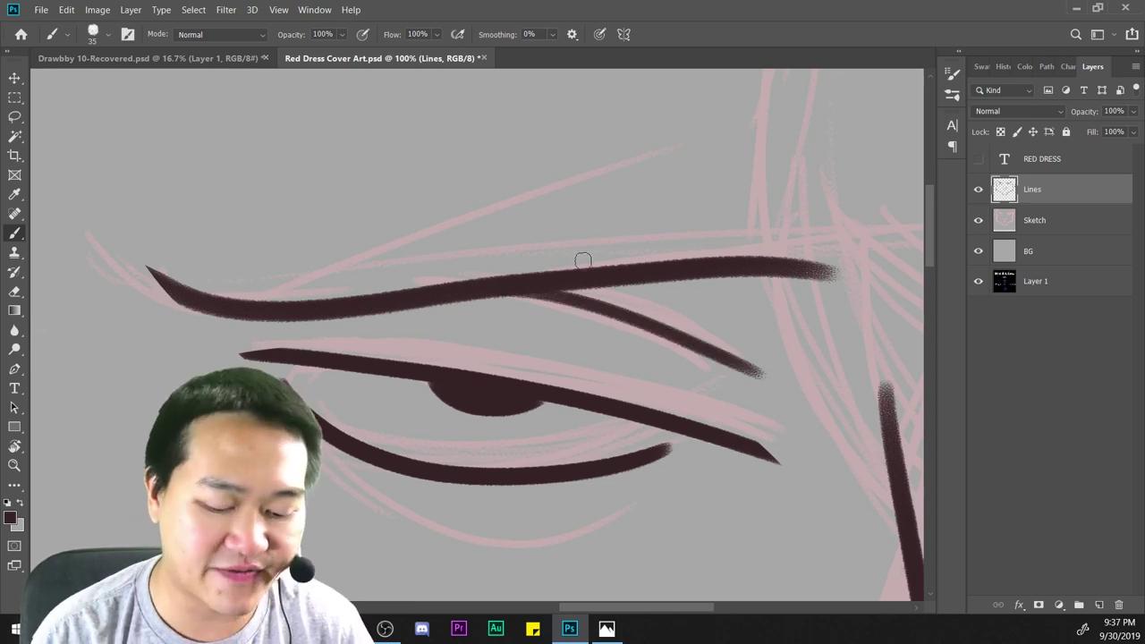
key("ctrl+z")
mouse_move(493, 293)
left_mouse_down()
mouse_move(757, 354)
mouse_move(776, 372)
mouse_move(655, 325)
mouse_move(787, 392)
left_mouse_up()
key("ctrl+z")
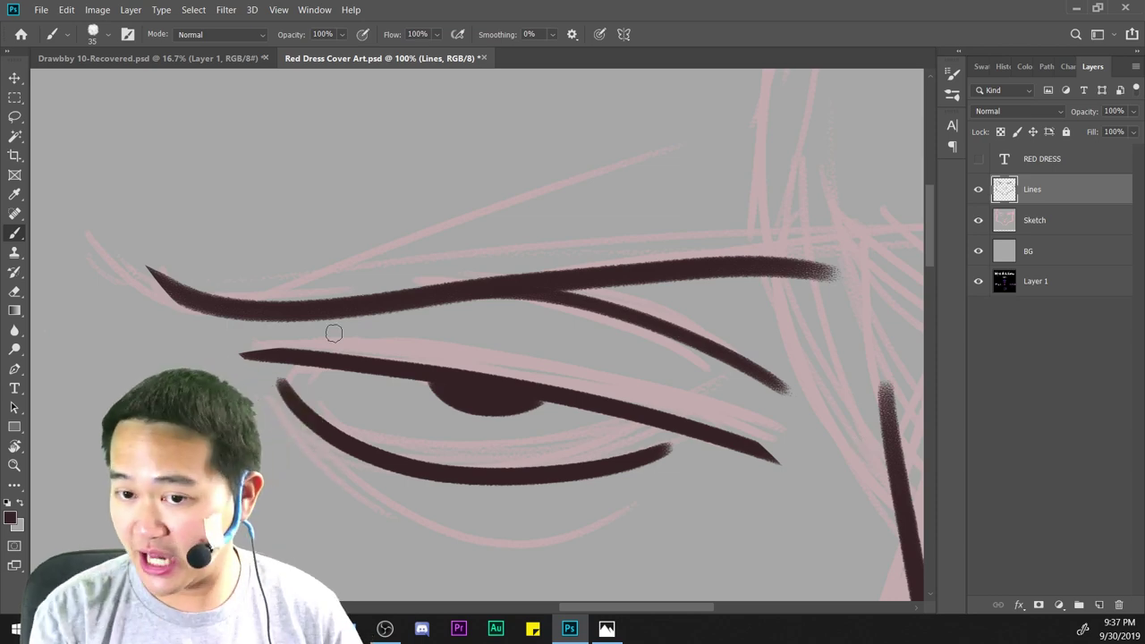
Examine the right eye's new crease together with the left eye, the nose and the rest of the face.
key("ctrl+minus")
key("ctrl+minus")
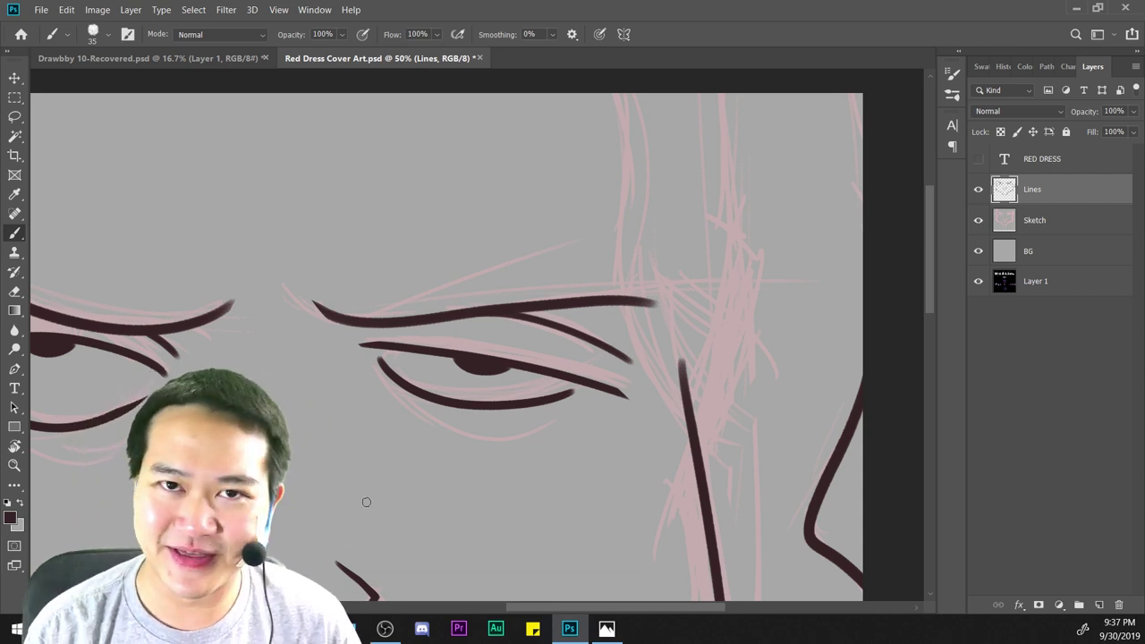
key("ctrl+minus")
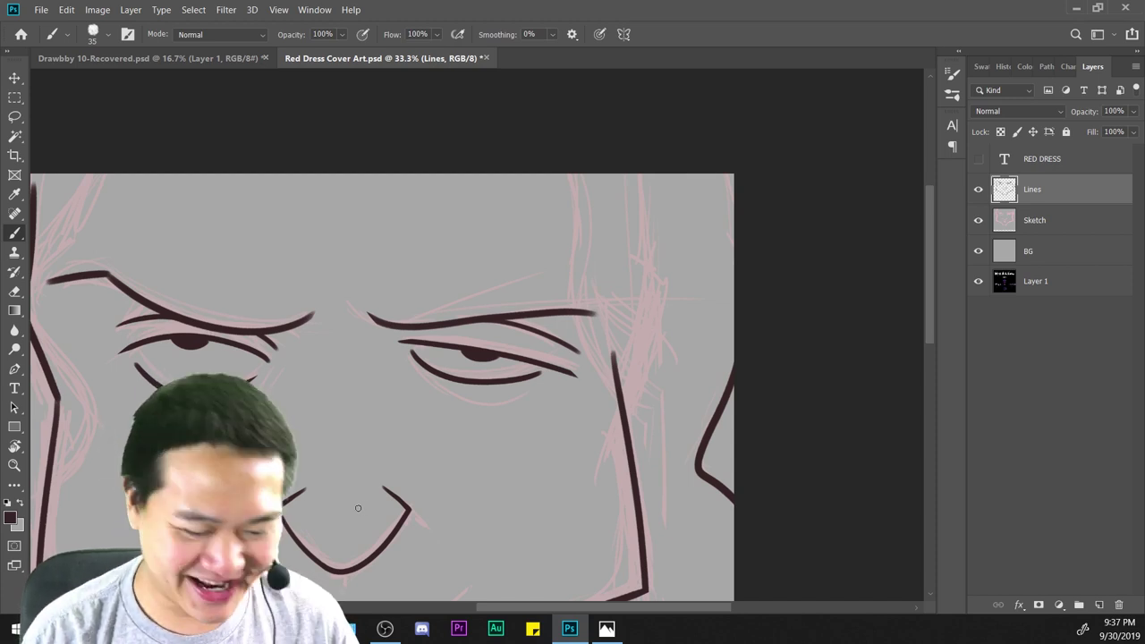
key("ctrl+plus")
key("ctrl+plus")
left_click_drag(599, 456, 662, 283)
key("ctrl+plus")
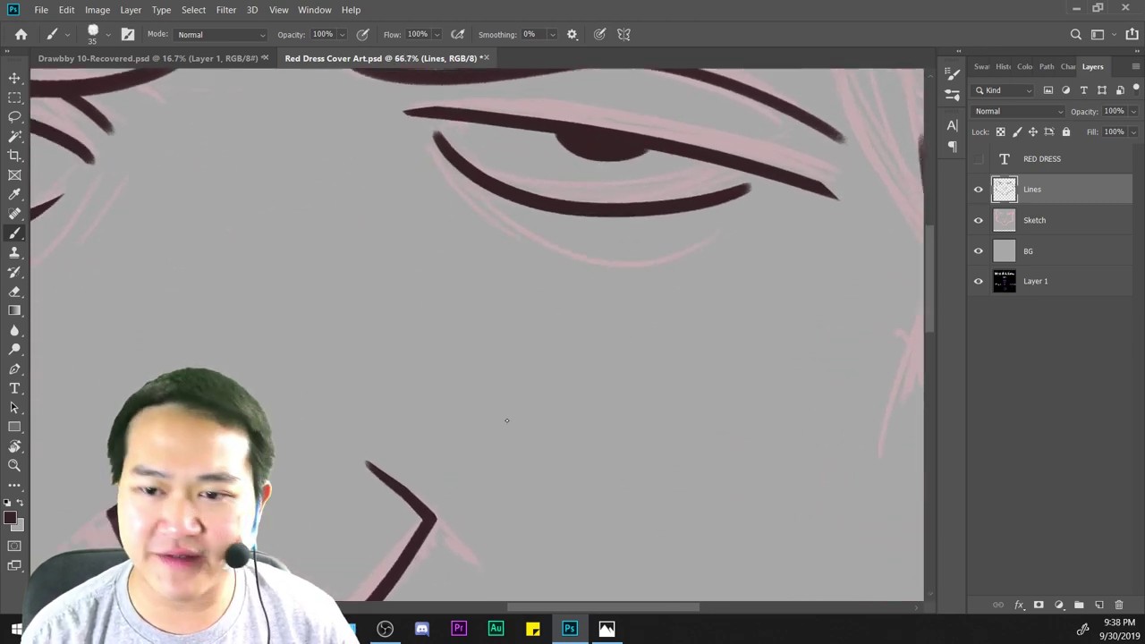
key("ctrl+plus")
mouse_move(652, 324)
left_mouse_down()
mouse_move(574, 443)
mouse_move(611, 460)
mouse_move(644, 319)
left_mouse_up()
key("ctrl+minus")
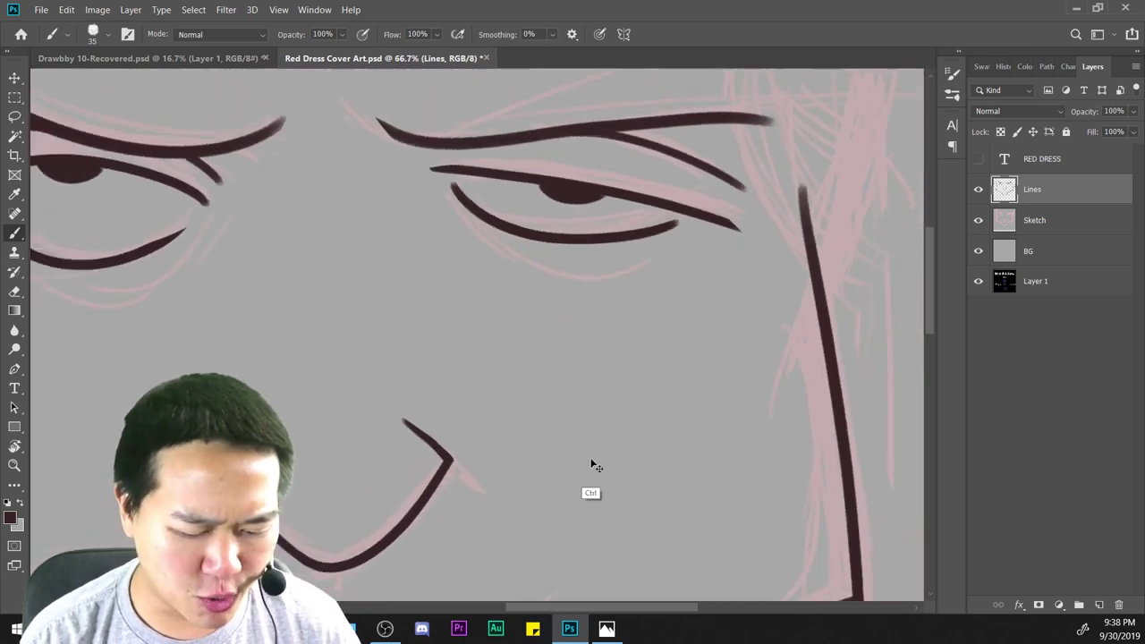
key("ctrl+minus")
key("ctrl+plus")
Try inking the mouth's centre with the 35 px brush and undo the strokes.
left_click_drag(511, 507, 664, 161)
key("ctrl+plus")
left_click_drag(655, 288, 540, 405)
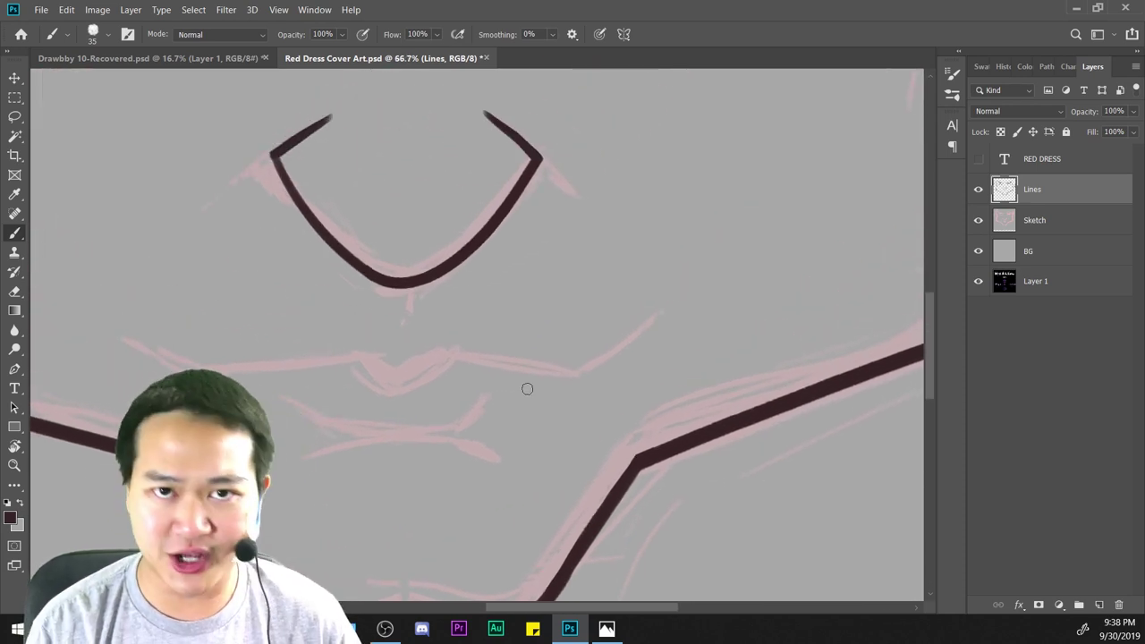
left_click_drag(608, 327, 698, 314)
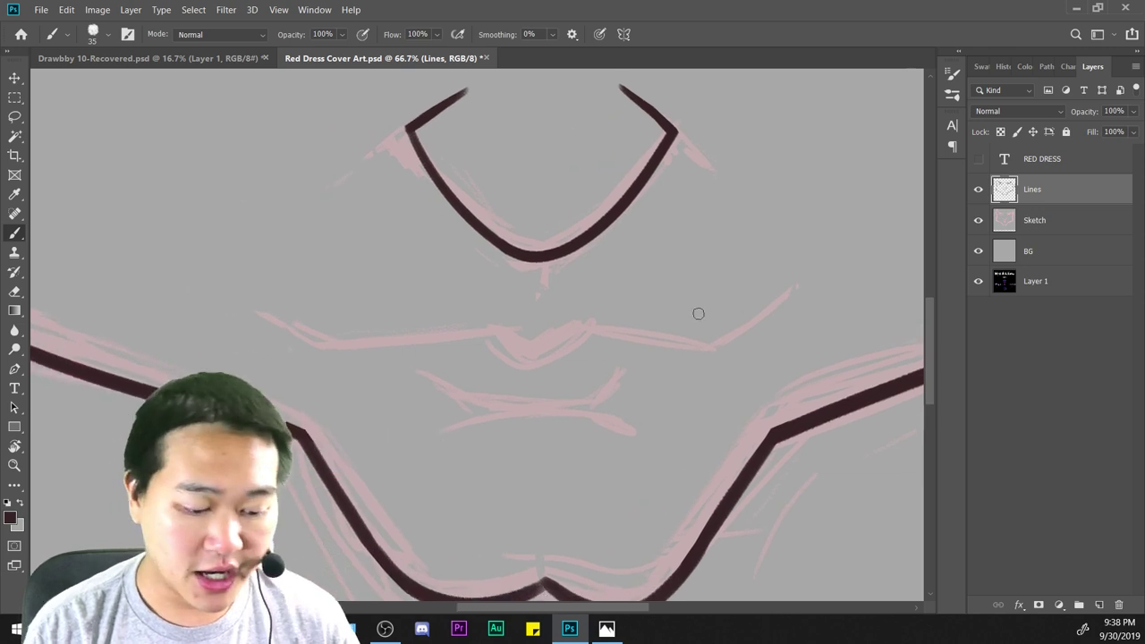
key("ctrl+plus")
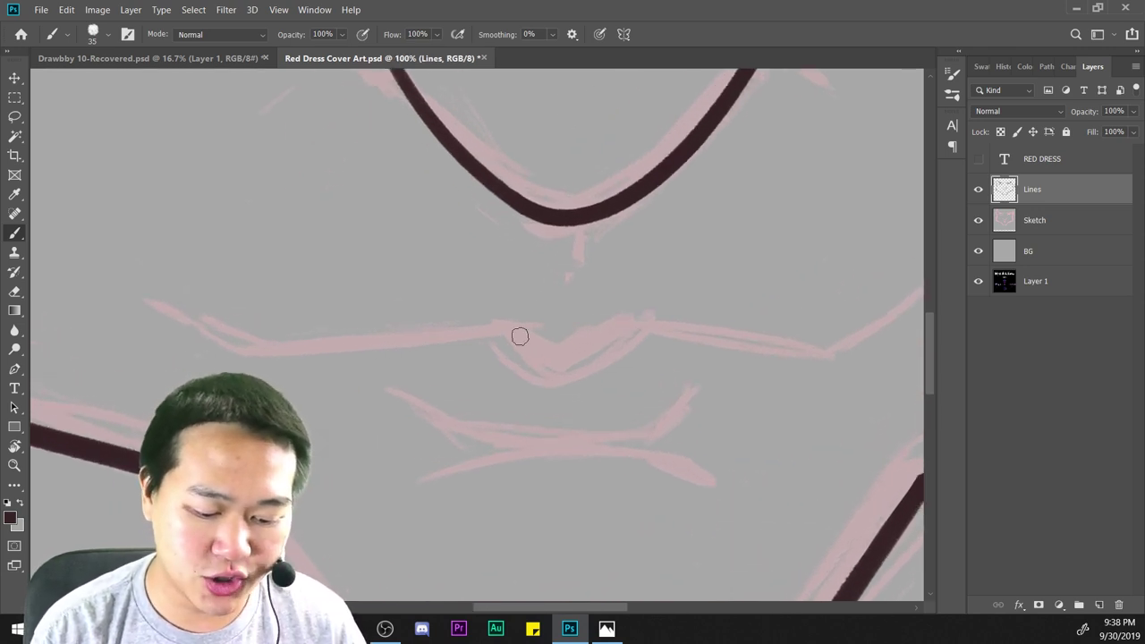
mouse_move(519, 336)
left_mouse_down()
mouse_move(577, 355)
mouse_move(659, 312)
left_mouse_up()
key("ctrl+z")
right_click(640, 277)
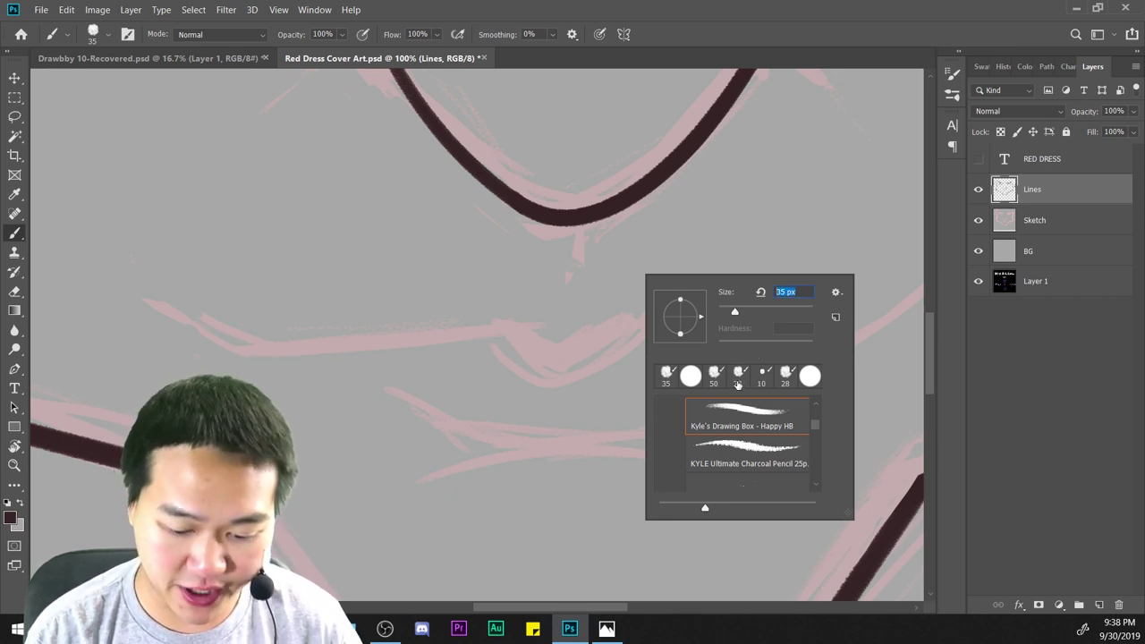
left_click(514, 387)
left_click_drag(513, 383, 600, 440)
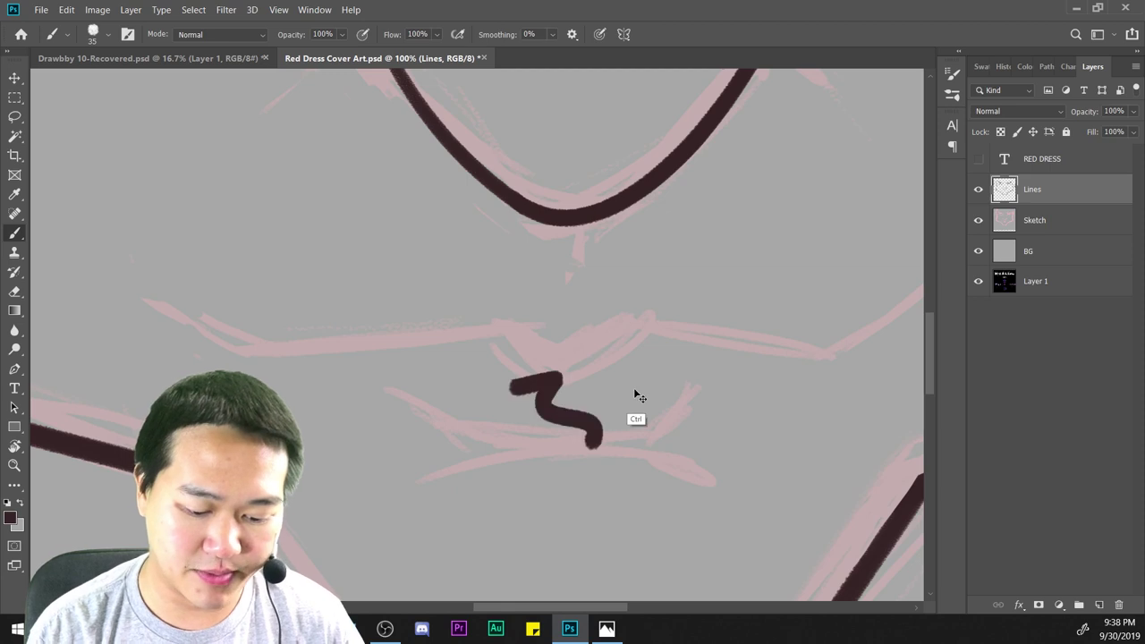
key("ctrl+z")
Switch the brush to the 20 px preset after trying the 10 px size, undoing the test strokes on the mouth.
right_click(632, 297)
double_click(734, 411)
mouse_move(523, 397)
left_mouse_down()
mouse_move(599, 404)
mouse_move(633, 436)
left_mouse_up()
key("ctrl+z")
right_click(625, 327)
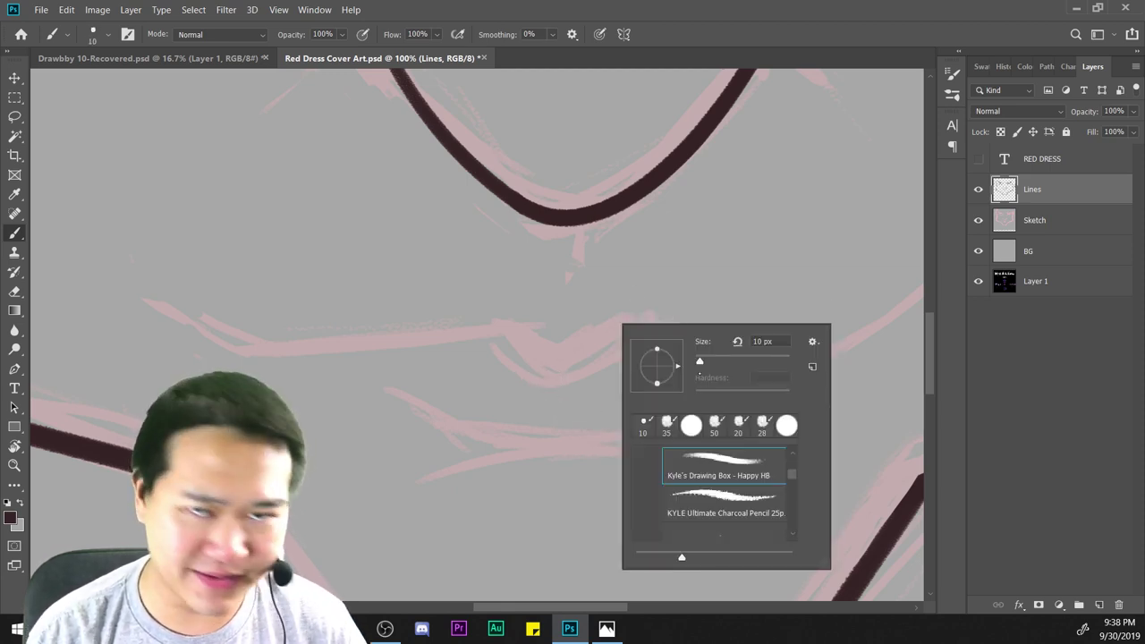
left_click(644, 425)
left_click(738, 428)
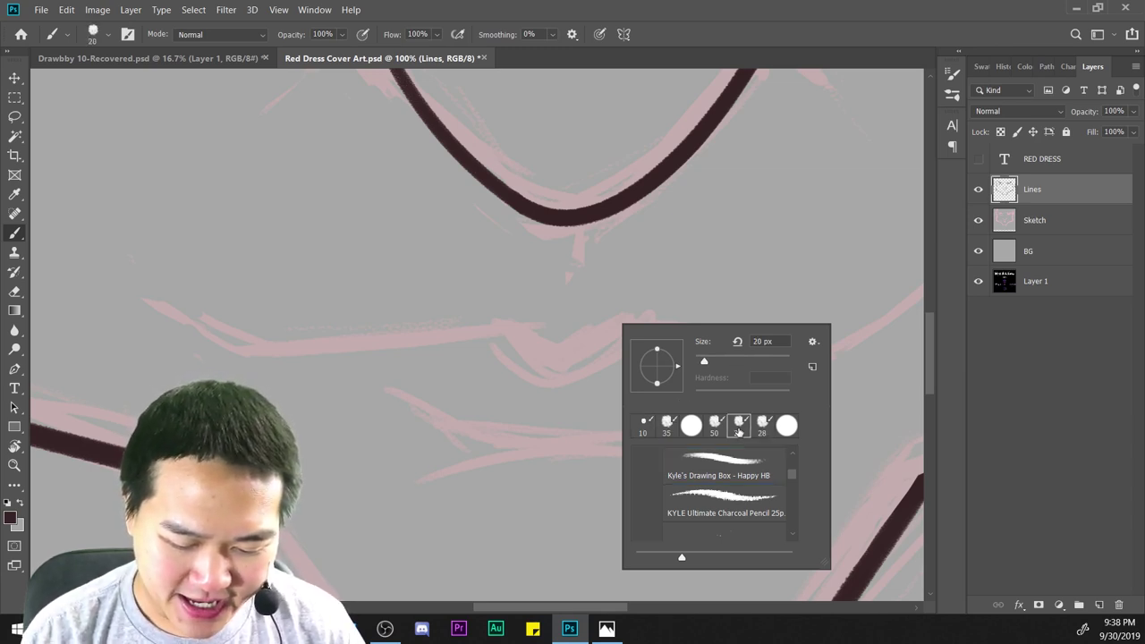
left_click(577, 334)
left_click_drag(578, 334, 601, 387)
key("ctrl+z")
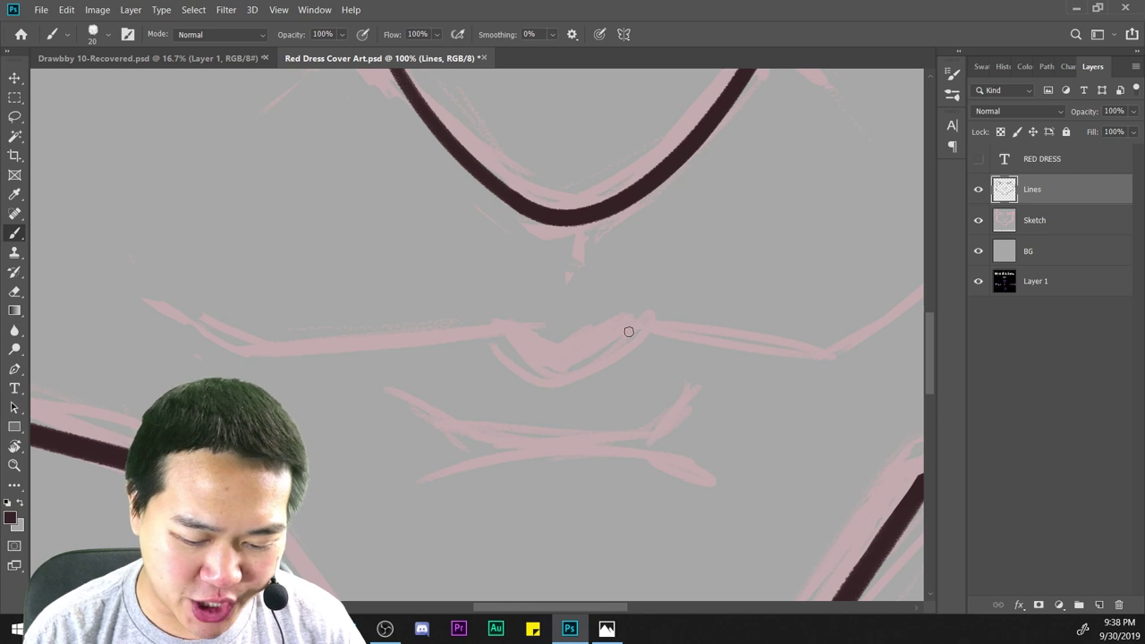
Try inking the V-shaped dip at the centre of the lip line as a separate stroke, undoing each attempt.
mouse_move(636, 328)
left_mouse_down()
mouse_move(563, 367)
mouse_move(510, 304)
left_mouse_up()
key("ctrl+z")
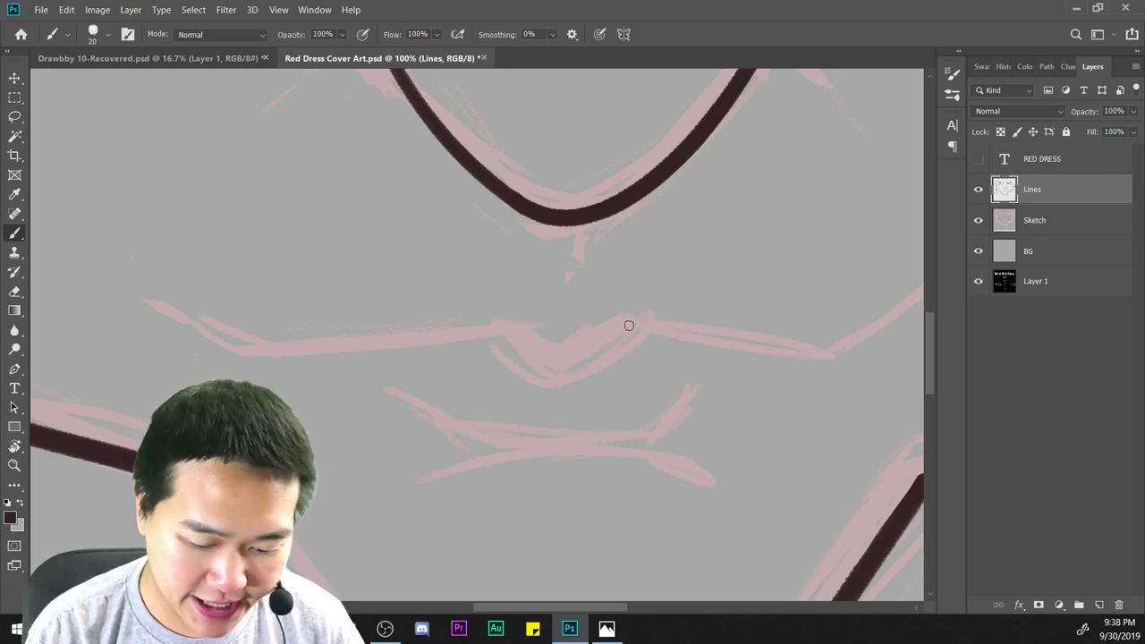
mouse_move(640, 319)
left_mouse_down()
mouse_move(514, 340)
mouse_move(503, 324)
mouse_move(537, 366)
mouse_move(503, 323)
left_mouse_up()
key("ctrl+z")
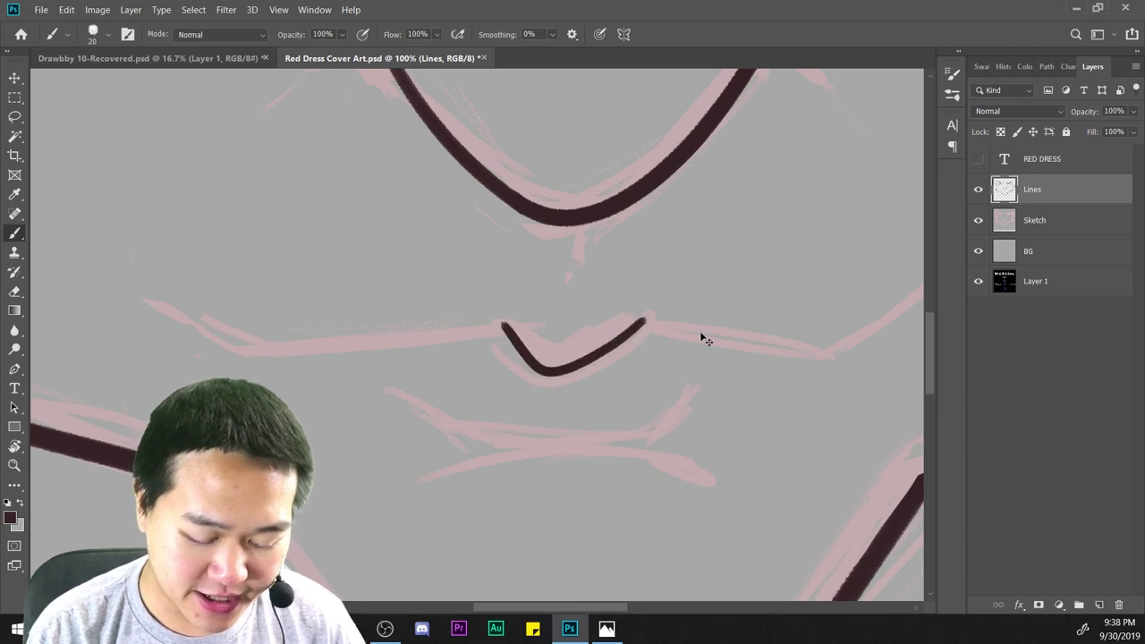
key("ctrl+z")
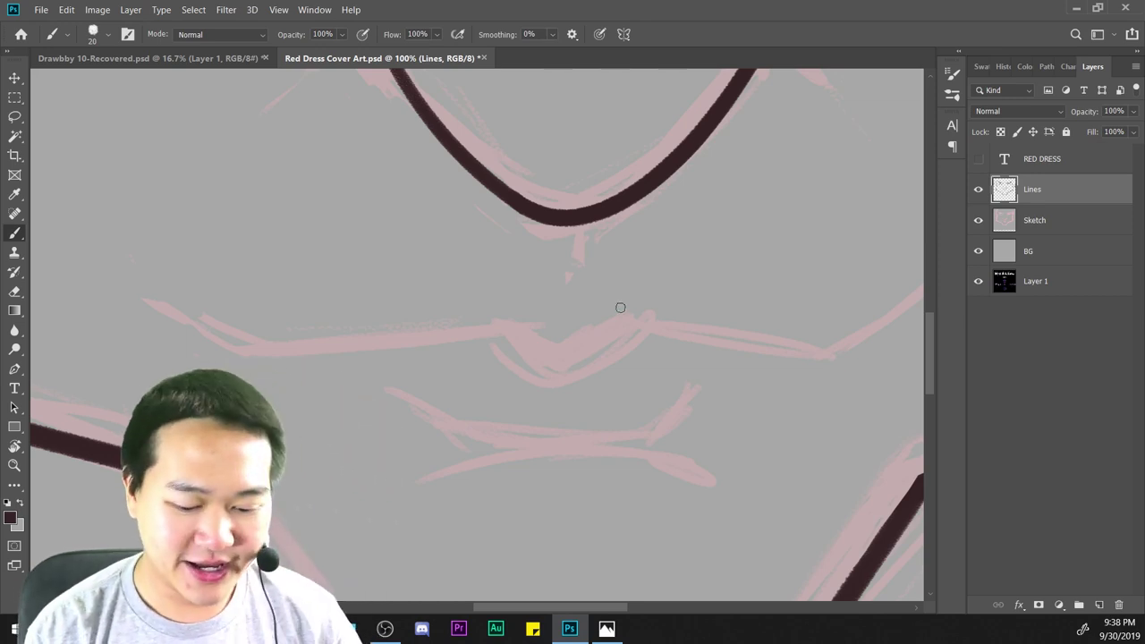
Ink the mouth line from the centre dip out to the left corner in one stroke, redrawing it until it follows the sketch.
mouse_move(628, 326)
left_mouse_down()
mouse_move(550, 342)
mouse_move(506, 329)
mouse_move(319, 358)
mouse_move(174, 309)
left_mouse_up()
key("ctrl+z")
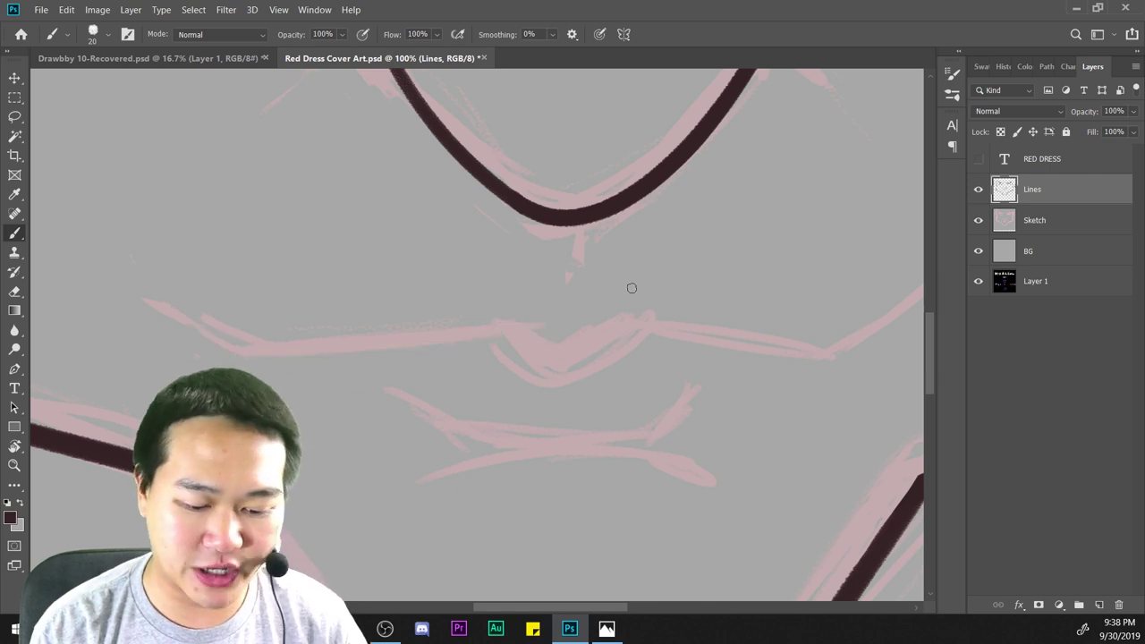
mouse_move(587, 348)
left_mouse_down()
mouse_move(499, 322)
mouse_move(224, 336)
mouse_move(179, 312)
left_mouse_up()
left_click_drag(666, 477, 555, 483)
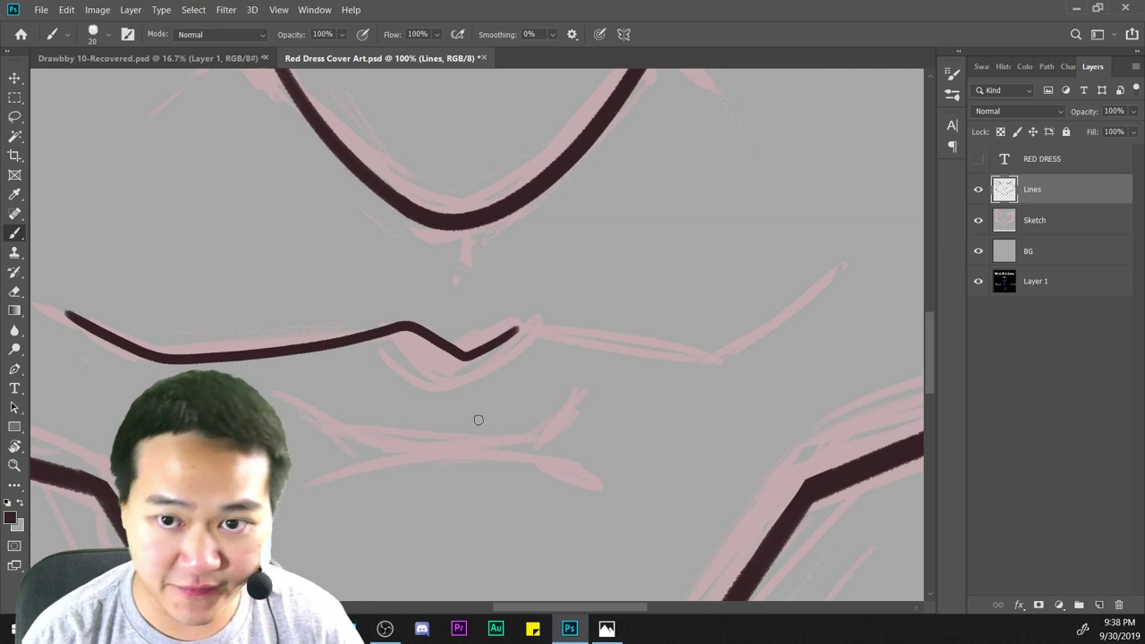
key("ctrl+z")
mouse_move(519, 329)
left_mouse_down()
mouse_move(438, 362)
mouse_move(317, 333)
mouse_move(39, 296)
left_mouse_up()
mouse_move(616, 448)
left_mouse_down()
mouse_move(577, 455)
mouse_move(662, 449)
left_mouse_up()
mouse_move(687, 363)
left_mouse_down()
mouse_move(557, 383)
mouse_move(560, 394)
left_mouse_up()
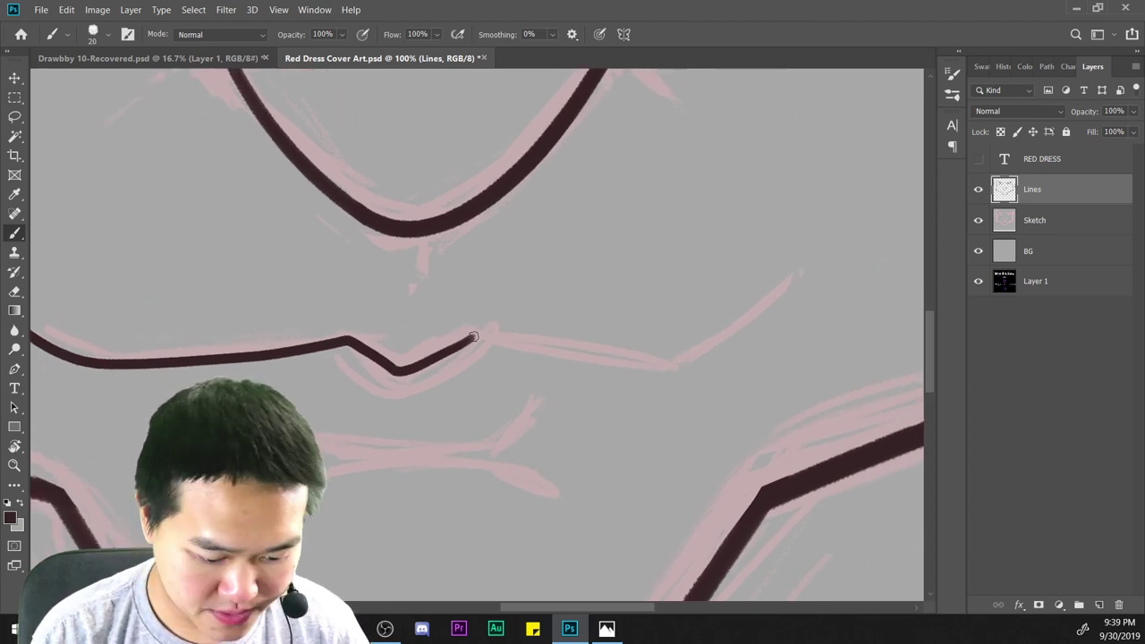
Ink the mouth line's right half from the centre dip up to the right corner, replacing the first stroke.
mouse_move(511, 340)
left_mouse_down()
mouse_move(748, 314)
mouse_move(821, 243)
left_mouse_up()
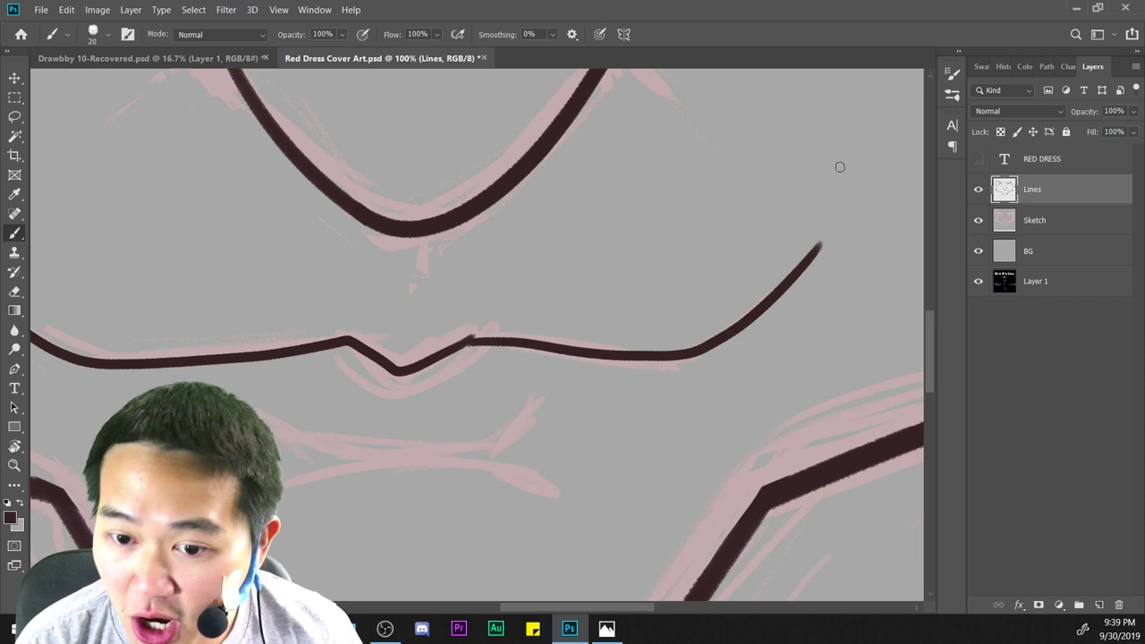
key("ctrl+z")
mouse_move(472, 339)
left_mouse_down()
mouse_move(695, 351)
mouse_move(812, 253)
left_mouse_up()
key("ctrl+minus")
key("ctrl+minus")
key("ctrl+minus")
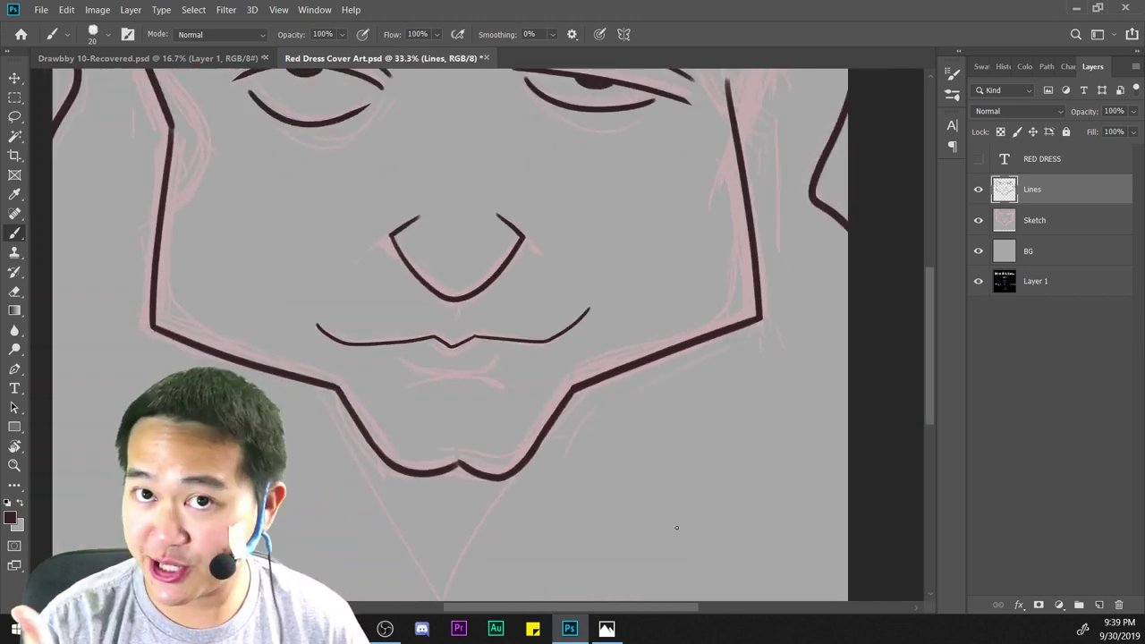
scroll(676, 527, "up", 4)
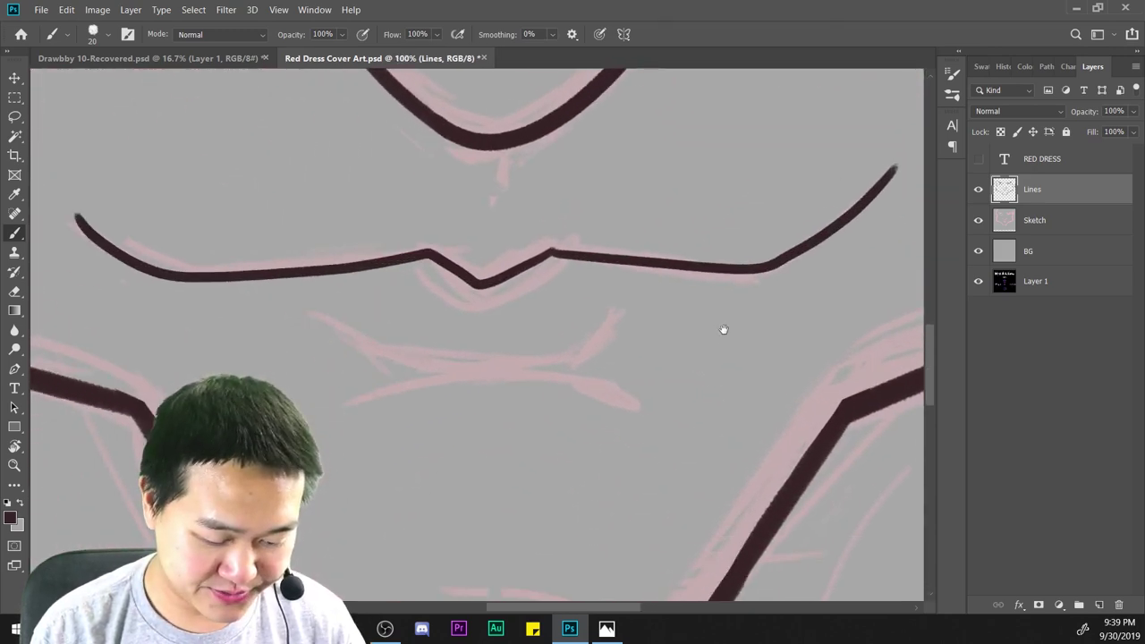
Ink the lower-lip line beneath the mouth as one shallow upturned curve, following the sketch.
mouse_move(364, 305)
left_mouse_down()
mouse_move(605, 328)
mouse_move(669, 284)
left_mouse_up()
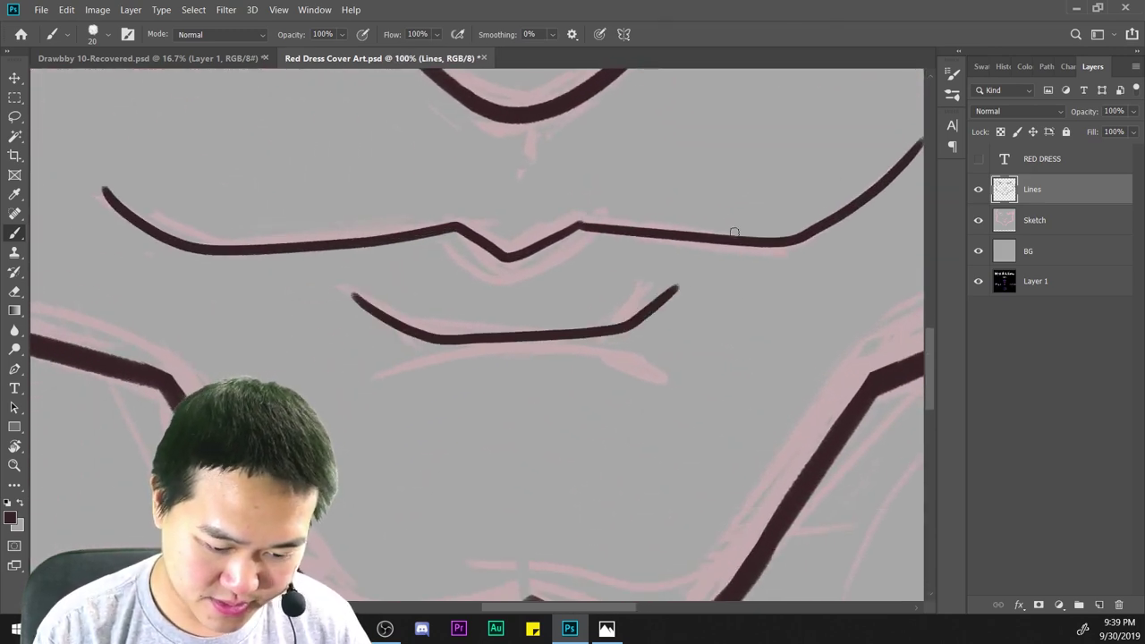
scroll(542, 463, "down", 2)
scroll(539, 461, "down", 1)
scroll(539, 460, "up", 3)
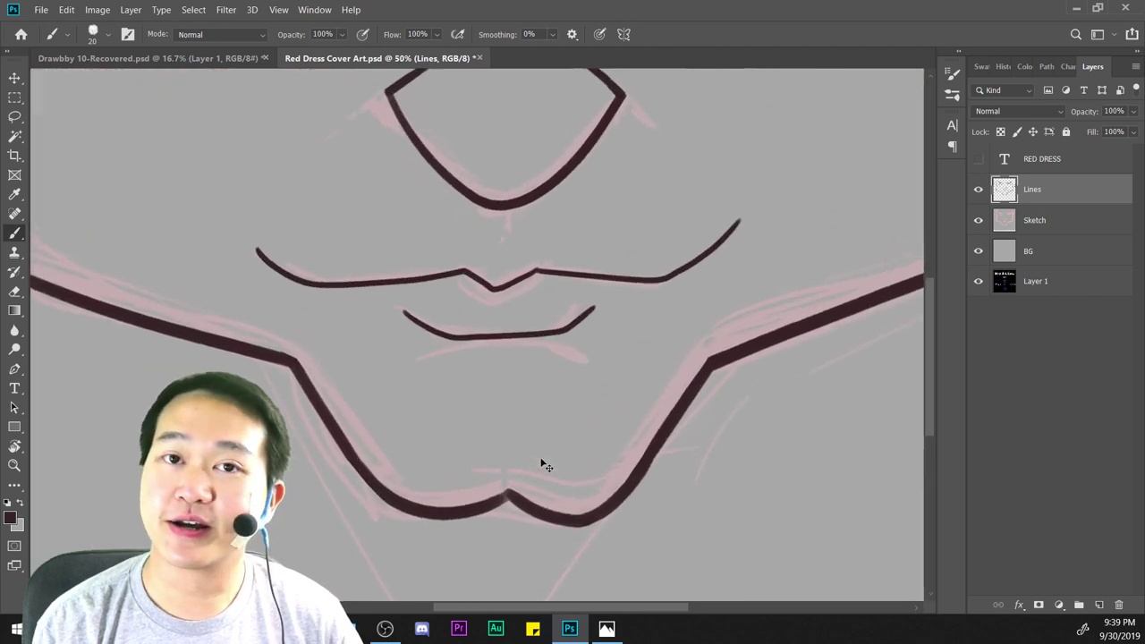
Taper both ends of the lower-lip line to points with the Eraser.
key("e")
key("ctrl+plus")
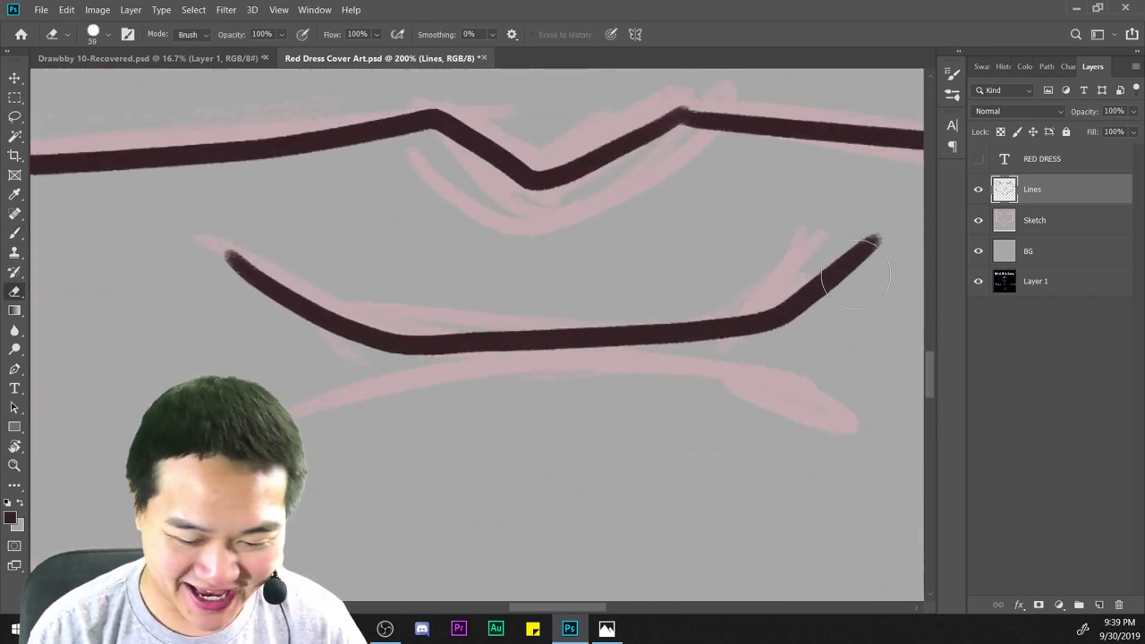
left_click_drag(200, 251, 340, 331)
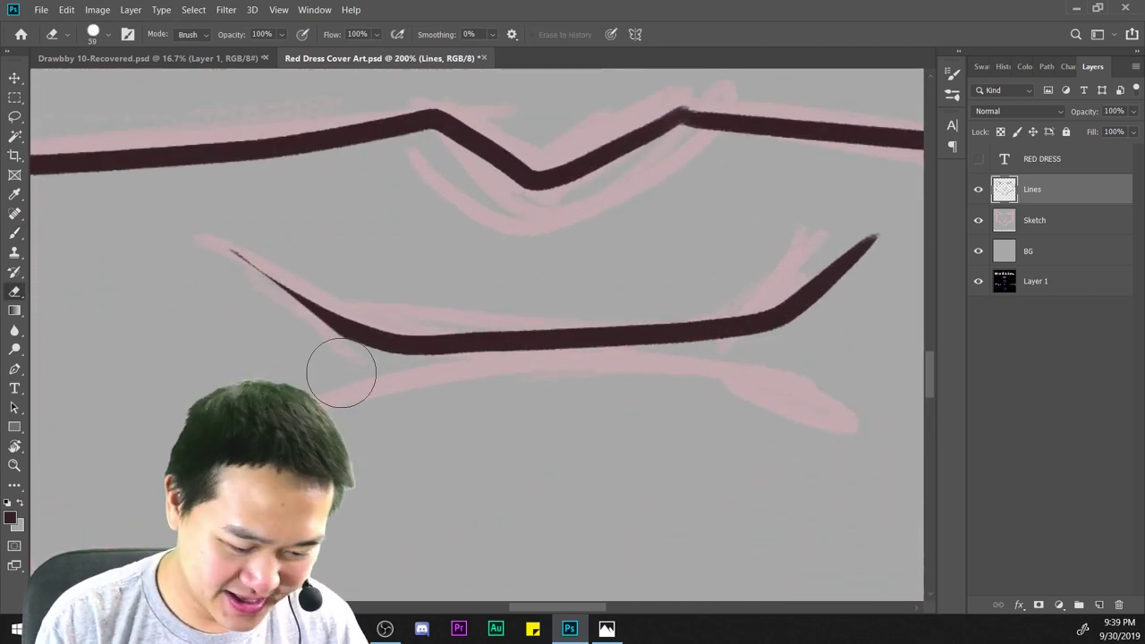
left_click_drag(889, 210, 782, 304)
scroll(592, 487, "down", 6)
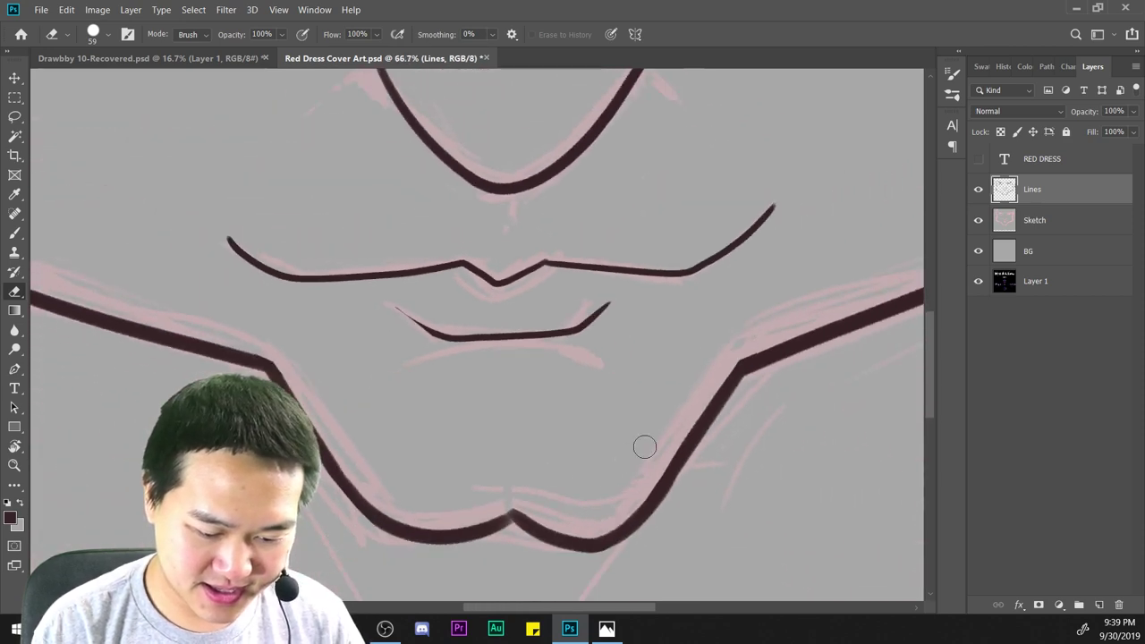
Erase along the outer corners of the main mouth line so both ends taper to thin points.
scroll(682, 429, "up", 4)
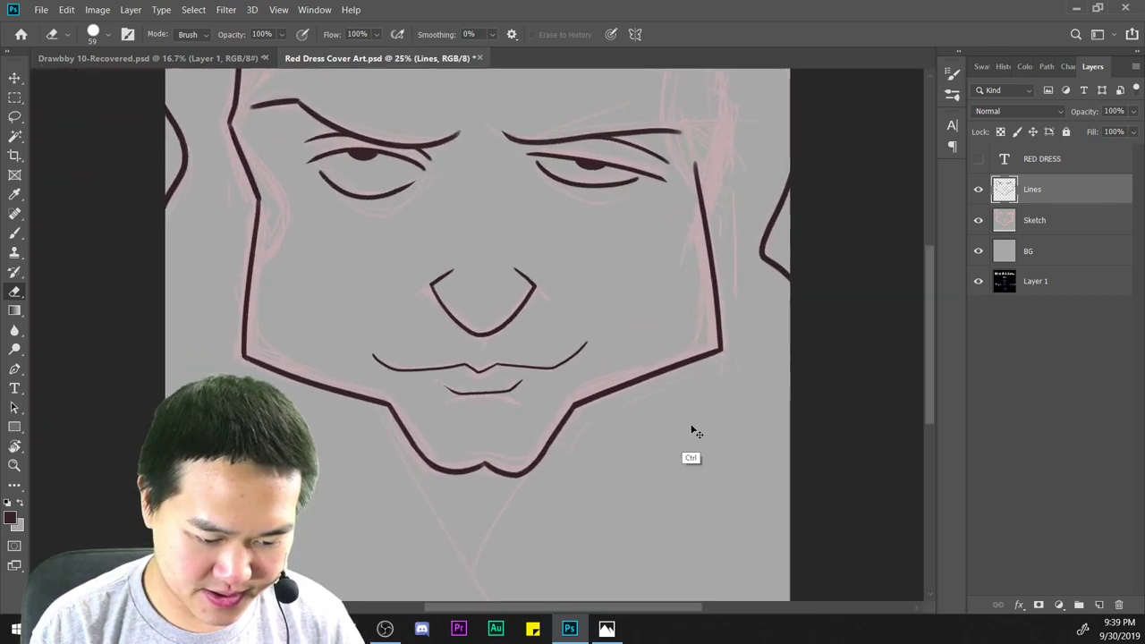
left_click_drag(685, 337, 688, 458)
scroll(478, 340, "up", 1)
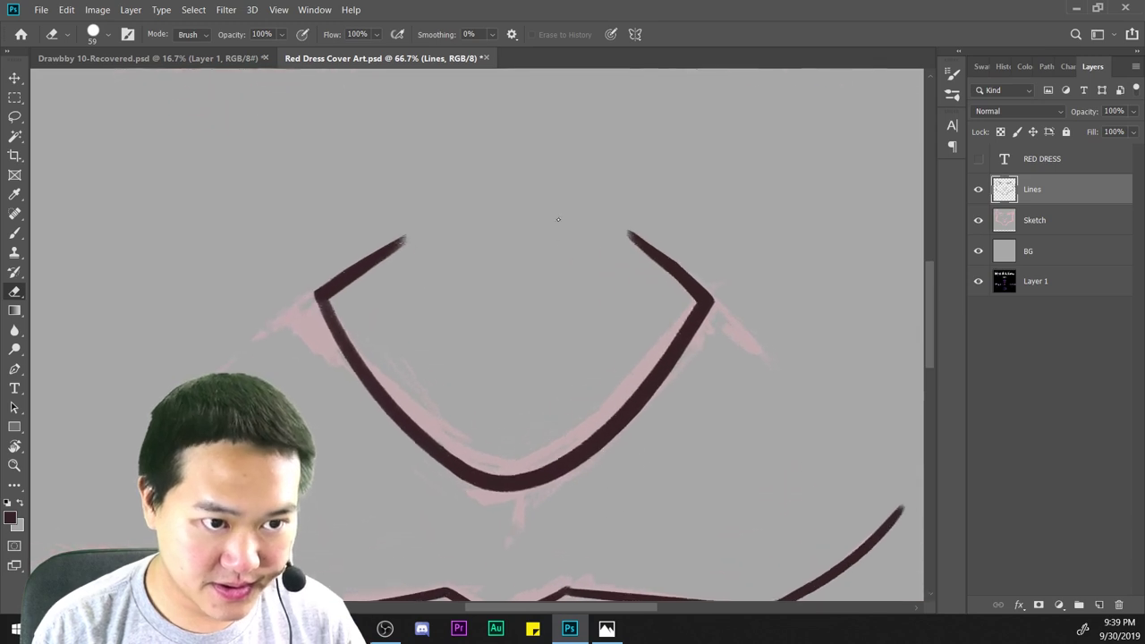
left_click_drag(539, 511, 420, 334)
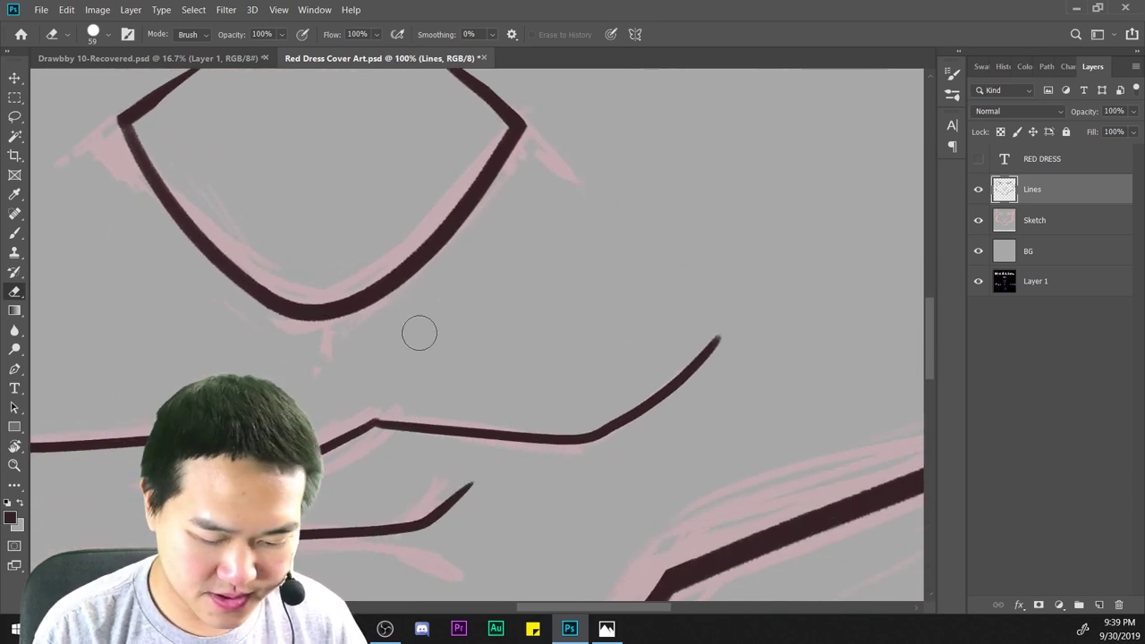
left_click_drag(528, 480, 885, 394)
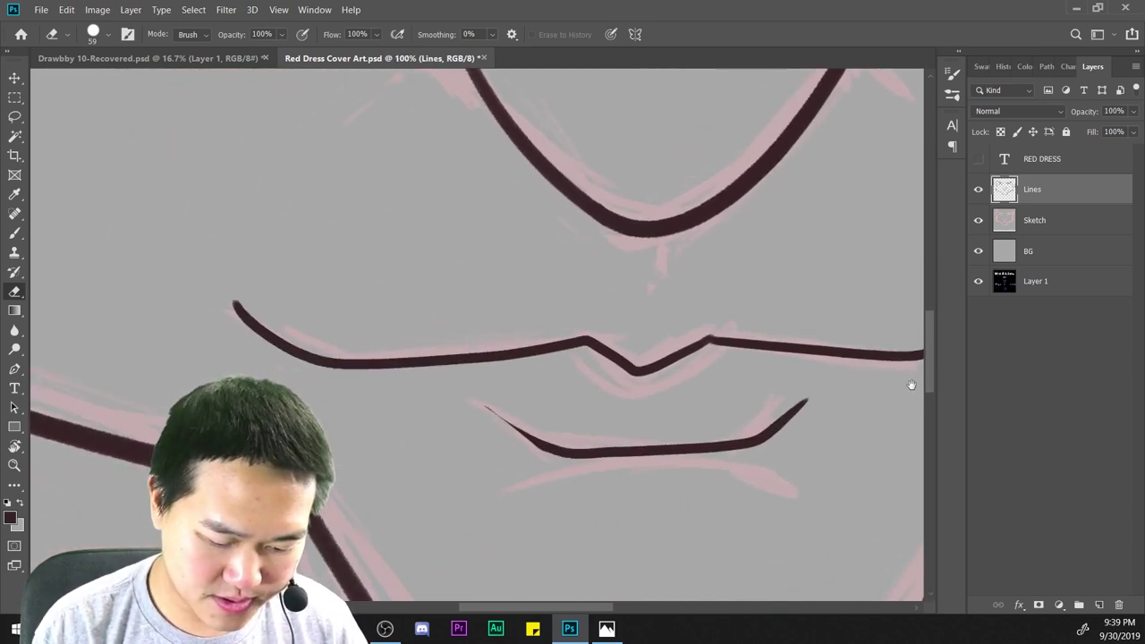
left_click_drag(222, 295, 258, 330)
key("ctrl+minus")
key("ctrl+minus")
key("ctrl+minus")
key("ctrl+minus")
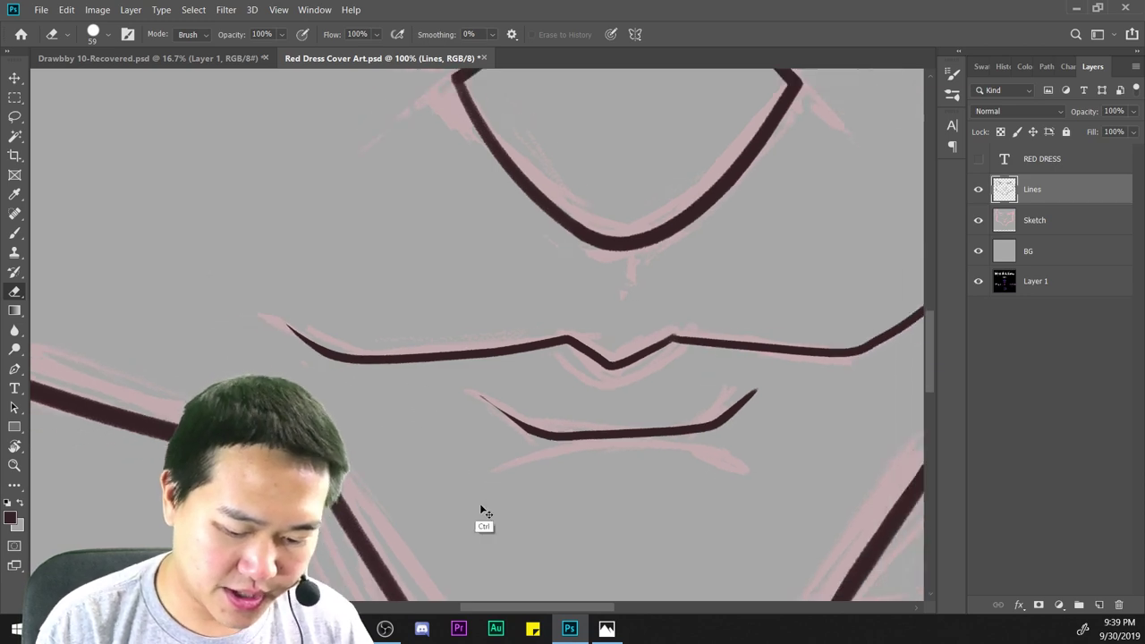
scroll(678, 423, "up", 3)
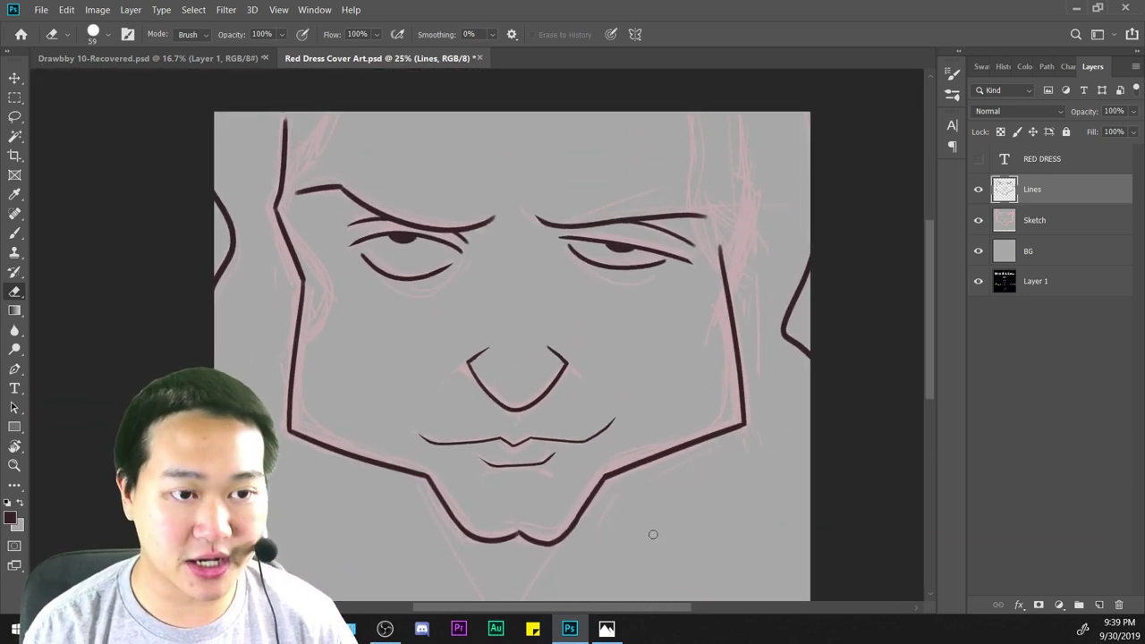
Taper the inner ends of both lower eyelid lines to sharp points with the Eraser.
left_click_drag(647, 253, 272, 446)
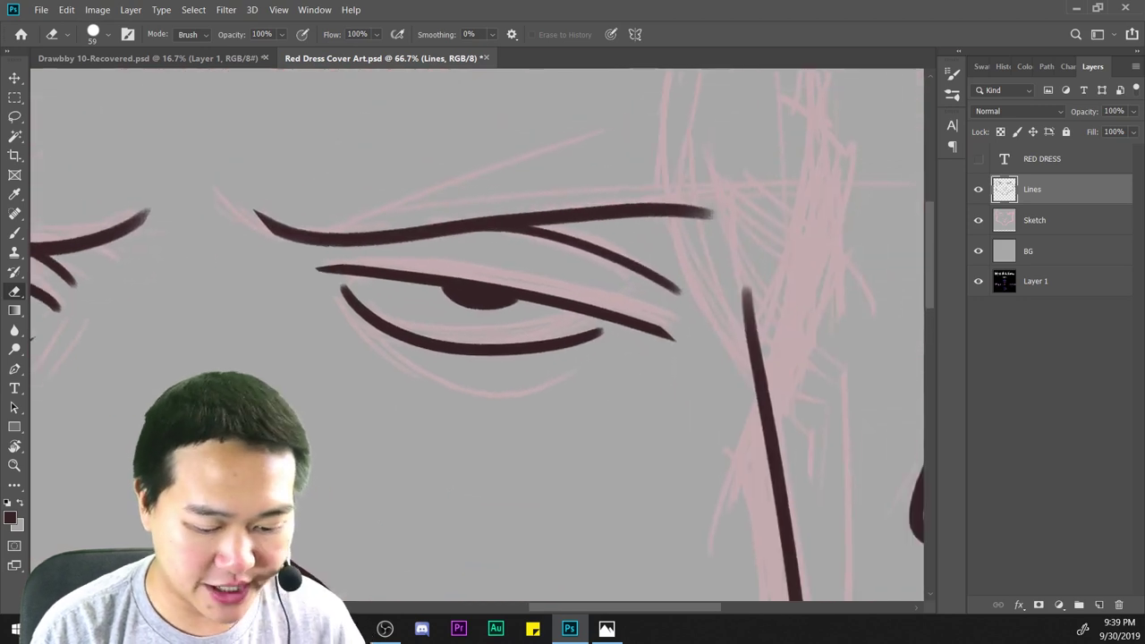
key("ctrl+plus")
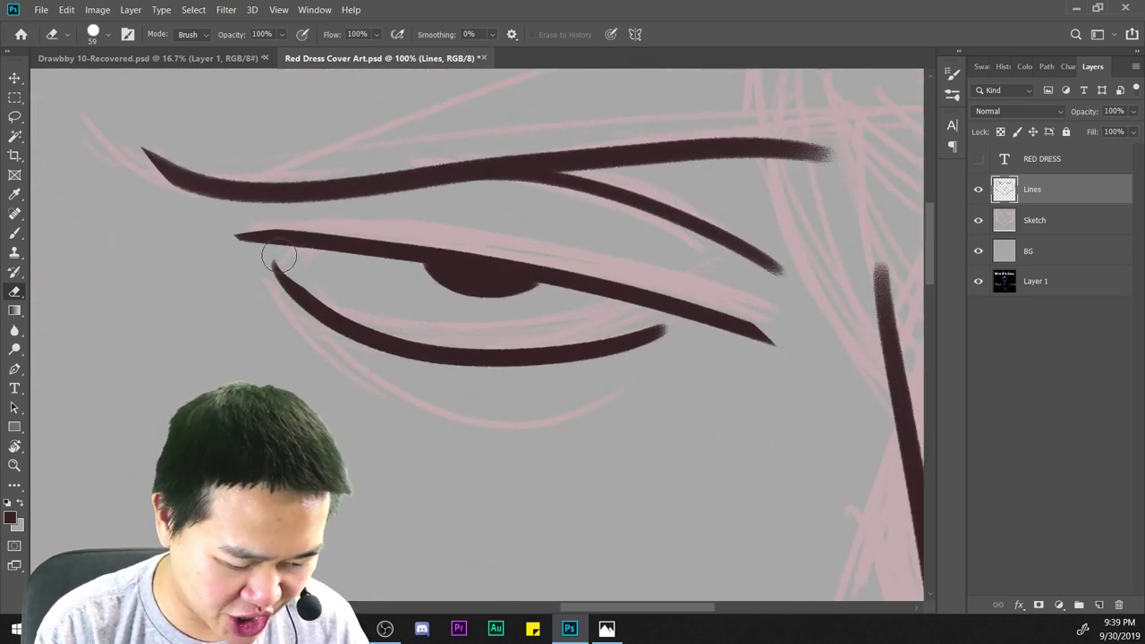
left_click_drag(295, 268, 361, 314)
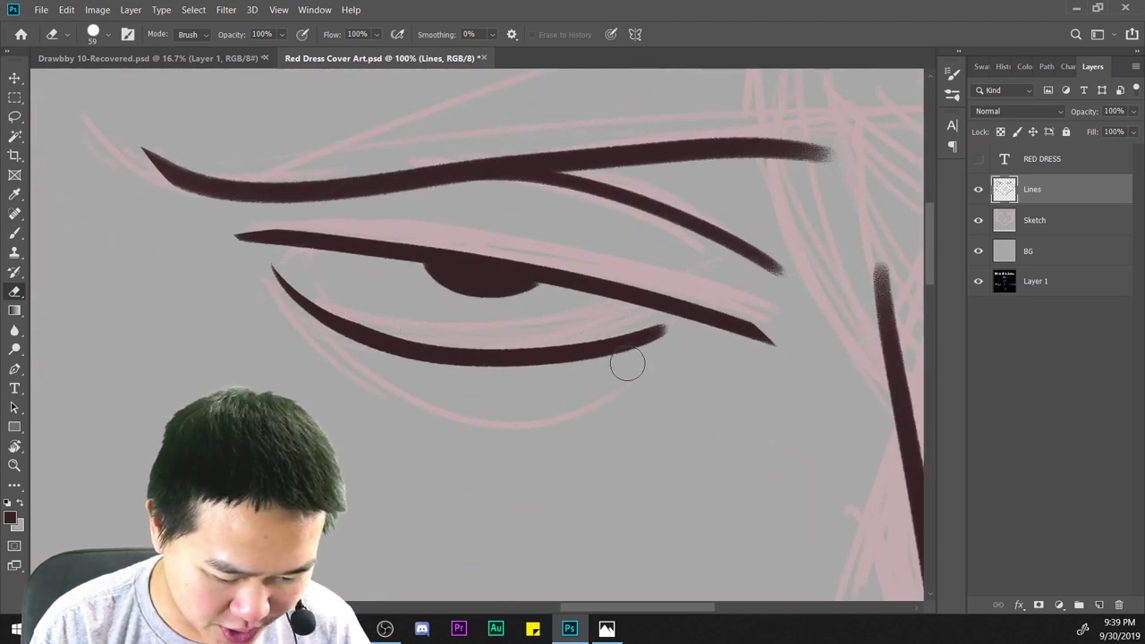
left_click_drag(510, 431, 894, 440)
mouse_move(173, 413)
left_mouse_down()
mouse_move(631, 408)
mouse_move(608, 401)
left_mouse_up()
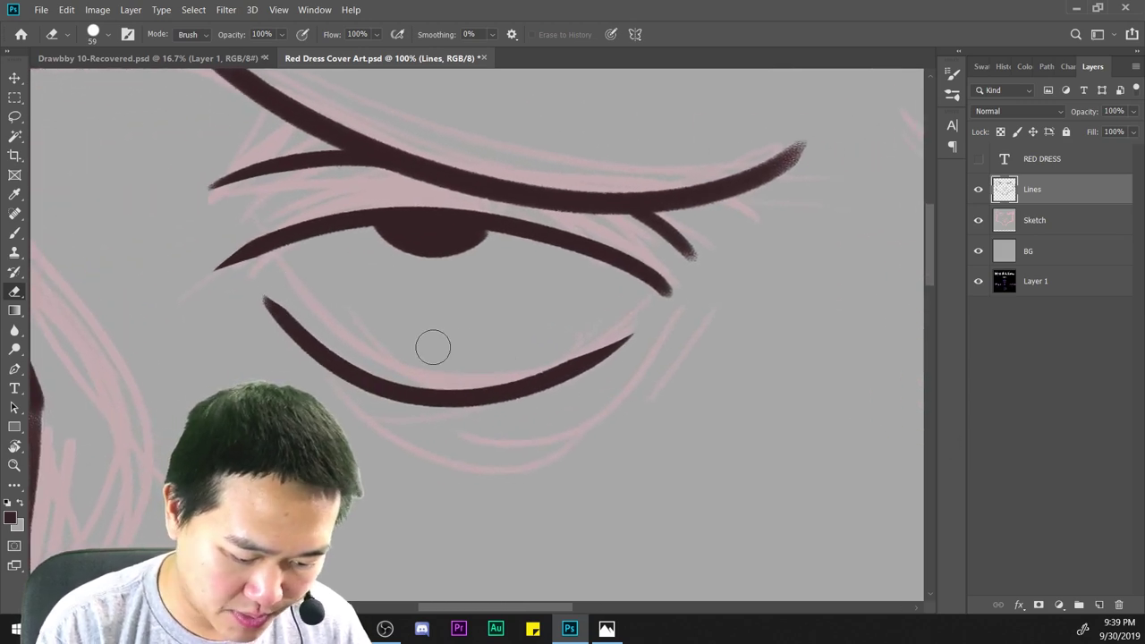
key("ctrl+minus")
key("ctrl+minus")
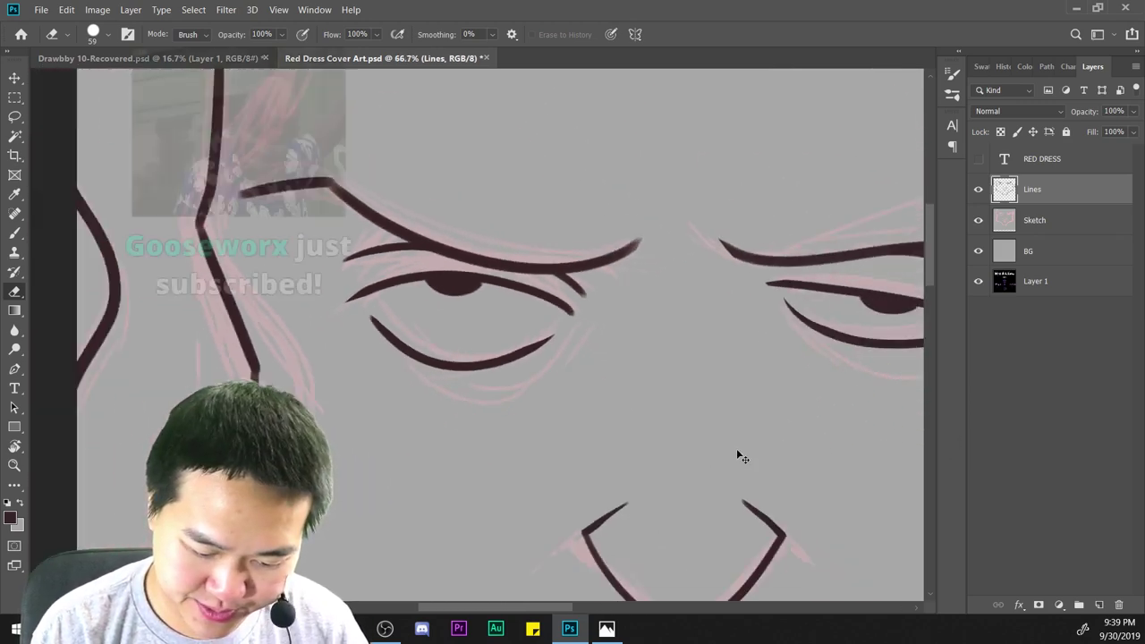
Switch to the Brush and ink a thin bag line under the left eye, redrawing it after undoing the first stroke.
key("ctrl+plus")
left_click(18, 232)
key("ctrl+plus")
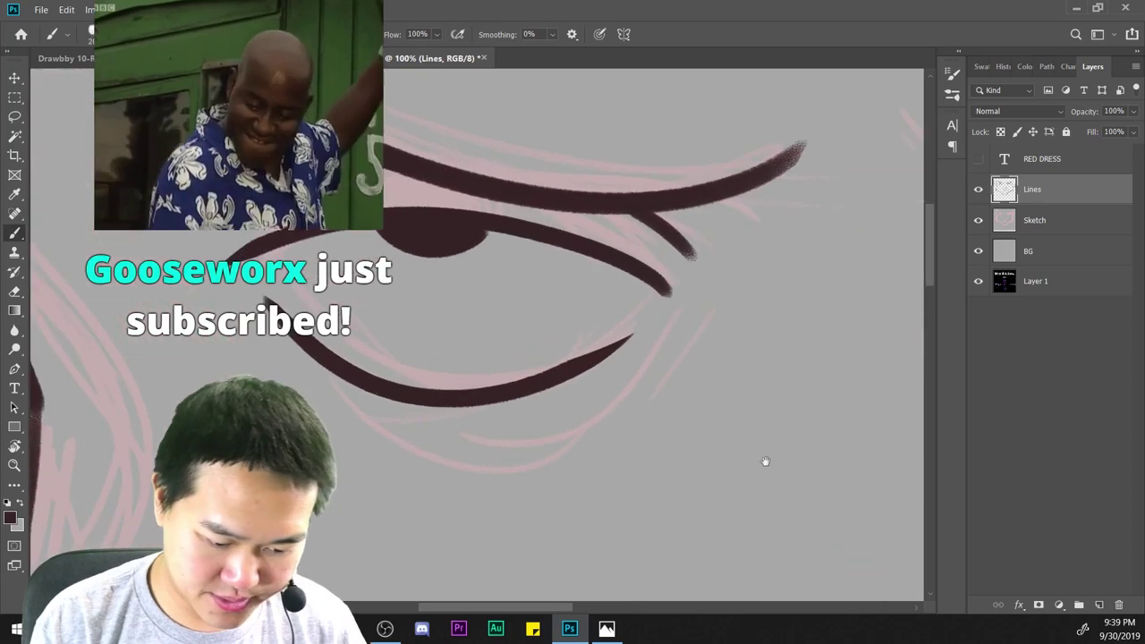
left_click_drag(764, 463, 662, 358)
mouse_move(254, 311)
left_mouse_down()
mouse_move(379, 349)
mouse_move(590, 249)
left_mouse_up()
key("ctrl+z")
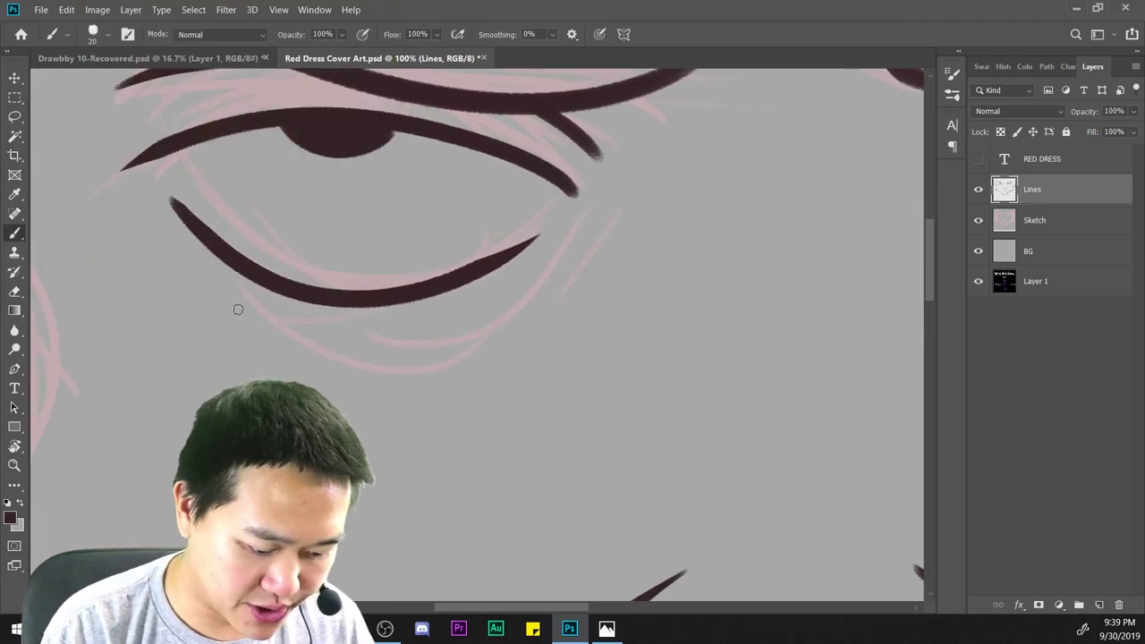
mouse_move(237, 309)
left_mouse_down()
mouse_move(560, 266)
mouse_move(582, 247)
left_mouse_up()
scroll(689, 403, "down", 1)
Ink a matching thin bag line under the right eye, curving below the lower eyelid along the sketch.
left_click_drag(745, 453, 292, 454)
key("ctrl+plus")
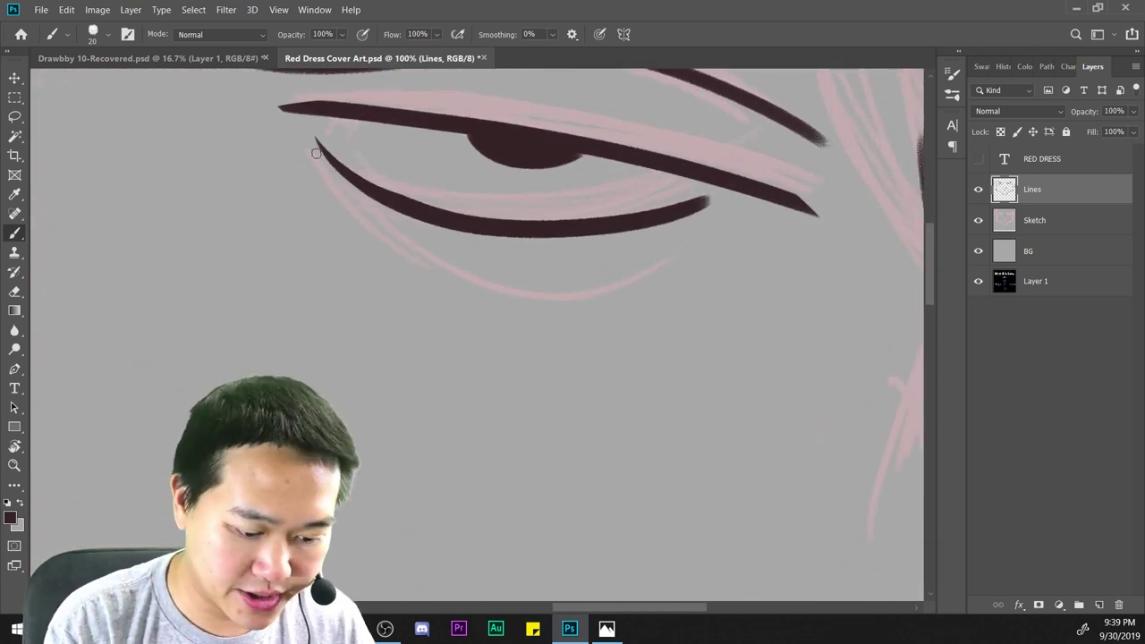
left_click_drag(315, 153, 686, 232)
key("ctrl+minus")
key("ctrl+minus")
key("ctrl+minus")
key("ctrl+minus")
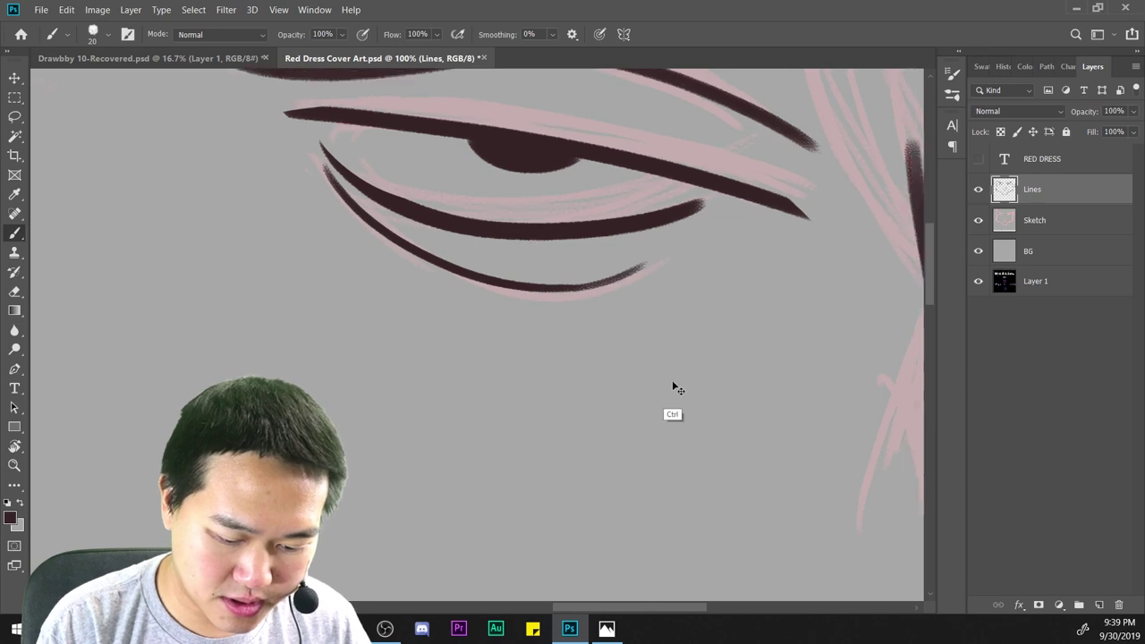
scroll(644, 453, "up", 3)
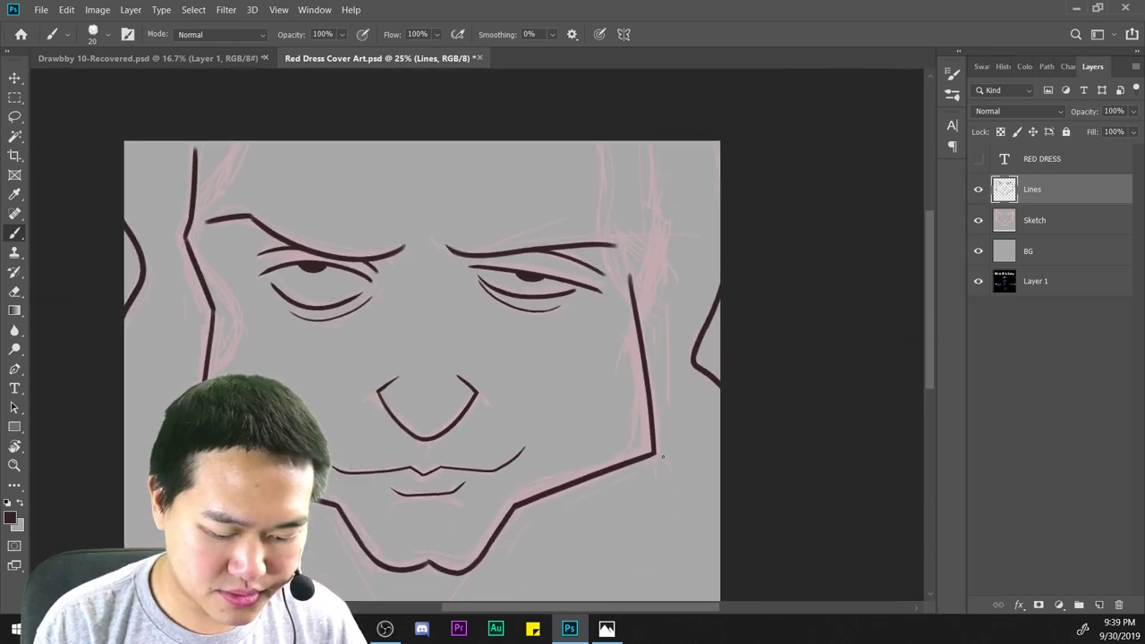
Ink a short crease between the right eyebrow and the inner end of that eye's upper lid.
left_click_drag(599, 249, 588, 440)
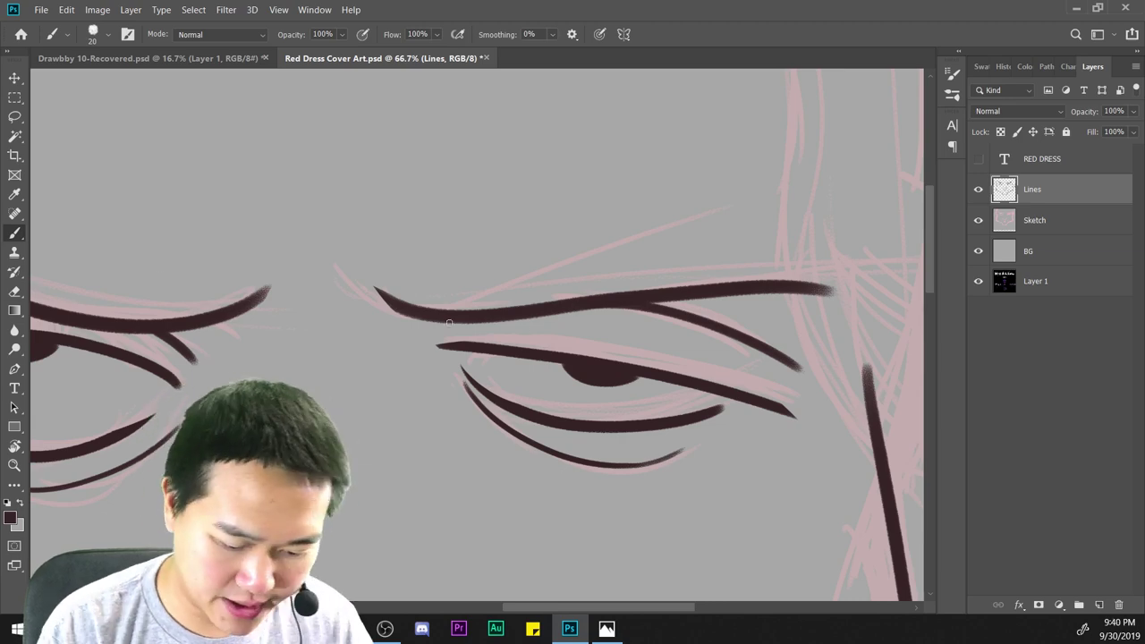
left_click_drag(483, 438, 718, 400)
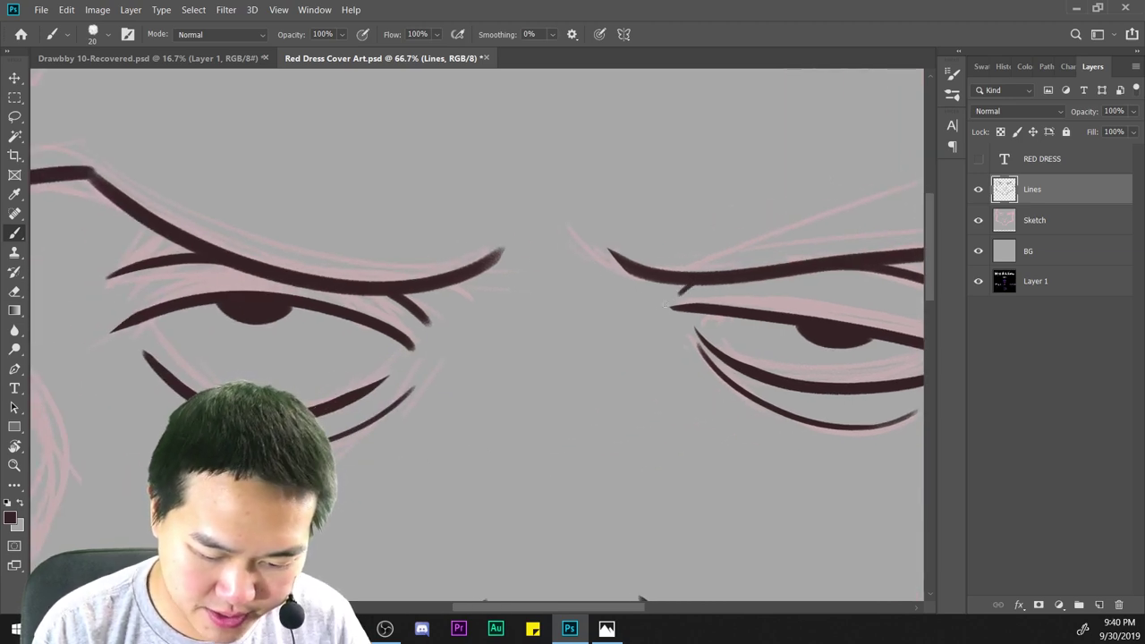
scroll(512, 296, "down", 4)
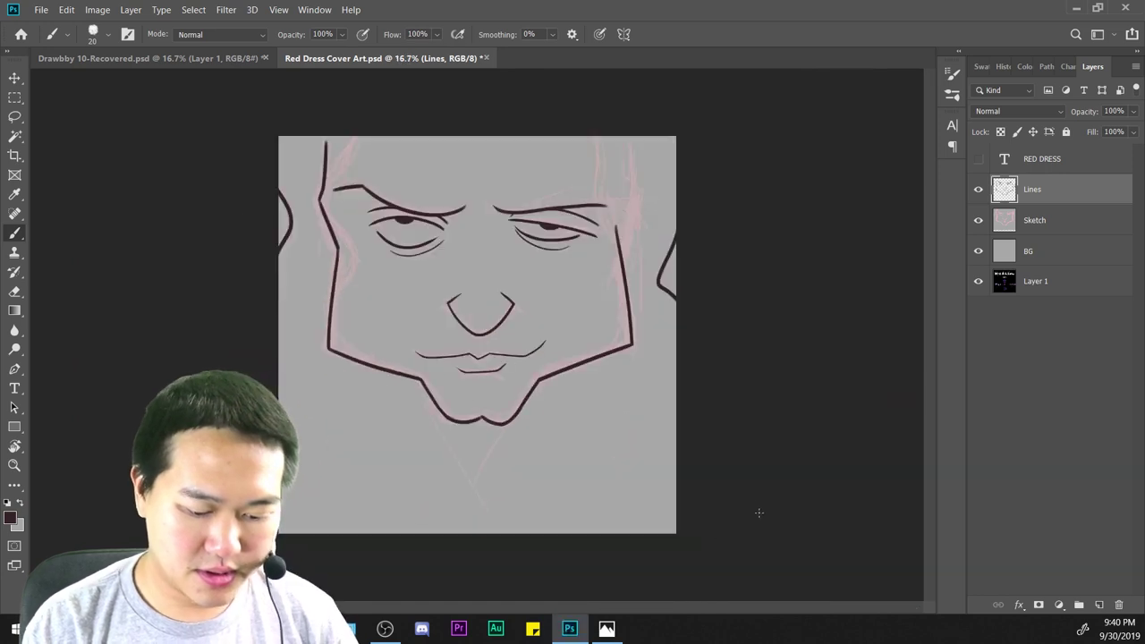
Try inking an upper-lip contour above the centre dip of the mouth line, undoing each attempt.
scroll(751, 519, "up", 3)
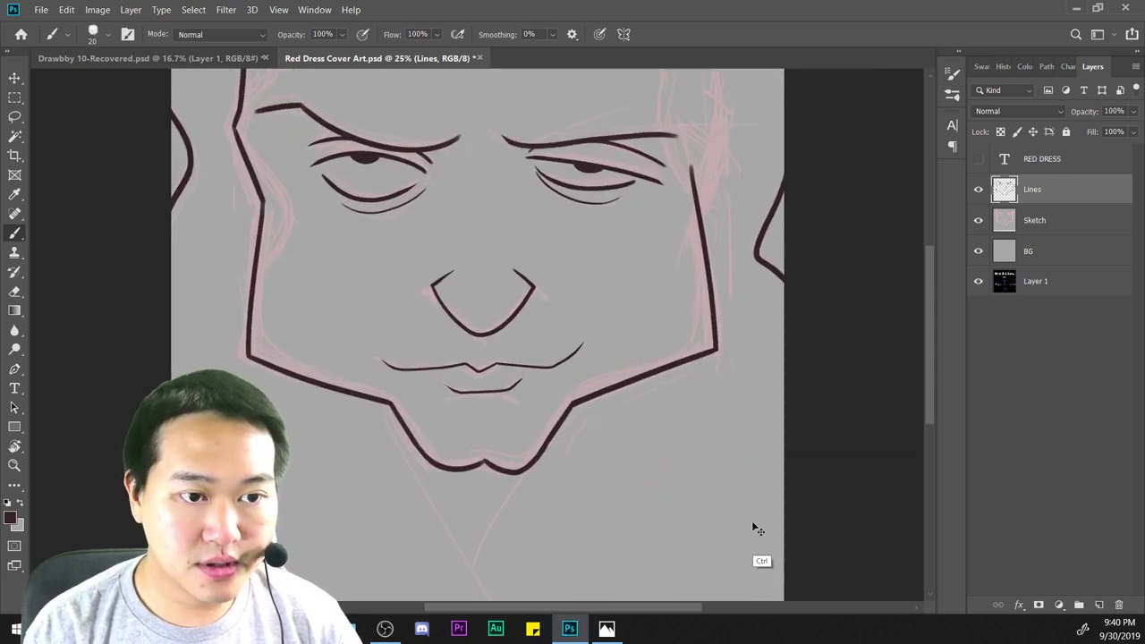
scroll(698, 464, "up", 2)
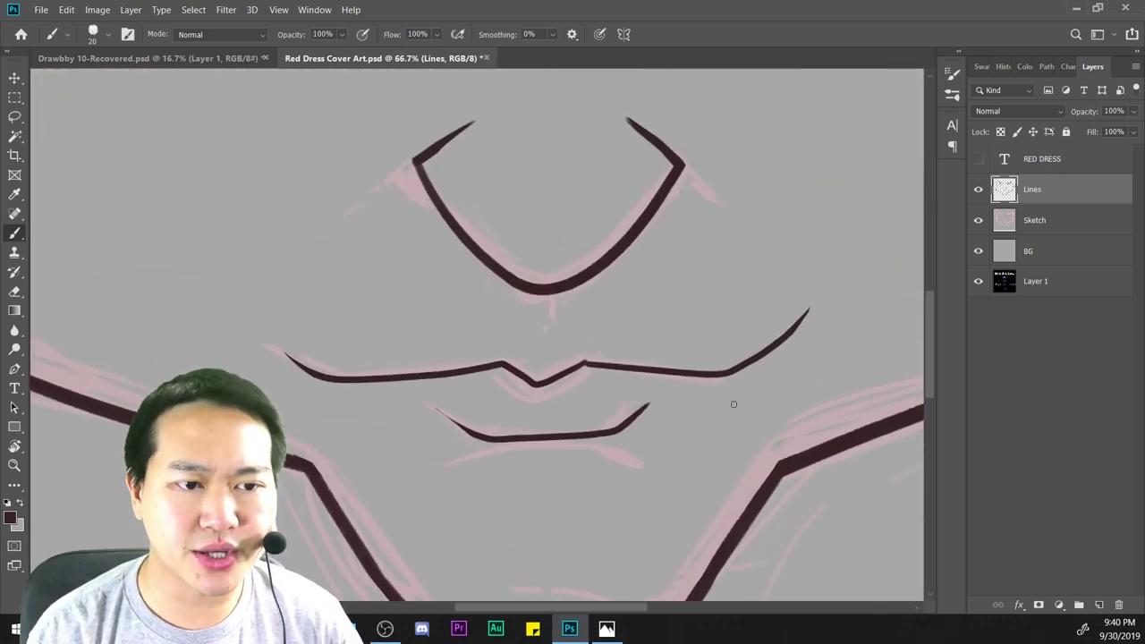
mouse_move(597, 349)
left_mouse_down()
mouse_move(535, 342)
mouse_move(612, 347)
left_mouse_up()
key("ctrl+z")
scroll(636, 273, "down", 3)
scroll(634, 270, "up", 2)
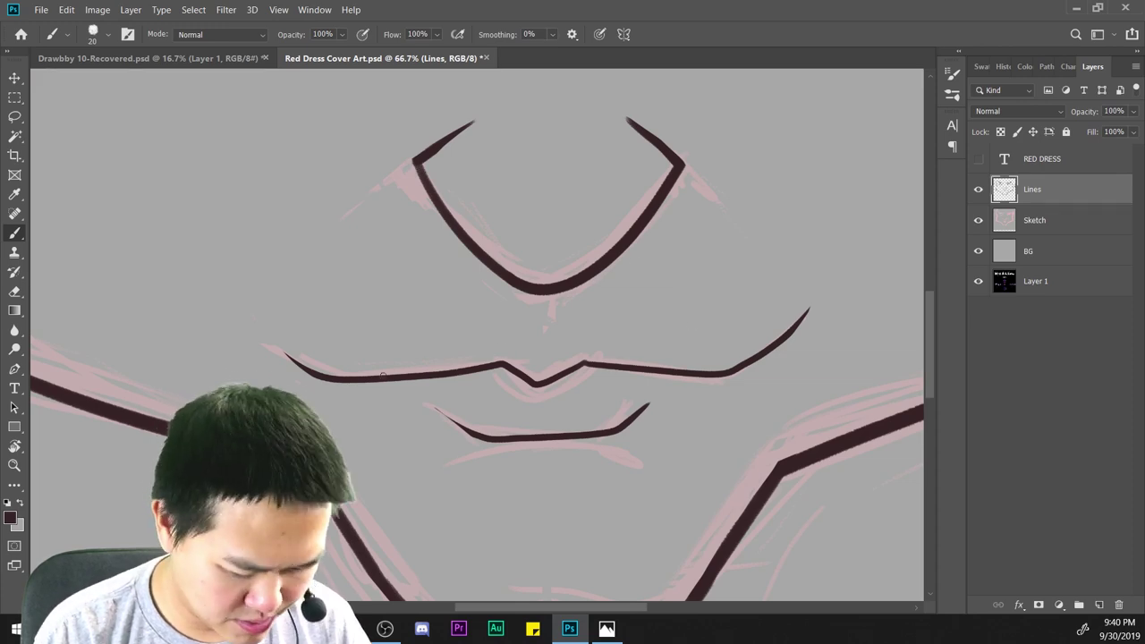
left_click_drag(383, 376, 530, 333)
scroll(684, 427, "down", 3)
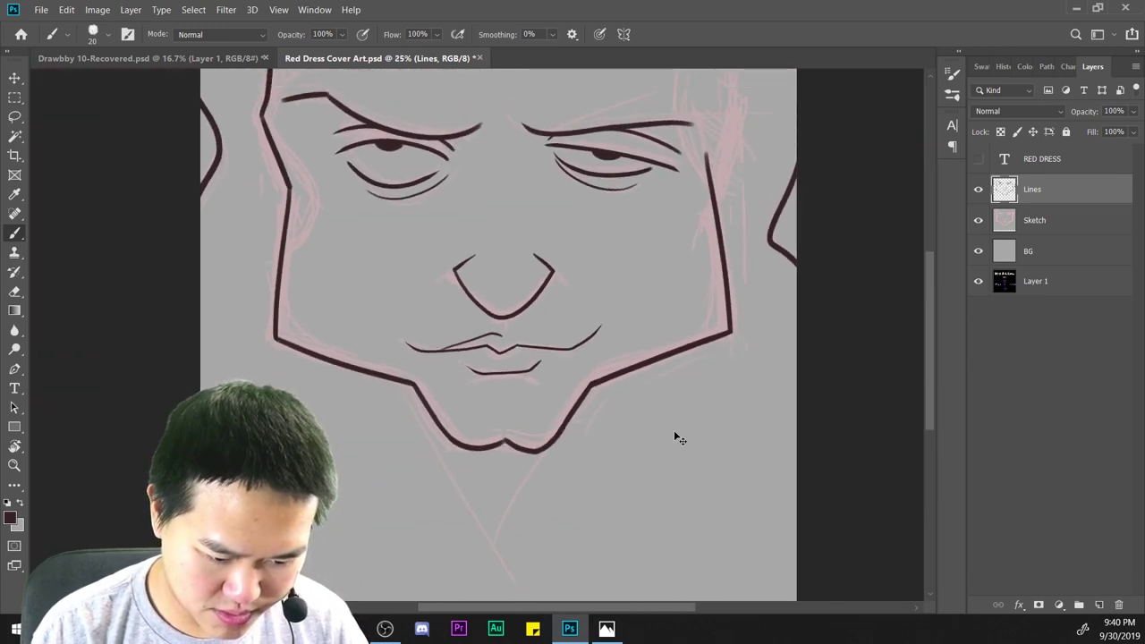
scroll(673, 430, "up", 2)
key("ctrl+z")
key("ctrl+equal")
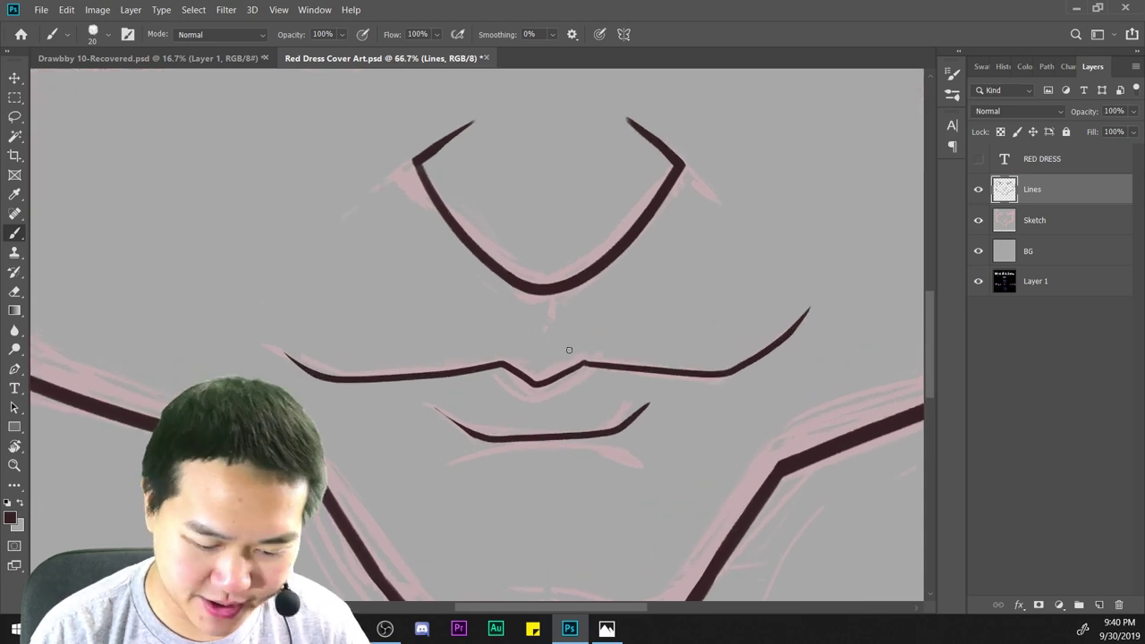
key("ctrl+z")
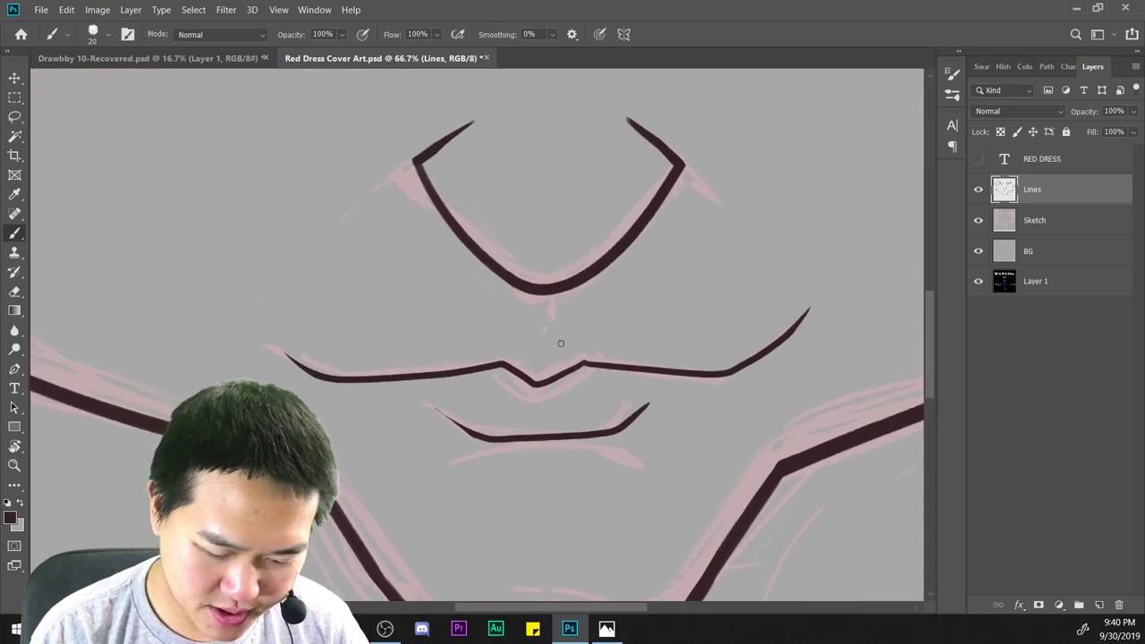
scroll(531, 360, "down", 3)
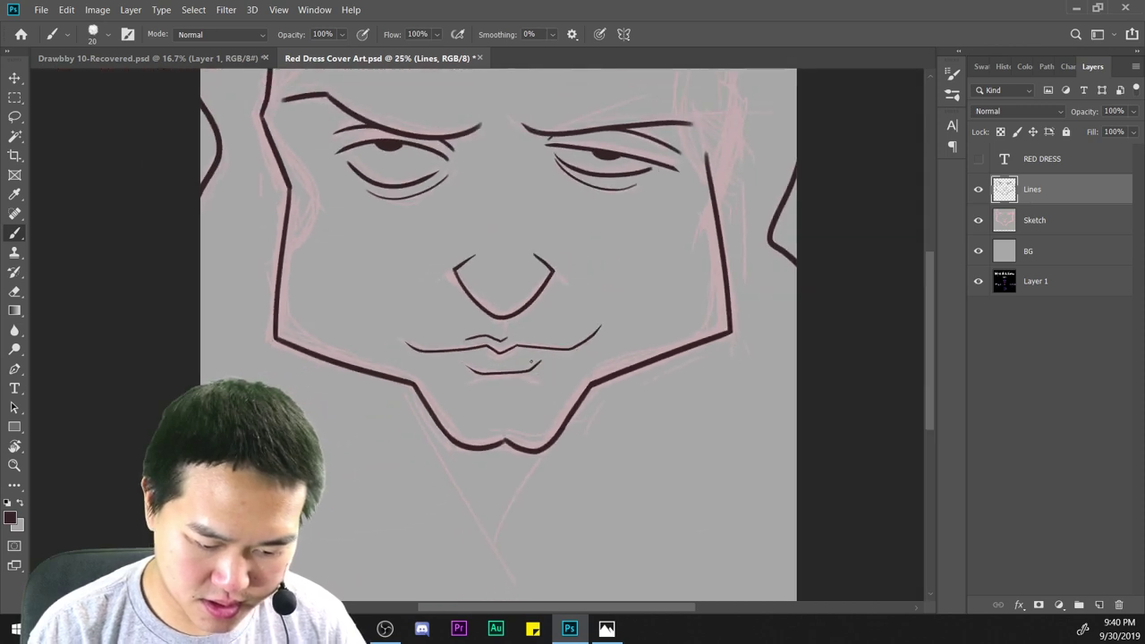
scroll(530, 362, "up", 3)
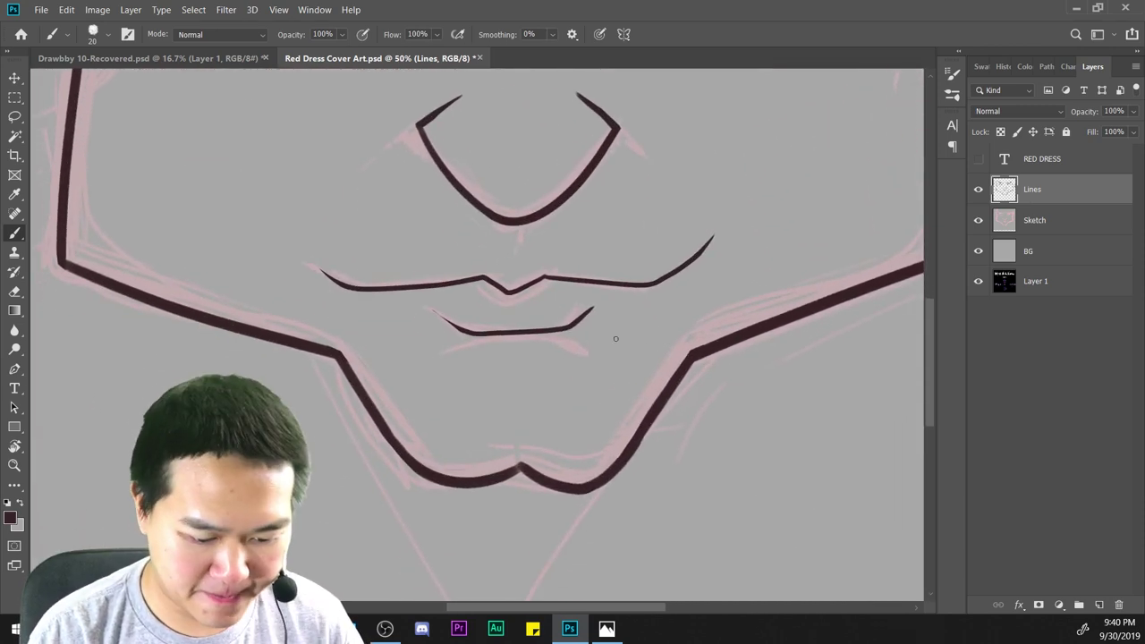
Ink short downward-angled strokes at both ends of the lower-lip line, and check the line art with the Sketch layer temporarily hidden.
scroll(694, 455, "down", 4)
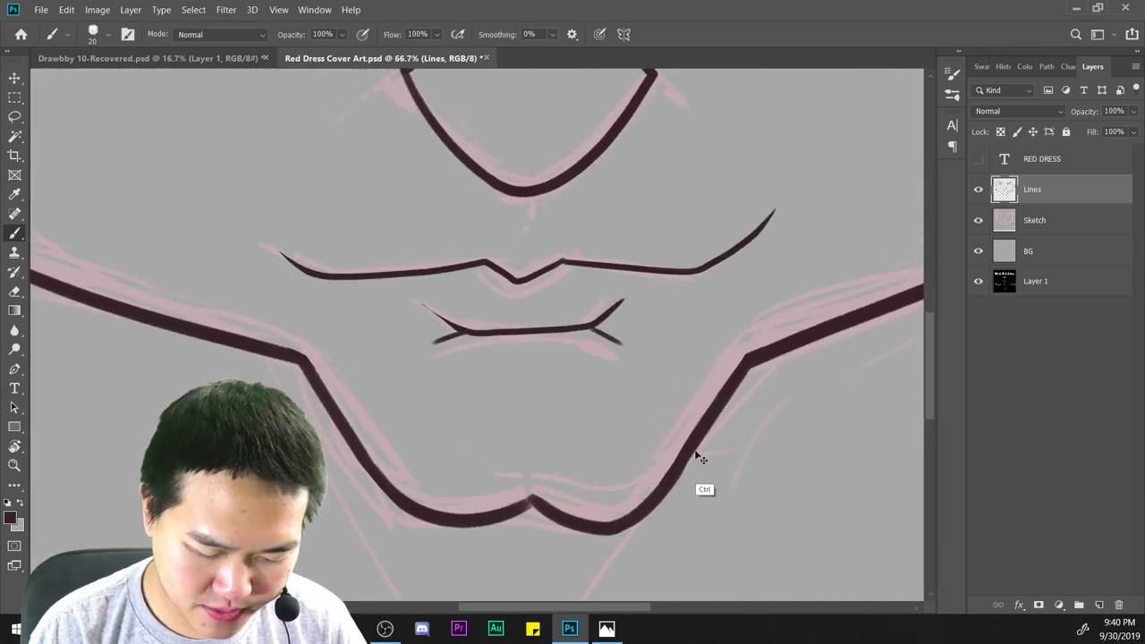
left_click(979, 222)
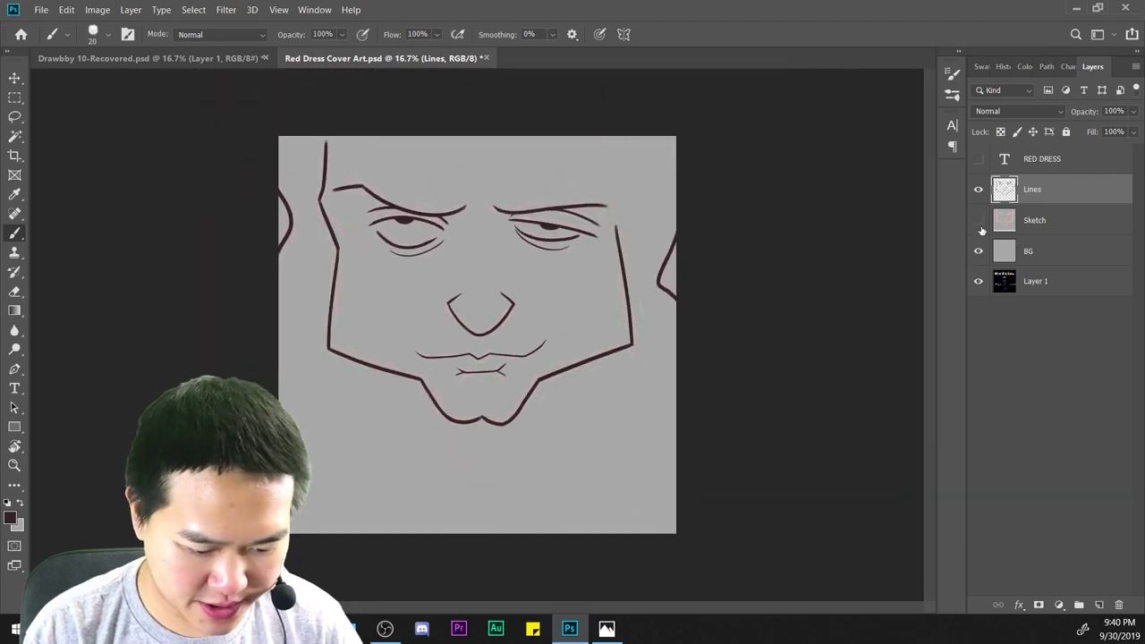
scroll(536, 340, "up", 2)
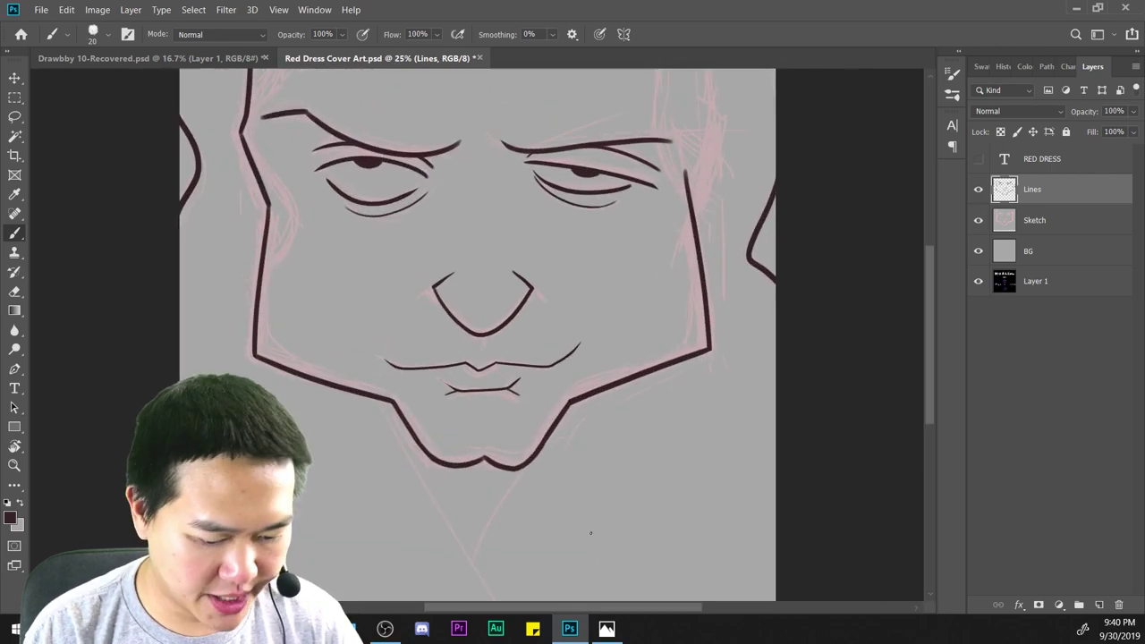
Ink a thin line slanting down and outward from the nose's left corner.
scroll(536, 283, "up", 1)
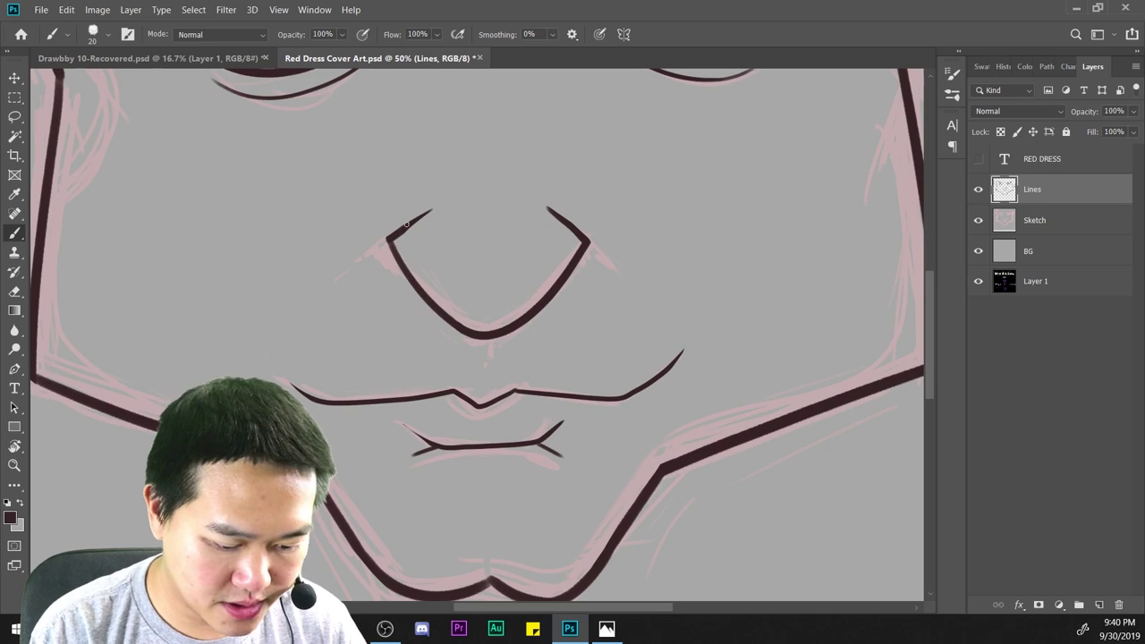
key("ctrl+z")
left_click_drag(429, 211, 320, 289)
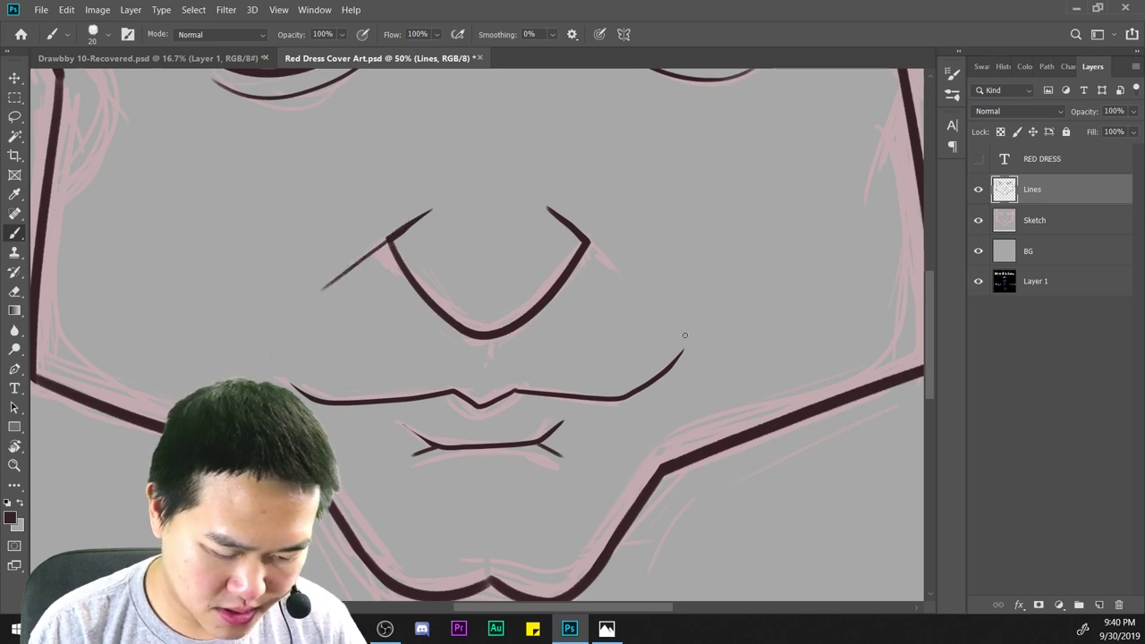
Ink a short line slanting down and outward from the nose's right corner, redoing the stroke until it follows the sketch.
scroll(684, 336, "up", 2)
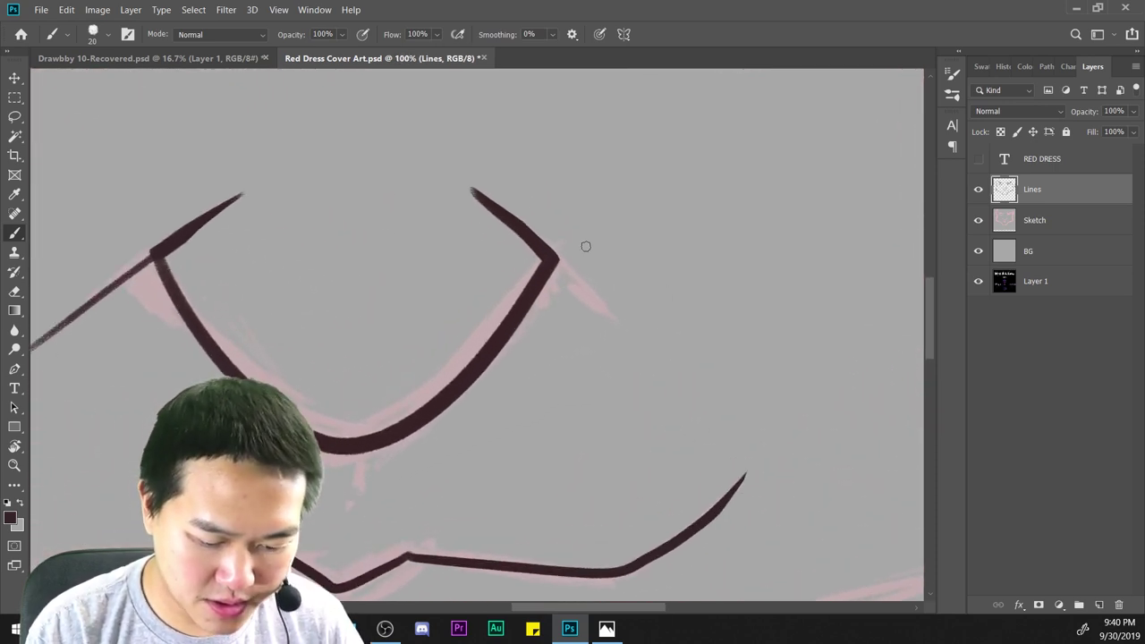
left_click_drag(550, 258, 615, 318)
key("ctrl+z")
left_click_drag(508, 213, 613, 306)
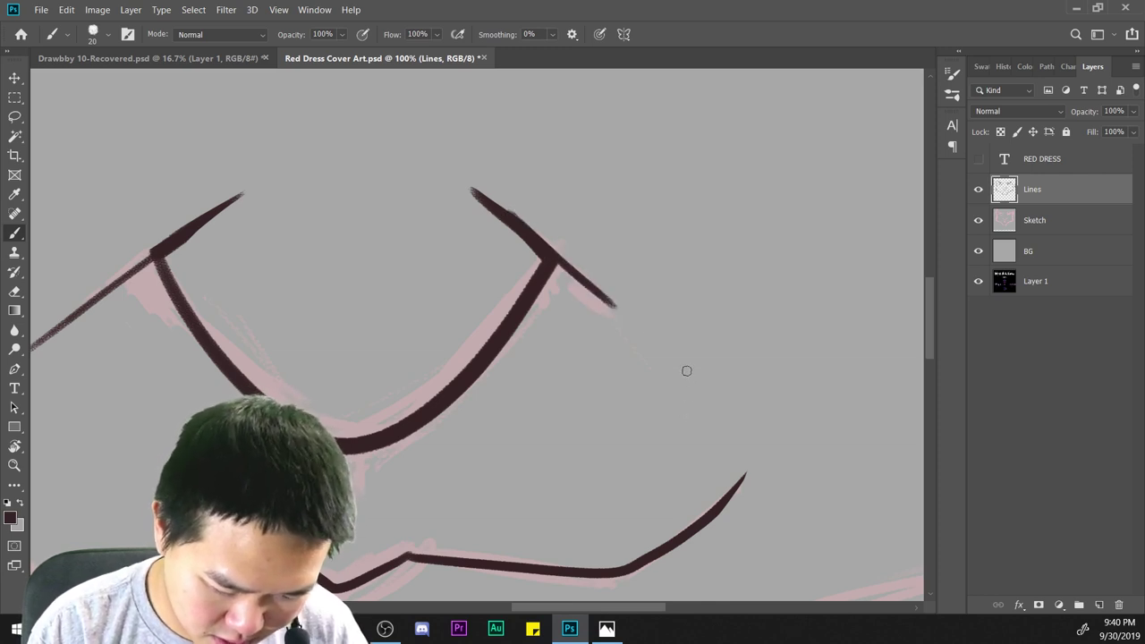
key("ctrl+z")
left_click_drag(523, 229, 615, 306)
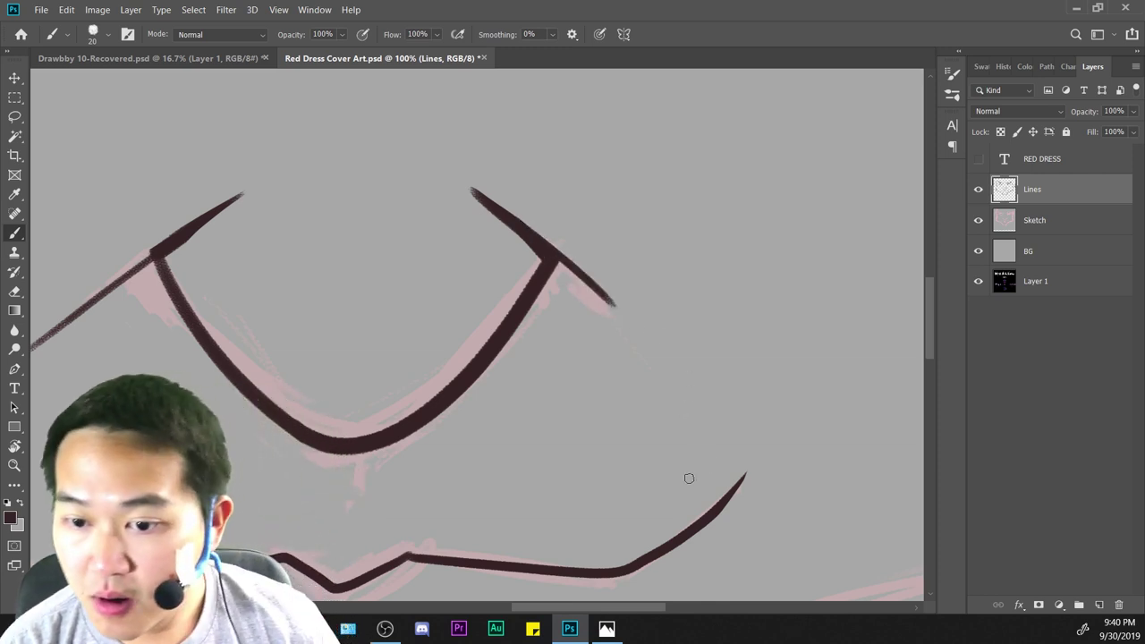
Trim the lines at both nose corners with the Eraser, tapering their ends to thin points.
left_click_drag(256, 295, 540, 320)
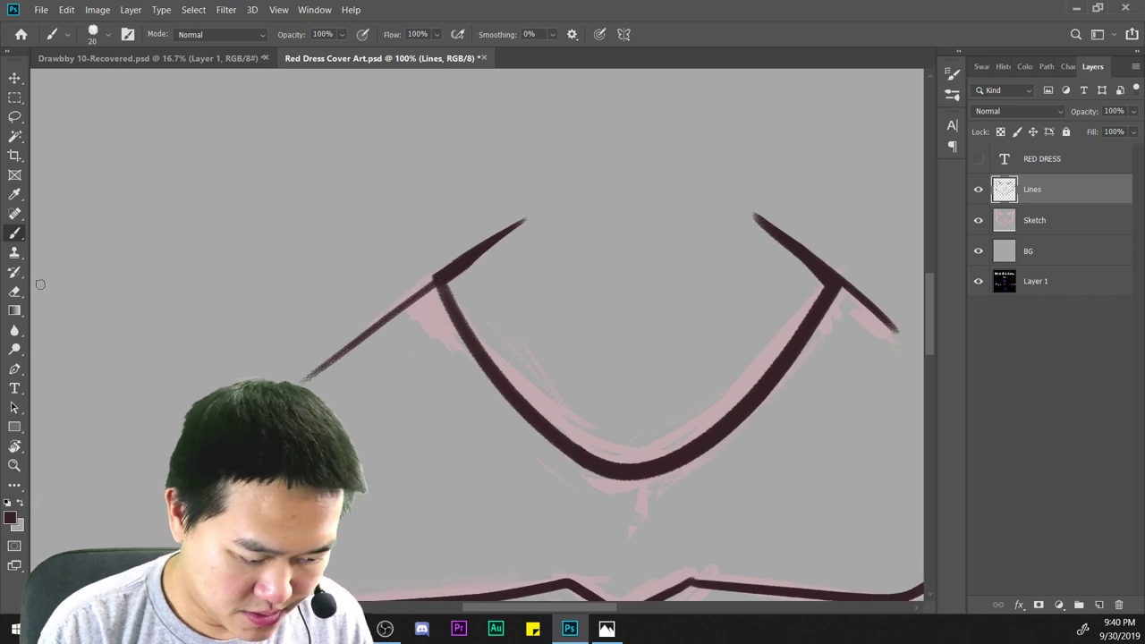
left_click(15, 291)
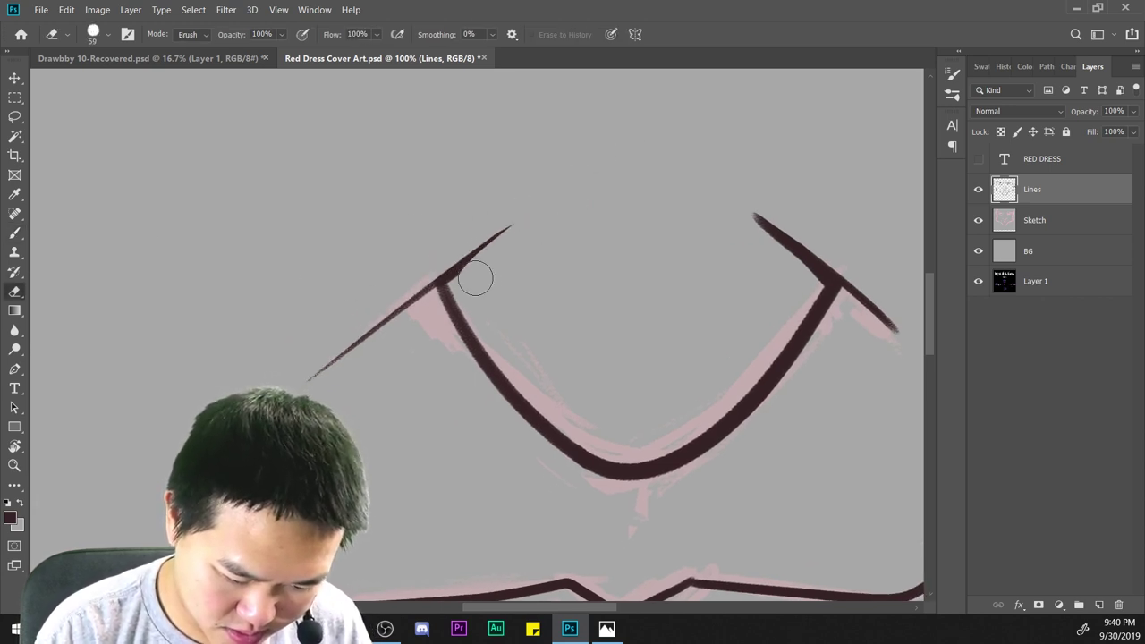
scroll(478, 235, "right", 5)
left_click_drag(521, 268, 478, 207)
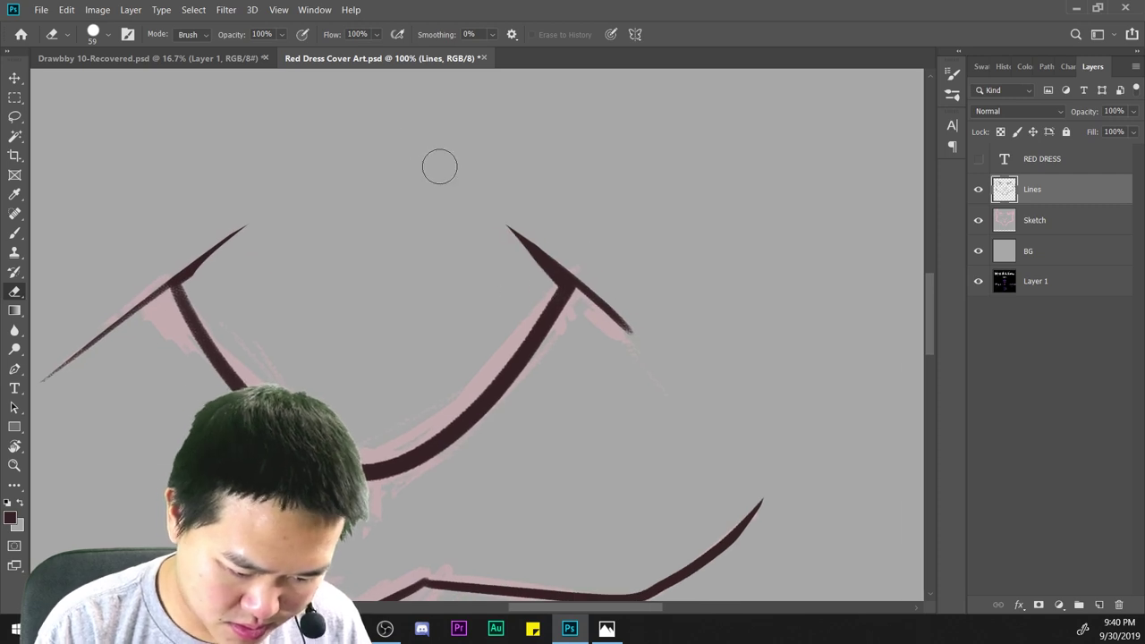
left_click_drag(543, 294, 482, 206)
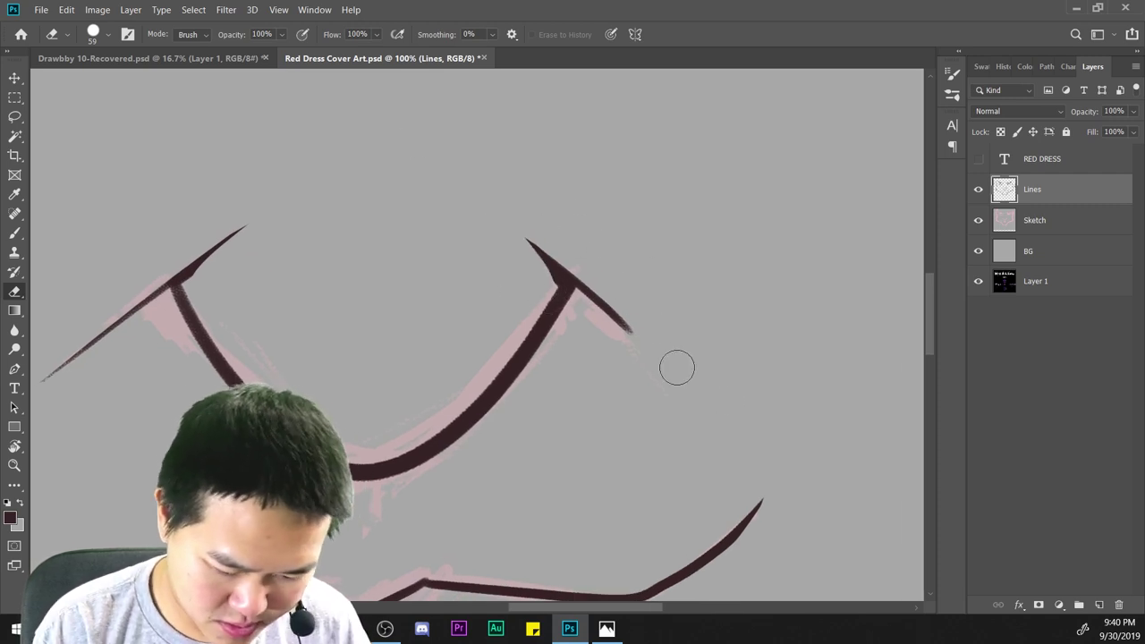
Examine the inked nose, mouth and chin lines both close up and as part of the whole face.
key("ctrl+minus")
key("ctrl+minus")
key("ctrl+minus")
key("ctrl+minus")
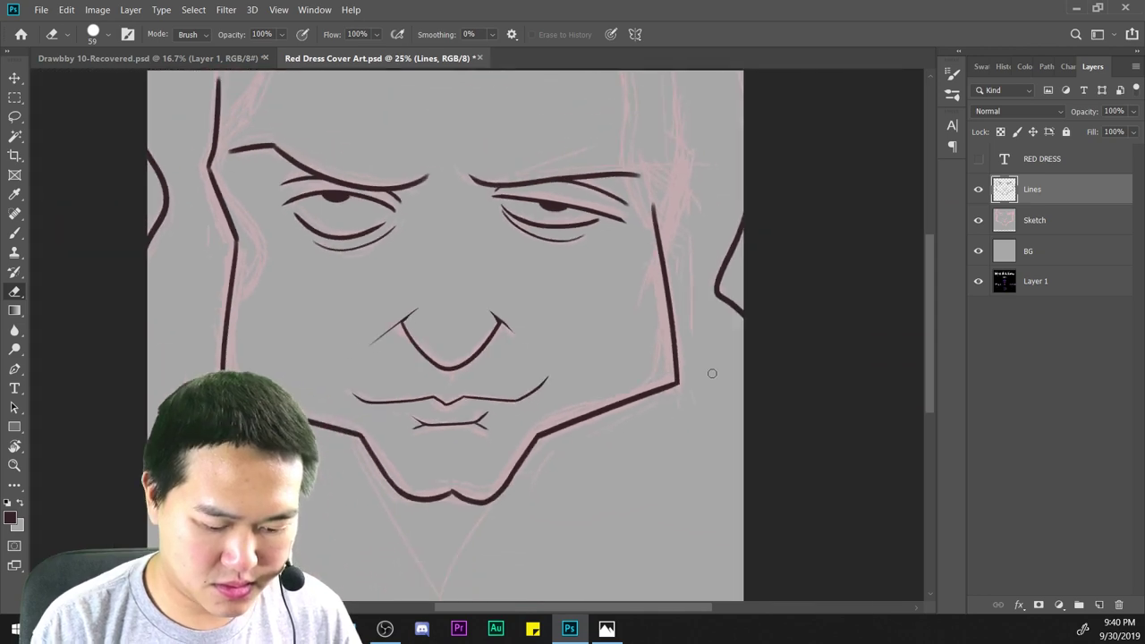
key("ctrl+plus")
key("ctrl+plus")
left_click_drag(629, 417, 565, 473)
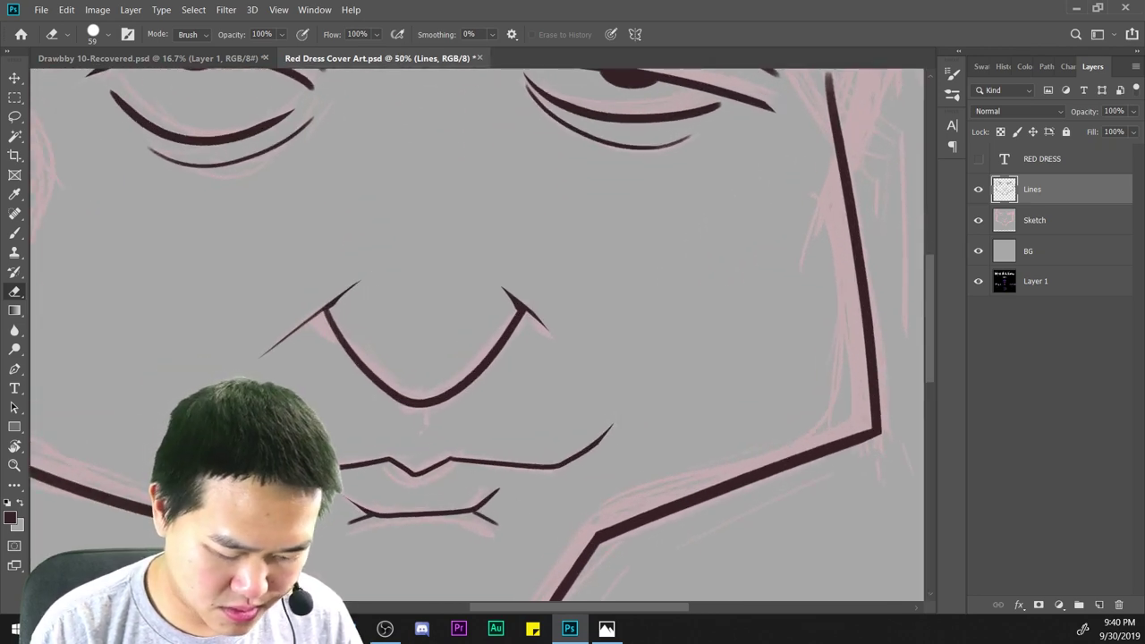
key("ctrl+minus")
key("ctrl+minus")
key("ctrl+plus")
key("ctrl+plus")
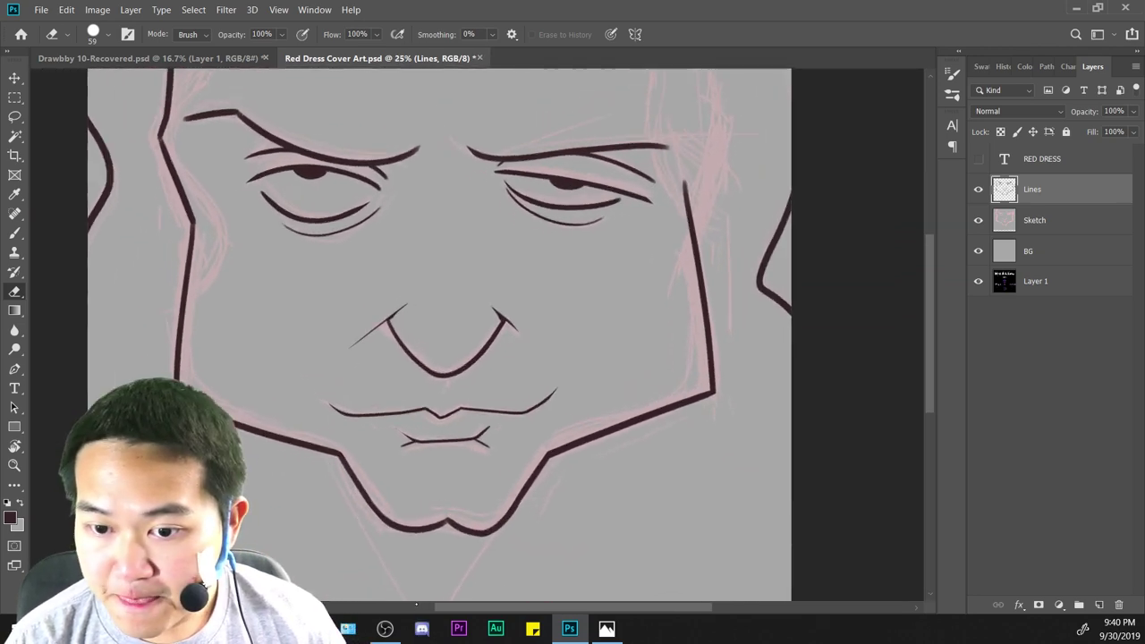
left_click_drag(555, 416, 644, 250)
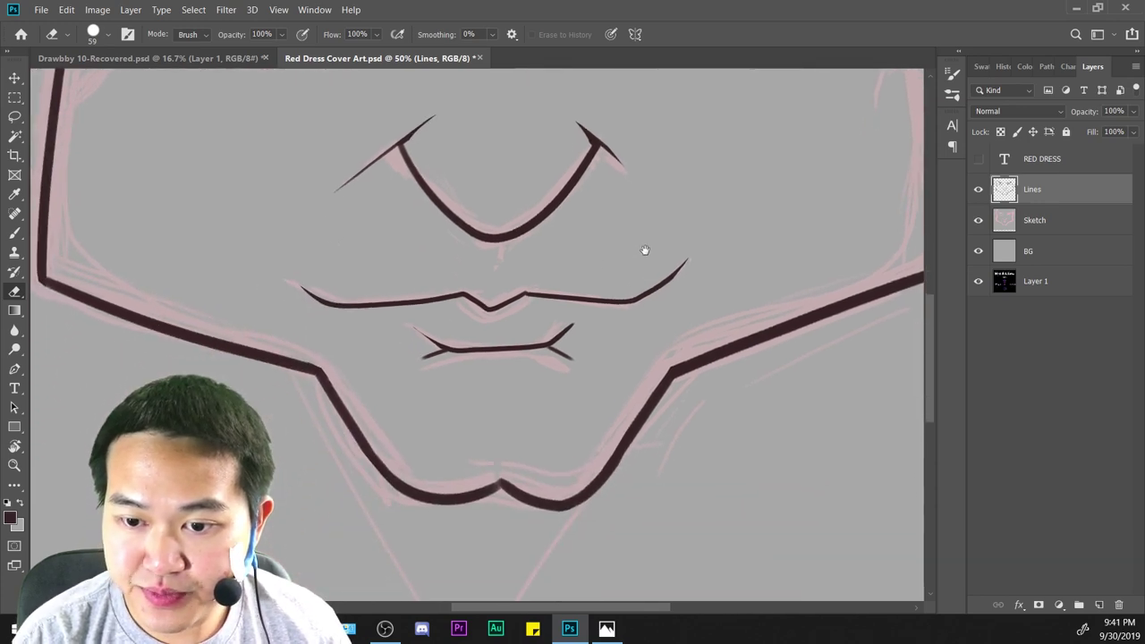
key("ctrl+plus")
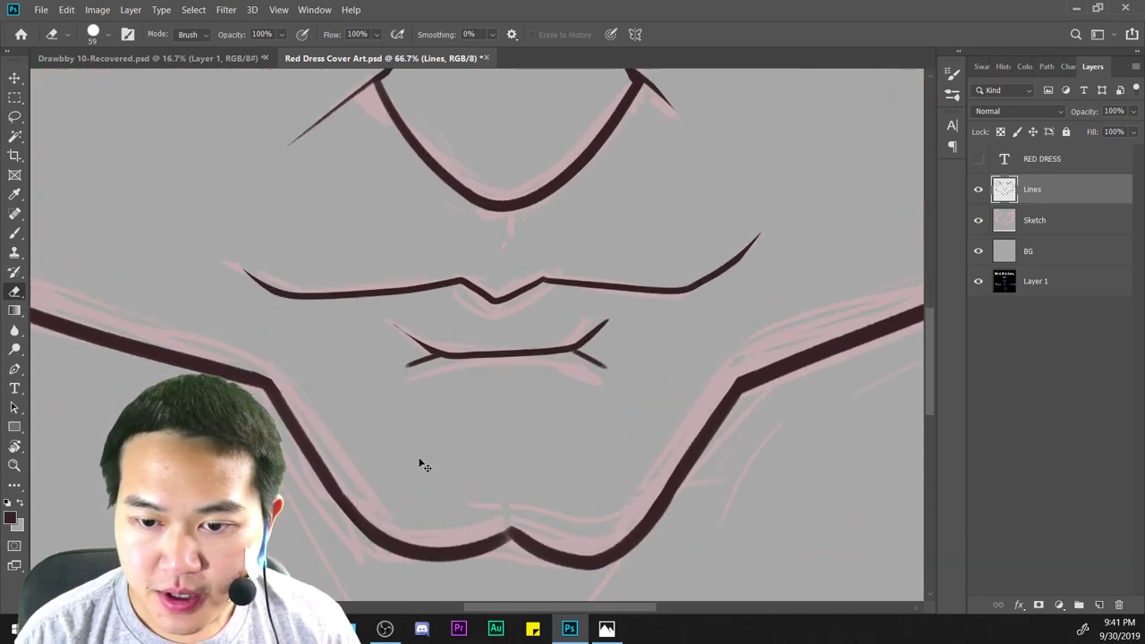
key("ctrl+minus")
key("ctrl+minus")
key("ctrl+plus")
key("ctrl+plus")
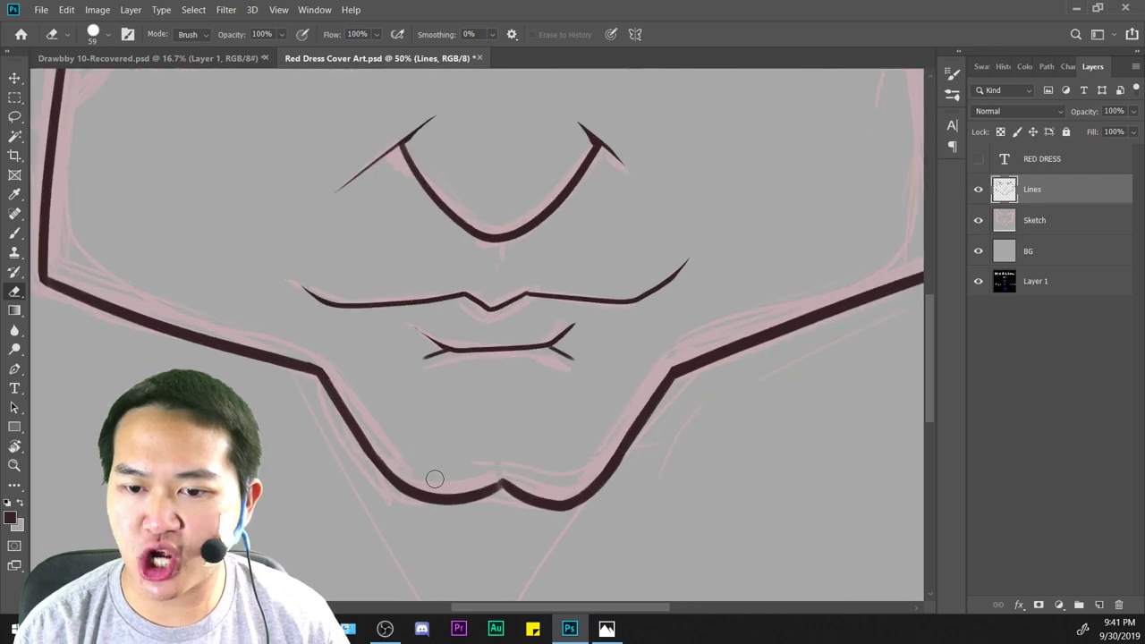
key("ctrl+plus")
key("ctrl+minus")
key("ctrl+minus")
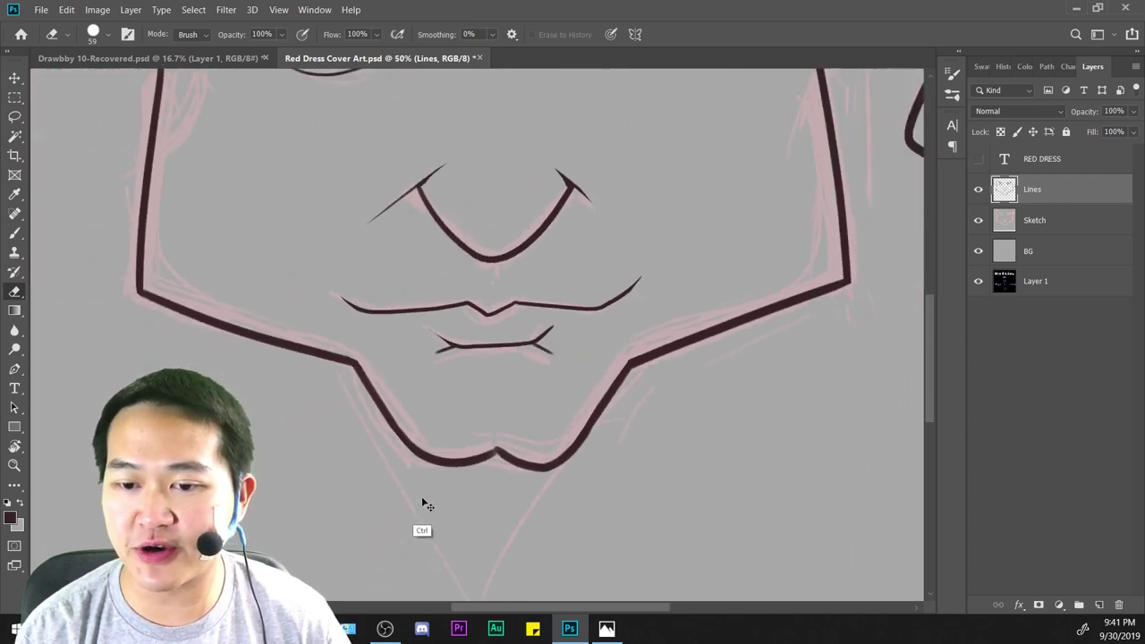
key("ctrl+minus")
key("ctrl+plus")
key("ctrl+plus")
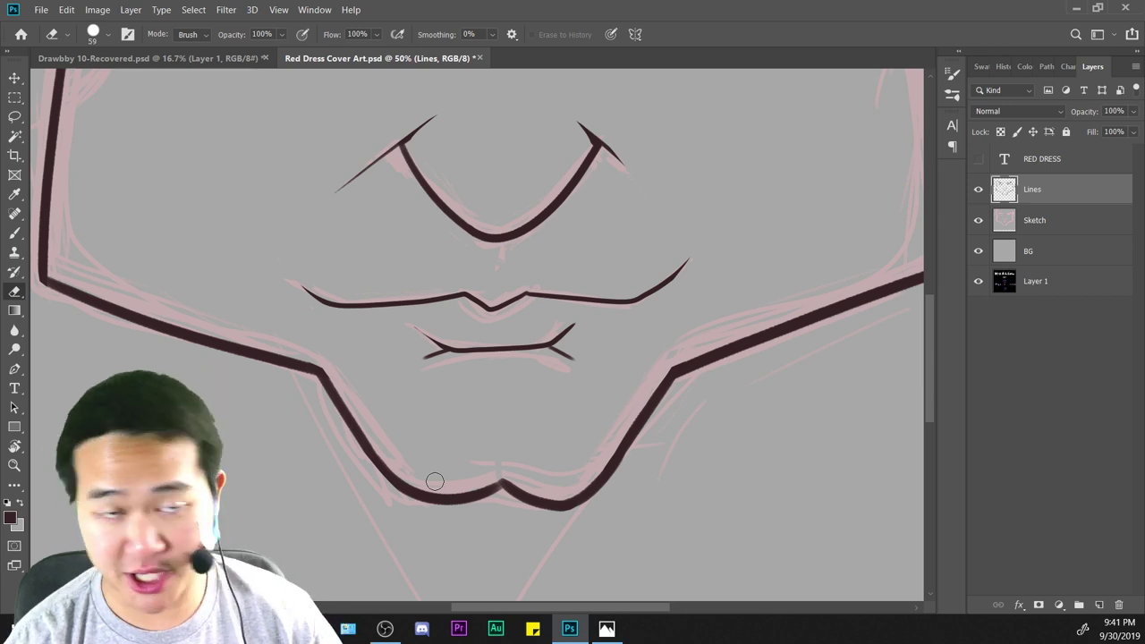
key("ctrl+plus")
key("ctrl+plus")
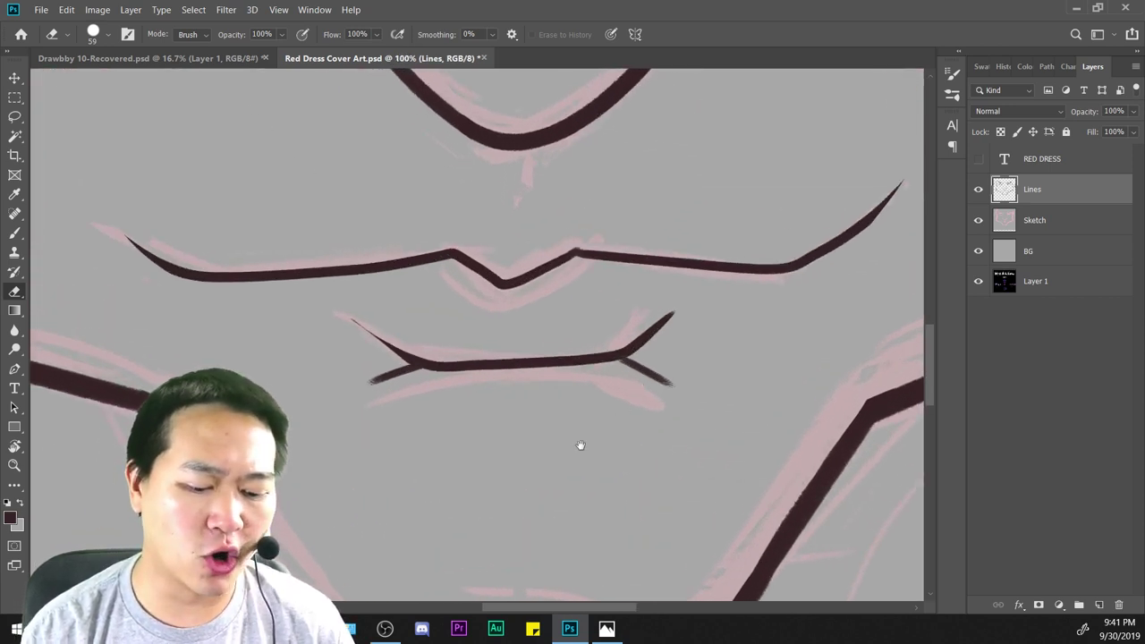
Try inking a small upward-opening curve between the nose tip and the centre dip of the mouth, undoing each attempt.
left_click_drag(581, 447, 548, 558)
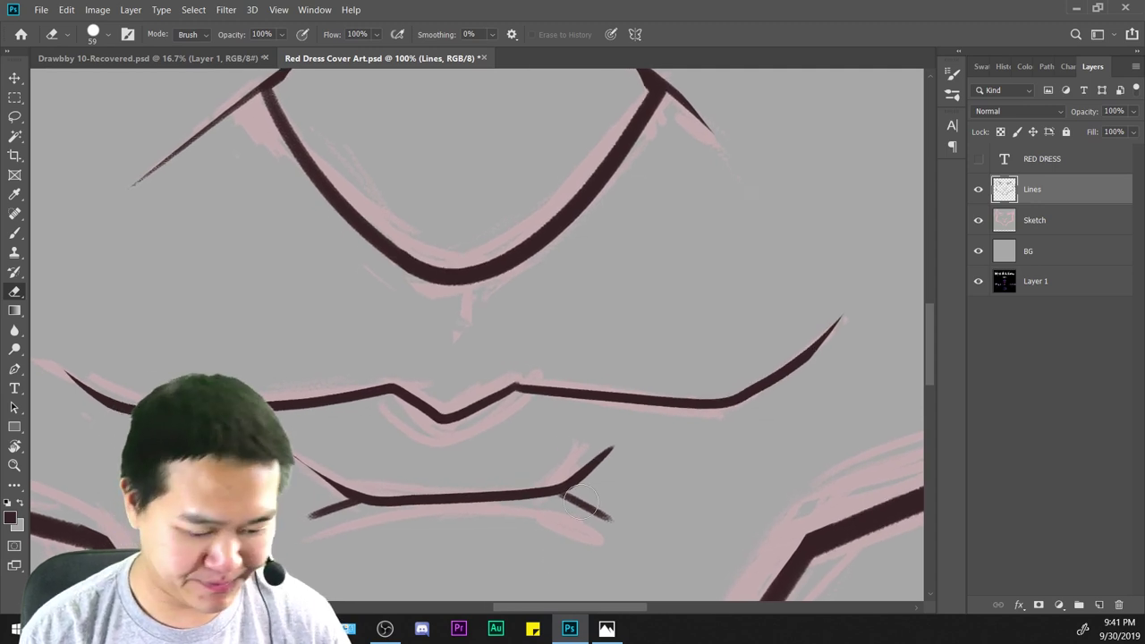
key("b")
mouse_move(439, 276)
left_mouse_down()
mouse_move(467, 363)
mouse_move(483, 362)
mouse_move(480, 352)
left_mouse_up()
key("ctrl+z")
key("ctrl+z")
key("ctrl+z")
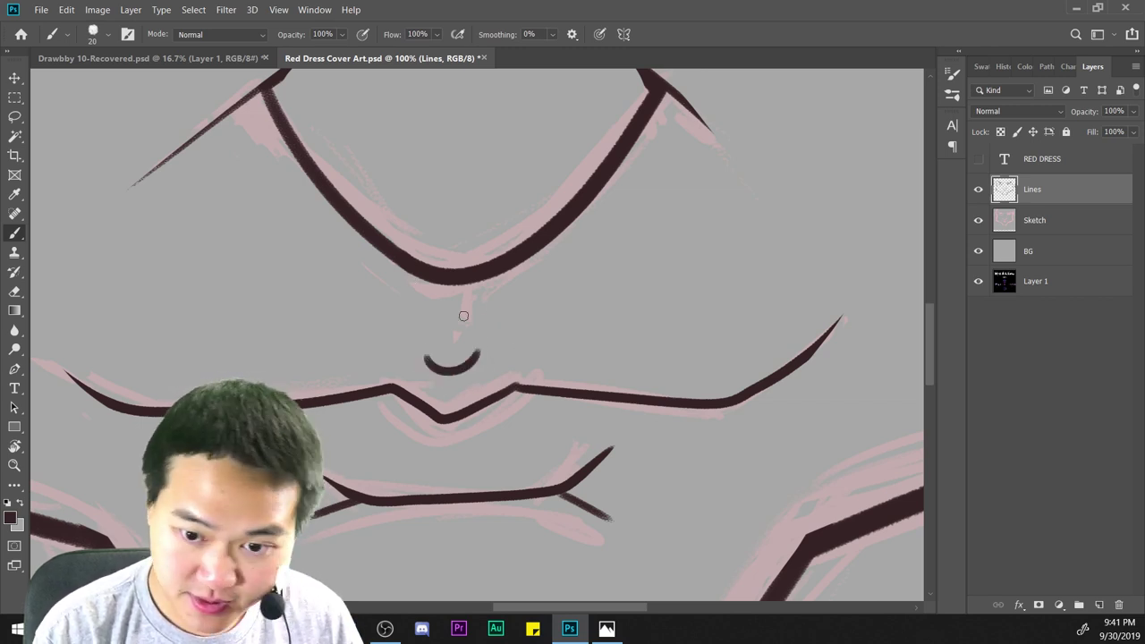
key("ctrl+z")
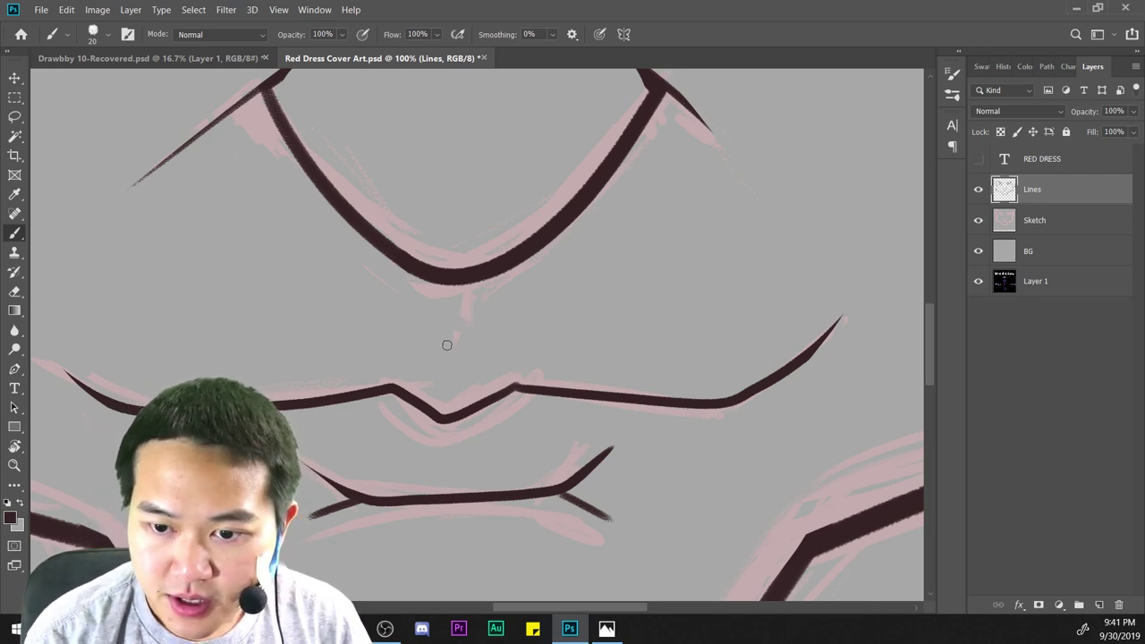
Try inking a hooked philtrum line below the nose tip with the 20 px brush, undoing each attempt.
scroll(471, 385, "down", 2)
scroll(468, 387, "up", 1)
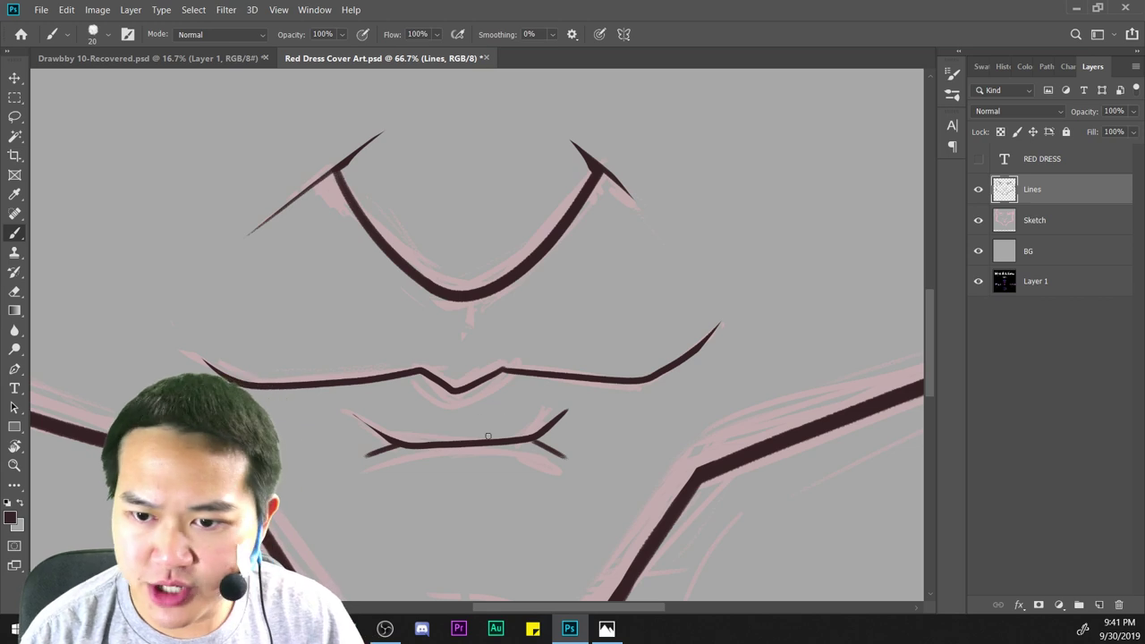
key("ctrl+plus")
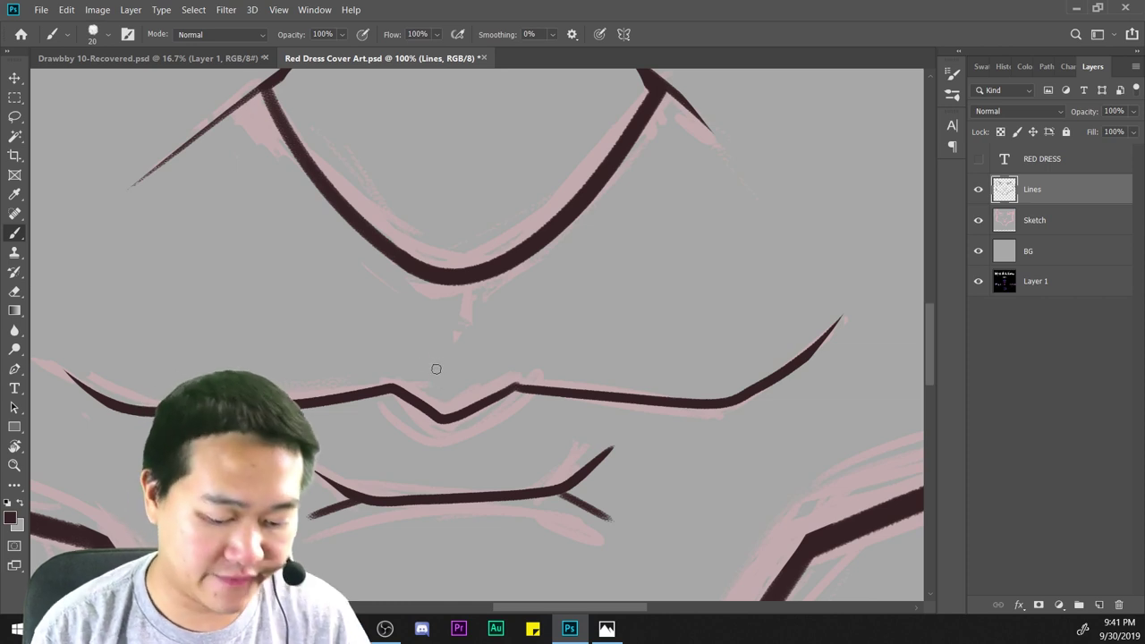
mouse_move(430, 368)
left_mouse_down()
mouse_move(478, 362)
mouse_move(473, 373)
left_mouse_up()
key("ctrl+z")
key("ctrl+z")
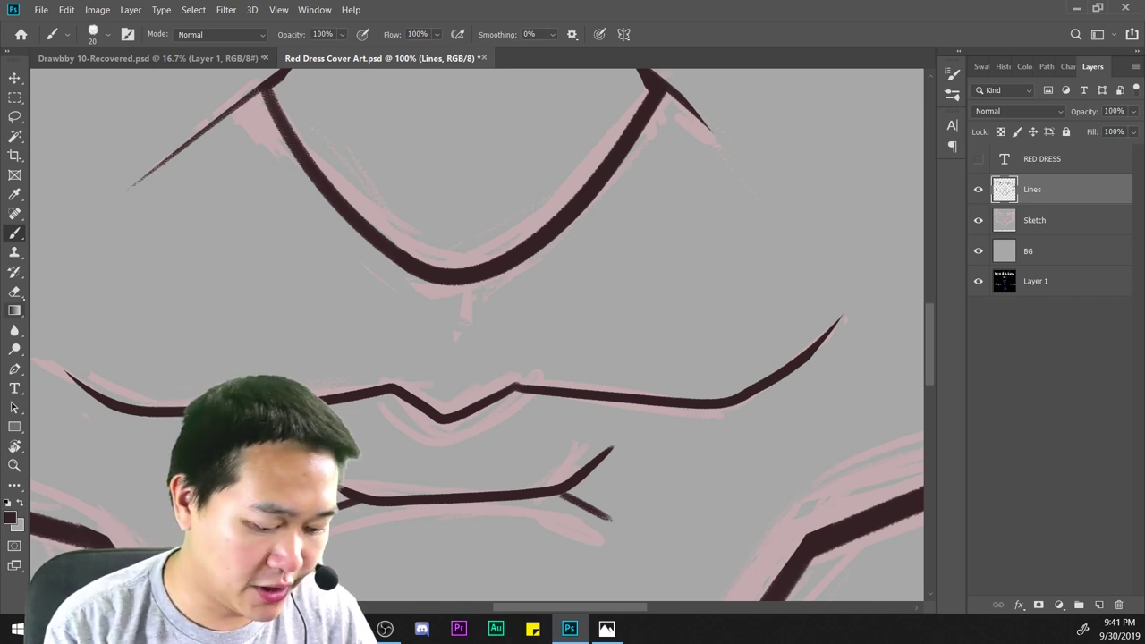
left_click_drag(430, 303, 469, 346)
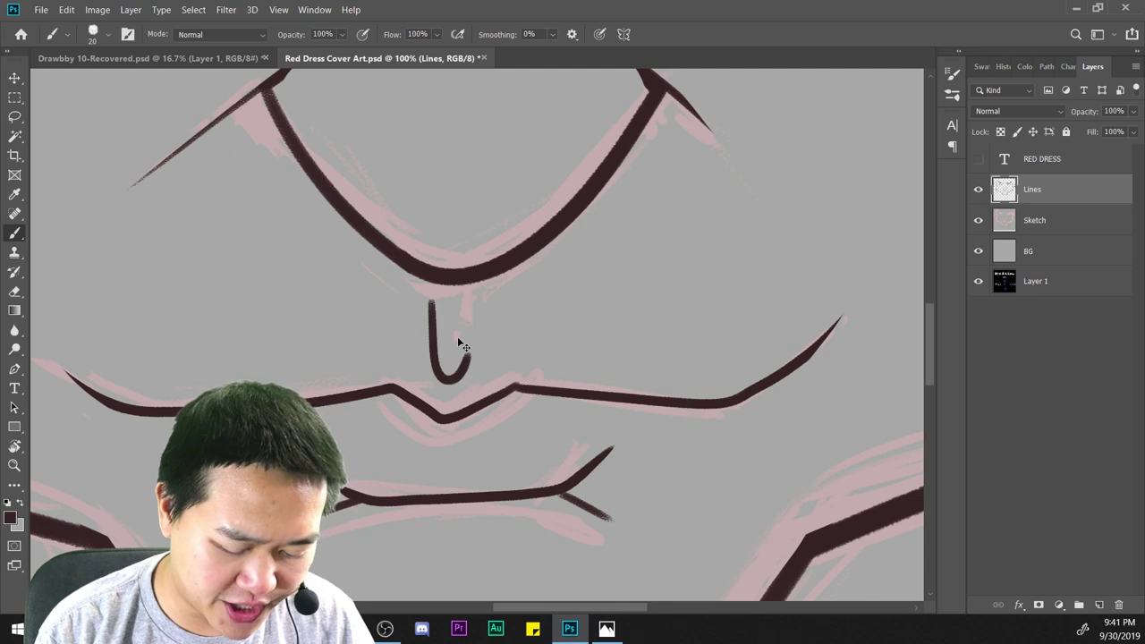
left_click_drag(432, 297, 440, 374)
key("ctrl+z")
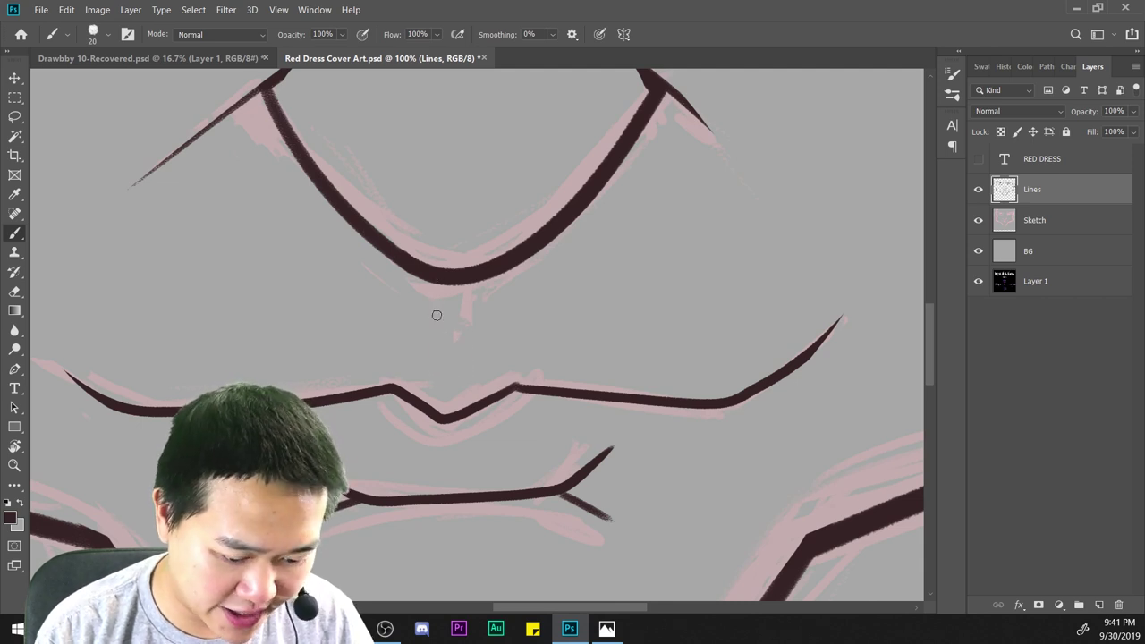
Switch to the 10 px brush and ink a thin hooked philtrum line between the nose tip and the mouth's centre dip.
right_click(491, 292)
left_click(573, 389)
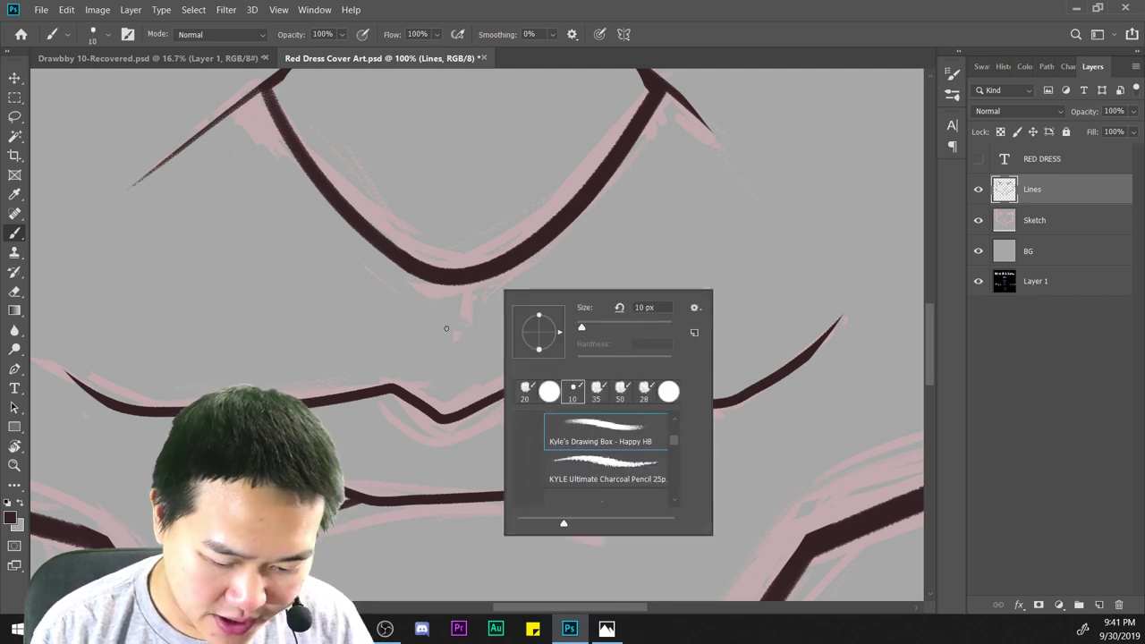
key("Return")
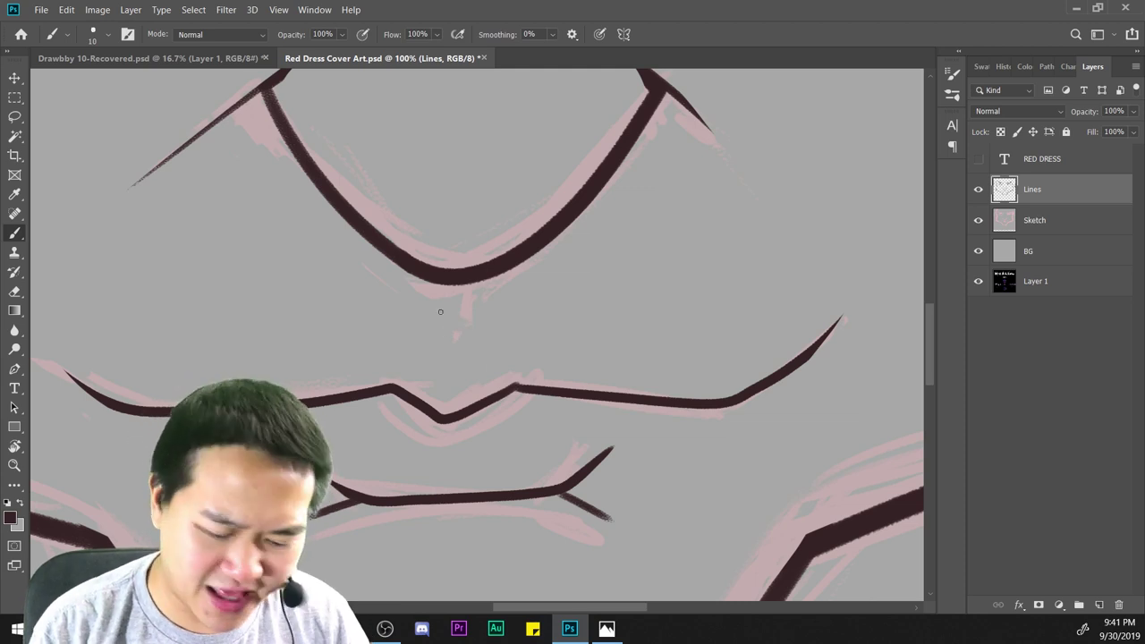
mouse_move(438, 304)
left_mouse_down()
mouse_move(444, 383)
mouse_move(459, 383)
left_mouse_up()
key("ctrl+z")
key("ctrl+z")
key("ctrl+plus")
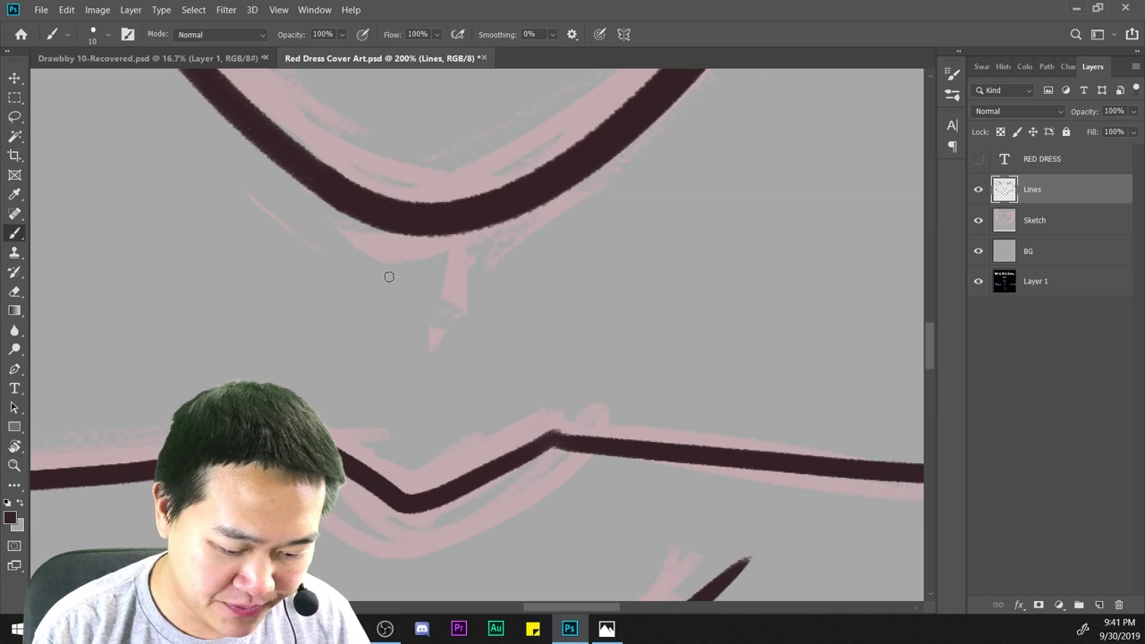
left_click_drag(389, 277, 453, 409)
key("ctrl+minus")
key("ctrl+minus")
key("ctrl+minus")
key("ctrl+minus")
key("ctrl+minus")
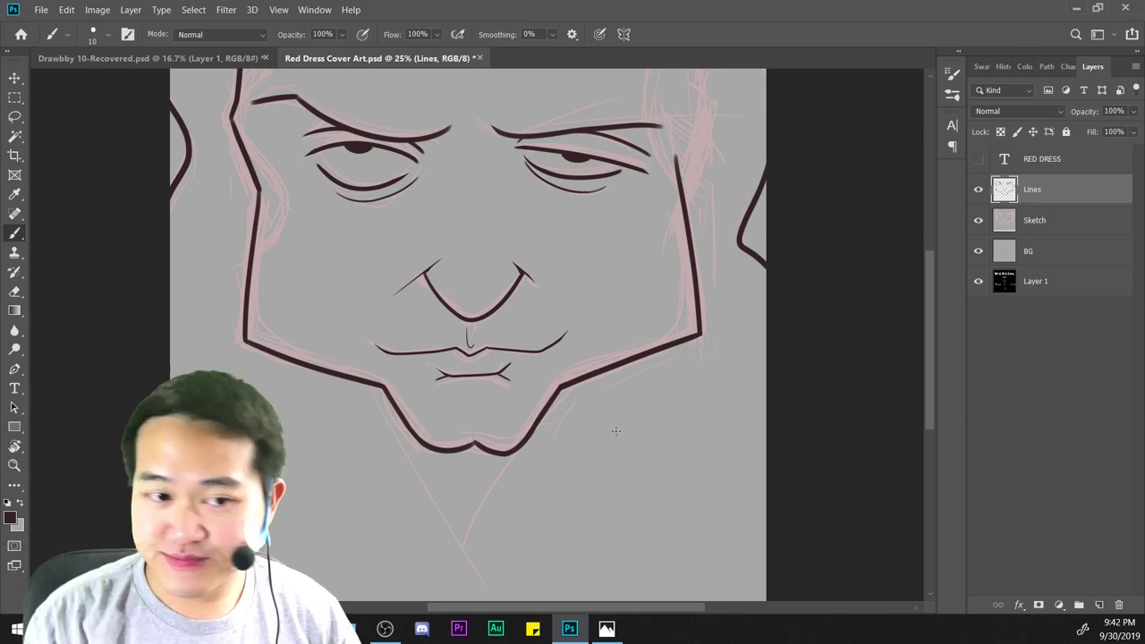
Try inking a short slanted line beside the bridge of the nose, near the left eye's inner corner.
key("ctrl+plus")
key("ctrl+plus")
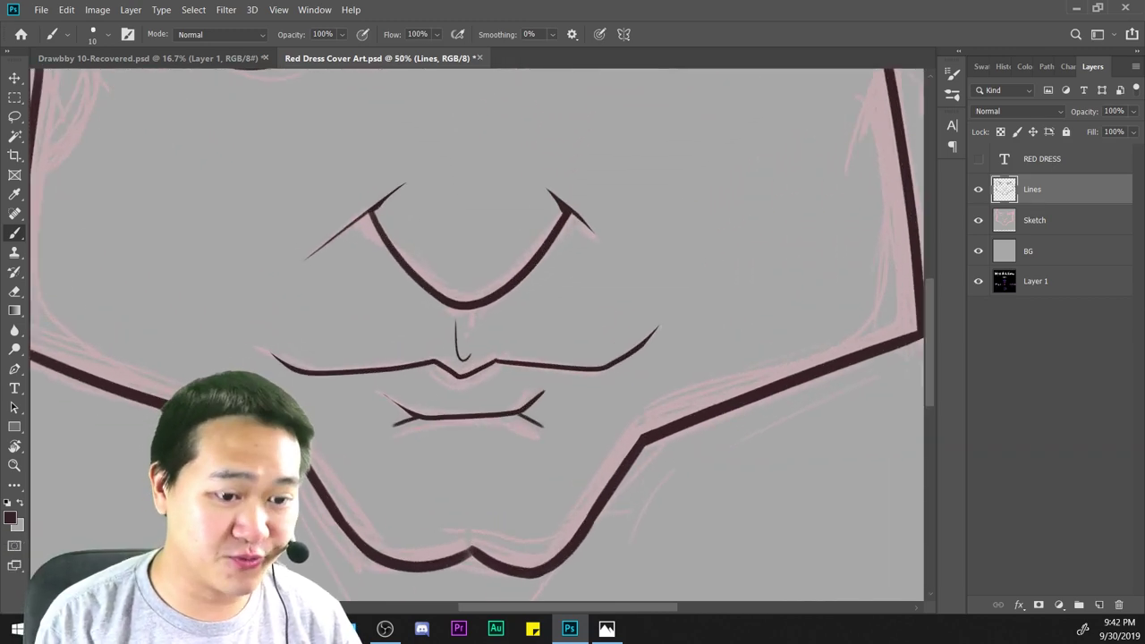
left_click_drag(666, 313, 657, 524)
left_click_drag(587, 316, 629, 409)
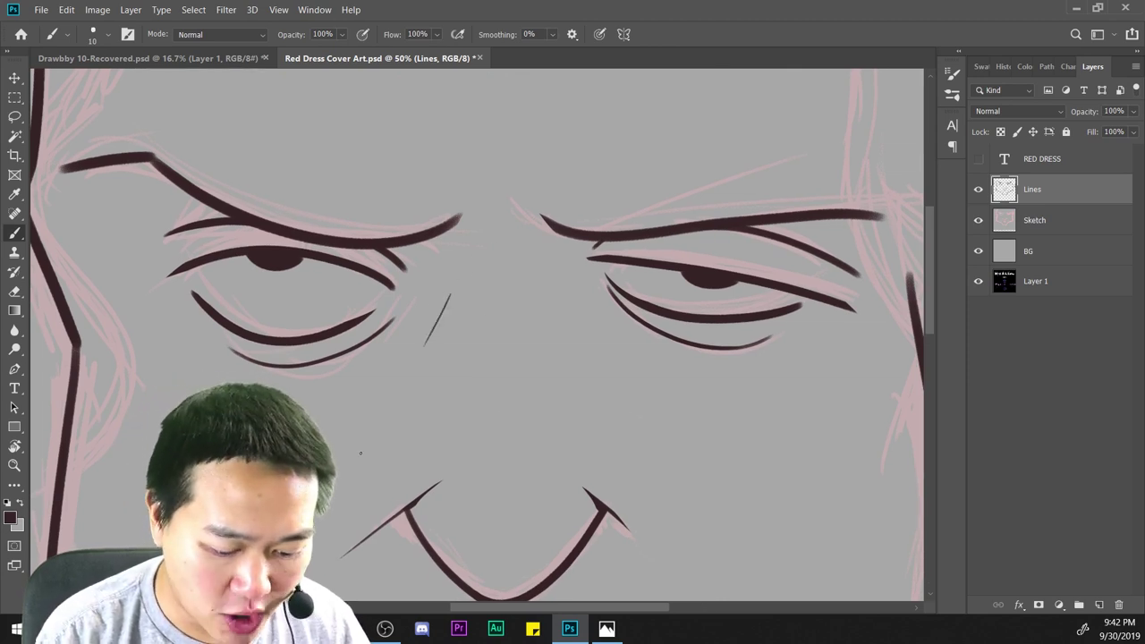
Hide the Sketch layer so only the inked line art shows over the grey background.
key("ctrl+minus")
key("ctrl+minus")
key("ctrl+minus")
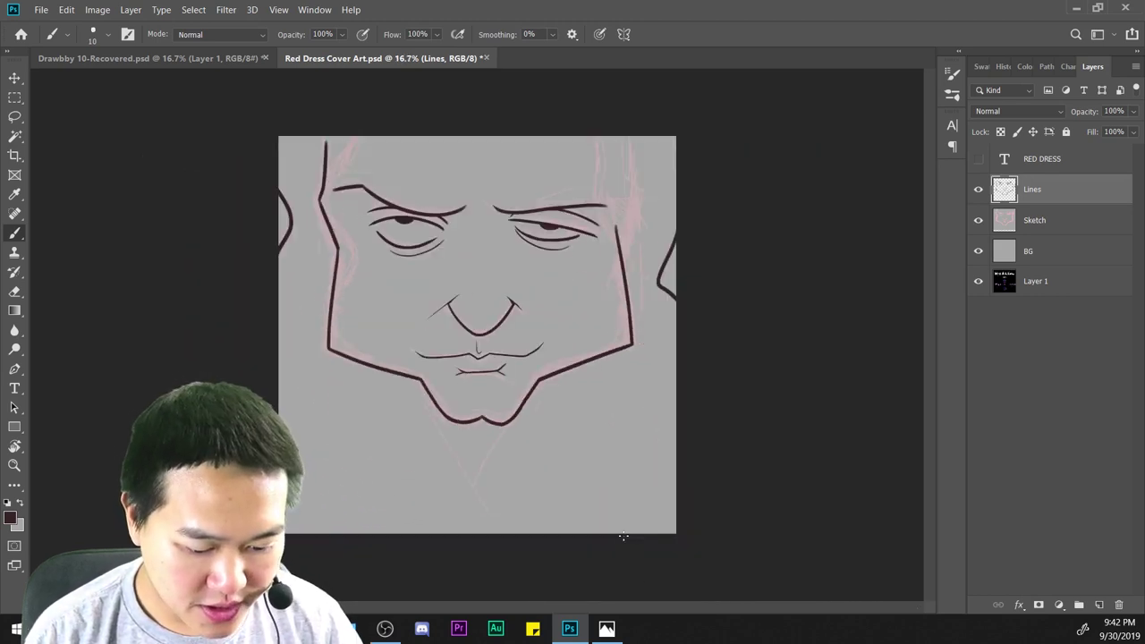
left_click(977, 220)
key("ctrl+minus")
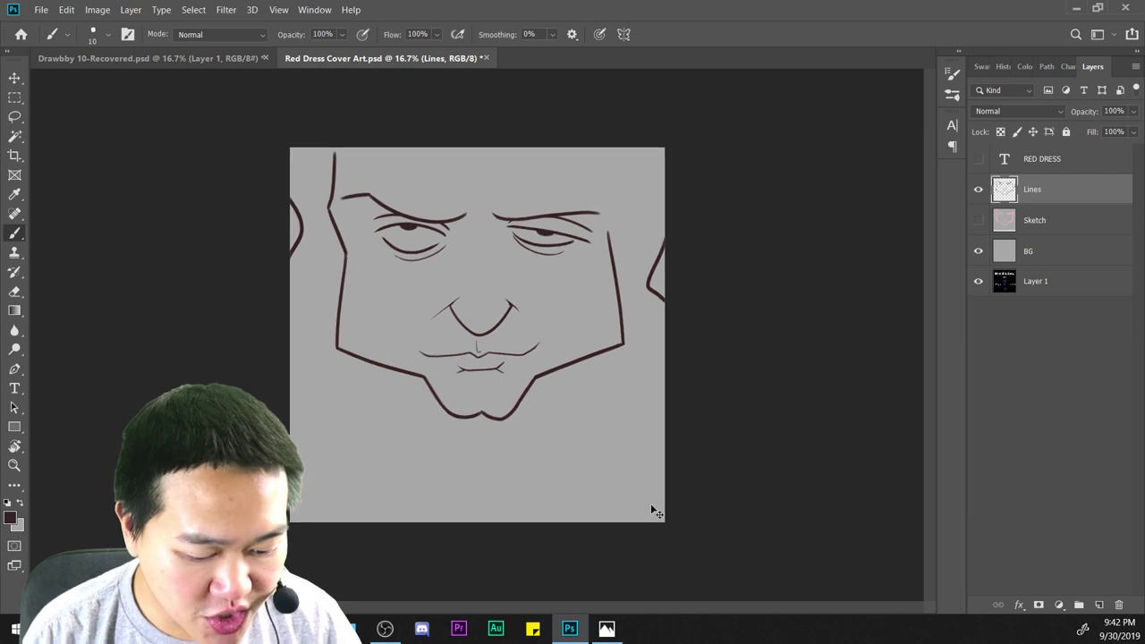
Flip the whole canvas horizontally.
left_click(92, 10)
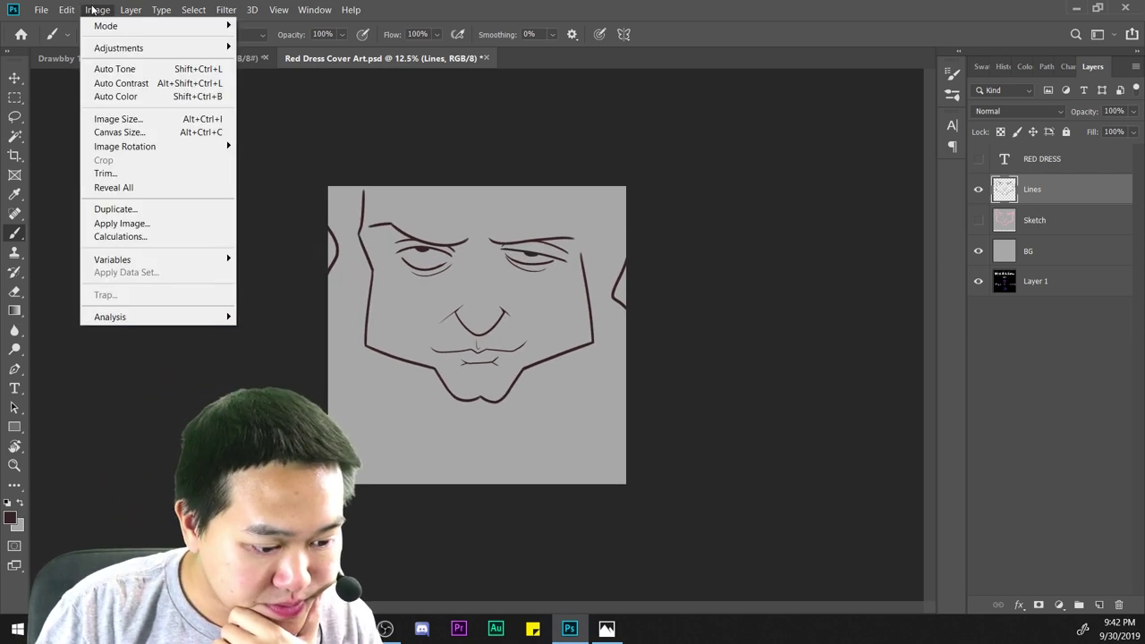
mouse_move(121, 48)
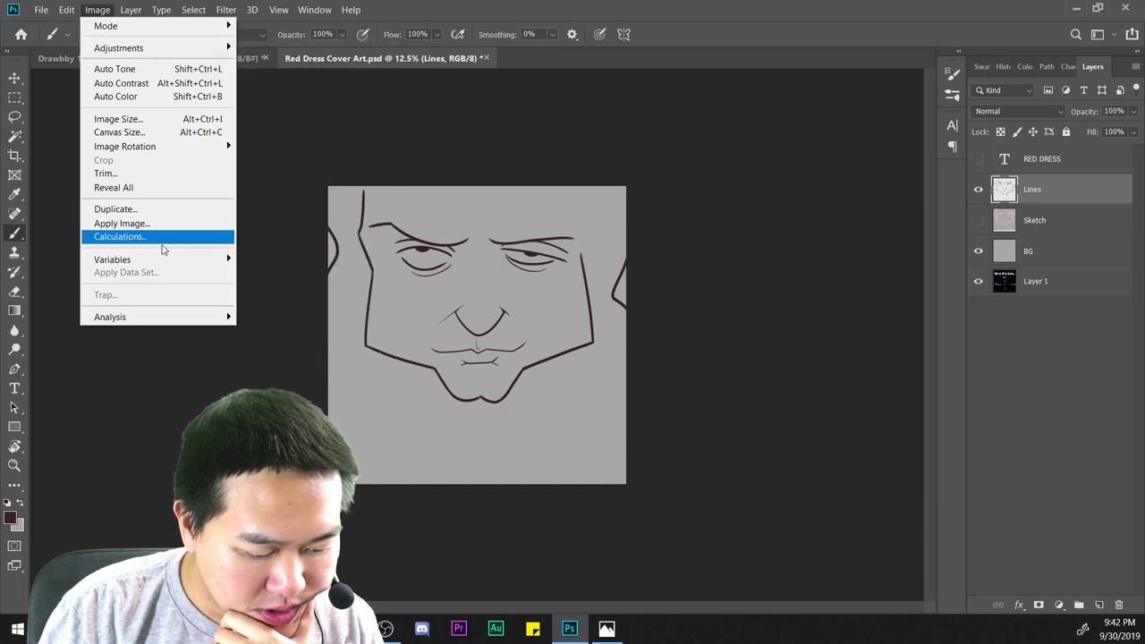
mouse_move(224, 152)
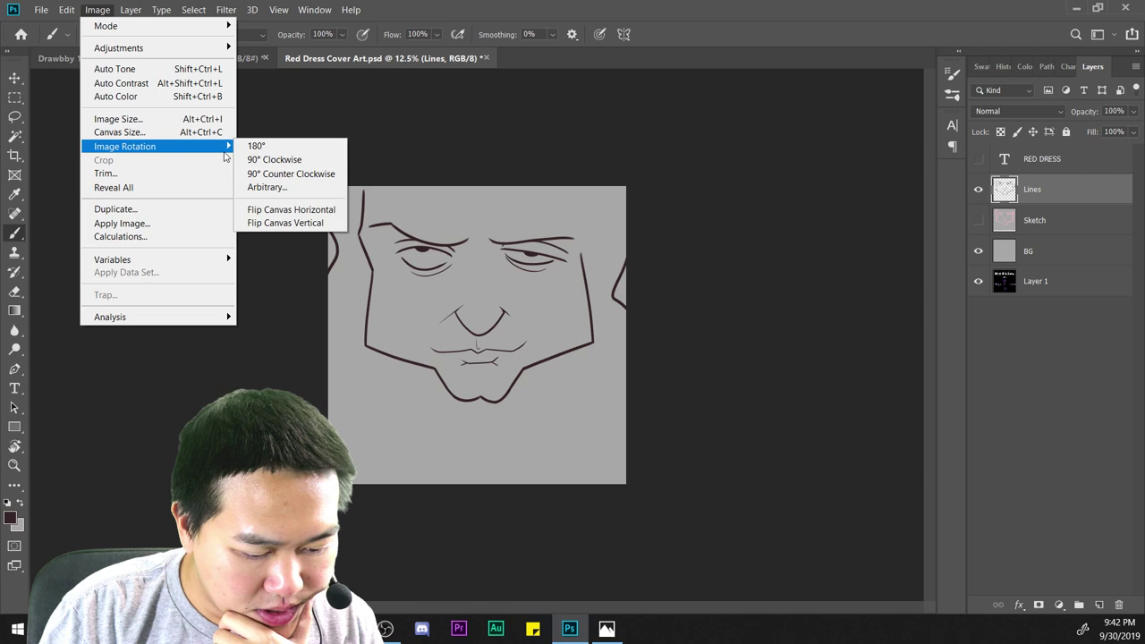
left_click(270, 211)
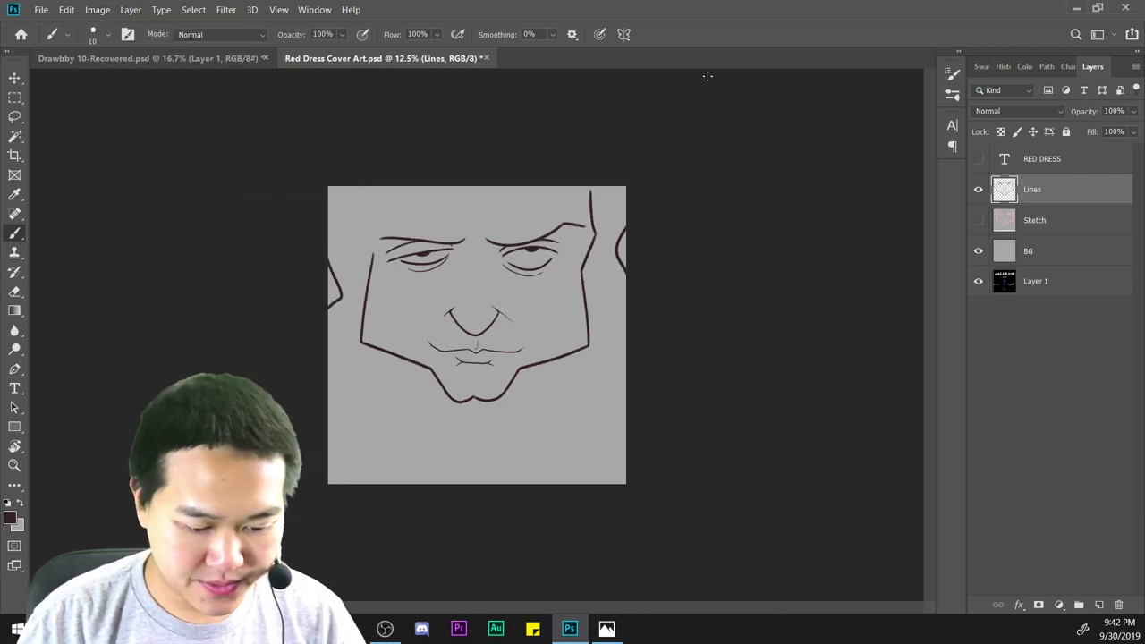
With a 12 px eraser, shorten and sharpen the inner tip of the right nostril line where it meets the nose curve.
key("ctrl+plus")
key("ctrl+plus")
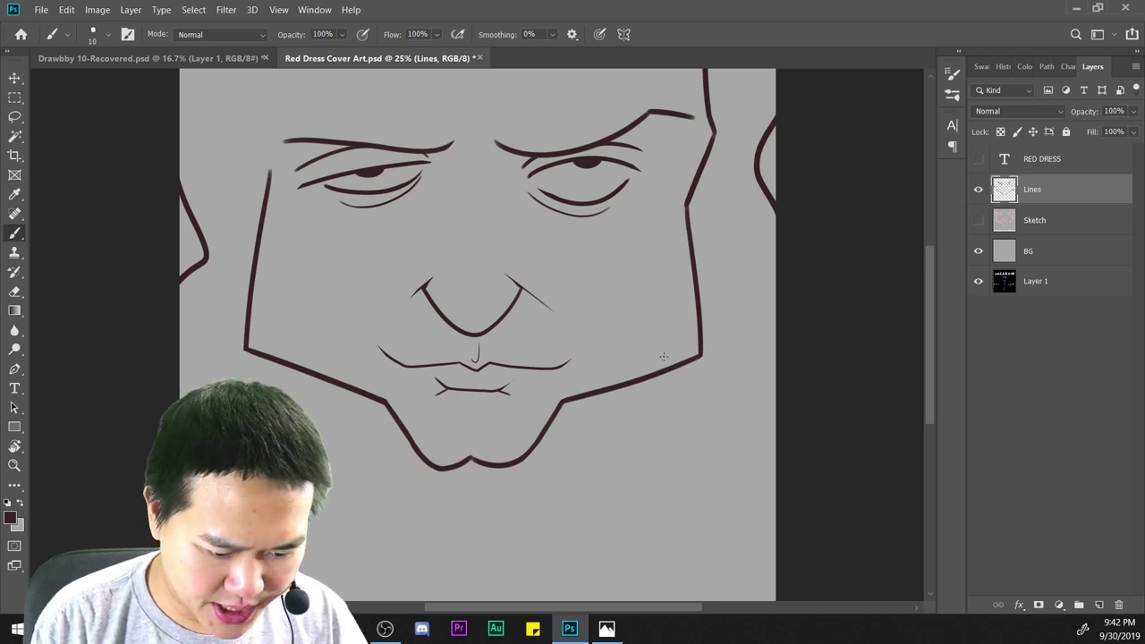
key("ctrl+plus")
key("ctrl+plus")
key("ctrl+plus")
key("ctrl+plus")
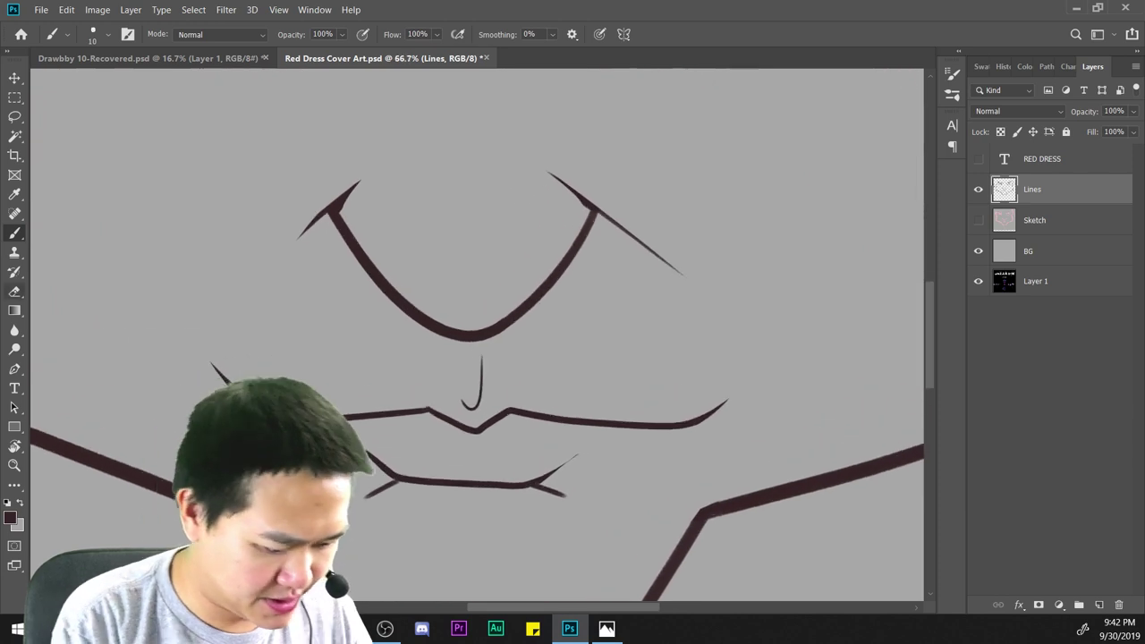
key("e")
left_click_drag(708, 281, 663, 525)
key("ctrl+plus")
right_click(736, 300)
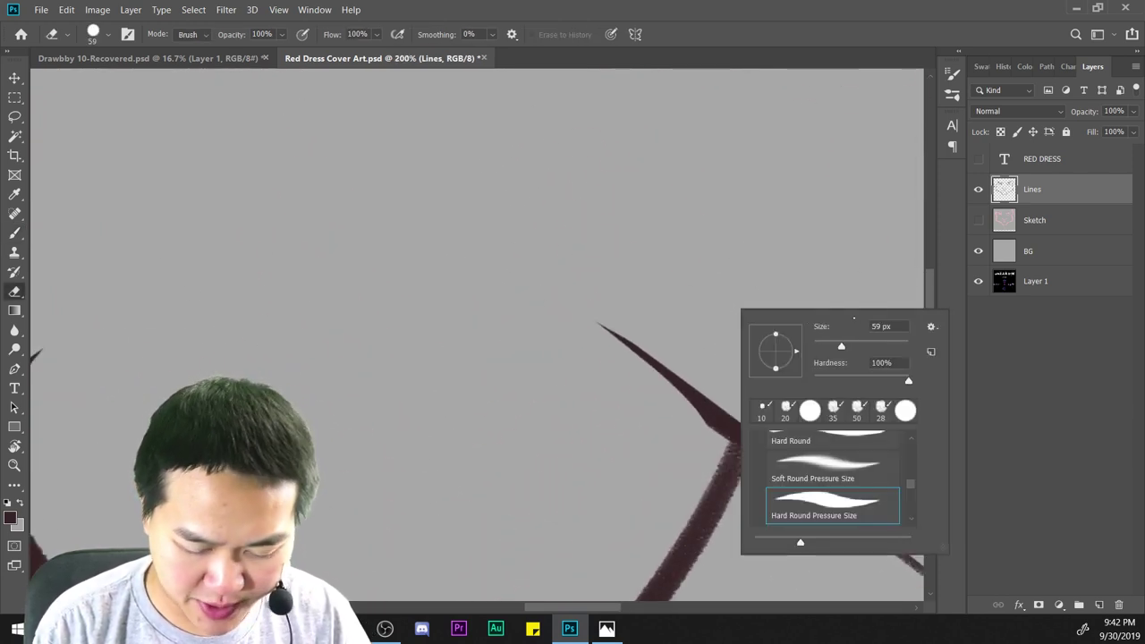
key("Return")
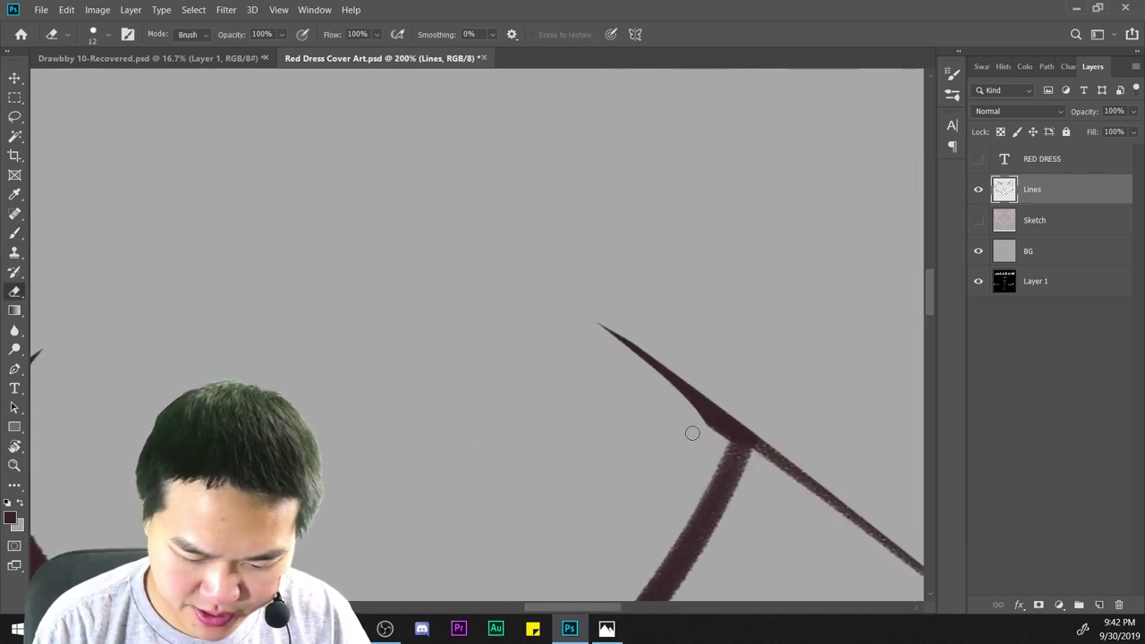
left_click_drag(644, 355, 664, 366)
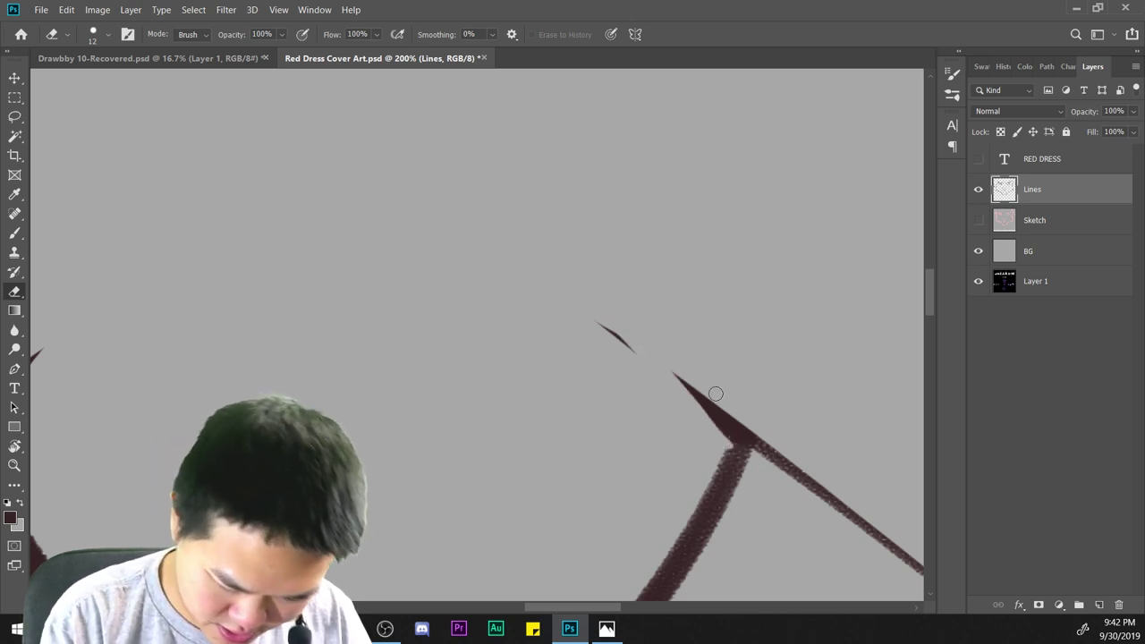
mouse_move(749, 460)
left_mouse_down()
mouse_move(676, 320)
mouse_move(625, 285)
left_mouse_up()
left_click(14, 233)
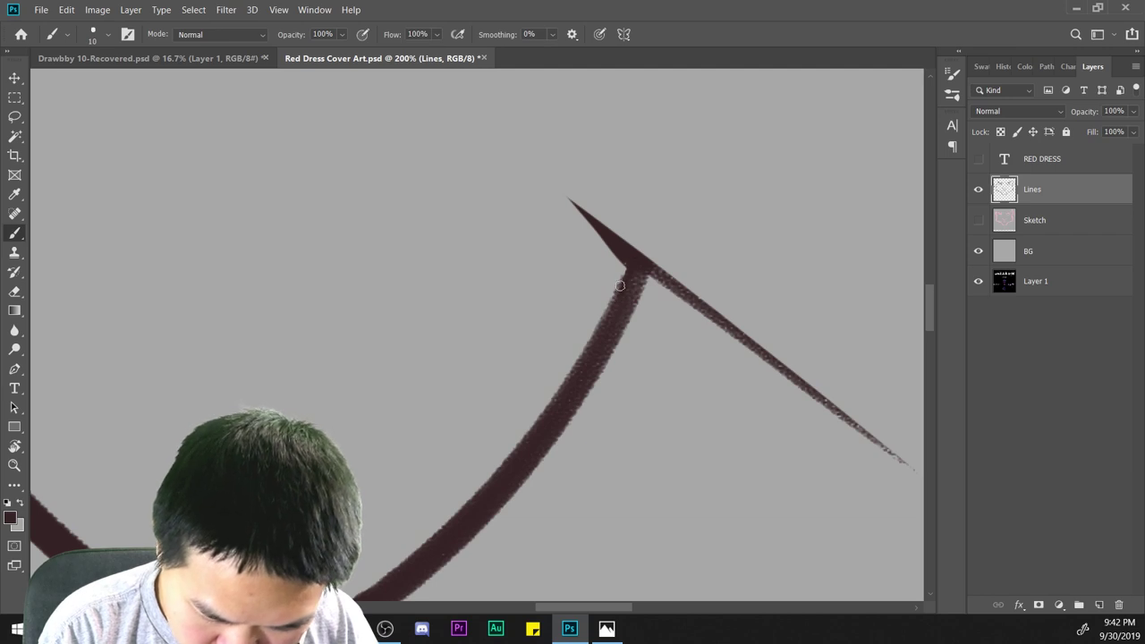
Erase along both edges of the left nostril line to straighten it and taper it to a sharp tip.
left_click_drag(434, 427, 841, 411)
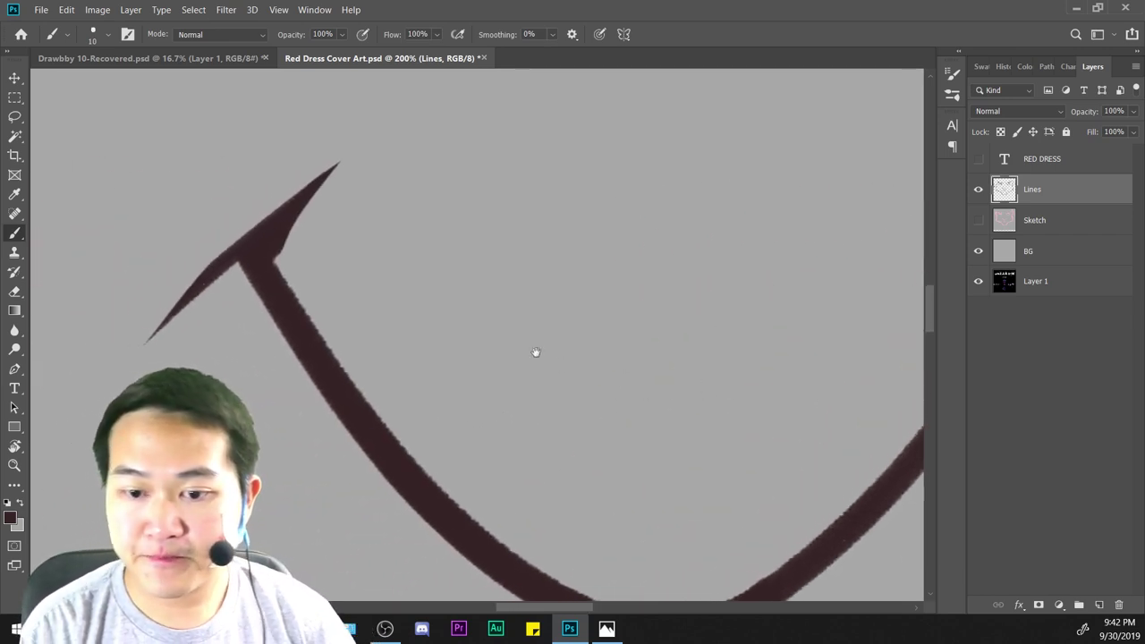
mouse_move(535, 352)
left_mouse_down()
mouse_move(557, 439)
mouse_move(449, 391)
mouse_move(563, 462)
mouse_move(537, 450)
left_mouse_up()
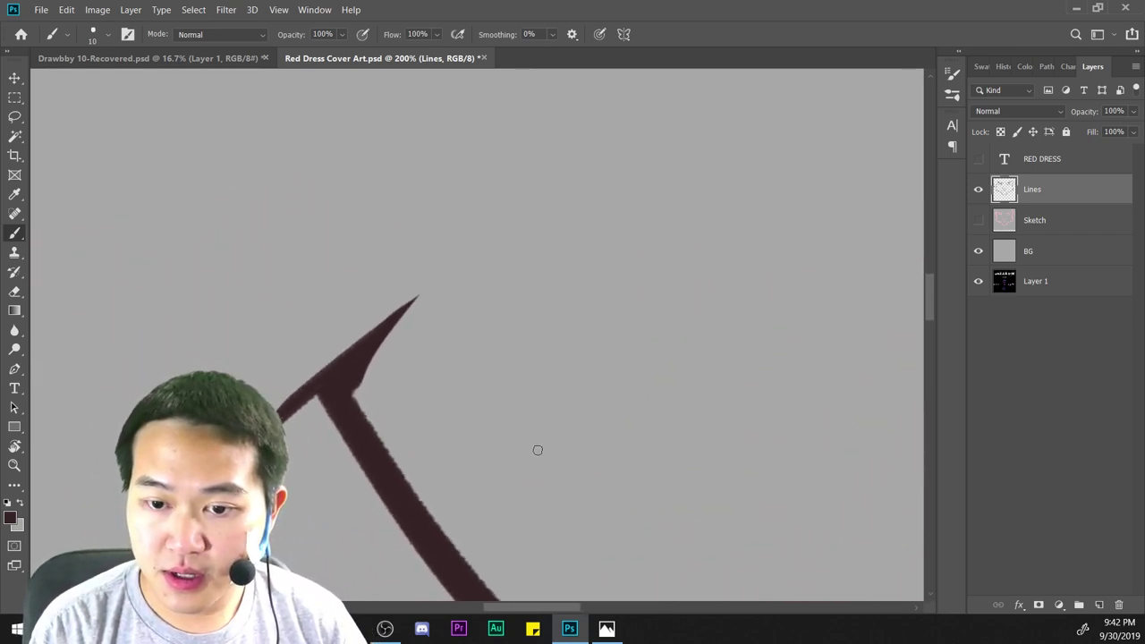
key("ctrl+plus")
left_click_drag(629, 462, 694, 370)
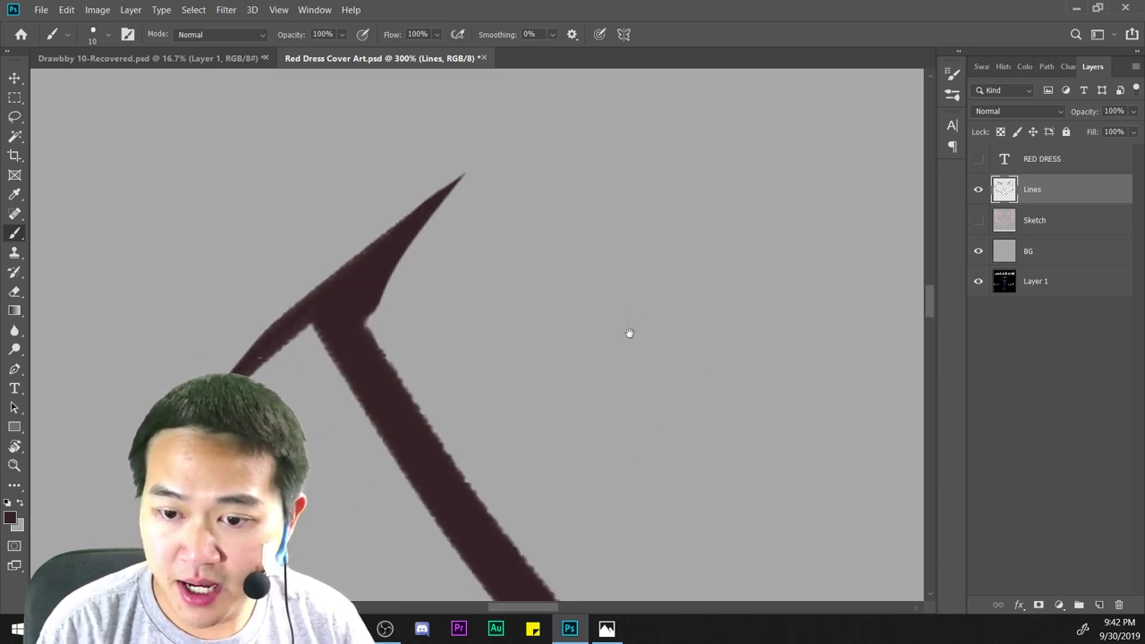
left_click_drag(629, 333, 564, 375)
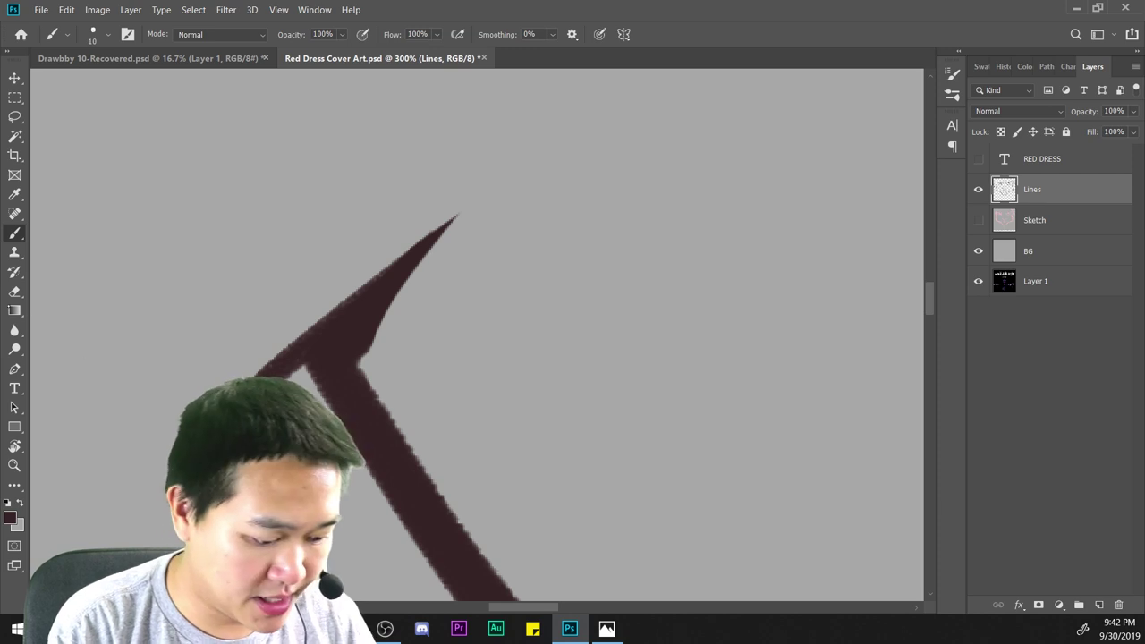
key("e")
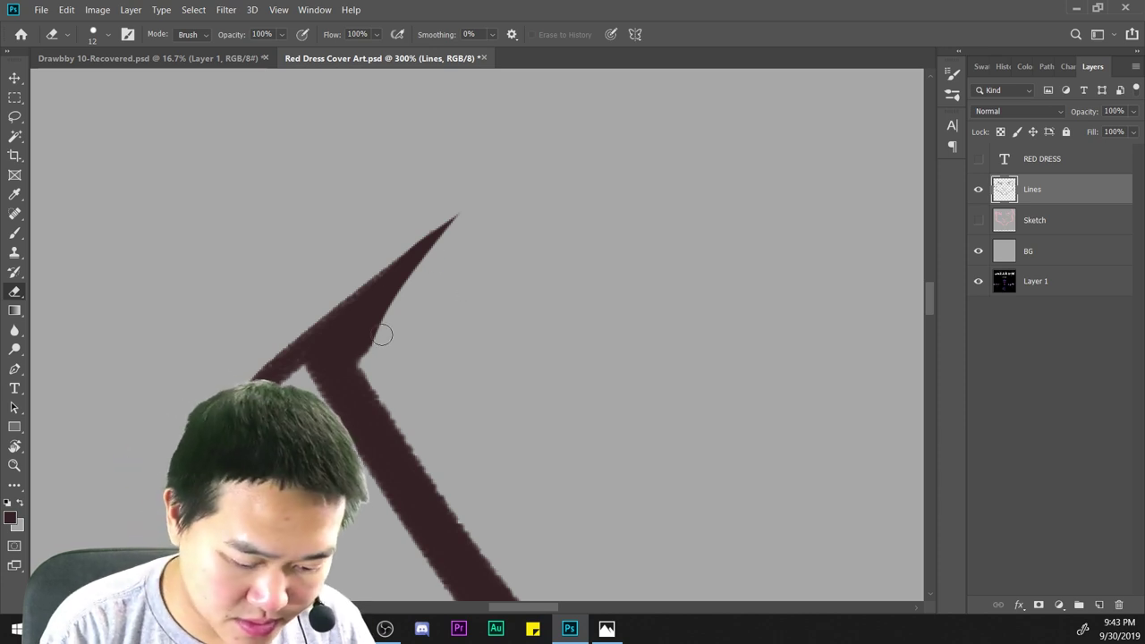
left_click_drag(369, 356, 536, 120)
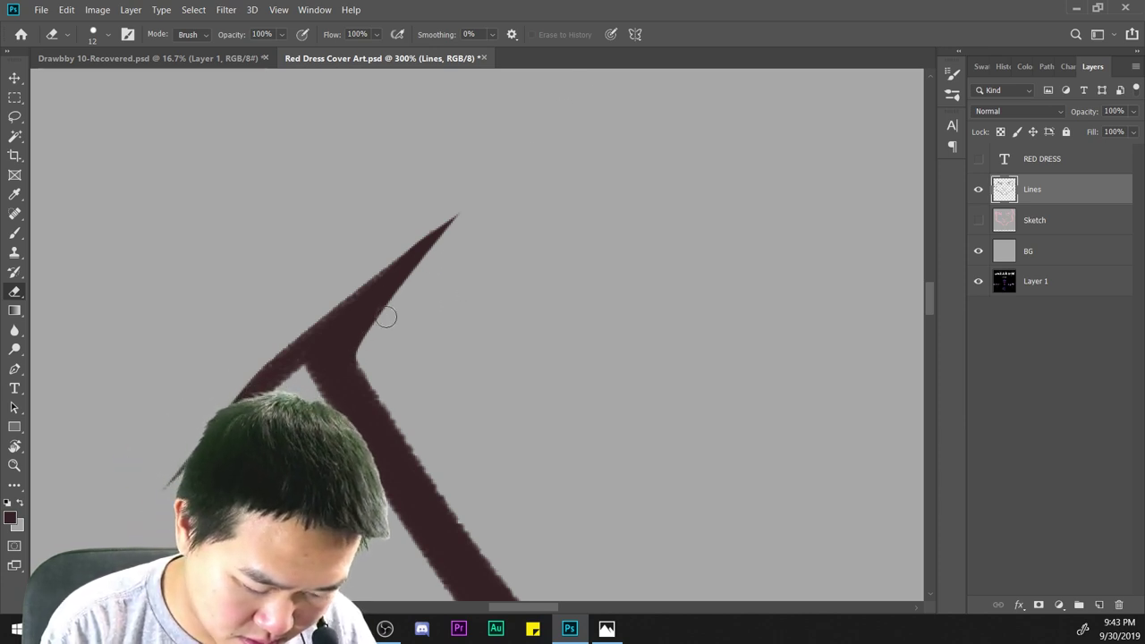
left_click_drag(366, 355, 475, 192)
left_click_drag(159, 473, 451, 210)
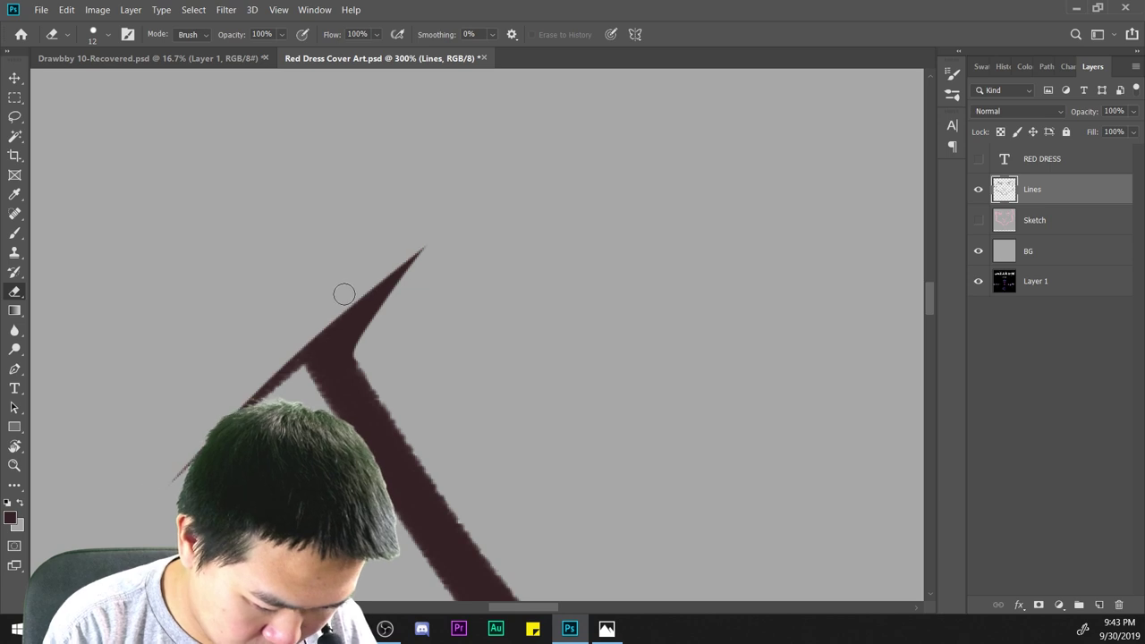
Clean up the two peaks beside the upper mouth line's centre dip with the eraser, making them crisp corners.
key("ctrl+minus")
key("ctrl+minus")
key("ctrl+minus")
key("ctrl+minus")
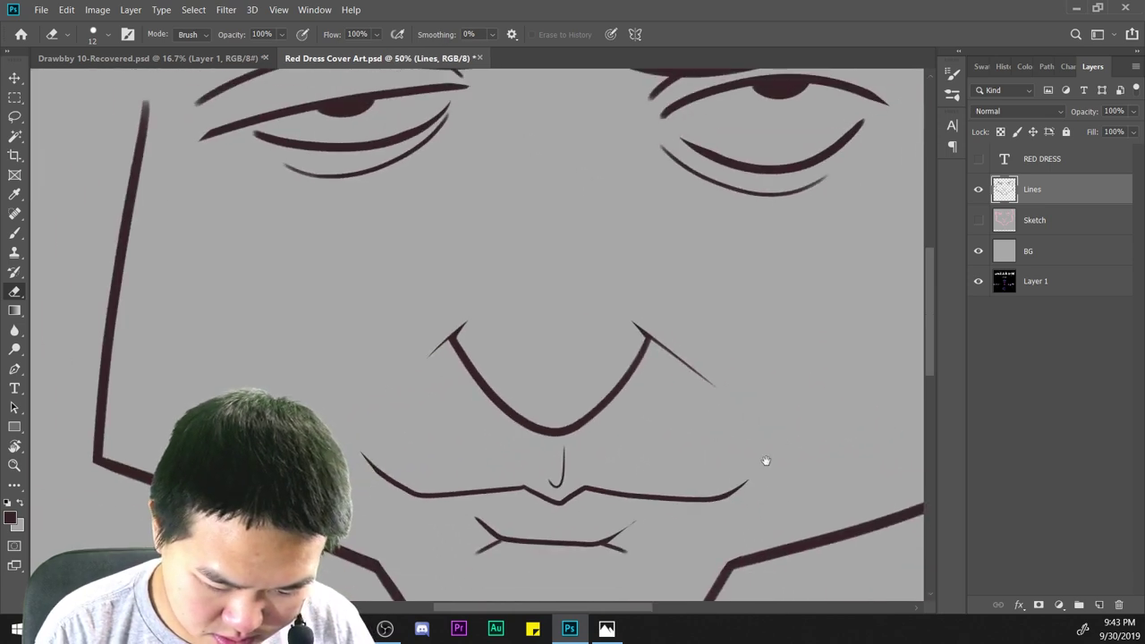
left_click_drag(766, 461, 718, 344)
key("ctrl+plus")
key("ctrl+plus")
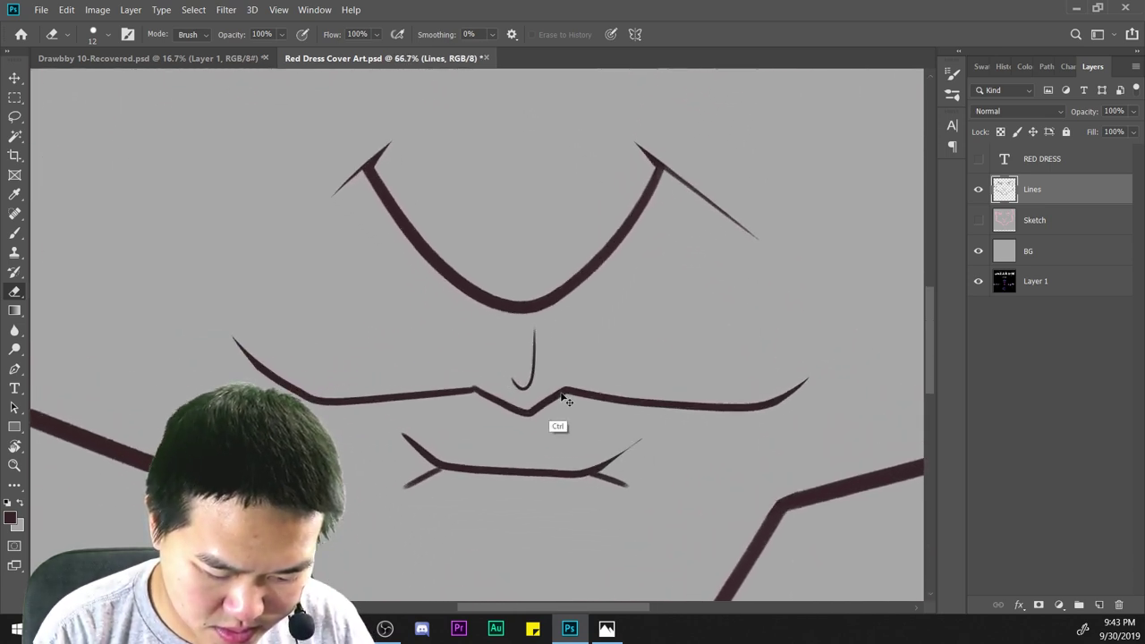
scroll(563, 398, "up", 2)
scroll(662, 340, "down", 5)
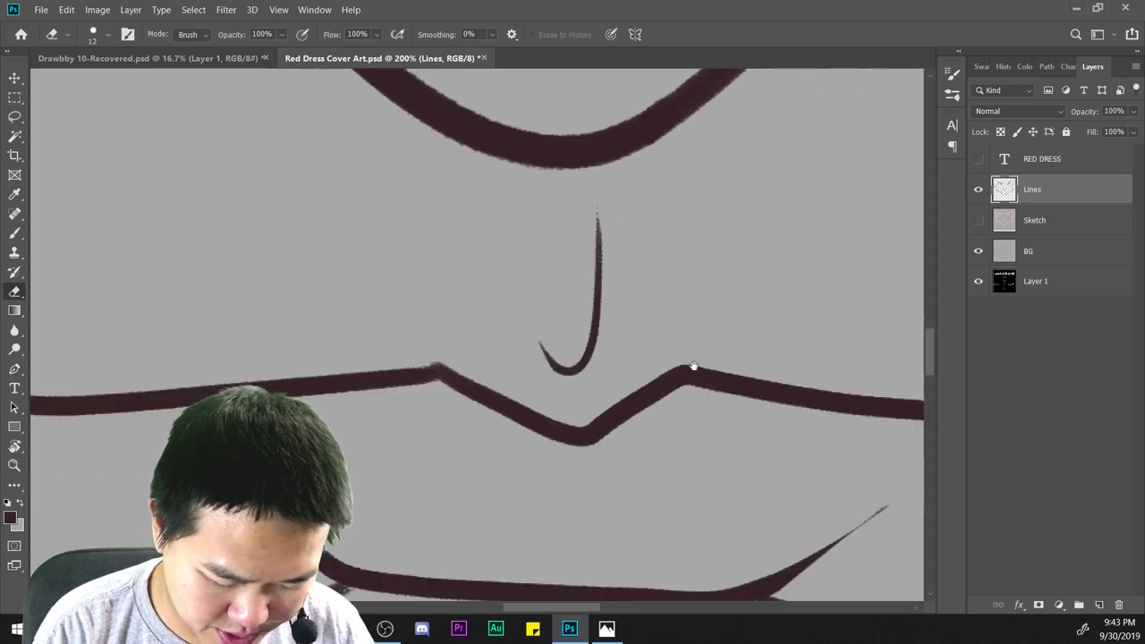
scroll(585, 140, "up", 3)
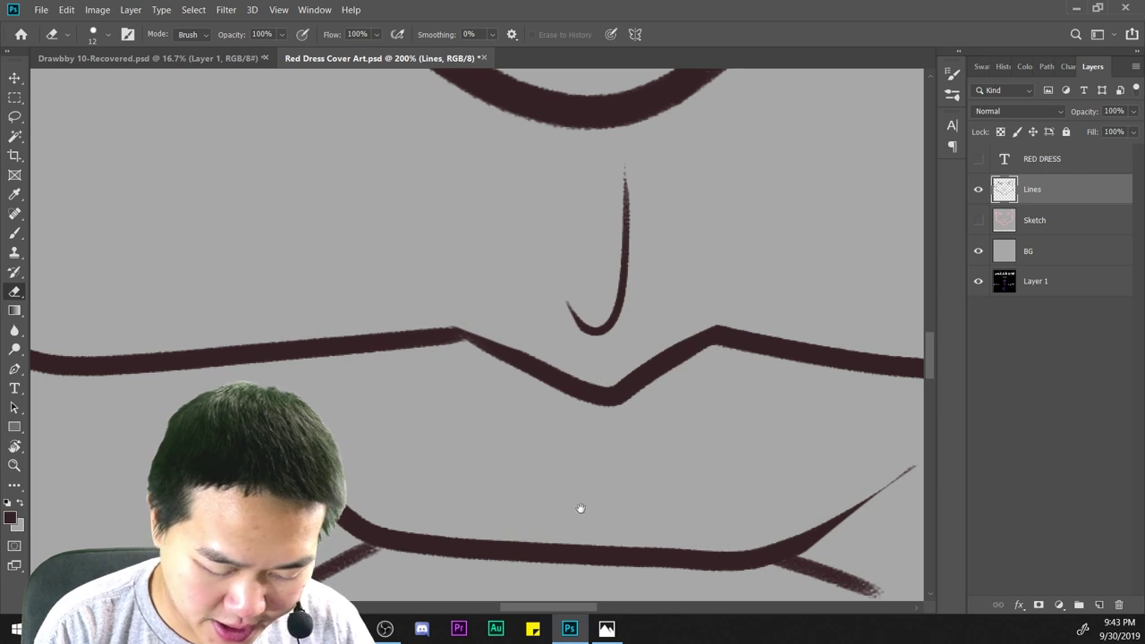
Taper the small downward strokes at both ends of the lower lip line with the eraser.
left_click_drag(580, 508, 645, 245)
left_click_drag(511, 298, 324, 387)
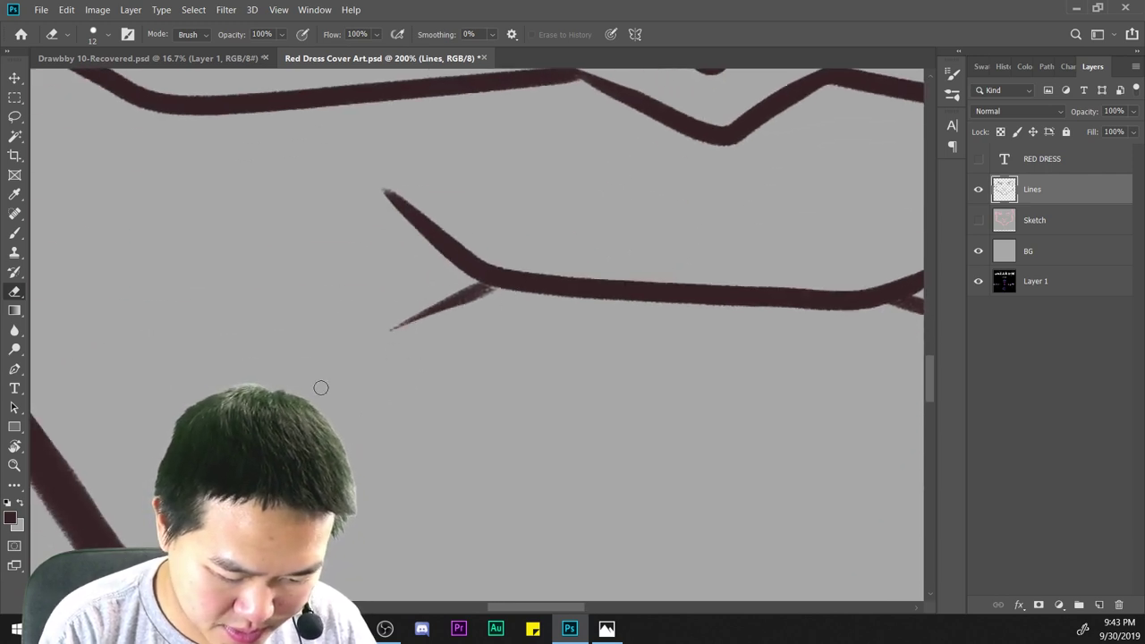
mouse_move(655, 428)
left_mouse_down()
mouse_move(348, 429)
mouse_move(282, 411)
left_mouse_up()
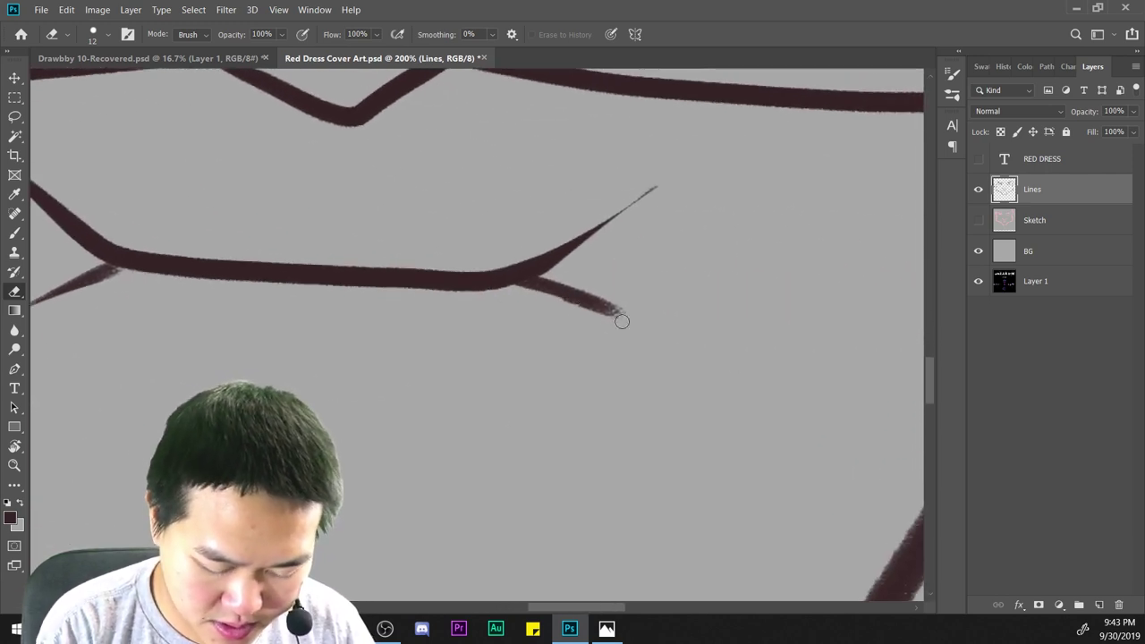
left_click_drag(621, 321, 704, 333)
key("ctrl+minus")
key("ctrl+minus")
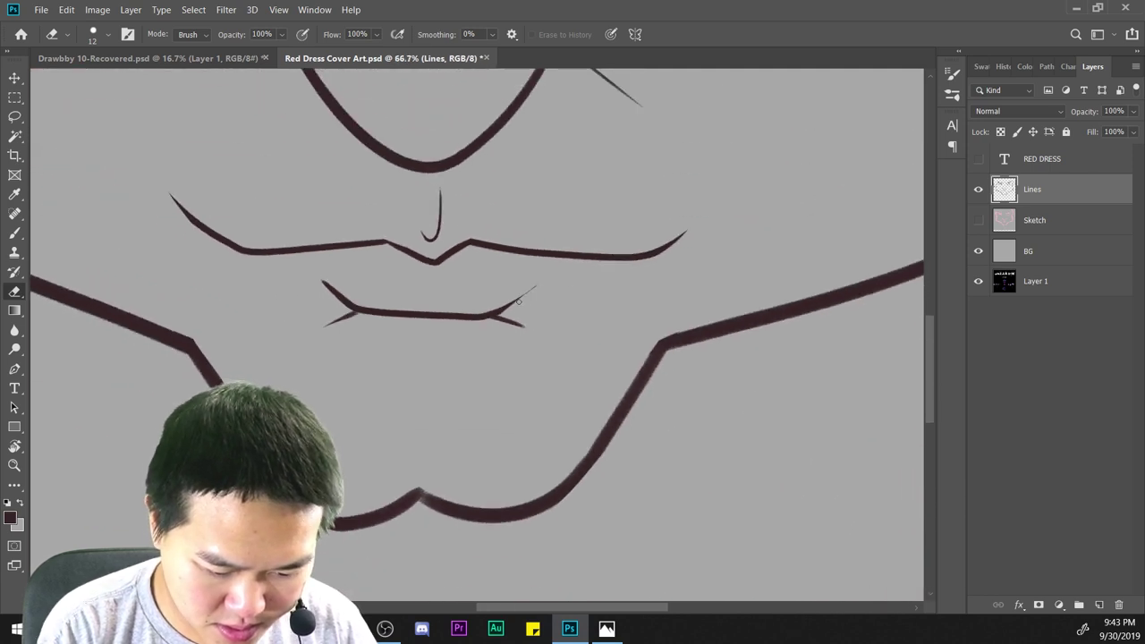
Erase along the left end of the upper mouth line to sharpen its upturned corner.
left_click_drag(518, 302, 659, 439)
key("ctrl+plus")
key("ctrl+plus")
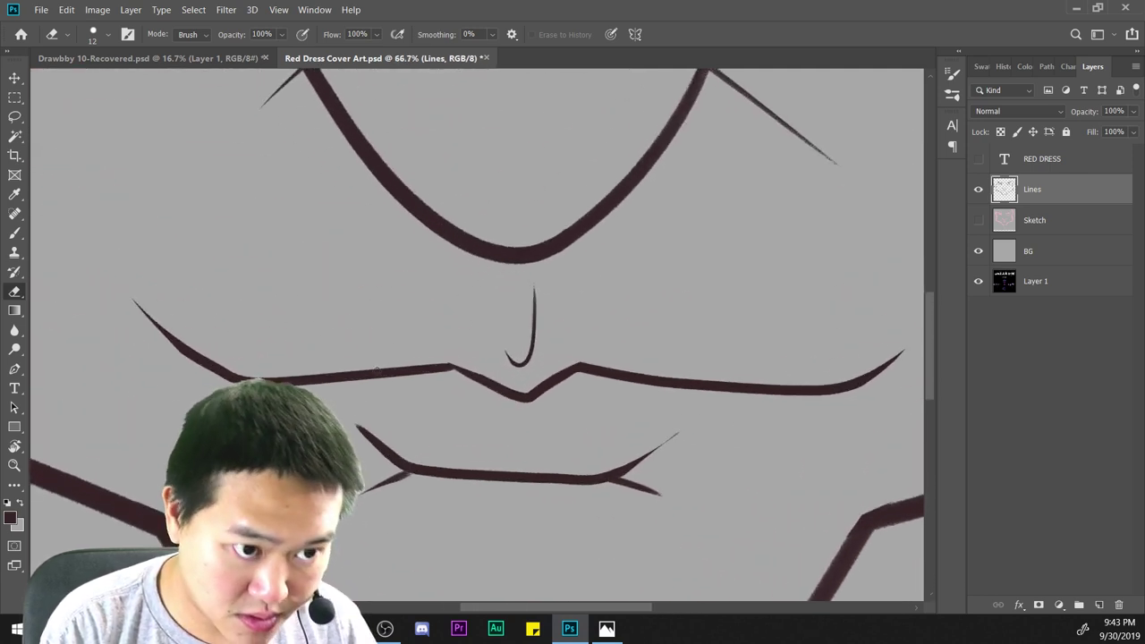
left_click_drag(222, 333, 188, 304)
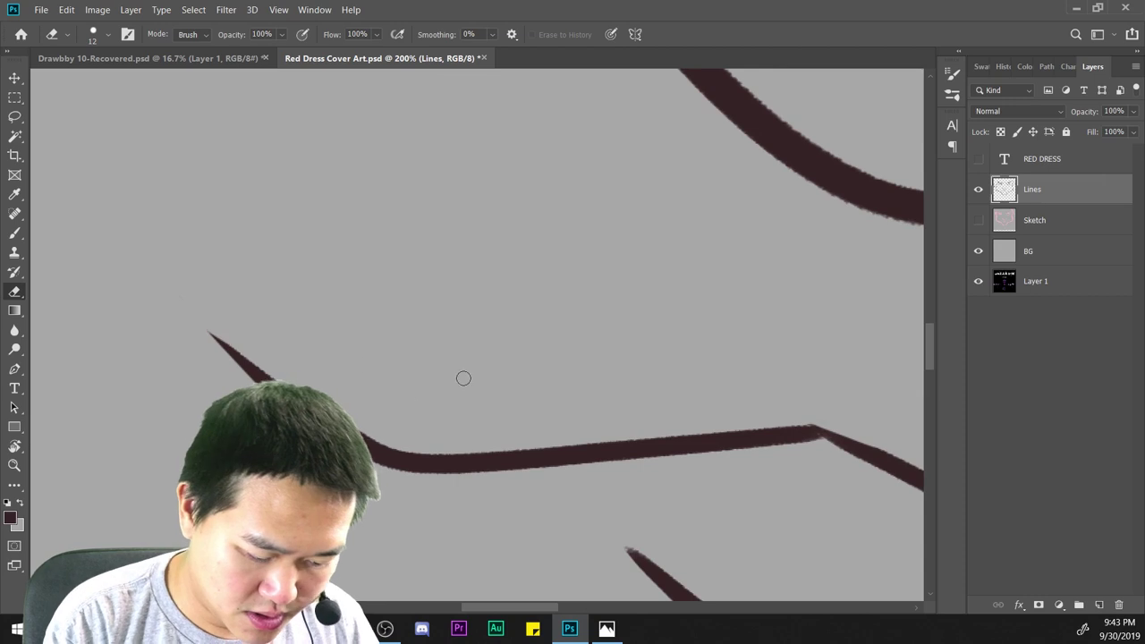
key("ctrl+minus")
key("ctrl+minus")
key("ctrl+minus")
Examine the flipped nose, mouth and jaw line art both up close and as a whole face.
left_click_drag(767, 450, 602, 503)
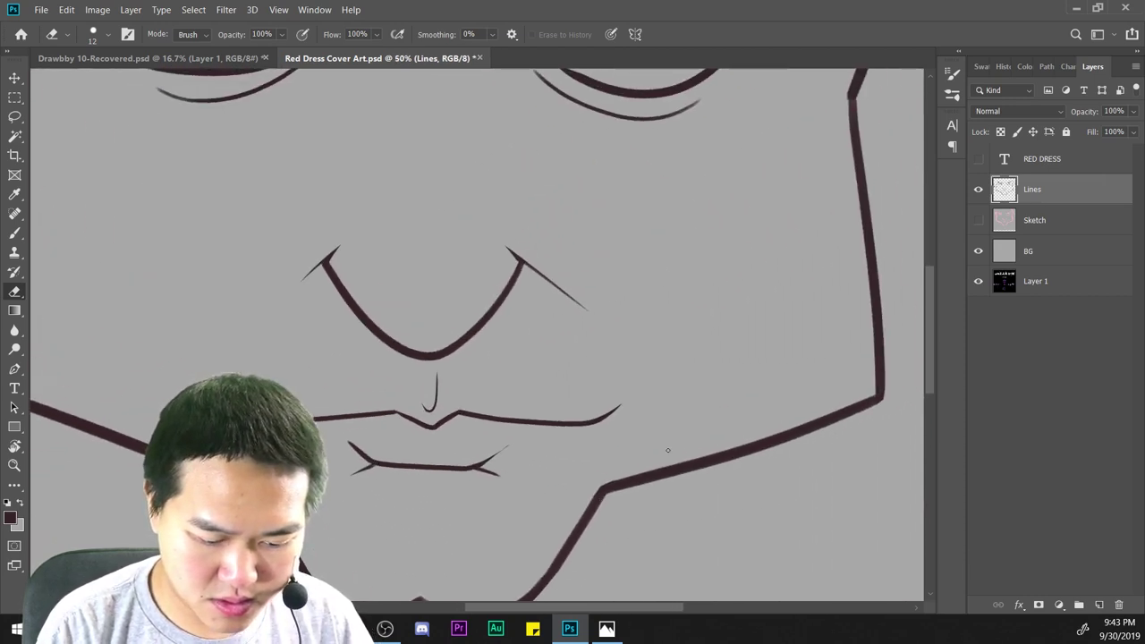
key("ctrl+plus")
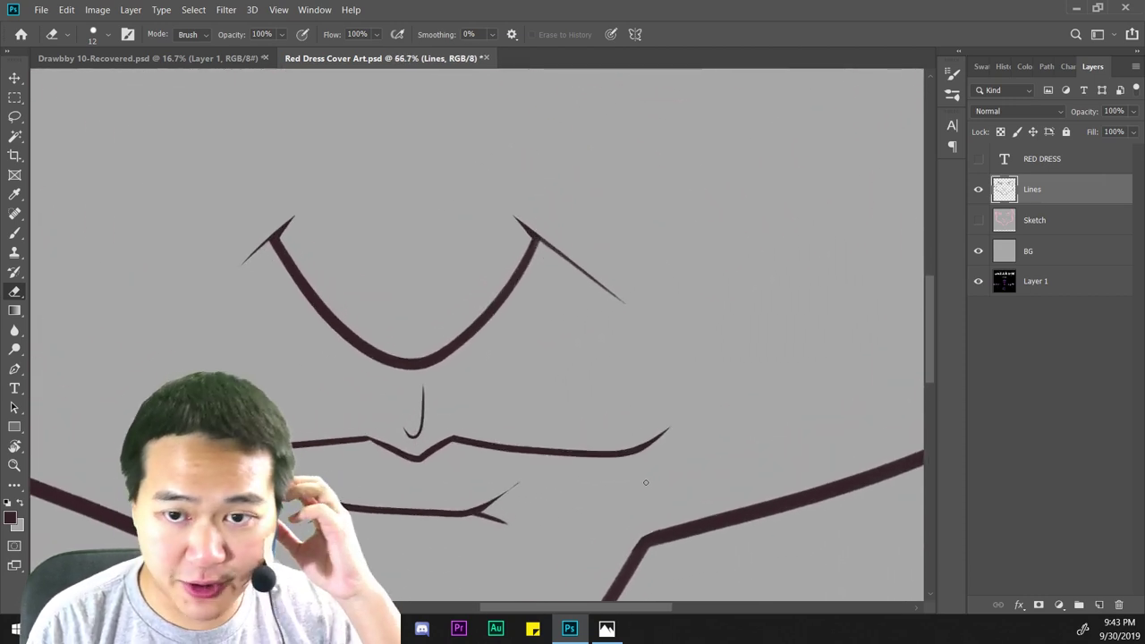
key("ctrl+minus")
key("ctrl+minus")
key("ctrl+minus")
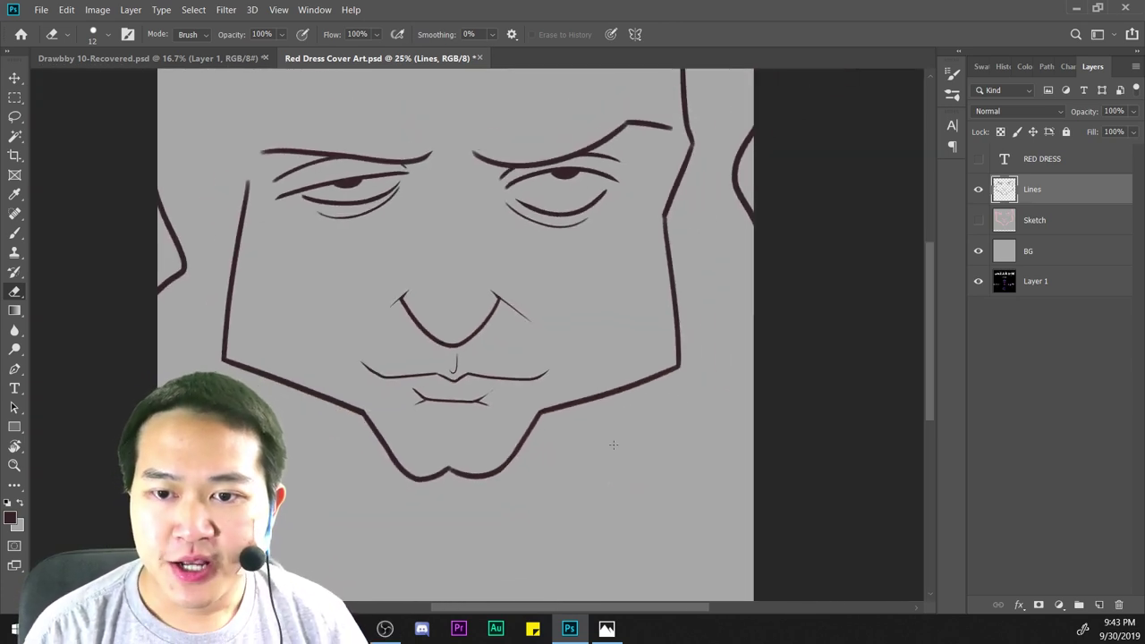
key("ctrl+plus")
key("ctrl+plus")
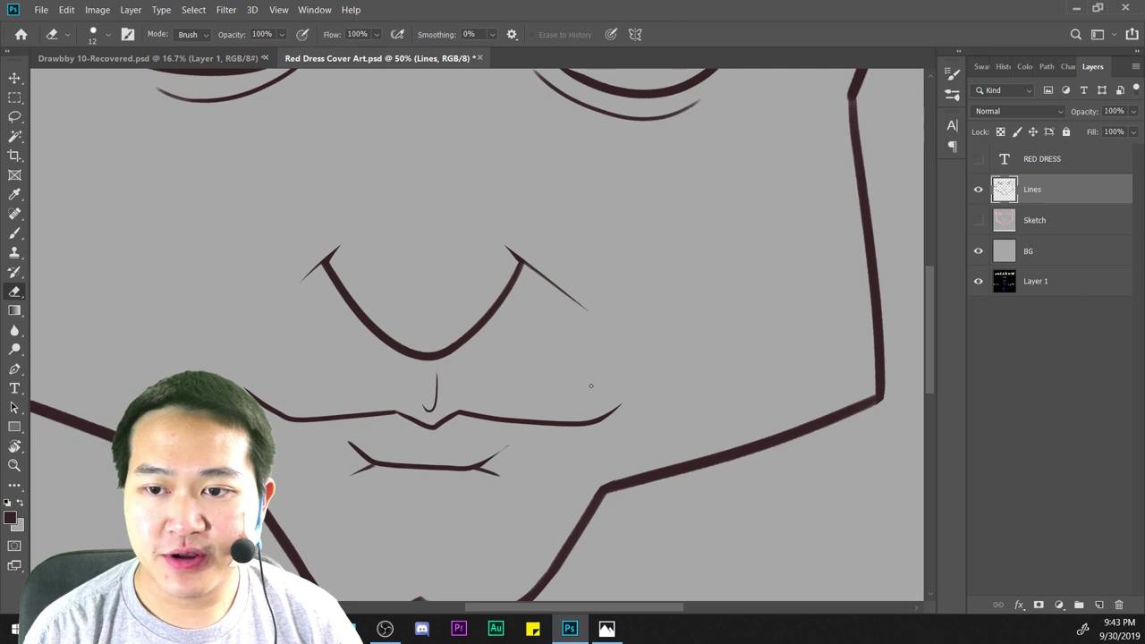
key("ctrl+minus")
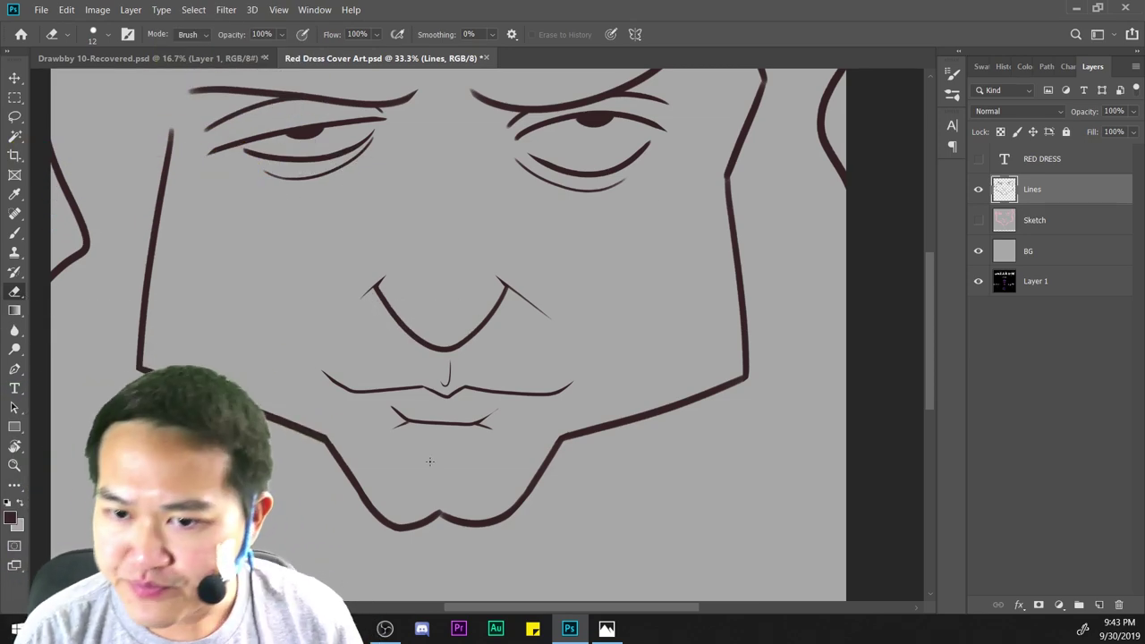
key("ctrl+minus")
key("ctrl+minus")
key("ctrl+plus")
key("ctrl+plus")
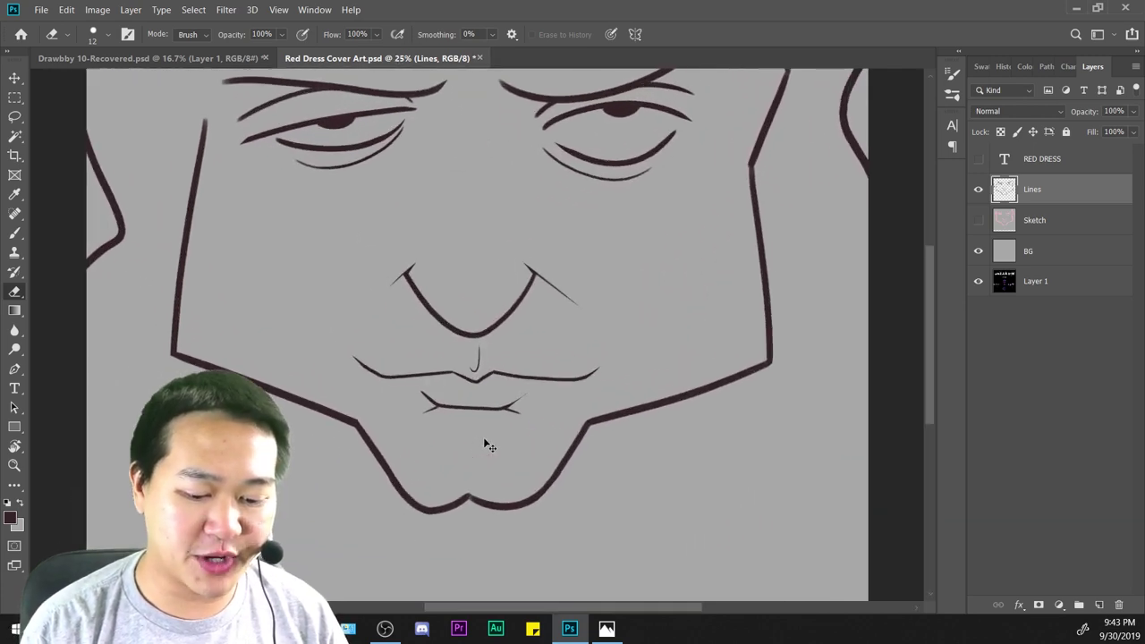
scroll(411, 530, "up", 2)
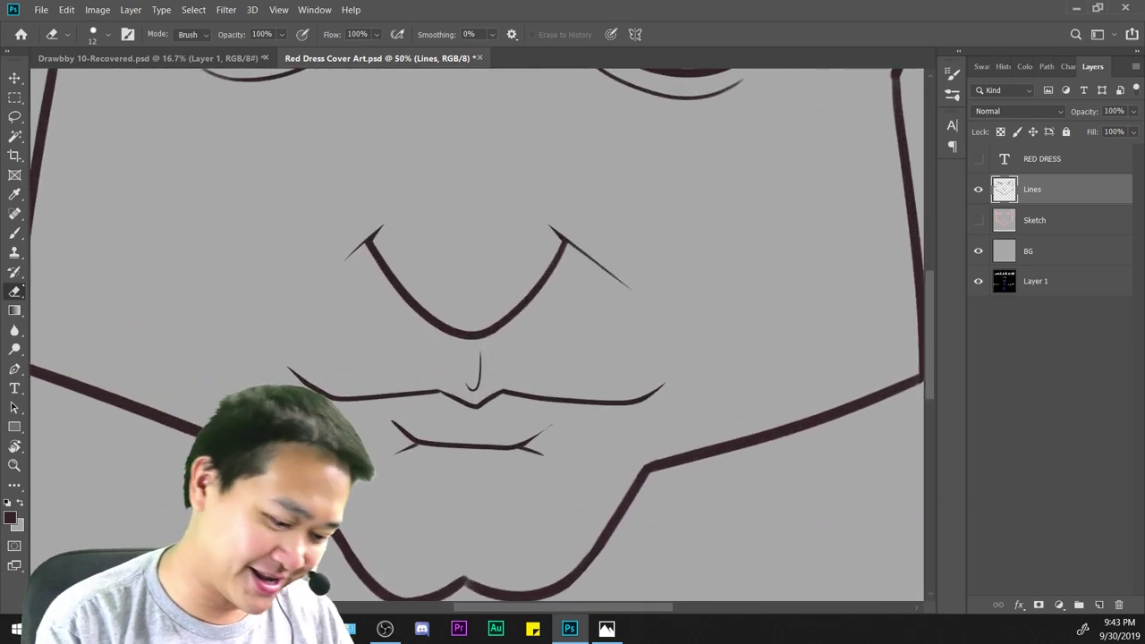
Enlarge the eraser to about 37 px and taper the upper end of the left face contour to a fine point.
left_click_drag(635, 417, 683, 439)
key("ctrl+minus")
scroll(633, 461, "down", 2)
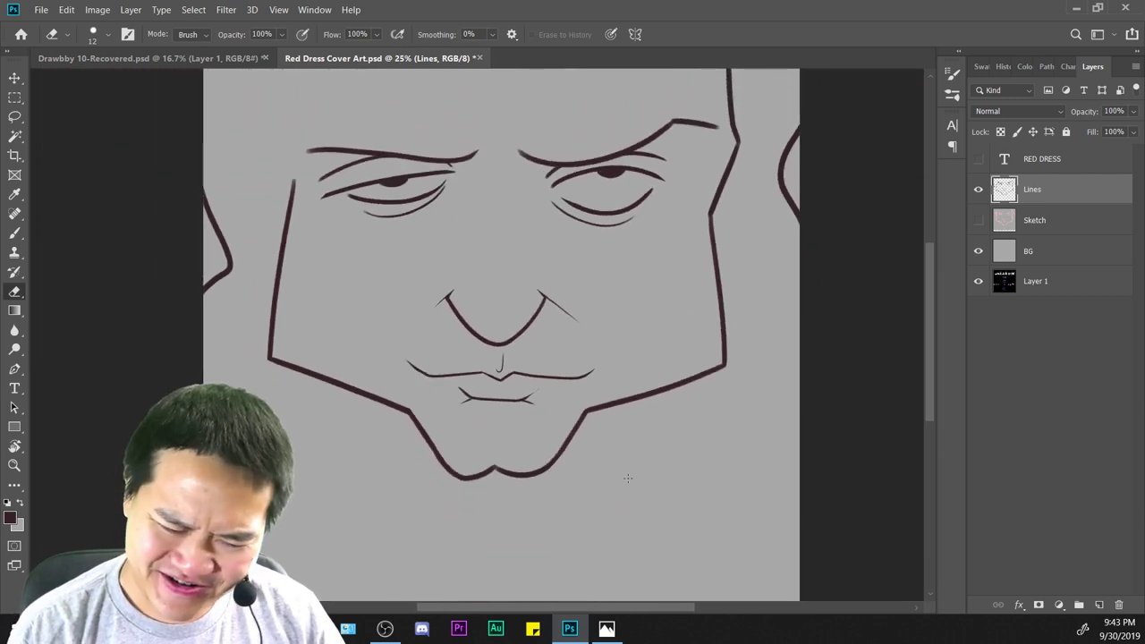
scroll(627, 478, "up", 1)
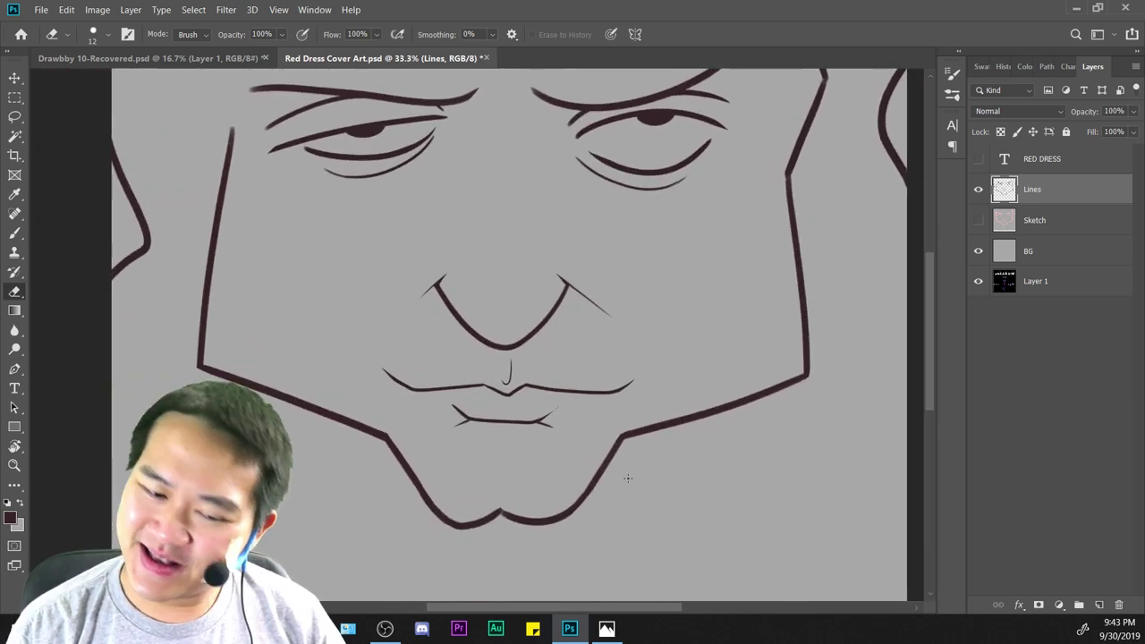
left_click_drag(646, 365, 785, 455)
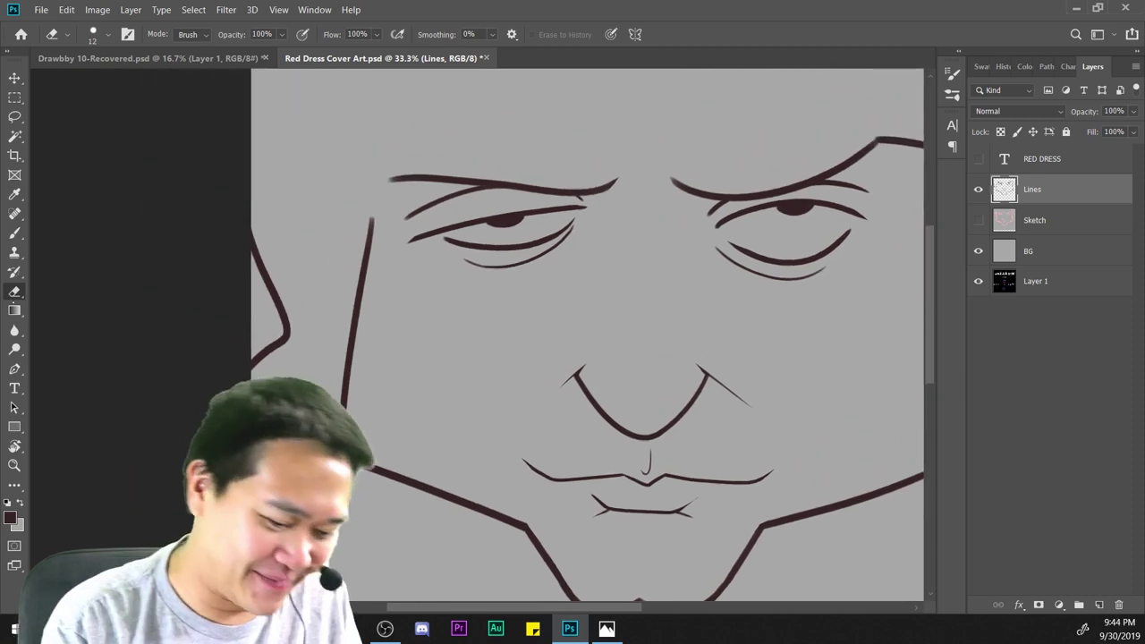
scroll(474, 336, "up", 1)
right_click(509, 202)
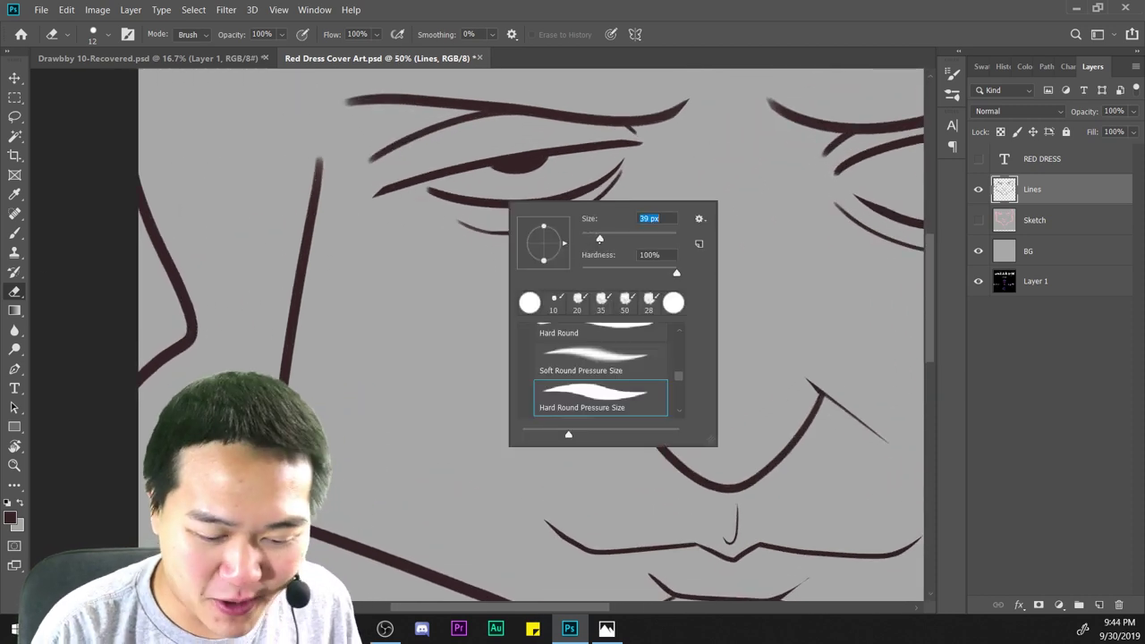
key("Return")
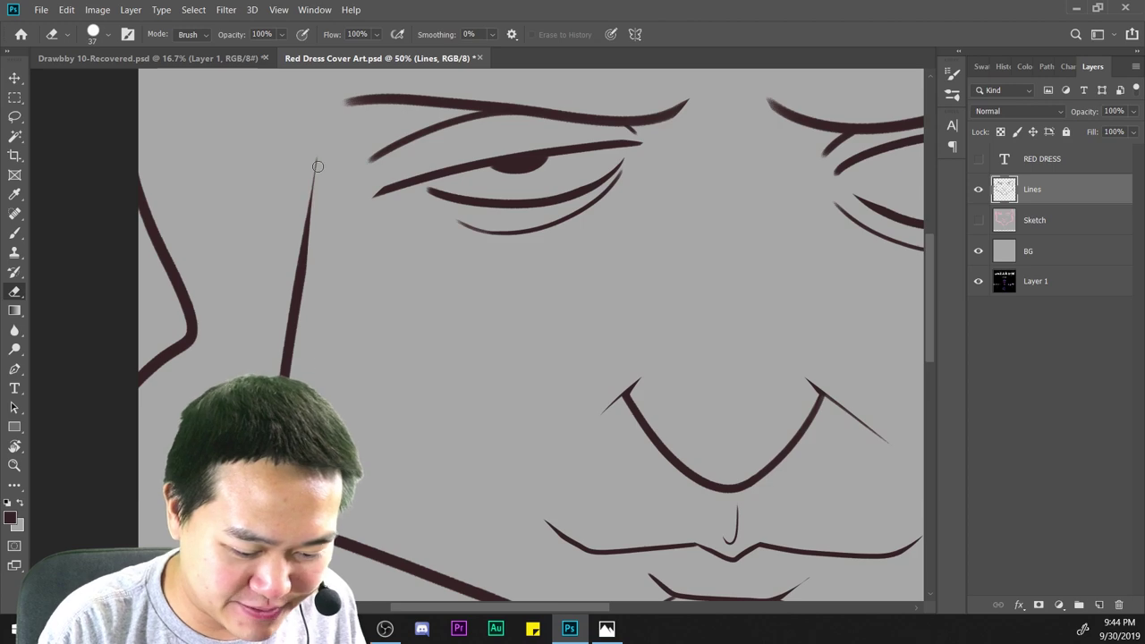
scroll(309, 439, "down", 3)
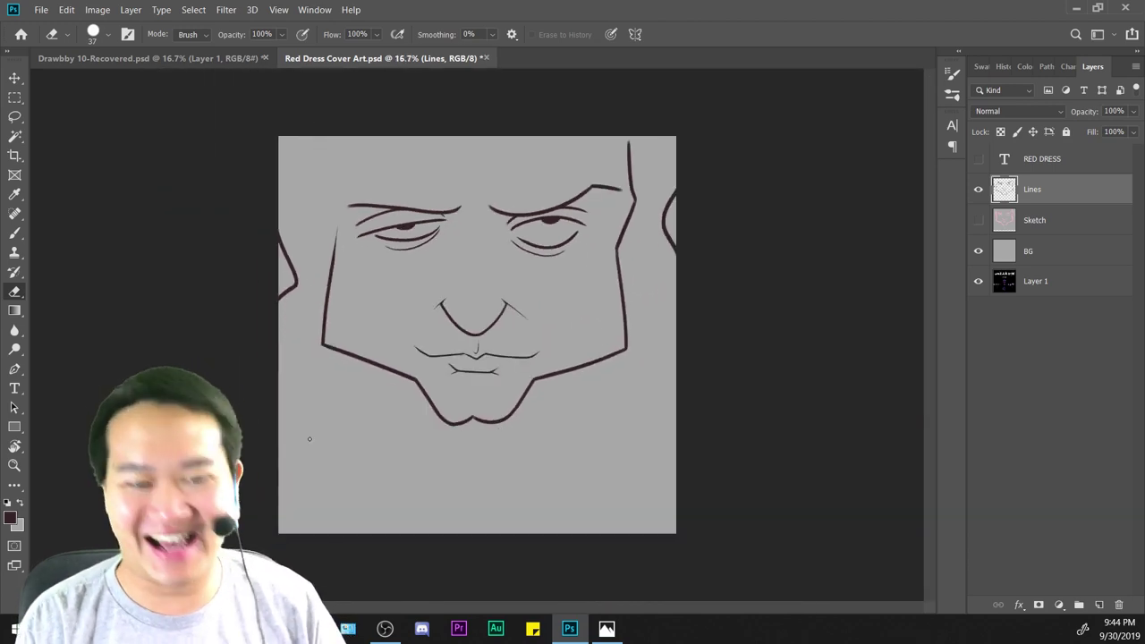
scroll(310, 439, "up", 1)
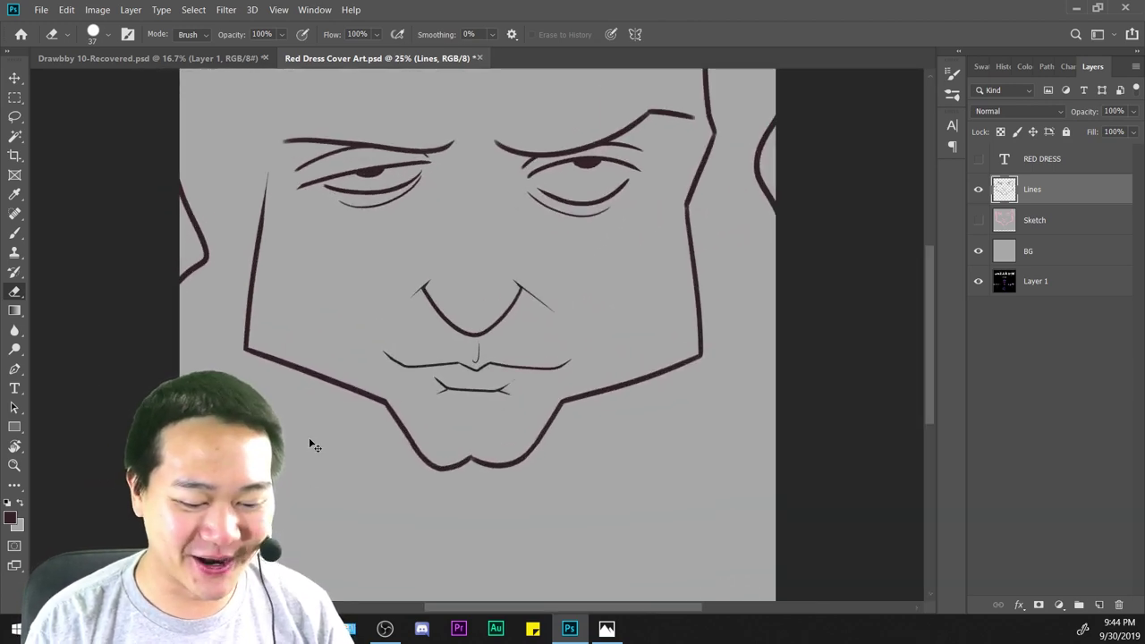
Repaint the left peak and left slope of the upper mouth line's centre dip with the brush.
key("ctrl+plus")
key("ctrl+plus")
key("ctrl+plus")
left_click_drag(721, 313, 795, 235)
scroll(475, 312, "up", 1)
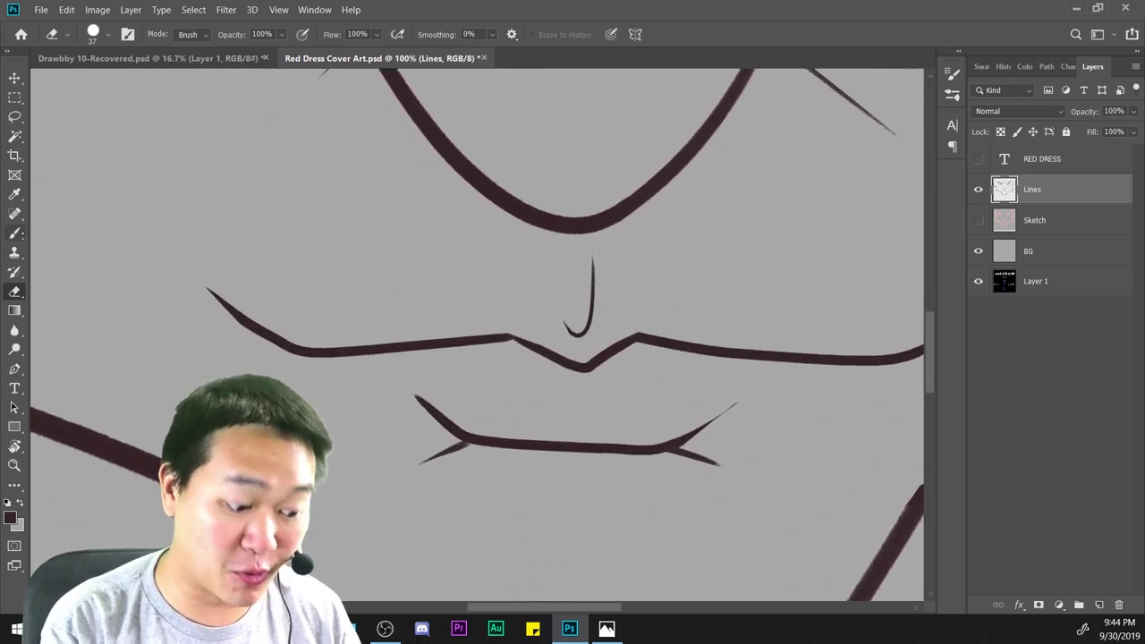
key("b")
key("ctrl+plus")
left_click_drag(542, 338, 671, 411)
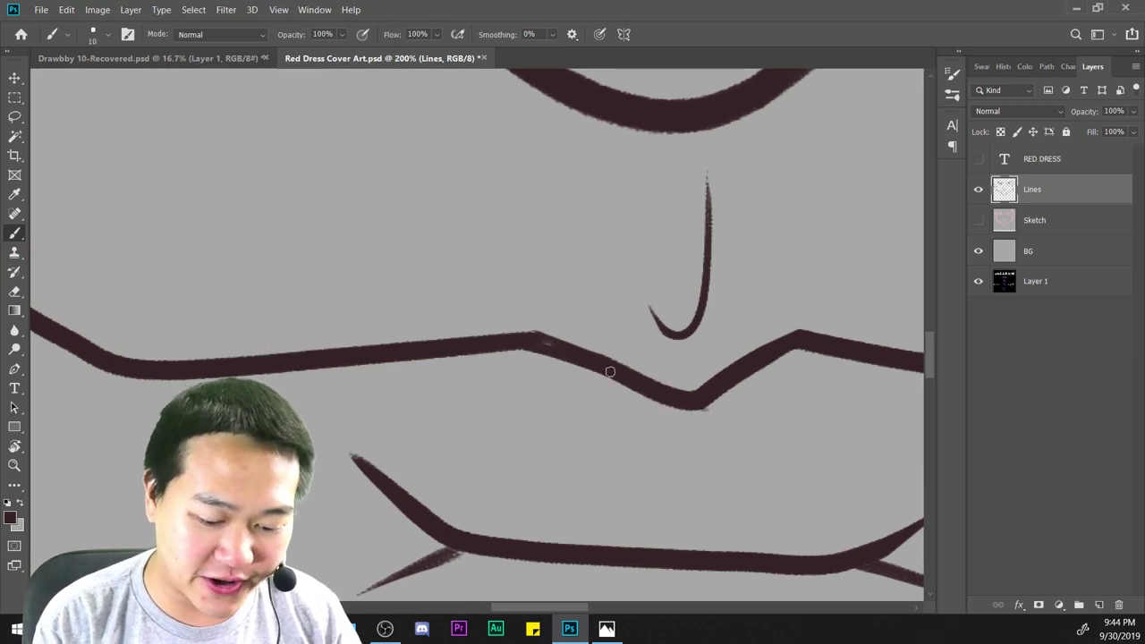
Smooth the edges around both peaks of the upper mouth line's centre dip with the eraser.
key("e")
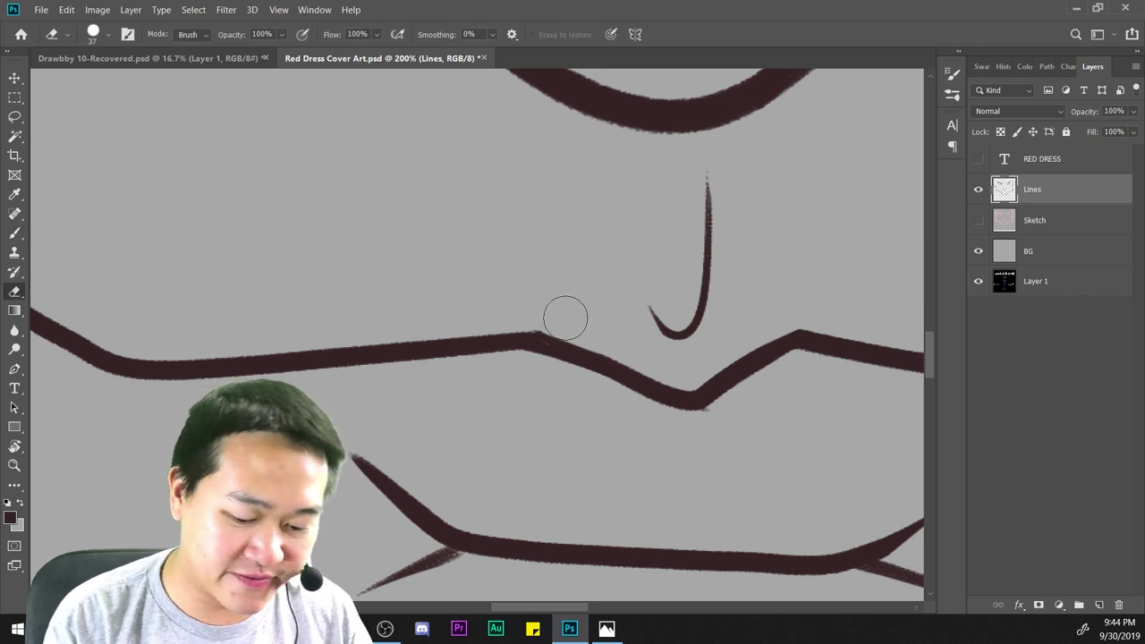
key("ctrl+z")
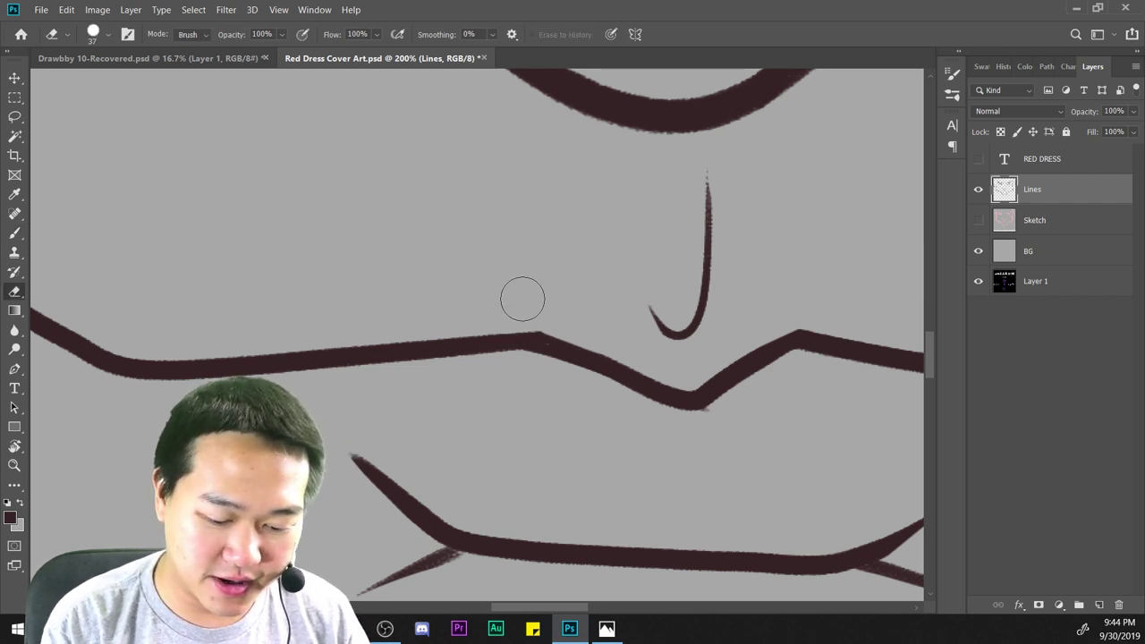
left_click_drag(711, 462, 520, 396)
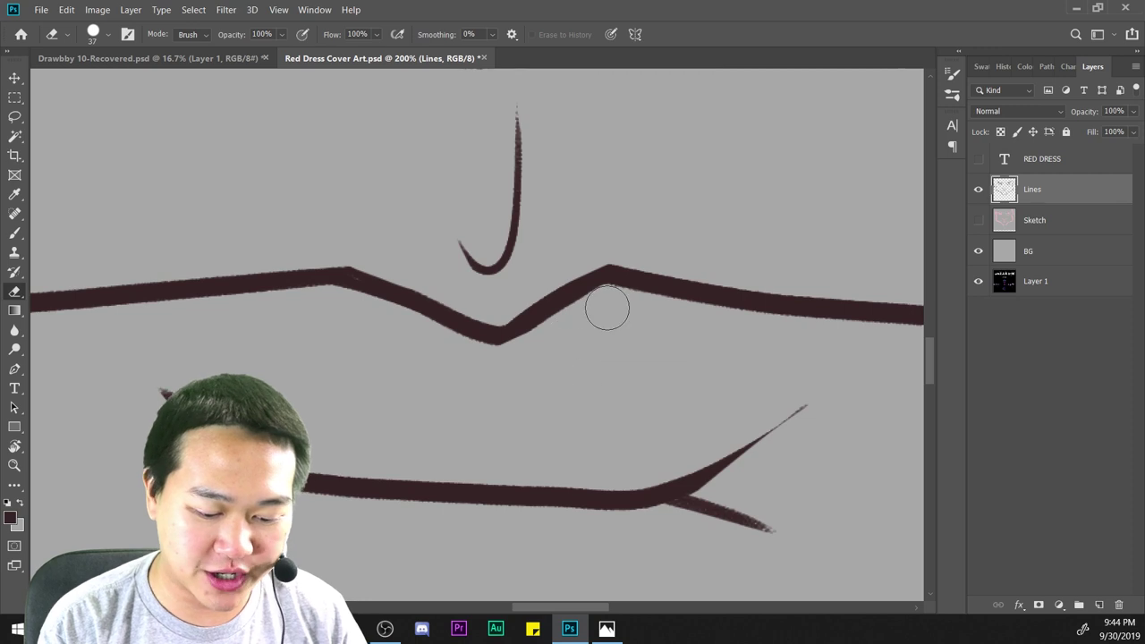
key("ctrl+minus")
key("ctrl+minus")
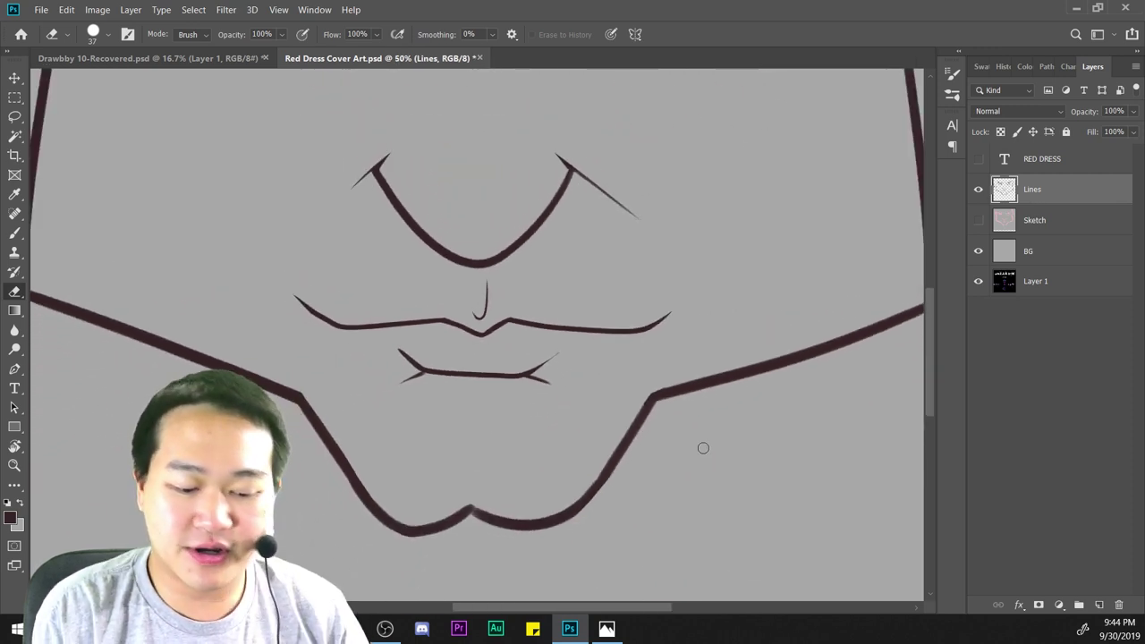
key("ctrl+minus")
key("ctrl+minus")
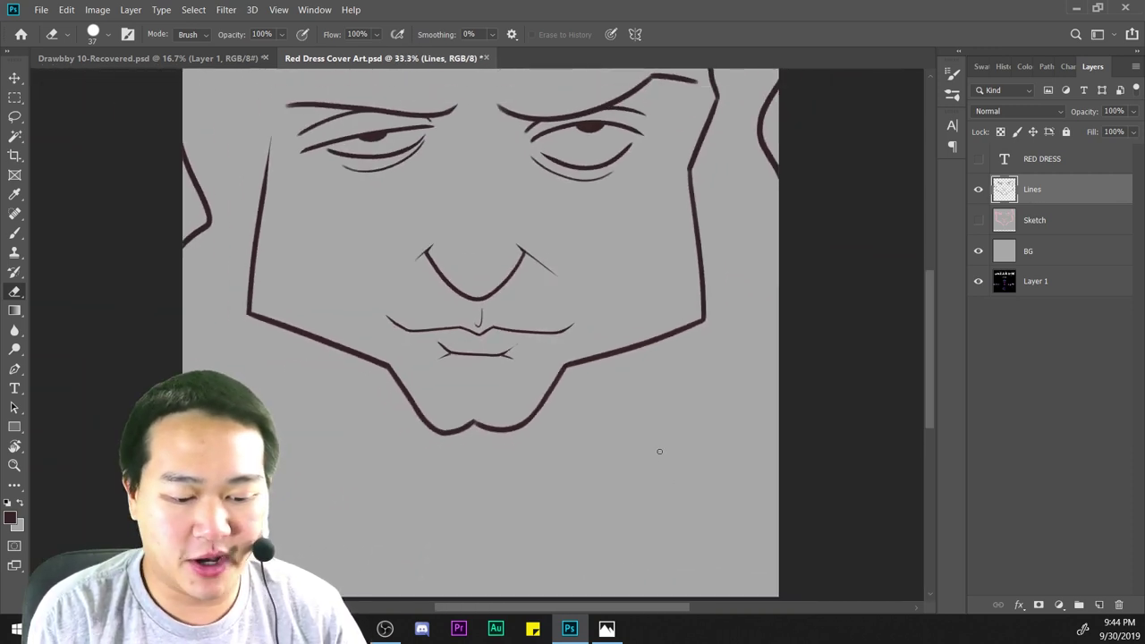
Taper the outer end of the left eyebrow line with the eraser.
key("ctrl+plus")
key("ctrl+plus")
left_click_drag(664, 196, 706, 537)
mouse_move(718, 396)
left_mouse_down()
mouse_move(639, 524)
mouse_move(756, 548)
mouse_move(886, 524)
mouse_move(896, 516)
mouse_move(782, 465)
mouse_move(913, 425)
left_mouse_up()
key("ctrl+plus")
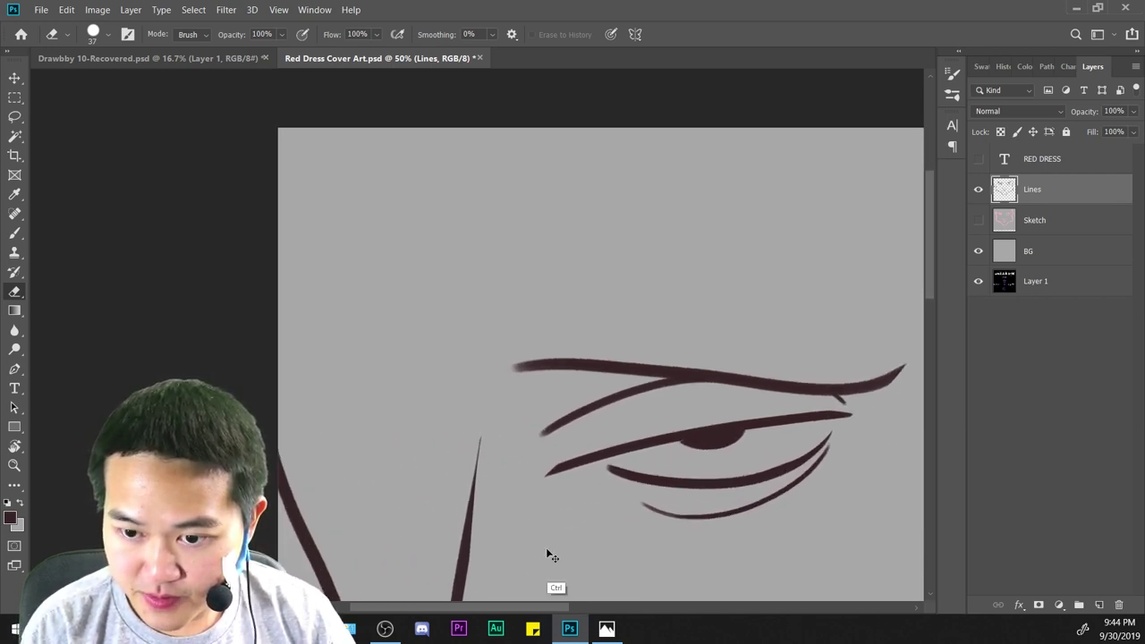
left_click_drag(848, 375, 686, 401)
mouse_move(761, 521)
left_mouse_down()
mouse_move(723, 434)
mouse_move(743, 522)
mouse_move(829, 451)
left_mouse_up()
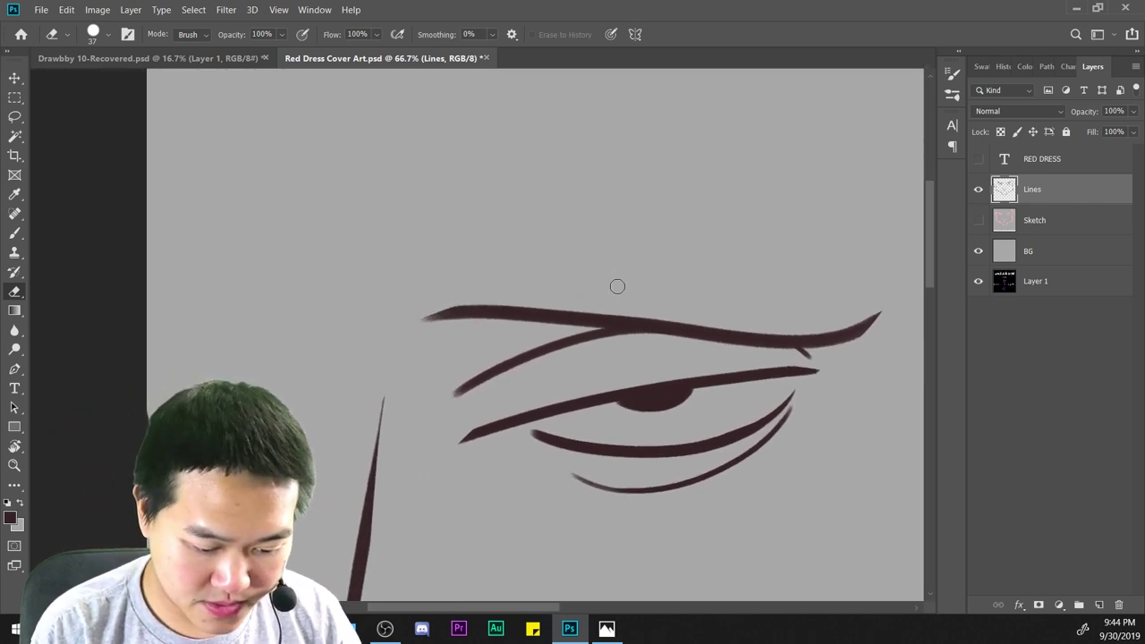
Thin the outer corner of the left upper eyelid line to a sharp point with the eraser.
key("ctrl+minus")
key("ctrl+minus")
key("ctrl+minus")
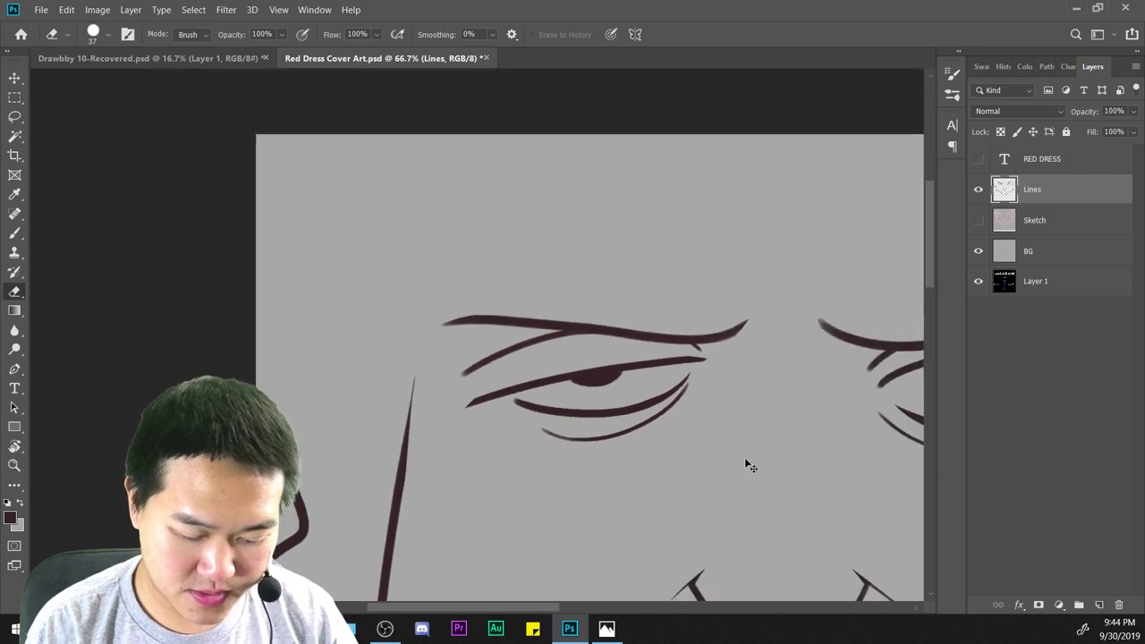
key("ctrl+plus")
key("ctrl+plus")
key("ctrl+plus")
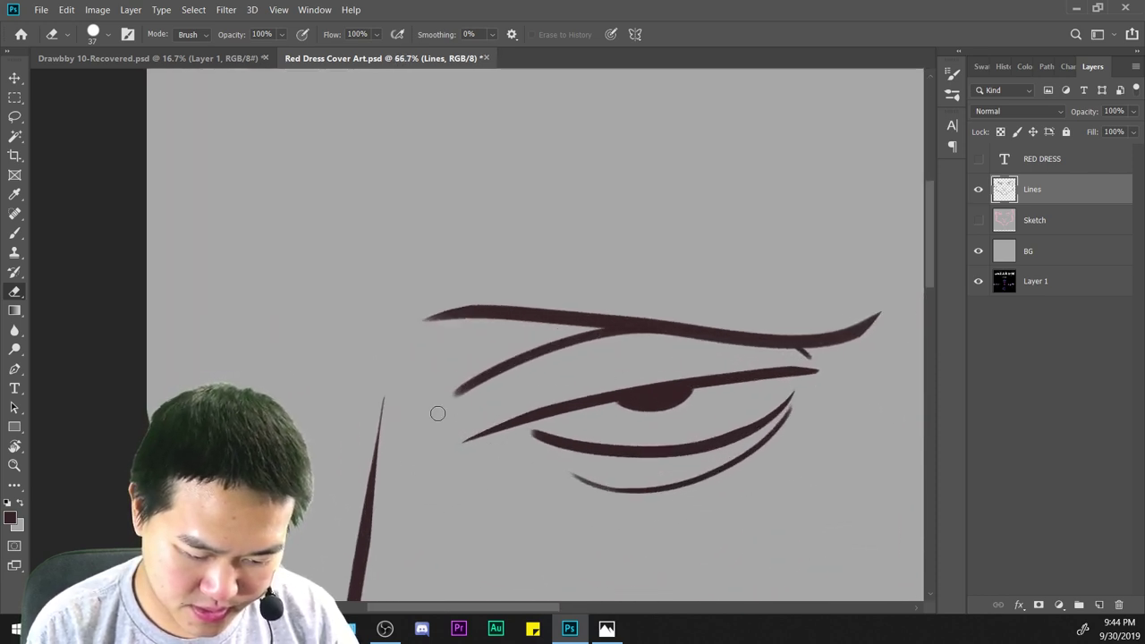
Taper the outer ends of the right eye's crease and upper eyelid lines with the eraser.
left_click_drag(751, 465, 228, 382)
left_click_drag(919, 497, 746, 532)
key("ctrl+plus")
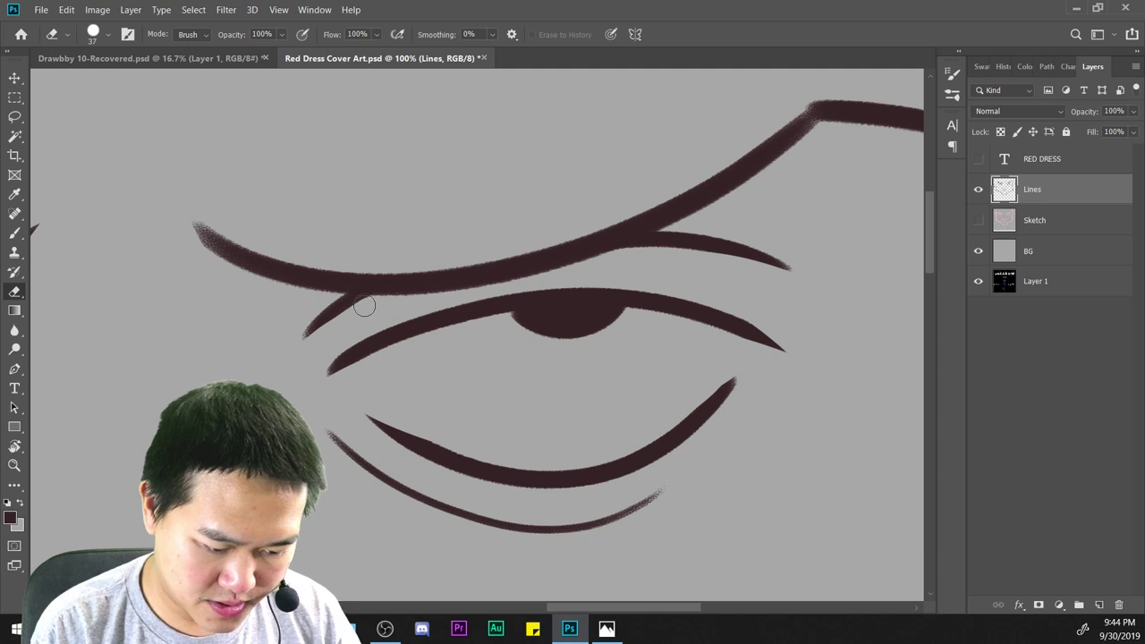
left_click_drag(745, 455, 700, 503)
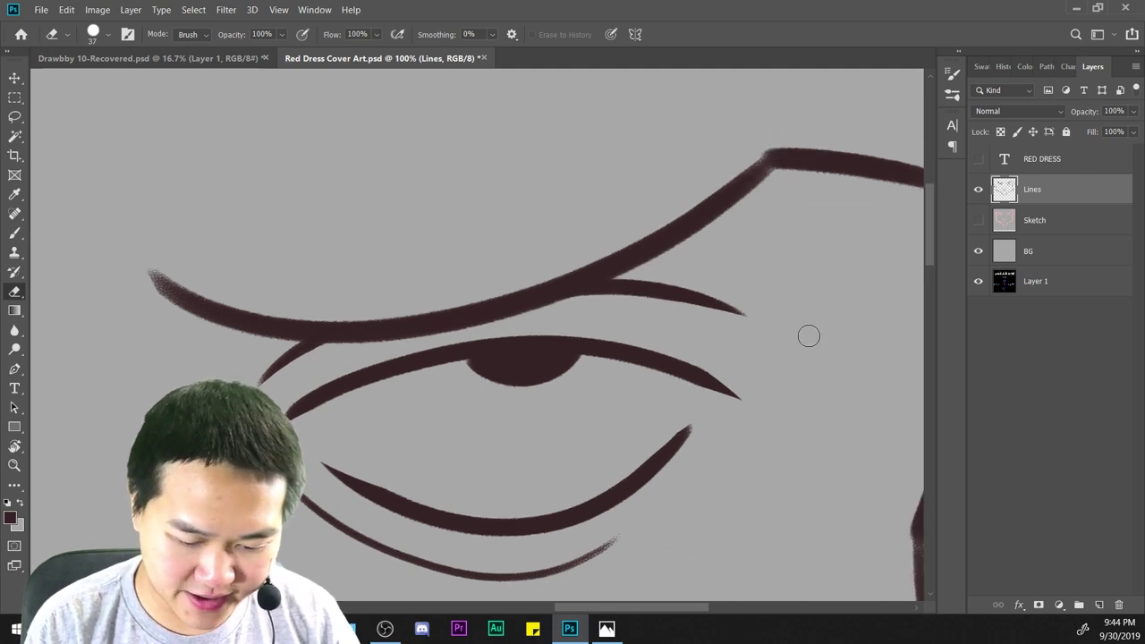
Taper the outer tail of the right eyebrow, beyond its angular peak, to a point with the eraser.
key("ctrl+minus")
key("ctrl+plus")
key("ctrl+plus")
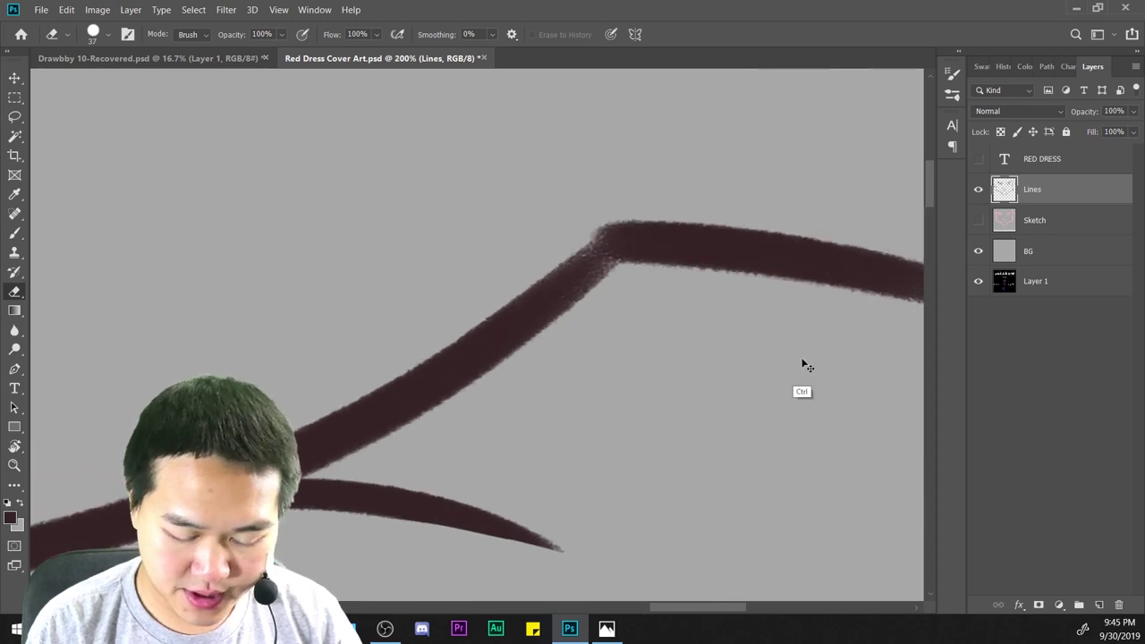
key("ctrl+minus")
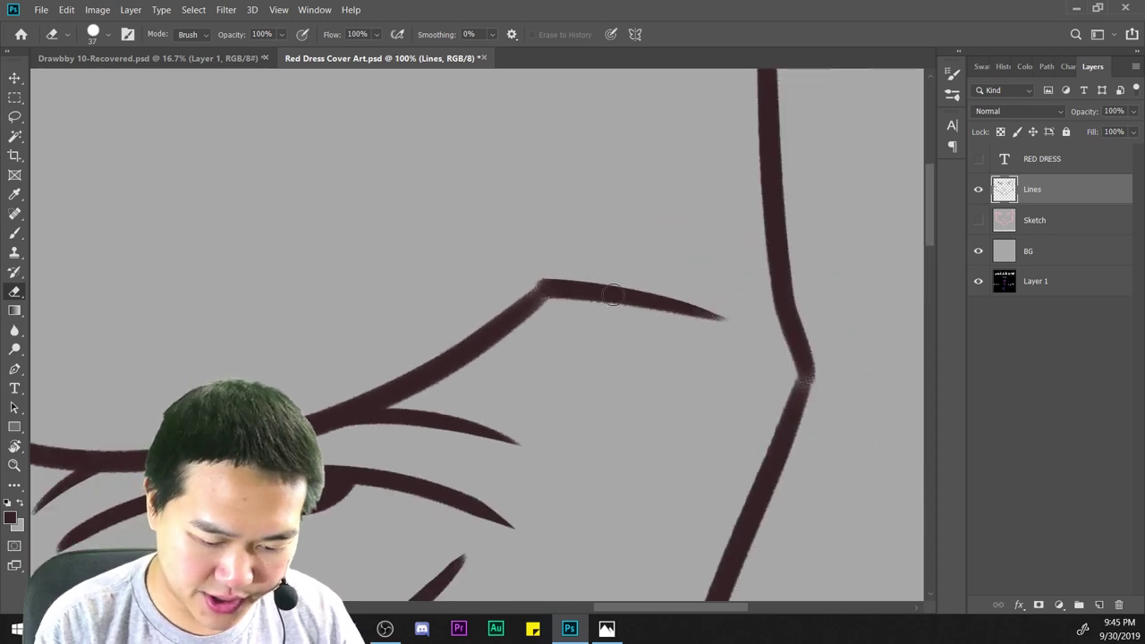
Trim the inner end of the right eyebrow with the eraser.
left_click_drag(416, 449, 855, 358)
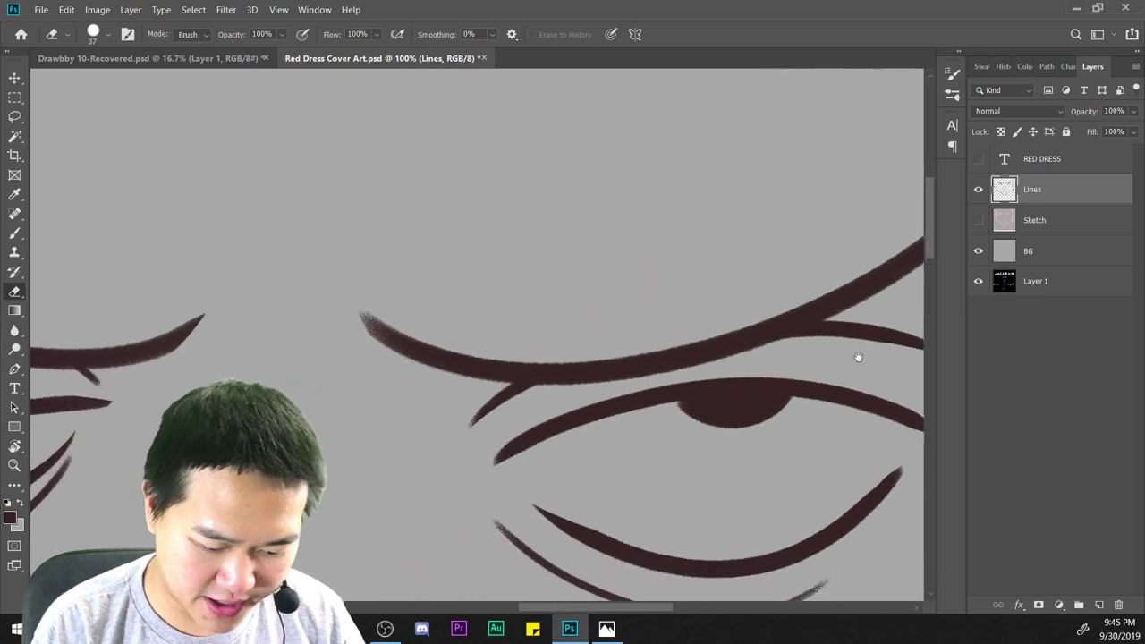
left_click_drag(359, 326, 439, 373)
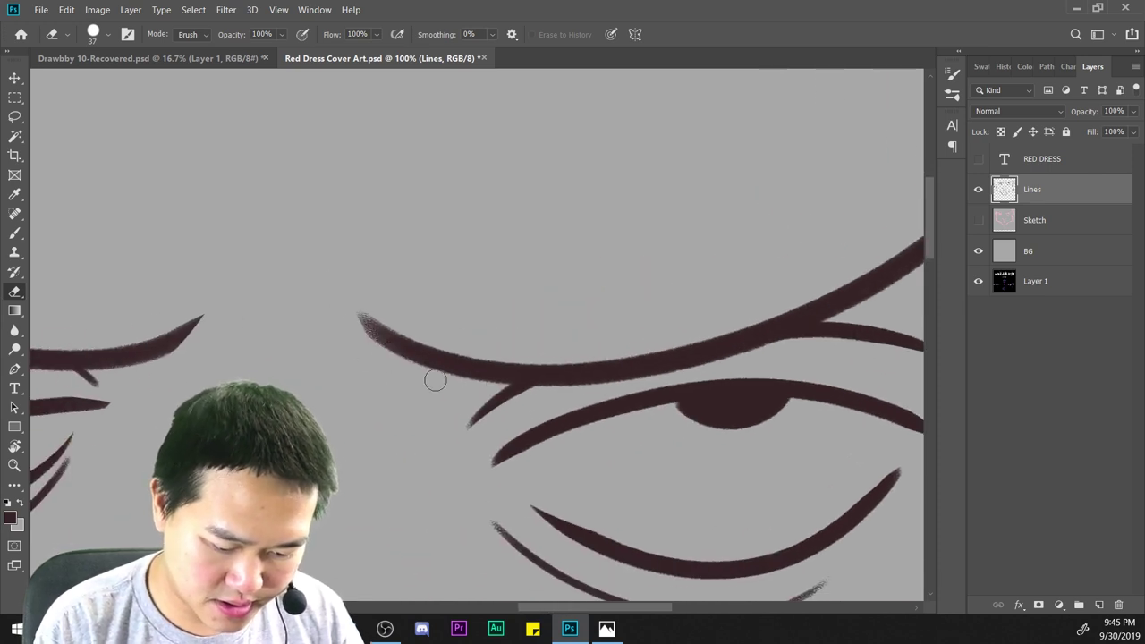
scroll(677, 462, "down", 5)
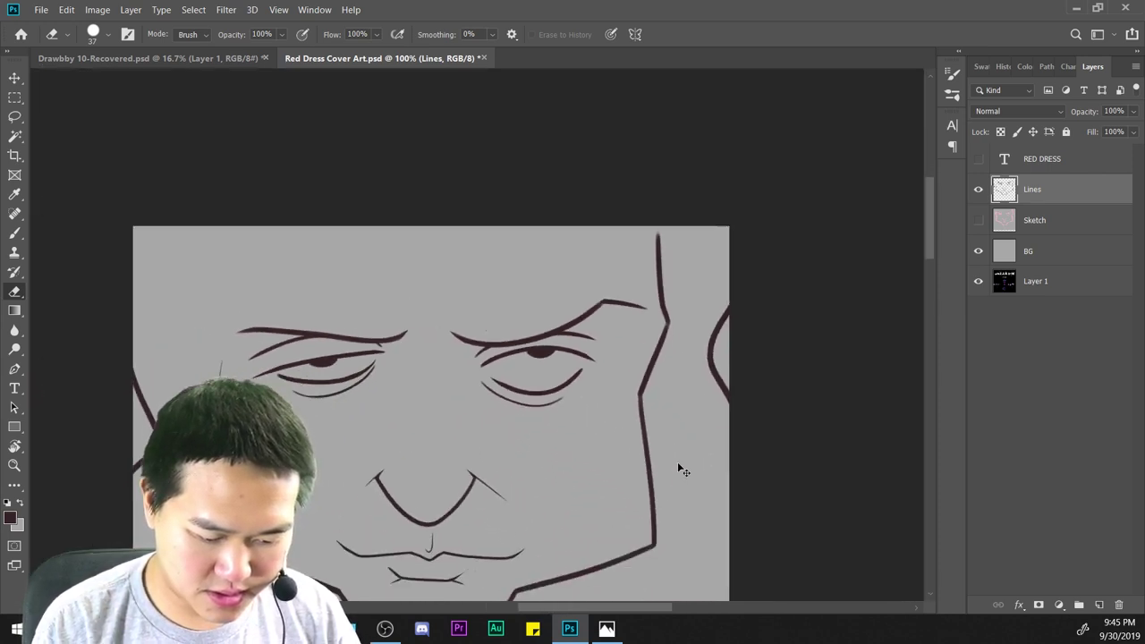
Select both mouth lines and the small stroke under the nose with a freehand lasso outline.
key("ctrl+equal")
key("ctrl+equal")
key("ctrl+equal")
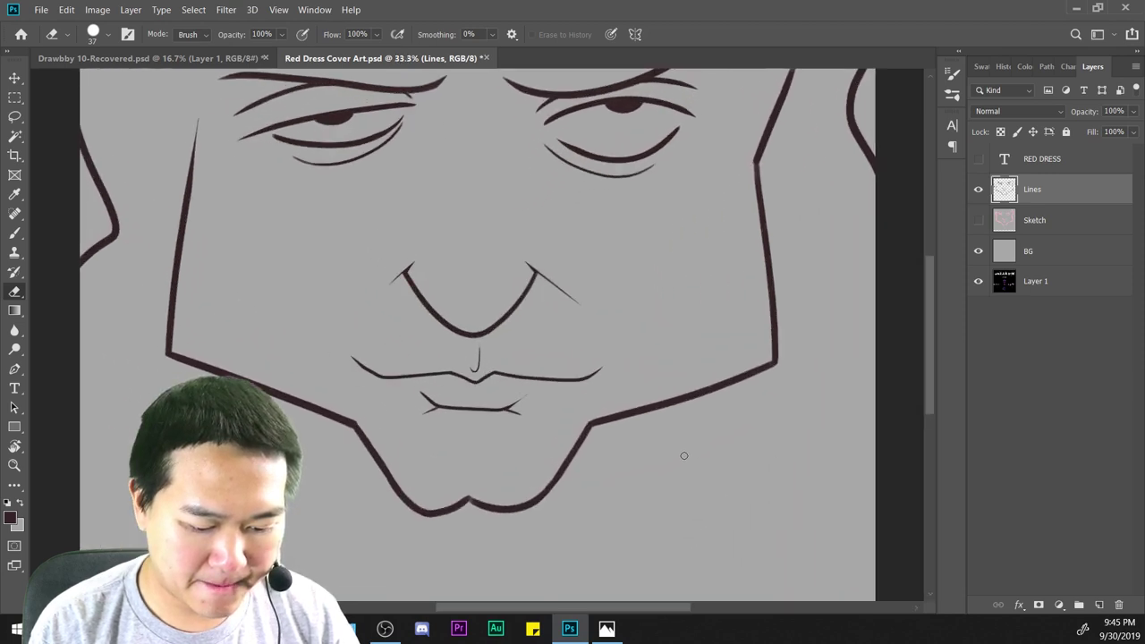
key("ctrl+minus")
key("ctrl+minus")
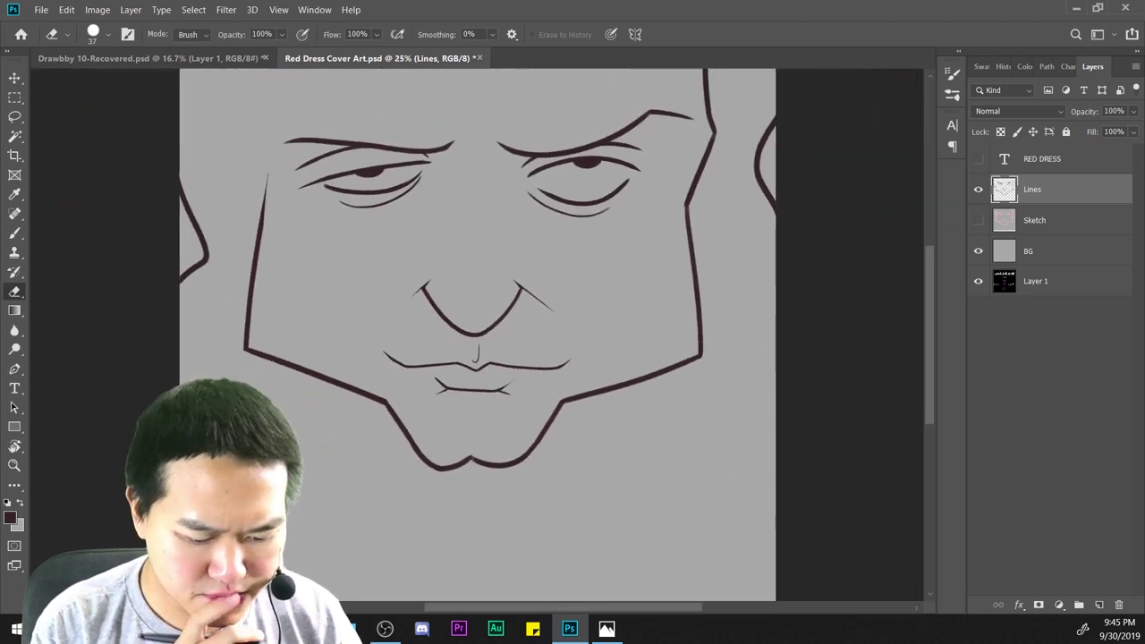
key("ctrl+equal")
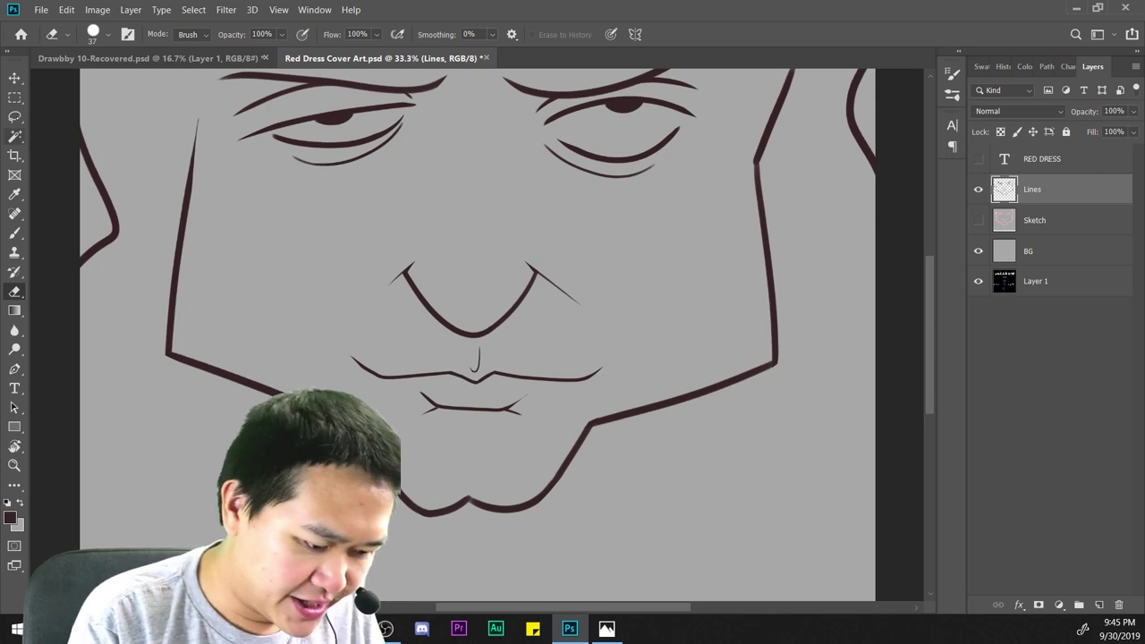
key("l")
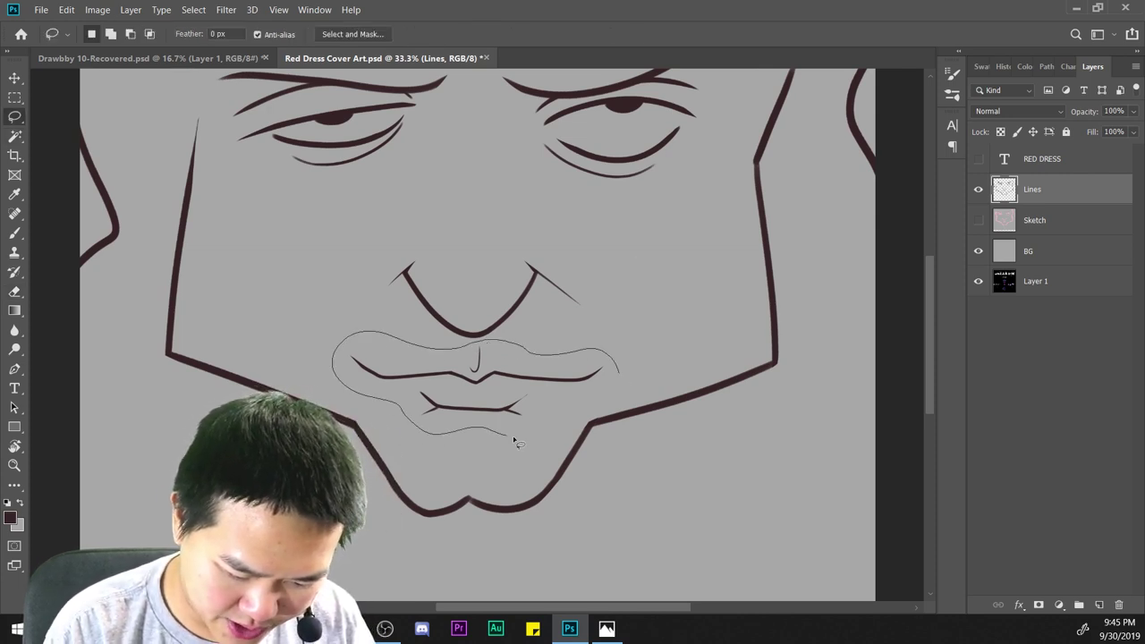
left_click_drag(617, 383, 618, 385)
Scale the selected mouth down proportionally to about 70% with Free Transform and centre it under the nose.
key("ctrl+minus")
key("ctrl+t")
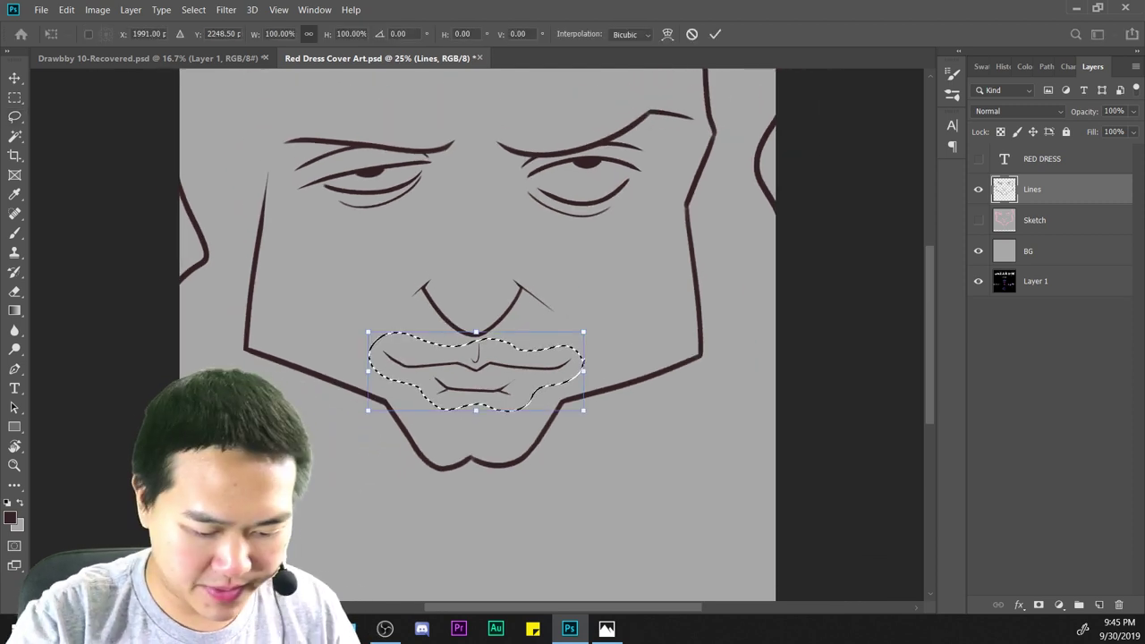
left_click_drag(584, 331, 520, 355)
left_click_drag(494, 384, 528, 373)
key("ctrl+minus")
key("ctrl+minus")
key("ctrl+plus")
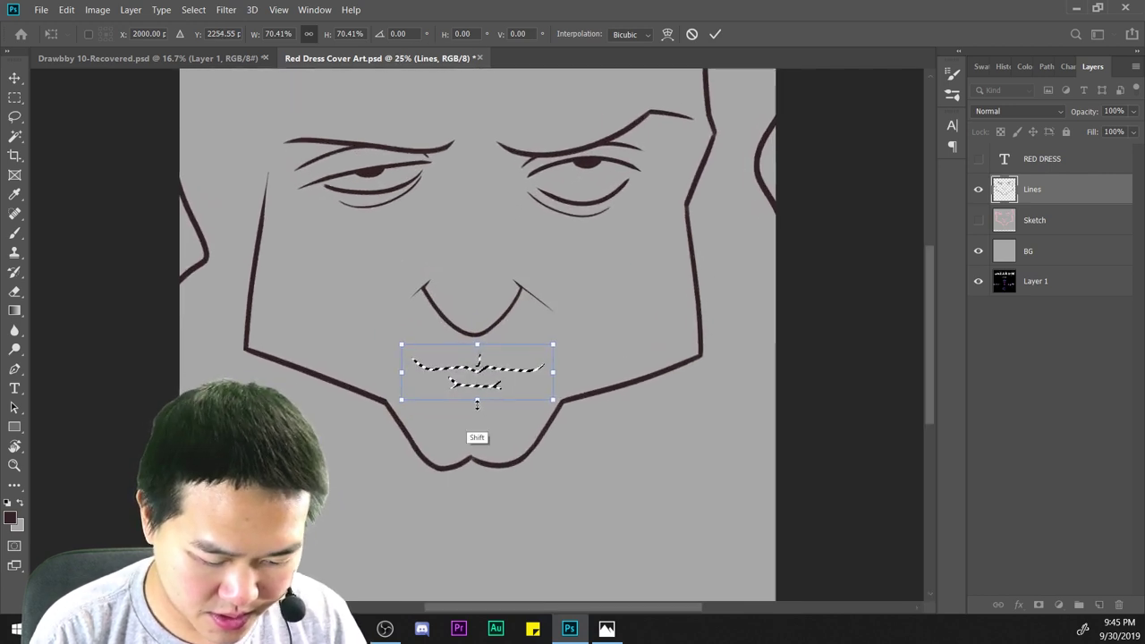
Stretch the reduced mouth slightly taller and wider, and apply the transform.
left_click_drag(479, 403, 474, 415)
left_click_drag(401, 380, 394, 381)
mouse_move(551, 380)
left_mouse_down()
mouse_move(560, 375)
mouse_move(521, 384)
mouse_move(524, 375)
mouse_move(545, 406)
mouse_move(552, 396)
left_mouse_up()
key("ctrl+plus")
key("Return")
key("ctrl+minus")
key("ctrl+minus")
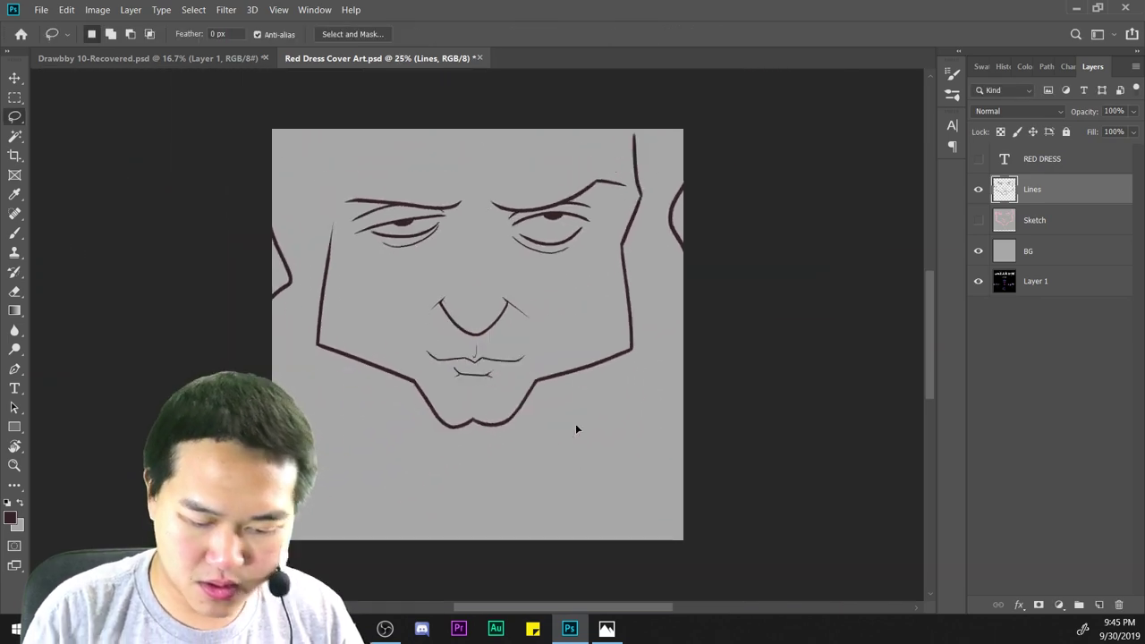
Erase the left half of the chin curve on the Lines layer, from the lower jaw line to the centre notch.
key("ctrl+a")
key("ctrl+plus")
key("ctrl+plus")
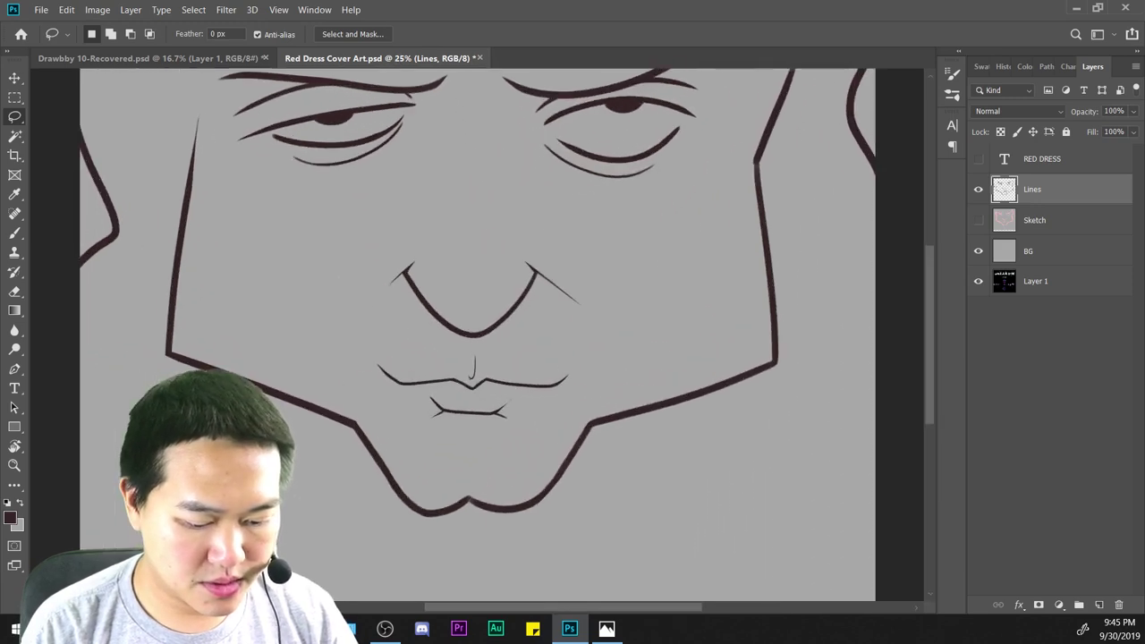
left_click_drag(673, 426, 733, 305)
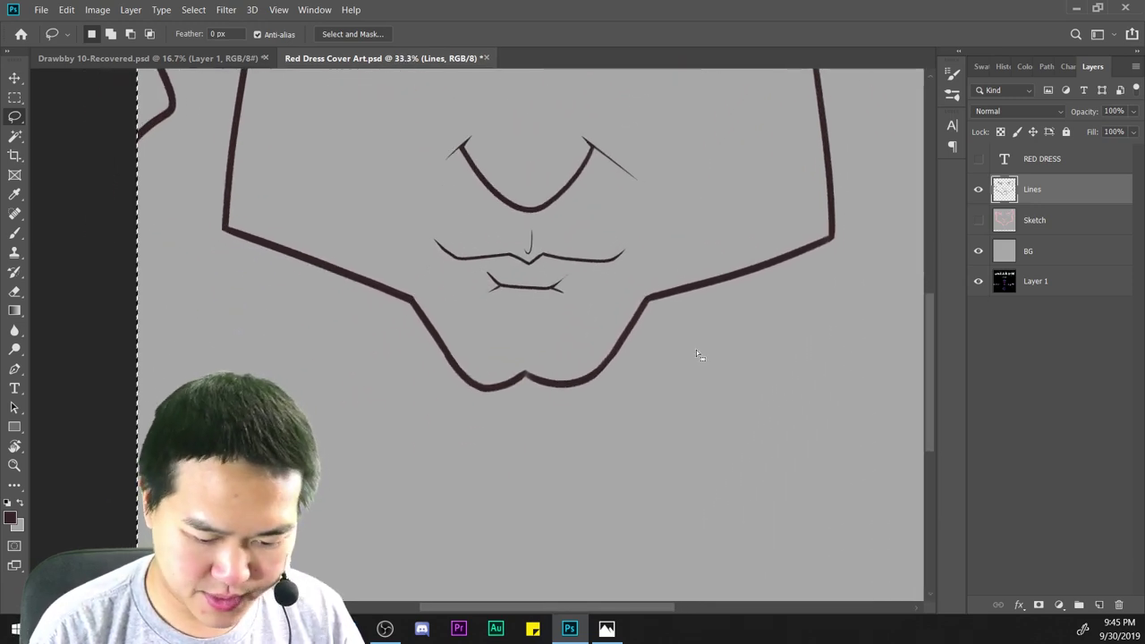
key("ctrl+plus")
key("ctrl+plus")
key("e")
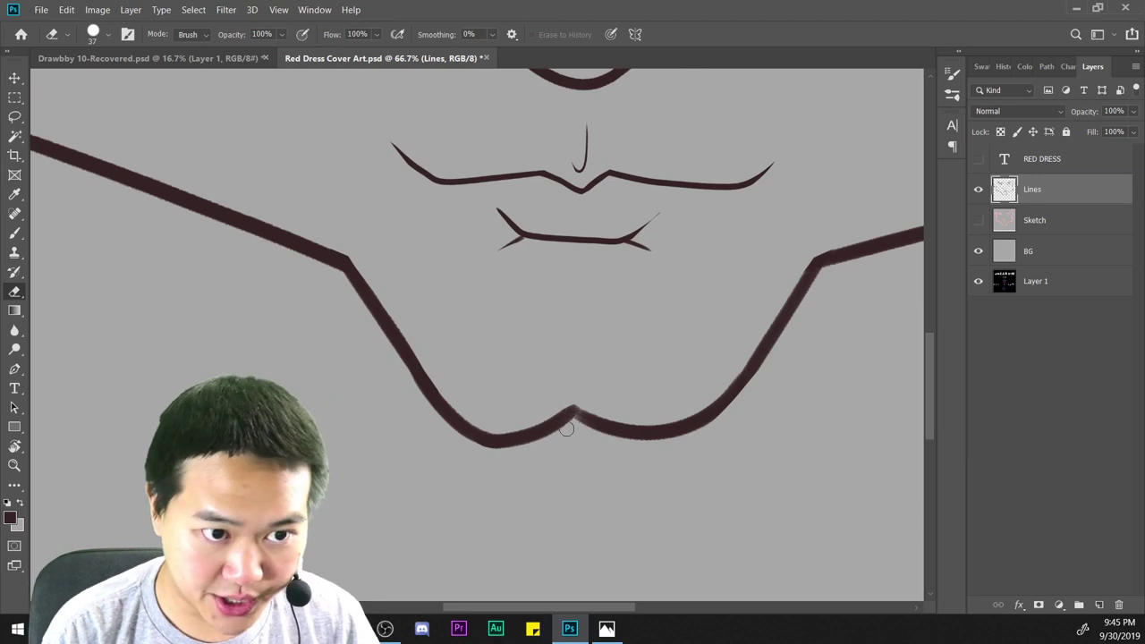
left_click_drag(564, 407, 546, 420)
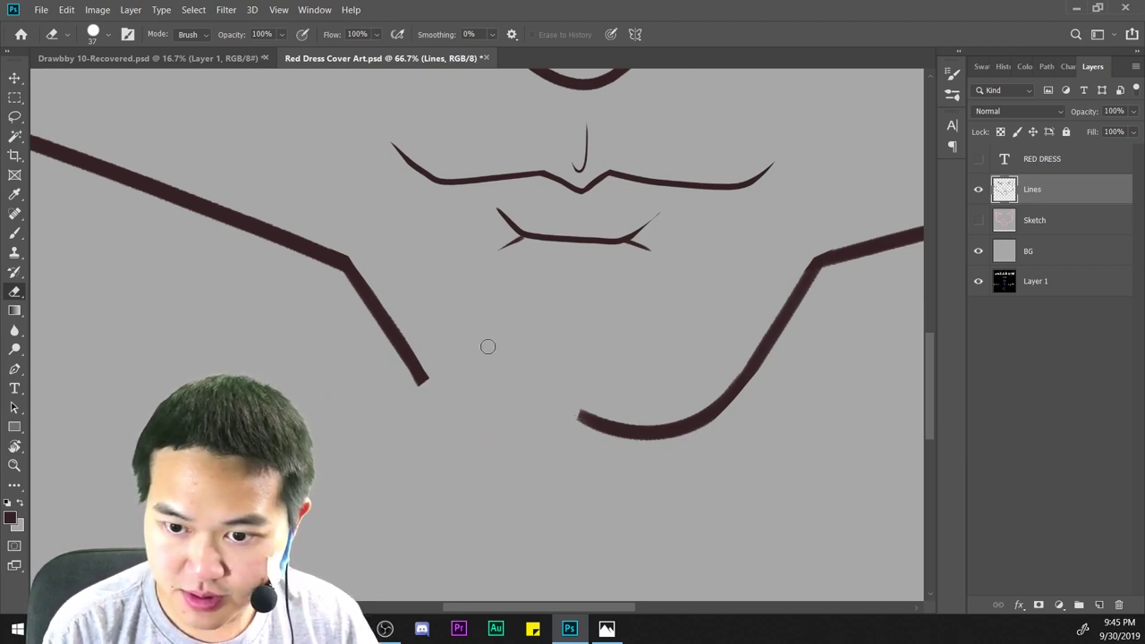
Try to redraw the erased left chin curve with the 10 px brush, and undo the stroke.
mouse_move(713, 471)
left_mouse_down()
mouse_move(680, 372)
mouse_move(676, 415)
mouse_move(656, 375)
left_mouse_up()
key("ctrl+plus")
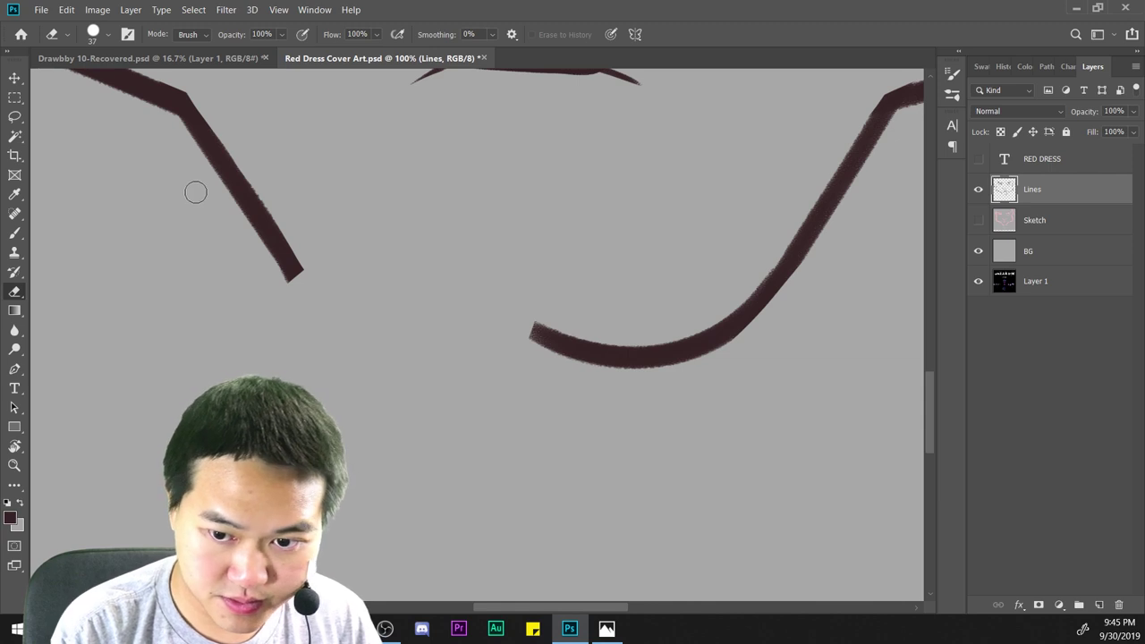
left_click(15, 232)
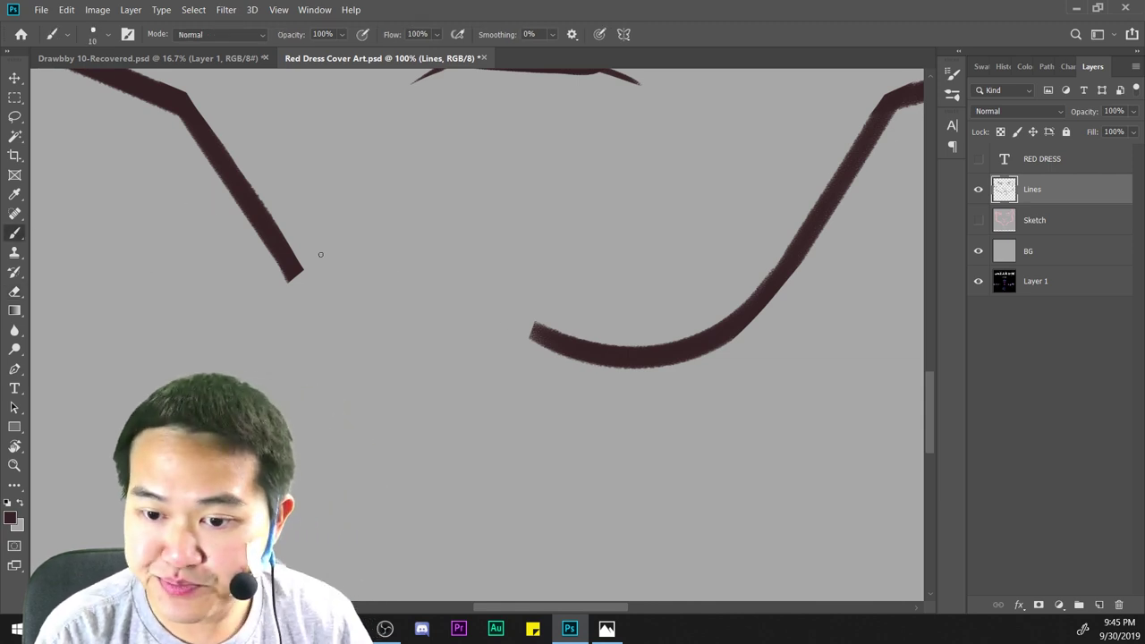
left_click_drag(321, 254, 638, 295)
key("ctrl+z")
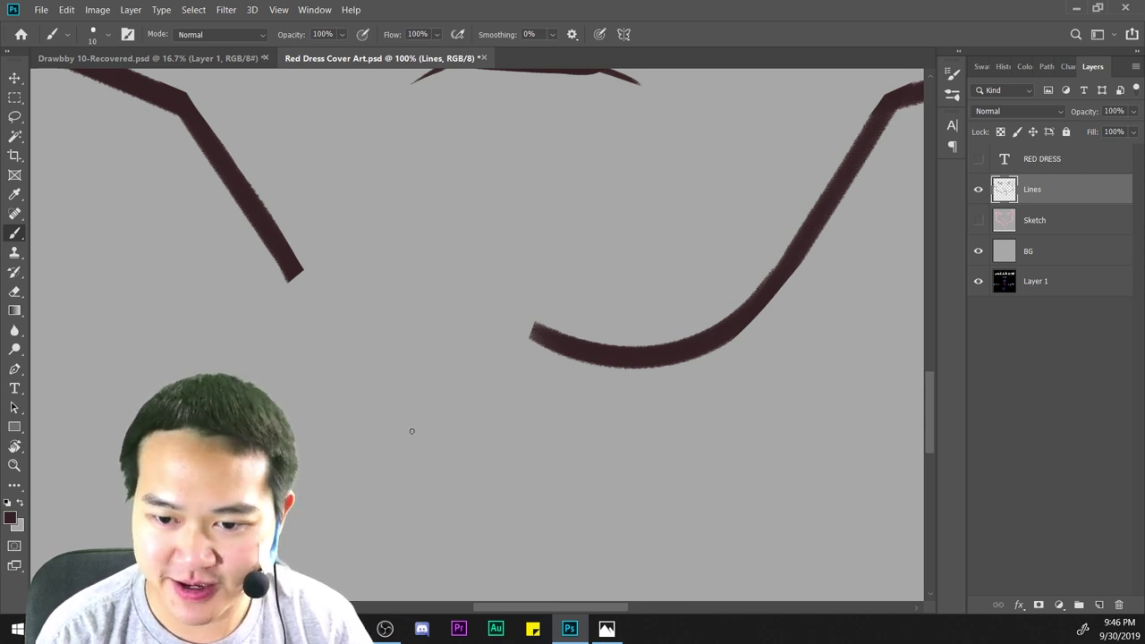
key("ctrl+plus")
key("ctrl+minus")
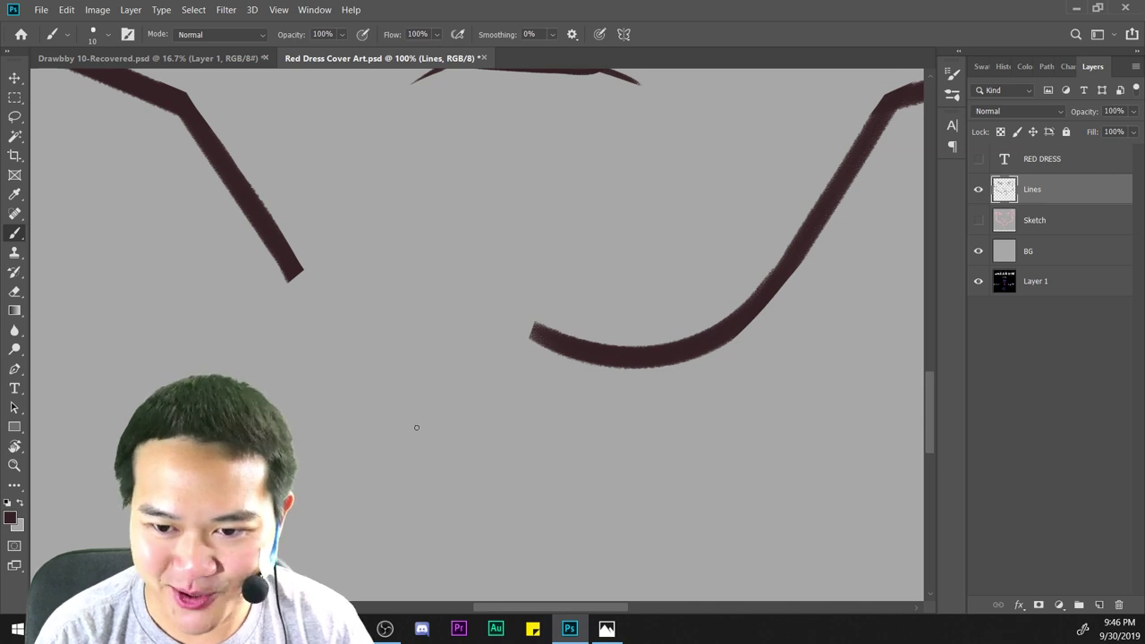
key("ctrl+plus")
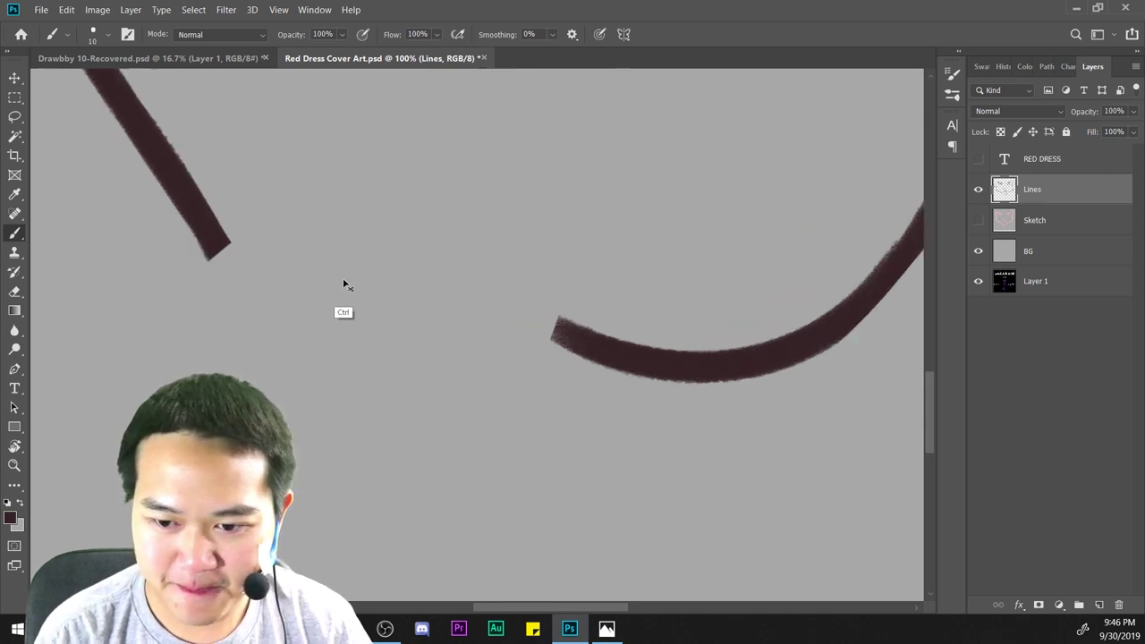
key("ctrl+minus")
Enlarge the brush to 26 px and try to bridge the gap in the left chin with a curved stroke.
right_click(548, 236)
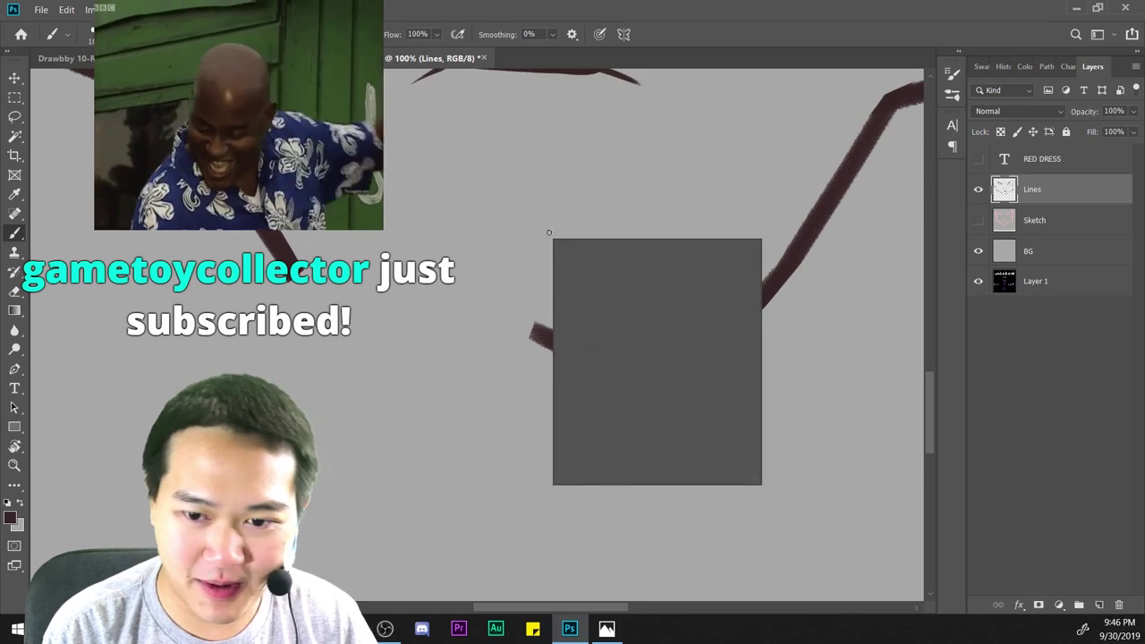
left_click_drag(631, 277, 634, 280)
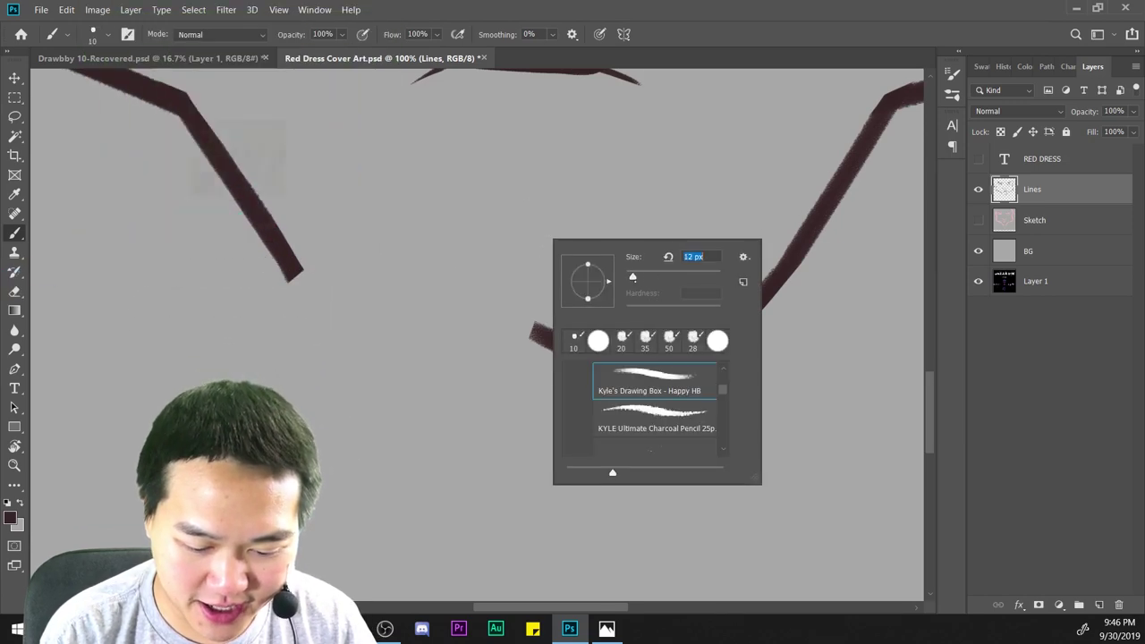
key("Return")
mouse_move(296, 277)
left_mouse_down()
mouse_move(527, 332)
mouse_move(409, 338)
mouse_move(569, 357)
left_mouse_up()
key("ctrl+z")
key("ctrl+z")
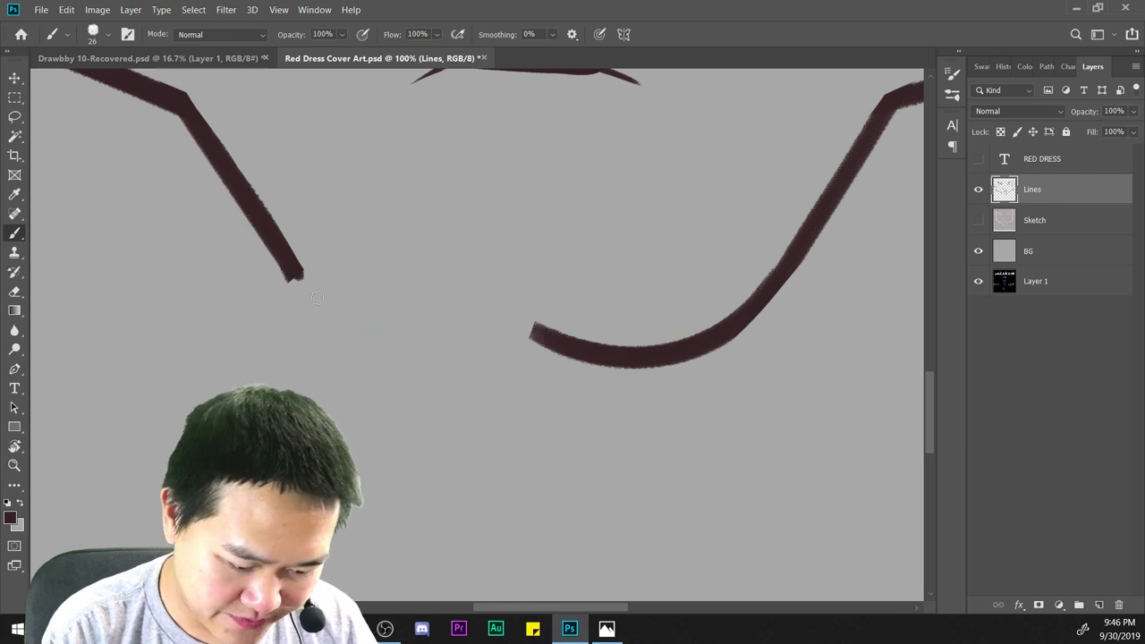
left_click_drag(297, 277, 547, 319)
key("ctrl+minus")
key("ctrl+minus")
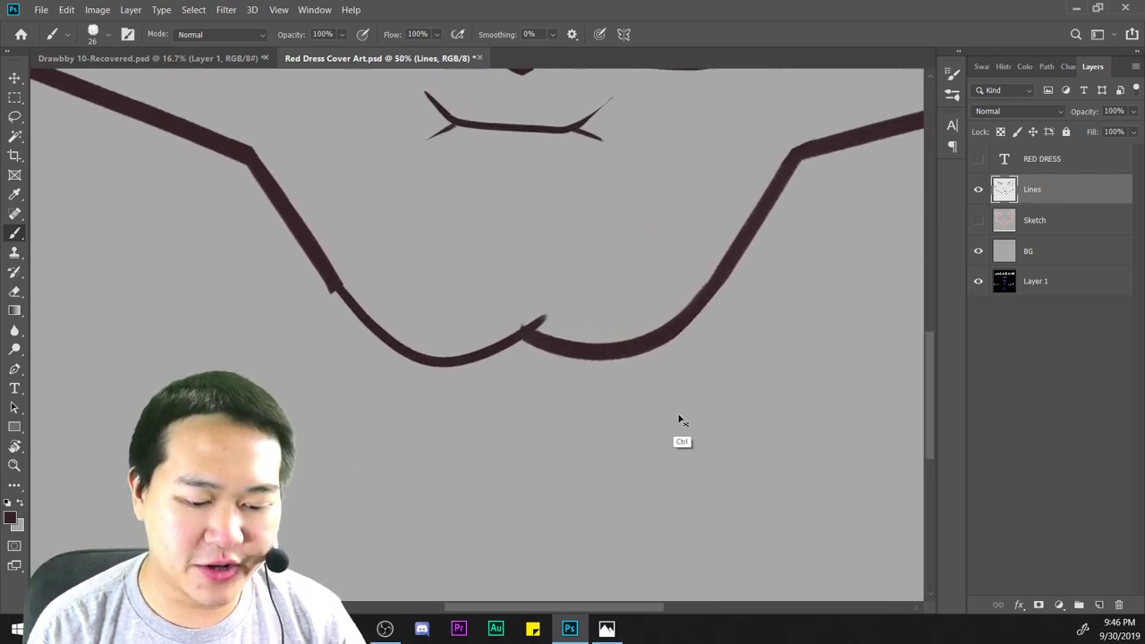
key("ctrl+plus")
key("ctrl+plus")
Choose the 35 px brush and test its thickness with a scribble in the chin gap, undoing the scribble.
right_click(683, 233)
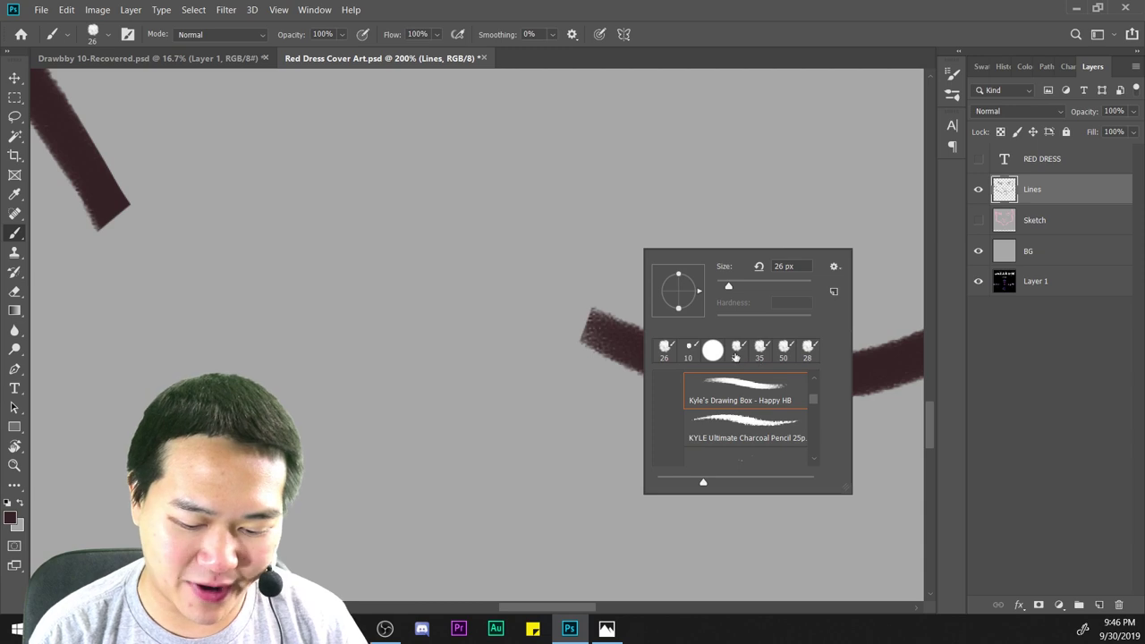
double_click(760, 358)
left_click_drag(343, 339, 536, 456)
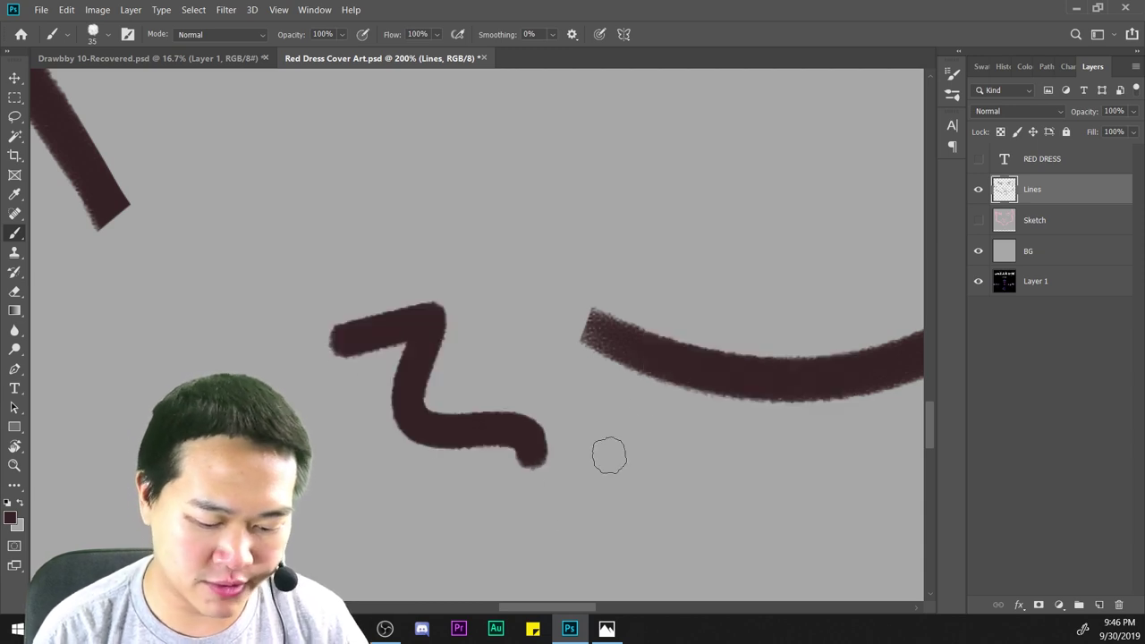
key("ctrl+z")
key("ctrl+minus")
Try two curved strokes across the chin gap with the 35 px brush, undoing each one.
mouse_move(277, 246)
left_mouse_down()
mouse_move(486, 383)
mouse_move(538, 338)
left_mouse_up()
key("ctrl+plus")
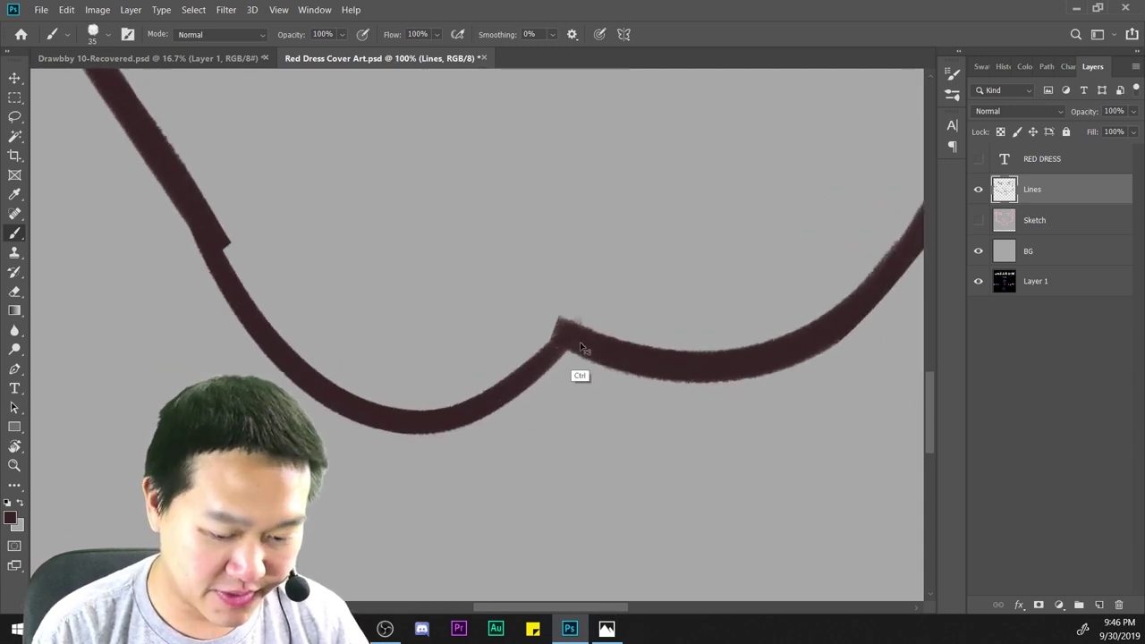
key("ctrl+z")
mouse_move(112, 201)
left_mouse_down()
mouse_move(454, 320)
mouse_move(608, 295)
left_mouse_up()
key("ctrl+z")
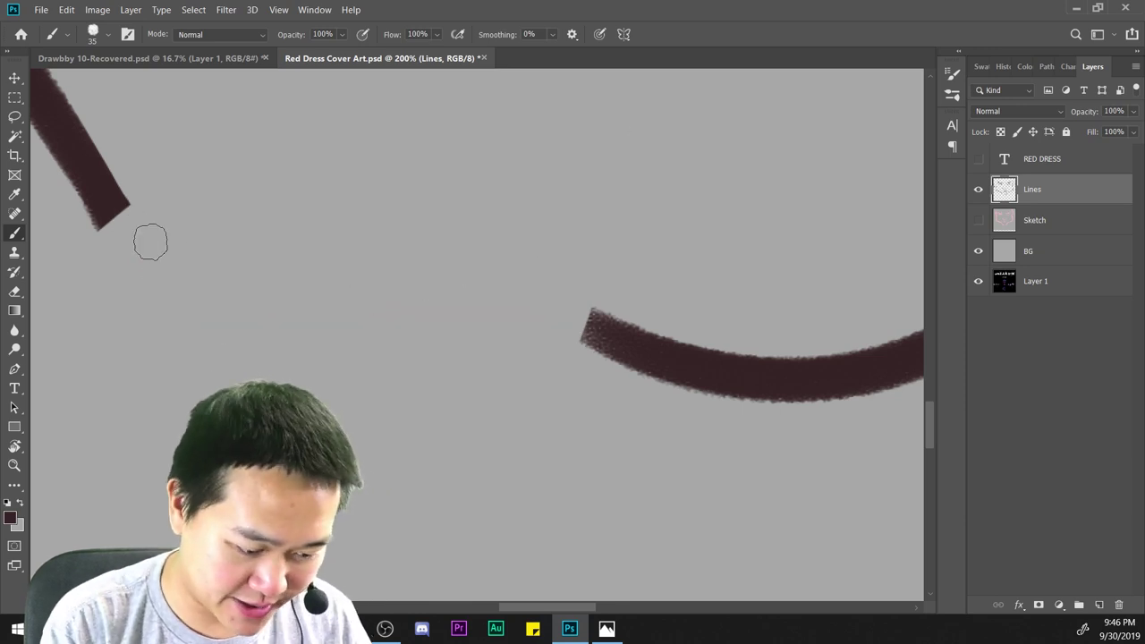
Redraw the left chin curve from the cut end of the jaw line to just past the centre notch.
mouse_move(149, 241)
left_mouse_down()
mouse_move(217, 332)
mouse_move(622, 290)
left_mouse_up()
key("ctrl+minus")
key("ctrl+minus")
key("ctrl+minus")
key("ctrl+minus")
key("ctrl+minus")
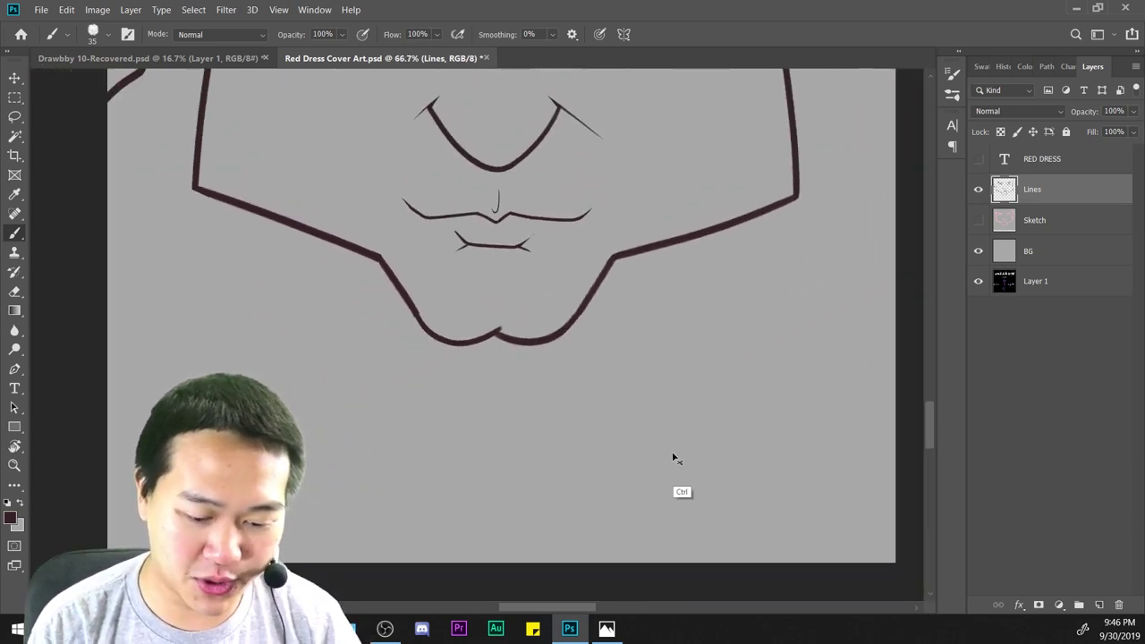
Smooth the inner edge where the left jaw line meets the new chin curve with the eraser.
key("ctrl+plus")
key("ctrl+plus")
key("ctrl+plus")
key("ctrl+plus")
key("ctrl+plus")
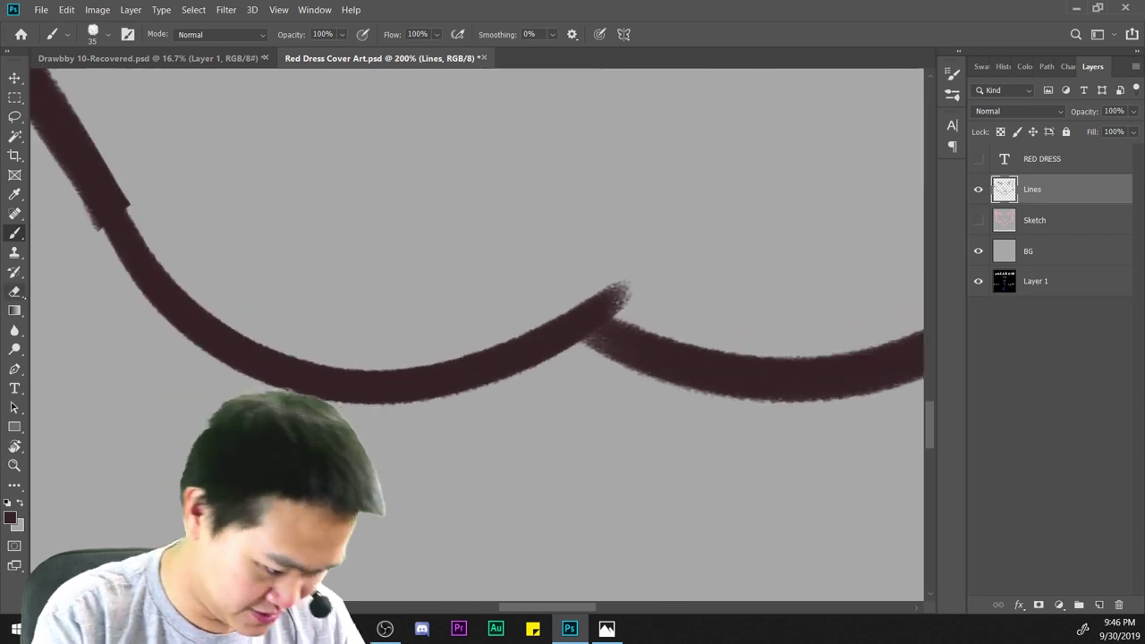
key("e")
left_click_drag(289, 174, 684, 368)
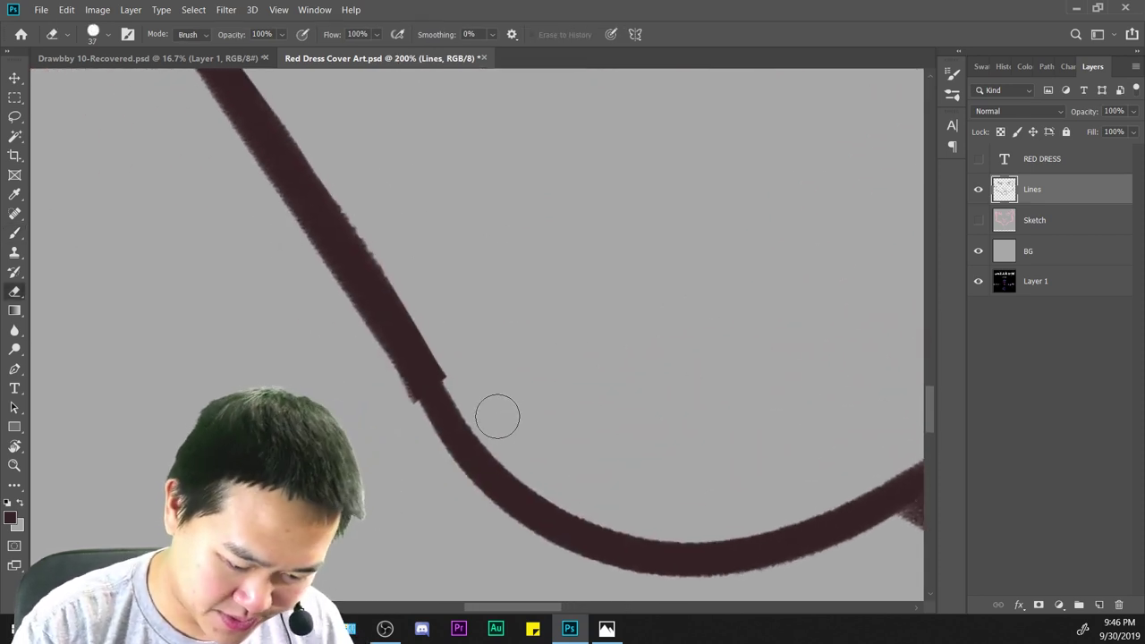
left_click_drag(475, 394, 355, 153)
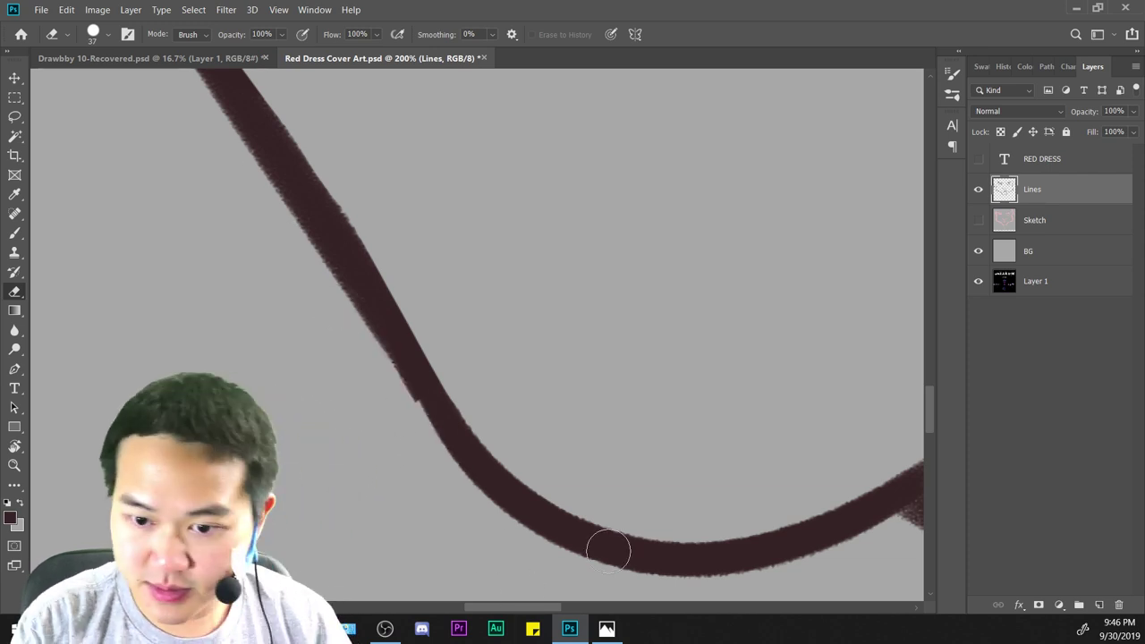
Try to erase along the left jaw line down into the chin curve, and undo the erasure.
scroll(606, 545, "down", 5)
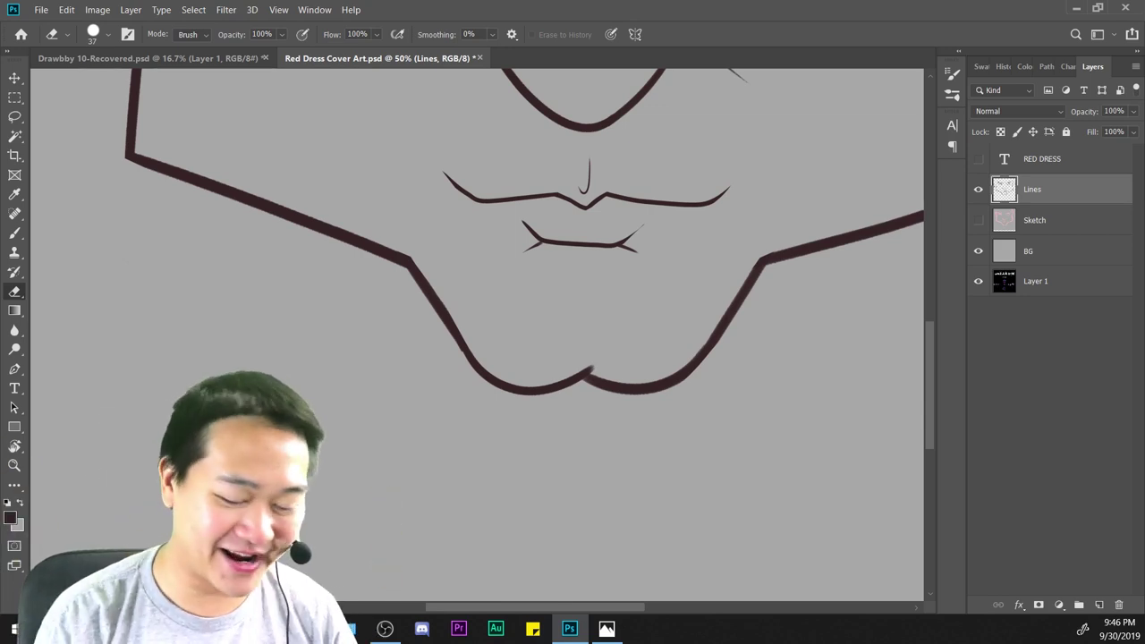
scroll(550, 474, "up", 4)
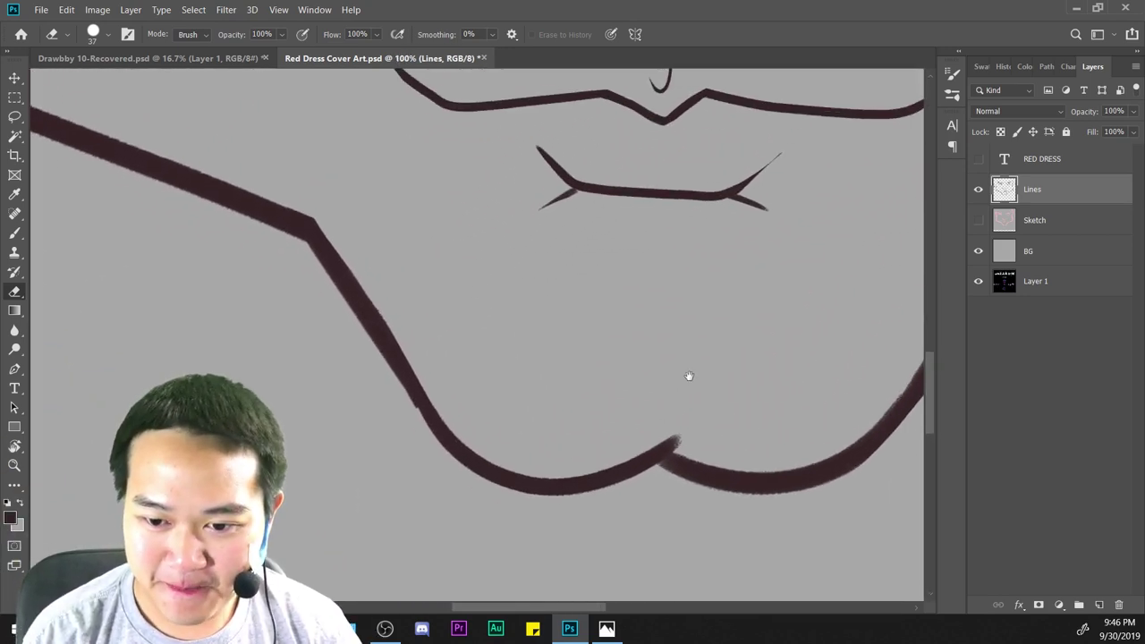
left_click_drag(688, 375, 659, 395)
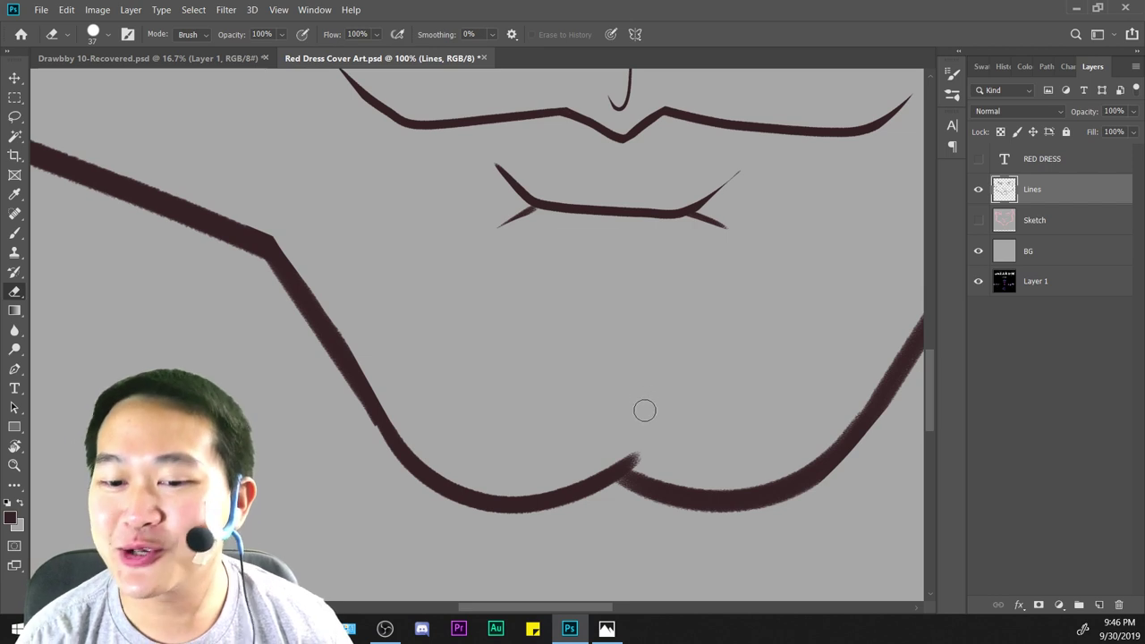
left_click_drag(689, 434, 725, 402)
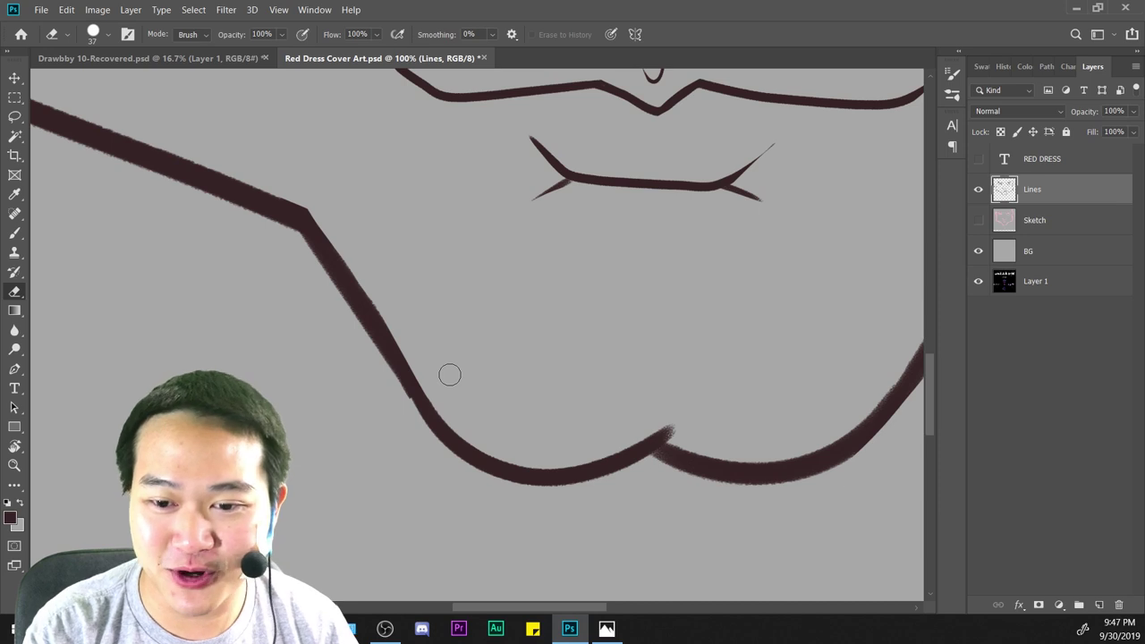
key("ctrl+plus")
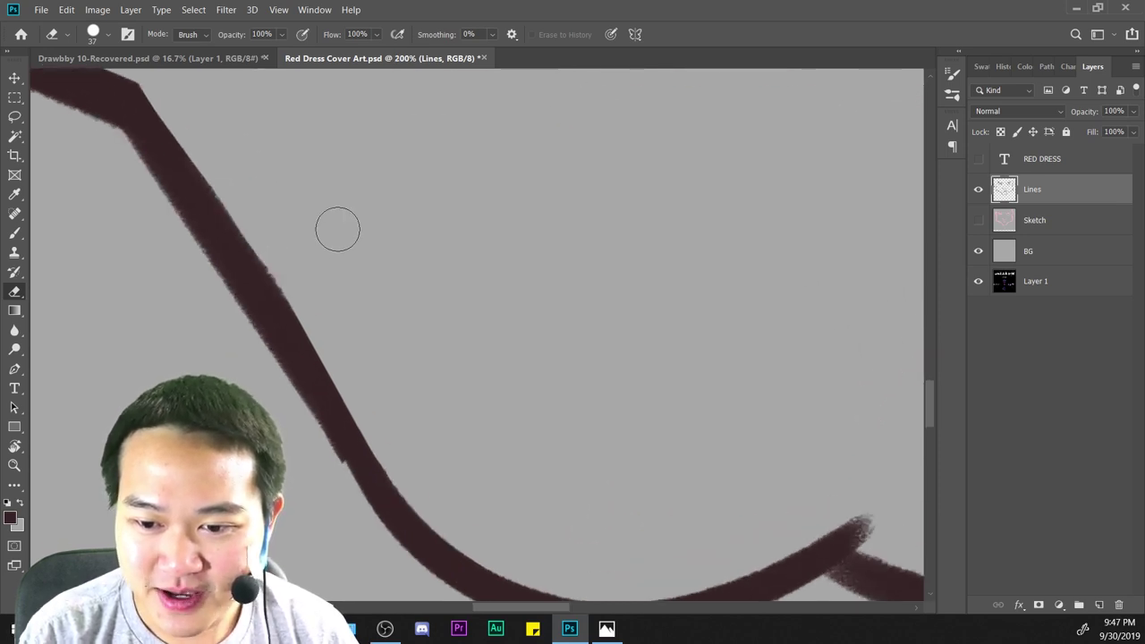
key("ctrl+minus")
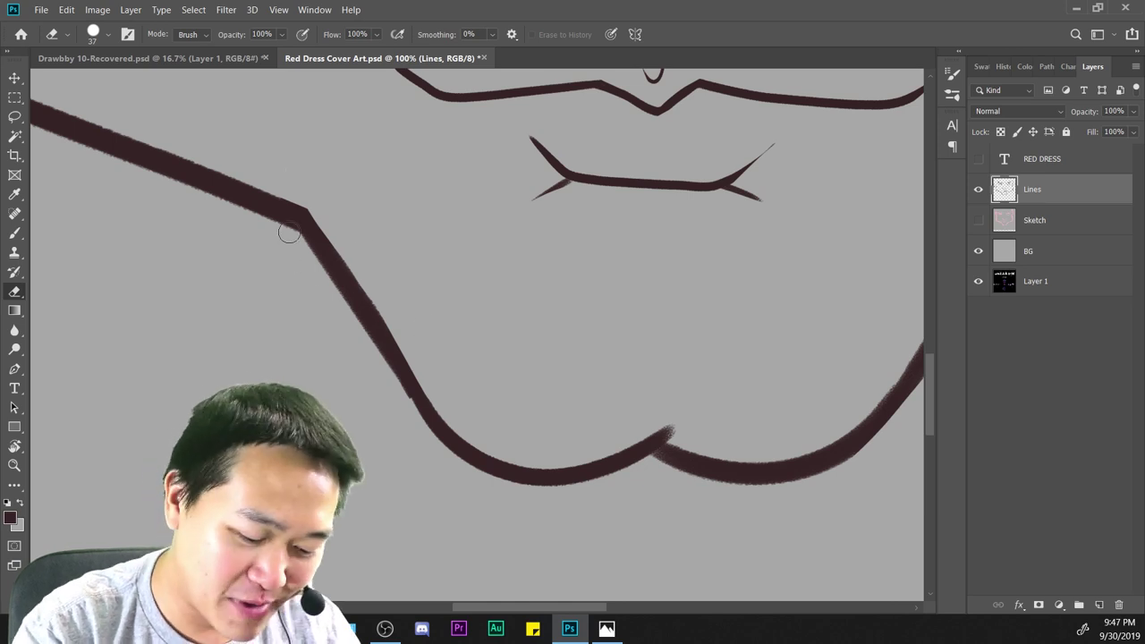
left_click_drag(331, 275, 479, 465)
key("ctrl+z")
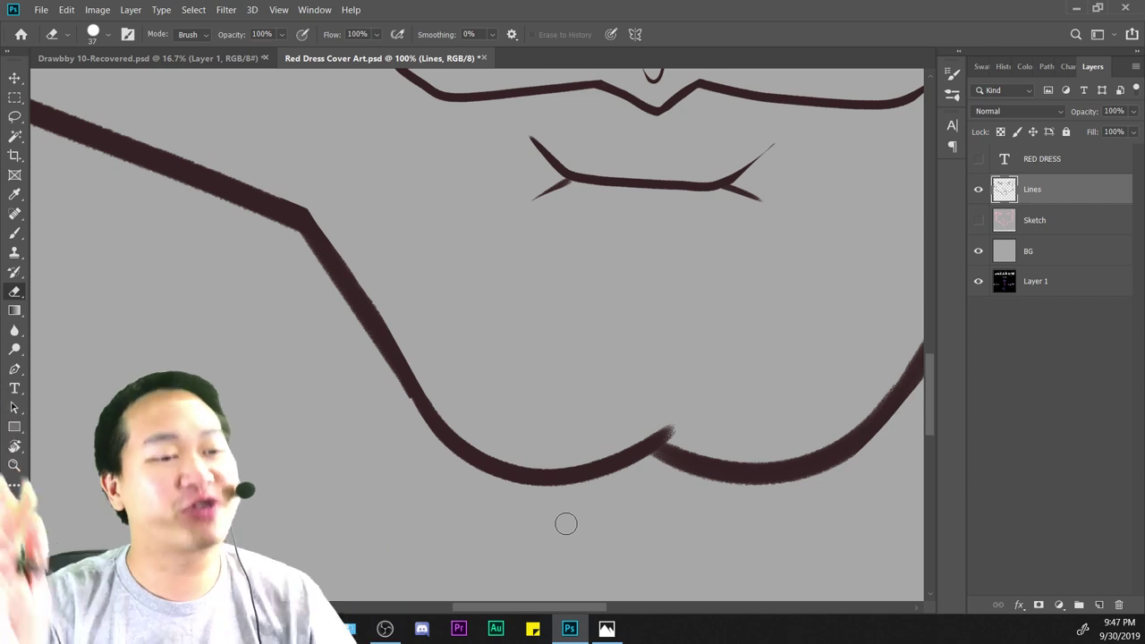
Erase the overshooting tip of the left chin curve and clean the edges around the centre notch.
key("ctrl+minus")
key("ctrl+plus")
key("ctrl+plus")
left_click_drag(766, 450, 469, 199)
mouse_move(552, 274)
left_mouse_down()
mouse_move(533, 254)
mouse_move(640, 293)
left_mouse_up()
left_click_drag(564, 293, 633, 299)
left_click_drag(519, 279, 473, 287)
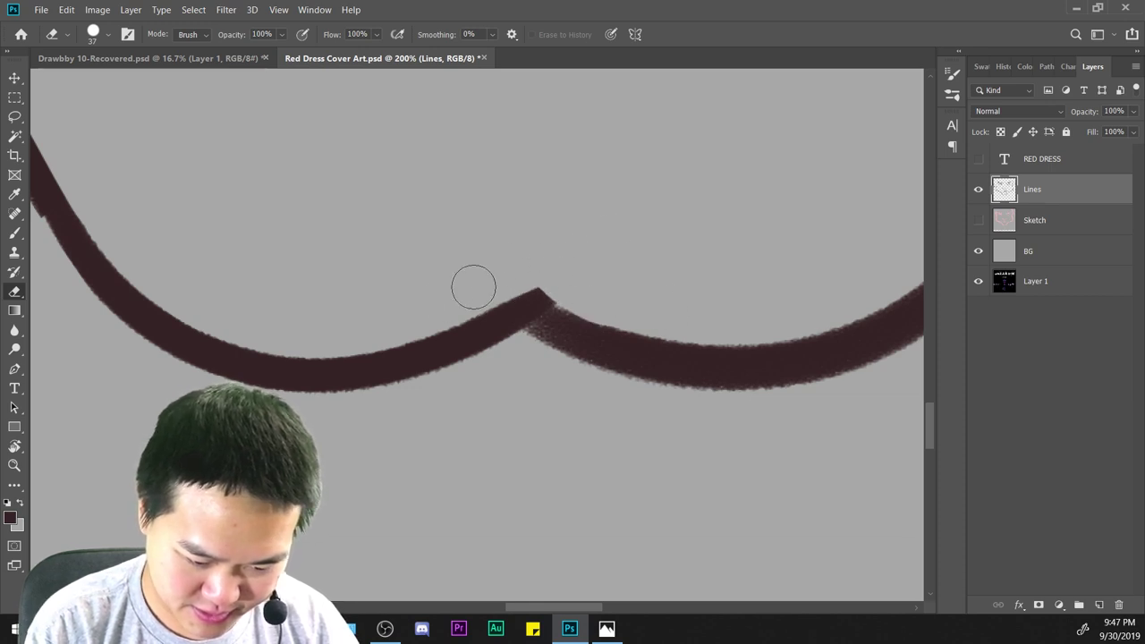
Examine the cleft chin outline where the two curved strokes meet, both close up and as part of the lower face.
key("ctrl+minus")
key("ctrl+minus")
key("ctrl+minus")
key("ctrl+minus")
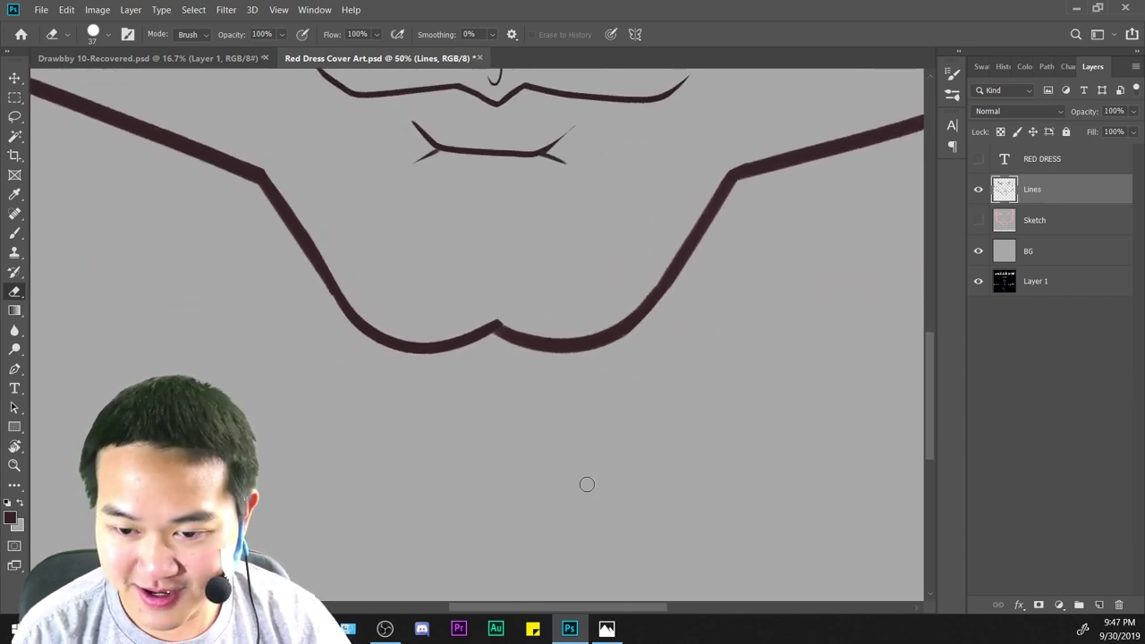
key("ctrl+plus")
key("ctrl+plus")
key("ctrl+plus")
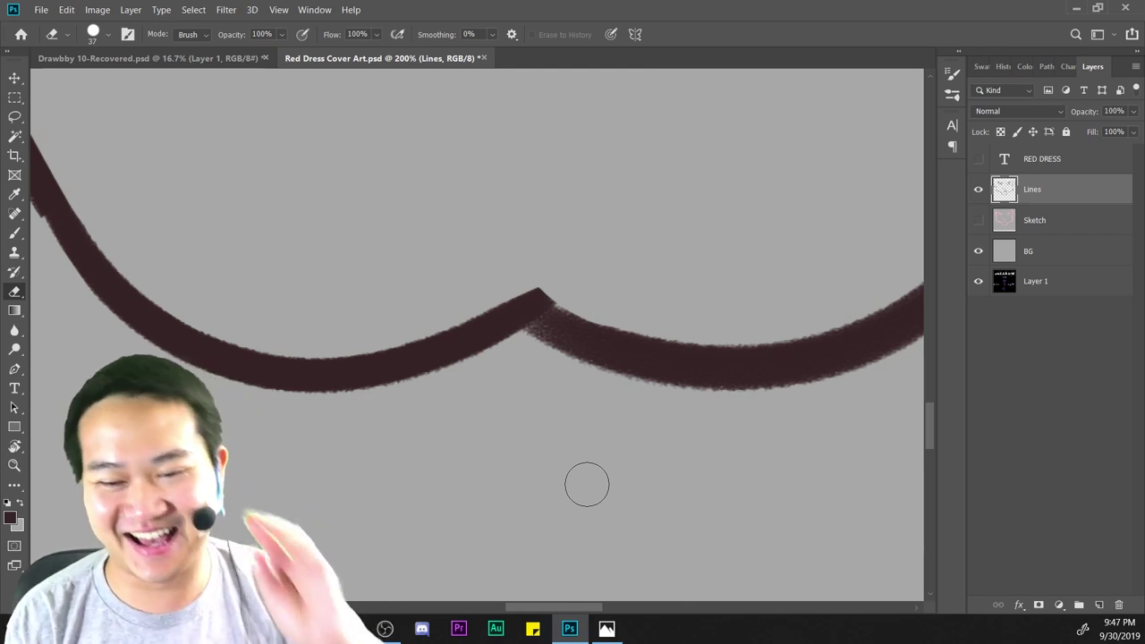
key("ctrl+minus")
key("ctrl+minus")
key("ctrl+minus")
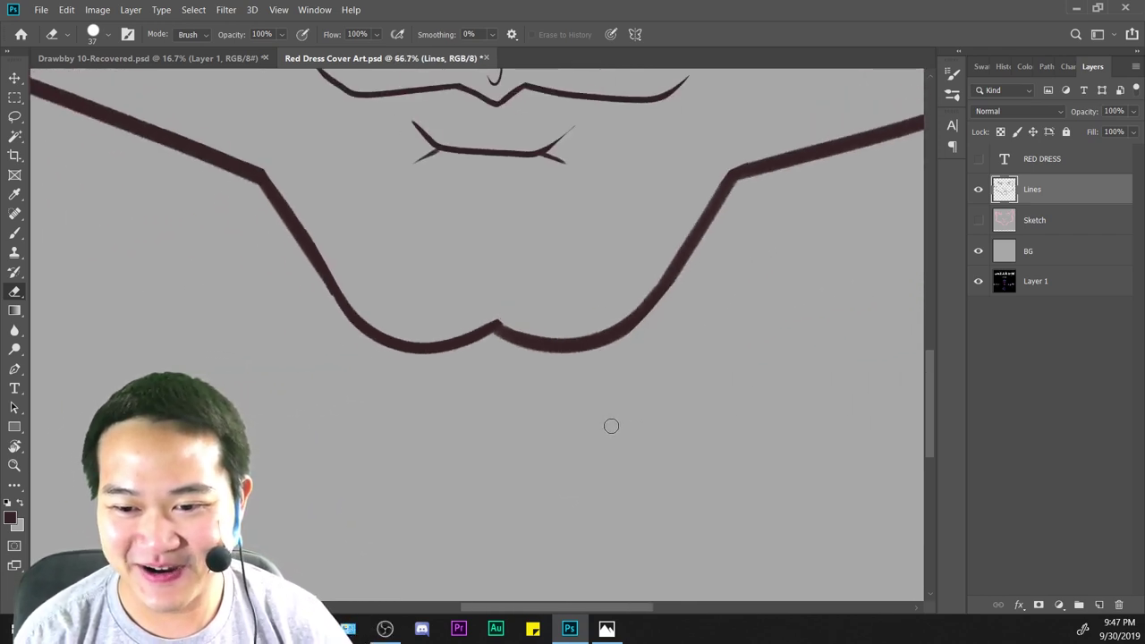
key("ctrl+plus")
key("ctrl+plus")
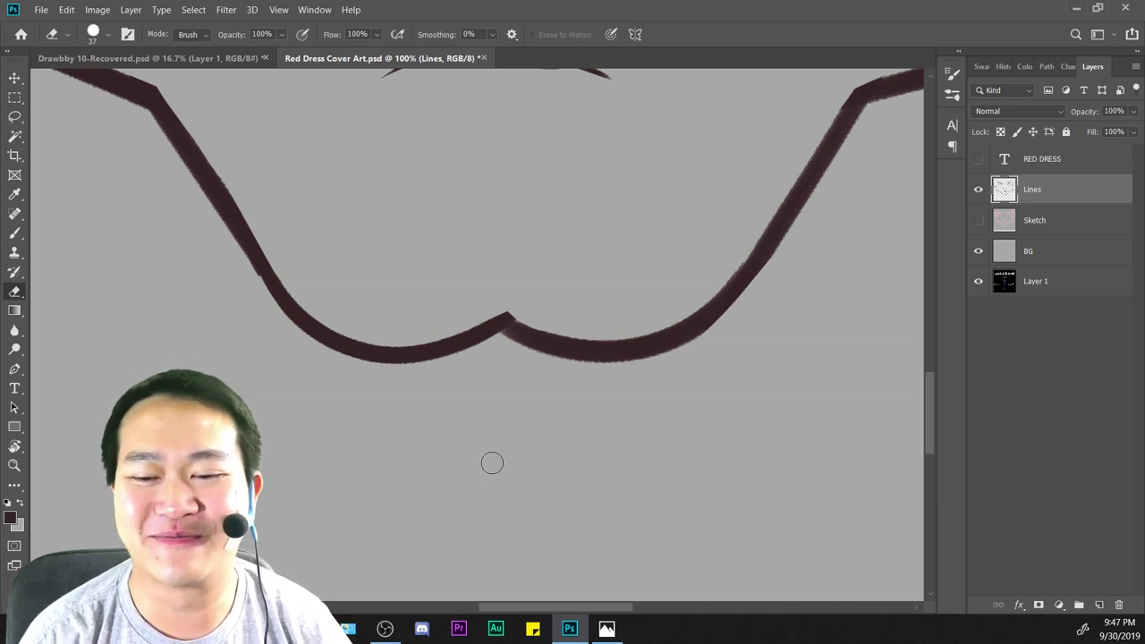
key("ctrl+minus")
key("ctrl+minus")
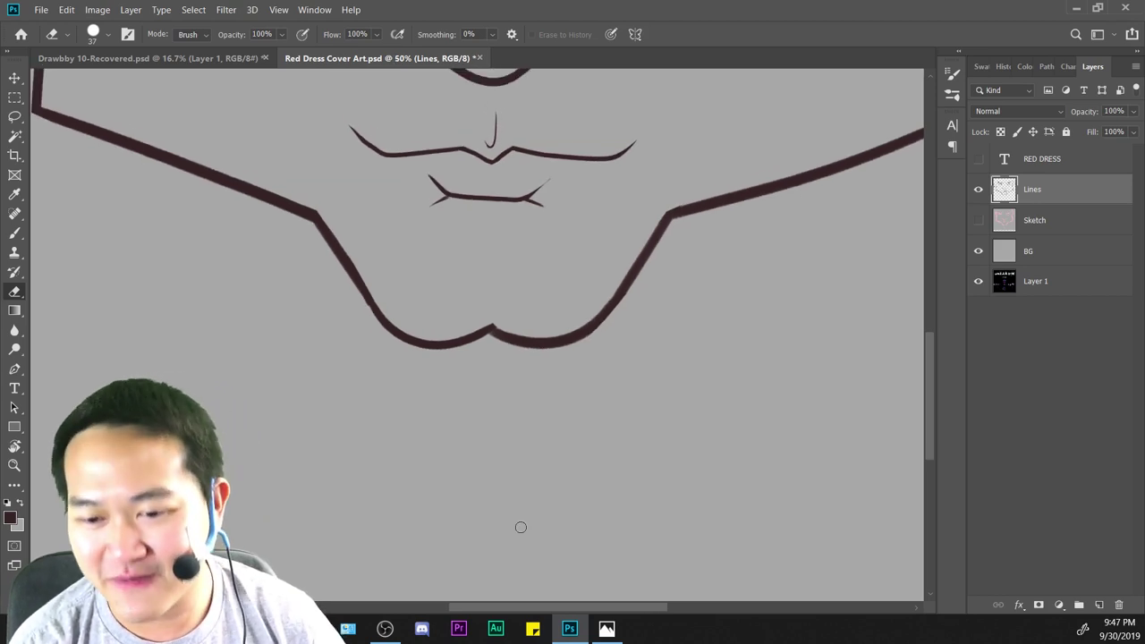
key("ctrl+plus")
key("ctrl+plus")
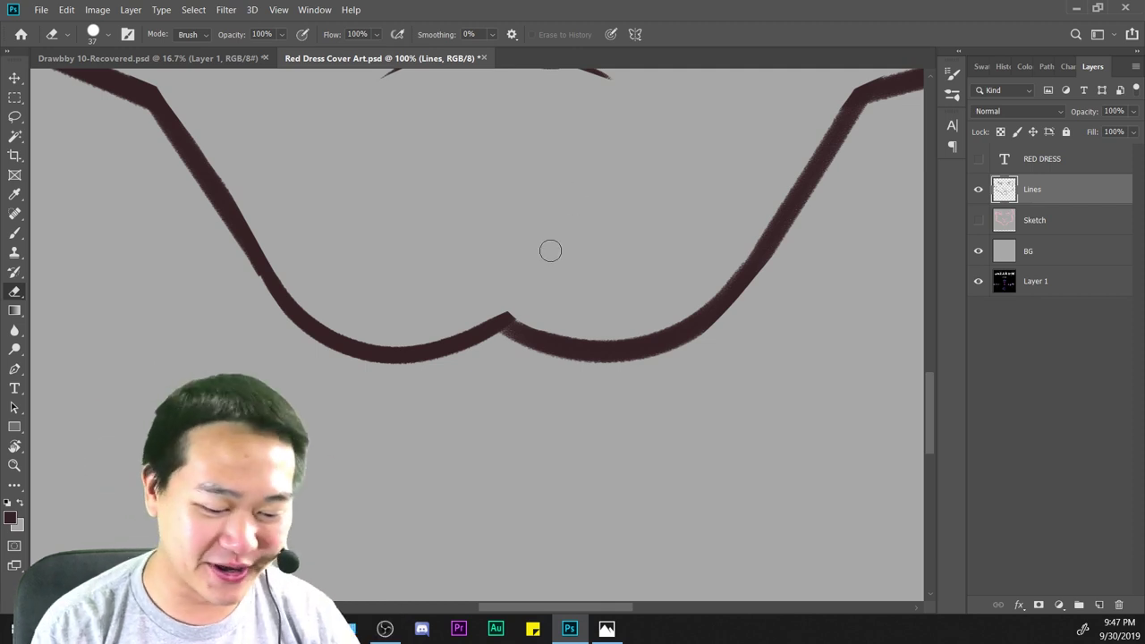
scroll(579, 447, "down", 3)
scroll(574, 463, "up", 1)
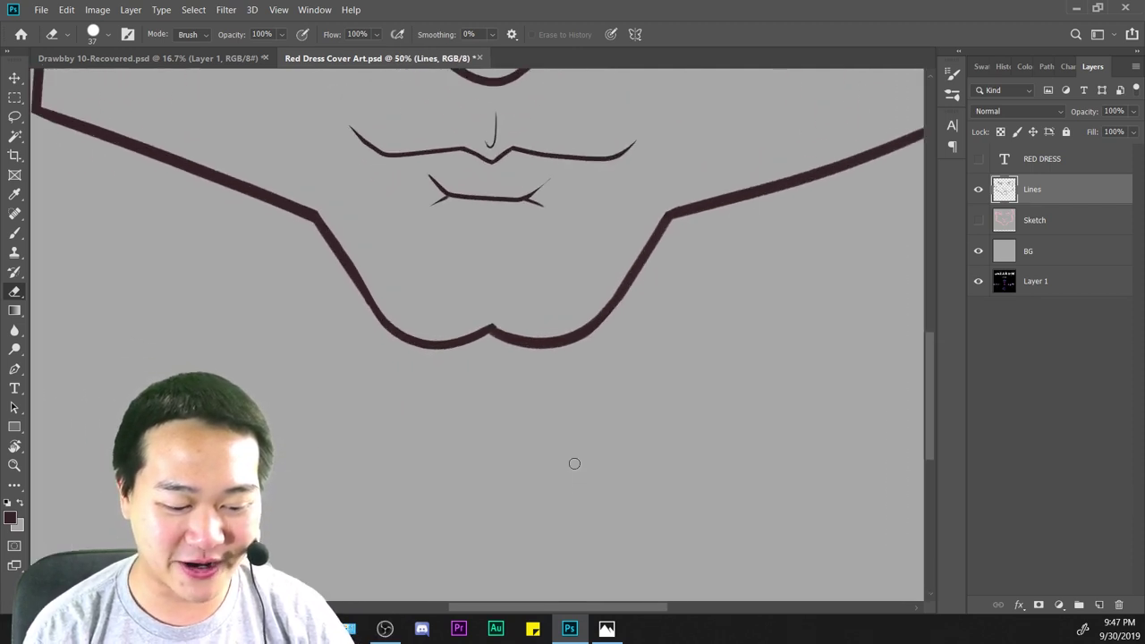
Erase the outer tips of the upper eyelid and eyelid crease lines on the drawing's left eye, and deselect.
mouse_move(492, 242)
left_mouse_down()
mouse_move(676, 426)
mouse_move(721, 421)
mouse_move(674, 410)
mouse_move(688, 462)
mouse_move(675, 457)
left_mouse_up()
mouse_move(606, 371)
left_mouse_down()
mouse_move(672, 435)
mouse_move(586, 355)
left_mouse_up()
key("ctrl+minus")
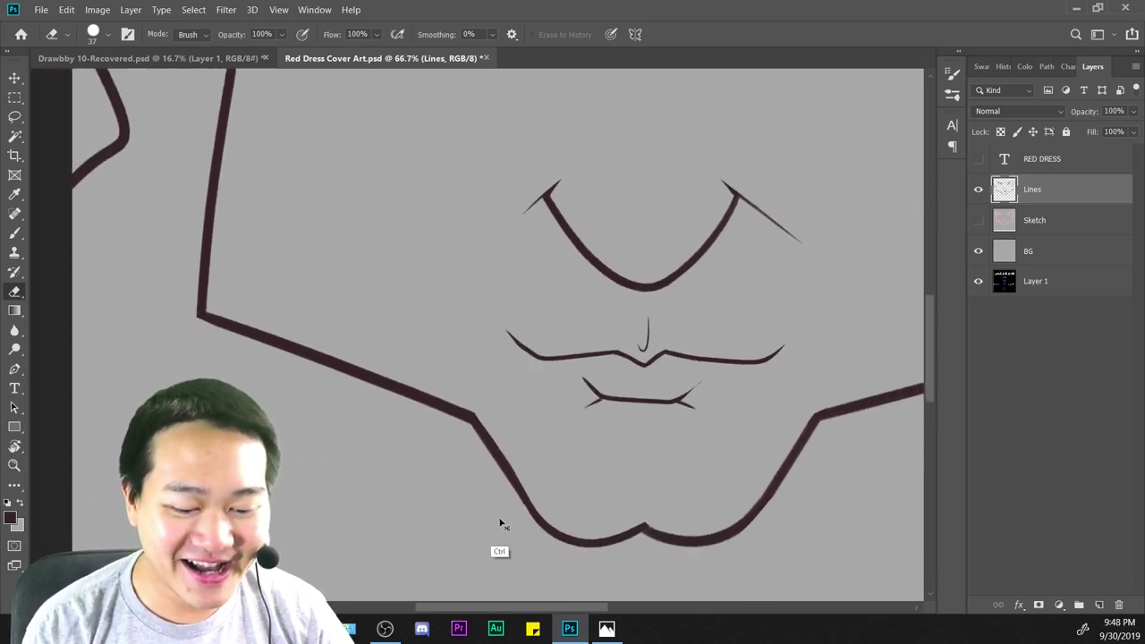
key("ctrl+minus")
left_click_drag(642, 351, 639, 426)
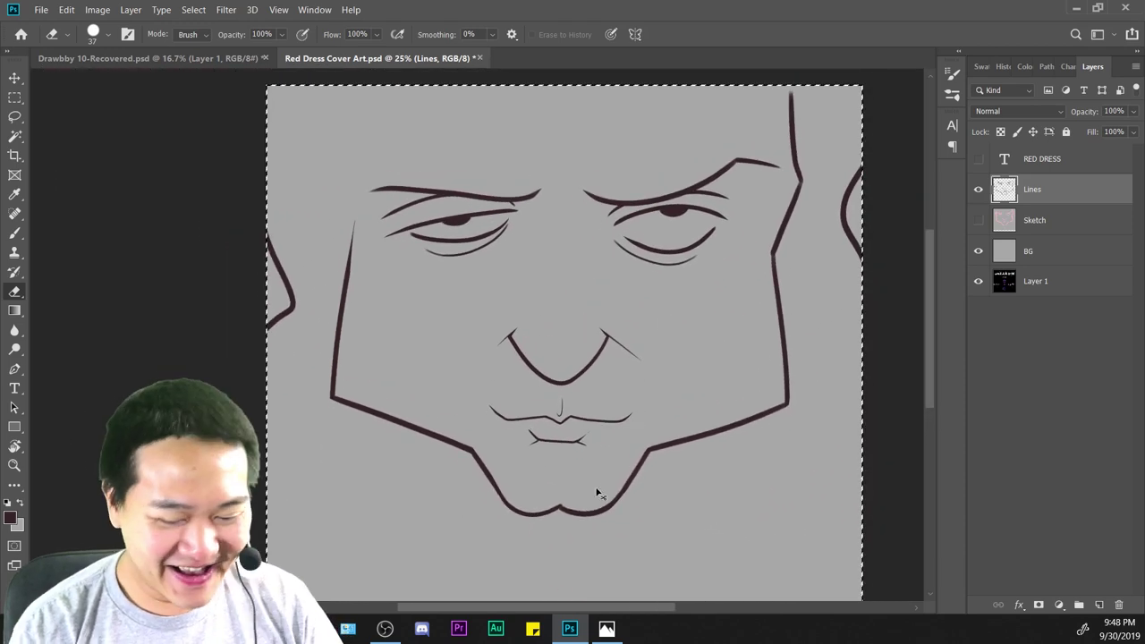
key("ctrl+plus")
key("ctrl+plus")
mouse_move(587, 239)
left_mouse_down()
mouse_move(743, 503)
mouse_move(725, 477)
left_mouse_up()
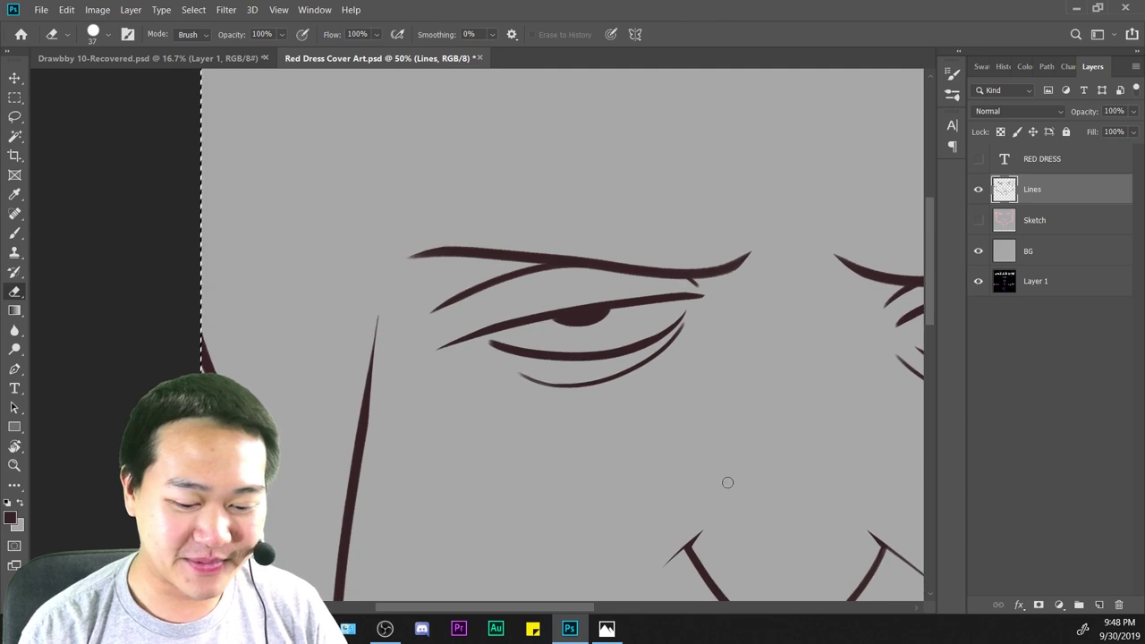
key("ctrl+plus")
left_click_drag(424, 353, 449, 344)
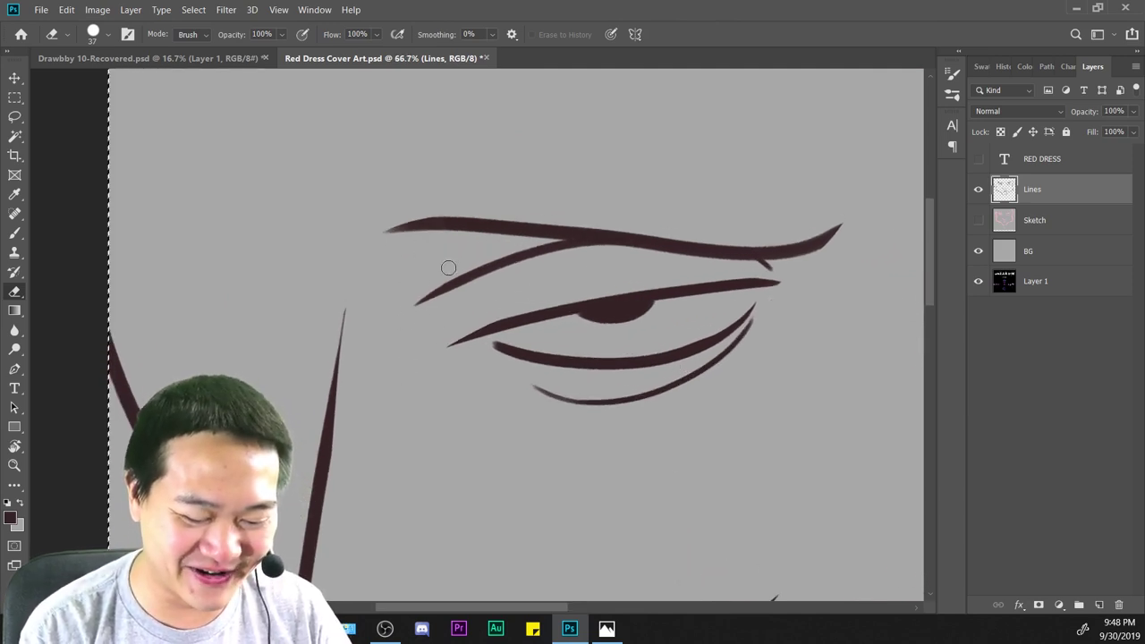
key("ctrl+minus")
key("ctrl+minus")
key("ctrl+plus")
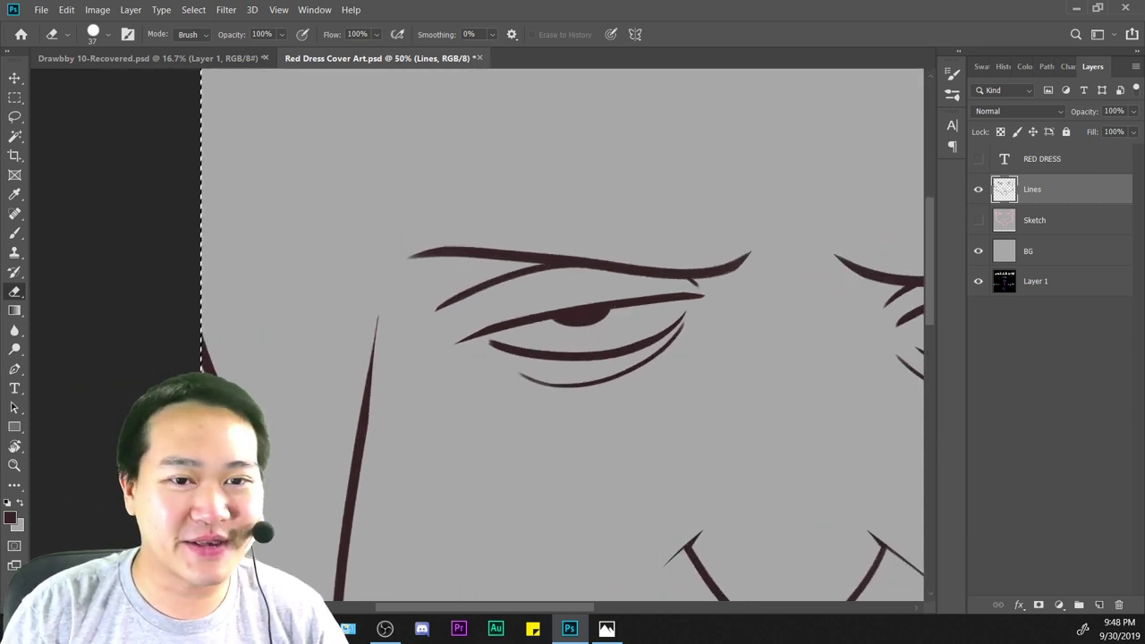
key("ctrl+d")
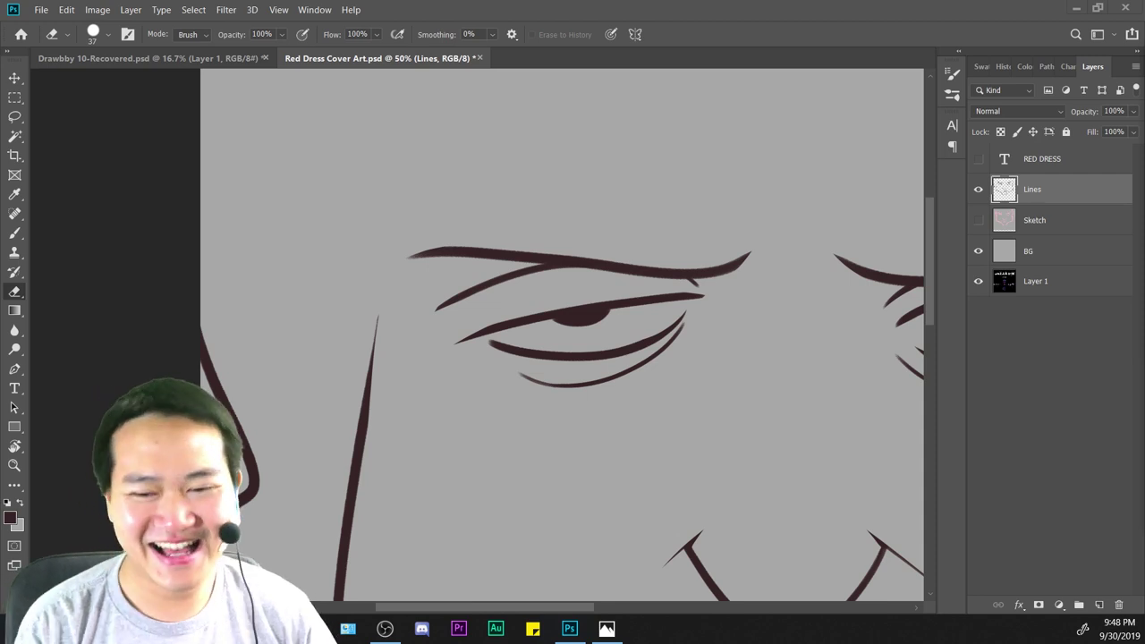
Examine the left eye and eyebrow line work at several magnifications against the rest of the face.
left_click(809, 46)
key("ctrl+minus")
key("ctrl+minus")
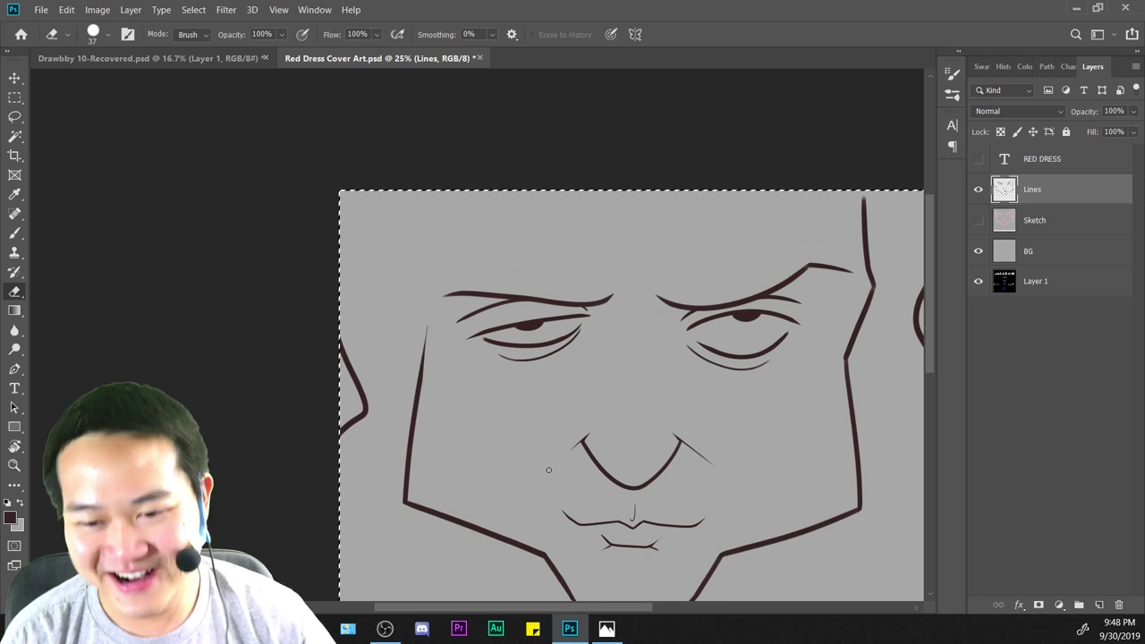
scroll(548, 469, "up", 1)
scroll(548, 470, "down", 1)
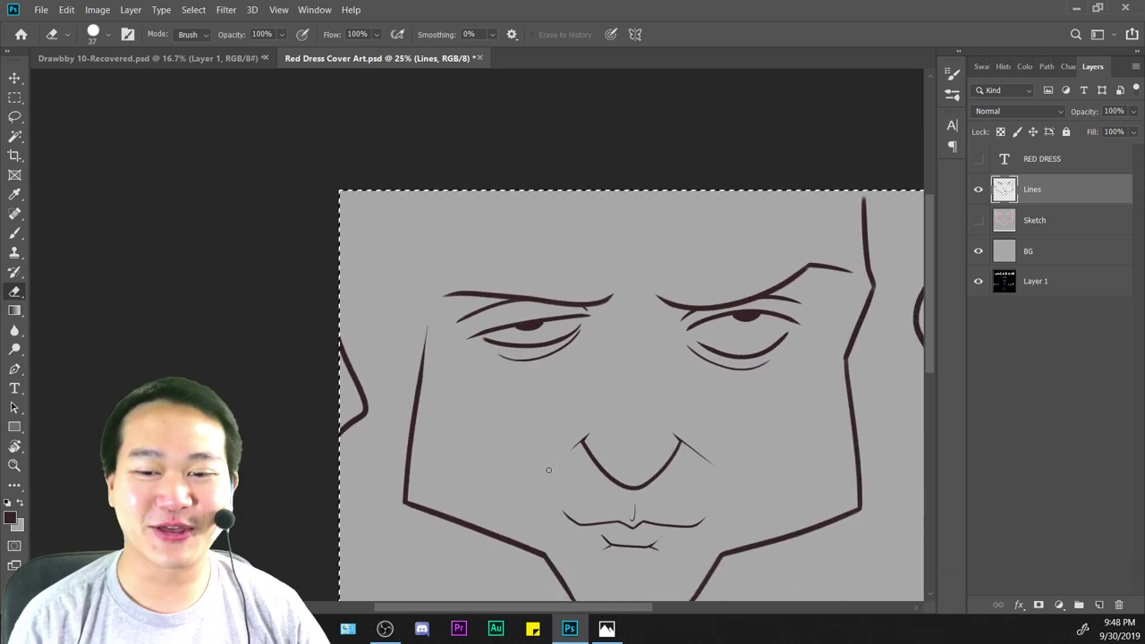
scroll(548, 469, "up", 1)
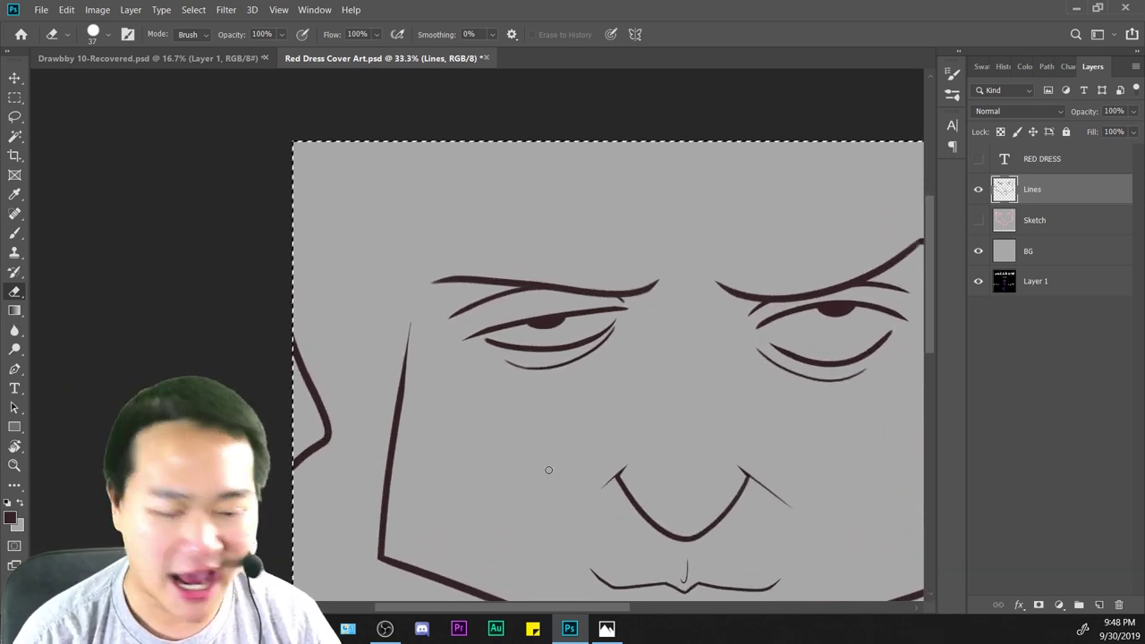
scroll(548, 469, "up", 1)
left_click_drag(613, 414, 646, 424)
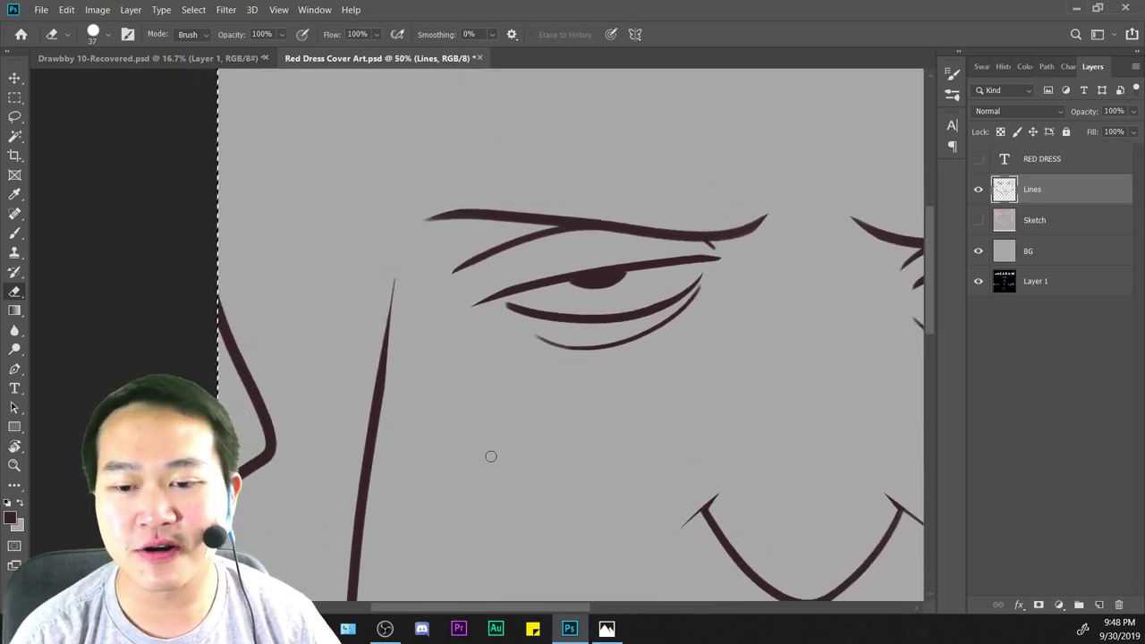
scroll(537, 306, "up", 1)
scroll(537, 306, "down", 1)
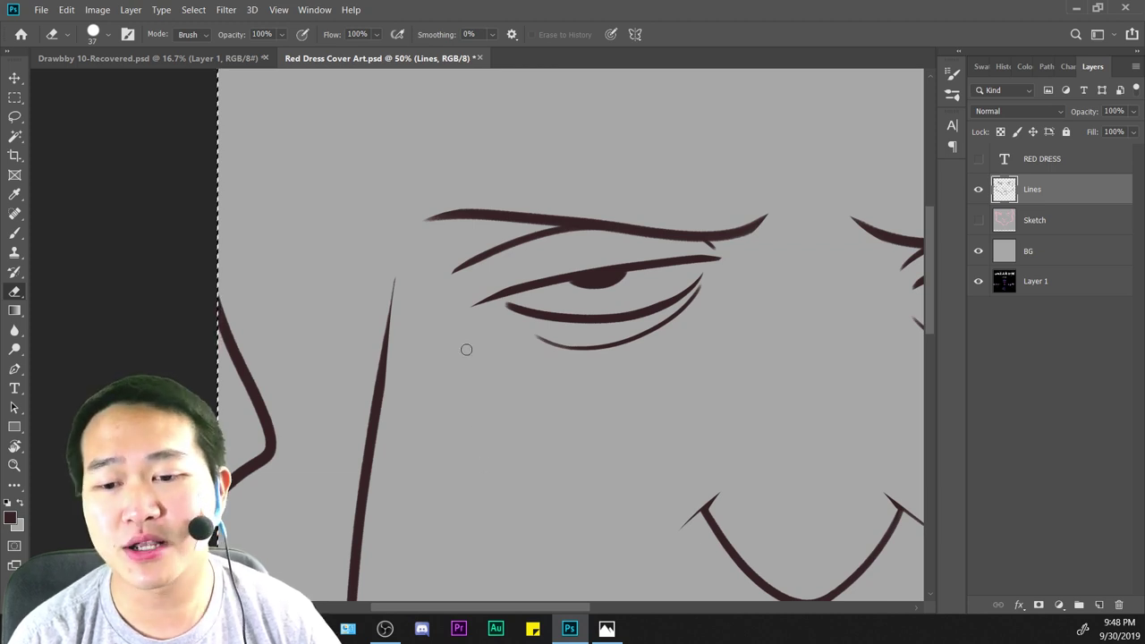
scroll(523, 441, "down", 2)
scroll(546, 492, "up", 1)
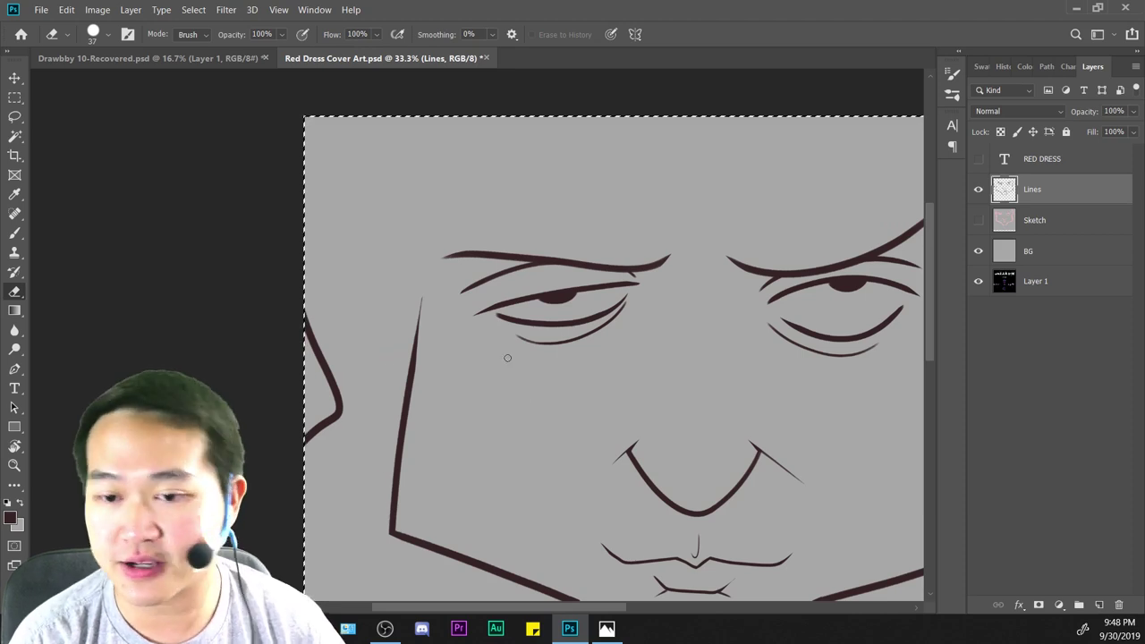
scroll(531, 486, "up", 1)
mouse_move(578, 366)
left_mouse_down()
mouse_move(677, 431)
mouse_move(696, 462)
mouse_move(616, 445)
mouse_move(582, 304)
mouse_move(603, 449)
mouse_move(580, 521)
mouse_move(600, 349)
mouse_move(591, 493)
mouse_move(582, 483)
left_mouse_up()
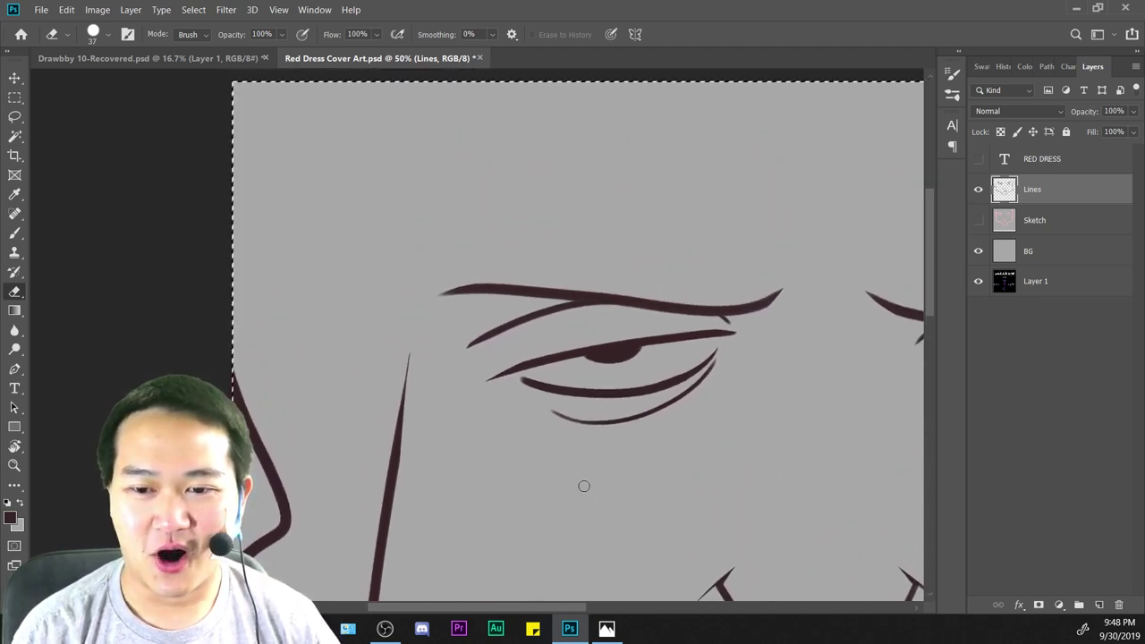
Examine the balance of the whole face, from the eyes down to the jaw and chin.
key("ctrl+minus")
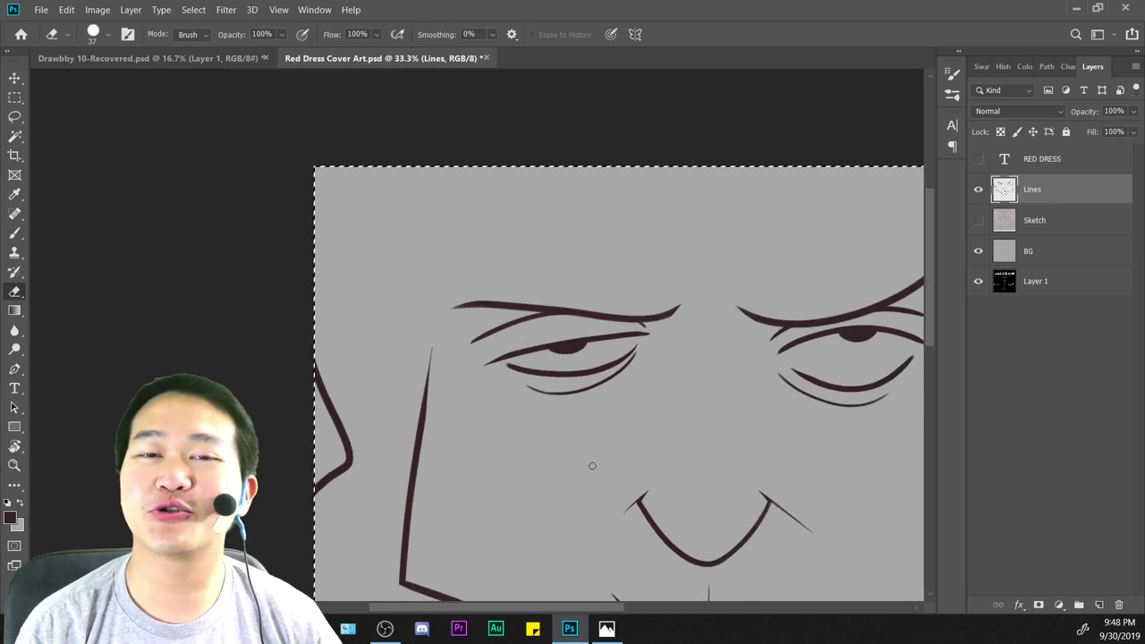
key("ctrl+minus")
key("ctrl+minus")
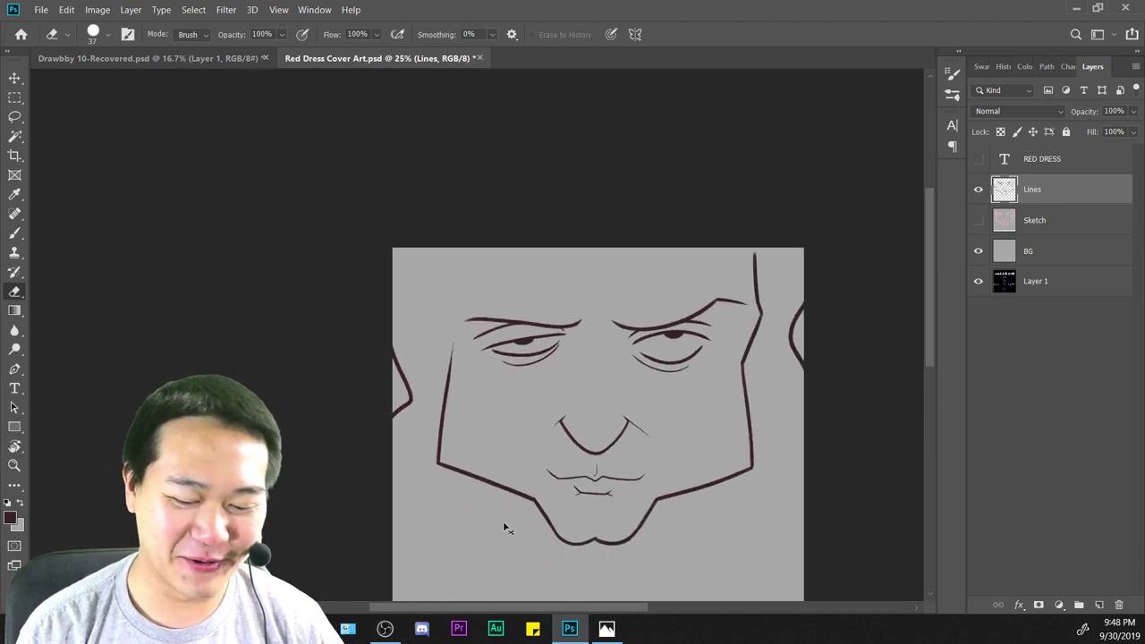
key("ctrl+plus")
key("ctrl+plus")
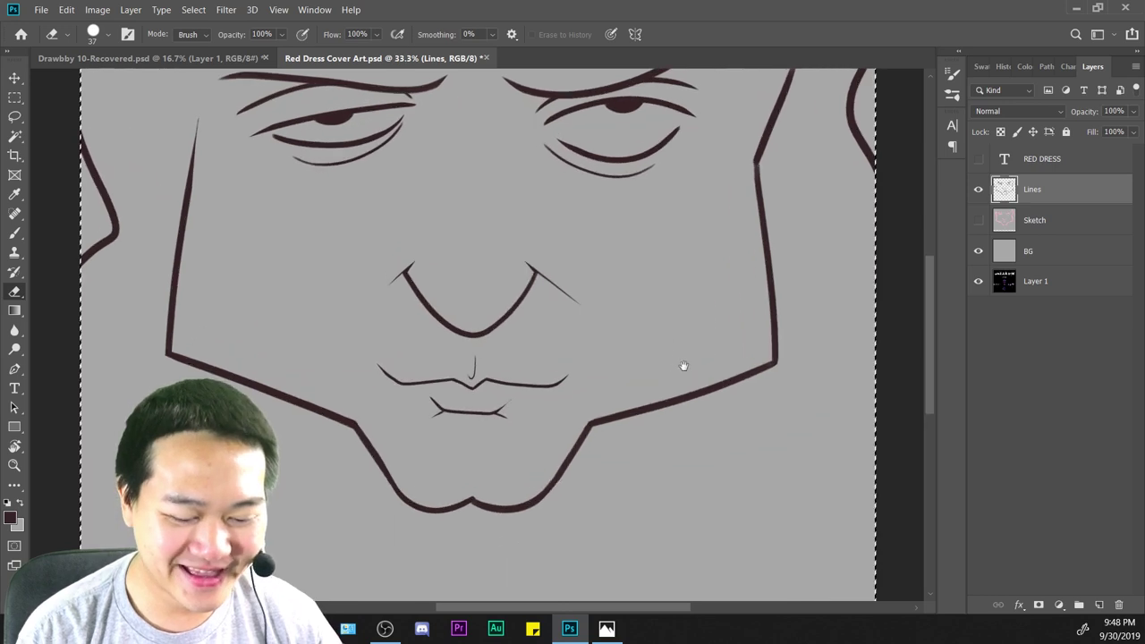
left_click_drag(701, 373, 745, 422)
key("ctrl+a")
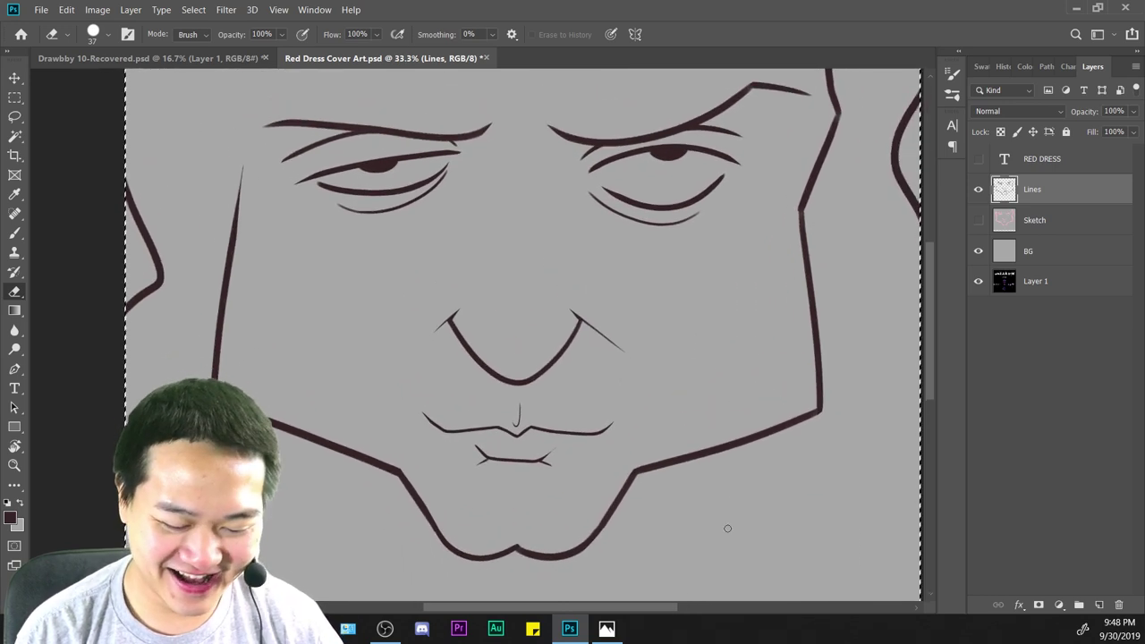
key("ctrl+minus")
key("ctrl+a")
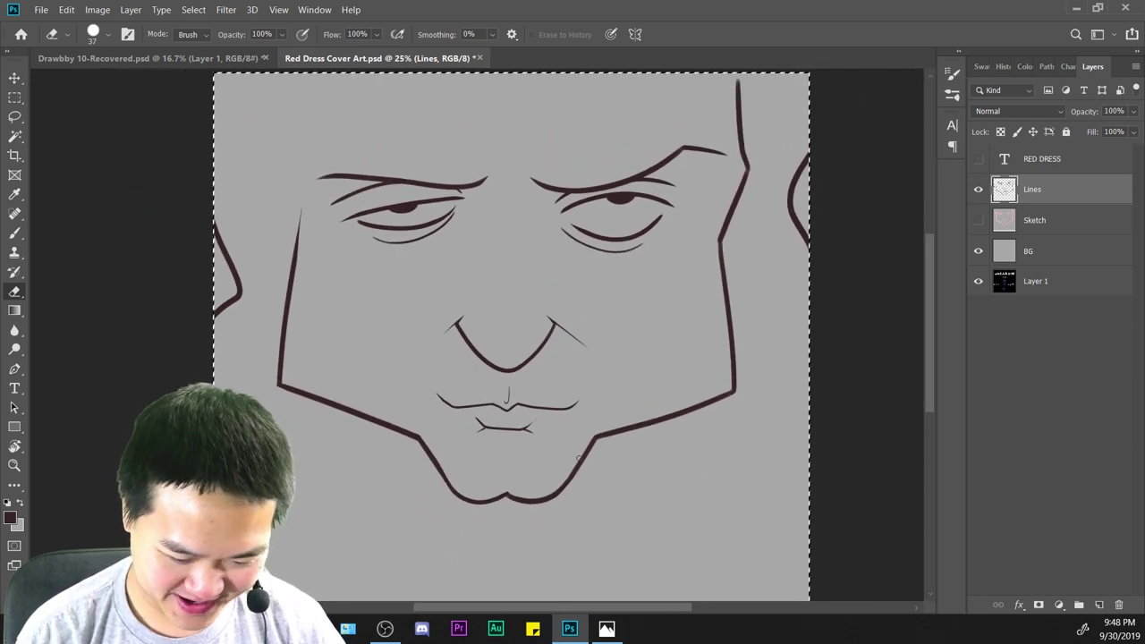
key("ctrl+plus")
key("ctrl+plus")
left_click_drag(643, 466, 614, 236)
key("ctrl+minus")
key("ctrl+minus")
key("ctrl+minus")
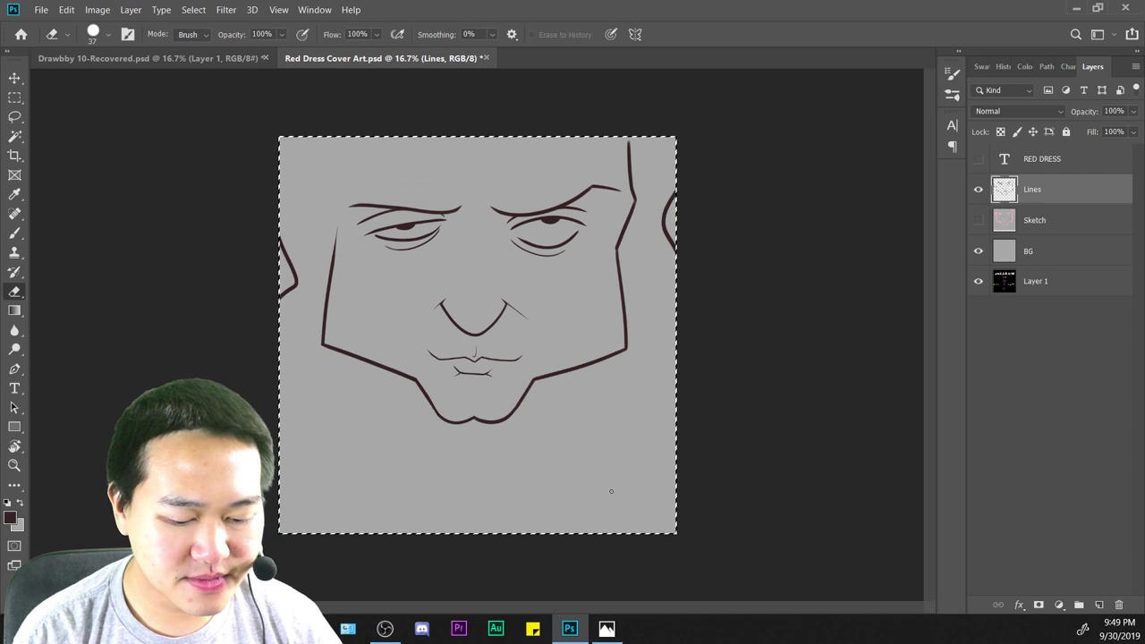
Lasso the whole face on the Lines layer and rotate it by -2.30 degrees with Free Transform.
key("l")
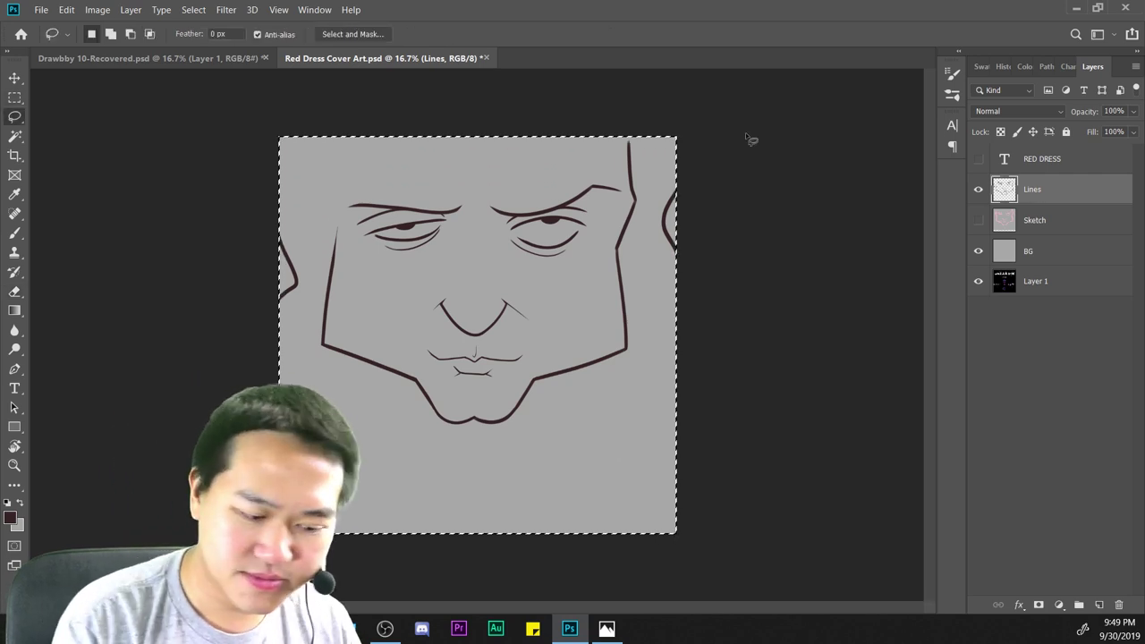
key("ctrl+d")
mouse_move(241, 393)
left_mouse_down()
mouse_move(511, 470)
mouse_move(790, 261)
mouse_move(859, 307)
left_mouse_up()
key("ctrl+t")
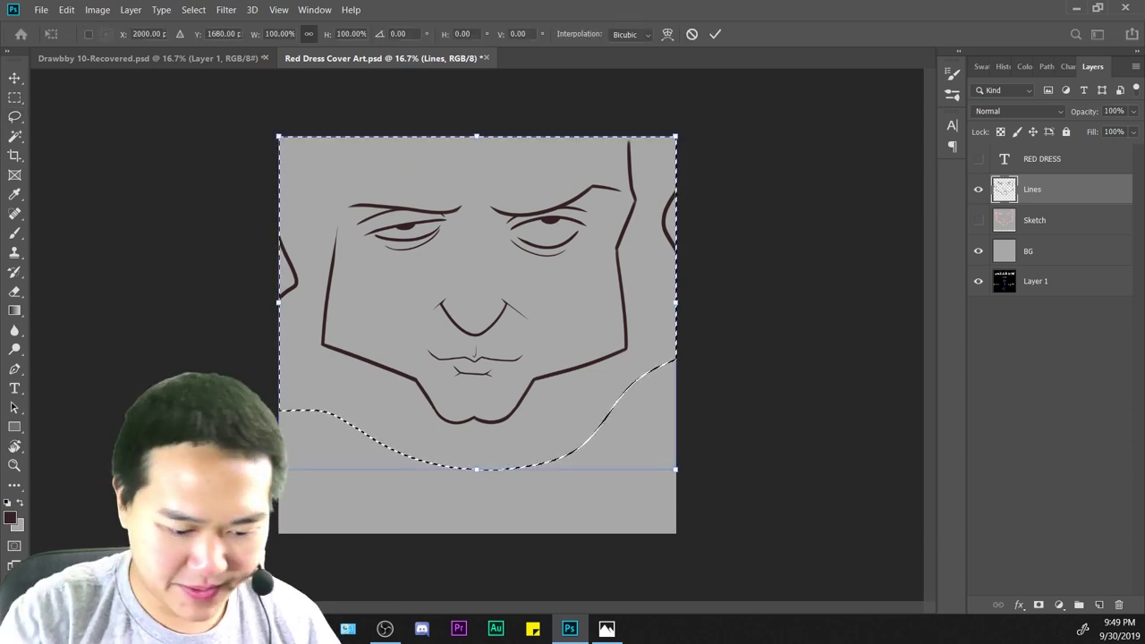
mouse_move(692, 483)
left_mouse_down()
mouse_move(711, 466)
mouse_move(704, 484)
mouse_move(707, 474)
left_mouse_up()
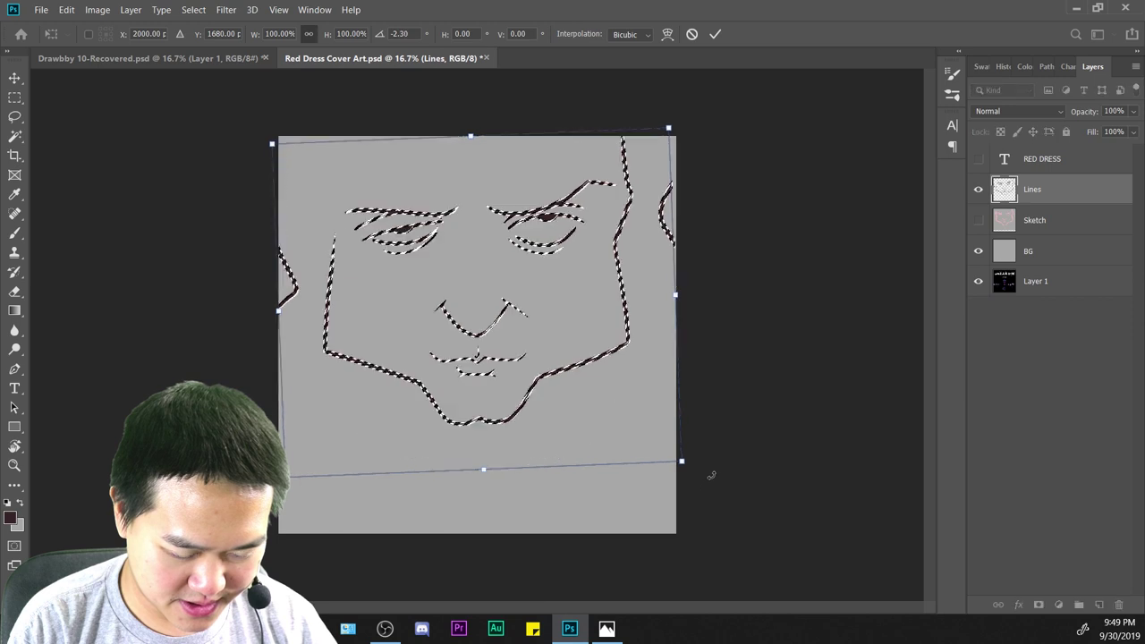
key("Return")
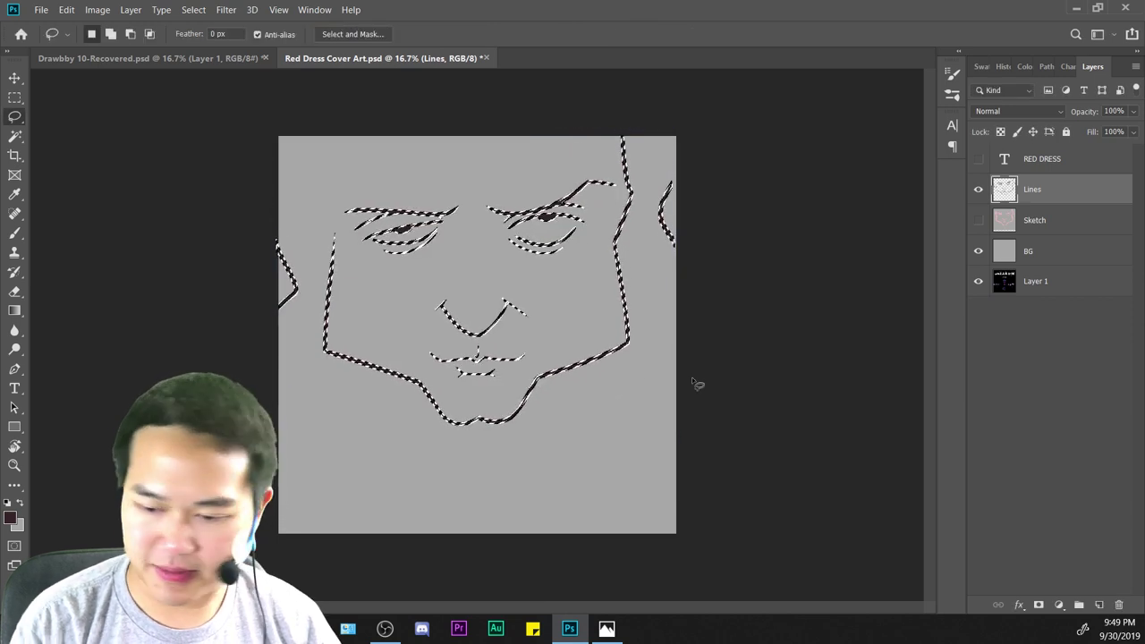
key("ctrl+a")
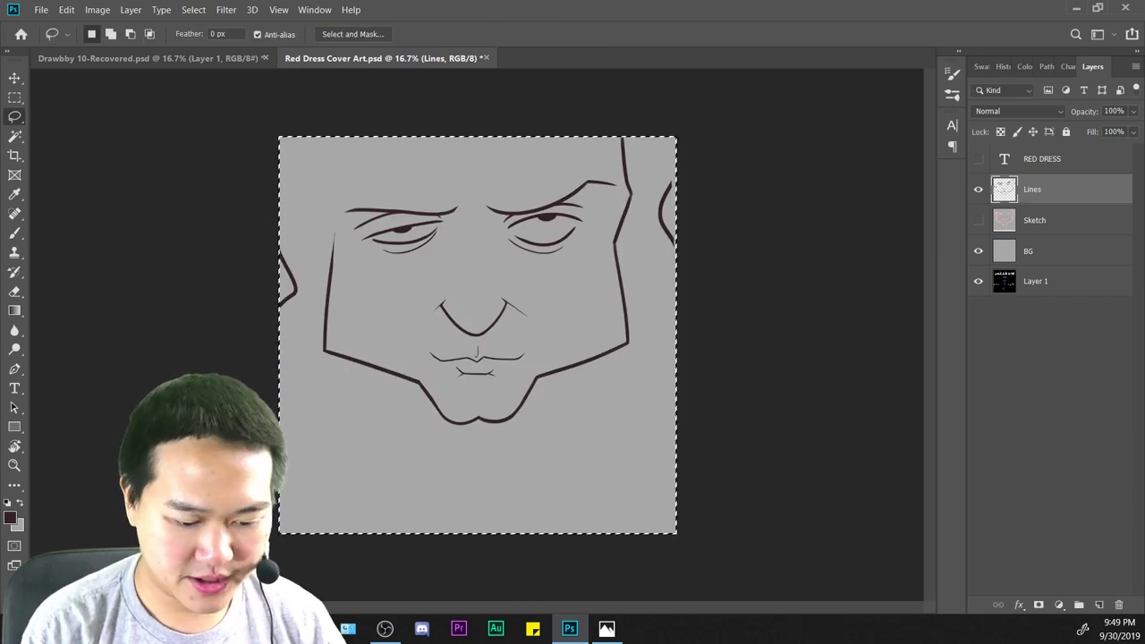
Flip the canvas horizontally to check the face drawing mirrored.
left_click(93, 10)
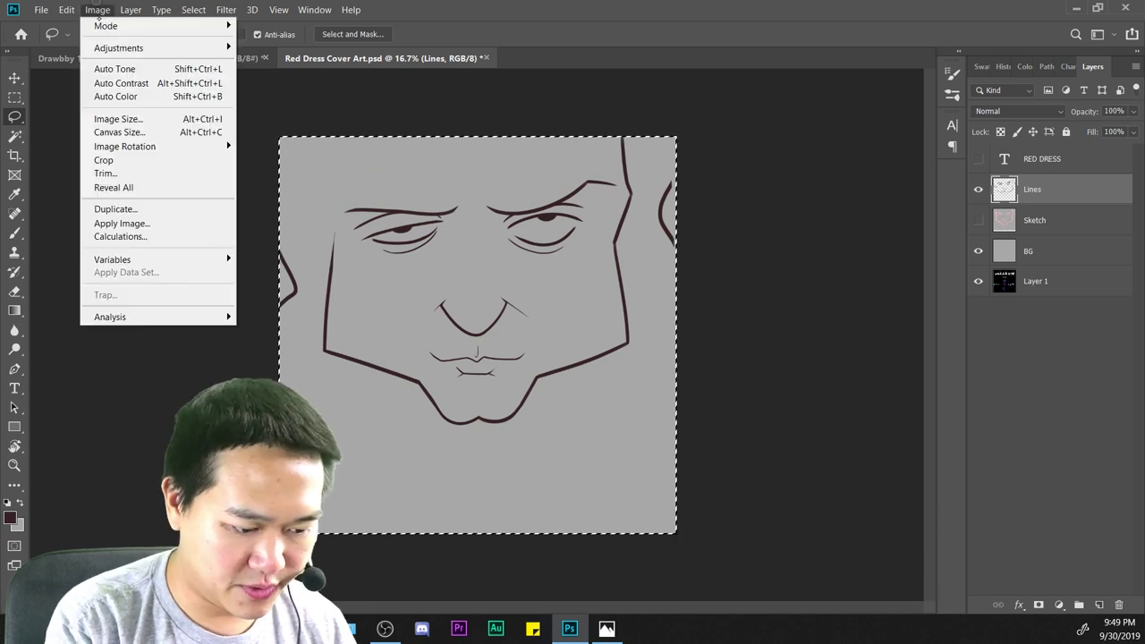
mouse_move(125, 146)
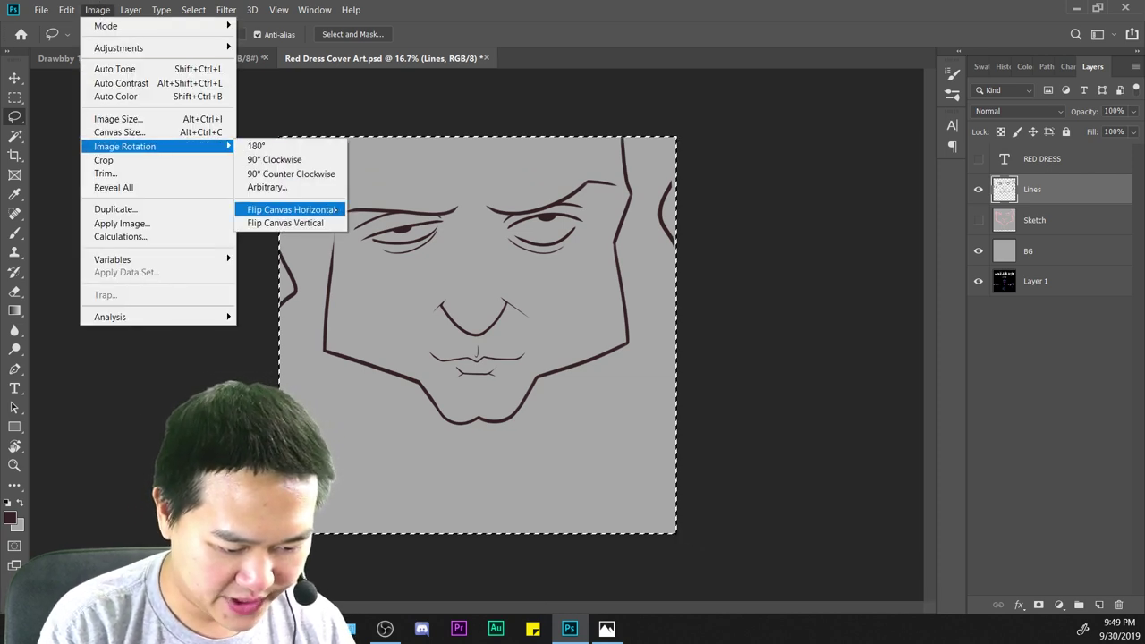
left_click(295, 210)
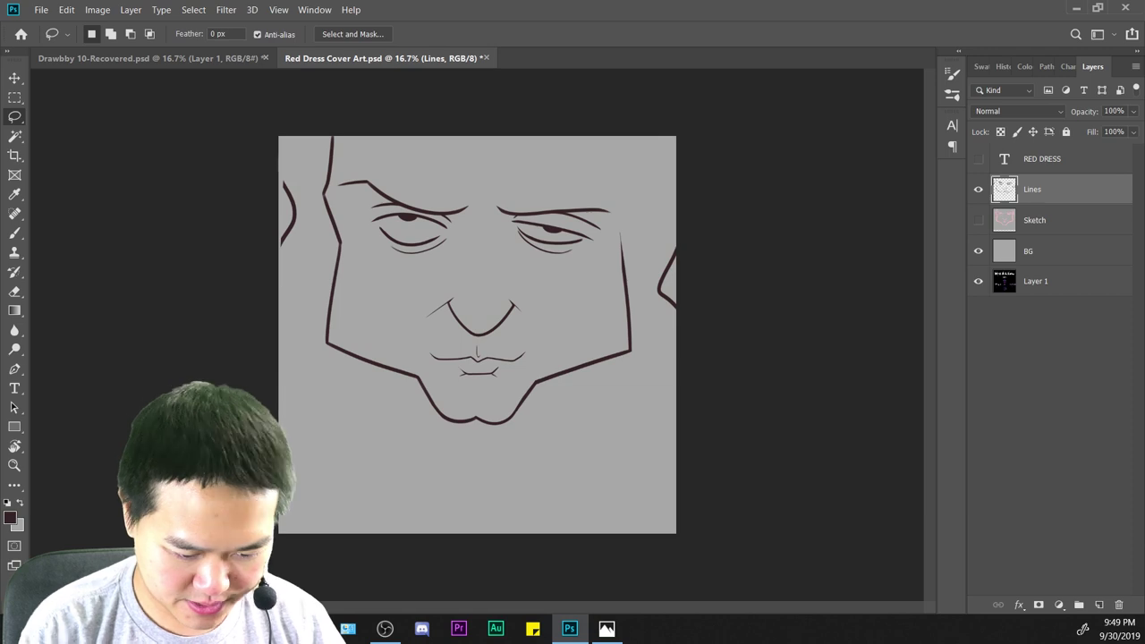
key("ctrl+plus")
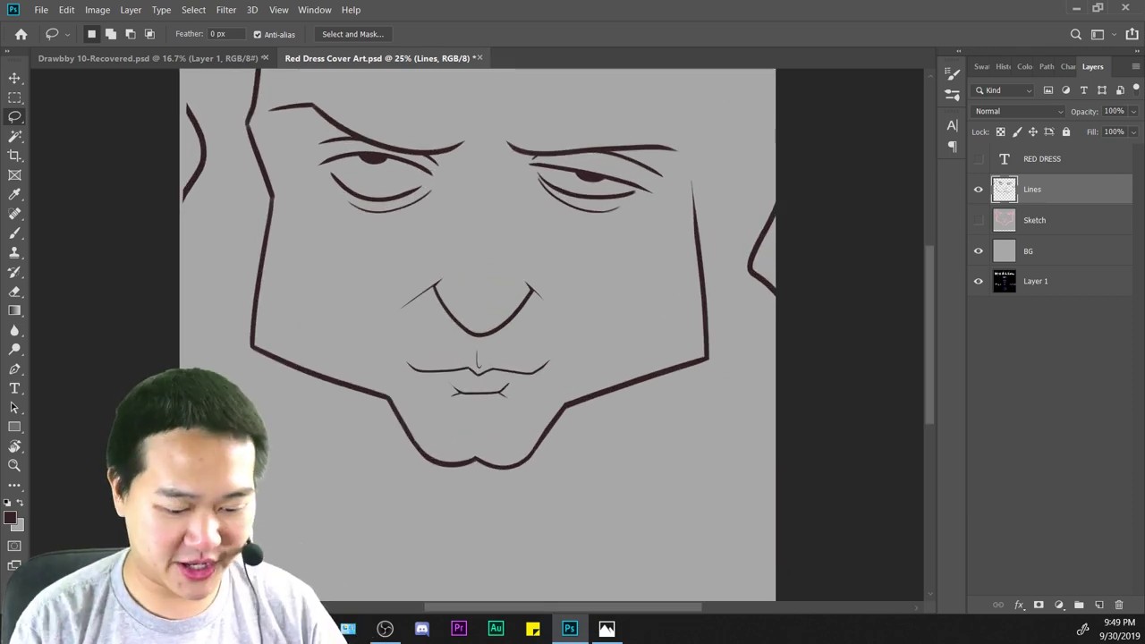
Examine the whole rotated face at several magnifications, from the eyes down to the nose, mouth and chin.
key("ctrl+plus")
left_click_drag(800, 384, 781, 547)
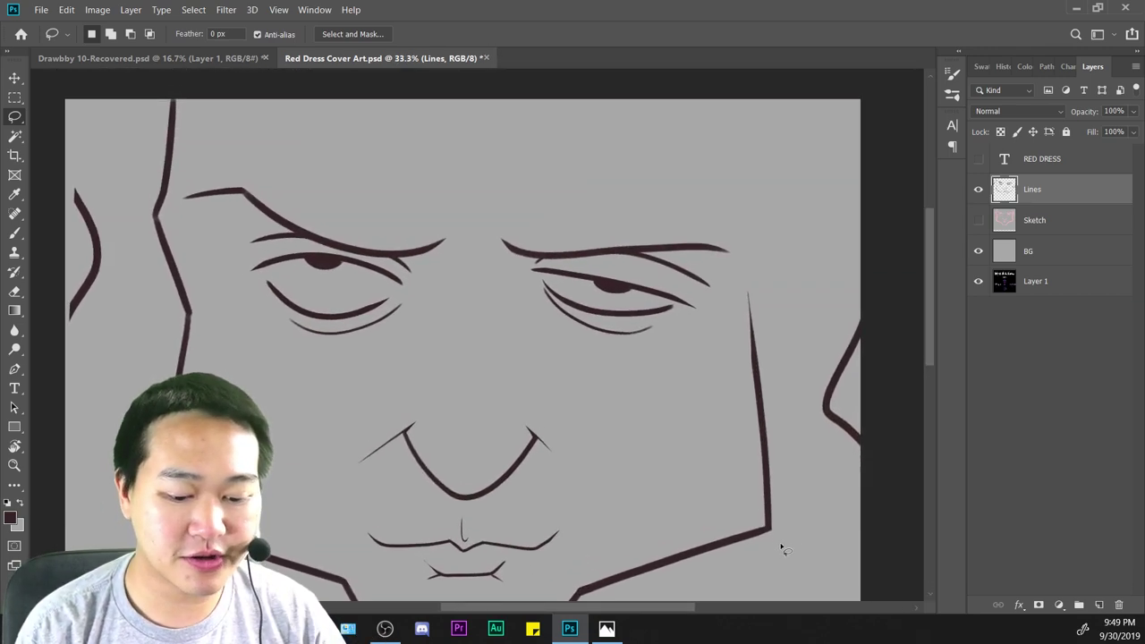
key("ctrl+minus")
key("ctrl+minus")
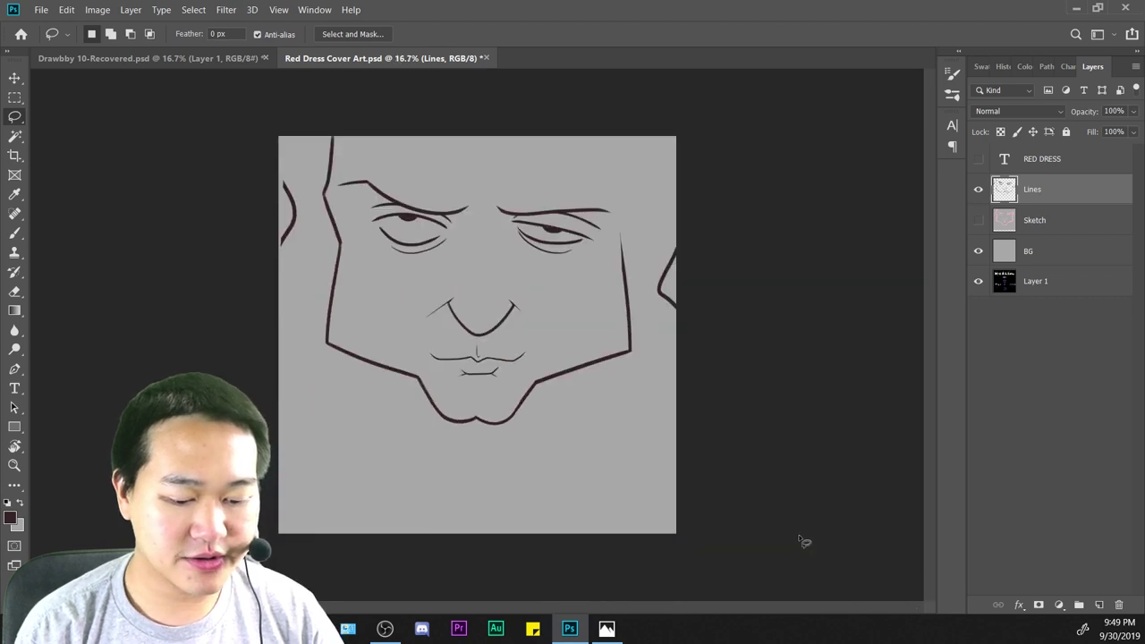
key("ctrl+plus")
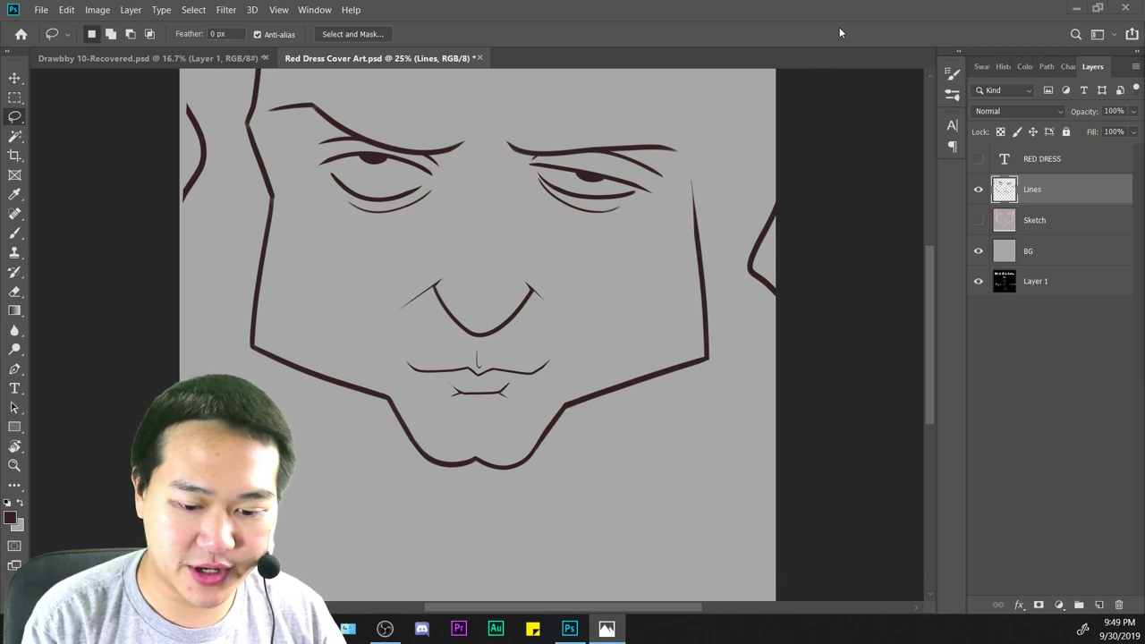
key("ctrl+plus")
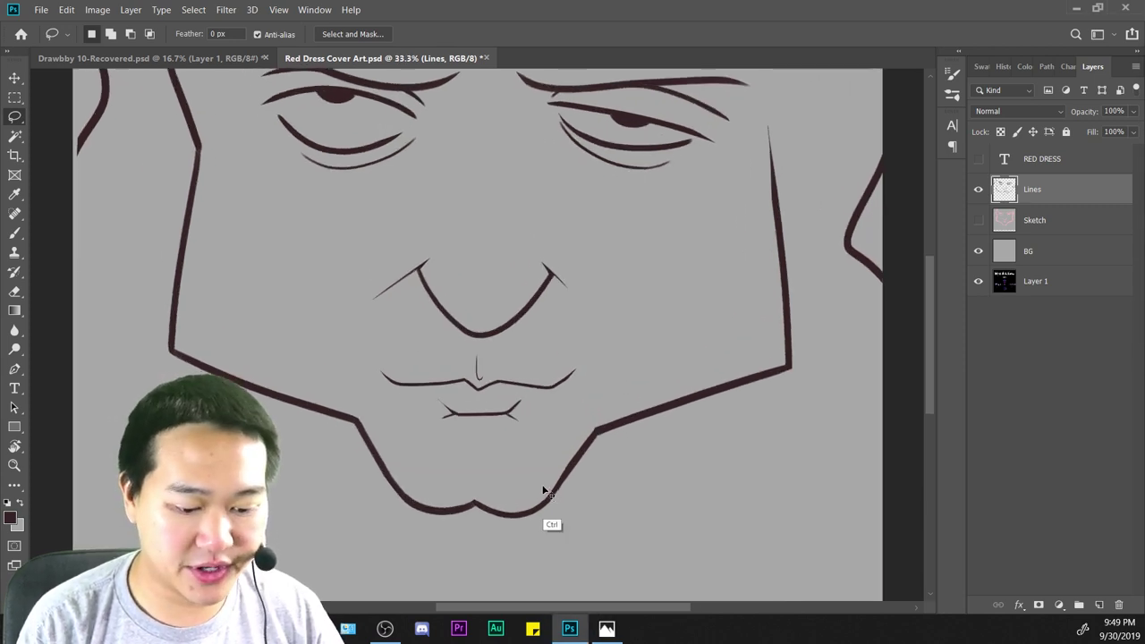
key("ctrl+plus")
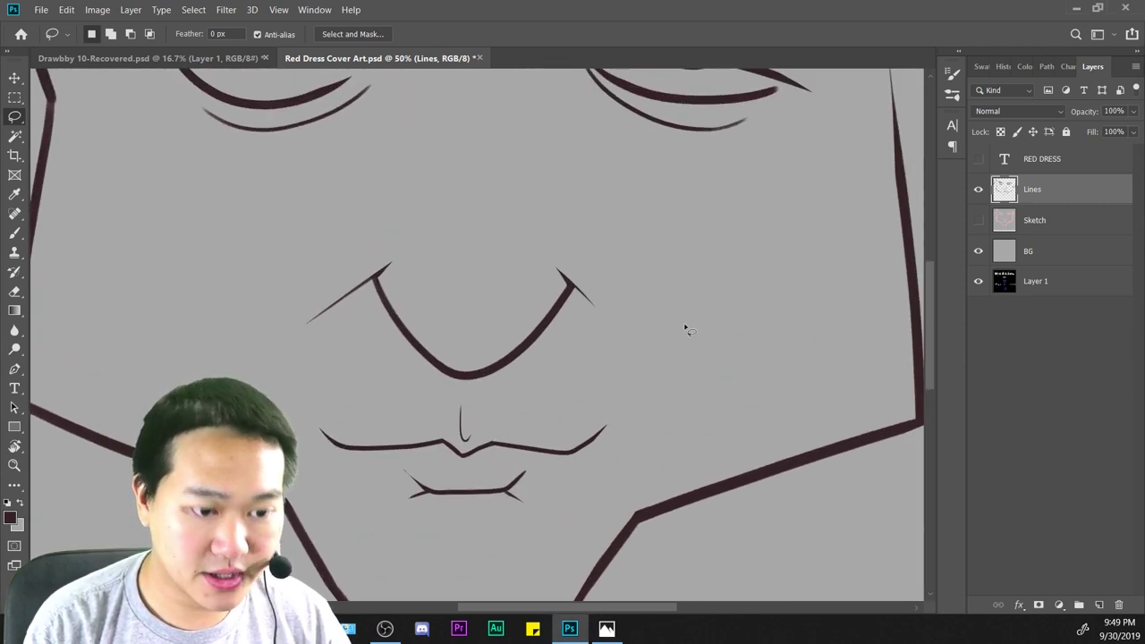
Erase the slanted nostril lines at both upper ends of the nose curve on the Lines layer.
left_click(15, 292)
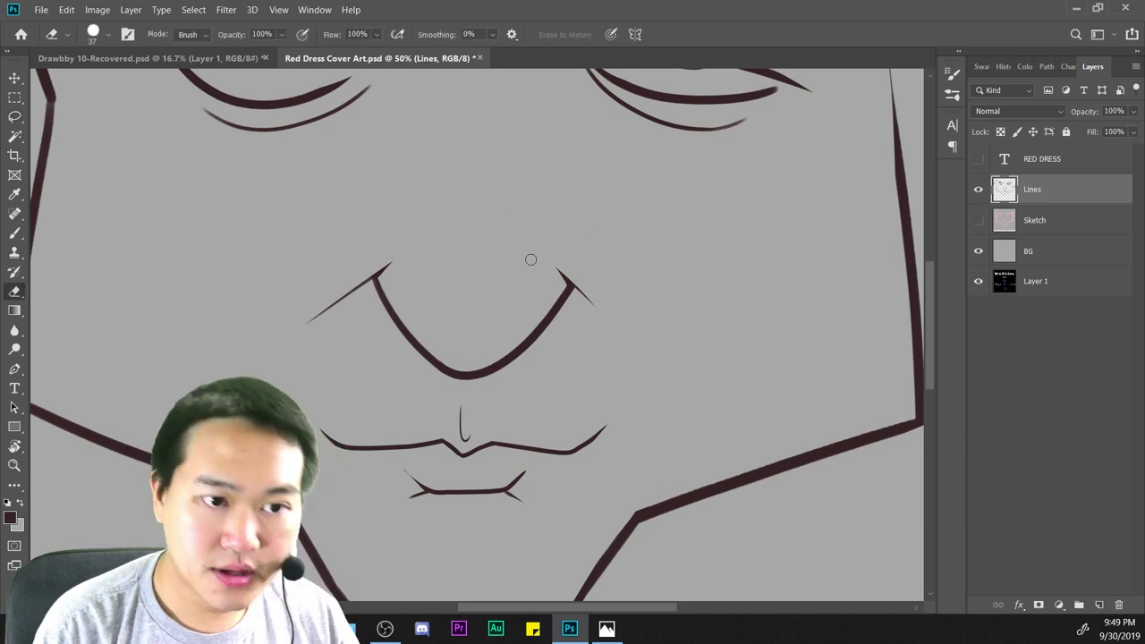
key("ctrl+minus")
key("ctrl+plus")
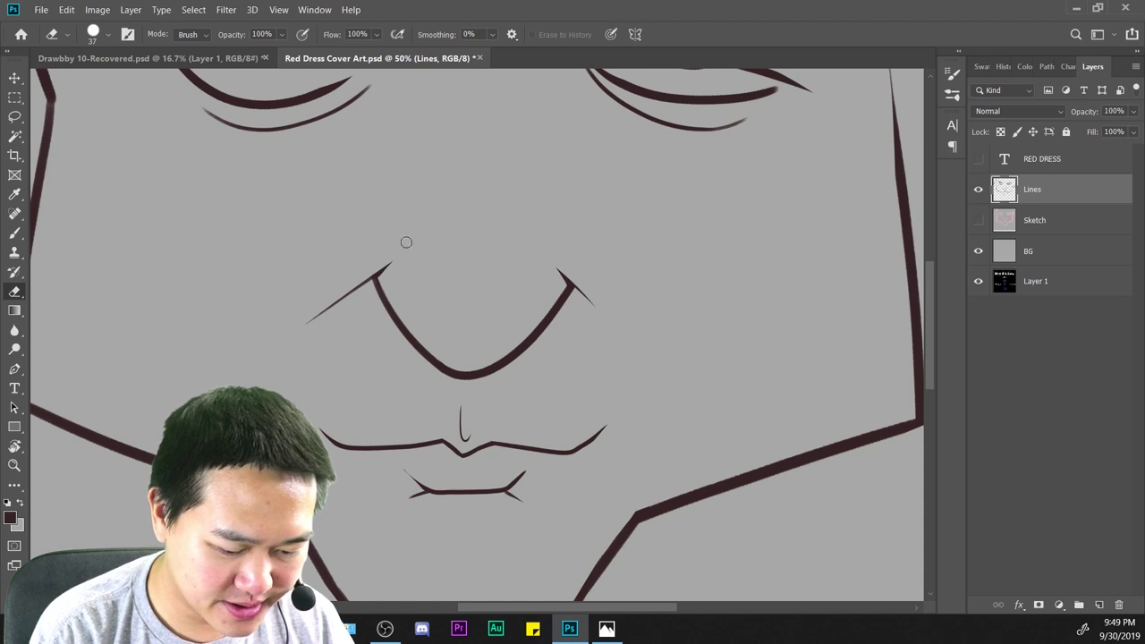
left_click_drag(340, 306, 310, 321)
mouse_move(387, 267)
left_mouse_down()
mouse_move(327, 319)
mouse_move(371, 300)
mouse_move(308, 322)
left_mouse_up()
left_click_drag(556, 268, 608, 317)
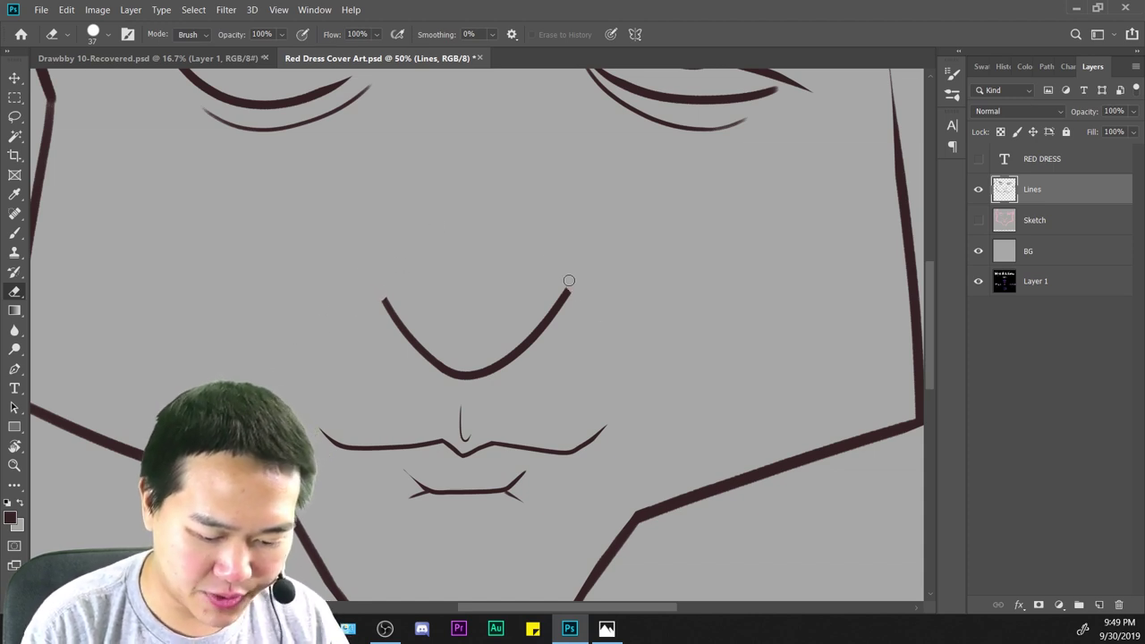
left_click_drag(559, 284, 576, 301)
Try a new left nostril line with the Brush, switch to the 26 px brush preset and test a stroke above the nose.
left_click(14, 232)
key("ctrl+plus")
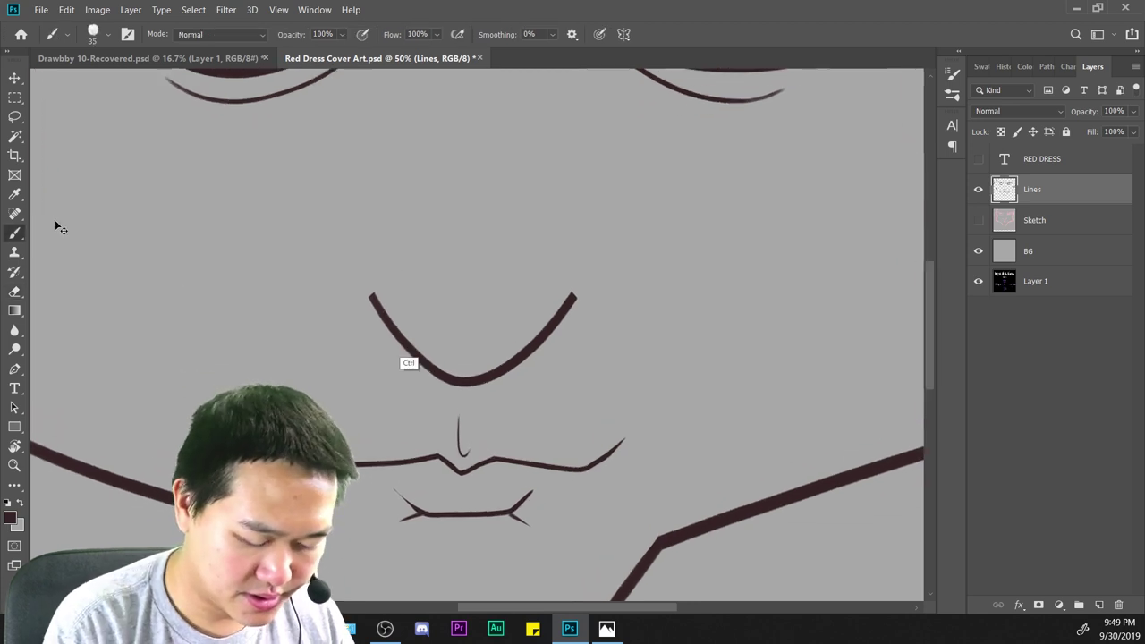
left_click_drag(372, 267, 302, 342)
key("ctrl+z")
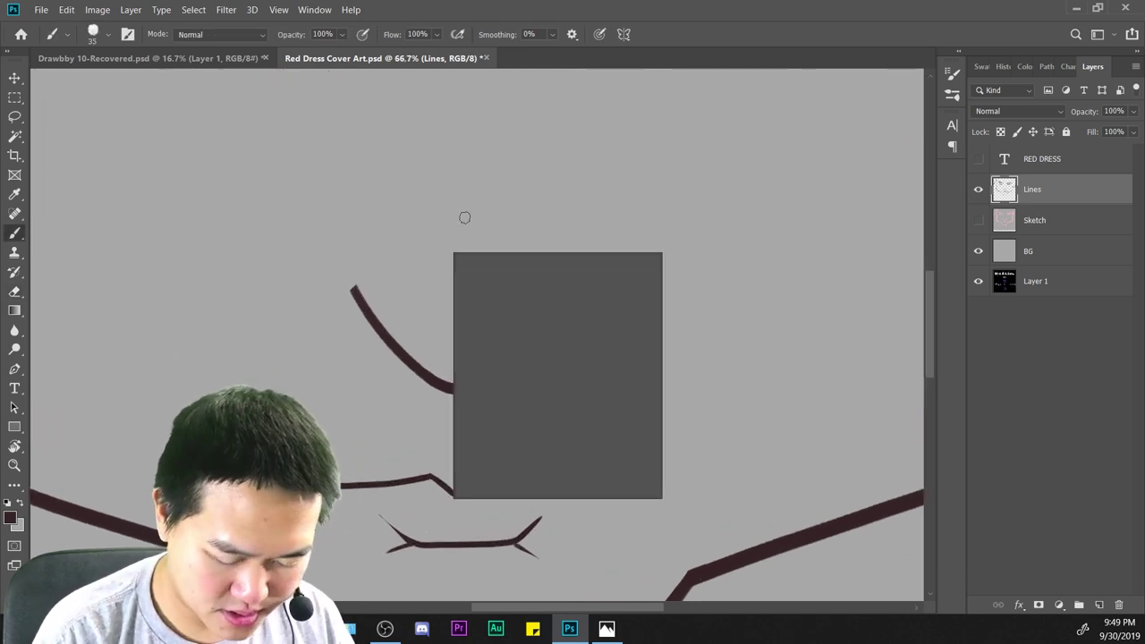
right_click(462, 218)
left_click(521, 355)
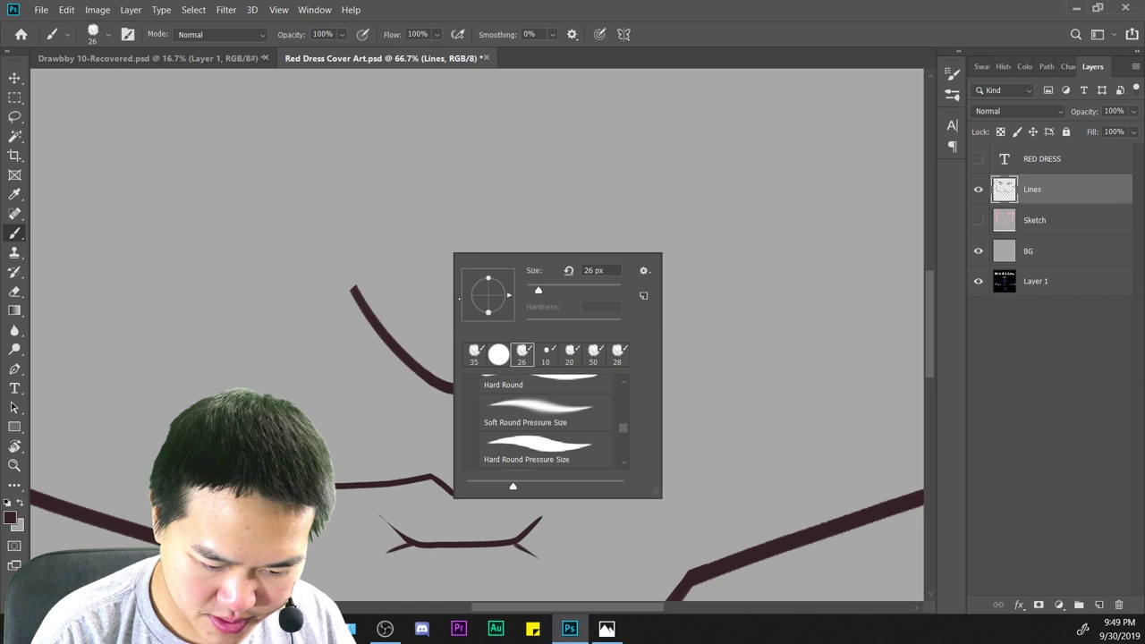
left_click(337, 252)
left_click_drag(313, 241, 400, 284)
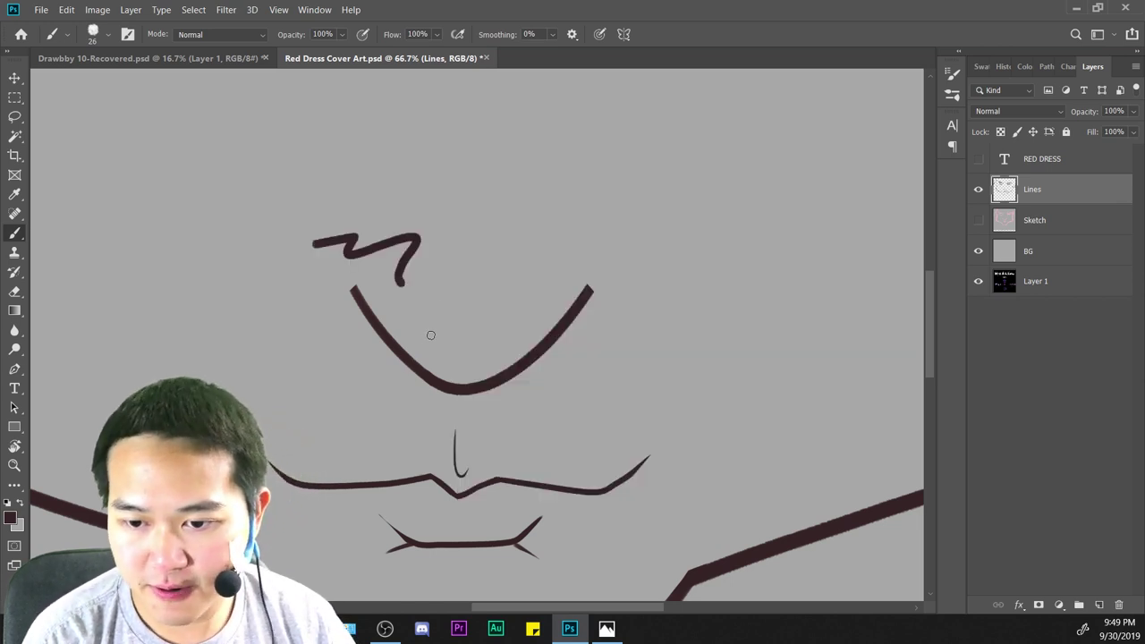
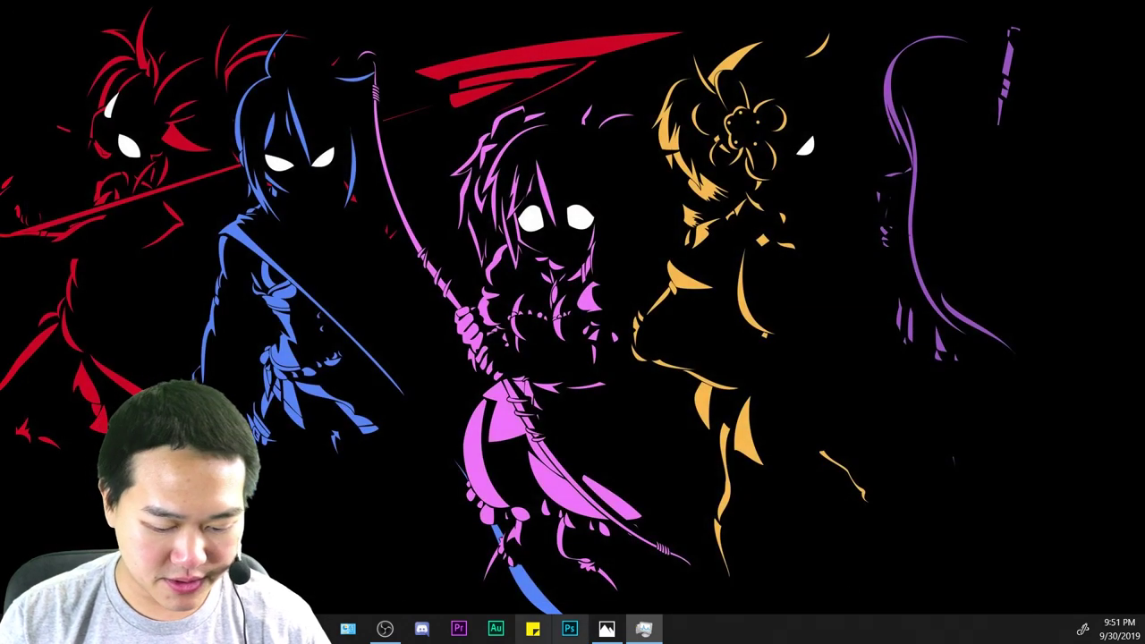
Switch from the desktop to Photoshop and bring back the recovered Red Dress Cover Art document.
left_click(573, 626)
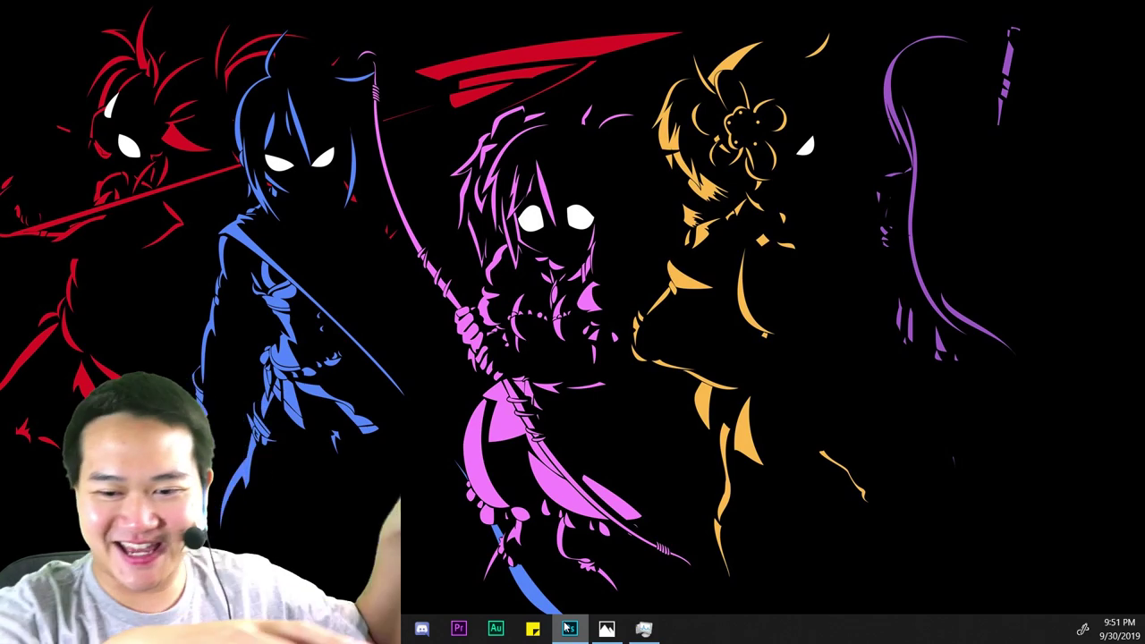
left_click(566, 629)
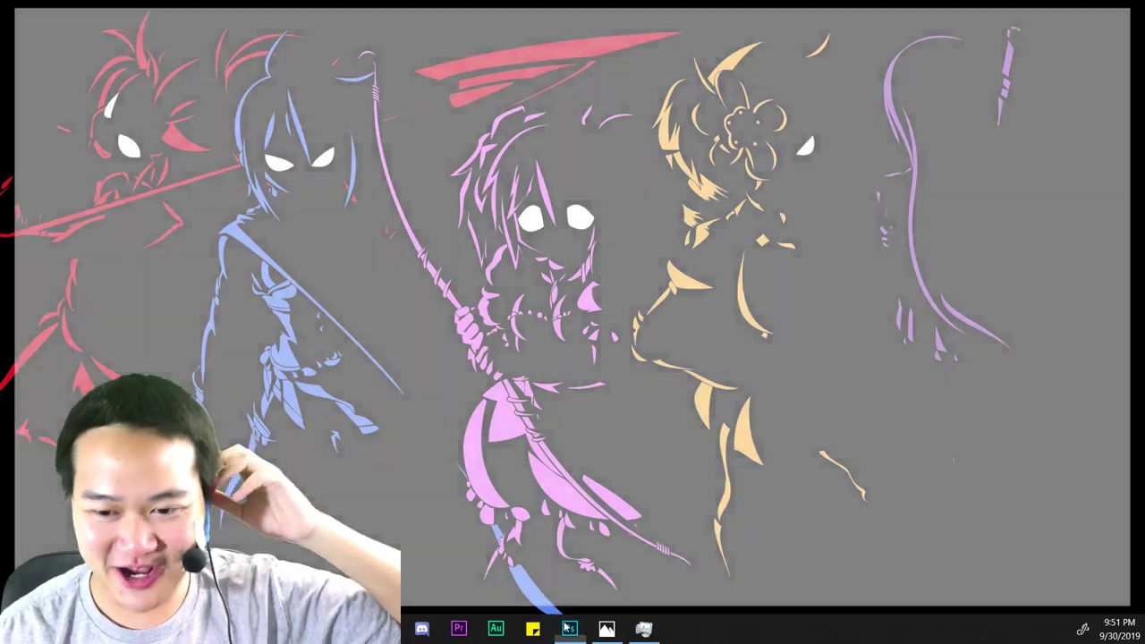
mouse_move(567, 629)
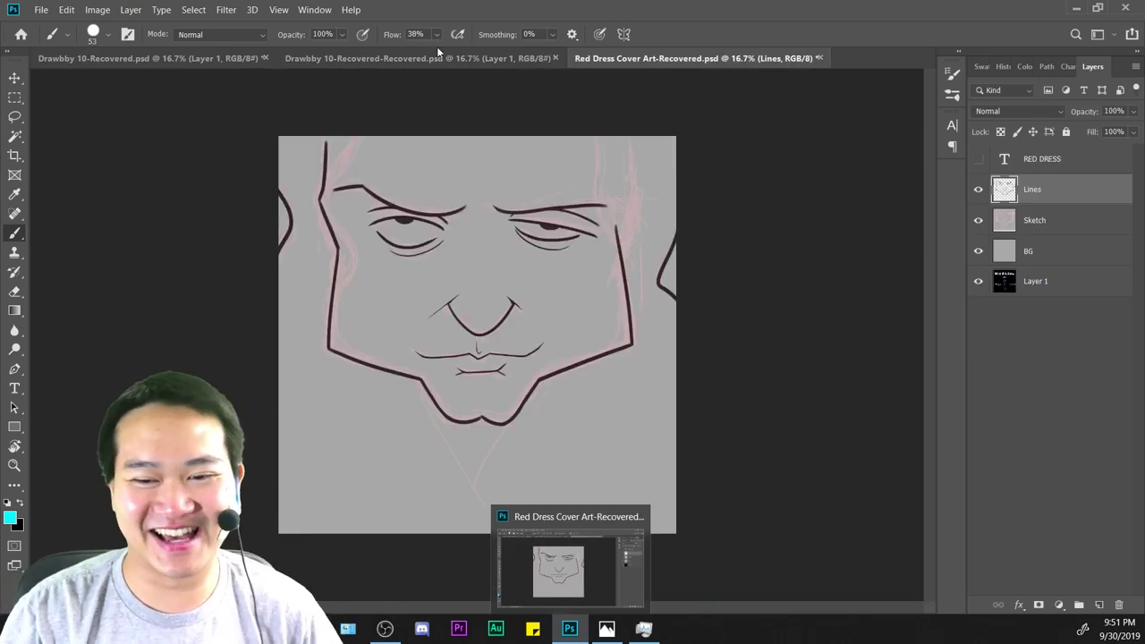
Hide the Sketch layer so only the line art shows over the background, and leave no layer selected.
left_click(1025, 364)
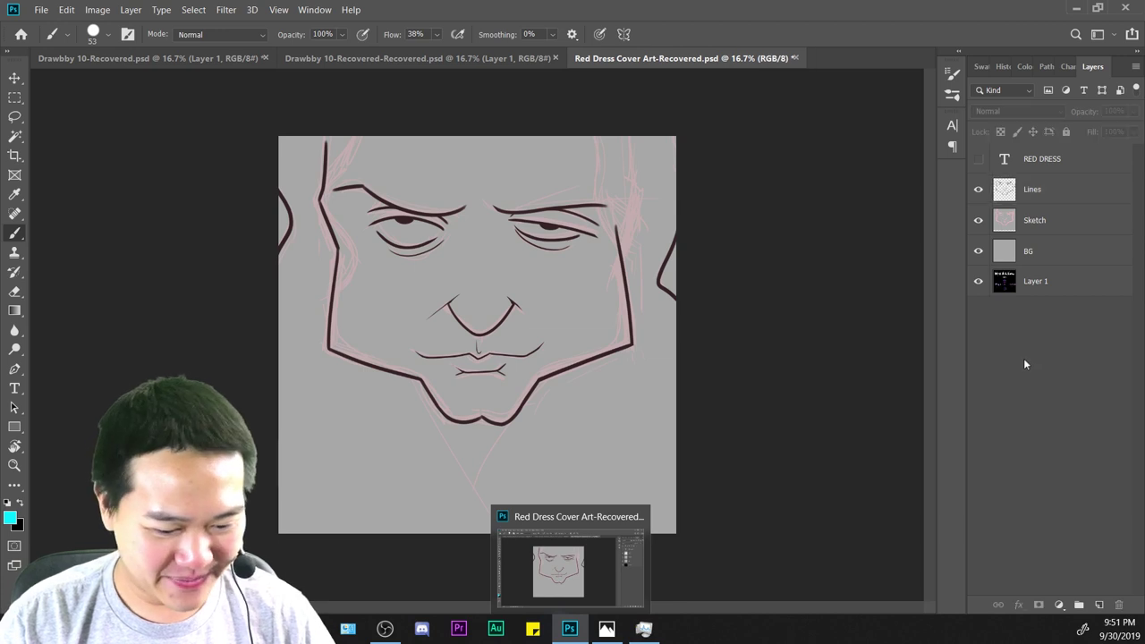
left_click(1010, 224)
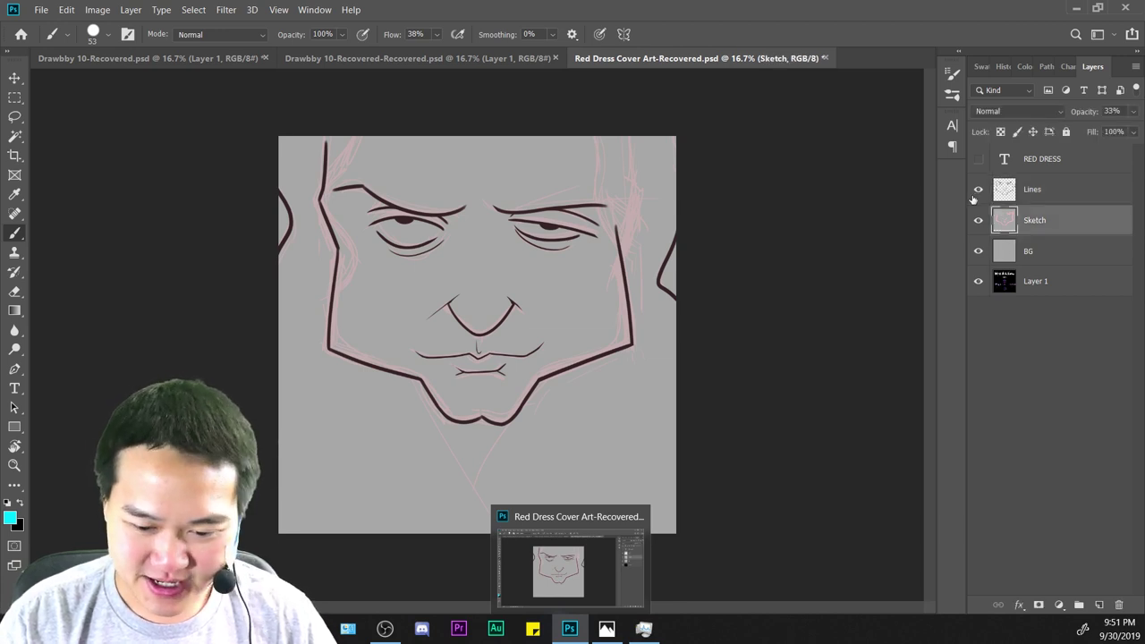
left_click(977, 221)
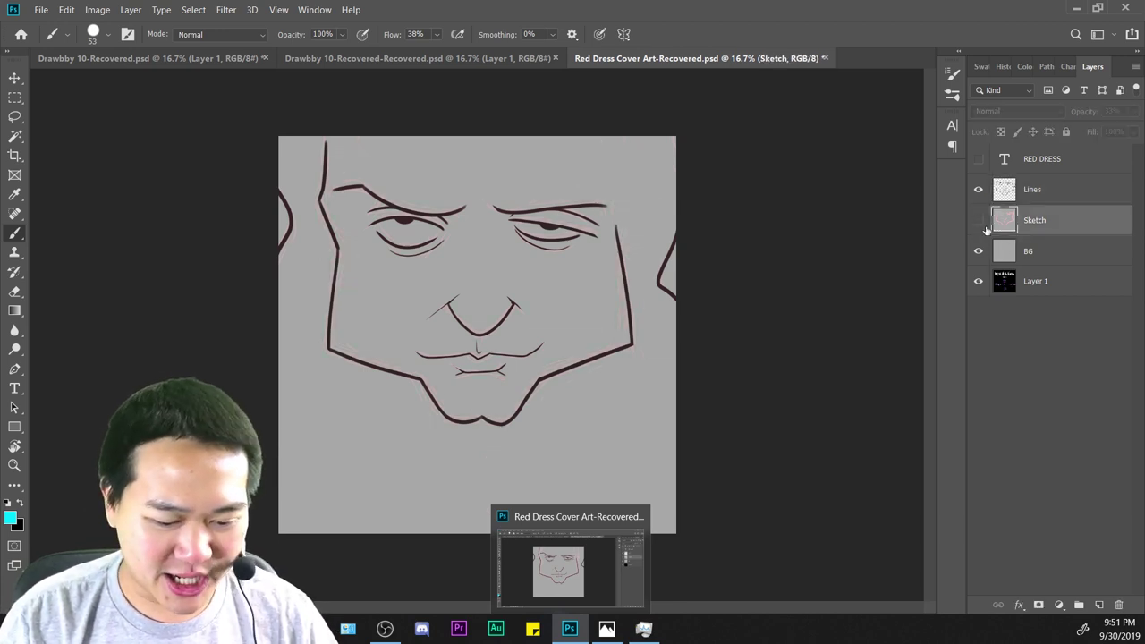
left_click(1006, 362)
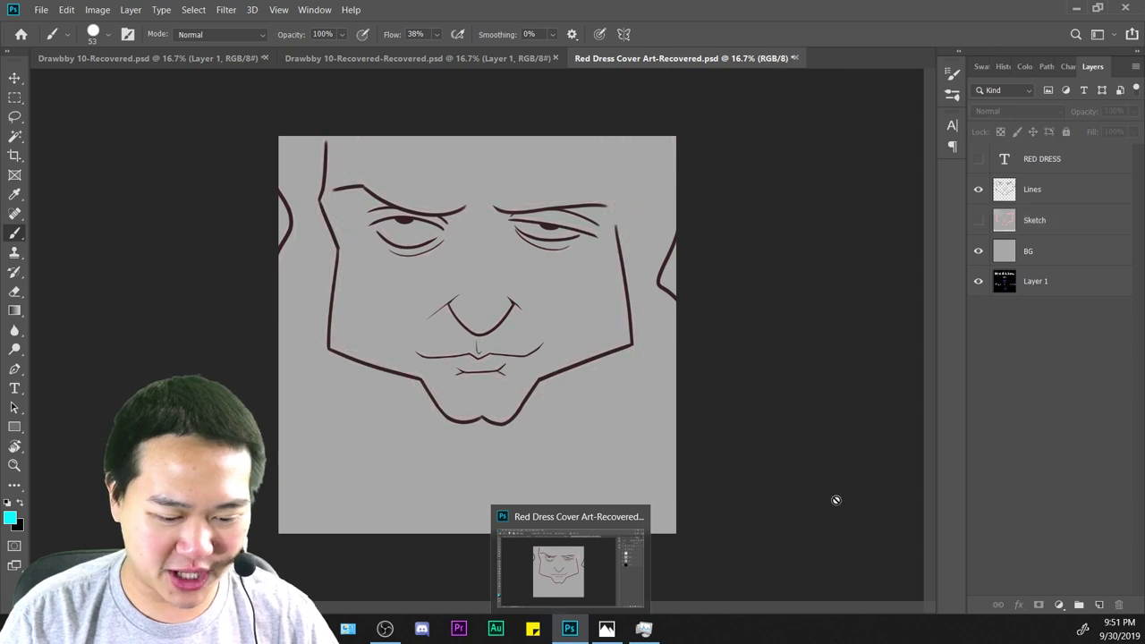
left_click(551, 576)
Examine the recovered line art up close, from the eyes down to the nose curve and its nostril lines.
key("ctrl+plus")
key("ctrl+plus")
key("ctrl+plus")
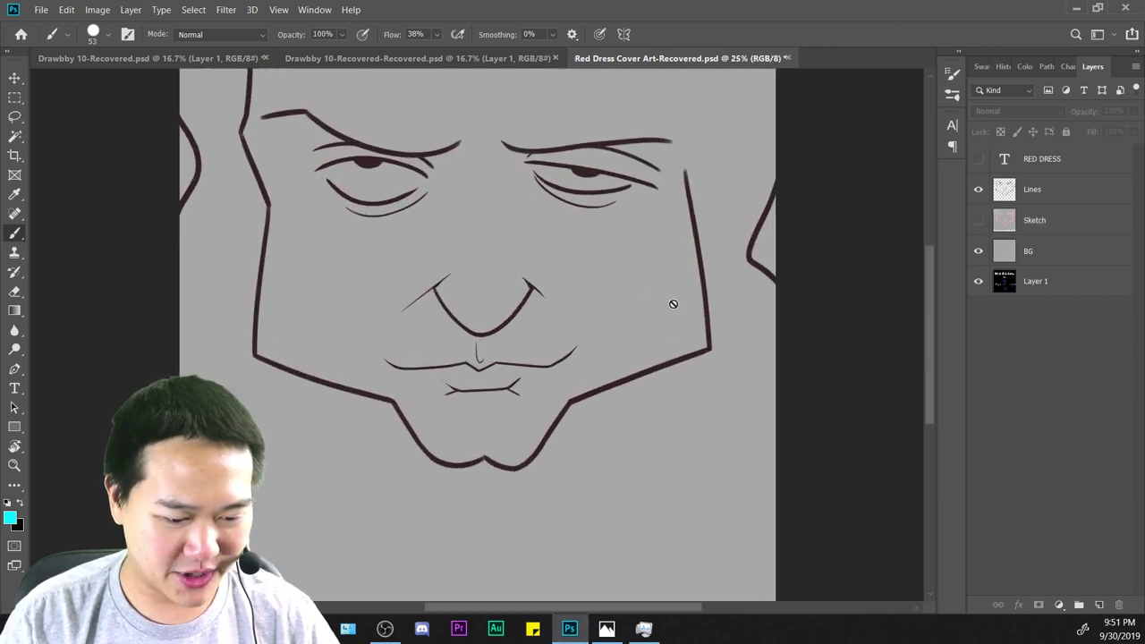
left_click_drag(706, 313, 708, 399)
left_click_drag(744, 275, 748, 345)
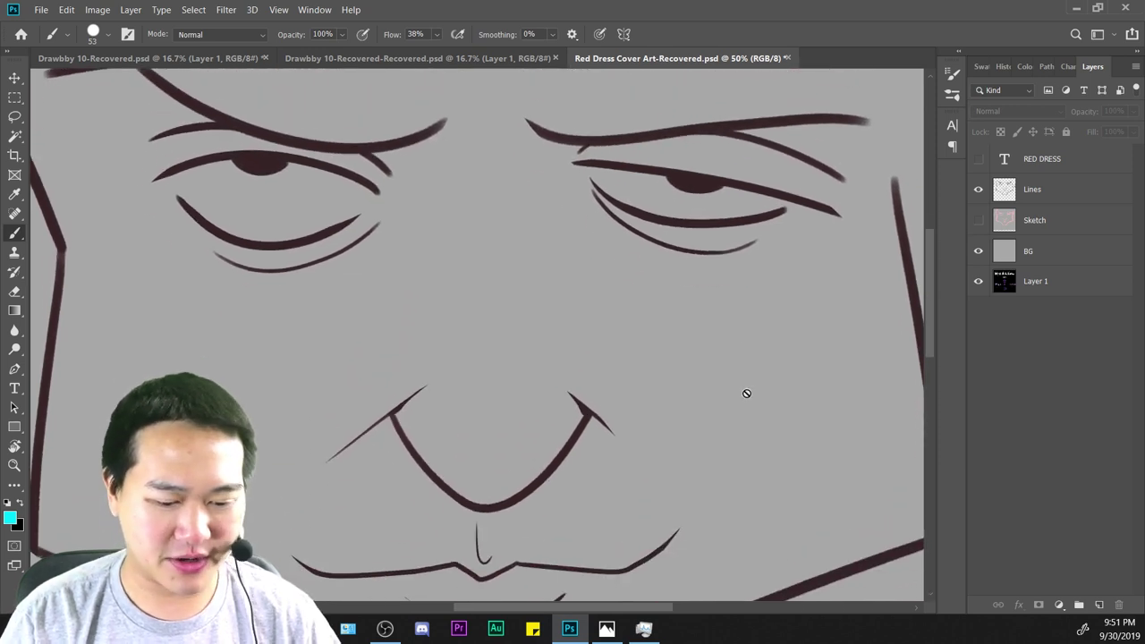
scroll(685, 431, "up", 1)
left_click_drag(683, 491, 672, 366)
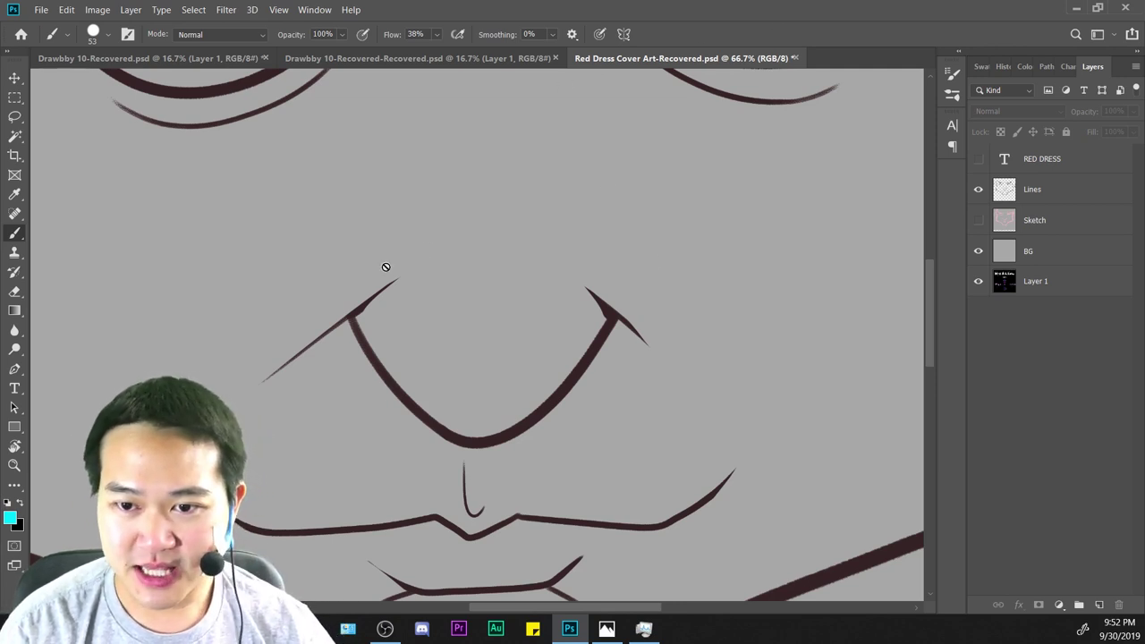
key("ctrl+plus")
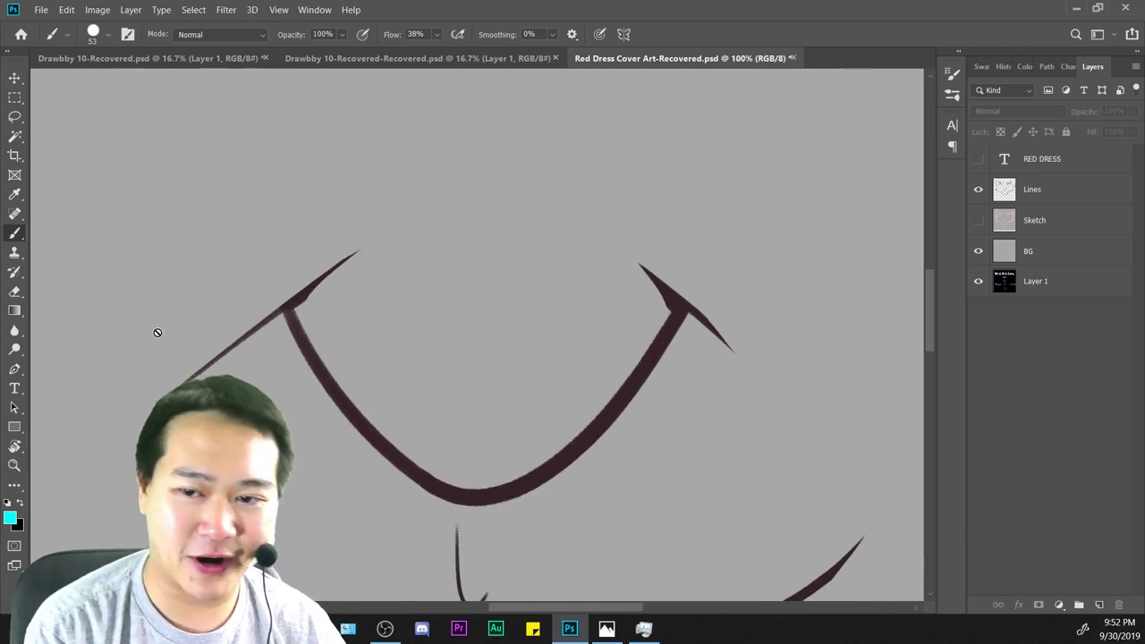
Thin the inner edge of the left nostril line on the Lines layer with a 17 px Hard Round Pressure Size eraser.
key("e")
key("ctrl+plus")
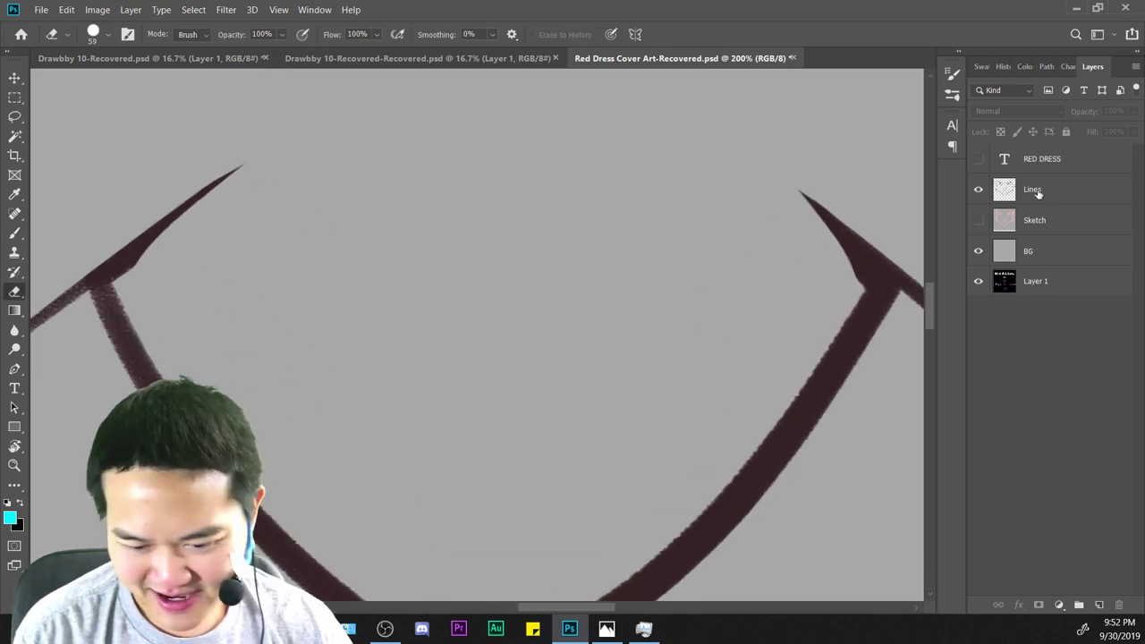
left_click(1050, 187)
left_click_drag(530, 373, 768, 359)
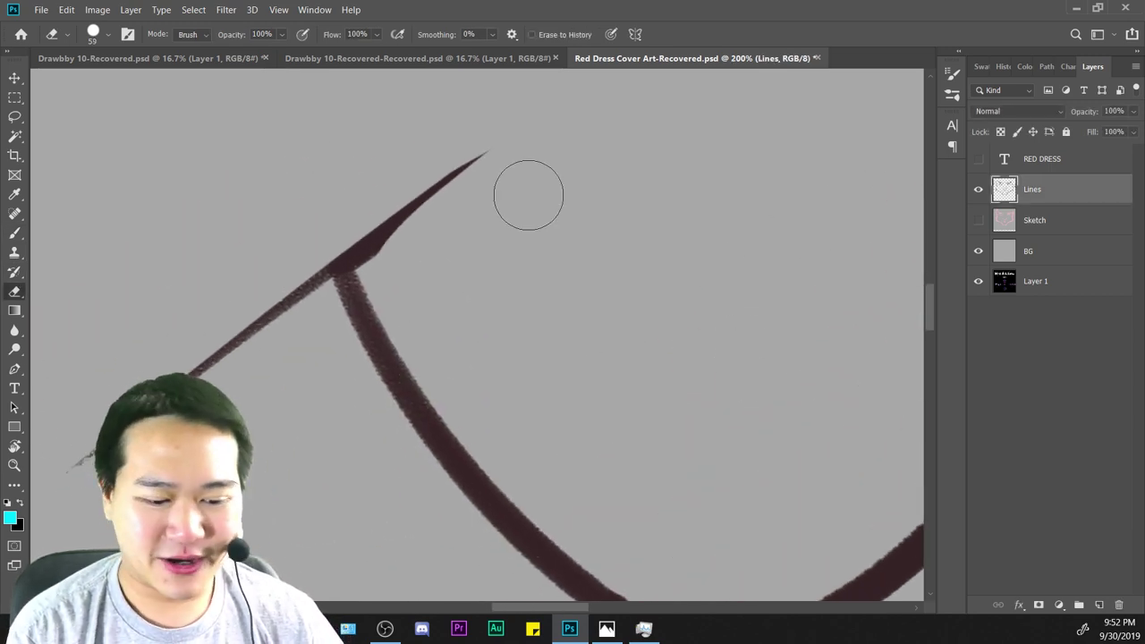
key("ctrl+plus")
right_click(496, 208)
type("17")
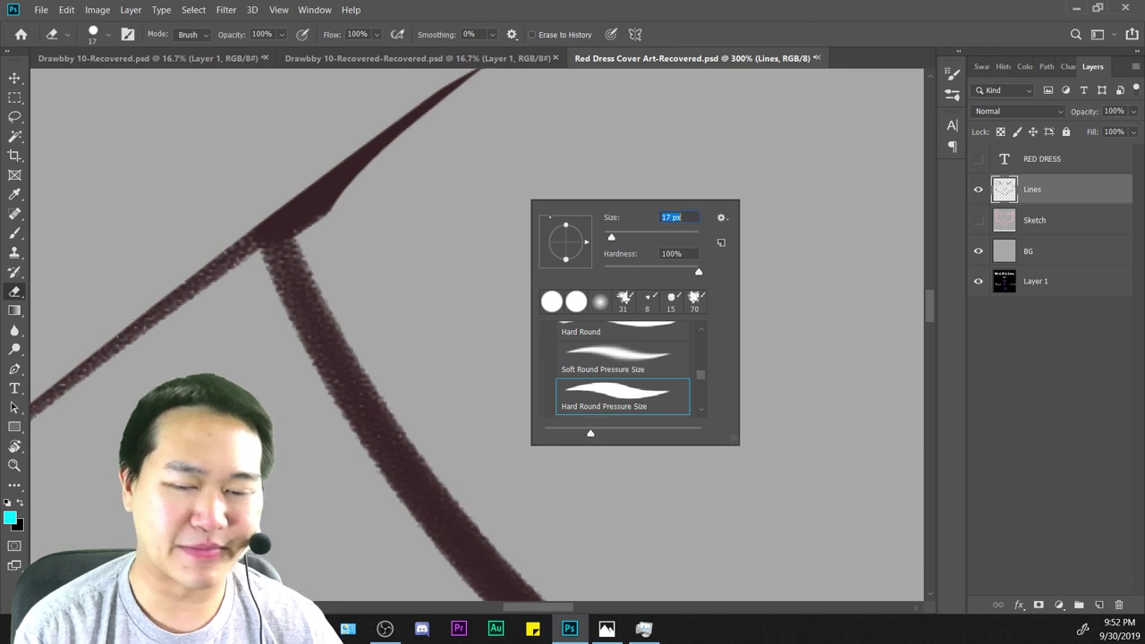
key("Return")
left_click_drag(463, 215, 521, 370)
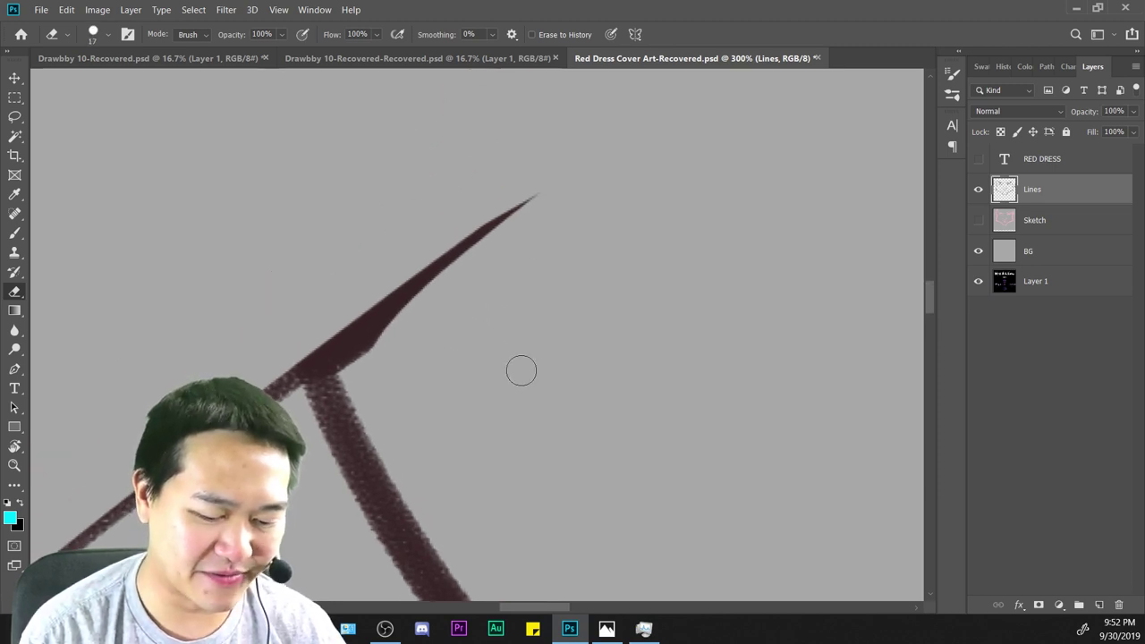
left_click_drag(378, 339, 498, 224)
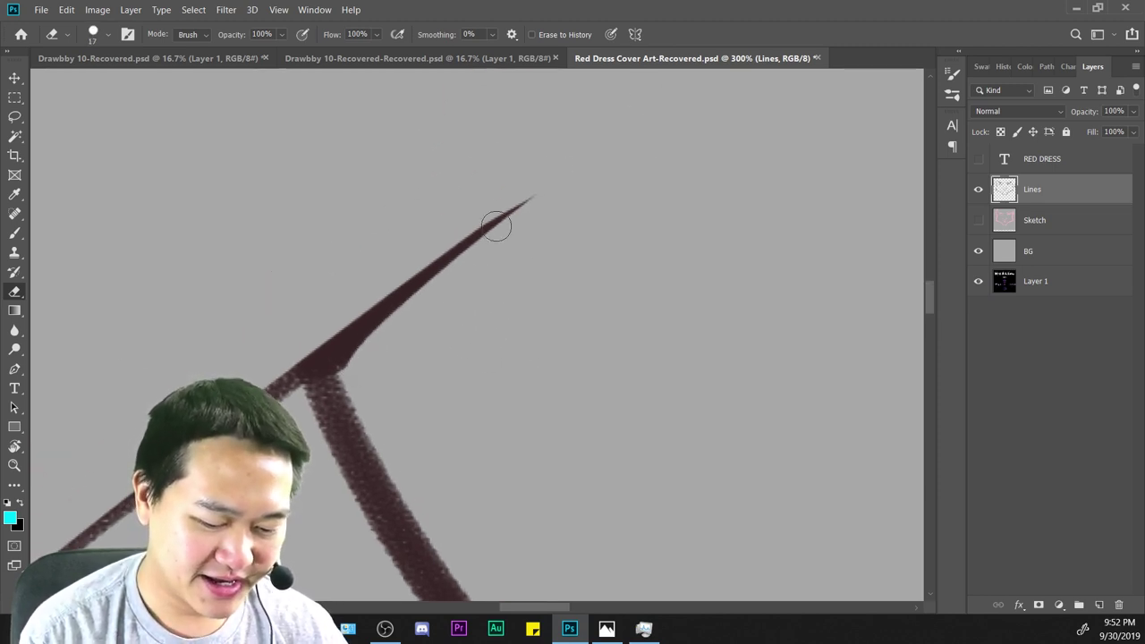
key("ctrl+minus")
key("ctrl+minus")
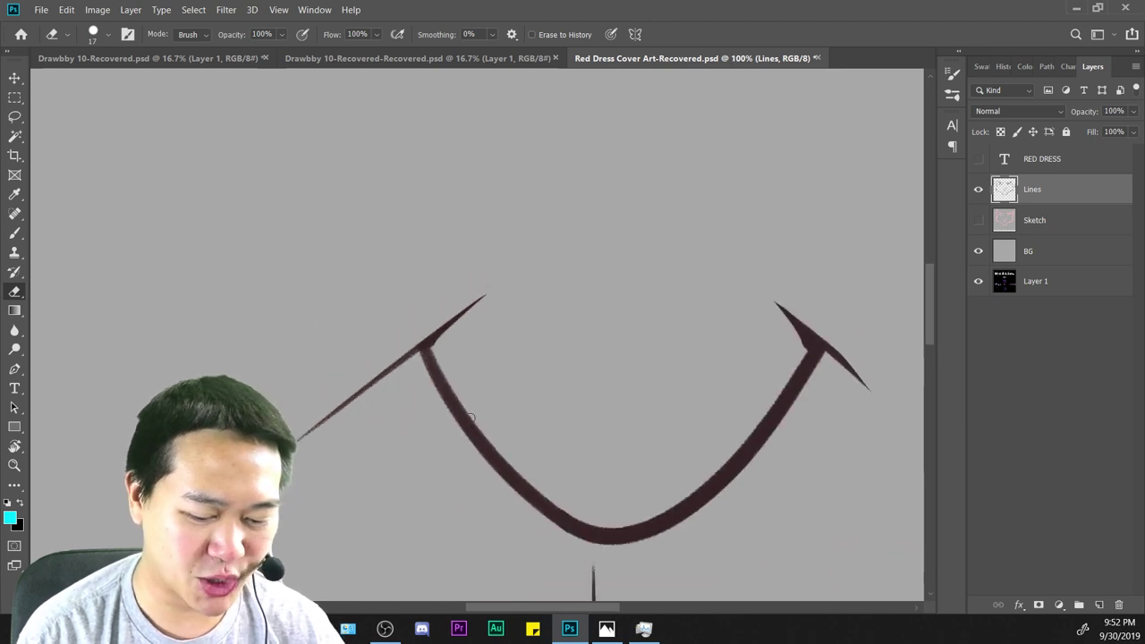
key("ctrl+plus")
key("ctrl+plus")
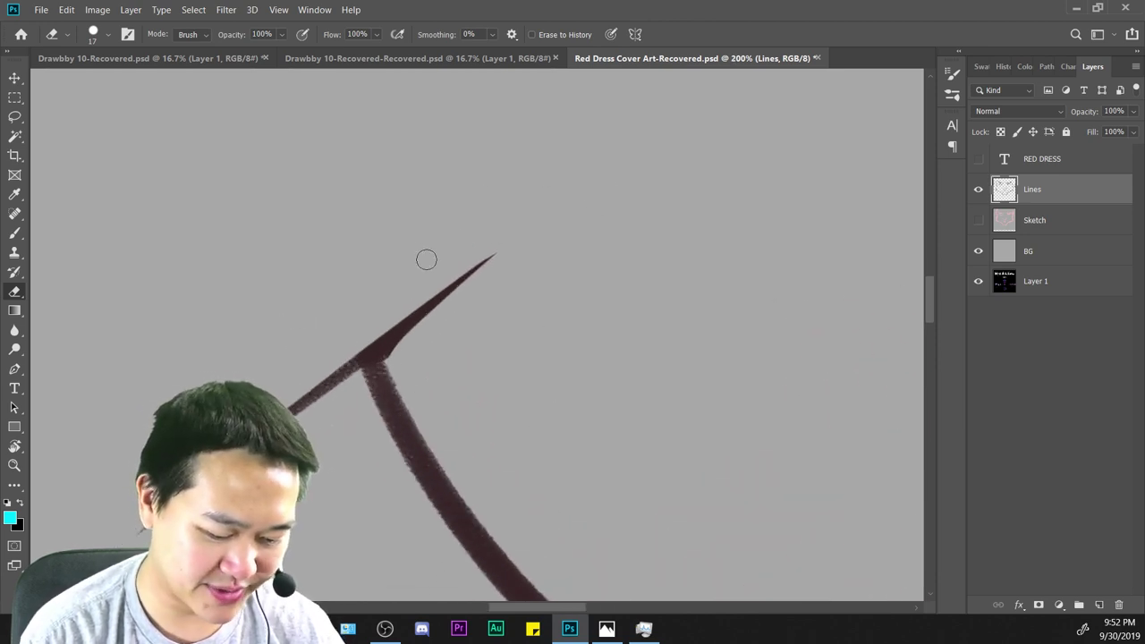
Erase along the upper inner tip of the right nostril line to make it thinner and shorter.
key("ctrl+minus")
key("ctrl+minus")
key("ctrl+minus")
left_click_drag(771, 424, 587, 421)
key("ctrl+plus")
key("ctrl+plus")
key("ctrl+plus")
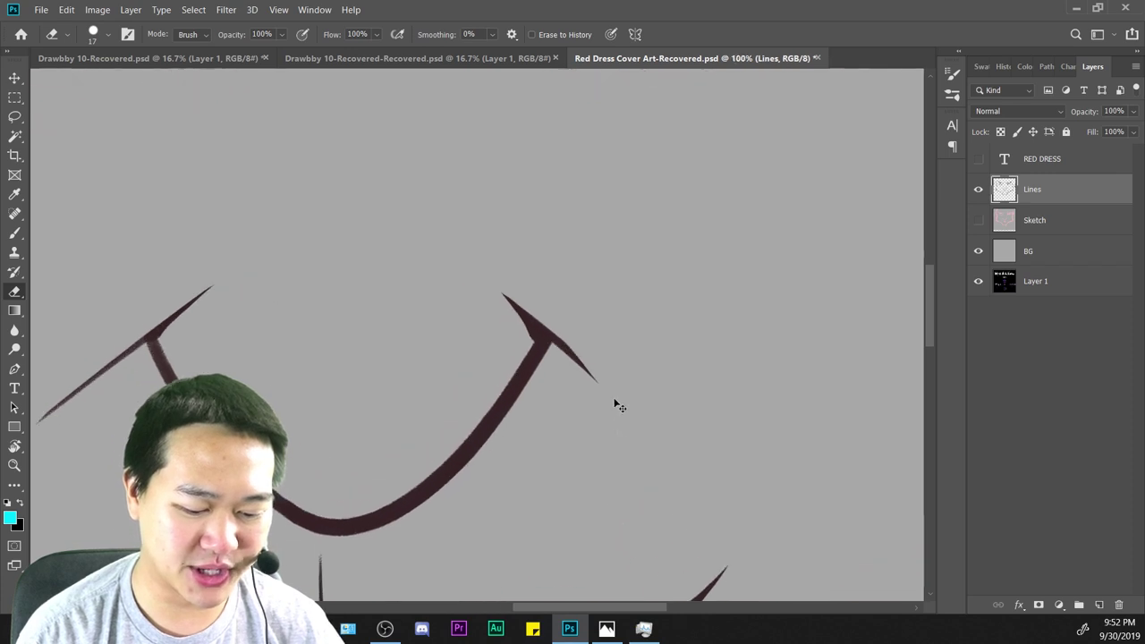
left_click_drag(641, 358, 537, 193)
left_click_drag(635, 337, 477, 79)
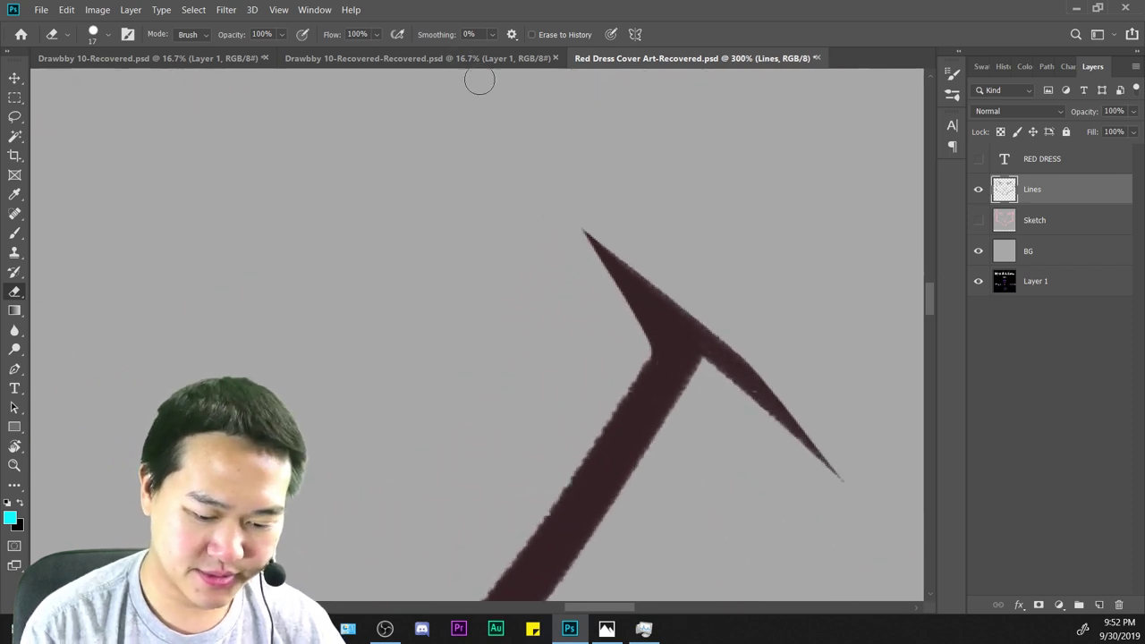
key("ctrl+minus")
key("ctrl+minus")
key("ctrl+minus")
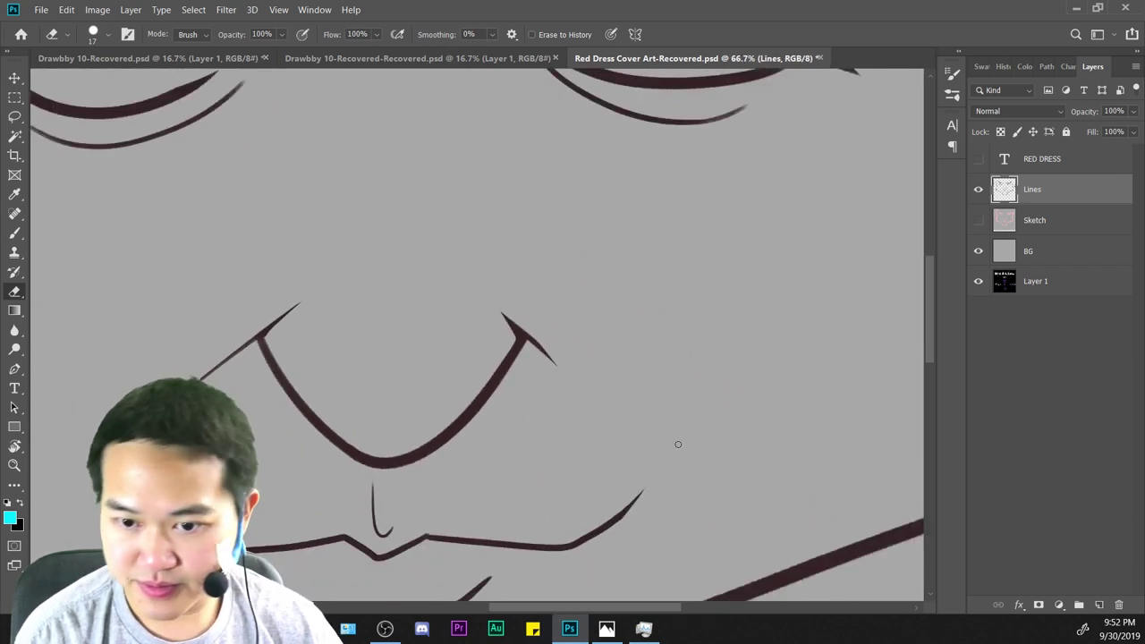
key("ctrl+plus")
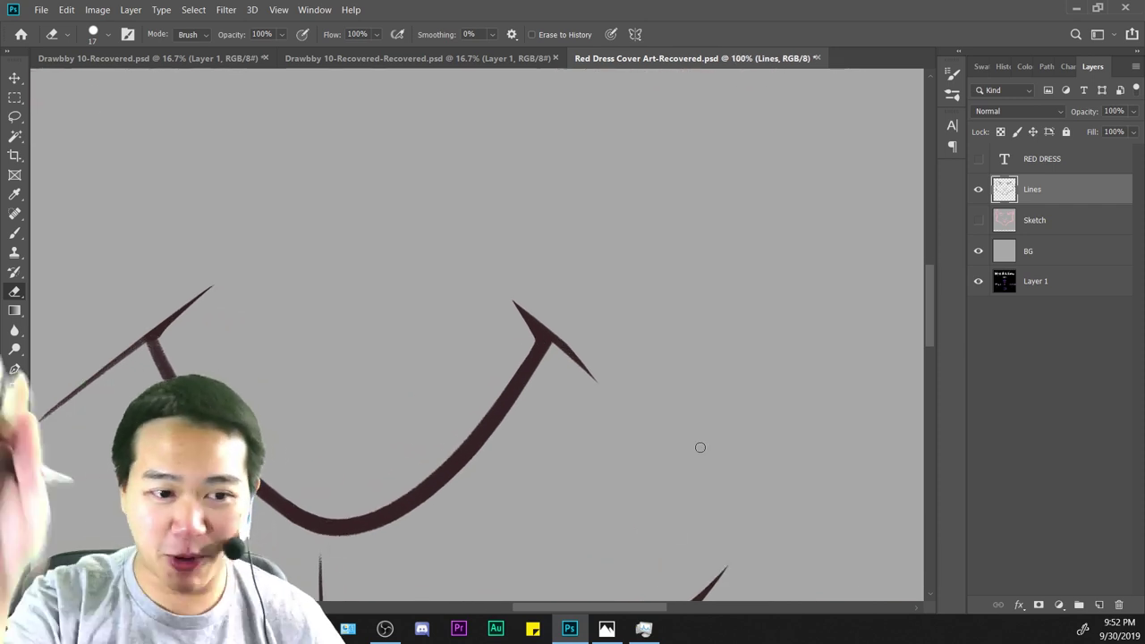
Examine the trimmed nostril lines up close, and compare the nose and mouth with the rest of the face.
key("ctrl+plus")
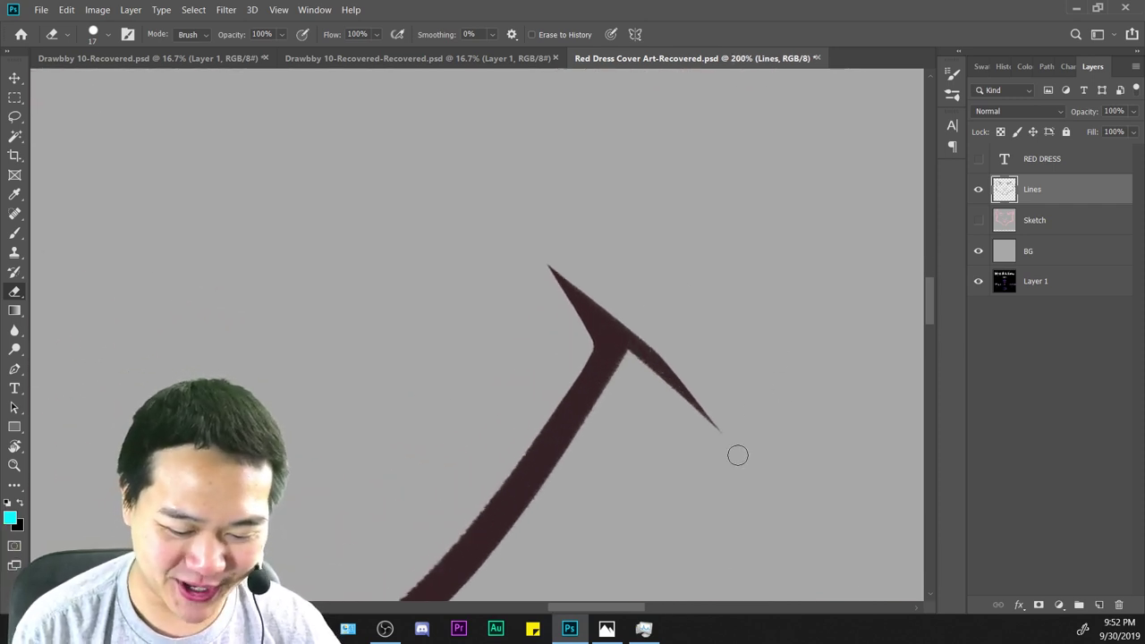
key("ctrl+minus")
key("ctrl+minus")
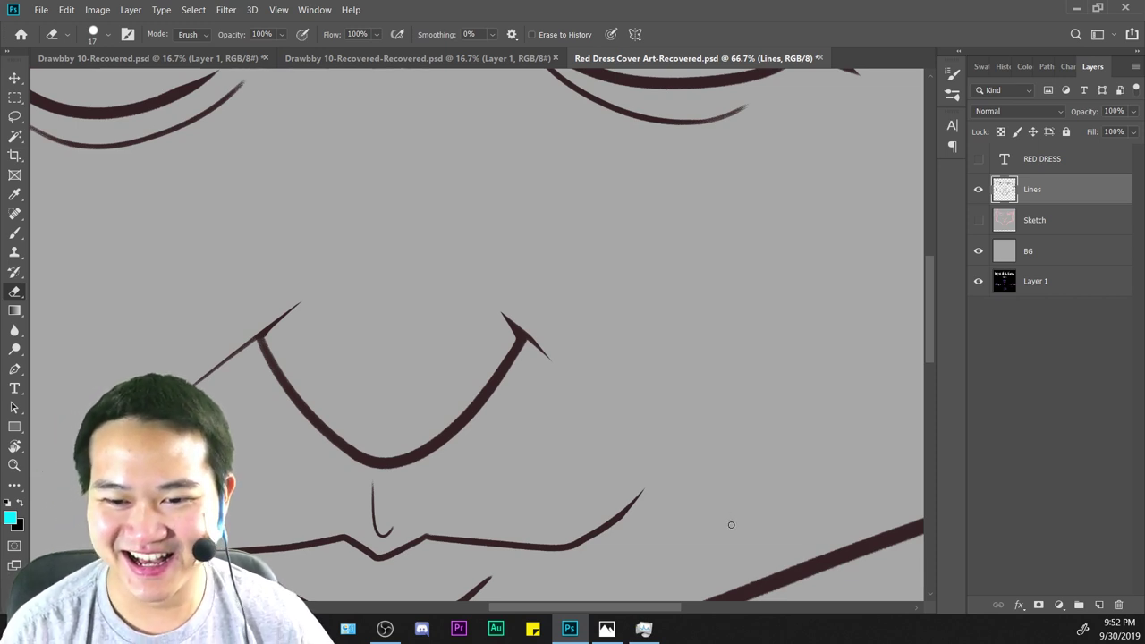
key("ctrl+plus")
left_click_drag(651, 486, 740, 356)
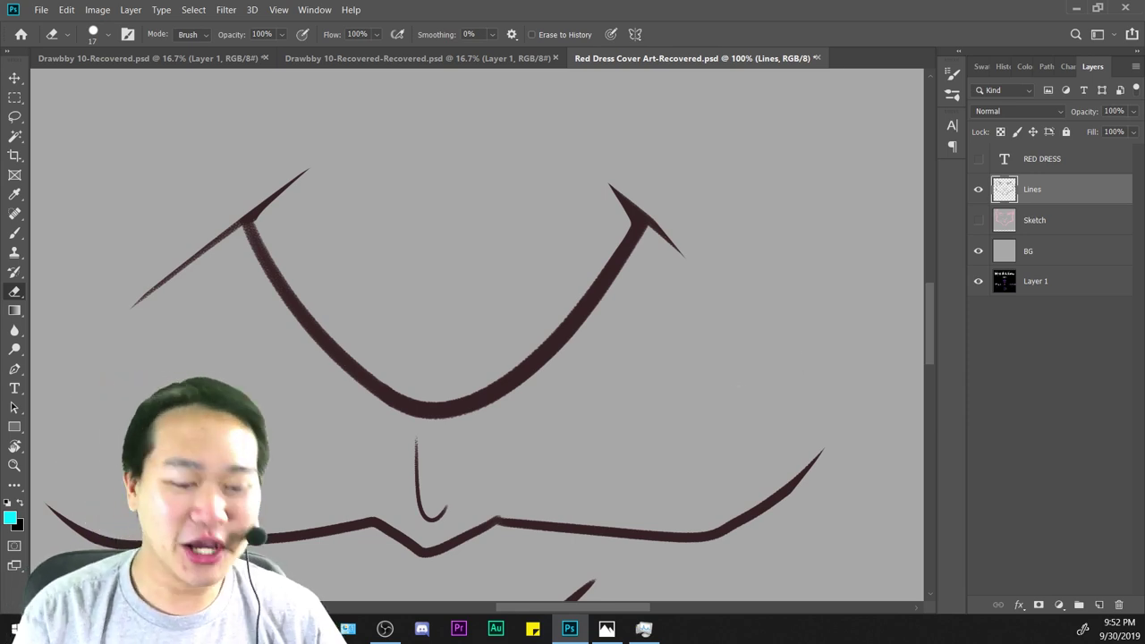
key("ctrl+minus")
key("ctrl+minus")
key("ctrl+minus")
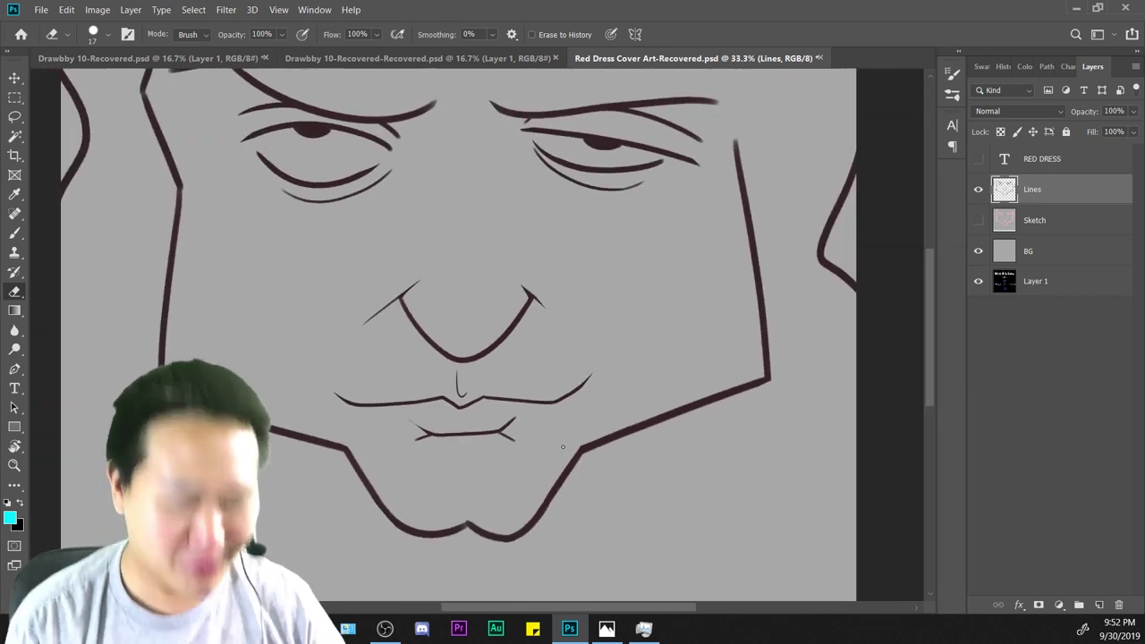
key("ctrl+plus")
key("ctrl+plus")
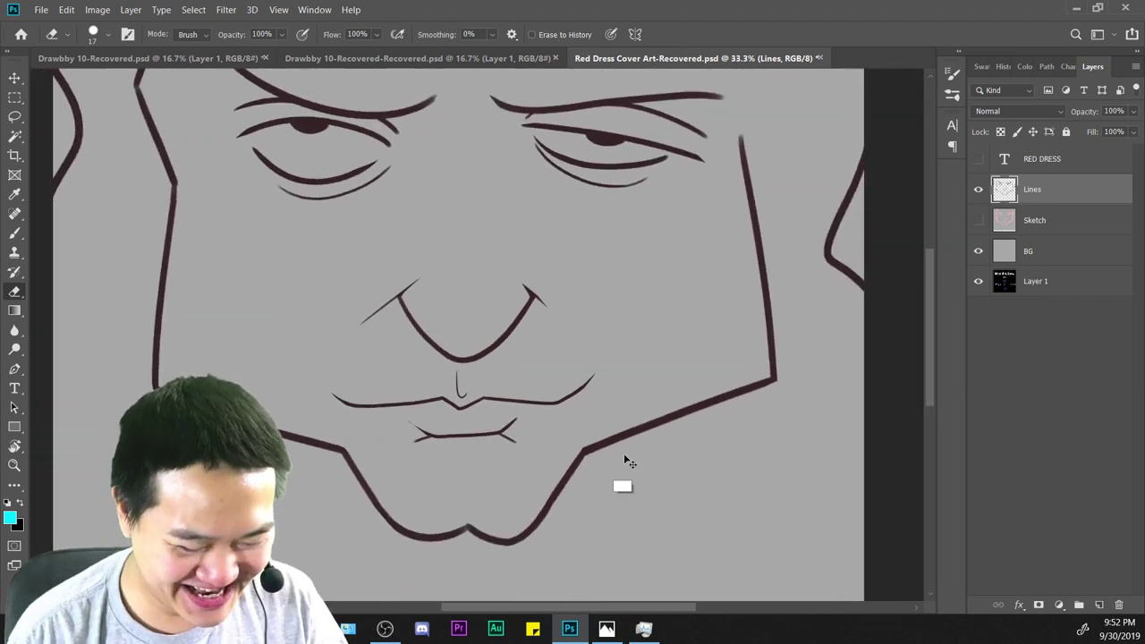
left_click_drag(729, 491, 950, 407)
key("ctrl+plus")
key("ctrl+plus")
Undo the last eraser stroke near the left end of the upper mouth line.
left_click_drag(798, 440, 507, 418)
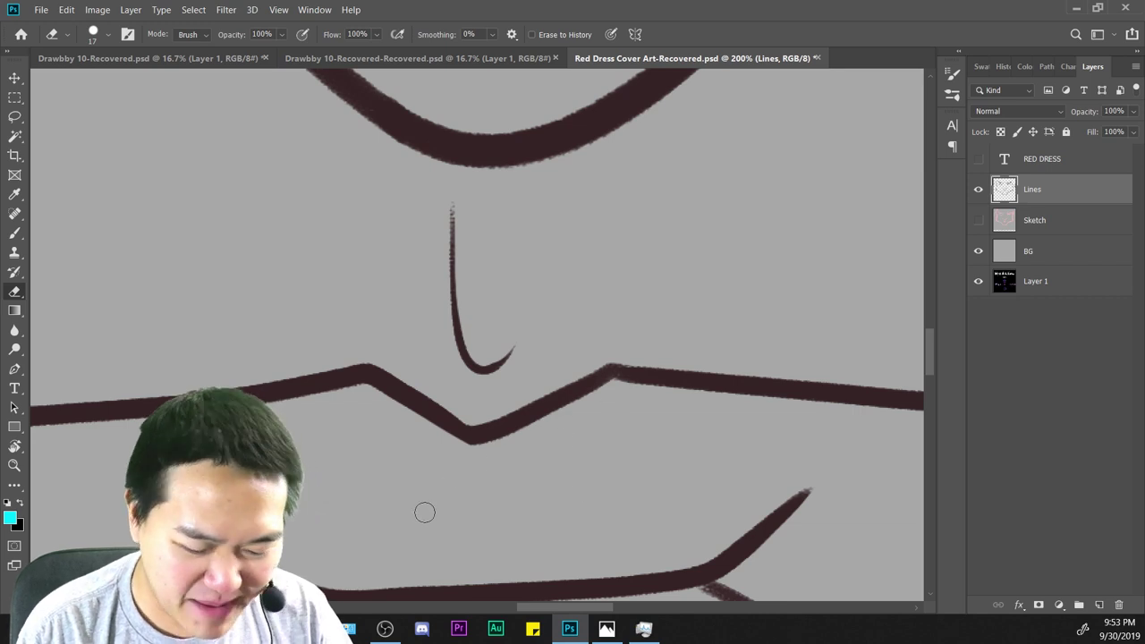
mouse_move(587, 417)
left_mouse_down()
mouse_move(843, 375)
mouse_move(1028, 429)
left_mouse_up()
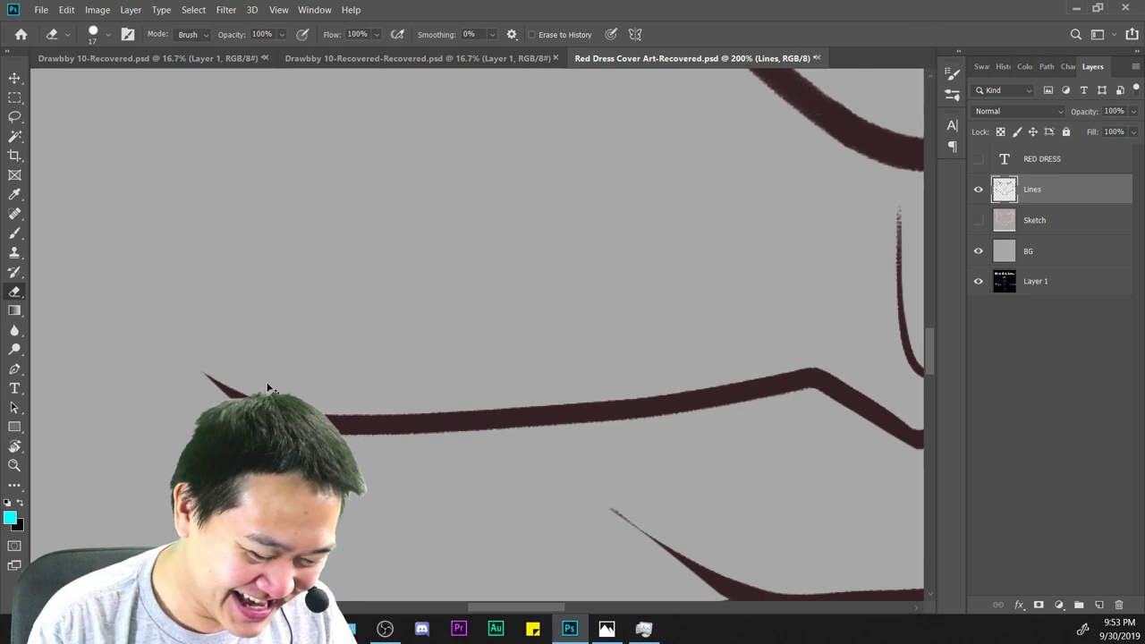
key("ctrl+z")
key("ctrl+minus")
key("ctrl+minus")
key("ctrl+minus")
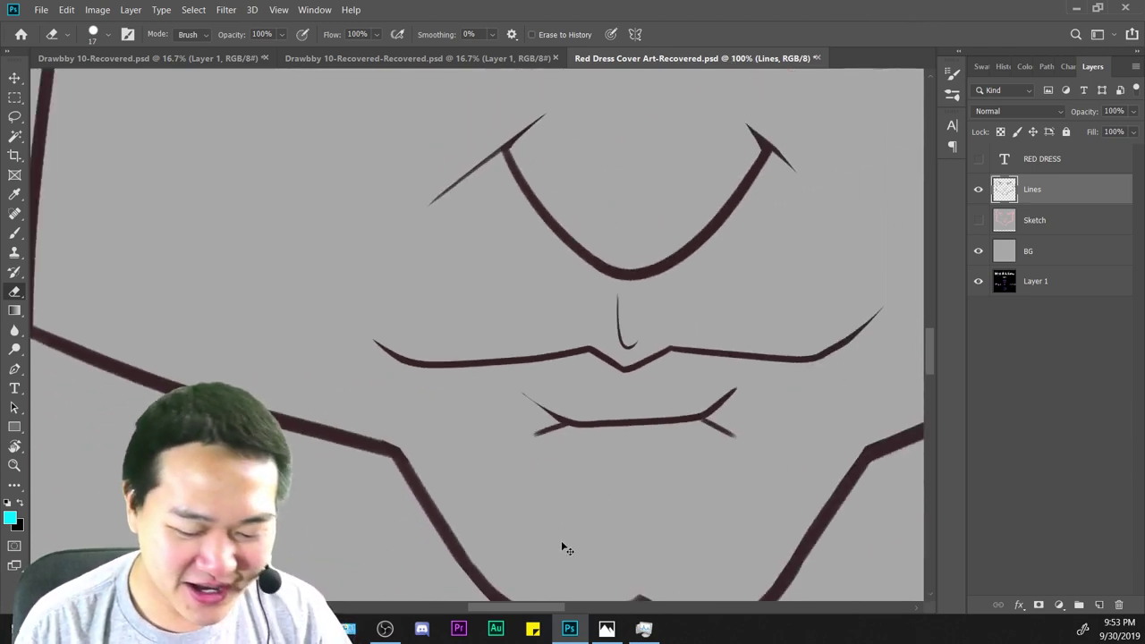
Taper the short branching strokes at both corners of the lower lip line with the 17 px eraser.
key("ctrl+plus")
key("ctrl+plus")
key("ctrl+plus")
left_click_drag(746, 446, 499, 224)
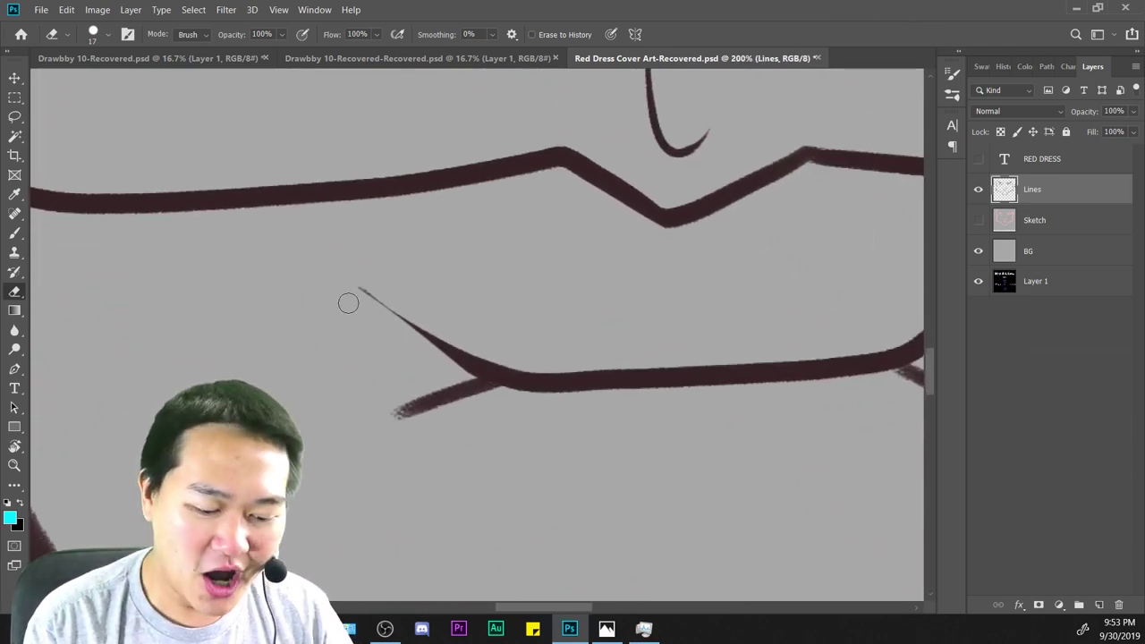
left_click_drag(726, 388, 384, 455)
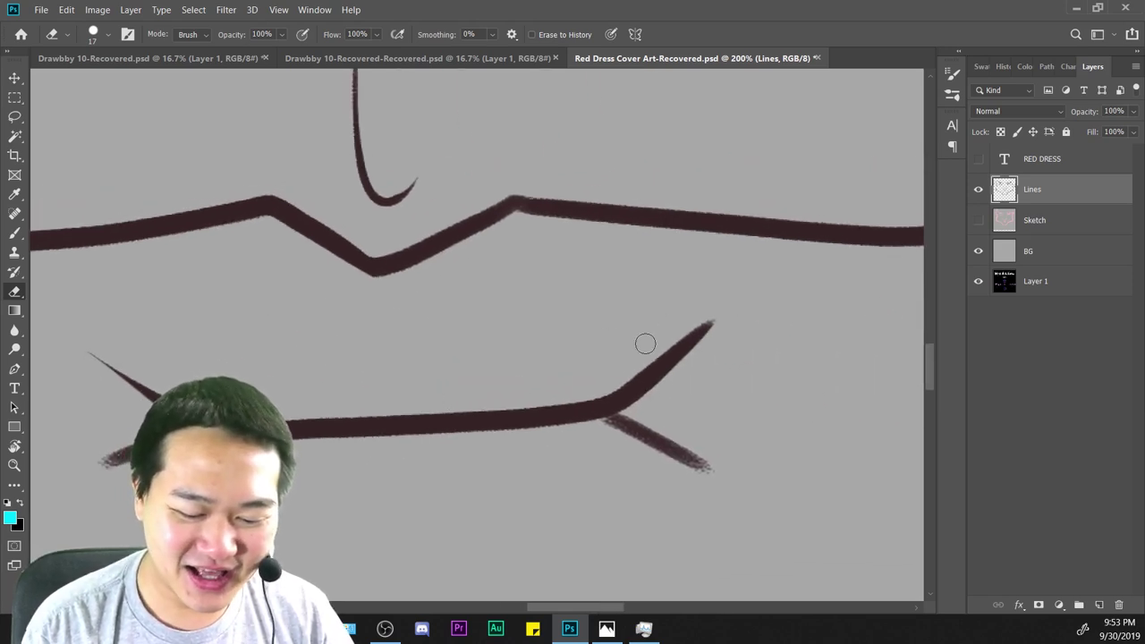
mouse_move(748, 440)
left_mouse_down()
mouse_move(766, 379)
mouse_move(689, 281)
mouse_move(813, 384)
mouse_move(947, 402)
left_mouse_up()
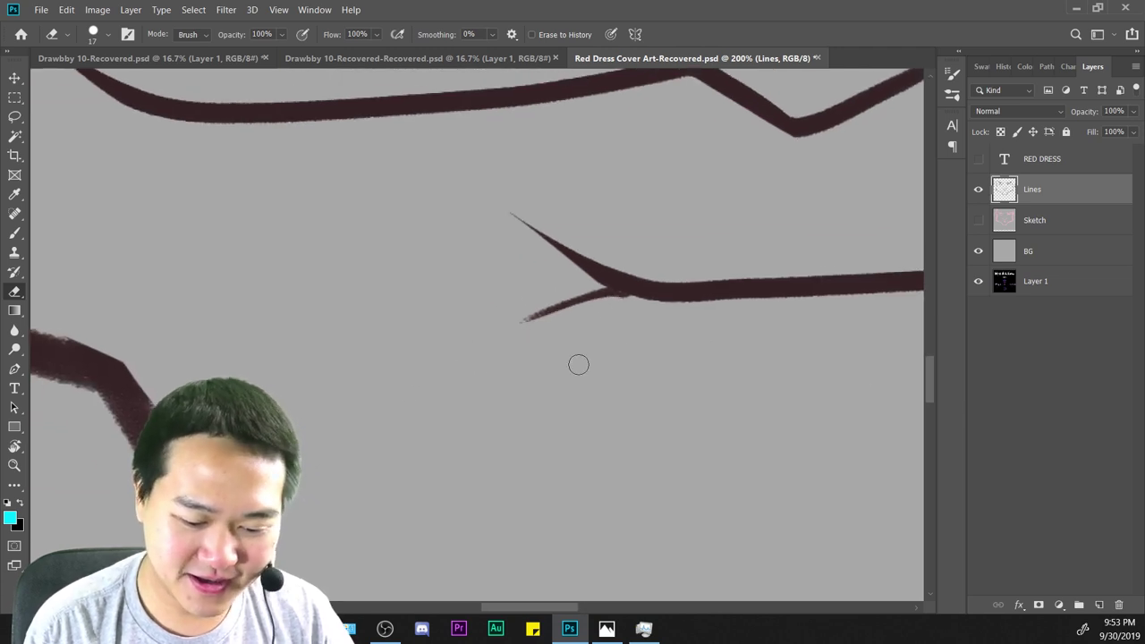
Check the lower lip's corner strokes up close and against the surrounding mouth and chin lines.
key("ctrl+minus")
key("ctrl+minus")
key("ctrl+minus")
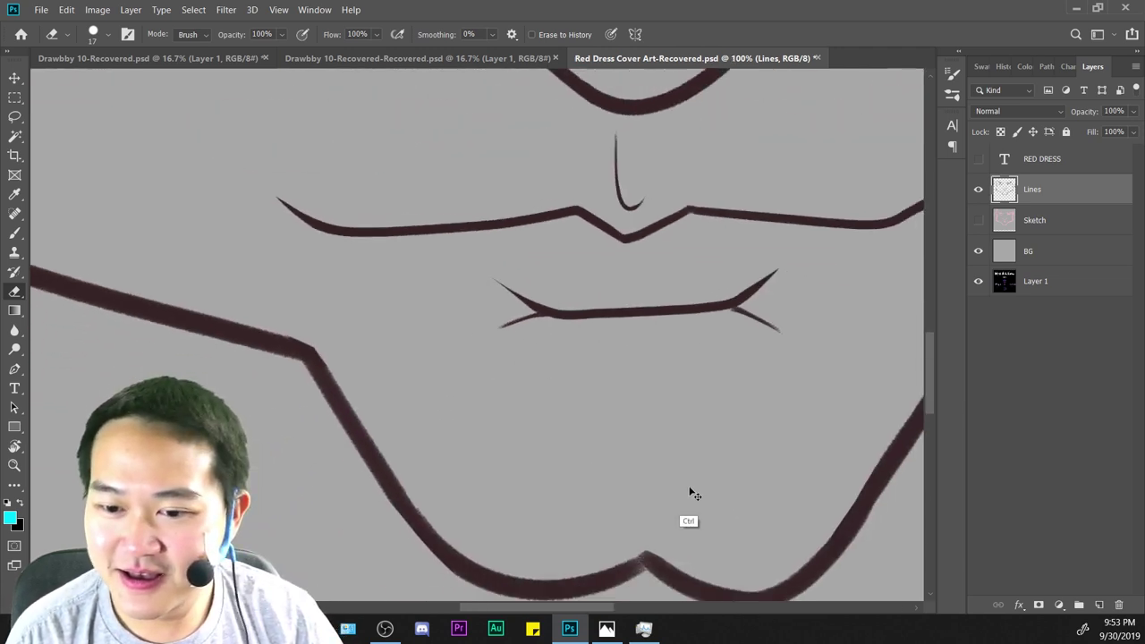
key("ctrl+plus")
key("ctrl+plus")
key("ctrl+plus")
key("ctrl+plus")
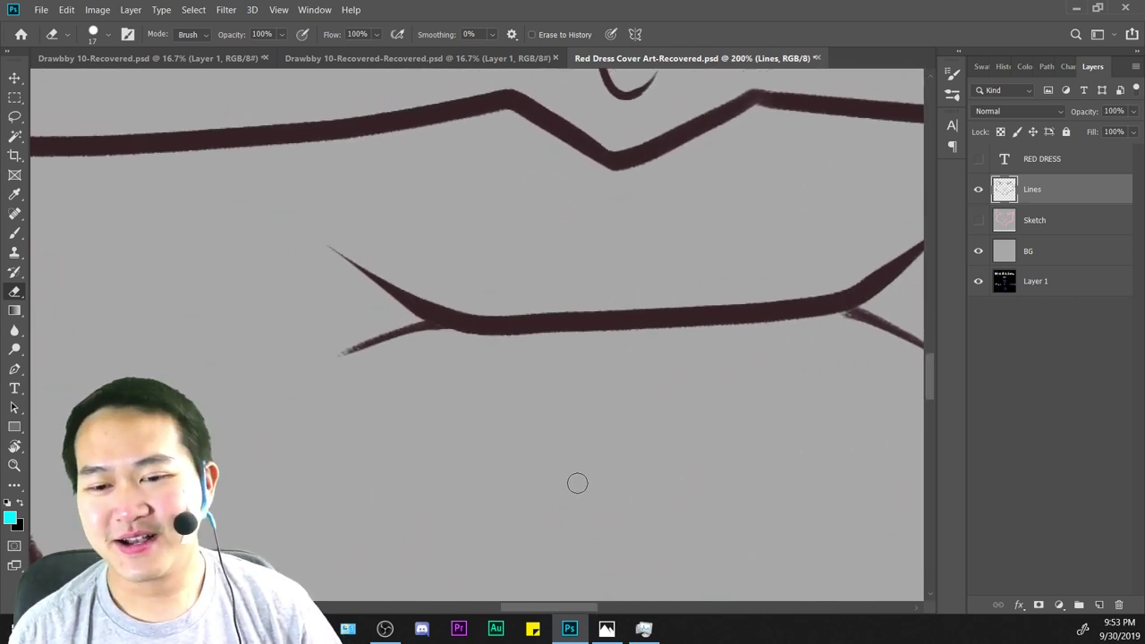
key("ctrl+minus")
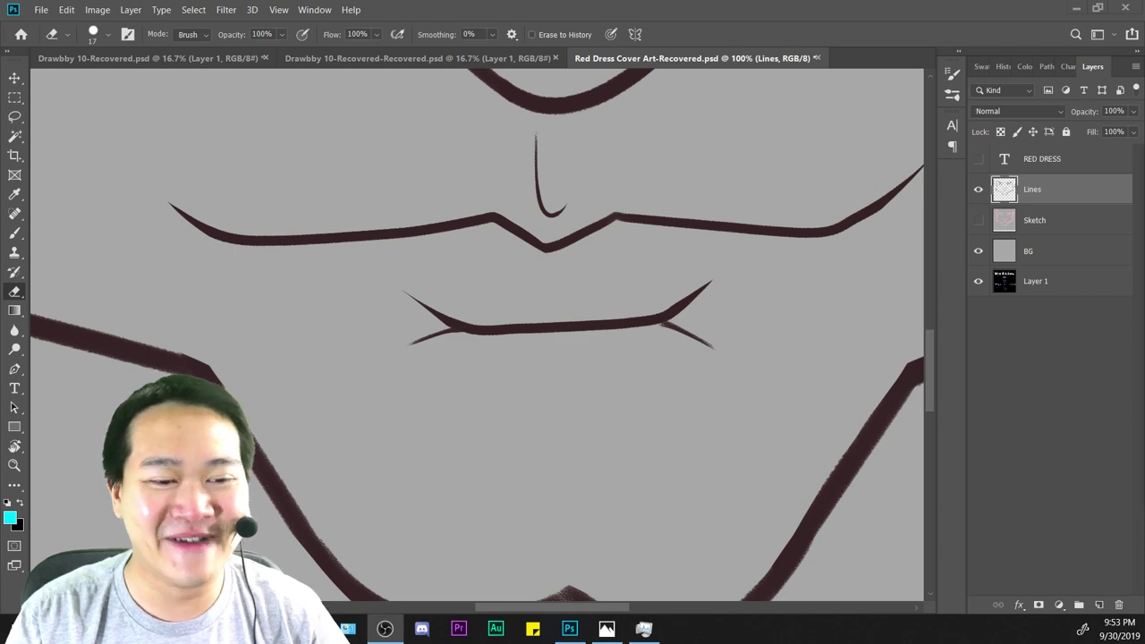
left_click_drag(792, 19, 582, 445)
key("ctrl+minus")
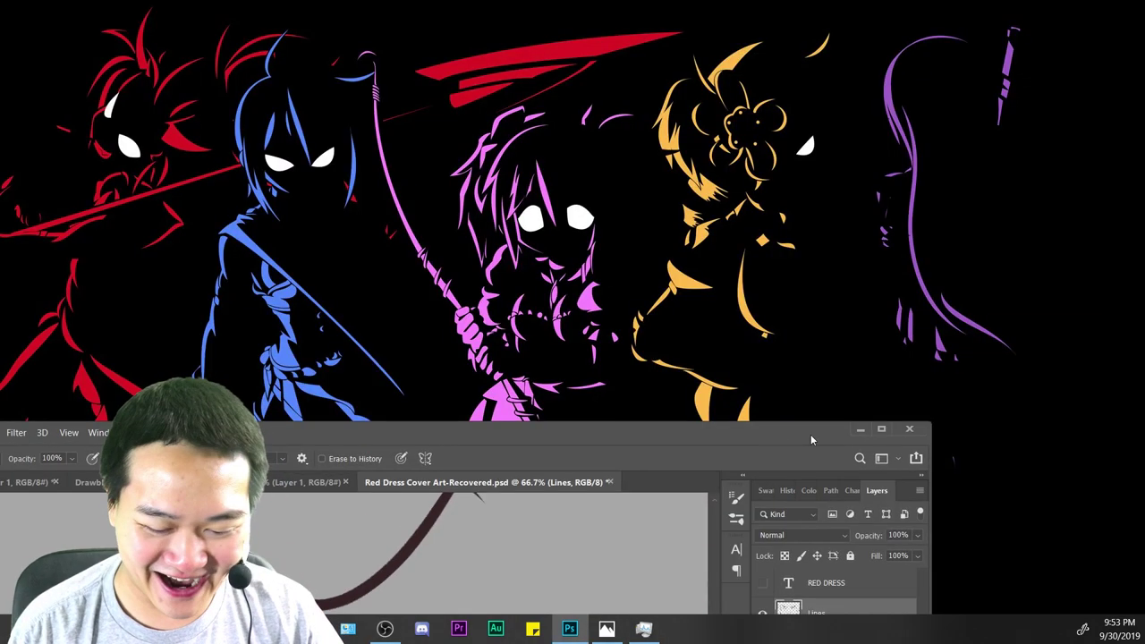
left_click(881, 429)
Review the nose, mouth and chin line work at several magnifications, including against the whole face.
key("ctrl+minus")
key("ctrl+minus")
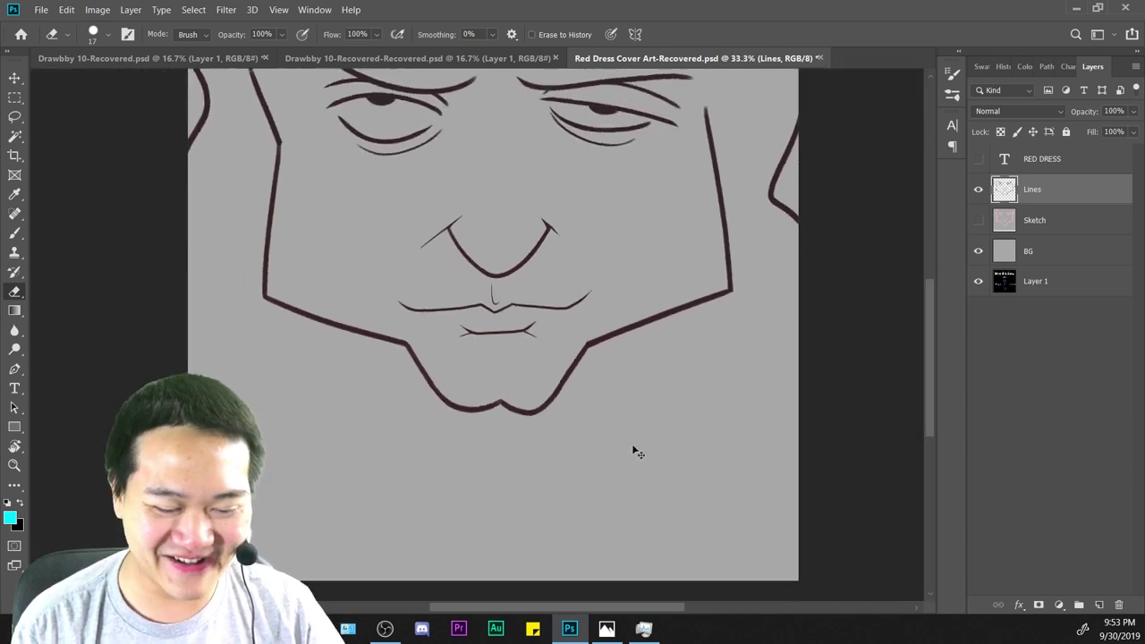
key("ctrl+plus")
key("ctrl+plus")
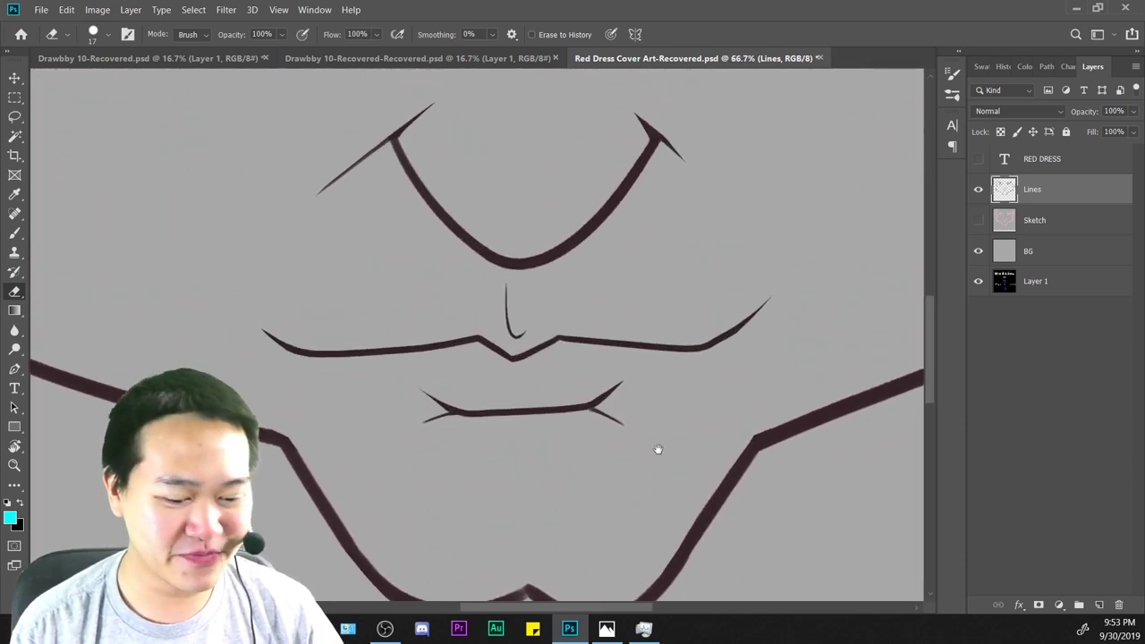
left_click_drag(658, 449, 659, 458)
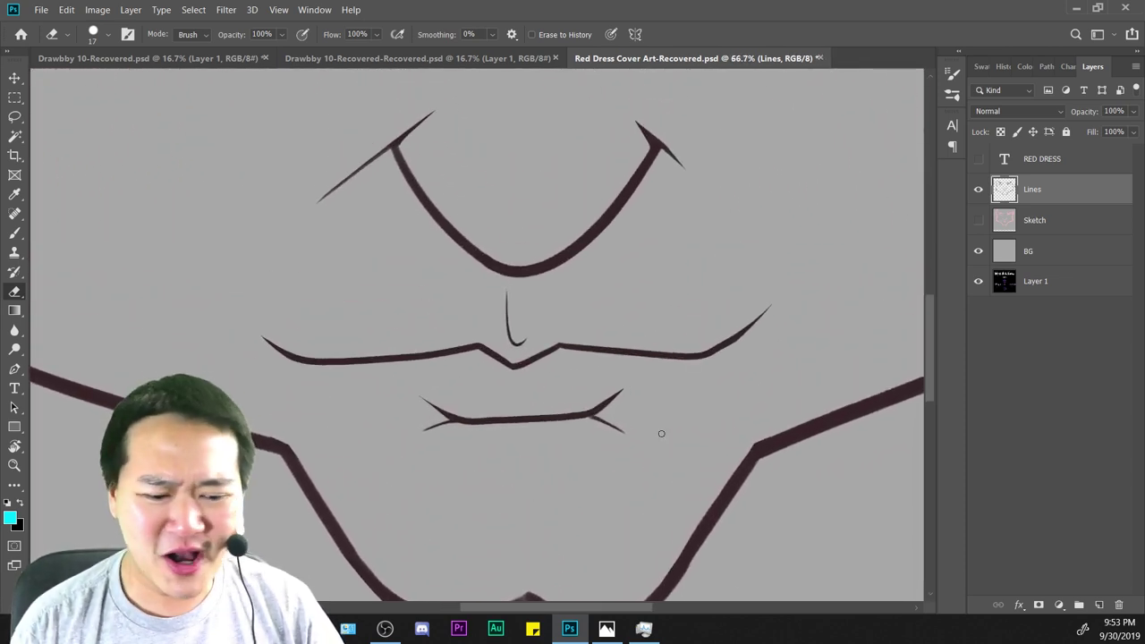
key("ctrl+minus")
key("ctrl+minus")
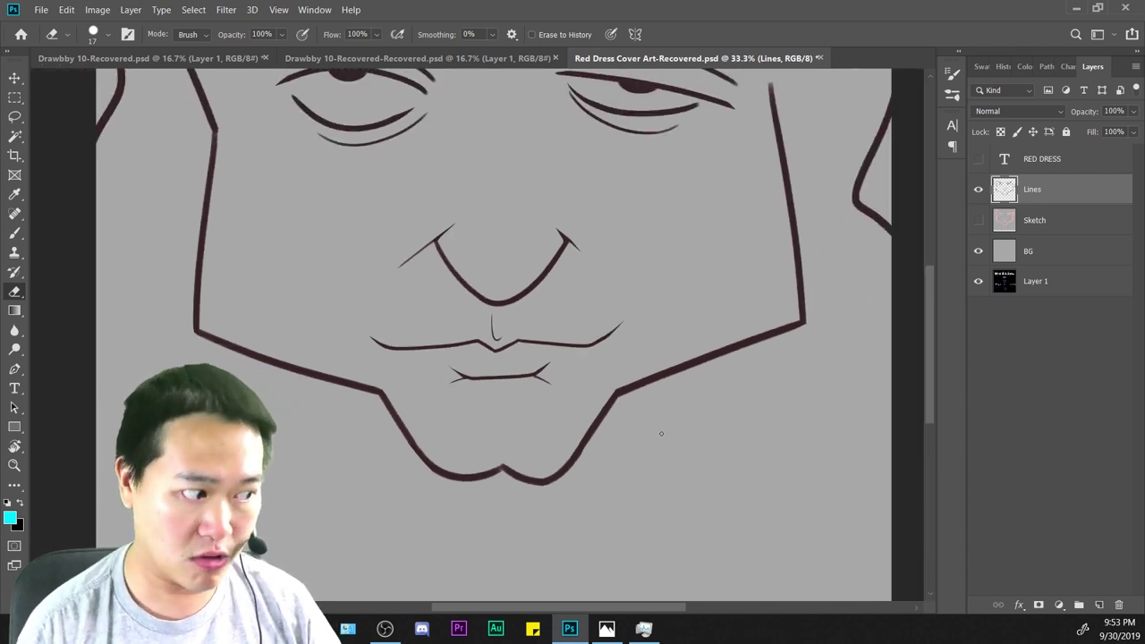
key("ctrl+plus")
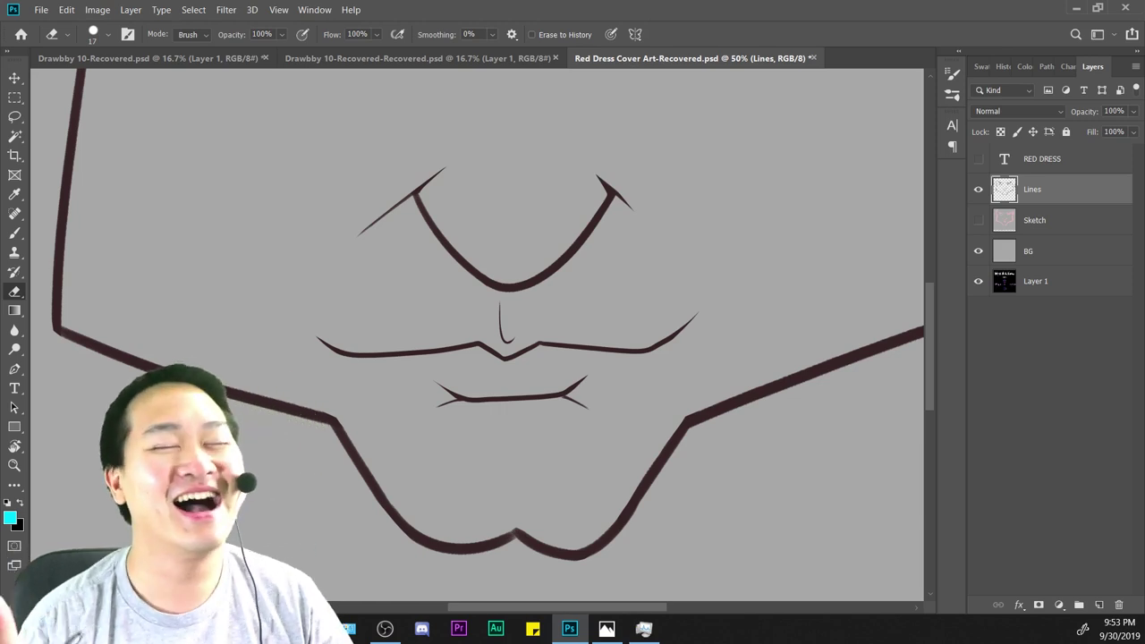
key("ctrl+minus")
key("ctrl+minus")
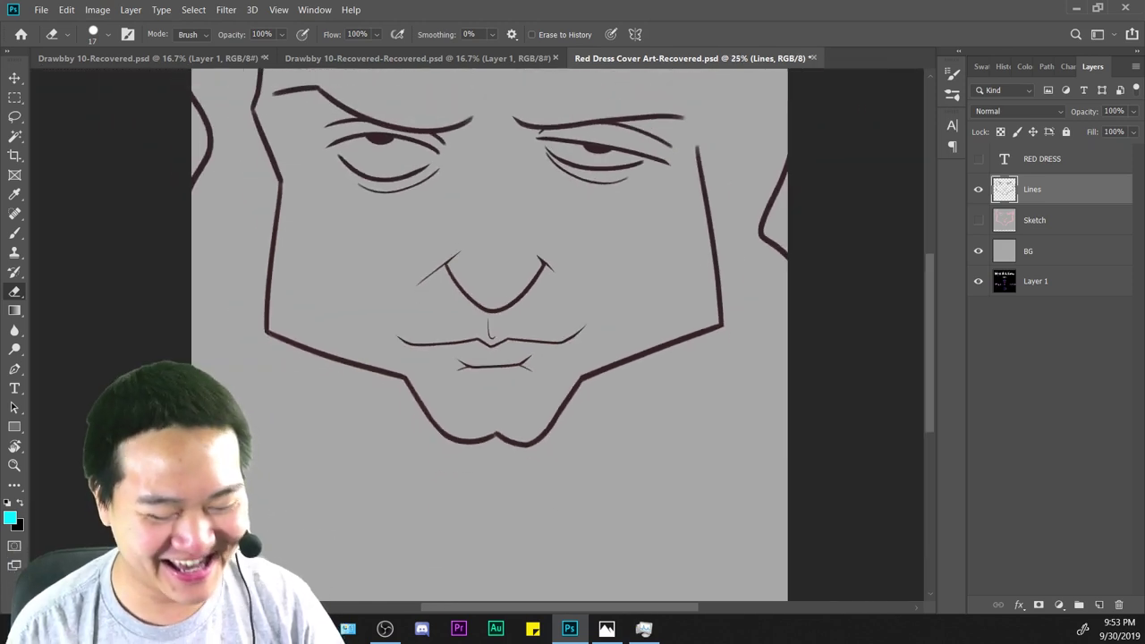
Thin the crease line under the left eye with the eraser and taper both of its ends.
key("ctrl+plus")
key("ctrl+plus")
key("ctrl+plus")
mouse_move(590, 287)
left_mouse_down()
mouse_move(650, 557)
mouse_move(710, 439)
mouse_move(708, 362)
left_mouse_up()
key("ctrl+plus")
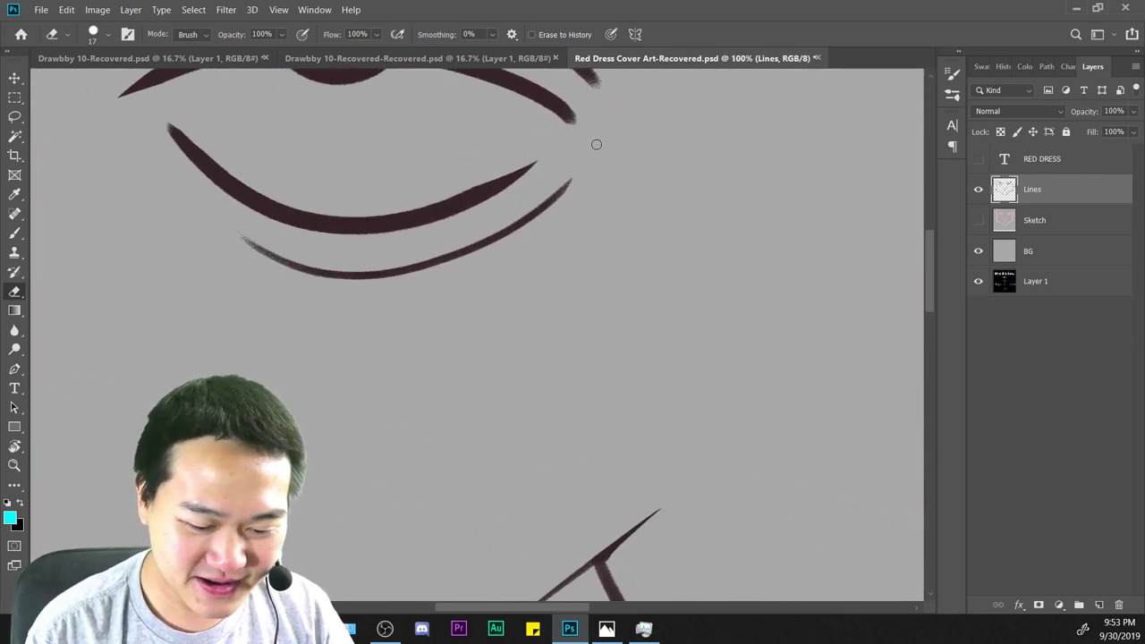
left_click_drag(586, 240, 641, 385)
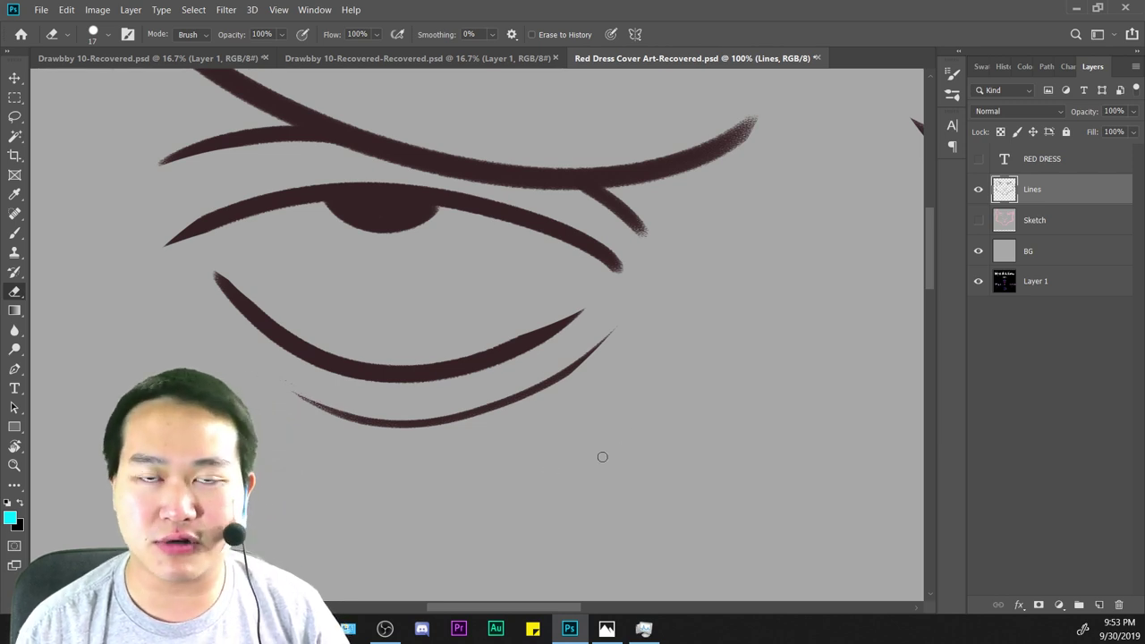
Erase along the outer ends of the left eye's upper lid line and the eyelid crease above it to sharpen their tips.
left_click_drag(677, 423, 822, 535)
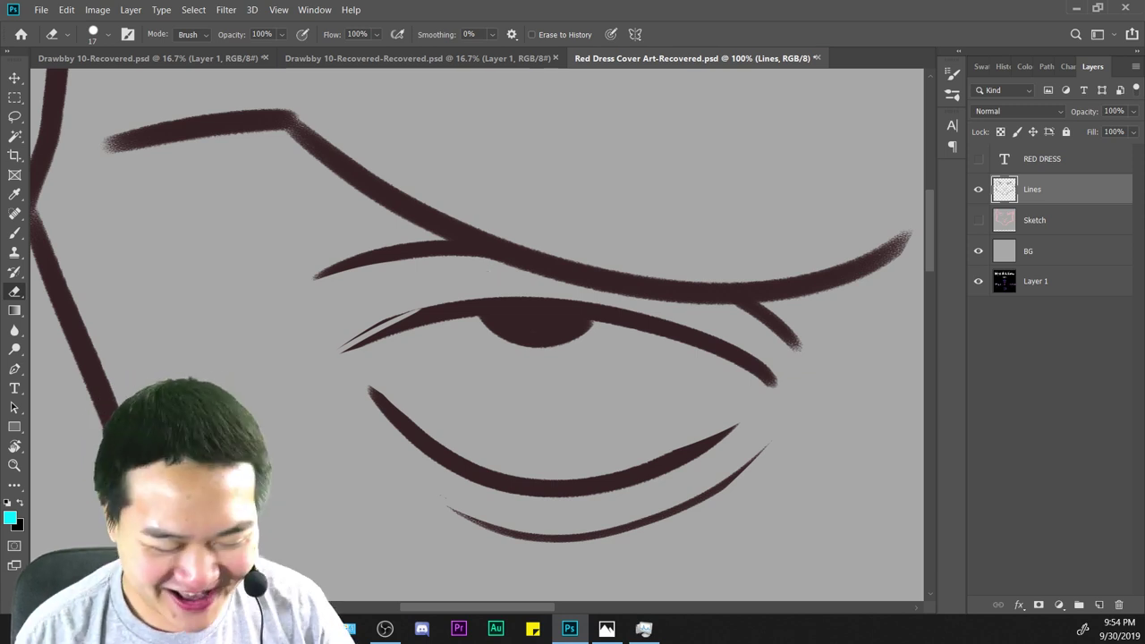
key("ctrl+plus")
left_click_drag(679, 323, 774, 251)
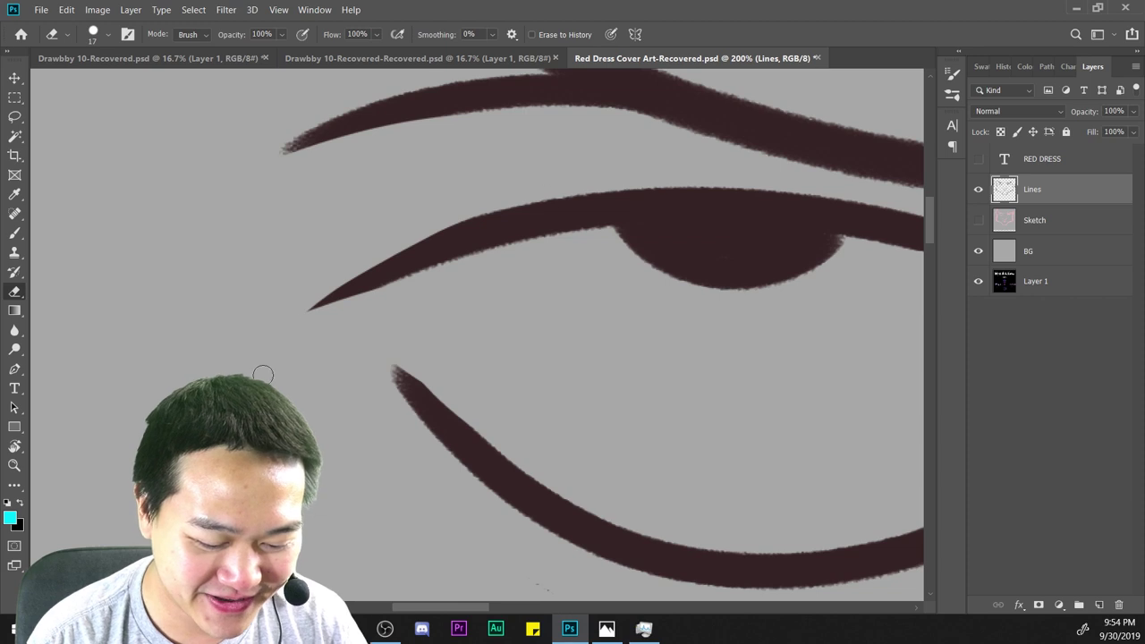
left_click_drag(560, 277, 615, 459)
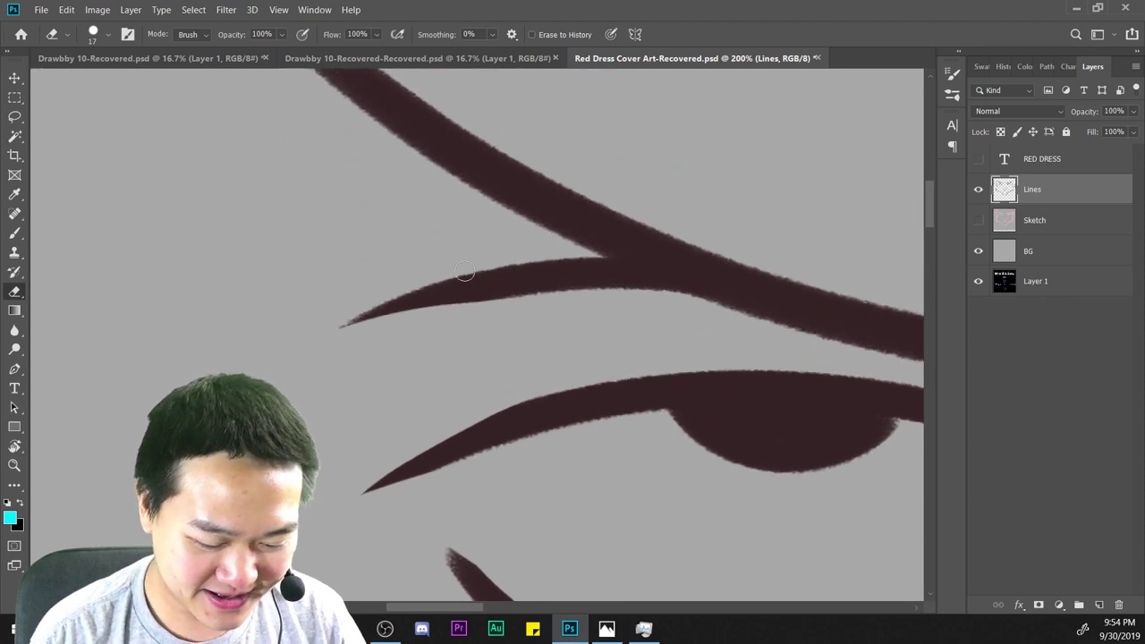
Enlarge the eraser to 34 px and erase along the left eyebrow's outer segment to taper it to a point.
key("ctrl+minus")
key("ctrl+minus")
left_click_drag(726, 489, 868, 527)
scroll(474, 318, "up", 3)
left_click_drag(483, 314, 443, 428)
key("ctrl+minus")
key("ctrl+plus")
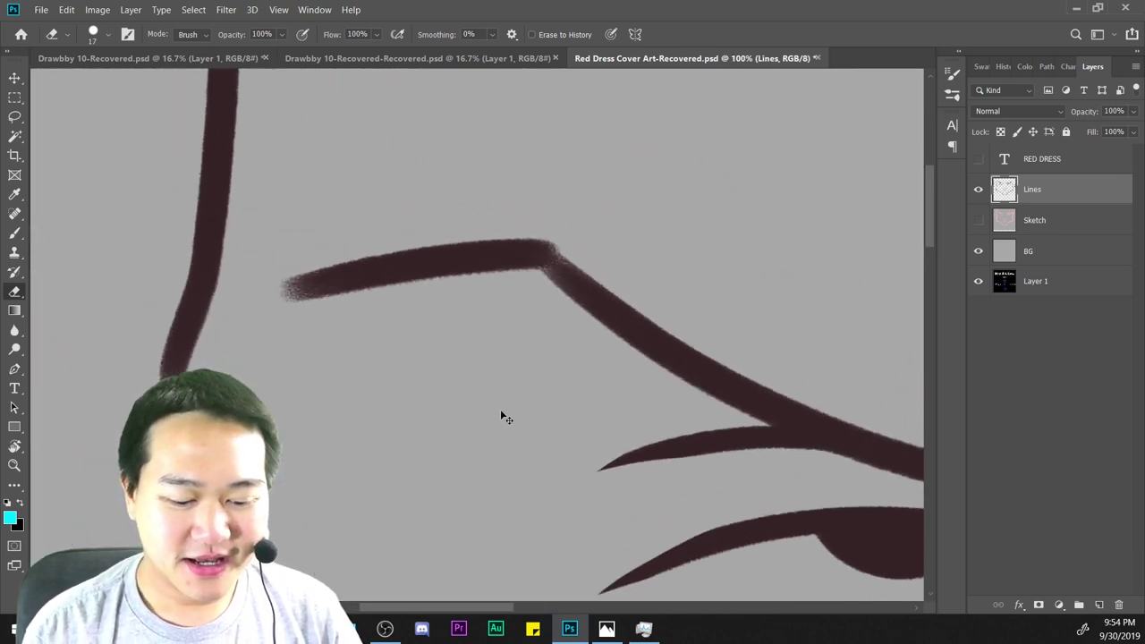
right_click(543, 334)
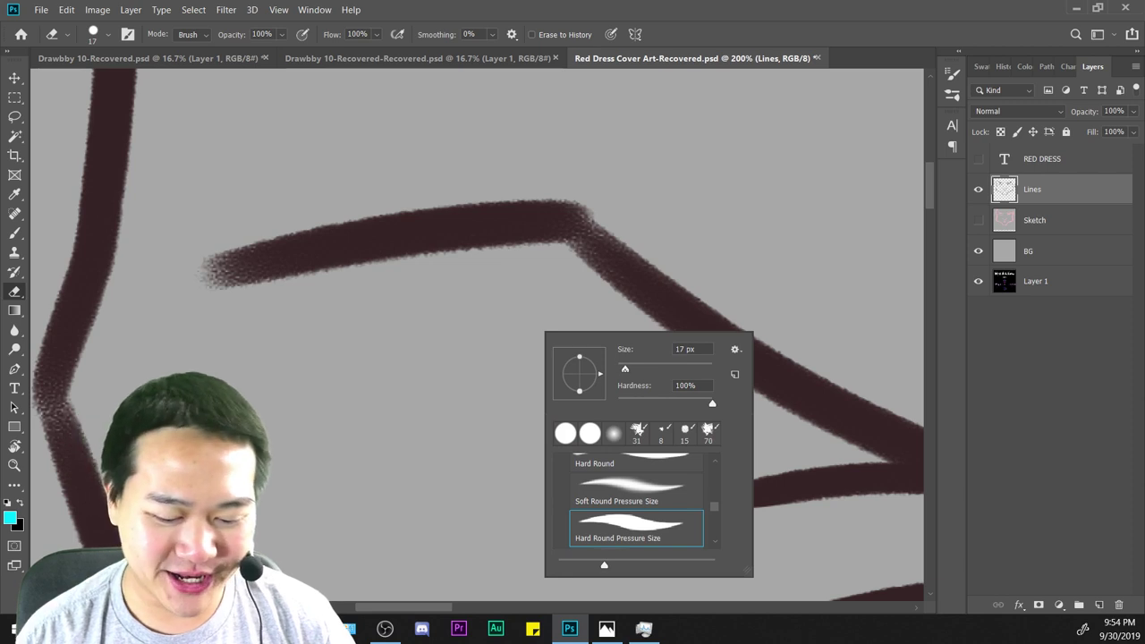
left_click(423, 341)
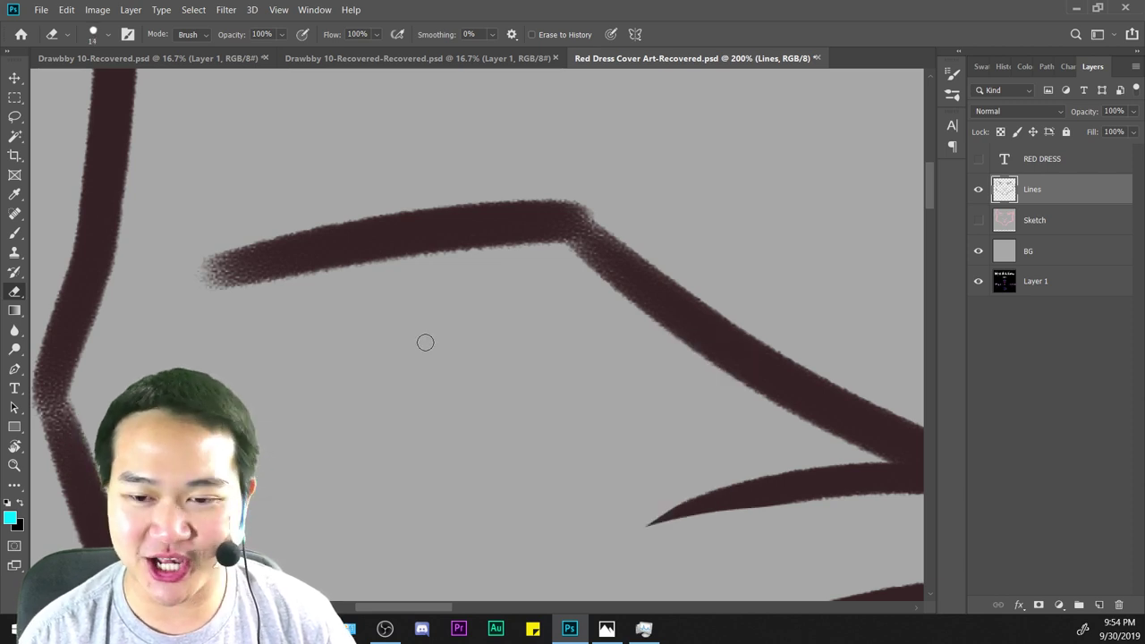
left_click_drag(684, 260, 647, 292)
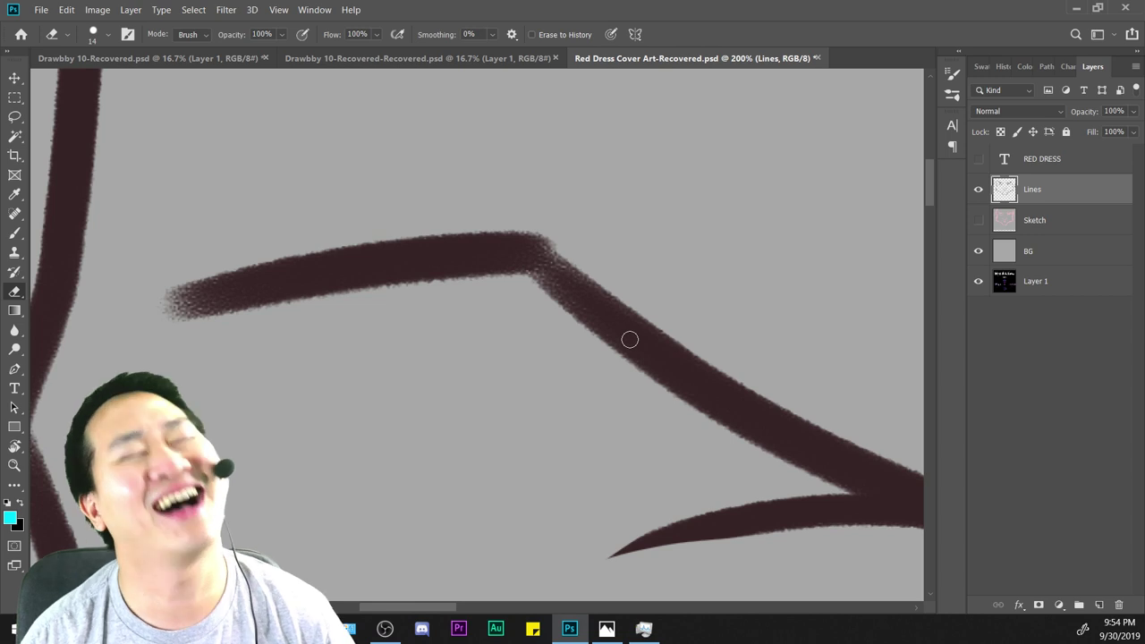
right_click(589, 199)
left_click(369, 208)
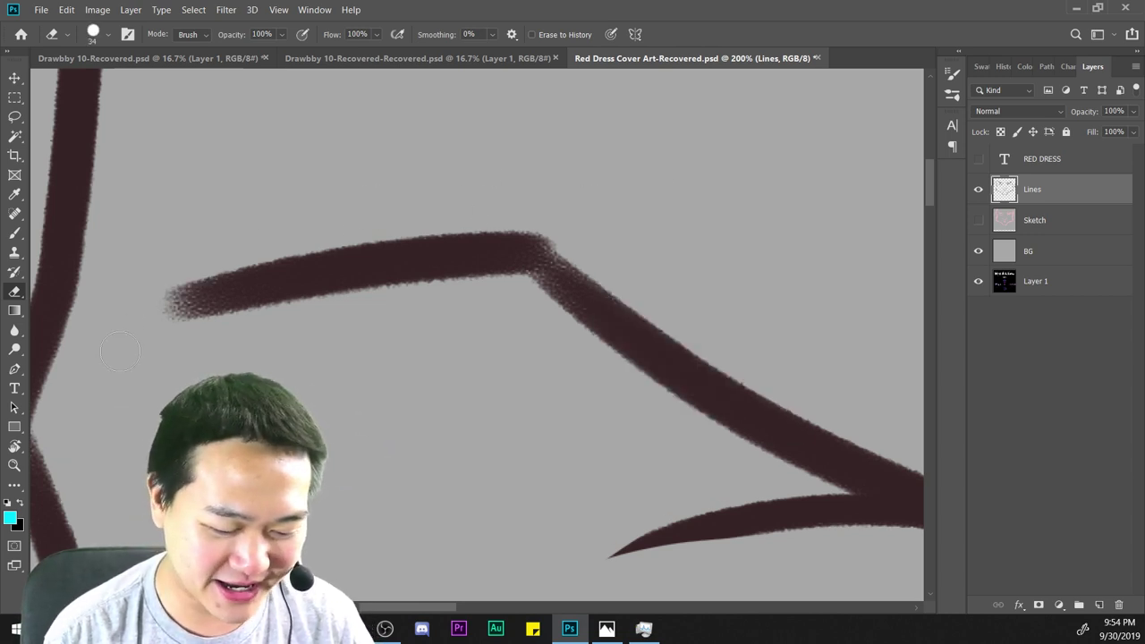
mouse_move(585, 162)
left_mouse_down()
mouse_move(198, 299)
mouse_move(375, 246)
left_mouse_up()
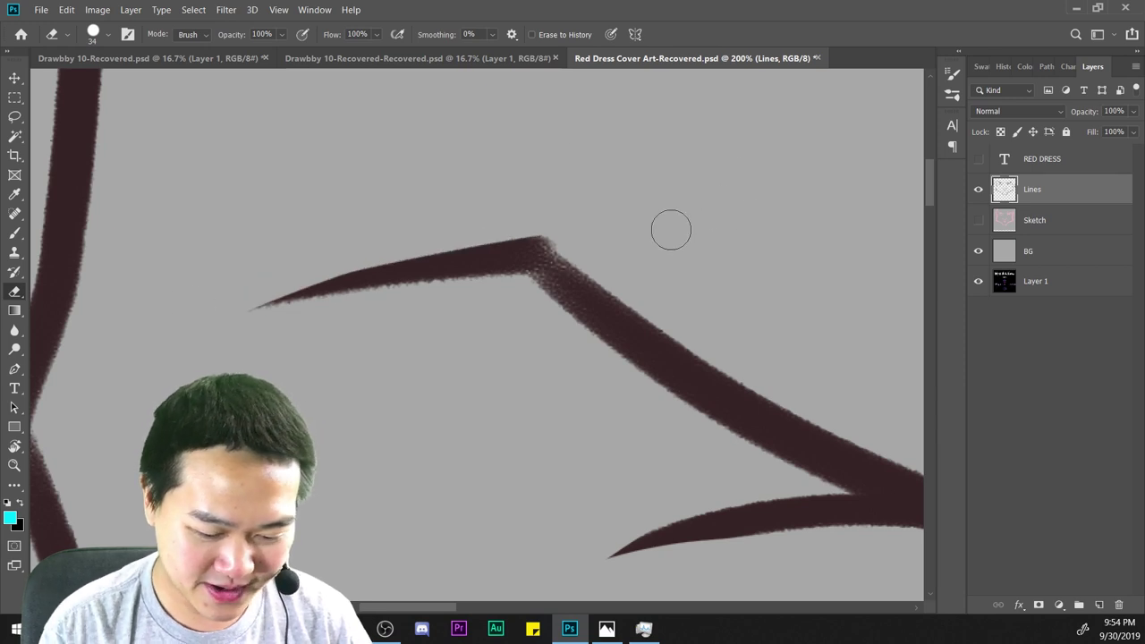
Taper the outer ends of the right eyebrow and the right eye's upper lid line with the 34 px eraser.
key("ctrl+minus")
key("ctrl+minus")
key("ctrl+minus")
key("ctrl+minus")
left_click_drag(667, 453, 478, 480)
key("ctrl+plus")
key("ctrl+plus")
left_click_drag(772, 498, 258, 386)
key("ctrl+plus")
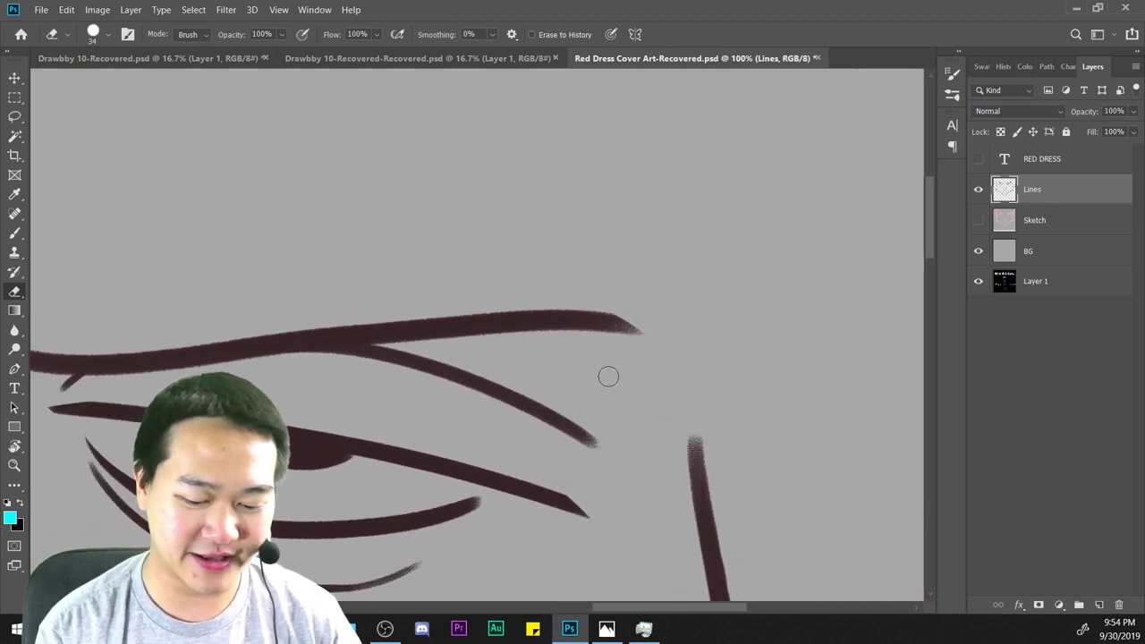
Trim the outer end of the eyelid crease above the right eye into a tapered tip.
left_click_drag(695, 456, 745, 326)
key("ctrl+plus")
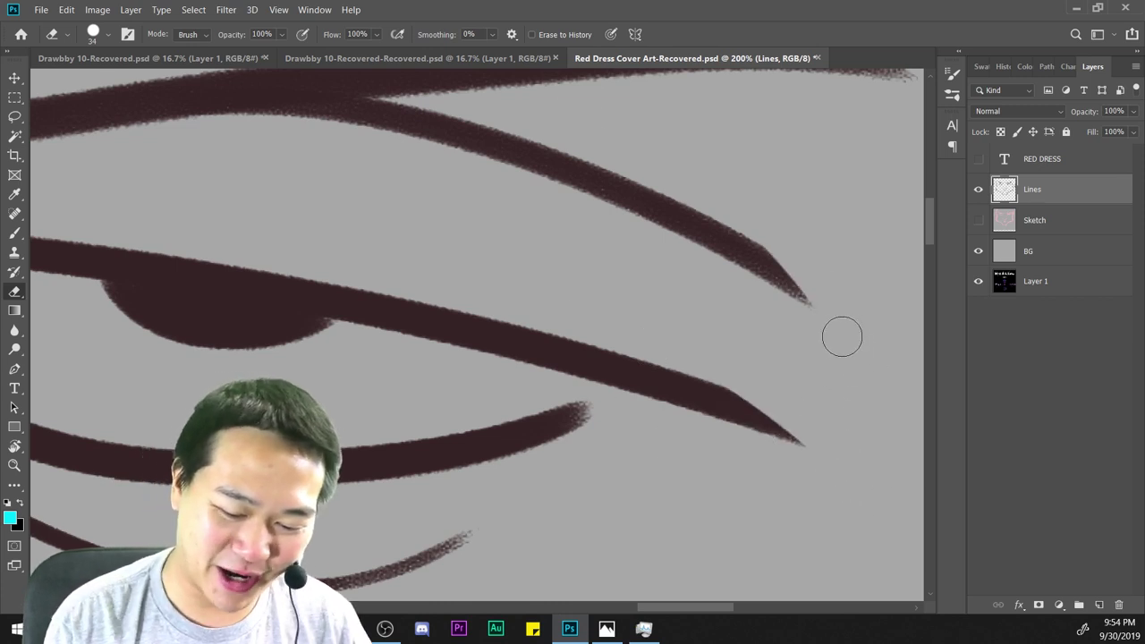
scroll(863, 362, "down", 6)
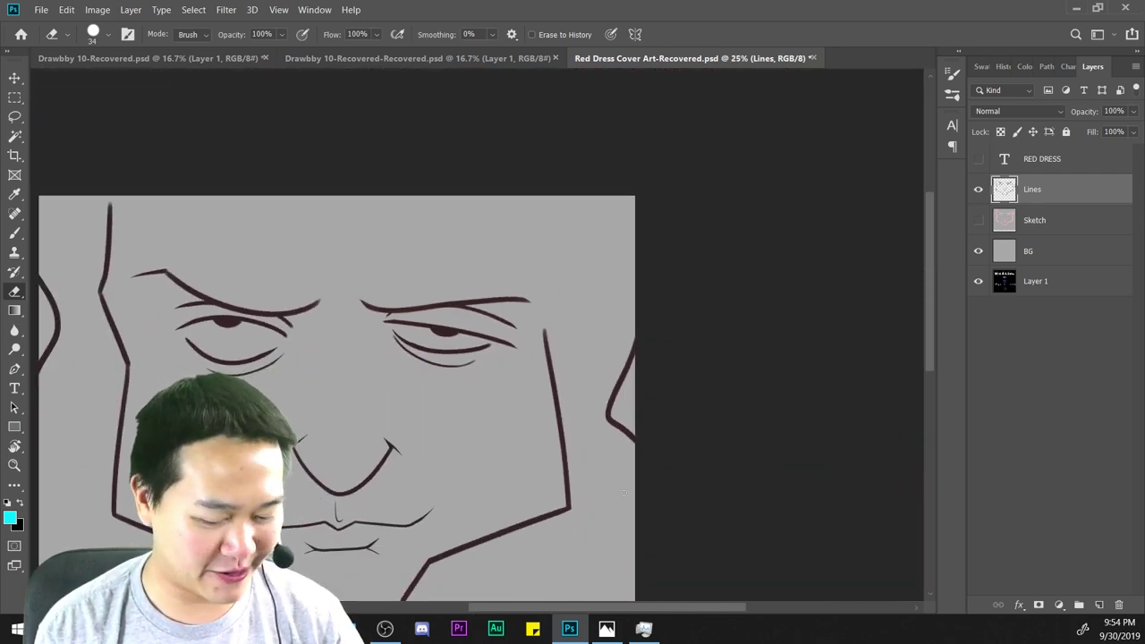
Choose the 8 px KYLE Ultimate Pencil Hard brush and try a stroke where the lower lip line forks at its right corner.
scroll(623, 490, "up", 3)
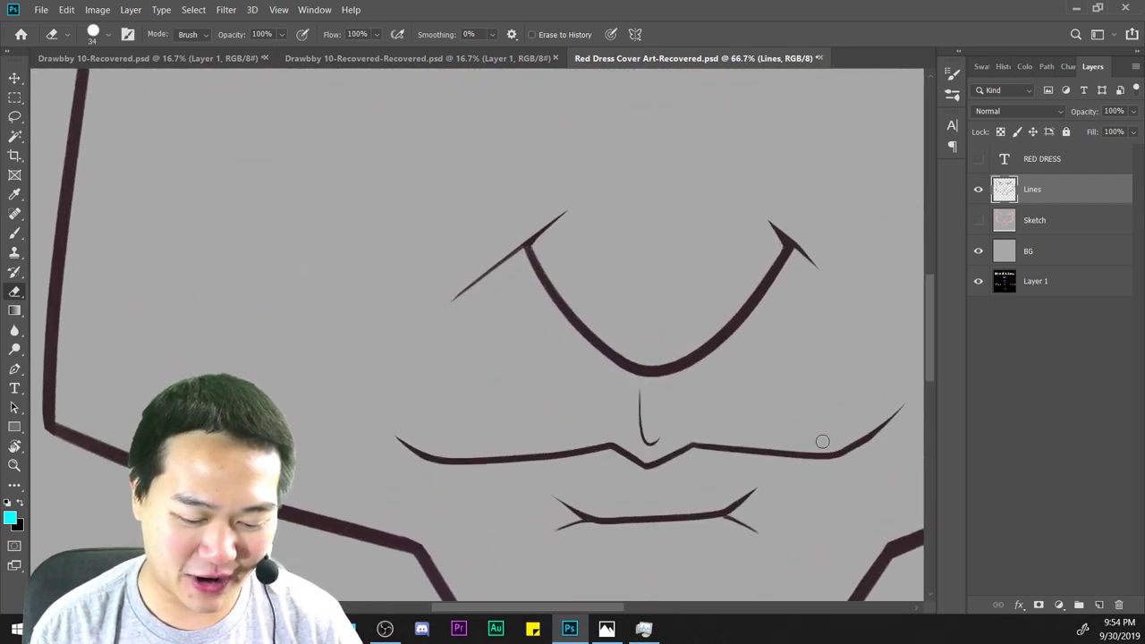
left_click_drag(822, 441, 613, 330)
scroll(536, 429, "up", 2)
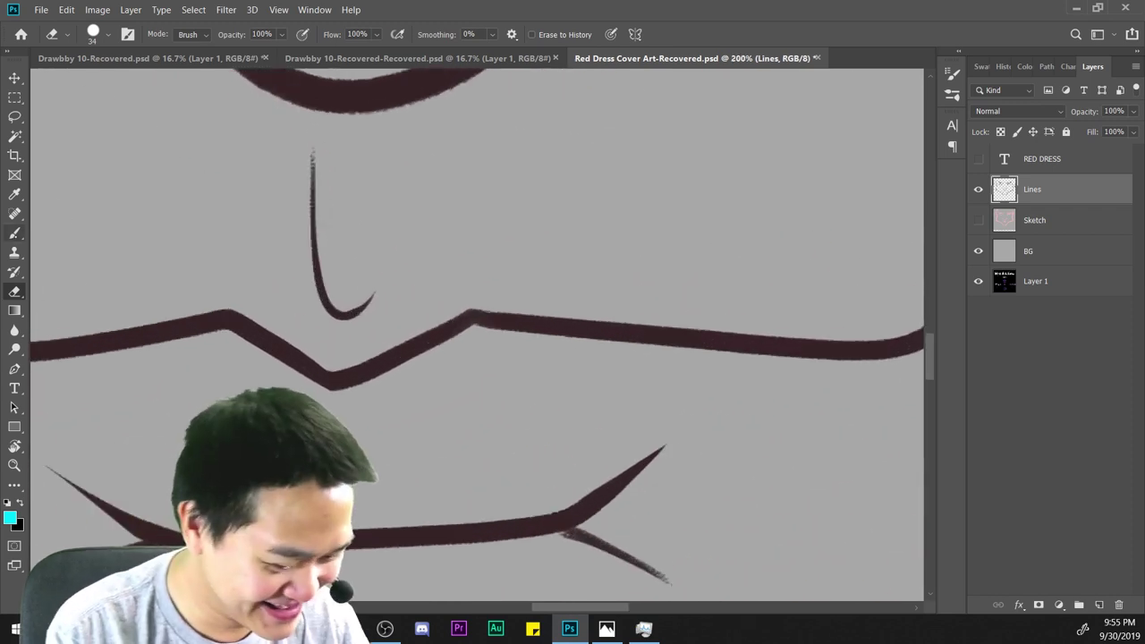
key("b")
scroll(734, 447, "up", 1)
left_click_drag(733, 447, 728, 138)
right_click(836, 275)
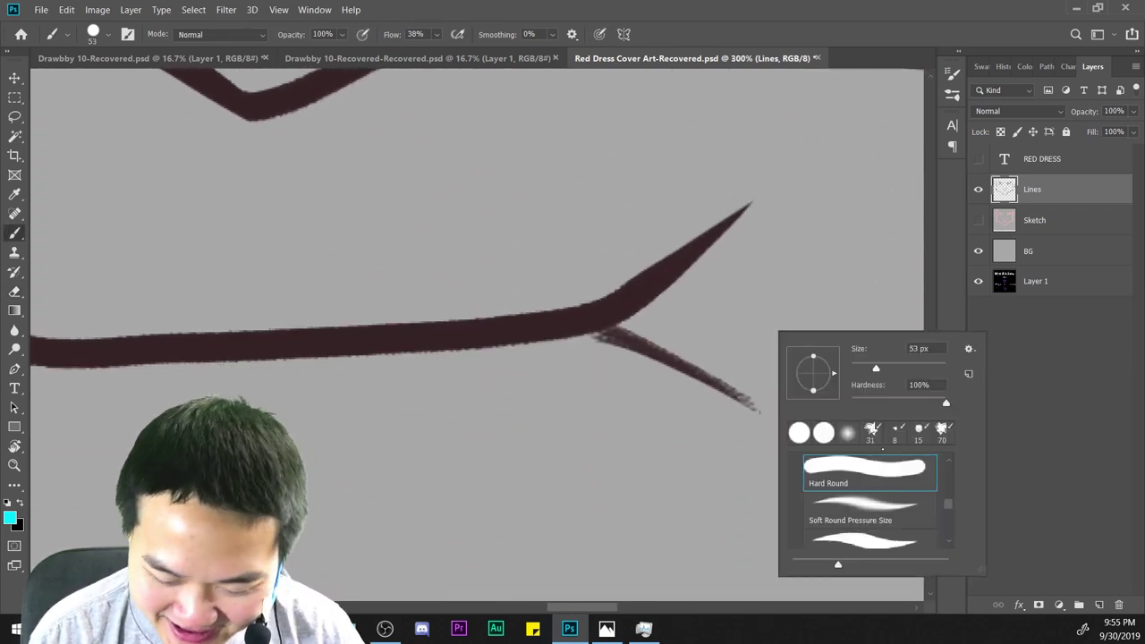
left_click(894, 438)
left_click(685, 320)
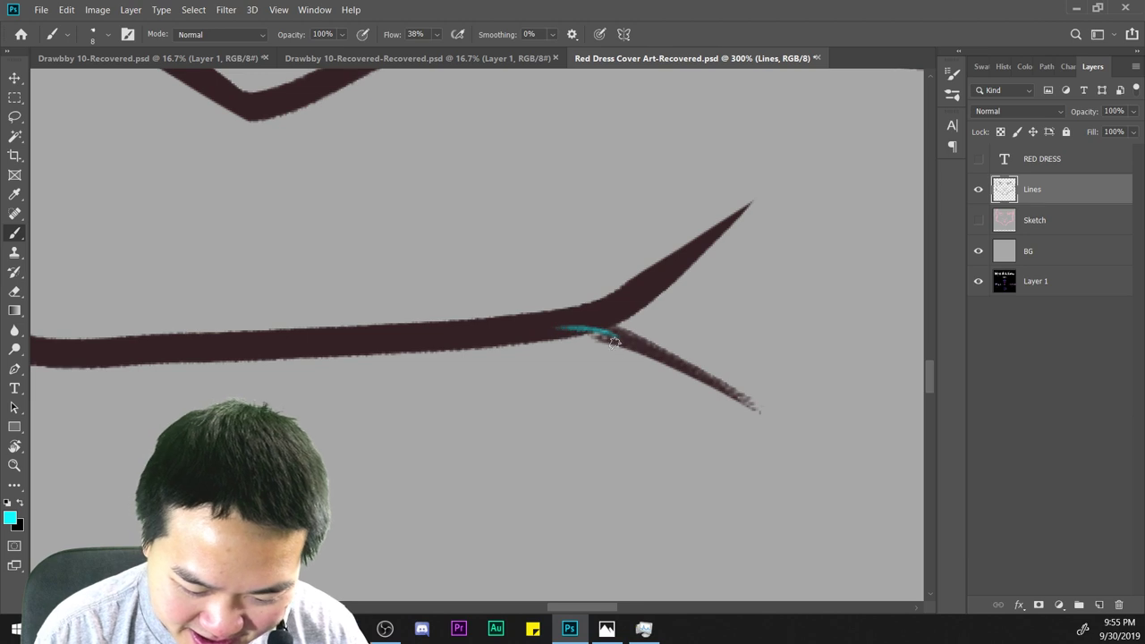
Sample the dark maroon line color and patch the gap where the lower lip's right fork joins the lip line.
key("i")
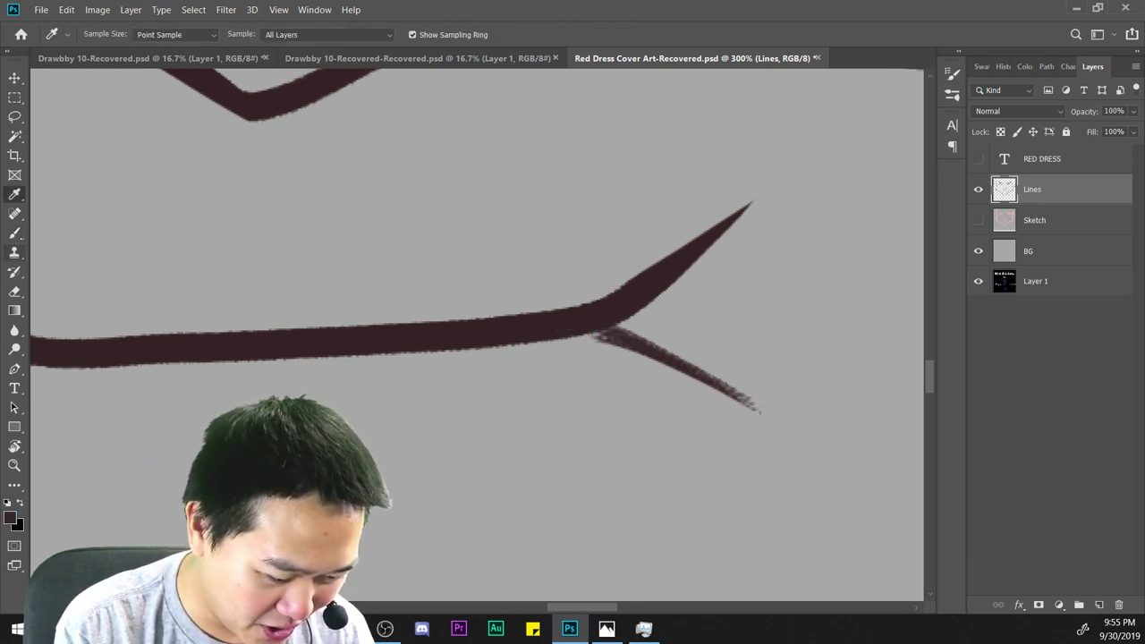
key("b")
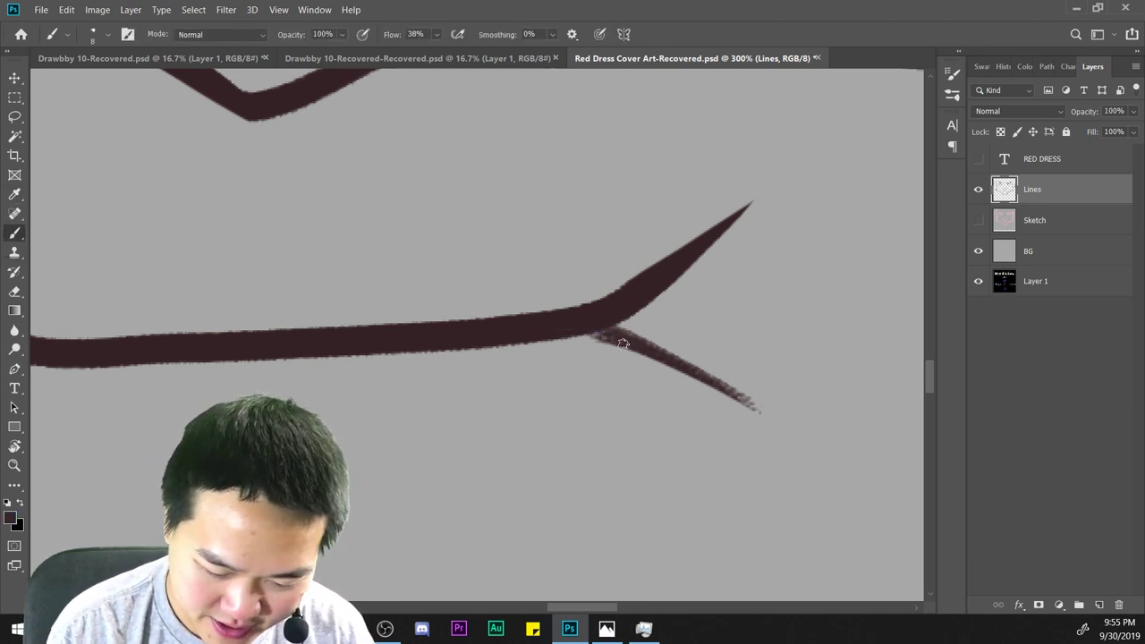
scroll(577, 510, "down", 5)
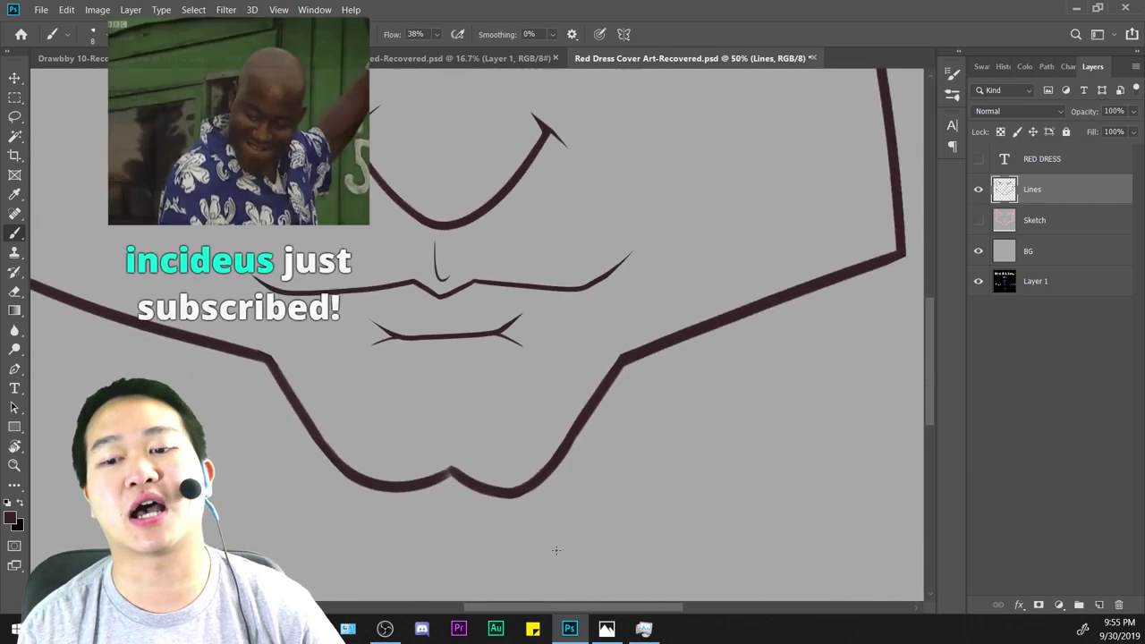
Examine the nose, mouth and chin lines both close up and from farther out.
scroll(552, 552, "up", 1)
key("ctrl+plus")
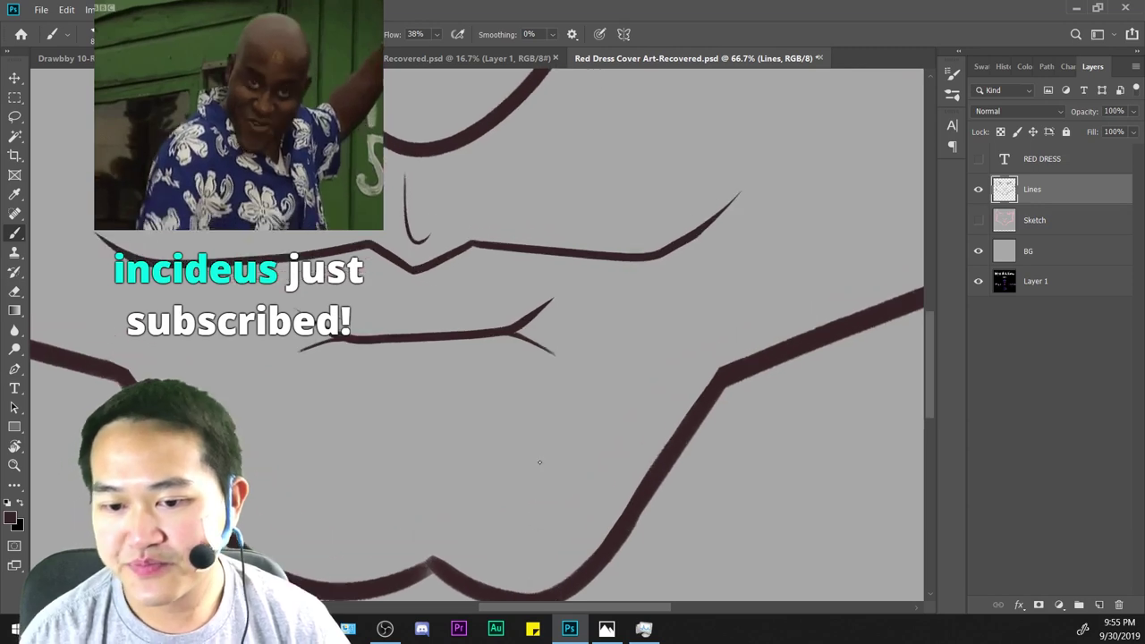
left_click_drag(549, 392, 665, 459)
left_click_drag(694, 319, 633, 450)
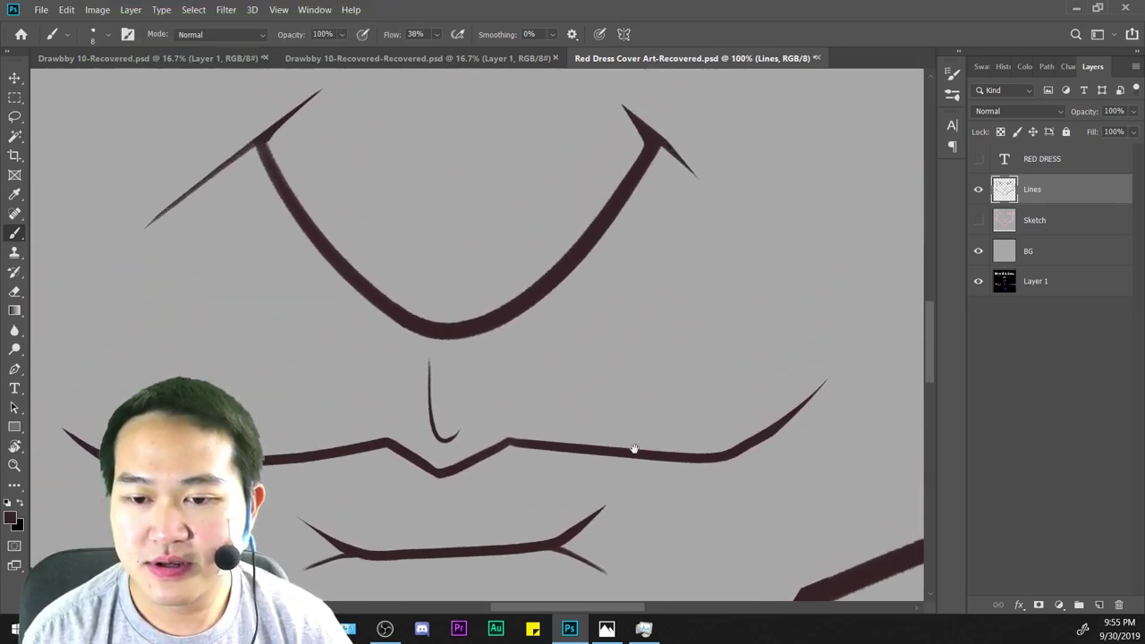
mouse_move(662, 329)
left_mouse_down()
mouse_move(650, 503)
mouse_move(682, 220)
left_mouse_up()
scroll(606, 490, "down", 2)
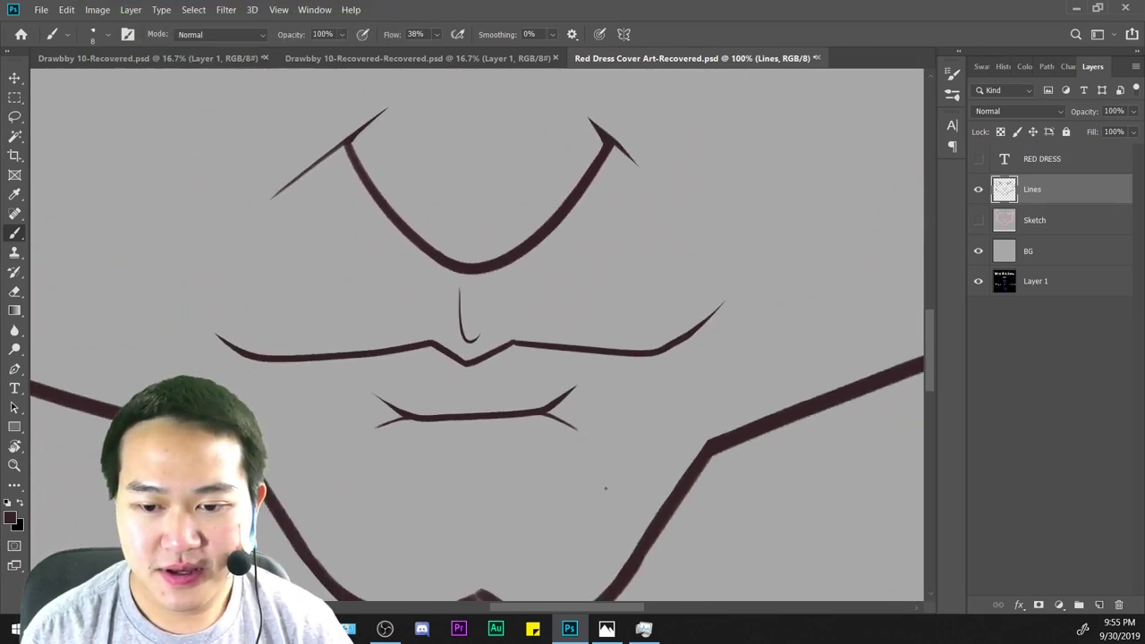
scroll(605, 498, "up", 2)
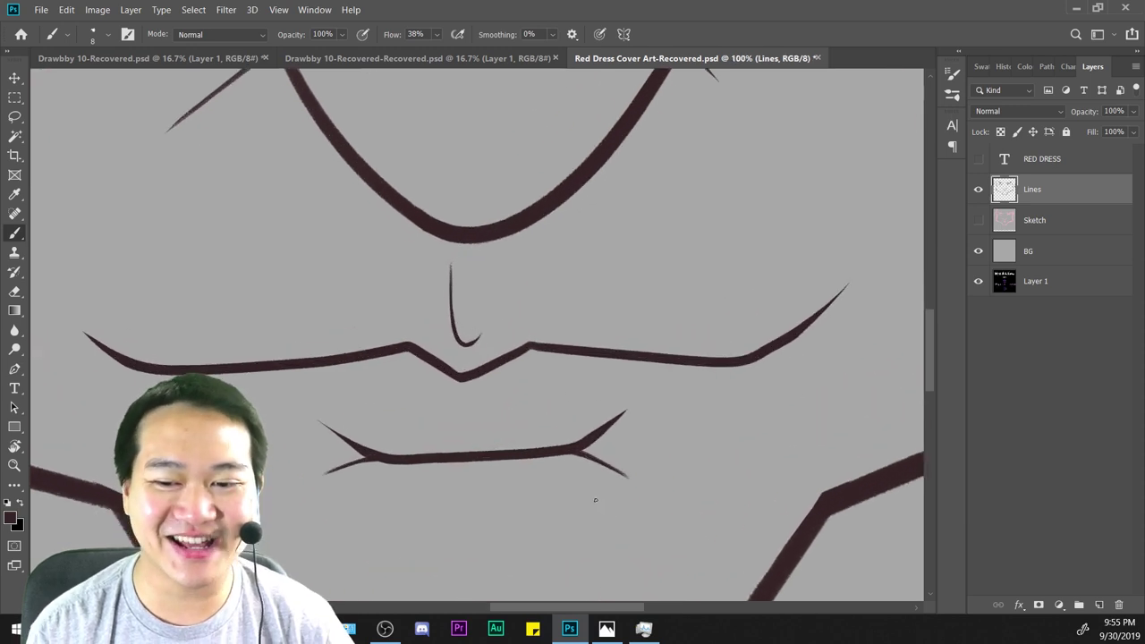
scroll(595, 500, "down", 1)
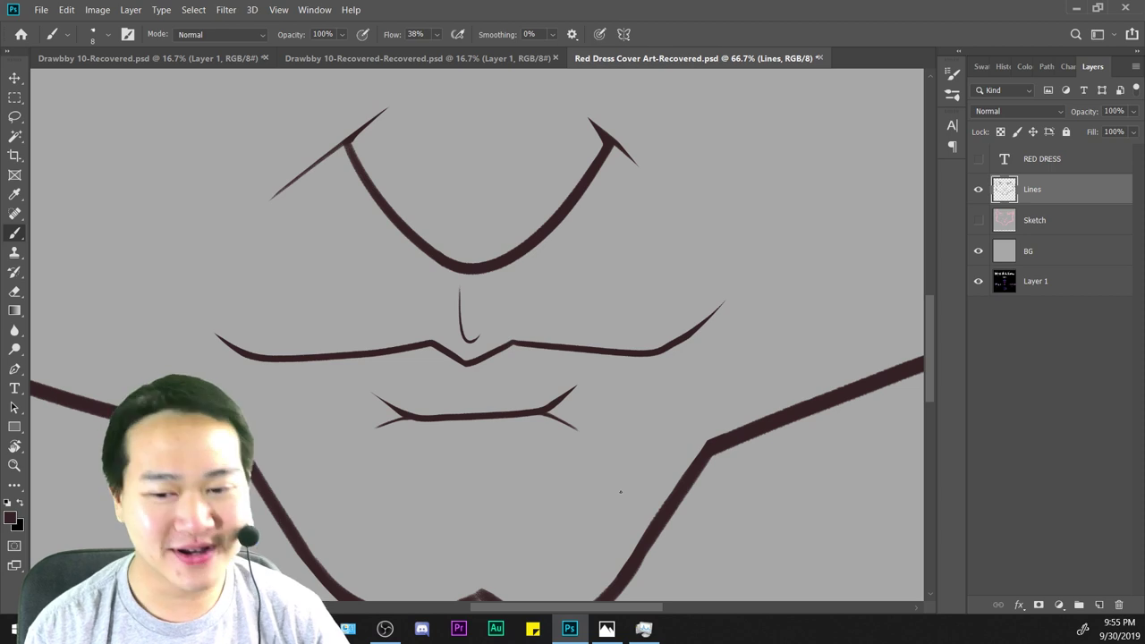
key("ctrl+plus")
mouse_move(708, 408)
left_mouse_down()
mouse_move(733, 328)
mouse_move(707, 491)
mouse_move(721, 331)
mouse_move(700, 464)
left_mouse_up()
key("ctrl+minus")
key("ctrl+minus")
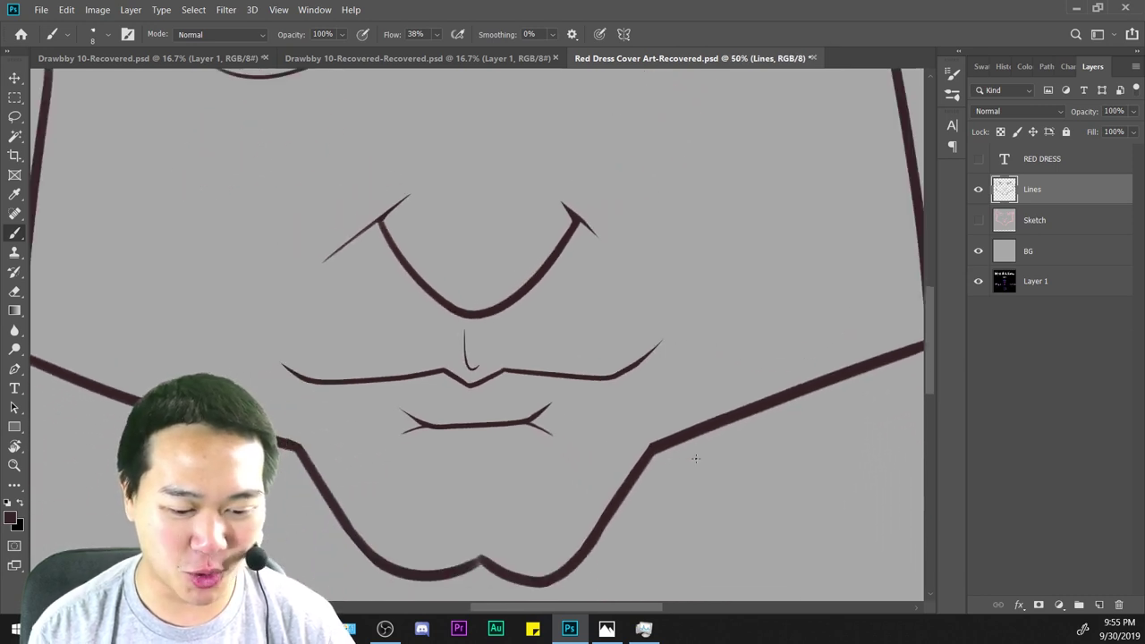
Erase the short nostril lines crossing both upper ends of the nose curve with the 34 px eraser.
key("ctrl+plus")
left_click_drag(624, 298, 679, 445)
key("ctrl+plus")
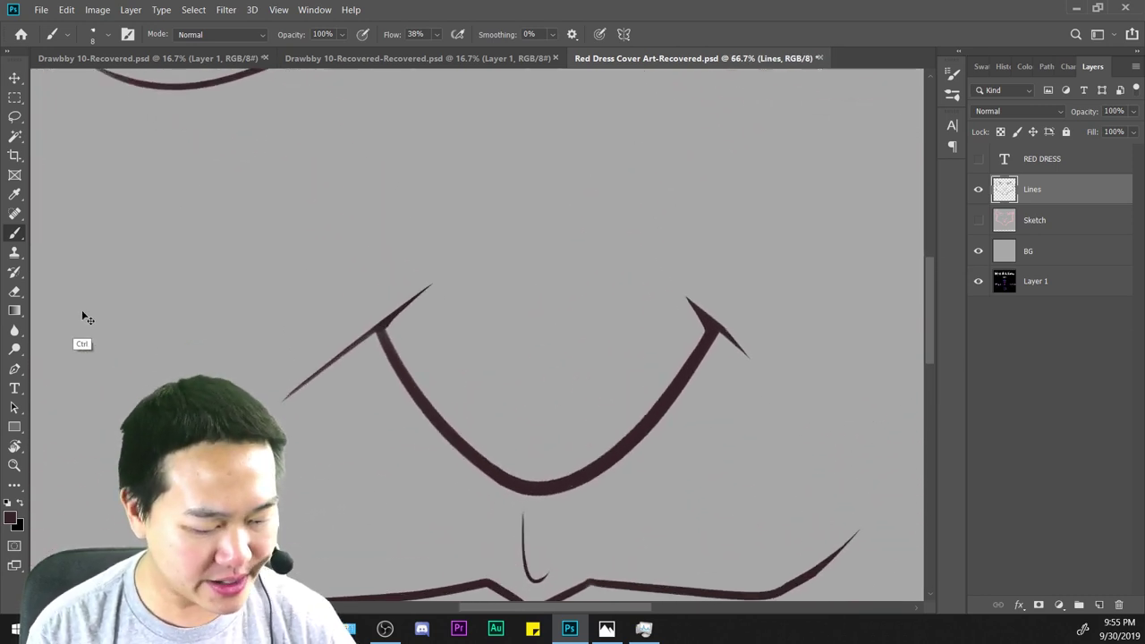
left_click(16, 291)
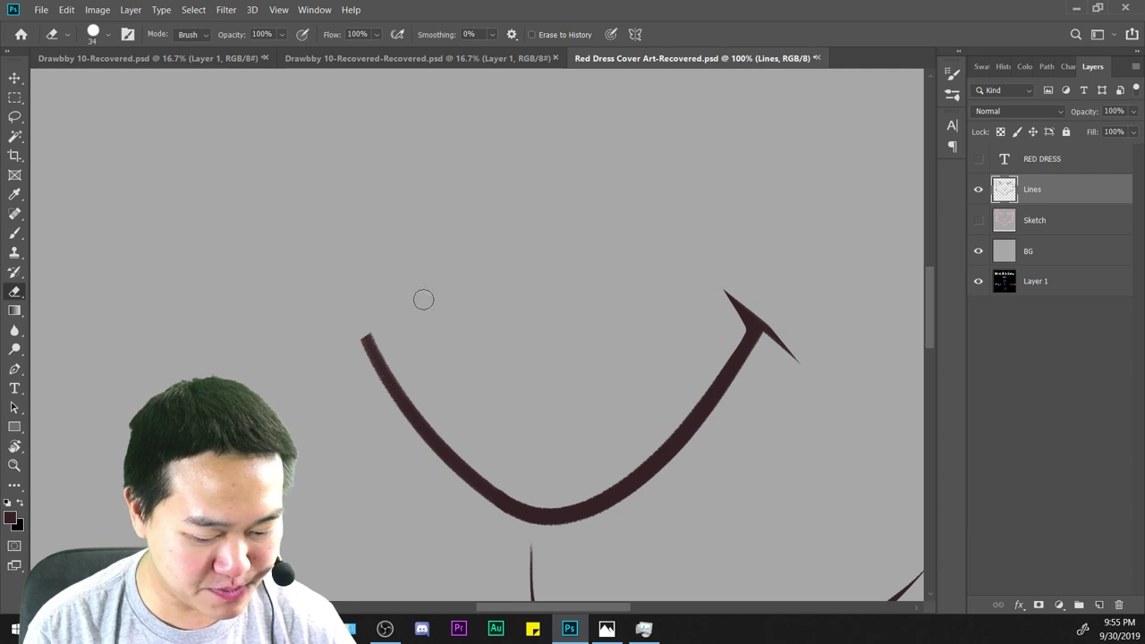
left_click_drag(669, 411, 453, 293)
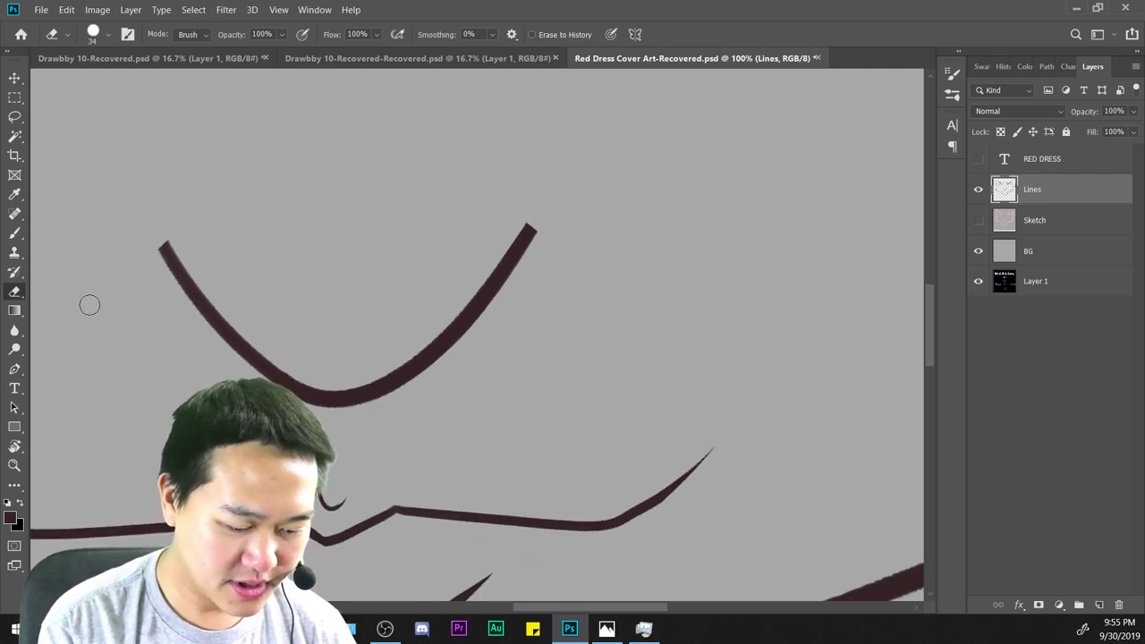
Save the document as Red Dress Cover Art-Recovered in Photoshop format with layers, accepting the format options.
key("ctrl+minus")
key("ctrl+minus")
key("ctrl+minus")
key("ctrl+minus")
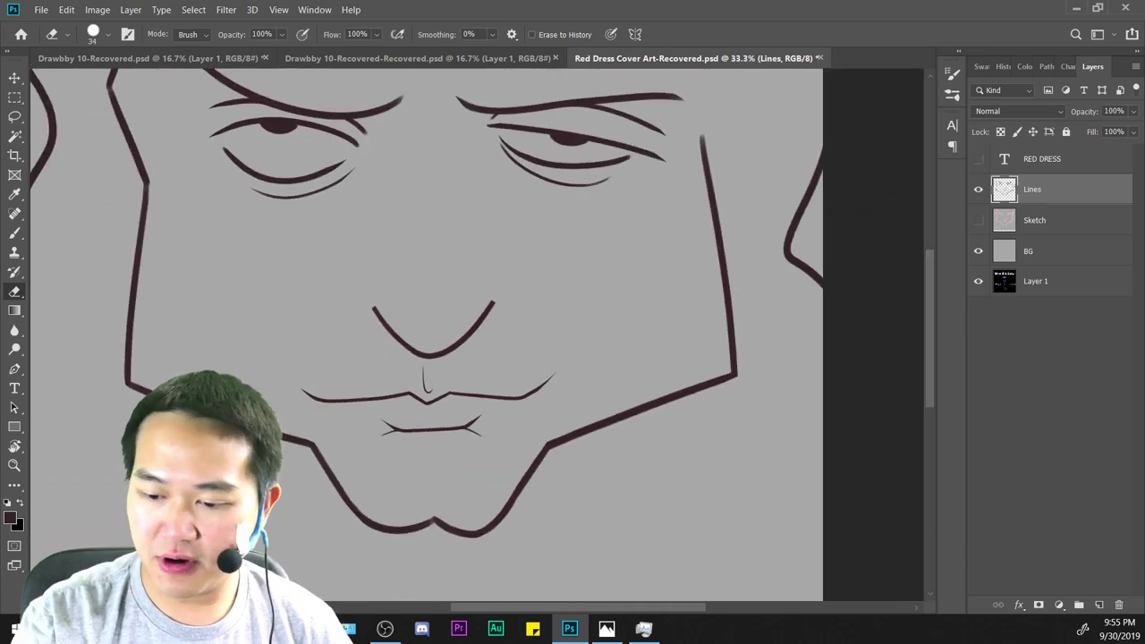
key("ctrl+shift+s")
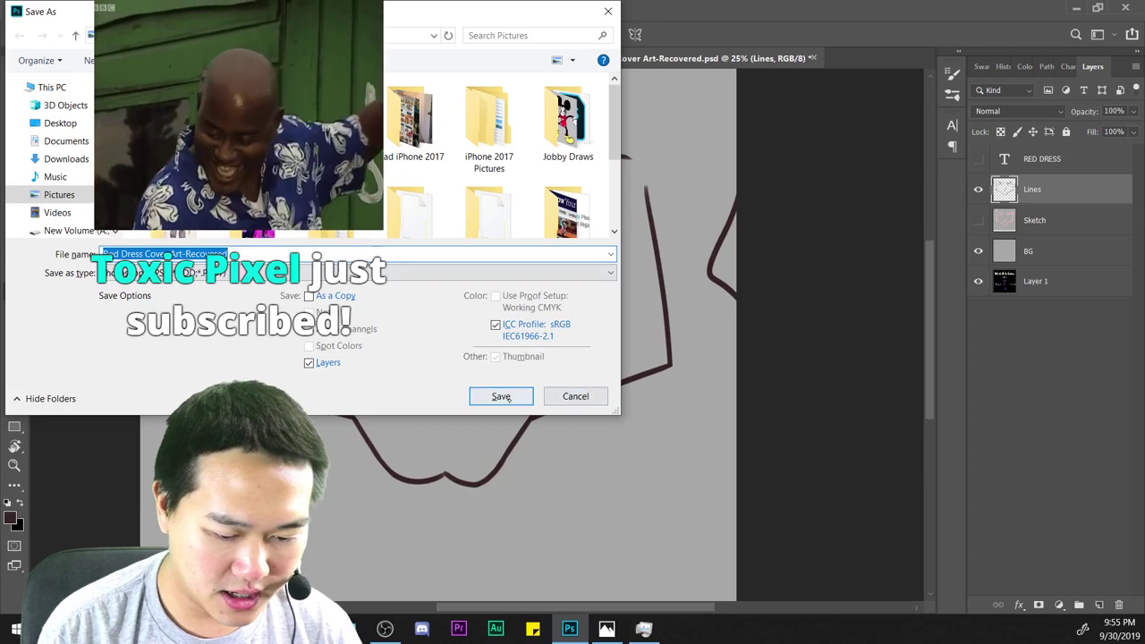
key("Return")
key("Return")
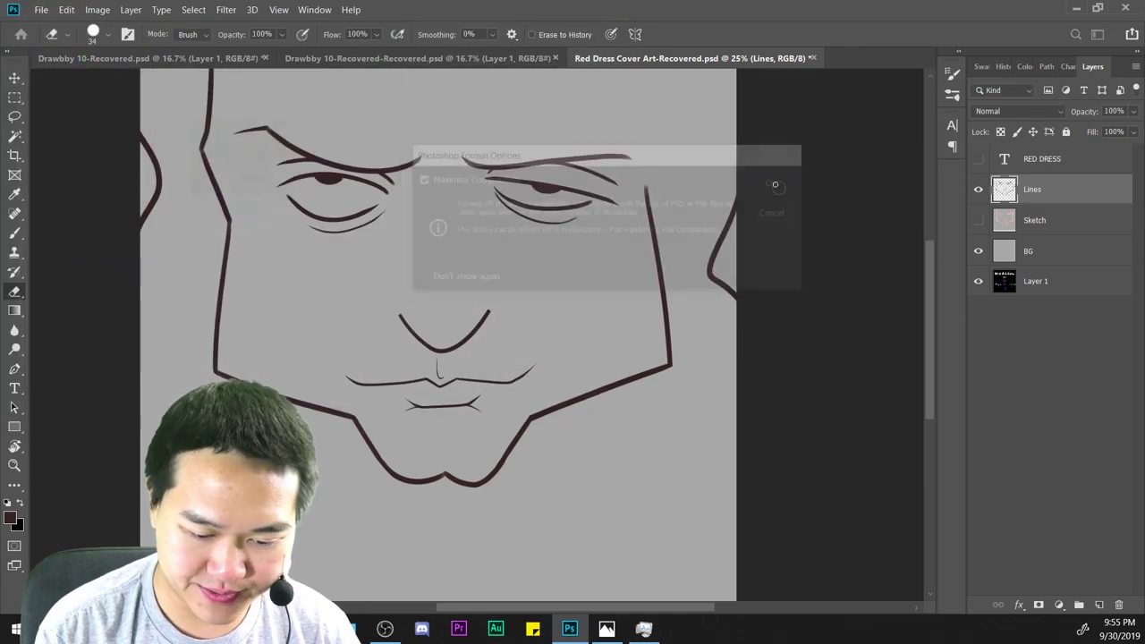
Switch back to the brush at the nose curve's left end and choose the 15 px brush preset.
key("ctrl+plus")
key("ctrl+plus")
key("ctrl+plus")
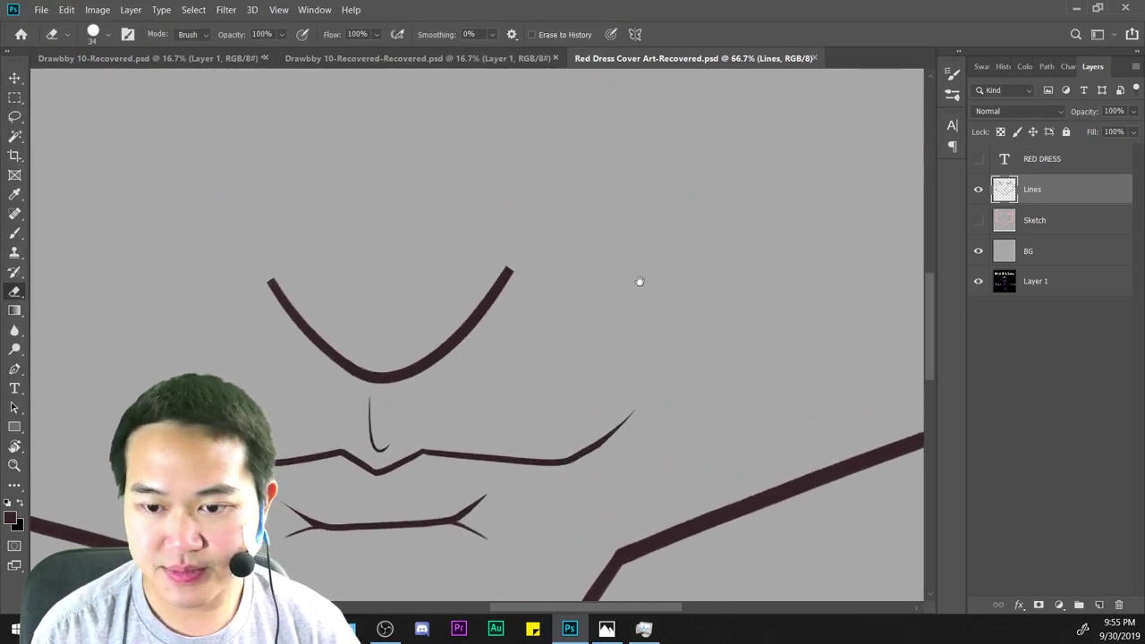
left_click_drag(638, 280, 720, 333)
key("ctrl+plus")
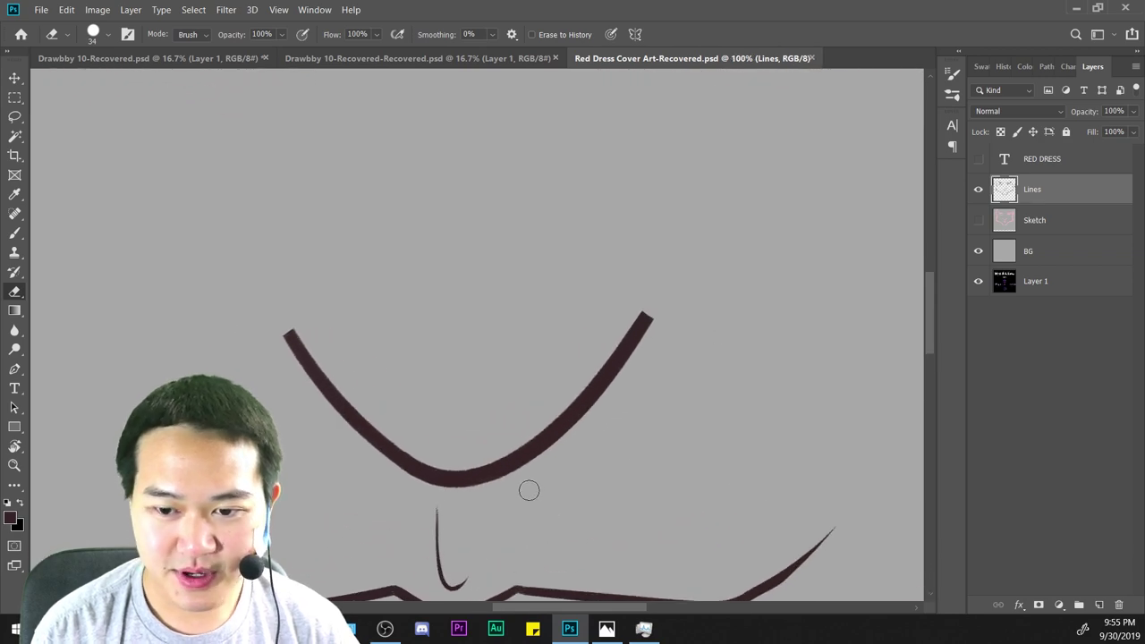
left_click(15, 233)
key("ctrl+plus")
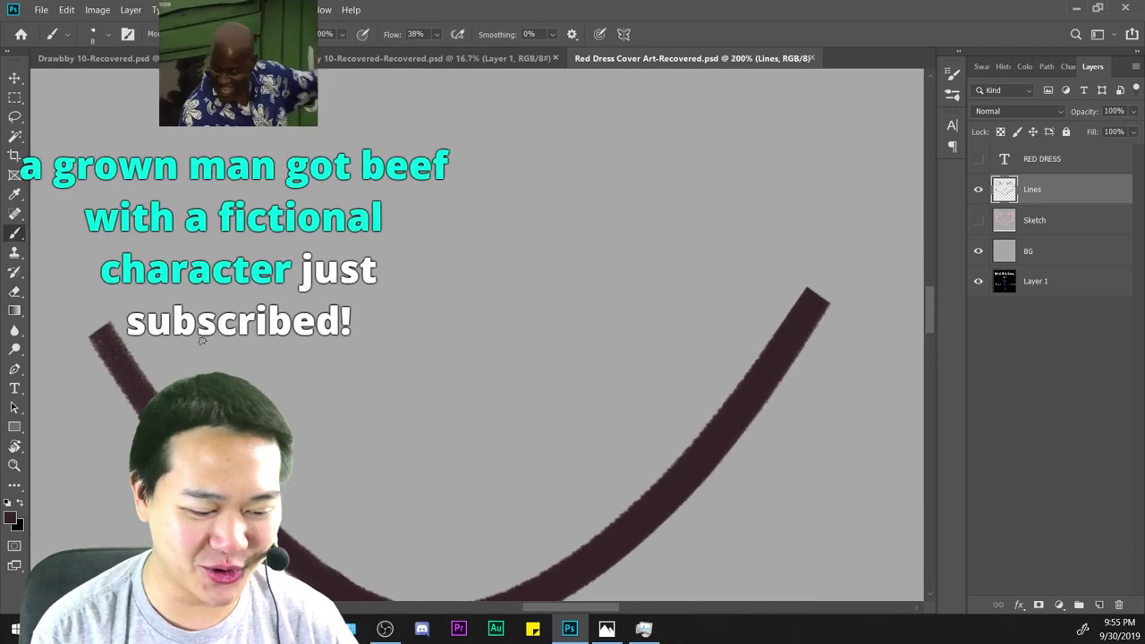
left_click_drag(370, 378, 513, 378)
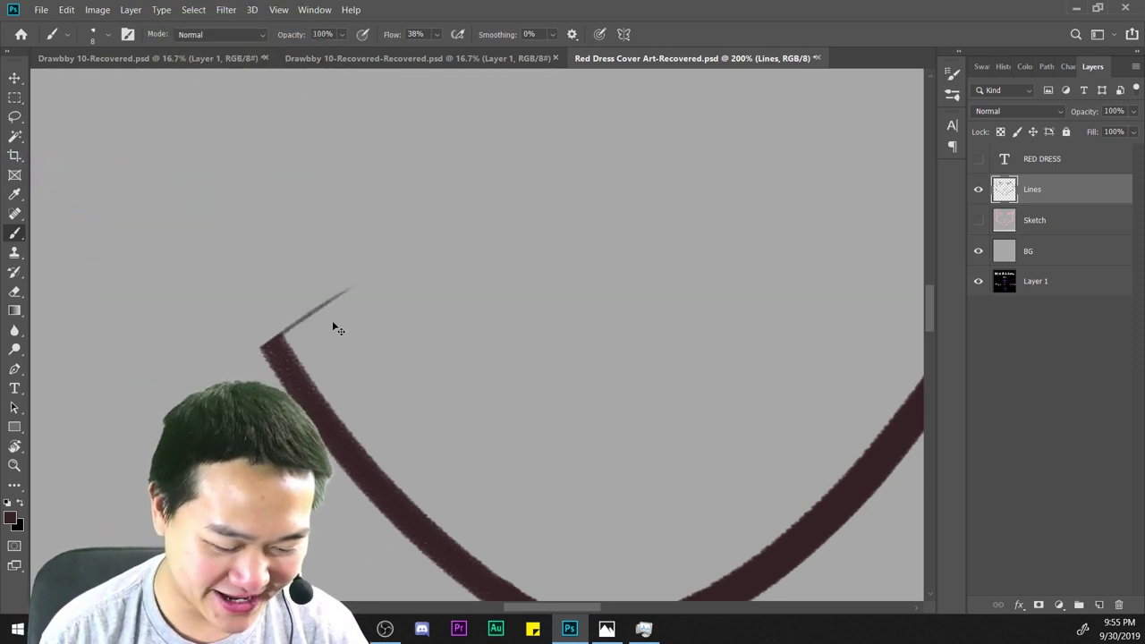
right_click(538, 273)
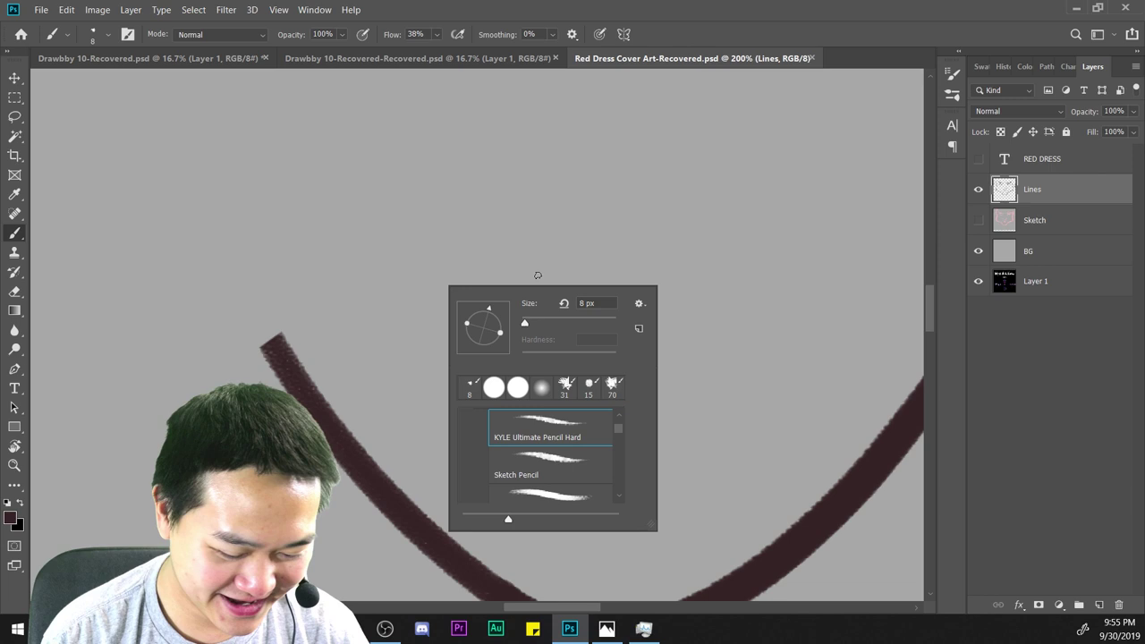
left_click(587, 386)
left_click_drag(345, 277, 452, 262)
key("ctrl+z")
left_click_drag(219, 369, 414, 248)
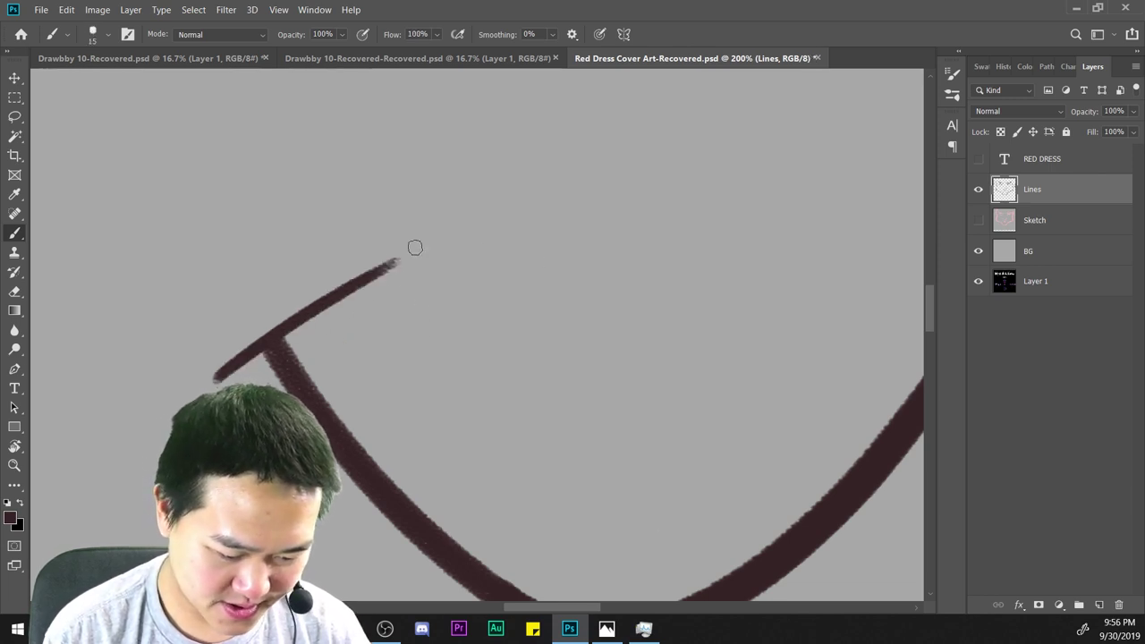
key("ctrl+z")
Draw a new slanted nostril line across the left end of the nose curve with the 15 px brush.
left_click_drag(277, 334, 347, 287)
left_click_drag(196, 399, 139, 459)
key("ctrl+minus")
key("ctrl+minus")
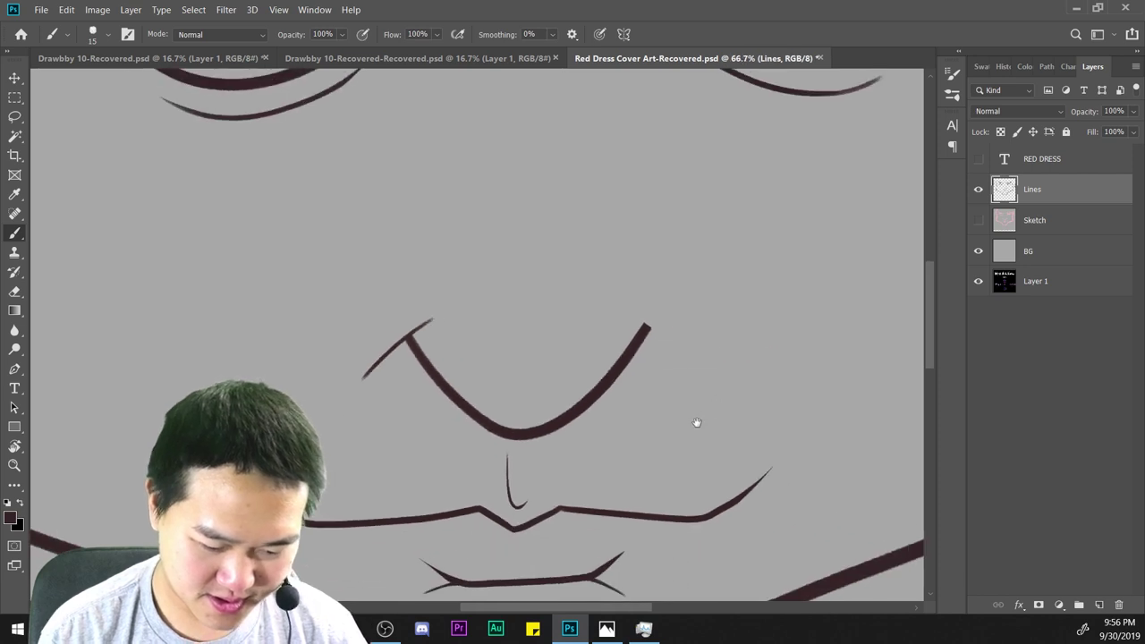
Draw a matching nostril line sloping down and outward across the right end of the nose curve, redoing the first stroke.
left_click_drag(695, 420, 542, 385)
key("ctrl+plus")
left_click_drag(439, 267, 594, 361)
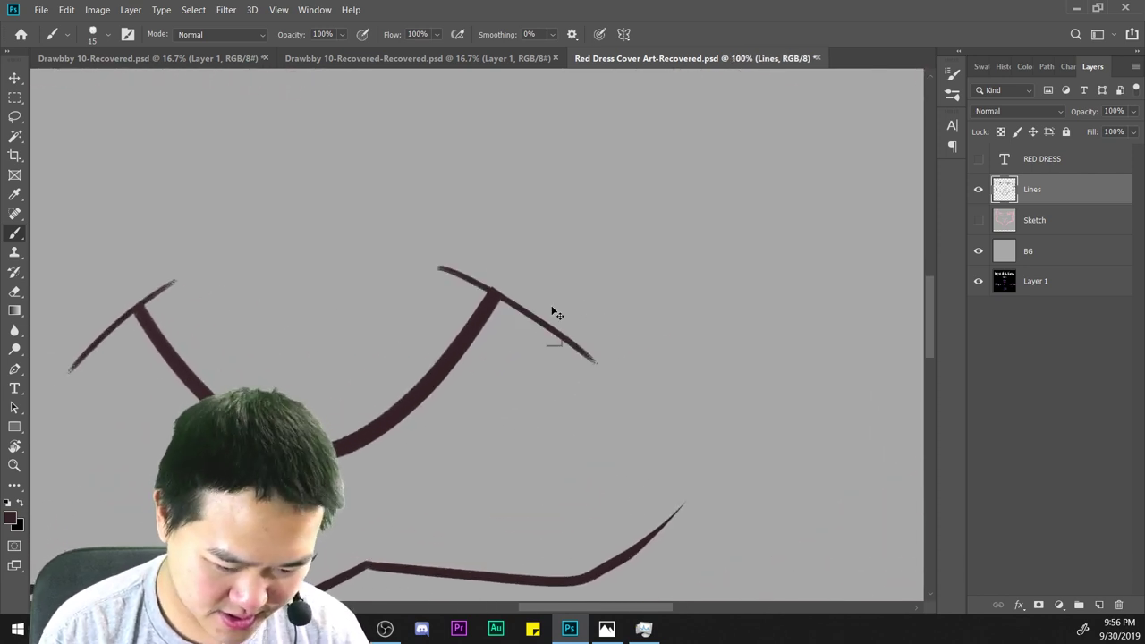
key("ctrl+z")
left_click_drag(448, 261, 577, 341)
scroll(674, 426, "down", 3)
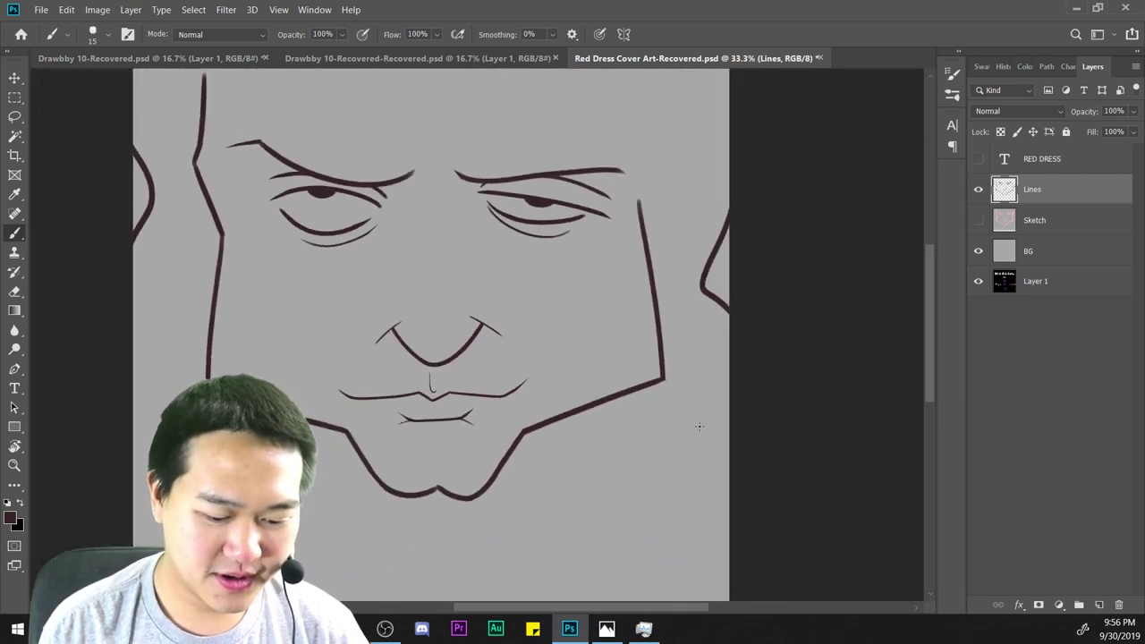
Taper the tips of both new nostril lines with the 34 px eraser.
scroll(674, 426, "up", 2)
key("e")
scroll(615, 462, "down", 4)
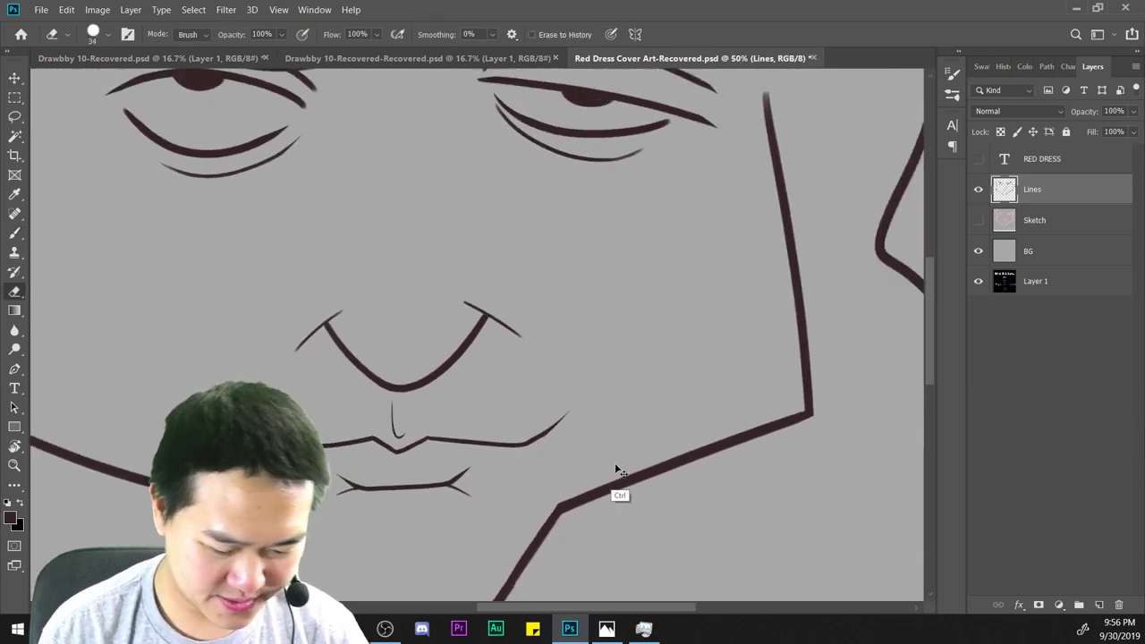
key("ctrl+plus")
key("ctrl+plus")
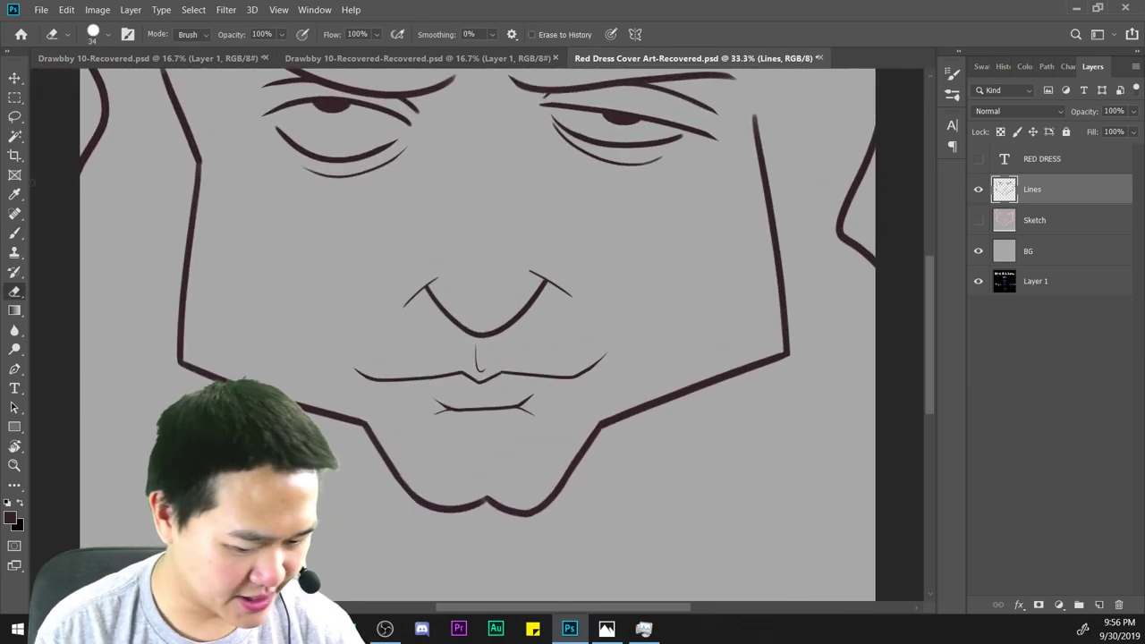
Lasso the mouth, lower lip and philtrum lines and narrow them with Free Transform to about 80% width.
key("l")
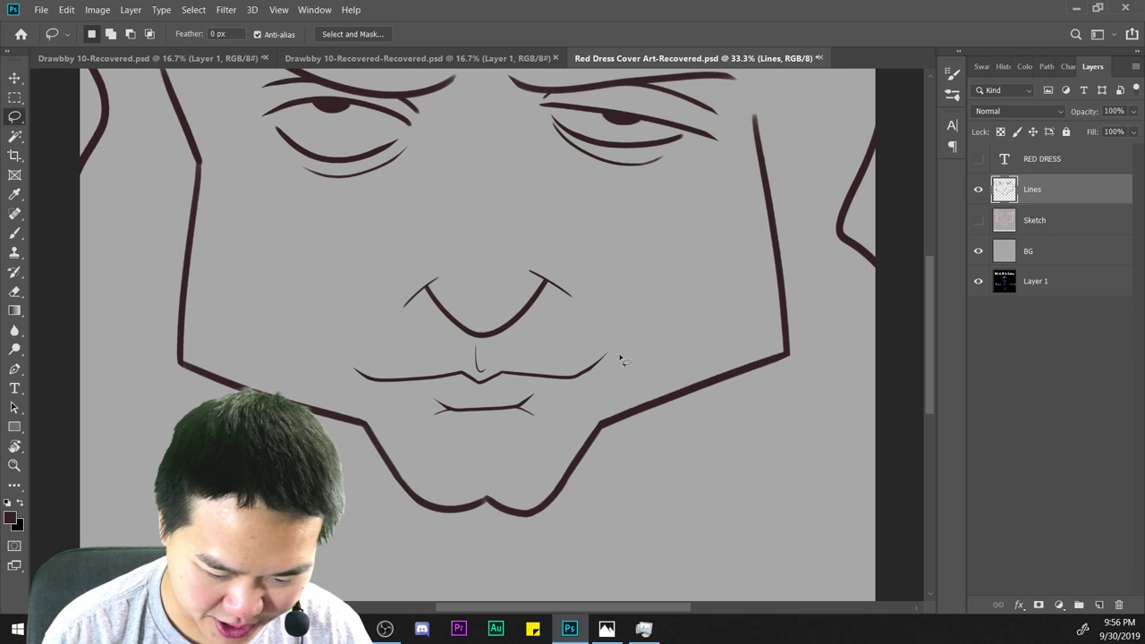
mouse_move(618, 375)
left_mouse_down()
mouse_move(372, 347)
mouse_move(350, 395)
mouse_move(429, 409)
mouse_move(444, 434)
mouse_move(520, 438)
mouse_move(620, 376)
left_mouse_up()
key("ctrl+minus")
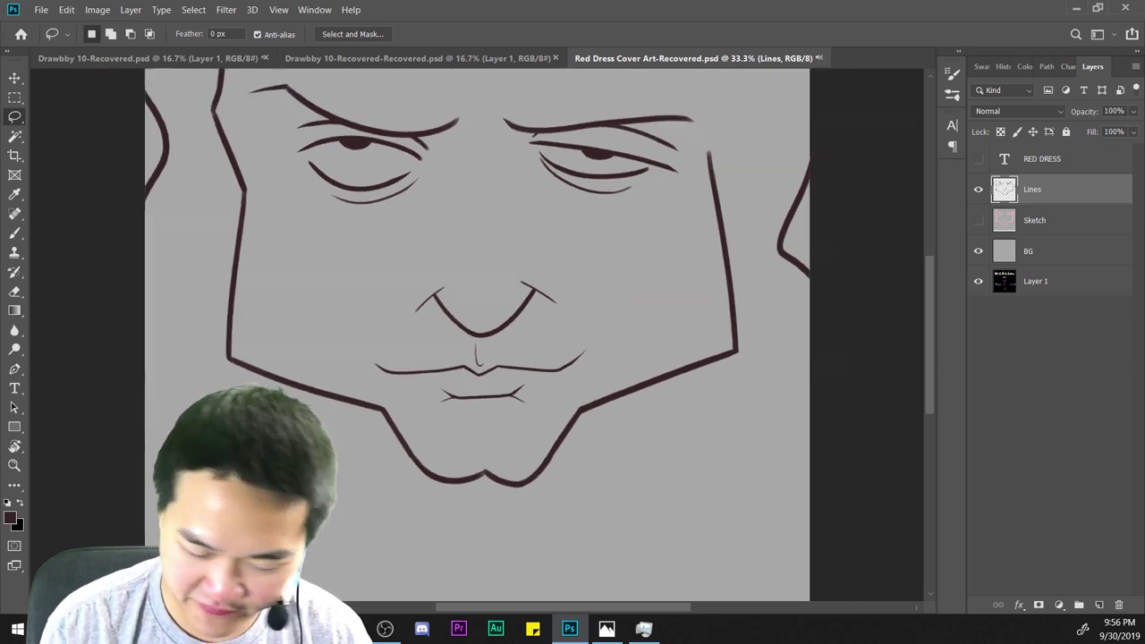
key("ctrl+t")
left_click_drag(369, 373, 396, 373)
left_click_drag(587, 372, 569, 373)
left_click_drag(483, 413, 483, 413)
left_click_drag(483, 337, 483, 338)
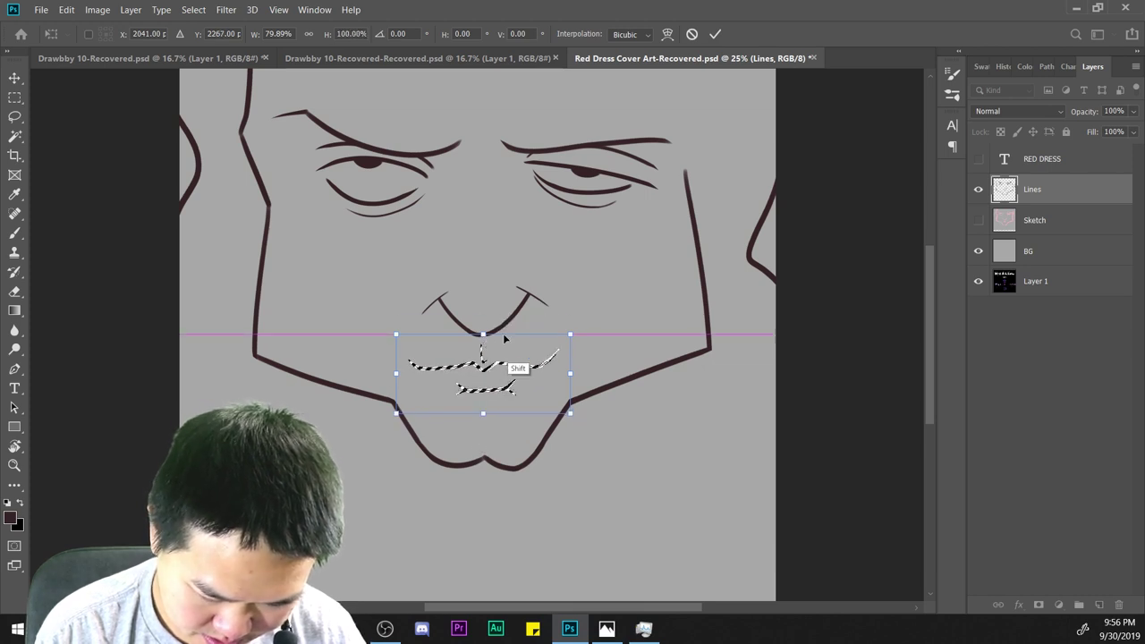
Squeeze the selected mouth lines slightly narrower from both sides and apply the transform.
left_click_drag(574, 375, 564, 375)
left_click_drag(396, 374, 400, 373)
key("Return")
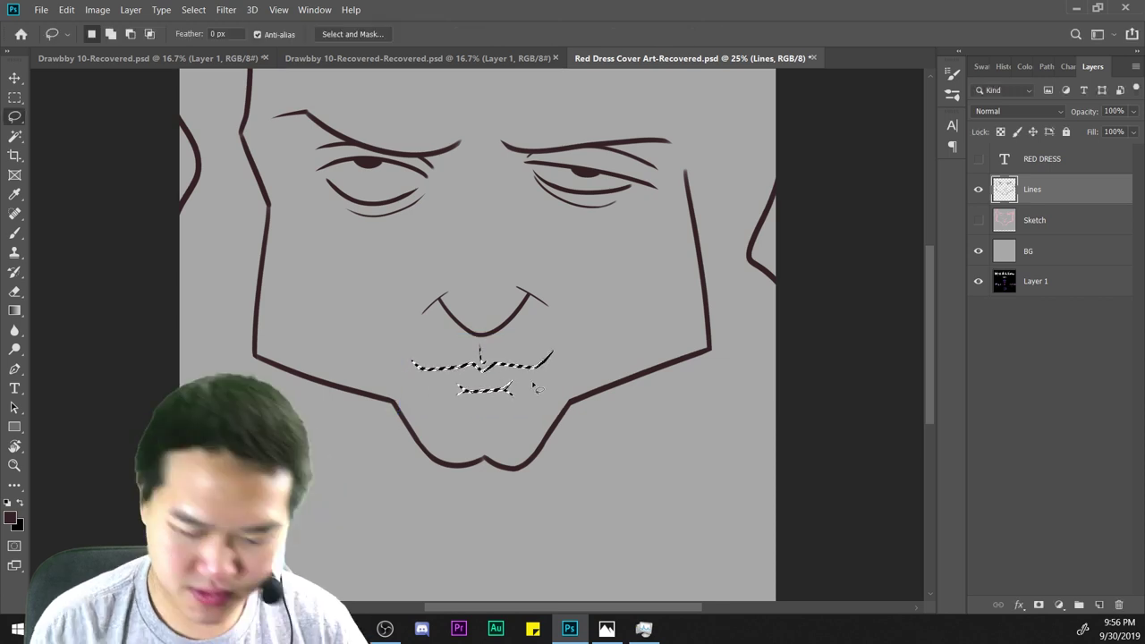
key("ctrl+minus")
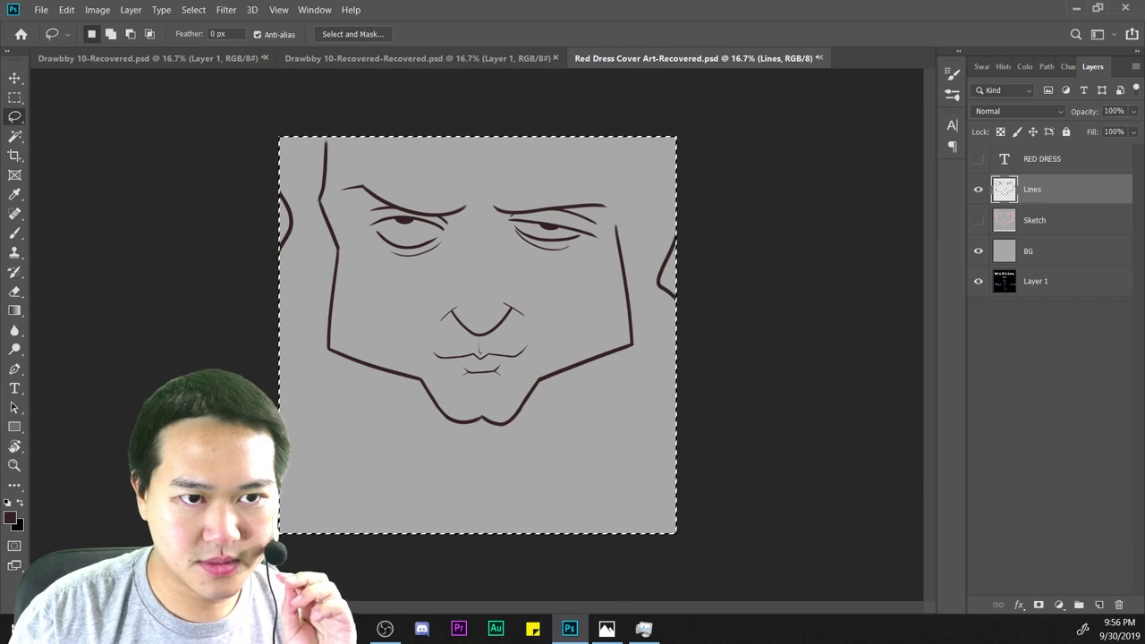
Clear the whole-canvas selection and lasso around both eyes and eyebrows on the Lines layer.
key("alt+Tab")
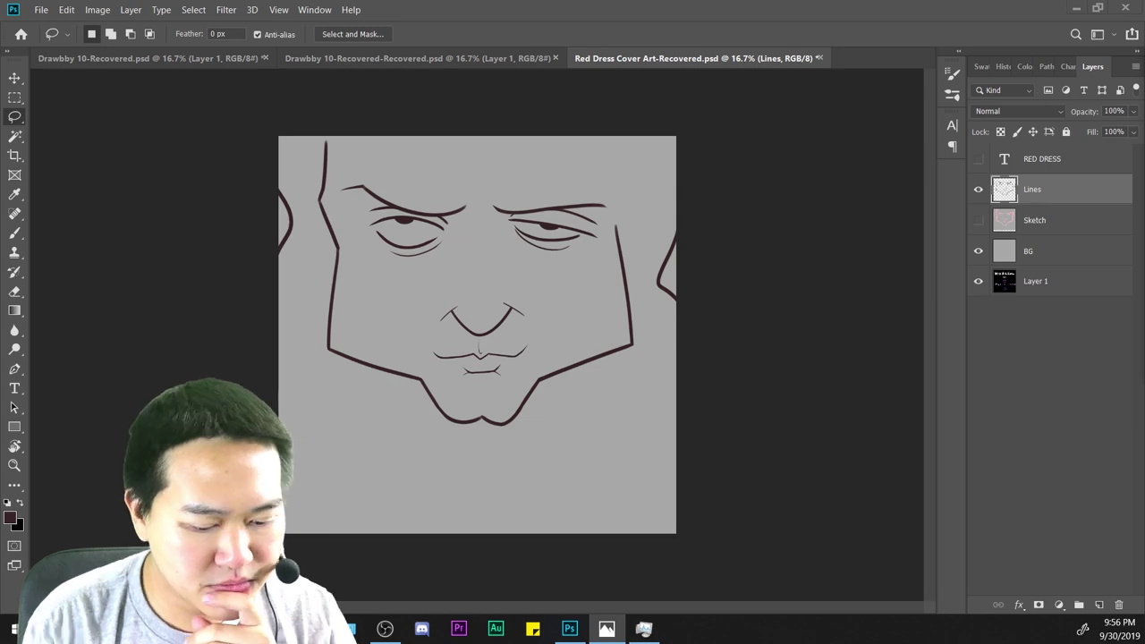
left_click(16, 193)
left_click(15, 117)
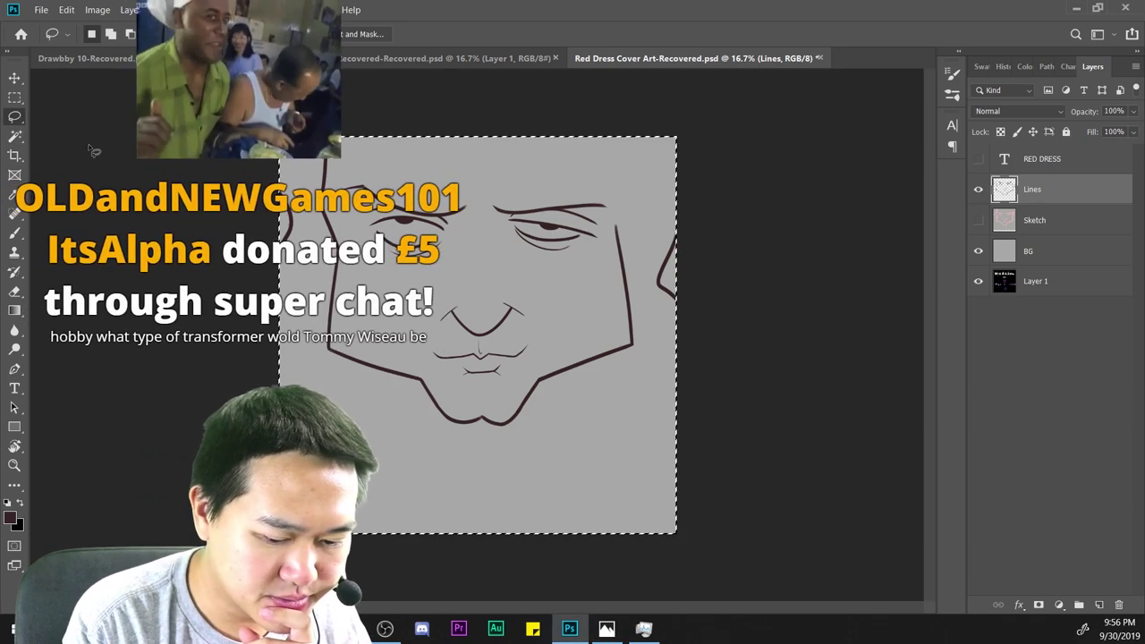
key("ctrl+d")
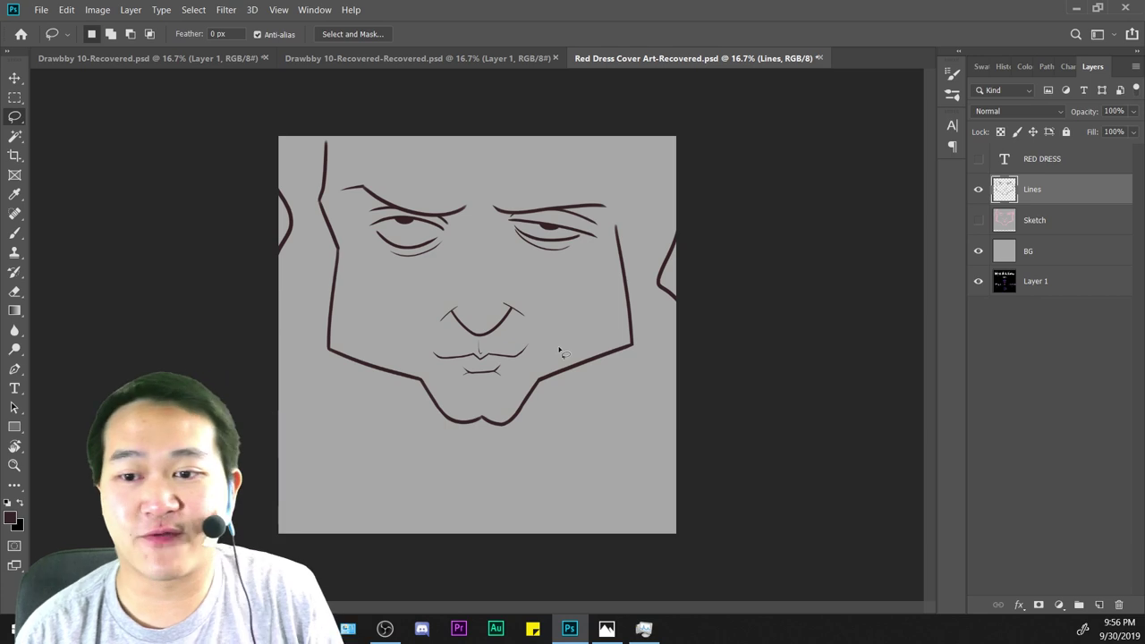
scroll(560, 351, "up", 1)
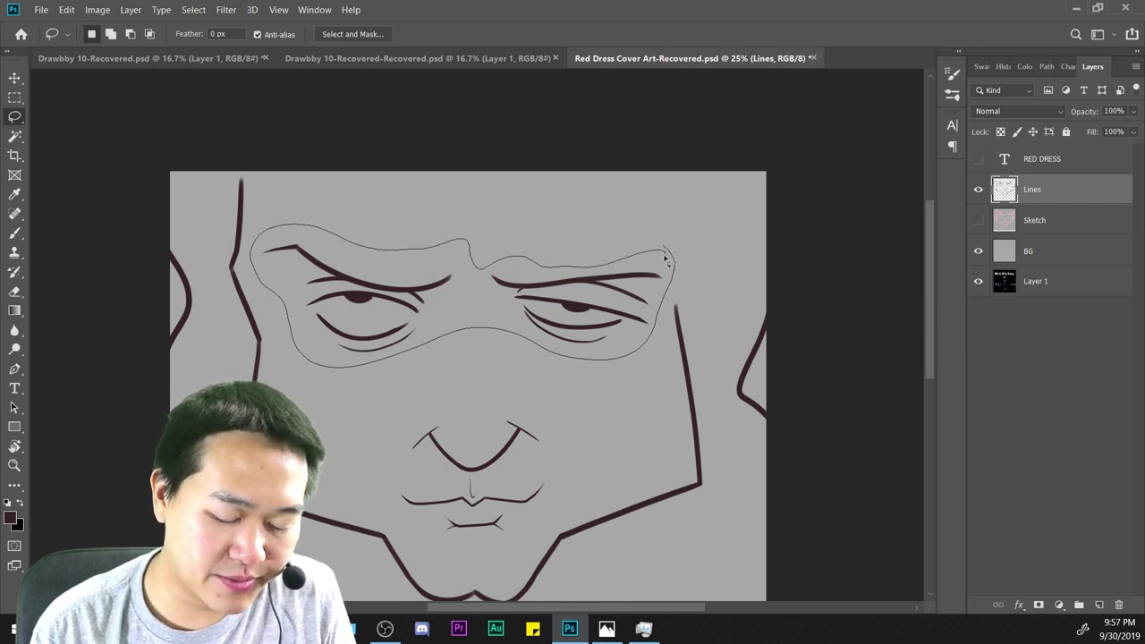
left_click_drag(665, 257, 667, 260)
key("ctrl+minus")
key("ctrl+minus")
key("ctrl+plus")
key("ctrl+plus")
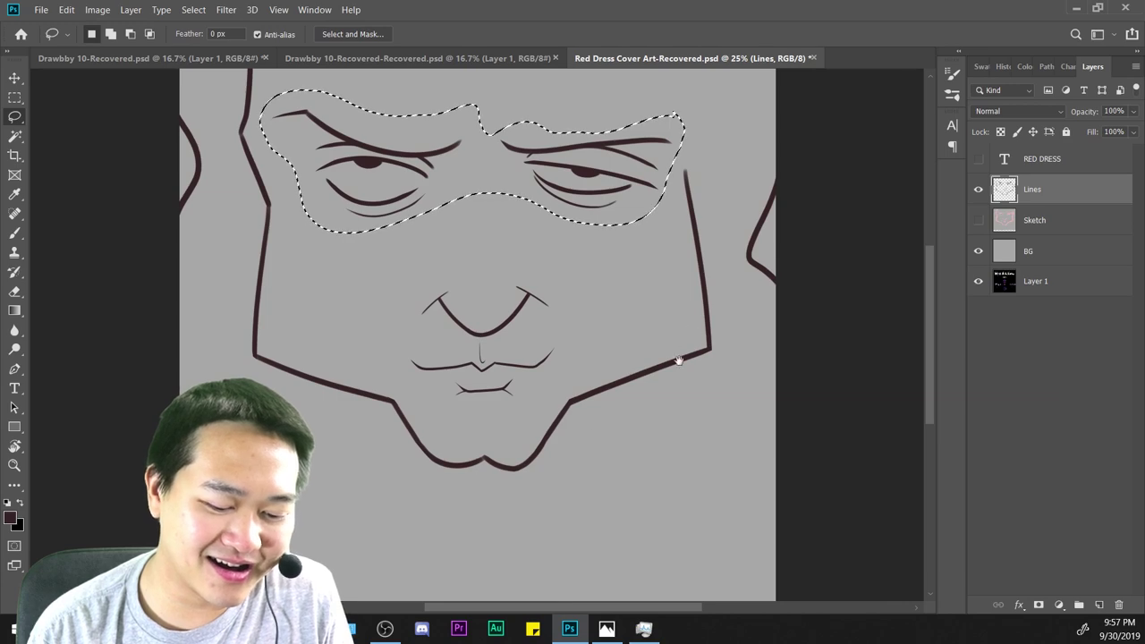
left_click_drag(680, 360, 616, 485)
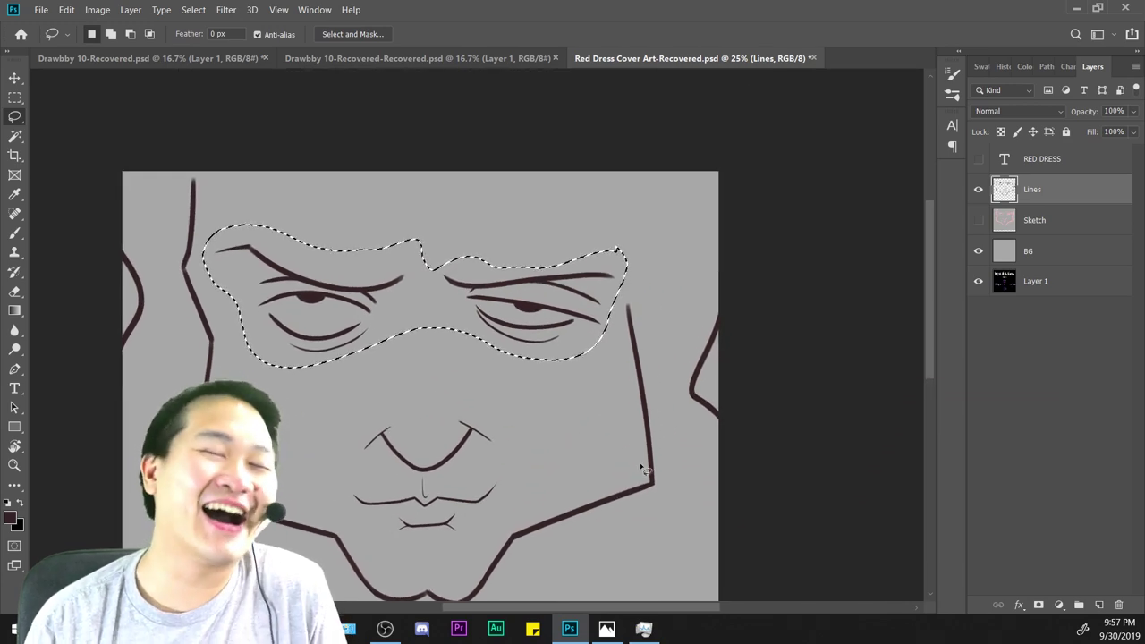
scroll(631, 480, "down", 1)
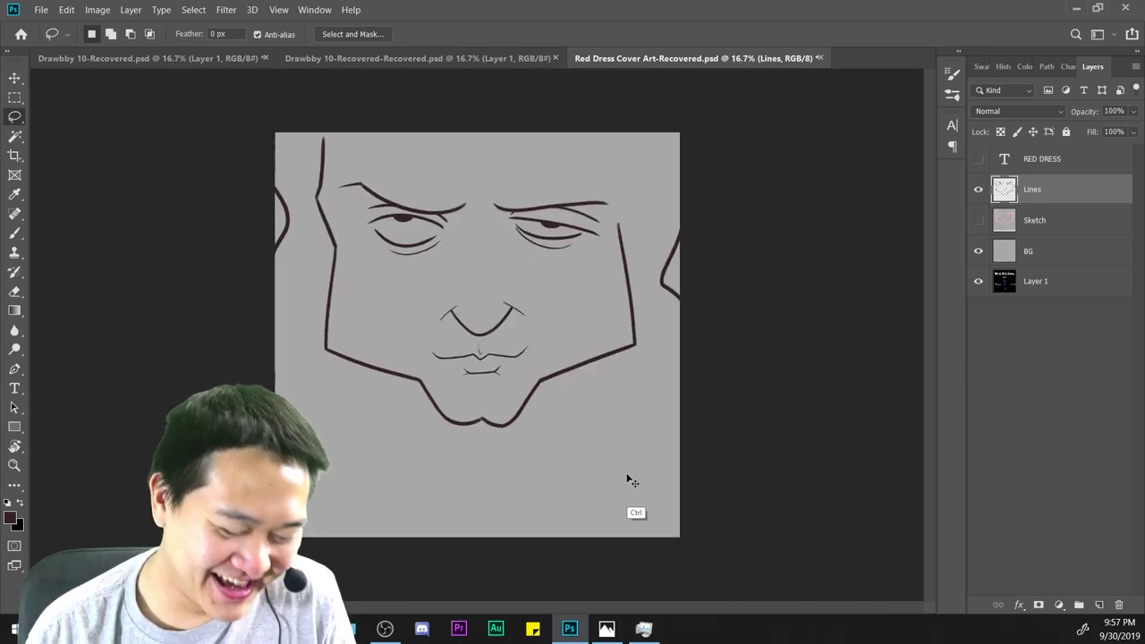
Try narrowing the lassoed eyes and eyebrows to about 95% width and lowering them slightly with Free Transform.
scroll(628, 480, "up", 2)
key("ctrl+d")
mouse_move(667, 393)
left_mouse_down()
mouse_move(605, 486)
mouse_move(592, 534)
mouse_move(597, 491)
mouse_move(618, 542)
mouse_move(619, 519)
left_mouse_up()
key("ctrl+minus")
key("ctrl+t")
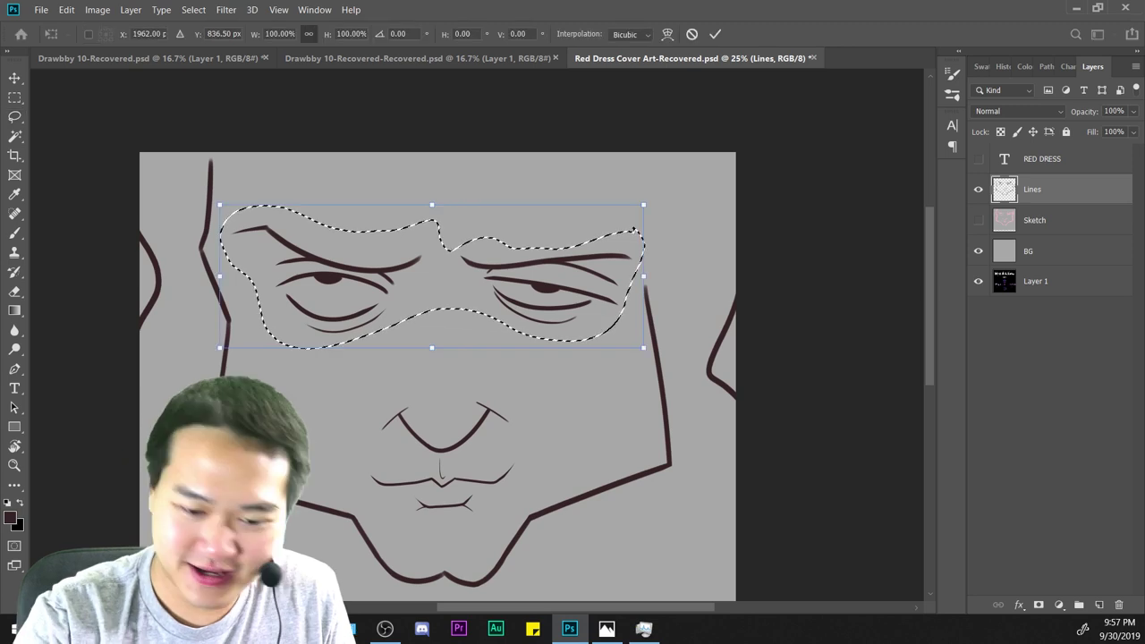
left_click_drag(646, 280, 614, 279)
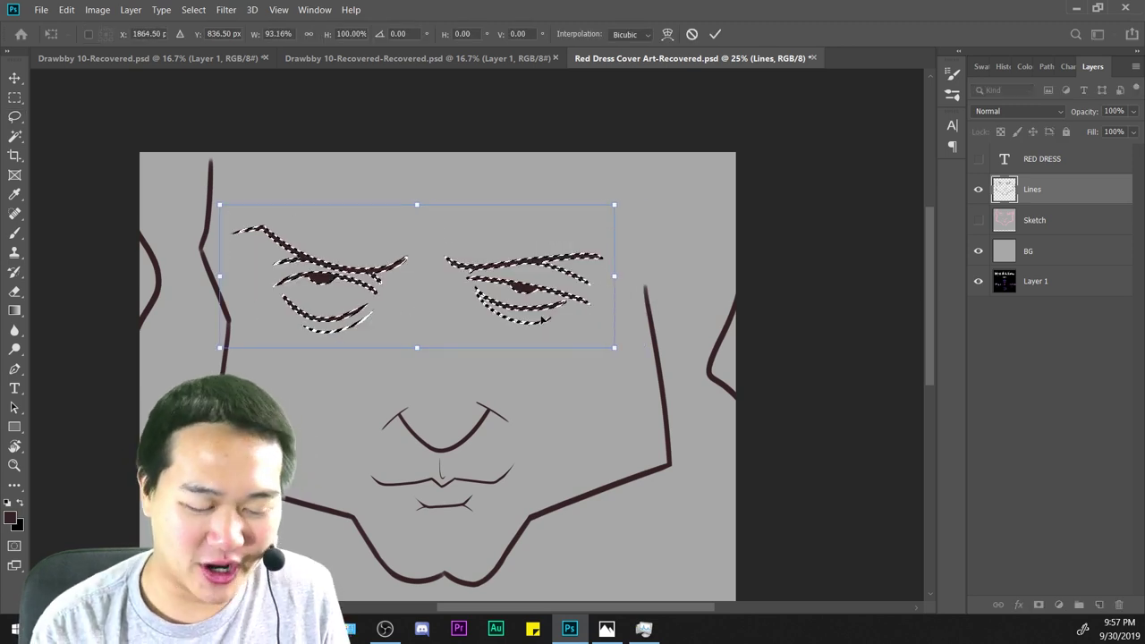
left_click_drag(546, 314, 565, 324)
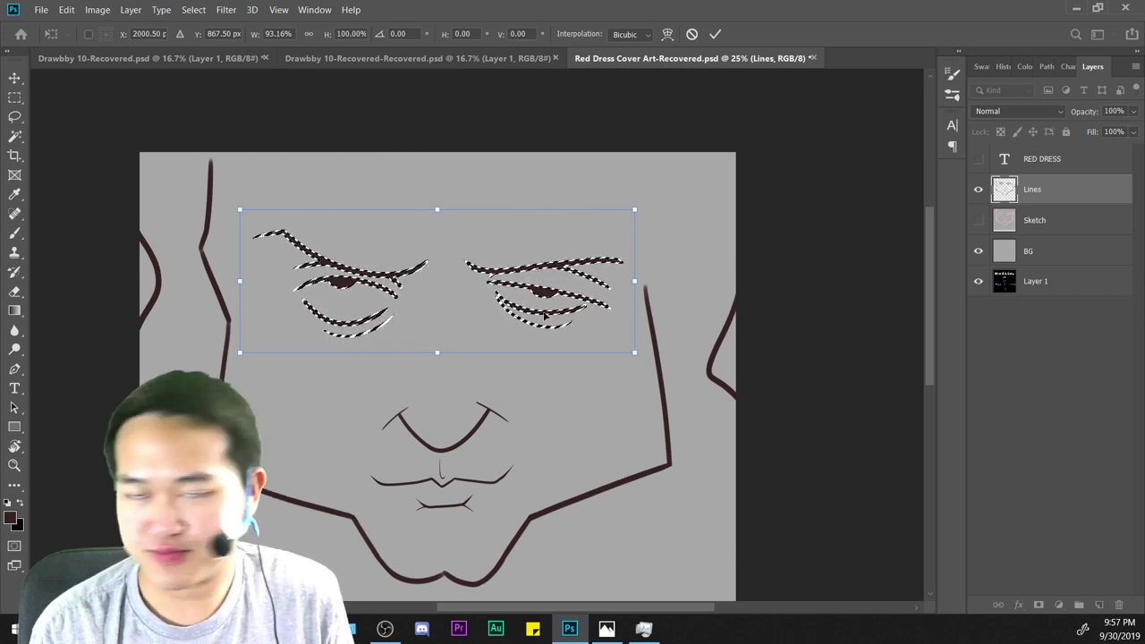
key("shift")
left_click_drag(240, 281, 230, 282)
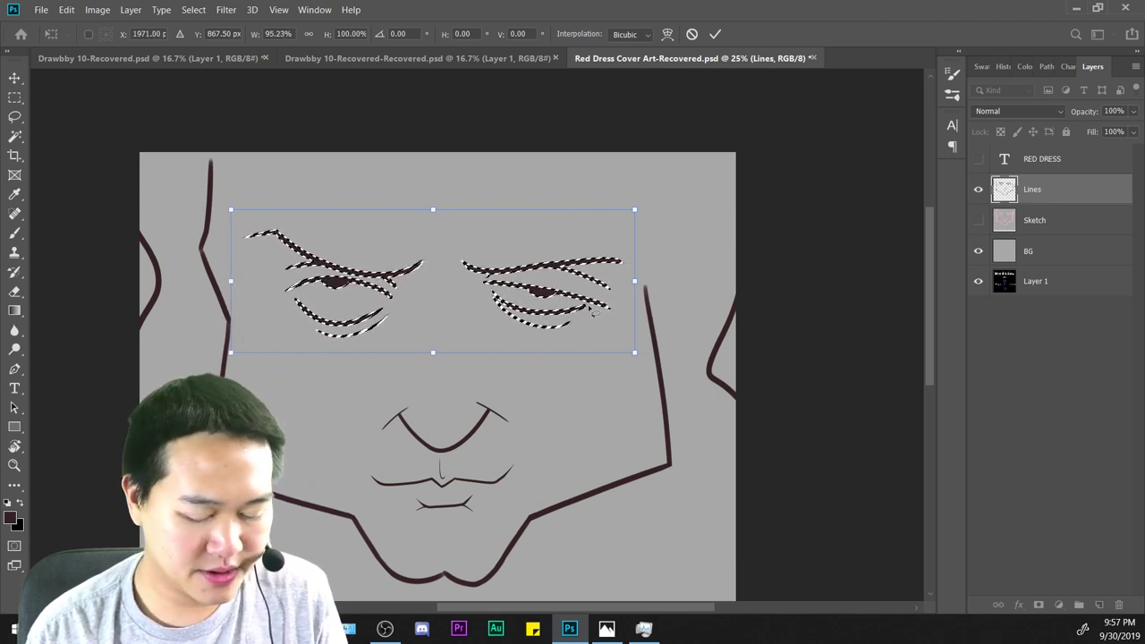
key("Return")
key("l")
key("ctrl+minus")
key("ctrl+a")
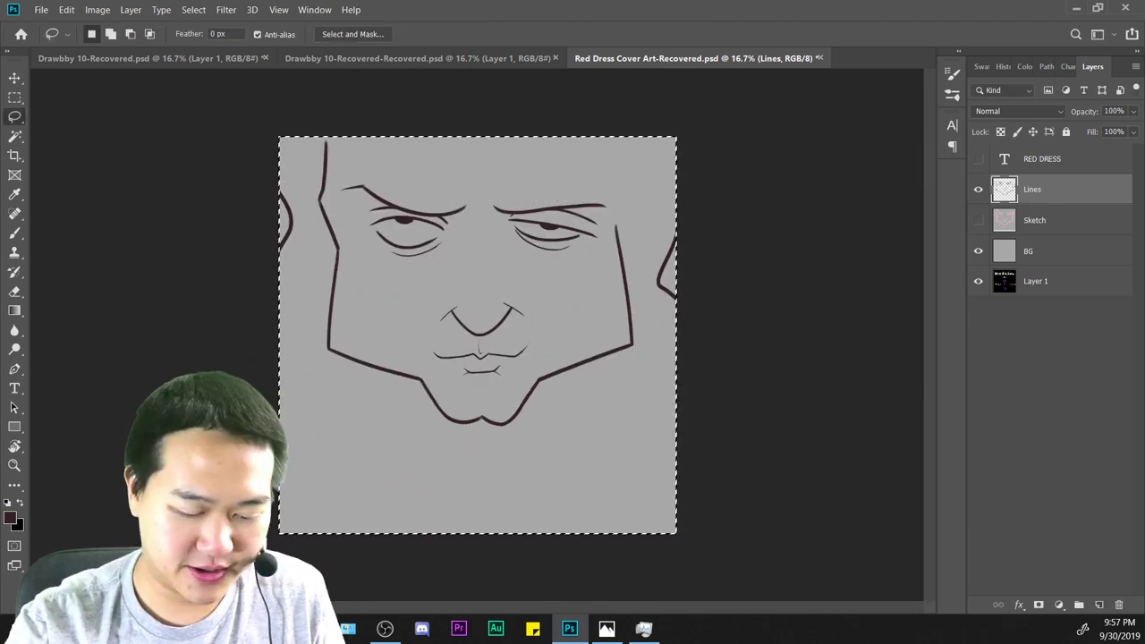
Examine the nose, nostril and mouth lines up close and check them against the whole face.
key("ctrl+plus")
key("ctrl+plus")
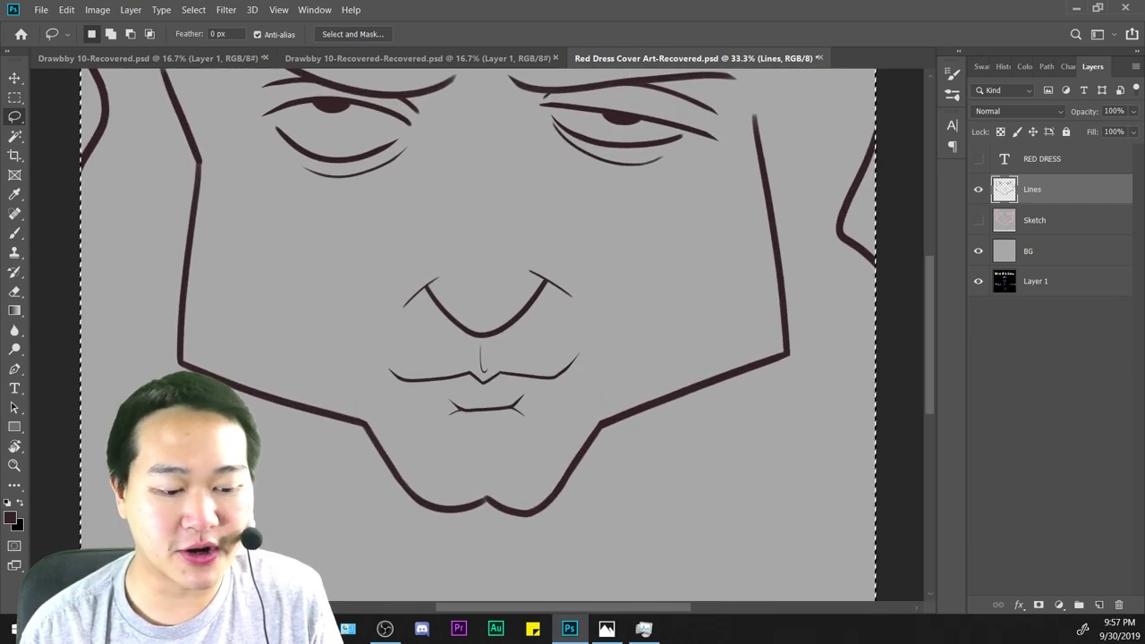
left_click_drag(733, 370, 706, 398)
key("ctrl+plus")
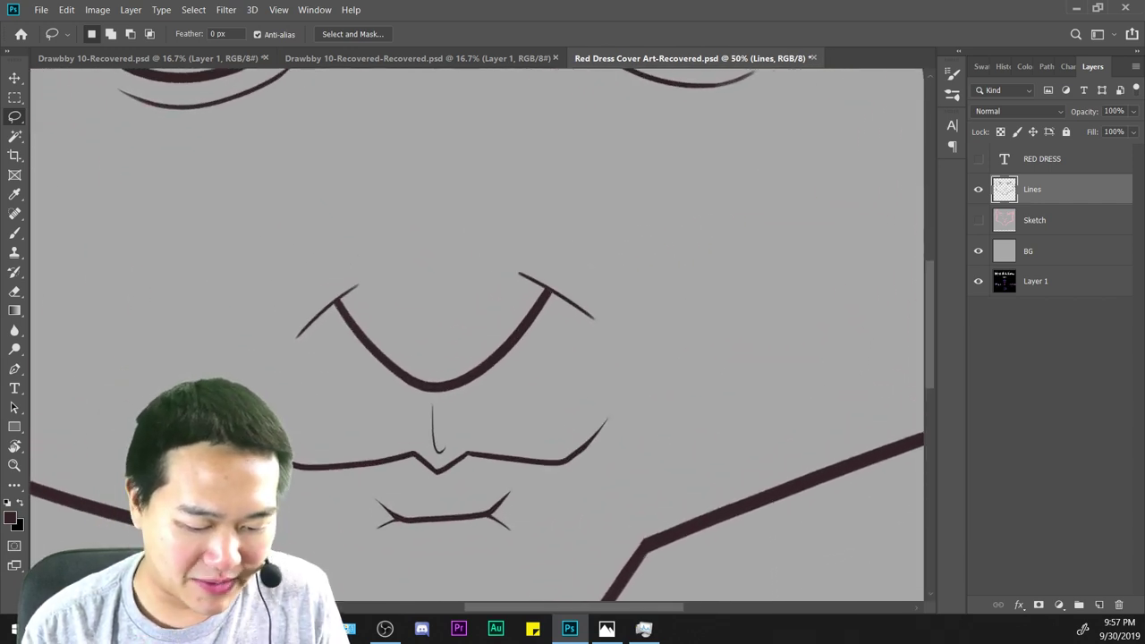
key("e")
key("ctrl+plus")
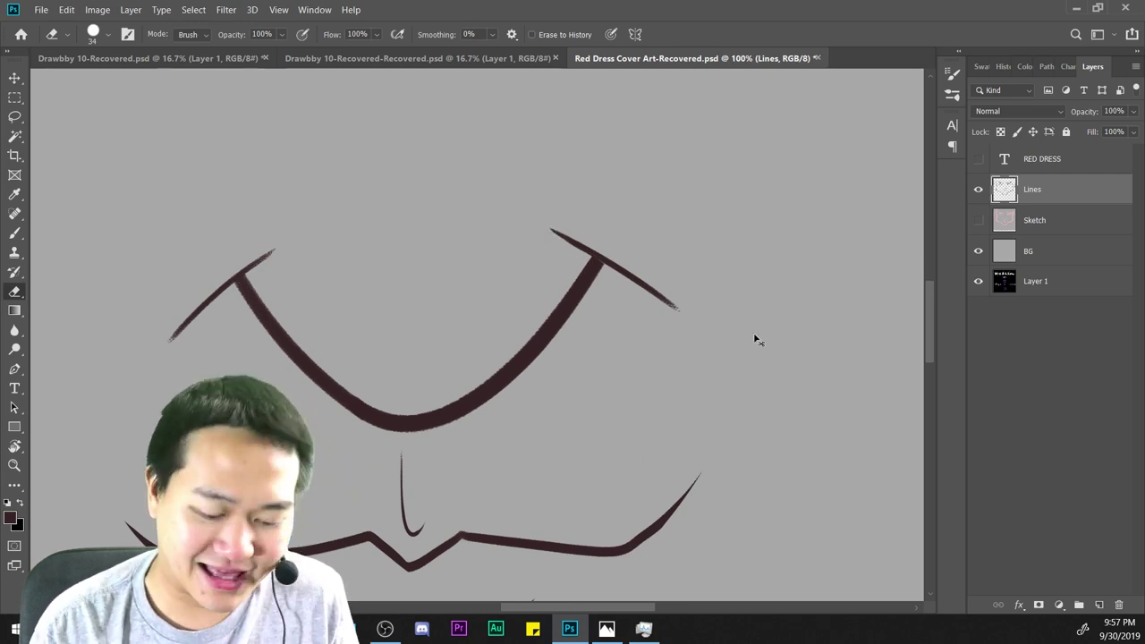
key("ctrl+minus")
key("ctrl+minus")
key("ctrl+minus")
key("ctrl+minus")
key("ctrl+minus")
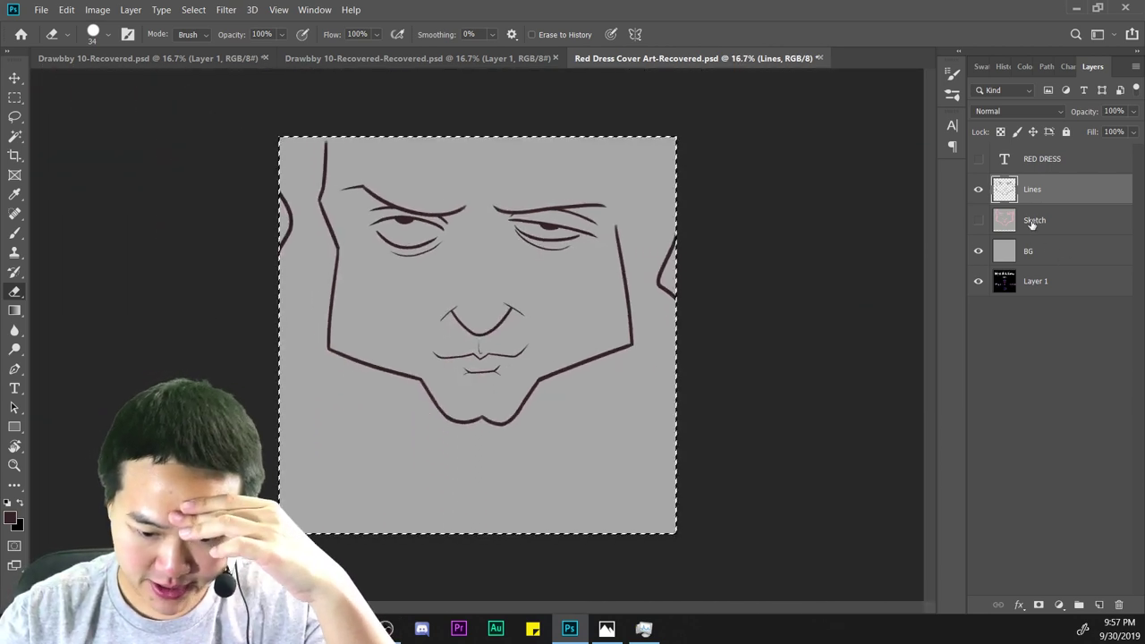
Add a new layer named Color between the Sketch and Lines layers.
left_click(1034, 221)
left_click(1099, 605)
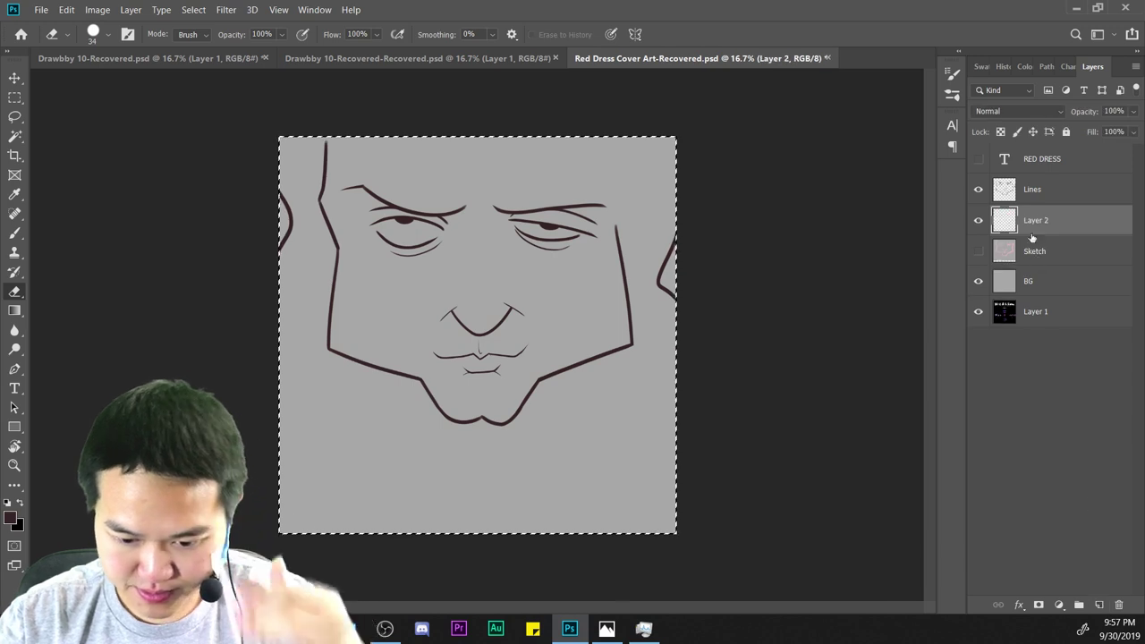
type("Color")
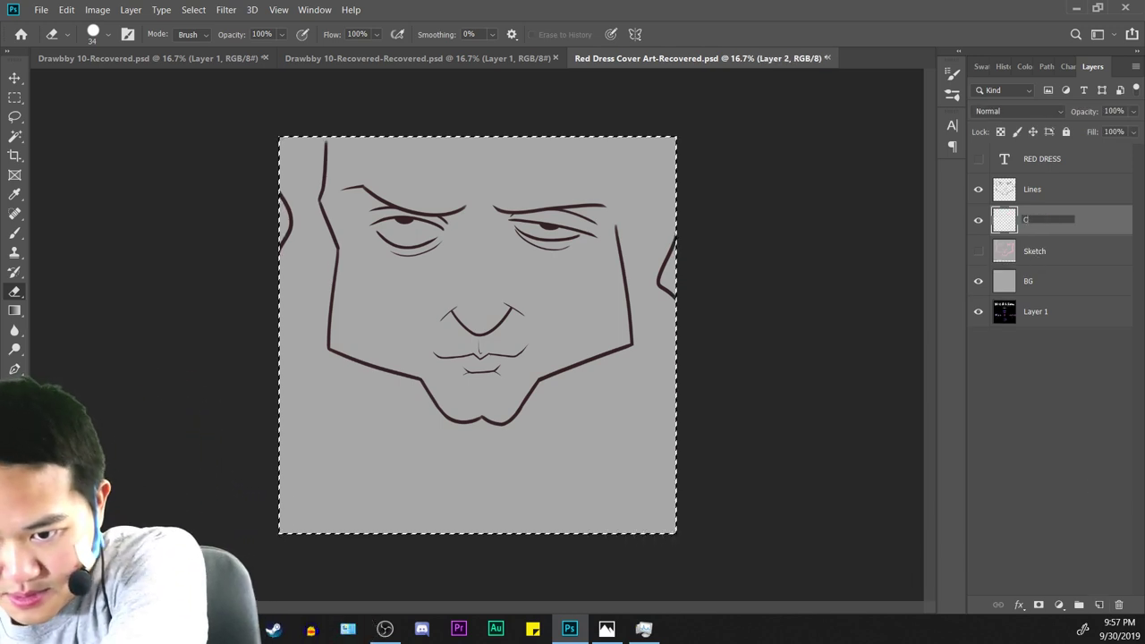
left_click(1017, 464)
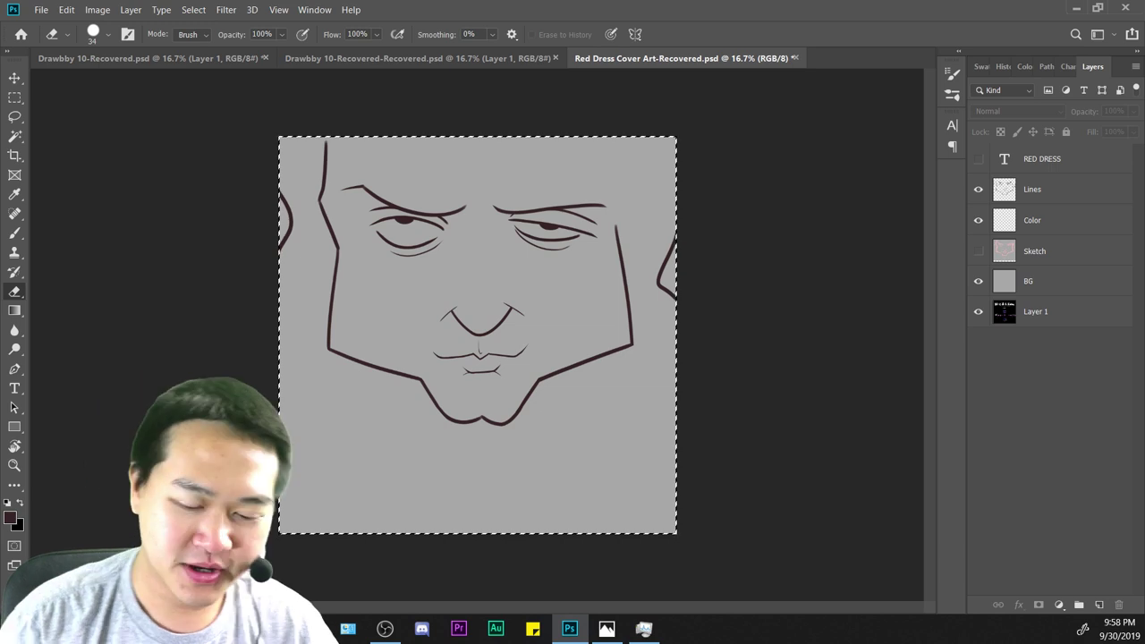
Examine the overall face line art and its jaw and chin proportions at several magnifications.
scroll(519, 407, "down", 1)
scroll(520, 419, "up", 2)
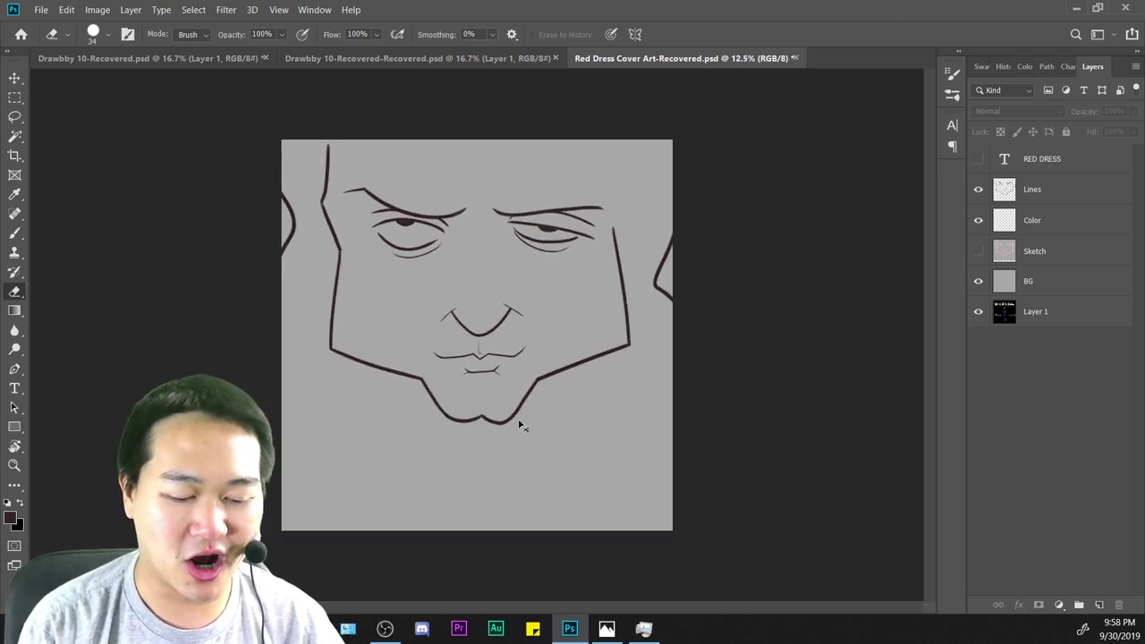
left_click_drag(712, 346, 711, 503)
key("ctrl+plus")
mouse_move(767, 466)
left_mouse_down()
mouse_move(748, 353)
mouse_move(748, 455)
left_mouse_up()
key("ctrl+minus")
key("ctrl+minus")
key("ctrl+plus")
key("ctrl+plus")
key("ctrl+plus")
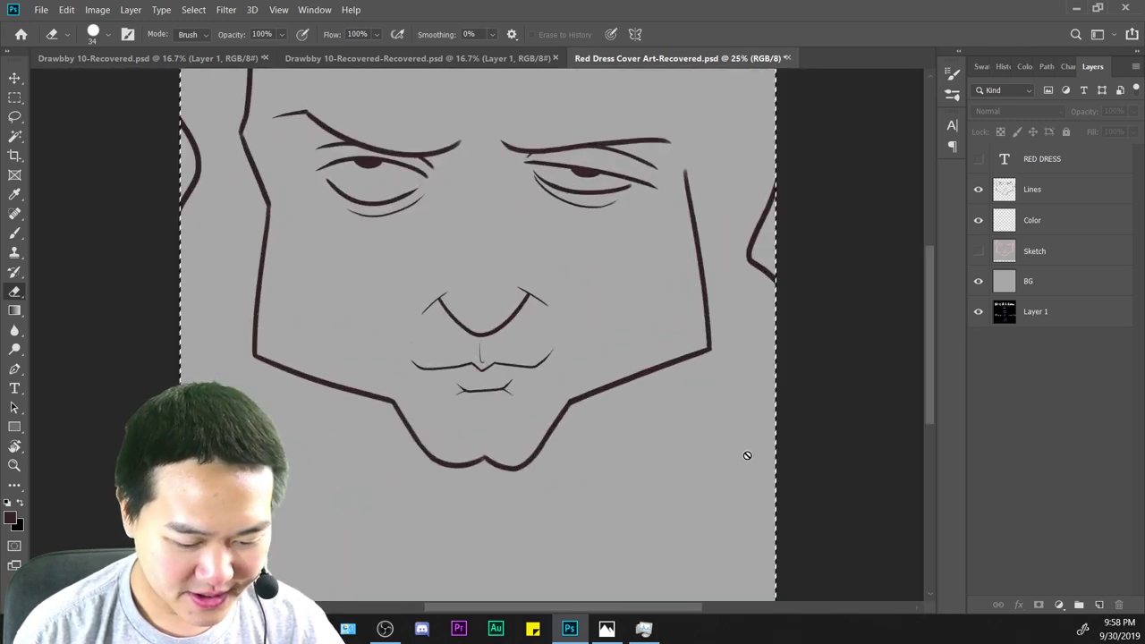
Erase the chin outline on the Lines layer from the cleft up to the right jaw corner with a 53 px eraser.
left_click_drag(792, 482, 749, 317)
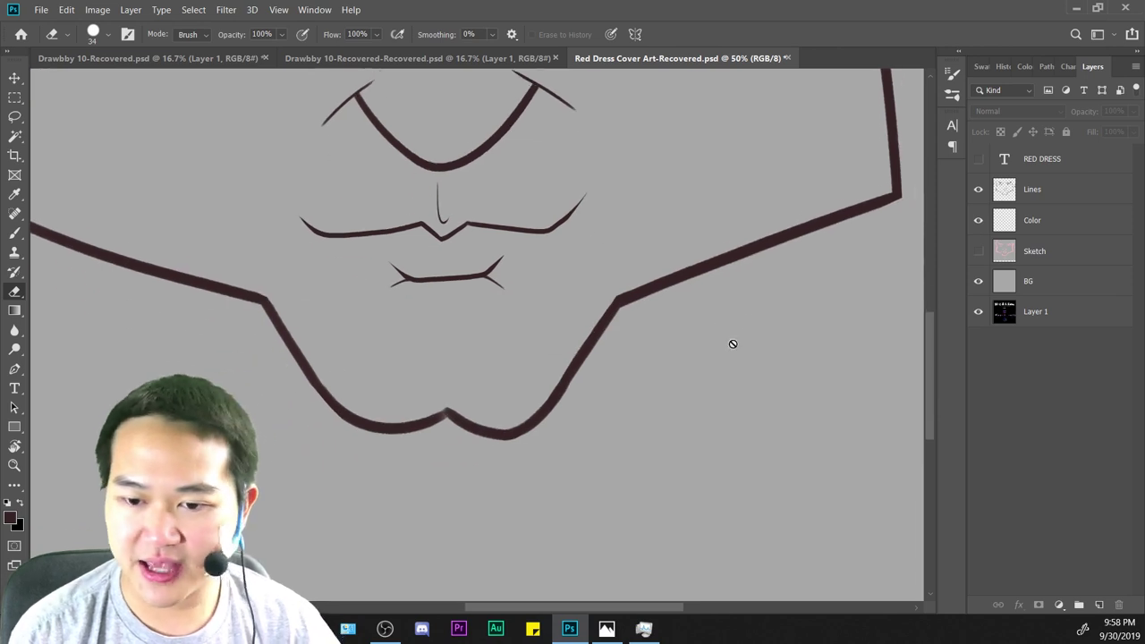
key("ctrl+plus")
left_click_drag(718, 430, 706, 312)
key("ctrl+plus")
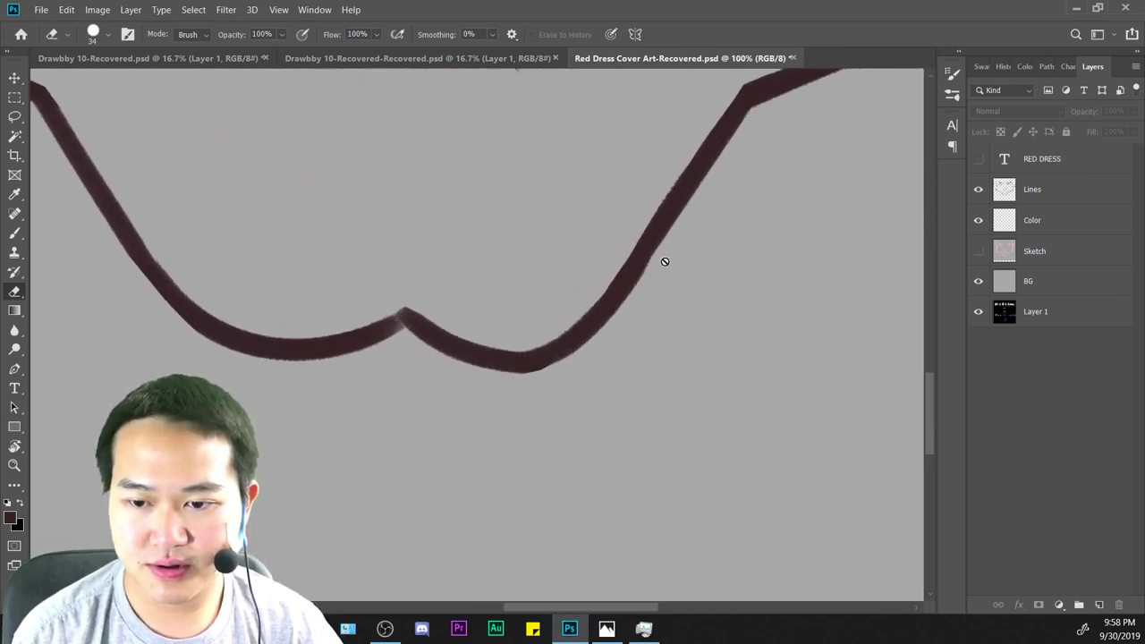
right_click(737, 298)
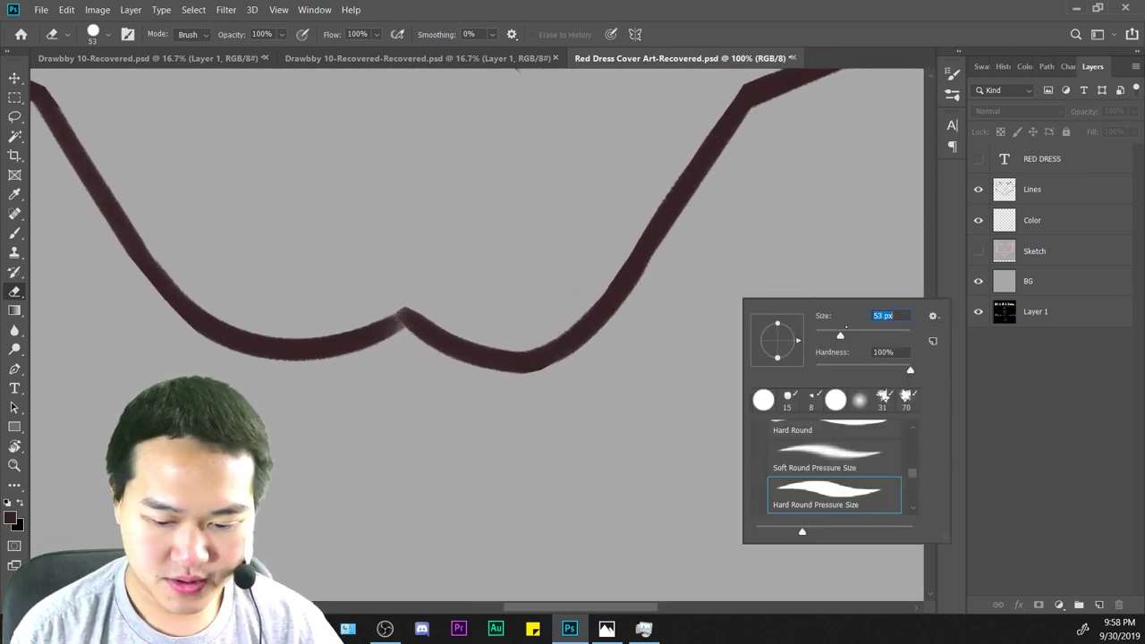
left_click(1031, 191)
mouse_move(421, 327)
left_mouse_down()
mouse_move(401, 368)
mouse_move(412, 406)
mouse_move(469, 381)
mouse_move(518, 391)
mouse_move(487, 372)
mouse_move(448, 379)
mouse_move(511, 390)
mouse_move(514, 352)
mouse_move(576, 253)
mouse_move(599, 267)
mouse_move(600, 357)
mouse_move(666, 187)
mouse_move(698, 192)
left_mouse_up()
left_click_drag(720, 274, 638, 419)
left_click_drag(615, 296, 655, 288)
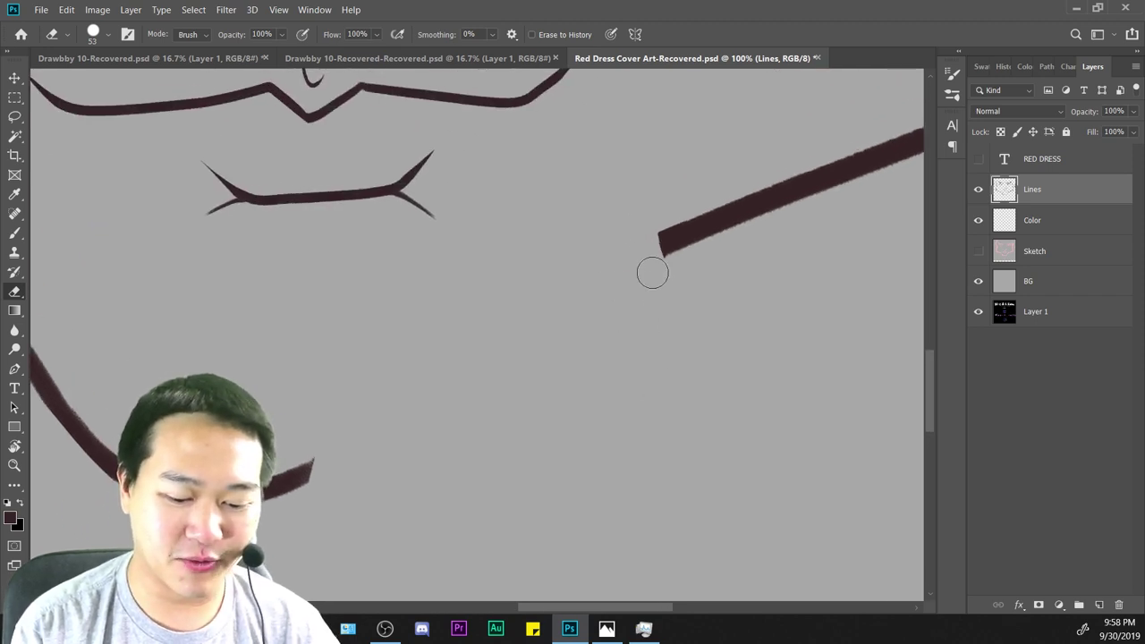
Try redrawing the erased right chin outline with the rough 70 px brush and undo both strokes.
key("ctrl+minus")
key("b")
key("ctrl+equal")
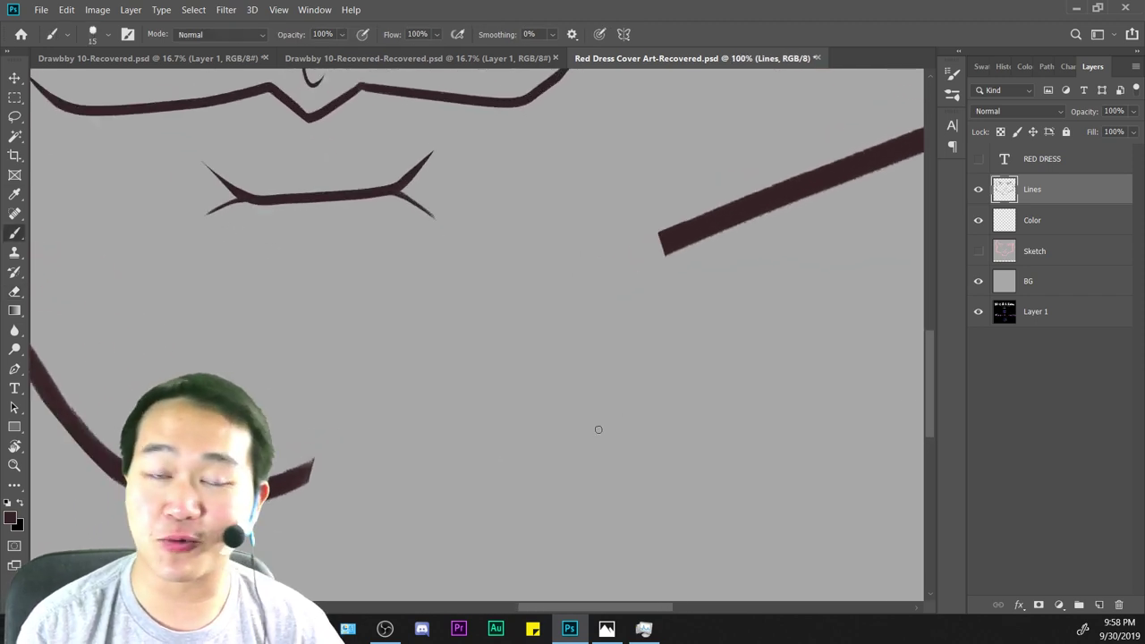
mouse_move(652, 392)
left_mouse_down()
mouse_move(811, 301)
mouse_move(760, 298)
left_mouse_up()
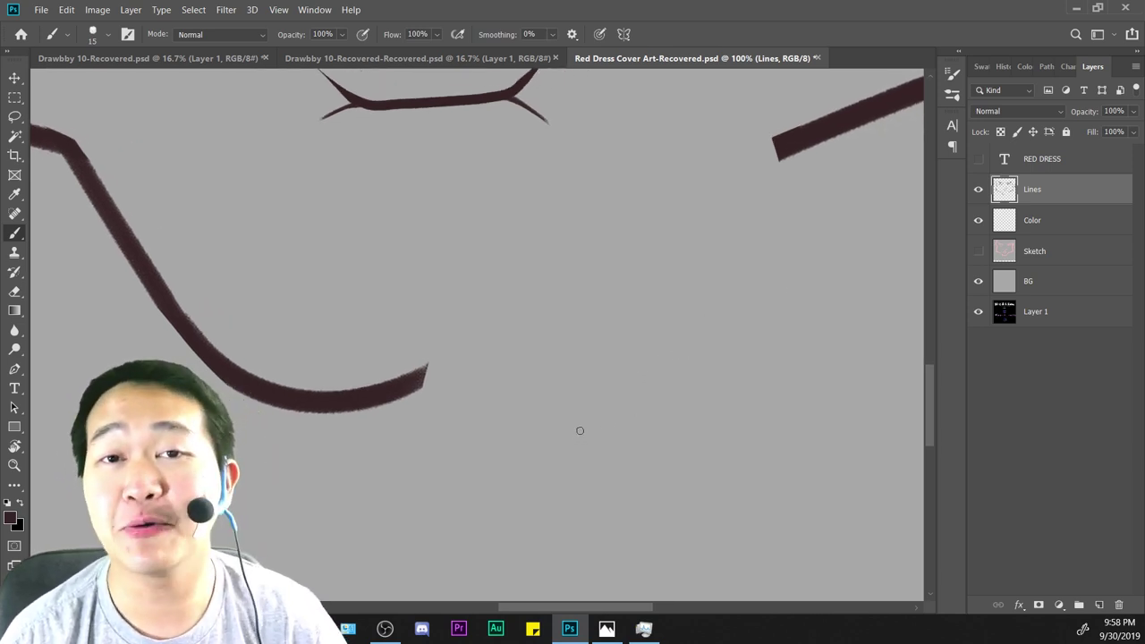
right_click(702, 235)
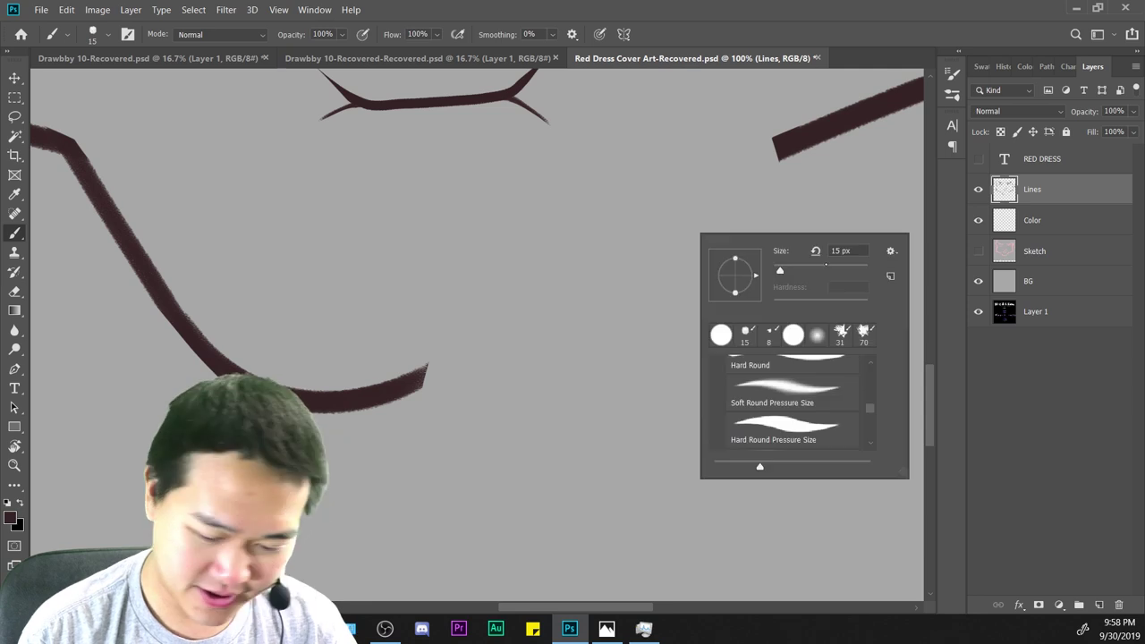
left_click(864, 343)
mouse_move(427, 369)
left_mouse_down()
mouse_move(480, 399)
mouse_move(583, 406)
left_mouse_up()
key("ctrl+z")
right_click(639, 223)
key("Escape")
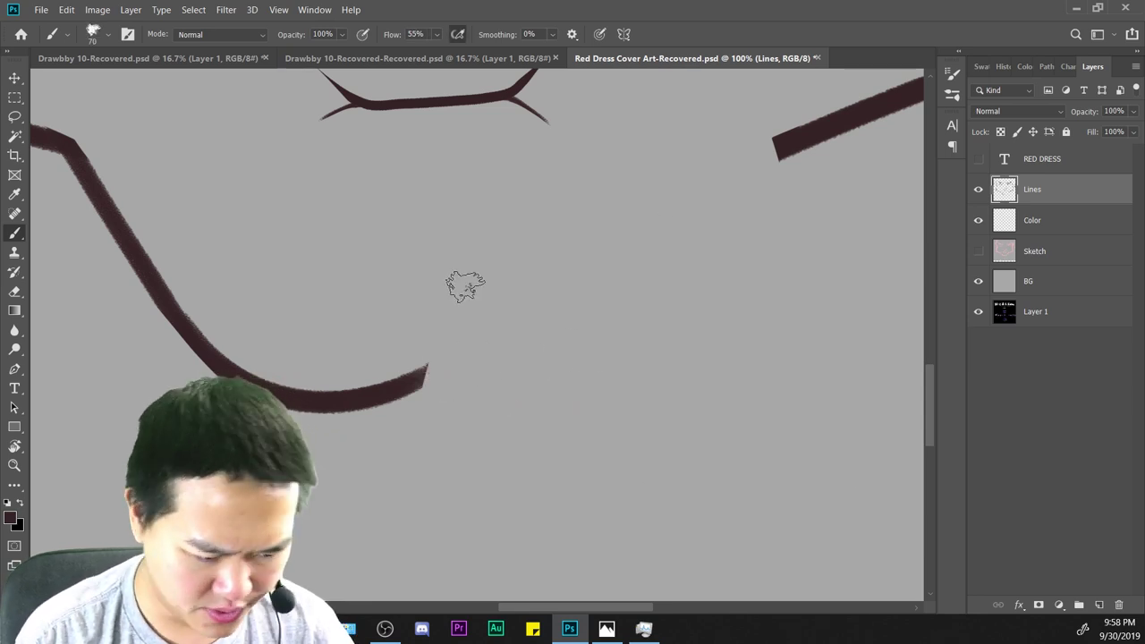
mouse_move(429, 373)
left_mouse_down()
mouse_move(507, 391)
mouse_move(758, 212)
left_mouse_up()
key("ctrl+z")
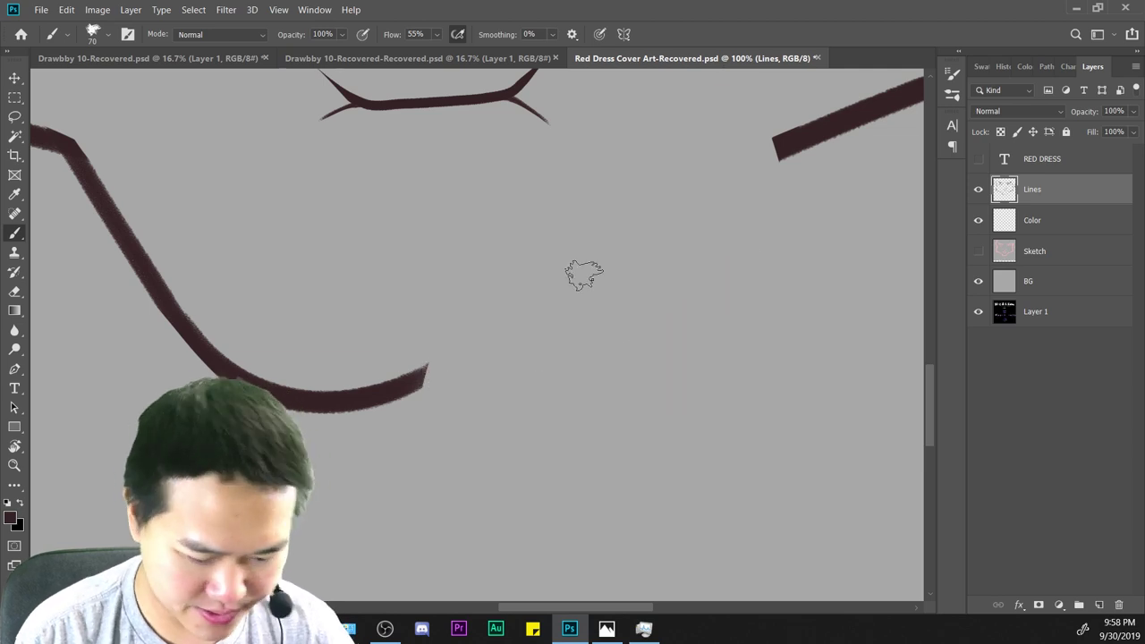
Choose the Kyle's Drawing Box - Happy HB brush, set its size to 50 px, and save the document.
right_click(586, 270)
scroll(698, 438, "down", 5)
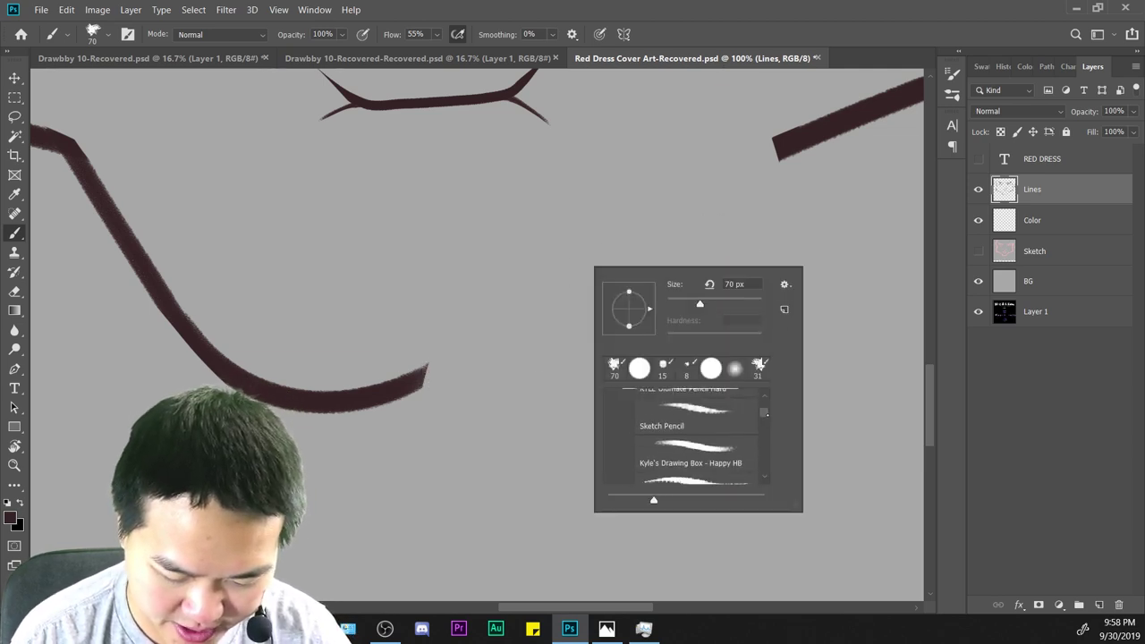
left_click(726, 433)
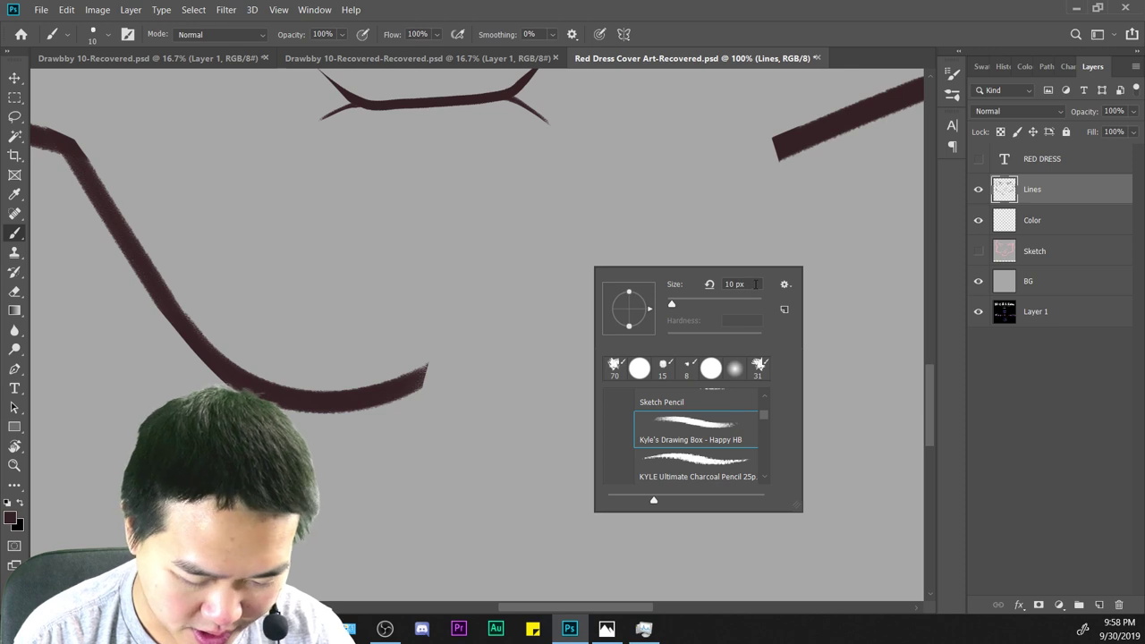
type("5")
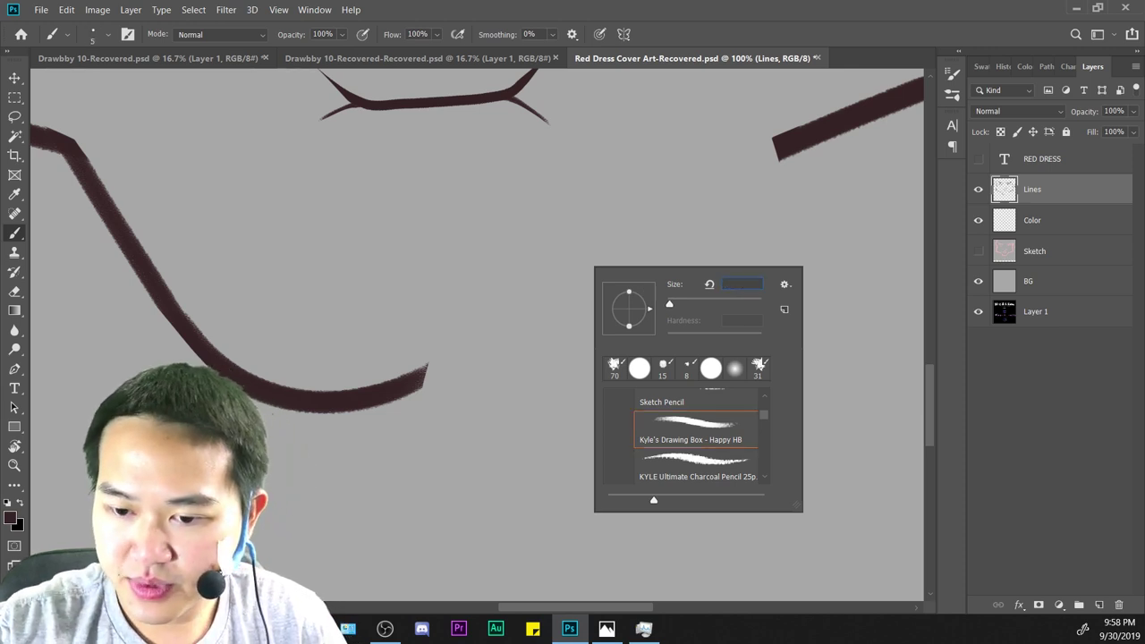
key("Return")
left_click(583, 247)
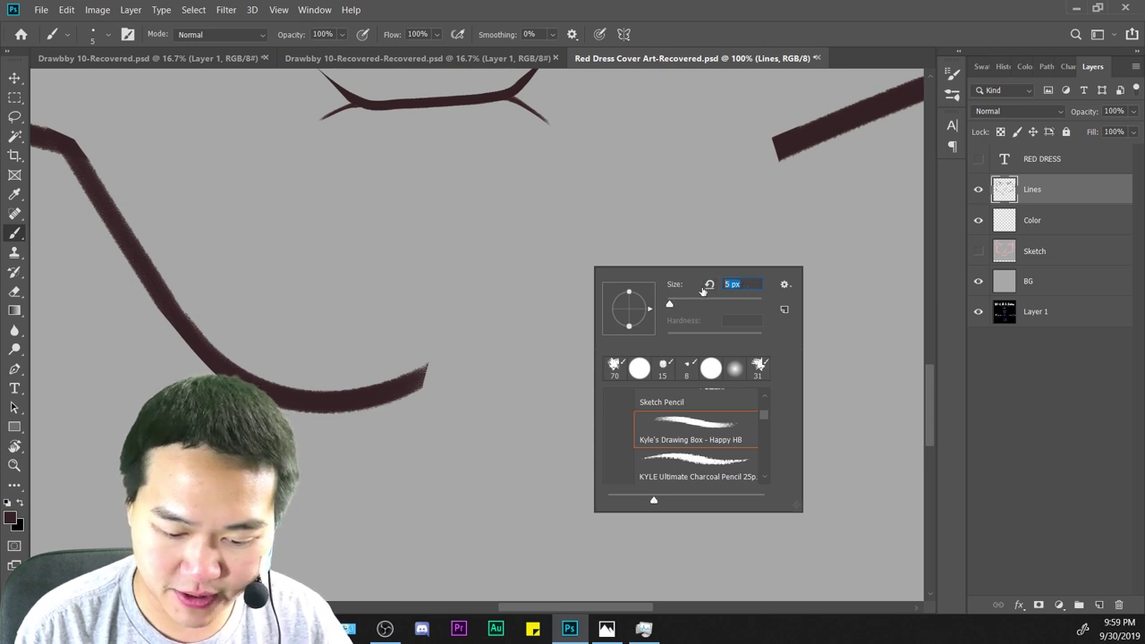
left_click(703, 291)
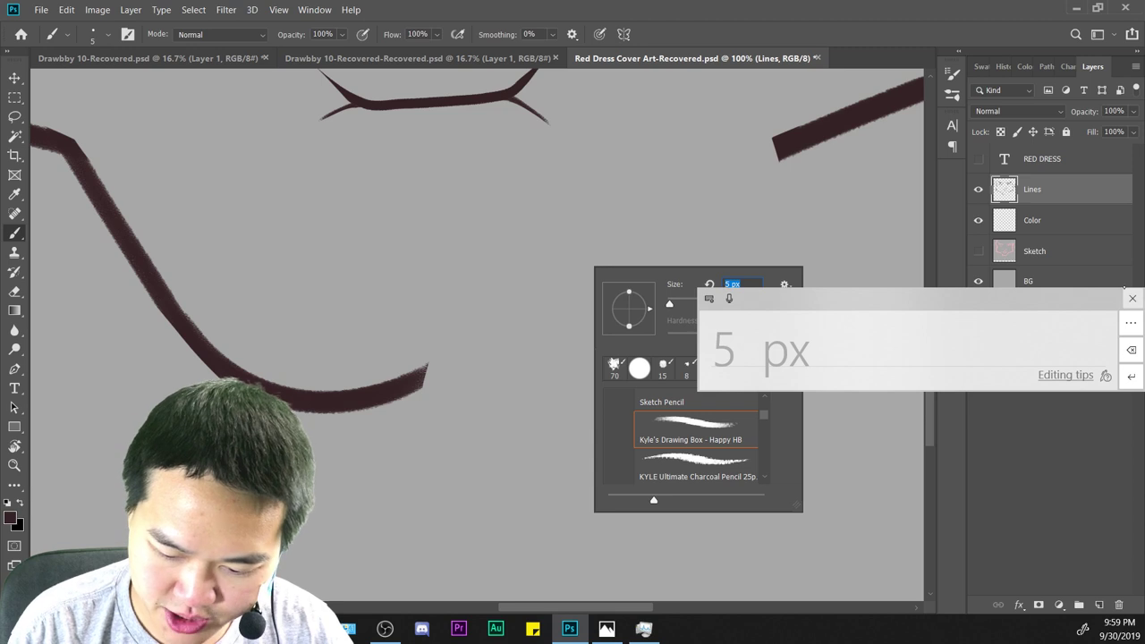
left_click(1131, 298)
left_click(752, 283)
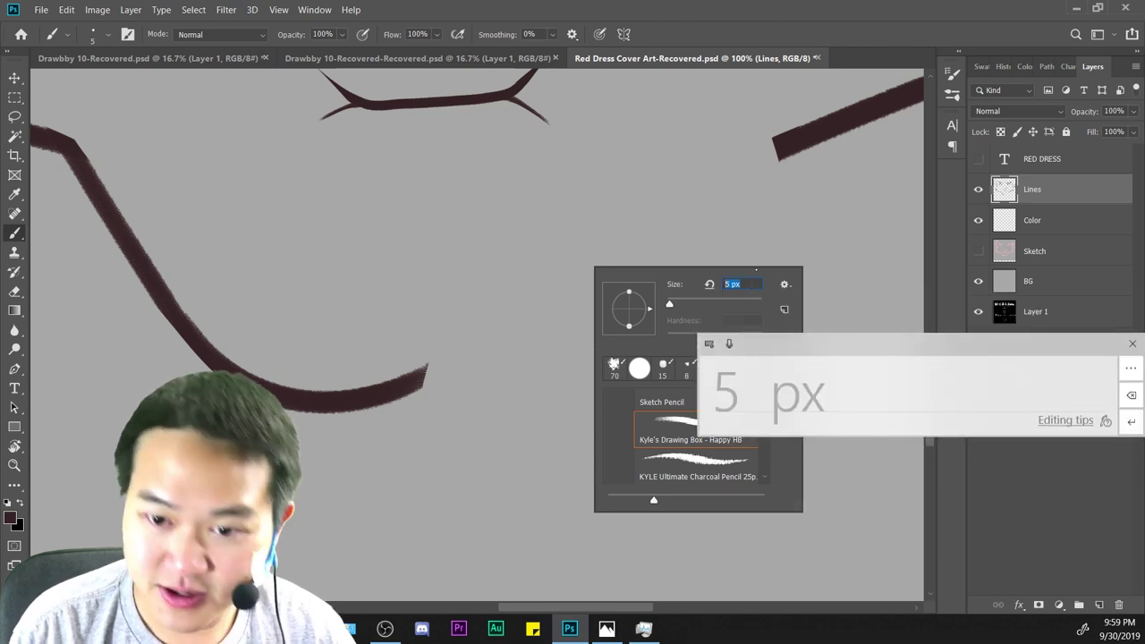
type("50")
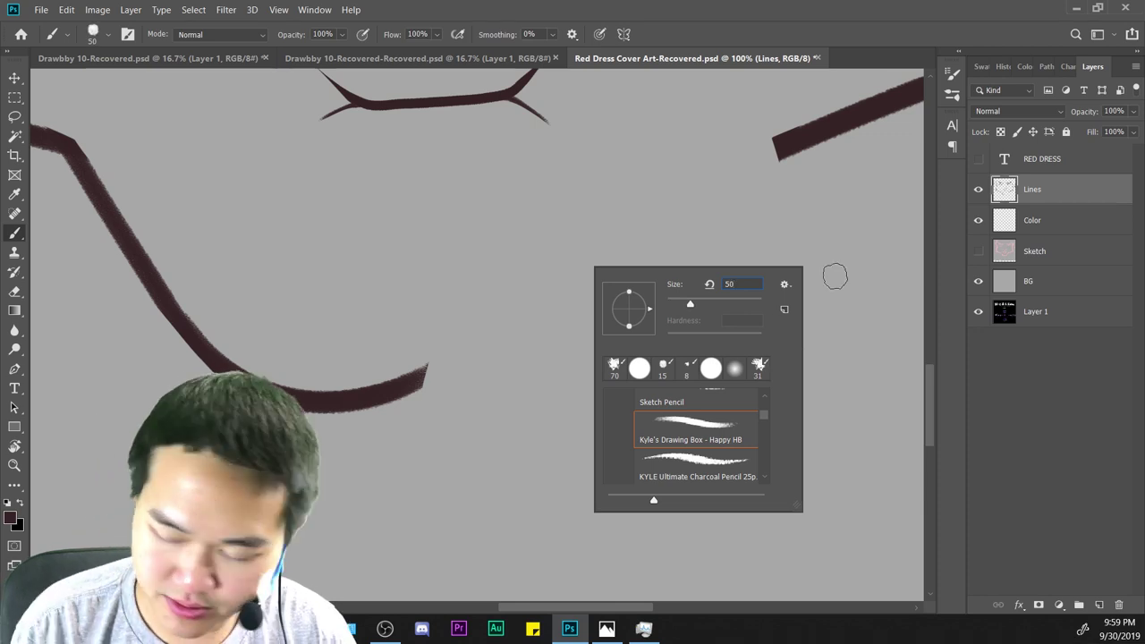
key("Return")
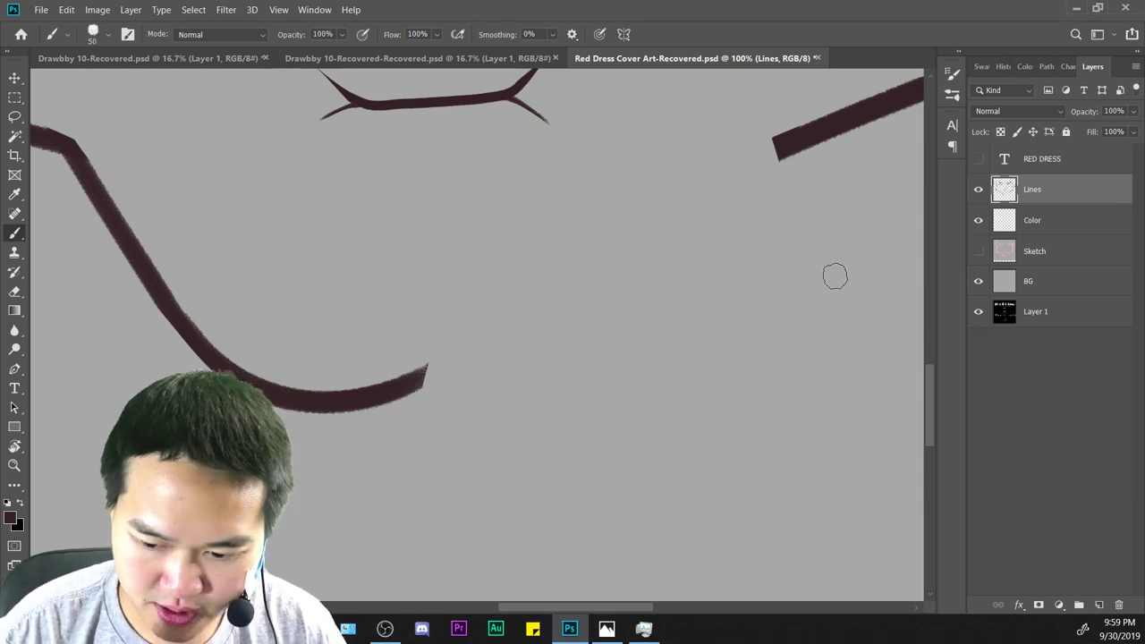
key("ctrl+s")
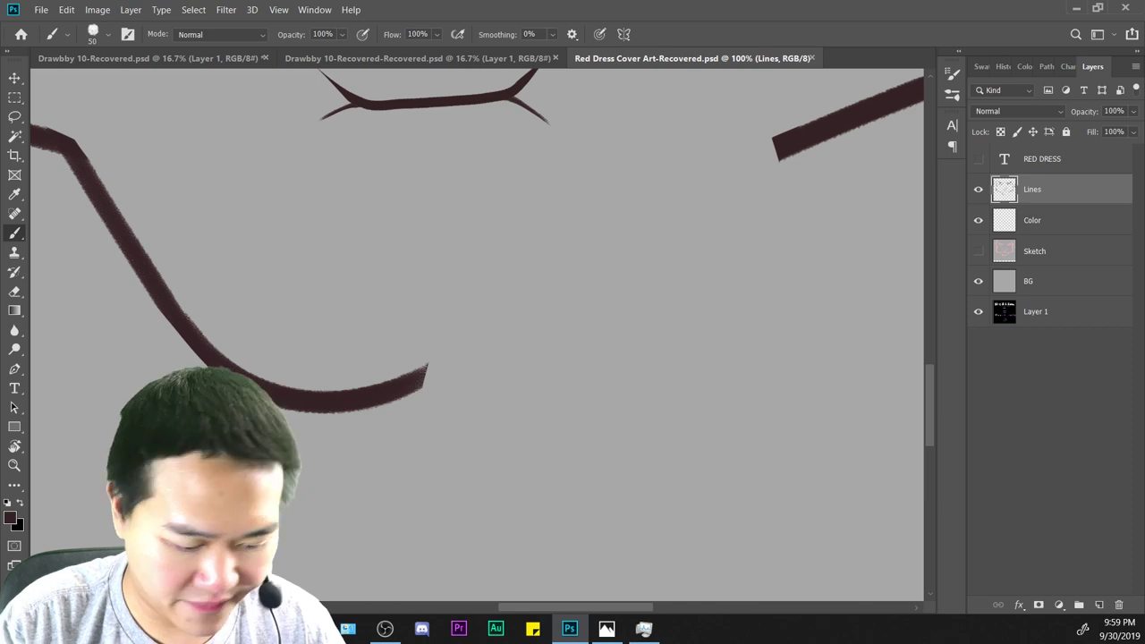
Try redrawing the right chin curve from the cleft with the 50 px pencil brush and undo it.
mouse_move(427, 371)
left_mouse_down()
mouse_move(760, 170)
mouse_move(593, 403)
left_mouse_up()
key("ctrl+minus")
key("ctrl+plus")
key("ctrl+z")
key("ctrl+z")
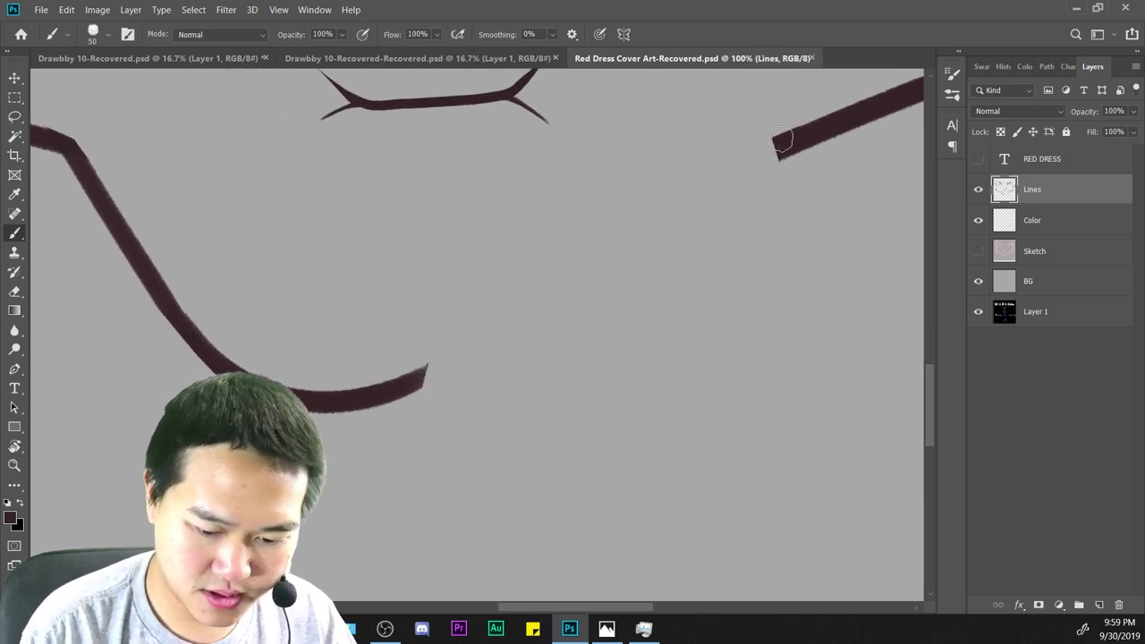
Redraw the right chin outline on the Lines layer with a side stroke from the jaw corner and a lower curve beside the cleft.
left_click_drag(780, 140, 685, 362)
left_click_drag(426, 375, 741, 175)
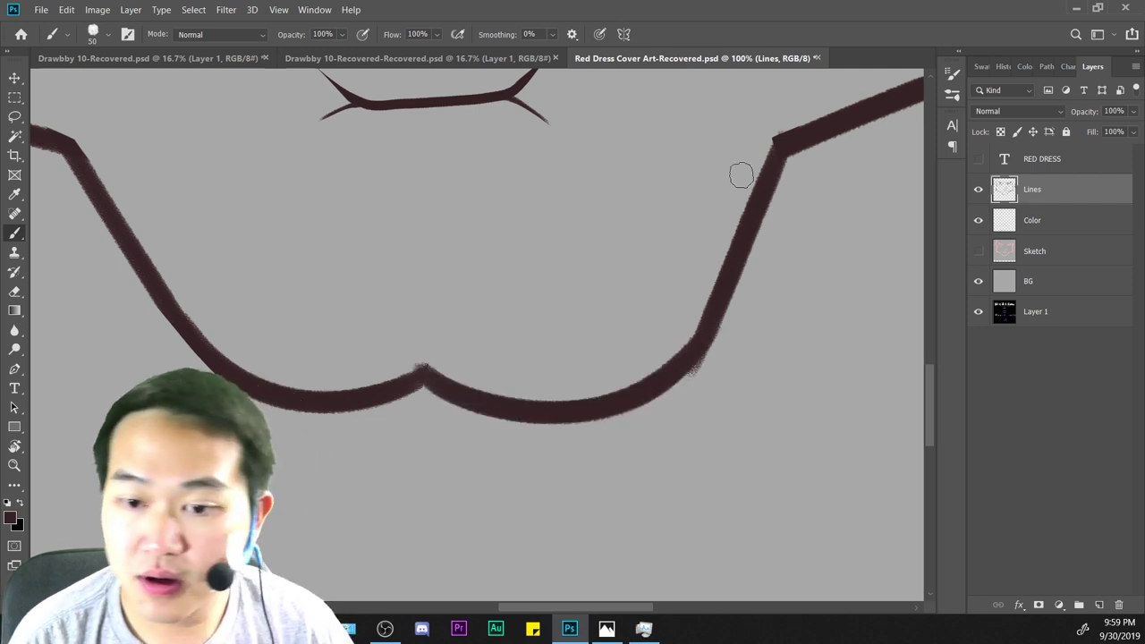
key("ctrl+z")
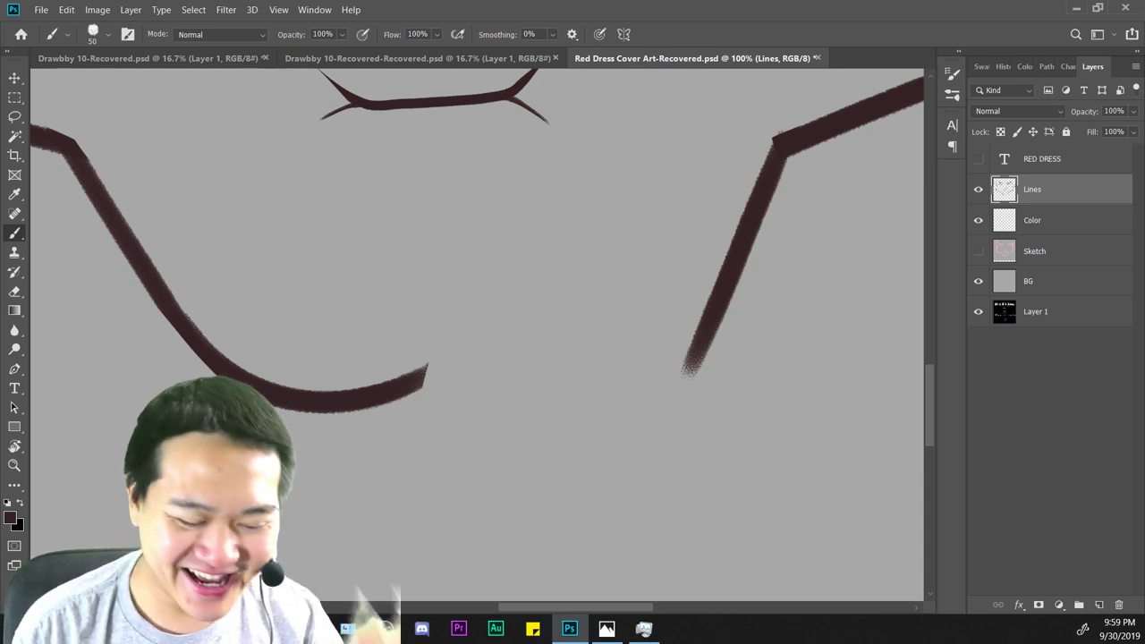
left_click_drag(433, 368, 693, 336)
key("ctrl+minus")
key("ctrl+minus")
key("ctrl+minus")
key("ctrl+minus")
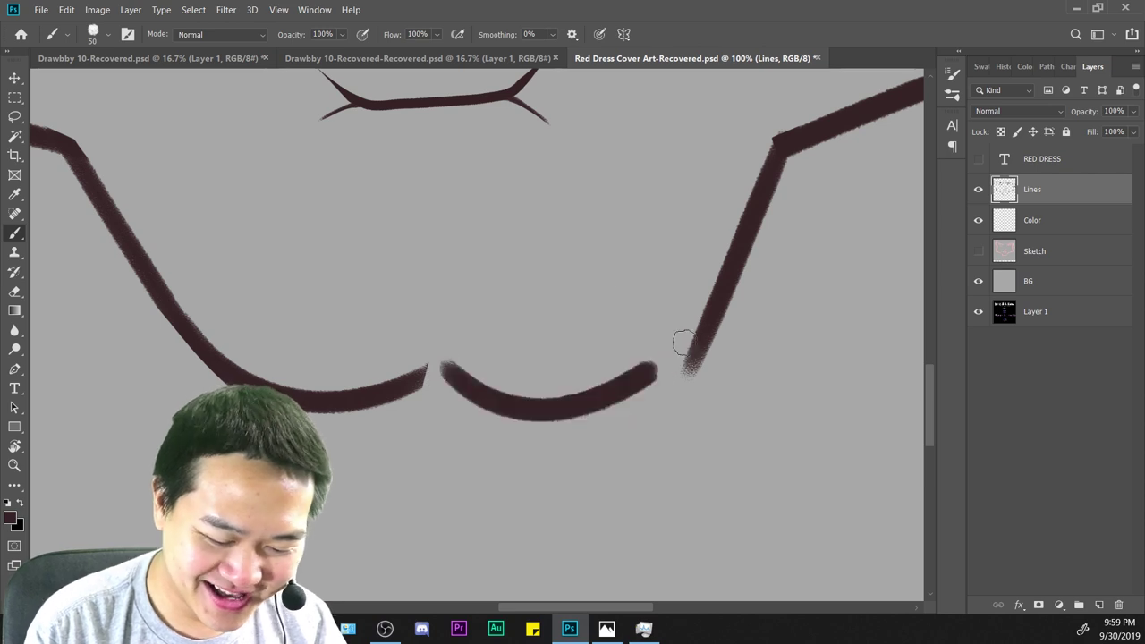
key("ctrl+plus")
key("ctrl+plus")
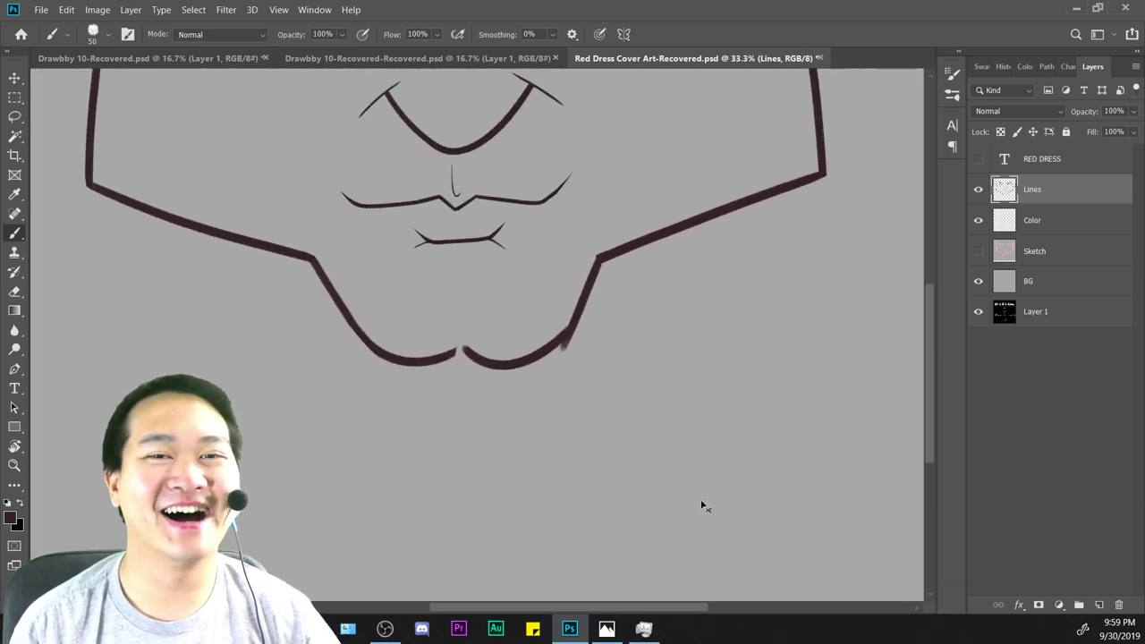
key("ctrl+plus")
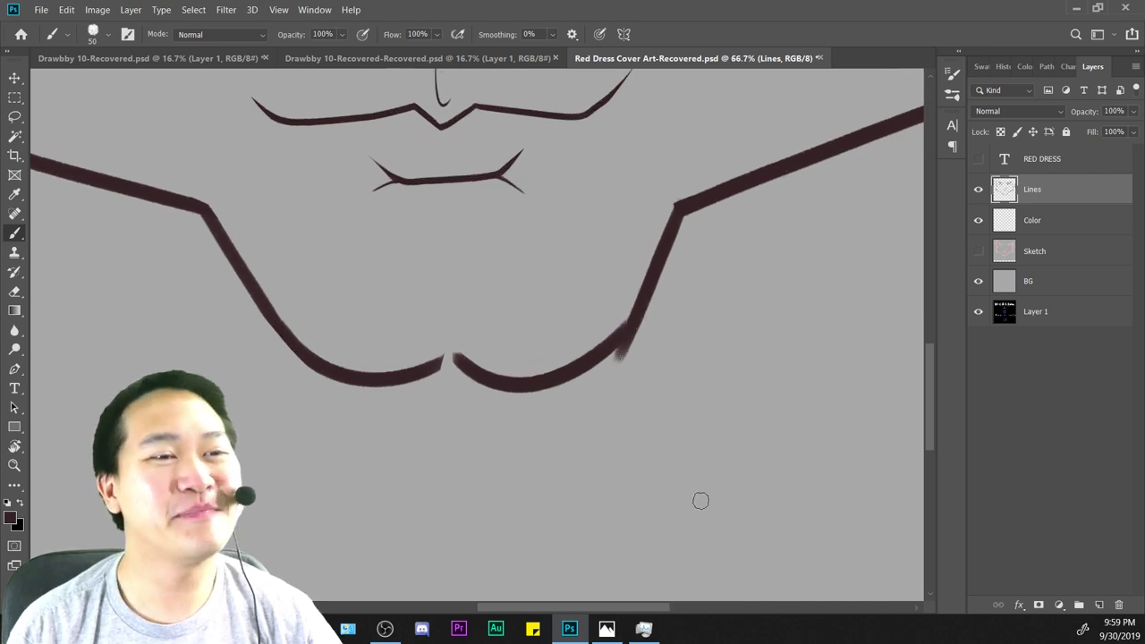
key("ctrl+plus")
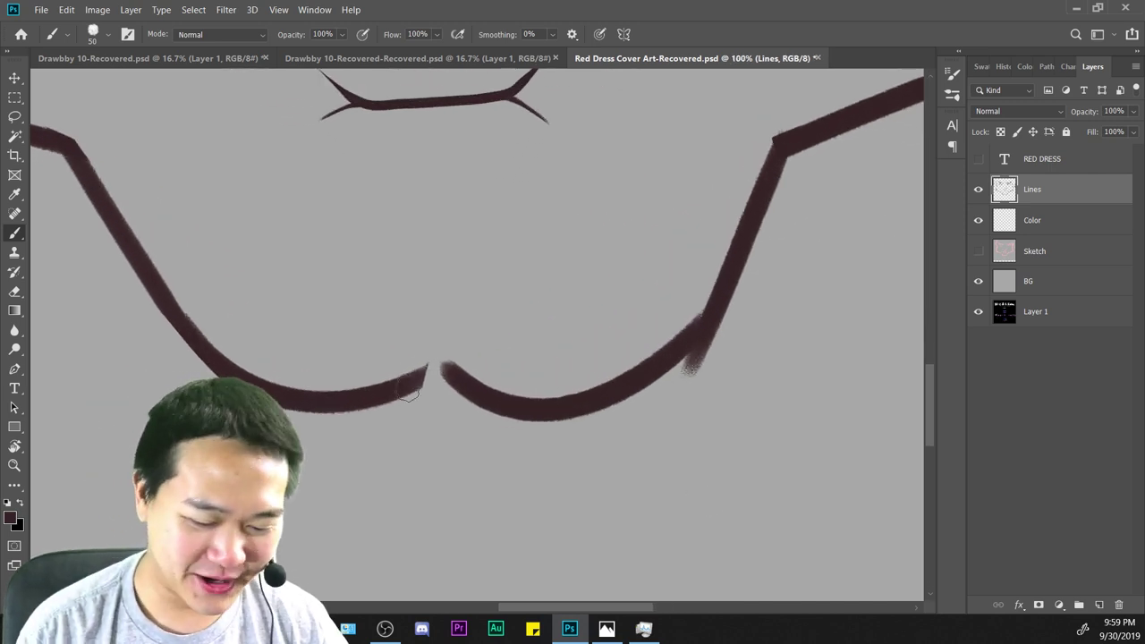
Extend the left chin curve up across the cleft gap so it meets the redrawn right curve.
left_click_drag(396, 386, 474, 347)
key("ctrl+z")
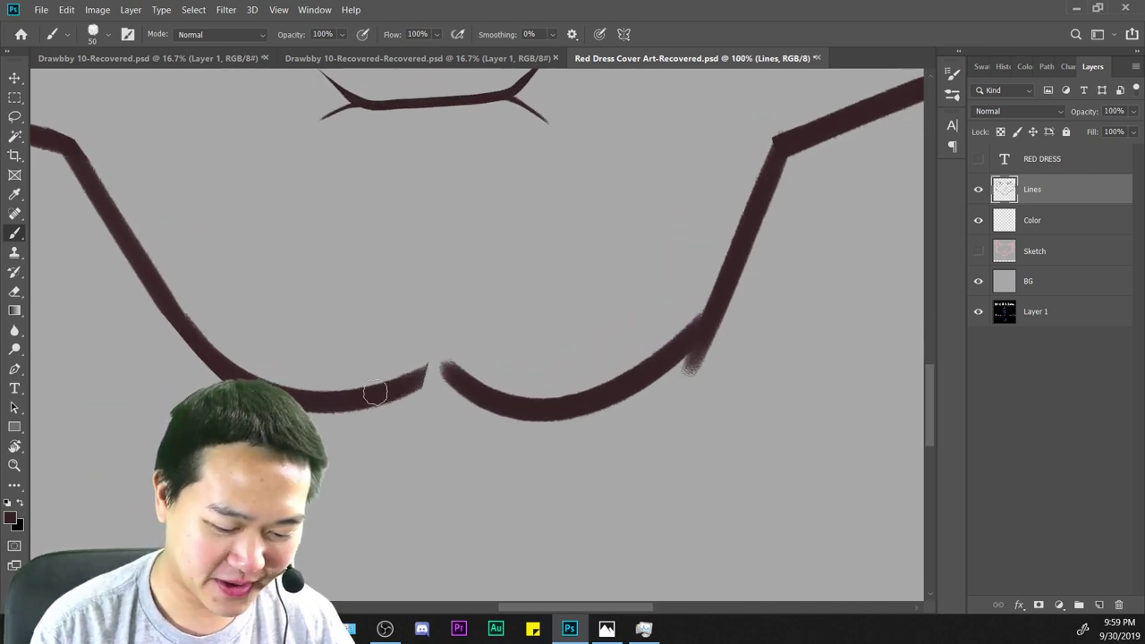
left_click_drag(378, 391, 510, 329)
key("ctrl+z")
left_click_drag(391, 391, 482, 344)
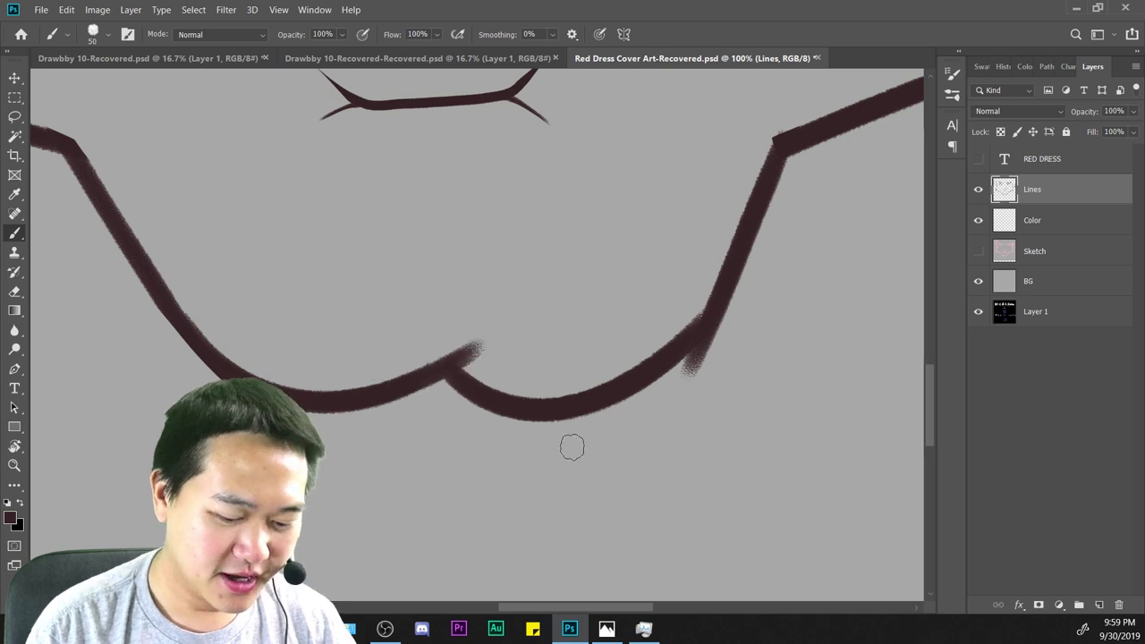
key("ctrl+minus")
key("ctrl+minus")
key("ctrl+minus")
key("ctrl+plus")
key("ctrl+plus")
Erase the overshooting stroke ends at the chin cleft and at the lower right chin bend with the 53 px eraser.
left_click(14, 291)
key("ctrl+plus")
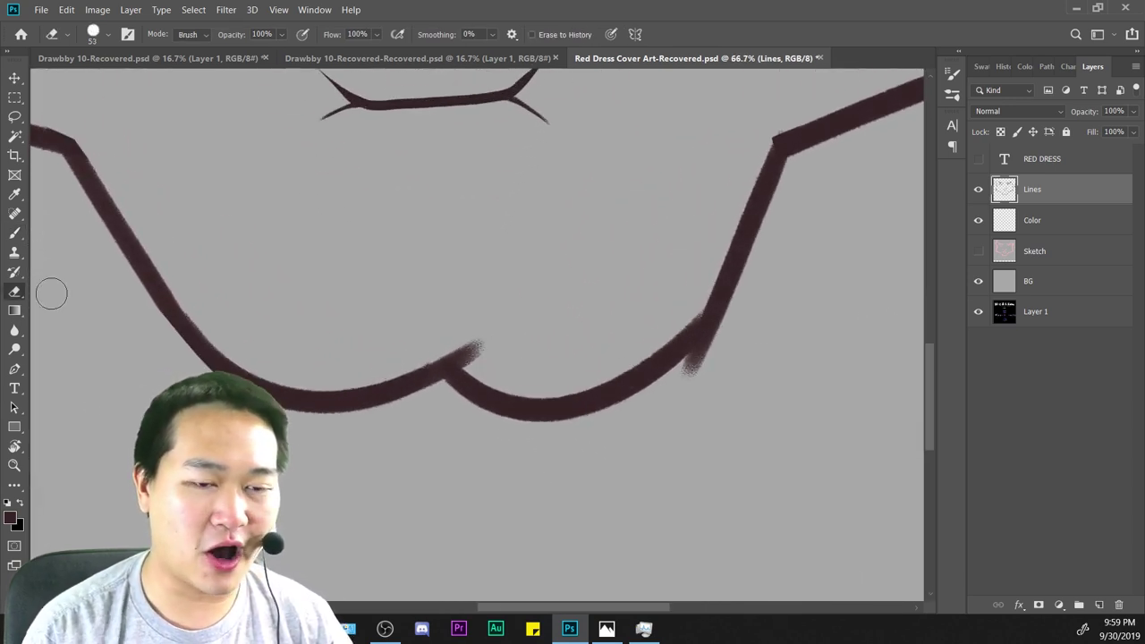
left_click_drag(474, 342, 461, 350)
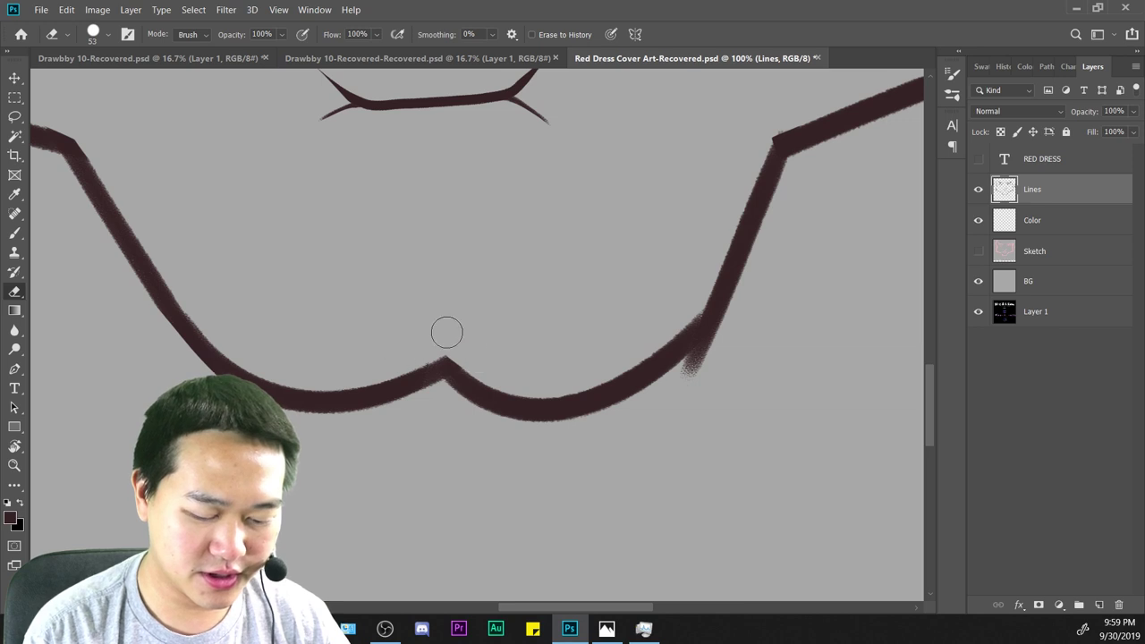
key("ctrl+minus")
key("ctrl+minus")
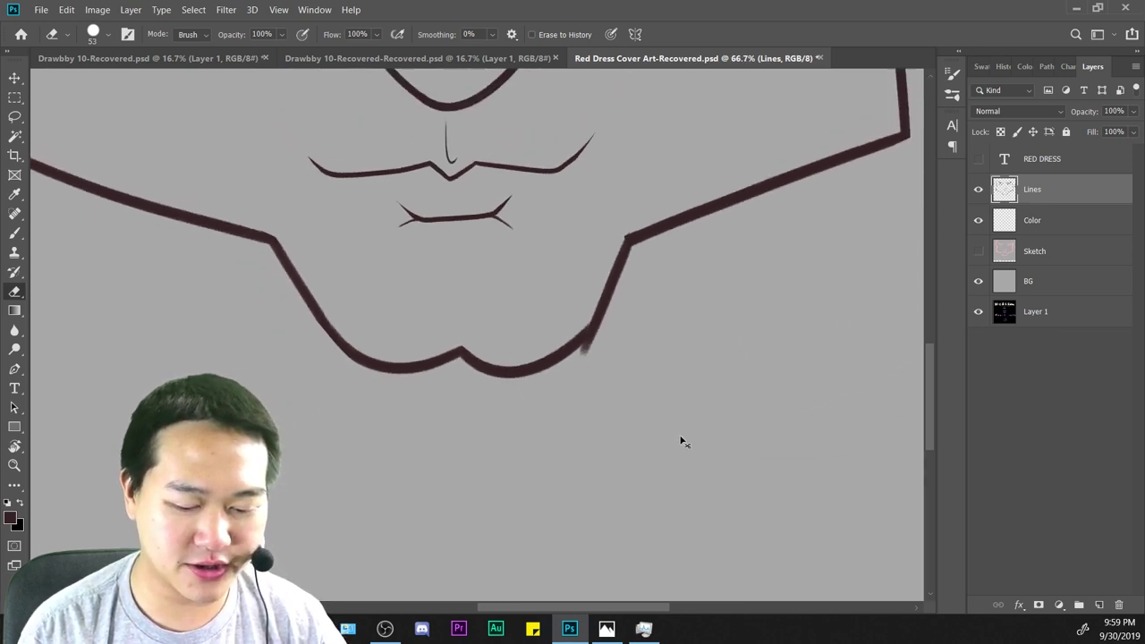
key("ctrl+plus")
key("ctrl+plus")
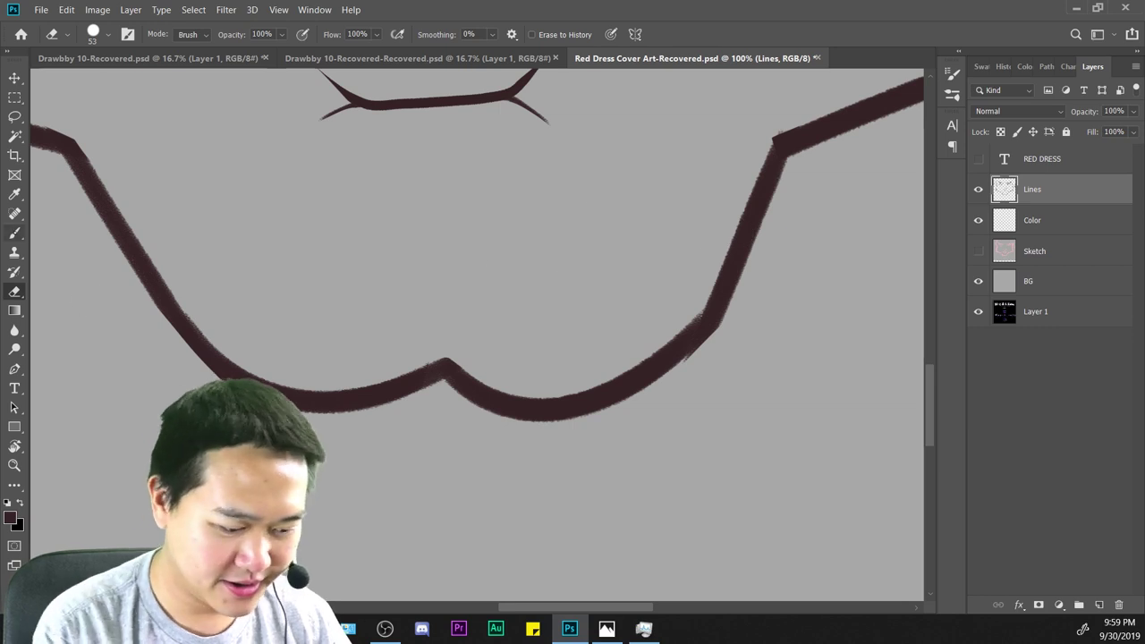
Thicken the inside of the right chin bend with the brush and erase its outer edge into a smoother curve.
key("b")
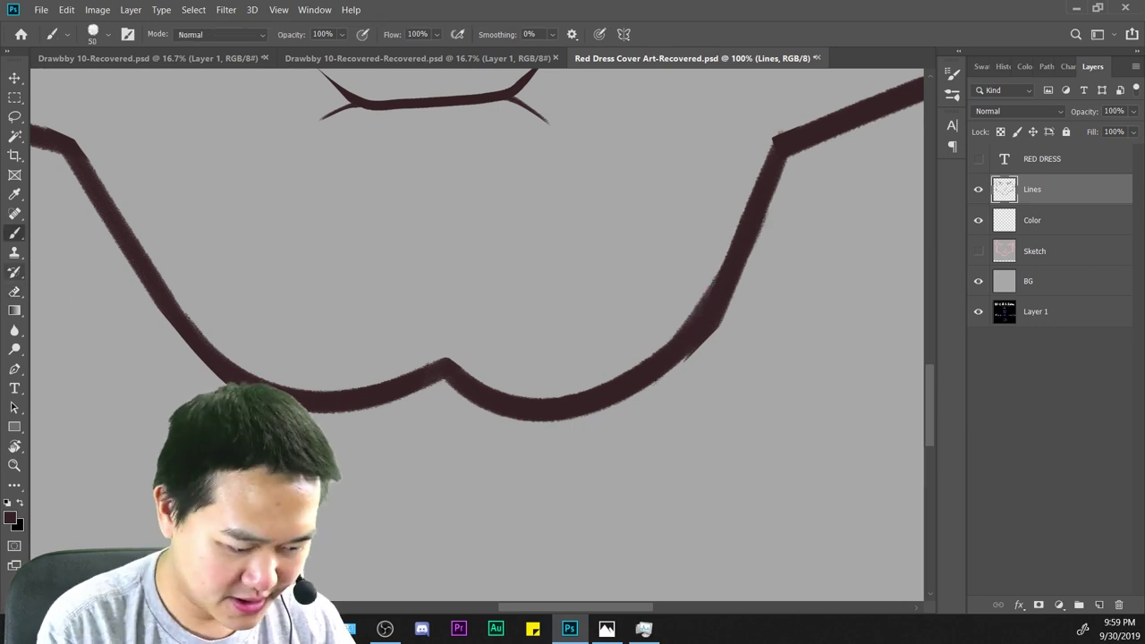
key("e")
key("ctrl+plus")
left_click_drag(789, 360, 403, 348)
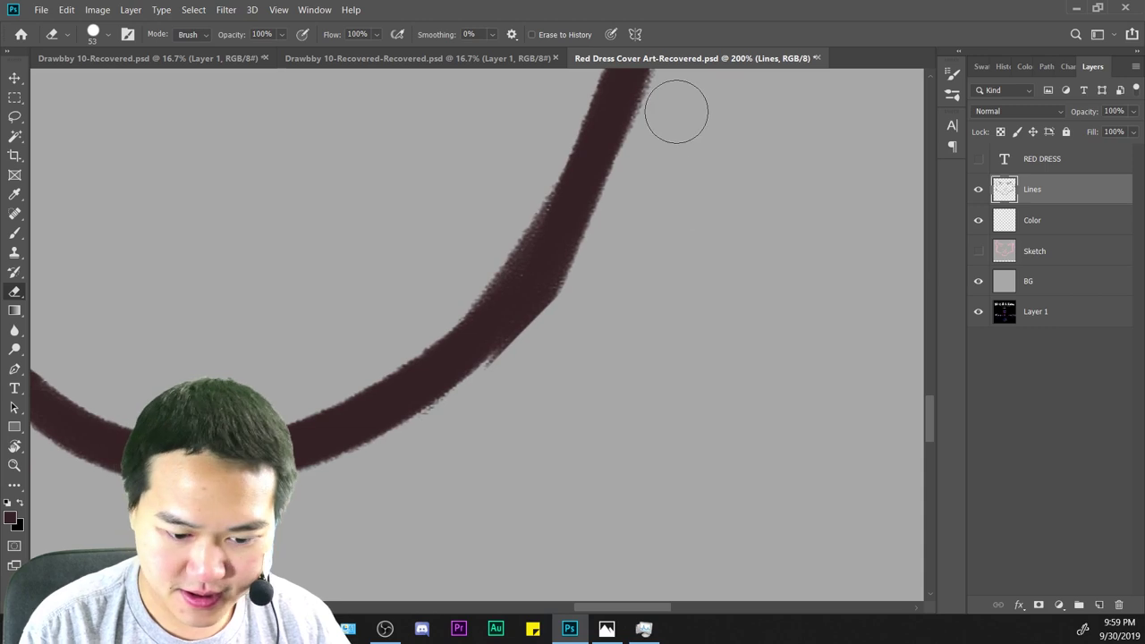
left_click_drag(654, 132, 391, 475)
mouse_move(644, 156)
left_mouse_down()
mouse_move(504, 365)
mouse_move(421, 451)
left_mouse_up()
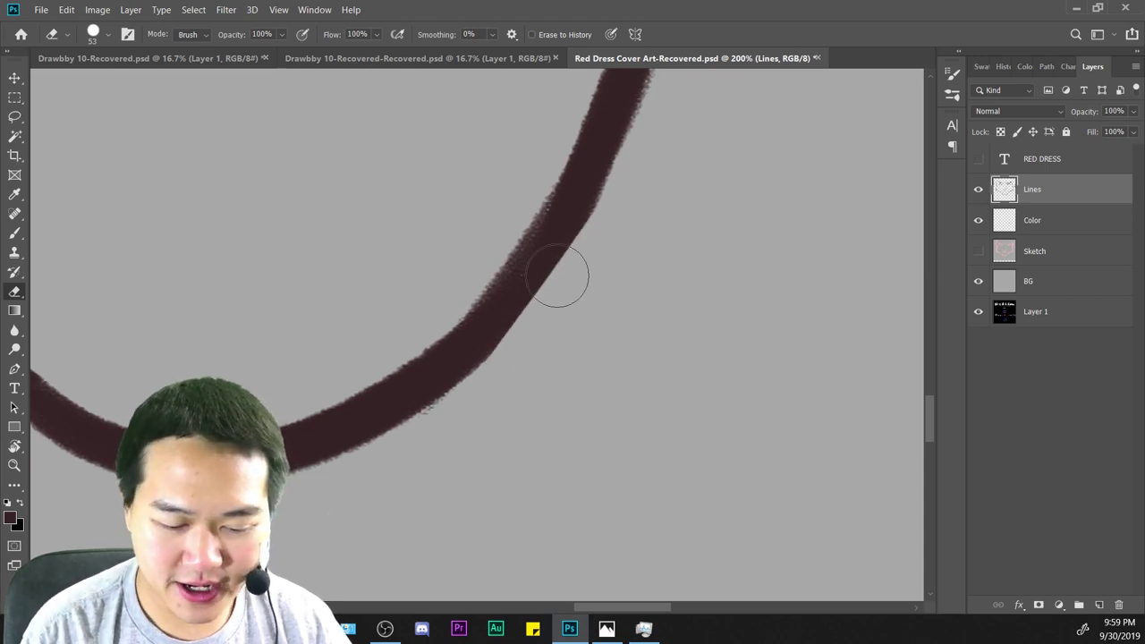
key("ctrl+minus")
key("ctrl+minus")
key("ctrl+plus")
key("ctrl+plus")
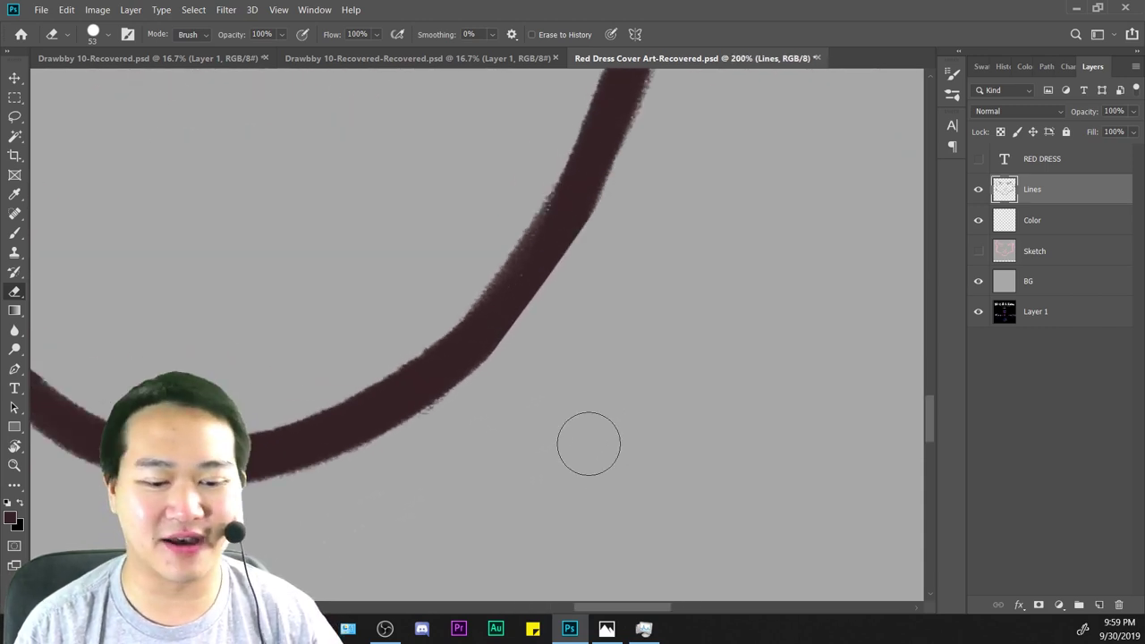
Examine the reworked chin outline close up and against the whole face at several magnifications.
left_click_drag(673, 295, 636, 377)
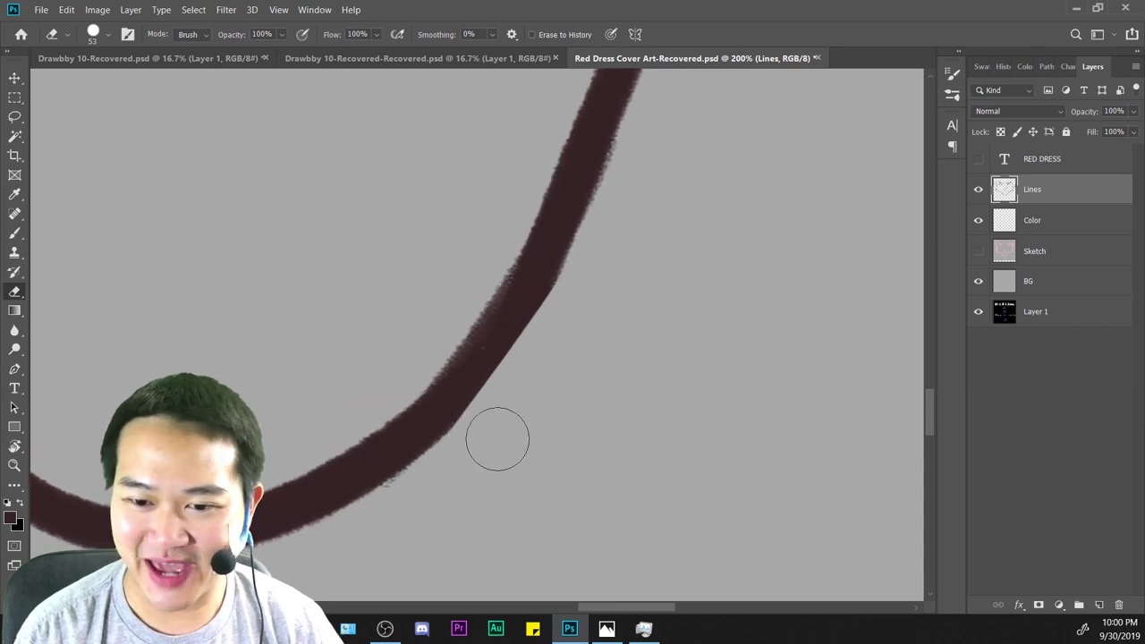
key("ctrl+minus")
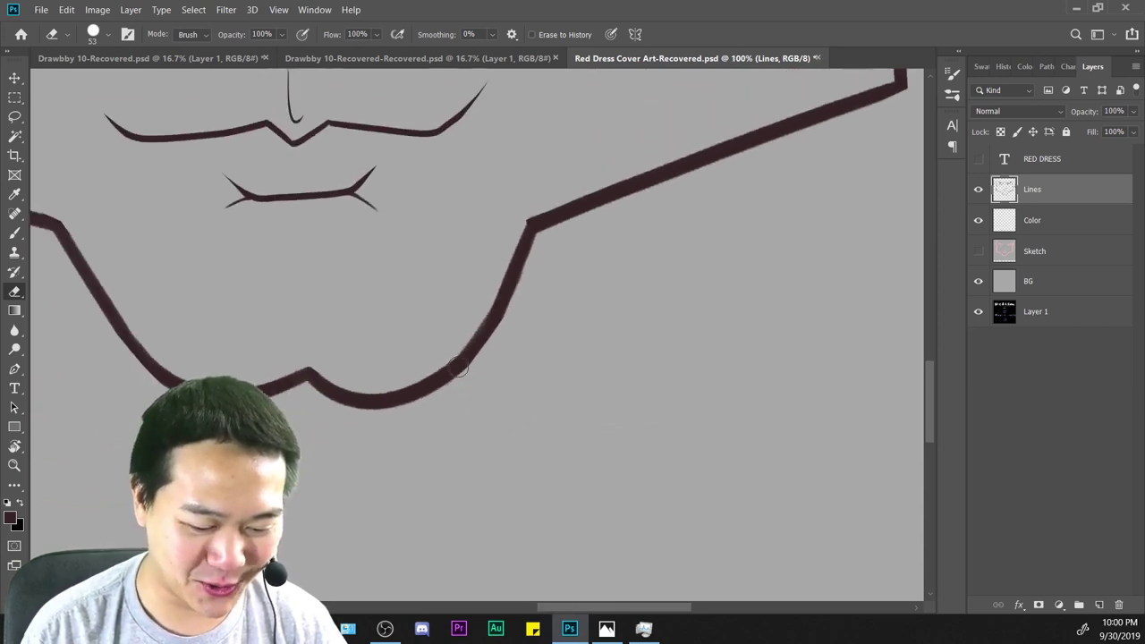
key("ctrl+plus")
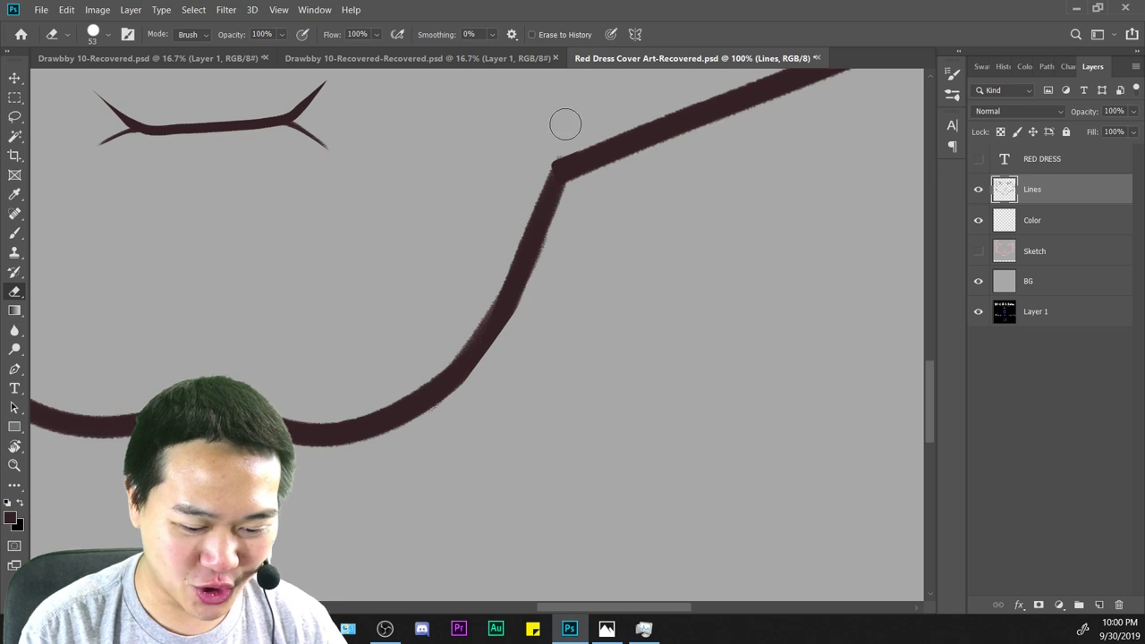
scroll(543, 228, "up", 3)
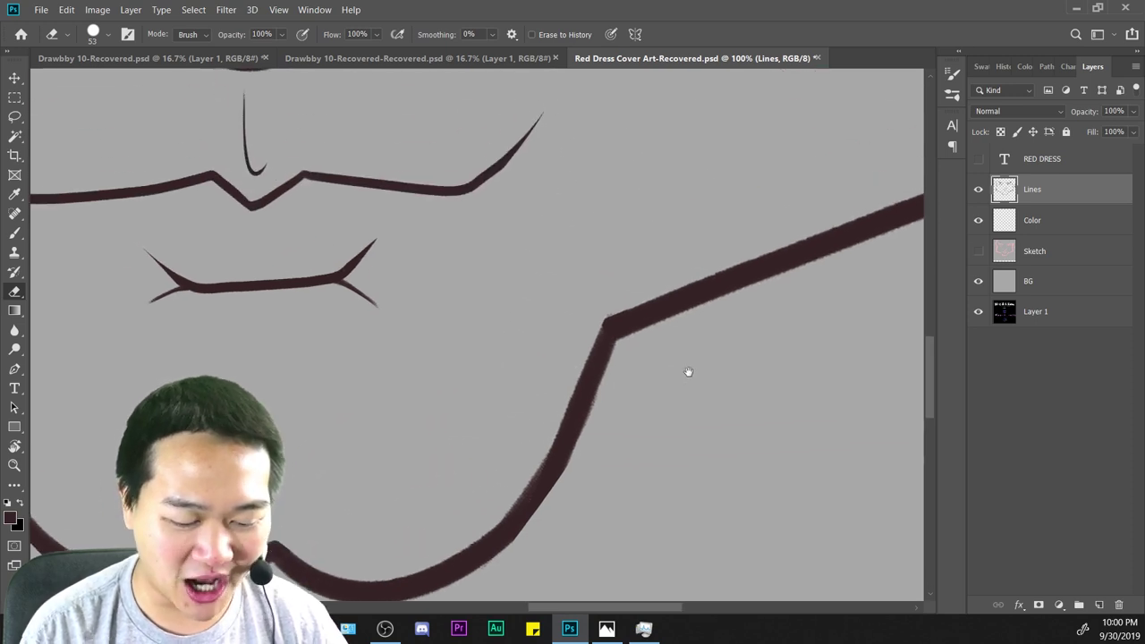
key("ctrl+minus")
key("ctrl+minus")
key("ctrl+minus")
key("ctrl+minus")
key("ctrl+minus")
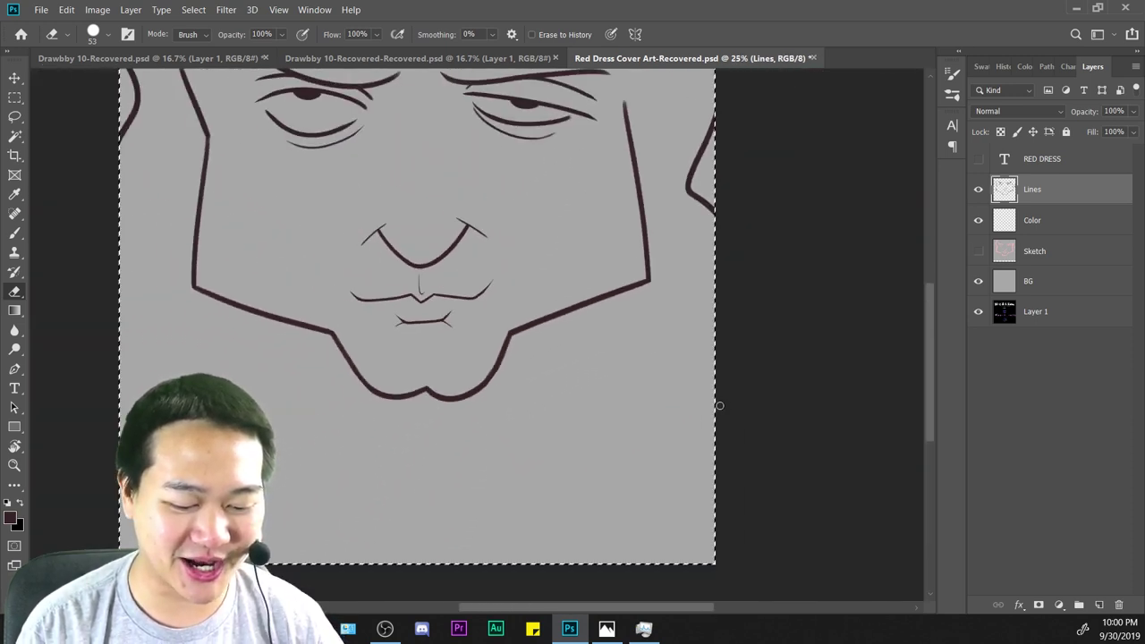
key("ctrl+plus")
key("ctrl+plus")
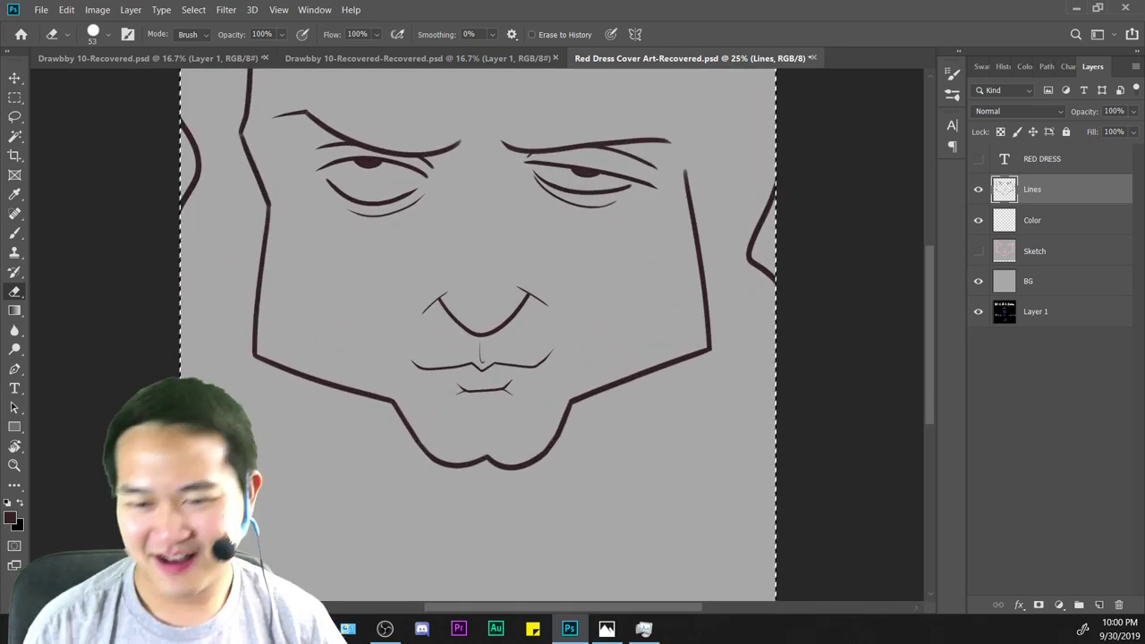
key("ctrl+plus")
key("ctrl+d")
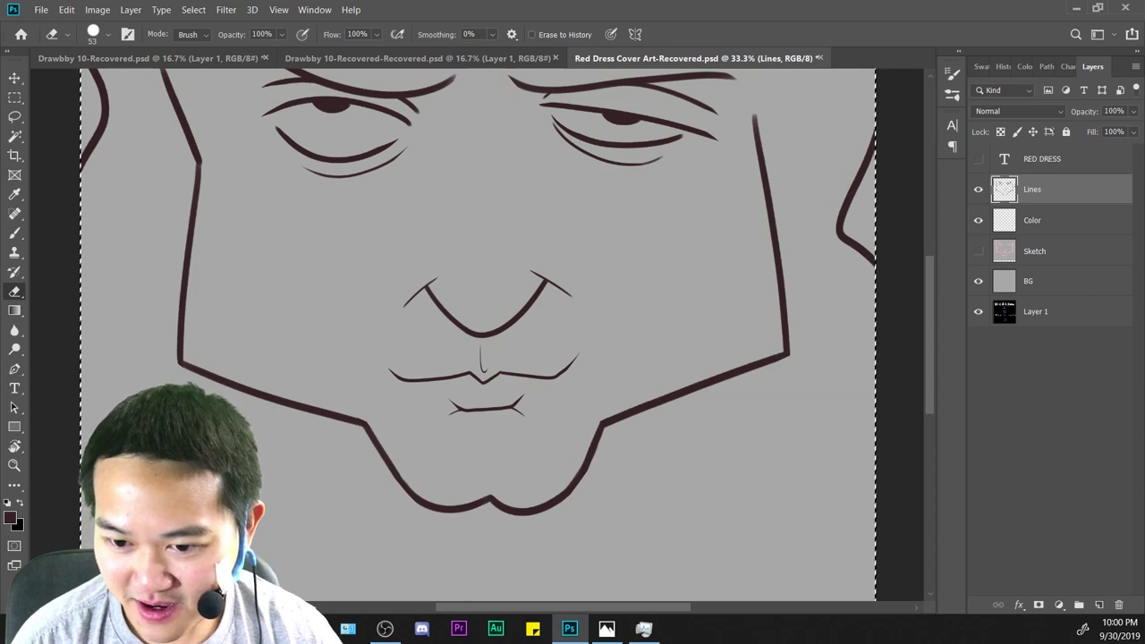
left_click_drag(500, 295, 474, 306)
left_click_drag(581, 555, 586, 548)
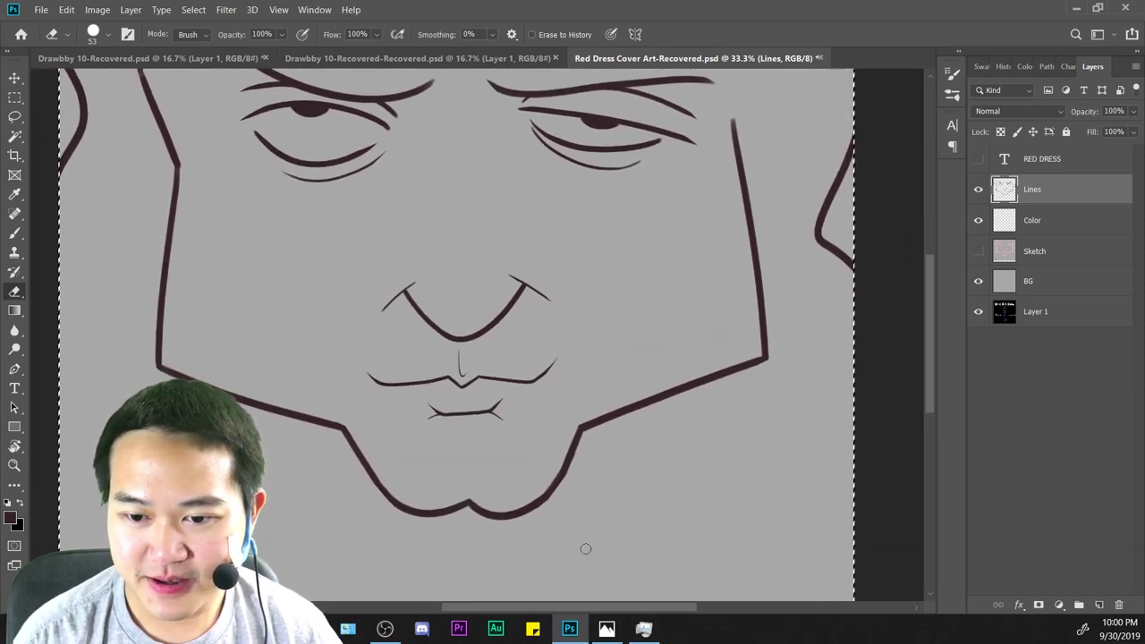
key("ctrl+plus")
key("ctrl+minus")
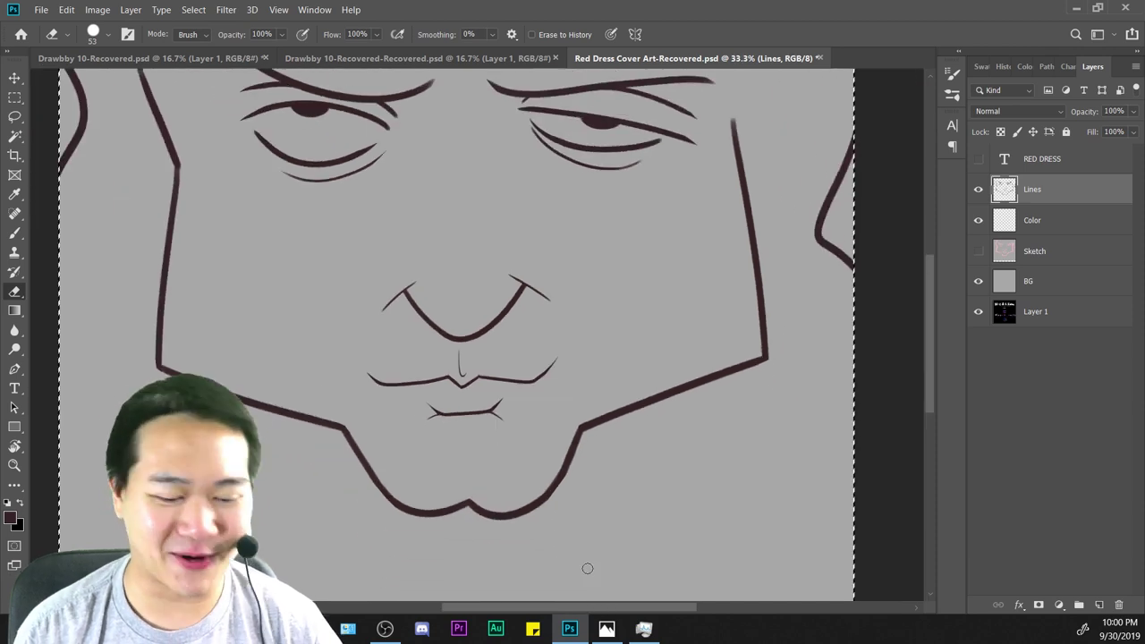
Examine the full face line art, comparing the jaw, chin, nose and mouth at several magnifications.
key("ctrl+plus")
key("ctrl+minus")
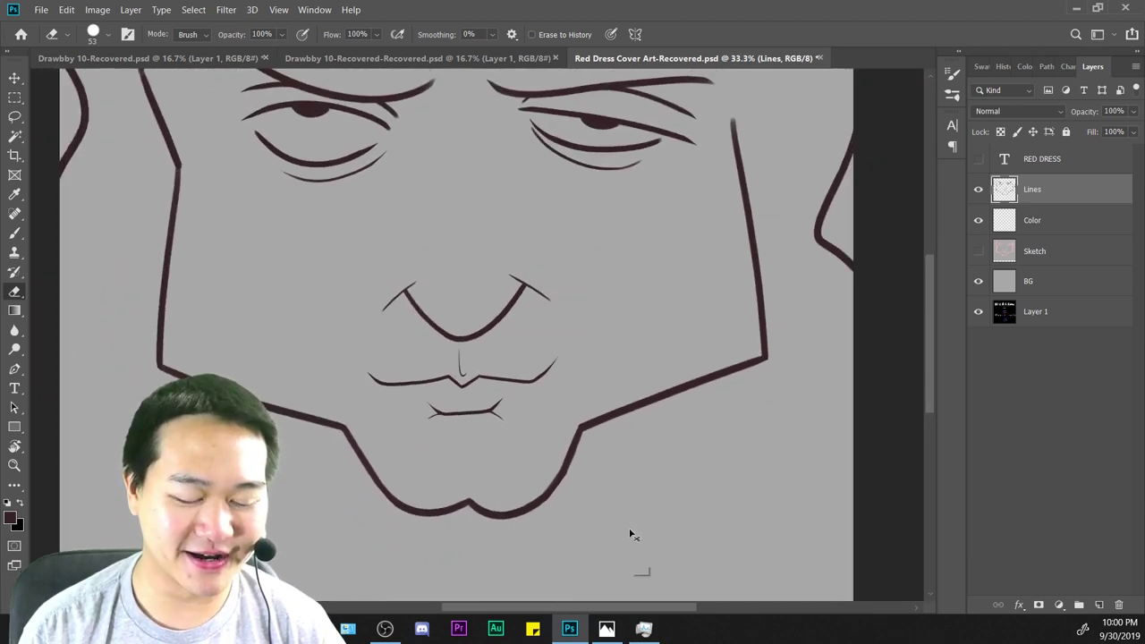
key("ctrl+minus")
key("ctrl+minus")
key("ctrl+plus")
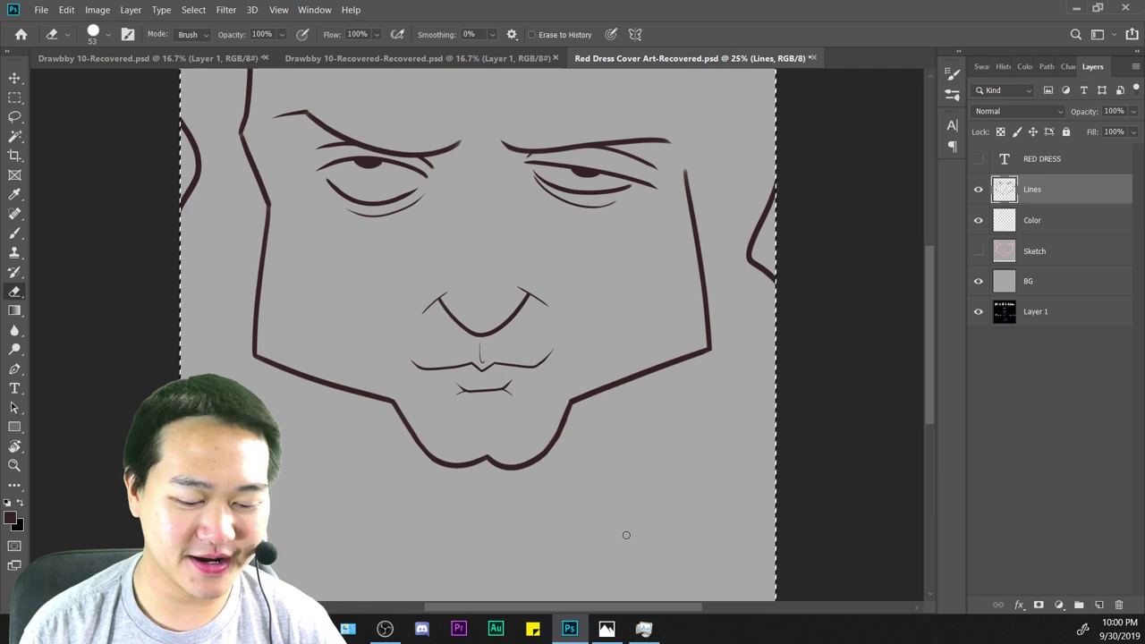
key("ctrl+plus")
key("ctrl+minus")
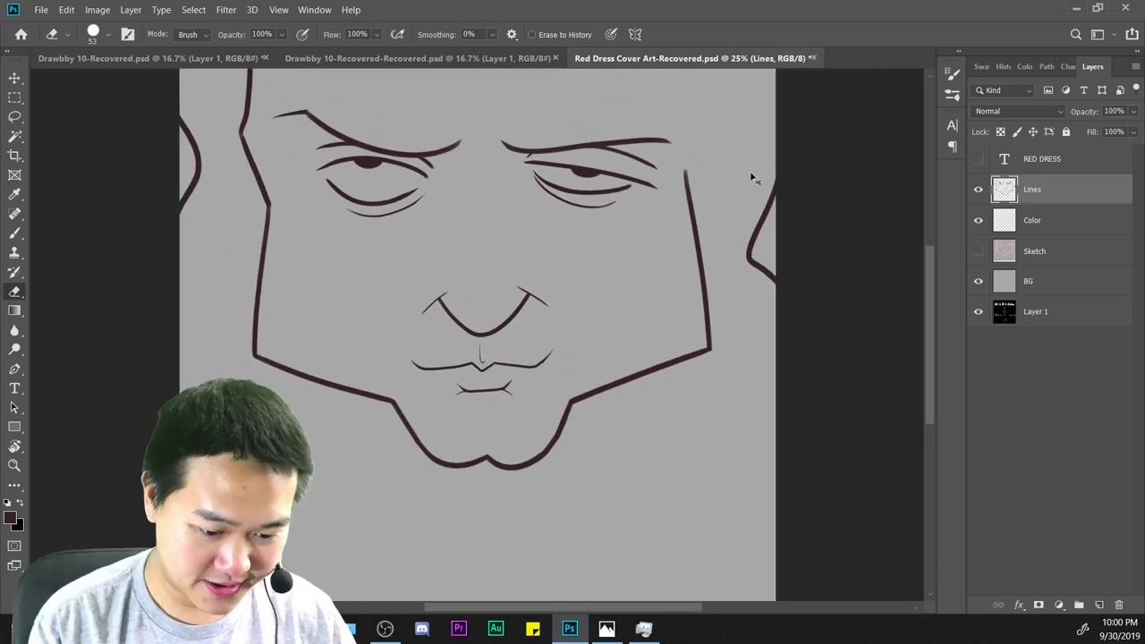
key("ctrl+minus")
key("ctrl+minus")
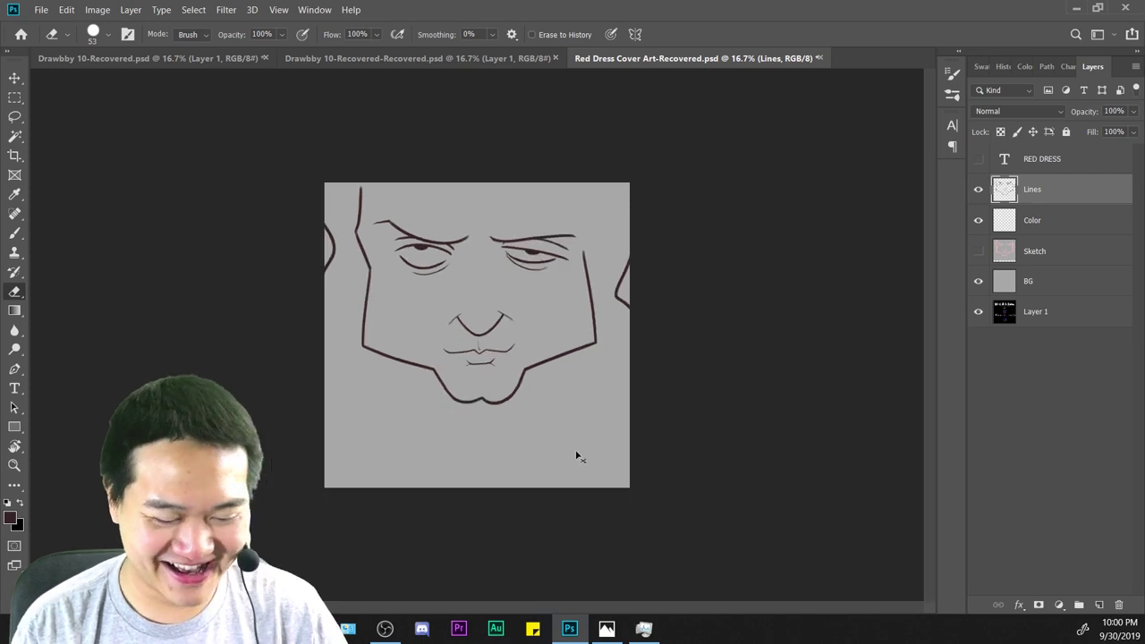
key("ctrl+plus")
key("ctrl+plus")
key("ctrl+plus")
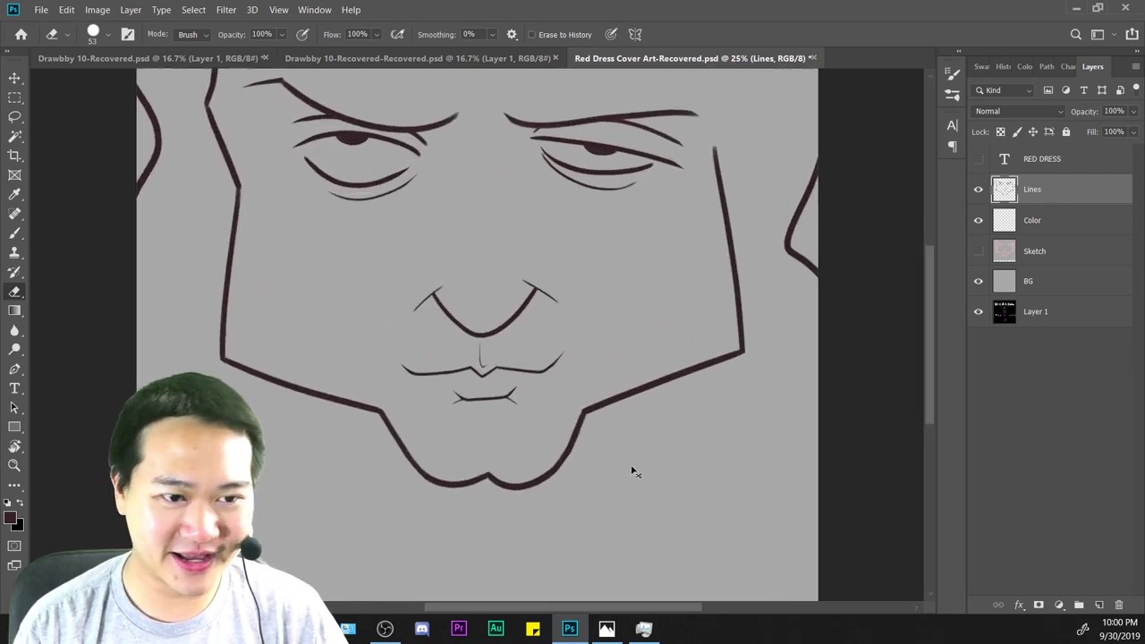
key("ctrl+plus")
key("ctrl+plus")
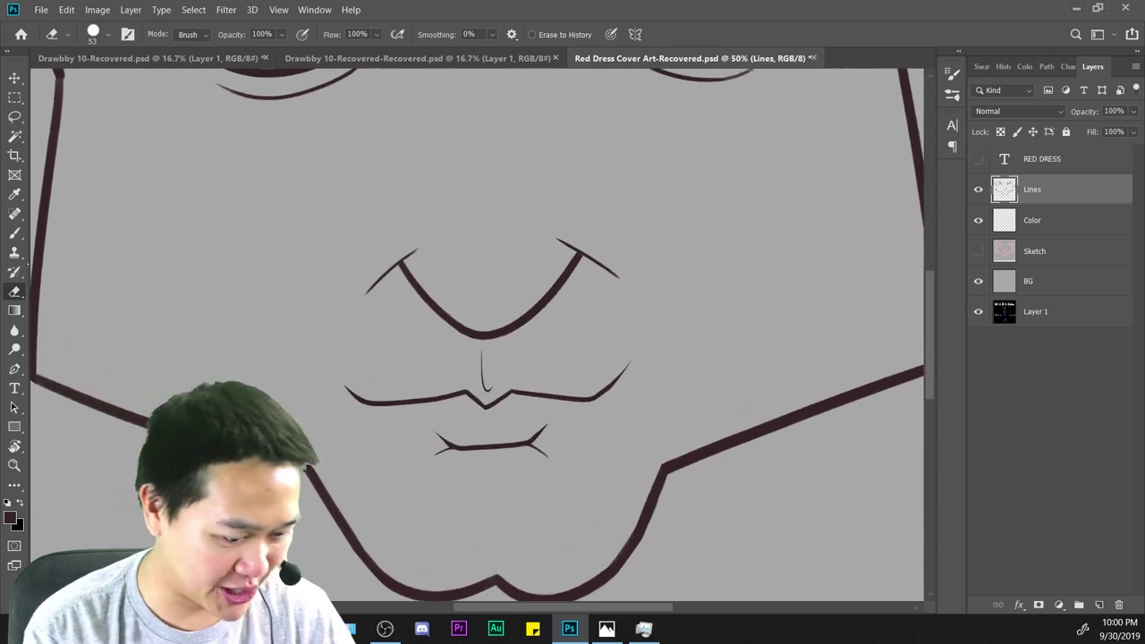
left_click(14, 233)
mouse_move(359, 313)
left_mouse_down()
mouse_move(362, 282)
mouse_move(347, 316)
left_mouse_up()
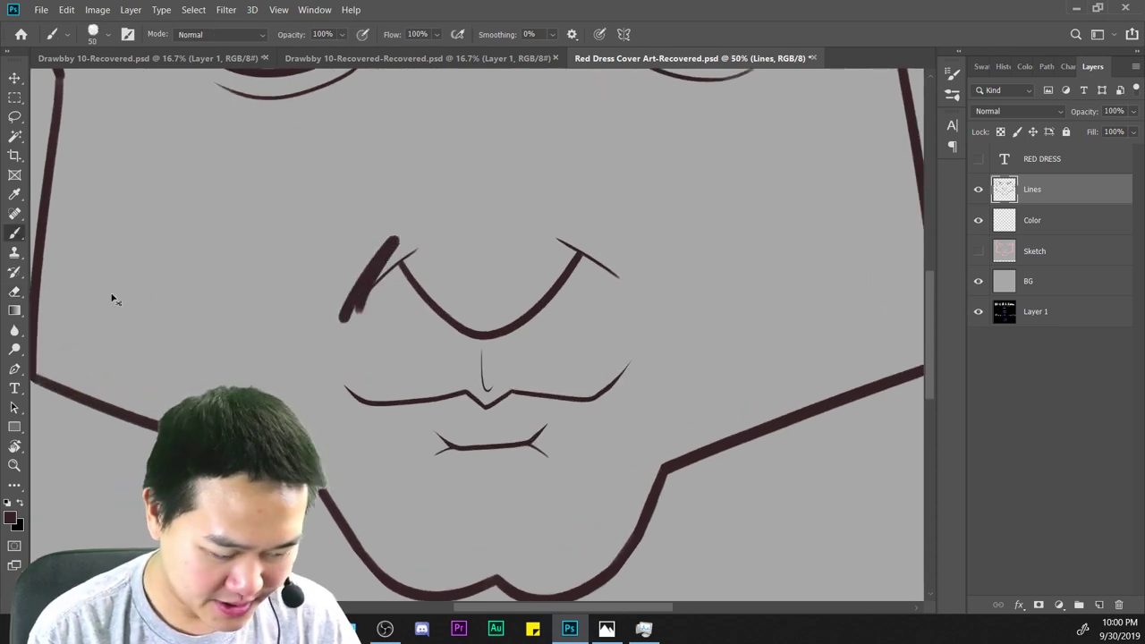
key("ctrl+z")
Trim the outer tips of the nose wing strokes and both ends of the mouth line with the 53 px eraser.
left_click(14, 292)
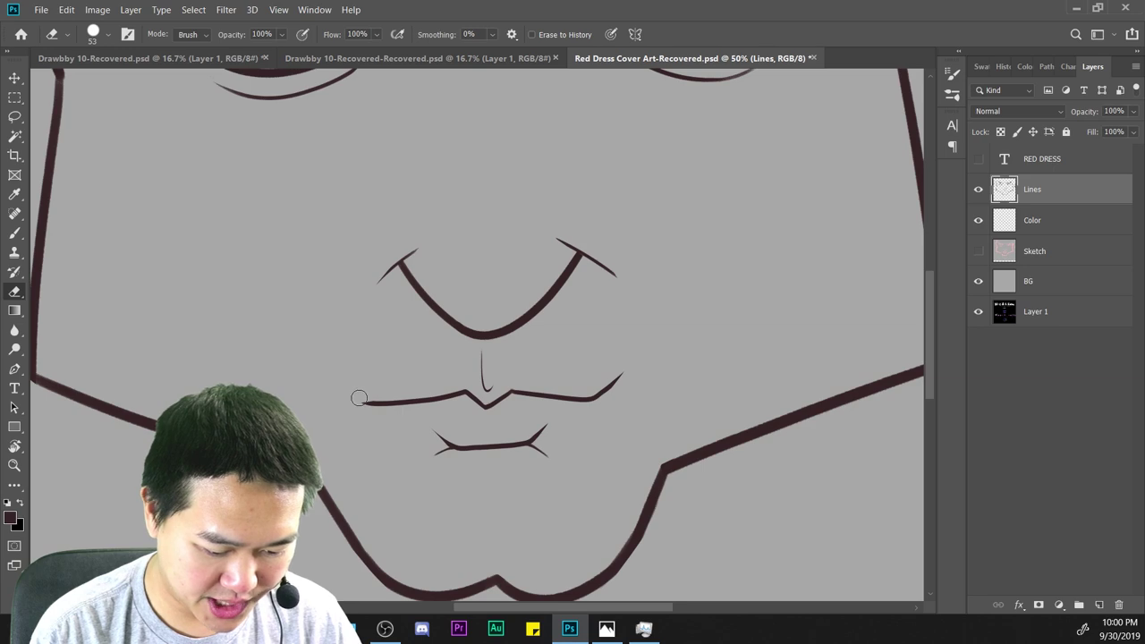
key("ctrl+minus")
key("ctrl+minus")
key("ctrl+plus")
key("ctrl+plus")
key("ctrl+plus")
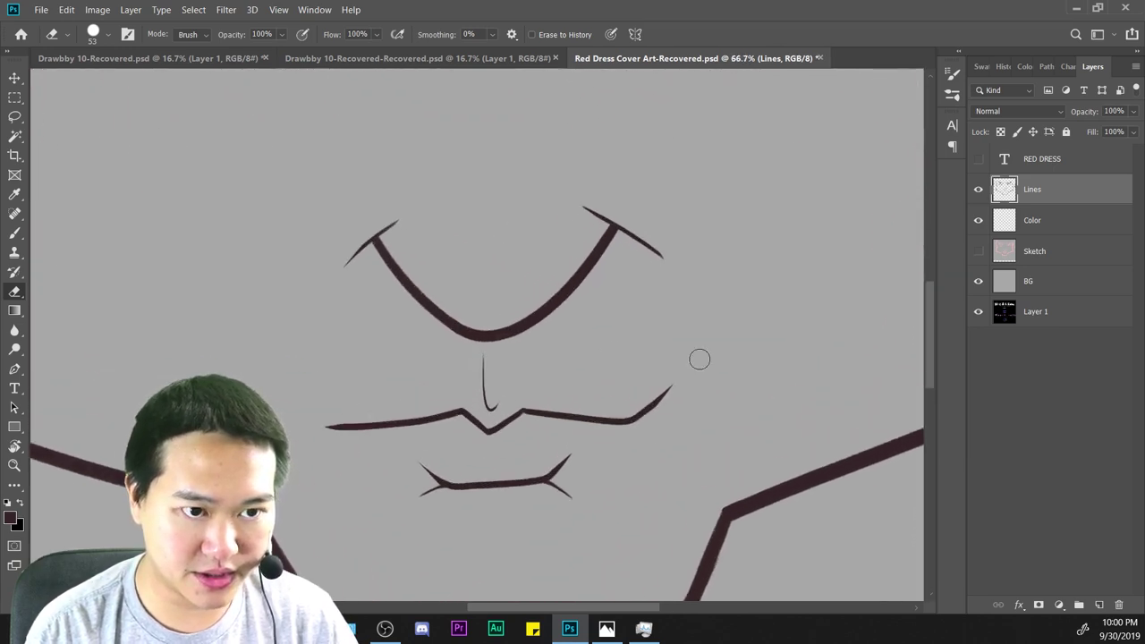
key("ctrl+minus")
key("ctrl+minus")
key("ctrl+minus")
key("ctrl+minus")
key("ctrl+plus")
key("ctrl+plus")
key("ctrl+plus")
Reduce the brush to 15 px and extend the left end of the mouth line outward with a thin stroke.
left_click(14, 234)
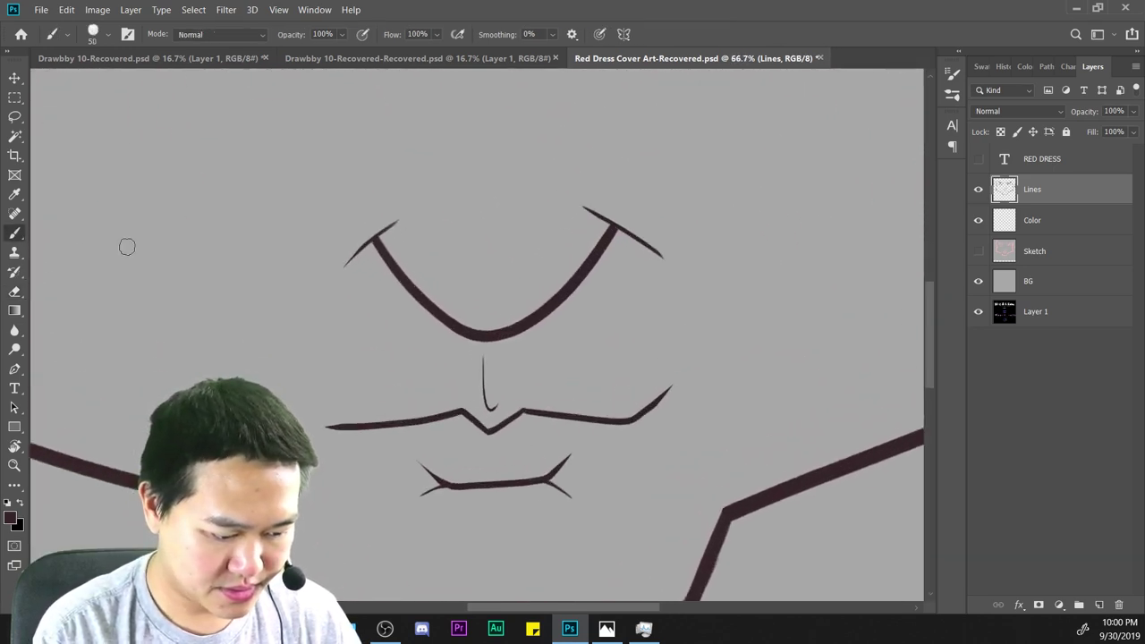
key("ctrl+plus")
mouse_move(609, 381)
left_mouse_down()
mouse_move(659, 341)
mouse_move(833, 265)
left_mouse_up()
mouse_move(543, 356)
left_mouse_down()
mouse_move(437, 358)
mouse_move(499, 422)
mouse_move(558, 450)
left_mouse_up()
key("ctrl+z")
right_click(671, 286)
left_click(774, 395)
left_click(679, 400)
key("ctrl+z")
left_click_drag(503, 359, 318, 340)
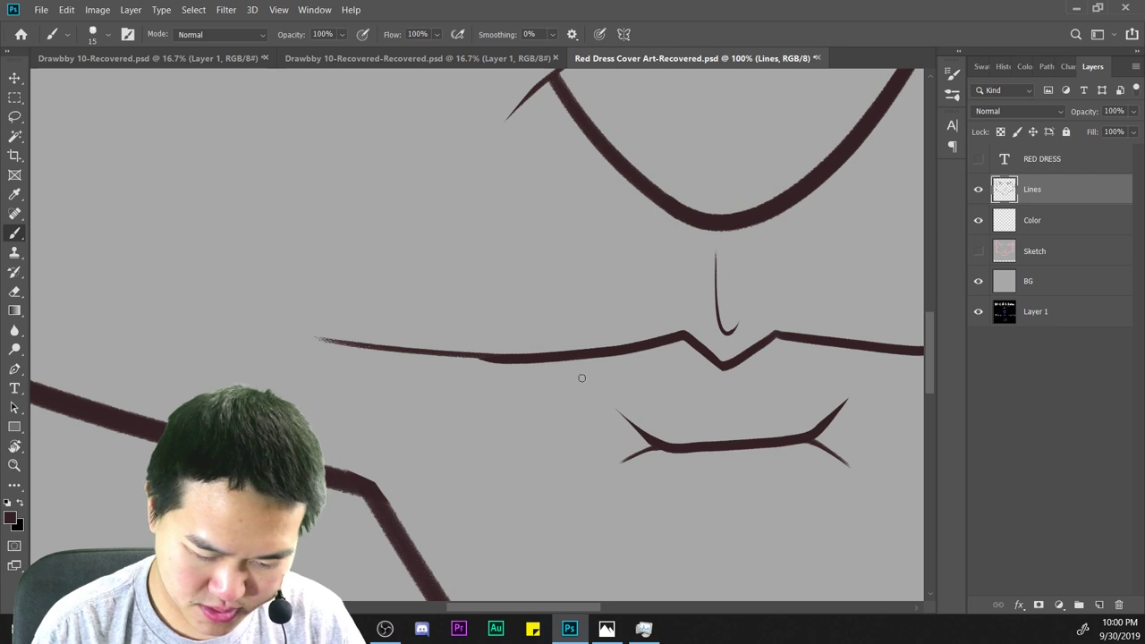
Erase along the new left mouth stroke to shave it into a finer taper.
key("ctrl+minus")
key("ctrl+plus")
key("e")
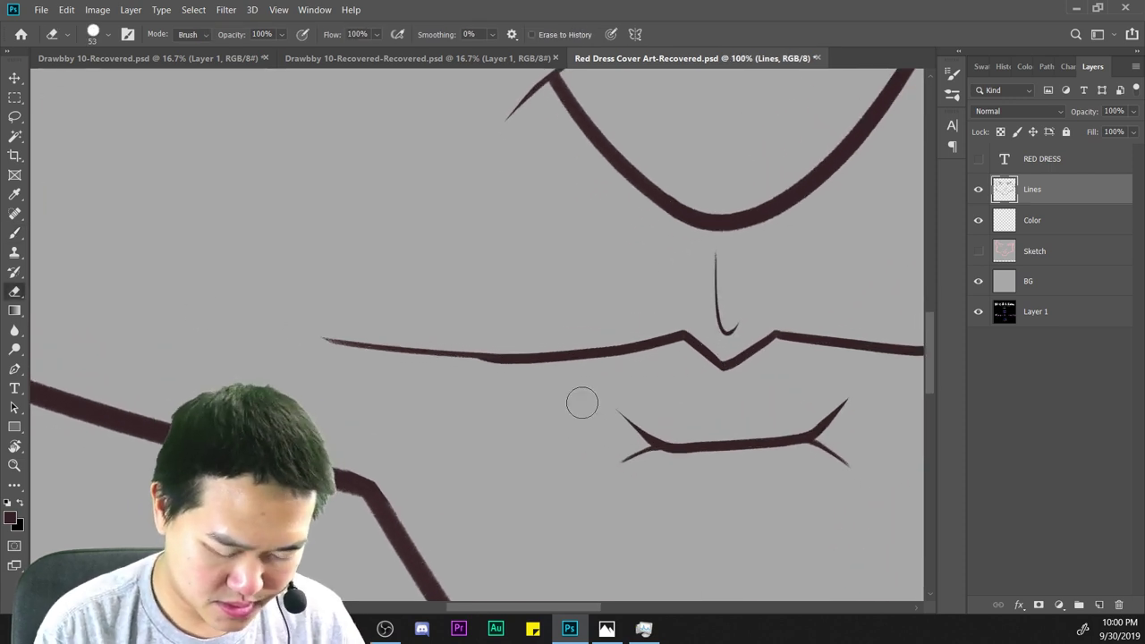
left_click_drag(345, 350, 518, 380)
left_click_drag(386, 339, 590, 337)
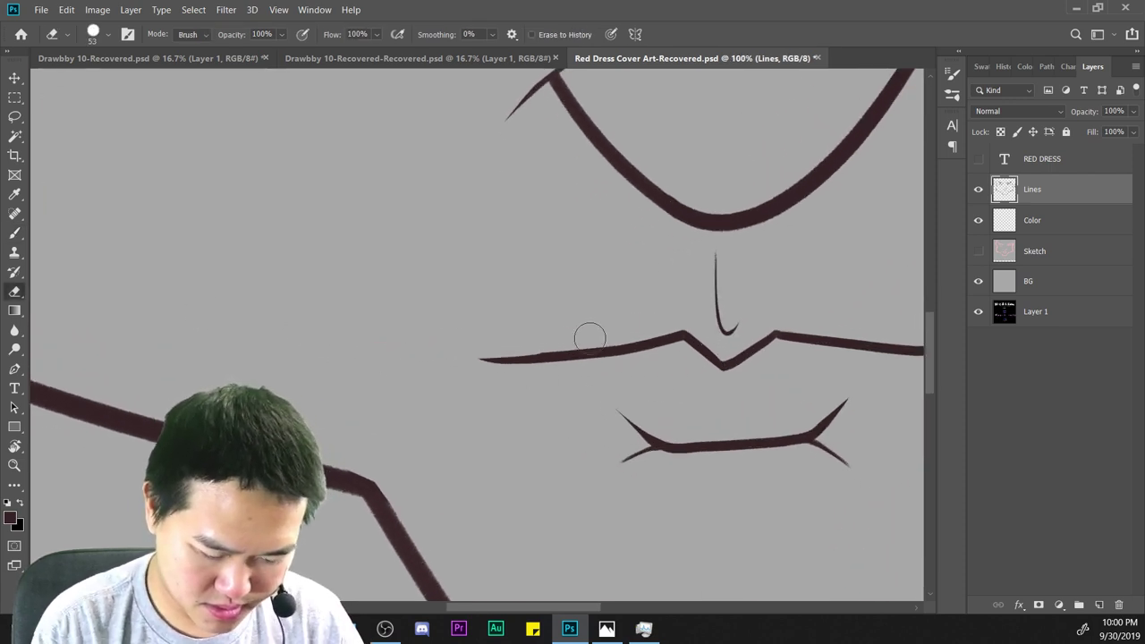
key("ctrl+z")
left_click_drag(355, 337, 598, 319)
key("ctrl+minus")
key("ctrl+minus")
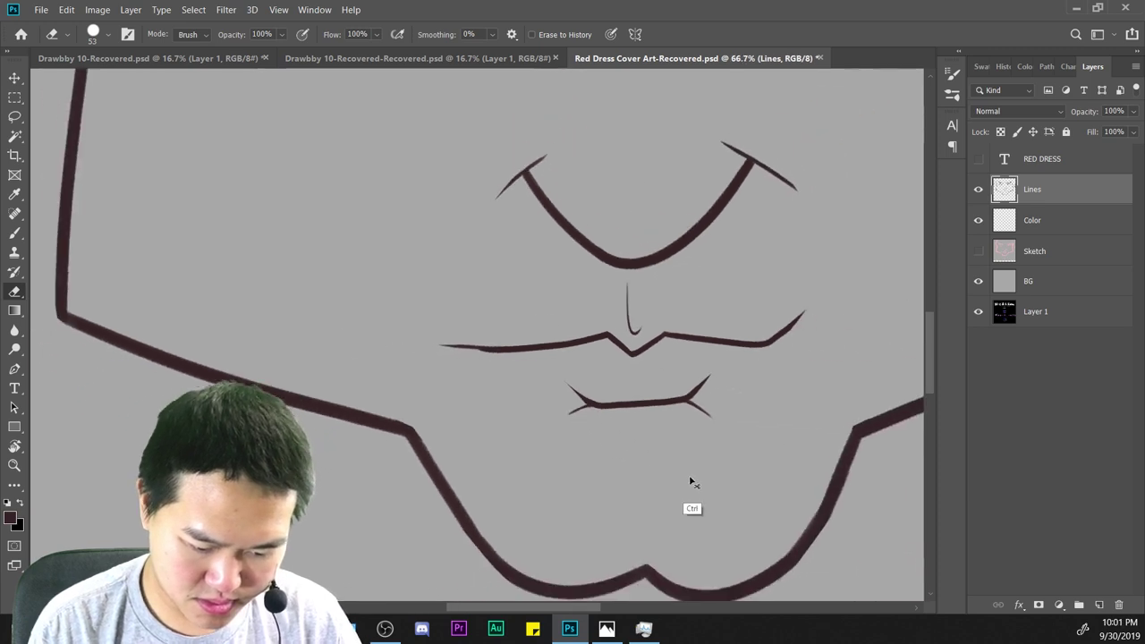
key("ctrl+minus")
key("ctrl+minus")
Brush a thin 15 px stroke from the central dip of the lips along the right half of the mouth line.
key("ctrl+plus")
key("ctrl+plus")
key("ctrl+plus")
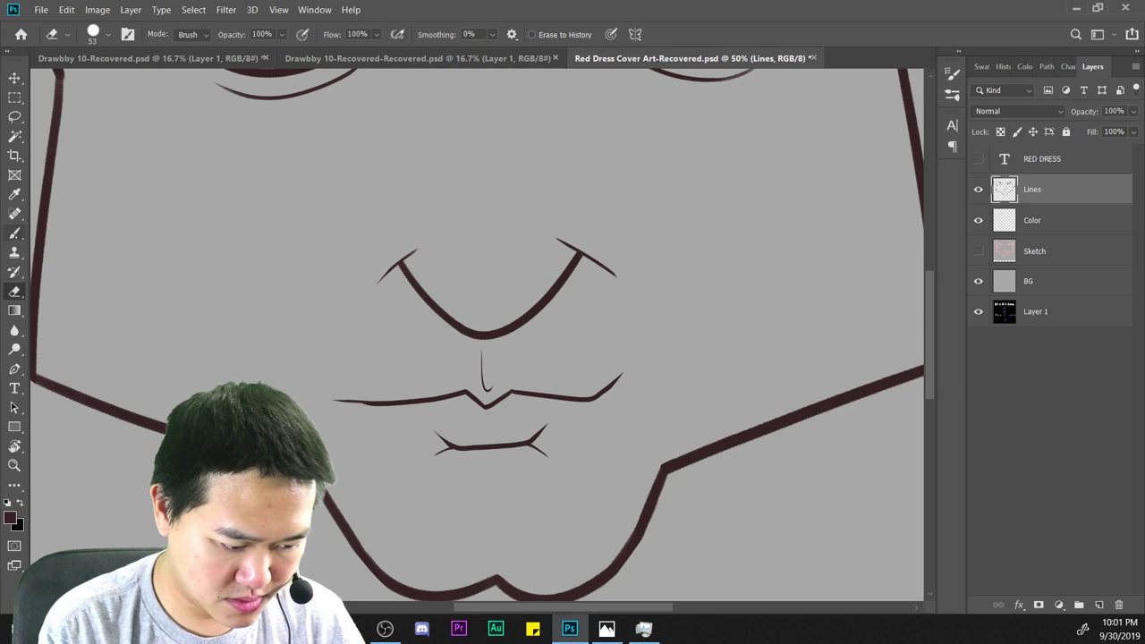
key("b")
key("ctrl+plus")
key("ctrl+plus")
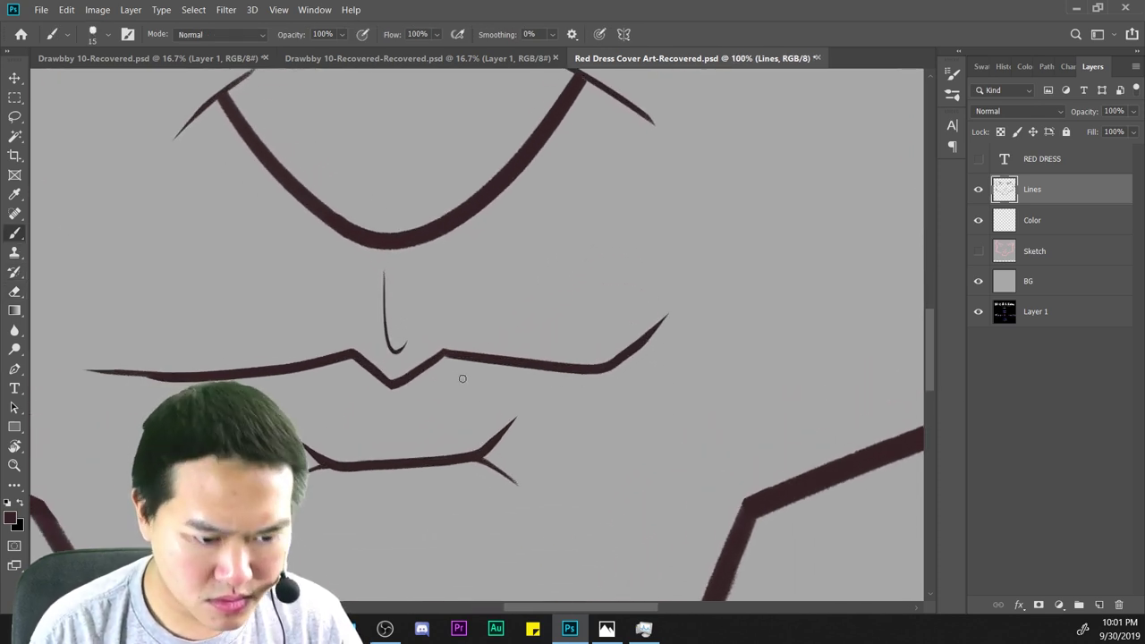
left_click_drag(397, 385, 561, 367)
key("ctrl+z")
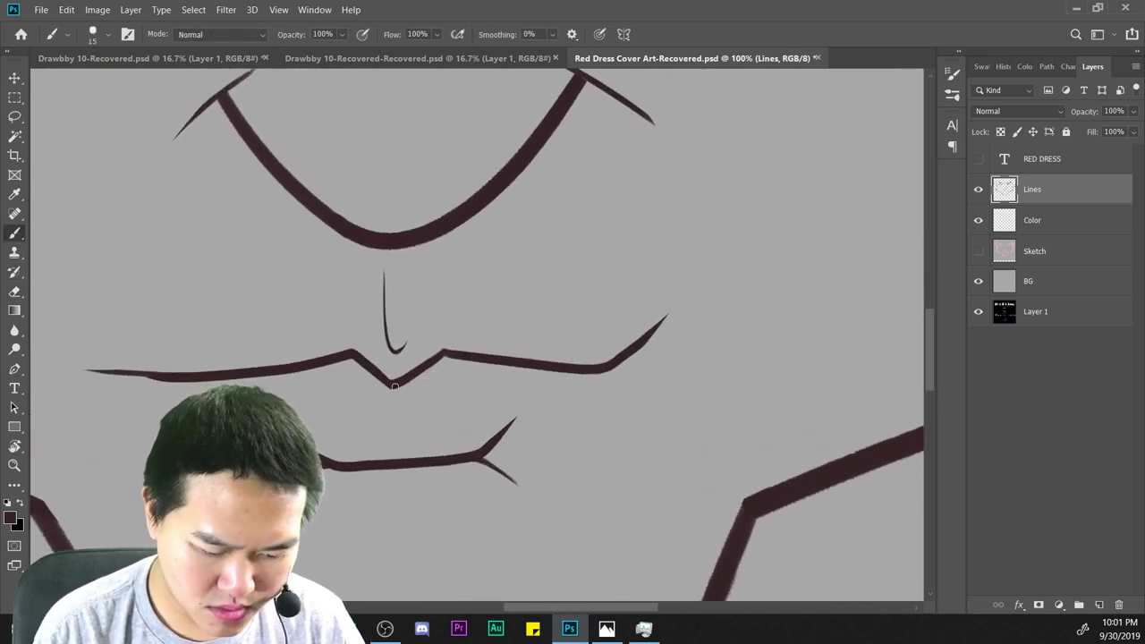
mouse_move(397, 385)
left_mouse_down()
mouse_move(491, 363)
mouse_move(619, 359)
left_mouse_up()
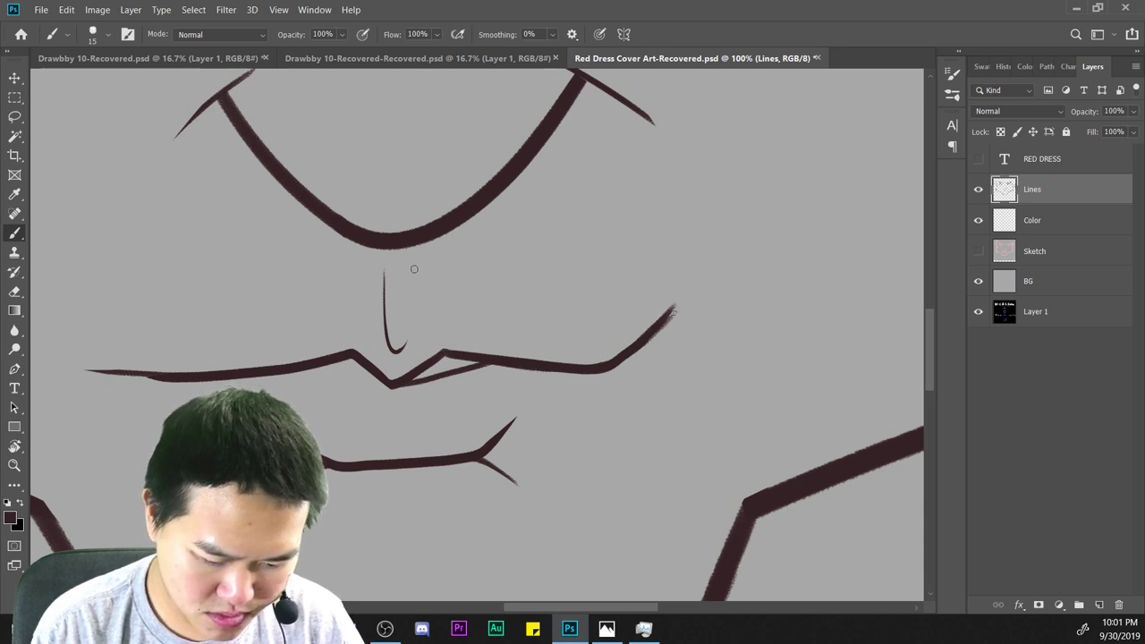
Sharpen the right corner of the mouth into a thin point with the 53 px eraser.
key("e")
key("ctrl+minus")
key("ctrl+minus")
key("ctrl+minus")
key("ctrl+minus")
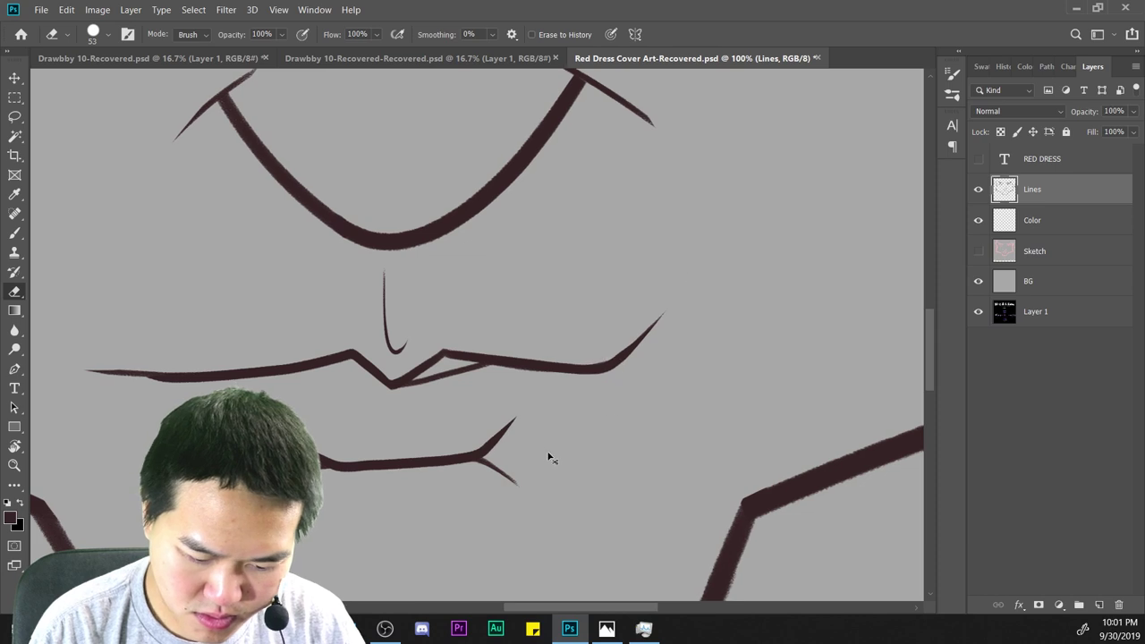
key("ctrl+plus")
scroll(624, 463, "down", 2)
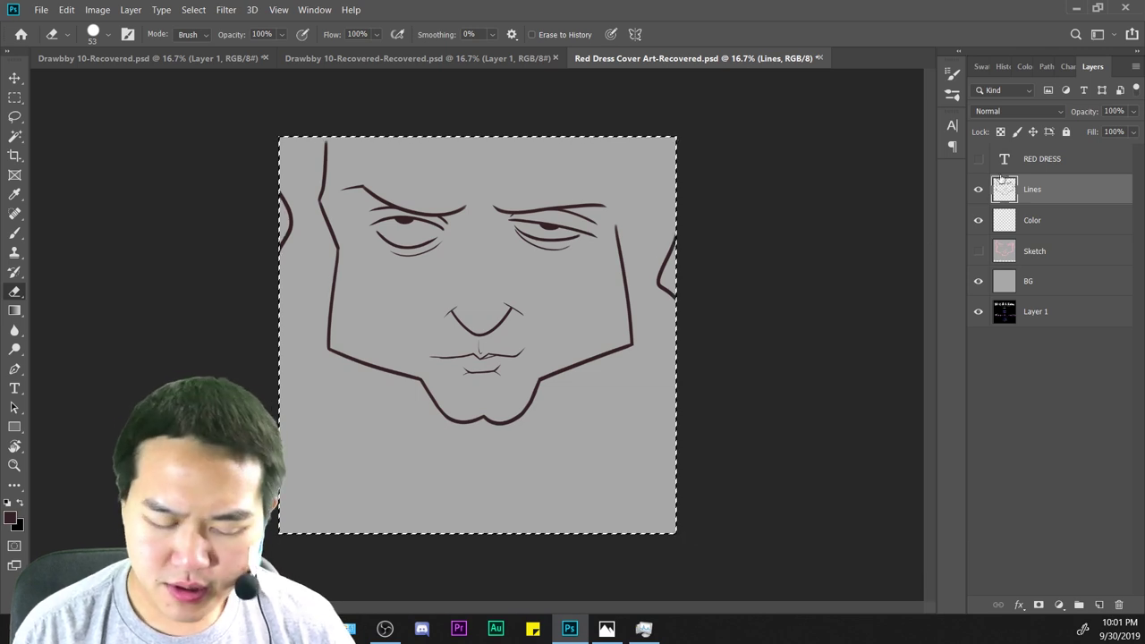
Show the RED DRESS title over the artwork and make its text layer active.
left_click(1052, 220)
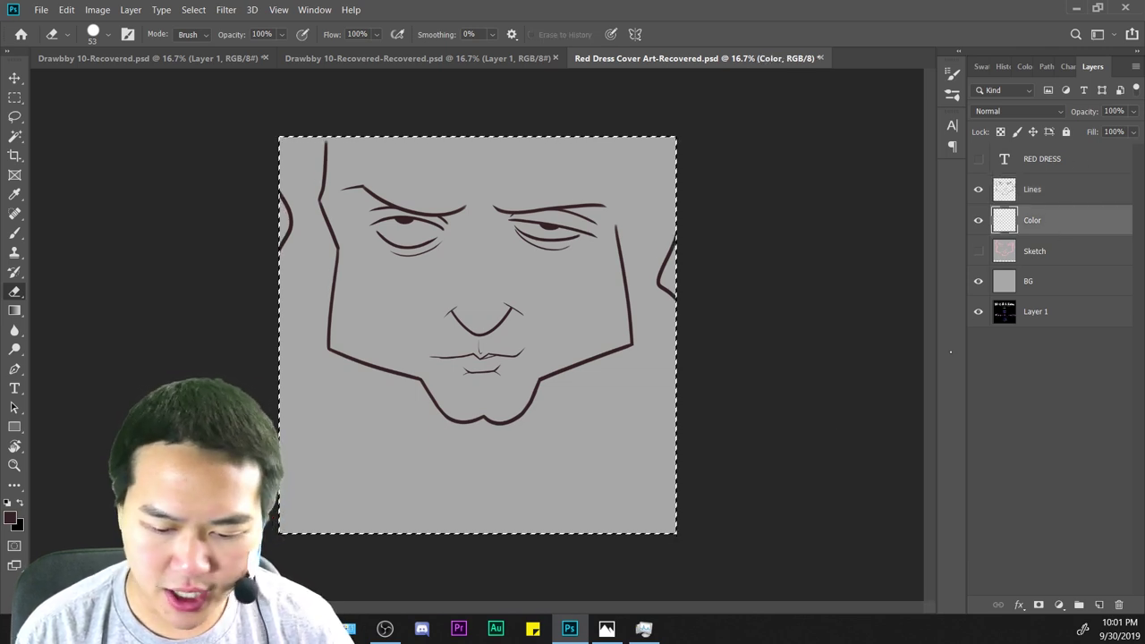
left_click(1060, 260)
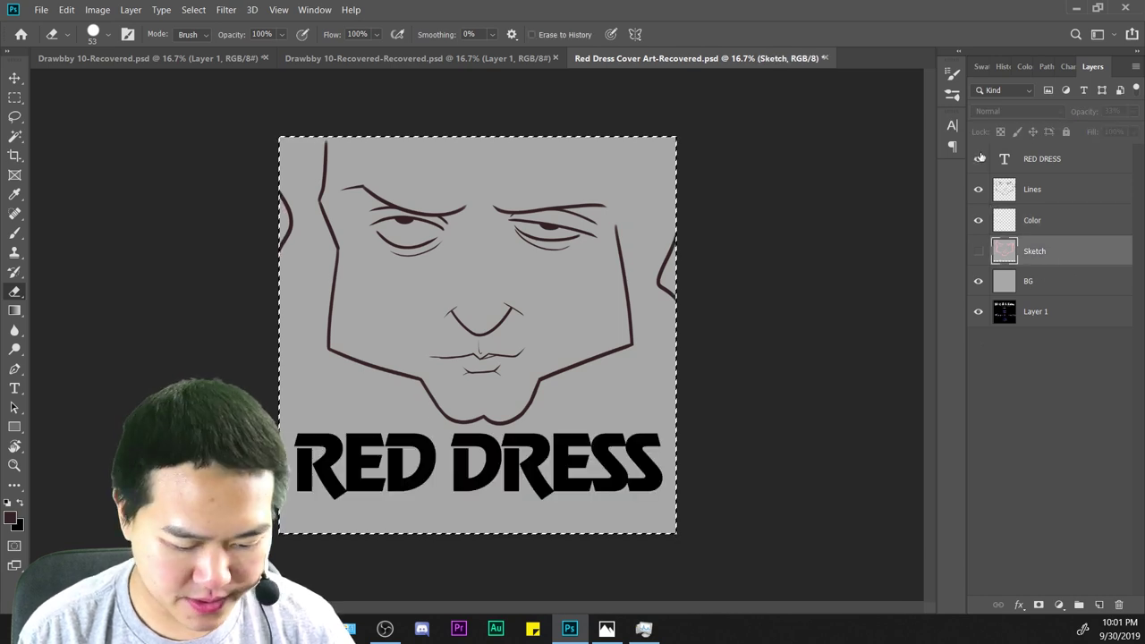
left_click(997, 172)
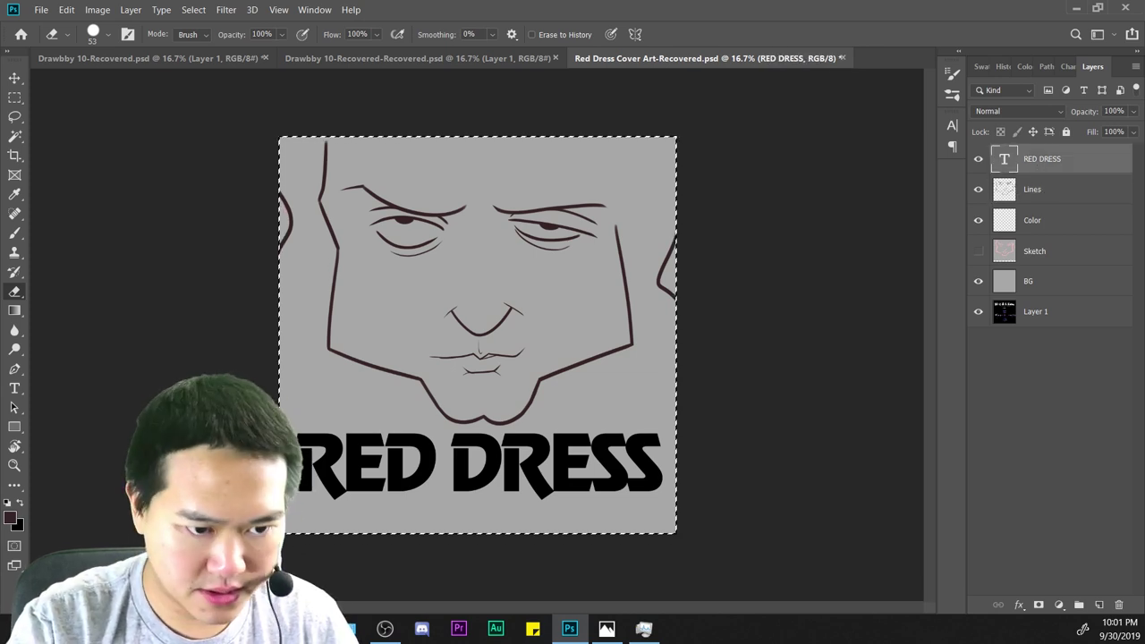
left_click(1040, 187)
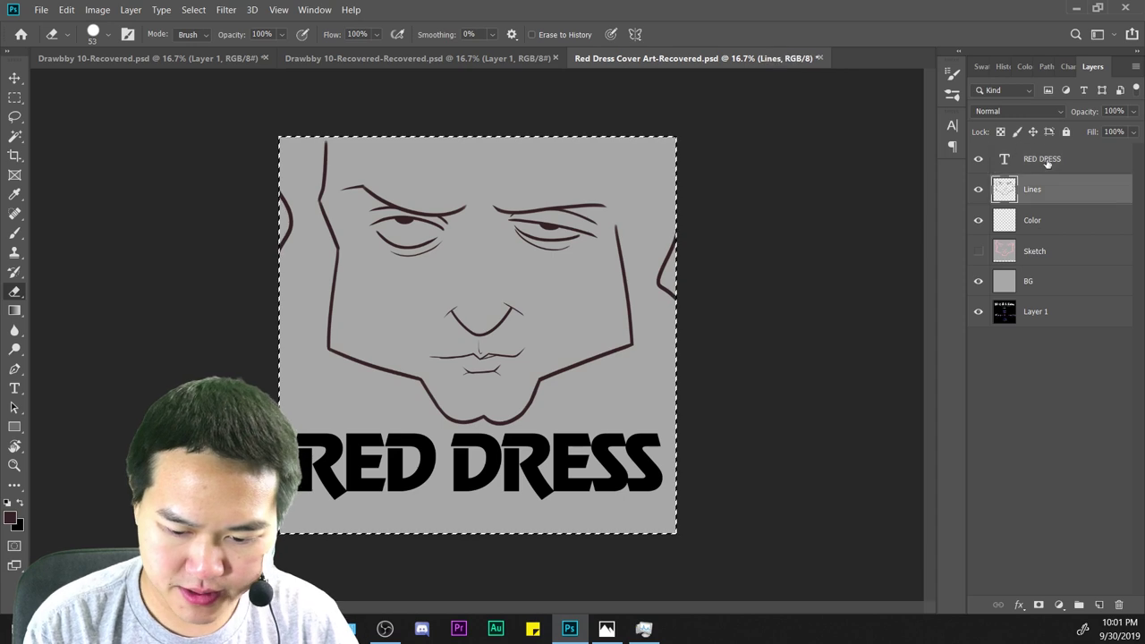
left_click(1045, 161)
key("ctrl+minus")
key("ctrl+plus")
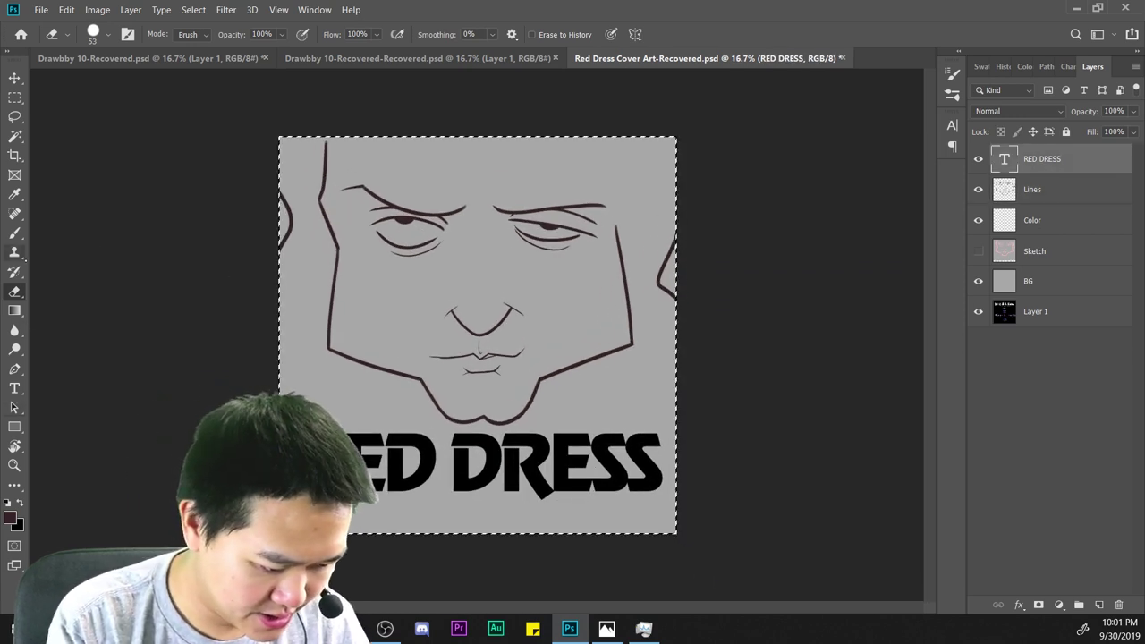
Move the RED DRESS title slightly lower beneath the chin and commit the text.
left_click(14, 388)
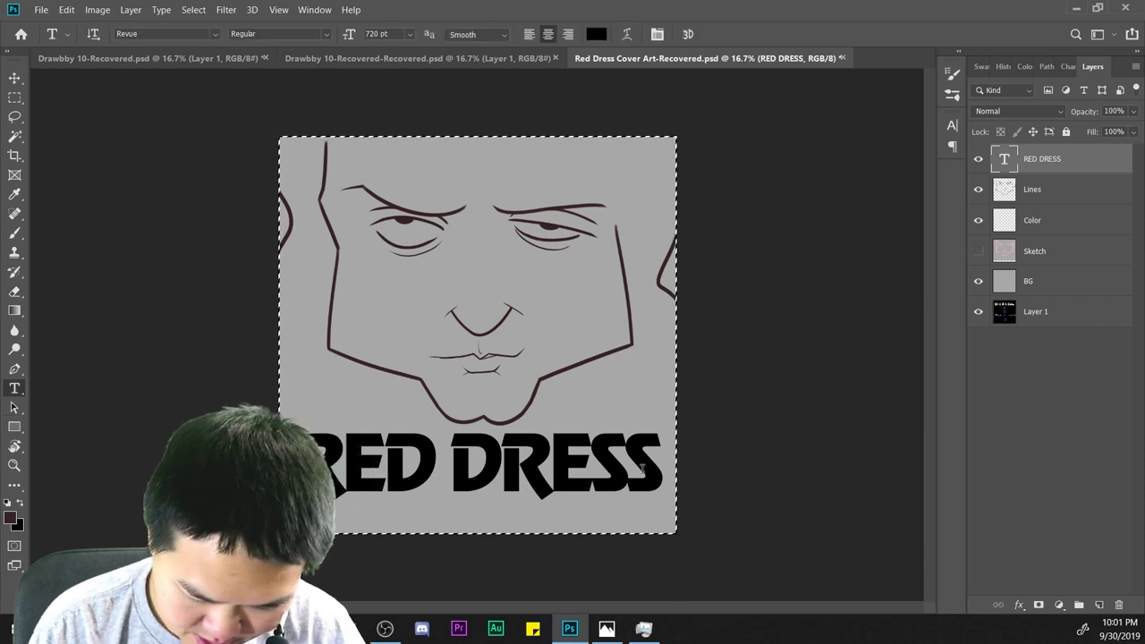
left_click(642, 469)
mouse_move(646, 510)
left_mouse_down()
mouse_move(655, 420)
mouse_move(626, 263)
mouse_move(648, 238)
mouse_move(655, 250)
mouse_move(656, 234)
mouse_move(641, 480)
mouse_move(660, 517)
mouse_move(648, 517)
left_mouse_up()
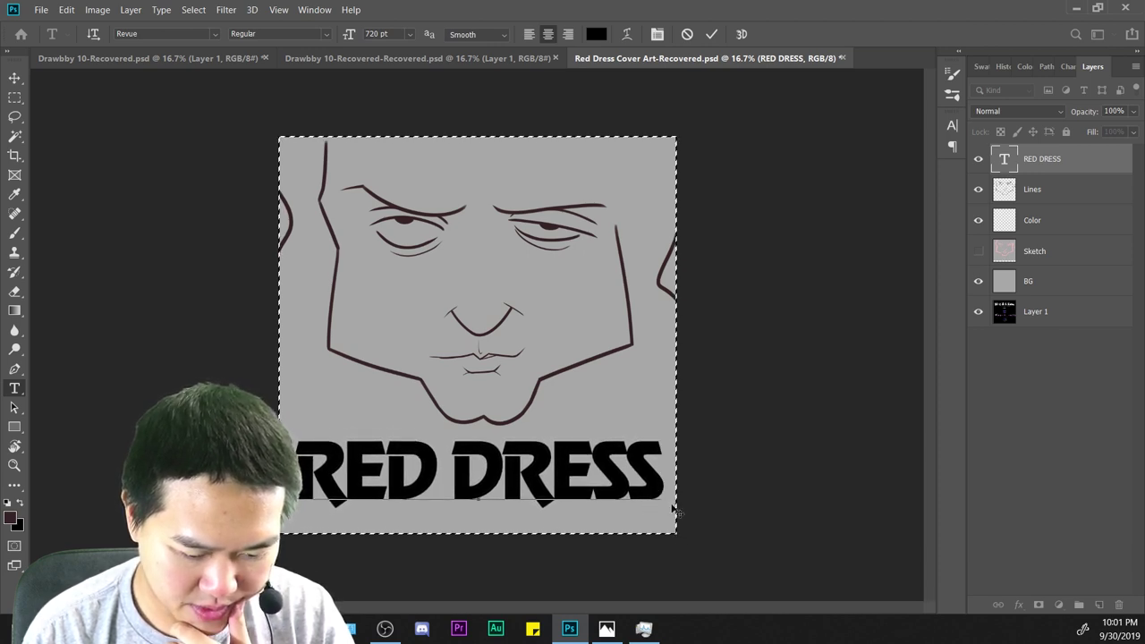
left_click(1031, 424)
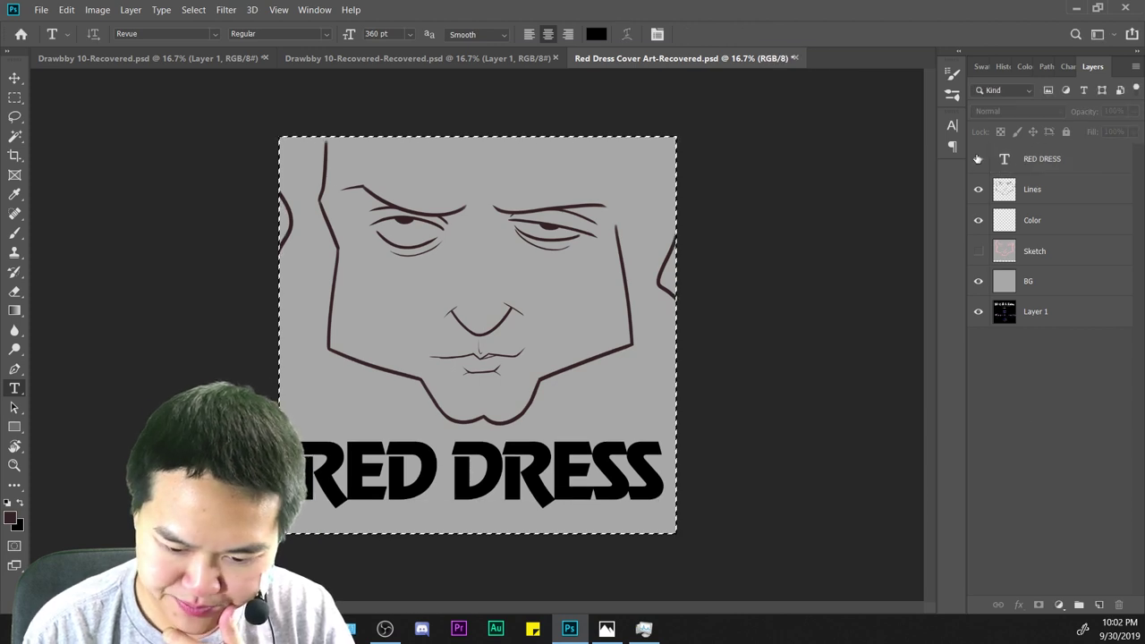
Hide the RED DRESS title and make the Color layer active.
left_click(979, 159)
left_click(1033, 191)
left_click(1034, 220)
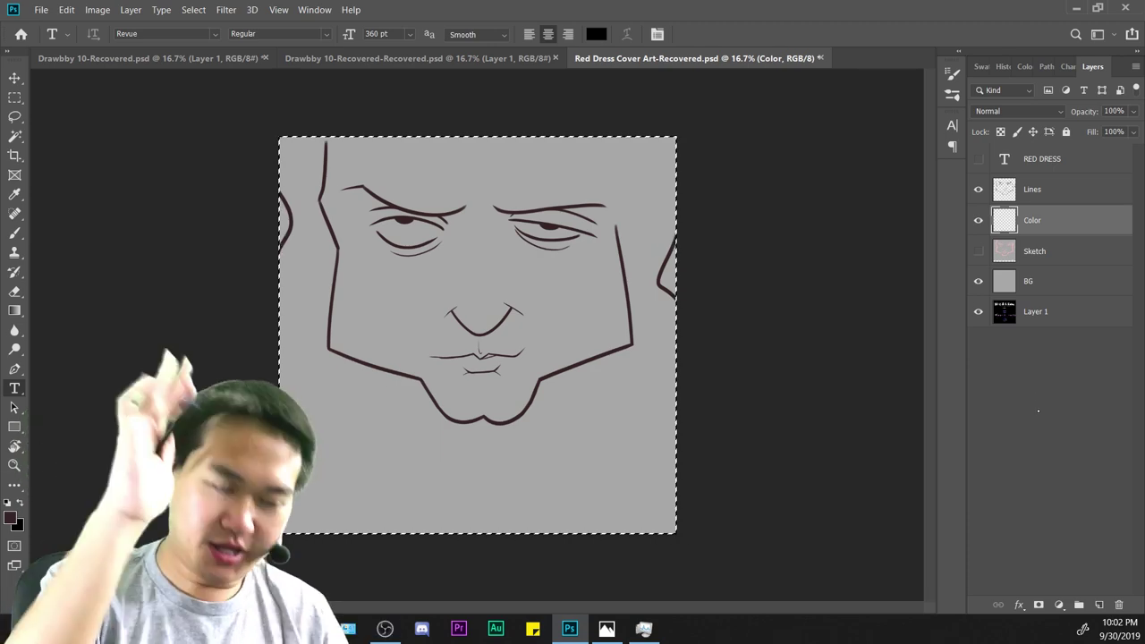
key("ctrl+minus")
key("ctrl+plus")
key("ctrl+plus")
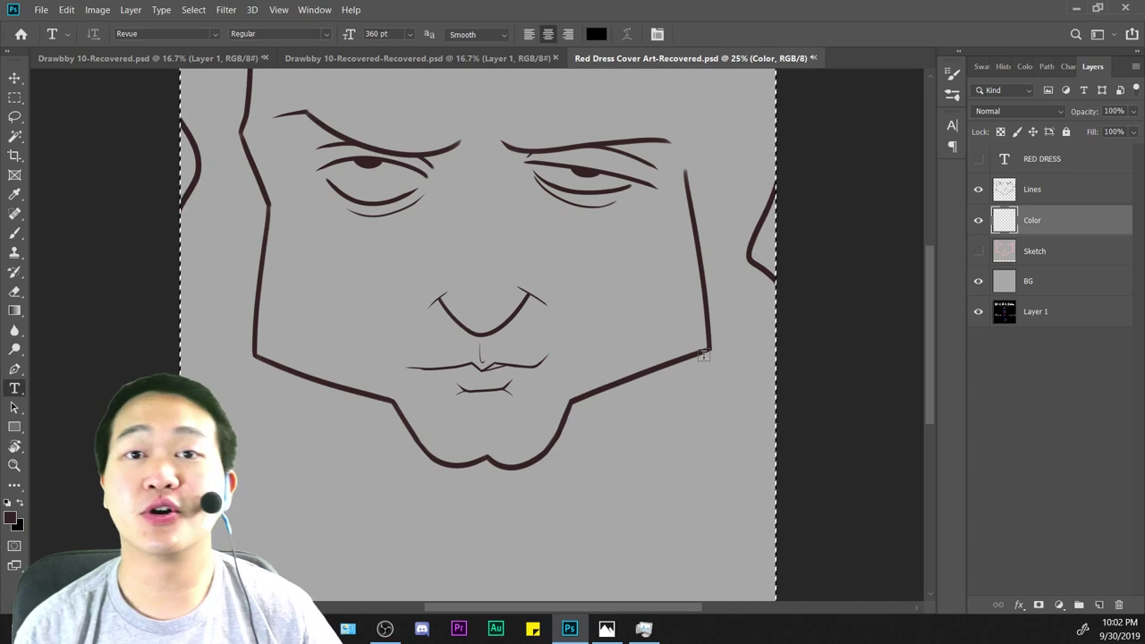
key("ctrl+minus")
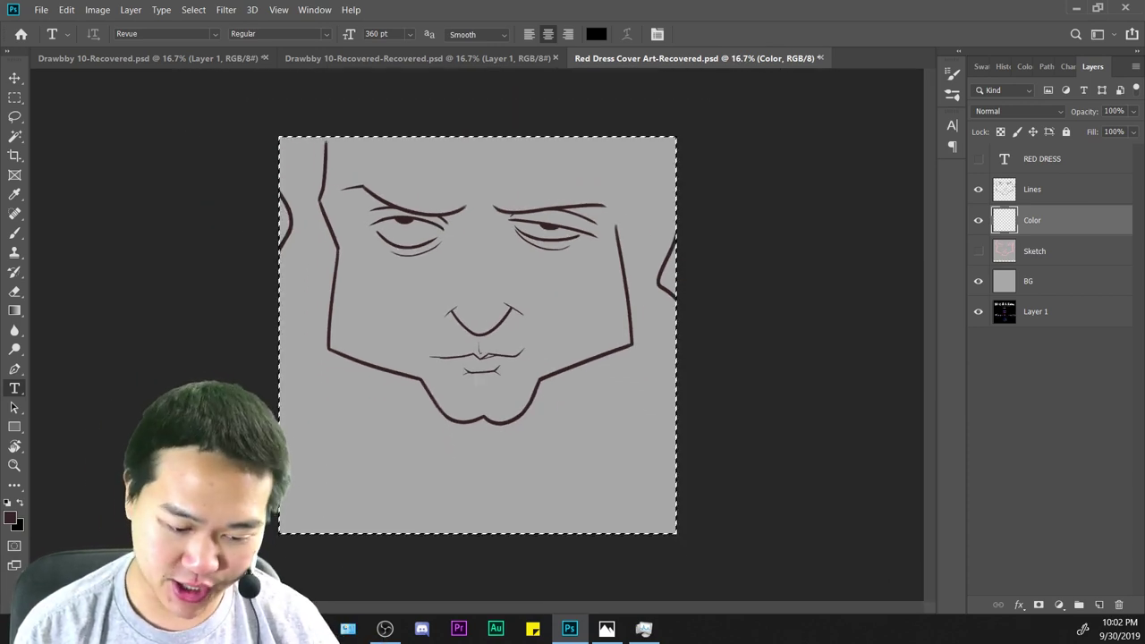
Trim the upper end of the right jaw line on the Lines layer with the 53 px eraser.
key("ctrl+plus")
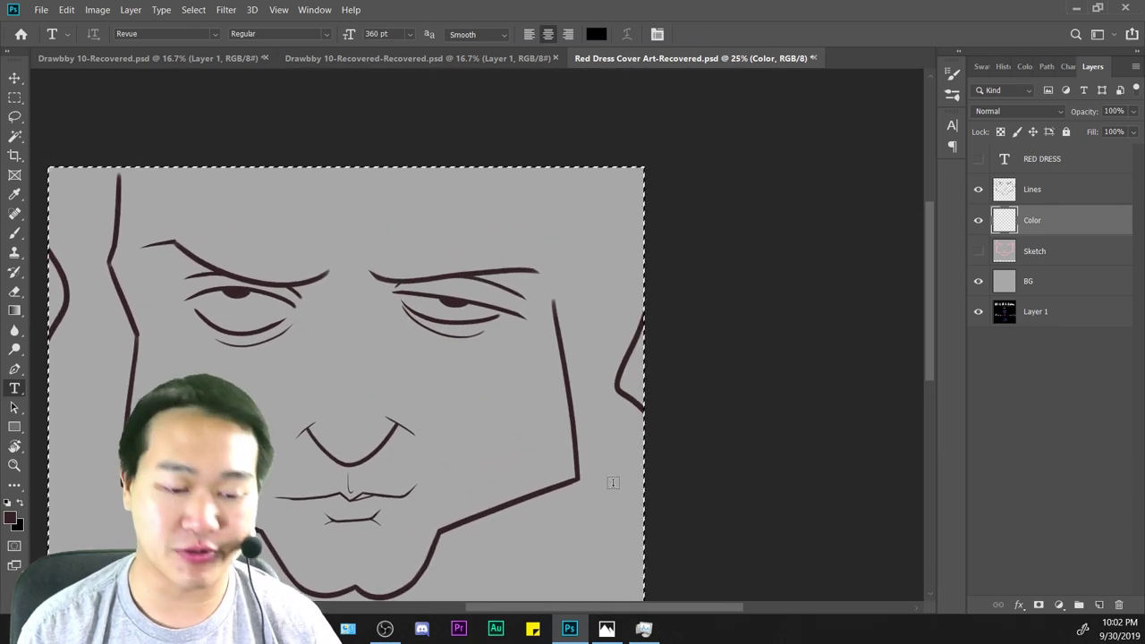
key("ctrl+plus")
key("e")
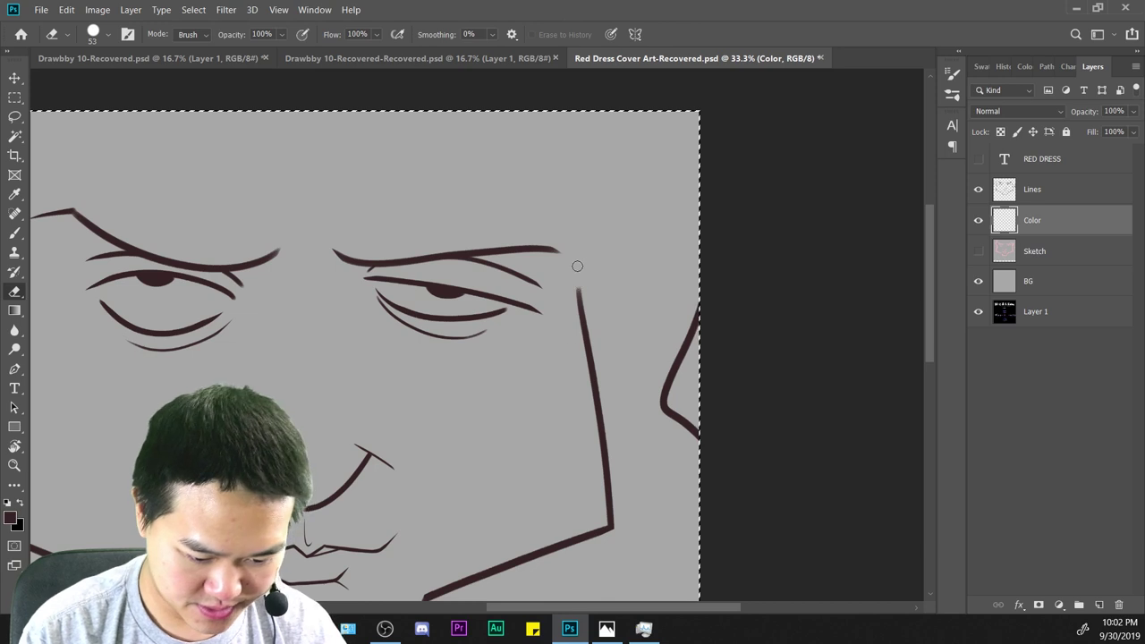
key("alt+bracketright")
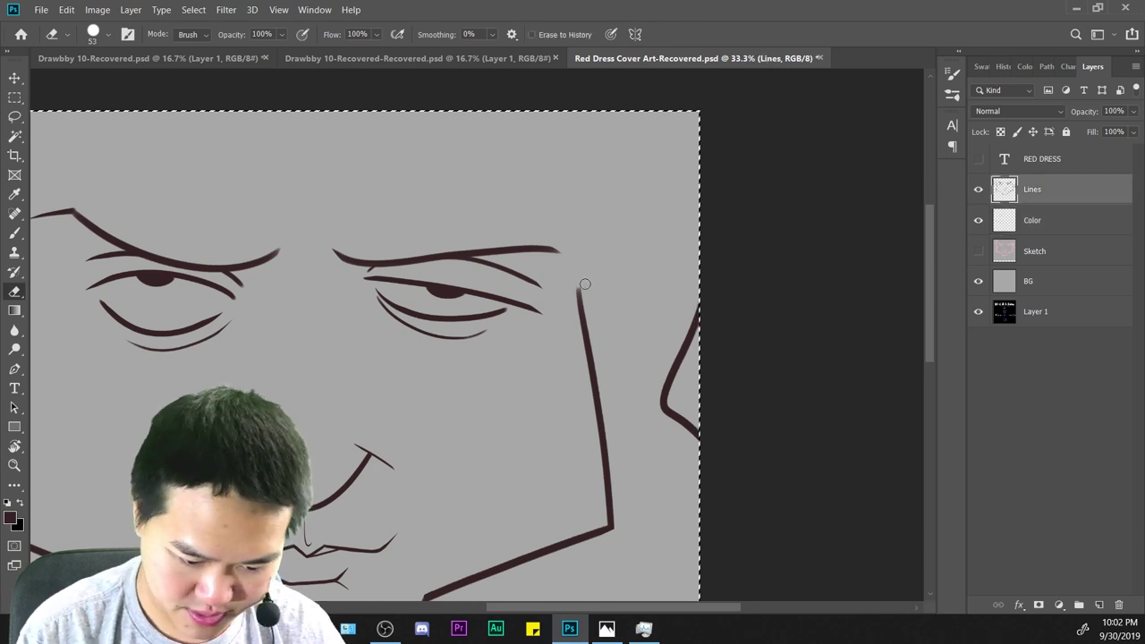
key("ctrl+minus")
key("ctrl+minus")
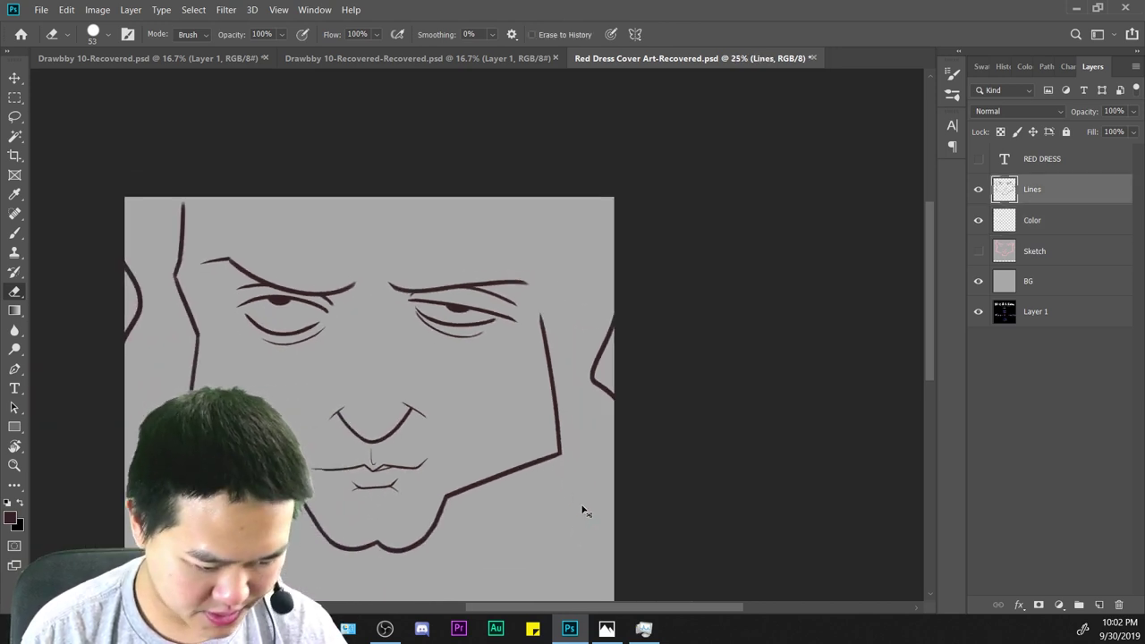
Fill the BG layer with a bright red foreground colour in Normal mode at 100% opacity.
left_click(1046, 223)
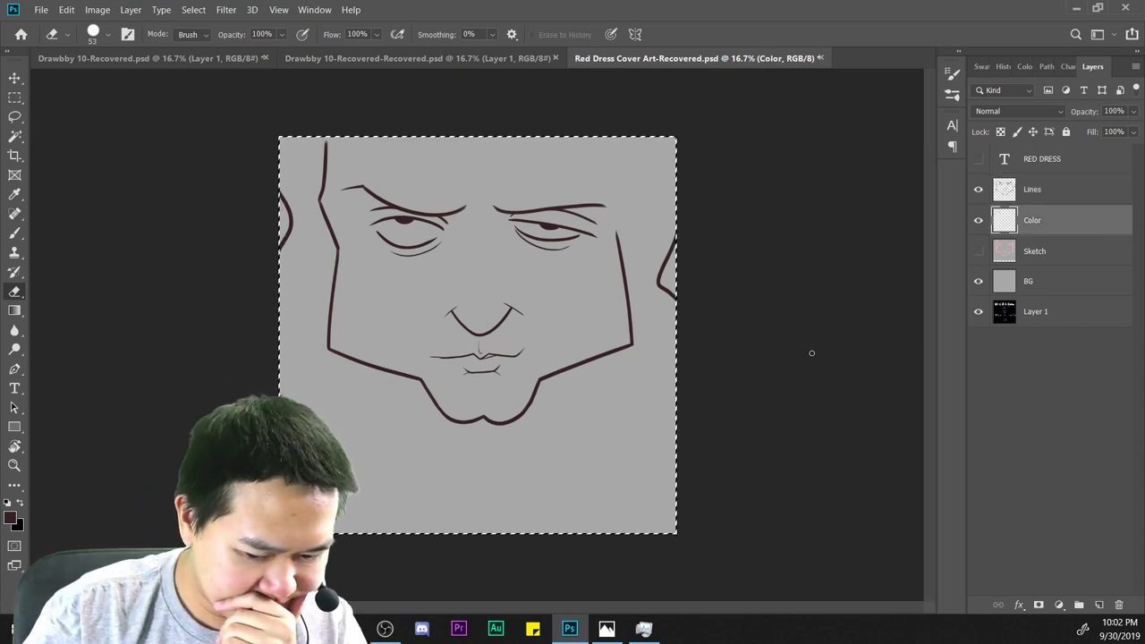
left_click(1061, 288)
left_click(1052, 253)
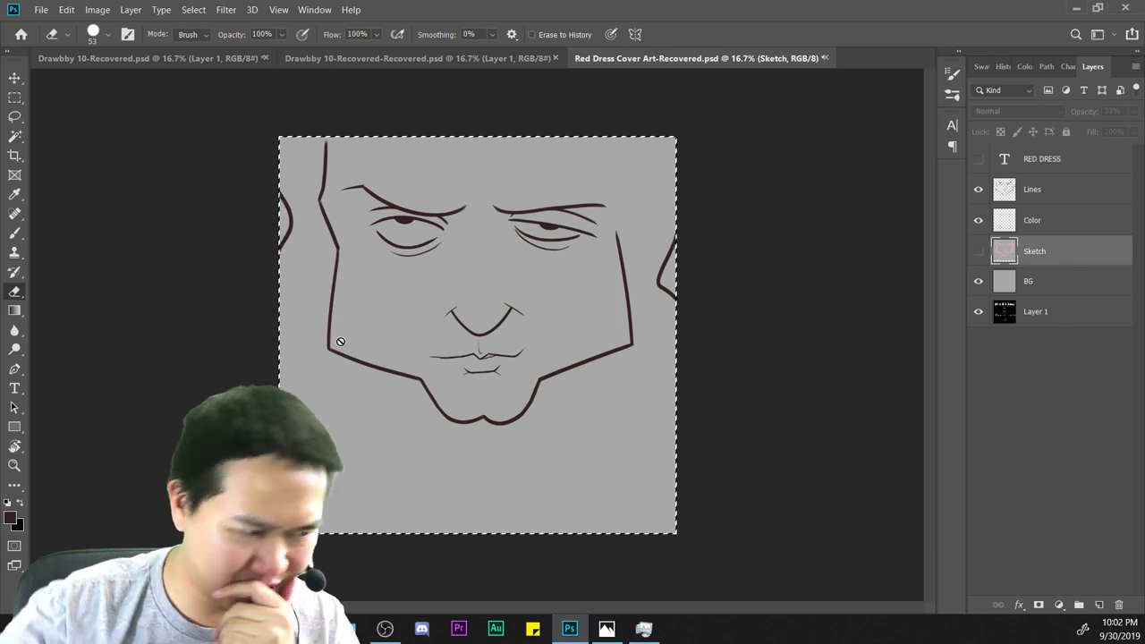
left_click(1046, 284)
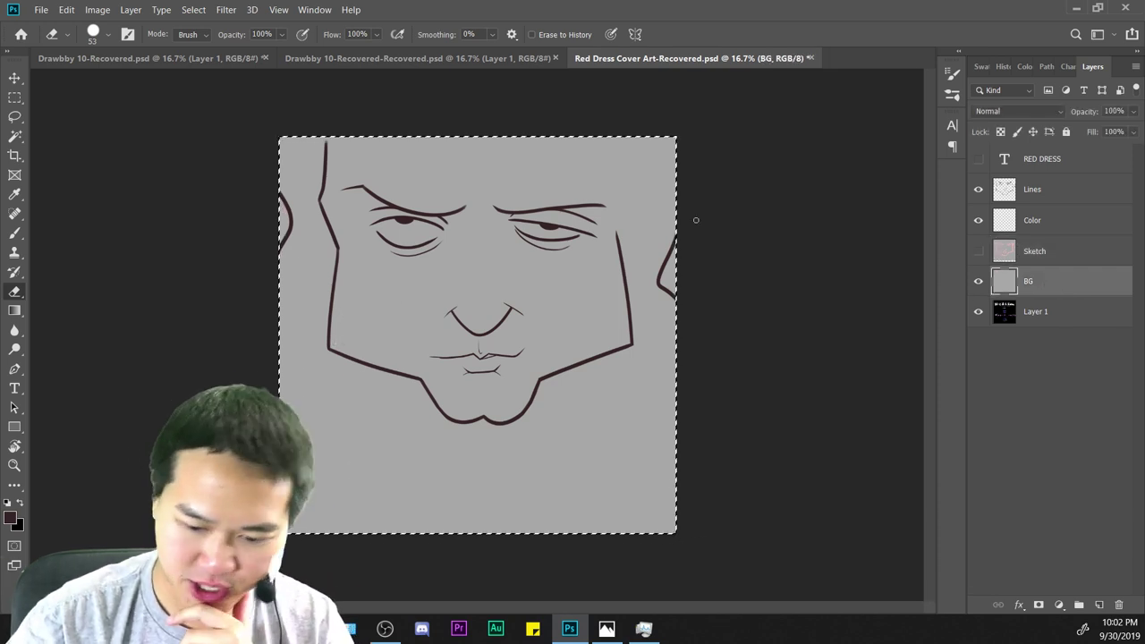
left_click(10, 518)
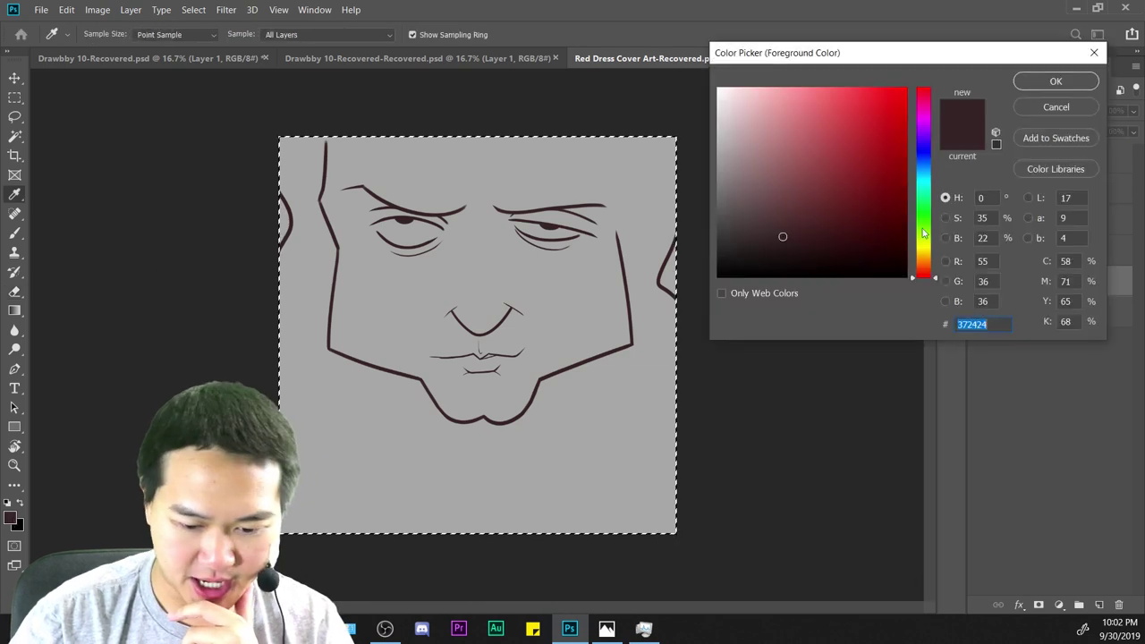
mouse_move(885, 159)
left_mouse_down()
mouse_move(883, 65)
mouse_move(835, 64)
mouse_move(869, 63)
mouse_move(857, 58)
left_mouse_up()
left_click(1055, 81)
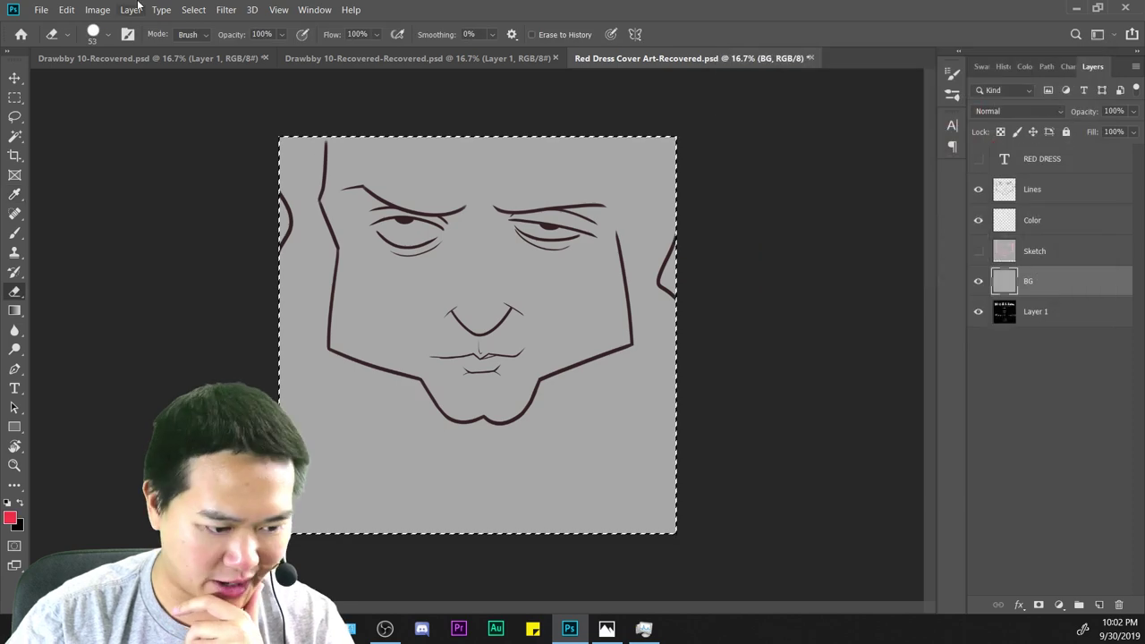
left_click(66, 9)
left_click(104, 237)
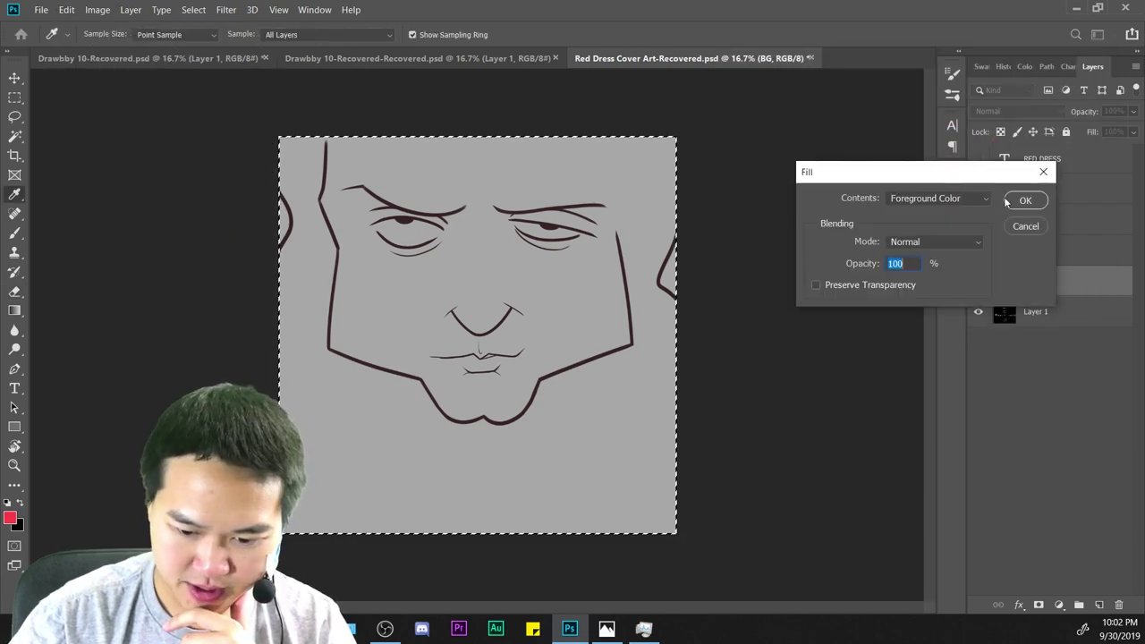
left_click(1025, 202)
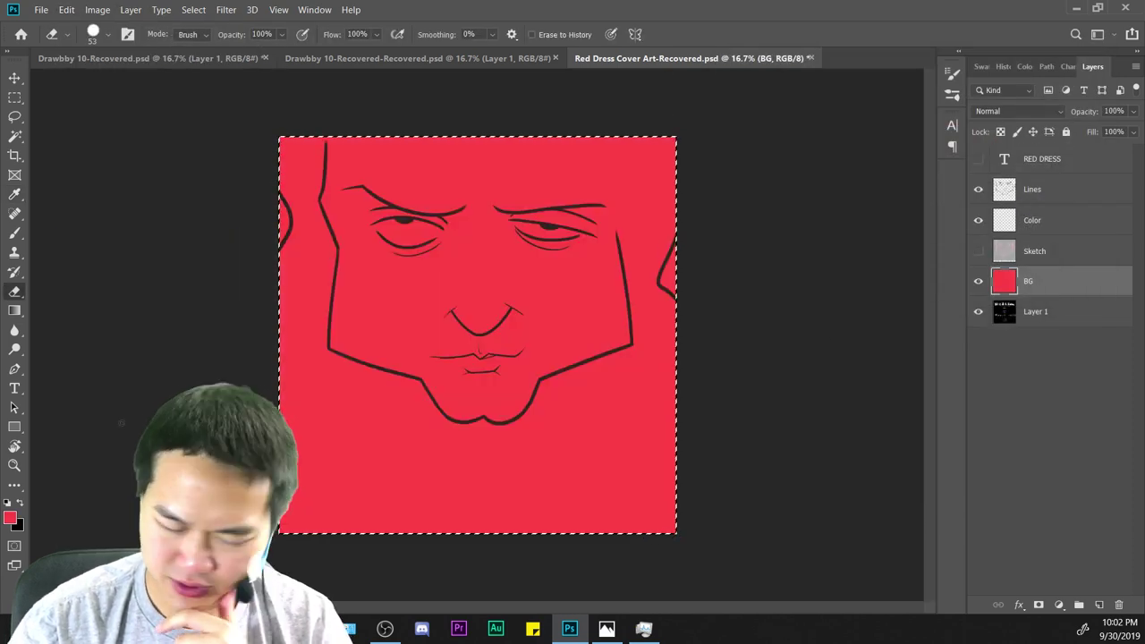
Pick a darker crimson as the foreground colour and refill the BG layer with it.
left_click(10, 518)
mouse_move(870, 97)
left_mouse_down()
mouse_move(830, 90)
mouse_move(833, 140)
mouse_move(844, 145)
left_mouse_up()
left_click(1056, 81)
key("e")
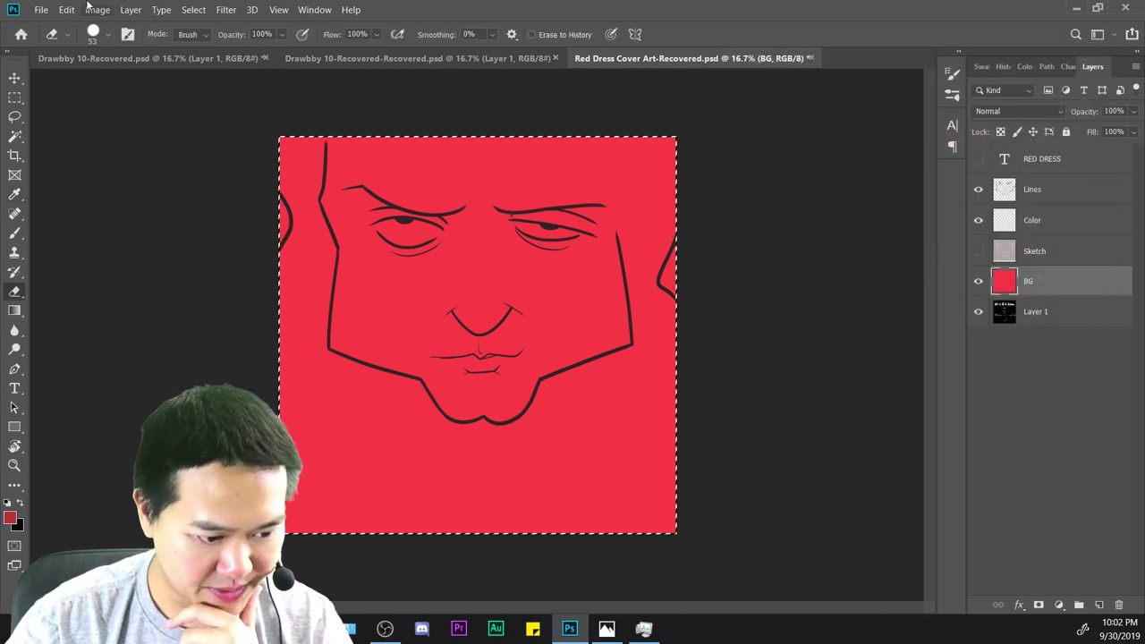
left_click(66, 9)
left_click(103, 238)
left_click(1015, 202)
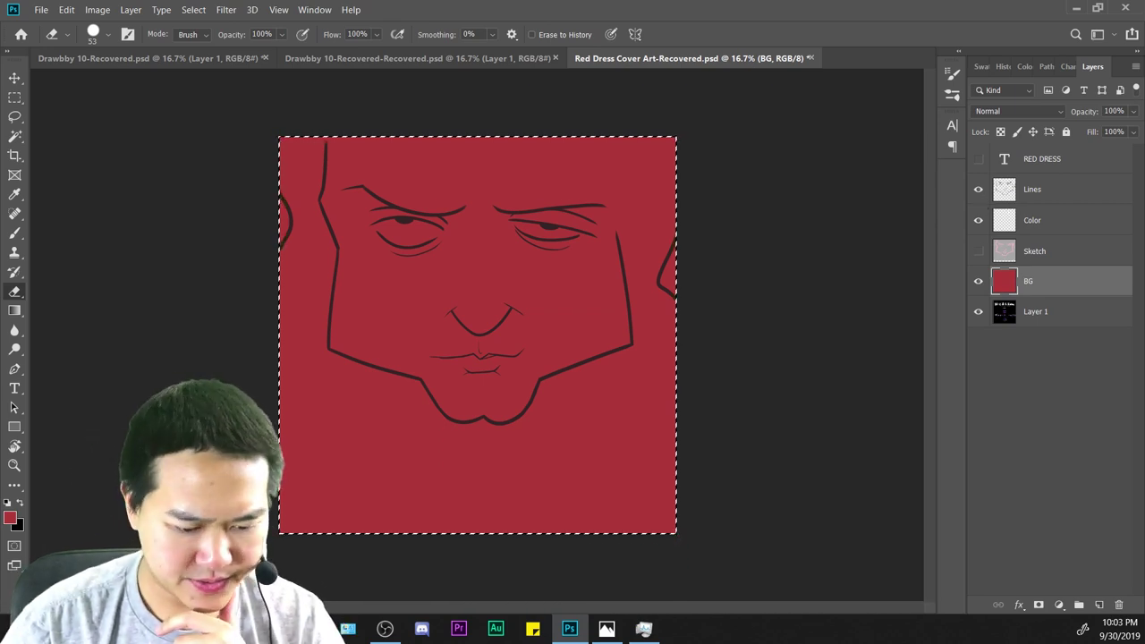
Set the foreground colour to light red ff4d4d and fill the BG layer with it.
left_click(8, 519)
left_click_drag(862, 145, 847, 78)
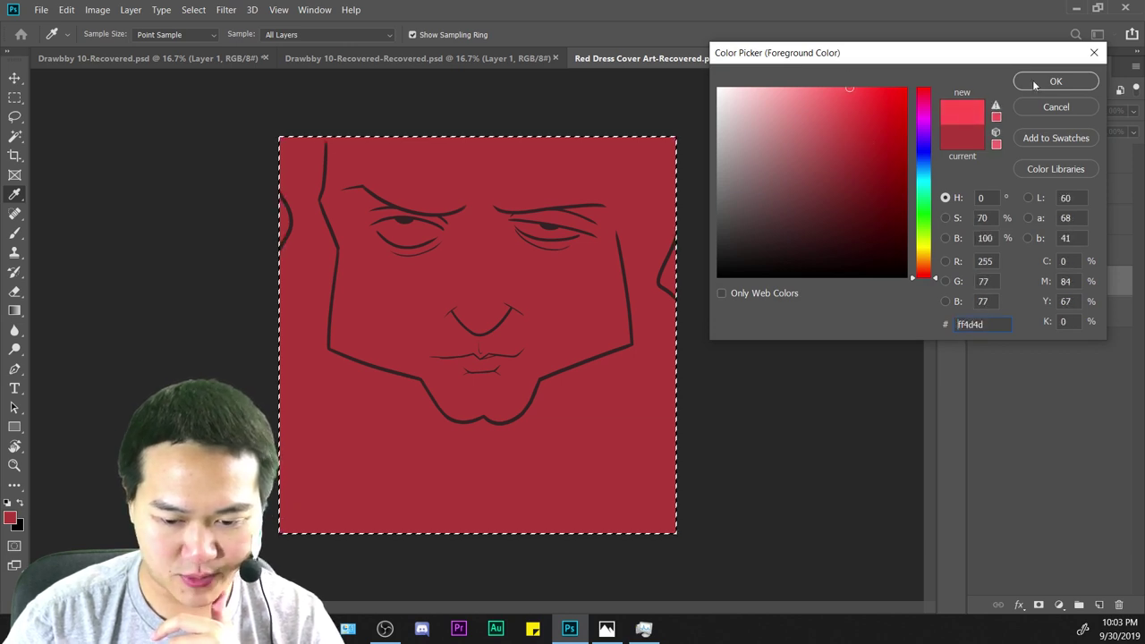
left_click(1055, 81)
left_click(97, 9)
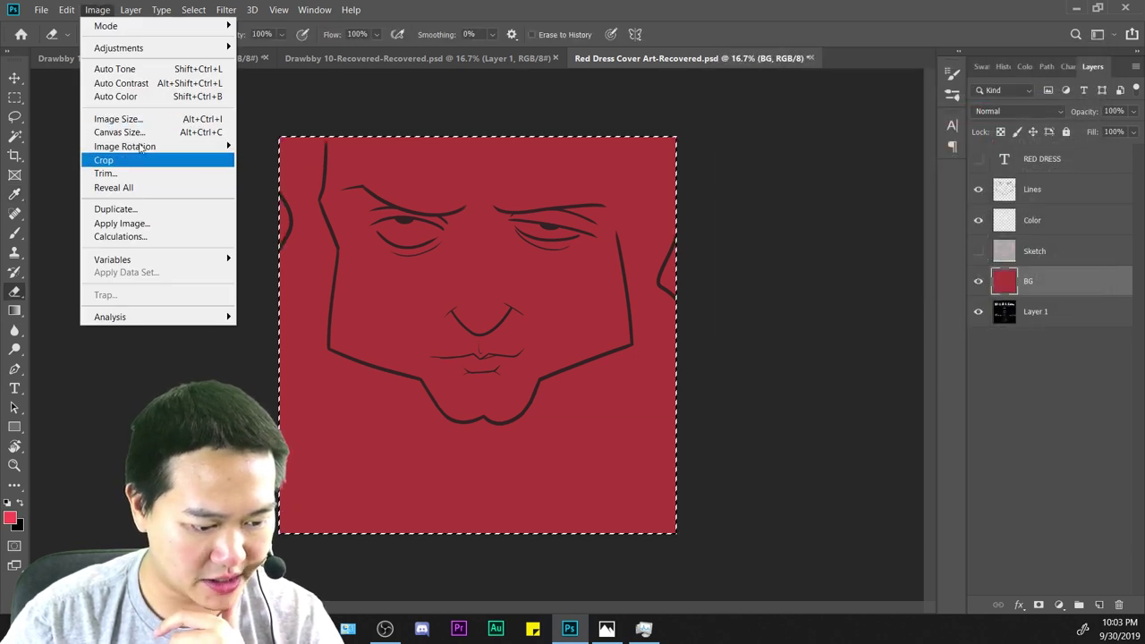
left_click(157, 238)
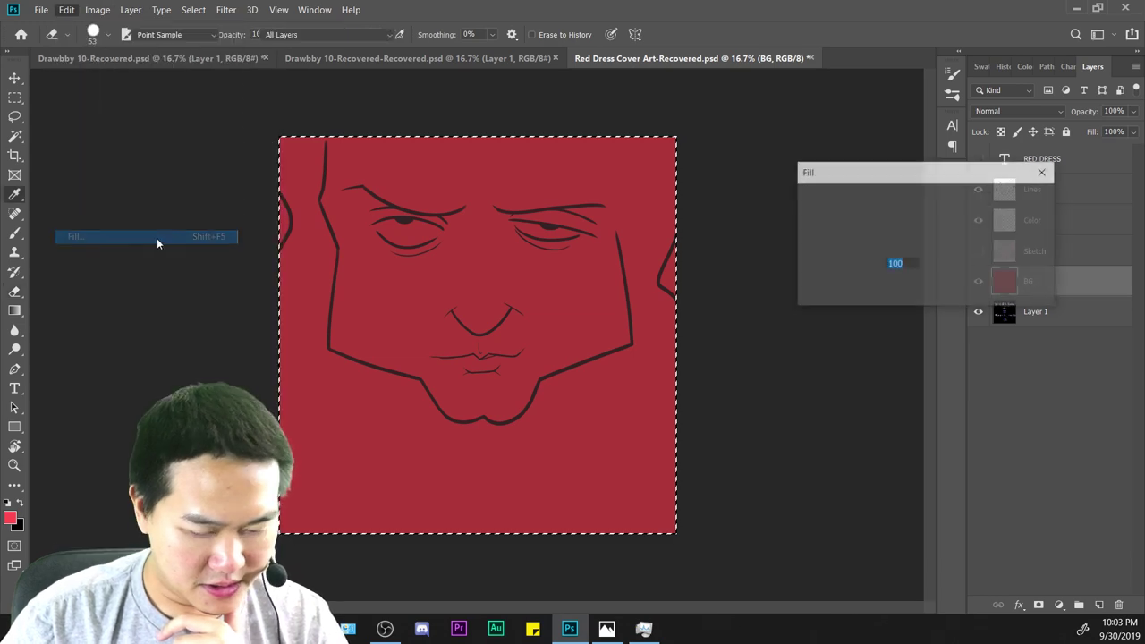
key("Return")
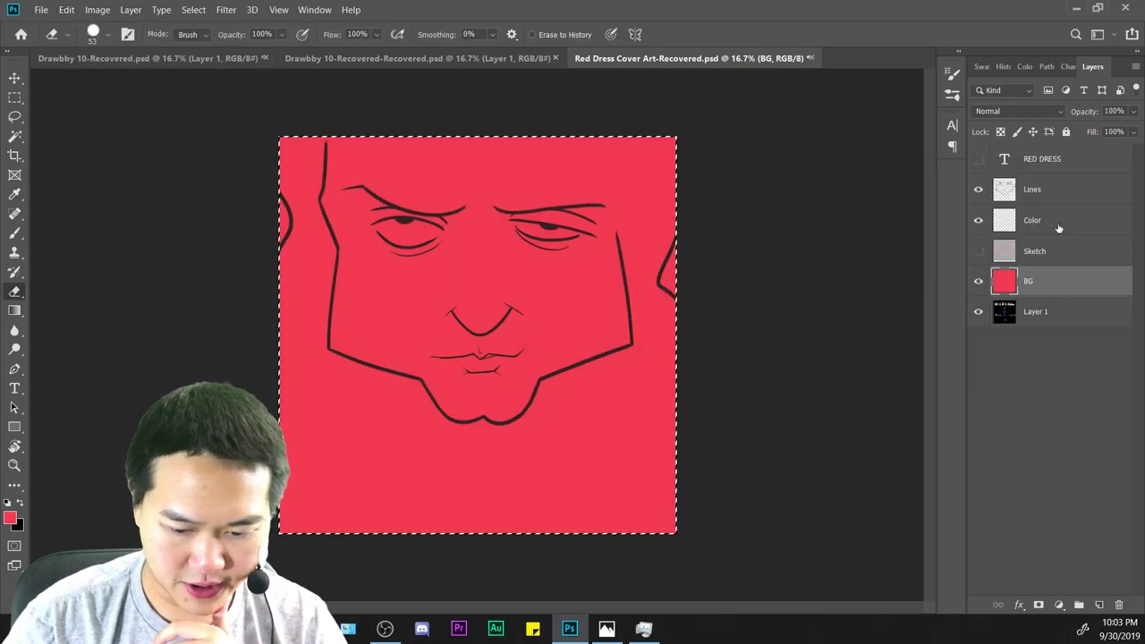
left_click(1057, 227)
left_click(1044, 194)
left_click(1049, 232)
left_click(1049, 196)
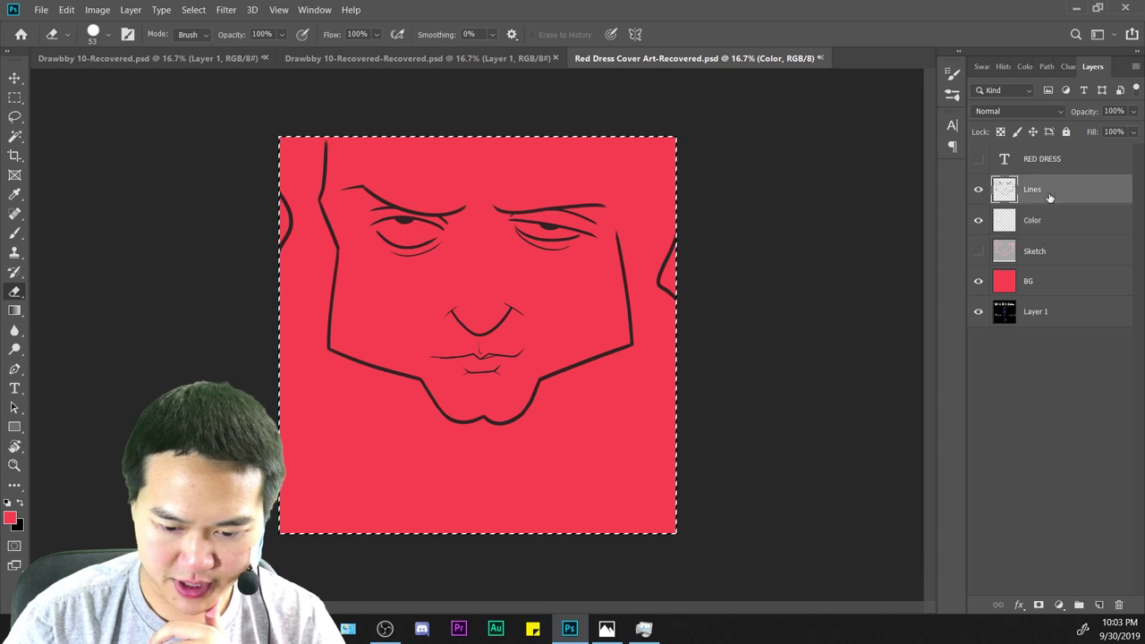
double_click(1064, 190)
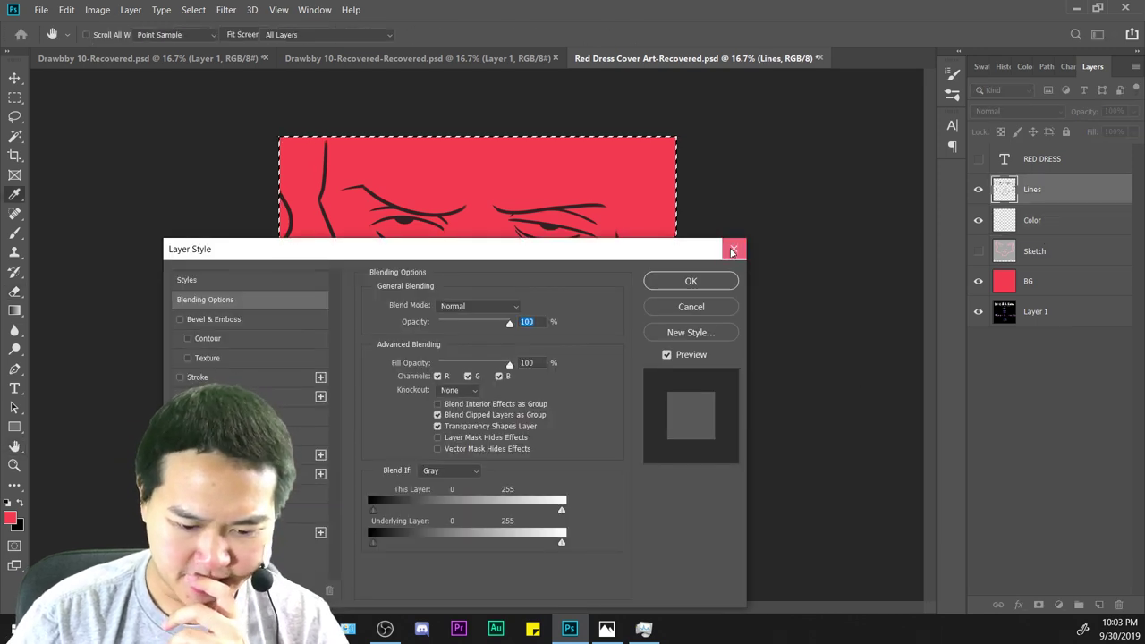
left_click(732, 251)
Fill the Color layer with dark red 7e2929.
left_click(1037, 229)
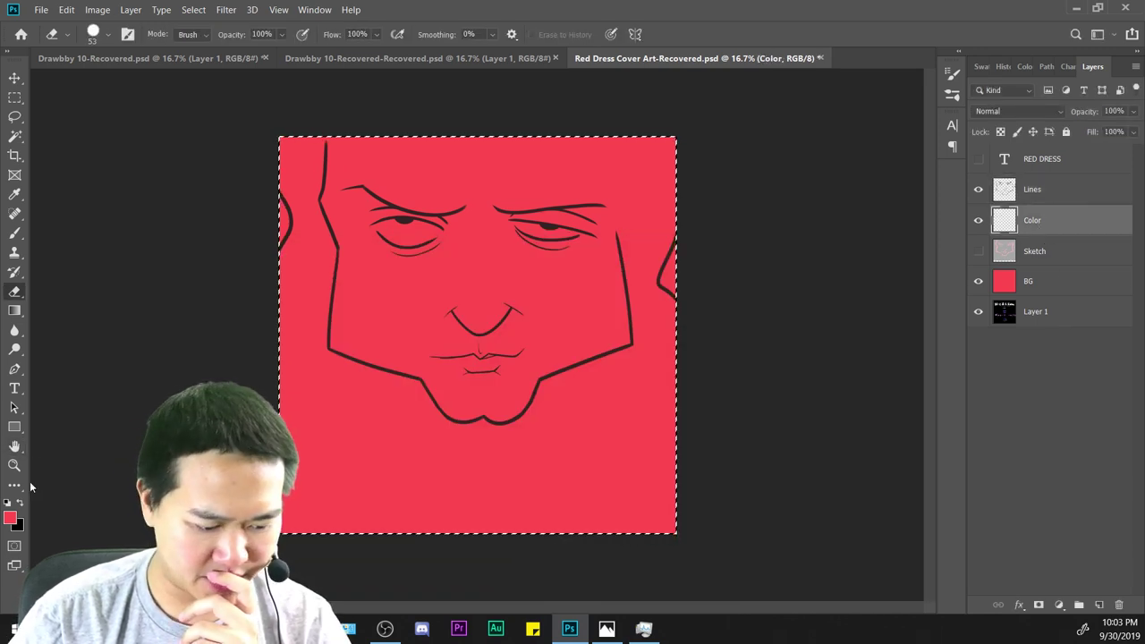
left_click(11, 518)
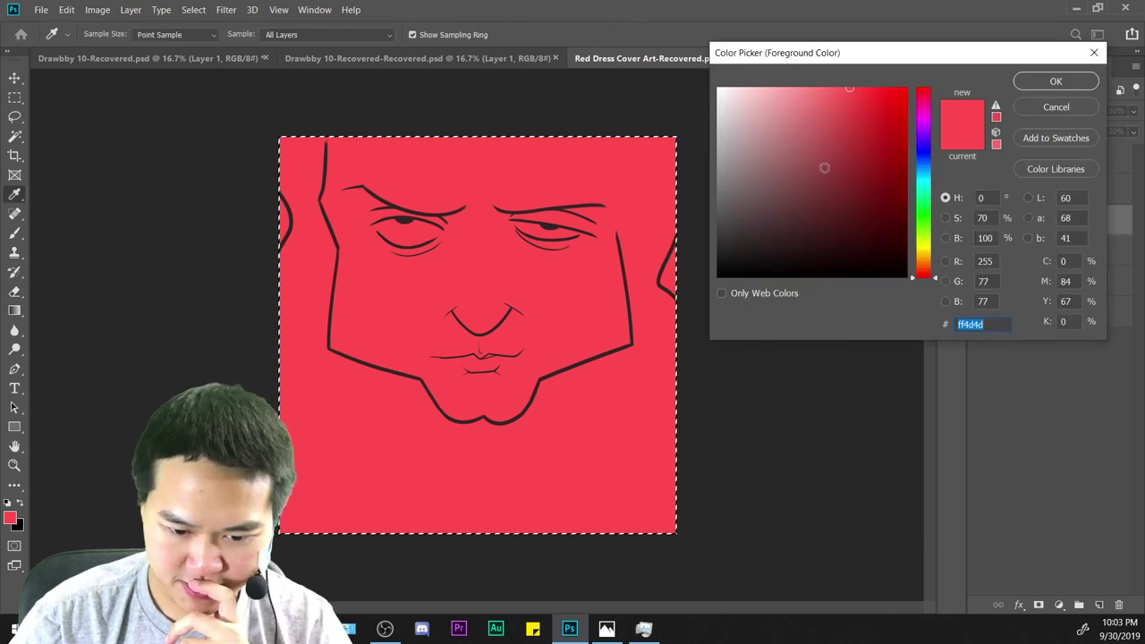
left_click(805, 85)
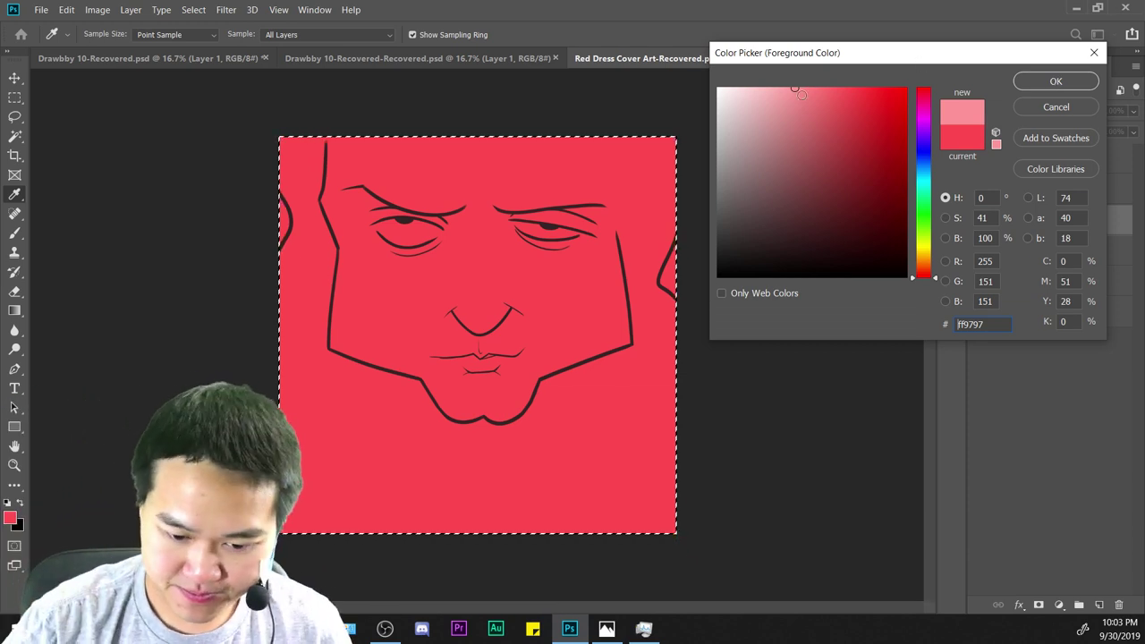
left_click_drag(795, 91, 844, 172)
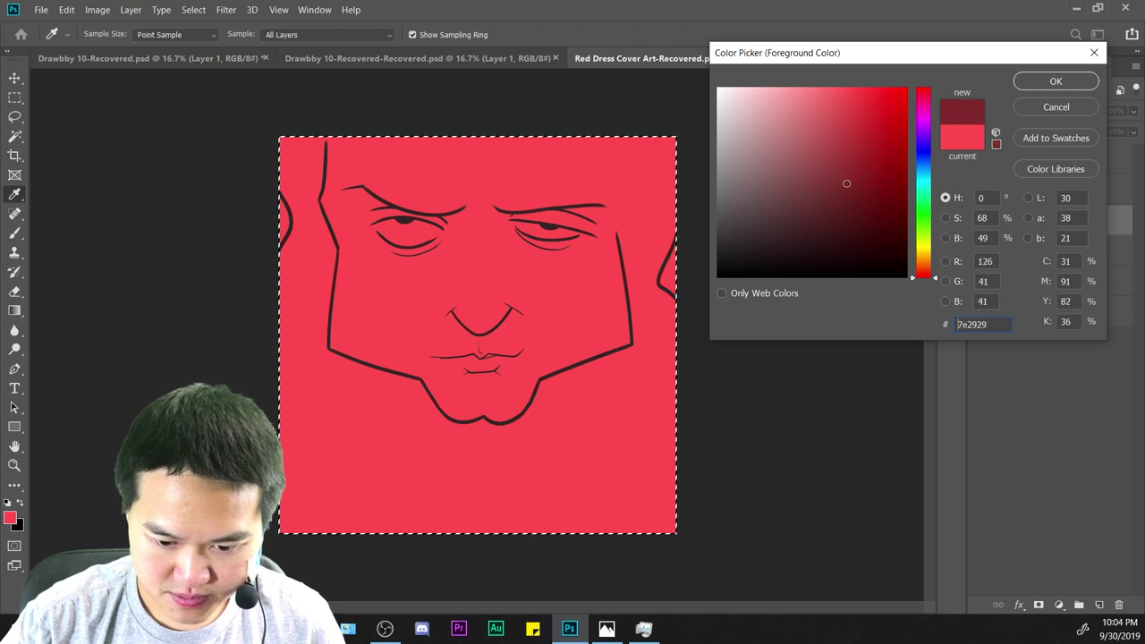
left_click(1055, 81)
key("e")
left_click(66, 9)
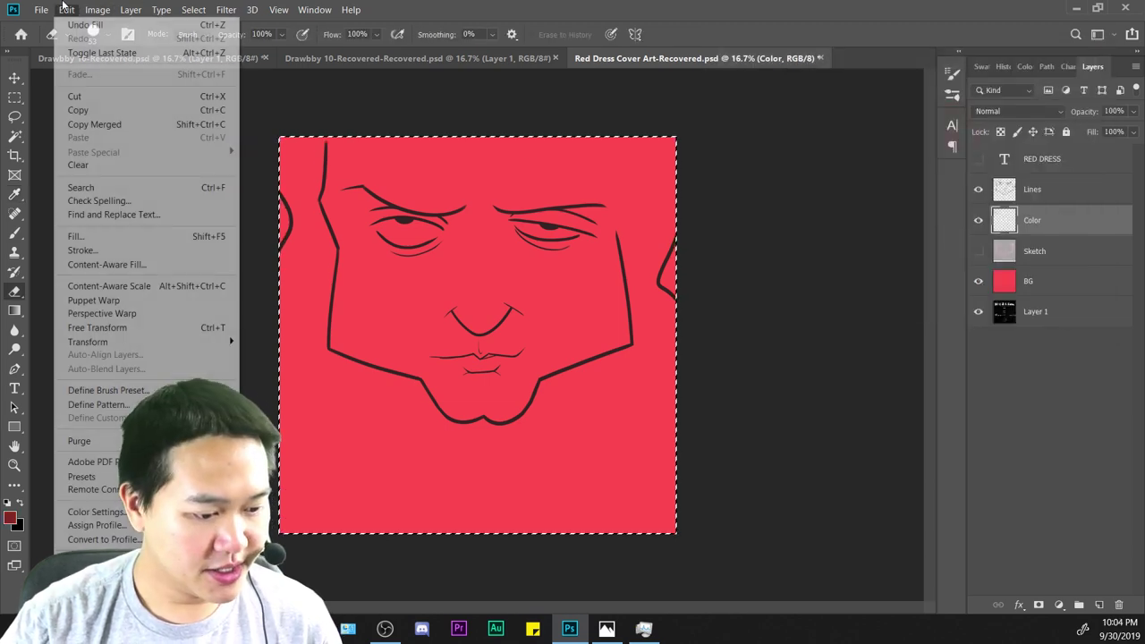
left_click(90, 237)
left_click(1021, 200)
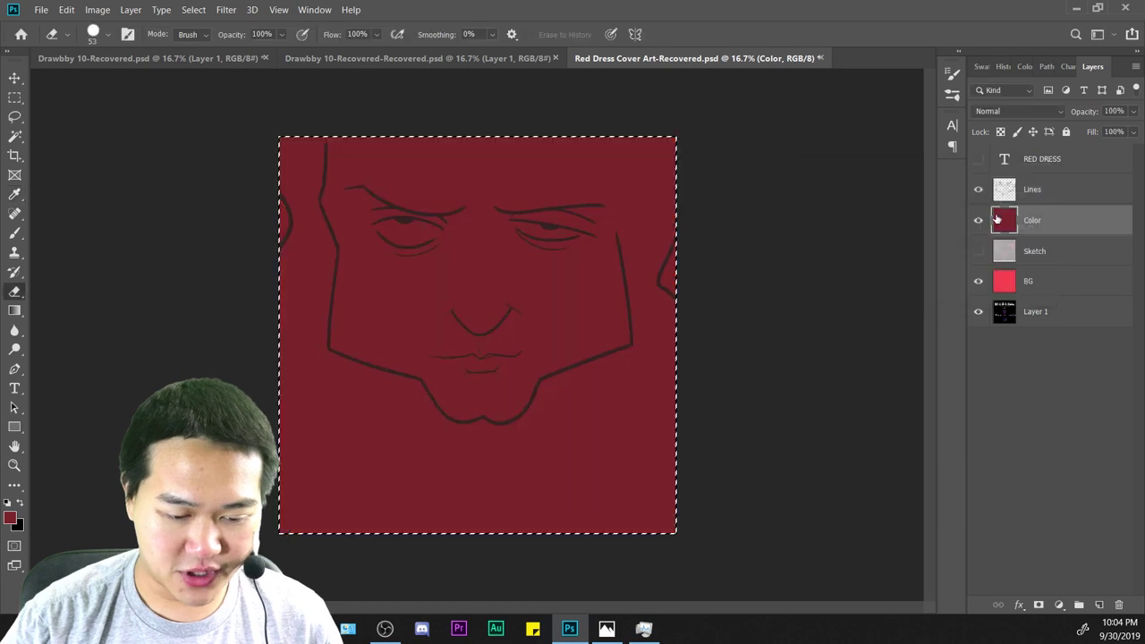
left_click(1034, 285)
left_click(1036, 250)
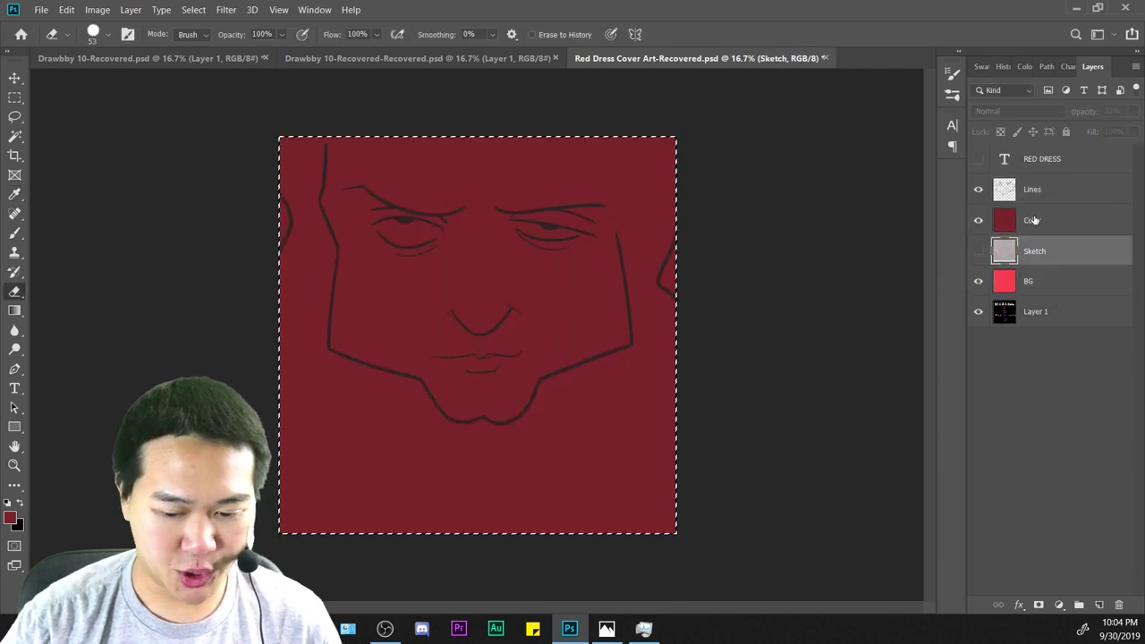
left_click(1033, 220)
left_click(1042, 282)
left_click(1035, 199)
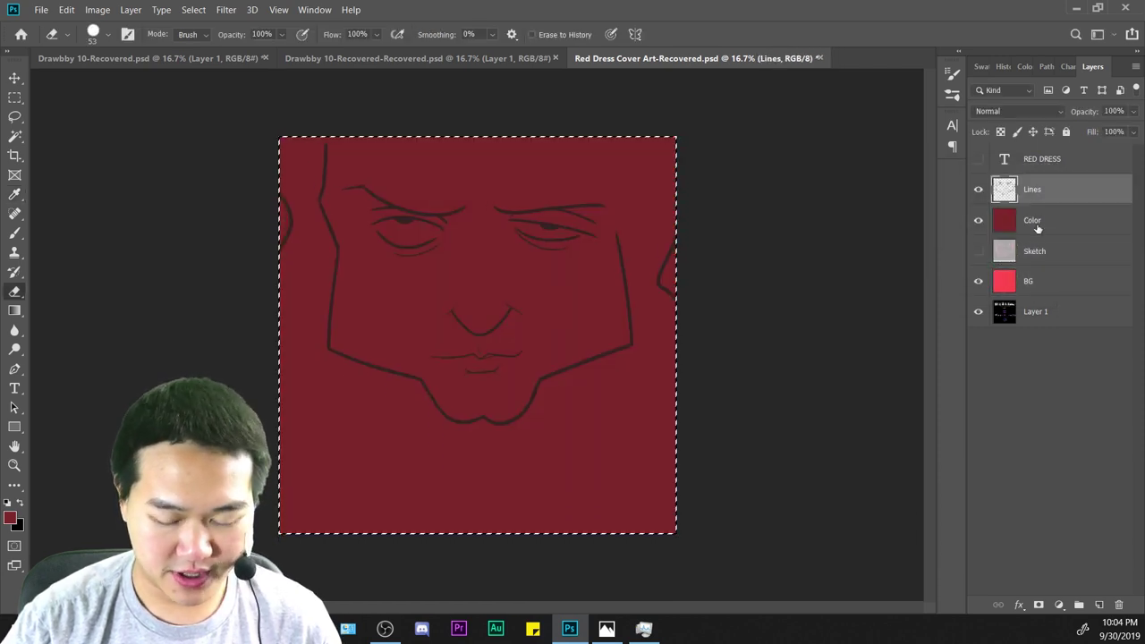
Move the dark red Color layer below the Sketch layer and merge it down into BG.
left_click(1036, 227)
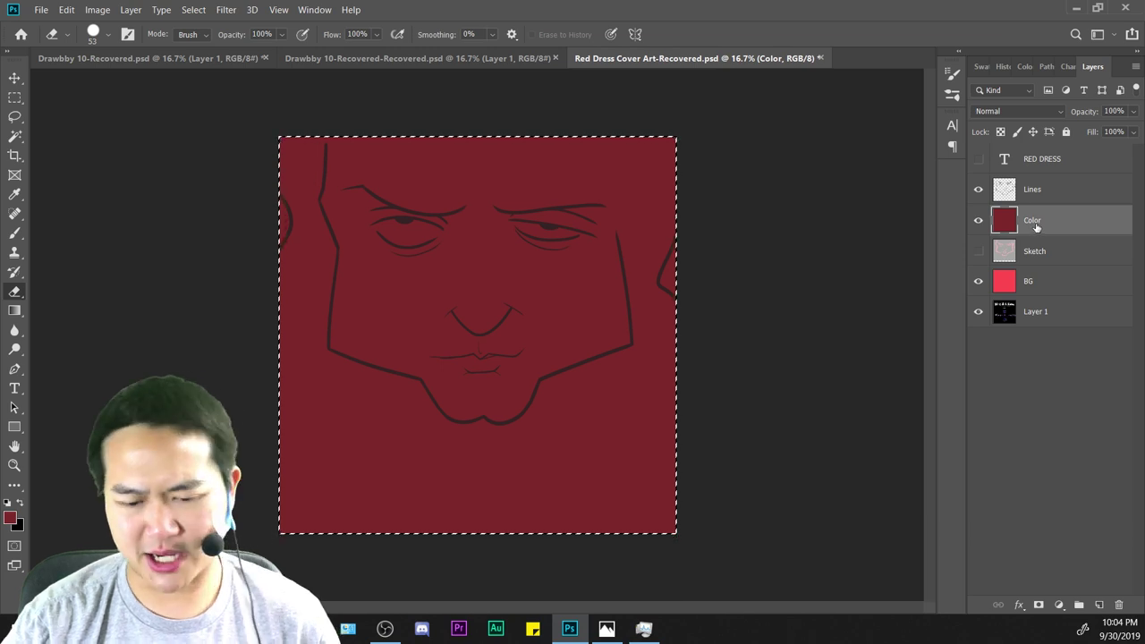
left_click_drag(1034, 226, 1029, 259)
right_click(1029, 256)
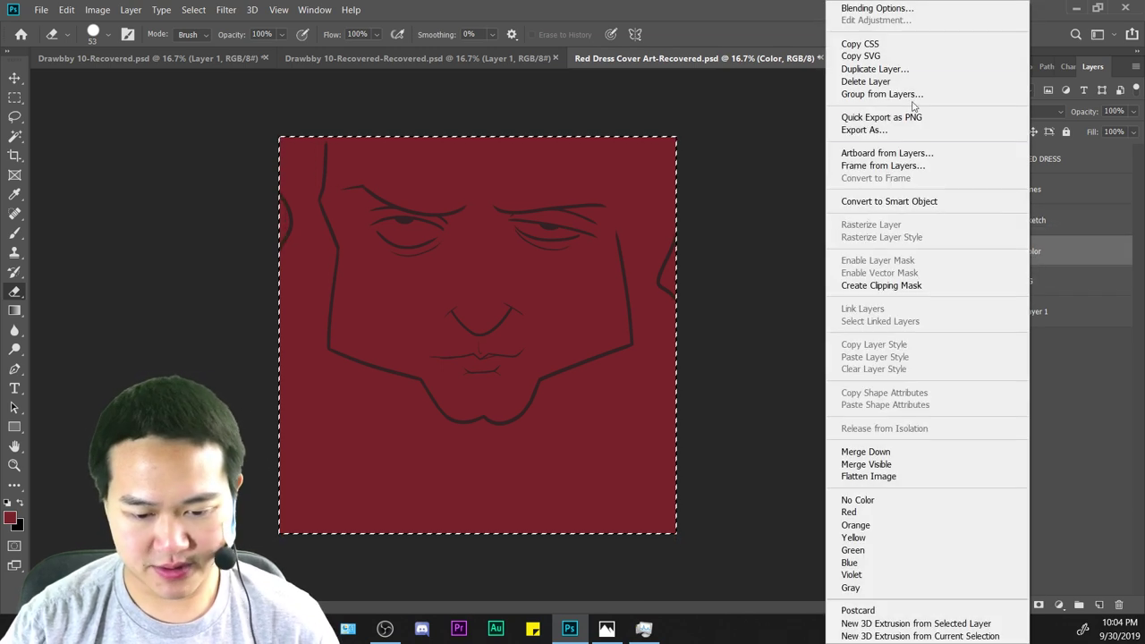
left_click(913, 454)
Create a new layer directly above the Sketch layer and name it Color.
left_click(1036, 221)
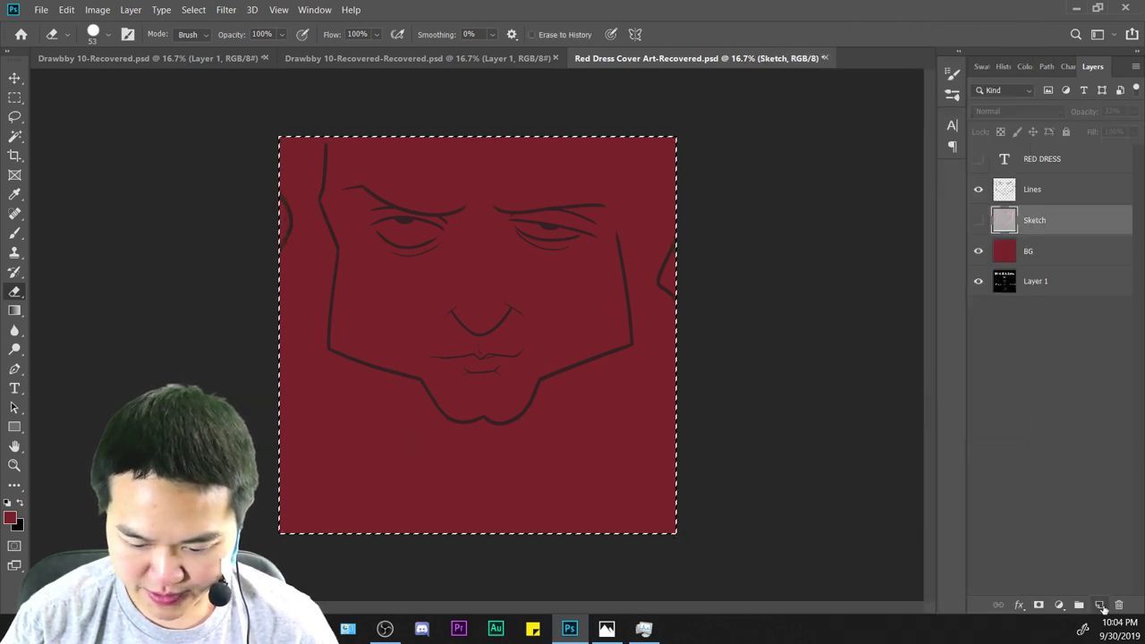
left_click(1099, 606)
double_click(1037, 221)
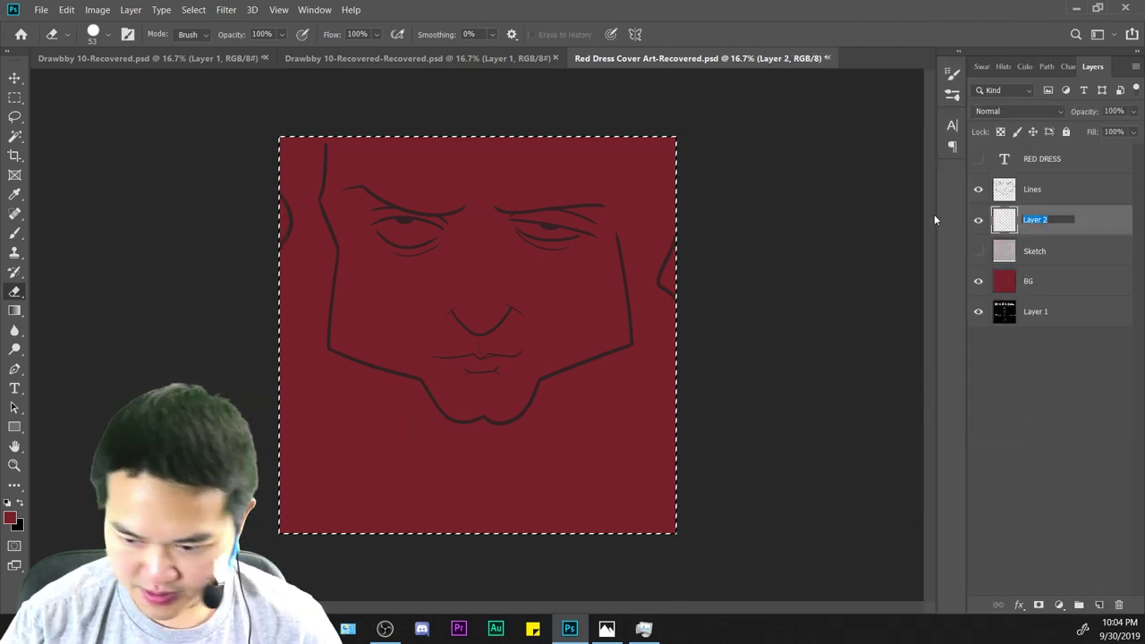
type("Color")
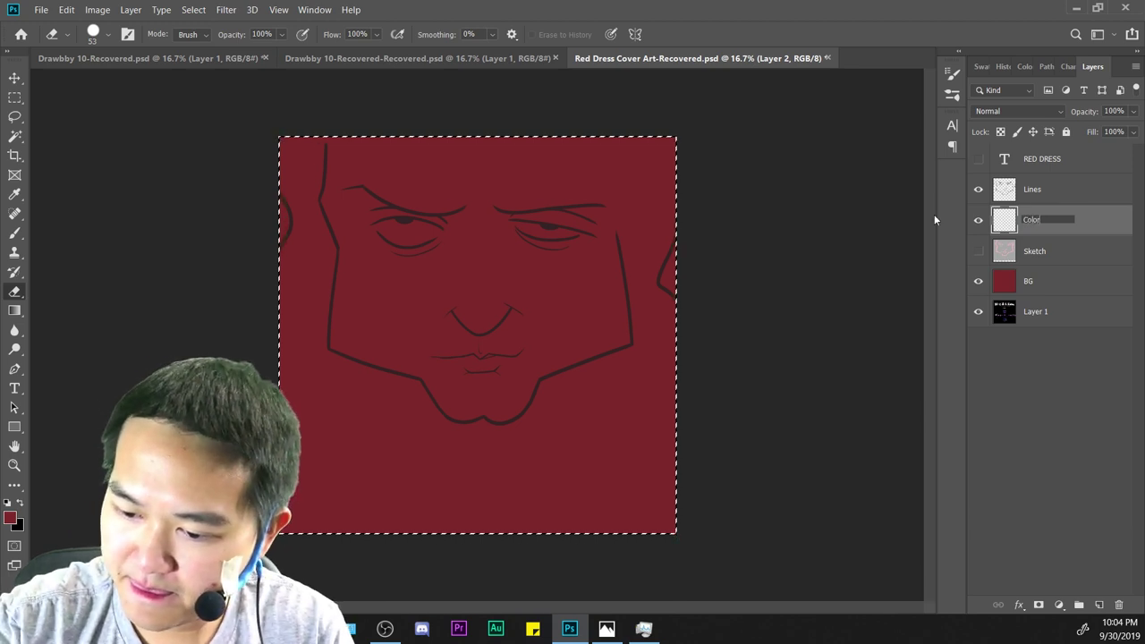
key("Return")
Make the empty Color layer active and set the foreground colour to muted red ce4f4f.
left_click(1047, 253)
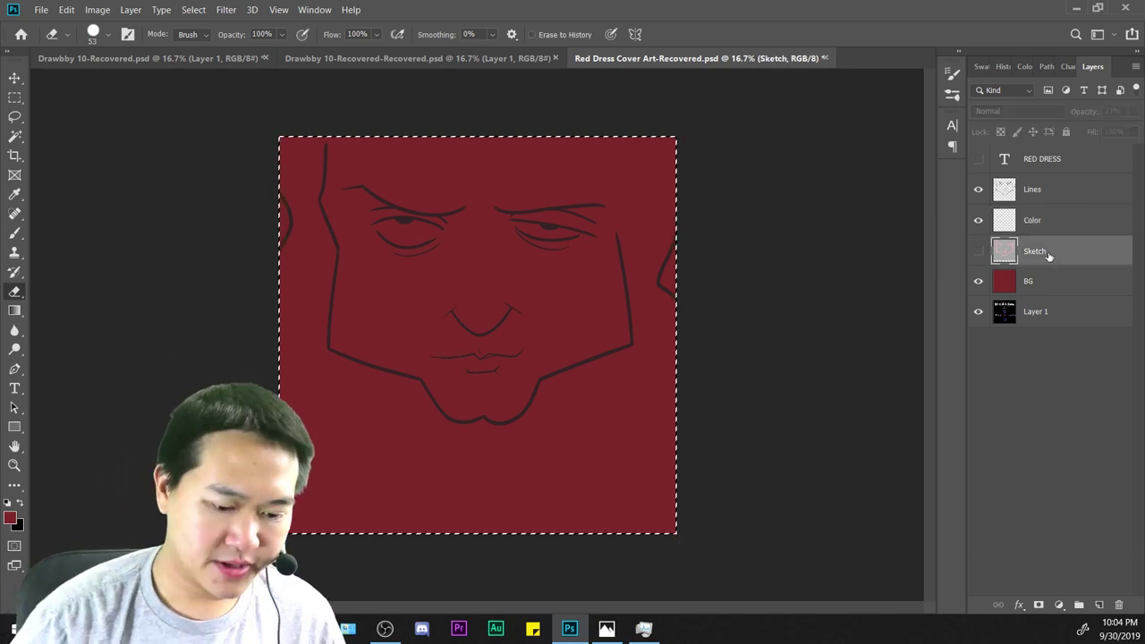
left_click(1031, 215)
left_click(11, 517)
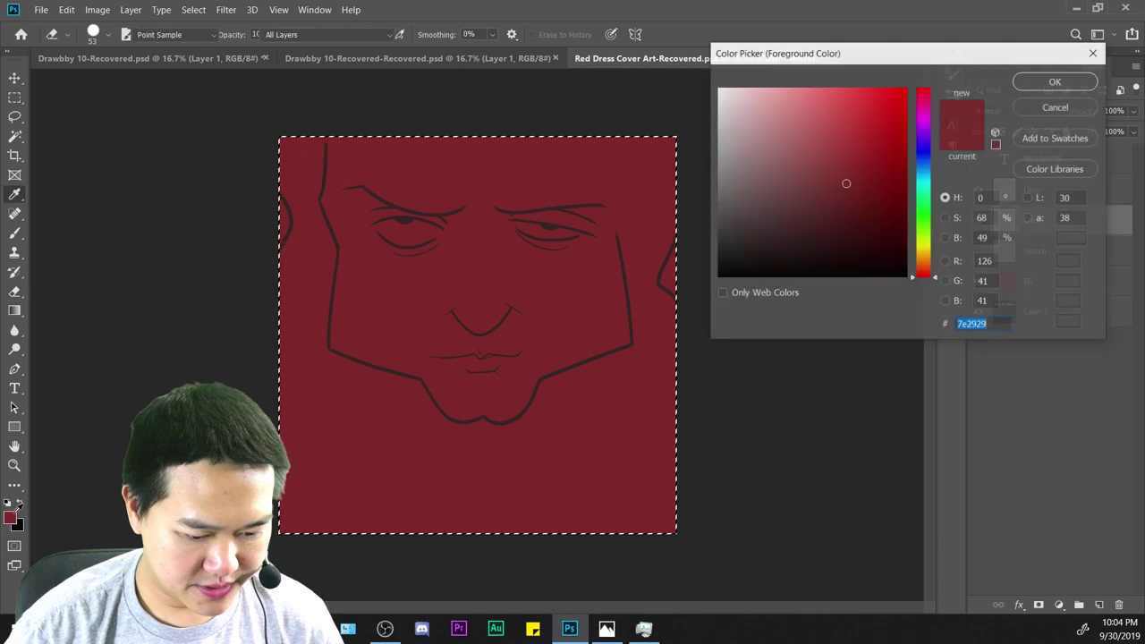
mouse_move(885, 153)
left_mouse_down()
mouse_move(812, 96)
mouse_move(772, 88)
mouse_move(857, 79)
mouse_move(841, 125)
mouse_move(827, 110)
mouse_move(833, 124)
left_mouse_up()
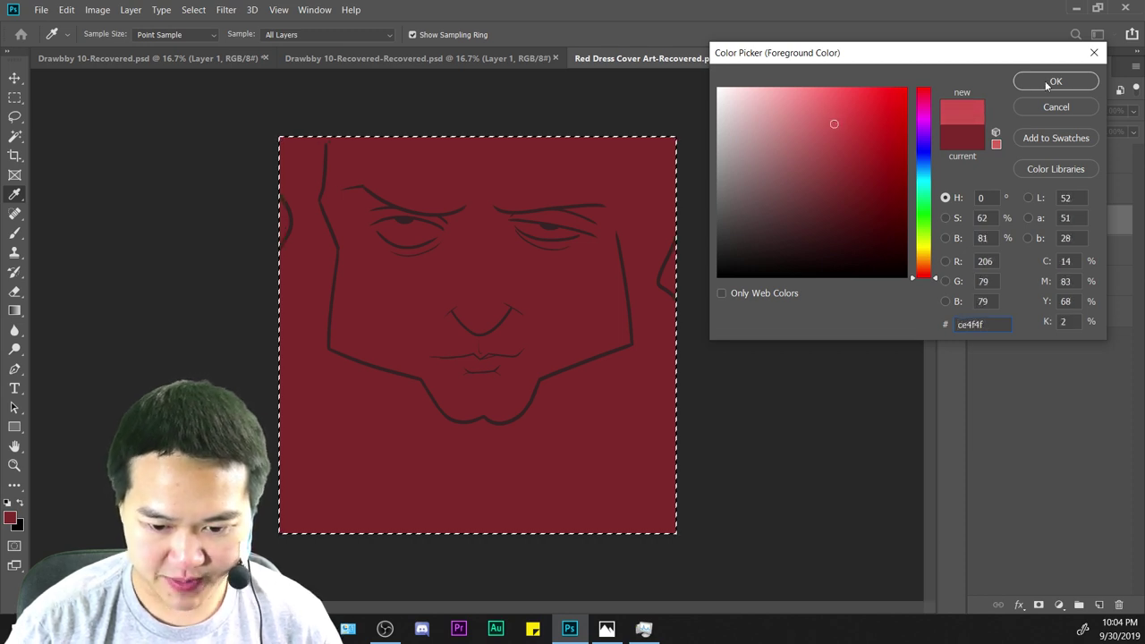
left_click(1053, 81)
key("e")
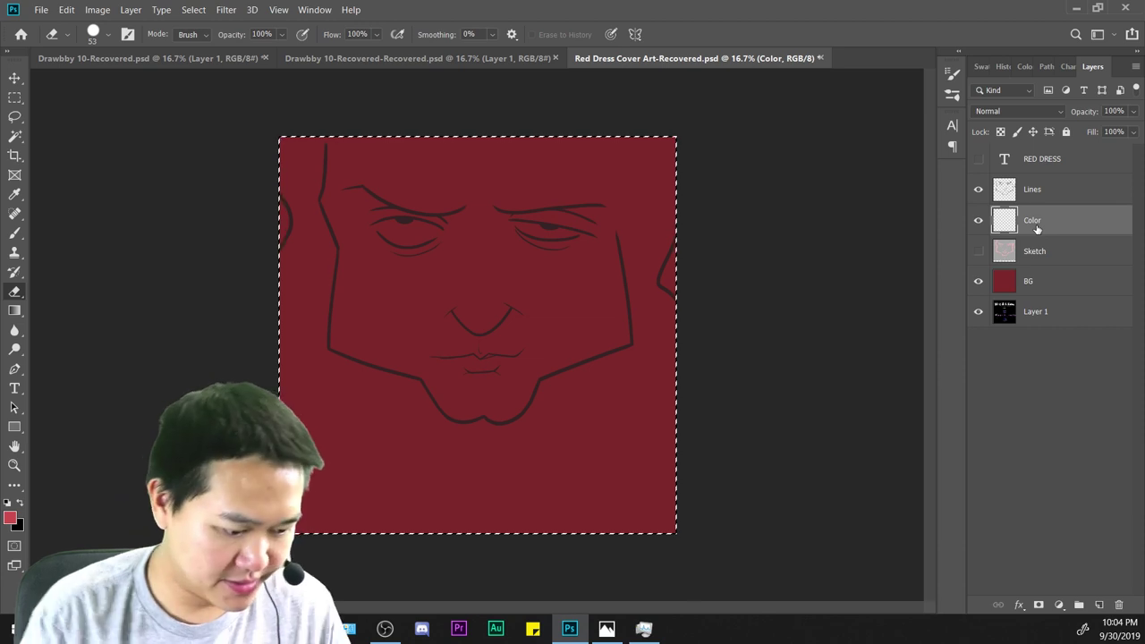
Switch to the Brush tool and set its size to 275 px for painting on the Color layer.
key("b")
right_click(535, 186)
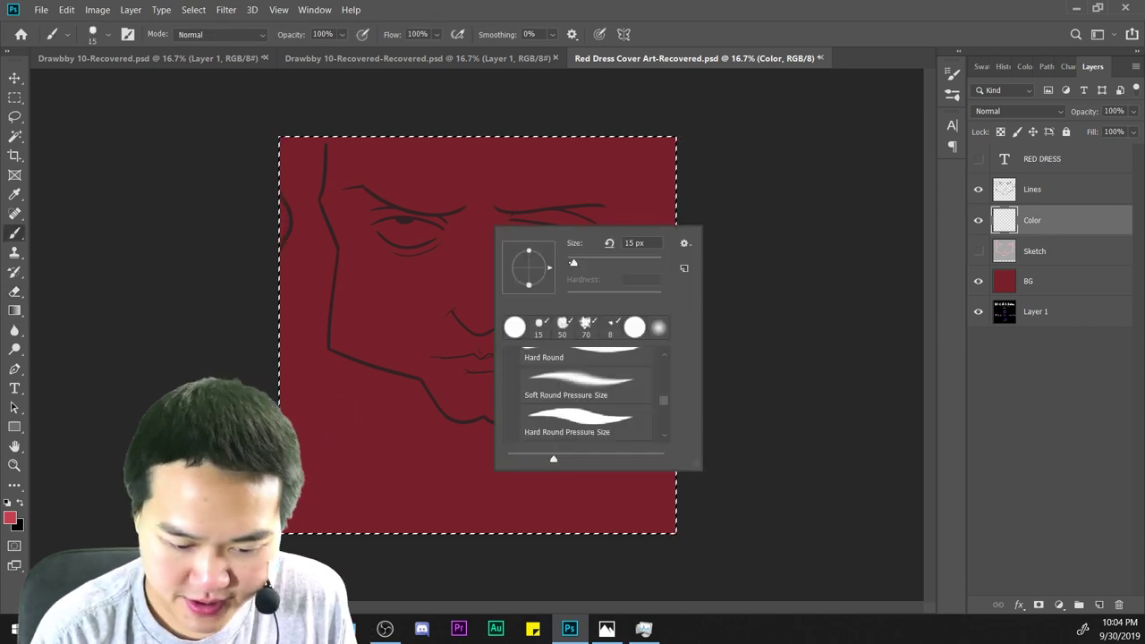
left_click_drag(573, 262, 626, 264)
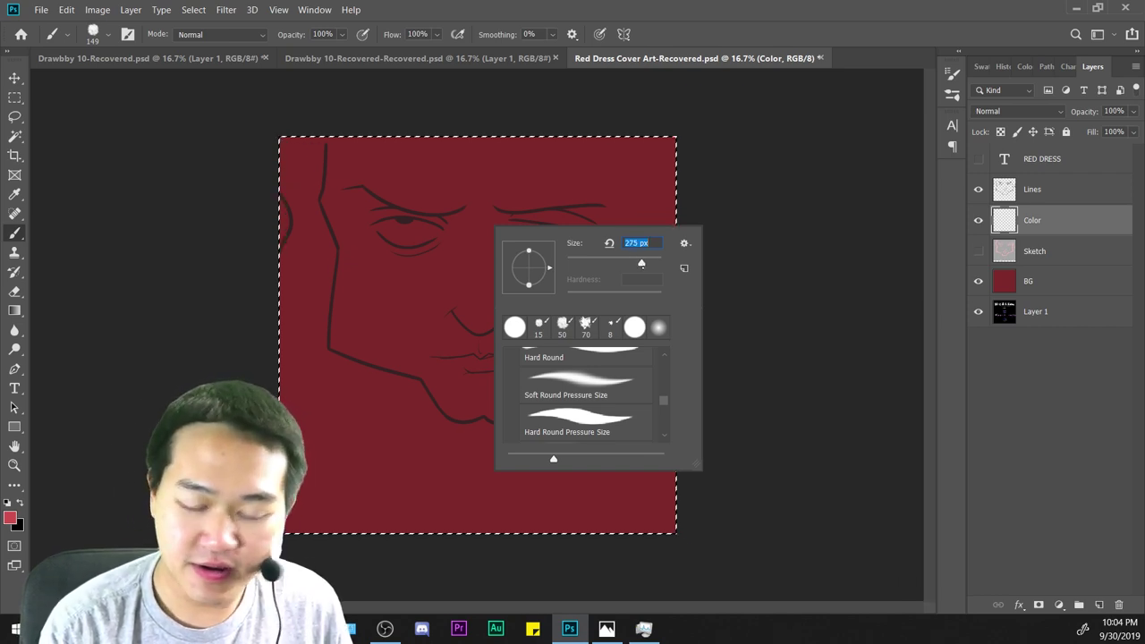
left_click(443, 162)
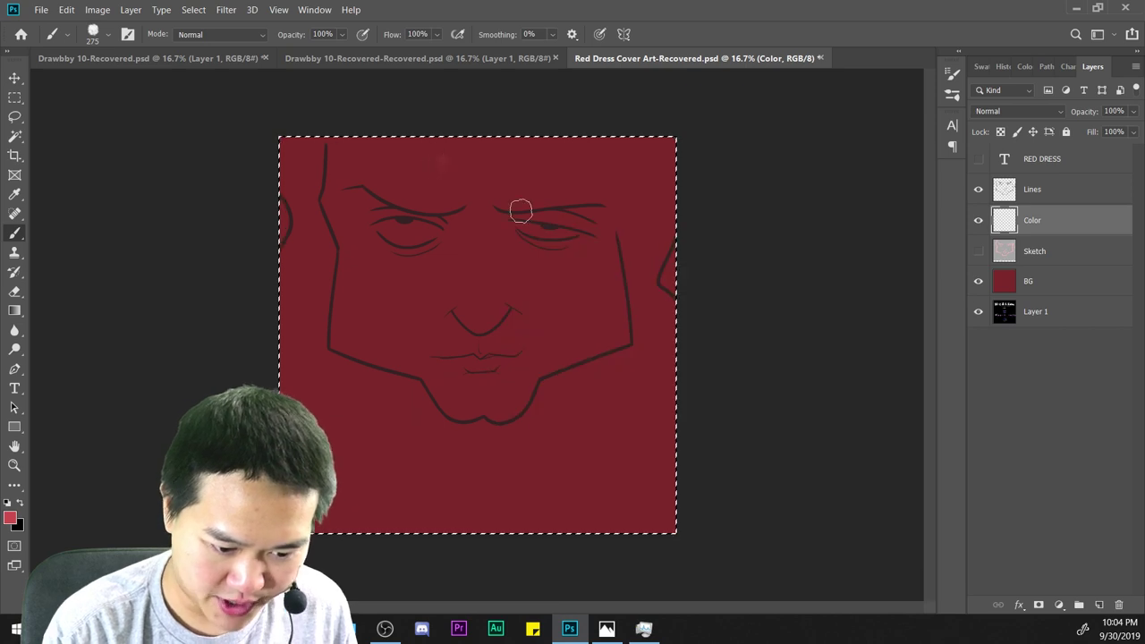
Paint muted red over the forehead, eyes, nose and mouth area, extending it to the outline of the right cheek.
mouse_move(396, 155)
left_mouse_down()
mouse_move(336, 182)
mouse_move(340, 233)
mouse_move(376, 308)
mouse_move(417, 133)
mouse_move(450, 184)
mouse_move(447, 328)
mouse_move(557, 123)
mouse_move(541, 320)
mouse_move(529, 225)
mouse_move(496, 225)
mouse_move(514, 354)
mouse_move(579, 319)
mouse_move(529, 119)
left_mouse_up()
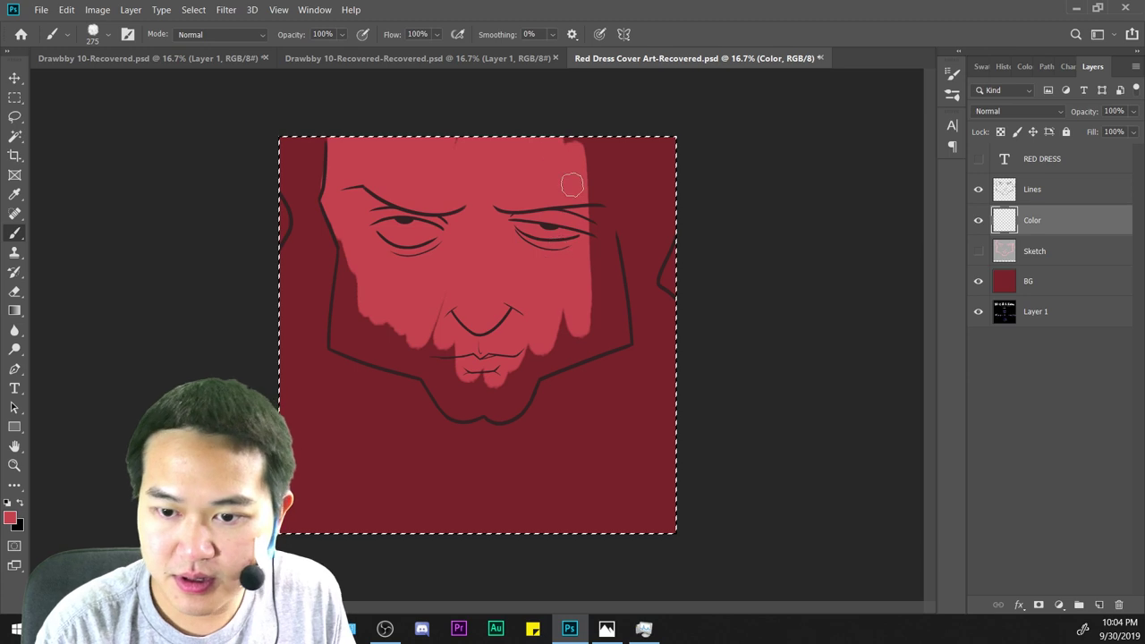
key("ctrl+equal")
left_click_drag(659, 363, 626, 476)
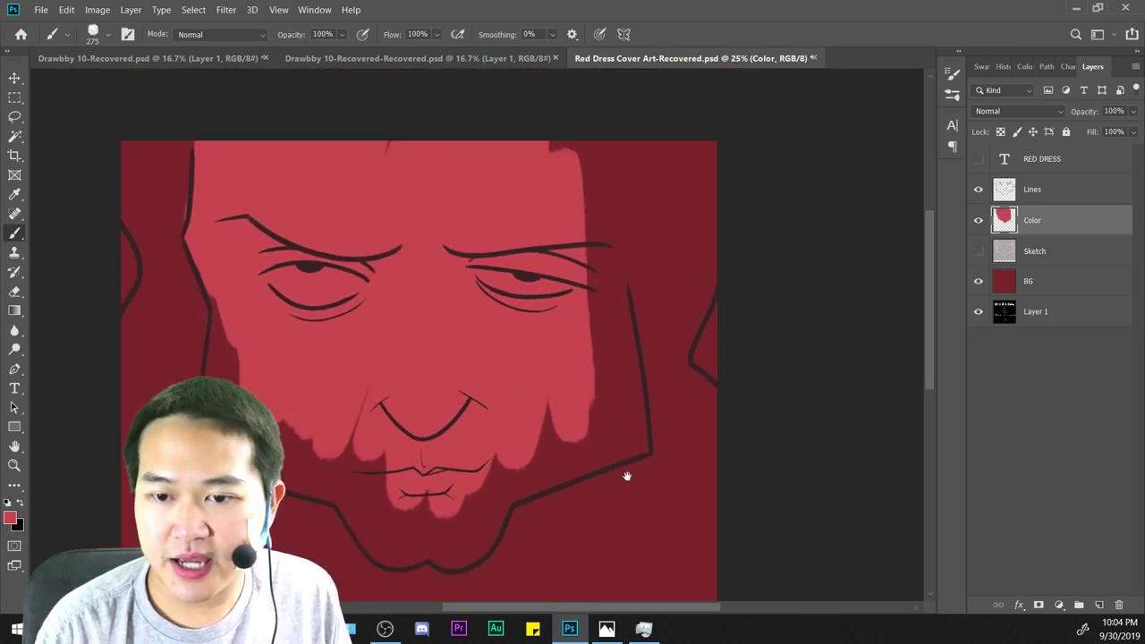
key("ctrl+a")
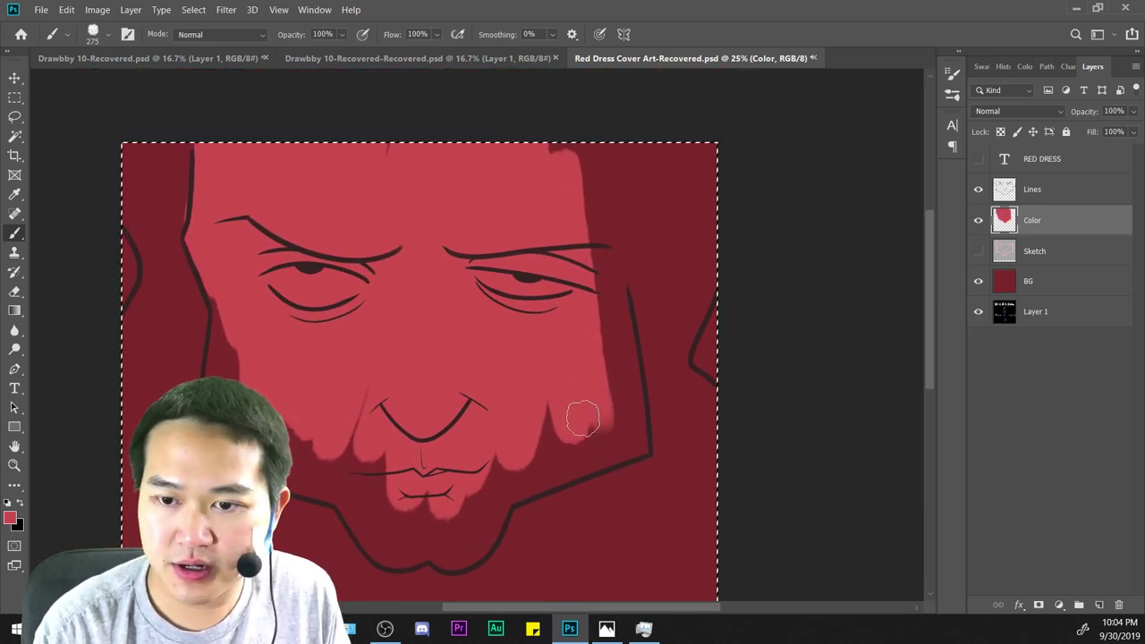
mouse_move(576, 264)
left_mouse_down()
mouse_move(612, 389)
mouse_move(577, 192)
mouse_move(615, 365)
mouse_move(605, 210)
mouse_move(628, 437)
left_mouse_up()
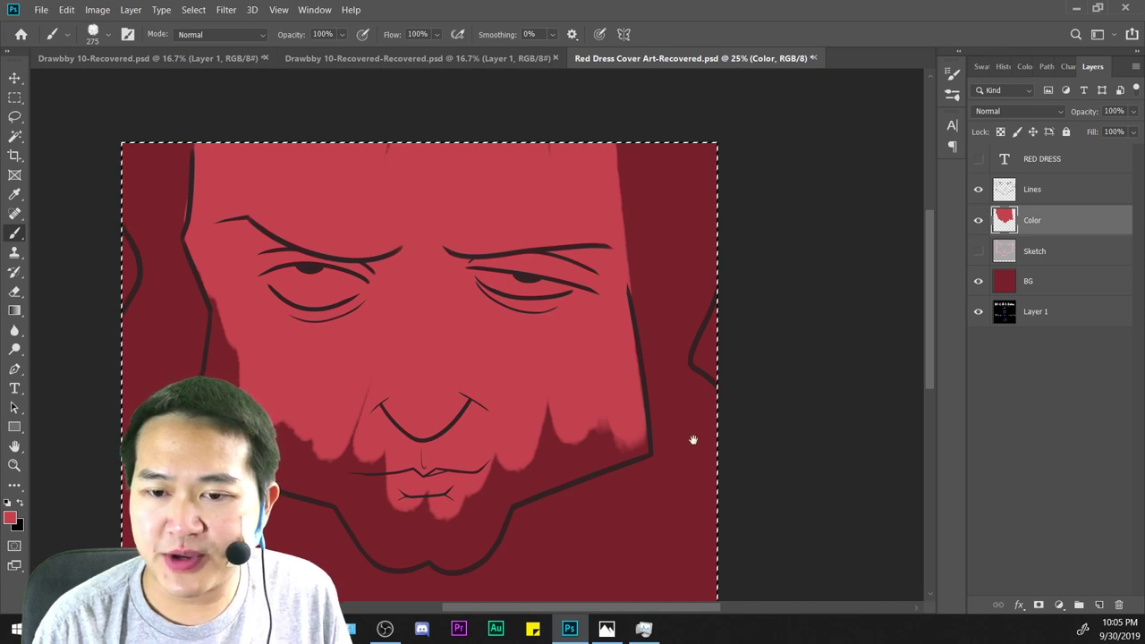
Fill the right side of the jaw and the whole chin with muted red on the Color layer.
mouse_move(692, 439)
left_mouse_down()
mouse_move(736, 363)
mouse_move(710, 496)
mouse_move(761, 281)
mouse_move(738, 286)
left_mouse_up()
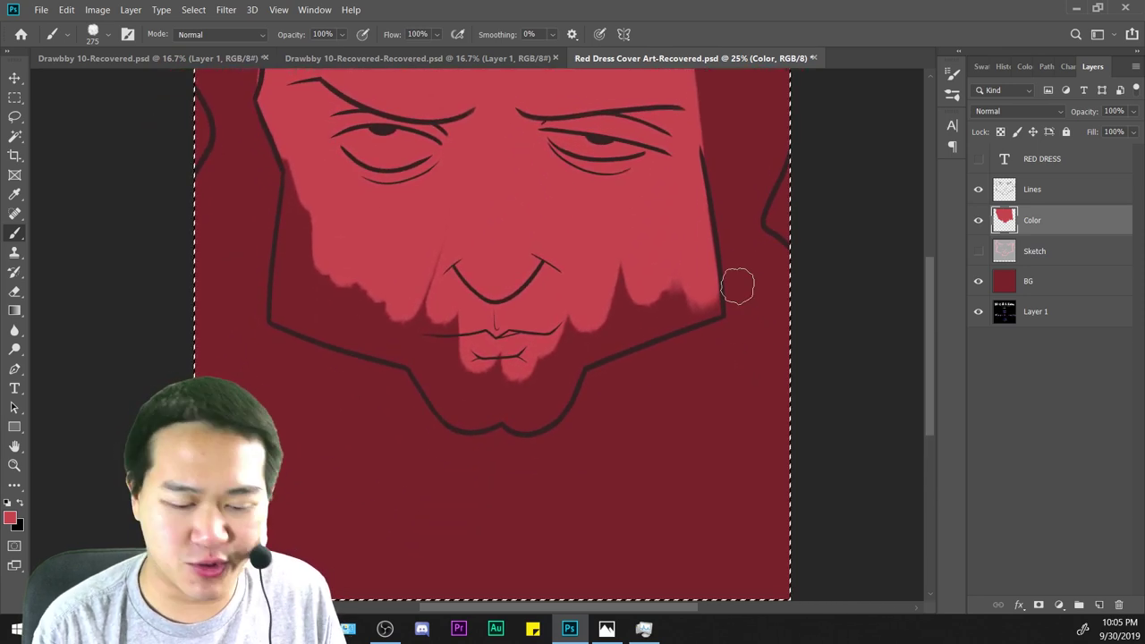
left_click(978, 283)
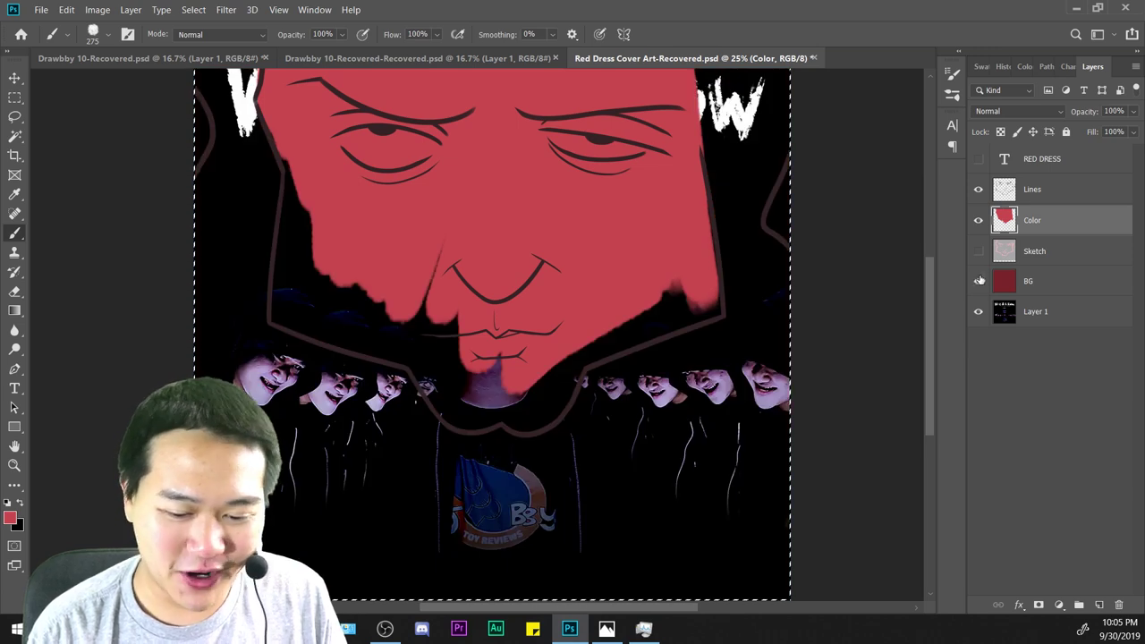
left_click(978, 281)
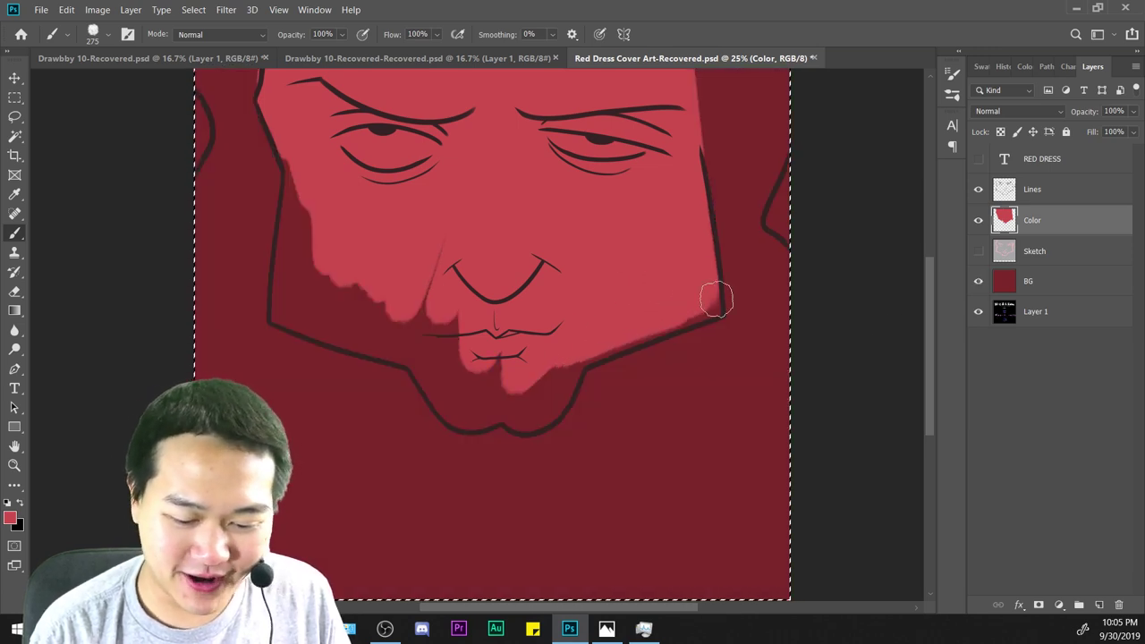
key("ctrl+plus")
left_click_drag(614, 408, 609, 338)
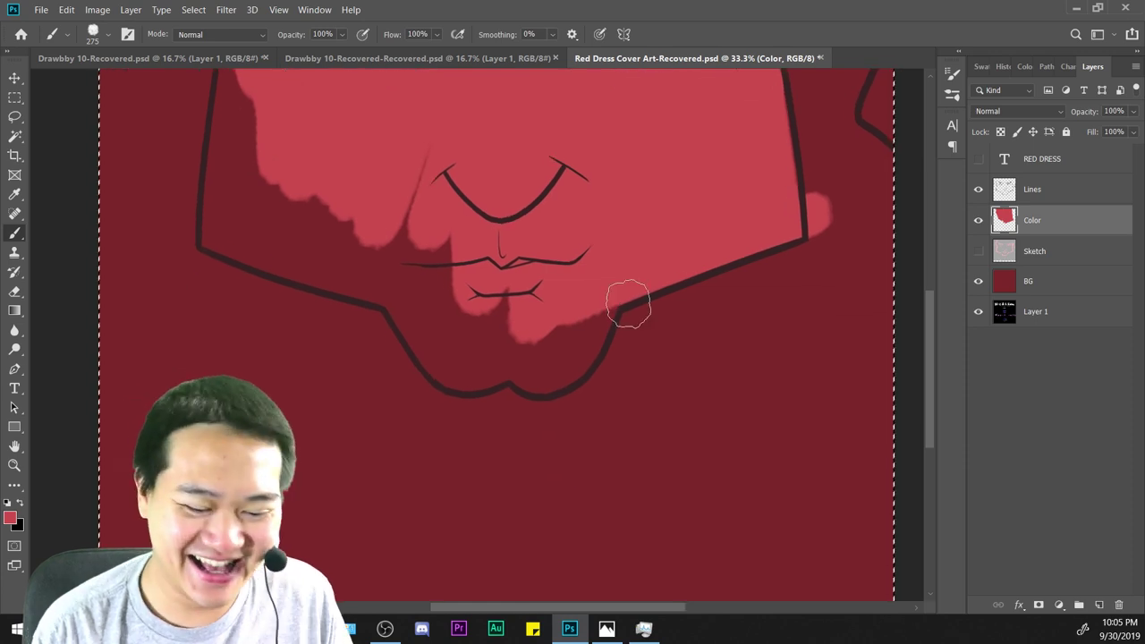
key("ctrl+plus")
mouse_move(562, 259)
left_mouse_down()
mouse_move(561, 335)
mouse_move(641, 253)
mouse_move(698, 279)
left_mouse_up()
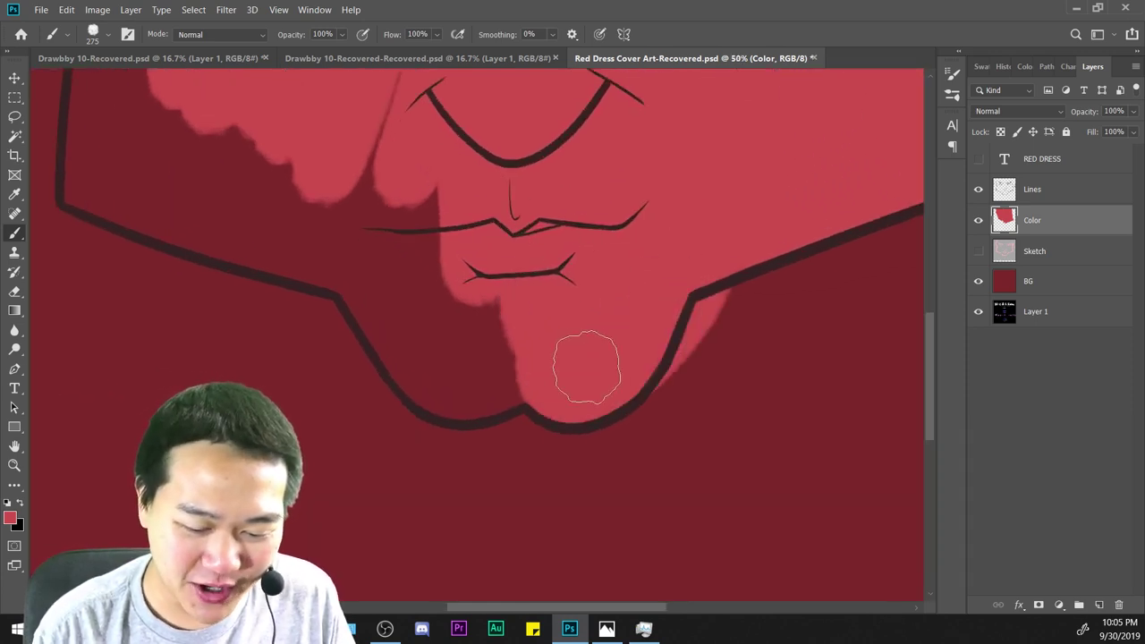
mouse_move(586, 367)
left_mouse_down()
mouse_move(500, 270)
mouse_move(498, 378)
mouse_move(389, 331)
mouse_move(361, 244)
mouse_move(480, 241)
mouse_move(467, 330)
mouse_move(414, 265)
left_mouse_up()
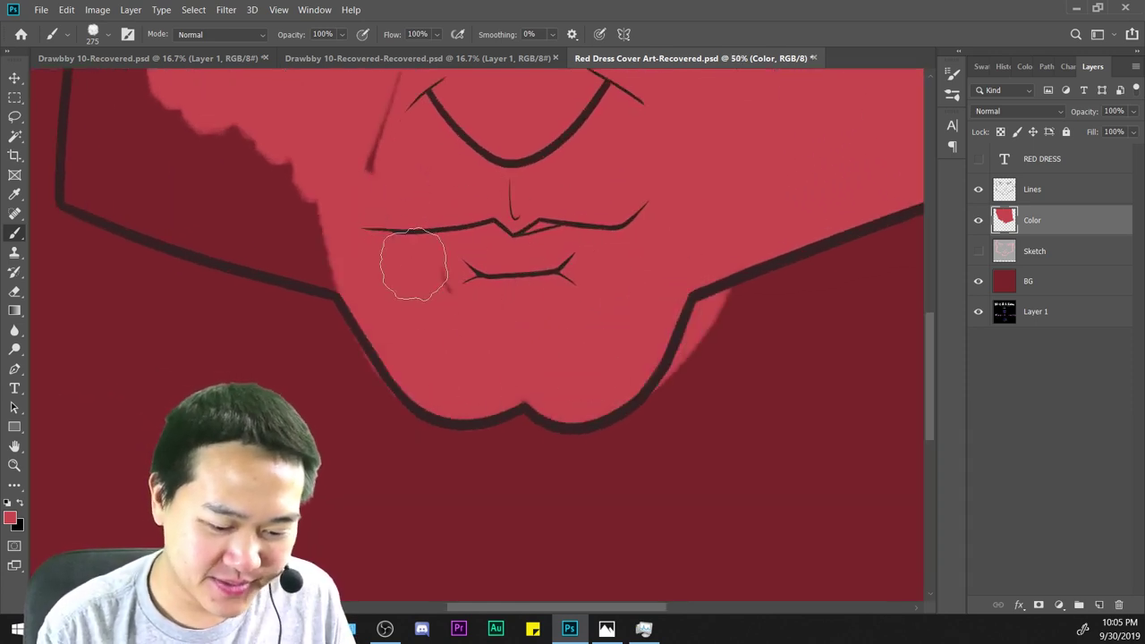
Fill the unpainted left cheek and jaw with muted red, covering the gap left beside the nose.
key("ctrl+minus")
left_click_drag(491, 263, 612, 413)
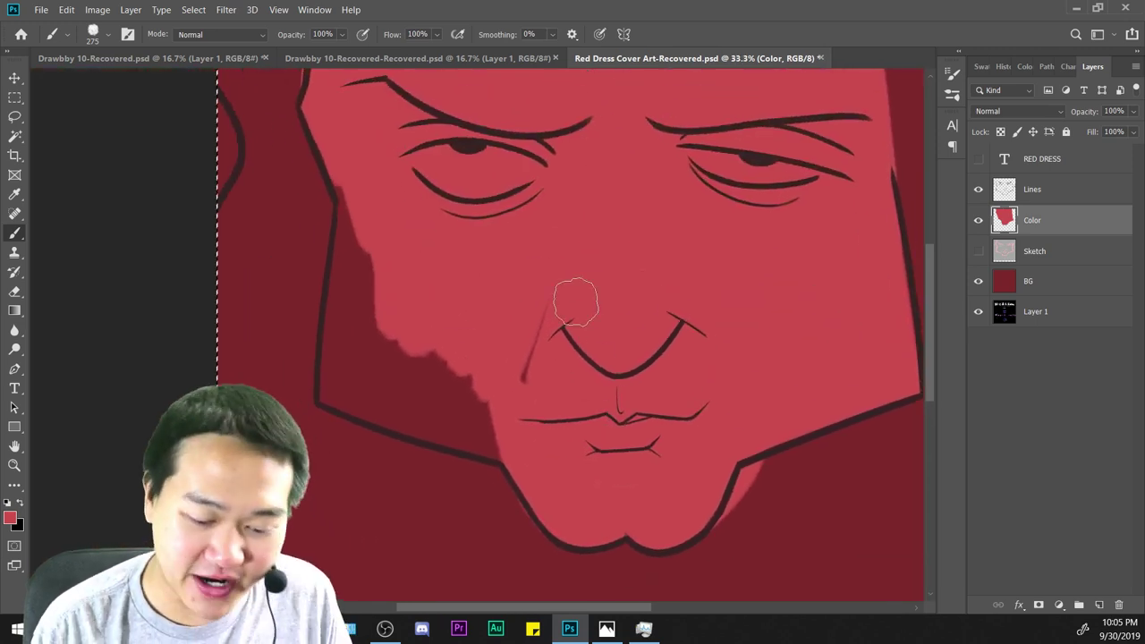
mouse_move(508, 442)
left_mouse_down()
mouse_move(315, 391)
mouse_move(323, 349)
mouse_move(345, 385)
mouse_move(334, 380)
mouse_move(362, 144)
left_mouse_up()
mouse_move(377, 345)
left_mouse_down()
mouse_move(451, 359)
mouse_move(516, 411)
left_mouse_up()
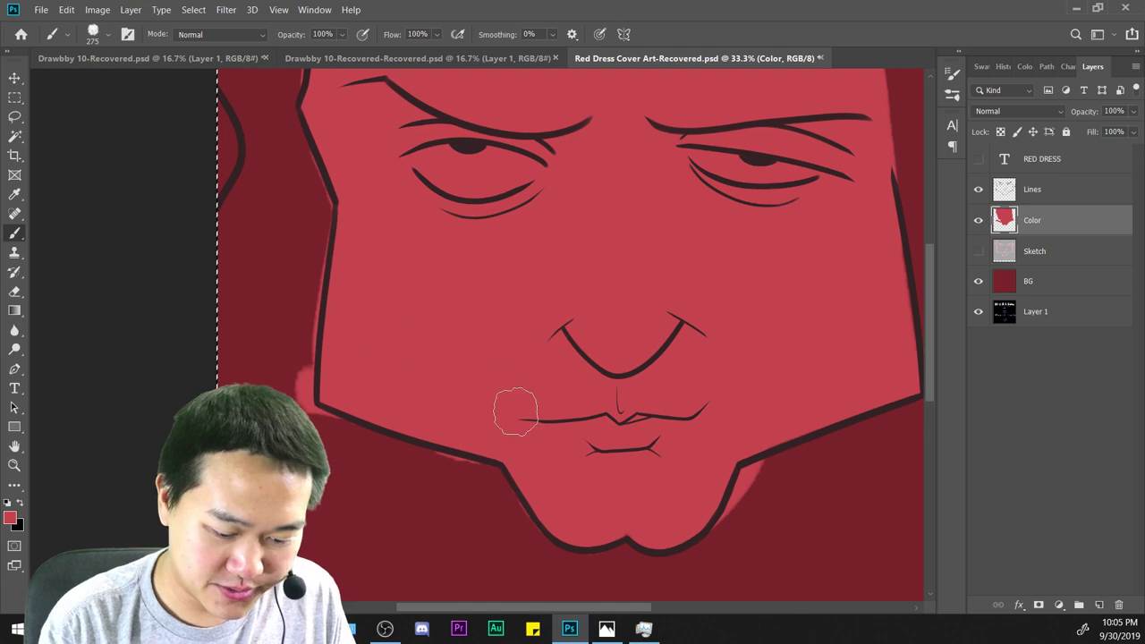
Erase the muted red that spills outside the outline at the right jaw corner and beside the chin.
key("ctrl+minus")
key("ctrl+minus")
key("ctrl+plus")
key("ctrl+a")
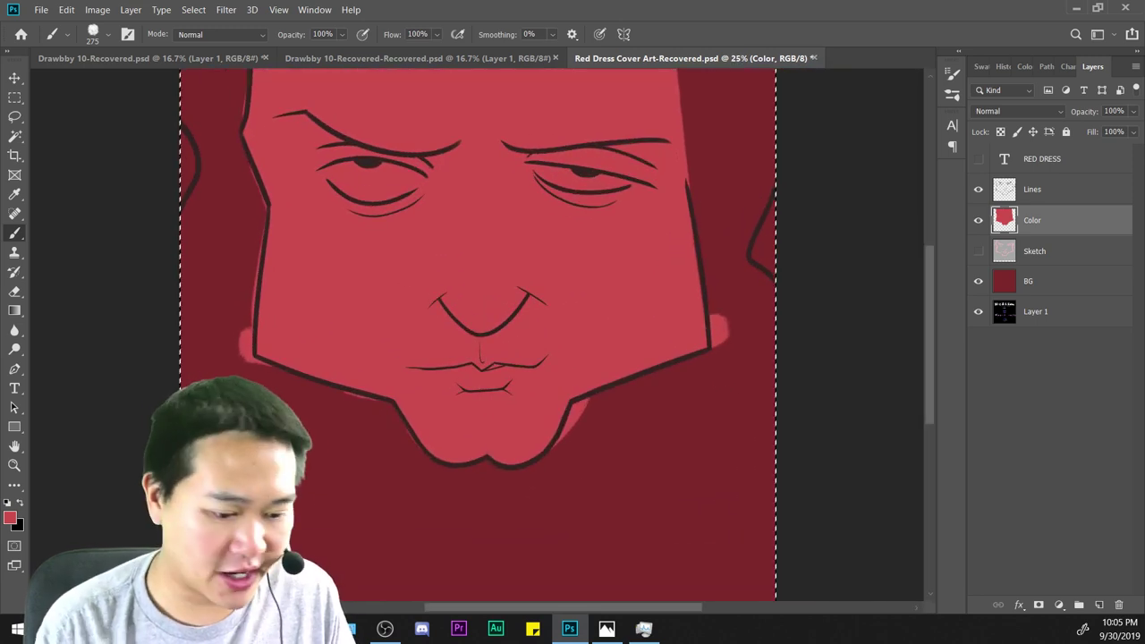
scroll(683, 473, "up", 3)
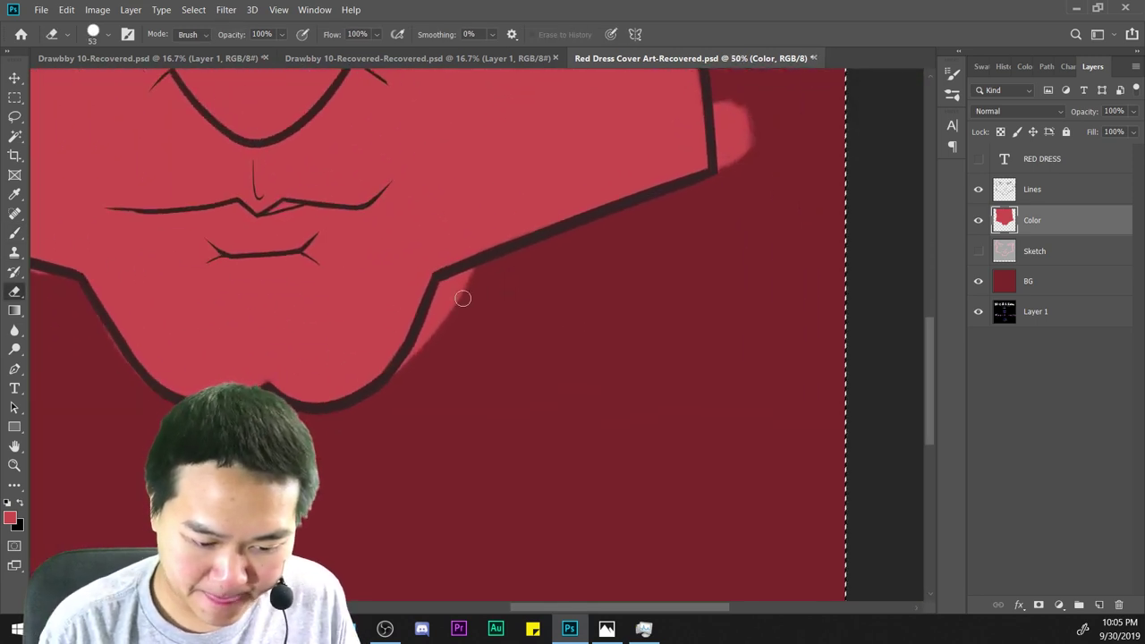
key("e")
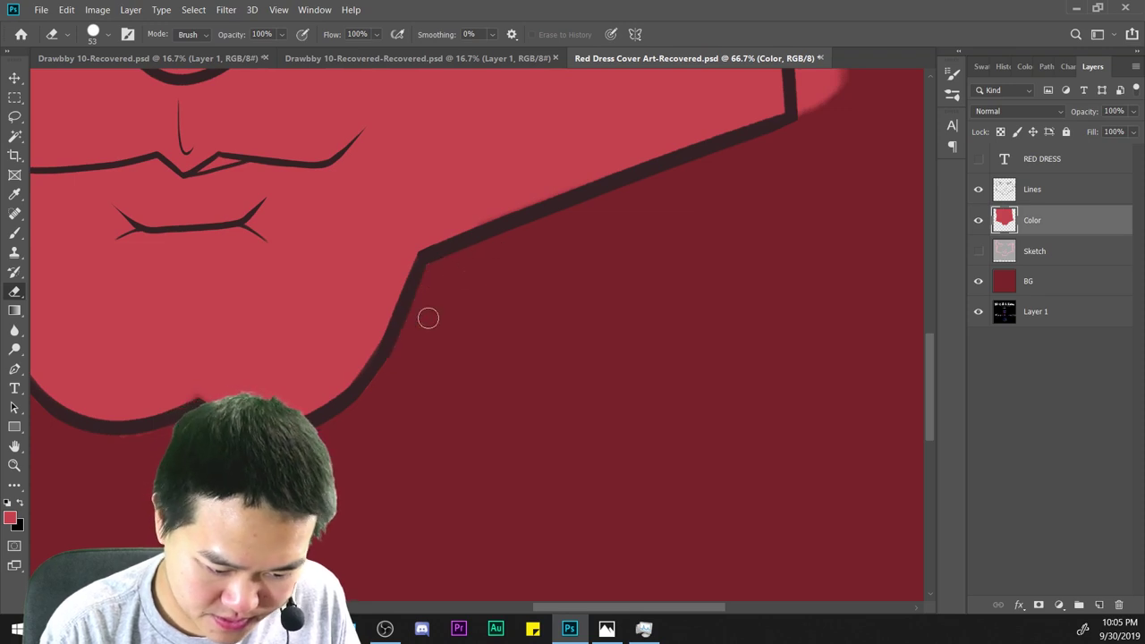
left_click_drag(644, 242, 361, 543)
mouse_move(515, 329)
left_mouse_down()
mouse_move(517, 379)
mouse_move(556, 381)
left_mouse_up()
Erase the muted red spilling below the left jaw line on the Color layer.
key("ctrl+minus")
key("ctrl+minus")
left_click_drag(388, 471, 858, 363)
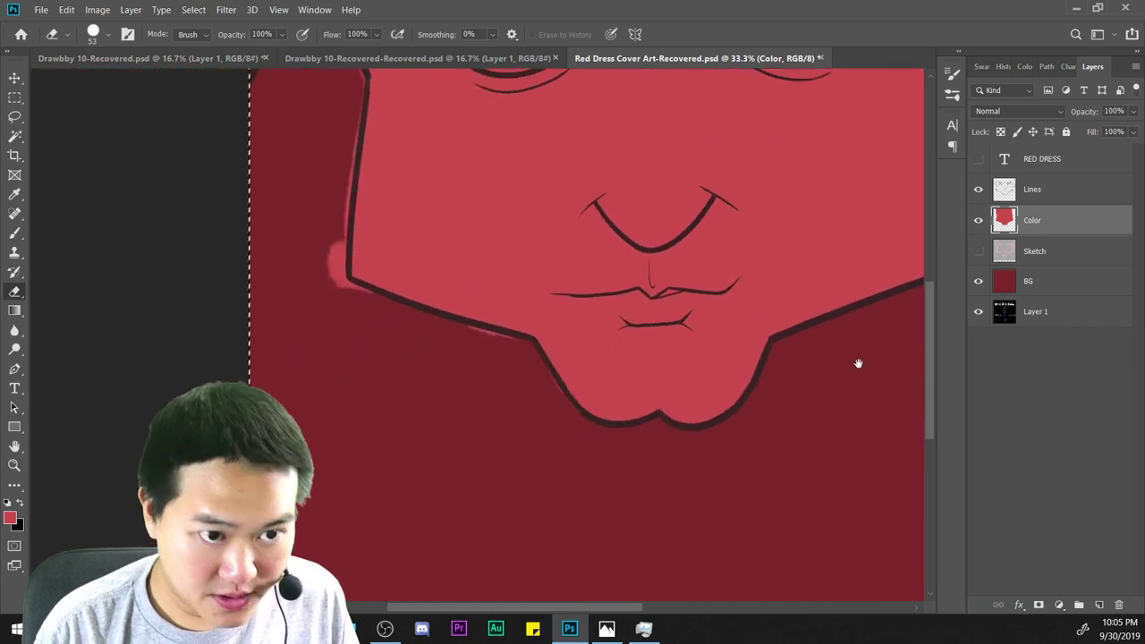
left_click_drag(731, 402, 819, 429)
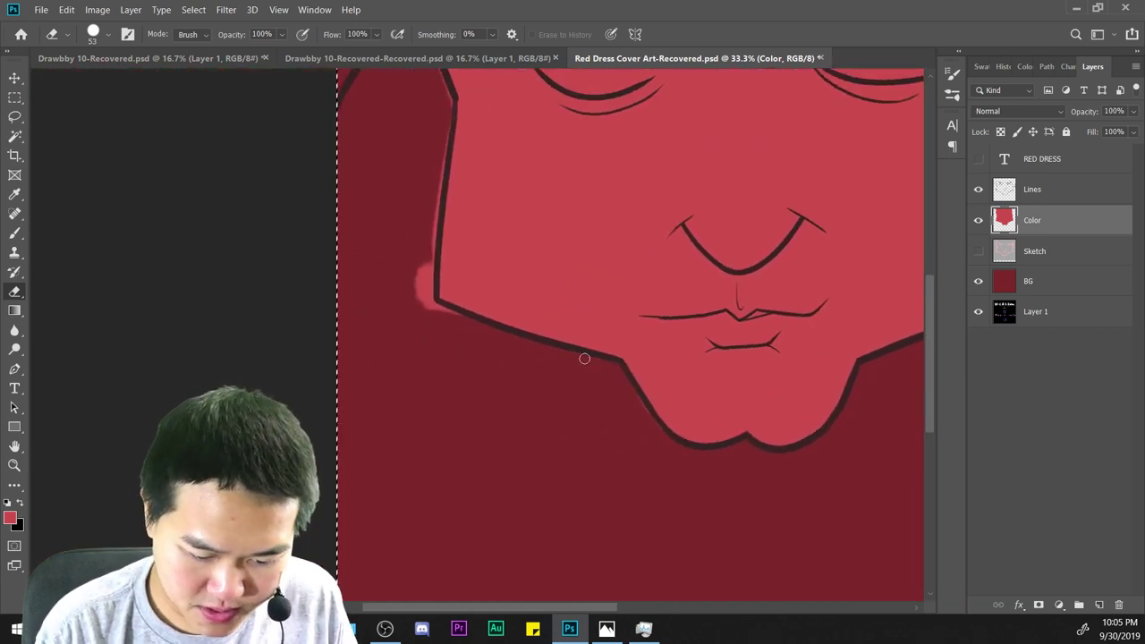
left_click_drag(563, 391, 634, 513)
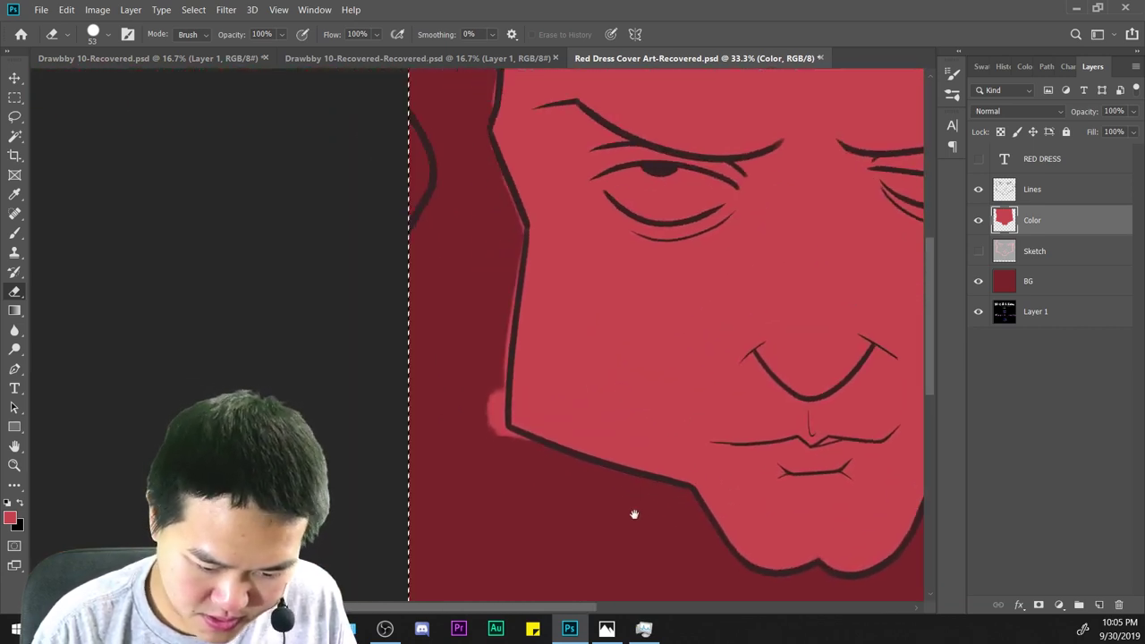
Erase the muted red outside the left jaw corner, cheek and temple outline.
key("ctrl+plus")
left_click_drag(503, 398, 507, 472)
left_click_drag(512, 371, 514, 381)
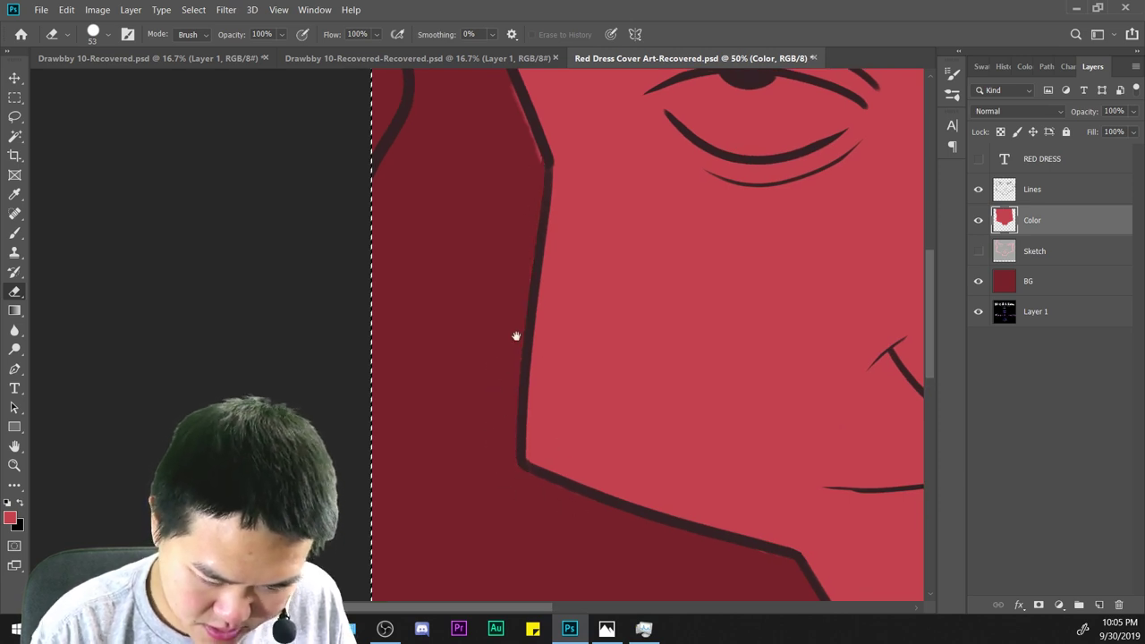
left_click_drag(516, 336, 450, 524)
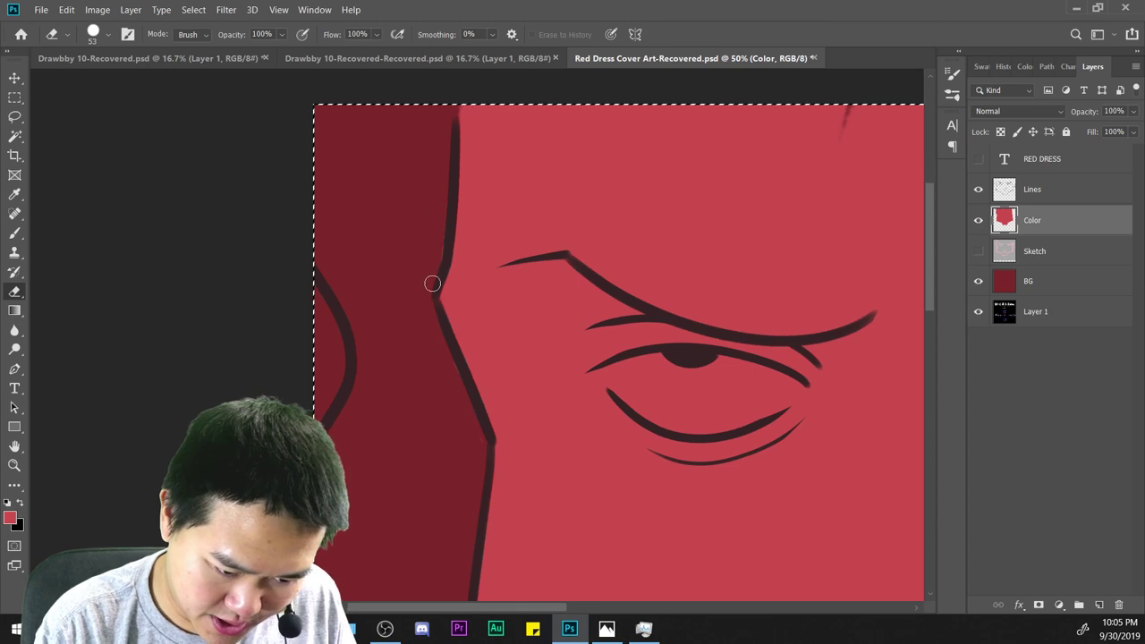
Hide and show the Lines layer to check the edges of the painted face color.
scroll(438, 264, "down", 3)
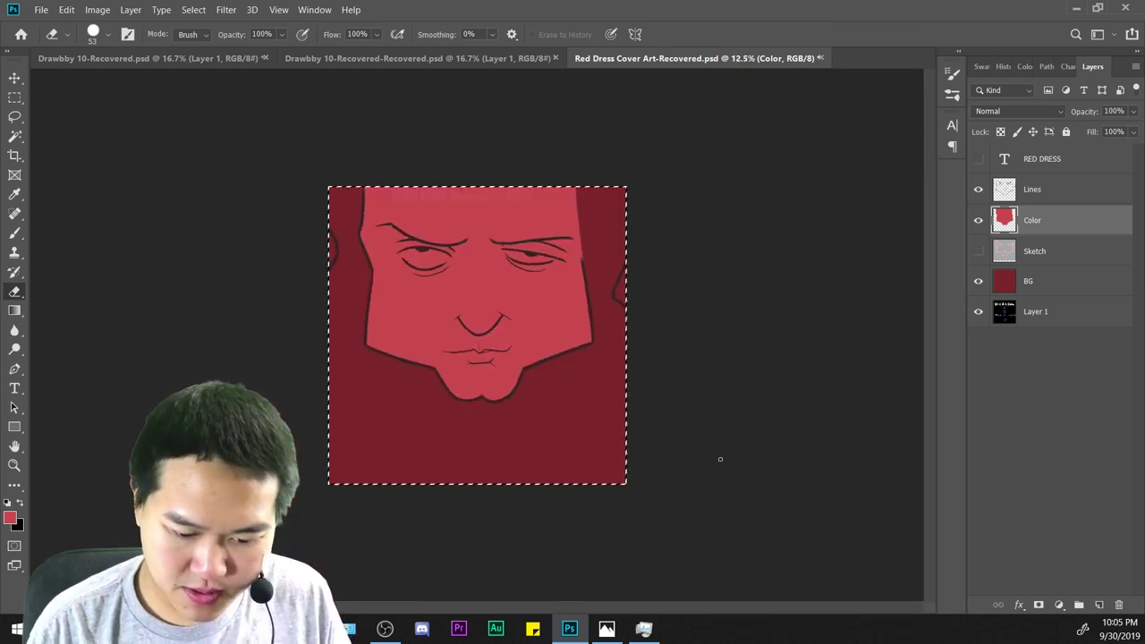
left_click(978, 187)
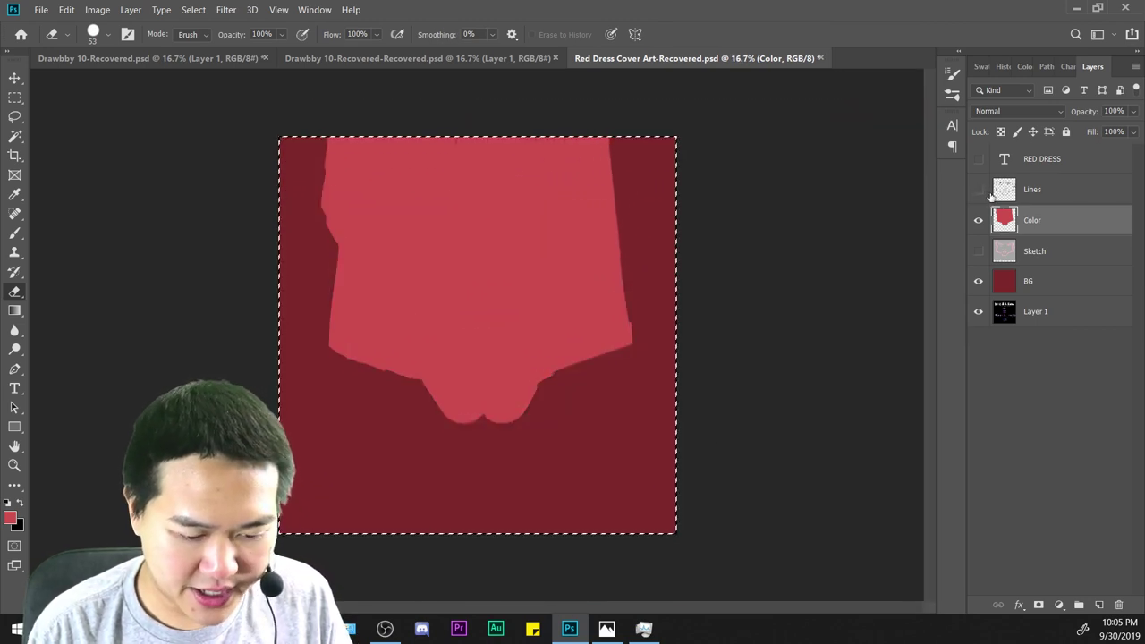
left_click(978, 190)
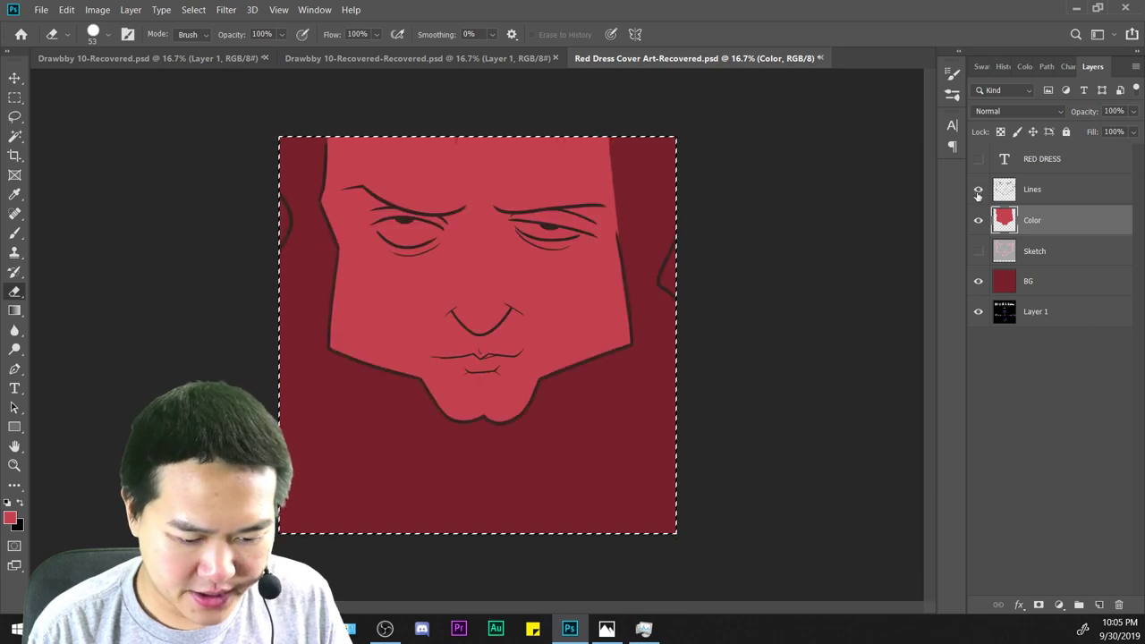
left_click(978, 193)
left_click(978, 194)
scroll(623, 536, "up", 3)
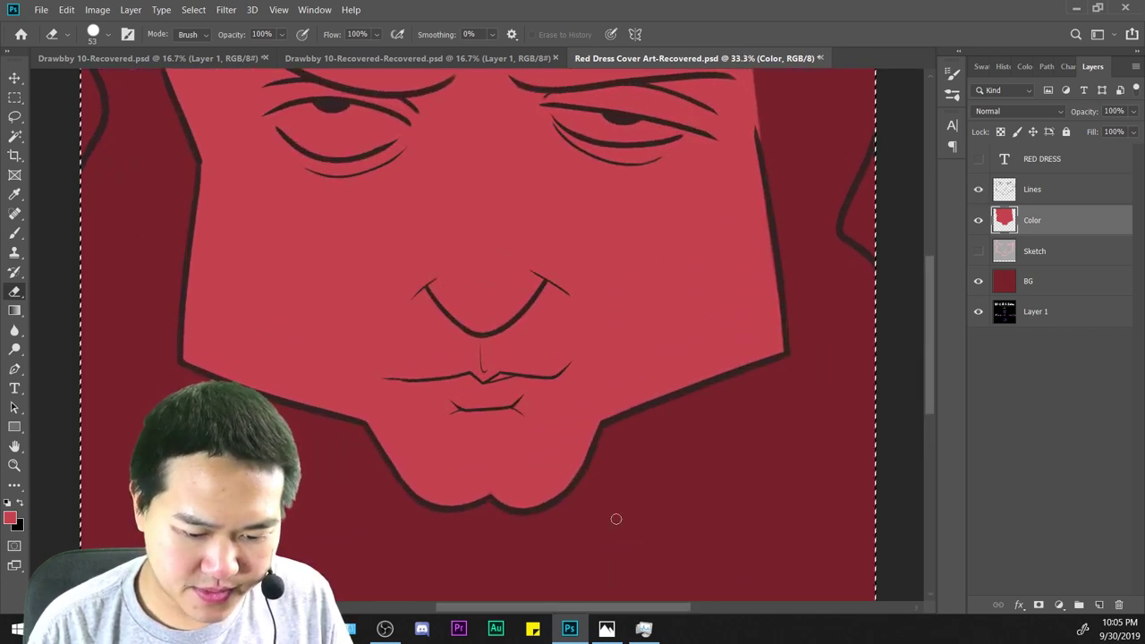
Duplicate the Lines layer, keeping the default name Lines copy.
right_click(1035, 193)
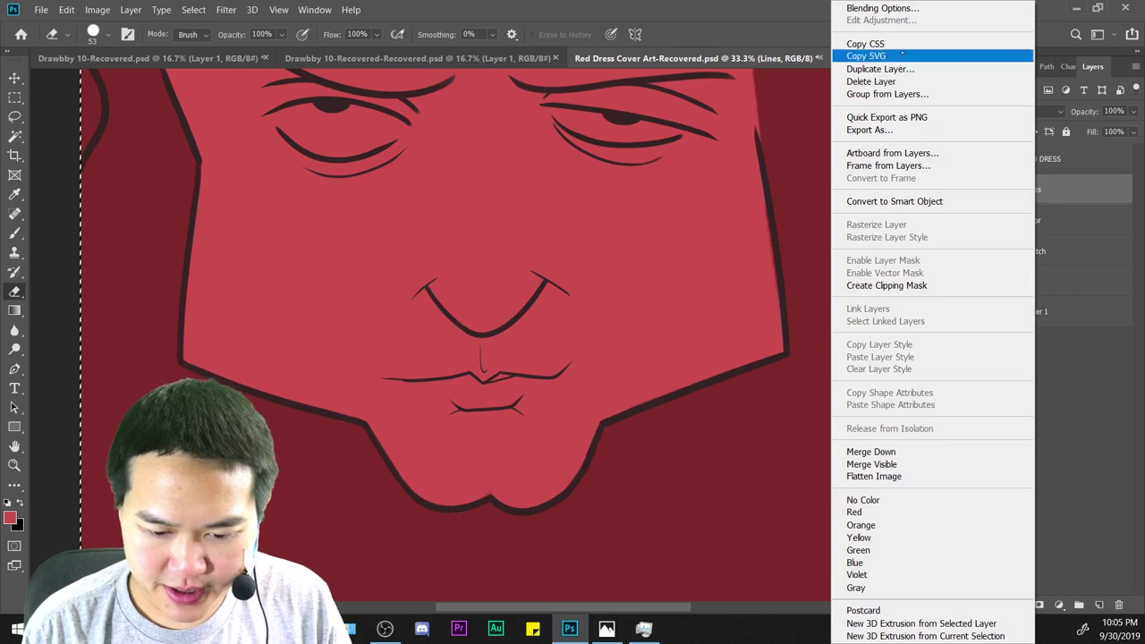
left_click(886, 65)
key("Return")
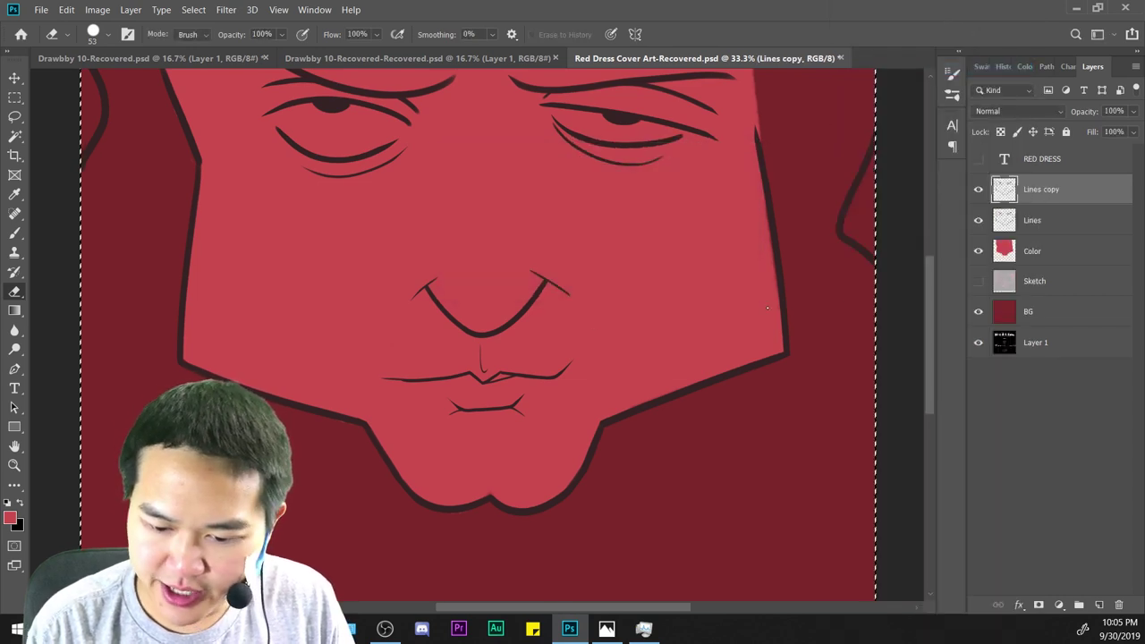
Make the original Lines layer active and set the Eraser size to 100 px.
left_click(1044, 220)
key("ctrl+minus")
key("ctrl+minus")
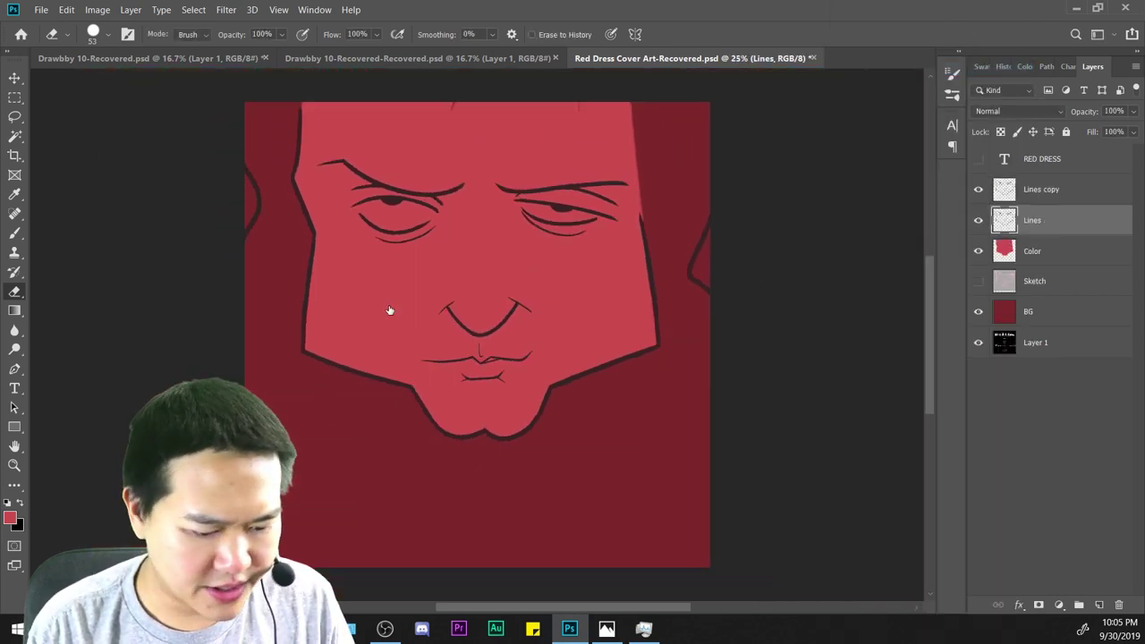
right_click(644, 279)
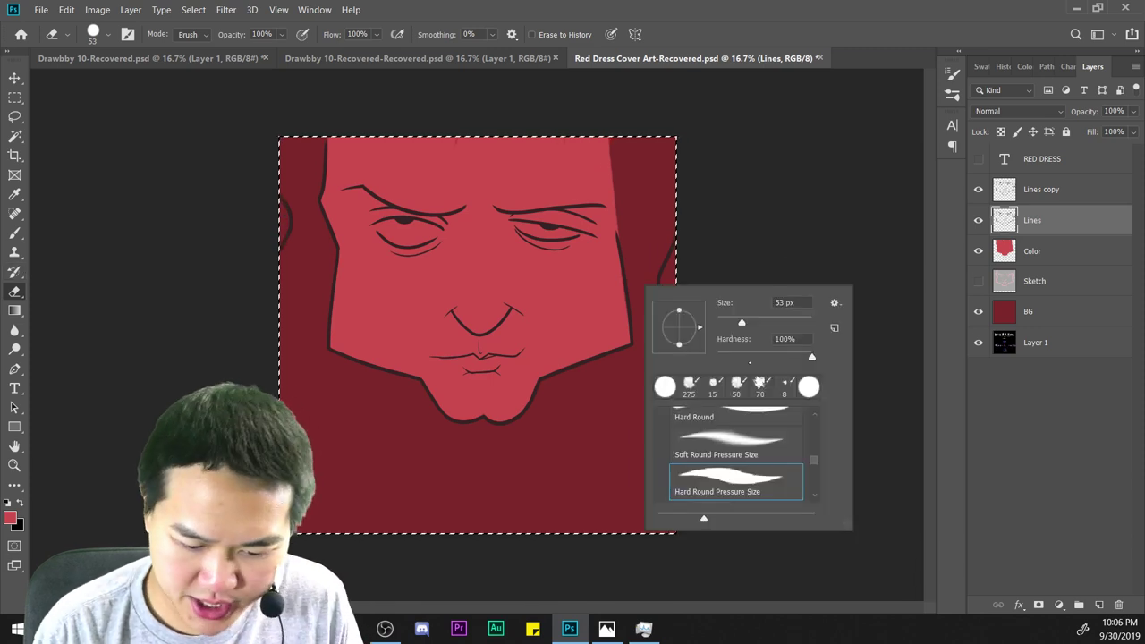
key("Return")
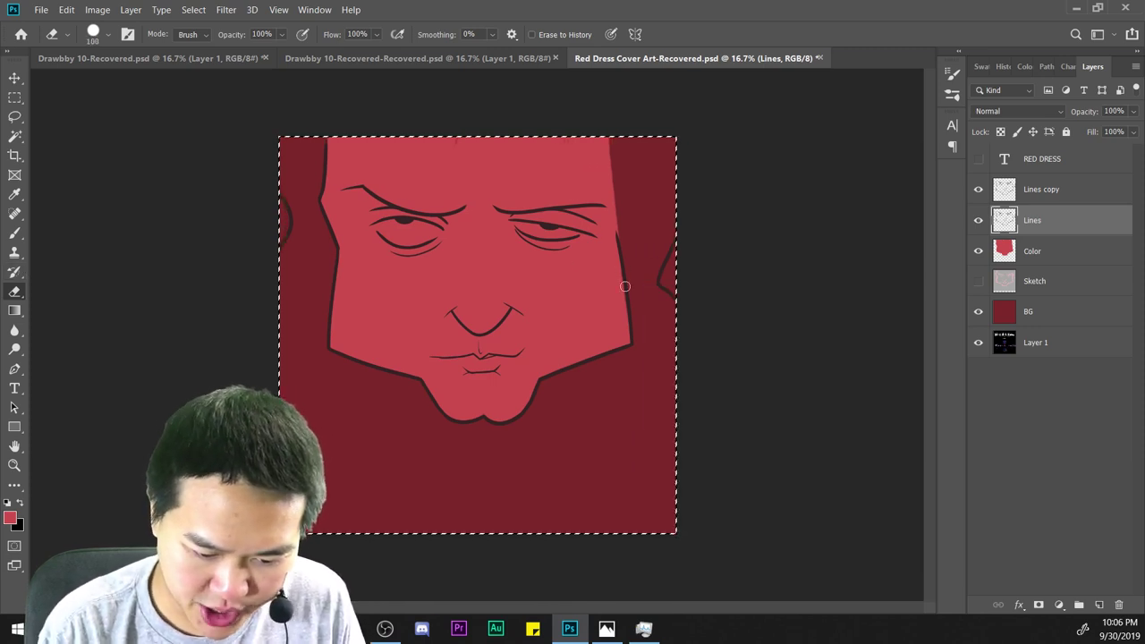
key("ctrl+plus")
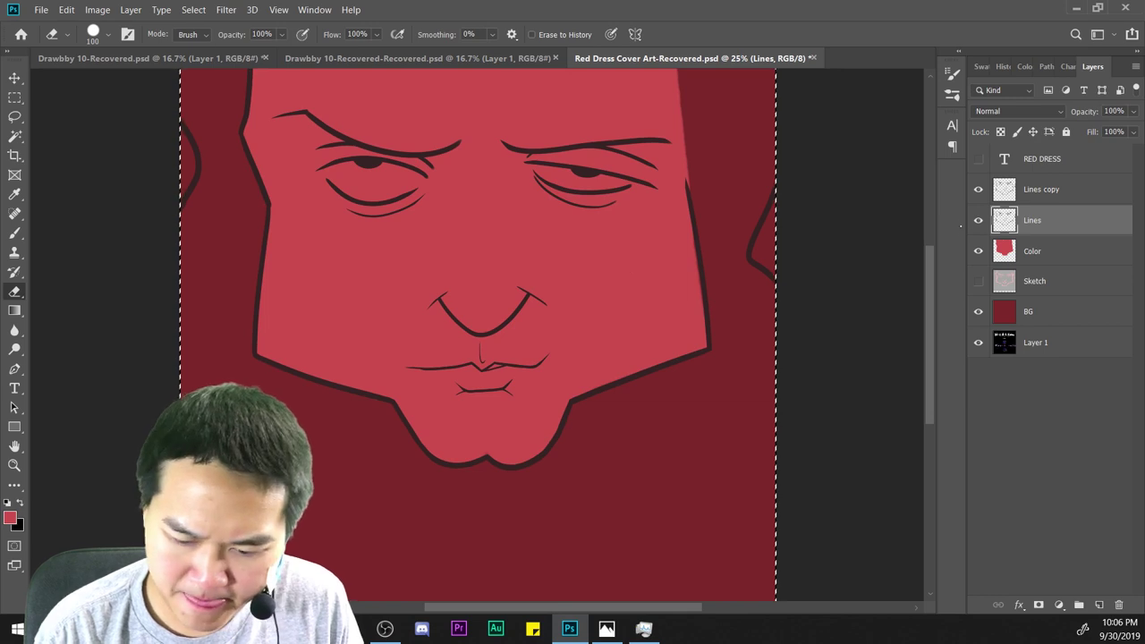
On the Lines copy layer, lasso a closed band around the face outline from the left temple along the jaw and chin to the right temple.
left_click(1037, 190)
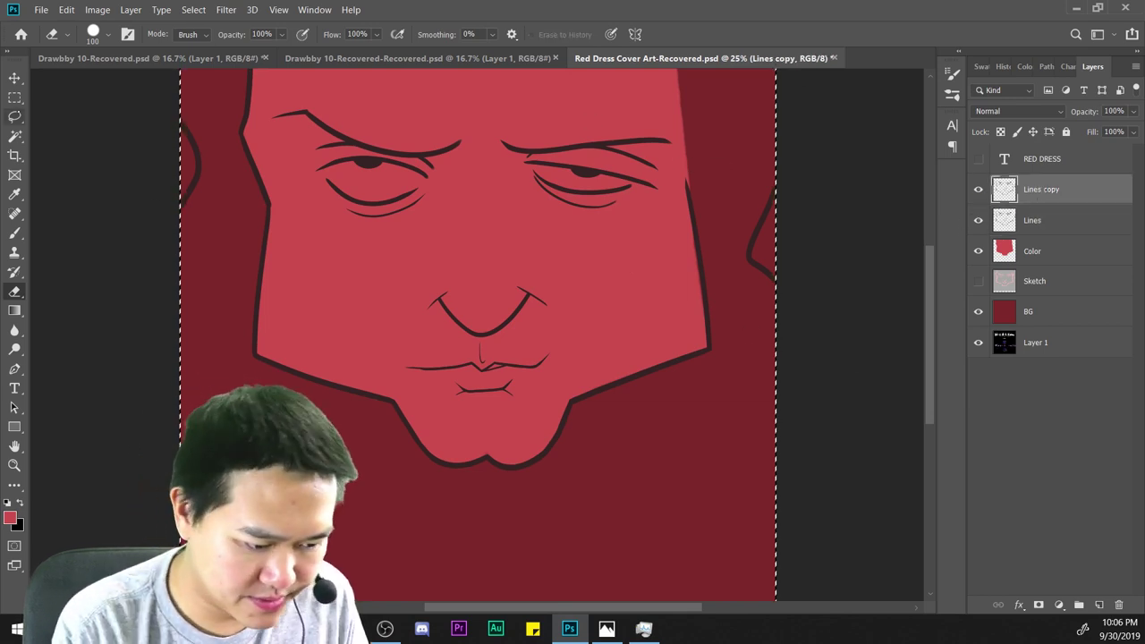
key("l")
key("ctrl+d")
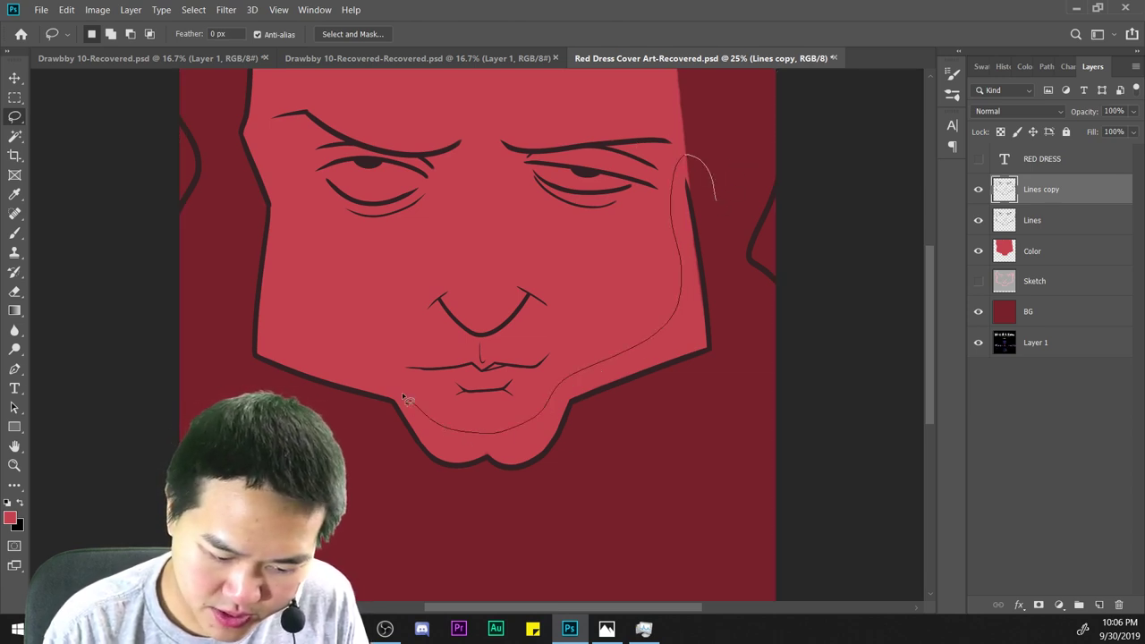
mouse_move(405, 398)
left_mouse_down()
mouse_move(298, 238)
mouse_move(264, 144)
mouse_move(276, 69)
mouse_move(385, 95)
mouse_move(368, 107)
left_mouse_up()
key("ctrl+minus")
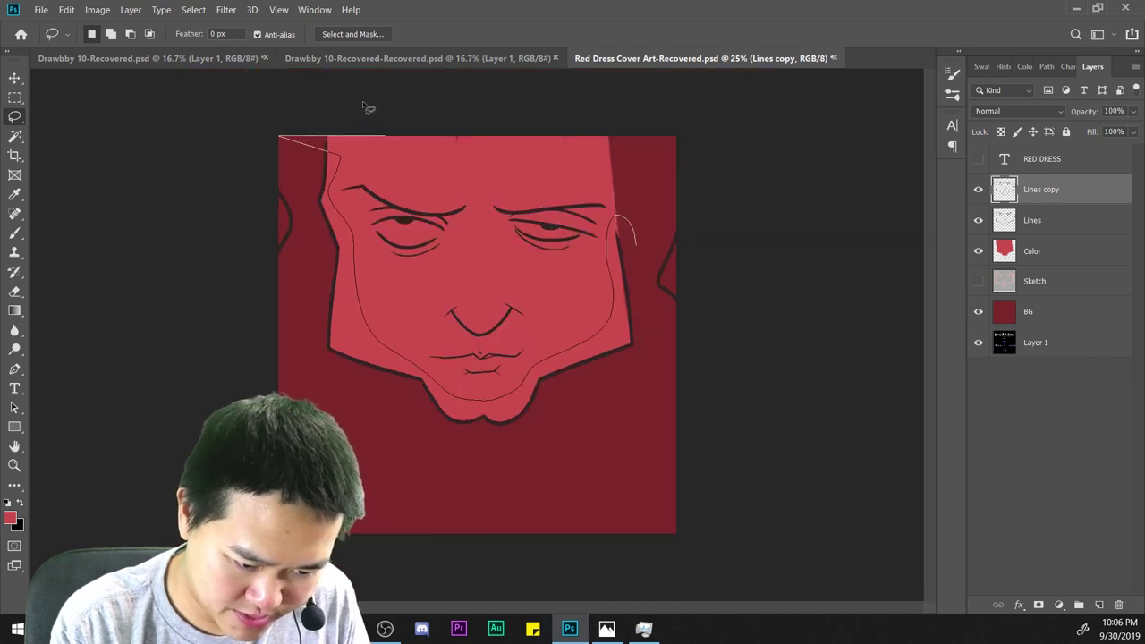
mouse_move(318, 269)
left_mouse_down()
mouse_move(314, 357)
mouse_move(355, 394)
left_mouse_up()
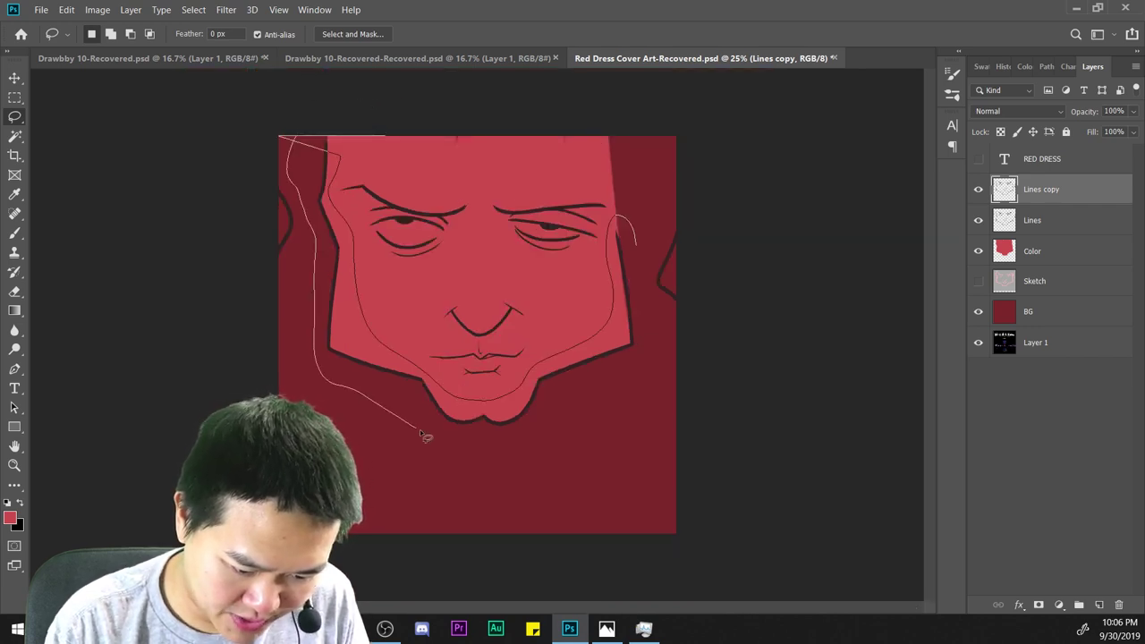
left_click_drag(421, 431, 517, 441)
left_click_drag(642, 252, 630, 222)
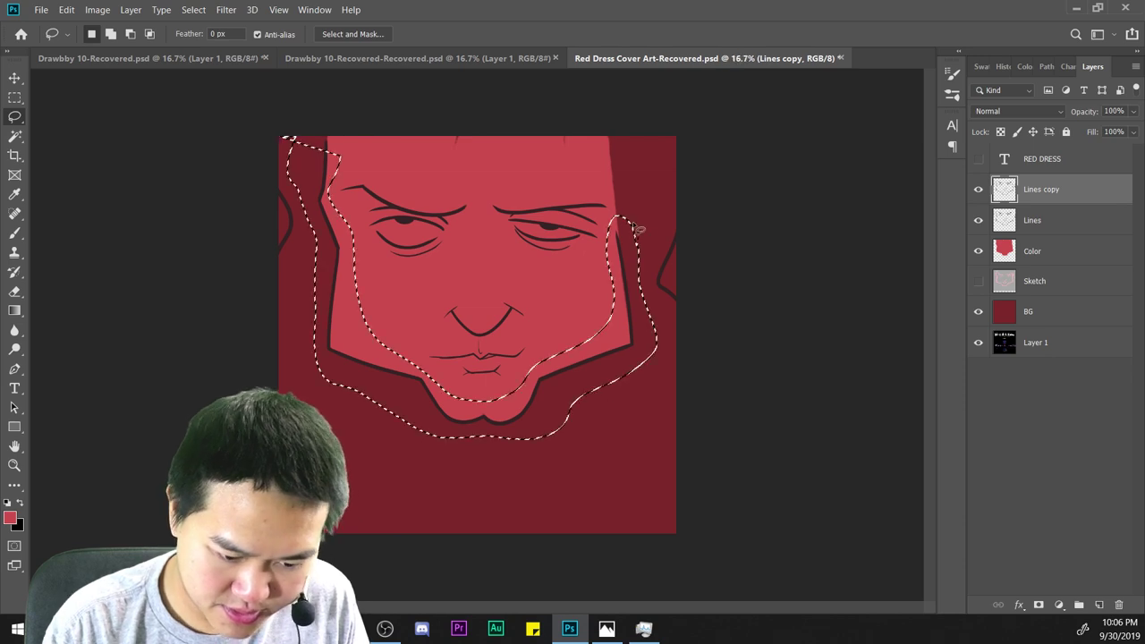
Try to clear the lassoed face outline band from the Lines layer.
key("Delete")
key("ctrl+d")
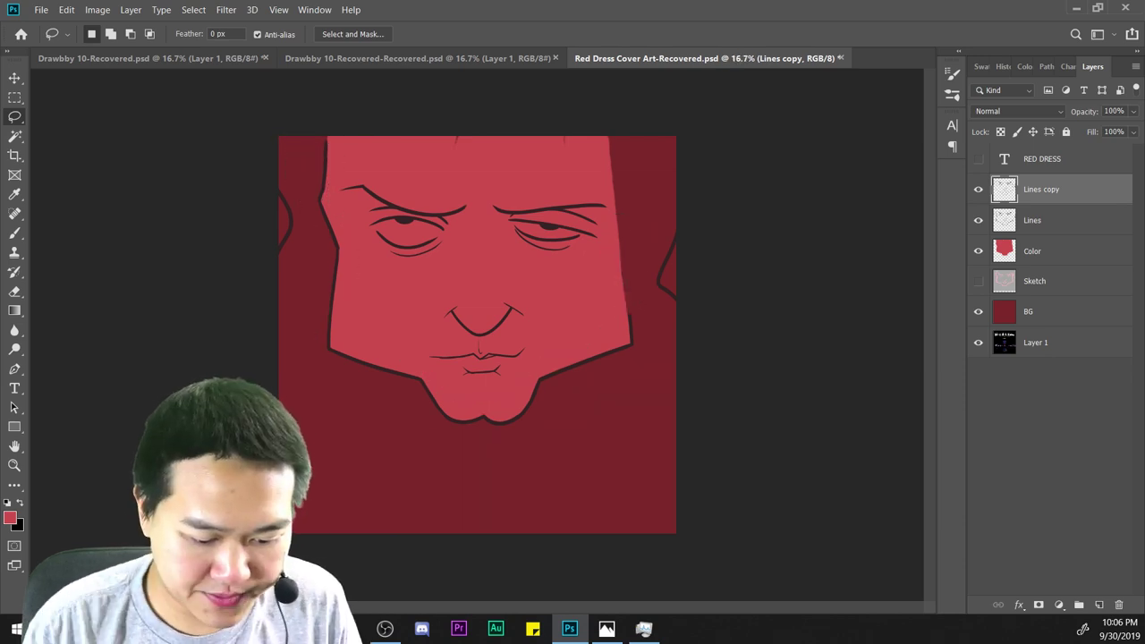
left_click(1026, 225)
key("ctrl+shift+d")
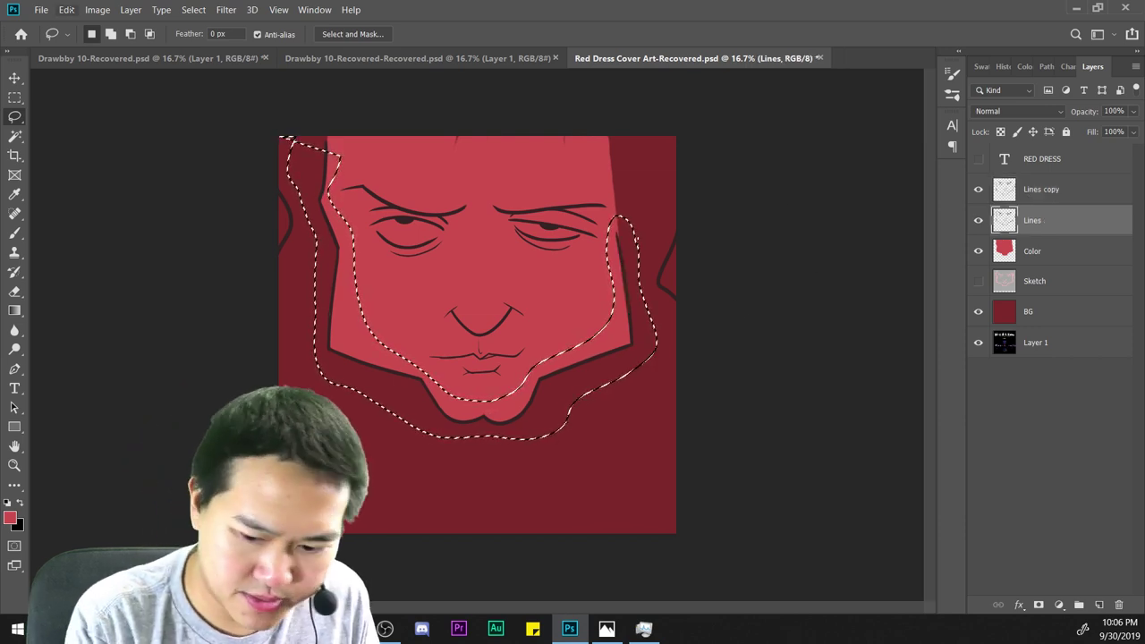
left_click(66, 10)
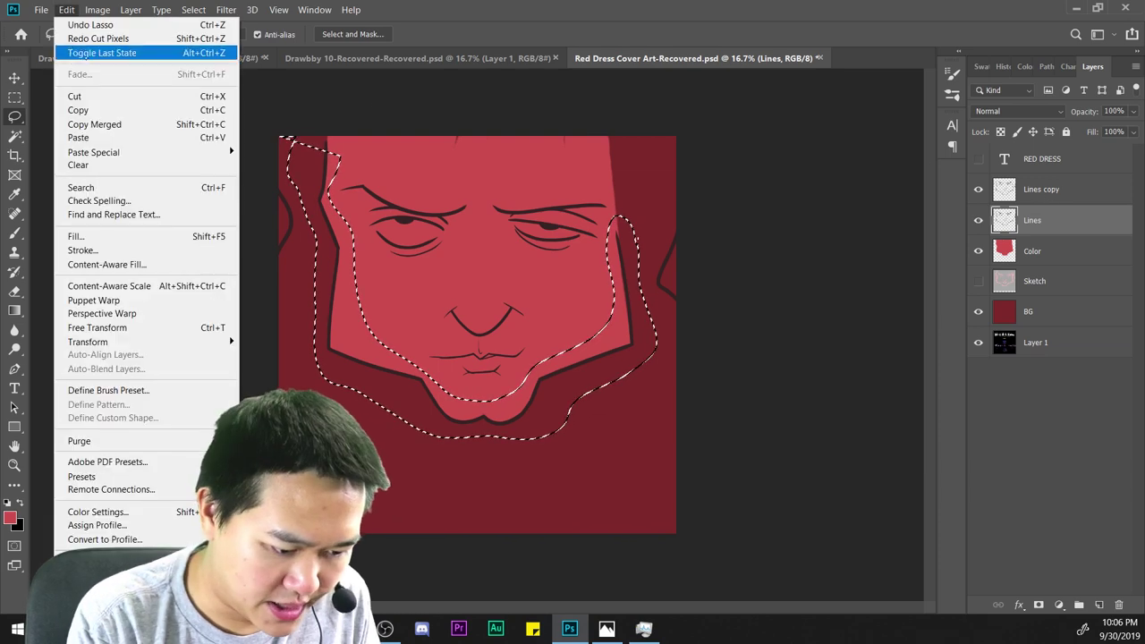
left_click(98, 95)
key("ctrl+shift+d")
left_click(66, 9)
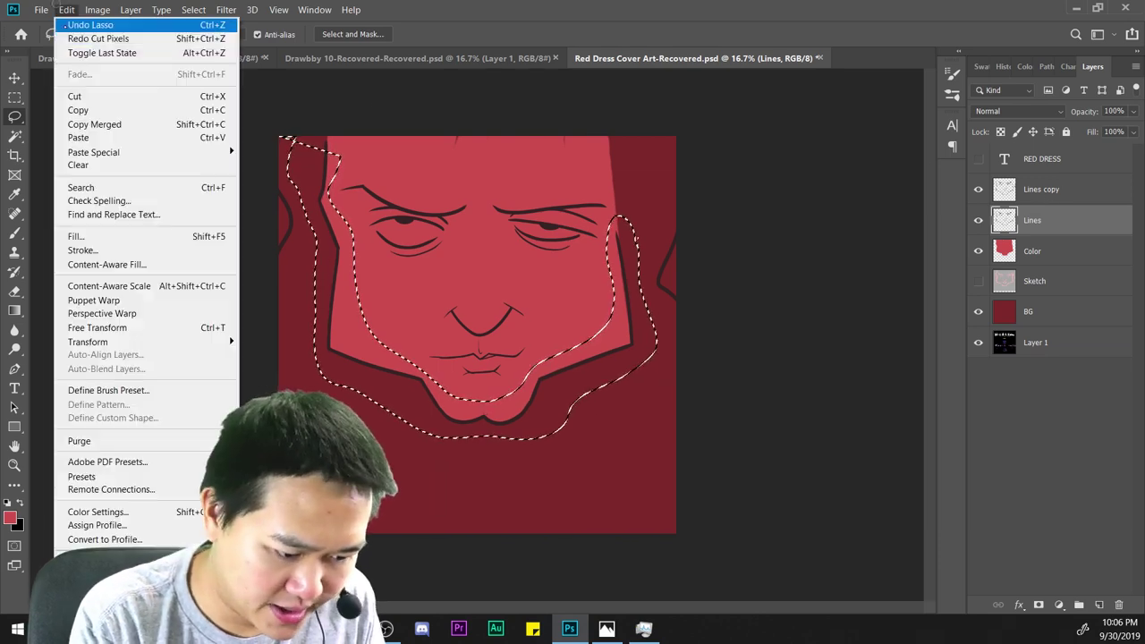
left_click(106, 165)
Clear the lassoed face outline band from the Lines copy layer, then remove the band selection.
left_click(1019, 189)
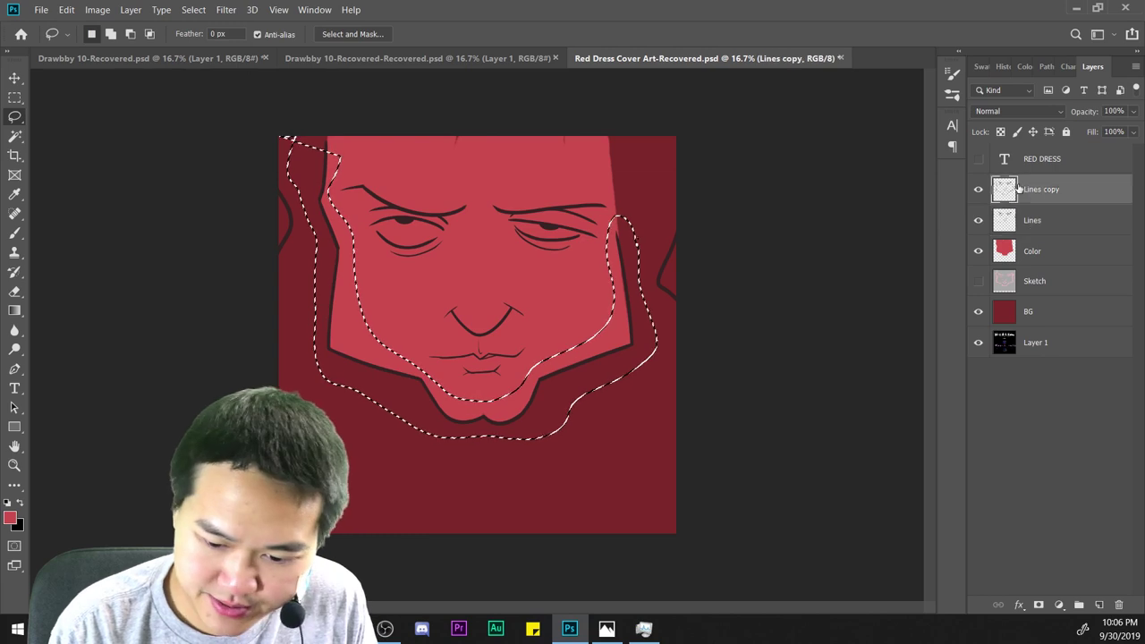
left_click(66, 10)
left_click(78, 165)
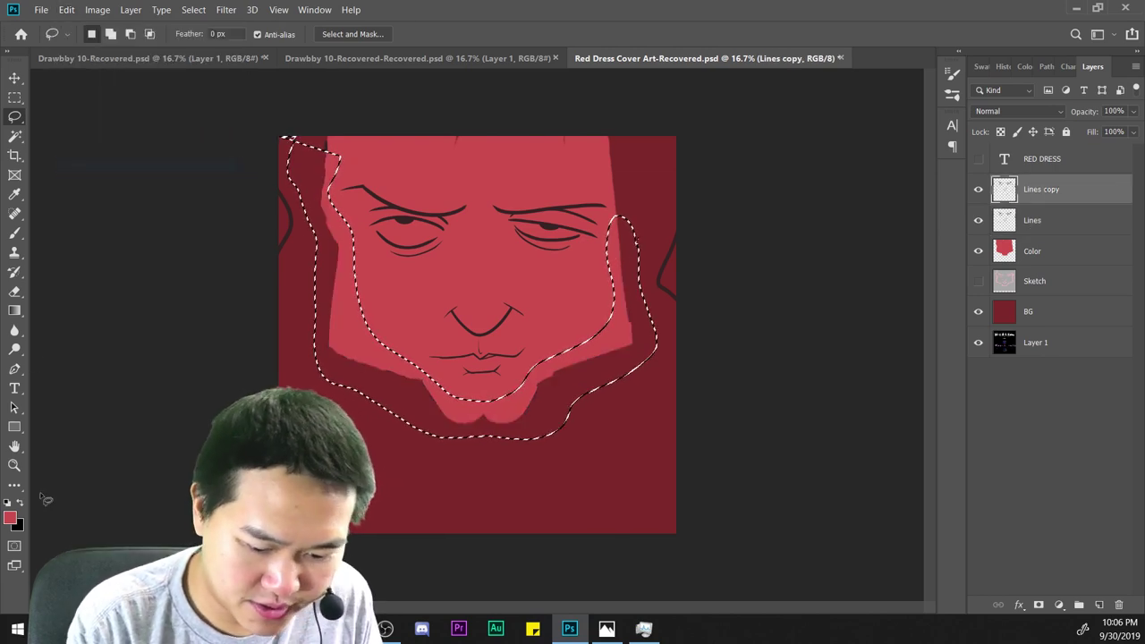
key("ctrl+a")
key("ctrl+equal")
key("ctrl+equal")
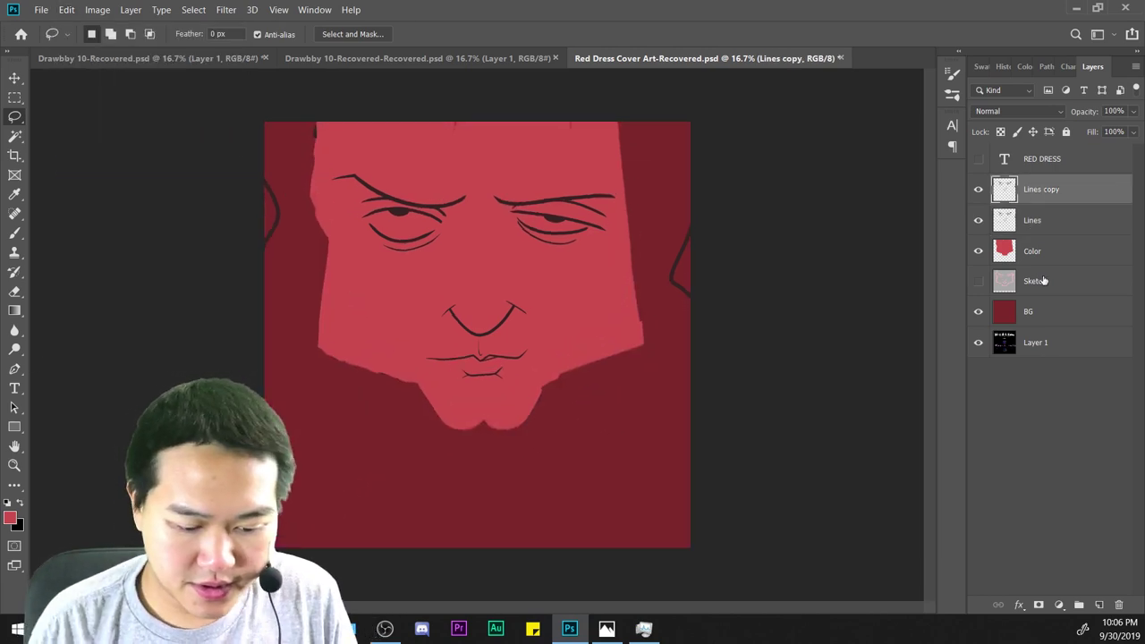
mouse_move(709, 440)
left_mouse_down()
mouse_move(649, 368)
mouse_move(658, 380)
left_mouse_up()
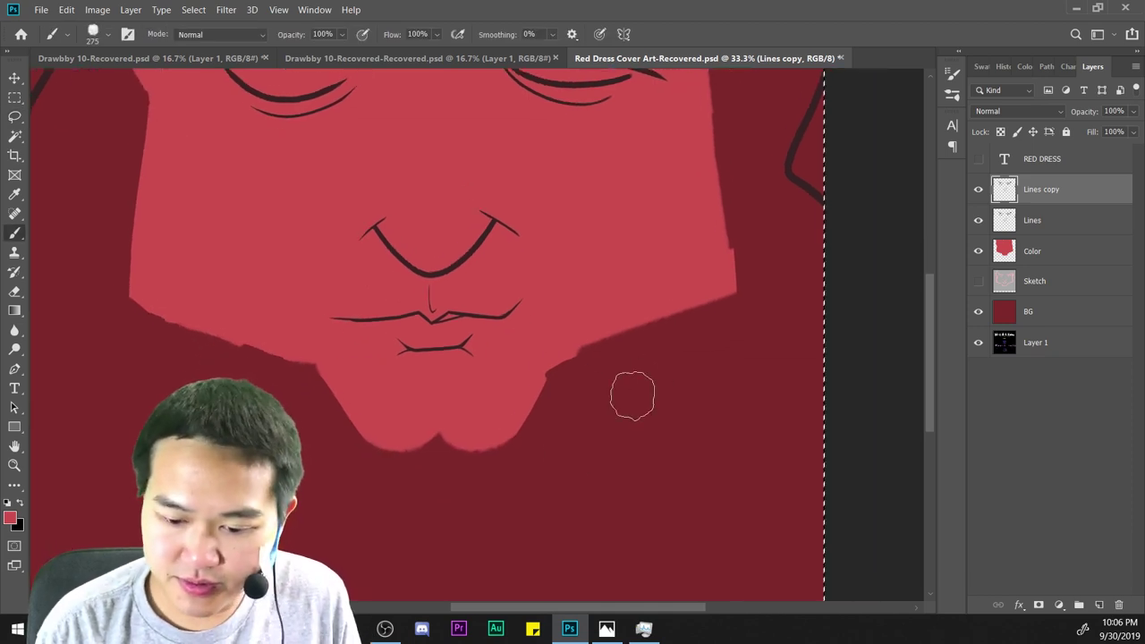
Undo the clearing of the face outline on both the Lines and Lines copy layers.
key("ctrl+minus")
key("ctrl+z")
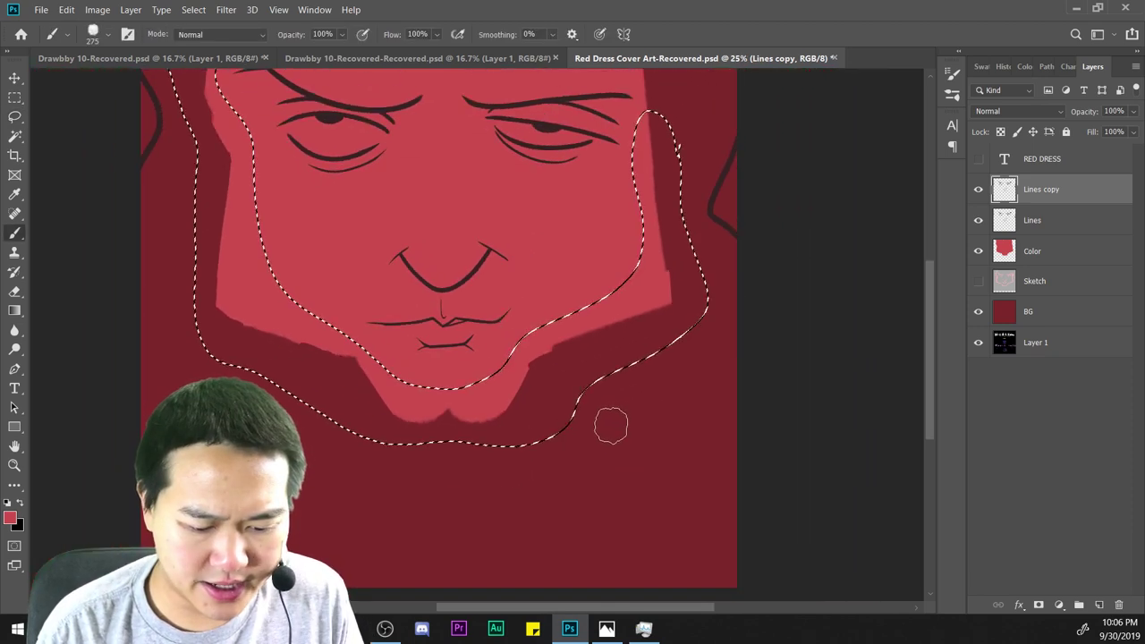
key("ctrl+z")
key("ctrl+z")
key("ctrl+minus")
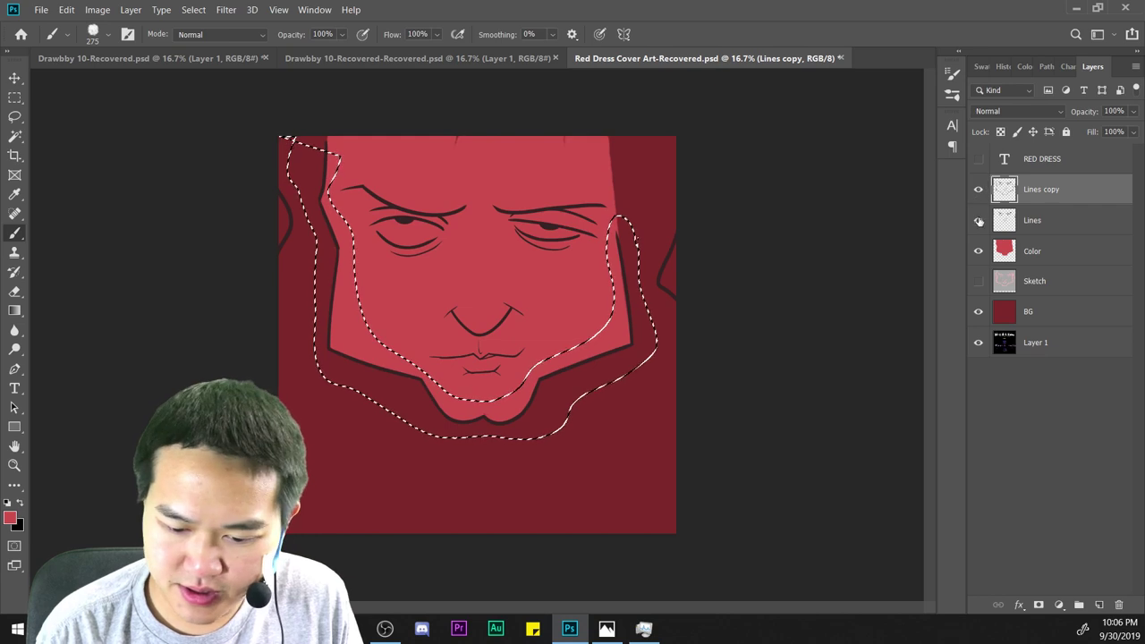
left_click(977, 220)
key("ctrl+plus")
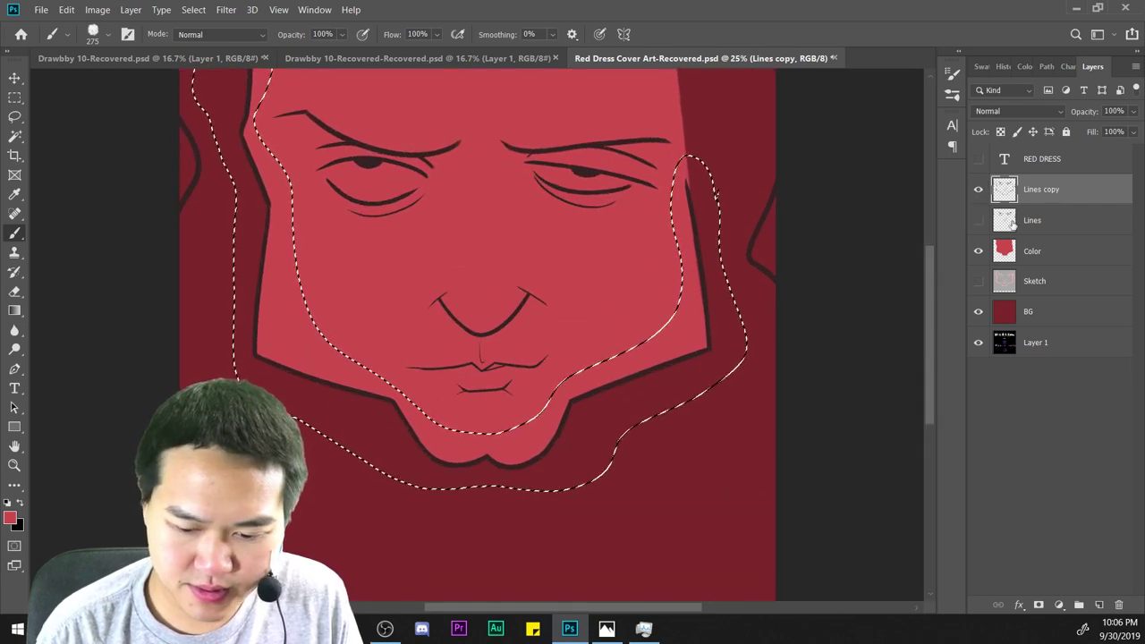
key("ctrl+z")
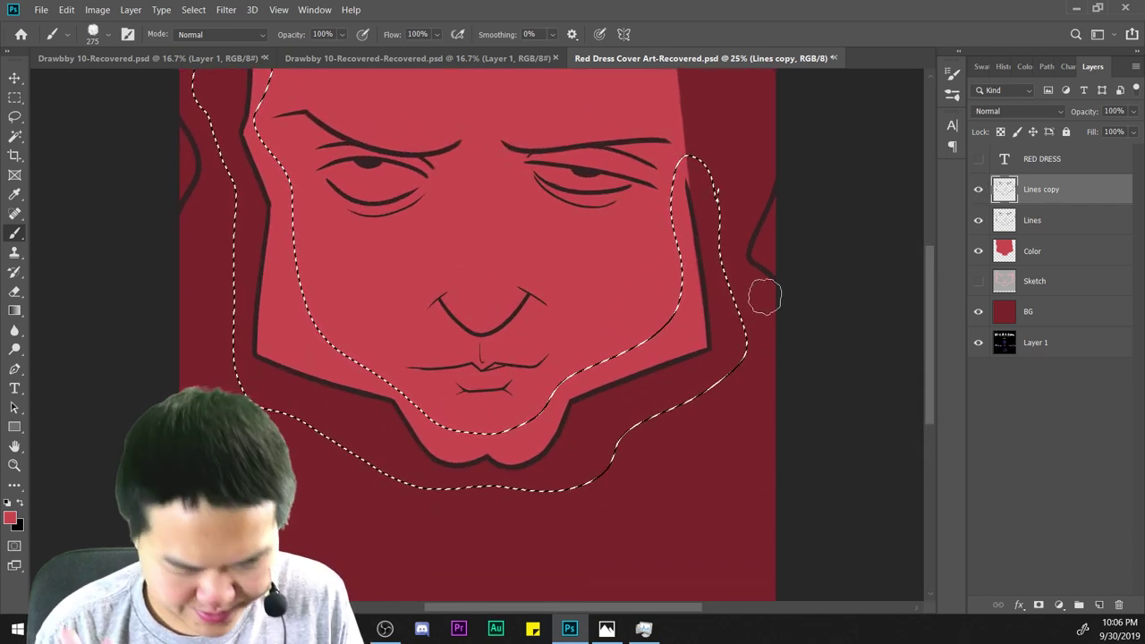
key("ctrl+z")
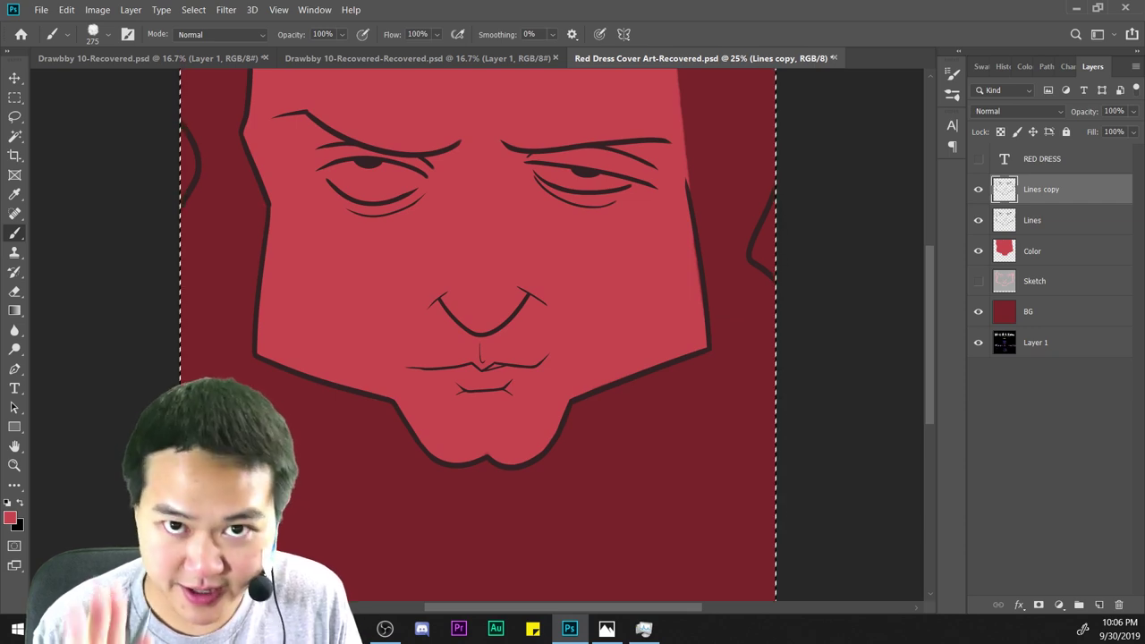
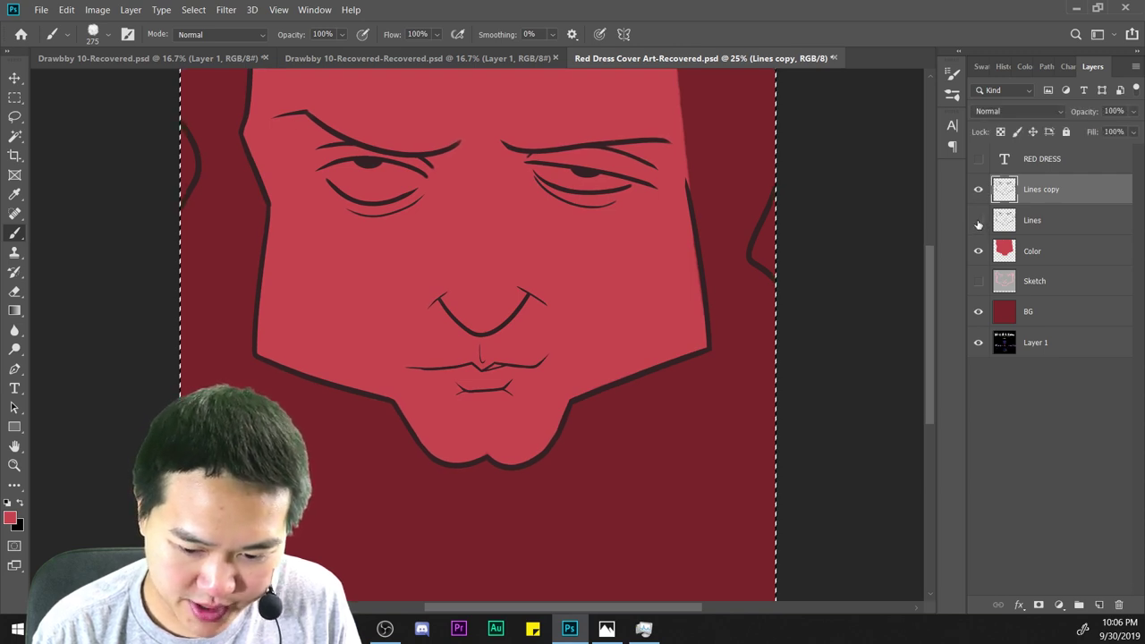
Hide the original Lines layer and make Lines copy the active layer.
left_click(1006, 220)
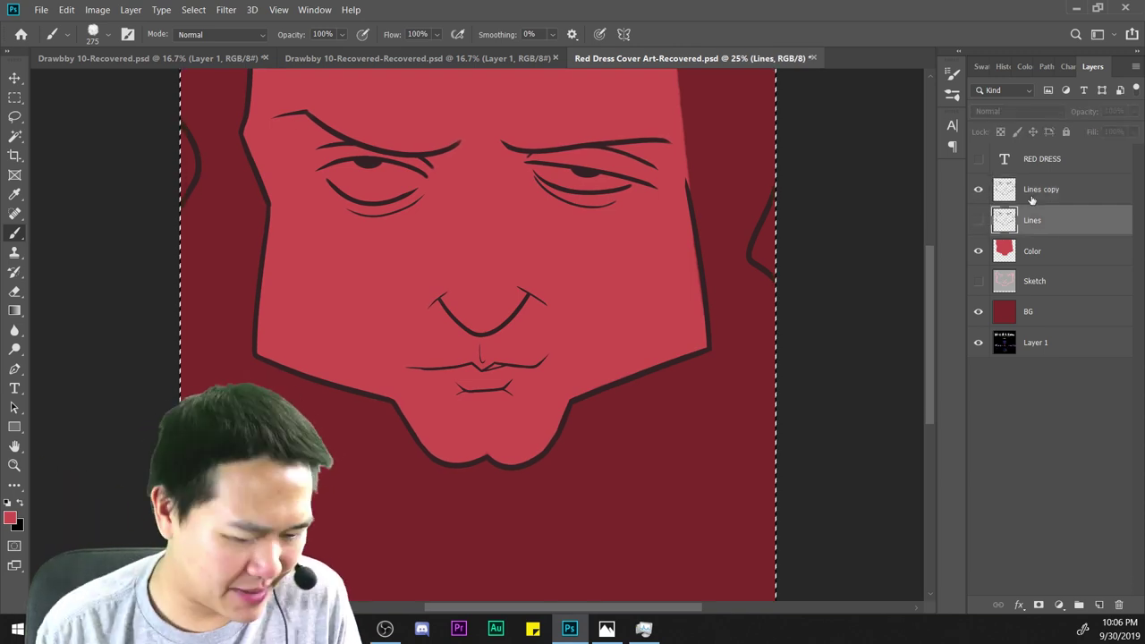
key("e")
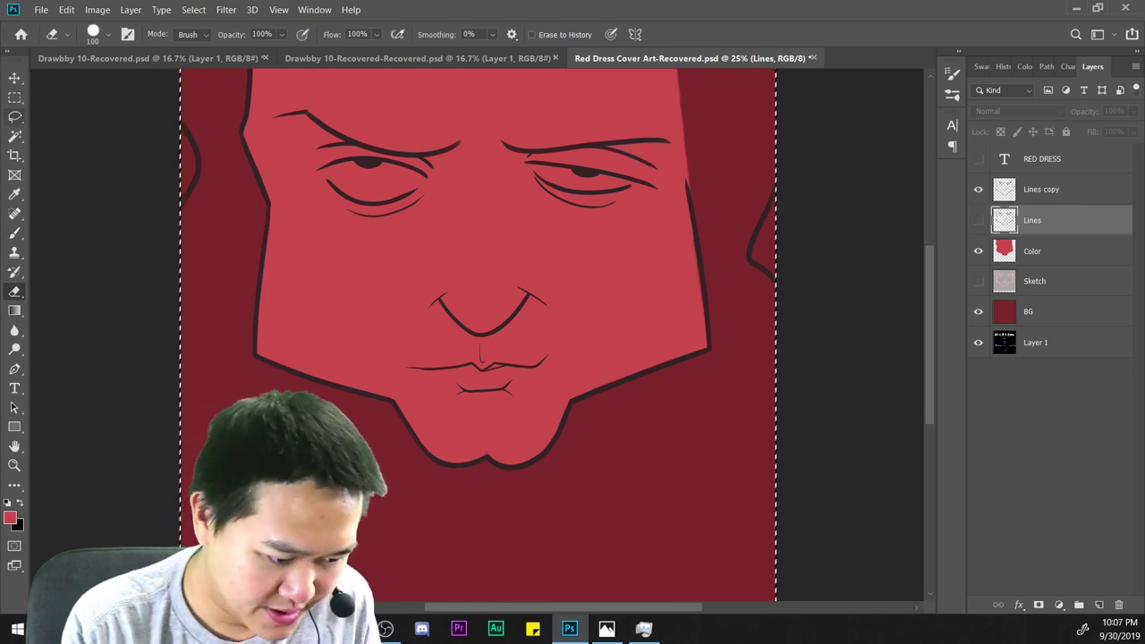
key("ctrl+minus")
right_click(730, 195)
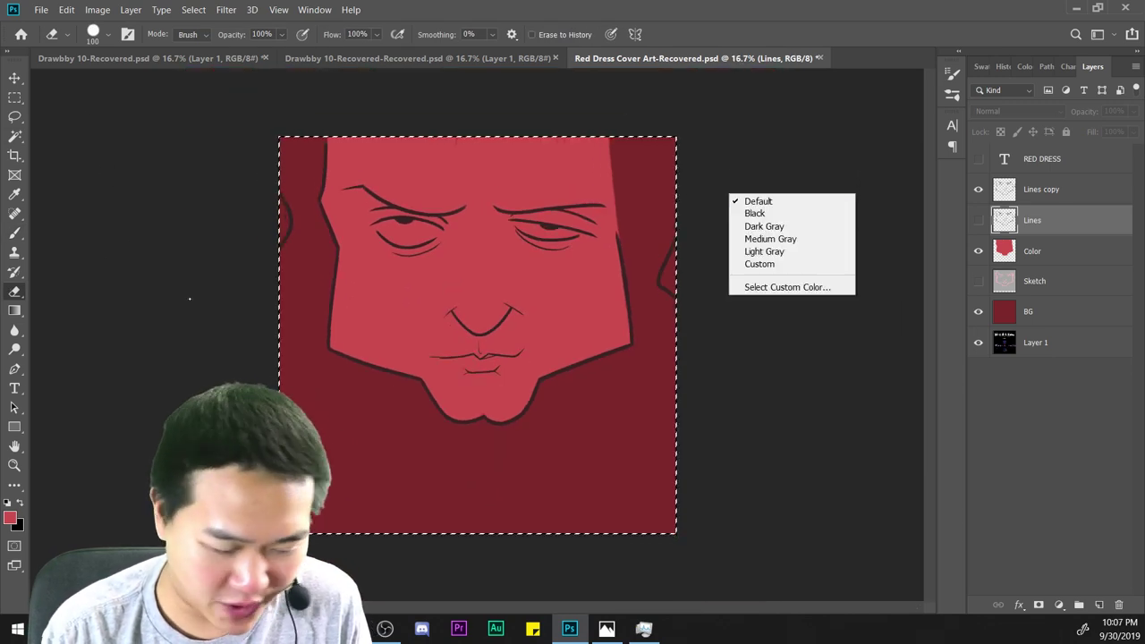
left_click(14, 233)
right_click(584, 279)
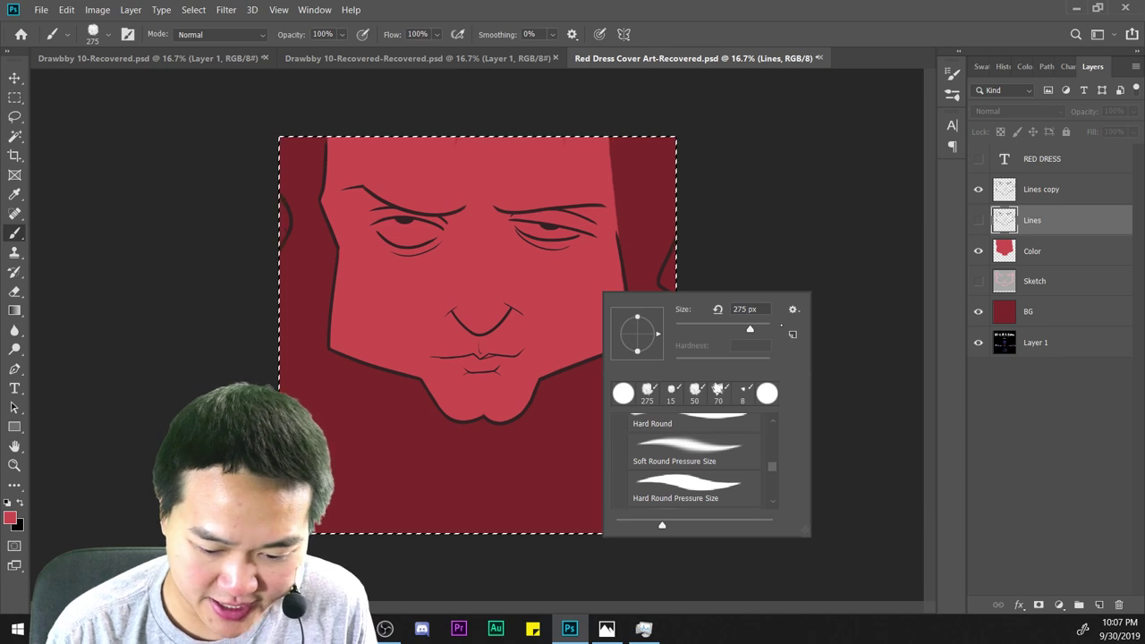
left_click(1045, 191)
right_click(547, 274)
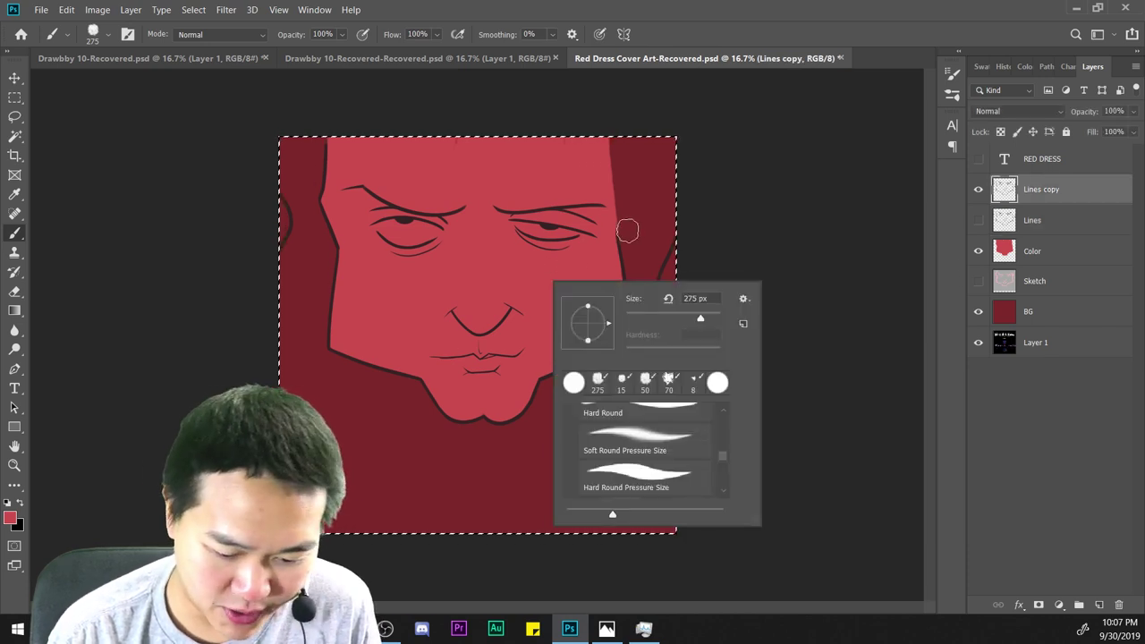
key("Escape")
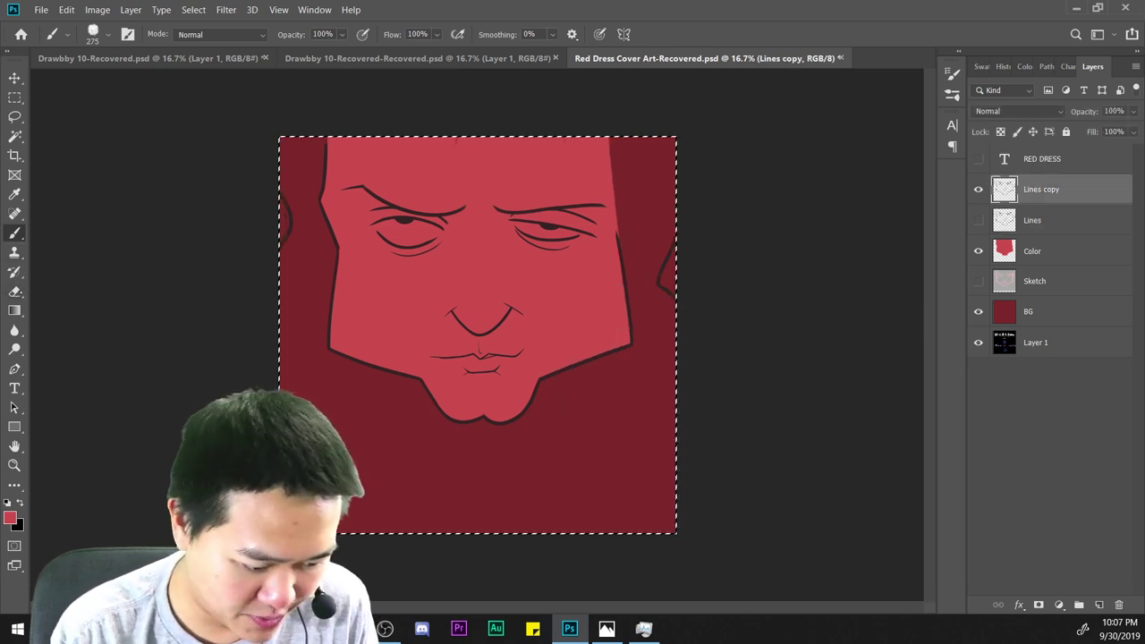
Set the Eraser size to 199 px and erase the whole face outline on Lines copy, keeping the eyes, nose and mouth.
key("e")
right_click(620, 257)
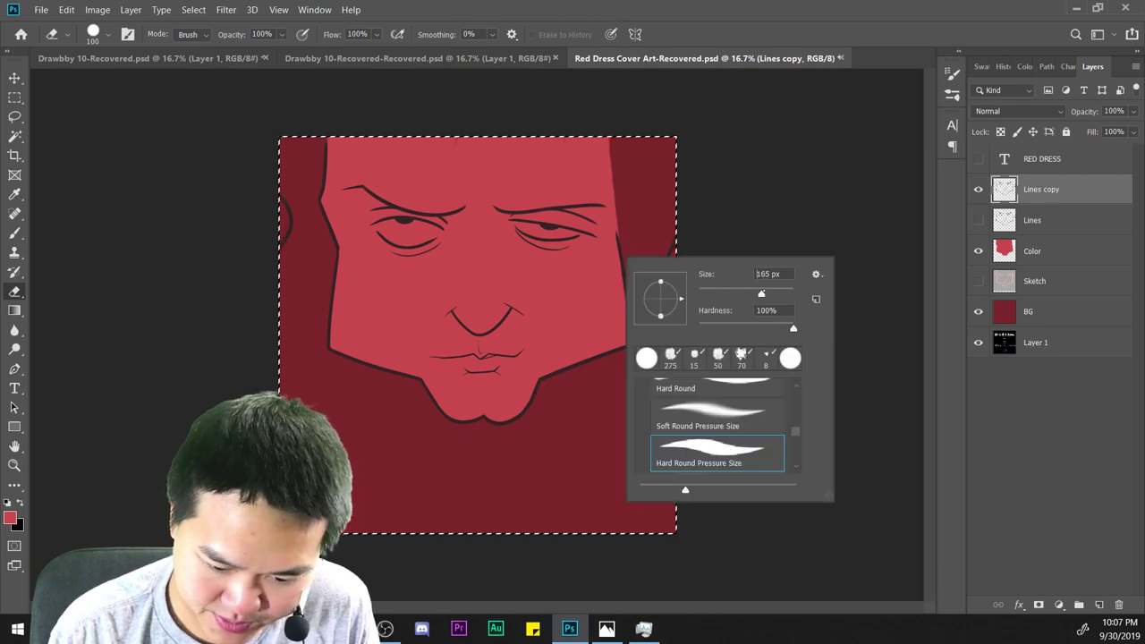
left_click_drag(761, 292, 765, 292)
left_click(637, 220)
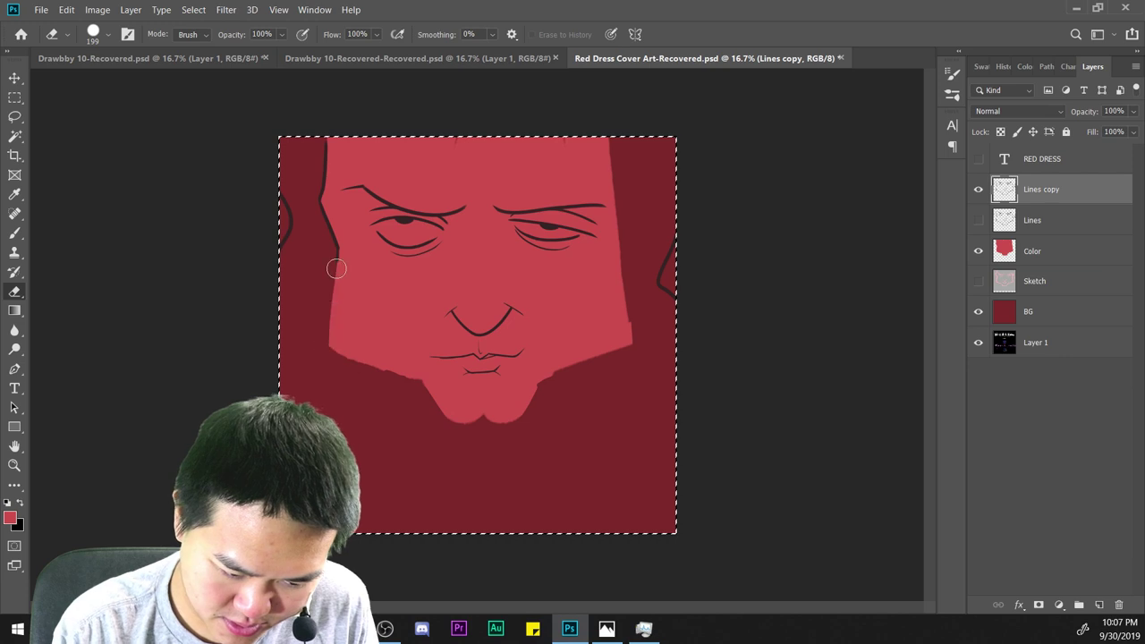
key("ctrl+plus")
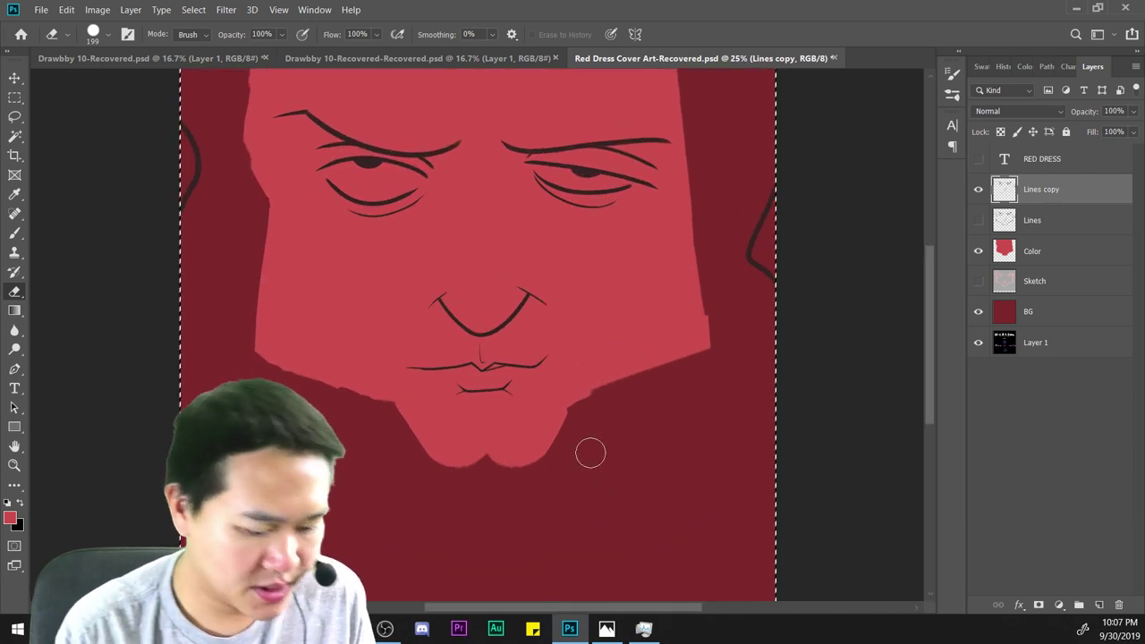
Set the Brush size to 56 px and smooth the left jaw edge with the lighter red on Lines copy.
key("b")
key("ctrl+plus")
left_click_drag(620, 272, 652, 161)
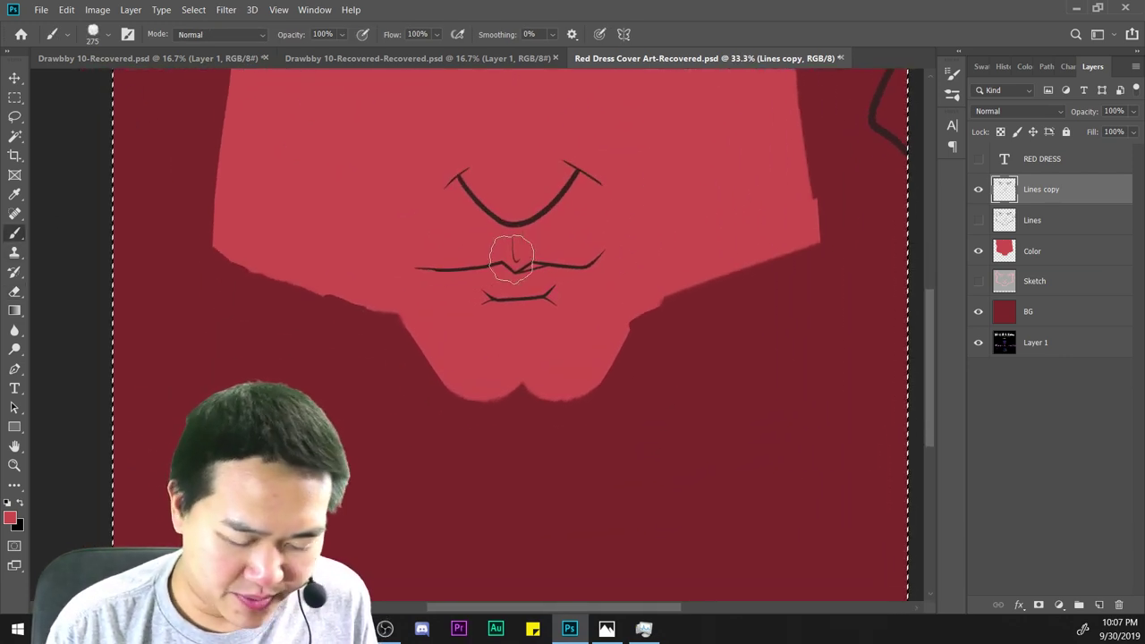
key("ctrl+plus")
right_click(588, 174)
double_click(741, 191)
type("56")
key("Return")
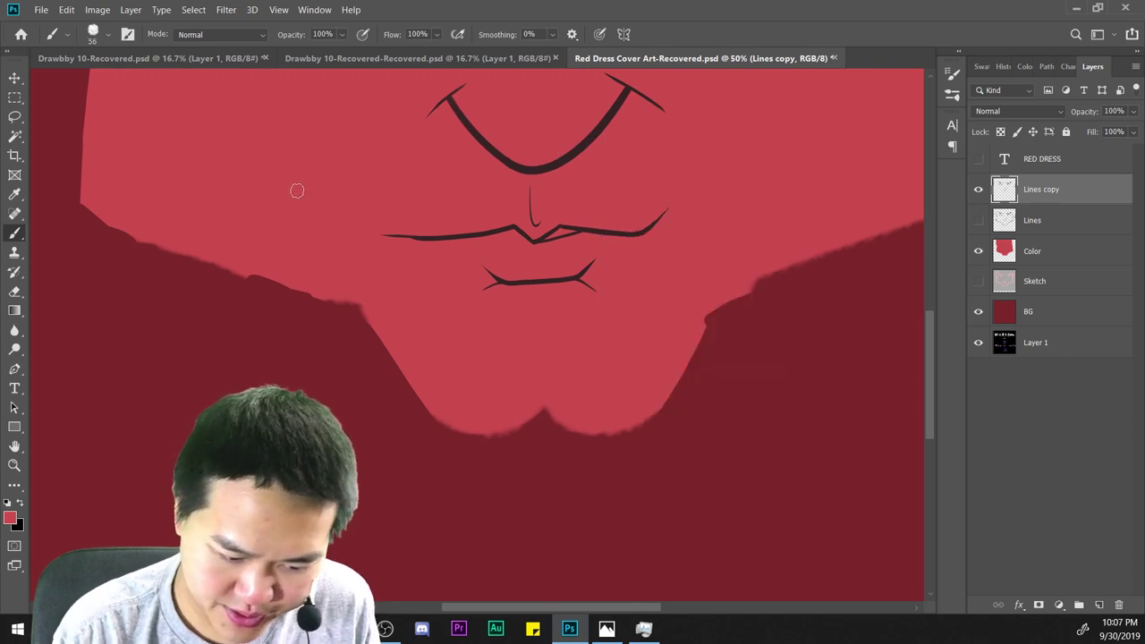
left_click_drag(553, 412, 460, 360)
key("ctrl+plus")
key("ctrl+z")
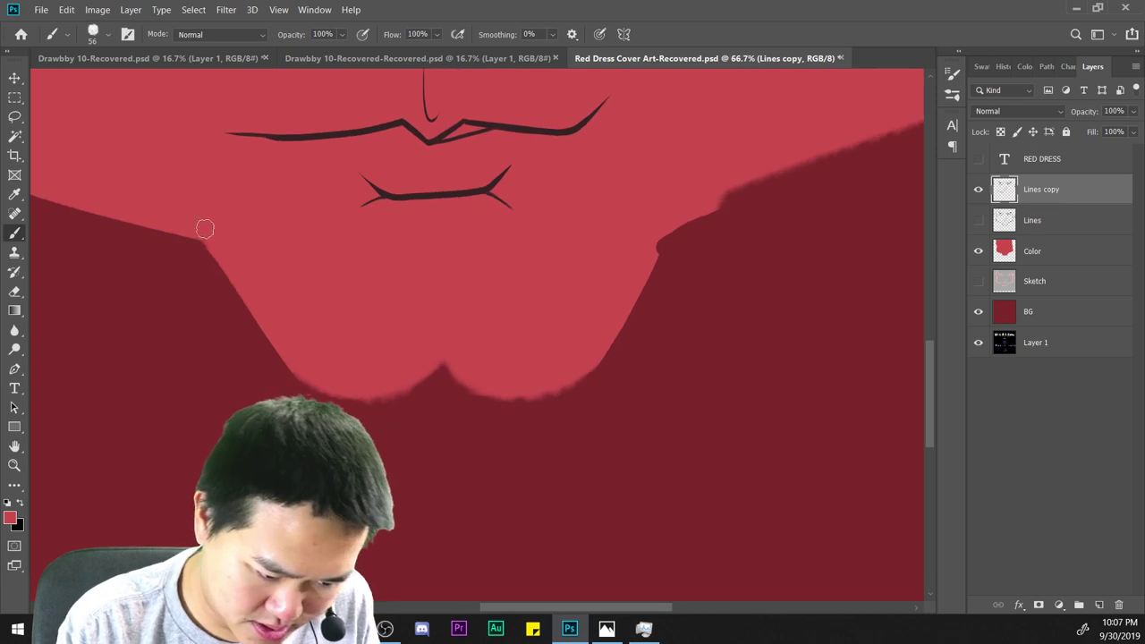
Paint the left side of the chin and its two rounded lower lobes with smooth lighter red strokes.
mouse_move(205, 233)
left_mouse_down()
mouse_move(353, 422)
mouse_move(446, 358)
mouse_move(571, 388)
left_mouse_up()
key("ctrl+z")
left_click_drag(478, 377, 626, 367)
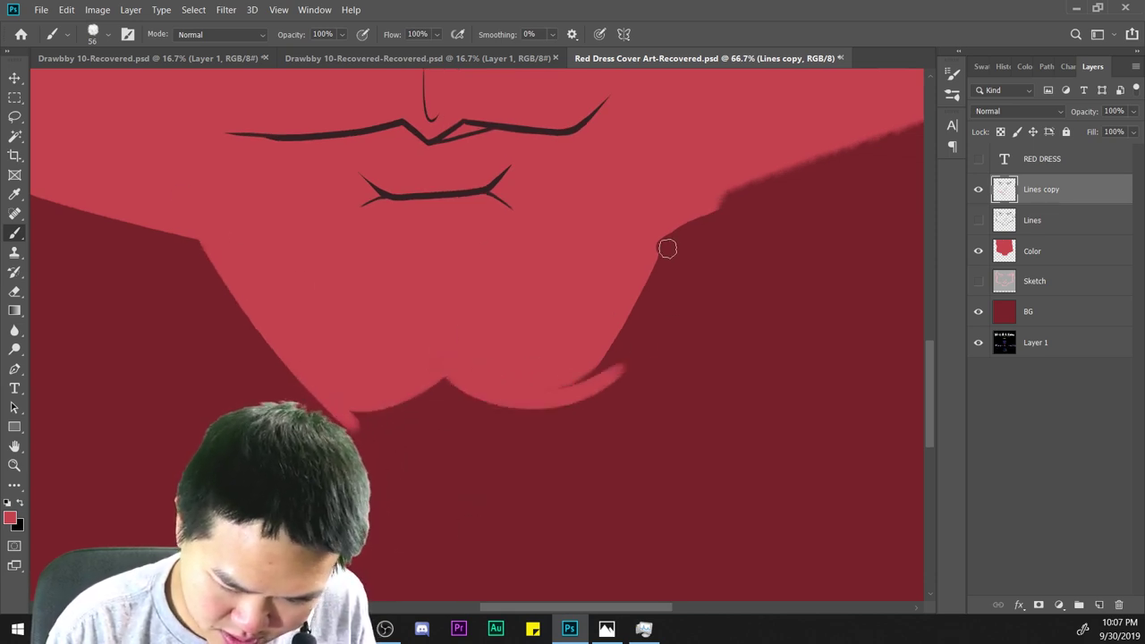
Paint a straight lighter red edge down the right side of the chin and fill the gap inside it.
left_click_drag(680, 224, 558, 445)
key("ctrl+z")
left_click_drag(669, 231, 574, 418)
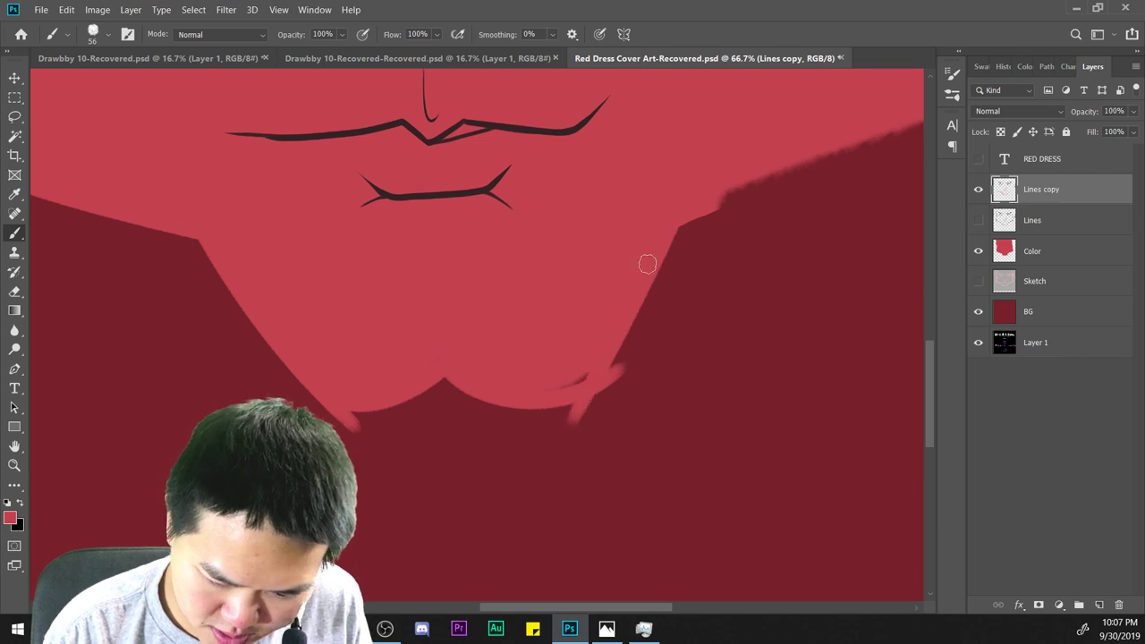
mouse_move(583, 379)
left_mouse_down()
mouse_move(562, 384)
mouse_move(575, 367)
left_mouse_up()
Set the Eraser size to 18 px and erase the stroke ends sticking out at the chin's right corner.
key("e")
key("ctrl+plus")
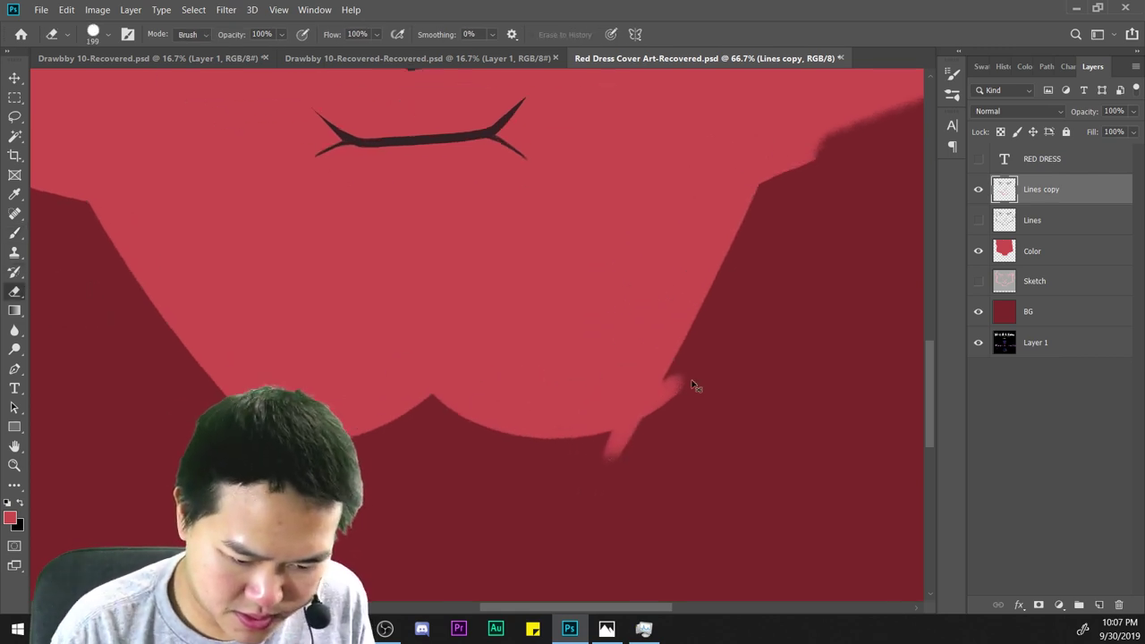
left_click_drag(784, 376, 623, 263)
right_click(645, 238)
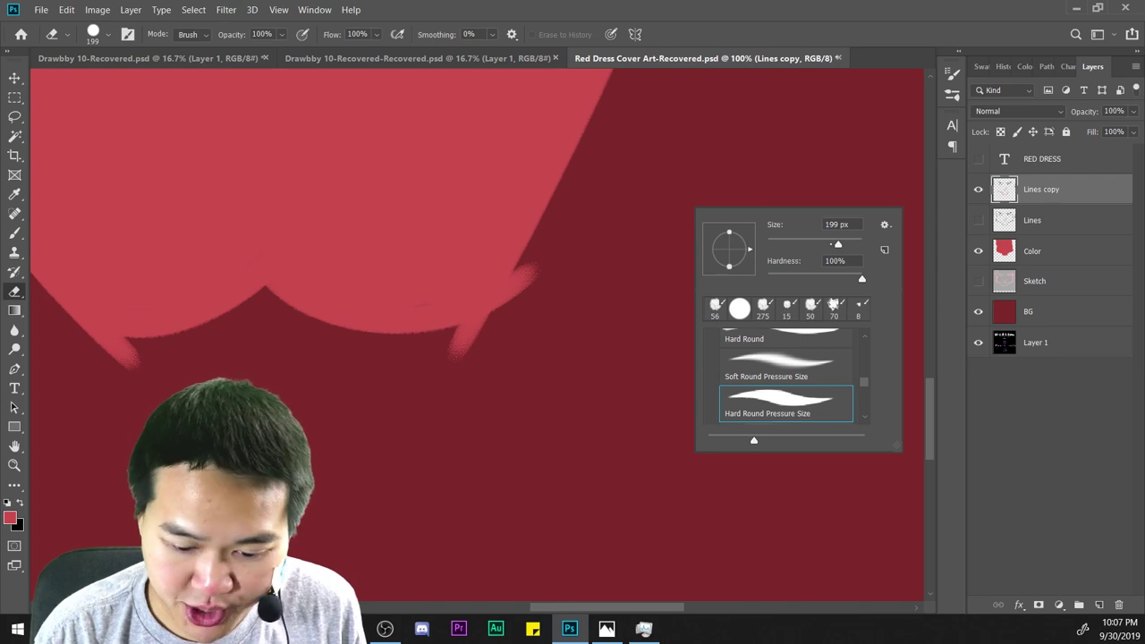
type("18")
key("Return")
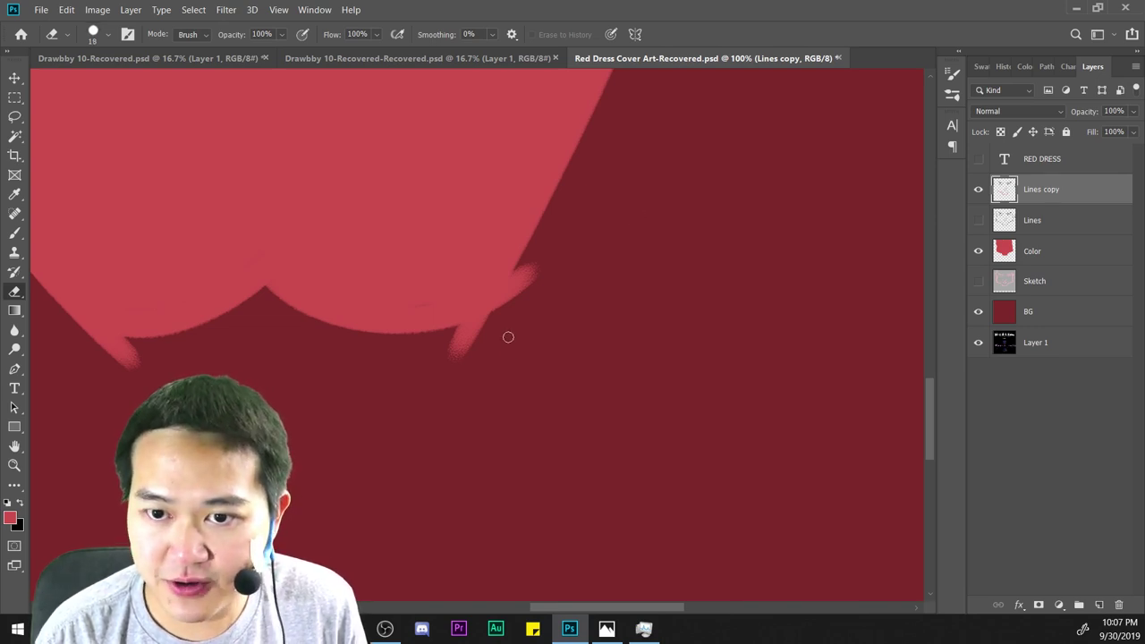
key("ctrl+plus")
key("ctrl+plus")
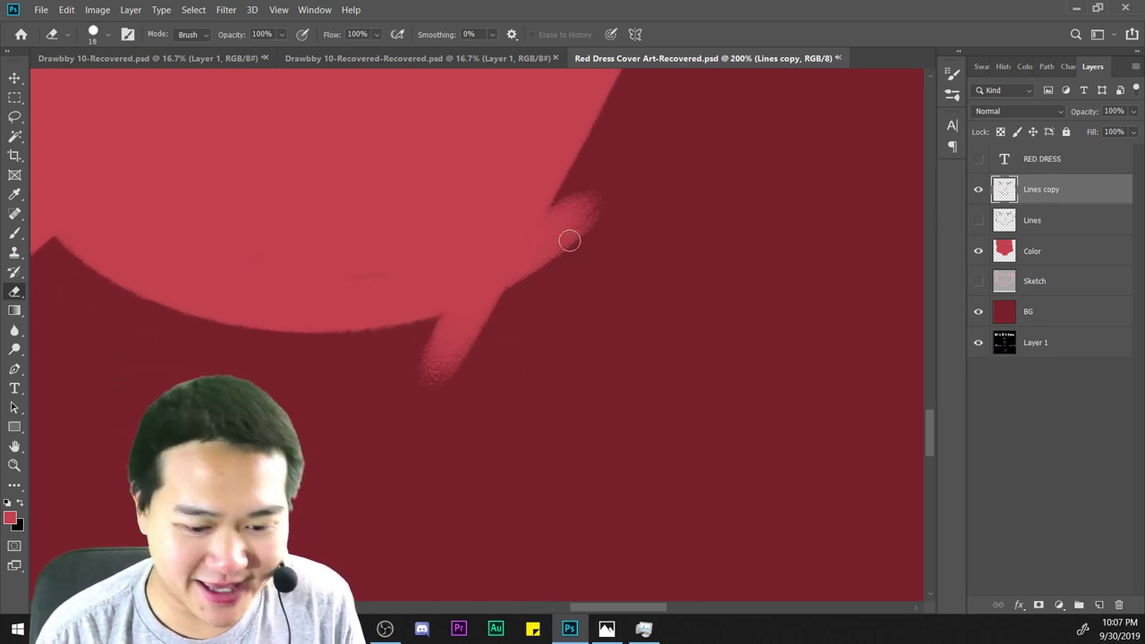
mouse_move(549, 289)
left_mouse_down()
mouse_move(611, 160)
mouse_move(439, 369)
mouse_move(509, 310)
mouse_move(532, 310)
mouse_move(498, 344)
mouse_move(516, 357)
mouse_move(439, 349)
left_mouse_up()
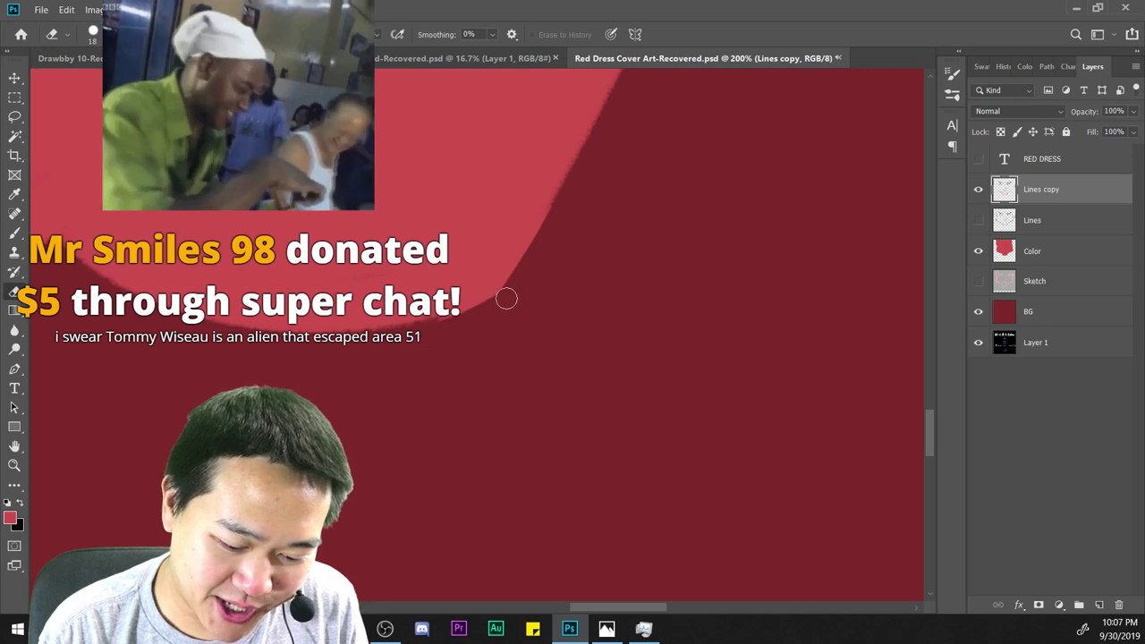
Round off the chin's lower right corner with smooth Eraser strokes and check the curve.
mouse_move(518, 274)
left_mouse_down()
mouse_move(477, 289)
mouse_move(524, 270)
mouse_move(436, 322)
left_mouse_up()
left_click_drag(552, 229, 477, 307)
key("ctrl+z")
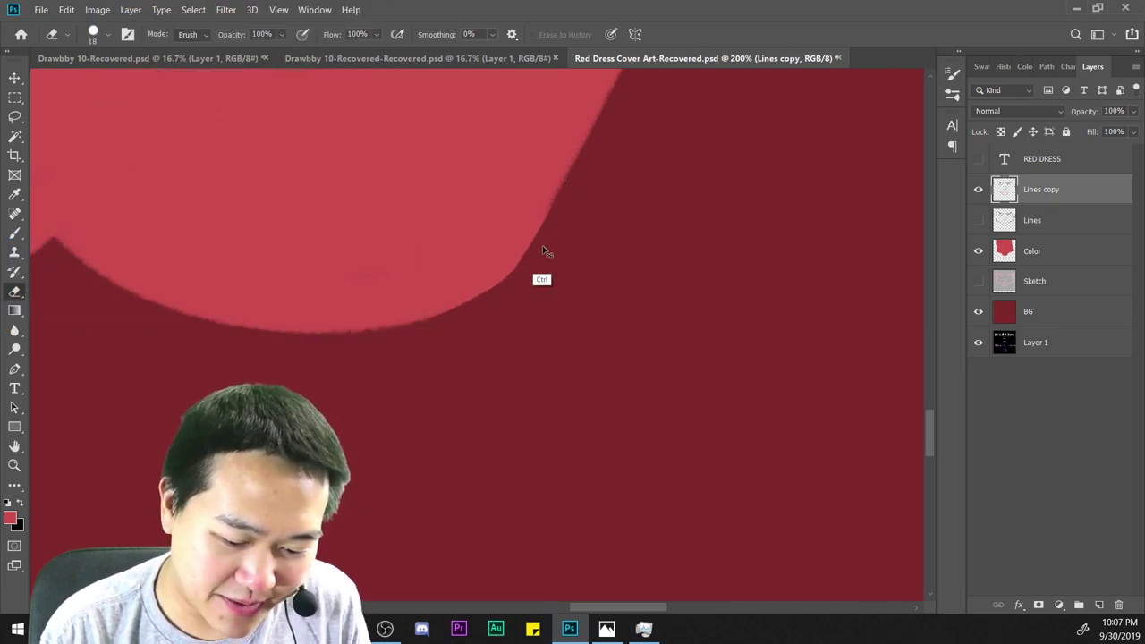
left_click_drag(550, 230, 457, 328)
key("ctrl+minus")
key("ctrl+minus")
key("ctrl+minus")
key("ctrl+plus")
key("ctrl+plus")
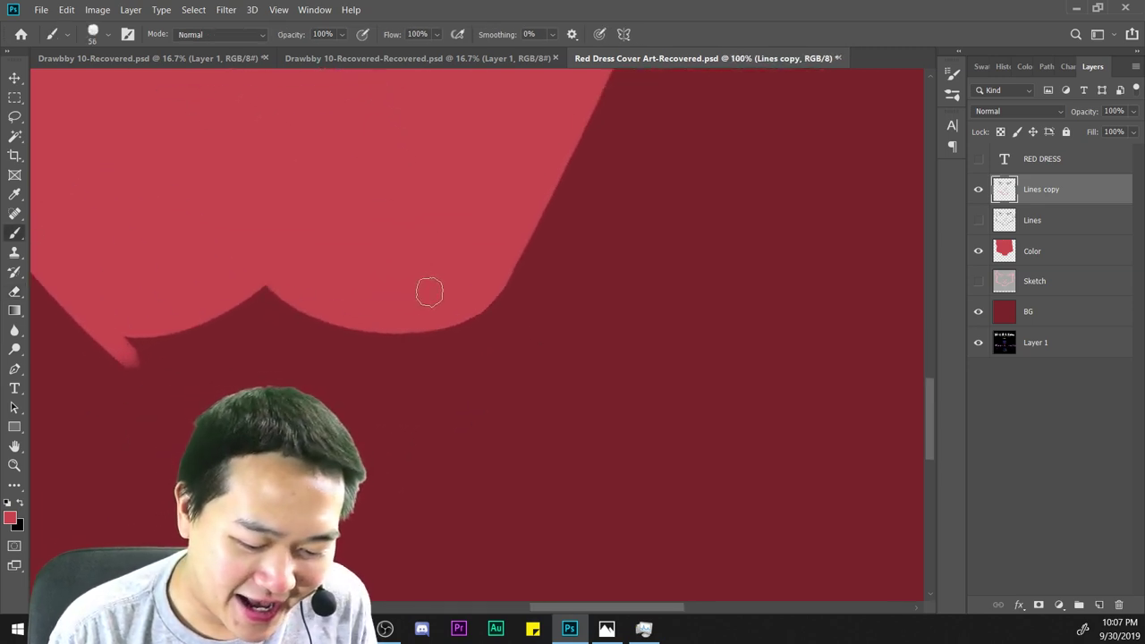
Erase the stroke end sticking out below the chin's lower left corner with the Eraser.
key("b")
left_click_drag(508, 280, 848, 233)
key("ctrl+plus")
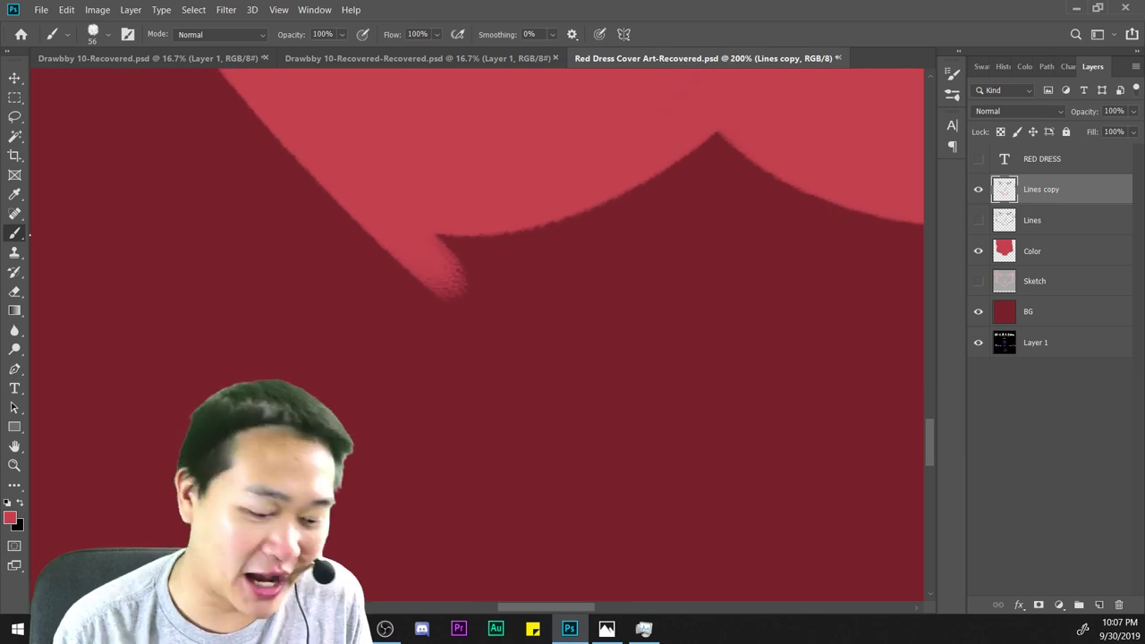
left_click(15, 291)
key("ctrl+plus")
mouse_move(477, 283)
left_mouse_down()
mouse_move(371, 282)
mouse_move(477, 232)
mouse_move(332, 224)
mouse_move(473, 230)
left_mouse_up()
left_click_drag(253, 191, 498, 224)
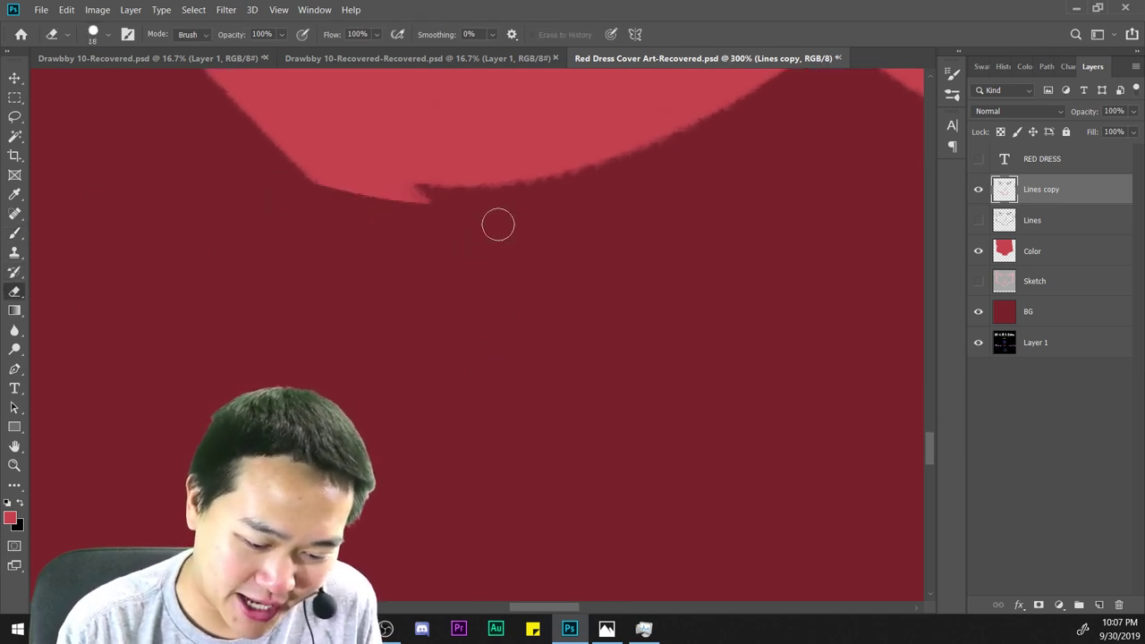
left_click_drag(299, 184, 605, 187)
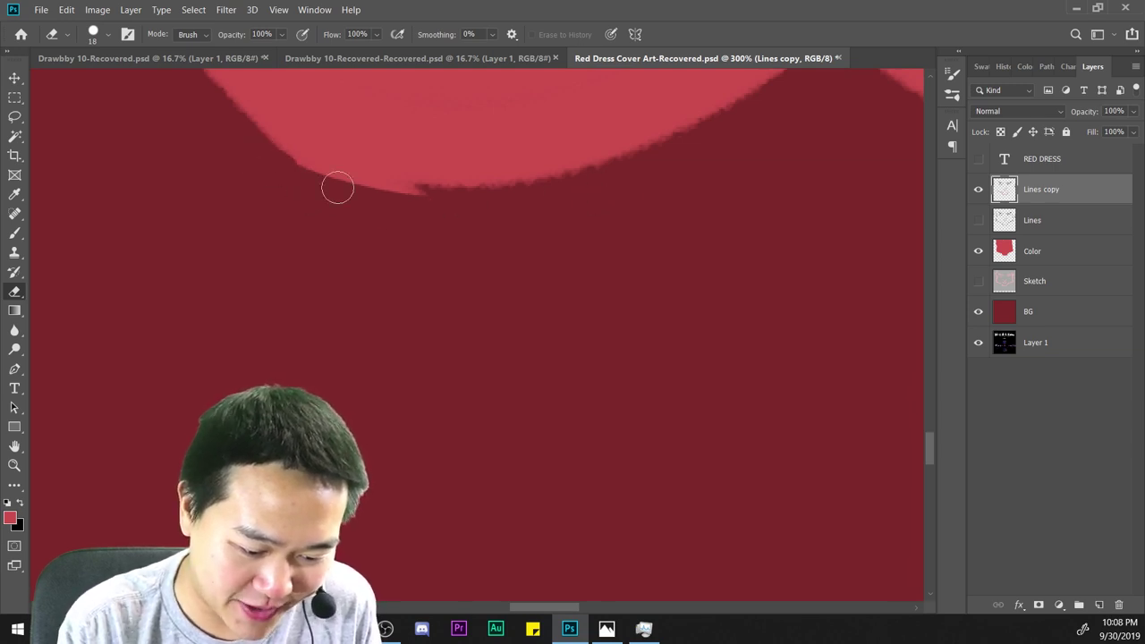
left_click_drag(334, 187, 394, 225)
Smooth the outer curve of the chin's left lobe with Eraser strokes, redoing the first attempt with a wider sweep.
scroll(539, 396, "up", 3)
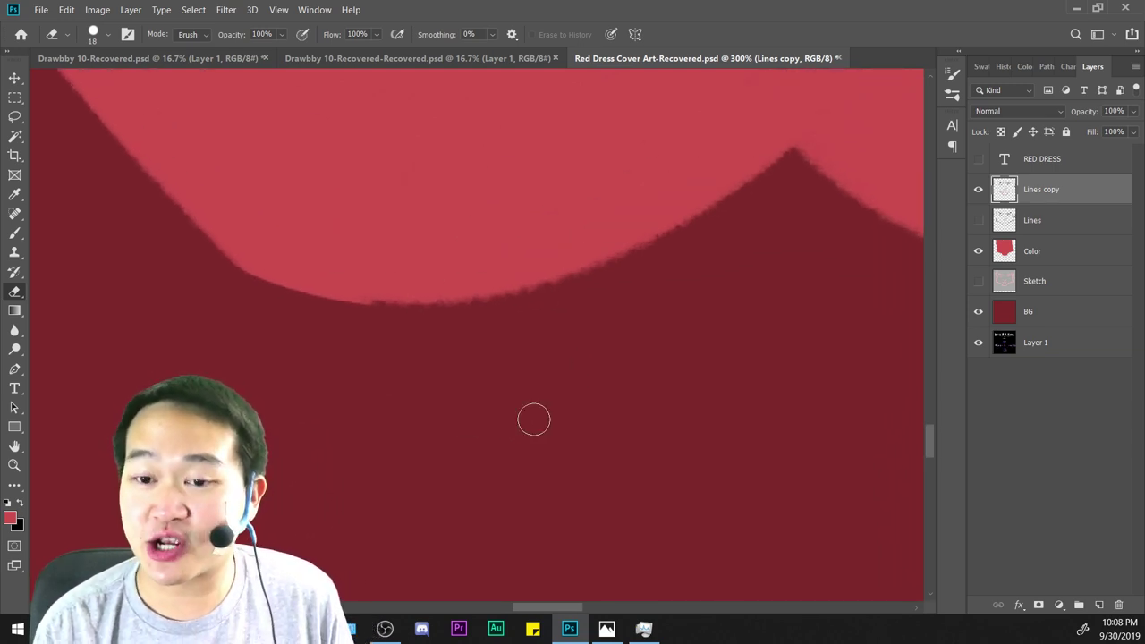
left_click_drag(213, 256, 601, 286)
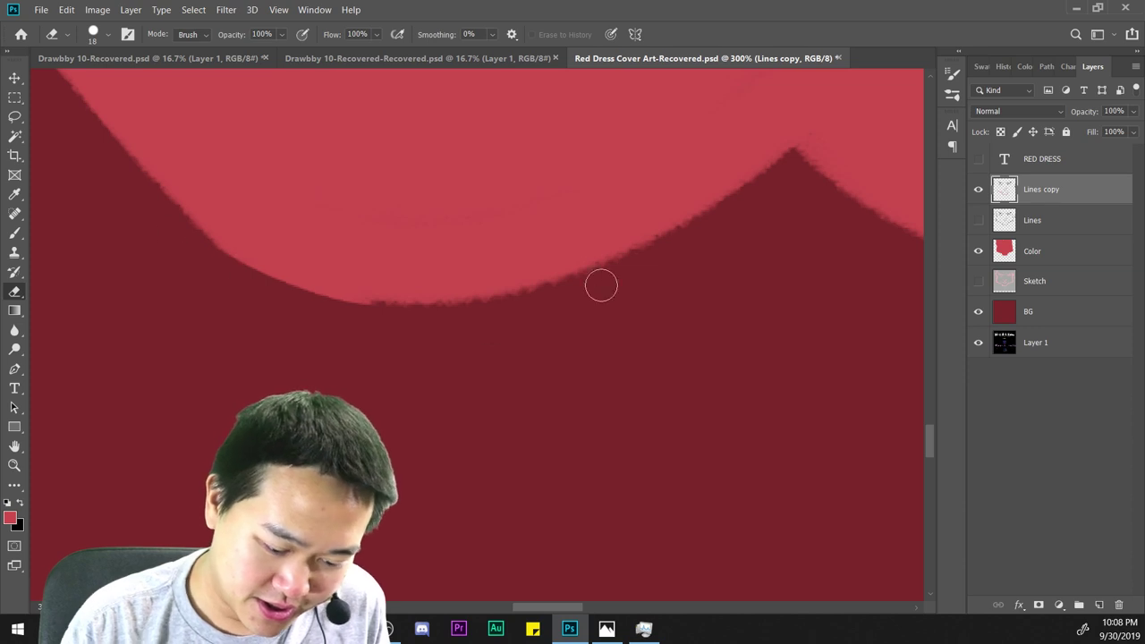
key("ctrl+z")
mouse_move(262, 286)
left_mouse_down()
mouse_move(664, 305)
mouse_move(285, 312)
mouse_move(183, 235)
mouse_move(608, 316)
left_mouse_up()
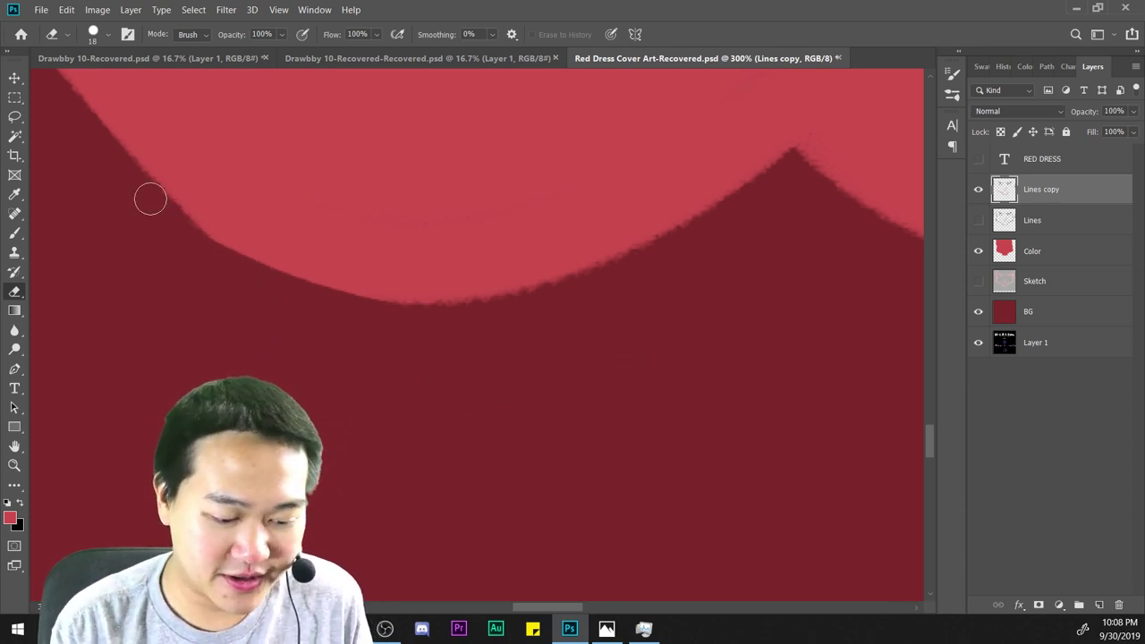
scroll(687, 455, "down", 6)
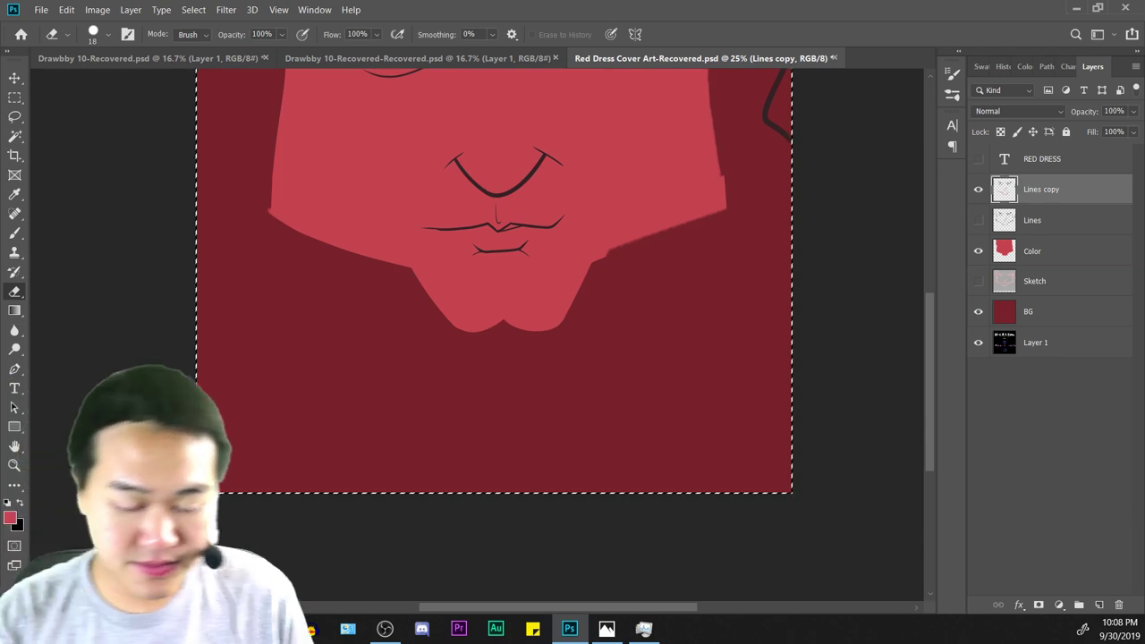
Soften the corner where the left jaw meets the chin with a short lighter red Brush stroke.
key("ctrl+minus")
key("ctrl+d")
key("ctrl+plus")
key("ctrl+plus")
key("ctrl+plus")
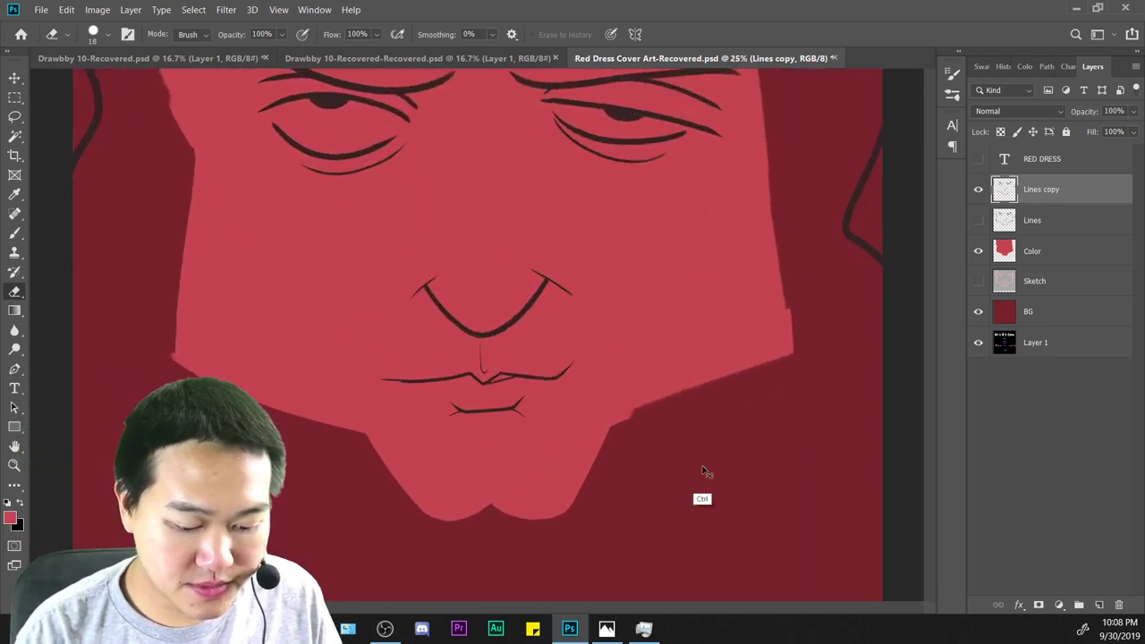
left_click_drag(772, 460, 787, 251)
key("ctrl+plus")
key("b")
key("ctrl+plus")
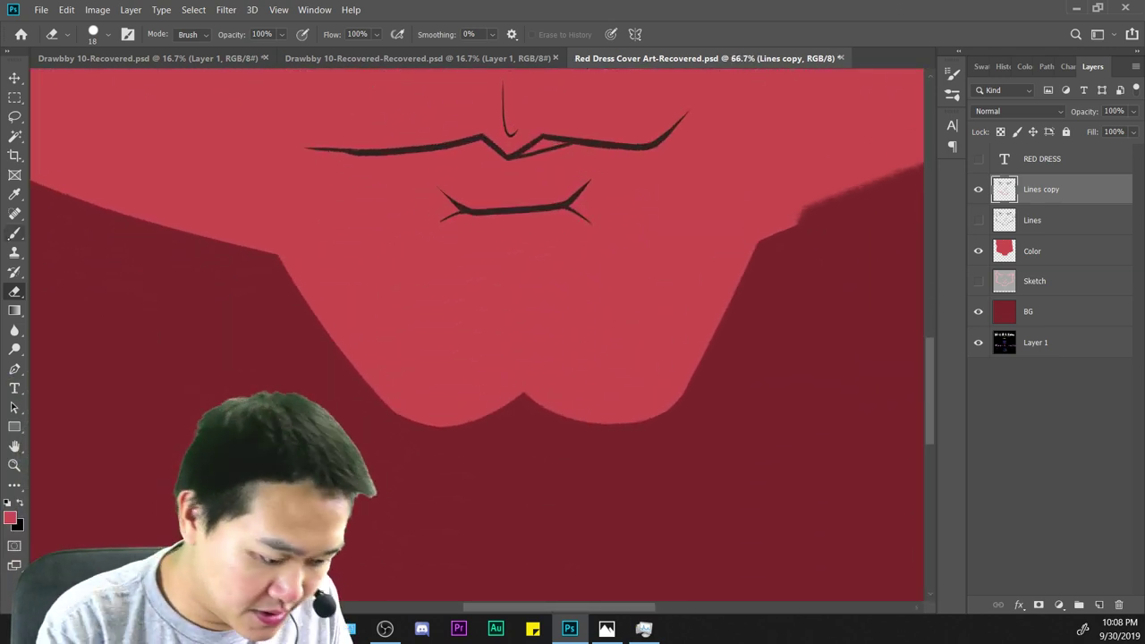
key("ctrl+plus")
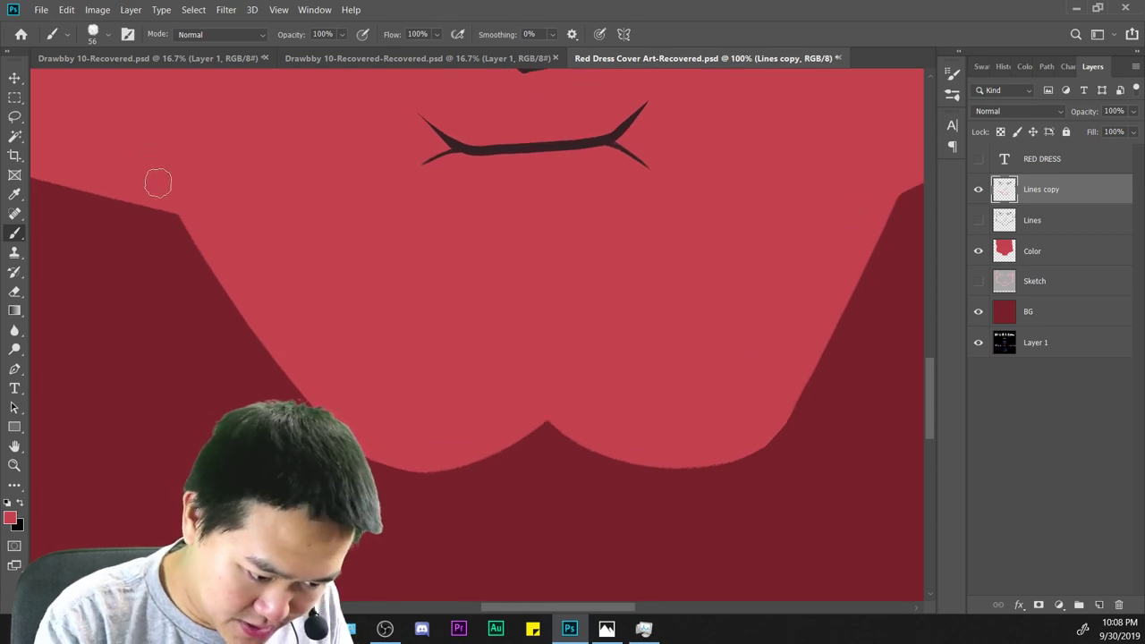
left_click_drag(168, 214, 195, 250)
key("ctrl+minus")
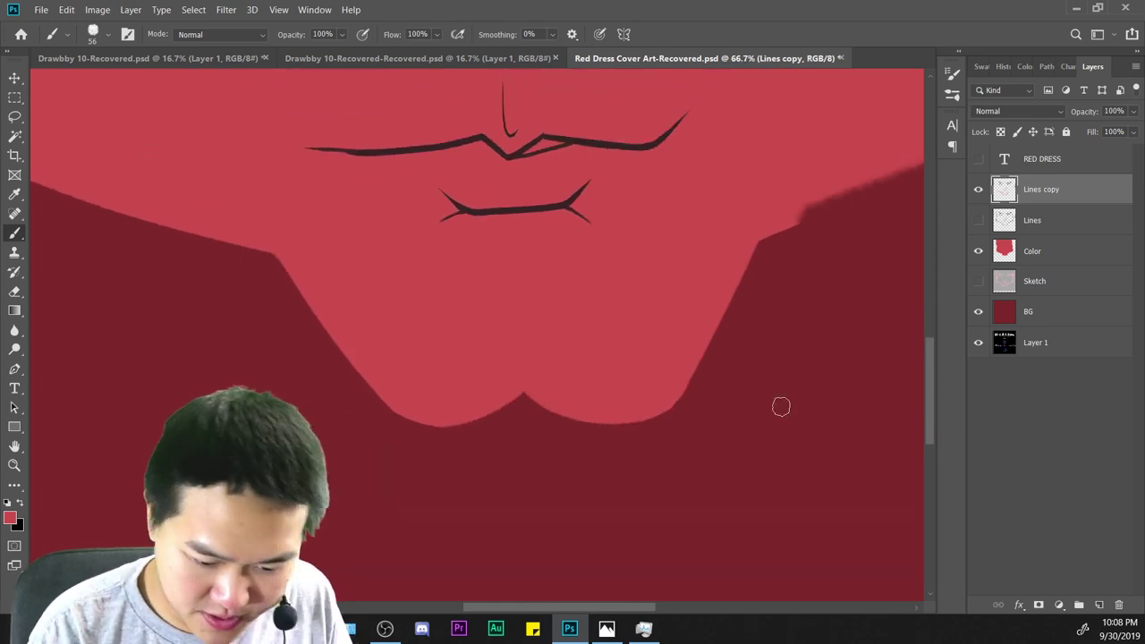
Paint a straight lighter red edge along the underside of the right jaw and fill the gap inside it.
left_click_drag(728, 424, 465, 462)
key("ctrl+minus")
key("ctrl+minus")
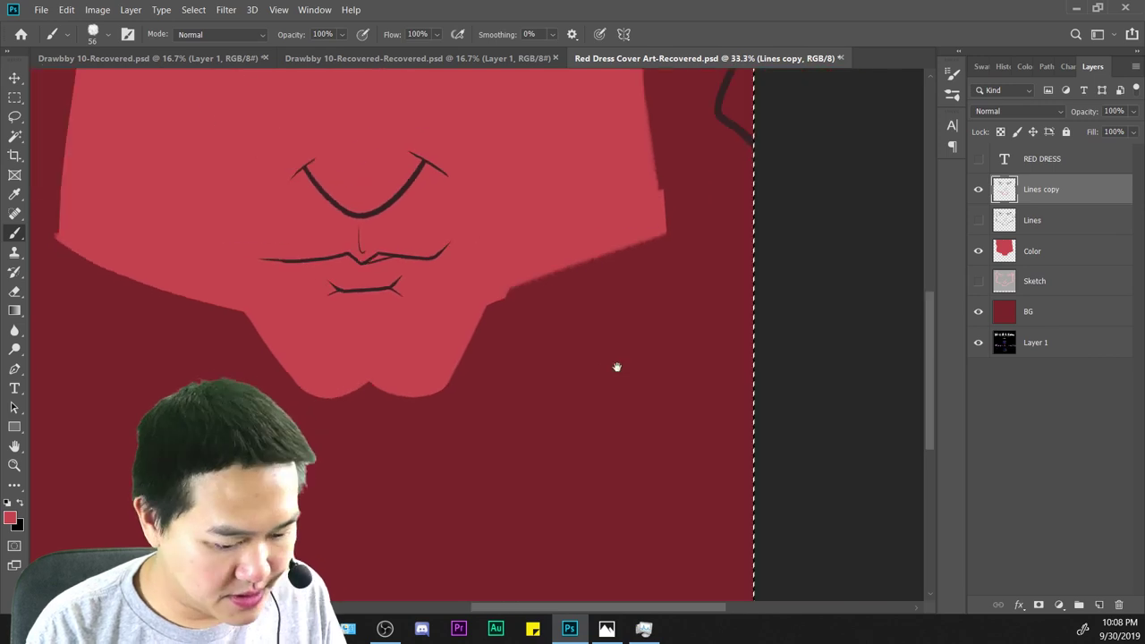
left_click_drag(616, 366, 575, 418)
key("ctrl+plus")
mouse_move(402, 376)
left_mouse_down()
mouse_move(558, 323)
mouse_move(677, 229)
left_mouse_up()
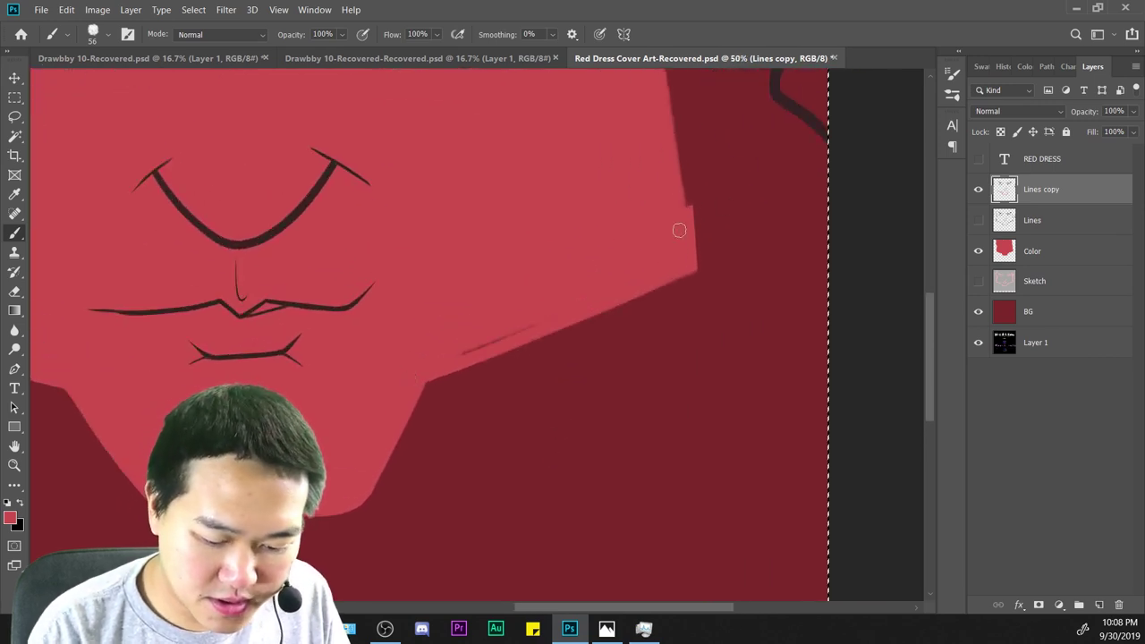
key("ctrl+minus")
key("ctrl+minus")
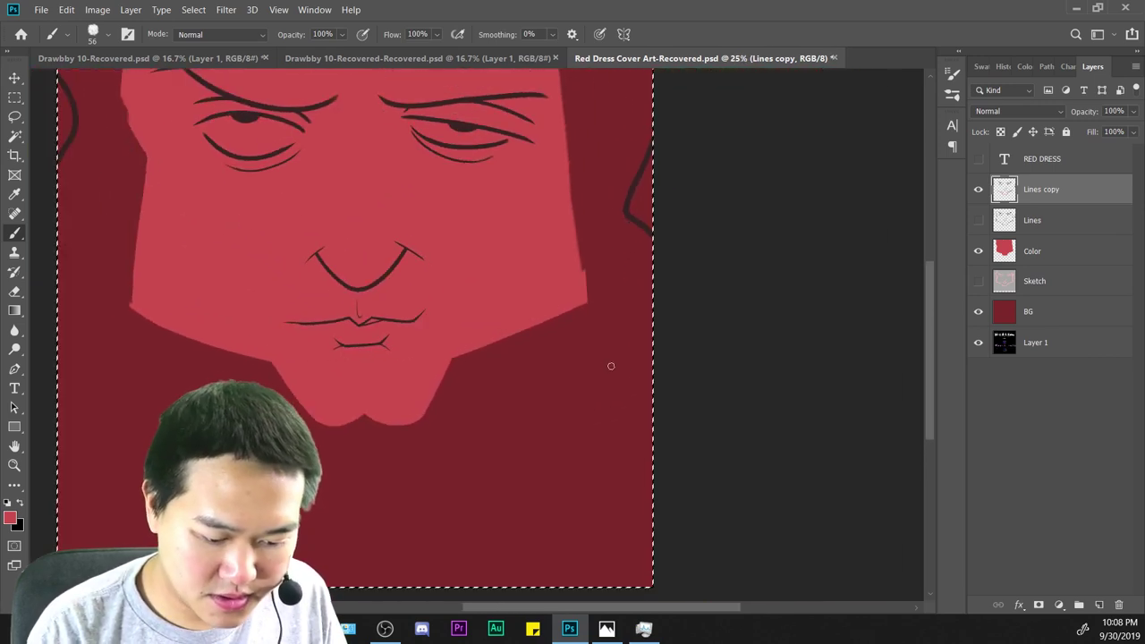
key("ctrl+plus")
key("ctrl+plus")
key("ctrl+plus")
key("ctrl+plus")
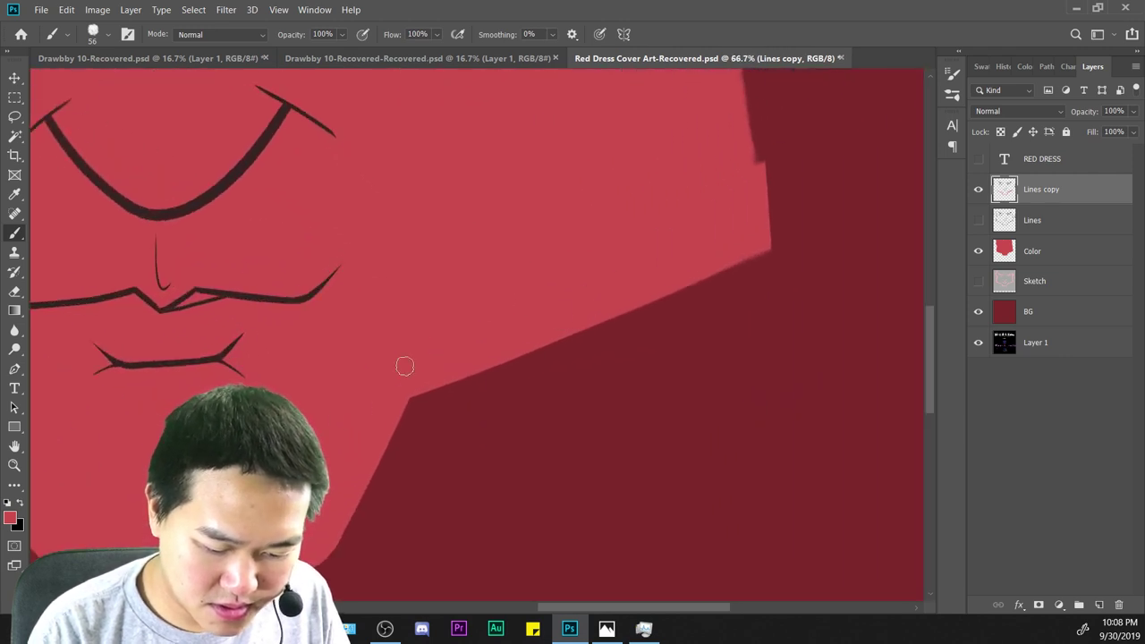
Erase the small bump sticking out at the left jaw corner with the Eraser.
key("ctrl+minus")
key("ctrl+minus")
left_click_drag(525, 394, 790, 449)
key("ctrl+plus")
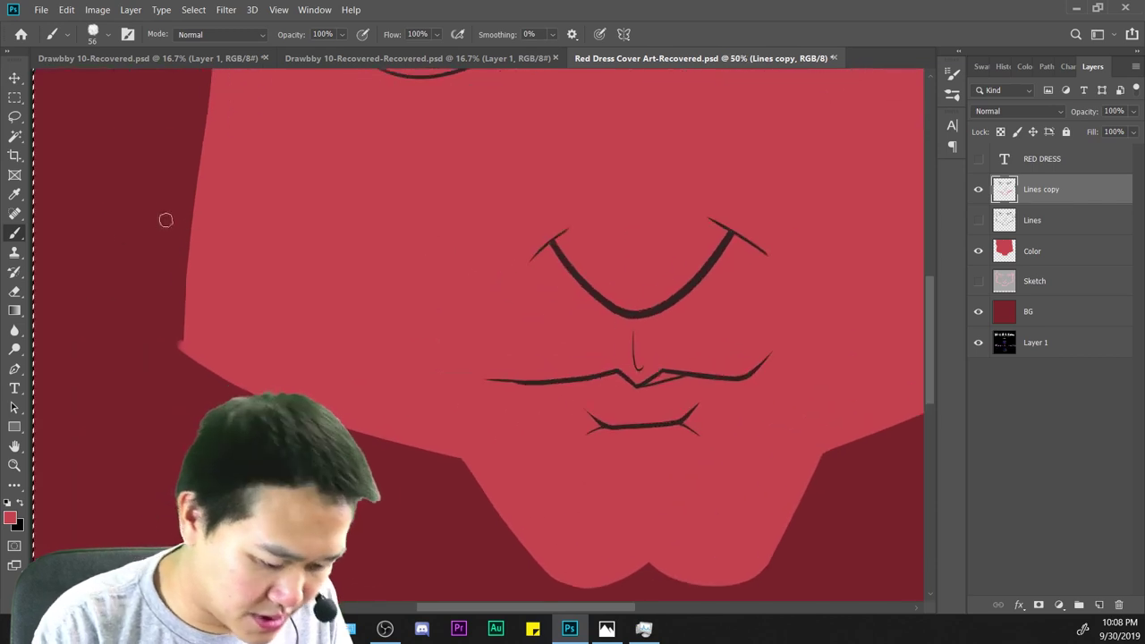
key("e")
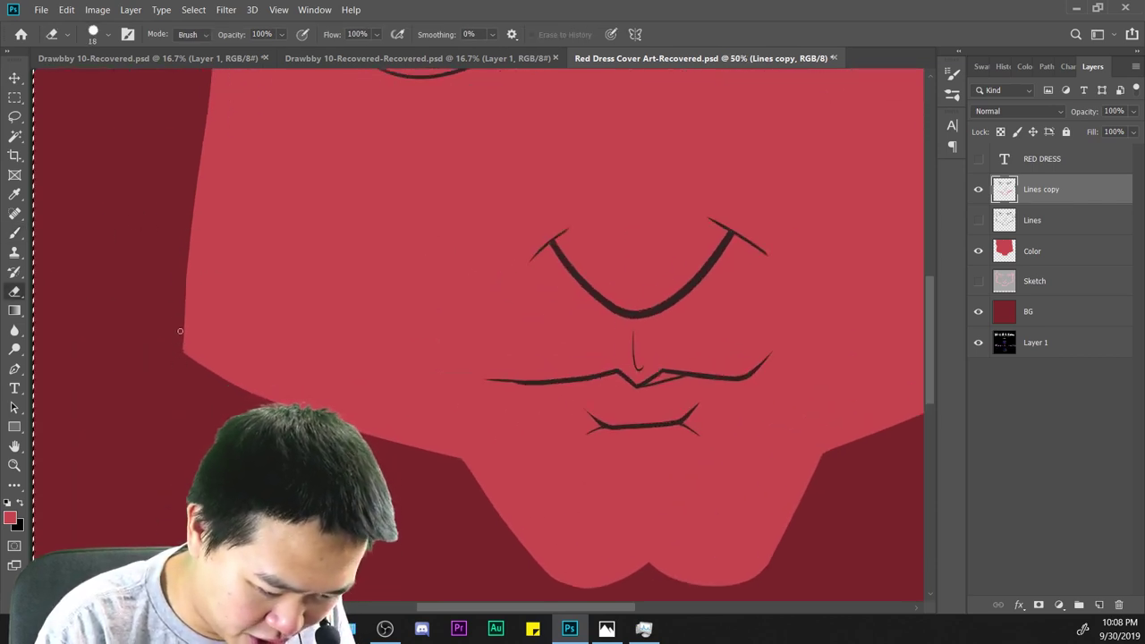
Check the right jaw corner and the whole face, and save the cover art file.
mouse_move(903, 502)
left_mouse_down()
mouse_move(524, 455)
mouse_move(792, 526)
mouse_move(695, 484)
left_mouse_up()
key("ctrl+plus")
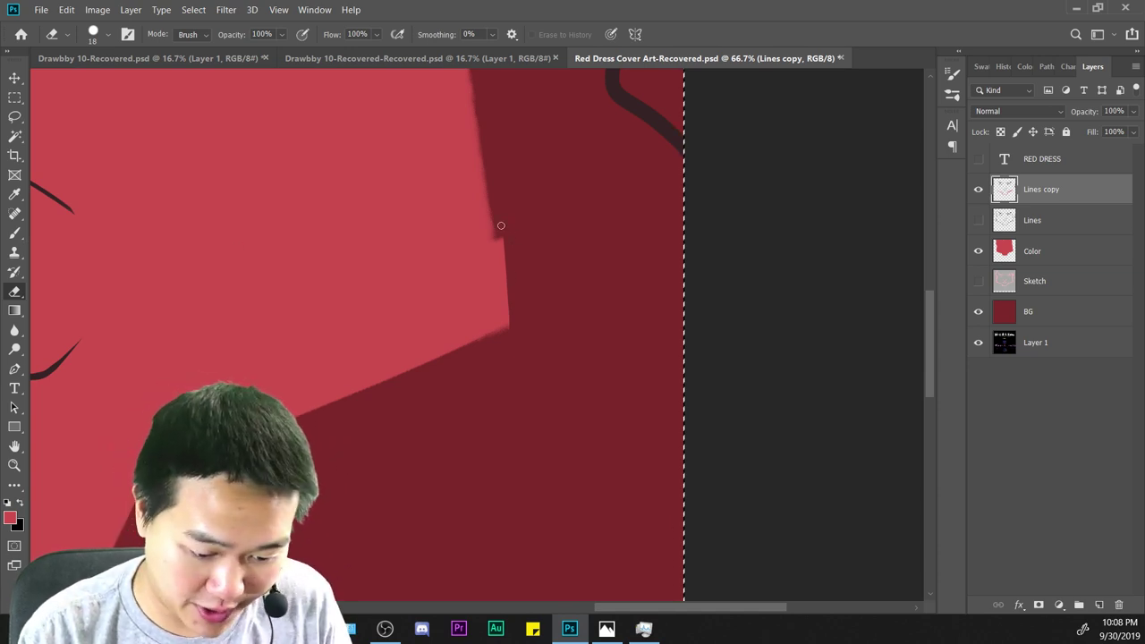
key("ctrl+minus")
key("ctrl+minus")
key("ctrl+minus")
key("ctrl+minus")
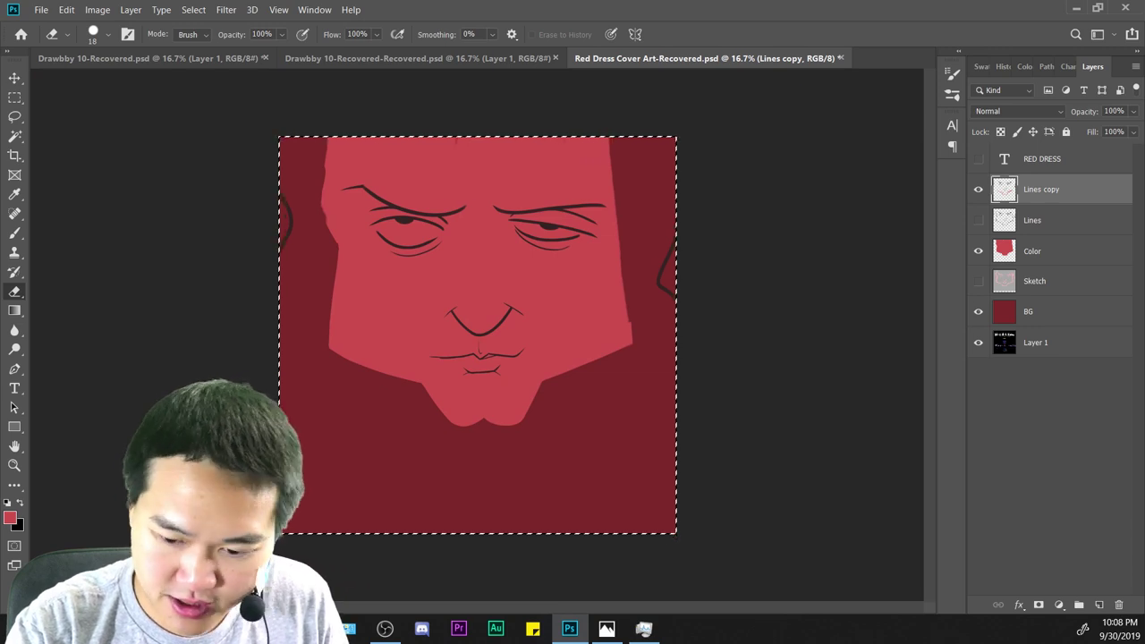
key("ctrl+s")
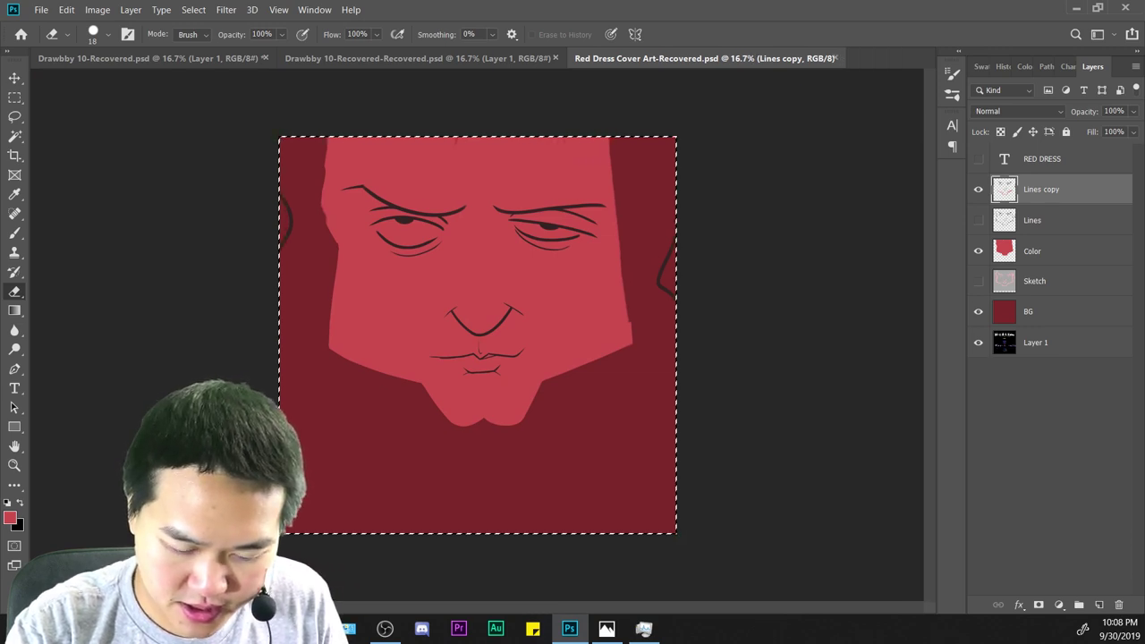
Erase the notch and protruding corner on the right jaw edge in the Color layer, and compare with Lines copy hidden.
key("ctrl+plus")
key("ctrl+plus")
key("ctrl+plus")
left_click_drag(711, 467, 215, 433)
left_click(1037, 250)
key("ctrl+plus")
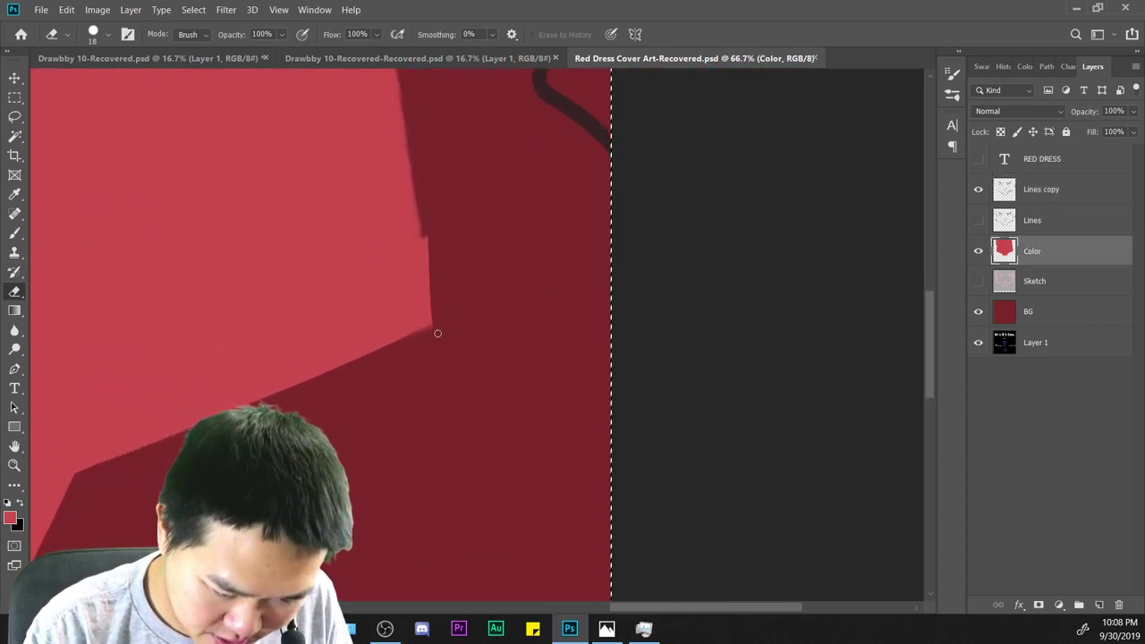
scroll(431, 331, "down", 4)
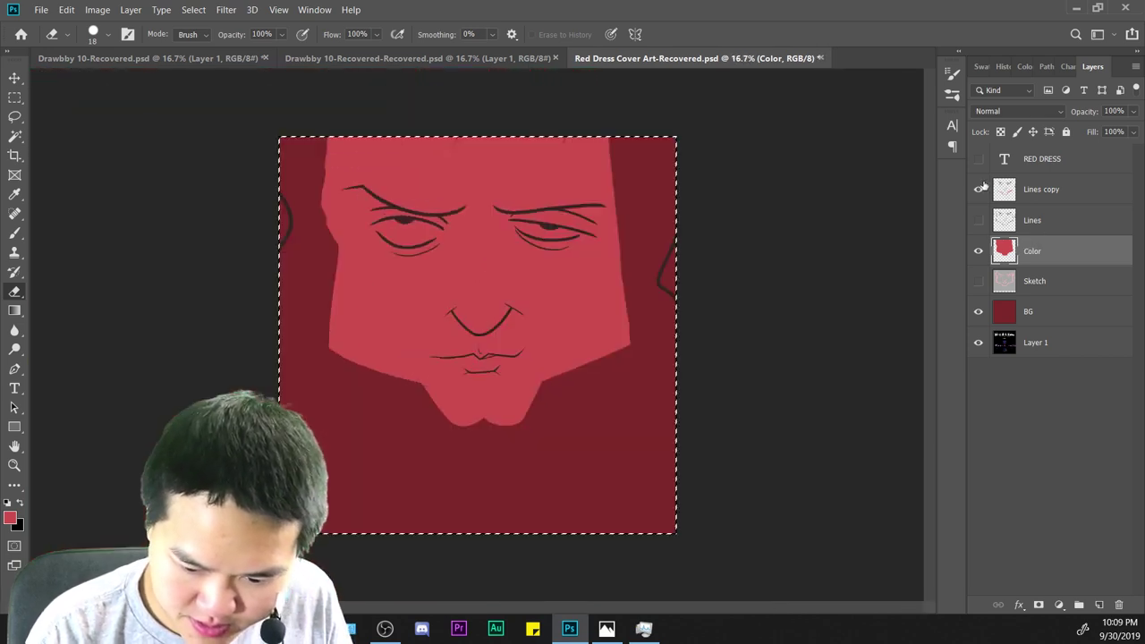
left_click(979, 189)
left_click(978, 190)
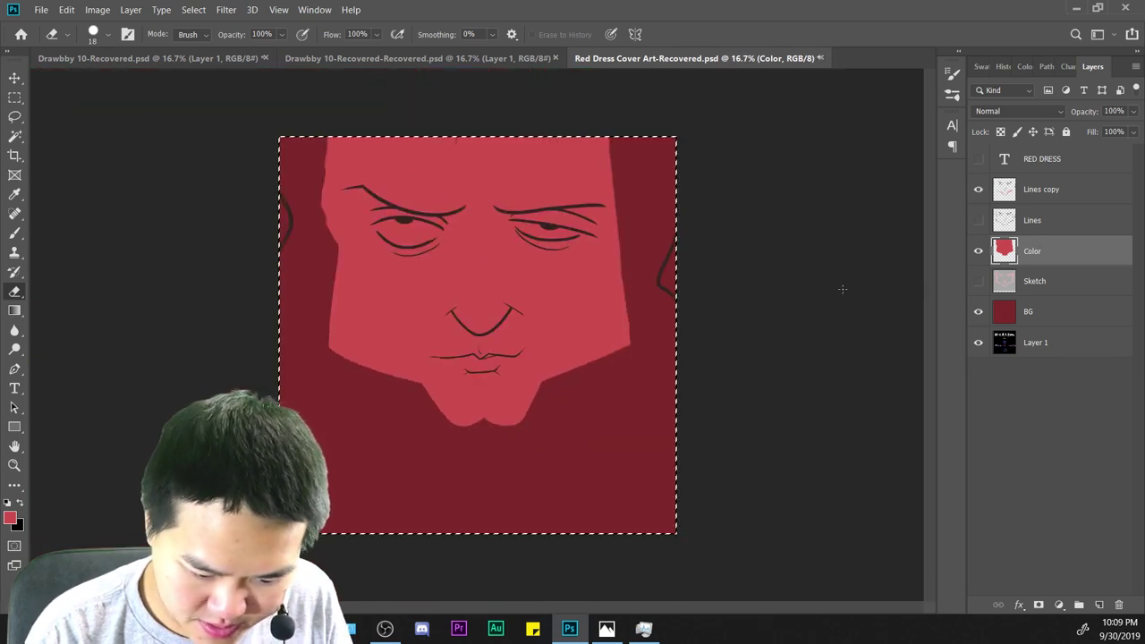
Select the whole canvas and switch to the Brush for touch-ups to the face on the Color layer.
key("ctrl+plus")
key("ctrl+plus")
left_click_drag(735, 458, 666, 484)
key("ctrl+a")
key("ctrl+minus")
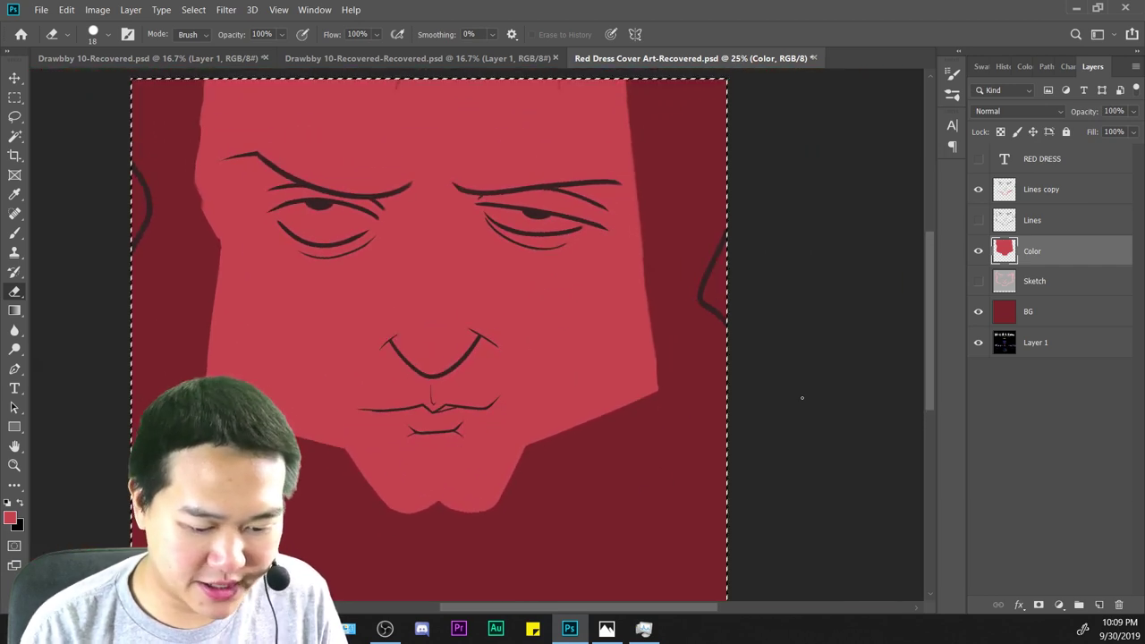
key("ctrl+minus")
left_click(15, 232)
key("ctrl+plus")
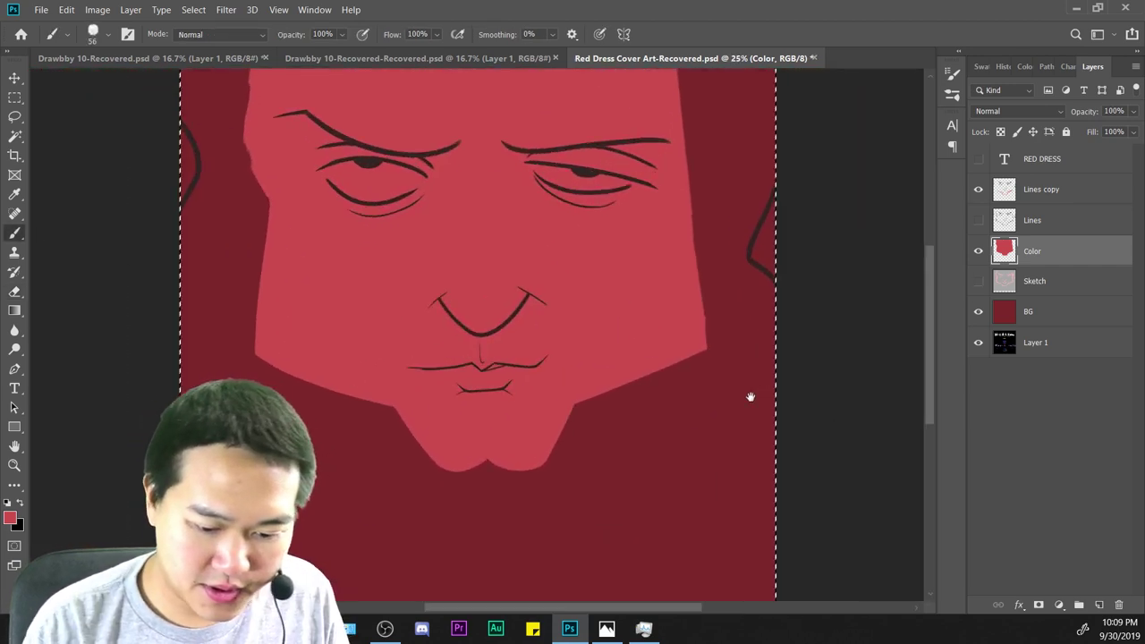
Repaint the right edge of the face with a smooth red brush stroke from forehead to jaw on the Color layer.
key("ctrl+plus")
left_click_drag(522, 191, 558, 252)
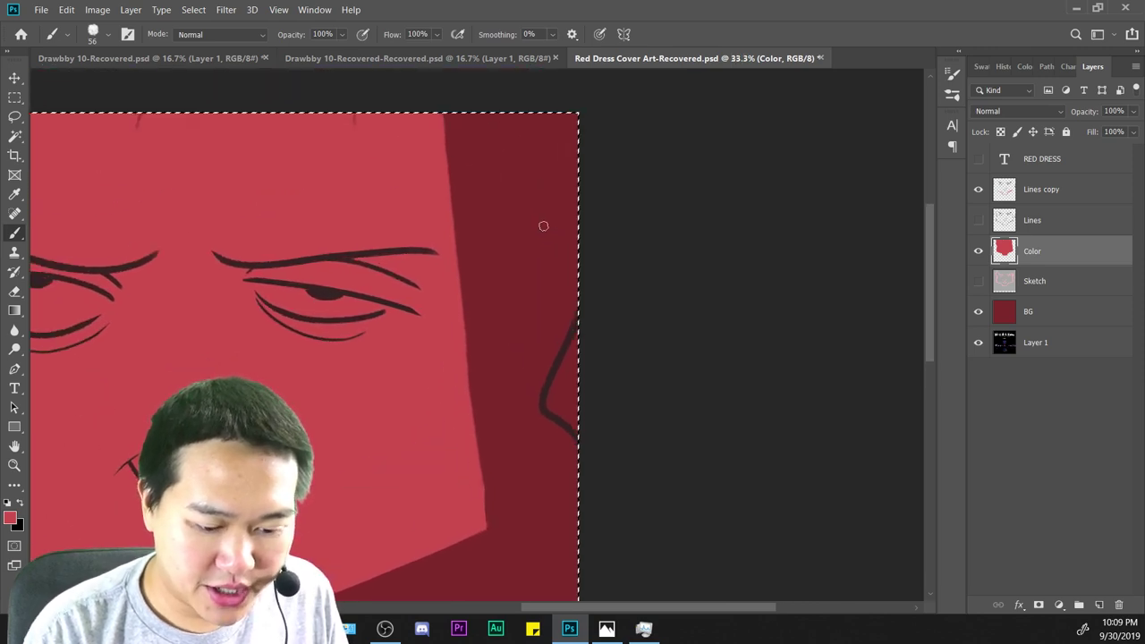
right_click(542, 224)
left_click(429, 144)
left_click_drag(438, 88, 483, 620)
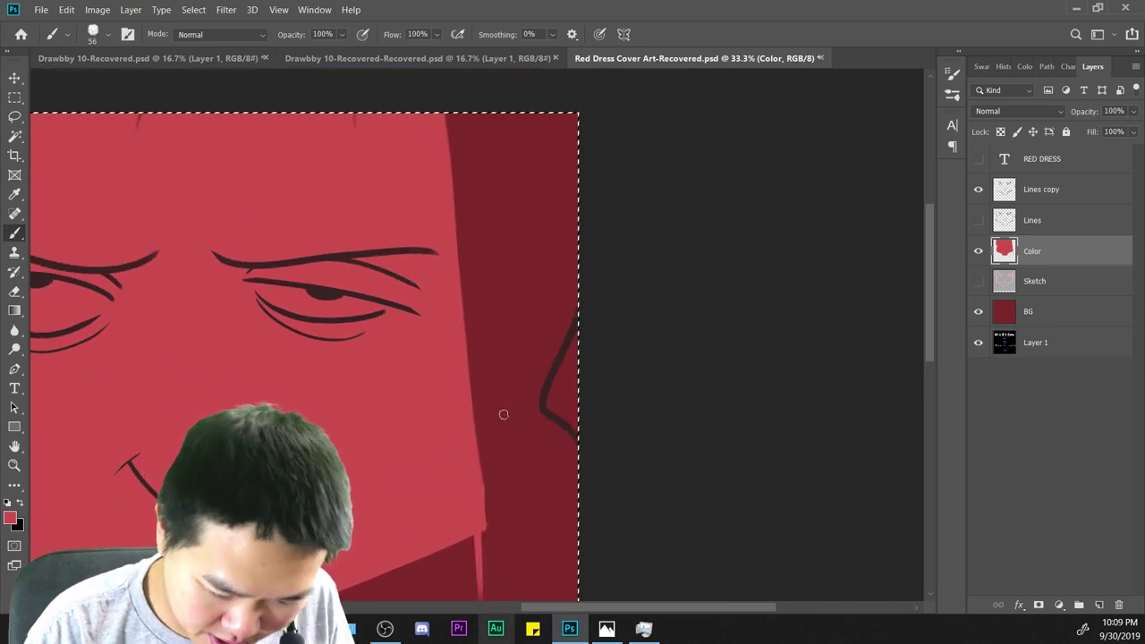
key("ctrl+z")
left_click_drag(440, 104, 489, 620)
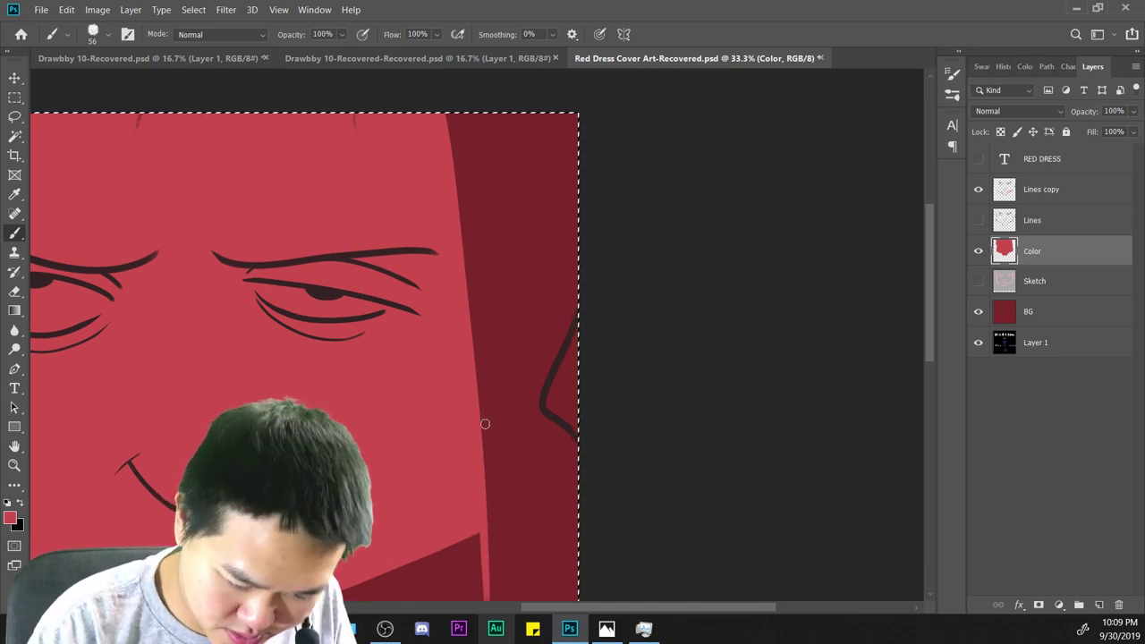
Erase the strip of red overshooting the right jaw corner using a 28 px eraser.
left_click_drag(631, 511, 672, 238)
key("ctrl+equal")
key("ctrl+equal")
key("ctrl+a")
key("ctrl+d")
key("e")
key("ctrl+equal")
left_click_drag(728, 278, 668, 418)
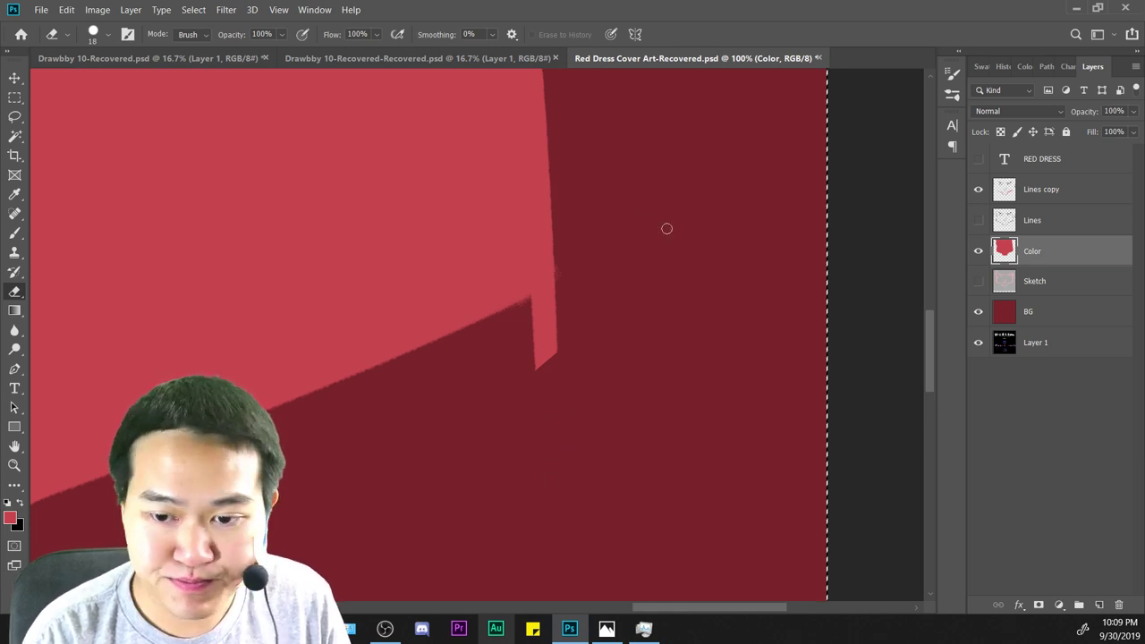
left_click_drag(642, 253, 631, 289)
right_click(601, 278)
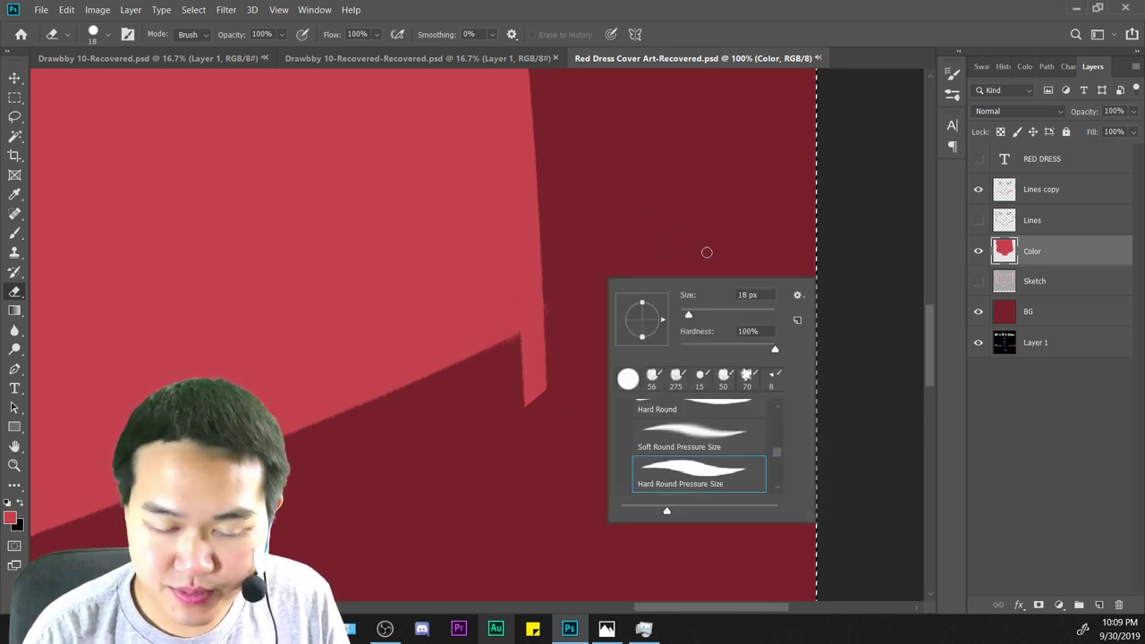
left_click(589, 332)
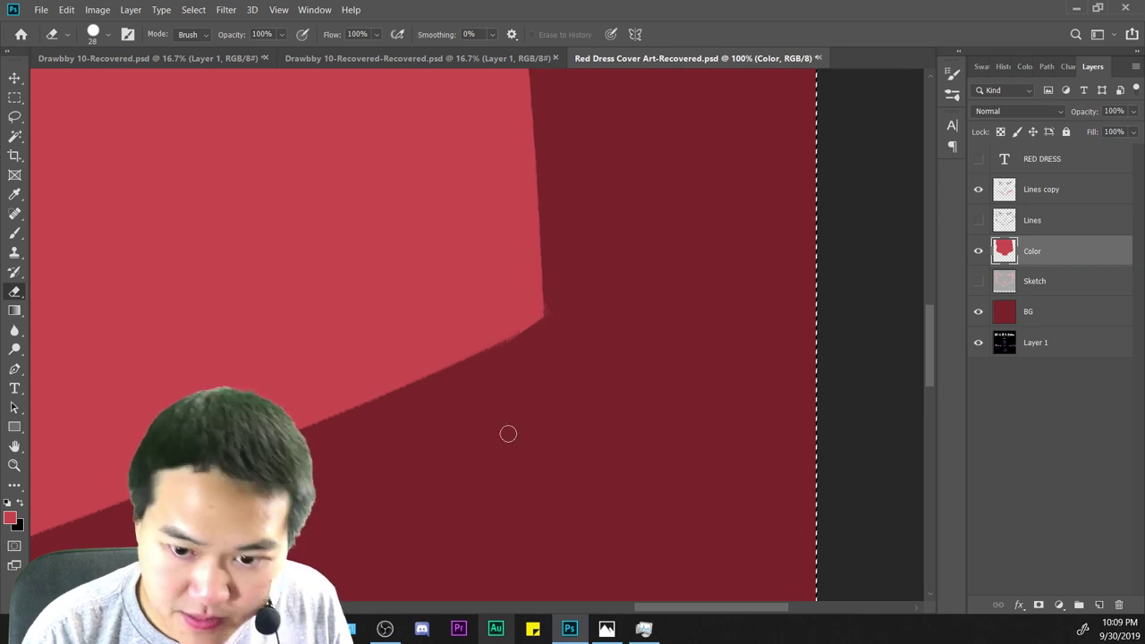
Examine the right jaw corner and its adjoining edges up close and from a distance.
scroll(536, 480, "down", 3)
scroll(547, 473, "up", 2)
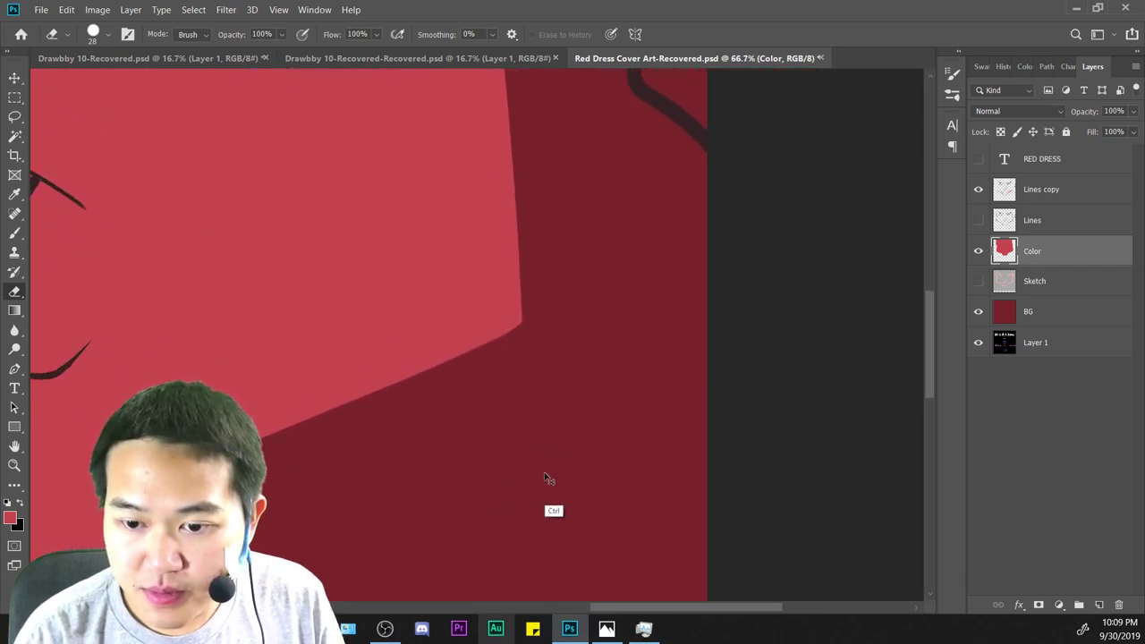
key("ctrl+plus")
left_click_drag(536, 346, 760, 281)
key("ctrl+minus")
key("ctrl+minus")
key("ctrl+minus")
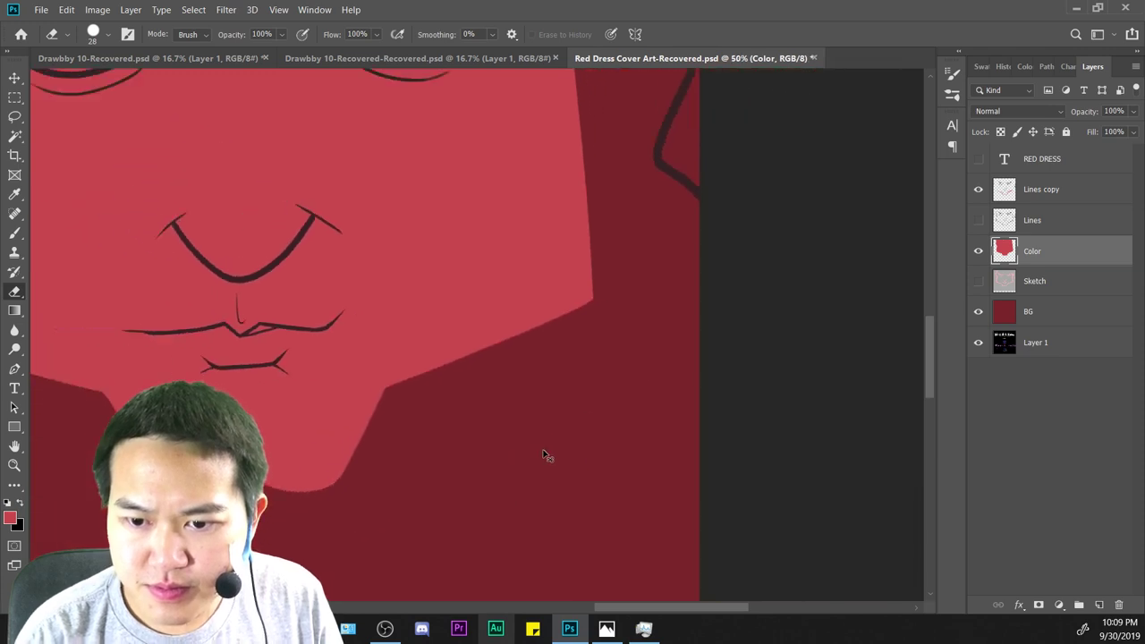
key("ctrl+minus")
key("ctrl+plus")
key("ctrl+plus")
key("ctrl+plus")
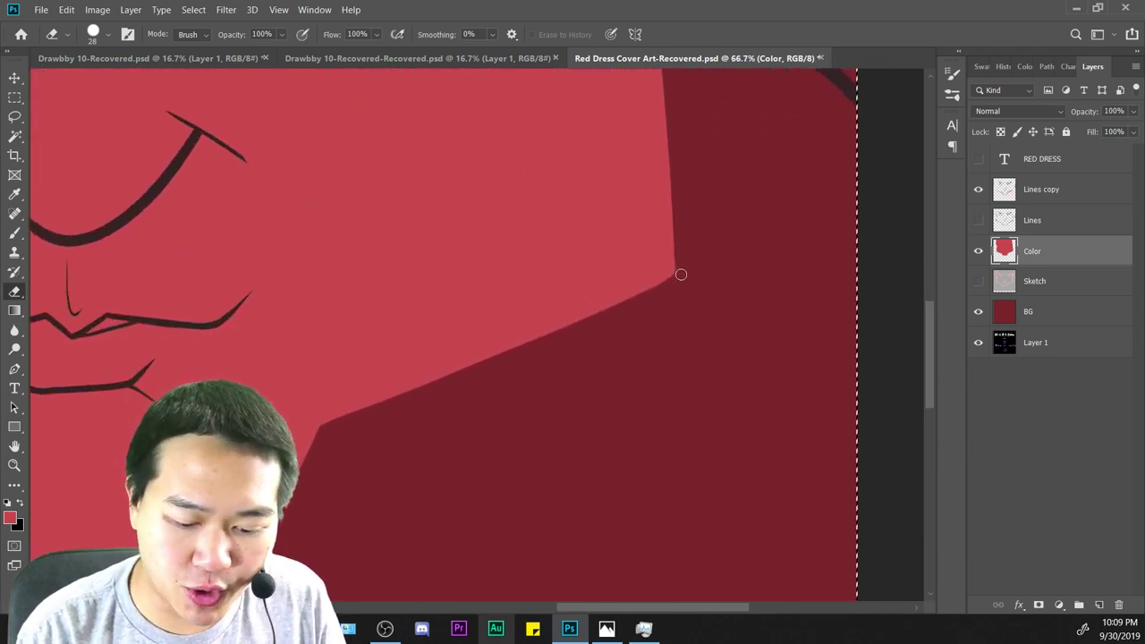
Examine the lower face and the chin cleft for rough colour edges.
scroll(652, 337, "down", 5)
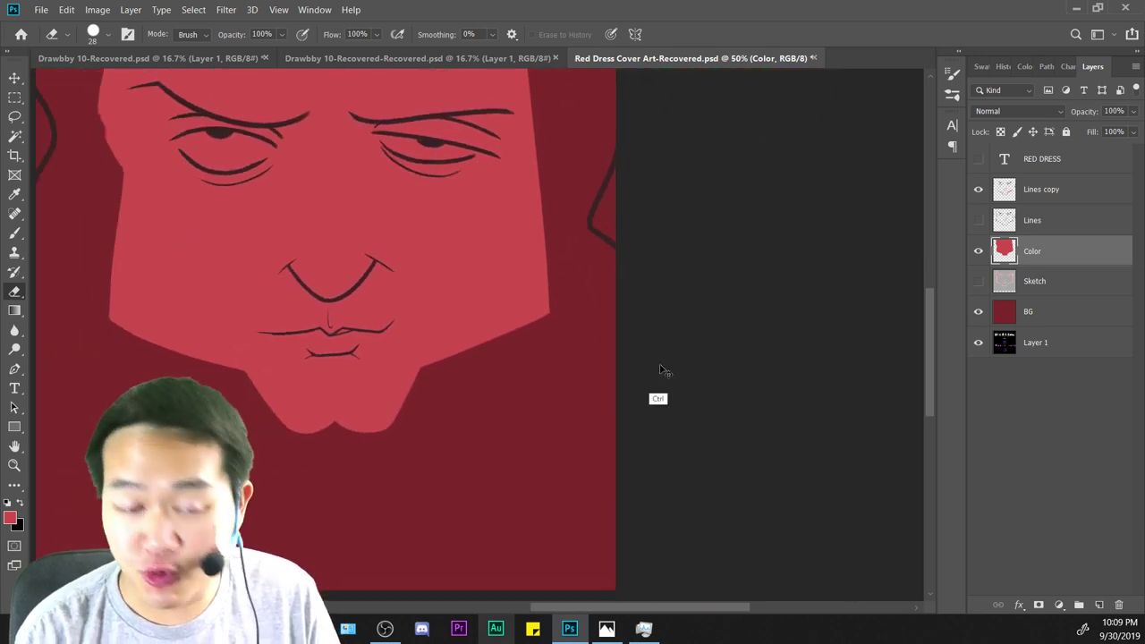
scroll(595, 403, "up", 1)
scroll(629, 464, "up", 3)
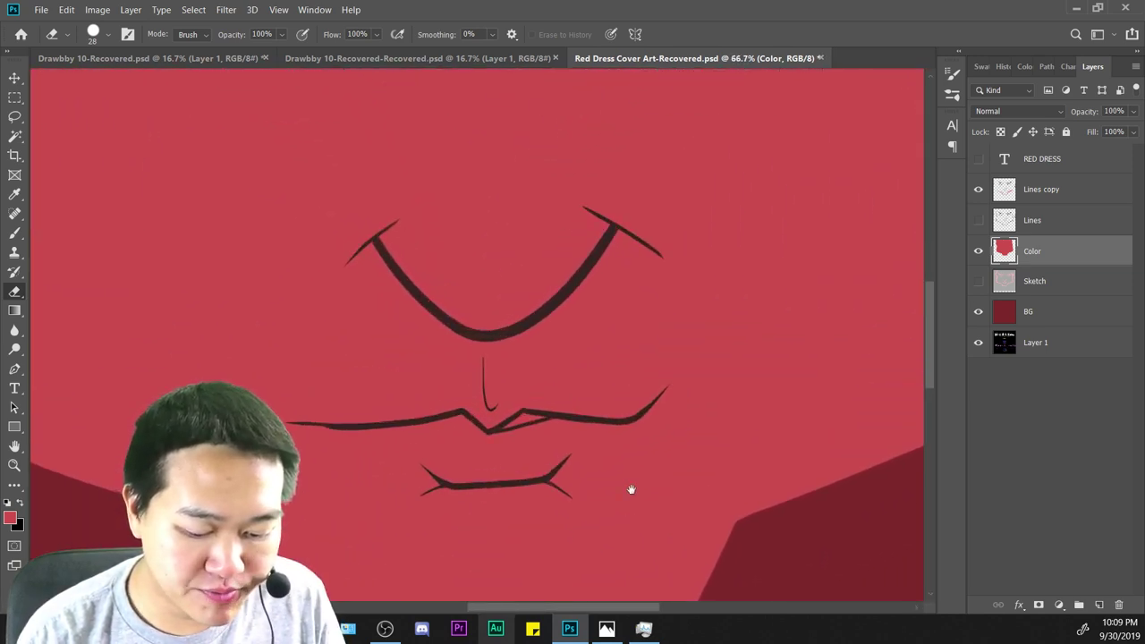
scroll(632, 488, "down", 3)
scroll(605, 426, "up", 1)
scroll(605, 426, "up", 2)
key("b")
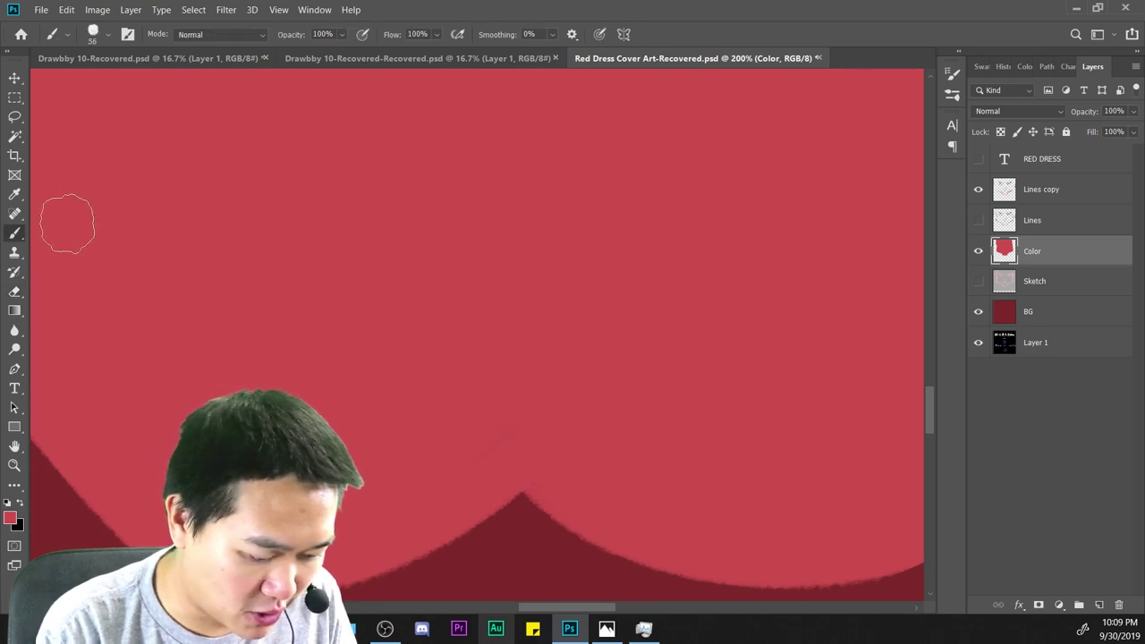
left_click_drag(530, 475, 557, 327)
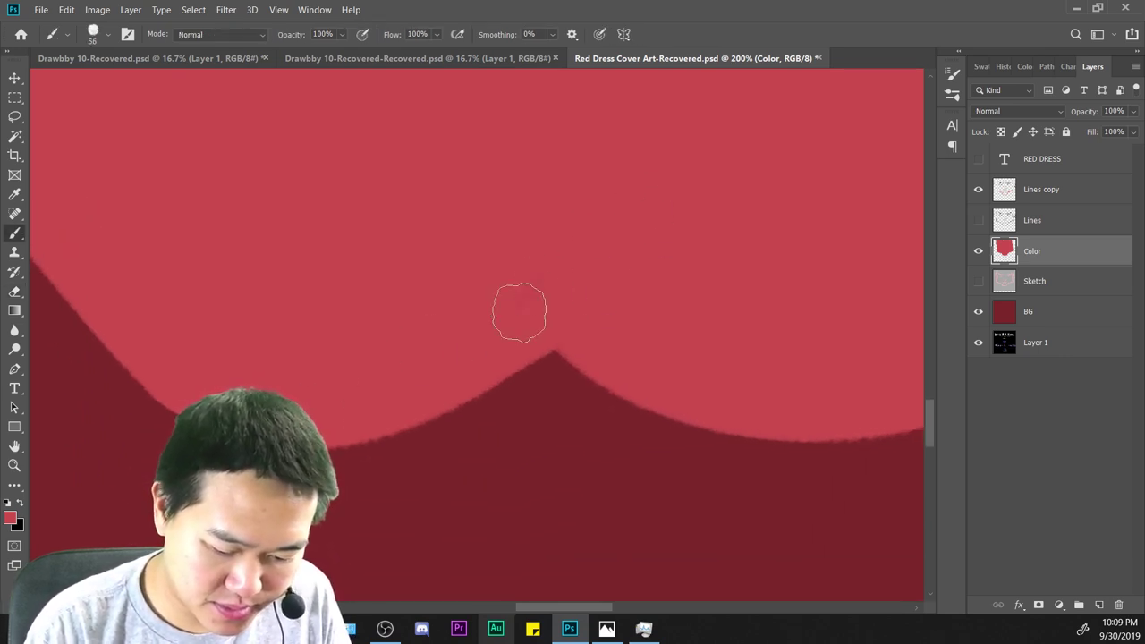
scroll(830, 391, "down", 3)
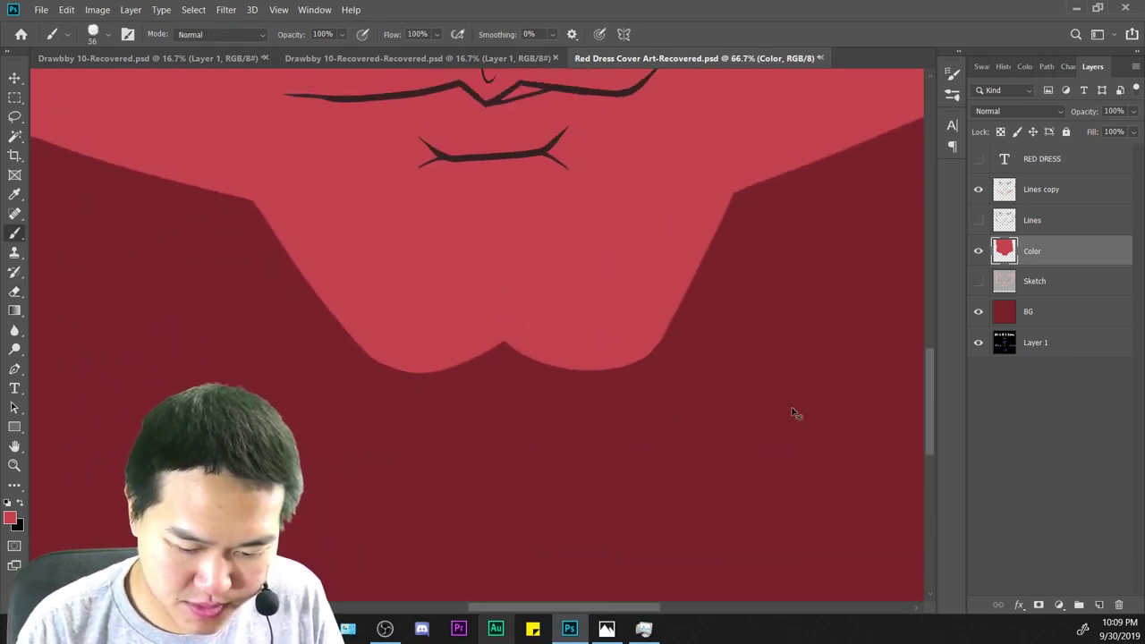
Paint a smooth red curve along the left temple from the top of the canvas down to eye level.
scroll(792, 414, "up", 3)
mouse_move(601, 345)
left_mouse_down()
mouse_move(721, 549)
mouse_move(716, 582)
left_mouse_up()
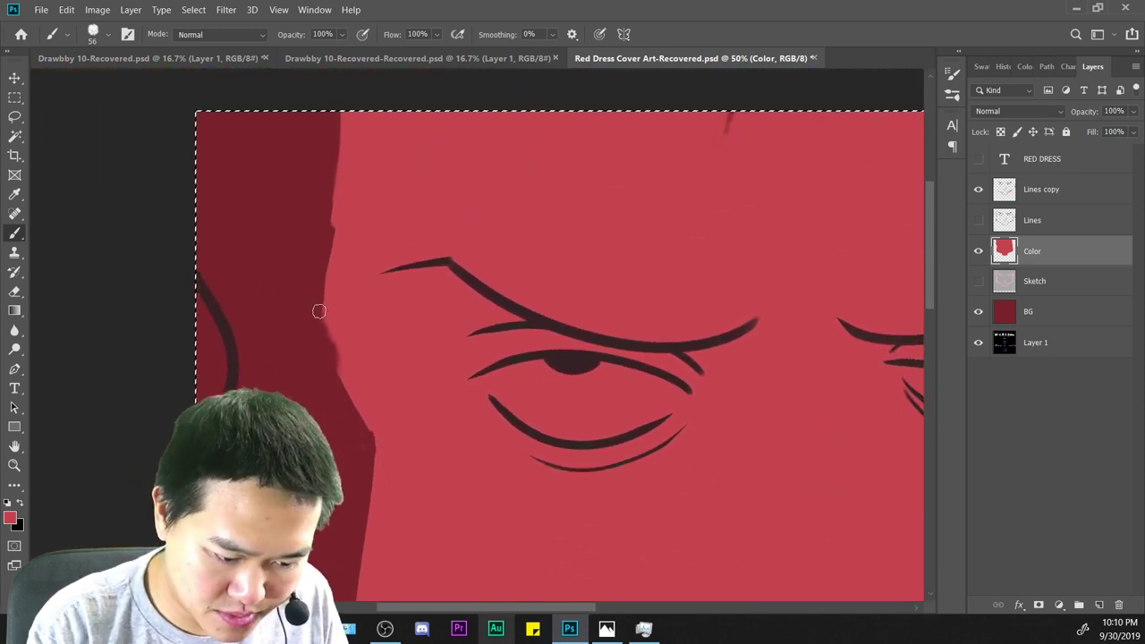
left_click_drag(333, 225, 302, 383)
key("ctrl+z")
left_click_drag(344, 93, 340, 367)
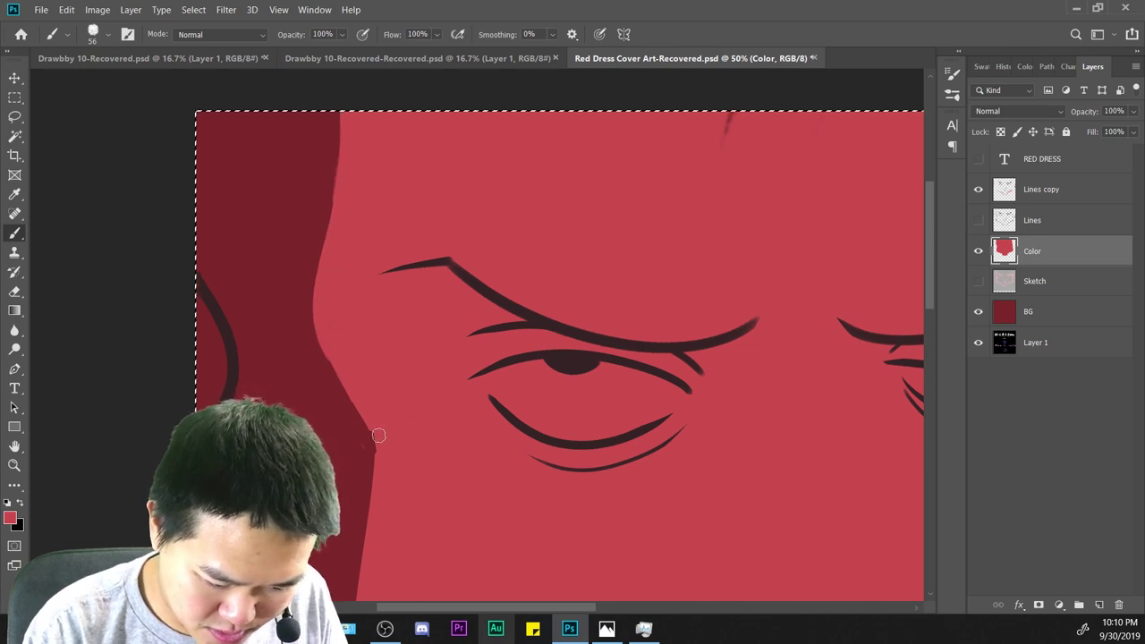
Erase the rough spots along the face's left edge between the temple and the cheek notch.
scroll(377, 406, "down", 3)
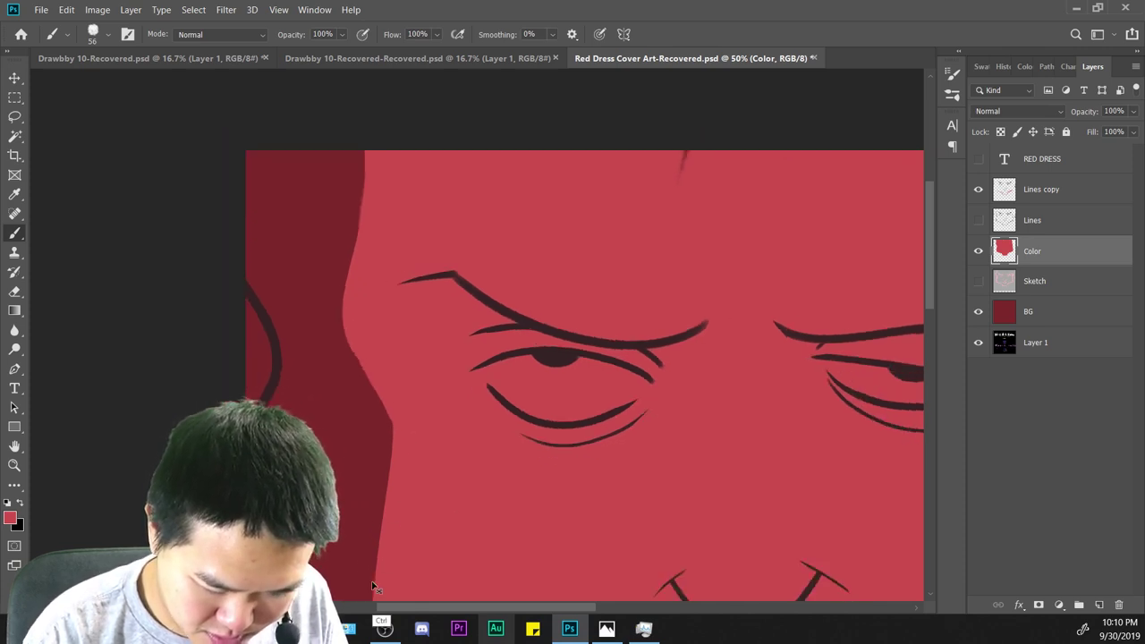
scroll(376, 407, "up", 4)
key("e")
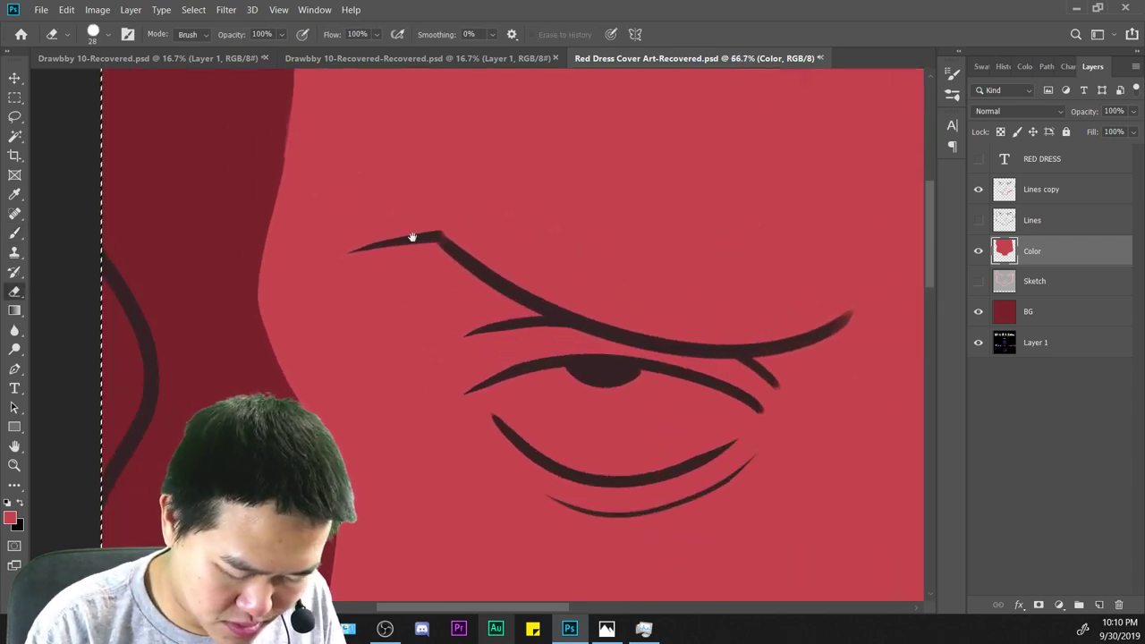
left_click_drag(411, 237, 469, 346)
mouse_move(309, 382)
left_mouse_down()
mouse_move(346, 108)
mouse_move(312, 418)
left_mouse_up()
left_click_drag(414, 357, 384, 186)
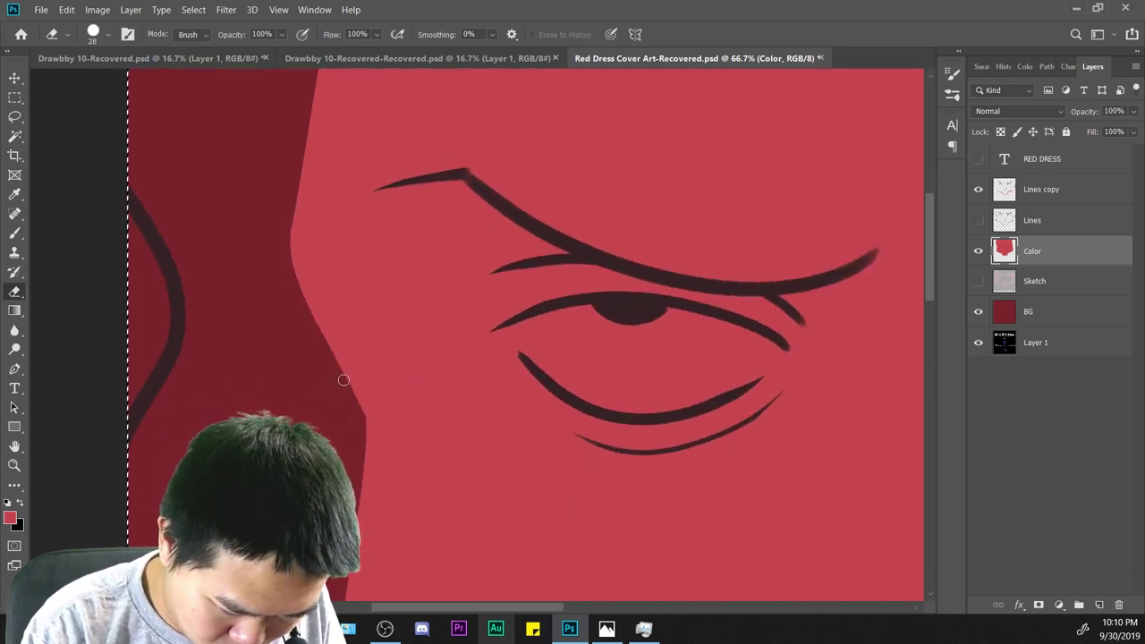
Examine the whole face's colour silhouette, including the mouth area up close.
key("ctrl+minus")
key("ctrl+minus")
key("ctrl+minus")
key("ctrl+minus")
key("ctrl+minus")
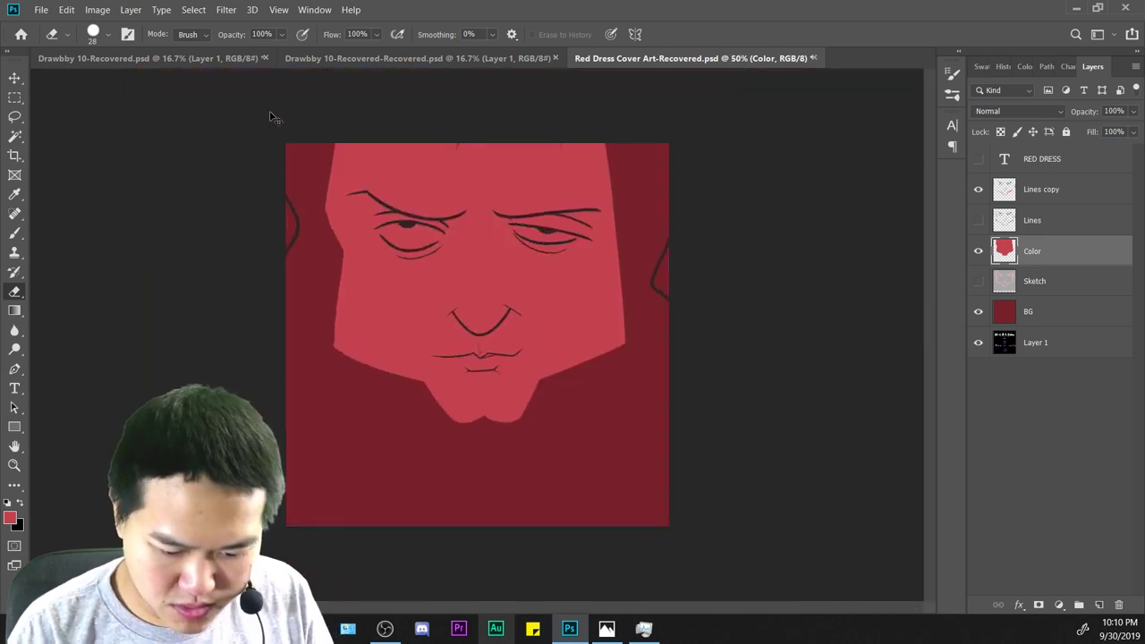
key("ctrl+plus")
key("ctrl+plus")
key("ctrl+plus")
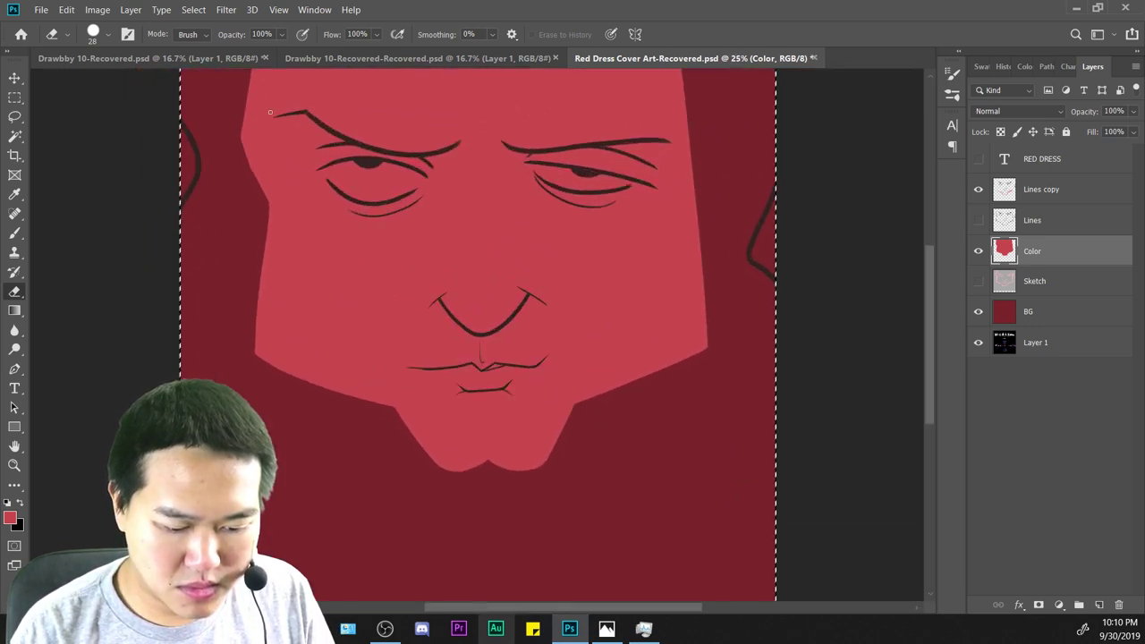
key("ctrl+plus")
key("ctrl+plus")
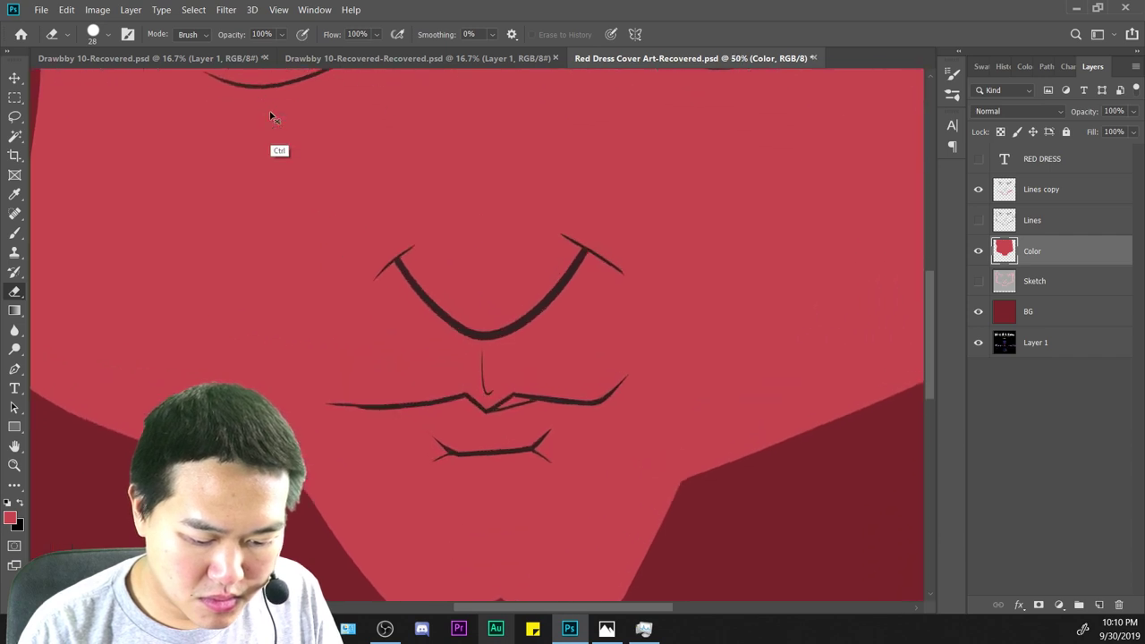
Shorten the left end of the mouth line on the Lines copy layer with the eraser.
left_click(1059, 190)
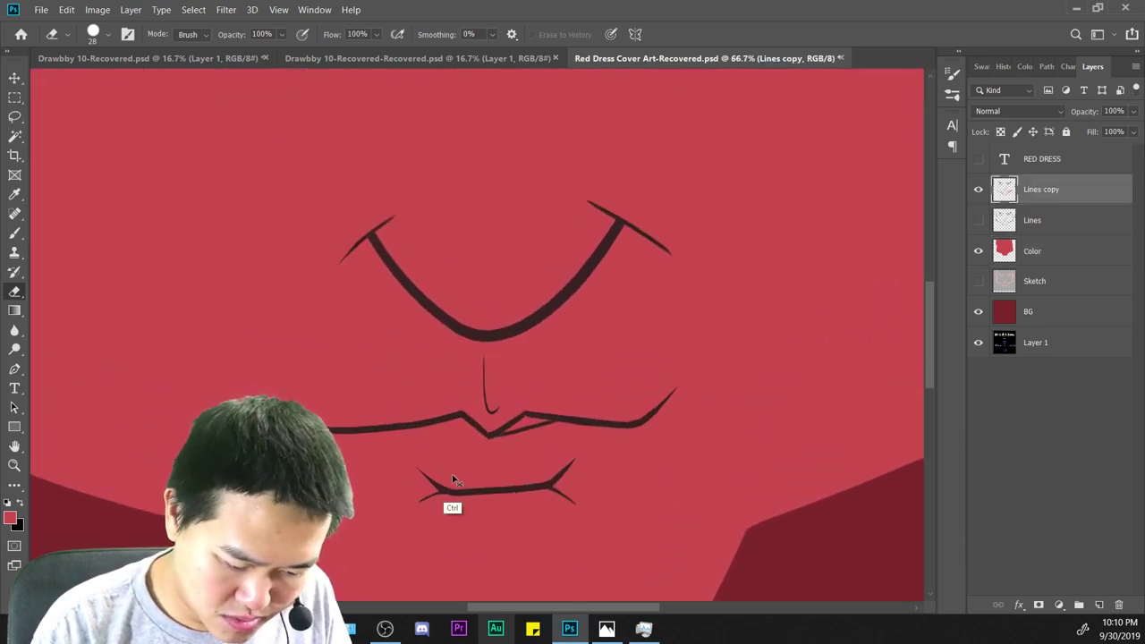
key("ctrl+plus")
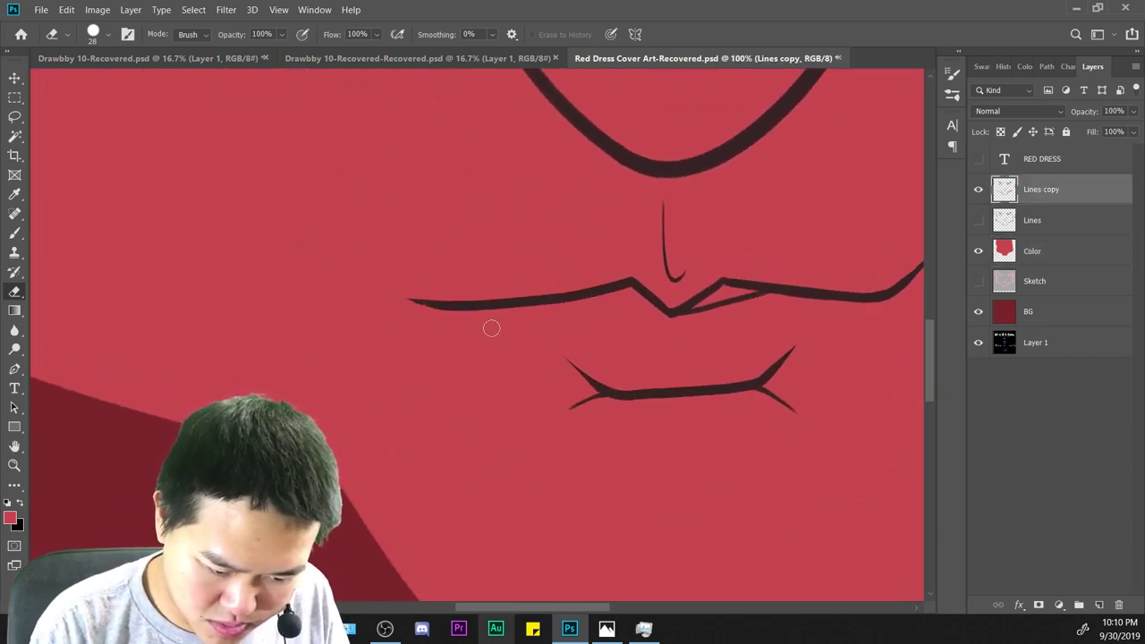
key("ctrl+minus")
key("ctrl+minus")
mouse_move(674, 460)
left_mouse_down()
mouse_move(611, 545)
mouse_move(611, 584)
left_mouse_up()
key("ctrl+minus")
key("ctrl+minus")
key("ctrl+minus")
key("ctrl+minus")
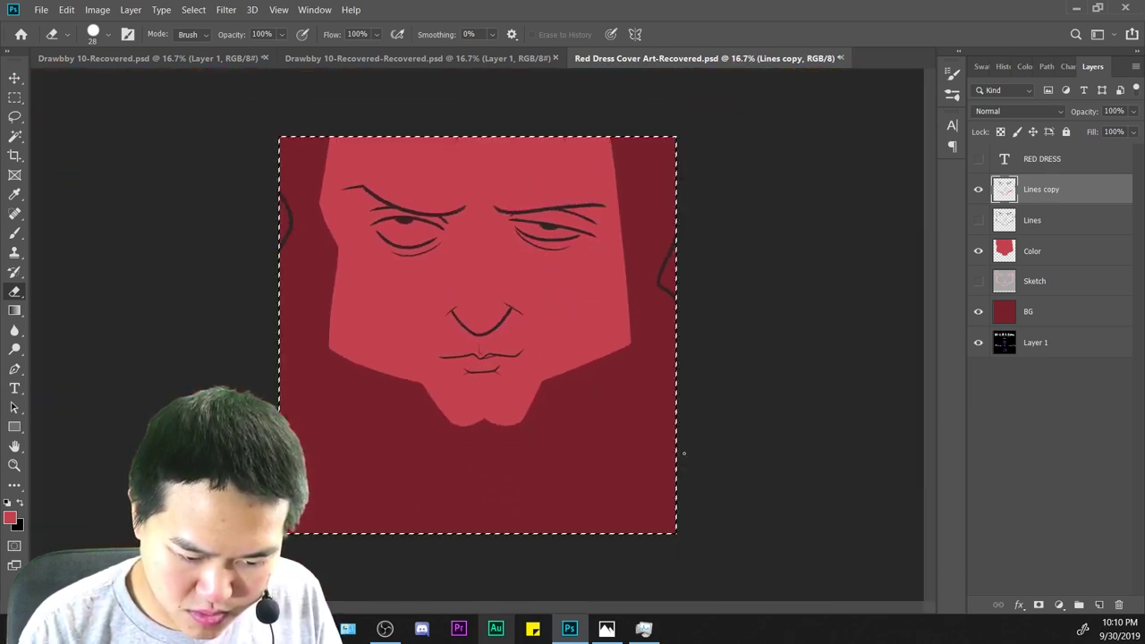
key("ctrl+plus")
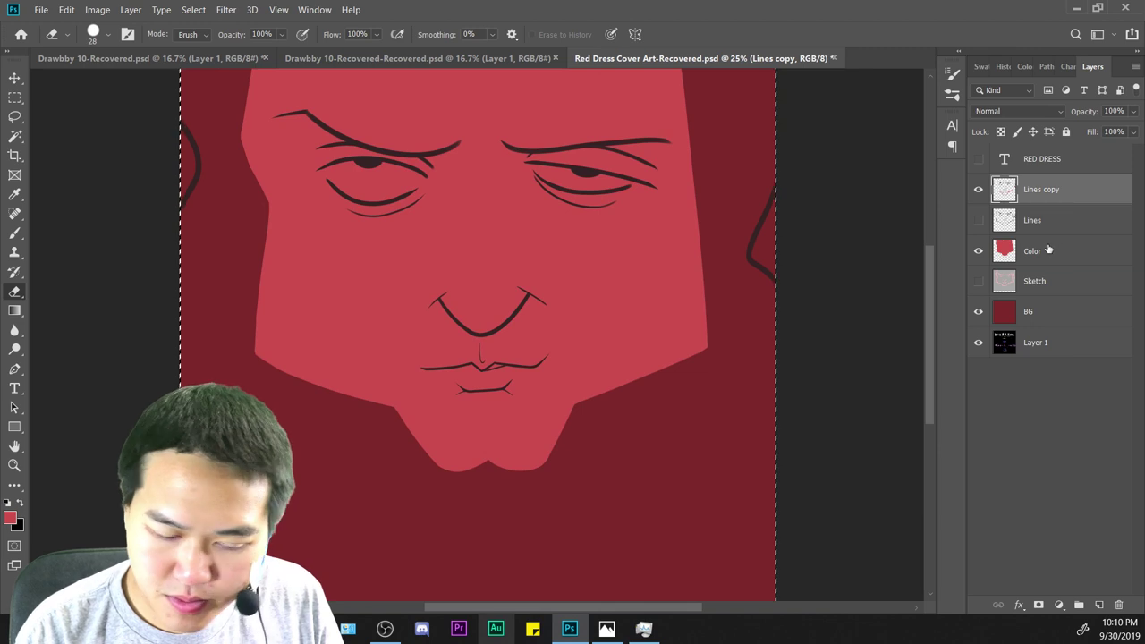
On the Color layer, reset the colours to black and white and set the brush size to 83 px.
left_click(1062, 243)
key("ctrl+plus")
key("ctrl+a")
left_click_drag(831, 253, 884, 435)
key("ctrl+plus")
key("ctrl+plus")
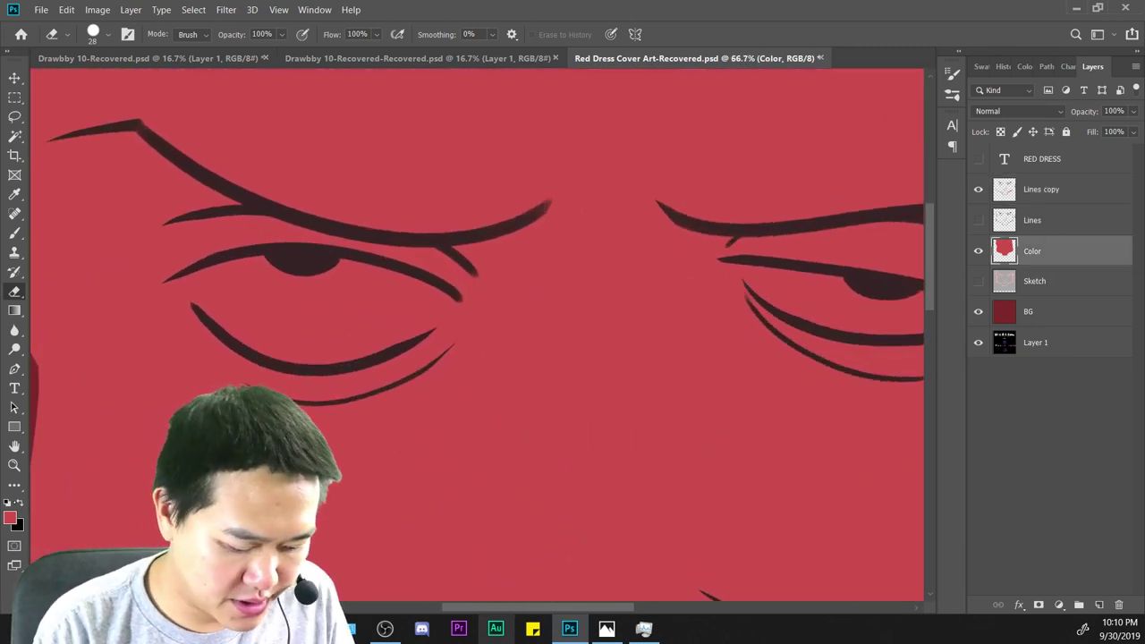
key("b")
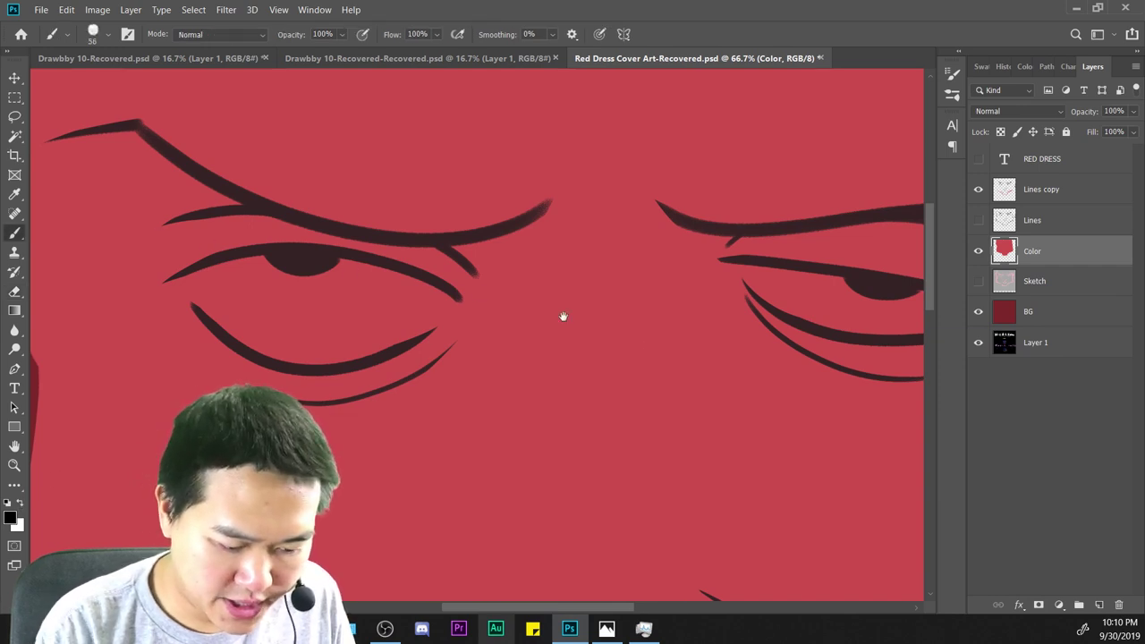
left_click_drag(562, 317, 764, 361)
right_click(618, 304)
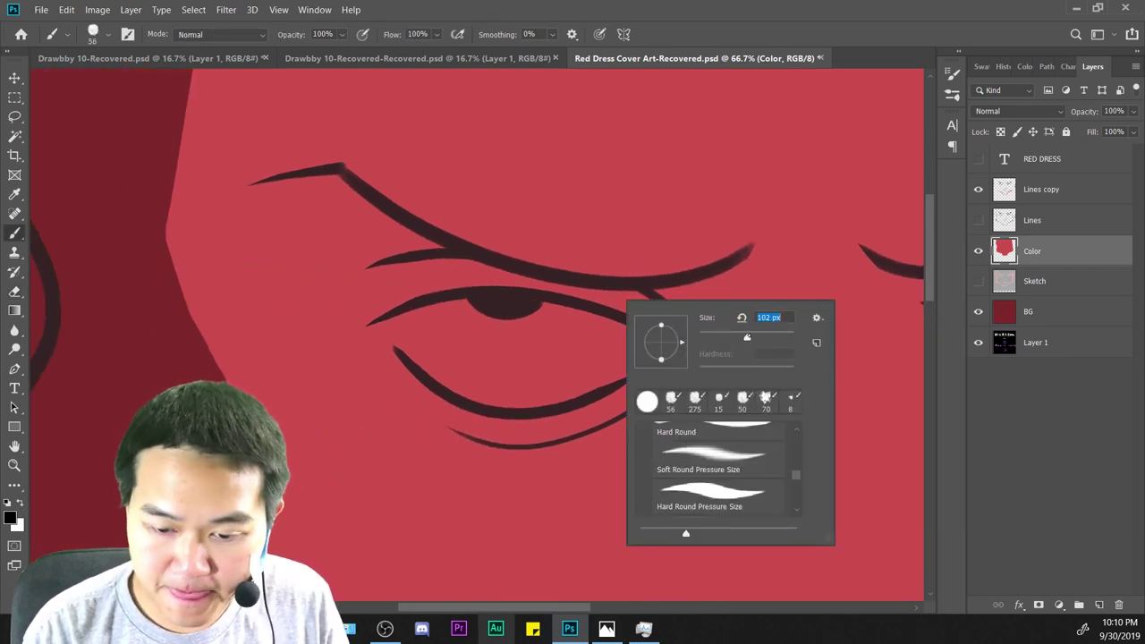
left_click(474, 350)
Paint the white of the left eye, filling the area between the upper and lower lid lines around the pupil.
key("ctrl+plus")
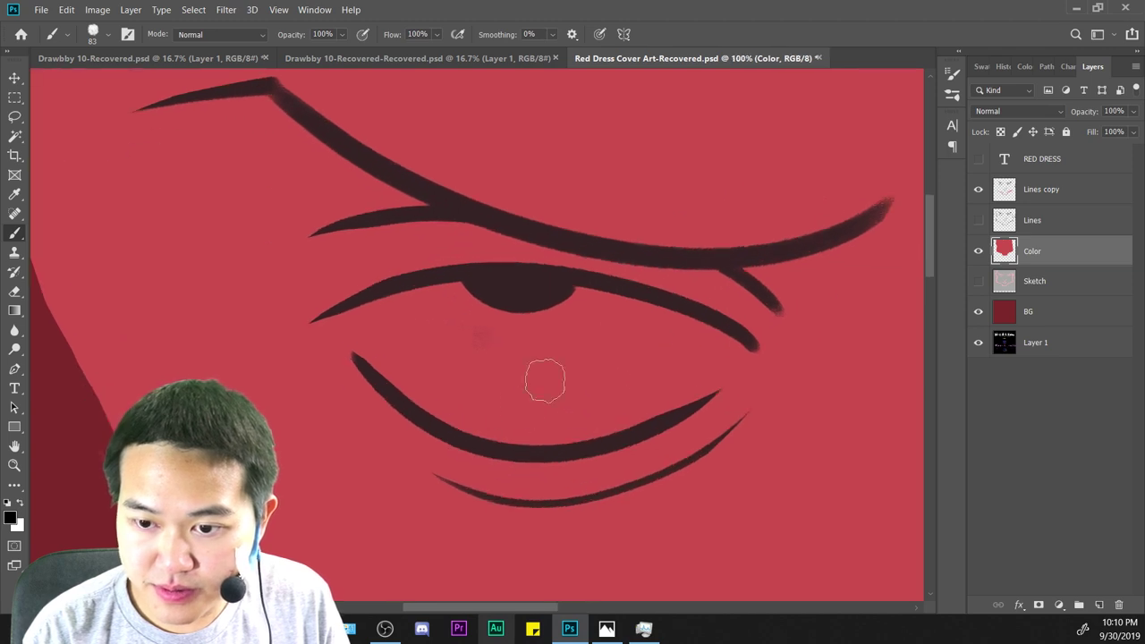
mouse_move(567, 277)
left_mouse_down()
mouse_move(461, 295)
mouse_move(527, 314)
mouse_move(527, 302)
mouse_move(464, 304)
mouse_move(557, 299)
mouse_move(459, 344)
mouse_move(384, 312)
mouse_move(414, 309)
mouse_move(369, 307)
mouse_move(471, 396)
mouse_move(362, 311)
mouse_move(459, 405)
mouse_move(419, 338)
mouse_move(477, 388)
mouse_move(495, 333)
mouse_move(571, 309)
mouse_move(610, 370)
mouse_move(560, 385)
mouse_move(513, 336)
mouse_move(581, 317)
left_mouse_up()
key("ctrl+z")
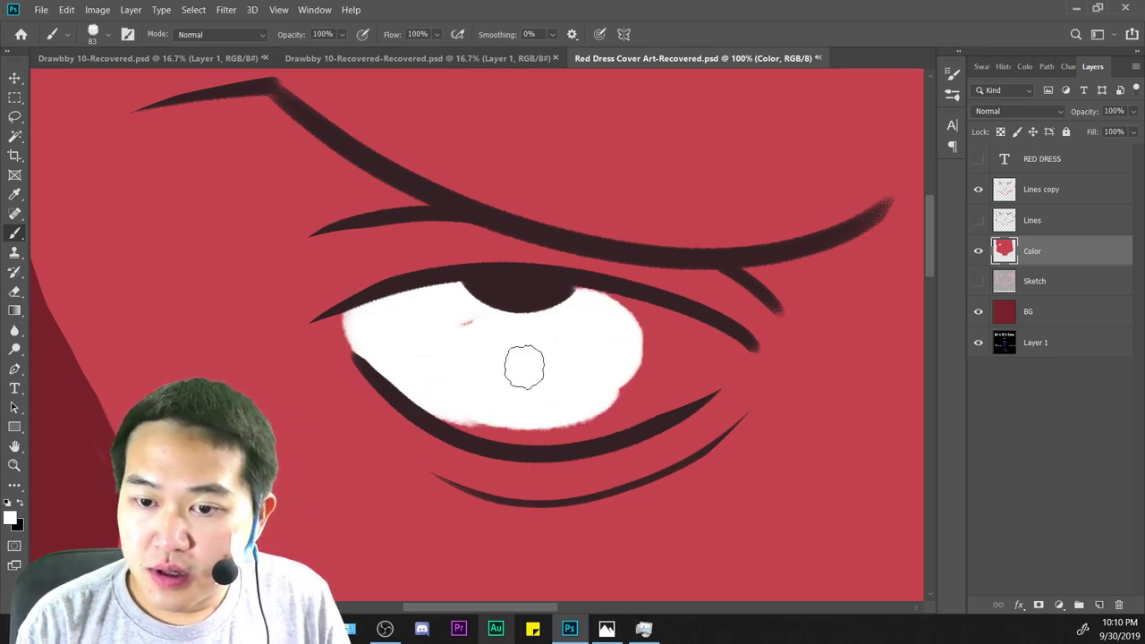
mouse_move(471, 366)
left_mouse_down()
mouse_move(519, 434)
mouse_move(439, 372)
mouse_move(516, 417)
left_mouse_up()
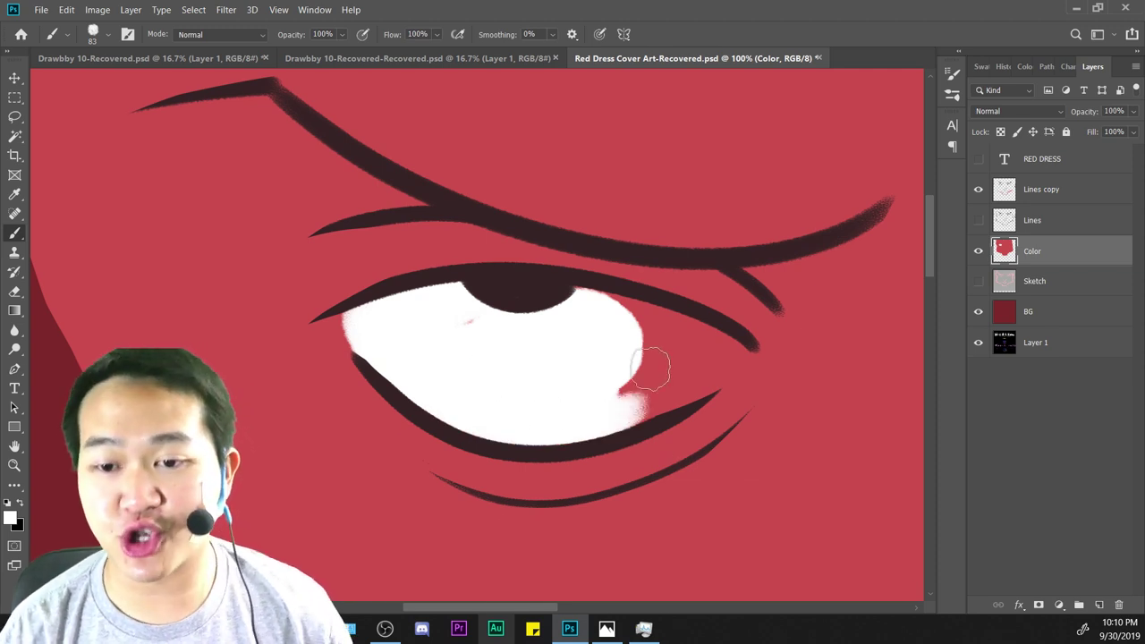
mouse_move(524, 294)
left_mouse_down()
mouse_move(730, 342)
mouse_move(685, 356)
mouse_move(696, 330)
mouse_move(675, 323)
mouse_move(693, 342)
mouse_move(605, 408)
mouse_move(637, 406)
mouse_move(728, 340)
mouse_move(597, 431)
mouse_move(733, 344)
mouse_move(649, 408)
mouse_move(722, 349)
left_mouse_up()
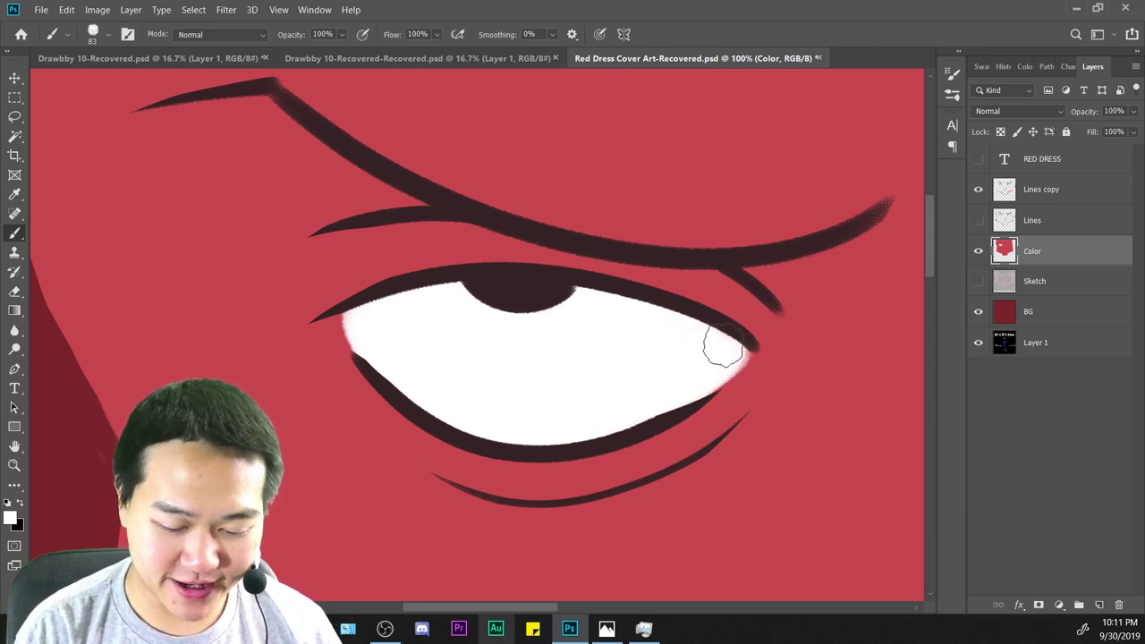
left_click_drag(355, 324, 468, 409)
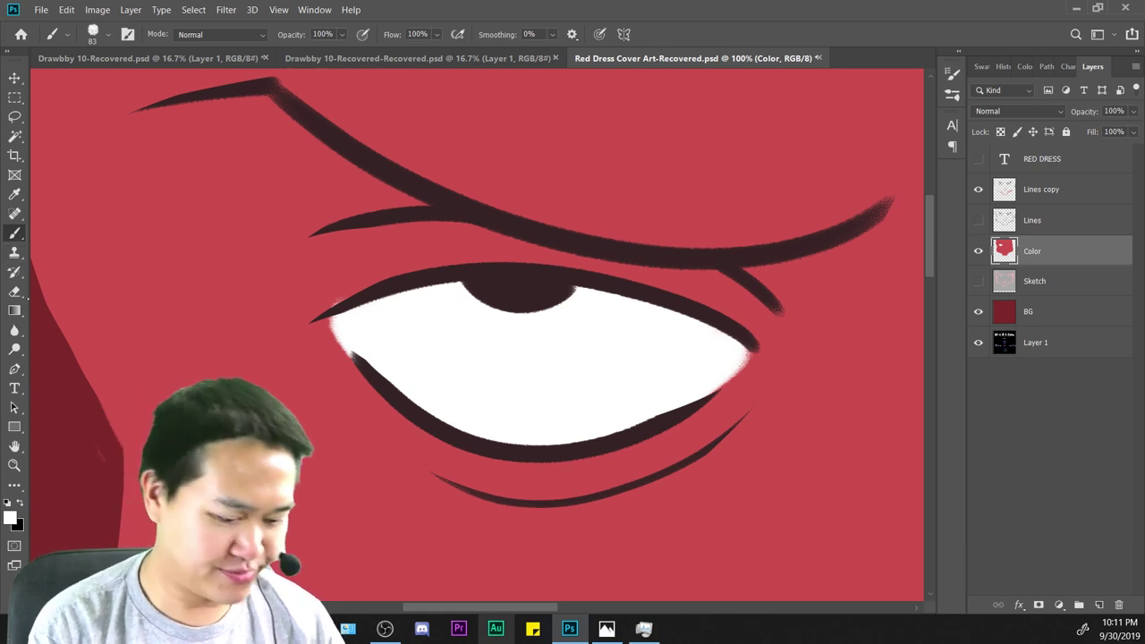
Sample the face's red and paint over the white spilling past both corners of the left eye.
key("i")
key("b")
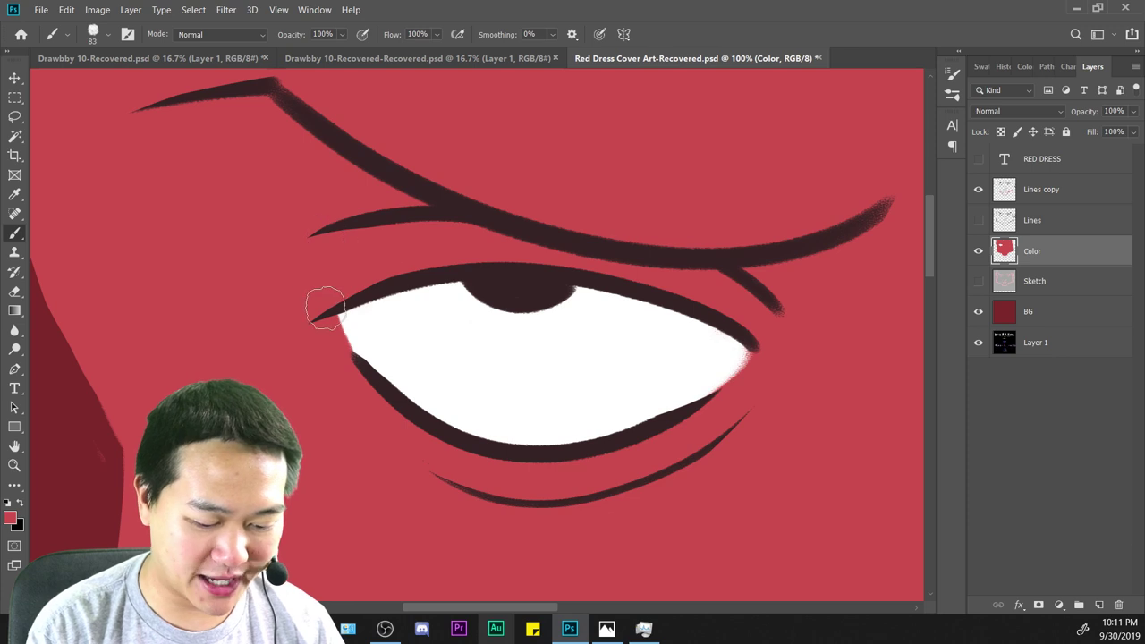
scroll(325, 308, "right", 5)
scroll(324, 307, "down", 2)
key("ctrl+minus")
key("ctrl+minus")
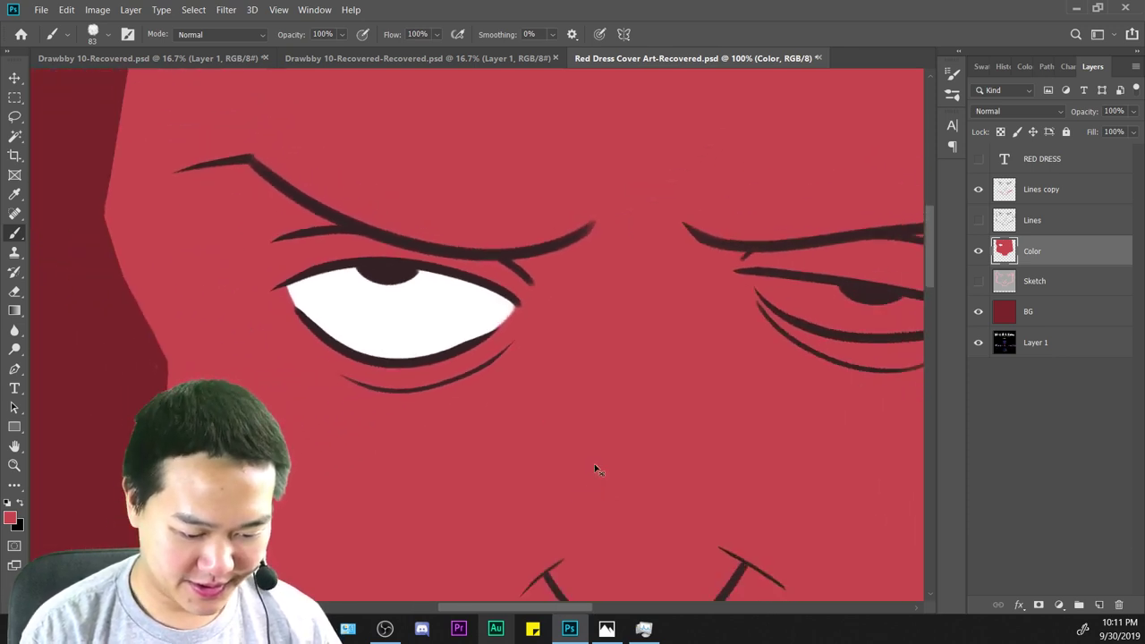
left_click_drag(675, 489, 409, 494)
scroll(393, 501, "up", 2)
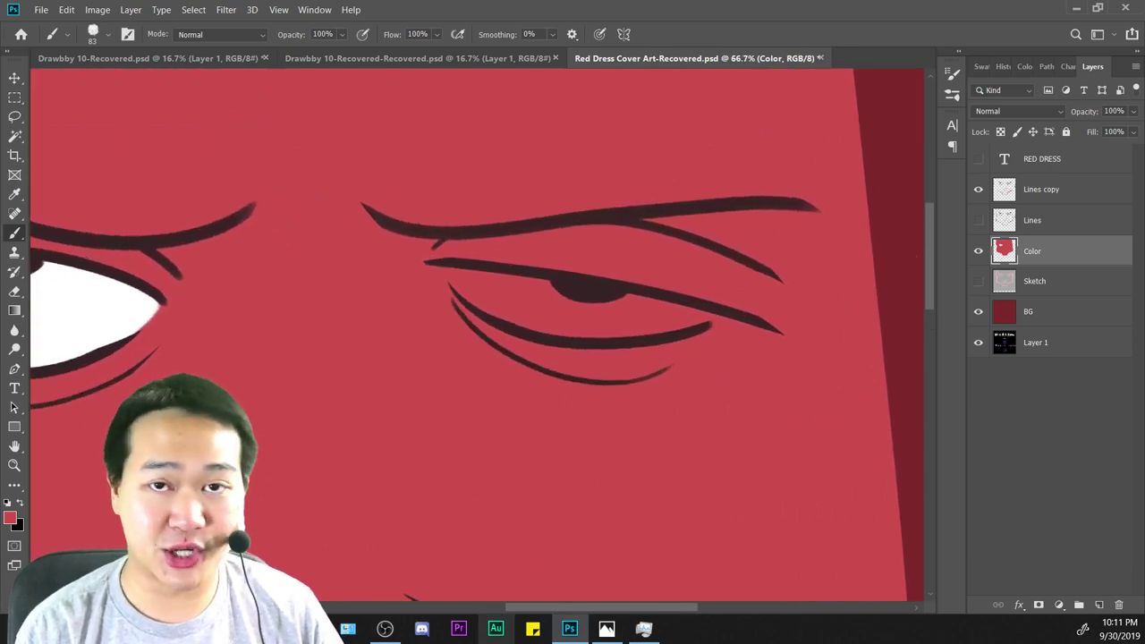
scroll(647, 288, "left", 6)
left_click_drag(648, 247, 512, 373)
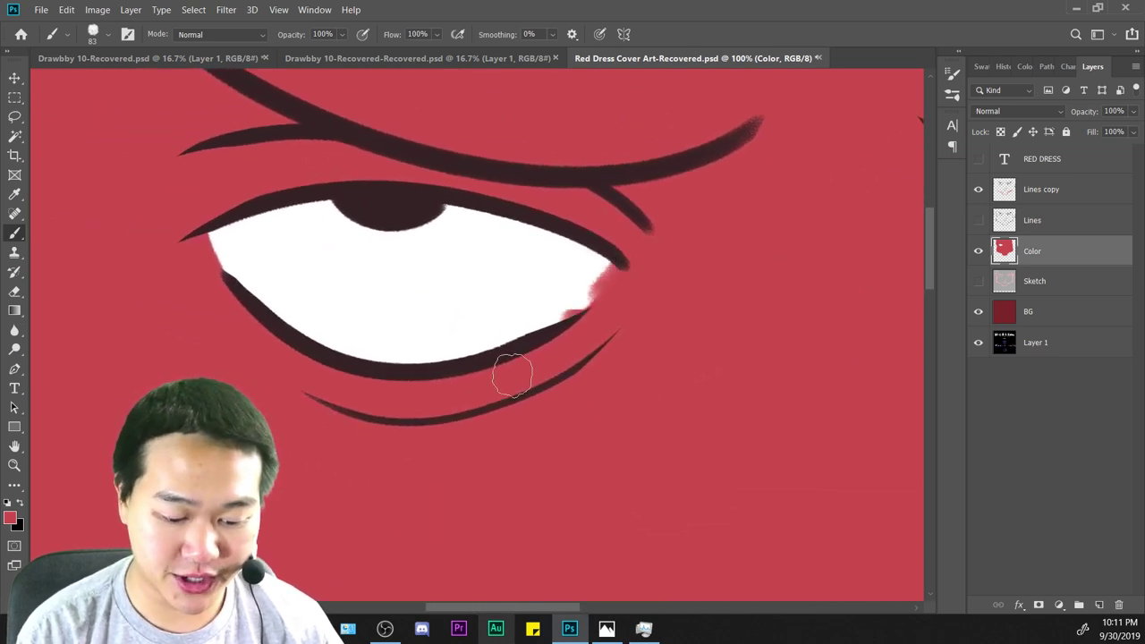
key("ctrl+z")
left_click_drag(651, 234, 536, 394)
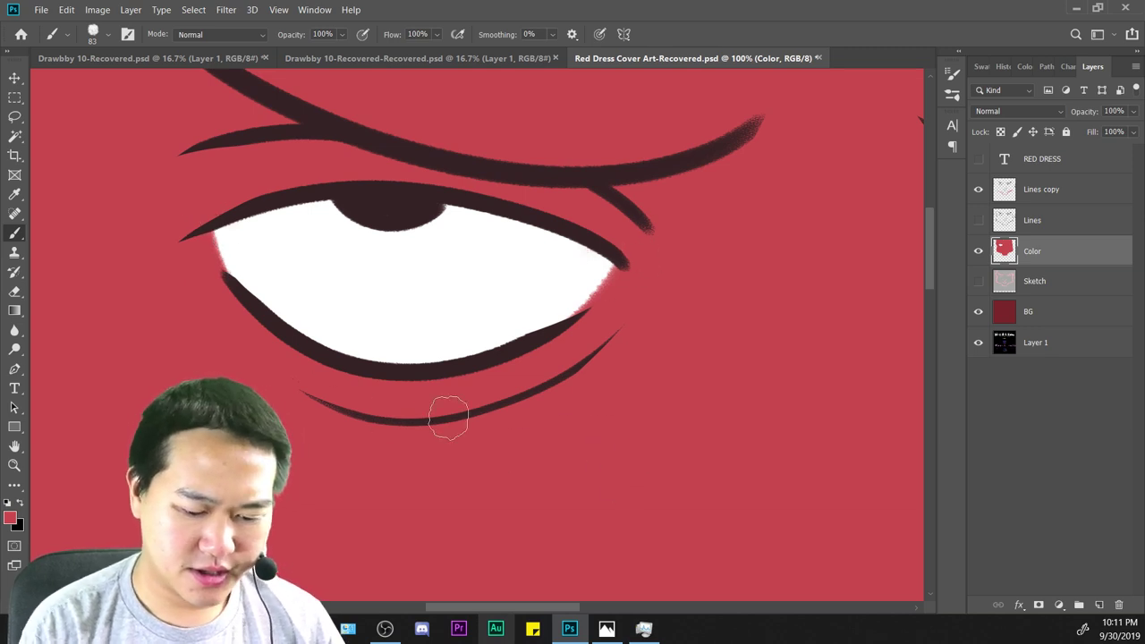
Paint the white of the right eye on the Color layer, filling between the upper and lower lid lines around the pupil.
key("ctrl+minus")
key("ctrl+minus")
left_click_drag(738, 453, 369, 462)
key("ctrl+plus")
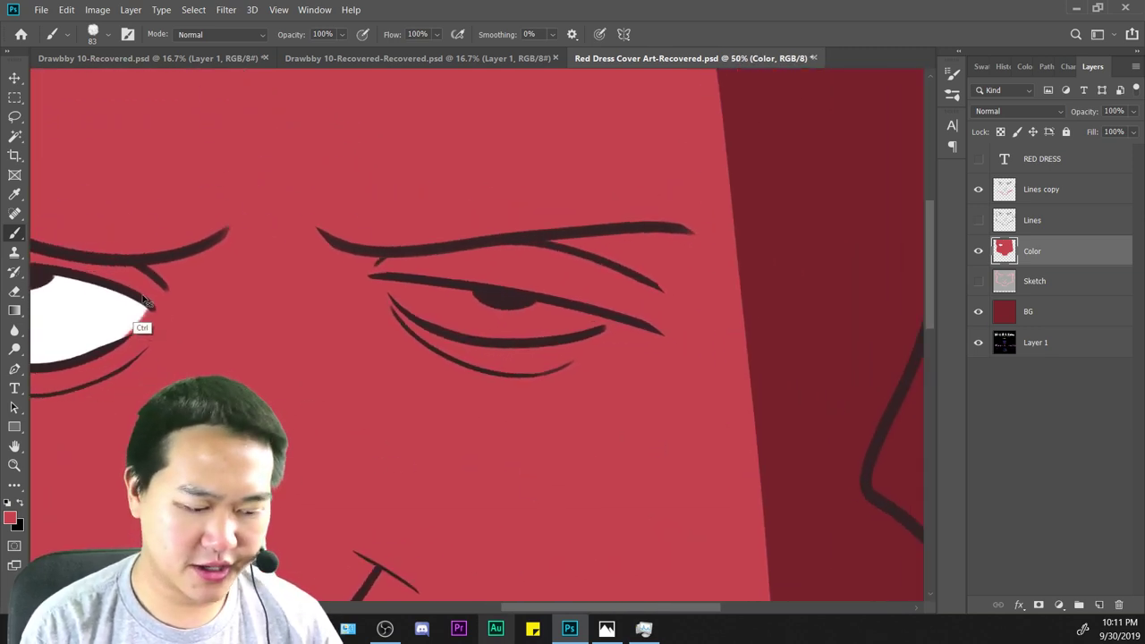
key("ctrl+plus")
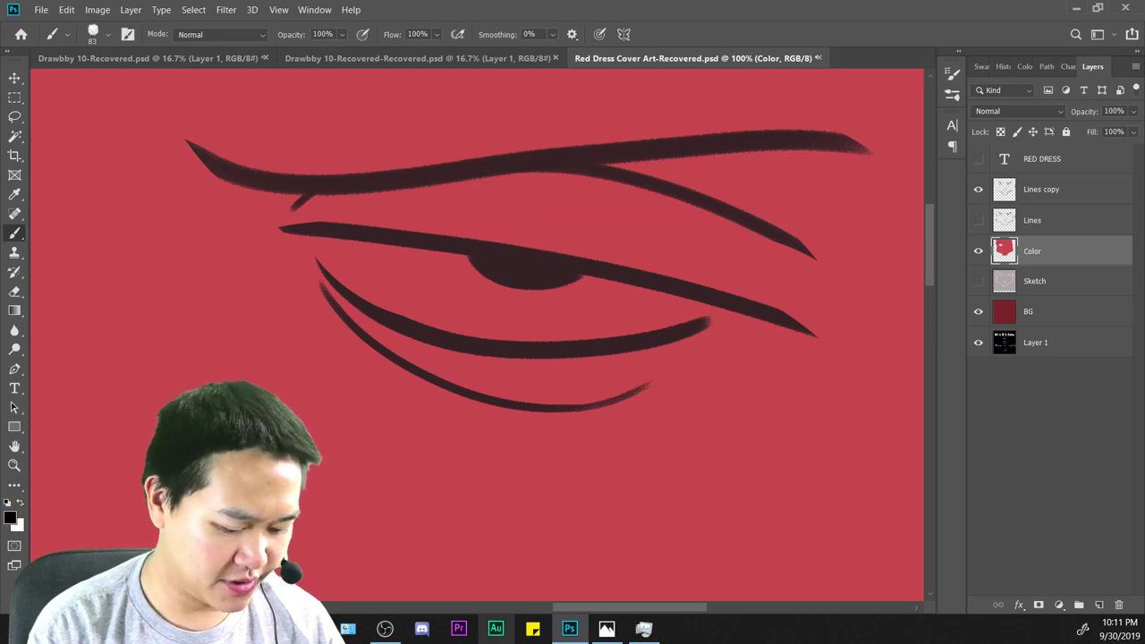
key("x")
key("ctrl+plus")
left_click_drag(173, 153, 655, 271)
key("ctrl+minus")
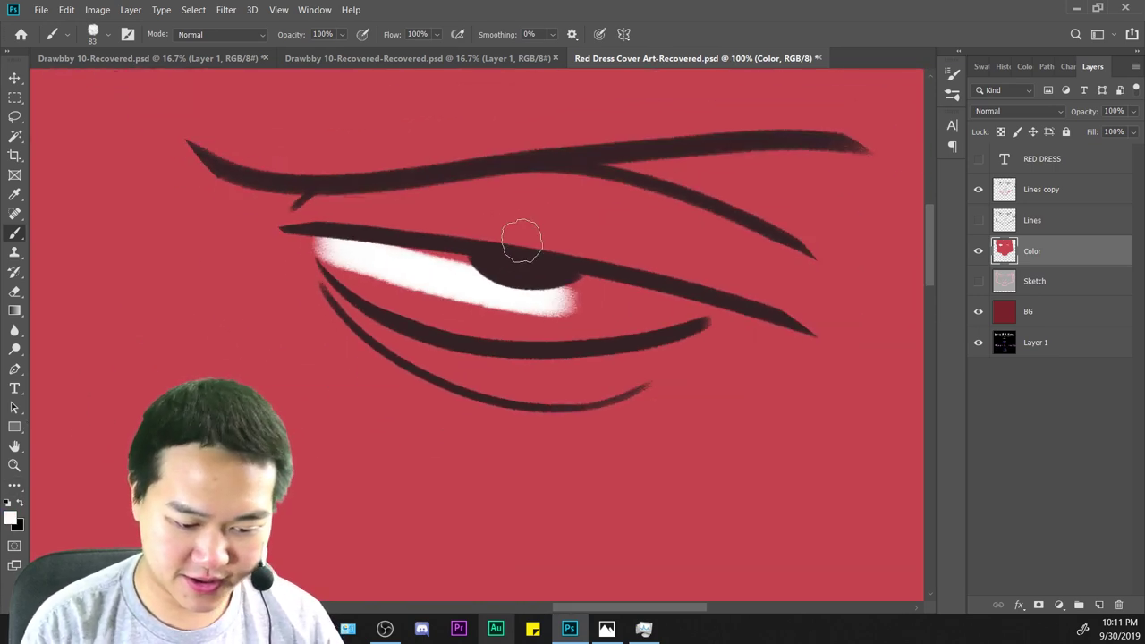
left_click_drag(559, 295, 666, 302)
mouse_move(327, 246)
left_mouse_down()
mouse_move(482, 318)
mouse_move(506, 267)
mouse_move(394, 284)
mouse_move(643, 258)
mouse_move(512, 316)
mouse_move(673, 275)
left_mouse_up()
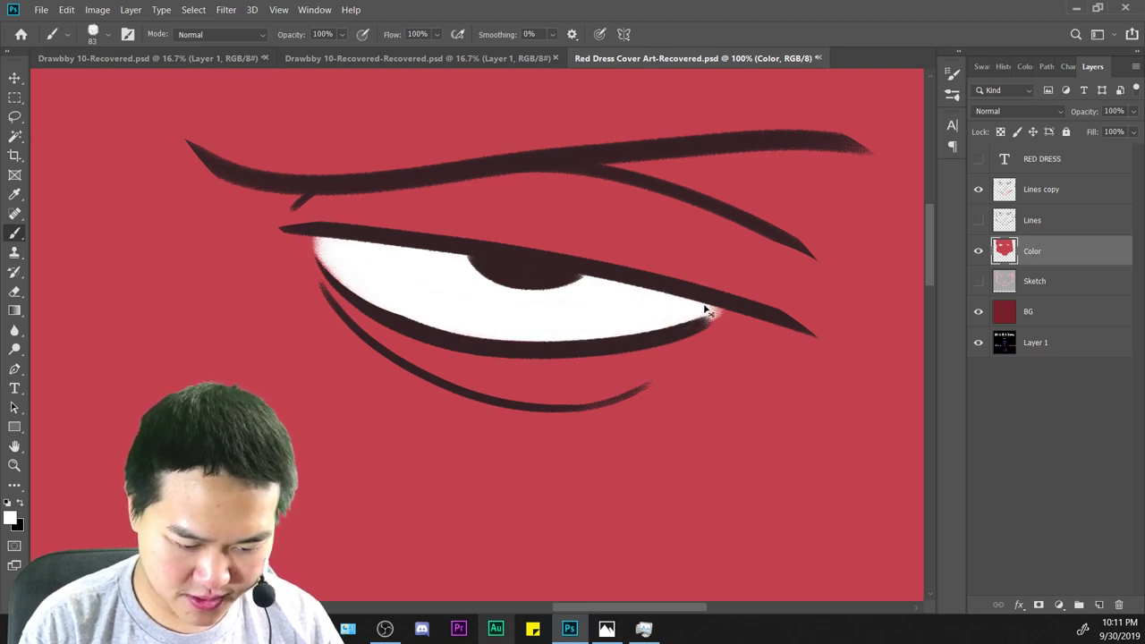
Examine both coloured eyes up close and within the whole face.
key("ctrl+minus")
key("ctrl+minus")
key("ctrl+minus")
key("ctrl+minus")
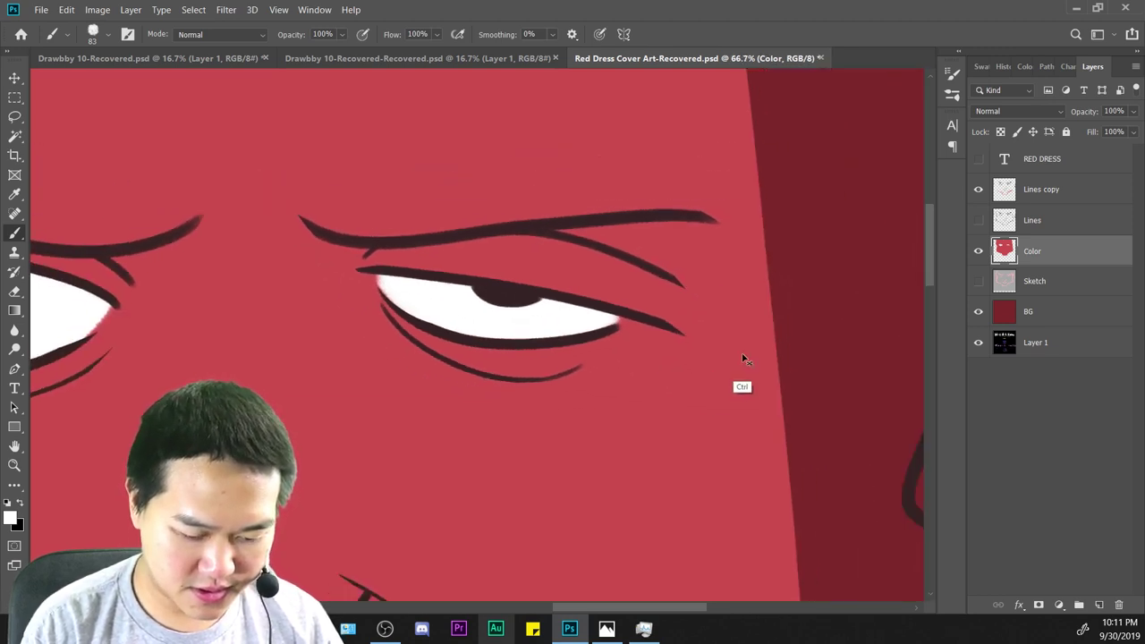
key("ctrl+plus")
key("ctrl+plus")
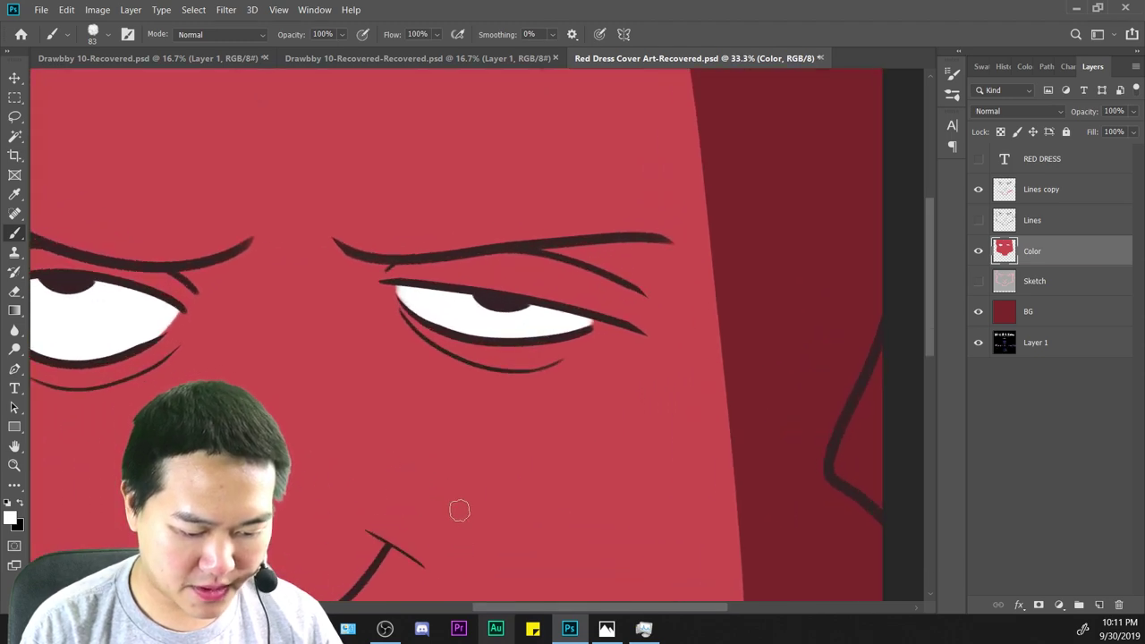
left_click_drag(498, 467, 670, 297)
key("ctrl+minus")
key("ctrl+minus")
key("ctrl+minus")
key("ctrl+a")
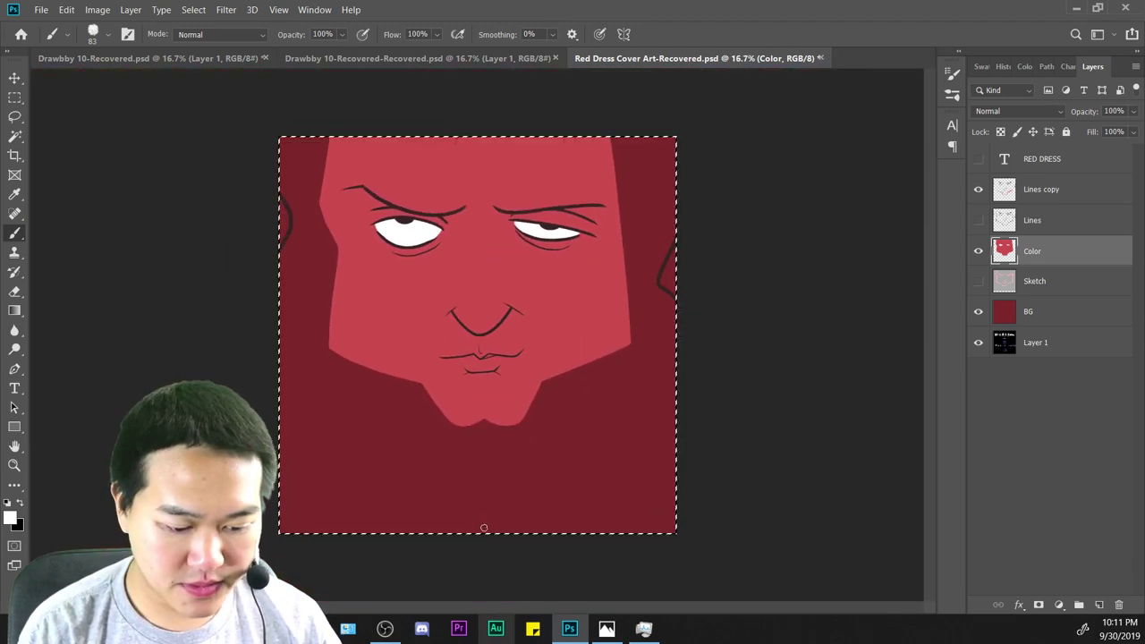
key("ctrl+d")
Extend the left eye's white into its outer corner and cover the overspill above the lid line with the face's red.
key("ctrl+plus")
key("ctrl+plus")
mouse_move(632, 193)
left_mouse_down()
mouse_move(617, 449)
mouse_move(578, 360)
mouse_move(703, 340)
mouse_move(729, 369)
left_mouse_up()
key("ctrl+plus")
key("ctrl+plus")
key("ctrl+plus")
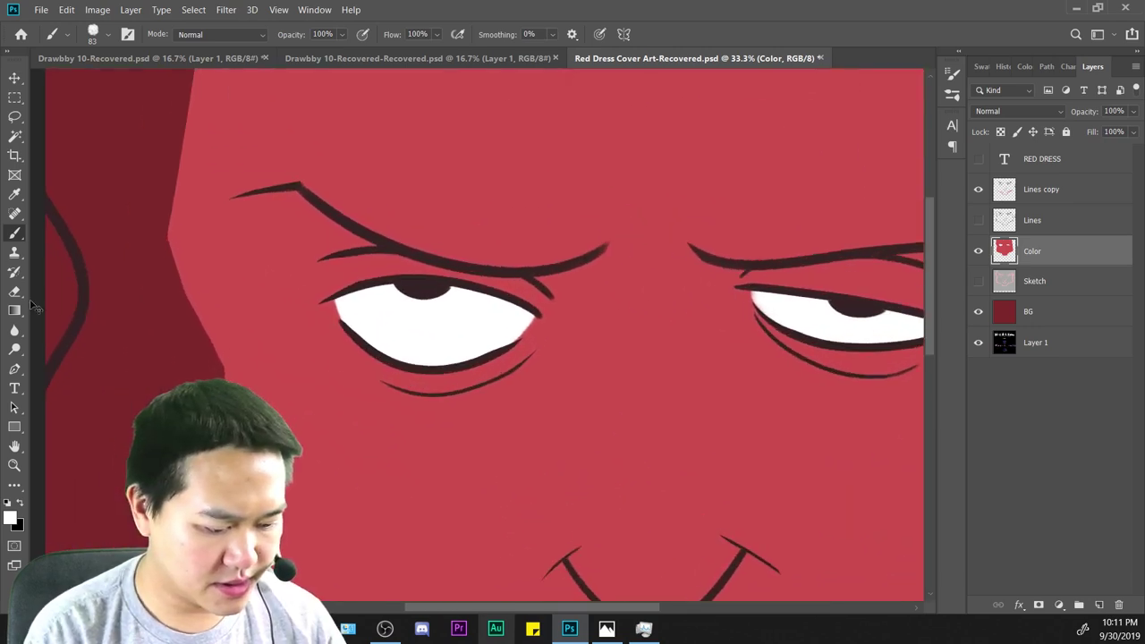
left_click_drag(173, 251, 207, 300)
key("i")
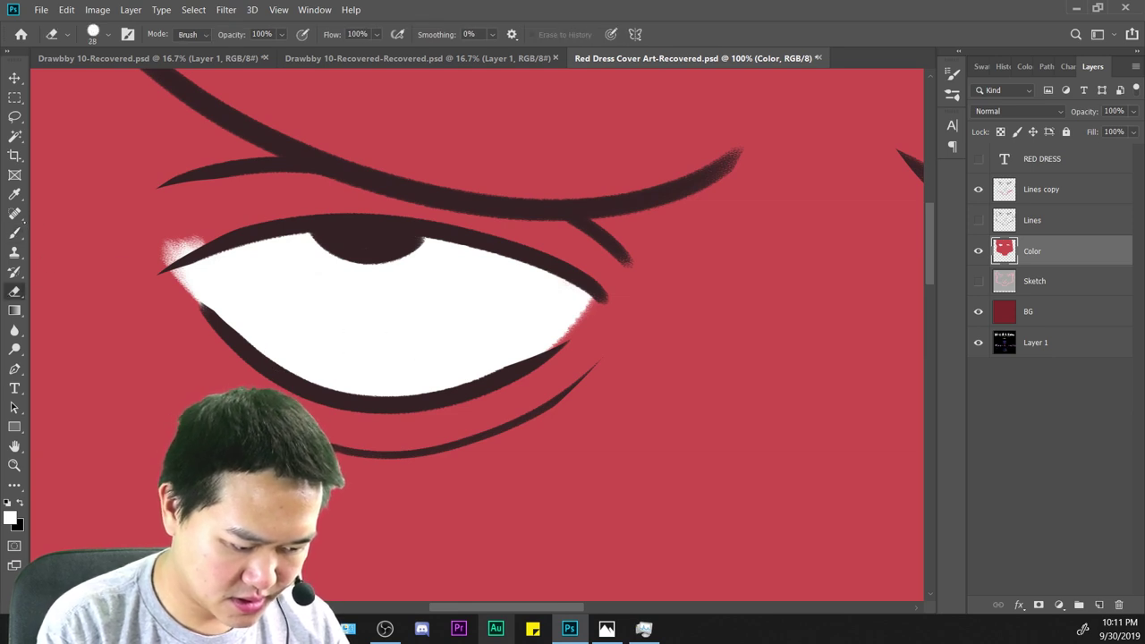
left_click(64, 185)
key("b")
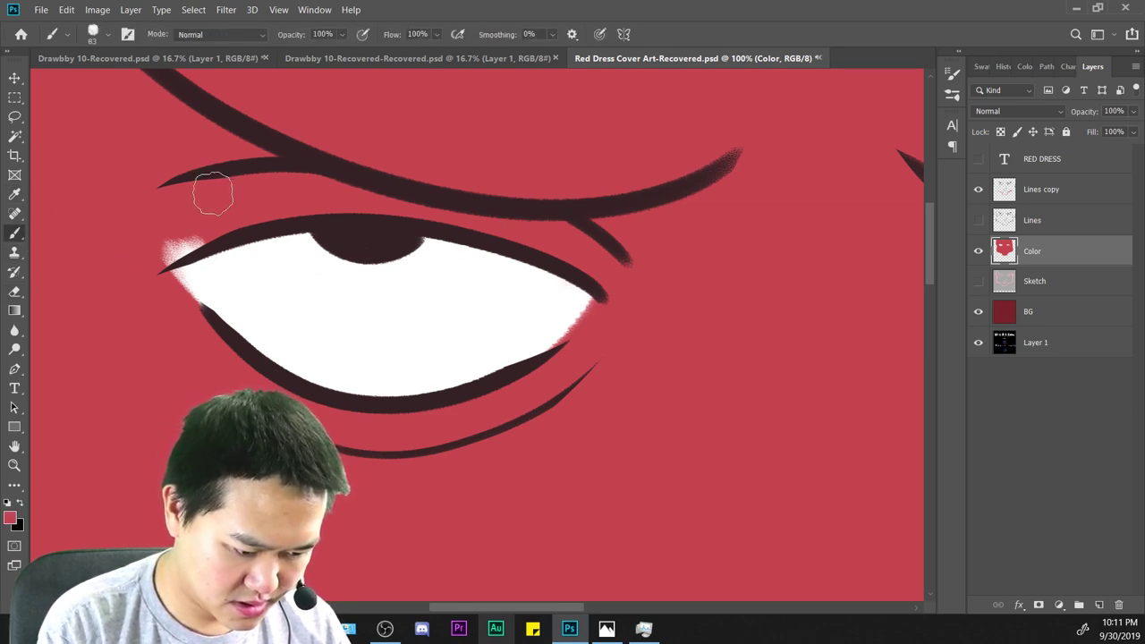
left_click_drag(209, 186, 174, 255)
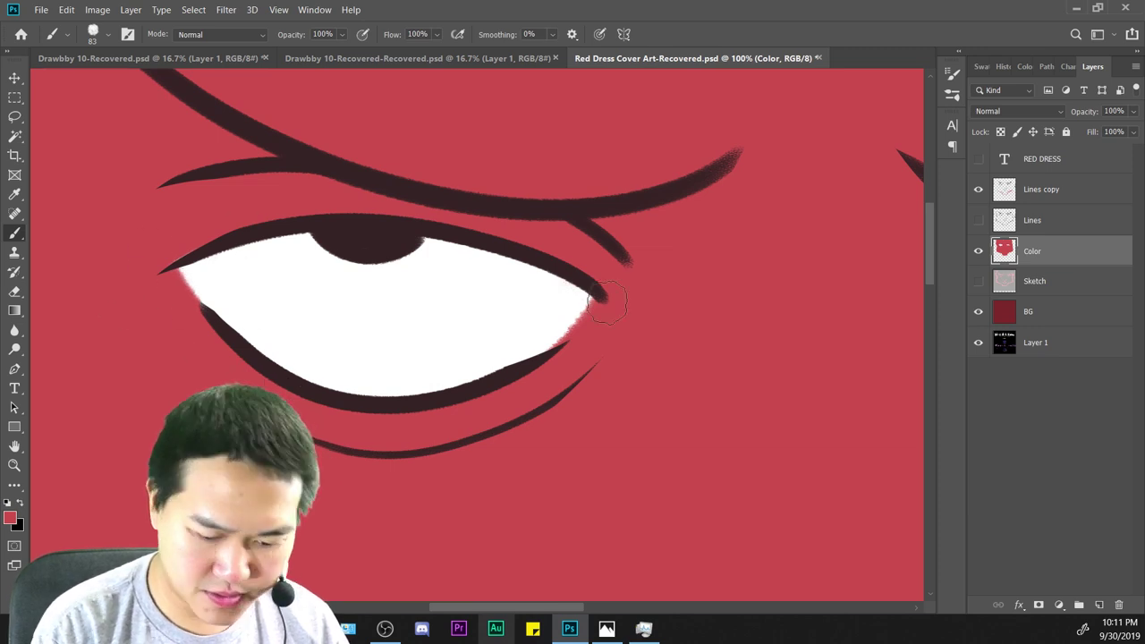
Examine the flat colours across the whole face, including the eyes, nose and mouth up close.
key("ctrl+minus")
key("ctrl+minus")
key("ctrl+minus")
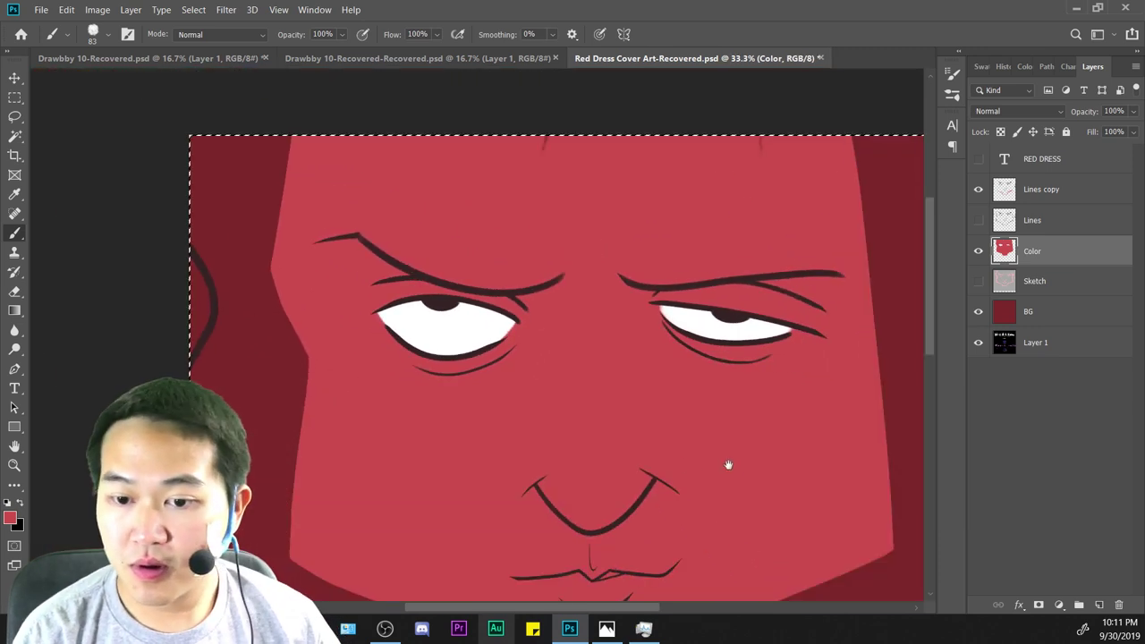
mouse_move(728, 465)
left_mouse_down()
mouse_move(564, 384)
mouse_move(585, 453)
mouse_move(636, 524)
mouse_move(659, 521)
mouse_move(613, 445)
mouse_move(605, 390)
mouse_move(625, 505)
mouse_move(620, 401)
left_mouse_up()
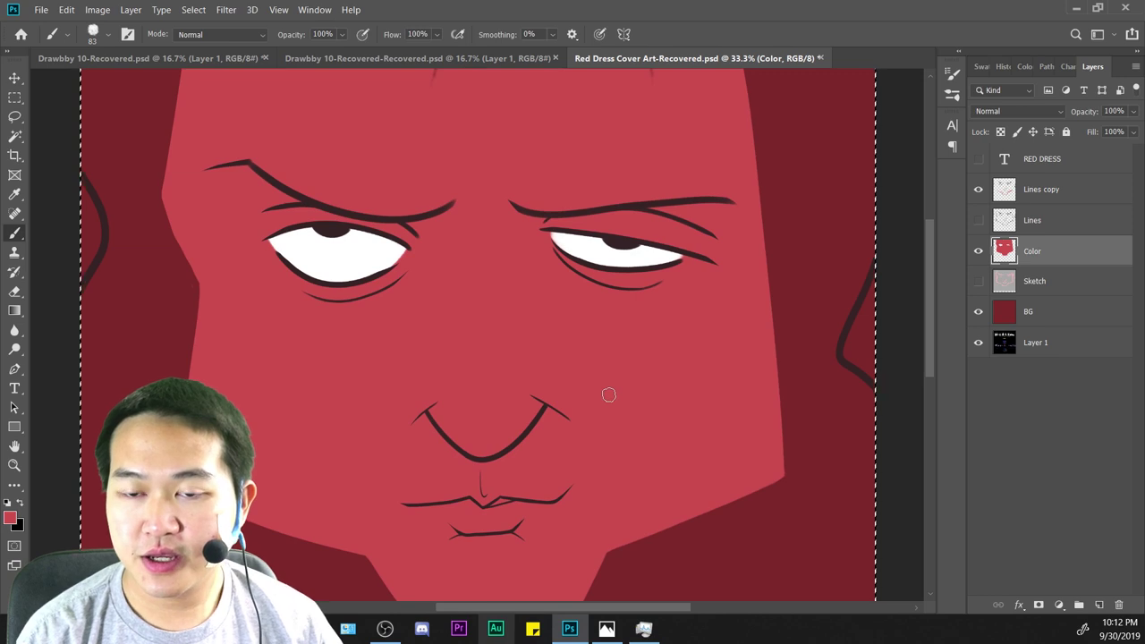
scroll(590, 411, "up", 2)
scroll(582, 421, "down", 3)
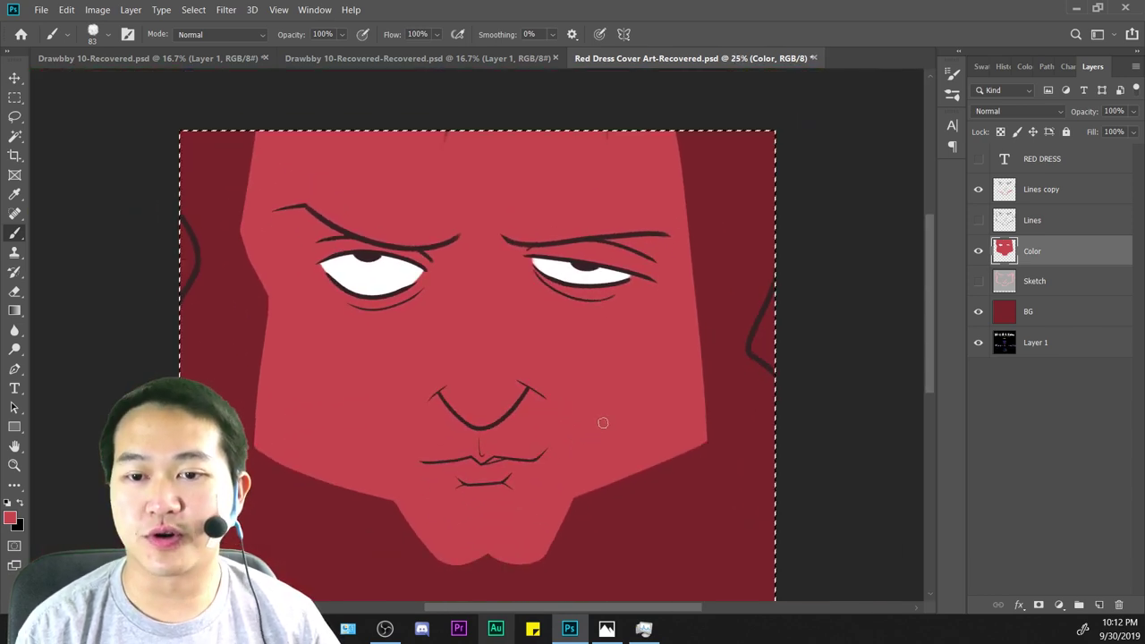
scroll(602, 422, "up", 1)
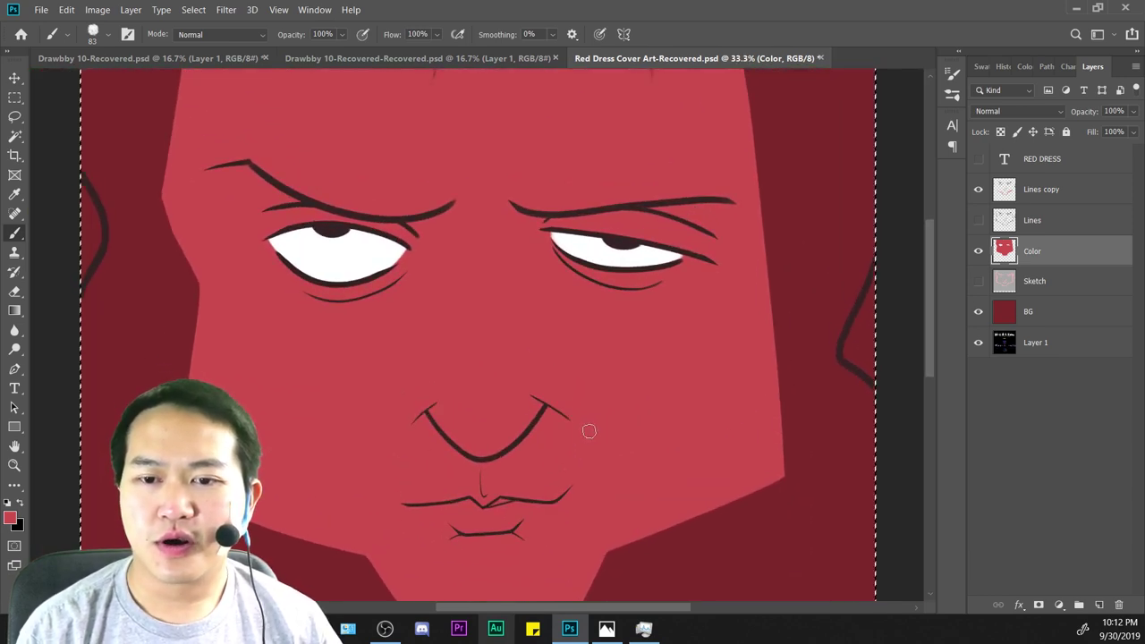
scroll(588, 433, "up", 1)
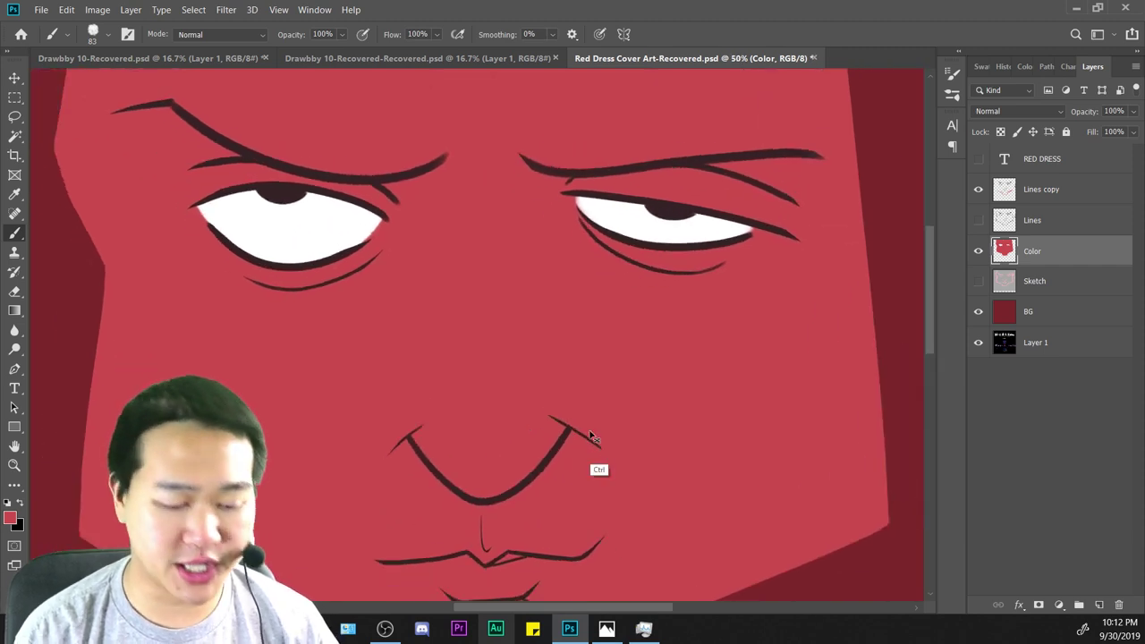
scroll(595, 460, "down", 1)
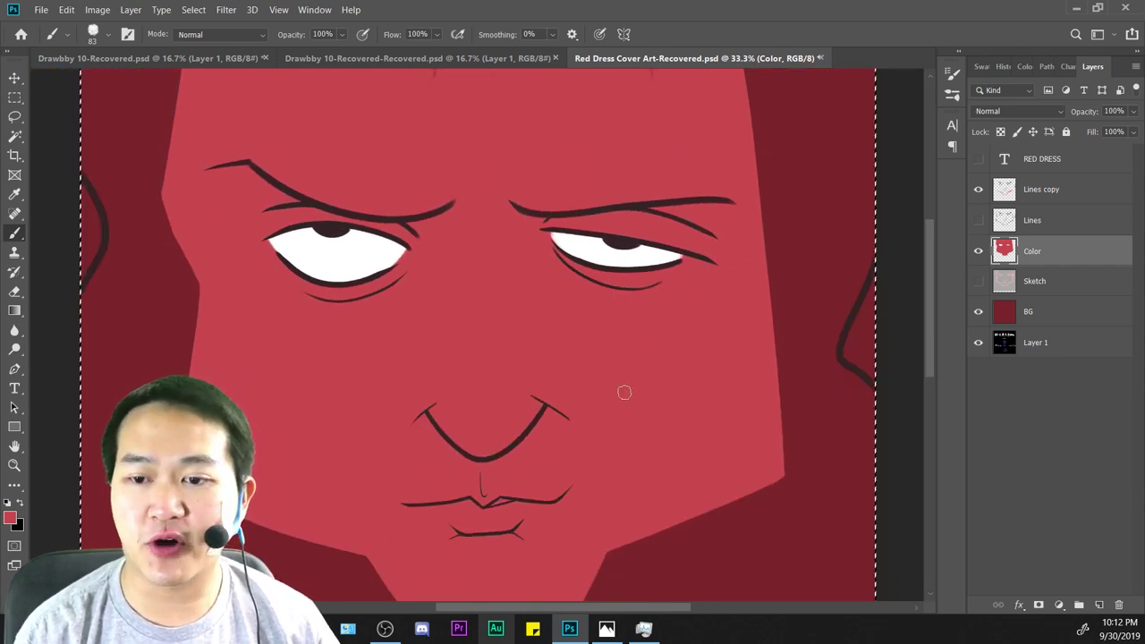
key("ctrl+a")
scroll(591, 439, "down", 1)
scroll(592, 436, "up", 1)
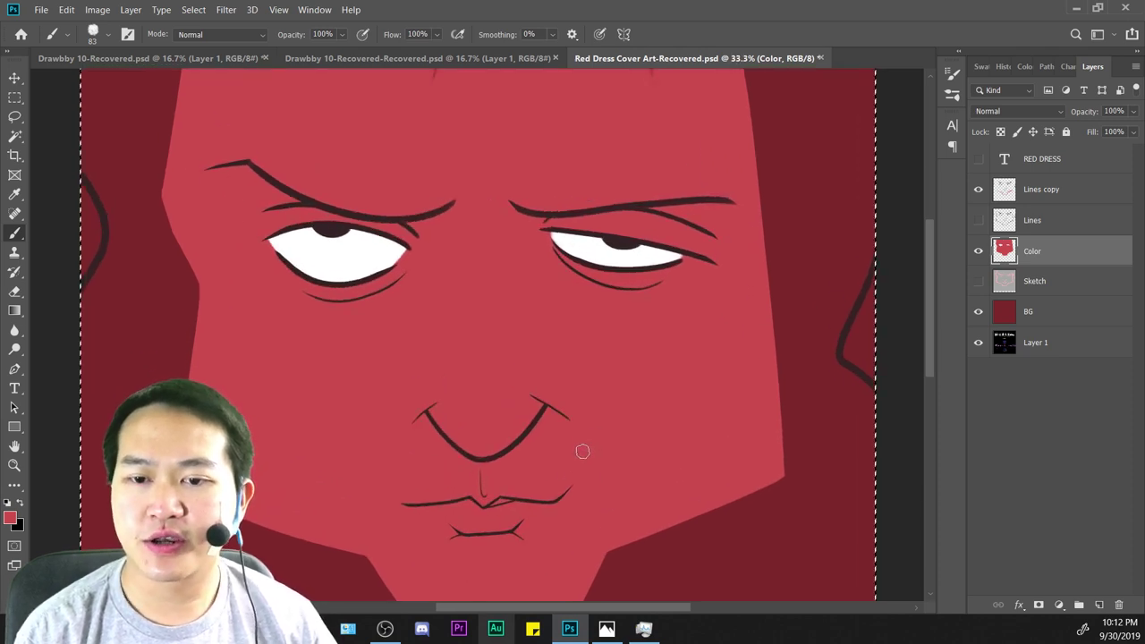
key("ctrl+d")
scroll(590, 444, "up", 1)
scroll(588, 445, "down", 1)
key("ctrl+a")
scroll(592, 440, "down", 1)
scroll(599, 447, "up", 2)
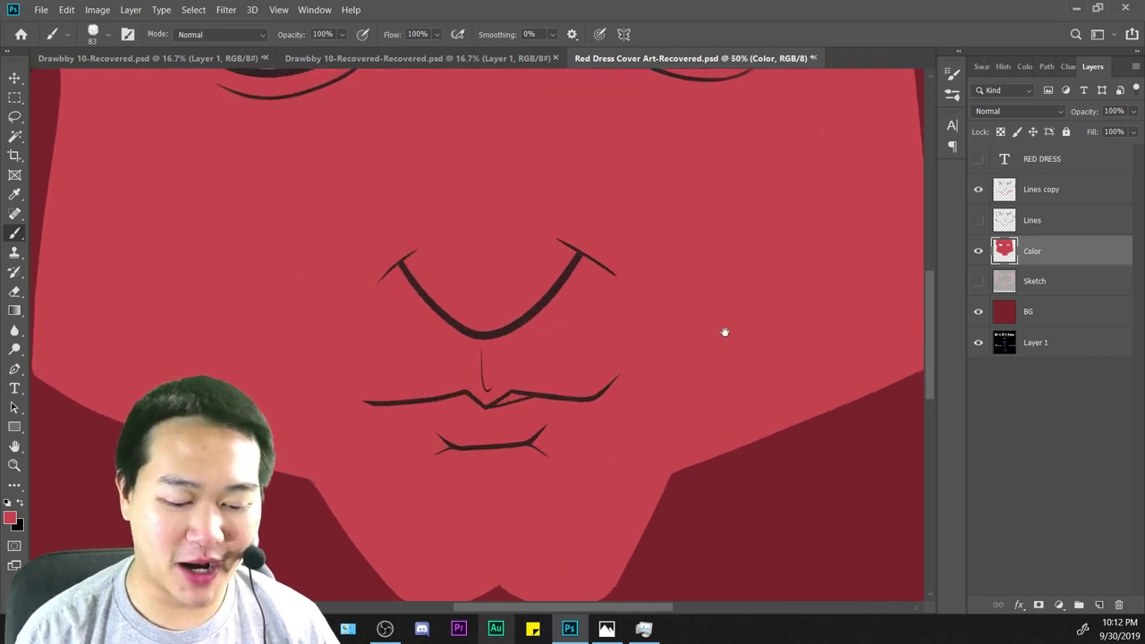
left_click_drag(724, 332, 710, 474)
key("ctrl+plus")
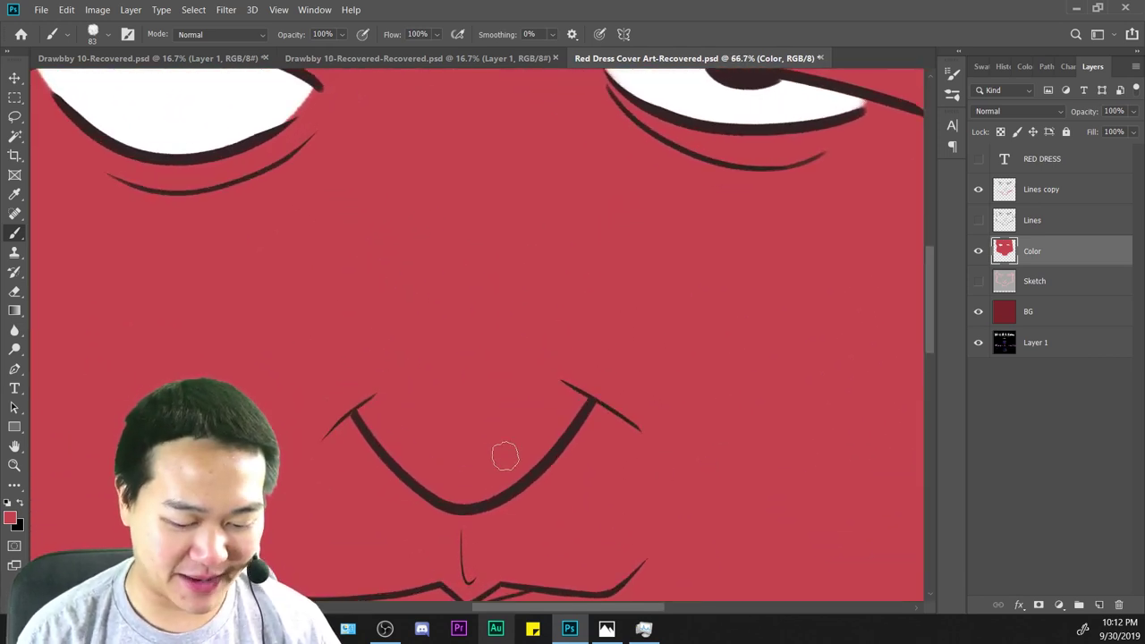
key("ctrl+minus")
key("ctrl+minus")
key("ctrl+minus")
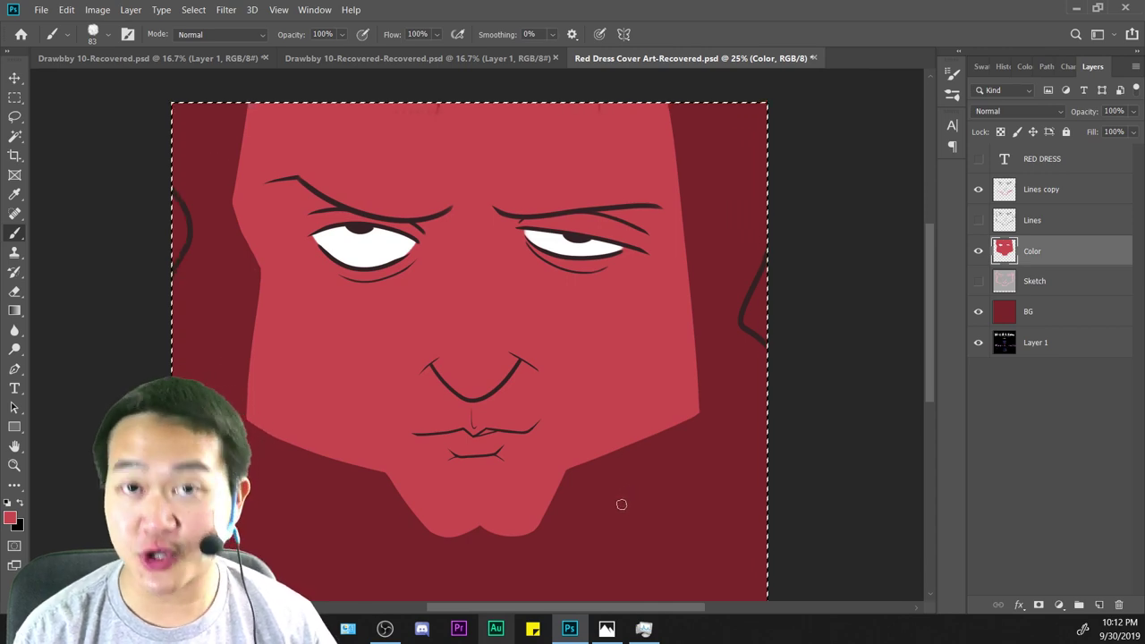
mouse_move(736, 467)
left_mouse_down()
mouse_move(703, 444)
mouse_move(703, 455)
left_mouse_up()
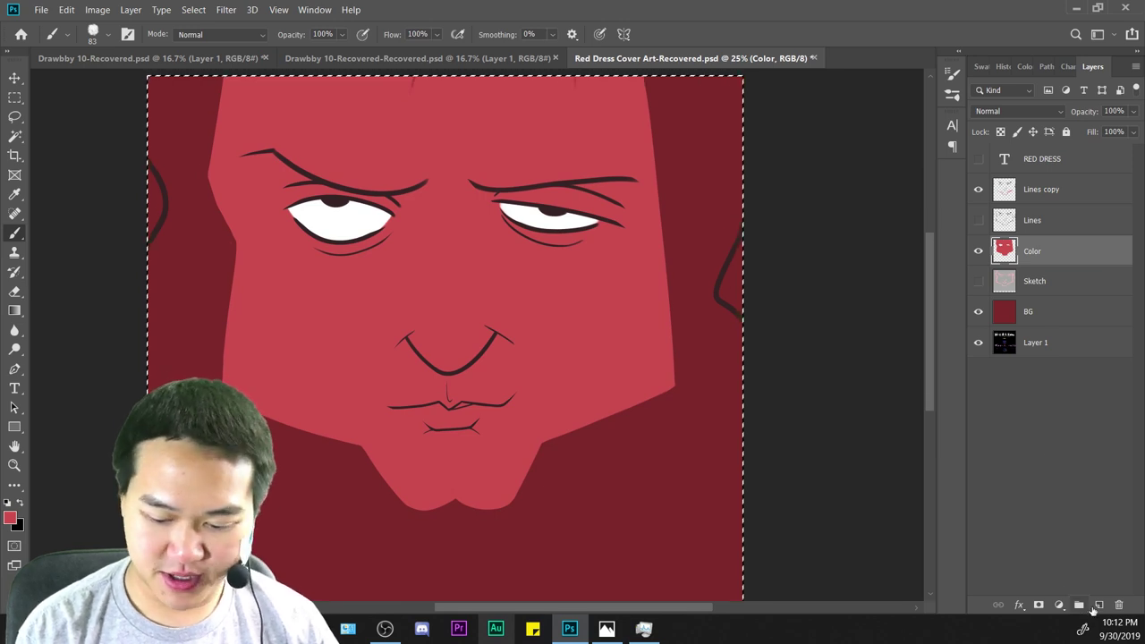
Add a new layer above the Color layer, name it Hair, and clear the canvas selection.
key("ctrl+minus")
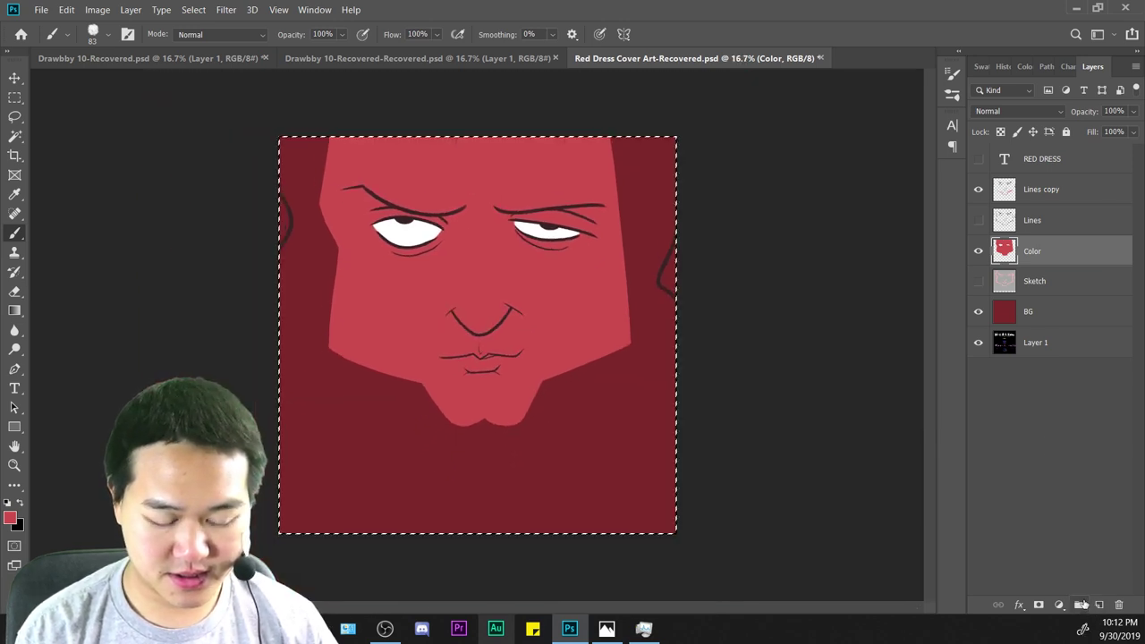
left_click(1098, 605)
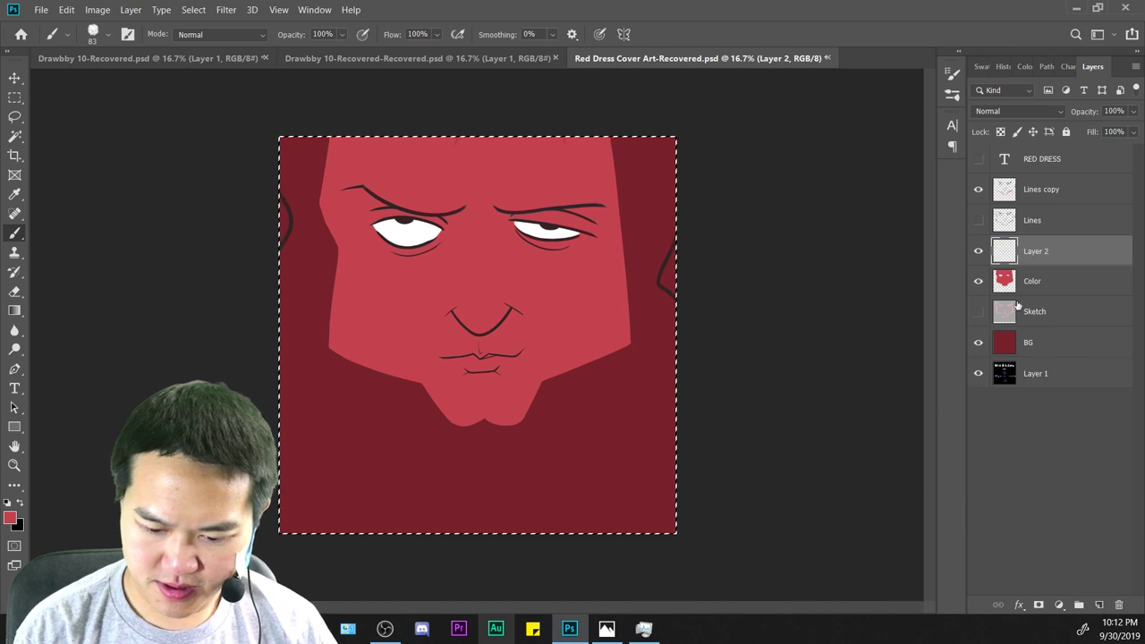
double_click(1035, 250)
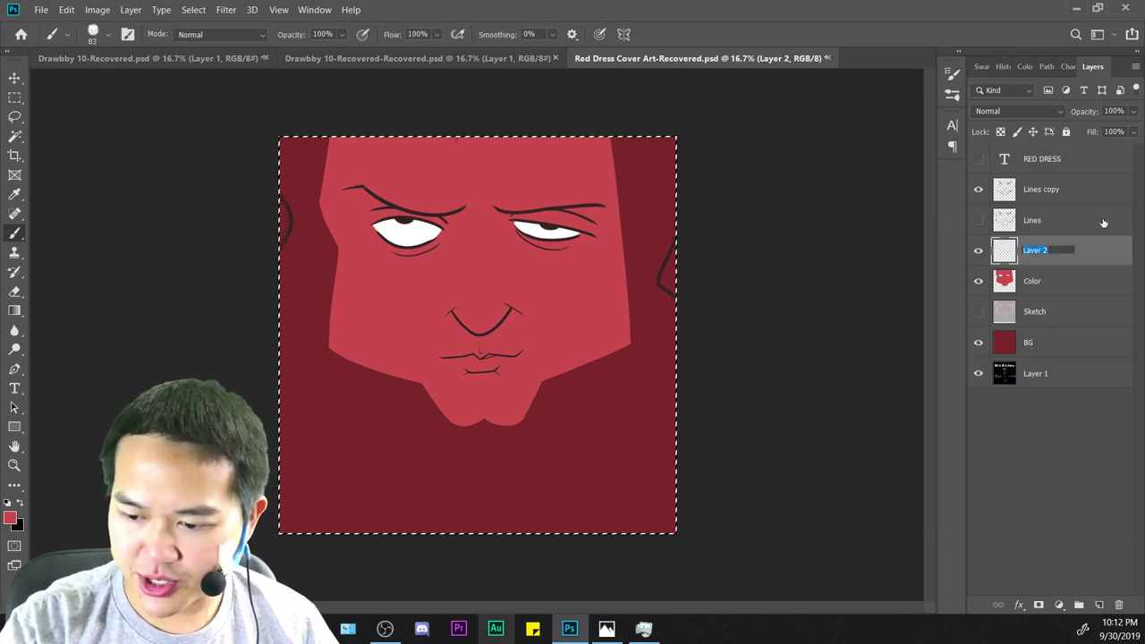
type("Hair")
key("Return")
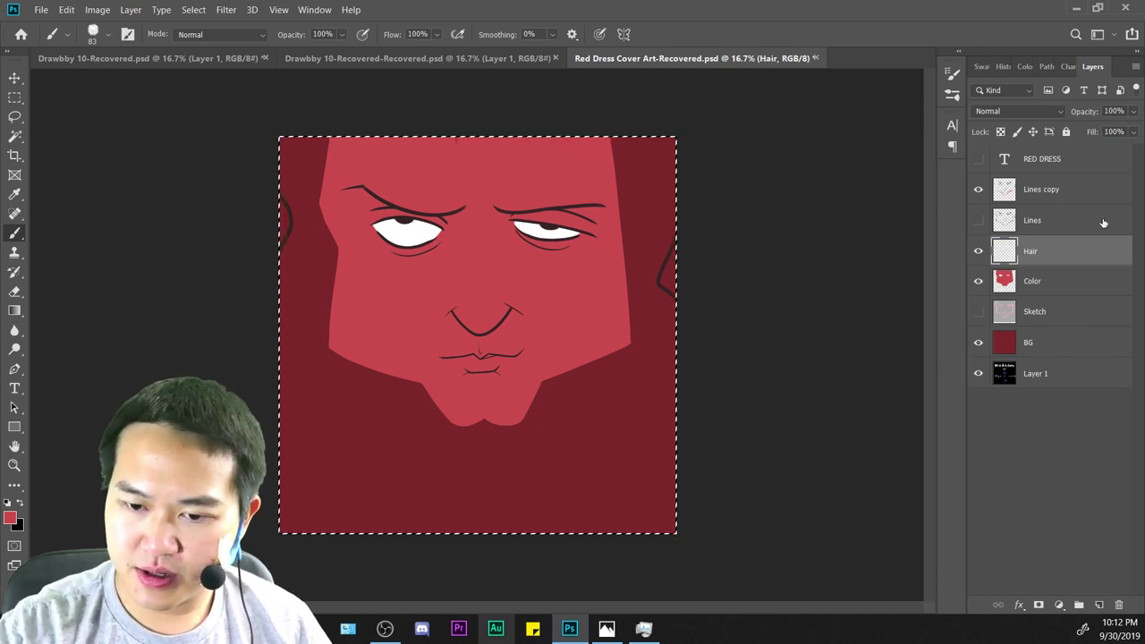
key("ctrl+d")
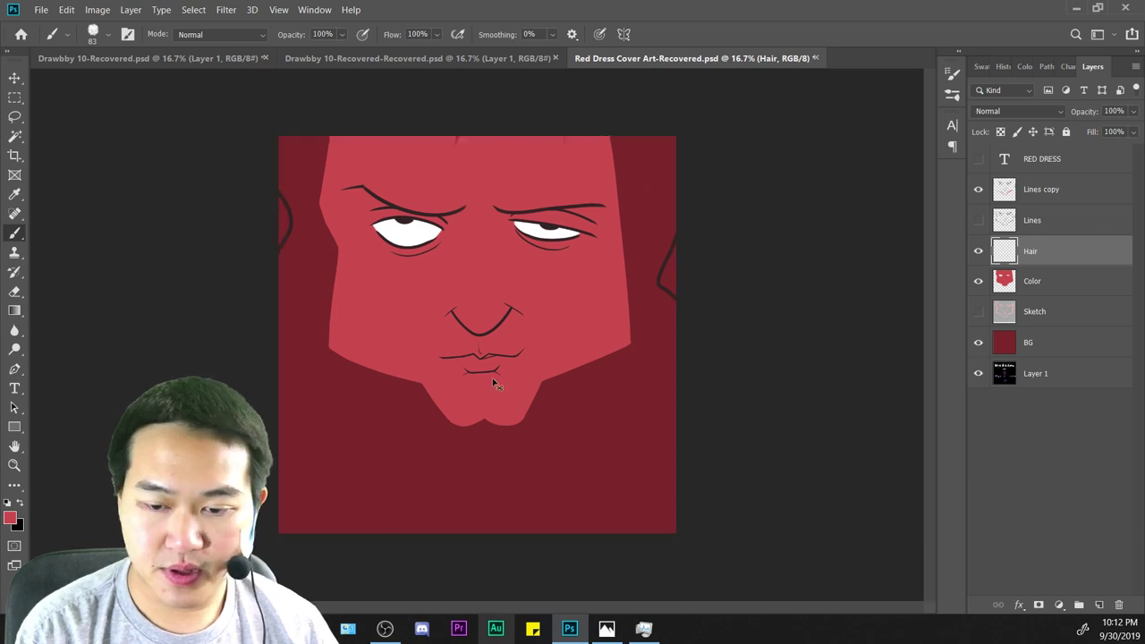
key("ctrl+plus")
left_click_drag(700, 277, 749, 455)
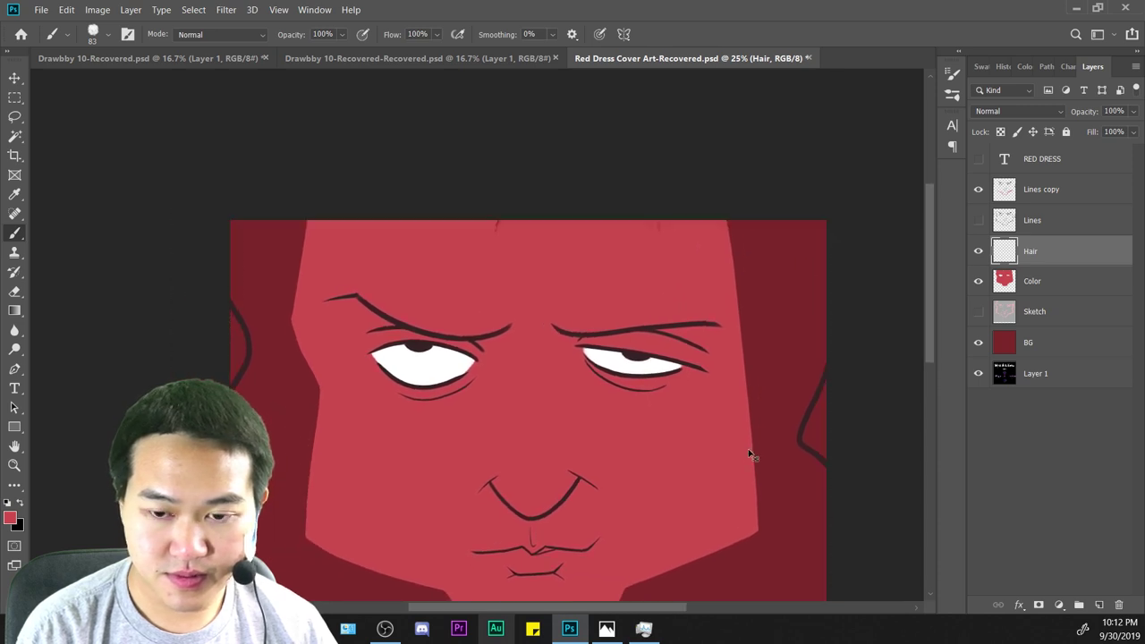
key("ctrl+plus")
key("ctrl+a")
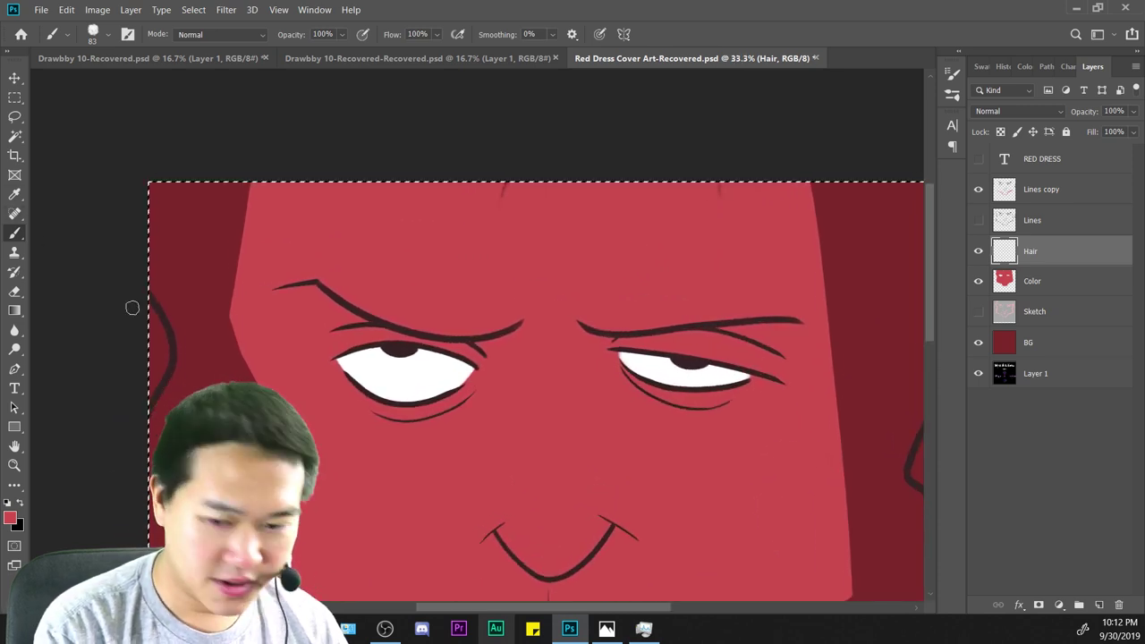
left_click_drag(695, 430, 698, 334)
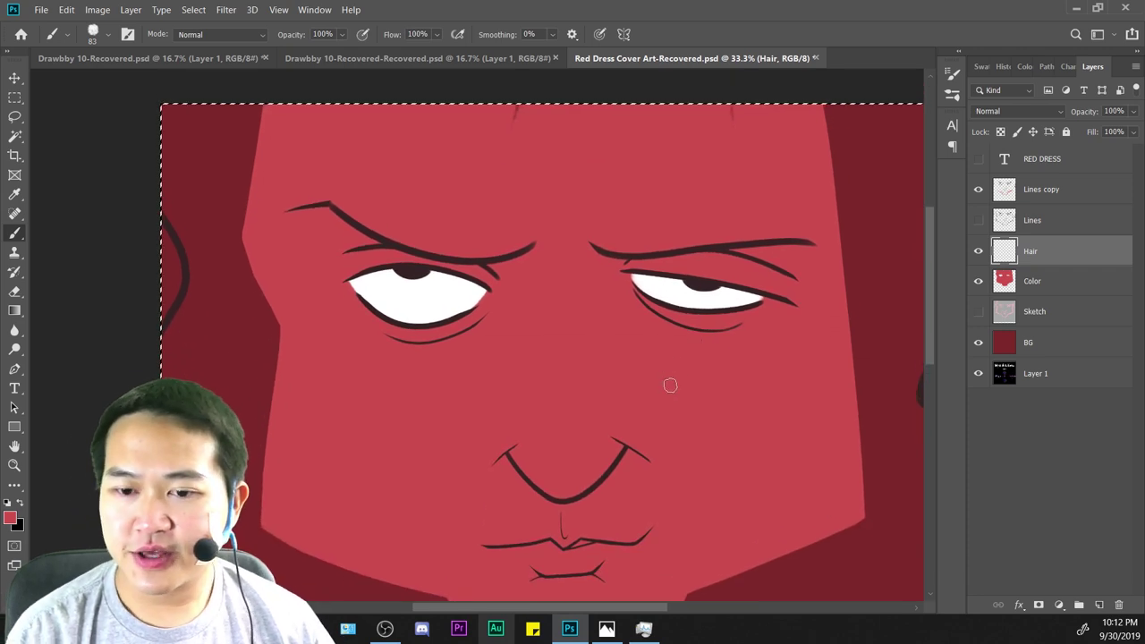
Set the foreground colour to the dark grey #343232.
scroll(715, 420, "up", 1)
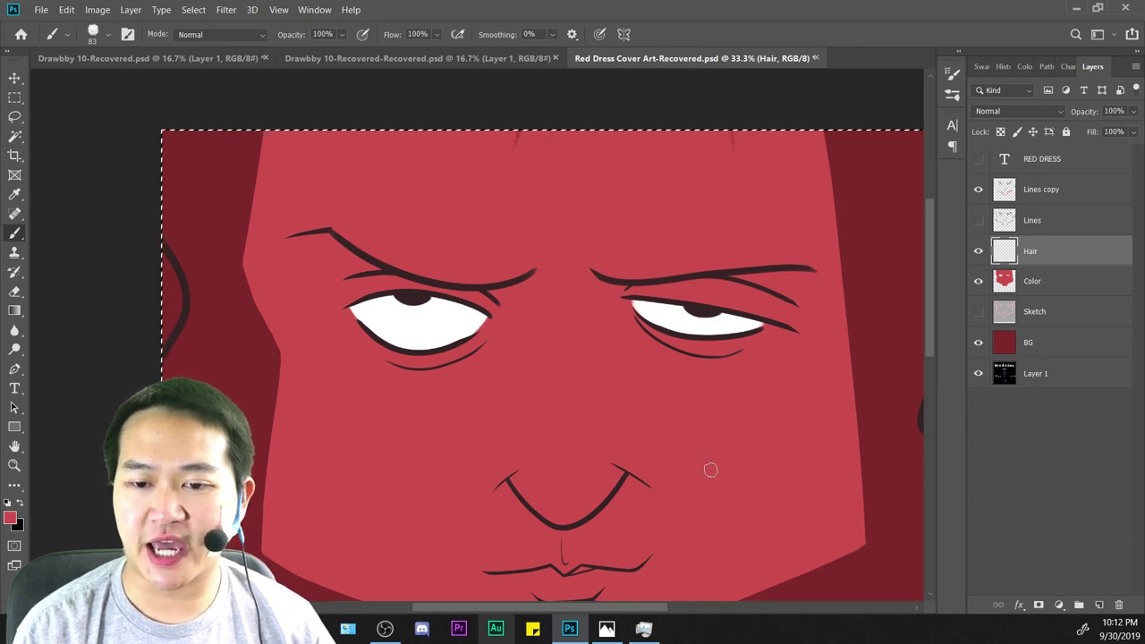
key("ctrl+minus")
key("ctrl+plus")
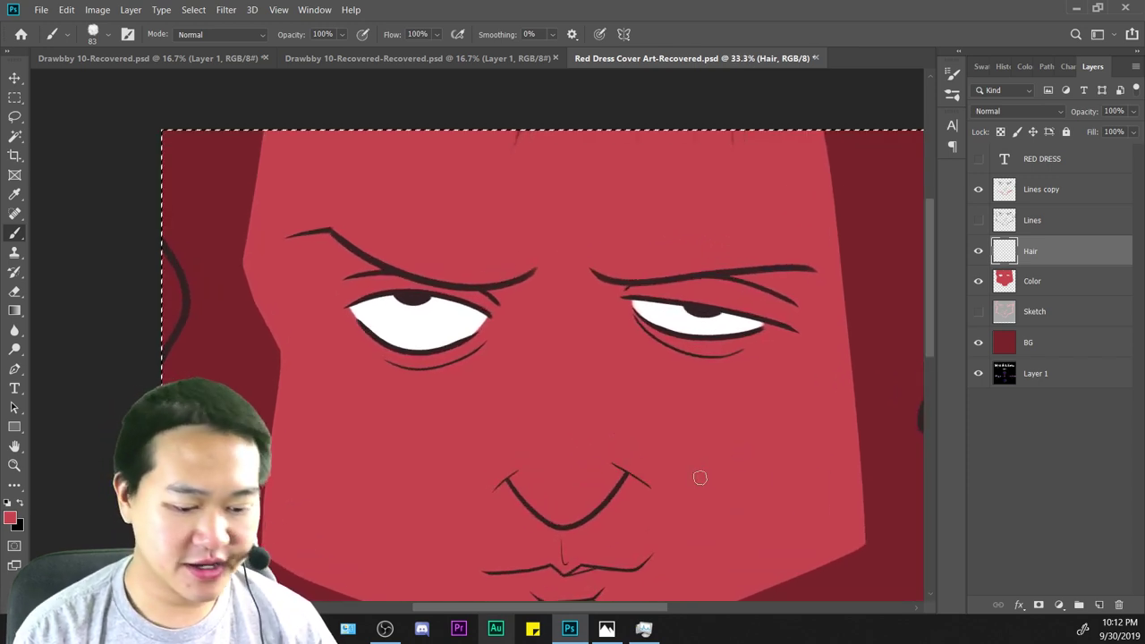
key("x")
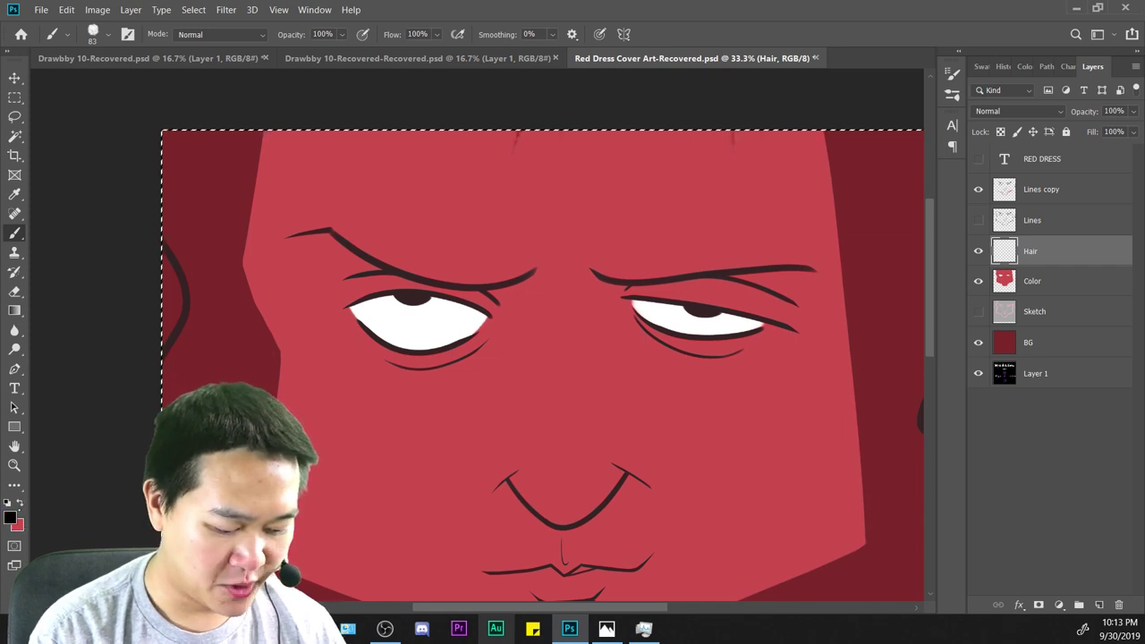
left_click(9, 518)
mouse_move(728, 235)
left_mouse_down()
mouse_move(723, 224)
mouse_move(715, 249)
mouse_move(719, 239)
left_mouse_up()
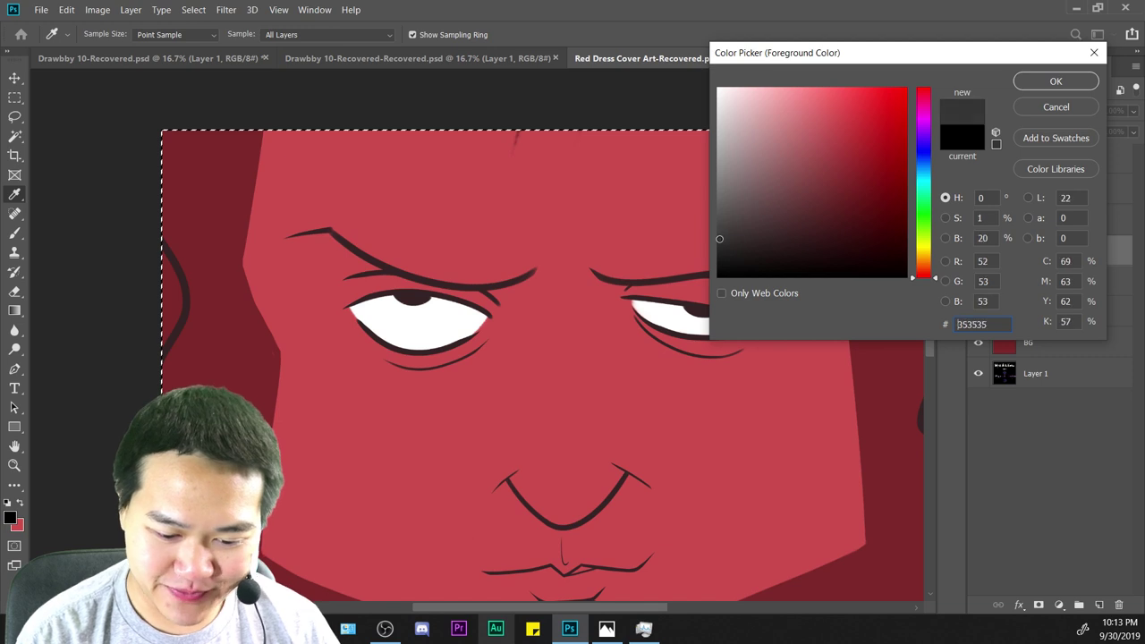
key("Return")
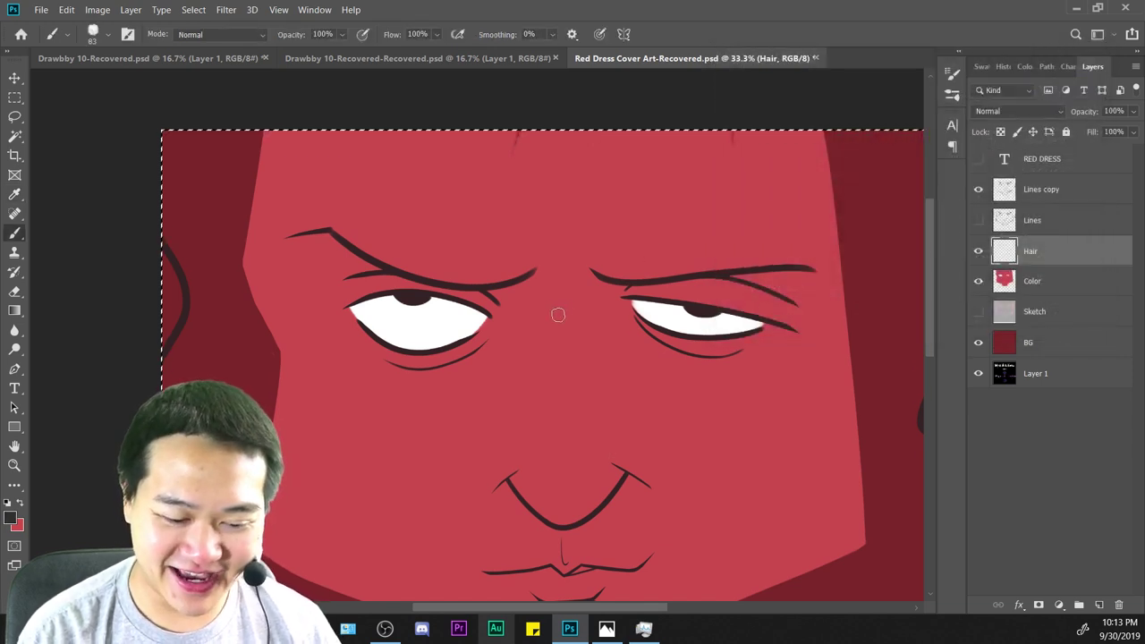
Try painting a curved dark grey hair strand from the canvas's top edge down past the left eyebrow.
key("ctrl+minus")
key("ctrl+plus")
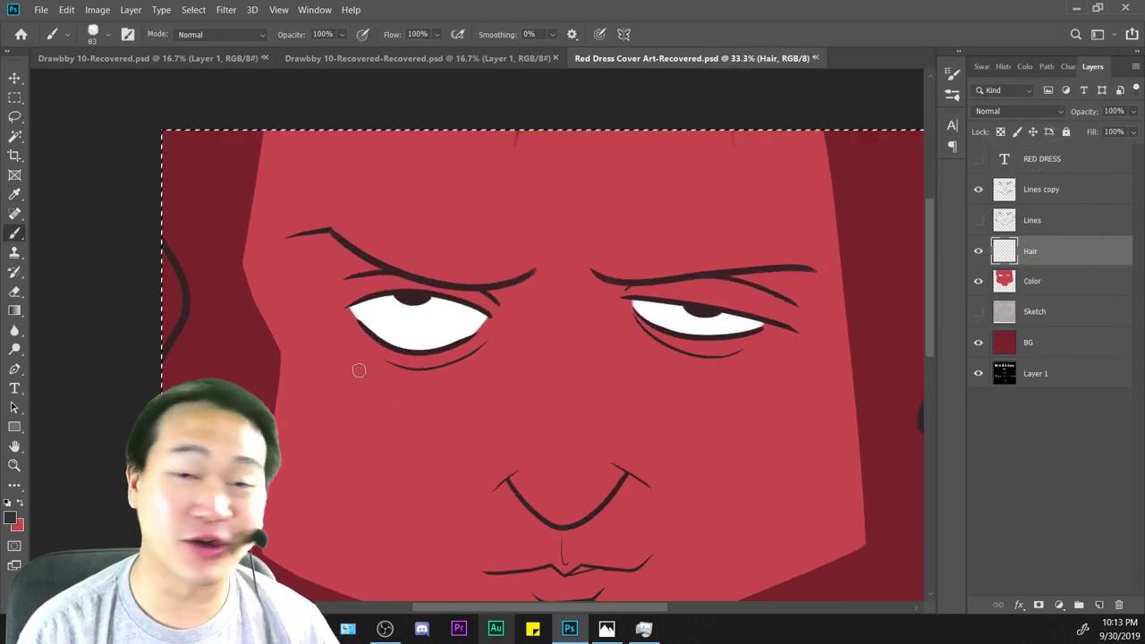
left_click_drag(621, 344, 653, 371)
key("ctrl+a")
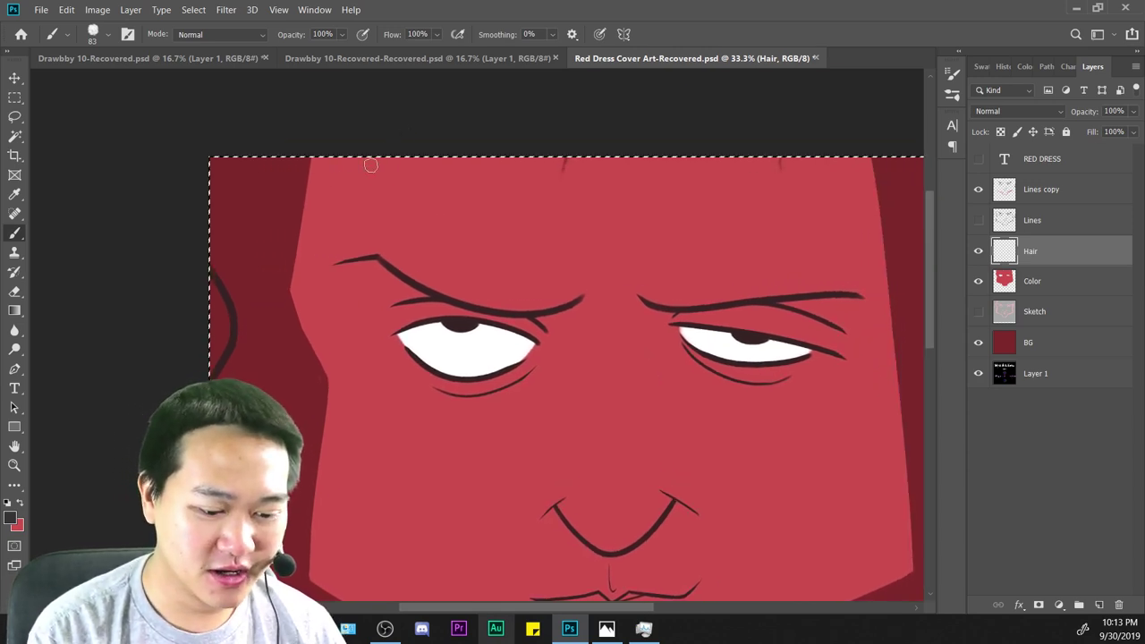
mouse_move(383, 161)
left_mouse_down()
mouse_move(370, 304)
mouse_move(345, 414)
left_mouse_up()
key("ctrl+z")
mouse_move(371, 158)
left_mouse_down()
mouse_move(334, 244)
mouse_move(353, 456)
left_mouse_up()
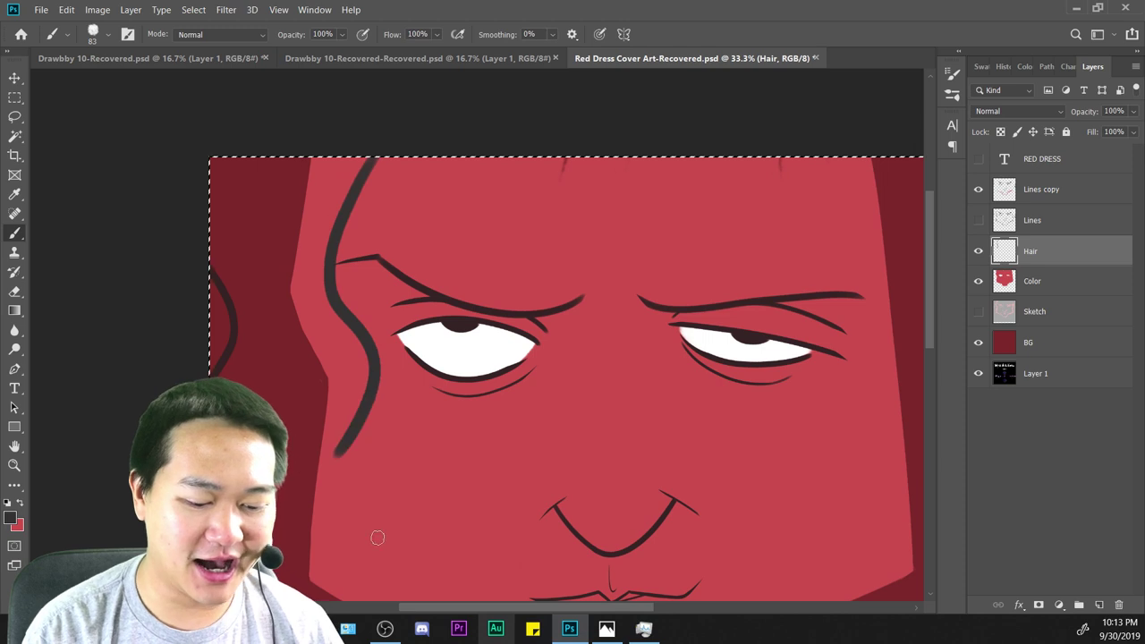
key("ctrl+z")
key("ctrl+minus")
key("ctrl+minus")
key("ctrl+plus")
key("ctrl+plus")
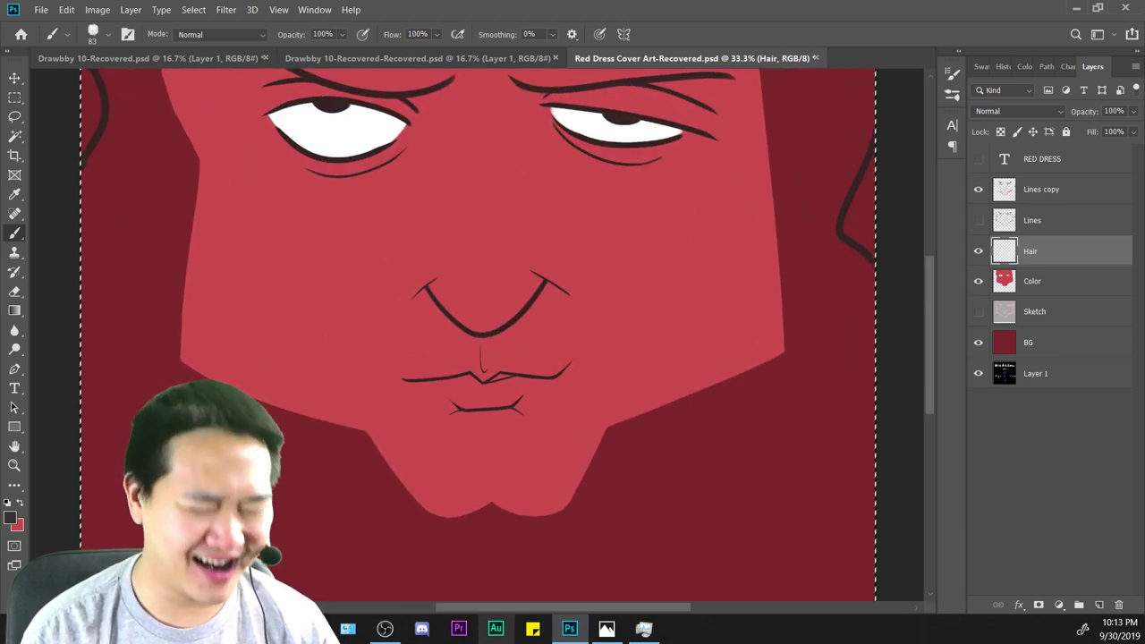
left_click_drag(473, 295, 527, 536)
key("ctrl+a")
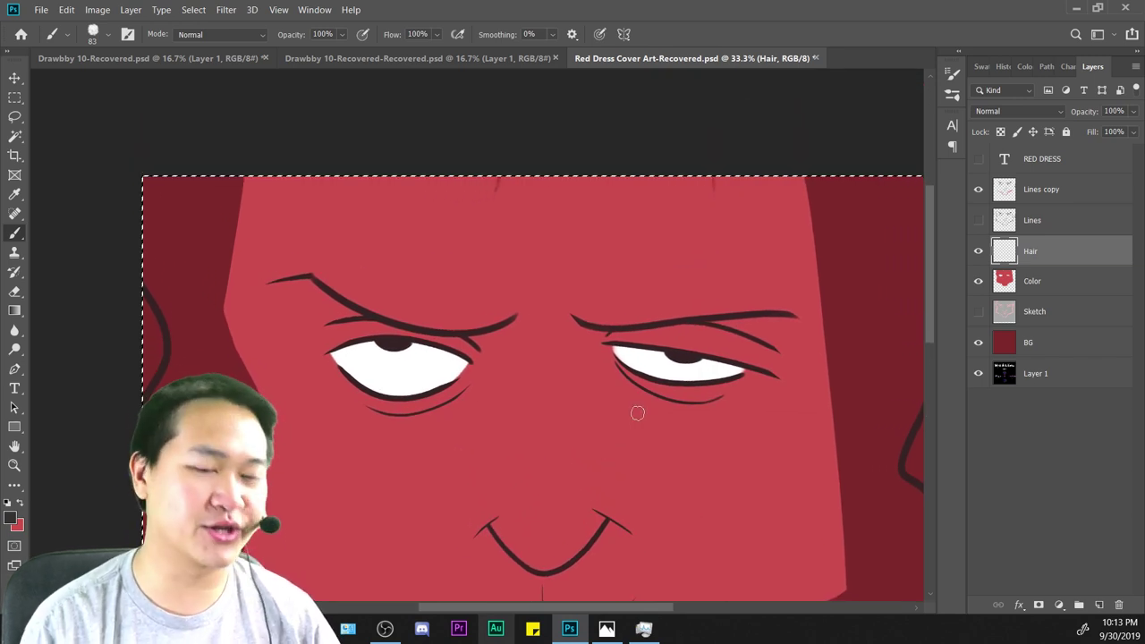
key("ctrl+minus")
key("ctrl+plus")
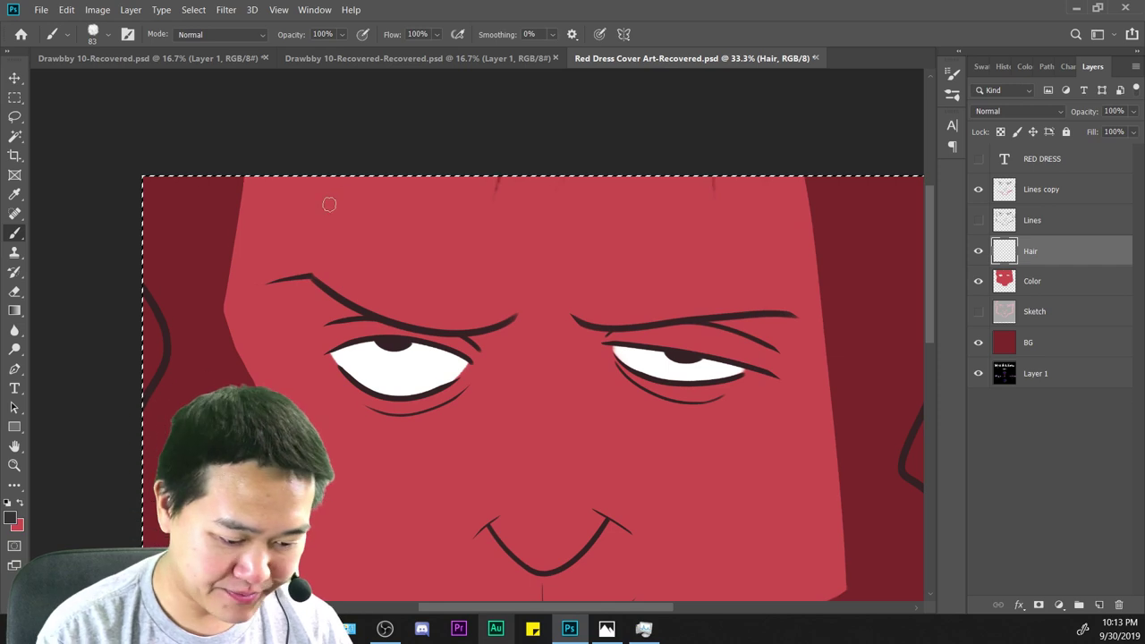
Choose the 70 px textured brush preset and set the foreground colour to a very dark red.
right_click(740, 195)
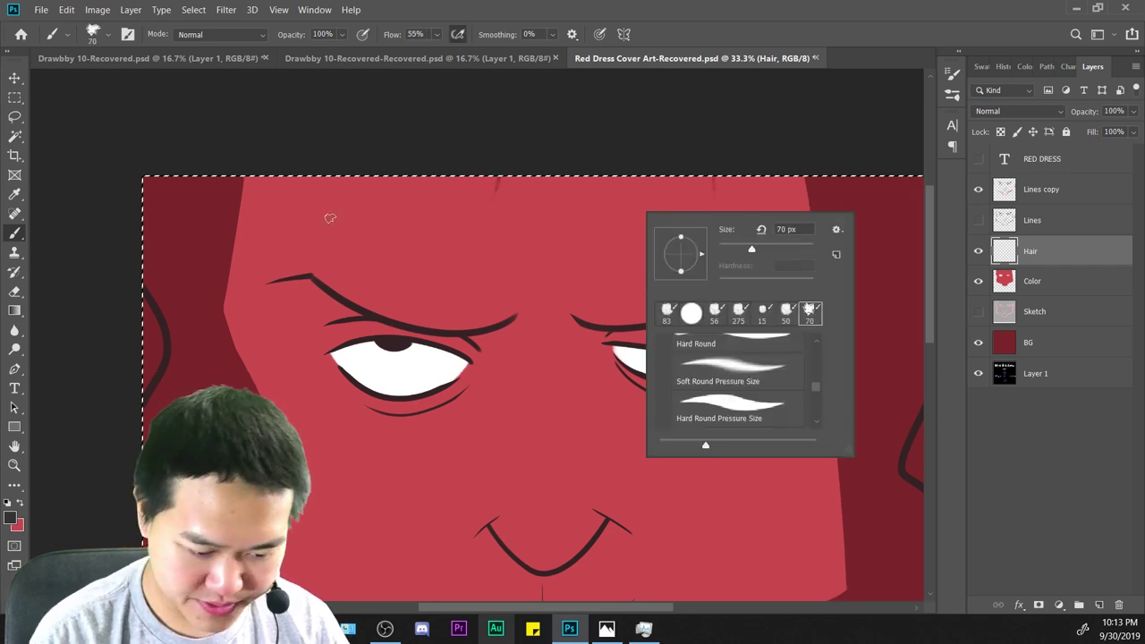
left_click(249, 300)
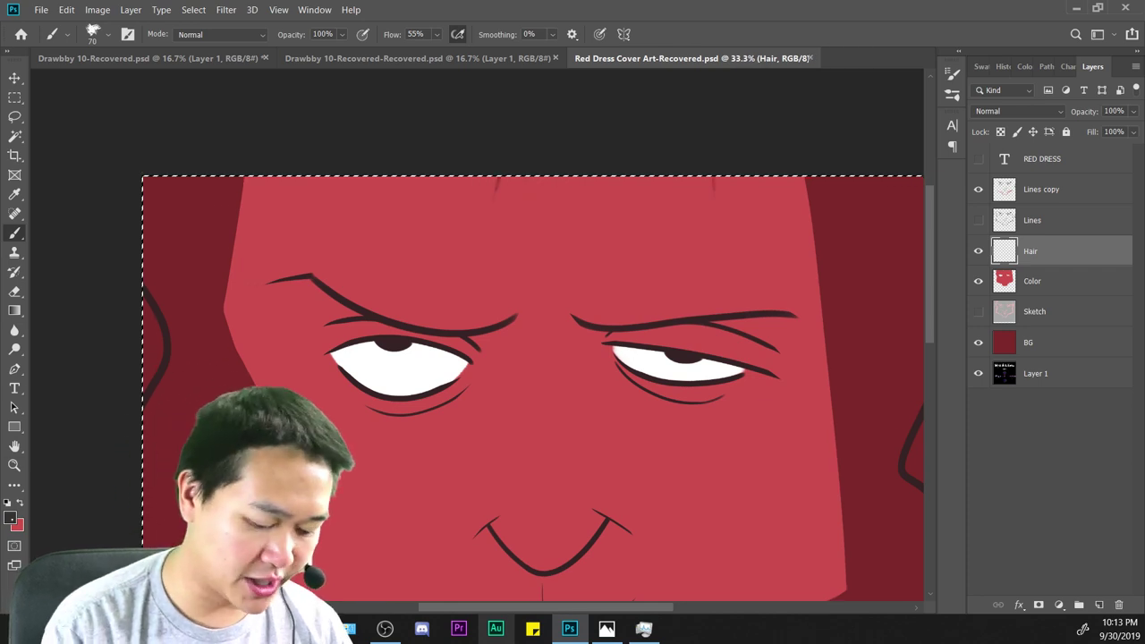
left_click(10, 518)
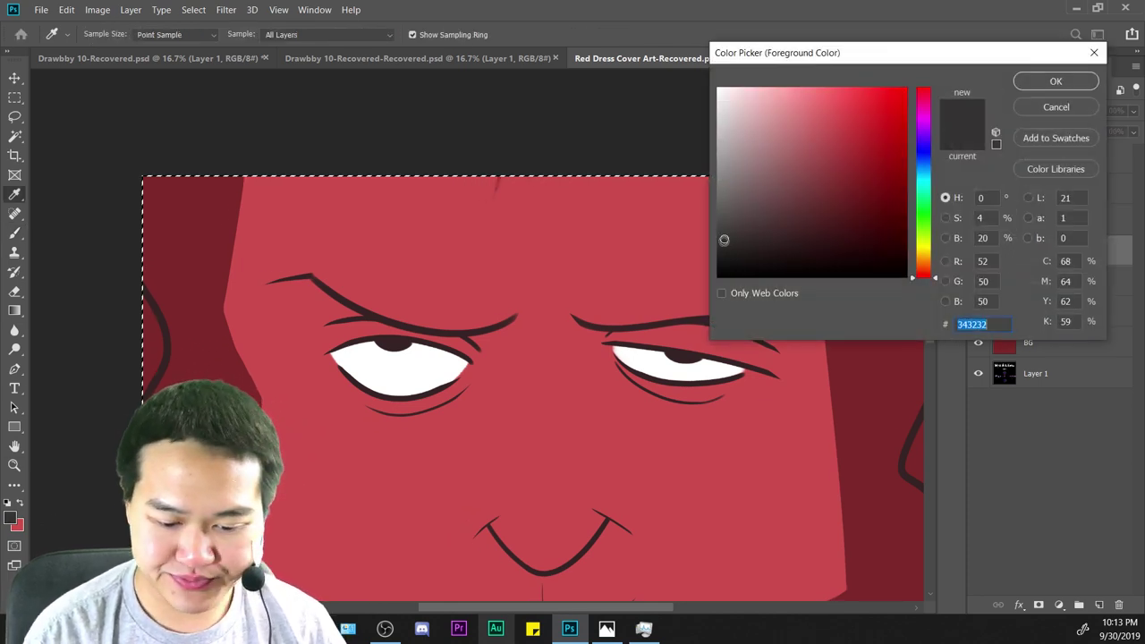
mouse_move(724, 239)
left_mouse_down()
mouse_move(721, 259)
mouse_move(856, 206)
mouse_move(921, 217)
left_mouse_up()
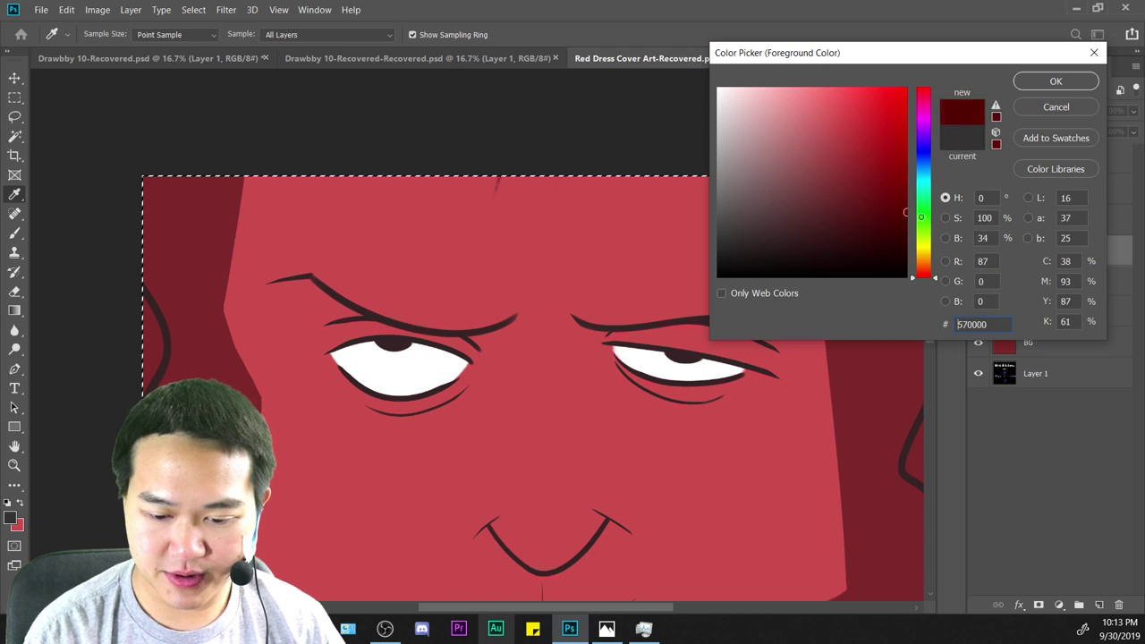
left_click(1056, 79)
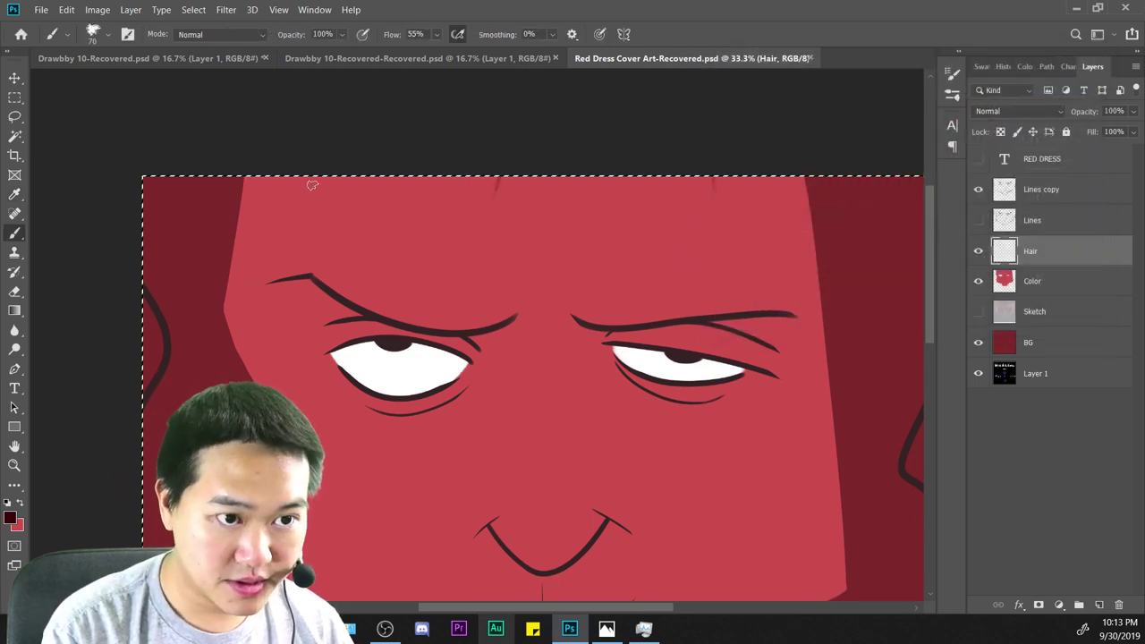
Paint a forked hair lock from the canvas's top edge down the left temple, with one straight and one wavy strand.
left_click_drag(311, 175, 215, 402)
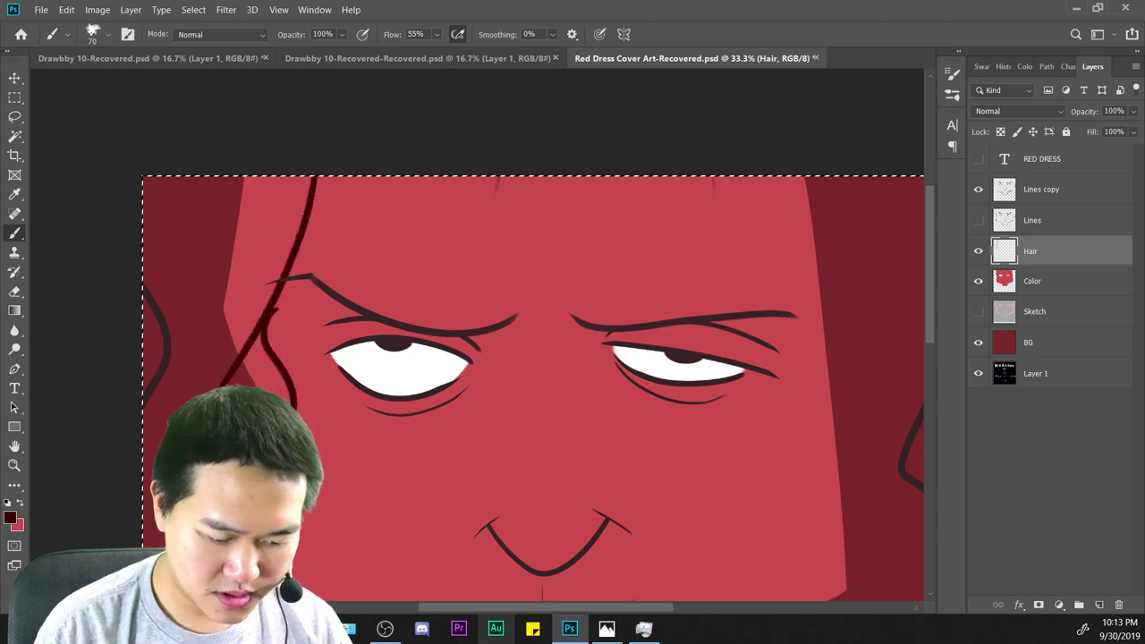
key("ctrl+minus")
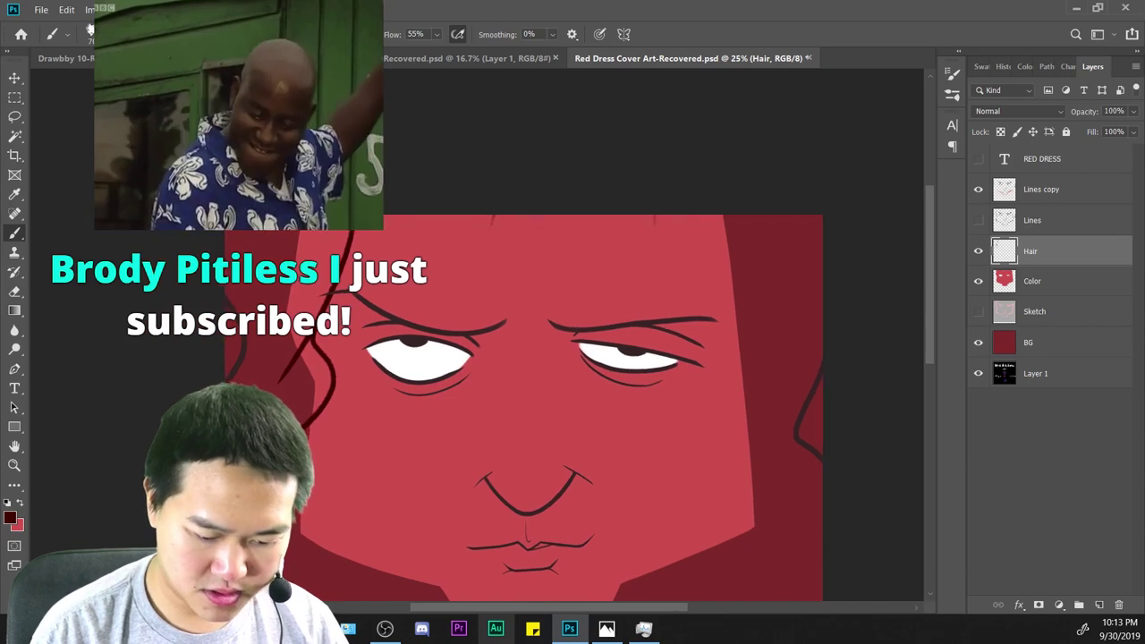
key("ctrl+plus")
Paint a shallow curl and a short curved strand hanging from the canvas's top edge above the left eyebrow.
left_click_drag(702, 449, 585, 491)
key("ctrl+a")
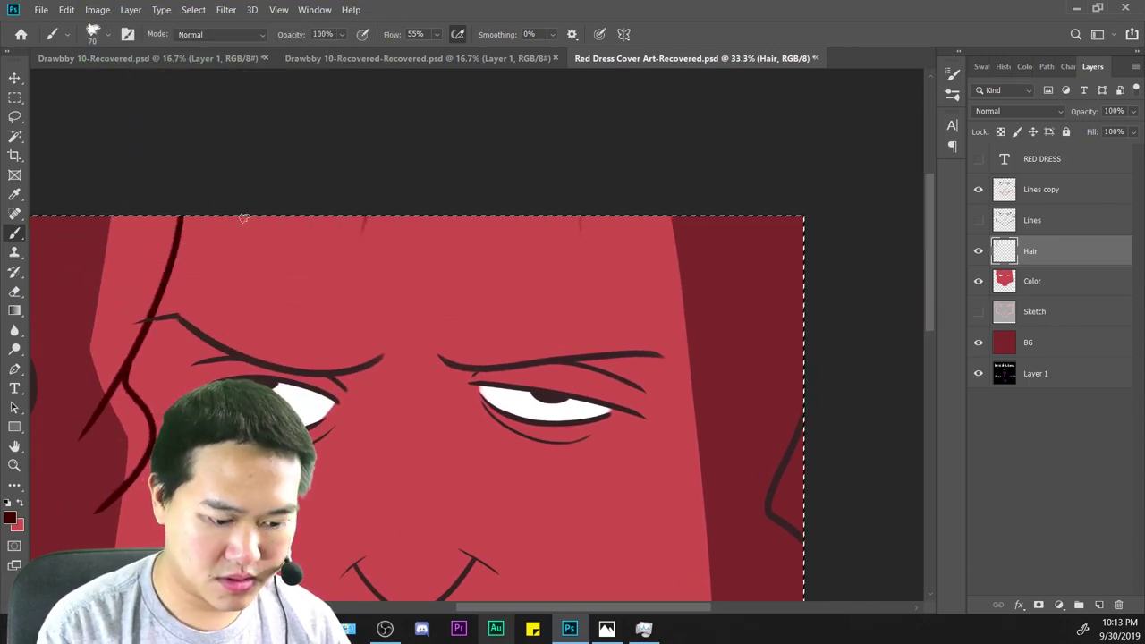
key("ctrl+d")
key("ctrl+minus")
key("ctrl+minus")
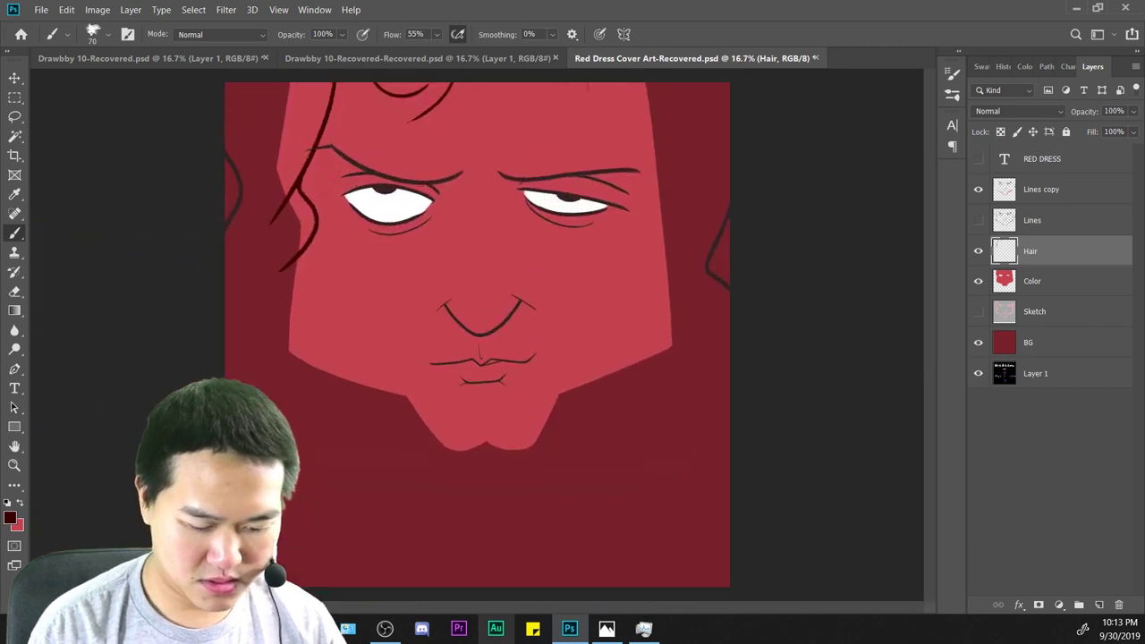
key("ctrl+a")
key("ctrl+plus")
key("ctrl+plus")
key("ctrl+plus")
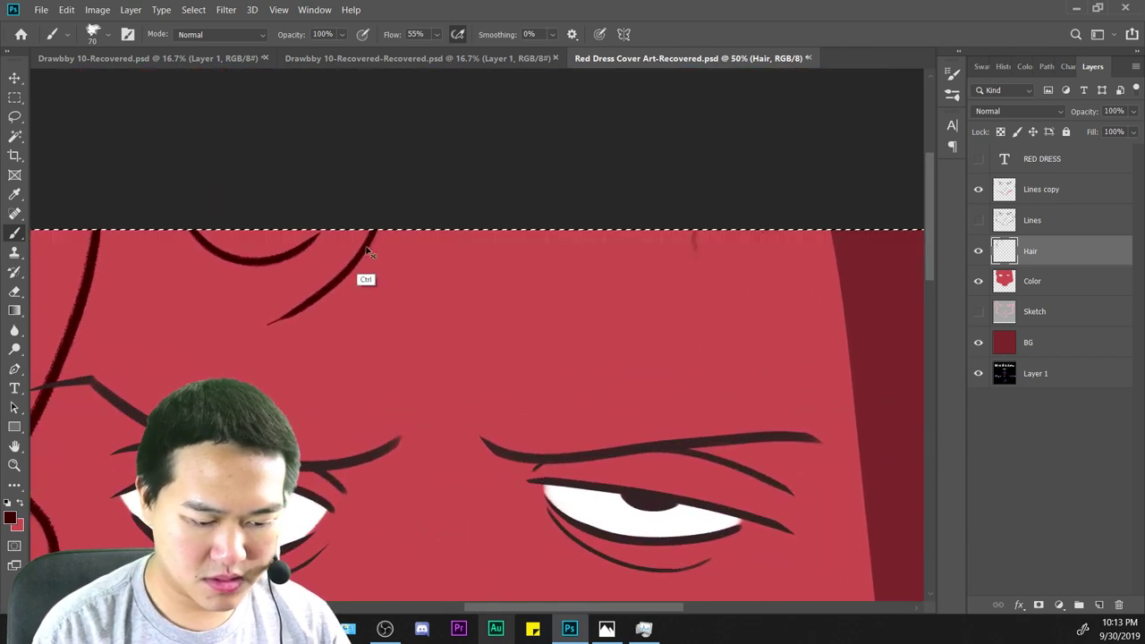
key("Delete")
left_click_drag(292, 240, 365, 237)
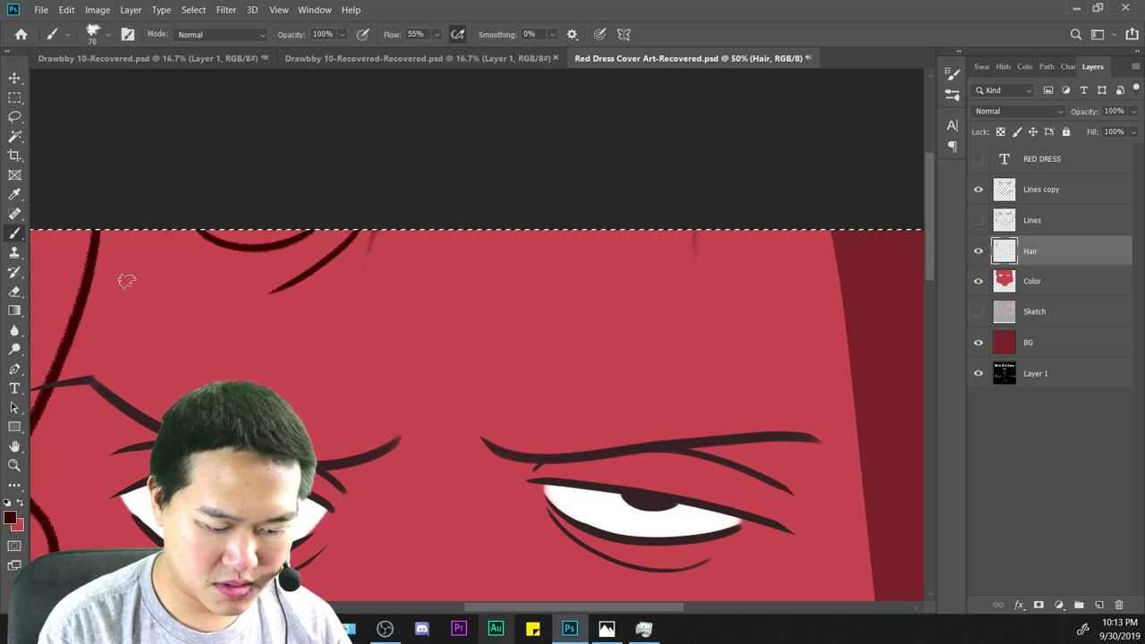
Paint a forked hair lock from the canvas's top edge down the right temple, ending beyond the face's edge.
key("ctrl+minus")
left_click_drag(687, 483, 557, 436)
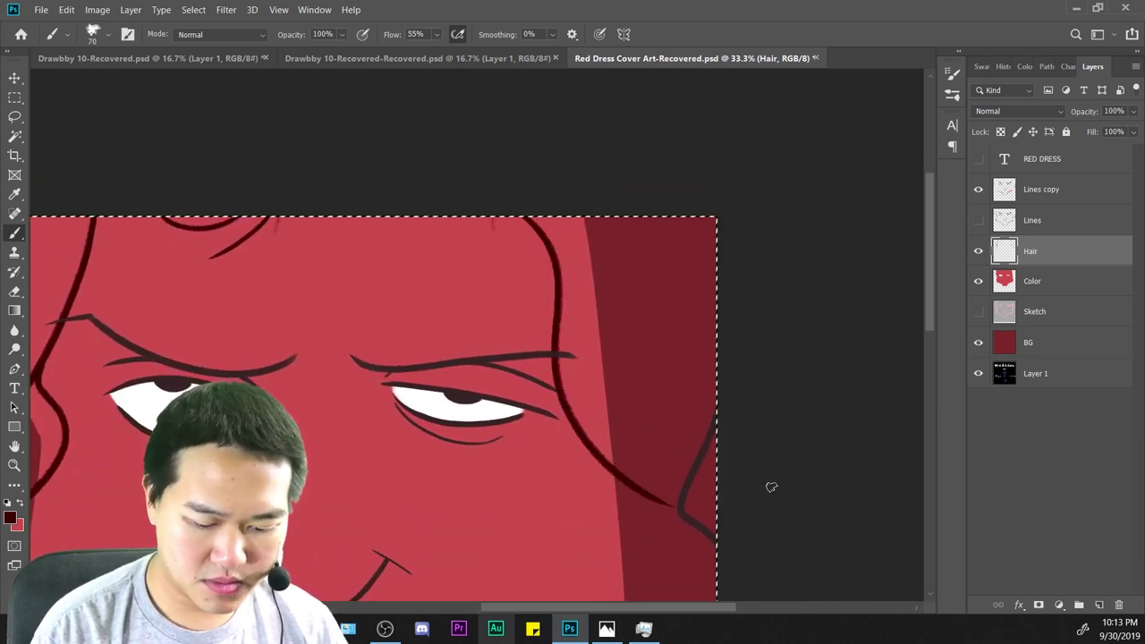
left_click_drag(566, 253, 640, 495)
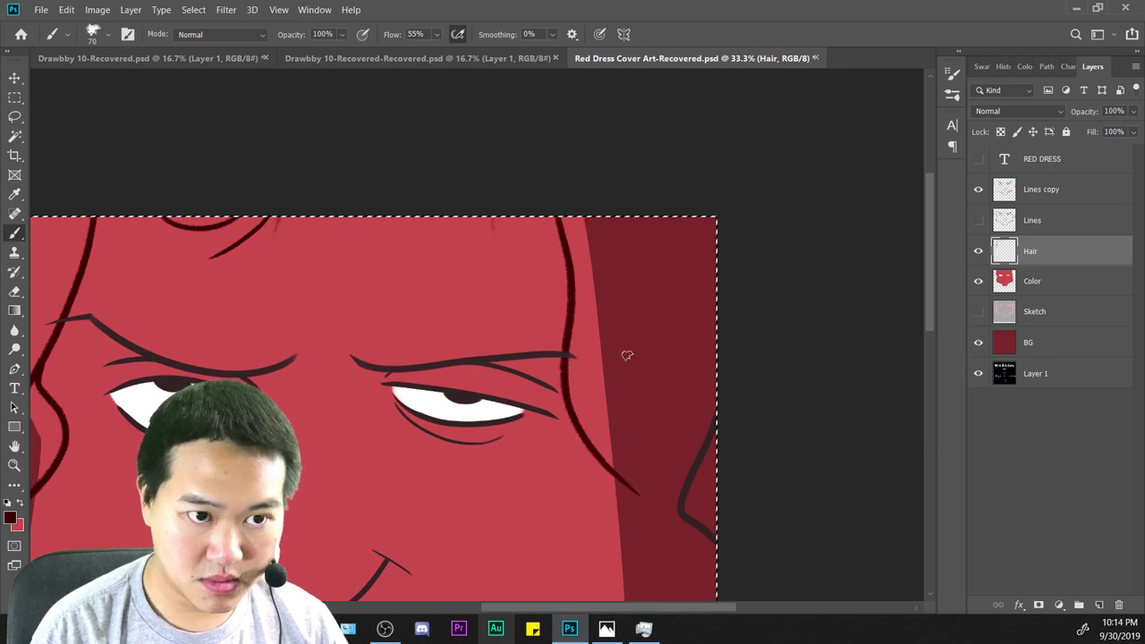
left_click_drag(575, 291, 633, 463)
key("ctrl+z")
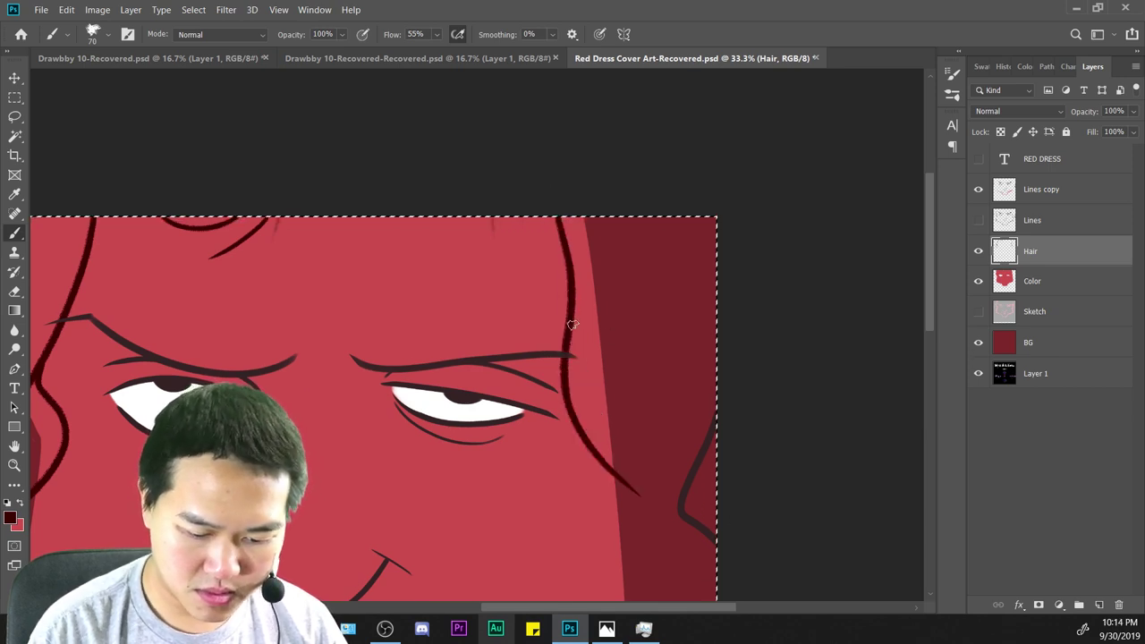
key("ctrl+minus")
key("ctrl+minus")
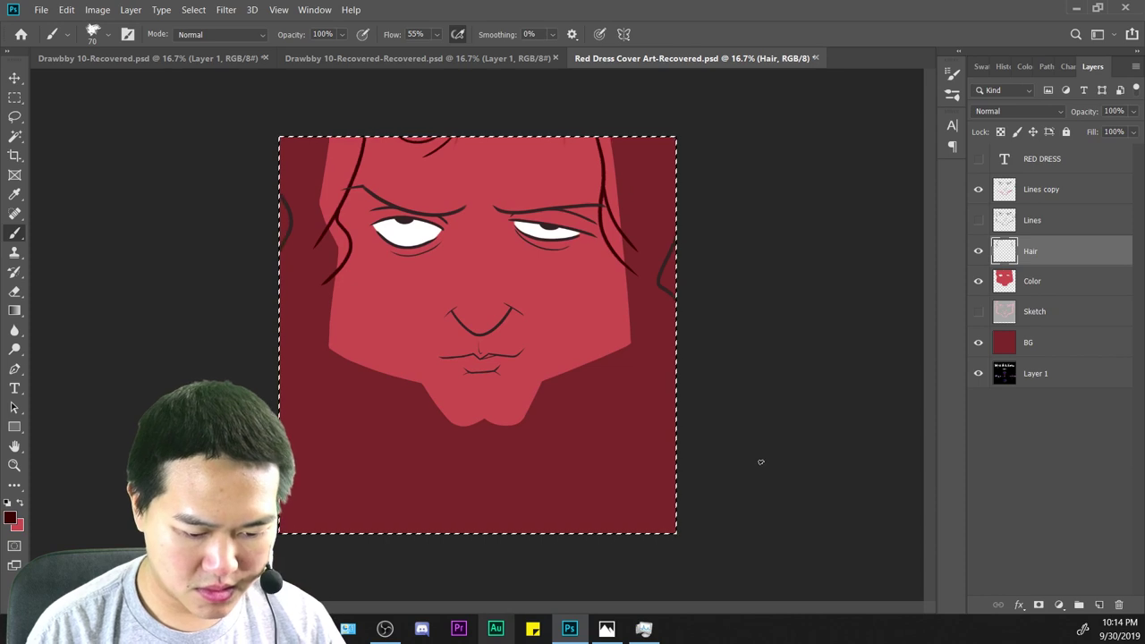
Branch a short tapered strand off the bend of the wavy lock beside the left eye.
key("ctrl+plus")
left_click_drag(782, 329, 861, 477)
key("ctrl+a")
key("ctrl+plus")
key("ctrl+plus")
left_click_drag(446, 356, 663, 348)
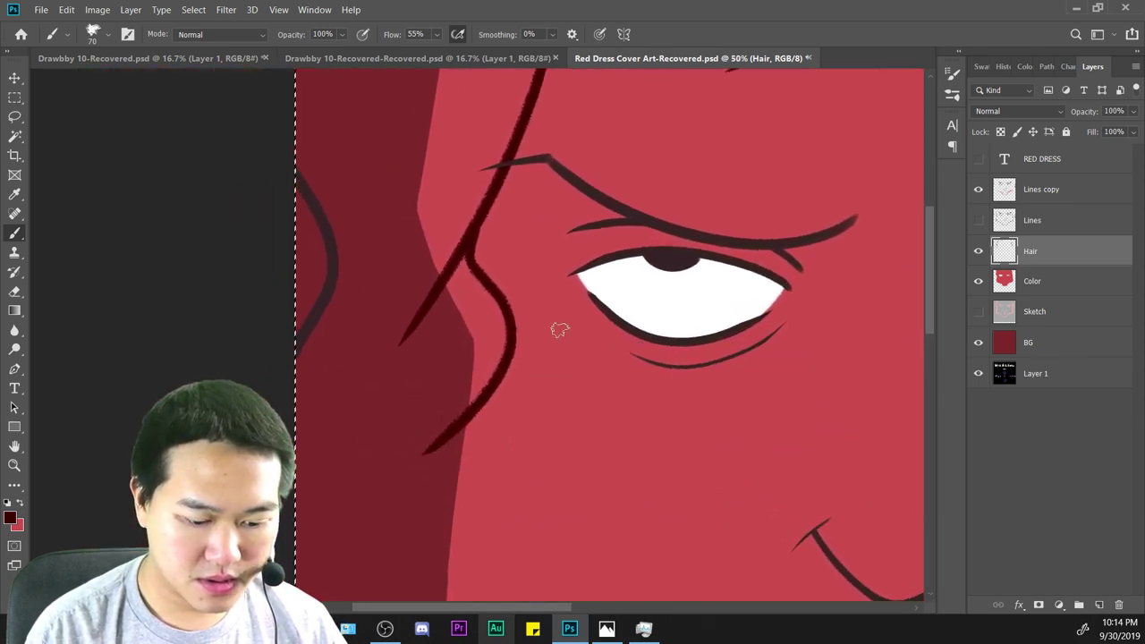
left_click_drag(477, 265, 527, 400)
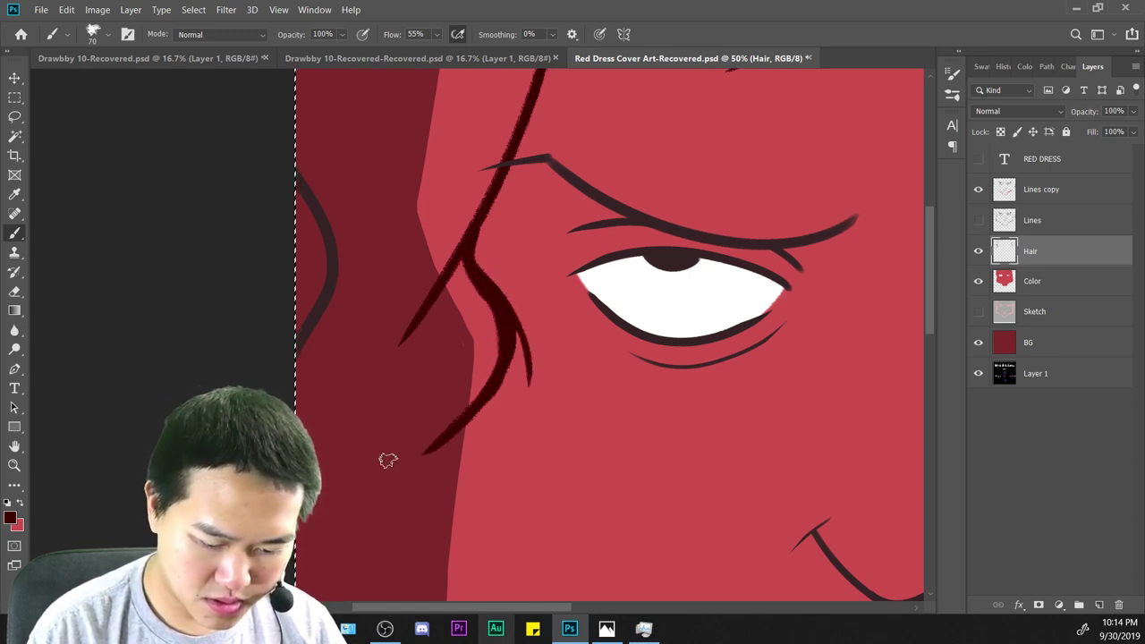
Undo the first thickening strokes on the wavy left lock and repaint its upper bend as a thicker, solid dark red shape.
key("ctrl+z")
key("ctrl+z")
mouse_move(459, 250)
left_mouse_down()
mouse_move(499, 334)
mouse_move(474, 383)
left_mouse_up()
key("ctrl+z")
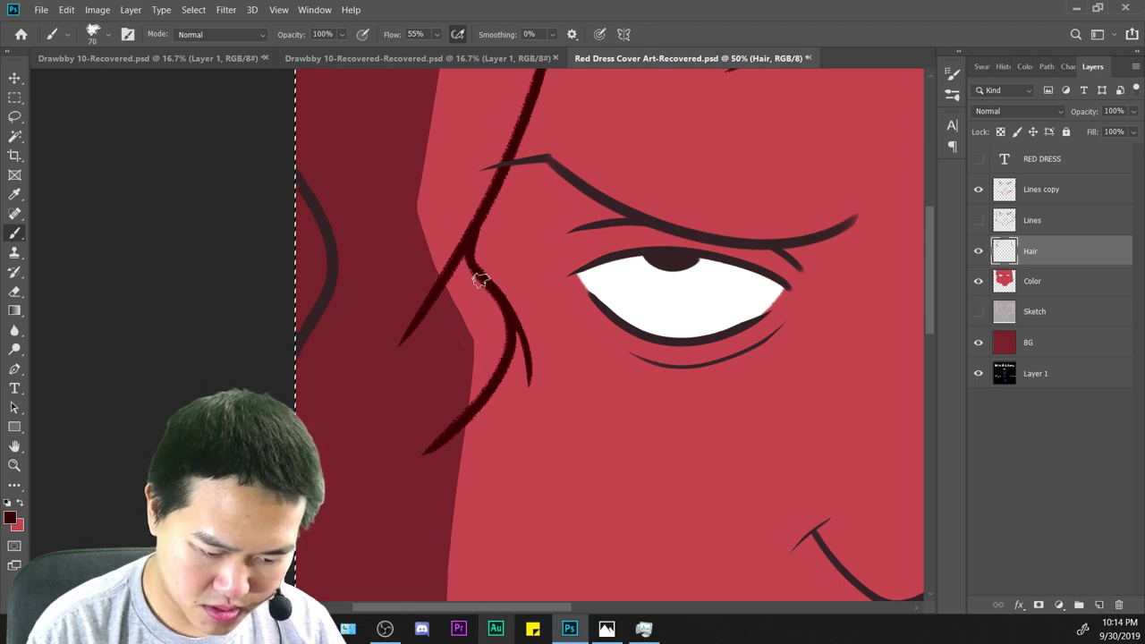
left_click_drag(498, 318, 485, 298)
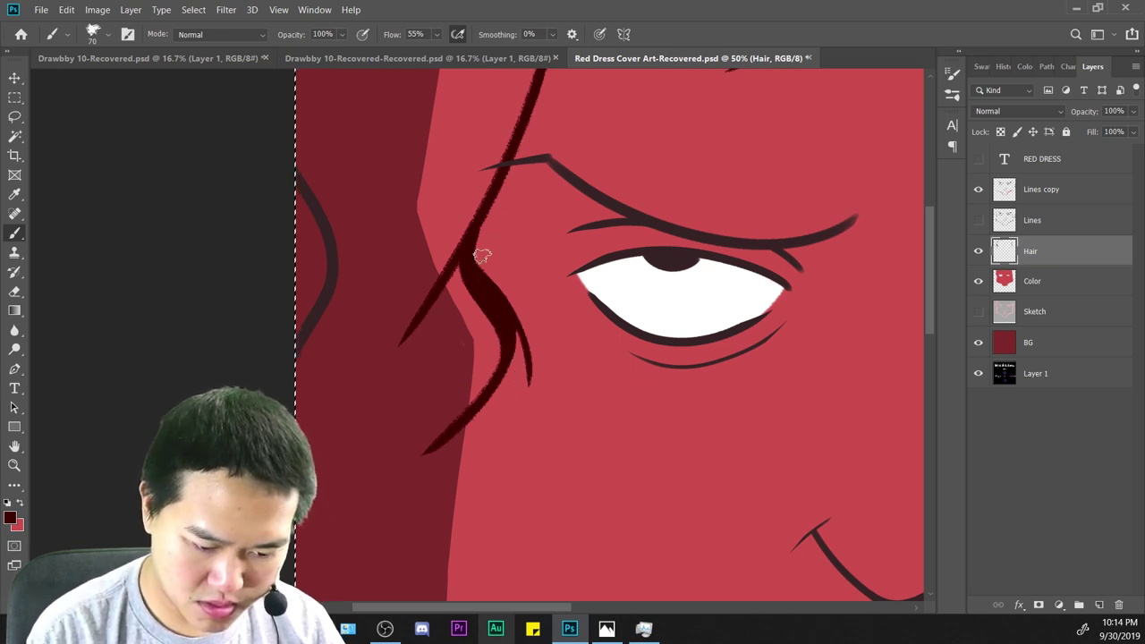
Try extending the short branch strand into a hooked tip curling back towards the wavy left lock.
key("ctrl+a")
key("ctrl+minus")
key("ctrl+plus")
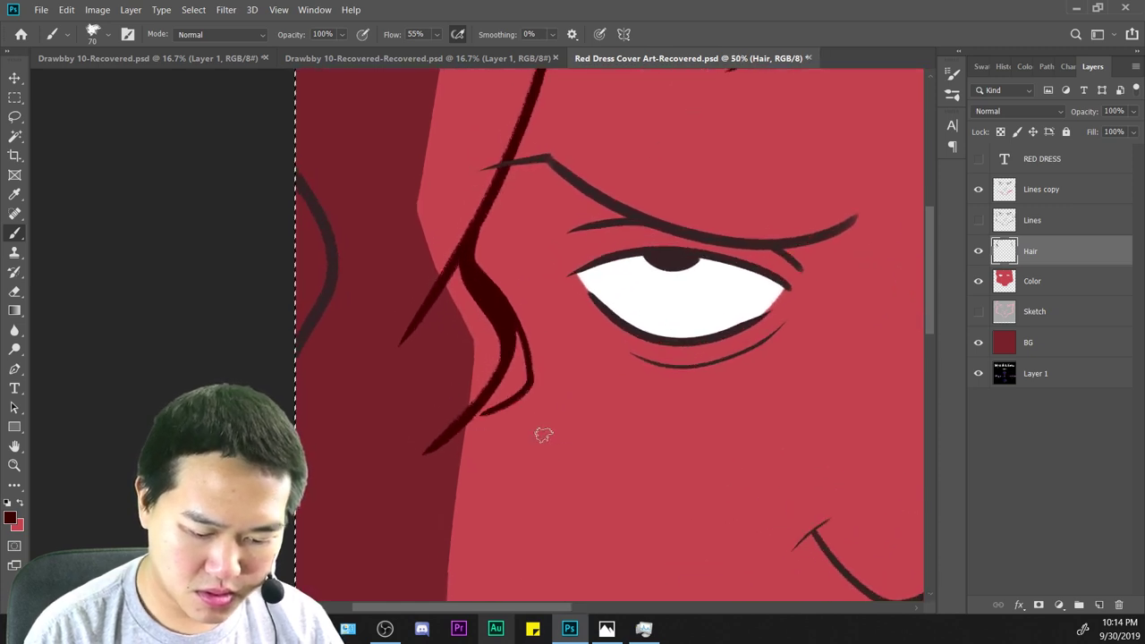
key("ctrl+minus")
key("ctrl+minus")
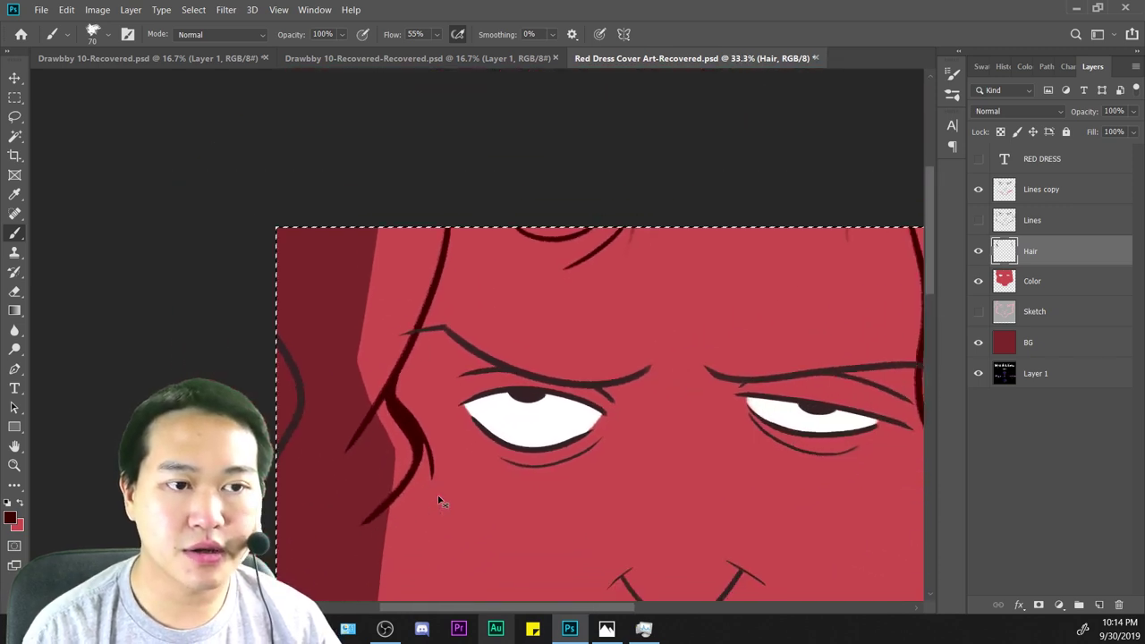
Paint a broad dark red hair stroke down the outer left temple with a 136 px brush and save the document.
left_click_drag(732, 382, 621, 309)
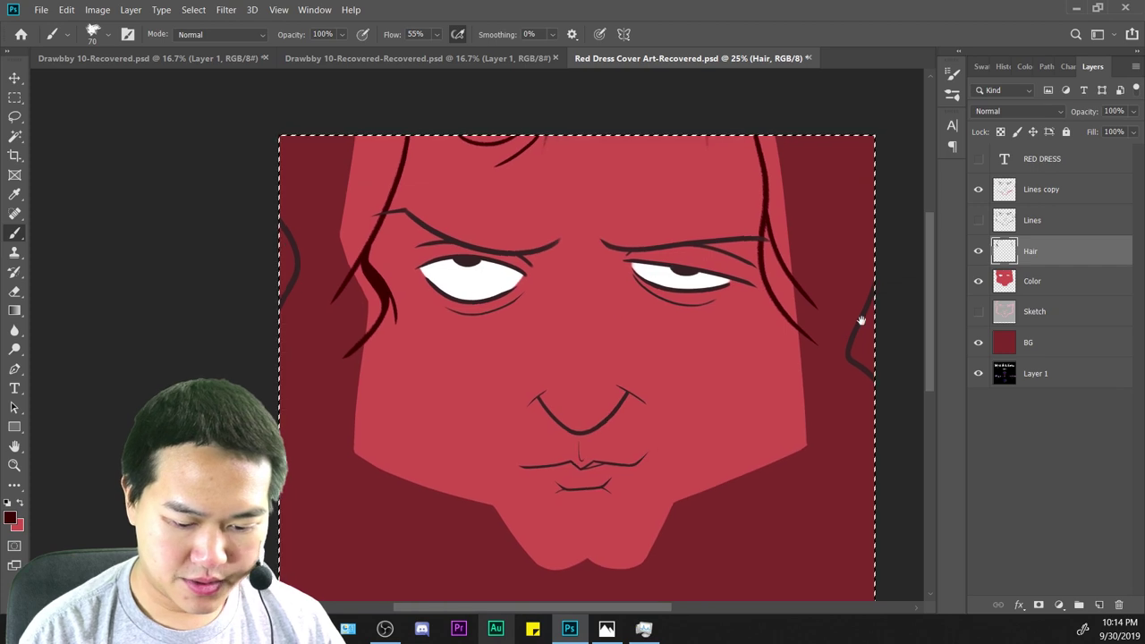
mouse_move(798, 404)
left_mouse_down()
mouse_move(797, 264)
mouse_move(820, 373)
mouse_move(868, 373)
mouse_move(843, 401)
left_mouse_up()
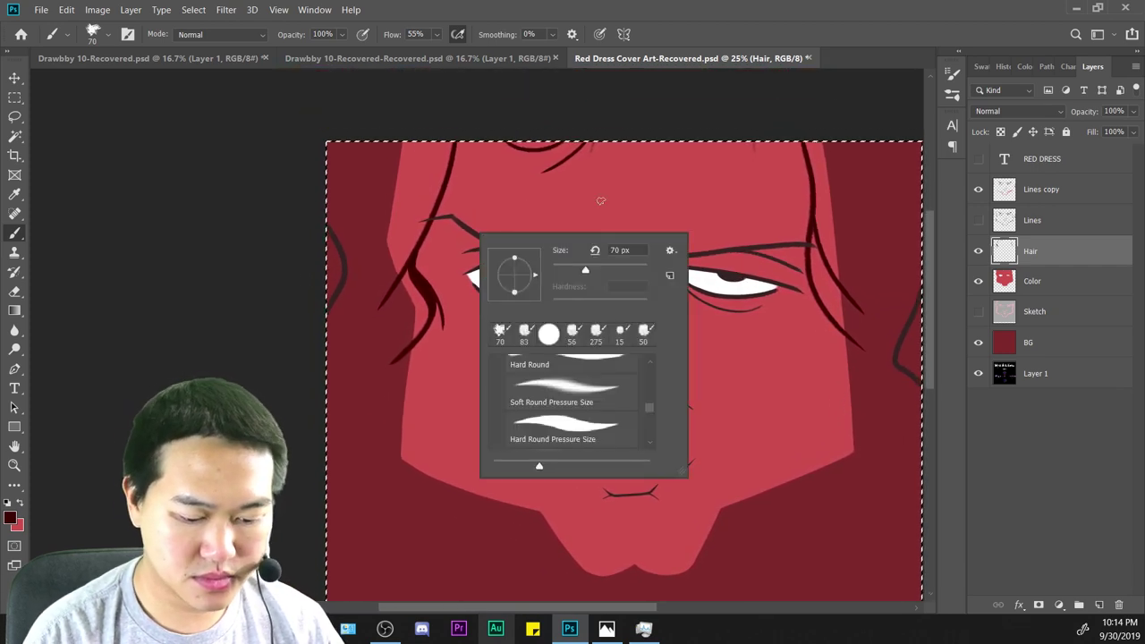
right_click(474, 235)
left_click(351, 217)
mouse_move(402, 161)
left_mouse_down()
mouse_move(376, 262)
mouse_move(410, 152)
left_mouse_up()
key("ctrl+s")
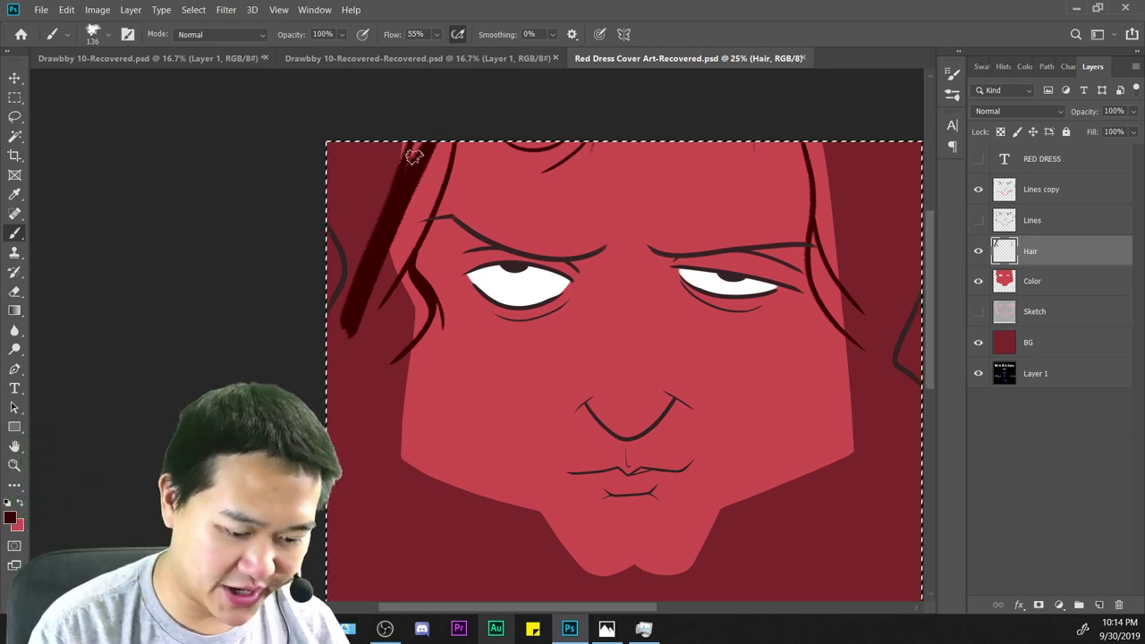
Fill the hair mass over the left temple with dark red out to the canvas edge.
left_click_drag(426, 177, 403, 231)
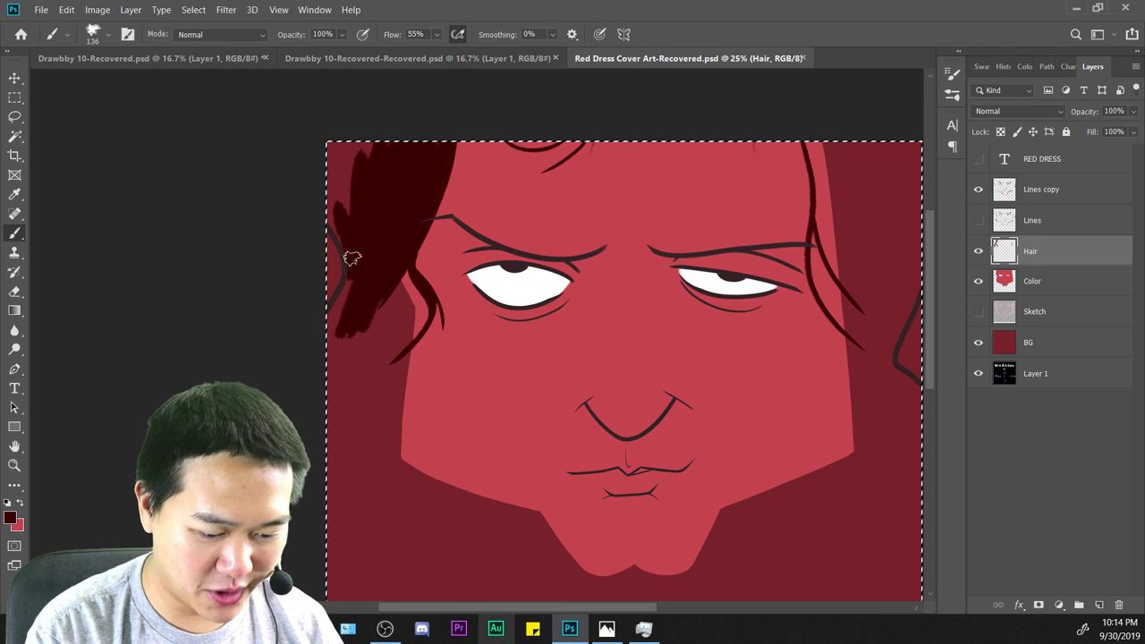
left_click_drag(339, 134, 358, 135)
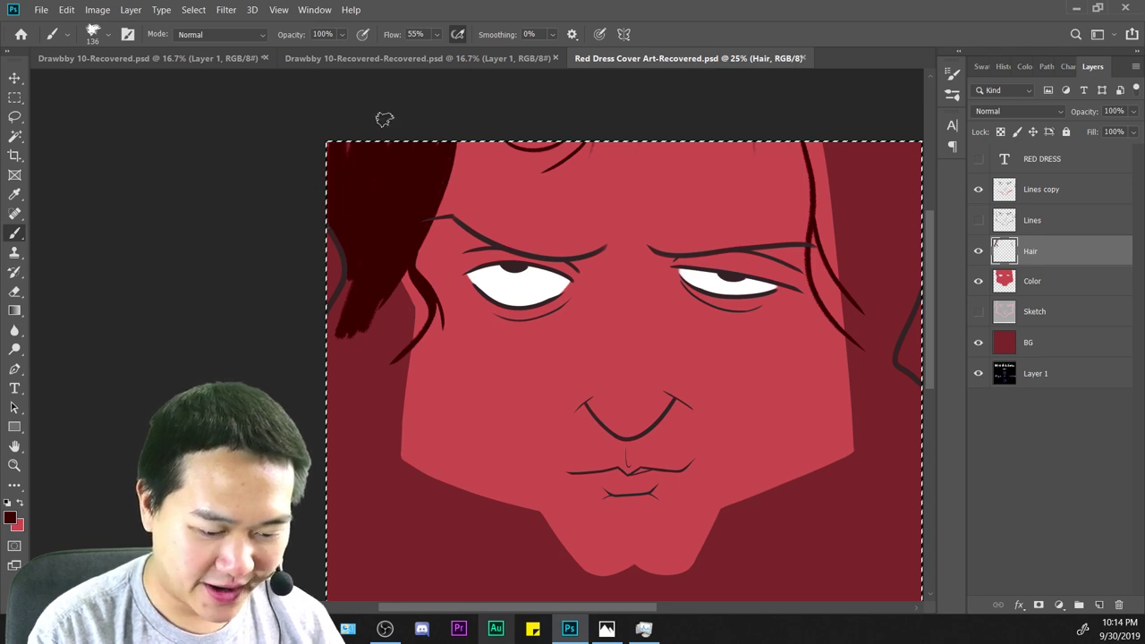
key("ctrl+plus")
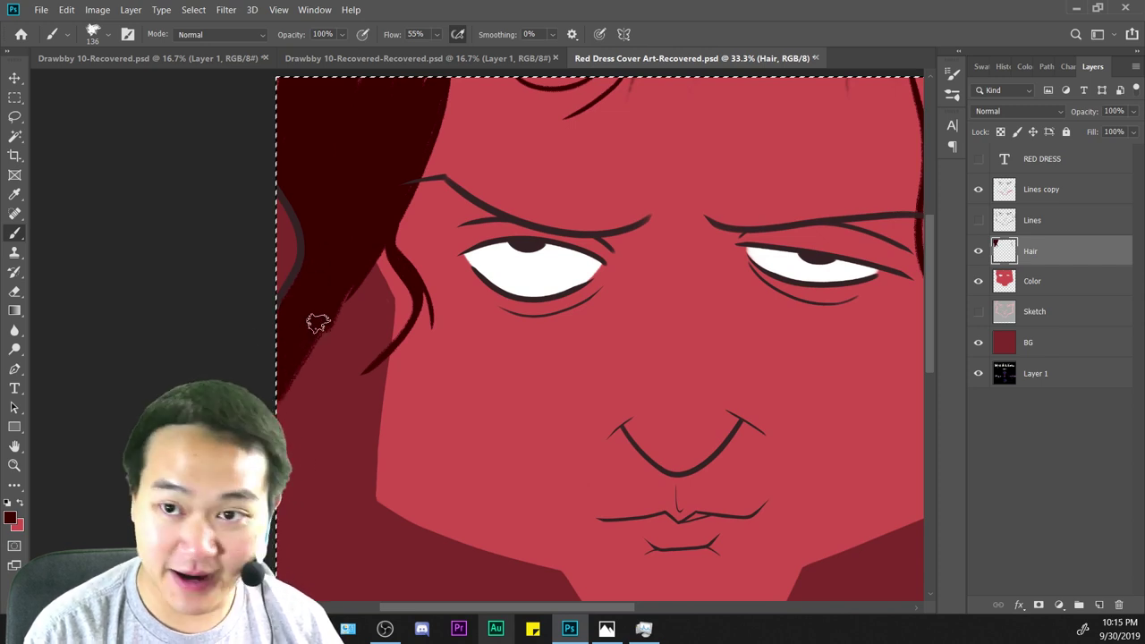
Try short dark red strokes between the left hair mass and the wavy lock, undoing each one.
left_click_drag(354, 262, 382, 267)
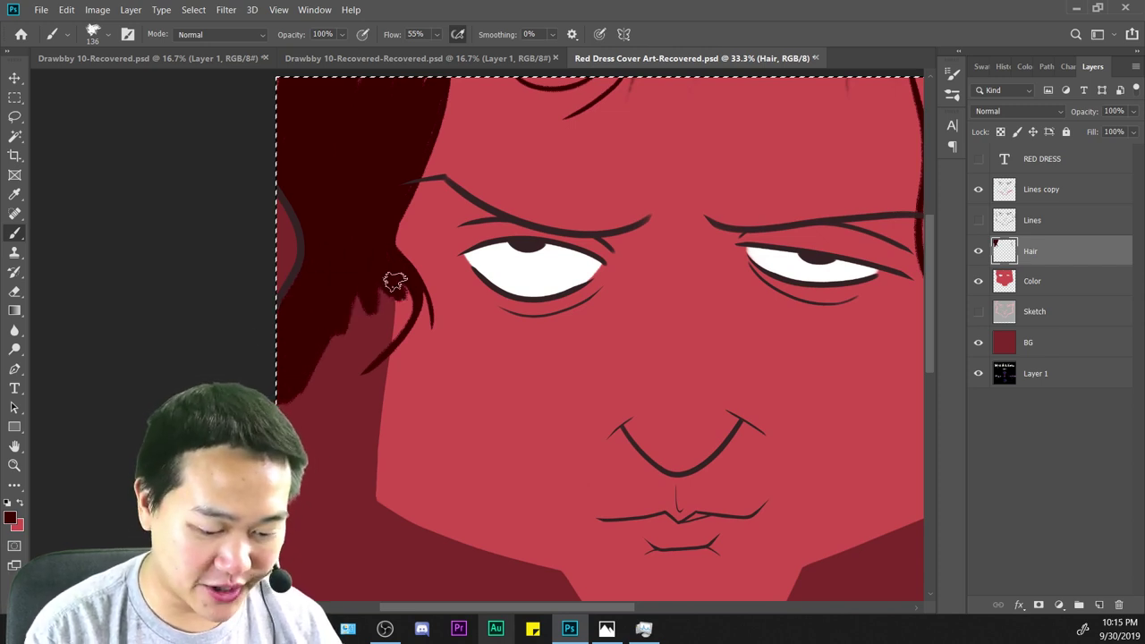
key("ctrl+z")
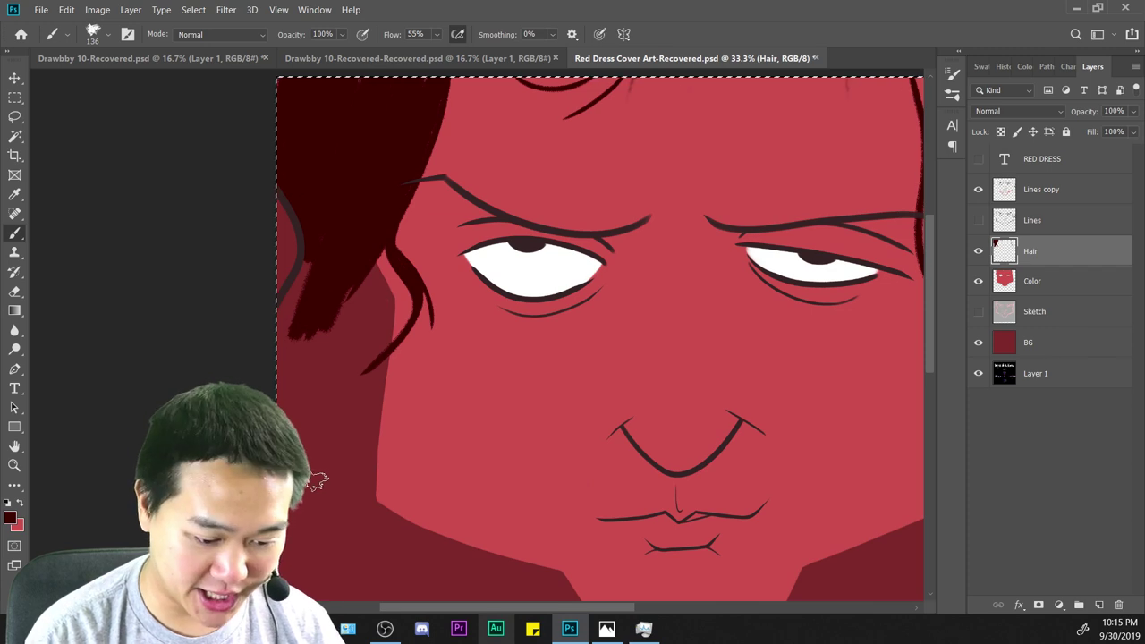
left_click_drag(383, 235, 379, 281)
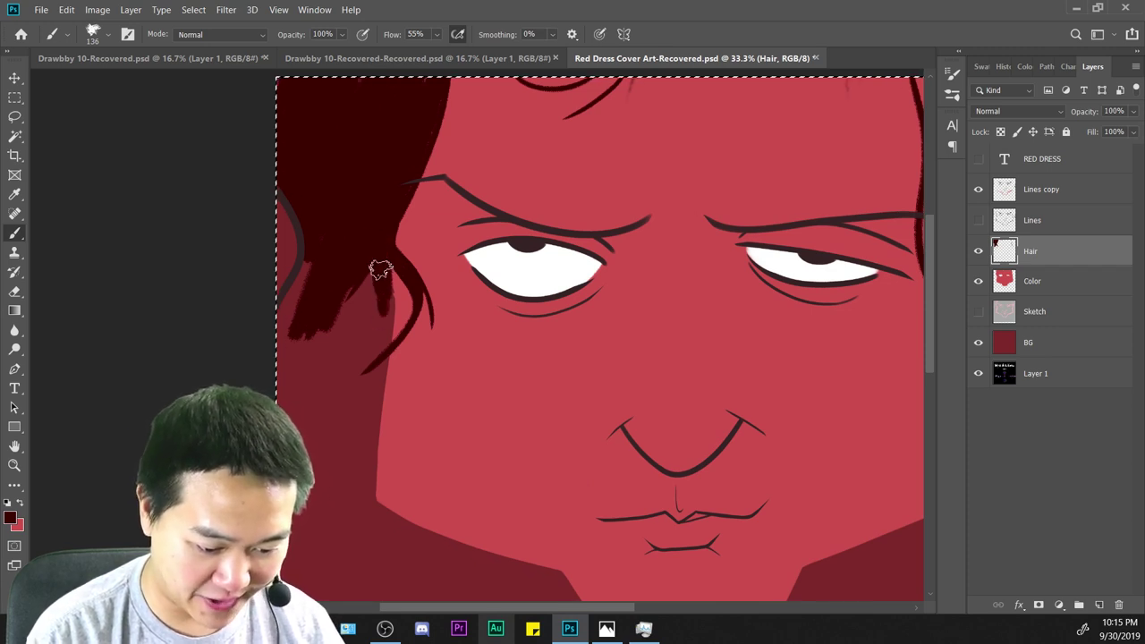
key("ctrl+z")
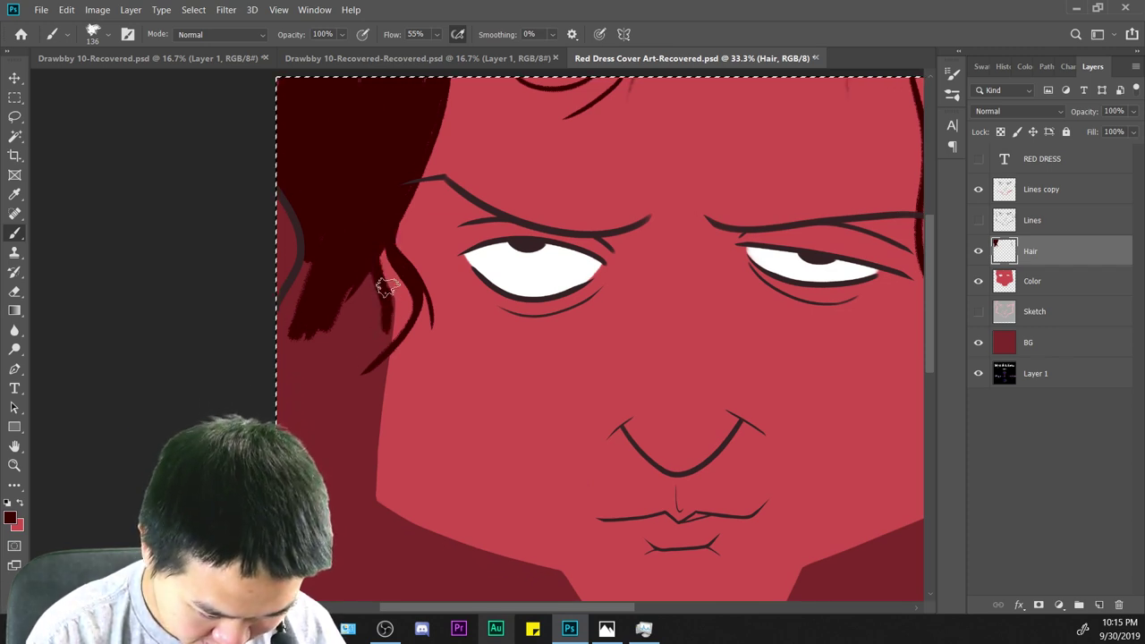
left_click_drag(387, 286, 356, 475)
key("ctrl+z")
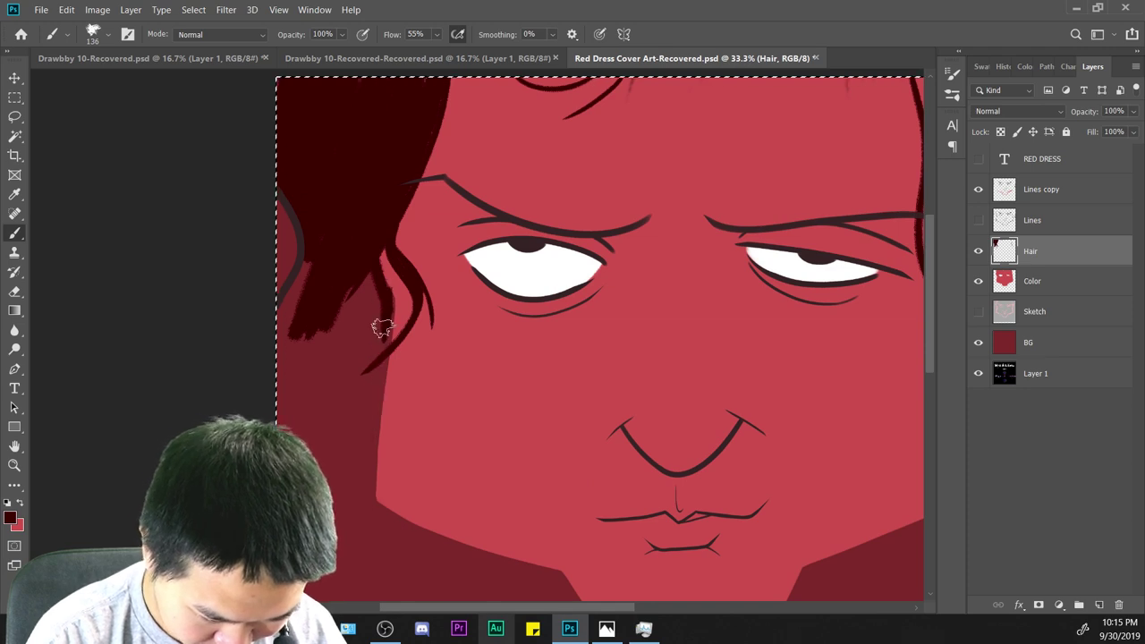
Paint a long tapered strand down the left cheek edge and fill the hair out to the canvas edge with jagged ends.
mouse_move(384, 324)
left_mouse_down()
mouse_move(356, 512)
mouse_move(364, 580)
left_mouse_up()
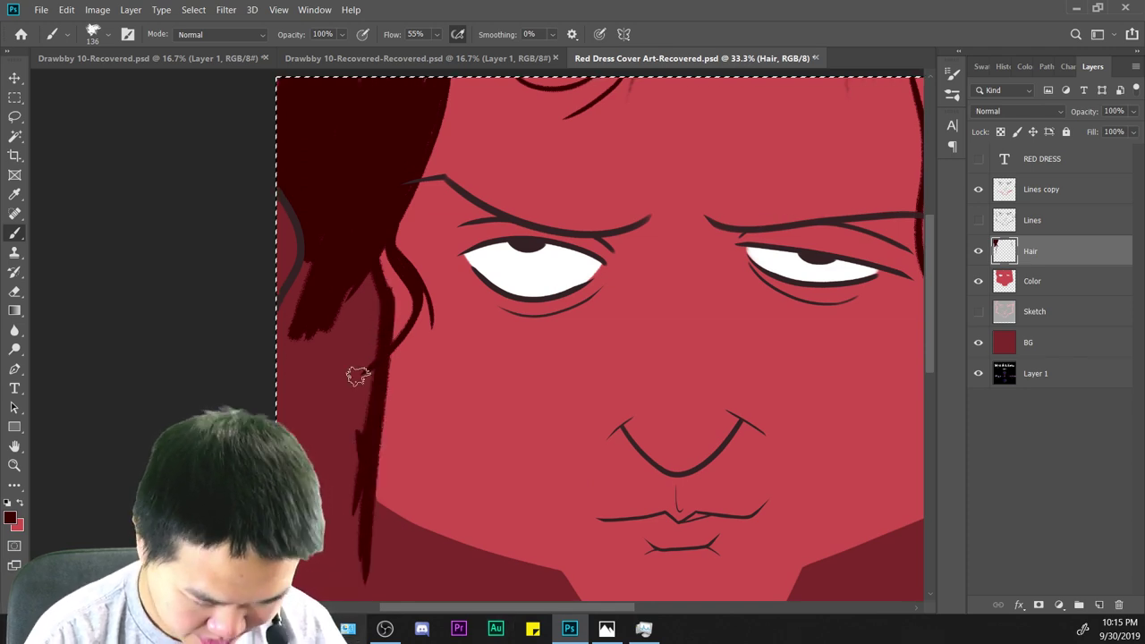
mouse_move(356, 376)
left_mouse_down()
mouse_move(376, 288)
mouse_move(299, 318)
mouse_move(305, 411)
left_mouse_up()
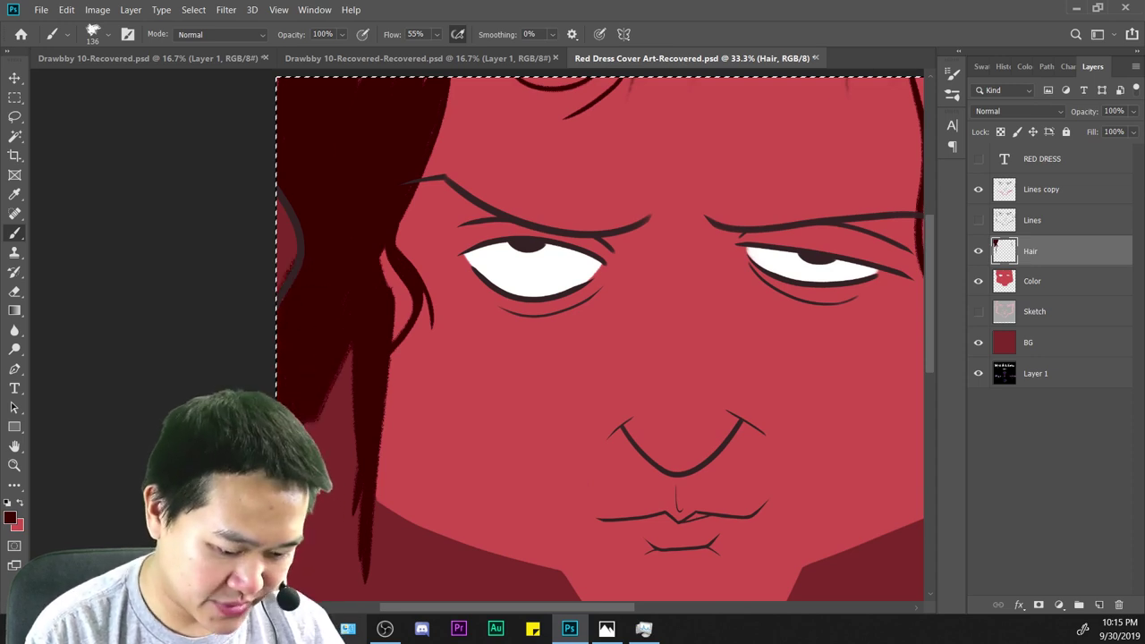
left_click_drag(431, 490, 427, 281)
key("ctrl+minus")
key("ctrl+minus")
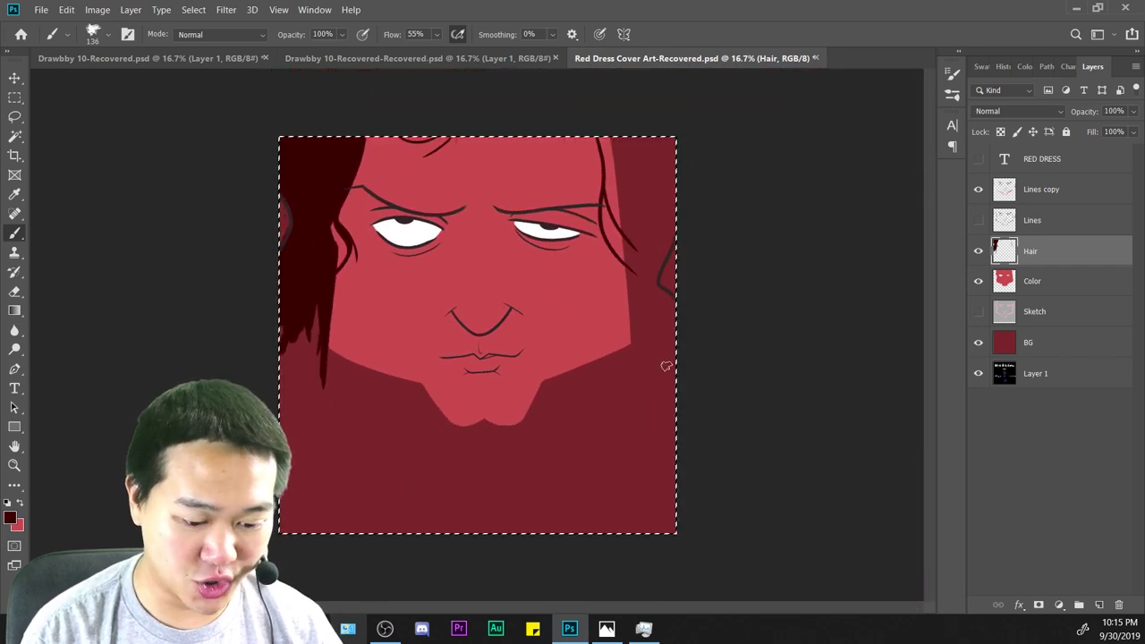
key("ctrl+plus")
key("ctrl+plus")
key("ctrl+minus")
key("ctrl+minus")
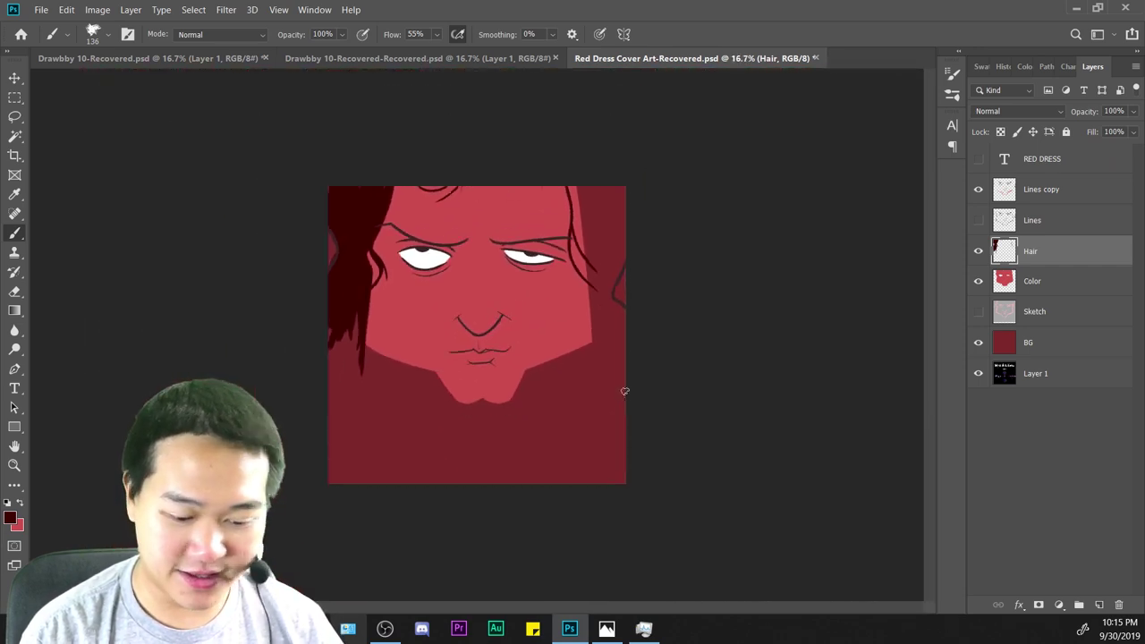
Lock the transparent pixels of the Lines copy layer and recolour the left ear outline with the dark red hair colour.
key("ctrl+a")
key("ctrl+plus")
key("ctrl+plus")
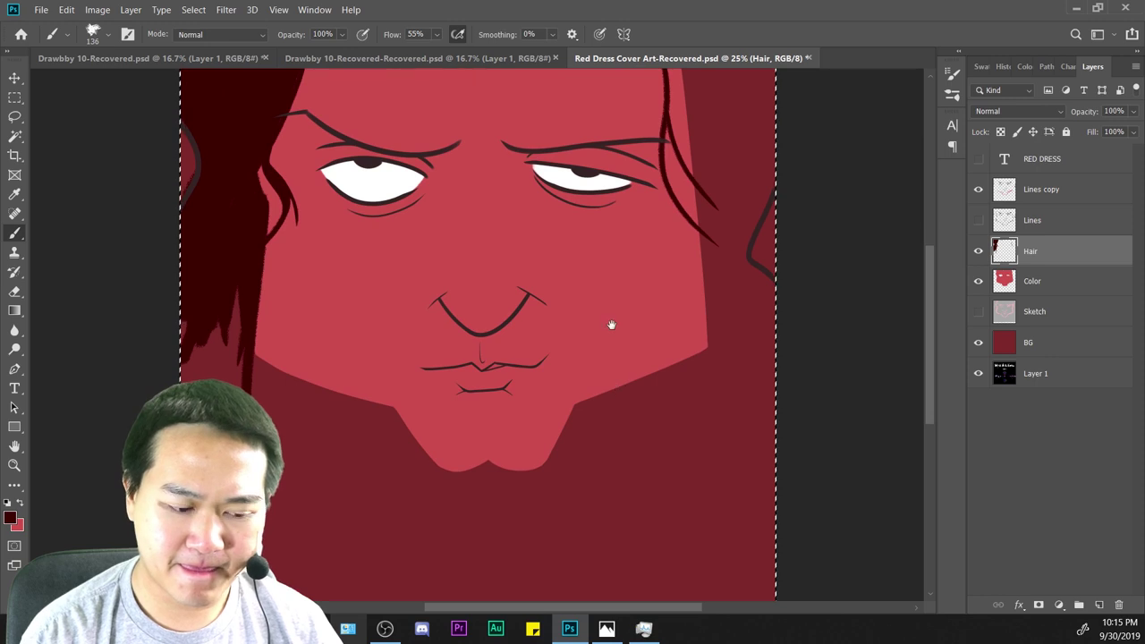
key("ctrl+plus")
left_click(1074, 190)
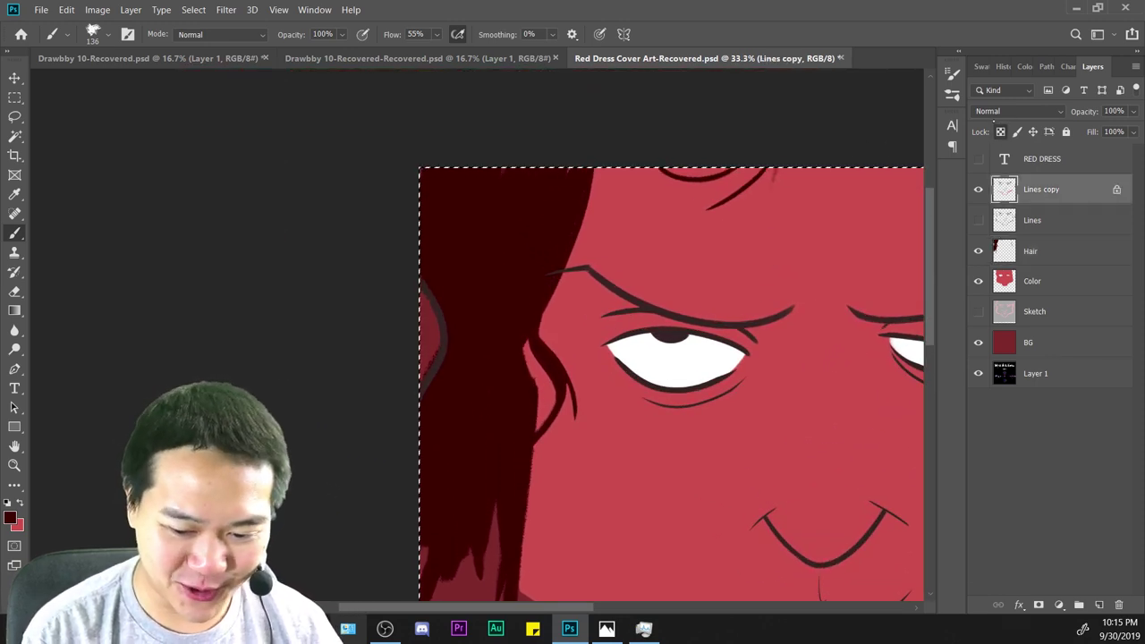
key("slash")
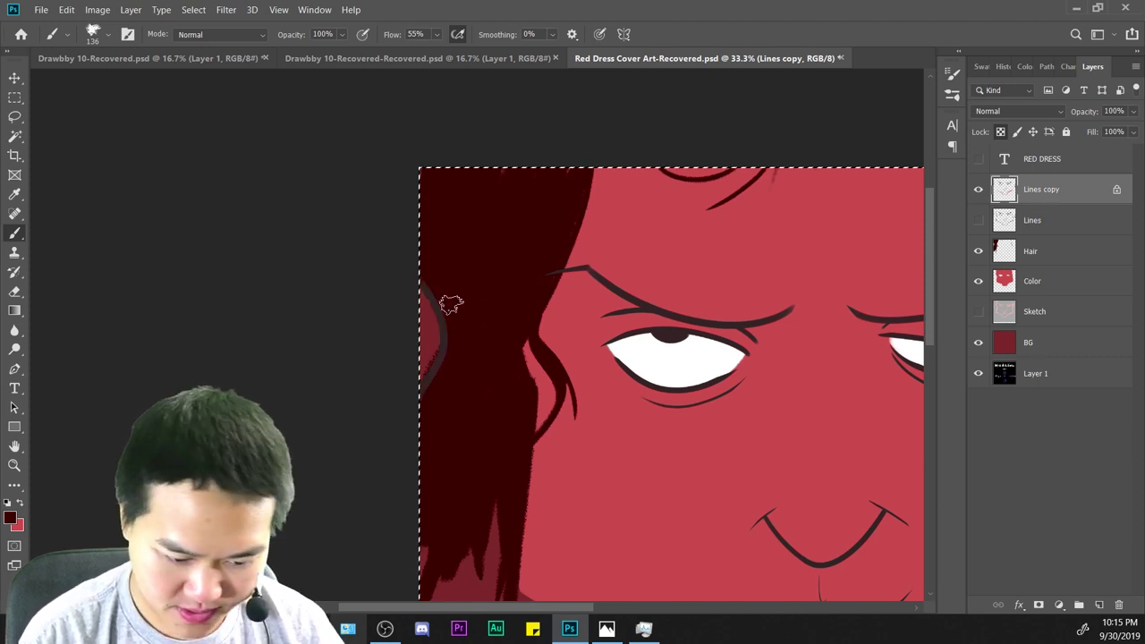
left_click_drag(426, 284, 429, 384)
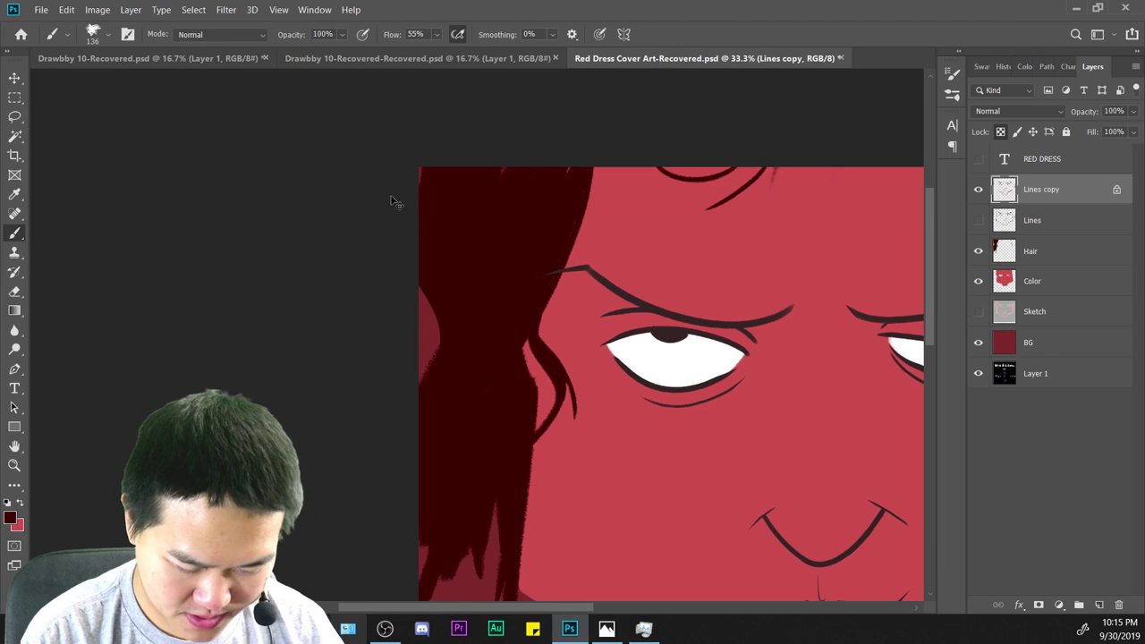
Add a new empty layer between the Color and Sketch layers.
key("ctrl+minus")
key("ctrl+minus")
key("ctrl+plus")
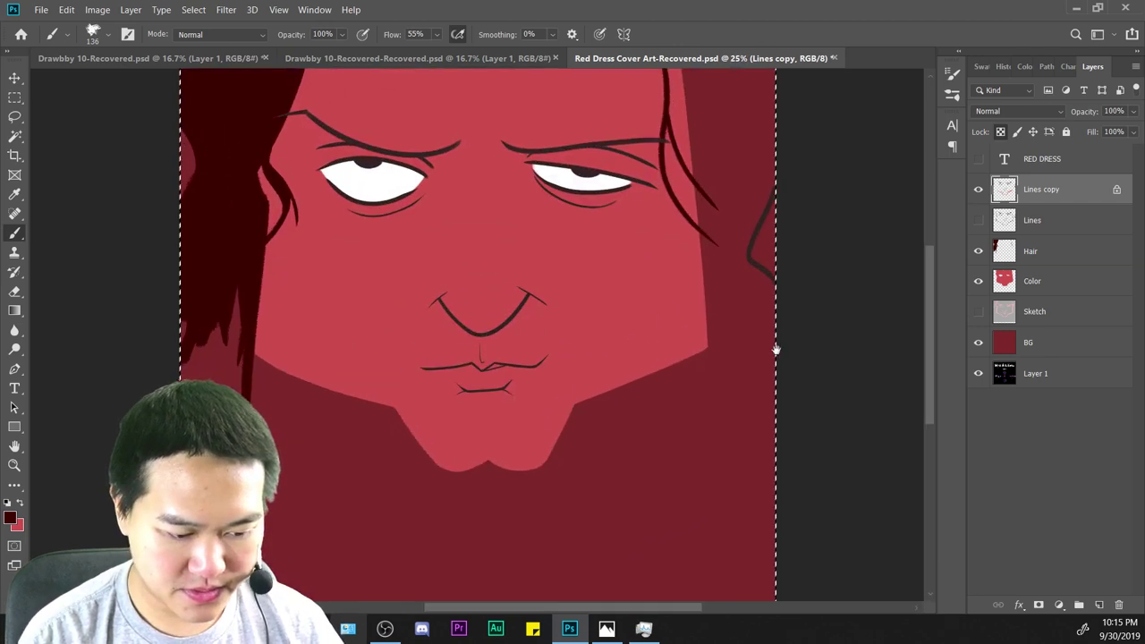
left_click_drag(774, 345, 860, 287)
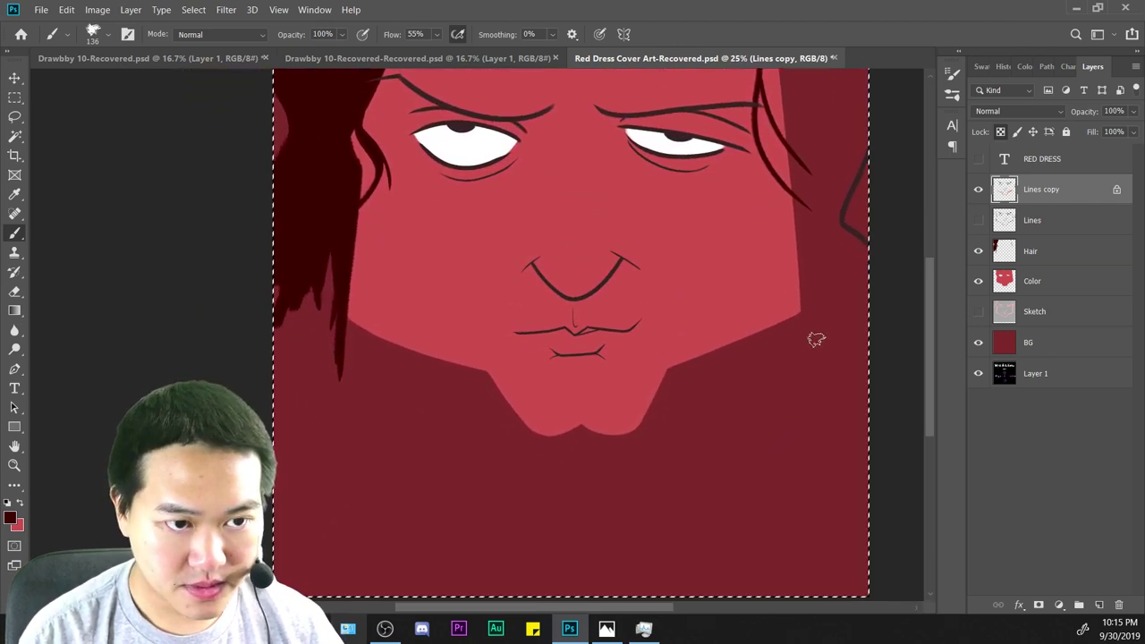
key("ctrl+minus")
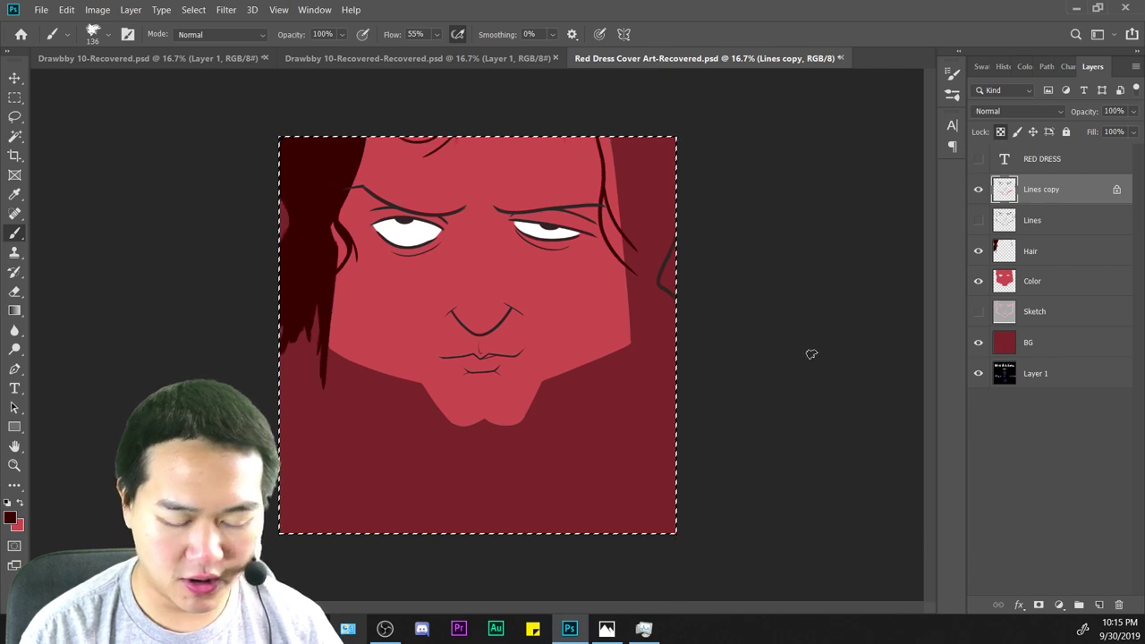
left_click(1036, 344)
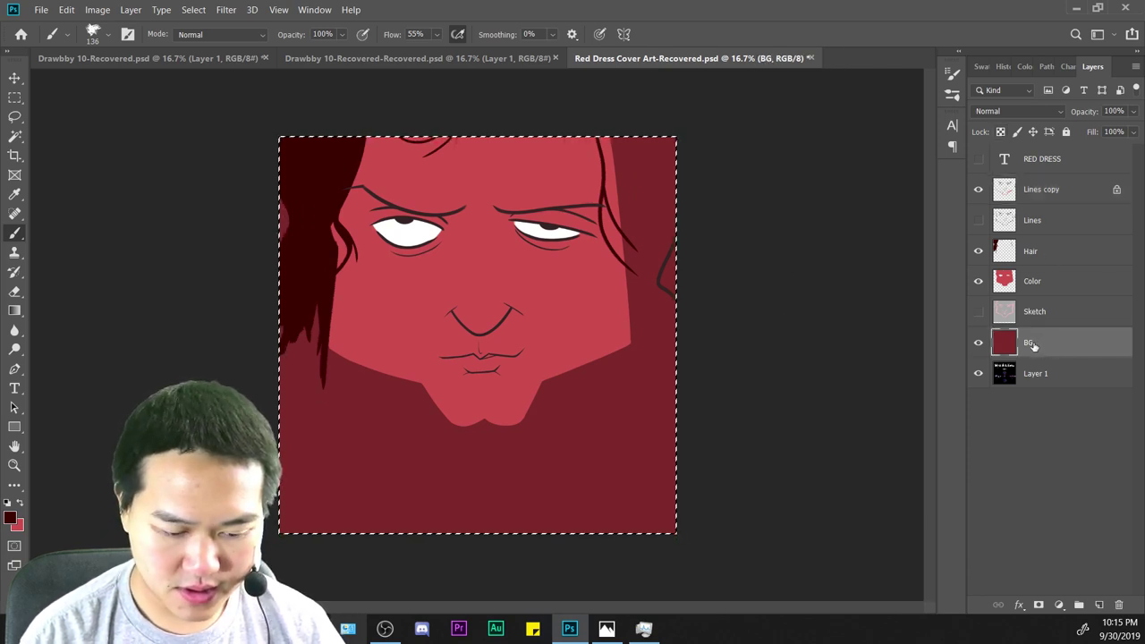
left_click(1035, 253)
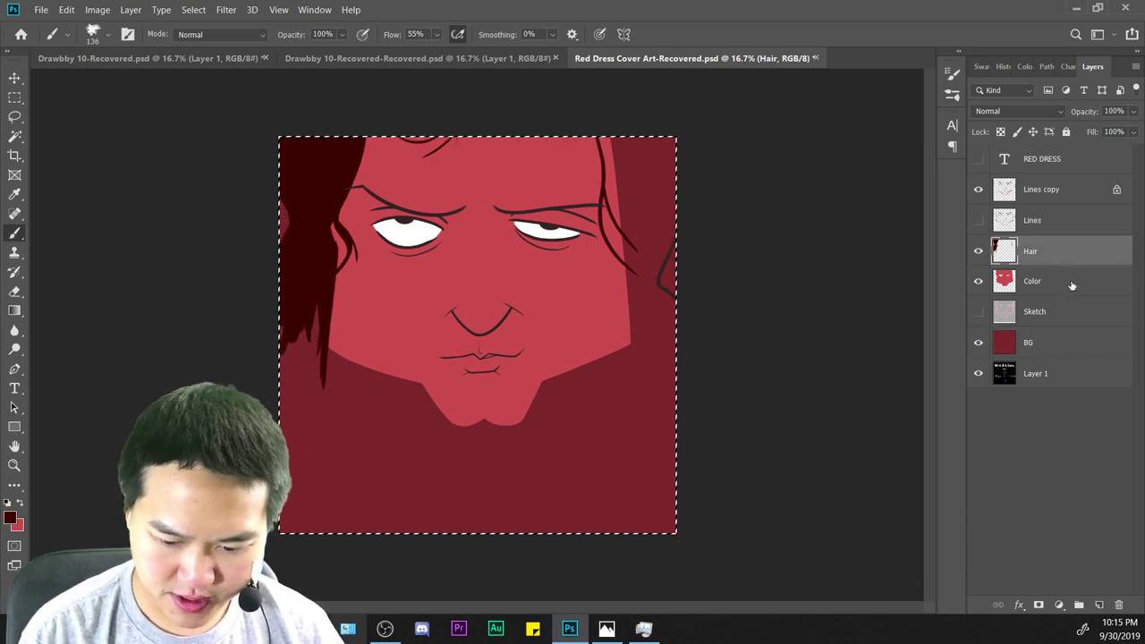
left_click(1071, 282)
left_click(1054, 311)
left_click(1099, 605)
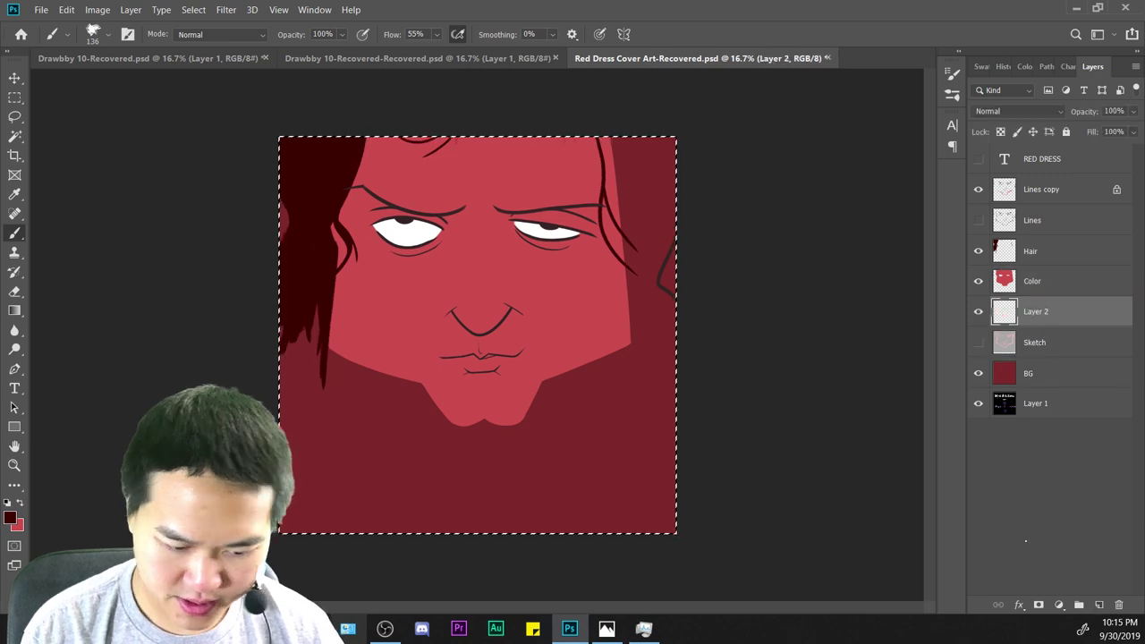
Set the brush size to 385 px and paint the upper hair mass beside the right eye on the Hair layer.
right_click(670, 297)
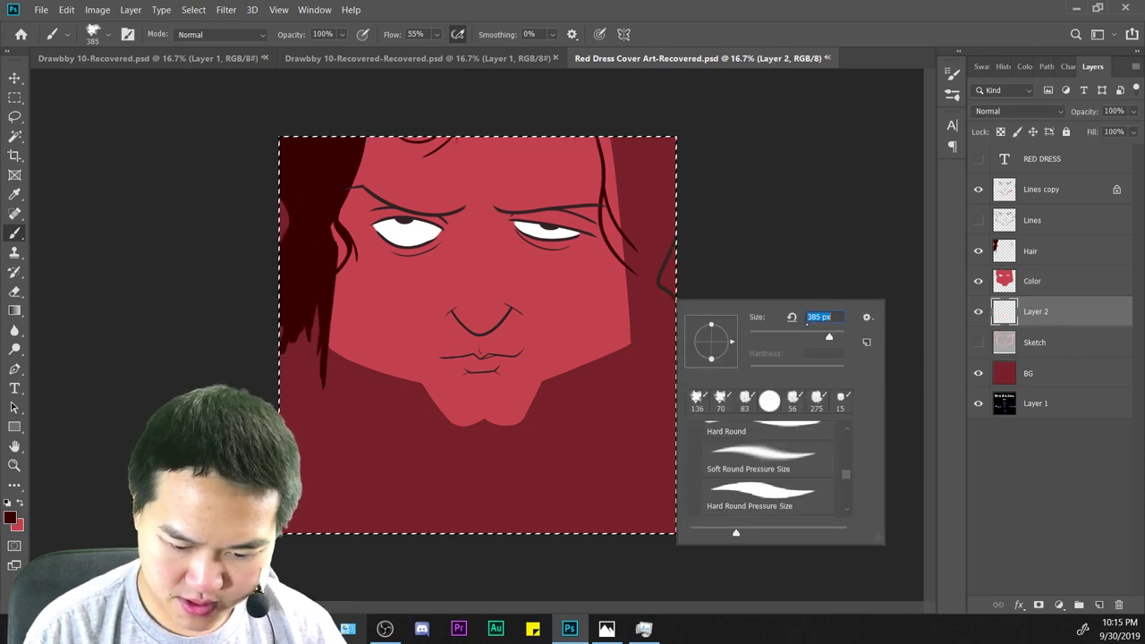
key("Return")
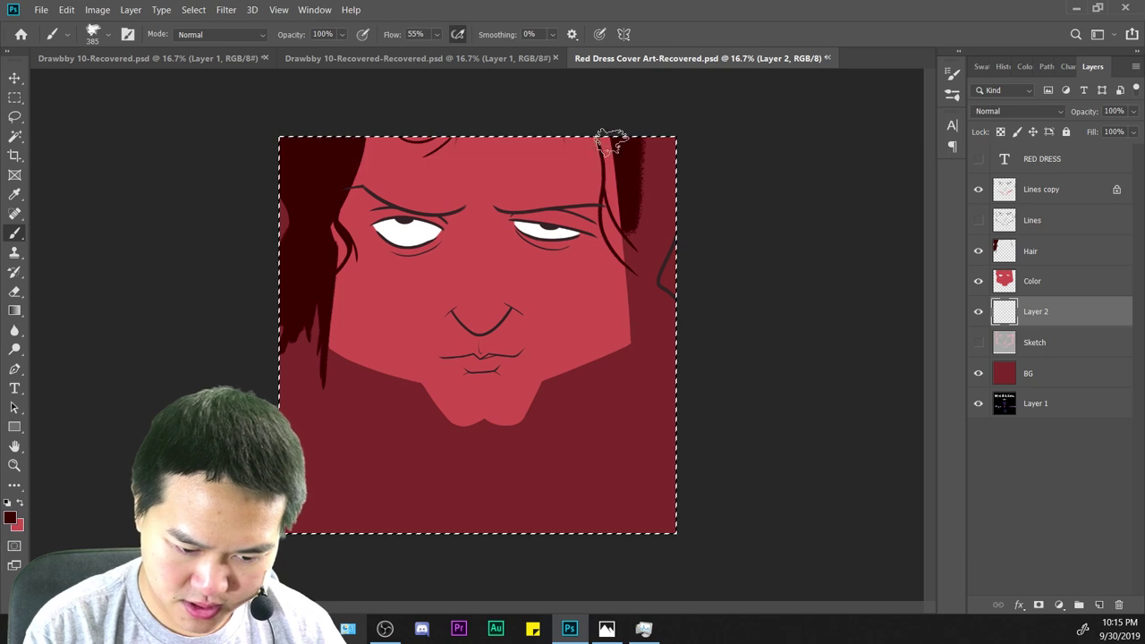
left_click(1044, 256)
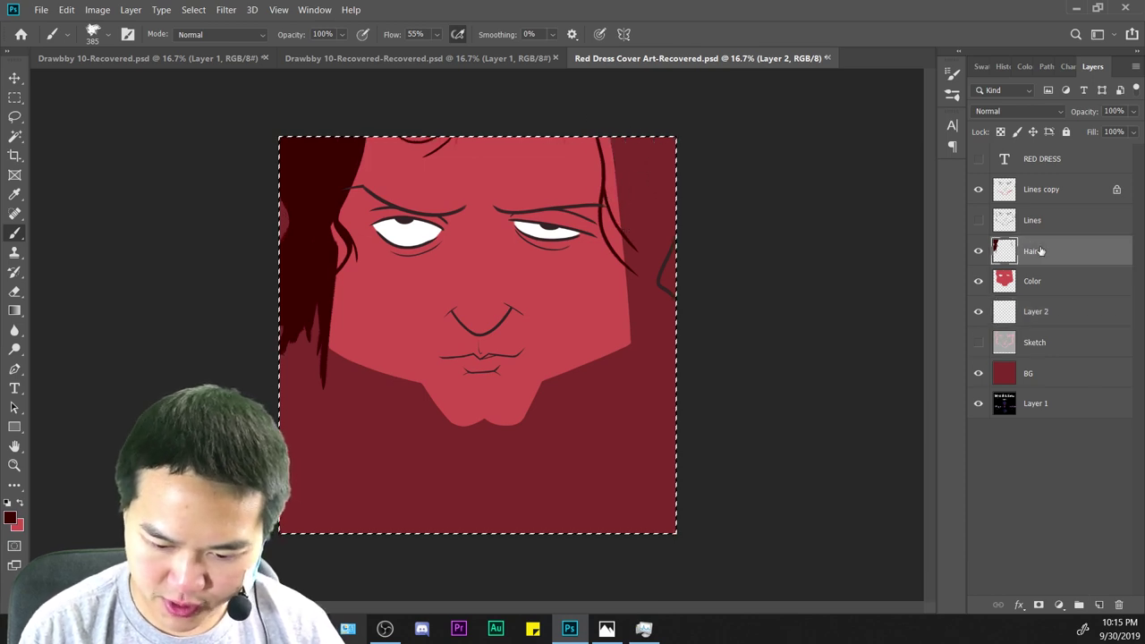
mouse_move(610, 116)
left_mouse_down()
mouse_move(617, 237)
mouse_move(614, 129)
mouse_move(621, 211)
mouse_move(611, 152)
mouse_move(643, 116)
mouse_move(657, 224)
mouse_move(670, 188)
left_mouse_up()
key("ctrl+z")
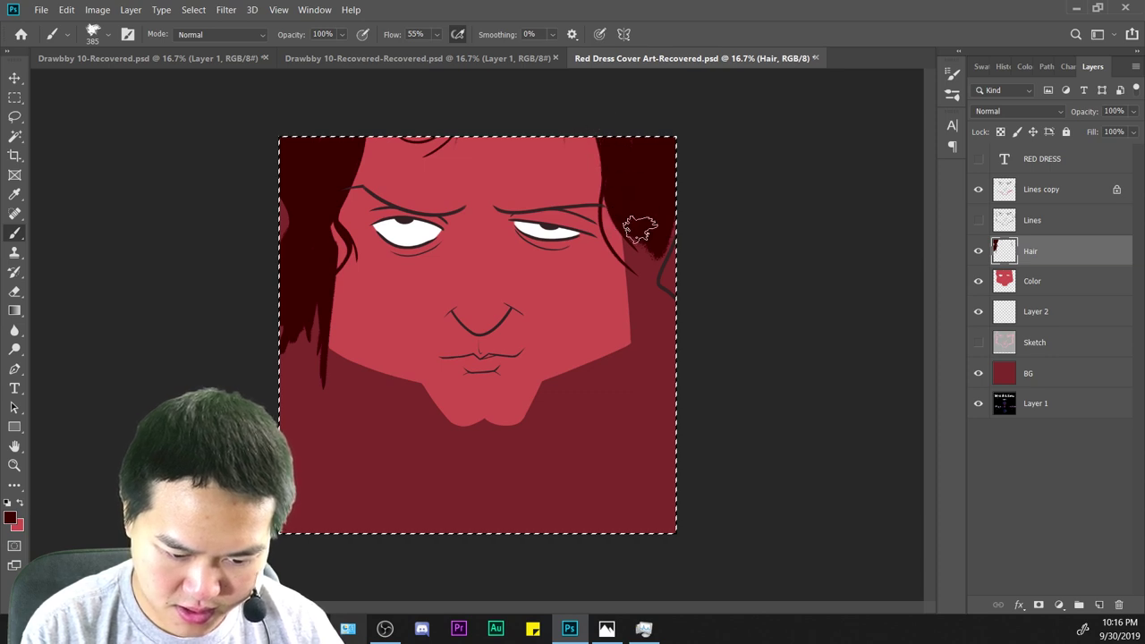
left_click_drag(632, 224, 635, 221)
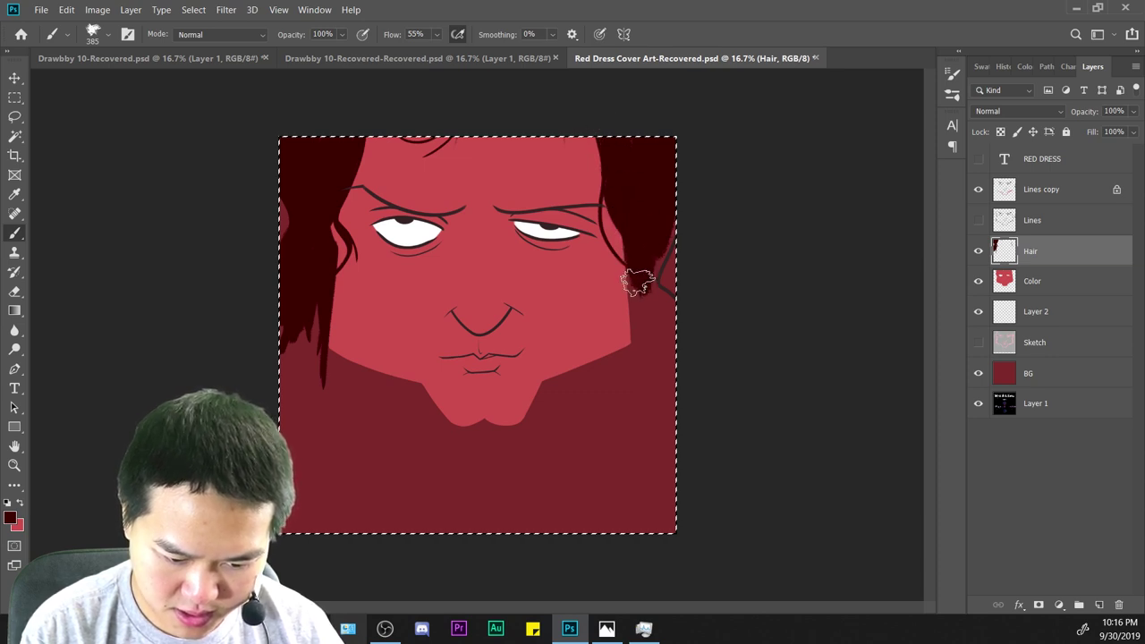
Extend the right hair mass in dark red down along the cheek past the jaw corner and out to the canvas edge.
mouse_move(636, 282)
left_mouse_down()
mouse_move(639, 309)
mouse_move(643, 223)
mouse_move(665, 213)
mouse_move(651, 312)
mouse_move(644, 280)
mouse_move(646, 342)
left_mouse_up()
left_click_drag(638, 301, 642, 372)
left_click_drag(638, 277, 644, 390)
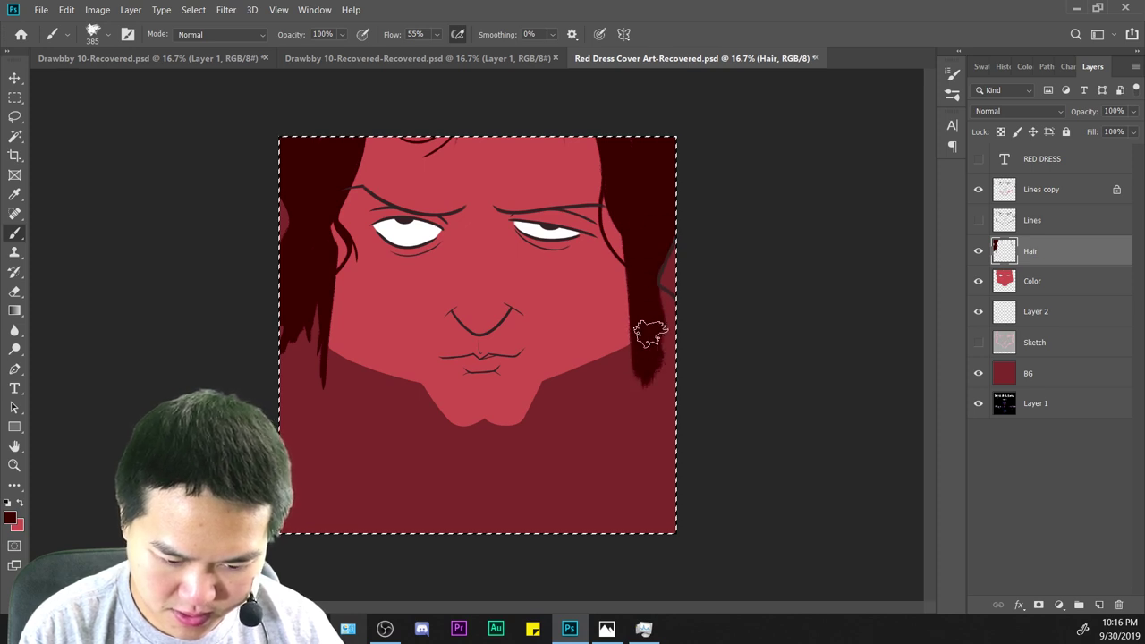
left_click_drag(650, 333, 671, 320)
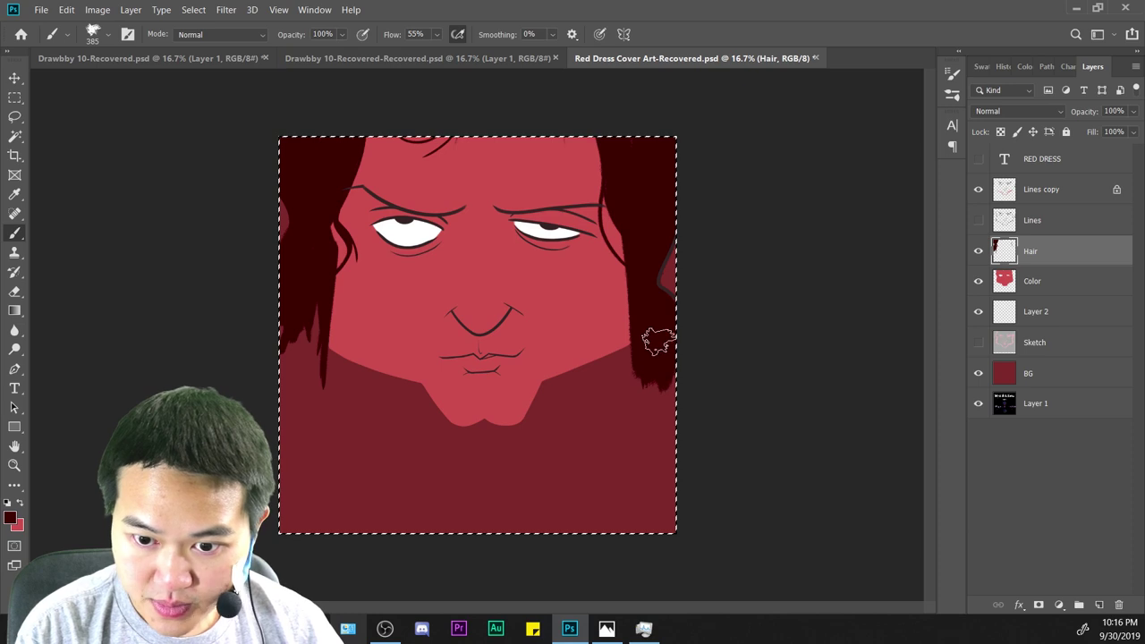
Try extending the right hair under the jaw, undo the stroke and return to the Hair layer.
key("ctrl+plus")
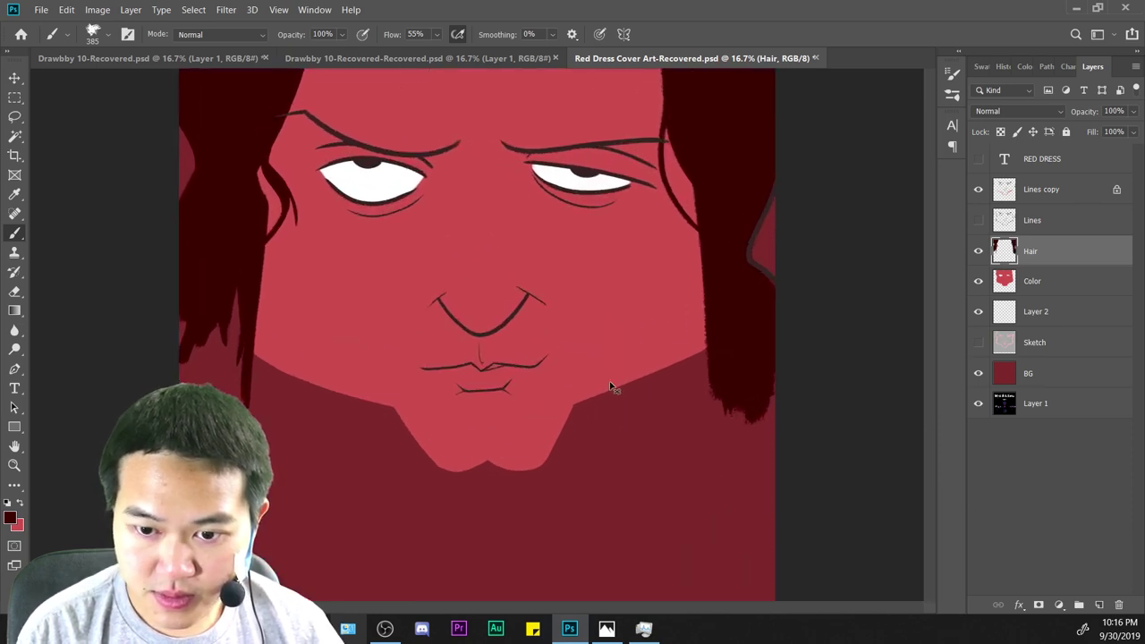
mouse_move(736, 384)
left_mouse_down()
mouse_move(712, 348)
mouse_move(680, 350)
mouse_move(723, 280)
left_mouse_up()
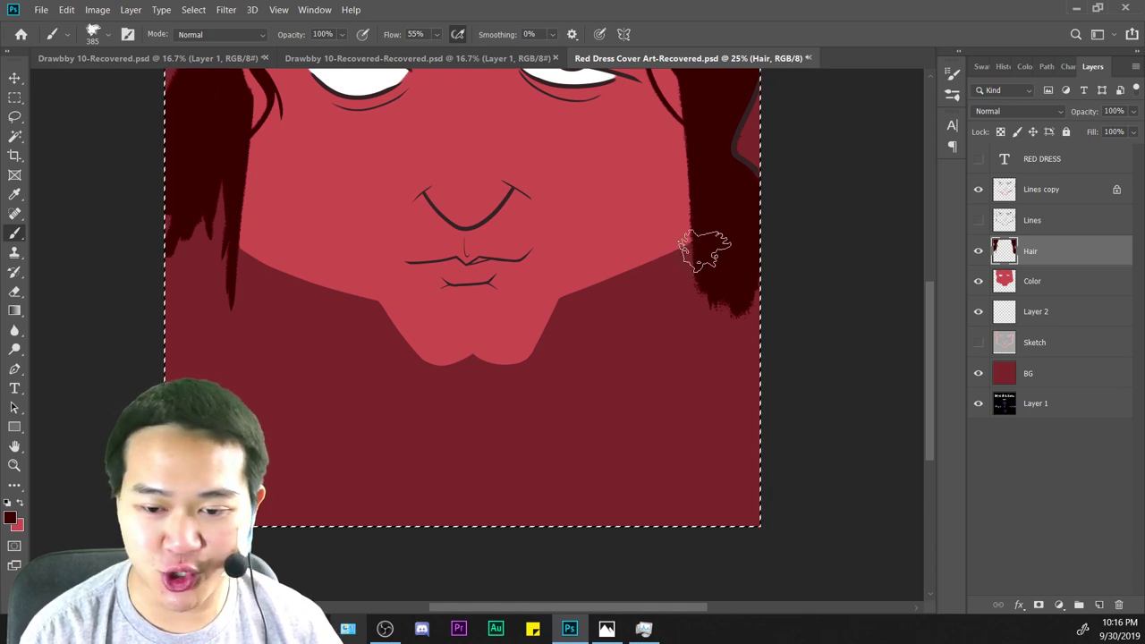
mouse_move(702, 288)
left_mouse_down()
mouse_move(731, 253)
mouse_move(585, 331)
mouse_move(735, 237)
mouse_move(636, 288)
mouse_move(696, 255)
mouse_move(633, 304)
mouse_move(666, 282)
mouse_move(756, 308)
mouse_move(672, 257)
mouse_move(689, 250)
mouse_move(521, 324)
mouse_move(693, 234)
mouse_move(558, 322)
mouse_move(731, 231)
mouse_move(579, 313)
mouse_move(700, 251)
mouse_move(626, 268)
left_mouse_up()
key("ctrl+z")
left_click(1052, 281)
key("ctrl+z")
key("ctrl+z")
left_click(1053, 251)
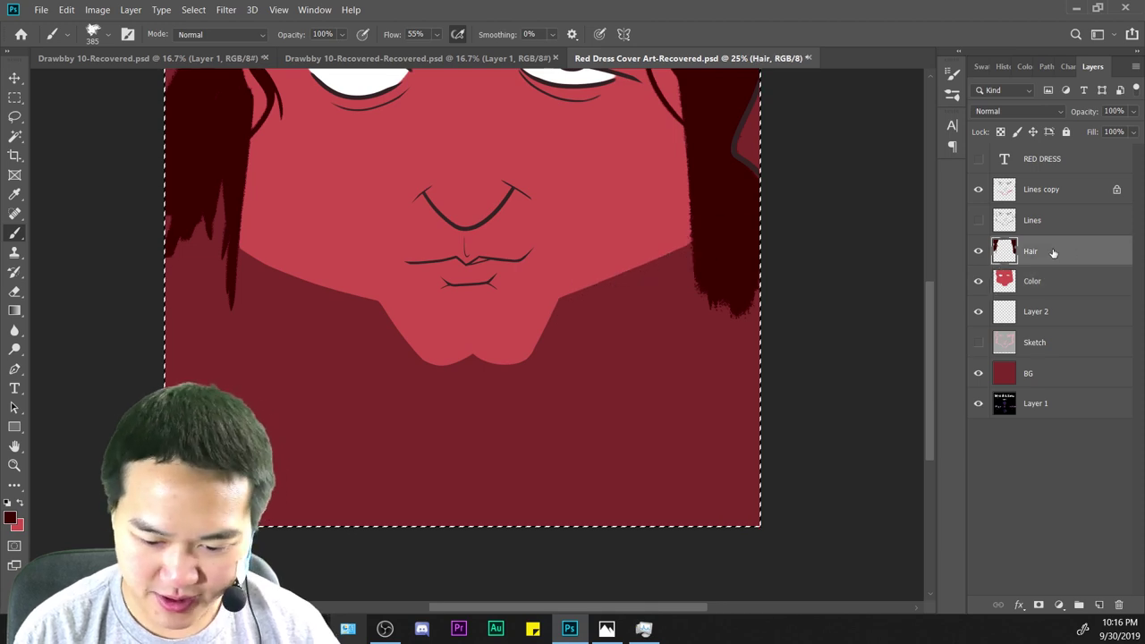
Extend the dark red hair beneath the right jaw to the chin cleft and down the right canvas edge.
key("ctrl+equal")
mouse_move(626, 312)
left_mouse_down()
mouse_move(822, 205)
mouse_move(685, 279)
mouse_move(774, 223)
mouse_move(602, 298)
mouse_move(562, 368)
mouse_move(599, 305)
mouse_move(609, 307)
mouse_move(628, 372)
mouse_move(592, 422)
mouse_move(818, 246)
mouse_move(809, 287)
mouse_move(714, 429)
mouse_move(765, 446)
mouse_move(840, 301)
mouse_move(831, 498)
left_mouse_up()
key("ctrl+z")
key("ctrl+minus")
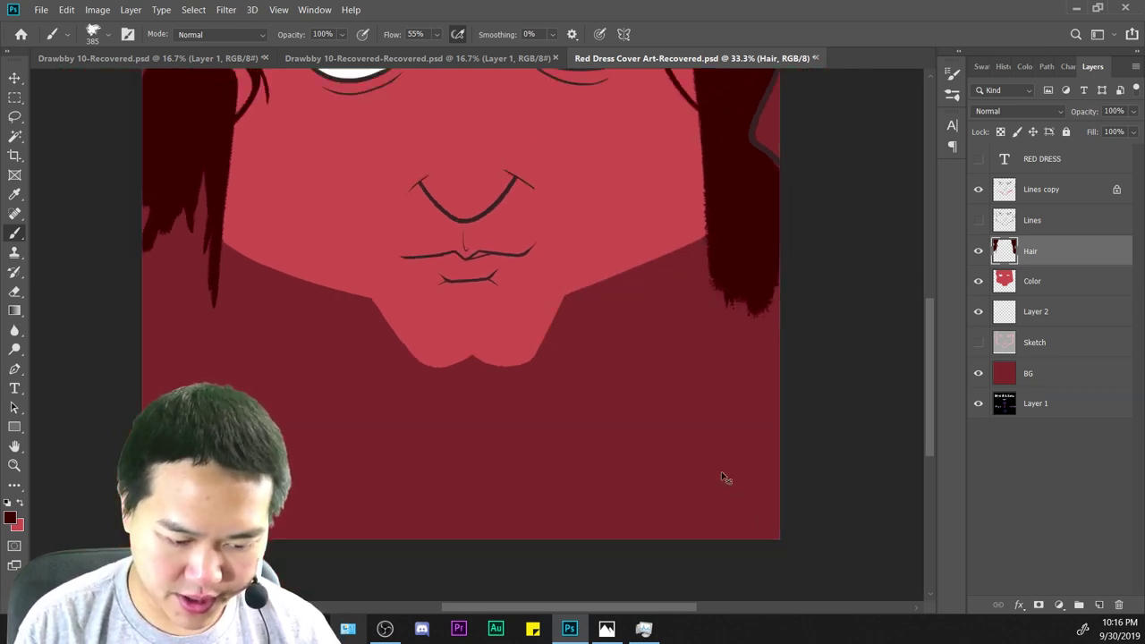
left_click_drag(590, 338, 499, 436)
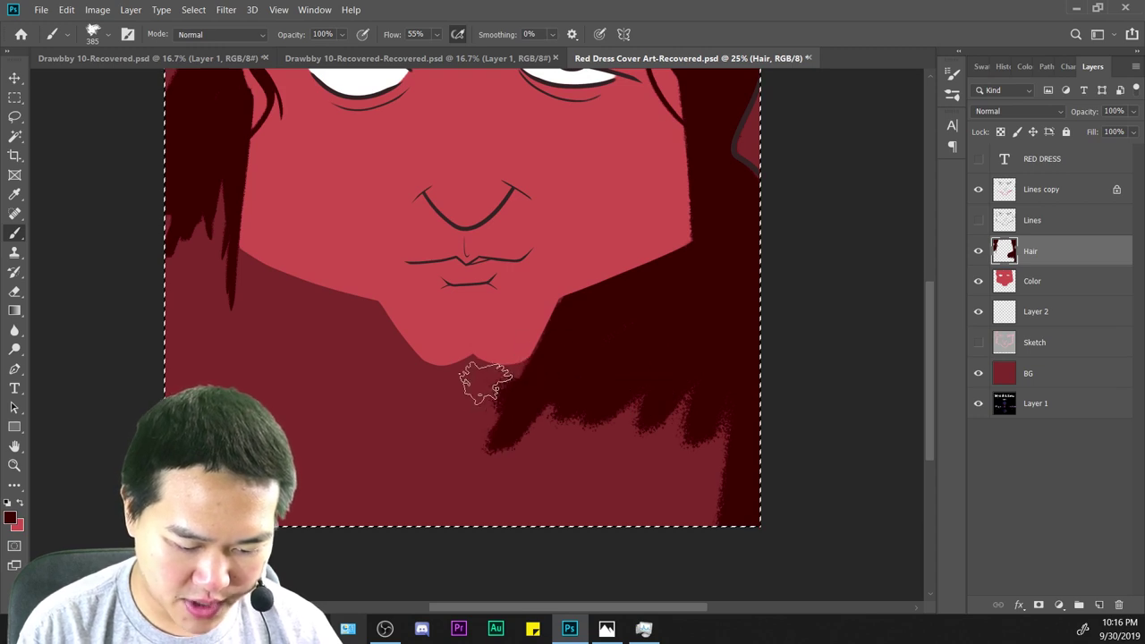
left_click_drag(485, 383, 460, 378)
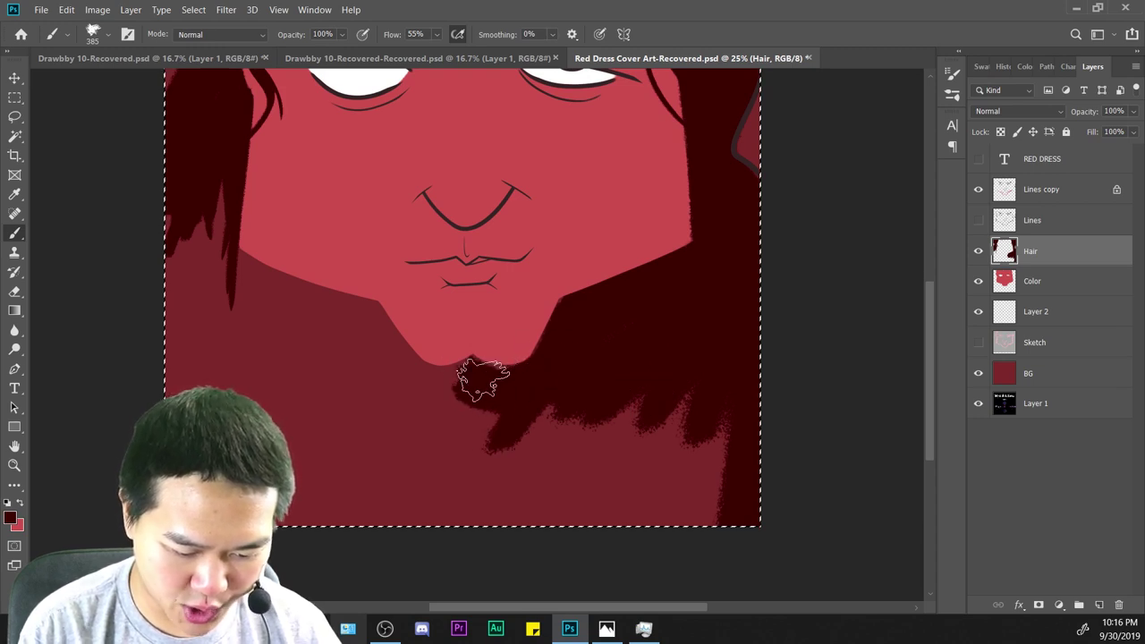
Fill the area beneath the left jaw and the remaining gaps along the lower canvas with dark red.
mouse_move(460, 375)
left_mouse_down()
mouse_move(386, 372)
mouse_move(436, 387)
mouse_move(389, 366)
mouse_move(419, 384)
mouse_move(355, 310)
mouse_move(214, 263)
mouse_move(294, 308)
mouse_move(222, 259)
mouse_move(352, 313)
mouse_move(278, 276)
left_mouse_up()
left_click_drag(456, 332, 644, 345)
mouse_move(410, 176)
left_mouse_down()
mouse_move(409, 284)
mouse_move(392, 298)
mouse_move(384, 161)
mouse_move(367, 499)
mouse_move(352, 172)
mouse_move(342, 535)
mouse_move(355, 306)
mouse_move(418, 581)
mouse_move(412, 315)
mouse_move(453, 444)
mouse_move(502, 496)
mouse_move(475, 332)
mouse_move(568, 544)
mouse_move(512, 399)
mouse_move(541, 412)
mouse_move(617, 528)
mouse_move(533, 357)
mouse_move(520, 384)
mouse_move(639, 505)
mouse_move(593, 397)
mouse_move(699, 512)
mouse_move(723, 477)
mouse_move(760, 454)
mouse_move(708, 442)
left_mouse_up()
mouse_move(780, 494)
left_mouse_down()
mouse_move(577, 388)
mouse_move(573, 372)
left_mouse_up()
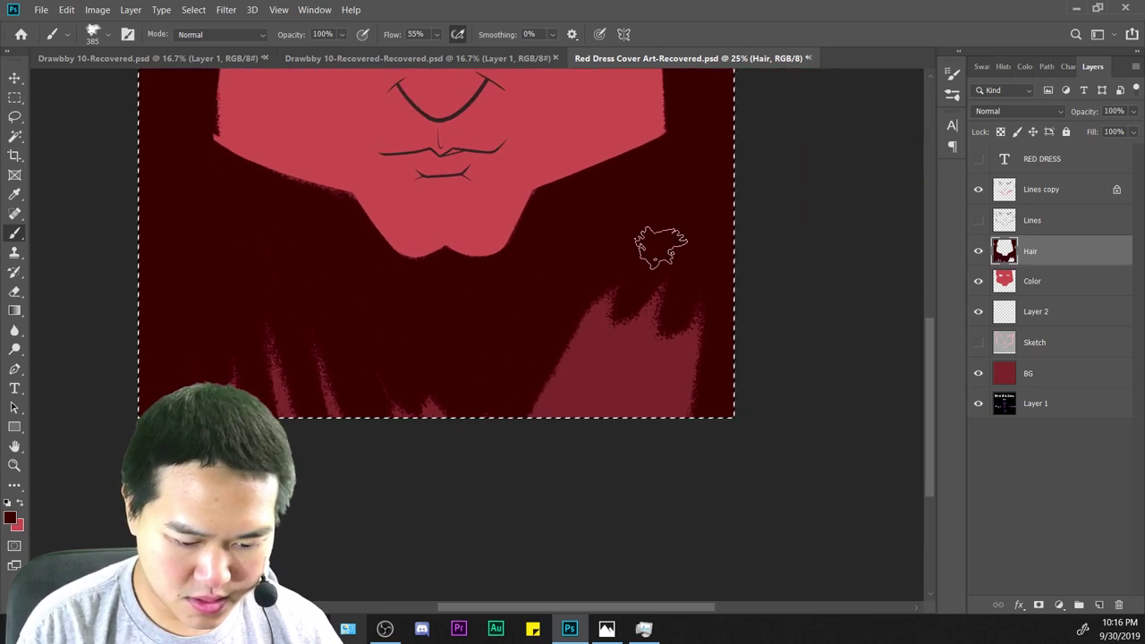
mouse_move(659, 248)
left_mouse_down()
mouse_move(513, 429)
mouse_move(651, 252)
mouse_move(652, 325)
mouse_move(583, 440)
mouse_move(659, 404)
mouse_move(699, 431)
mouse_move(932, 408)
left_mouse_up()
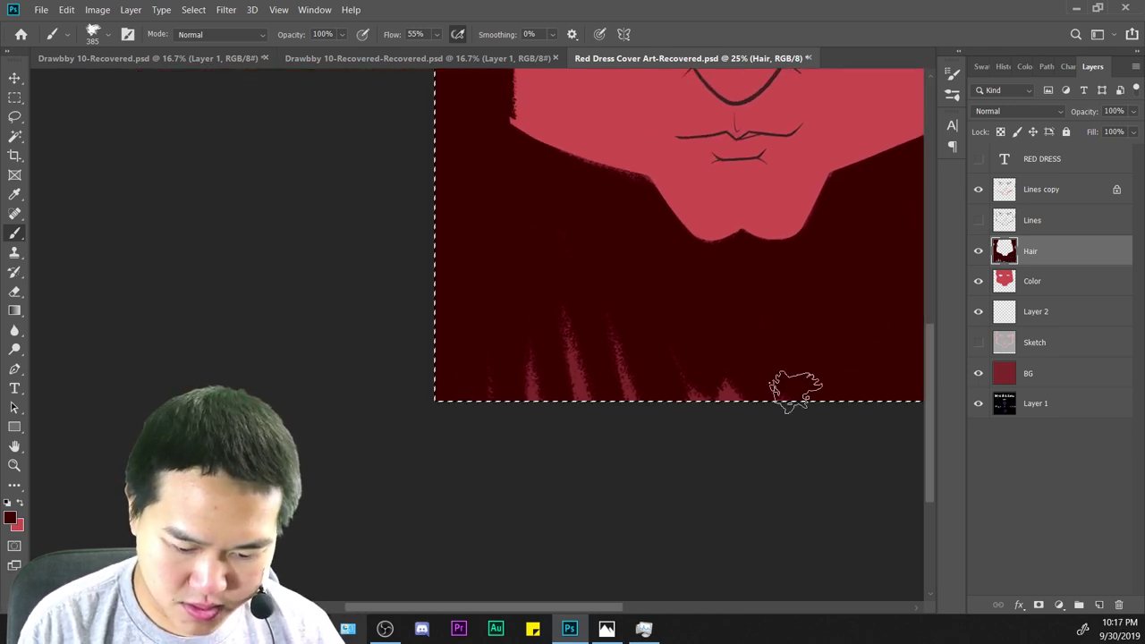
mouse_move(795, 393)
left_mouse_down()
mouse_move(455, 398)
mouse_move(628, 366)
left_mouse_up()
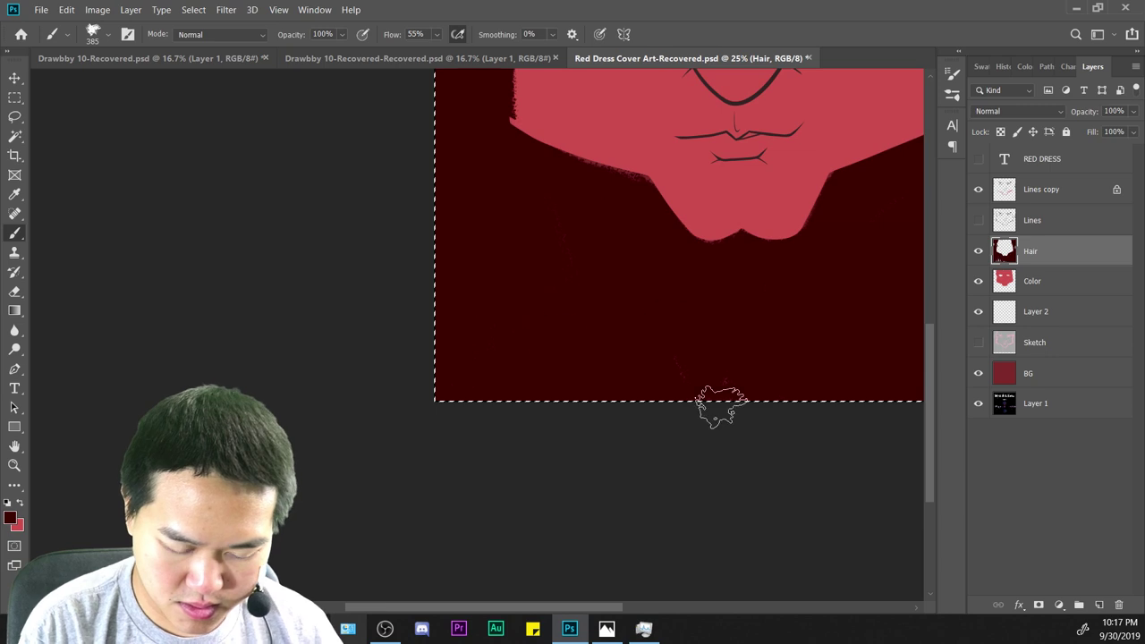
Fill the remaining background gaps at both side edges of the canvas with dark red on the Hair layer.
key("ctrl+minus")
key("ctrl+plus")
key("ctrl+plus")
left_click_drag(760, 339, 651, 437)
left_click(1059, 194)
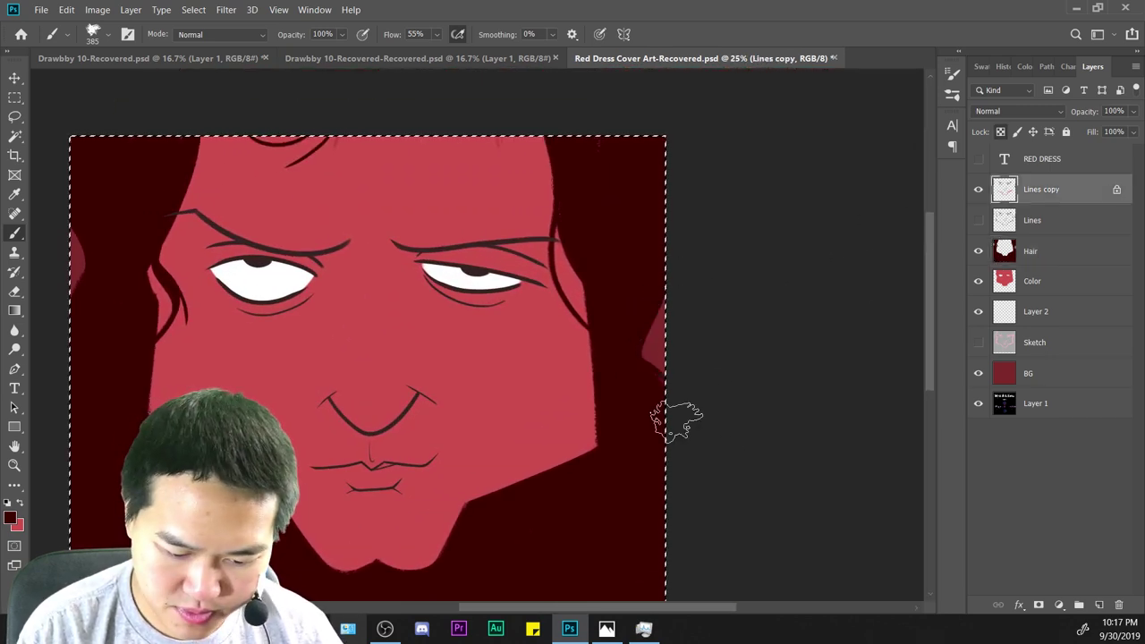
key("ctrl+minus")
key("ctrl+minus")
key("ctrl+a")
key("ctrl+plus")
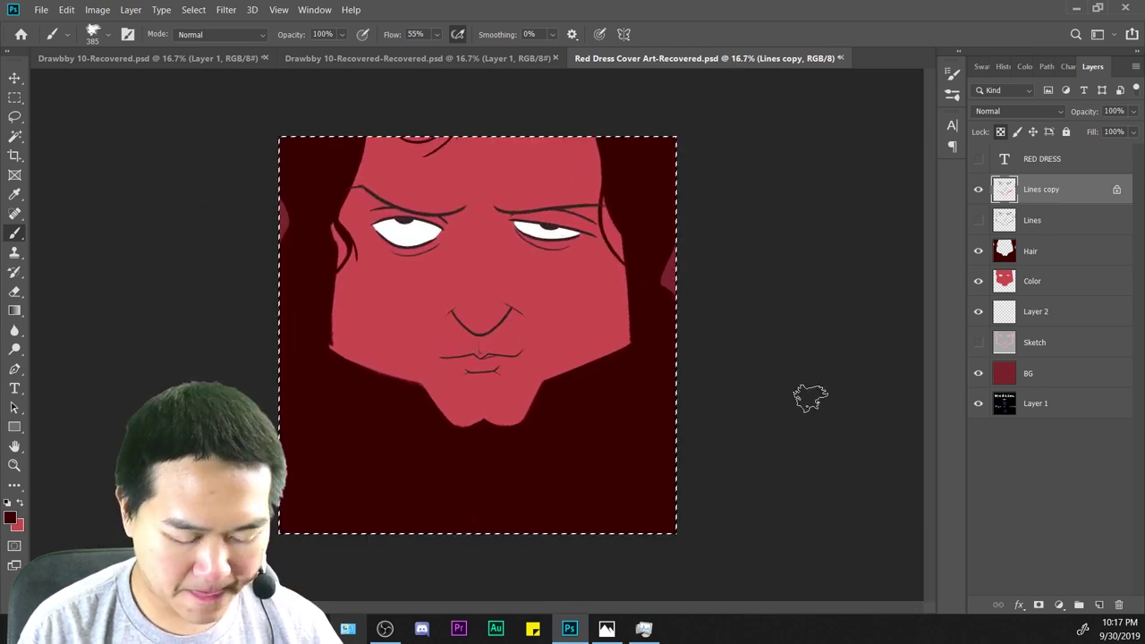
key("ctrl+plus")
left_click_drag(808, 291, 820, 416)
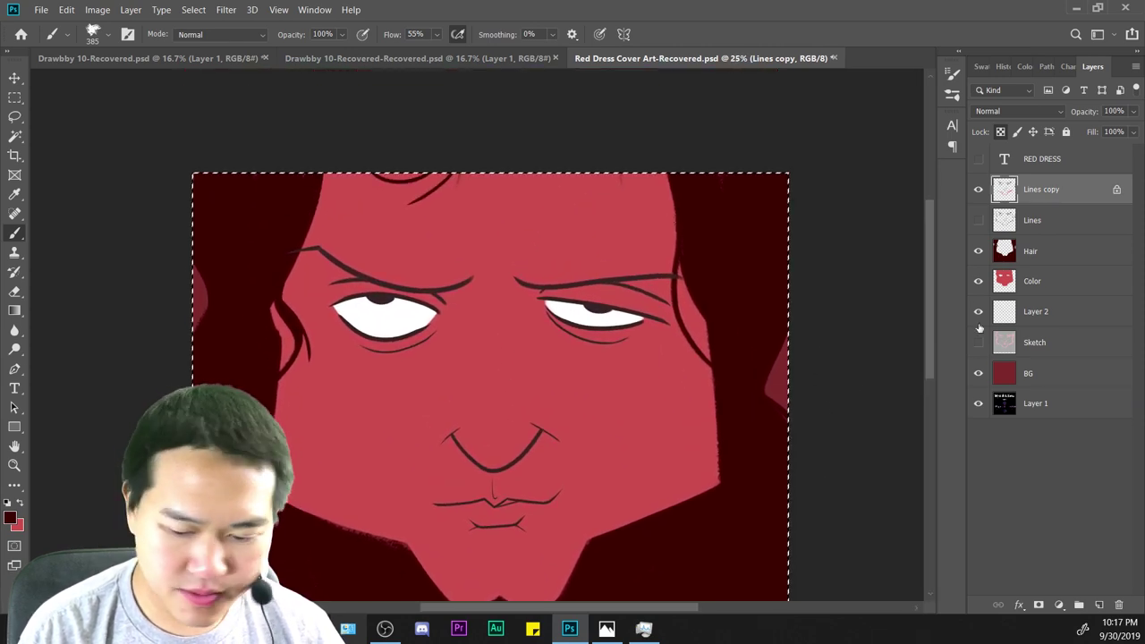
left_click(1047, 254)
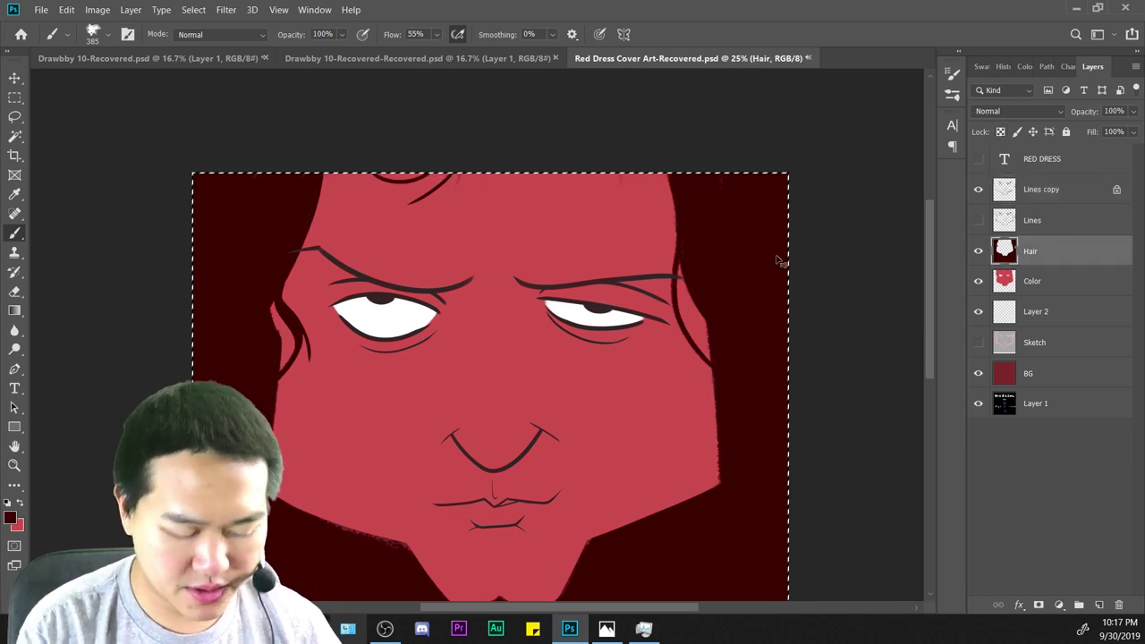
Set the brush size to 31 px and refine the hair edge around the loose strand beside the left eye.
key("ctrl+d")
key("ctrl+minus")
key("ctrl+minus")
key("ctrl+plus")
key("ctrl+plus")
key("ctrl+plus")
left_click_drag(729, 352, 878, 465)
key("ctrl+plus")
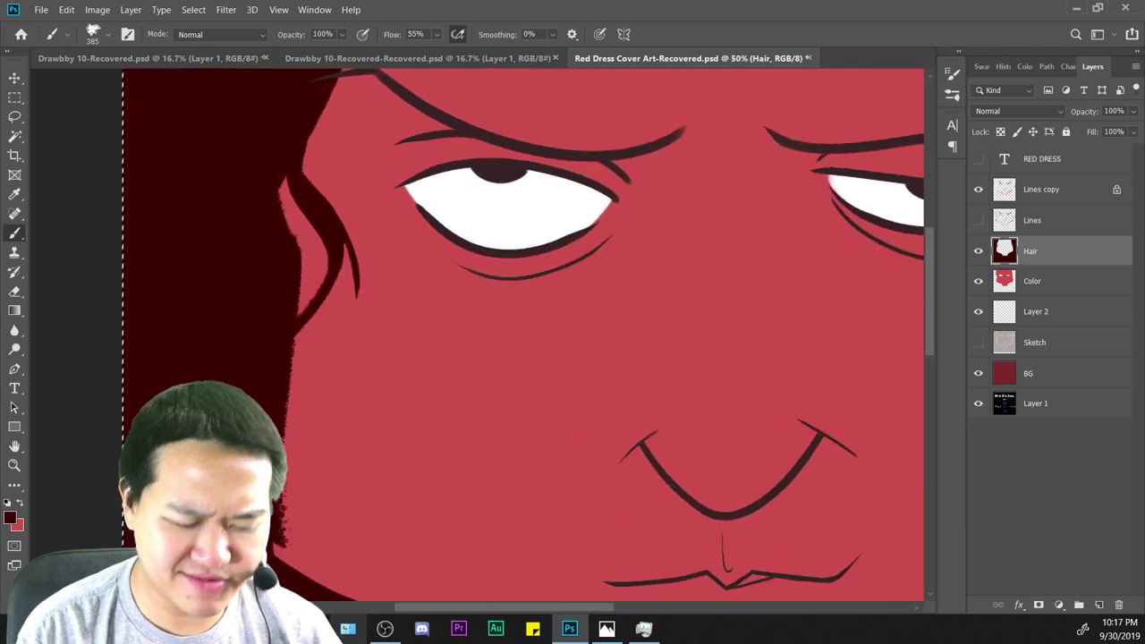
left_click_drag(557, 385, 660, 280)
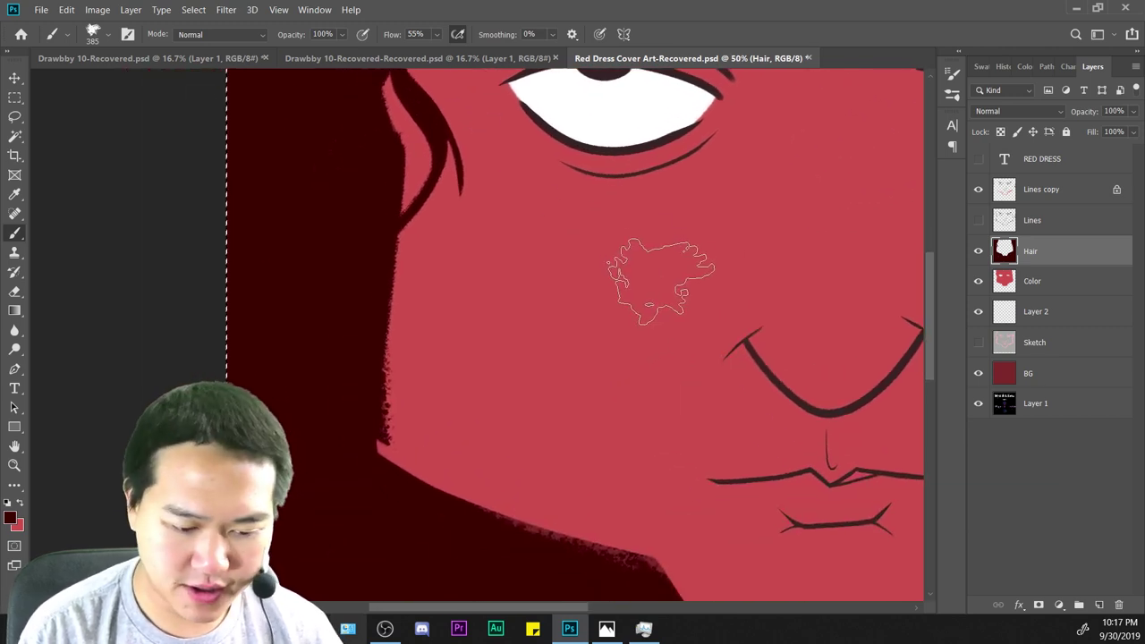
right_click(665, 283)
left_click(361, 239)
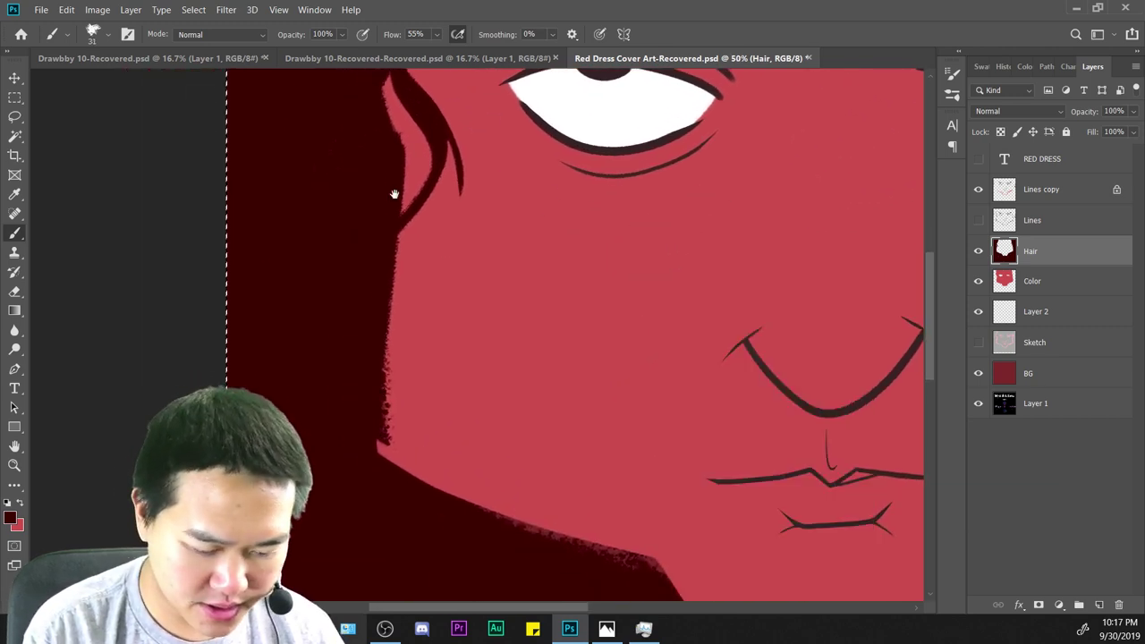
left_click_drag(397, 162, 394, 391)
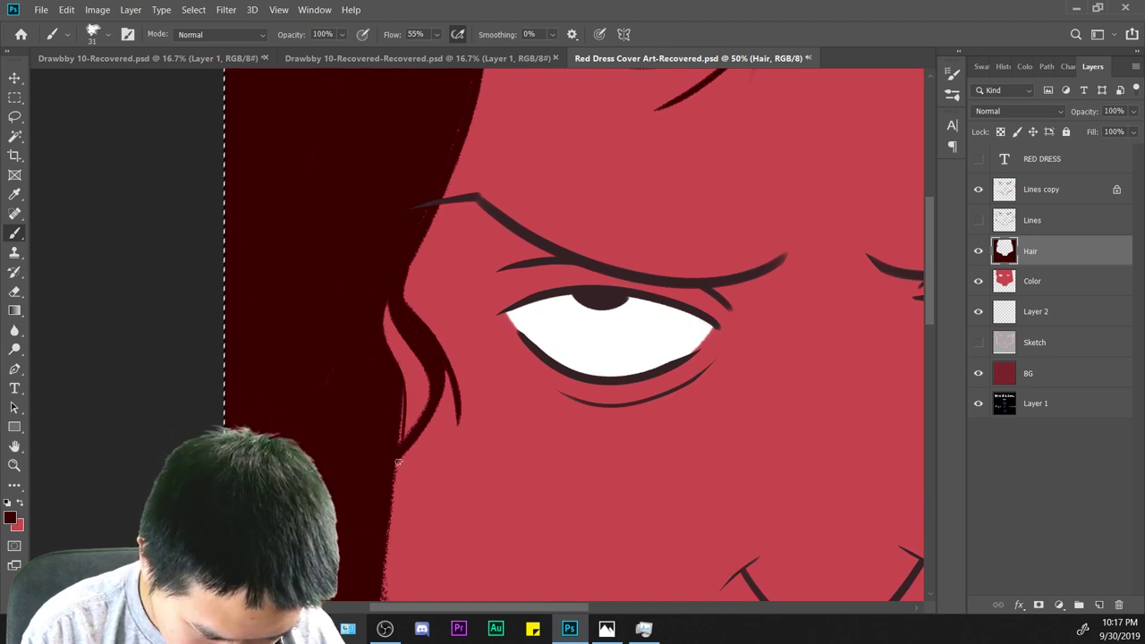
left_click_drag(389, 481, 418, 298)
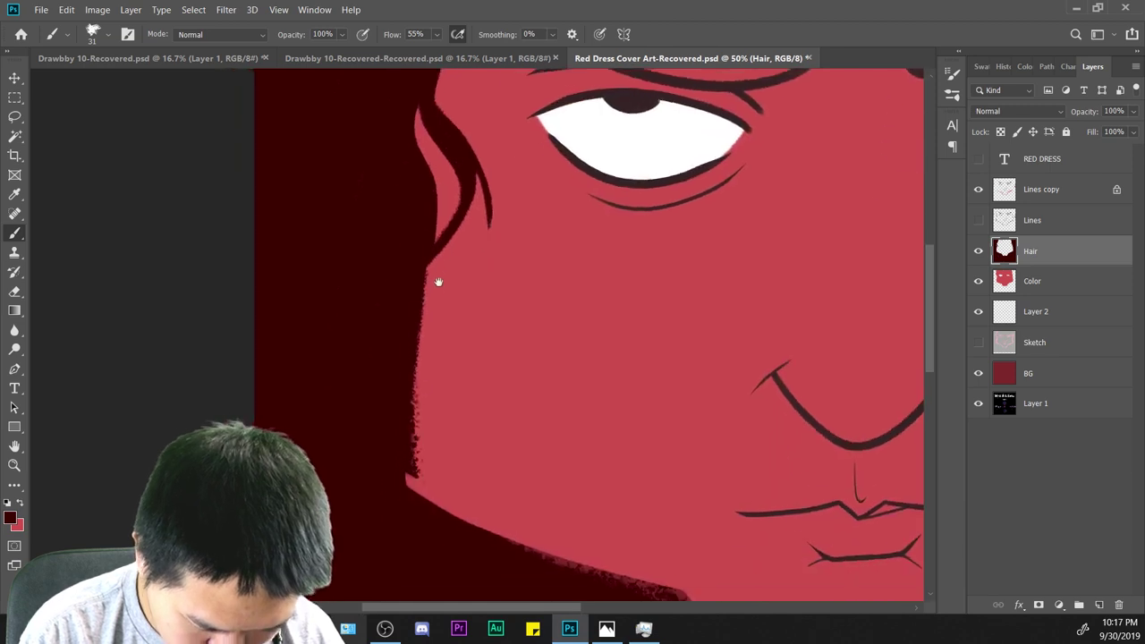
Erase the ragged hair edge along the left cheek on the Hair layer from the strand to the jaw corner.
left_click(1033, 219)
left_click_drag(695, 477, 649, 361)
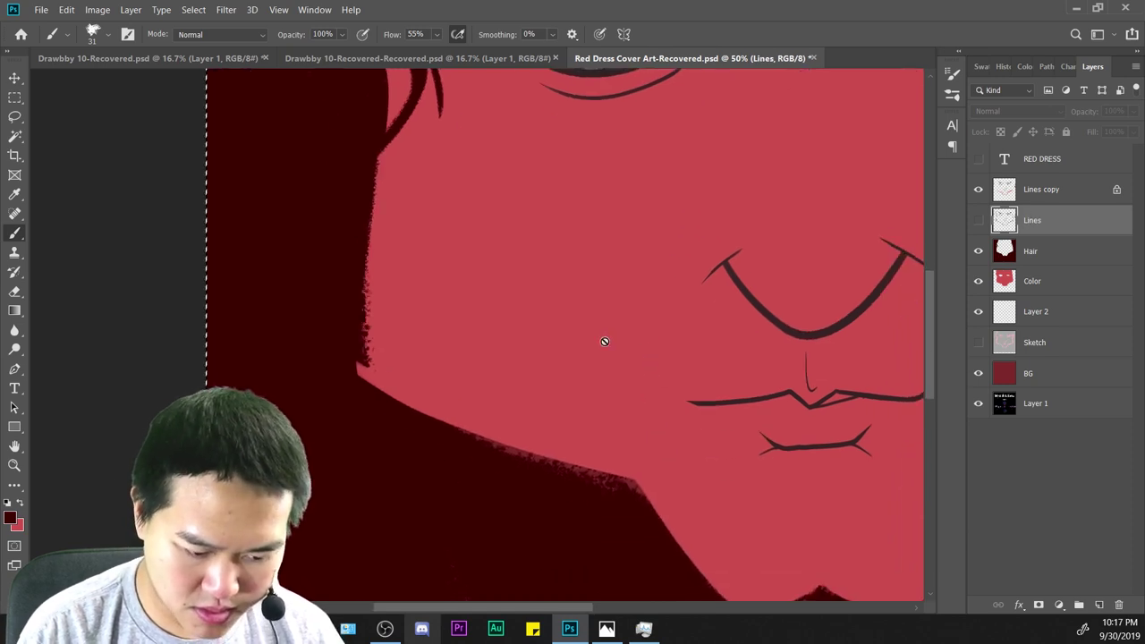
key("e")
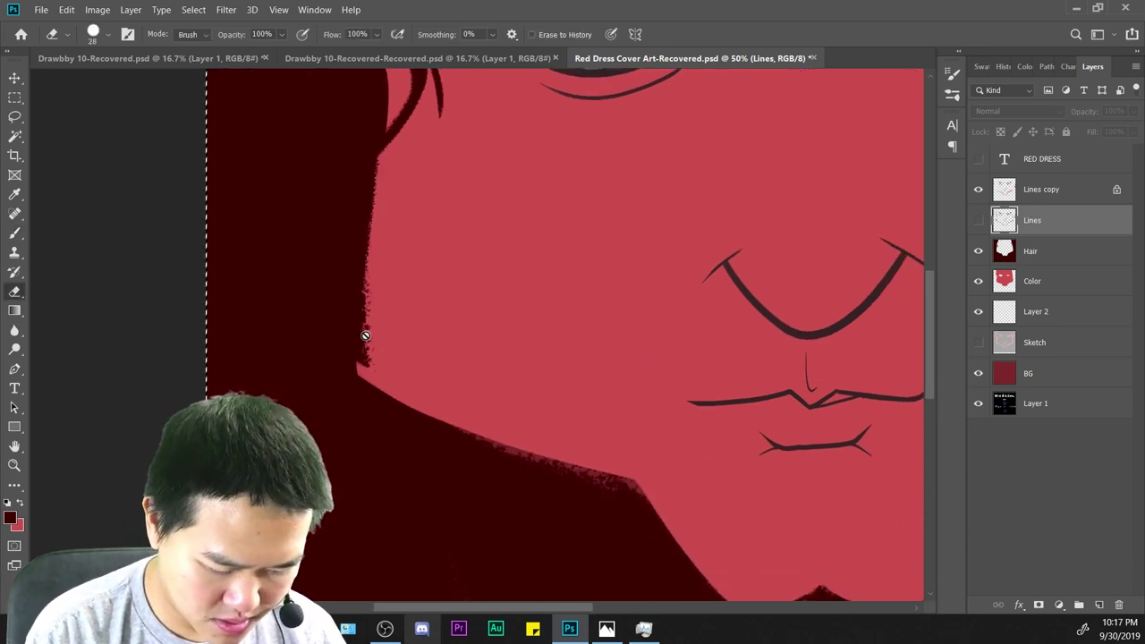
left_click(1033, 253)
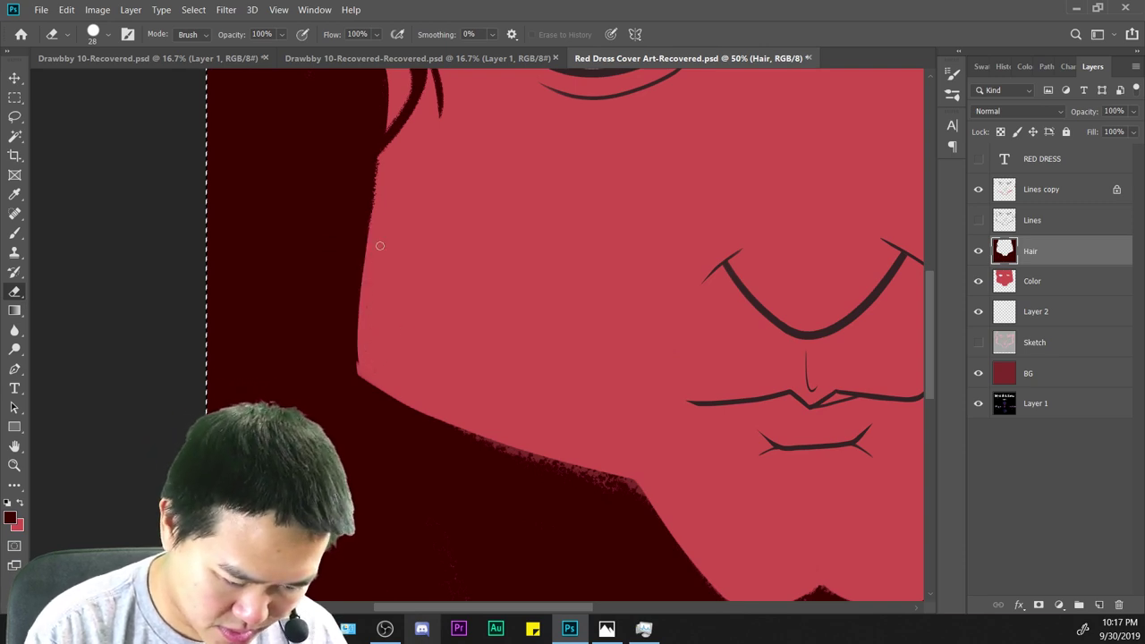
left_click_drag(379, 245, 373, 334)
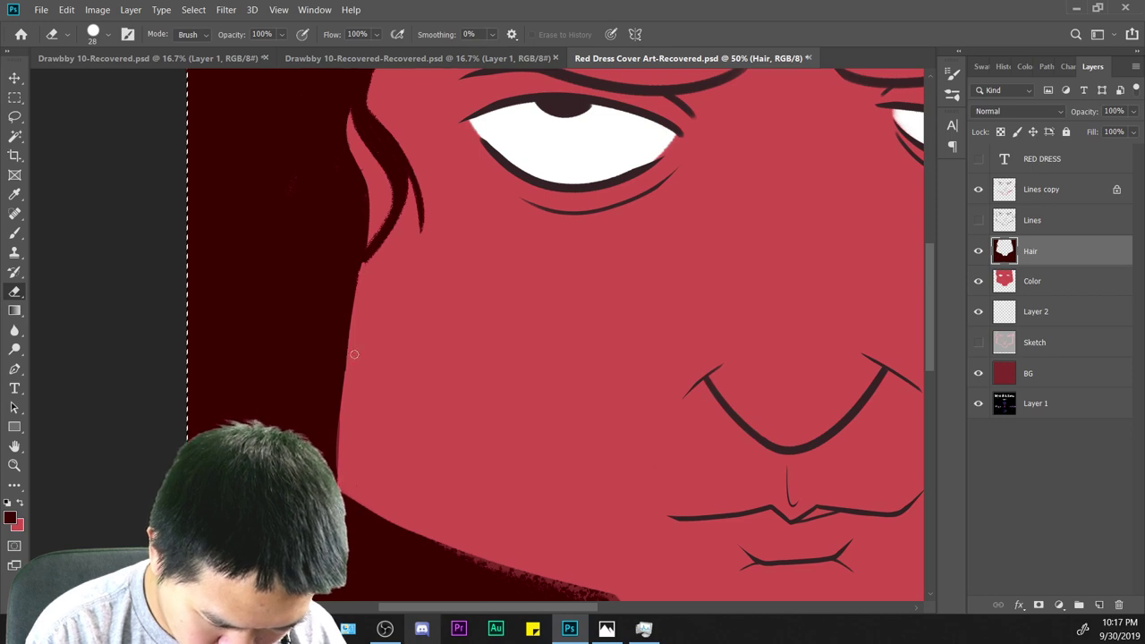
Touch up the left cheek contour in dark red where the loose strand meets the hair mass.
key("b")
key("ctrl+plus")
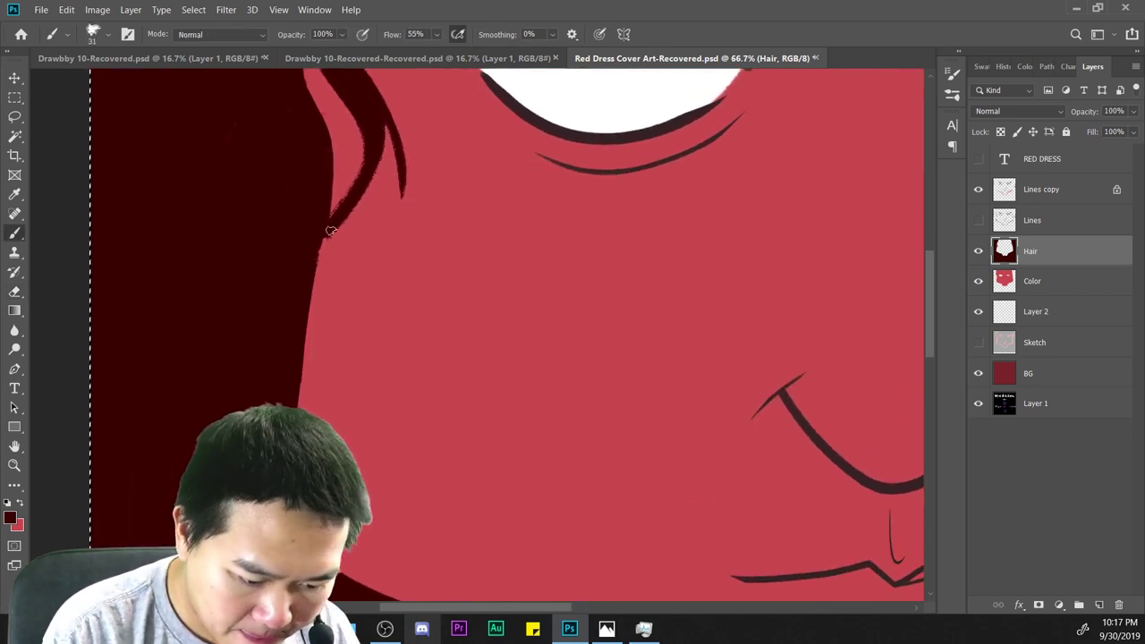
mouse_move(290, 424)
left_mouse_down()
mouse_move(264, 339)
mouse_move(258, 390)
left_mouse_up()
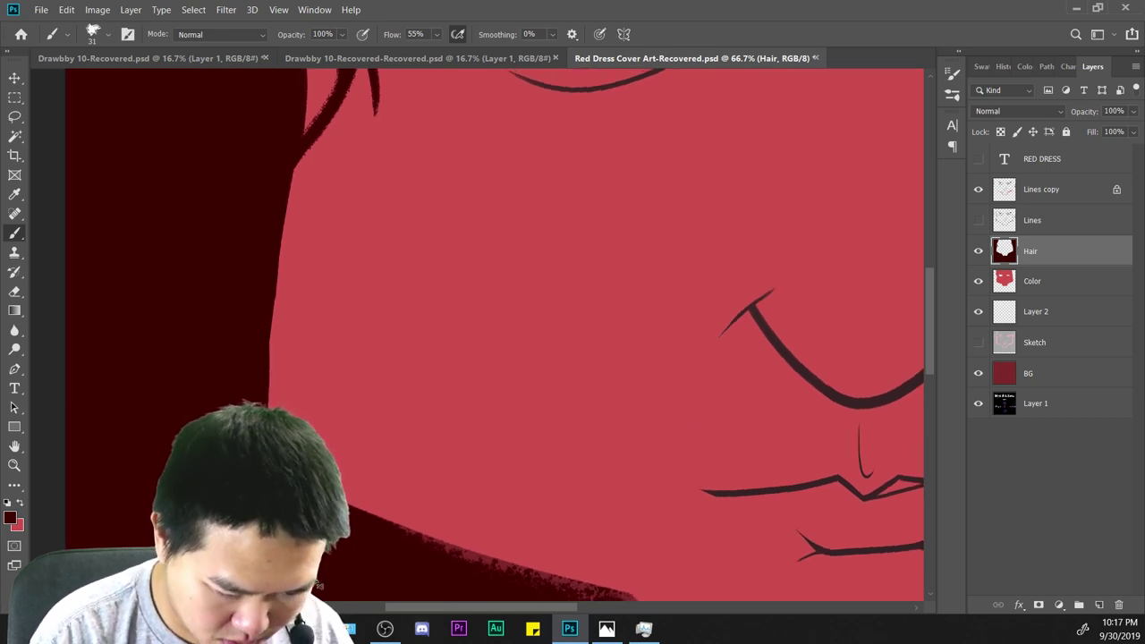
key("ctrl+minus")
key("ctrl+minus")
key("ctrl+minus")
key("ctrl+minus")
key("ctrl+plus")
key("ctrl+plus")
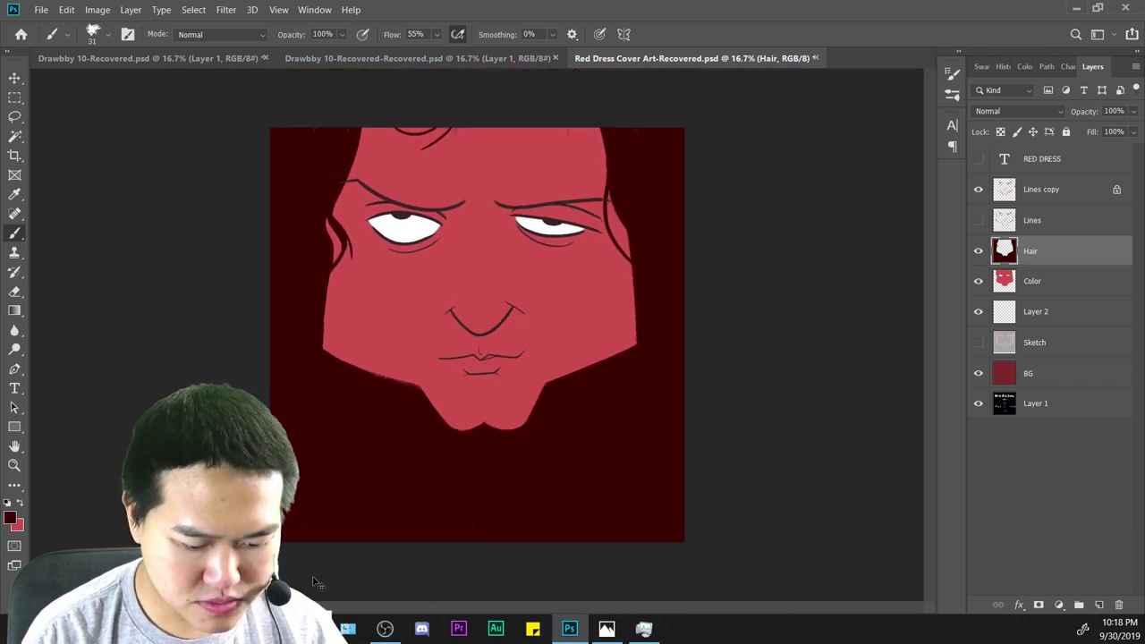
Paint dark red over the ragged gap along the left jawline between the jaw corner and the chin.
key("ctrl+plus")
left_click_drag(743, 258, 836, 83)
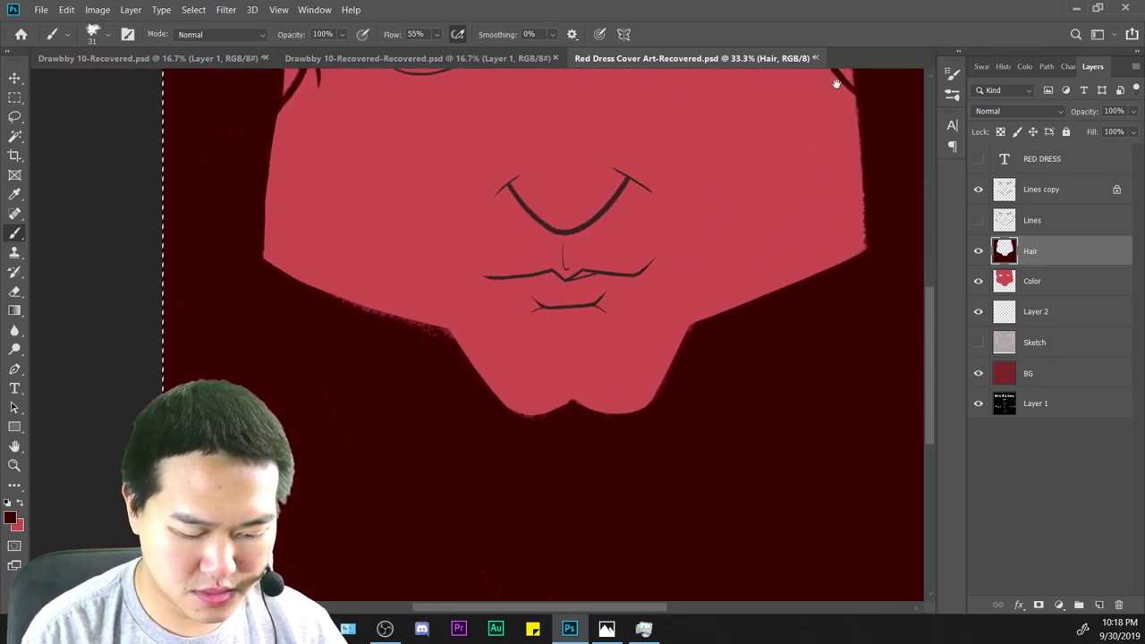
key("ctrl+plus")
key("ctrl+plus")
left_click_drag(446, 347, 696, 393)
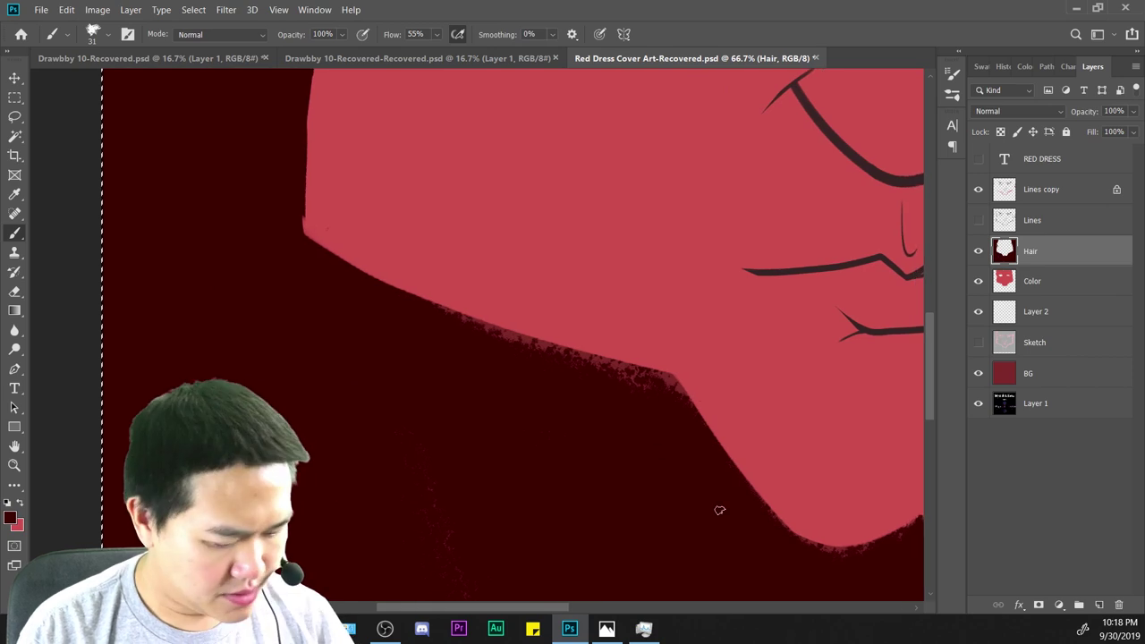
key("r")
mouse_move(760, 426)
left_mouse_down()
mouse_move(759, 197)
mouse_move(582, 227)
left_mouse_up()
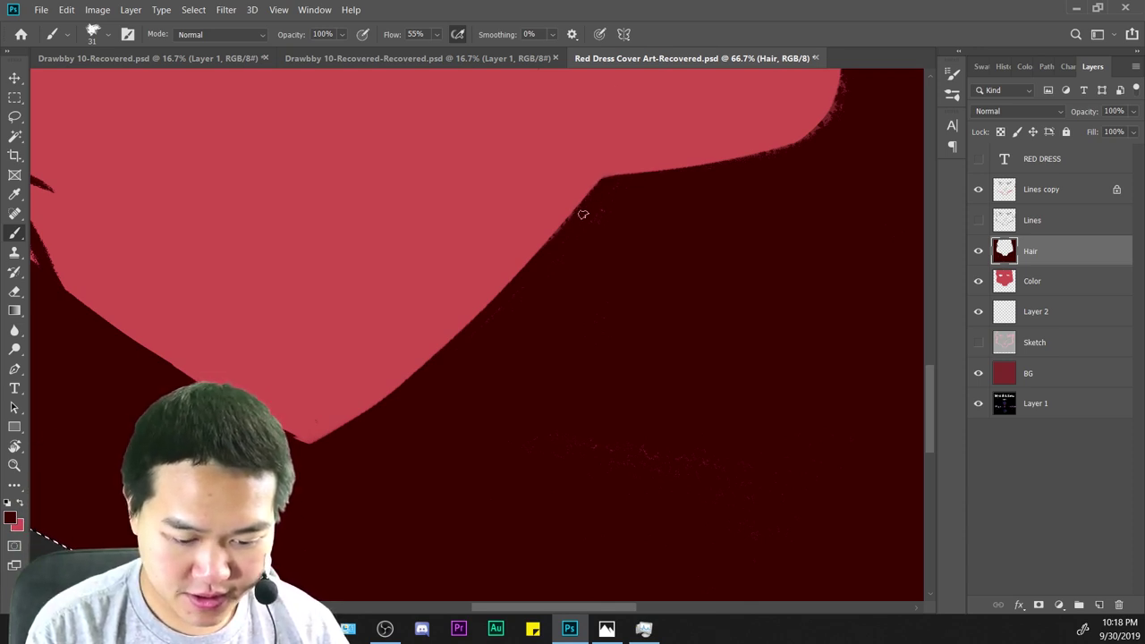
key("ctrl+minus")
key("ctrl+minus")
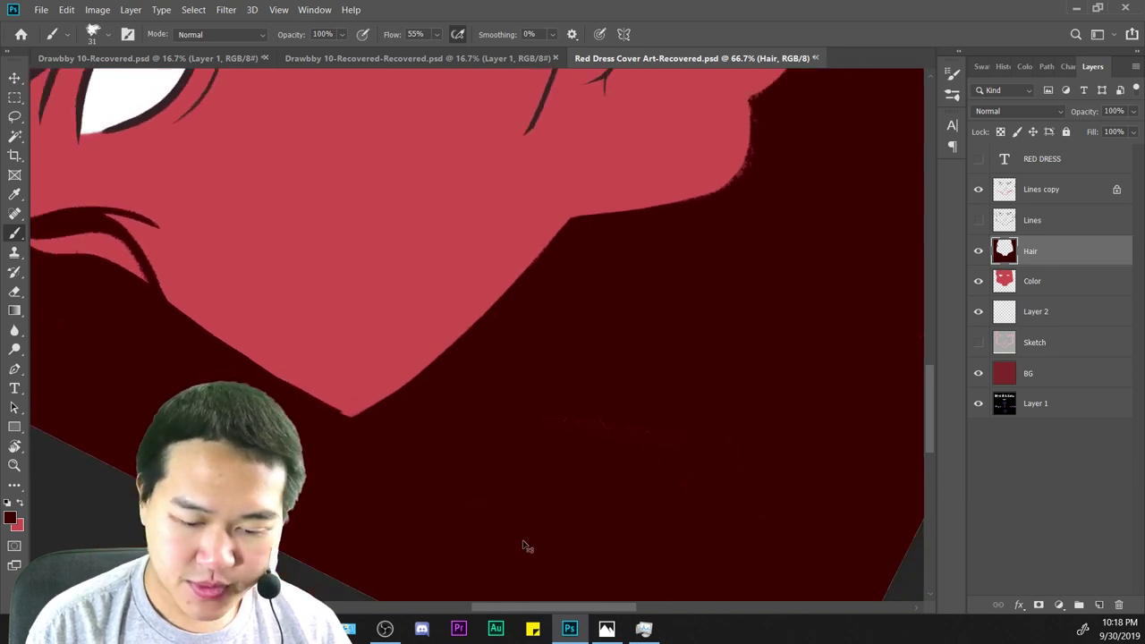
Smooth the hair edge in dark red around both chin lobes and up the right side of the chin.
key("ctrl+plus")
key("ctrl+plus")
left_click_drag(756, 349, 326, 556)
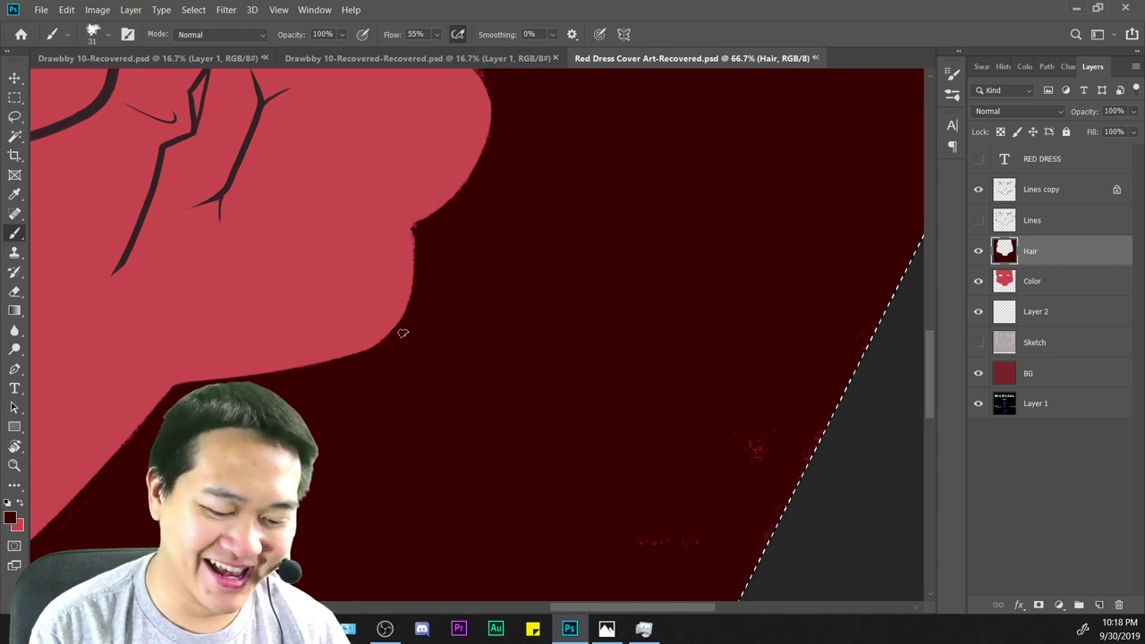
left_click_drag(518, 279, 442, 523)
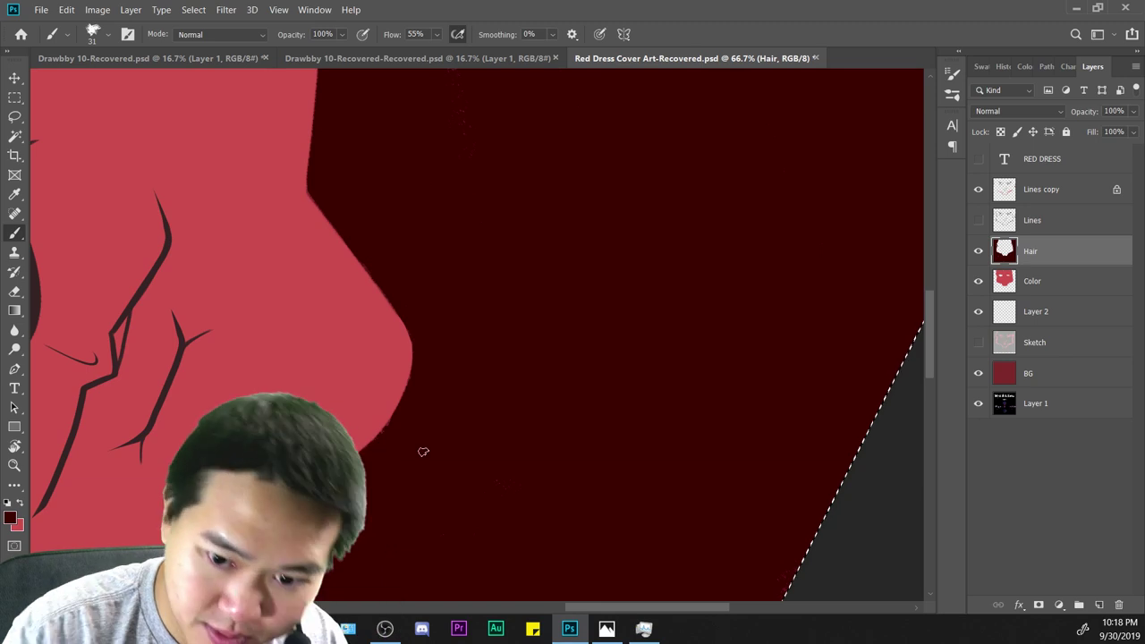
key("ctrl+minus")
key("ctrl+minus")
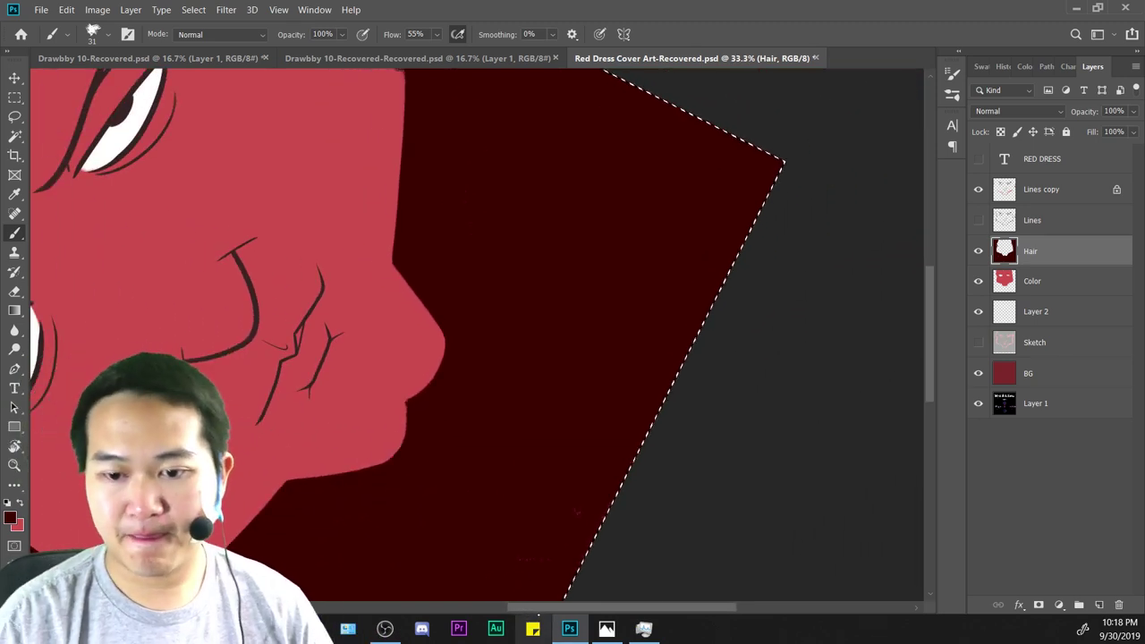
Sample the face red and touch up the dark notch between the cheek and the chin lobe on the Hair layer.
key("ctrl+plus")
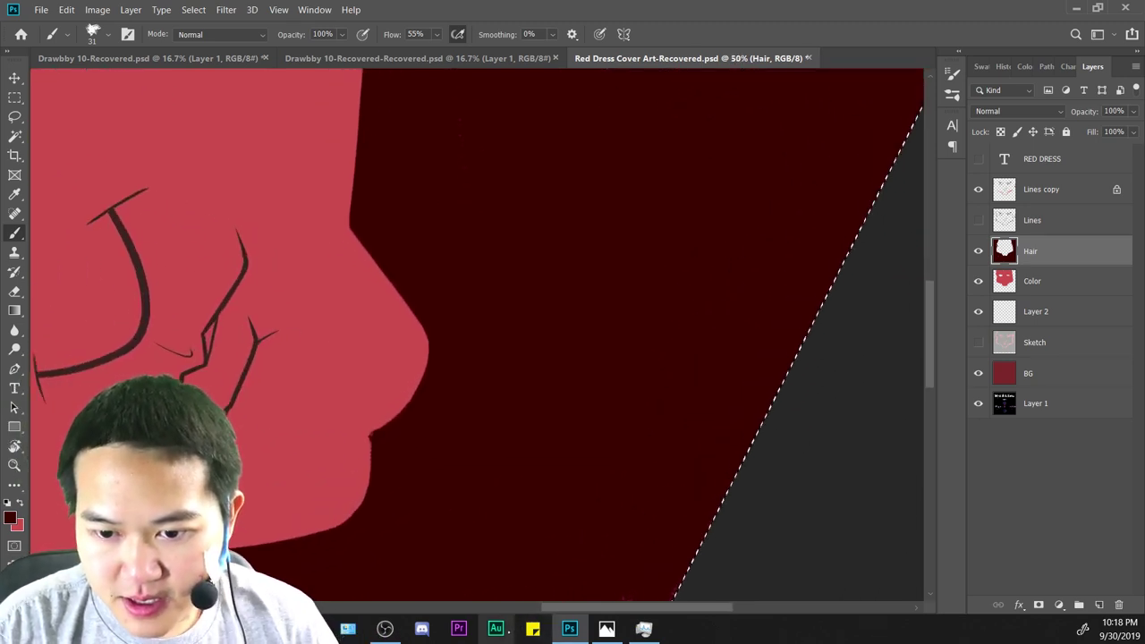
key("ctrl+minus")
key("ctrl+minus")
key("ctrl+shift+d")
key("ctrl+minus")
key("ctrl+plus")
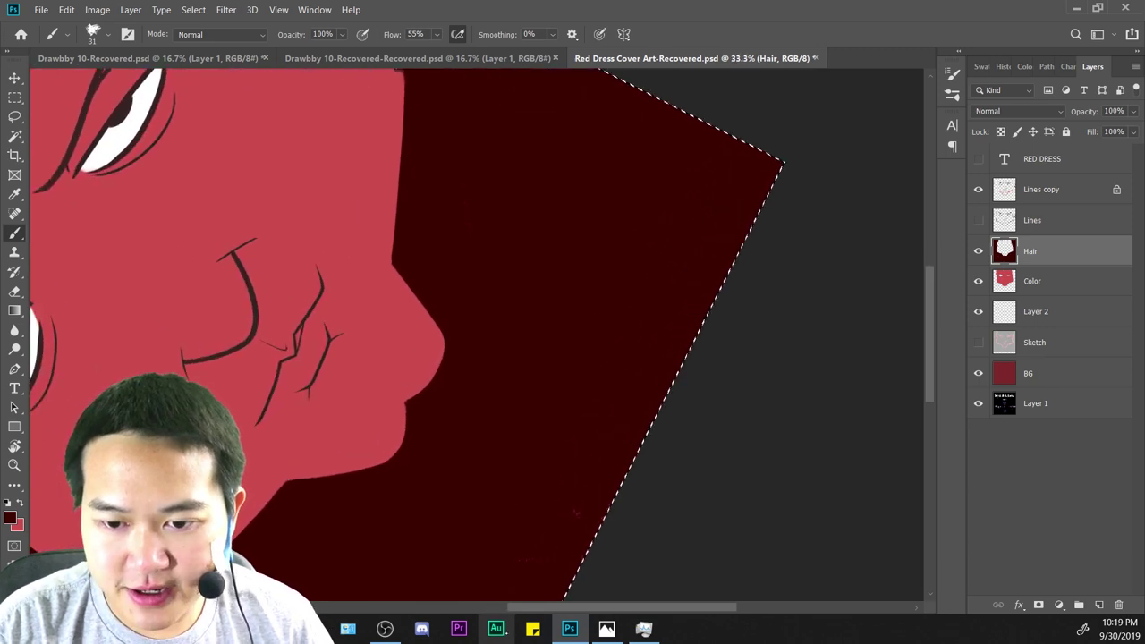
key("ctrl+plus")
left_click_drag(527, 332, 643, 194)
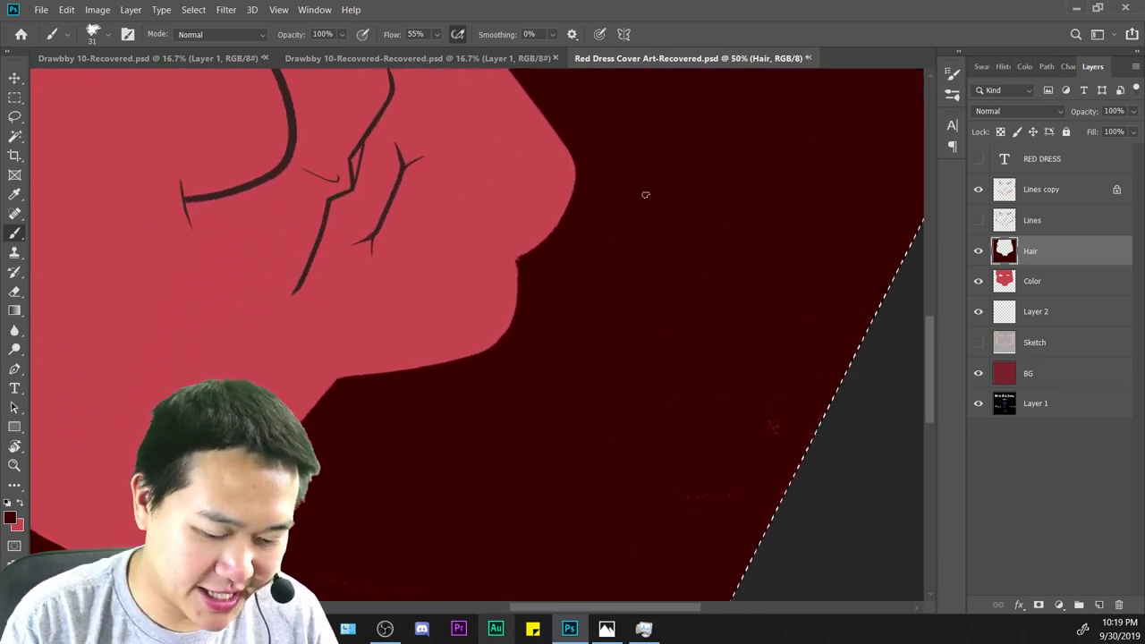
key("ctrl+plus")
key("ctrl+plus")
key("e")
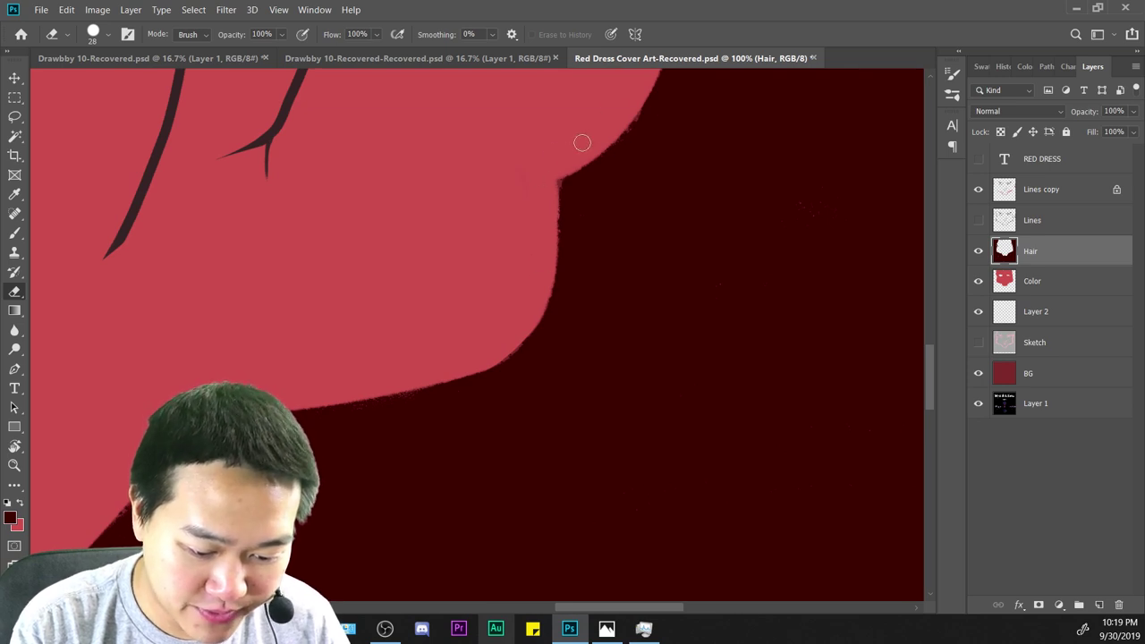
key("i")
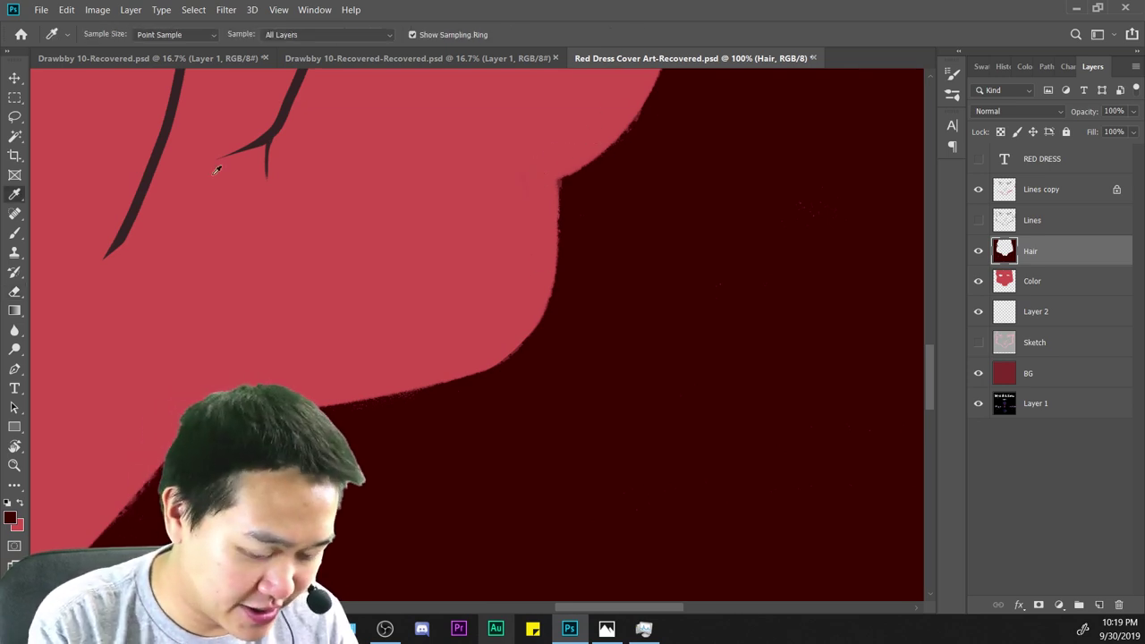
key("b")
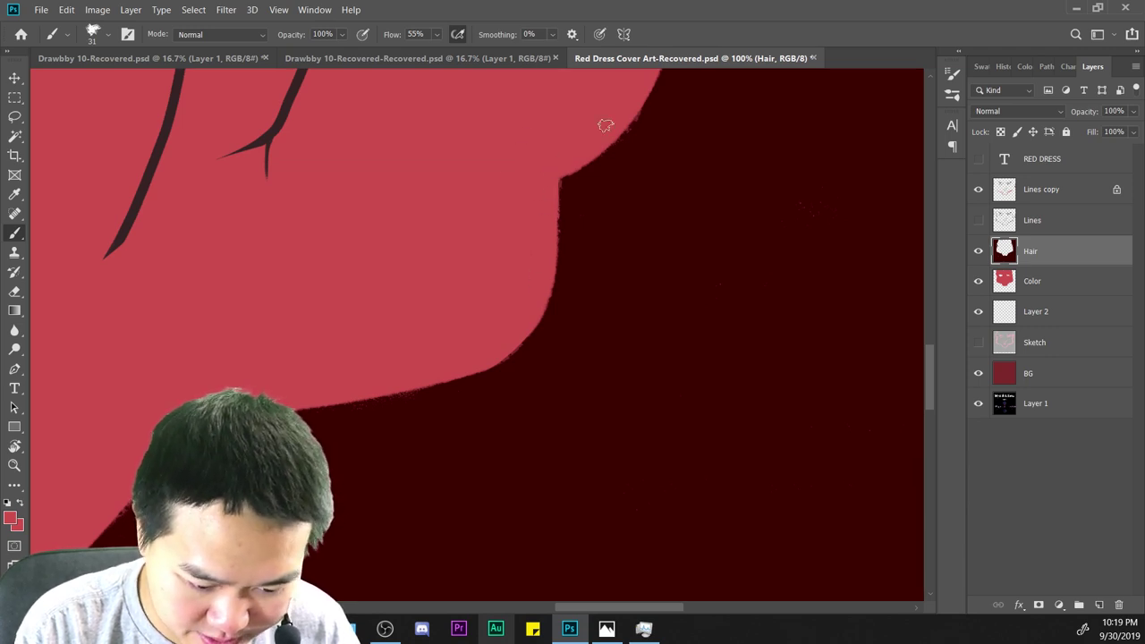
Inspect the hair edge along the left cheek, jaw corner, jawline and chin for leftover rough spots.
scroll(518, 345, "down", 5)
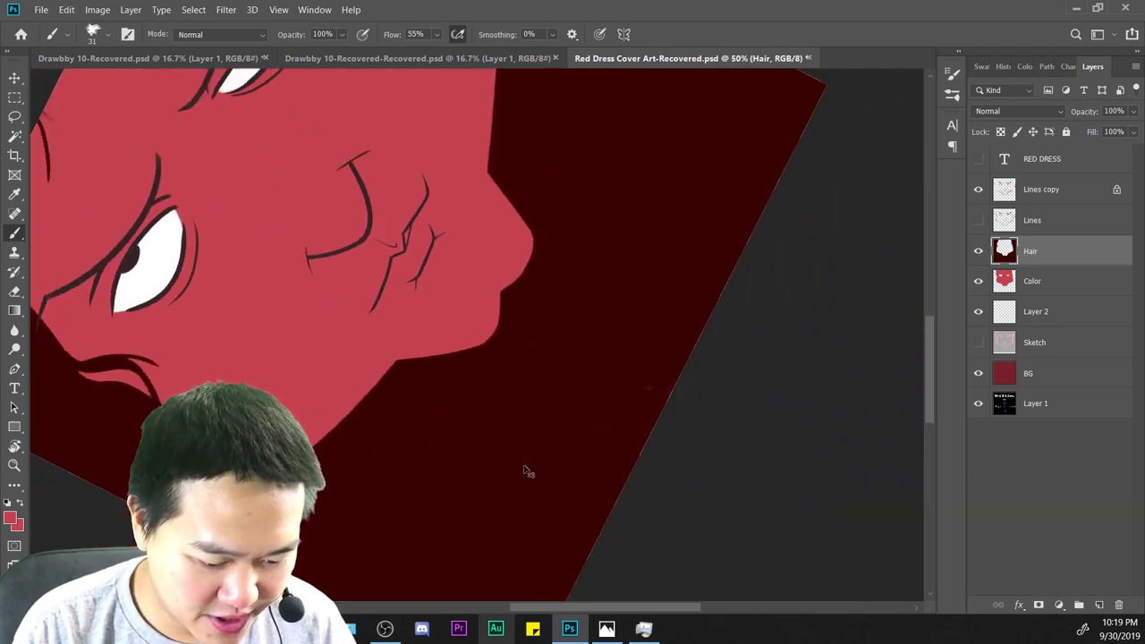
key("r")
mouse_move(720, 191)
left_mouse_down()
mouse_move(733, 212)
mouse_move(646, 482)
left_mouse_up()
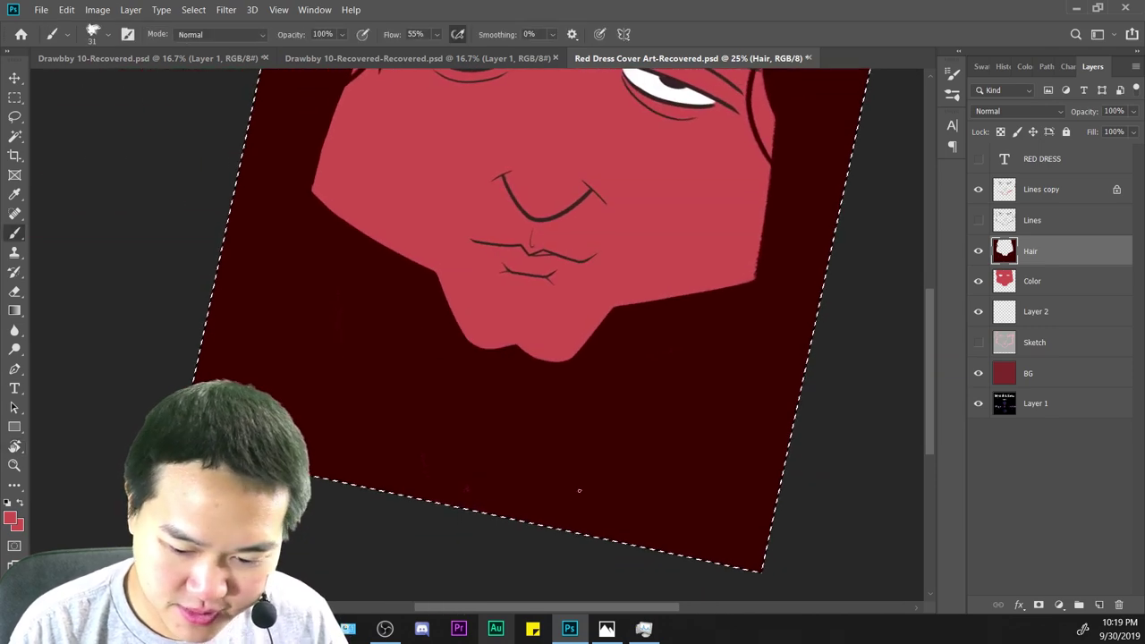
key("ctrl+plus")
key("ctrl+plus")
left_click_drag(580, 239, 697, 390)
left_click_drag(623, 301, 679, 492)
key("ctrl+plus")
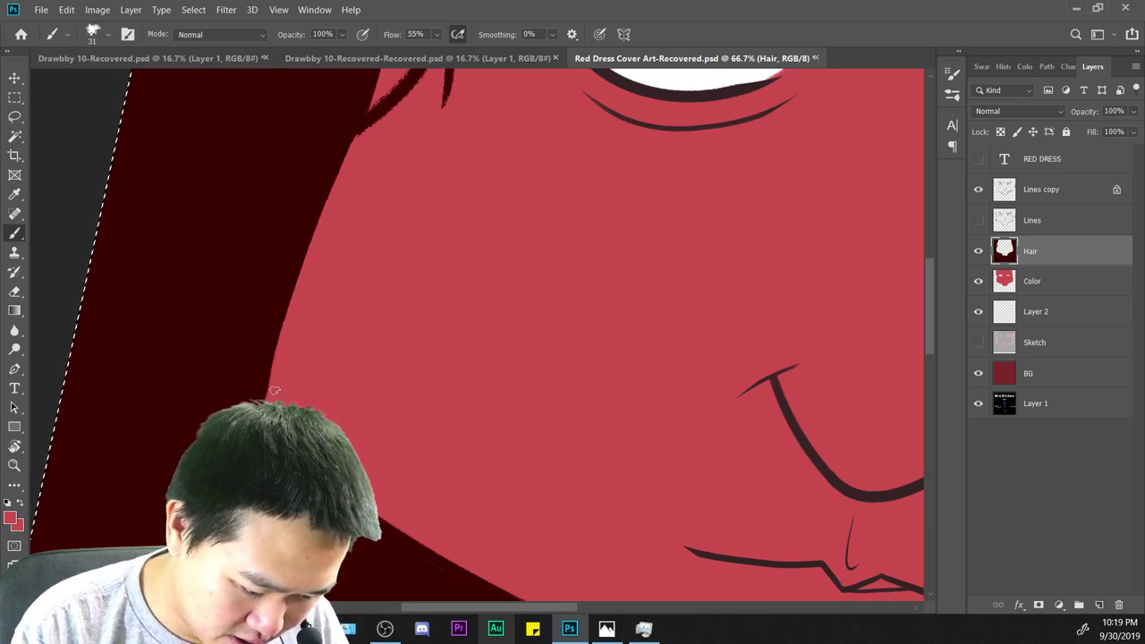
key("ctrl+minus")
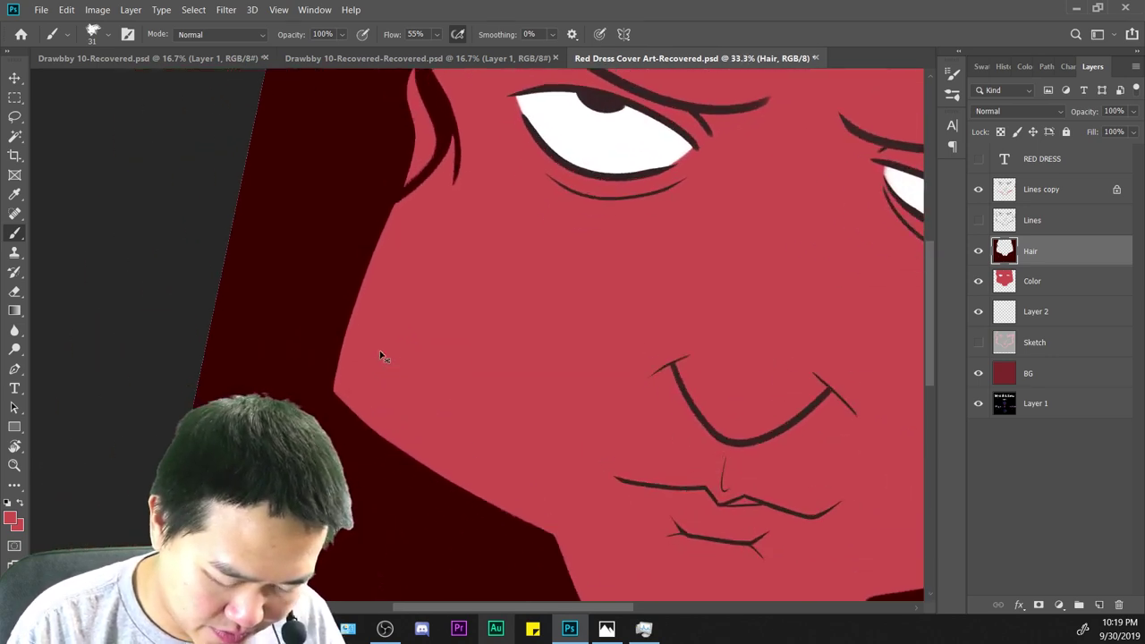
key("ctrl+plus")
left_click_drag(733, 497, 465, 179)
left_click_drag(863, 591, 707, 524)
key("ctrl+minus")
key("ctrl+minus")
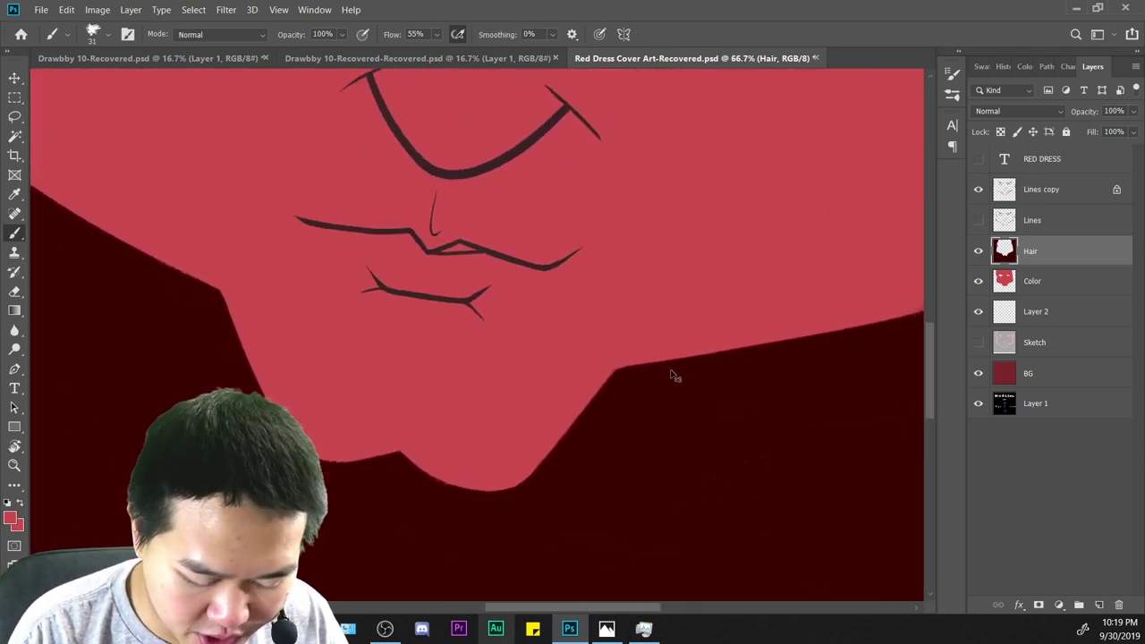
key("ctrl+minus")
key("r")
mouse_move(707, 420)
left_mouse_down()
mouse_move(825, 294)
mouse_move(794, 336)
left_mouse_up()
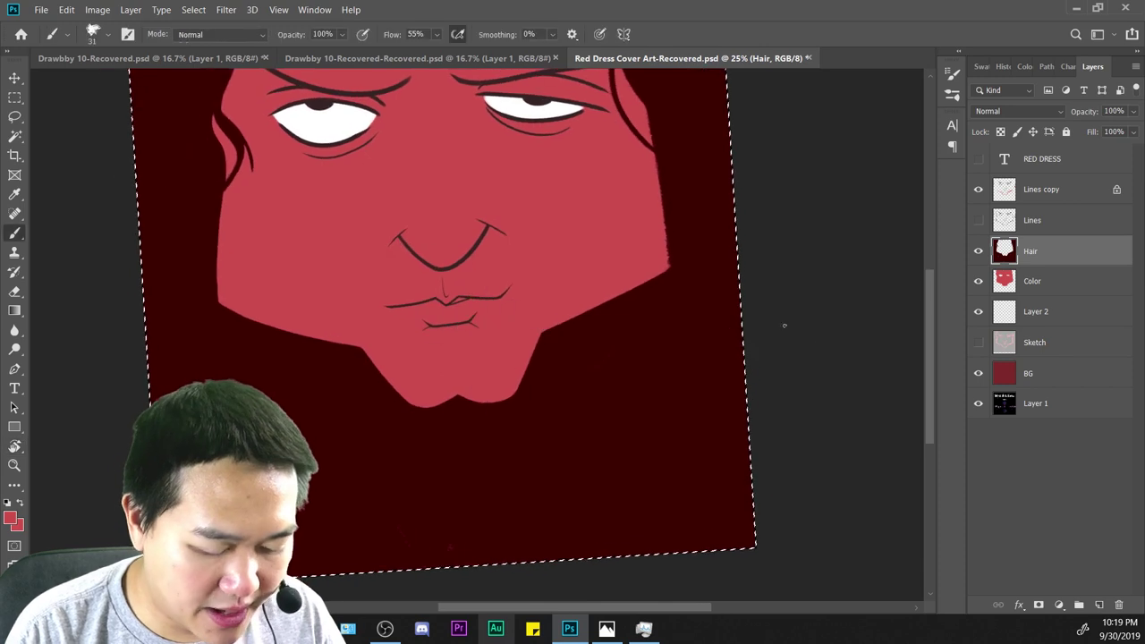
Sample the dark line colour and fill the small triangular gap in the centre of the lips.
key("ctrl+plus")
key("ctrl+plus")
key("ctrl+plus")
key("ctrl+plus")
key("i")
key("ctrl+plus")
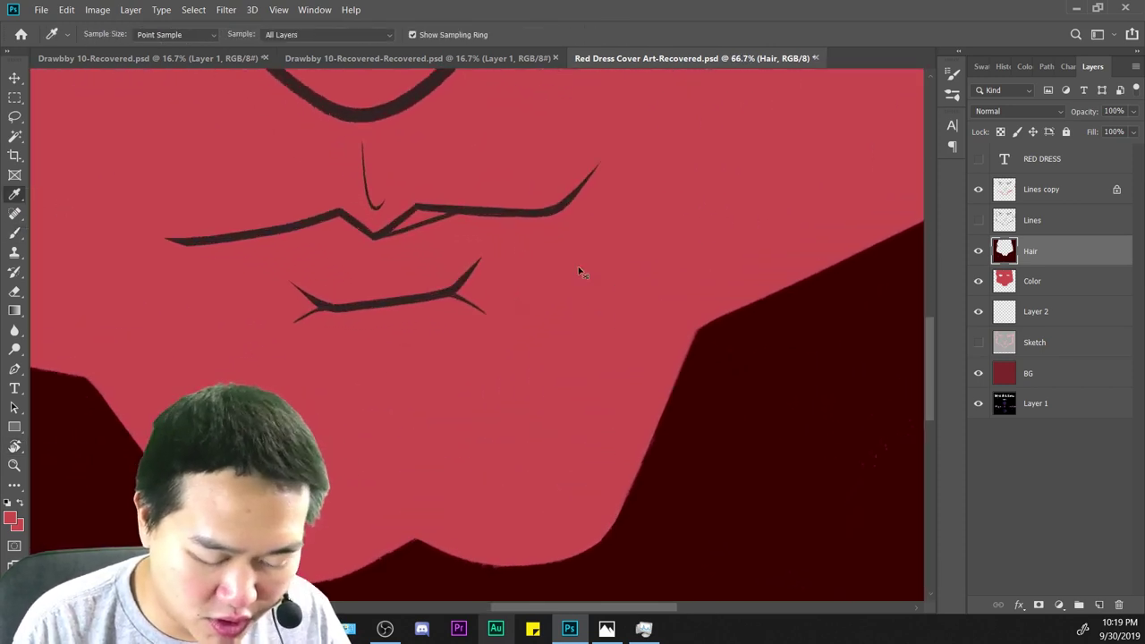
key("ctrl+plus")
left_click_drag(492, 166, 761, 482)
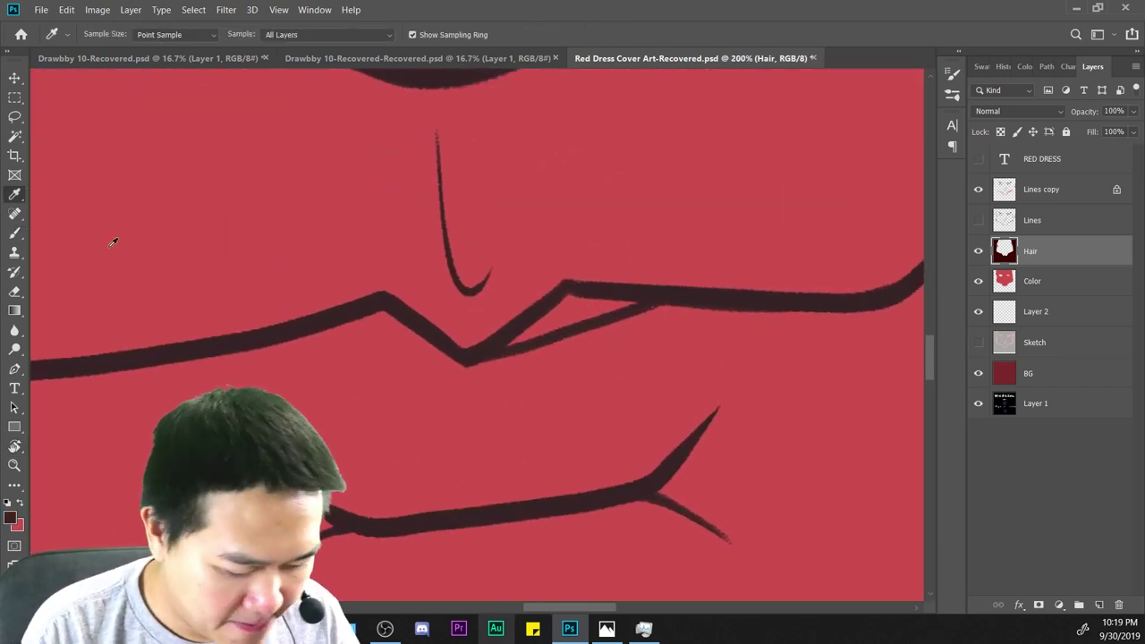
key("b")
left_click_drag(577, 286, 526, 329)
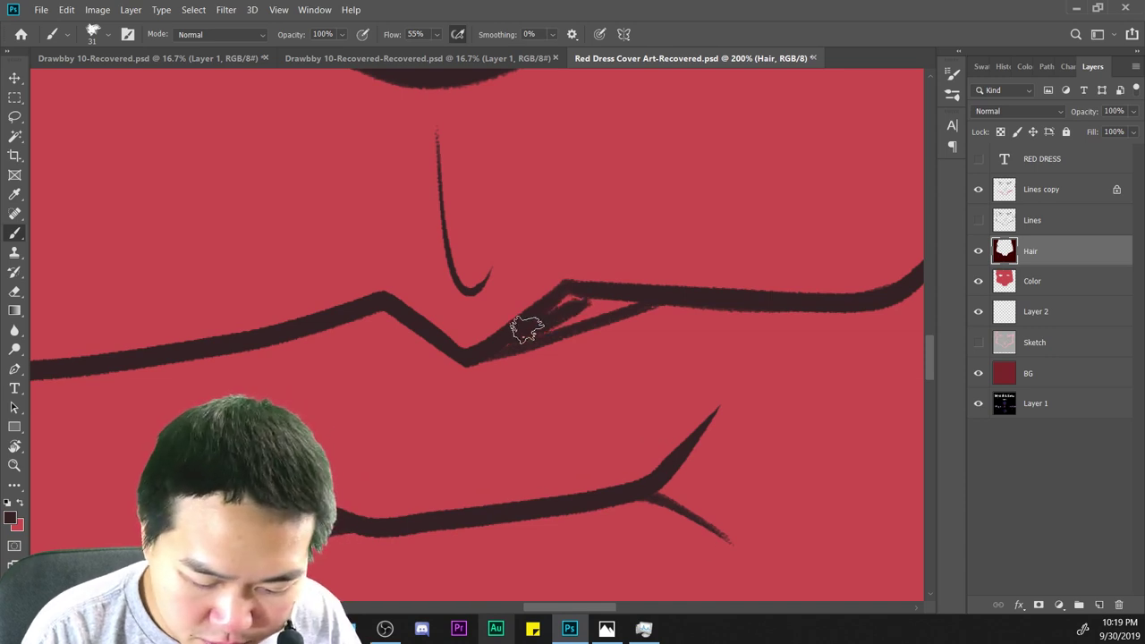
left_click_drag(599, 301, 547, 324)
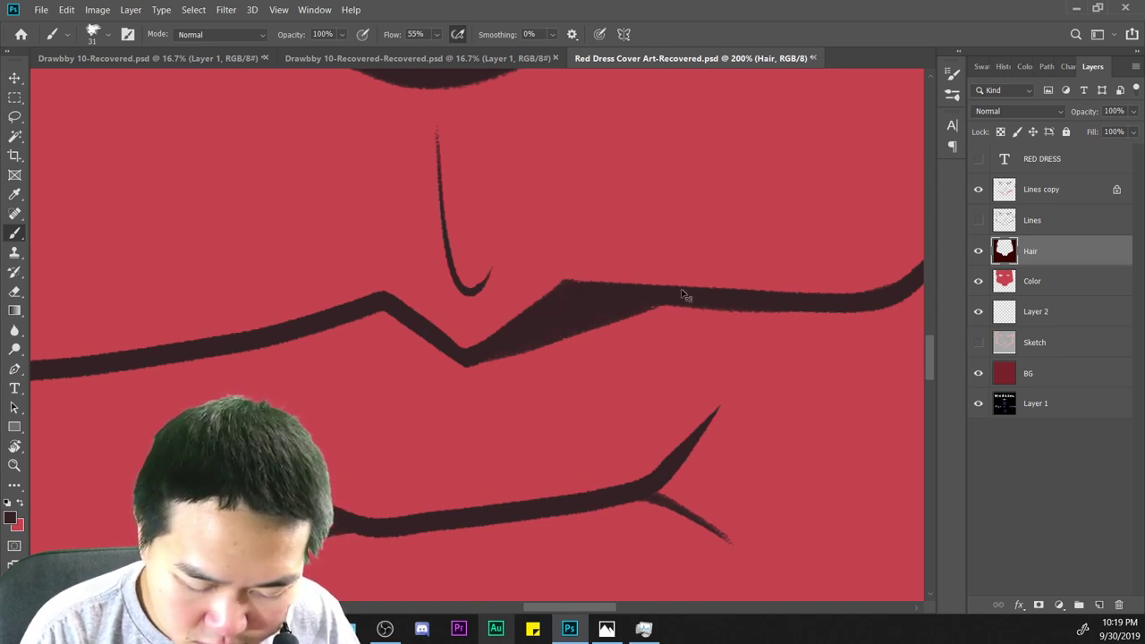
Examine the whole face and the canvas edges at several magnifications.
key("ctrl+minus")
key("ctrl+minus")
key("ctrl+minus")
key("ctrl+minus")
key("ctrl+minus")
key("ctrl+minus")
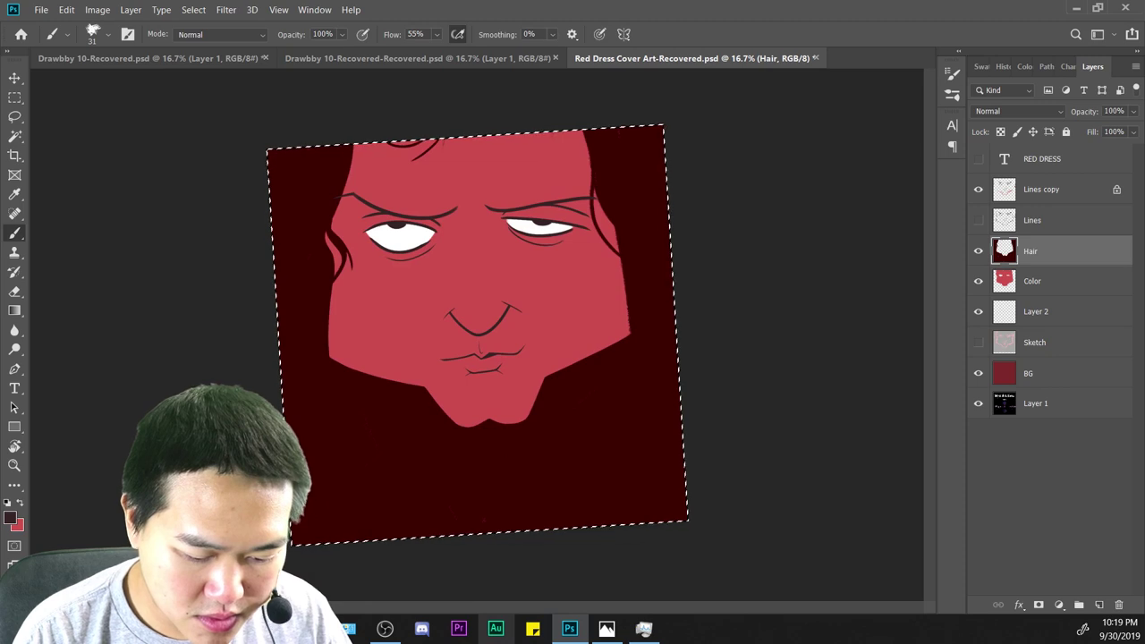
key("ctrl+plus")
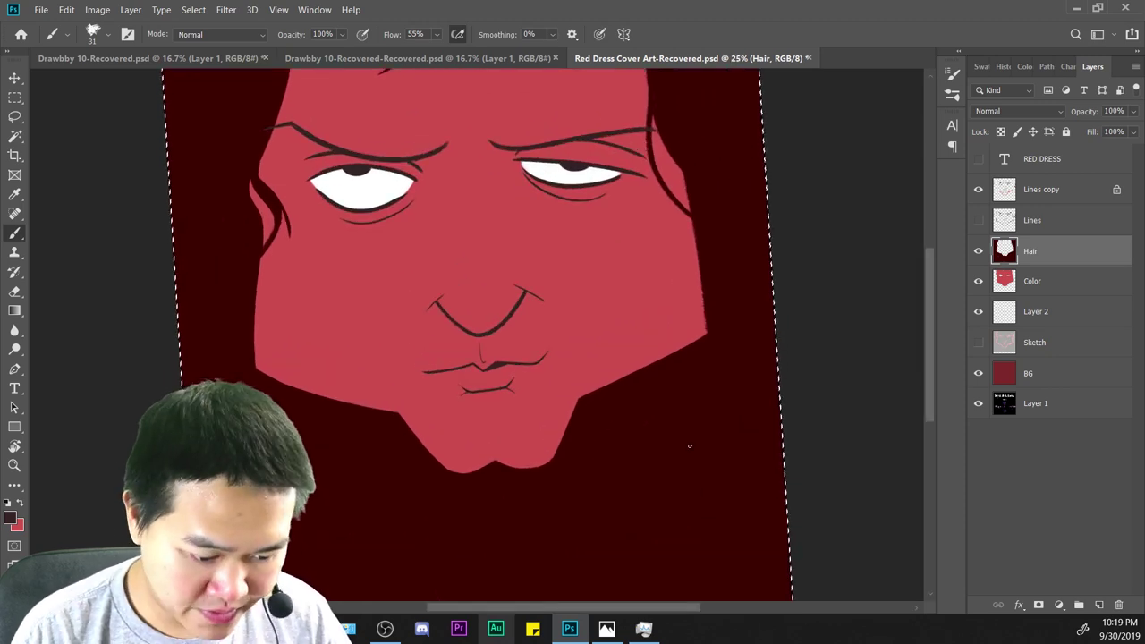
key("ctrl+minus")
key("ctrl+minus")
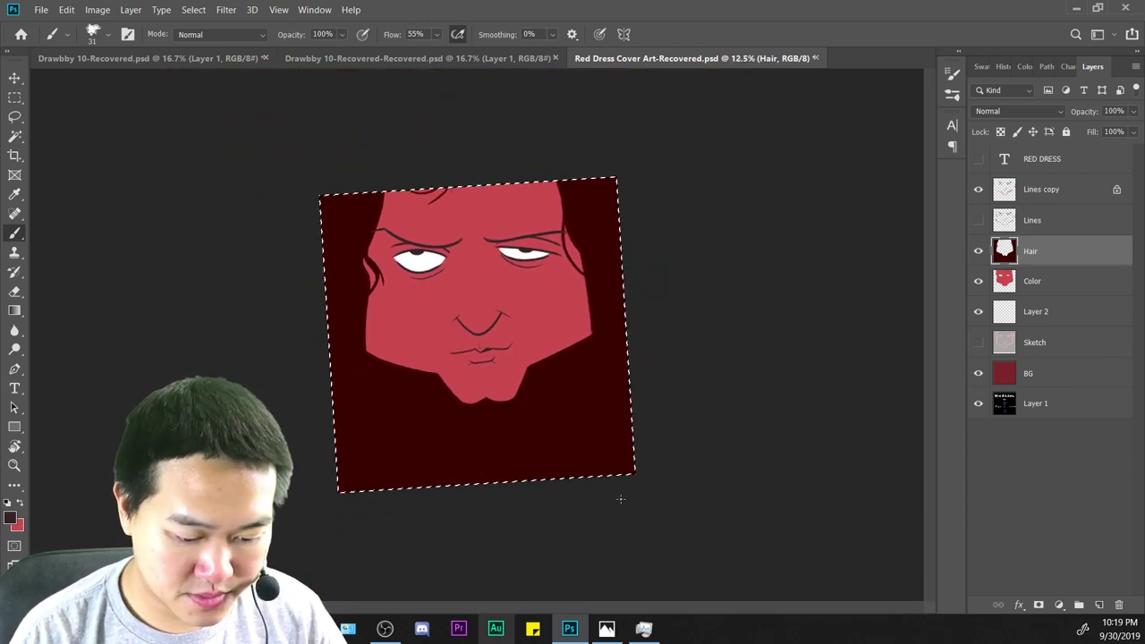
key("ctrl+plus")
key("ctrl+plus")
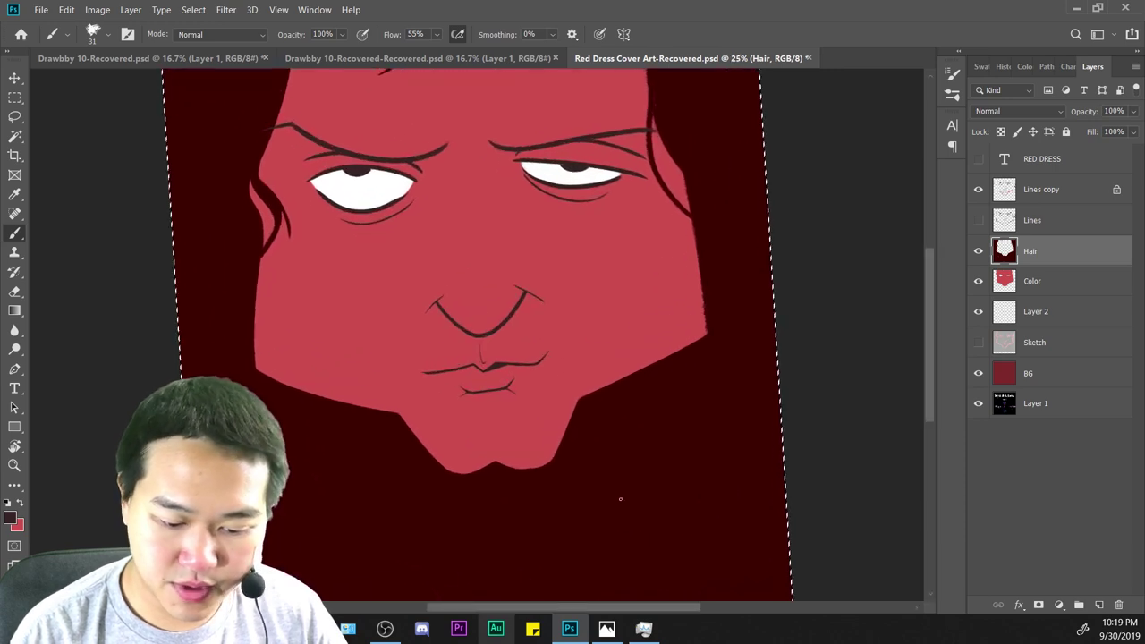
Add a new layer above Hair, straighten the canvas rotation, and set the layer to 23% opacity with Multiply blending.
left_click(1098, 604)
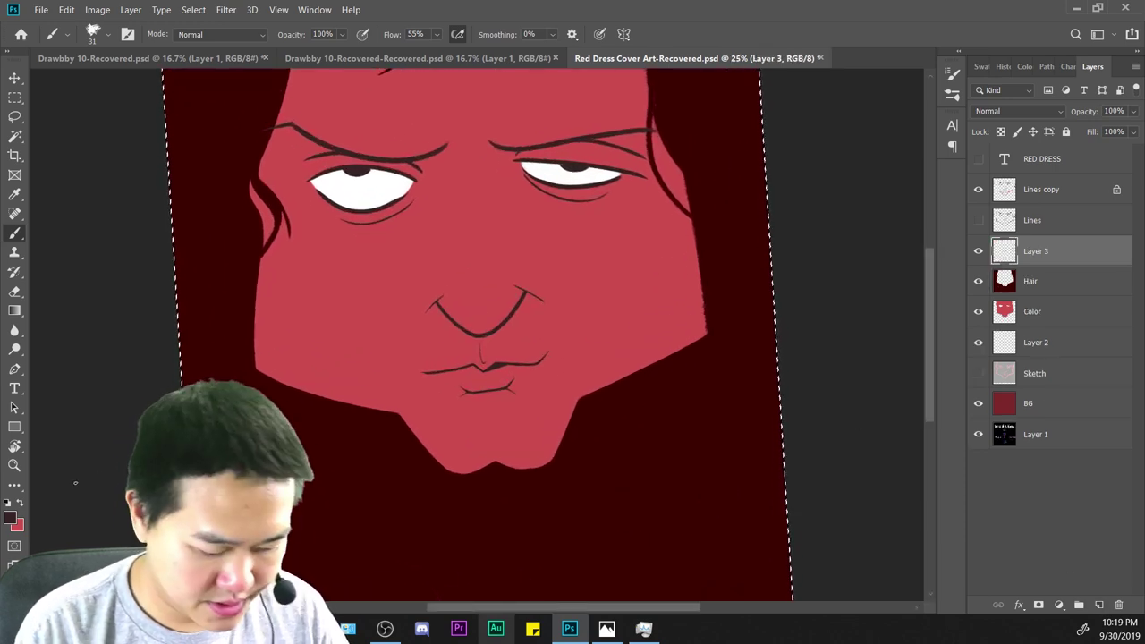
key("ctrl+minus")
key("r")
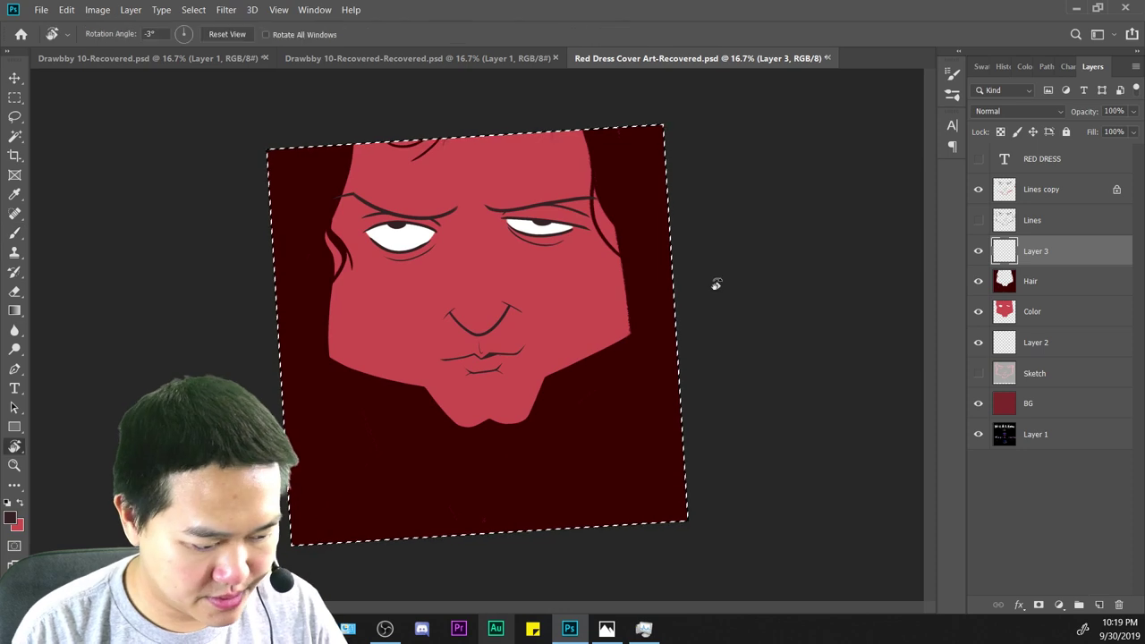
mouse_move(715, 283)
left_mouse_down()
mouse_move(754, 325)
mouse_move(749, 303)
left_mouse_up()
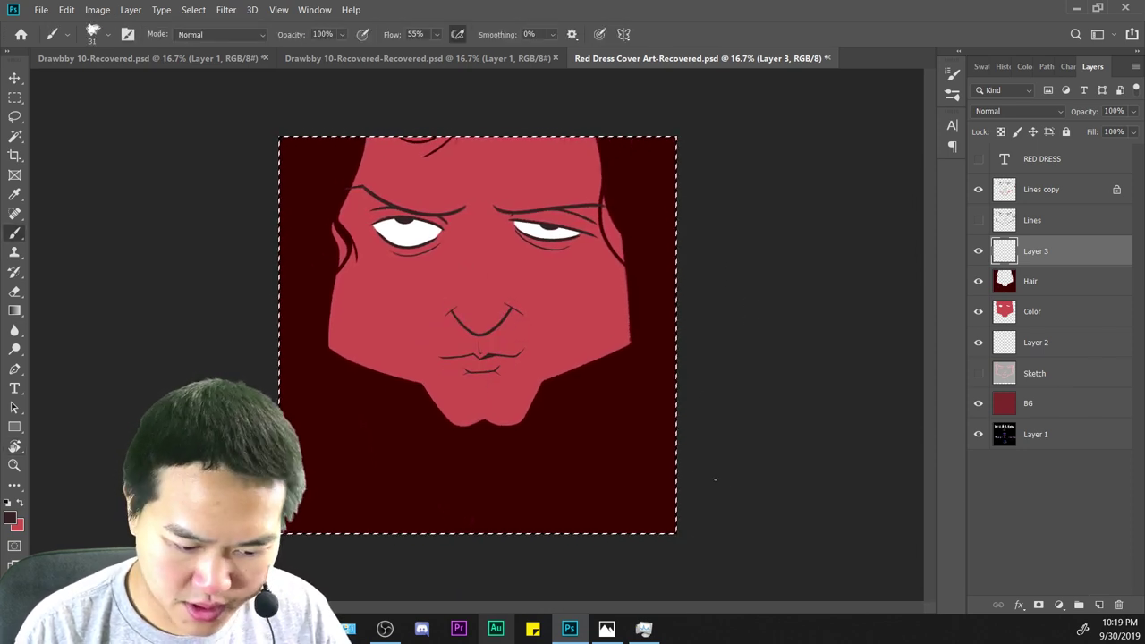
key("ctrl+plus")
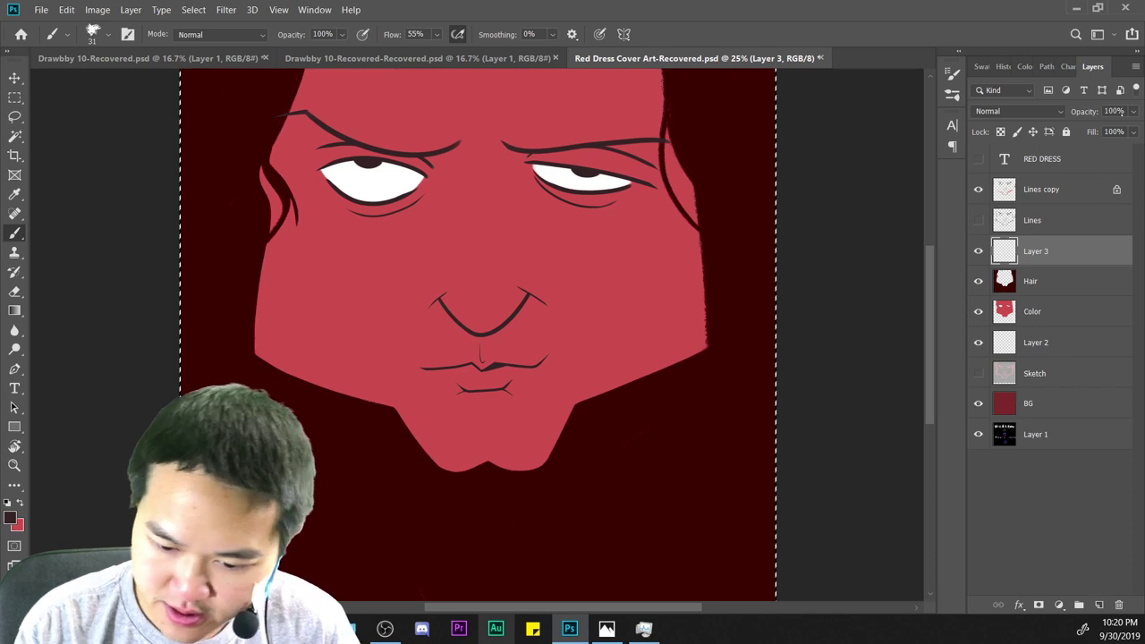
left_click(1131, 111)
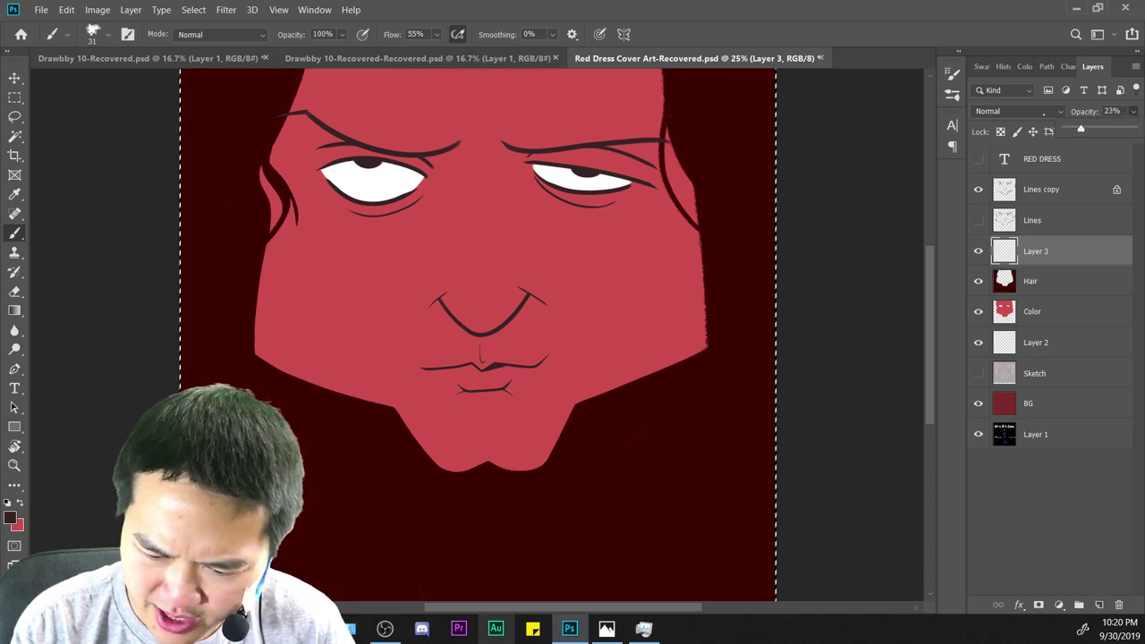
left_click(1042, 111)
left_click(1001, 159)
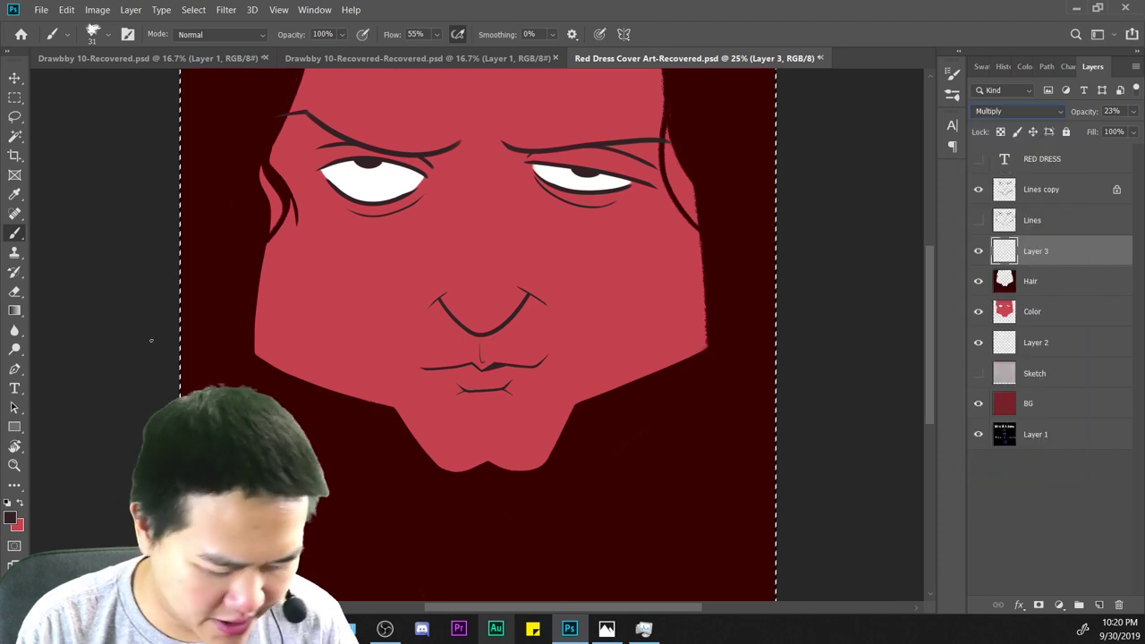
Recolour the left eyebrow tip on the Lines copy layer with the sampled hair dark red where it overlaps the hair.
mouse_move(728, 239)
left_mouse_down()
mouse_move(764, 353)
mouse_move(778, 347)
left_mouse_up()
right_click(591, 205)
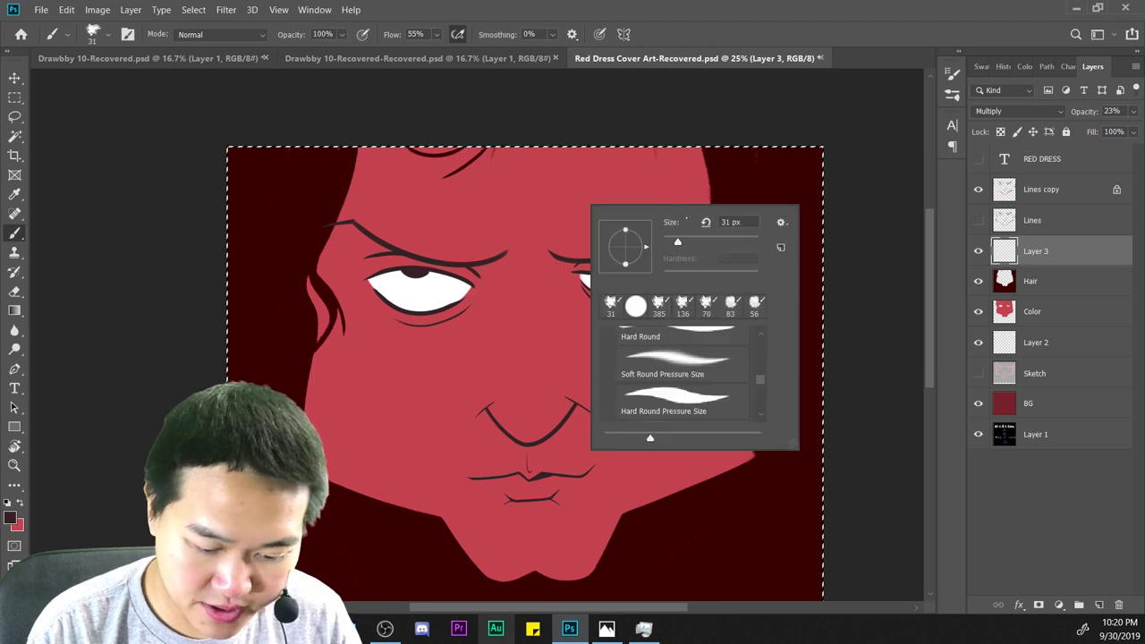
left_click(1061, 194)
key("ctrl+d")
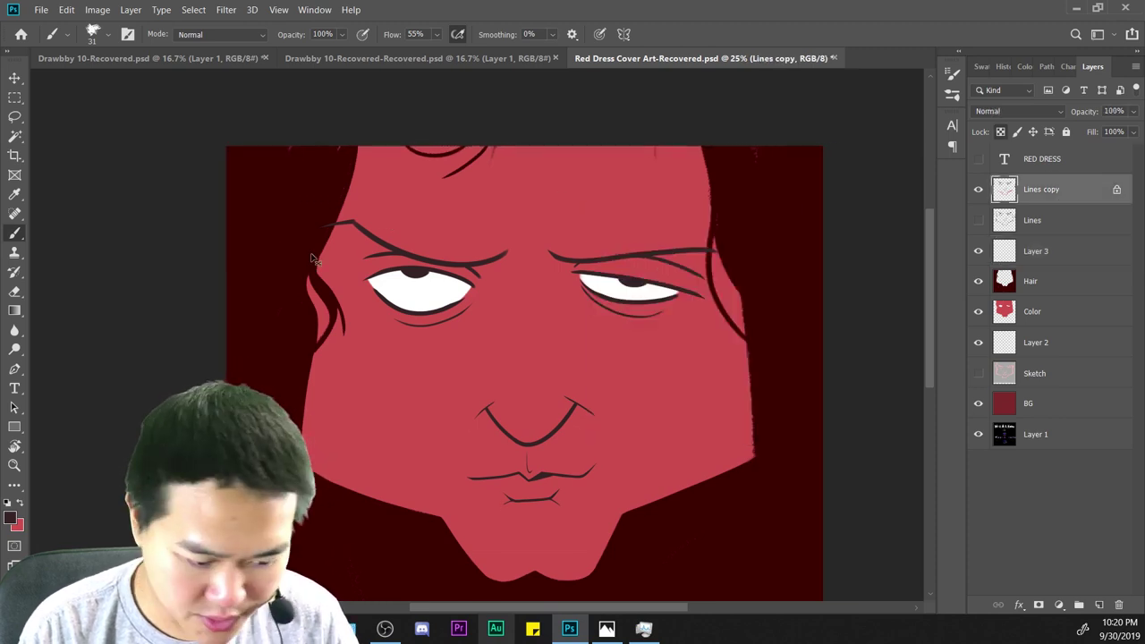
key("ctrl+plus")
key("ctrl+plus")
key("i")
left_click_drag(370, 212, 592, 420)
key("ctrl+a")
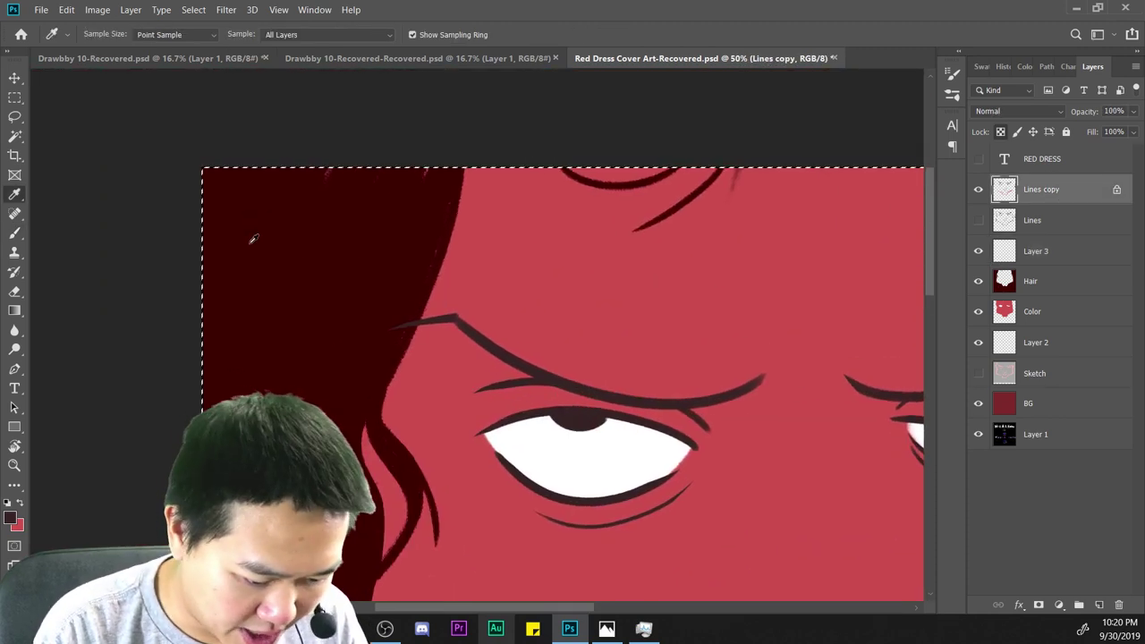
key("b")
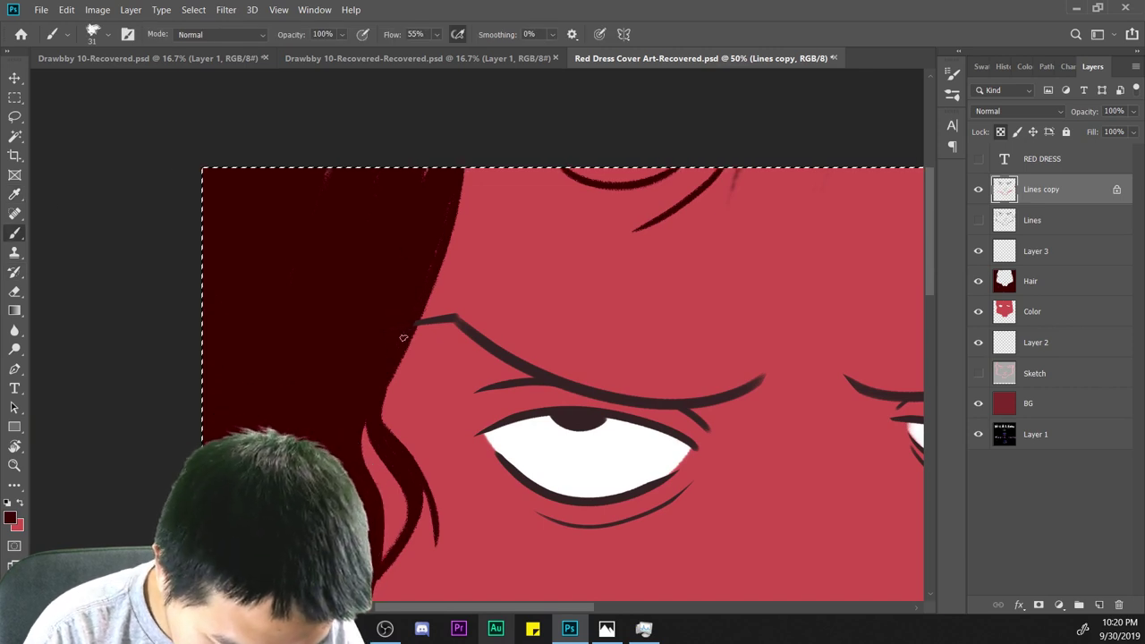
Paint dark red on the Hair layer over the stray specks at the top of the left hair mass, and clear the selection.
left_click(1050, 284)
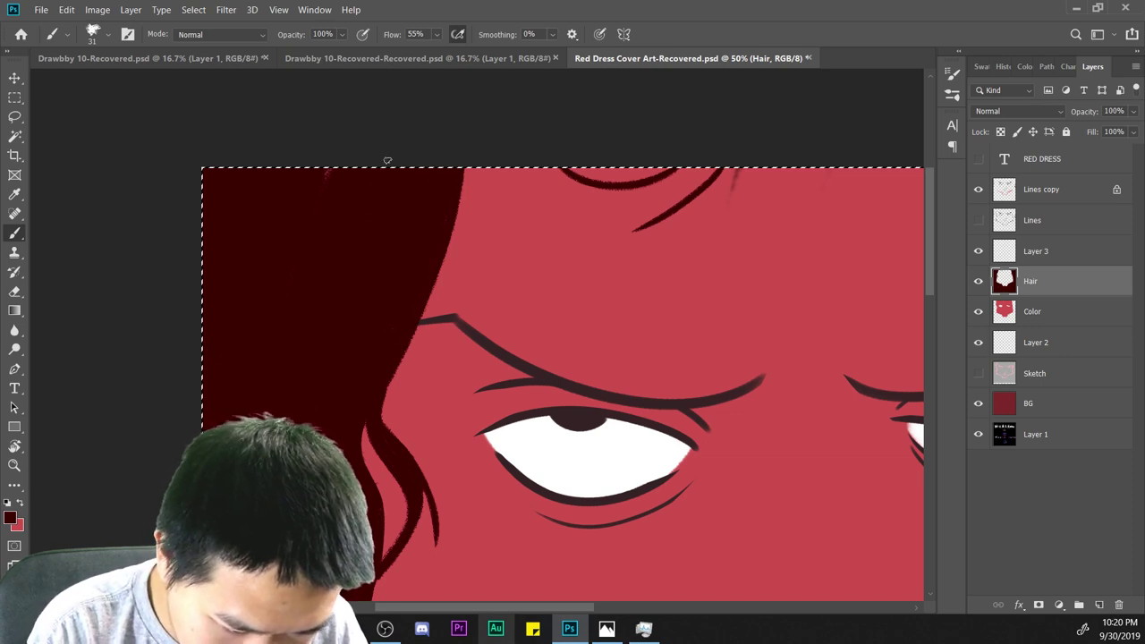
key("ctrl+minus")
key("ctrl+minus")
key("ctrl+minus")
key("ctrl+minus")
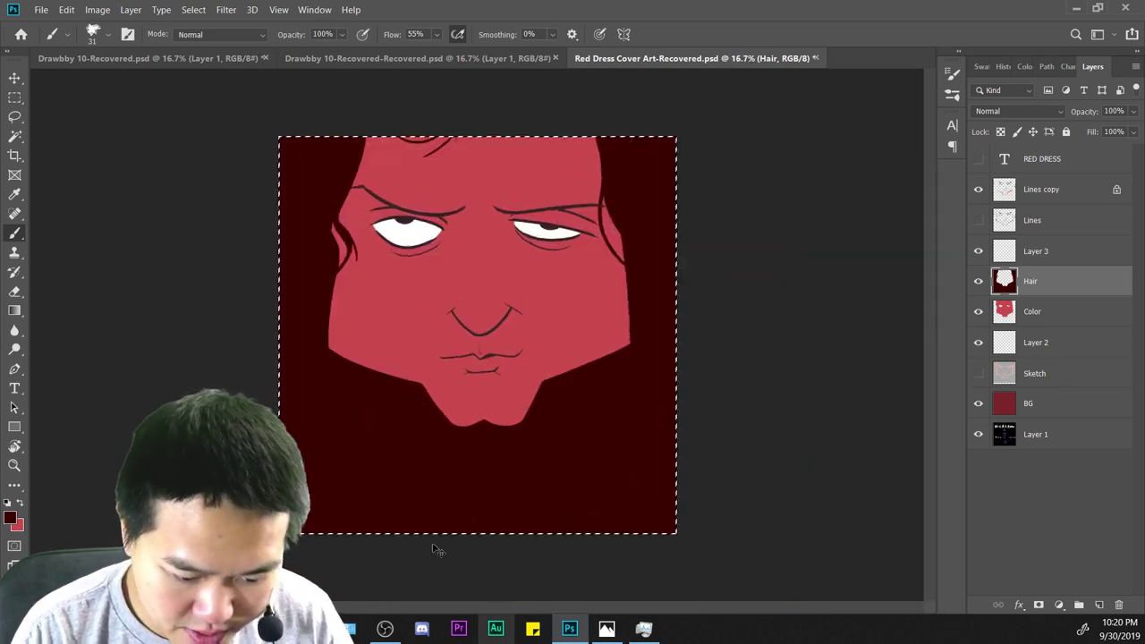
key("ctrl+d")
scroll(593, 336, "up", 4)
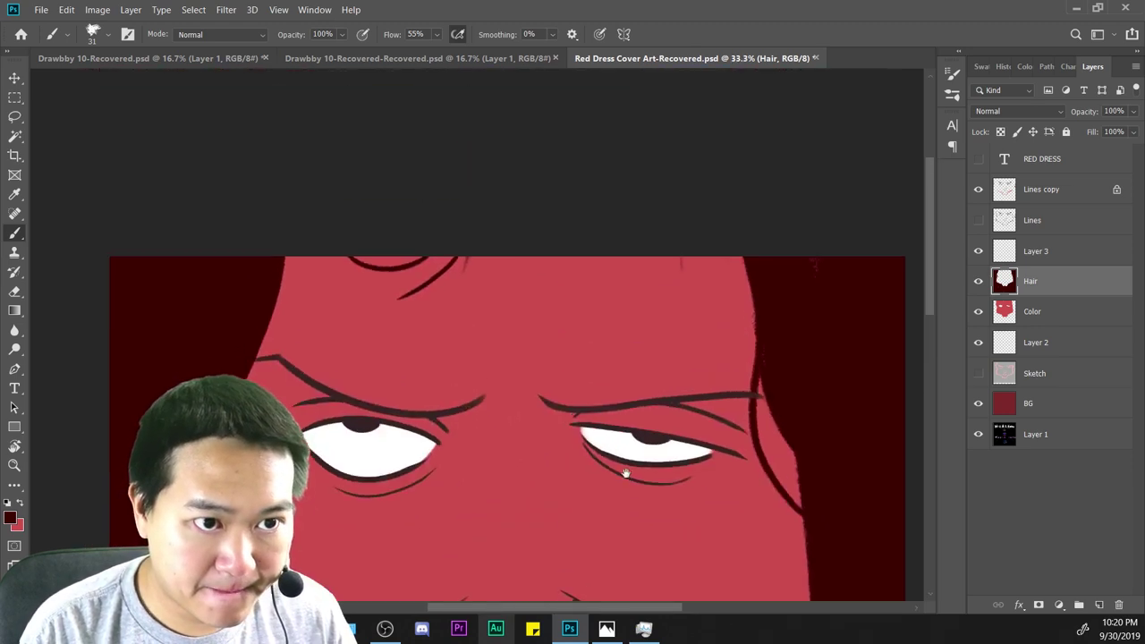
Sample the skin red and paint over the stray smudges along the forehead's top edge on the Color layer.
left_click(1028, 311)
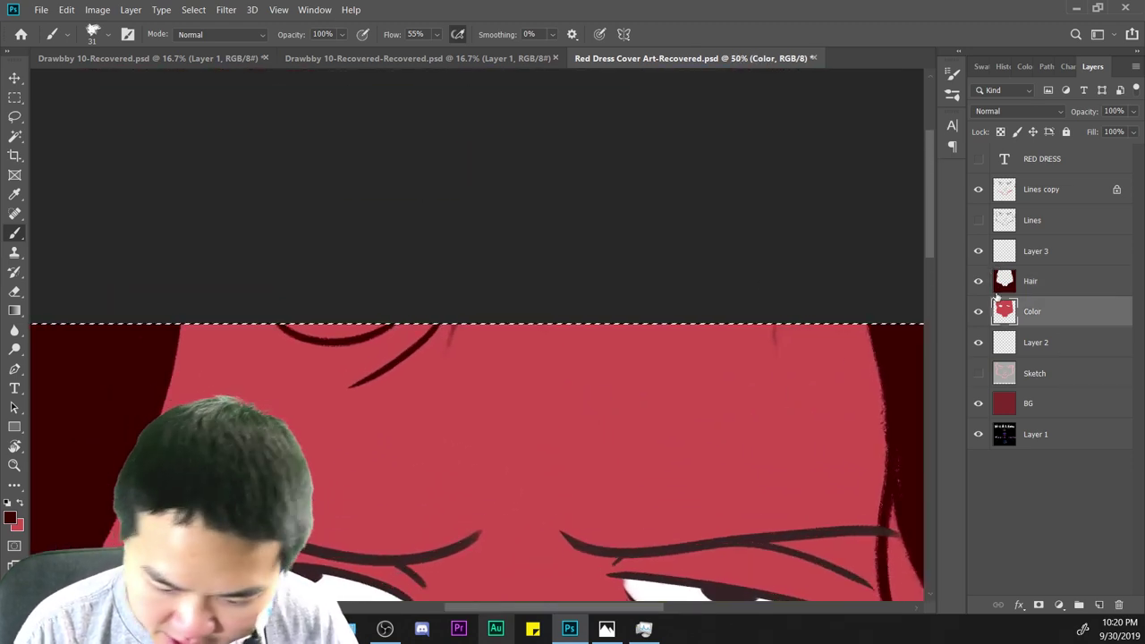
key("i")
left_click(453, 343)
key("b")
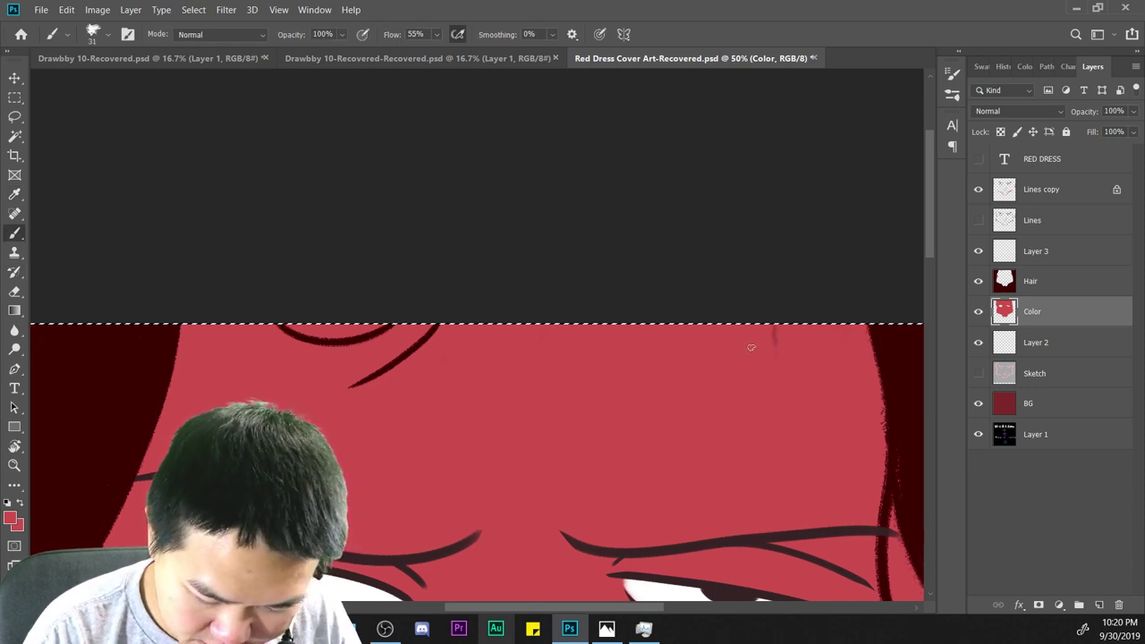
scroll(644, 421, "down", 2)
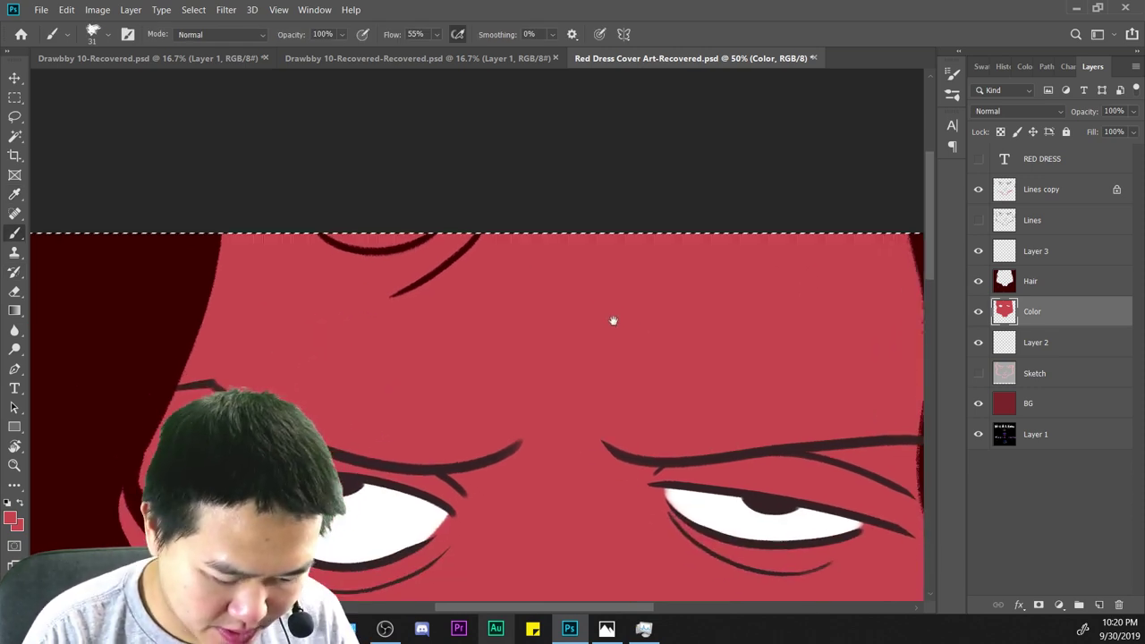
Erase the loose dark red strands at the top of the forehead on the Hair layer with a 161 px eraser.
key("e")
left_click(1037, 281)
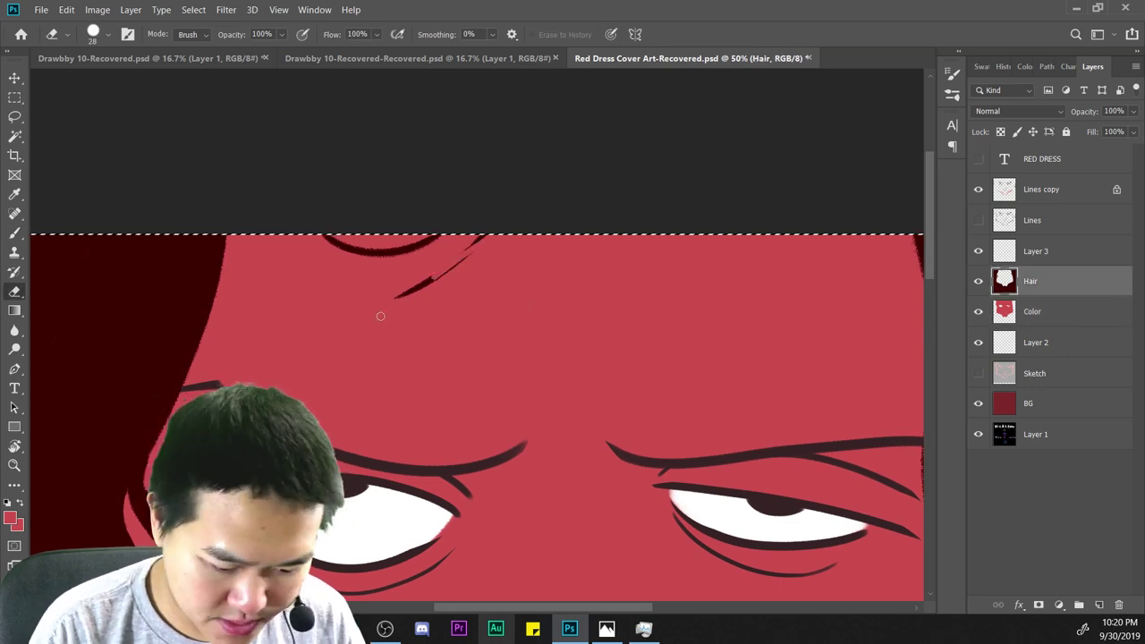
right_click(592, 214)
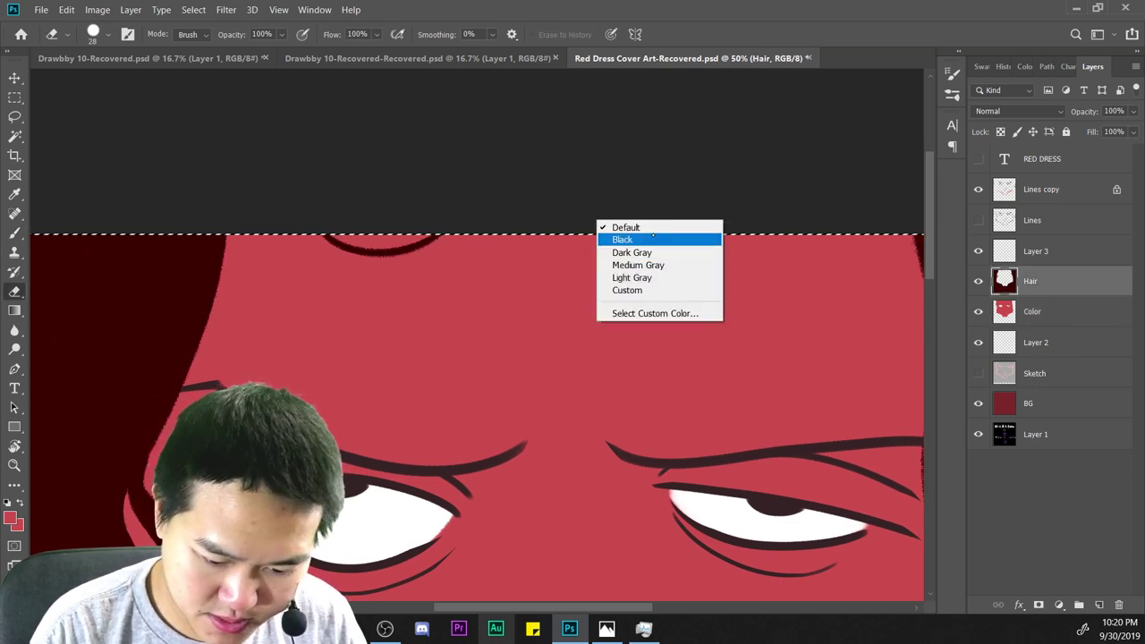
right_click(440, 296)
left_click_drag(424, 271, 356, 260)
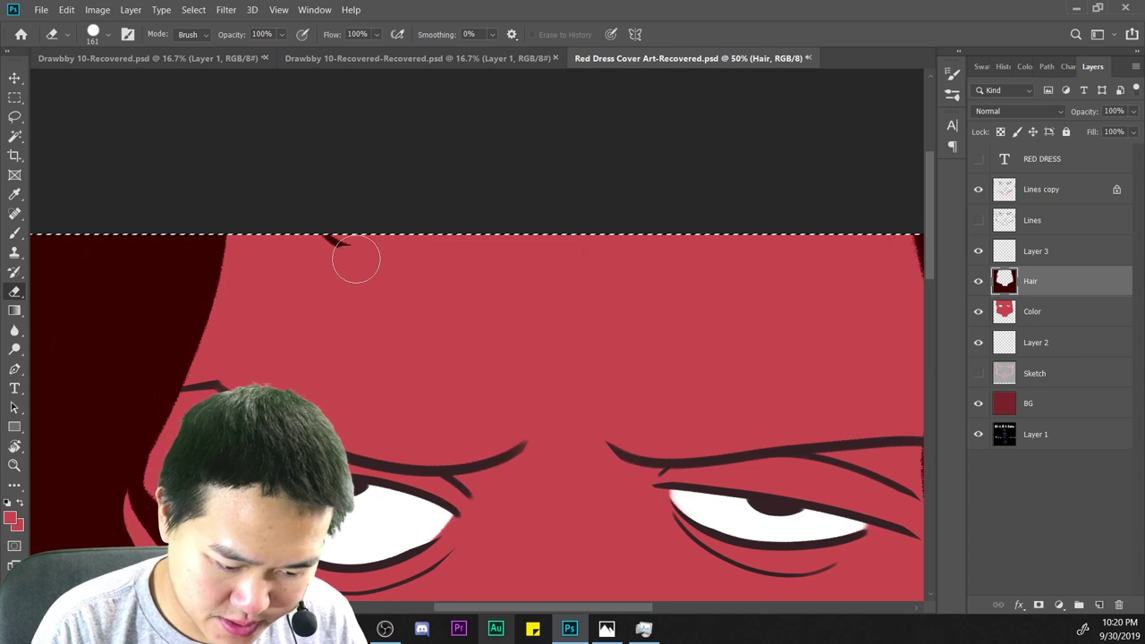
key("ctrl+minus")
key("ctrl+minus")
key("ctrl+minus")
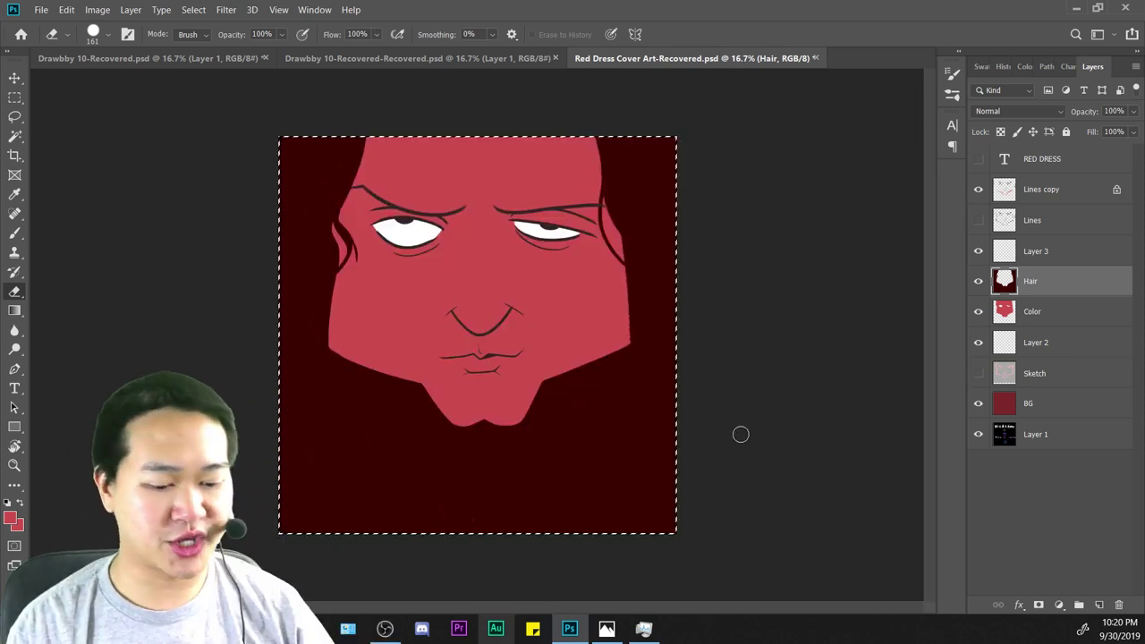
Examine the forehead, the hair edges and the upper canvas border for leftover stray marks.
key("ctrl+d")
key("ctrl+plus")
key("ctrl+plus")
left_click_drag(709, 275, 789, 552)
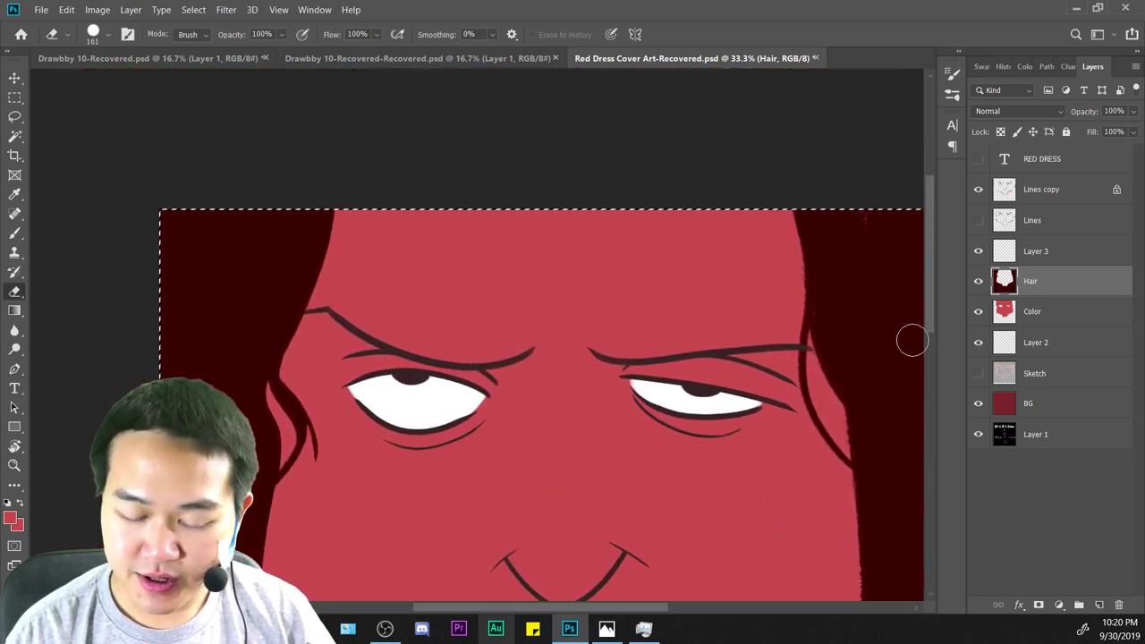
key("ctrl+plus")
key("ctrl+a")
key("ctrl+plus")
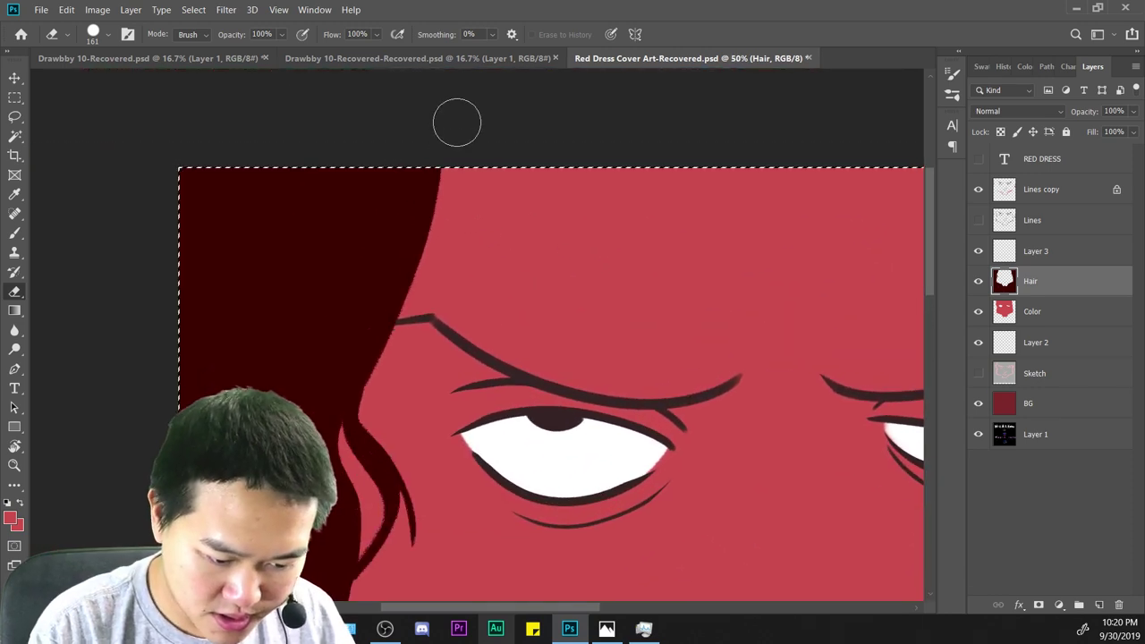
key("ctrl+minus")
key("ctrl+minus")
key("ctrl+minus")
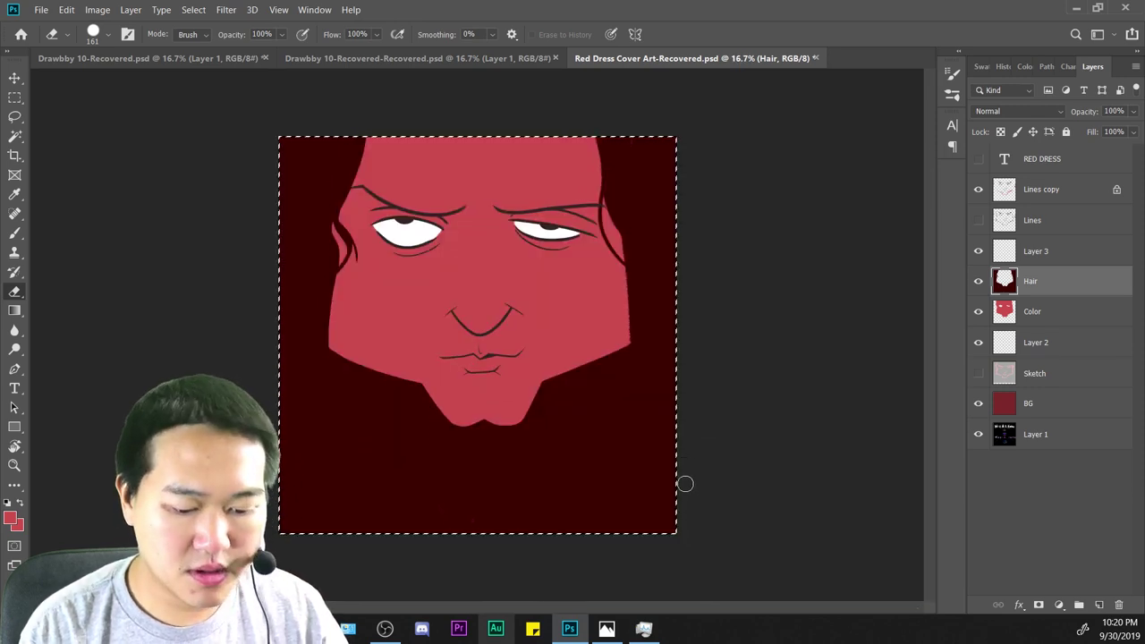
key("ctrl+plus")
mouse_move(594, 304)
left_mouse_down()
mouse_move(647, 370)
mouse_move(542, 363)
left_mouse_up()
Try to draw a thin dark strand extending below the left hair lock on the Hair layer.
key("b")
key("ctrl+plus")
key("ctrl+plus")
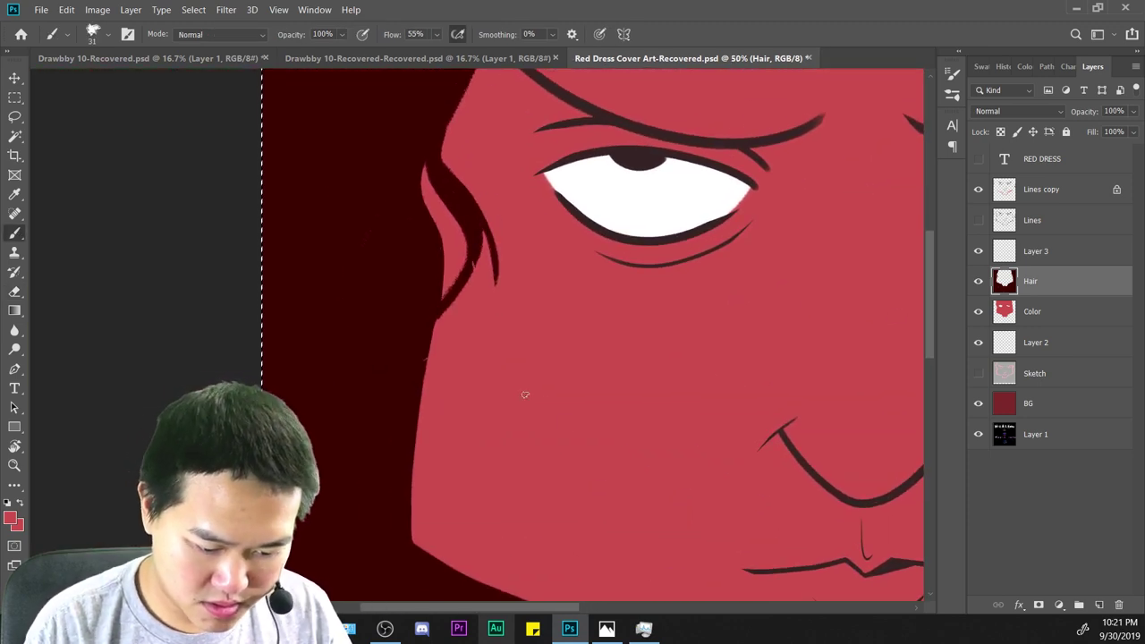
key("i")
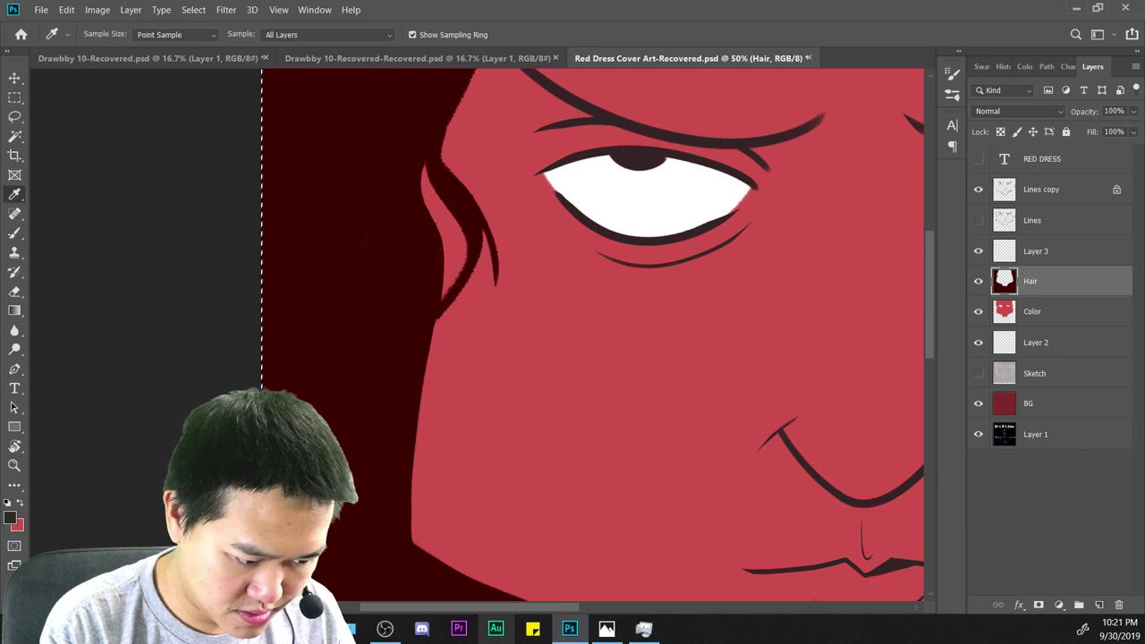
key("b")
left_click_drag(456, 293, 402, 369)
key("ctrl+minus")
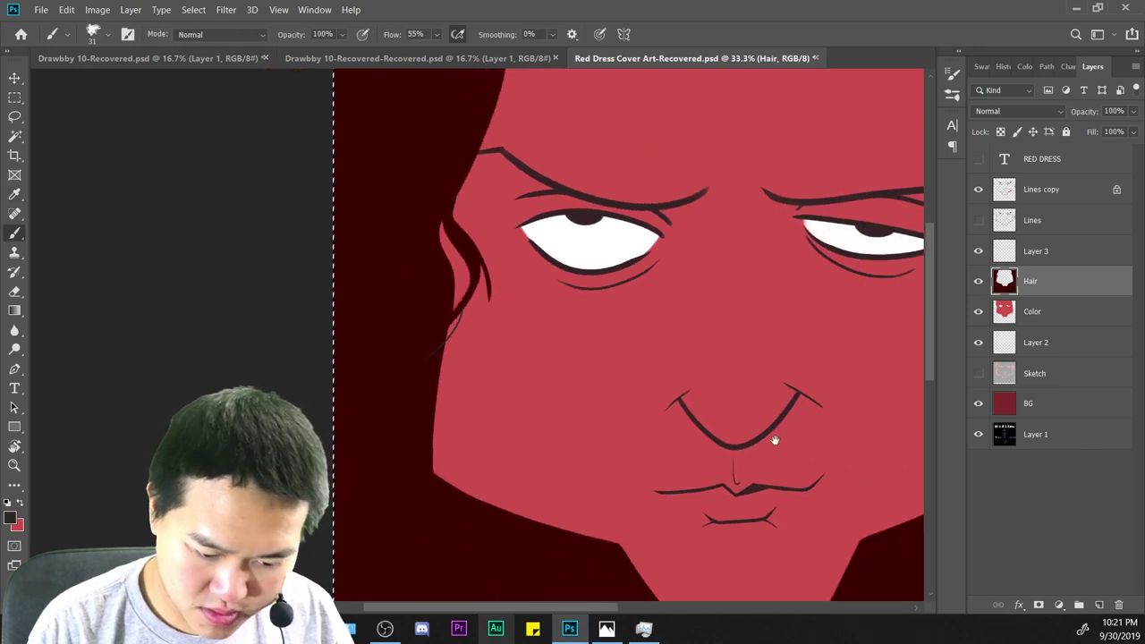
mouse_move(774, 439)
left_mouse_down()
mouse_move(573, 478)
mouse_move(615, 466)
left_mouse_up()
Sample the hair dark red and paint a thin strand between the tips of the left hair lock.
key("i")
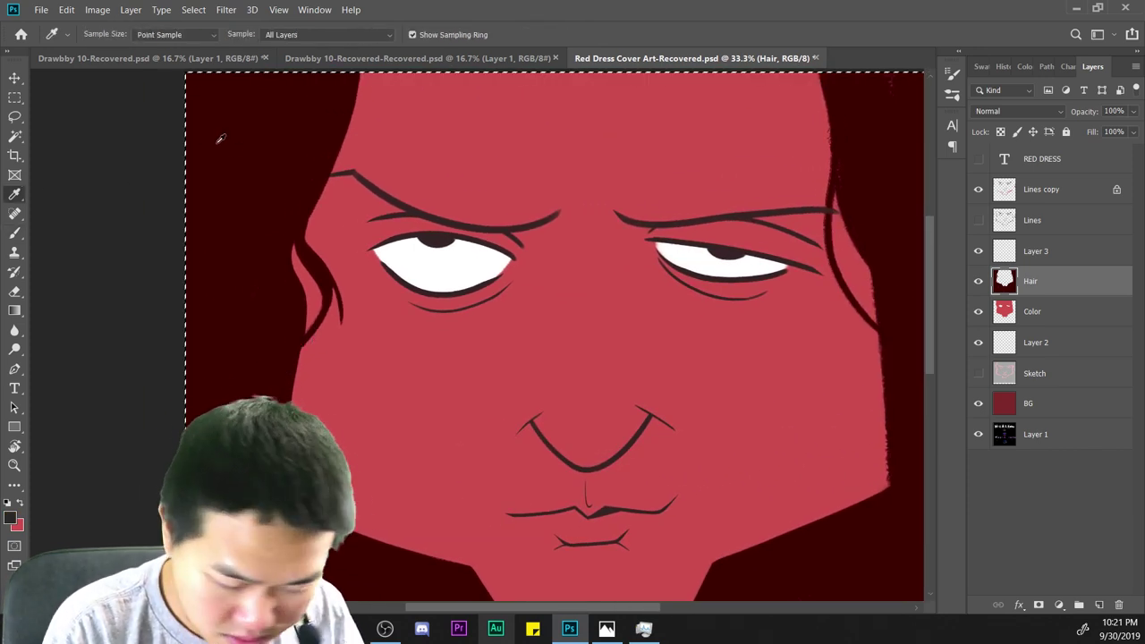
key("b")
key("ctrl+plus")
key("ctrl+plus")
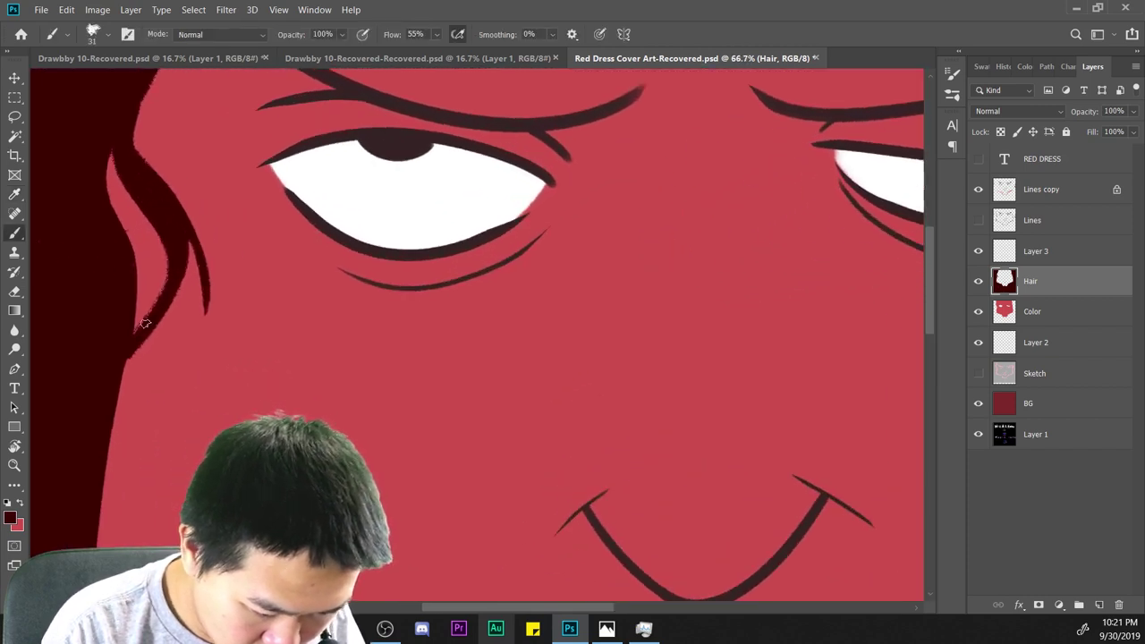
key("ctrl+minus")
key("ctrl+minus")
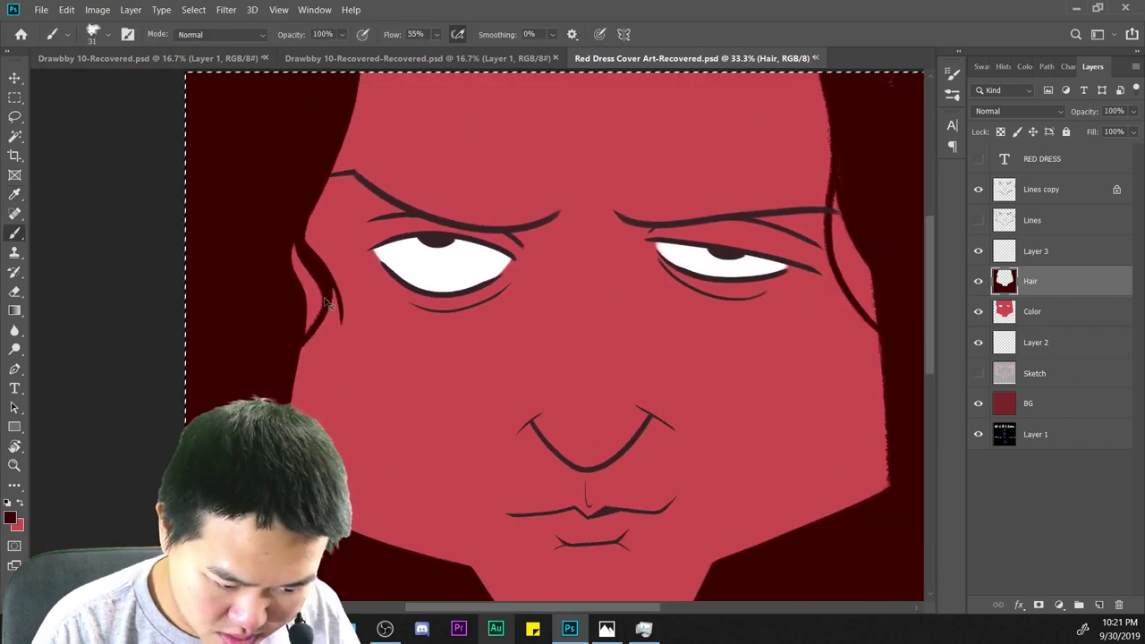
key("ctrl+plus")
key("ctrl+minus")
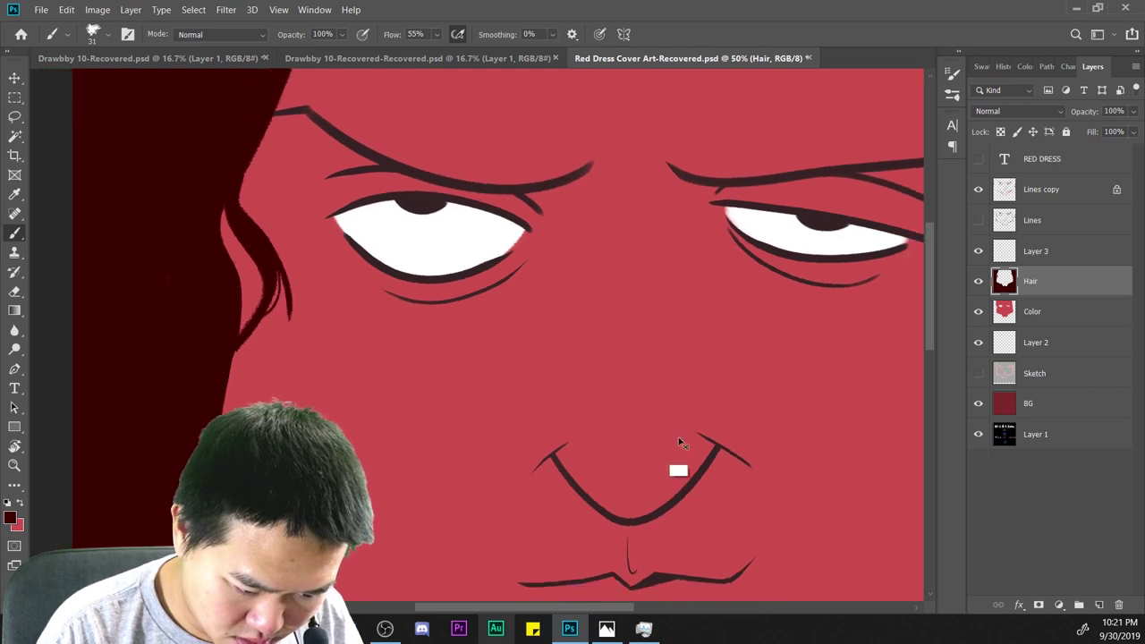
Paint a thin dark red strand inside the right hair loop beside the eyebrow, redoing the stroke until it fits.
left_click_drag(687, 456, 407, 494)
key("ctrl+plus")
key("ctrl+plus")
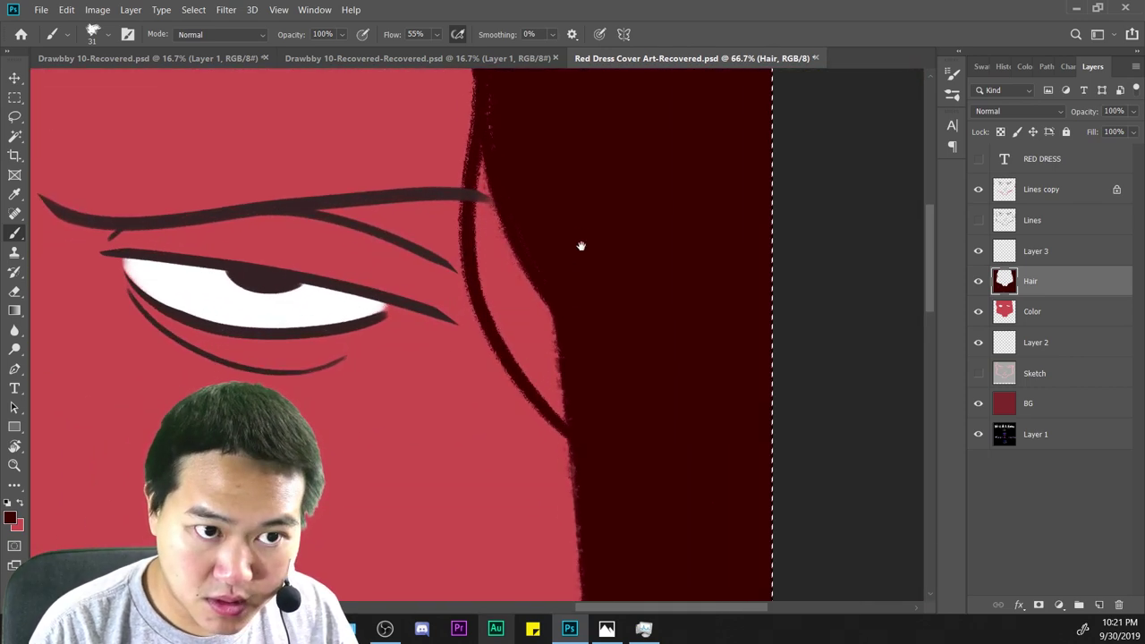
left_click_drag(580, 245, 557, 310)
left_click_drag(469, 214, 502, 440)
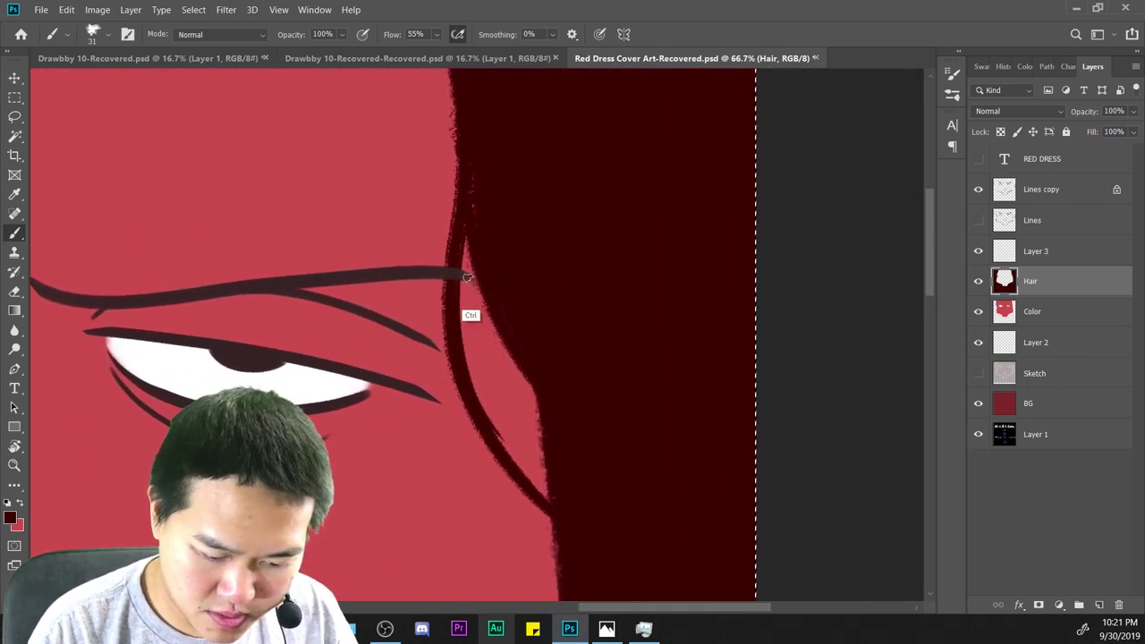
key("ctrl+z")
mouse_move(465, 235)
left_mouse_down()
mouse_move(496, 397)
mouse_move(538, 490)
left_mouse_up()
key("ctrl+z")
mouse_move(466, 237)
left_mouse_down()
mouse_move(516, 463)
mouse_move(537, 519)
mouse_move(465, 295)
mouse_move(560, 529)
left_mouse_up()
key("ctrl+z")
key("ctrl+minus")
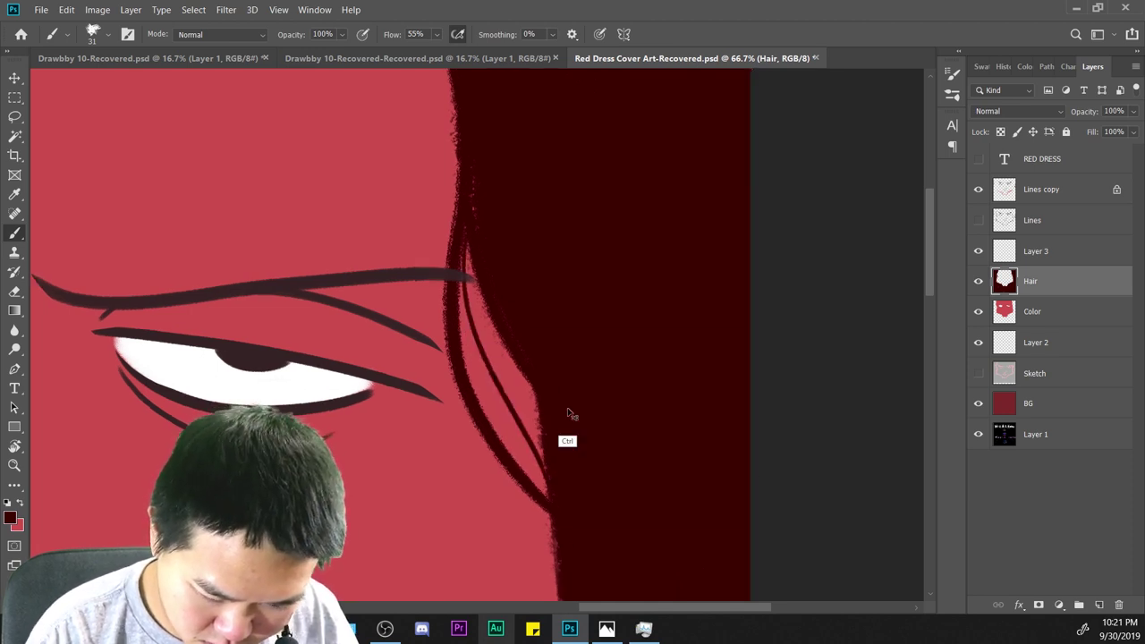
key("ctrl+minus")
key("ctrl+minus")
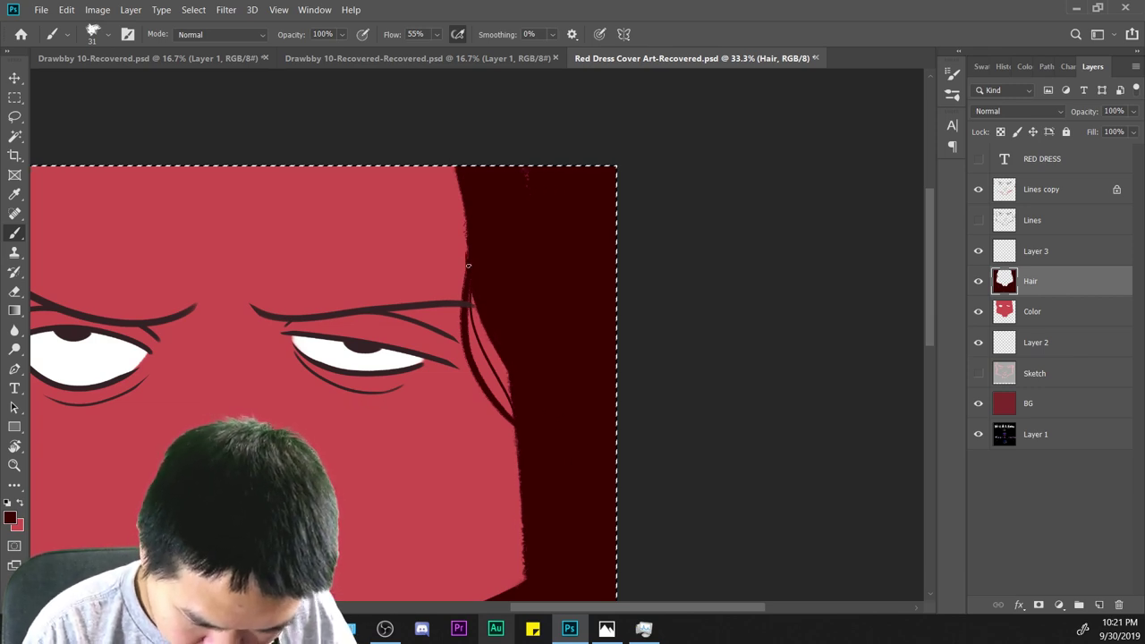
Examine the new hair strands, the overall face, and the nose and mouth lines at several magnifications.
key("ctrl+minus")
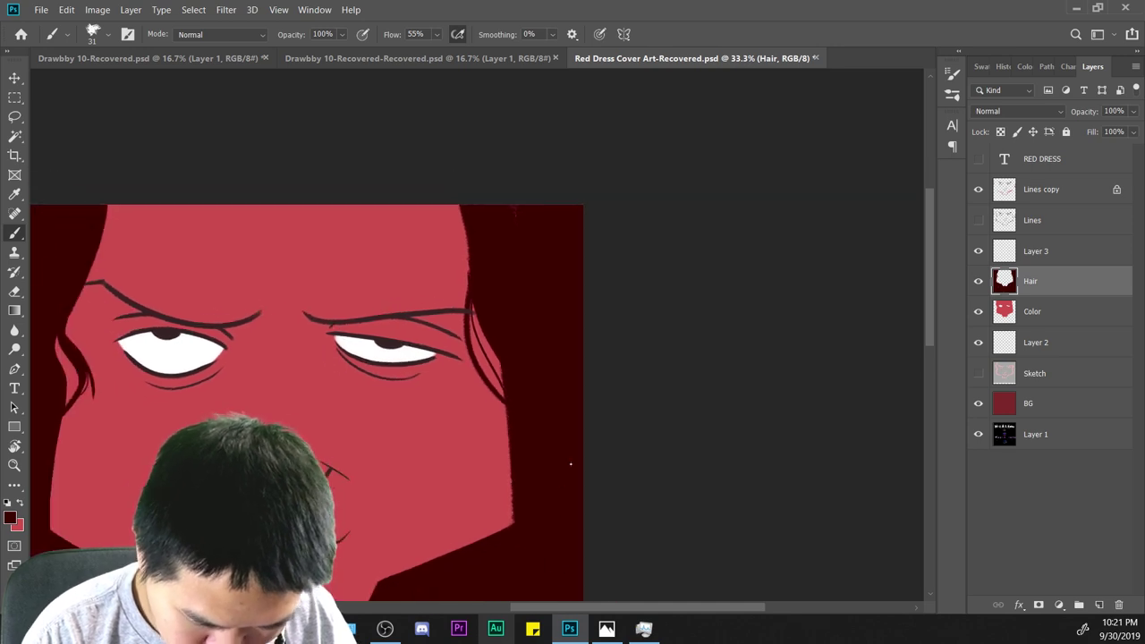
left_click_drag(636, 441, 796, 334)
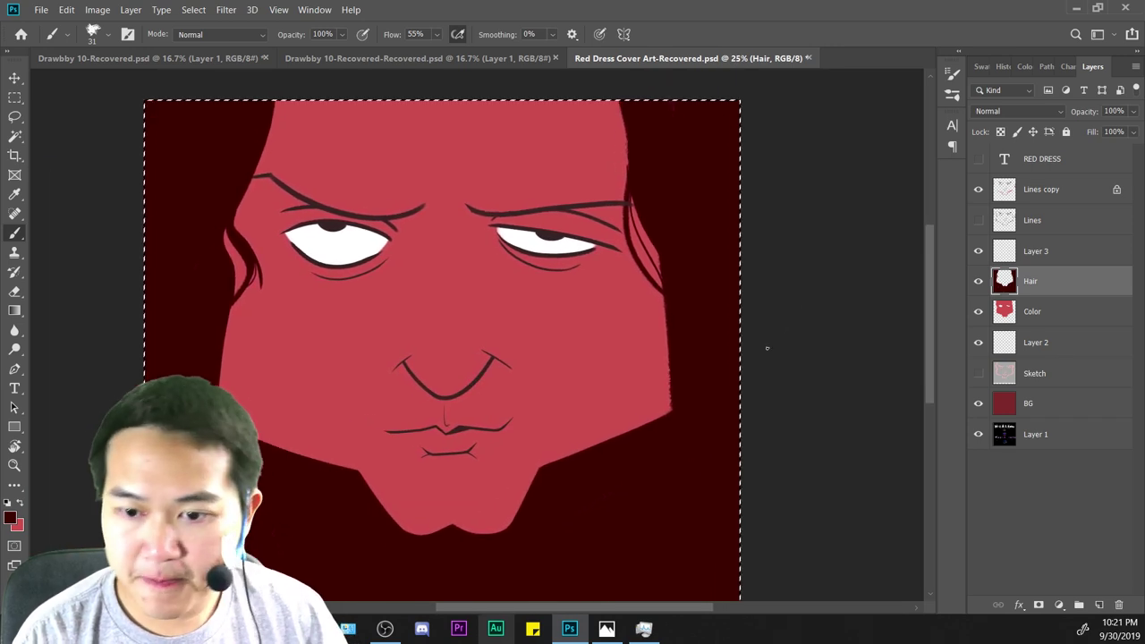
key("ctrl+plus")
key("ctrl+minus")
key("ctrl+minus")
key("ctrl+minus")
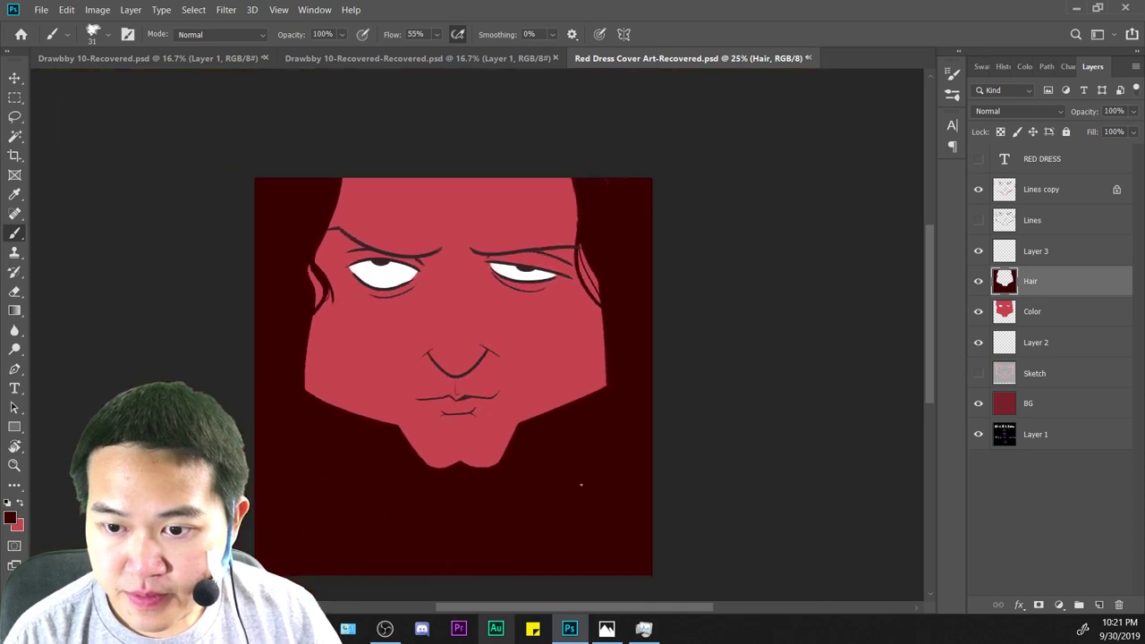
key("ctrl+a")
key("ctrl+plus")
key("ctrl+plus")
key("ctrl+plus")
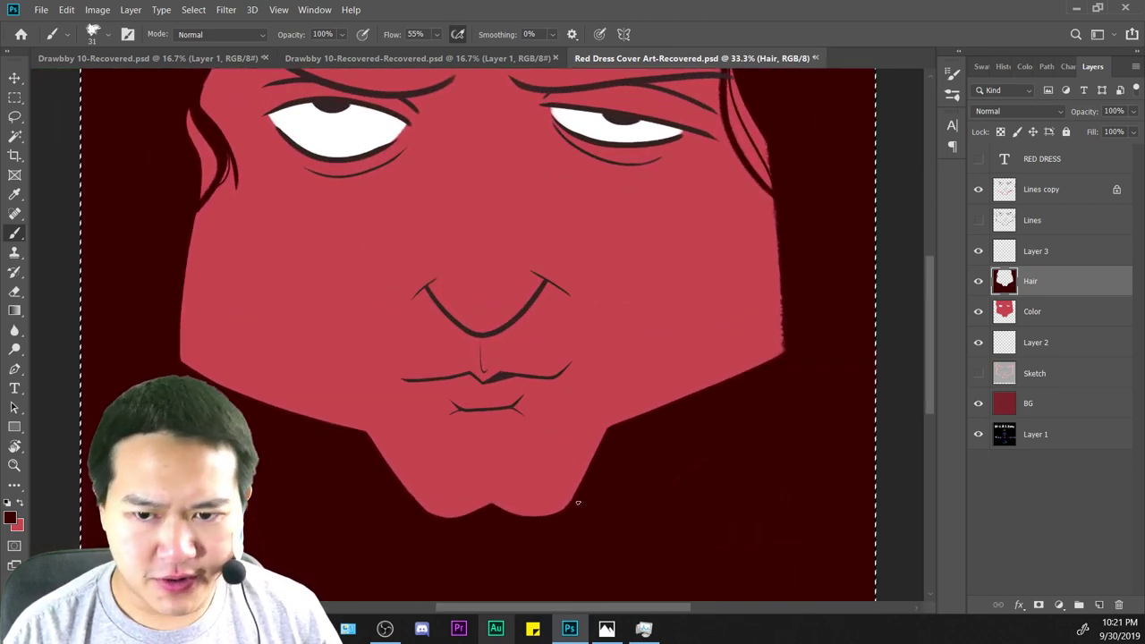
key("ctrl+plus")
key("ctrl+plus")
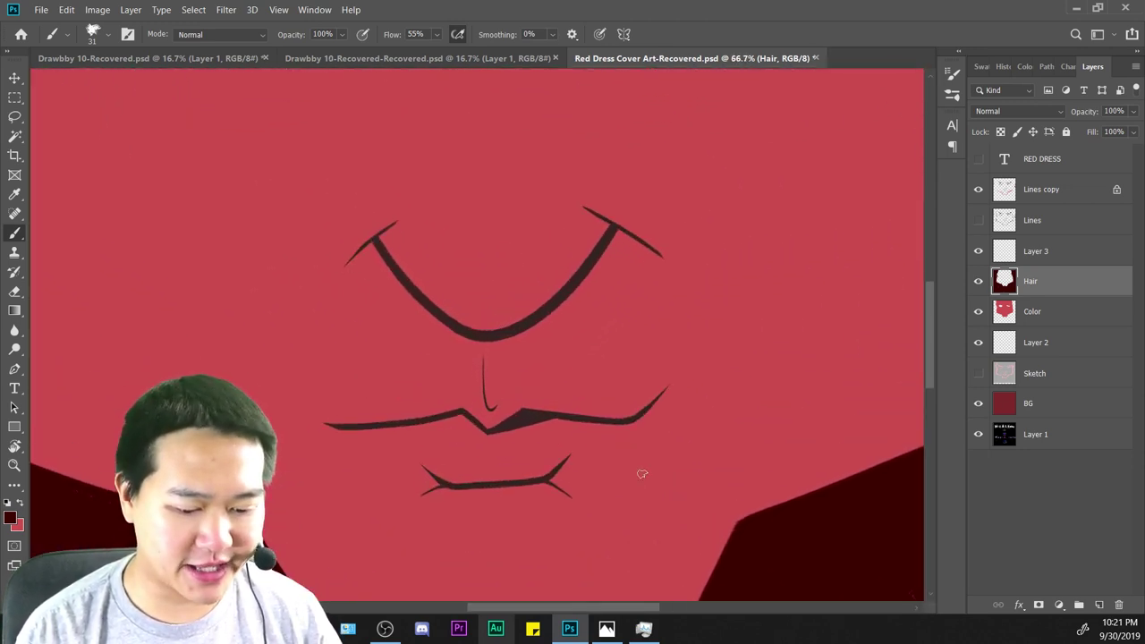
key("ctrl+minus")
key("ctrl+minus")
key("ctrl+plus")
key("ctrl+plus")
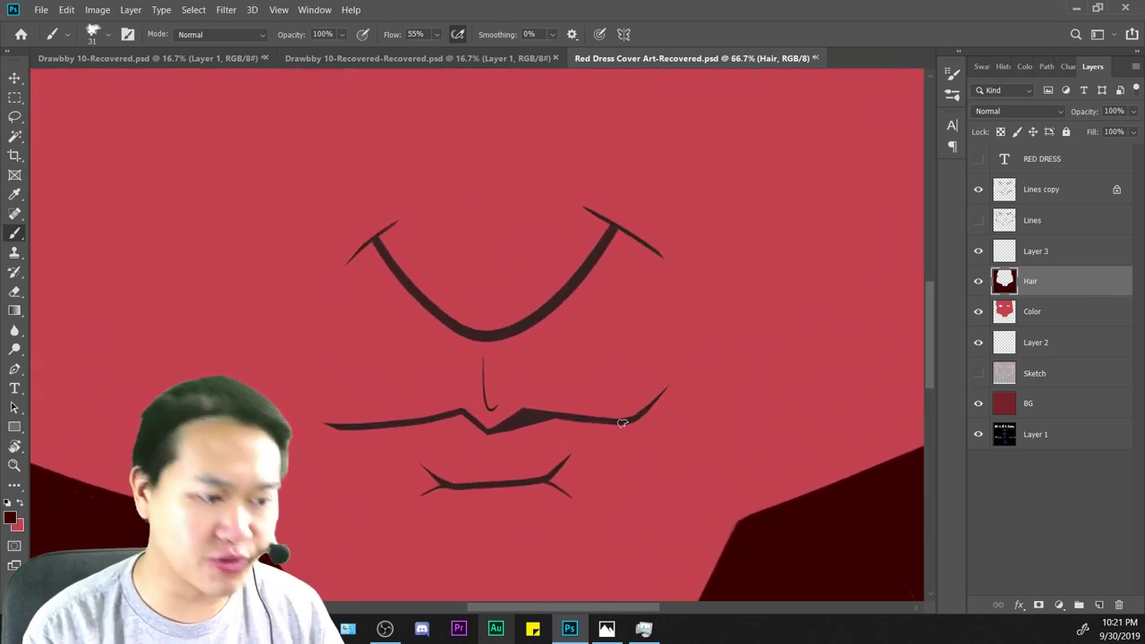
Reduce the eraser to 50 px and unlock the transparent pixels of the Lines copy layer.
key("e")
key("ctrl+plus")
right_click(722, 201)
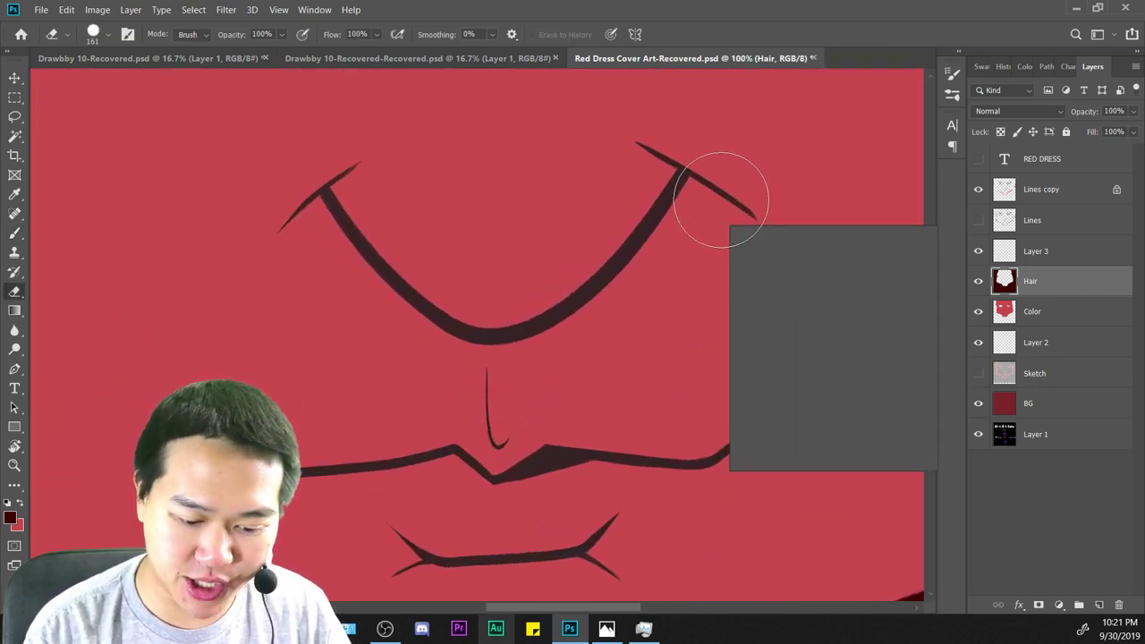
left_click_drag(863, 264, 826, 264)
left_click(623, 145)
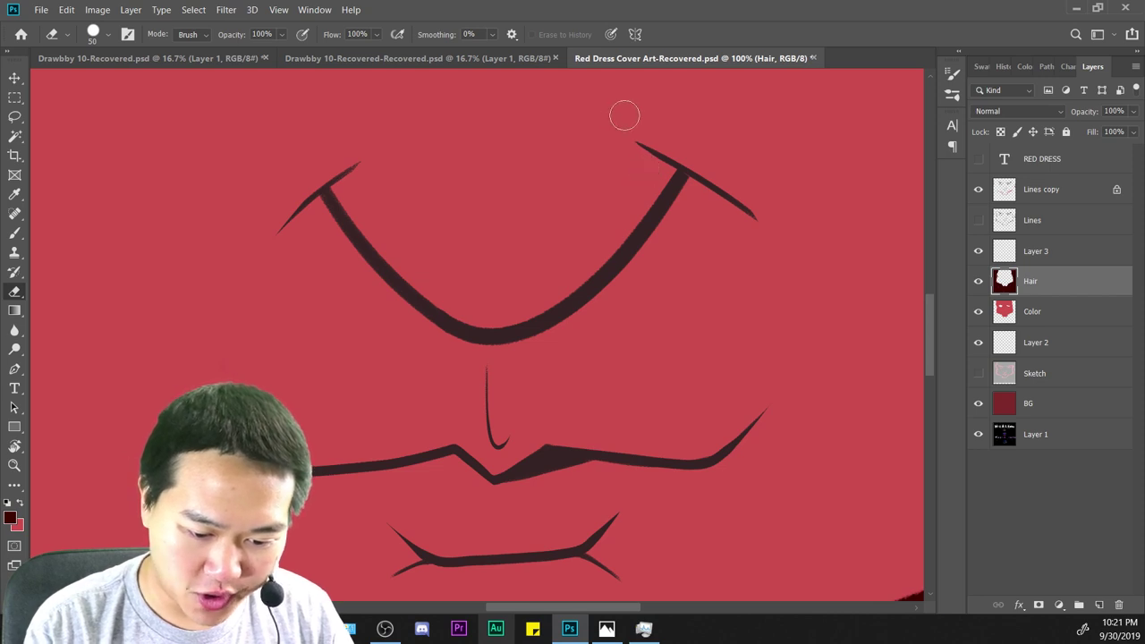
left_click(1065, 194)
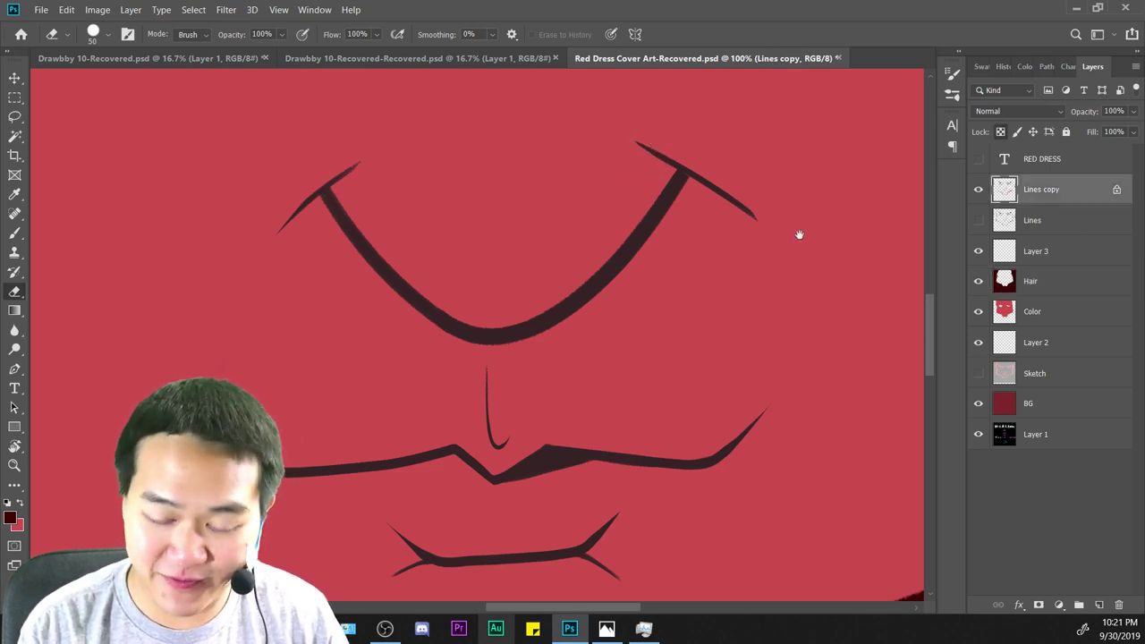
left_click_drag(788, 245, 715, 379)
key("ctrl+plus")
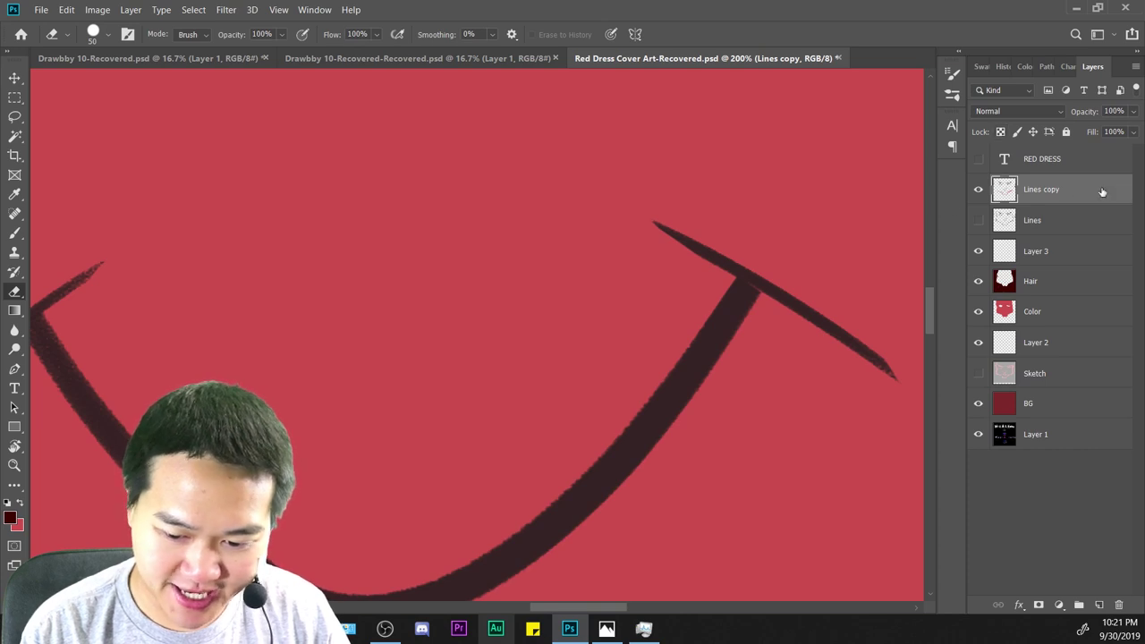
Set the eraser size to 7 px and trim the upper tip of the right nostril line on the Lines copy layer.
left_click_drag(667, 234, 689, 263)
key("ctrl+z")
right_click(743, 207)
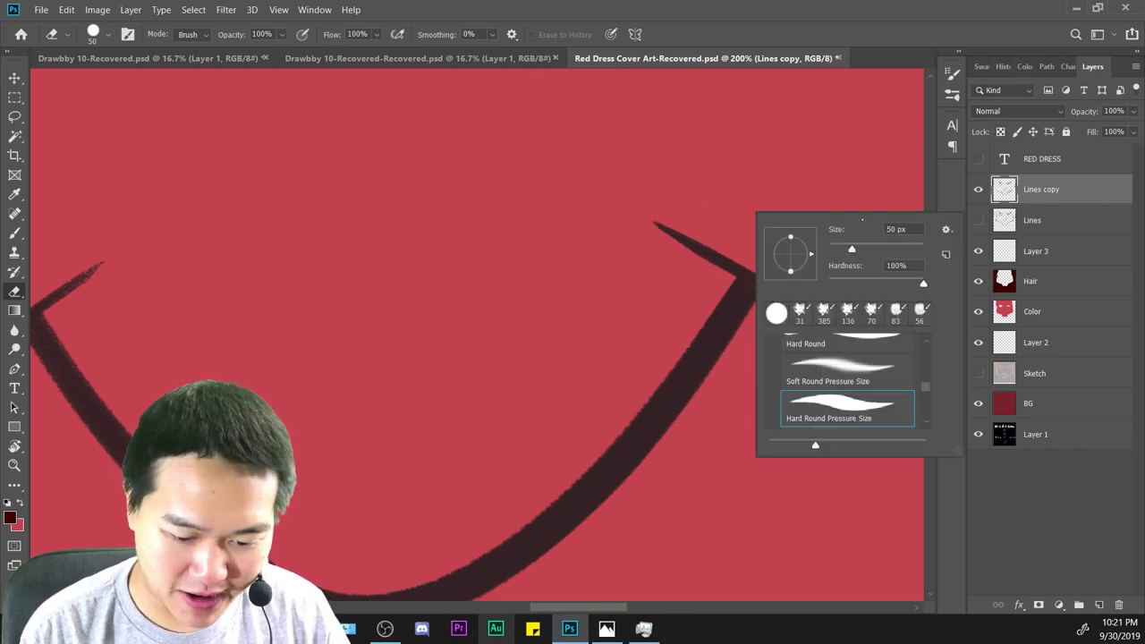
type("7")
key("Return")
key("Return")
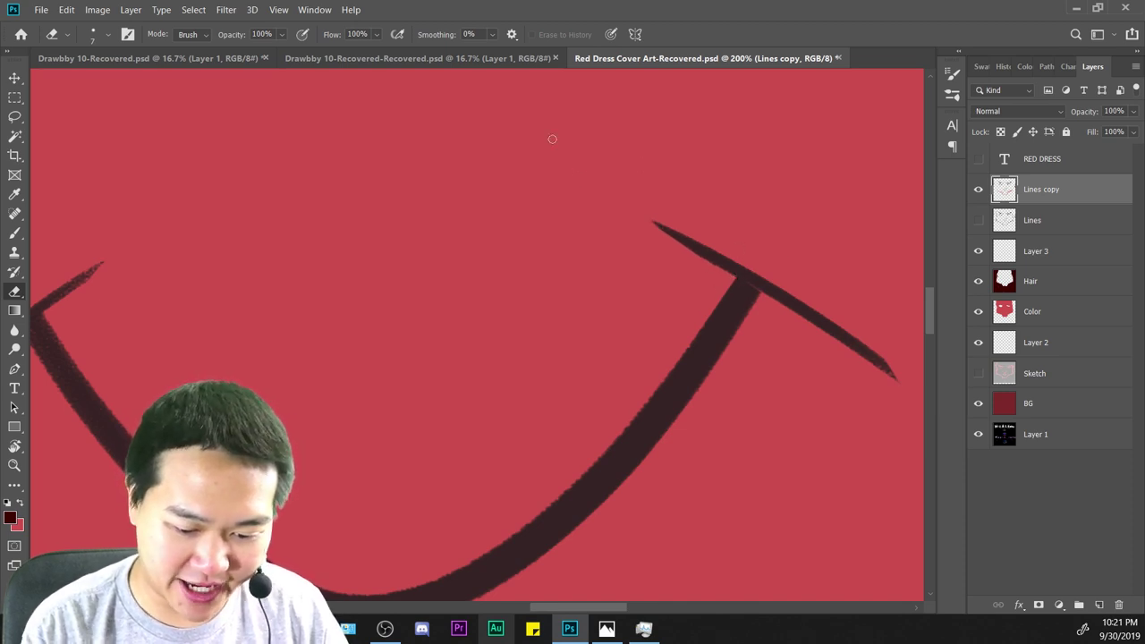
mouse_move(655, 219)
left_mouse_down()
mouse_move(681, 229)
mouse_move(681, 241)
left_mouse_up()
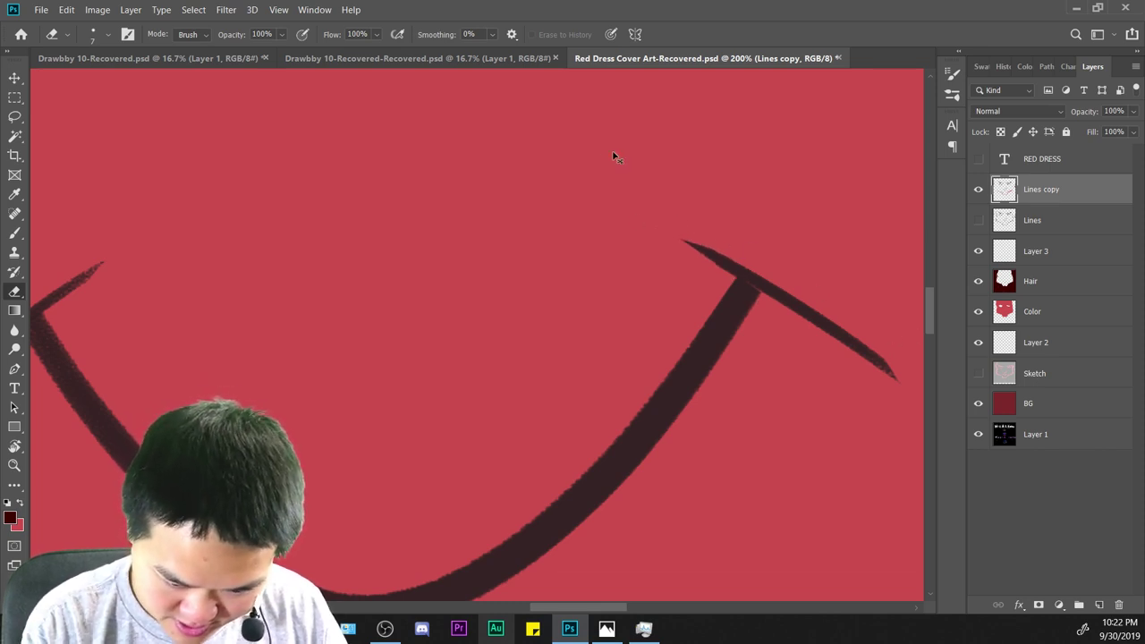
Examine the left nostril line, the full nose and mouth, and the whole face at several magnifications.
key("ctrl+minus")
key("ctrl+minus")
key("ctrl+plus")
key("ctrl+plus")
mouse_move(475, 416)
left_mouse_down()
mouse_move(669, 397)
mouse_move(811, 401)
left_mouse_up()
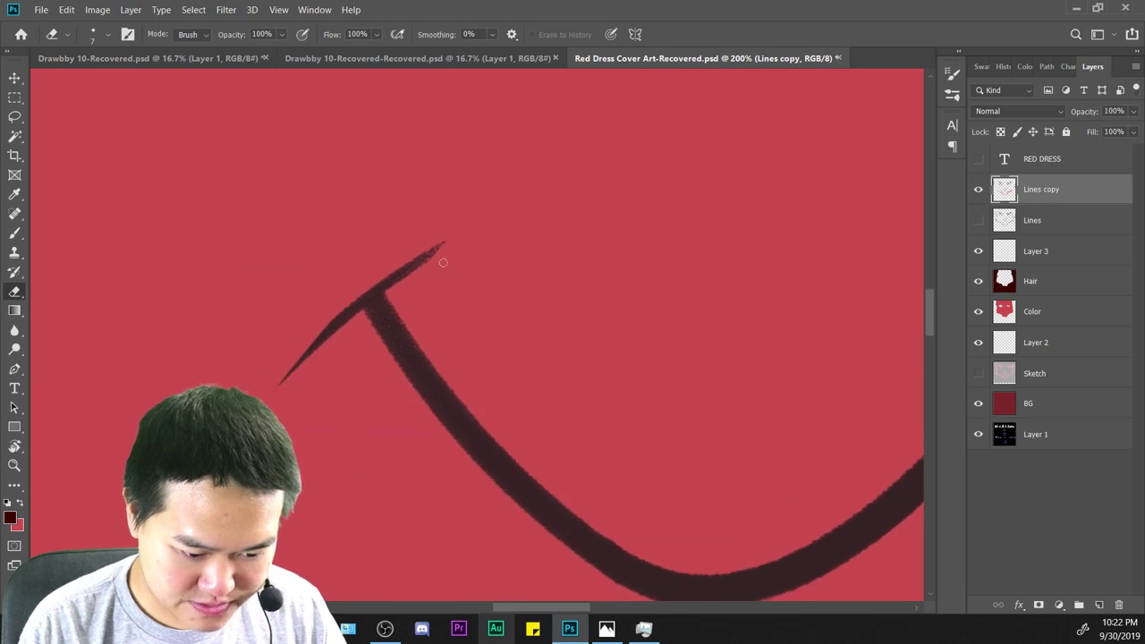
key("ctrl+minus")
key("ctrl+minus")
key("ctrl+minus")
key("ctrl+minus")
key("ctrl+minus")
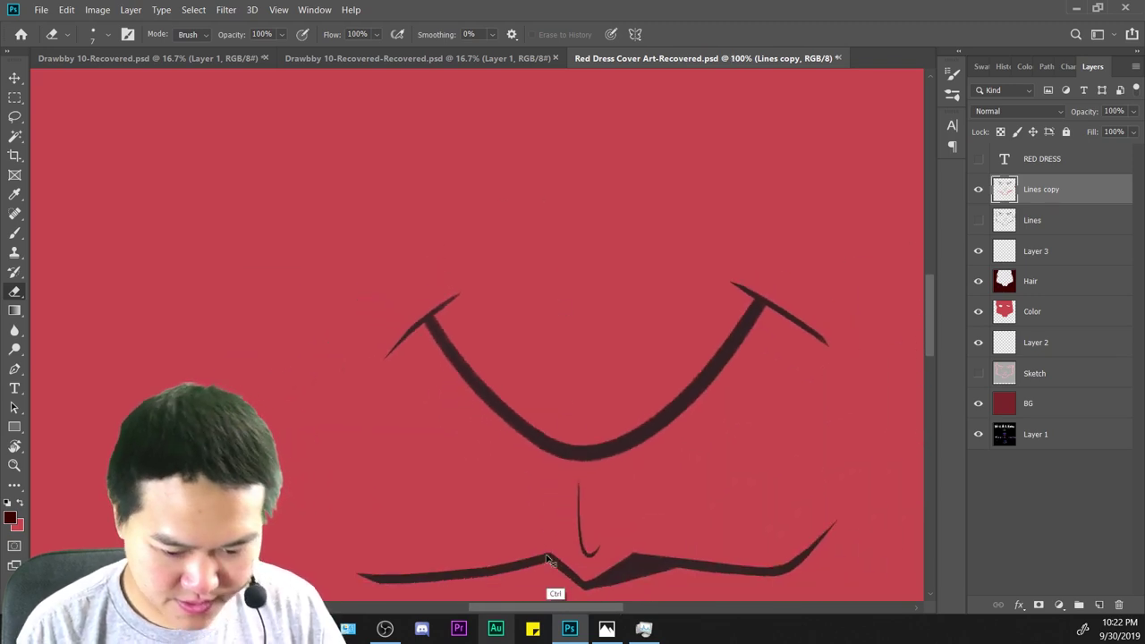
scroll(557, 552, "down", 1)
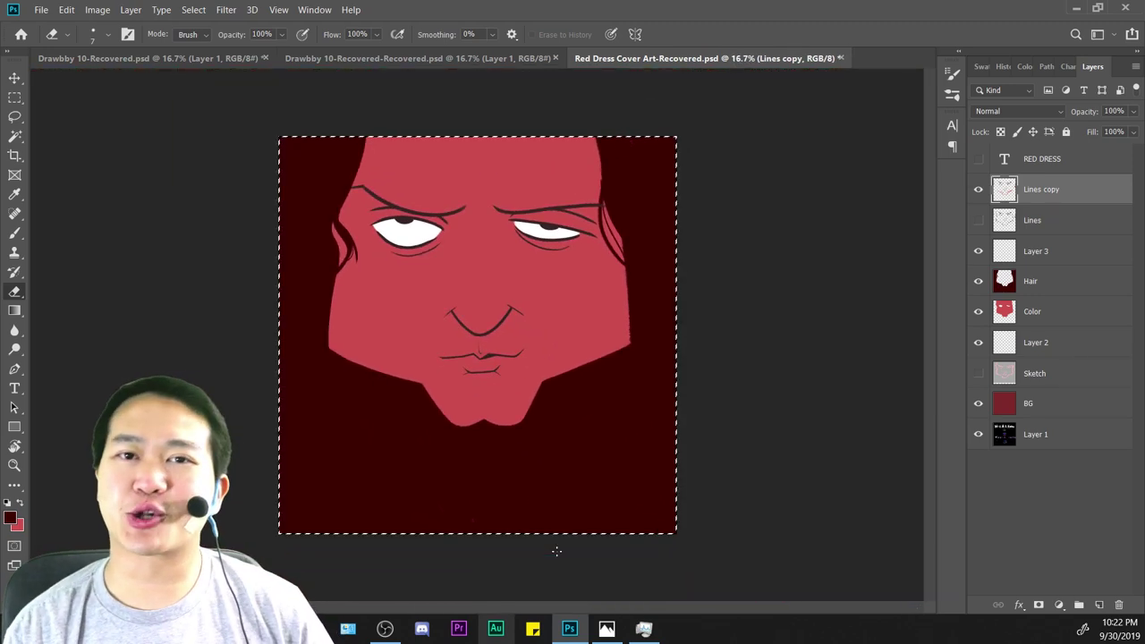
scroll(556, 550, "up", 2)
scroll(556, 552, "down", 2)
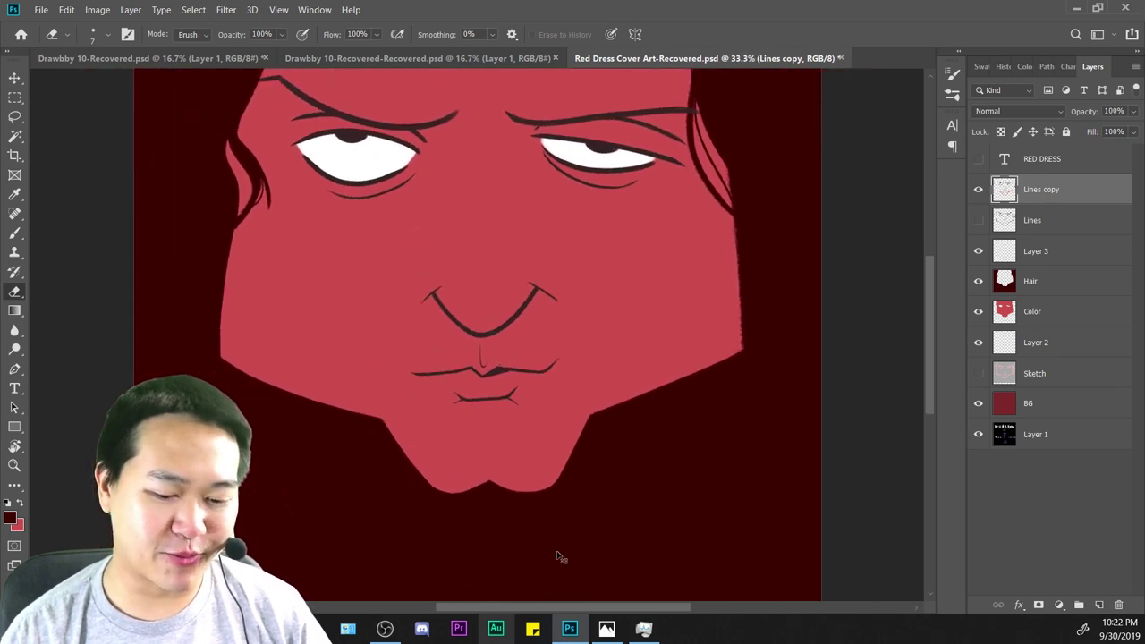
scroll(556, 551, "up", 1)
key("ctrl+plus")
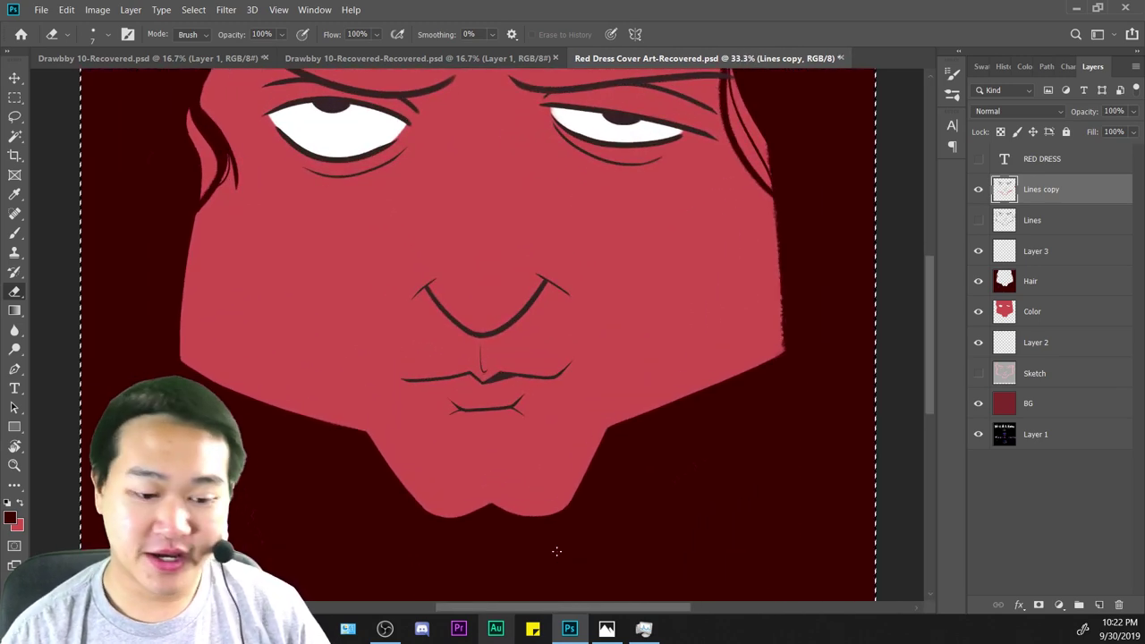
Cover the stray red specks at the top of the right-hand hair on the Hair layer with a 91 px dark red brush.
left_click_drag(660, 365, 389, 590)
mouse_move(670, 433)
left_mouse_down()
mouse_move(723, 455)
mouse_move(883, 407)
left_mouse_up()
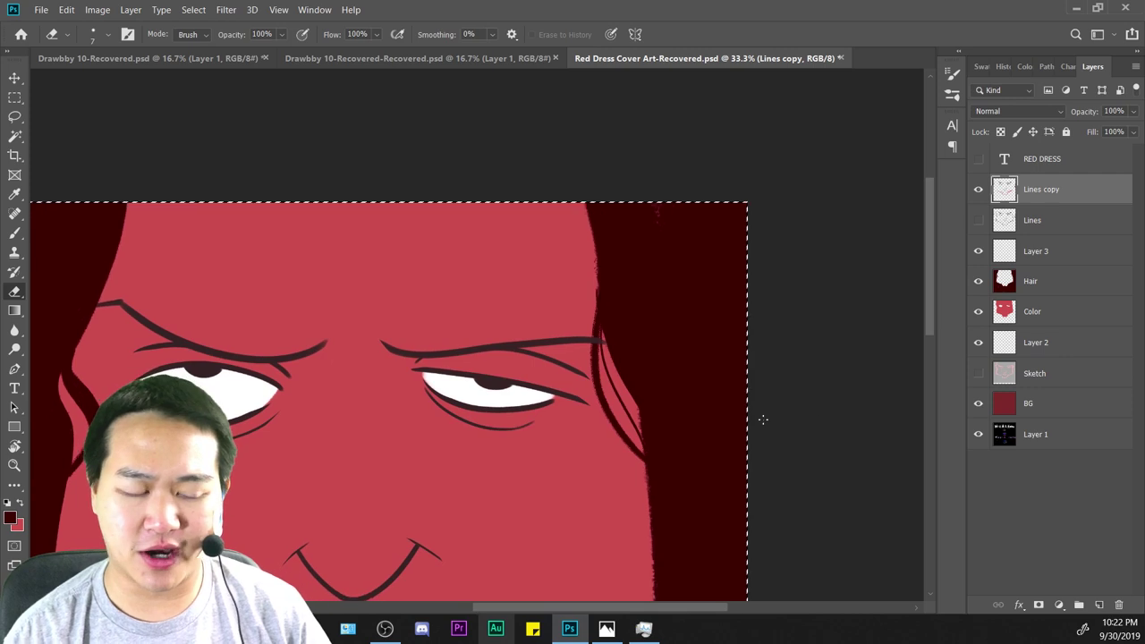
key("ctrl+plus")
key("ctrl+plus")
left_click(15, 194)
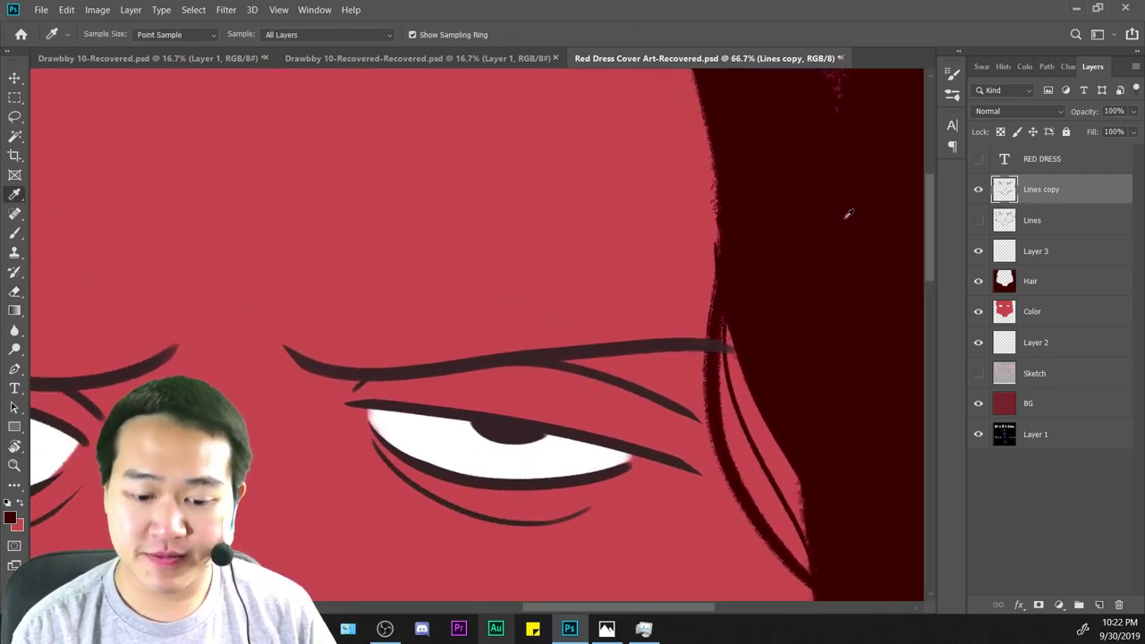
key("b")
left_click_drag(724, 349, 541, 473)
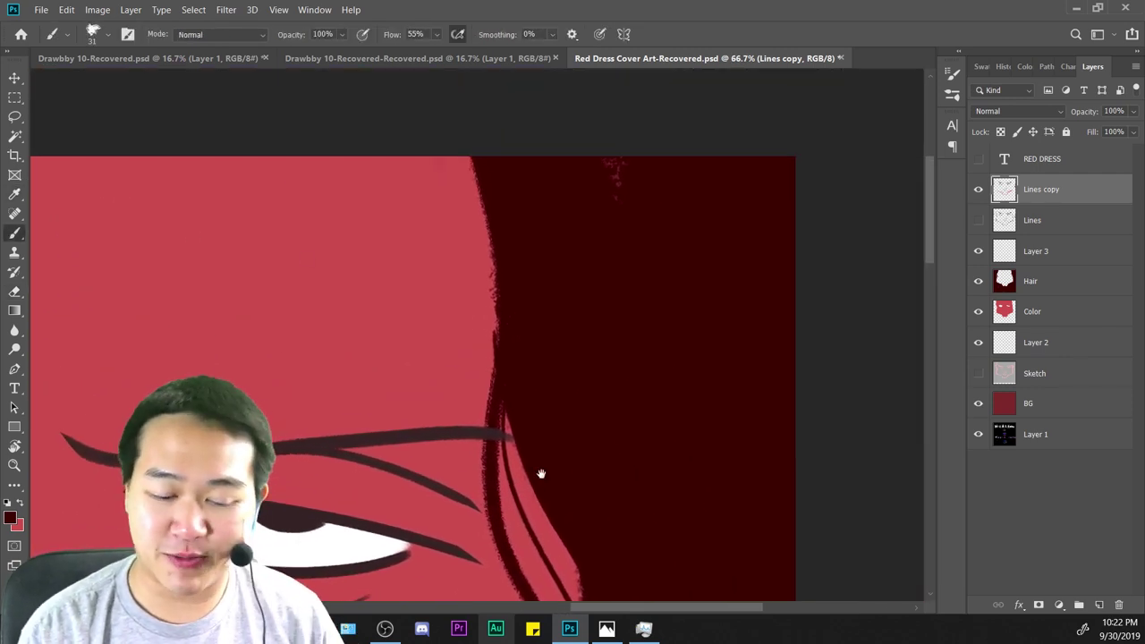
left_click(1053, 286)
right_click(637, 274)
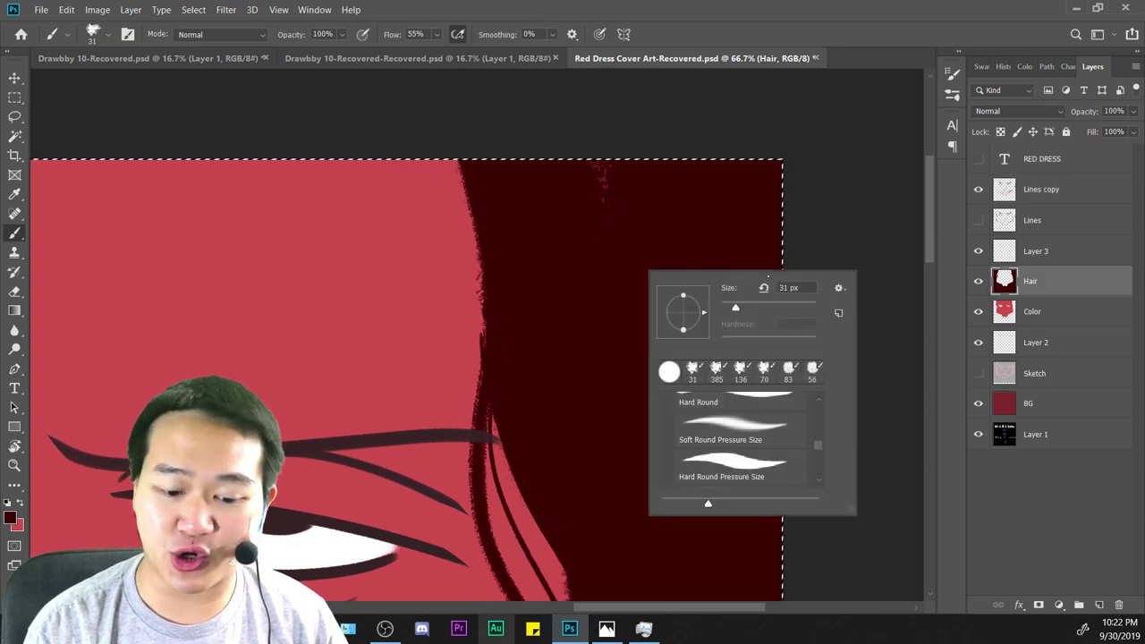
left_click(612, 158)
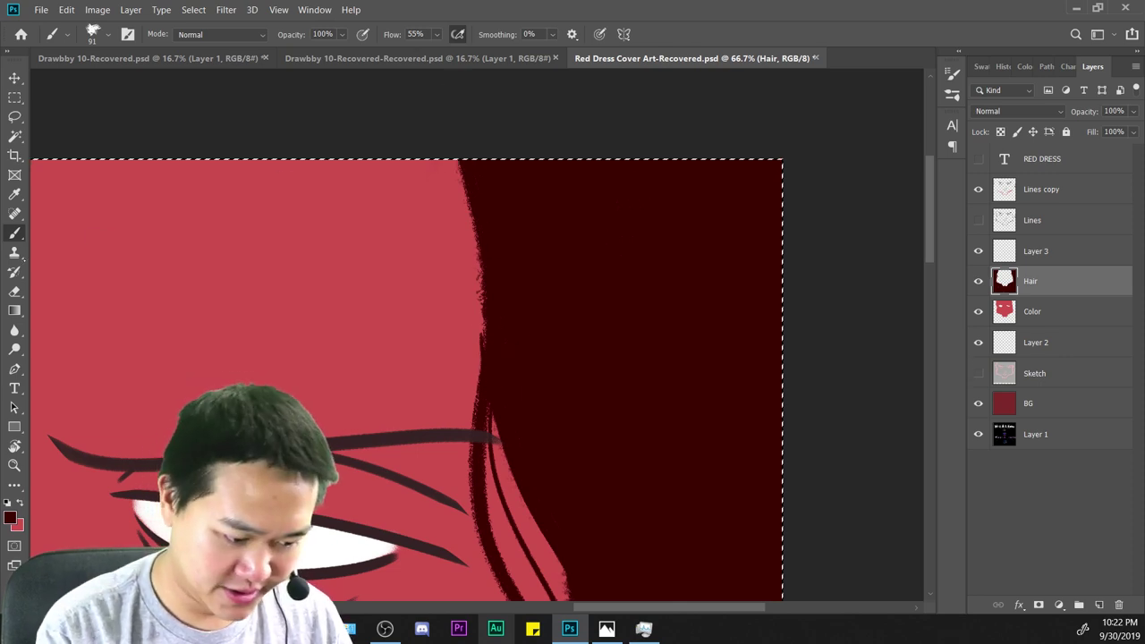
Trim the bump on the right-hand hair's inner edge above the eyebrow with the 7 px eraser.
key("e")
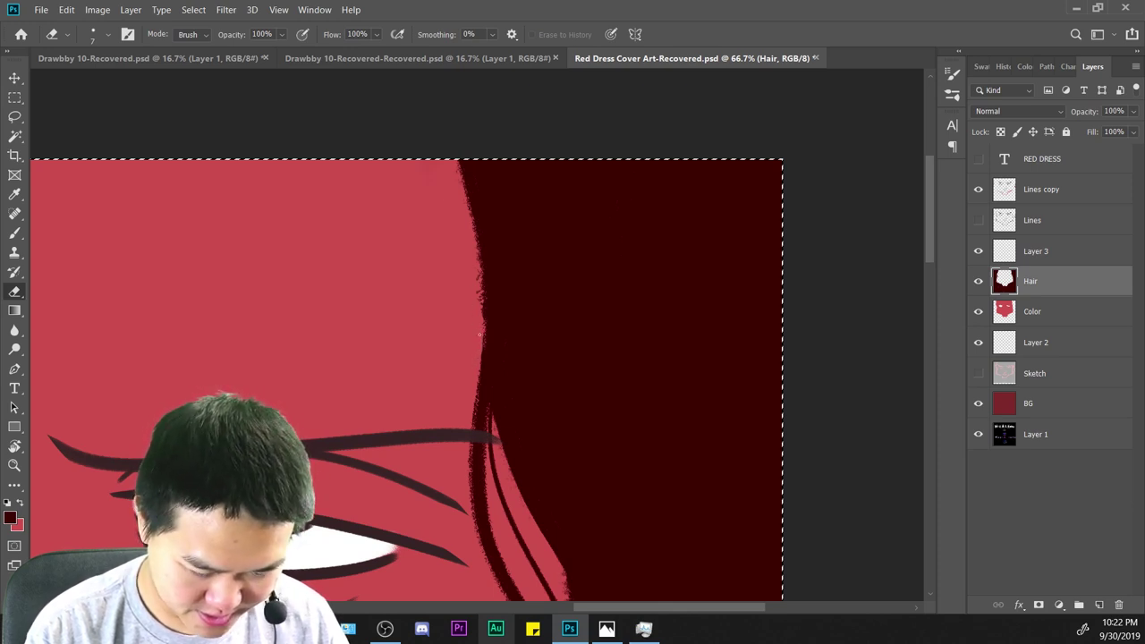
key("ctrl+minus")
key("ctrl+minus")
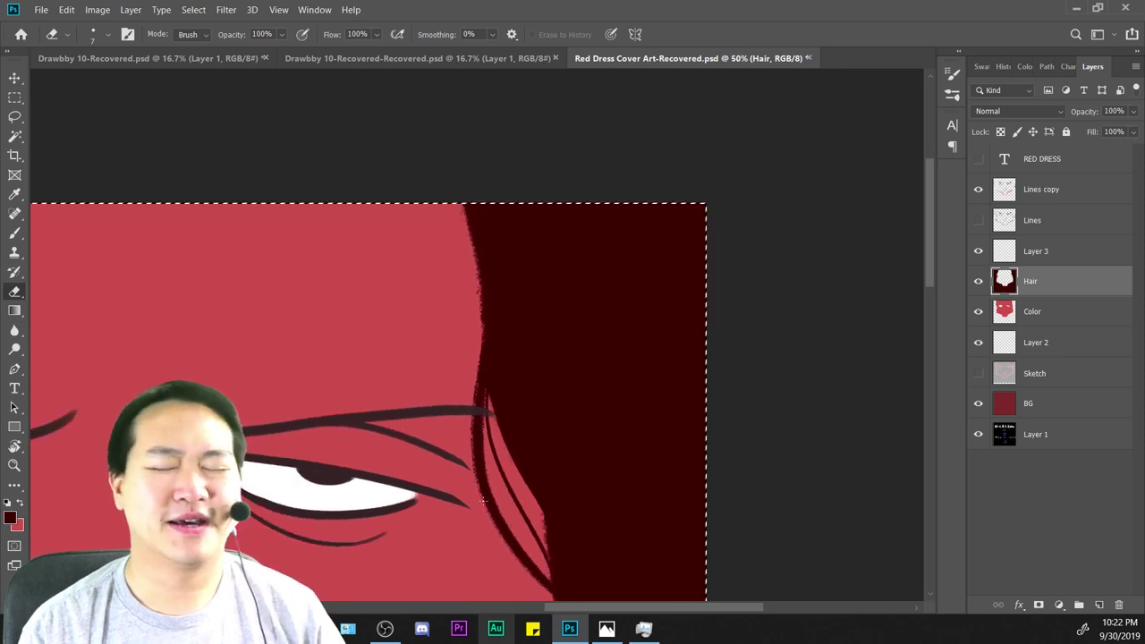
key("ctrl+plus")
key("ctrl+plus")
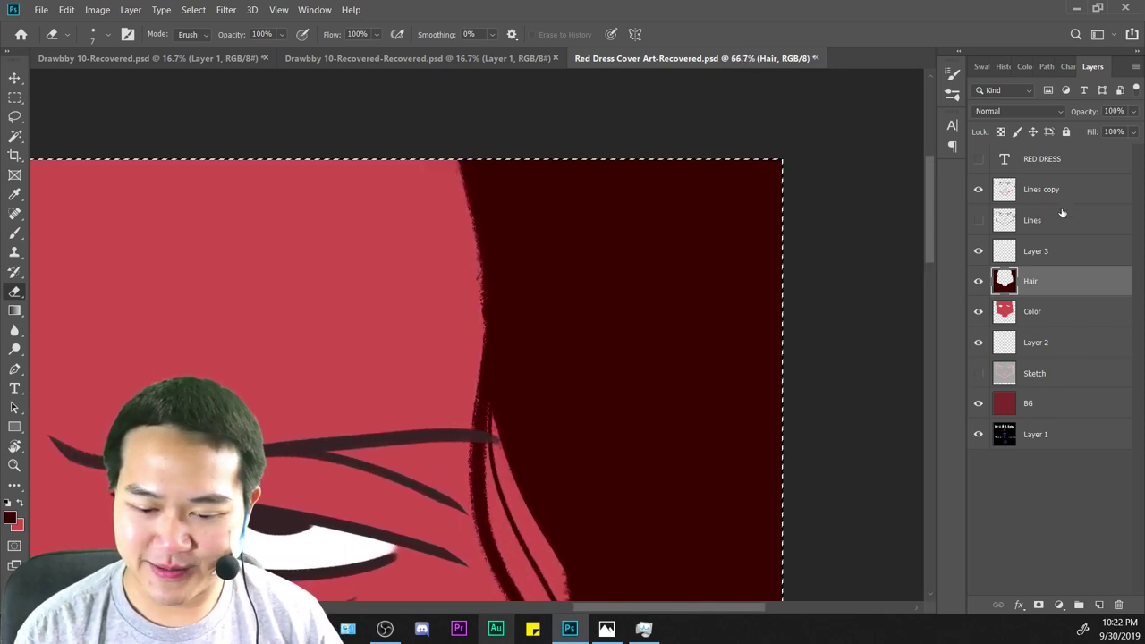
Lock the transparent pixels of the Lines copy layer and recolour the eyebrow end overlapping the right-hand hair dark red.
left_click(1056, 190)
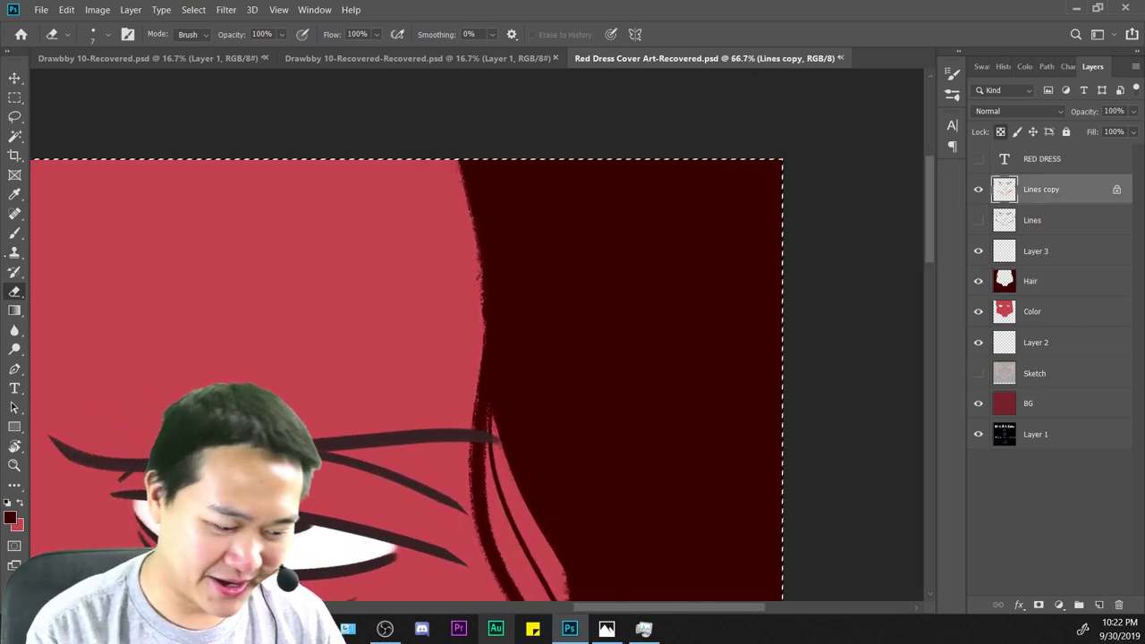
left_click(14, 232)
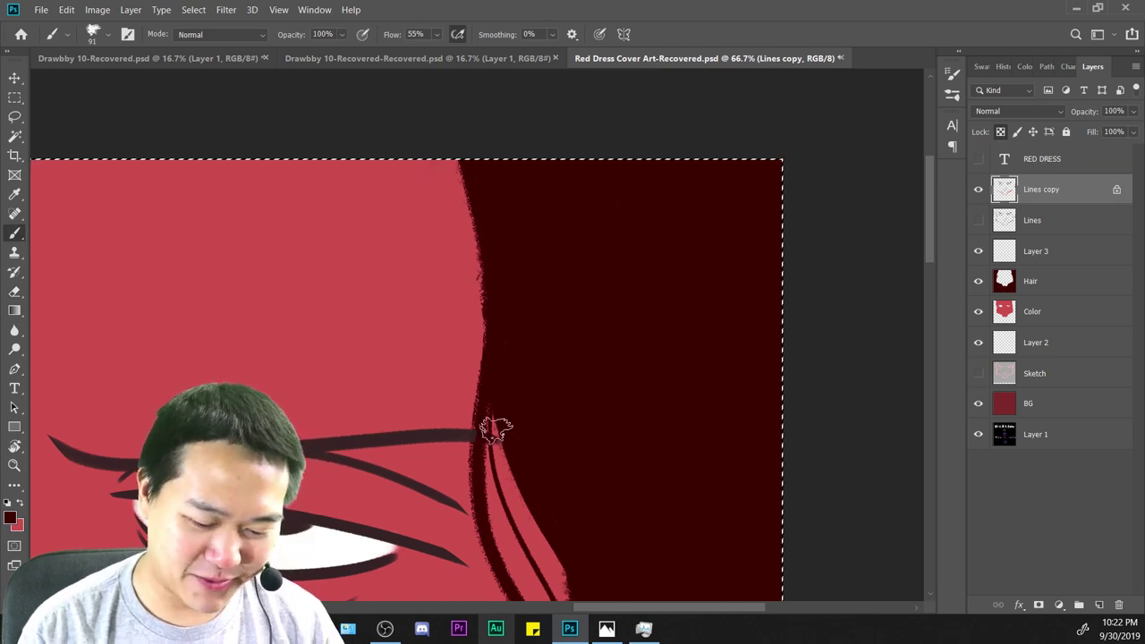
scroll(520, 474, "down", 4)
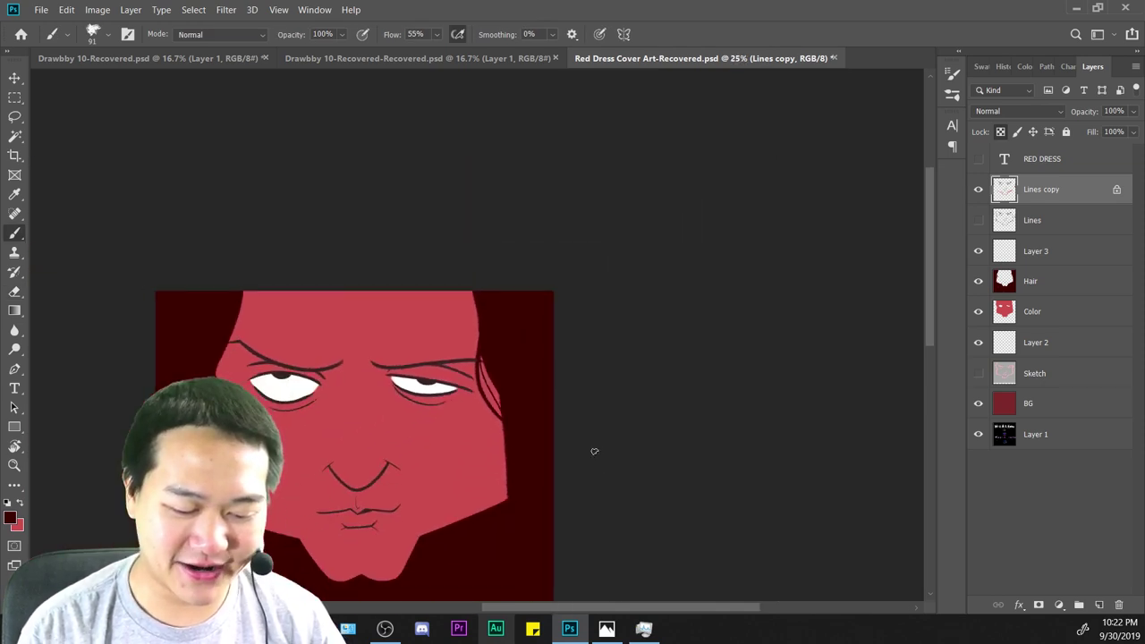
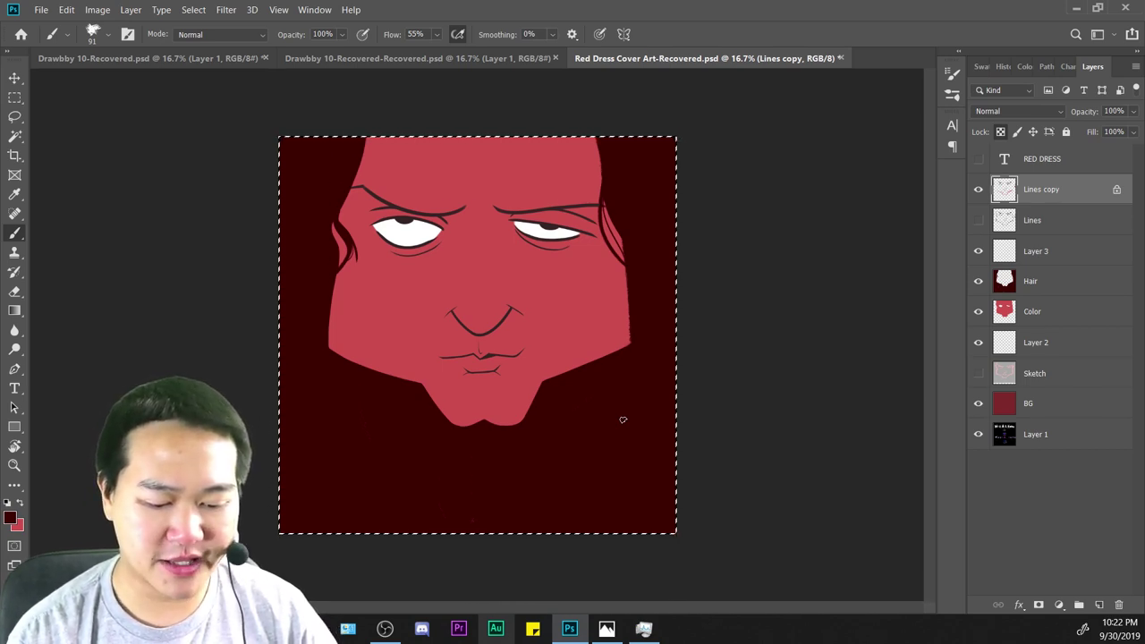
Select the Color layer and sample the face's red as the brush colour for the chin area.
key("ctrl+plus")
key("ctrl+plus")
key("ctrl+plus")
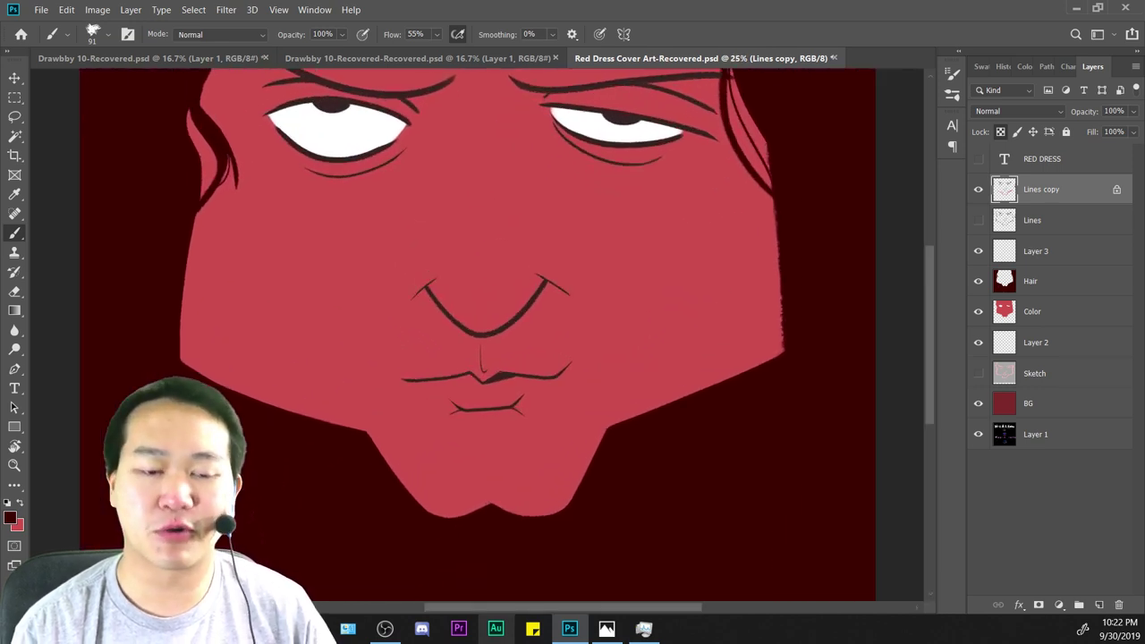
left_click_drag(555, 420, 494, 246)
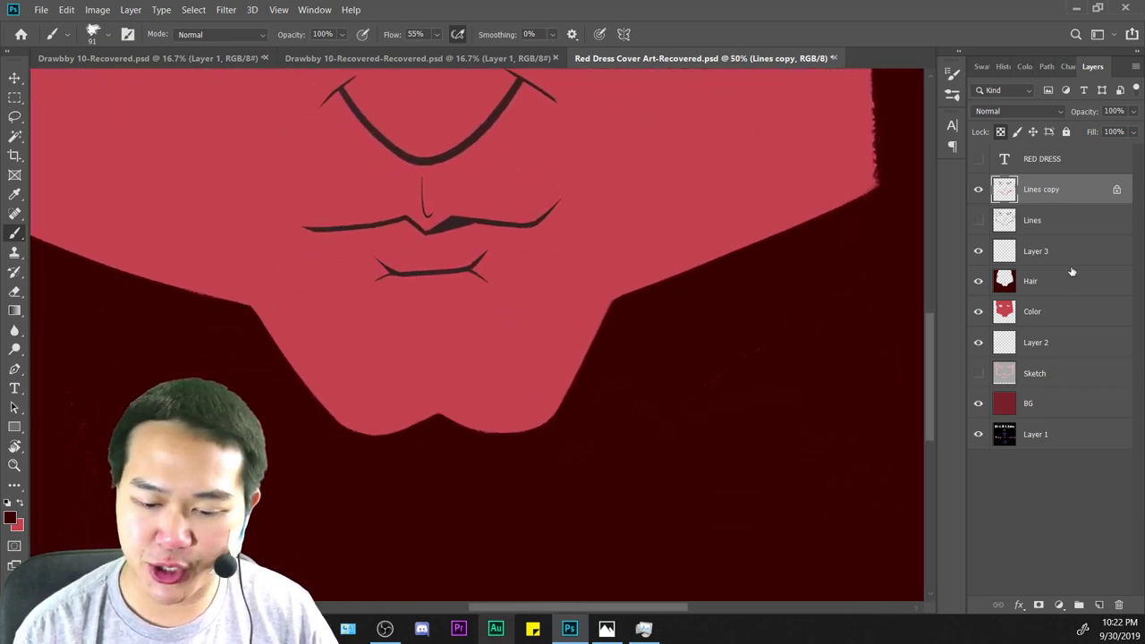
left_click(1024, 306)
left_click(14, 194)
left_click(97, 154)
left_click(15, 233)
key("ctrl+plus")
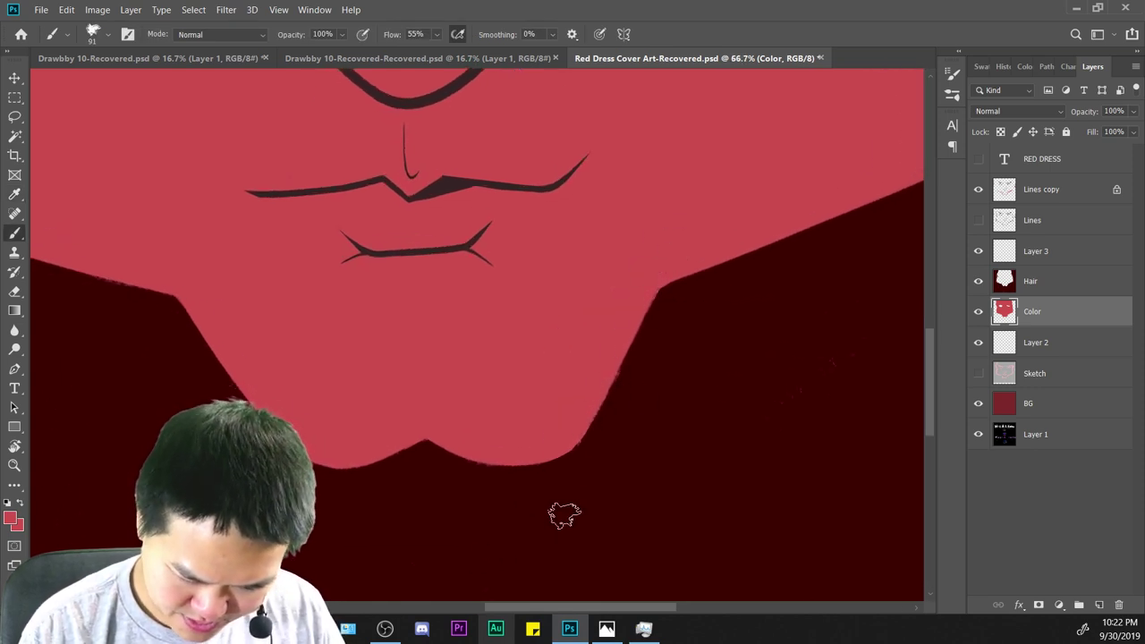
Examine the chin, the nose and mouth area, and the whole face at several magnifications.
key("ctrl+minus")
key("ctrl+minus")
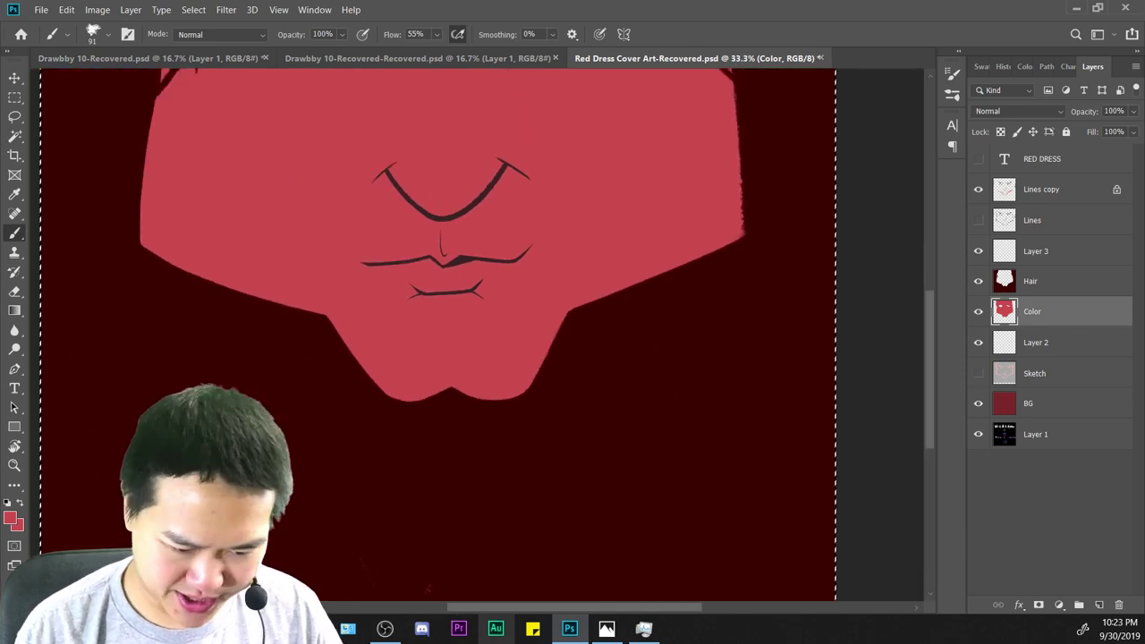
key("ctrl+minus")
key("ctrl+minus")
key("ctrl+minus")
key("ctrl+minus")
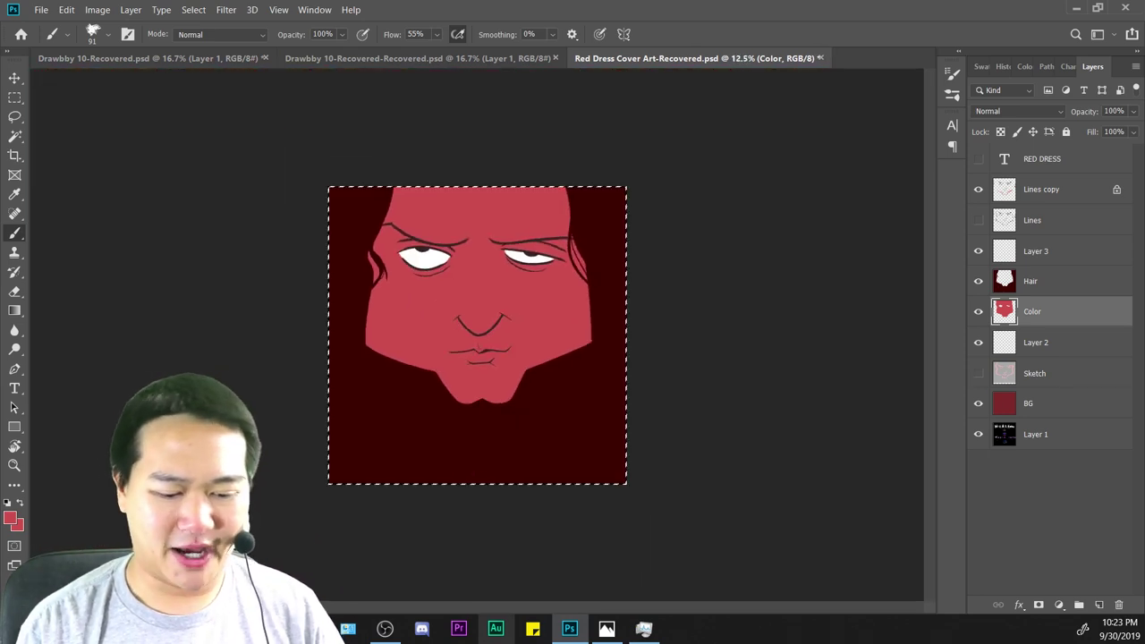
key("ctrl+plus")
key("ctrl+plus")
key("ctrl+plus")
key("ctrl+plus")
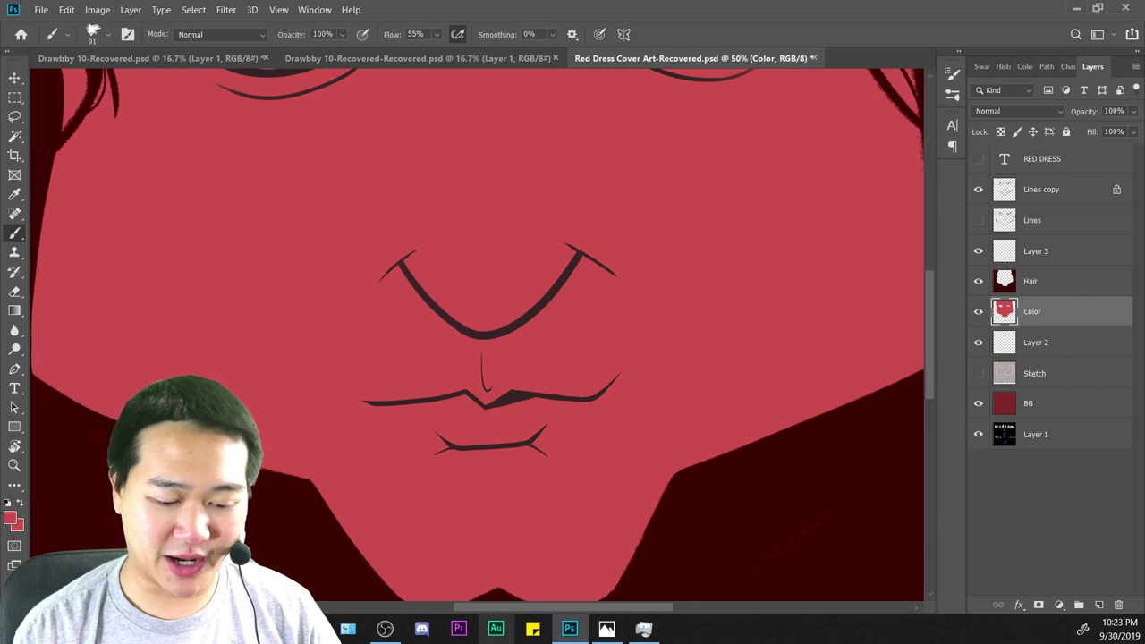
key("ctrl+minus")
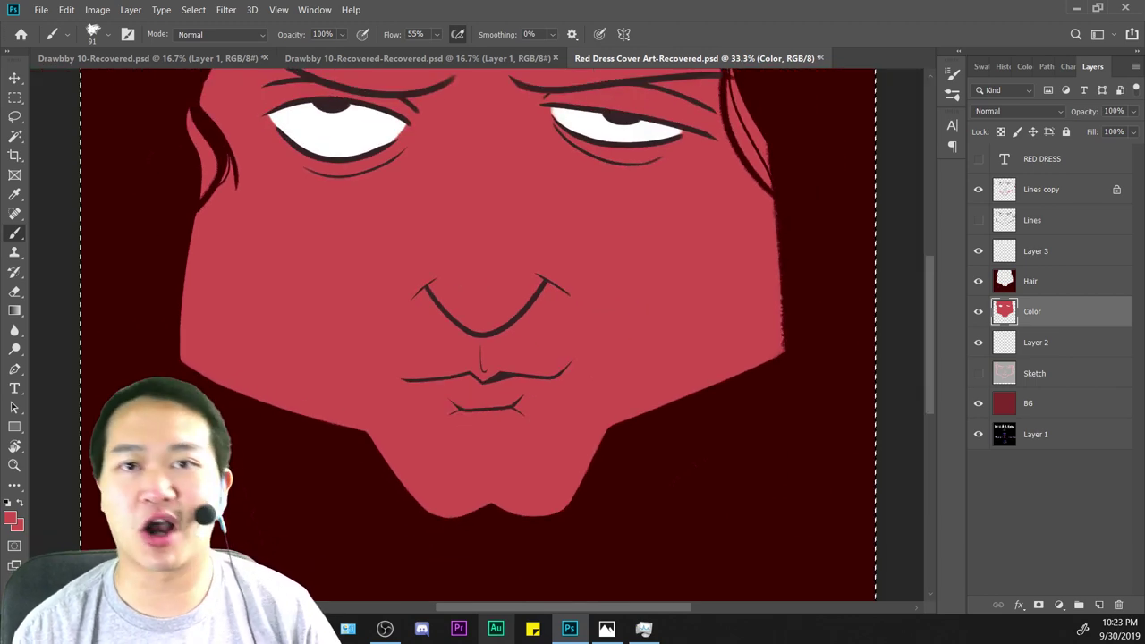
key("ctrl+minus")
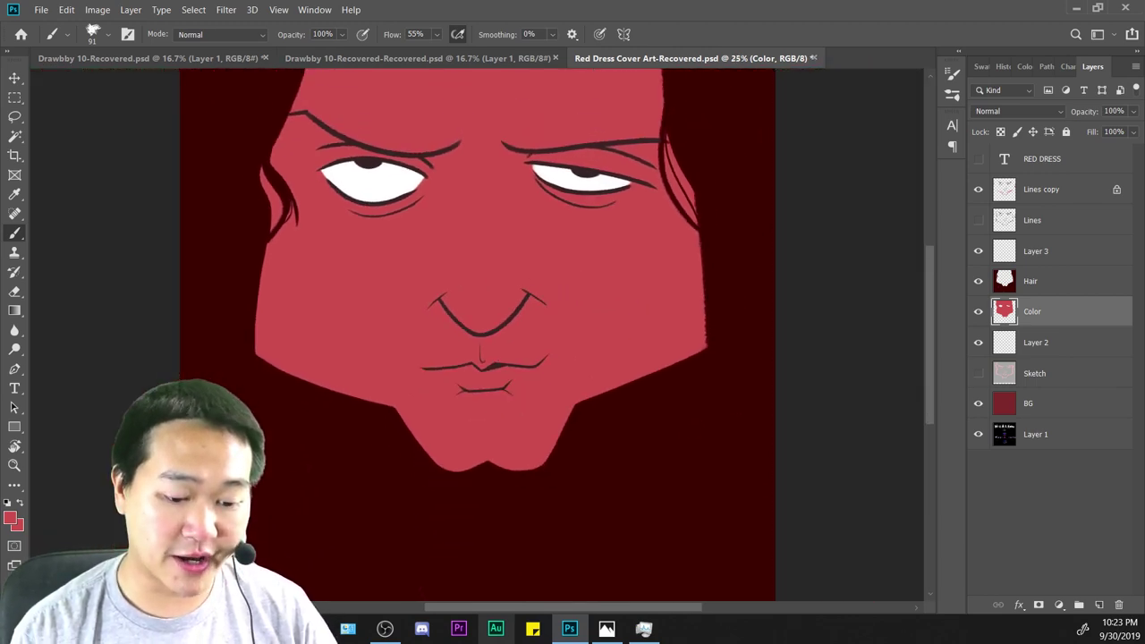
key("ctrl+plus")
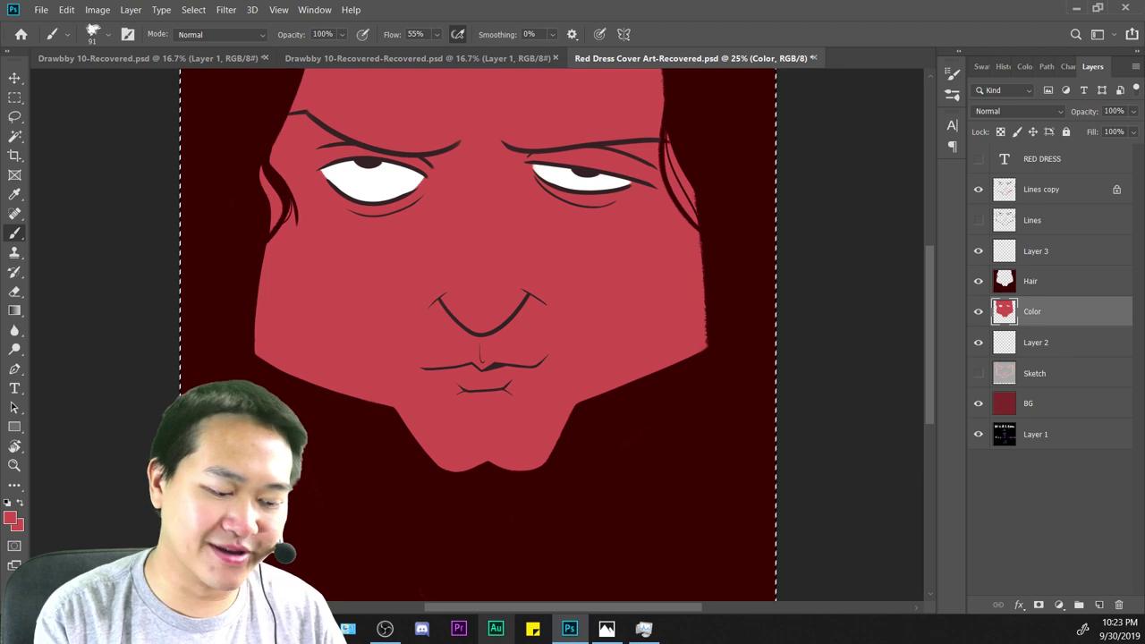
key("ctrl+minus")
key("ctrl+minus")
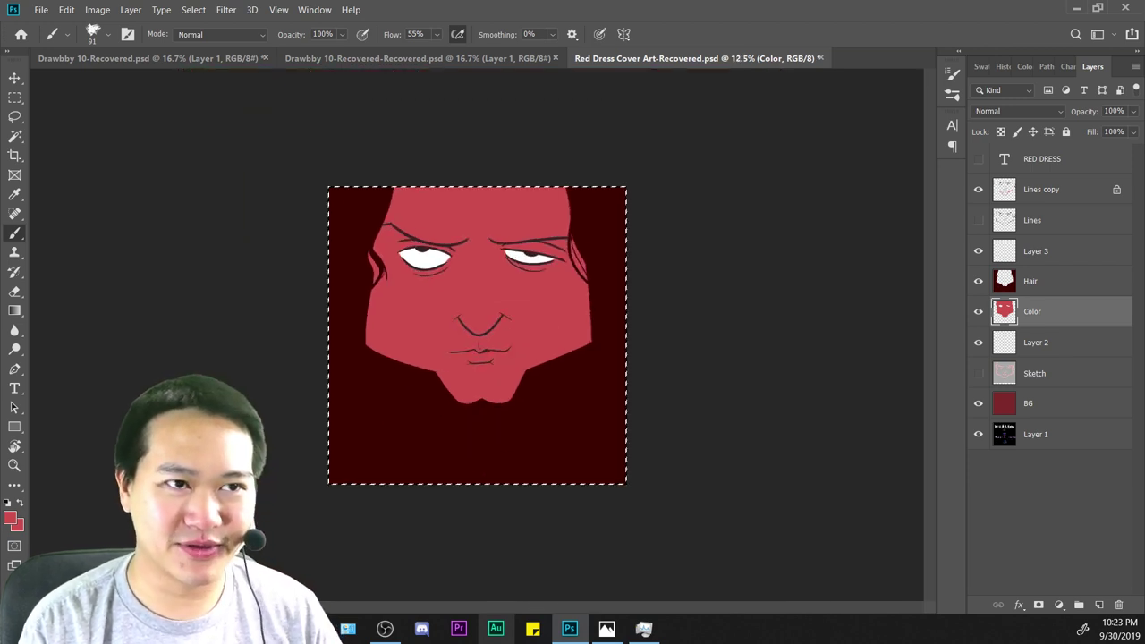
key("ctrl+plus")
key("ctrl+plus")
key("ctrl+plus")
key("ctrl+minus")
key("ctrl+minus")
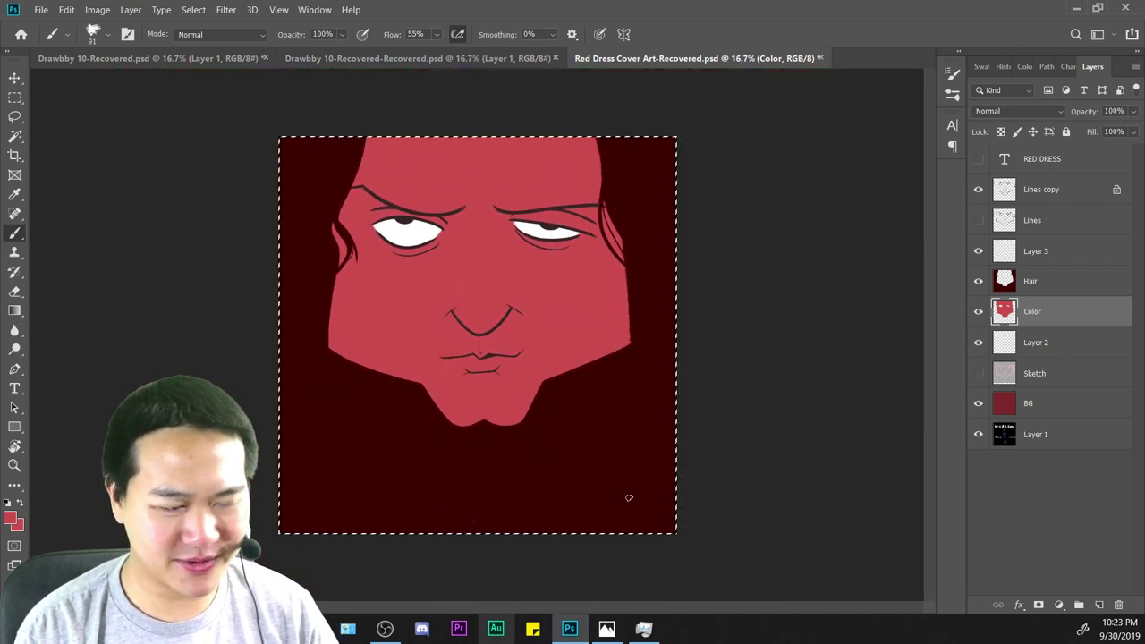
key("ctrl+minus")
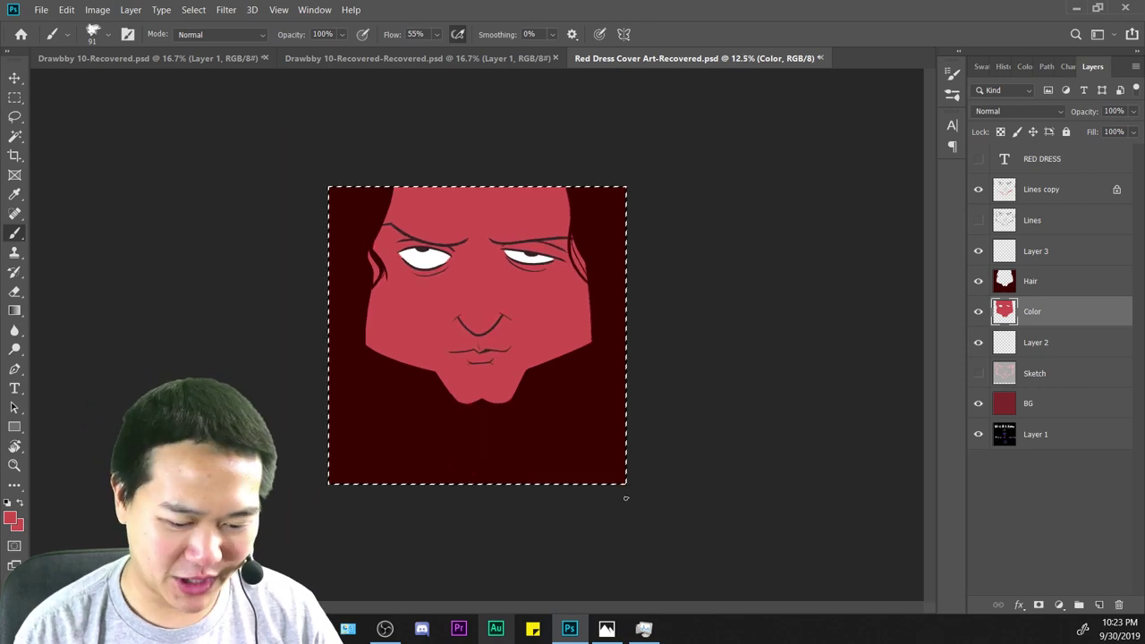
Examine the eyes, eyebrows and forehead up close with the 7 px eraser ready on the Color layer.
key("ctrl+plus")
key("ctrl+plus")
key("ctrl+plus")
left_click_drag(735, 379, 719, 426)
key("ctrl+plus")
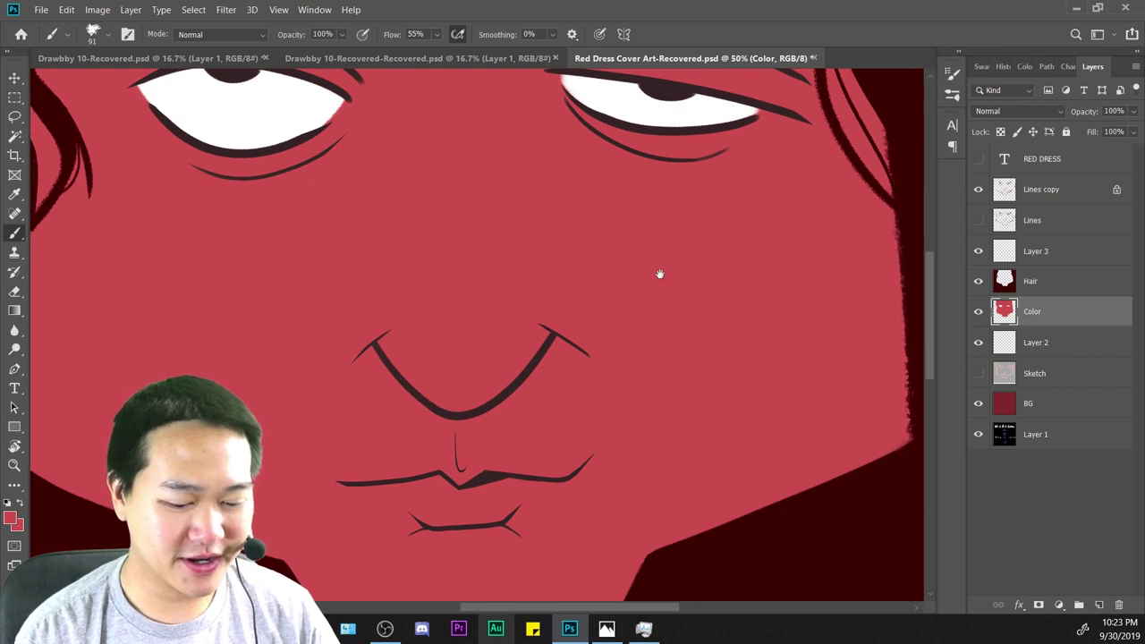
left_click_drag(659, 274, 718, 549)
key("e")
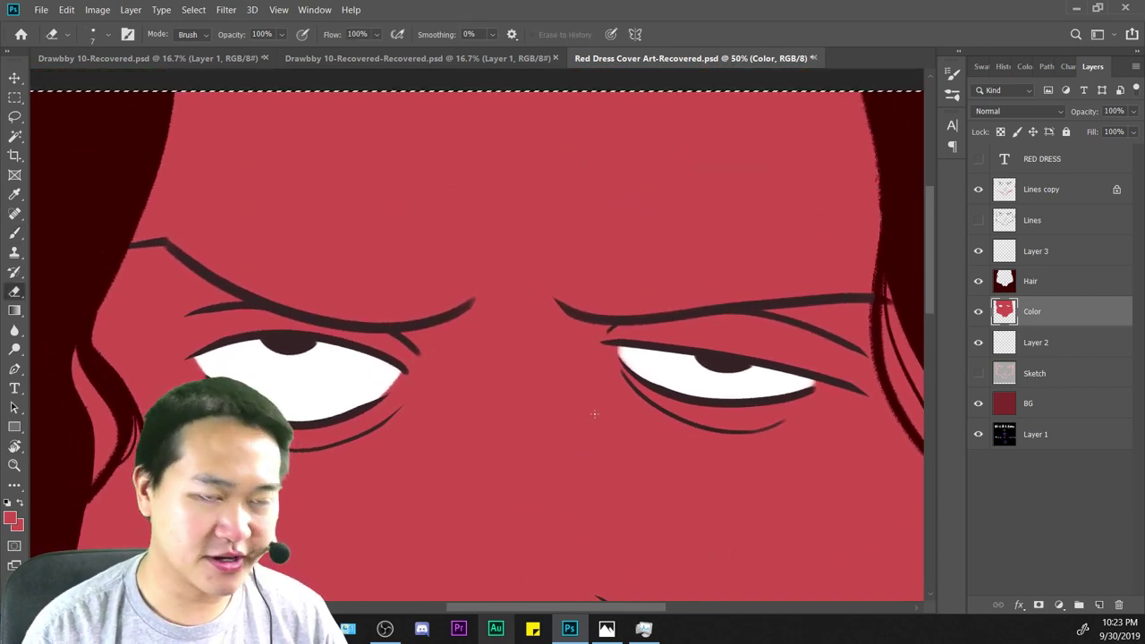
key("ctrl+minus")
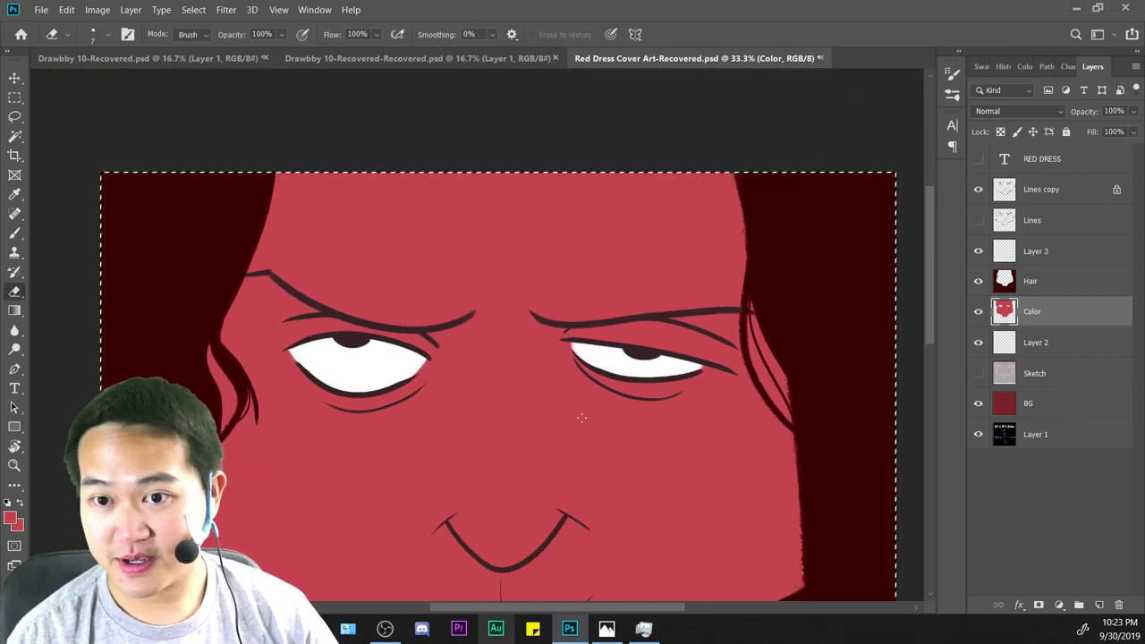
key("ctrl+plus")
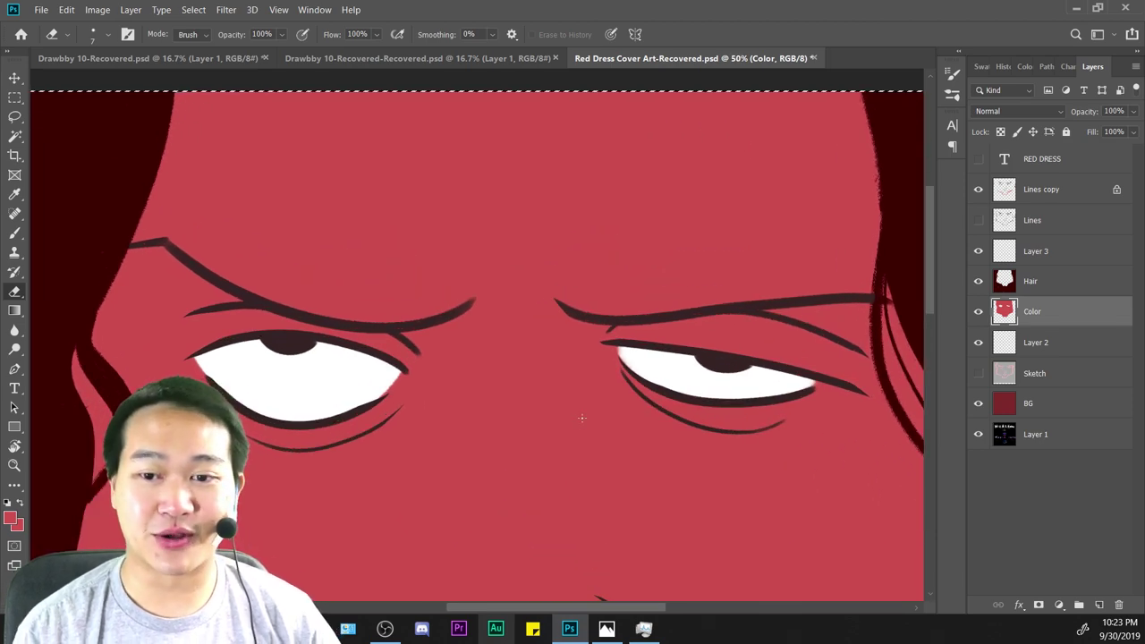
key("ctrl+minus")
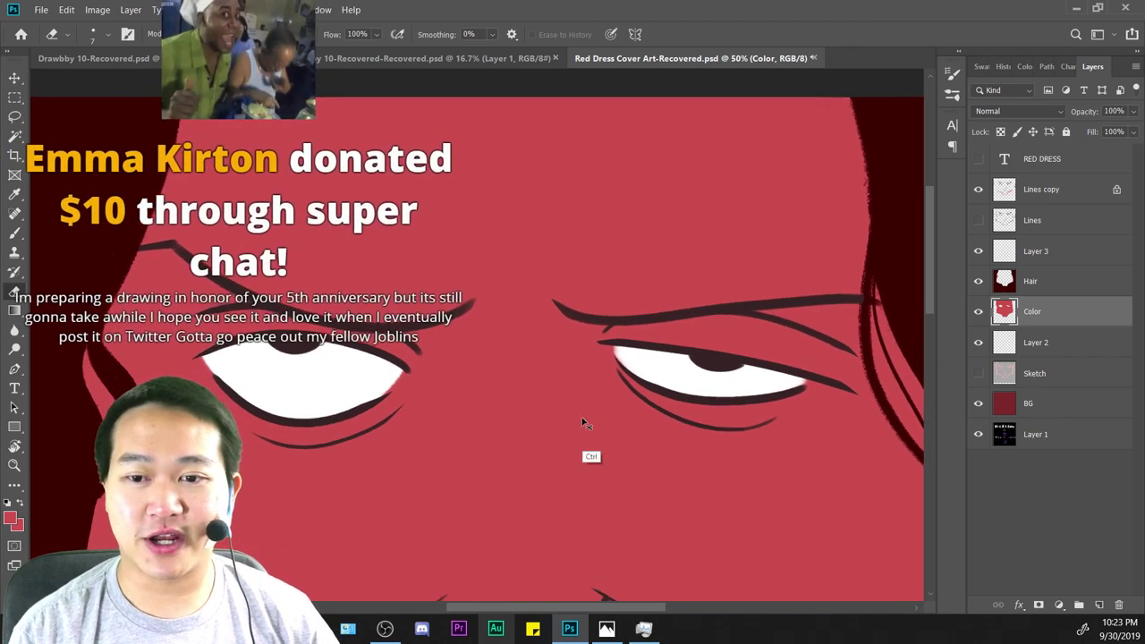
key("ctrl+plus")
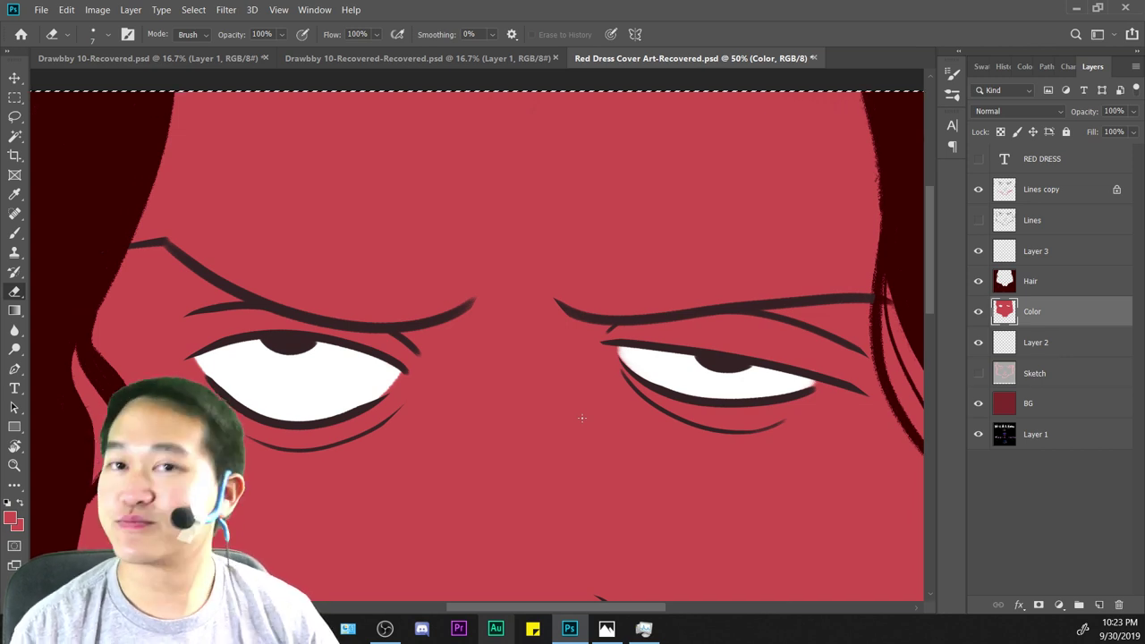
Examine the whole face and the inner corner of the left-hand eye at several magnifications.
key("ctrl+minus")
key("ctrl+minus")
key("ctrl+minus")
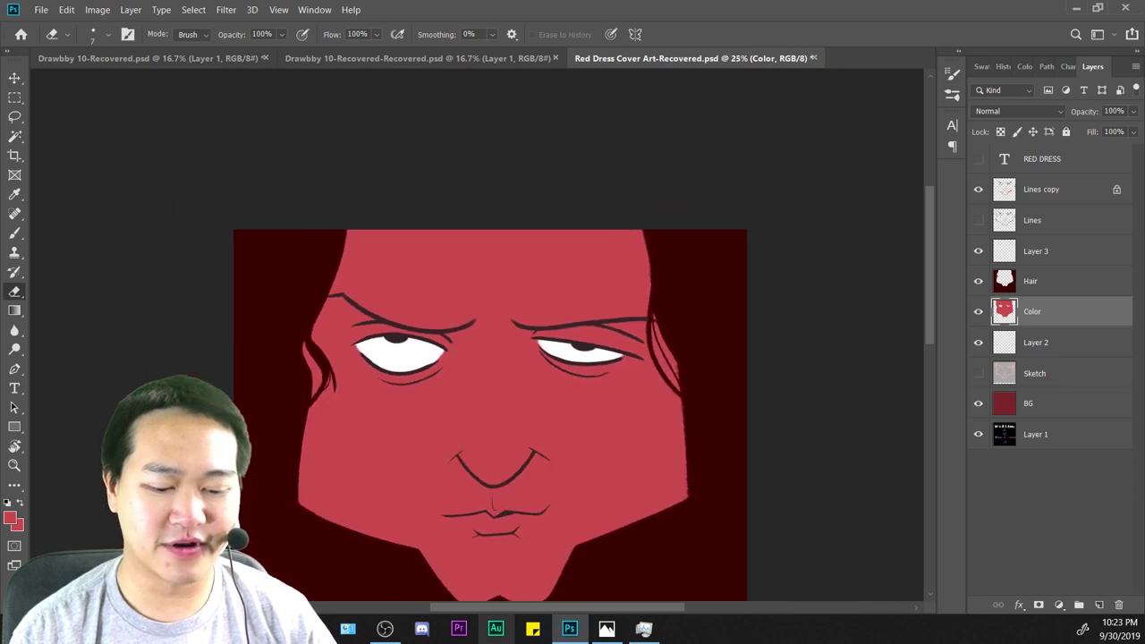
key("ctrl+plus")
key("ctrl+plus")
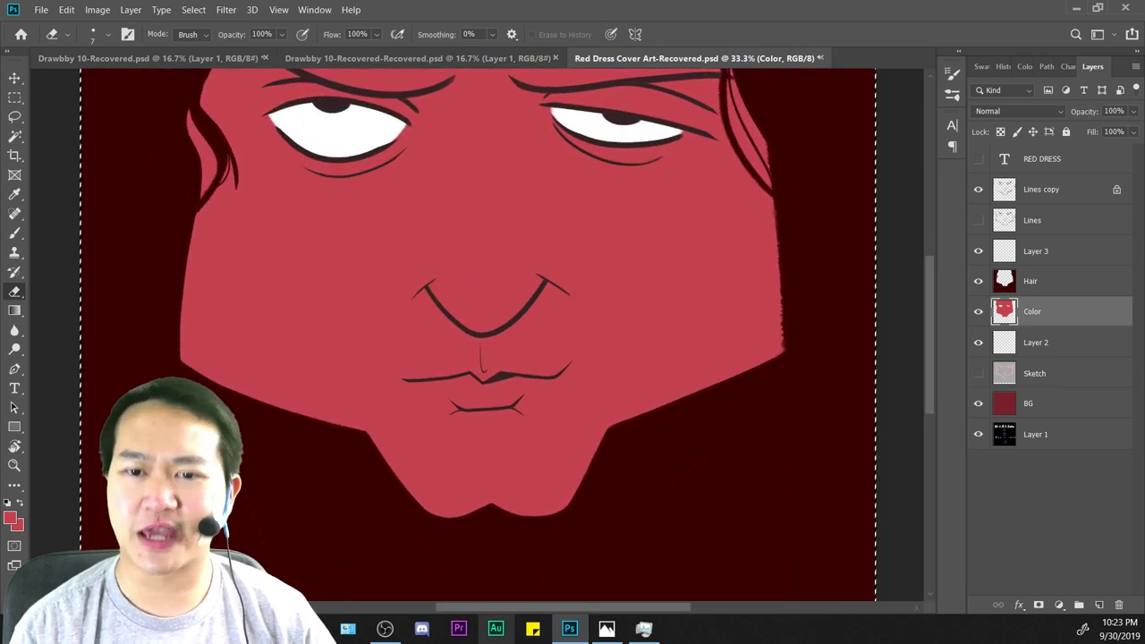
key("ctrl+d")
left_click_drag(501, 304, 592, 513)
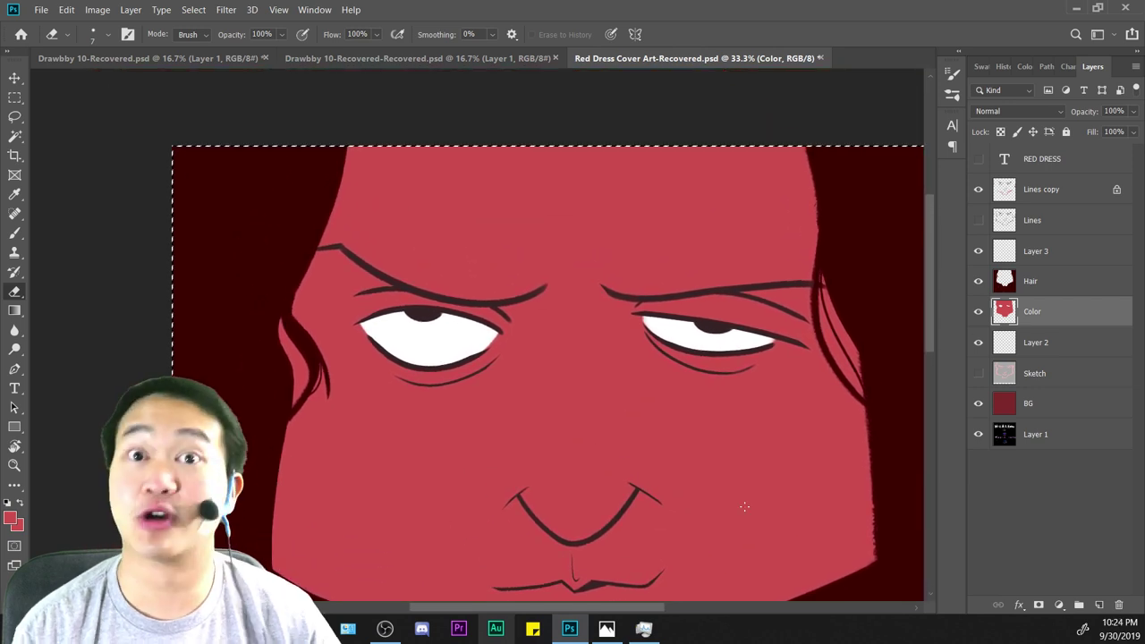
key("ctrl+plus")
key("ctrl+plus")
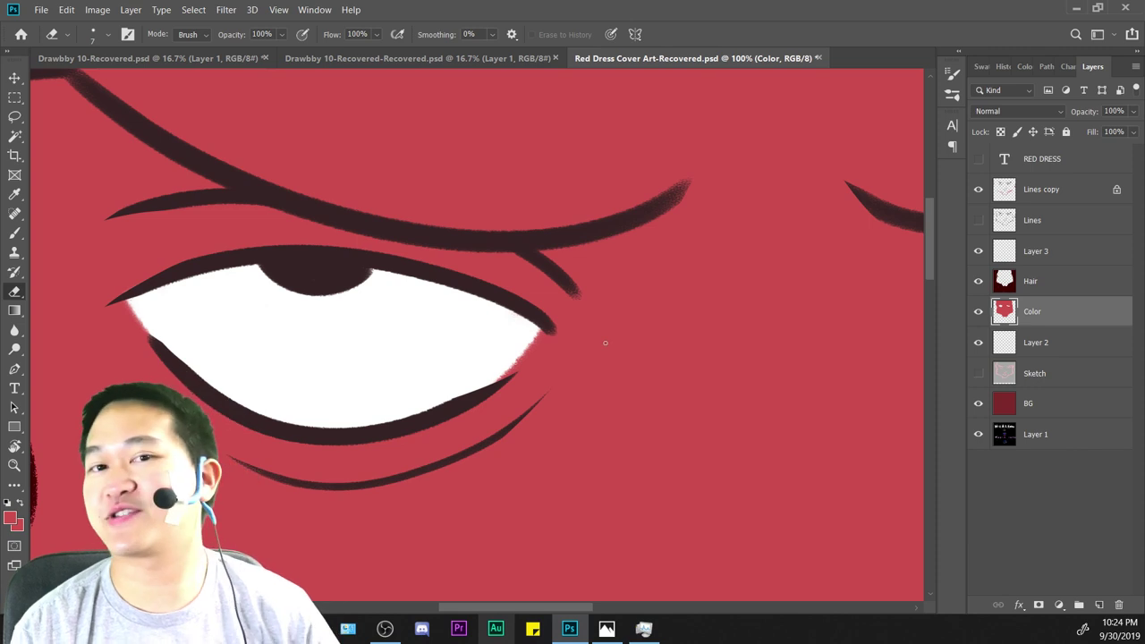
Unlock the Lines copy layer and thin the short crease at the left-hand eye's inner corner with a 12 px eraser.
left_click(1037, 253)
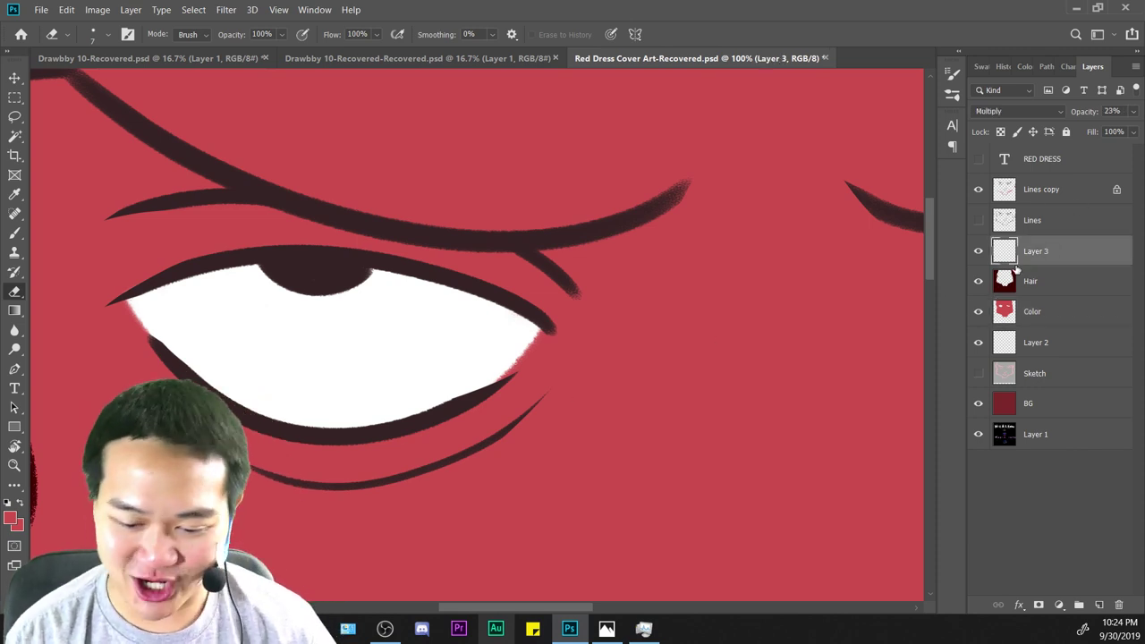
left_click(1073, 189)
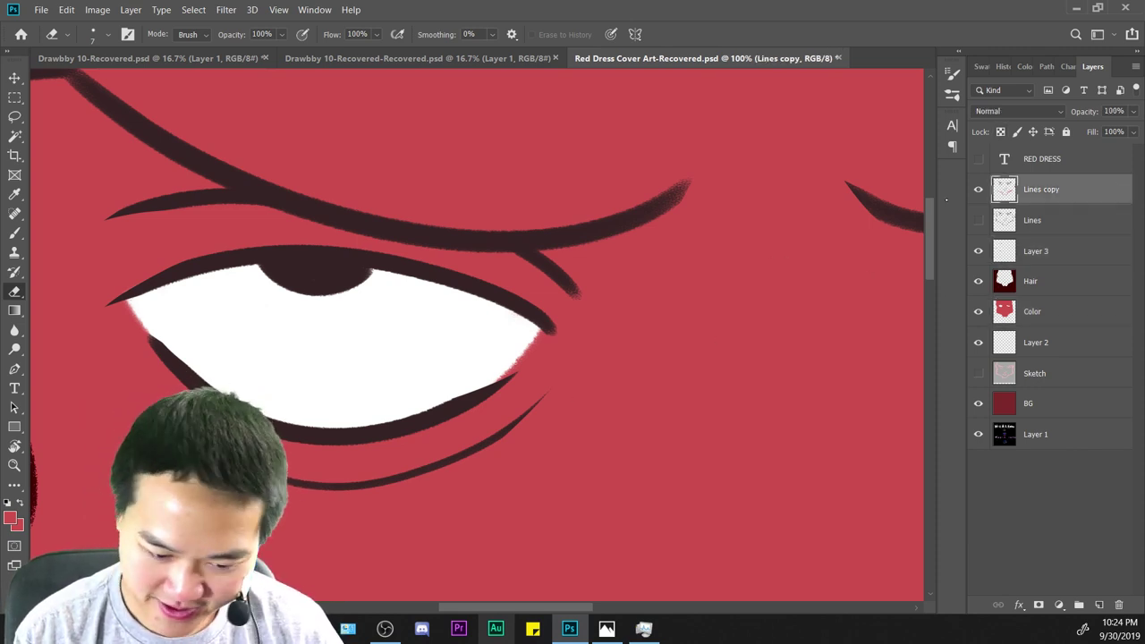
key("ctrl+plus")
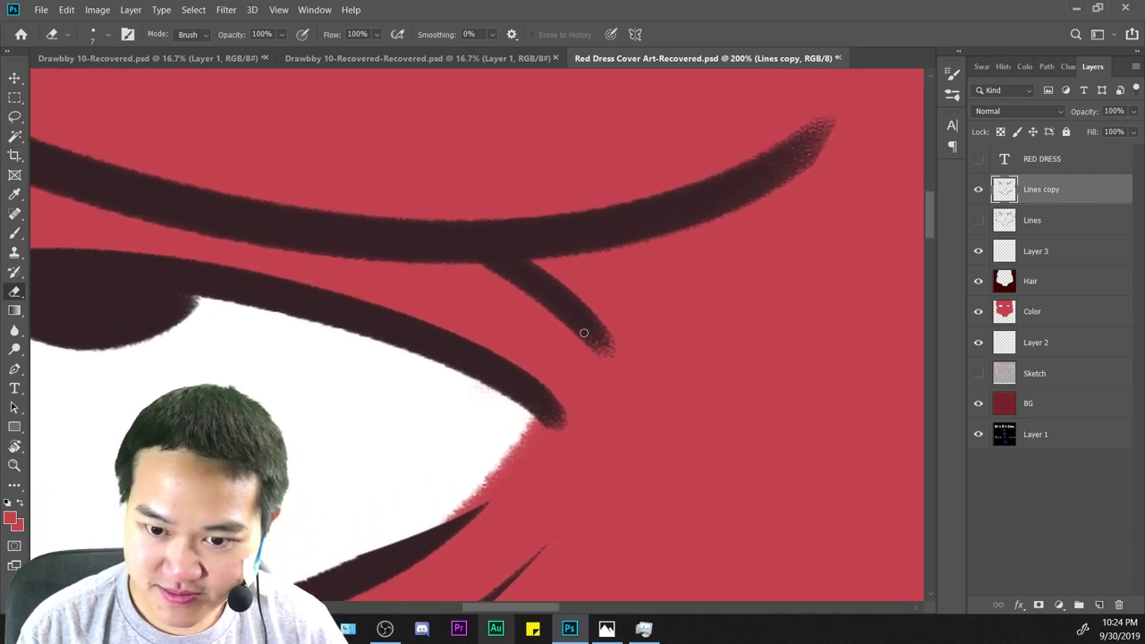
right_click(760, 313)
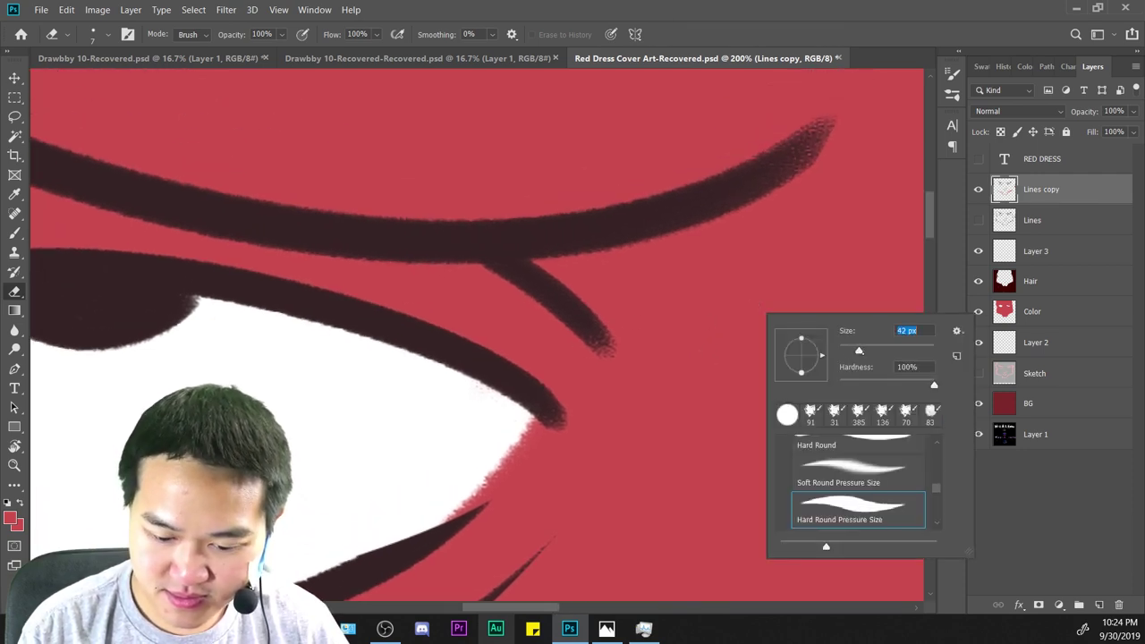
left_click_drag(845, 355, 844, 355)
left_click(709, 324)
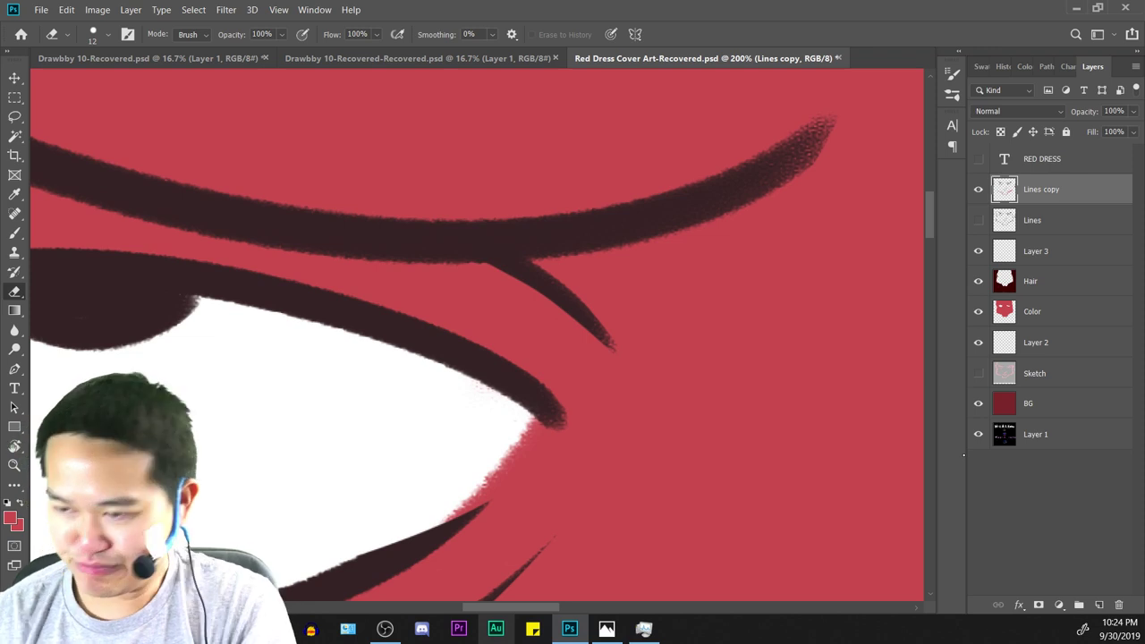
Keep the whole canvas selected and make the Multiply layer Layer 3 active for shading the face.
key("ctrl+minus")
key("ctrl+minus")
key("ctrl+minus")
key("ctrl+minus")
key("ctrl+minus")
key("ctrl+minus")
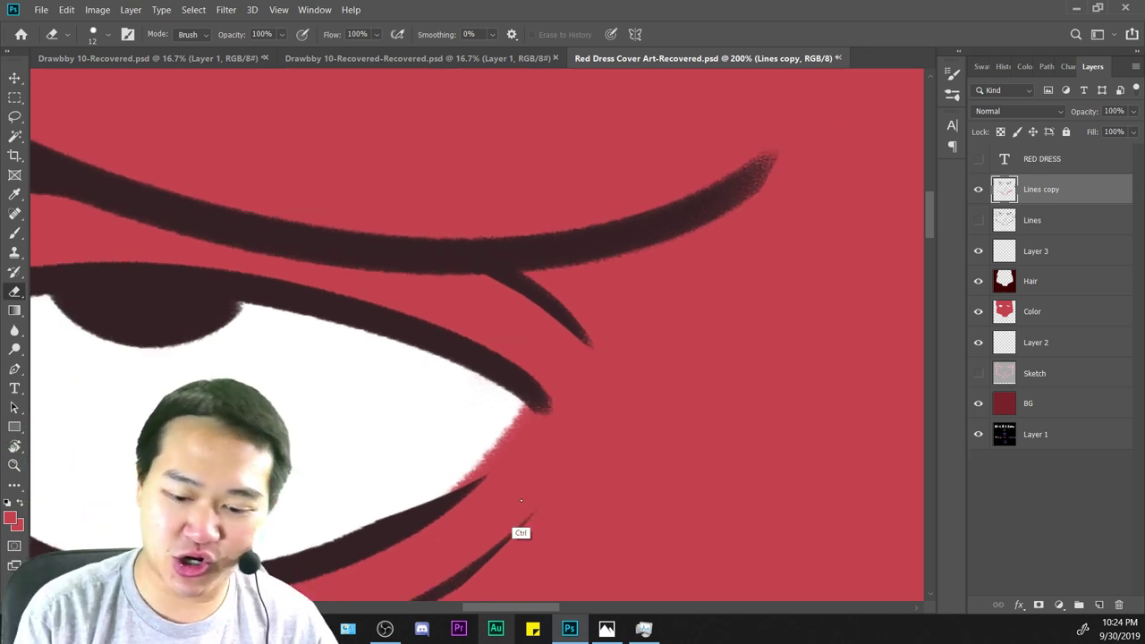
key("ctrl+a")
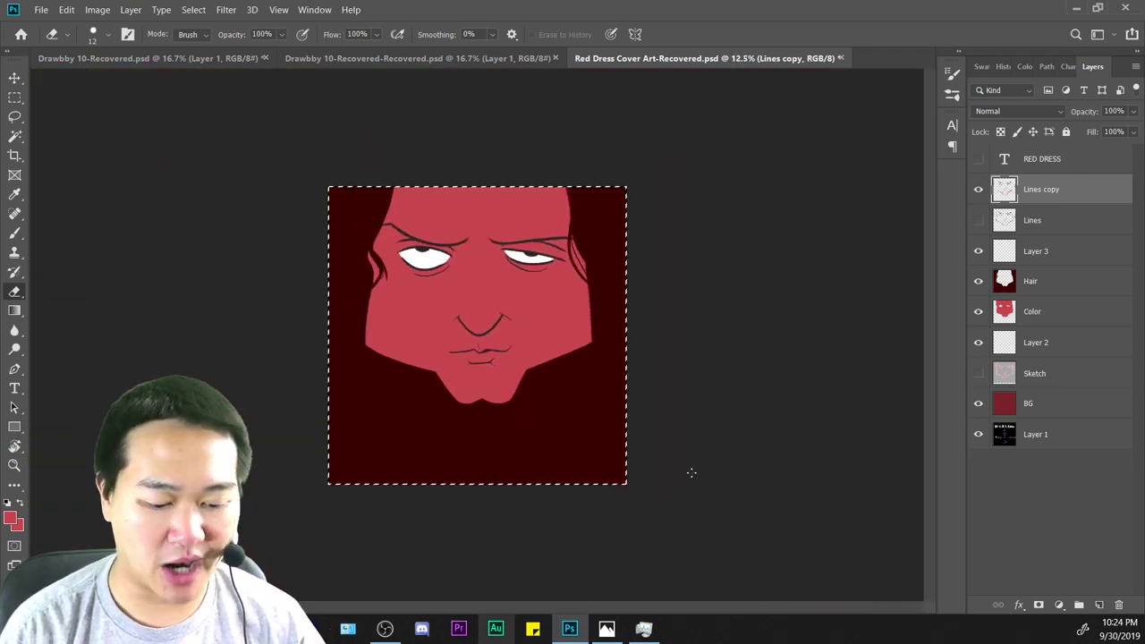
key("ctrl+plus")
left_click(1060, 222)
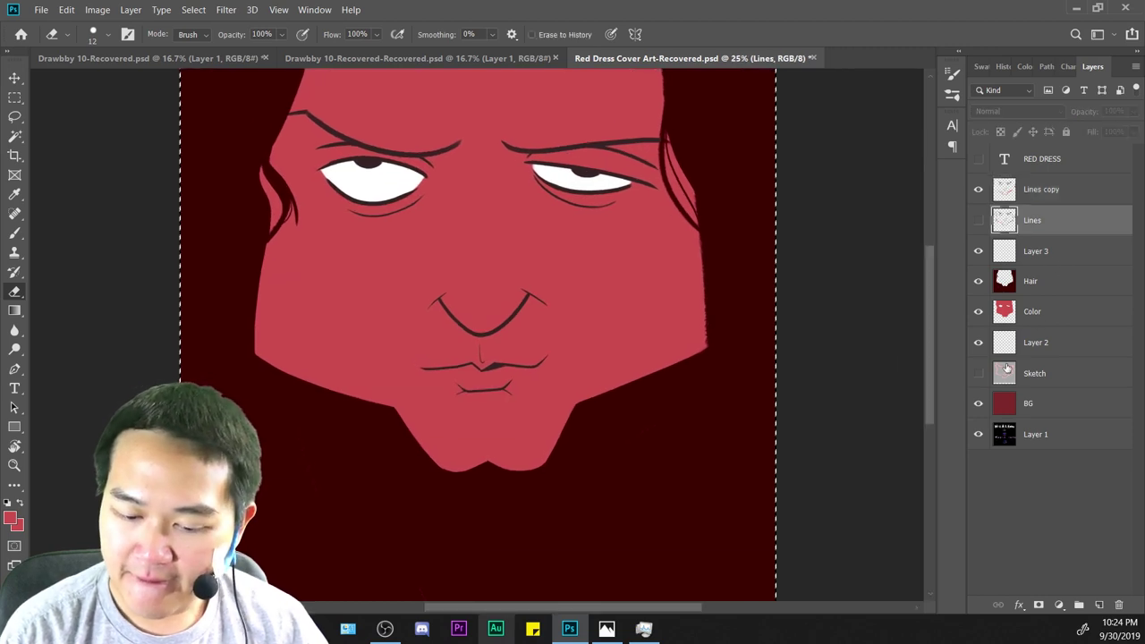
left_click(1055, 249)
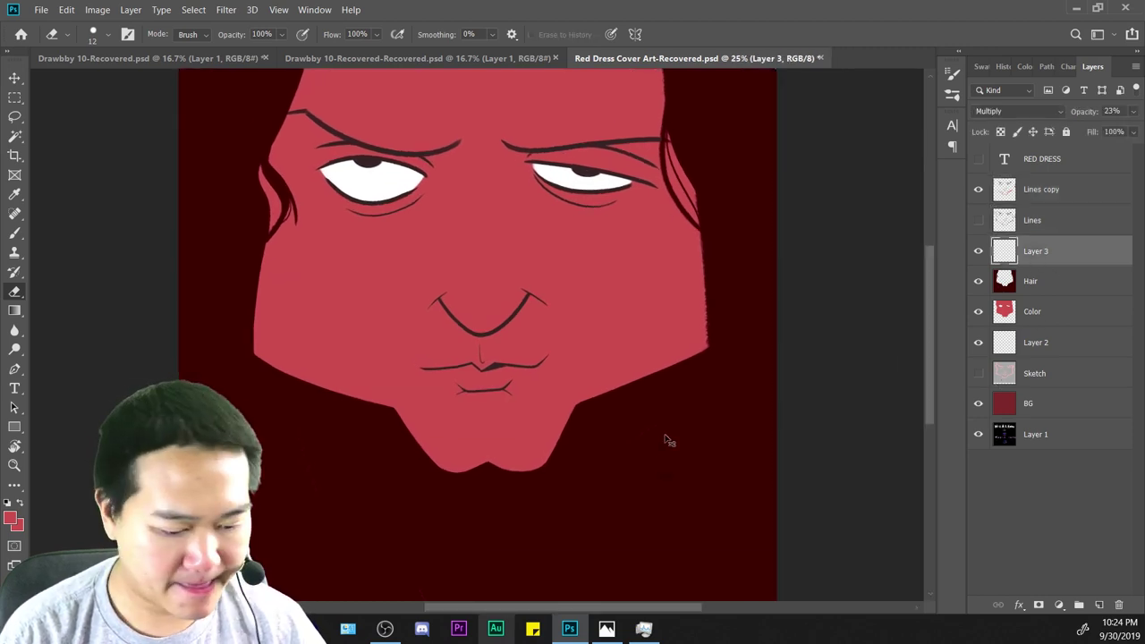
key("ctrl+plus")
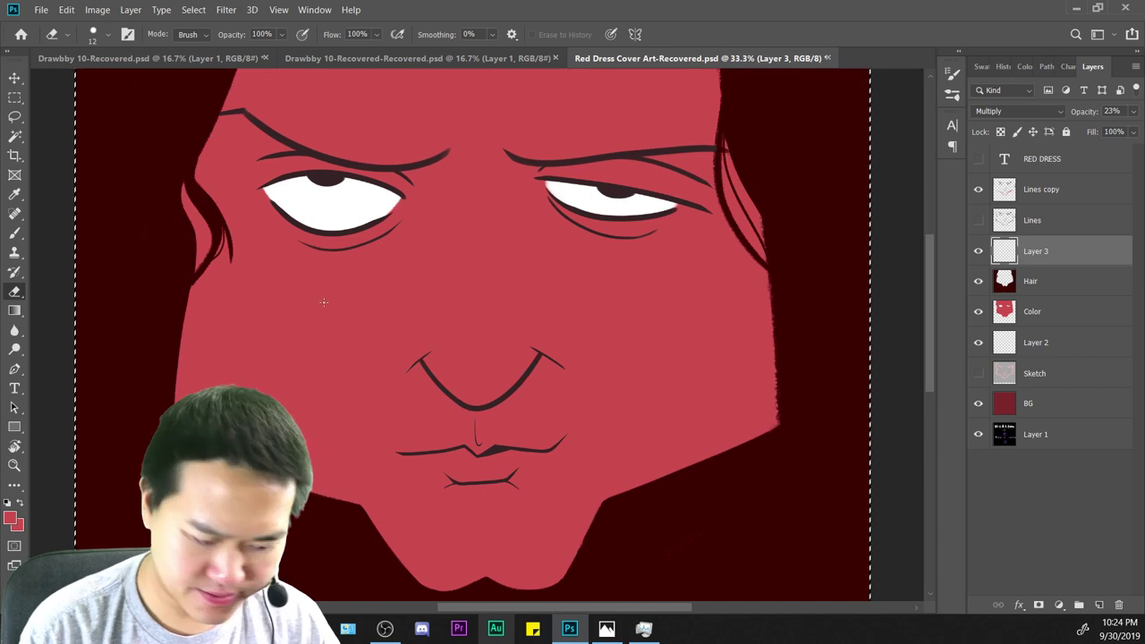
Sample the hair's dark red as the brush colour and save the document.
key("i")
left_click(112, 170)
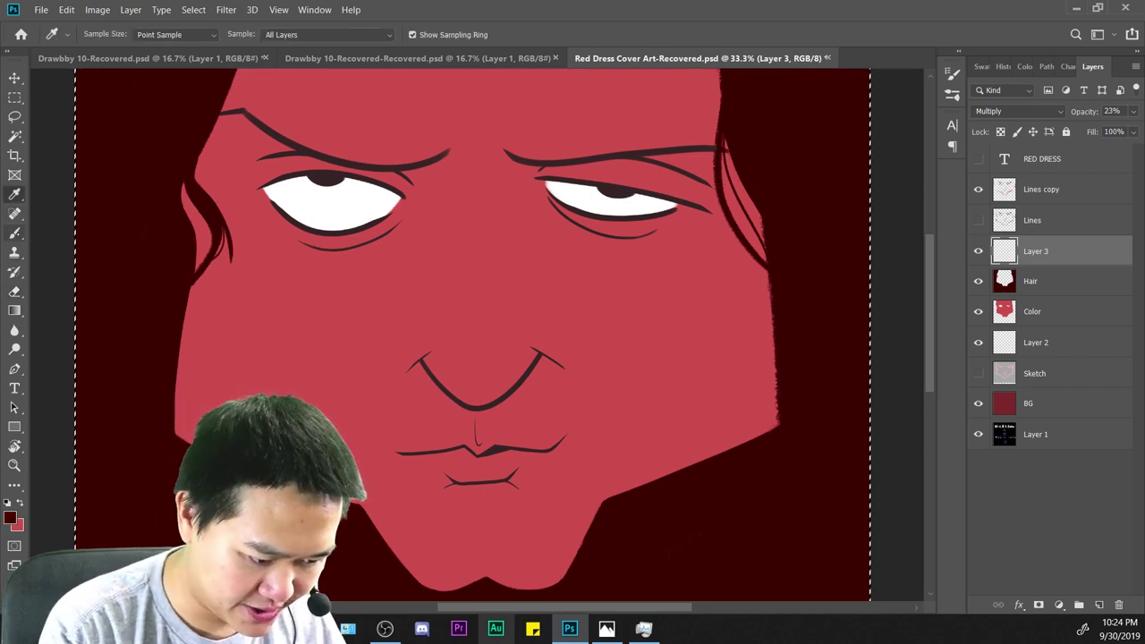
key("b")
key("ctrl+minus")
key("ctrl+minus")
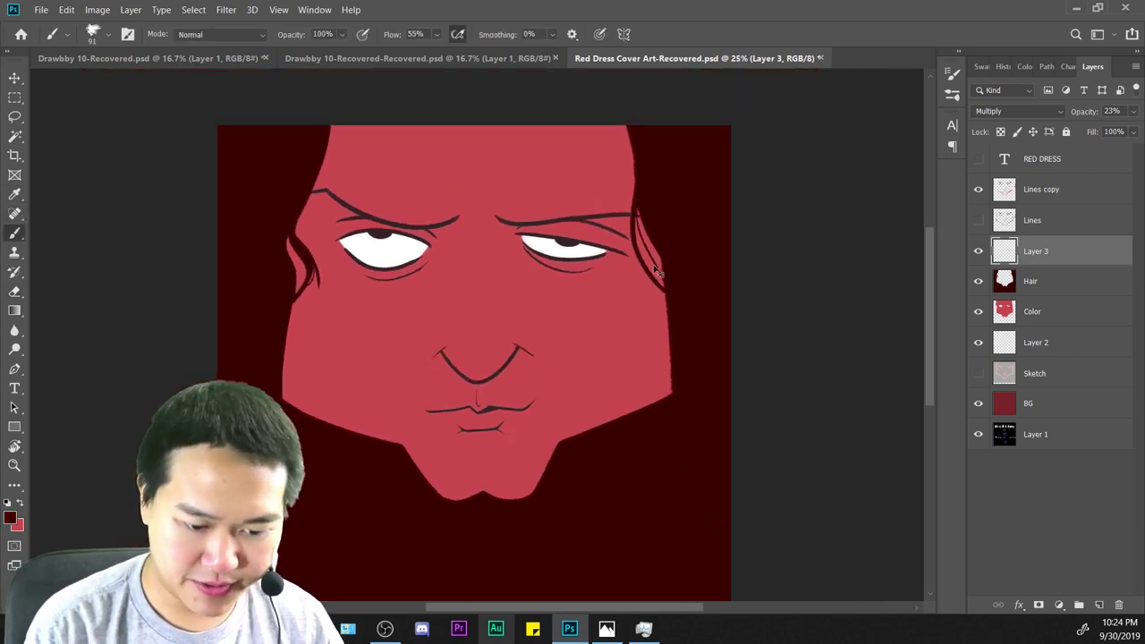
key("ctrl+plus")
key("ctrl+s")
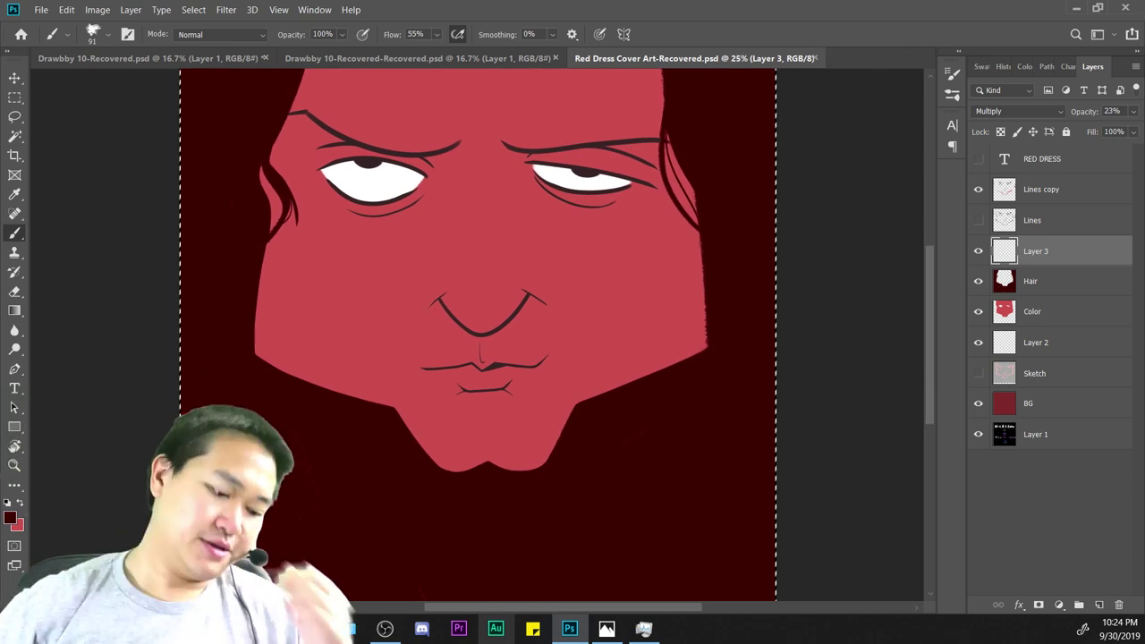
Set the textured brush to 114 px and shade both upper eyelids between the eyebrows and the eyes.
right_click(532, 231)
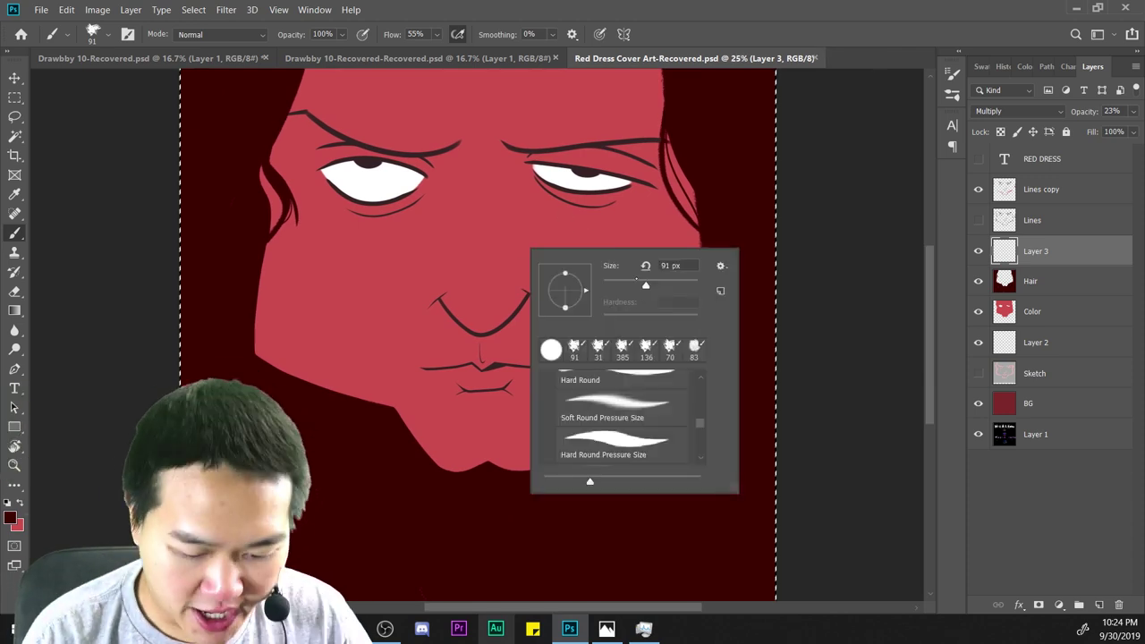
key("Return")
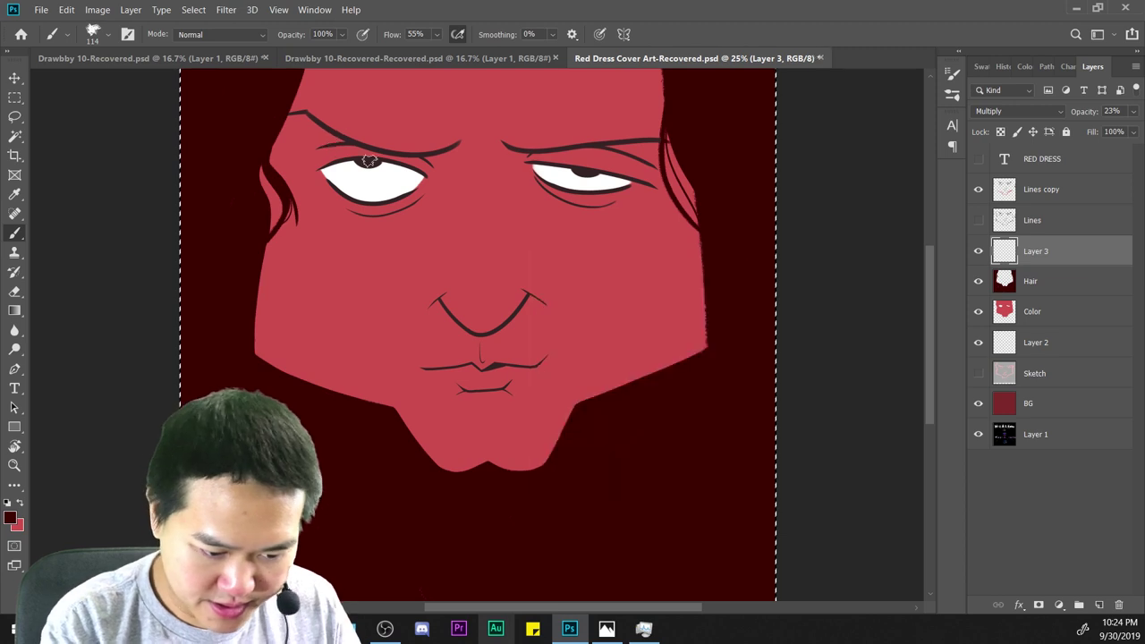
left_click_drag(304, 117, 321, 168)
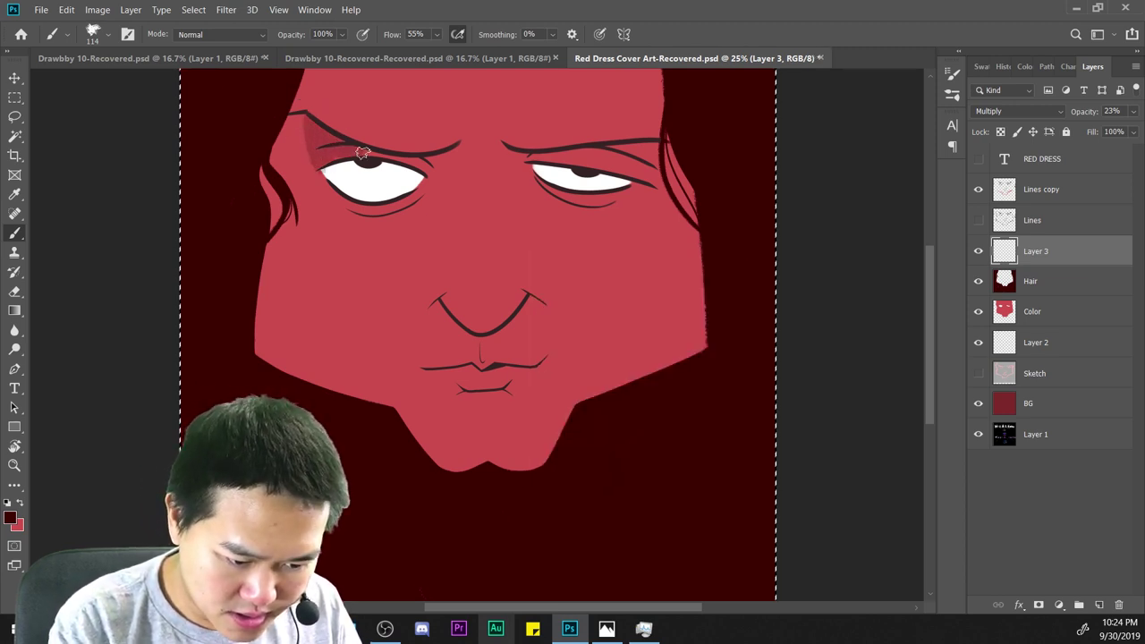
left_click_drag(624, 273, 587, 409)
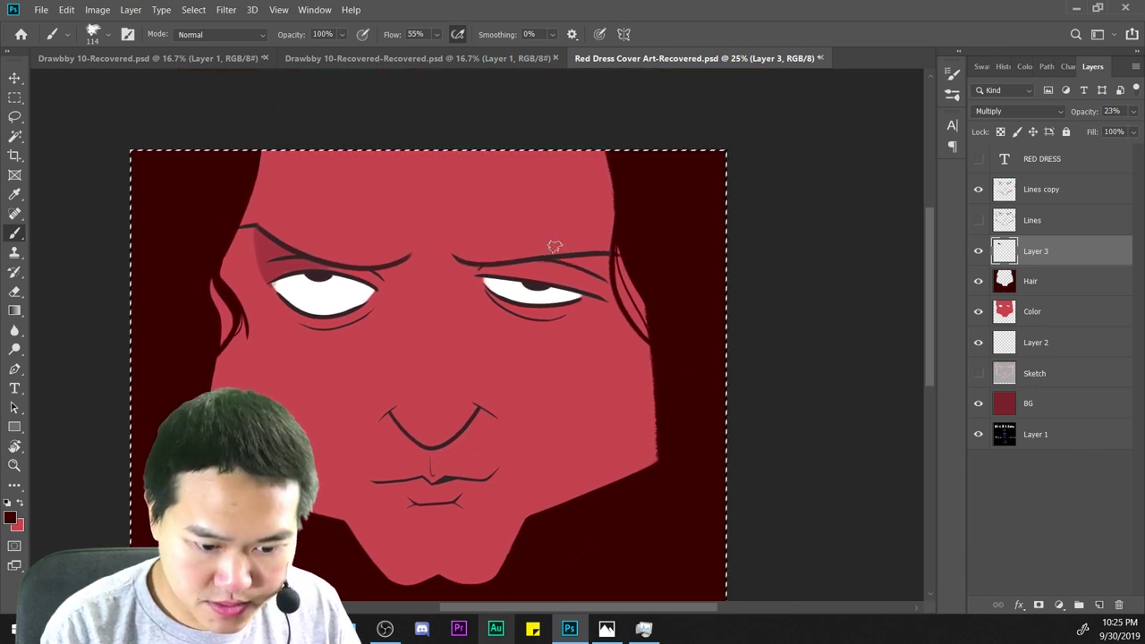
left_click_drag(481, 270, 589, 287)
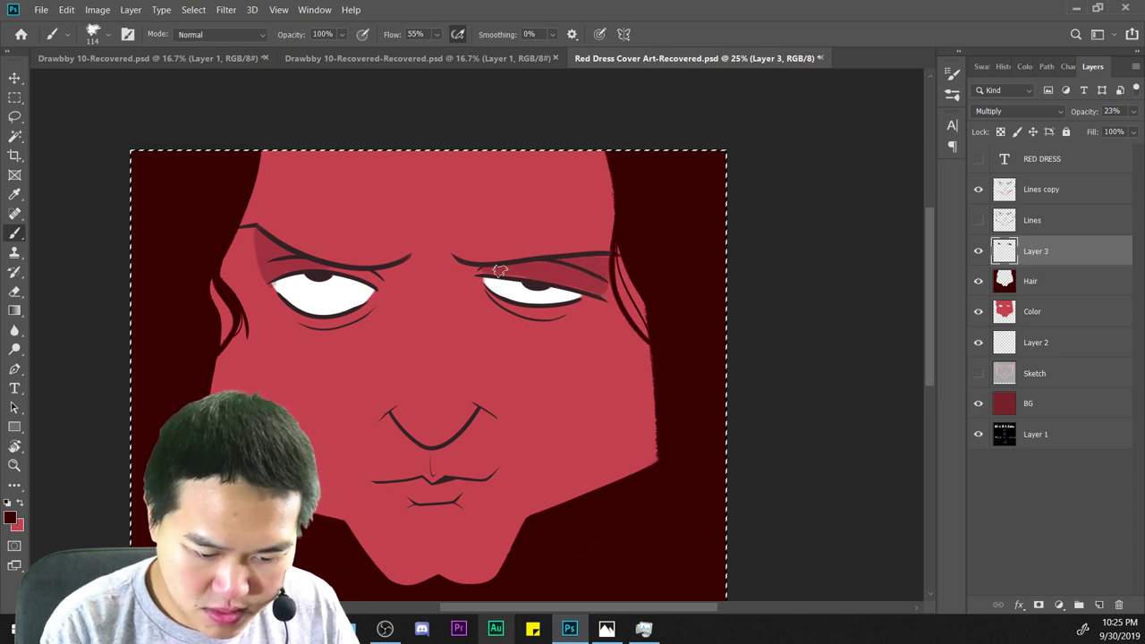
Paint an angled shadow along the nose bridge, from the right-hand eye's inner corner down to the nostril line.
key("ctrl+plus")
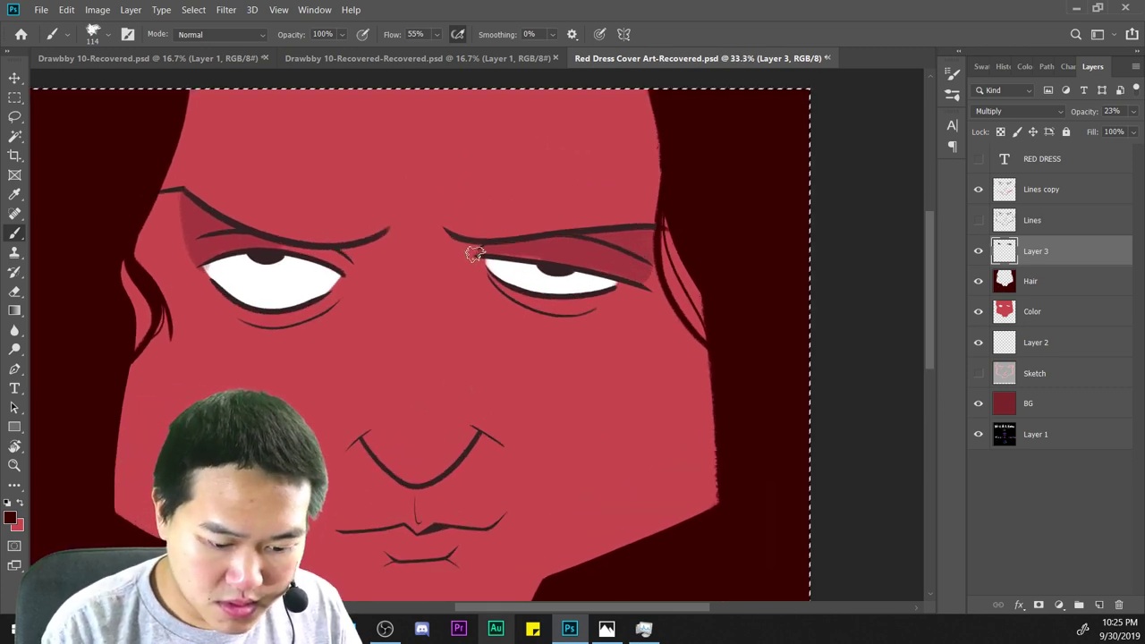
left_click_drag(465, 279, 452, 362)
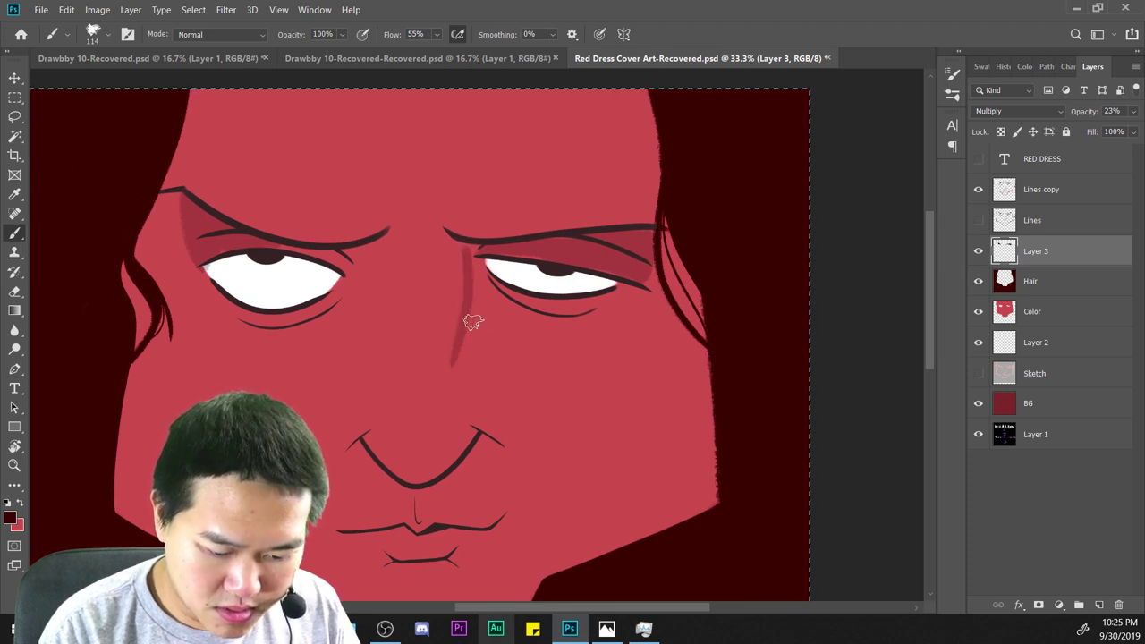
key("ctrl+z")
mouse_move(470, 258)
left_mouse_down()
mouse_move(452, 368)
mouse_move(474, 422)
left_mouse_up()
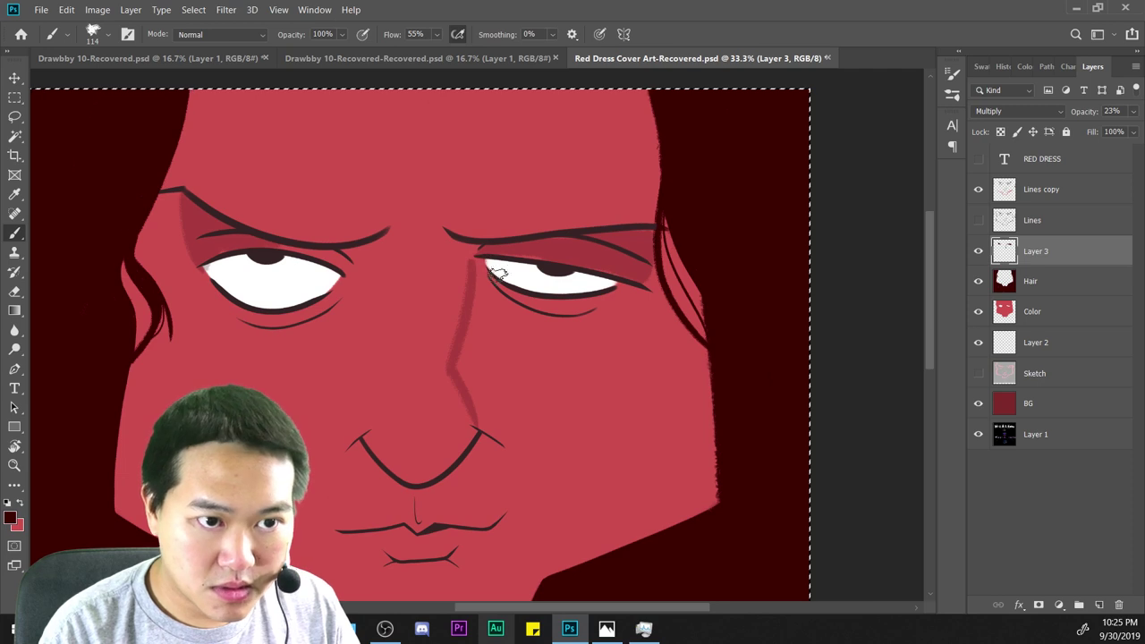
Shade beneath the right-hand eye, from its inner corner along the lower eyelid crease to the outer corner.
left_click_drag(483, 267, 522, 327)
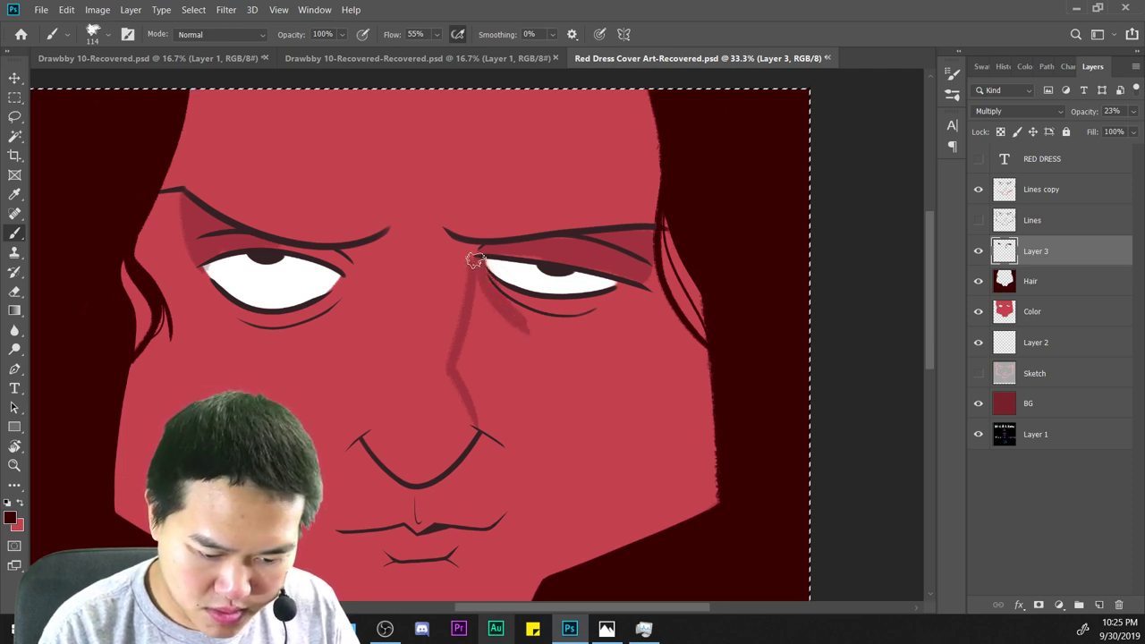
left_click_drag(482, 270, 536, 334)
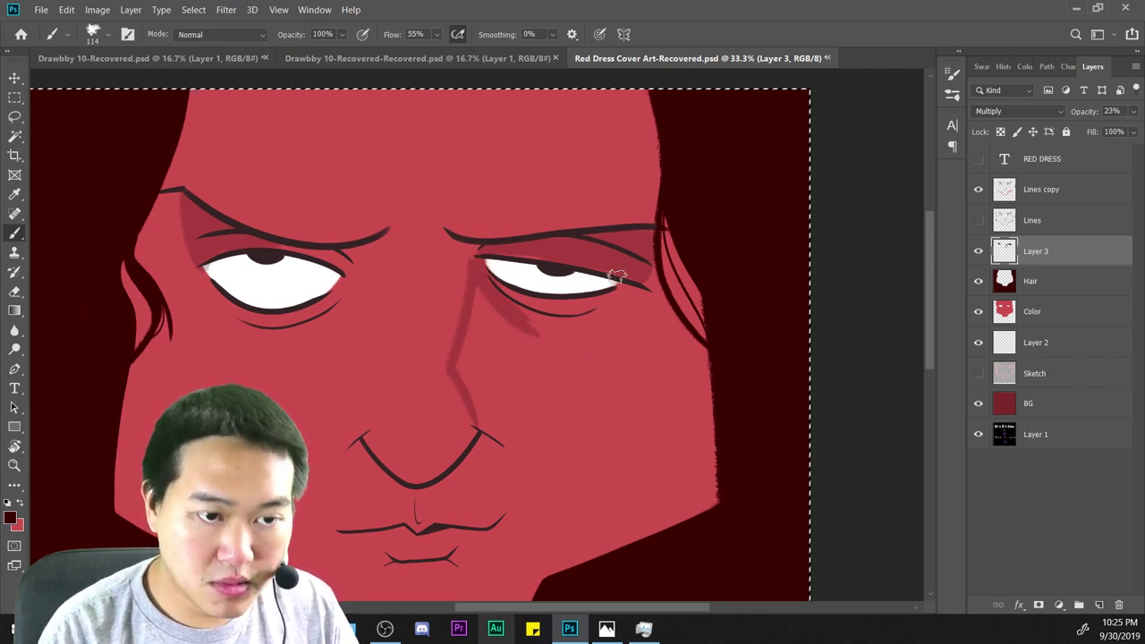
left_click_drag(626, 286, 594, 307)
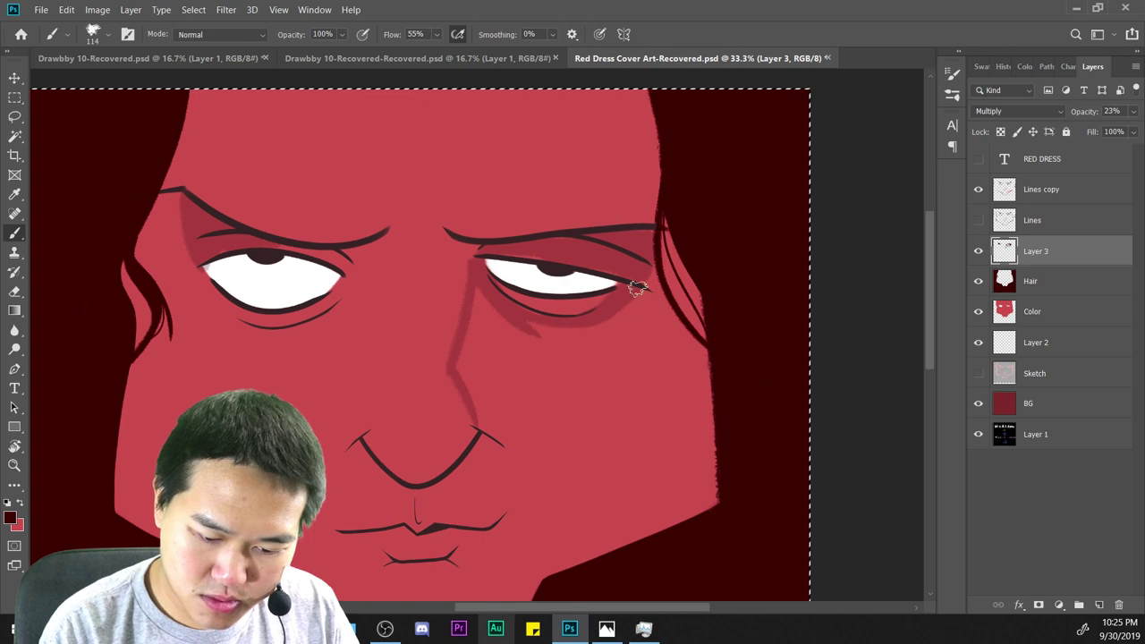
Shade around the left-hand eye's inner corner, from the eyebrow crease down to the under-eye line.
left_click_drag(671, 315, 854, 331)
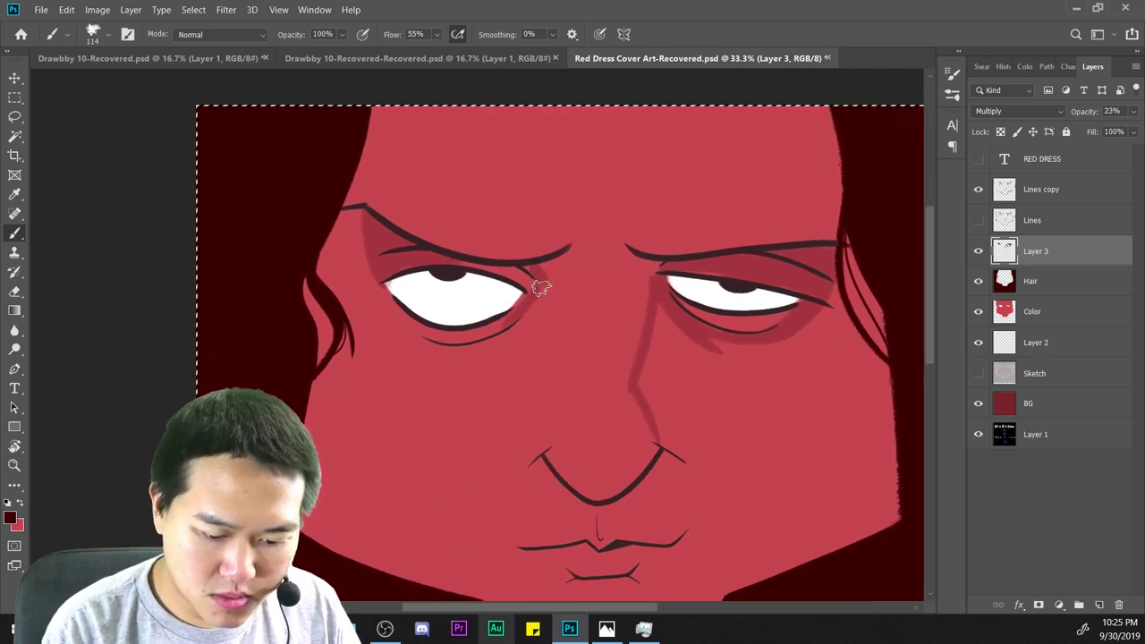
left_click_drag(541, 287, 530, 284)
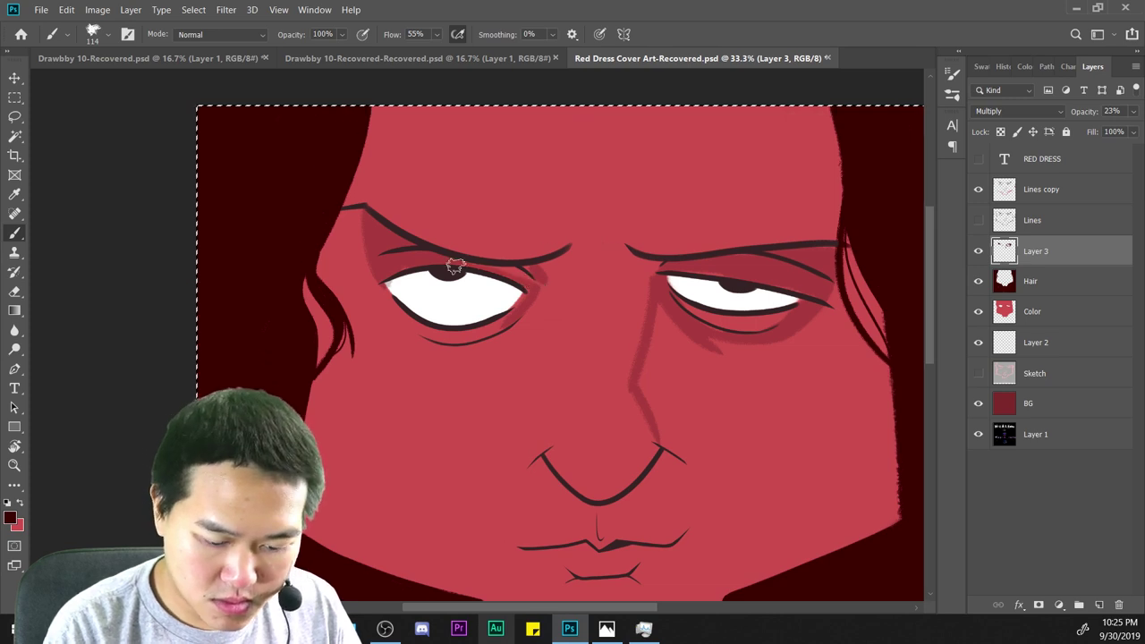
mouse_move(527, 268)
left_mouse_down()
mouse_move(532, 301)
mouse_move(501, 337)
left_mouse_up()
Paint a short diagonal shadow outward and down from the left-hand end of the nose line.
left_click_drag(652, 447, 581, 363)
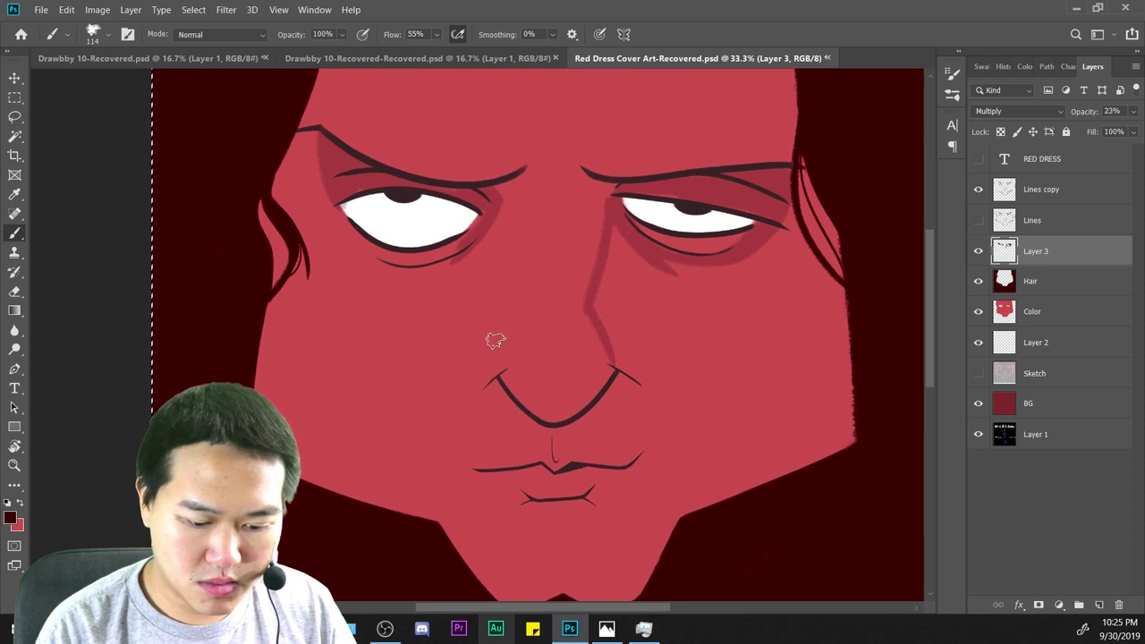
left_click_drag(506, 367, 456, 420)
key("ctrl+z")
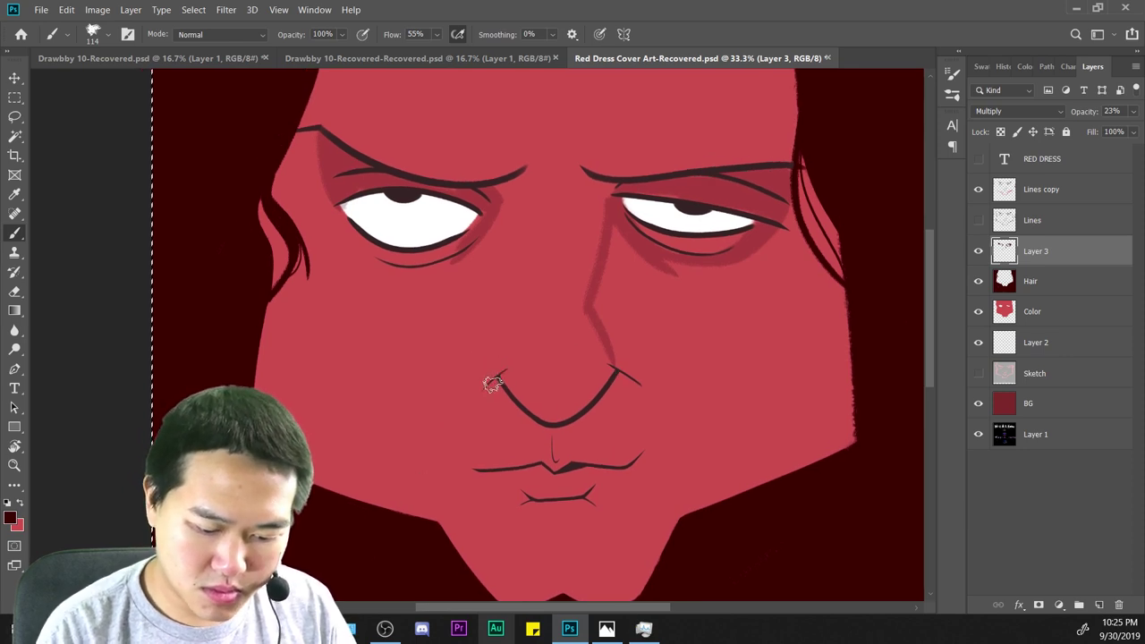
left_click_drag(502, 371, 469, 410)
Extend the left-hand upper eyelid shadow outward to the hair edge beneath the eyebrow's outer end.
key("ctrl+minus")
key("ctrl+plus")
left_click_drag(650, 293, 763, 395)
key("ctrl+plus")
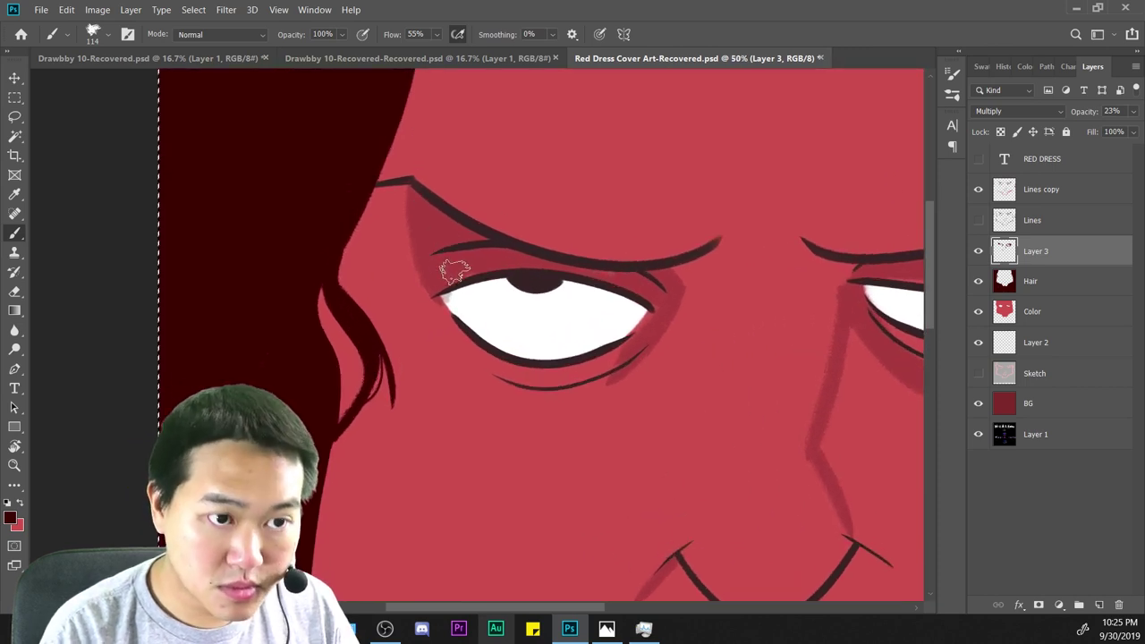
mouse_move(430, 287)
left_mouse_down()
mouse_move(405, 157)
mouse_move(394, 192)
mouse_move(370, 202)
mouse_move(384, 212)
mouse_move(403, 193)
mouse_move(406, 206)
mouse_move(375, 193)
left_mouse_up()
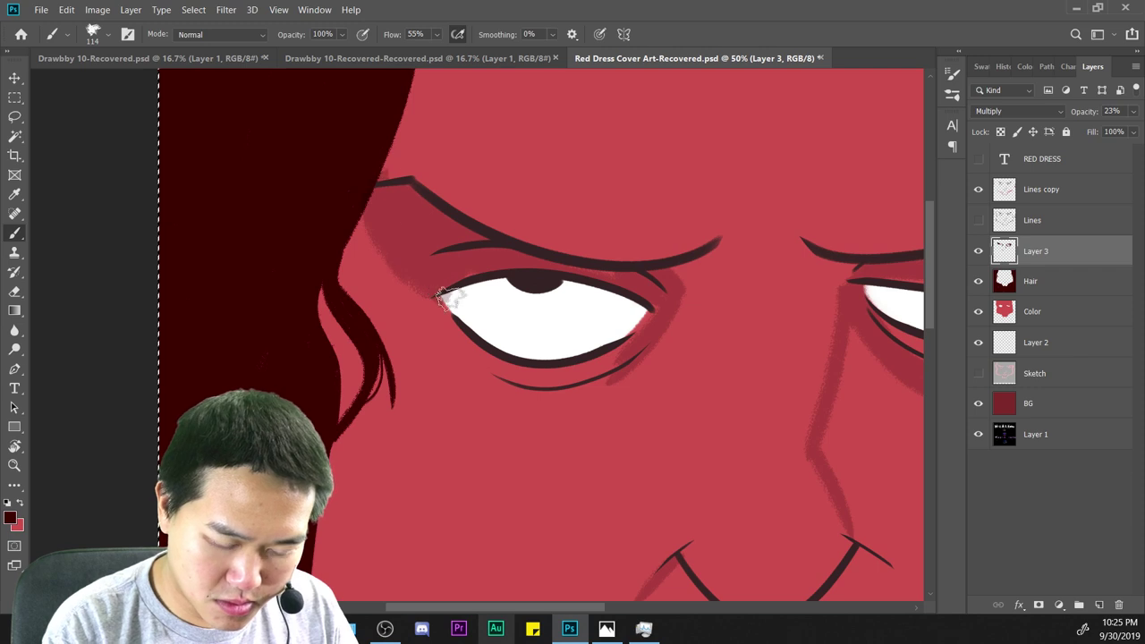
key("ctrl+minus")
key("ctrl+minus")
key("ctrl+plus")
key("ctrl+plus")
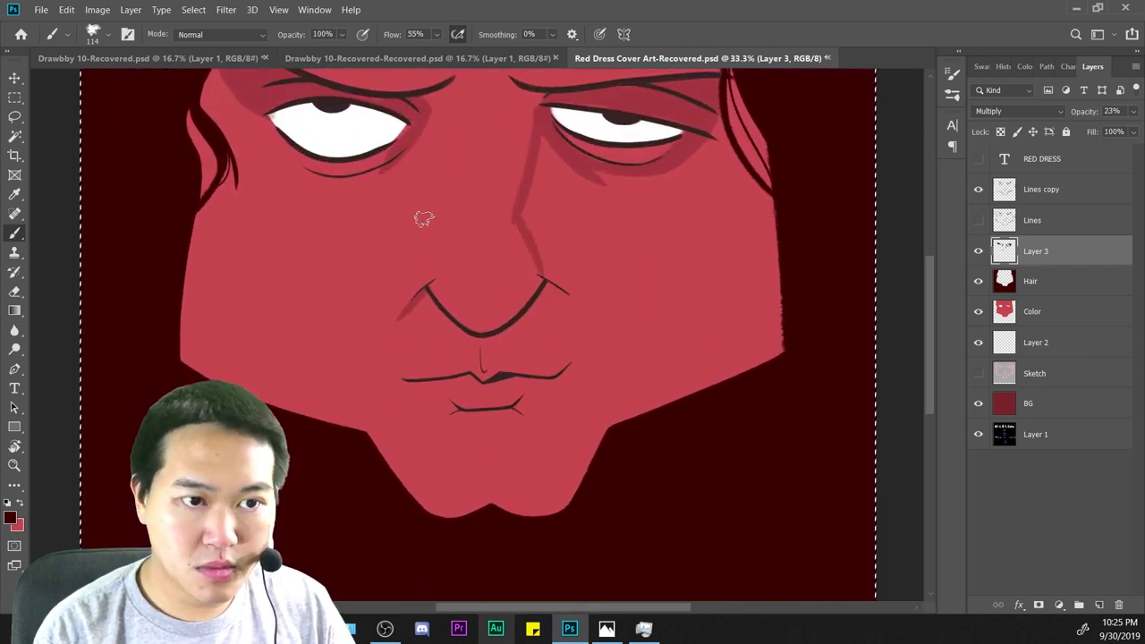
Shade the upper part of both eye whites, following the underside of the upper eyelids.
left_click_drag(424, 222, 593, 391)
left_click_drag(596, 275, 547, 340)
left_click_drag(769, 456, 531, 493)
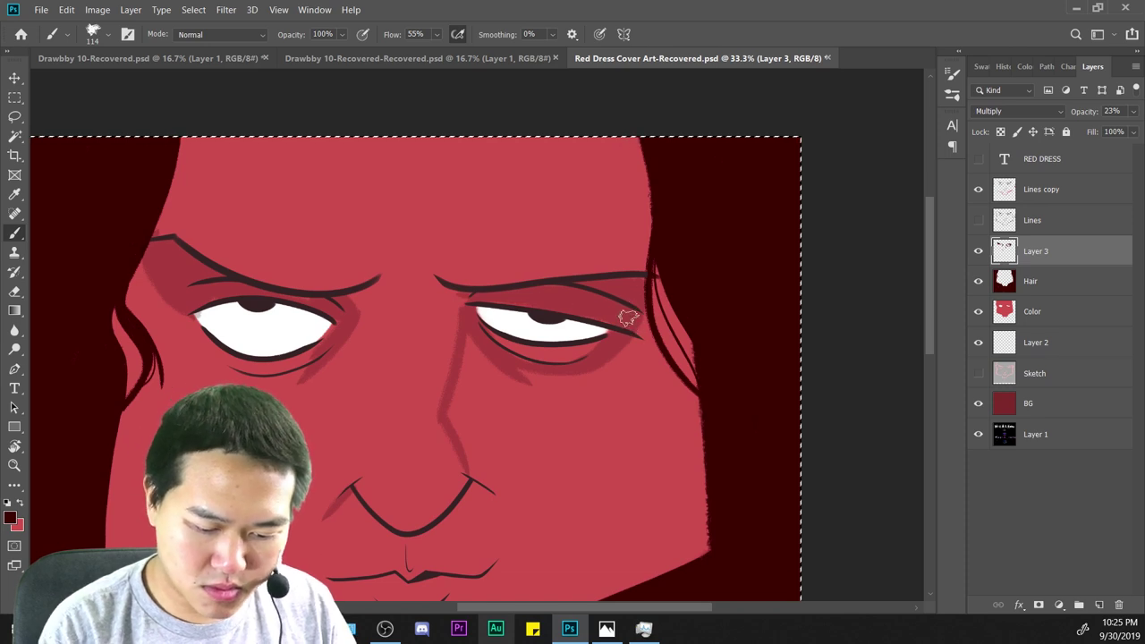
key("ctrl+plus")
left_click_drag(681, 408, 665, 488)
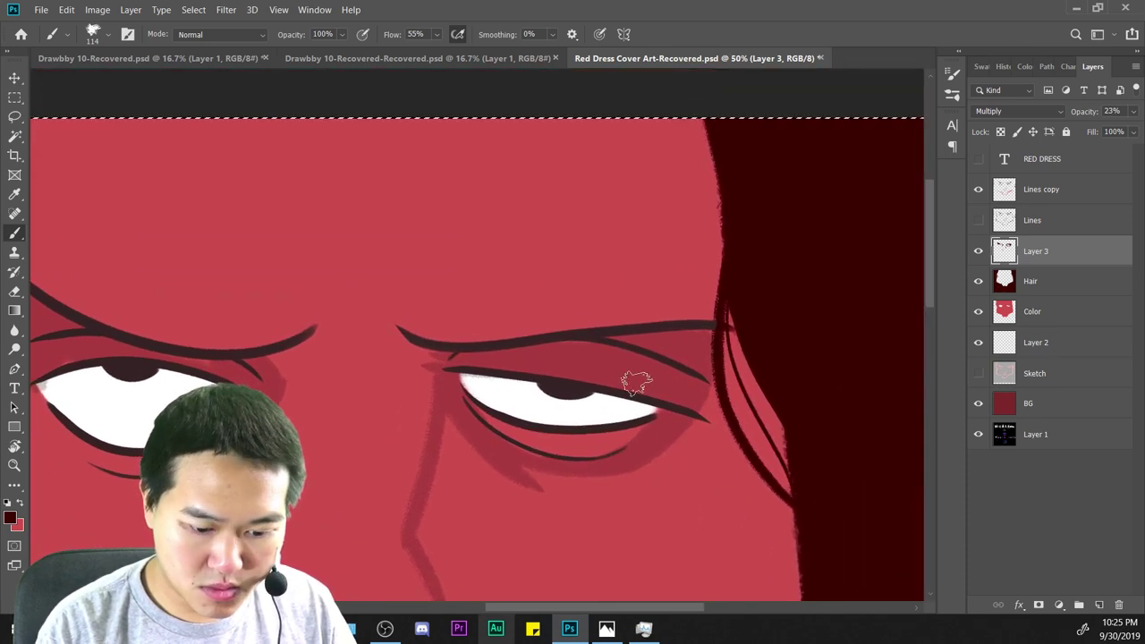
left_click_drag(474, 376, 706, 412)
left_click_drag(449, 412, 791, 387)
mouse_move(596, 376)
left_mouse_down()
mouse_move(447, 351)
mouse_move(449, 386)
mouse_move(619, 390)
mouse_move(534, 355)
mouse_move(338, 366)
left_mouse_up()
key("ctrl+z")
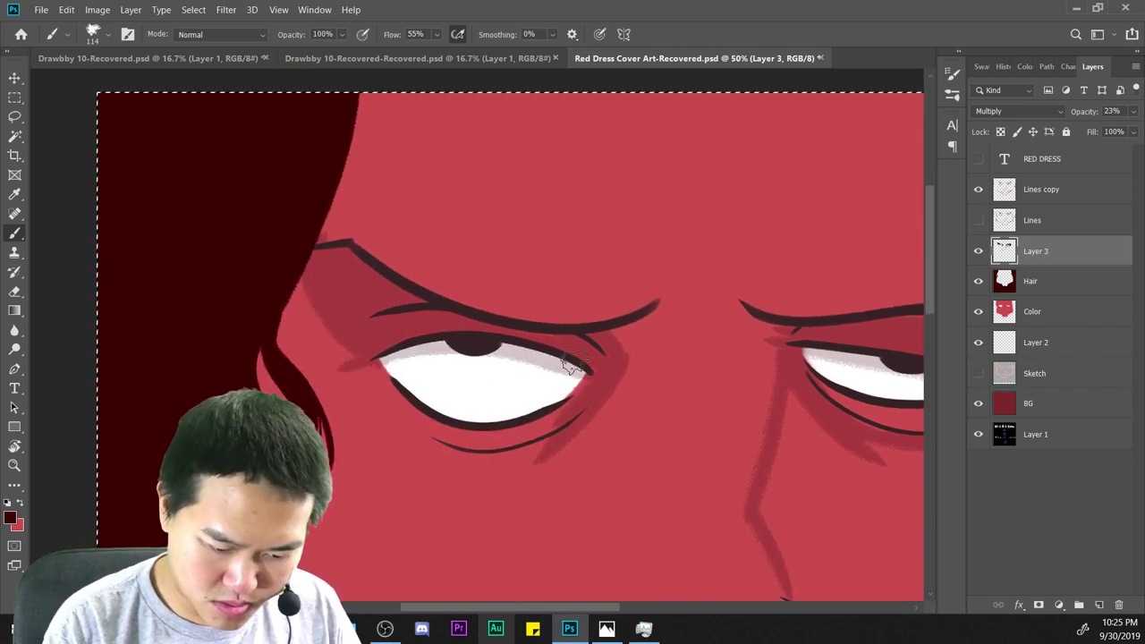
Paint a cast shadow beneath the right-hand half of the nose line, reaching down beside the philtrum toward the upper lip.
key("ctrl+minus")
key("ctrl+minus")
key("ctrl+minus")
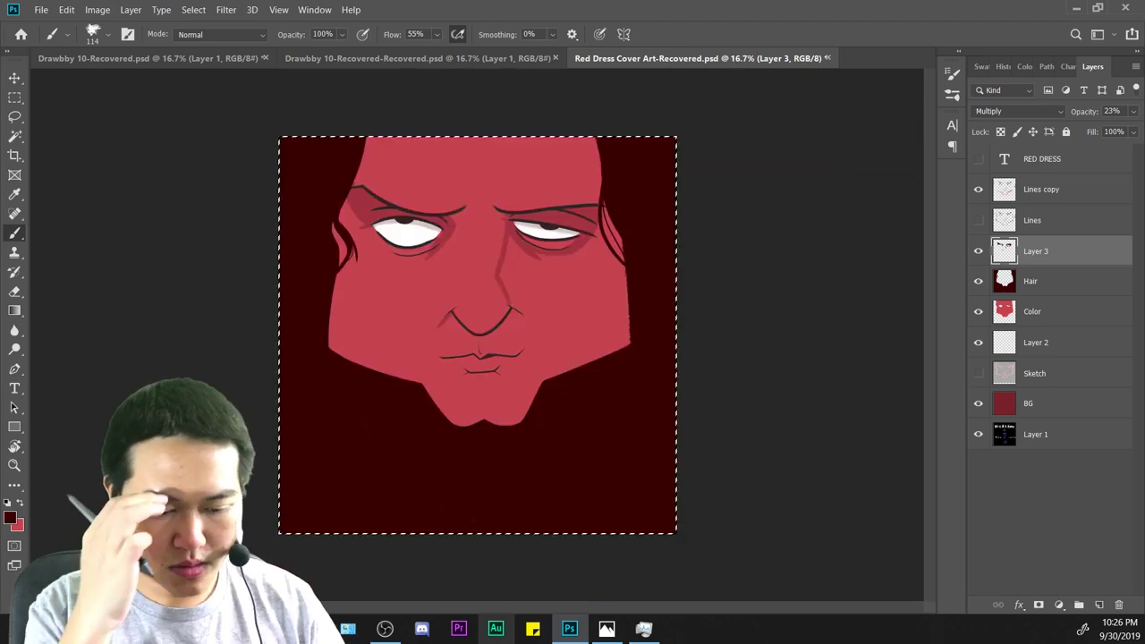
key("ctrl+plus")
scroll(685, 434, "up", 4)
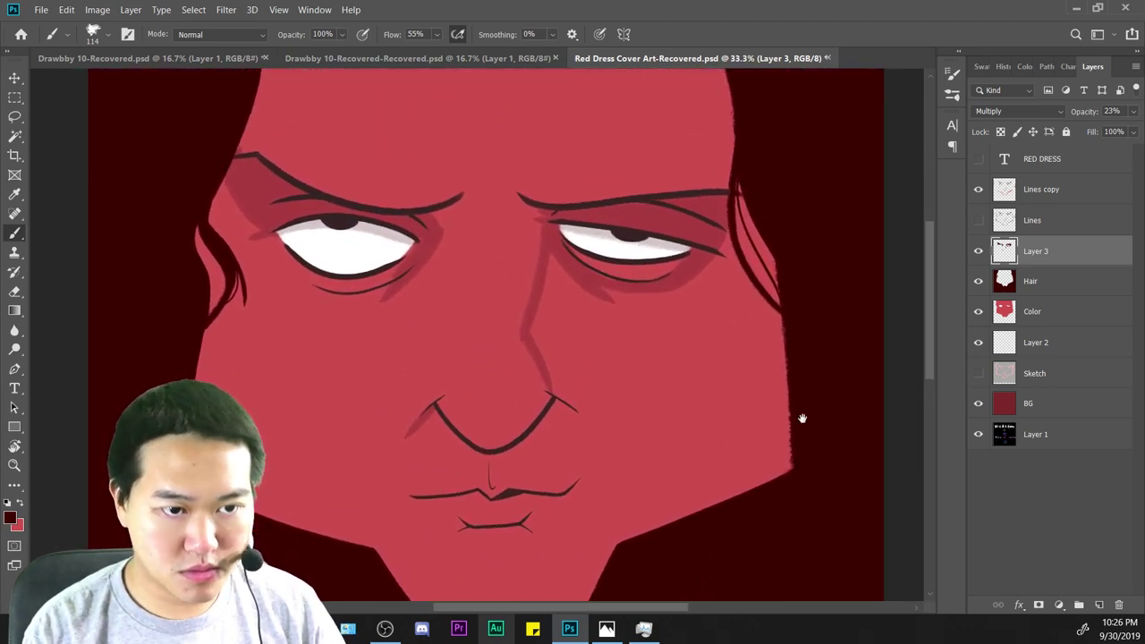
left_click_drag(557, 337, 511, 380)
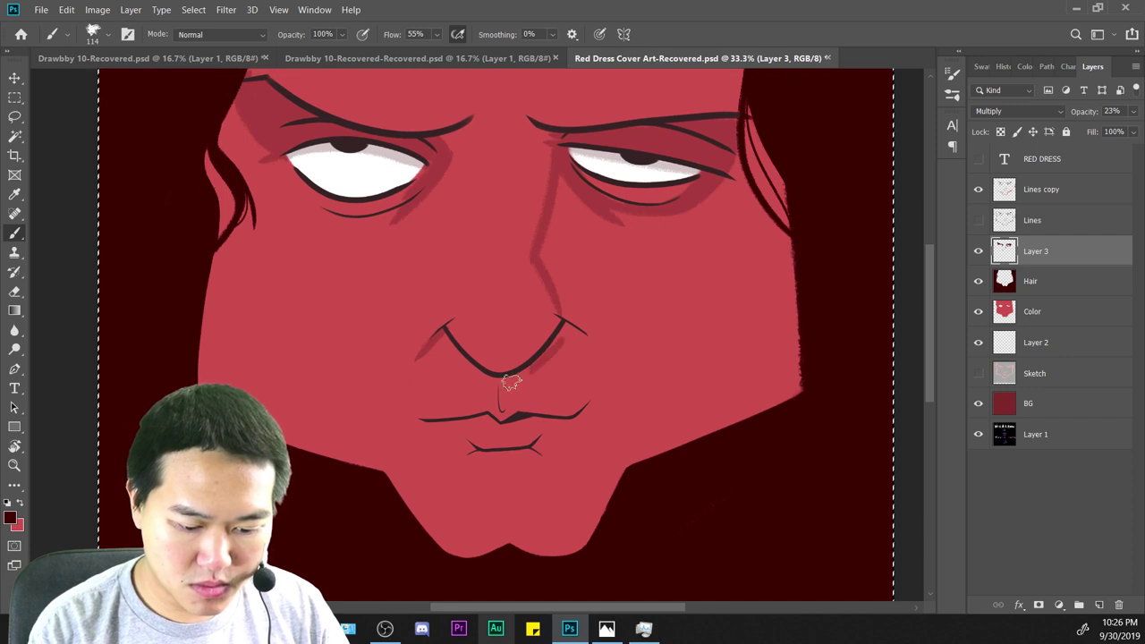
key("ctrl+z")
mouse_move(564, 326)
left_mouse_down()
mouse_move(479, 368)
mouse_move(561, 337)
mouse_move(549, 350)
mouse_move(558, 330)
mouse_move(522, 371)
mouse_move(557, 361)
mouse_move(568, 339)
mouse_move(581, 365)
mouse_move(579, 350)
mouse_move(568, 370)
mouse_move(527, 375)
mouse_move(549, 380)
mouse_move(580, 367)
left_mouse_up()
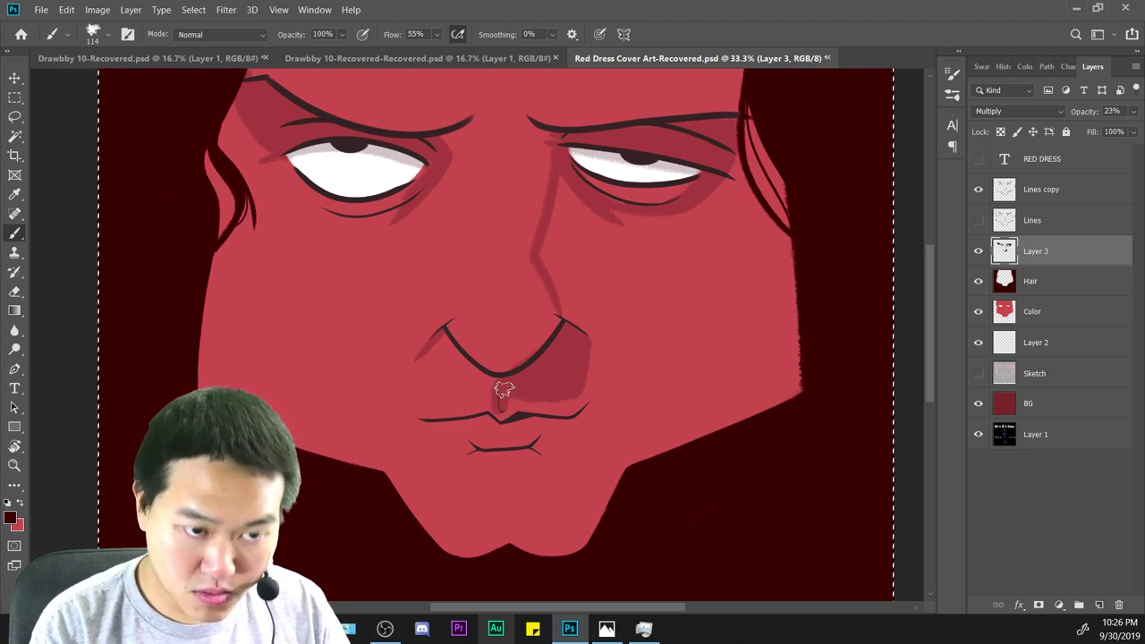
Erase the nose shadow's overspill along the outer side of the philtrum line.
key("e")
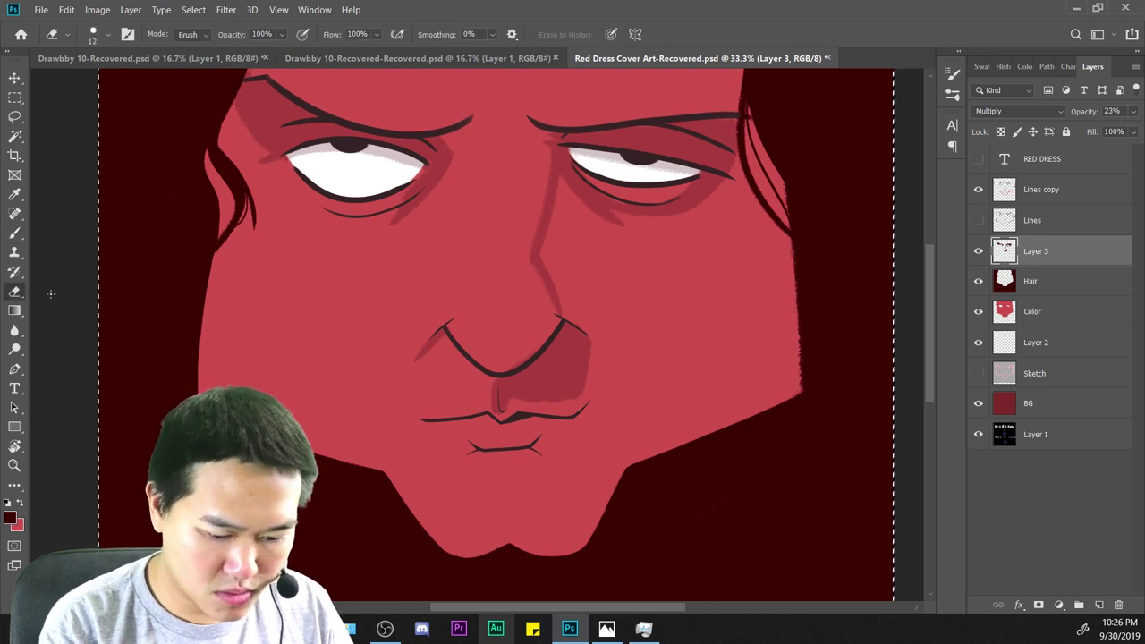
key("ctrl+plus")
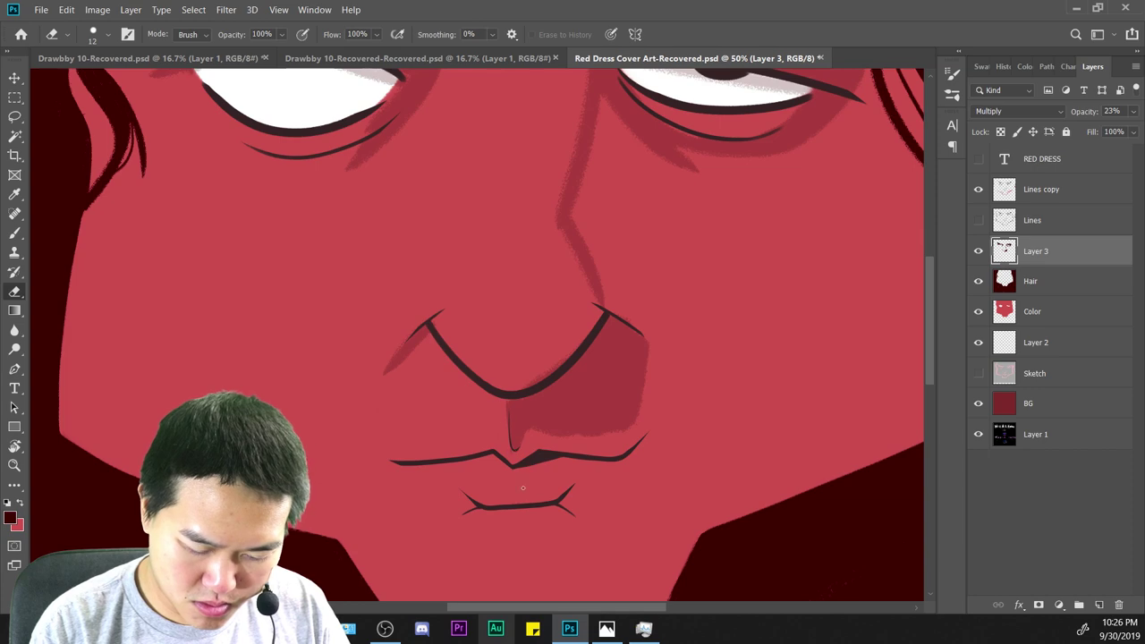
key("ctrl+minus")
key("ctrl+minus")
key("ctrl+plus")
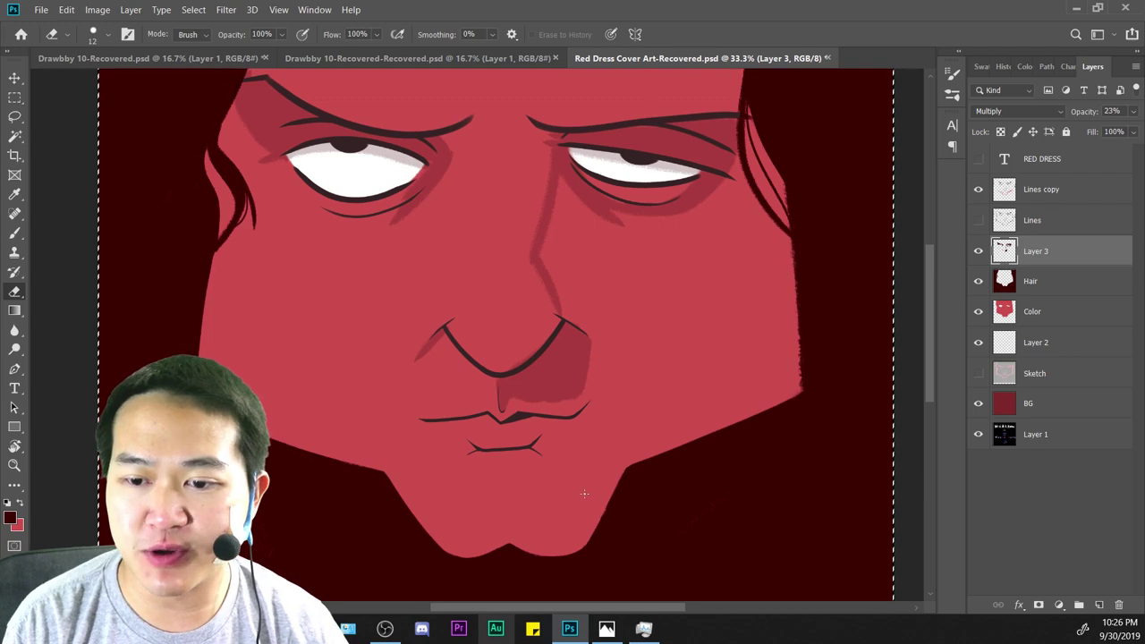
Extend the shadow under the nose outward past the nostril and down toward the right-hand mouth corner.
key("ctrl+minus")
key("ctrl+plus")
key("ctrl+plus")
left_click_drag(668, 430, 595, 278)
key("b")
key("ctrl+plus")
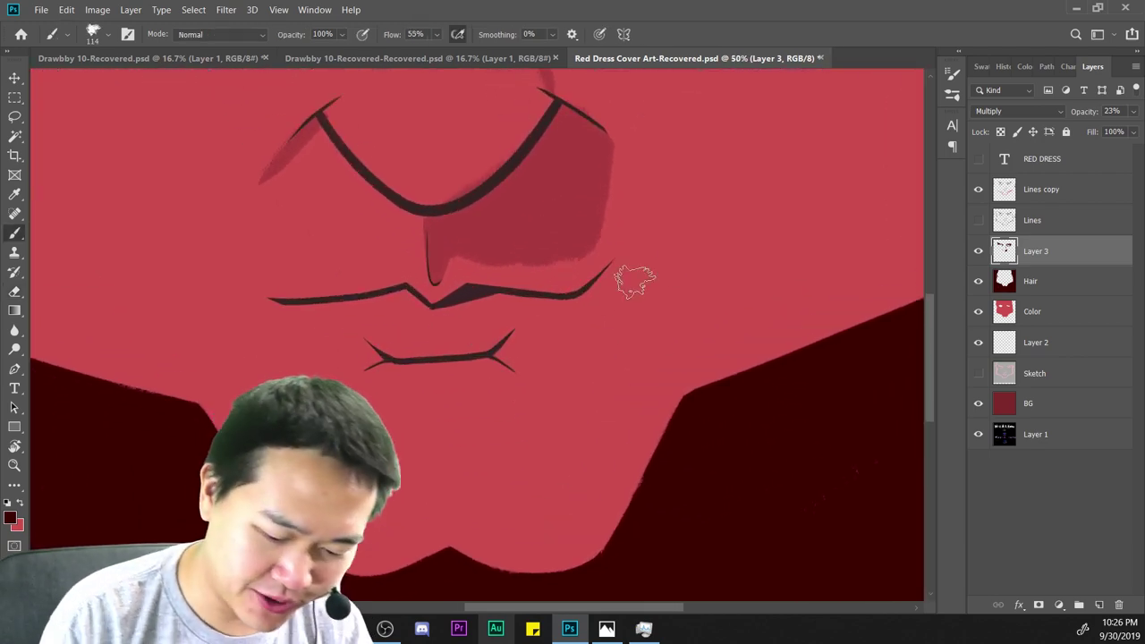
left_click_drag(700, 286, 720, 363)
key("ctrl+plus")
scroll(608, 333, "up", 1)
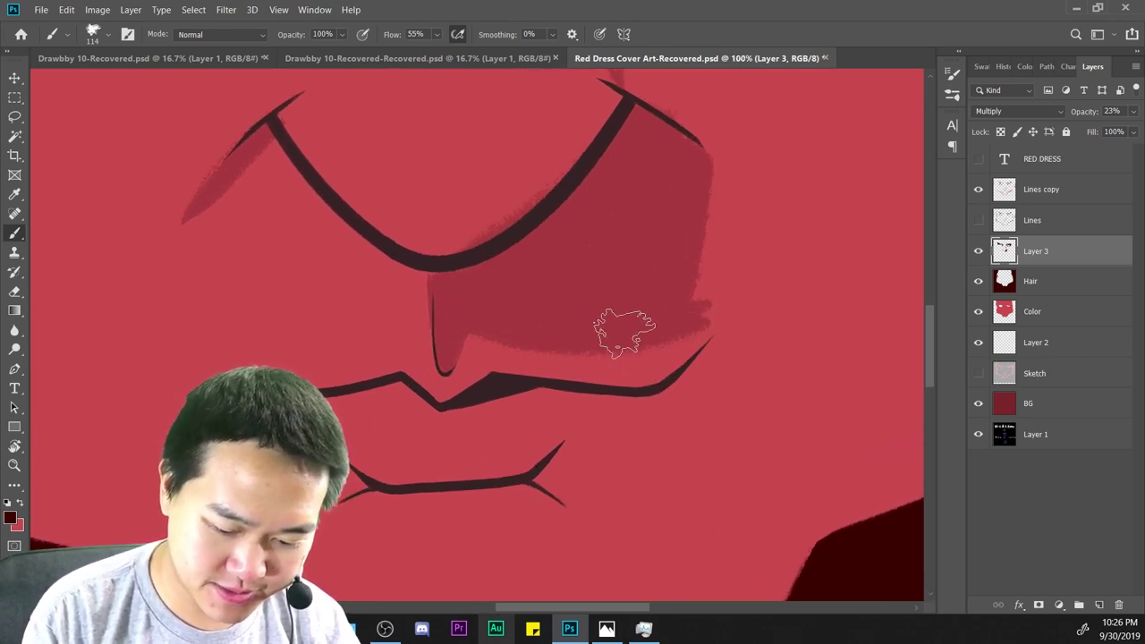
mouse_move(620, 327)
left_mouse_down()
mouse_move(690, 299)
mouse_move(700, 185)
mouse_move(817, 390)
left_mouse_up()
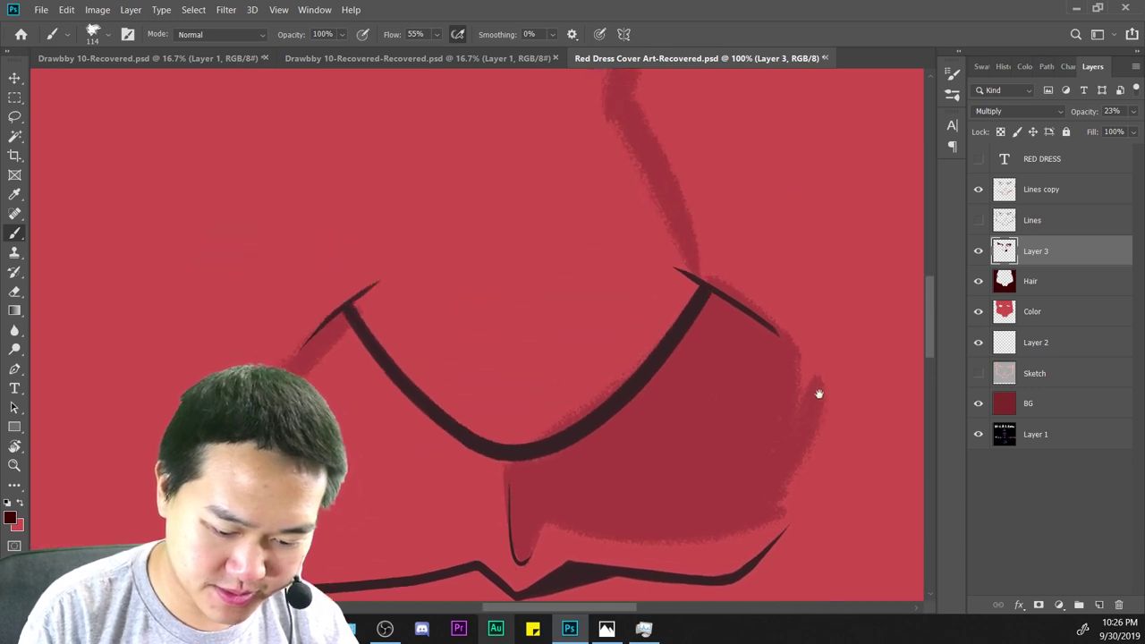
Erase the shadow that spills above the curved nose line on its right-hand side.
key("e")
mouse_move(630, 445)
left_mouse_down()
mouse_move(694, 385)
mouse_move(691, 317)
left_mouse_up()
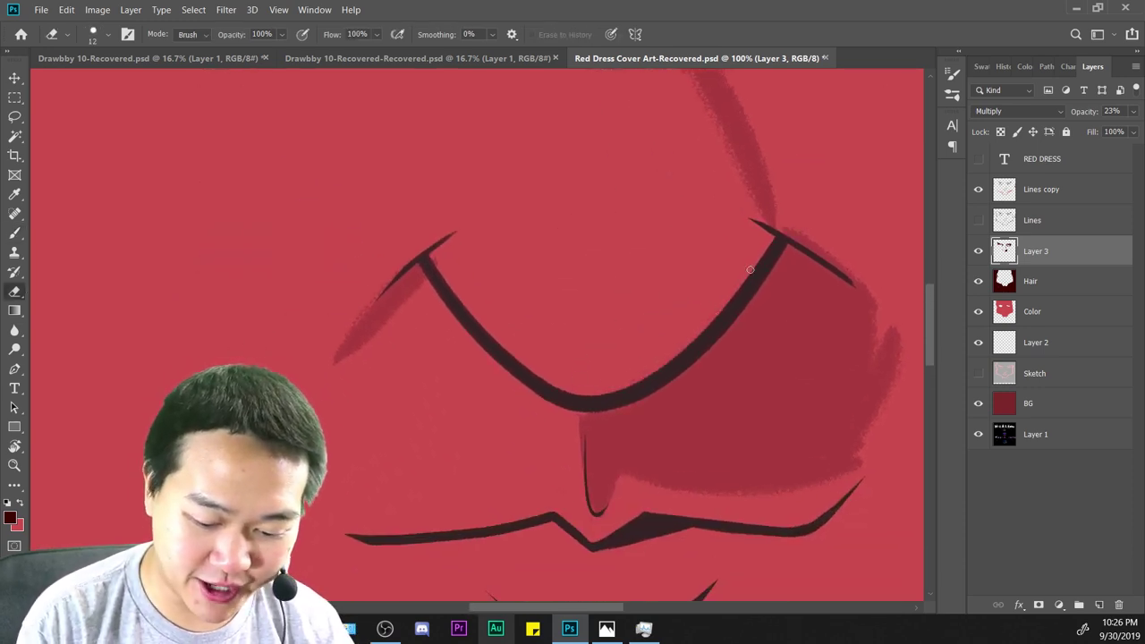
key("ctrl+minus")
key("ctrl+minus")
key("ctrl+plus")
key("ctrl+plus")
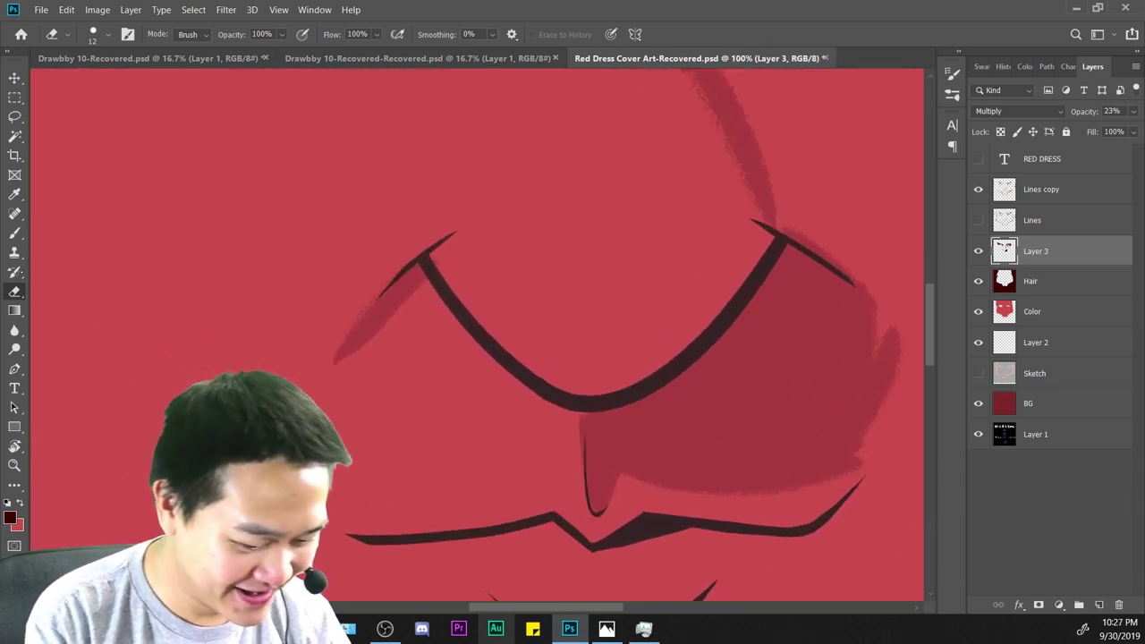
Enlarge the Eraser to 69 px with the Hard Round Pressure Size tip and trim the nose shadow's rough outer edge.
left_click(15, 271)
key("e")
scroll(618, 298, "down", 2)
scroll(618, 299, "right", 3)
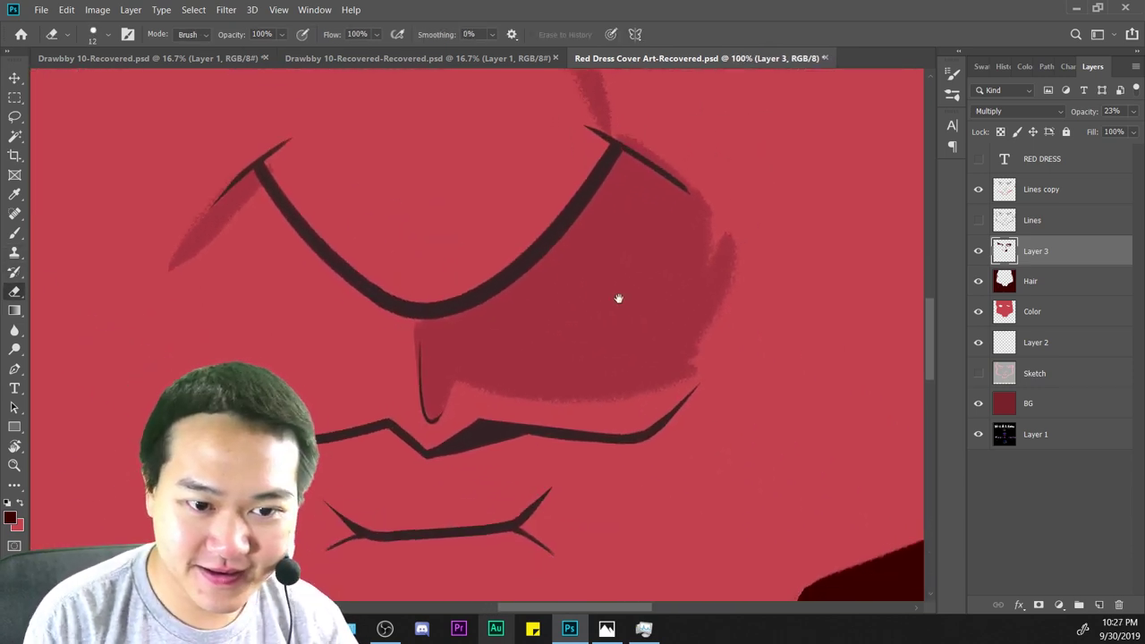
right_click(780, 256)
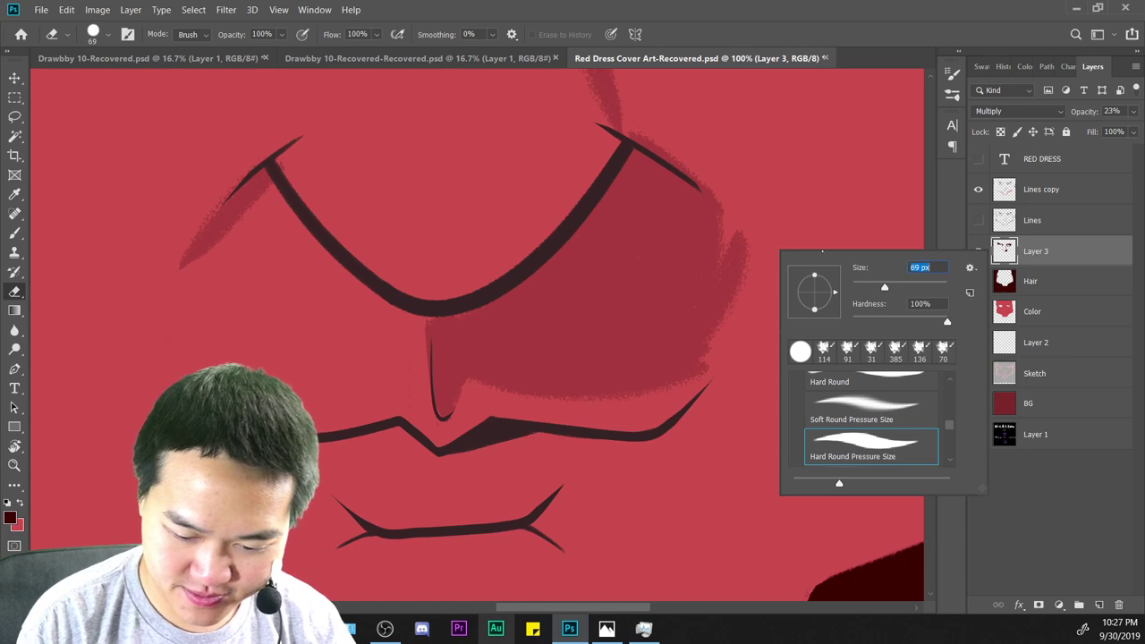
left_click(794, 235)
mouse_move(746, 215)
left_mouse_down()
mouse_move(680, 404)
mouse_move(685, 381)
left_mouse_up()
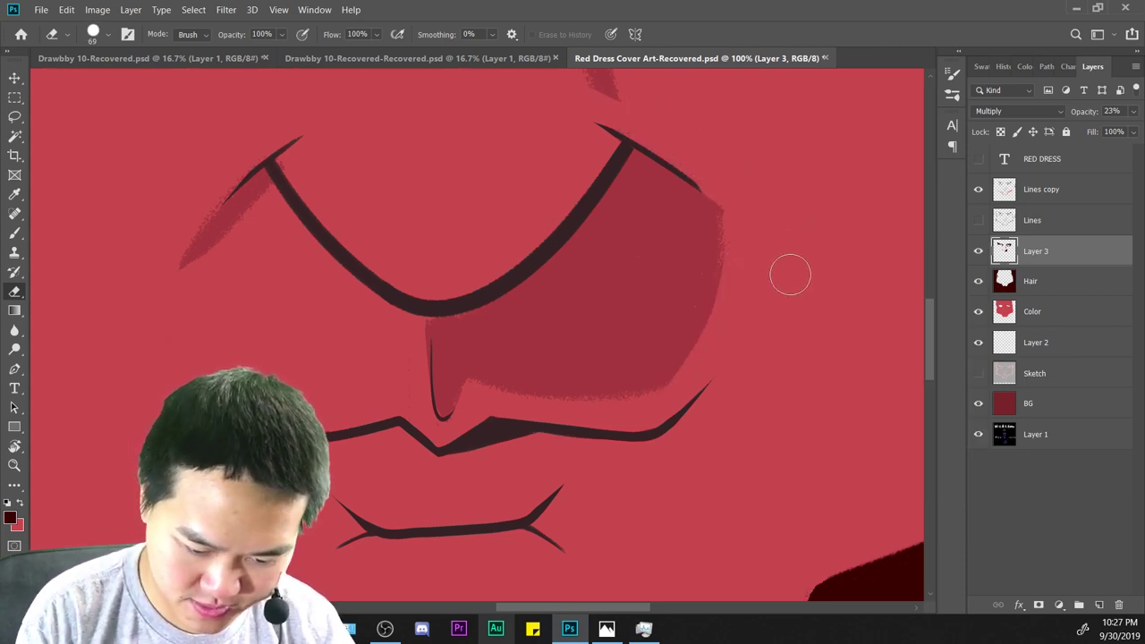
Try to trim the nose shadow's upper outer corner and carve its lower edge beside the philtrum.
key("ctrl+minus")
key("ctrl+minus")
key("ctrl+minus")
key("ctrl+minus")
key("ctrl+plus")
key("ctrl+plus")
key("ctrl+plus")
key("ctrl+plus")
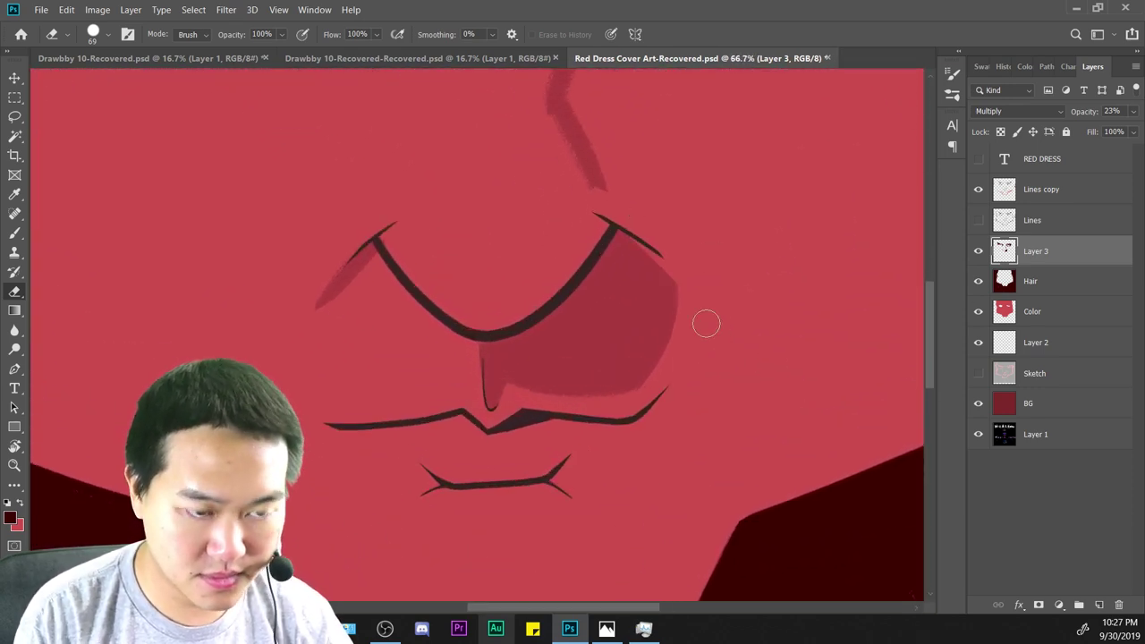
key("ctrl+z")
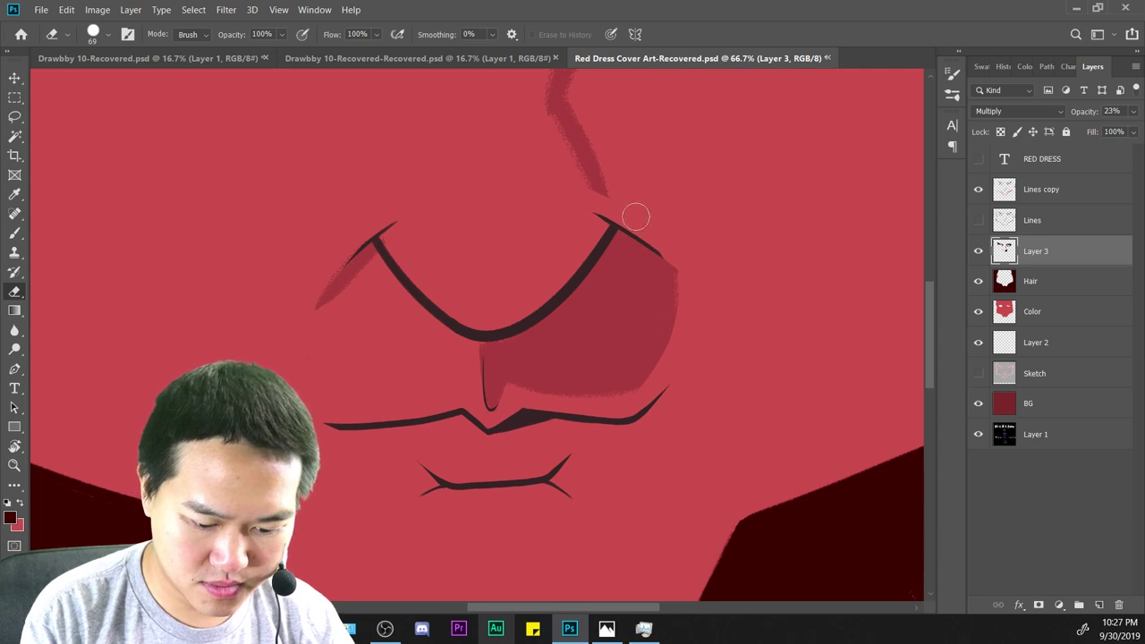
mouse_move(500, 413)
left_mouse_down()
mouse_move(506, 369)
mouse_move(632, 403)
left_mouse_up()
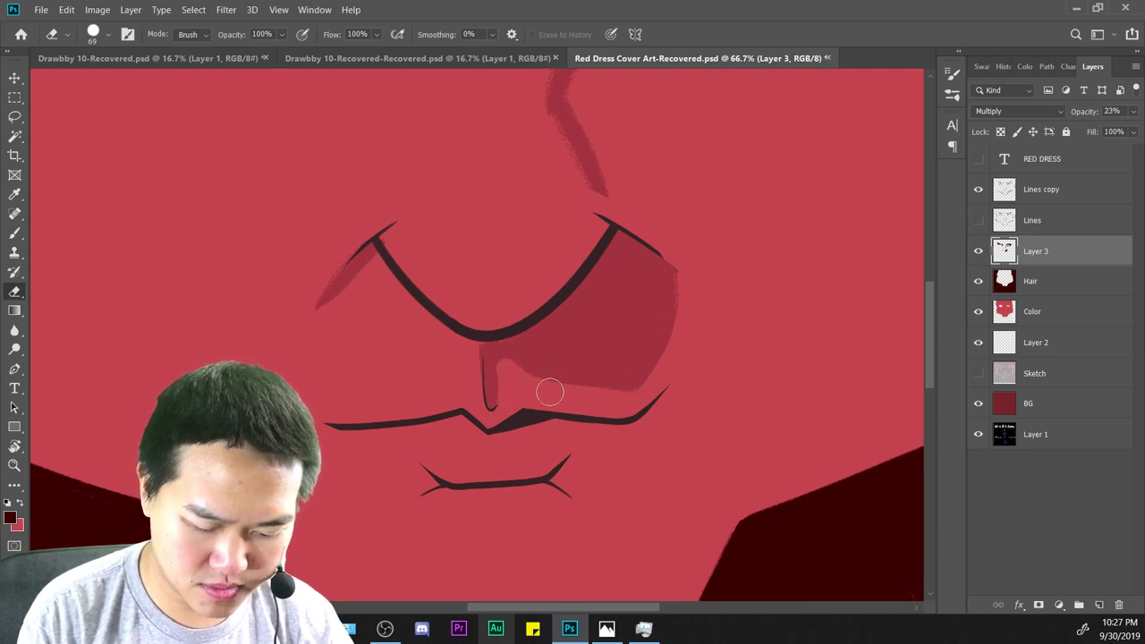
key("ctrl+z")
Erase along the nose shadow's lower edge above the lip and cut its outer side to a slanted edge from the nostril.
mouse_move(503, 401)
left_mouse_down()
mouse_move(695, 401)
mouse_move(511, 391)
left_mouse_up()
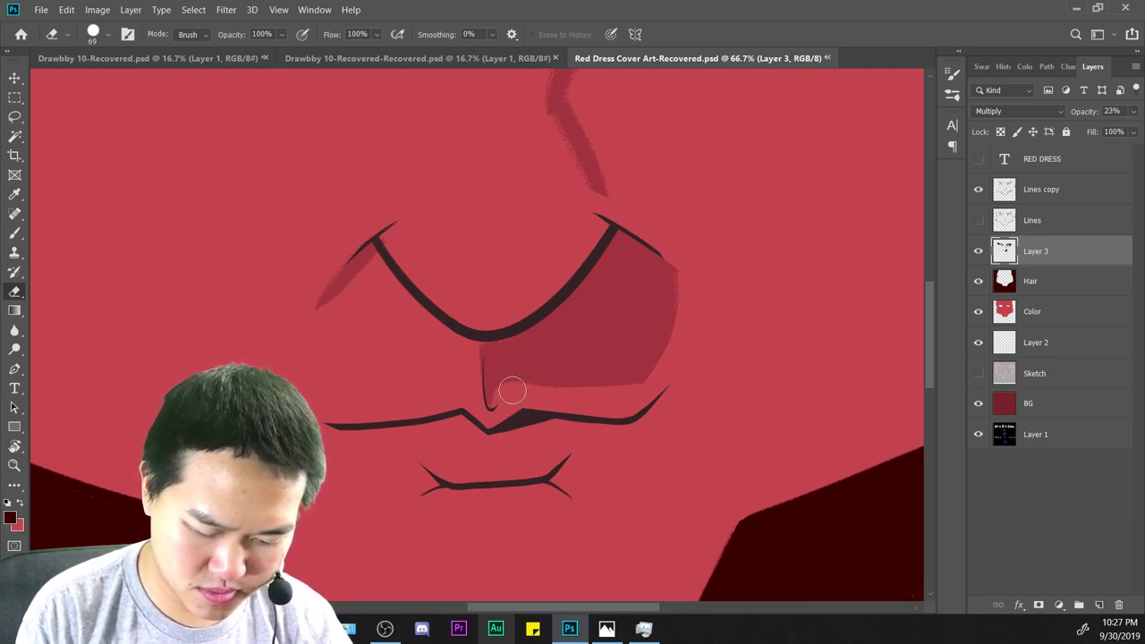
mouse_move(671, 378)
left_mouse_down()
mouse_move(640, 370)
mouse_move(694, 267)
left_mouse_up()
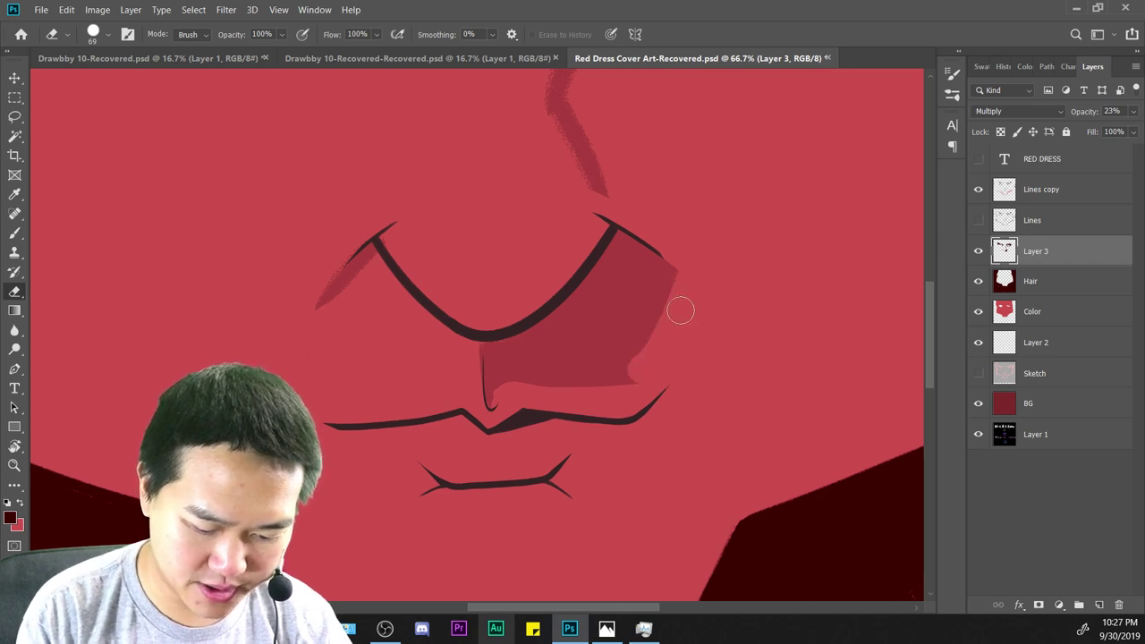
mouse_move(679, 310)
left_mouse_down()
mouse_move(682, 266)
mouse_move(650, 319)
mouse_move(665, 276)
mouse_move(642, 347)
left_mouse_up()
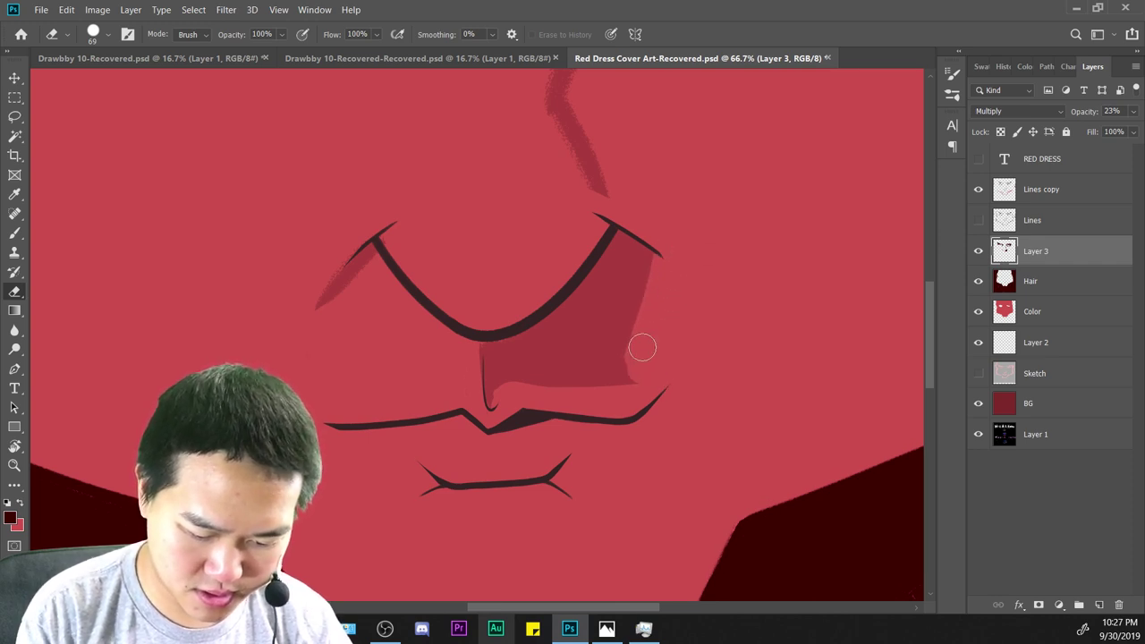
key("ctrl+minus")
key("ctrl+minus")
key("ctrl+minus")
key("ctrl+minus")
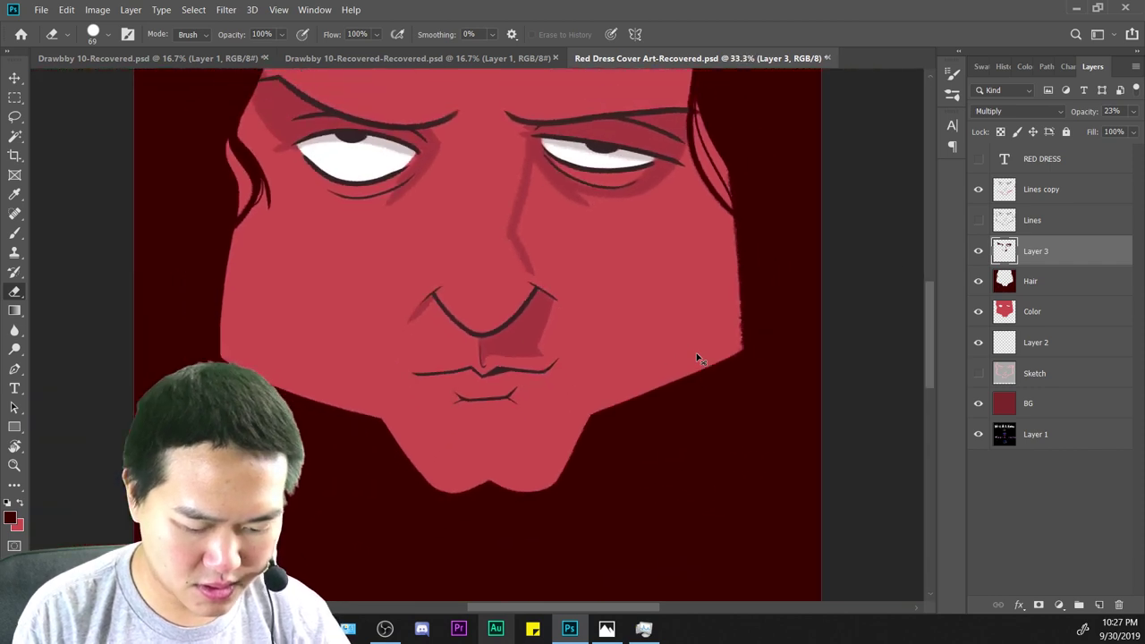
key("ctrl+a")
scroll(695, 353, "up", 3)
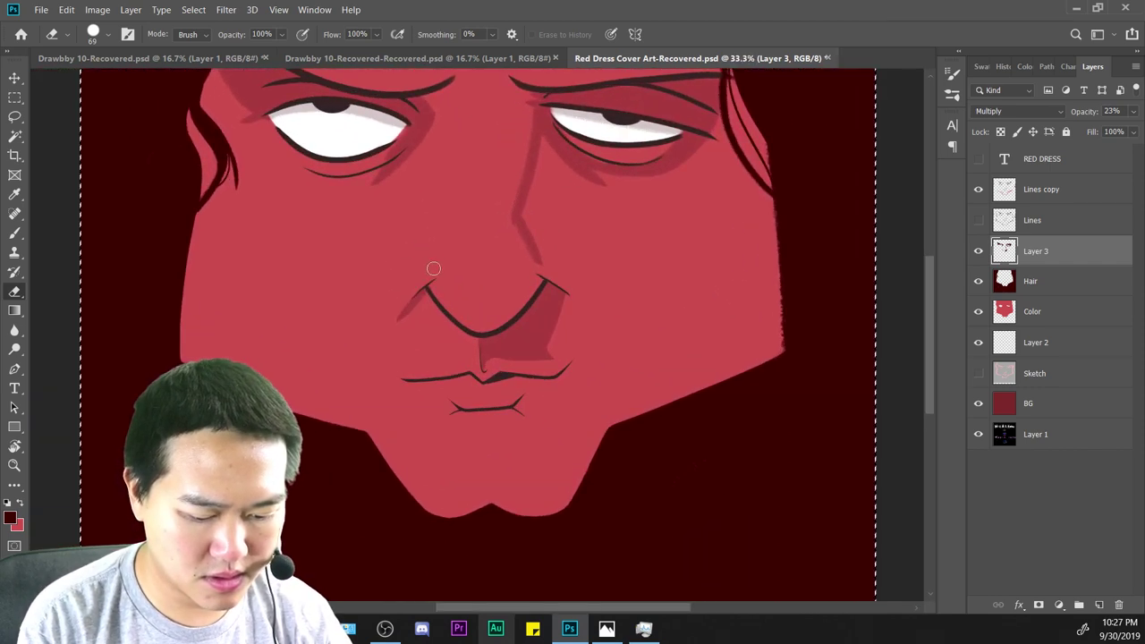
Widen the nose bridge shadow from the right-hand eye's inner corner down to the nostril and clean up its lower tip.
left_click_drag(666, 284, 615, 391)
key("ctrl+plus")
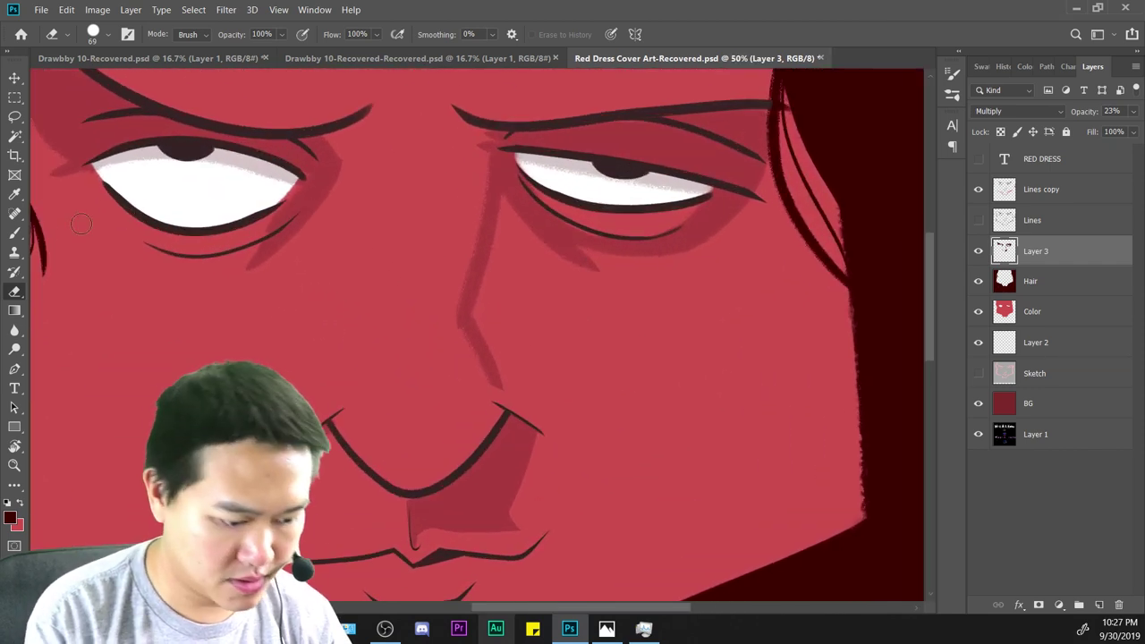
key("b")
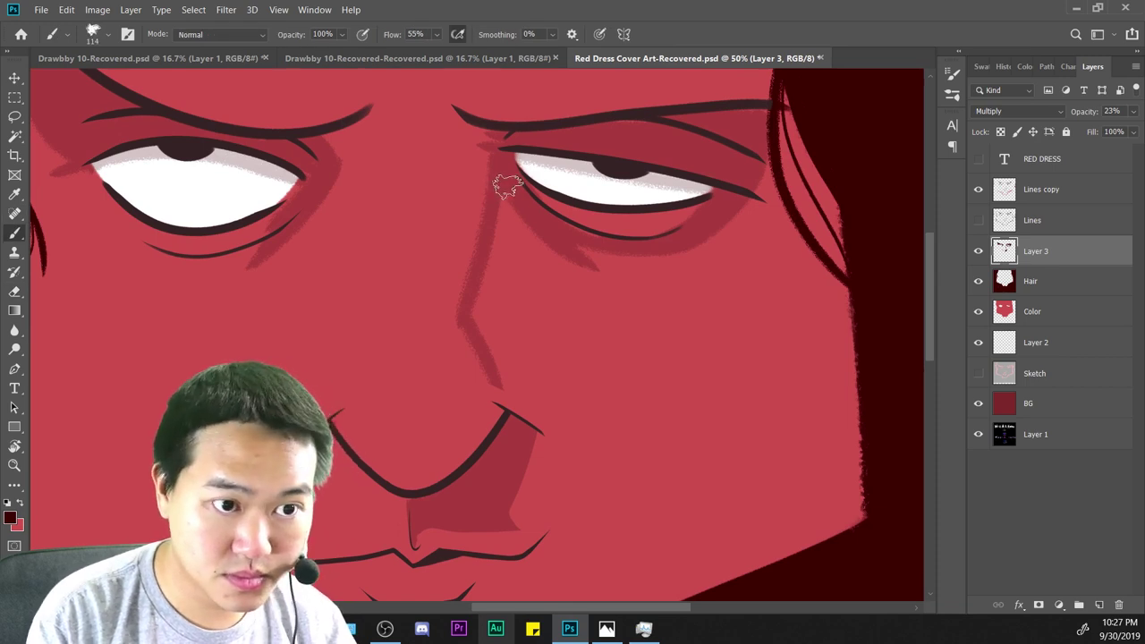
left_click_drag(507, 165, 529, 404)
key("ctrl+z")
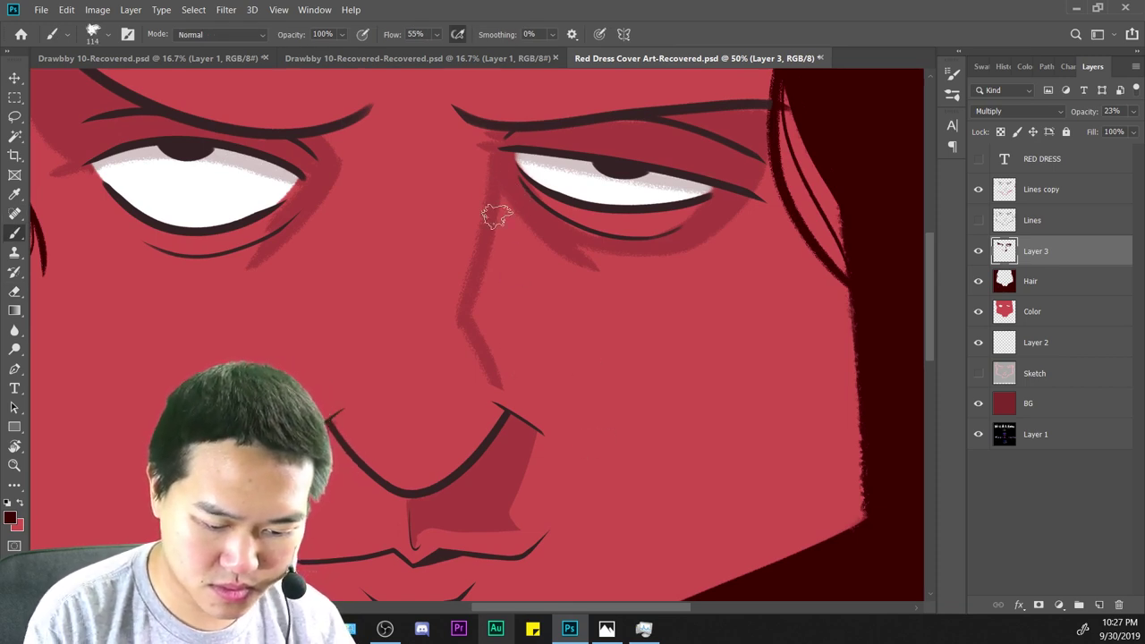
mouse_move(495, 213)
left_mouse_down()
mouse_move(565, 437)
mouse_move(503, 347)
mouse_move(494, 230)
left_mouse_up()
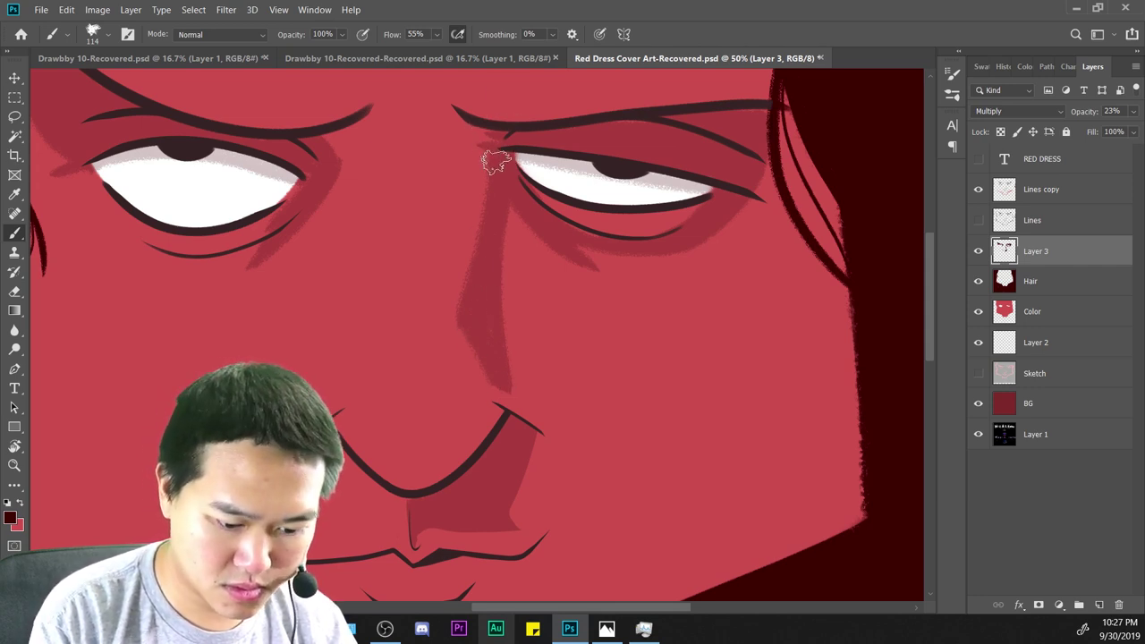
left_click_drag(489, 154, 468, 315)
key("e")
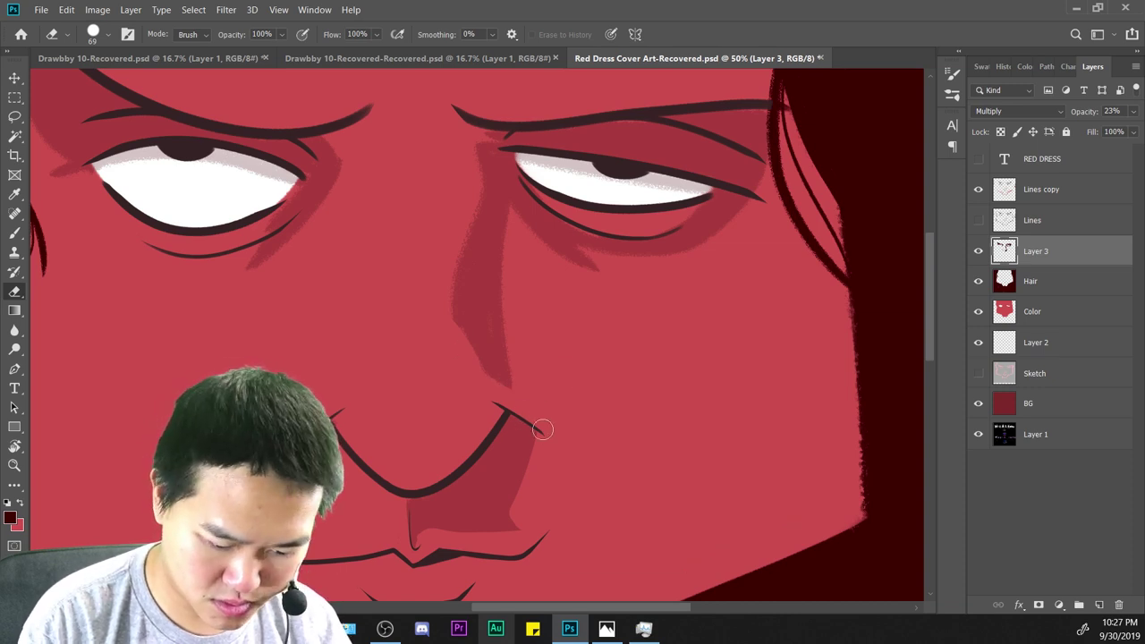
key("ctrl+minus")
key("ctrl+minus")
key("ctrl+a")
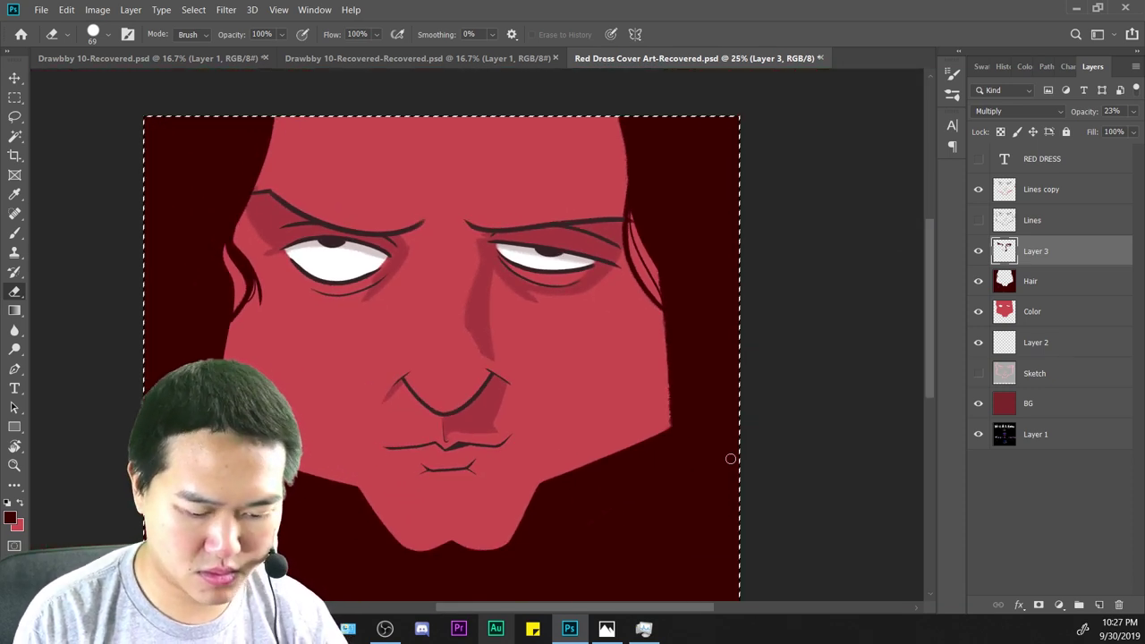
Paint a dark red shadow under the left-hand eye, filling between the lower lid and the crease line with the 114 px brush.
key("ctrl+plus")
key("ctrl+plus")
left_click_drag(503, 320, 807, 370)
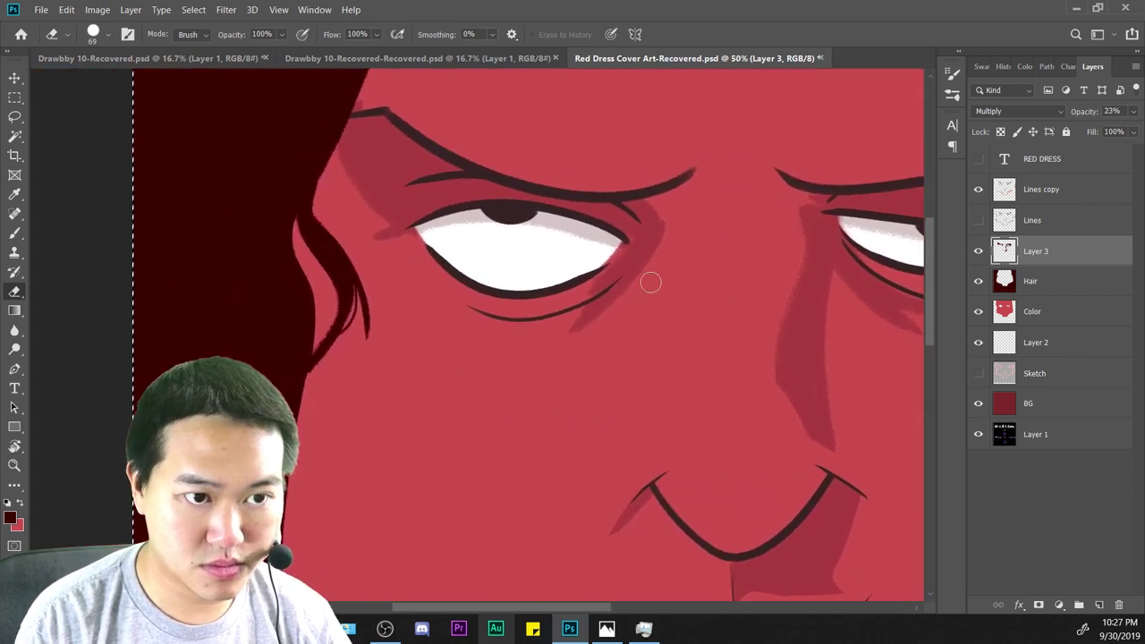
key("b")
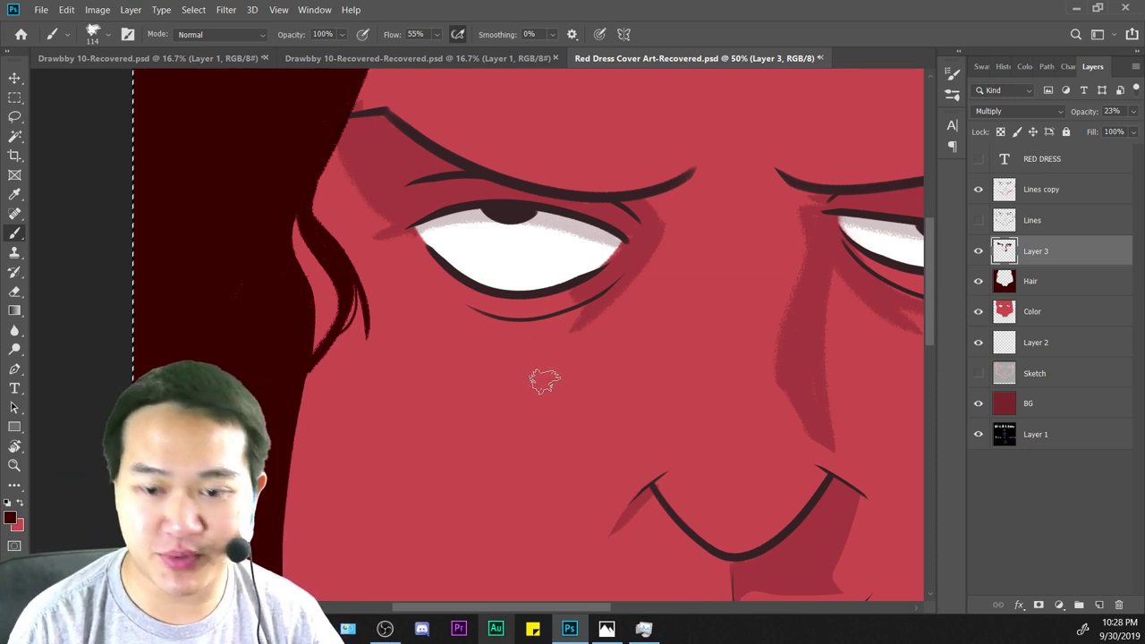
left_click_drag(605, 288, 504, 305)
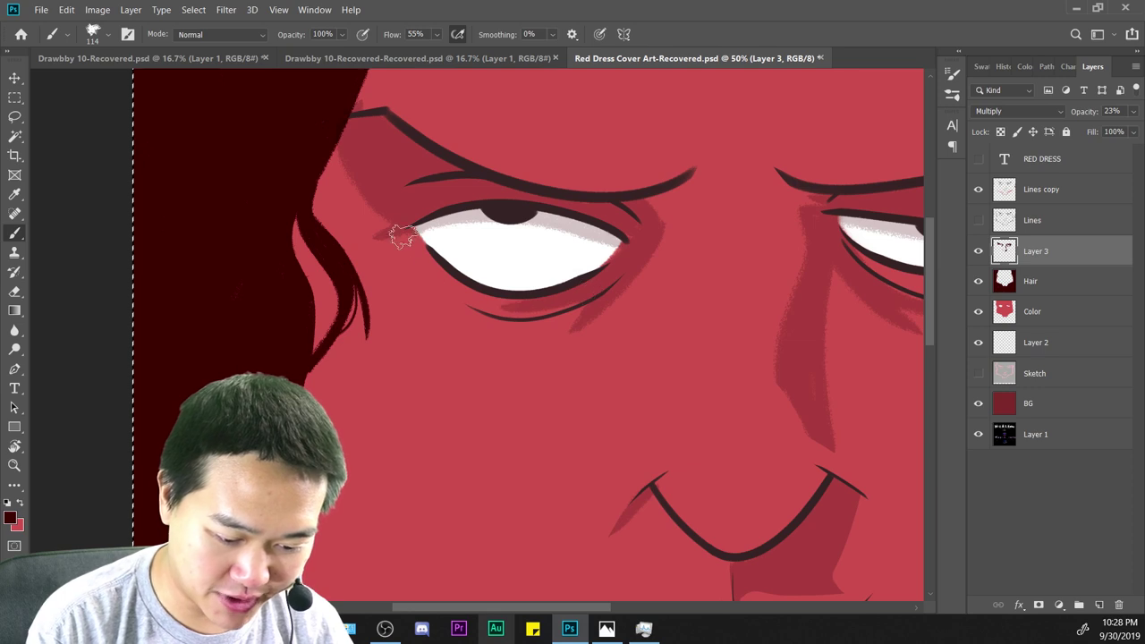
left_click_drag(403, 236, 540, 310)
key("ctrl+z")
mouse_move(409, 238)
left_mouse_down()
mouse_move(501, 309)
mouse_move(549, 304)
left_mouse_up()
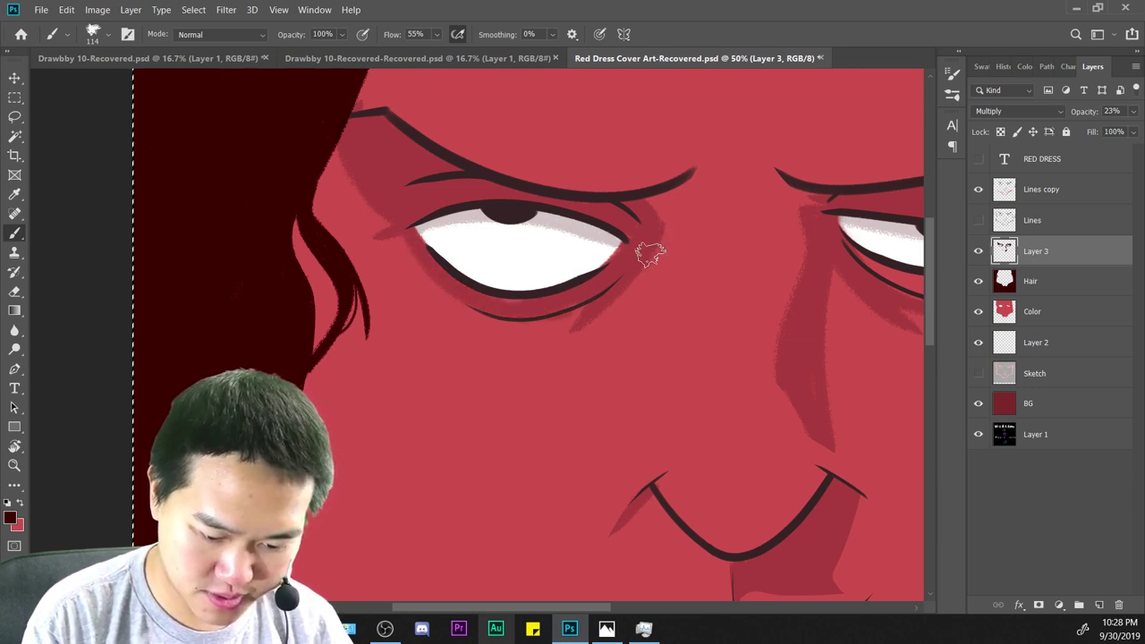
Extend the left-hand eye's inner-corner shadow diagonally down past the crease and trim its lower edge with the Eraser.
left_click_drag(649, 224, 527, 321)
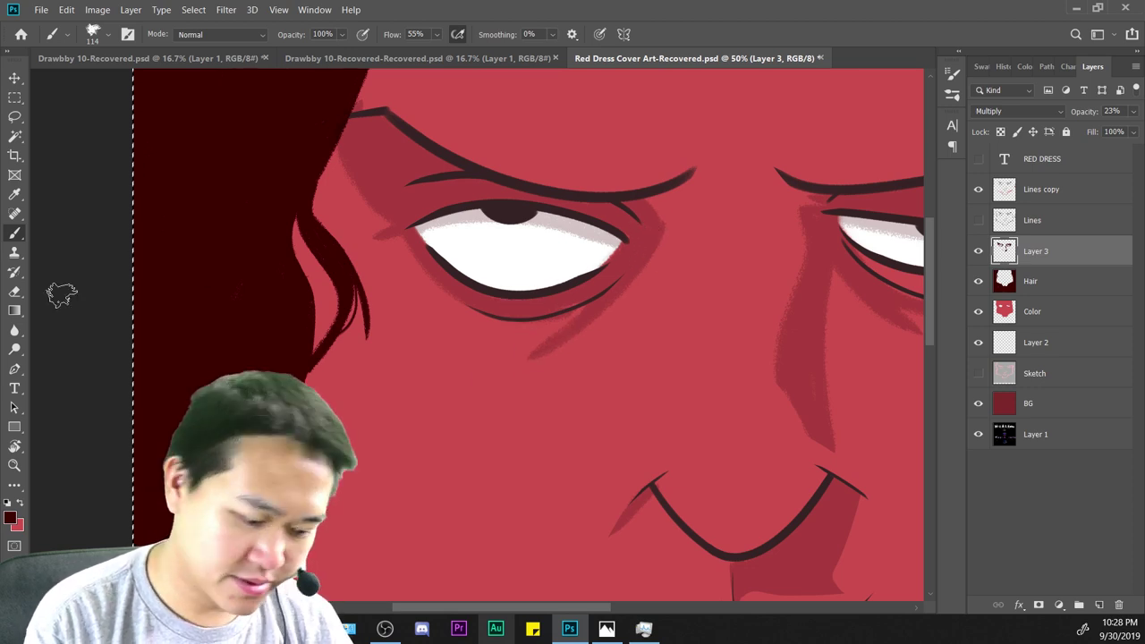
key("e")
left_click_drag(572, 352, 664, 265)
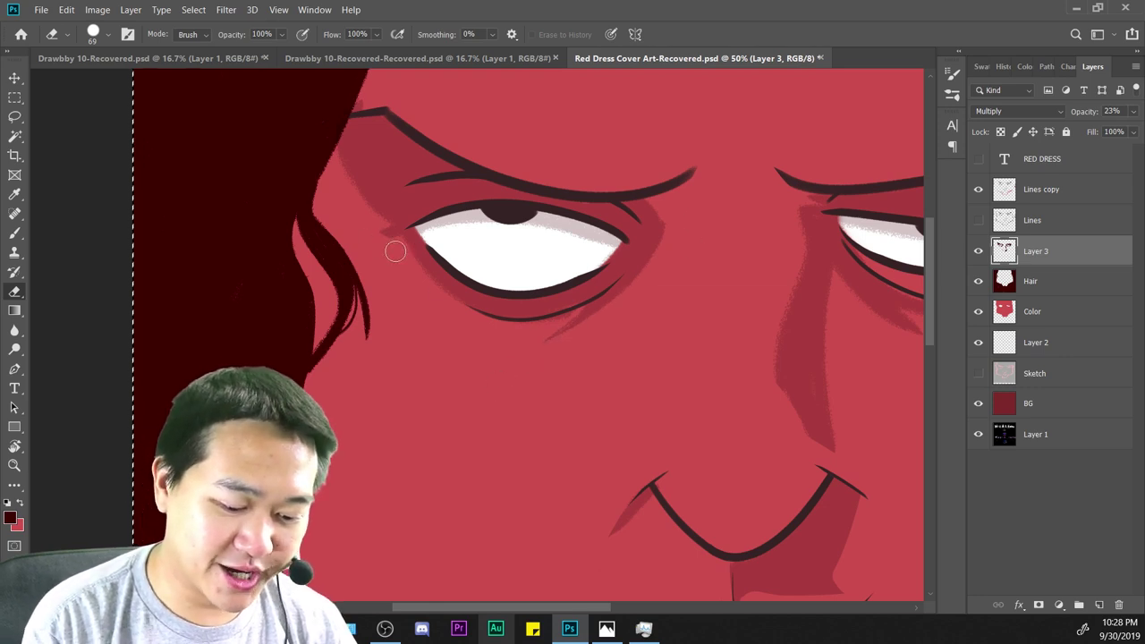
key("ctrl+minus")
key("ctrl+minus")
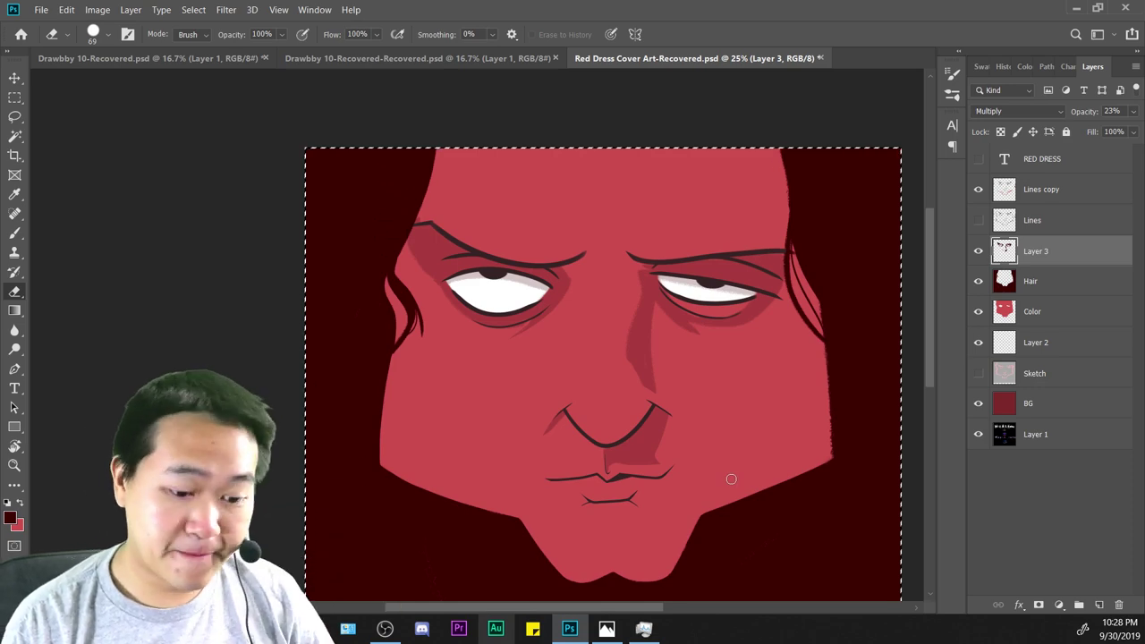
Widen the nose bridge shadow along its inner edge and add strokes down to its lower tip above the nostril.
key("ctrl+plus")
key("ctrl+plus")
left_click_drag(573, 483, 346, 383)
key("ctrl+plus")
key("b")
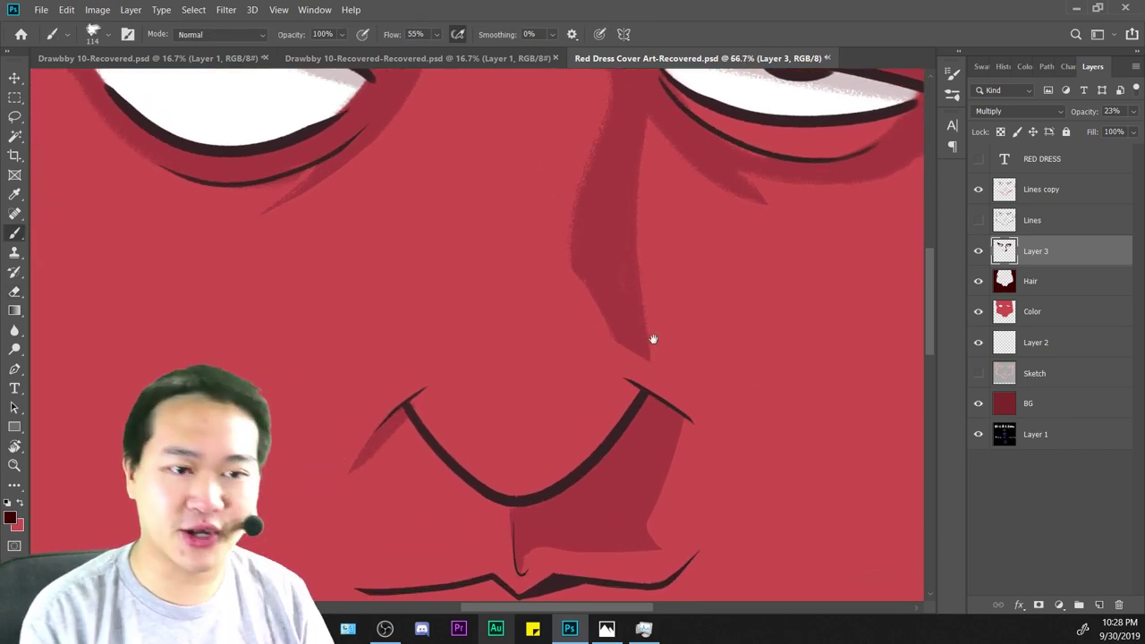
left_click_drag(653, 339, 493, 305)
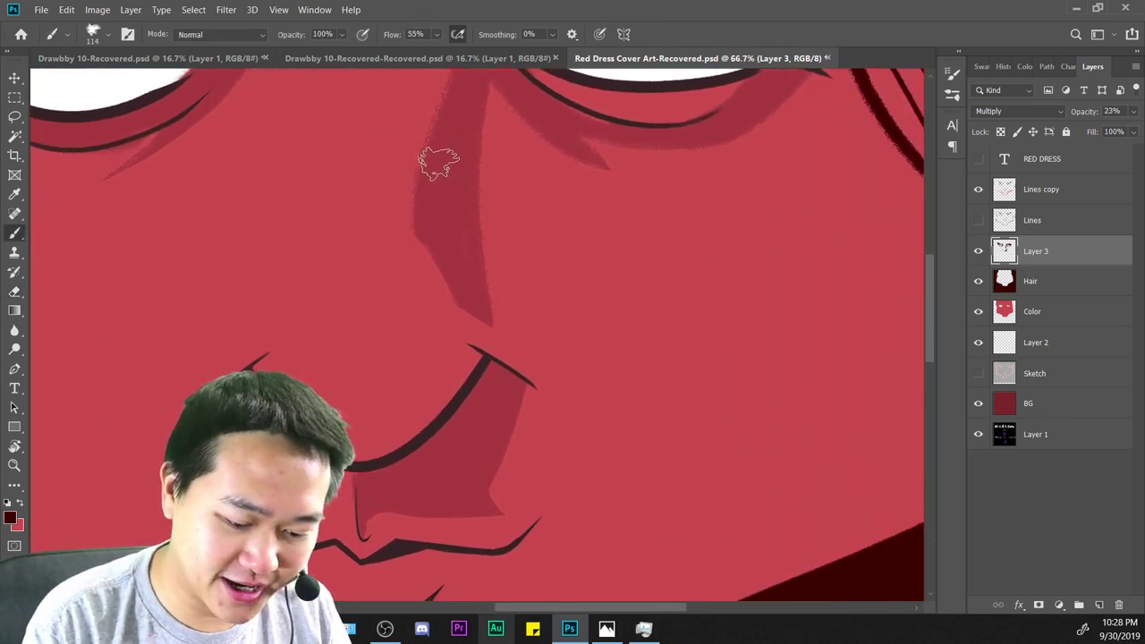
mouse_move(439, 164)
left_mouse_down()
mouse_move(412, 232)
mouse_move(429, 237)
mouse_move(420, 220)
mouse_move(482, 352)
left_mouse_up()
left_click_drag(427, 238, 479, 365)
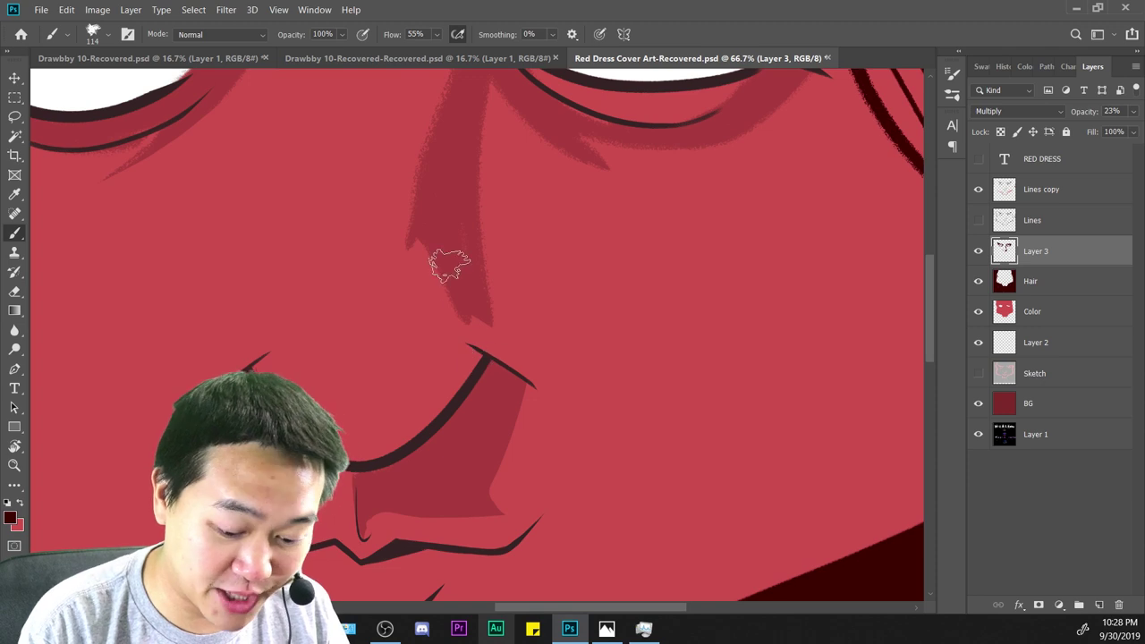
left_click_drag(453, 278, 497, 331)
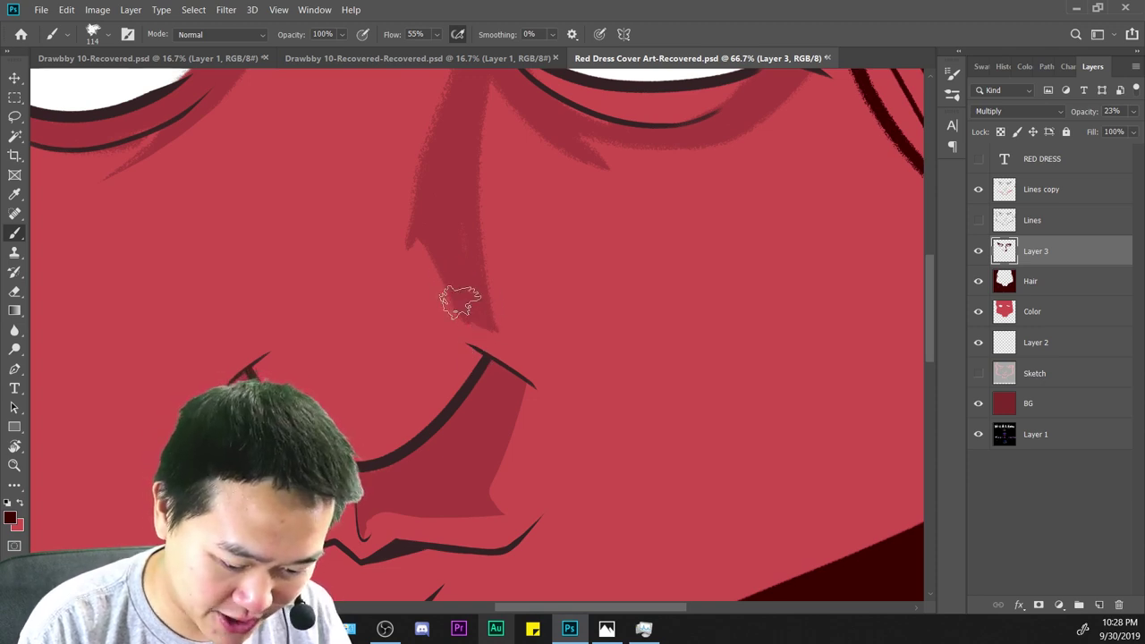
key("ctrl+minus")
key("ctrl+minus")
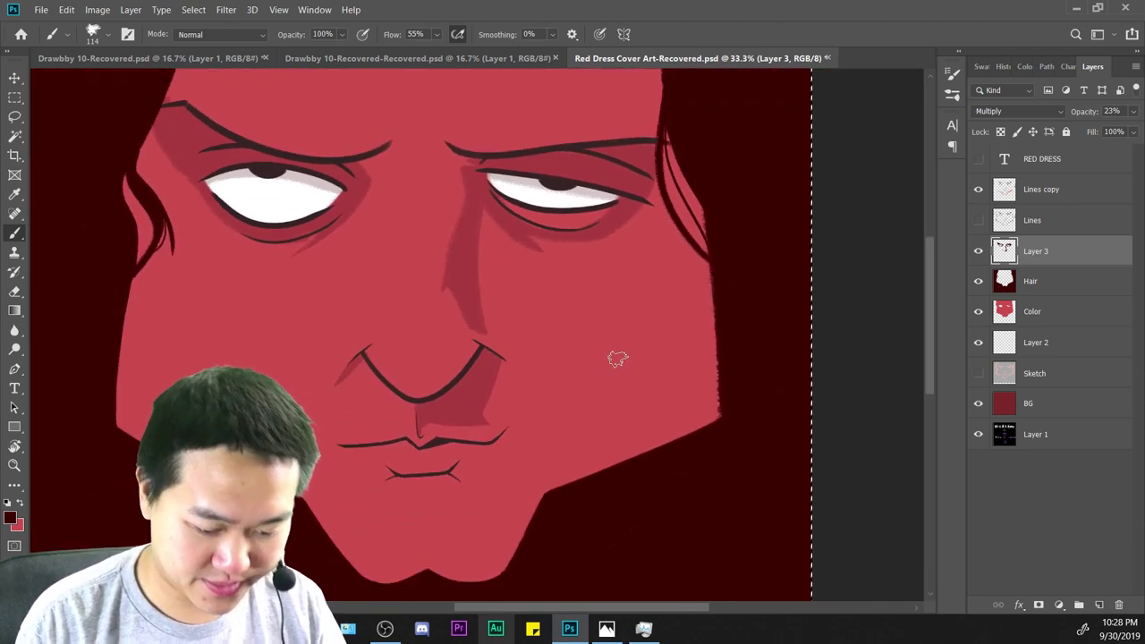
Erase the rough inner edge of the nose bridge shadow to leave a clean angled contour down to its tip.
key("ctrl+plus")
key("ctrl+plus")
key("e")
left_click_drag(412, 237, 511, 391)
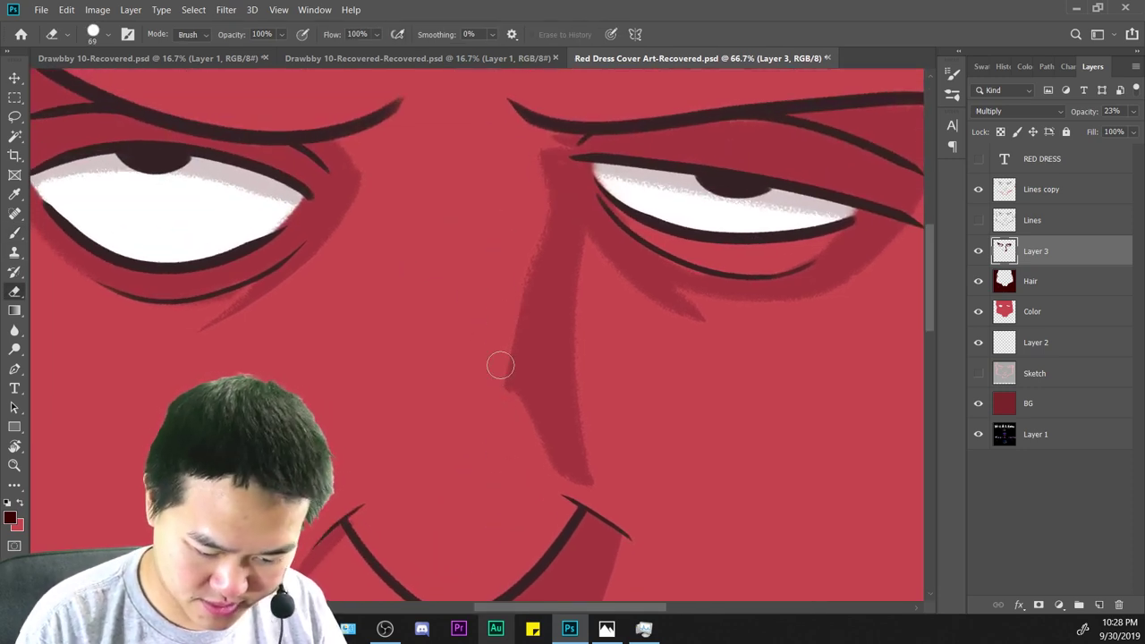
scroll(594, 375, "down", 3)
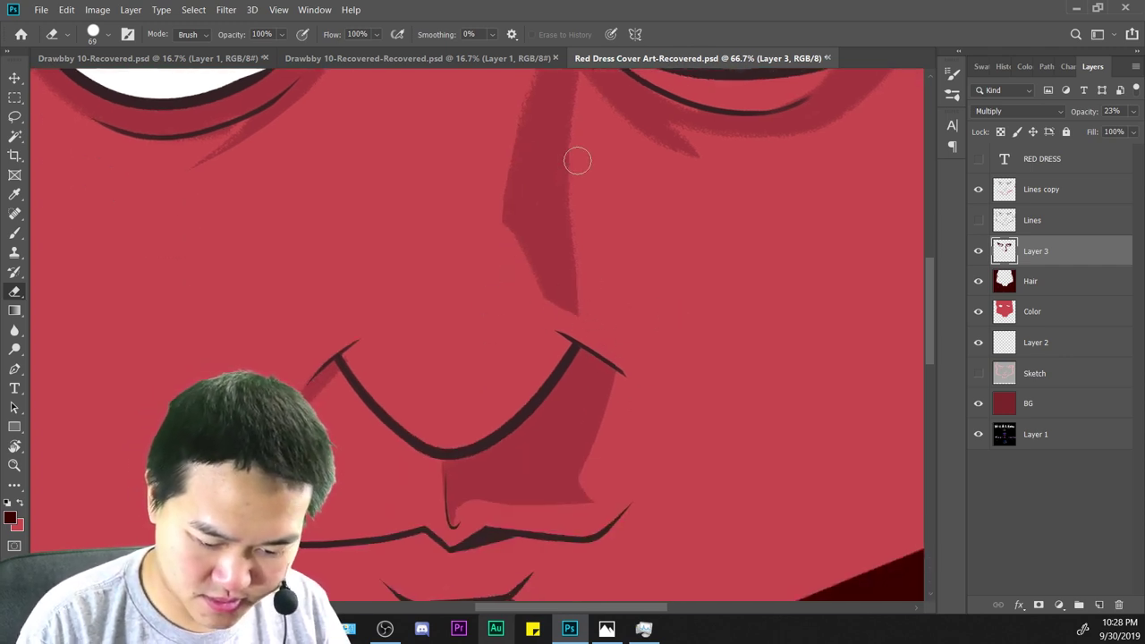
key("ctrl+minus")
key("ctrl+minus")
key("ctrl+minus")
key("ctrl+minus")
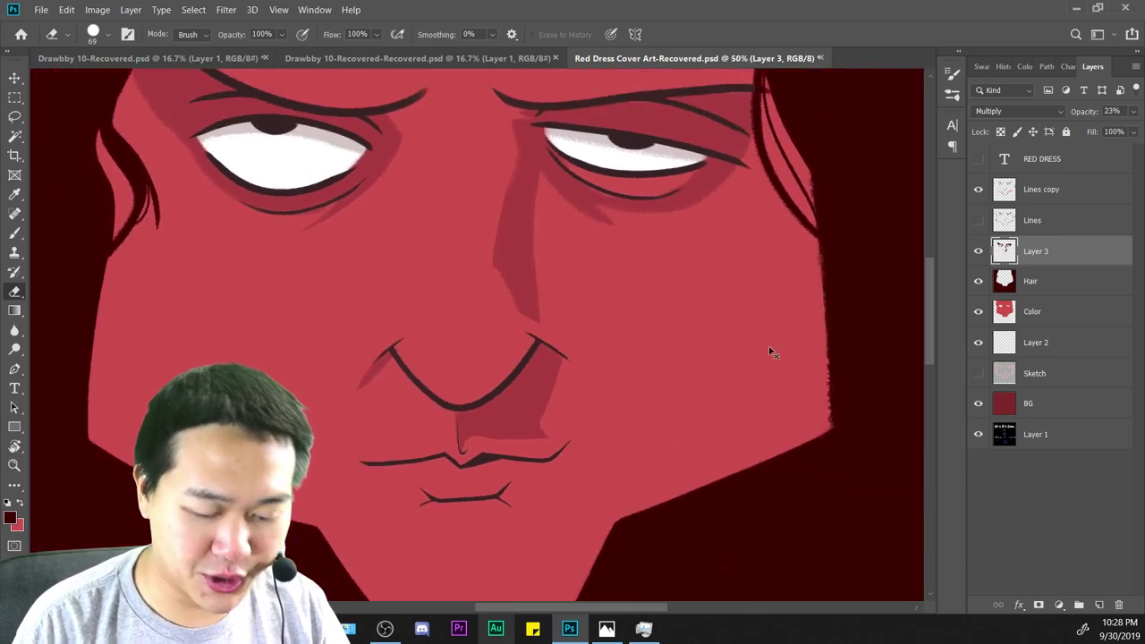
Brush the nose bridge shadow down to the right-hand nostril line so it joins the shadow under the nose.
key("ctrl+plus")
key("ctrl+plus")
scroll(840, 326, "up", 2)
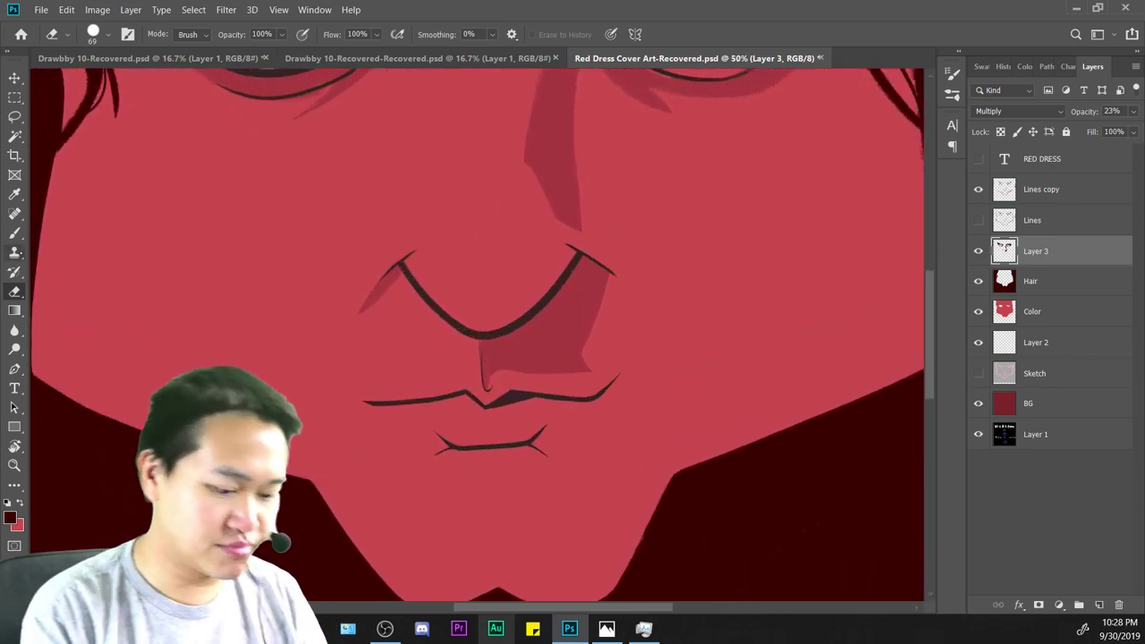
key("b")
scroll(528, 403, "up", 1)
scroll(522, 276, "up", 1)
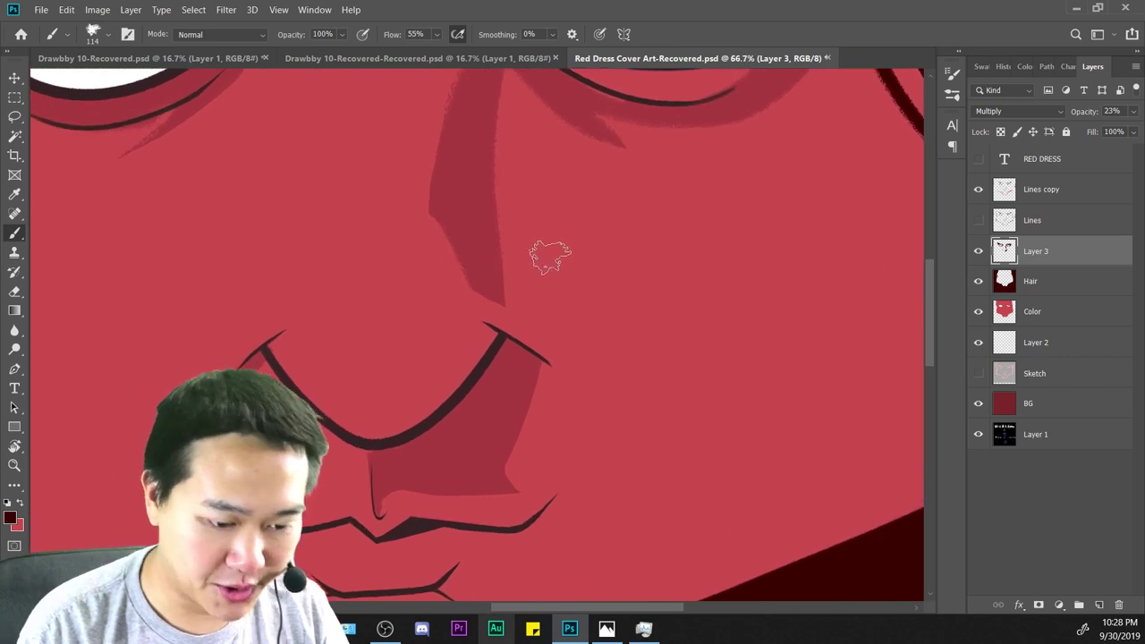
left_click_drag(472, 264, 541, 324)
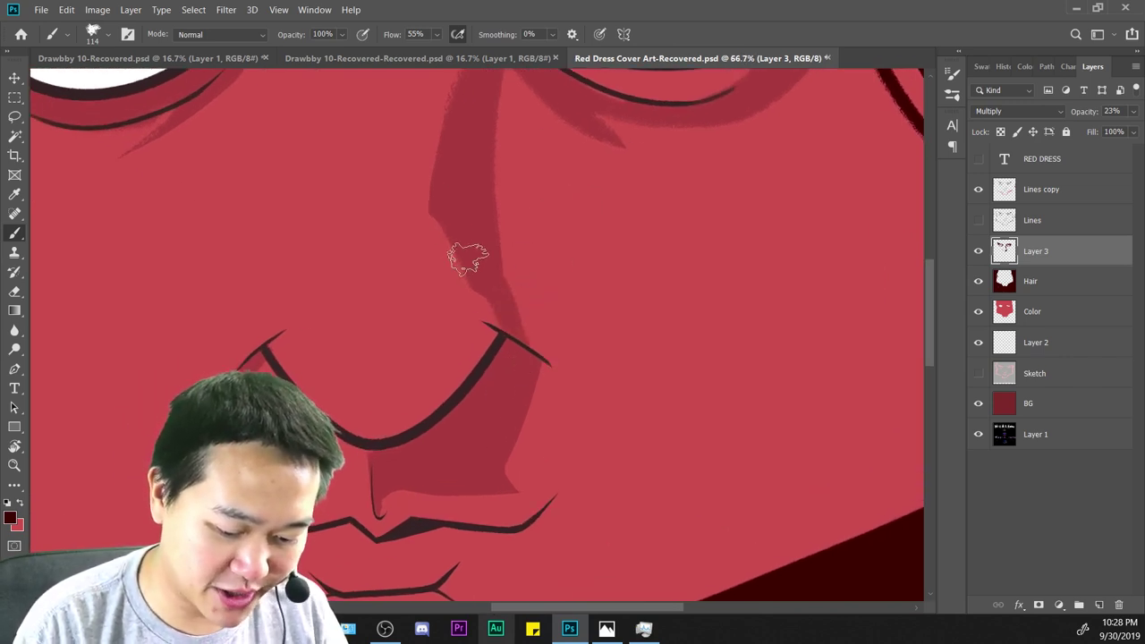
key("ctrl+minus")
key("ctrl+minus")
key("ctrl+minus")
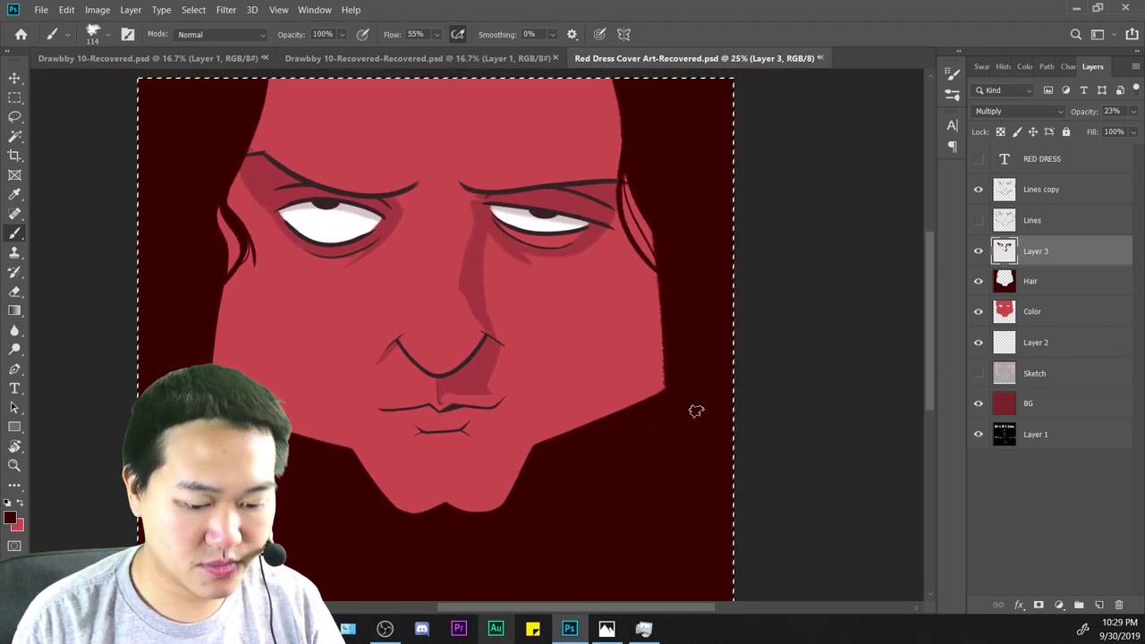
Extend the eye shadows from the outer corners of both eyes across to the hair strands.
key("ctrl+plus")
mouse_move(708, 398)
left_mouse_down()
mouse_move(680, 414)
mouse_move(684, 445)
mouse_move(649, 437)
left_mouse_up()
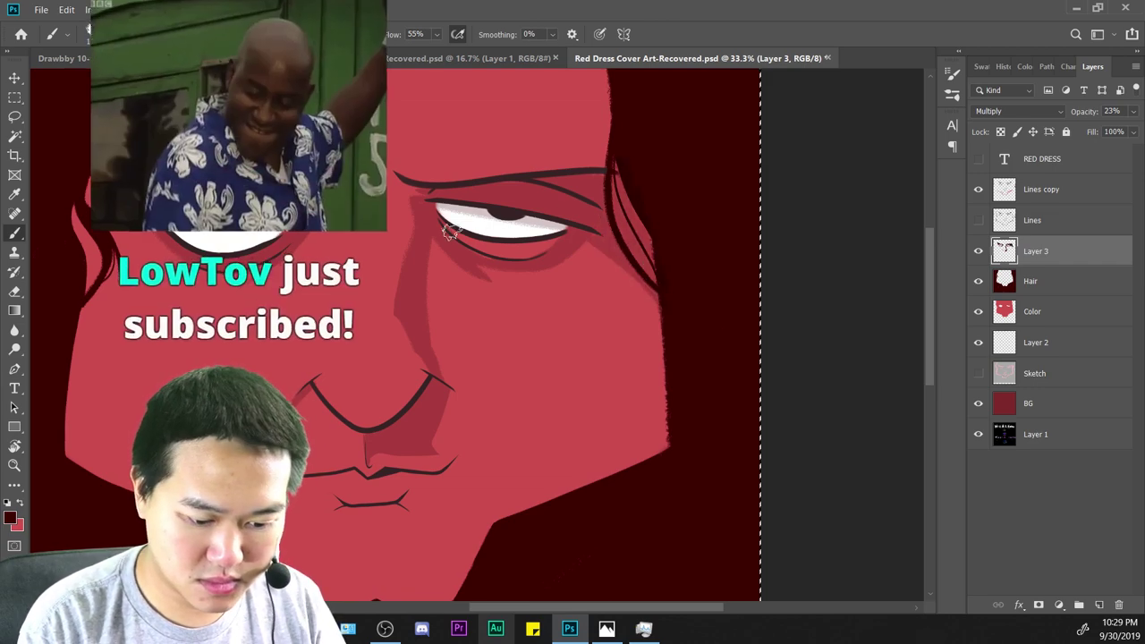
key("ctrl+a")
key("ctrl+minus")
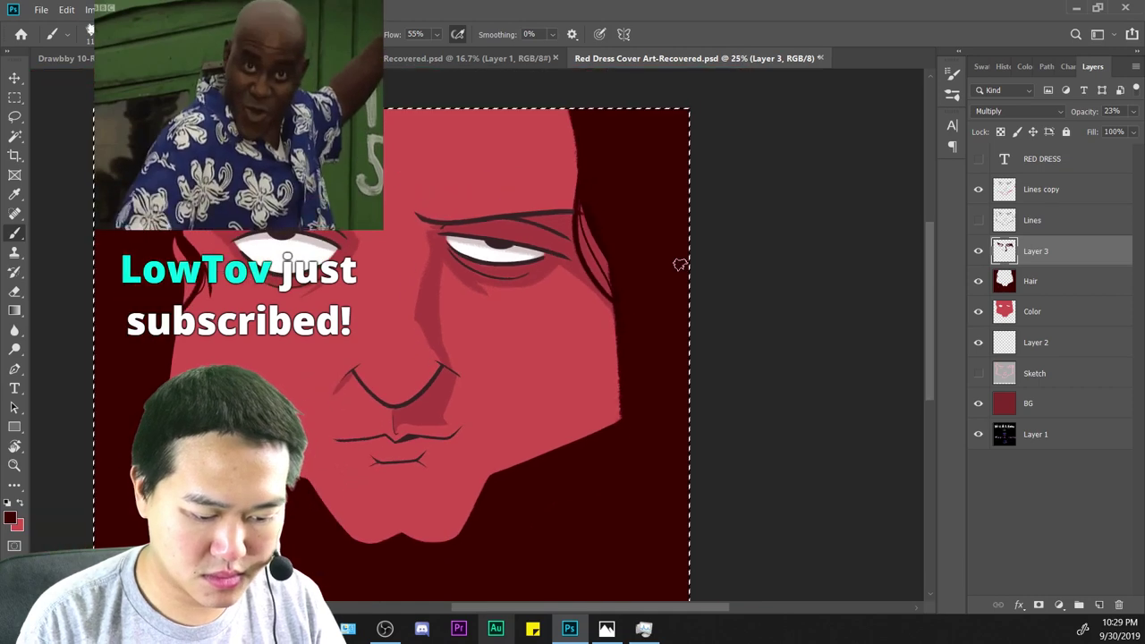
key("ctrl+plus")
left_click_drag(531, 288, 852, 284)
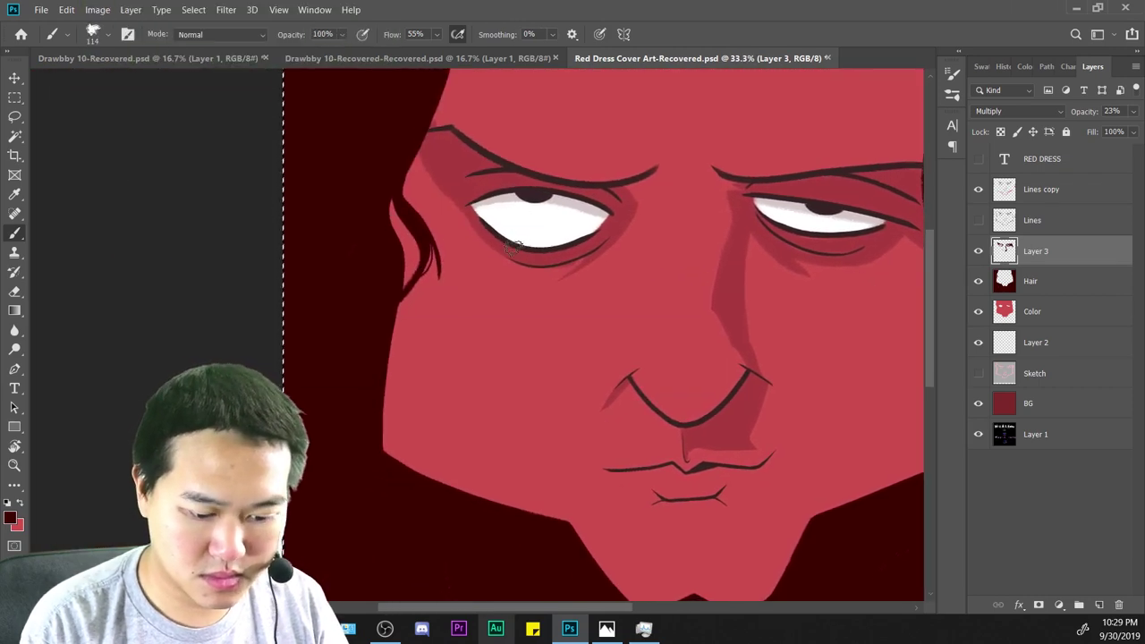
left_click_drag(573, 304, 426, 319)
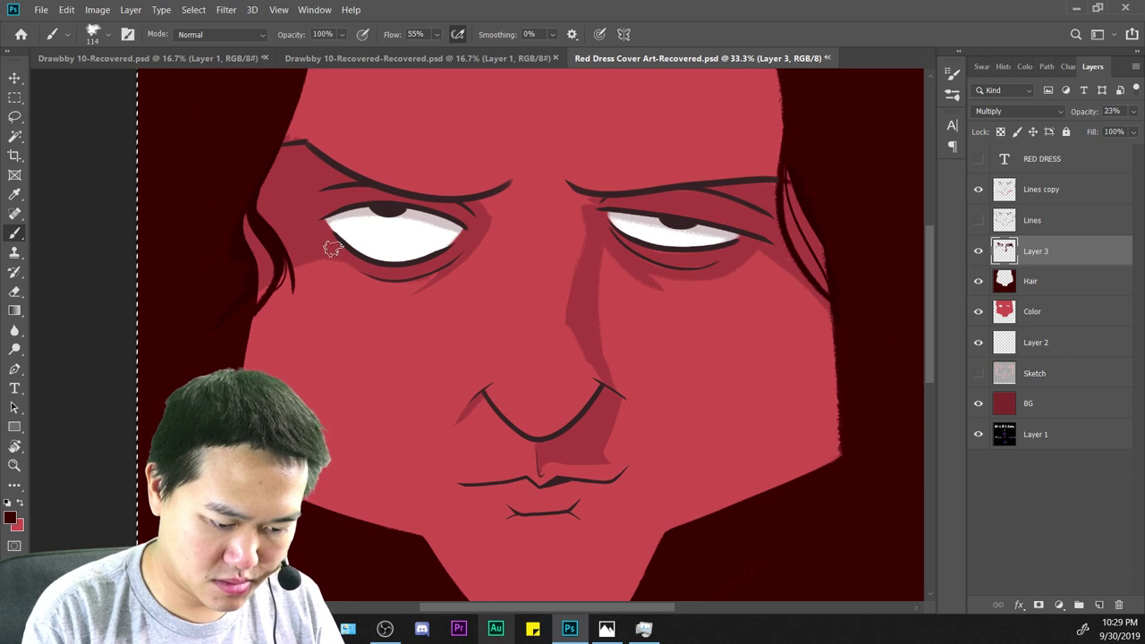
Widen the left-hand eye's shadow from the inner corner diagonally down below the crease and trim its lower edge with the Eraser.
left_click_drag(715, 369, 726, 375)
key("ctrl+plus")
left_click_drag(567, 246, 642, 411)
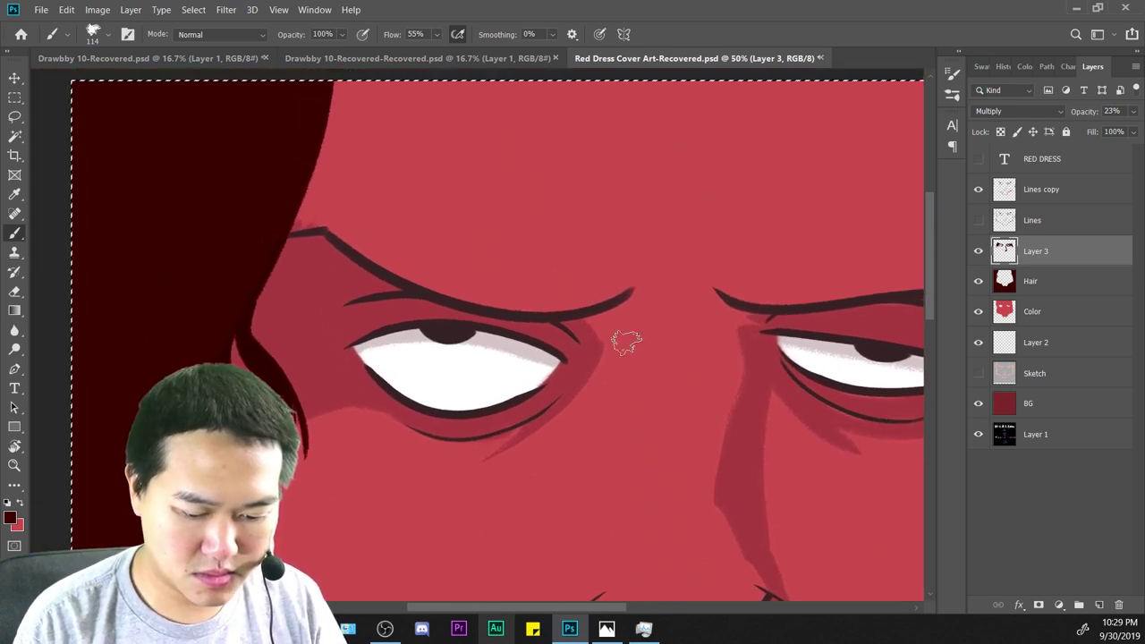
key("ctrl+plus")
left_click_drag(738, 380, 677, 319)
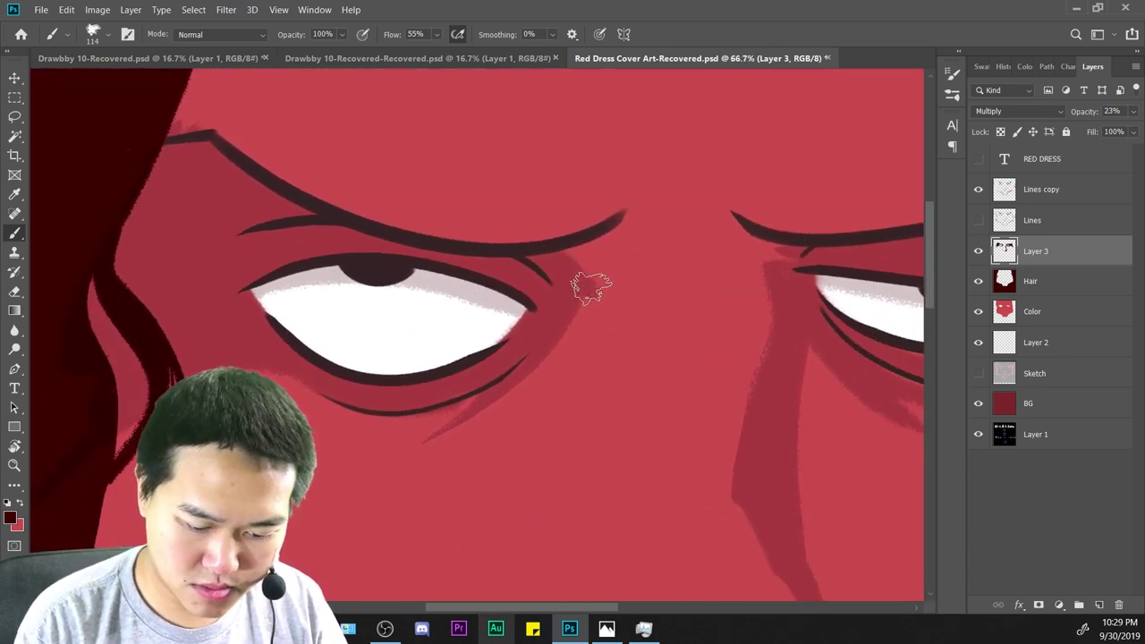
left_click_drag(586, 296, 420, 452)
left_click_drag(595, 286, 440, 449)
left_click_drag(609, 378, 637, 285)
key("e")
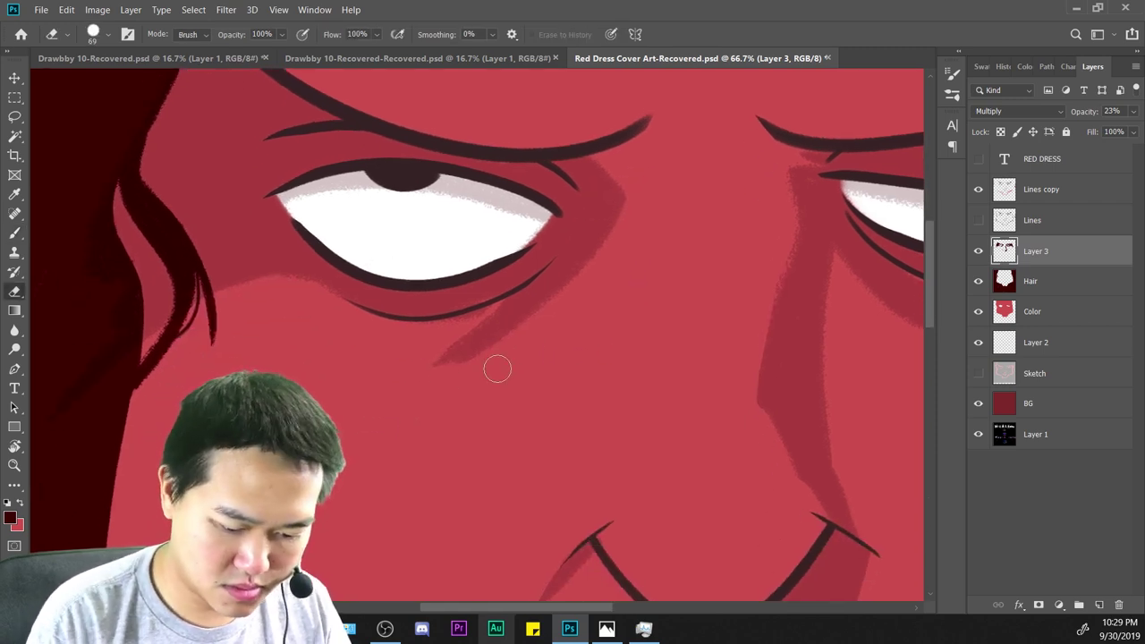
left_click_drag(413, 383, 580, 272)
key("ctrl+minus")
key("ctrl+minus")
key("ctrl+minus")
key("ctrl+minus")
key("ctrl+minus")
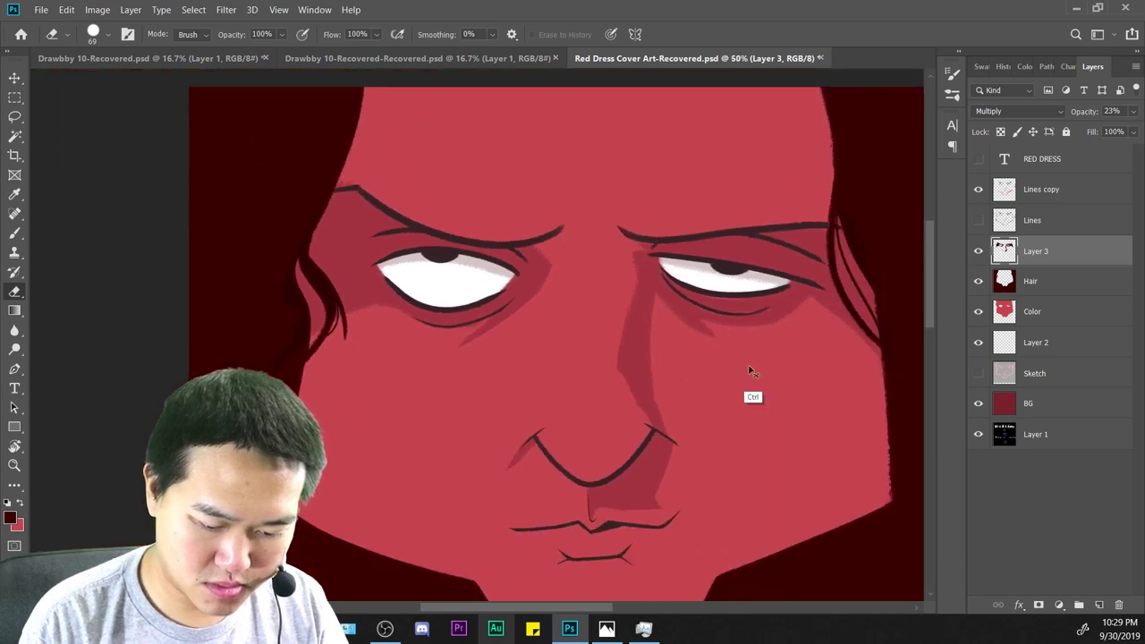
Try to paint a shadow along the lower lip line with the 114 px brush.
key("ctrl+plus")
key("ctrl+plus")
key("ctrl+plus")
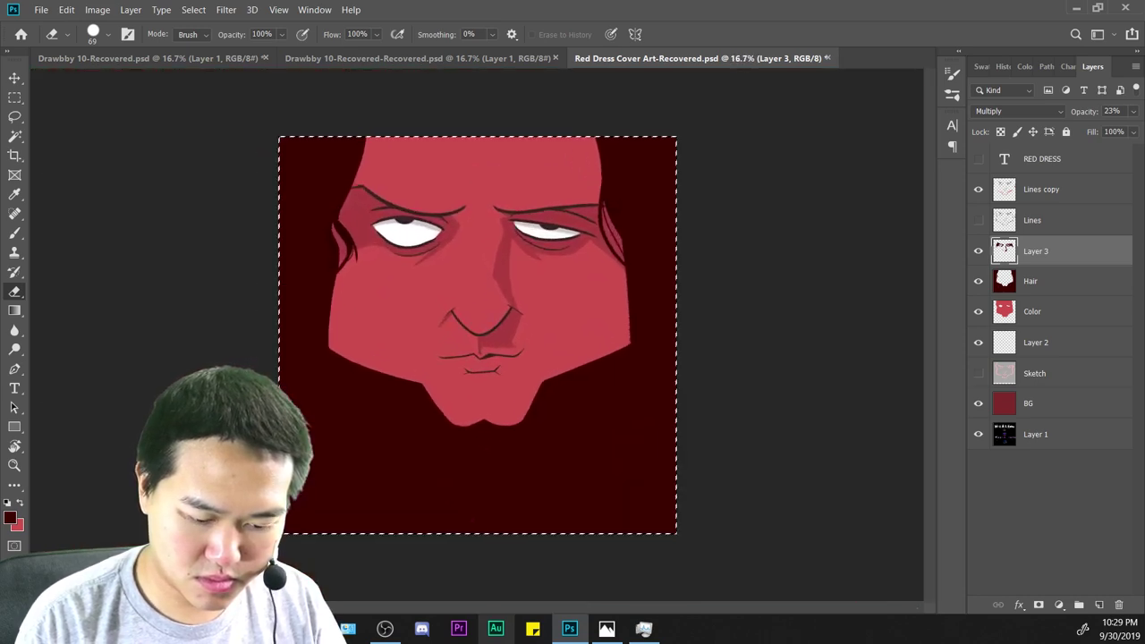
left_click_drag(699, 324, 697, 258)
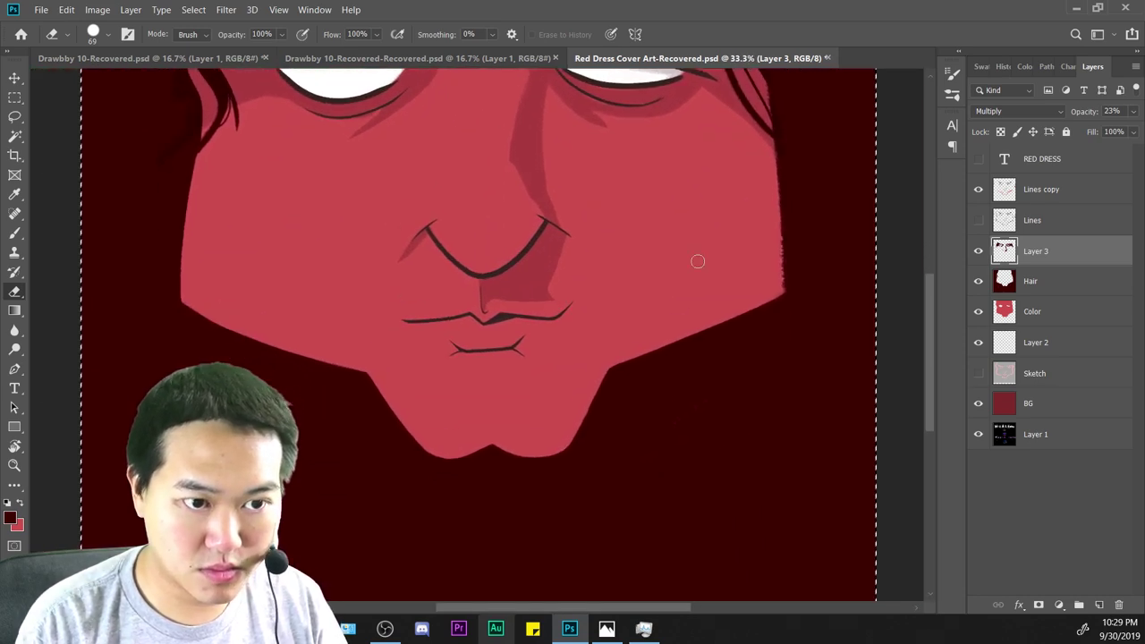
key("ctrl+plus")
key("b")
key("ctrl+plus")
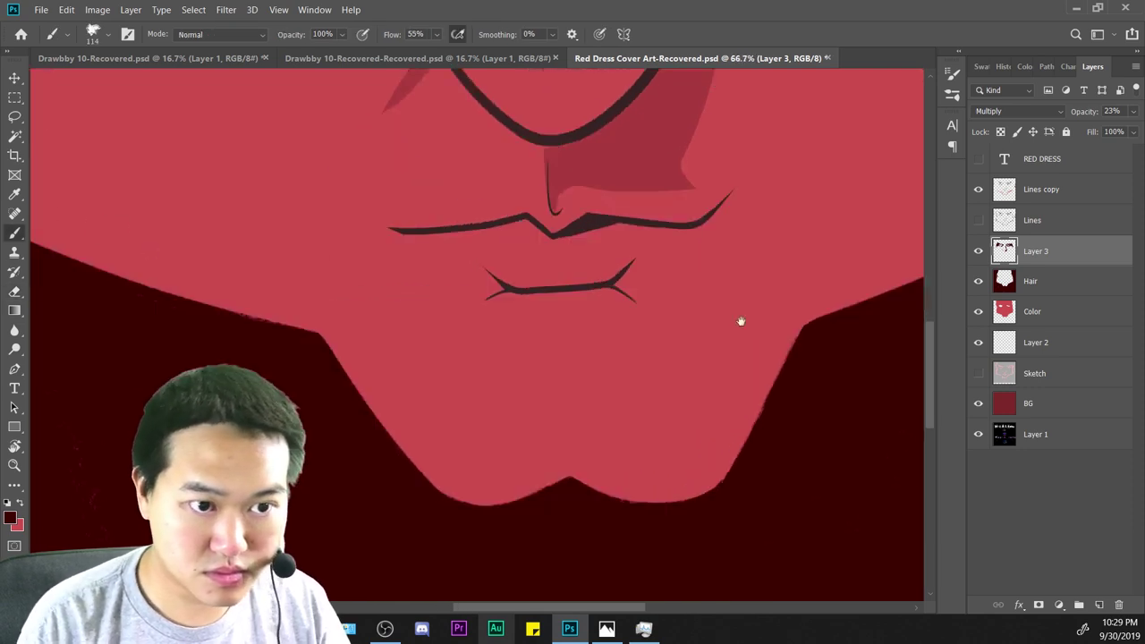
left_click_drag(662, 307, 474, 313)
key("ctrl+z")
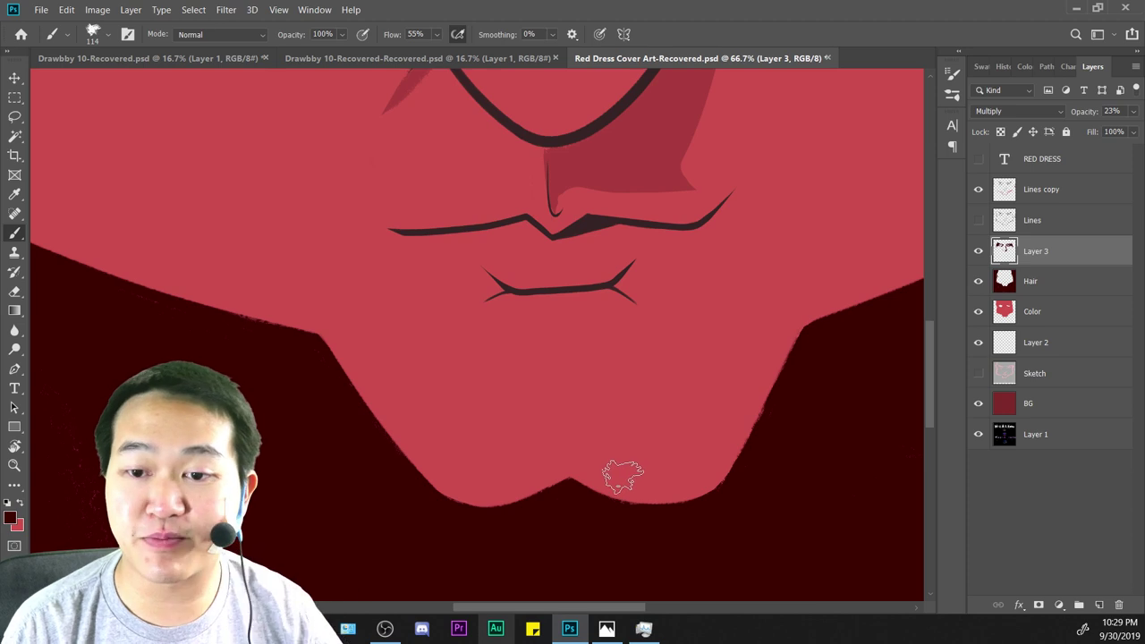
key("ctrl+plus")
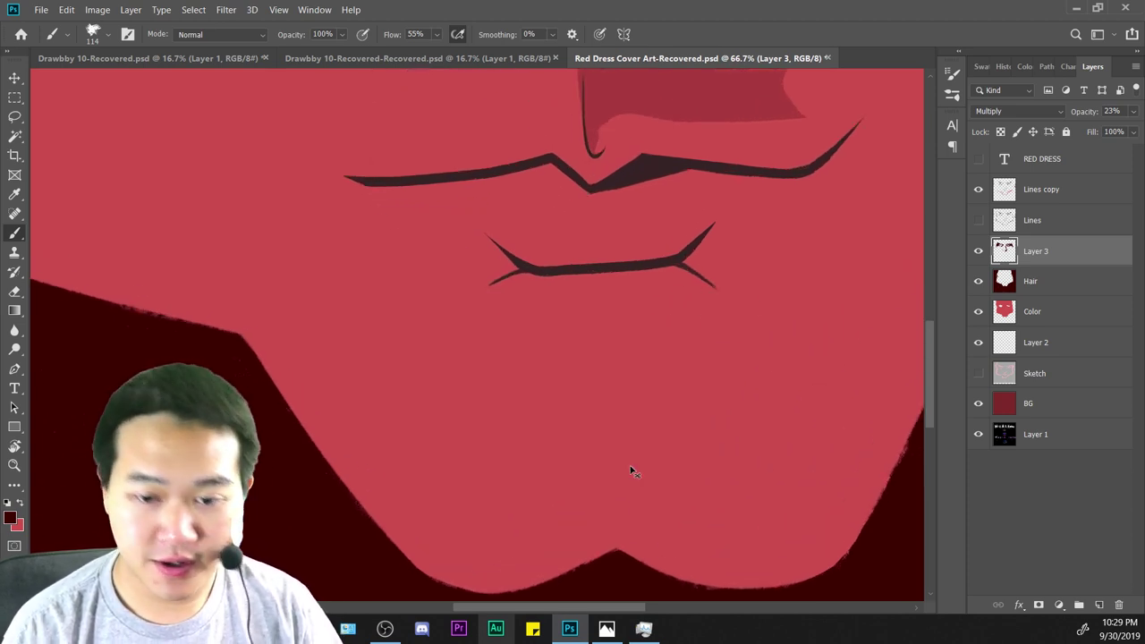
left_click_drag(758, 301, 447, 306)
key("ctrl+z")
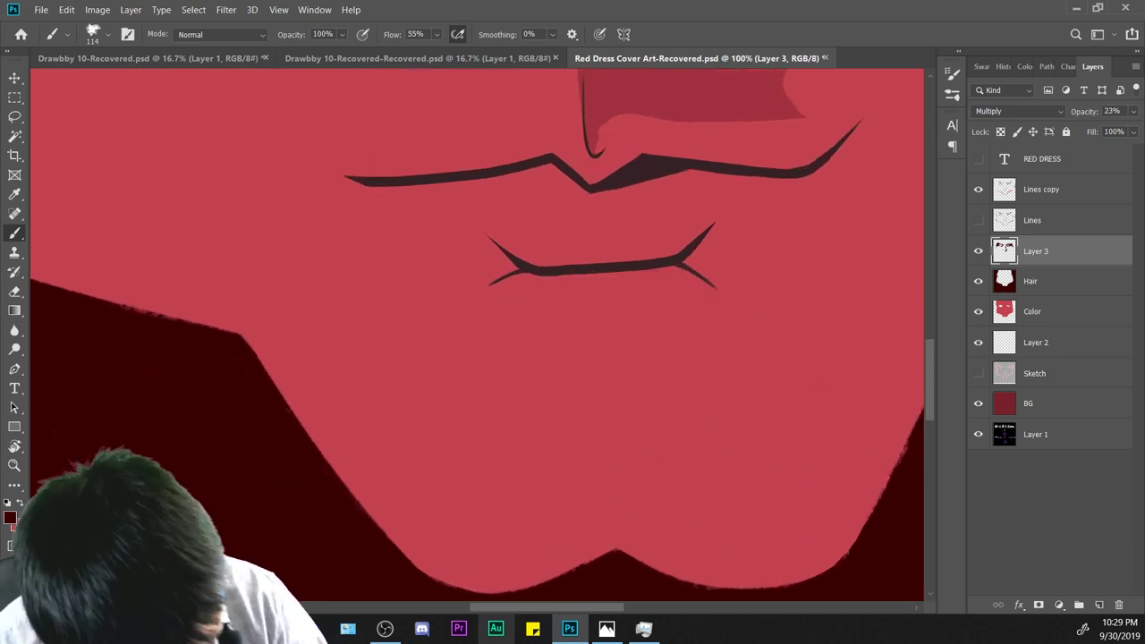
Reduce the brush size to 34 px for shading around the mouth.
key("ctrl+minus")
key("ctrl+minus")
key("ctrl+plus")
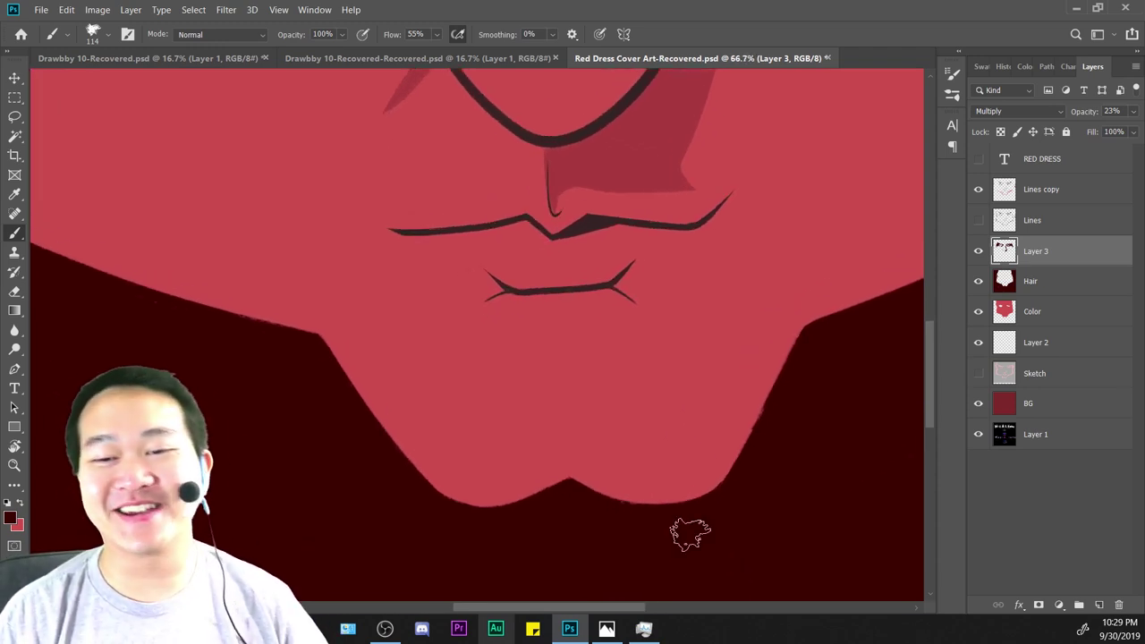
right_click(680, 241)
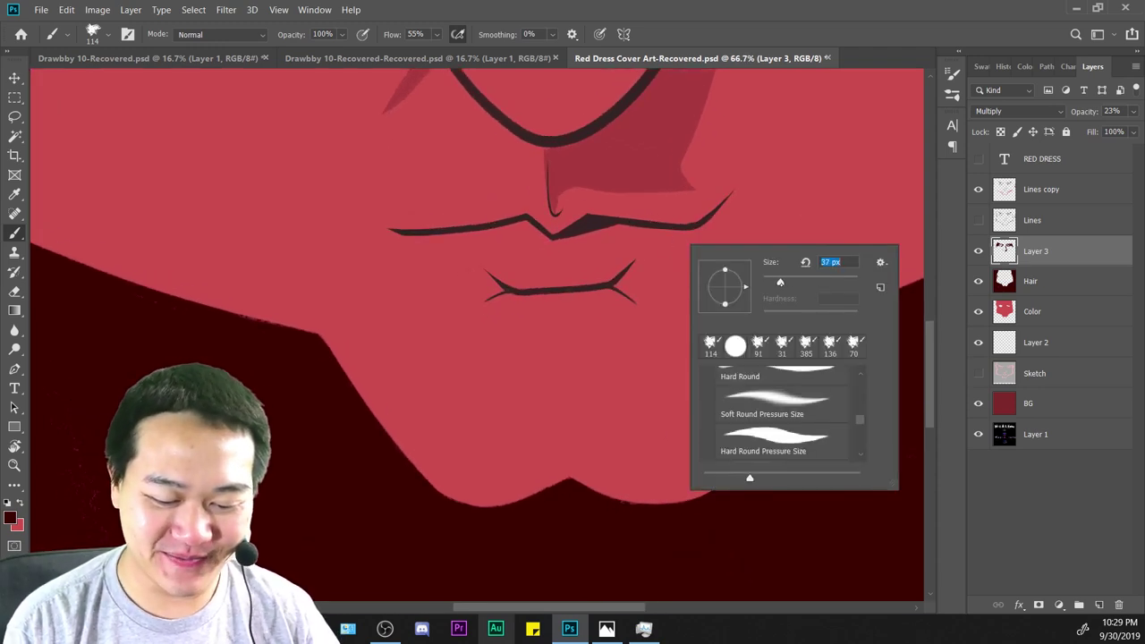
left_click(639, 318)
right_click(726, 240)
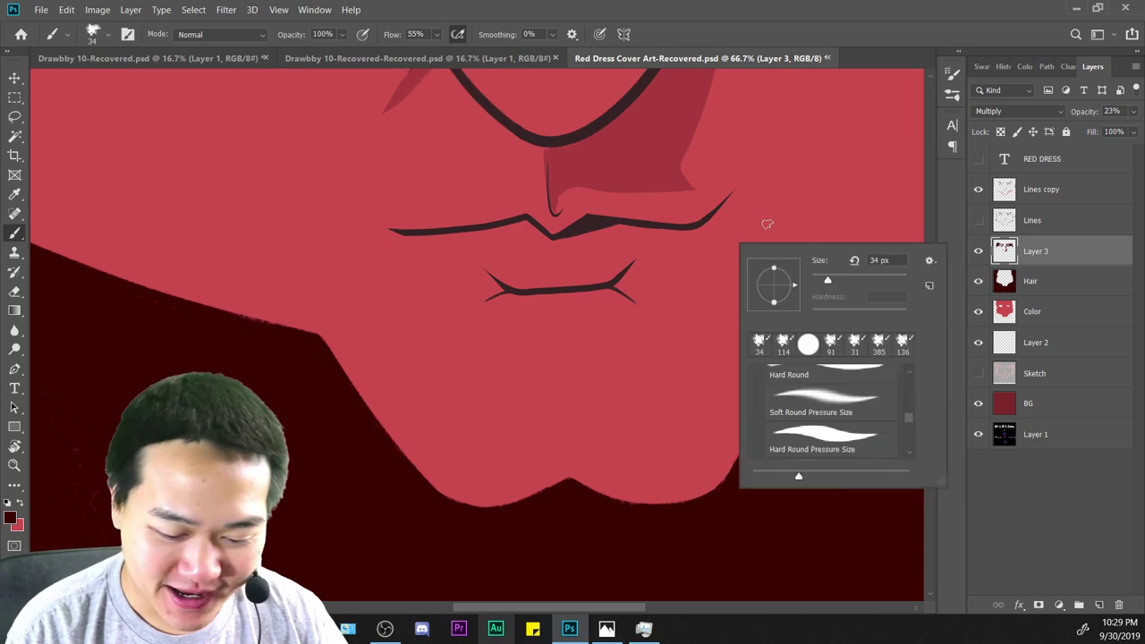
Paint a thin curved shadow beneath the lower lip line on Layer 3 with a 69 px brush.
left_click(633, 306)
left_click_drag(682, 321, 462, 320)
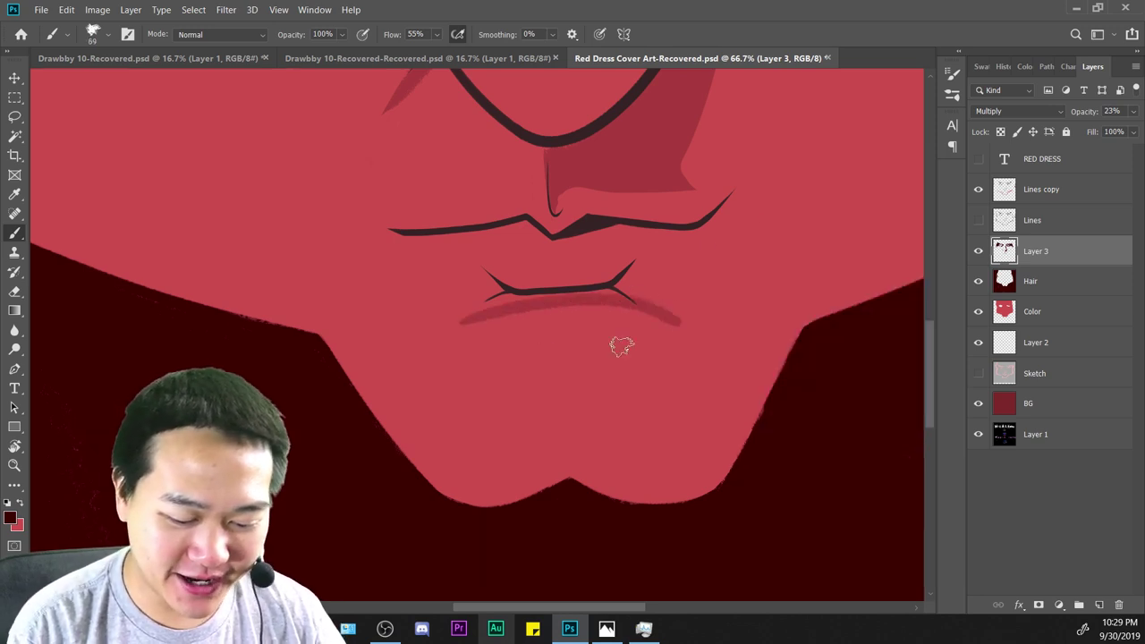
key("ctrl+z")
left_click_drag(644, 309, 450, 324)
key("ctrl+z")
left_click_drag(649, 304, 438, 325)
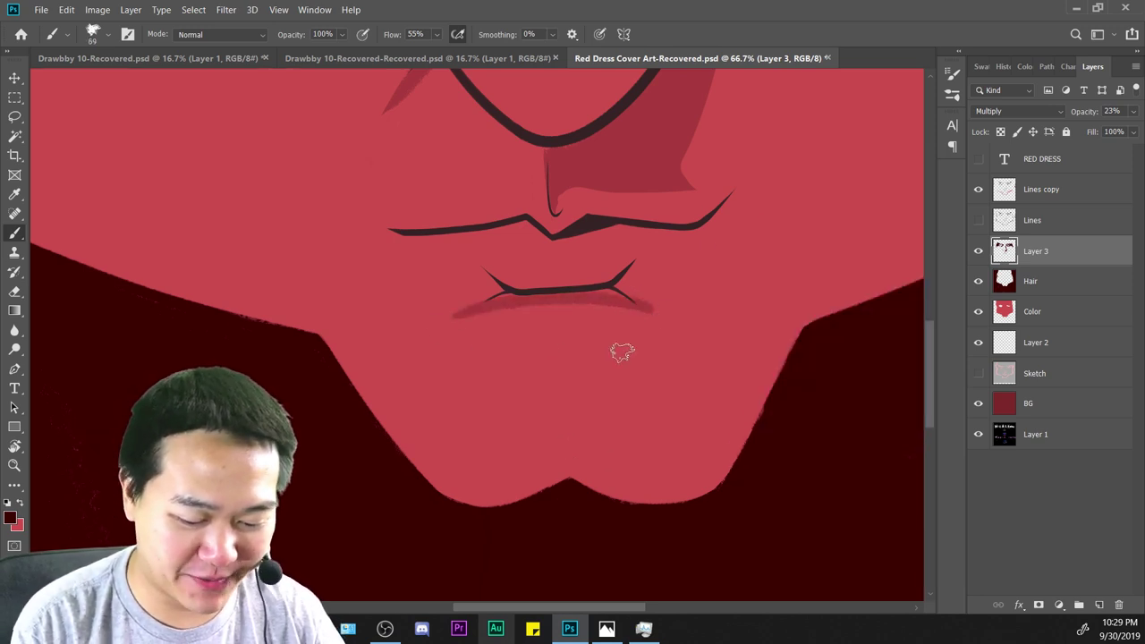
key("ctrl+z")
left_click_drag(641, 307, 454, 322)
key("ctrl+z")
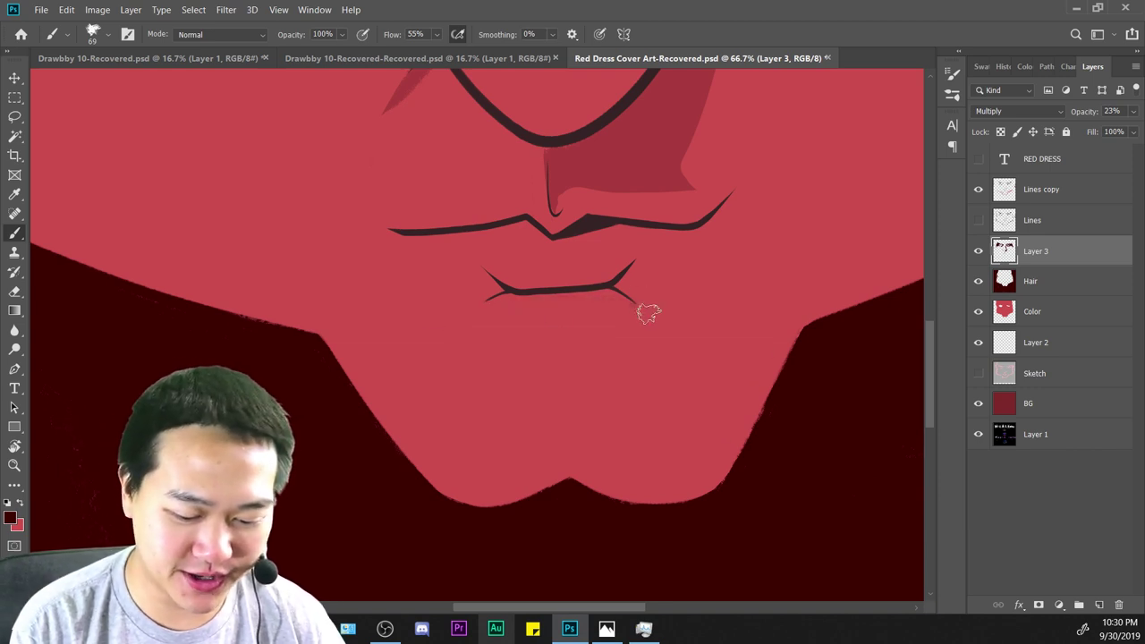
left_click_drag(646, 309, 458, 319)
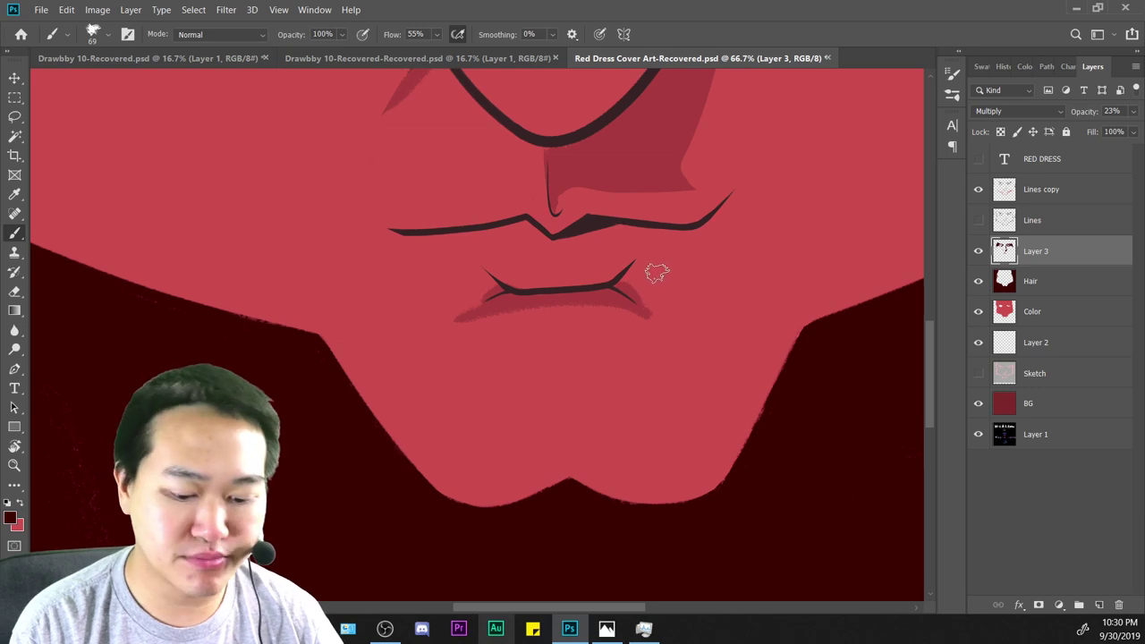
Trim the tip of the lip shadow and repaint it wider past both ends of the lip line.
key("e")
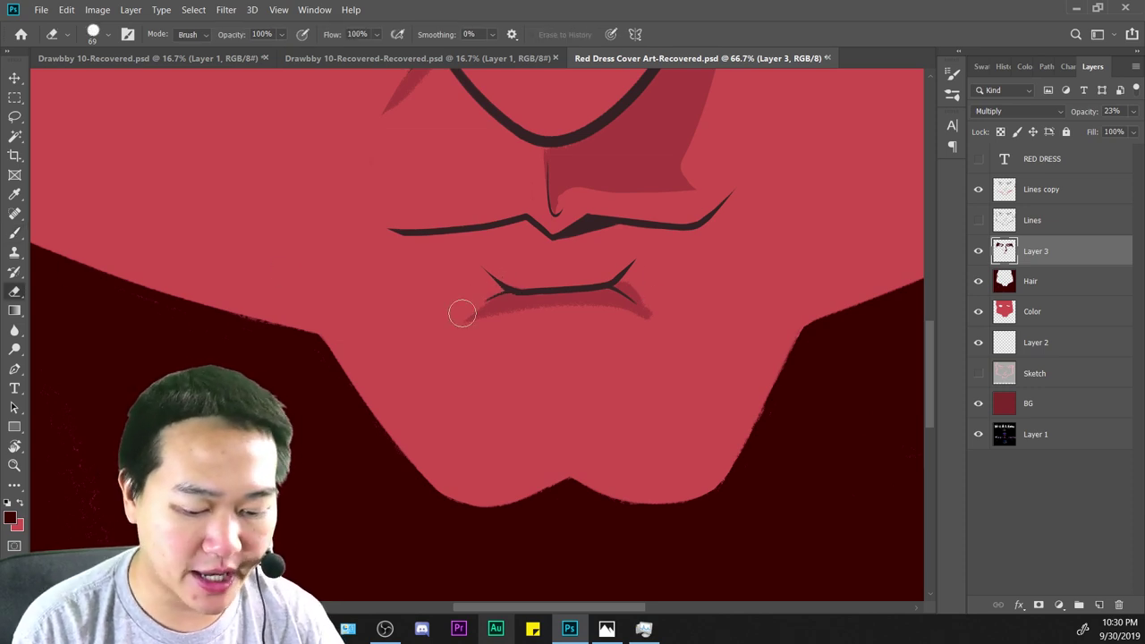
scroll(728, 378, "down", 2)
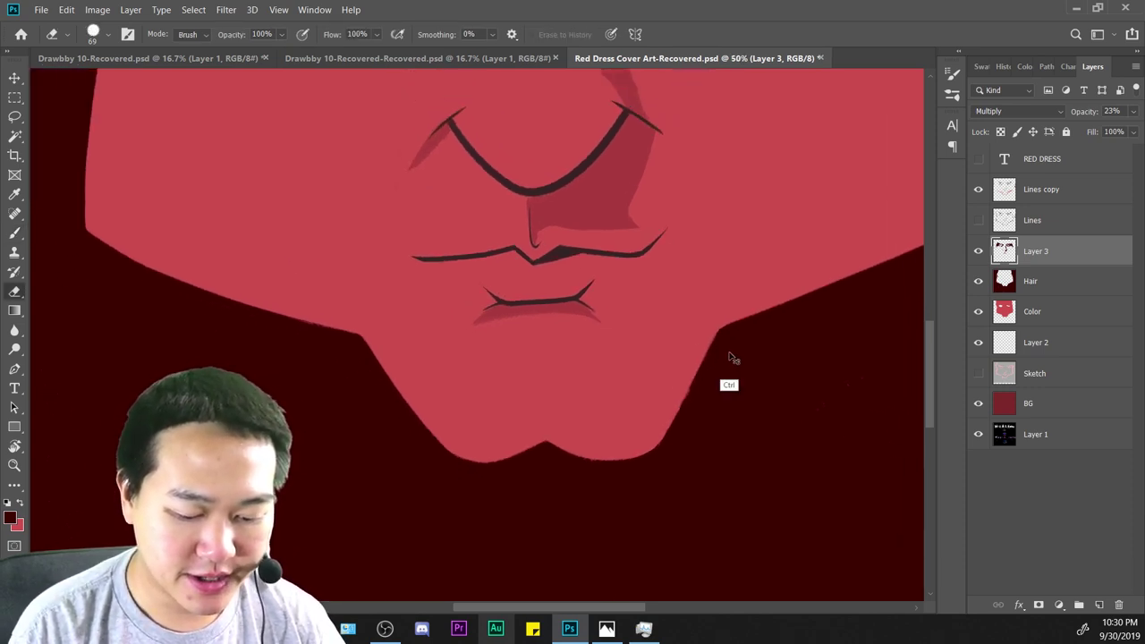
scroll(738, 360, "up", 1)
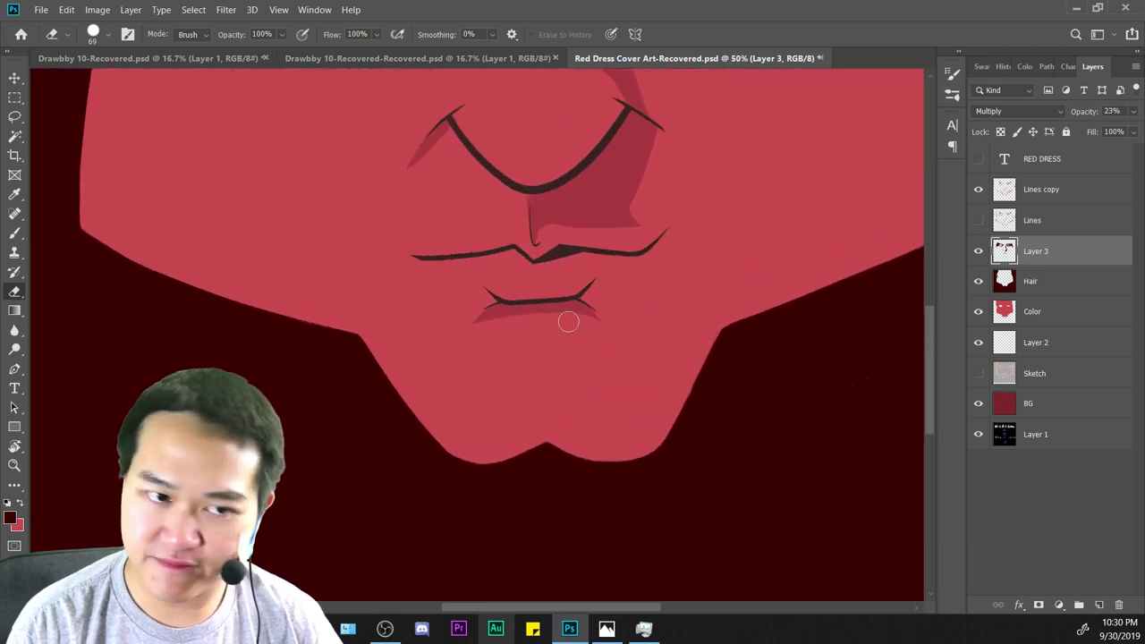
key("b")
key("ctrl+plus")
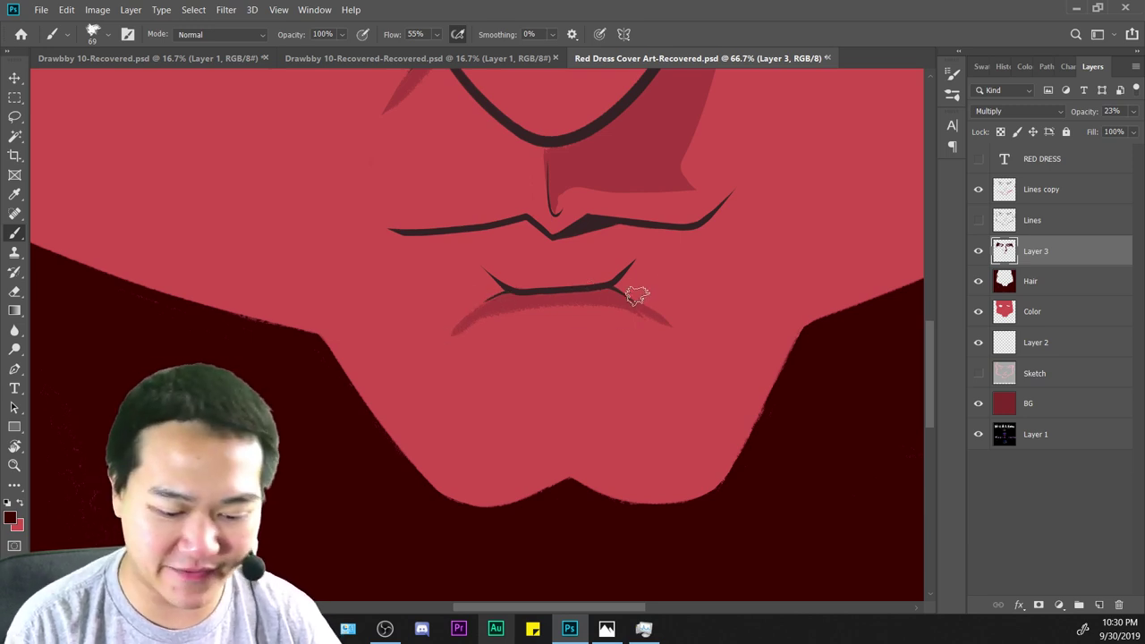
Erase the outer and lower edges of the lip shadow to taper its two ends.
key("e")
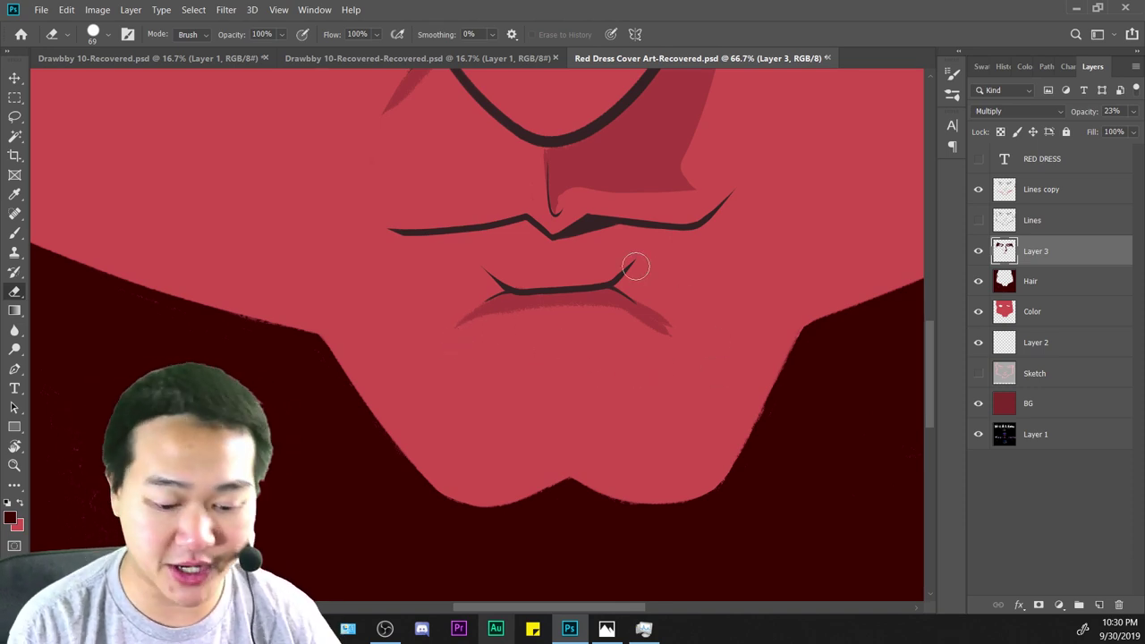
mouse_move(691, 357)
left_mouse_down()
mouse_move(643, 321)
mouse_move(453, 348)
left_mouse_up()
key("ctrl+z")
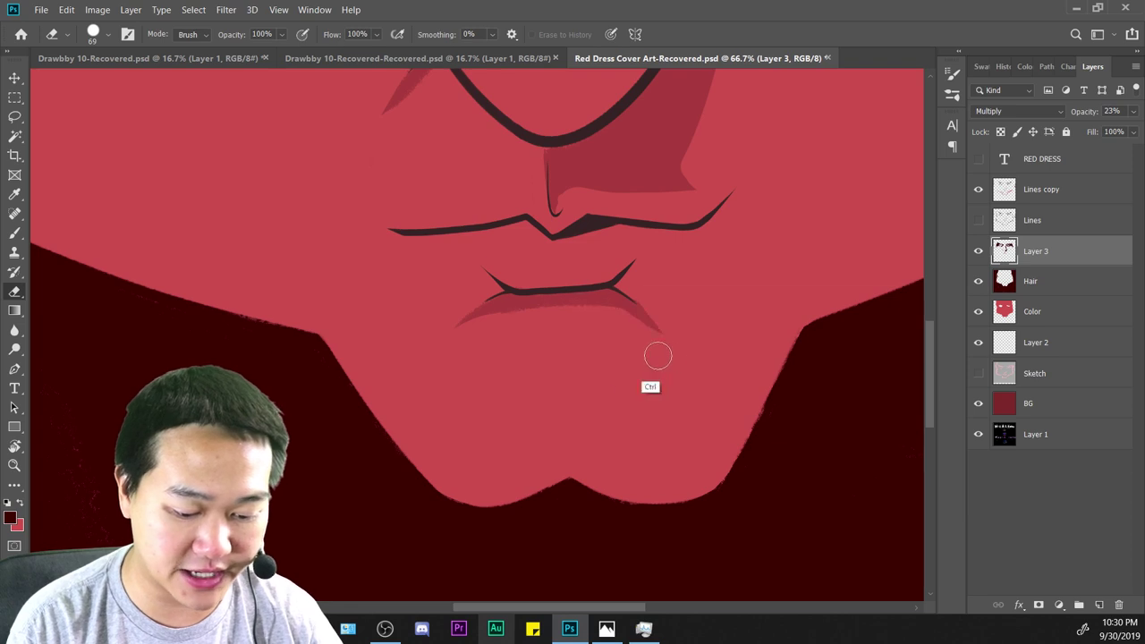
left_click_drag(552, 318, 374, 369)
key("ctrl+z")
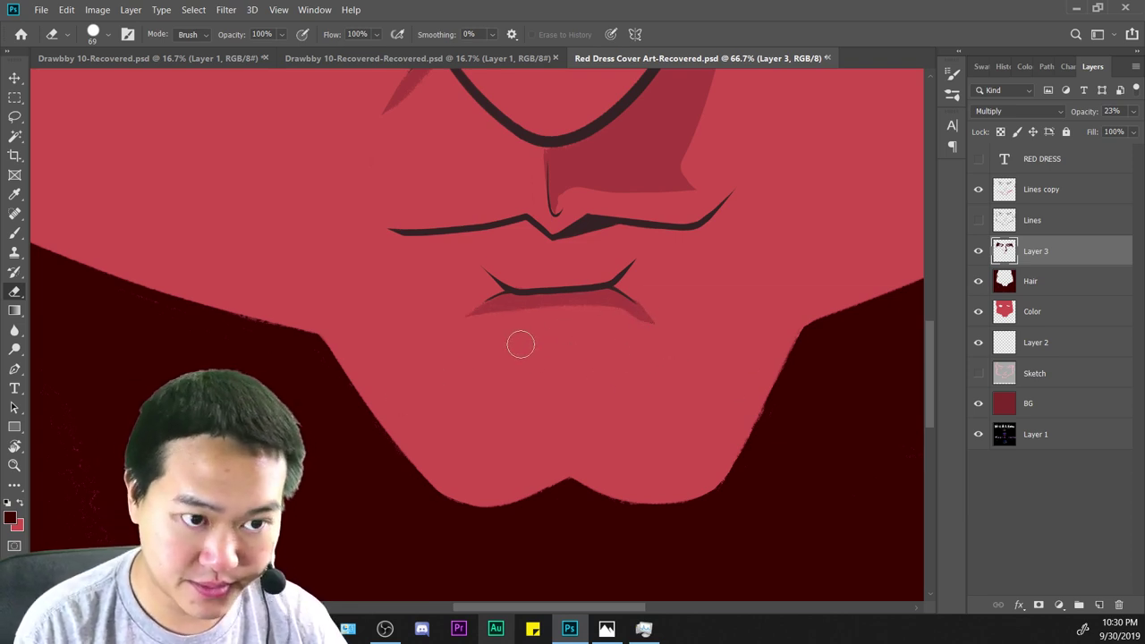
Try a shadow stroke along the right side of the chin on Layer 3.
key("ctrl+minus")
key("ctrl+minus")
key("ctrl+minus")
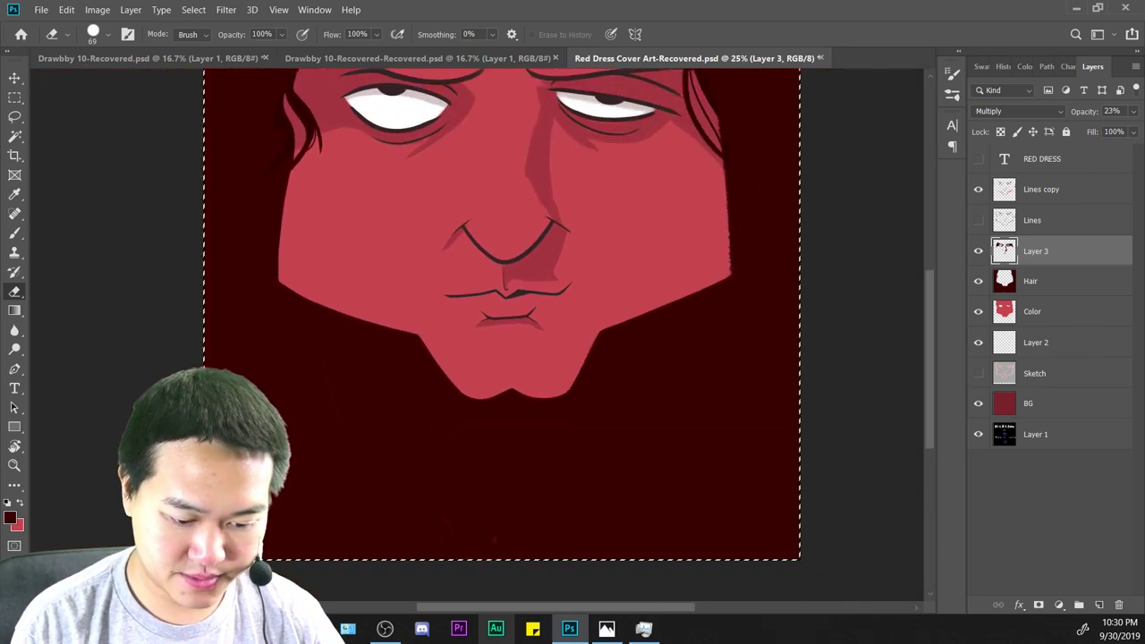
key("ctrl+plus")
key("b")
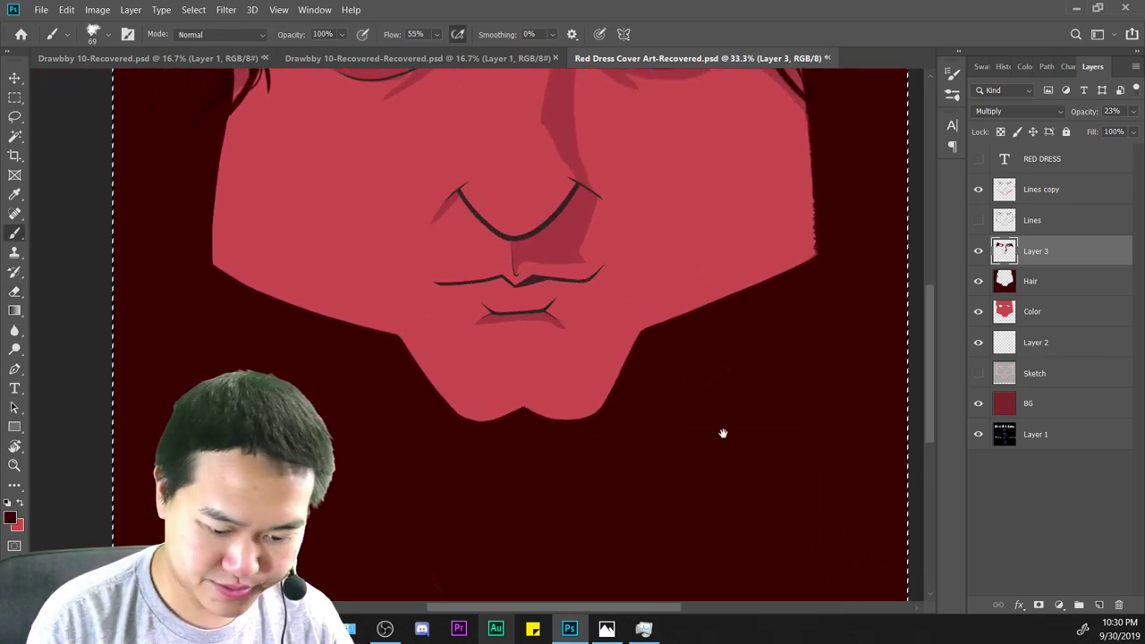
left_click_drag(723, 433, 685, 370)
key("ctrl+minus")
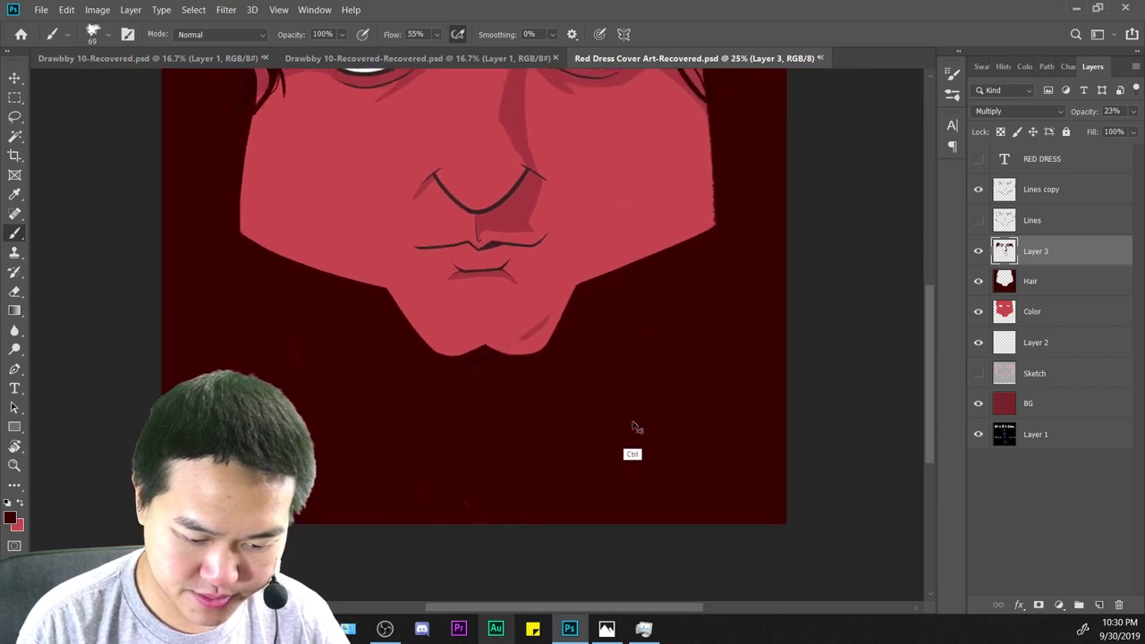
key("ctrl+plus")
Show the Lines layer and hide the Color layer to expose the outline strokes around the jaw.
left_click(1036, 308)
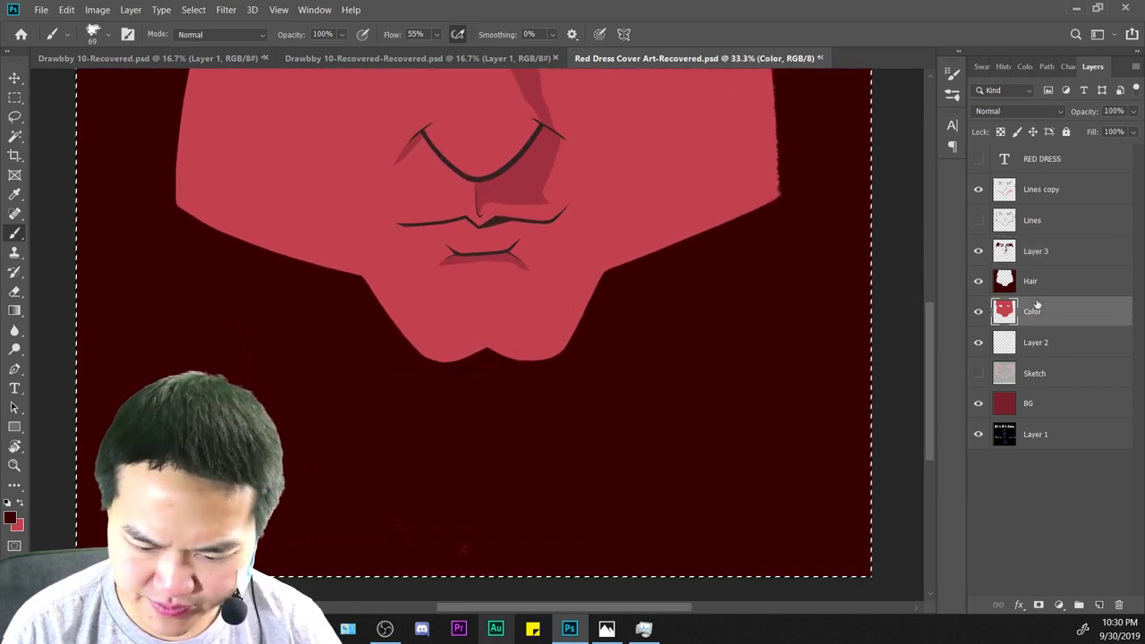
left_click(977, 219)
left_click(977, 311)
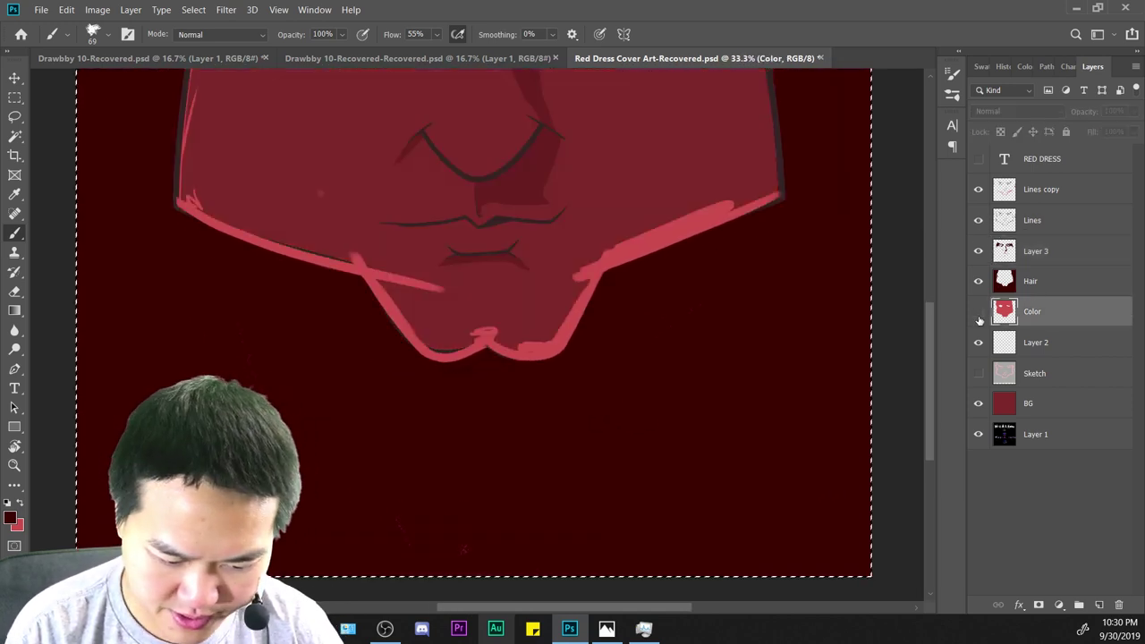
key("ctrl+minus")
key("ctrl+minus")
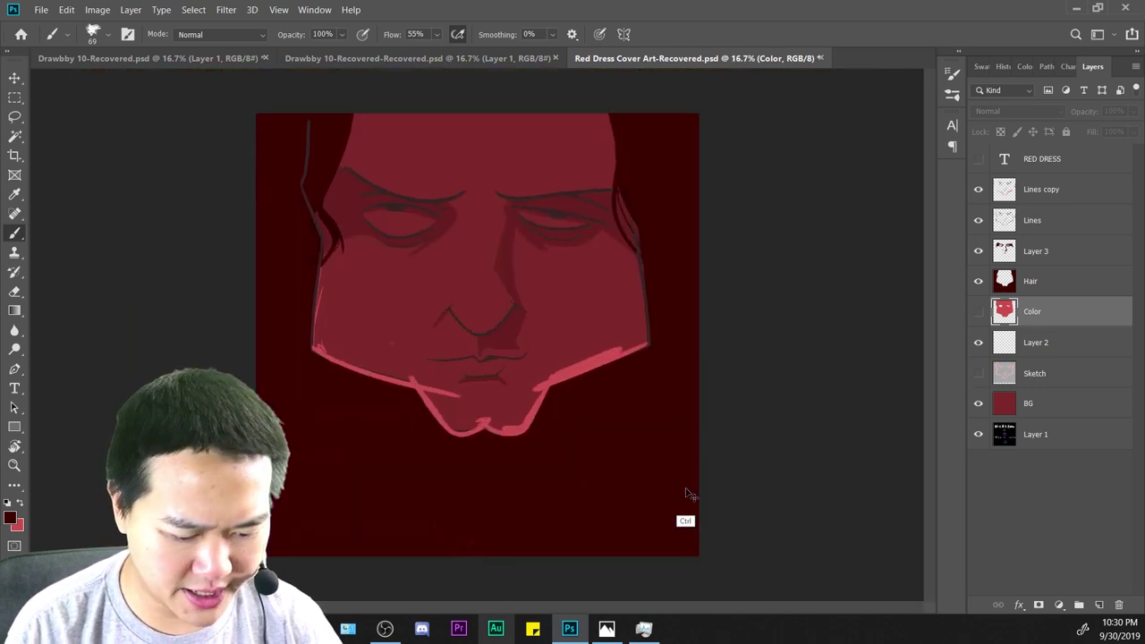
key("ctrl+plus")
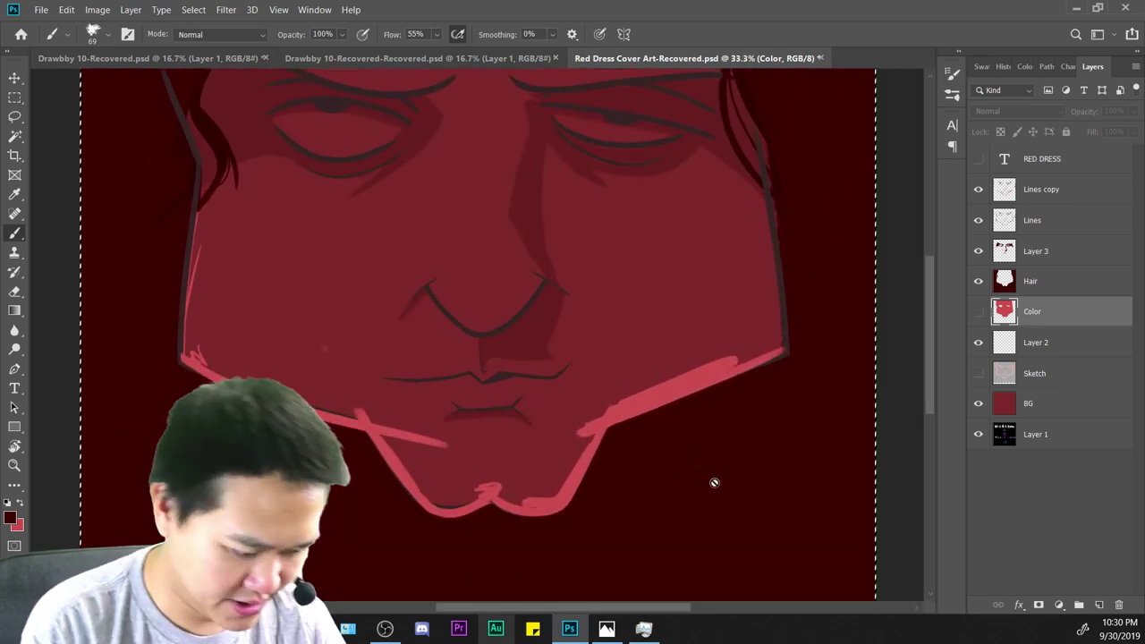
Hide the Lines layer and erase the pink outline strokes along the jaw on Lines copy with a 91 px eraser.
key("e")
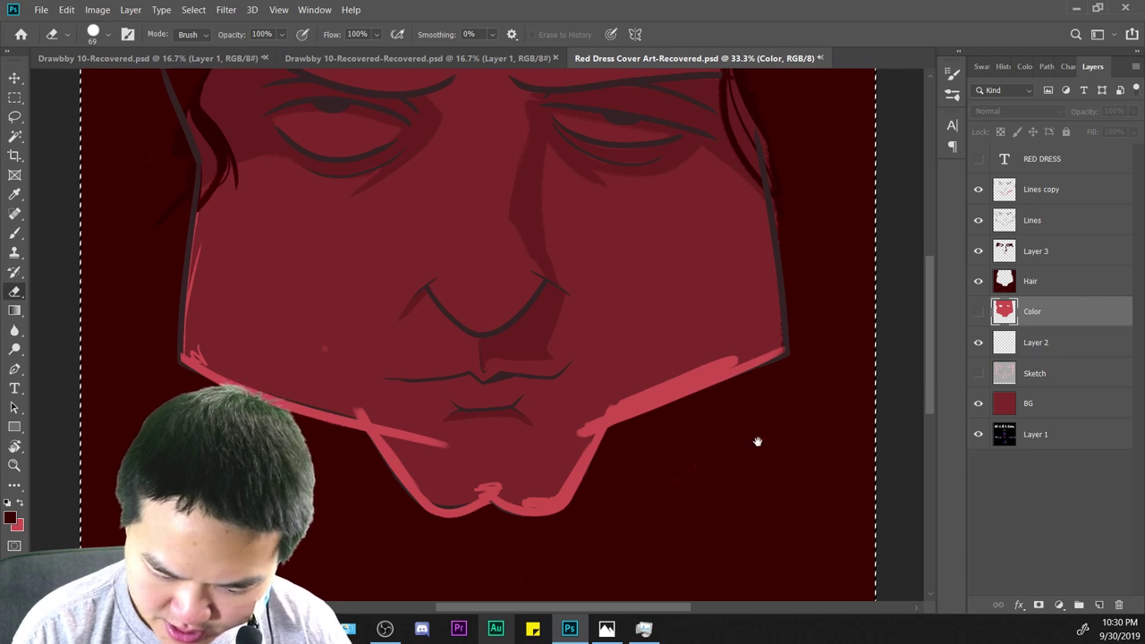
mouse_move(756, 440)
left_mouse_down()
mouse_move(710, 401)
mouse_move(759, 407)
left_mouse_up()
right_click(659, 394)
left_click(977, 220)
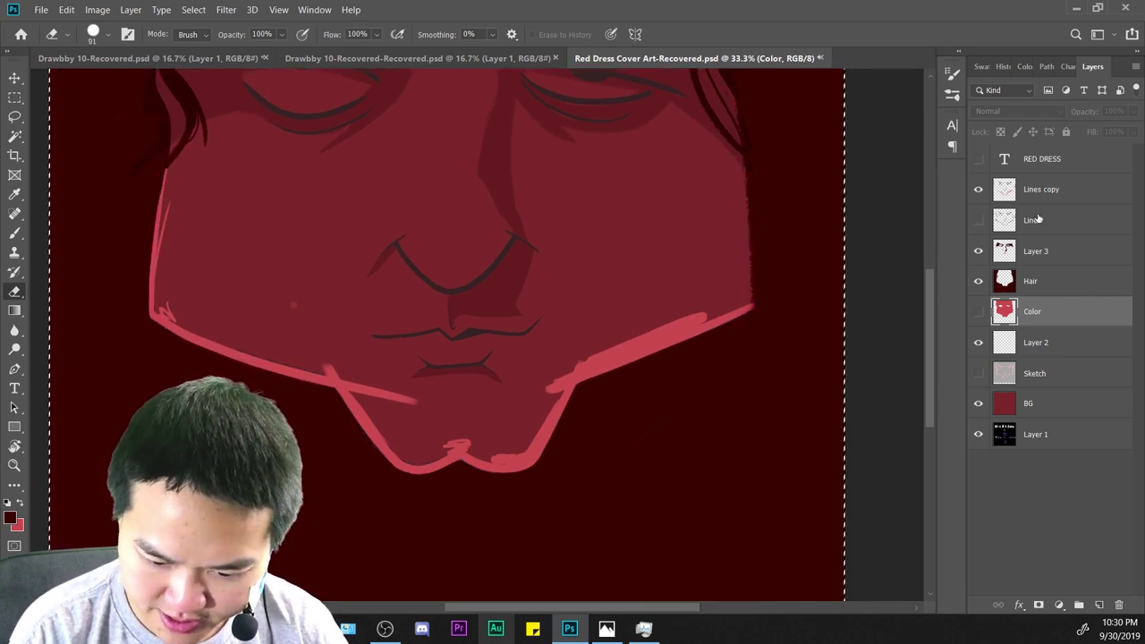
left_click(1062, 190)
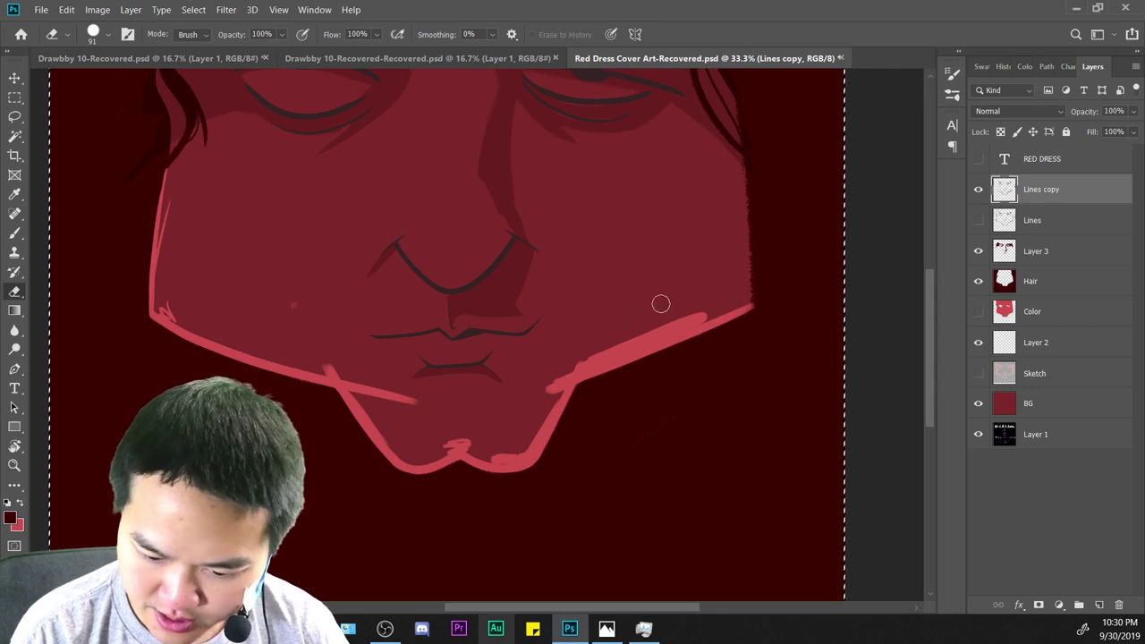
left_click_drag(715, 290, 541, 389)
left_click_drag(658, 323, 611, 367)
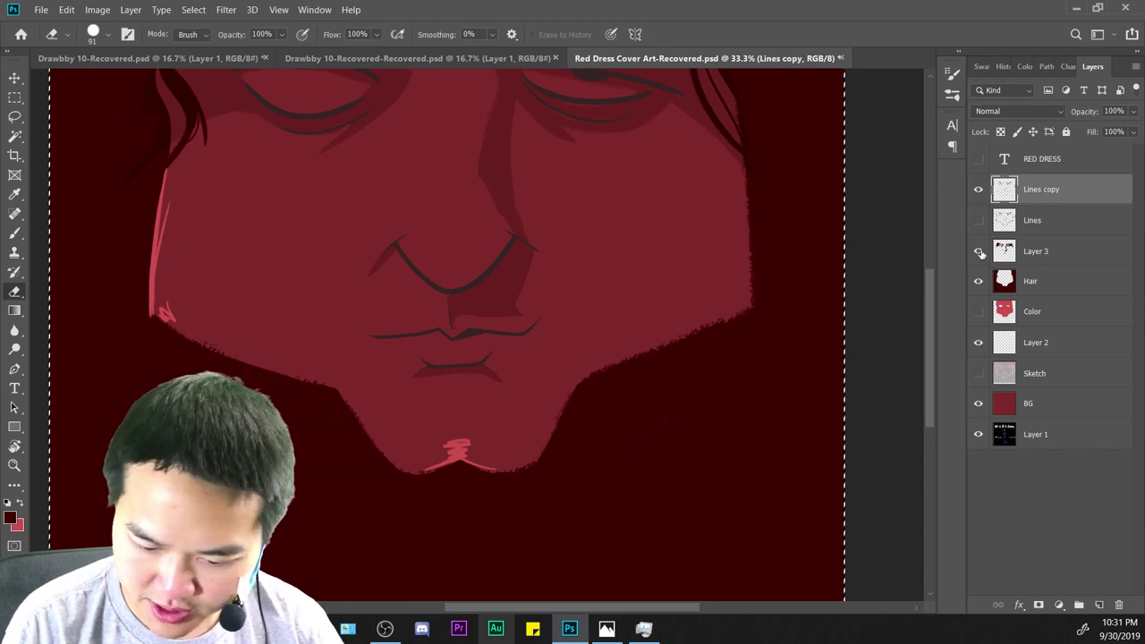
Toggle the Hair layer's visibility to check which layer forms the edge around the jaw.
left_click(978, 281)
left_click(979, 281)
left_click(978, 282)
left_click(979, 282)
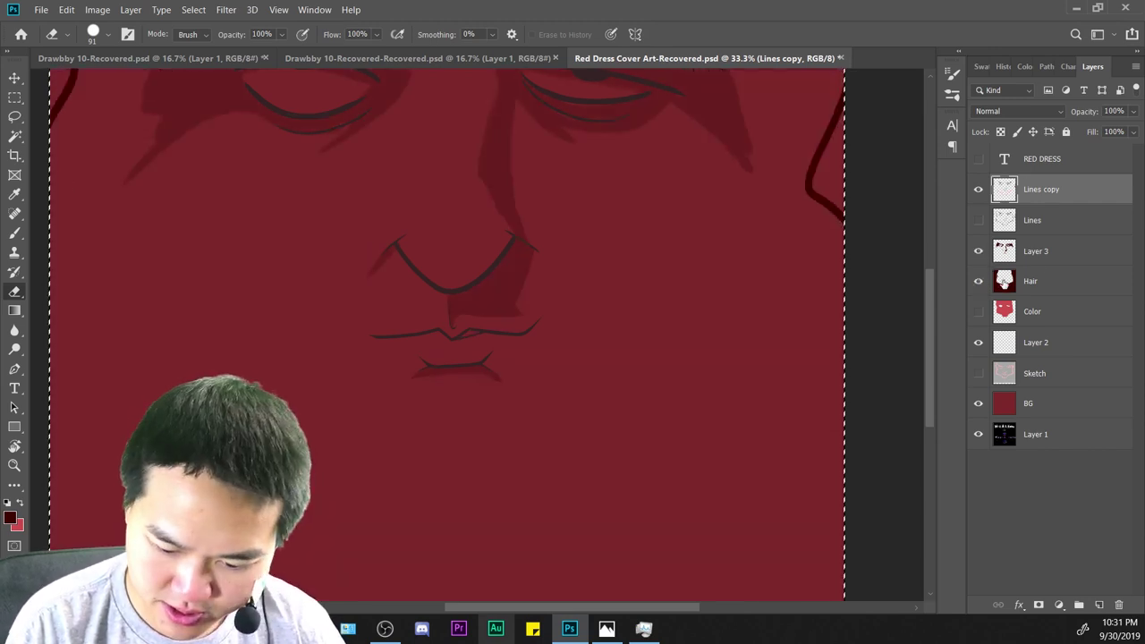
Lock the Hair layer's transparent pixels and try to paint over the pink strokes along the left cheek.
left_click(1030, 281)
mouse_move(728, 421)
left_mouse_down()
mouse_move(835, 390)
mouse_move(935, 478)
left_mouse_up()
key("ctrl+plus")
left_click(14, 194)
scroll(442, 260, "up", 1)
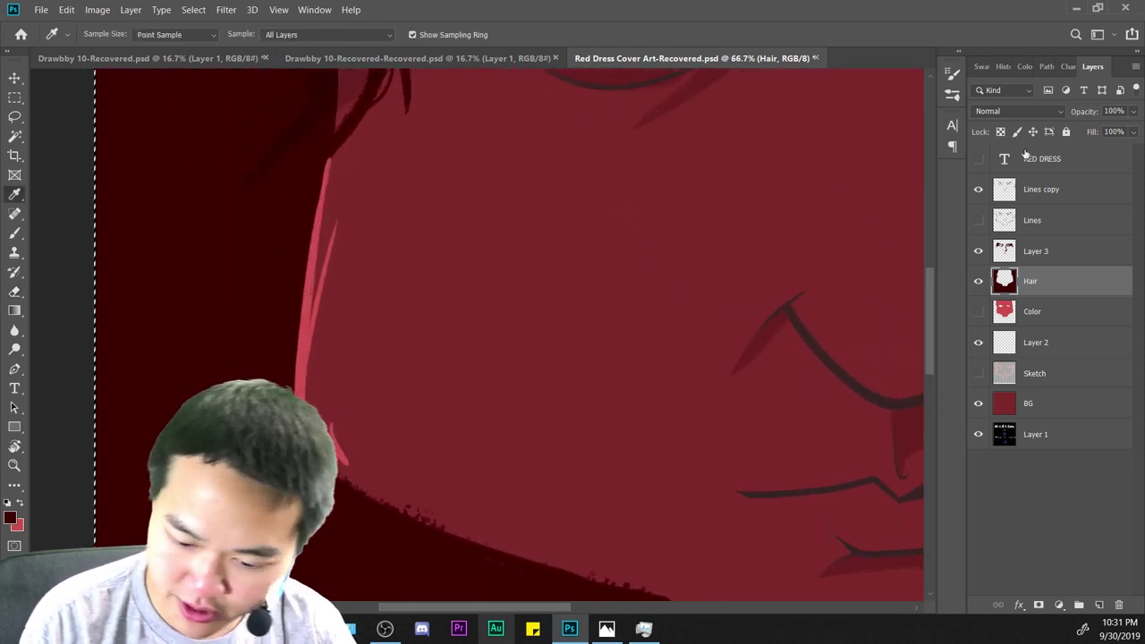
left_click(1000, 131)
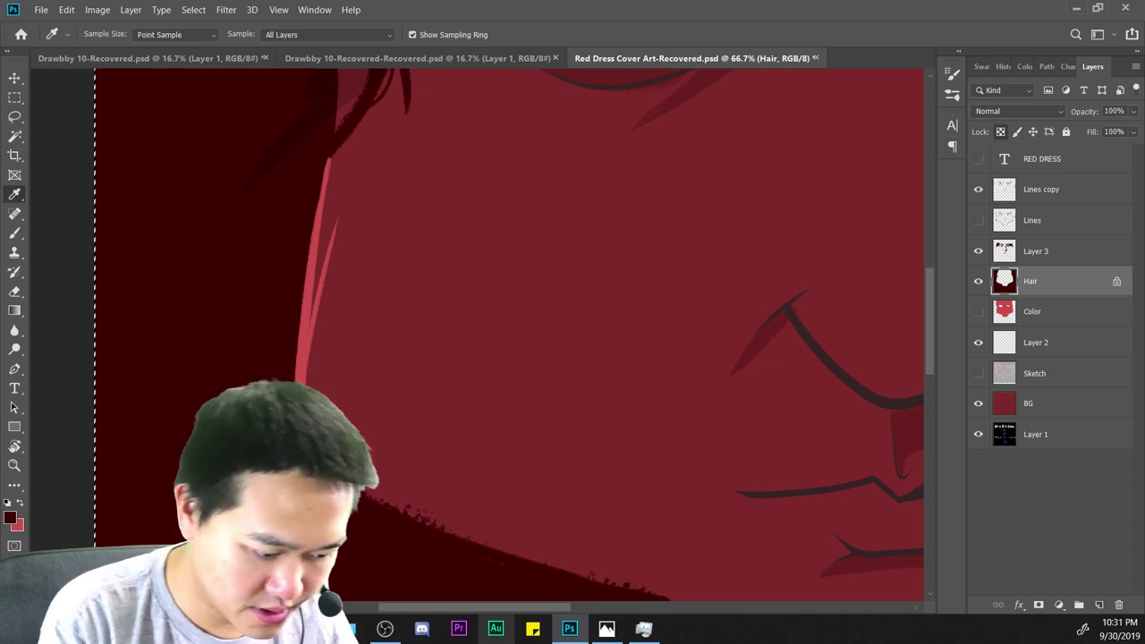
left_click(25, 231)
mouse_move(329, 143)
left_mouse_down()
mouse_move(297, 371)
mouse_move(302, 332)
left_mouse_up()
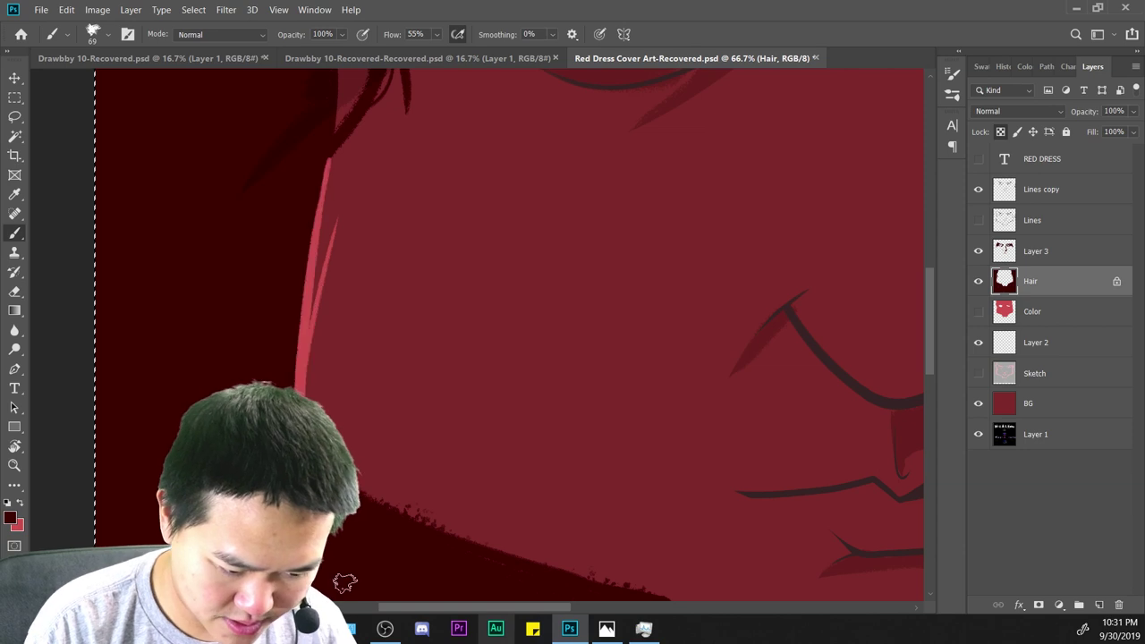
Unlock the Hair layer's transparent pixels and make the Color layer visible again.
key("ctrl+minus")
key("ctrl+minus")
key("ctrl+minus")
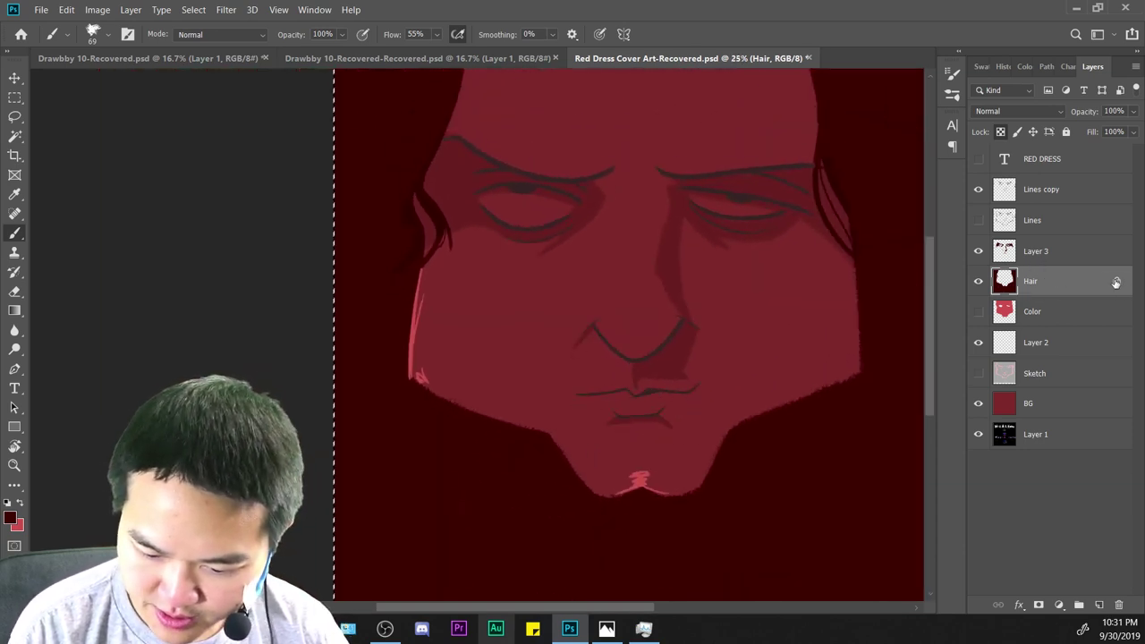
left_click(978, 220)
left_click(979, 220)
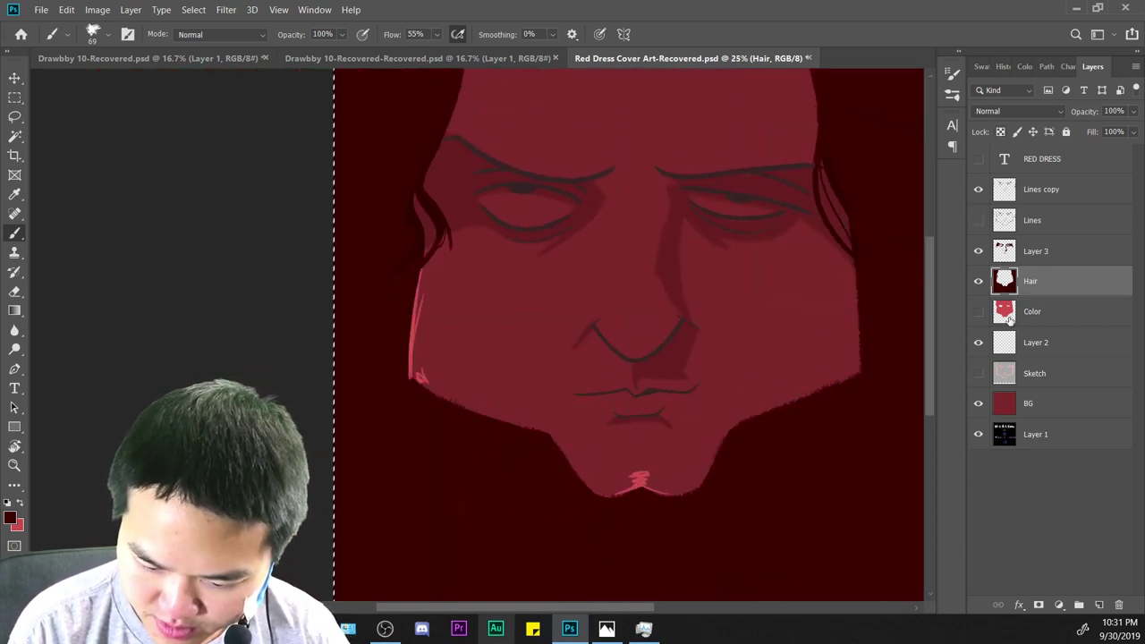
left_click(978, 311)
key("ctrl+minus")
key("ctrl+plus")
key("ctrl+plus")
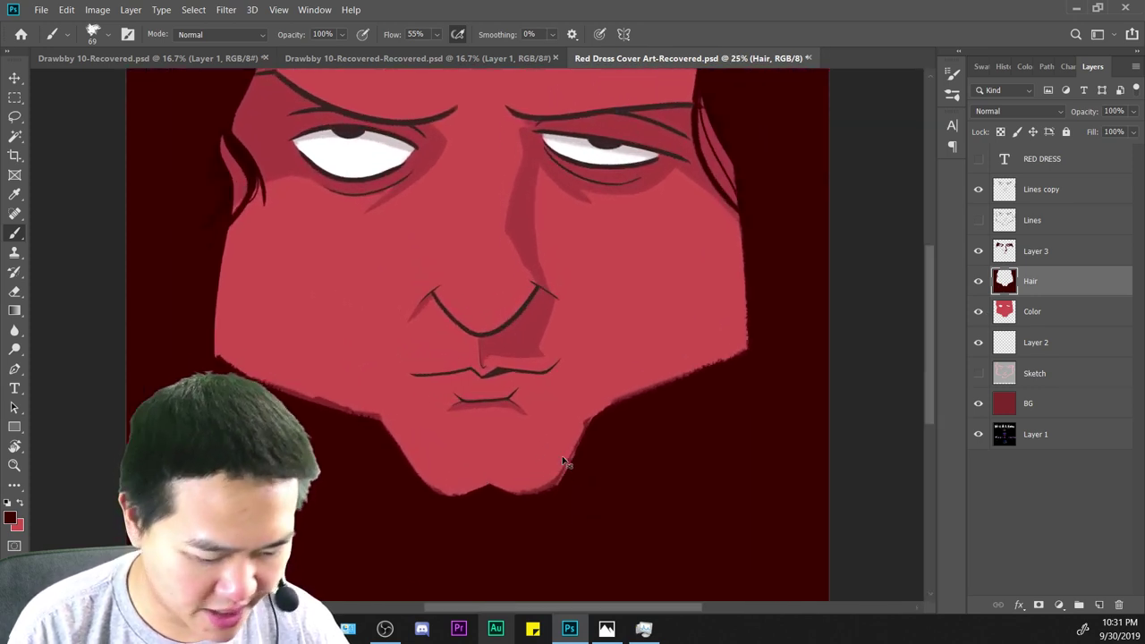
Sample the red skin tone and paint it along the right jaw edge on the Color layer.
key("i")
key("ctrl+plus")
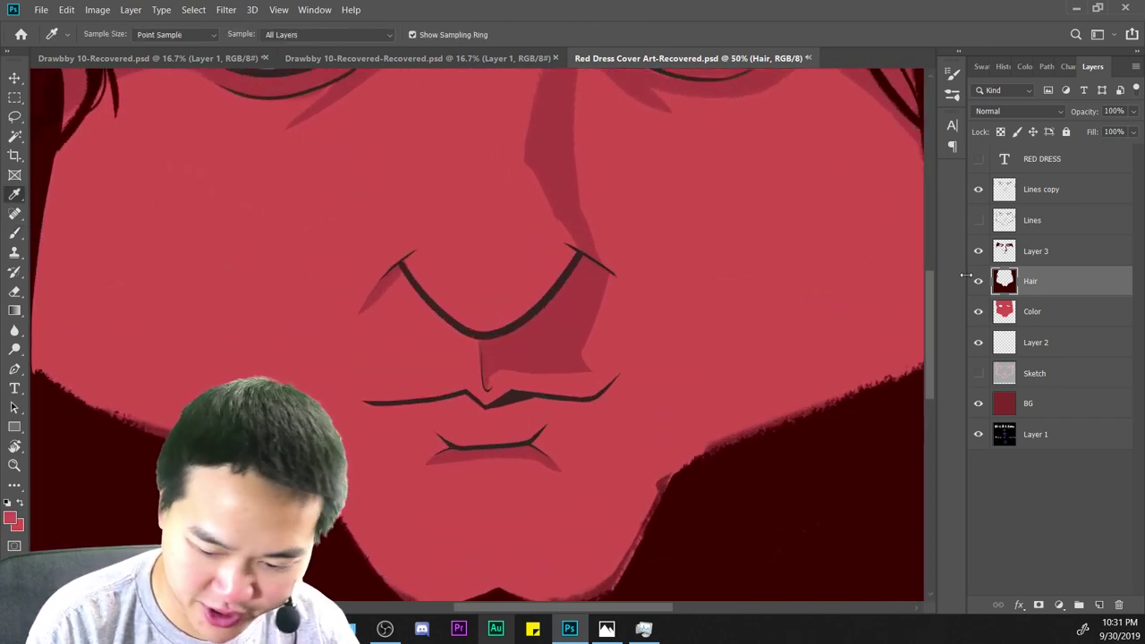
left_click(1052, 315)
left_click_drag(592, 444, 490, 291)
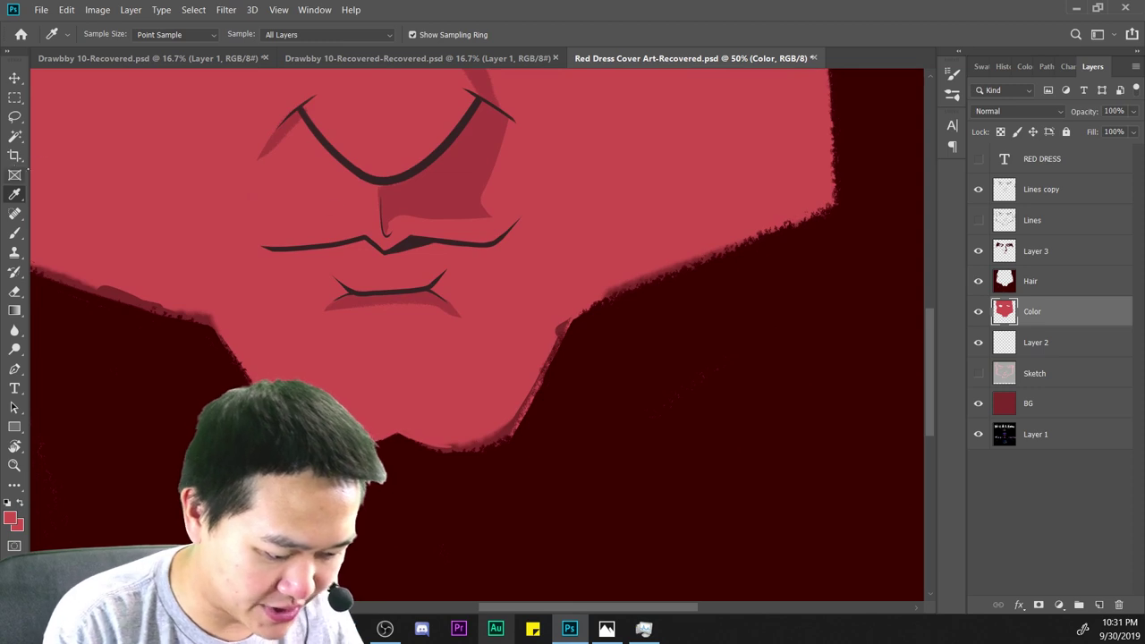
key("b")
left_click_drag(655, 300, 475, 414)
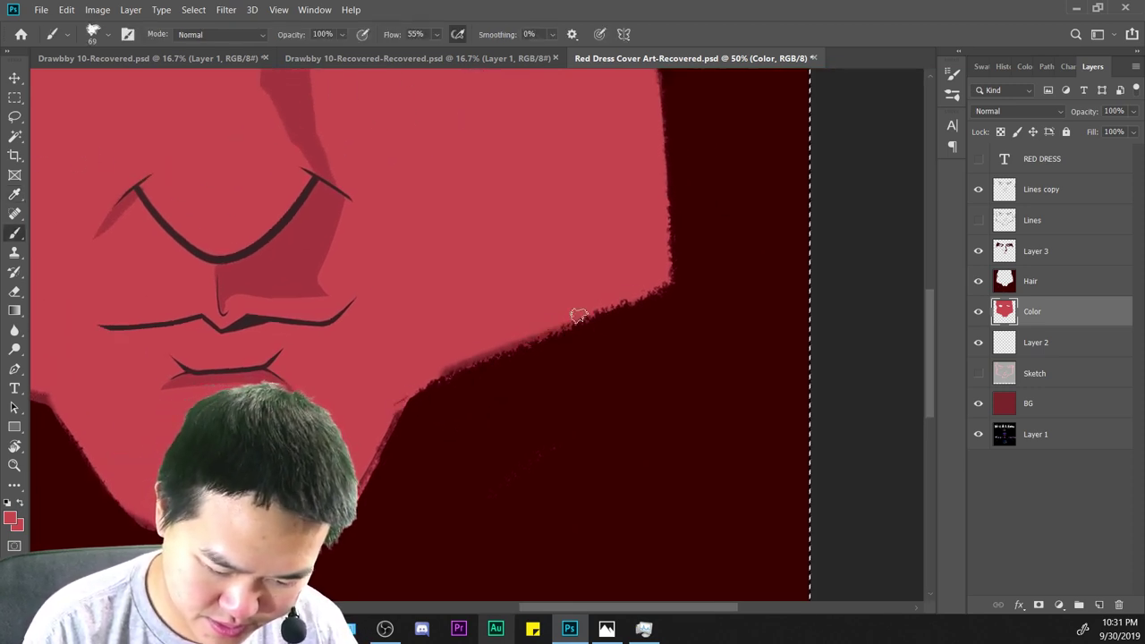
left_click_drag(579, 315, 492, 356)
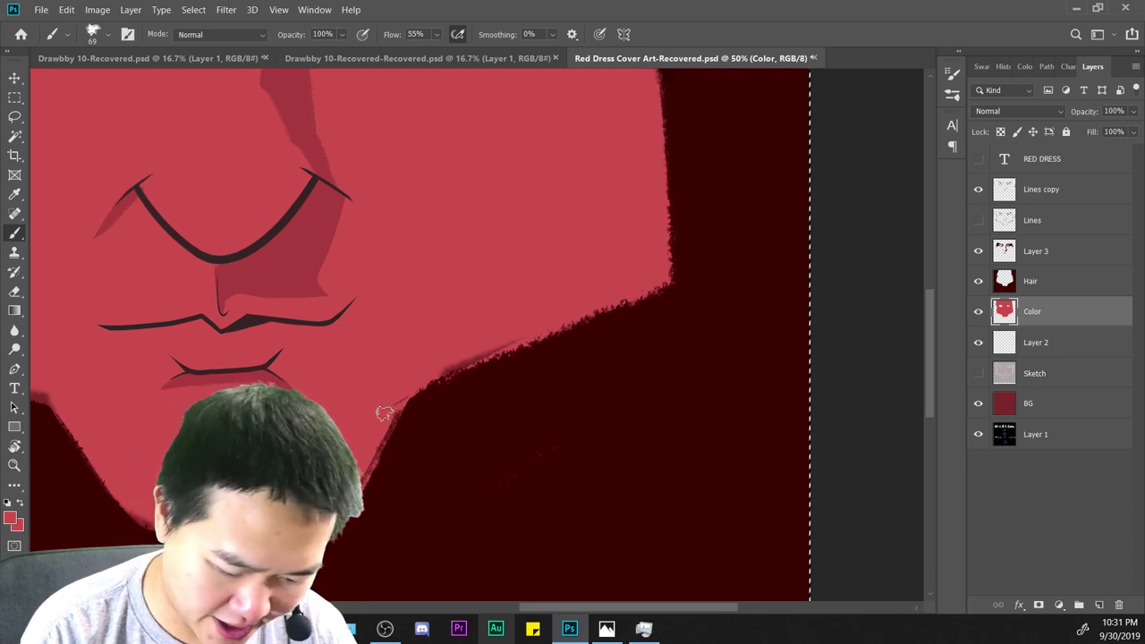
Hide the Hair layer and paint the red skin tone along the right jaw edge to straighten it on the Color layer.
left_click(977, 281)
left_click_drag(610, 426, 849, 335)
left_click_drag(727, 334, 727, 340)
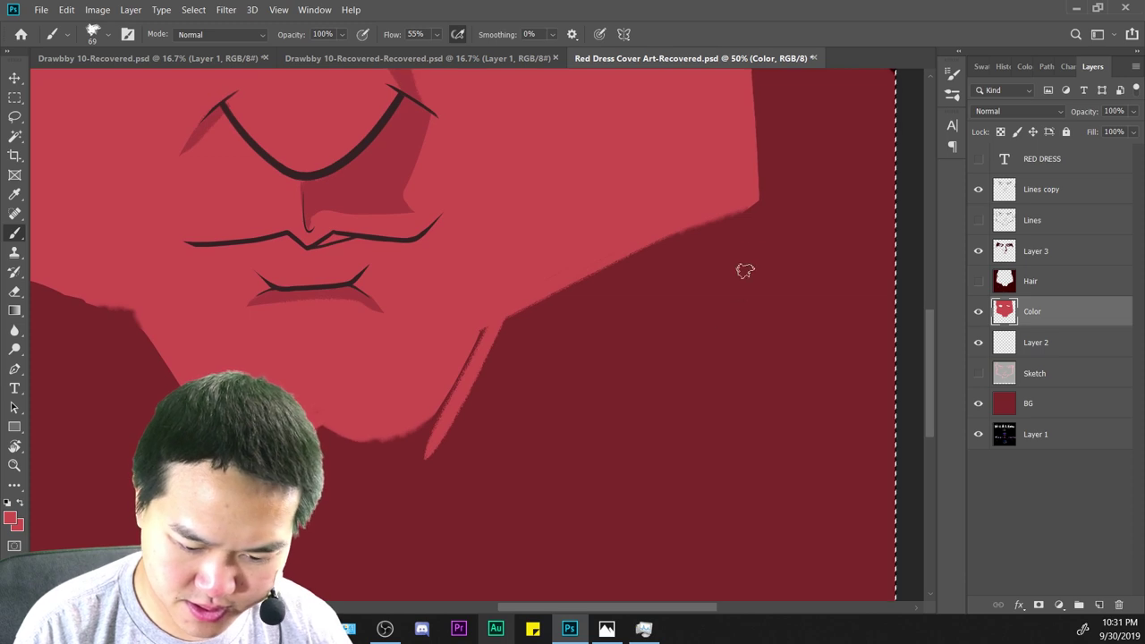
left_click_drag(762, 191, 379, 361)
key("ctrl+z")
left_click_drag(748, 197, 640, 252)
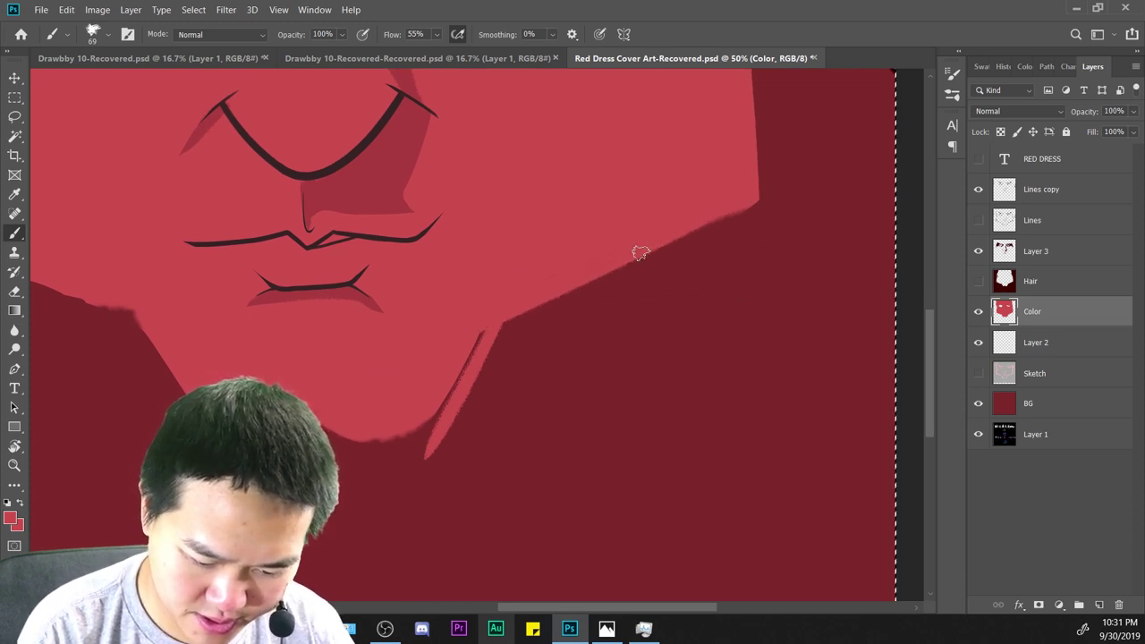
key("ctrl+z")
left_click_drag(755, 193, 352, 376)
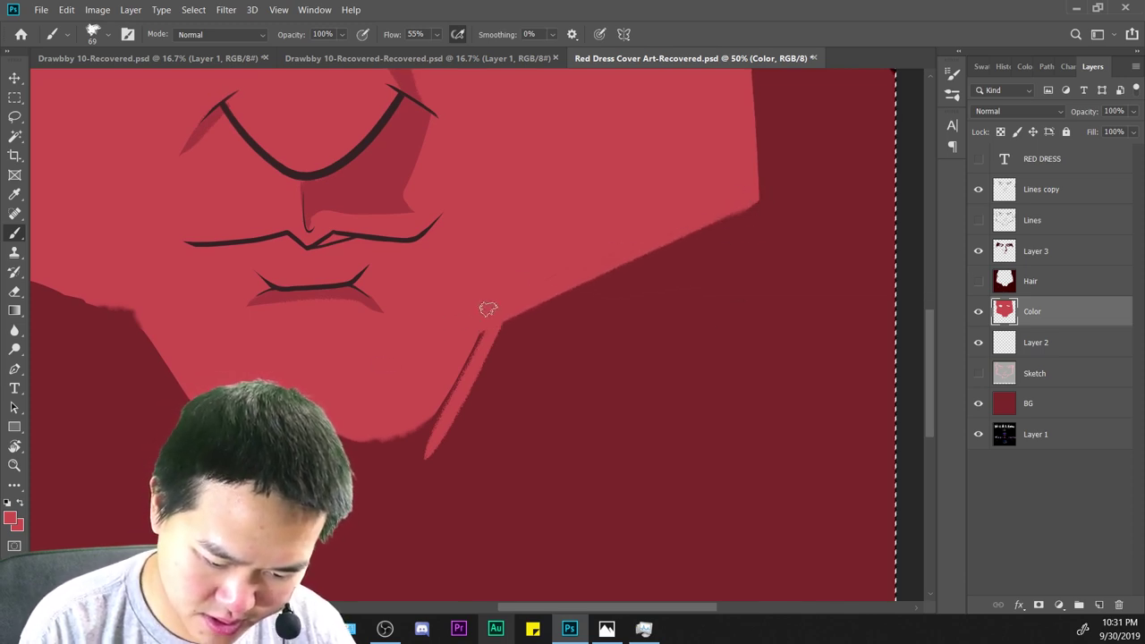
Erase the stray skin-colored stroke sticking out beside the right side of the chin on the Color layer.
scroll(503, 360, "up", 1)
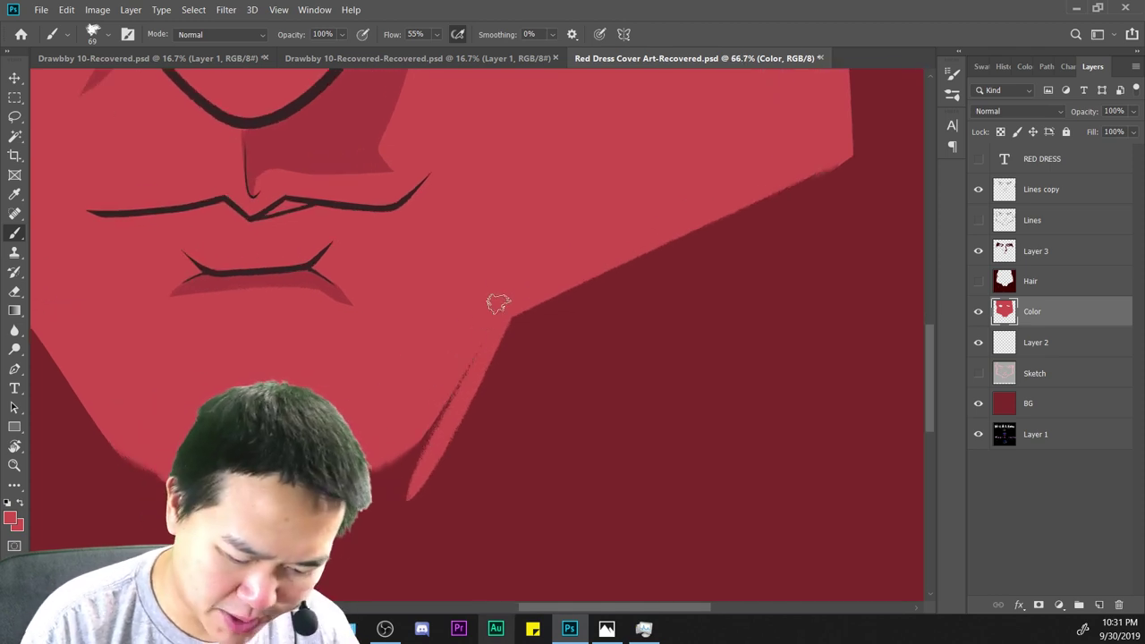
left_click(15, 291)
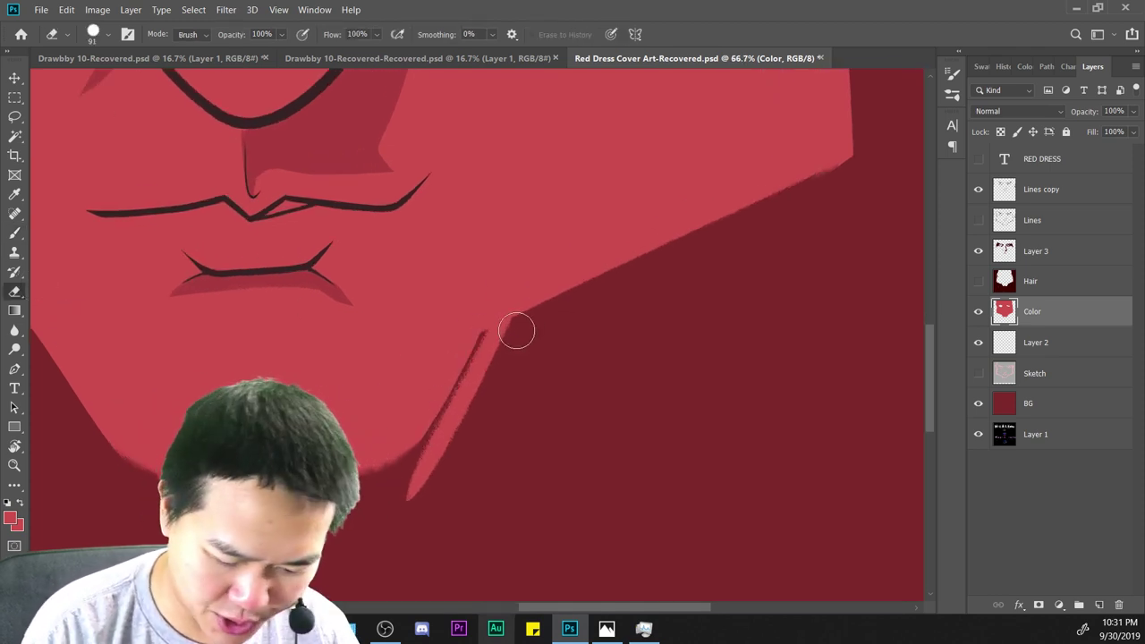
left_click_drag(516, 331, 394, 525)
scroll(514, 432, "down", 3)
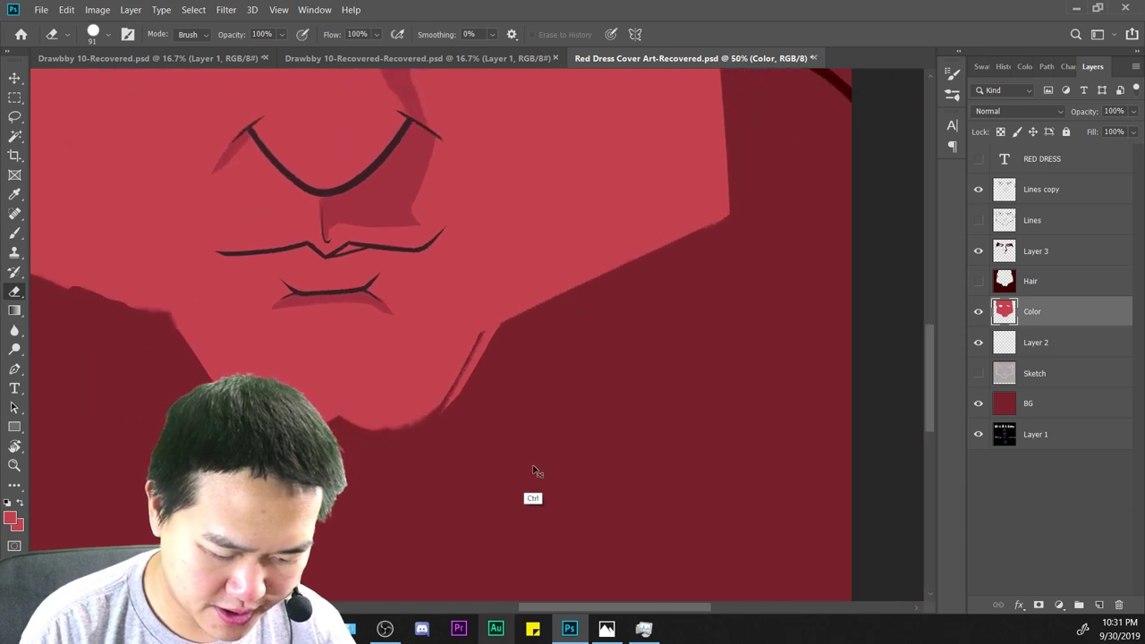
Smooth the left jaw edge on the Color layer by painting the red skin tone from the cheek corner to the chin.
scroll(561, 460, "up", 2)
left_click_drag(421, 375, 765, 406)
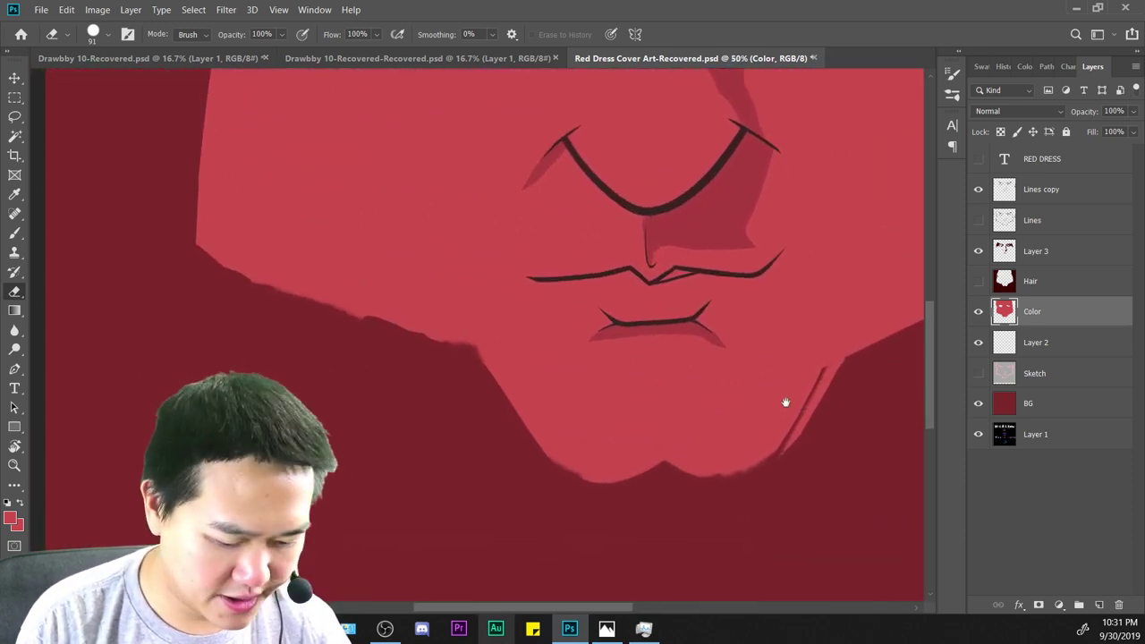
key("b")
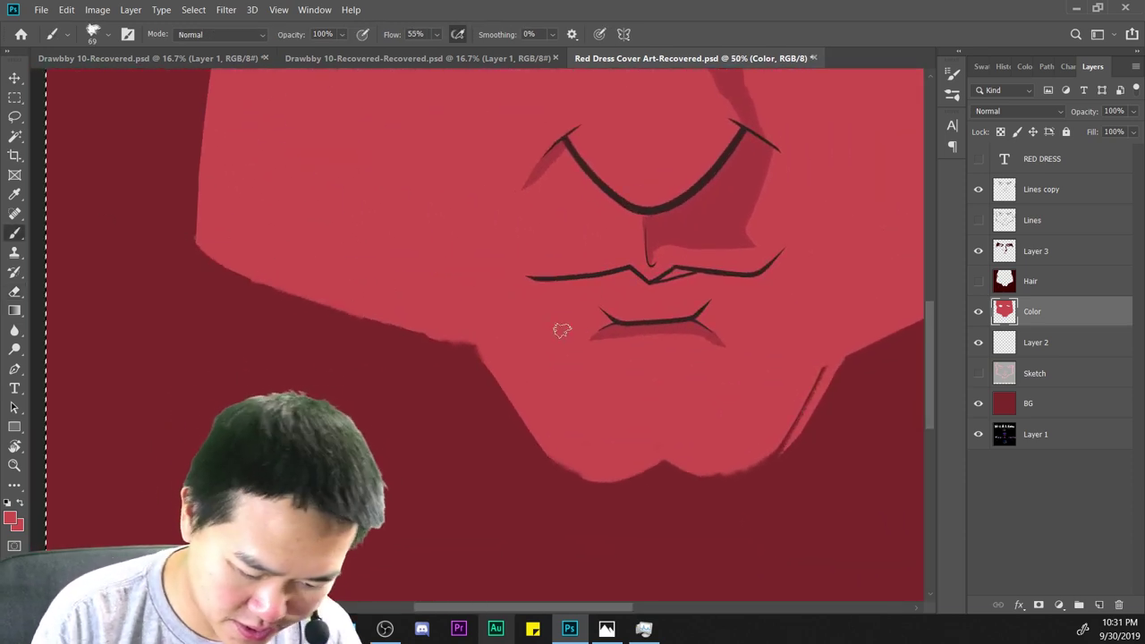
left_click_drag(203, 246, 485, 348)
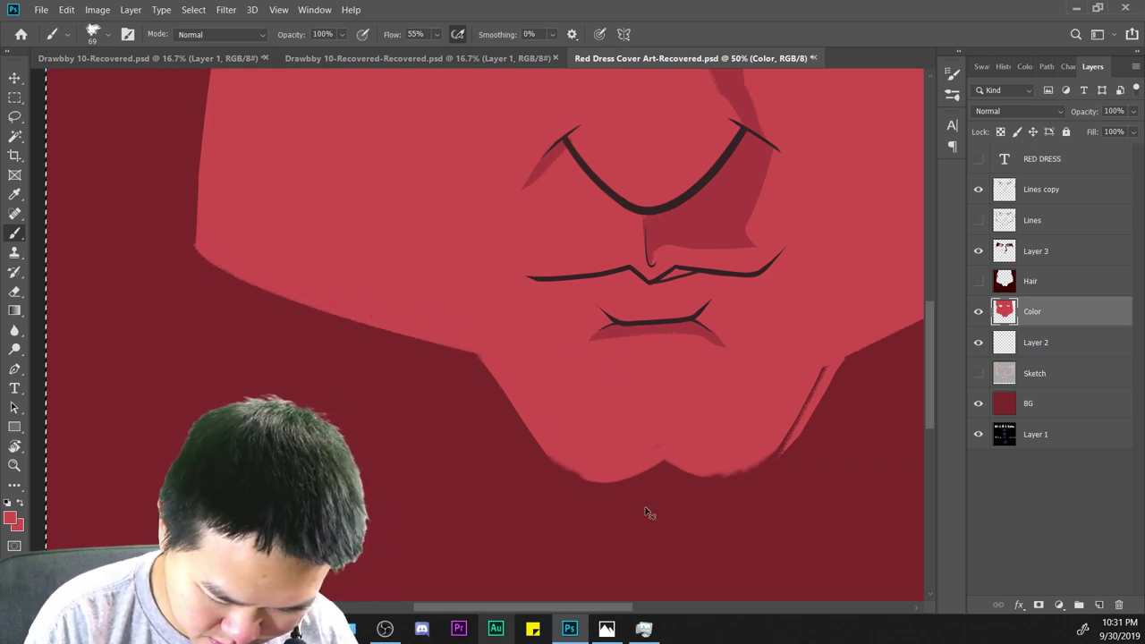
Examine the skin contour along the left cheek, jaw and chin for remaining uneven edges.
scroll(662, 483, "down", 3)
scroll(652, 488, "up", 2)
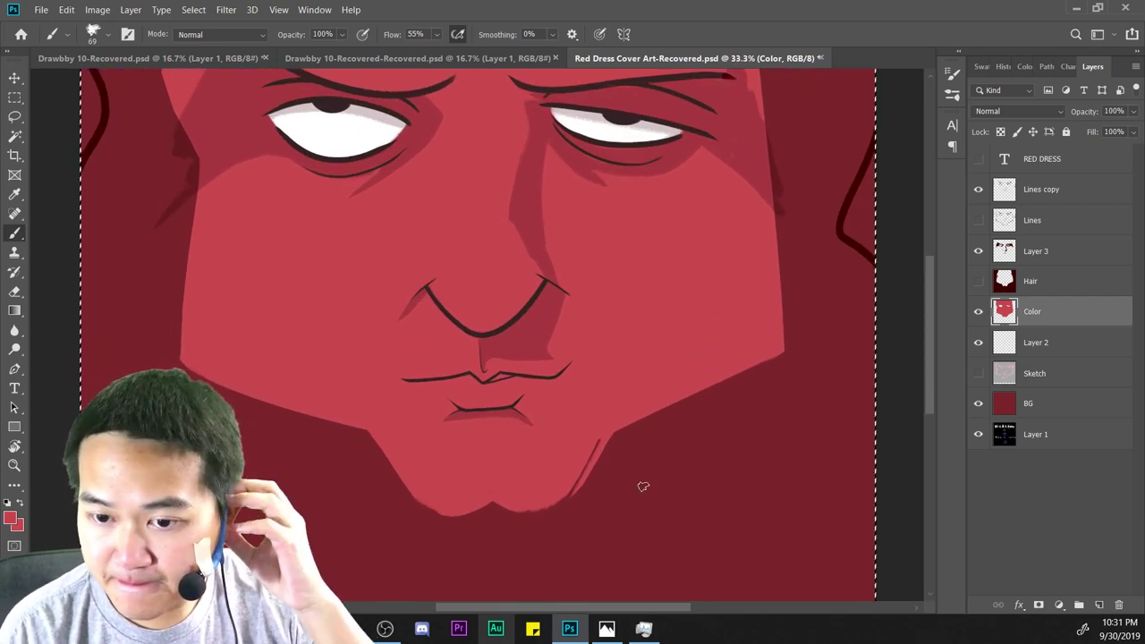
key("ctrl+d")
key("ctrl+plus")
left_click_drag(437, 319, 729, 377)
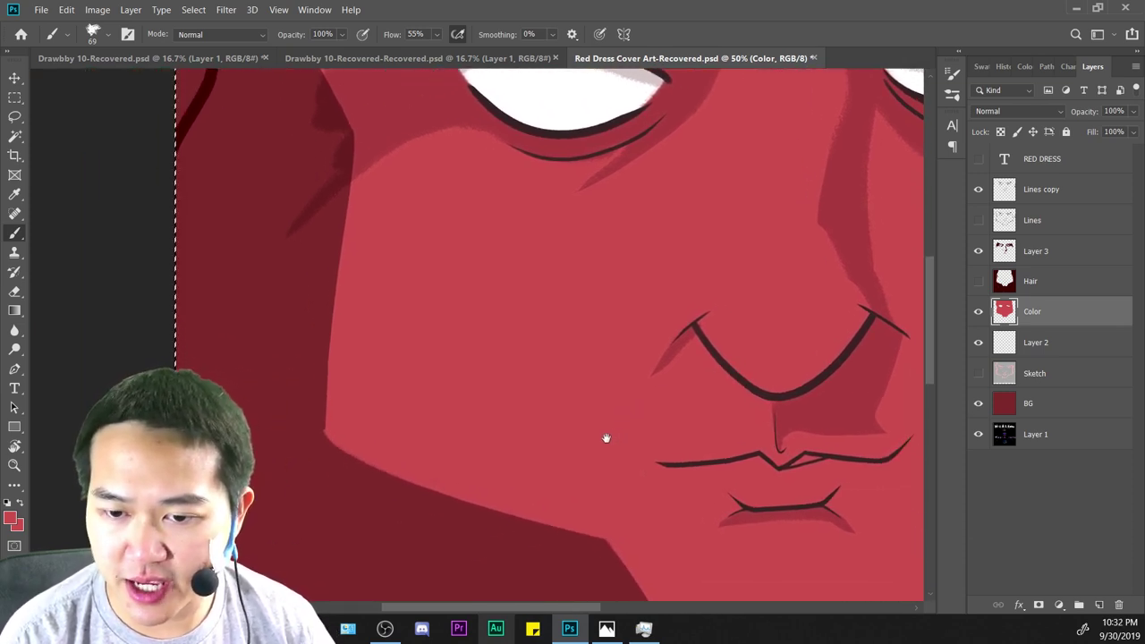
mouse_move(598, 292)
left_mouse_down()
mouse_move(665, 224)
mouse_move(585, 322)
mouse_move(612, 289)
left_mouse_up()
left_click(15, 291)
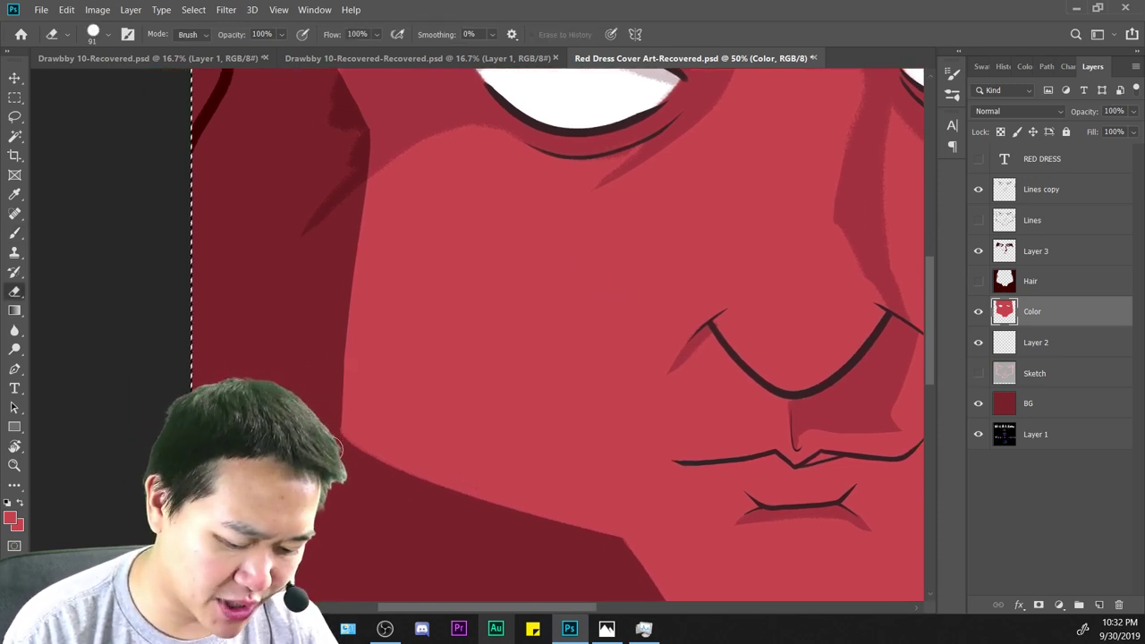
left_click_drag(718, 553, 504, 373)
mouse_move(682, 498)
left_mouse_down()
mouse_move(618, 459)
mouse_move(601, 401)
mouse_move(589, 424)
mouse_move(748, 332)
left_mouse_up()
Brush the red skin tone along the left half of the chin's lower edge to round it, undoing unsatisfactory strokes.
key("ctrl+plus")
key("b")
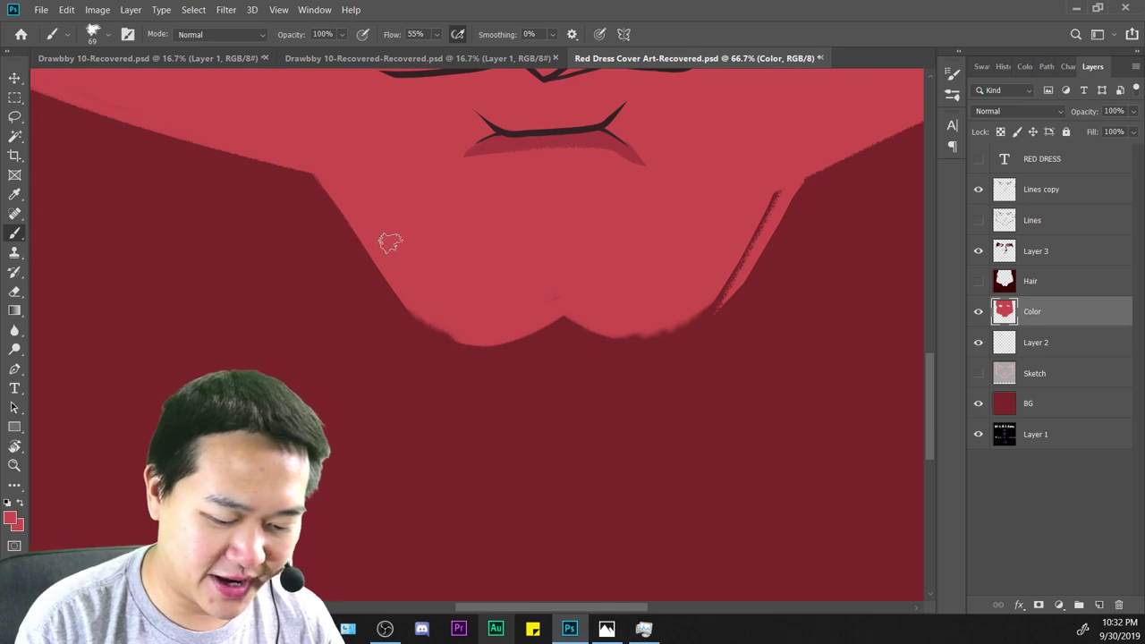
left_click_drag(412, 313, 567, 352)
key("ctrl+z")
left_click_drag(411, 313, 568, 329)
key("ctrl+z")
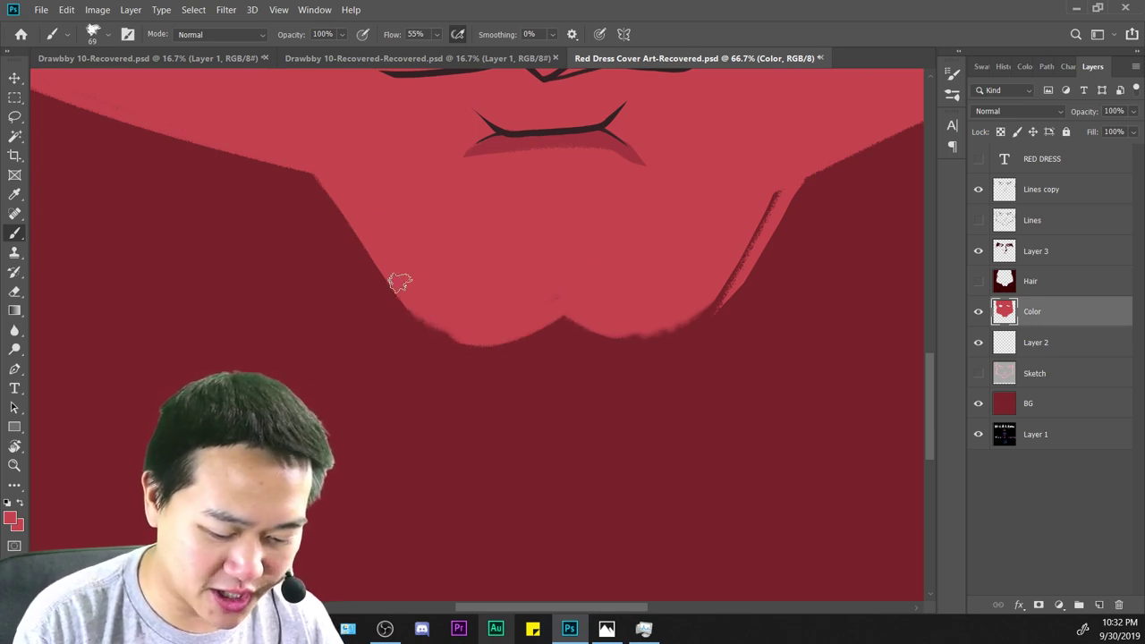
left_click_drag(410, 291, 562, 326)
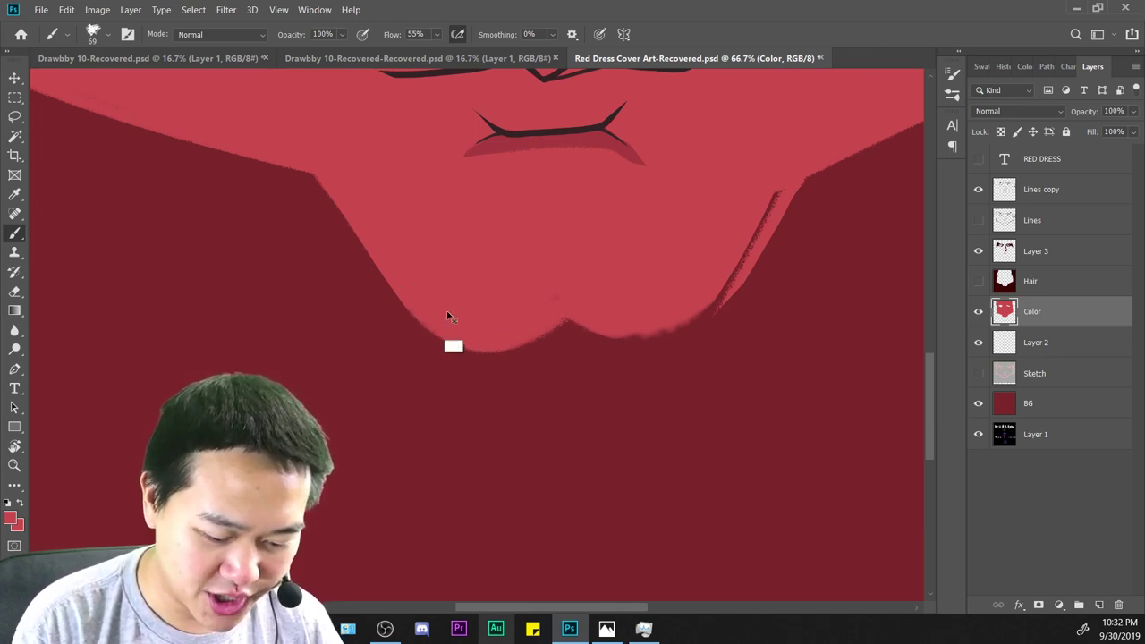
key("ctrl+z")
left_click_drag(388, 275, 548, 329)
key("ctrl+z")
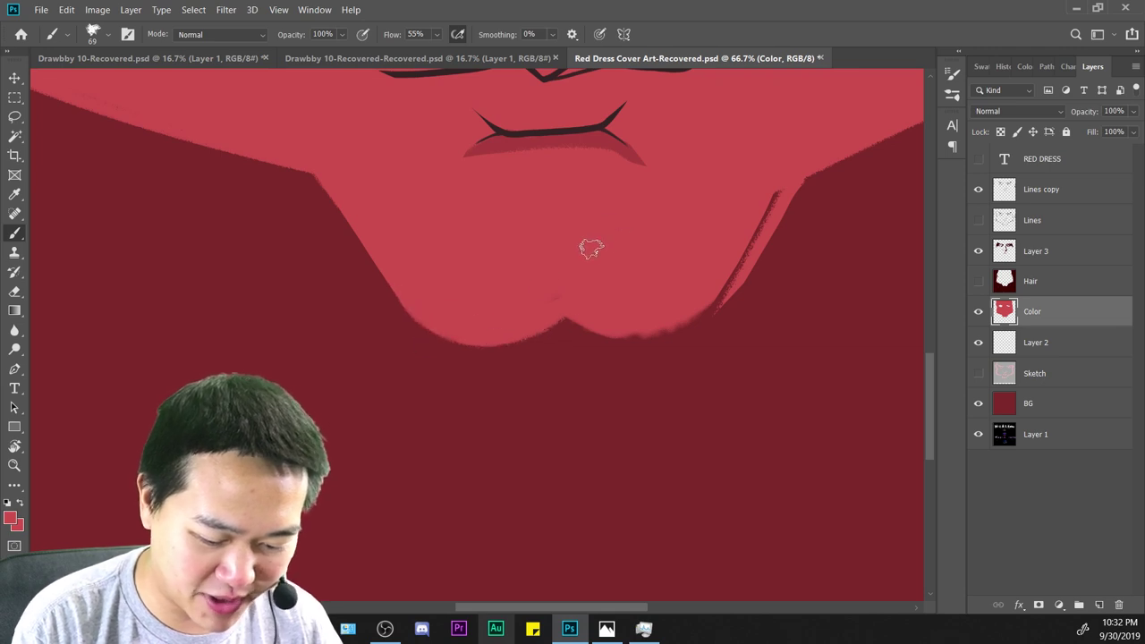
Paint the right half of the chin's lower edge in the skin tone and fill the dark gap along its right side.
left_click_drag(618, 327, 767, 238)
key("ctrl+z")
left_click_drag(607, 319, 706, 332)
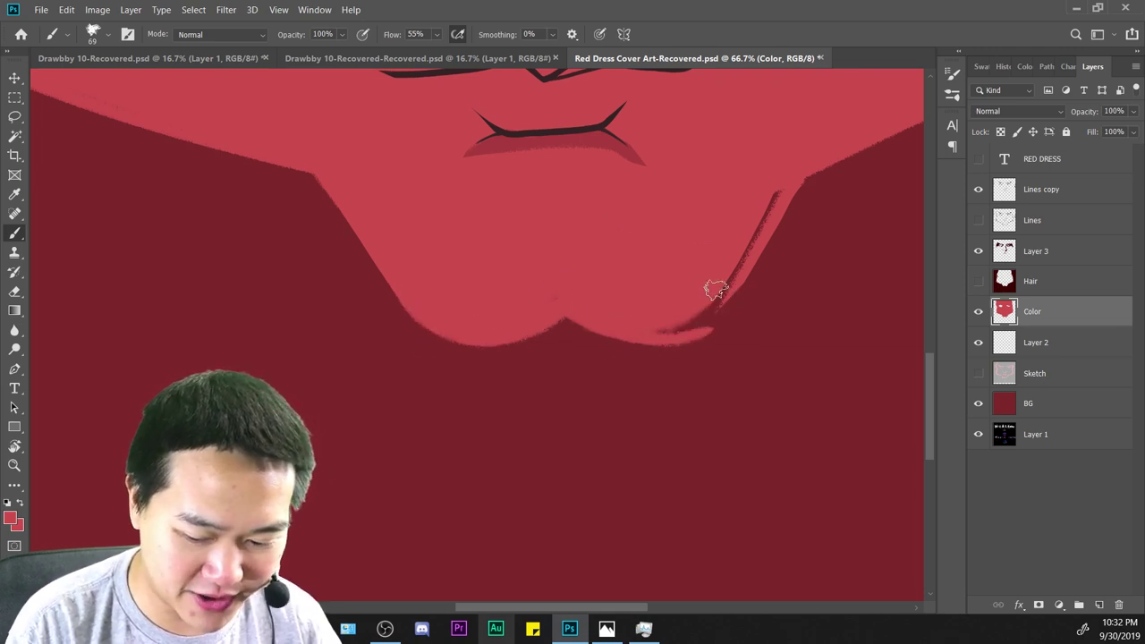
left_click_drag(707, 446, 570, 464)
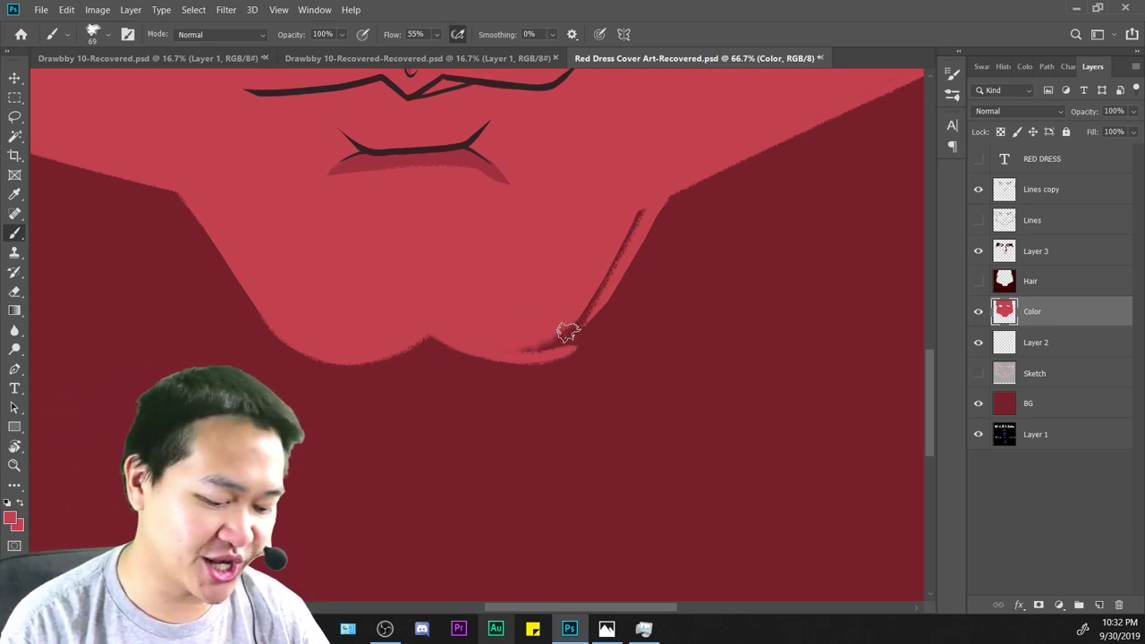
key("ctrl+minus")
key("ctrl+plus")
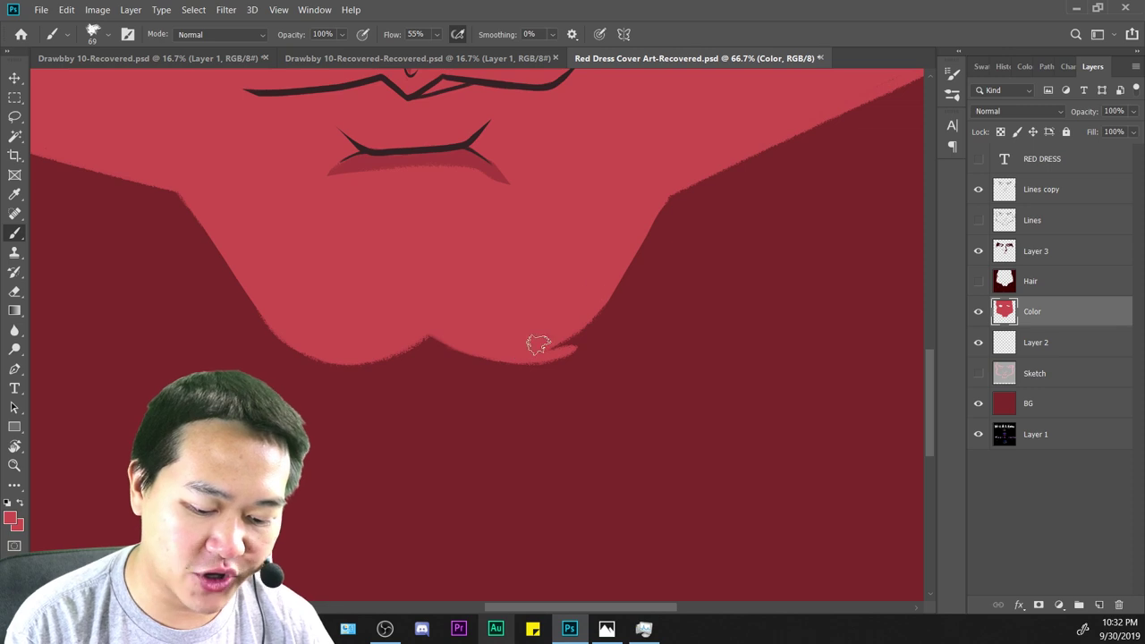
Examine the whole jaw and chin silhouette at different zoom levels.
scroll(544, 347, "down", 3)
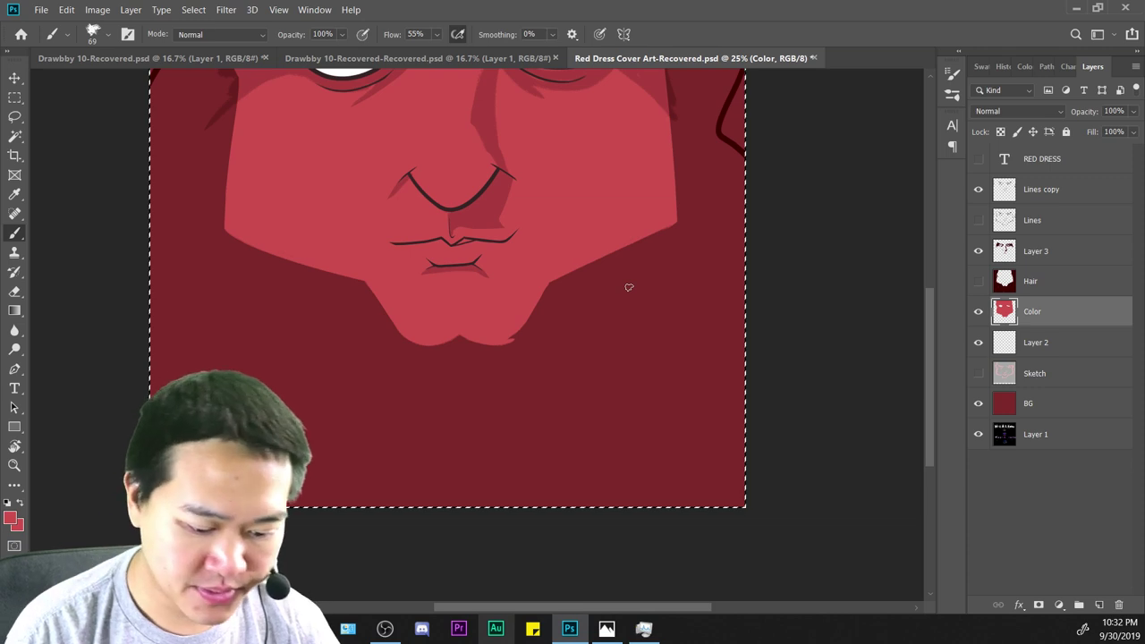
key("ctrl+plus")
key("ctrl+minus")
key("ctrl+minus")
key("ctrl+a")
key("ctrl+d")
key("ctrl+plus")
key("ctrl+plus")
key("ctrl+plus")
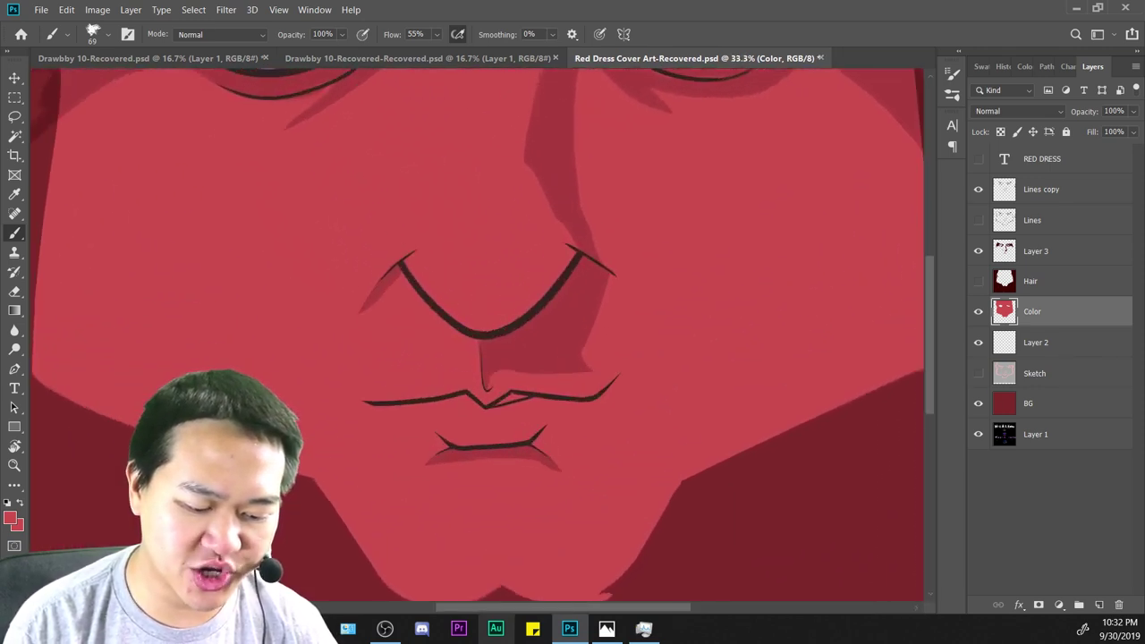
key("ctrl+minus")
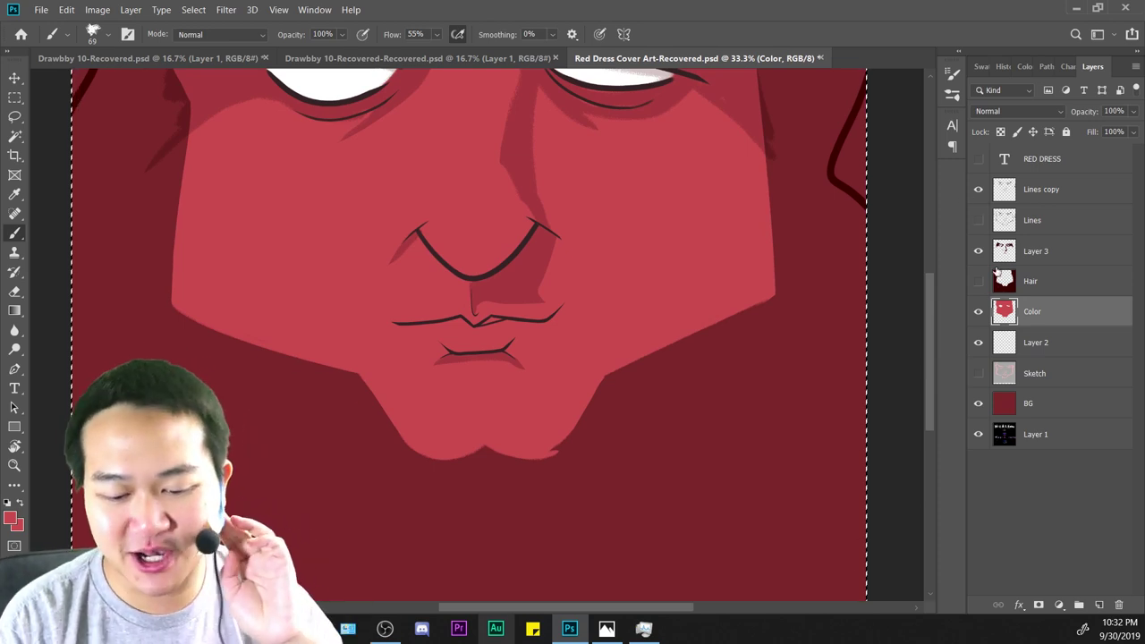
Make the Hair layer visible again to compare its edge with the cleaned skin shape.
left_click(978, 280)
key("ctrl+minus")
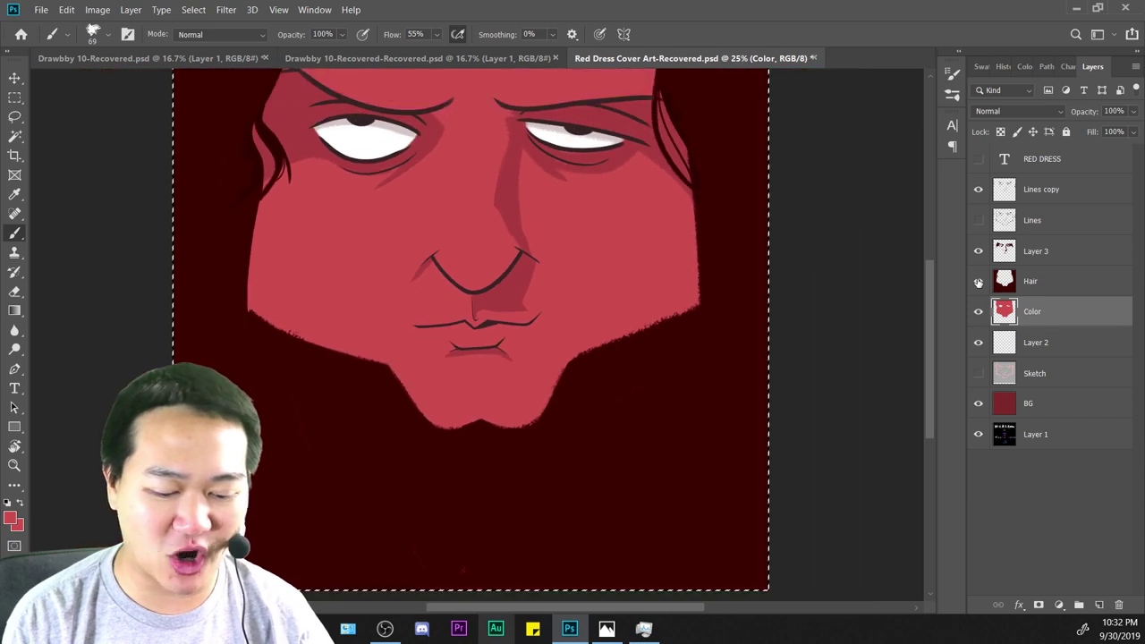
key("ctrl+plus")
key("ctrl+plus")
Erase the rough edge of the Hair layer along the right jaw line, redoing the stroke until it follows the jaw.
key("e")
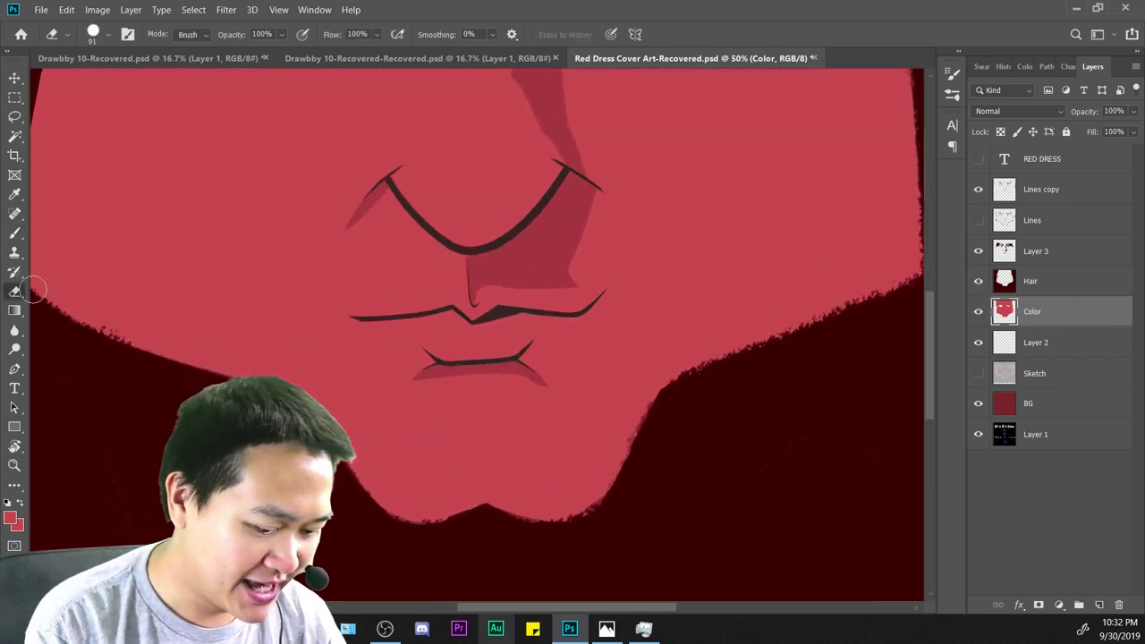
key("ctrl+plus")
left_click_drag(721, 401, 404, 394)
left_click_drag(742, 224, 326, 419)
key("ctrl+z")
left_click(1040, 272)
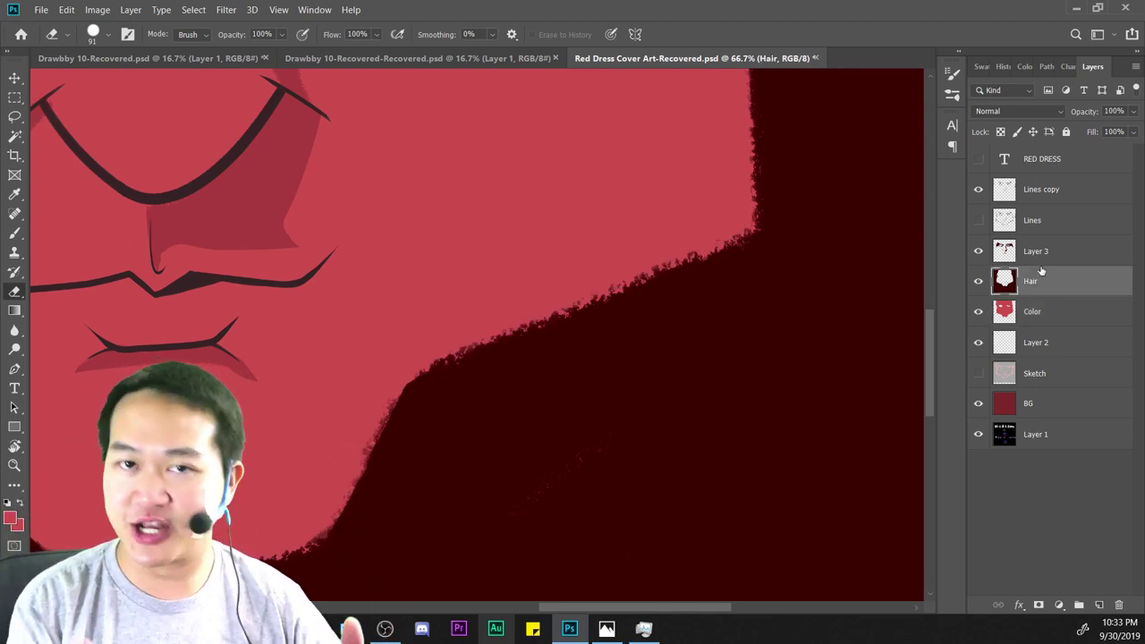
left_click_drag(537, 319, 335, 420)
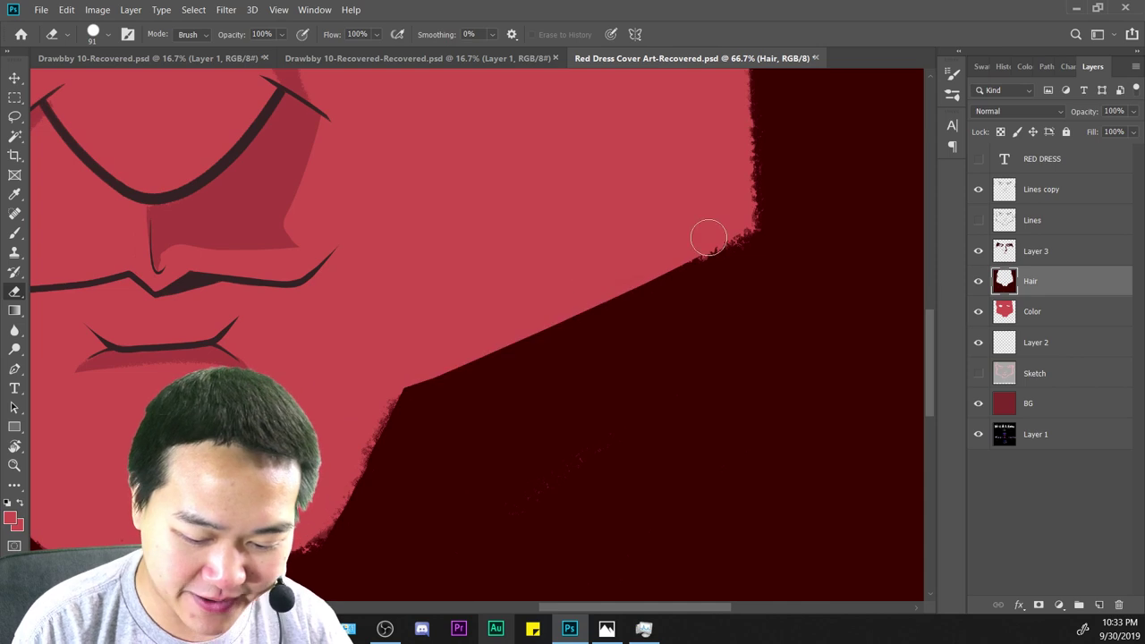
key("ctrl+z")
left_click_drag(746, 221, 310, 433)
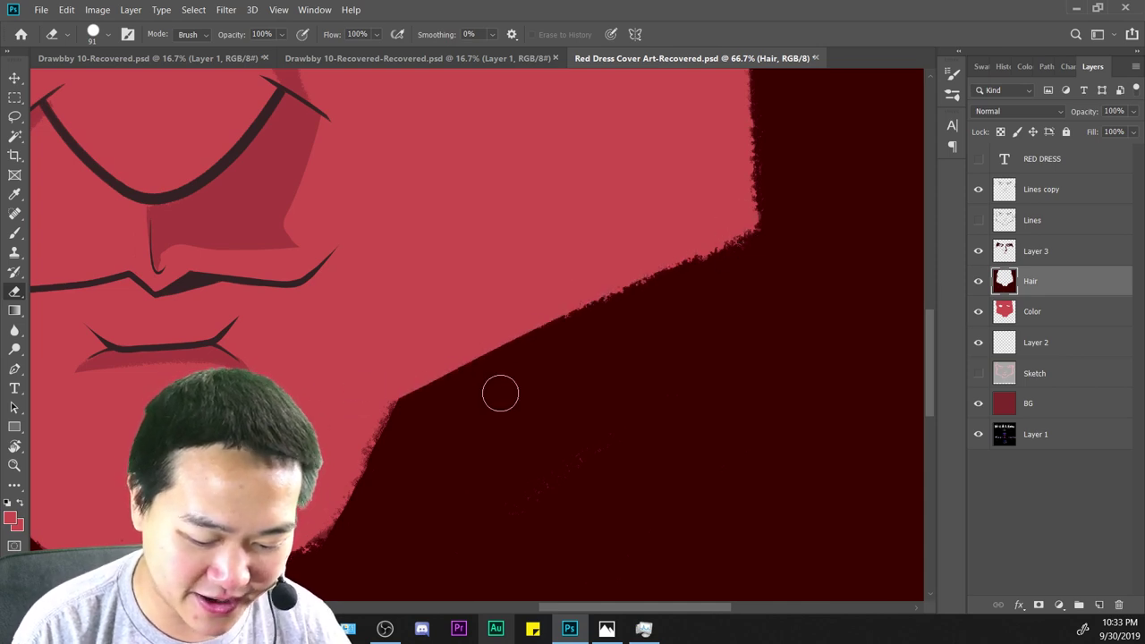
left_click_drag(500, 394, 634, 242)
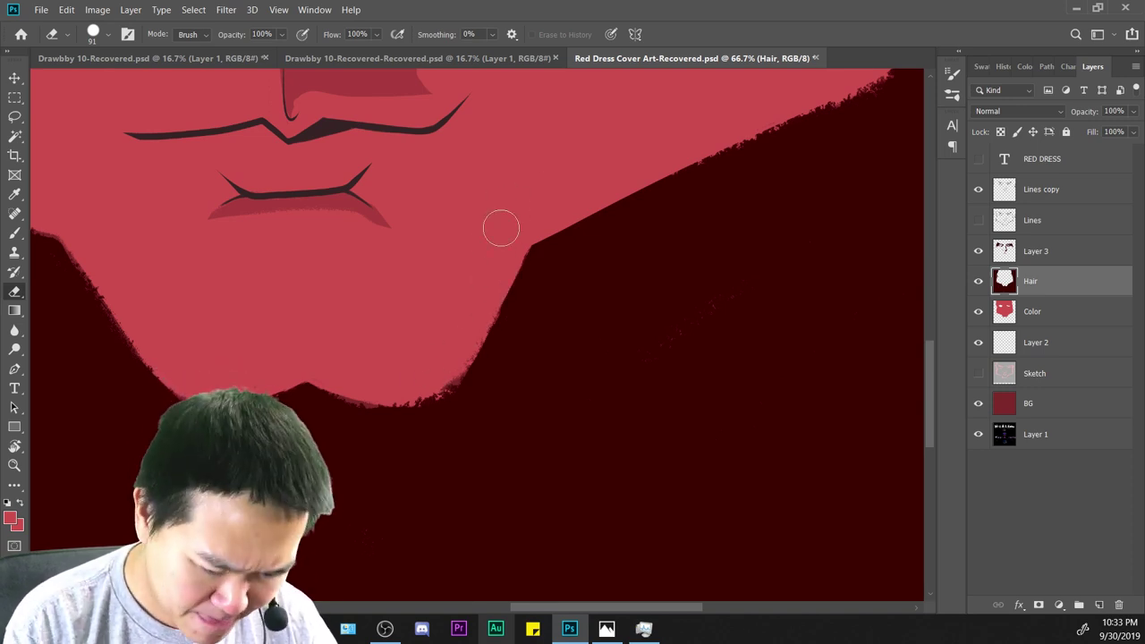
Erase the rough edge of the Hair layer along the left jaw line below the cheek corner.
scroll(562, 473, "down", 4)
scroll(554, 447, "up", 2)
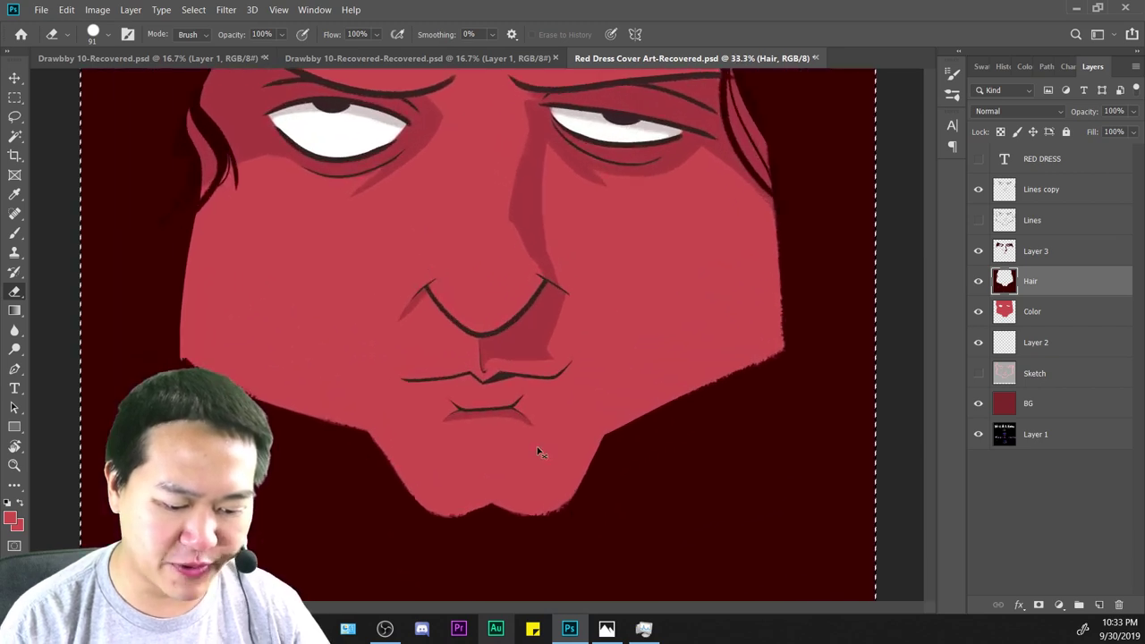
key("ctrl+plus")
left_click_drag(562, 422, 804, 299)
key("ctrl+plus")
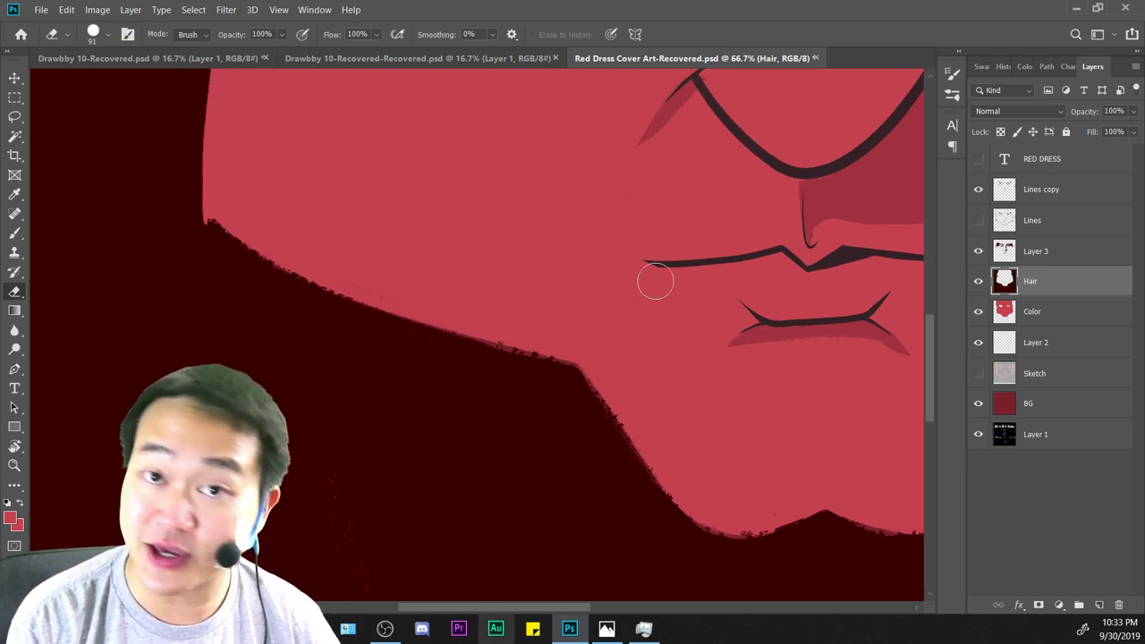
left_click_drag(220, 209, 453, 317)
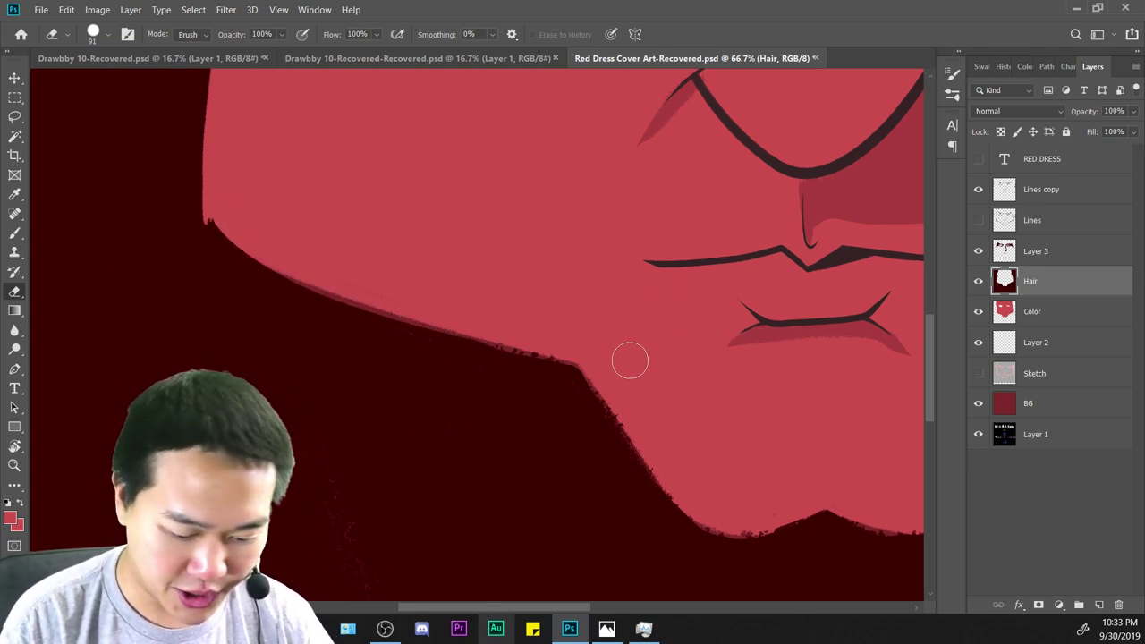
Sample the dark red hair color and paint it down the left cheek edge on the Hair layer.
key("b")
left_click_drag(579, 259, 534, 399)
key("ctrl+minus")
key("ctrl+minus")
key("ctrl+plus")
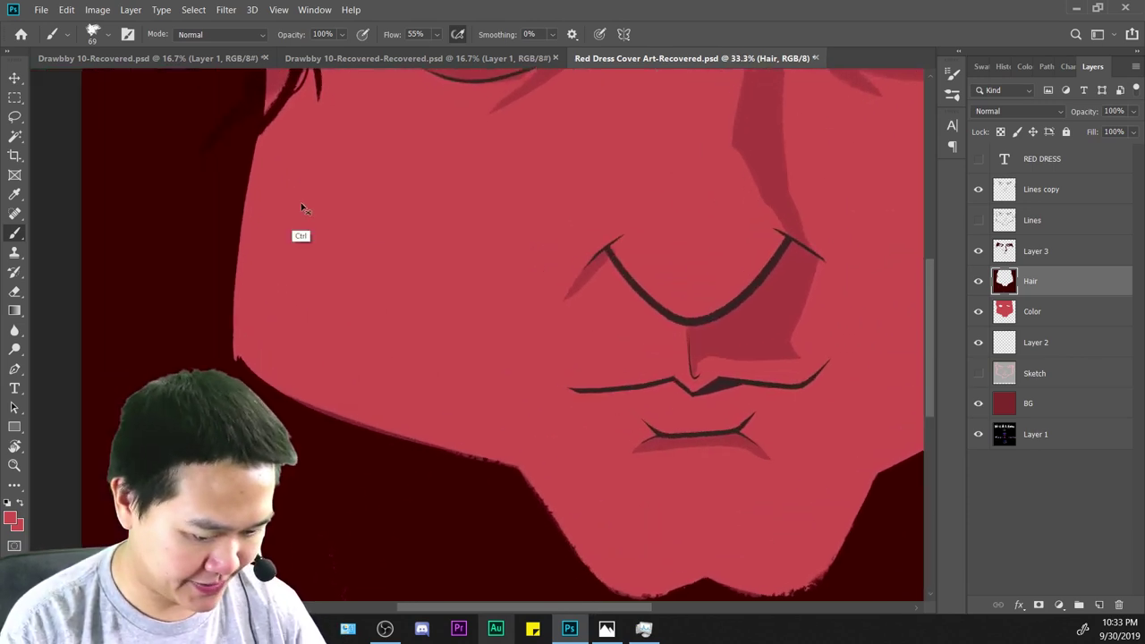
key("ctrl+plus")
left_click_drag(360, 250, 525, 357)
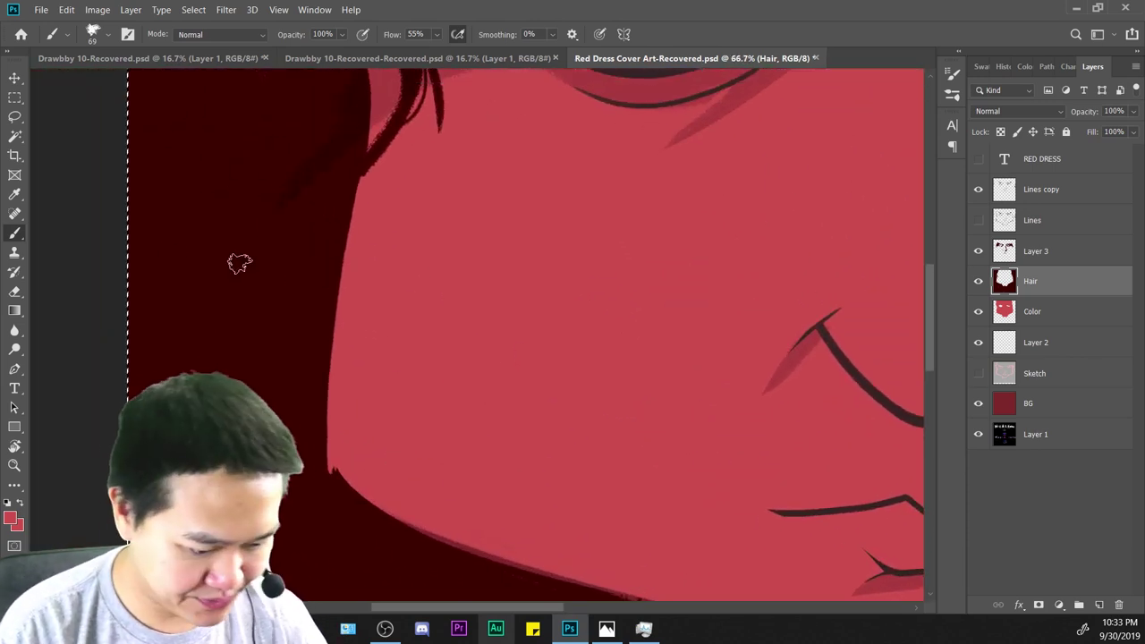
left_click(179, 169, "alt")
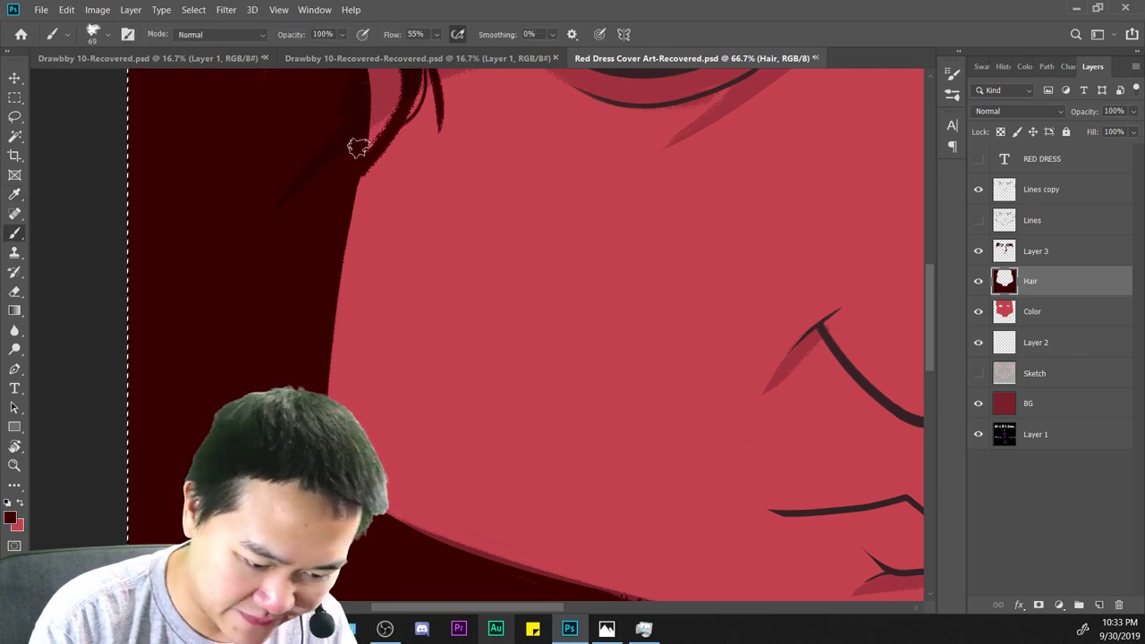
left_click_drag(355, 173, 333, 384)
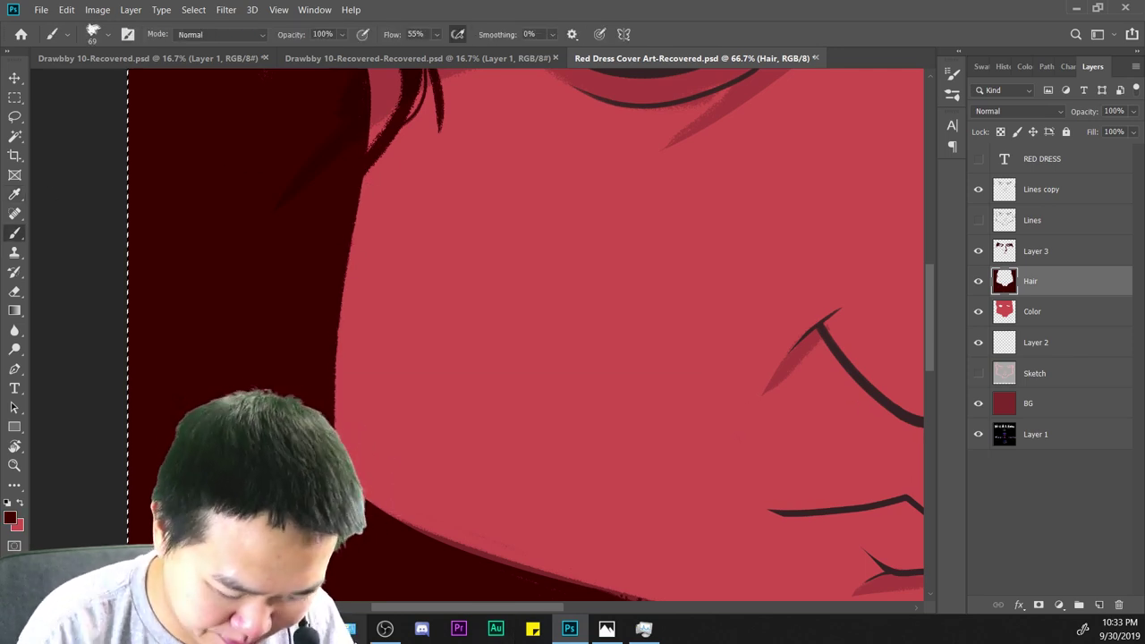
Examine the Hair layer's edge along the left cheek, jaw and chin, close up and against the whole face.
left_click_drag(536, 477, 445, 268)
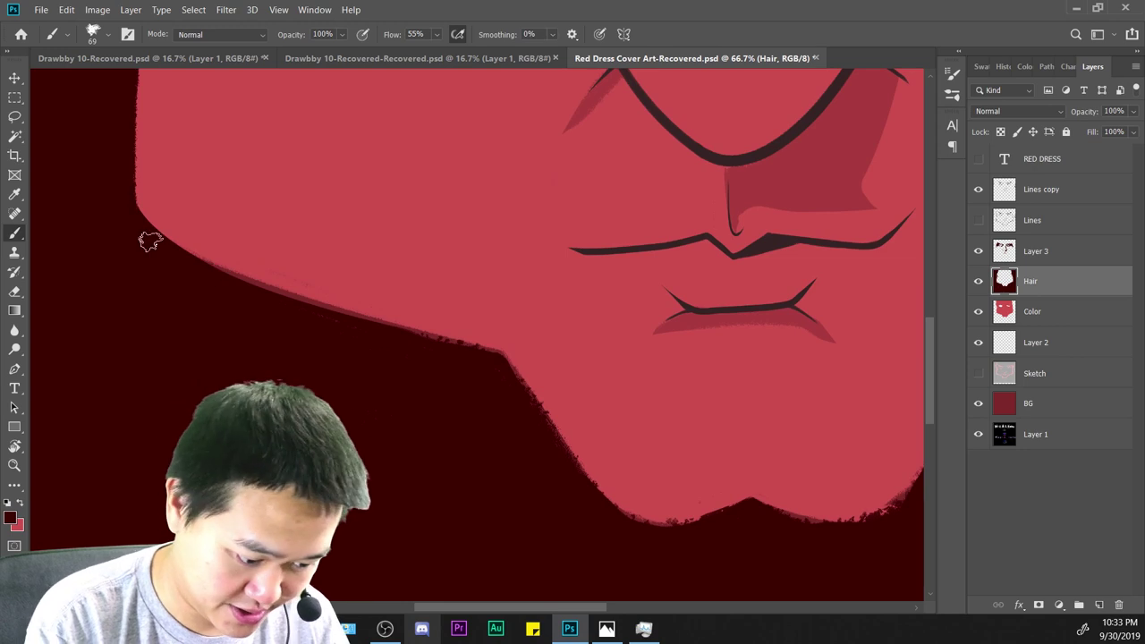
left_click_drag(593, 506, 459, 345)
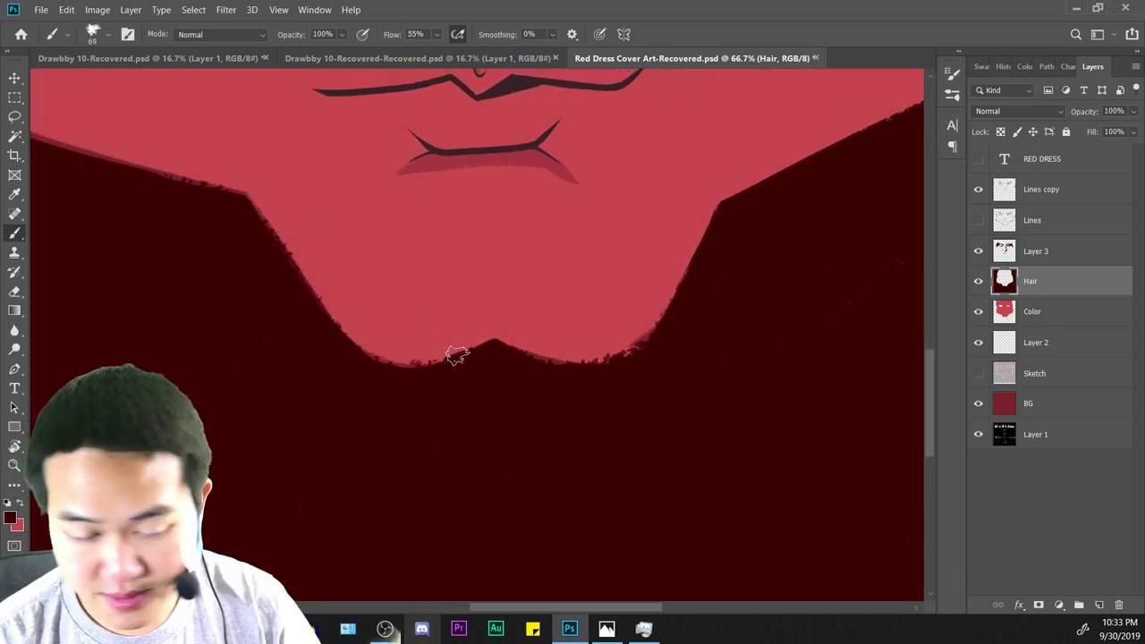
key("ctrl+minus")
key("ctrl+minus")
key("ctrl+minus")
key("ctrl+minus")
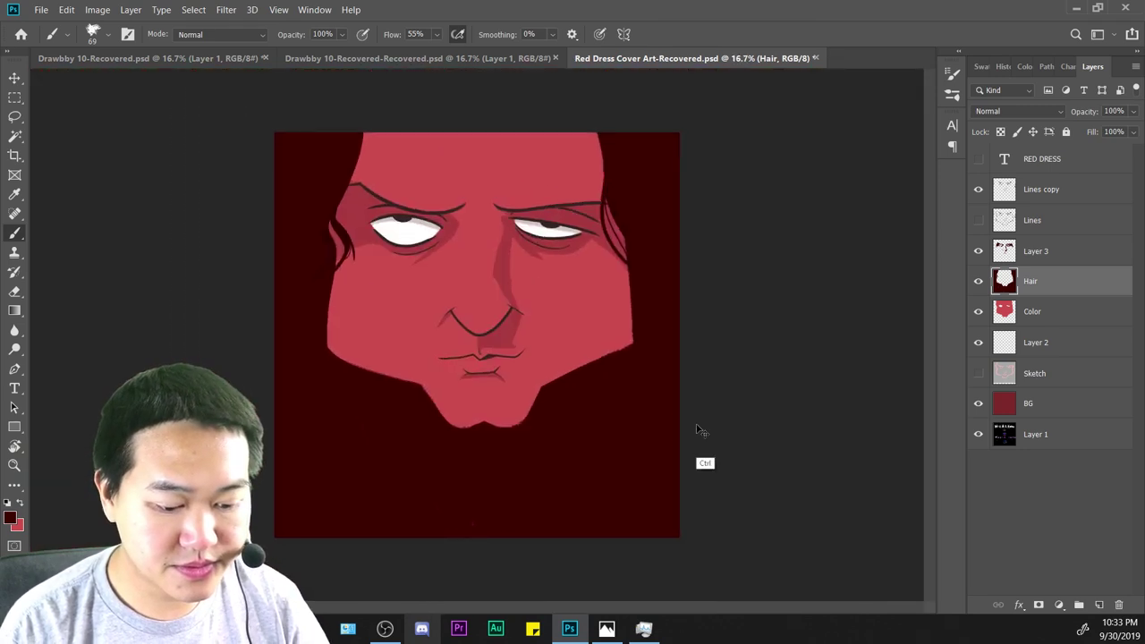
key("ctrl+plus")
key("ctrl+plus")
key("ctrl+plus")
Paint dark red down the right cheek edge to the jaw corner on the Hair layer, redoing the stroke once.
left_click_drag(766, 459, 329, 443)
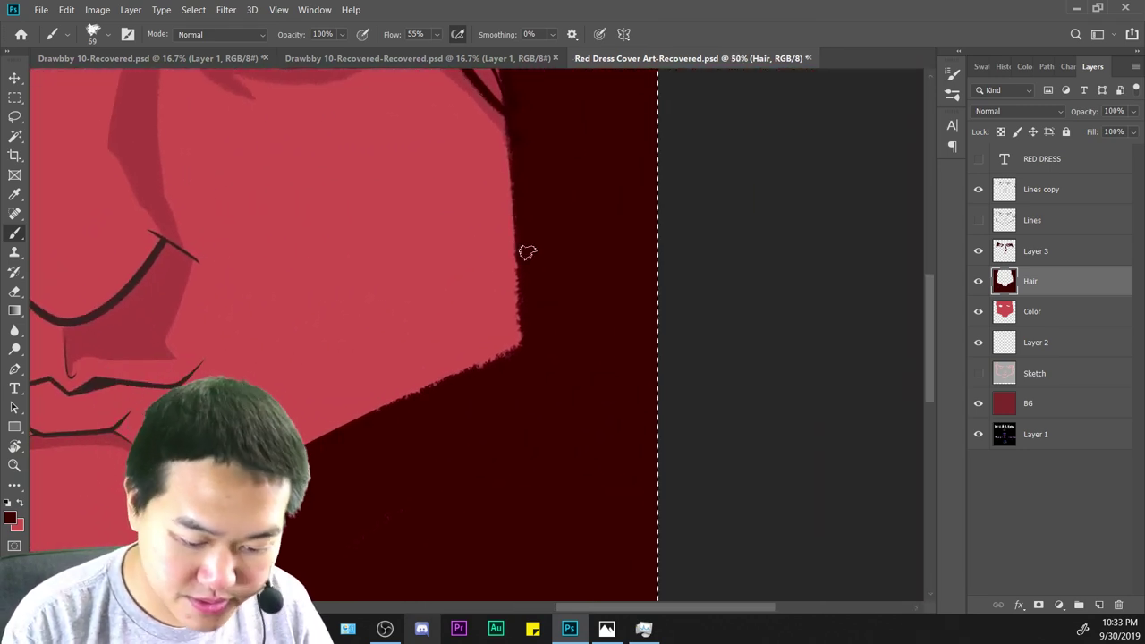
left_click_drag(552, 373, 542, 462)
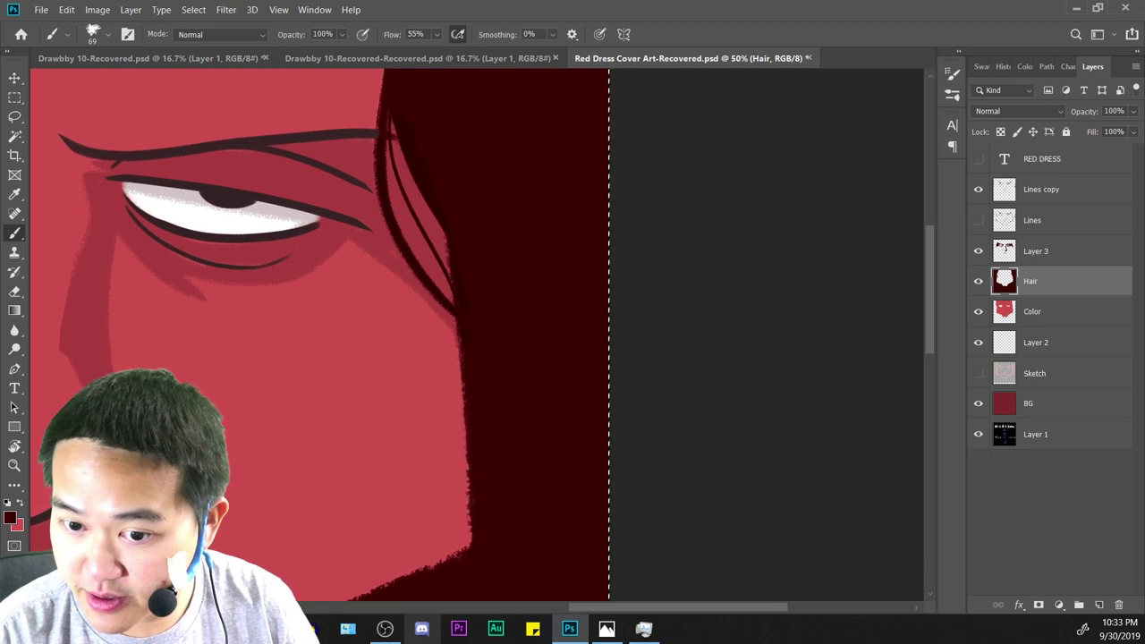
left_click_drag(465, 411, 572, 286)
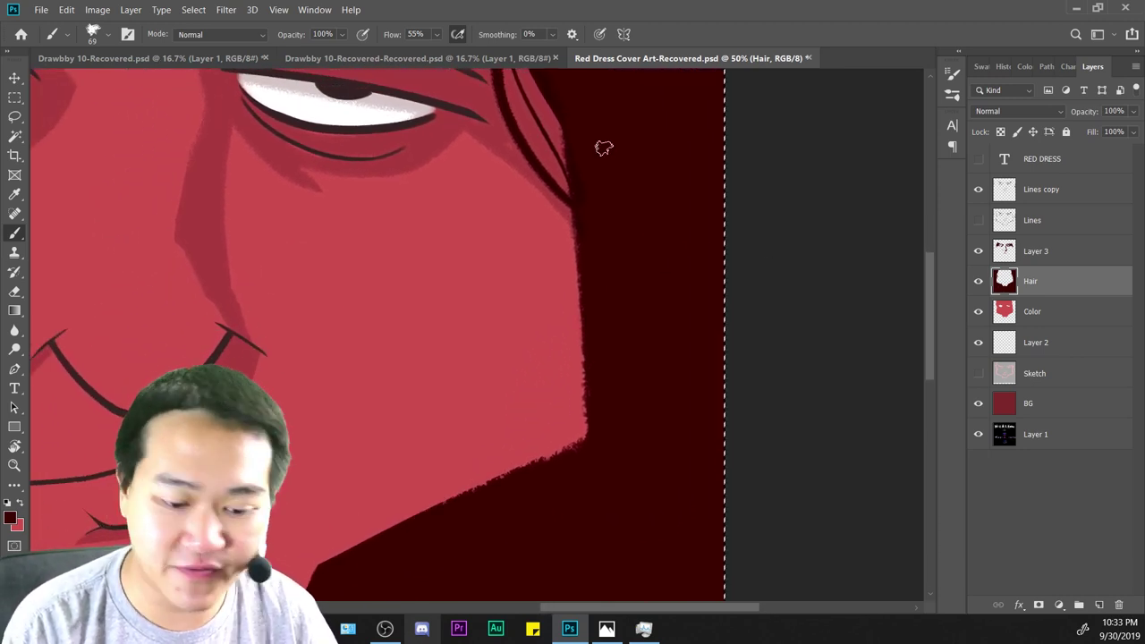
left_click_drag(578, 192, 583, 449)
key("ctrl+z")
left_click_drag(582, 183, 583, 459)
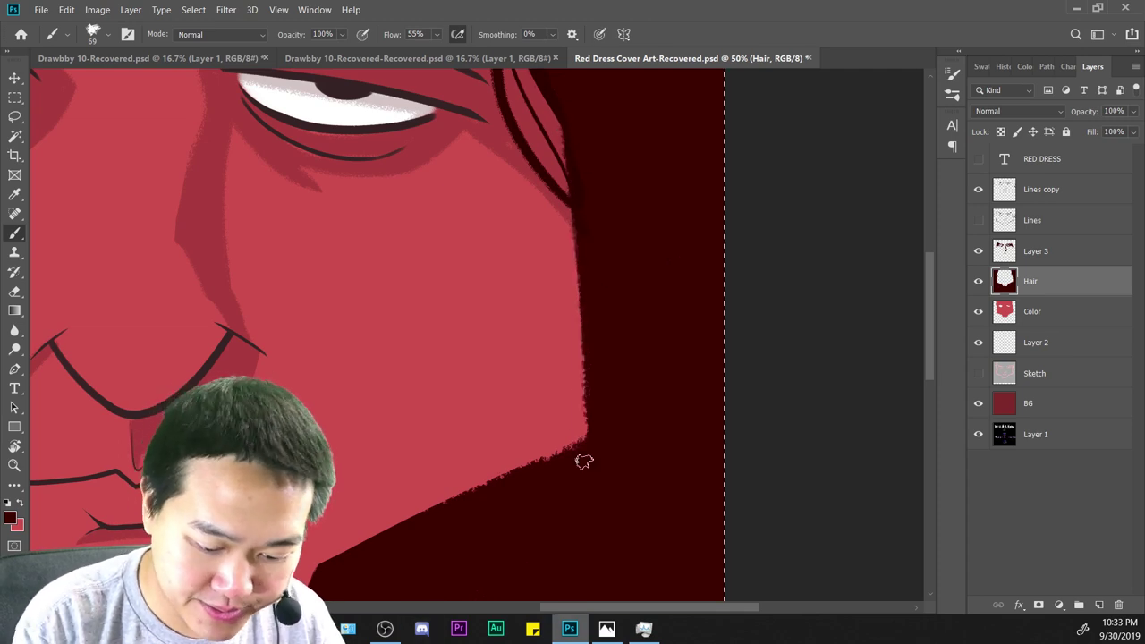
Examine the repainted right cheek edge and the jaw line against the rest of the face.
key("ctrl+minus")
key("ctrl+minus")
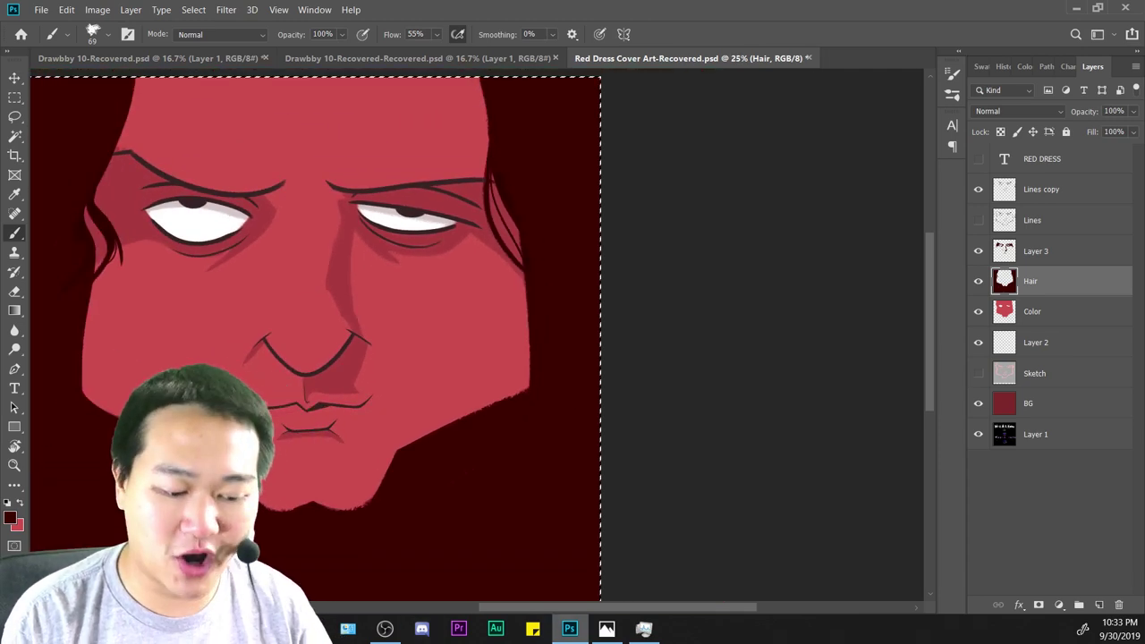
key("ctrl+plus")
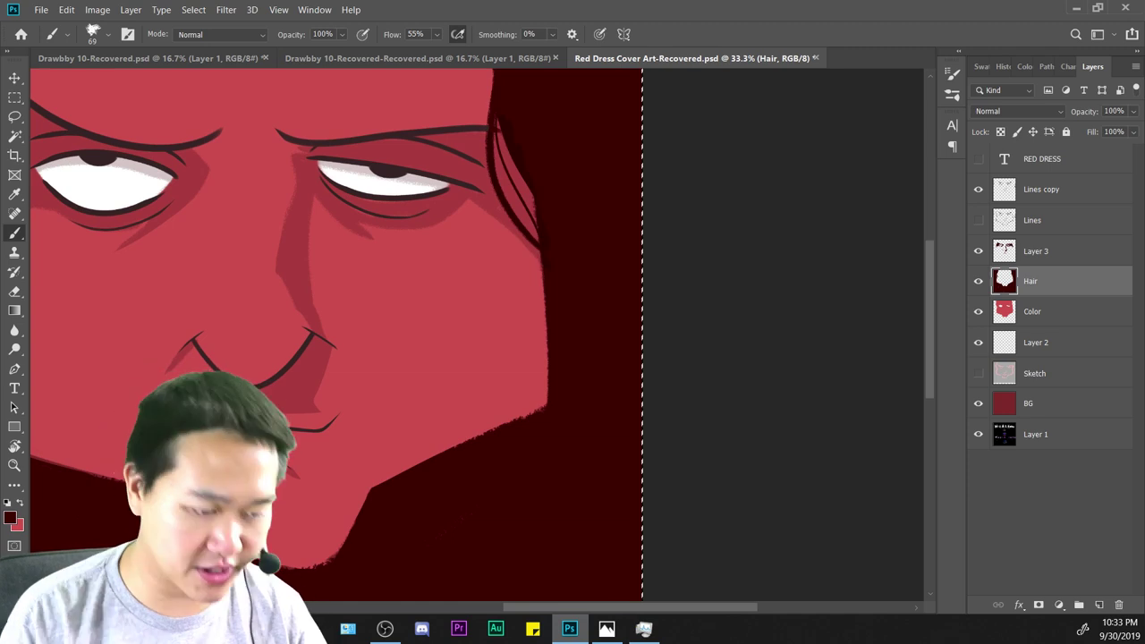
left_click_drag(429, 447, 635, 250)
left_click_drag(868, 215, 849, 265)
key("ctrl+a")
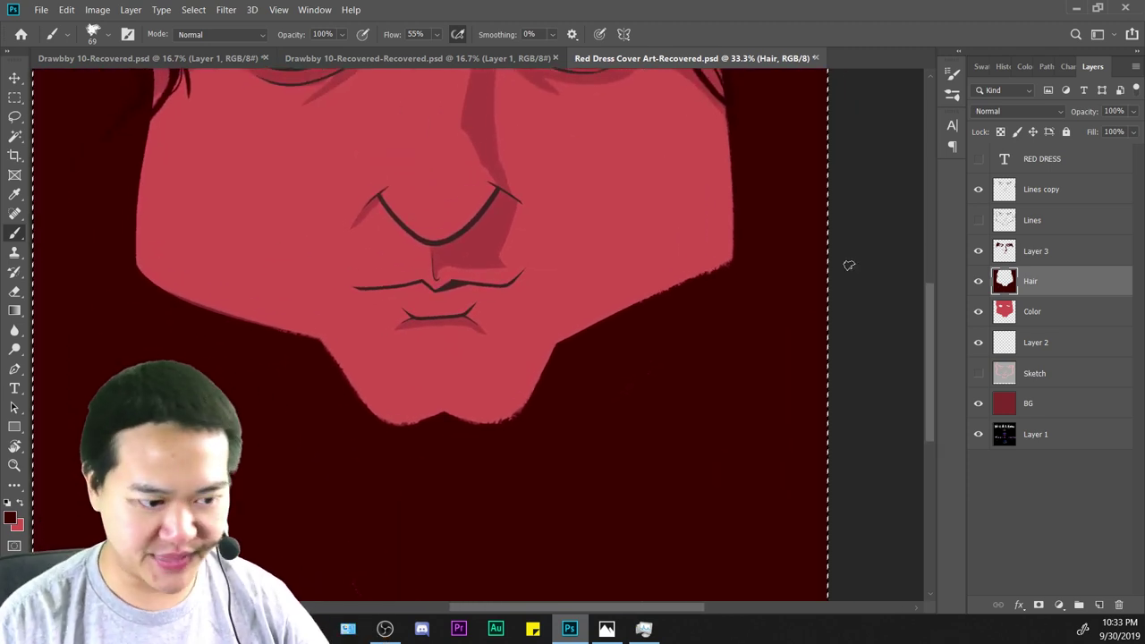
key("ctrl+minus")
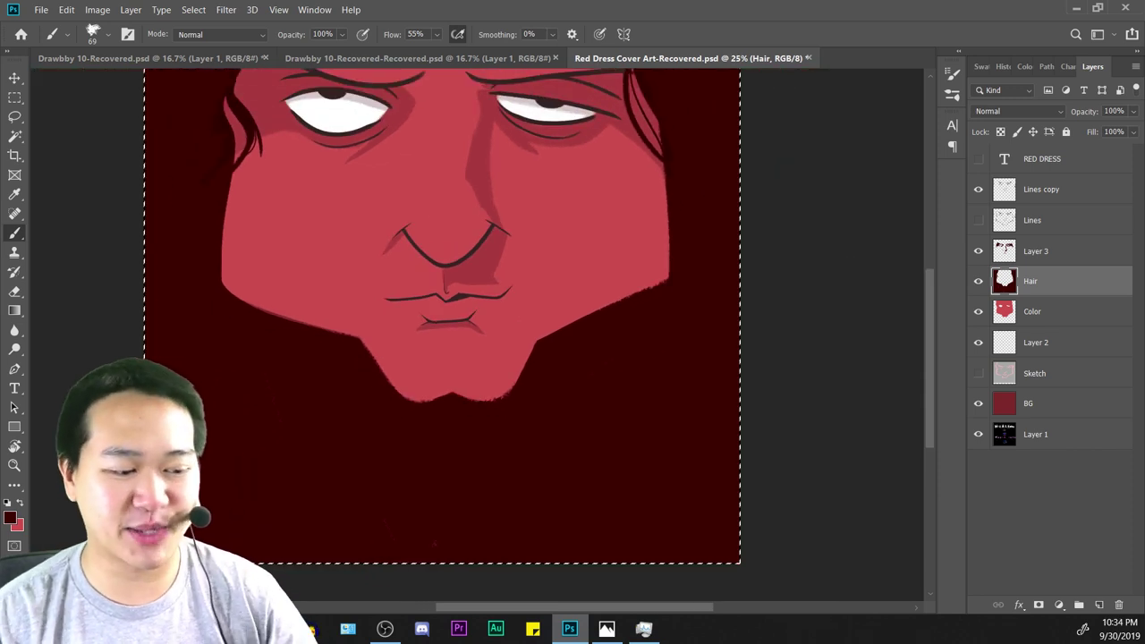
Try to straighten the left jaw line on the Hair layer with a dark red brush stroke toward the chin.
key("ctrl+plus")
key("ctrl+plus")
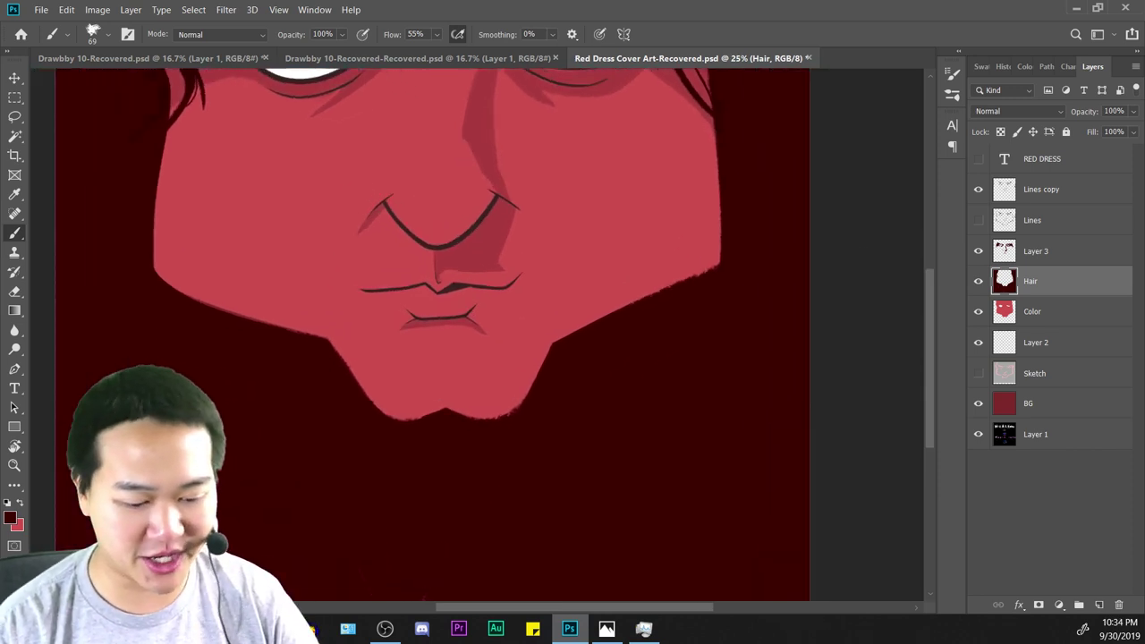
left_click_drag(590, 411, 795, 351)
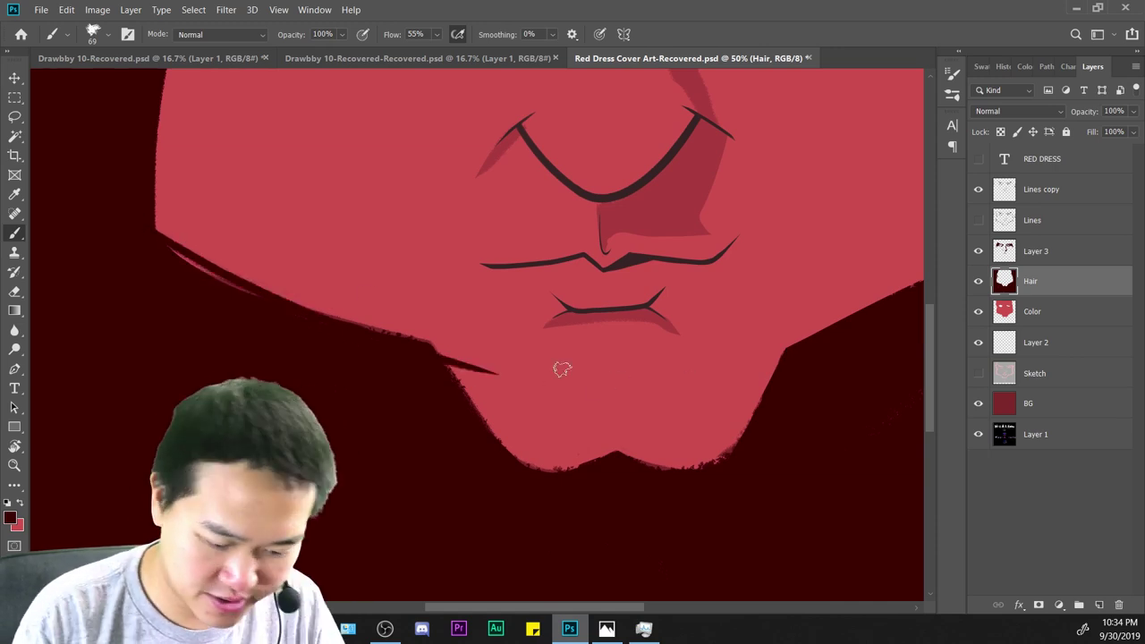
key("ctrl+minus")
key("ctrl+minus")
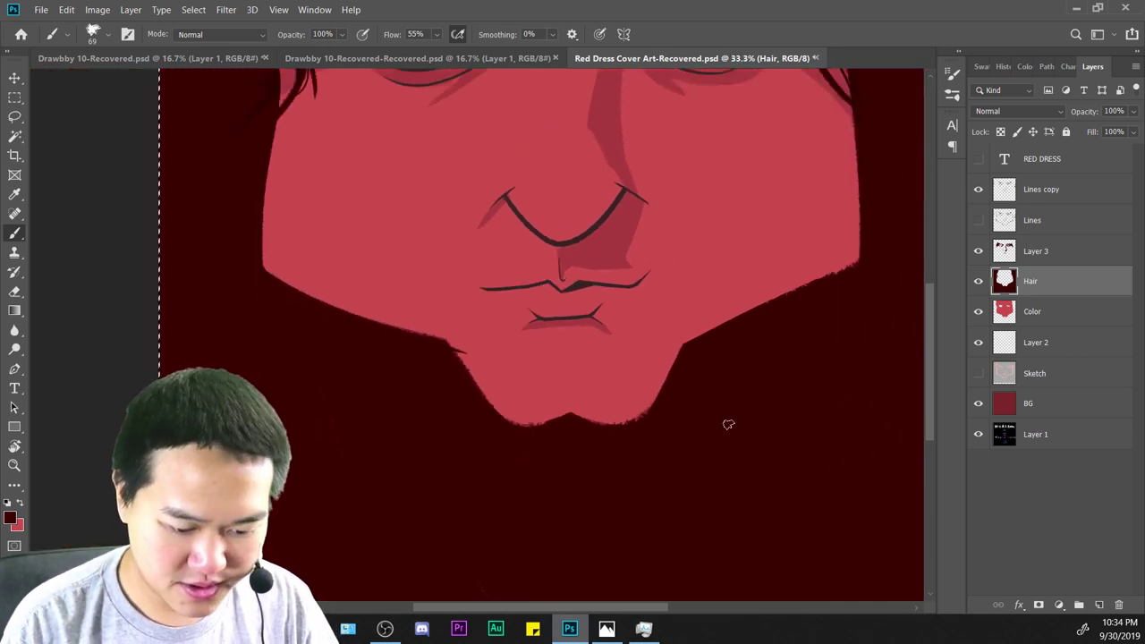
key("ctrl+minus")
key("ctrl+plus")
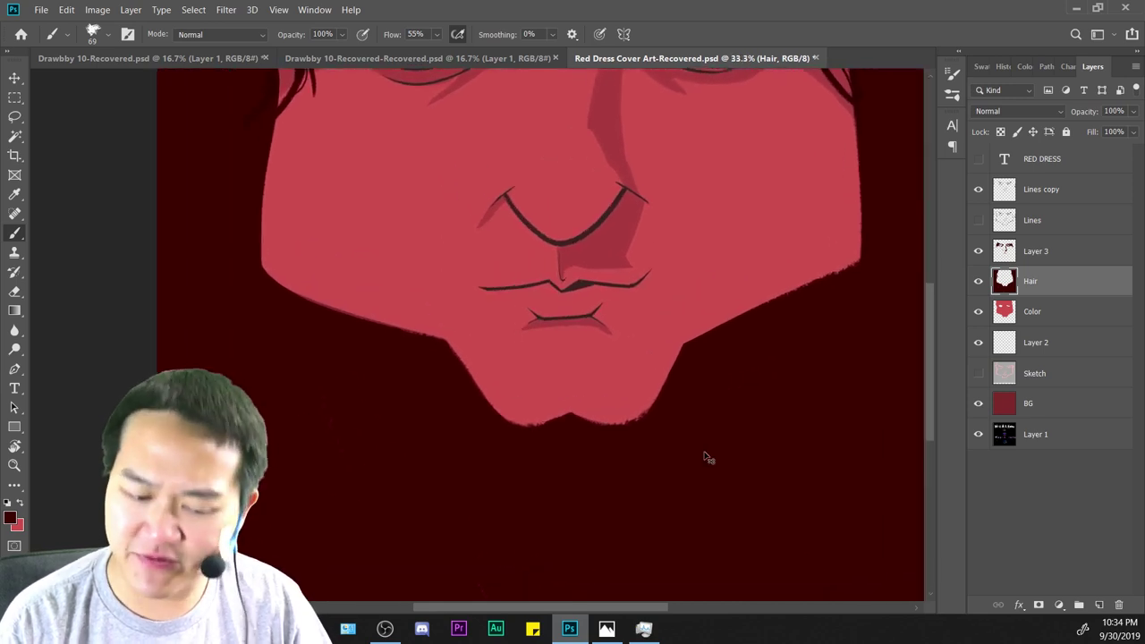
Try to erase the Hair layer's rough edge from the left jaw down to the chin.
key("ctrl+plus")
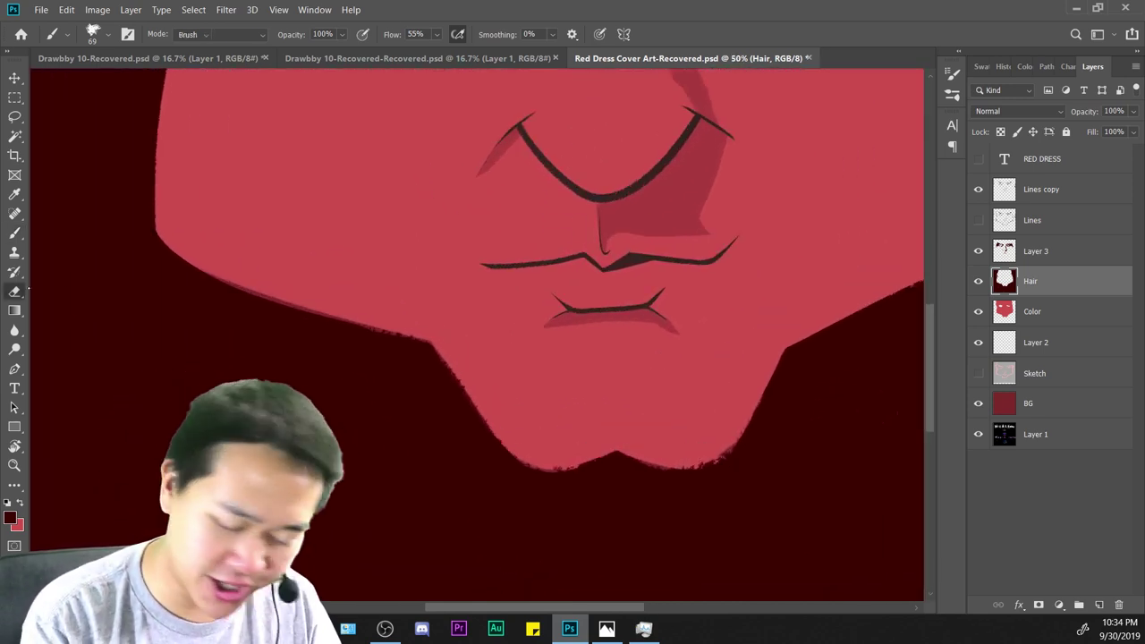
key("e")
key("ctrl+plus")
left_click_drag(400, 296, 533, 500)
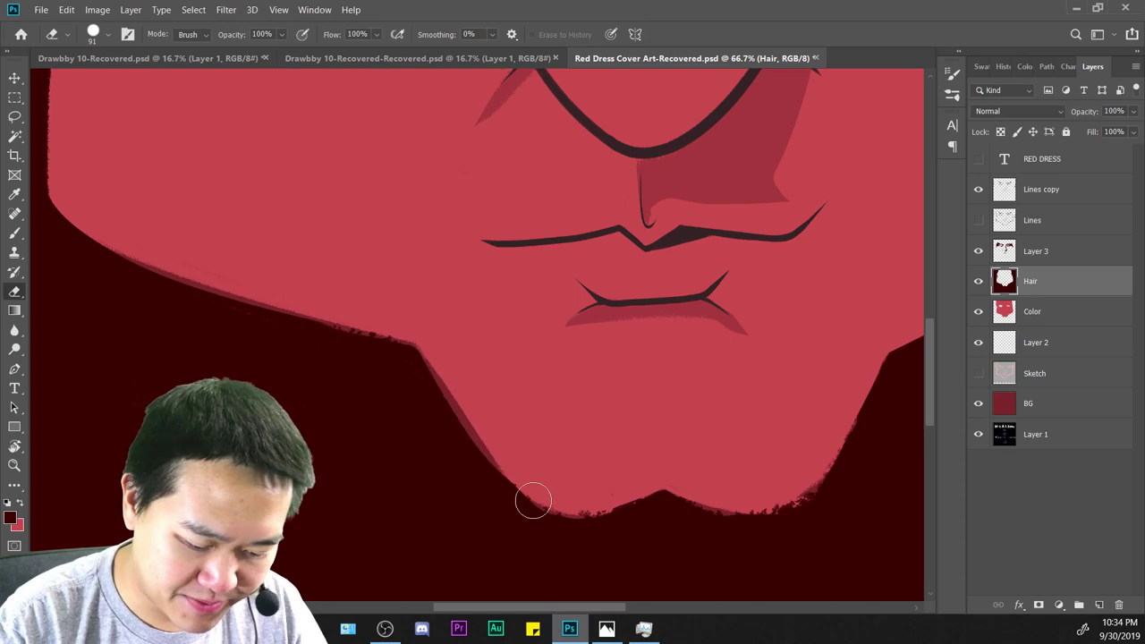
key("ctrl+z")
Return to the Brush tool and examine the left cheek and jaw edge, close up and within the full face.
key("ctrl+minus")
key("ctrl+minus")
key("ctrl+minus")
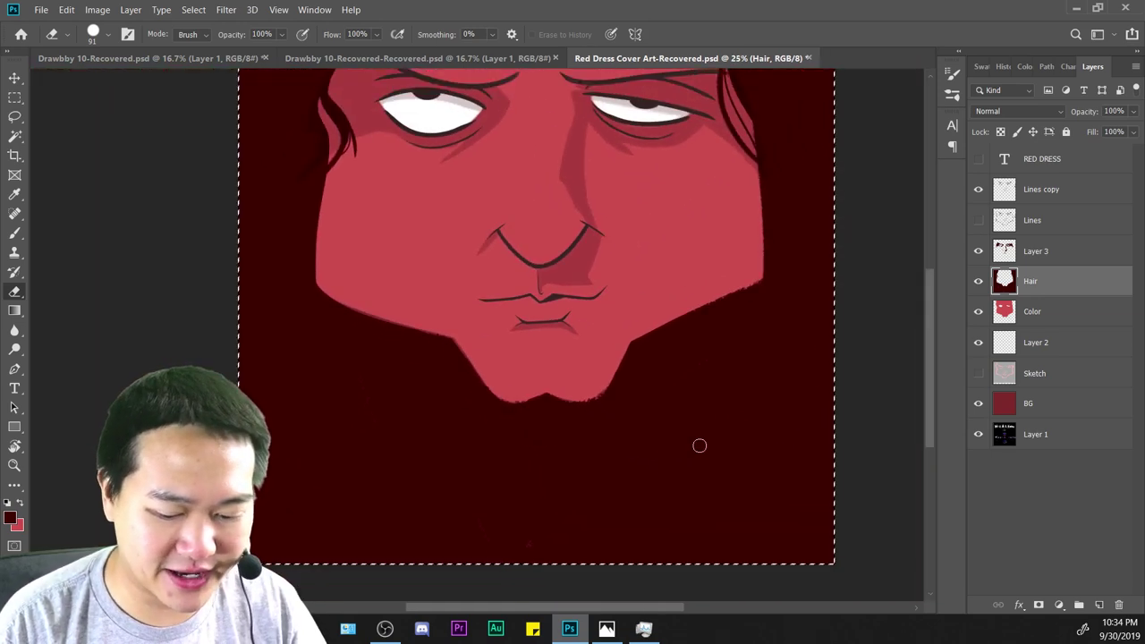
key("ctrl+plus")
mouse_move(674, 458)
left_mouse_down()
mouse_move(620, 524)
mouse_move(654, 521)
mouse_move(657, 537)
left_mouse_up()
key("ctrl+plus")
key("b")
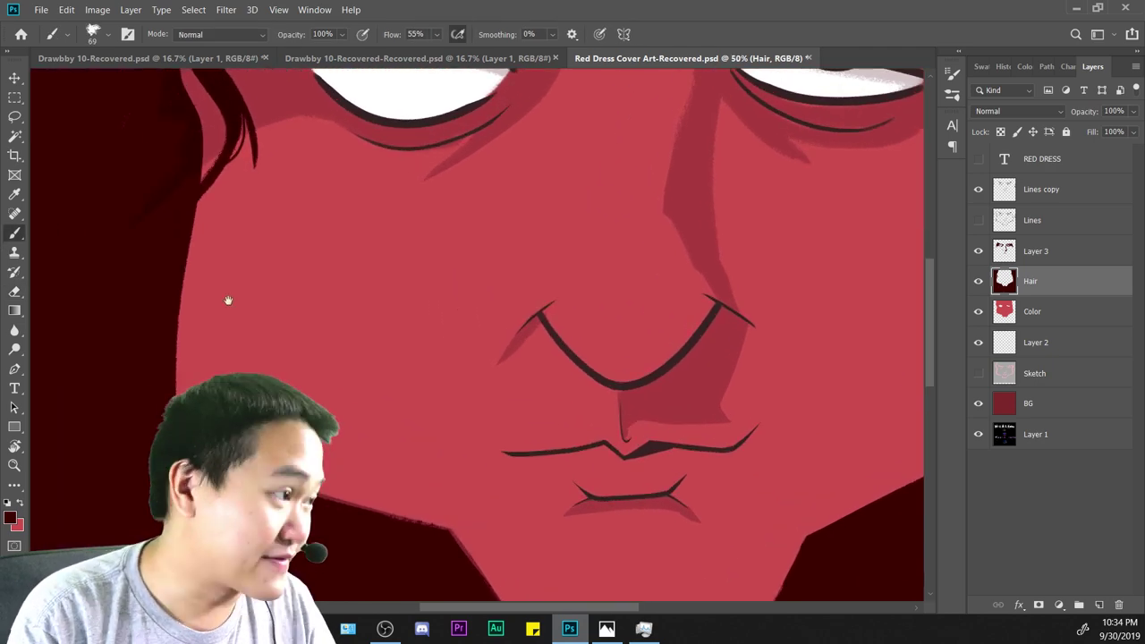
left_click_drag(227, 299, 381, 128)
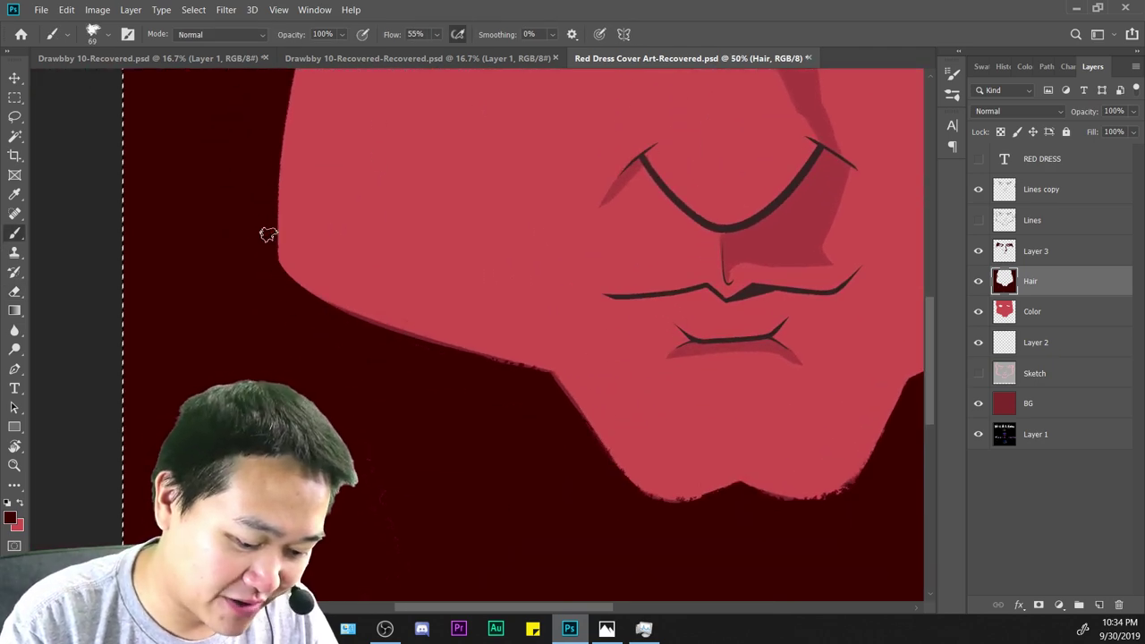
key("ctrl+minus")
key("ctrl+minus")
key("ctrl+minus")
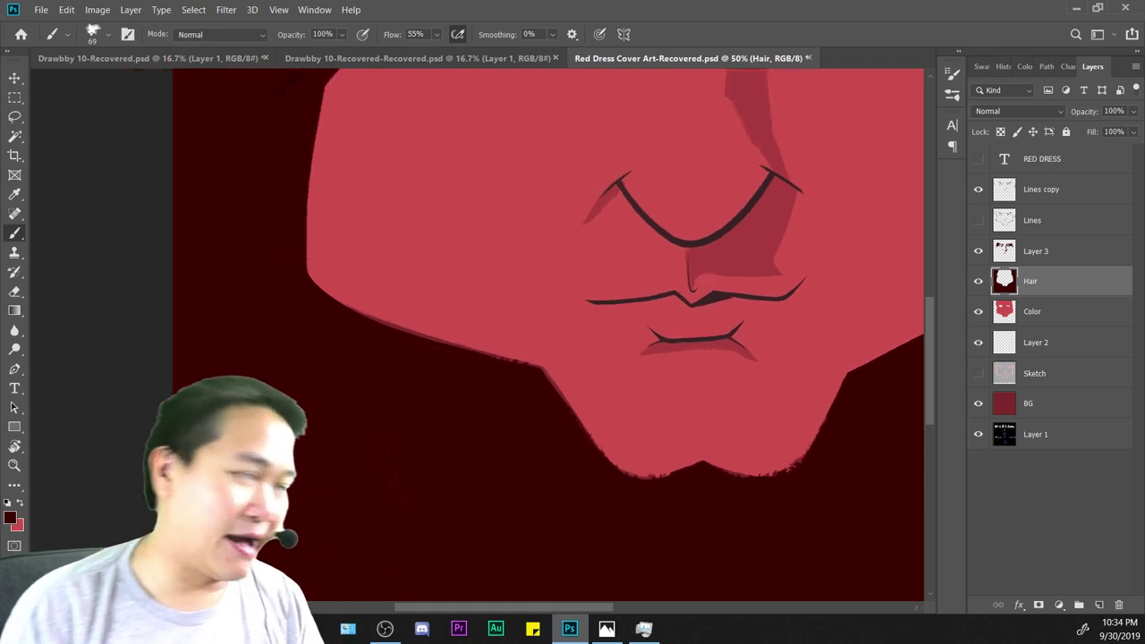
key("ctrl+minus")
key("ctrl+a")
key("ctrl+plus")
key("ctrl+plus")
key("ctrl+plus")
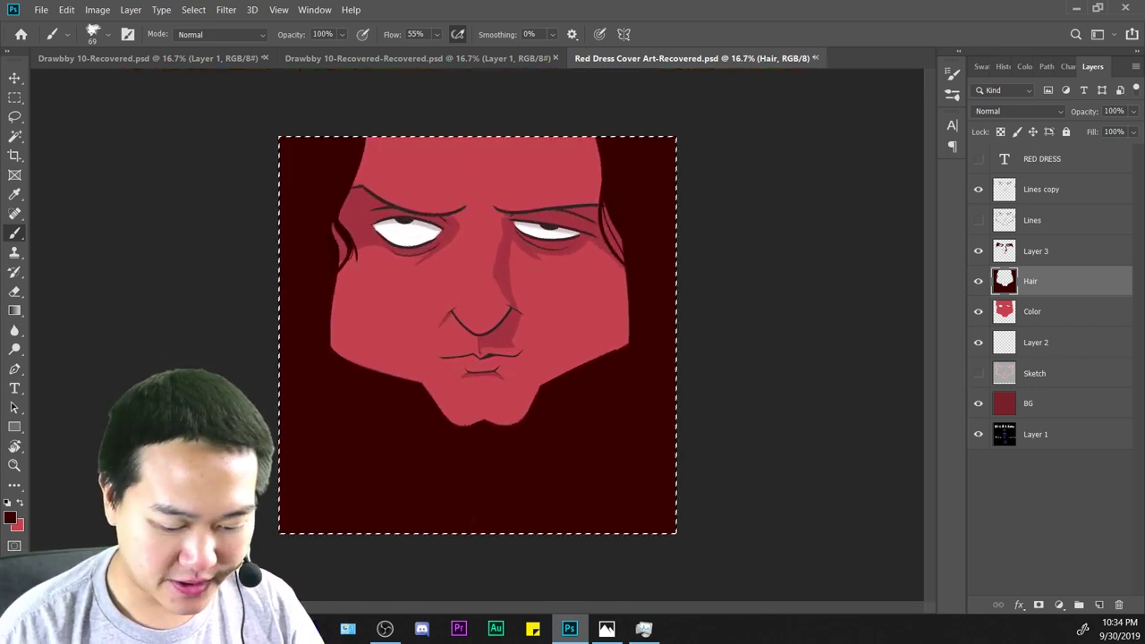
Examine the right cheek, right jaw and chin edges of the Hair layer, close up and on the whole canvas.
key("ctrl+plus")
left_click_drag(789, 519, 513, 478)
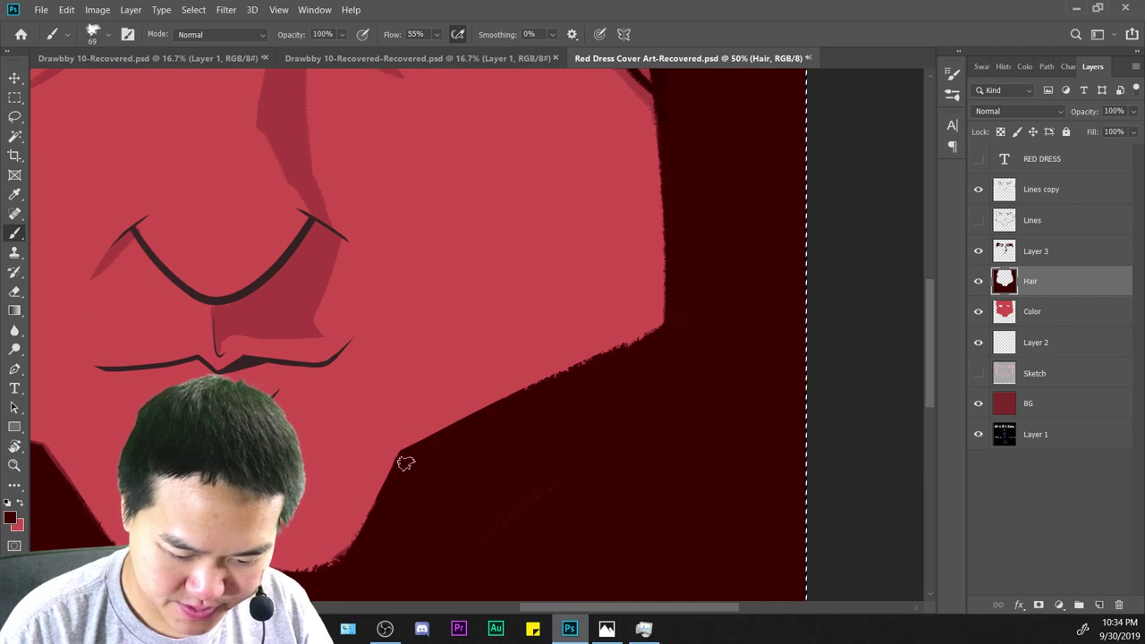
key("ctrl+minus")
key("ctrl+minus")
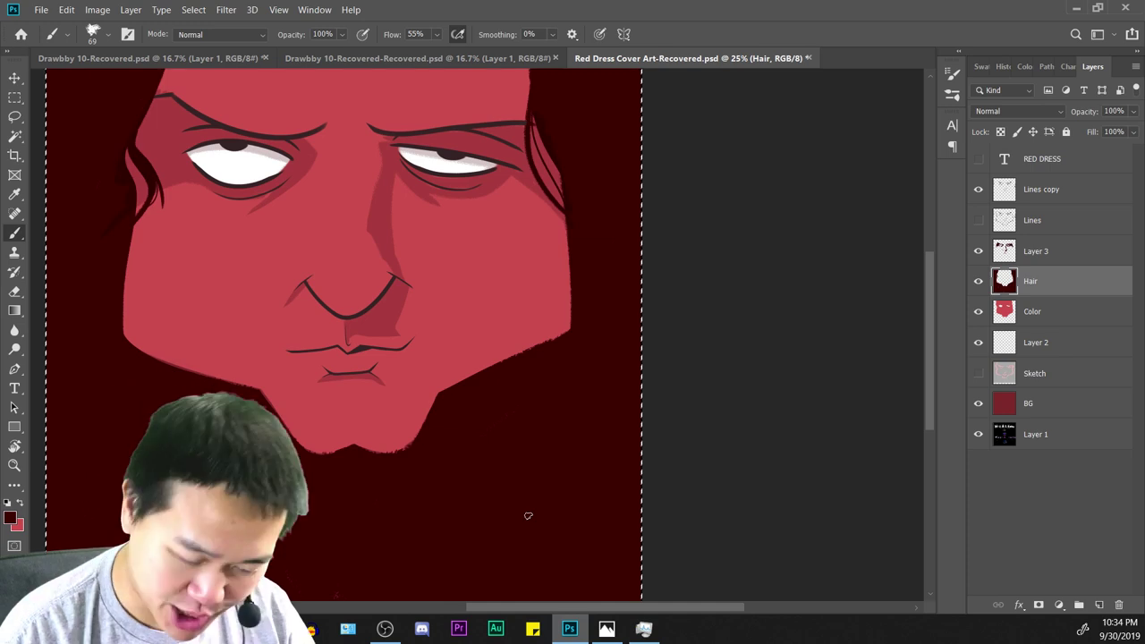
key("ctrl+minus")
key("ctrl+plus")
key("ctrl+plus")
key("ctrl+plus")
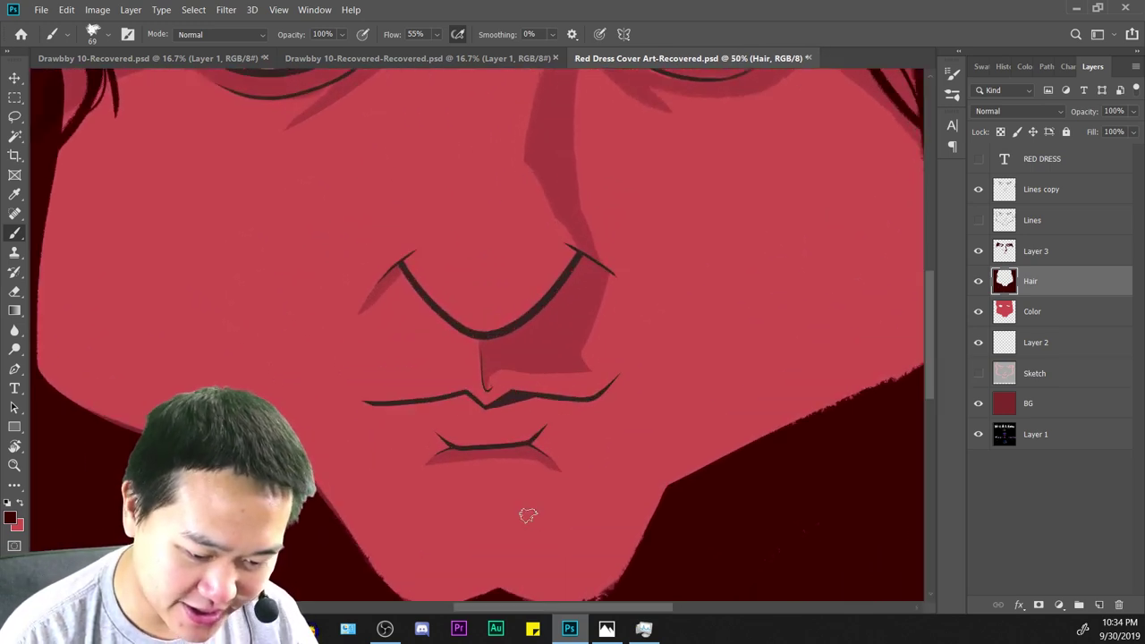
left_click_drag(578, 473, 603, 391)
key("ctrl+minus")
key("ctrl+minus")
key("ctrl+minus")
key("ctrl+a")
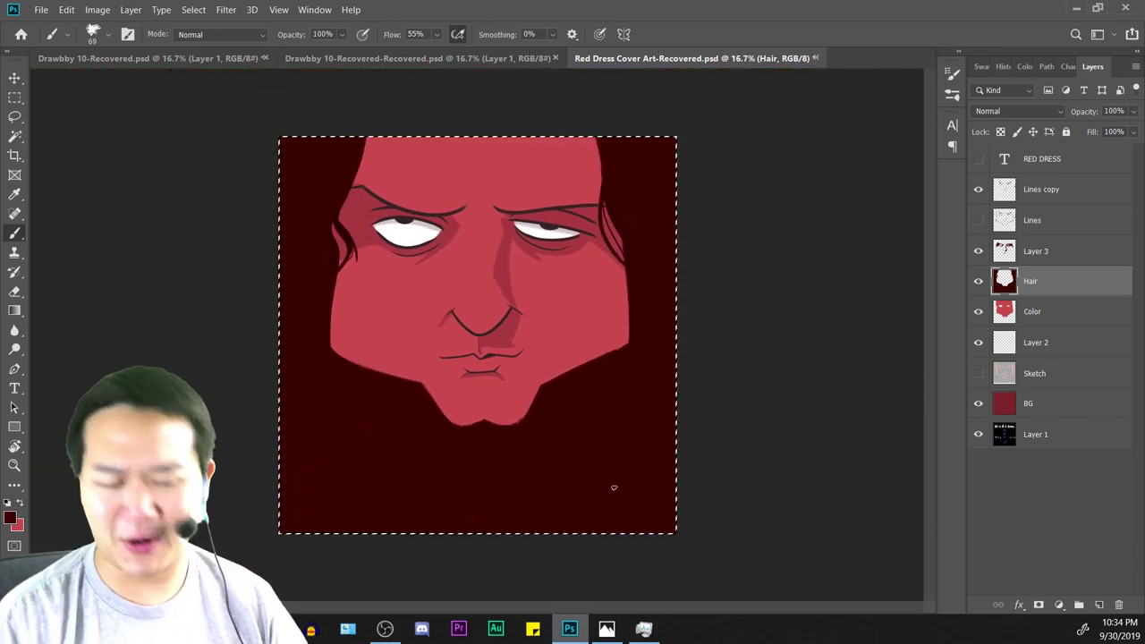
key("ctrl+plus")
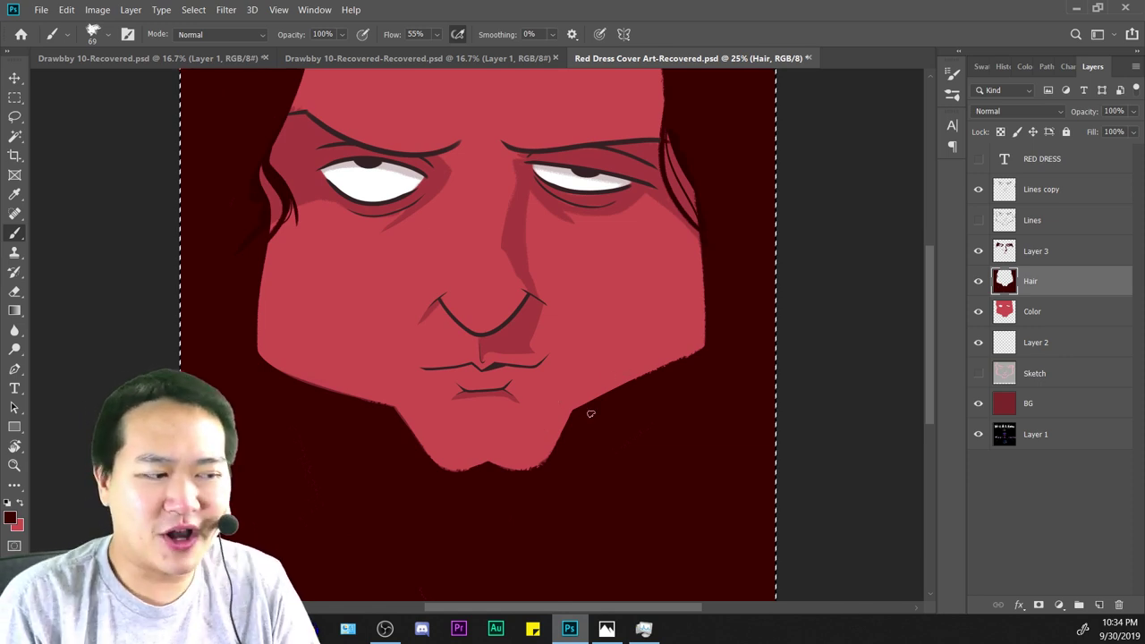
key("ctrl+minus")
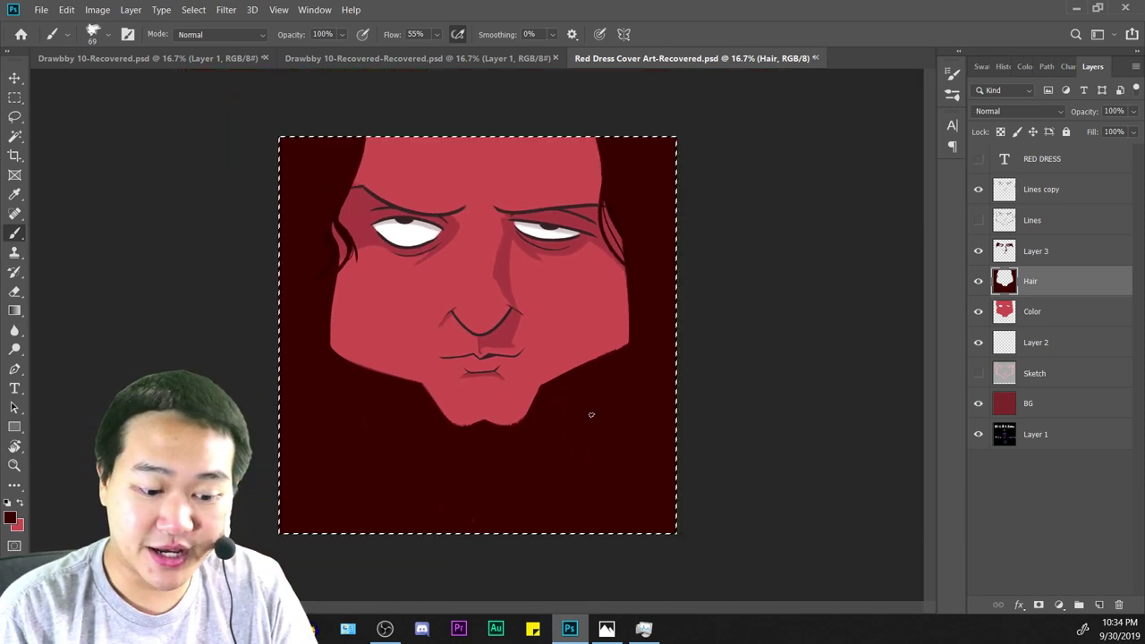
key("ctrl+plus")
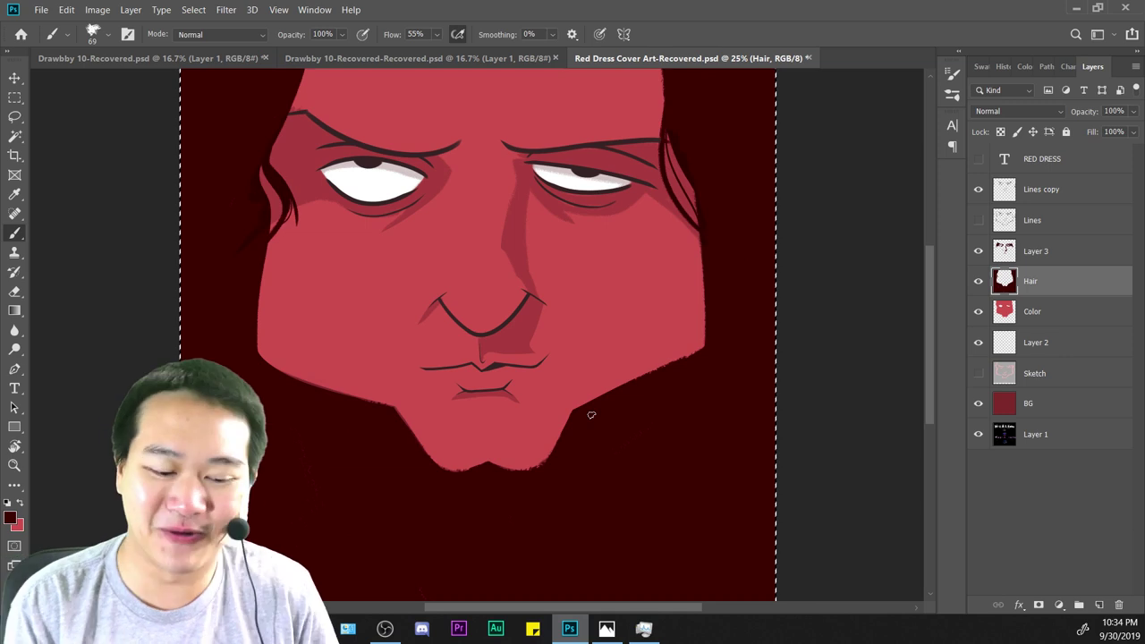
key("ctrl+minus")
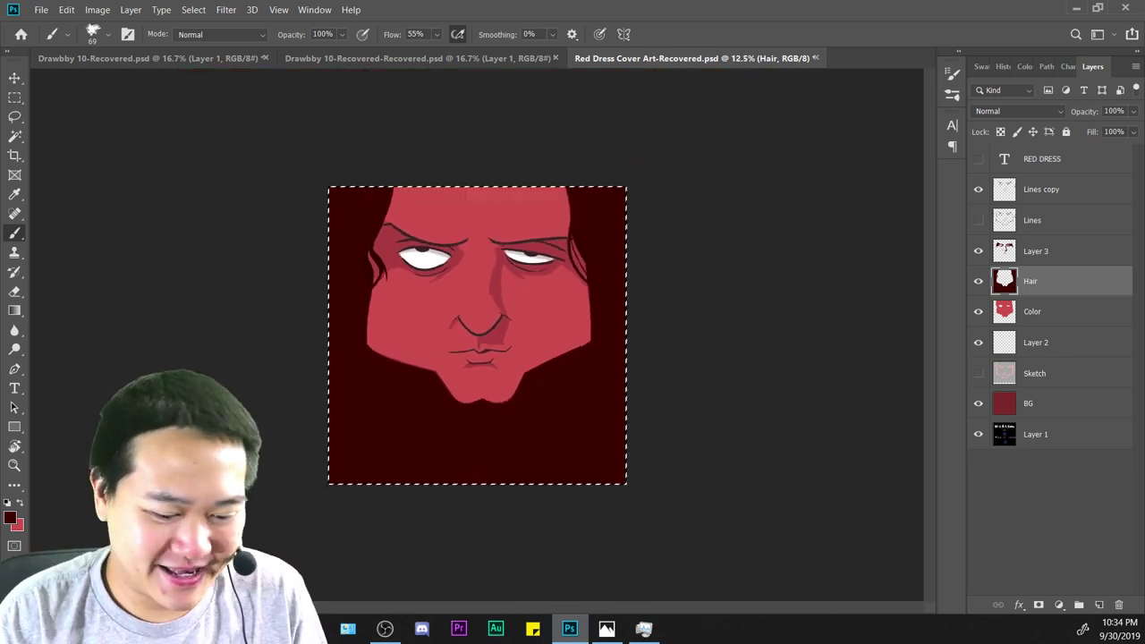
key("ctrl+plus")
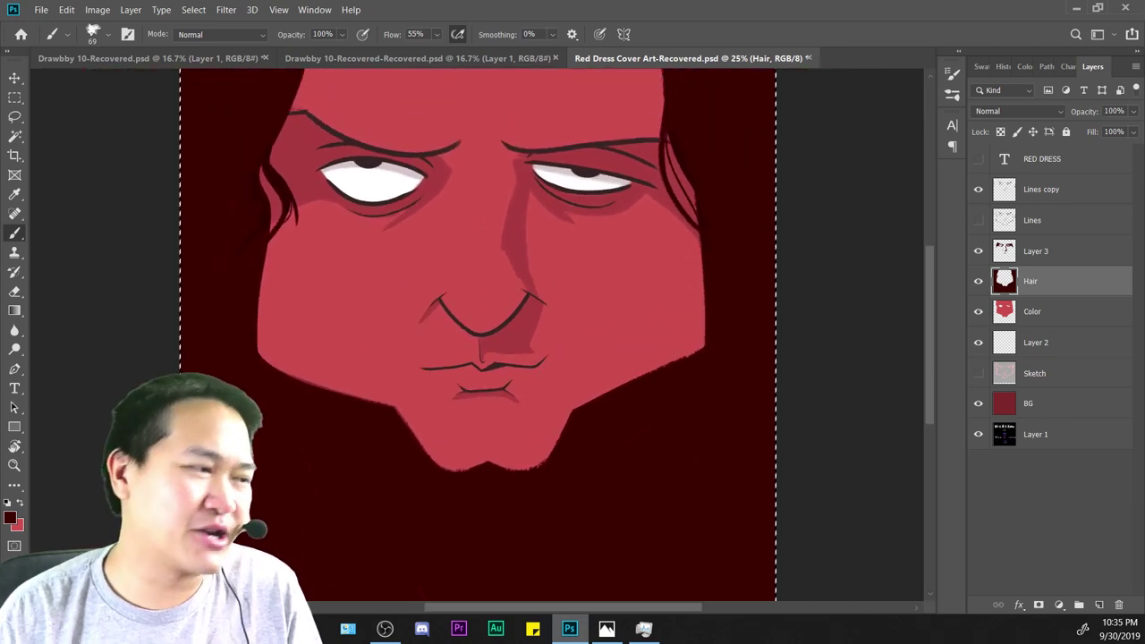
key("ctrl+minus")
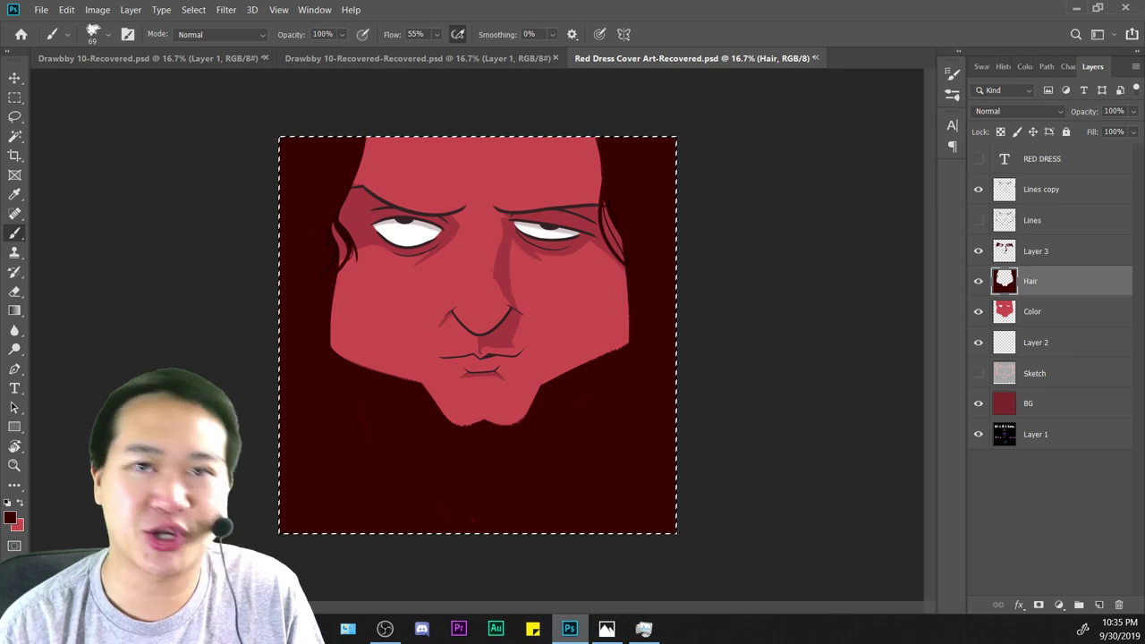
key("ctrl+plus")
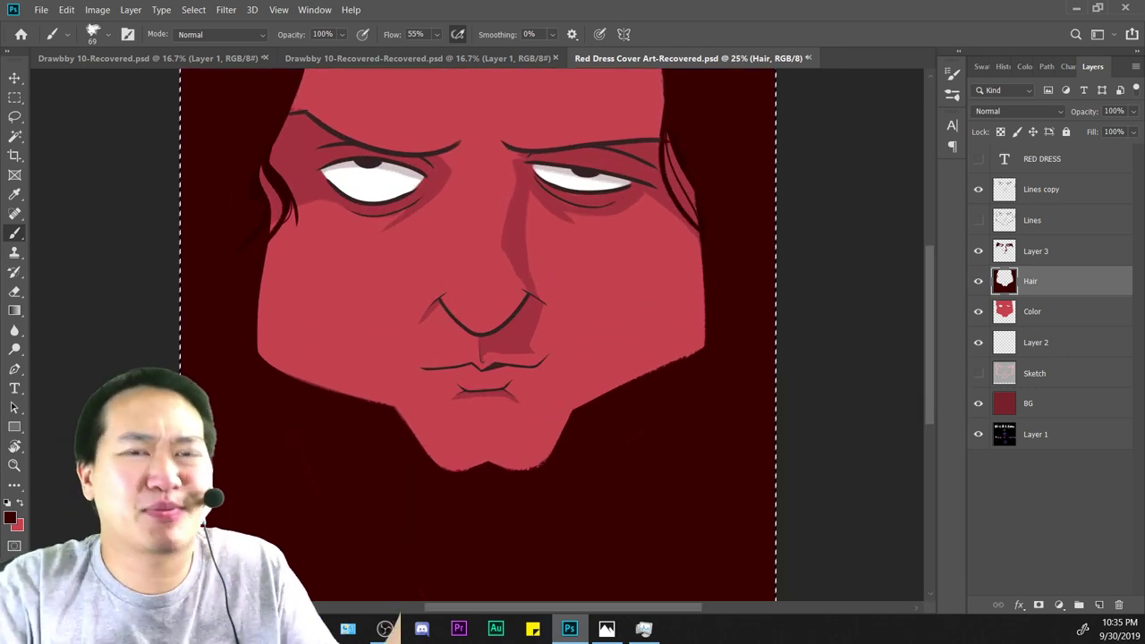
key("ctrl+minus")
key("ctrl+minus")
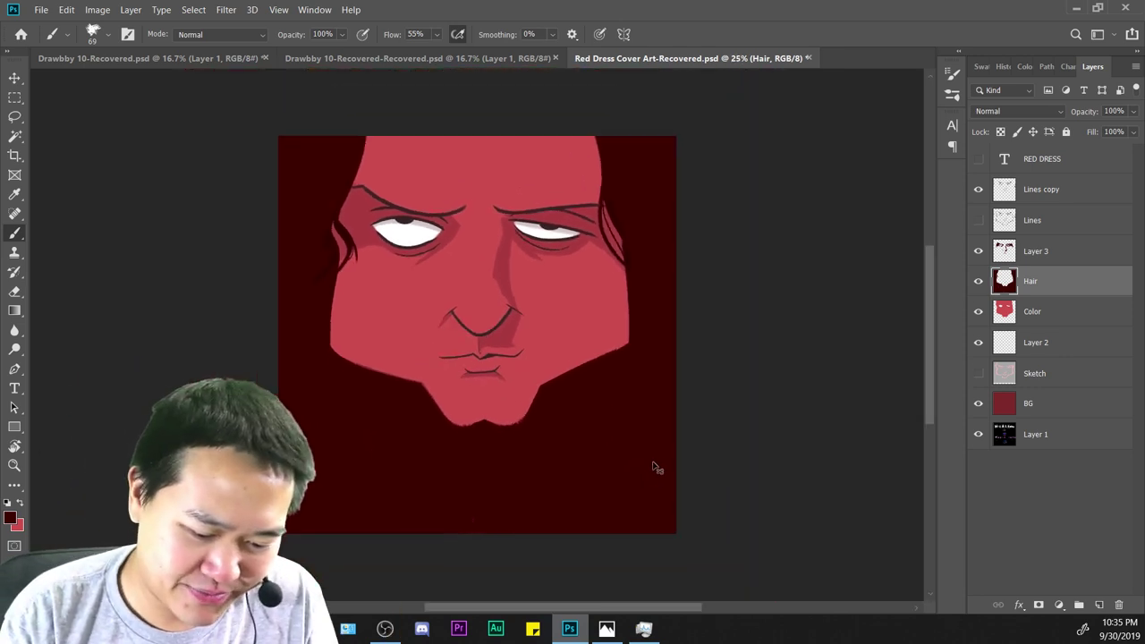
key("ctrl+plus")
key("ctrl+plus")
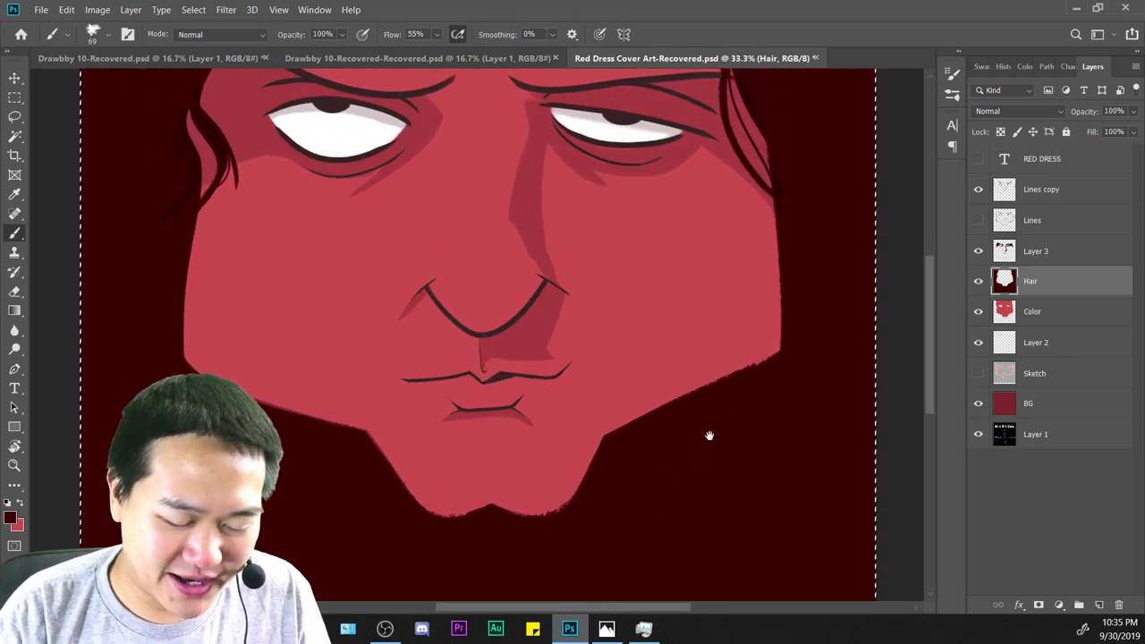
Compare the face with and without Layer 3's shading, checking the eyes and nose up close and within the whole face.
left_click_drag(709, 435, 843, 504)
left_click(1045, 187)
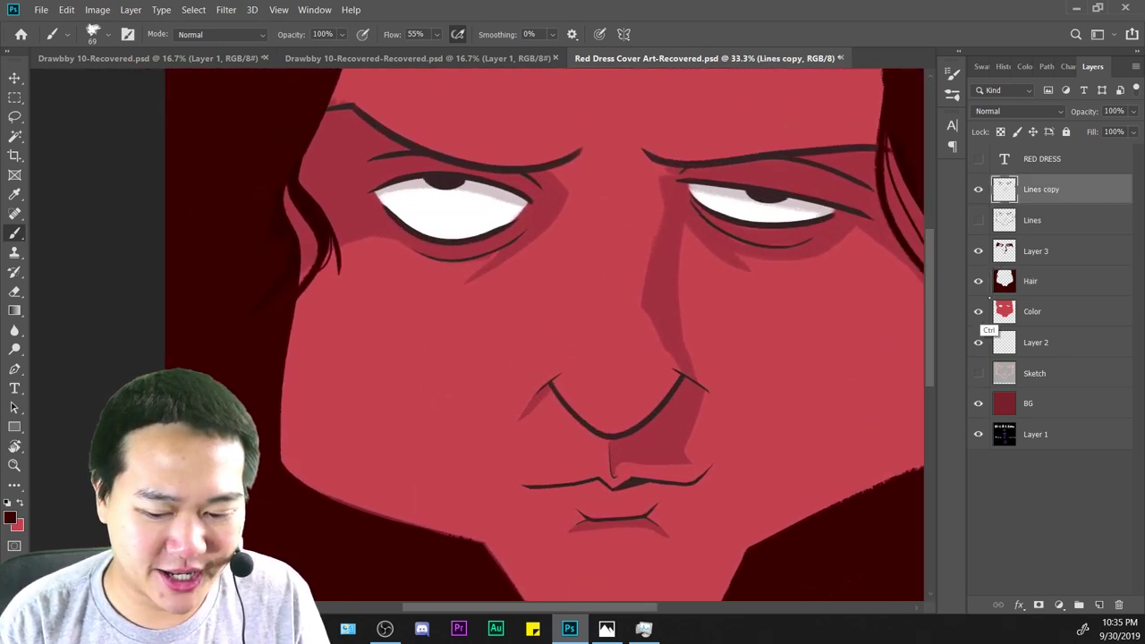
key("ctrl+plus")
left_click(1052, 262)
key("ctrl+plus")
left_click_drag(672, 306, 590, 343)
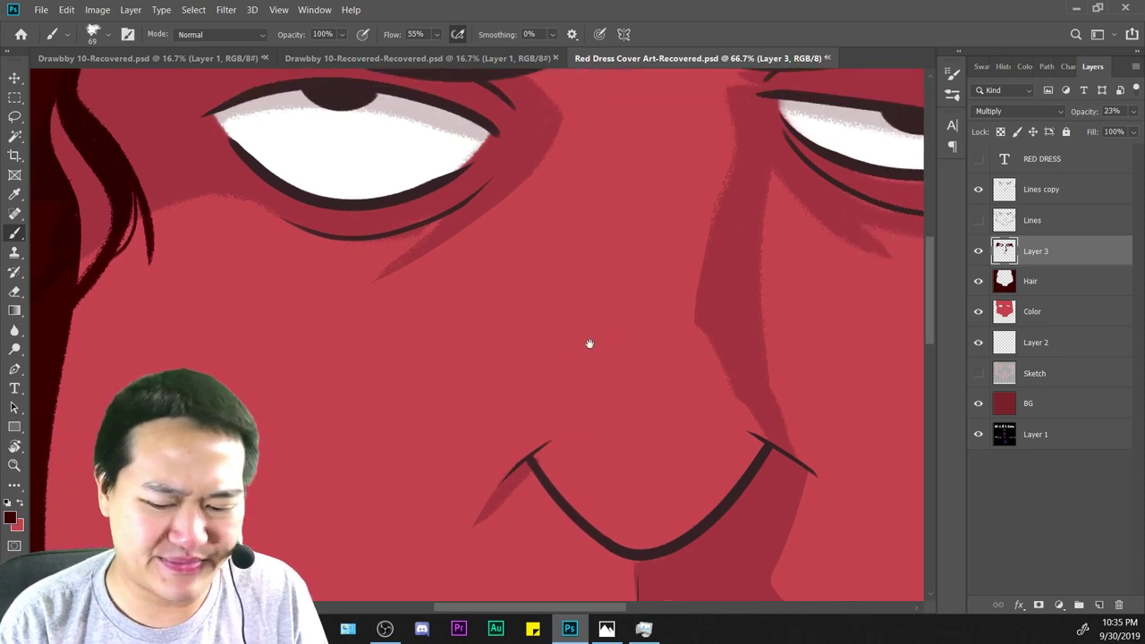
key("ctrl+minus")
key("ctrl+minus")
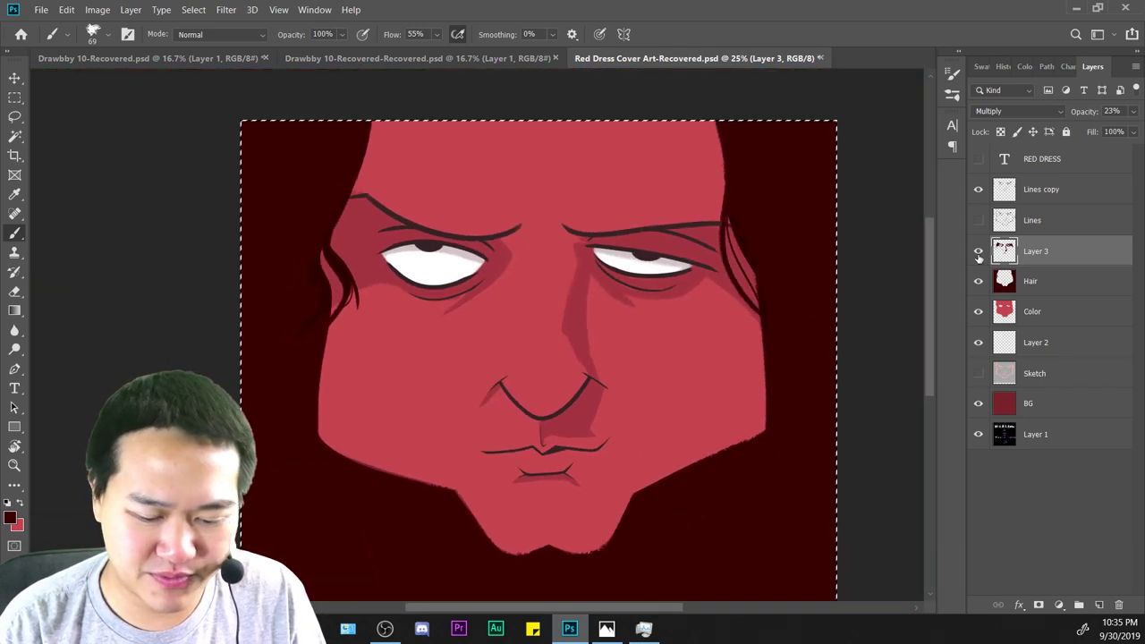
left_click(978, 253)
left_click(978, 253)
left_click(978, 253)
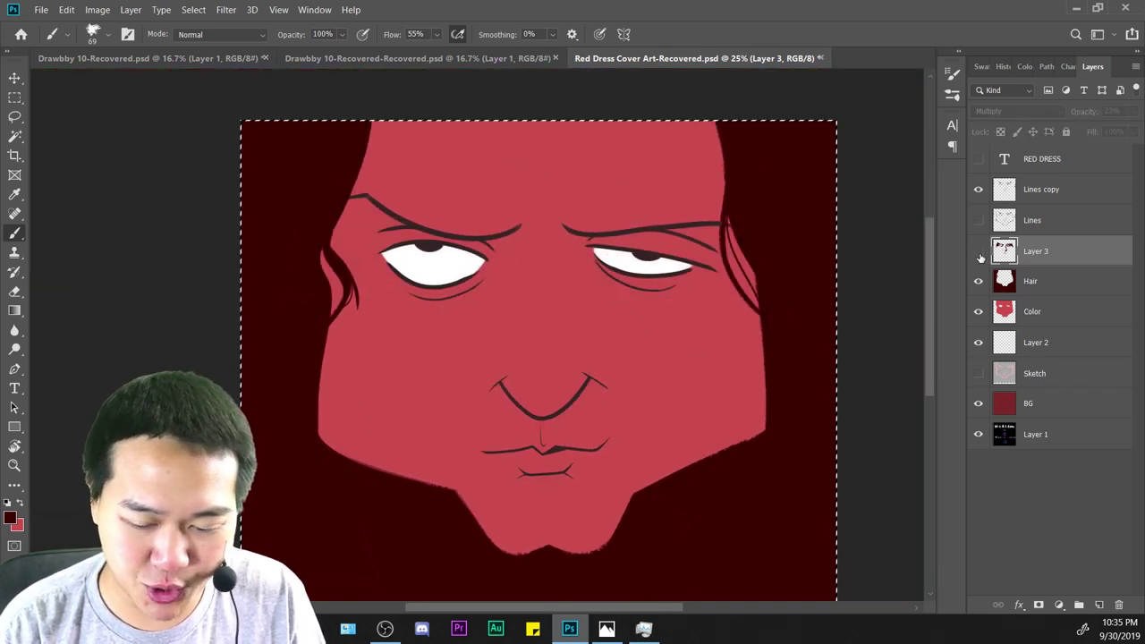
left_click(978, 253)
Compare the face outline with the Hair layer hidden and shown, on the whole face and around the right jaw.
left_click(1028, 281)
left_click(978, 282)
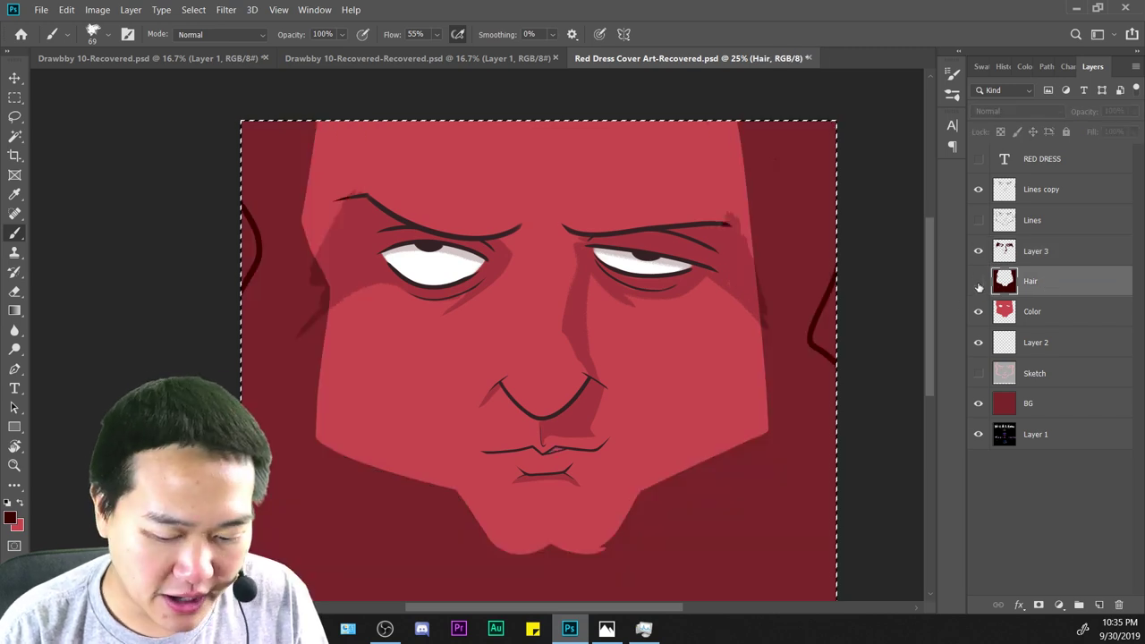
left_click(978, 284)
left_click(976, 286)
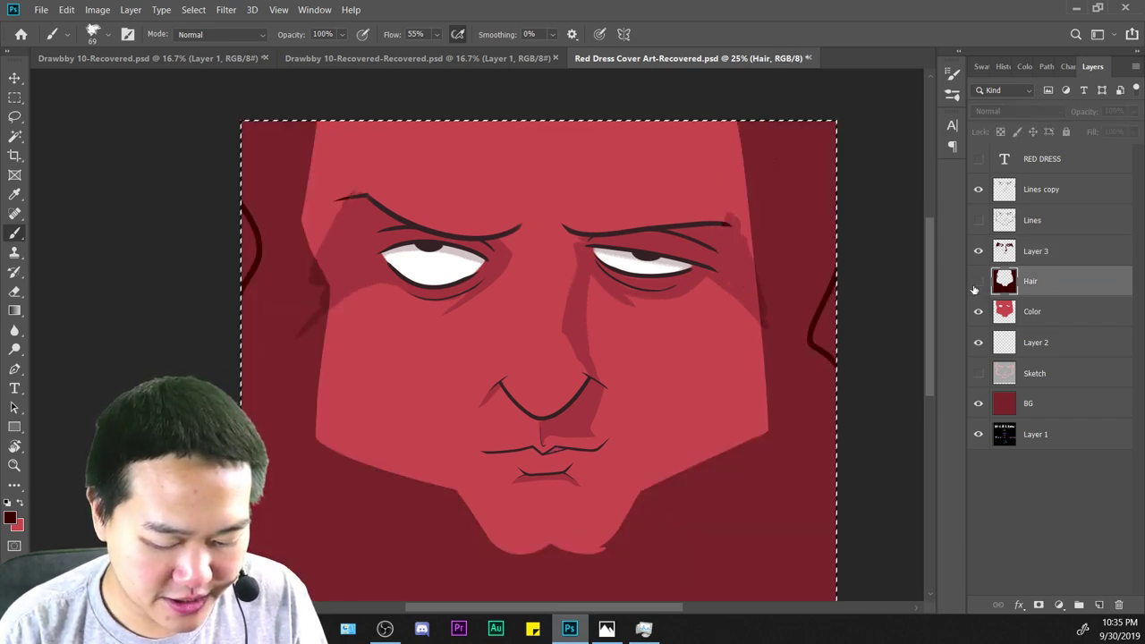
left_click(977, 288)
key("ctrl+minus")
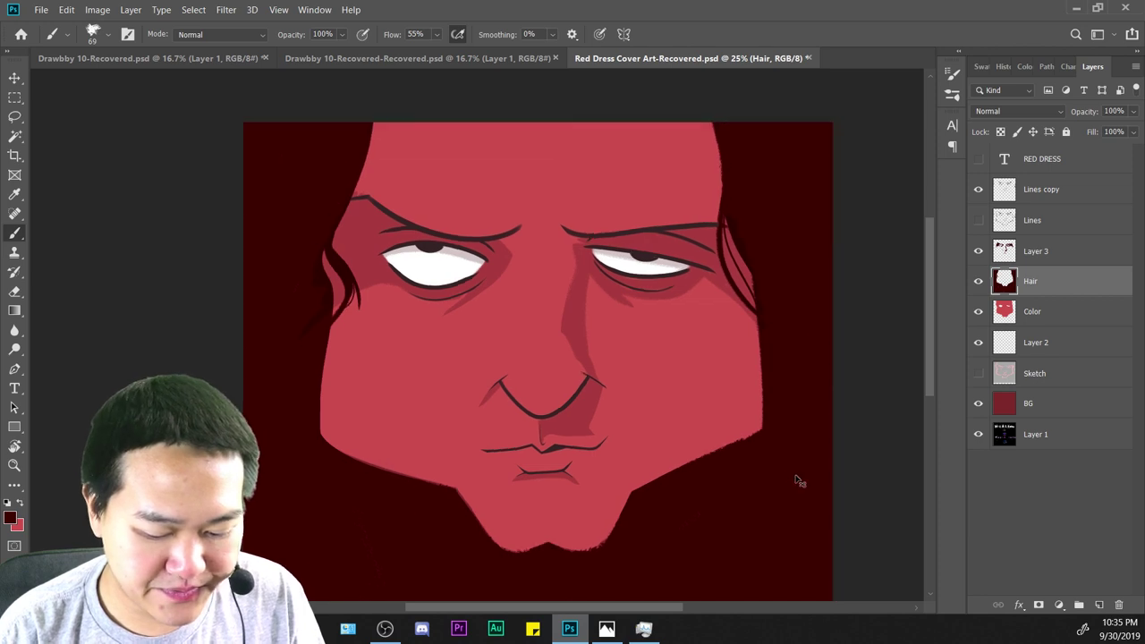
key("ctrl+plus")
key("ctrl+plus")
scroll(787, 479, "up", 2)
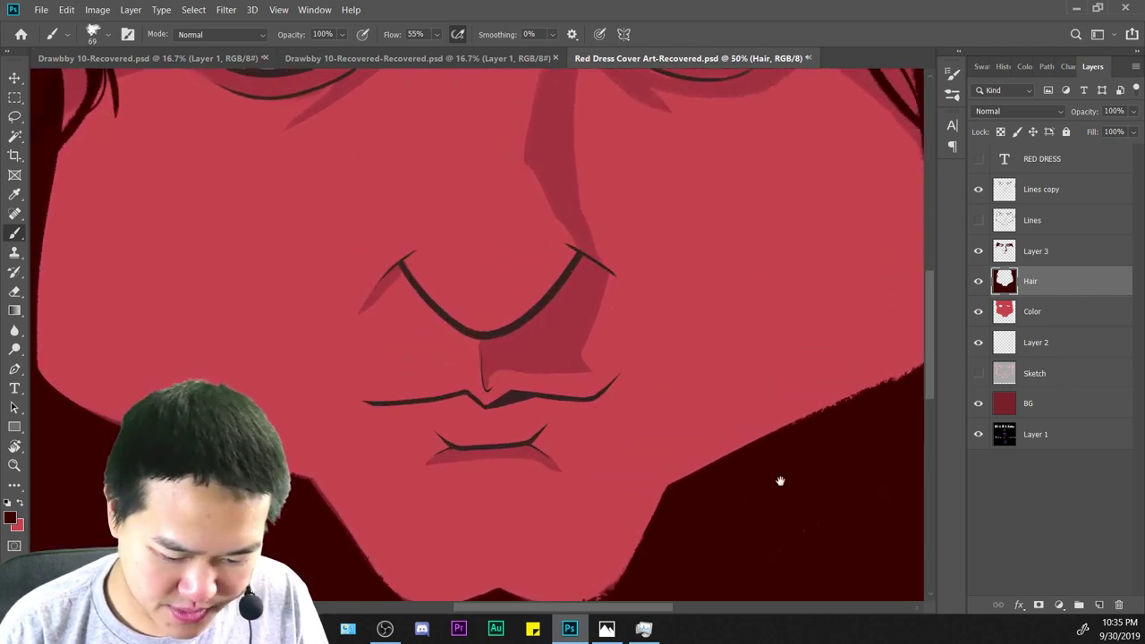
left_click(977, 283)
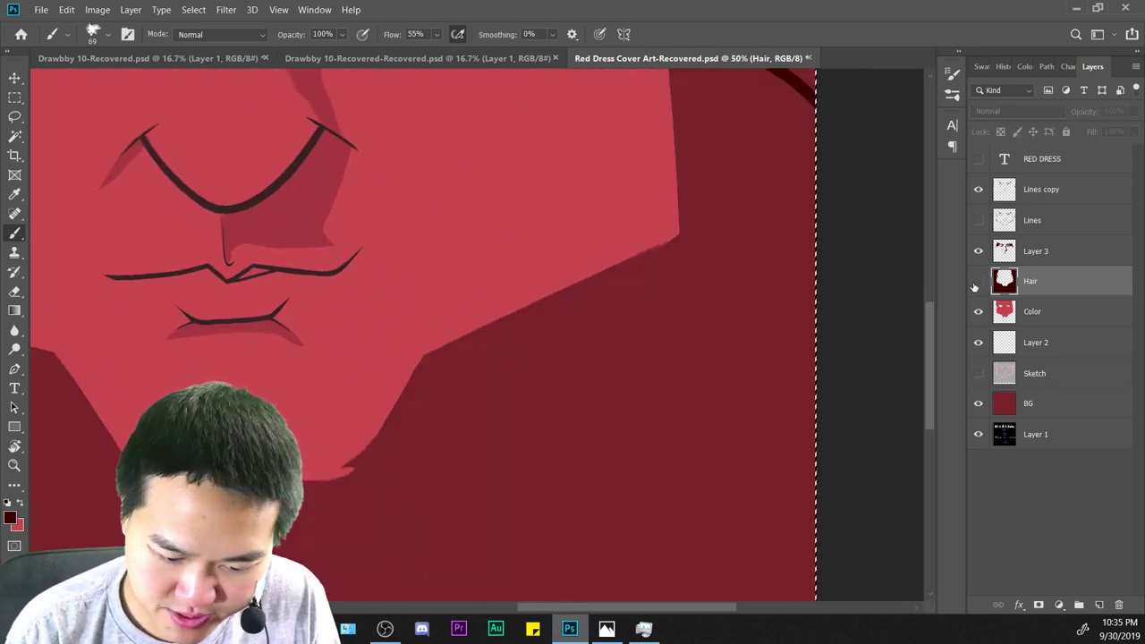
left_click(978, 281)
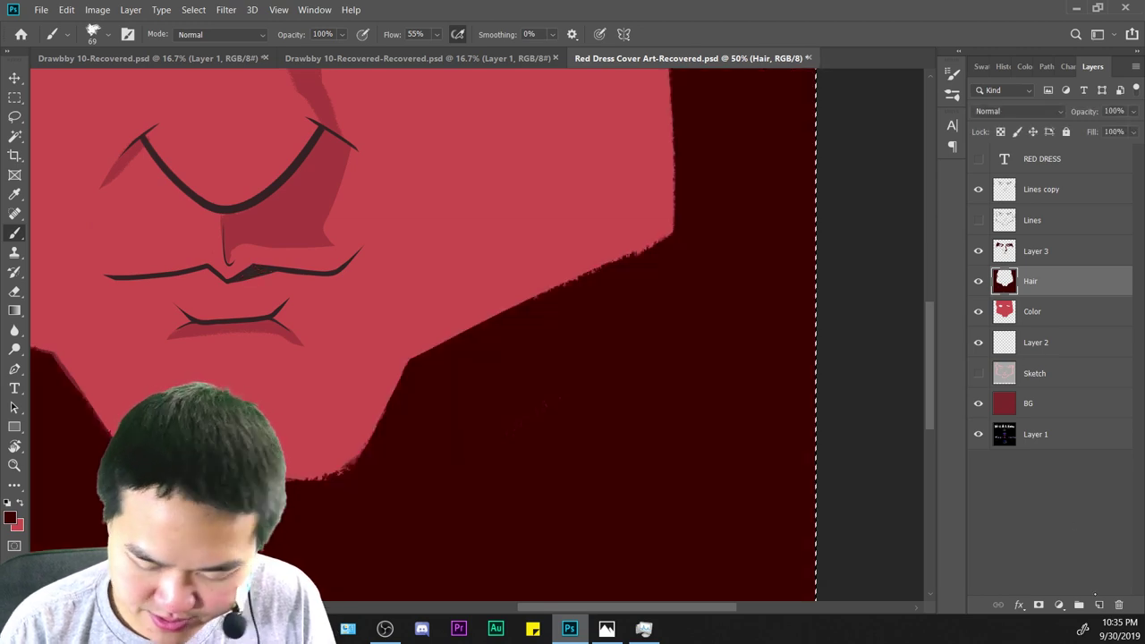
Add a new layer above the Hair layer and smooth the right jaw edge with brush strokes in the sampled face red.
left_click(1099, 605)
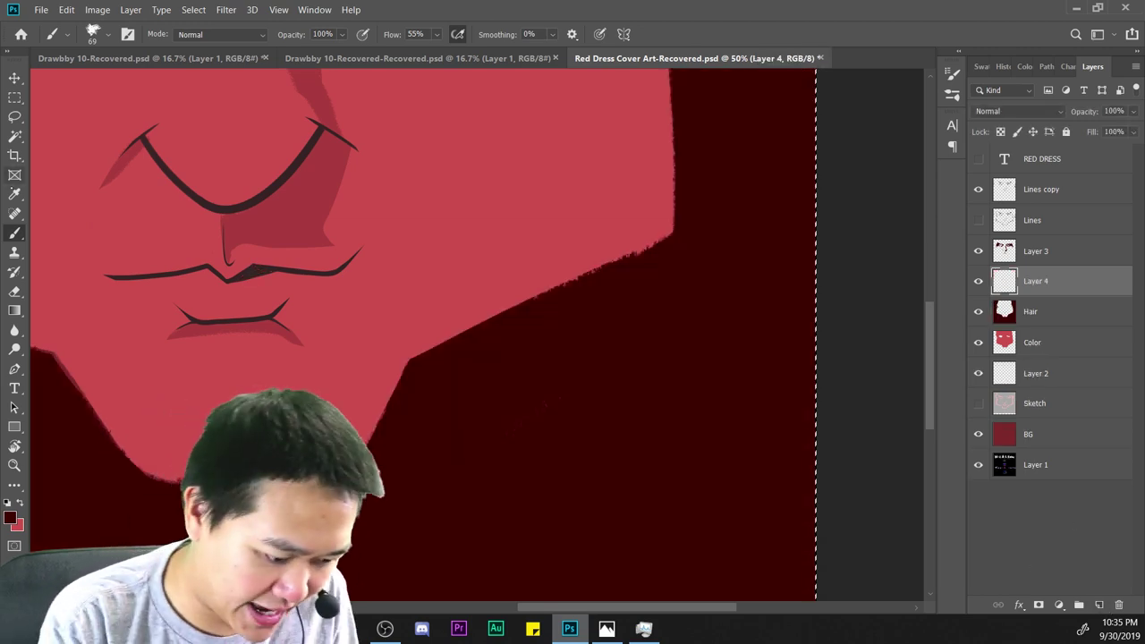
left_click(253, 174, "alt")
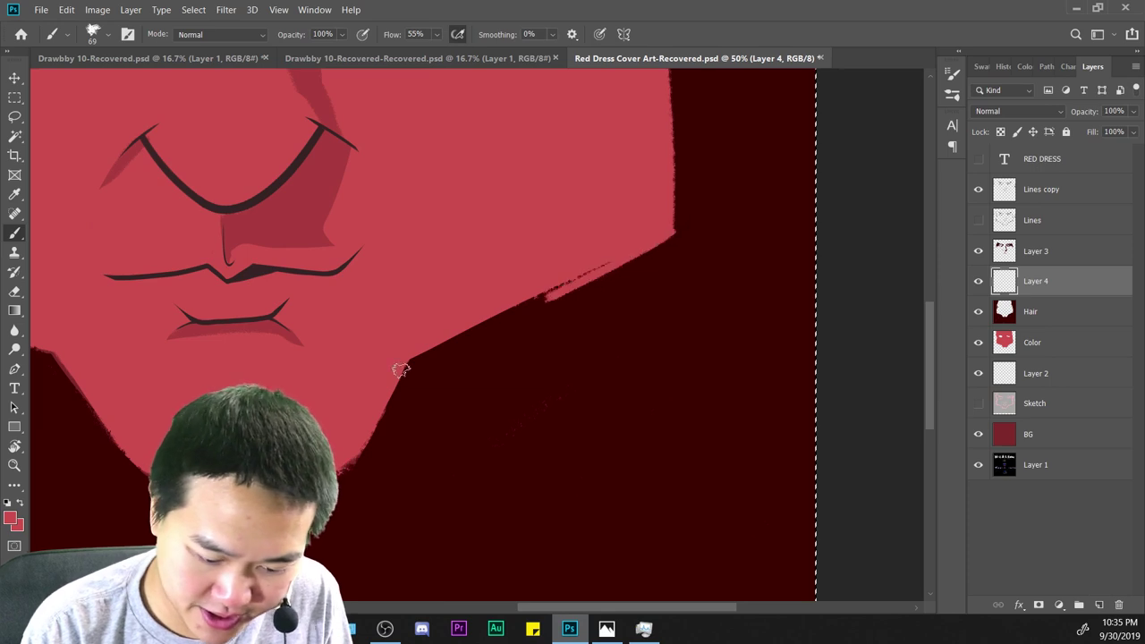
key("ctrl+z")
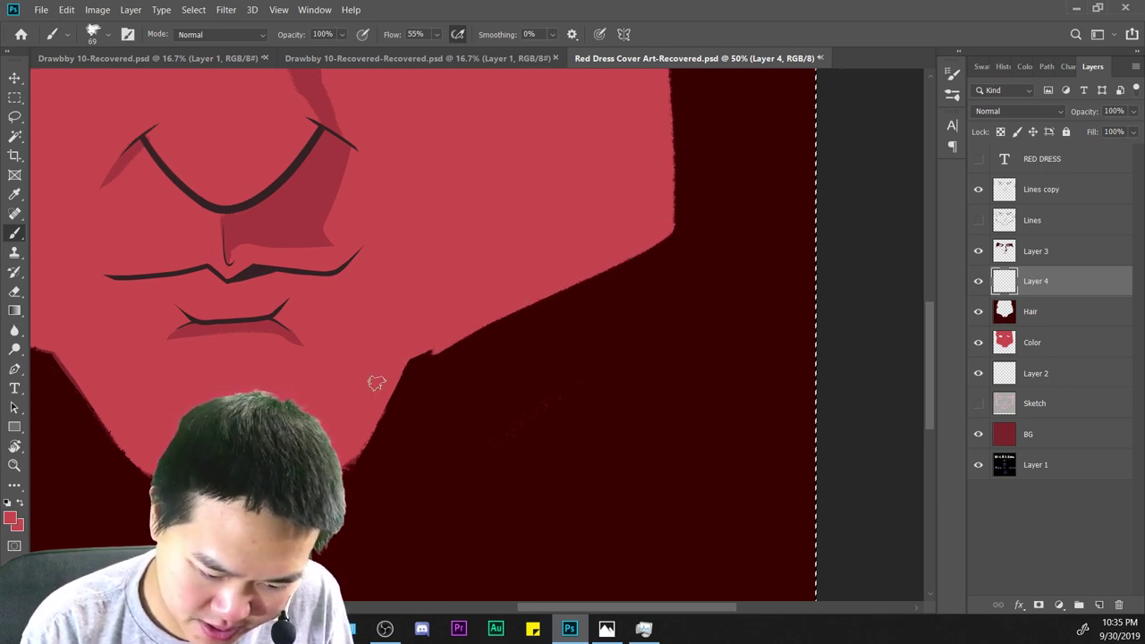
left_click_drag(412, 396, 673, 270)
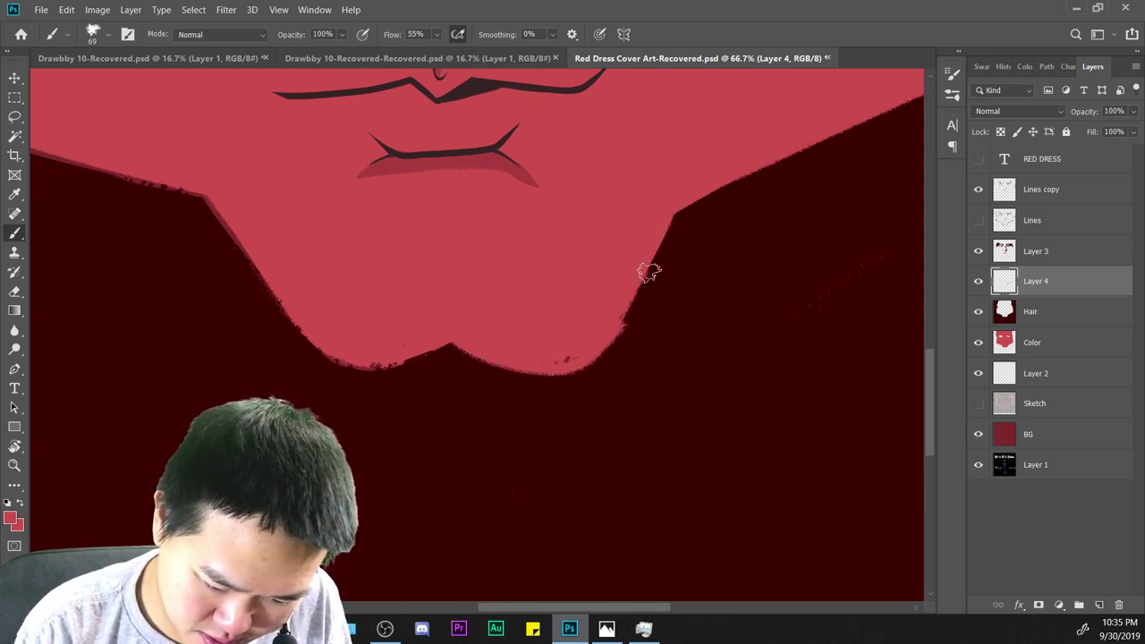
Paint the chin outline smooth on Layer 4 in the face red, from the left jaw corner down to the chin's bottom edge.
left_click_drag(665, 407, 807, 438)
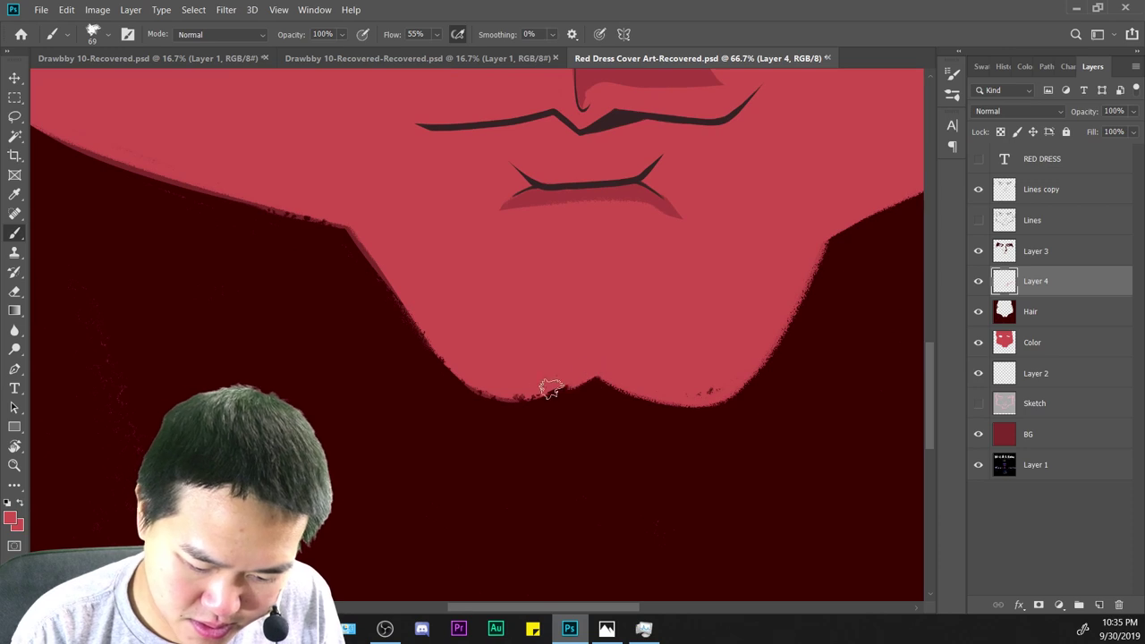
left_click_drag(324, 187, 530, 391)
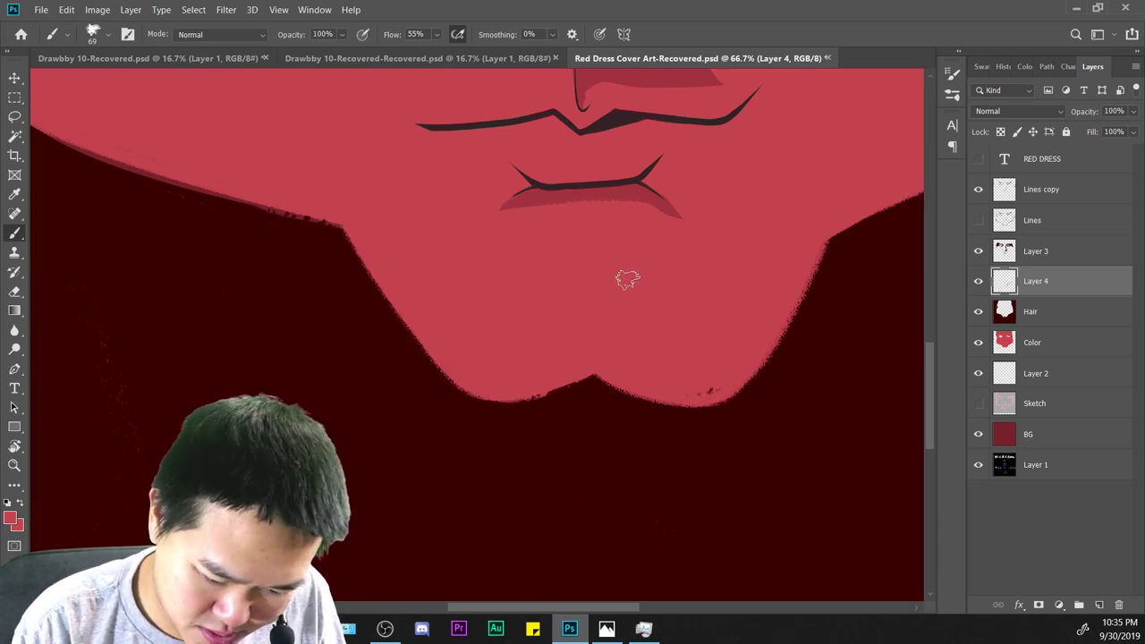
key("ctrl+z")
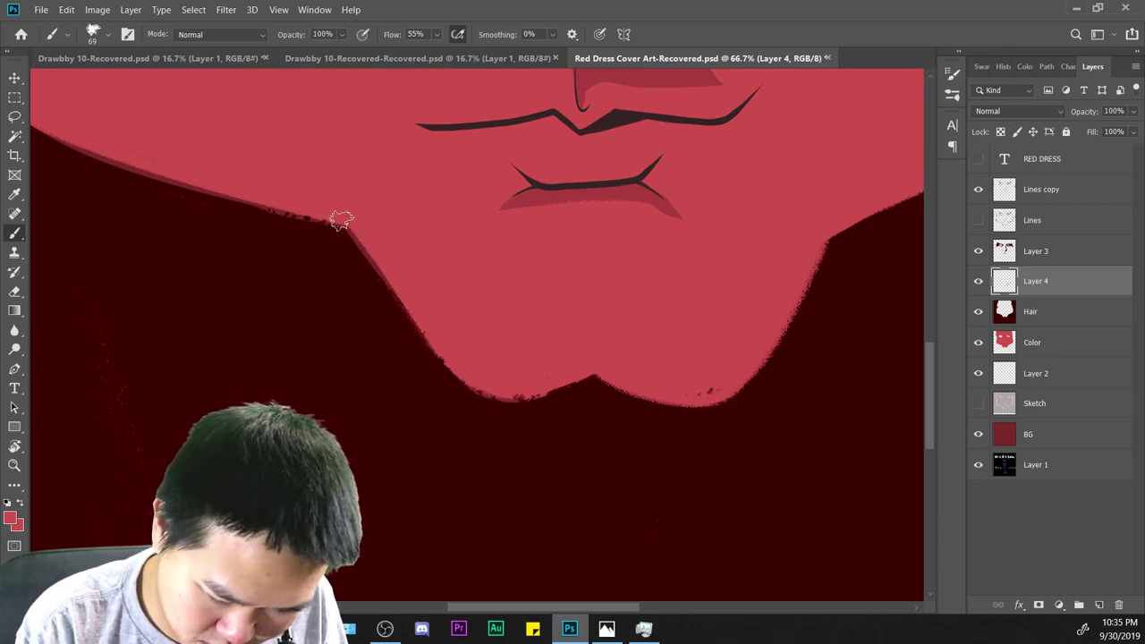
mouse_move(340, 220)
left_mouse_down()
mouse_move(376, 279)
mouse_move(526, 397)
left_mouse_up()
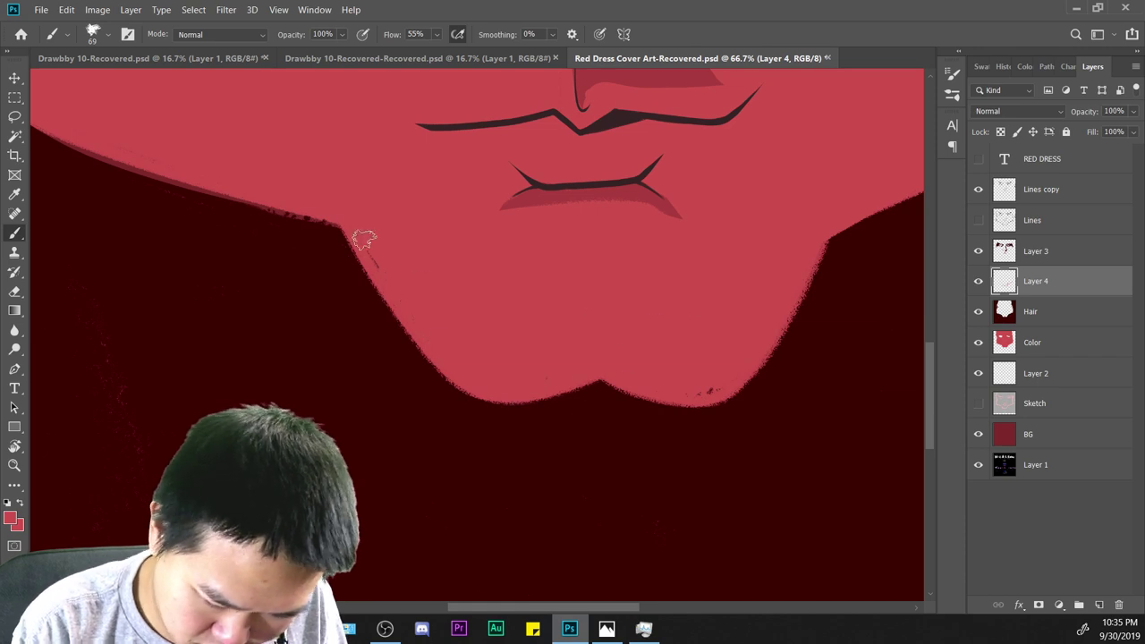
key("ctrl+minus")
key("ctrl+minus")
key("ctrl+minus")
key("ctrl+plus")
key("ctrl+plus")
key("ctrl+plus")
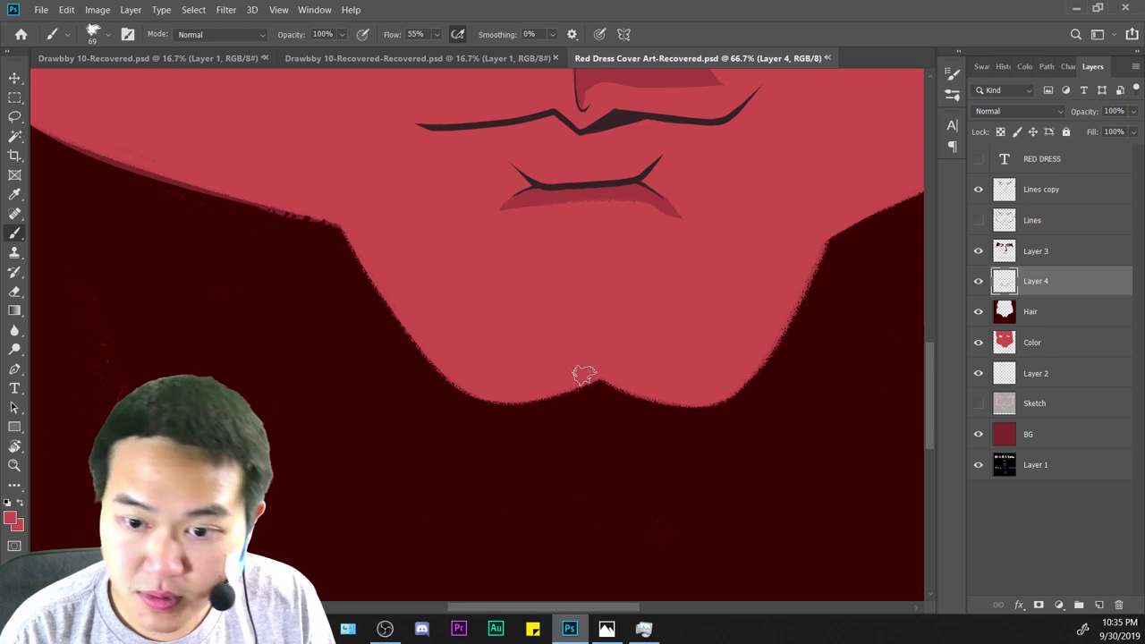
Examine the repainted chin and right jaw edges from several distances.
key("ctrl+minus")
key("ctrl+minus")
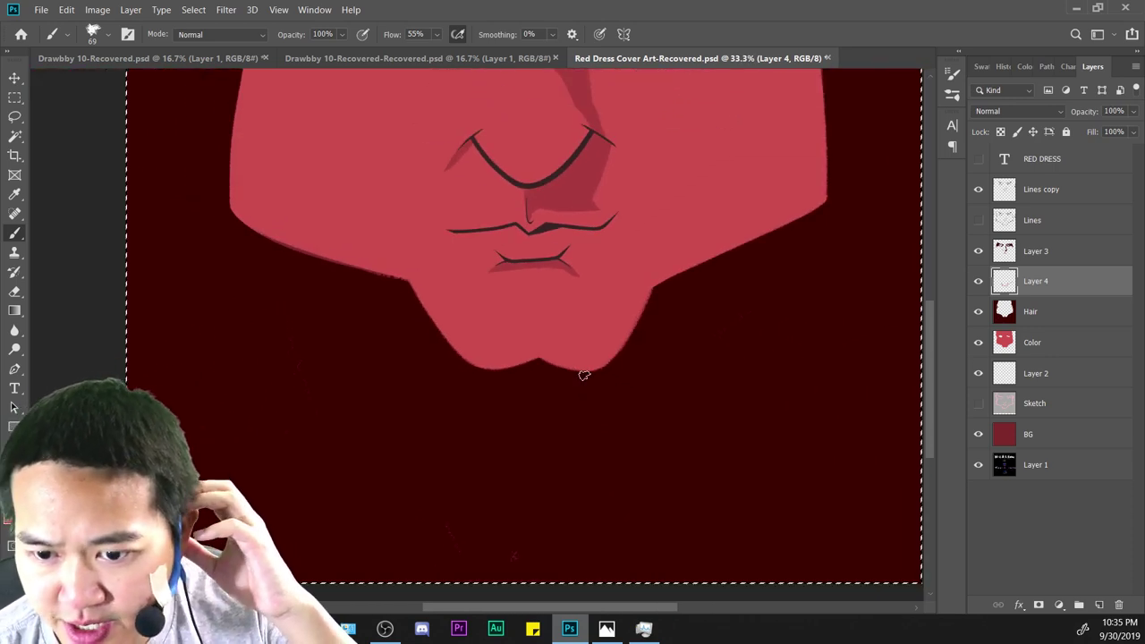
key("ctrl+equal")
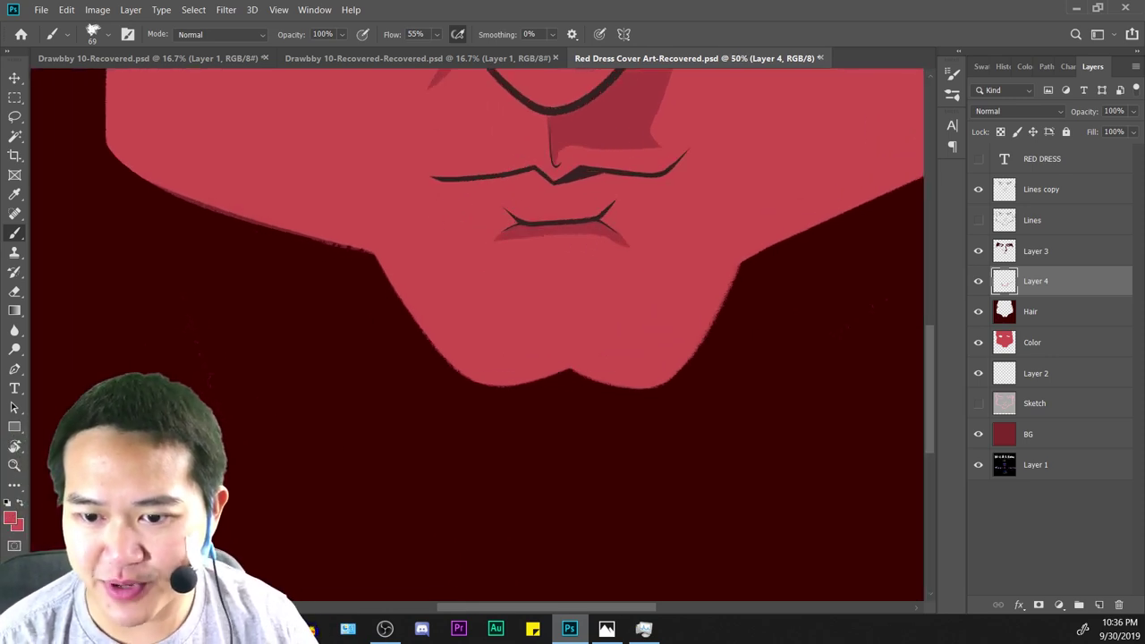
left_click_drag(537, 313, 523, 373)
left_click_drag(750, 385, 577, 375)
key("ctrl+equal")
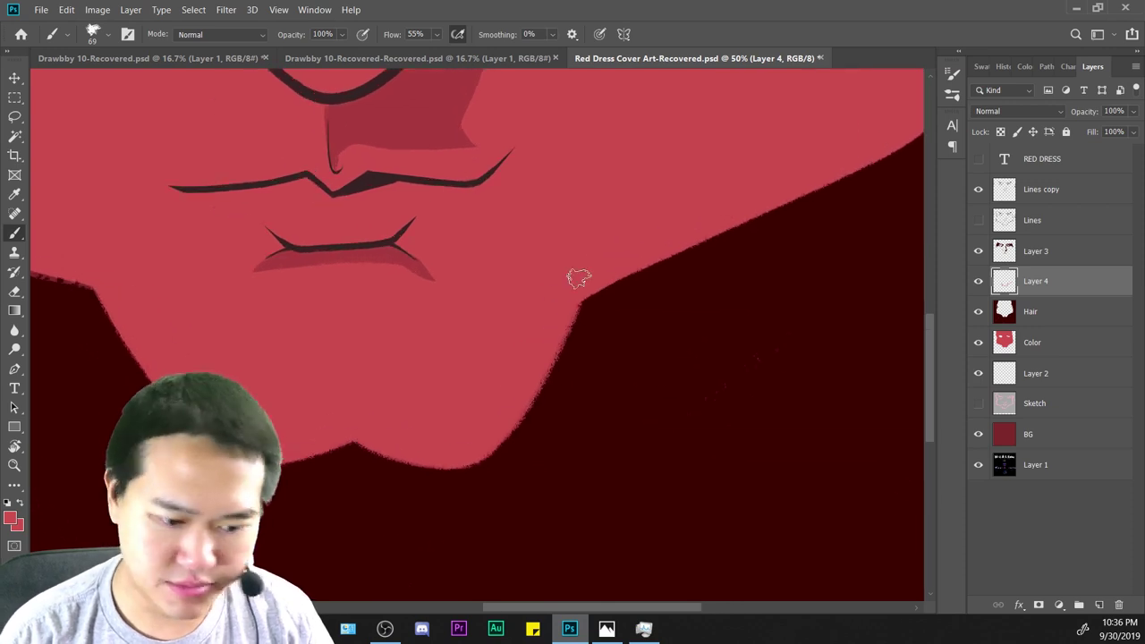
key("ctrl+minus")
key("ctrl+minus")
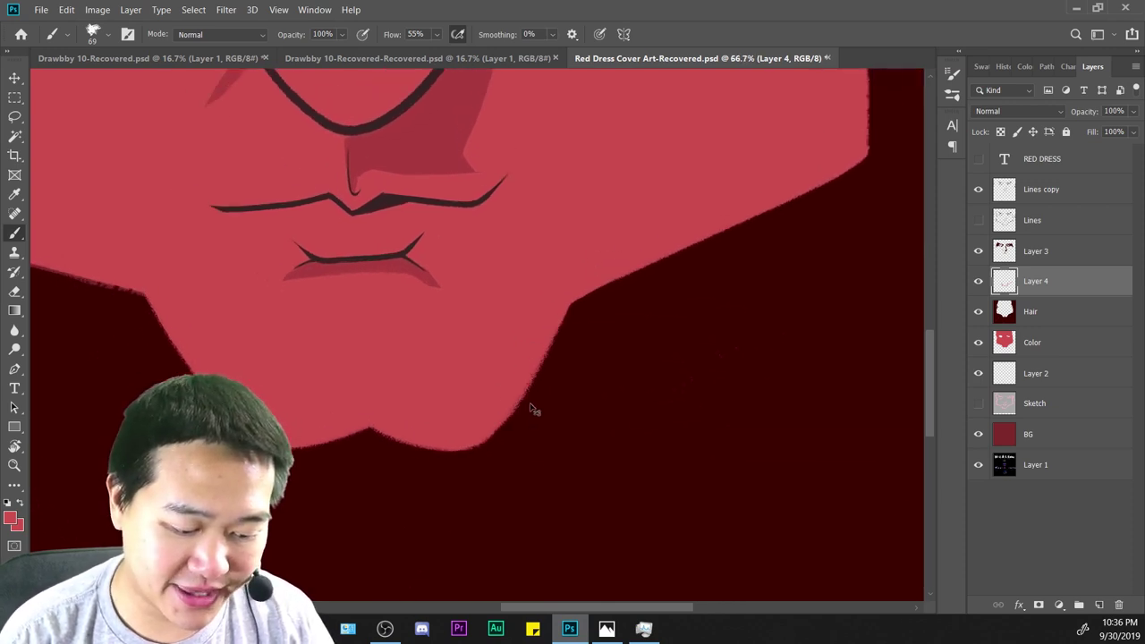
Paint over the rough dark edge along the left jaw on Layer 4 in the face red.
left_click_drag(527, 394, 716, 386)
scroll(716, 387, "up", 2)
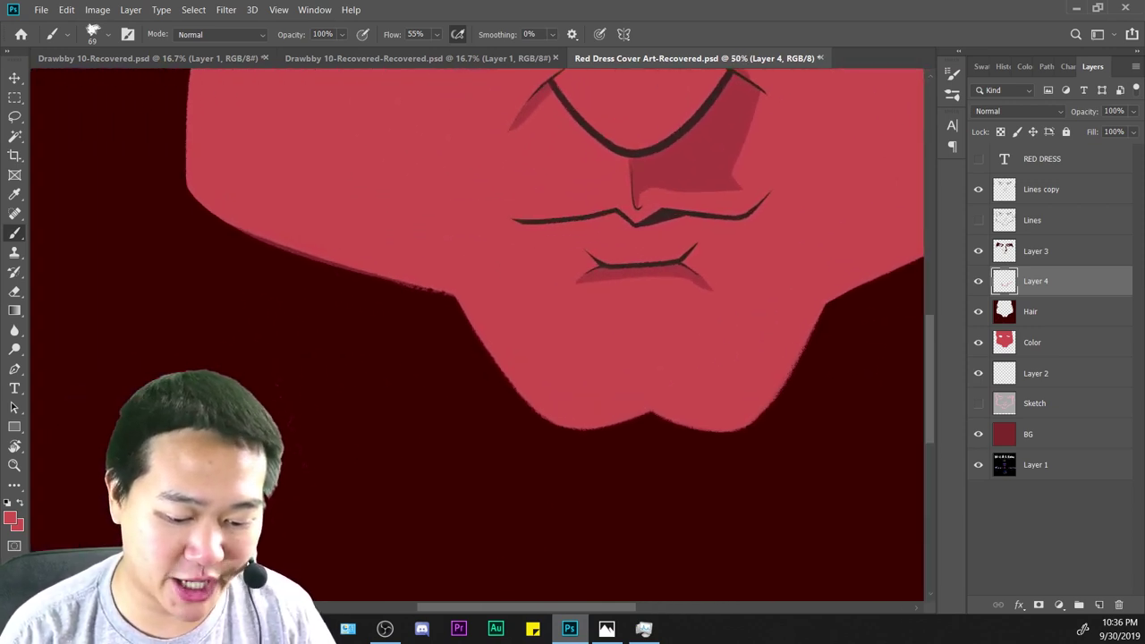
scroll(203, 189, "left", 2)
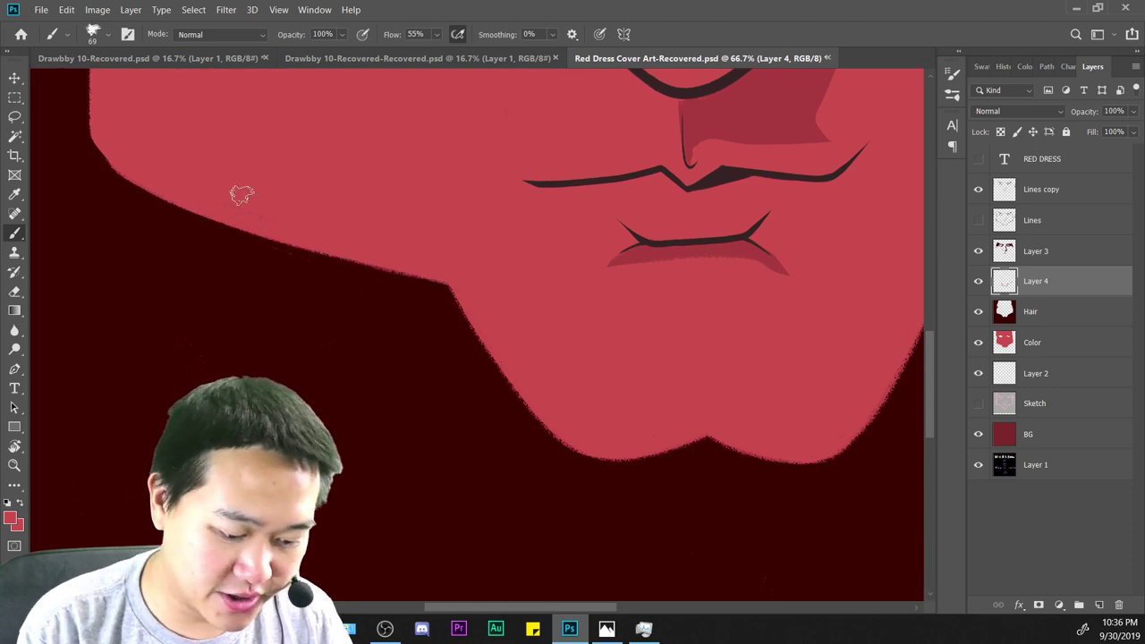
scroll(575, 439, "down", 4)
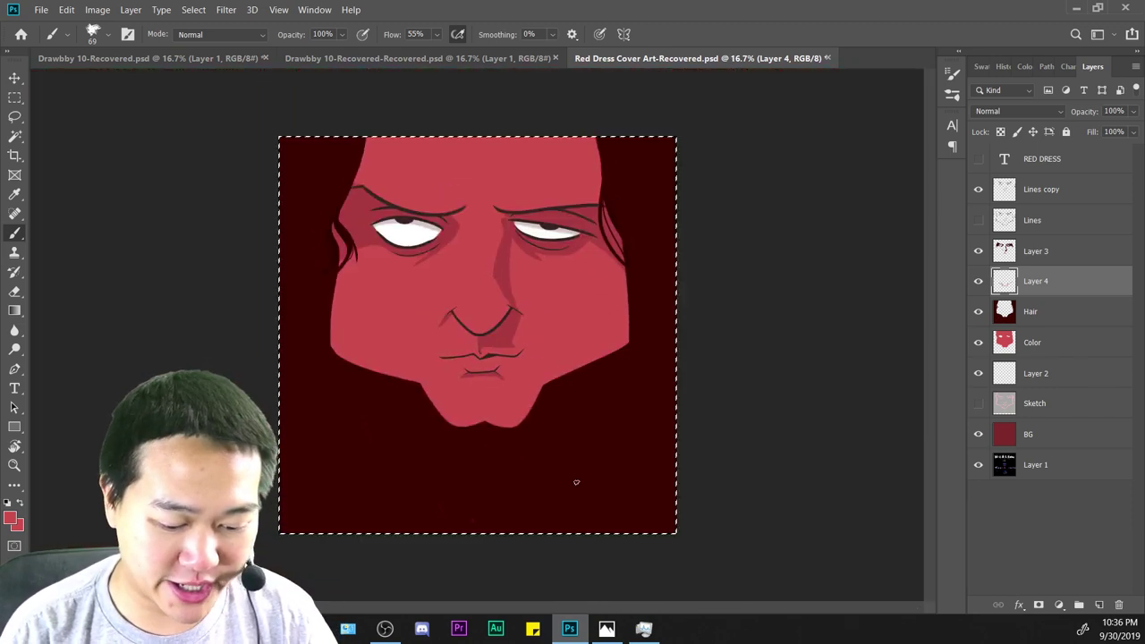
Clean up the right cheek edge and its lower corner on Layer 4 with the Eraser.
key("ctrl+plus")
key("ctrl+plus")
left_click_drag(428, 407, 143, 427)
key("ctrl+plus")
key("ctrl+plus")
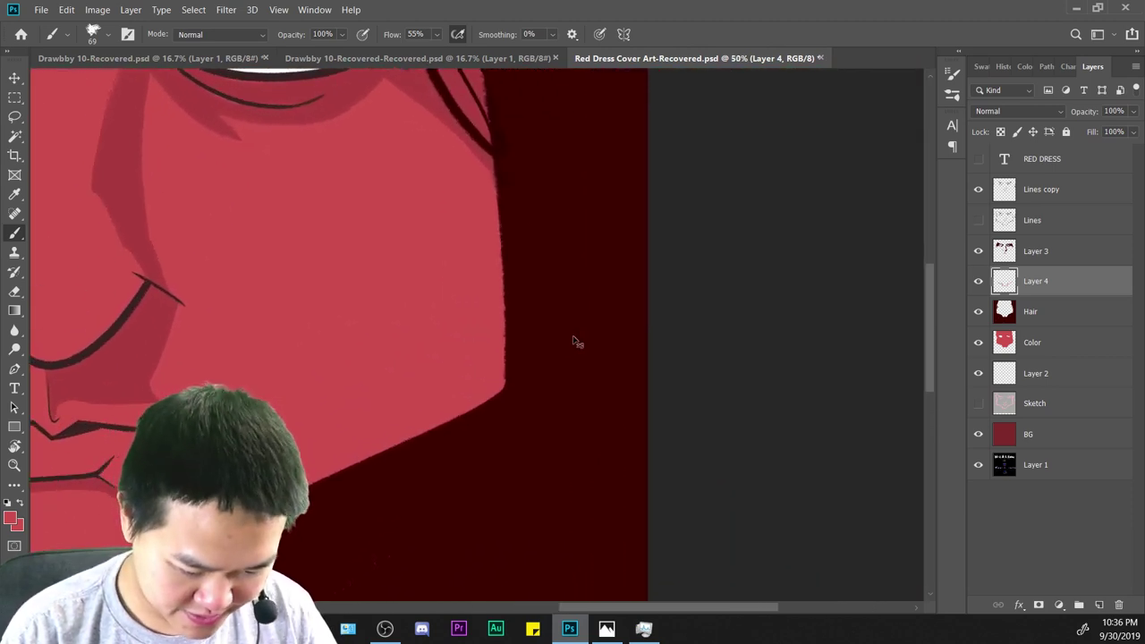
key("e")
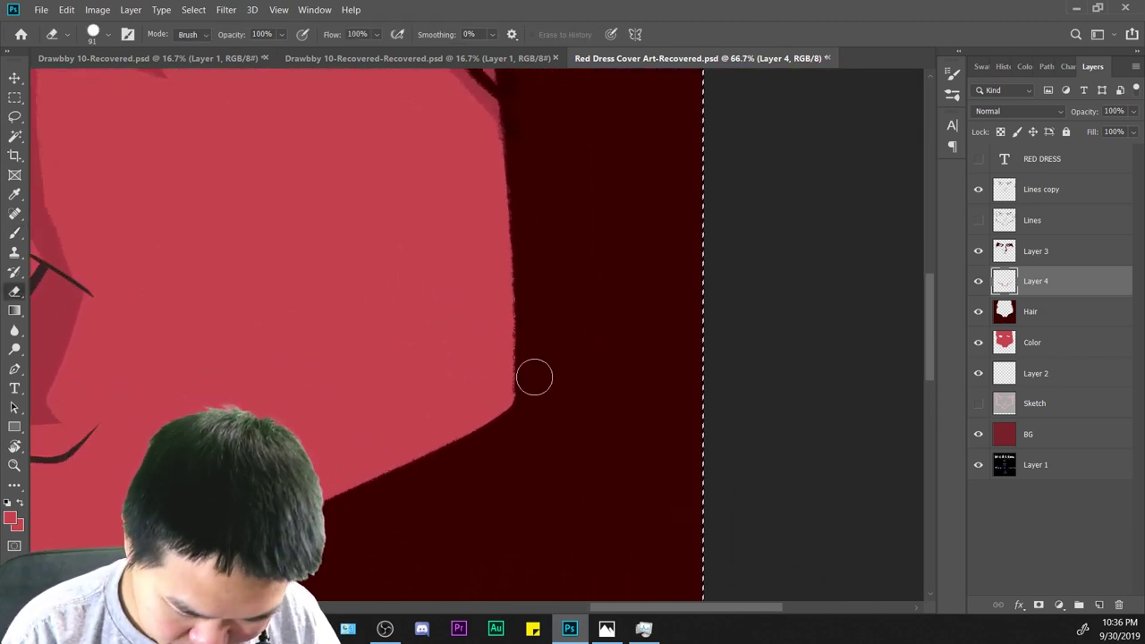
Reshape the left cheek's lower corner on Layer 4 with face red brush strokes and erase the paint that overshoots the outline.
key("ctrl+minus")
key("ctrl+minus")
left_click_drag(508, 415, 934, 425)
key("ctrl+plus")
key("b")
left_click_drag(556, 375, 661, 248)
key("ctrl+plus")
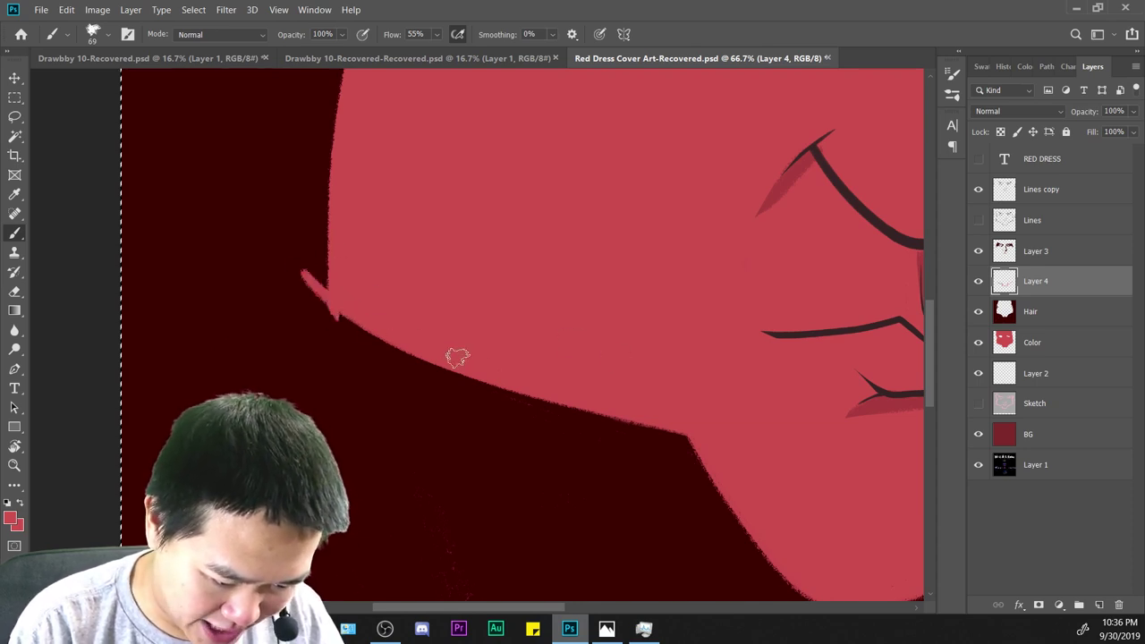
key("e")
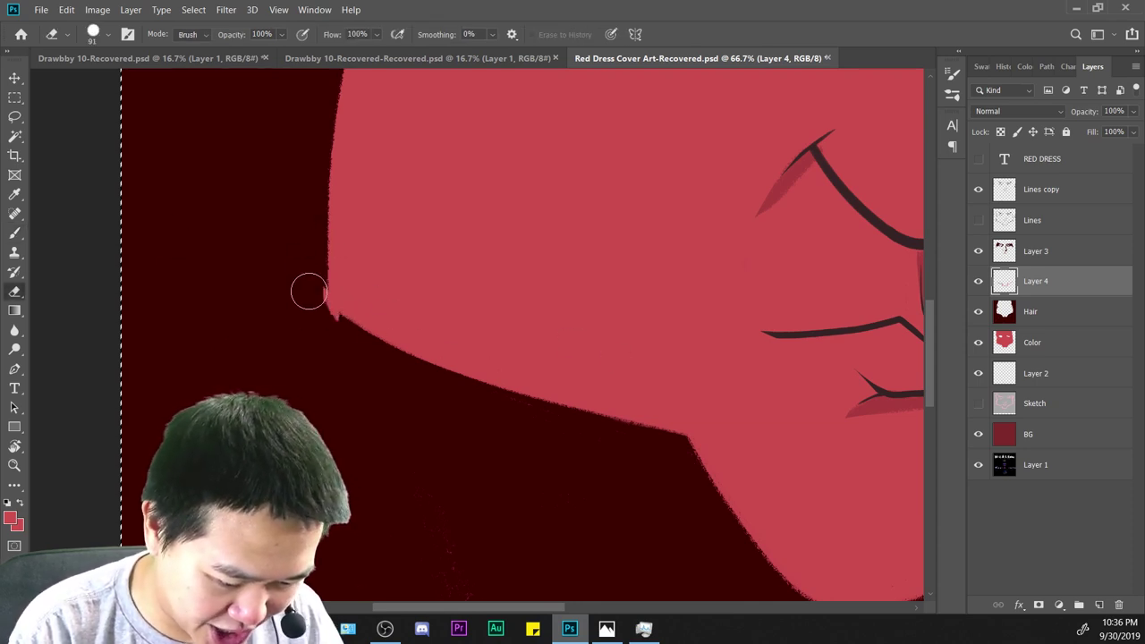
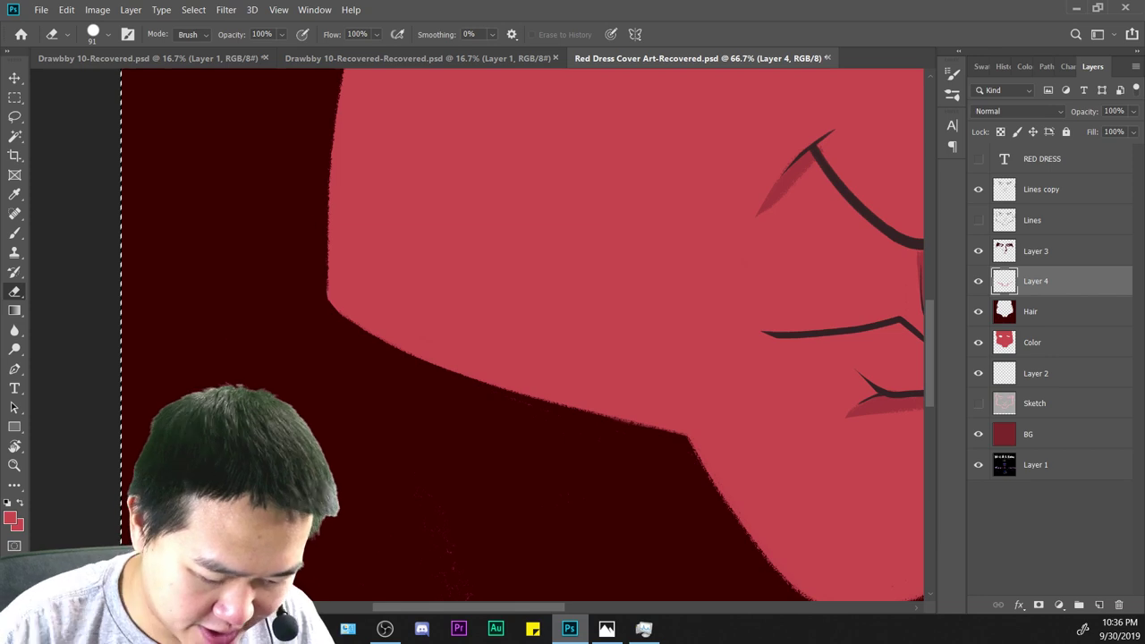
Select Layer 3 and sample the hair's dark red as the foreground color.
key("ctrl+minus")
key("ctrl+minus")
key("ctrl+minus")
key("ctrl+minus")
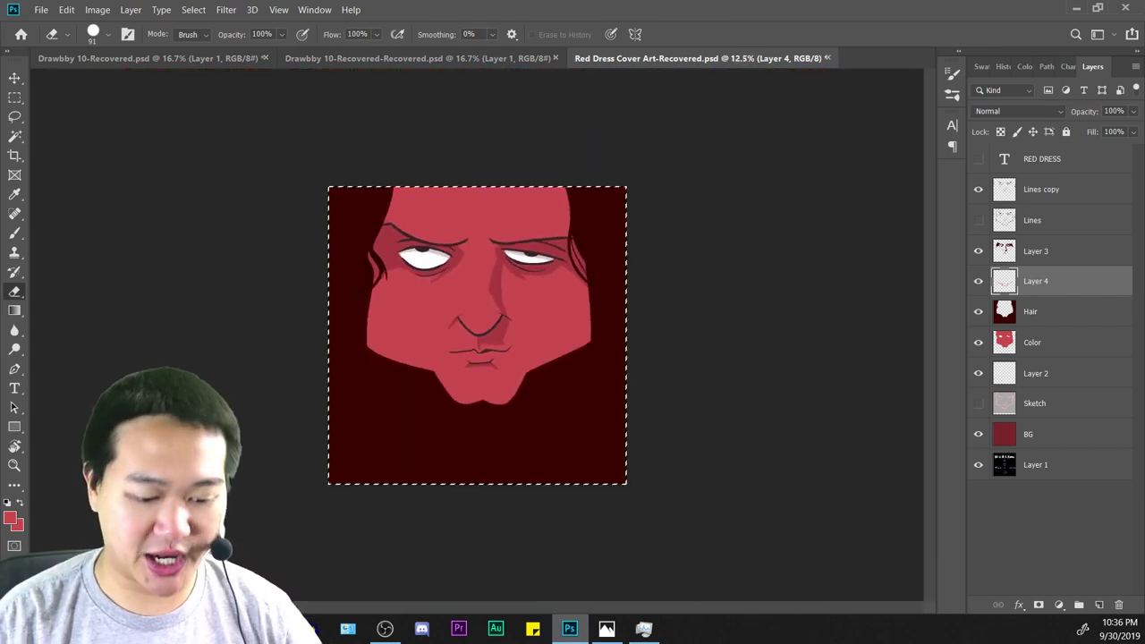
key("ctrl+plus")
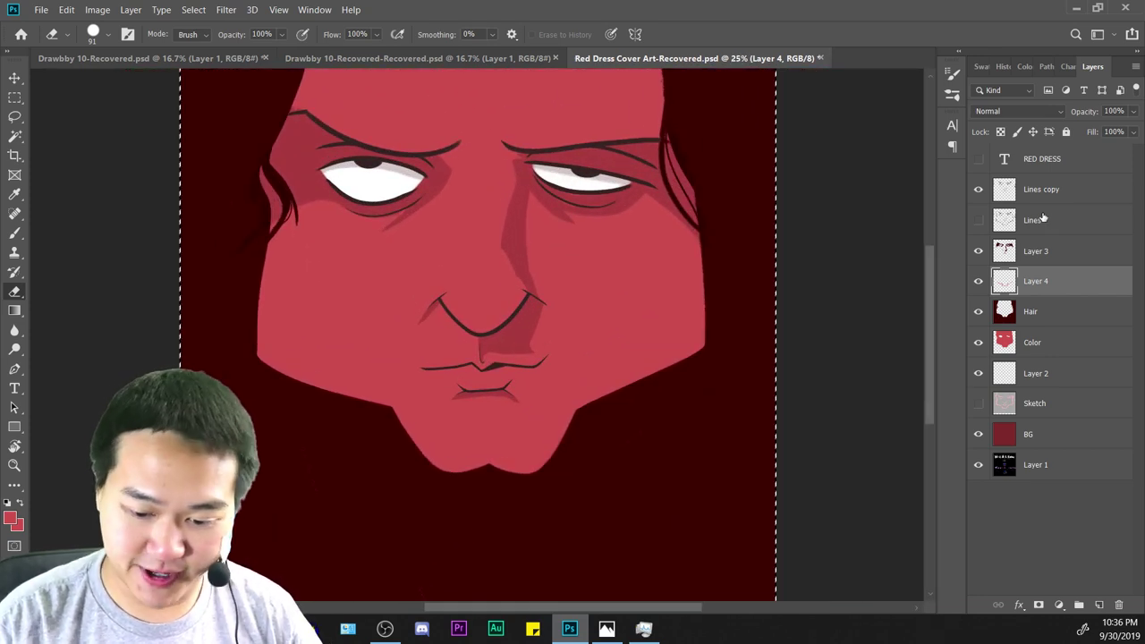
left_click(1042, 253)
key("ctrl+plus")
key("ctrl+plus")
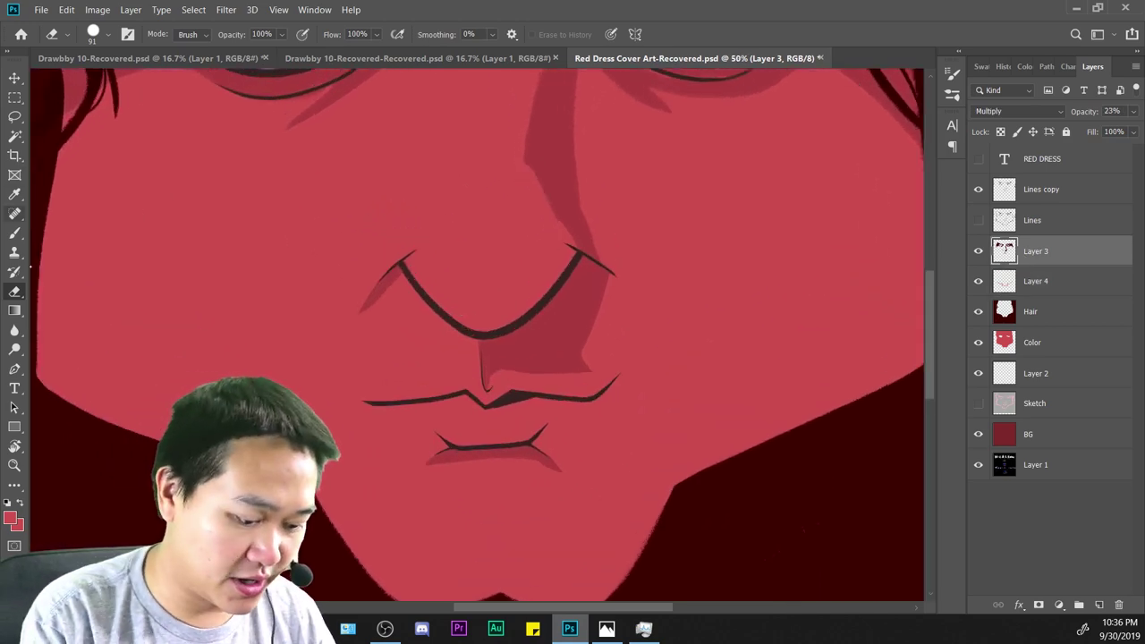
key("i")
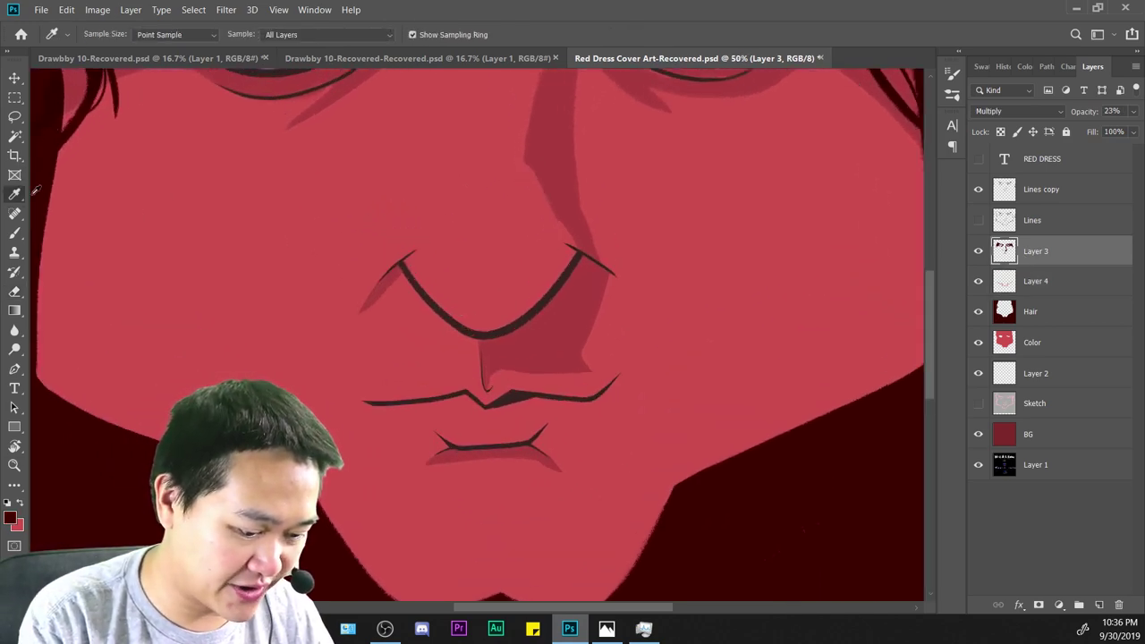
Set the brush size to 39 px and repaint the left edge of the nose bridge shadow on Layer 3.
mouse_move(646, 280)
left_mouse_down()
mouse_move(498, 389)
mouse_move(557, 372)
left_mouse_up()
left_click(16, 233)
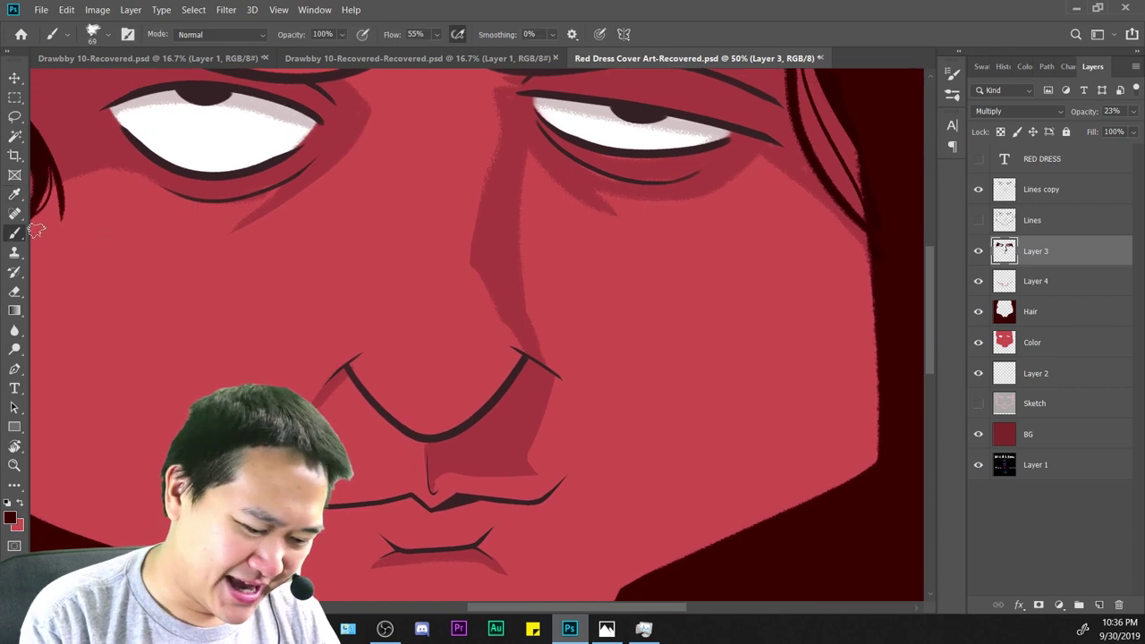
scroll(644, 320, "up", 2)
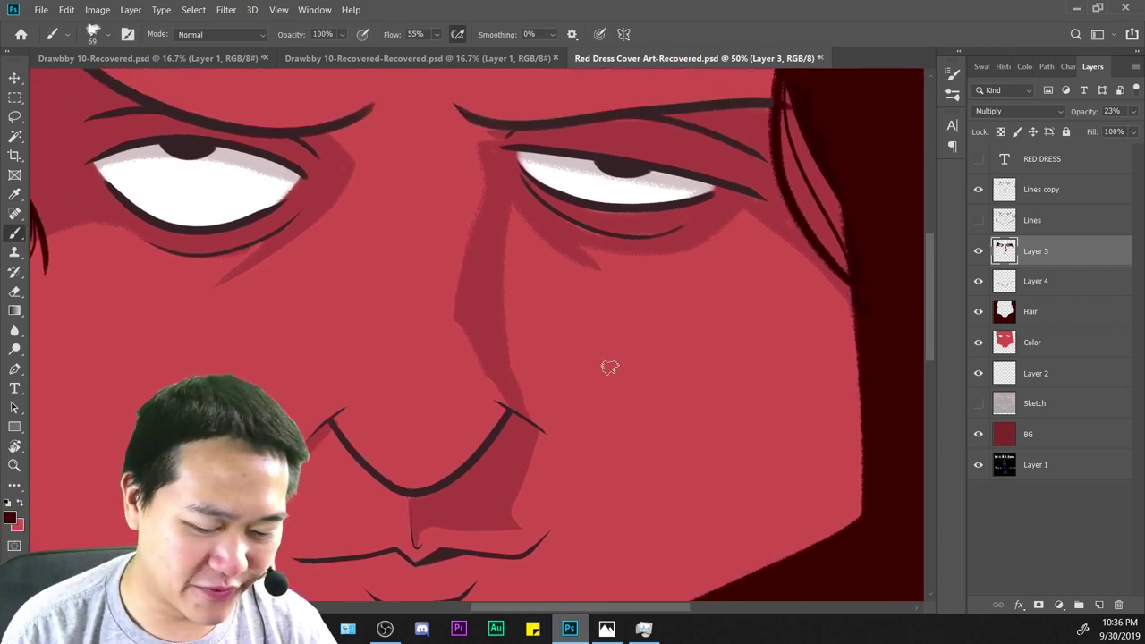
key("ctrl+plus")
right_click(608, 228)
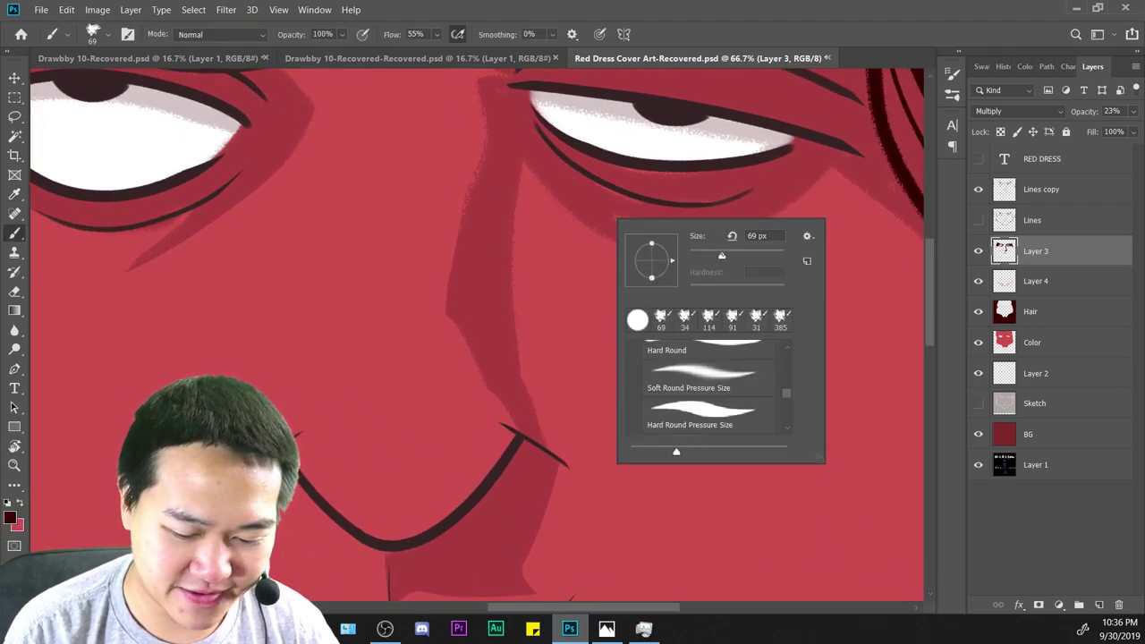
left_click_drag(722, 257, 708, 257)
left_click(526, 158)
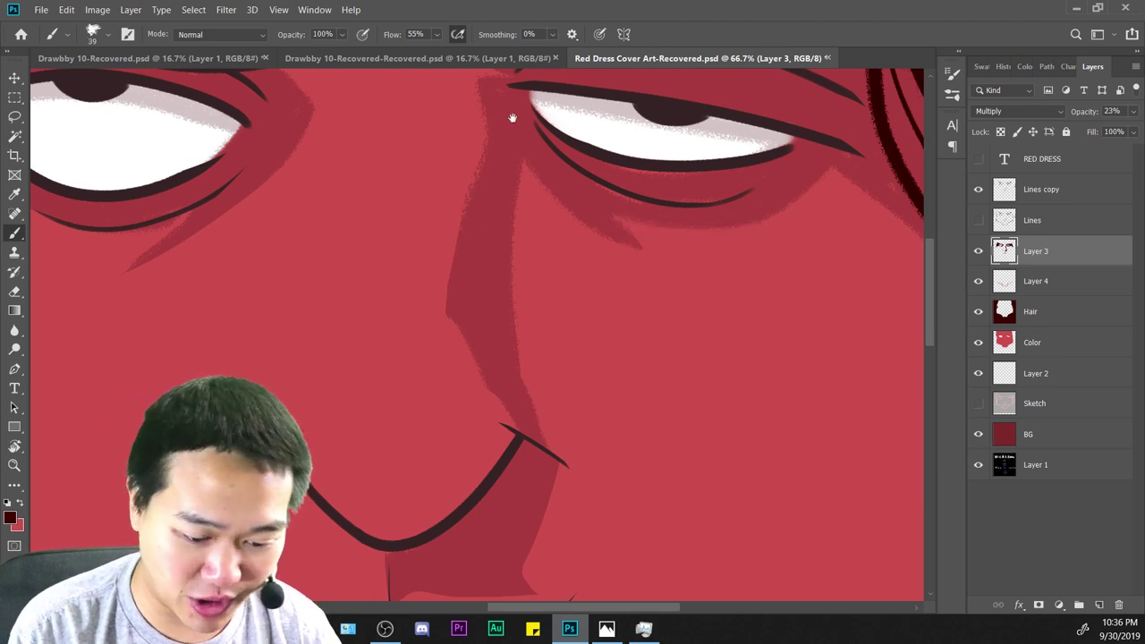
left_click_drag(512, 118, 545, 183)
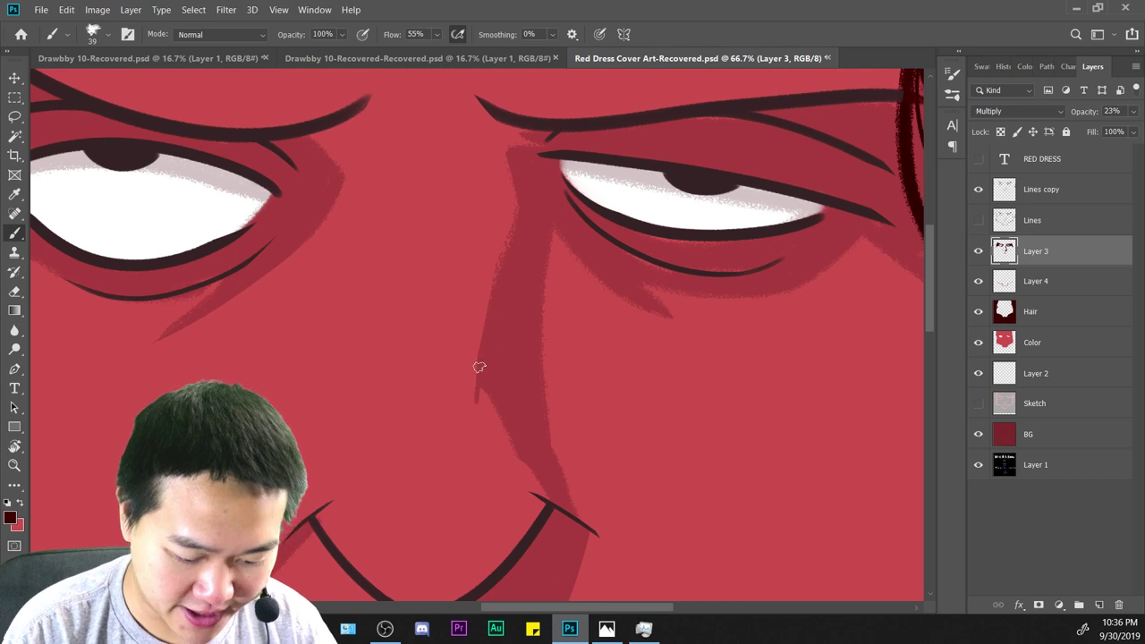
left_click_drag(524, 491, 535, 212)
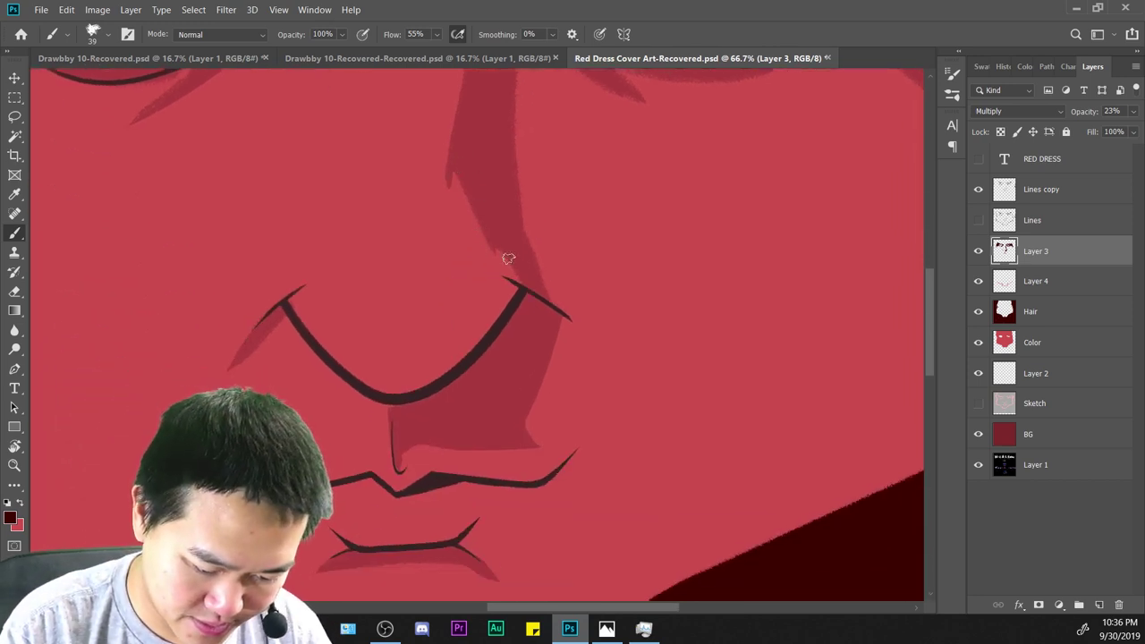
scroll(655, 462, "down", 1)
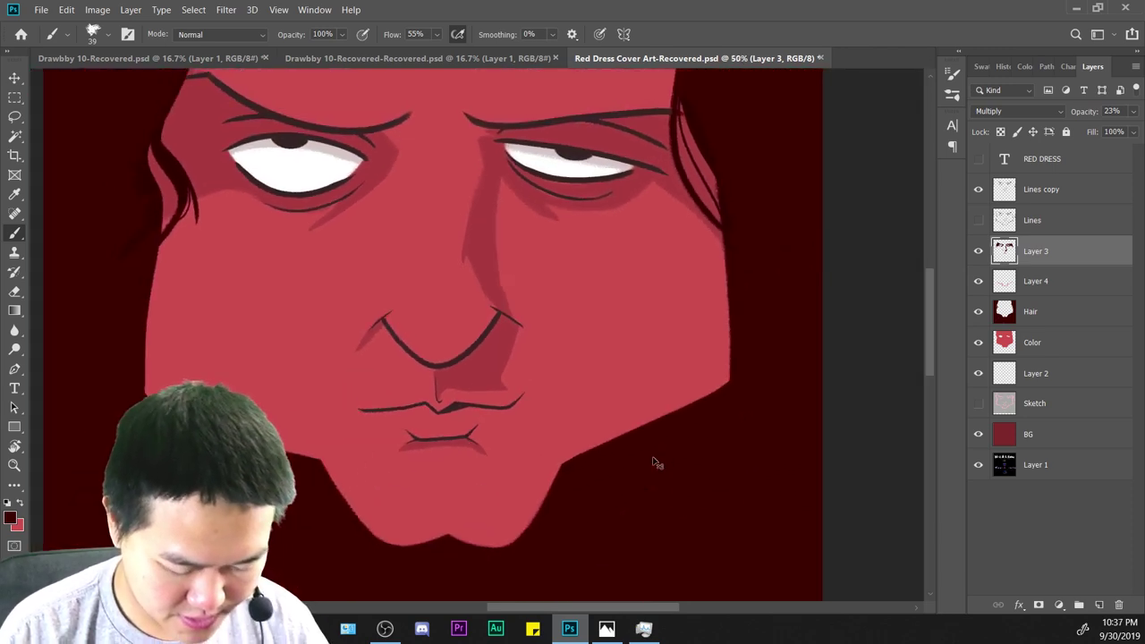
Erase the small tip jutting out of the nose bridge shadow's left bend on Layer 3.
scroll(542, 192, "up", 2)
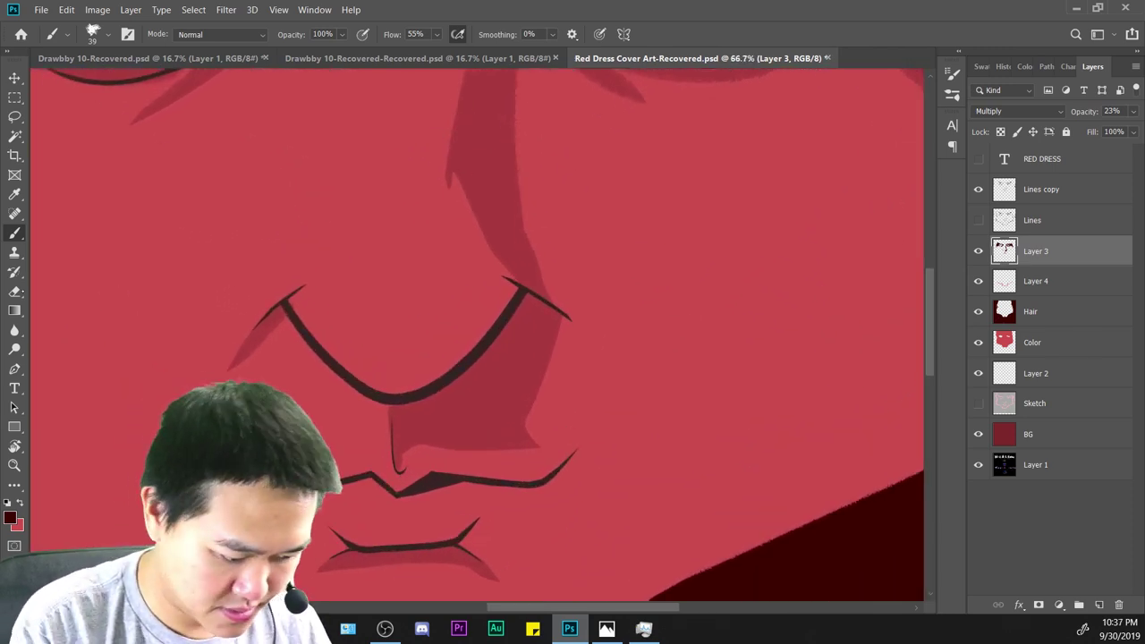
key("e")
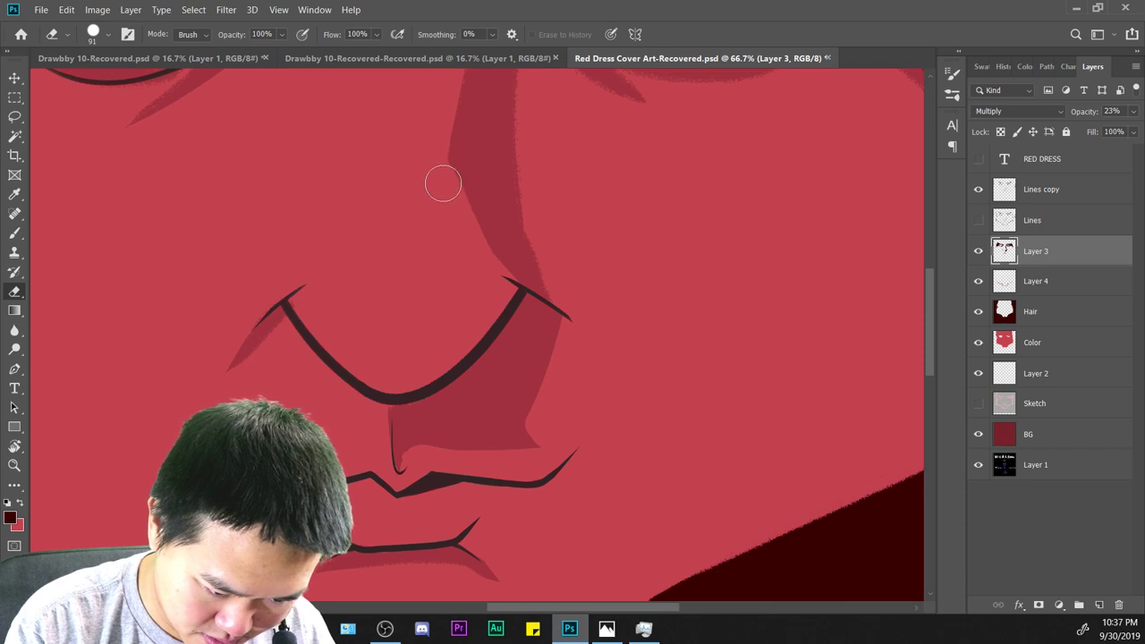
scroll(465, 289, "down", 3)
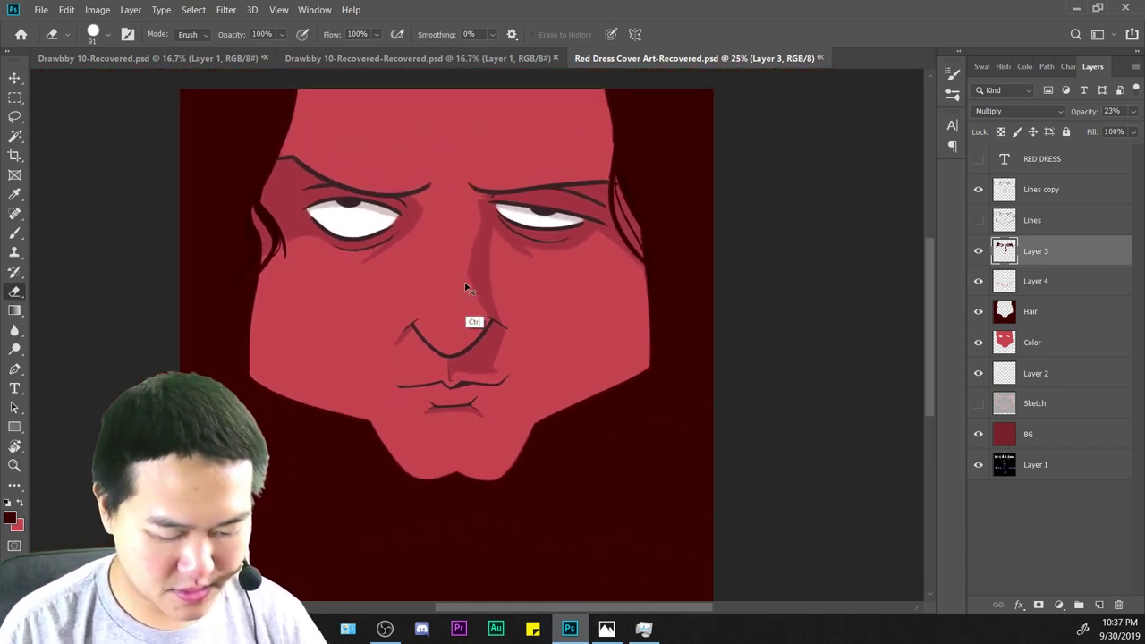
key("ctrl+minus")
key("ctrl+plus")
key("ctrl+plus")
key("ctrl+plus")
key("ctrl+plus")
mouse_move(743, 403)
left_mouse_down()
mouse_move(633, 391)
mouse_move(651, 384)
left_mouse_up()
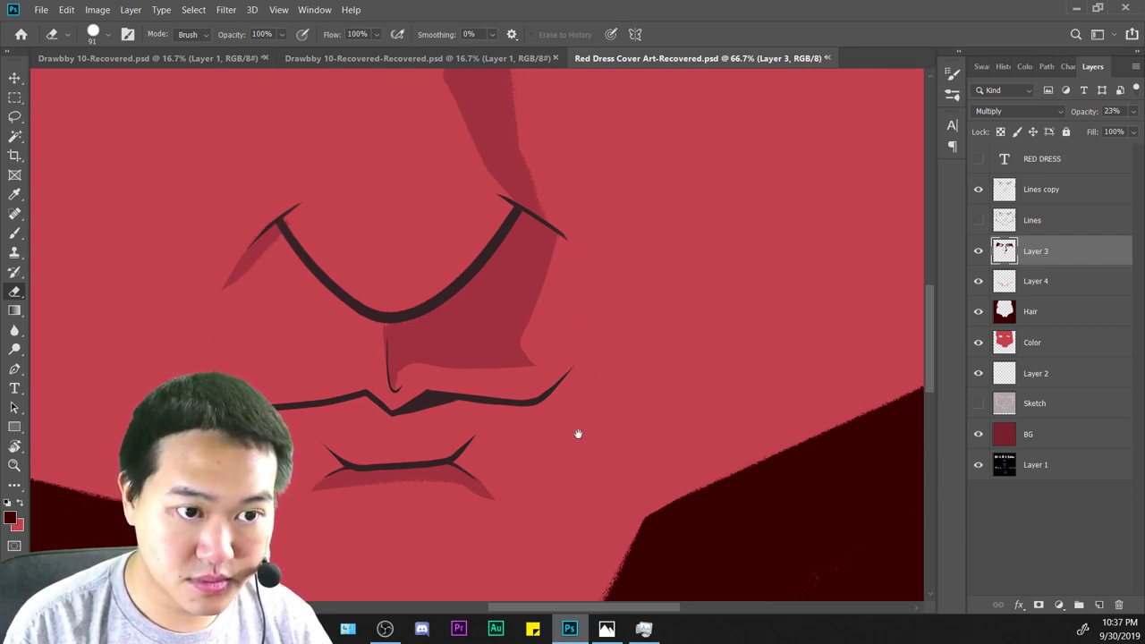
Try shading the right corner of the jaw on Layer 3 with curved dark brush strokes.
left_click_drag(577, 433, 697, 268)
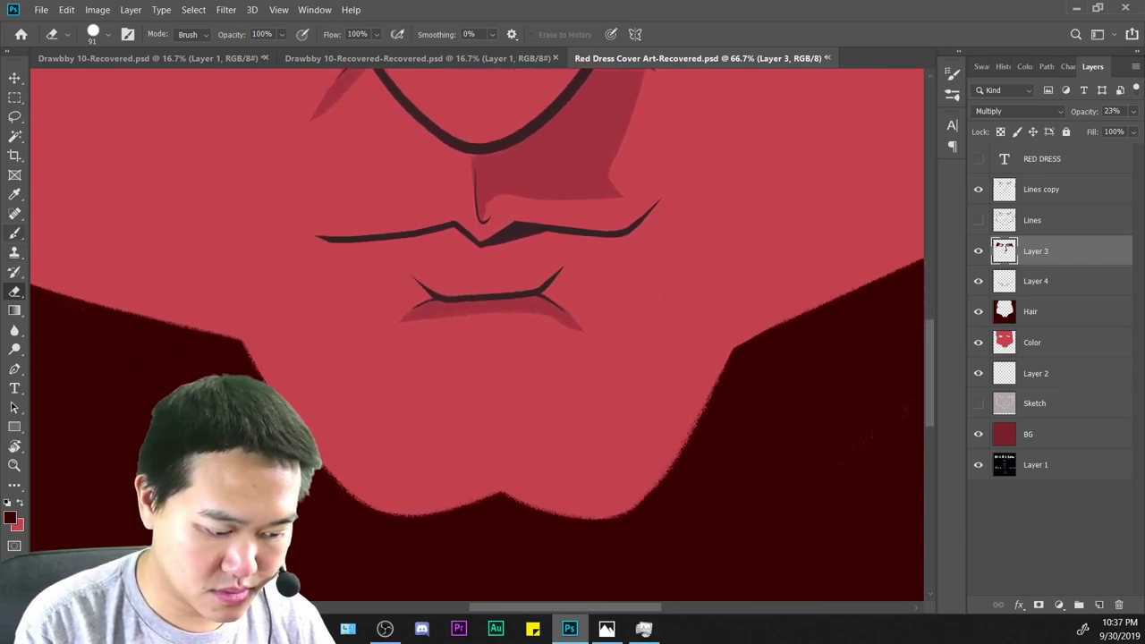
key("b")
mouse_move(680, 383)
left_mouse_down()
mouse_move(616, 409)
mouse_move(487, 421)
left_mouse_up()
mouse_move(498, 337)
left_mouse_down()
mouse_move(662, 340)
mouse_move(630, 377)
left_mouse_up()
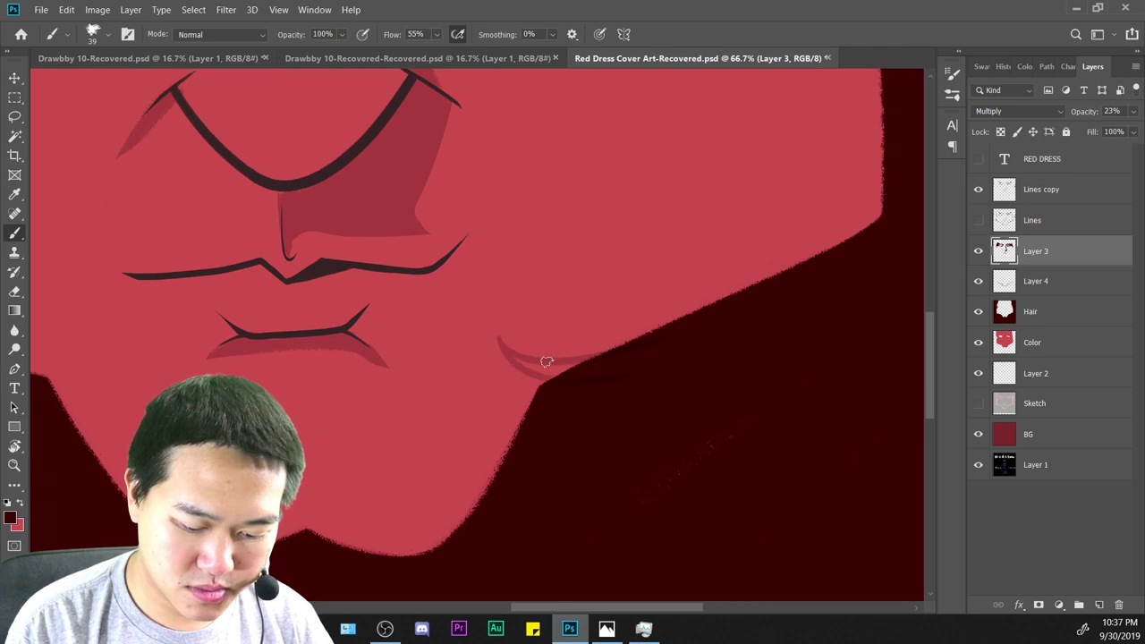
scroll(869, 332, "down", 4)
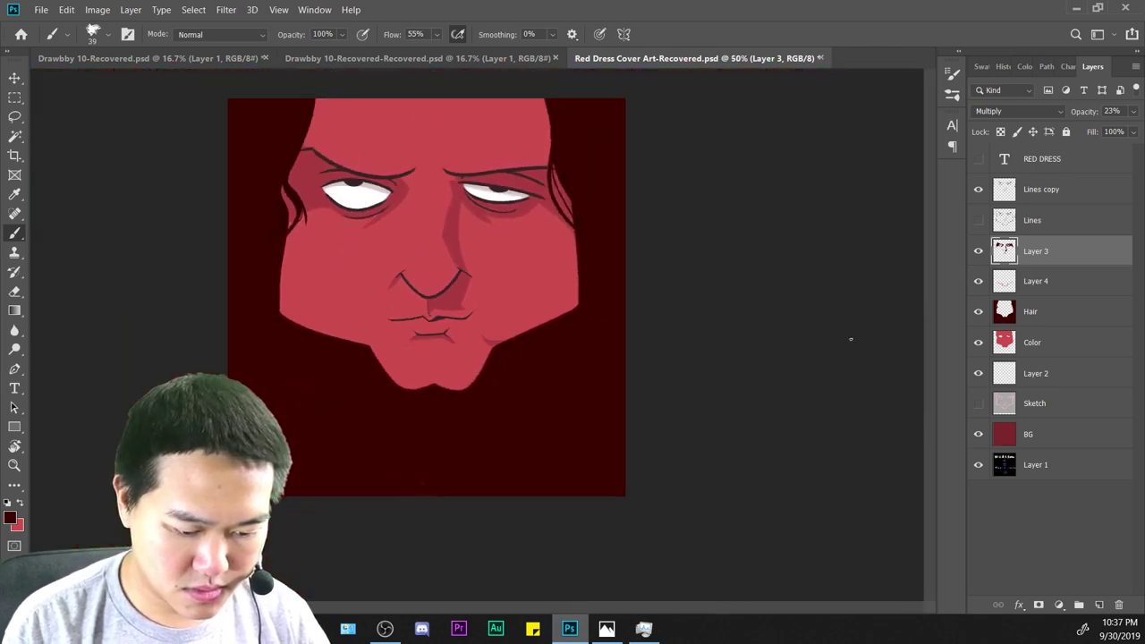
key("ctrl+plus")
key("ctrl+plus")
key("ctrl+a")
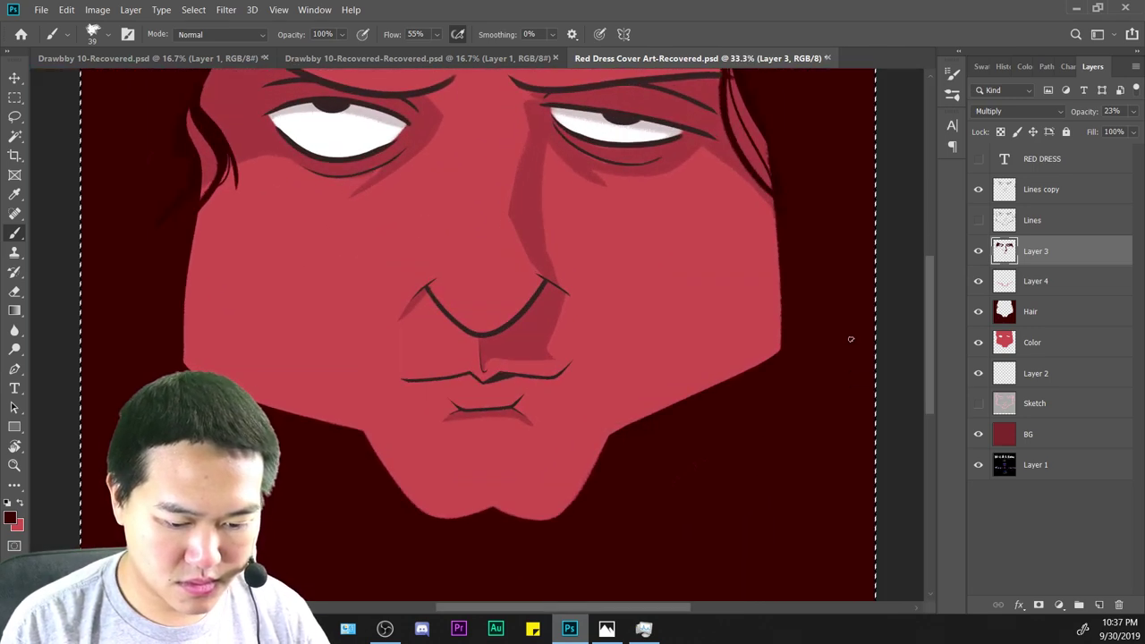
scroll(708, 331, "up", 3)
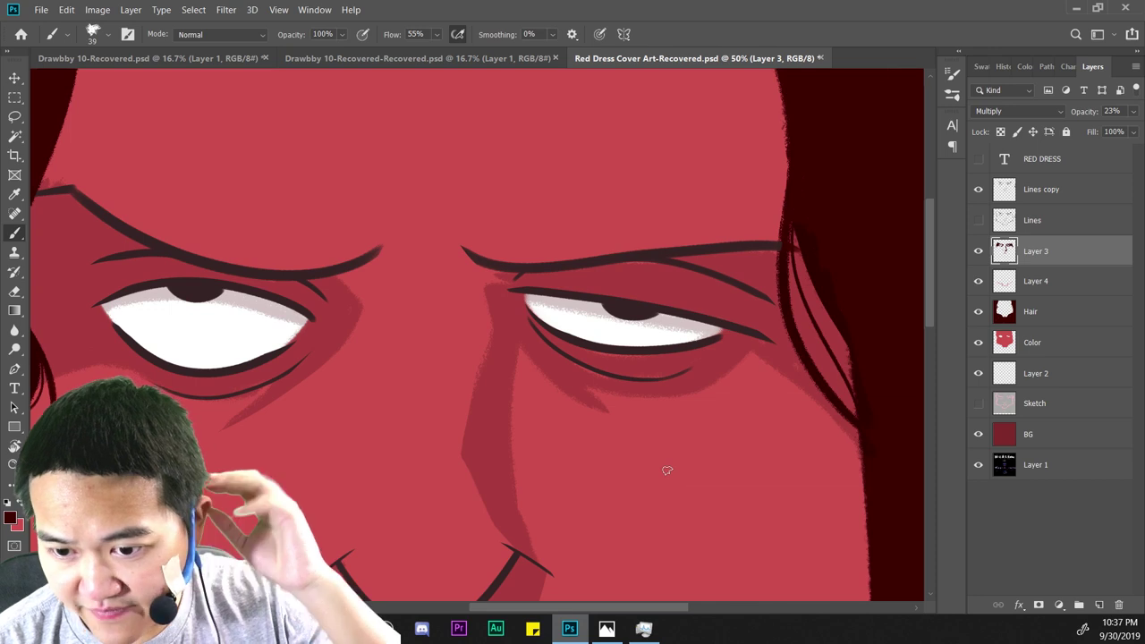
scroll(666, 469, "down", 1)
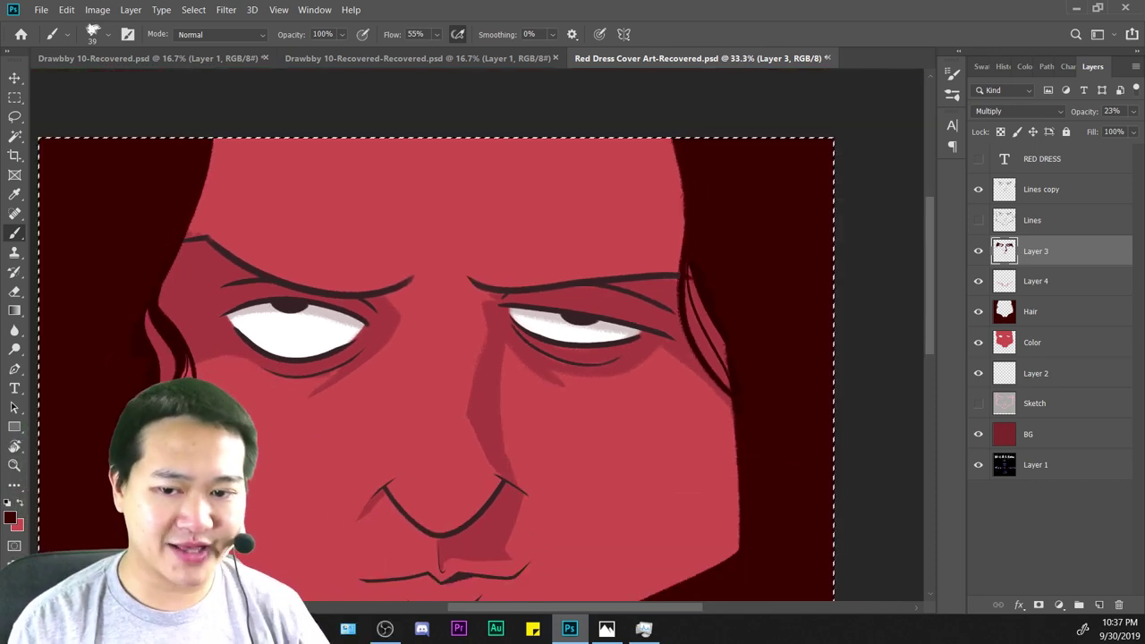
key("ctrl+equal")
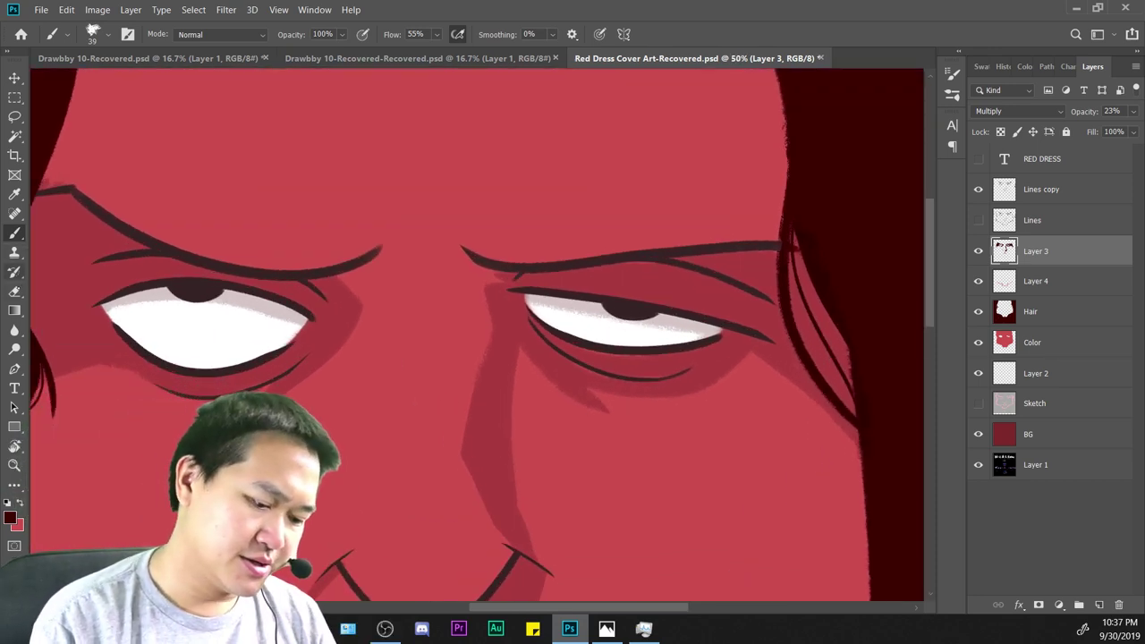
left_click_drag(658, 413, 708, 300)
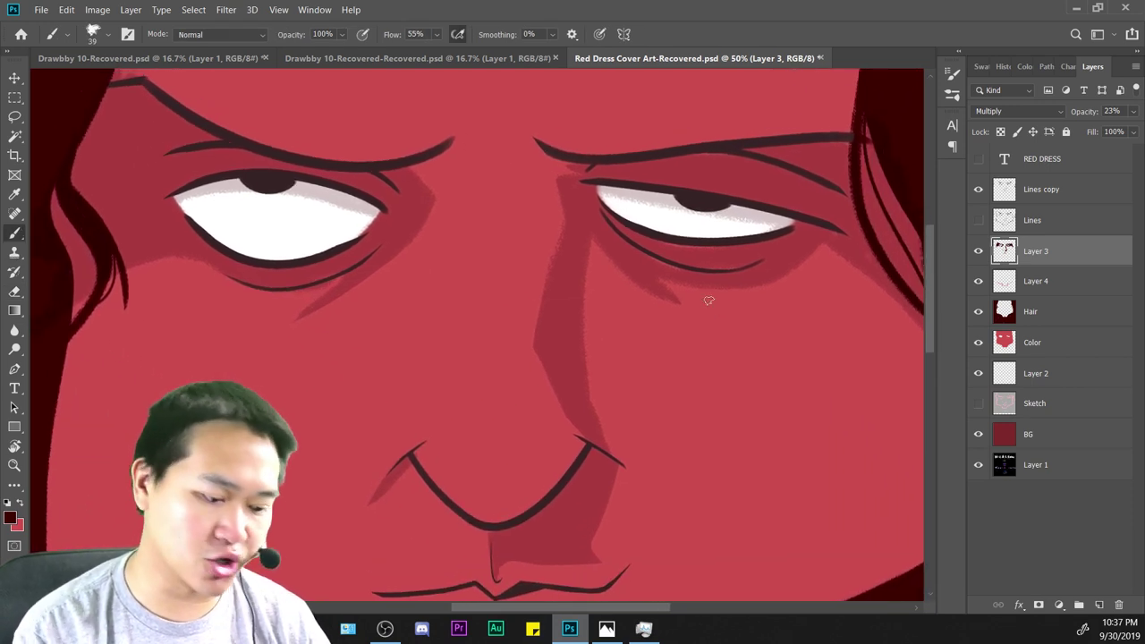
key("e")
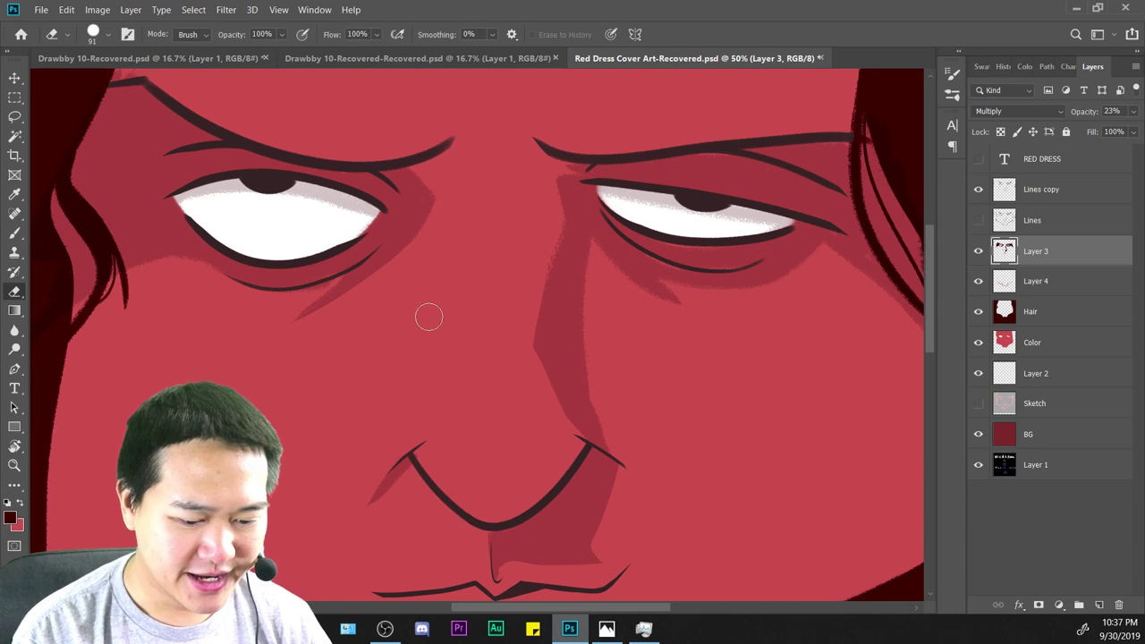
scroll(428, 317, "down", 3)
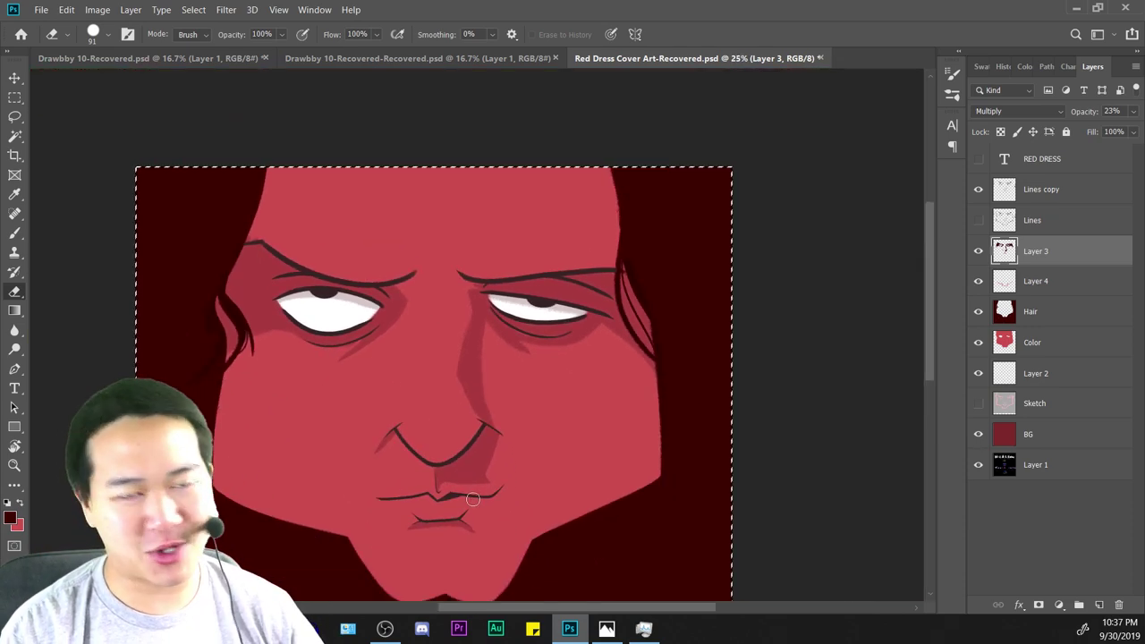
scroll(506, 421, "up", 3)
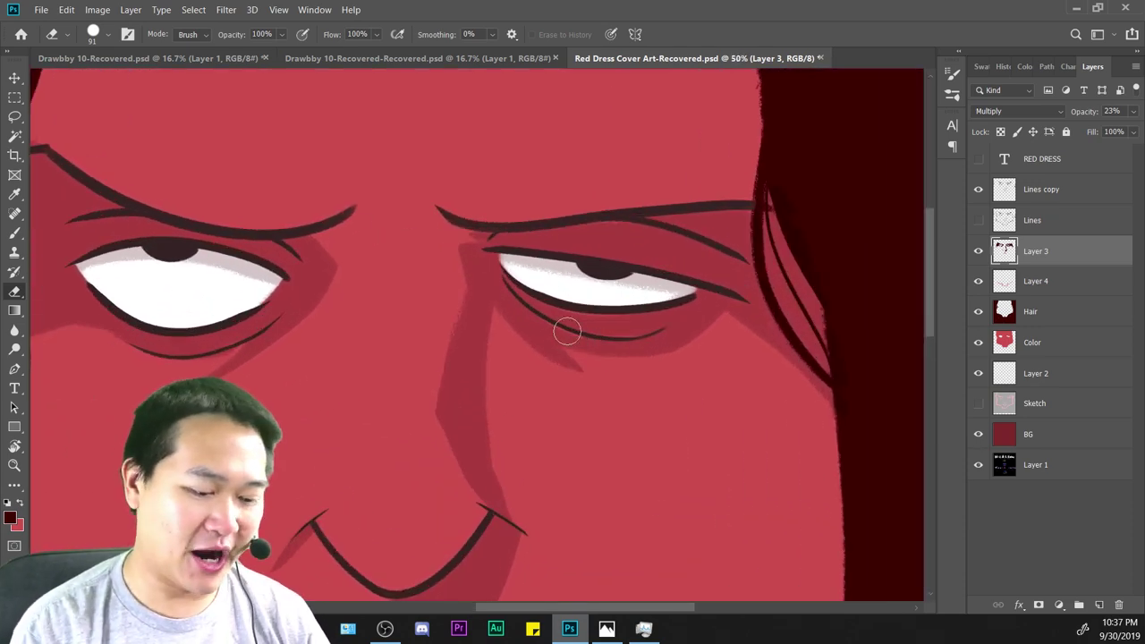
Erase the shadow spilling above the outer end of the left eyebrow on Layer 3.
key("b")
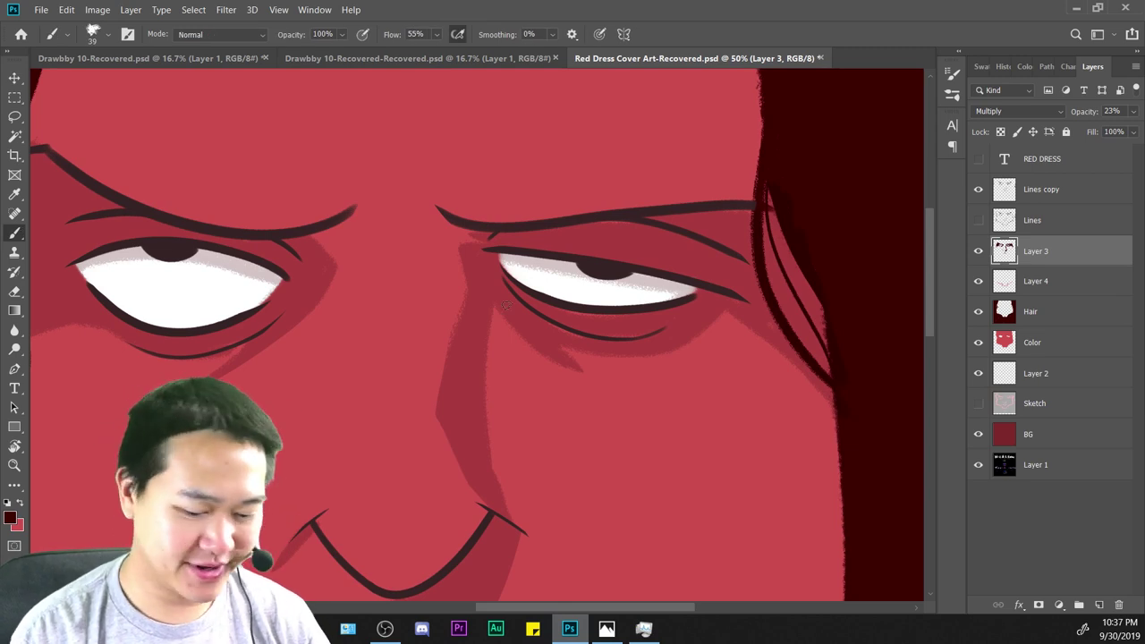
left_click_drag(520, 311, 850, 345)
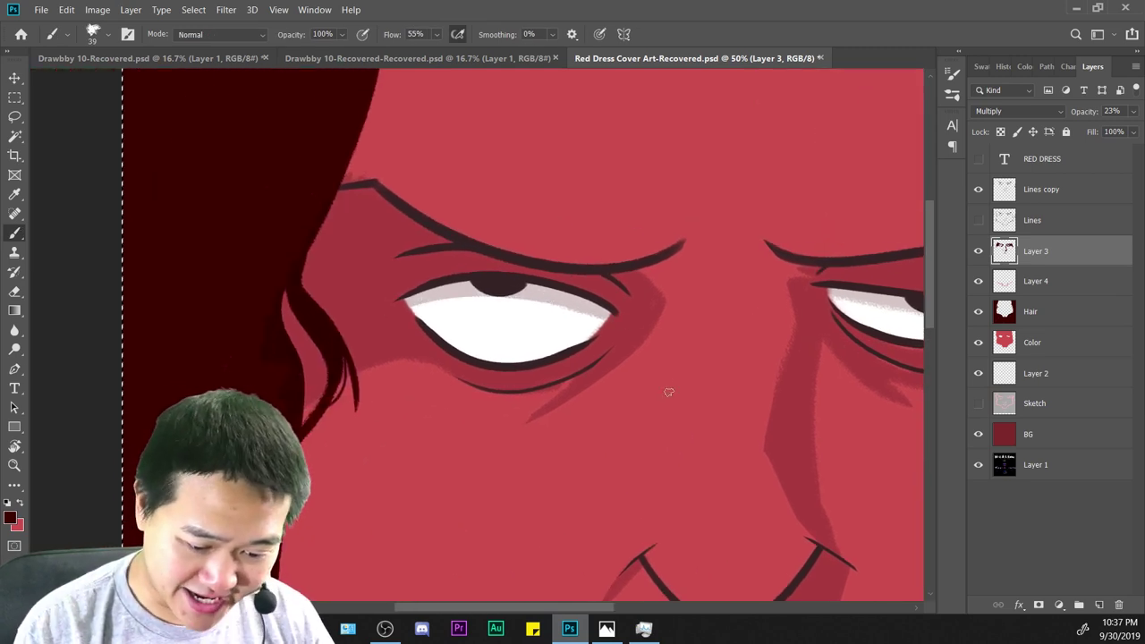
scroll(669, 392, "down", 3)
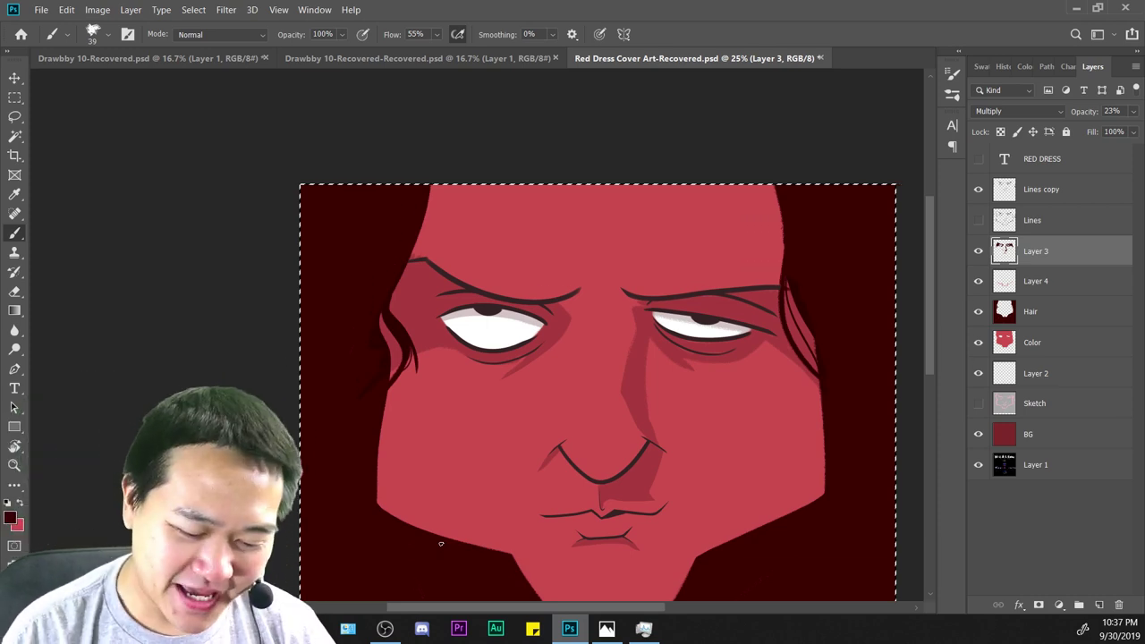
key("ctrl+plus")
key("ctrl+plus")
key("e")
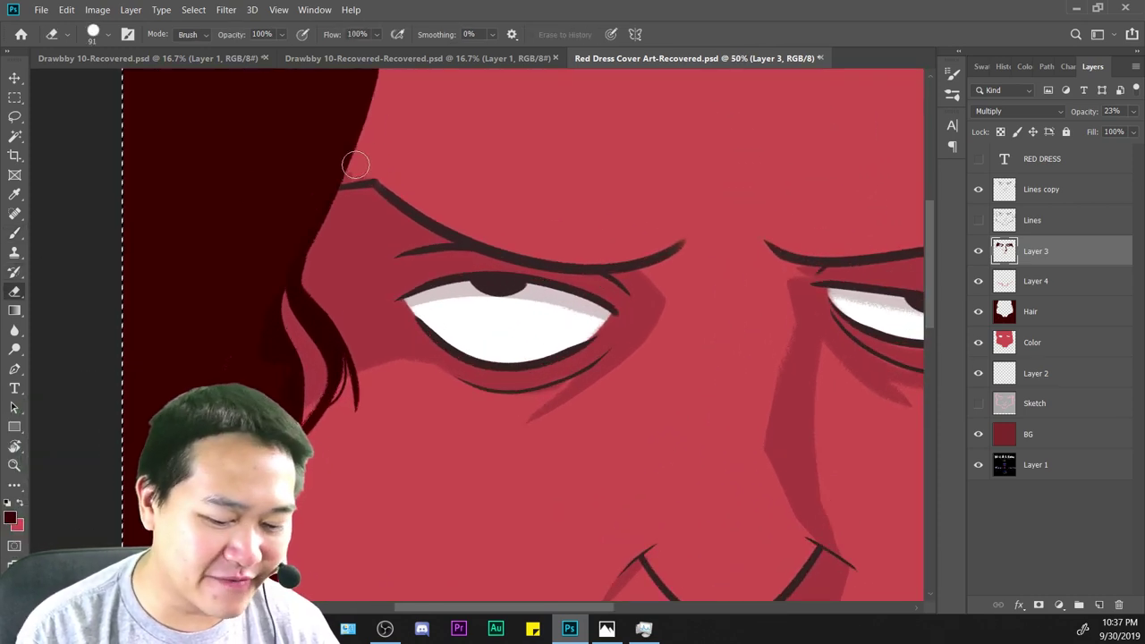
scroll(462, 548, "down", 5)
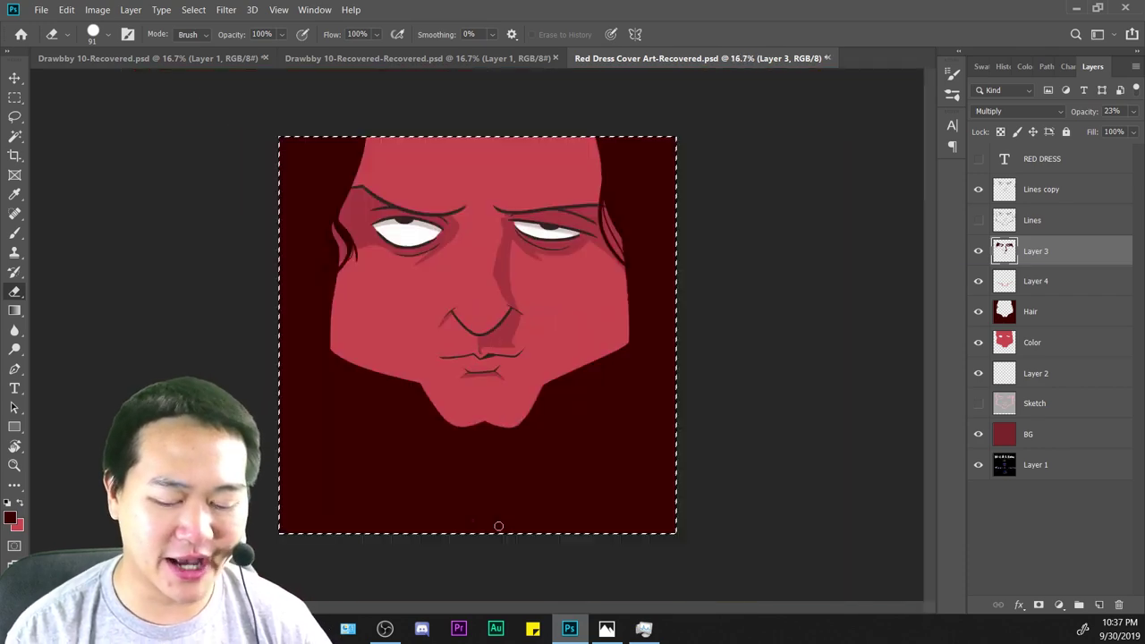
Round off the left bend of the nose bridge shadow on Layer 3 with brush strokes and erase the overshoot.
scroll(486, 535, "up", 5)
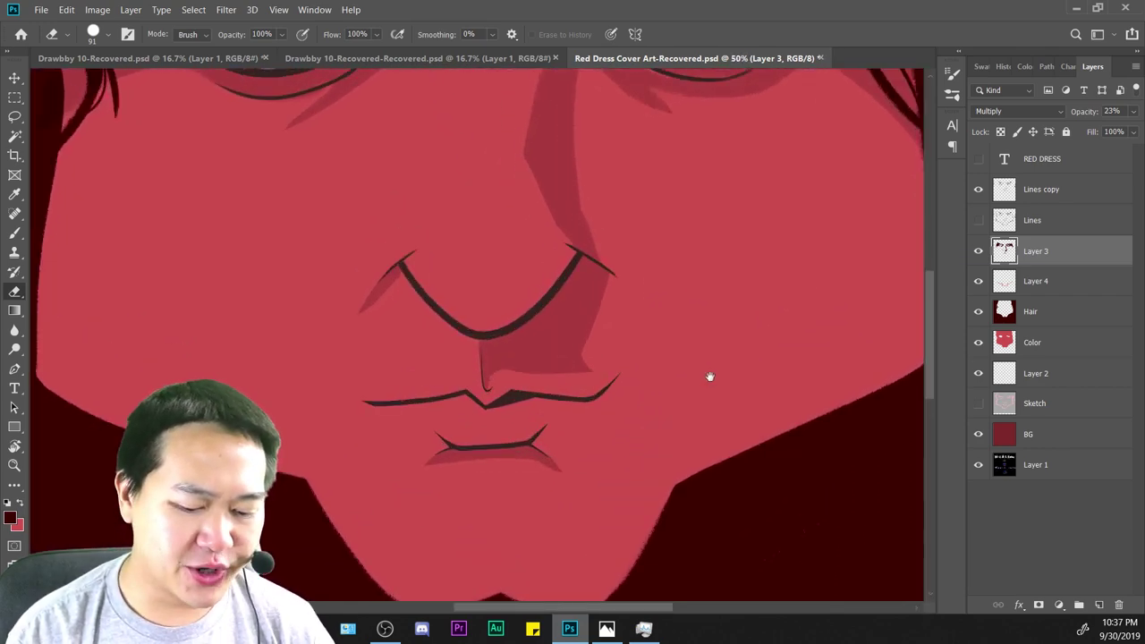
left_click_drag(710, 378, 622, 549)
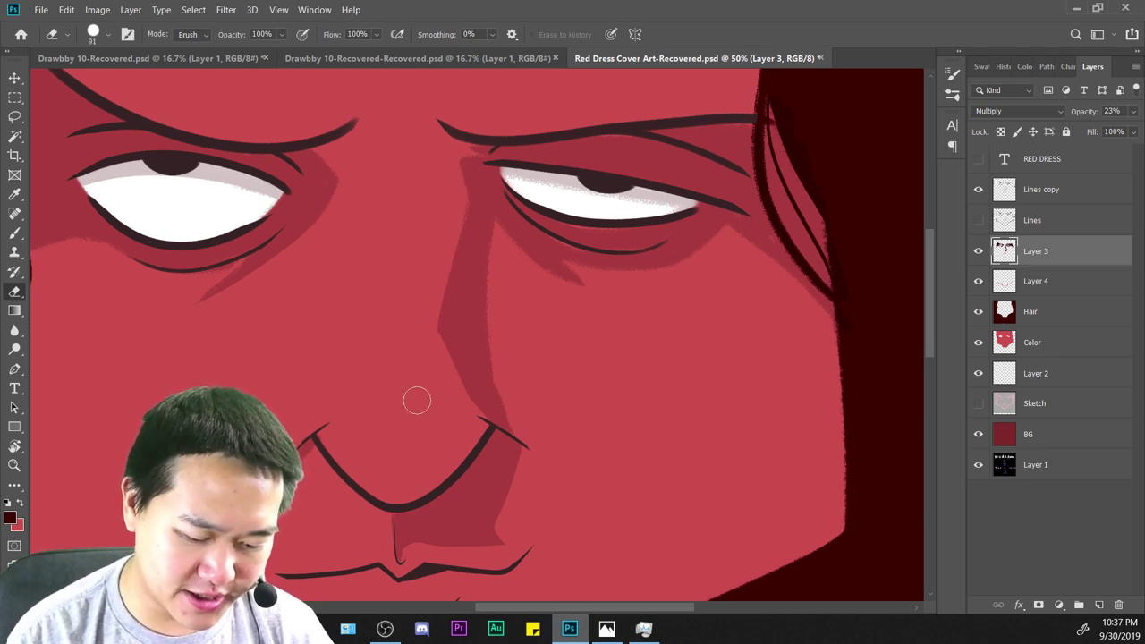
scroll(570, 524, "down", 2)
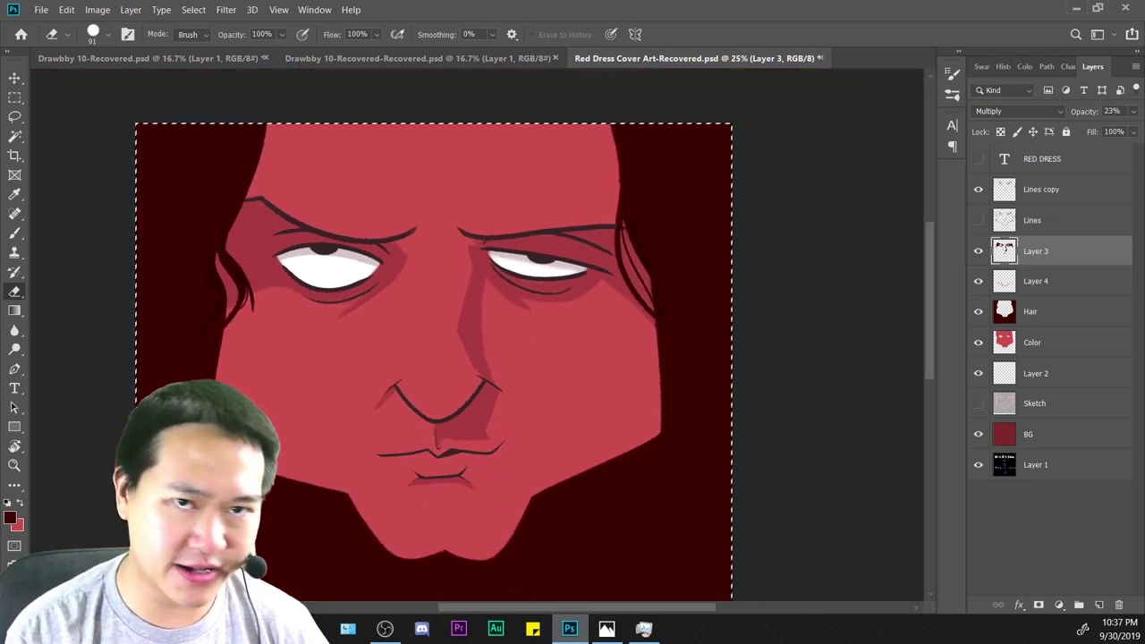
key("ctrl+plus")
key("ctrl+plus")
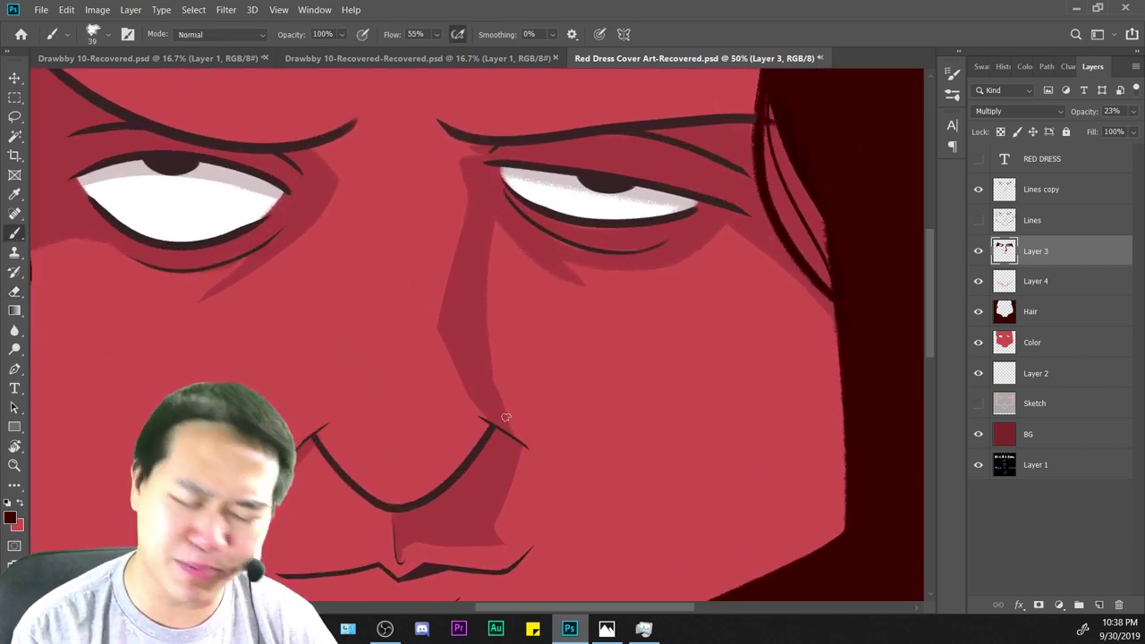
scroll(537, 403, "down", 2)
key("ctrl+plus")
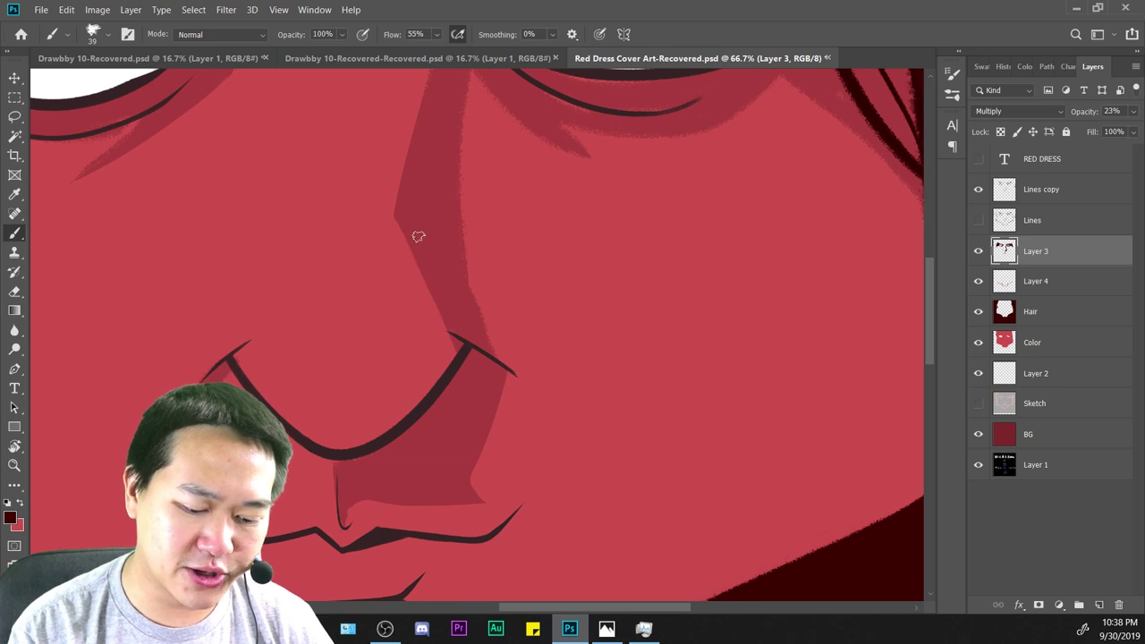
scroll(432, 162, "up", 4)
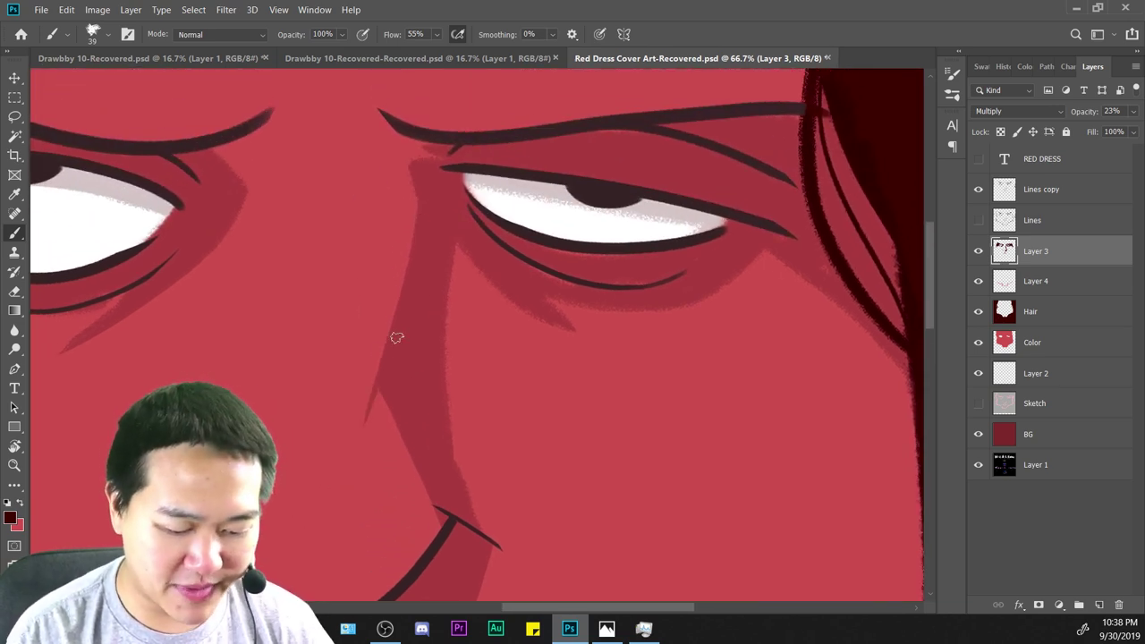
key("e")
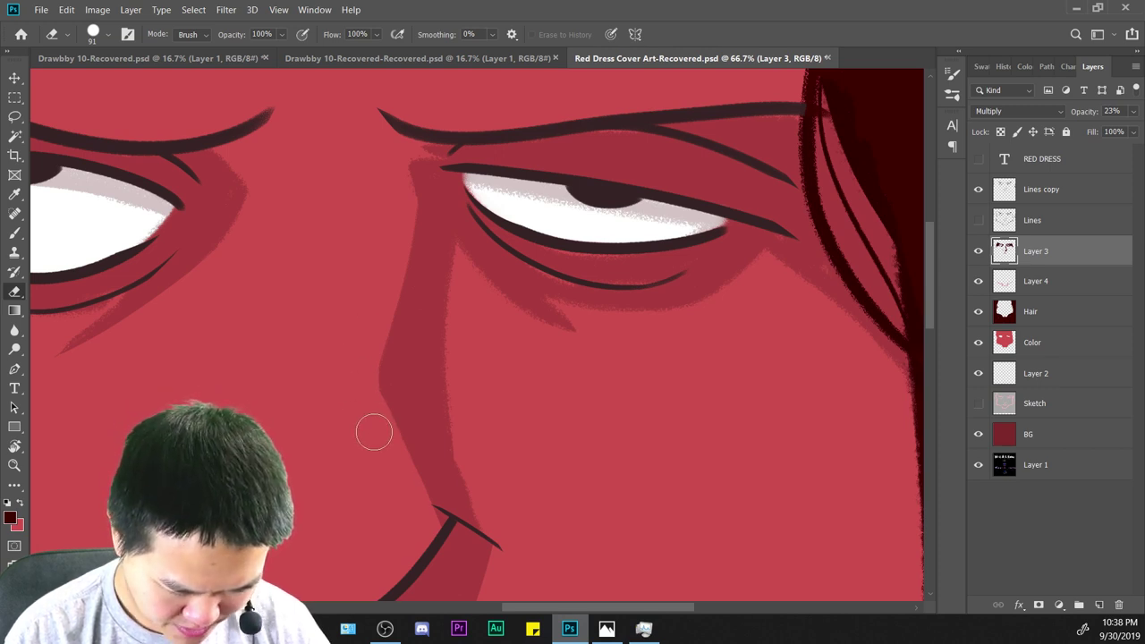
key("ctrl+minus")
key("ctrl+minus")
key("ctrl+minus")
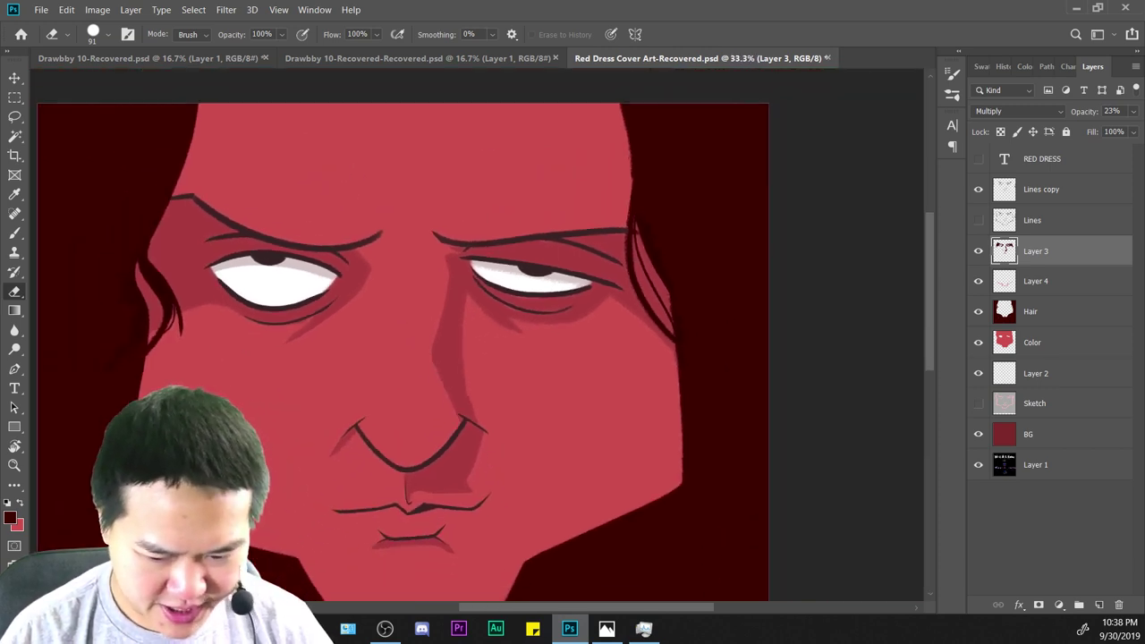
Try retouching the right edge of the nose bridge shadow on Layer 3 with a short brush stroke.
key("ctrl+plus")
key("ctrl+minus")
key("ctrl+minus")
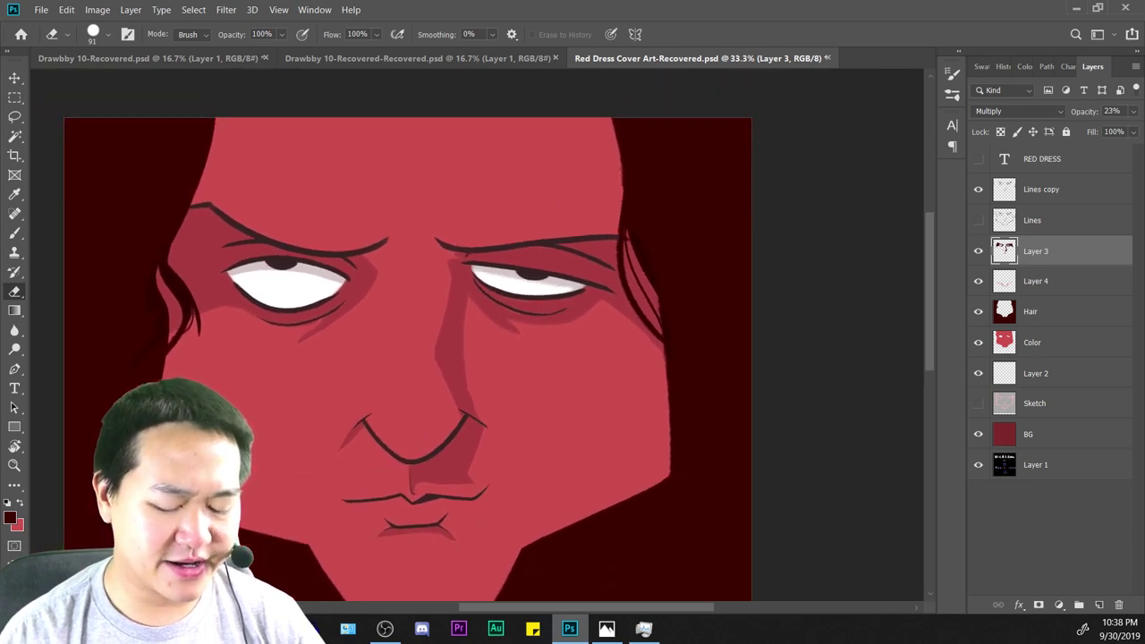
key("ctrl+plus")
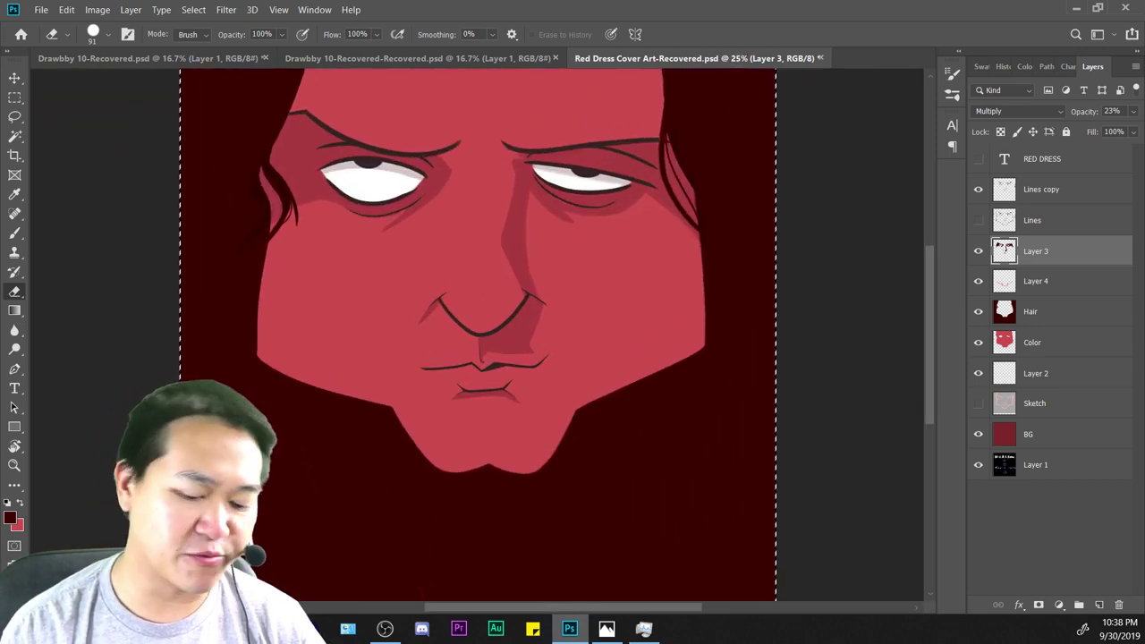
key("ctrl+plus")
key("ctrl+plus")
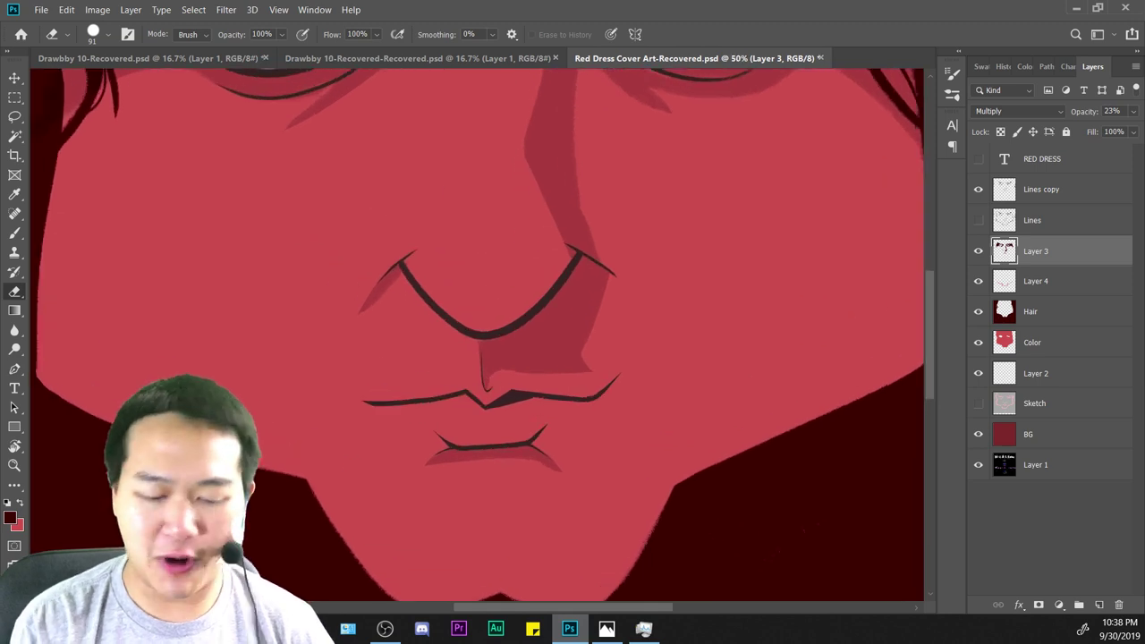
left_click_drag(555, 340, 420, 321)
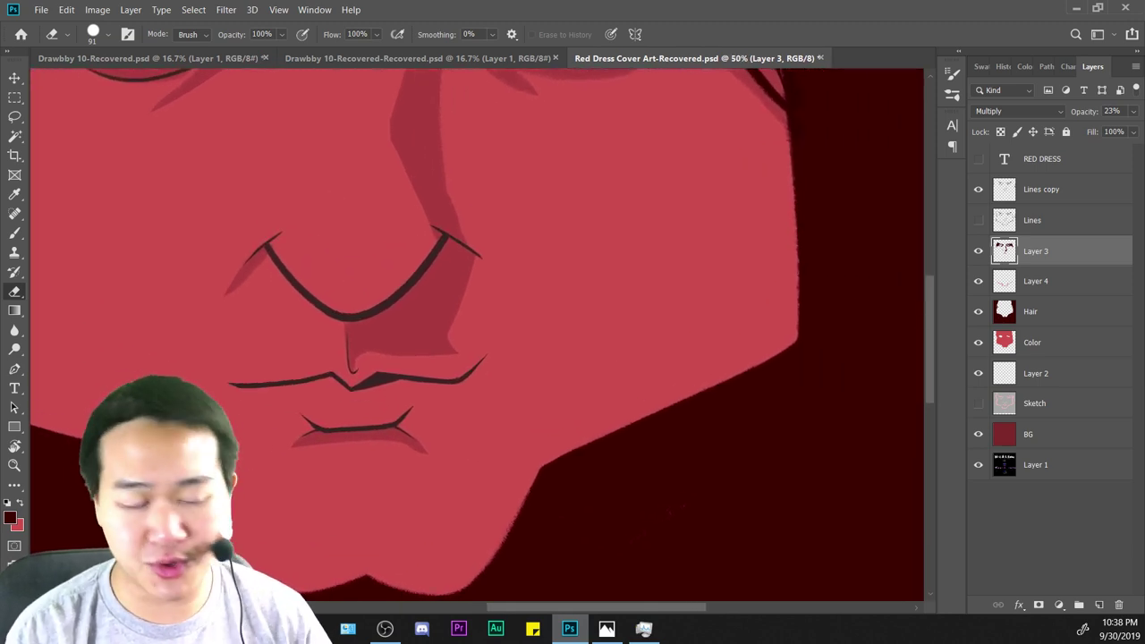
key("ctrl+plus")
key("ctrl+plus")
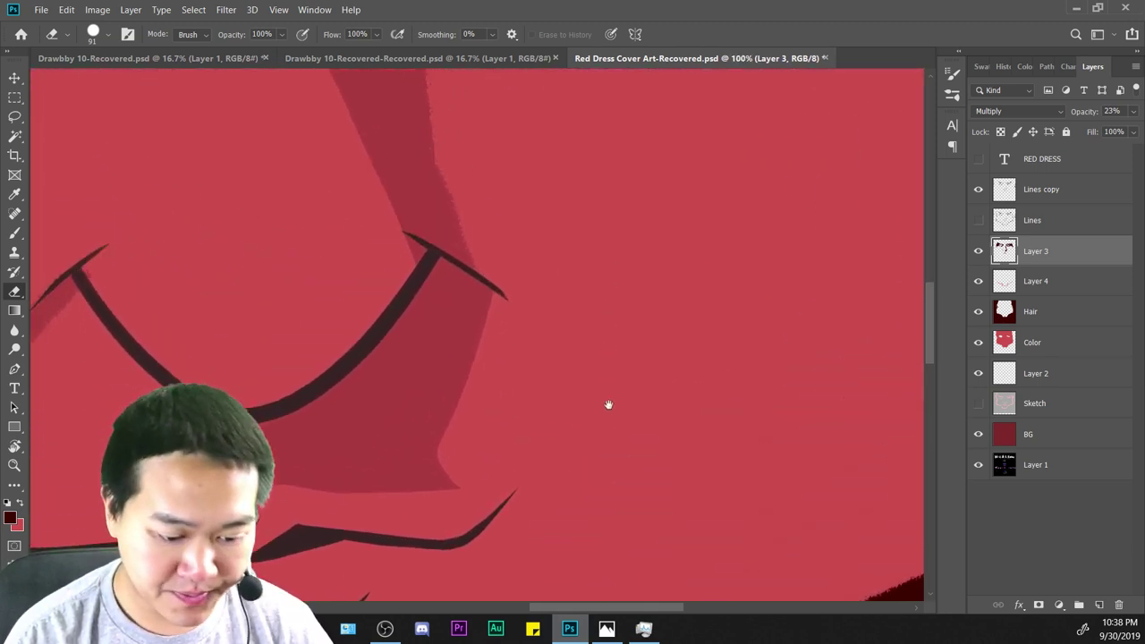
mouse_move(608, 405)
left_mouse_down()
mouse_move(632, 521)
mouse_move(608, 564)
left_mouse_up()
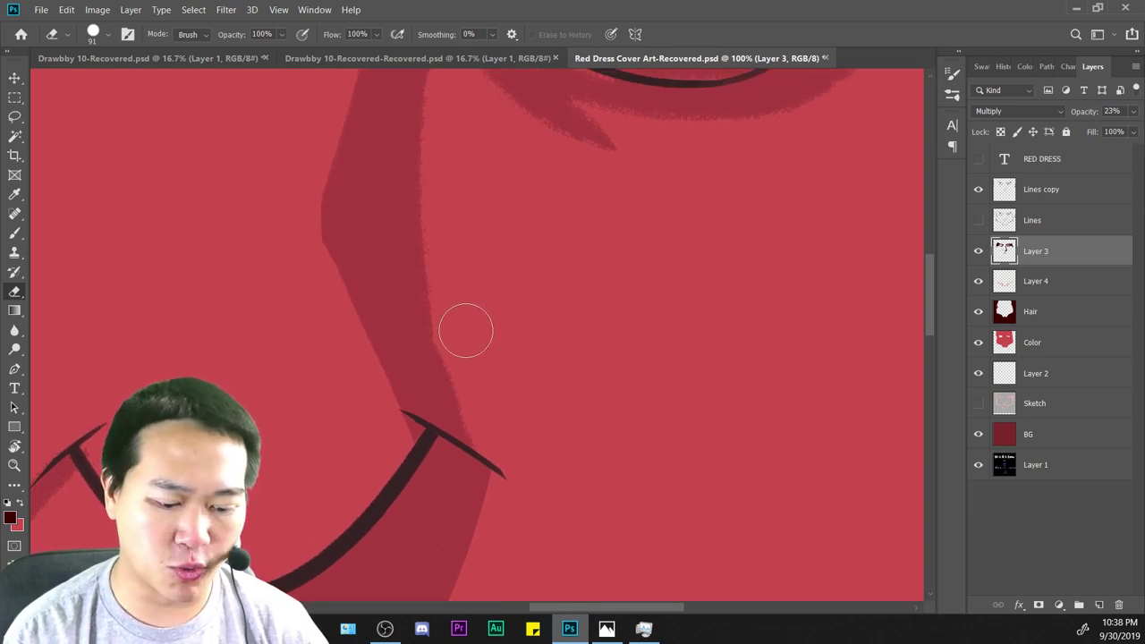
key("b")
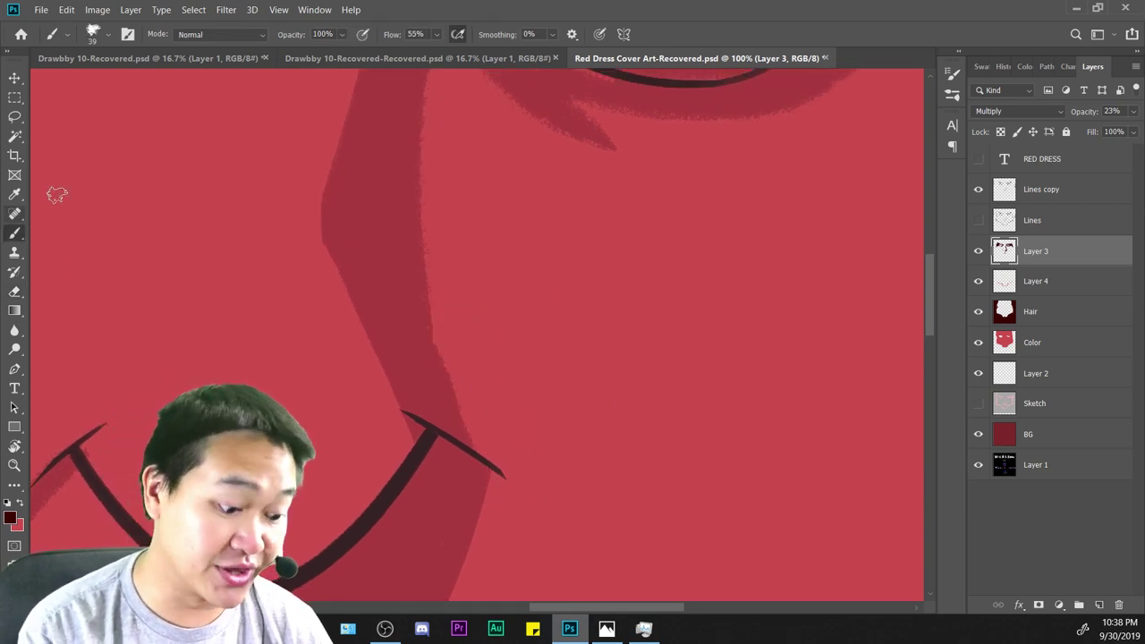
mouse_move(422, 306)
left_mouse_down()
mouse_move(483, 461)
mouse_move(429, 326)
left_mouse_up()
key("ctrl+z")
Extend the crease shadow under the right eye toward the cheek on Layer 3 with a long curved brush stroke.
key("ctrl+minus")
key("ctrl+minus")
key("ctrl+minus")
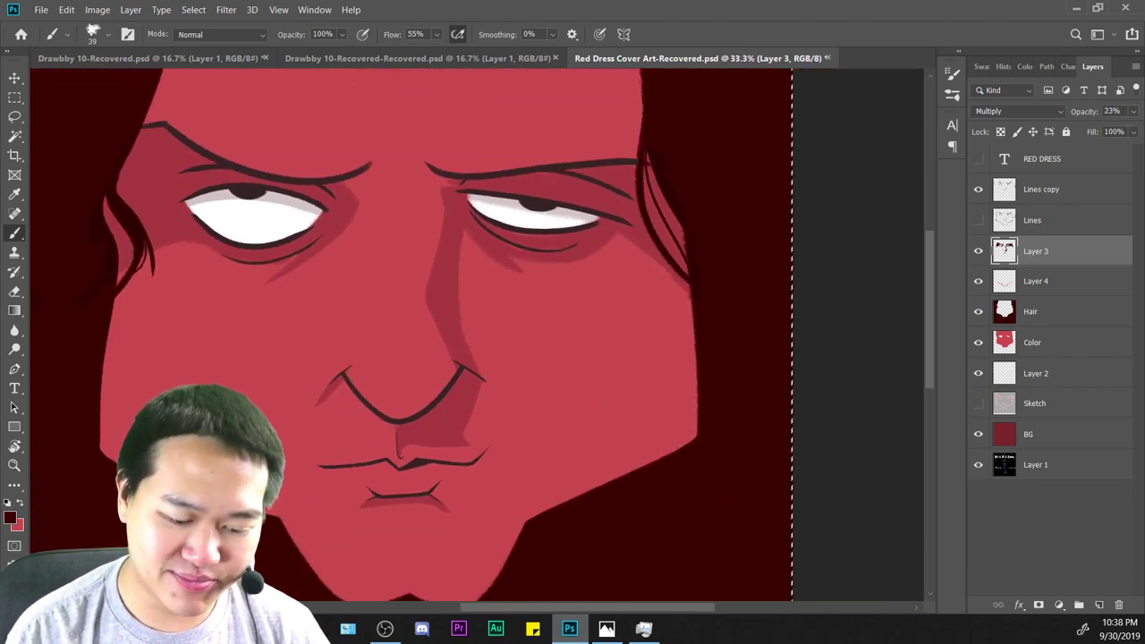
key("ctrl+plus")
key("ctrl+plus")
left_click_drag(572, 230, 475, 427)
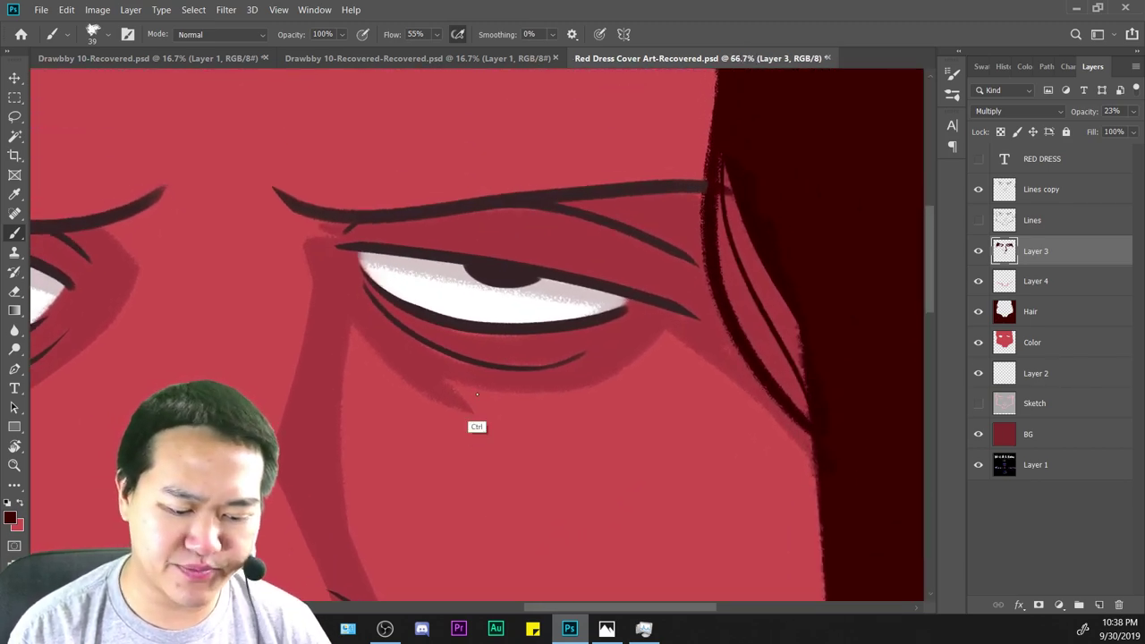
key("ctrl+plus")
left_click_drag(304, 291, 577, 492)
key("ctrl+z")
left_click_drag(278, 251, 565, 476)
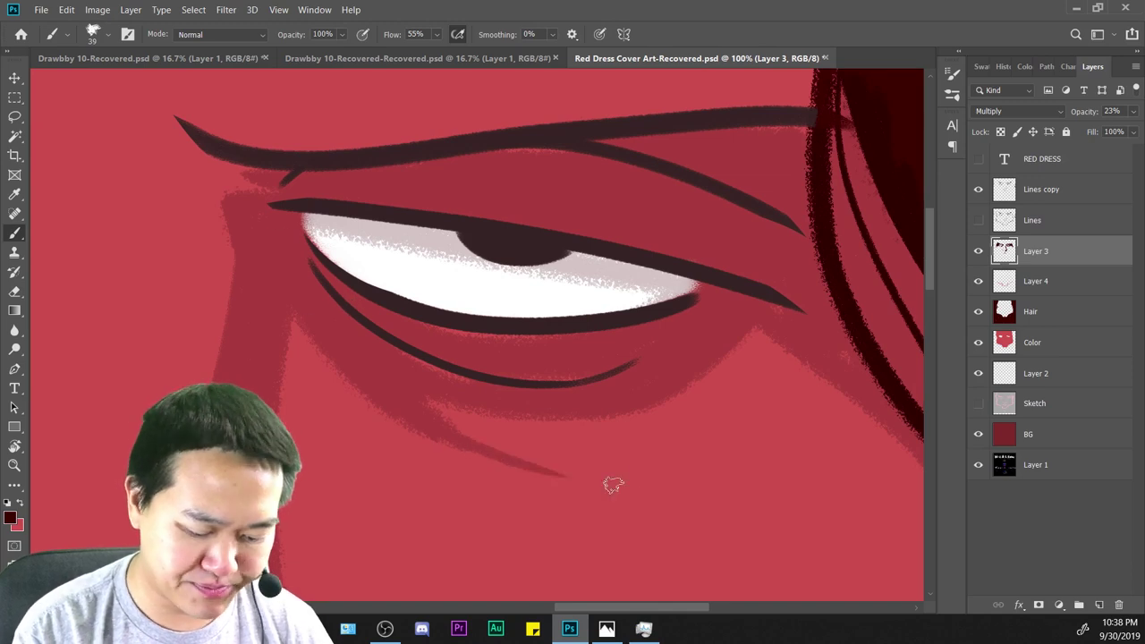
Erase the thin outer end of the crease shadow under the right eye to shorten it on Layer 3.
left_click(18, 293)
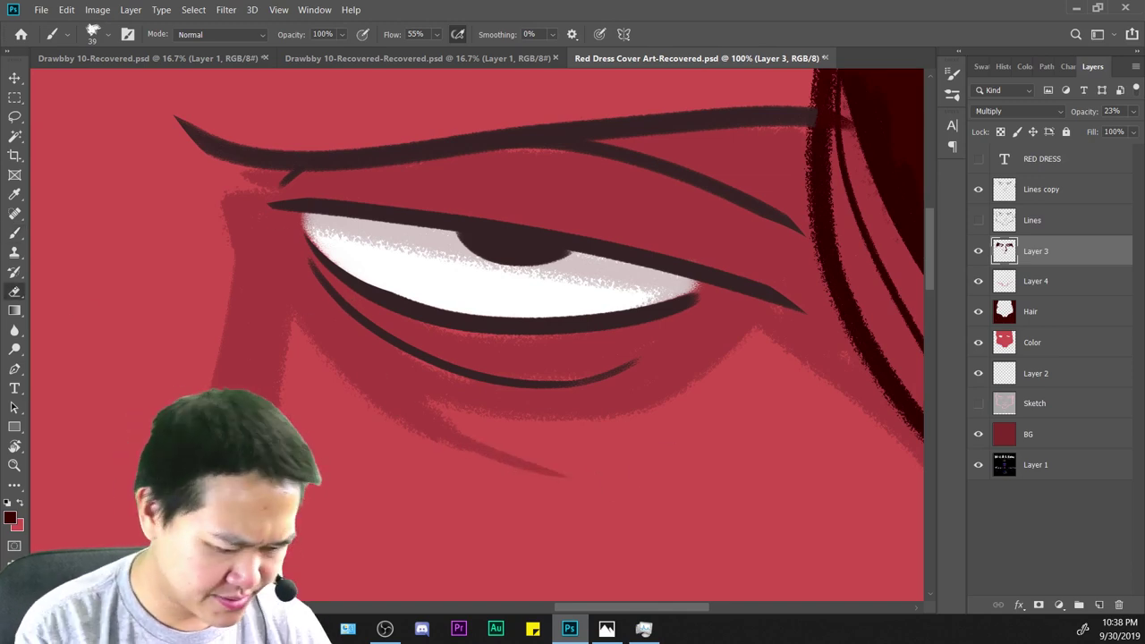
left_click_drag(716, 441, 806, 296)
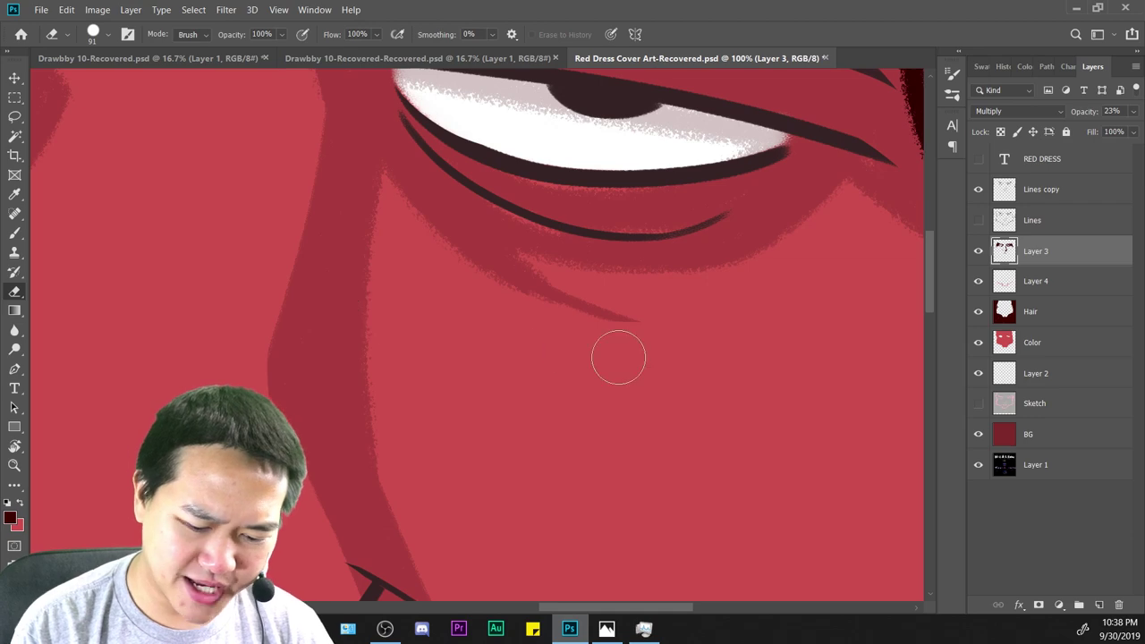
left_click_drag(691, 335, 450, 307)
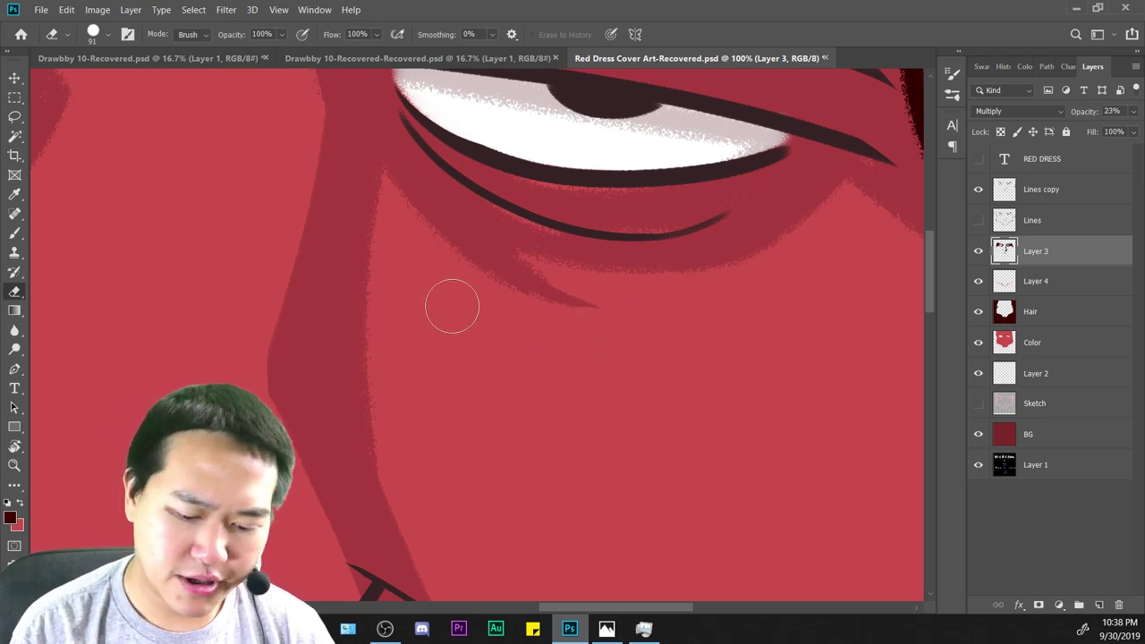
Erase the shadow spilling past the left side of the vertical line beneath the nose on Layer 3.
key("ctrl+minus")
key("ctrl+minus")
key("ctrl+minus")
key("ctrl+minus")
key("ctrl+minus")
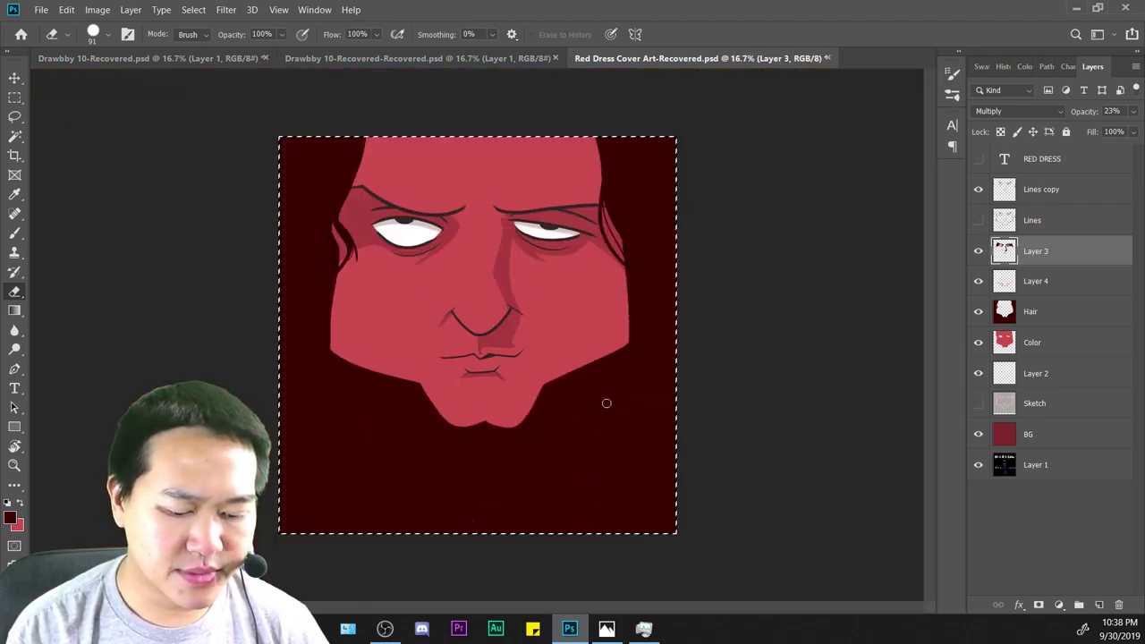
key("ctrl+plus")
scroll(606, 414, "up", 6)
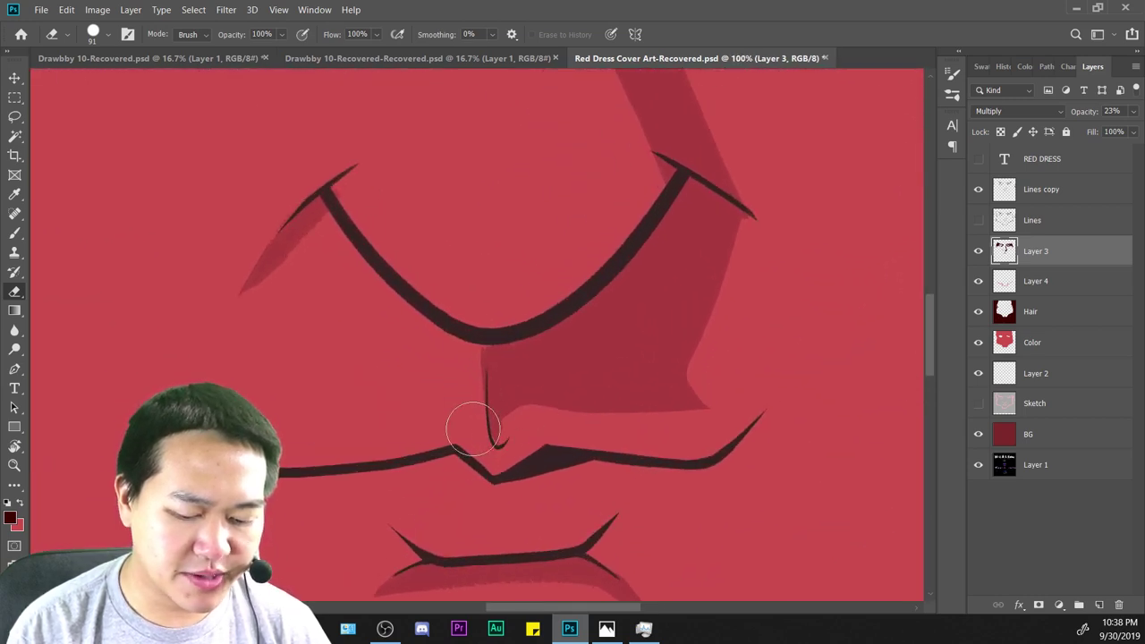
key("ctrl+z")
left_click_drag(469, 258, 469, 441)
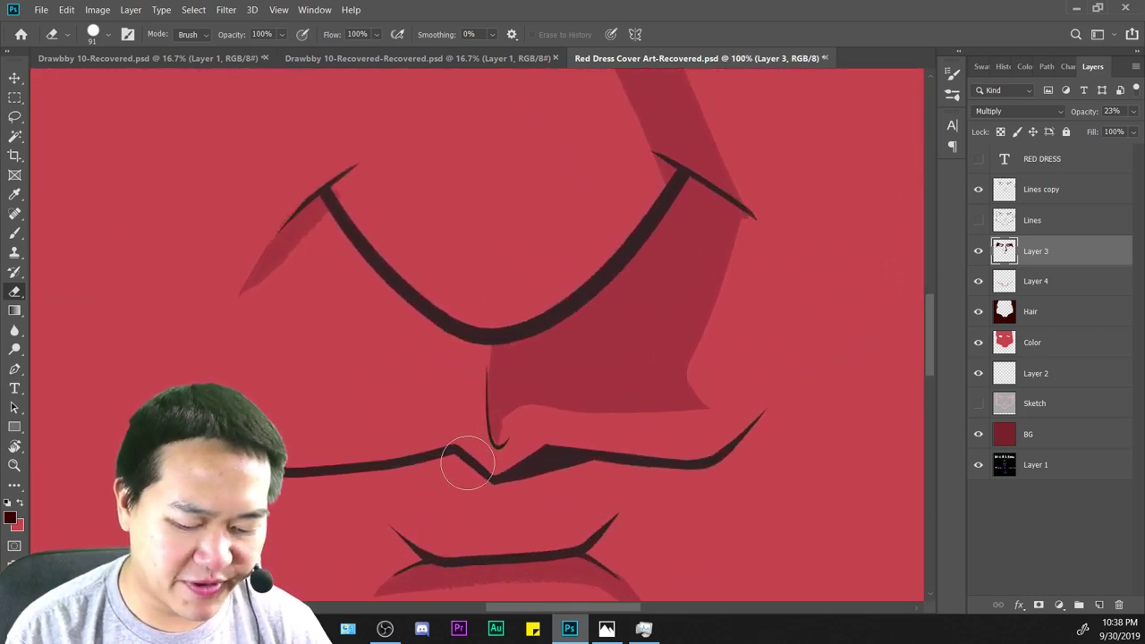
key("ctrl+z")
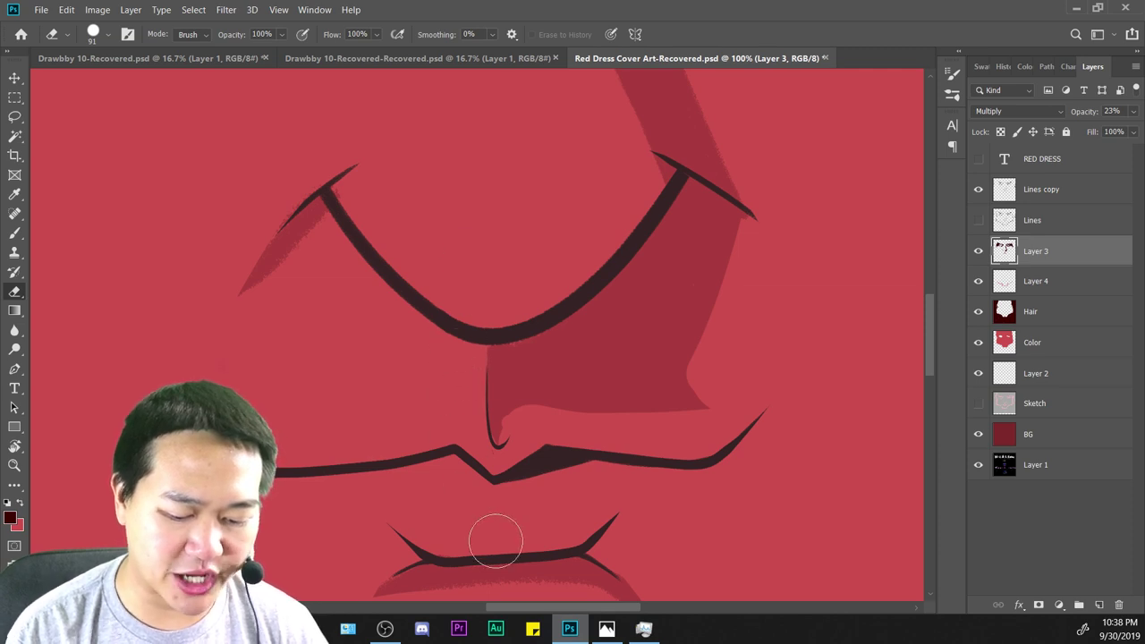
Touch up the left nostril shadow on Layer 3 with the brush and erase the overspill along its outer edge.
key("ctrl+minus")
key("ctrl+minus")
key("ctrl+plus")
key("ctrl+plus")
key("ctrl+plus")
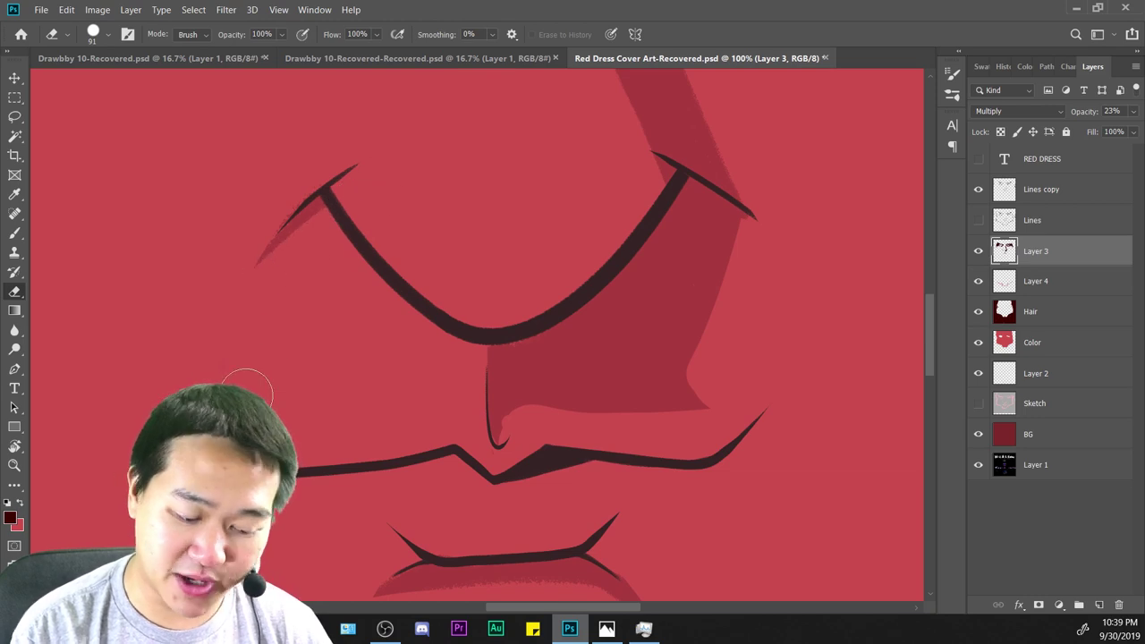
key("b")
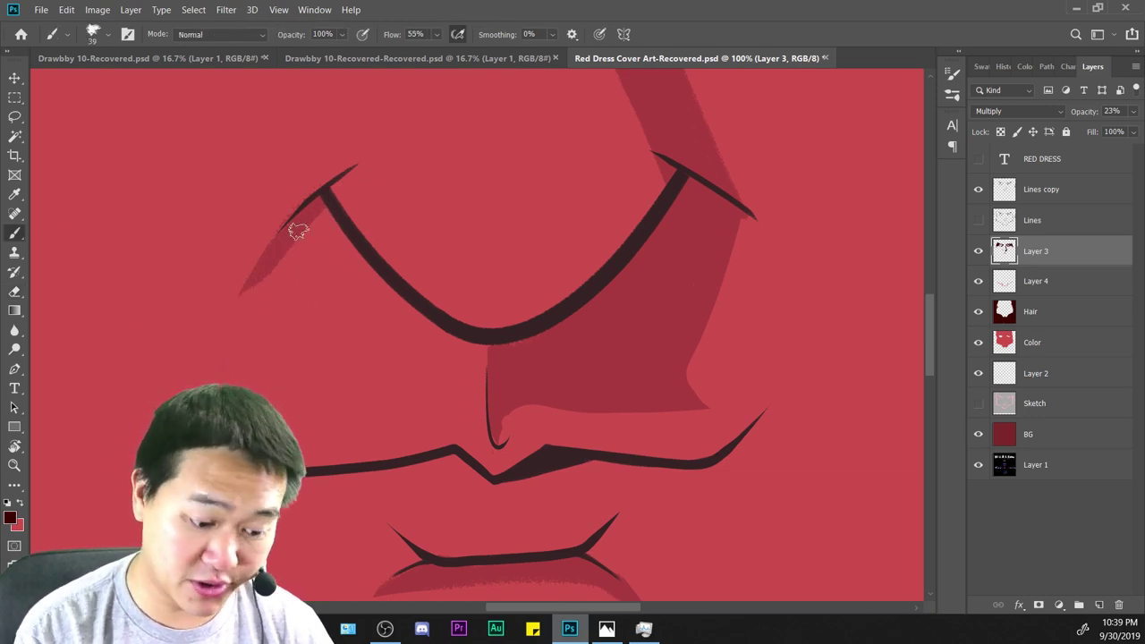
key("ctrl+plus")
left_click_drag(365, 282, 553, 406)
mouse_move(356, 215)
left_mouse_down()
mouse_move(260, 300)
mouse_move(317, 244)
left_mouse_up()
key("e")
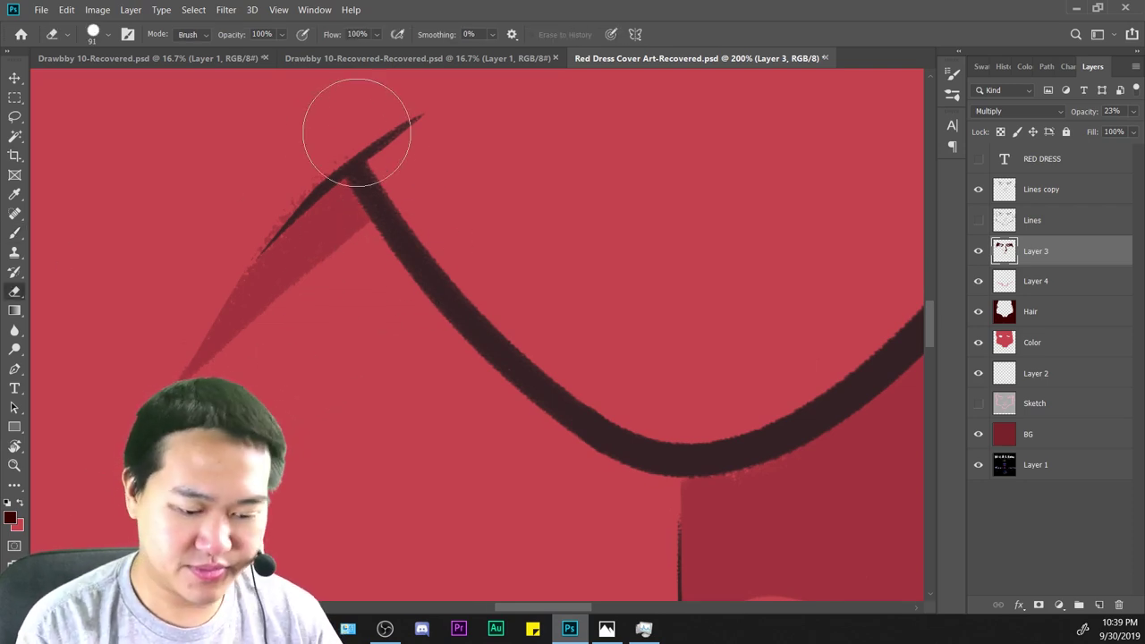
left_click_drag(357, 133, 152, 429)
left_click_drag(323, 124, 170, 411)
Examine the shading across the whole face and around the right eye and hair strands.
key("ctrl+minus")
key("ctrl+minus")
key("ctrl+minus")
key("ctrl+minus")
key("ctrl+minus")
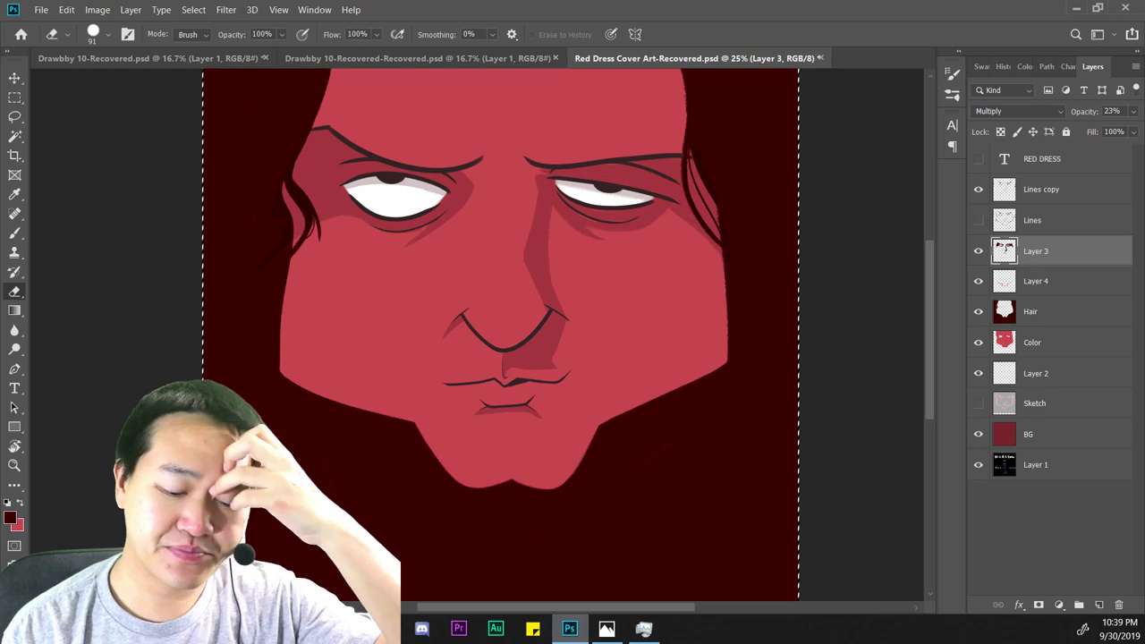
key("ctrl+plus")
key("ctrl+plus")
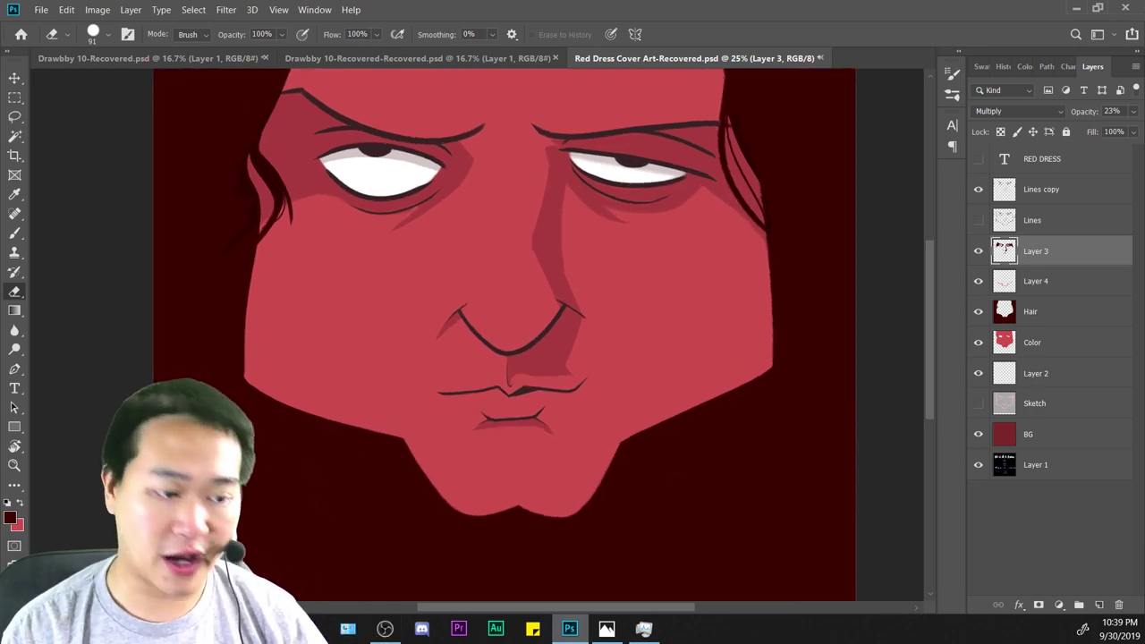
key("b")
mouse_move(676, 299)
left_mouse_down()
mouse_move(653, 325)
mouse_move(316, 509)
left_mouse_up()
key("ctrl+plus")
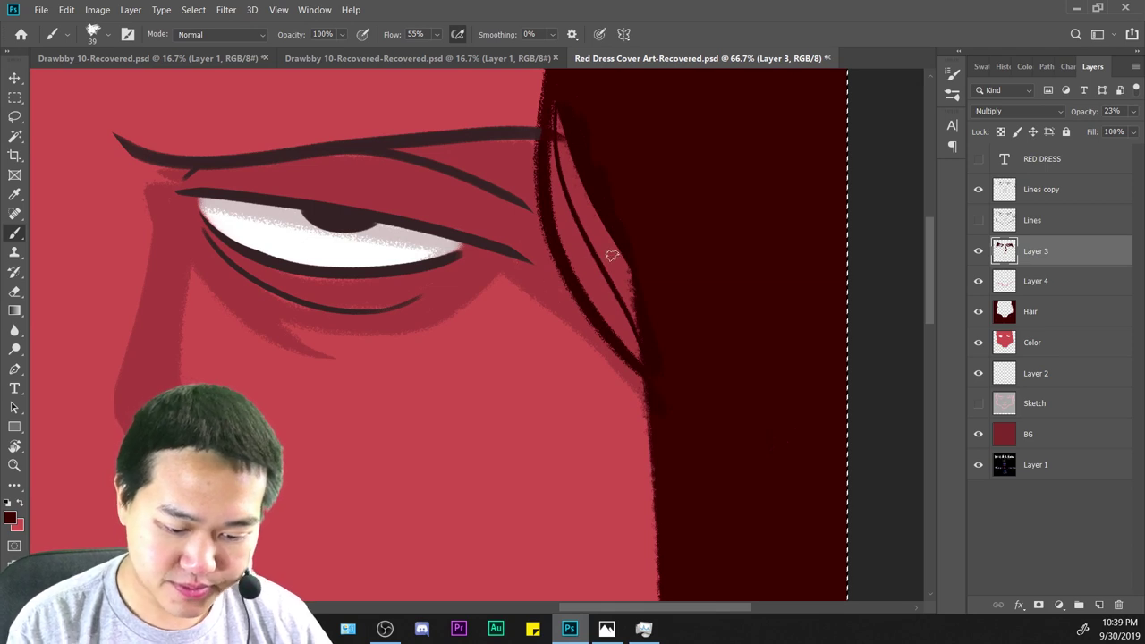
key("ctrl+minus")
key("ctrl+minus")
key("ctrl+minus")
key("ctrl+minus")
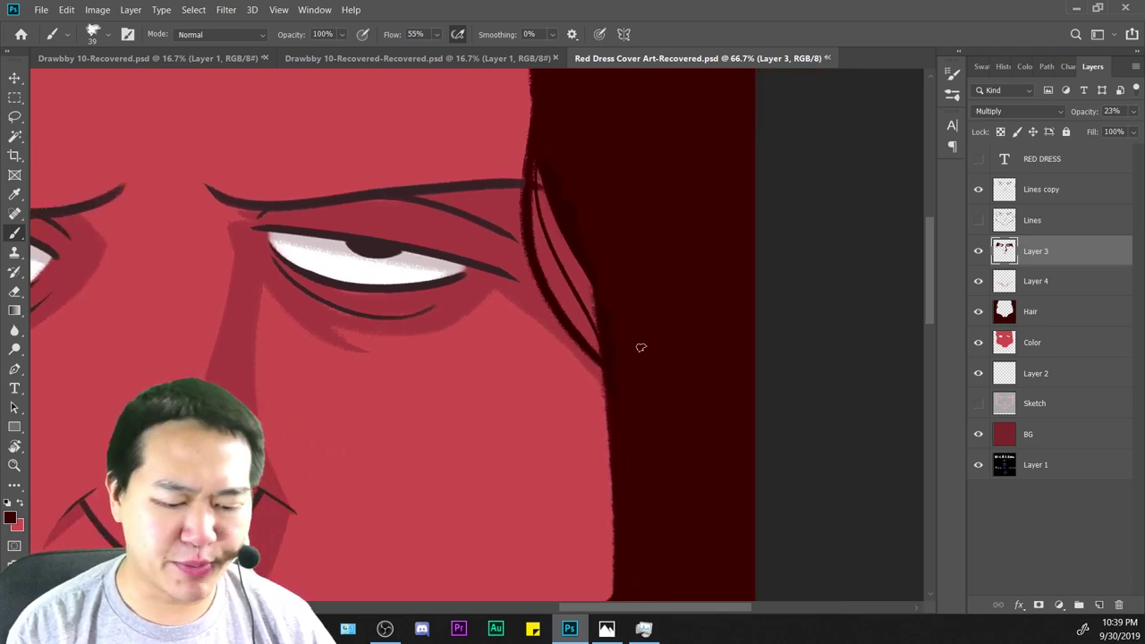
key("ctrl+plus")
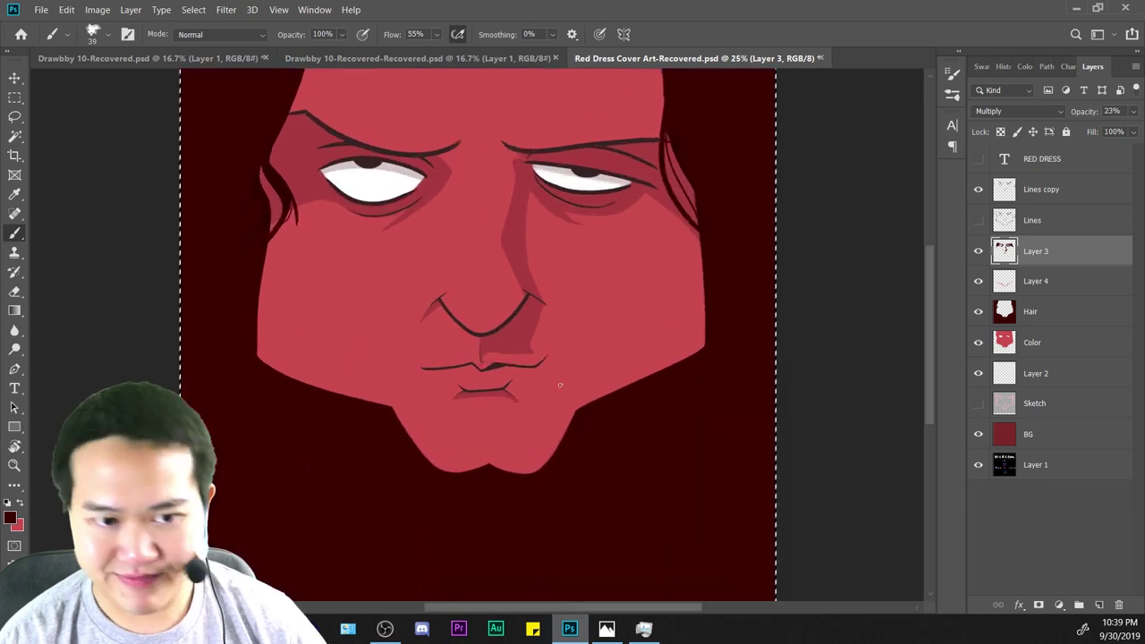
Set the brush size to 48 px.
key("ctrl+plus")
mouse_move(712, 393)
left_mouse_down()
mouse_move(492, 470)
mouse_move(481, 452)
left_mouse_up()
key("ctrl+plus")
right_click(584, 229)
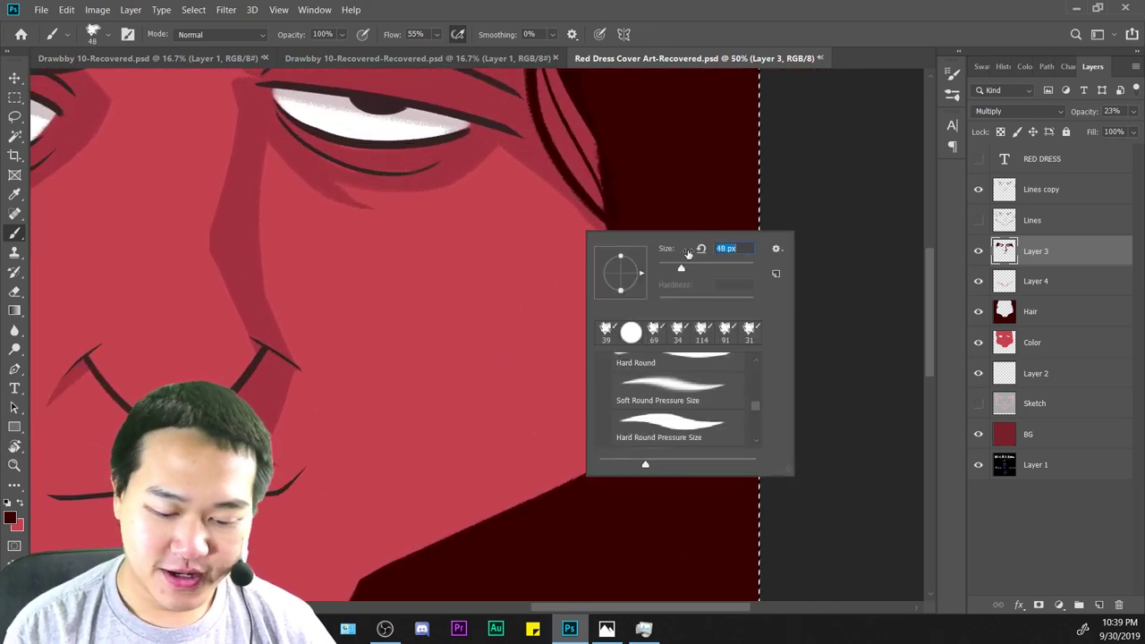
key("Escape")
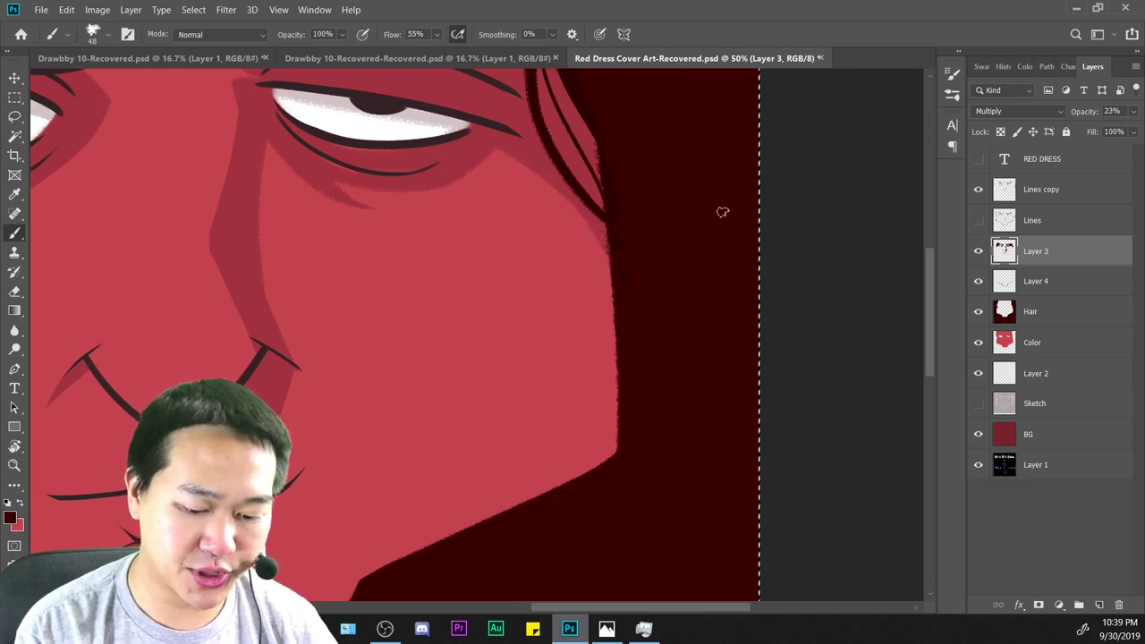
key("ctrl+minus")
key("ctrl+minus")
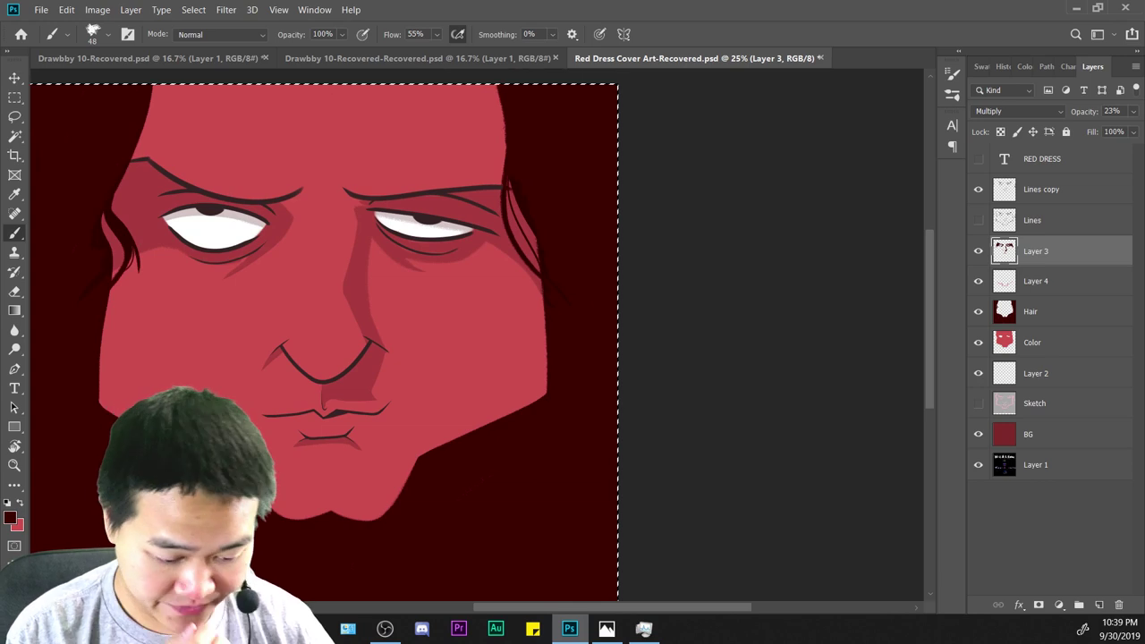
key("ctrl+minus")
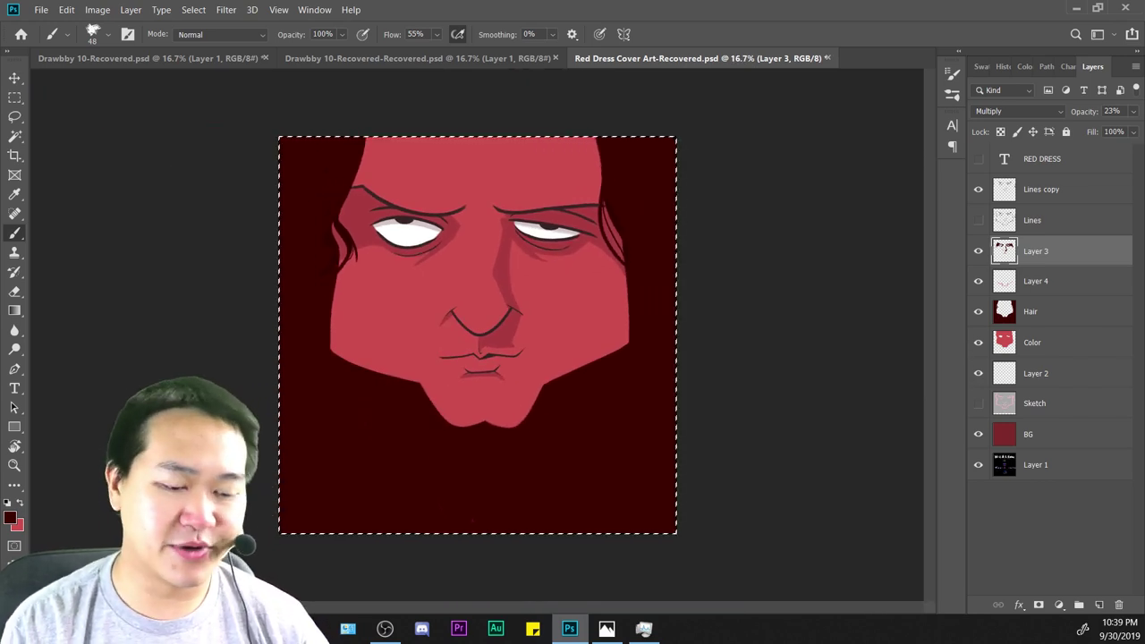
key("ctrl+plus")
key("ctrl+plus")
key("ctrl+plus")
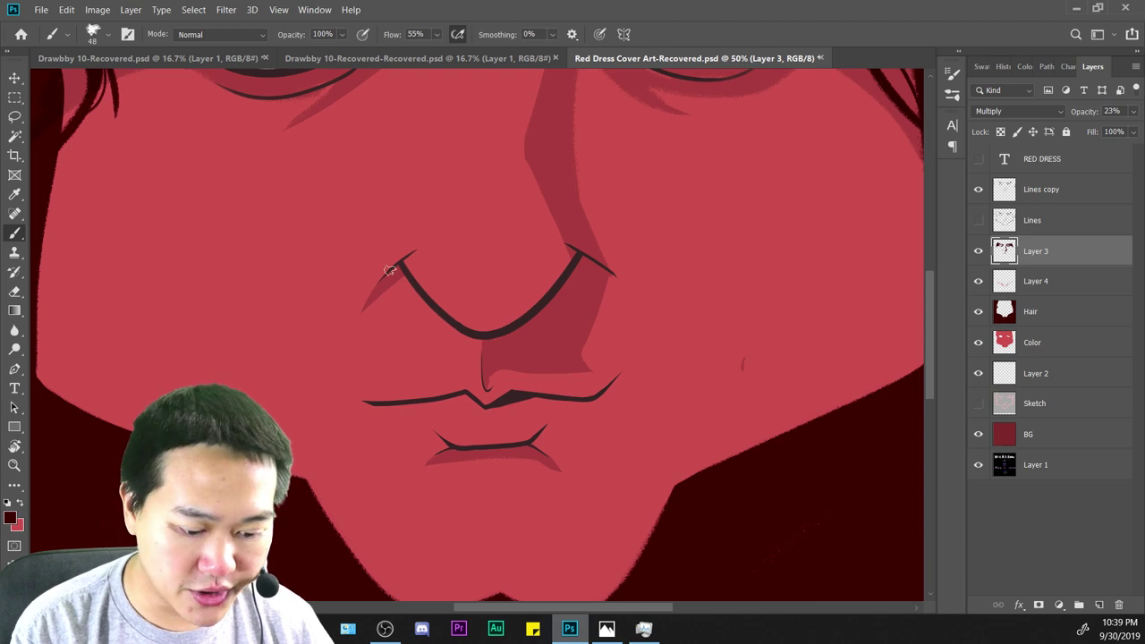
right_click(474, 250)
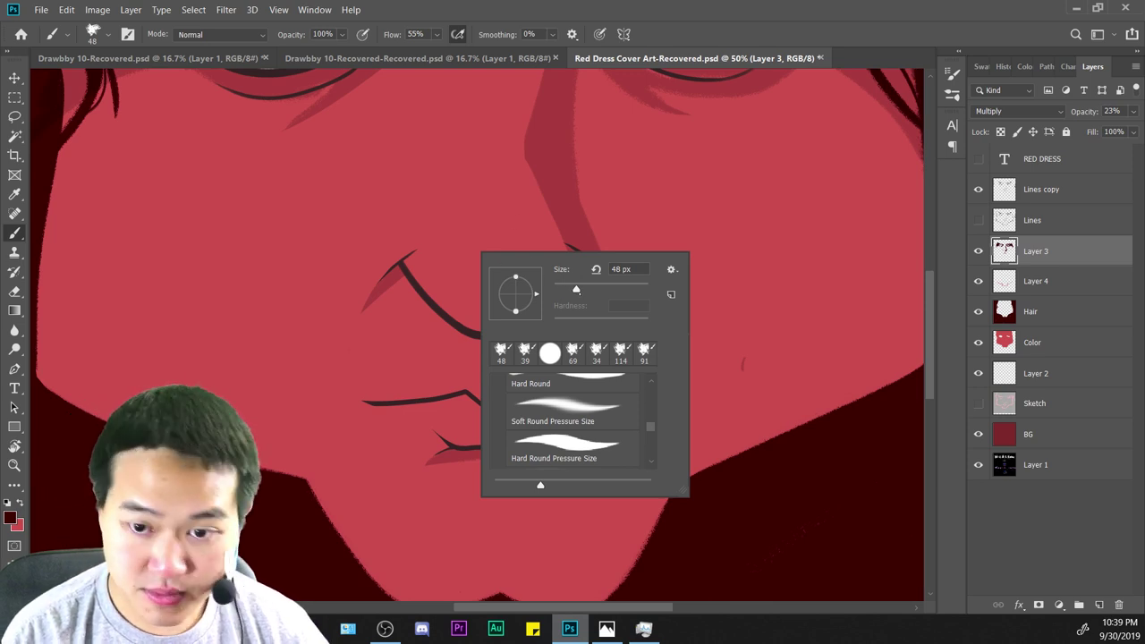
left_click(339, 230)
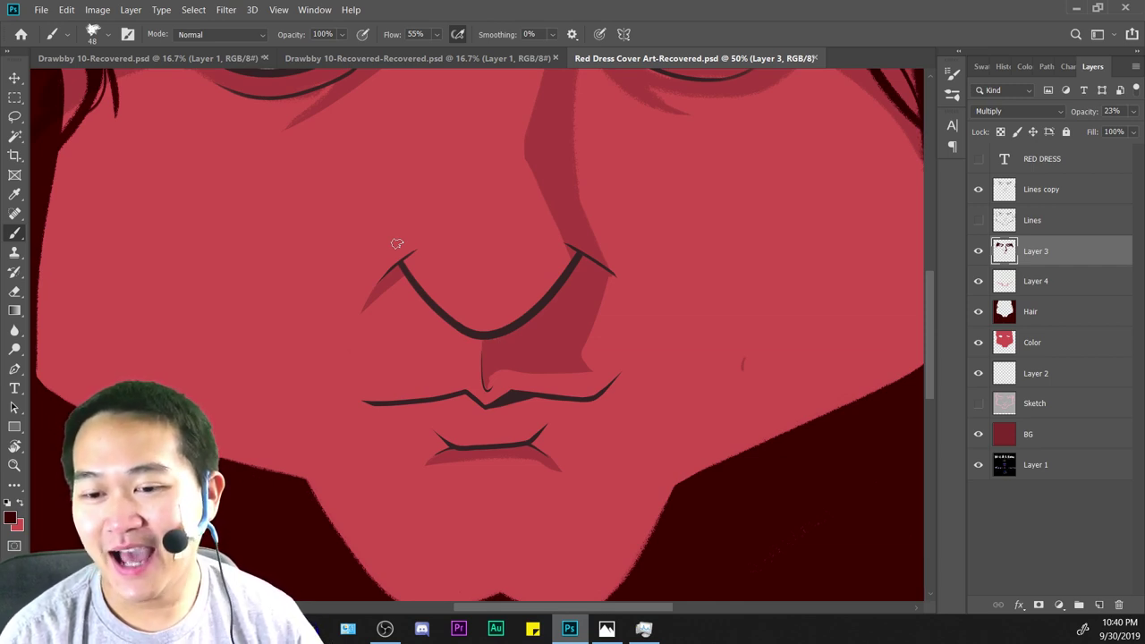
Paint a curved shadow along the outer side of the left nostril line on Layer 3.
left_click_drag(414, 246, 346, 331)
key("ctrl+plus")
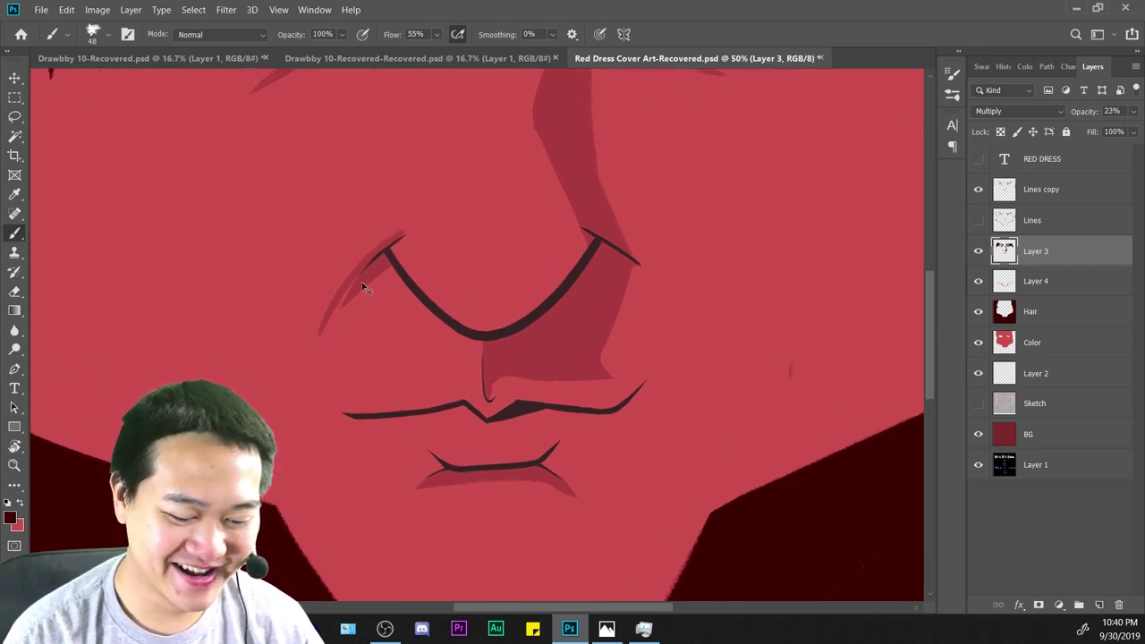
key("ctrl+z")
left_click_drag(395, 216, 322, 323)
key("ctrl+z")
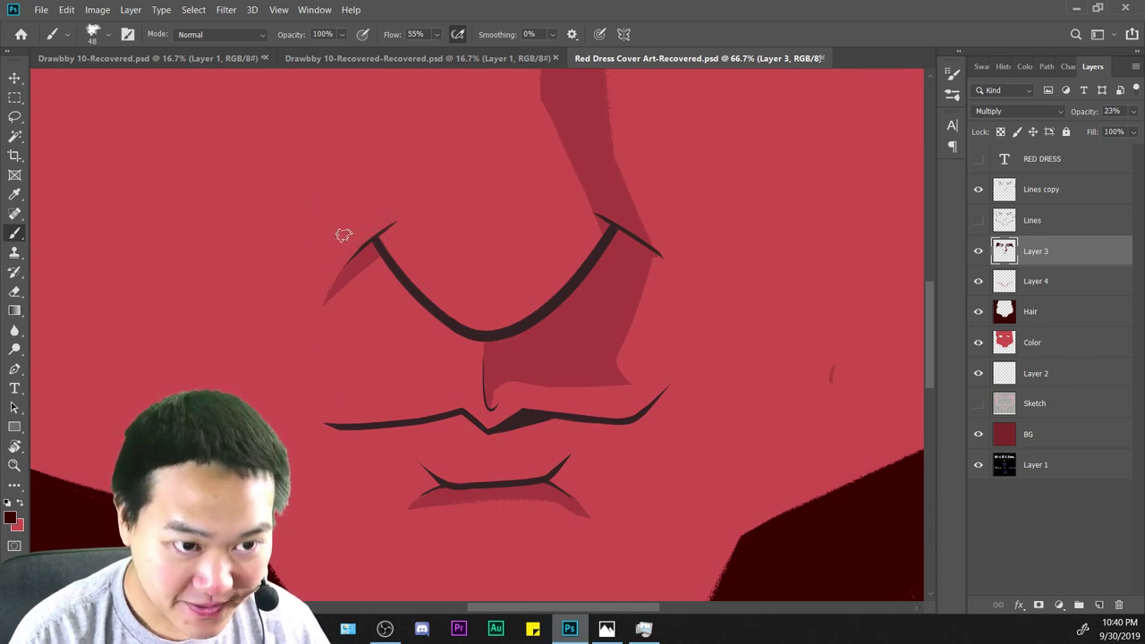
left_click_drag(343, 265, 316, 313)
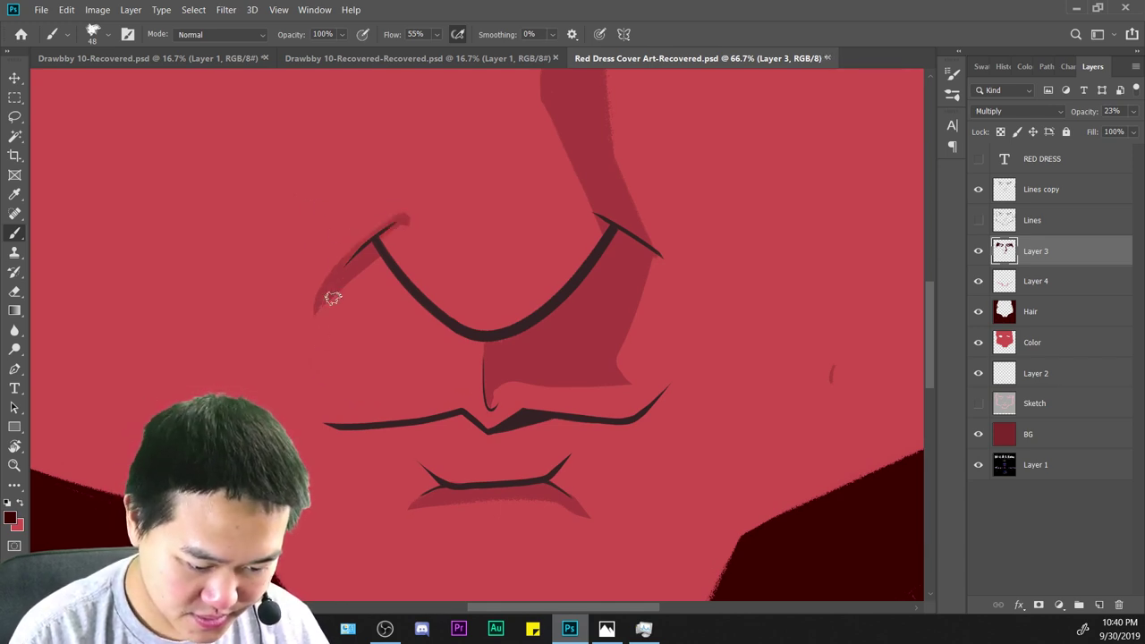
key("ctrl+z")
left_click_drag(407, 217, 304, 332)
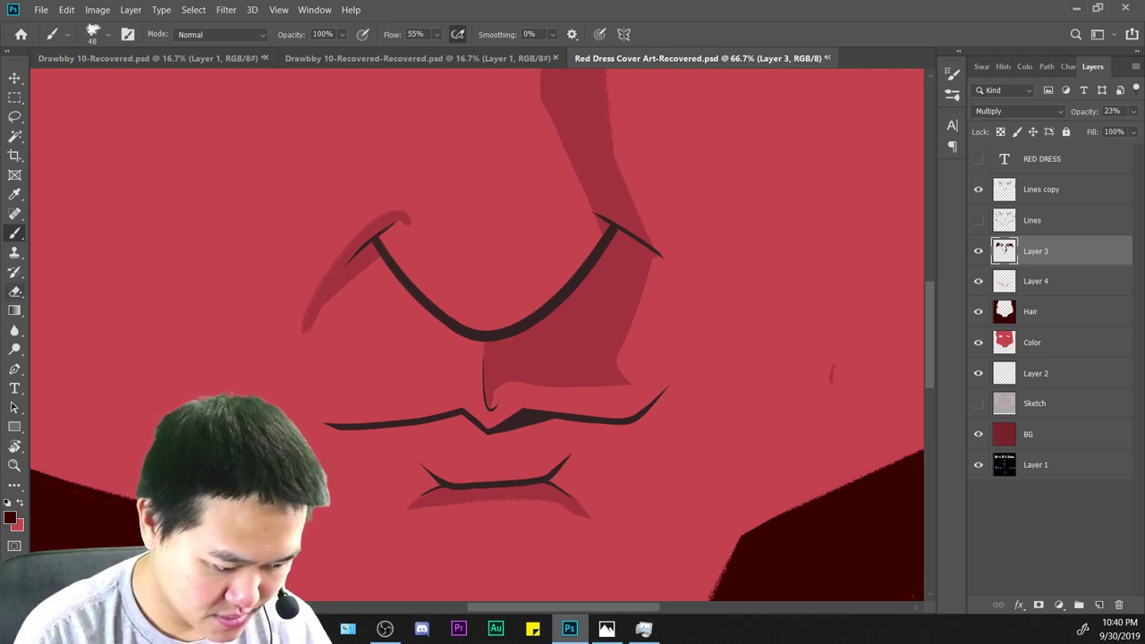
Erase the lower inner edge of the left nostril shadow on Layer 3 so it tapers to a point.
key("e")
left_click_drag(401, 244, 292, 373)
key("ctrl+z")
left_click_drag(396, 253, 290, 371)
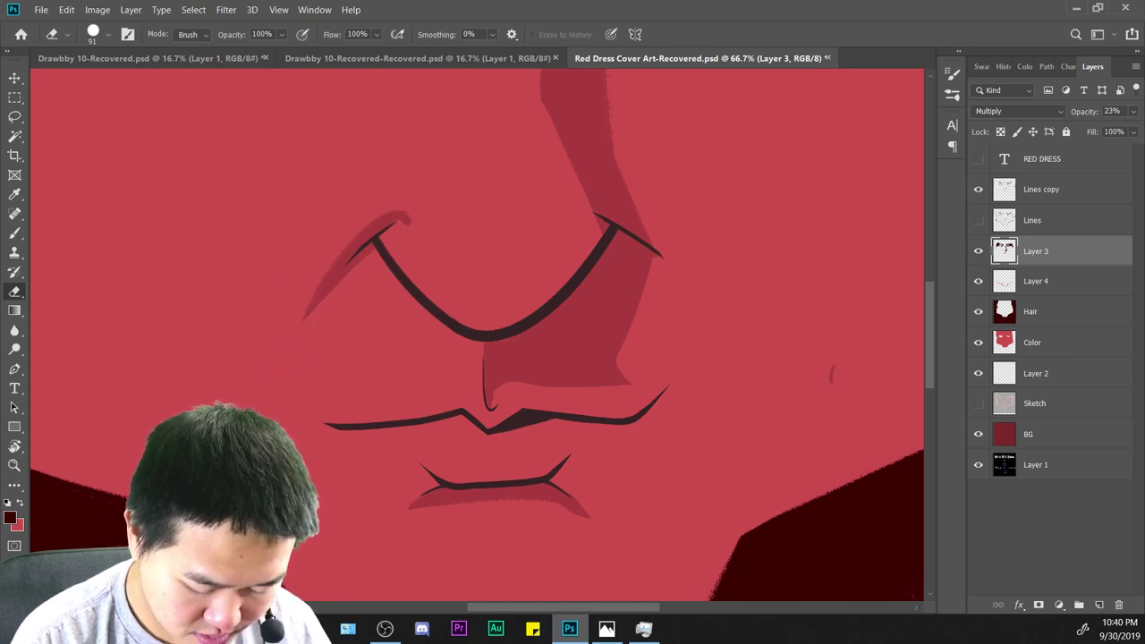
Examine the nostril shading against the whole face and the shading around both eyes.
key("ctrl+minus")
key("ctrl+minus")
key("ctrl+minus")
key("ctrl+plus")
key("ctrl+plus")
key("ctrl+plus")
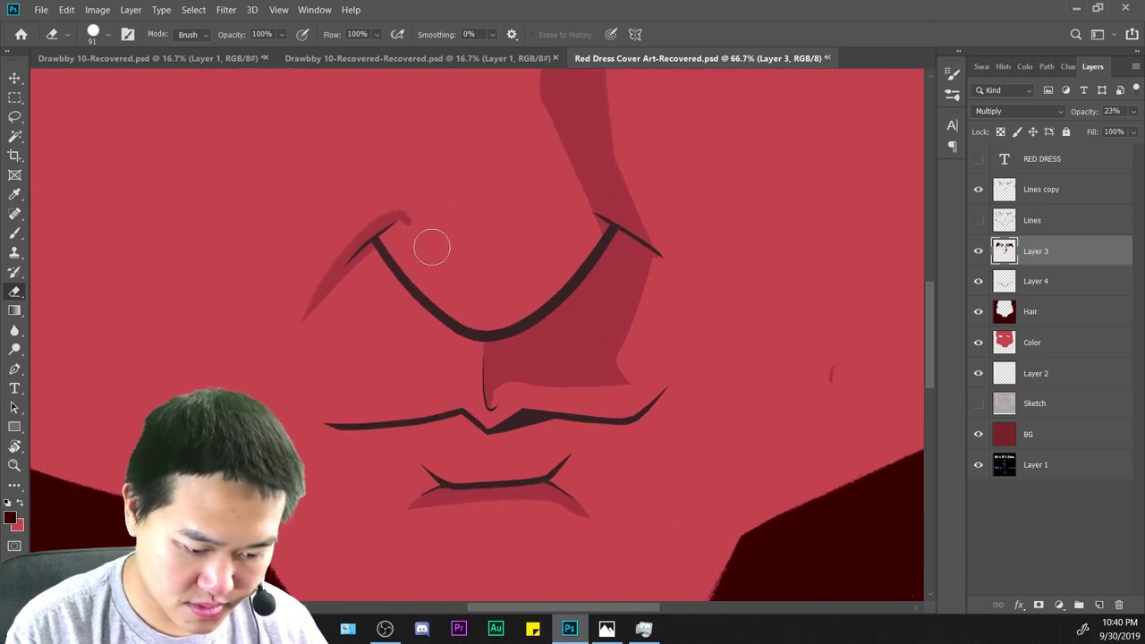
key("ctrl+minus")
key("ctrl+minus")
key("ctrl+minus")
key("ctrl+minus")
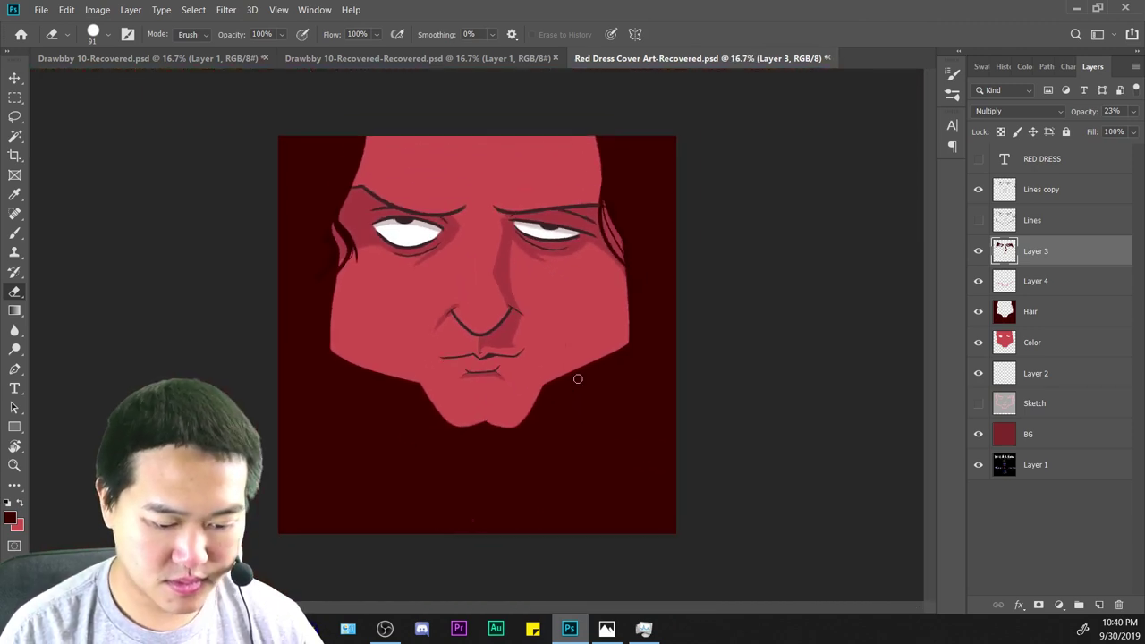
key("ctrl+a")
key("ctrl+plus")
key("ctrl+plus")
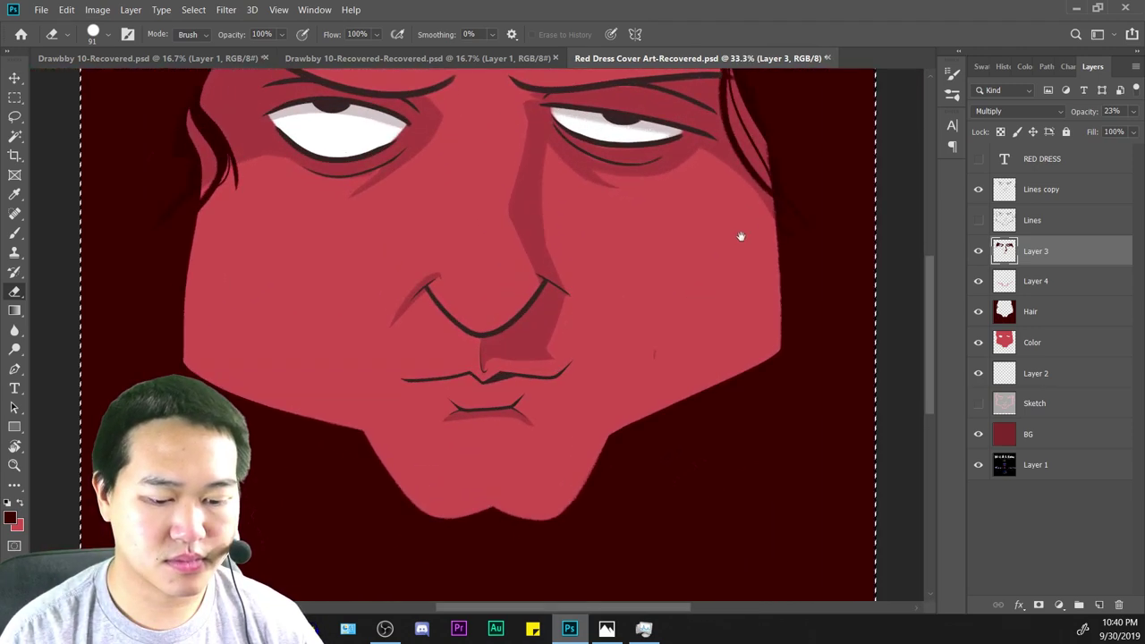
left_click_drag(741, 237, 758, 417)
key("ctrl+plus")
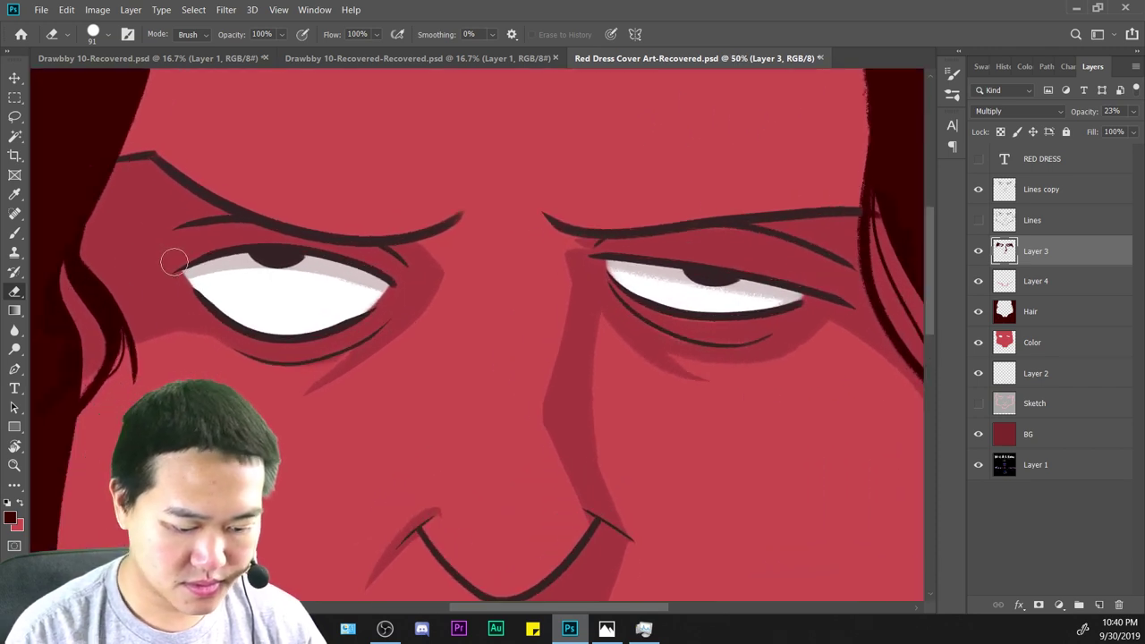
Set the brush size to 58 px for shading the eyes and save the document.
key("b")
key("ctrl+plus")
left_click_drag(482, 364, 676, 405)
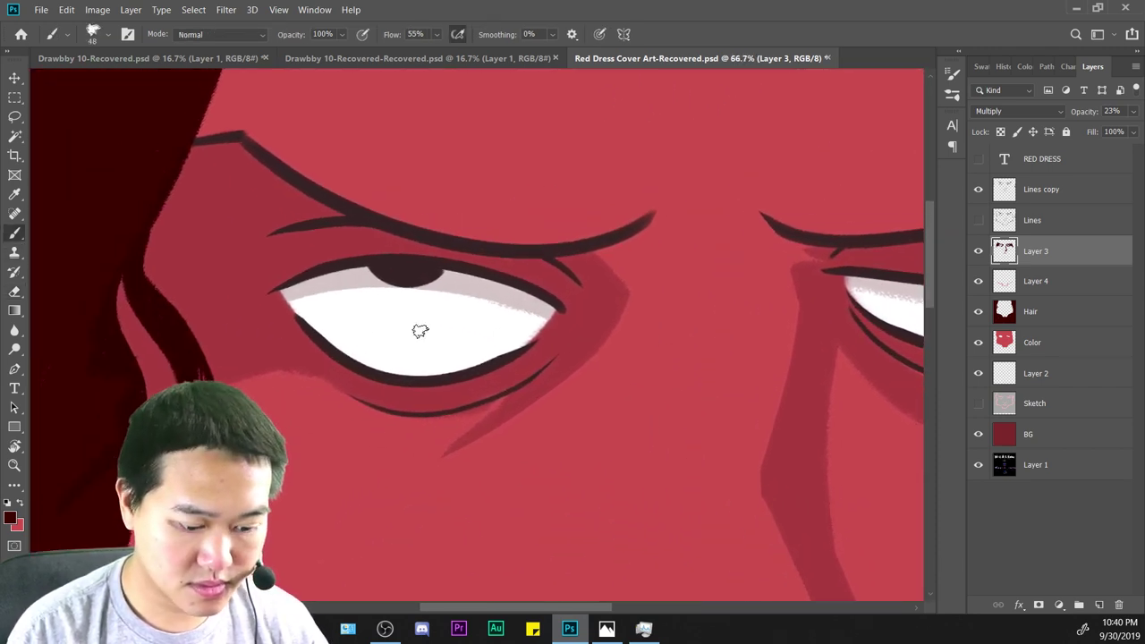
mouse_move(284, 297)
left_mouse_down()
mouse_move(338, 350)
mouse_move(519, 352)
left_mouse_up()
key("ctrl+z")
right_click(553, 261)
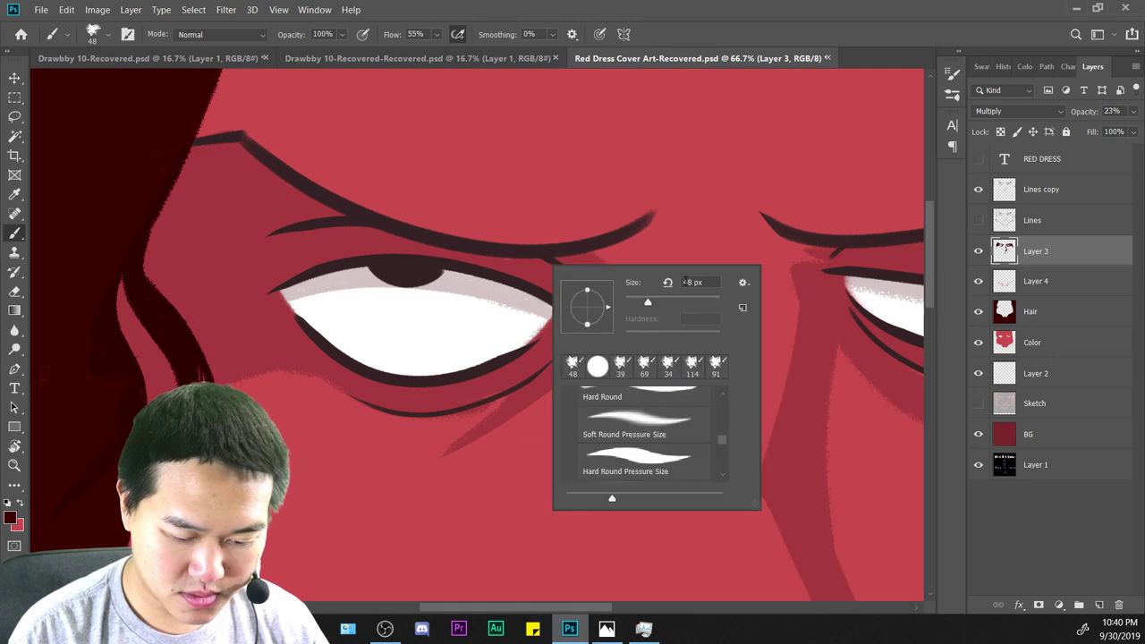
key("Return")
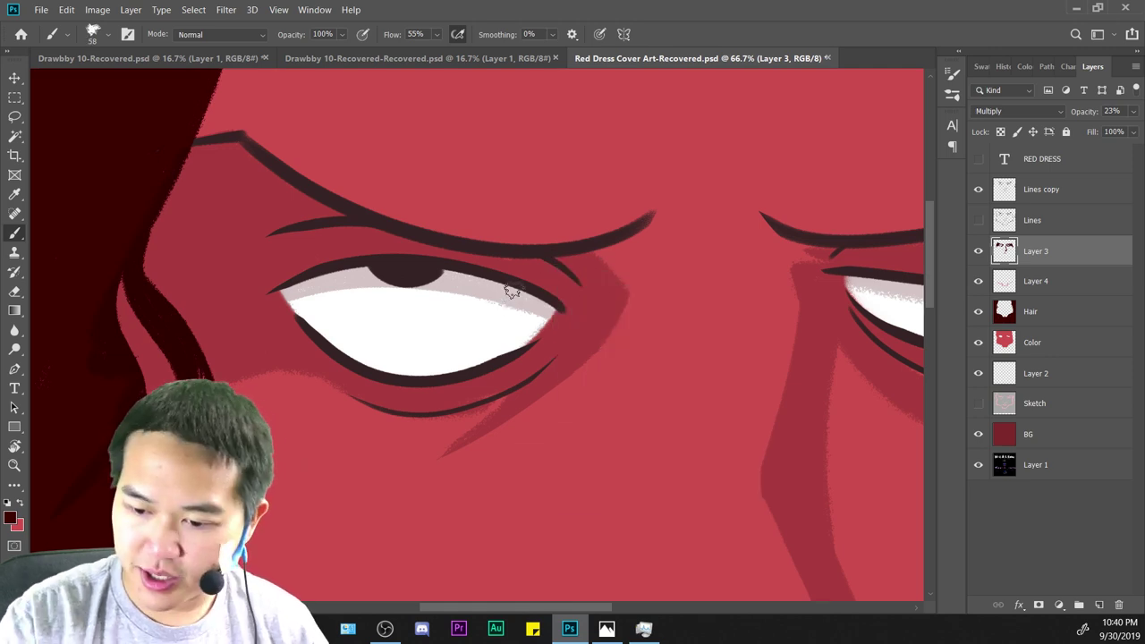
key("ctrl+s")
Paint a shadow rim along the lower edge of both eye whites on Layer 3.
mouse_move(291, 297)
left_mouse_down()
mouse_move(342, 337)
mouse_move(535, 336)
left_mouse_up()
key("ctrl+z")
left_click_drag(295, 307, 445, 372)
key("ctrl+z")
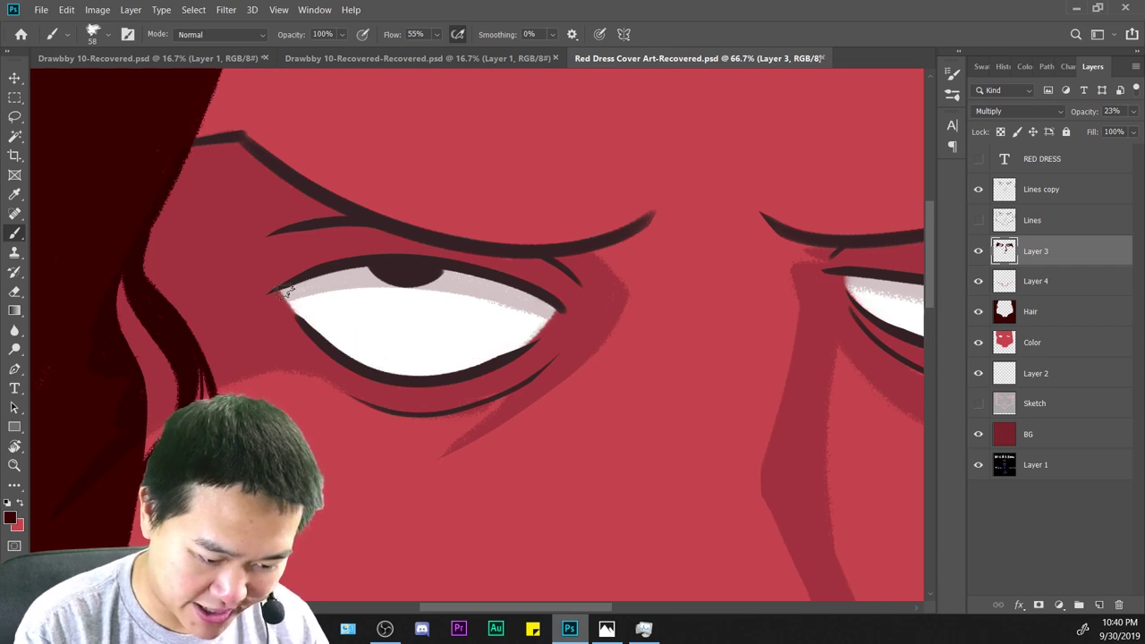
left_click_drag(286, 291, 552, 320)
left_click_drag(298, 295, 546, 338)
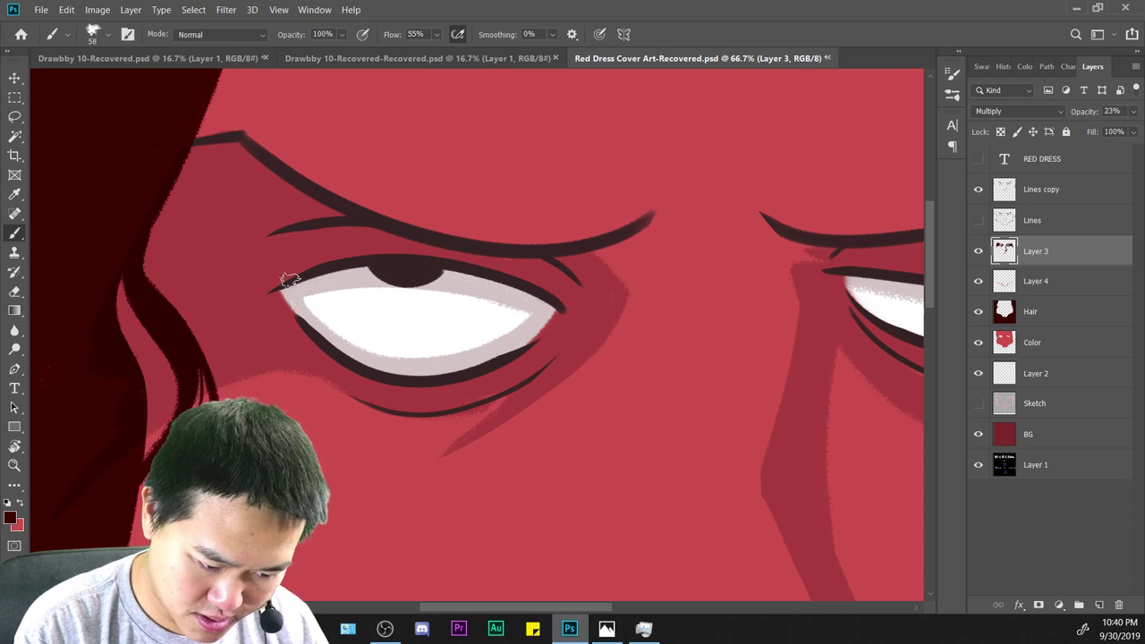
left_click_drag(712, 465, 246, 390)
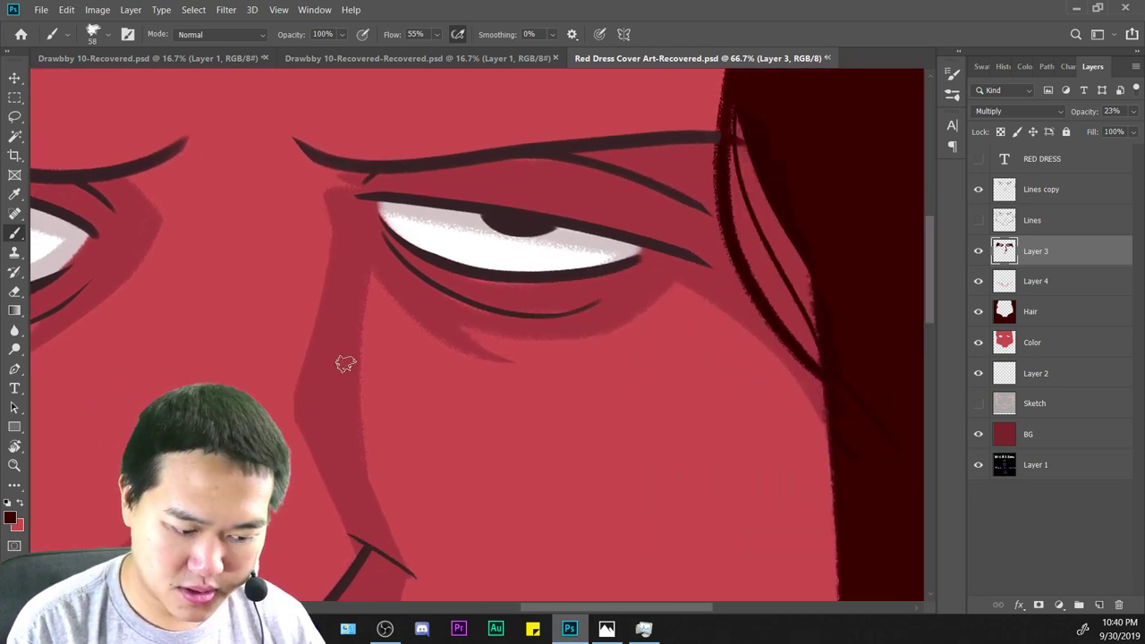
left_click_drag(378, 199, 617, 258)
Examine the new eye shading across the whole face and the area around the mouth.
key("ctrl+minus")
key("ctrl+minus")
key("ctrl+minus")
key("ctrl+minus")
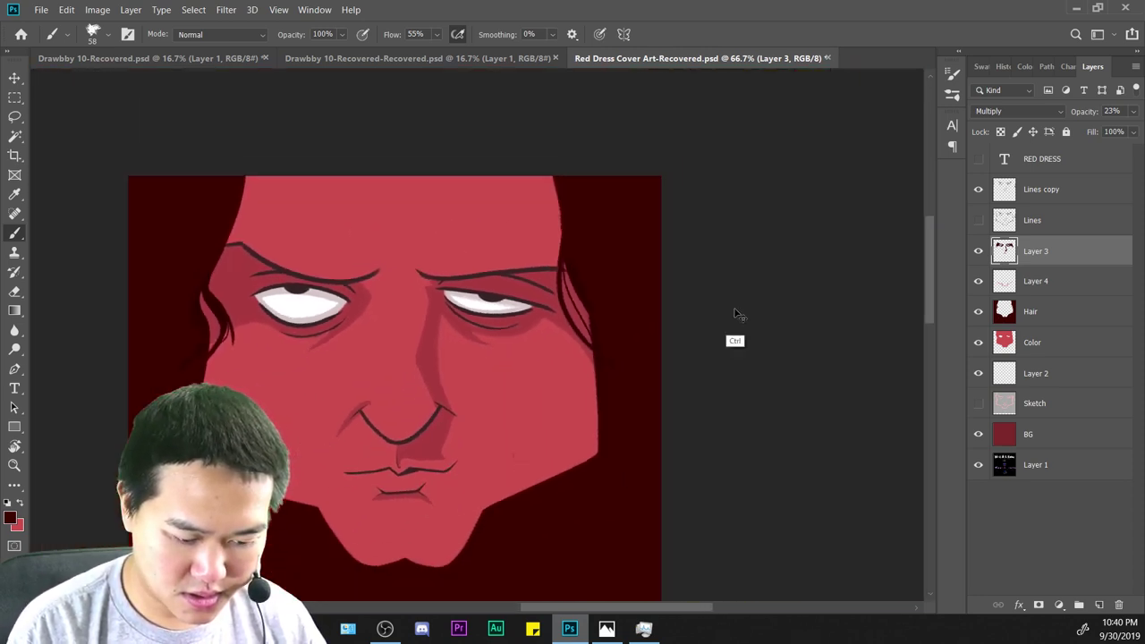
key("ctrl+a")
key("ctrl+plus")
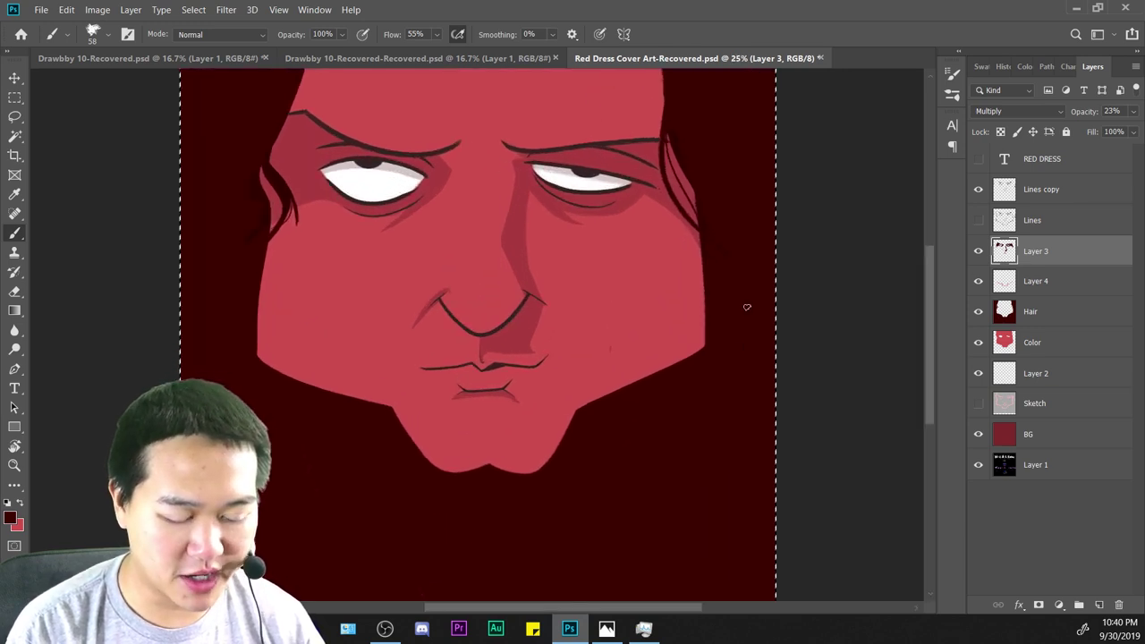
key("ctrl+plus")
left_click_drag(727, 268, 712, 224)
key("ctrl+plus")
key("ctrl+plus")
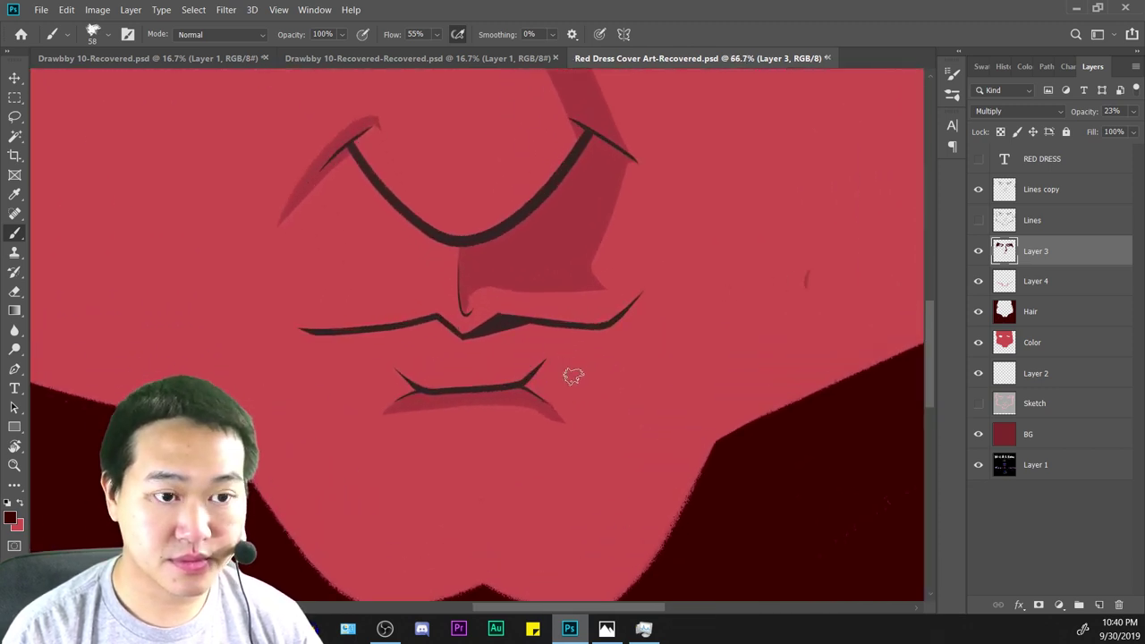
Paint shadows at both corners of the lower lip line and extend the arc beneath it on Layer 3.
left_click_drag(625, 397, 662, 355)
left_click_drag(585, 323, 585, 359)
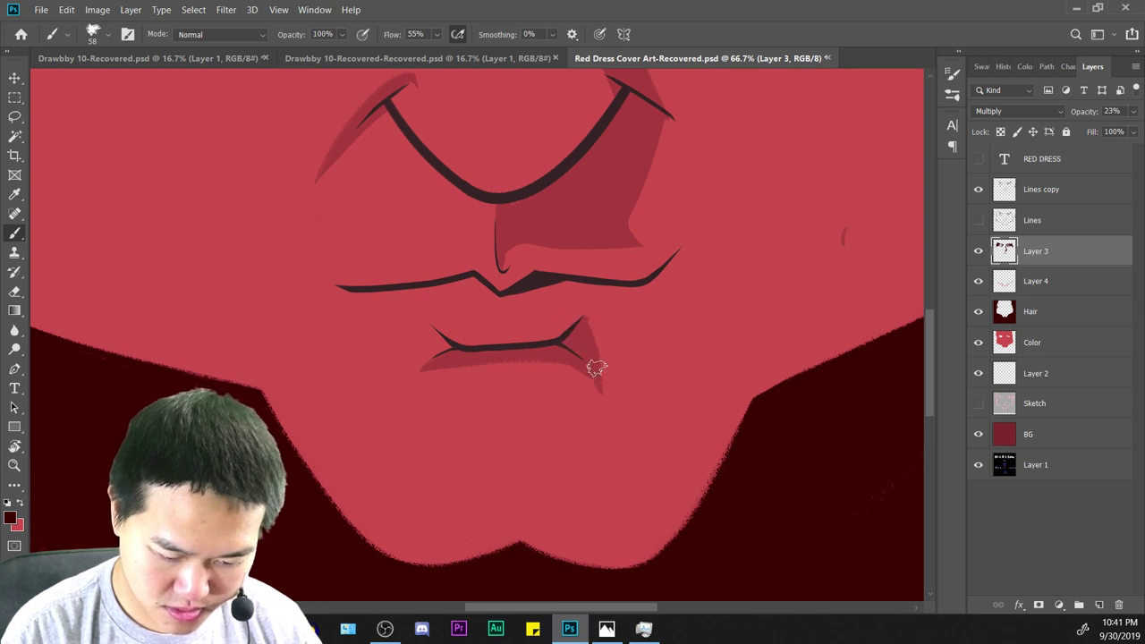
mouse_move(607, 396)
left_mouse_down()
mouse_move(504, 350)
mouse_move(379, 416)
left_mouse_up()
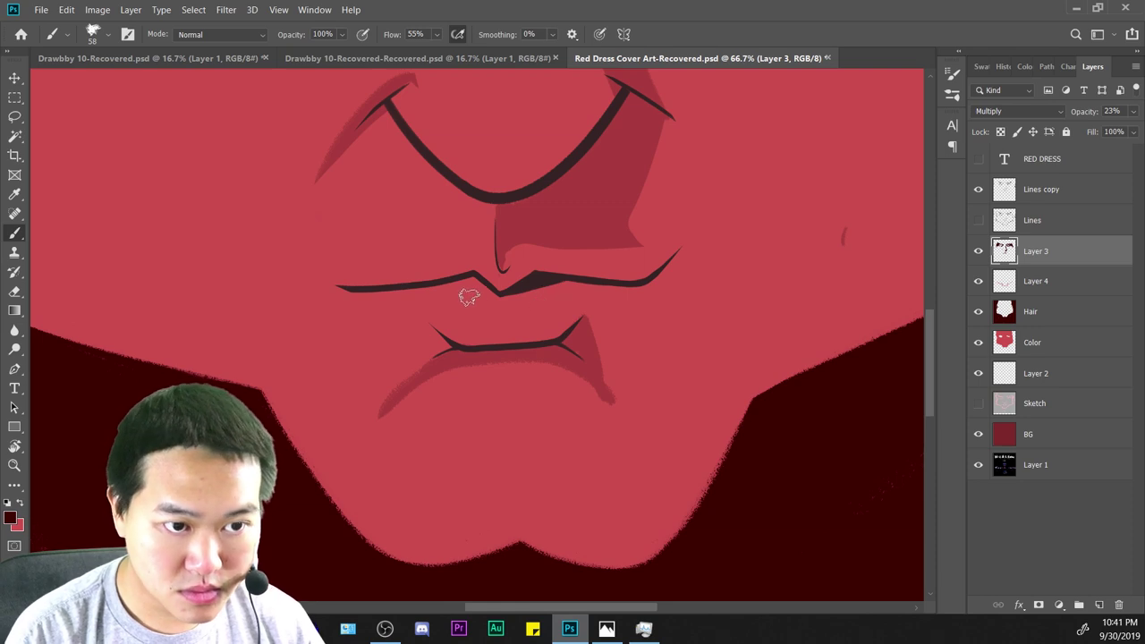
left_click_drag(430, 327, 439, 361)
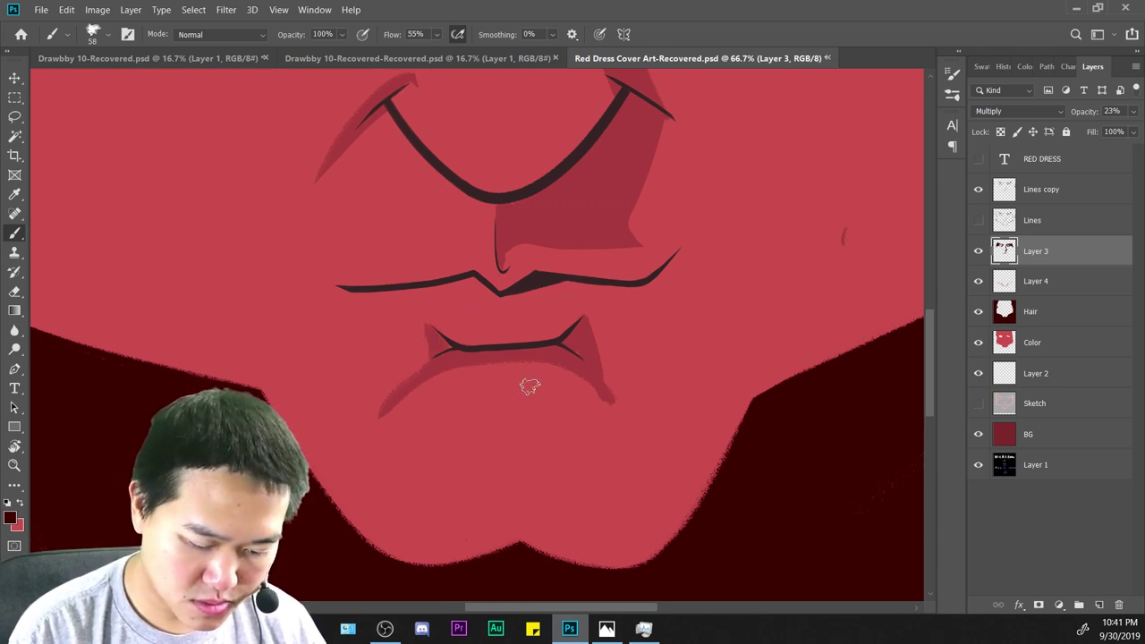
Paint a forked shadow at the left corner of the mouth on Layer 3 and thin it with the Eraser.
left_click_drag(584, 370, 697, 414)
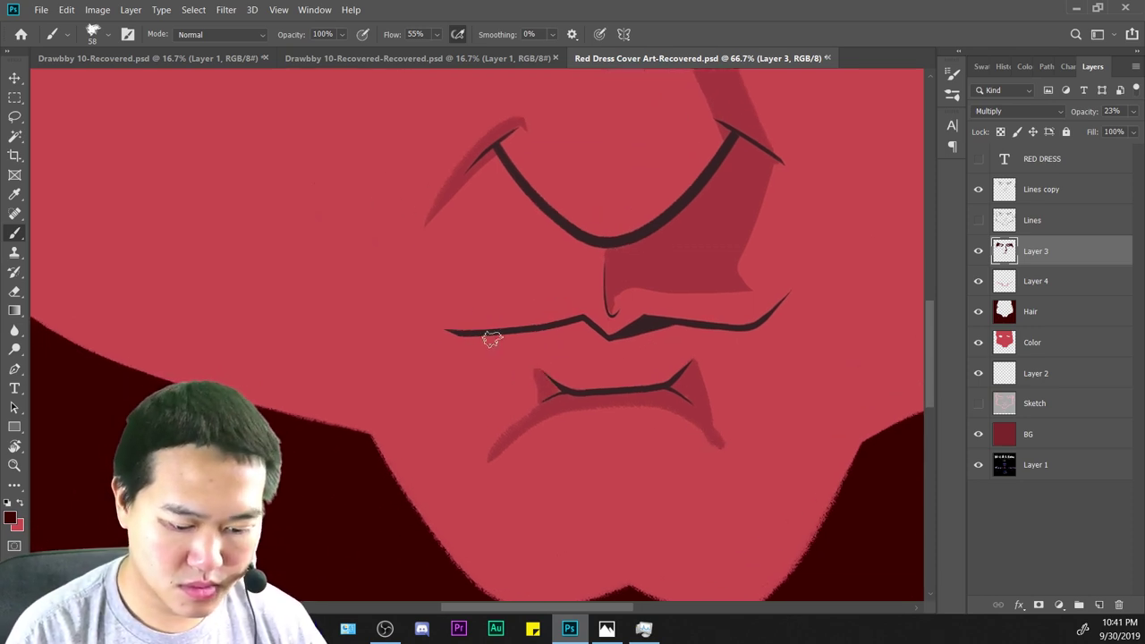
mouse_move(456, 331)
left_mouse_down()
mouse_move(388, 255)
mouse_move(454, 334)
mouse_move(426, 358)
left_mouse_up()
scroll(403, 378, "down", 3)
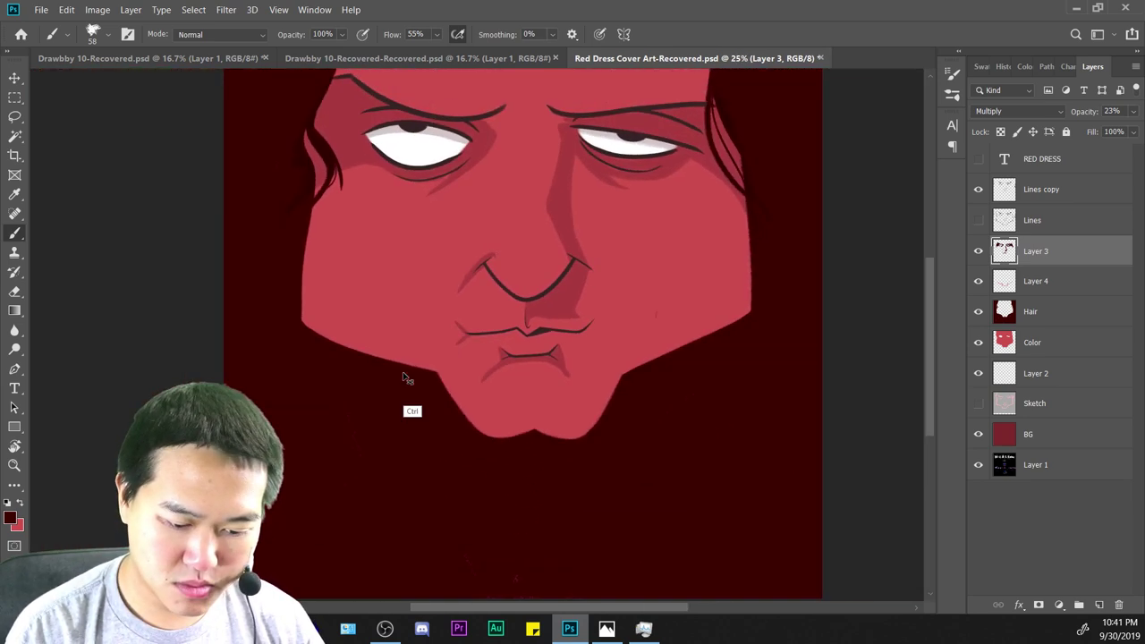
scroll(403, 378, "up", 2)
key("ctrl+plus")
key("ctrl+z")
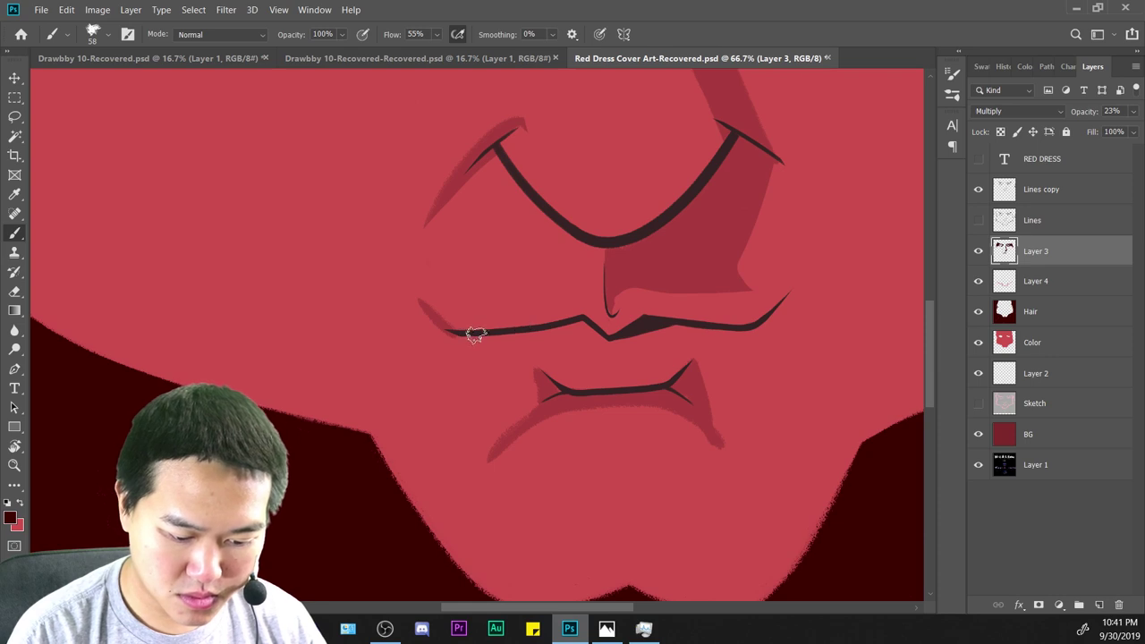
mouse_move(465, 335)
left_mouse_down()
mouse_move(408, 349)
mouse_move(408, 290)
left_mouse_up()
key("ctrl+z")
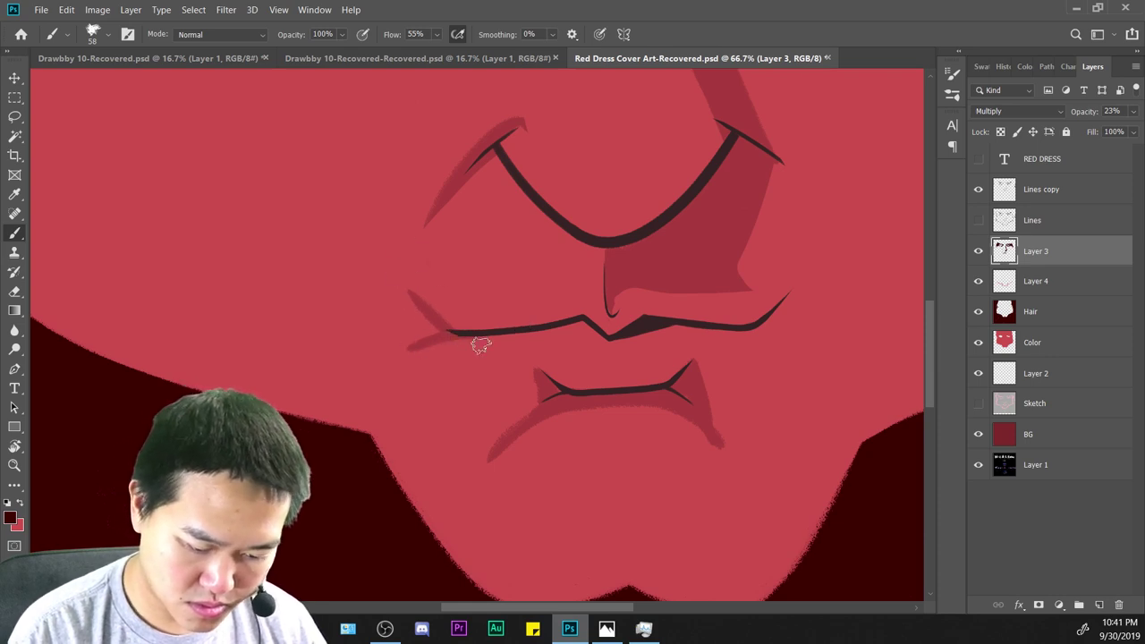
key("e")
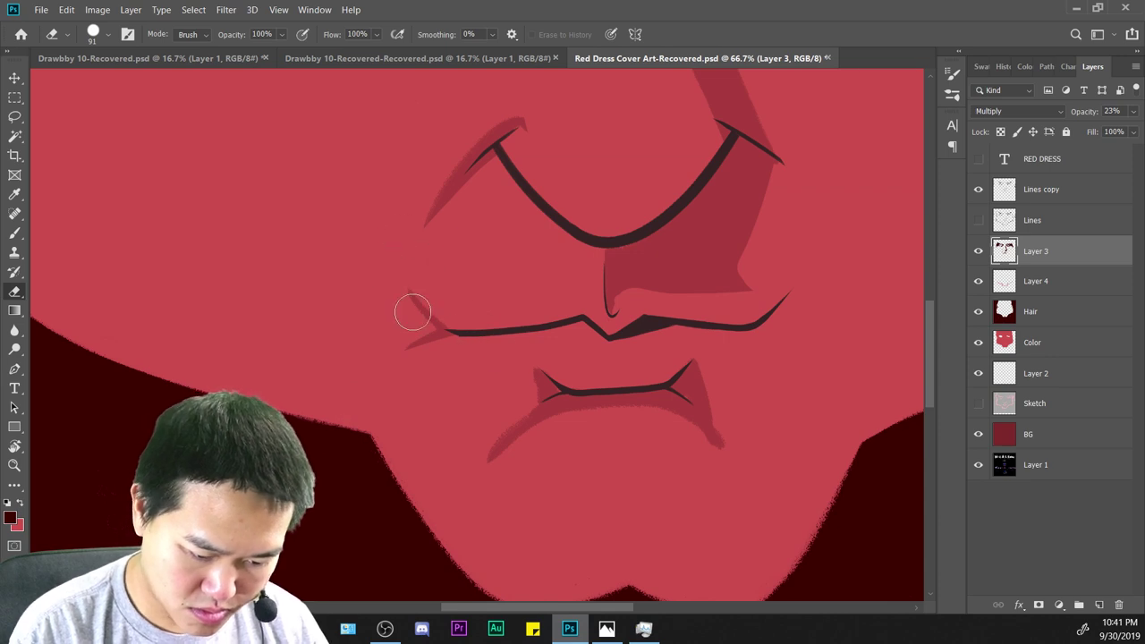
Erase the blunt ends of the shadow arc beneath the lower lip on Layer 3 to sharpen them.
scroll(651, 403, "down", 3)
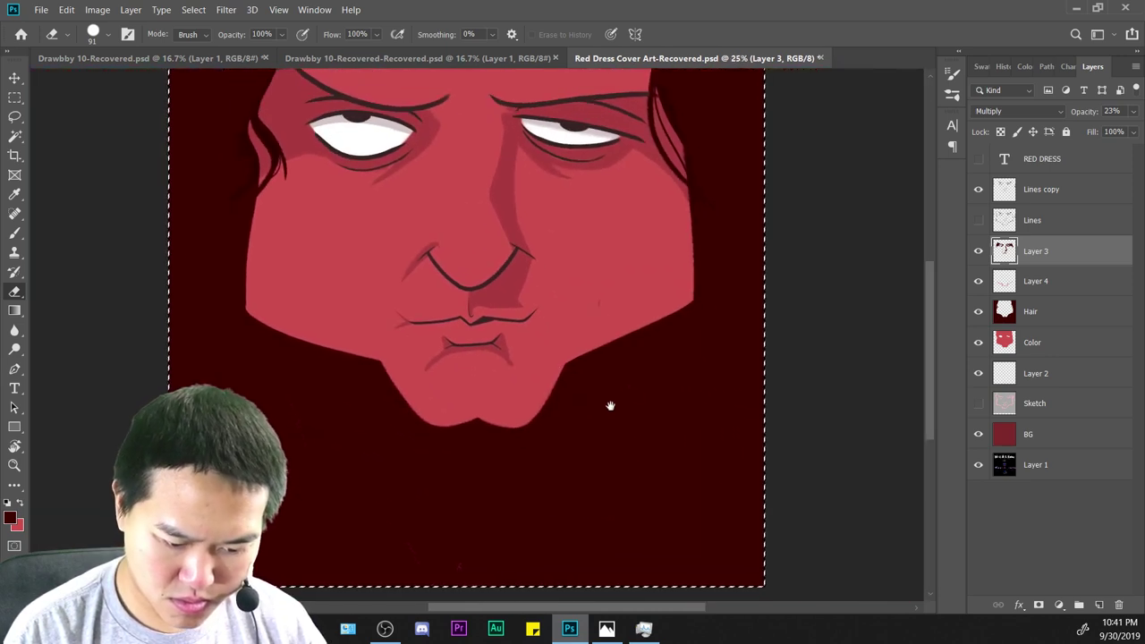
scroll(610, 406, "up", 3)
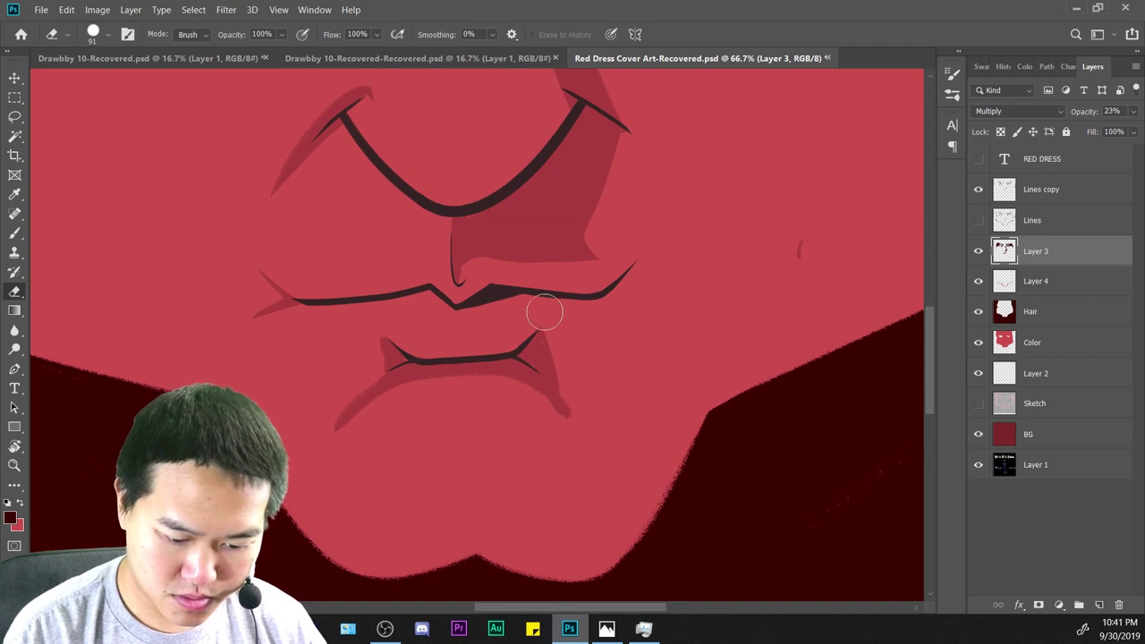
left_click_drag(545, 312, 554, 337)
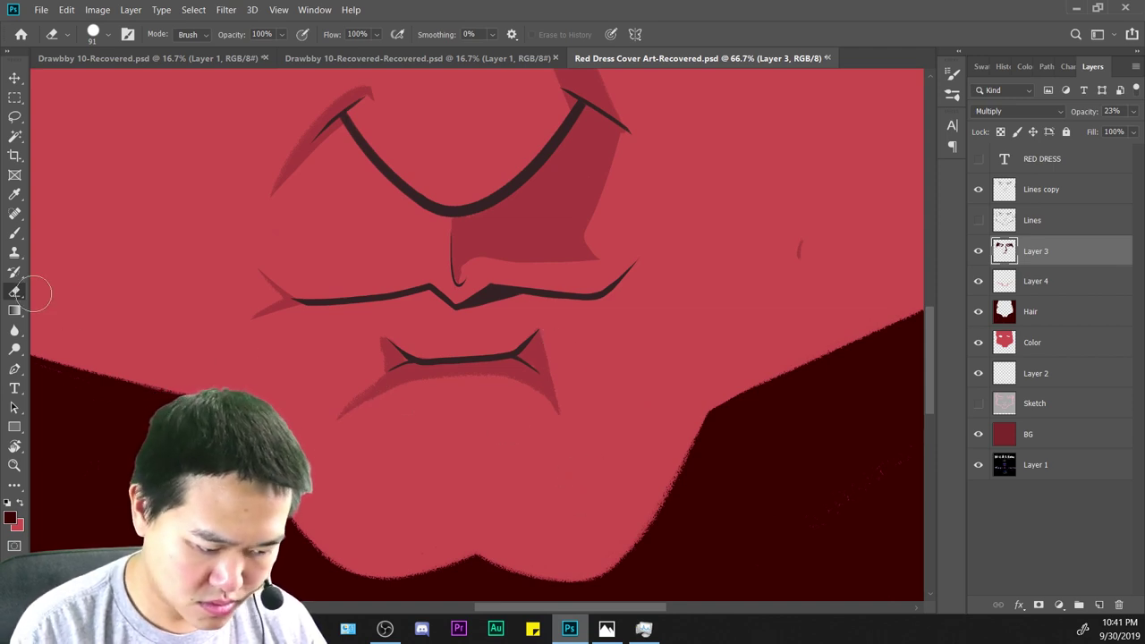
left_click(15, 251)
left_click(561, 406)
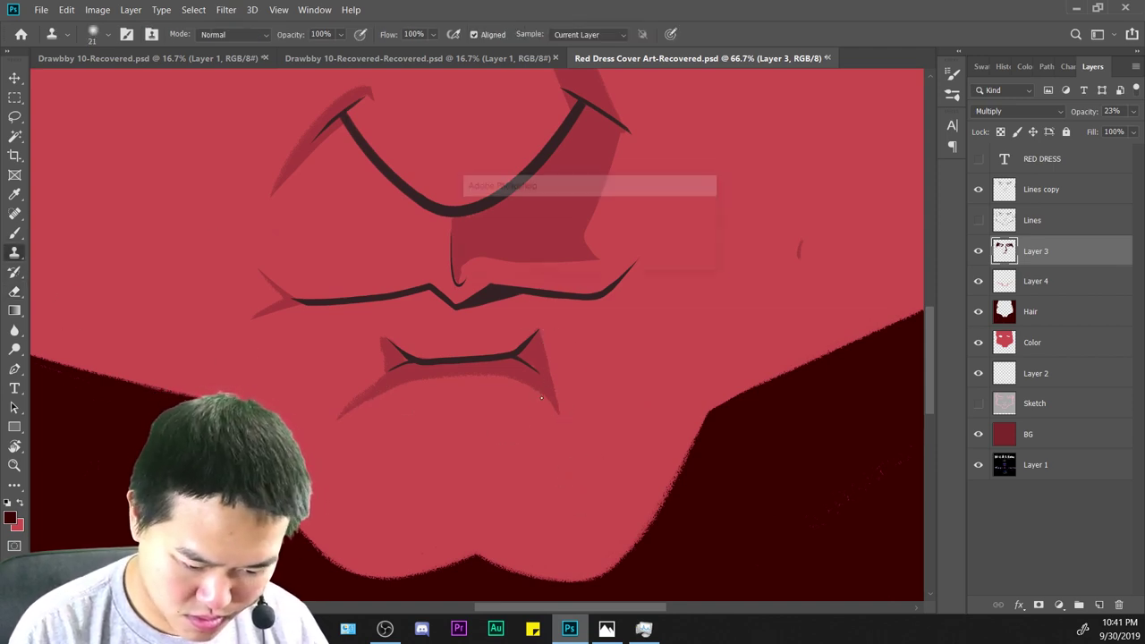
key("Return")
Repaint the shadow arc beneath the lower lip with the brush, filling it out toward both ends on Layer 3.
key("b")
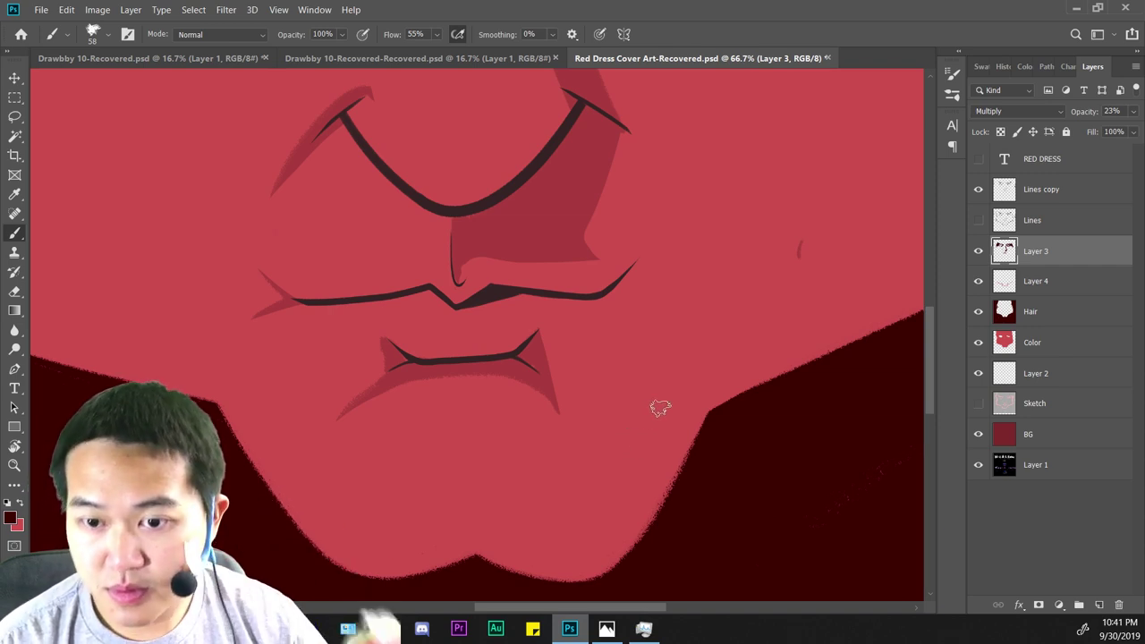
left_click_drag(644, 396, 695, 327)
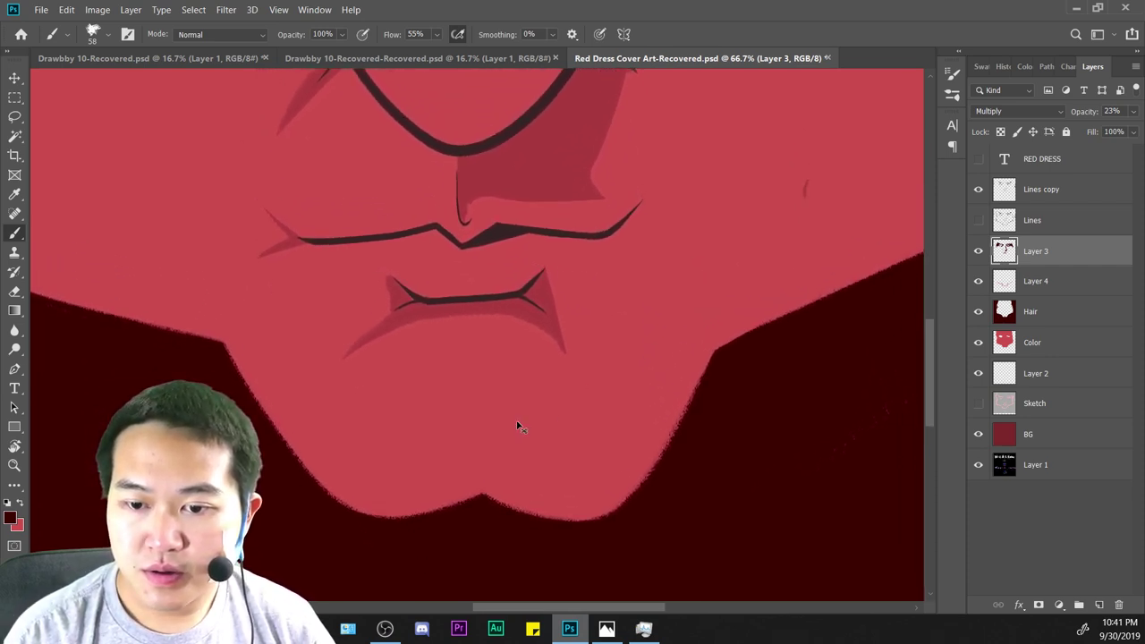
key("ctrl+plus")
mouse_move(629, 375)
left_mouse_down()
mouse_move(547, 310)
mouse_move(264, 370)
left_mouse_up()
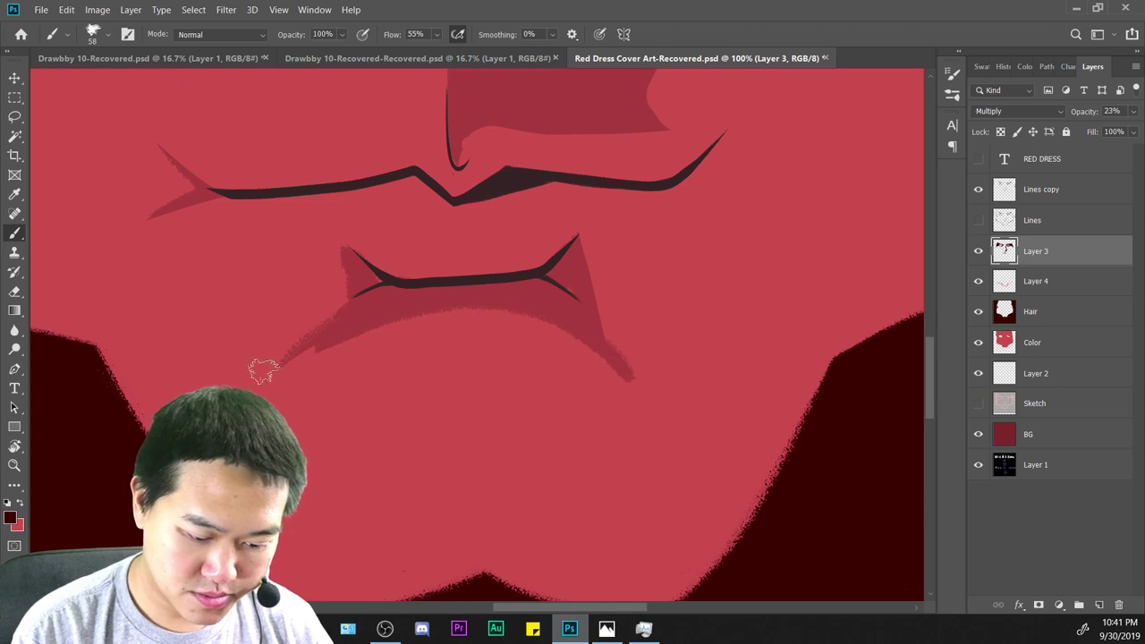
key("ctrl+z")
left_click_drag(616, 362, 272, 363)
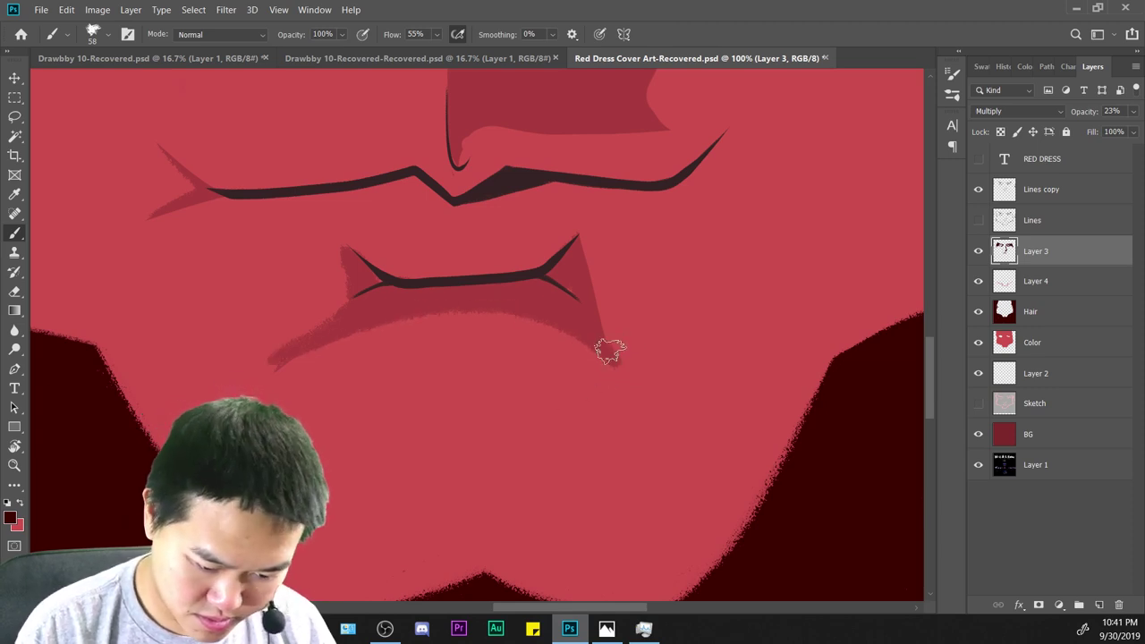
left_click_drag(586, 327, 272, 365)
left_click_drag(360, 262, 299, 343)
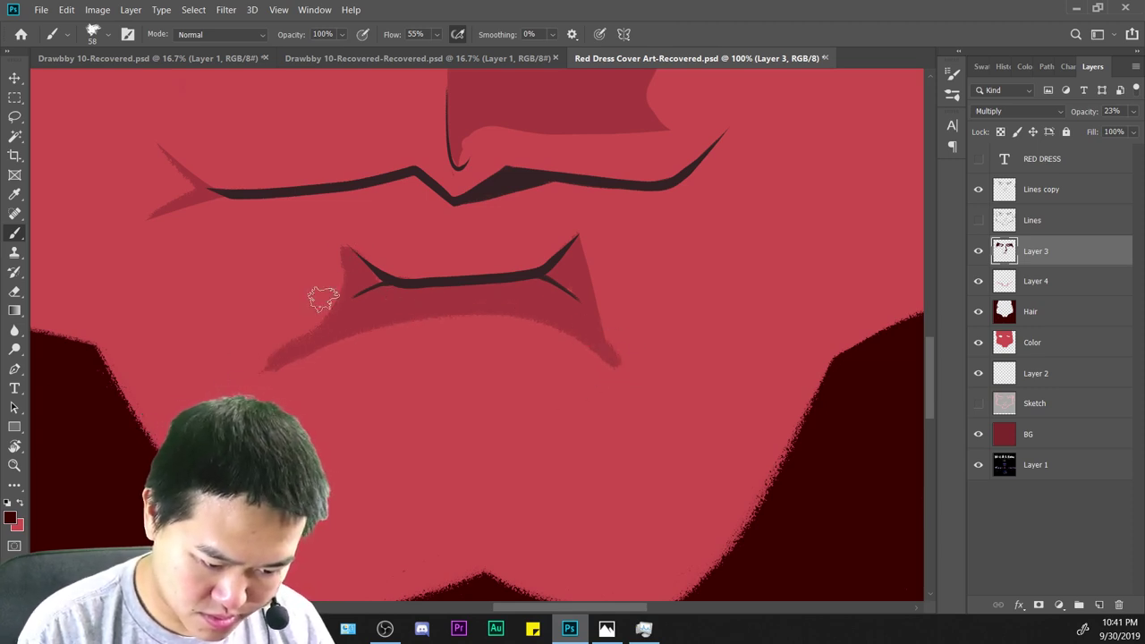
Repaint the right edge of the shadow beneath the lower lip on Layer 3, extending its outer end to a longer point.
left_click_drag(577, 236, 656, 385)
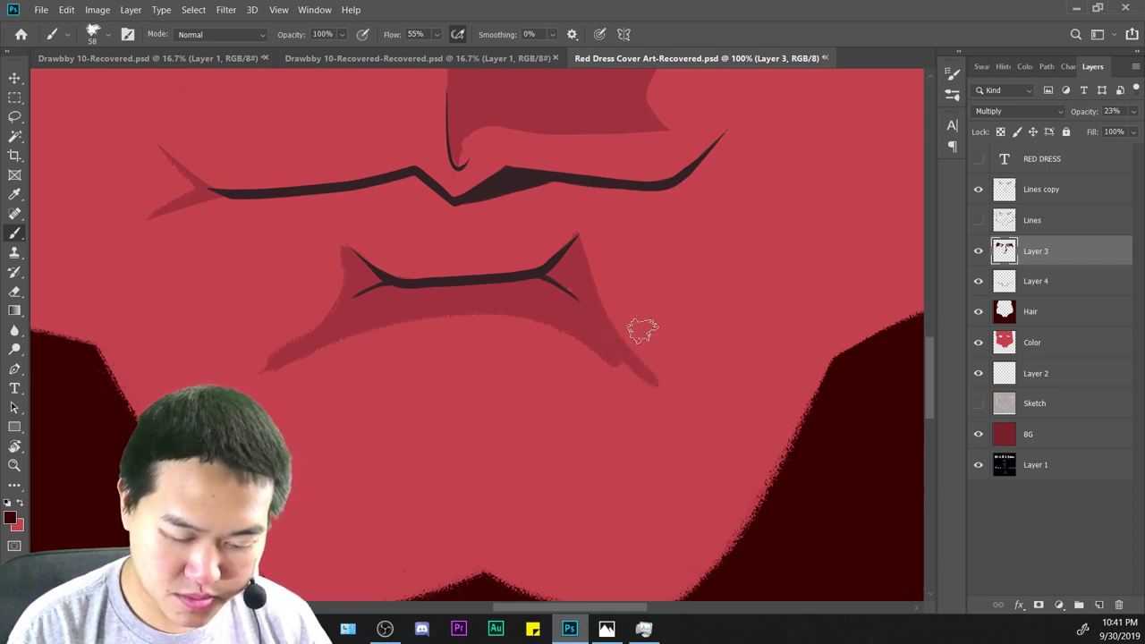
key("ctrl+z")
left_click_drag(582, 262, 636, 383)
mouse_move(582, 464)
left_mouse_down()
mouse_move(557, 429)
mouse_move(588, 515)
mouse_move(582, 452)
left_mouse_up()
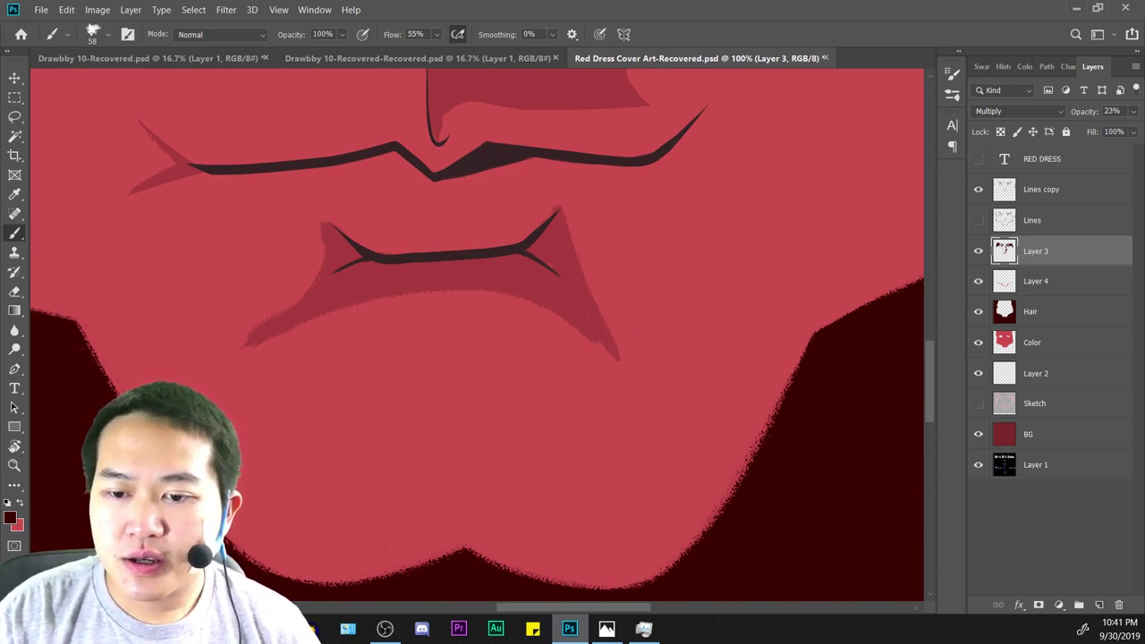
Set the Eraser size to 34 px and trim the ends of the lower lip shadow on Layer 3 into sharp points.
left_click(15, 293)
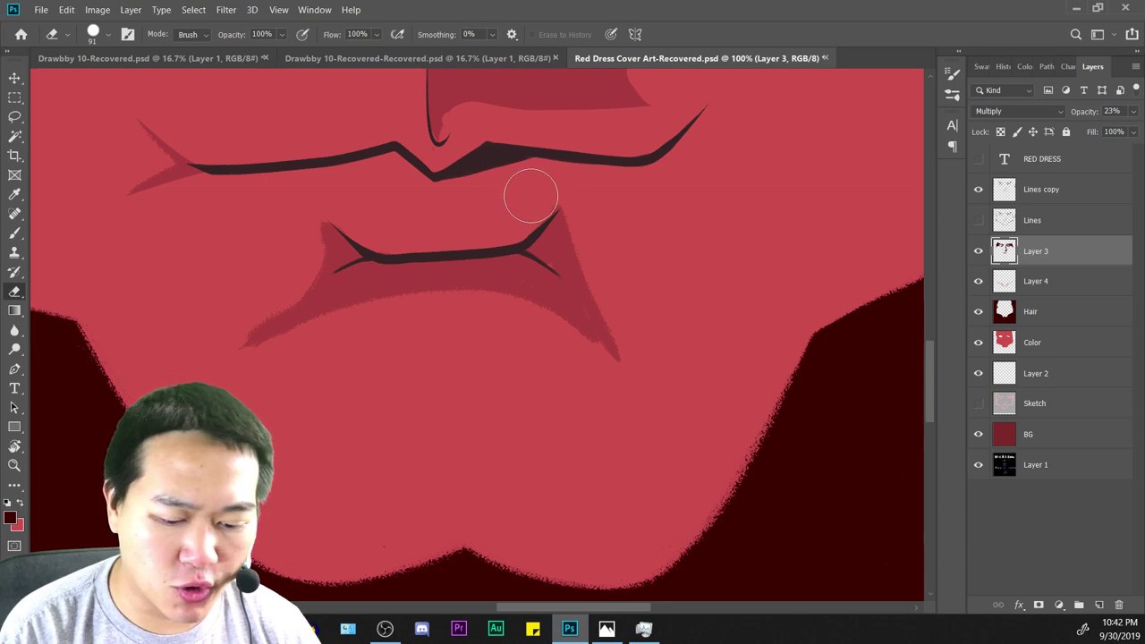
right_click(750, 222)
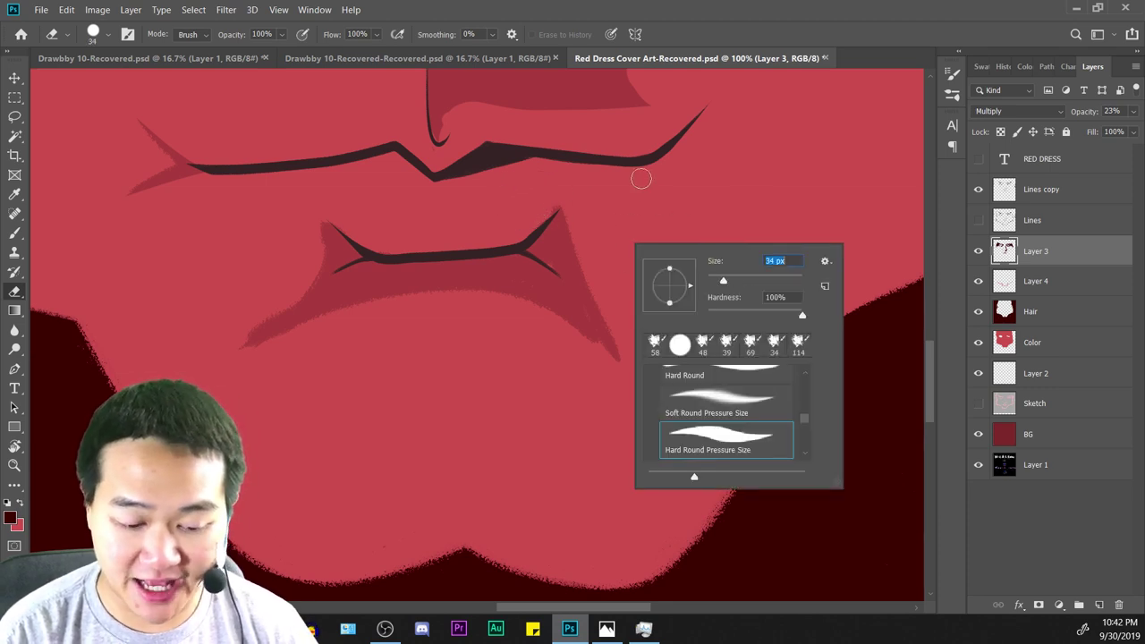
key("Return")
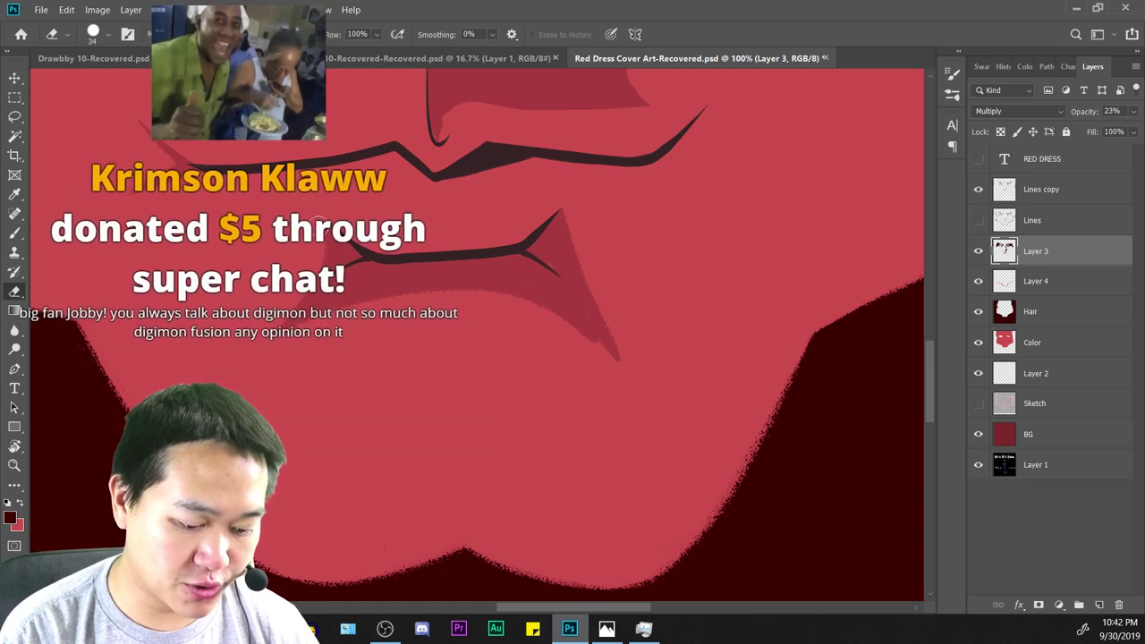
key("ctrl+minus")
key("ctrl+minus")
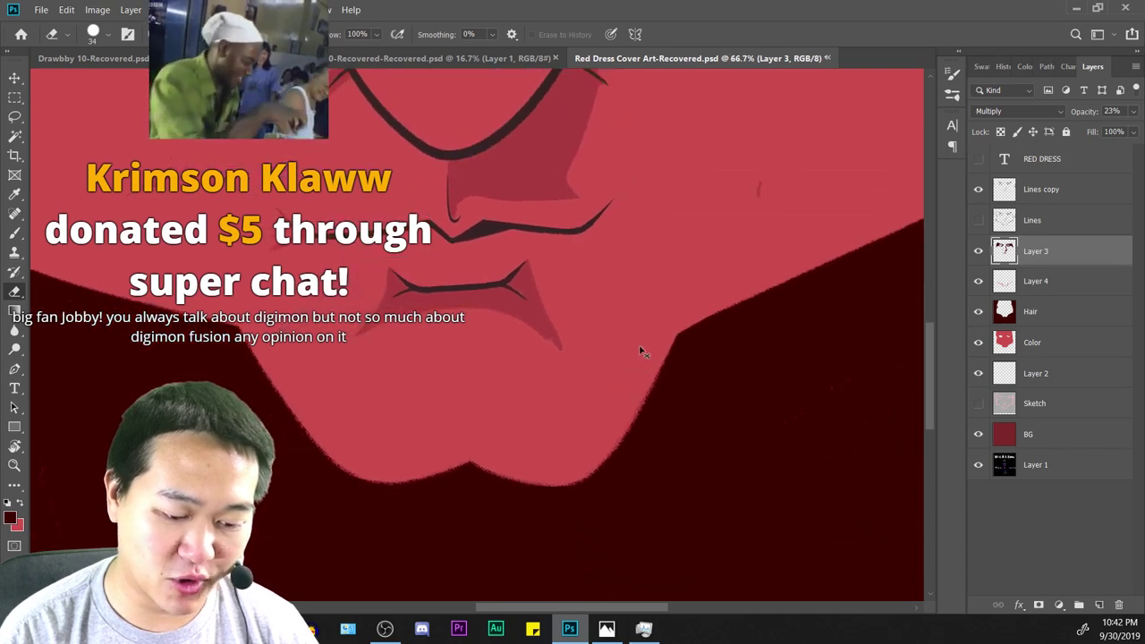
key("ctrl+plus")
key("ctrl+plus")
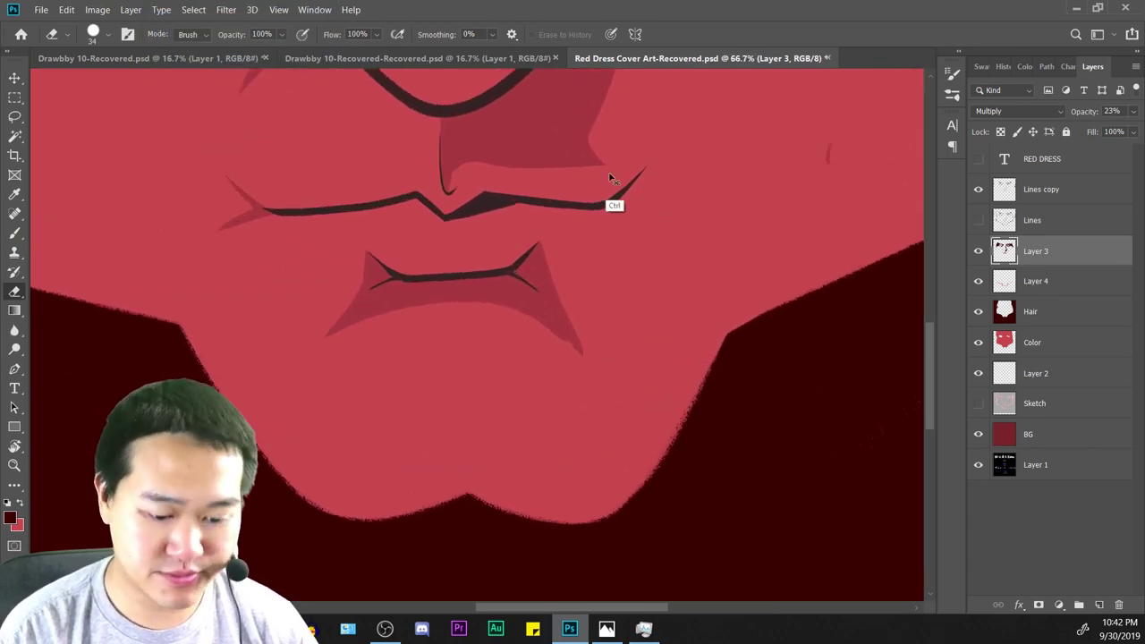
left_click_drag(651, 310, 457, 495)
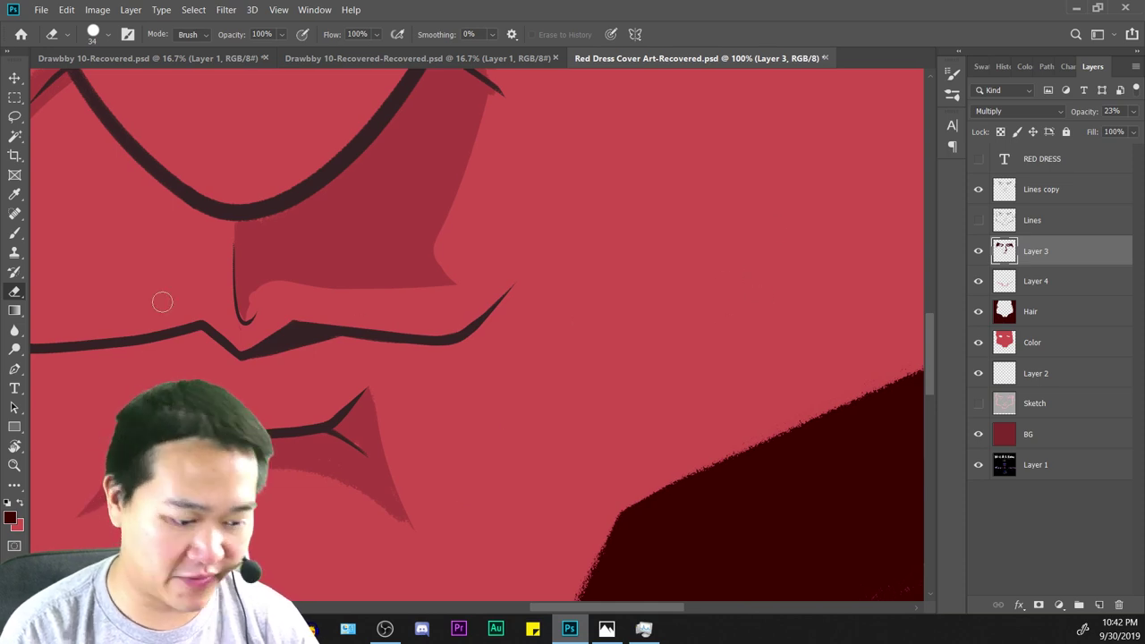
Try to paint a forked shadow extending outward from the right corner of the mouth on Layer 3.
key("b")
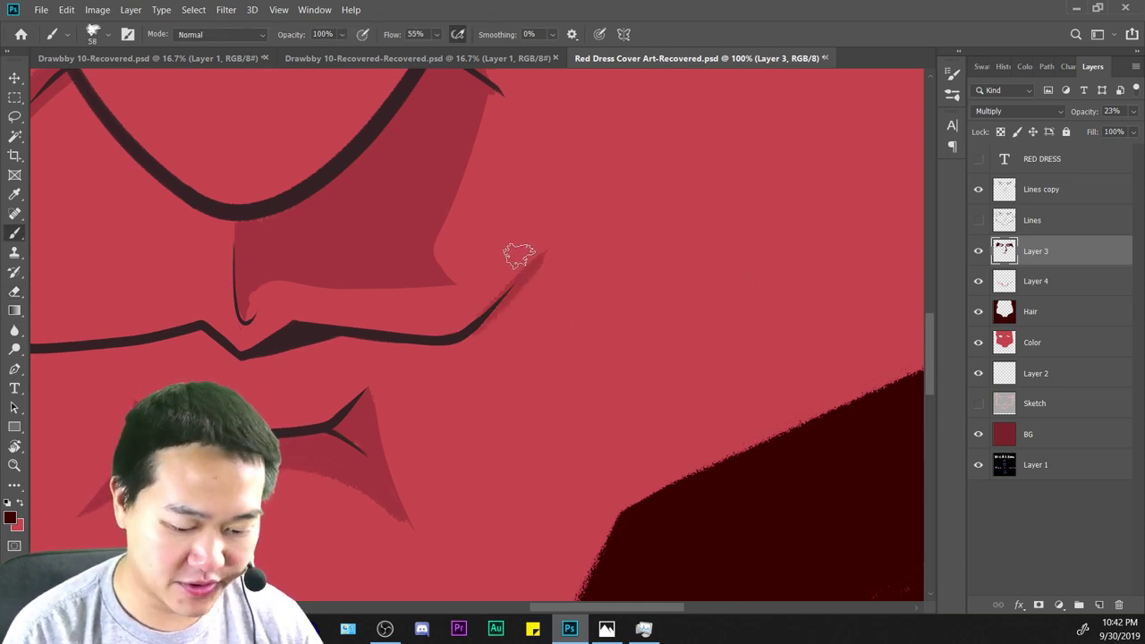
left_click_drag(468, 339, 532, 274)
key("ctrl+z")
left_click_drag(467, 343, 542, 264)
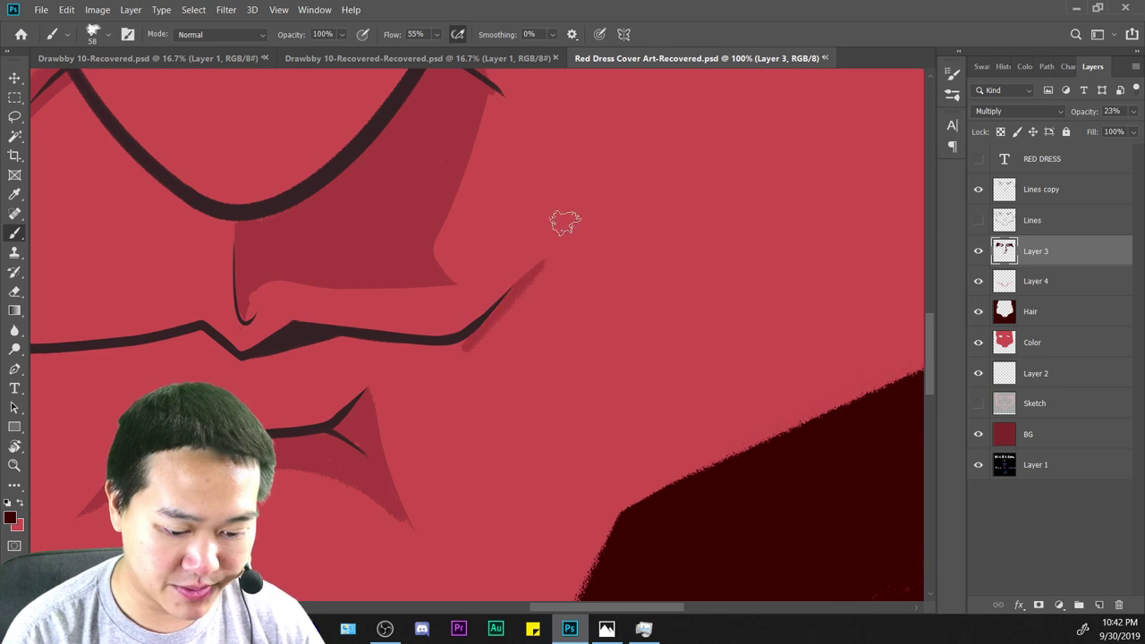
left_click_drag(472, 338, 552, 341)
key("ctrl+minus")
key("ctrl+minus")
key("ctrl+plus")
key("ctrl+plus")
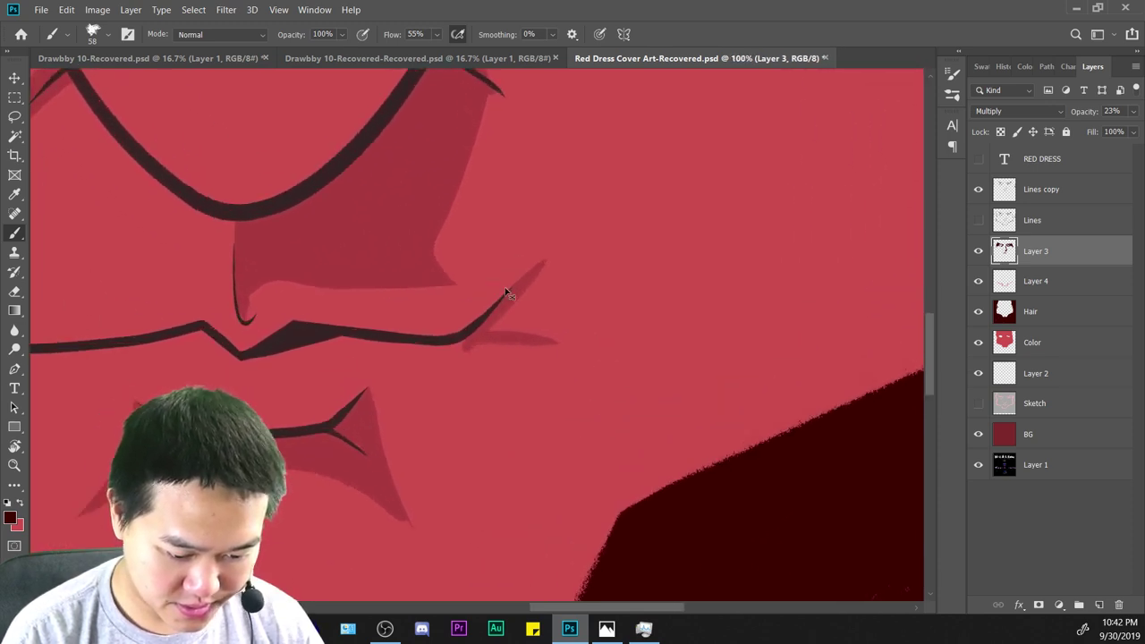
key("ctrl+z")
key("ctrl+z")
mouse_move(532, 279)
left_mouse_down()
mouse_move(478, 331)
mouse_move(498, 346)
left_mouse_up()
key("ctrl+z")
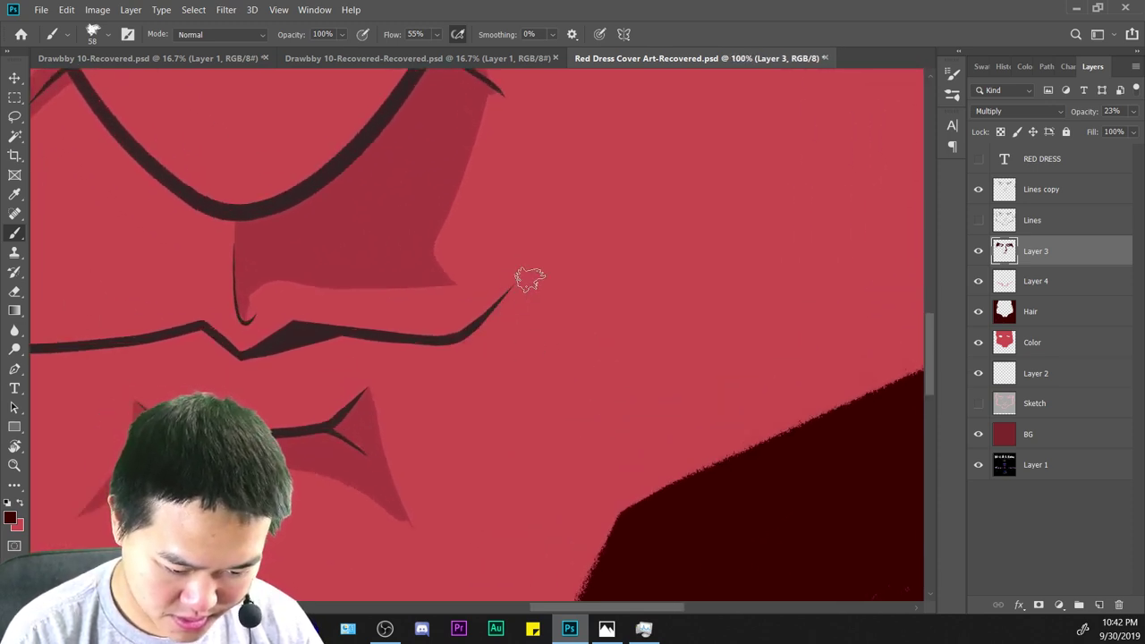
Paint a small forked shadow beneath the right corner of the mouth on Layer 3 and sharpen its tips with the Eraser.
left_click_drag(533, 280, 517, 359)
left_click_drag(512, 304, 502, 342)
key("e")
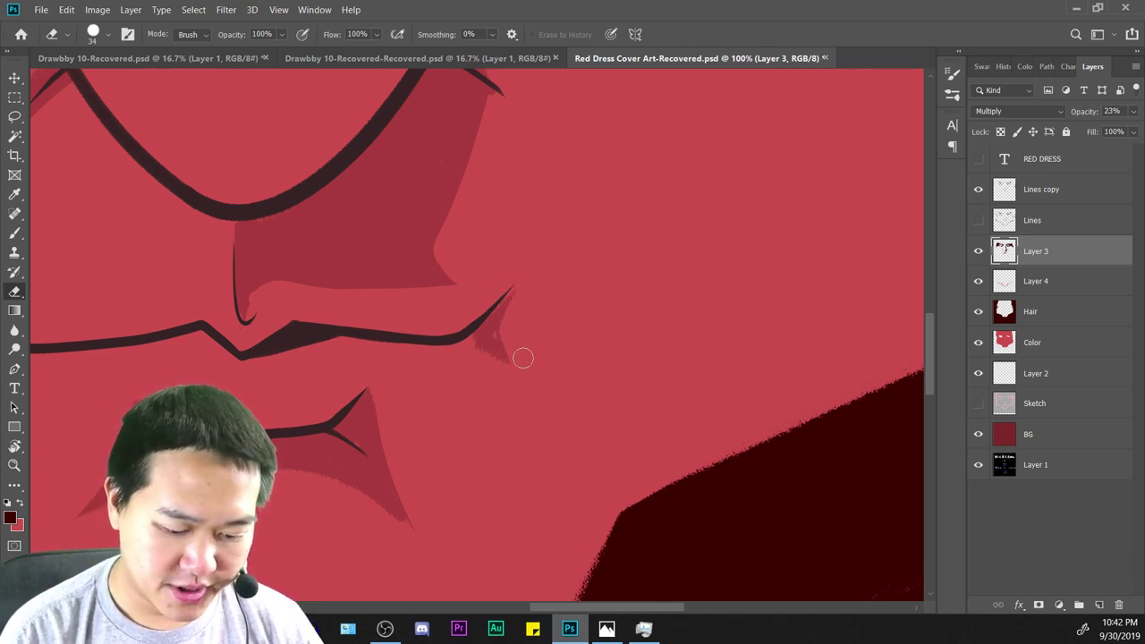
key("b")
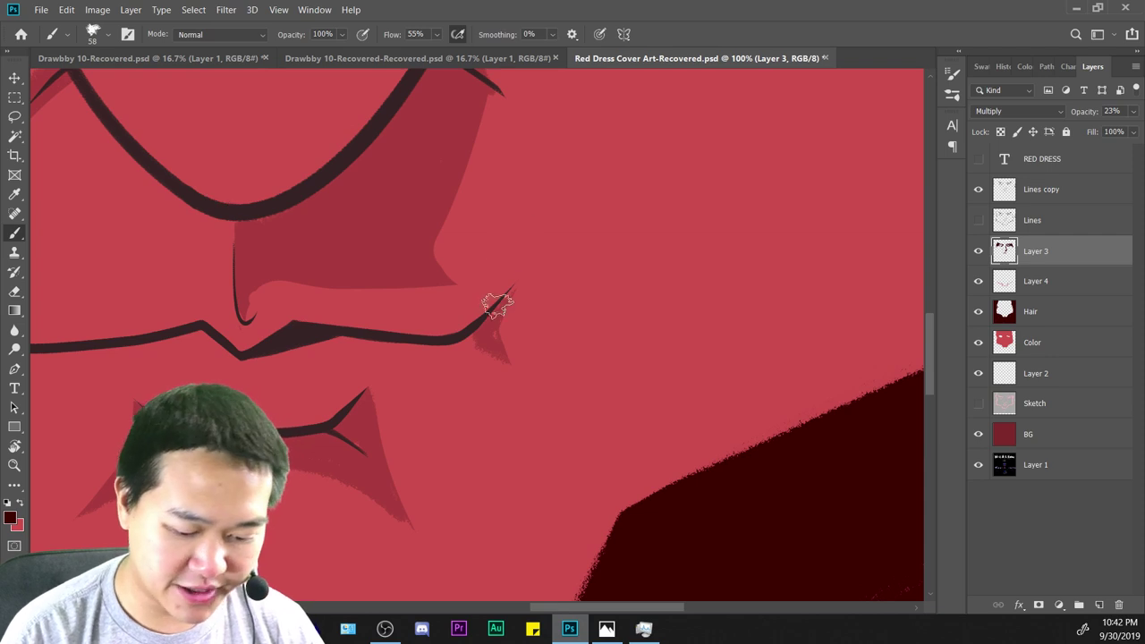
left_click_drag(474, 340, 502, 284)
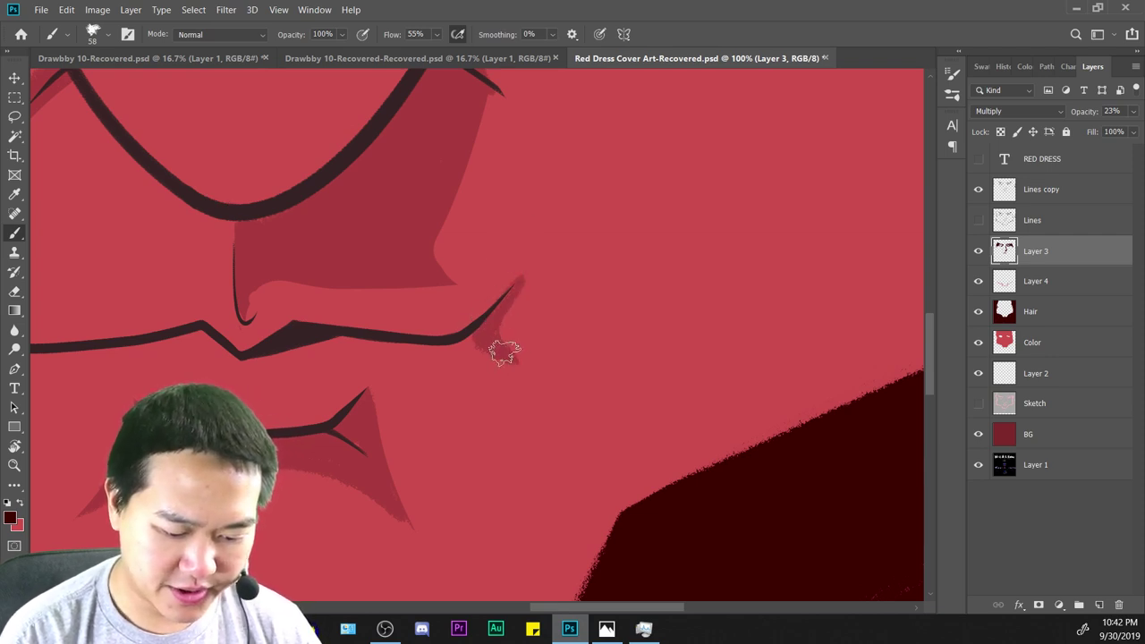
mouse_move(503, 351)
left_mouse_down()
mouse_move(508, 366)
mouse_move(486, 332)
left_mouse_up()
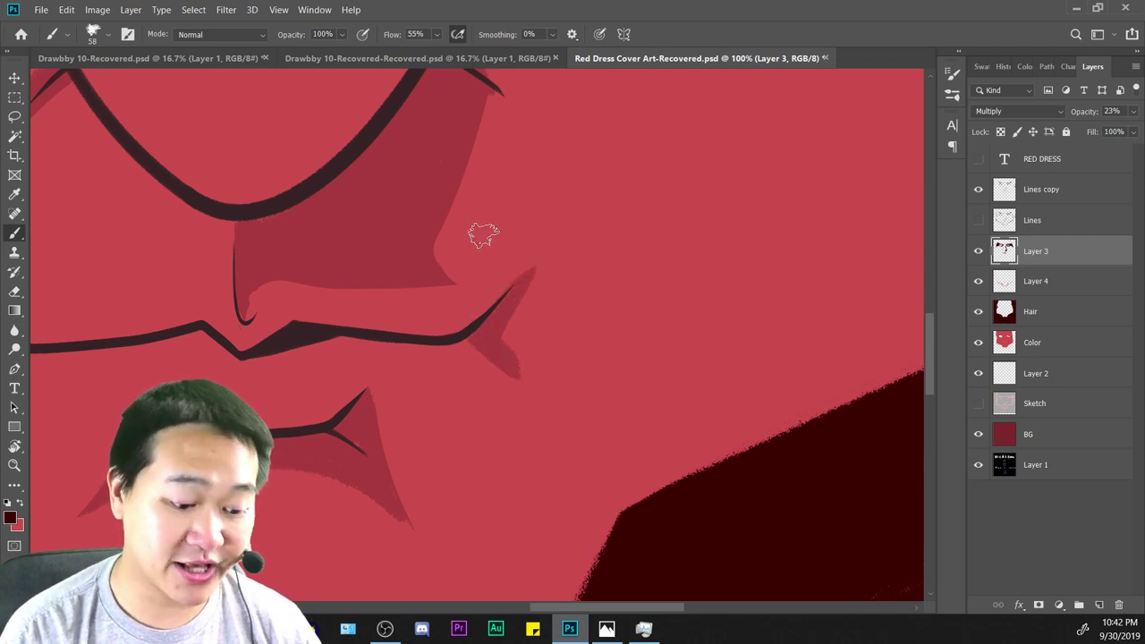
key("e")
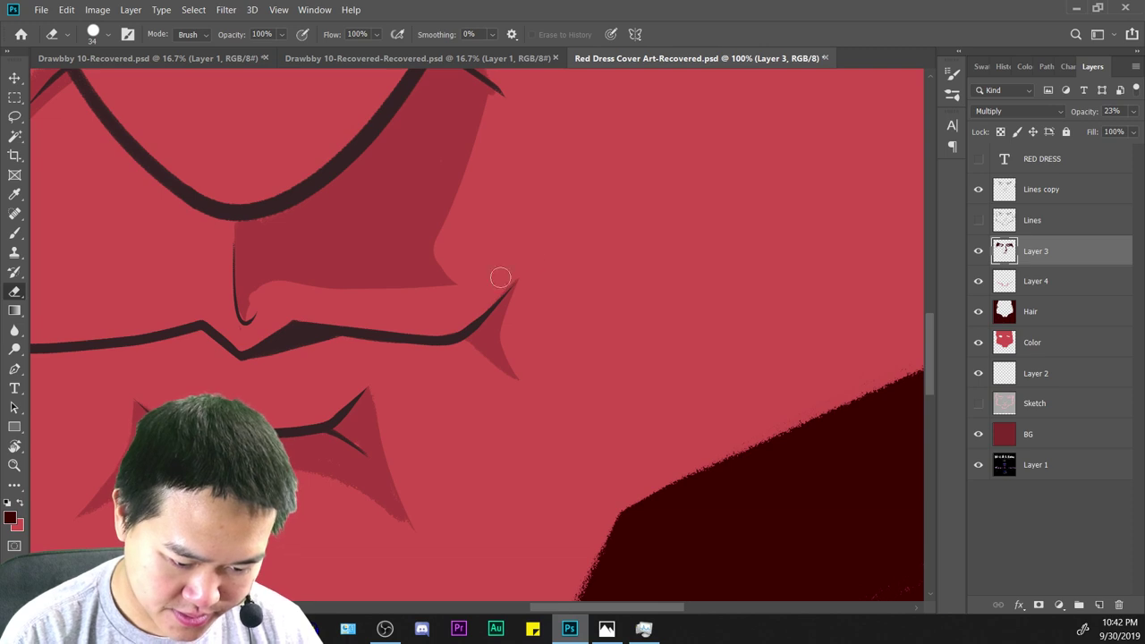
Extend the lower right corner of the nose shadow toward the mouth corner on Layer 3 and clean its edges with the Eraser.
key("b")
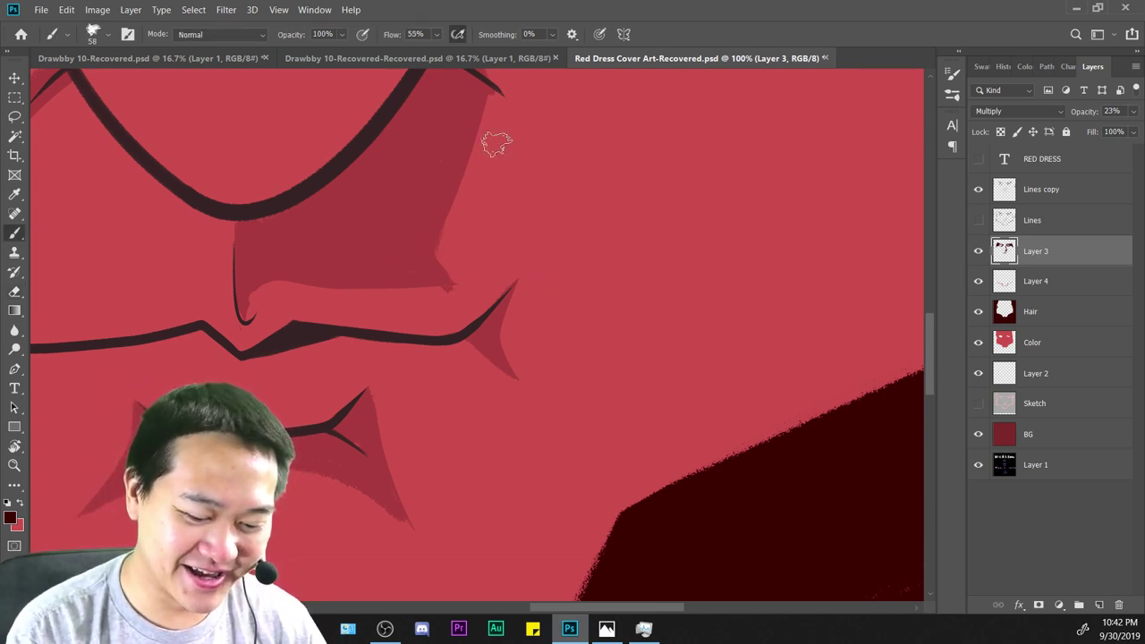
scroll(492, 143, "up", 3)
mouse_move(489, 178)
left_mouse_down()
mouse_move(397, 355)
mouse_move(445, 287)
left_mouse_up()
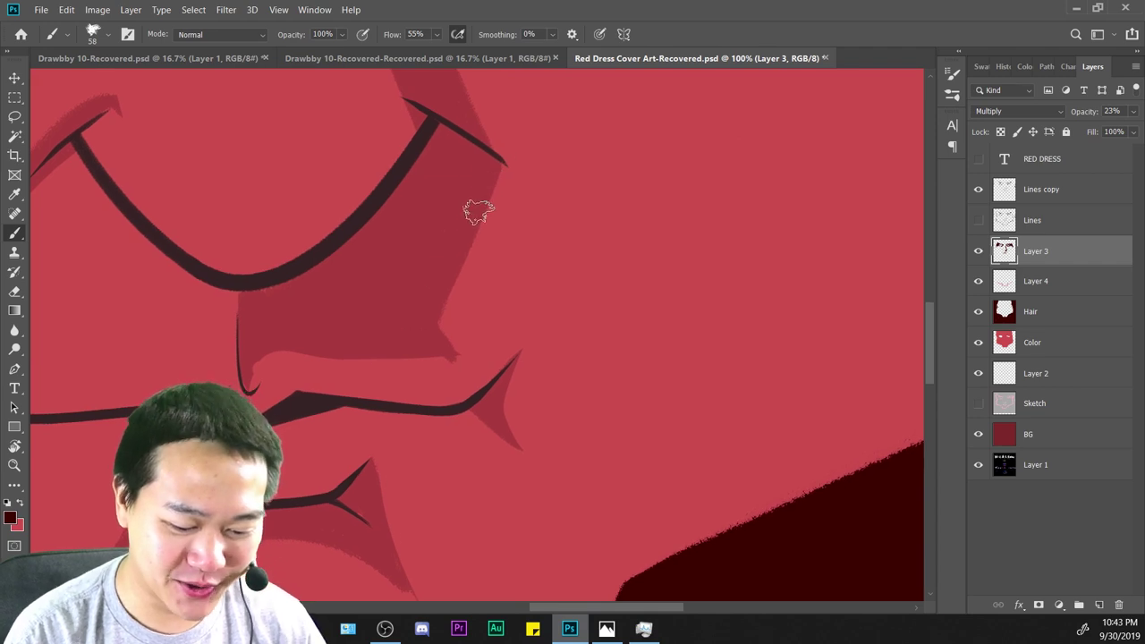
left_click_drag(488, 358, 721, 279)
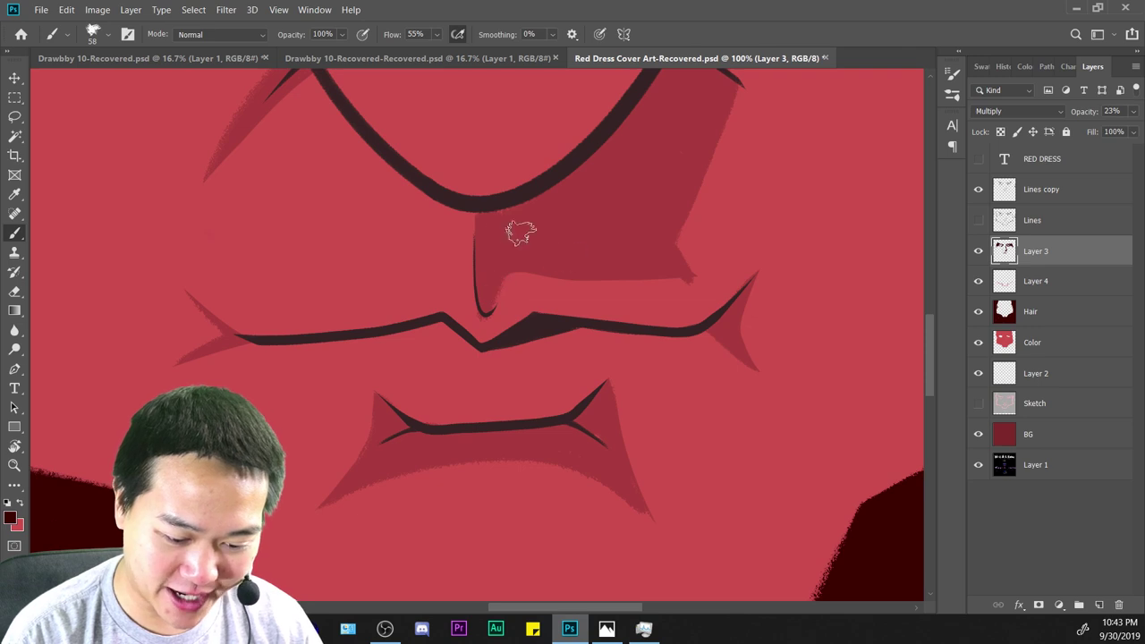
left_click_drag(608, 271, 759, 253)
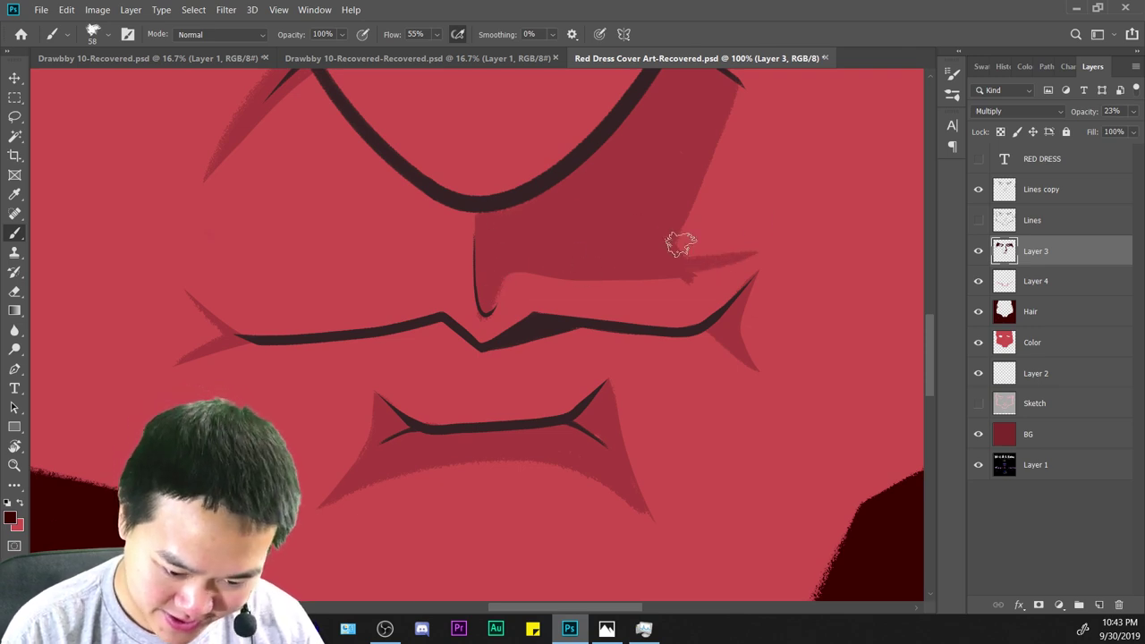
key("e")
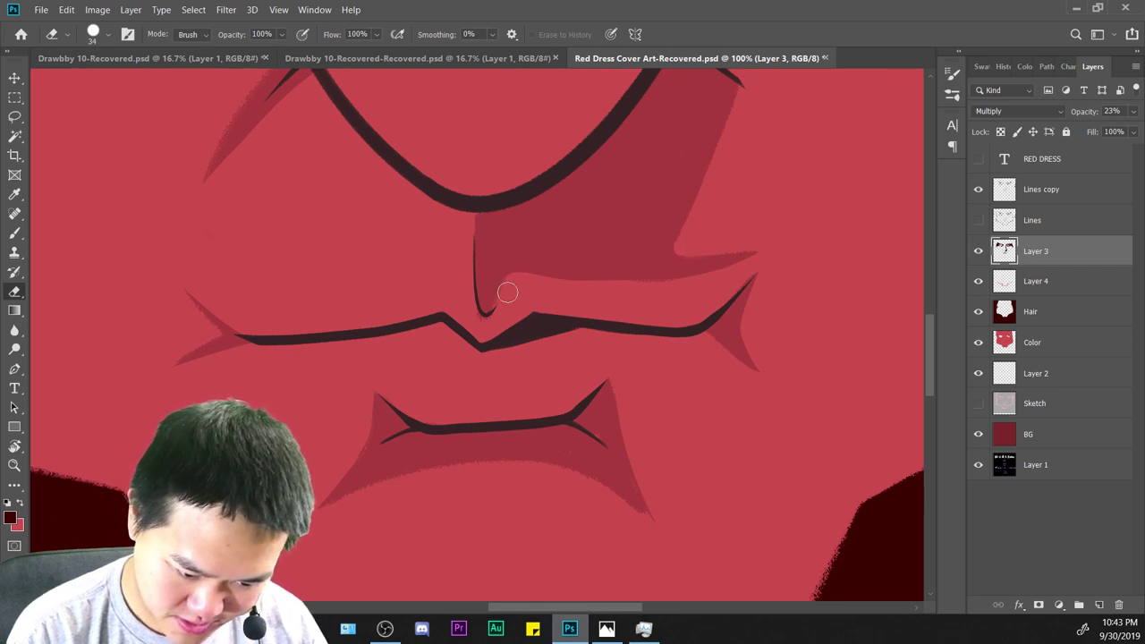
key("b")
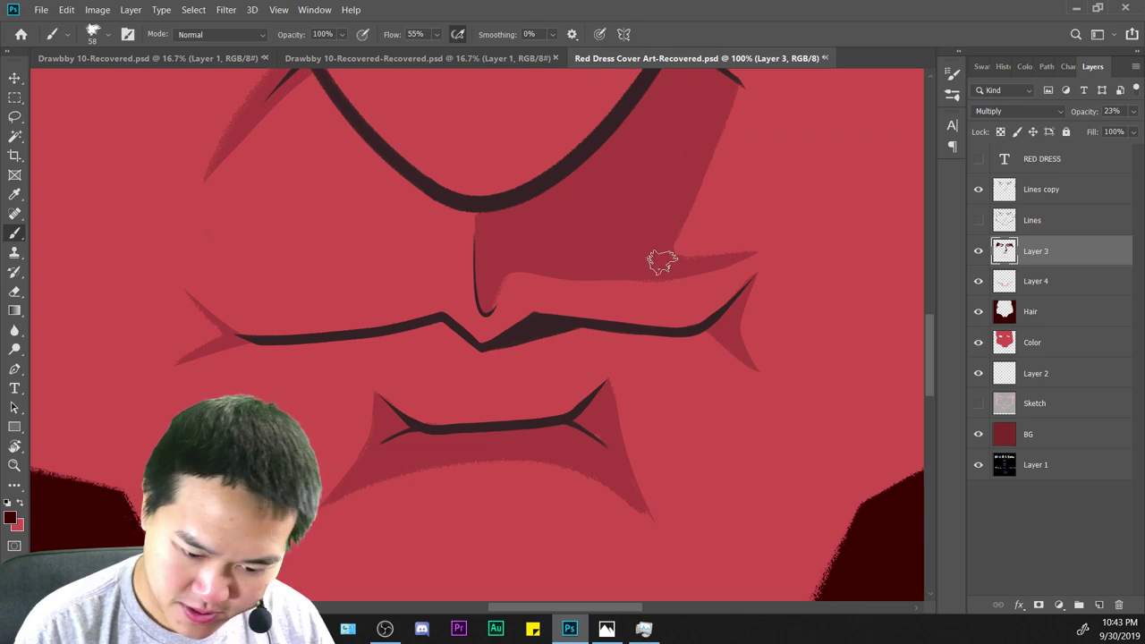
Erase the pointed extension from the lower right corner of the nose shadow on Layer 3.
key("ctrl+minus")
key("ctrl+minus")
key("ctrl+minus")
key("ctrl+minus")
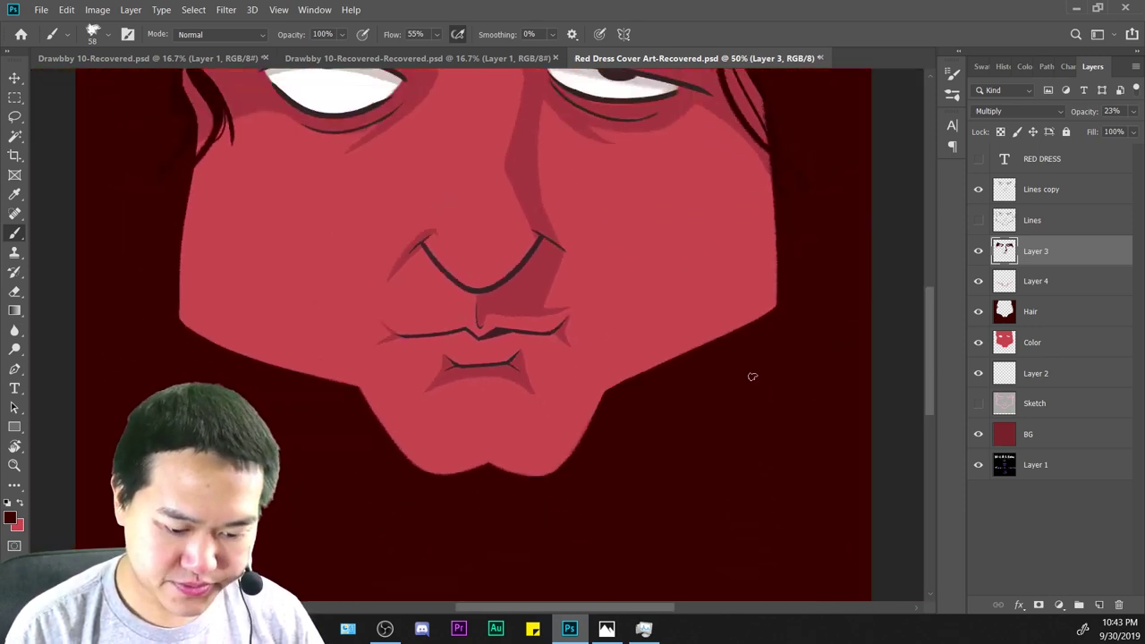
key("ctrl+plus")
key("ctrl+plus")
key("ctrl+equal")
key("e")
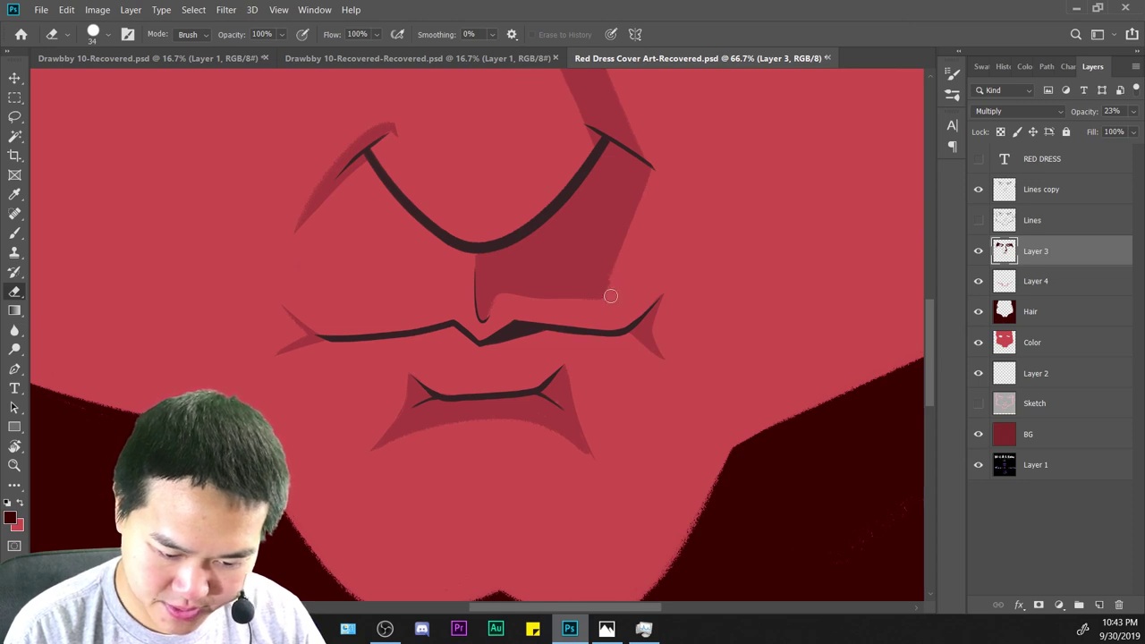
Select the entire canvas and enlarge the textured brush to 100 px.
key("ctrl+a")
scroll(575, 354, "down", 4)
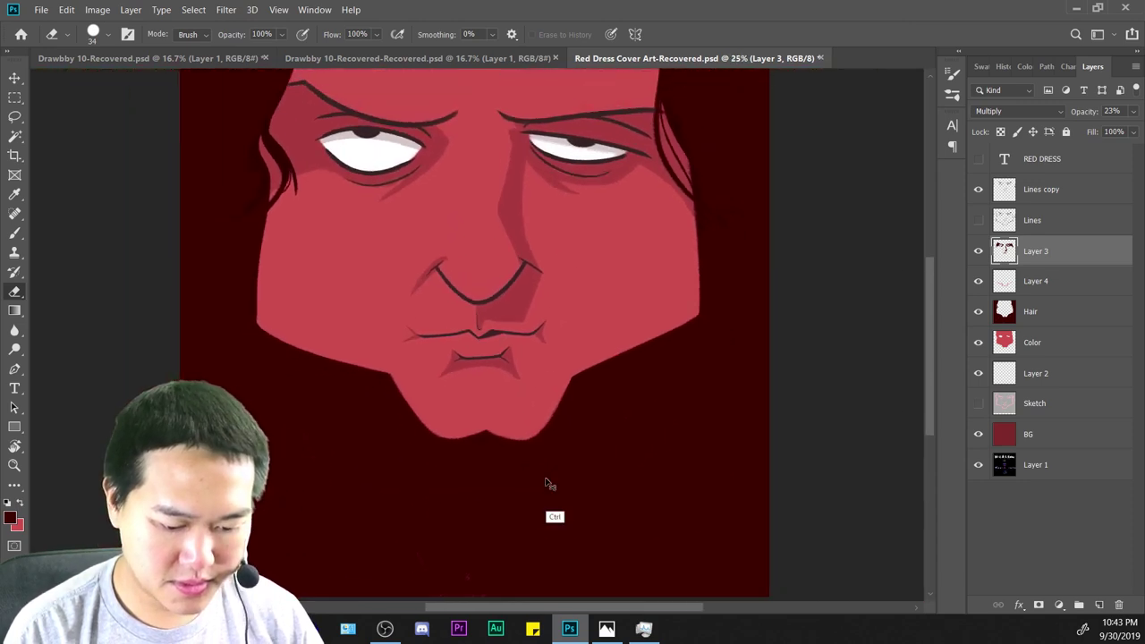
scroll(550, 277, "up", 1)
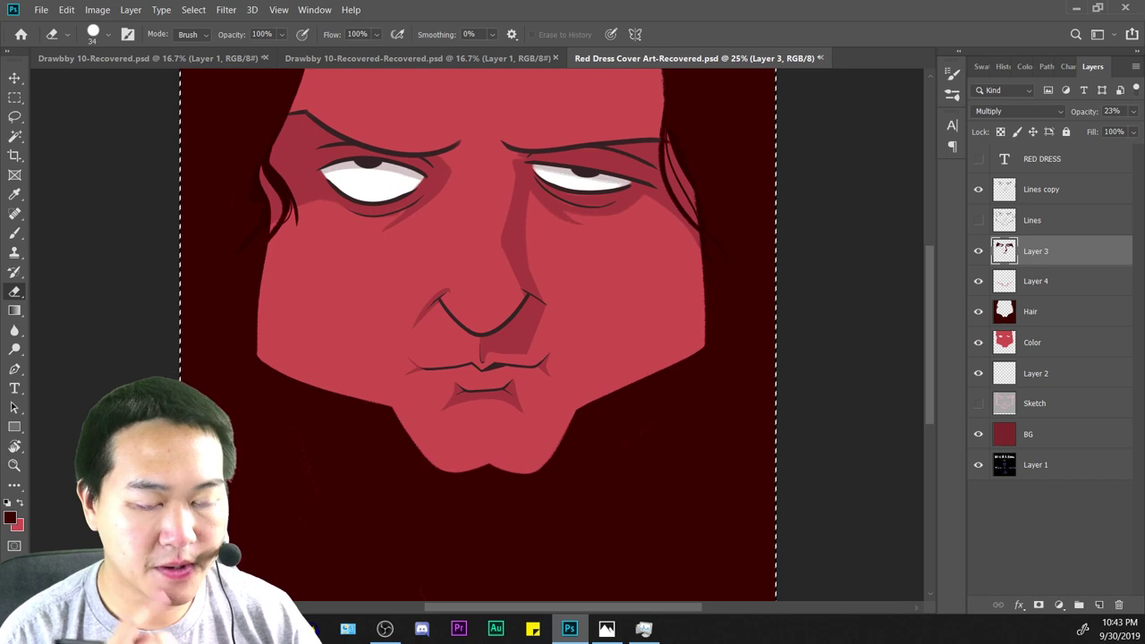
scroll(550, 277, "up", 1)
scroll(657, 347, "down", 1)
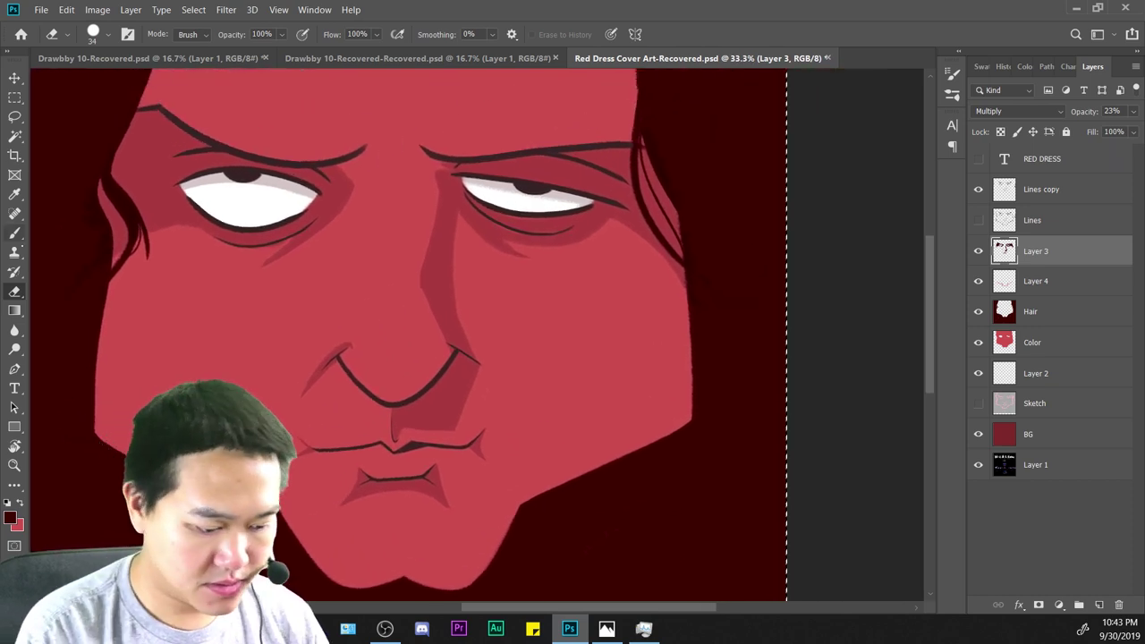
left_click(14, 233)
scroll(583, 270, "up", 1)
right_click(577, 284)
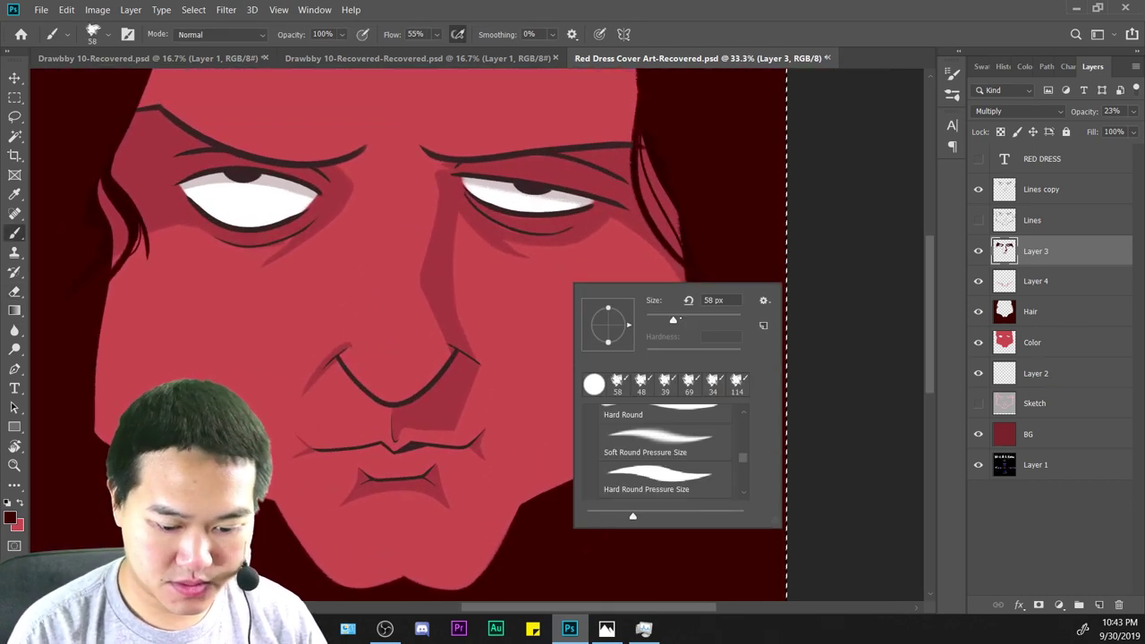
left_click(532, 281)
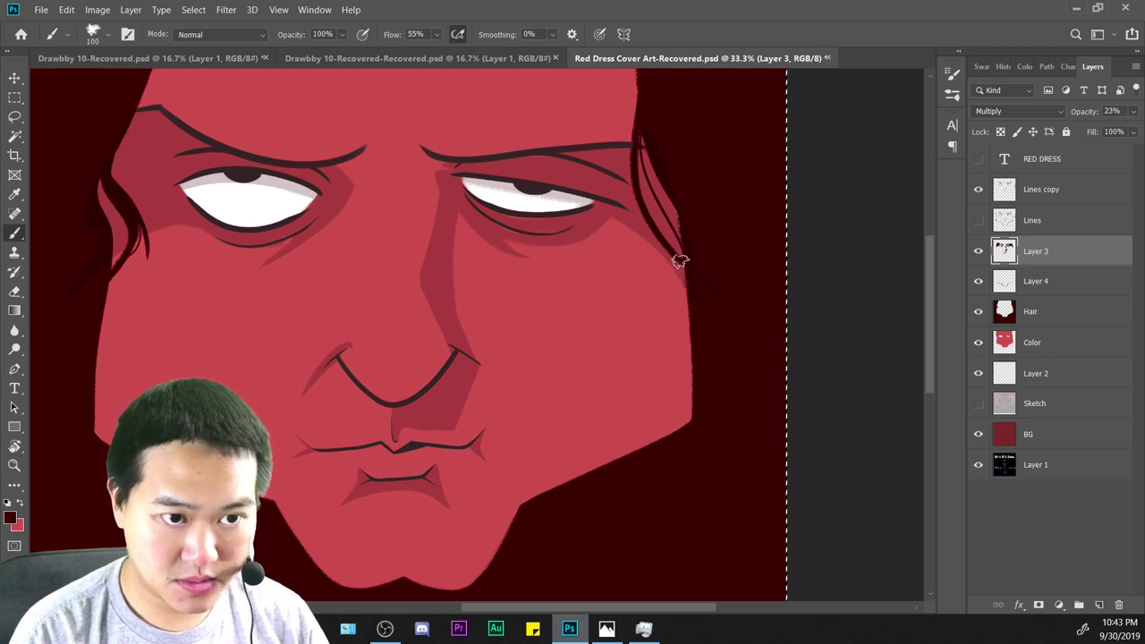
Try to paint a shadow from the right hair strand down the side of the cheek on Layer 3.
mouse_move(680, 260)
left_mouse_down()
mouse_move(557, 331)
mouse_move(613, 384)
left_mouse_up()
key("ctrl+z")
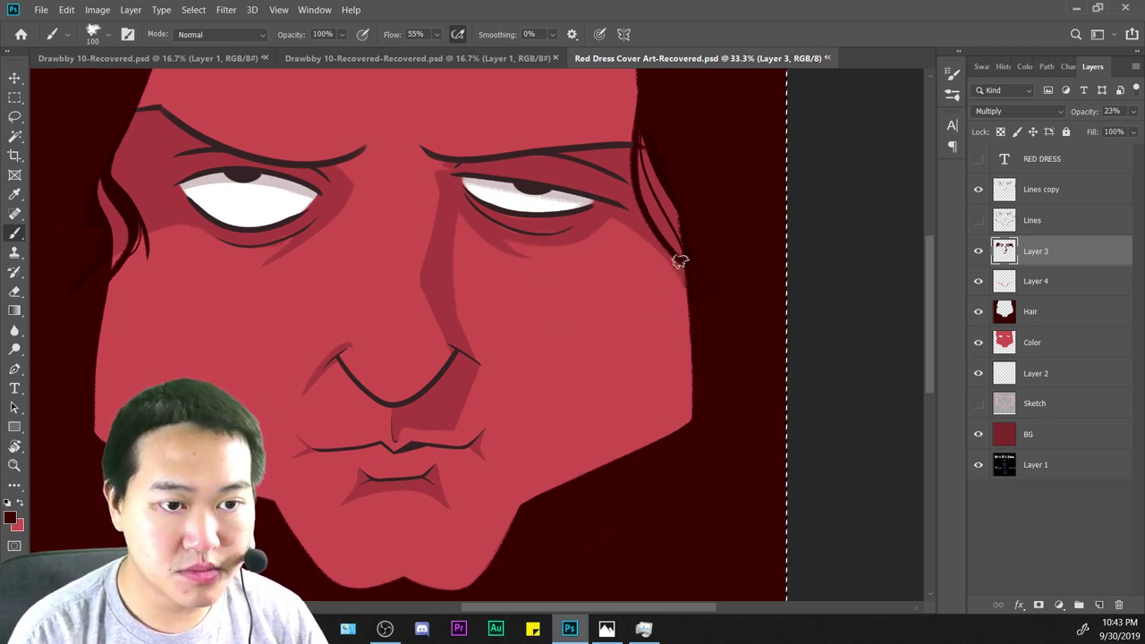
mouse_move(672, 254)
left_mouse_down()
mouse_move(675, 298)
mouse_move(609, 495)
left_mouse_up()
key("ctrl+z")
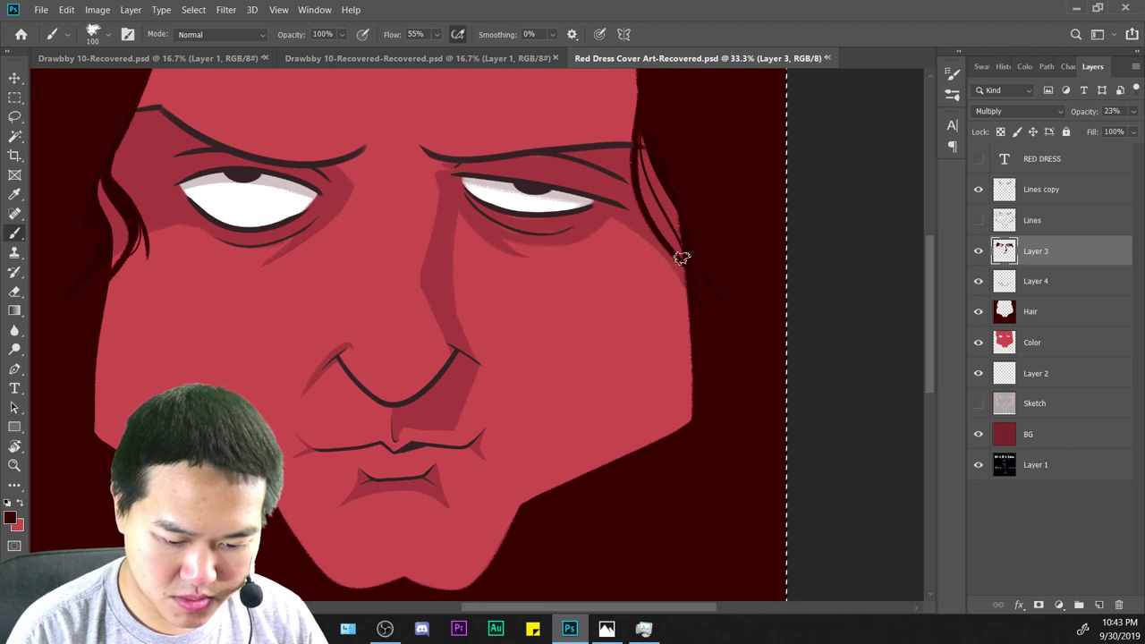
Select the entire canvas again for shading the face on Layer 3.
key("ctrl+minus")
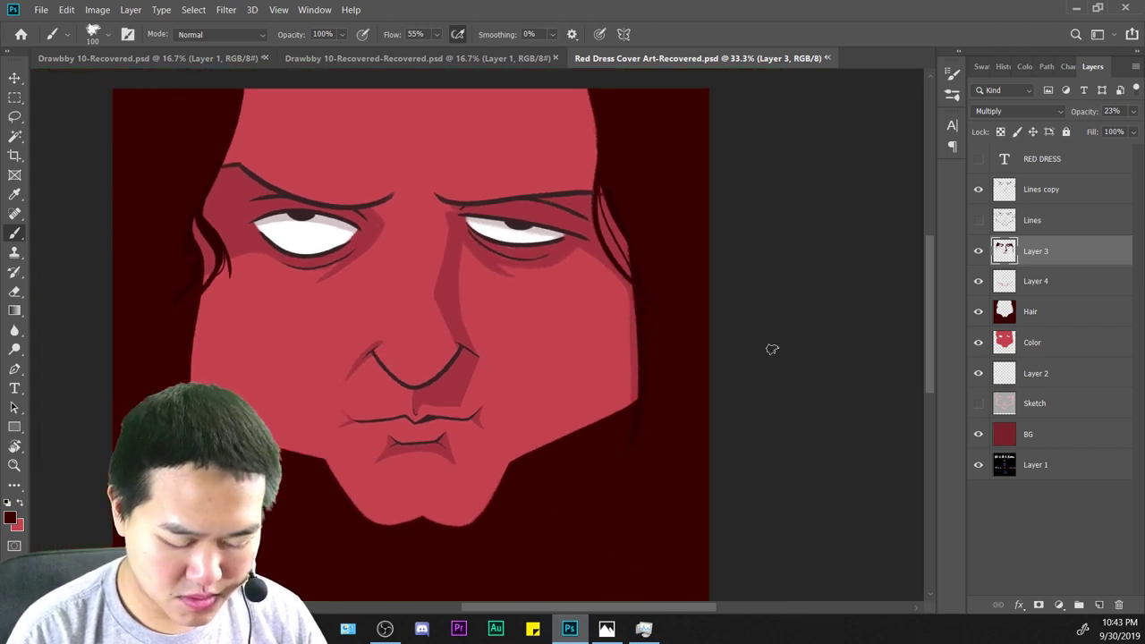
key("ctrl+minus")
key("ctrl+a")
key("ctrl+plus")
key("ctrl+plus")
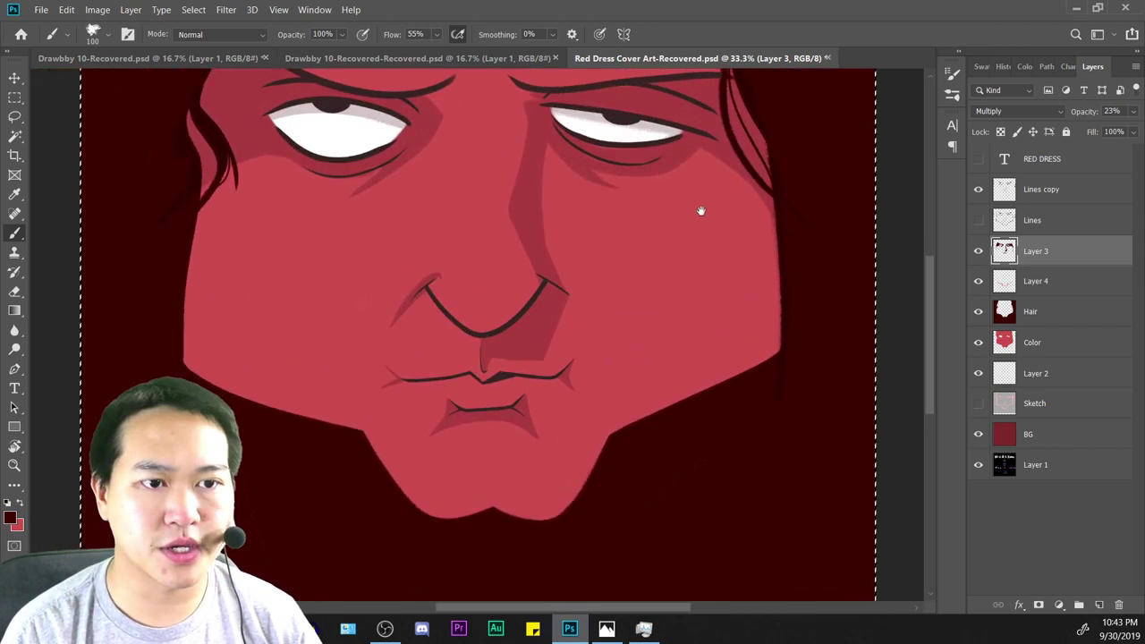
left_click_drag(700, 210, 674, 501)
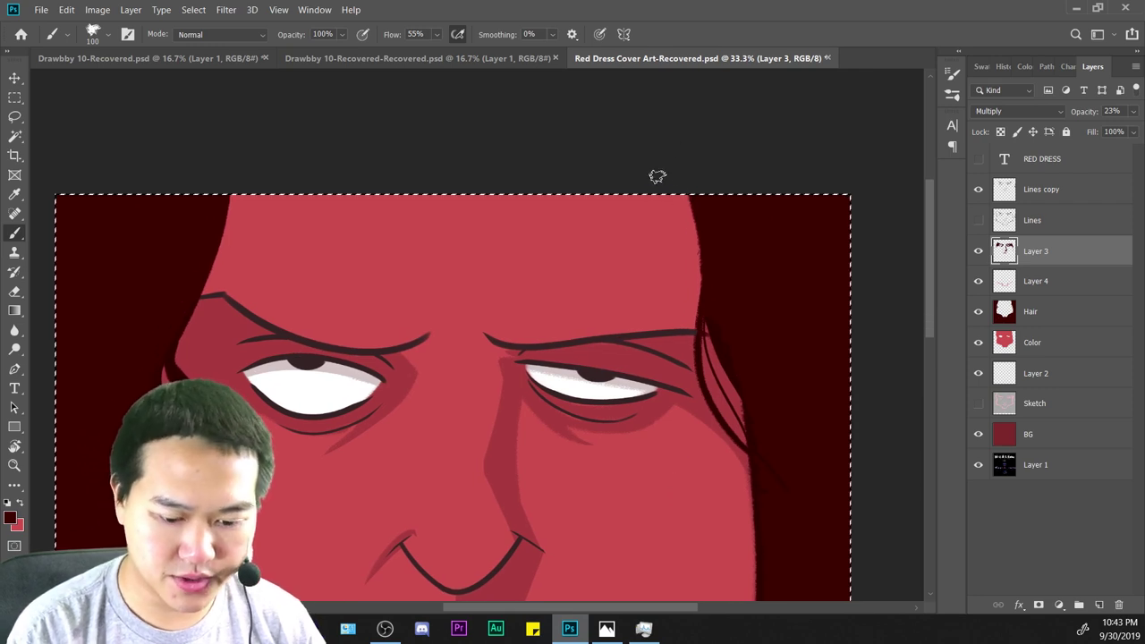
Paint a vertical shadow band along the forehead's right edge beside the hair on Layer 3.
left_click_drag(657, 176, 660, 322)
left_click_drag(674, 281, 711, 272)
left_click_drag(693, 195, 681, 234)
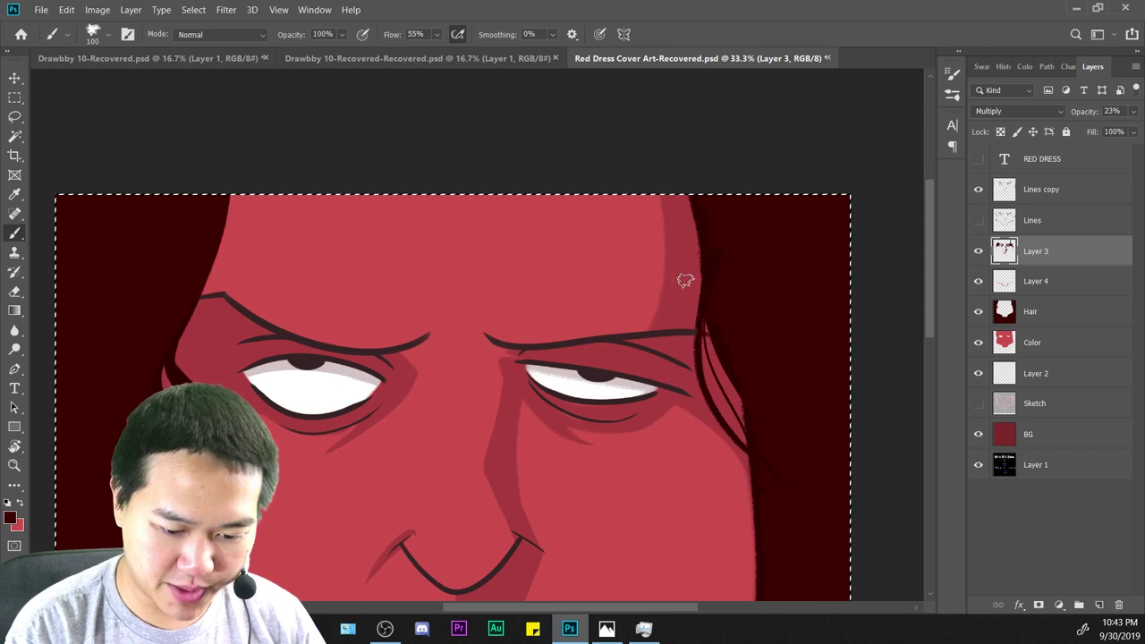
left_click_drag(770, 396, 865, 400)
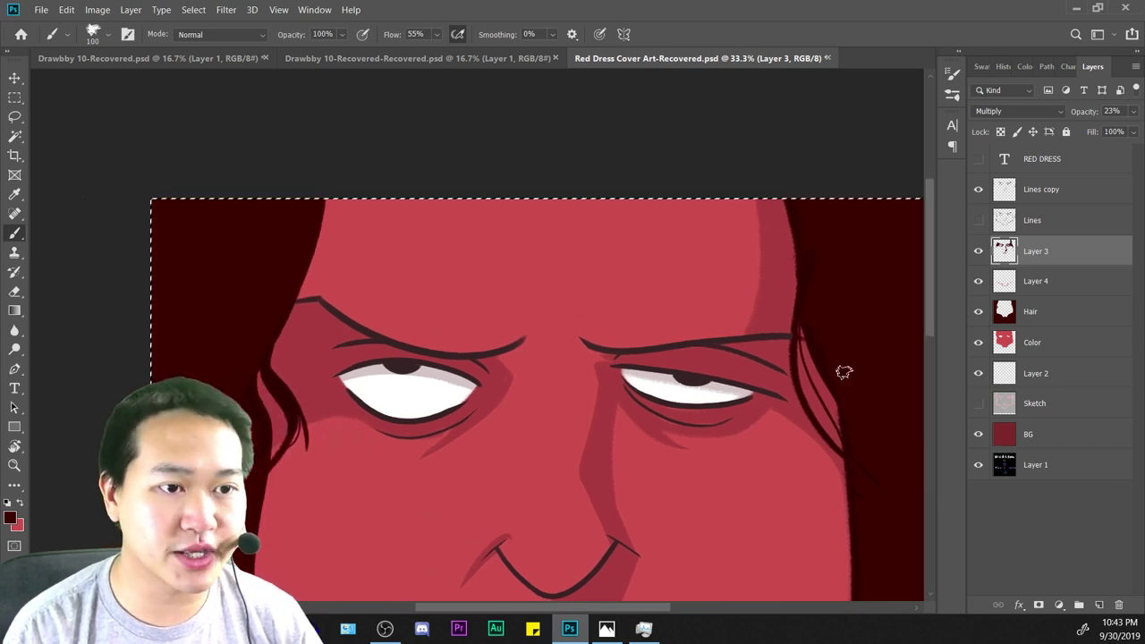
Paint a tapering shadow down the forehead's left edge from the hairline to the eyebrow on Layer 3.
left_click_drag(379, 338, 335, 99)
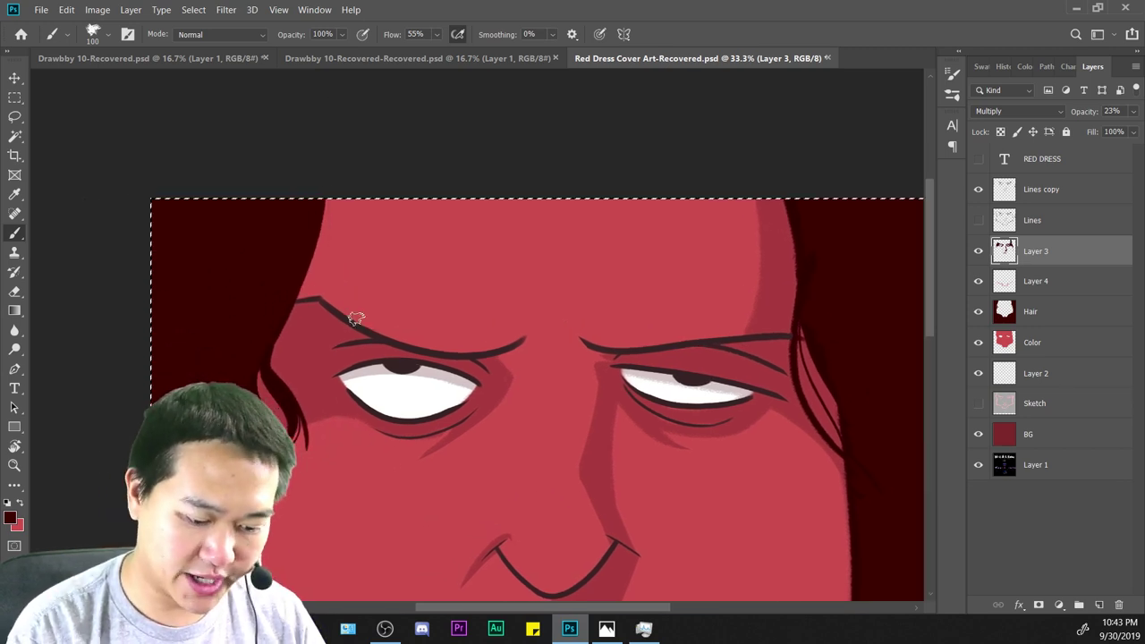
left_click_drag(355, 316, 361, 125)
left_click_drag(332, 215, 313, 264)
left_click_drag(295, 318, 311, 255)
left_click_drag(331, 323, 328, 243)
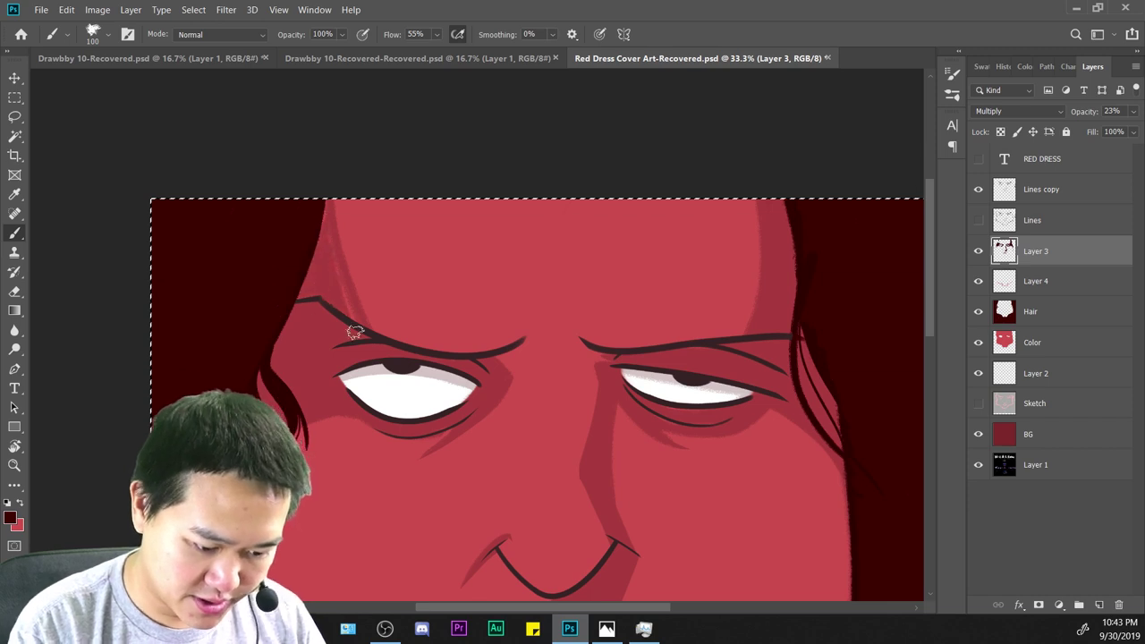
key("ctrl+minus")
key("ctrl+minus")
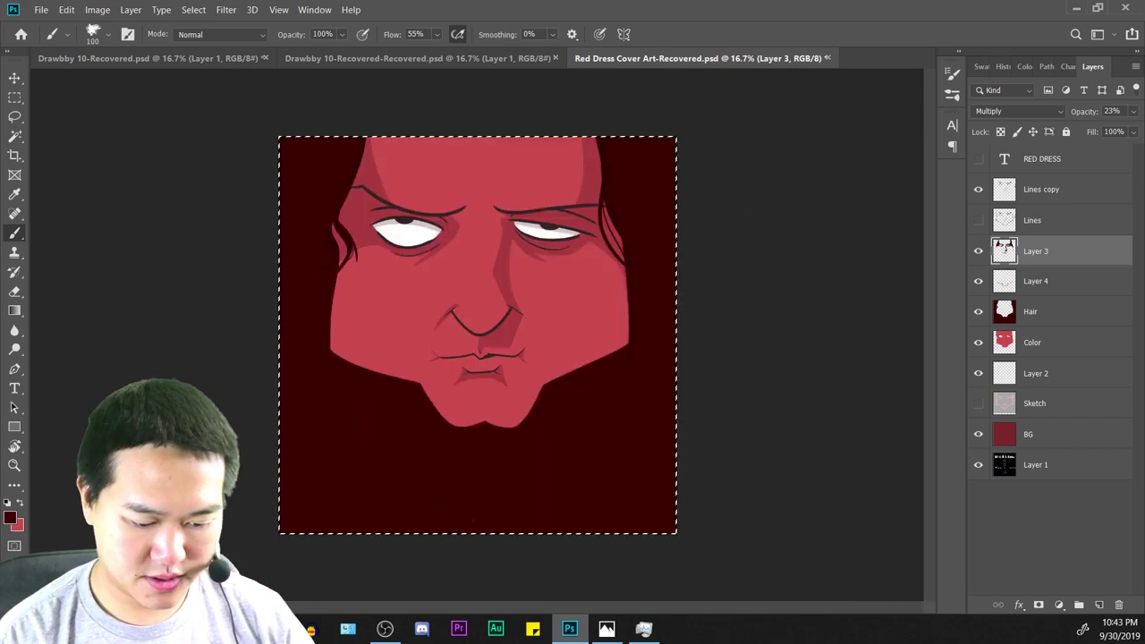
Paint a pointed shadow from the left eyebrow's inner end down beside the nose bridge and clean its edges with the Eraser.
key("ctrl+plus")
key("ctrl+plus")
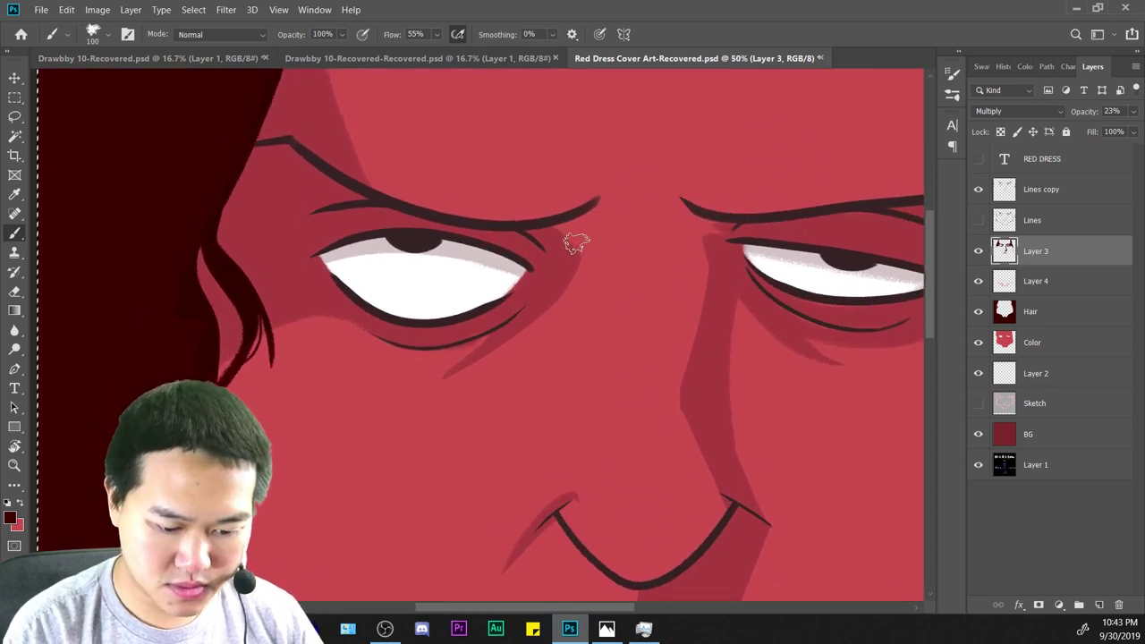
left_click_drag(577, 237, 587, 308)
key("ctrl+z")
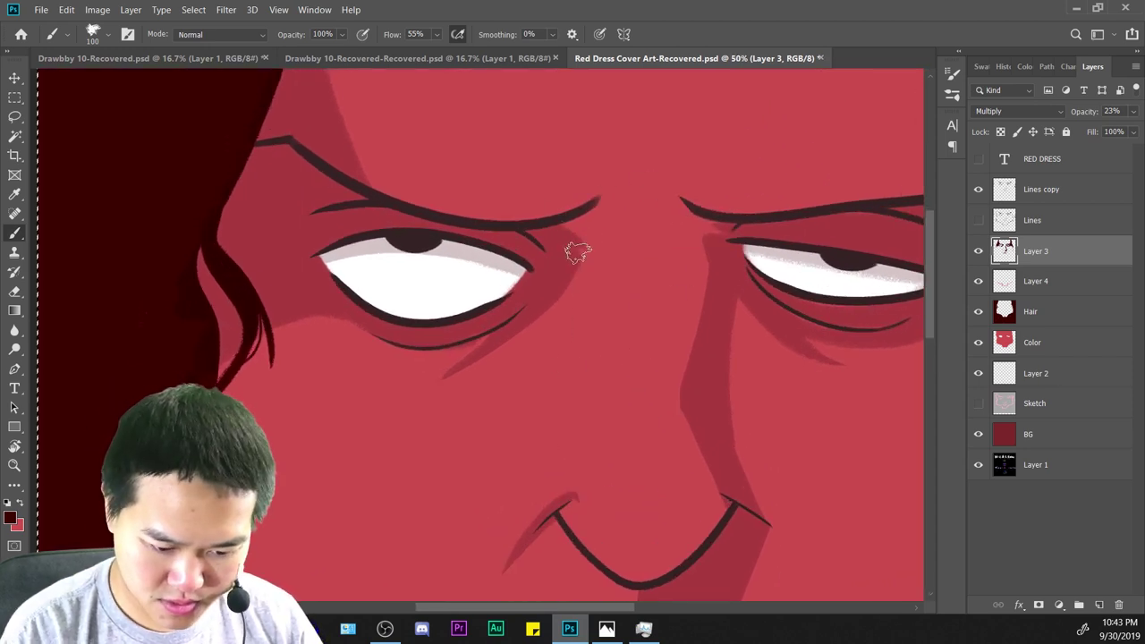
mouse_move(578, 248)
left_mouse_down()
mouse_move(570, 352)
mouse_move(570, 279)
left_mouse_up()
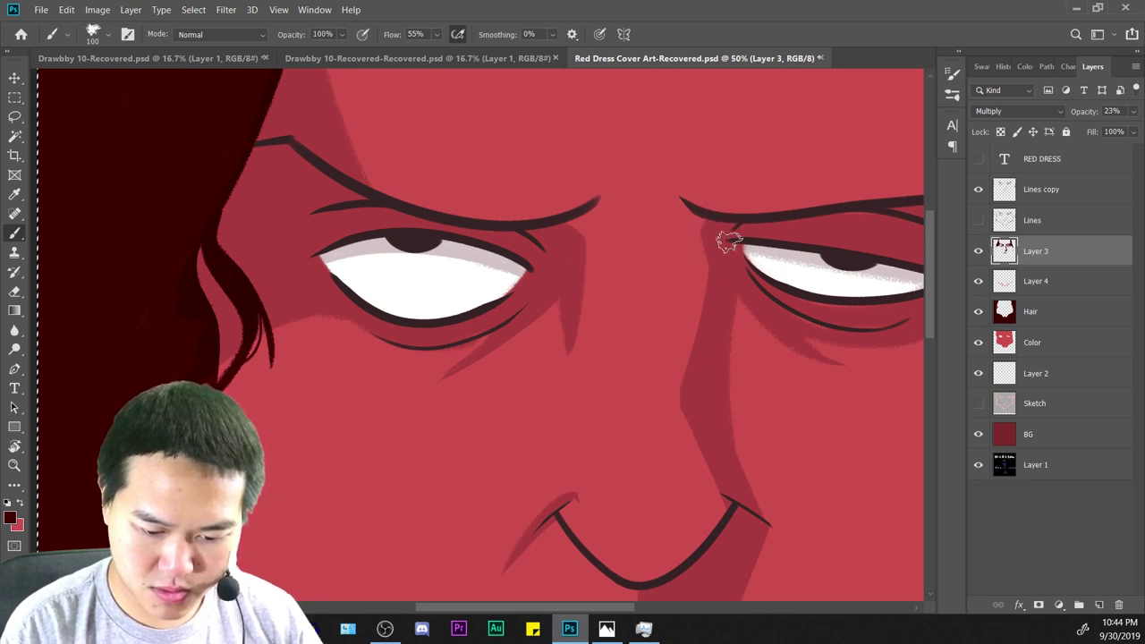
key("e")
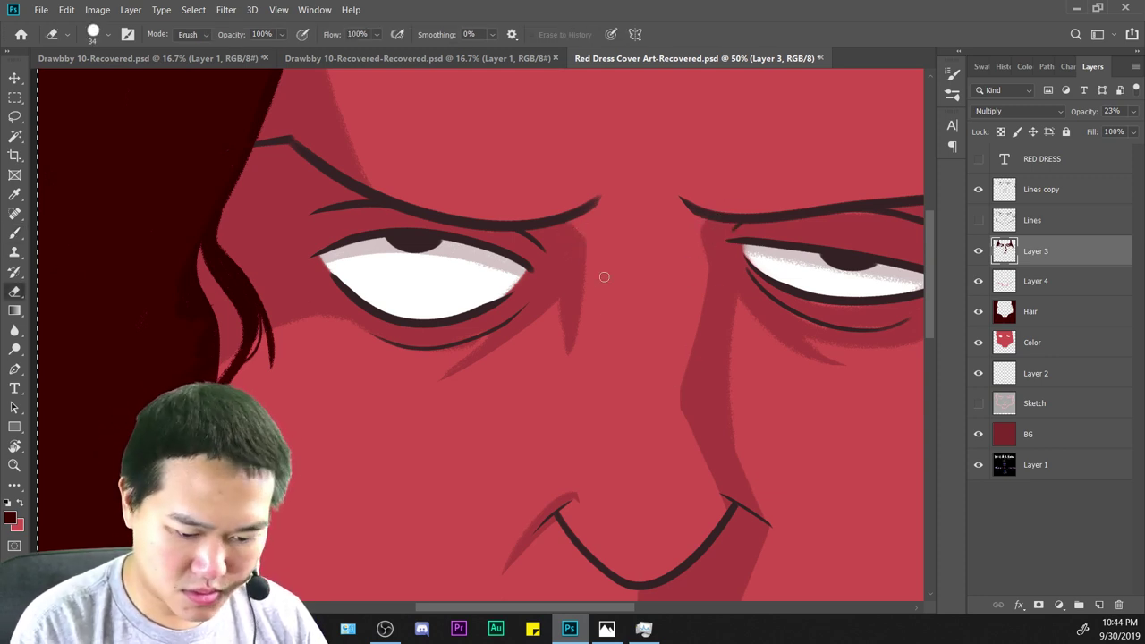
key("ctrl+minus")
key("ctrl+minus")
key("ctrl+minus")
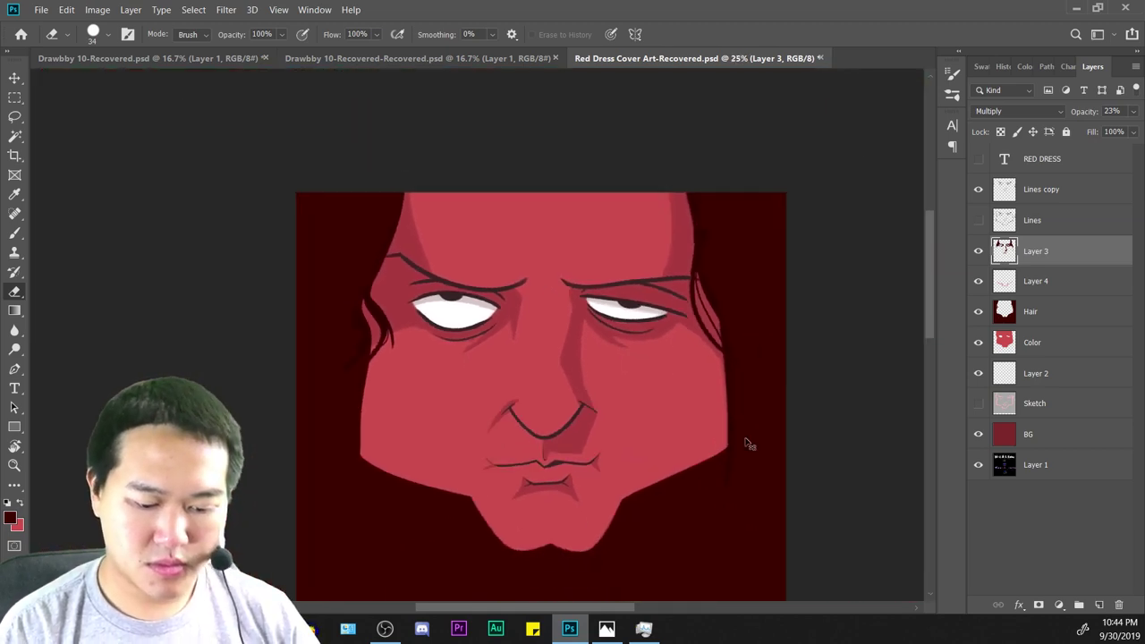
key("ctrl+a")
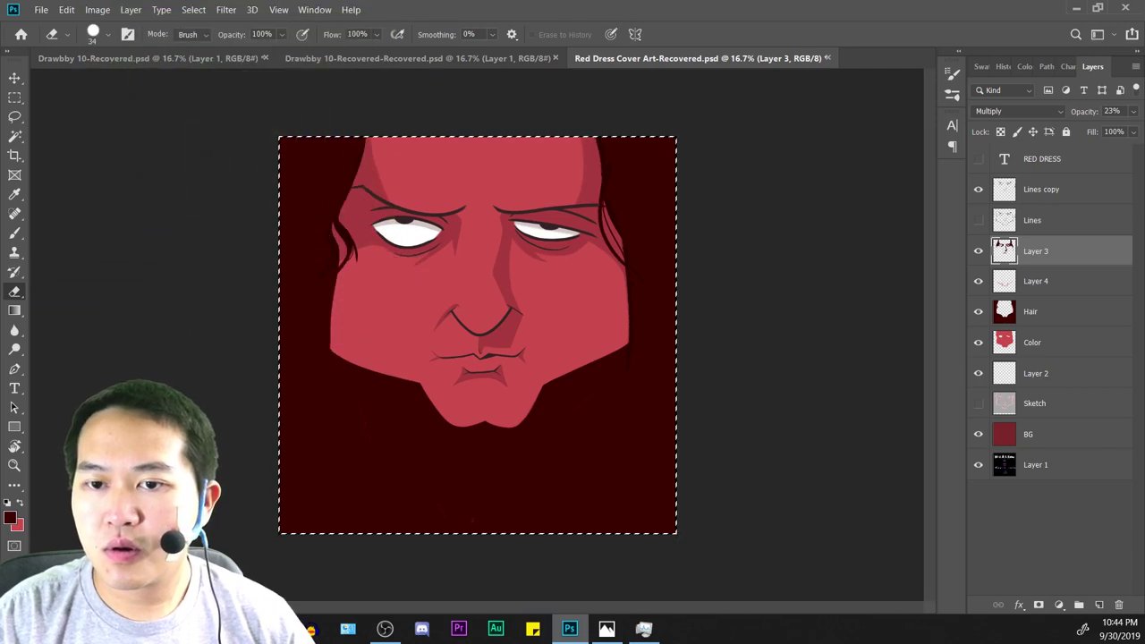
key("ctrl+d")
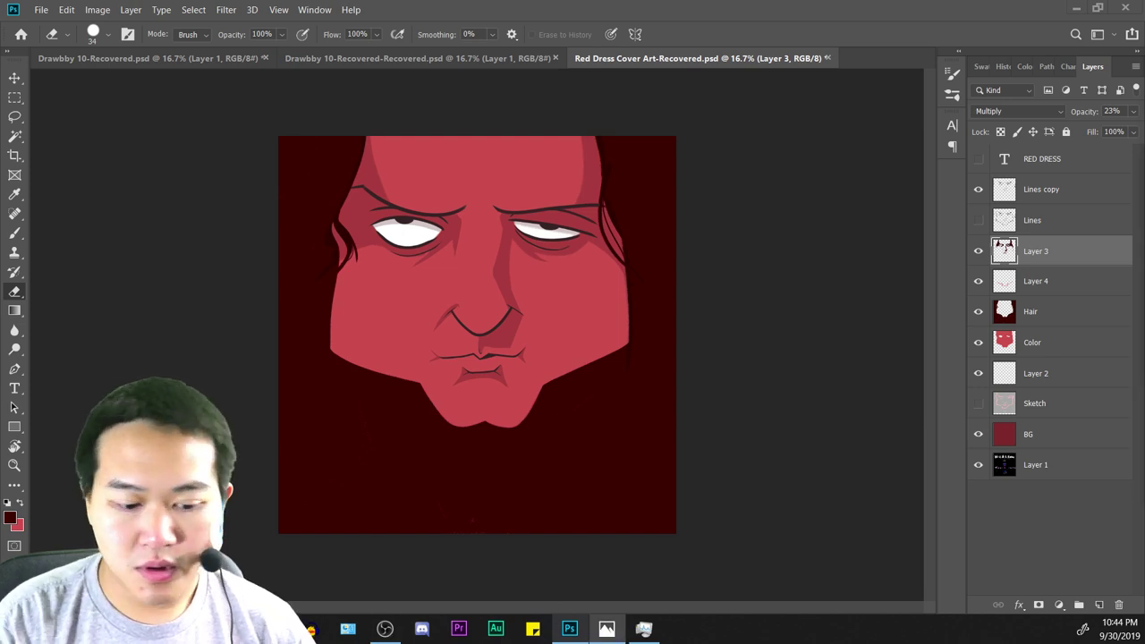
key("ctrl+a")
key("ctrl+minus")
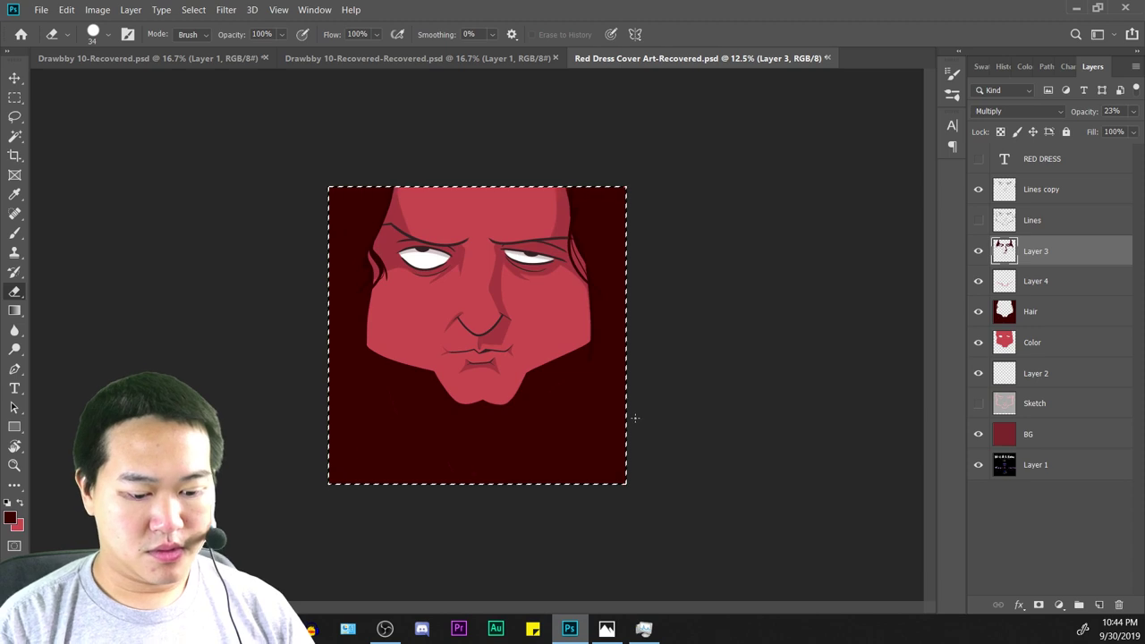
Widen the lower lip shadow around both corners of the lip line with the 100 px textured brush on Layer 3.
key("ctrl+plus")
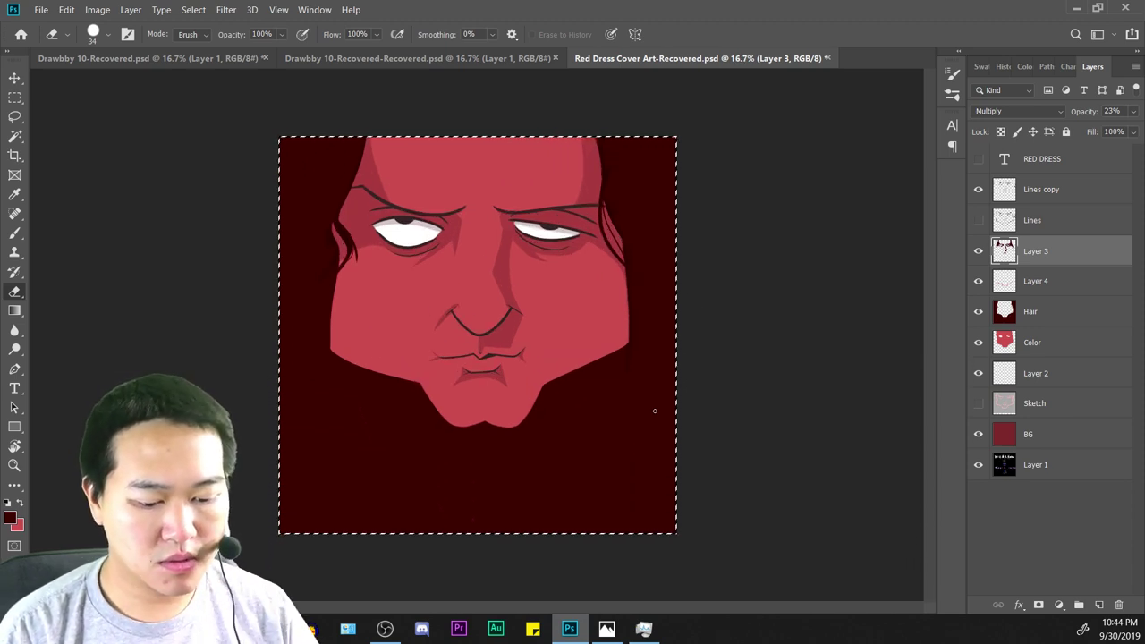
key("ctrl+plus")
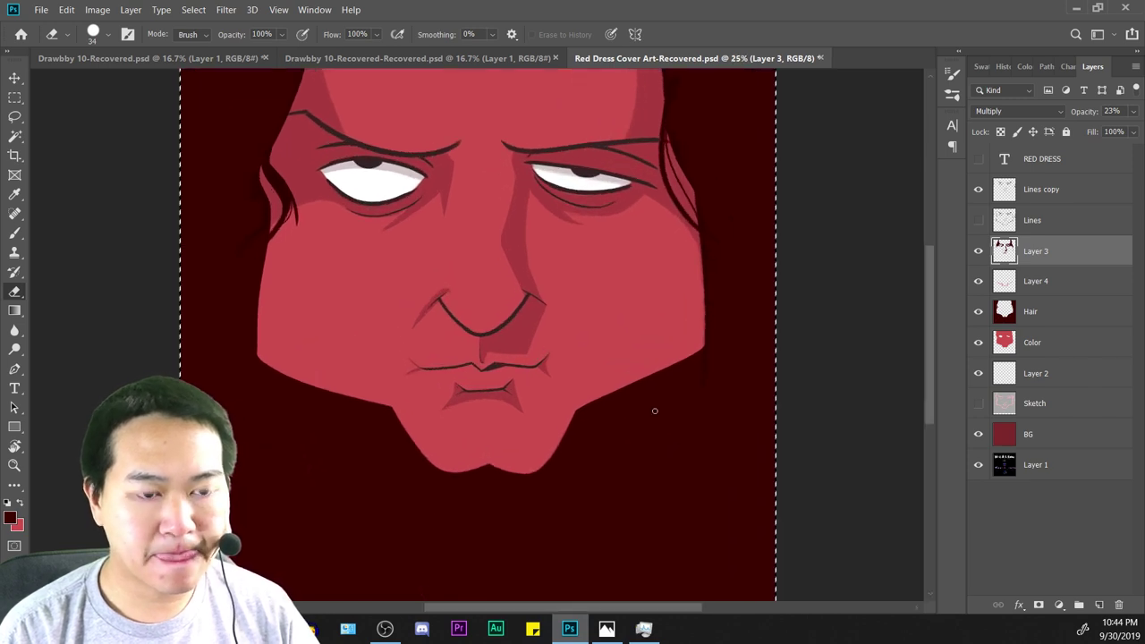
key("ctrl+plus")
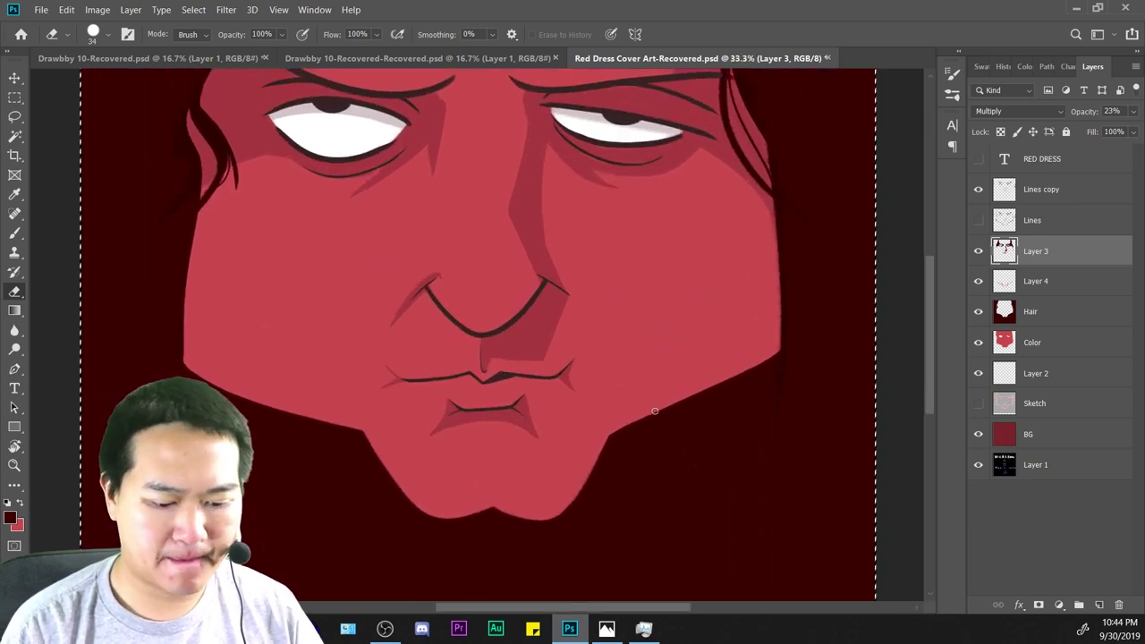
key("b")
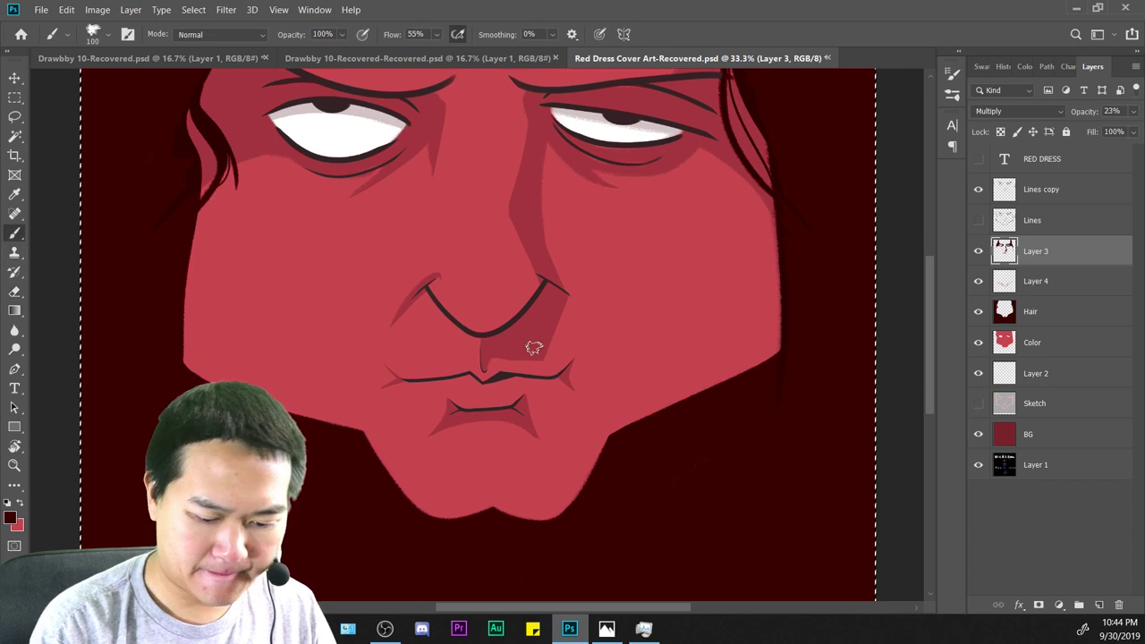
key("ctrl+plus")
left_click_drag(701, 362, 713, 257)
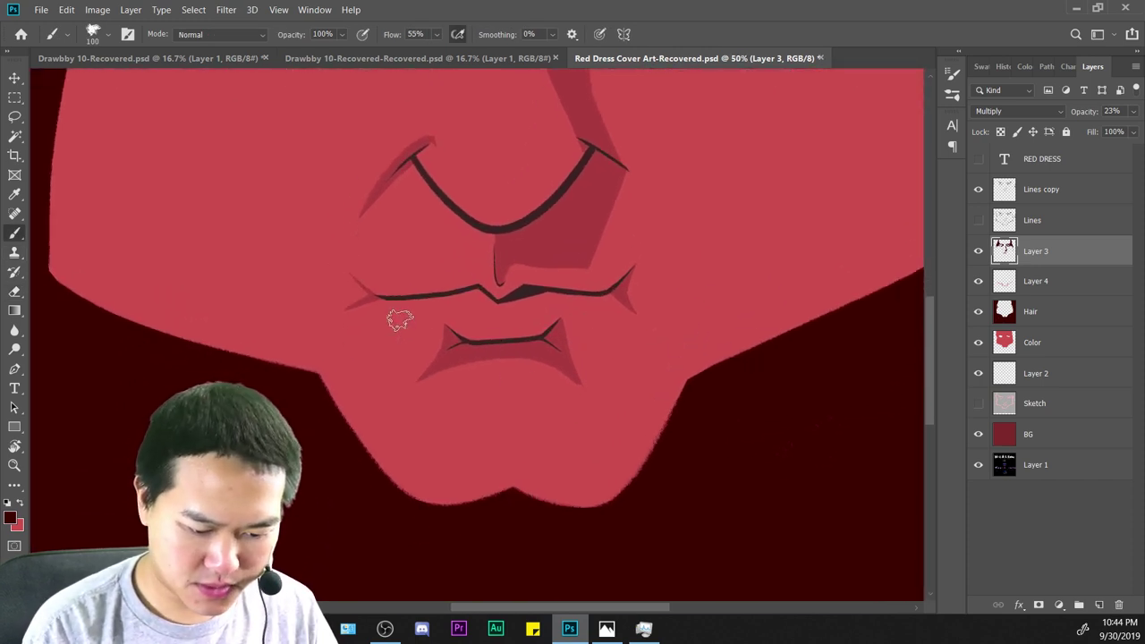
left_click_drag(400, 320, 457, 344)
key("ctrl+z")
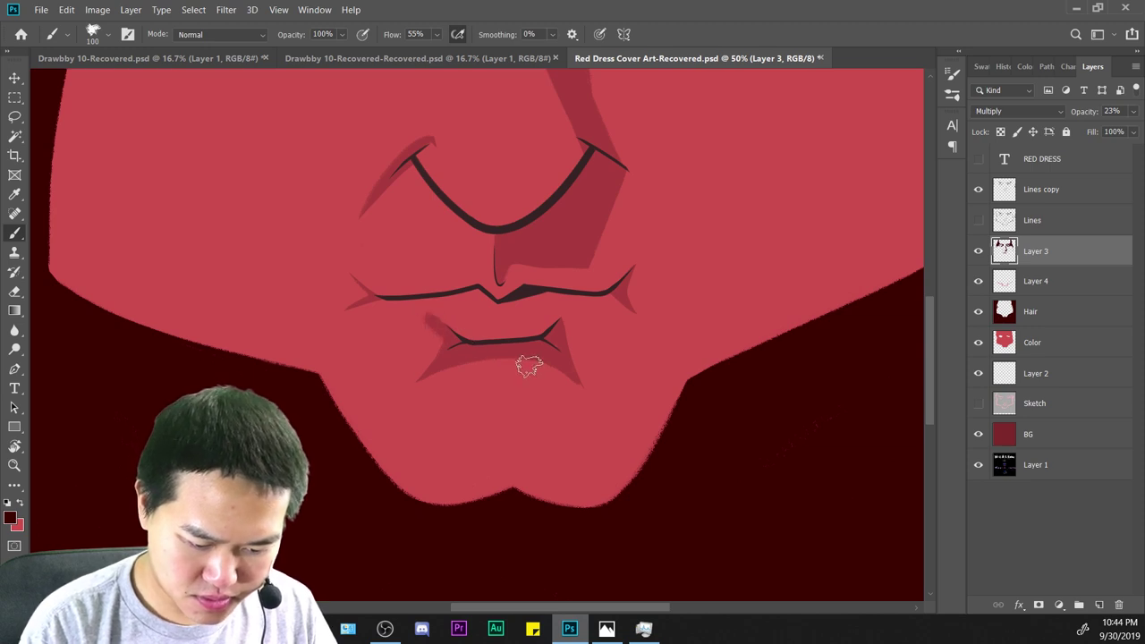
mouse_move(583, 313)
left_mouse_down()
mouse_move(554, 338)
mouse_move(572, 369)
left_mouse_up()
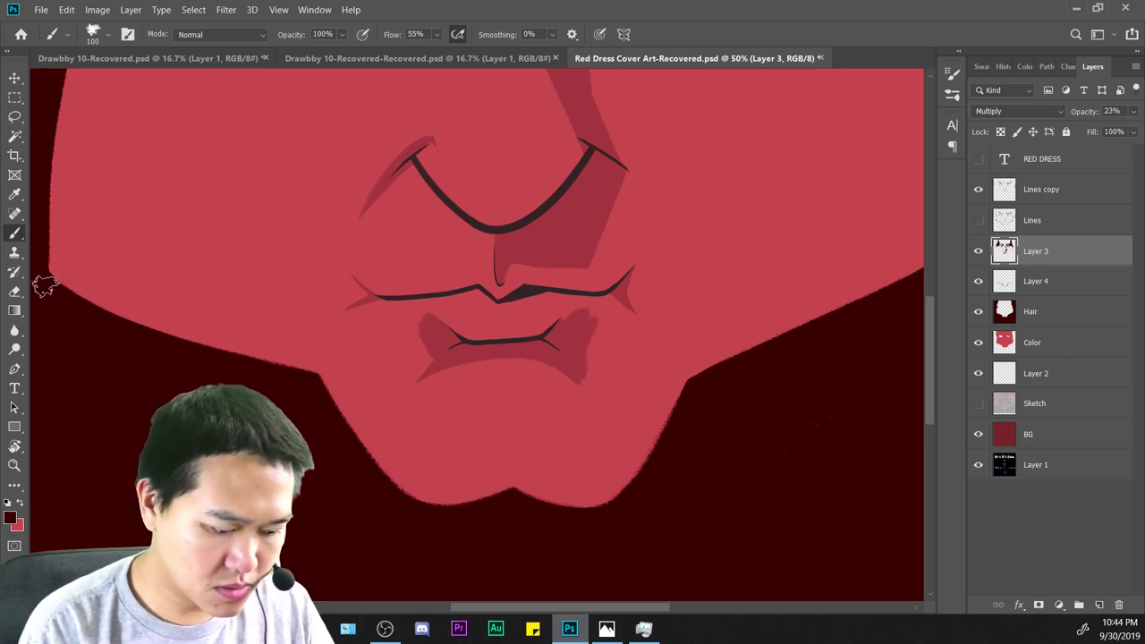
Erase the outer edges and lower tips of the lower lip shadow to give it straight, angular sides.
key("e")
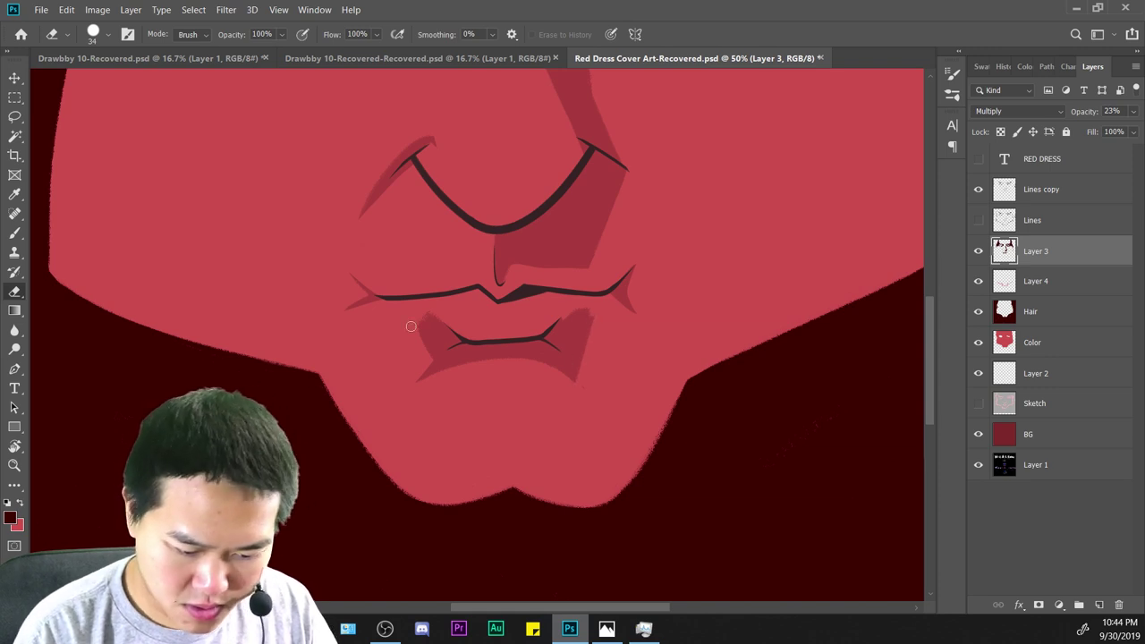
key("ctrl+minus")
key("ctrl+minus")
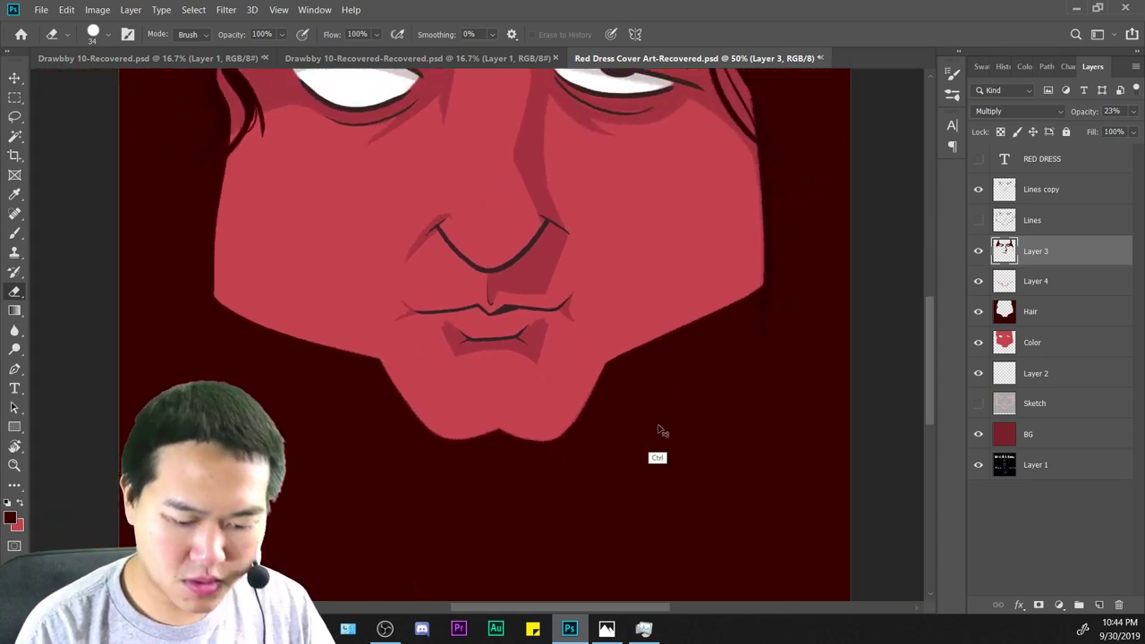
key("ctrl+plus")
key("ctrl+plus")
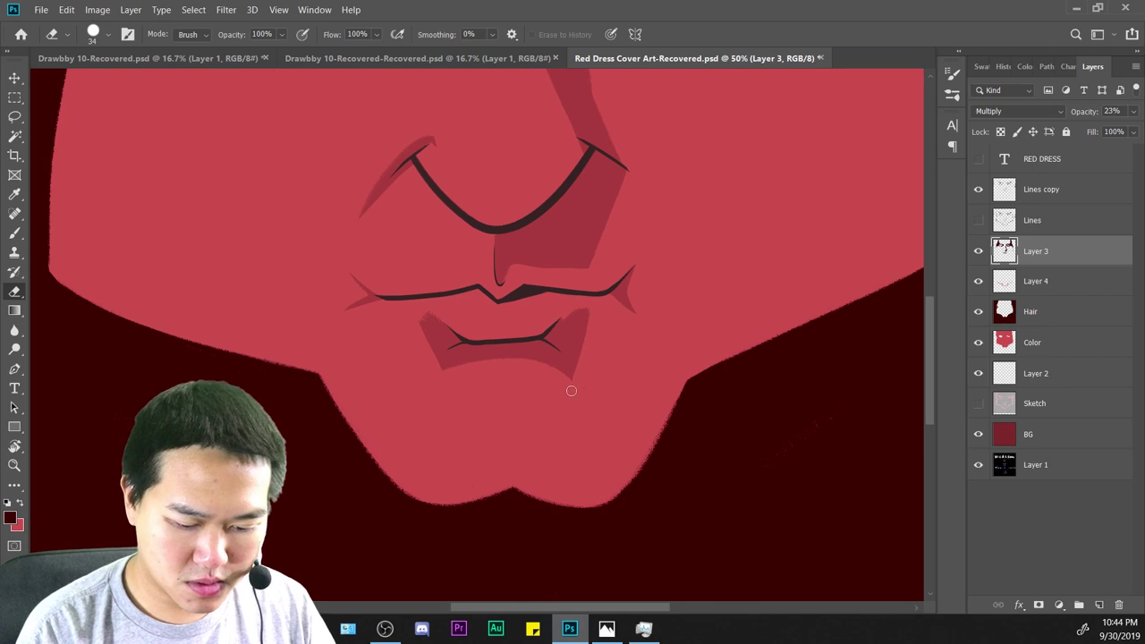
key("ctrl+minus")
key("ctrl+minus")
key("ctrl+minus")
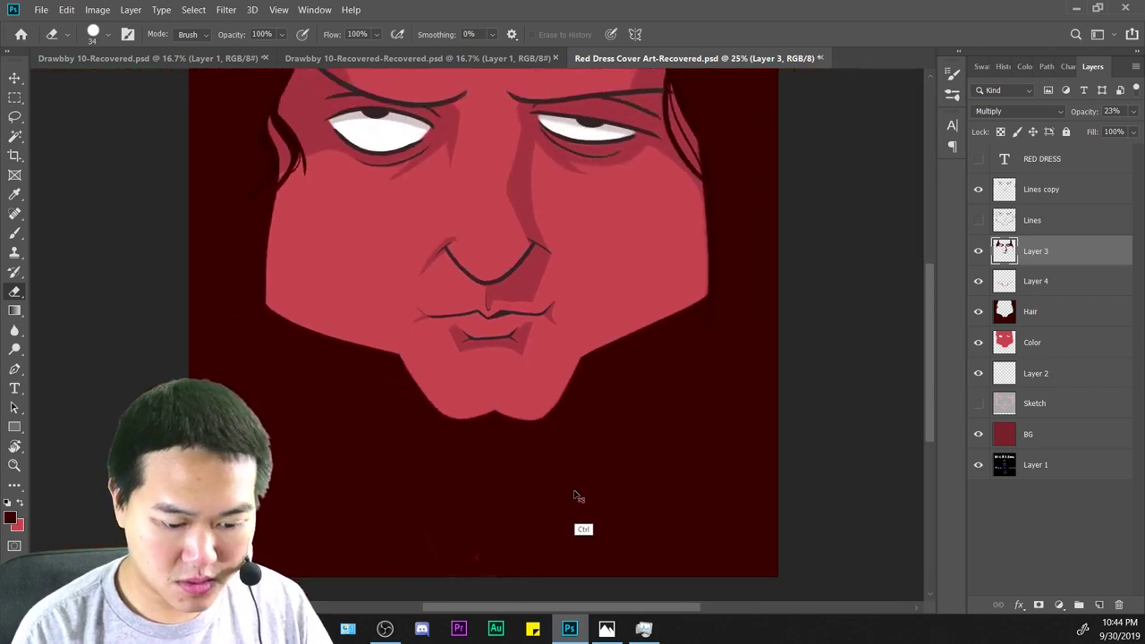
Paint a curved shadow along the bottom of the chin's left lobe and up through the chin cleft on Layer 3.
key("ctrl+a")
key("ctrl+plus")
key("ctrl+plus")
key("ctrl+plus")
key("ctrl+plus")
key("ctrl+plus")
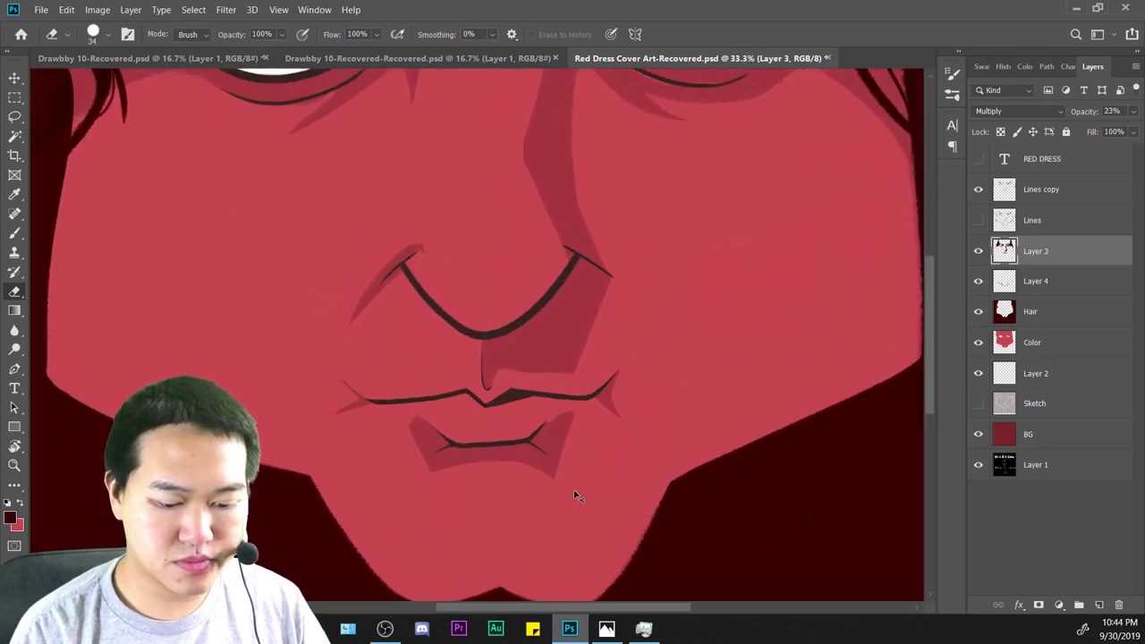
left_click_drag(652, 426, 659, 219)
scroll(658, 219, "down", 5)
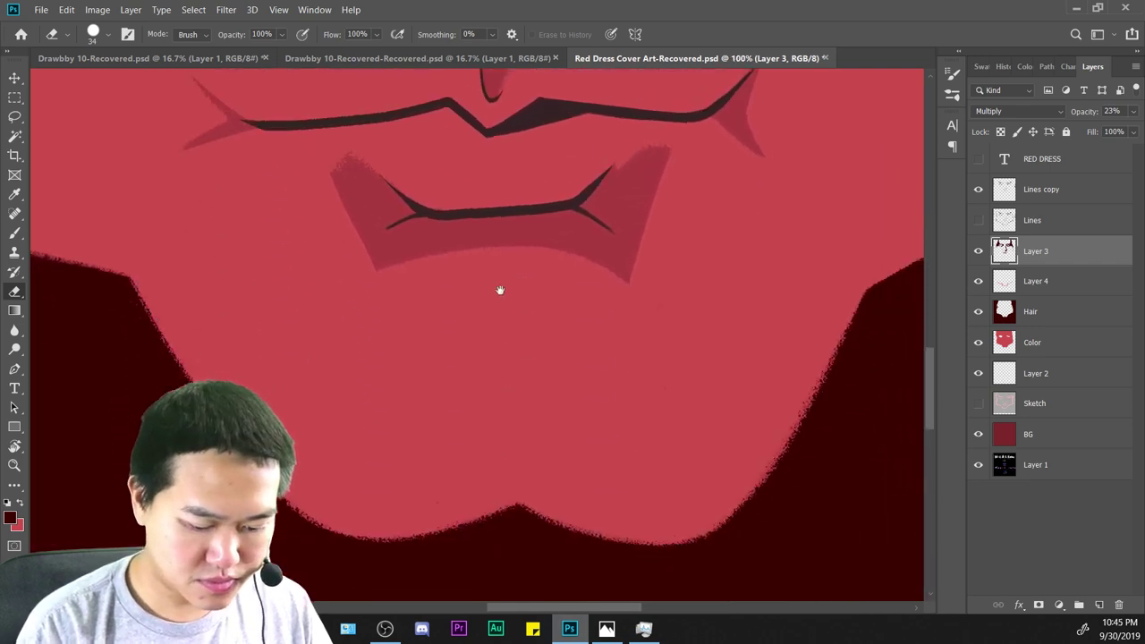
left_click(14, 233)
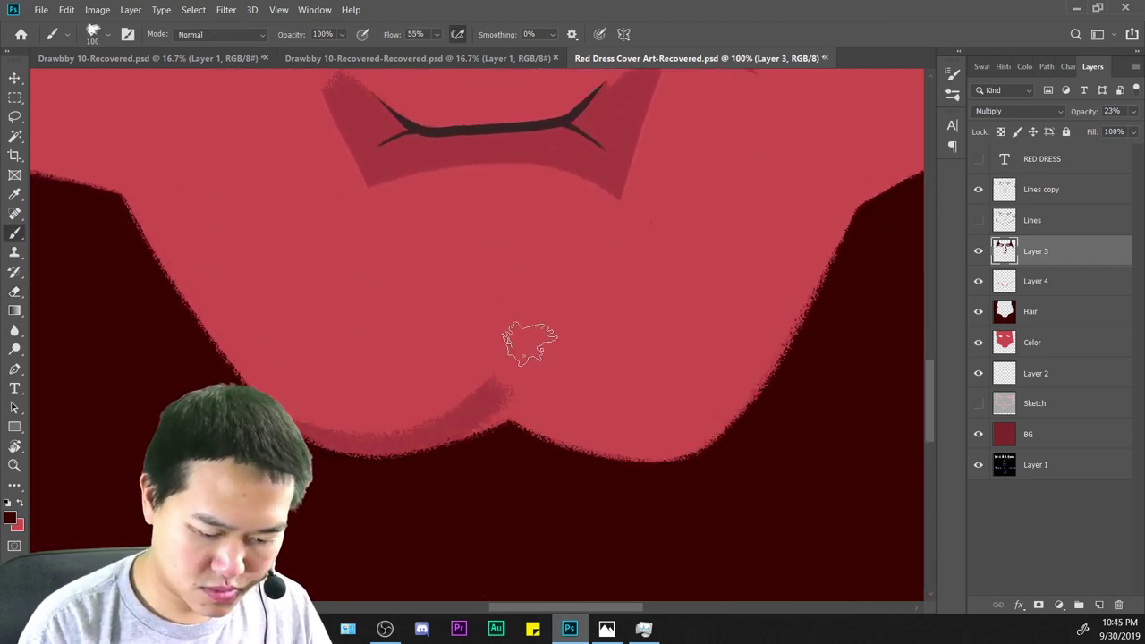
left_click_drag(368, 456, 543, 302)
key("ctrl+z")
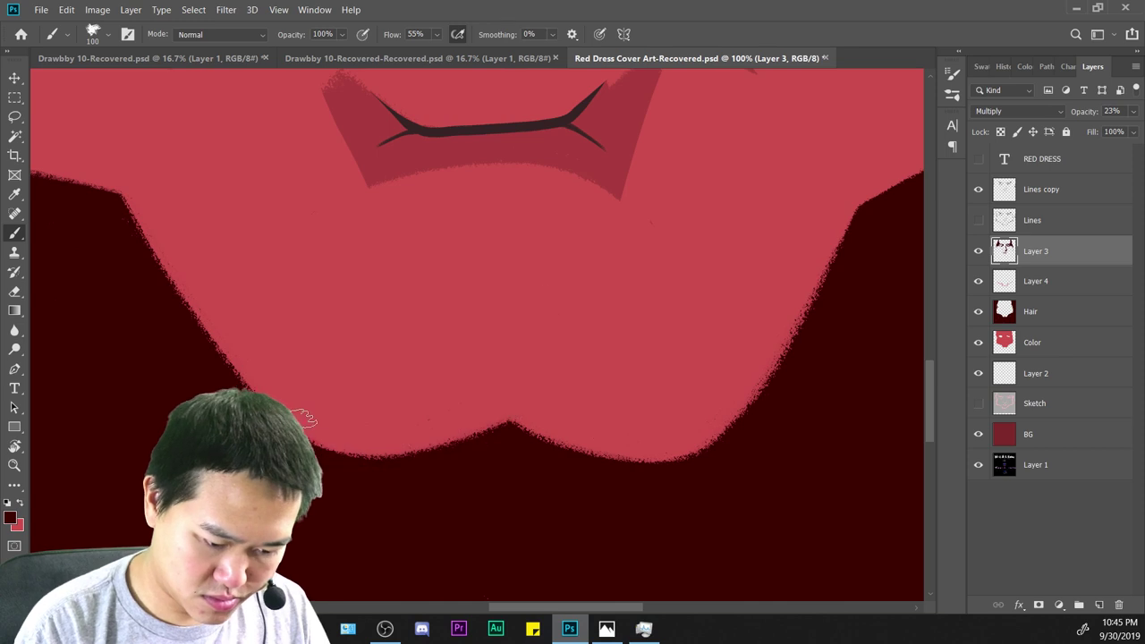
left_click_drag(304, 423, 500, 264)
key("ctrl+z")
left_click_drag(322, 432, 490, 252)
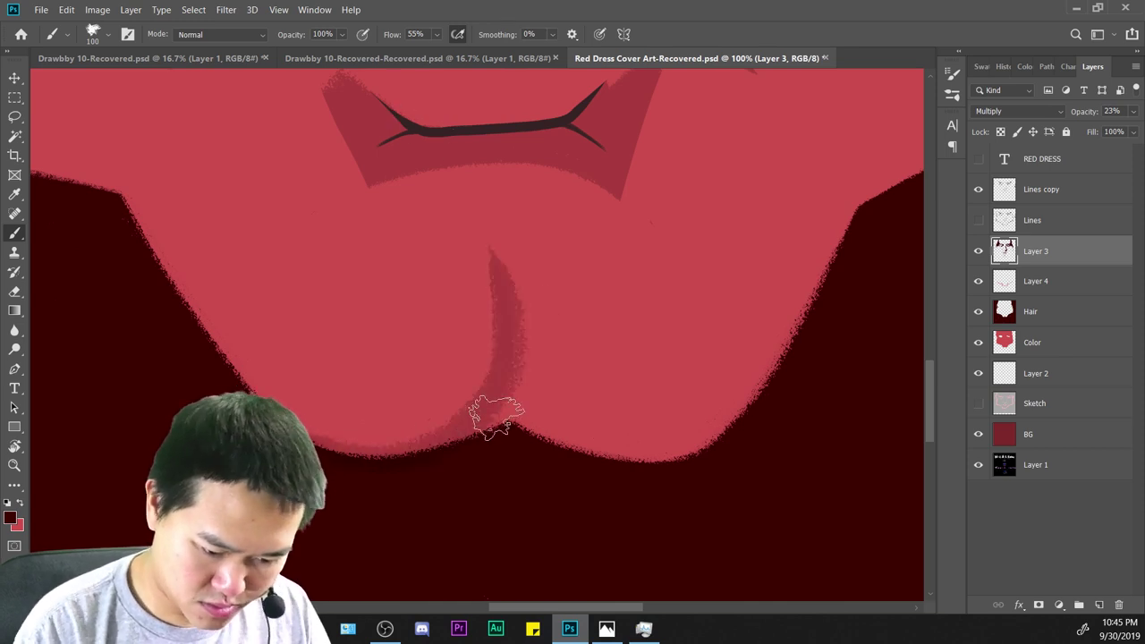
Erase the excess of the chin shadow to leave a thin, pointed wedge beside the cleft.
key("ctrl+minus")
key("ctrl+minus")
key("ctrl+minus")
key("ctrl+minus")
key("ctrl+plus")
key("ctrl+plus")
key("ctrl+plus")
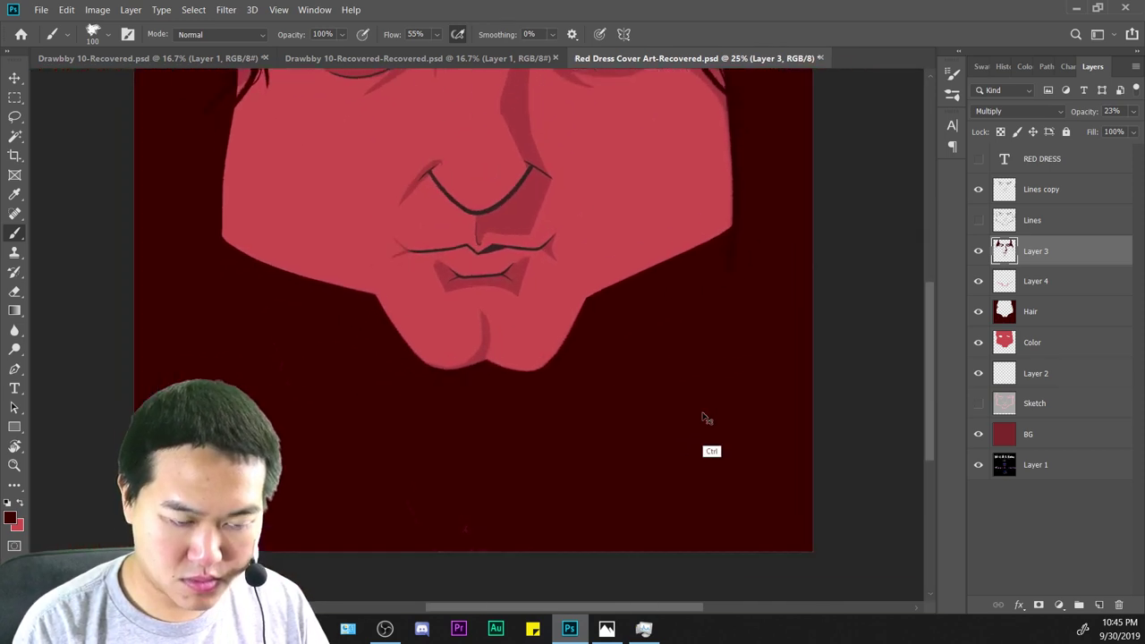
key("e")
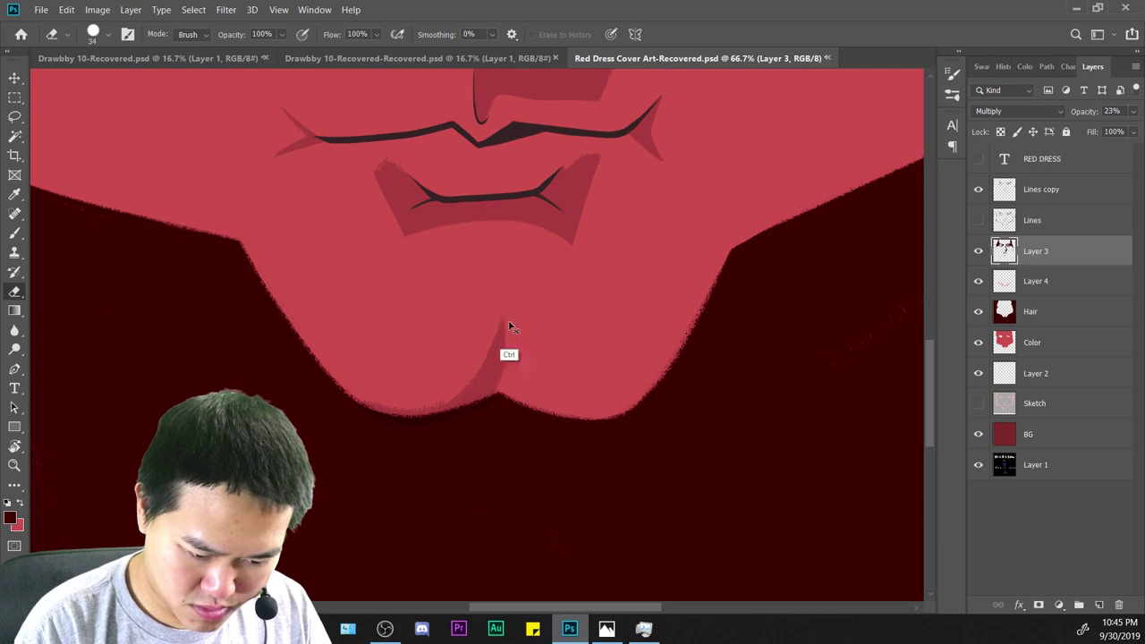
left_click_drag(506, 319, 368, 423)
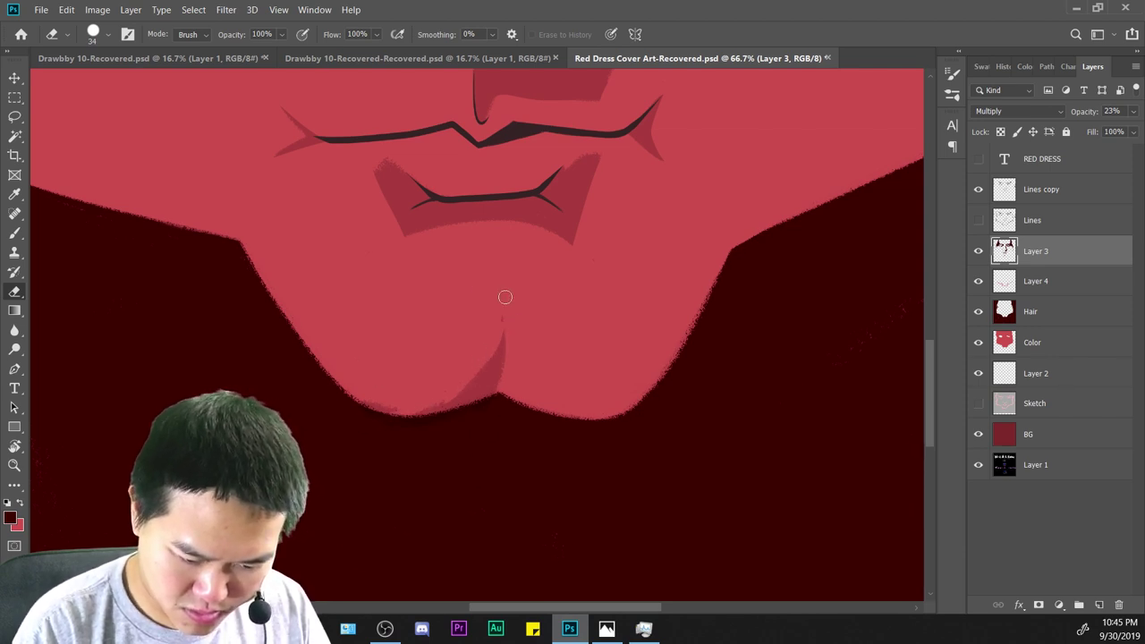
key("ctrl+minus")
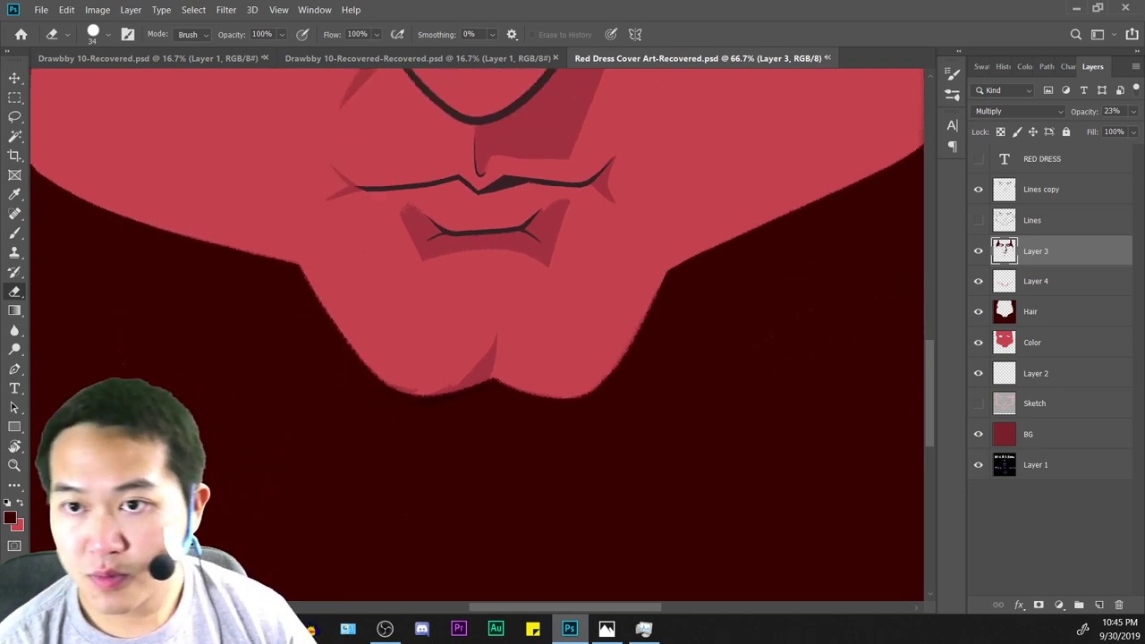
key("ctrl+plus")
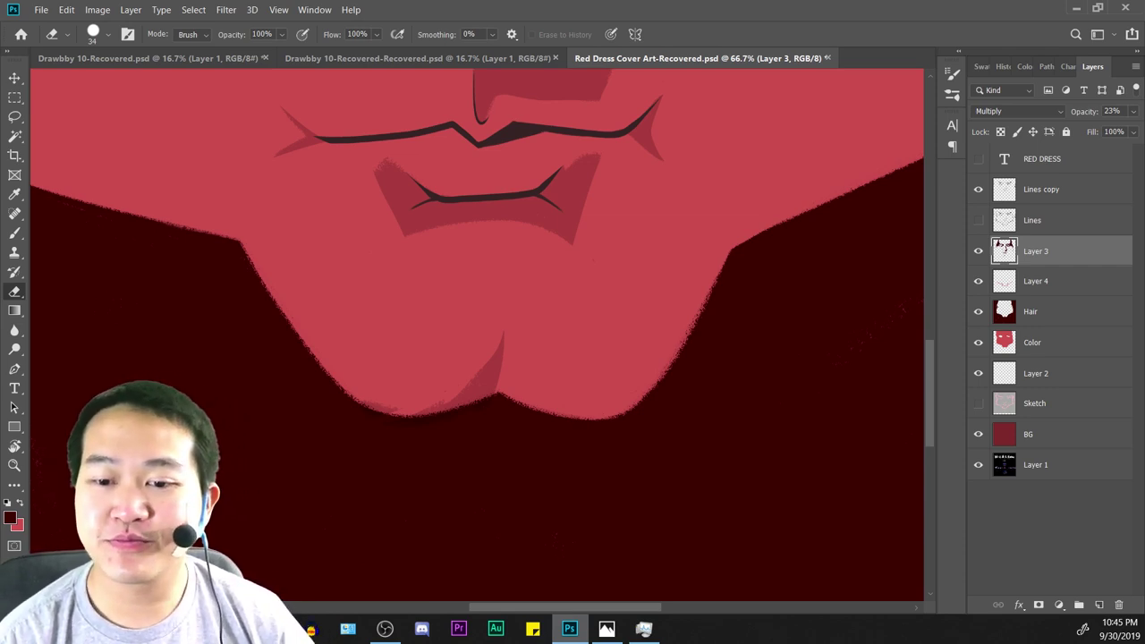
key("ctrl+minus")
key("ctrl+plus")
key("ctrl+plus")
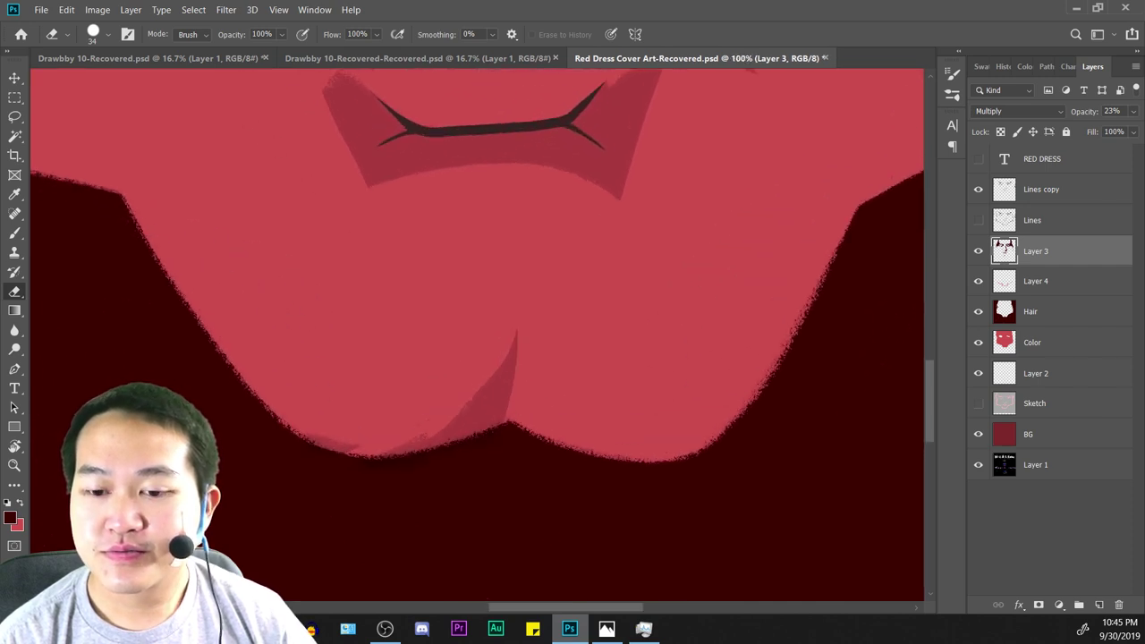
Examine the lip, nose and chin shading up close and against the whole face.
key("ctrl+minus")
key("ctrl+minus")
key("ctrl+plus")
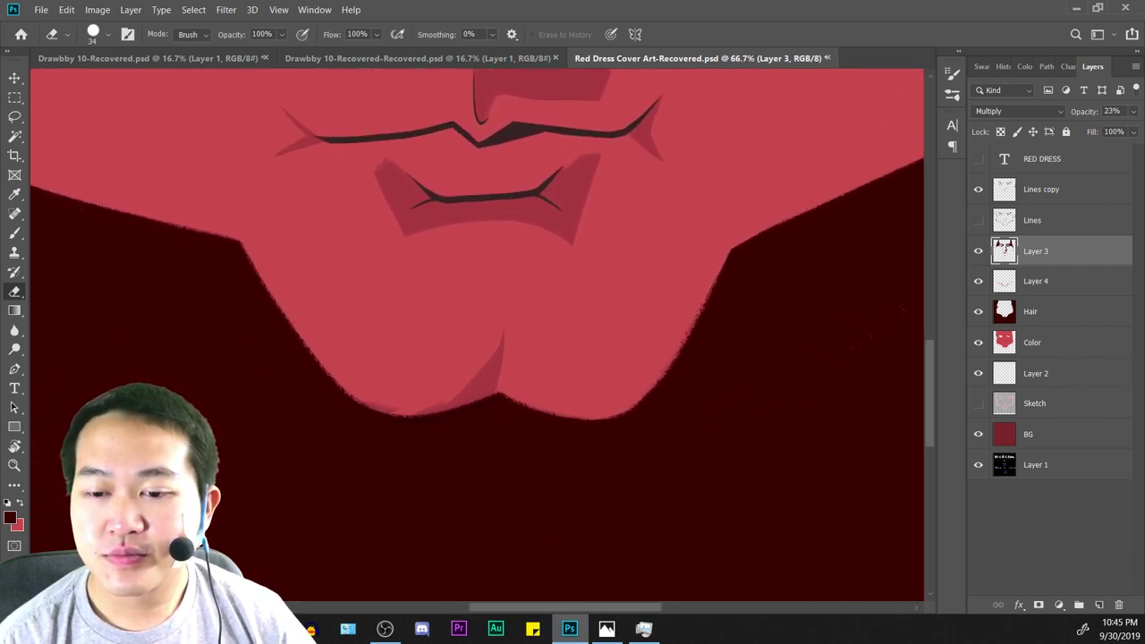
key("ctrl+plus")
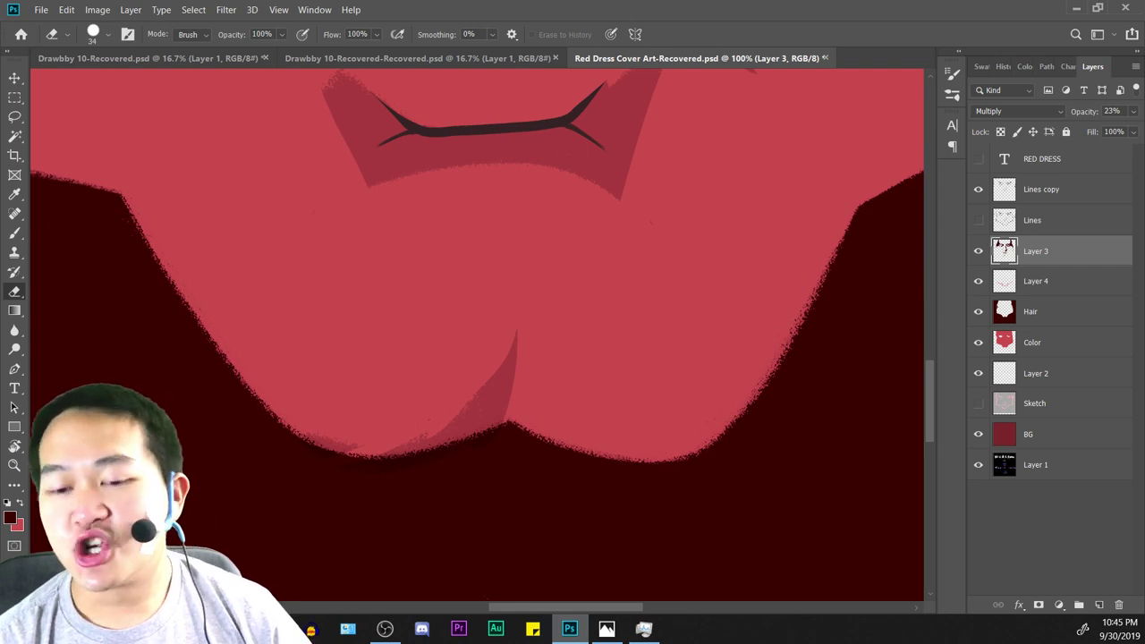
key("ctrl+minus")
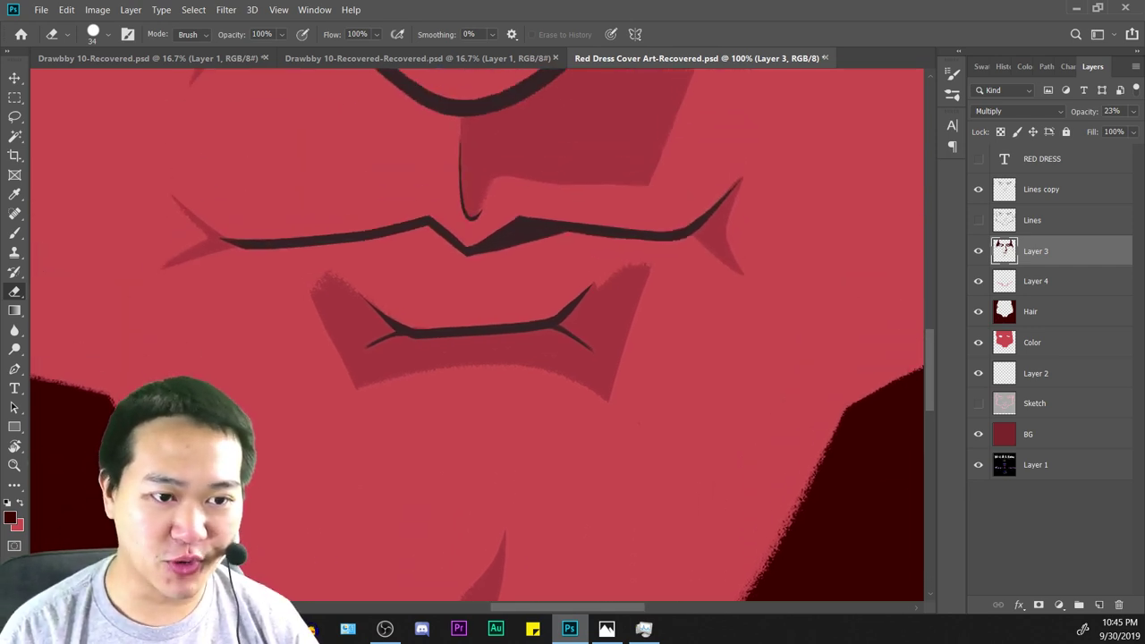
key("ctrl+minus")
key("ctrl+minus")
key("ctrl+minus")
key("ctrl+minus")
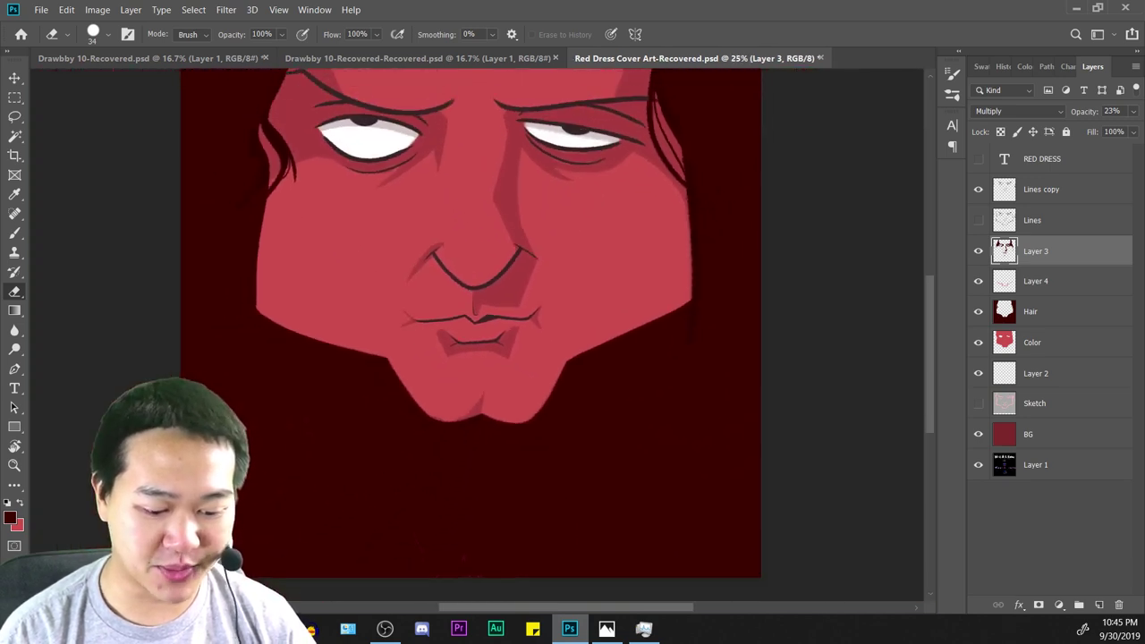
key("ctrl+plus")
key("ctrl+plus")
key("ctrl+plus")
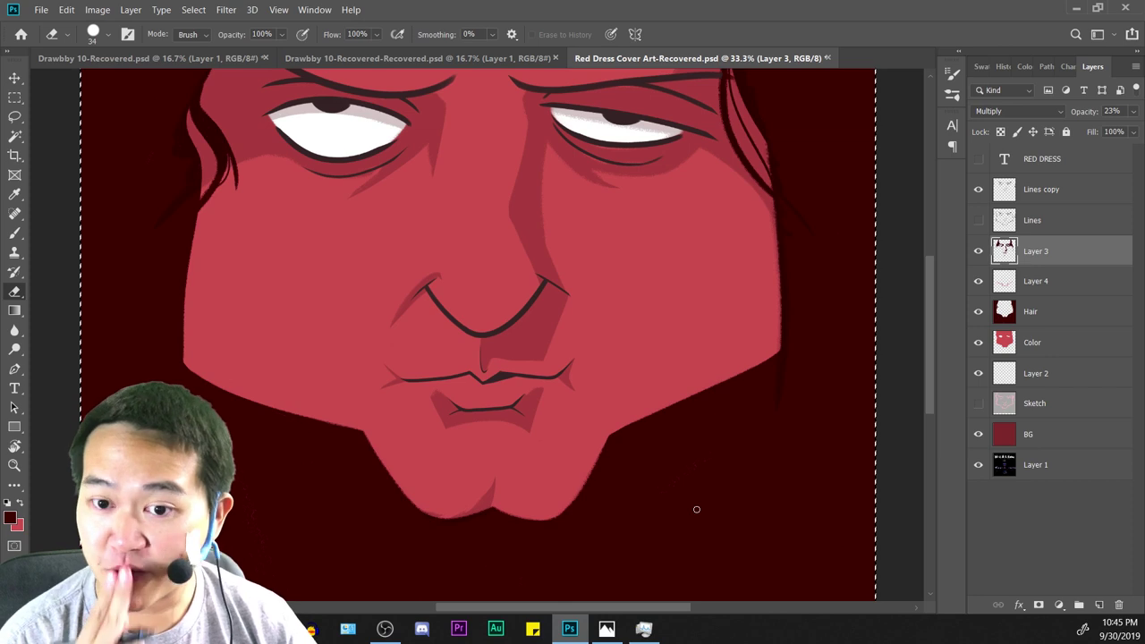
scroll(474, 331, "down", 5)
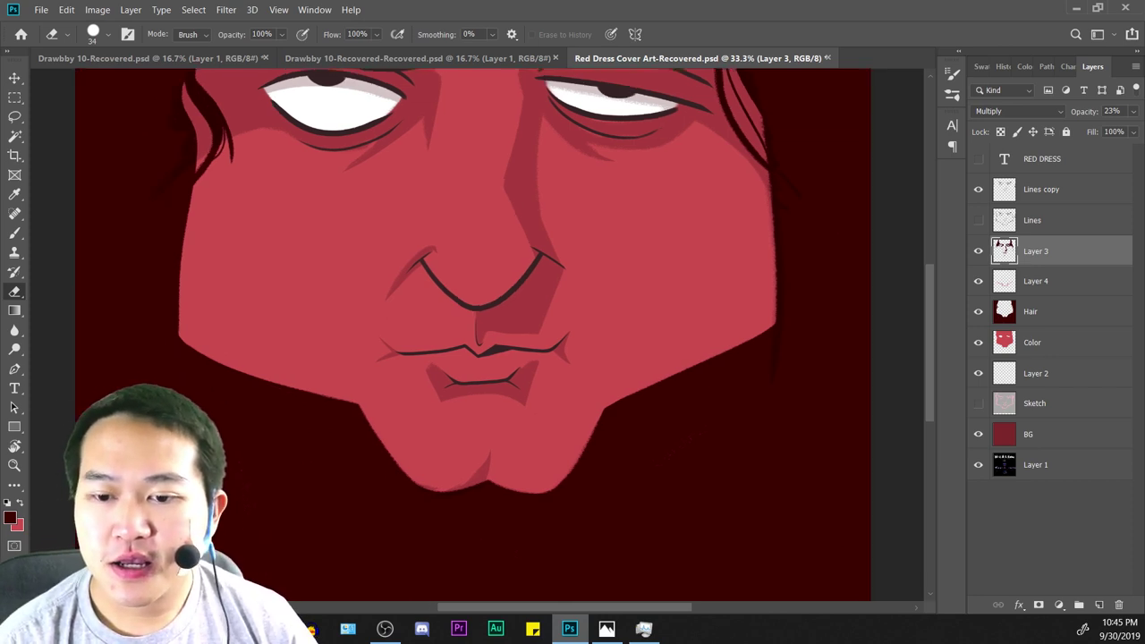
left_click_drag(641, 414, 644, 477)
key("ctrl+plus")
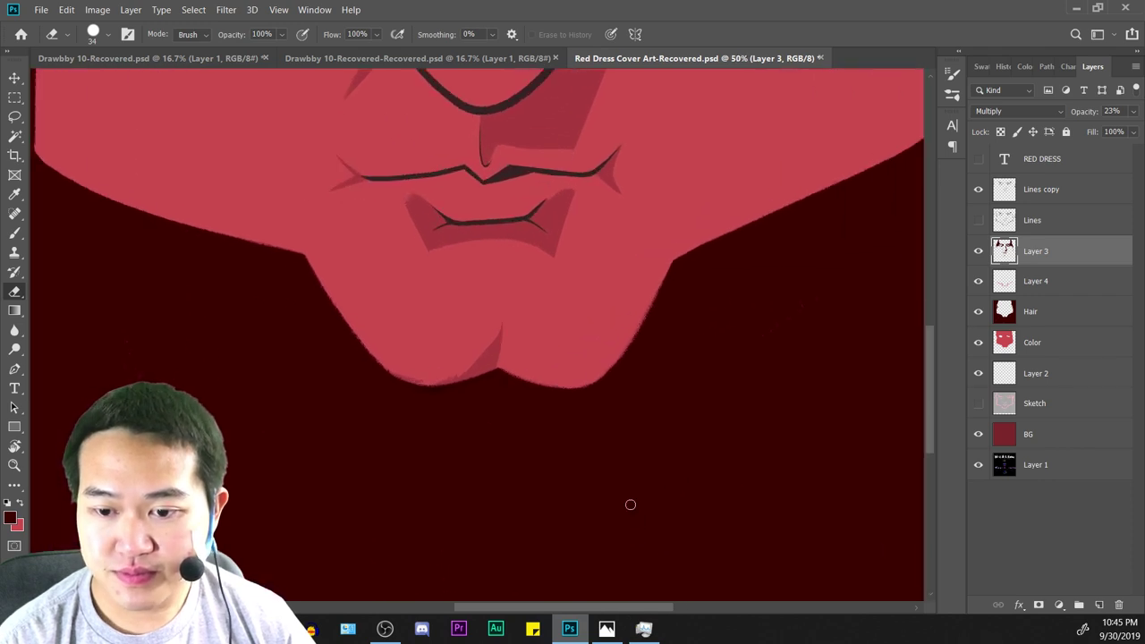
left_click_drag(669, 390, 606, 452)
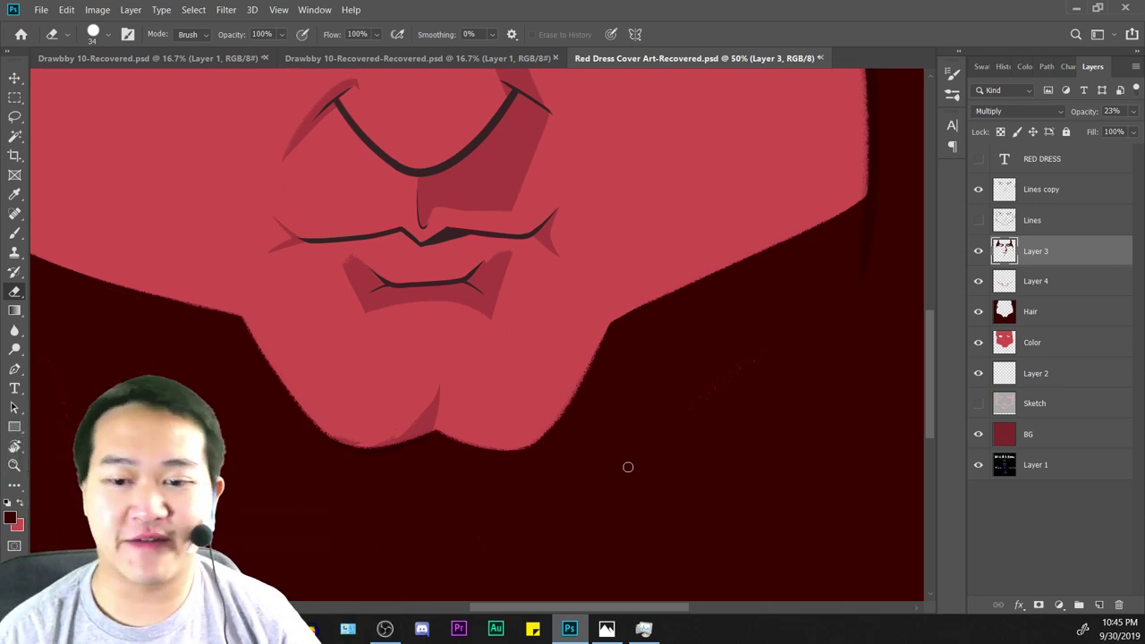
key("ctrl+minus")
key("ctrl+minus")
key("ctrl+minus")
key("ctrl+plus")
key("ctrl+plus")
key("ctrl+plus")
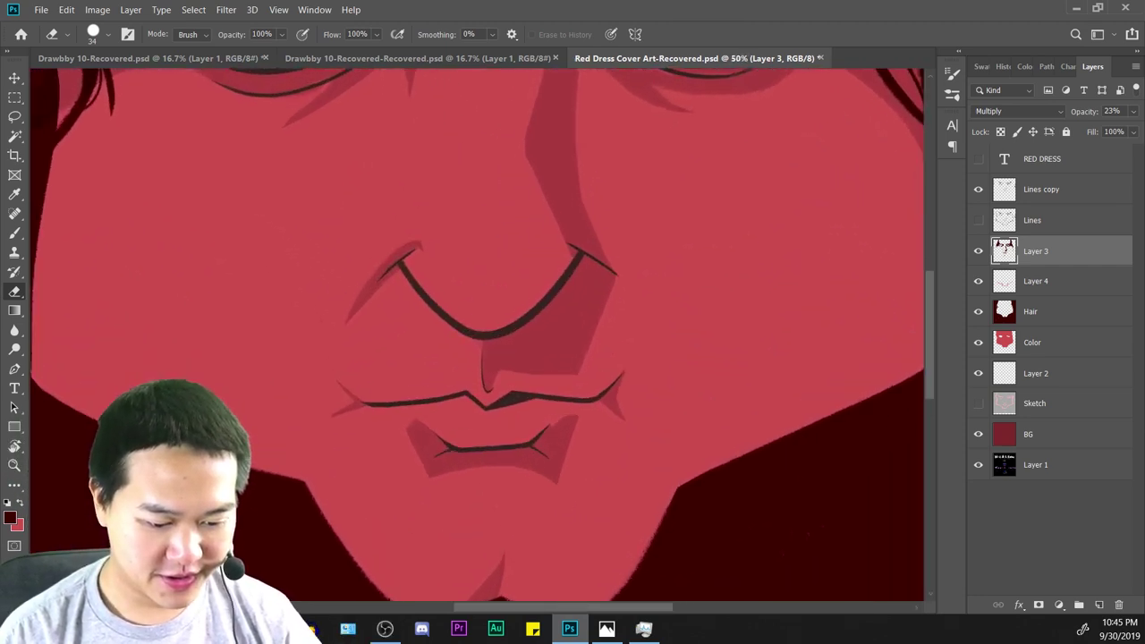
Touch up the upper tip of the shadow beside the left nostril on Layer 3 with a 10 px textured brush.
key("ctrl+plus")
left_click_drag(701, 424, 786, 438)
key("ctrl+plus")
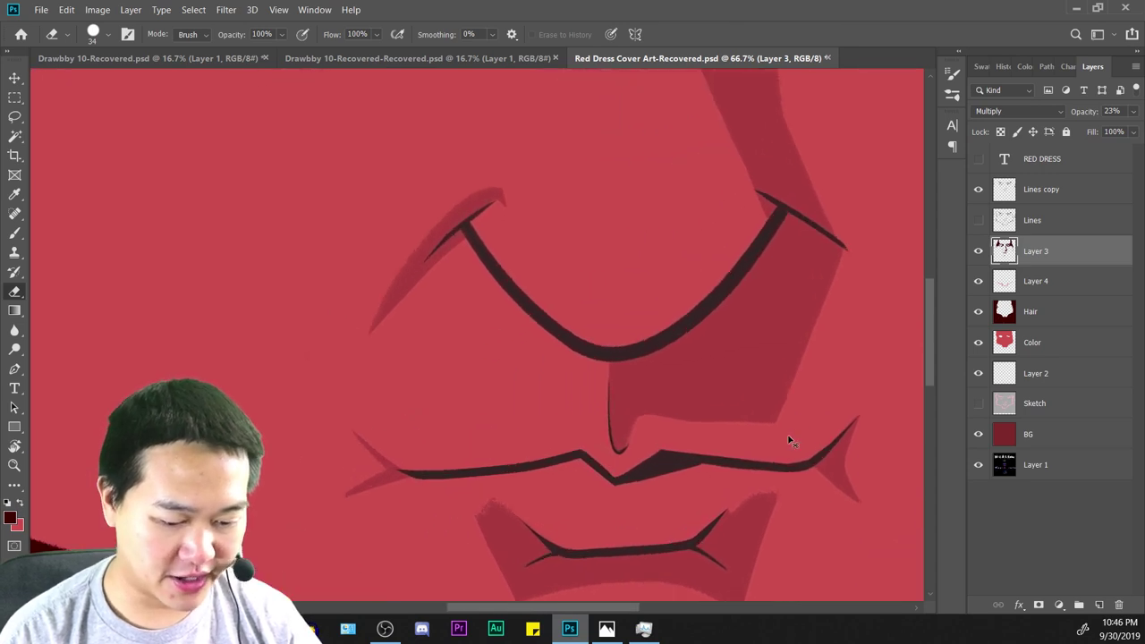
scroll(788, 440, "up", 1)
key("b")
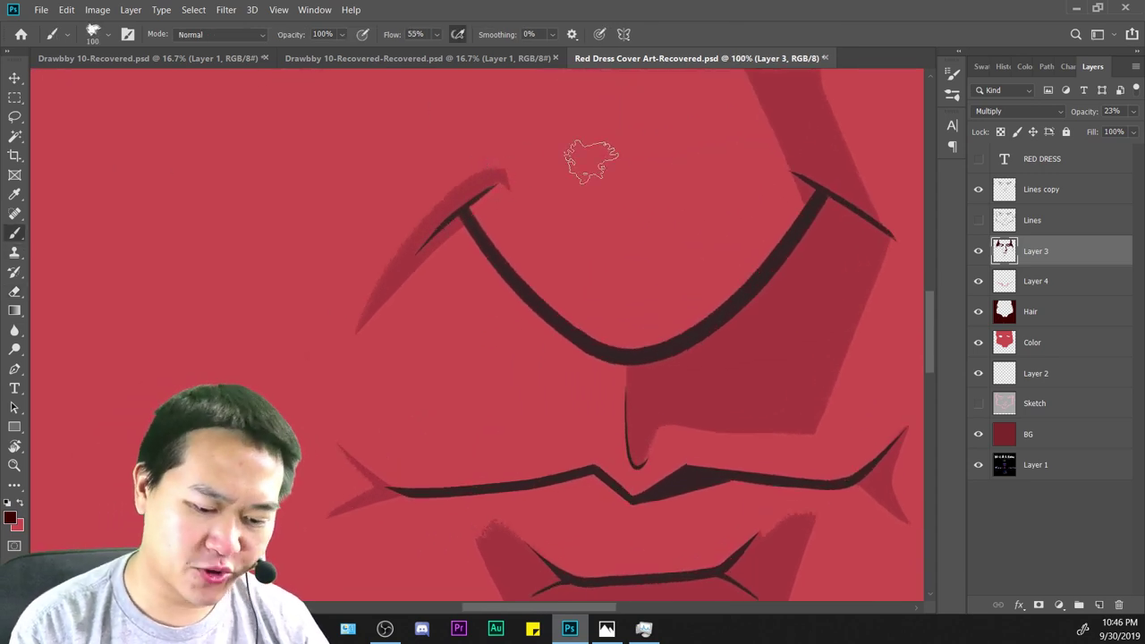
right_click(684, 188)
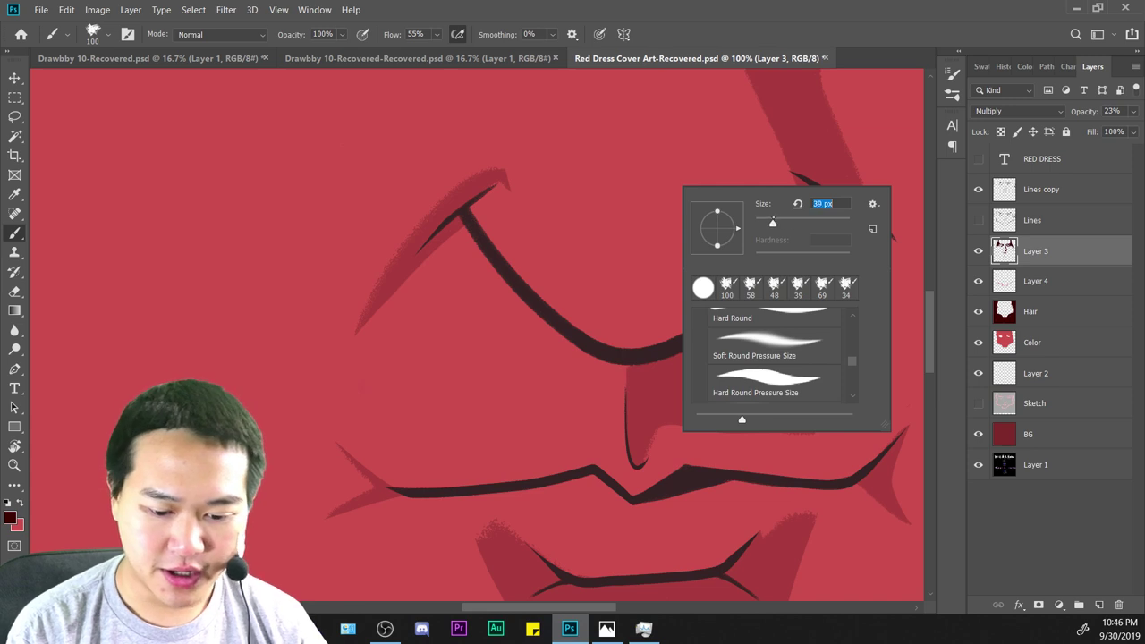
left_click(503, 170)
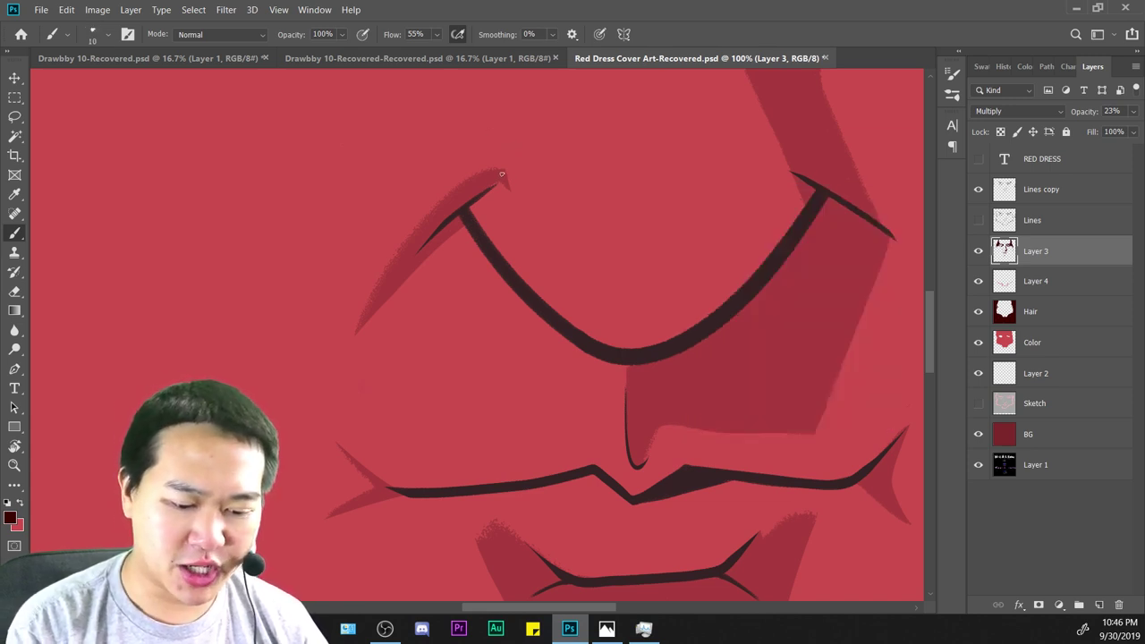
left_click_drag(560, 215, 618, 314)
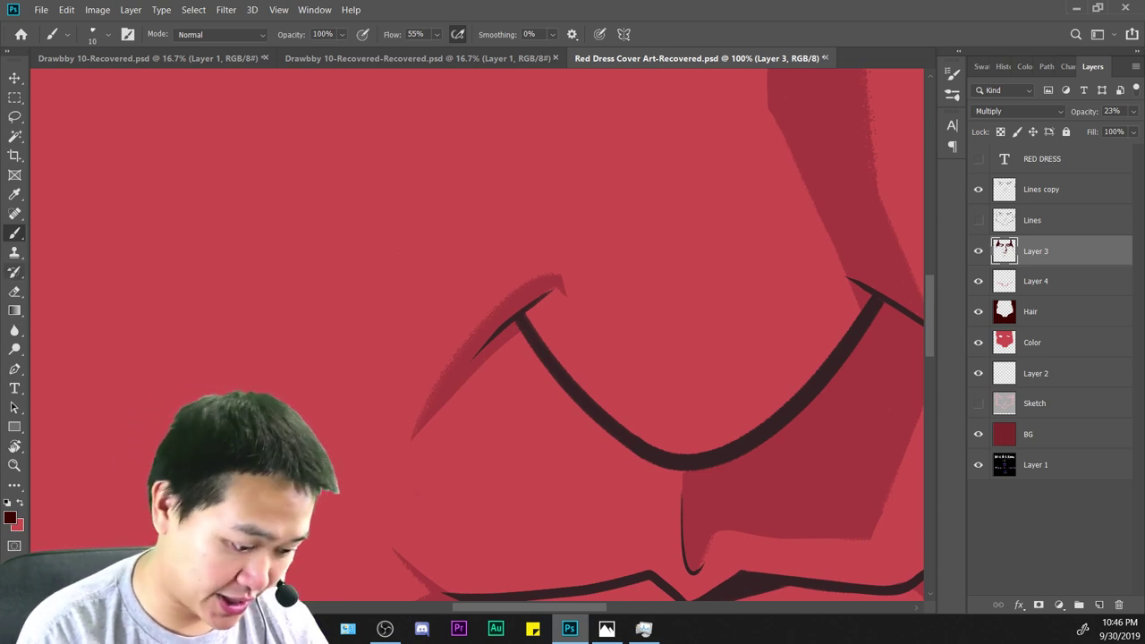
key("e")
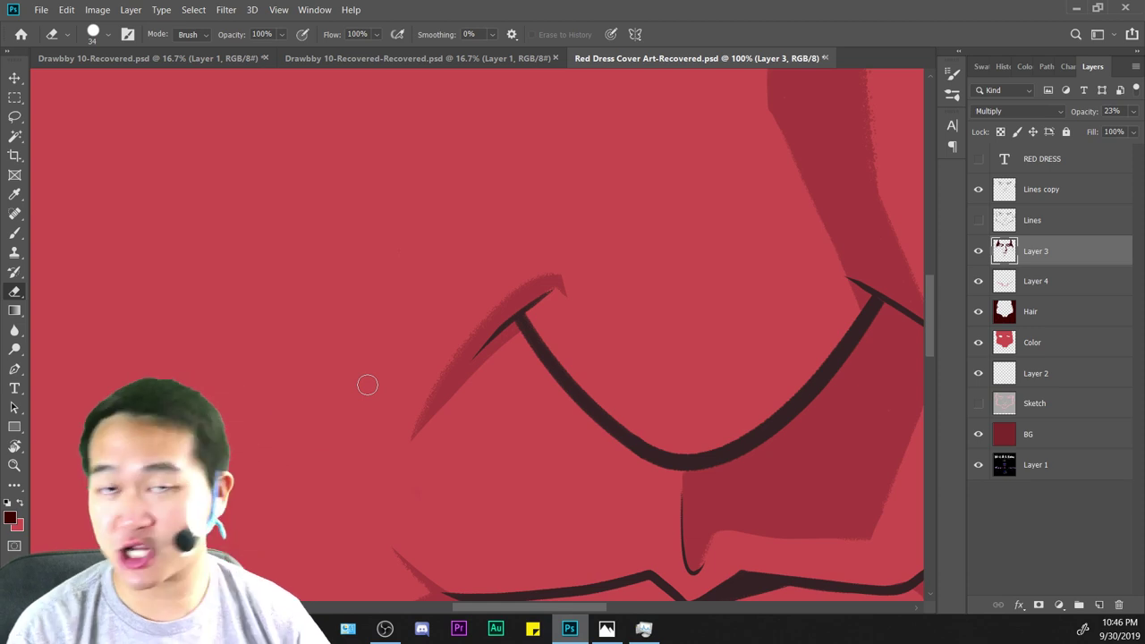
key("ctrl+minus")
key("ctrl+minus")
key("ctrl+minus")
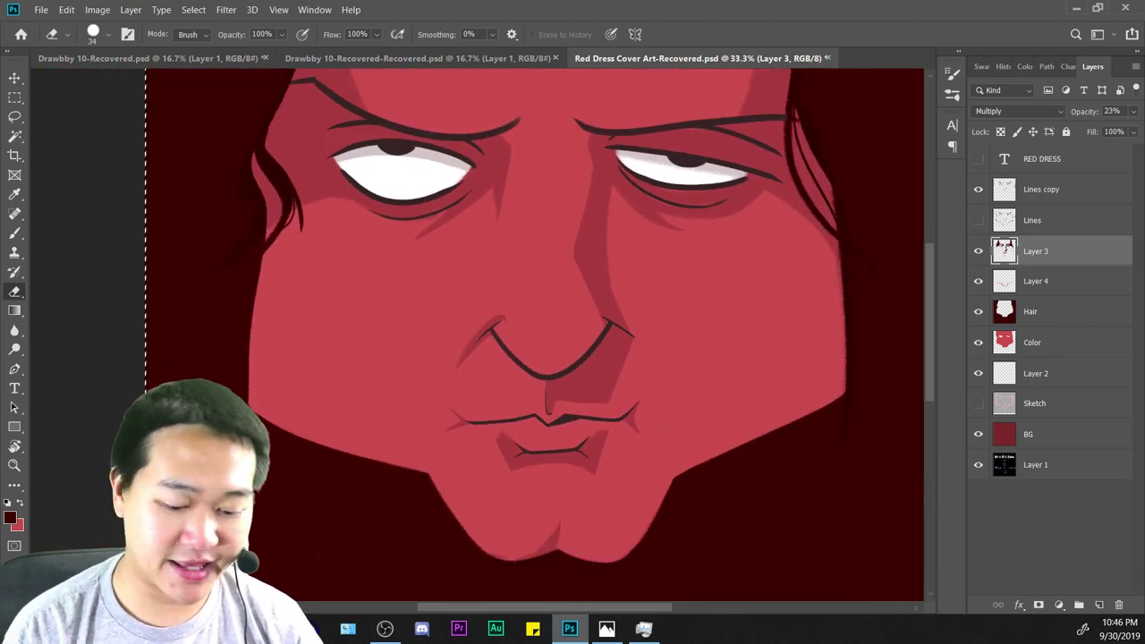
key("ctrl+plus")
key("ctrl+plus")
key("ctrl+plus")
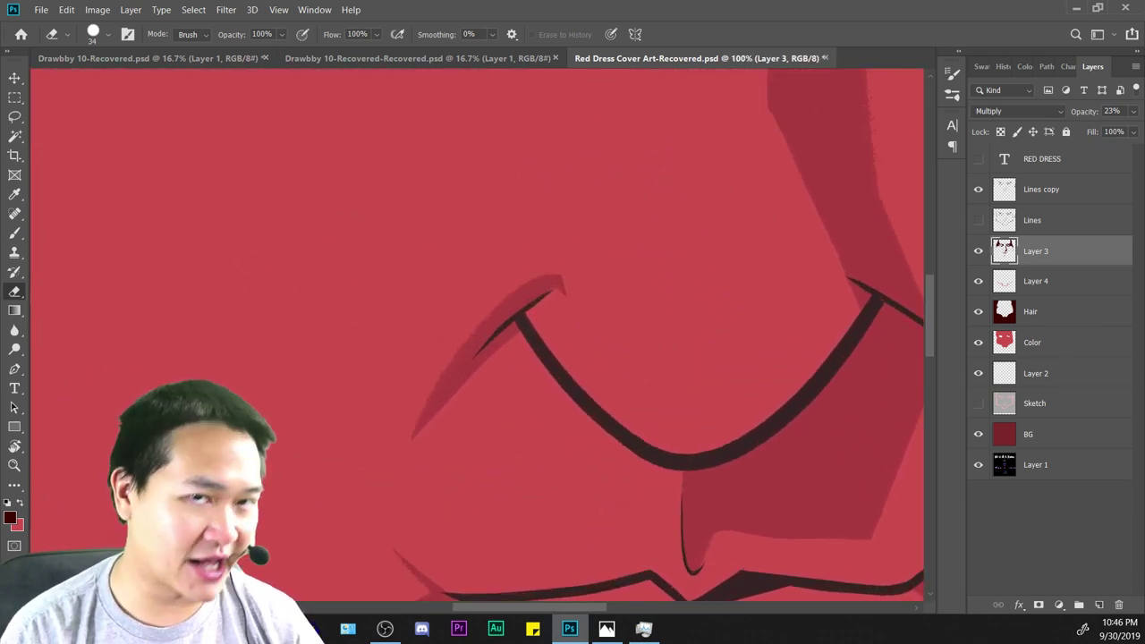
Touch up the forked shadow at the left corner of the mouth with the 10 px brush on Layer 3.
mouse_move(678, 436)
left_mouse_down()
mouse_move(659, 169)
mouse_move(652, 179)
left_mouse_up()
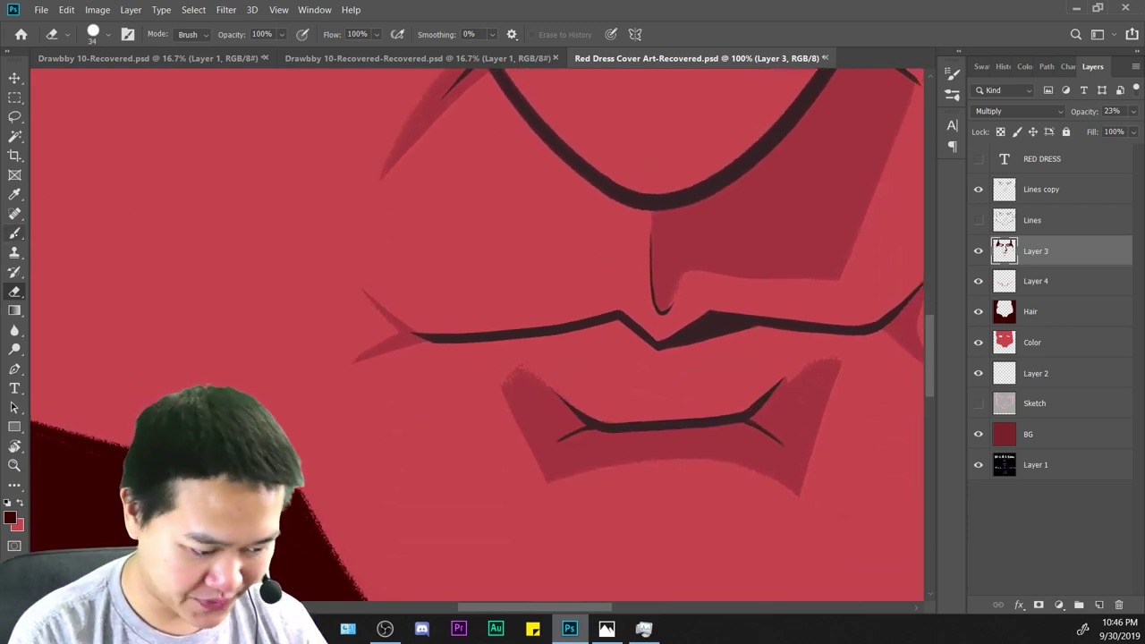
key("b")
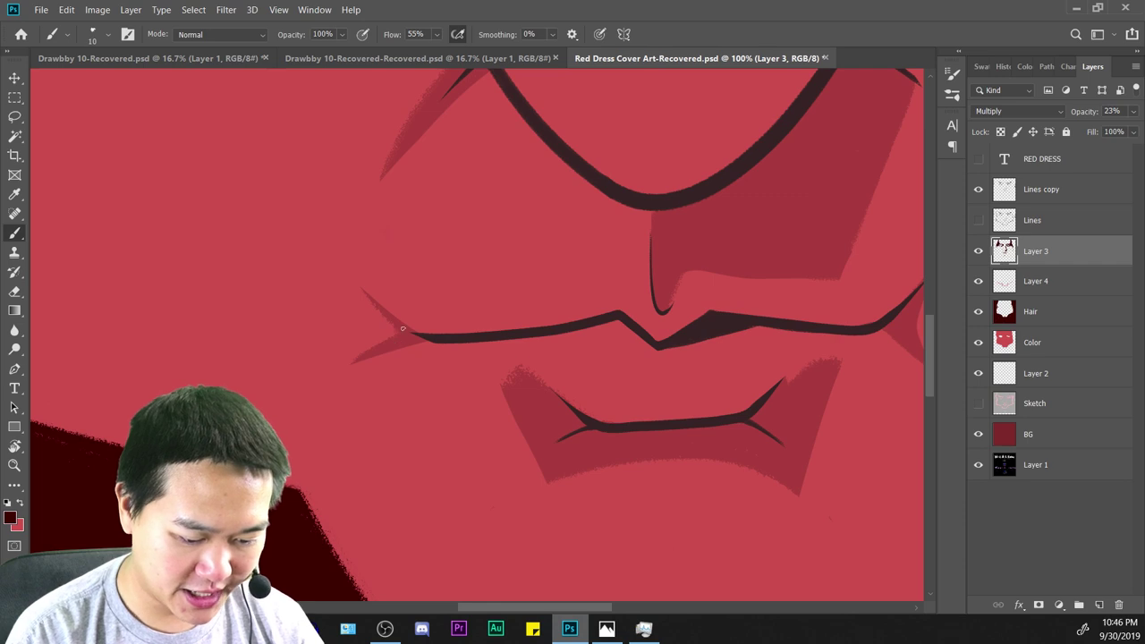
key("ctrl+minus")
key("ctrl+minus")
key("ctrl+minus")
key("ctrl+minus")
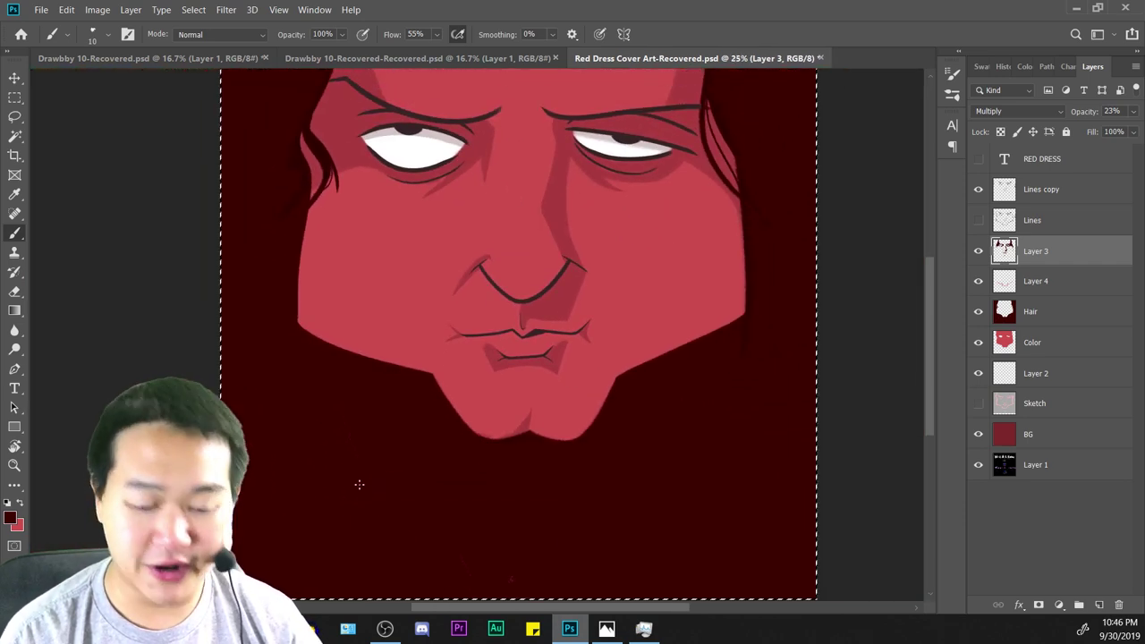
key("ctrl+plus")
key("ctrl+plus")
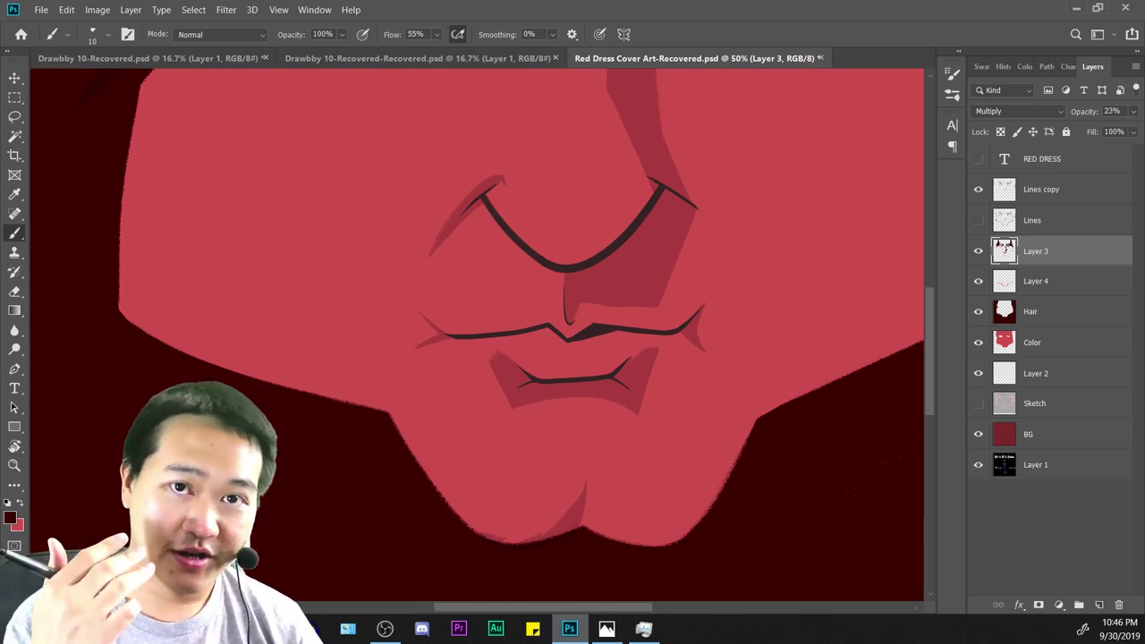
Erase the right side of the lower lip shadow into an inward curve and touch up its upper left tip with the 10 px brush.
key("ctrl+minus")
key("ctrl+minus")
key("ctrl+minus")
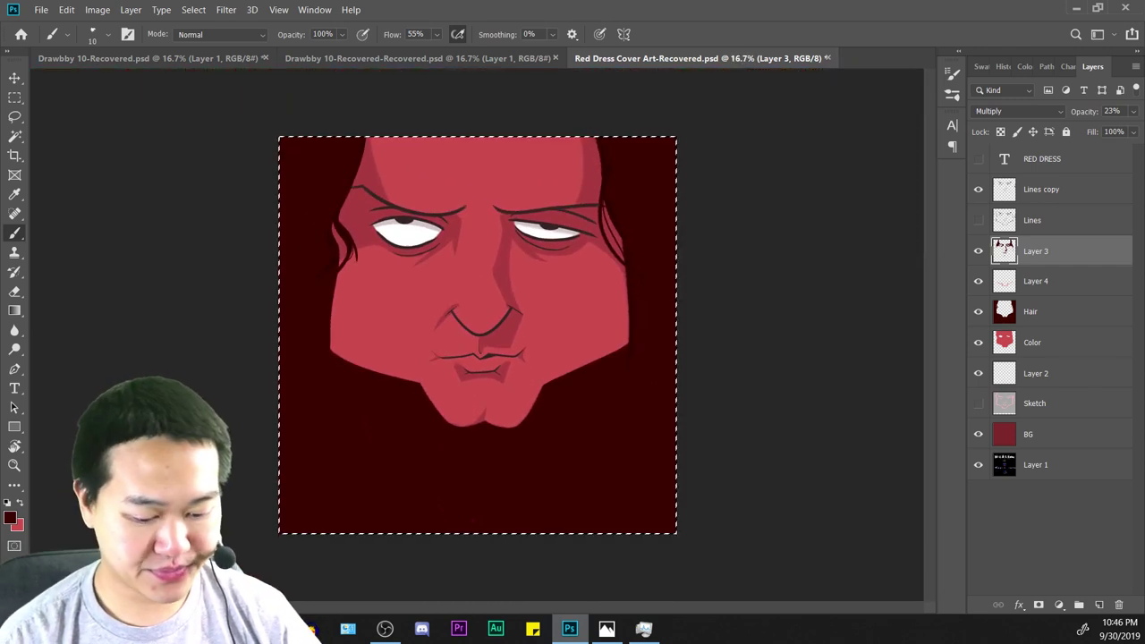
key("ctrl+plus")
key("ctrl+plus")
key("ctrl+plus")
key("ctrl+plus")
key("ctrl+plus")
key("e")
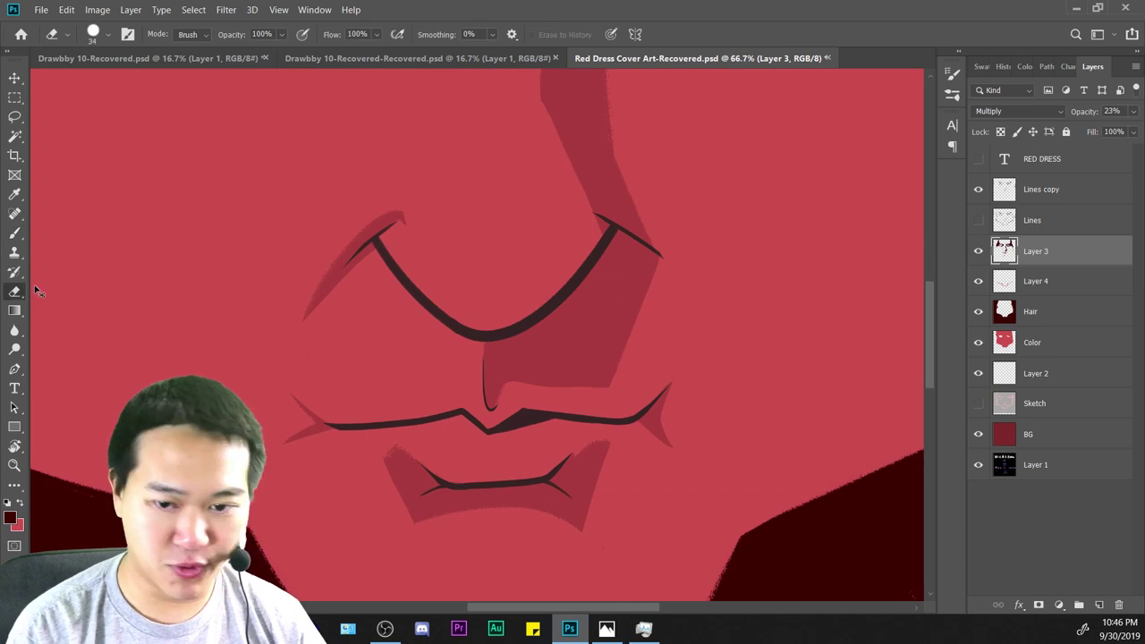
left_click_drag(742, 384, 722, 253)
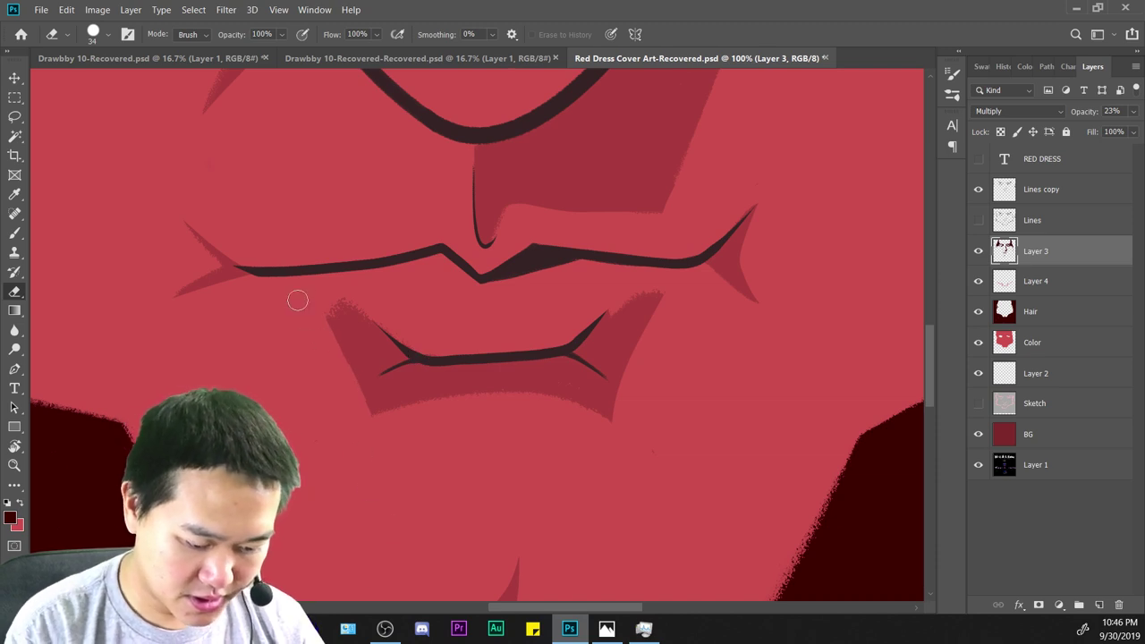
key("b")
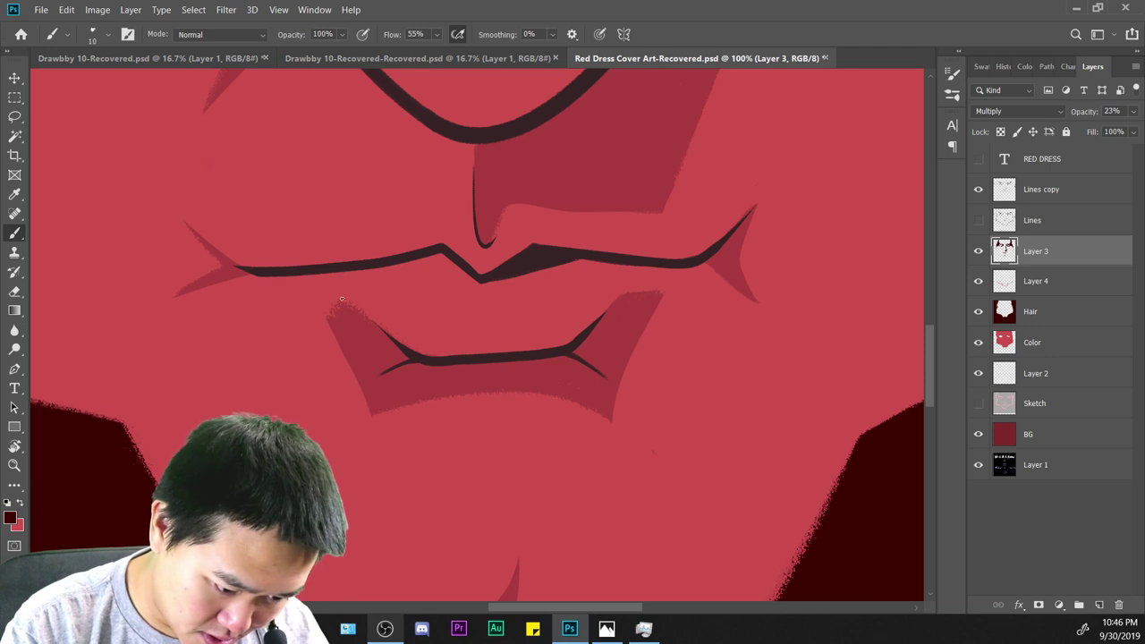
scroll(473, 415, "down", 5)
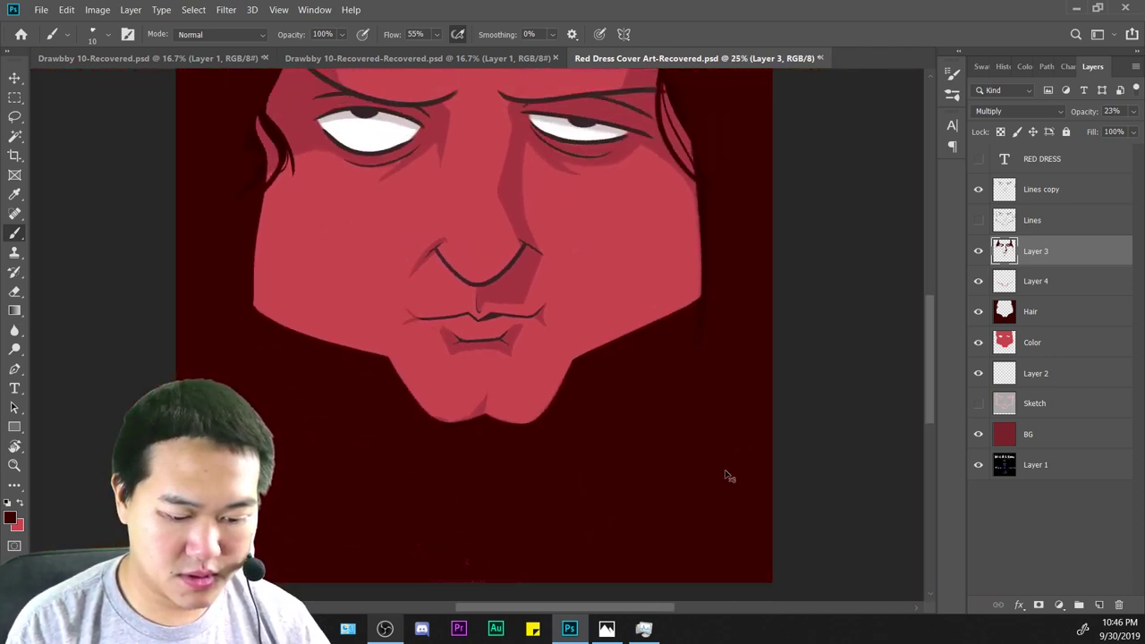
scroll(726, 470, "up", 1)
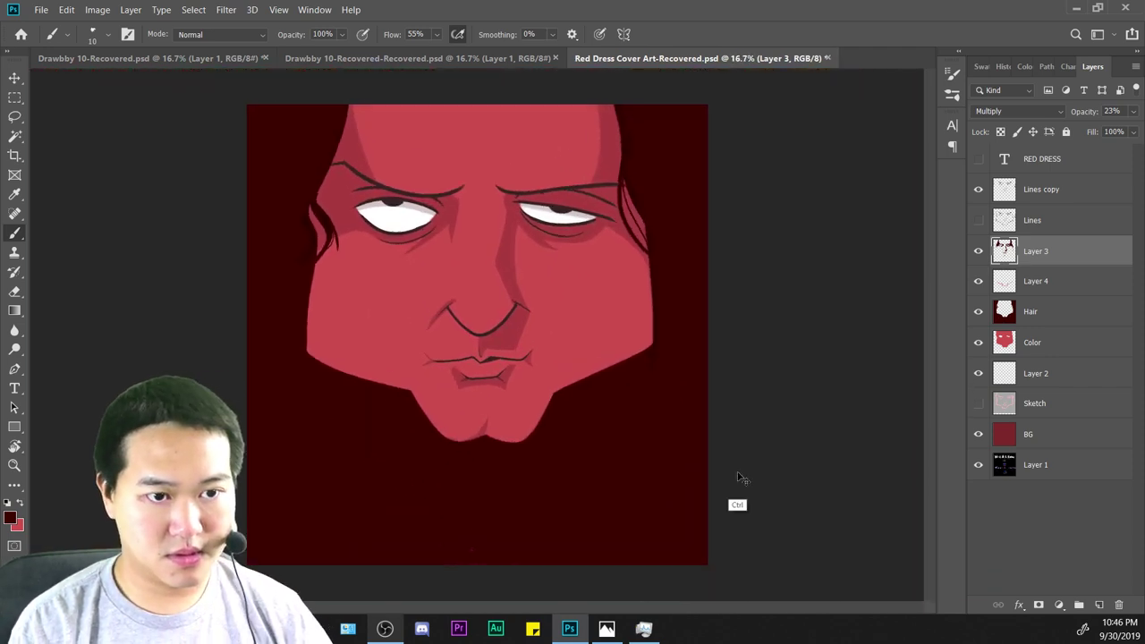
left_click_drag(733, 309, 740, 440)
key("ctrl+a")
key("ctrl+plus")
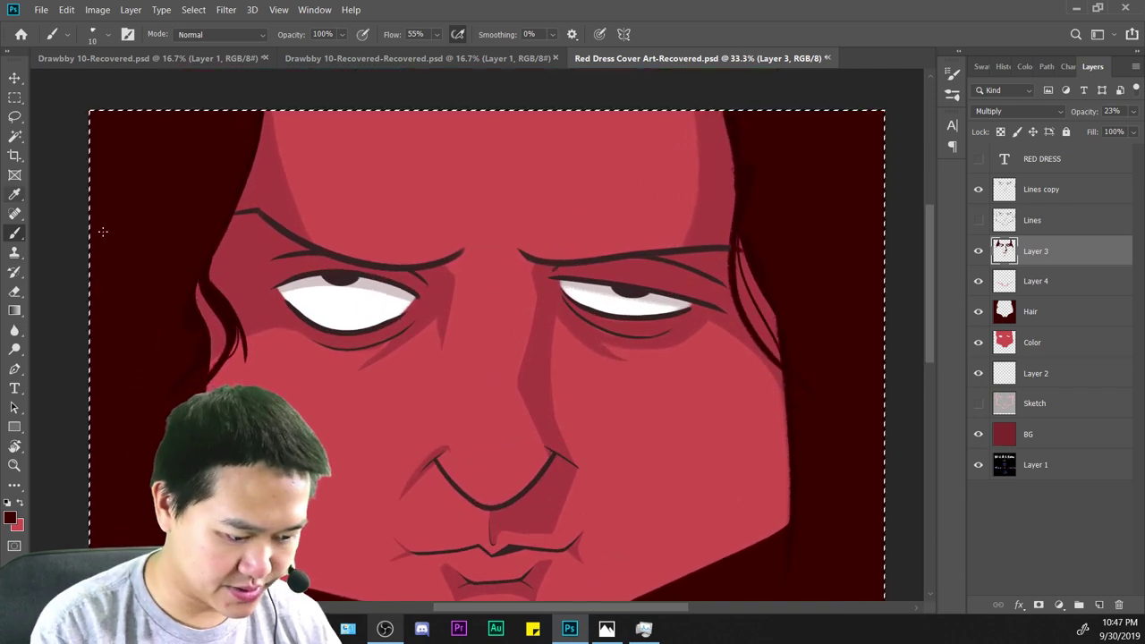
right_click(748, 215)
left_click(705, 379)
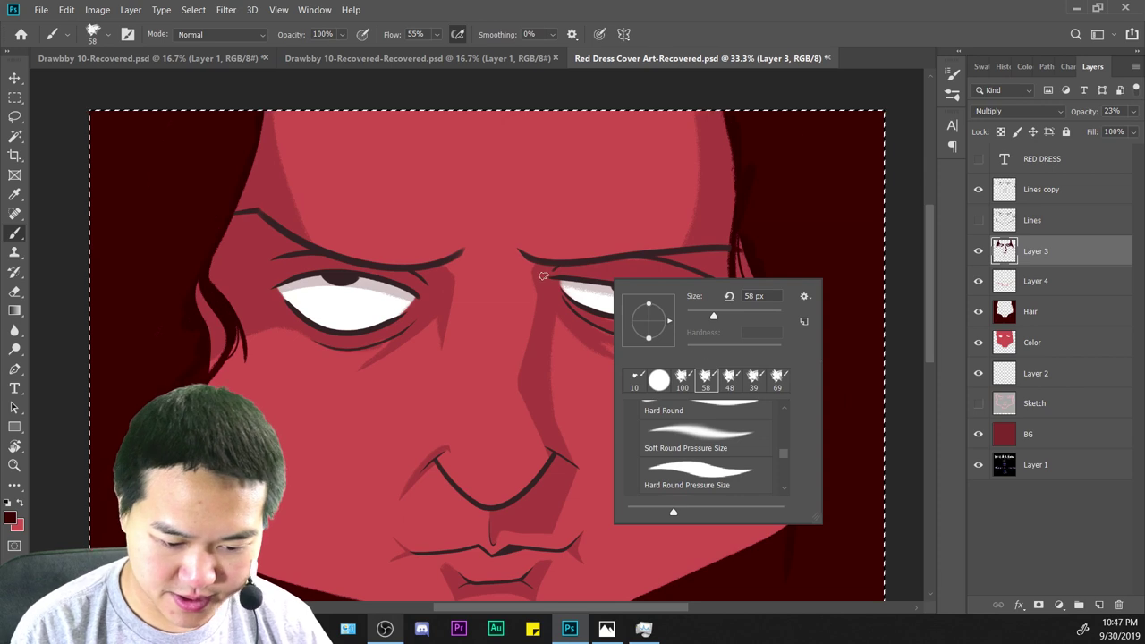
left_click(756, 382)
key("Return")
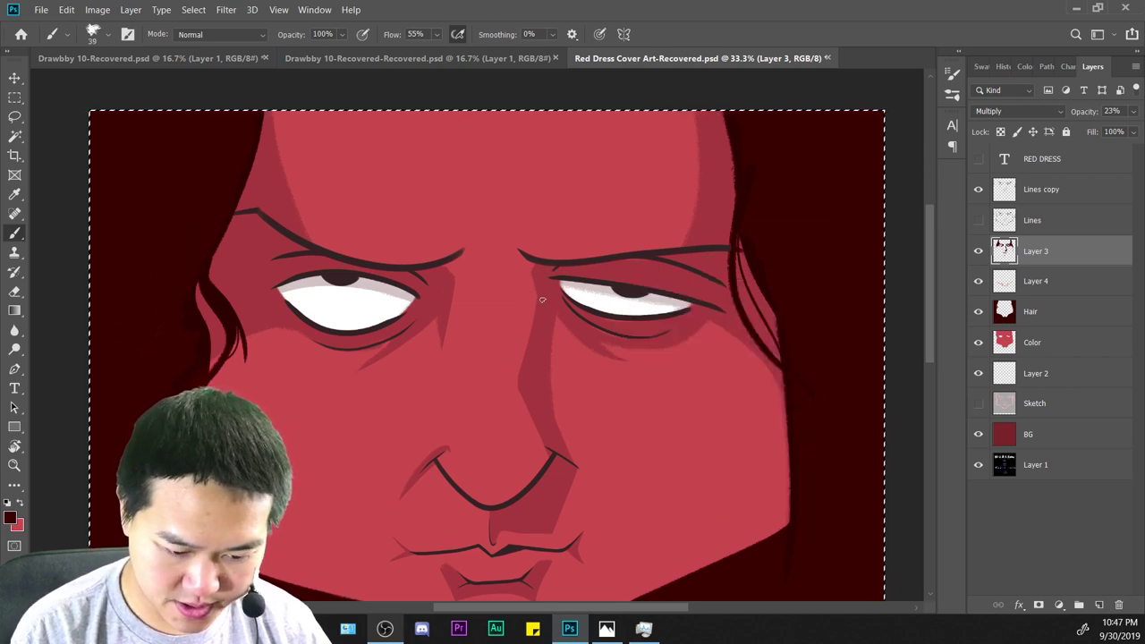
key("ctrl+z")
Paint a curved shadow across the nose bridge between the inner eye corners on Layer 3 with the textured brush at 91 px.
right_click(624, 269)
left_click(748, 315)
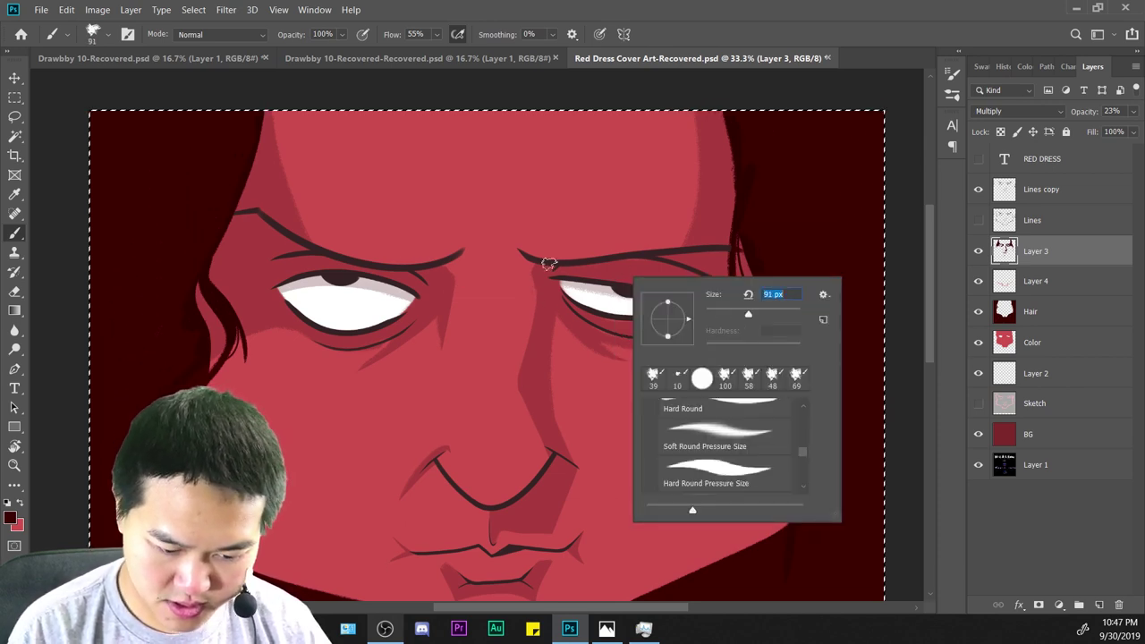
left_click(529, 266)
key("ctrl+plus")
left_click_drag(667, 321, 689, 424)
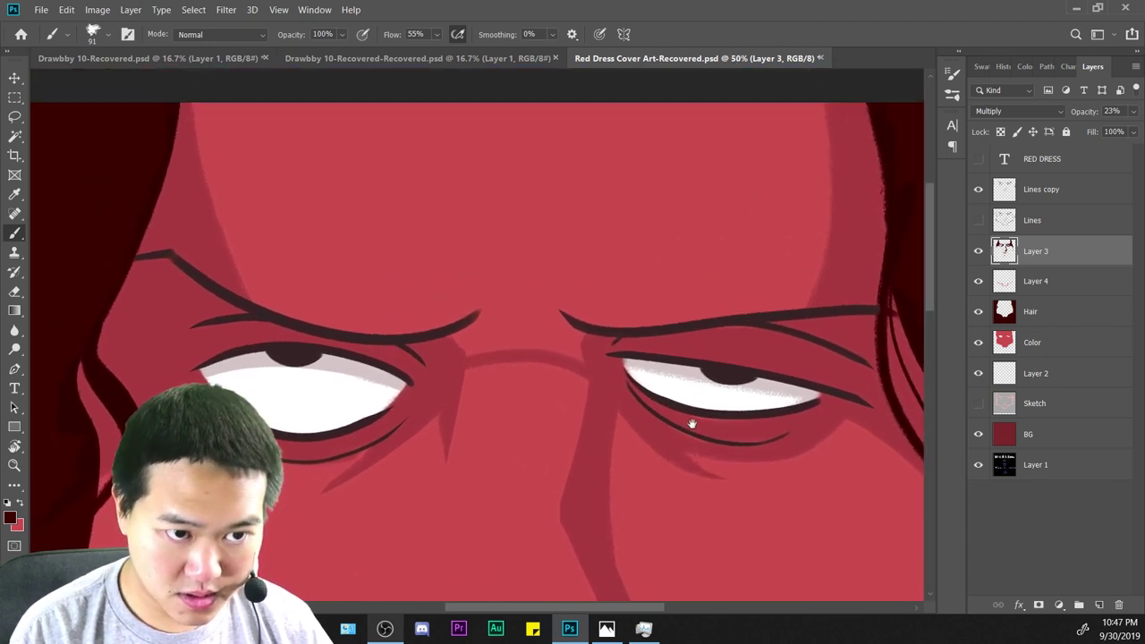
Fill the area between the eyebrows above the bridge curve with shadow that rises to two points.
key("ctrl+z")
mouse_move(594, 369)
left_mouse_down()
mouse_move(438, 358)
mouse_move(478, 338)
mouse_move(449, 334)
mouse_move(454, 343)
mouse_move(513, 289)
left_mouse_up()
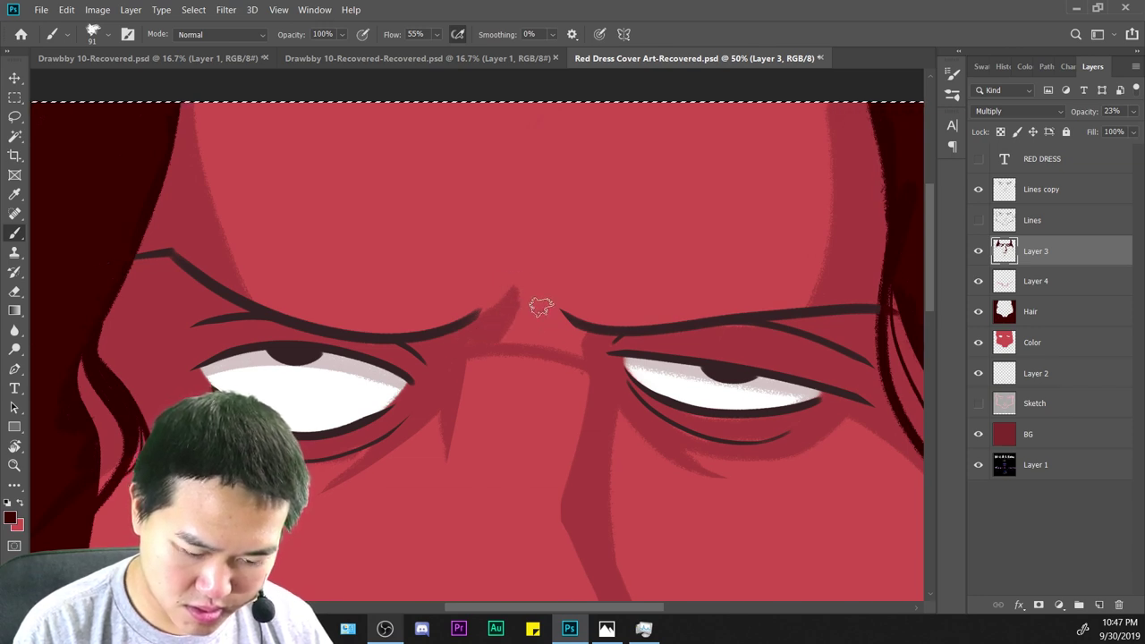
mouse_move(530, 296)
left_mouse_down()
mouse_move(647, 338)
mouse_move(534, 310)
mouse_move(610, 341)
mouse_move(520, 316)
mouse_move(557, 335)
mouse_move(522, 339)
left_mouse_up()
scroll(650, 356, "down", 2)
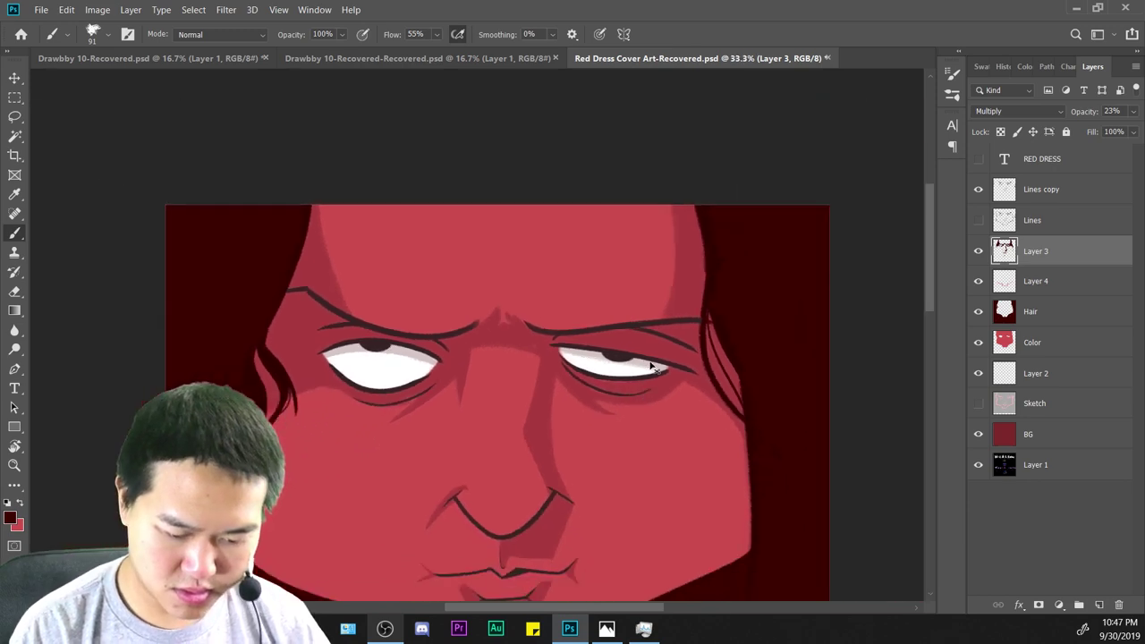
scroll(715, 349, "up", 3)
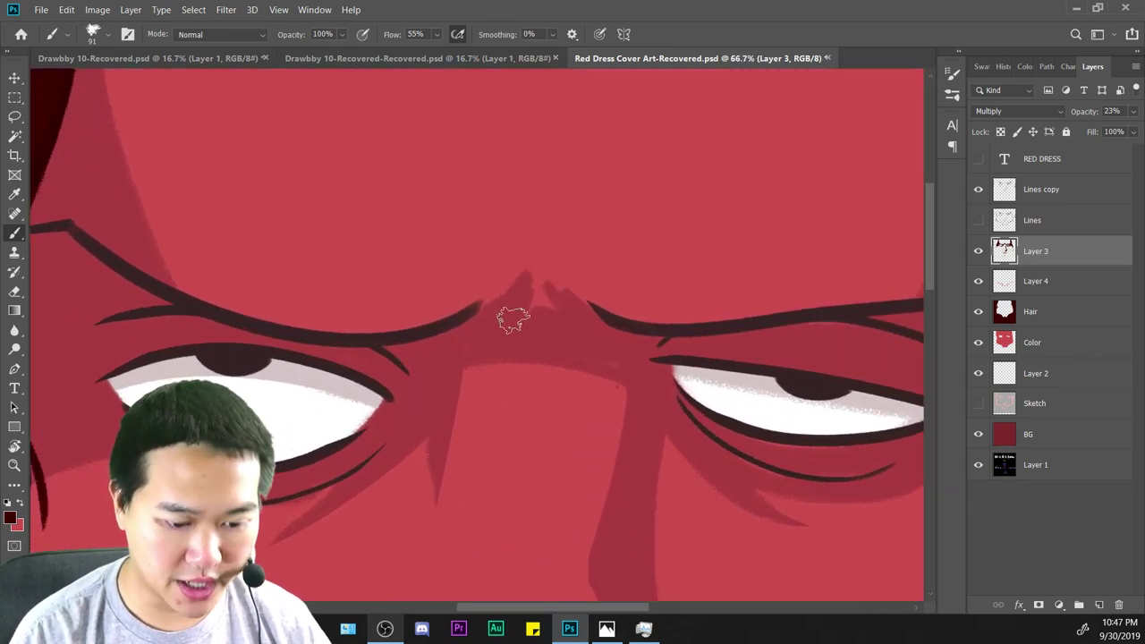
Fill out the shadow between the eyebrows on Layer 3, building two peaks and smoothing the arch over the nose bridge.
mouse_move(513, 319)
left_mouse_down()
mouse_move(434, 438)
mouse_move(519, 355)
mouse_move(642, 391)
mouse_move(618, 524)
mouse_move(631, 486)
mouse_move(514, 339)
mouse_move(611, 385)
mouse_move(600, 345)
mouse_move(562, 335)
mouse_move(474, 360)
mouse_move(473, 330)
mouse_move(435, 366)
mouse_move(542, 306)
left_mouse_up()
mouse_move(546, 266)
left_mouse_down()
mouse_move(734, 316)
mouse_move(578, 302)
mouse_move(610, 323)
mouse_move(549, 261)
mouse_move(660, 326)
mouse_move(575, 306)
left_mouse_up()
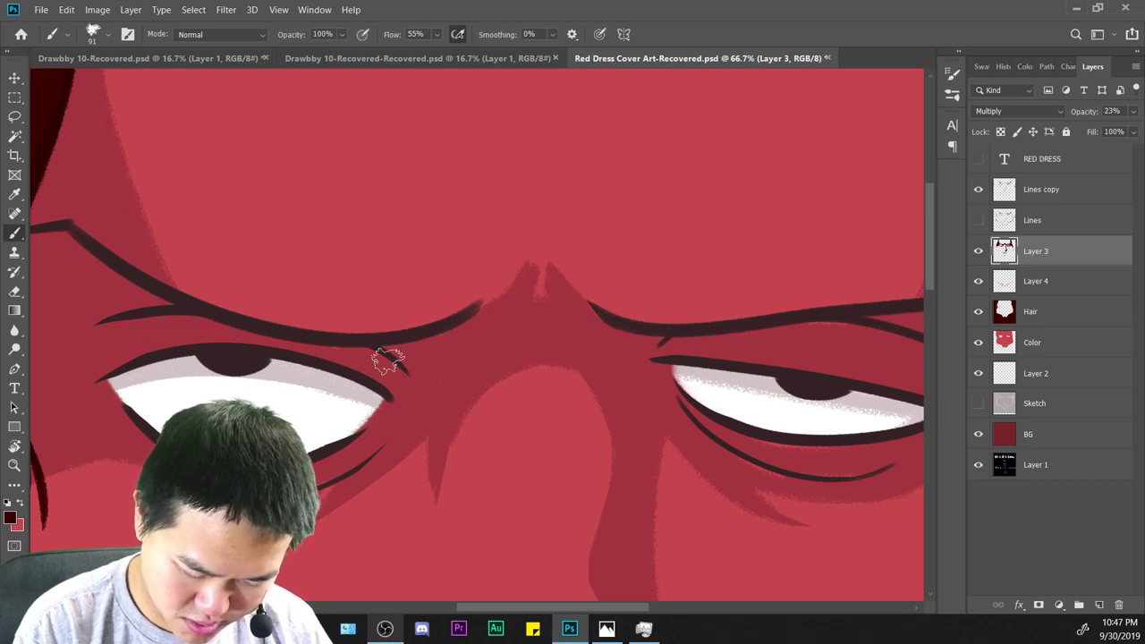
key("ctrl+minus")
key("ctrl+minus")
Trim the left slope and both tips of the brow shadow with the 34 px eraser.
key("ctrl+plus")
key("ctrl+plus")
key("ctrl+plus")
key("ctrl+plus")
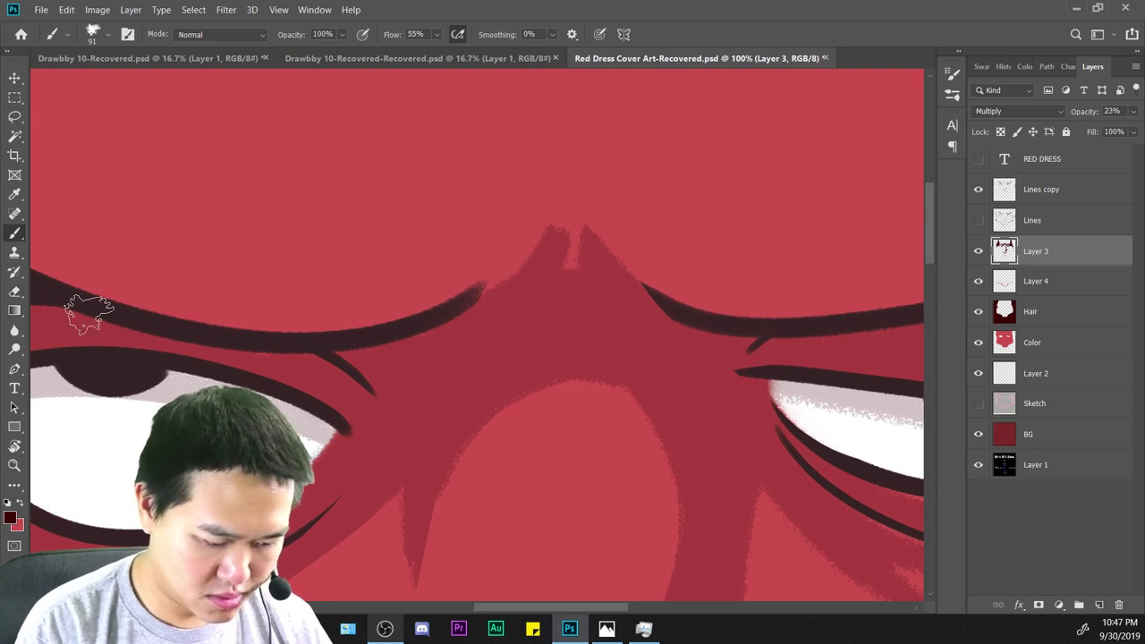
key("e")
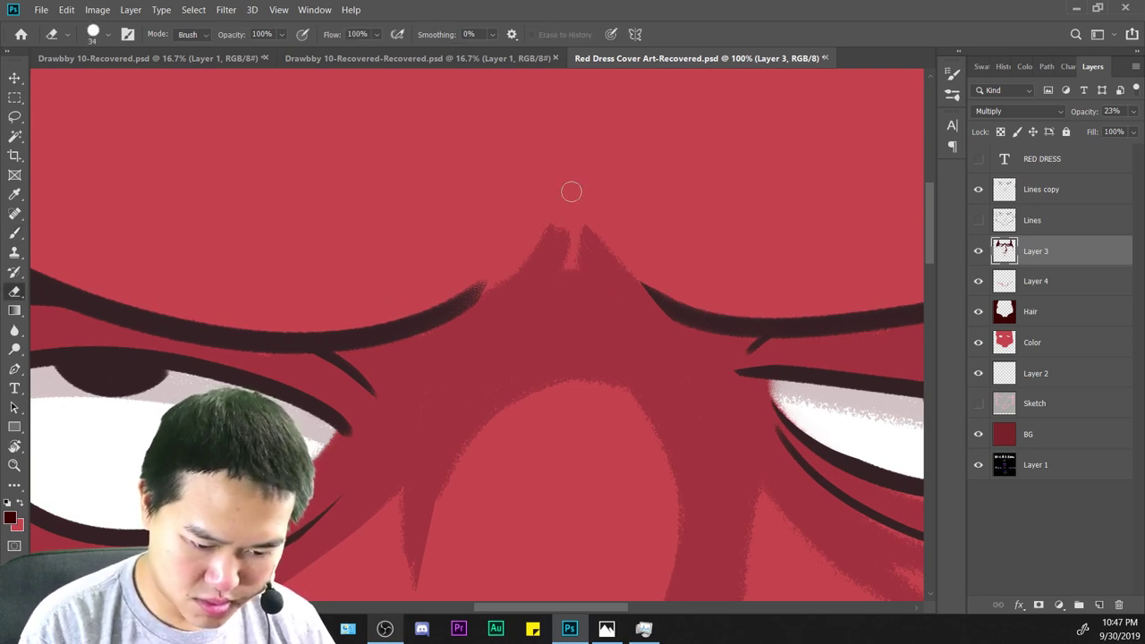
mouse_move(493, 272)
left_mouse_down()
mouse_move(409, 340)
mouse_move(467, 281)
mouse_move(596, 212)
mouse_move(574, 232)
mouse_move(582, 247)
mouse_move(594, 244)
left_mouse_up()
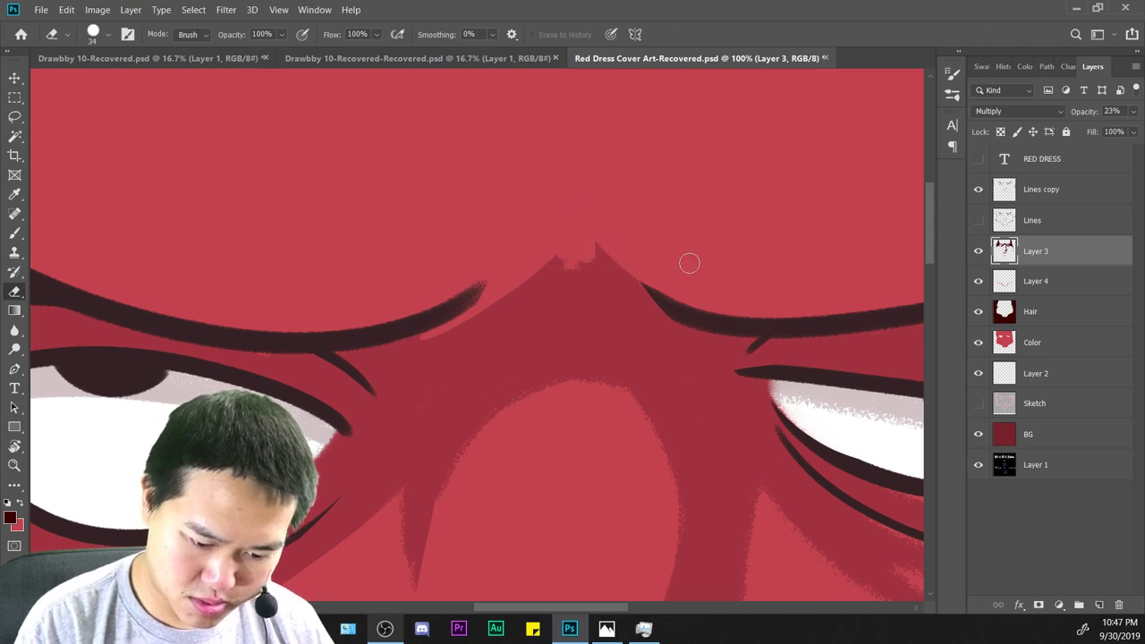
Repaint the left slope of the brow shadow up to a point with the 91 px textured brush.
key("b")
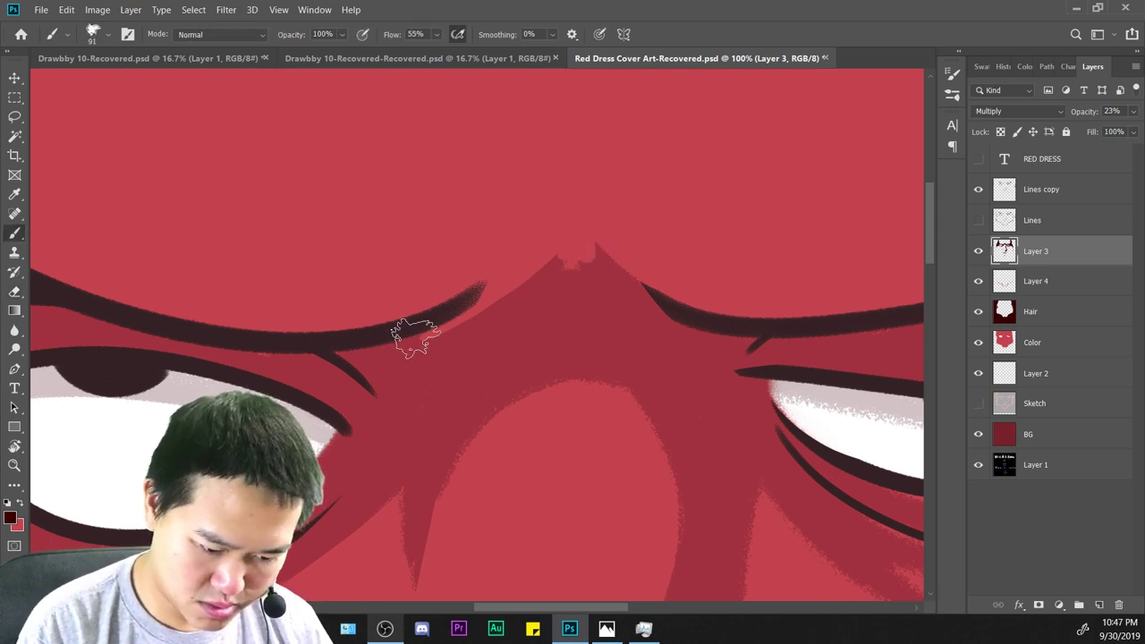
left_click_drag(487, 290, 547, 232)
mouse_move(469, 340)
left_mouse_down()
mouse_move(539, 259)
mouse_move(553, 260)
mouse_move(543, 255)
mouse_move(596, 256)
left_mouse_up()
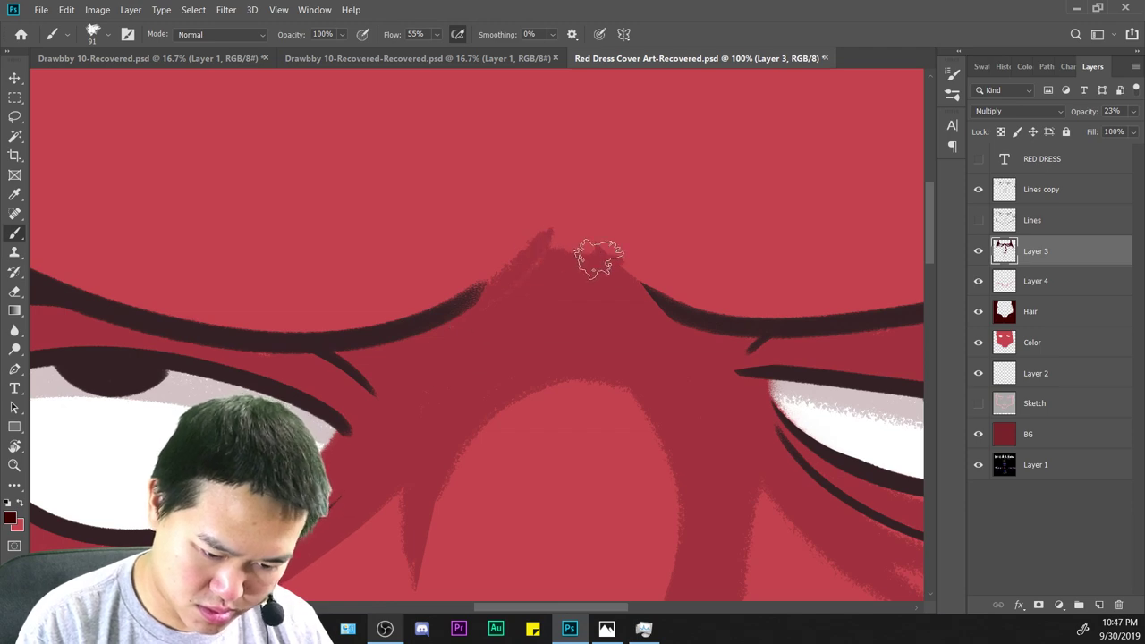
Erase a rounded notch into the top of the brow shadow with the 34 px eraser.
key("ctrl+minus")
key("ctrl+minus")
key("ctrl+minus")
key("ctrl+plus")
key("ctrl+plus")
key("ctrl+plus")
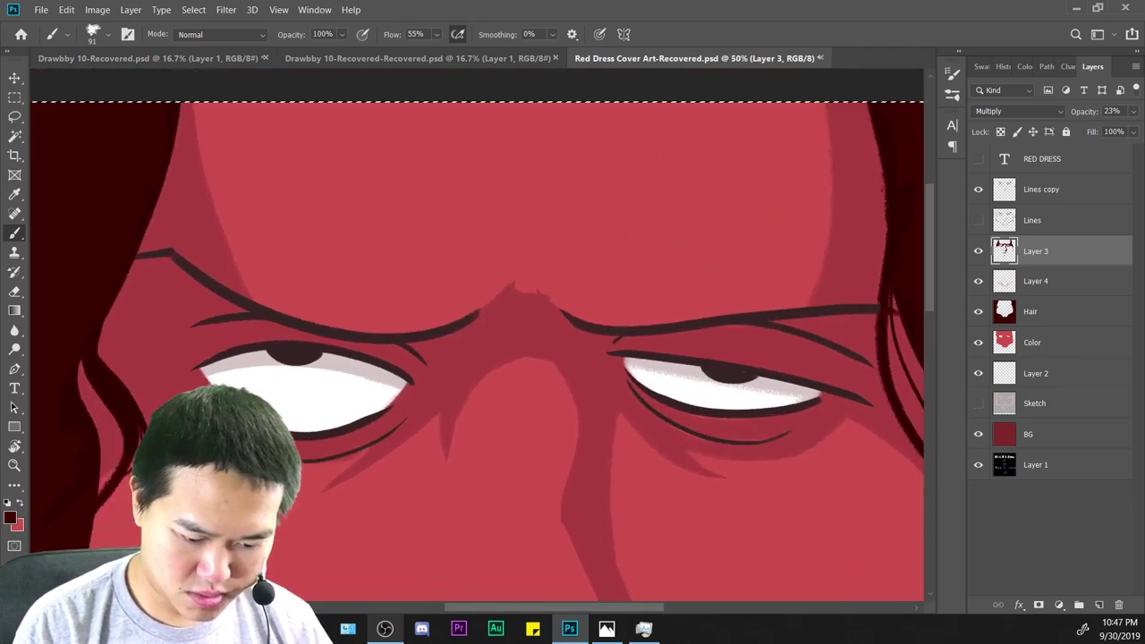
key("e")
mouse_move(563, 264)
left_mouse_down()
mouse_move(542, 247)
mouse_move(578, 238)
left_mouse_up()
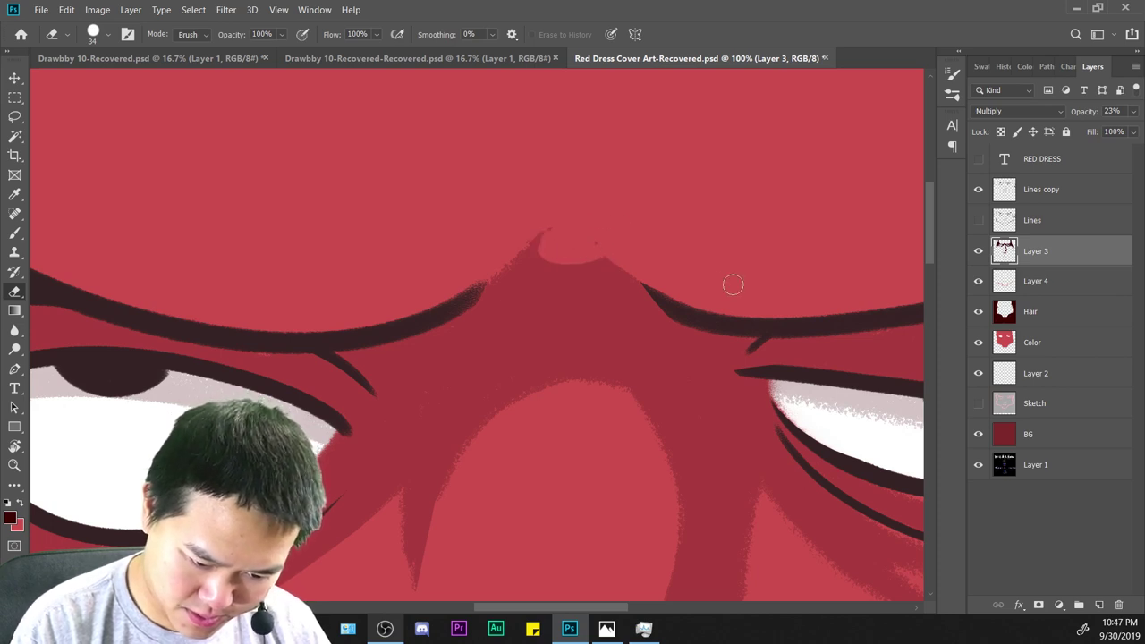
Repaint the right peak of the brow shadow down to the right eyebrow with the 91 px textured brush.
left_click(14, 253)
left_click(14, 233)
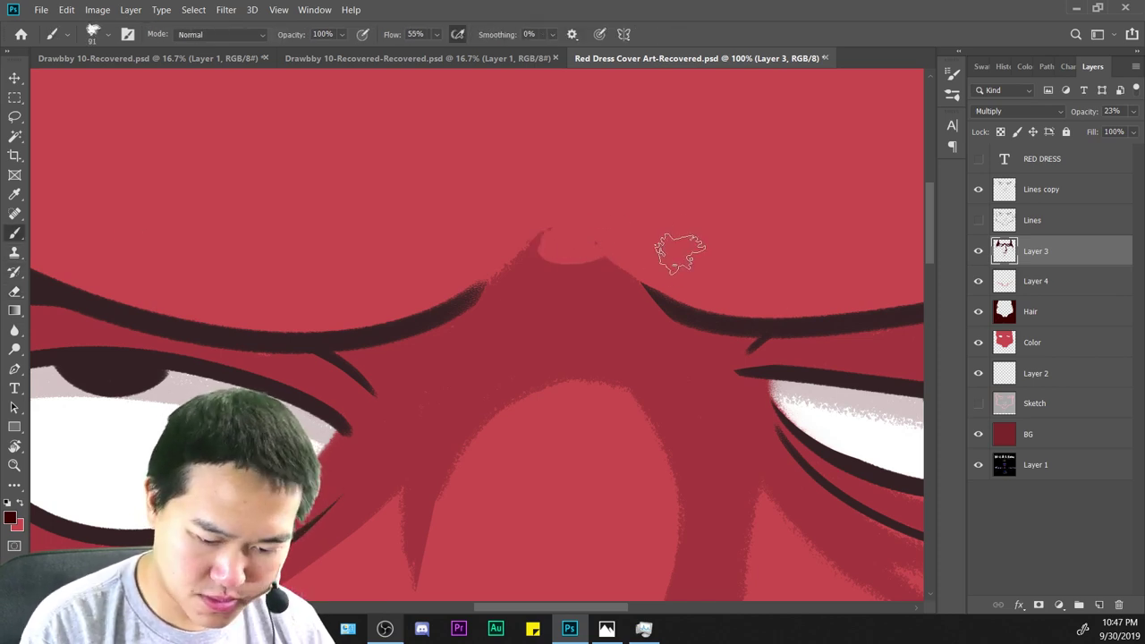
left_click_drag(585, 236, 637, 293)
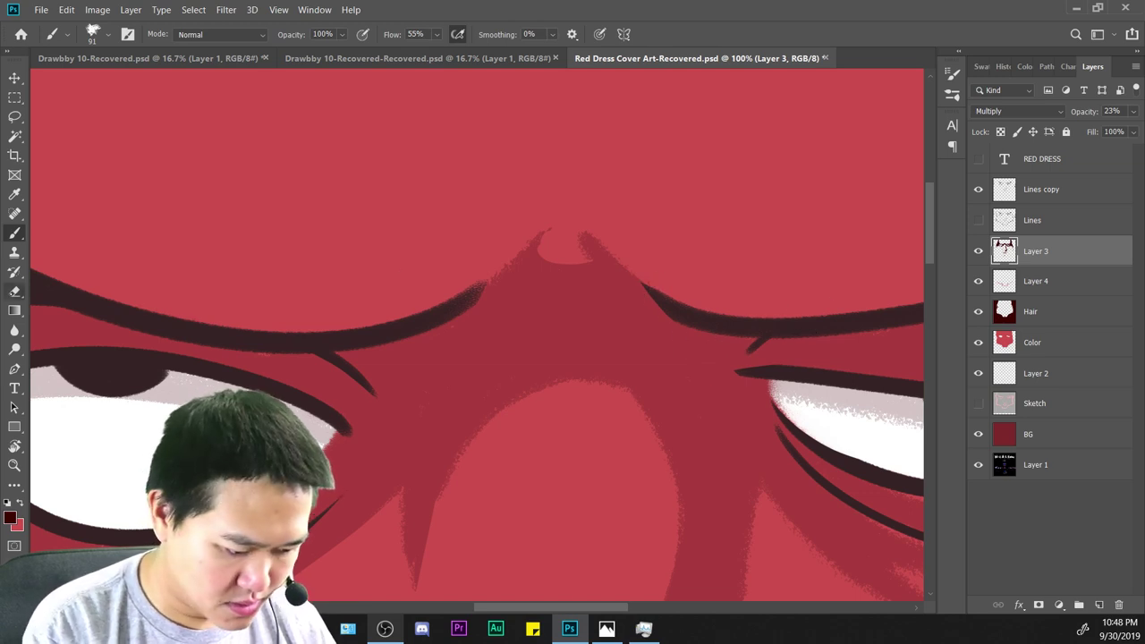
Undo the erasure along the right peak's outer edge and trim the tip of the left peak with the eraser.
key("e")
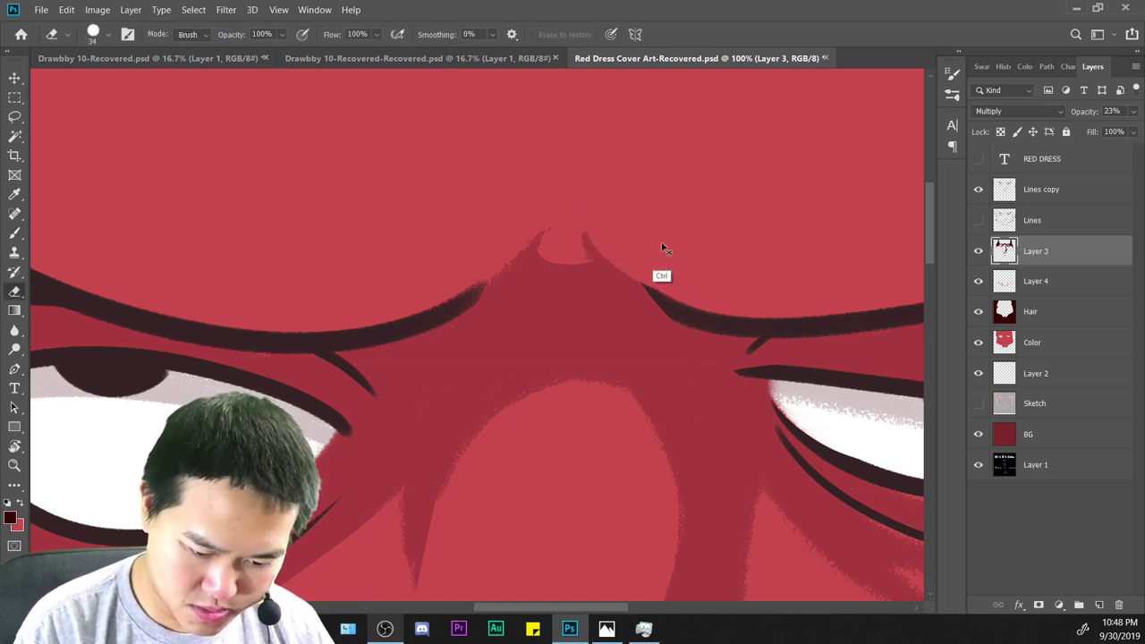
key("ctrl+z")
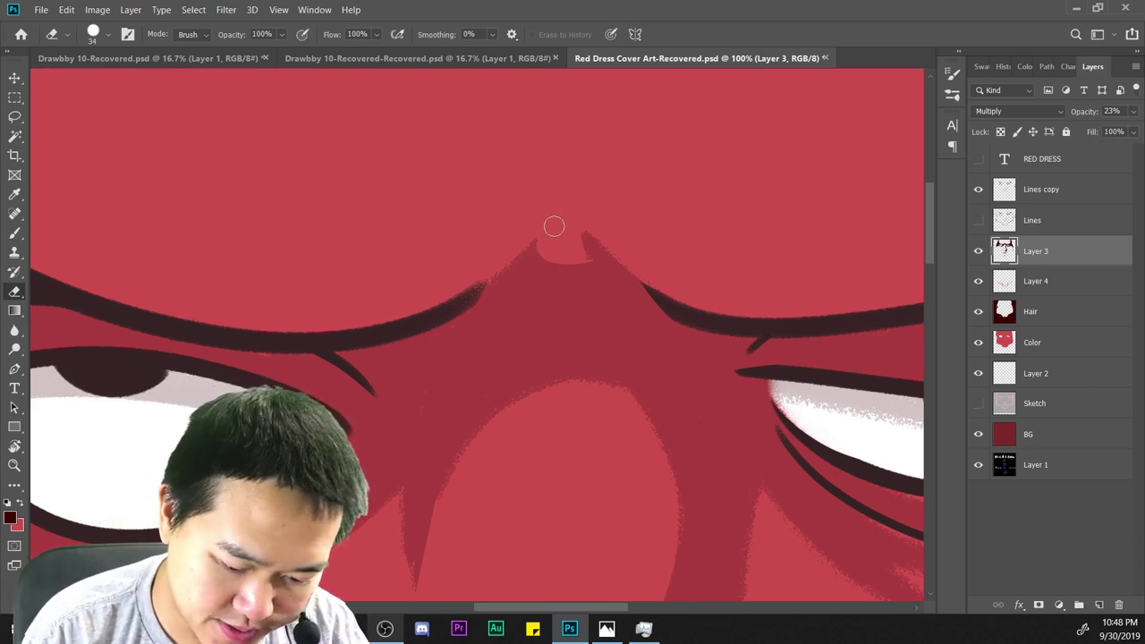
key("b")
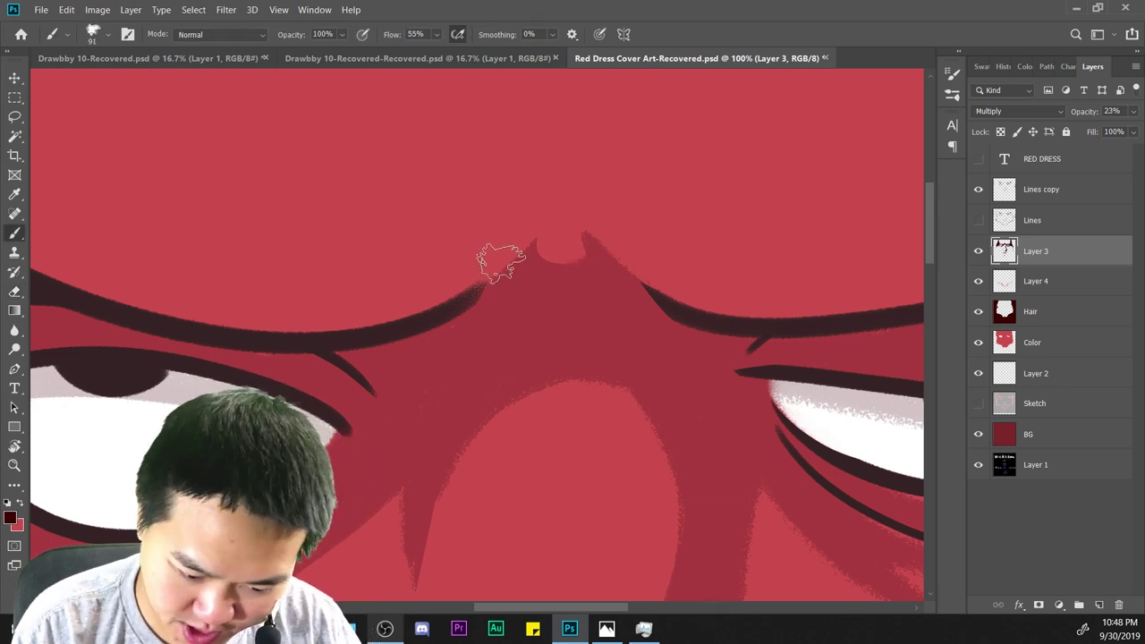
Examine the brow shadow against the shading of the whole face.
key("ctrl+minus")
key("ctrl+minus")
key("ctrl+minus")
key("ctrl+minus")
key("ctrl+minus")
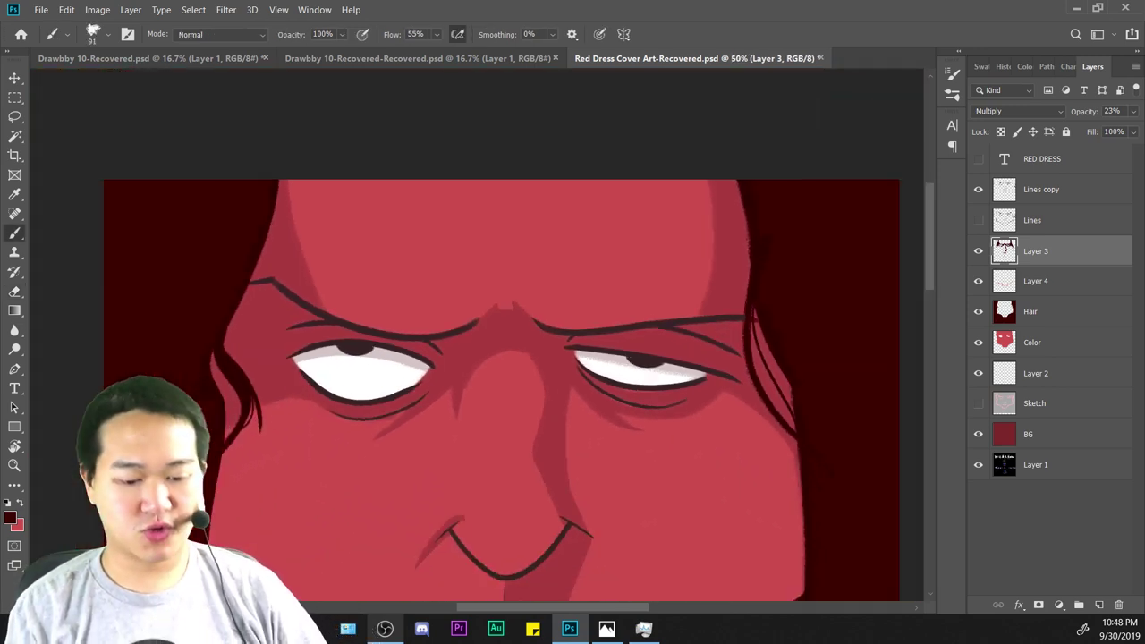
key("ctrl+a")
key("ctrl+plus")
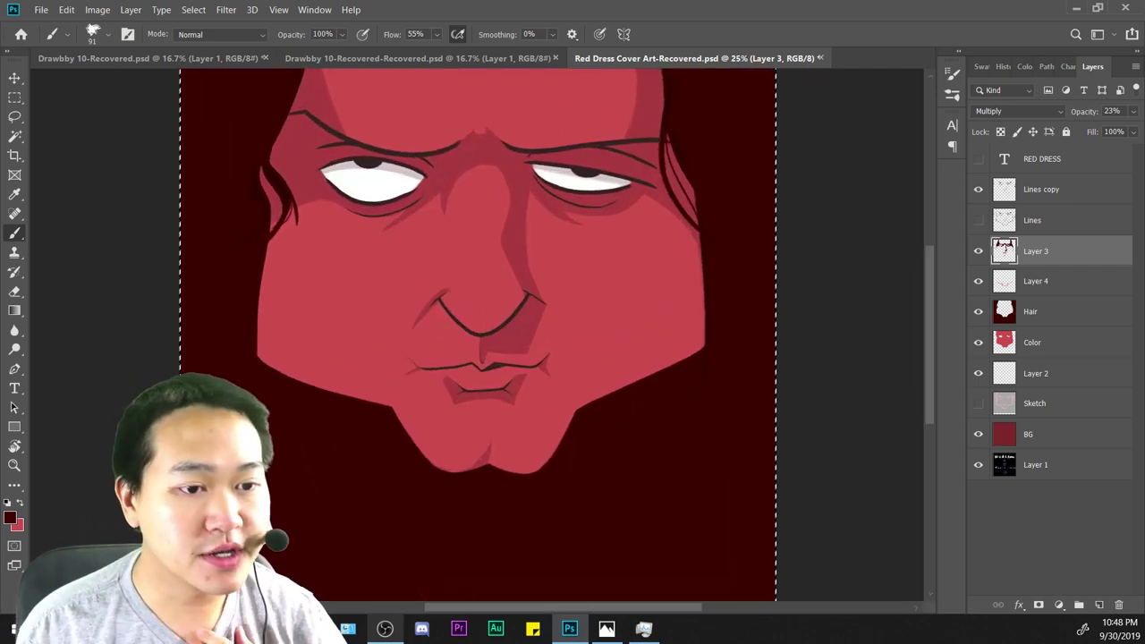
key("ctrl+d")
Try a curved smile line from the right nostril to the right mouth corner with the textured brush at 37 px.
key("ctrl+plus")
key("ctrl+plus")
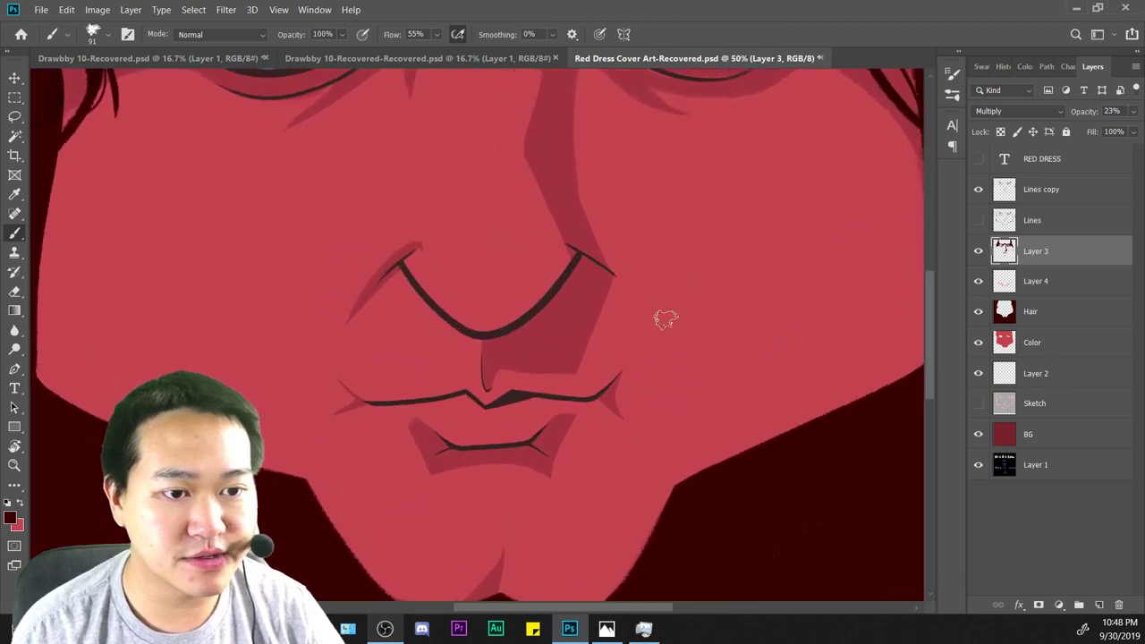
left_click_drag(724, 381, 615, 306)
right_click(673, 217)
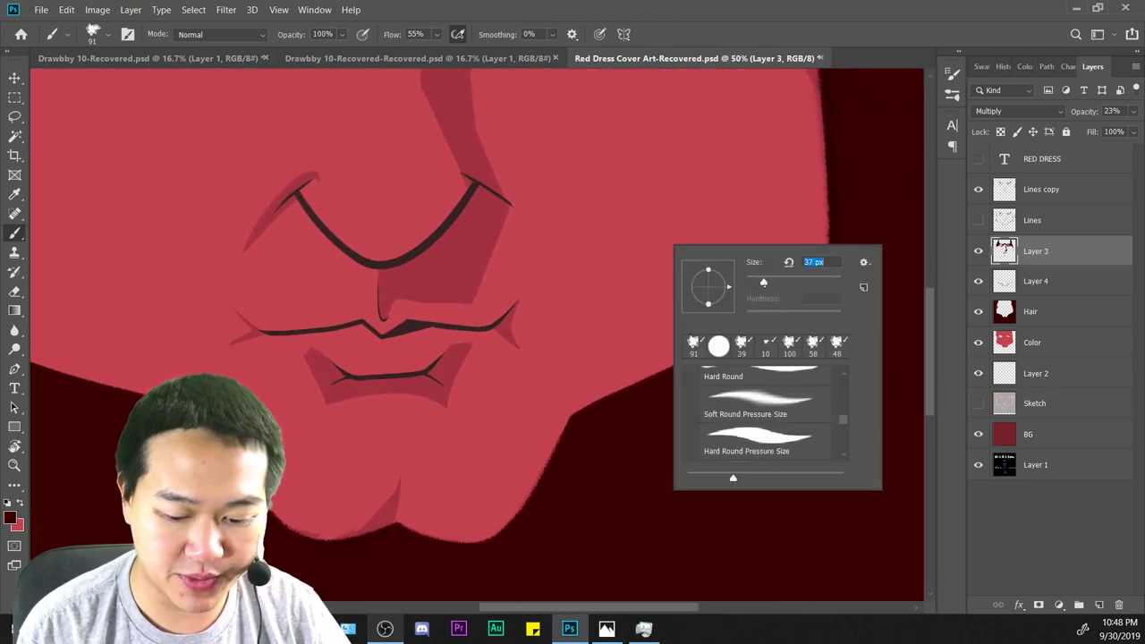
key("Return")
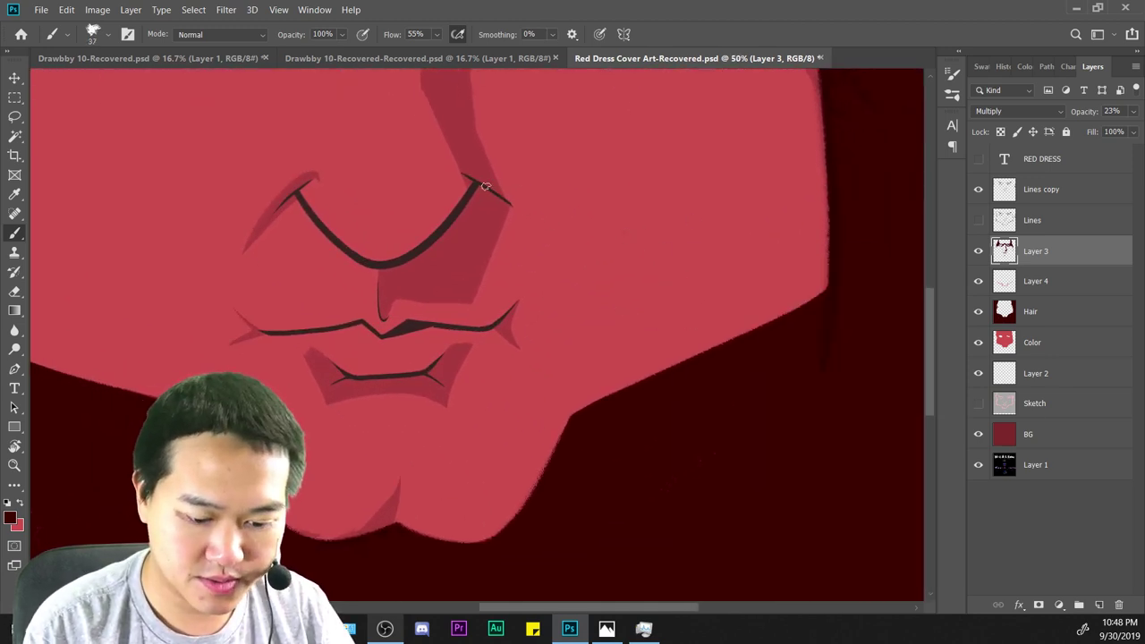
key("ctrl+minus")
key("ctrl+plus")
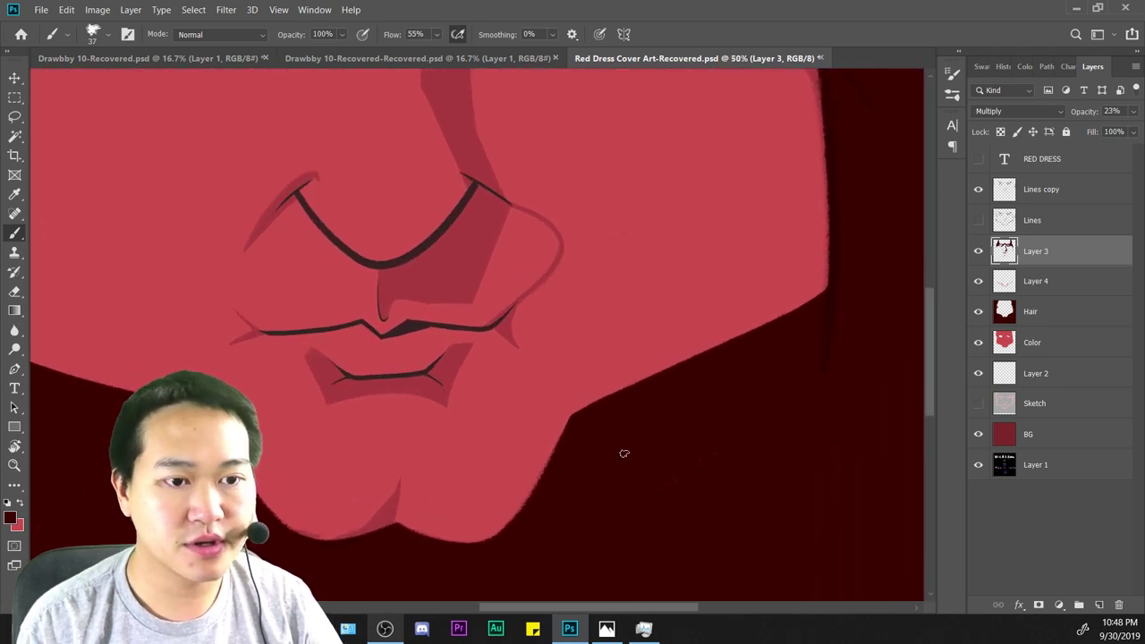
key("ctrl+minus")
key("ctrl+minus")
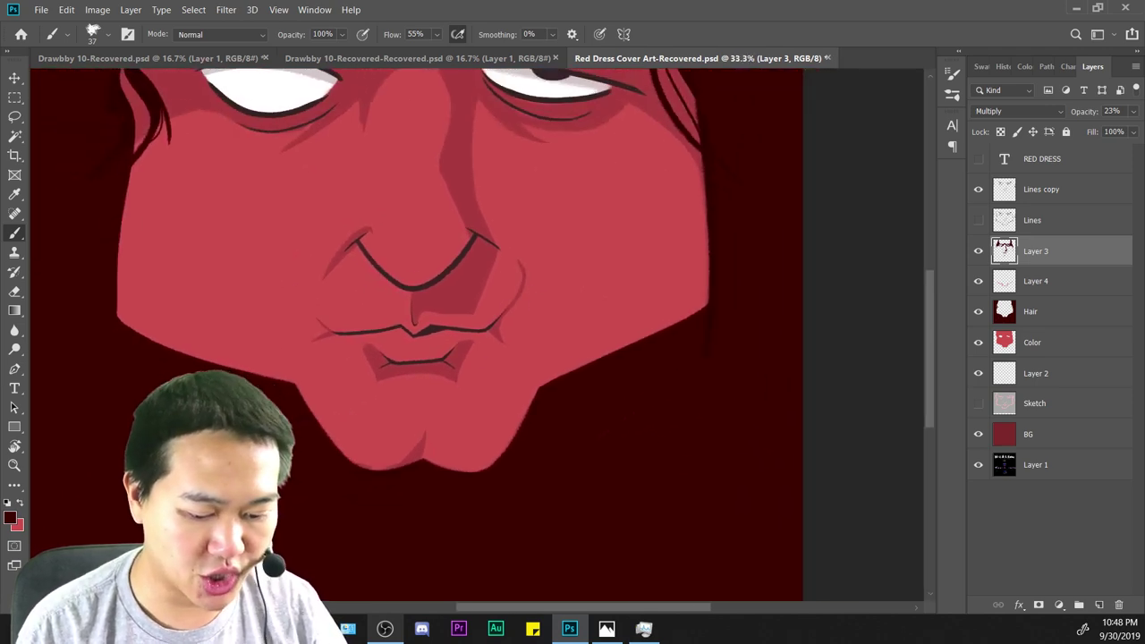
key("ctrl+plus")
key("ctrl+plus")
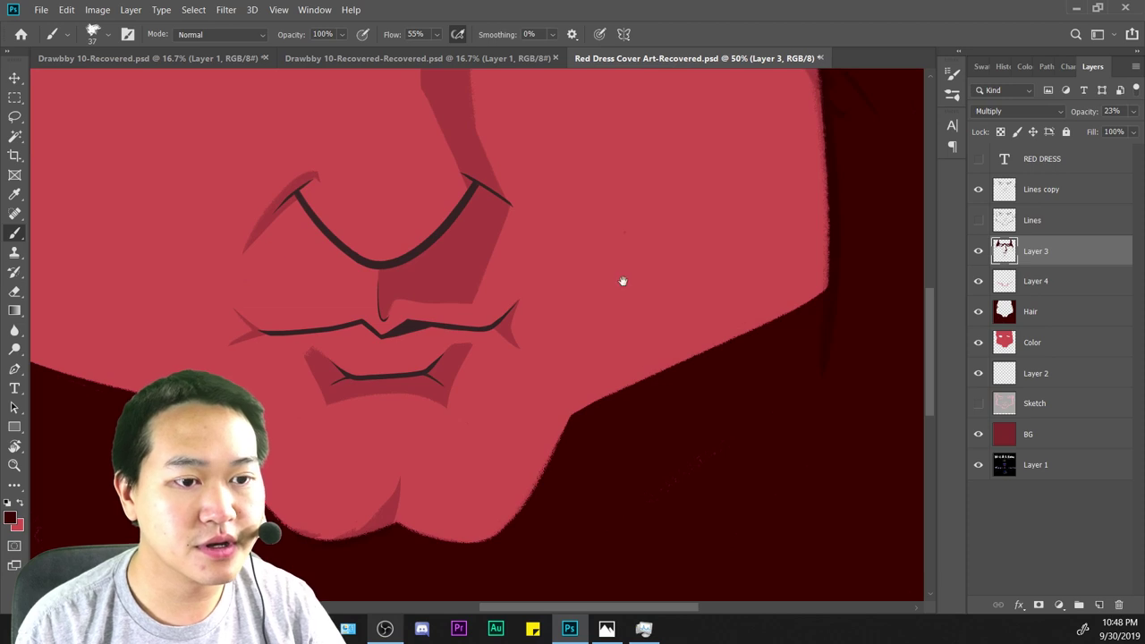
Set the textured brush to 45 px and start a curved shadow edge down the left cheek from the hair strand.
left_click_drag(622, 281, 777, 388)
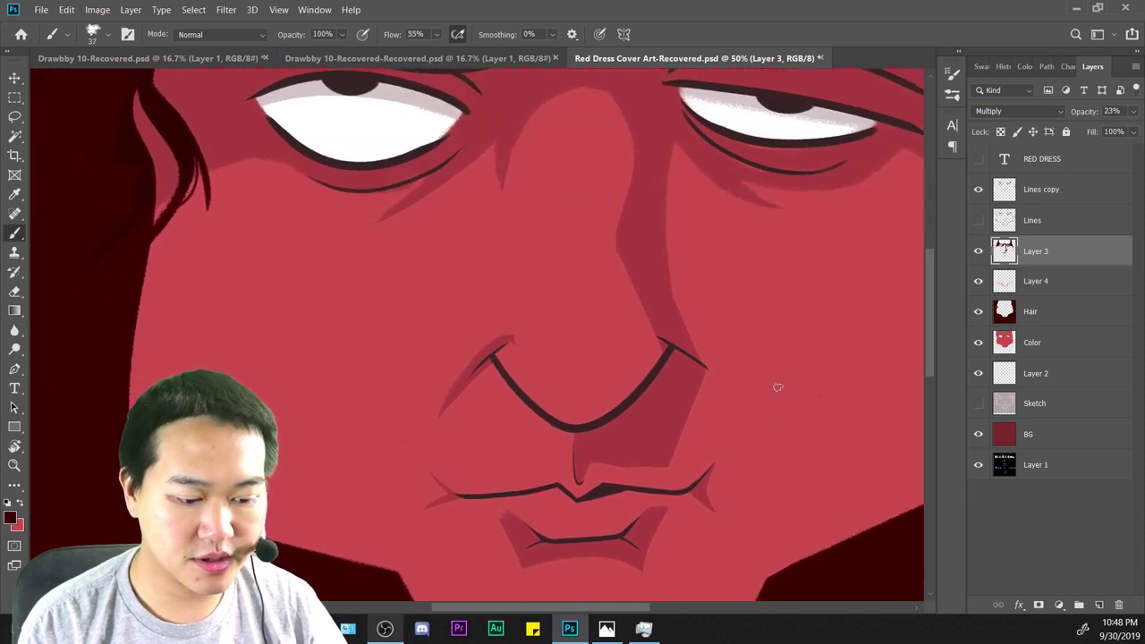
key("ctrl+minus")
right_click(494, 266)
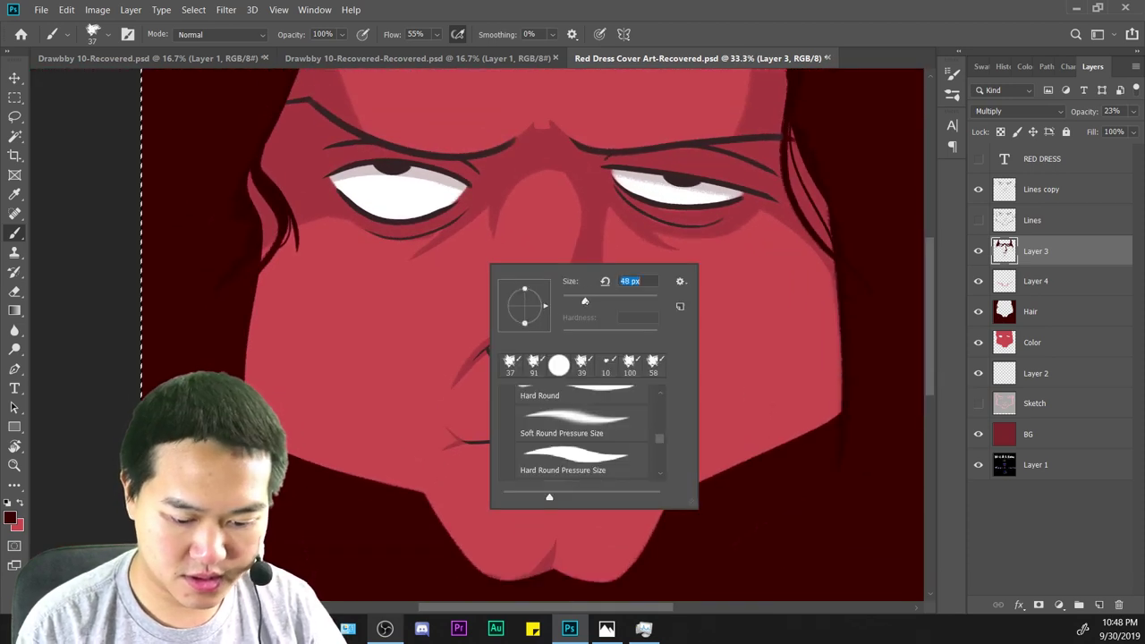
left_click(288, 259)
right_click(507, 207)
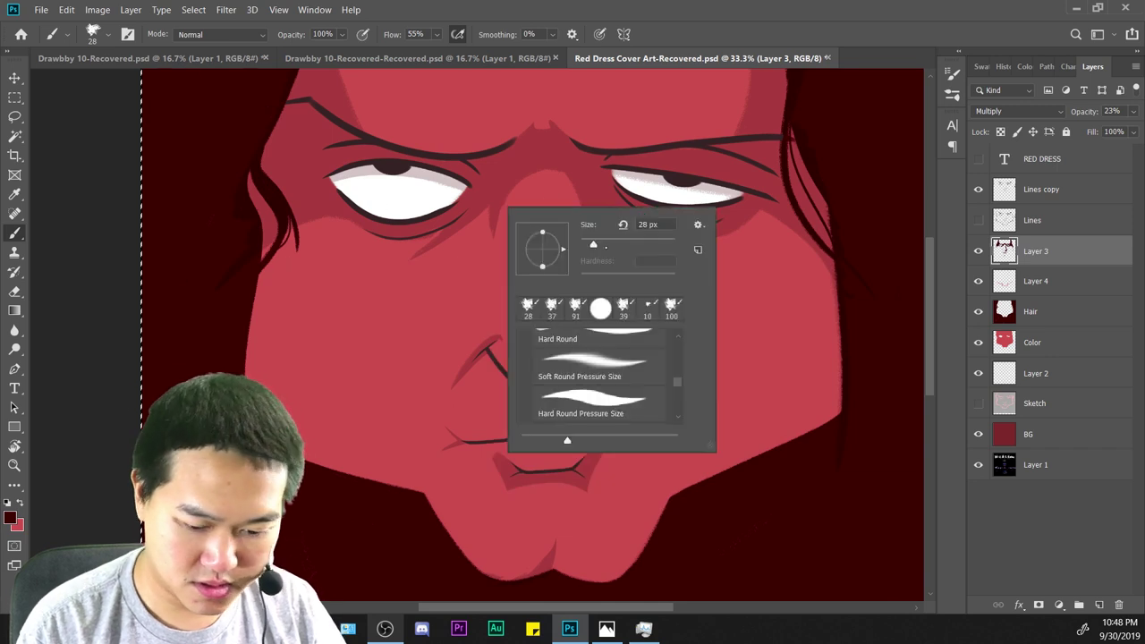
left_click_drag(605, 245, 602, 245)
left_click(231, 237)
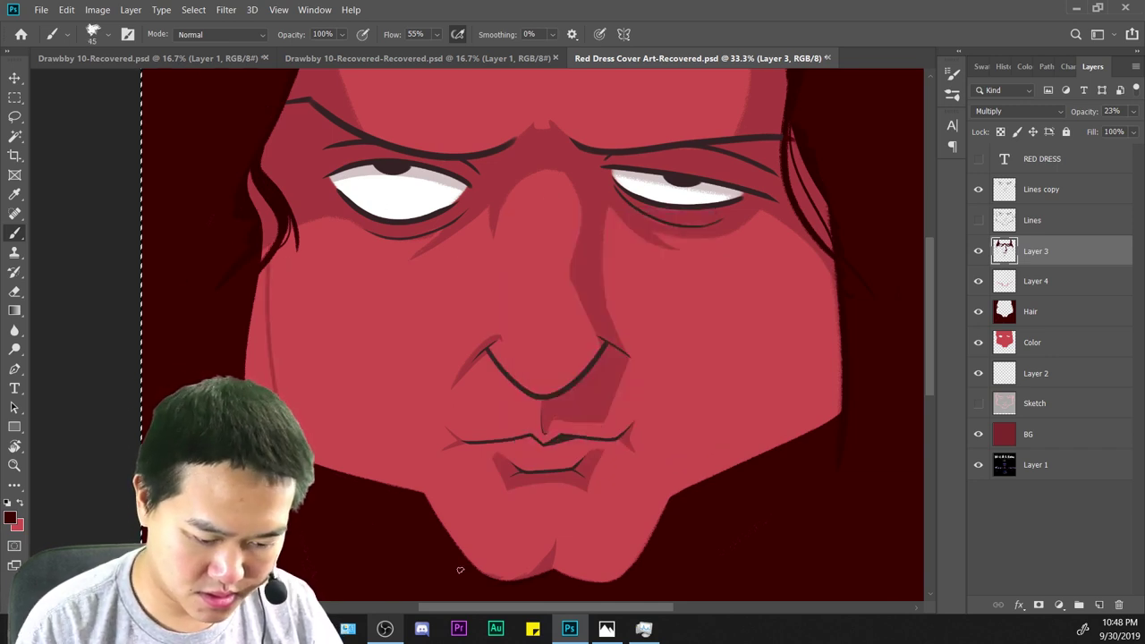
Try shading the outer edges of both cheeks on Layer 3 with the brush size set to 83.
right_click(652, 253)
key("Return")
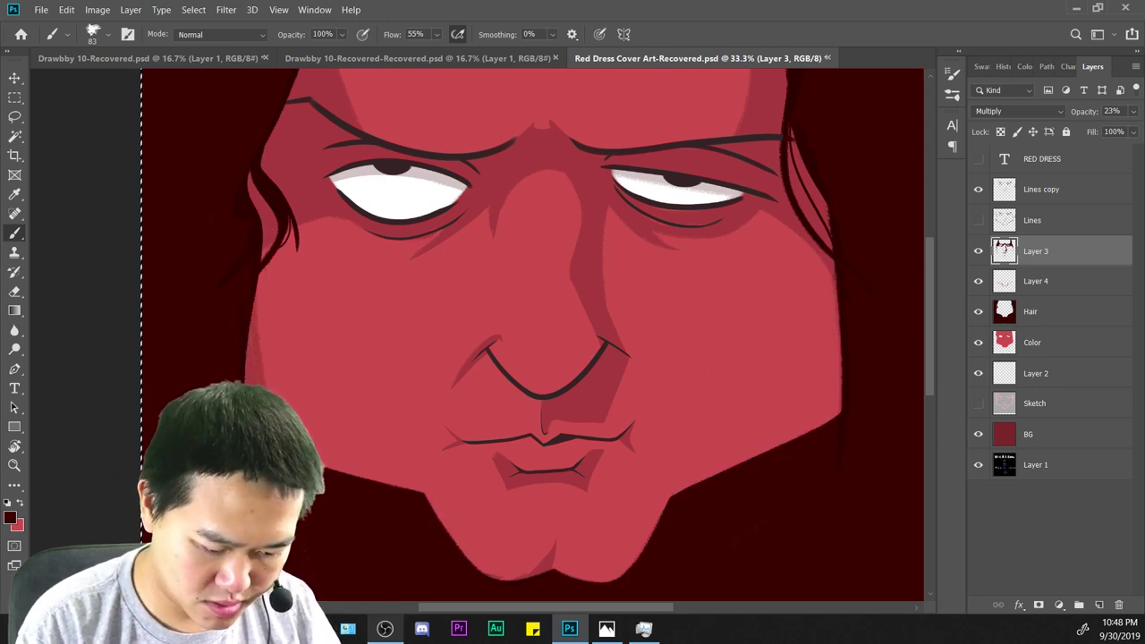
key("ctrl+minus")
key("ctrl+minus")
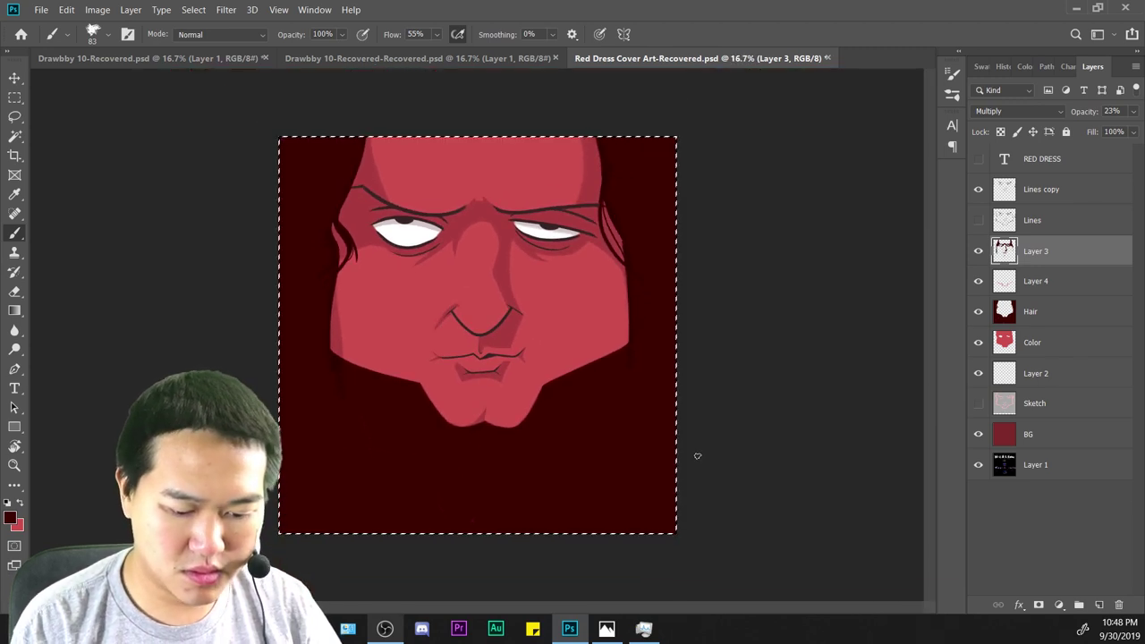
key("ctrl+plus")
key("ctrl+plus")
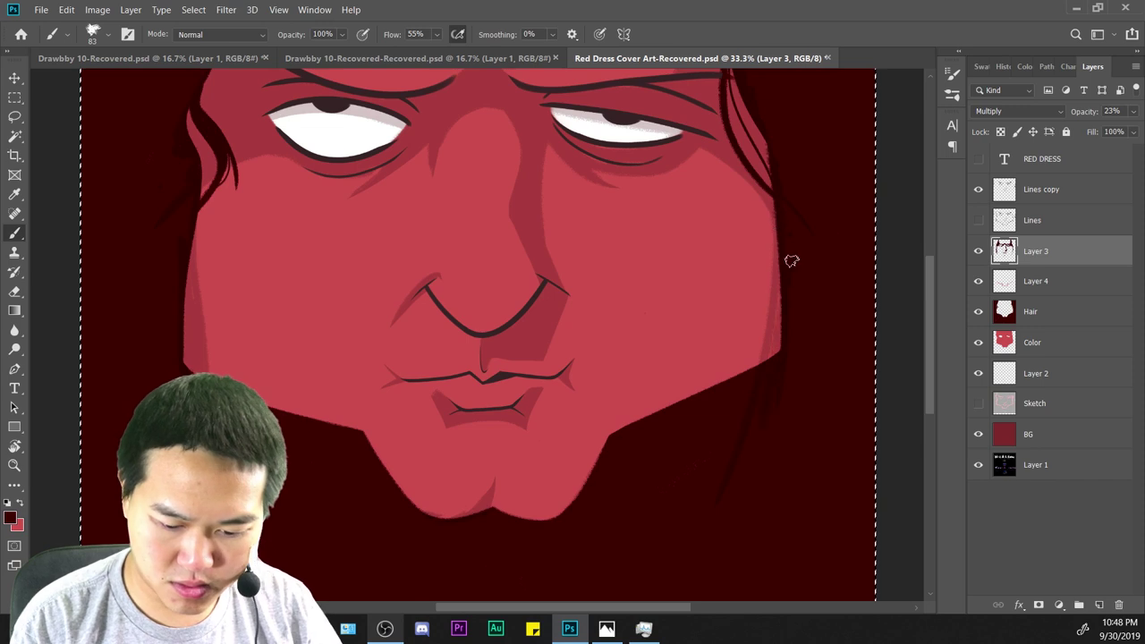
key("ctrl+minus")
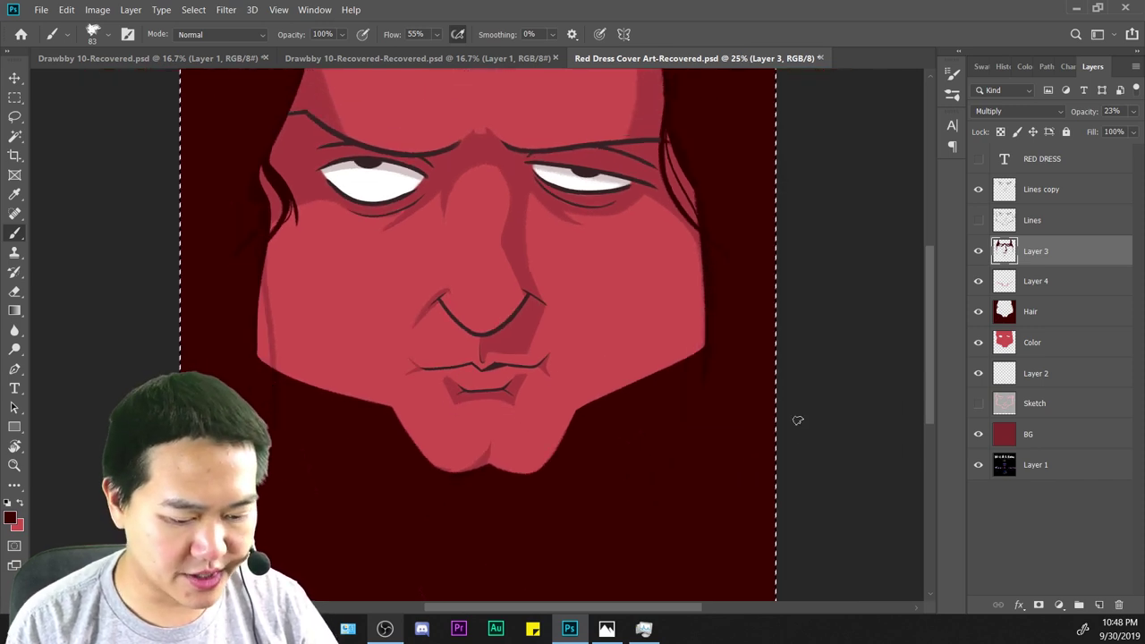
left_click_drag(726, 269, 707, 348)
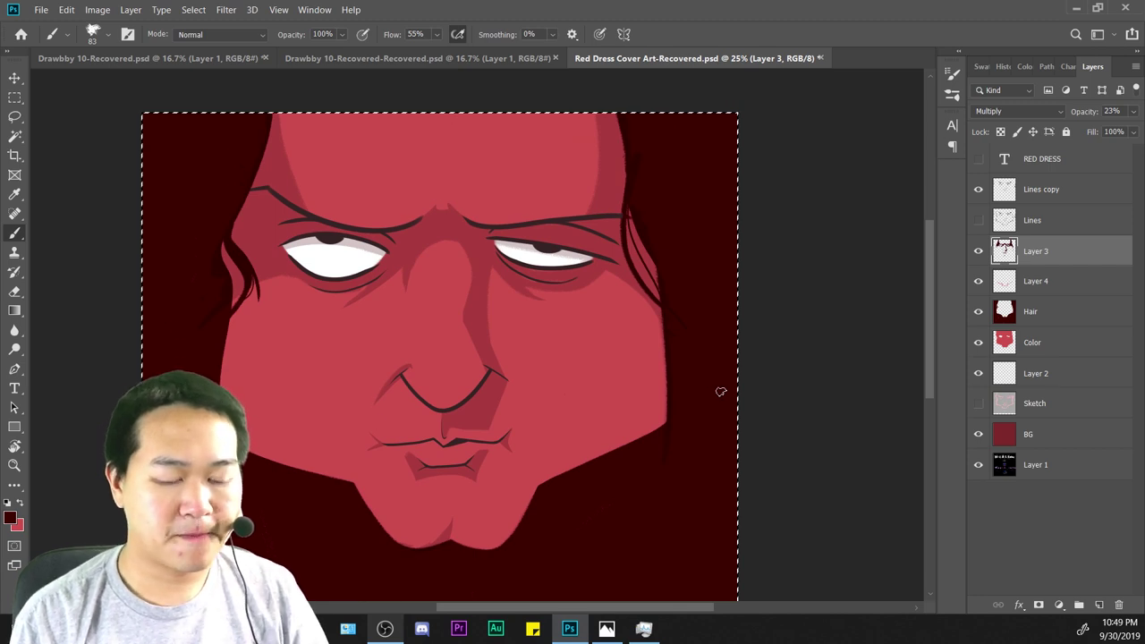
Erase a thin curved strip of the Layer 3 shadow just below the lower lid of the eye on the viewer's left.
key("ctrl+plus")
key("ctrl+plus")
key("ctrl+plus")
left_click_drag(440, 253, 792, 408)
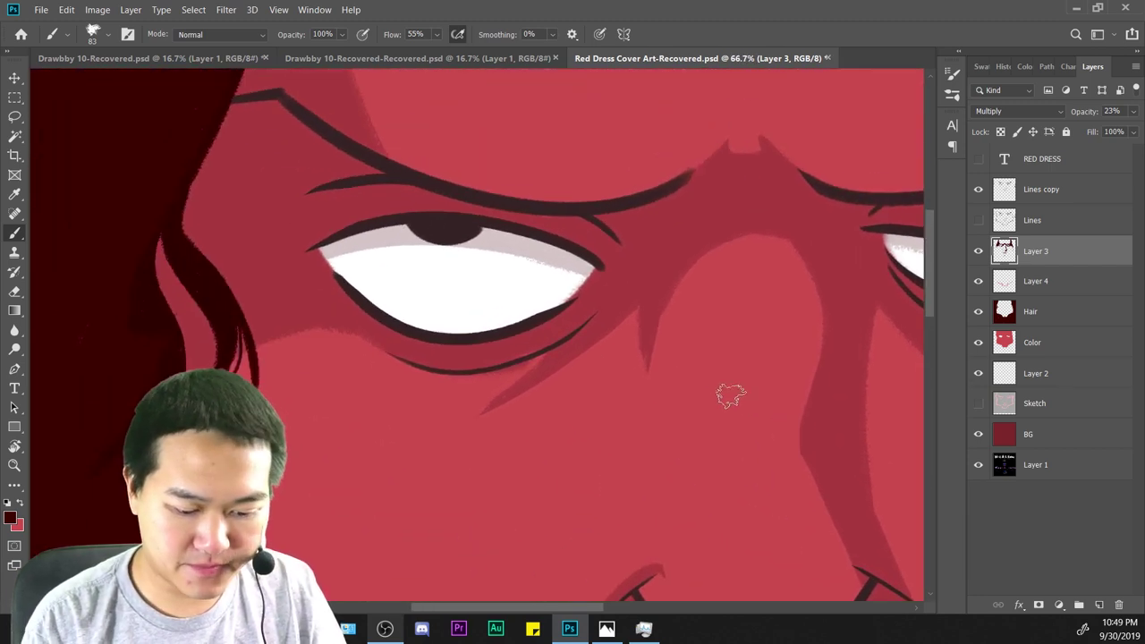
key("ctrl+plus")
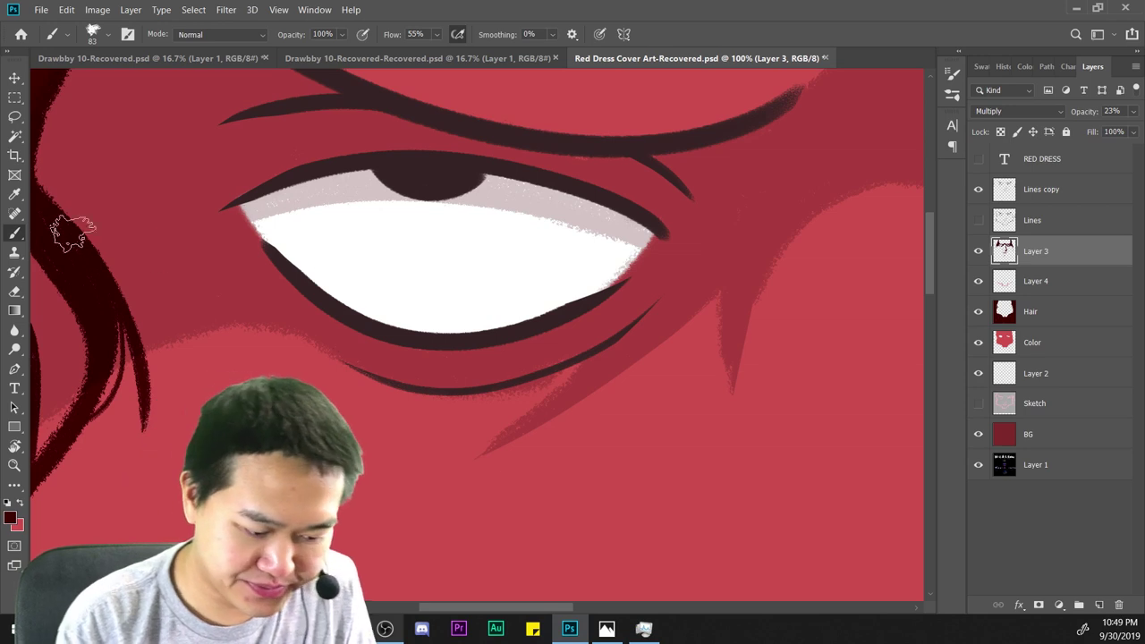
key("e")
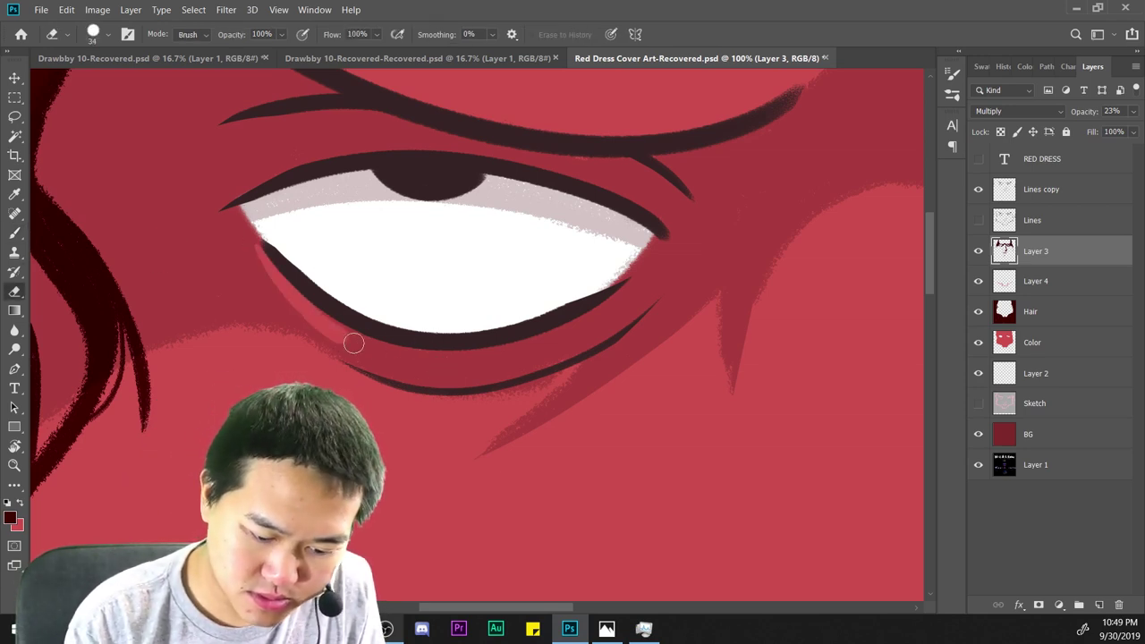
mouse_move(576, 315)
left_mouse_down()
mouse_move(551, 234)
mouse_move(307, 288)
left_mouse_up()
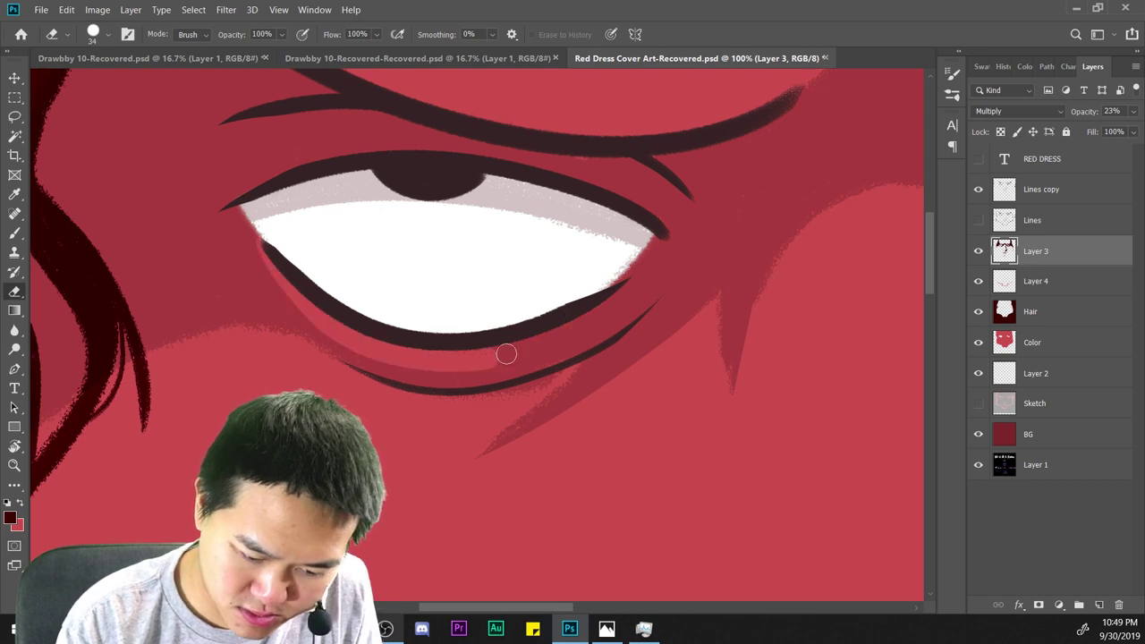
key("ctrl+minus")
key("ctrl+minus")
key("ctrl+plus")
key("ctrl+plus")
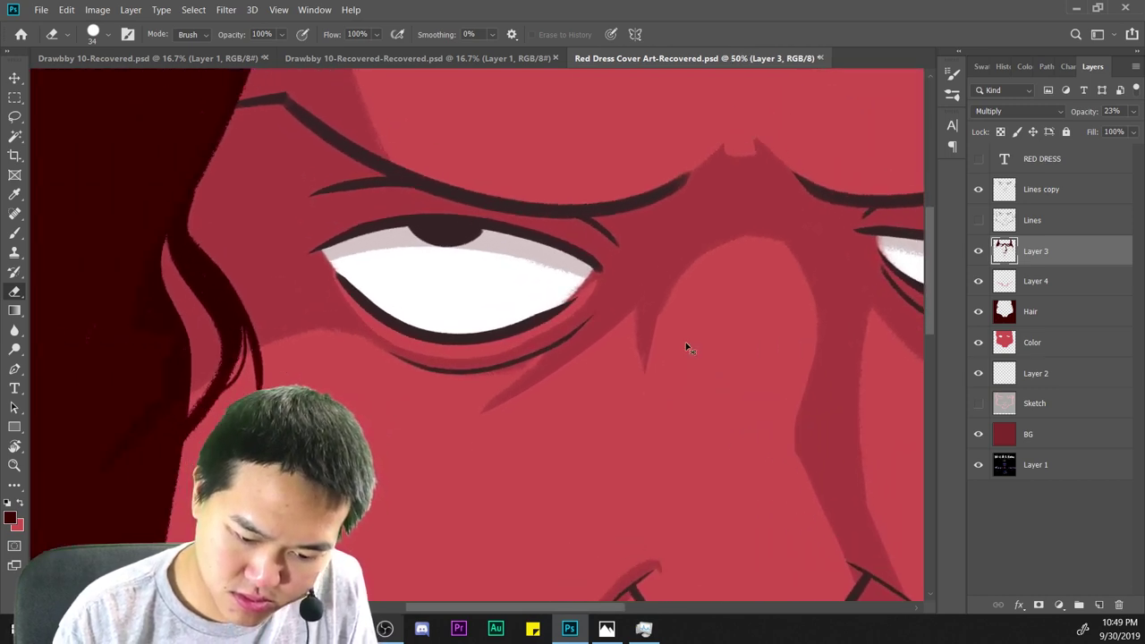
key("ctrl+z")
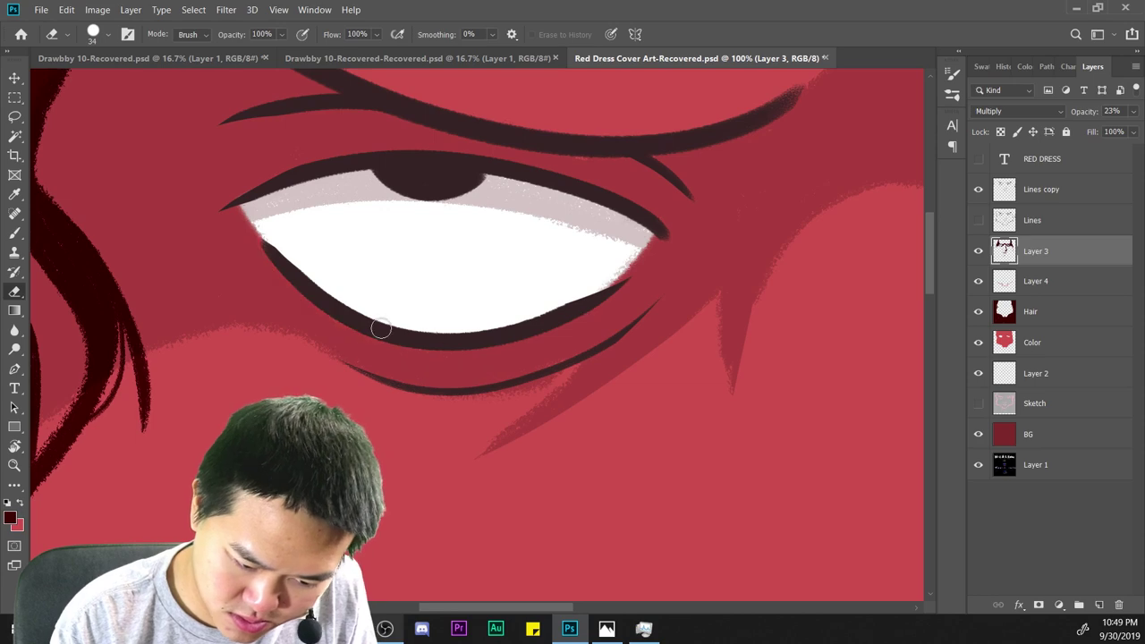
scroll(559, 334, "down", 3)
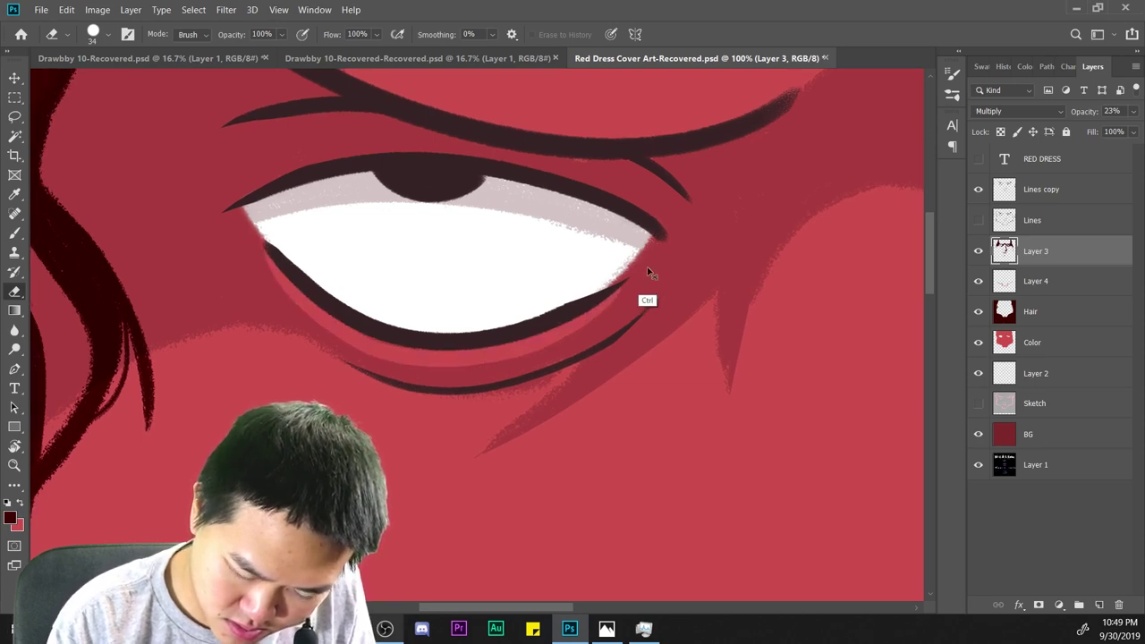
Erase a matching thin strip of shadow beneath the lower lid of the eye on the viewer's right.
scroll(510, 427, "up", 3)
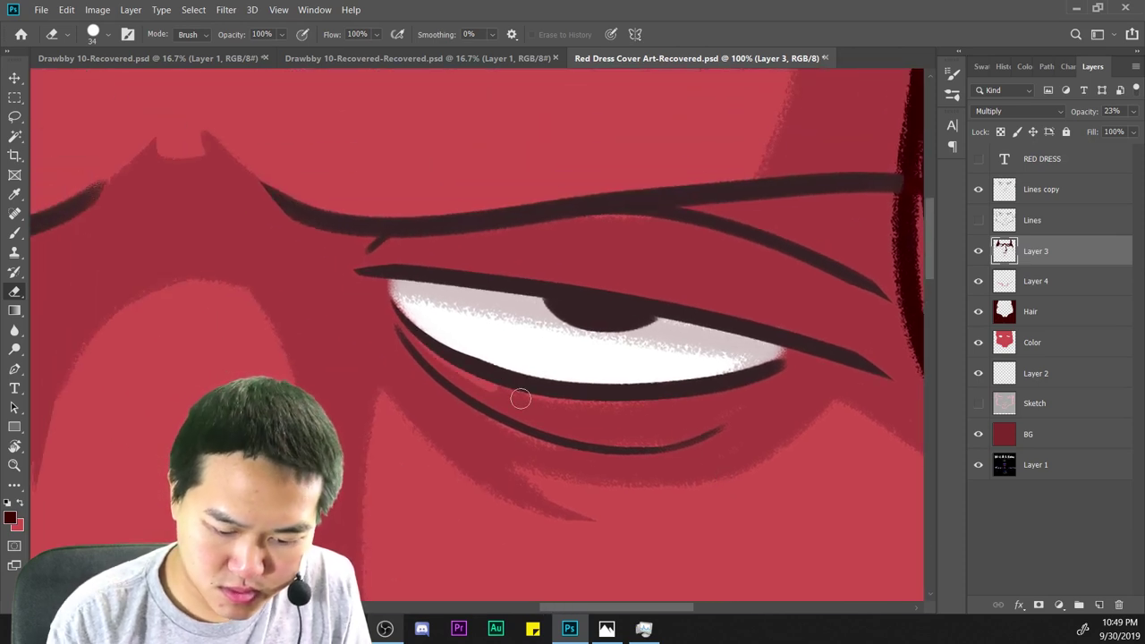
mouse_move(520, 399)
left_mouse_down()
mouse_move(747, 387)
mouse_move(777, 338)
left_mouse_up()
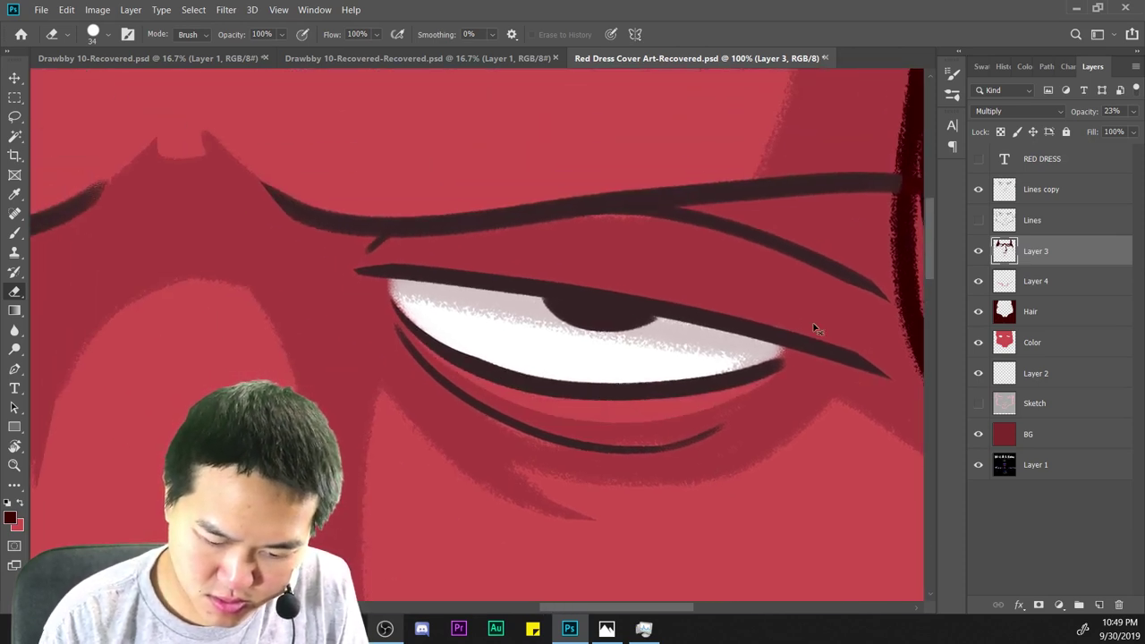
scroll(742, 394, "down", 1)
scroll(756, 375, "up", 1)
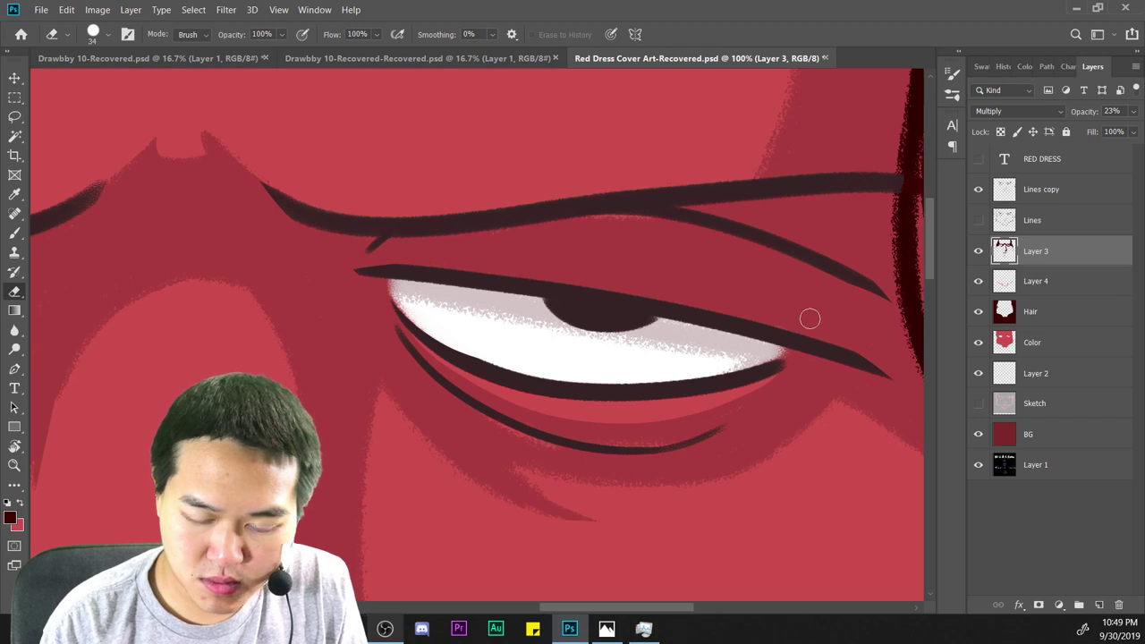
Erase a thin strip of shadow along the upper lid of the eye on the viewer's right, redoing the first stroke.
left_click_drag(764, 318, 474, 279)
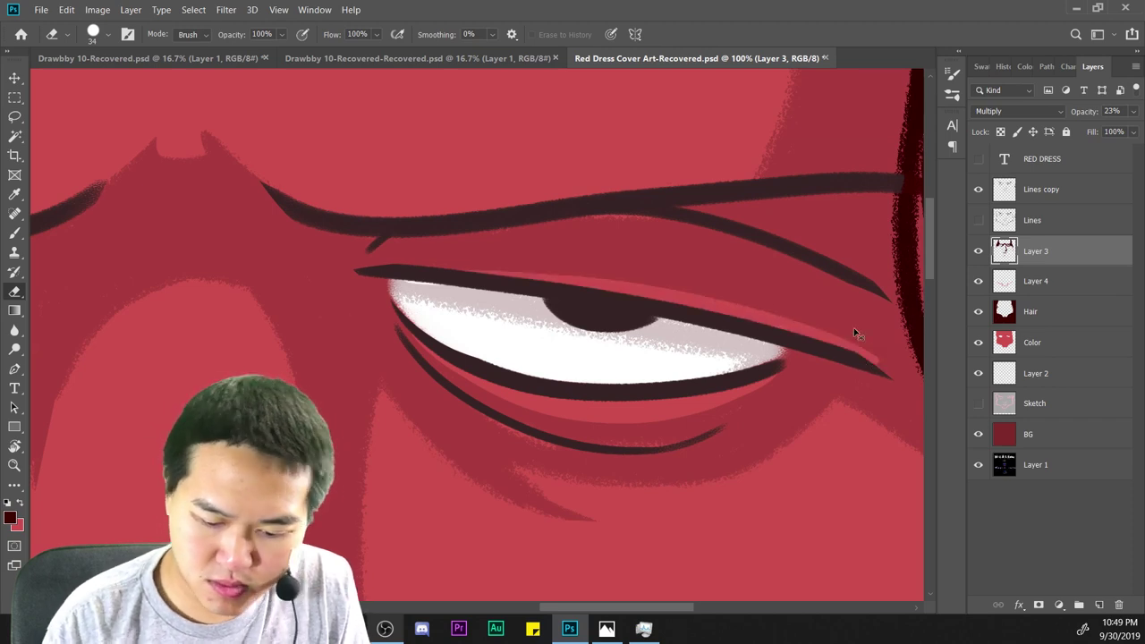
key("ctrl+z")
mouse_move(868, 353)
left_mouse_down()
mouse_move(586, 272)
mouse_move(312, 274)
left_mouse_up()
scroll(313, 277, "down", 1)
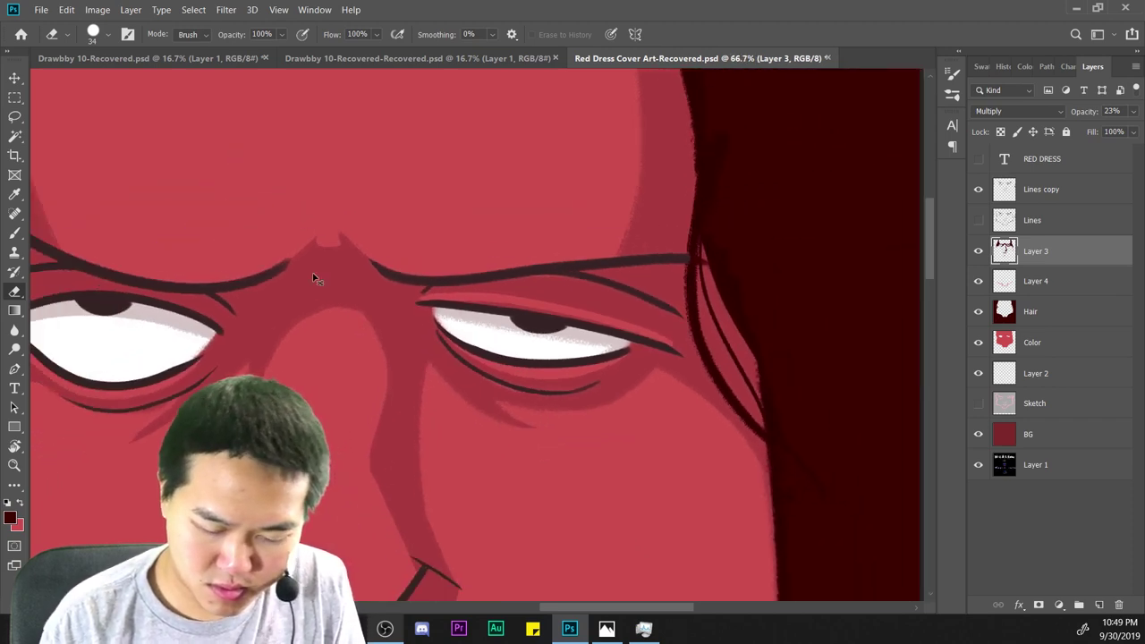
Erase a thin strip of shadow along the top of the upper lid of the eye on the viewer's left.
key("ctrl+minus")
left_click_drag(537, 442, 815, 456)
key("ctrl+plus")
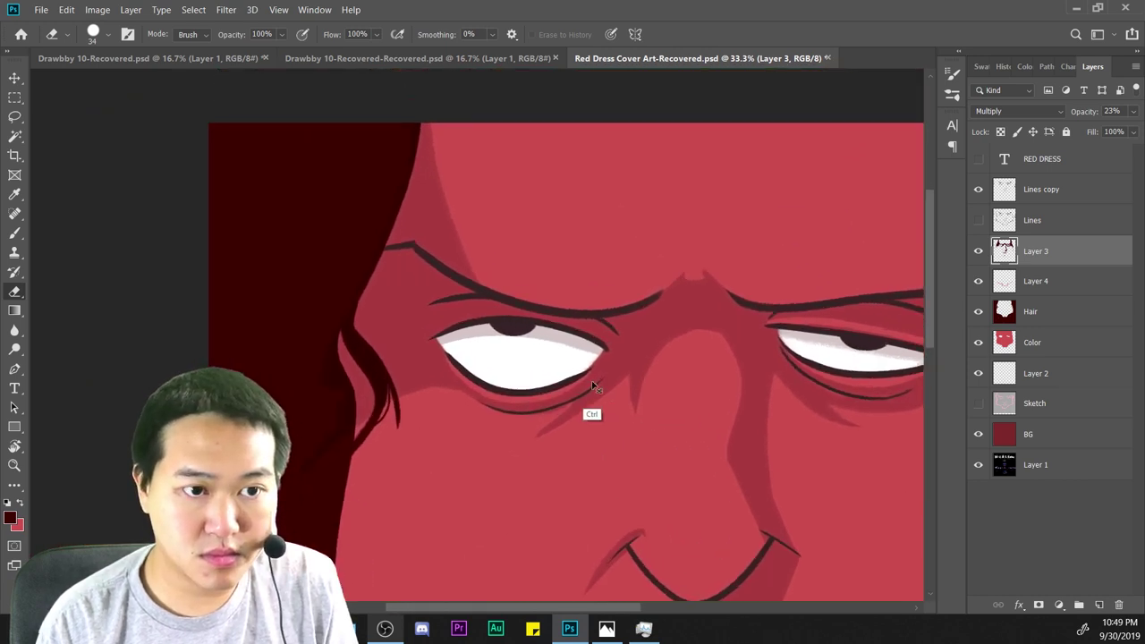
scroll(592, 386, "up", 3)
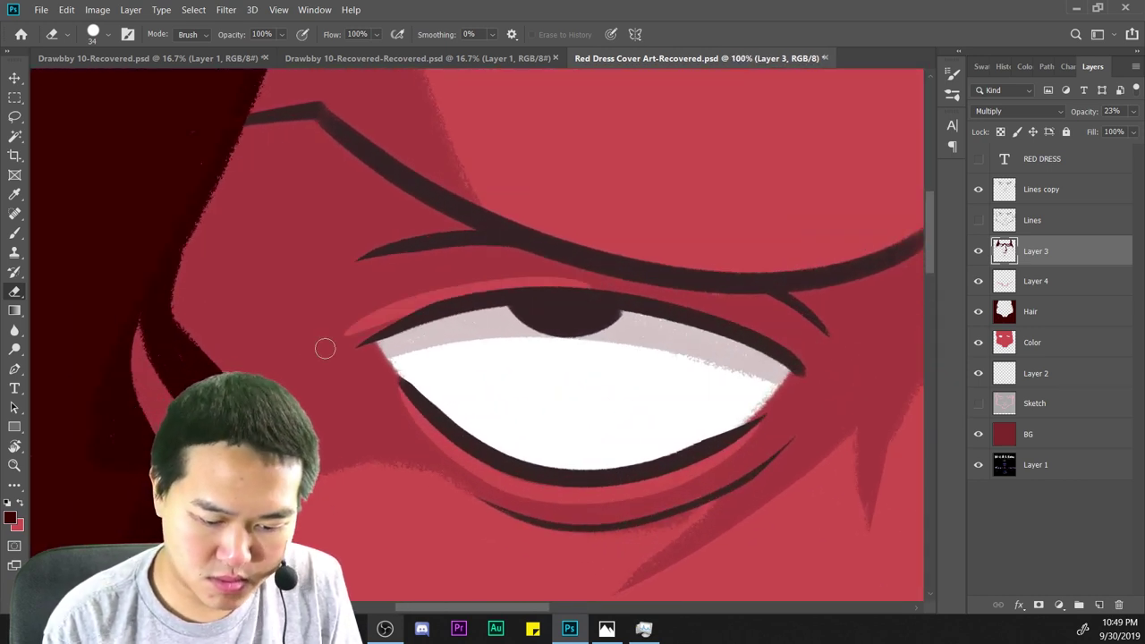
key("ctrl+z")
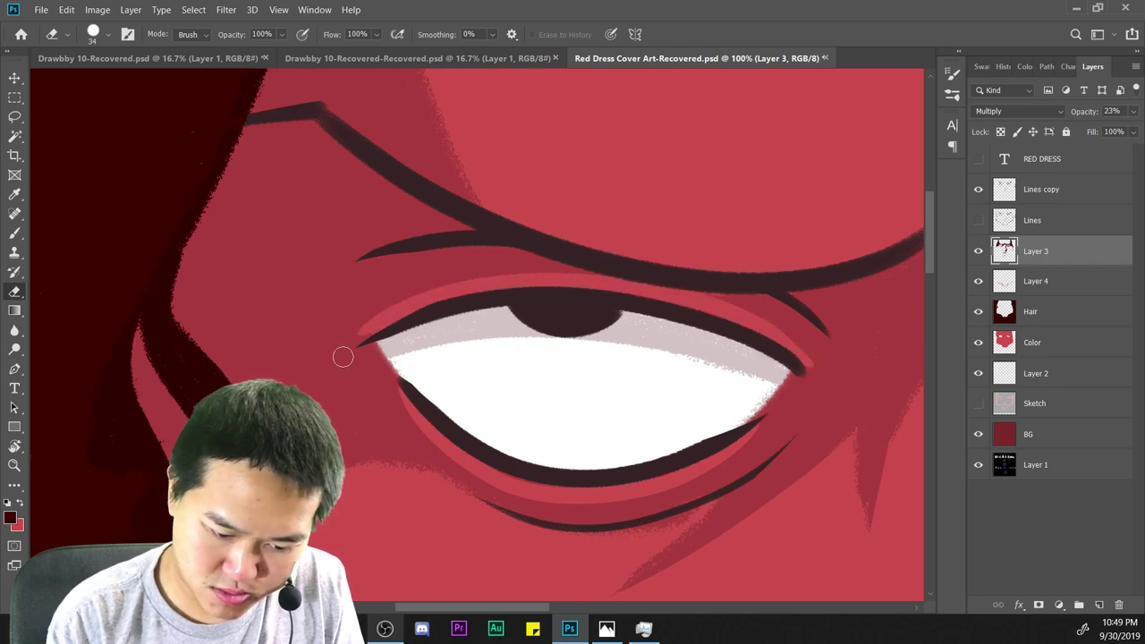
Examine the shading of the whole face, from the mouth and chin up to the eyes, at several magnifications.
scroll(343, 357, "down", 5)
key("ctrl+a")
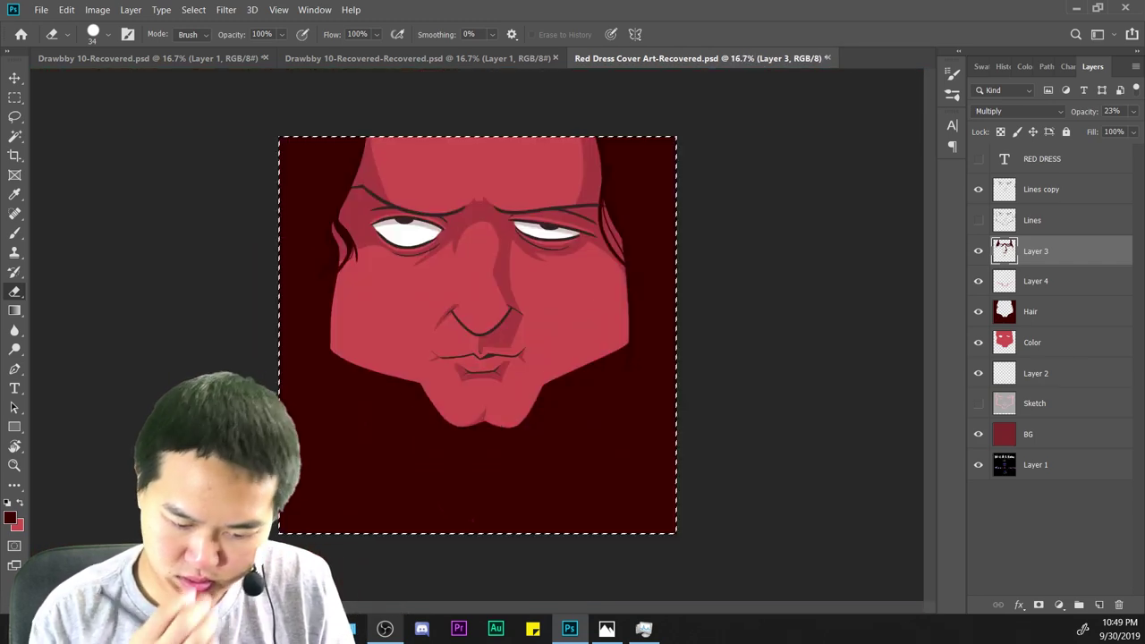
key("ctrl+plus")
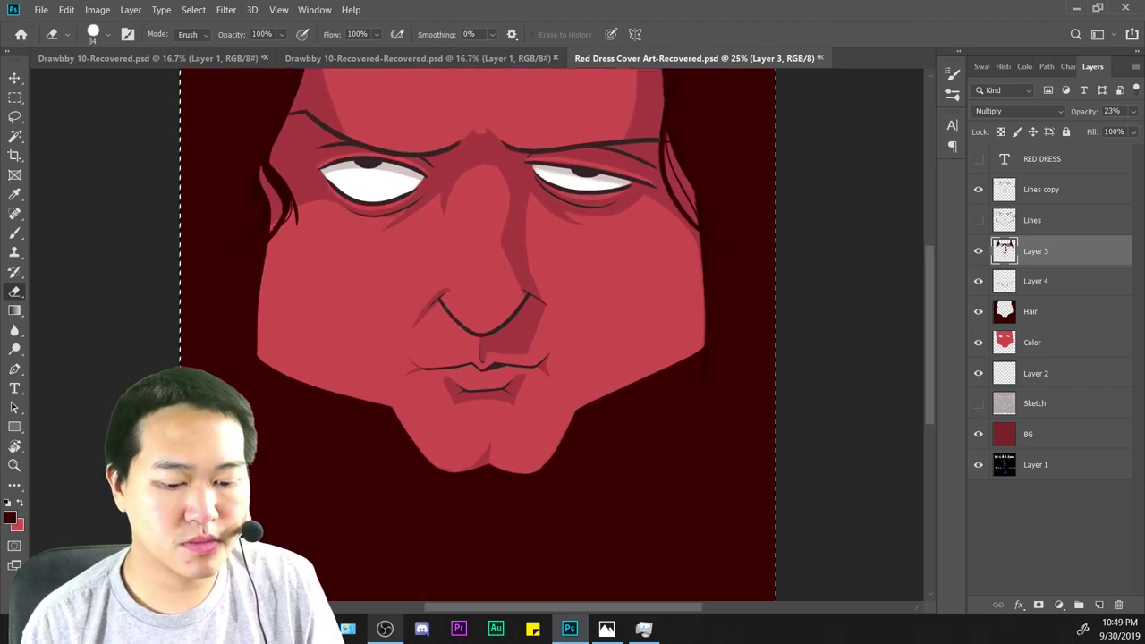
key("ctrl+plus")
key("ctrl+minus")
key("ctrl+minus")
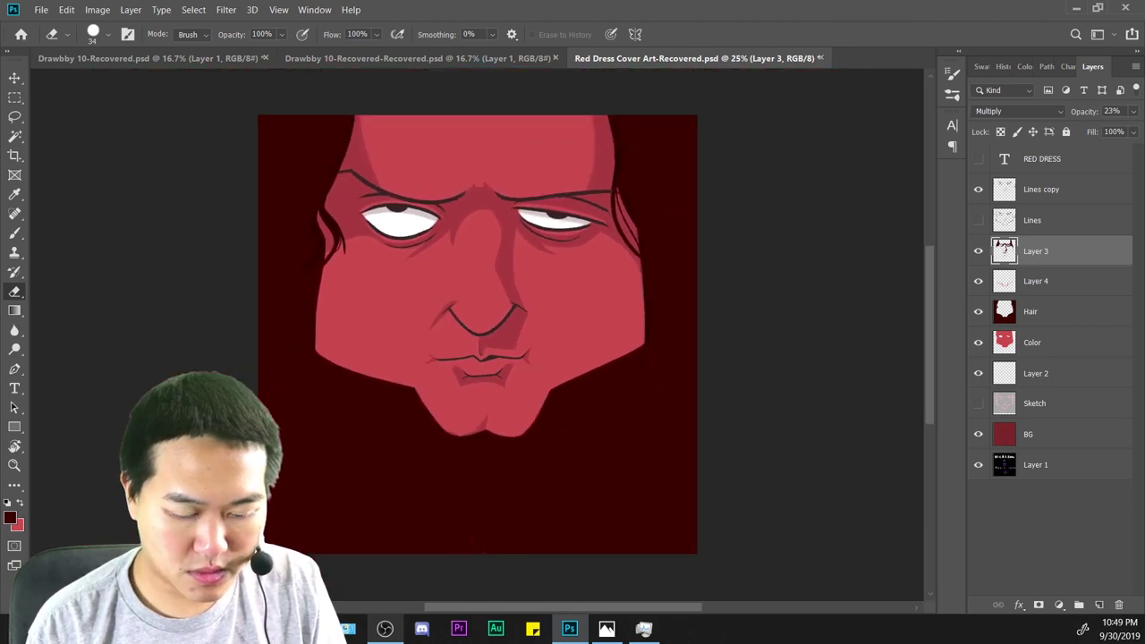
key("ctrl+plus")
key("ctrl+plus")
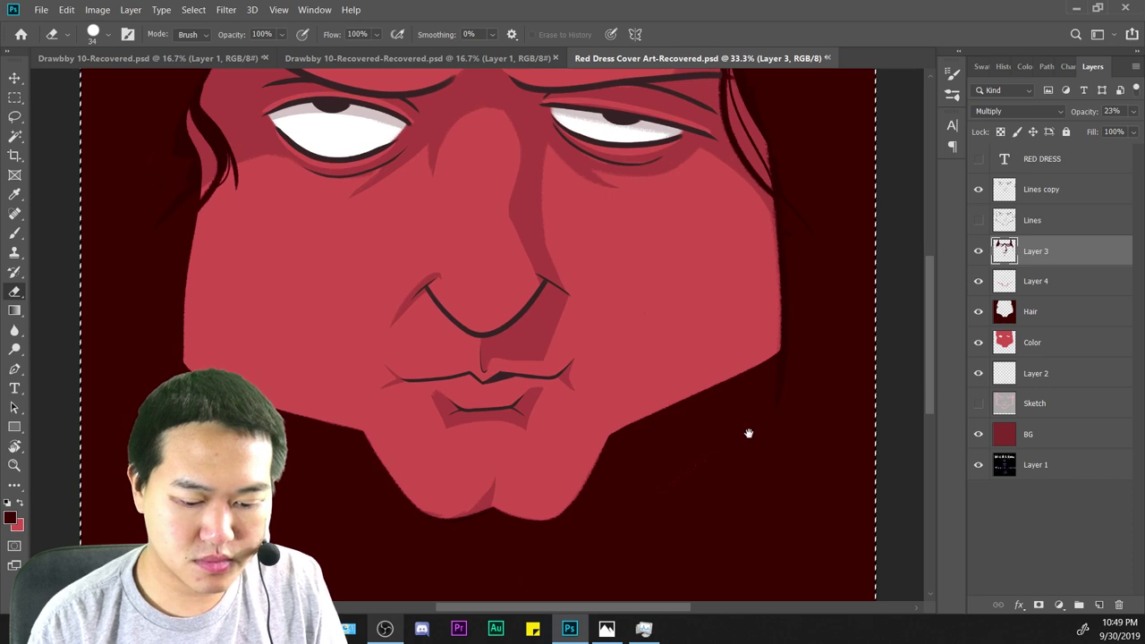
left_click_drag(748, 433, 774, 388)
key("ctrl+plus")
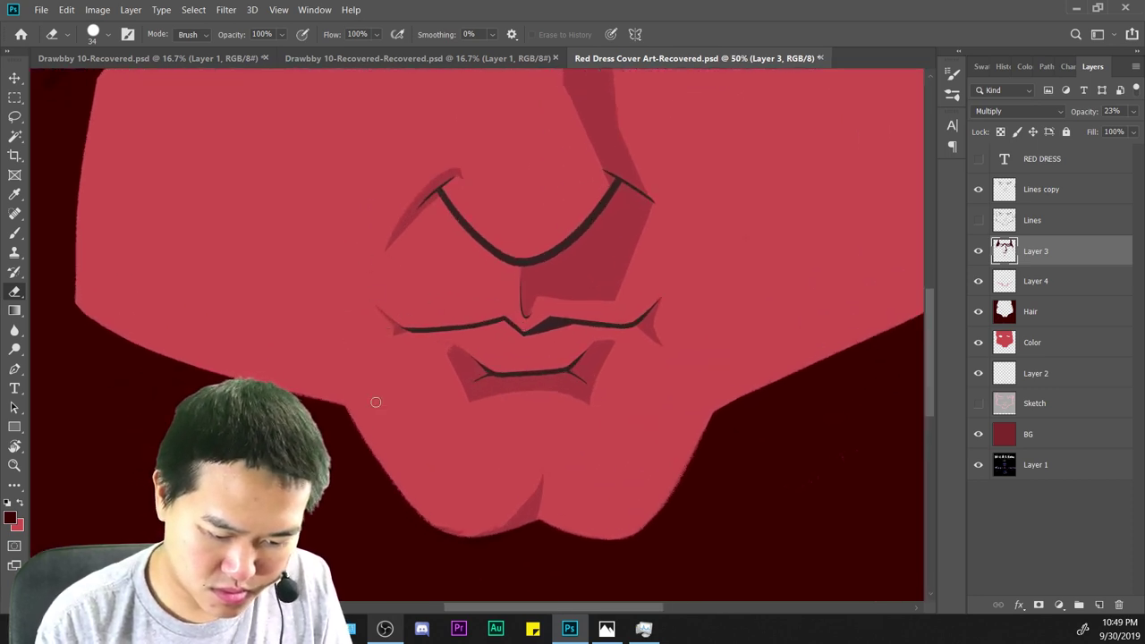
key("ctrl+minus")
key("ctrl+minus")
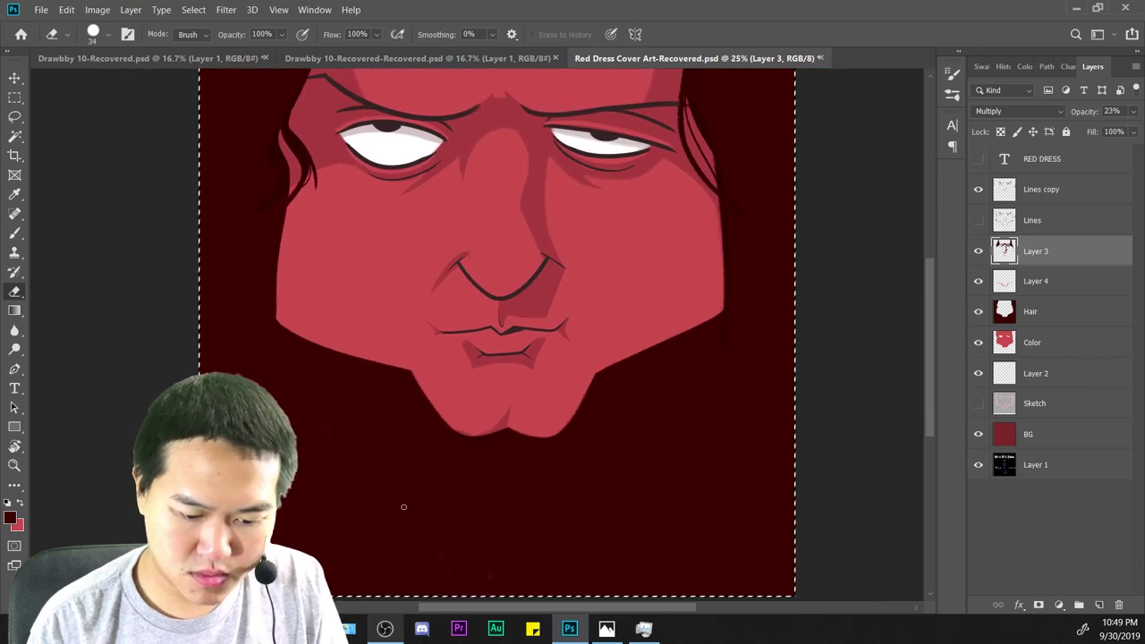
left_click_drag(767, 312, 751, 467)
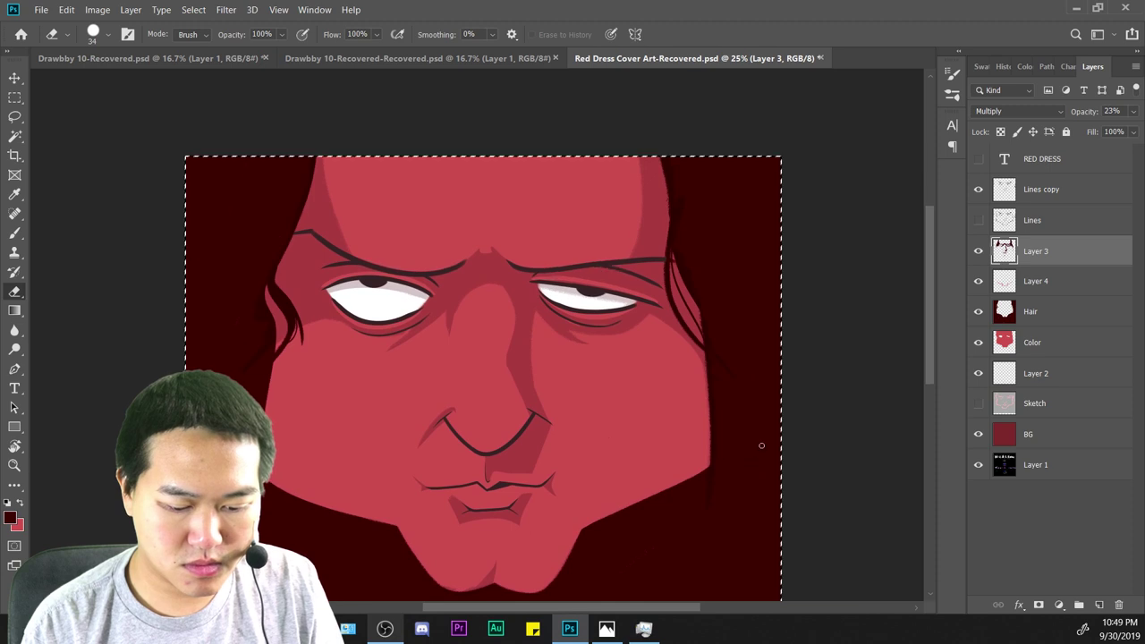
key("ctrl+minus")
key("ctrl+plus")
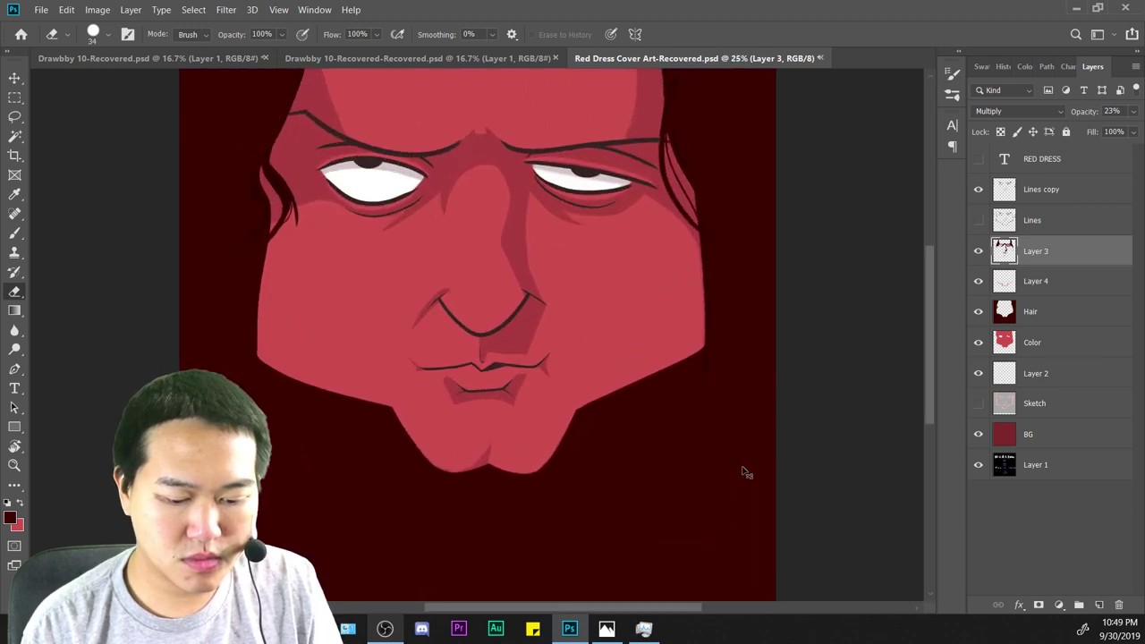
key("ctrl+plus")
left_click_drag(771, 304, 828, 475)
key("ctrl+plus")
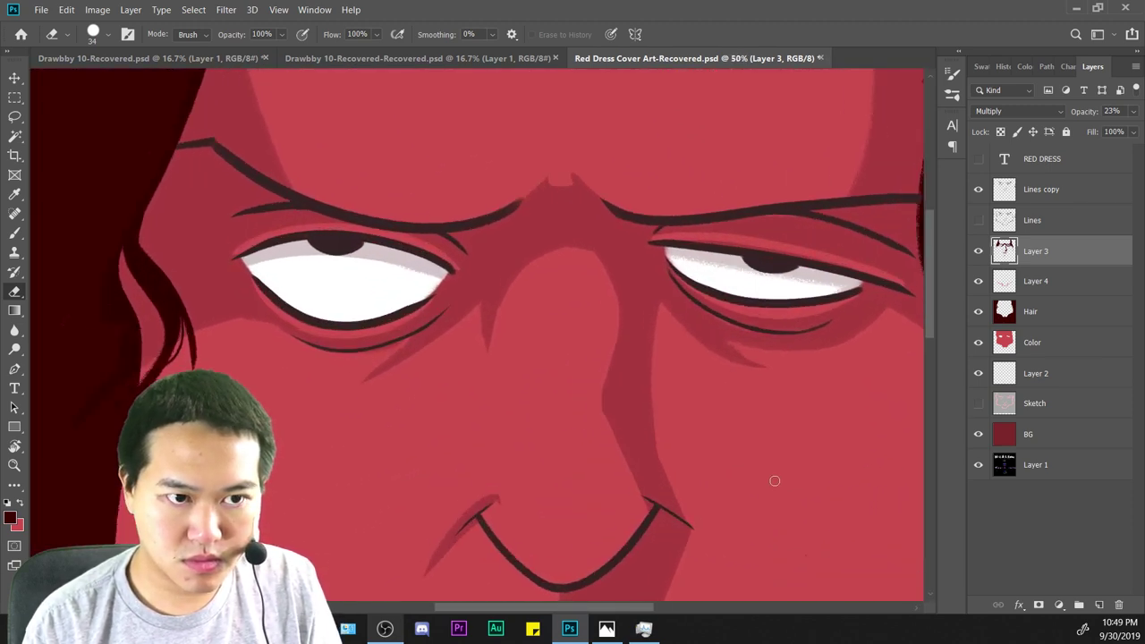
key("ctrl+plus")
left_click_drag(720, 341, 806, 402)
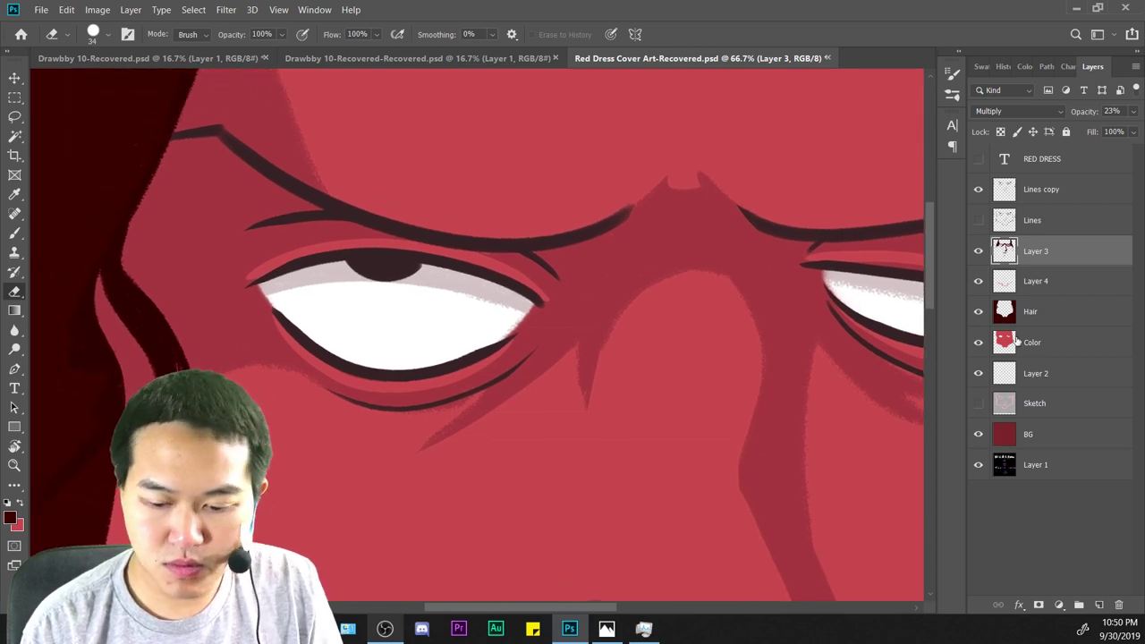
Create a new layer above Lines copy for work on the eyes and reset the colors to default black and white.
left_click(1100, 605)
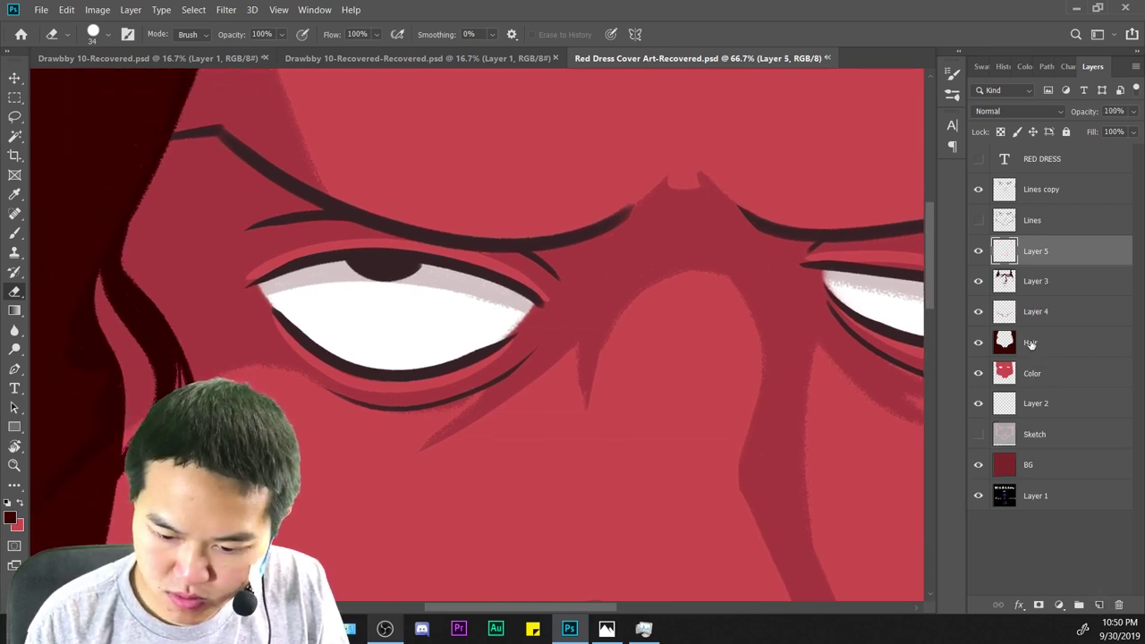
key("d")
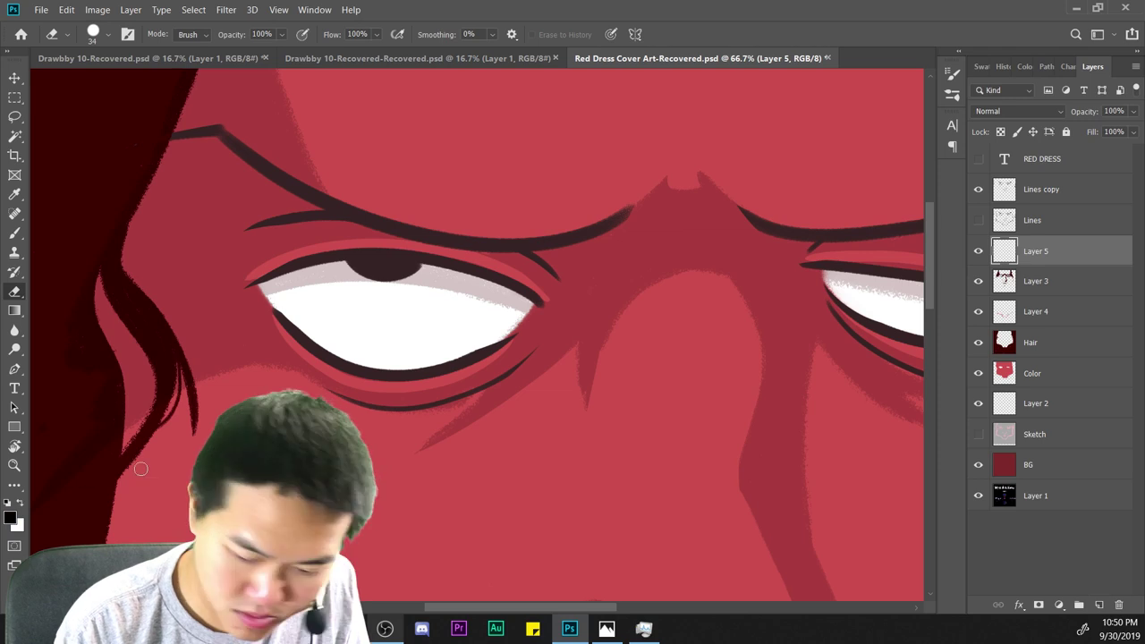
left_click_drag(1045, 254, 1037, 175)
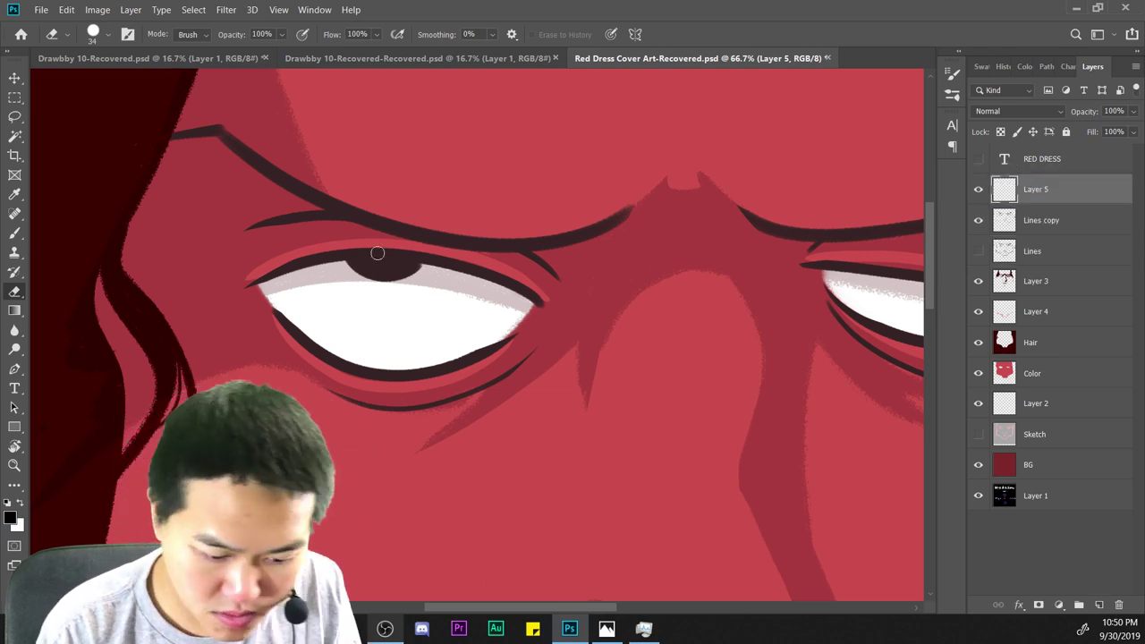
key("ctrl+plus")
left_click_drag(355, 216, 575, 298)
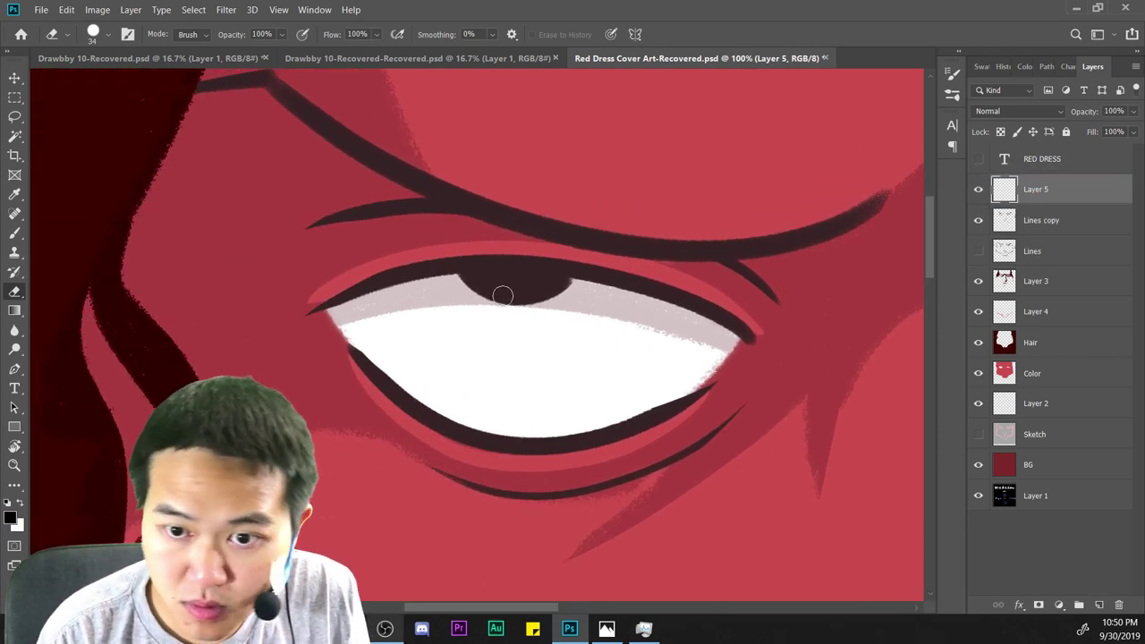
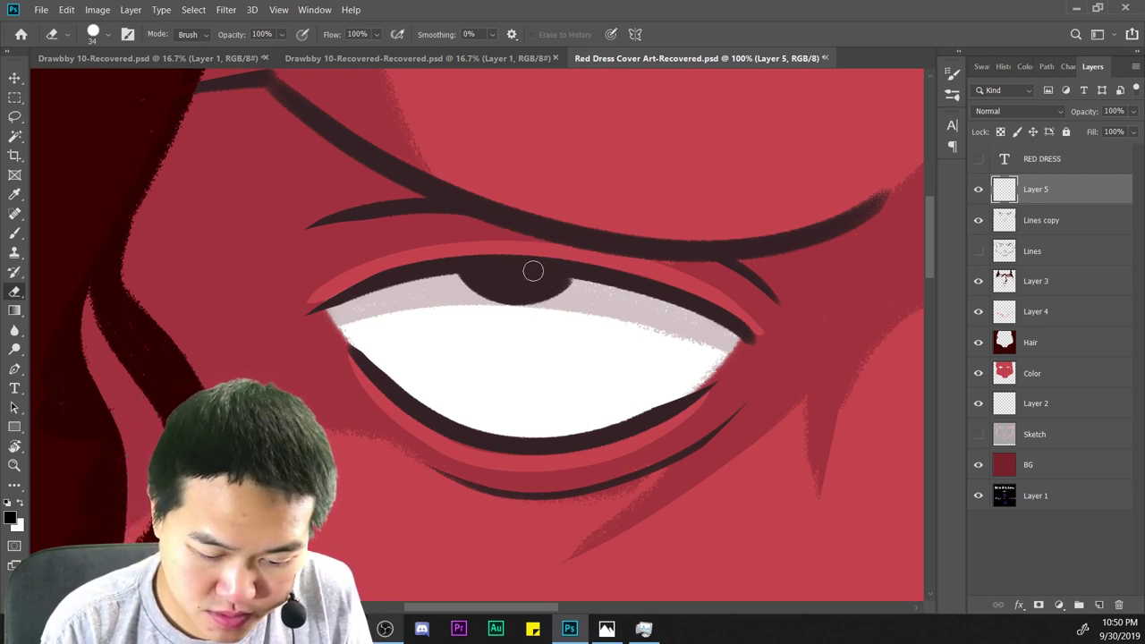
Try a black pupil in the iris of the eye on the viewer's left, remove it and switch the painting color to white.
key("b")
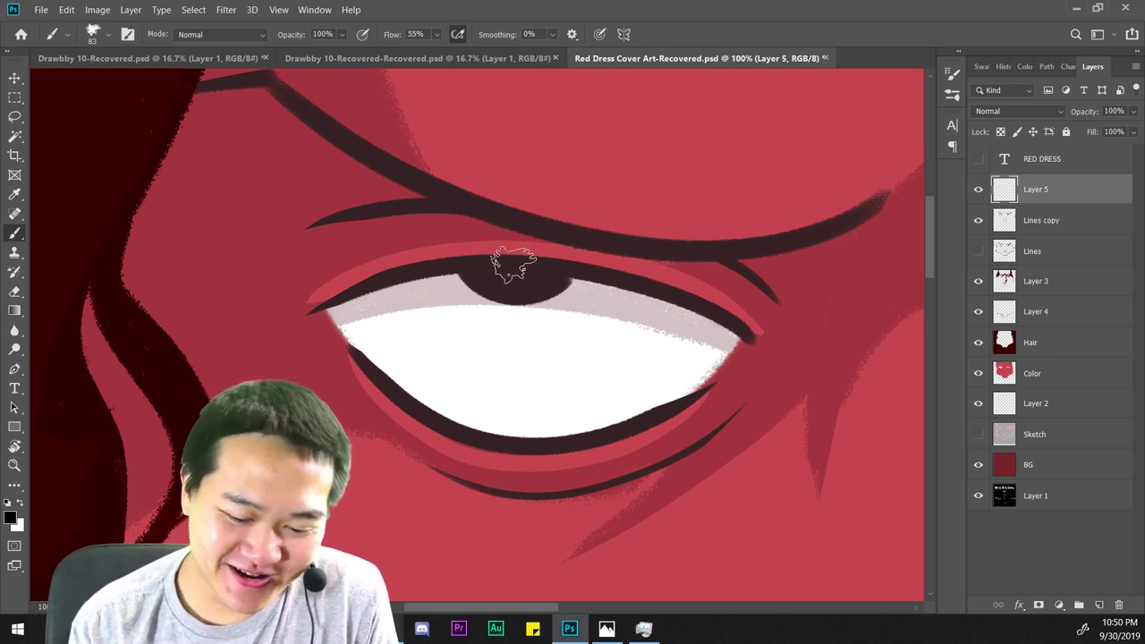
left_click_drag(510, 274, 524, 274)
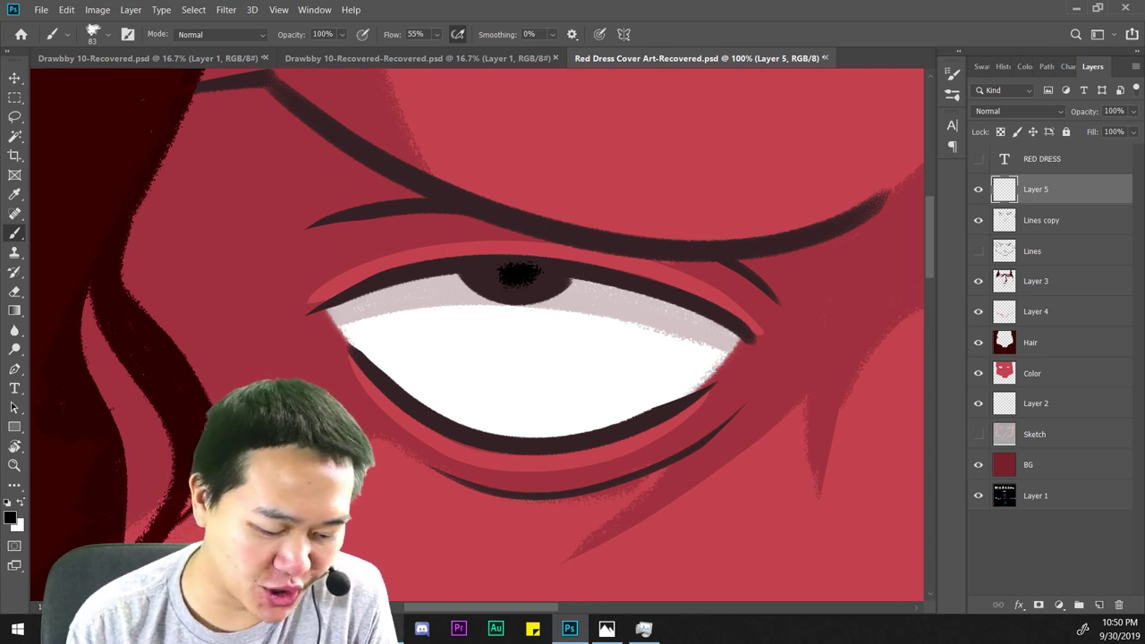
left_click(20, 503)
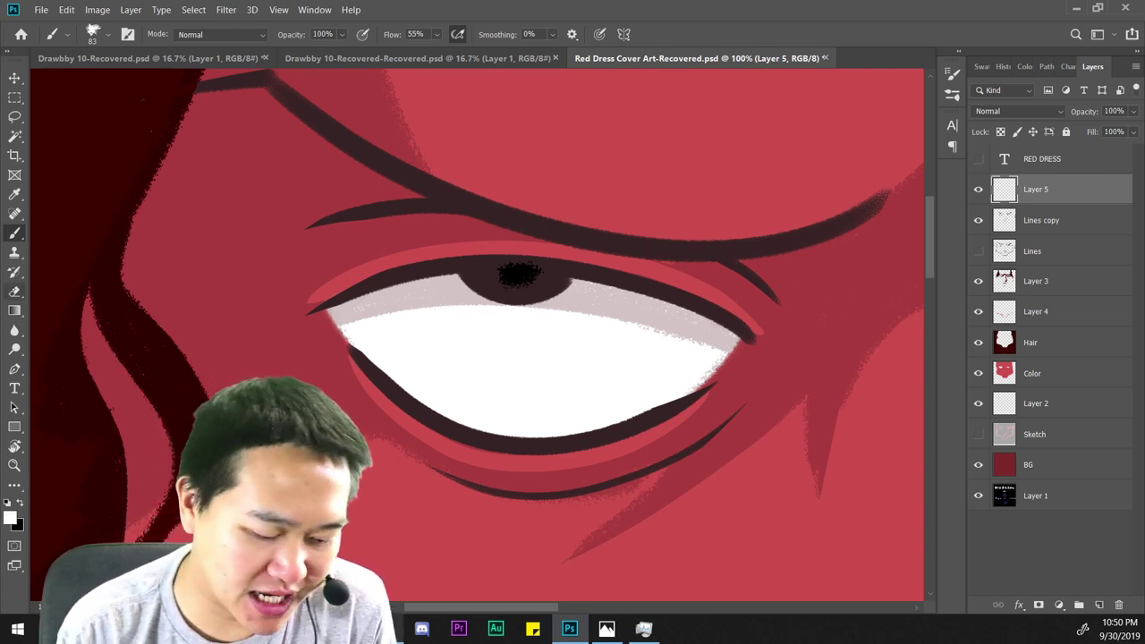
key("e")
left_click_drag(549, 258, 542, 258)
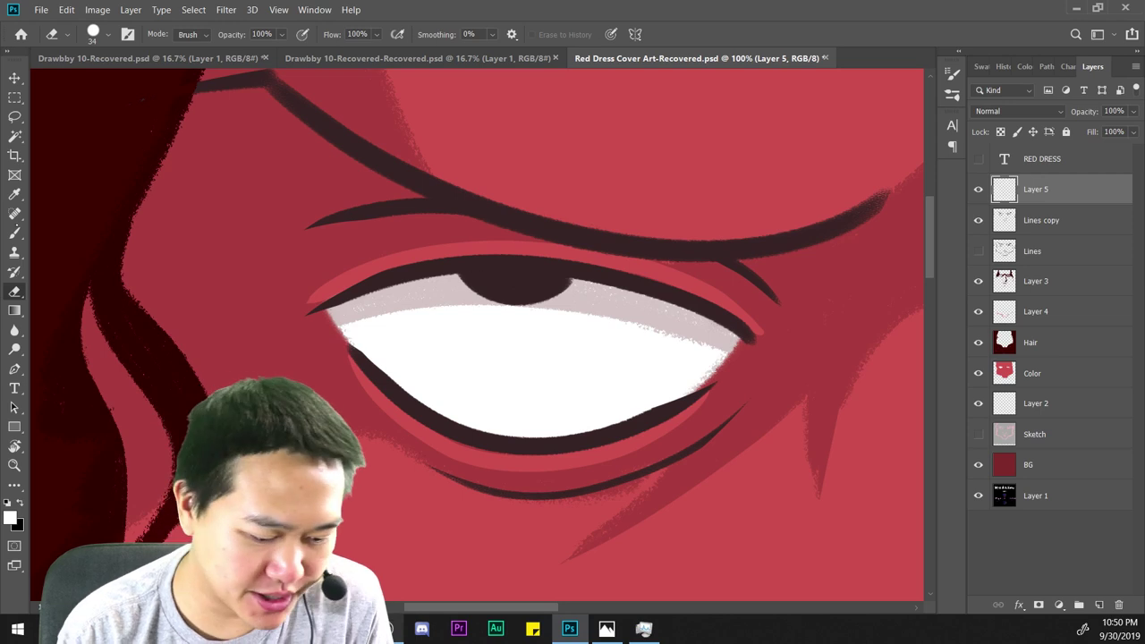
Set the brush size to 37 px and paint a small white highlight in the iris on the viewer's left, redoing the first attempt.
key("b")
right_click(580, 267)
left_click_drag(687, 303, 673, 302)
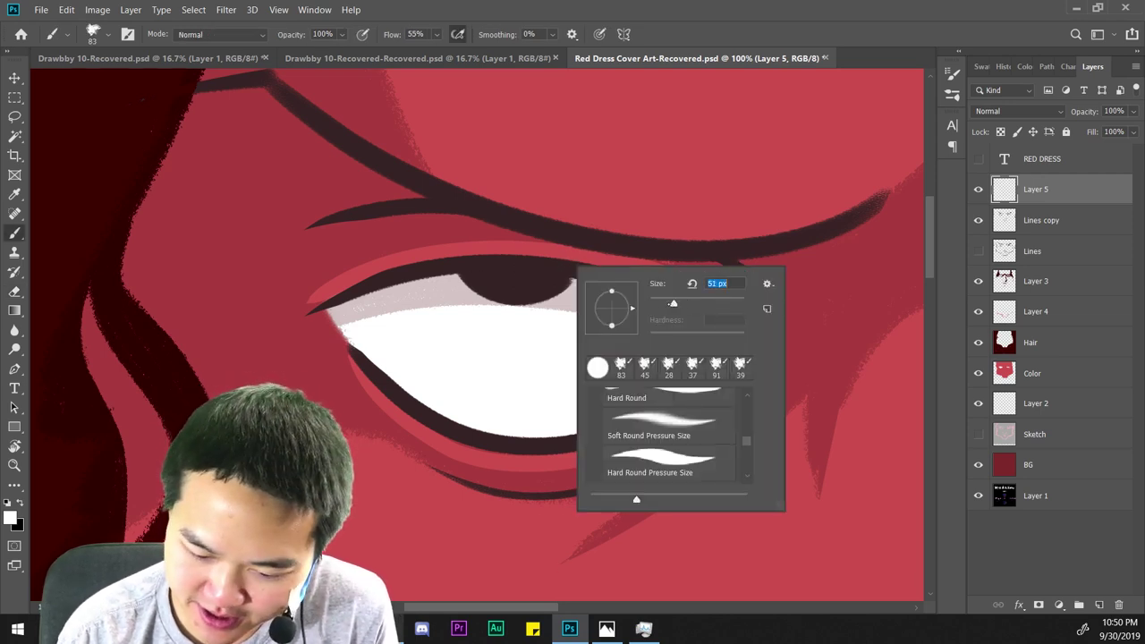
left_click(512, 264)
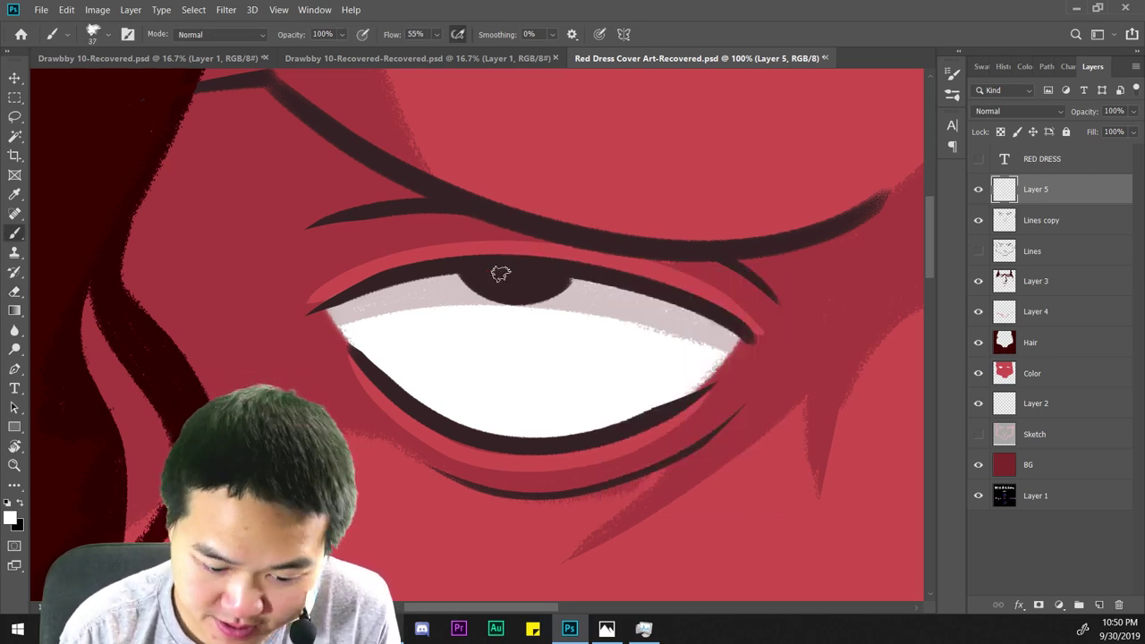
left_click_drag(504, 270, 519, 269)
key("ctrl+z")
key("ctrl+z")
Replace the highlight with a white dab on the nose-side edge of the iris in the eye on the viewer's left.
key("ctrl+minus")
key("ctrl+minus")
left_click_drag(664, 421, 376, 396)
key("ctrl+plus")
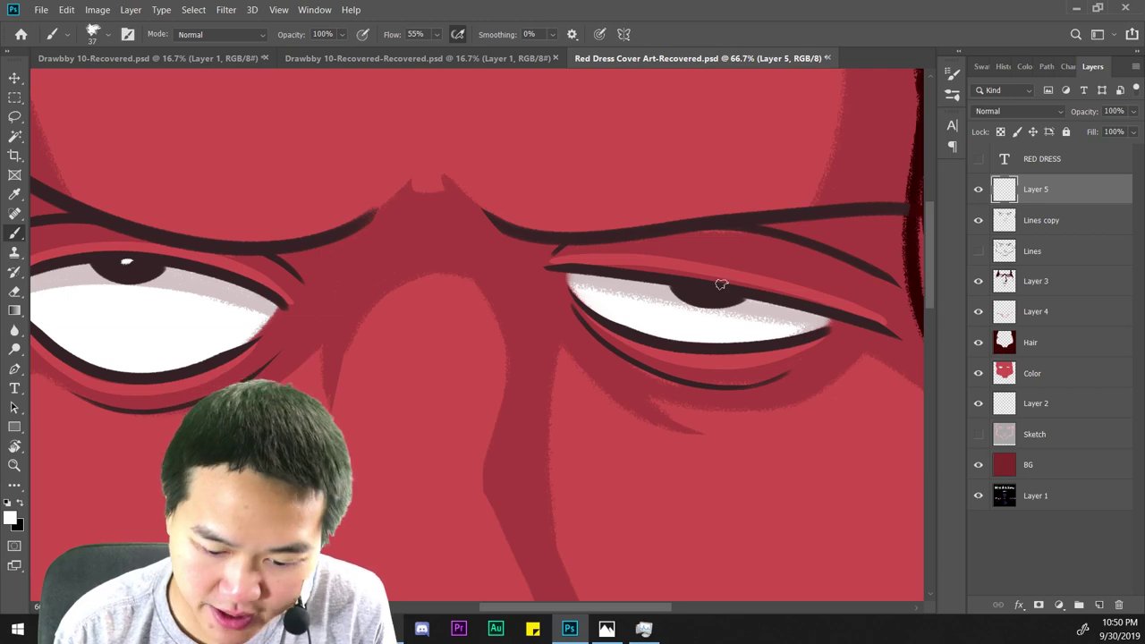
scroll(720, 280, "down", 2)
scroll(517, 547, "down", 1)
scroll(557, 523, "up", 3)
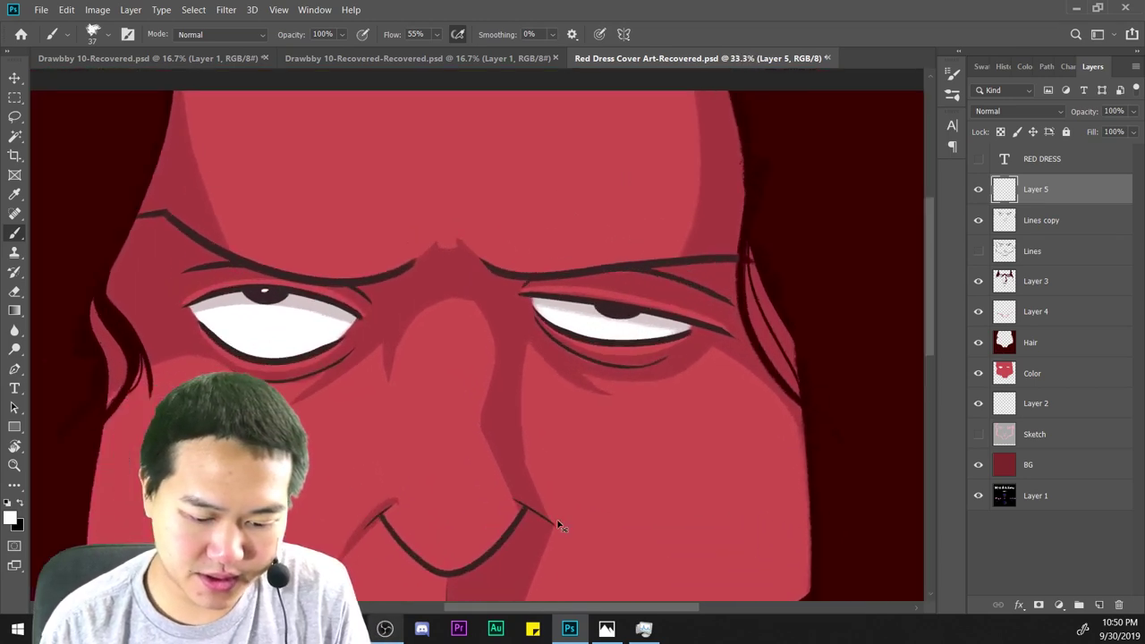
scroll(757, 402, "right", 3)
scroll(549, 261, "up", 1)
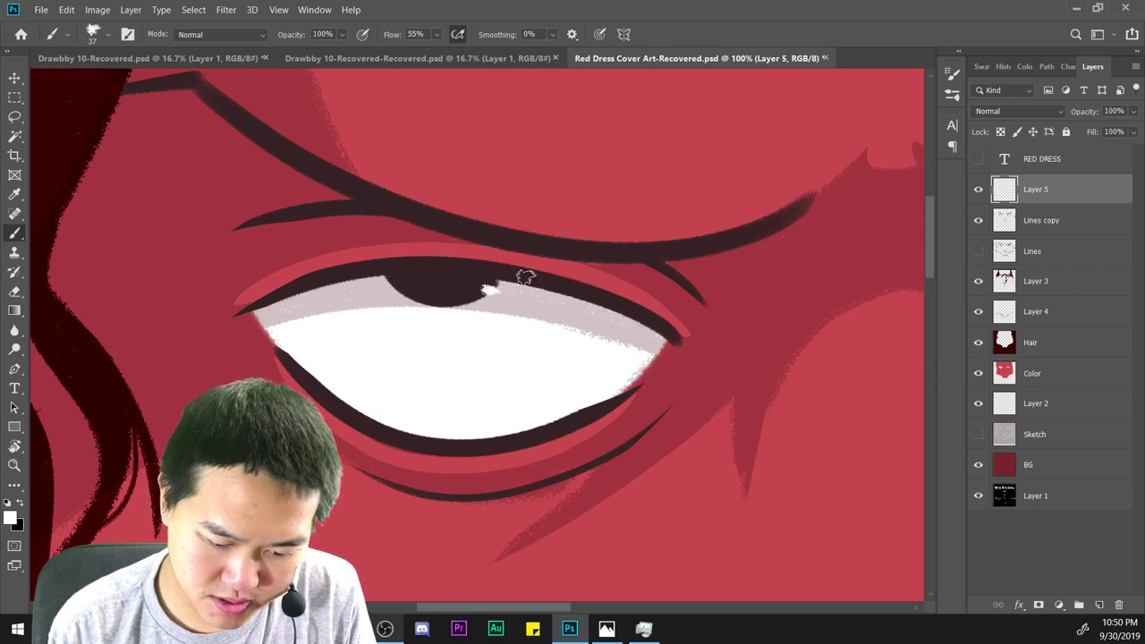
Examine how the iris-edge highlight reads on the whole face and up close at several magnifications.
scroll(526, 275, "down", 3)
scroll(526, 340, "down", 1)
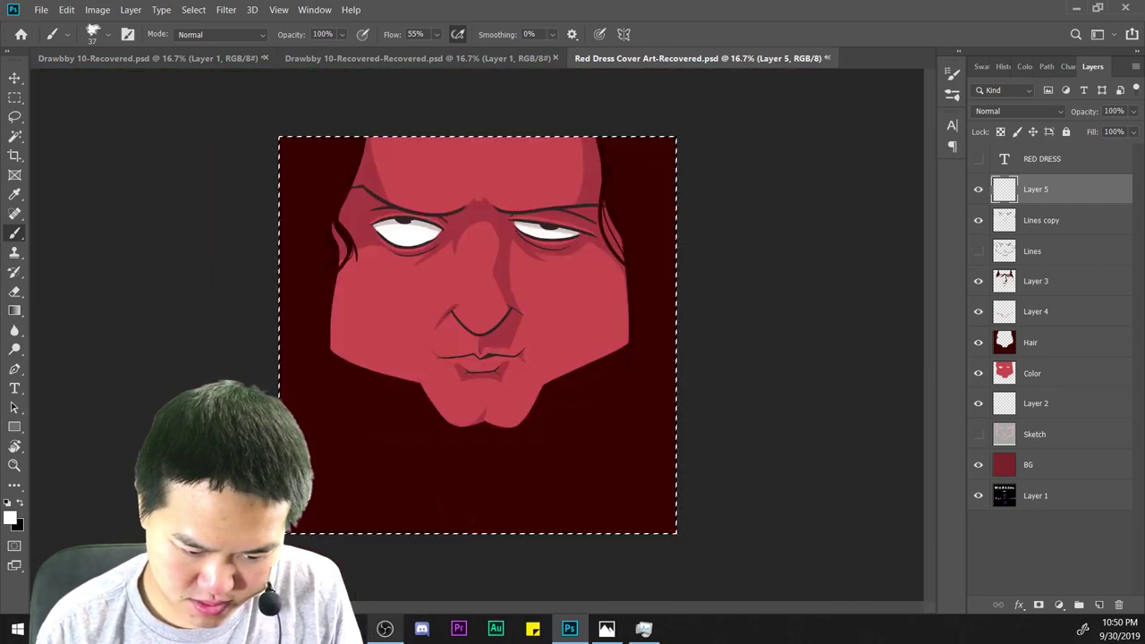
scroll(478, 333, "up", 2)
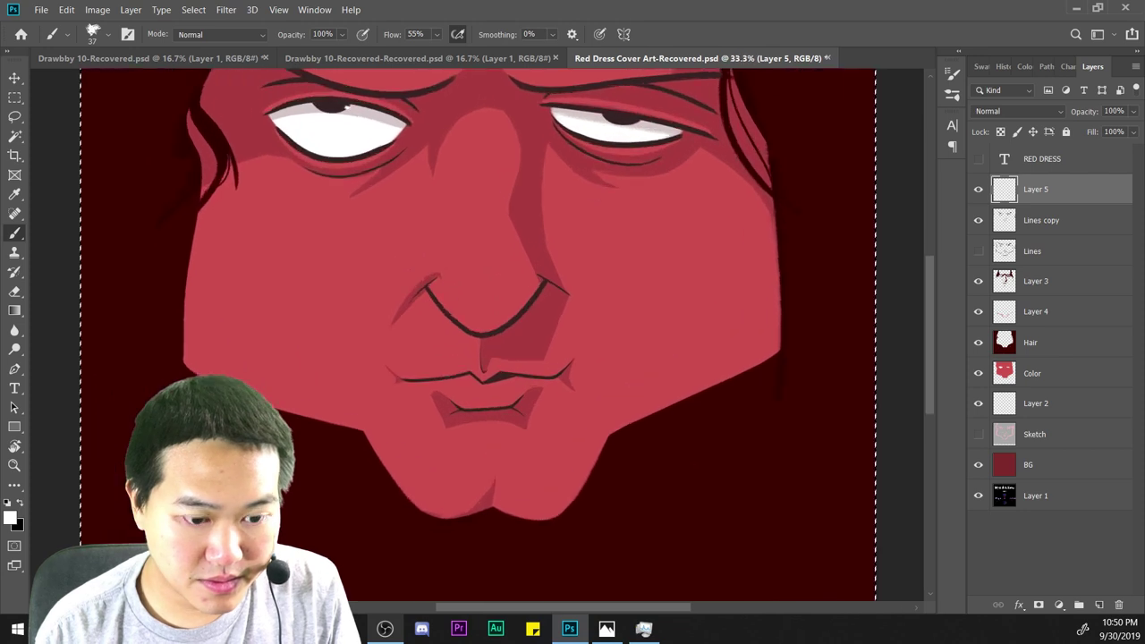
scroll(530, 271, "down", 2)
scroll(529, 271, "up", 1)
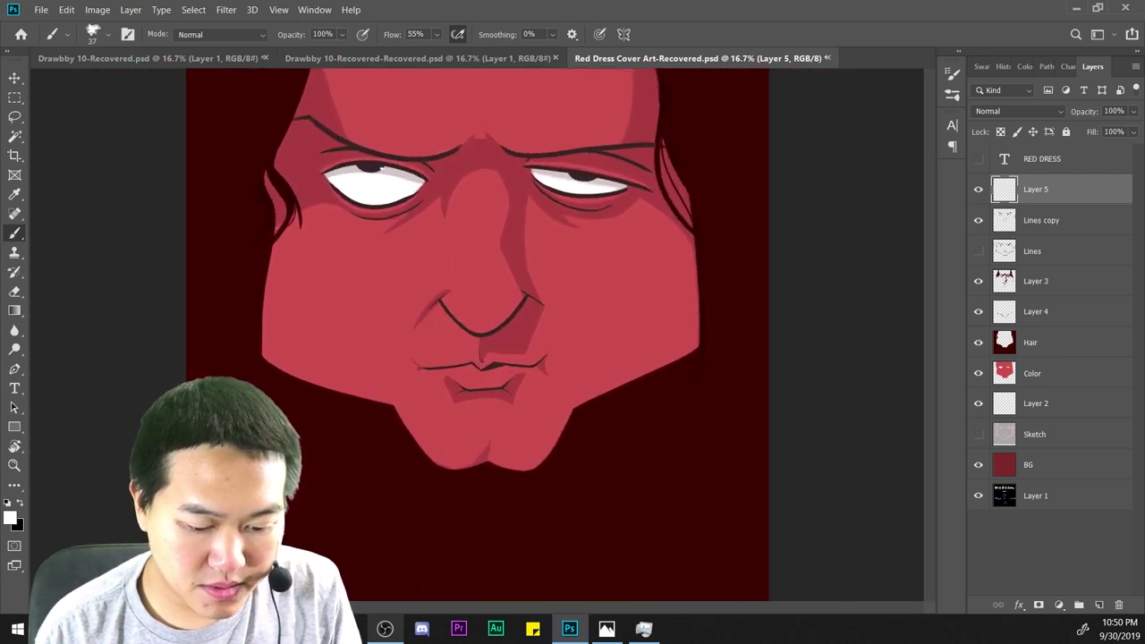
scroll(481, 326, "up", 1)
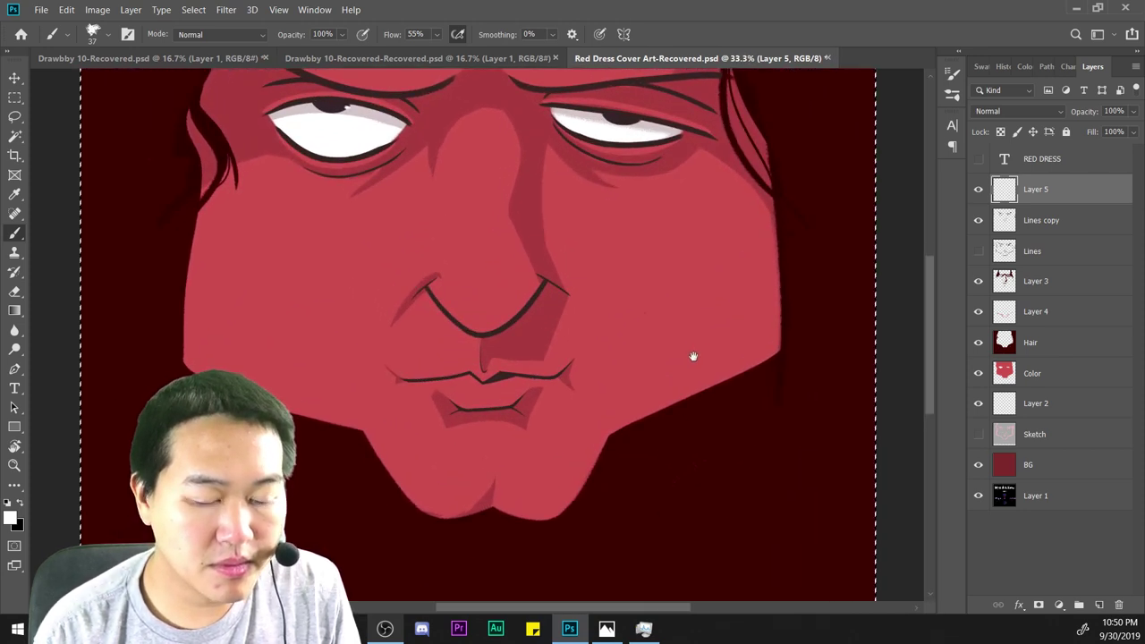
scroll(693, 356, "down", 1)
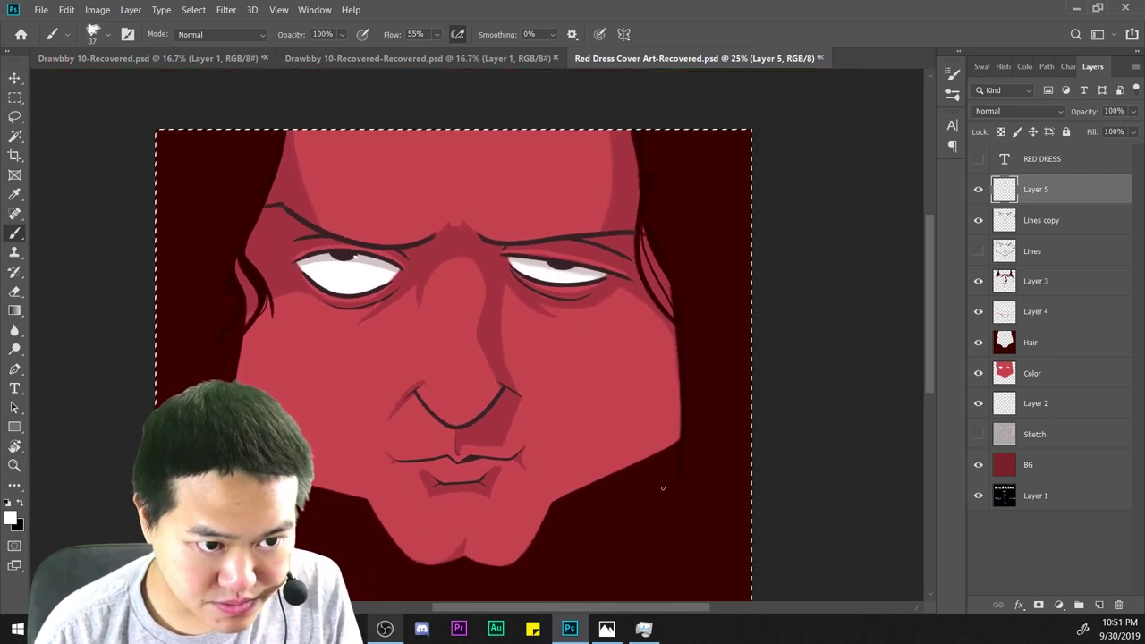
scroll(659, 493, "up", 1)
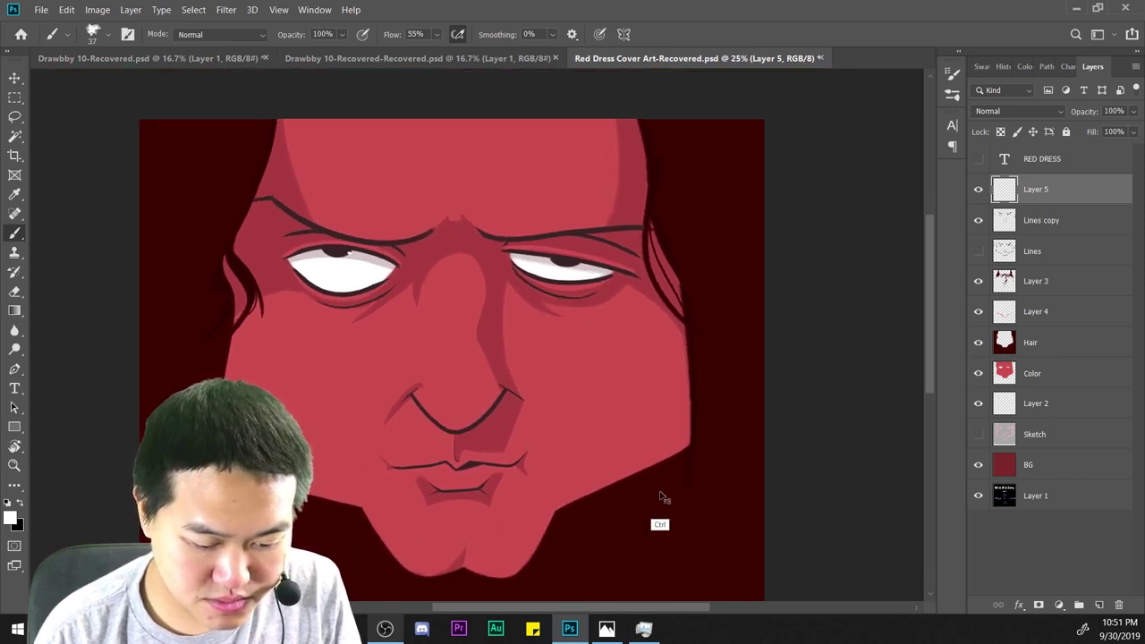
scroll(492, 301, "up", 1)
left_click_drag(492, 301, 868, 467)
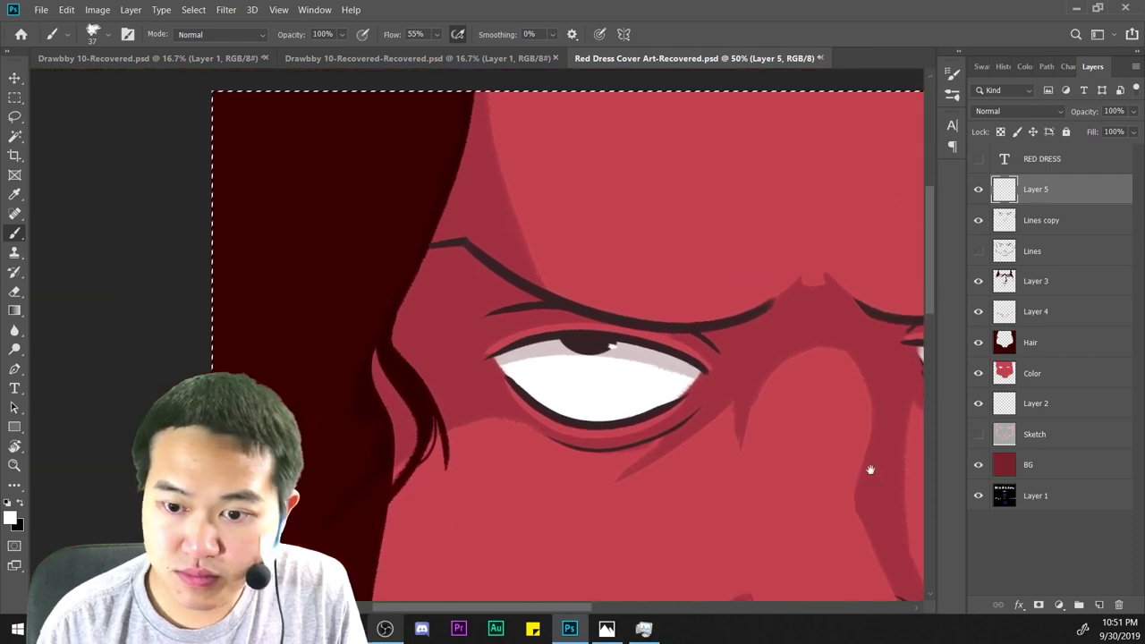
scroll(724, 403, "up", 1)
left_click_drag(723, 403, 605, 359)
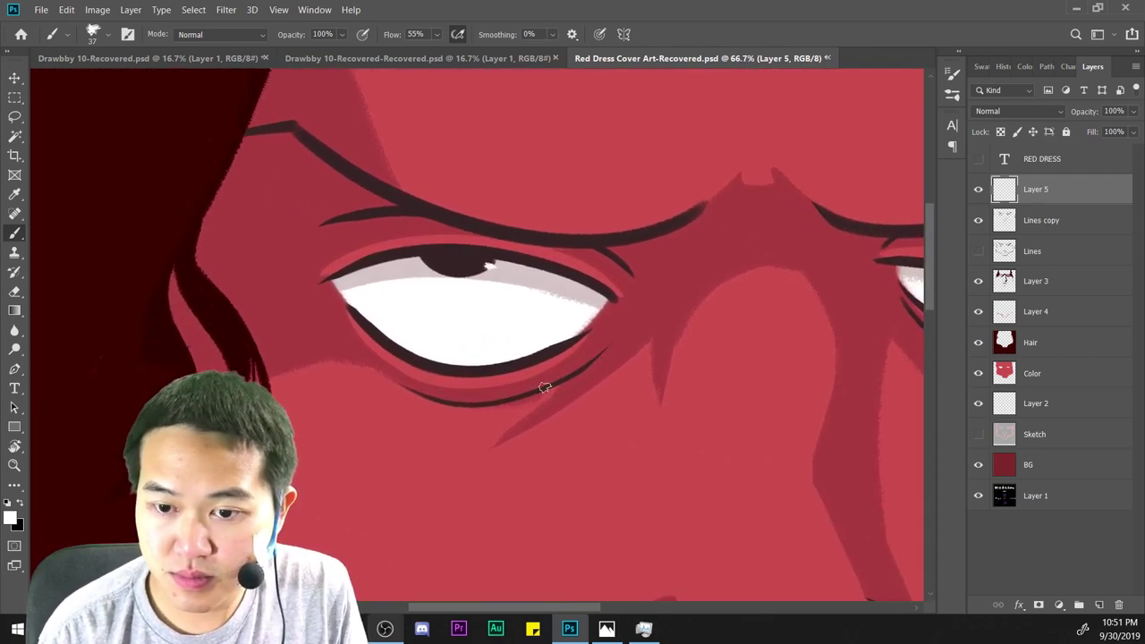
Repaint the white highlight at the upper center of the iris in the eye on the viewer's left.
key("ctrl+plus")
left_click_drag(534, 293, 603, 377)
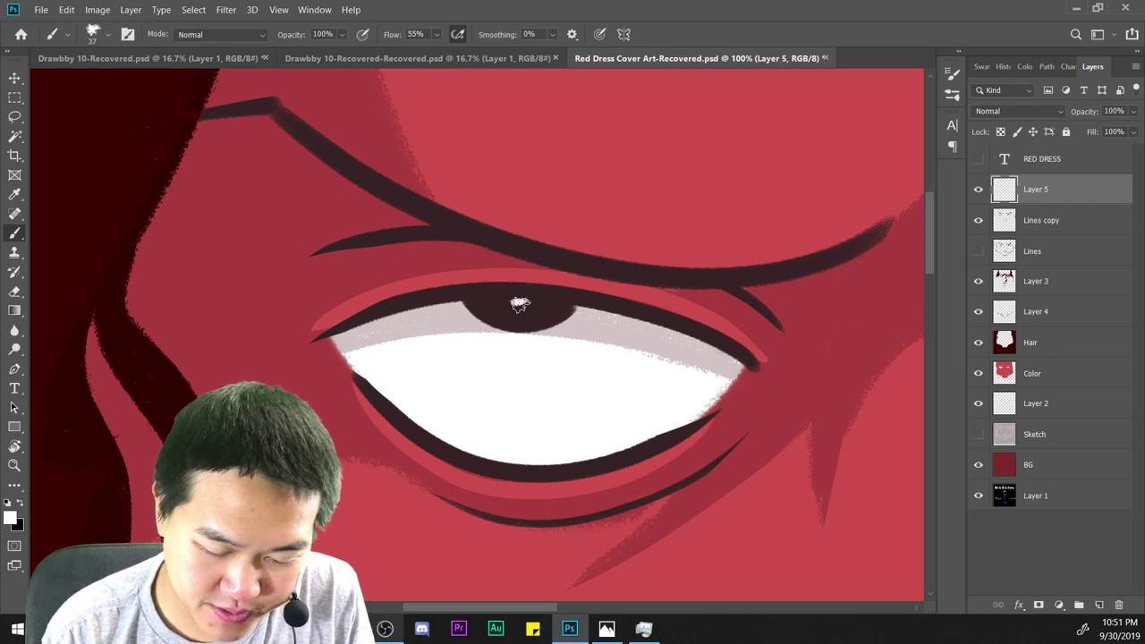
key("ctrl+minus")
key("ctrl+minus")
key("ctrl+minus")
key("ctrl+minus")
key("ctrl+minus")
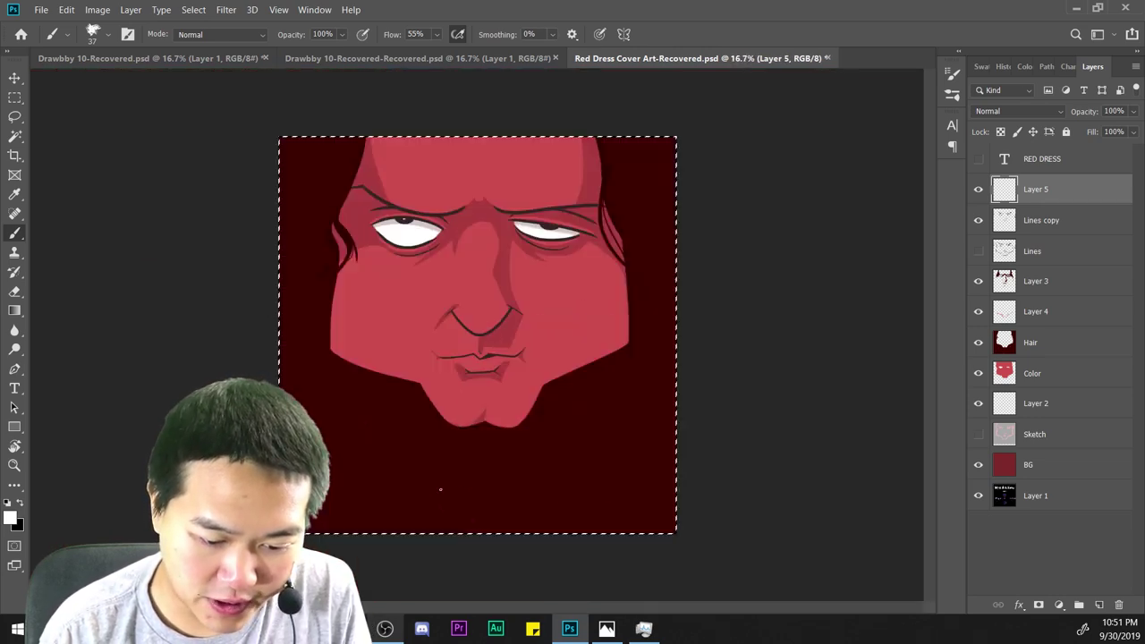
Paint a small white highlight in the iris of the eye on the viewer's right.
scroll(440, 489, "up", 1)
scroll(608, 442, "up", 3)
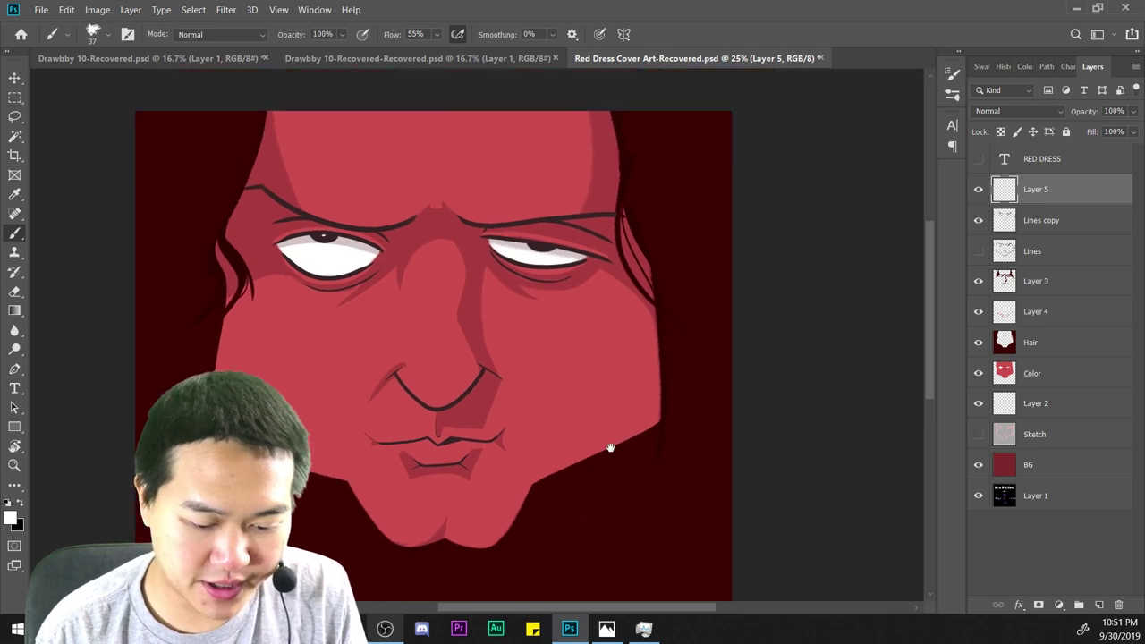
scroll(629, 287, "up", 1)
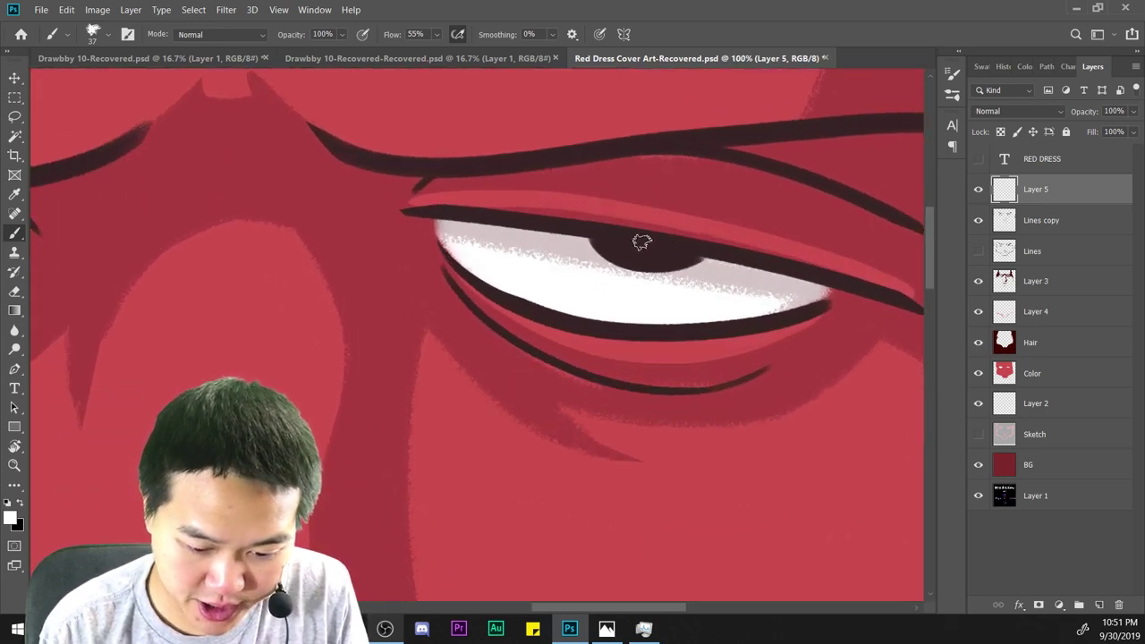
scroll(690, 363, "down", 4)
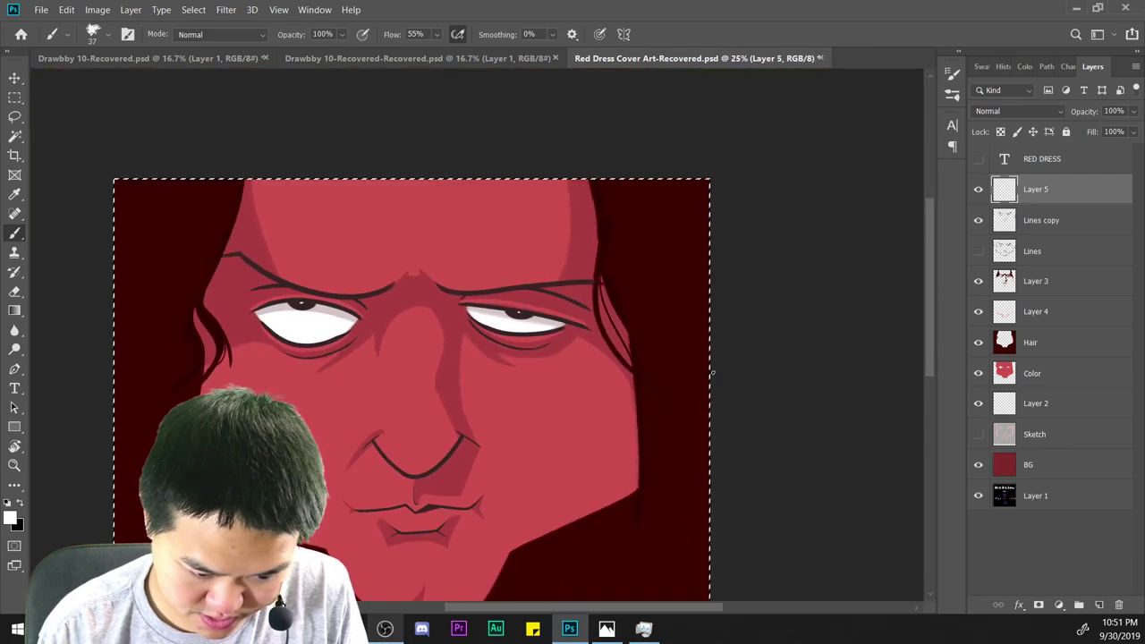
Review the face with the eye highlights and remove the white highlights from both irises.
scroll(717, 374, "down", 1)
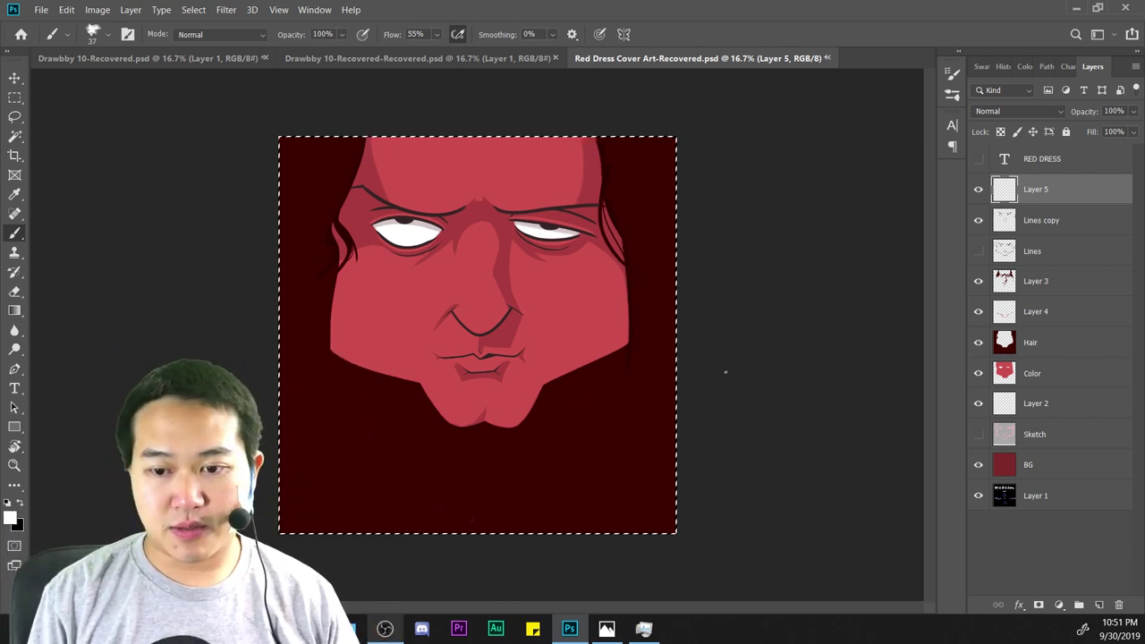
key("ctrl+minus")
key("ctrl+plus")
key("ctrl+plus")
key("ctrl+plus")
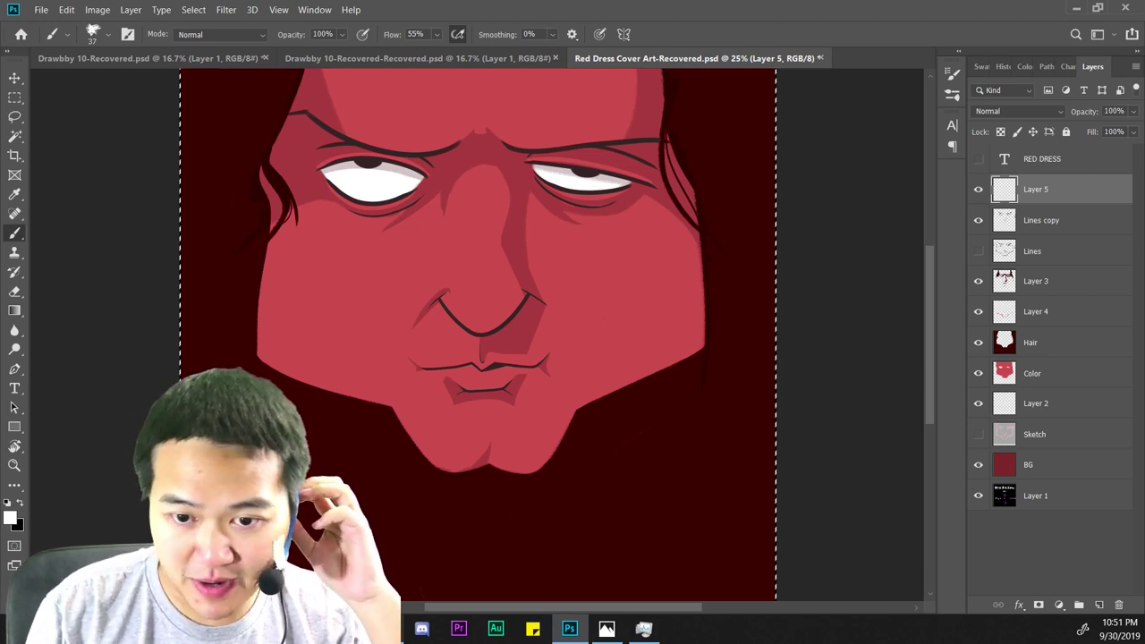
key("ctrl+minus")
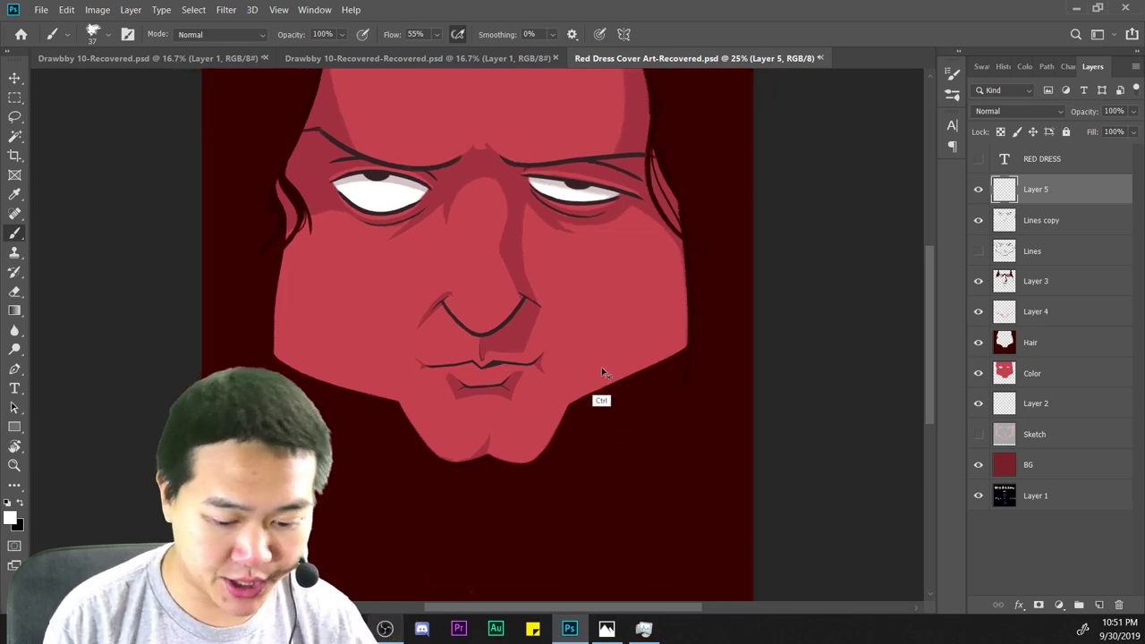
key("ctrl+plus")
key("ctrl+plus")
key("ctrl+plus")
left_click_drag(671, 238, 716, 423)
key("e")
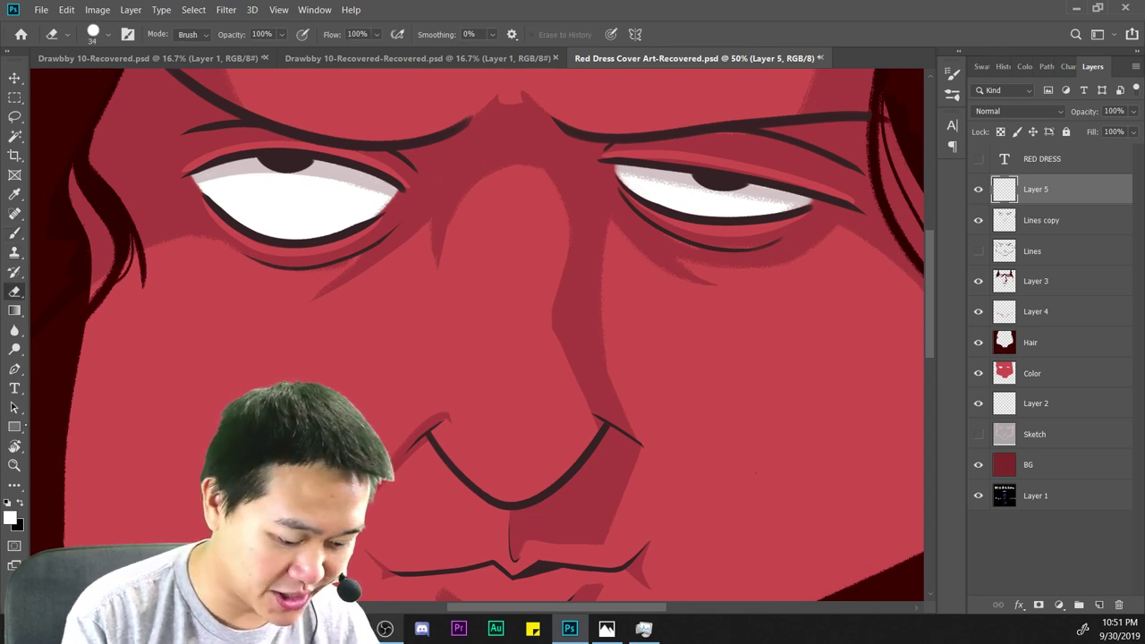
Sample a dark maroon, activate Layer 3 and set the brush size to 48 px for painting face shadows.
key("i")
key("b")
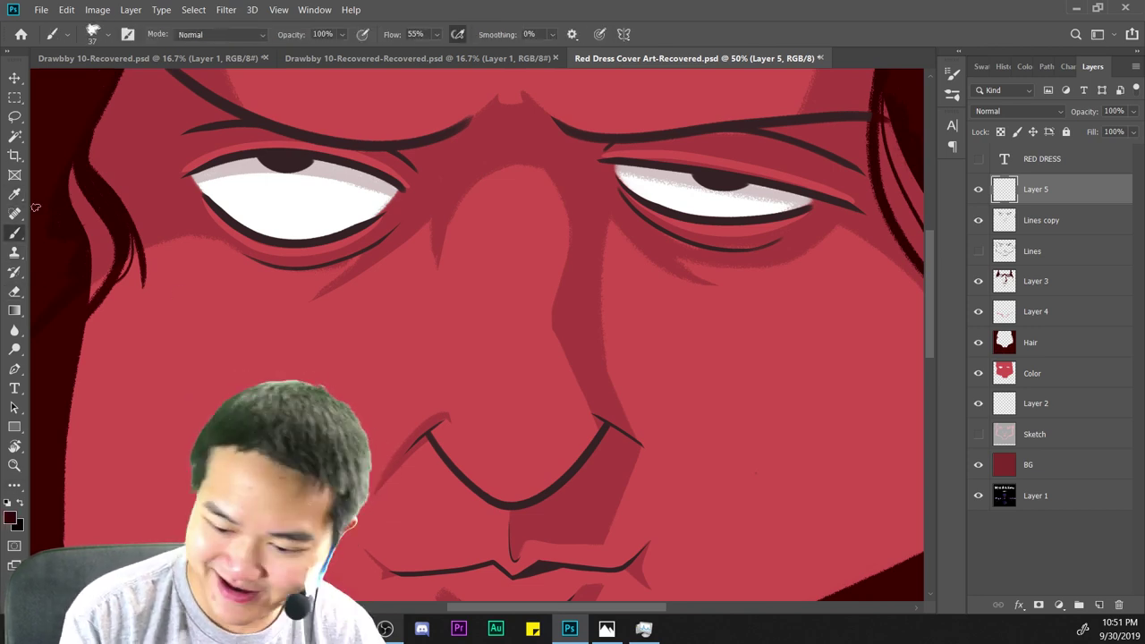
left_click(1053, 280)
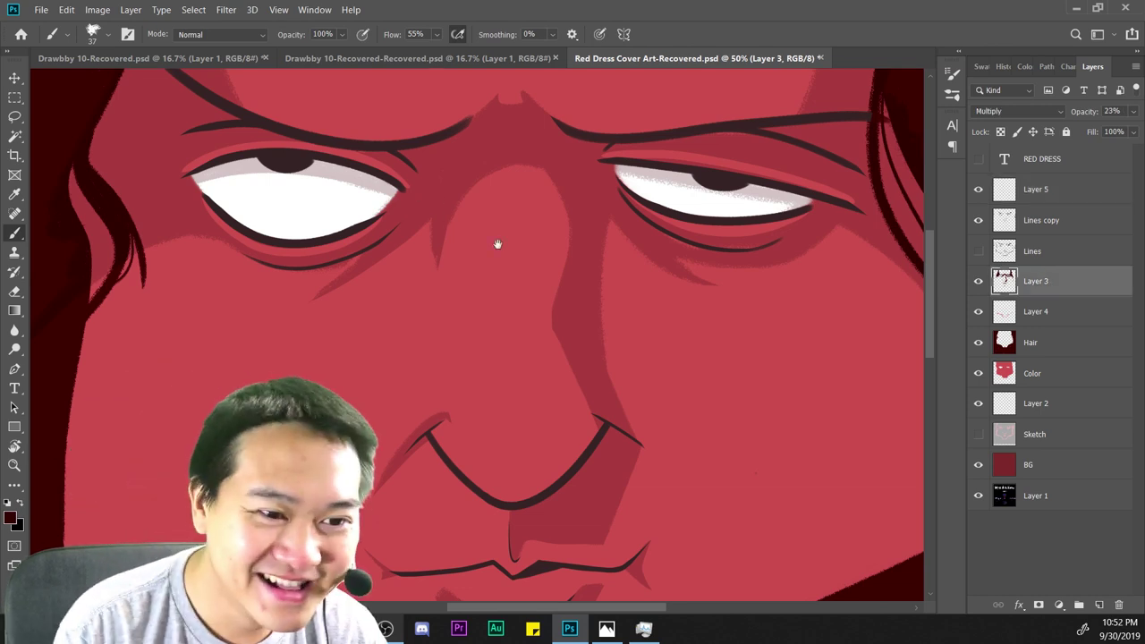
left_click_drag(497, 244, 501, 313)
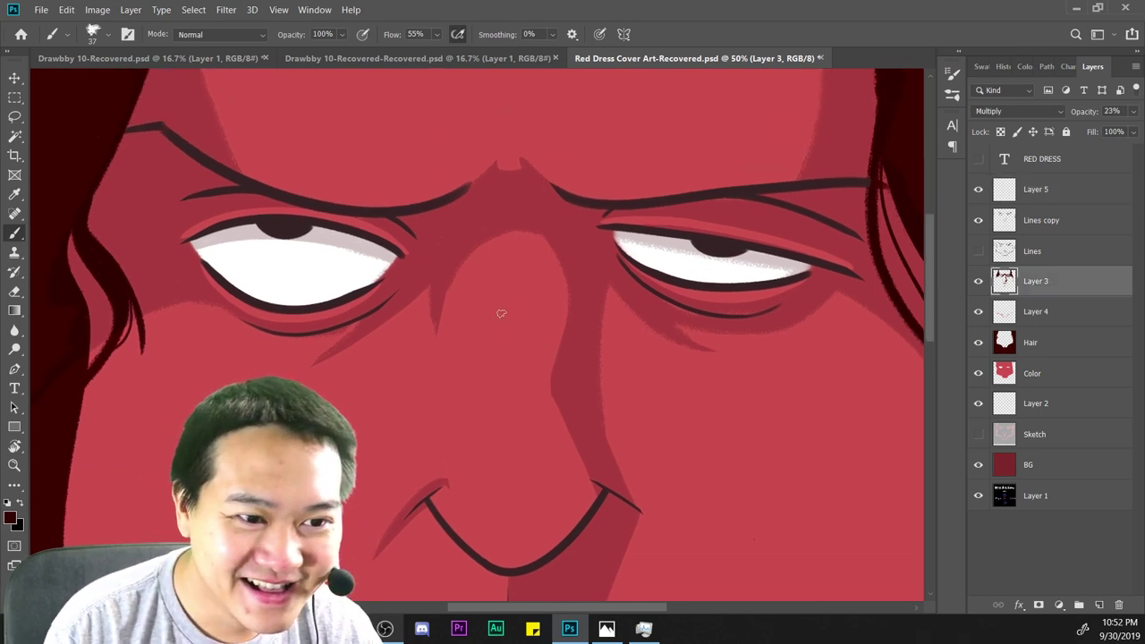
right_click(602, 240)
left_click(432, 237)
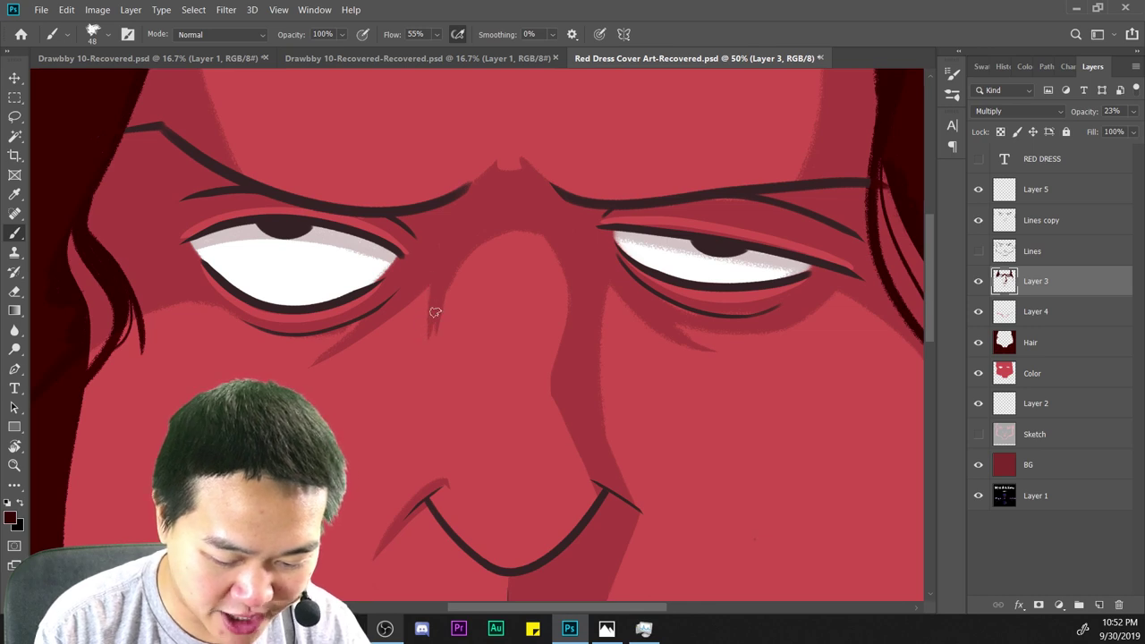
Extend the shadow along the nose bridge near the inner corner of the eye on the viewer's left, redoing the first stroke.
left_click_drag(712, 387, 837, 329)
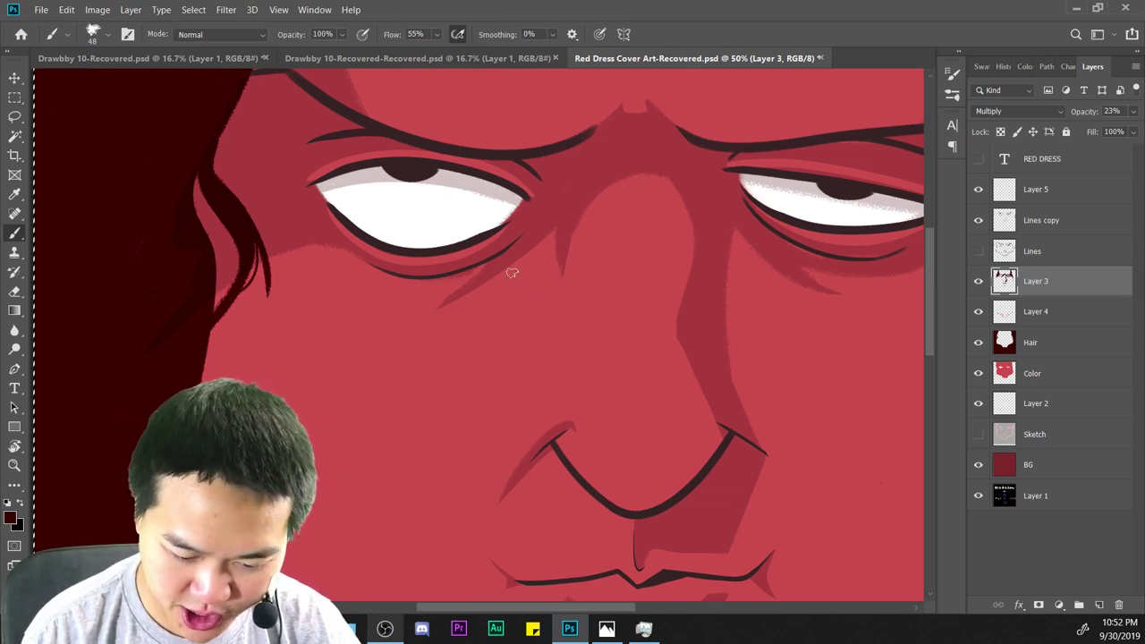
scroll(512, 272, "down", 2)
scroll(512, 272, "up", 3)
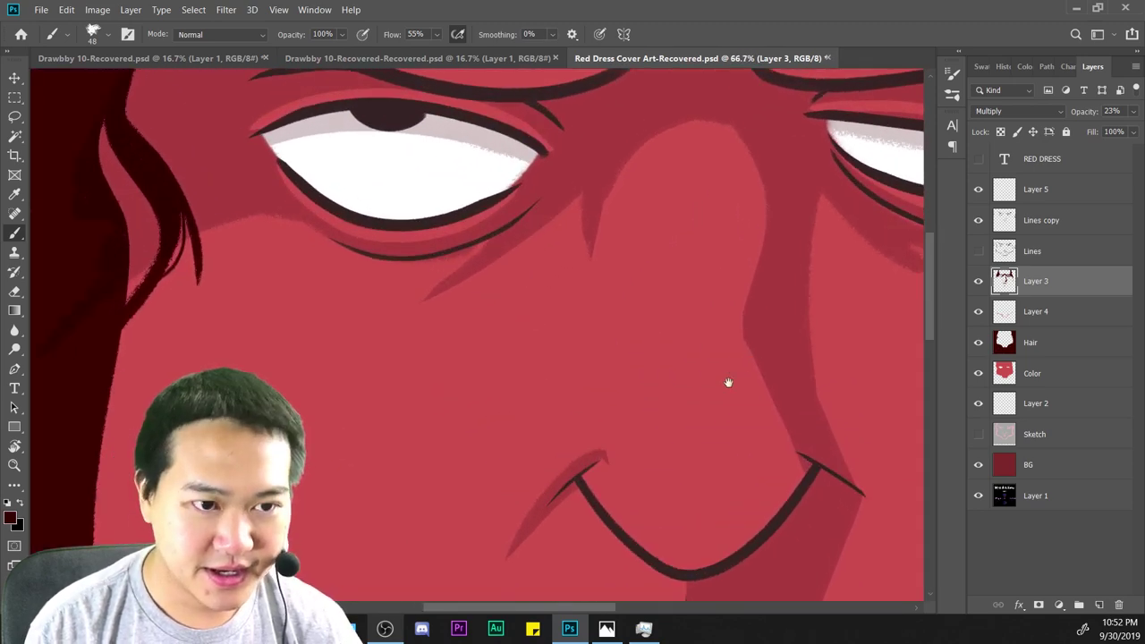
left_click_drag(728, 383, 584, 513)
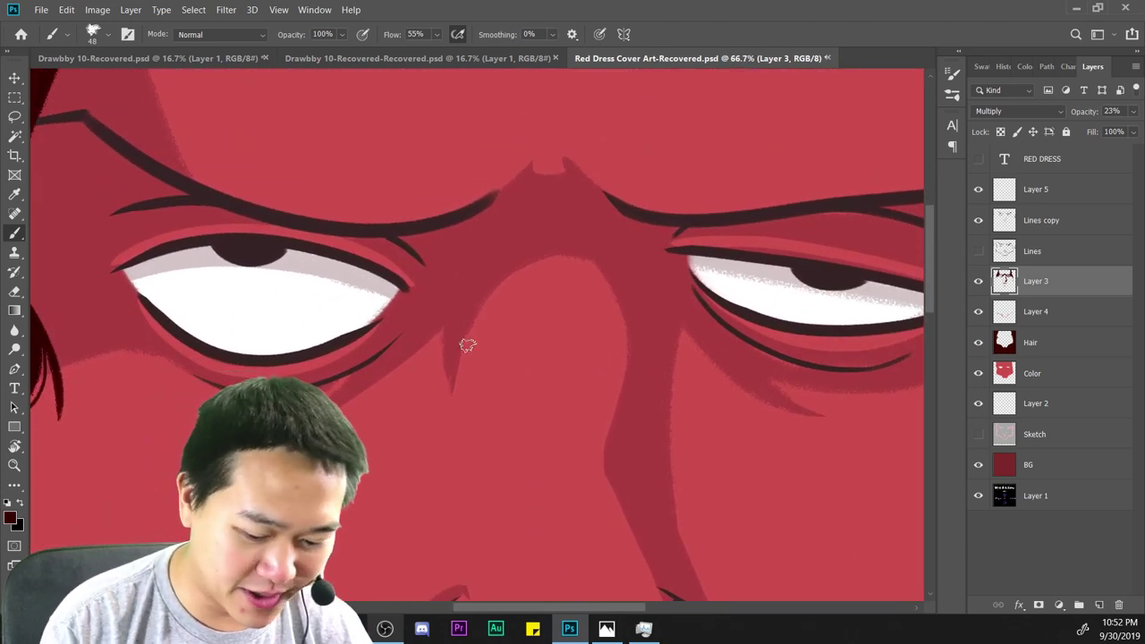
left_click_drag(460, 382, 479, 311)
key("ctrl+z")
left_click_drag(455, 384, 488, 297)
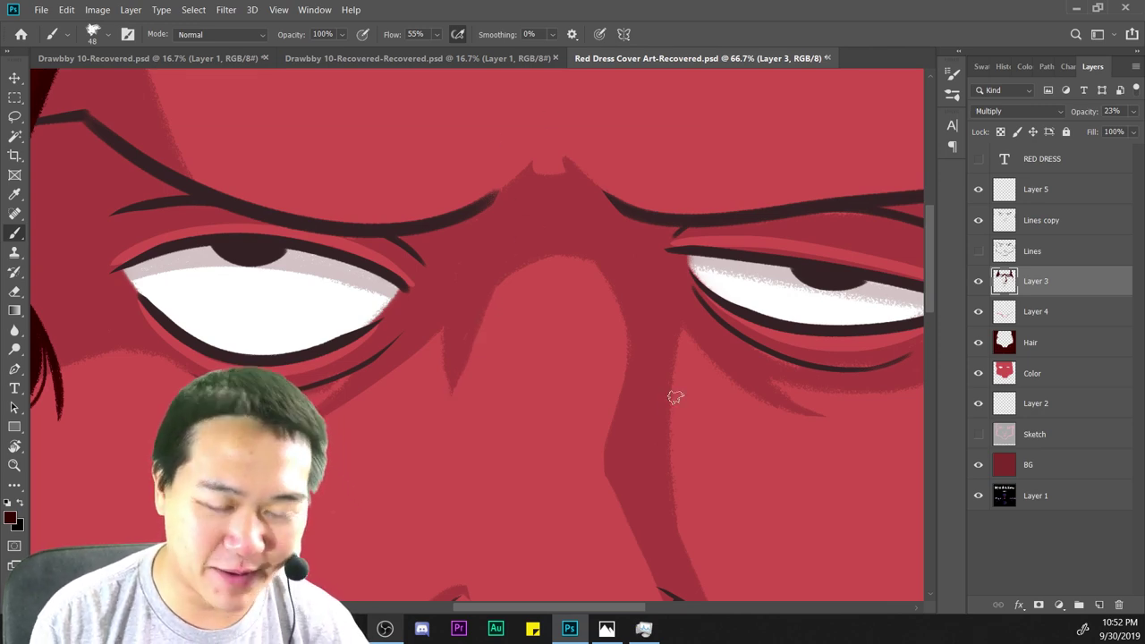
key("ctrl+minus")
key("ctrl+minus")
key("ctrl+equal")
key("ctrl+equal")
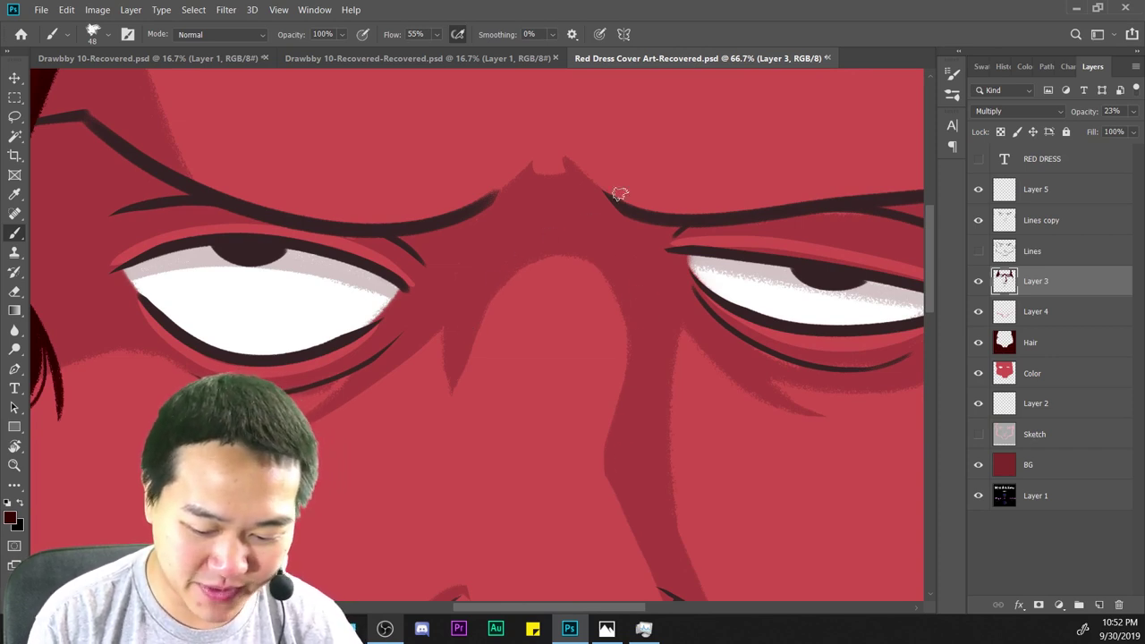
Examine the shading across the whole face, comparing the eyes and nose bridge with the mouth and chin.
key("ctrl+minus")
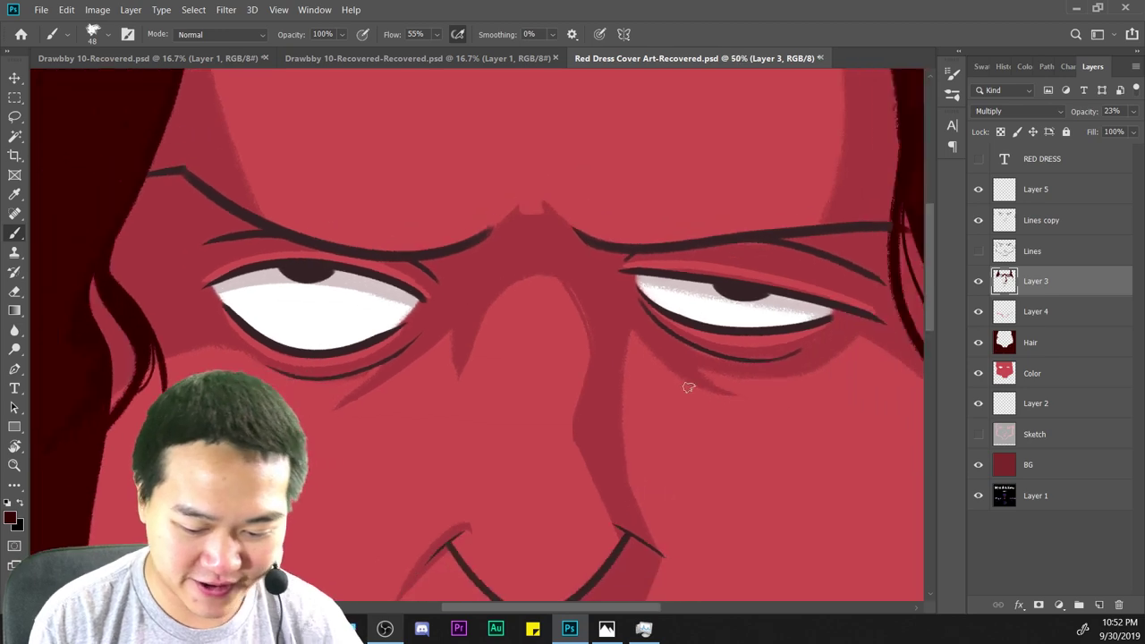
key("ctrl+minus")
key("ctrl+minus")
key("ctrl+a")
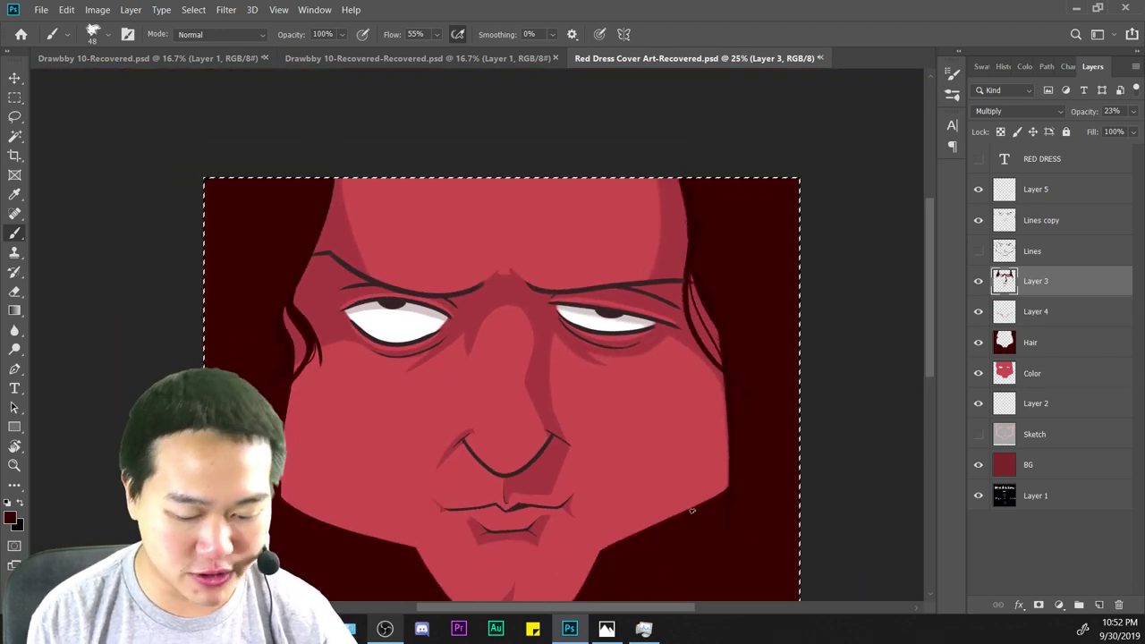
key("ctrl+minus")
key("ctrl+plus")
key("ctrl+plus")
key("ctrl+plus")
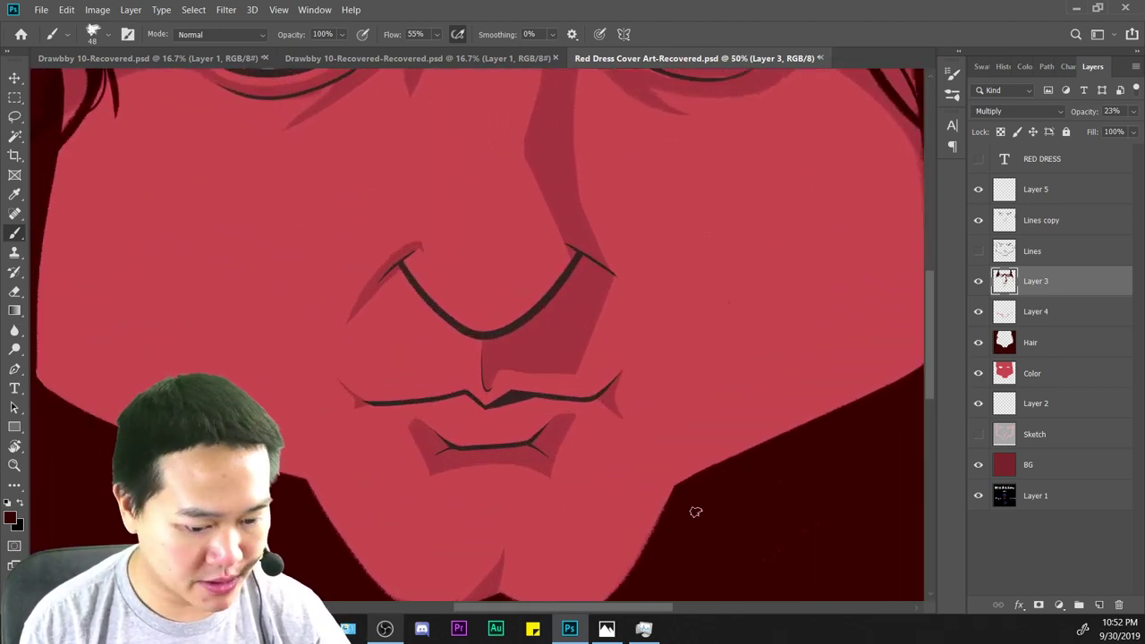
left_click_drag(715, 241, 784, 492)
key("ctrl+plus")
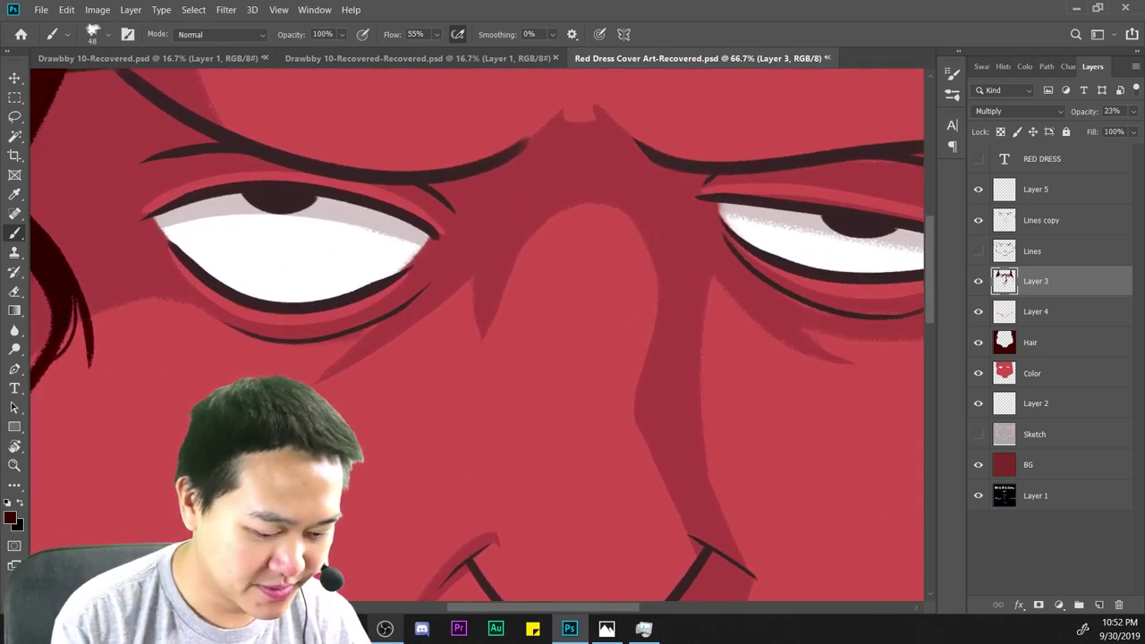
key("e")
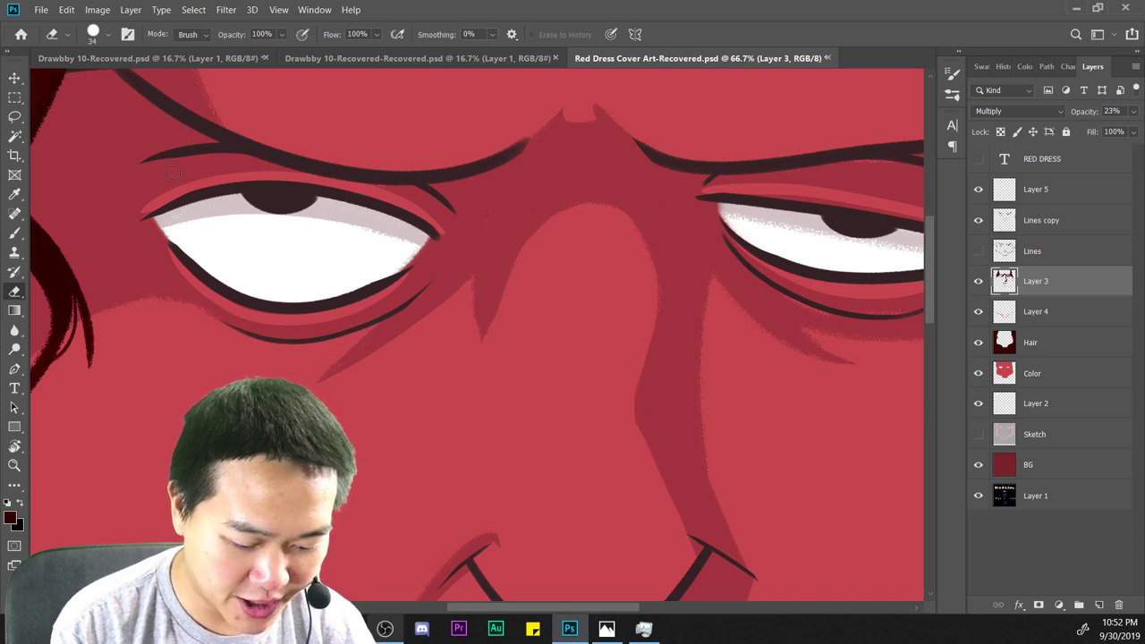
key("ctrl+minus")
key("ctrl+minus")
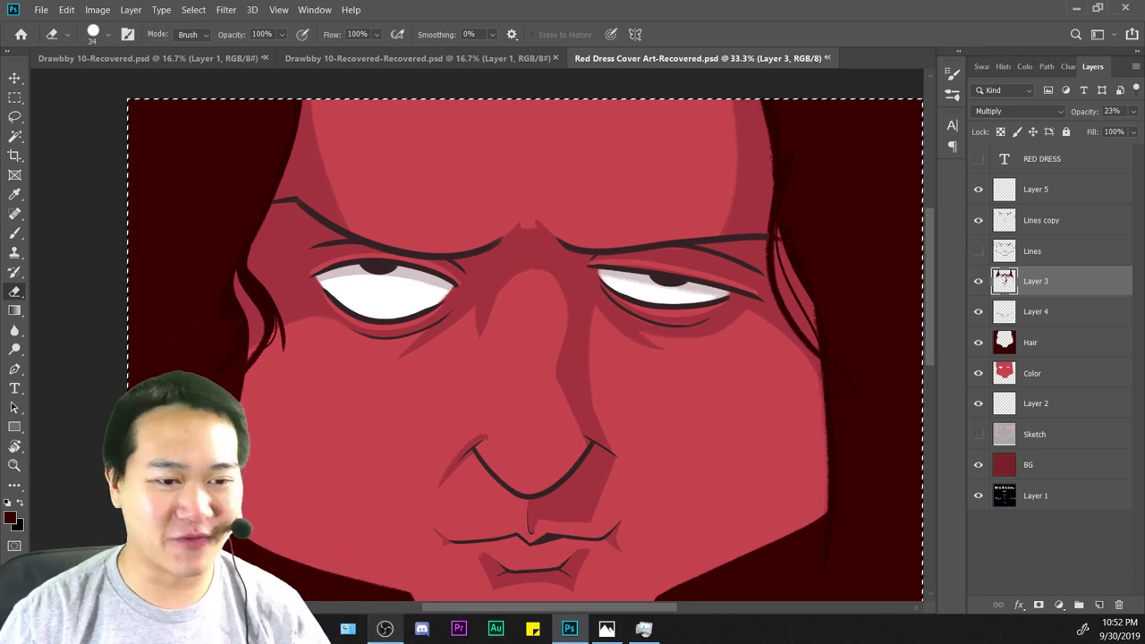
key("ctrl+minus")
key("ctrl+minus")
key("ctrl+a")
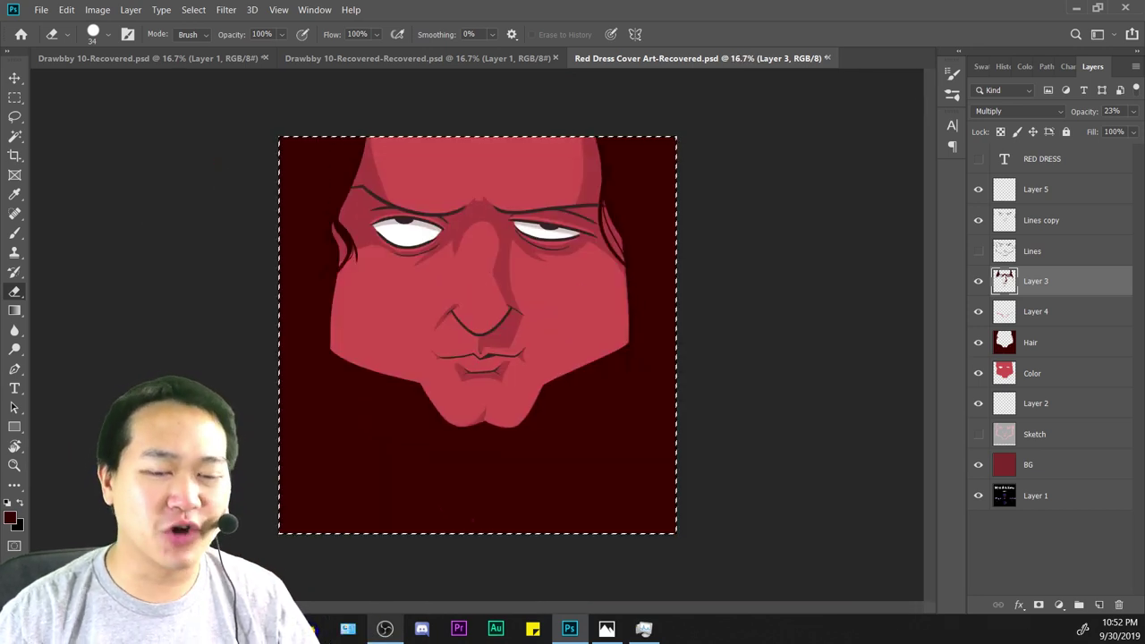
Paint a dark shadow stroke along the chin cleft on Layer 3 and trim its upper tip with the Eraser.
key("ctrl+plus")
key("ctrl+plus")
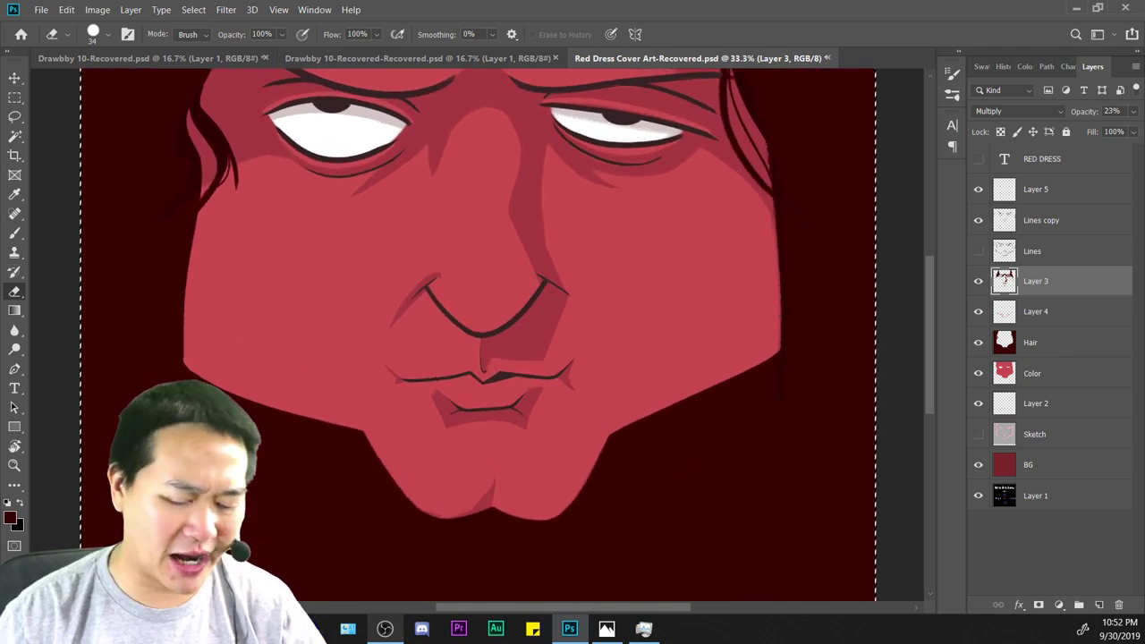
key("ctrl+d")
left_click_drag(501, 393, 484, 268)
key("ctrl+plus")
key("ctrl+plus")
key("b")
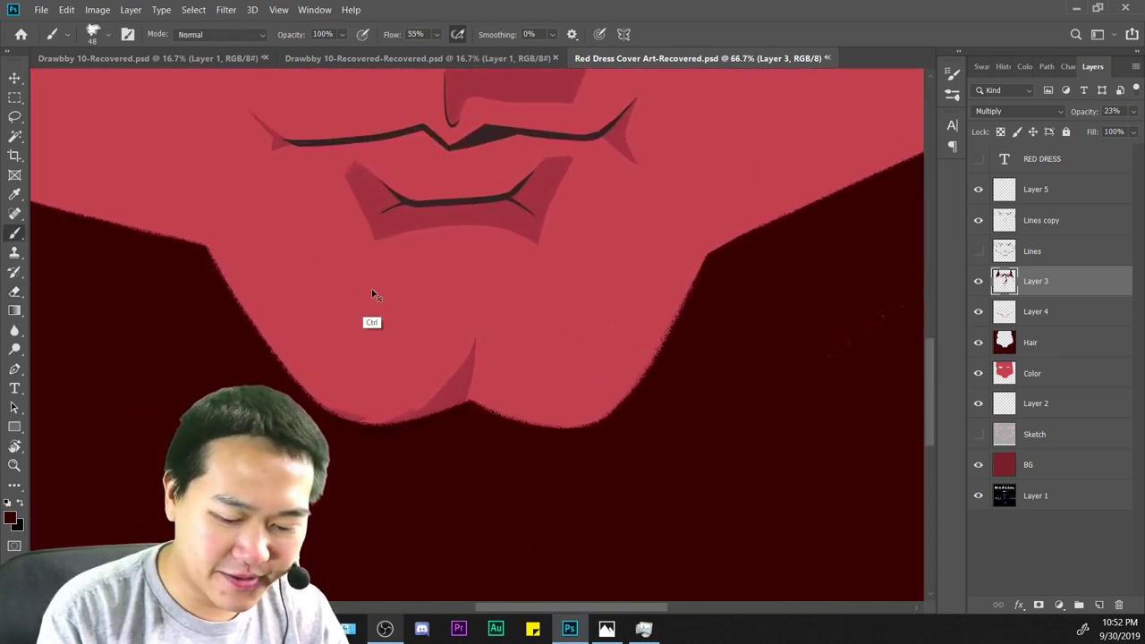
key("ctrl+plus")
left_click_drag(475, 333, 476, 401)
key("ctrl+z")
left_click_drag(474, 334, 411, 526)
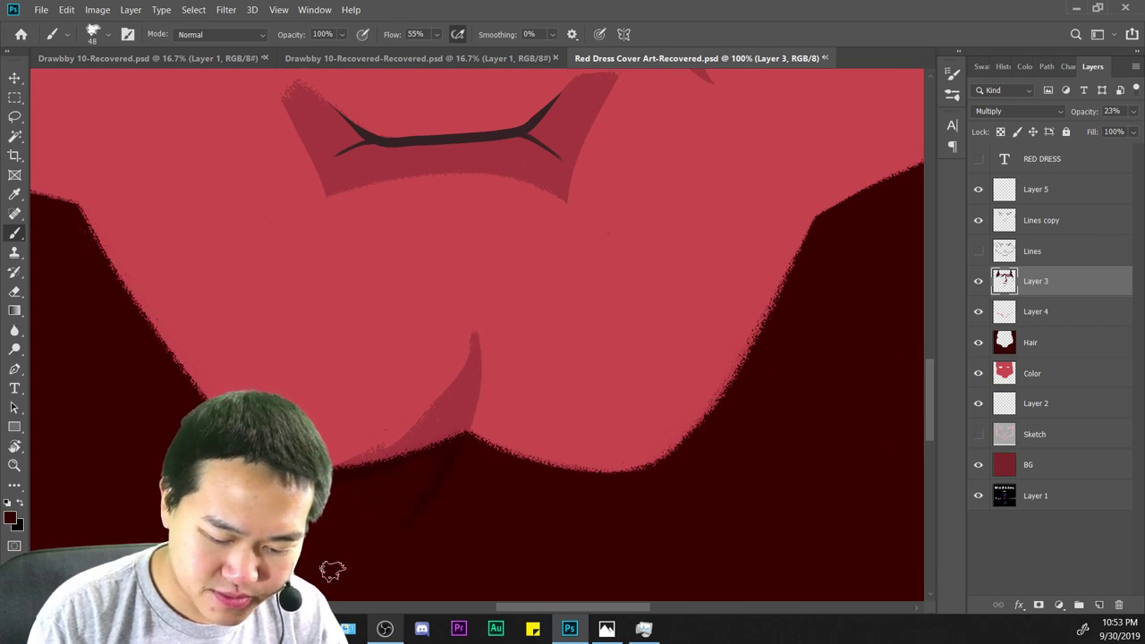
key("ctrl+z")
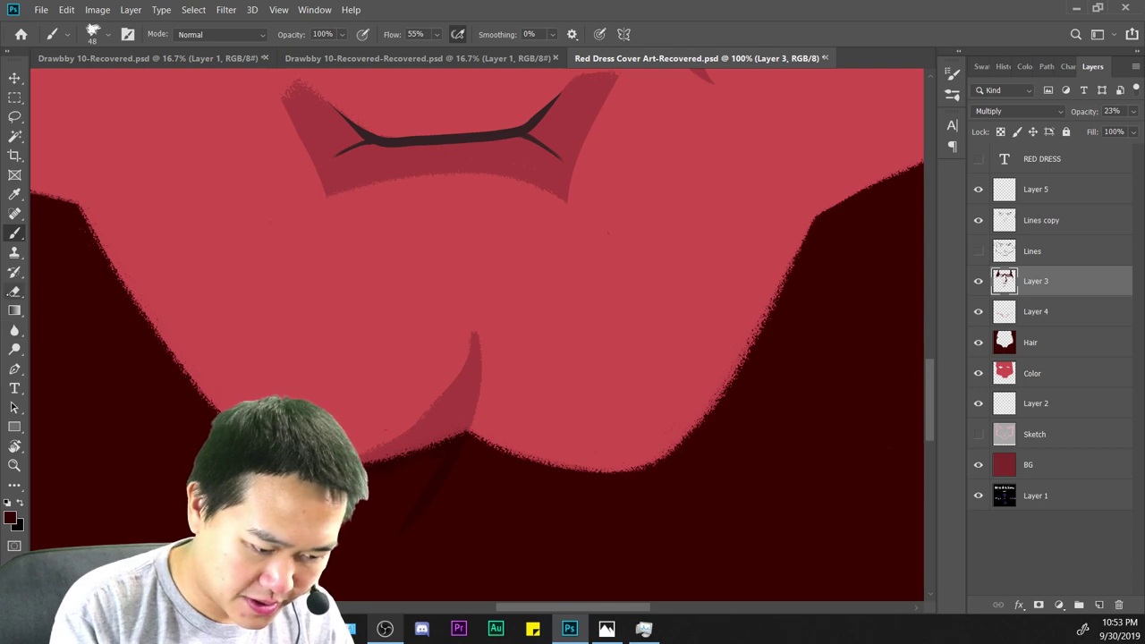
key("e")
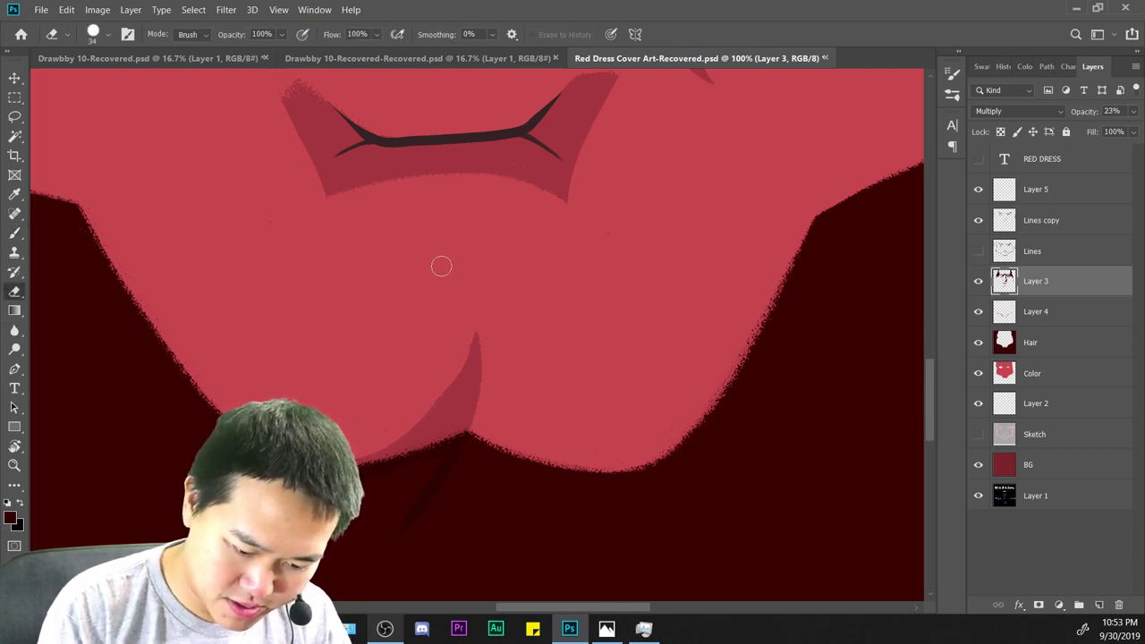
left_click_drag(480, 330, 422, 402)
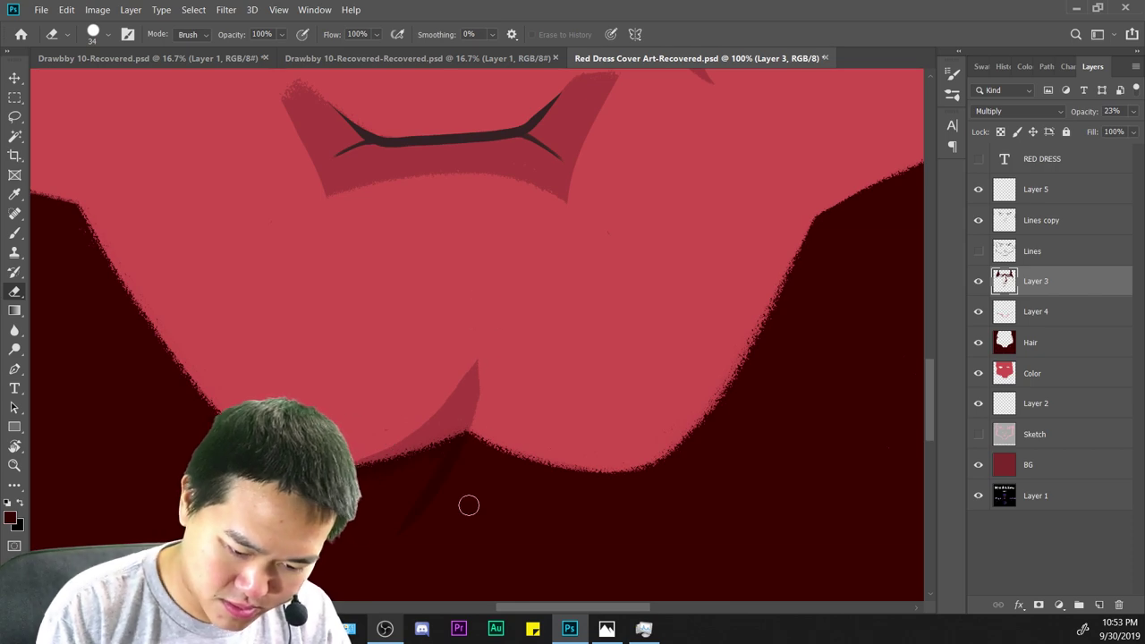
Review the whole cover composition at thumbnail size to judge how the face and its shadows read.
key("ctrl+minus")
key("ctrl+minus")
key("ctrl+minus")
key("ctrl+minus")
key("ctrl+minus")
key("ctrl+minus")
key("ctrl+minus")
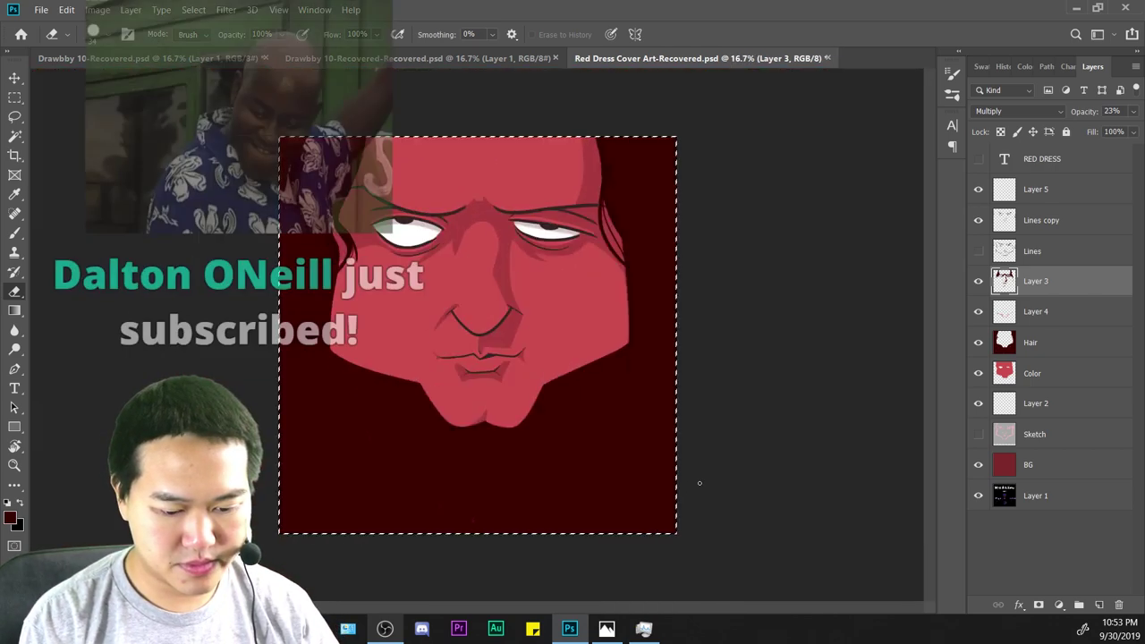
key("ctrl+a")
key("ctrl+minus")
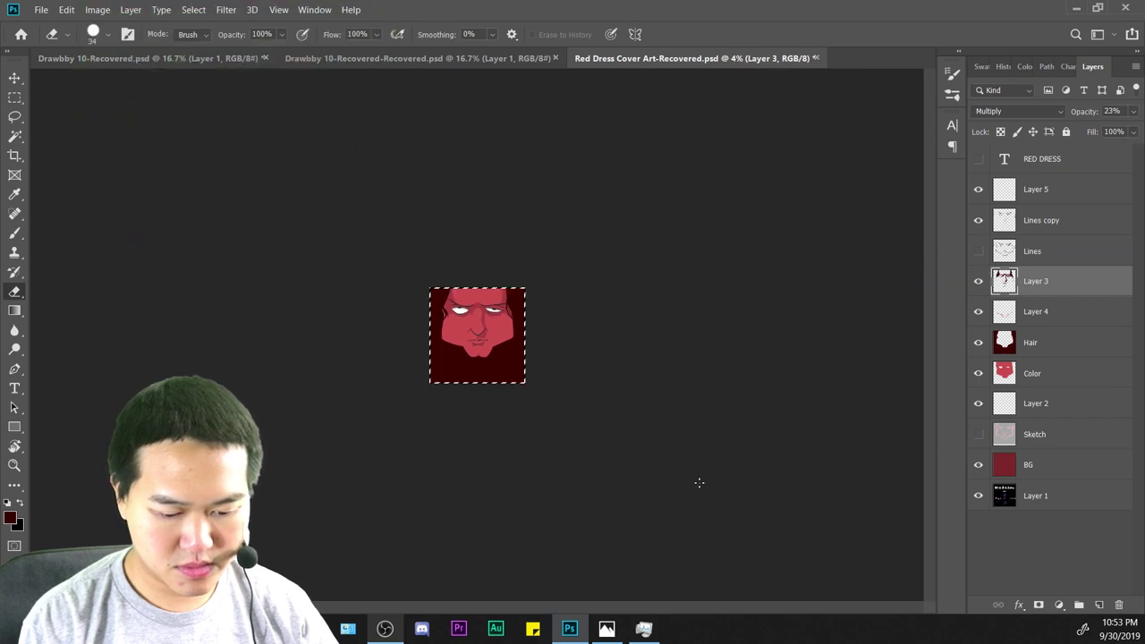
key("ctrl+plus")
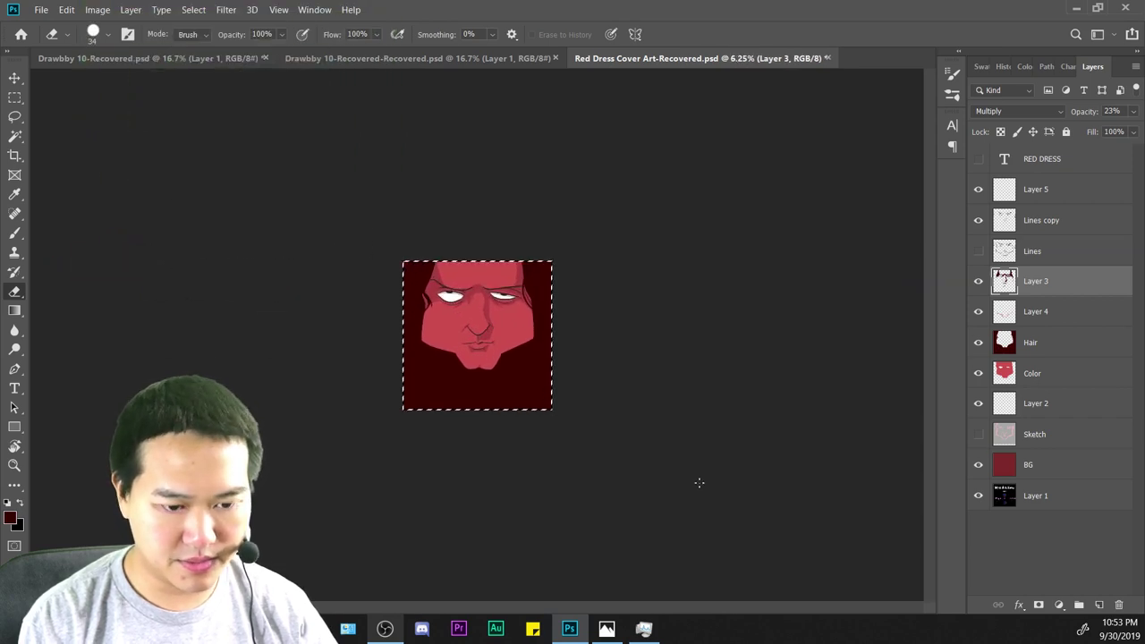
key("ctrl+plus")
key("ctrl+plus")
key("ctrl+plus")
key("ctrl+plus")
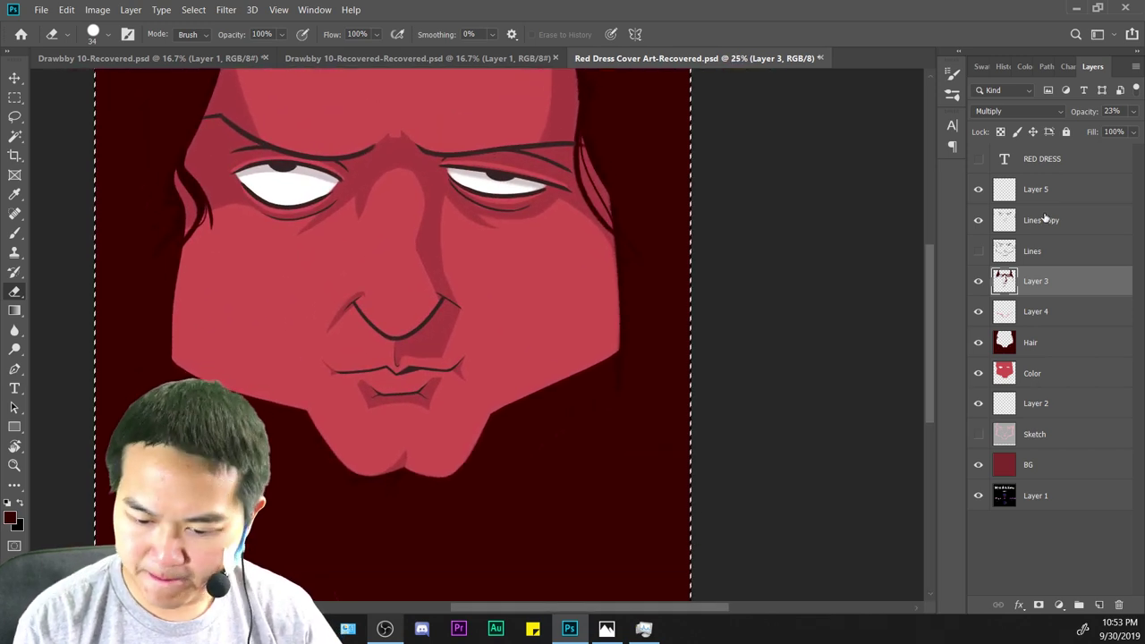
Add a new layer directly above Layer 5 and activate the Brush tool for painting on it.
left_click(1042, 192)
left_click(1099, 603)
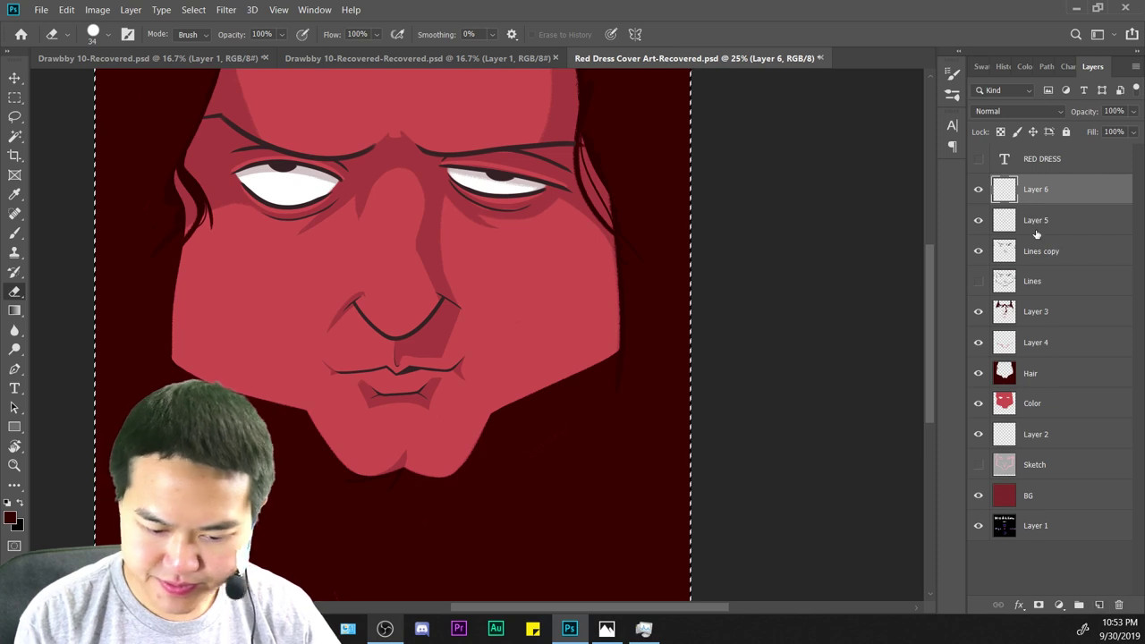
key("b")
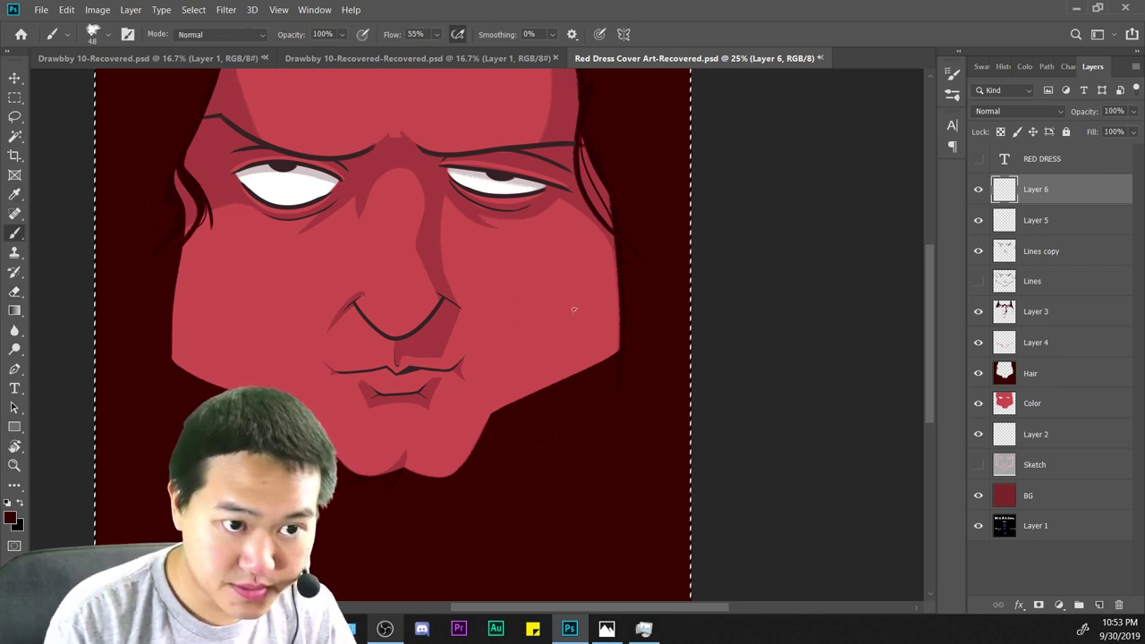
Choose the Kyle's Drawing Box - Happy HB brush and enlarge it to 111 px.
key("ctrl+minus")
right_click(650, 337)
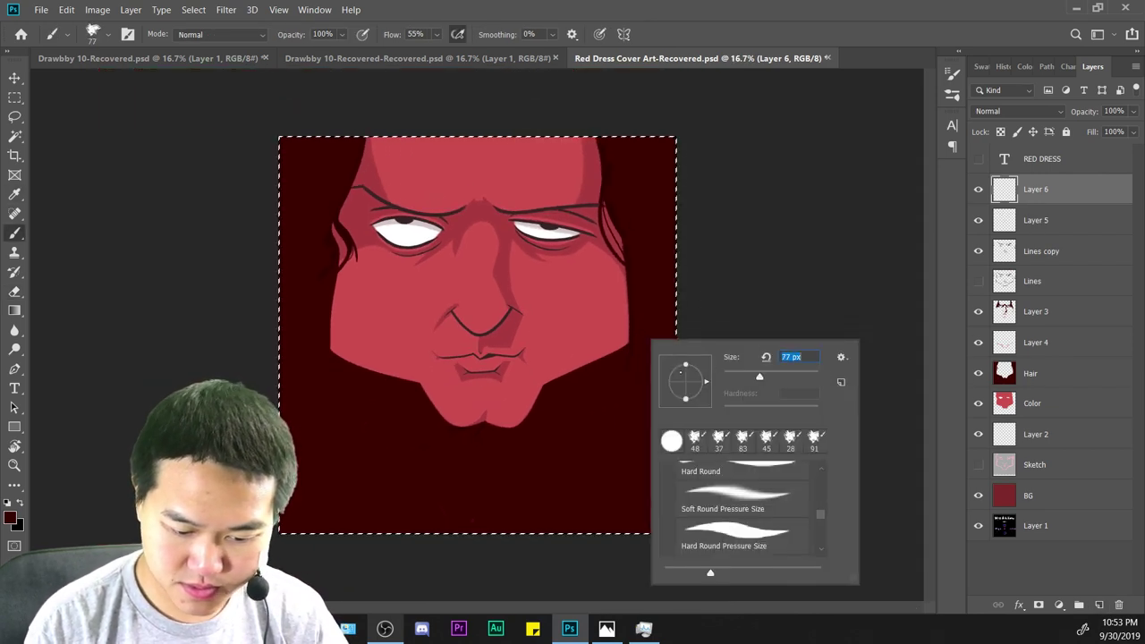
left_click(634, 353)
right_click(670, 361)
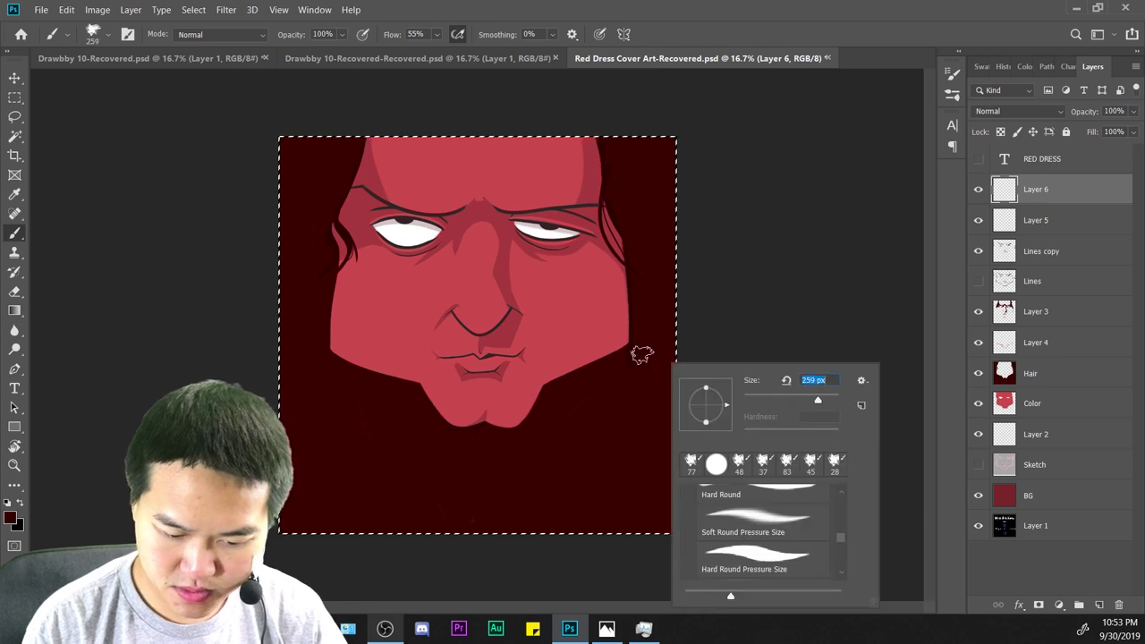
key("Return")
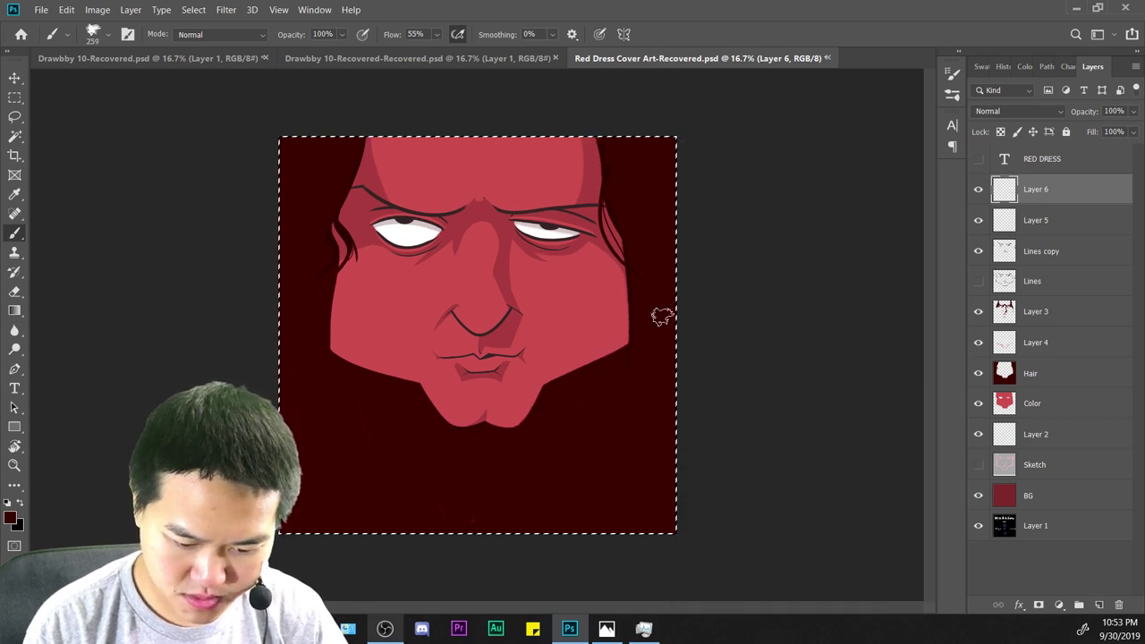
right_click(638, 337)
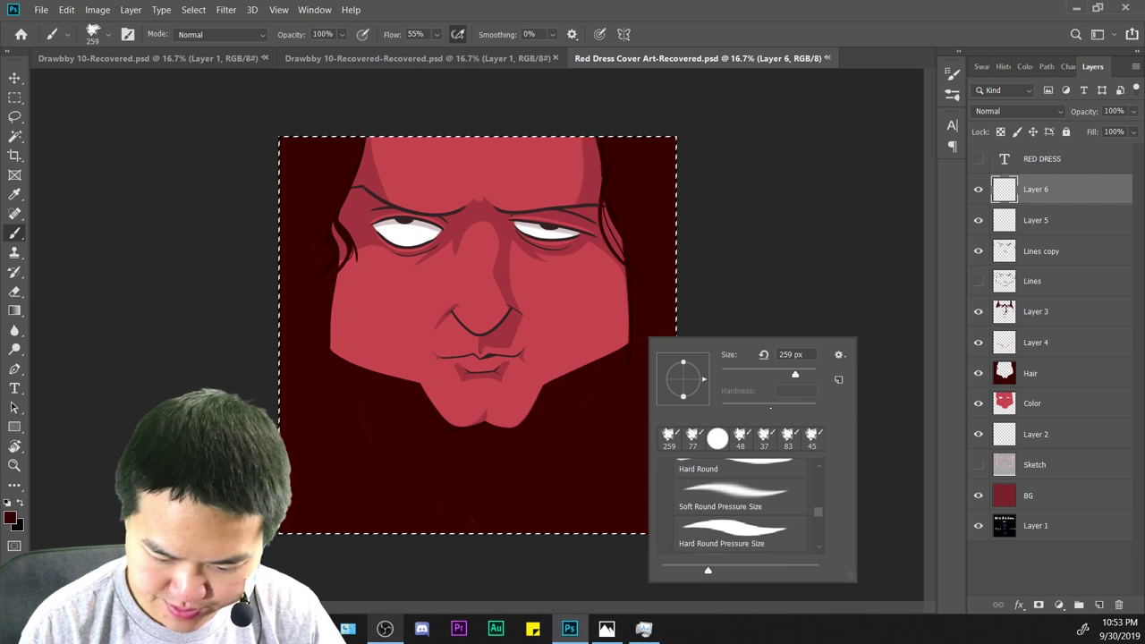
scroll(792, 524, "down", 5)
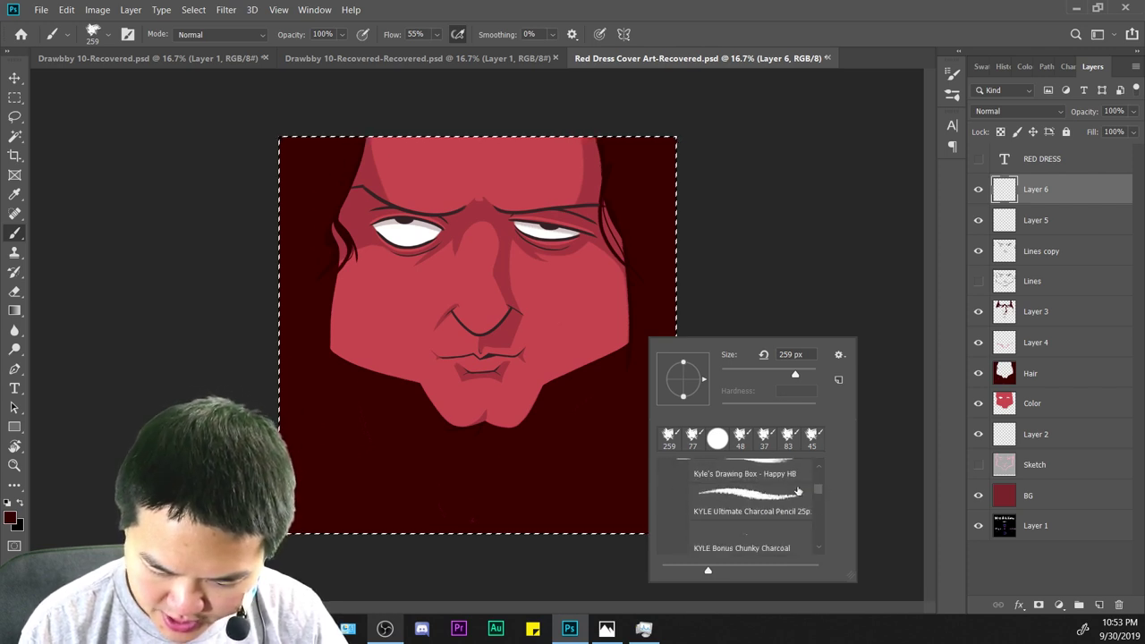
left_click(792, 488)
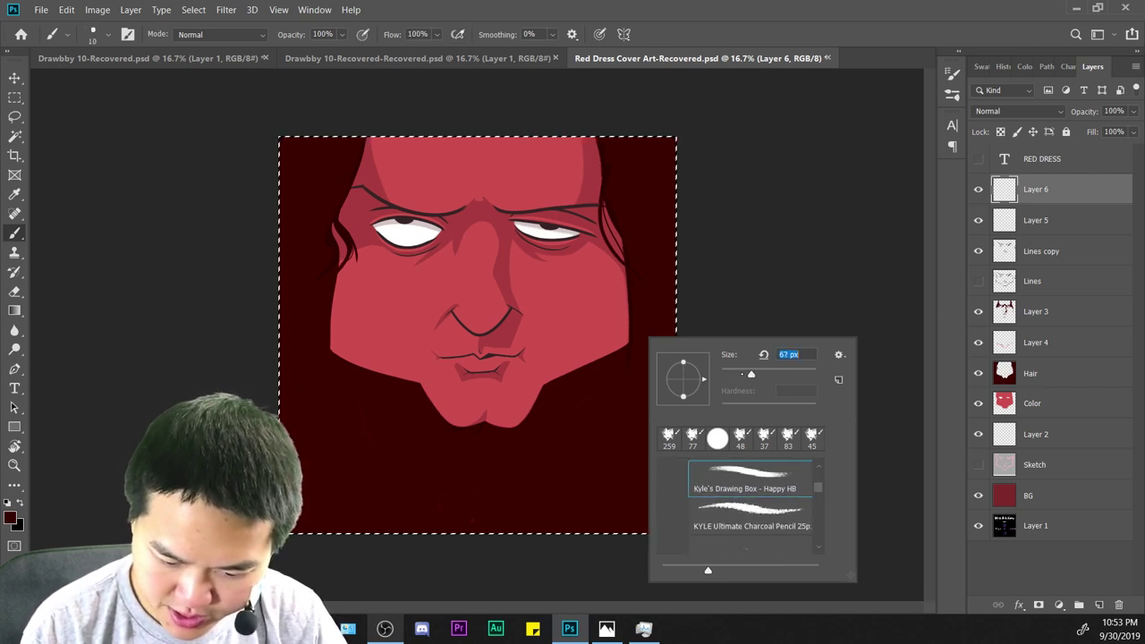
key("Return")
right_click(622, 356)
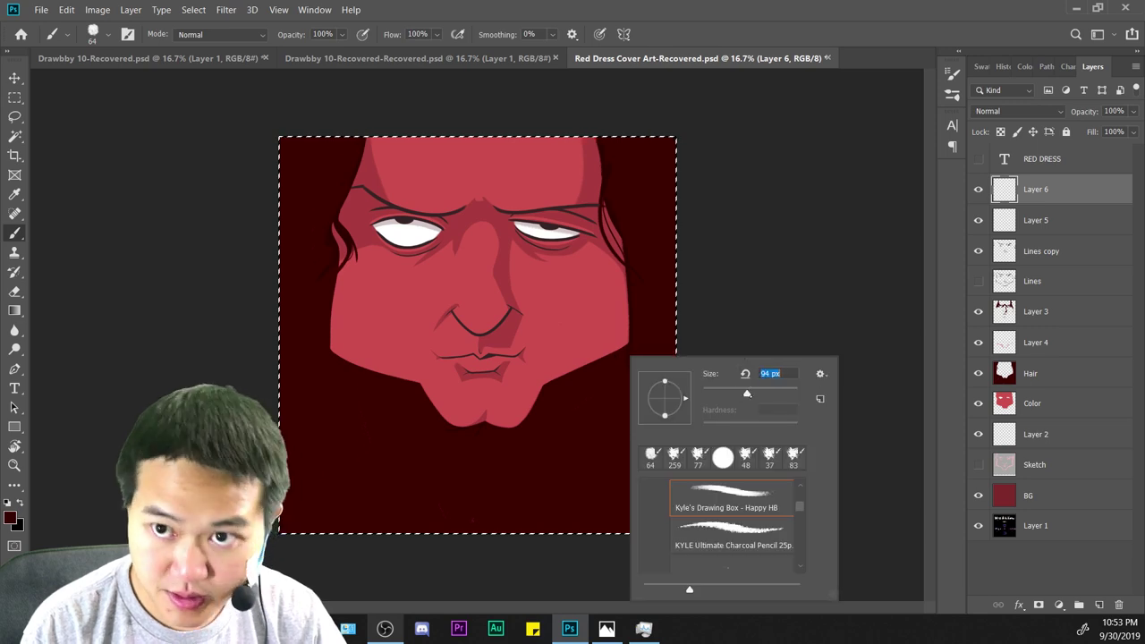
key("Return")
Paint dark maroon along the jaw edge on the viewer's right to sharpen the jawline, redoing the first stroke.
key("ctrl+plus")
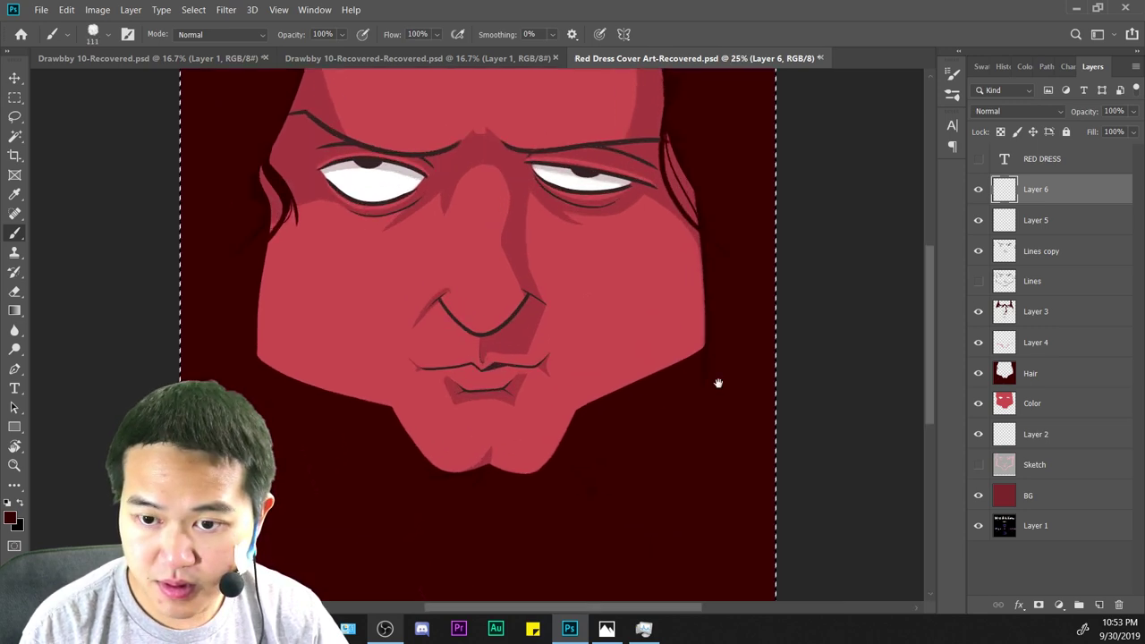
mouse_move(715, 384)
left_mouse_down()
mouse_move(585, 438)
mouse_move(635, 460)
mouse_move(646, 450)
mouse_move(656, 463)
left_mouse_up()
key("ctrl+a")
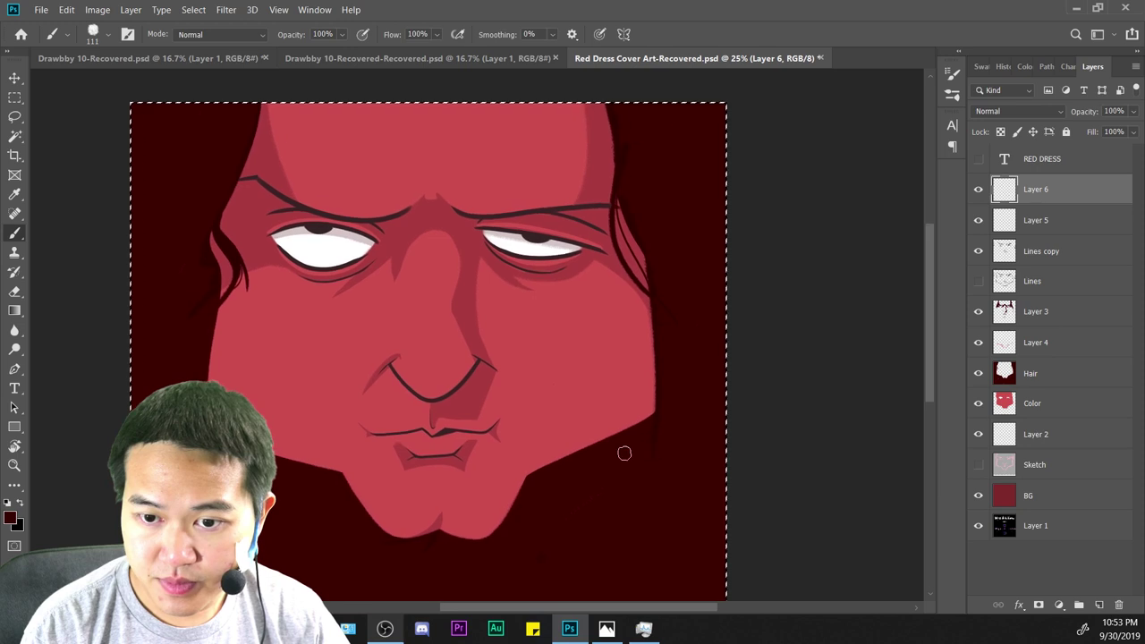
key("ctrl+minus")
key("ctrl+plus")
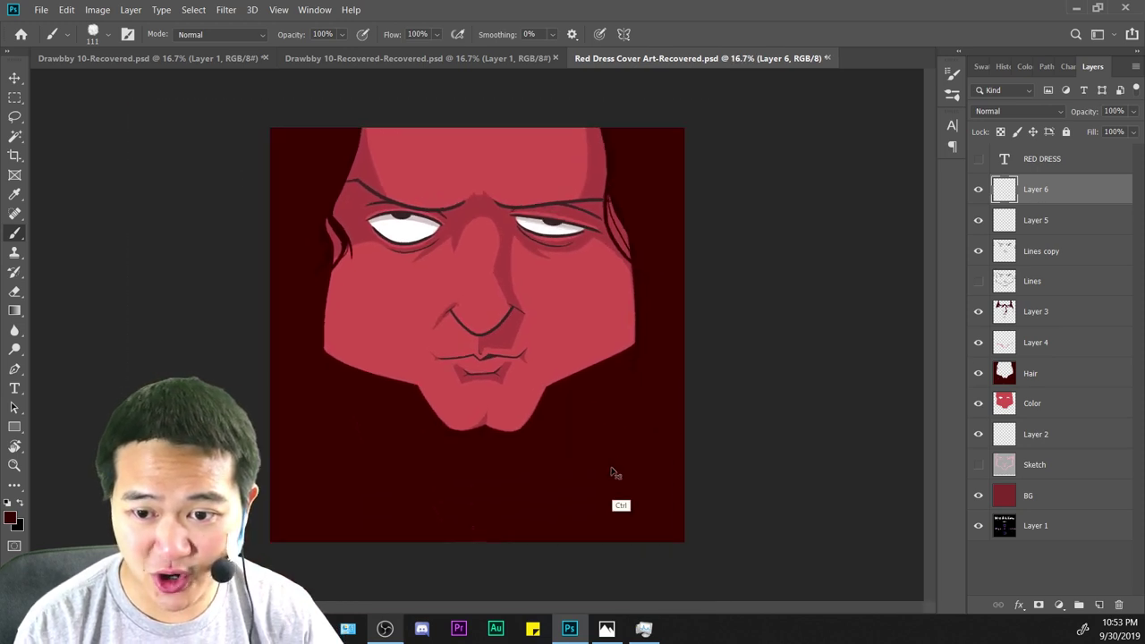
left_click_drag(688, 410, 621, 417)
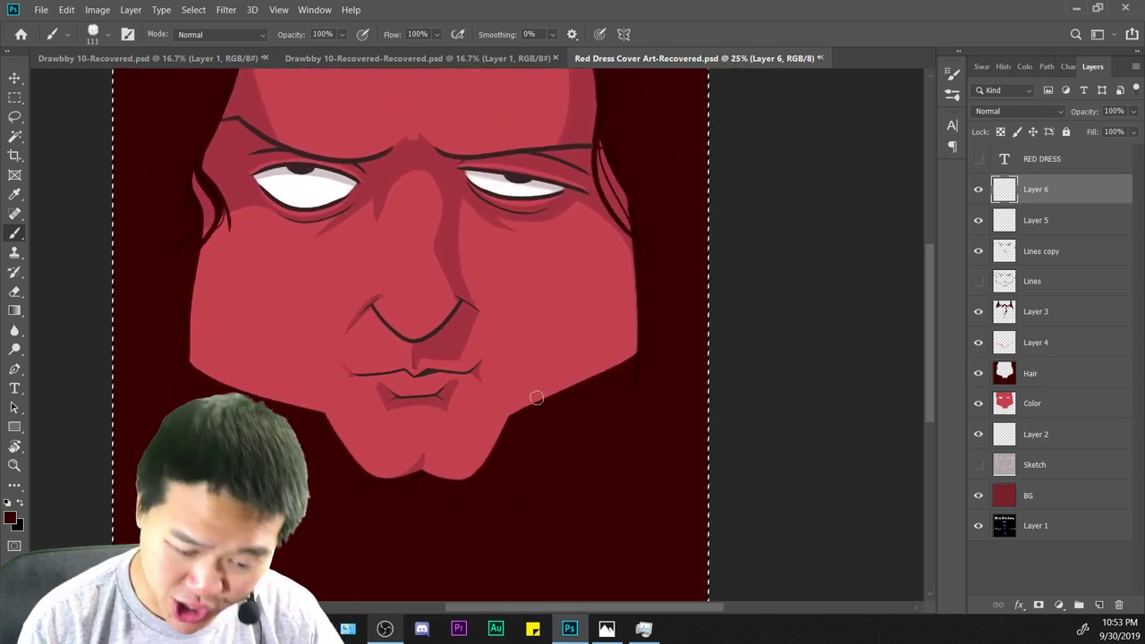
mouse_move(537, 401)
left_mouse_down()
mouse_move(637, 340)
mouse_move(501, 466)
mouse_move(740, 318)
left_mouse_up()
key("ctrl+z")
key("ctrl+plus")
key("ctrl+z")
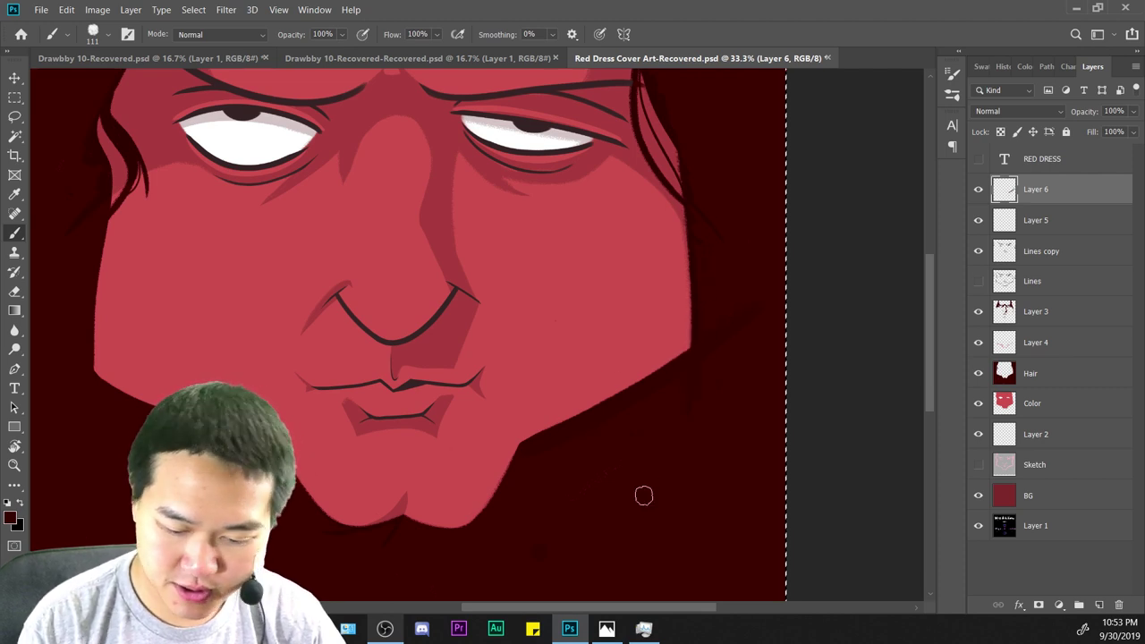
left_click_drag(649, 506, 707, 485)
left_click_drag(680, 379, 779, 444)
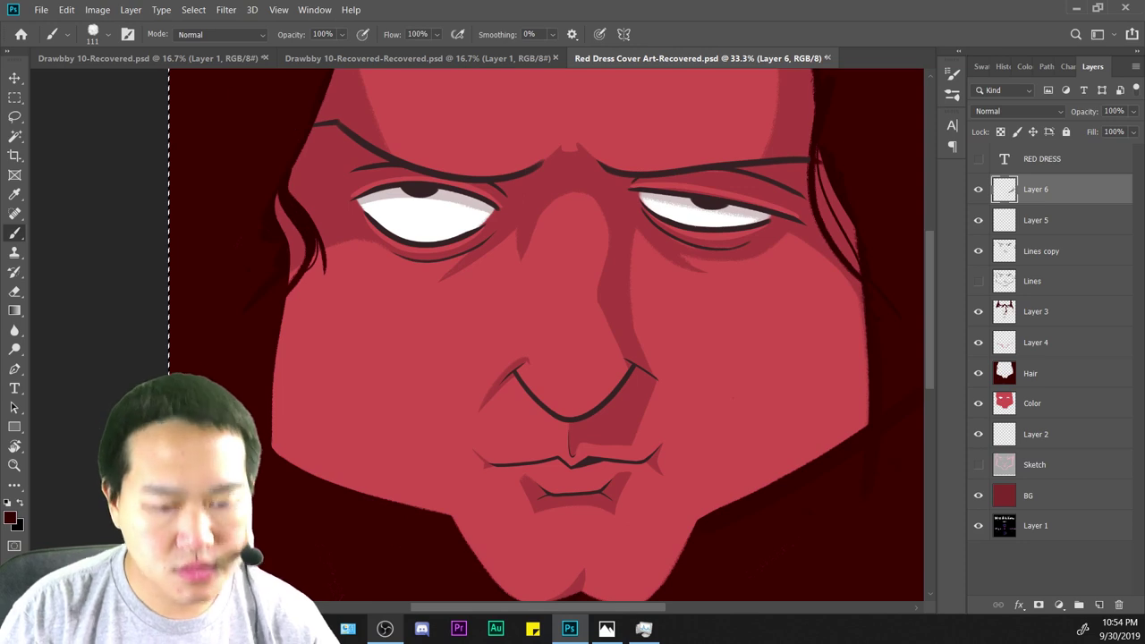
Paint dark maroon along the cheek and jaw edge on the viewer's left to trim the face outline.
key("ctrl+d")
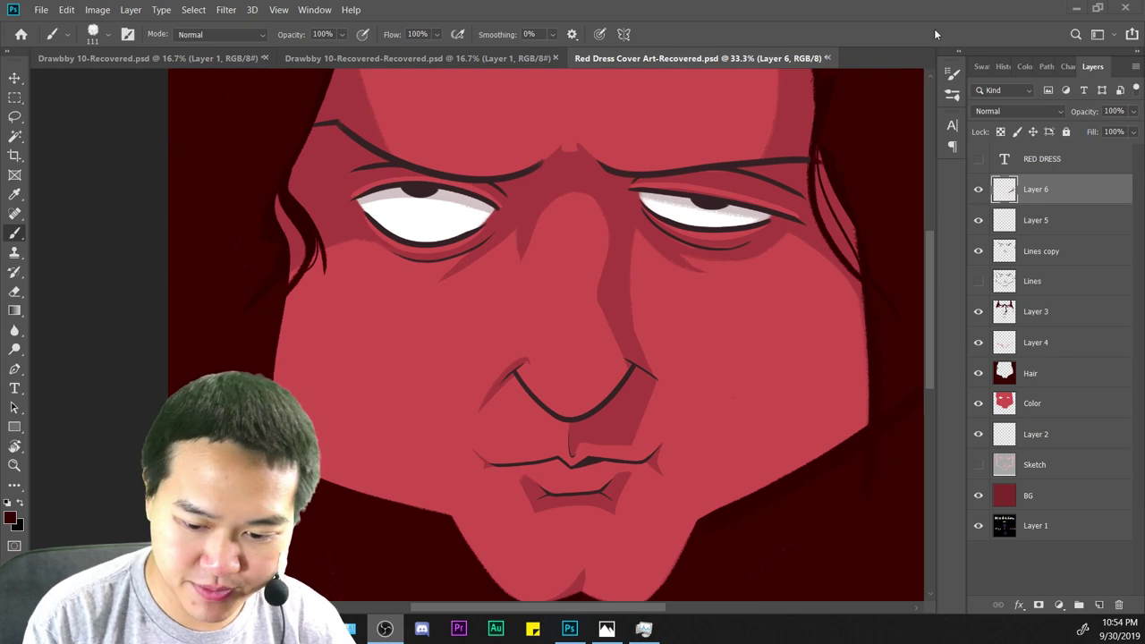
left_click_drag(779, 503, 725, 485)
key("ctrl+a")
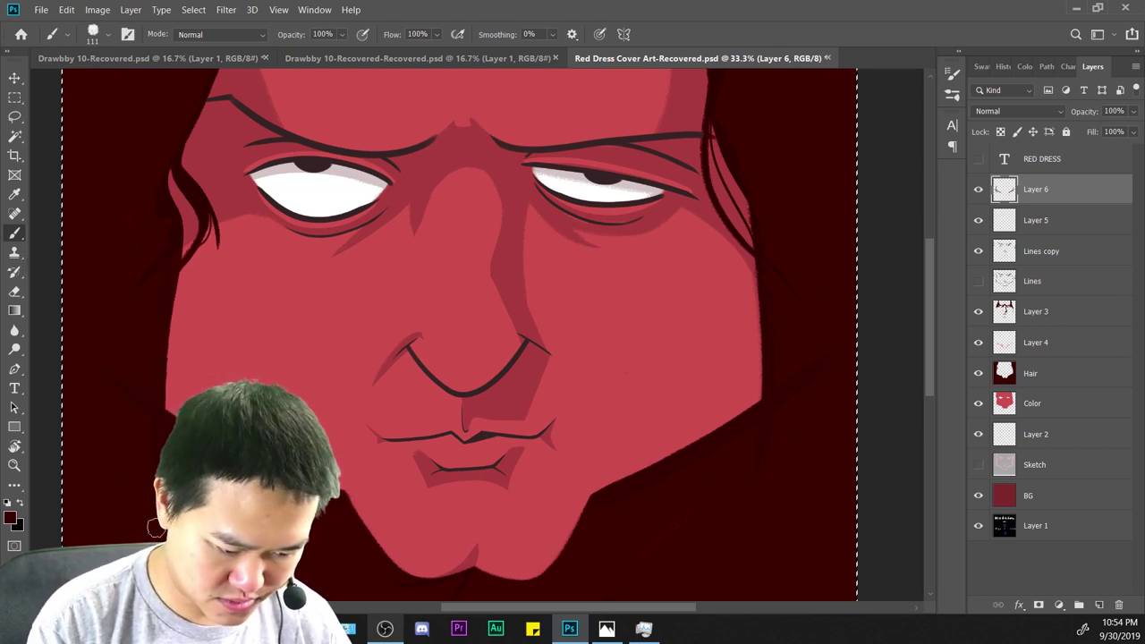
left_click_drag(167, 286, 169, 387)
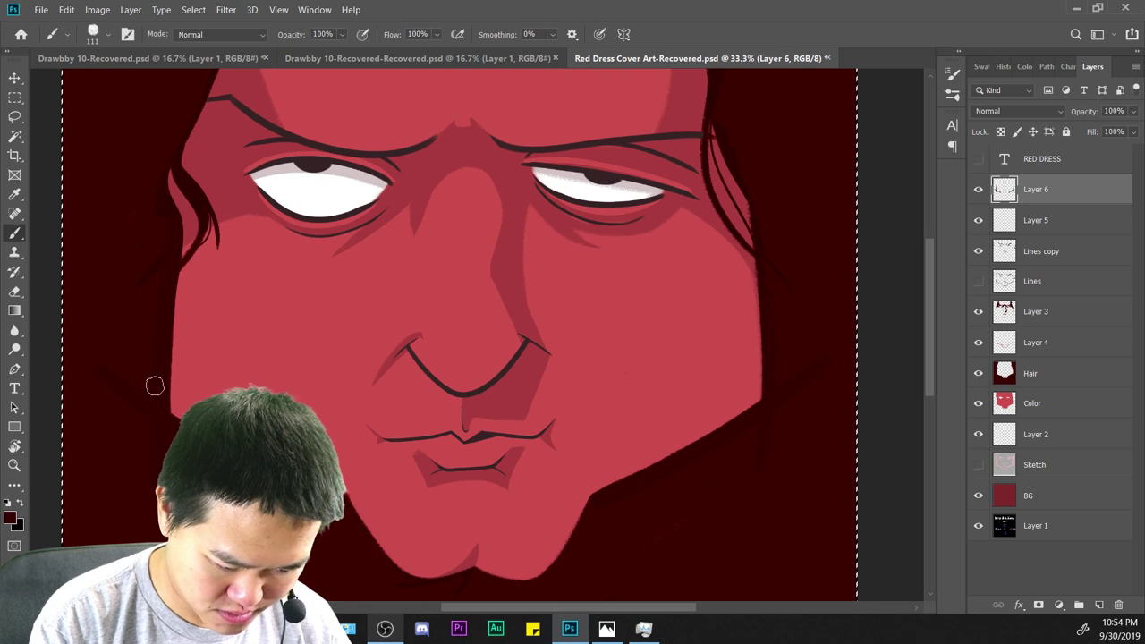
Examine the trimmed jaw and cheek outline, comparing the lower face up close with the whole composition.
key("ctrl+minus")
key("ctrl+plus")
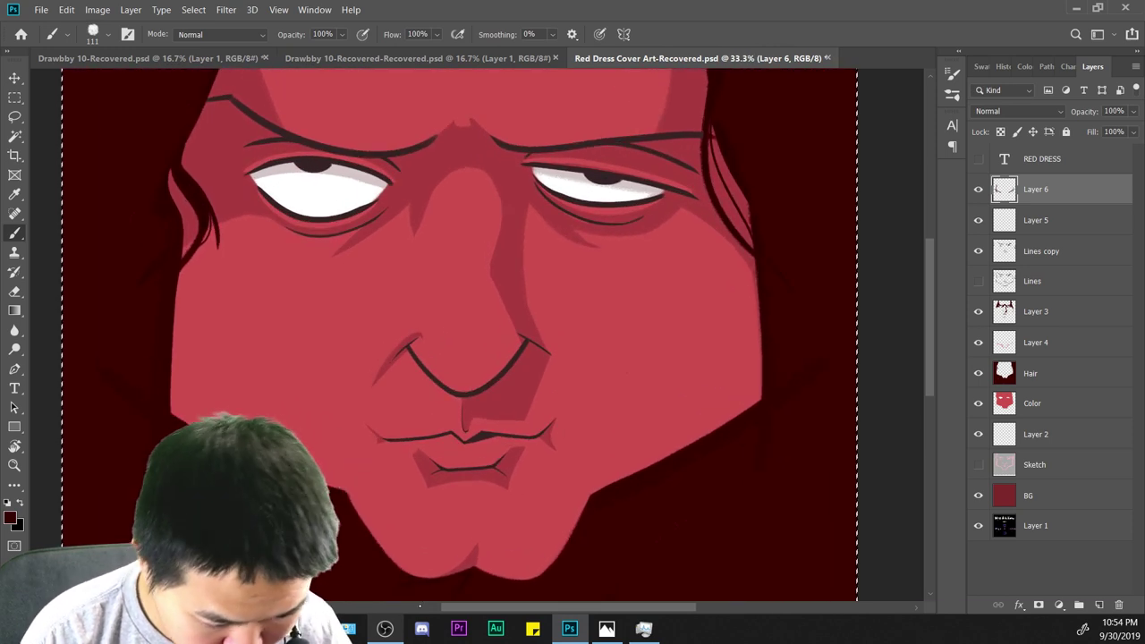
key("ctrl+minus")
key("ctrl+minus")
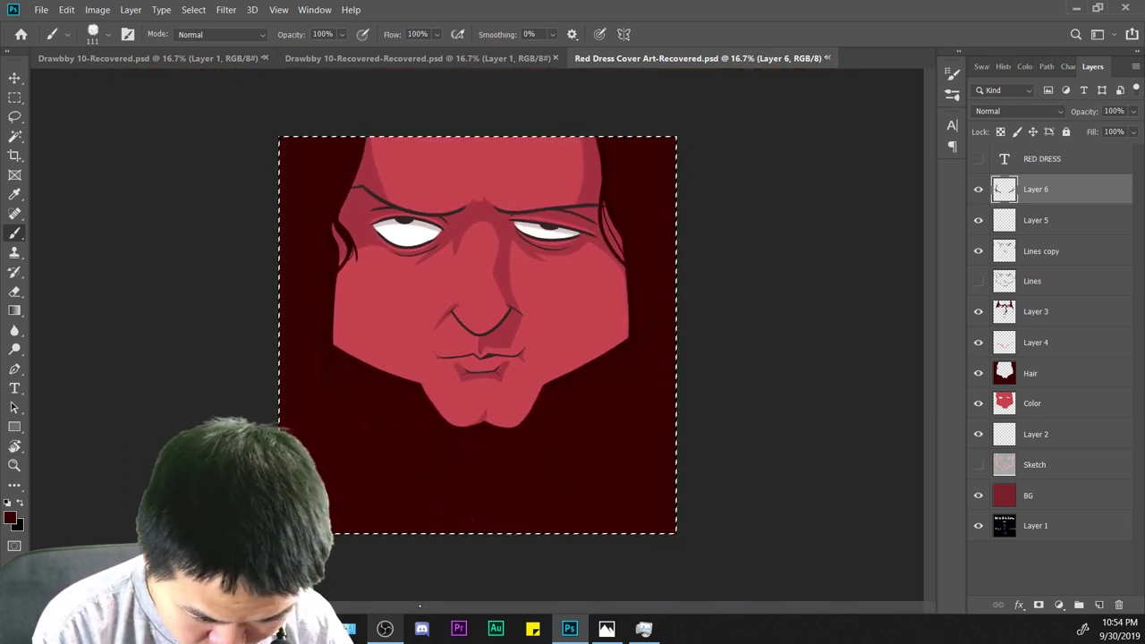
key("ctrl+plus")
key("ctrl+plus")
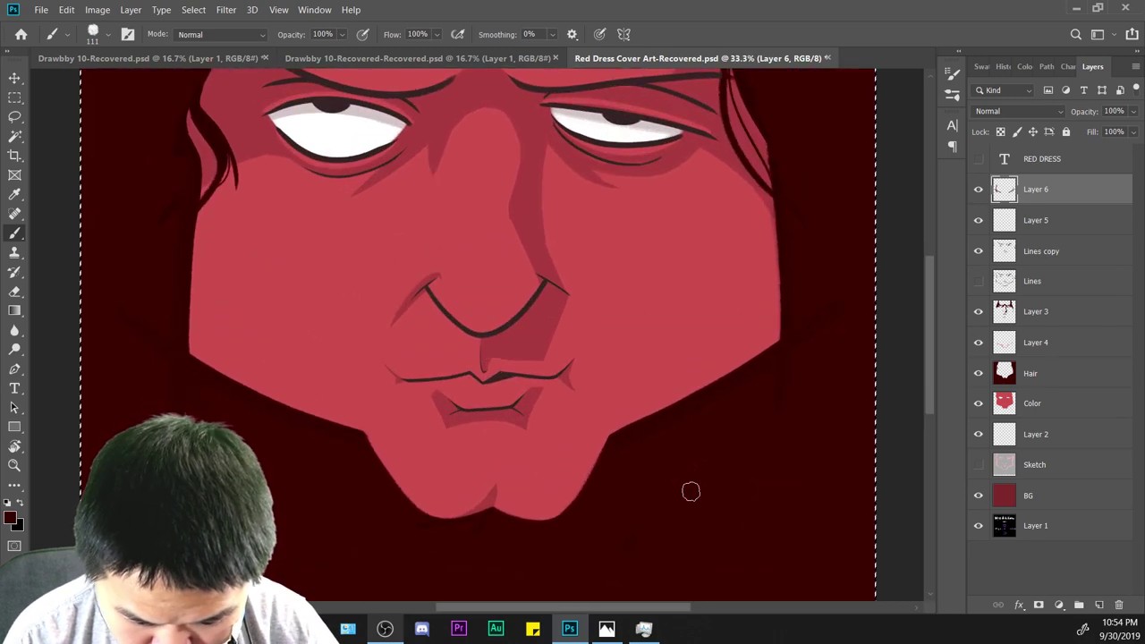
key("ctrl+minus")
key("ctrl+minus")
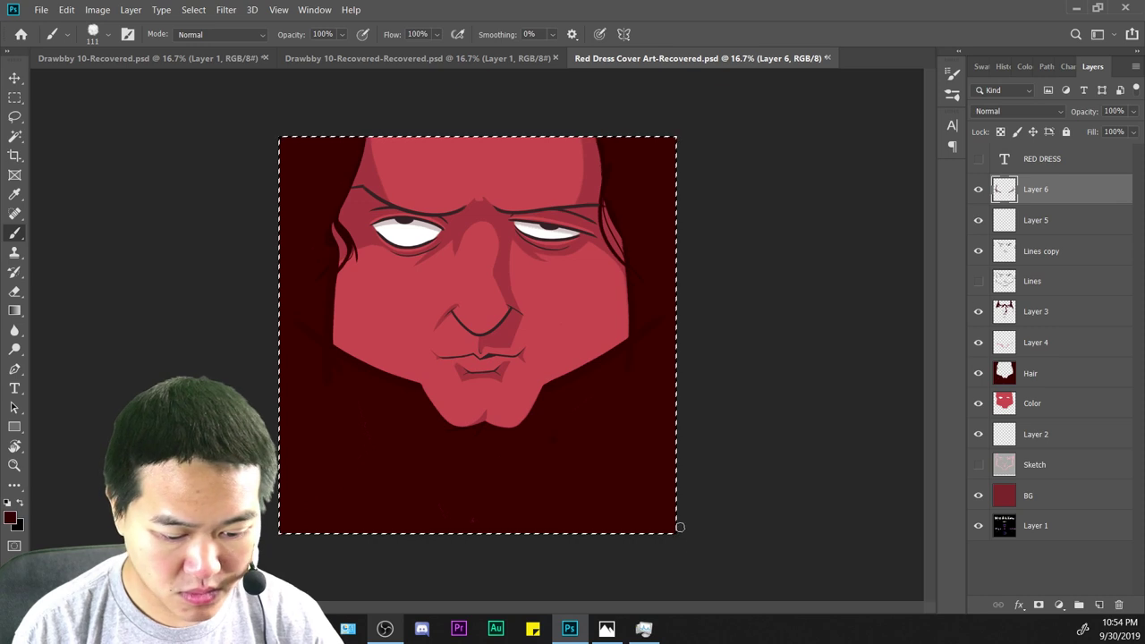
key("ctrl+plus")
key("ctrl+plus")
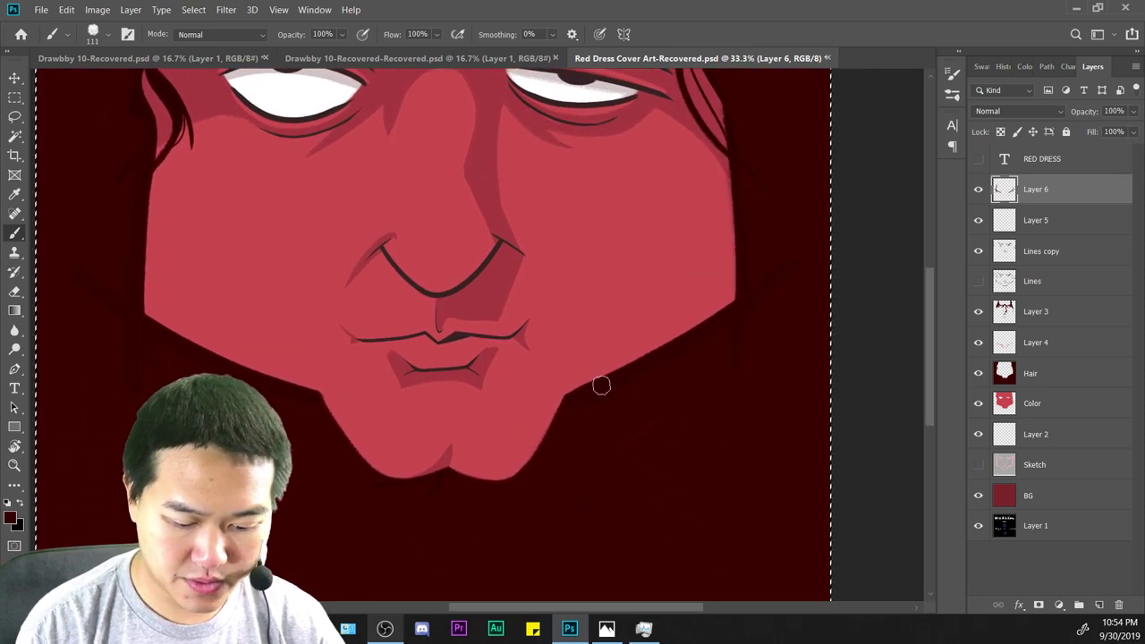
key("ctrl+minus")
key("ctrl+minus")
key("ctrl+minus")
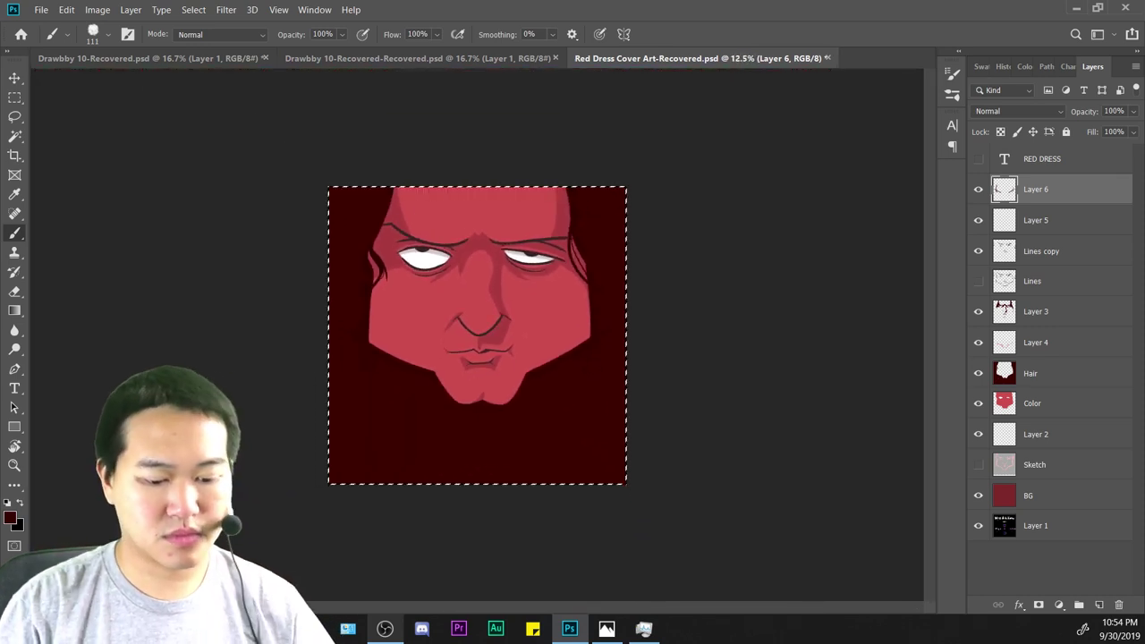
Clear the selection and flip the canvas horizontally to check the face in mirror view.
left_click(98, 9)
mouse_move(134, 48)
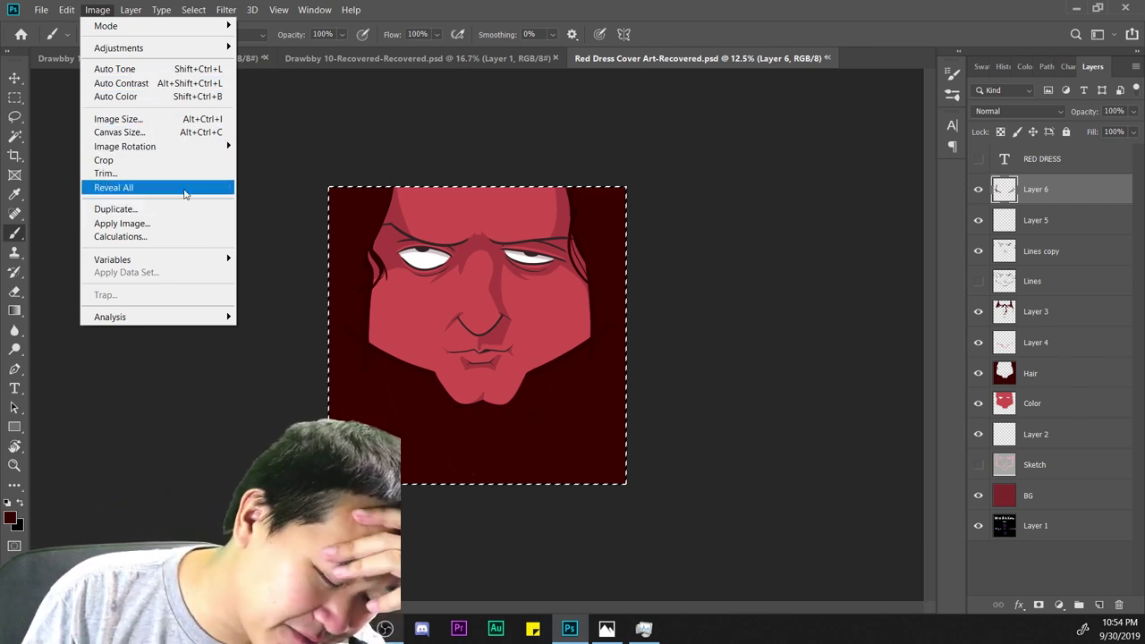
mouse_move(188, 146)
left_click(296, 208)
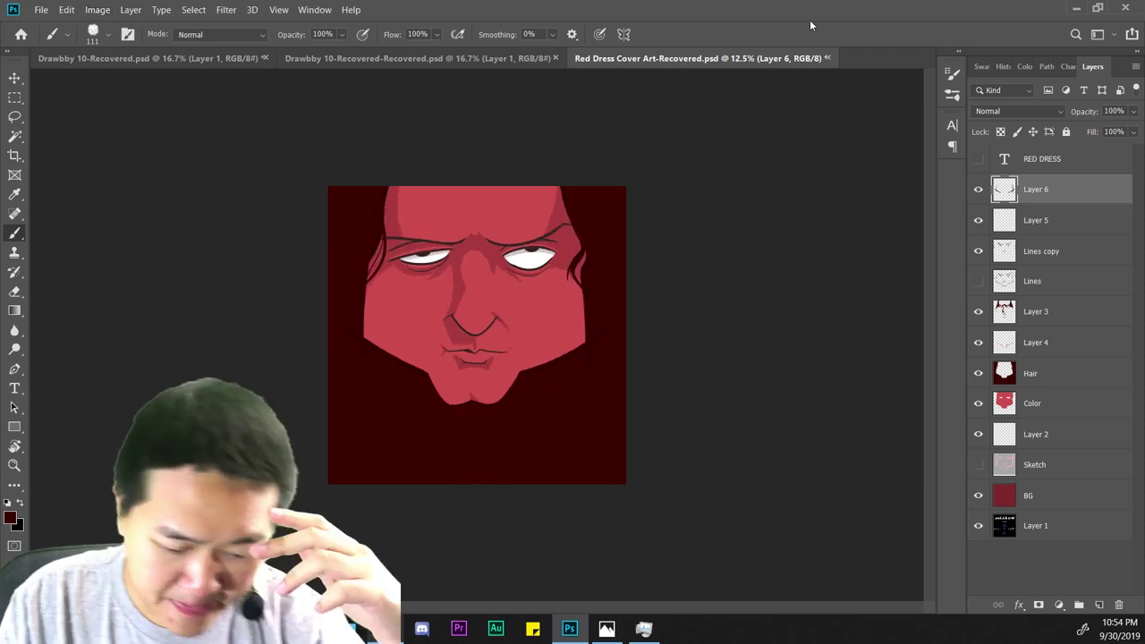
Try a straight dark maroon stroke along the lower jaw edge on the viewer's right, and undo it.
key("ctrl+equal")
key("ctrl+equal")
key("ctrl+equal")
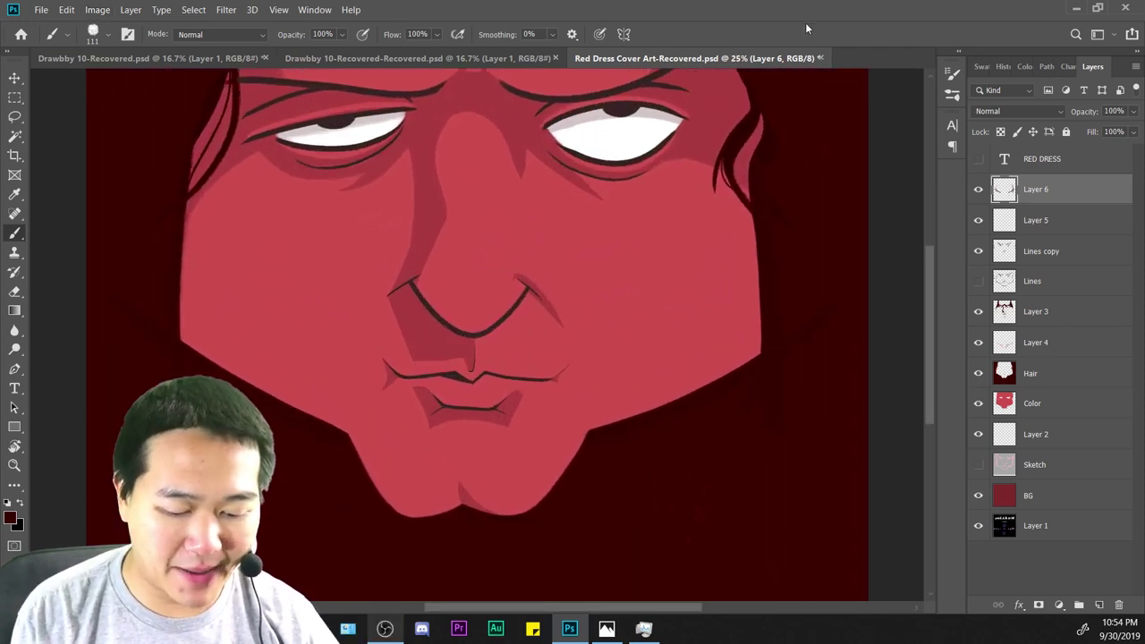
left_click_drag(791, 364, 778, 279)
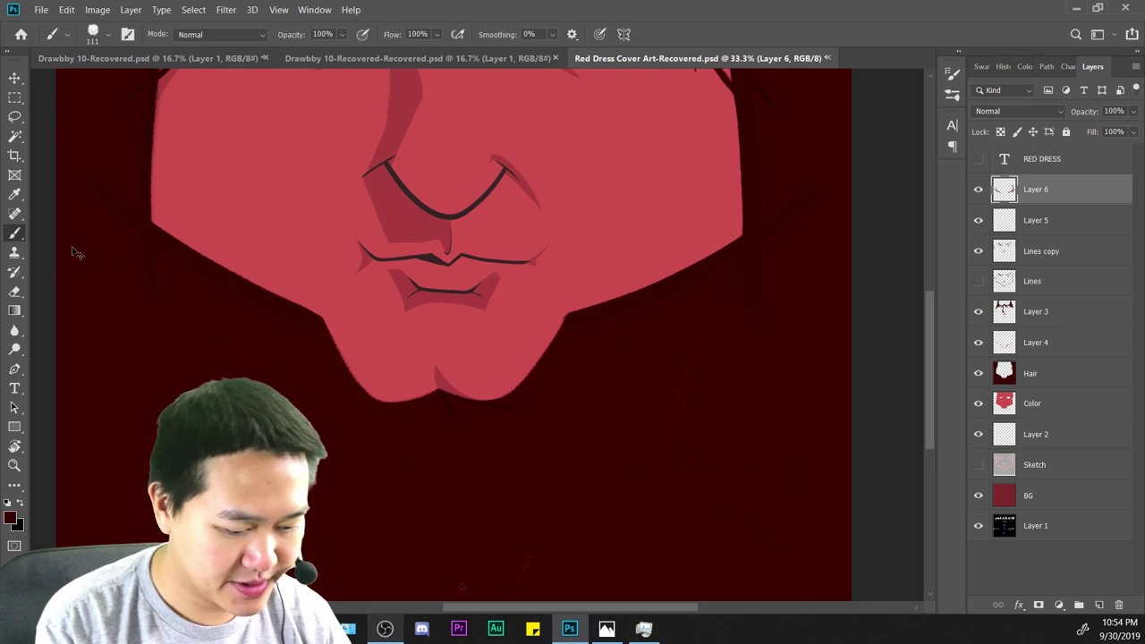
key("ctrl+plus")
left_click_drag(760, 354, 656, 455)
left_click(466, 418, "shift")
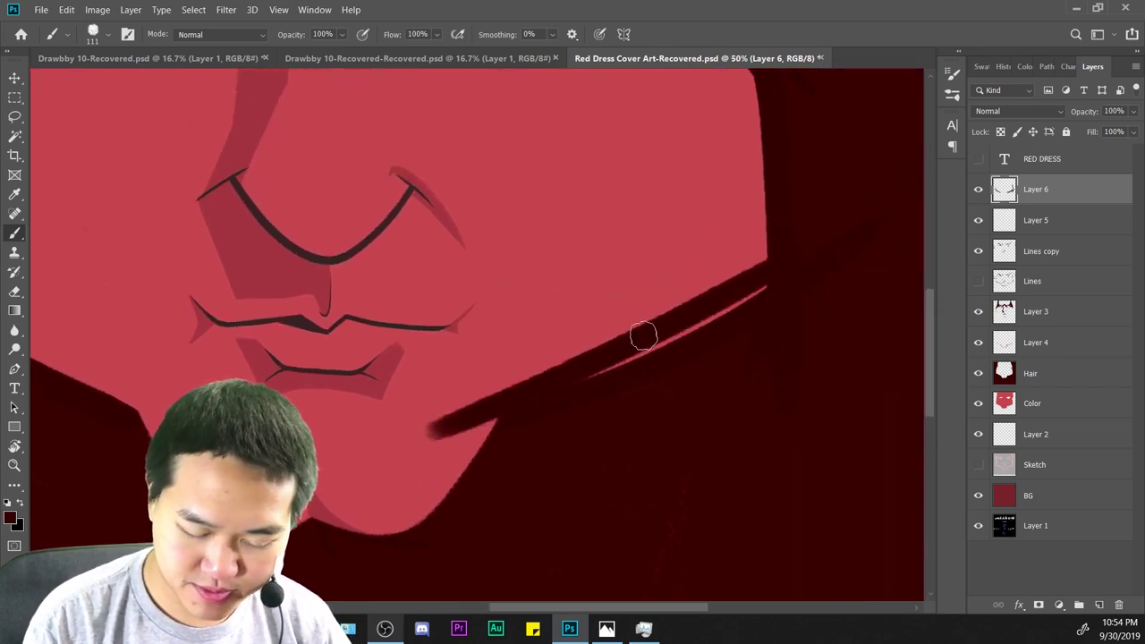
key("ctrl+z")
Sample the face's light red and paint along the lower jaw edge on the viewer's right, redoing the first straight stroke.
key("i")
left_click(570, 252)
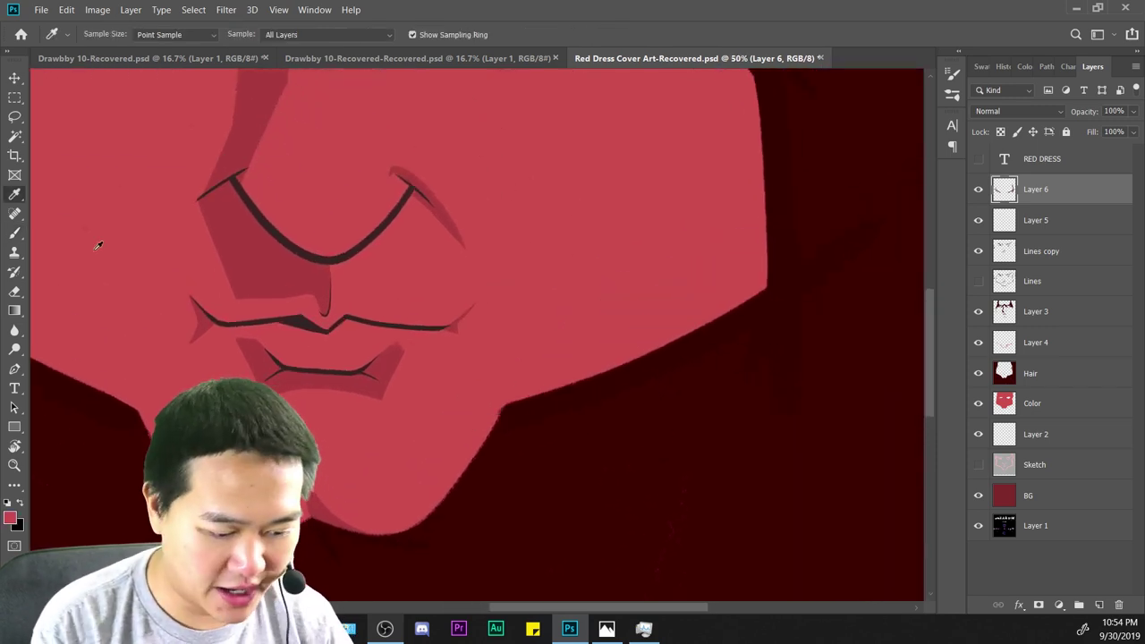
key("b")
left_click(467, 411)
left_click(680, 324, "shift")
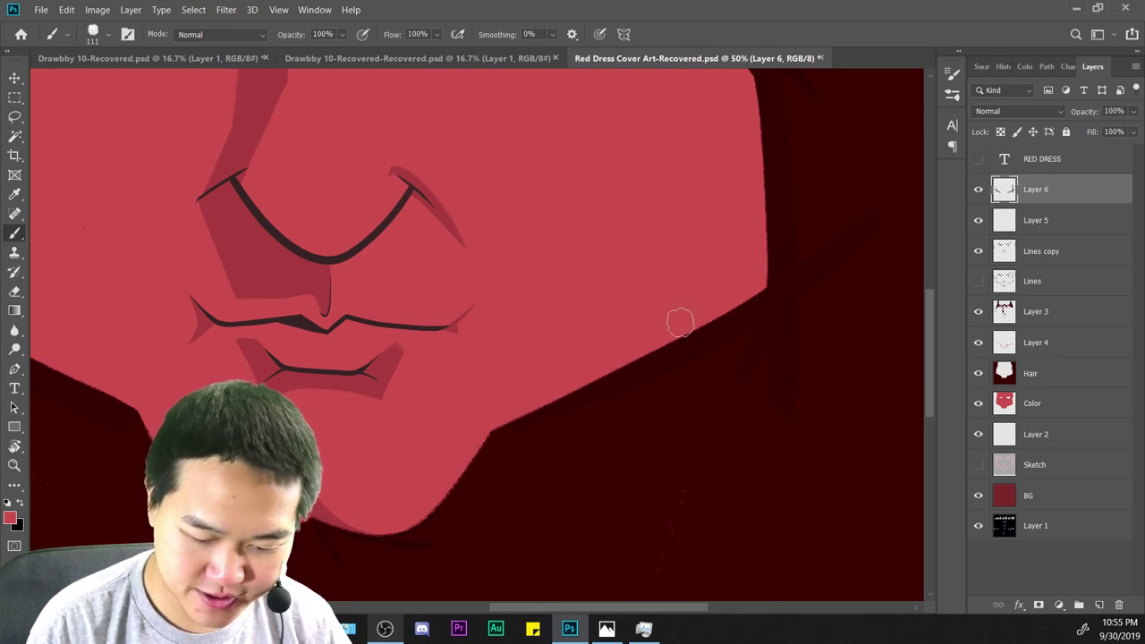
key("ctrl+z")
left_click_drag(761, 285, 473, 416)
left_click_drag(604, 358, 465, 412)
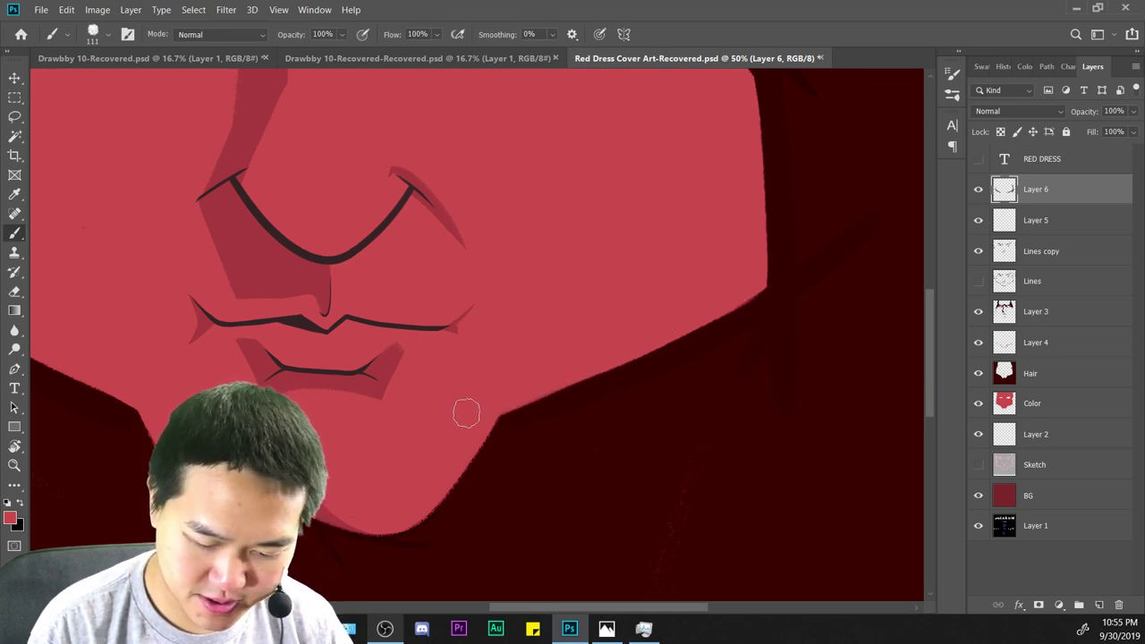
Touch up the jaw corner on the viewer's left with the face's light red.
key("ctrl+minus")
key("ctrl+minus")
left_click_drag(662, 394, 735, 422)
key("ctrl+plus")
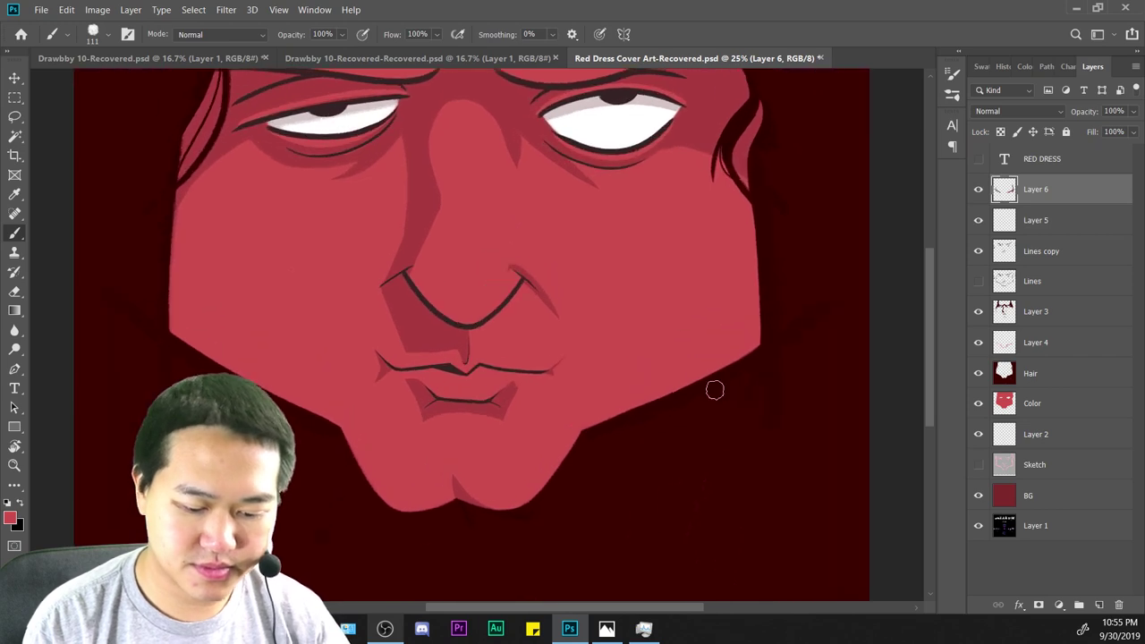
key("ctrl+z")
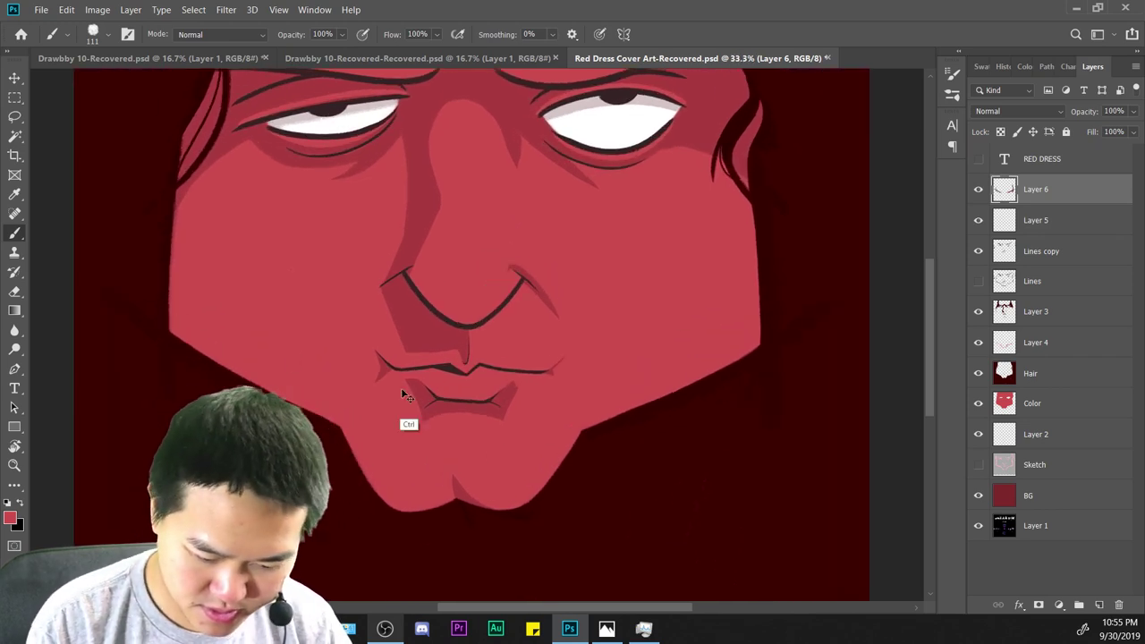
left_click_drag(167, 325, 178, 333)
Examine the chin and both jaw edges in the mirrored view, up close and with the whole face visible.
key("ctrl+minus")
key("ctrl+minus")
key("ctrl+minus")
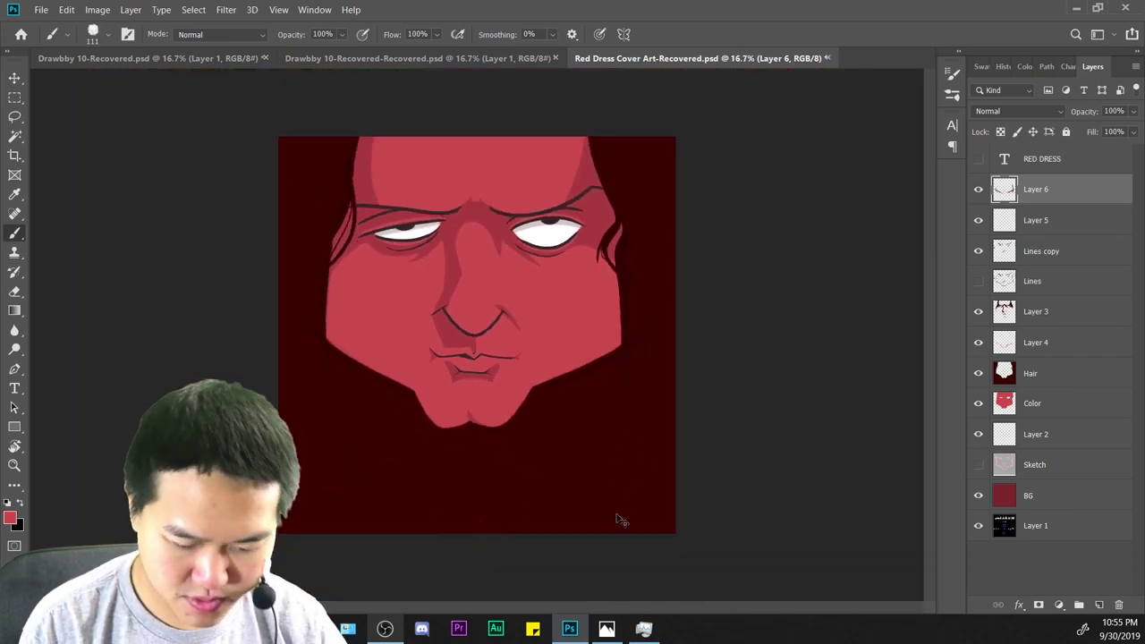
key("ctrl+minus")
key("ctrl+plus")
key("ctrl+plus")
key("ctrl+plus")
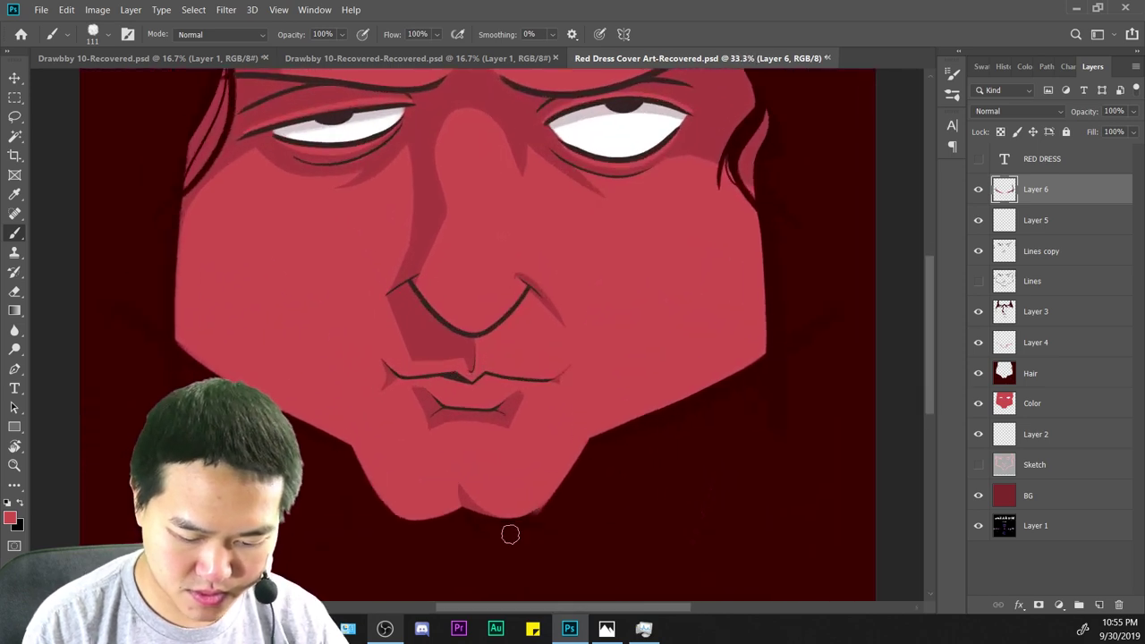
left_click_drag(690, 540, 700, 403)
key("ctrl+plus")
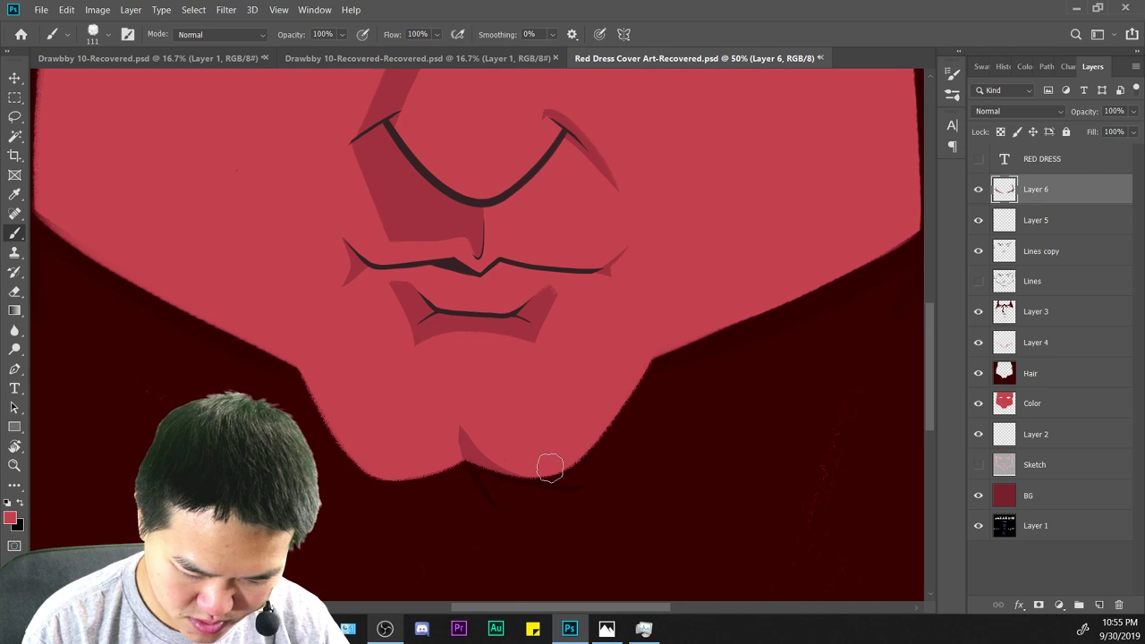
key("ctrl+minus")
key("ctrl+minus")
key("ctrl+minus")
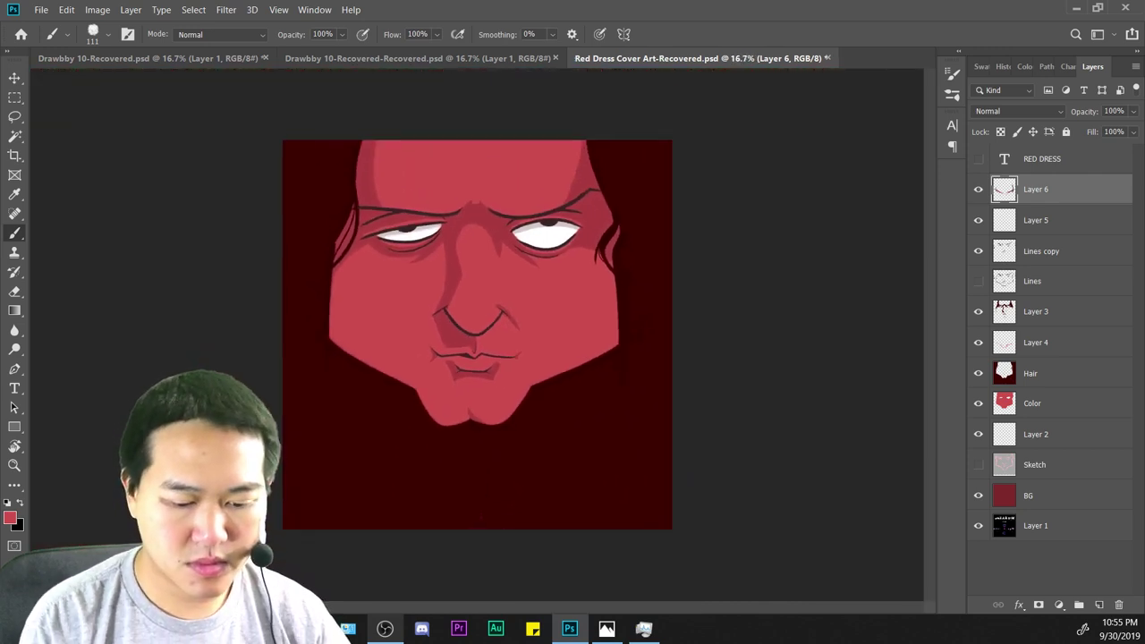
key("ctrl+minus")
key("ctrl+plus")
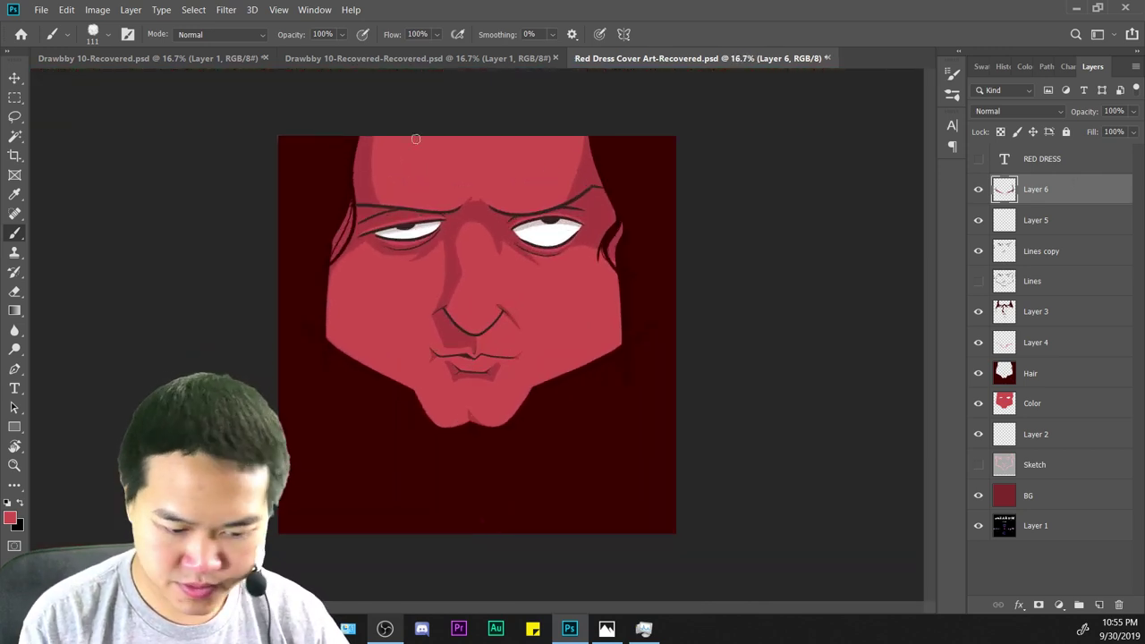
Flip the canvas horizontally again to restore the face's original orientation.
left_click(98, 10)
mouse_move(134, 146)
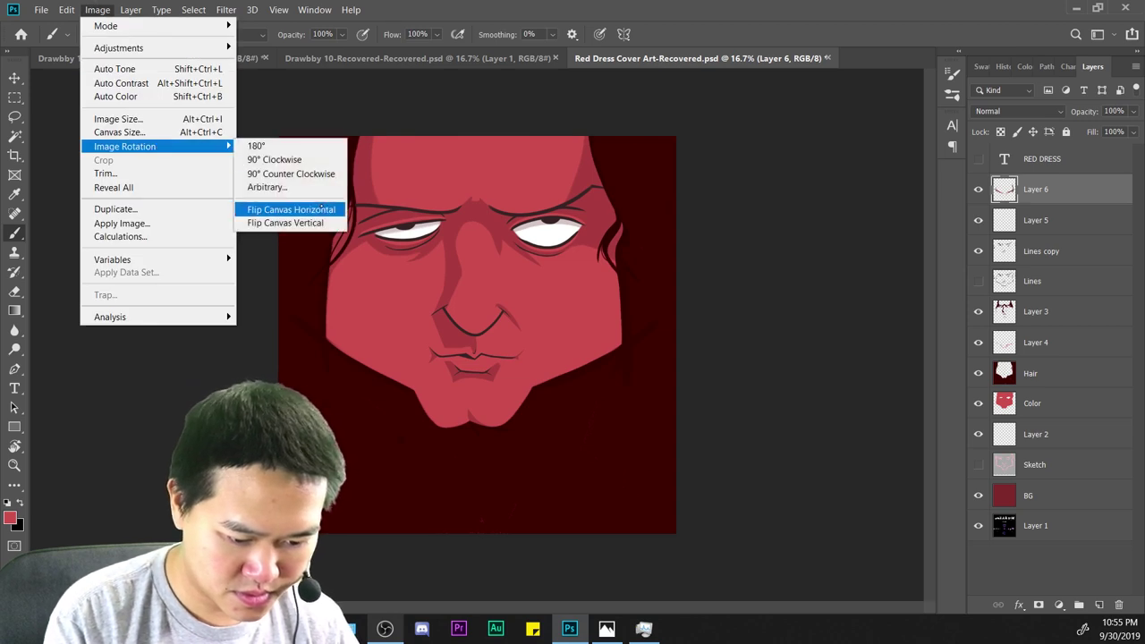
left_click(322, 208)
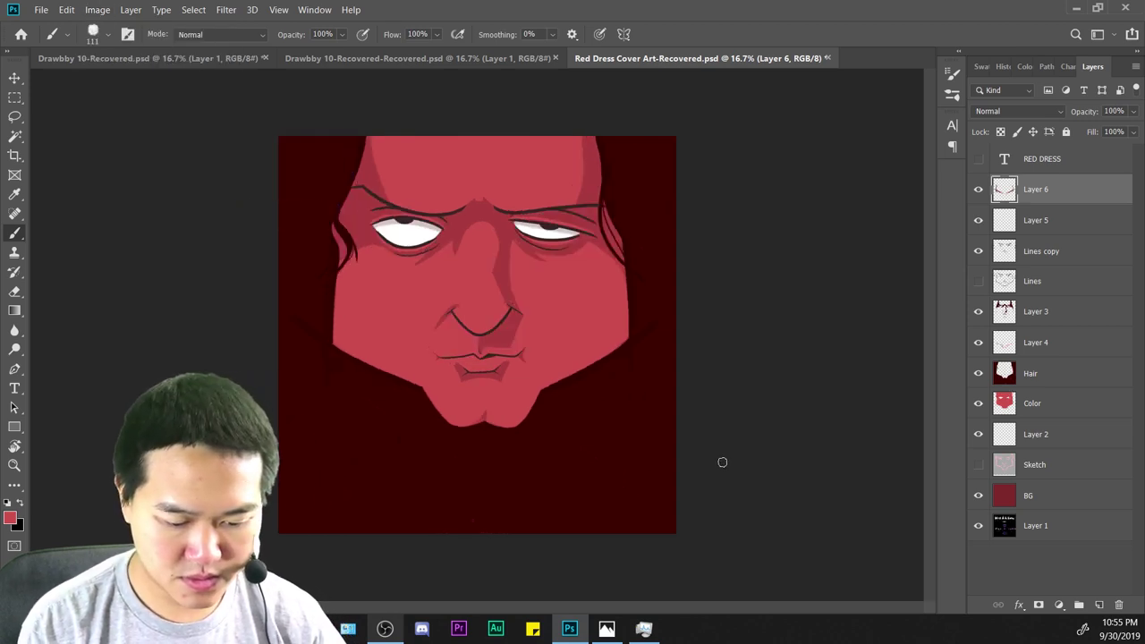
Swap the foreground and background colours so that black is active for the Brush tool.
key("ctrl+plus")
key("ctrl+plus")
mouse_move(784, 259)
left_mouse_down()
mouse_move(792, 447)
mouse_move(776, 296)
mouse_move(775, 475)
left_mouse_up()
key("ctrl+plus")
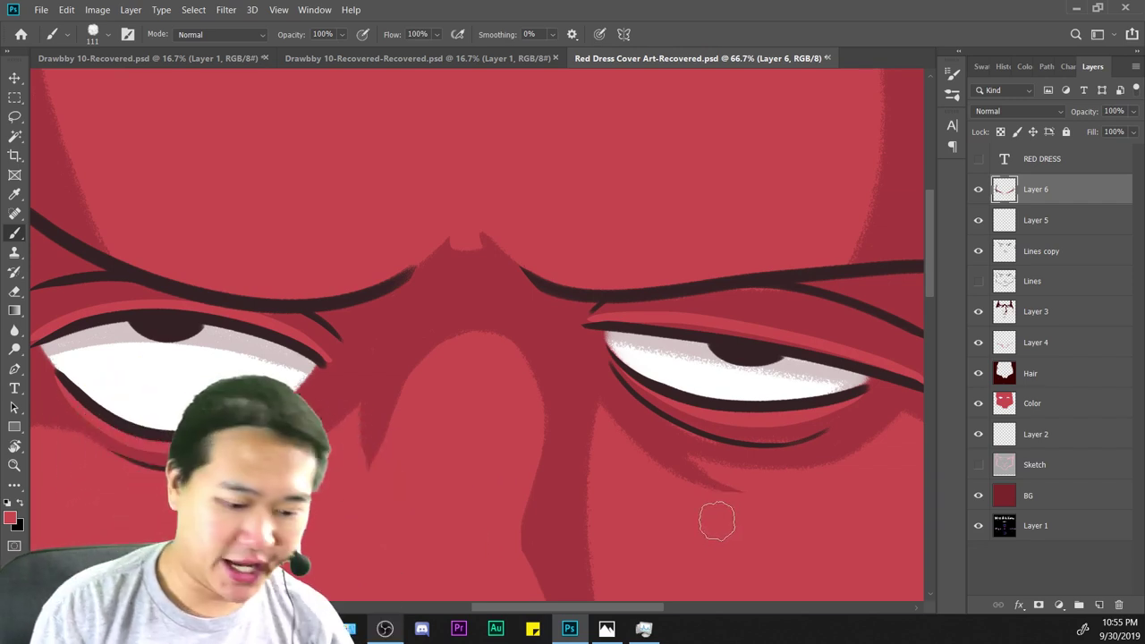
key("i")
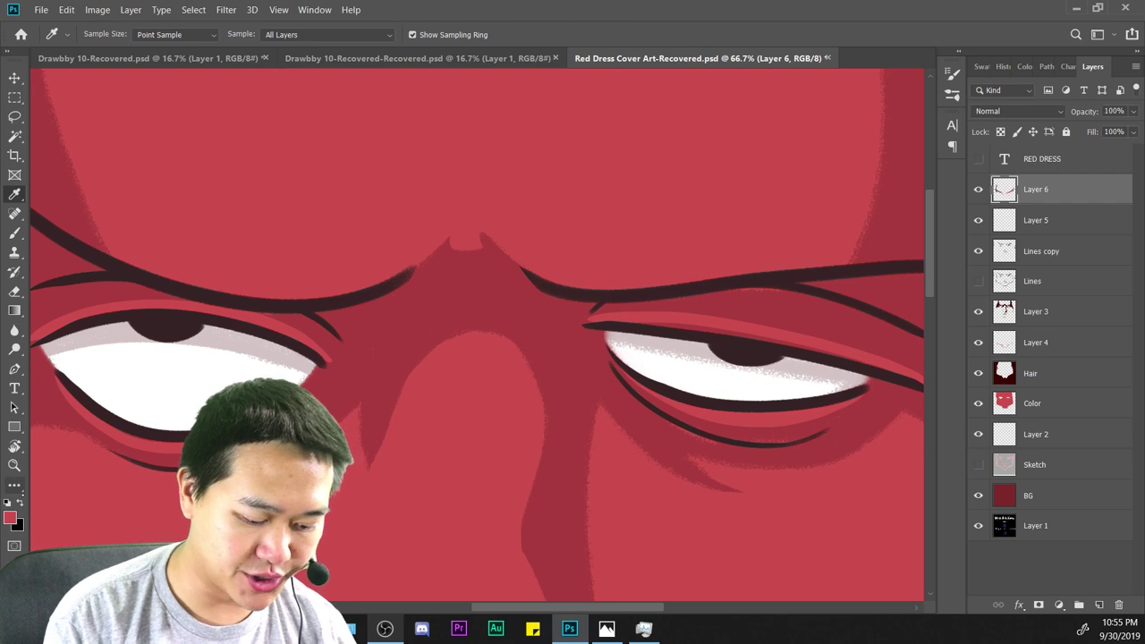
key("x")
key("b")
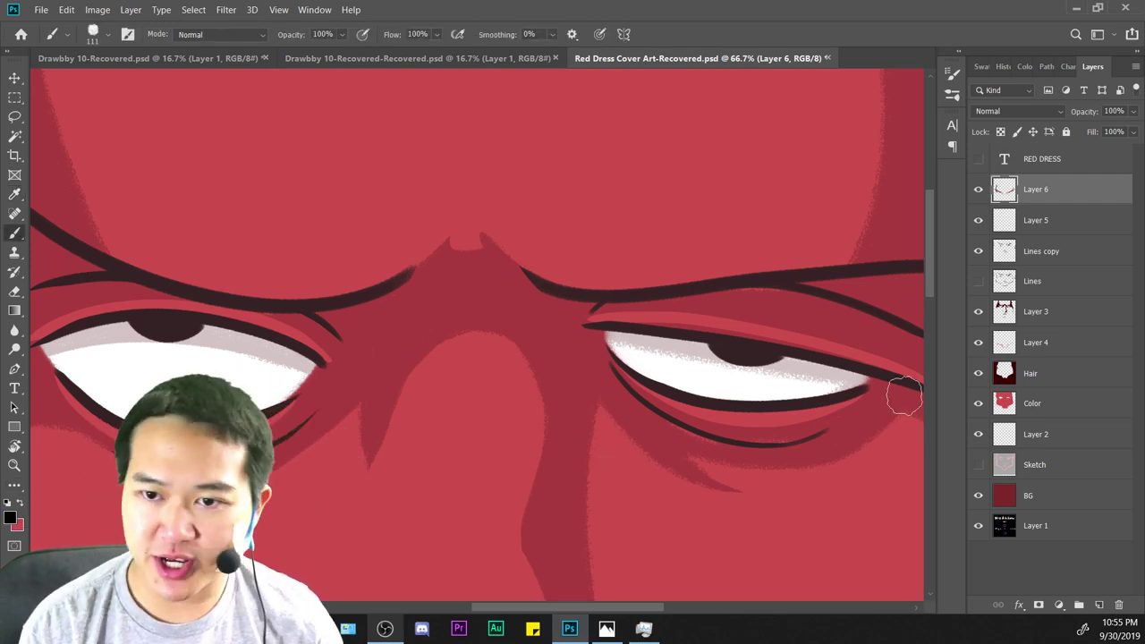
Examine the shading around the eyes, eyebrows and nose bridge against the whole face.
key("ctrl+minus")
key("ctrl+minus")
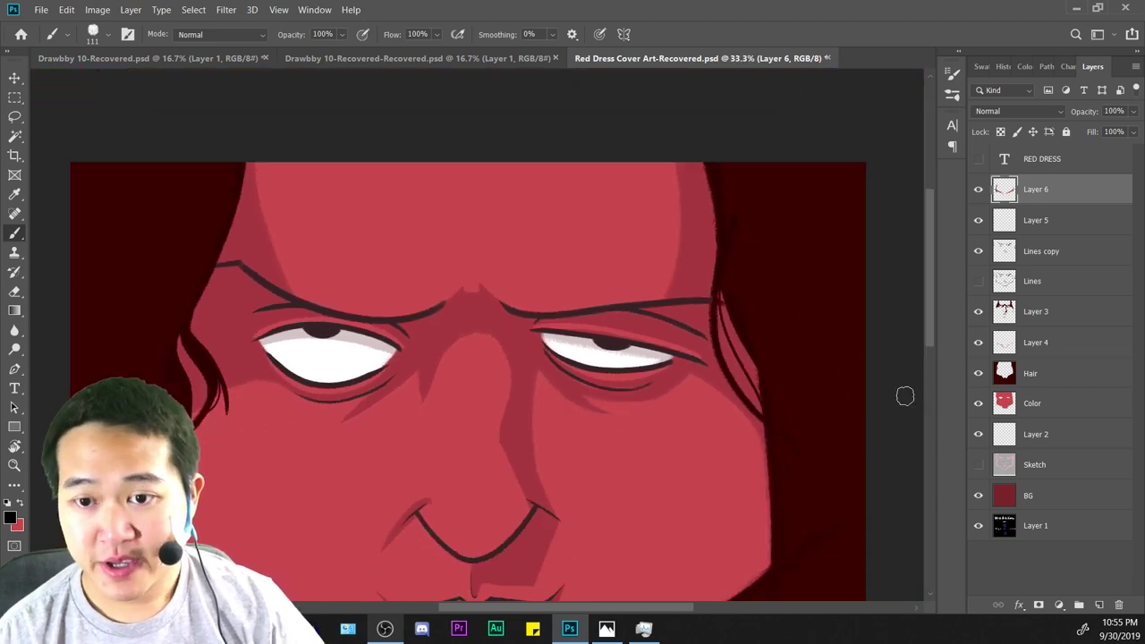
key("ctrl+minus")
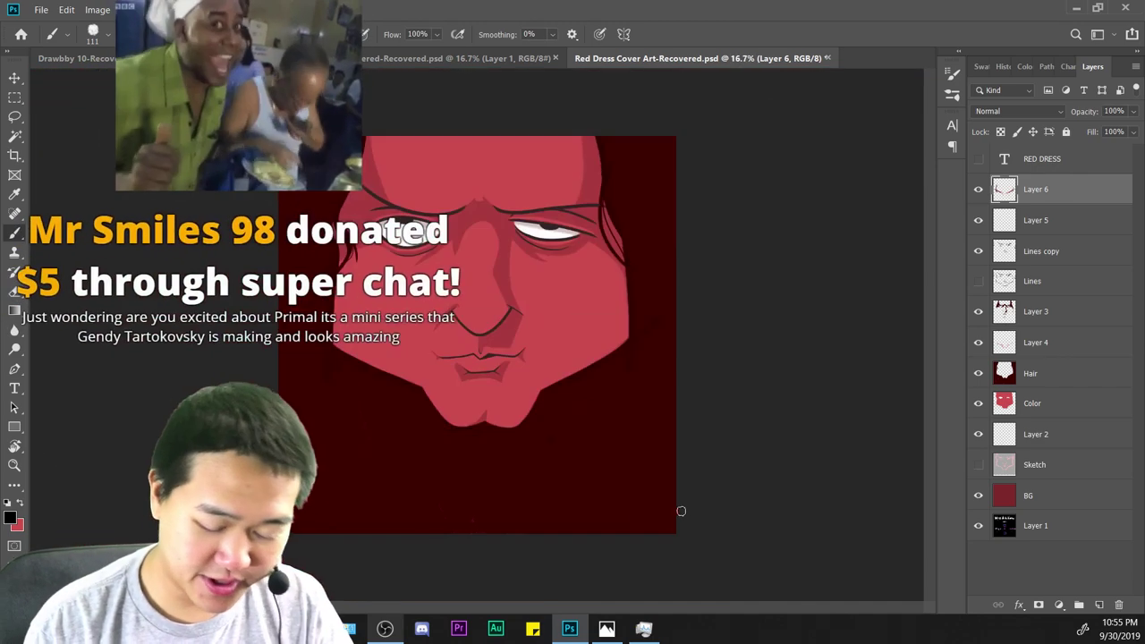
key("ctrl+plus")
key("ctrl+plus")
key("ctrl+plus")
left_click_drag(751, 159, 738, 426)
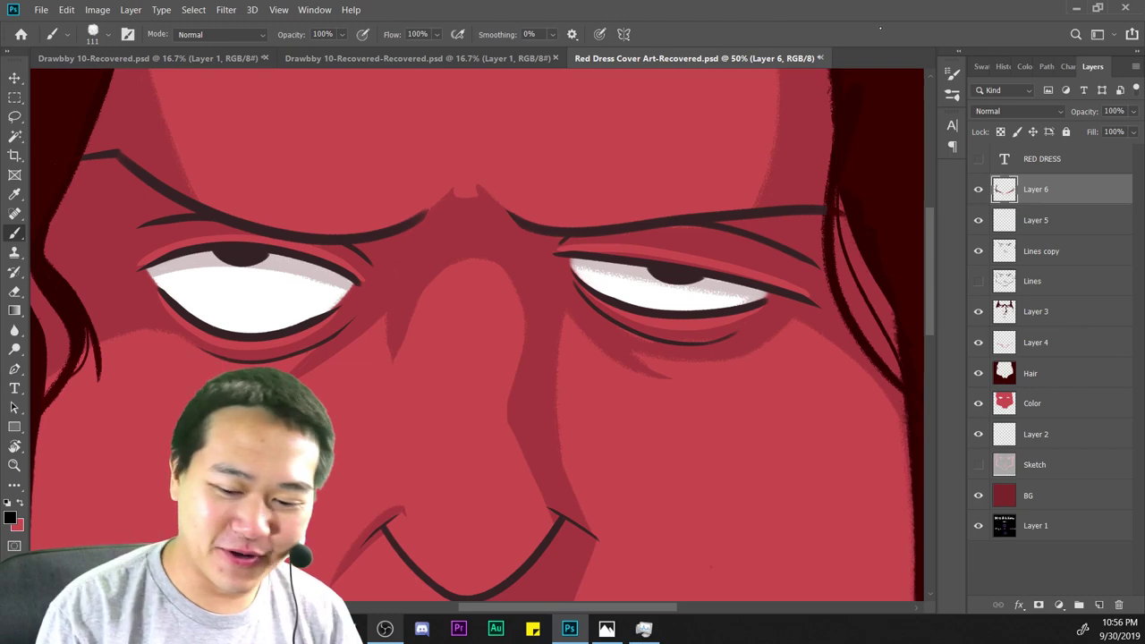
key("ctrl+minus")
key("ctrl+minus")
key("ctrl+plus")
key("ctrl+plus")
key("ctrl+plus")
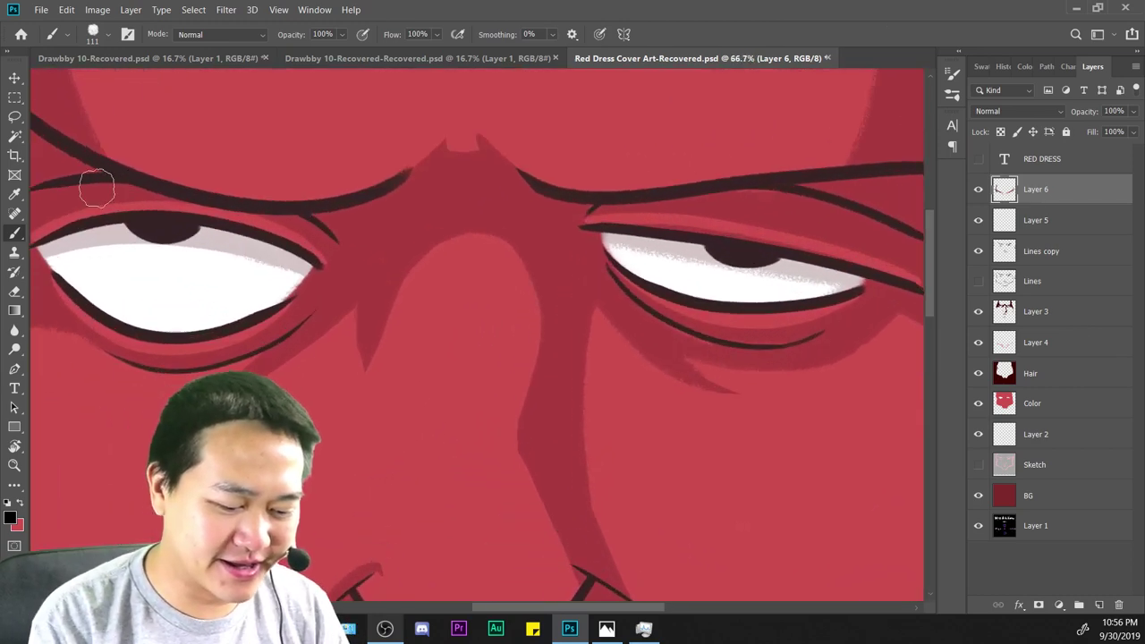
scroll(634, 357, "down", 1)
scroll(652, 435, "up", 3)
Try an 18 px black brush stroke on Layer 6 across the shading between the eyebrows, and undo the marks.
right_click(606, 308)
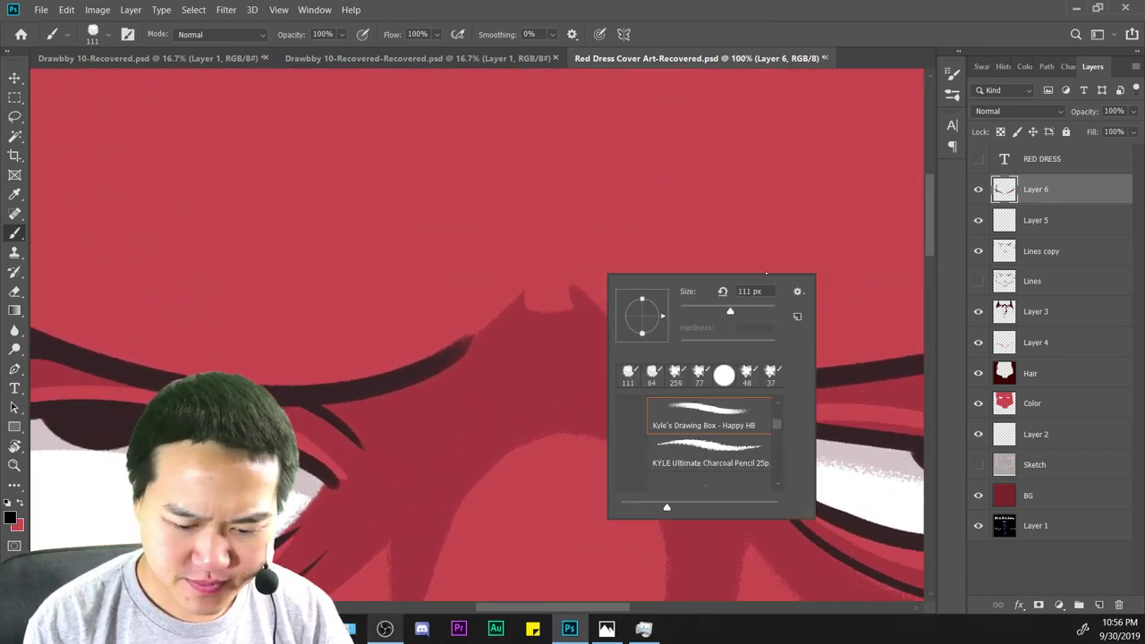
left_click_drag(730, 311, 689, 310)
left_click(538, 341)
left_click_drag(489, 355, 553, 266)
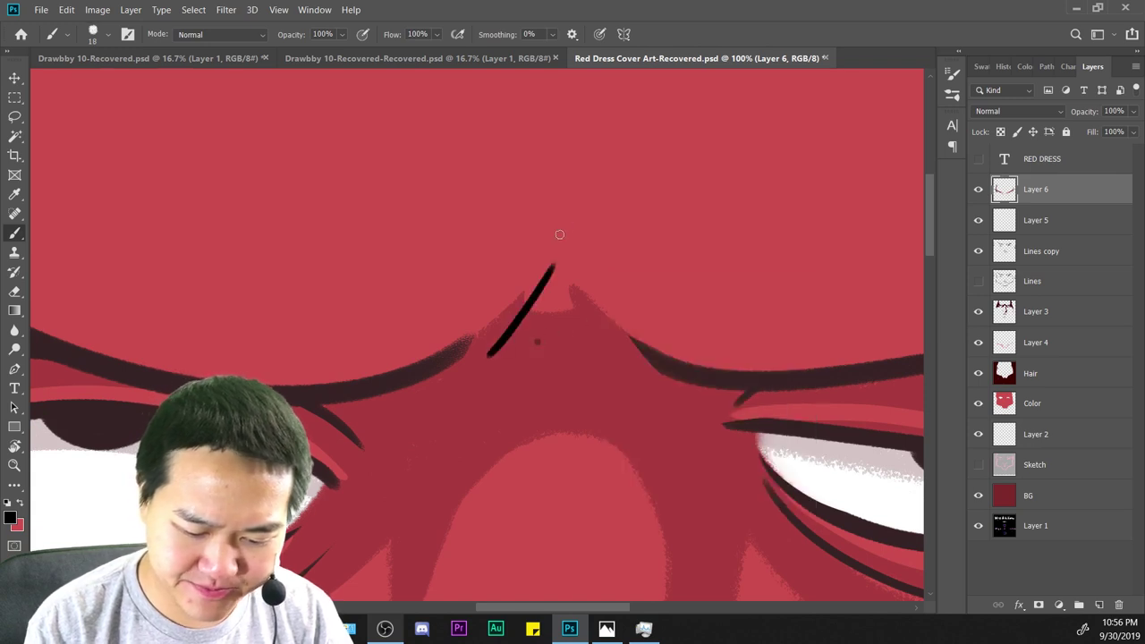
key("ctrl+z")
key("ctrl+z")
Select Layer 3 and enlarge the Happy HB brush to about 34 px.
left_click(1054, 314)
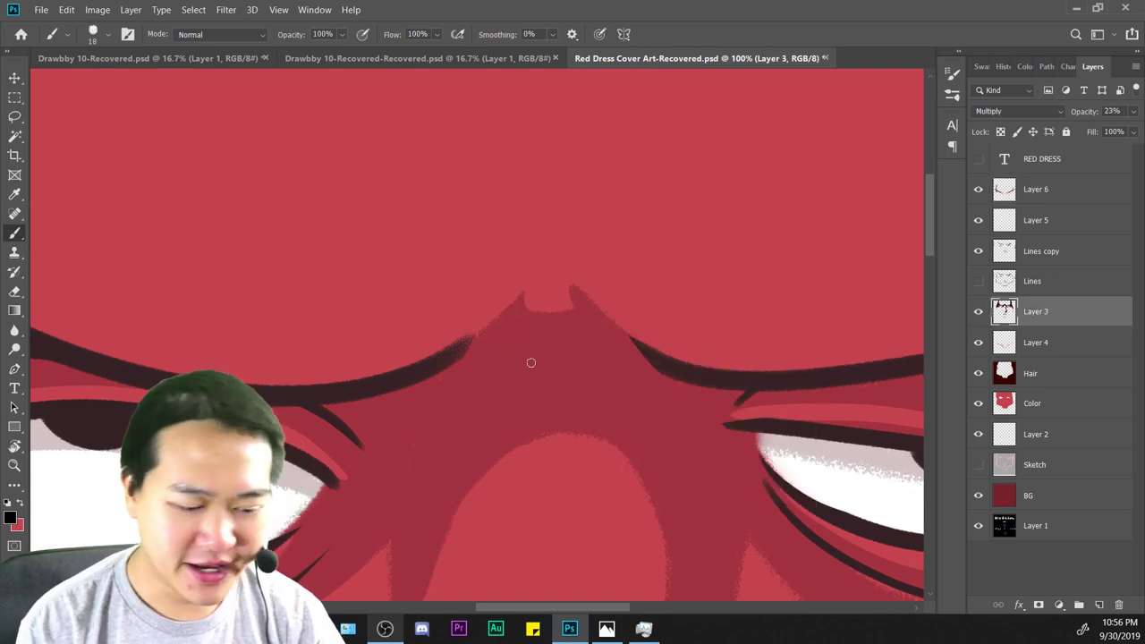
right_click(566, 310)
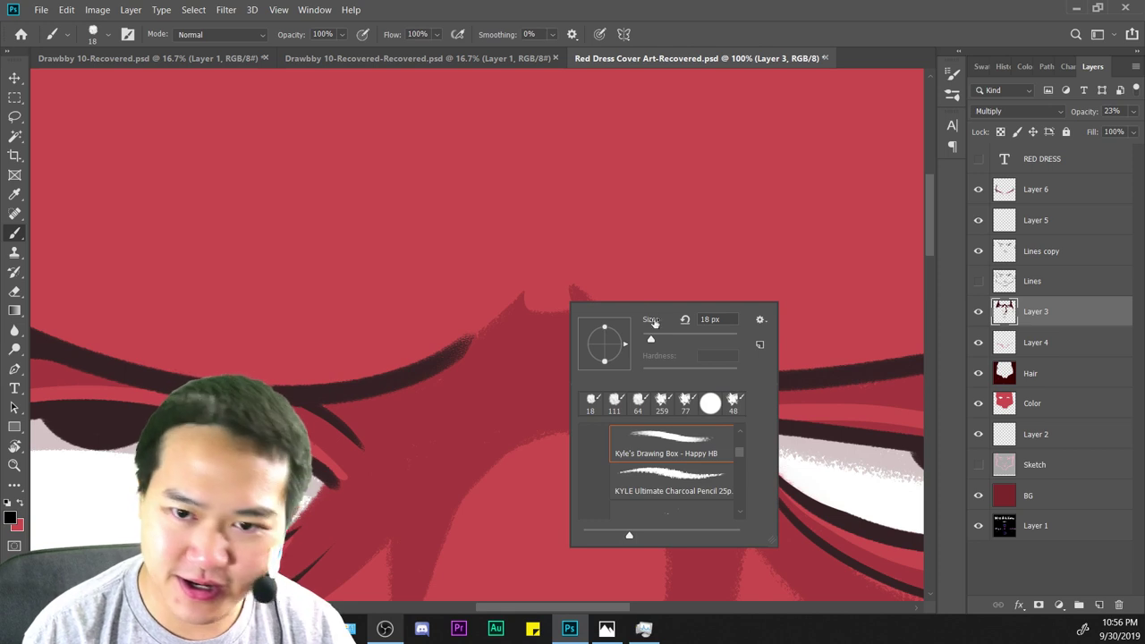
left_click_drag(651, 340, 660, 342)
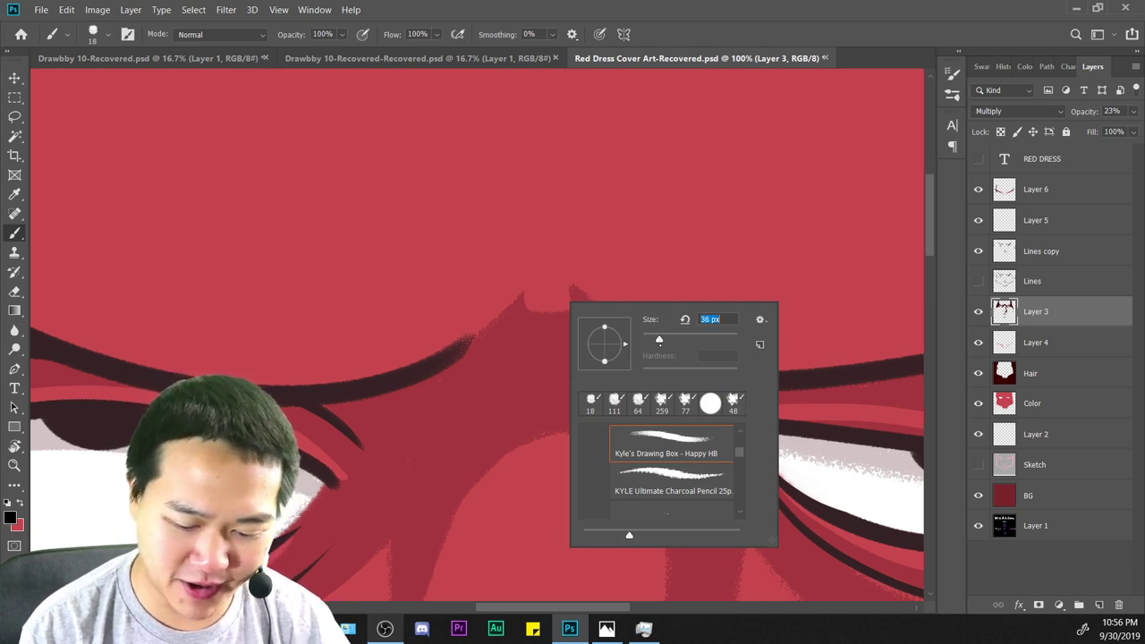
Try a black brush stroke over the notched gap in the shading between the eyebrows, and undo it.
left_click(514, 350)
mouse_move(550, 259)
left_mouse_down()
mouse_move(498, 336)
mouse_move(447, 346)
left_mouse_up()
key("ctrl+z")
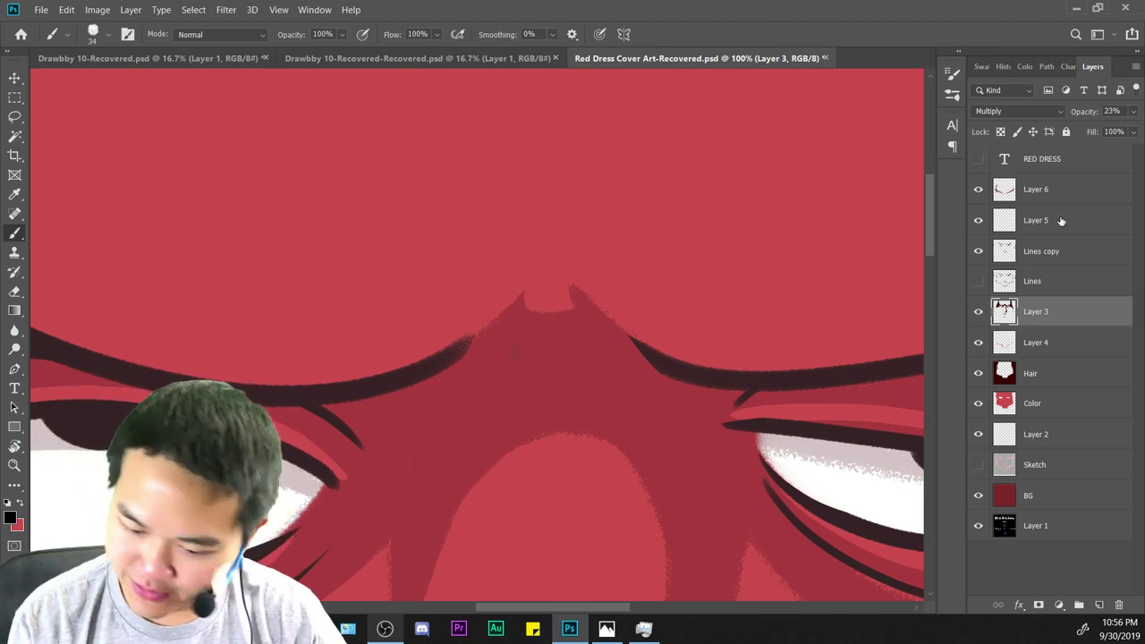
Sample the dark maroon of the hair as the foreground colour and return to the Brush tool.
key("ctrl+minus")
key("ctrl+minus")
key("ctrl+minus")
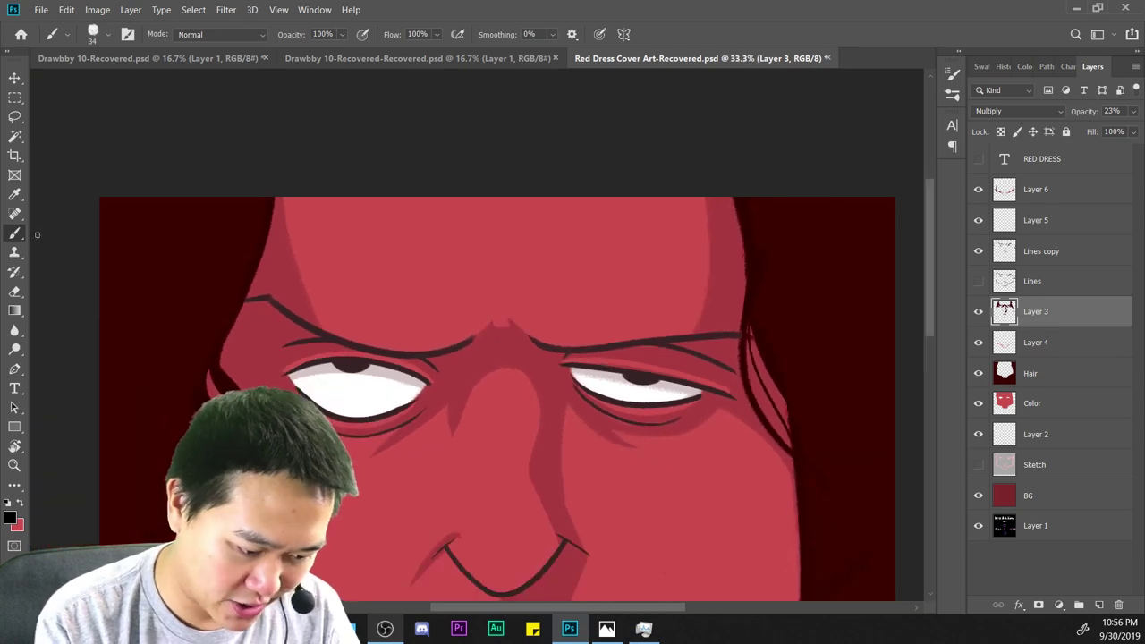
key("i")
key("b")
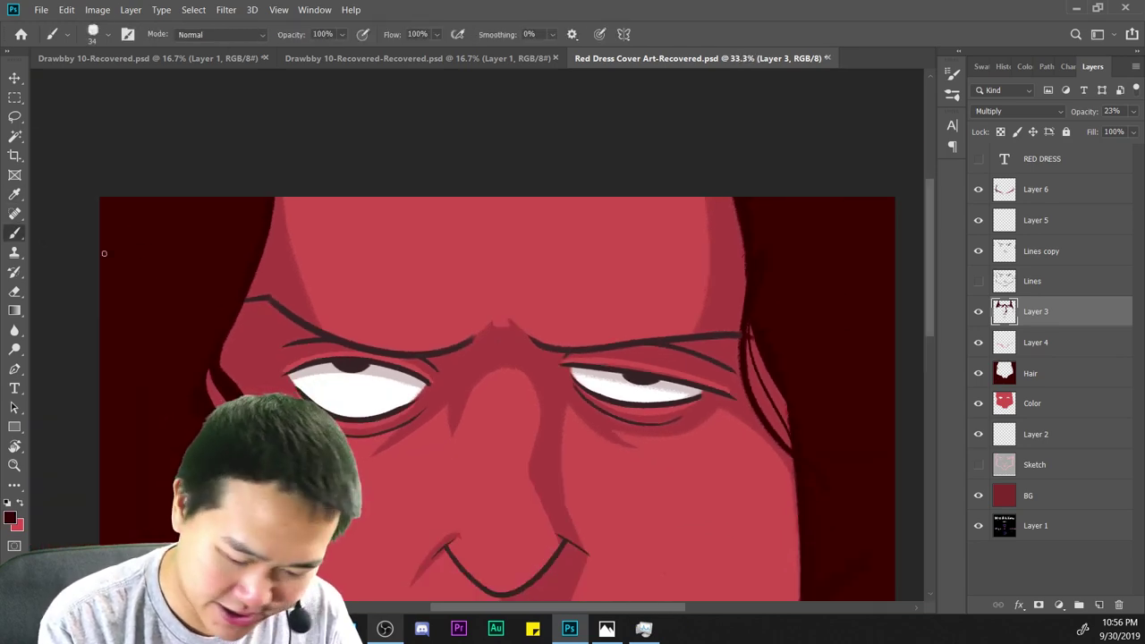
Paint over the notch between the eyebrows on Layer 3 so that the shading rises to a single peak.
key("ctrl+plus")
key("ctrl+plus")
key("ctrl+plus")
mouse_move(528, 308)
left_mouse_down()
mouse_move(569, 257)
mouse_move(437, 369)
left_mouse_up()
mouse_move(566, 251)
left_mouse_down()
mouse_move(473, 354)
mouse_move(572, 240)
mouse_move(404, 437)
mouse_move(557, 261)
mouse_move(456, 418)
mouse_move(576, 266)
mouse_move(544, 311)
mouse_move(567, 289)
left_mouse_up()
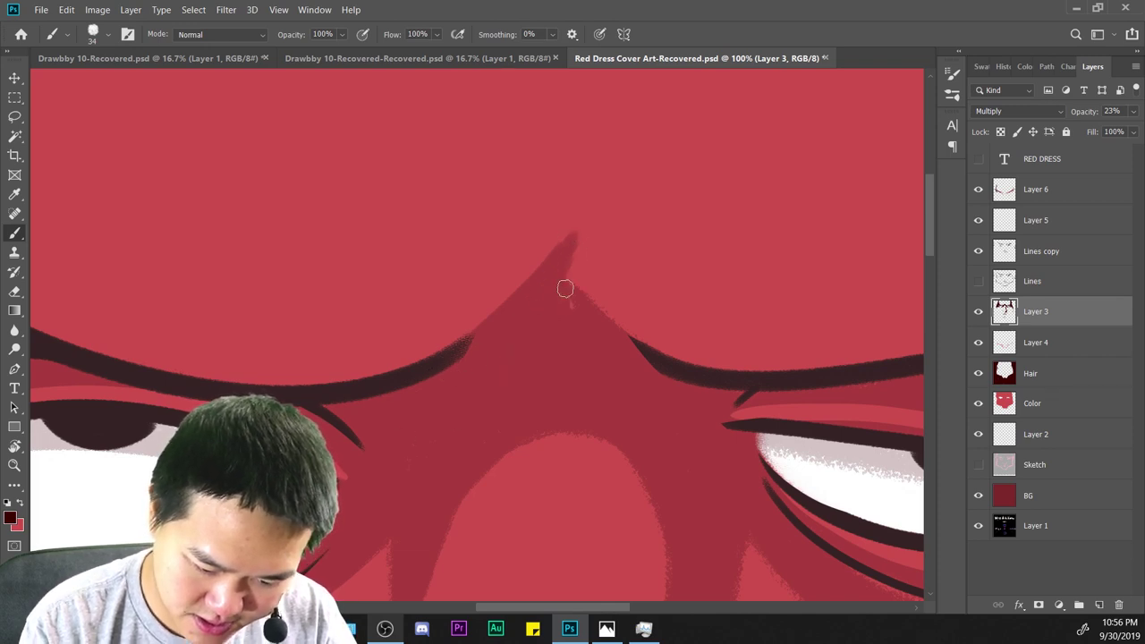
key("ctrl+minus")
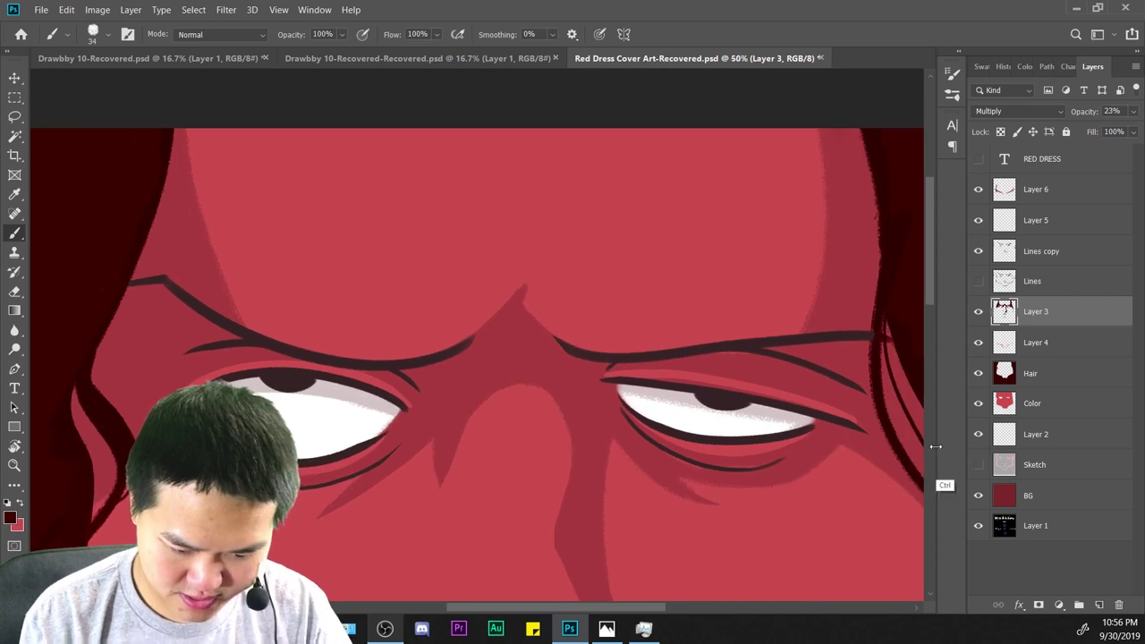
Erase along the edges of the shading peak between the eyebrows to sharpen its tip.
key("ctrl+plus")
key("e")
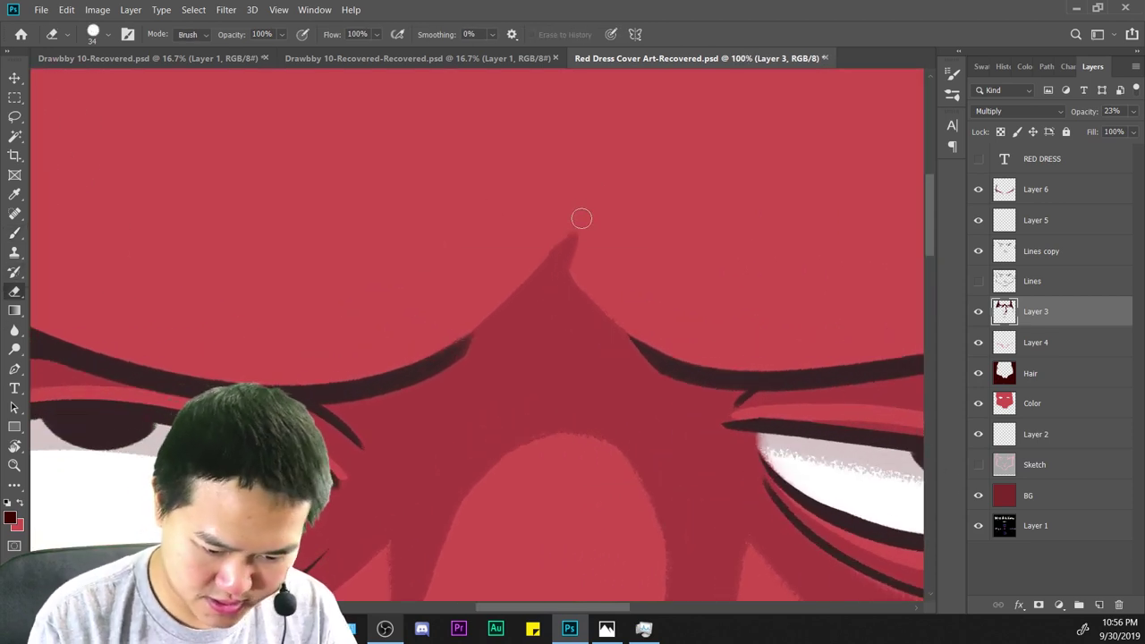
left_click_drag(586, 209, 429, 362)
key("ctrl+z")
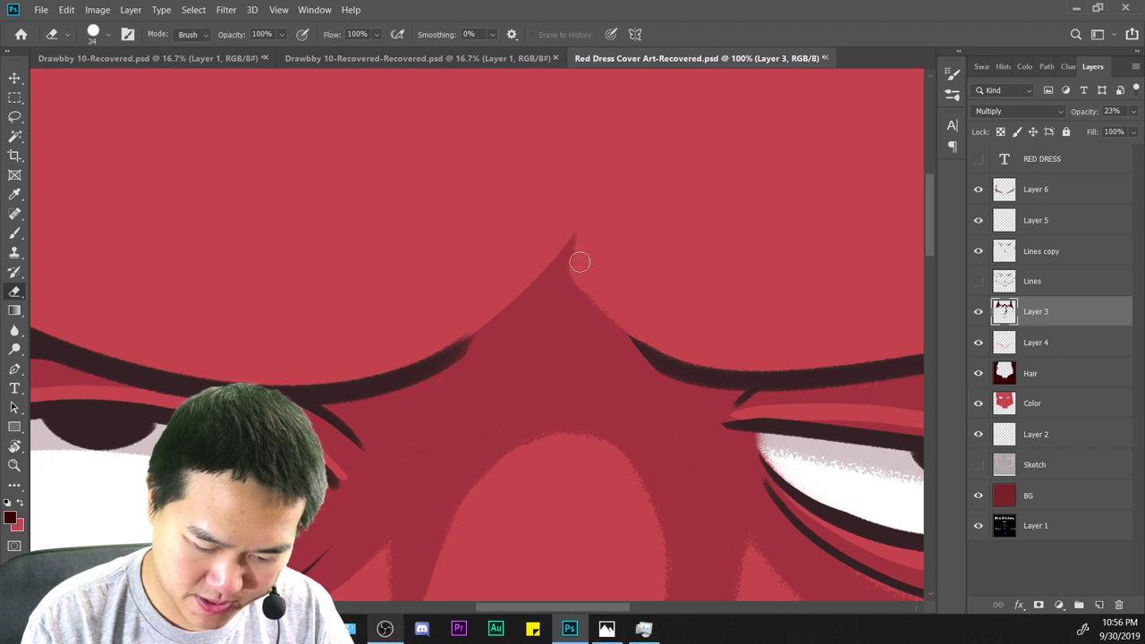
Examine the reshaped eyebrow shading against the whole face.
key("ctrl+minus")
key("ctrl+minus")
key("ctrl+minus")
key("ctrl+minus")
key("ctrl+minus")
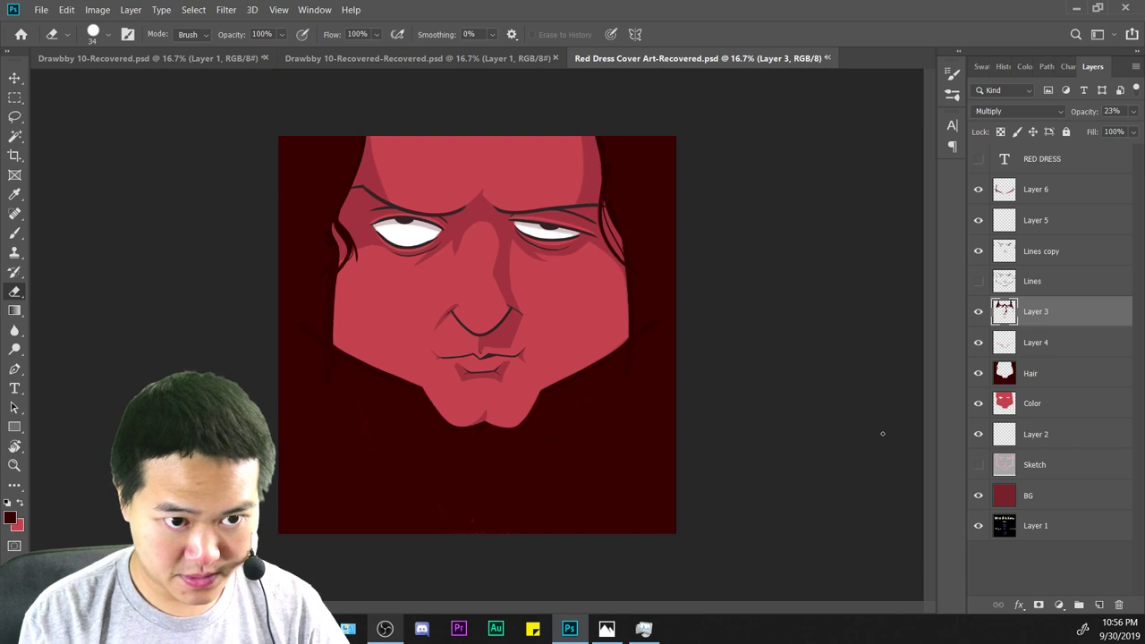
key("ctrl+plus")
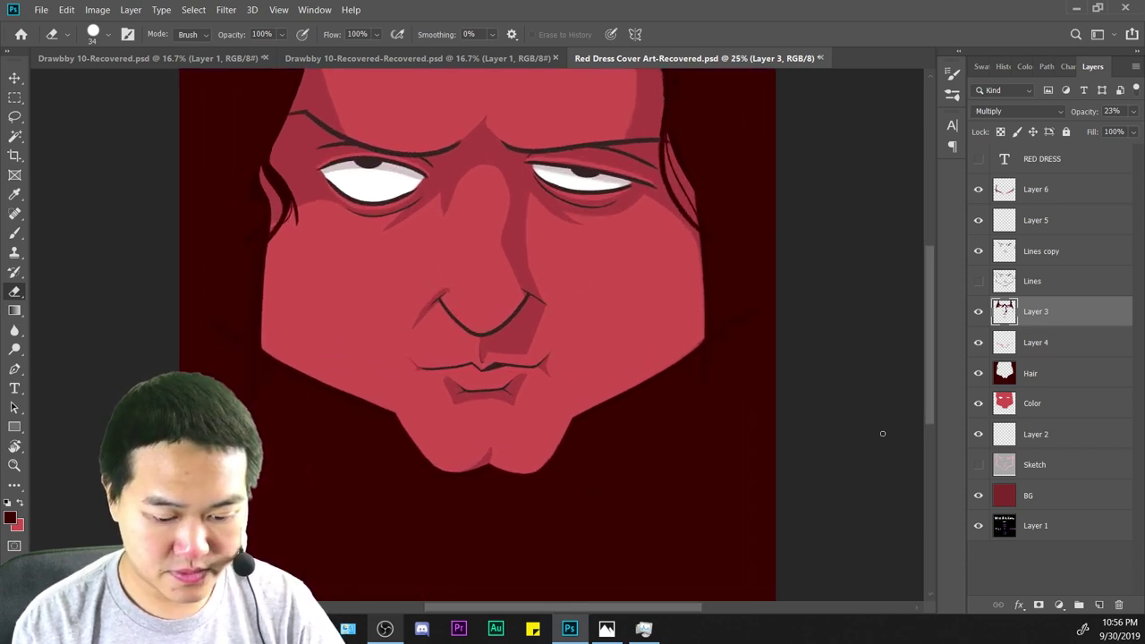
key("ctrl+minus")
key("ctrl+minus")
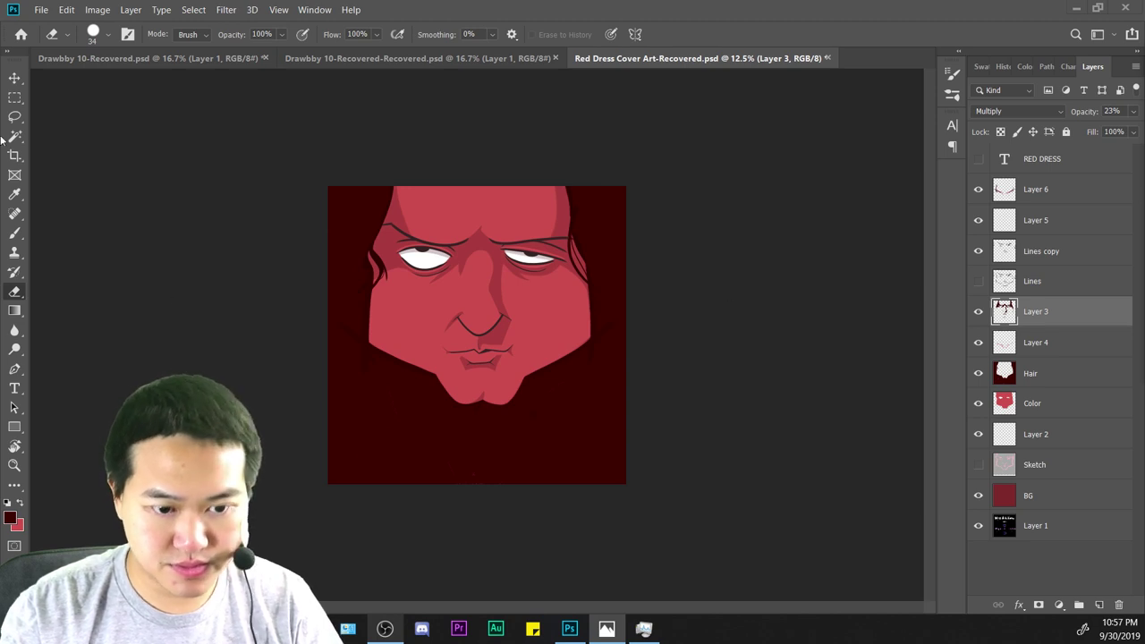
left_click(893, 20)
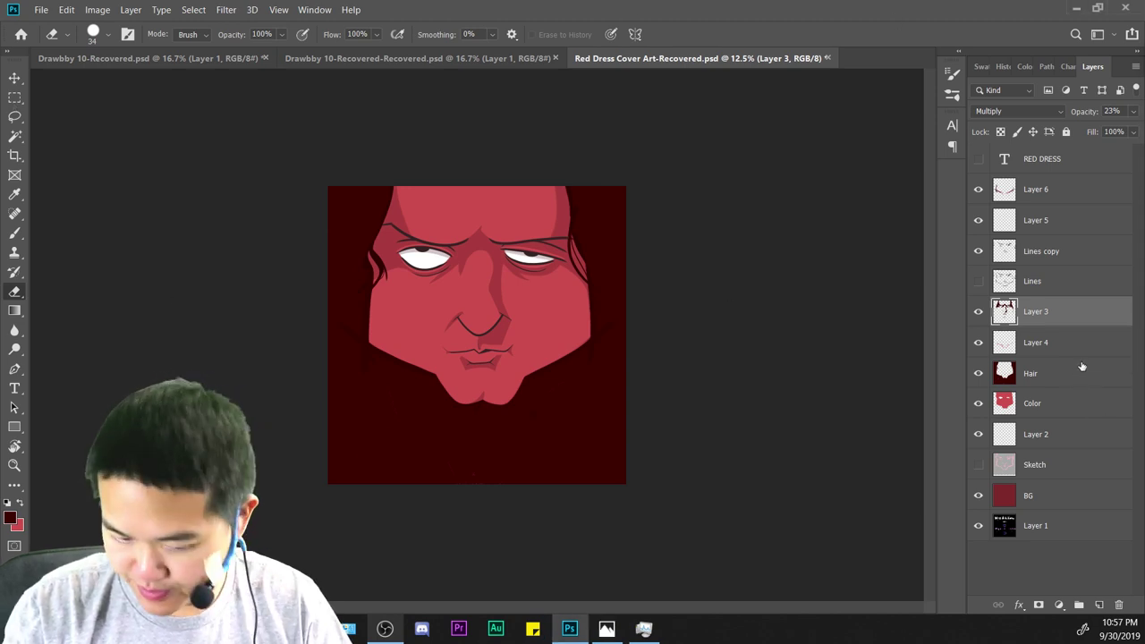
Select the Color layer and examine the cheeks, jaw and chin at several zoom levels.
left_click(1057, 409)
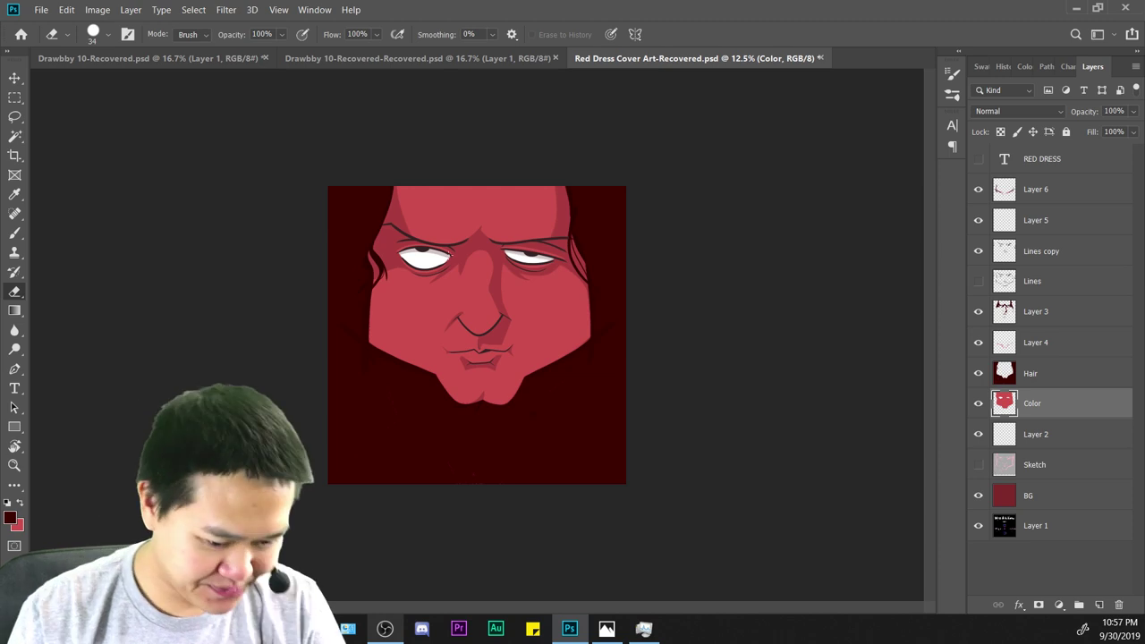
key("ctrl+equal")
key("ctrl+equal")
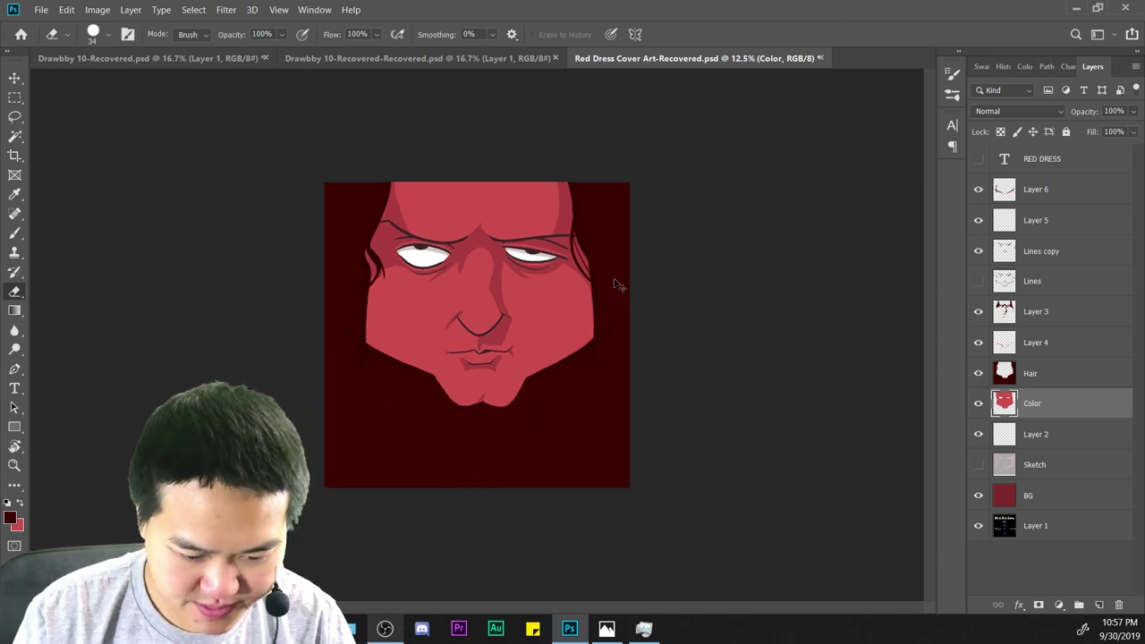
left_click_drag(754, 334, 761, 386)
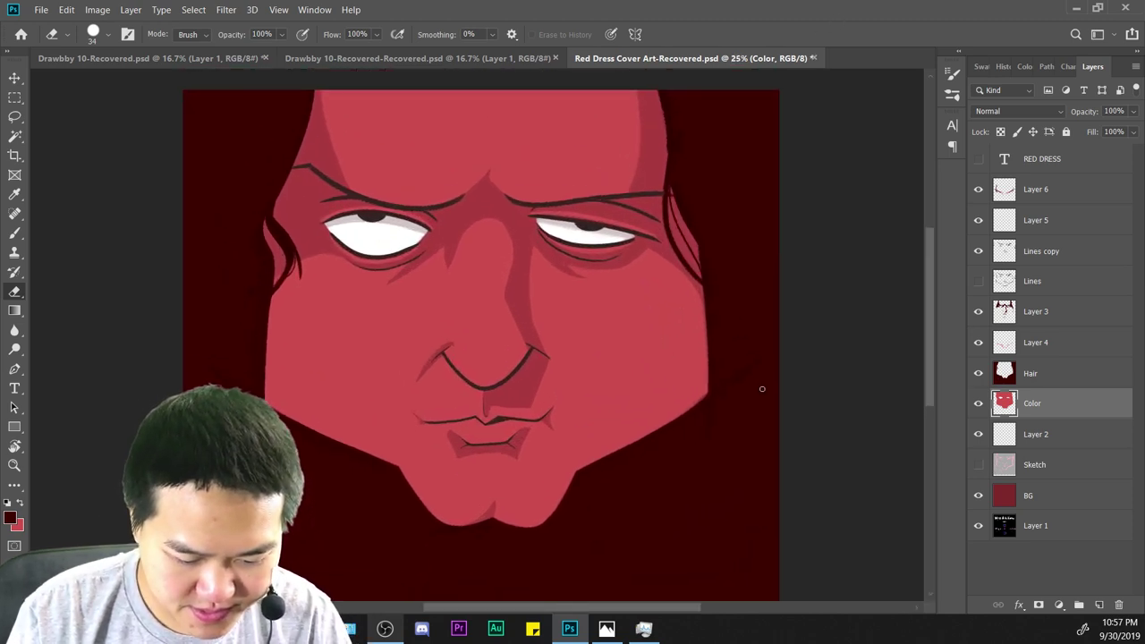
key("ctrl+minus")
key("ctrl+minus")
key("ctrl+equal")
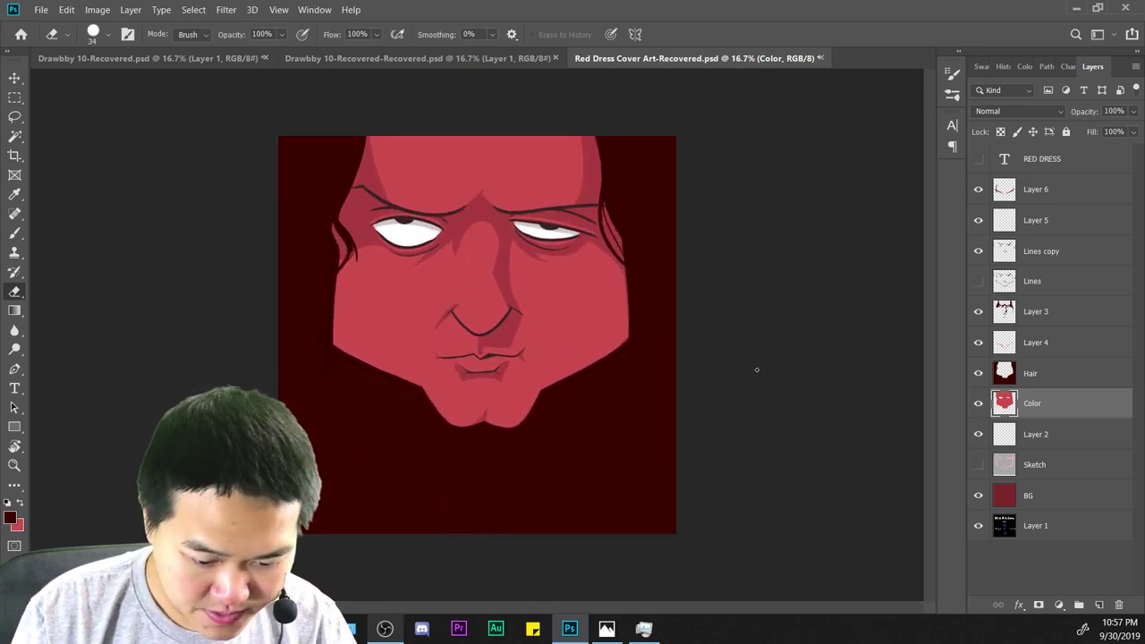
key("ctrl+minus")
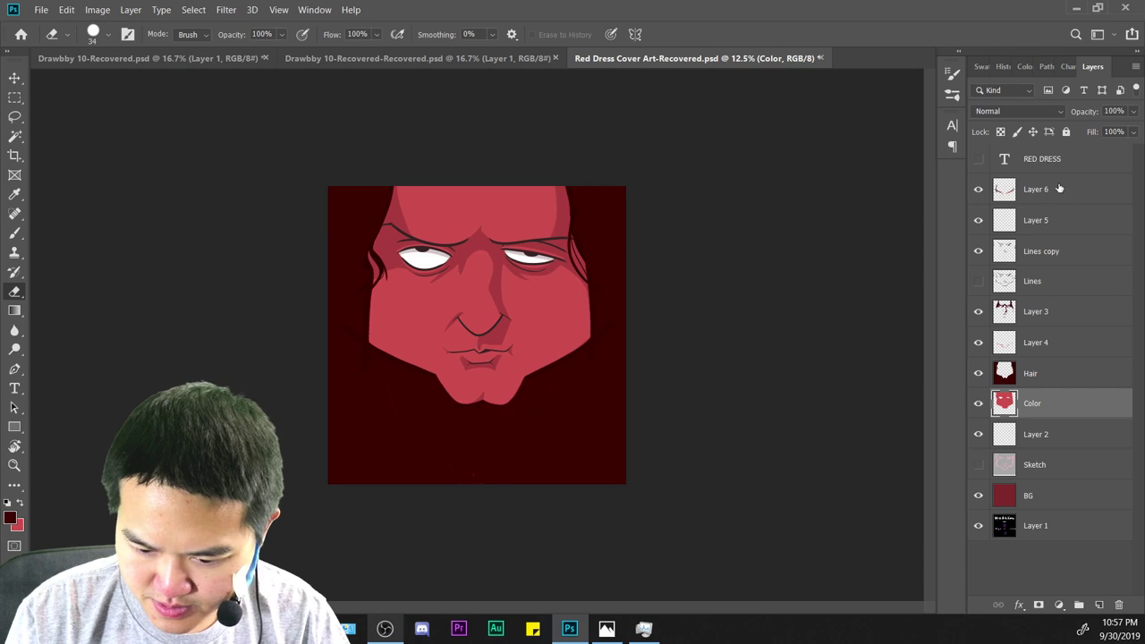
Add a new empty layer directly above Layer 6.
left_click(1055, 193)
left_click(1099, 605)
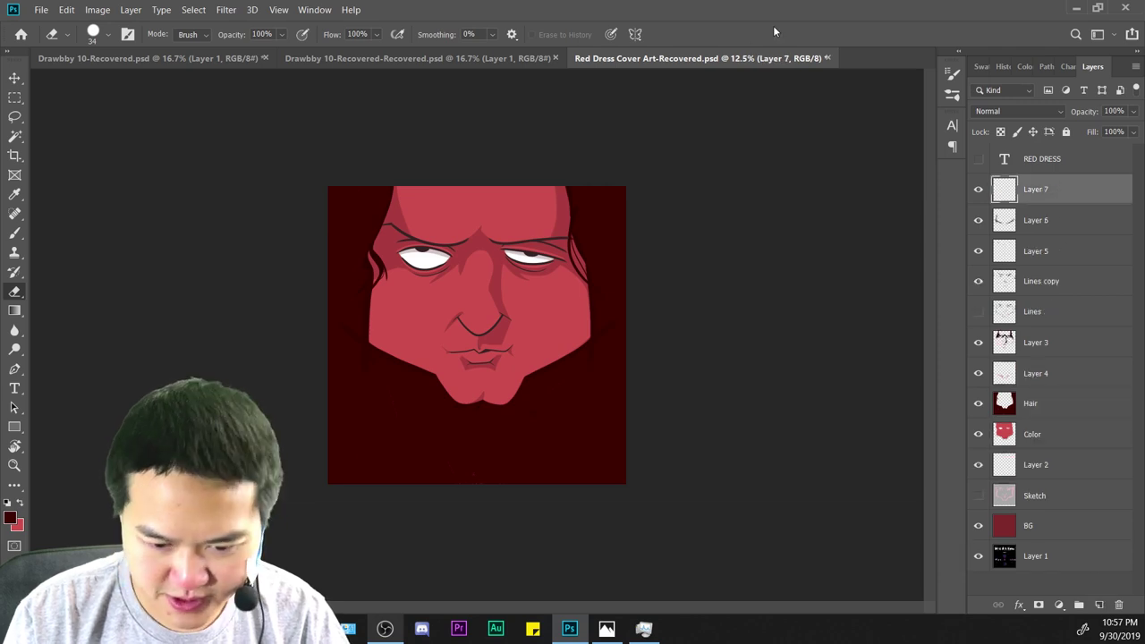
key("ctrl+equal")
key("ctrl+equal")
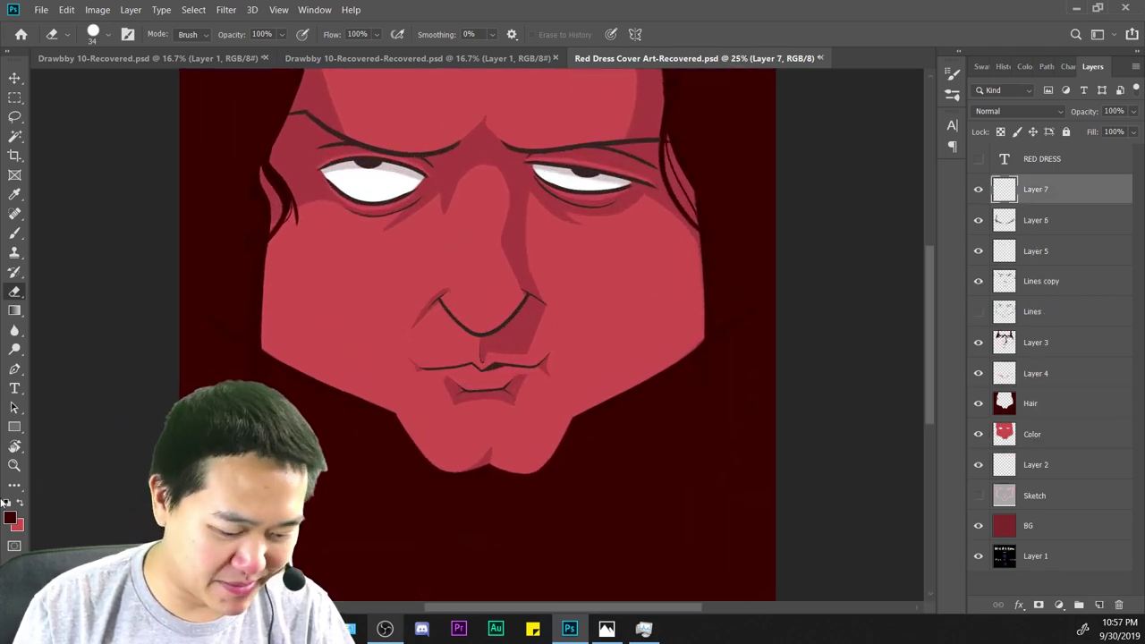
Make white the foreground colour for the Brush tool and save the document.
left_click(7, 502)
left_click(21, 503)
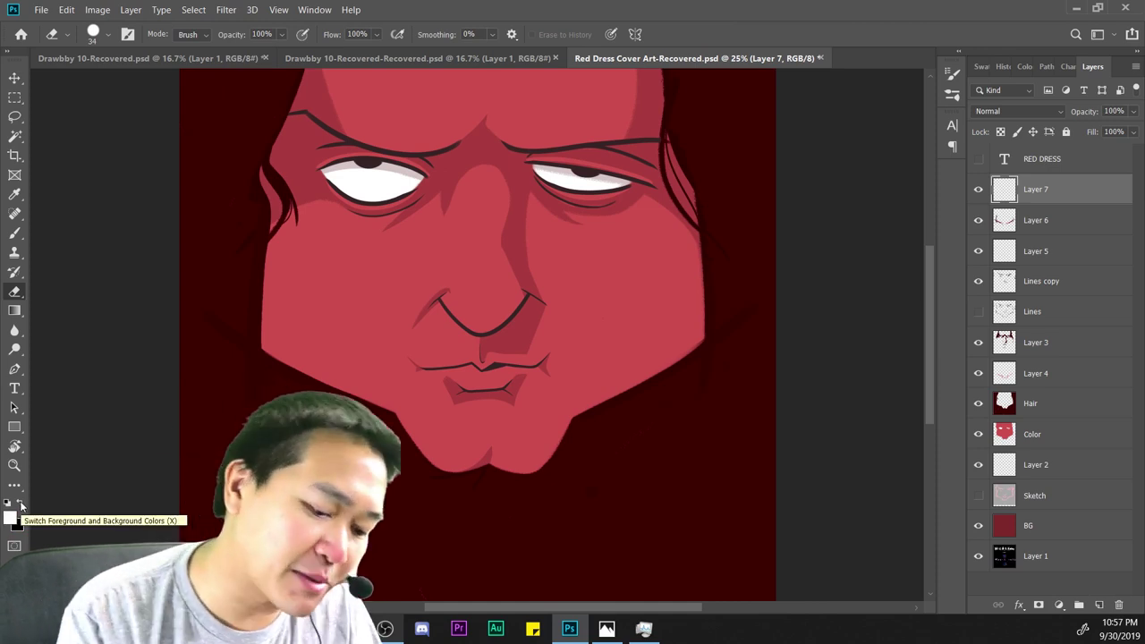
left_click(15, 233)
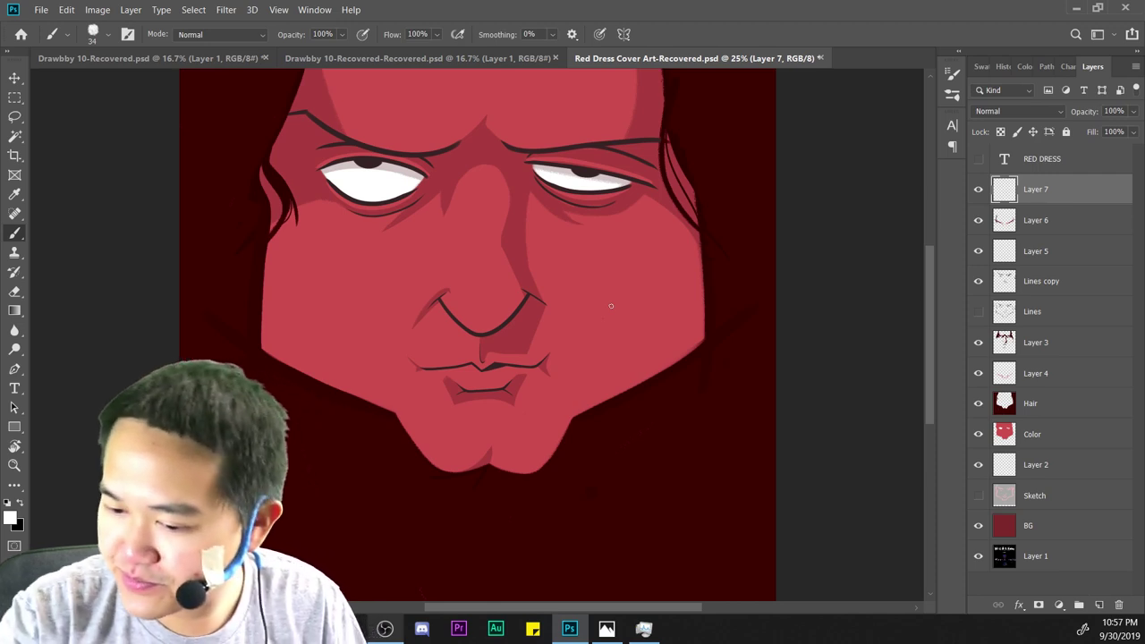
key("ctrl+s")
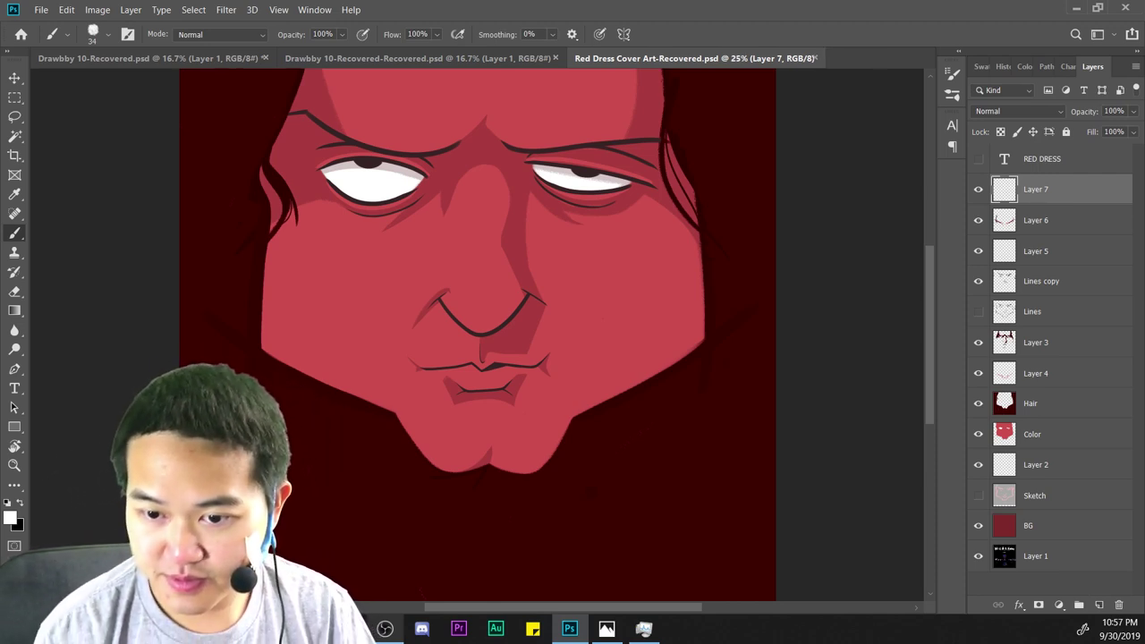
Set the brush size to 50 px.
right_click(667, 291)
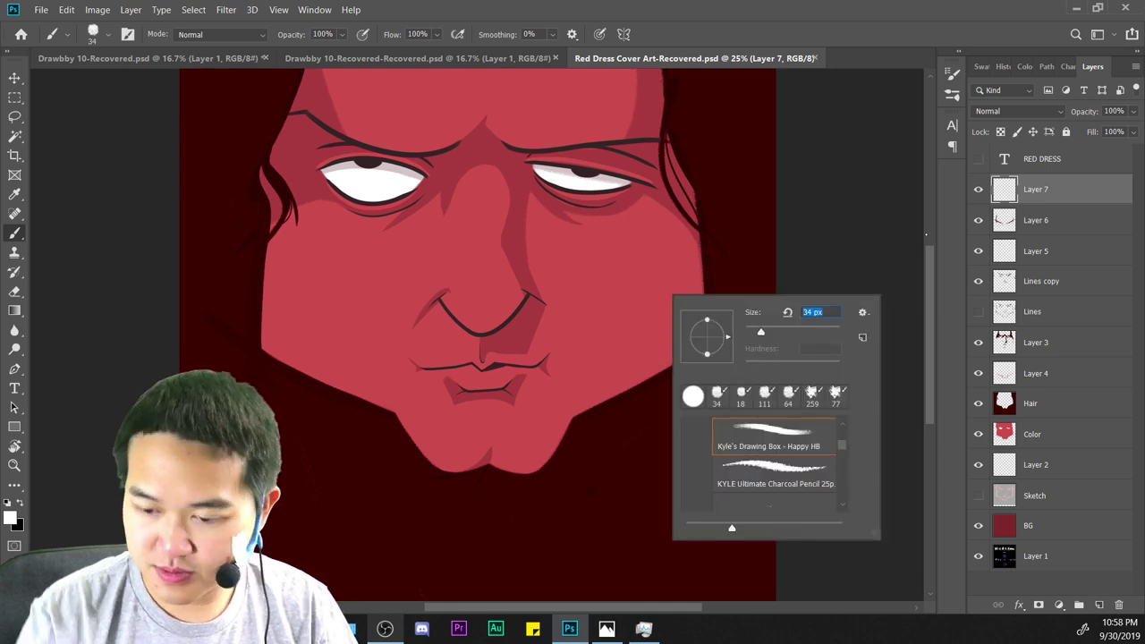
type("50")
key("Return")
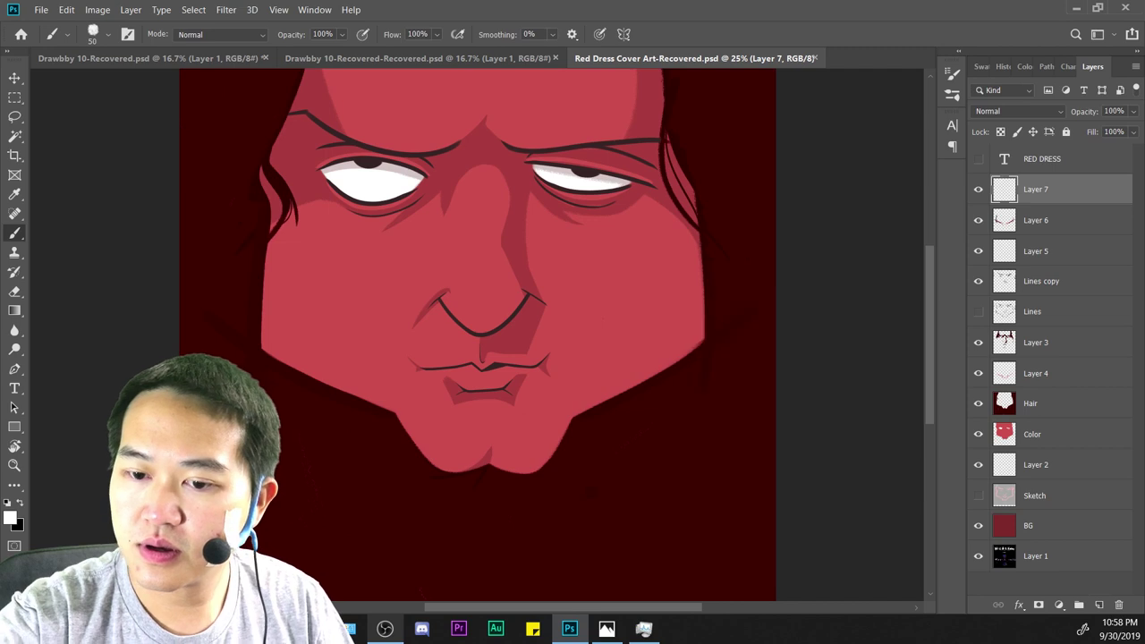
Try two diagonal white strokes across the lower cheek beside the mouth, and undo both.
left_click_drag(538, 414, 721, 295)
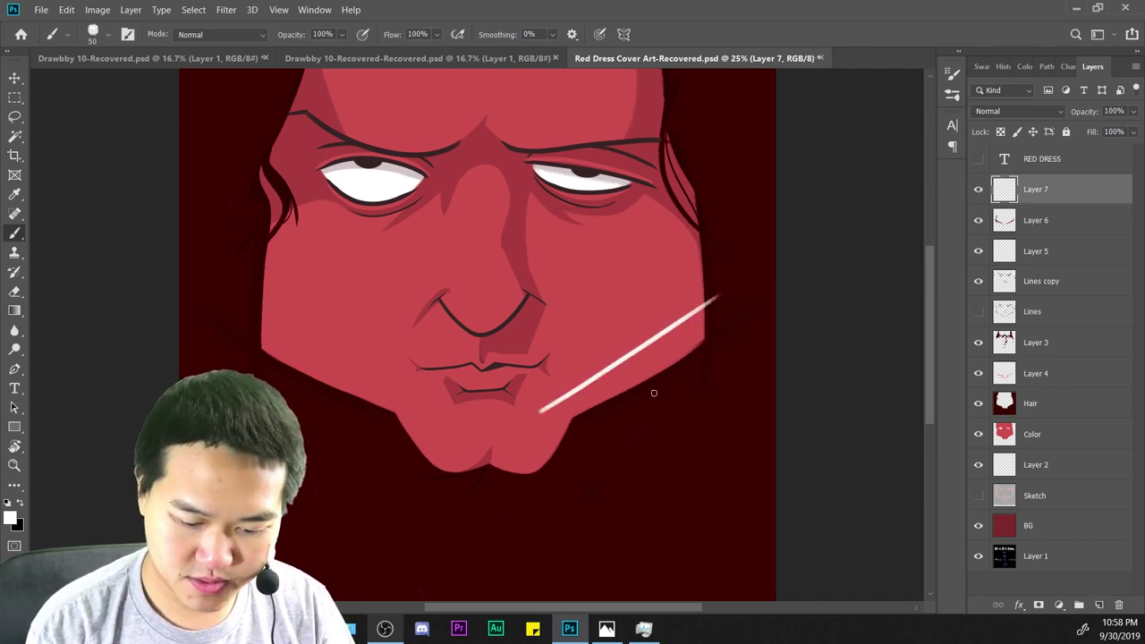
key("ctrl+z")
left_click_drag(564, 420, 731, 320)
key("ctrl+z")
key("ctrl+plus")
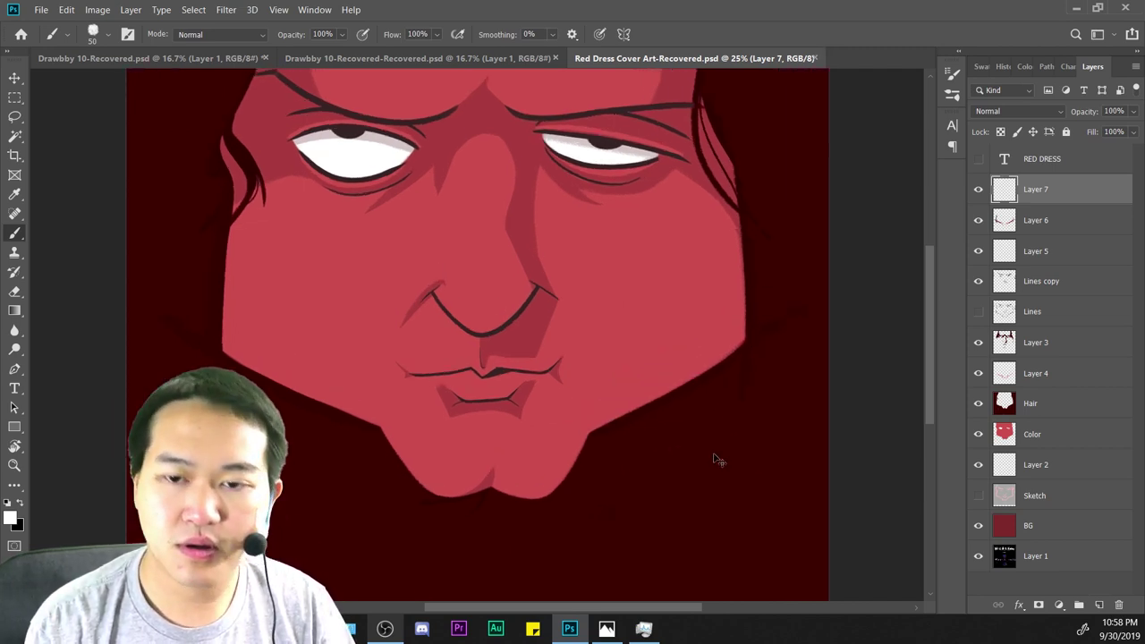
mouse_move(780, 431)
left_mouse_down()
mouse_move(715, 400)
mouse_move(715, 434)
left_mouse_up()
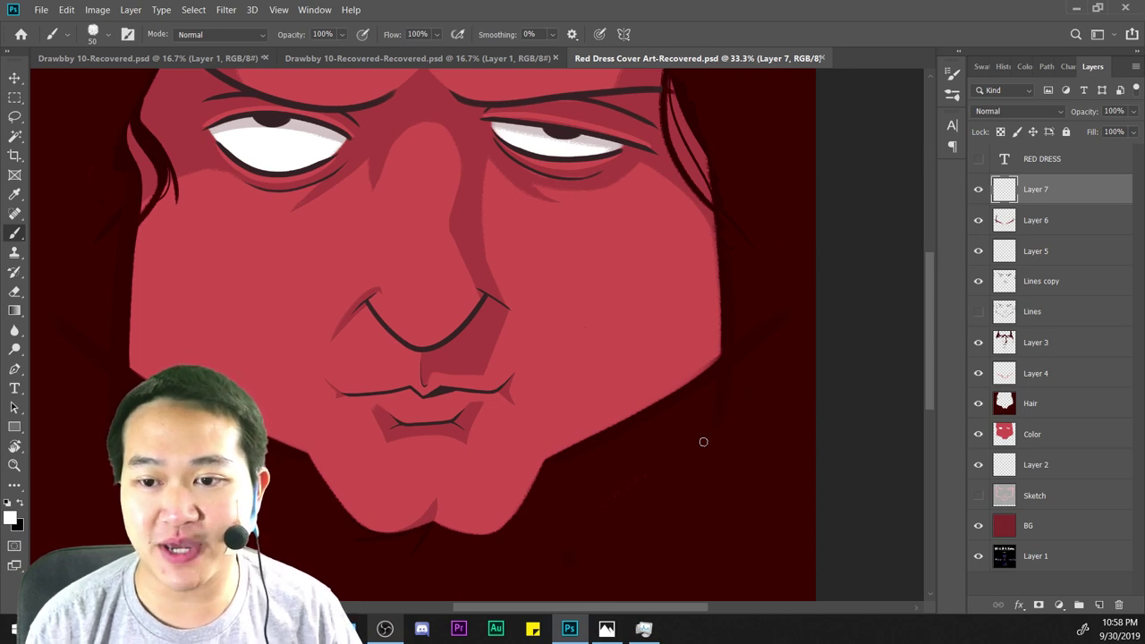
key("ctrl+plus")
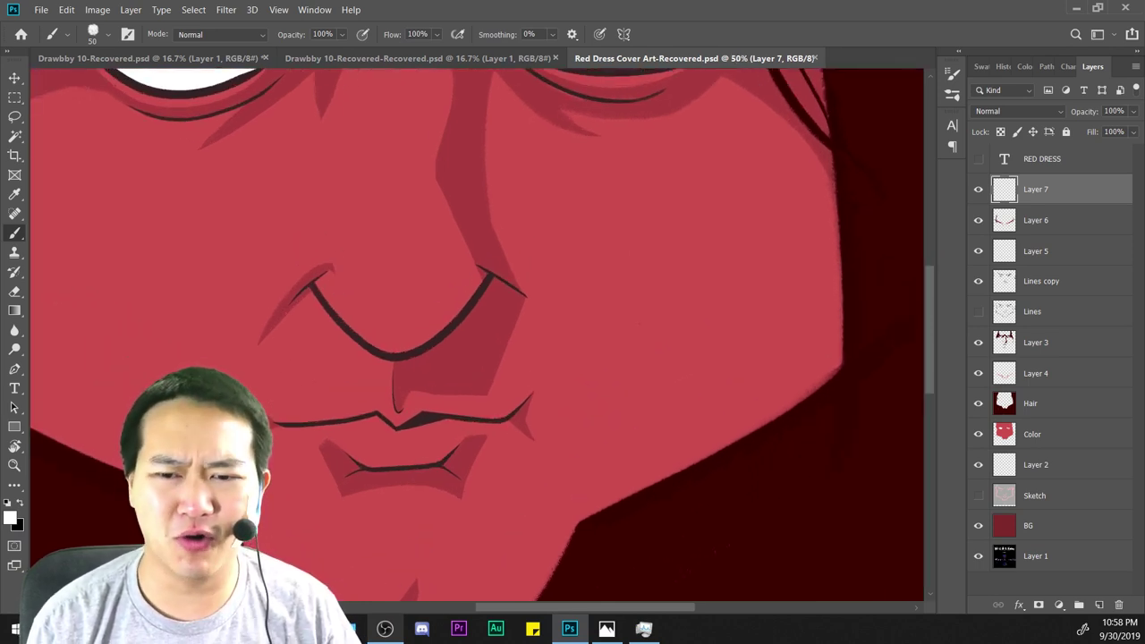
key("ctrl+minus")
key("ctrl+minus")
key("ctrl+plus")
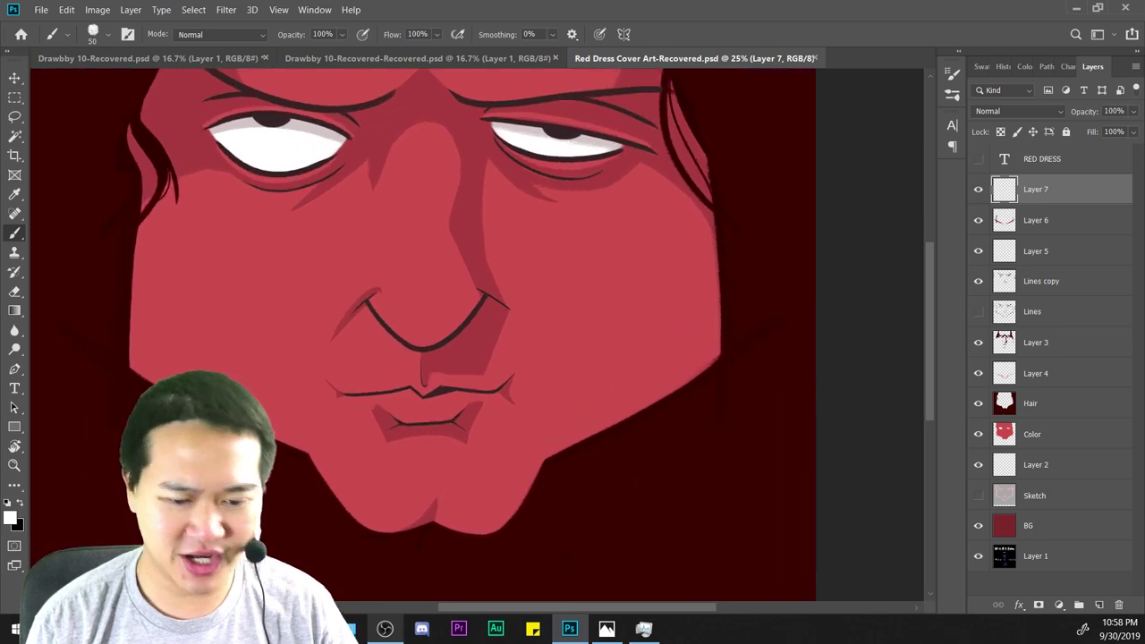
left_click_drag(483, 376, 454, 250)
scroll(421, 331, "up", 2)
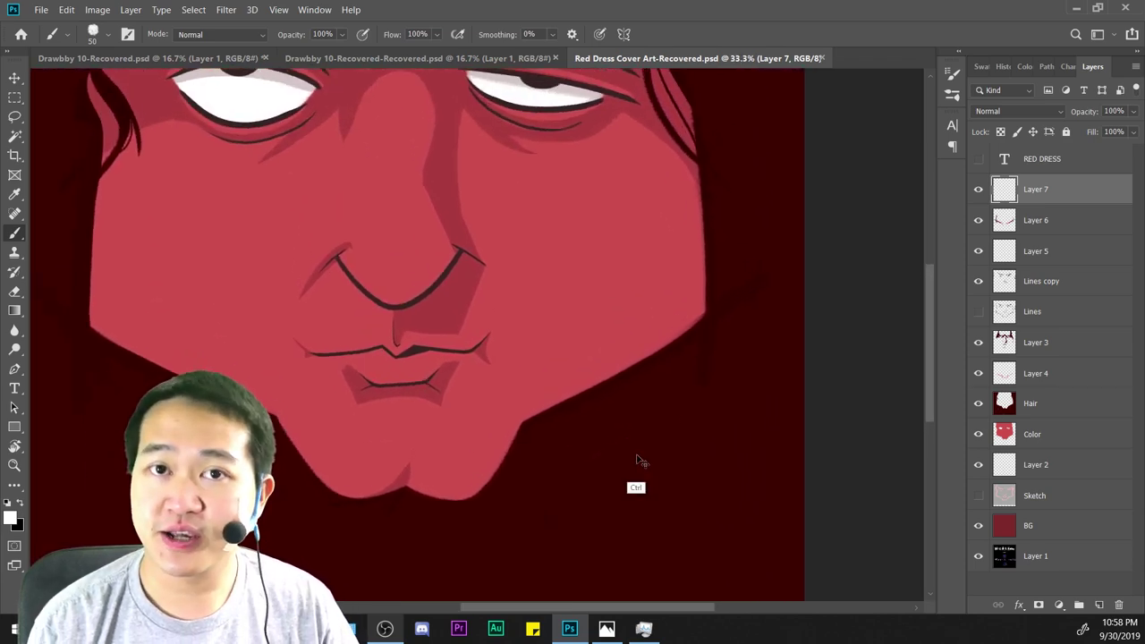
Paint a white rim line on Layer 7 along the jaw edge from the cheek corner down to the chin, redoing the first stroke.
key("ctrl+plus")
key("ctrl+minus")
key("ctrl+plus")
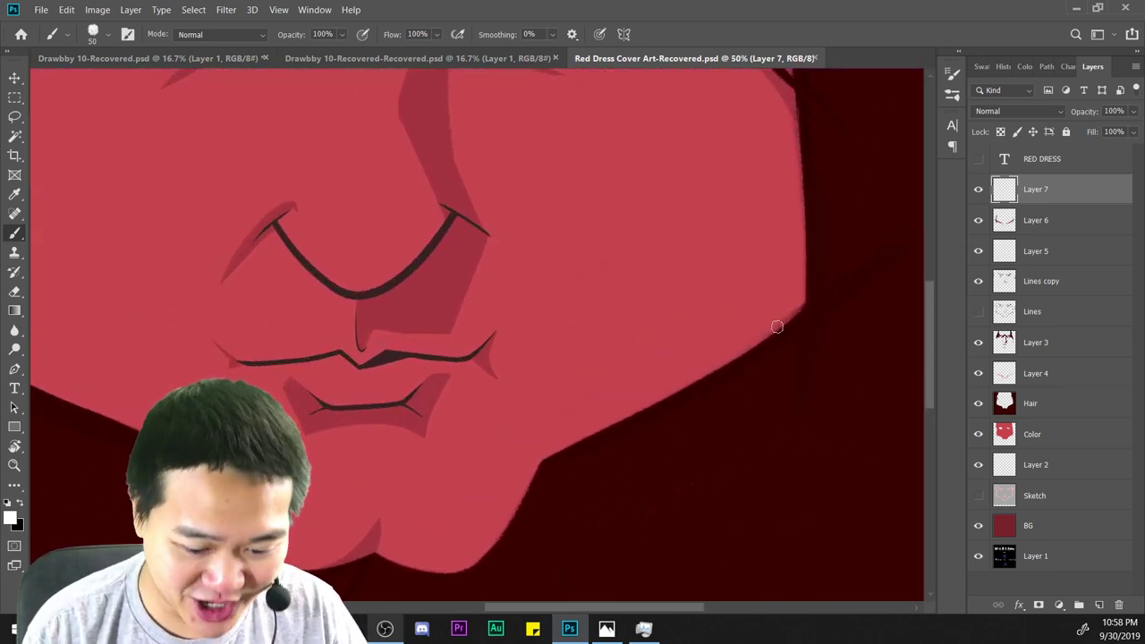
left_click_drag(810, 299, 511, 469)
key("ctrl+z")
left_click_drag(808, 299, 512, 472)
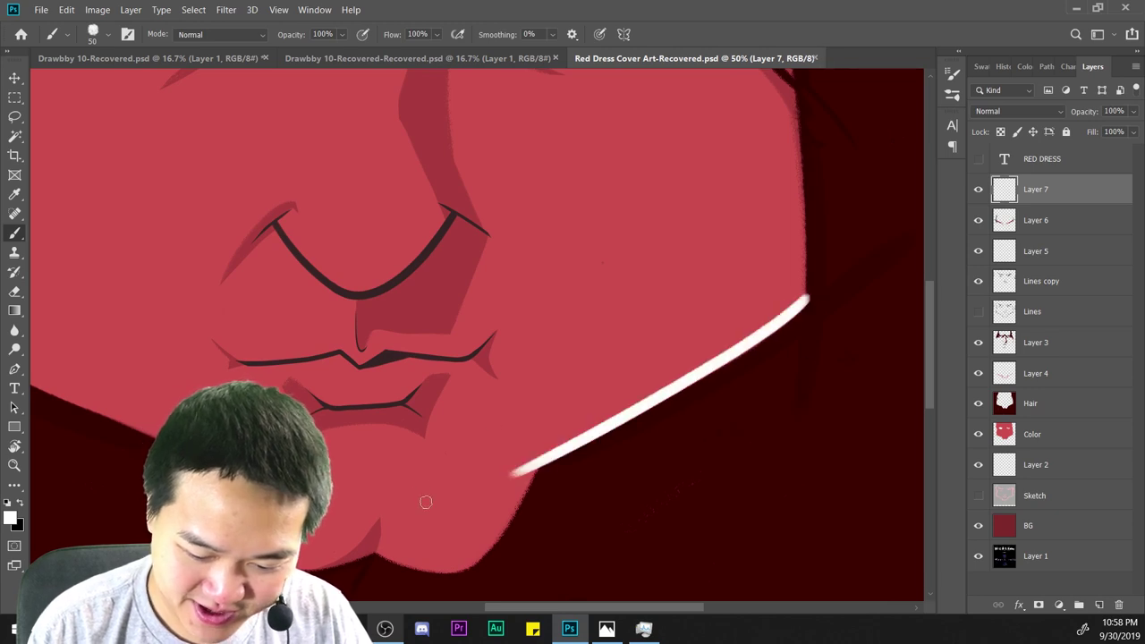
Try white rim strokes around the right chin lobe from the jaw line to the cleft, and undo them.
left_click_drag(716, 444, 920, 268)
left_click_drag(703, 301, 638, 403)
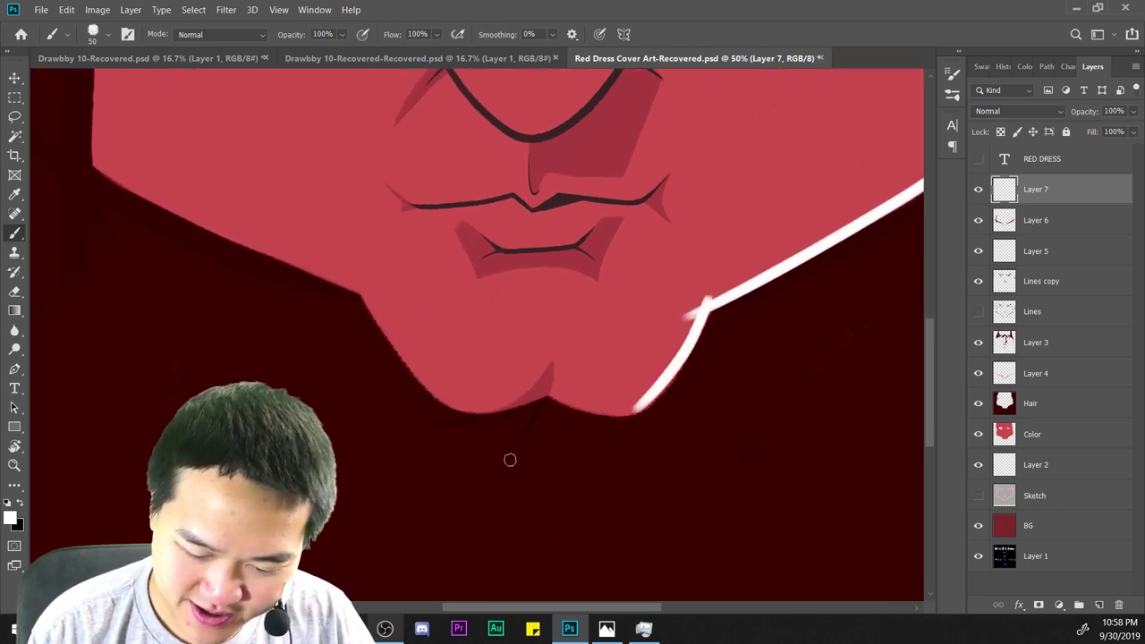
key("ctrl+plus")
key("ctrl+z")
left_click_drag(761, 439, 603, 403)
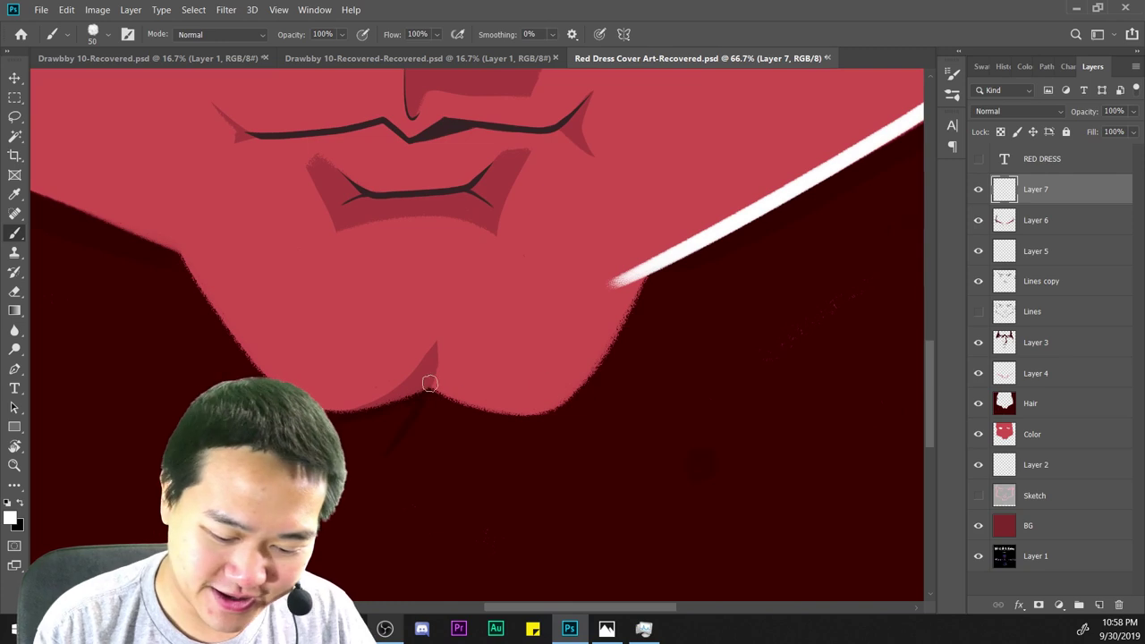
left_click_drag(429, 383, 633, 264)
key("ctrl+z")
left_click_drag(426, 379, 651, 275)
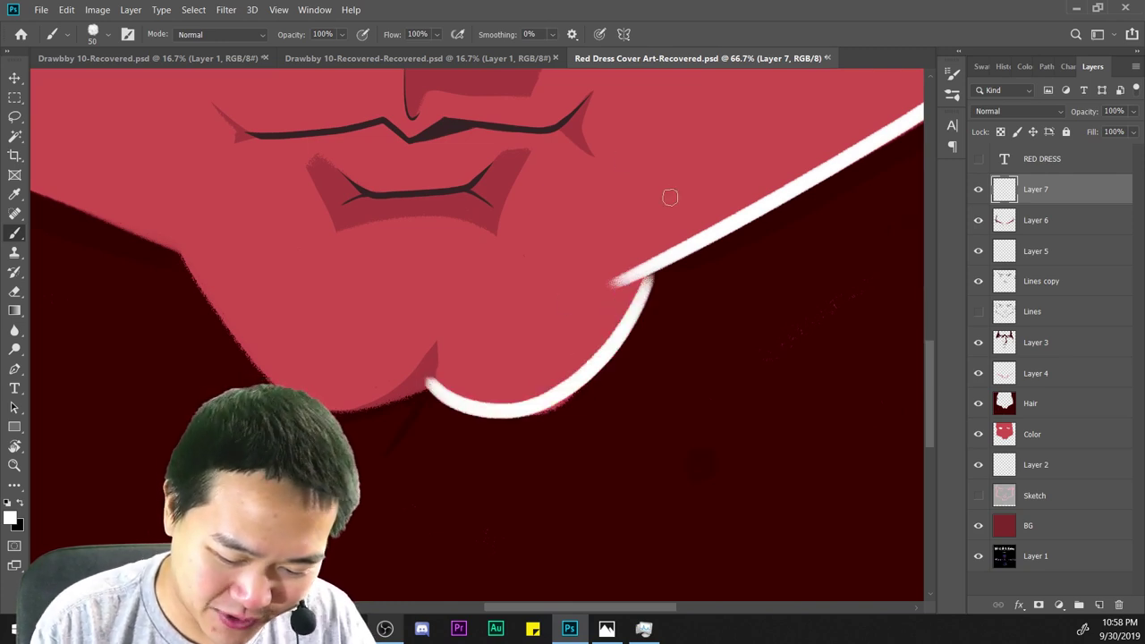
scroll(626, 462, "down", 5)
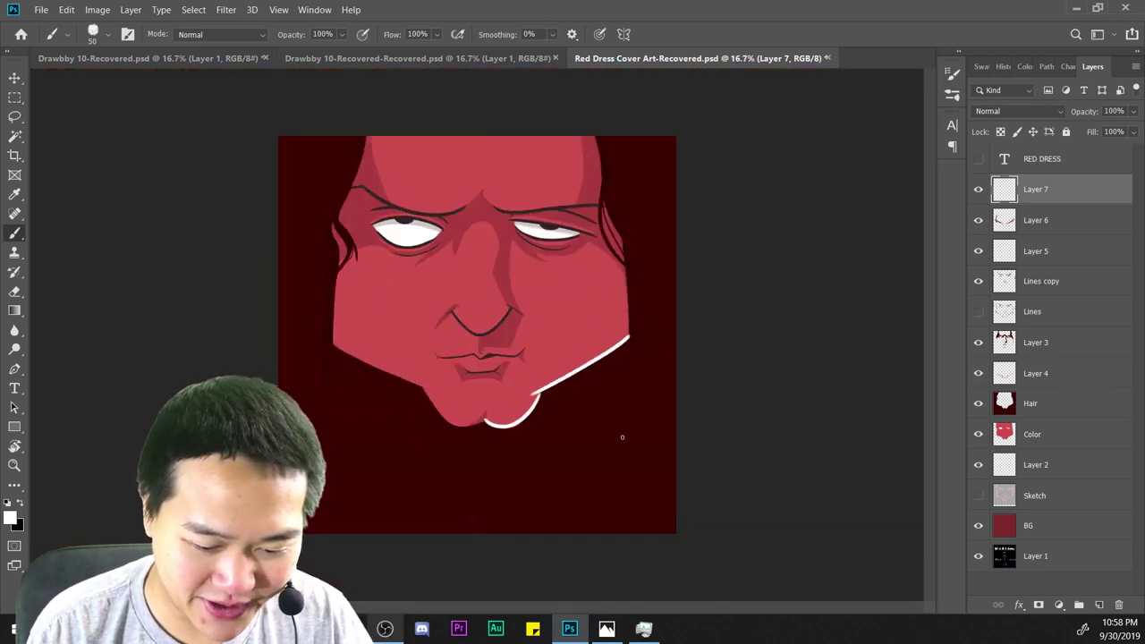
scroll(621, 437, "up", 1)
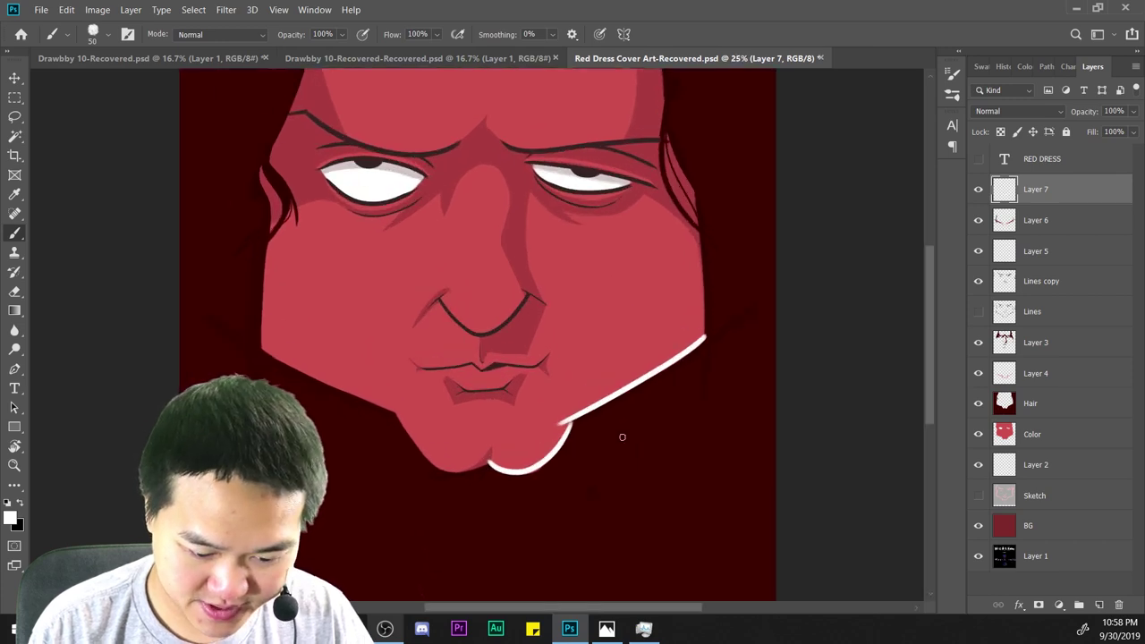
scroll(621, 436, "up", 2)
left_click_drag(787, 493, 677, 292)
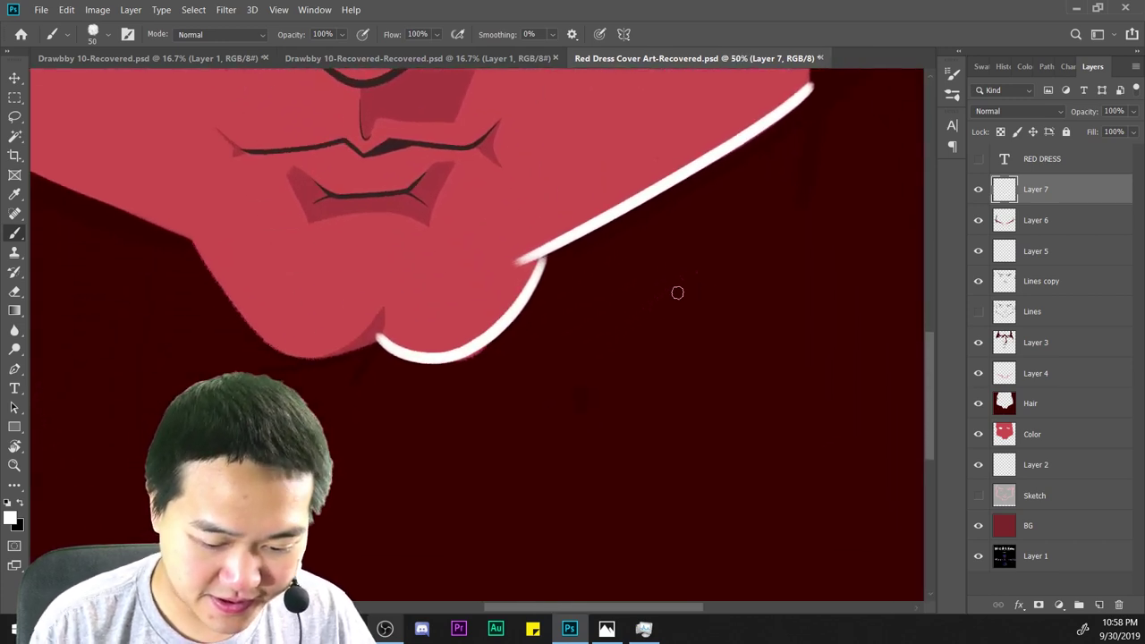
key("ctrl+z")
Paint a white rim stroke on Layer 7 down the outer side of the right chin lobe, redoing unsatisfactory attempts.
scroll(582, 260, "up", 1)
left_click_drag(611, 170, 465, 380)
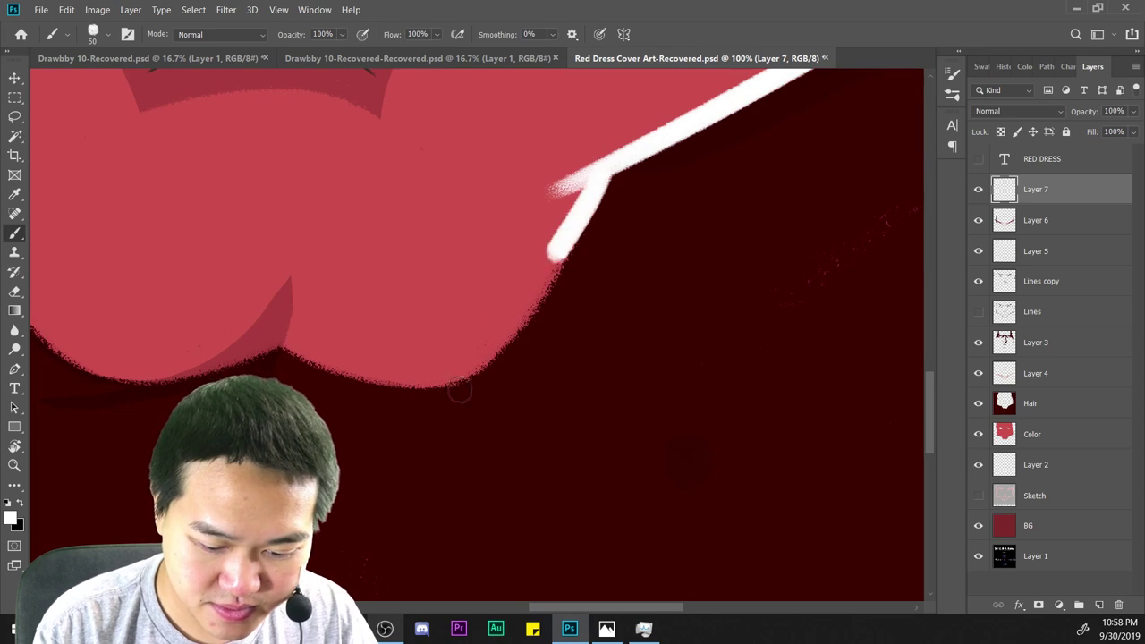
left_click_drag(644, 362, 748, 350)
key("ctrl+z")
left_click_drag(725, 153, 524, 408)
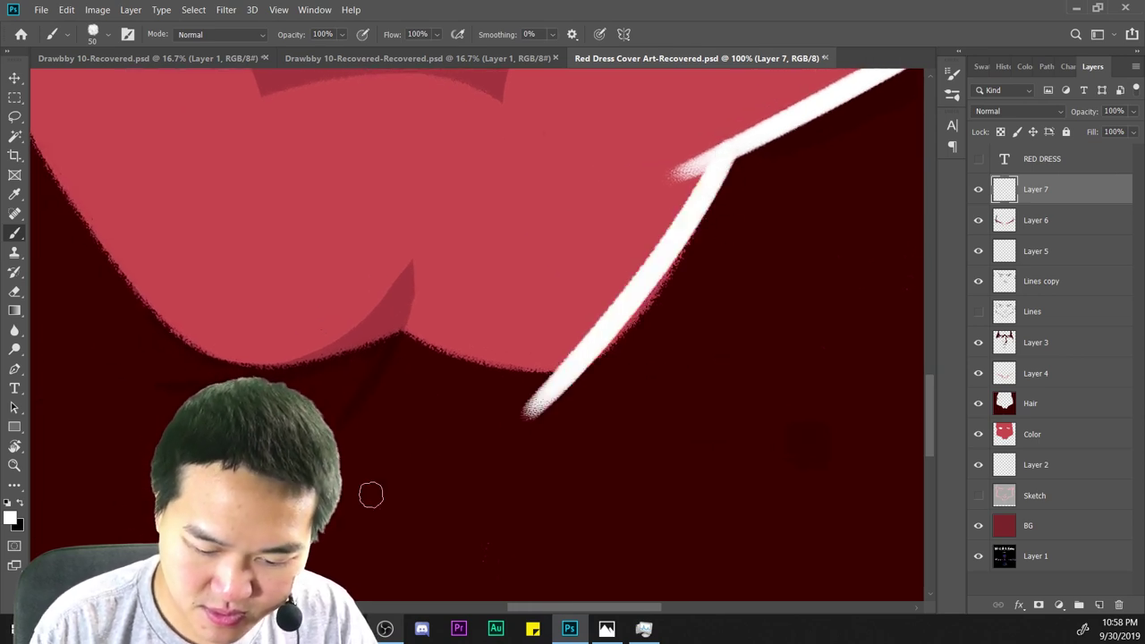
key("ctrl+z")
left_click_drag(718, 161, 559, 387)
key("ctrl+z")
key("ctrl+shift+z")
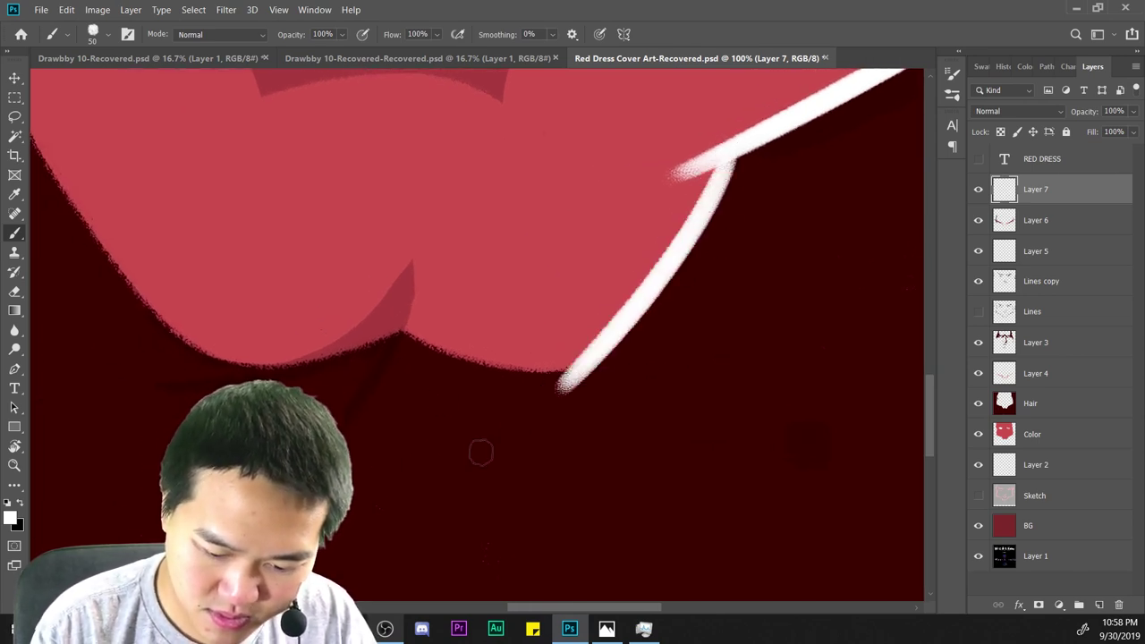
Paint a white rim stroke along the underside of the right chin lobe, from the cleft to the side stroke, redoing it once.
left_click_drag(396, 320, 666, 308)
key("ctrl+z")
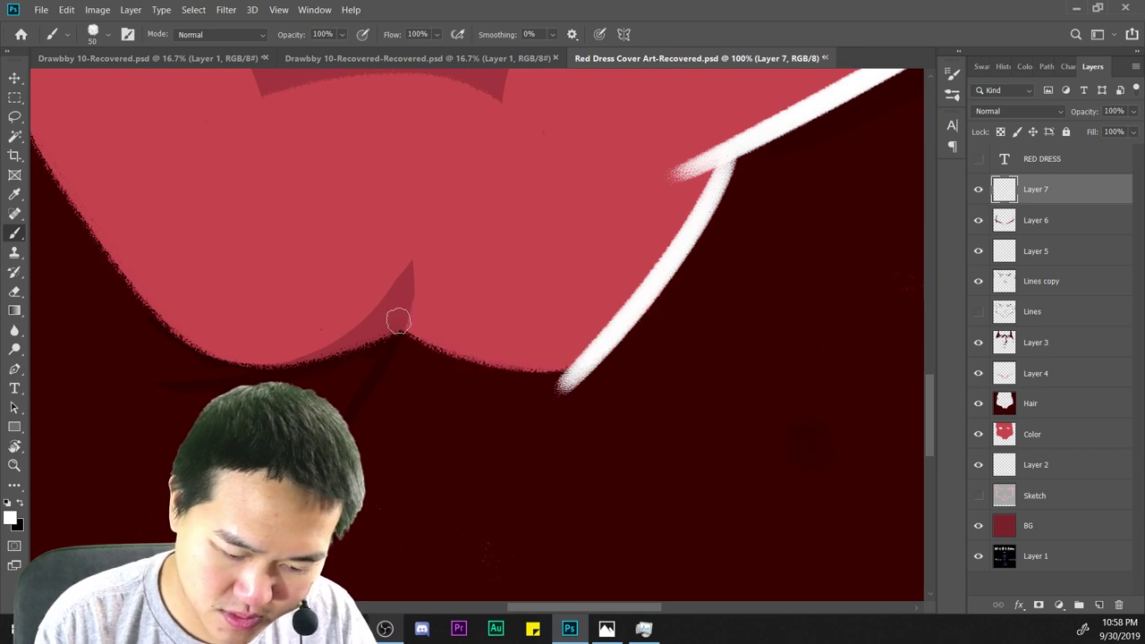
left_click_drag(396, 319, 673, 295)
Erase the overlapping ends outside the chin outline and taper the white rim toward the chin cleft.
left_click(15, 291)
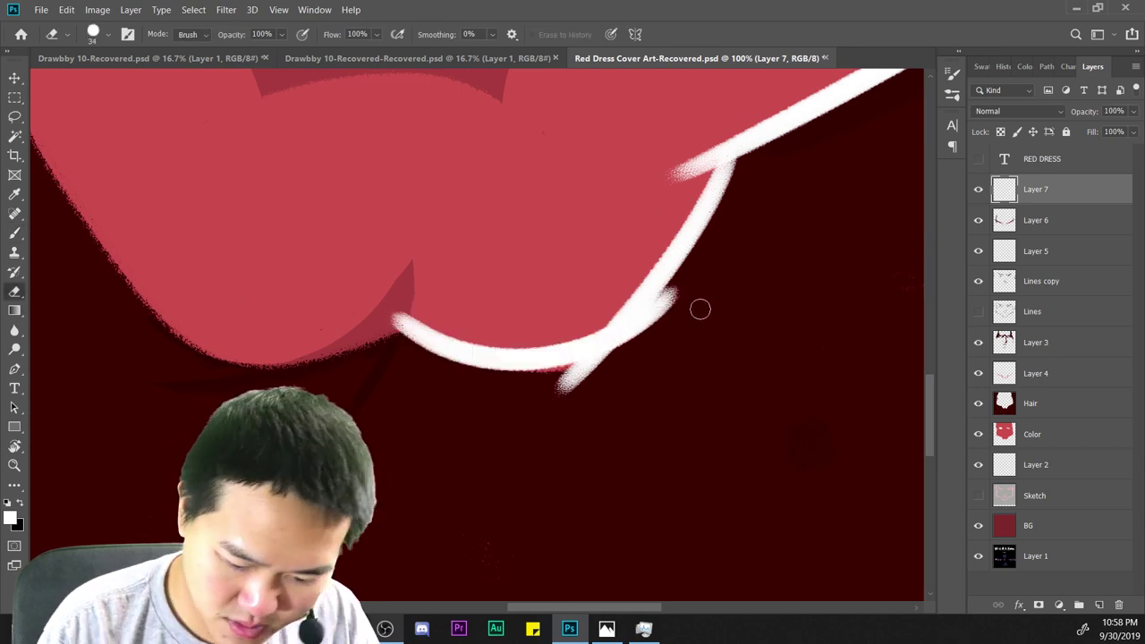
mouse_move(716, 256)
left_mouse_down()
mouse_move(554, 412)
mouse_move(707, 259)
mouse_move(596, 363)
left_mouse_up()
mouse_move(662, 300)
left_mouse_down()
mouse_move(553, 388)
mouse_move(624, 354)
mouse_move(595, 368)
left_mouse_up()
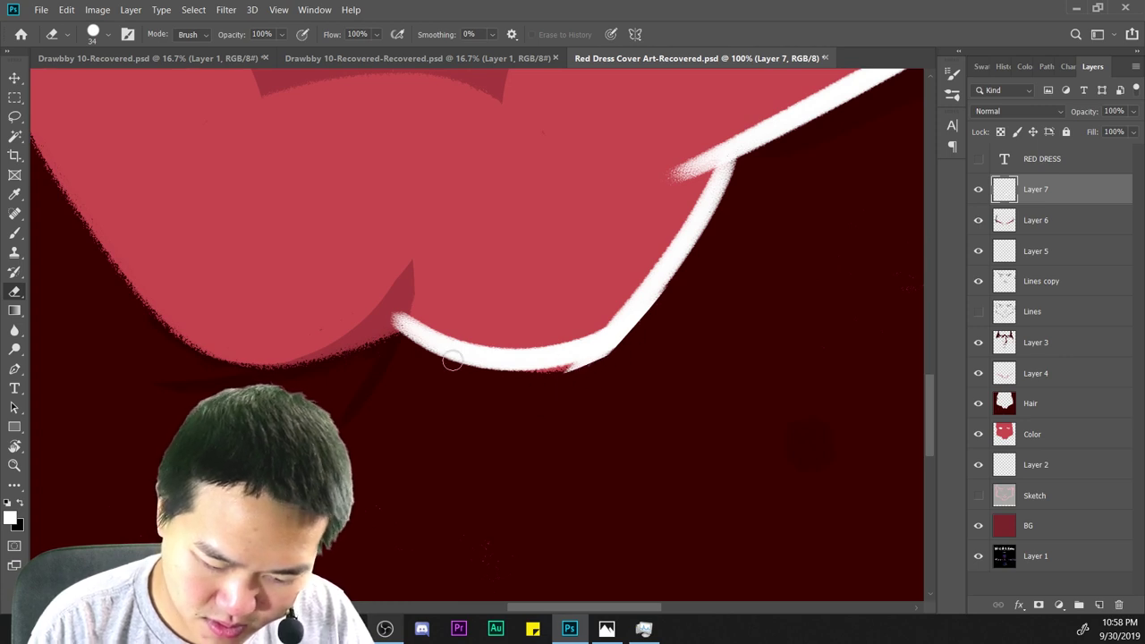
mouse_move(378, 293)
left_mouse_down()
mouse_move(604, 400)
mouse_move(394, 303)
mouse_move(574, 335)
left_mouse_up()
left_click_drag(397, 318, 501, 386)
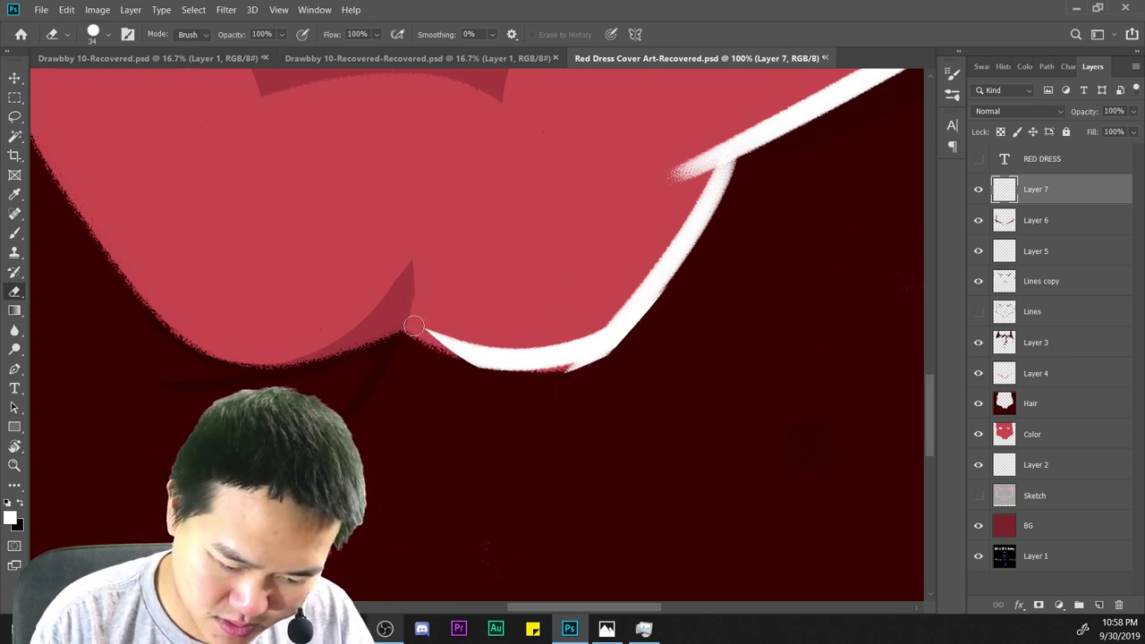
left_click_drag(414, 327, 608, 380)
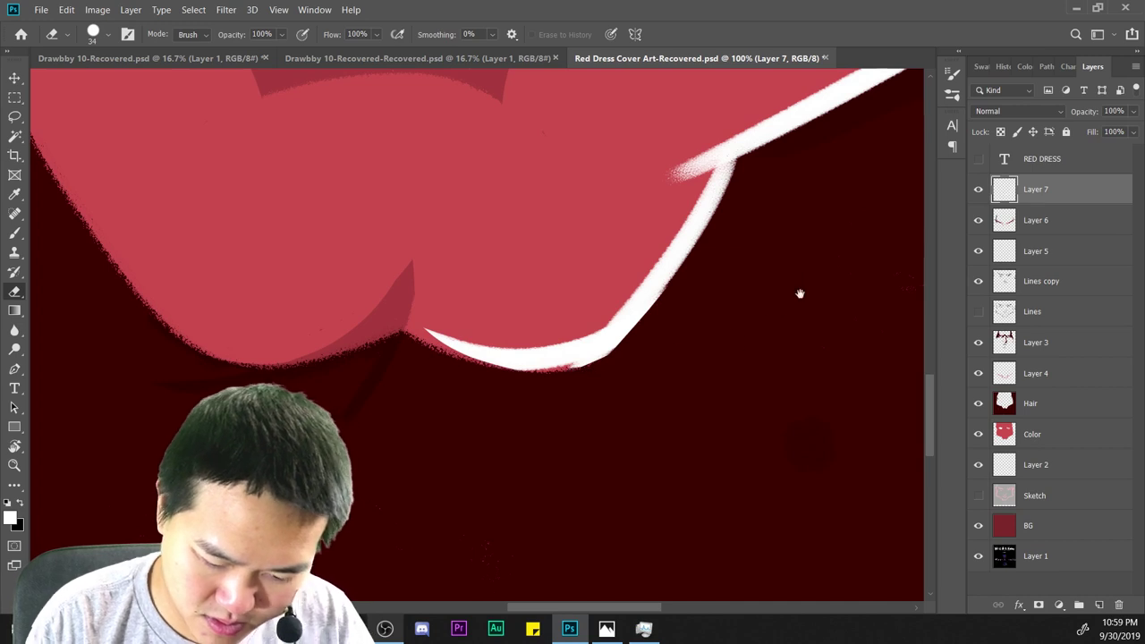
Erase the jaw rim's overhanging tail so it meets the chin rim in a clean corner.
left_click_drag(800, 293, 486, 514)
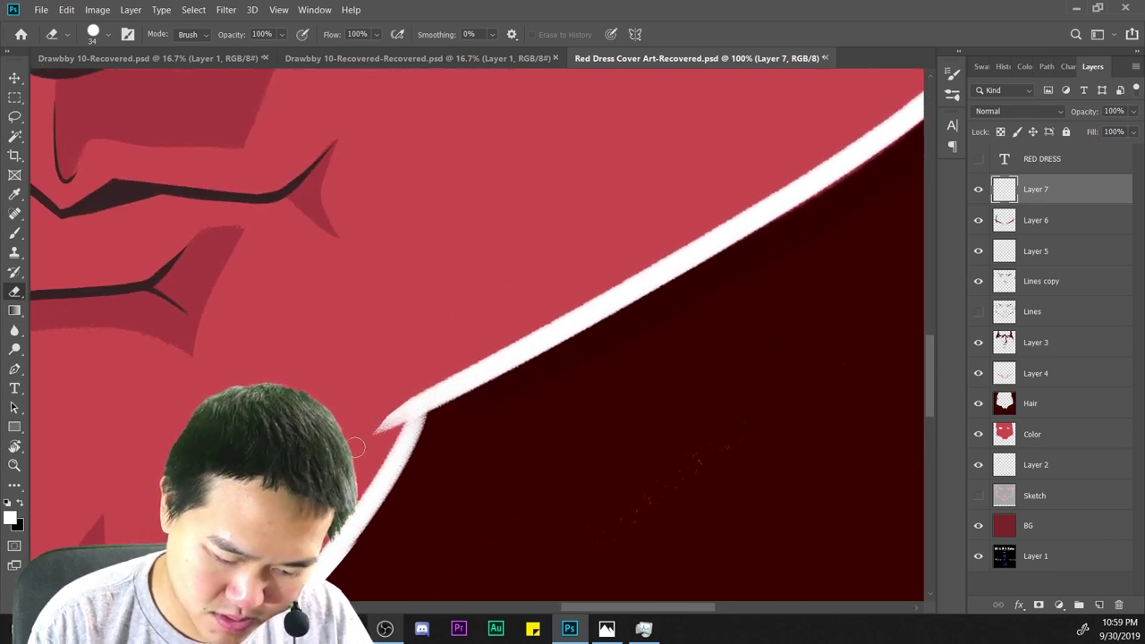
mouse_move(386, 400)
left_mouse_down()
mouse_move(432, 381)
mouse_move(464, 335)
left_mouse_up()
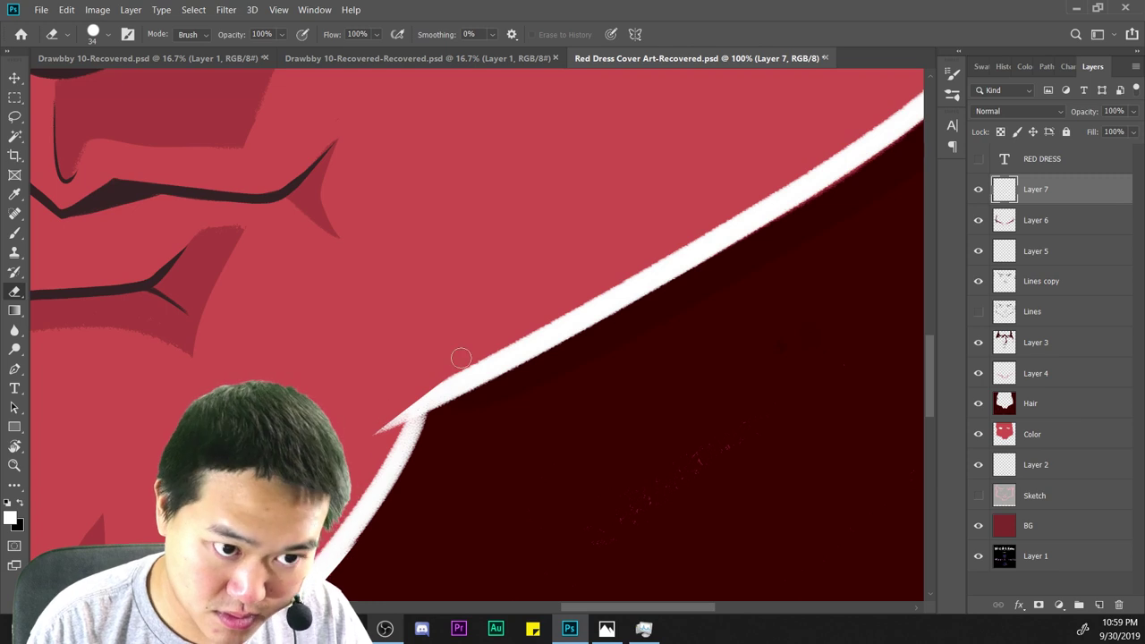
left_click_drag(360, 465, 472, 322)
left_click_drag(384, 449, 423, 376)
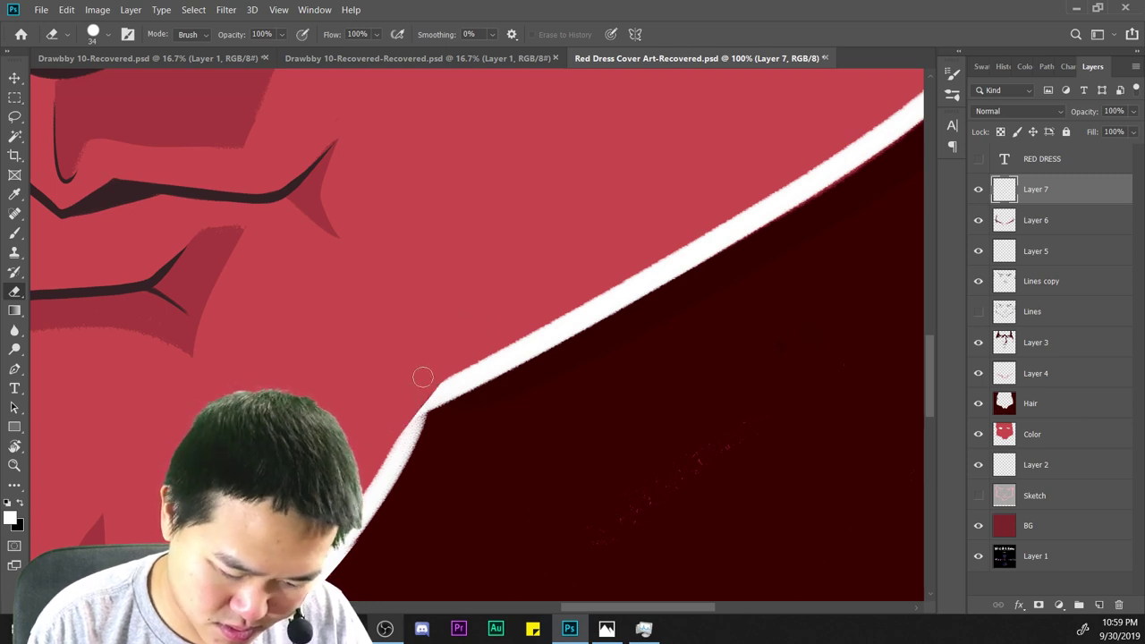
Dab a small white highlight with the Brush tool on the left half of the lips below the mouth line, replacing a first dab.
key("ctrl+minus")
key("ctrl+minus")
key("ctrl+minus")
key("ctrl+minus")
key("ctrl+minus")
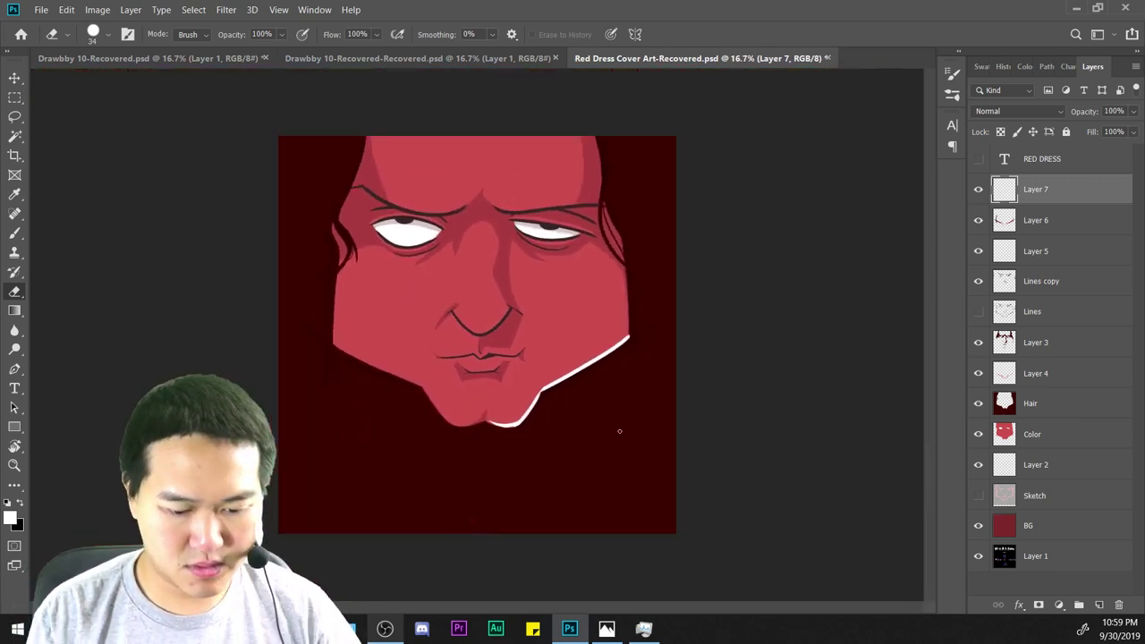
key("ctrl+plus")
key("ctrl+plus")
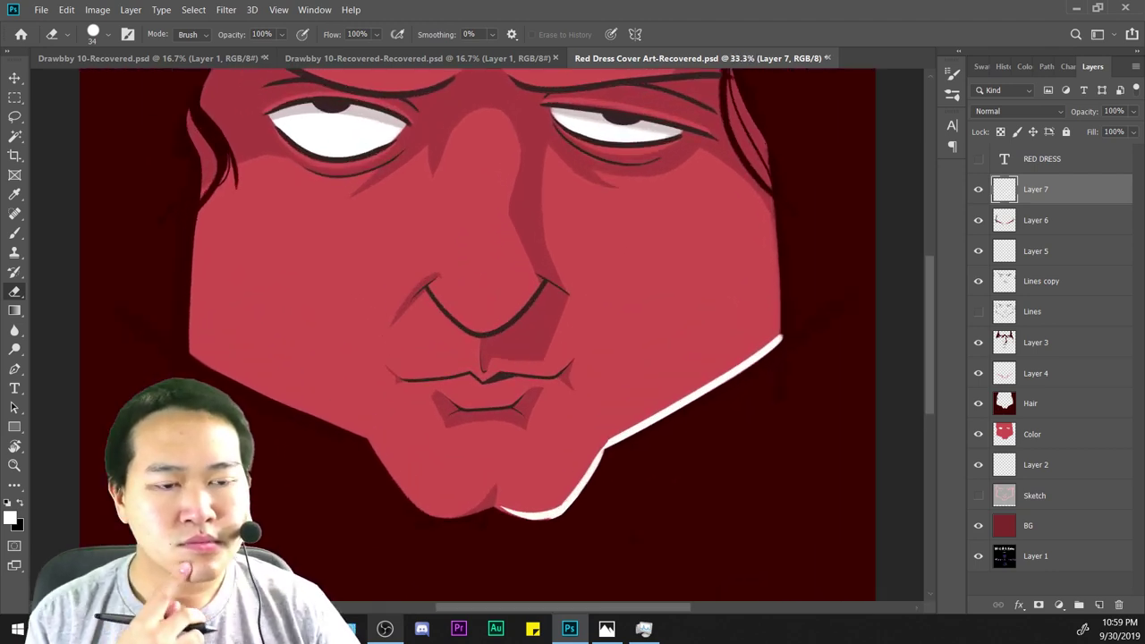
left_click(14, 232)
key("ctrl+plus")
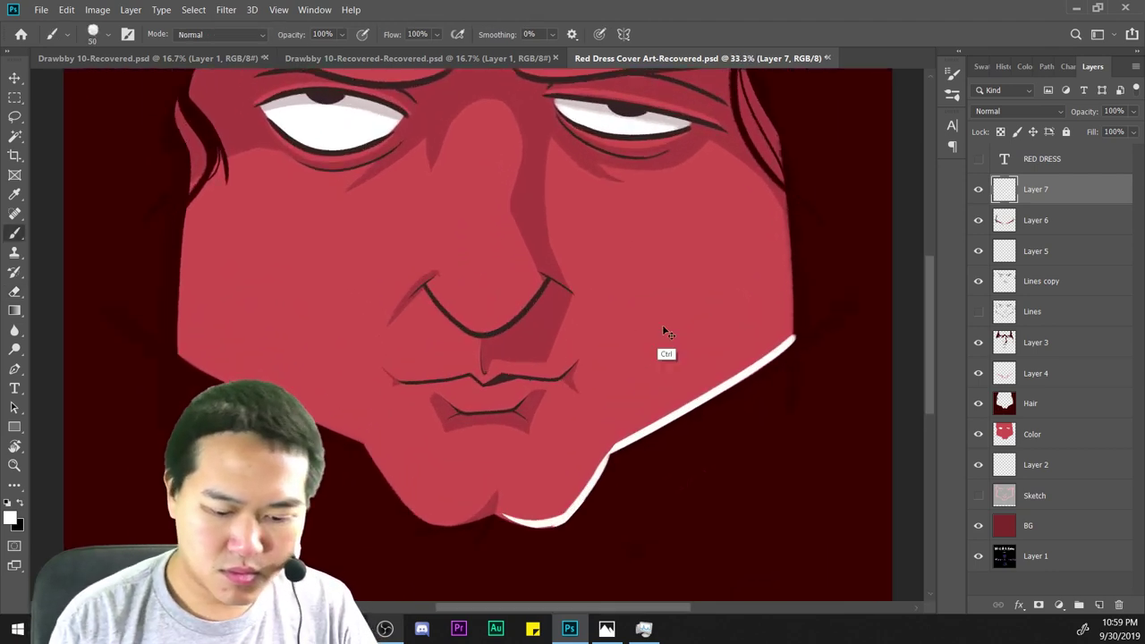
key("ctrl+plus")
left_click_drag(654, 456, 712, 286)
key("ctrl+plus")
left_click_drag(457, 395, 432, 394)
key("ctrl+minus")
key("ctrl+minus")
key("ctrl+minus")
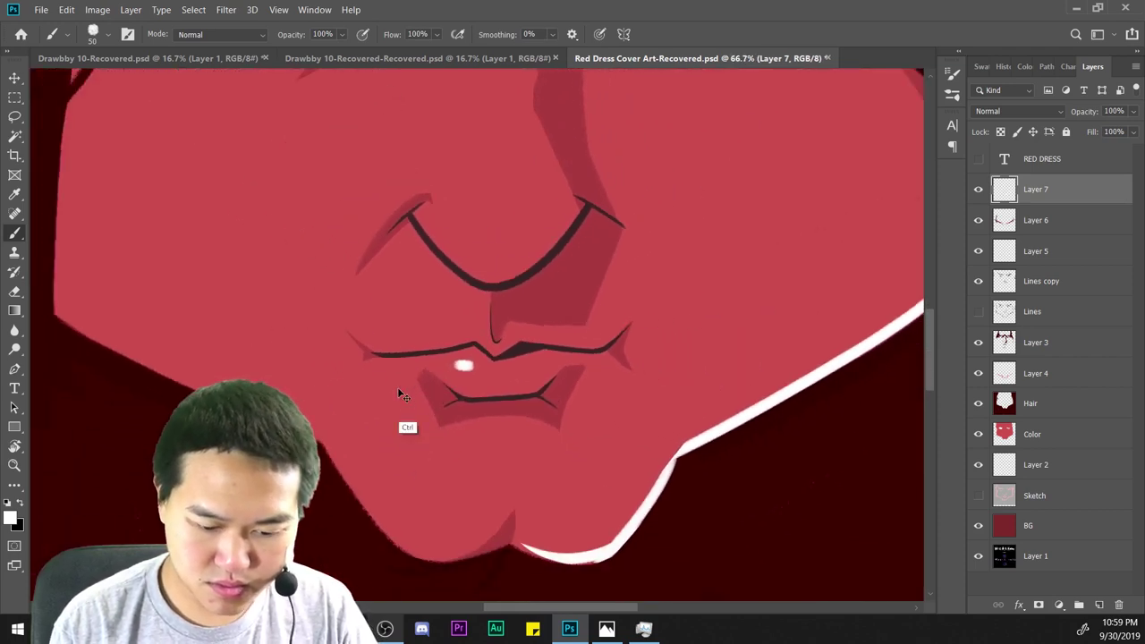
key("ctrl+plus")
key("ctrl+plus")
key("ctrl+plus")
key("ctrl+z")
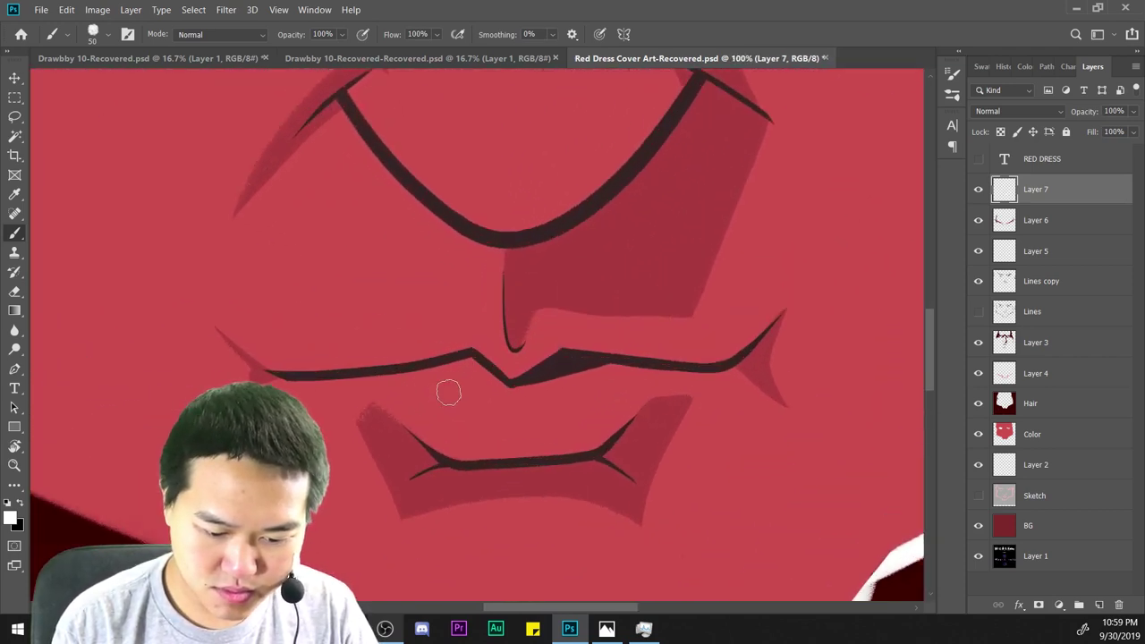
left_click_drag(415, 402, 441, 402)
key("ctrl+z")
key("ctrl+shift+z")
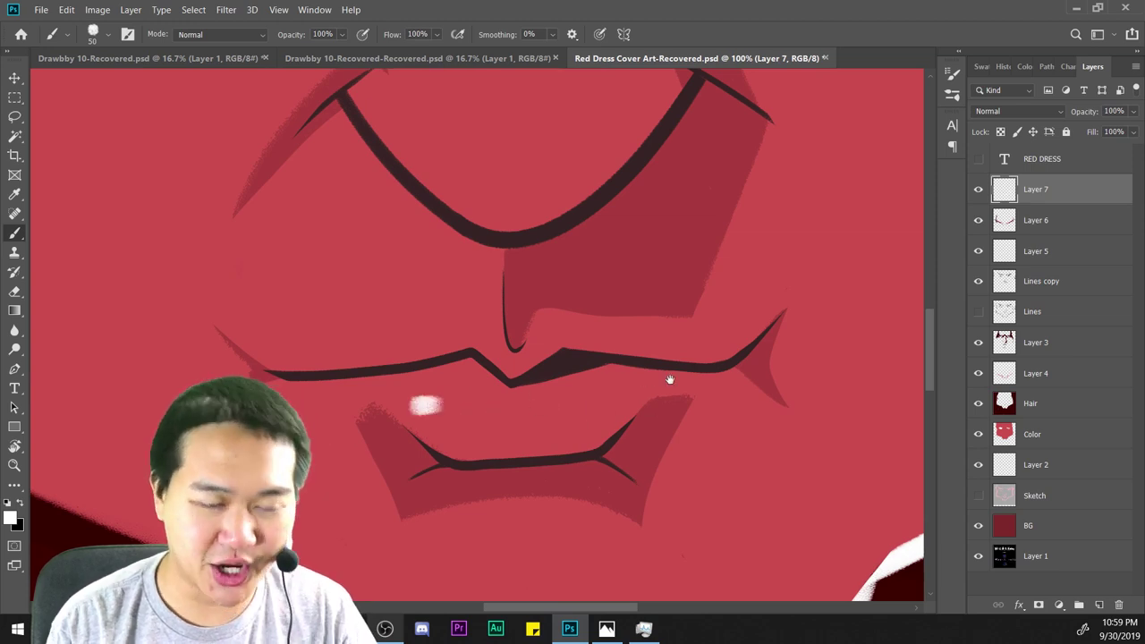
Paint a white highlight along the inside of the nose tip's lower curve, redoing the first stroke.
left_click_drag(669, 379, 660, 526)
left_click_drag(367, 268, 659, 209)
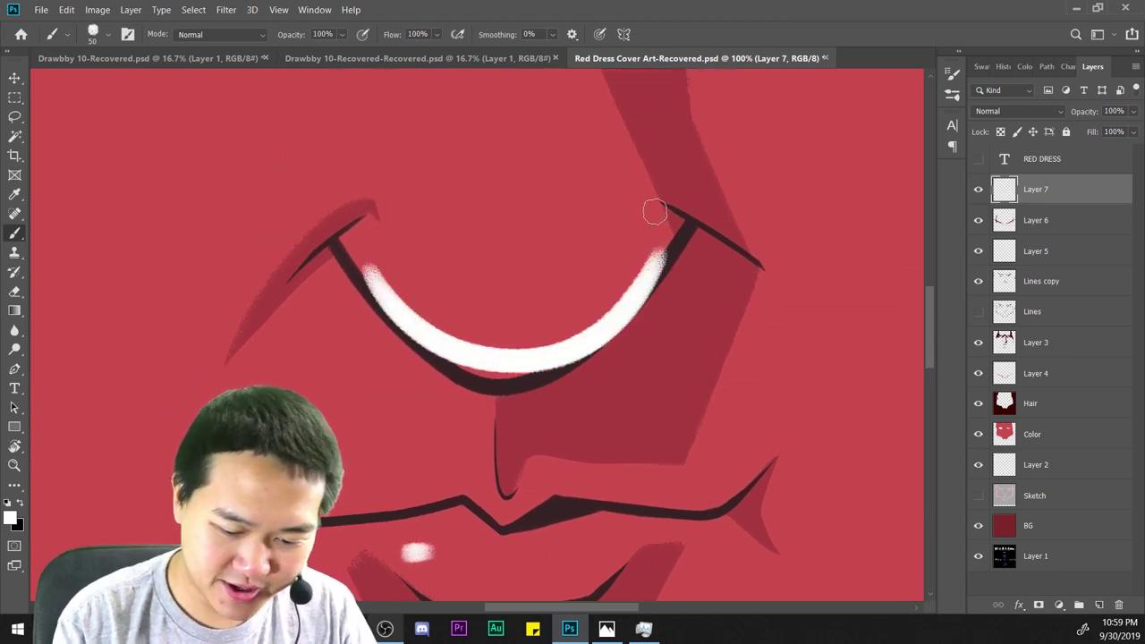
key("ctrl+z")
mouse_move(371, 273)
left_mouse_down()
mouse_move(562, 345)
mouse_move(669, 231)
left_mouse_up()
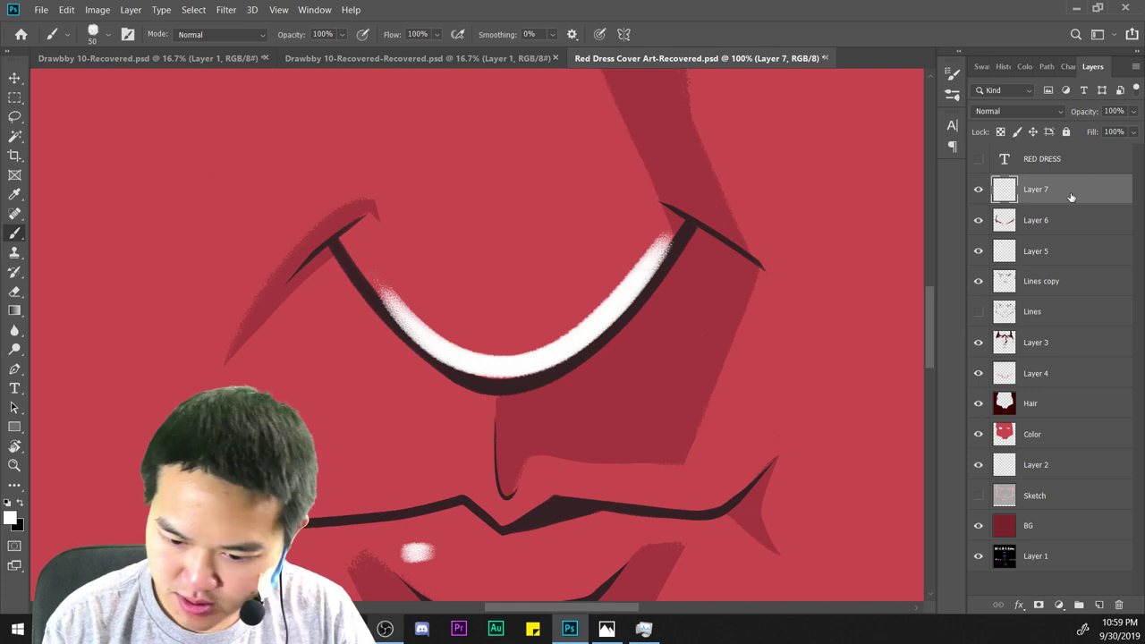
Move Layer 7 below Layer 6 in the layer stack.
left_click_drag(1070, 196, 1059, 235)
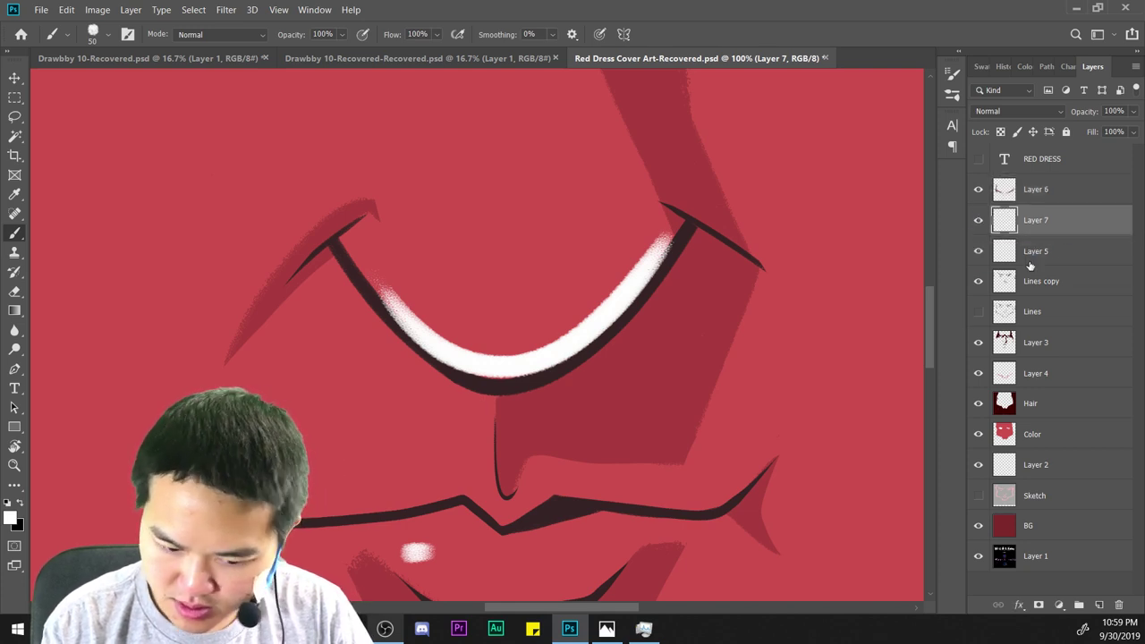
key("ctrl+minus")
key("ctrl+minus")
key("ctrl+minus")
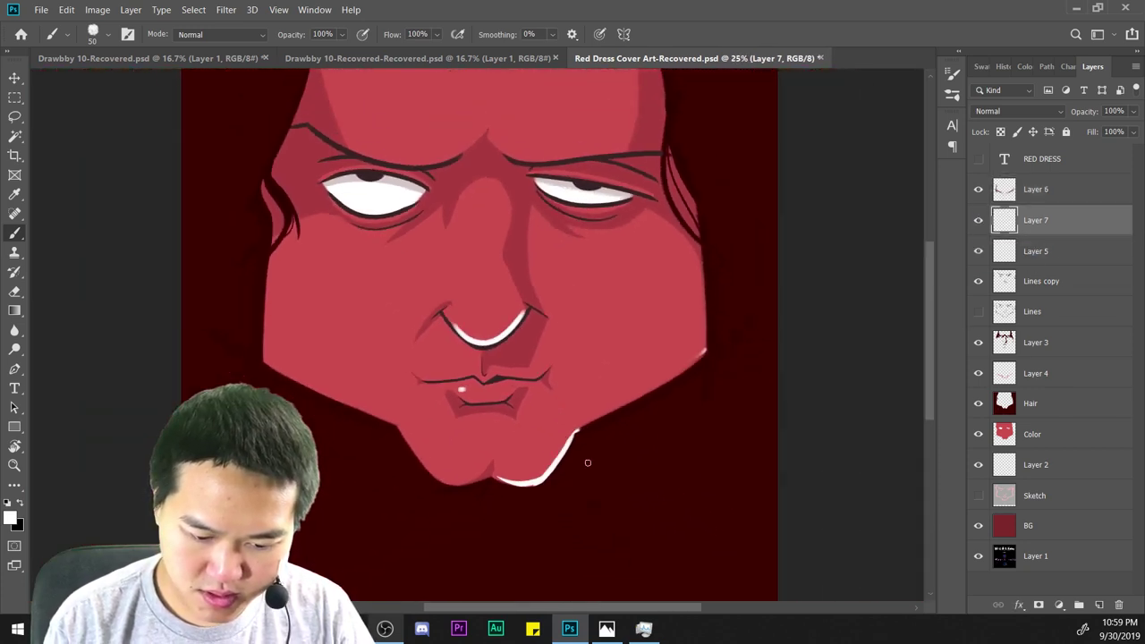
Erase the white highlight along the nose tip's lower curve.
key("ctrl+plus")
key("ctrl+plus")
key("e")
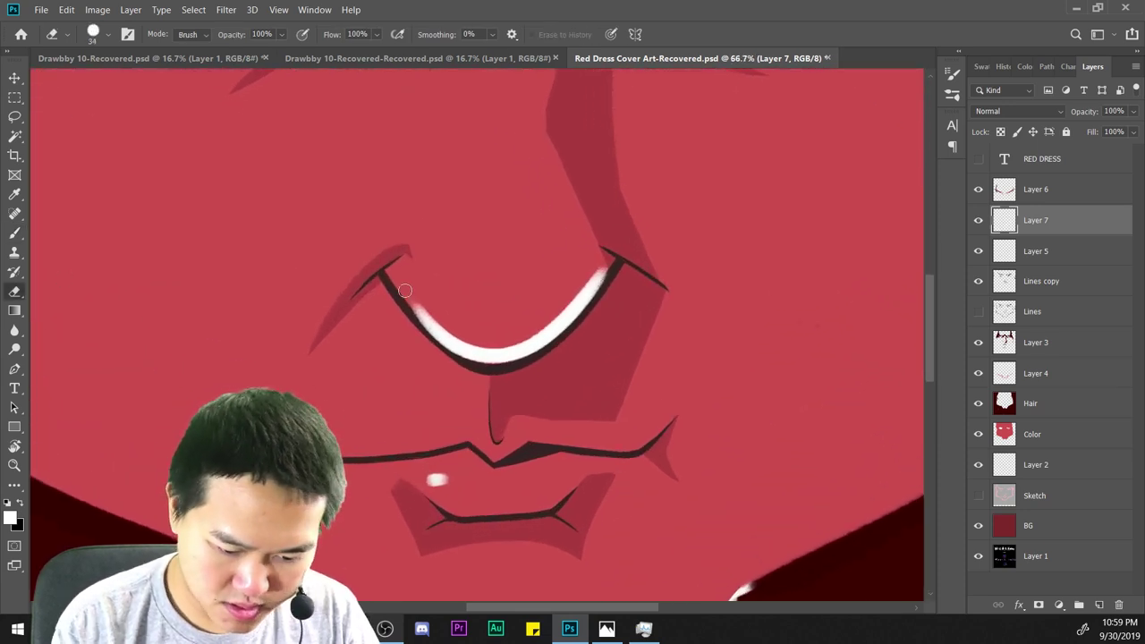
mouse_move(404, 291)
left_mouse_down()
mouse_move(427, 324)
mouse_move(420, 285)
mouse_move(447, 317)
mouse_move(505, 316)
mouse_move(617, 277)
left_mouse_up()
Try a white brush stroke along the nose curve, undo it, and move Layer 7 directly below Lines copy.
left_click(15, 232)
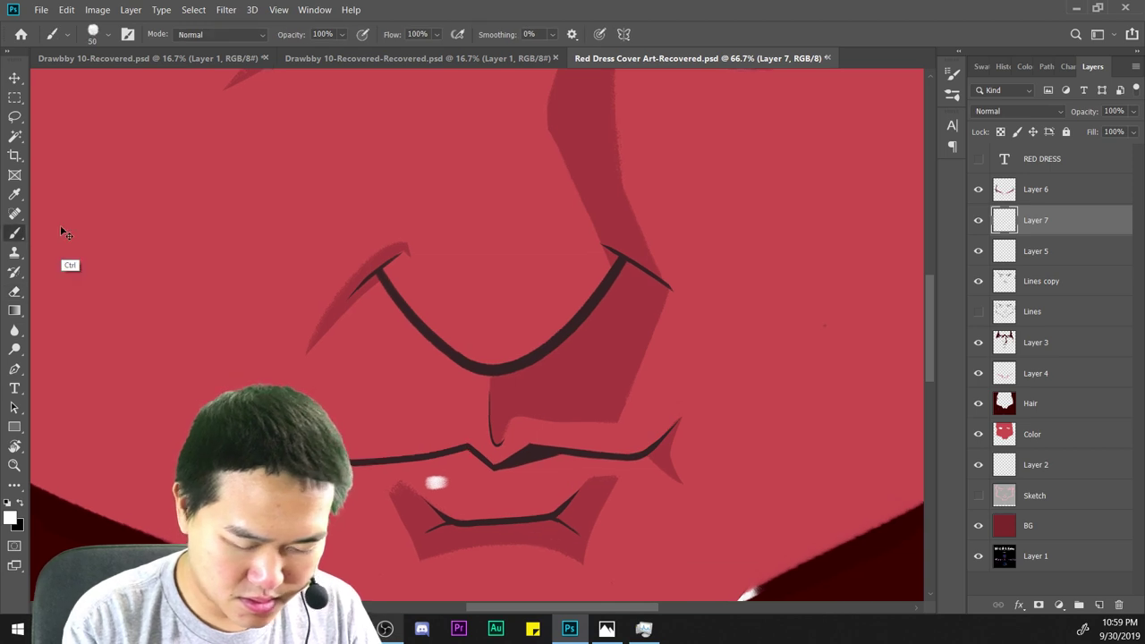
key("ctrl+plus")
mouse_move(346, 258)
left_mouse_down()
mouse_move(566, 371)
mouse_move(680, 264)
left_mouse_up()
key("ctrl+z")
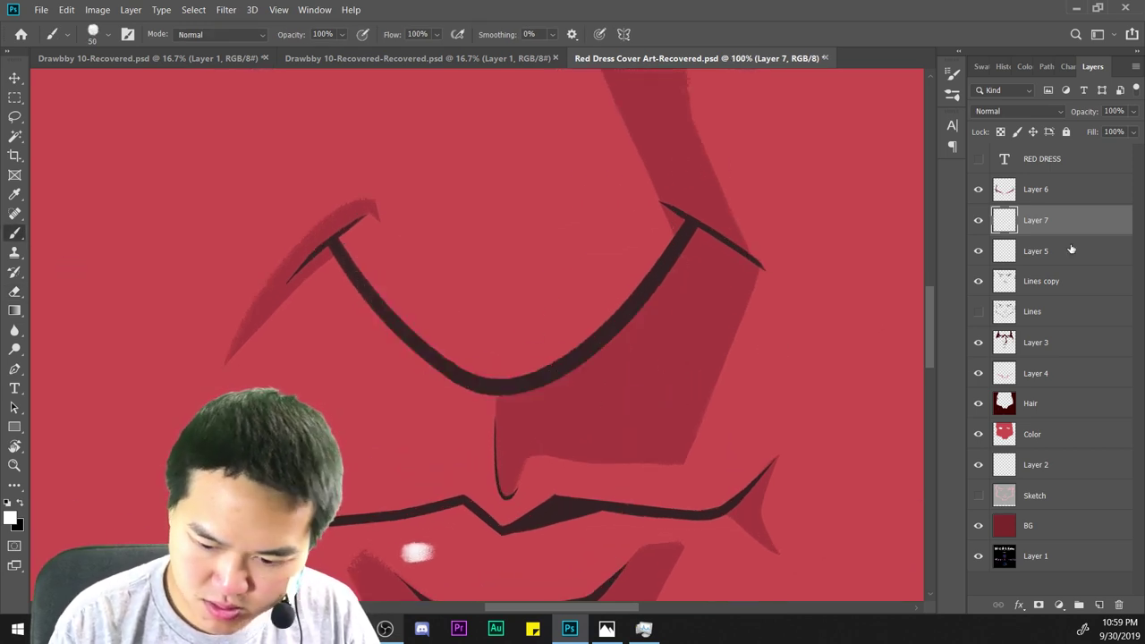
left_click_drag(1060, 220, 1053, 291)
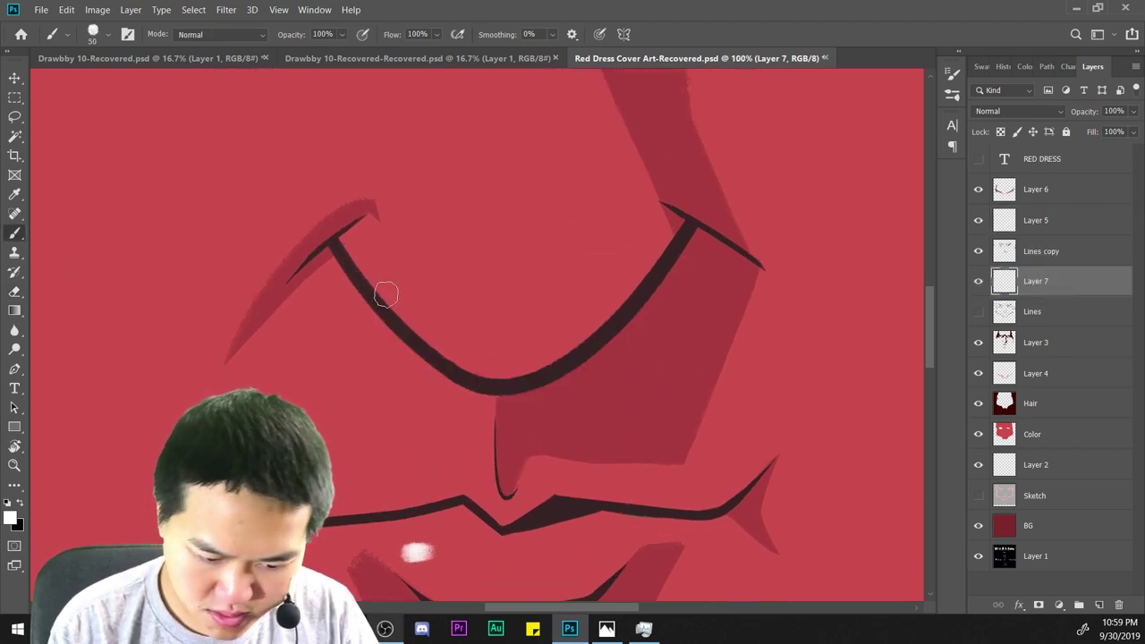
Paint a tapered white highlight inside the nose tip's lower curve, redoing failed strokes, and erase the spill outside the nose line.
mouse_move(332, 242)
left_mouse_down()
mouse_move(577, 345)
mouse_move(672, 240)
left_mouse_up()
key("ctrl+z")
left_click_drag(358, 264, 586, 333)
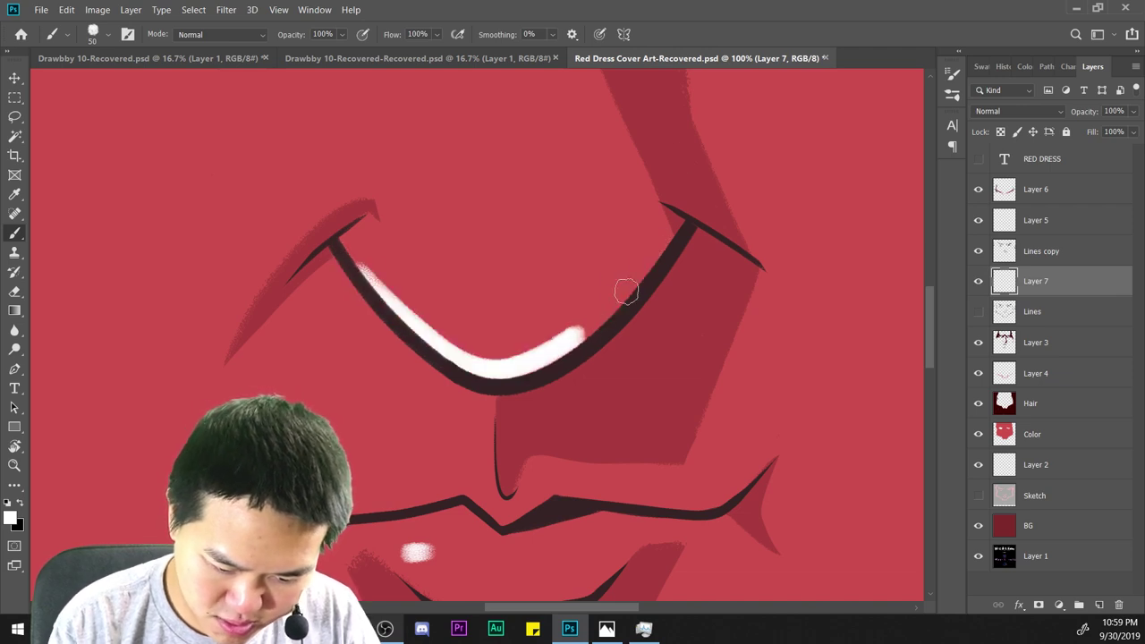
left_click_drag(626, 291, 677, 229)
key("ctrl+z")
left_click_drag(371, 282, 672, 268)
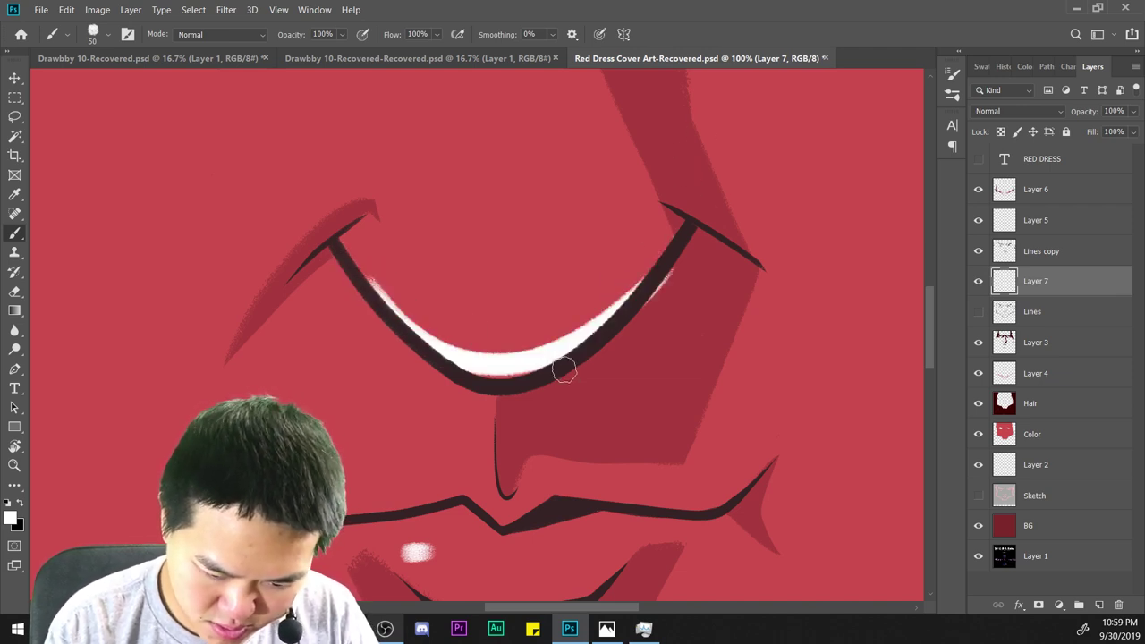
left_click_drag(453, 359, 572, 376)
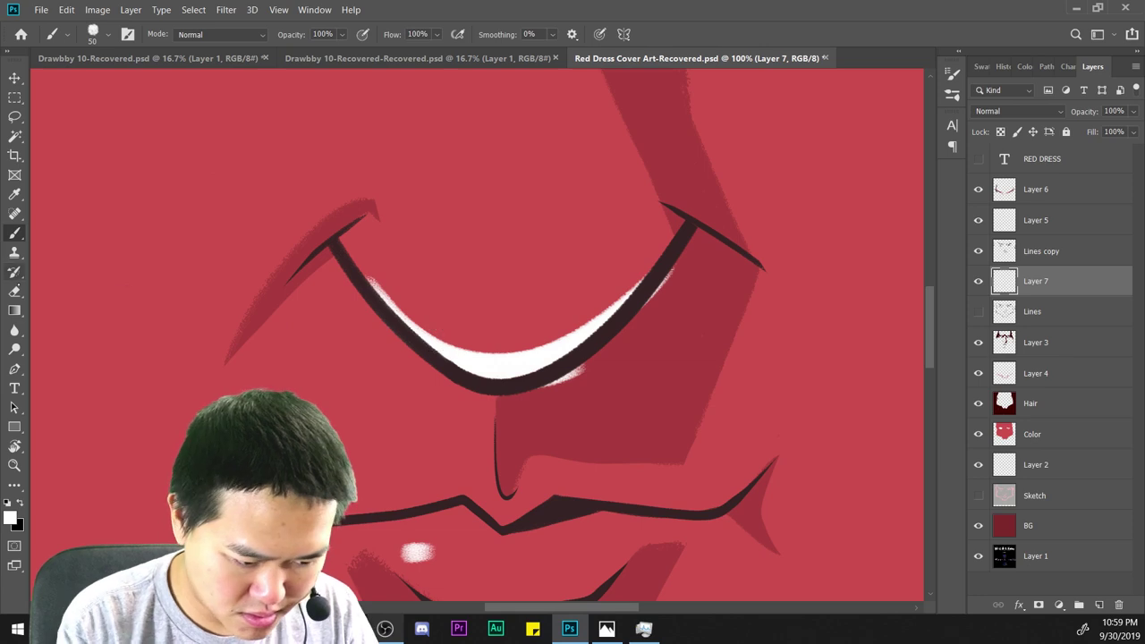
left_click(14, 291)
scroll(539, 396, "down", 5)
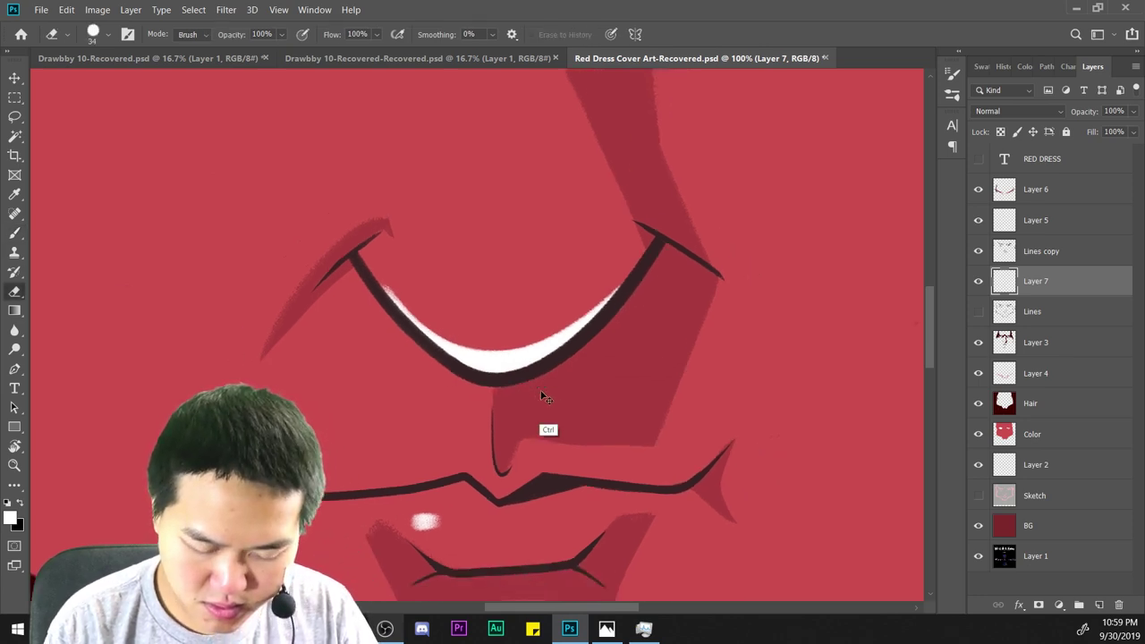
Save the Red Dress cover art document.
scroll(479, 331, "down", 4)
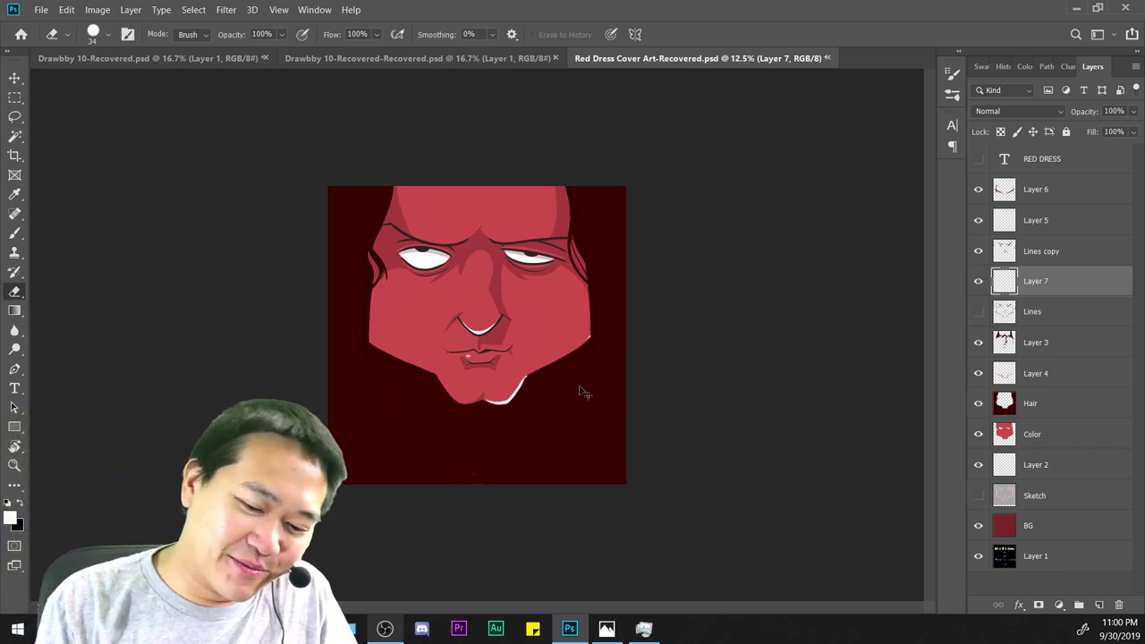
key("ctrl+minus")
key("ctrl+plus")
key("ctrl+plus")
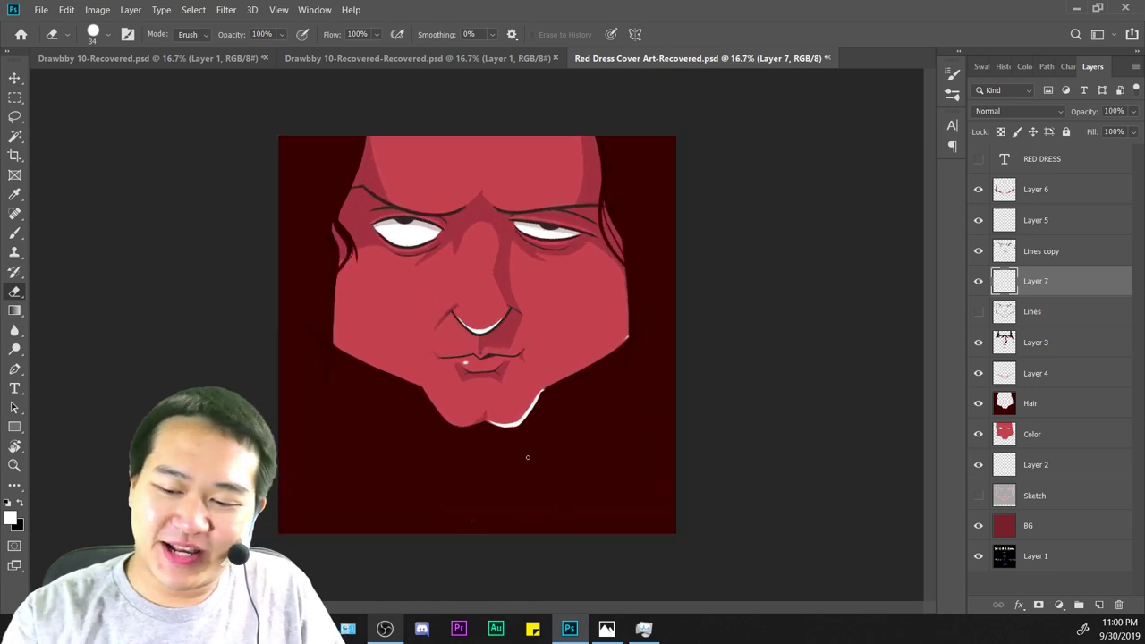
key("ctrl+s")
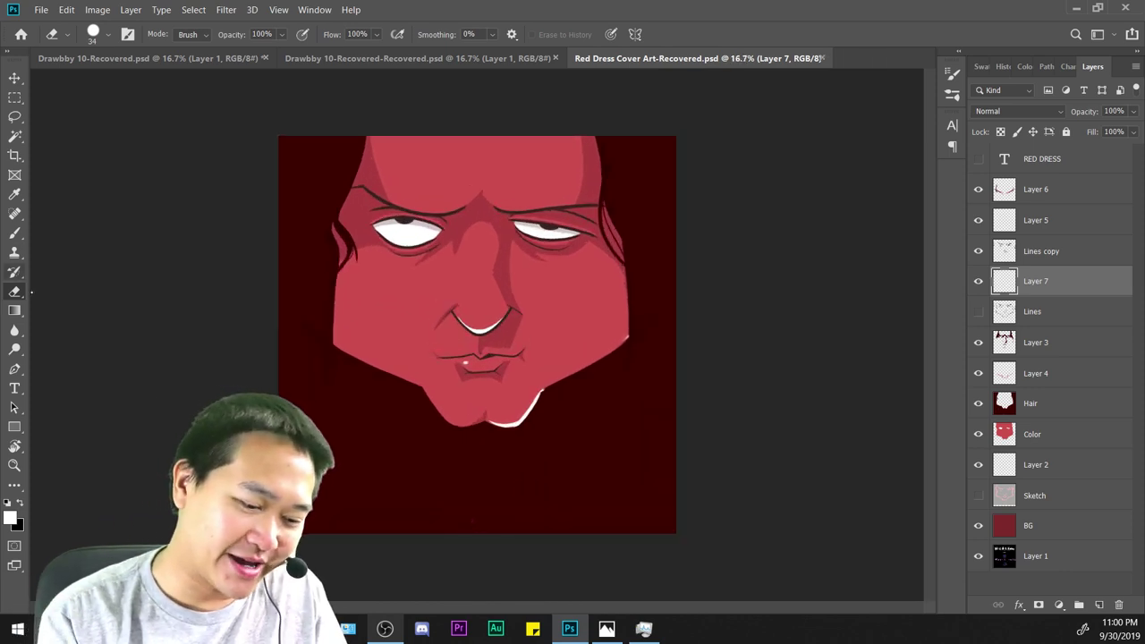
Erase the white highlight at the jaw corner above the chin's white rim line on Layer 7.
key("ctrl+plus")
key("ctrl+plus")
left_click_drag(616, 433, 382, 433)
key("ctrl+plus")
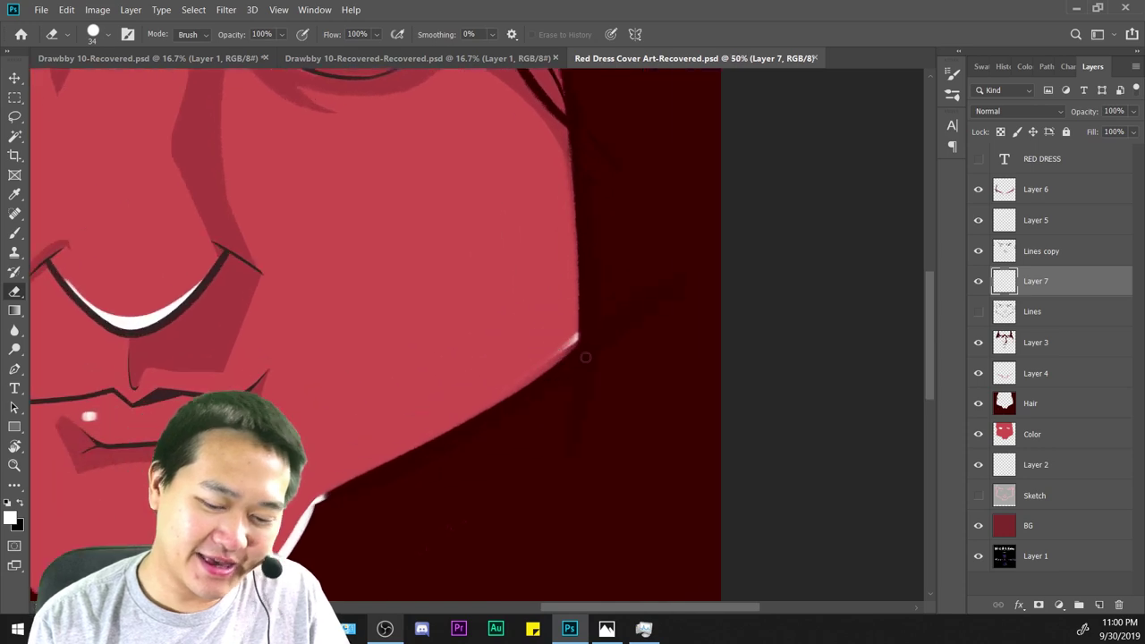
scroll(520, 379, "down", 5)
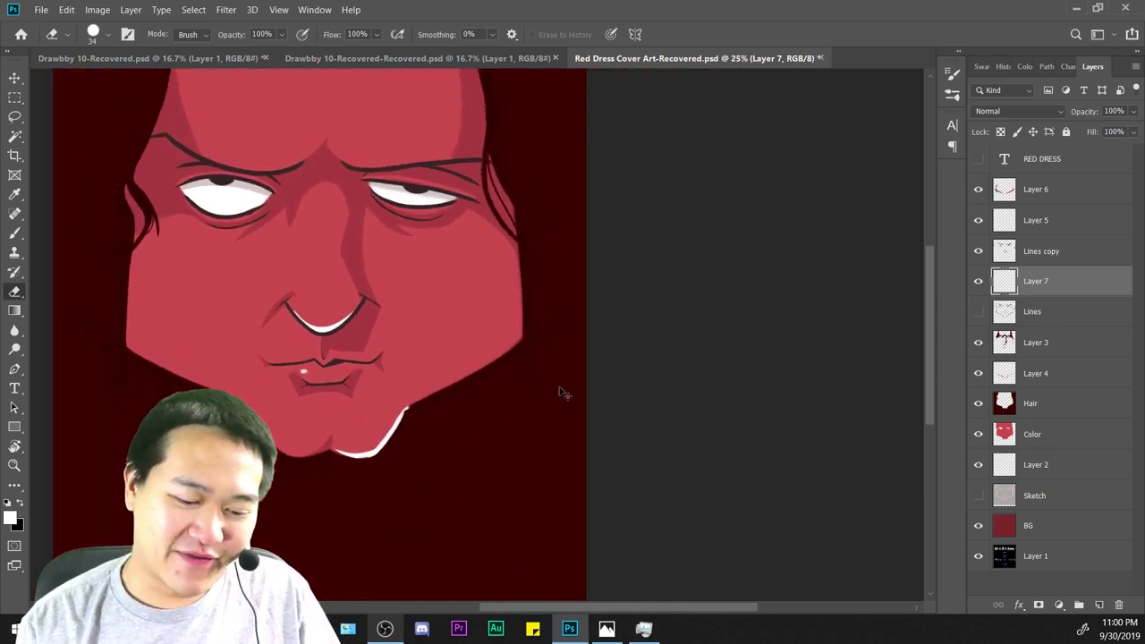
Erase the white highlight inside the nose tip's lower curve on Layer 7.
scroll(573, 394, "up", 2)
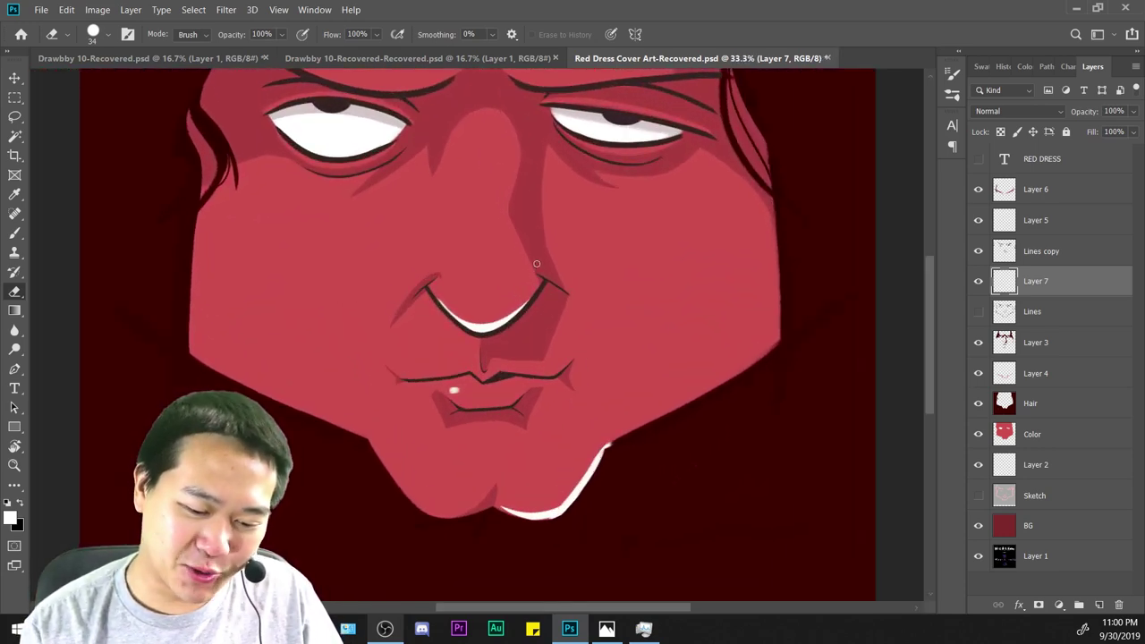
scroll(537, 262, "up", 1)
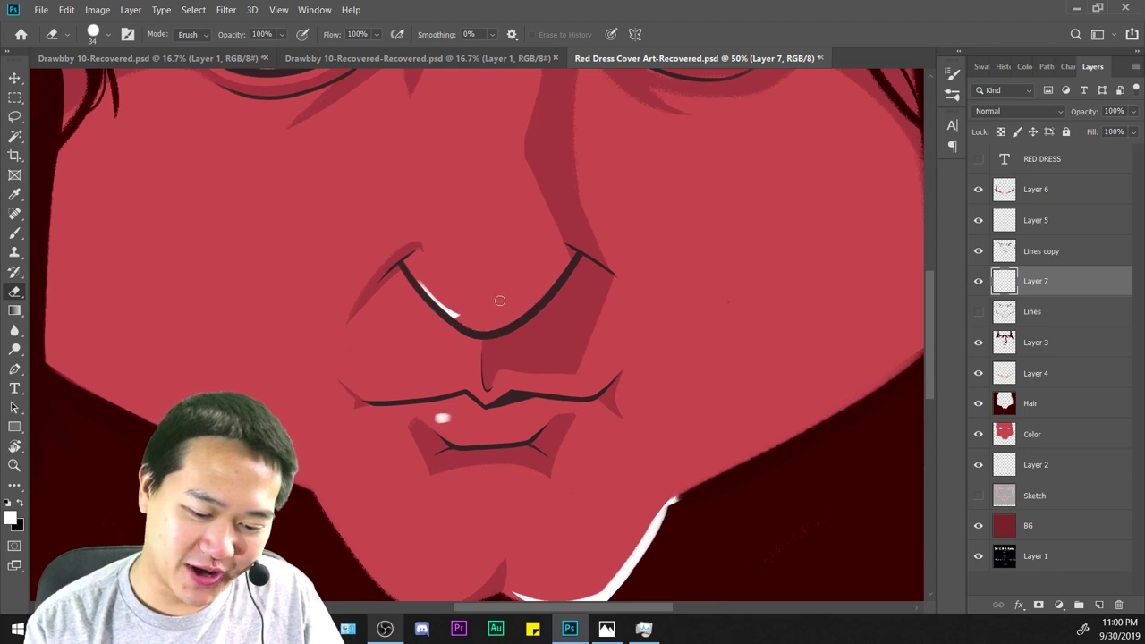
scroll(653, 339, "down", 1)
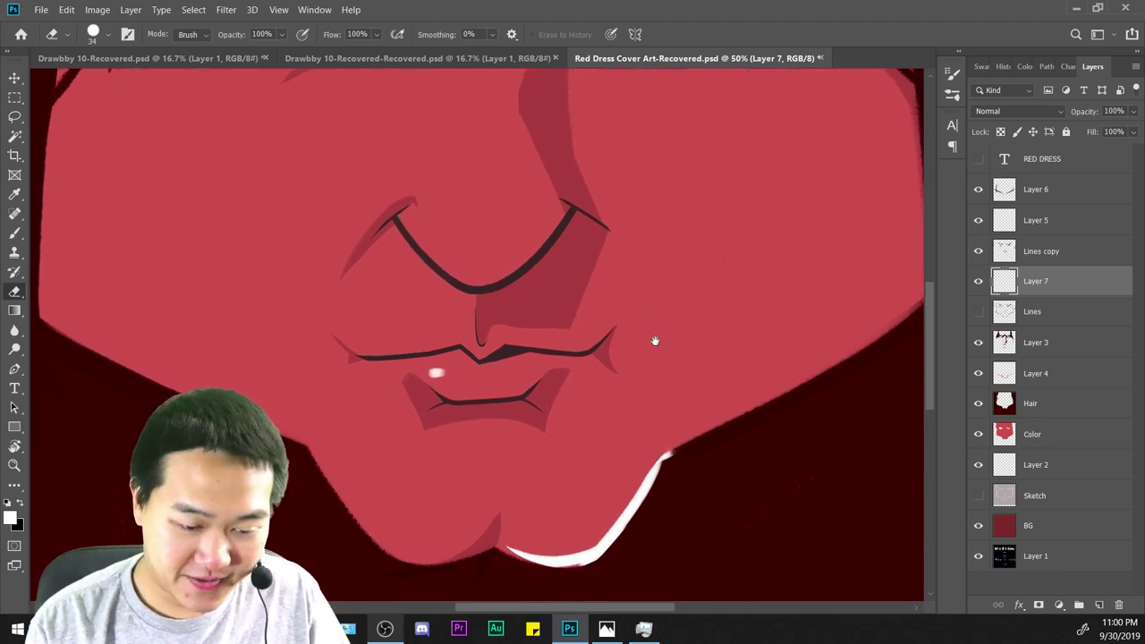
Try a white brush stroke along the notch of the upper lip and undo it.
scroll(618, 365, "up", 2)
key("b")
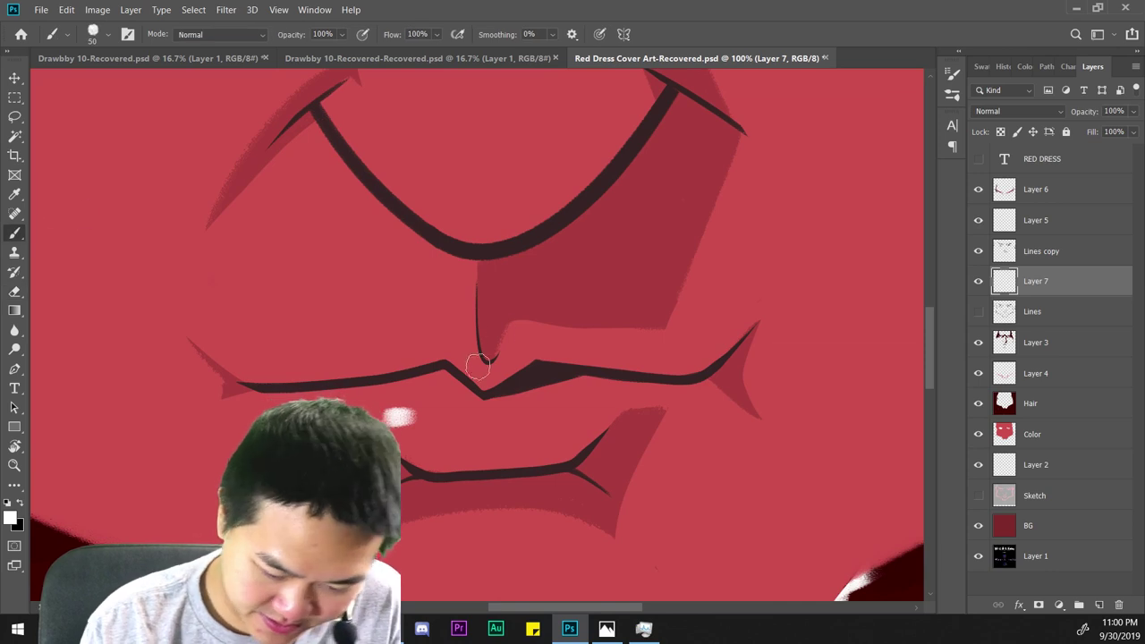
left_click_drag(490, 384, 447, 359)
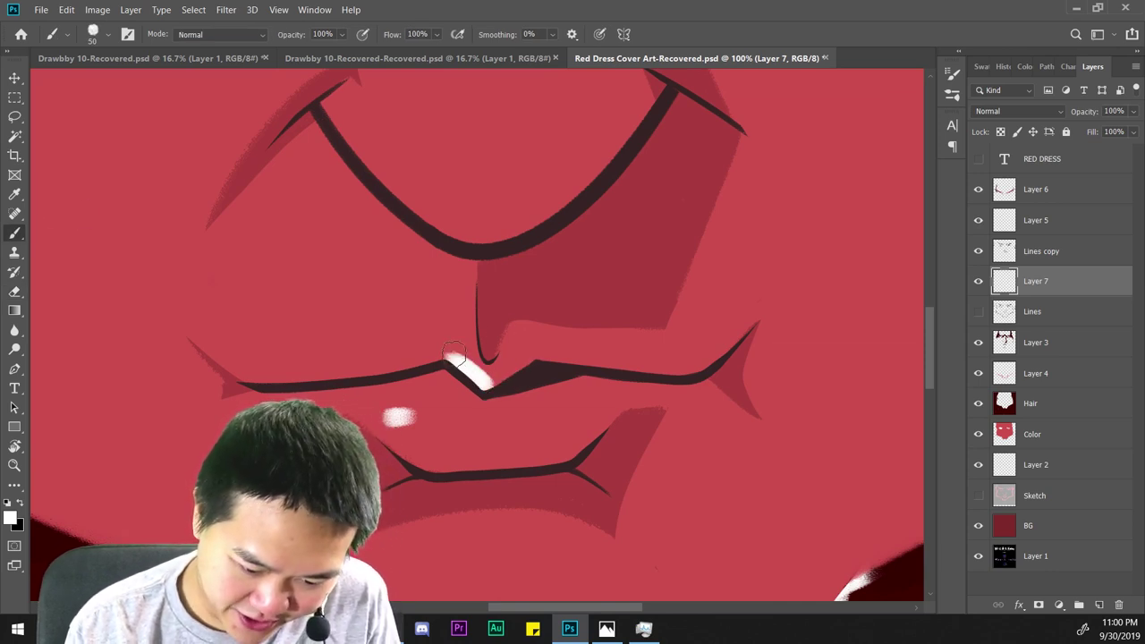
key("ctrl+z")
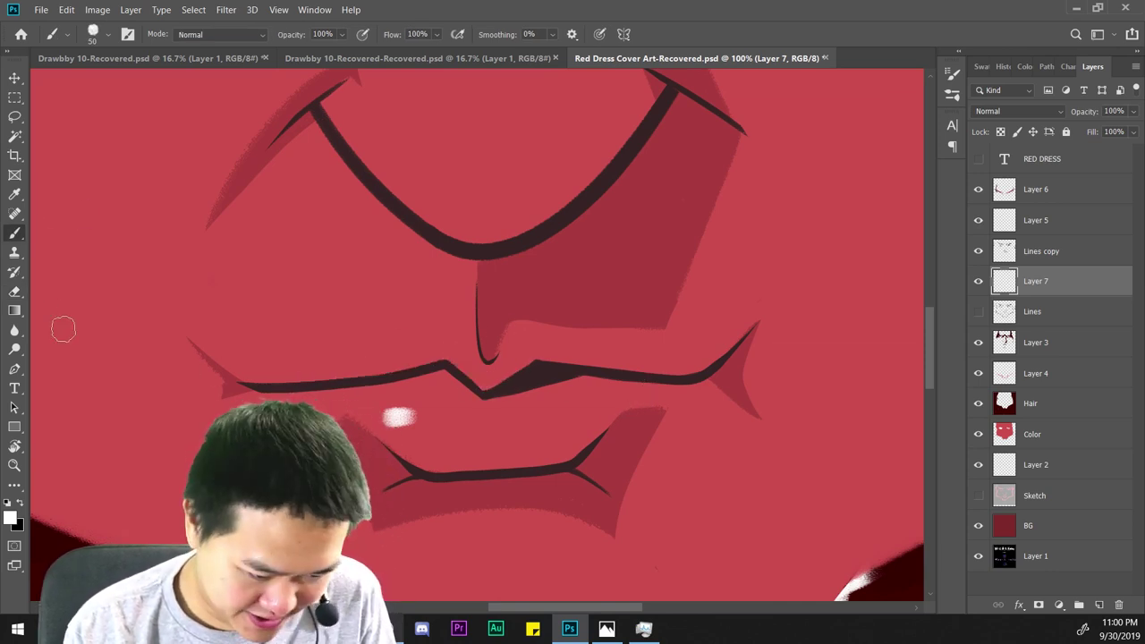
Erase the white highlight dot on the lower lip.
key("e")
key("ctrl+minus")
key("ctrl+minus")
key("ctrl+minus")
key("ctrl+minus")
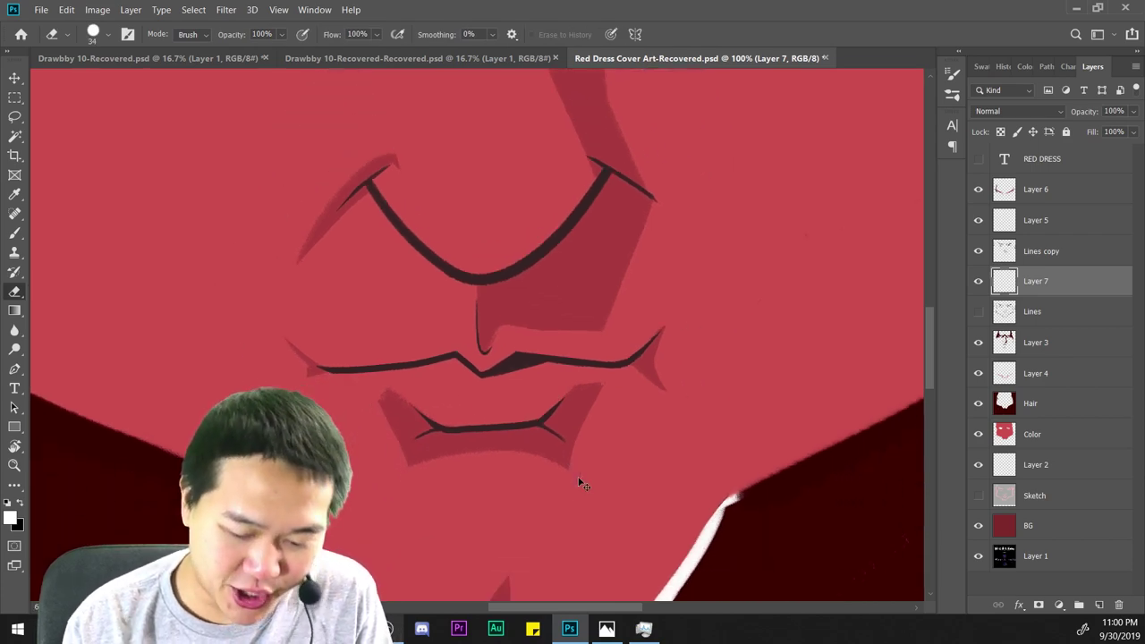
key("ctrl+plus")
key("ctrl+plus")
key("ctrl+plus")
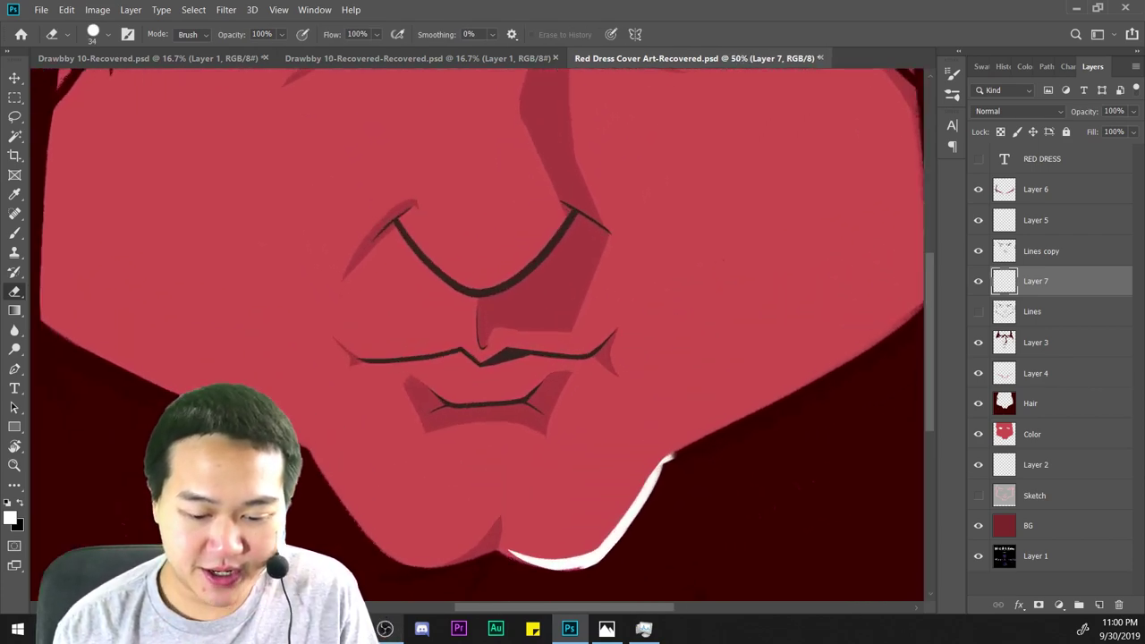
Erase the overshoot at the upper end of the chin's white rim line, ending it where the chin meets the jaw.
left_click_drag(739, 492, 567, 294)
key("ctrl+plus")
scroll(506, 329, "up", 1)
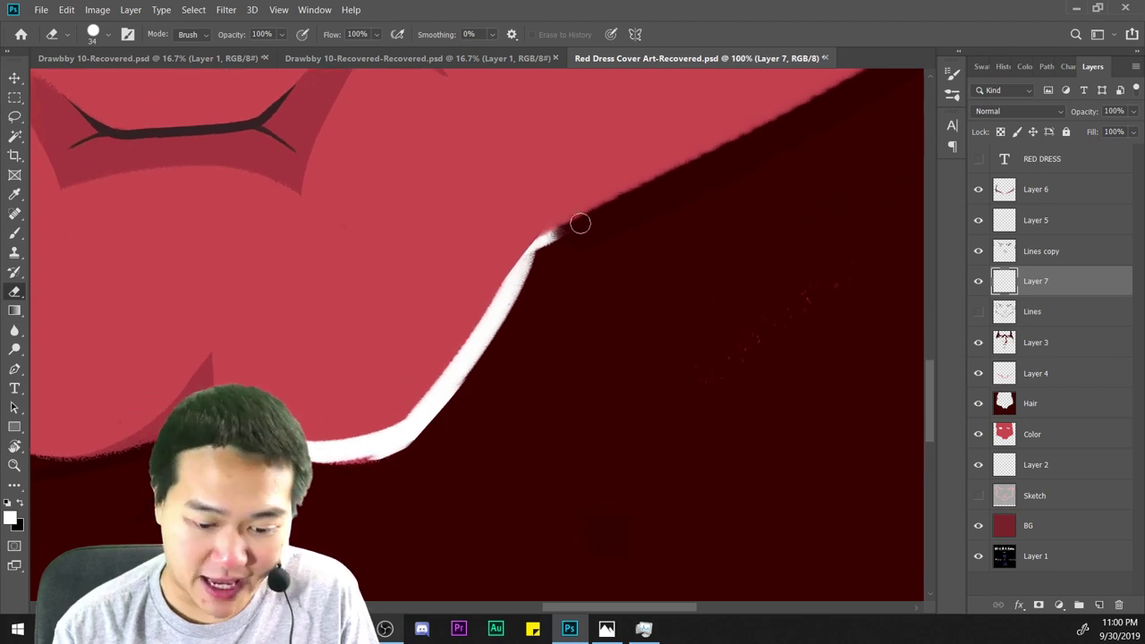
left_click_drag(546, 245, 429, 459)
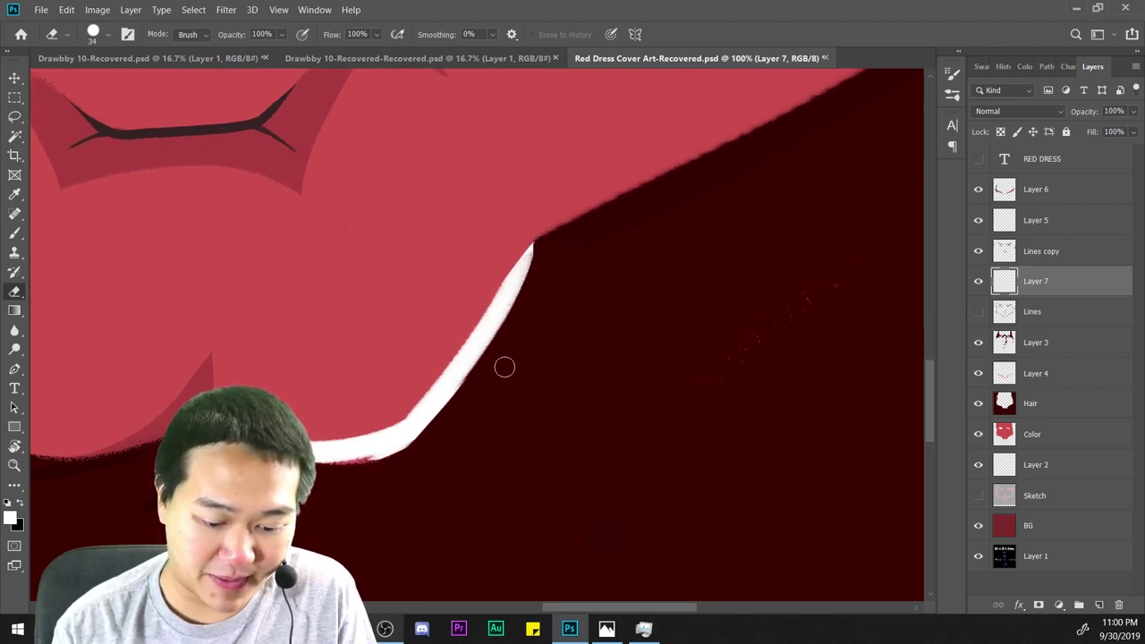
Try a new white brush stroke along the underside of the chin and undo it.
key("b")
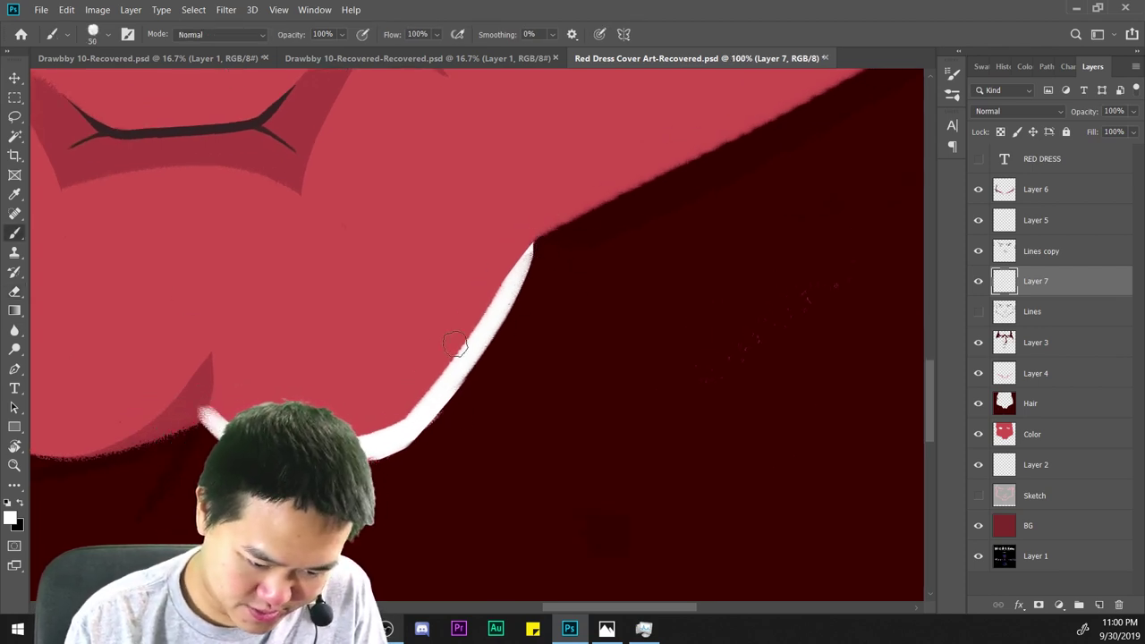
left_click_drag(411, 439, 473, 404)
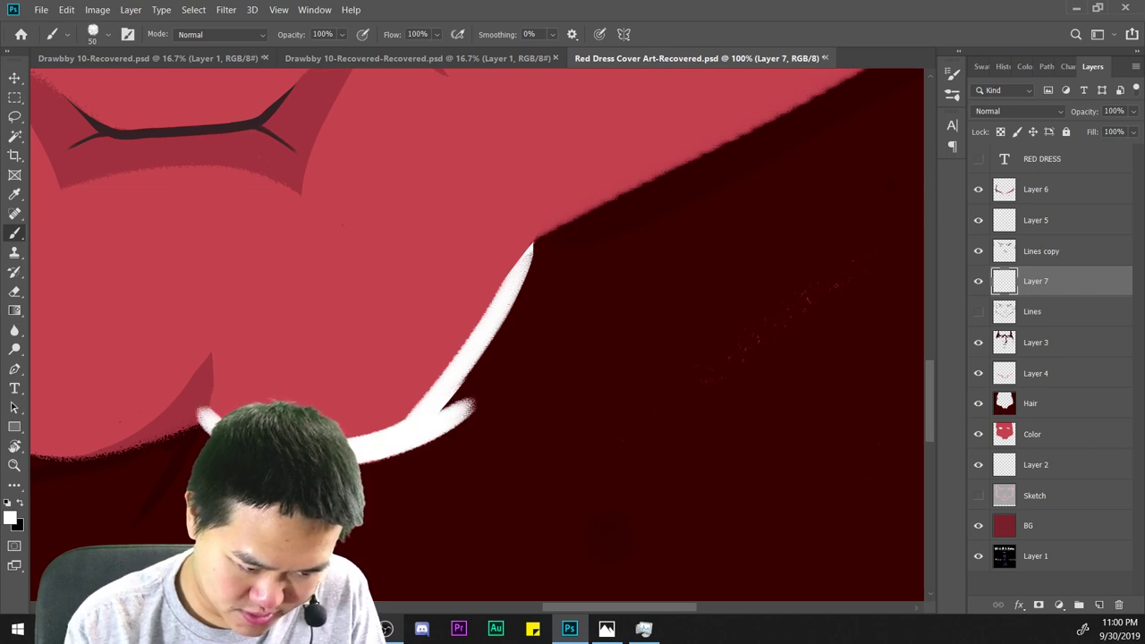
key("e")
key("ctrl+z")
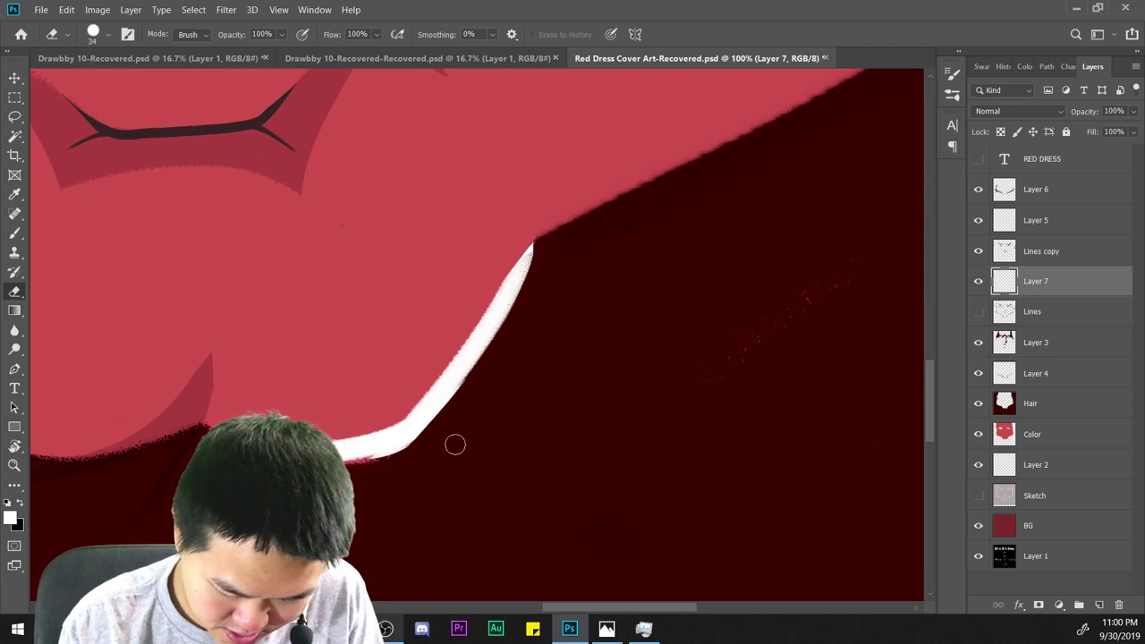
Save the cover art document with the trimmed chin rim line.
scroll(454, 444, "down", 5)
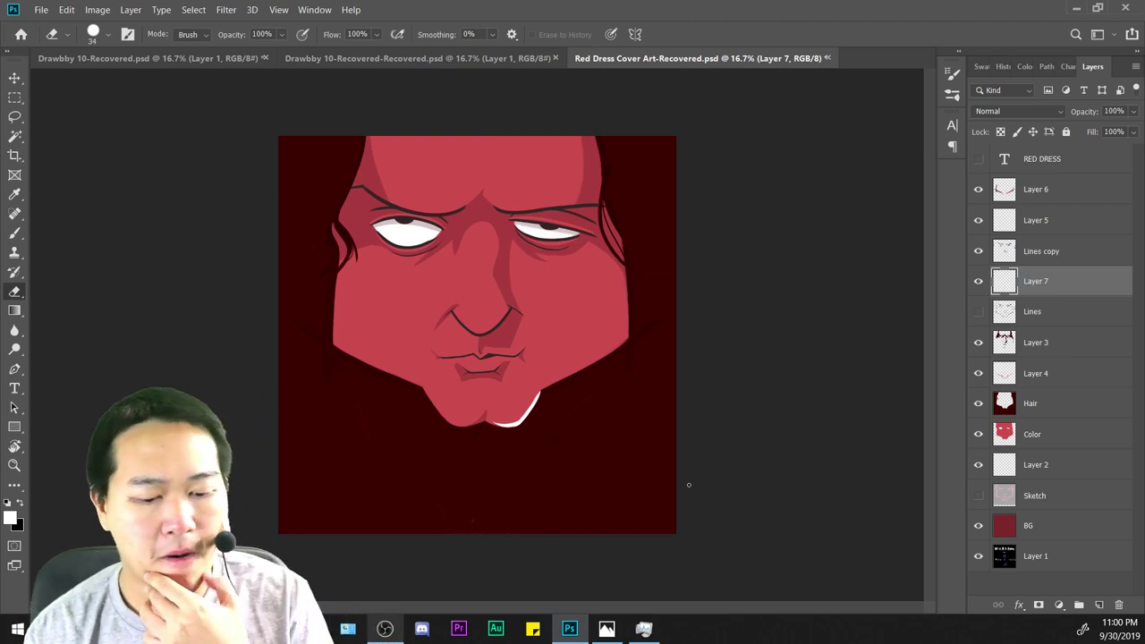
key("ctrl+plus")
key("ctrl+plus")
key("ctrl+plus")
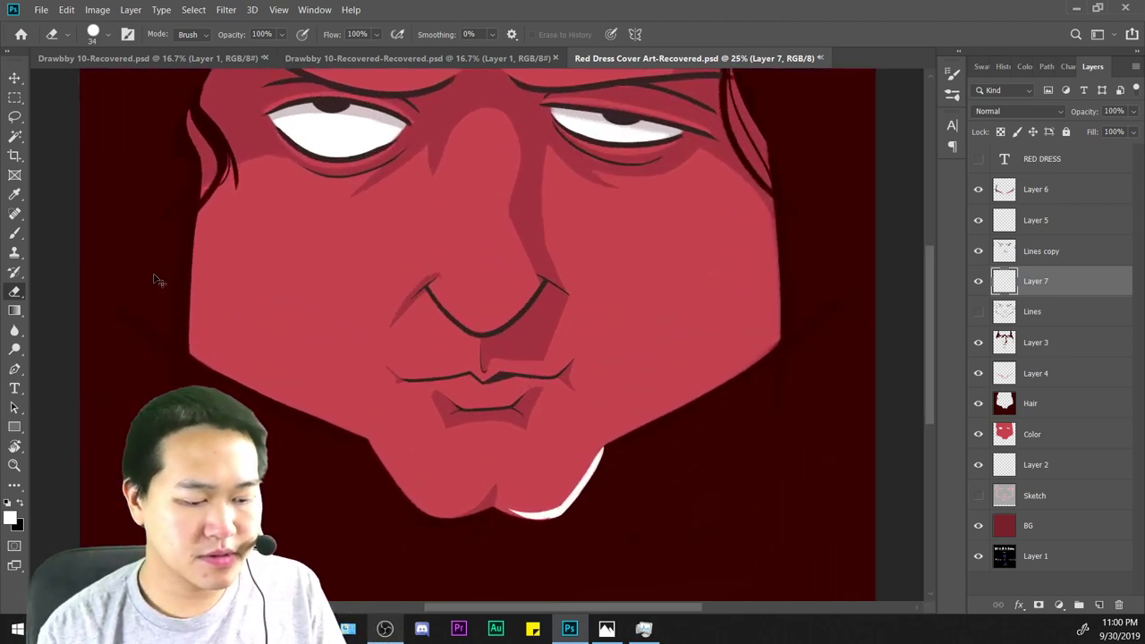
key("b")
key("ctrl+plus")
left_click_drag(803, 505, 429, 369)
scroll(429, 368, "up", 1)
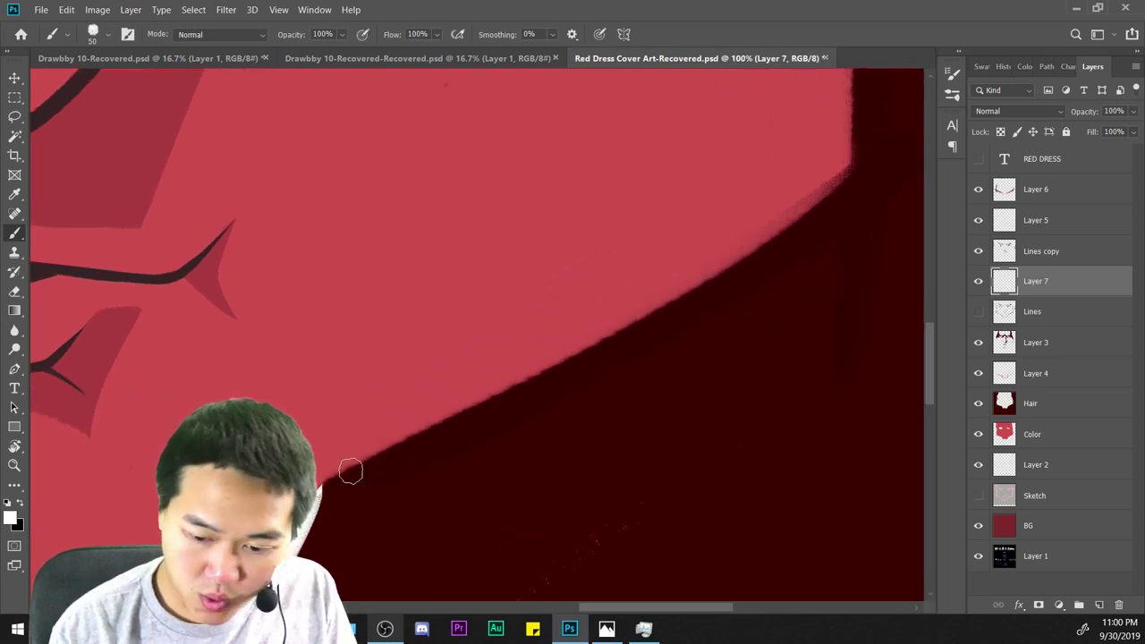
scroll(357, 483, "down", 3)
key("ctrl+s")
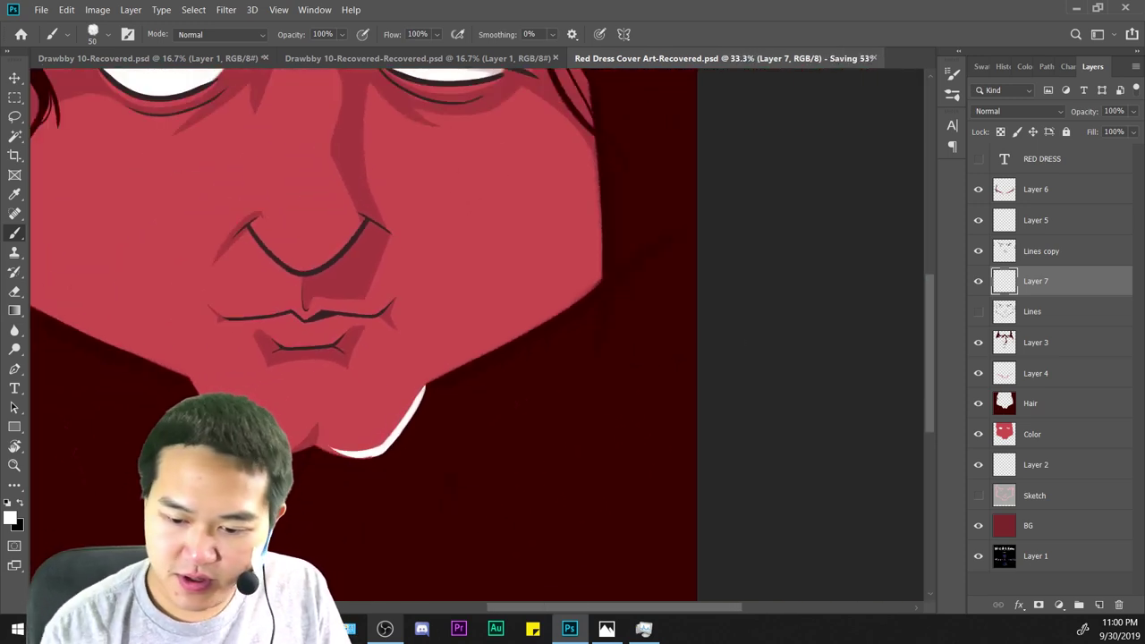
Toggle Layer 5's visibility off and on, try a few brush strokes near the chin on it, and undo them.
left_click(1048, 222)
scroll(748, 327, "up", 2)
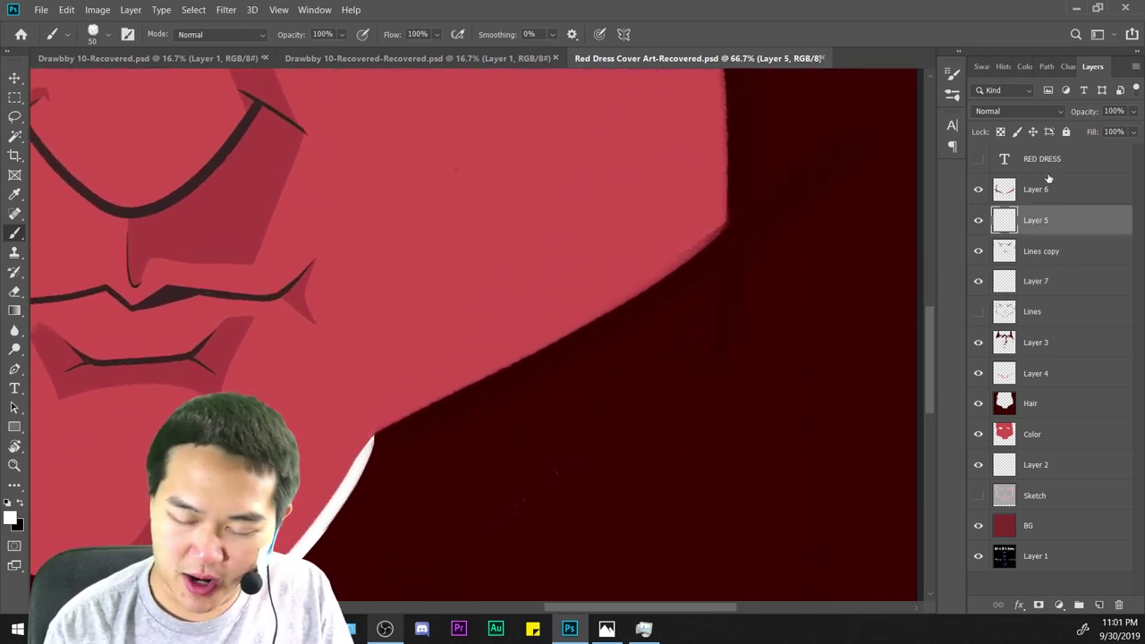
scroll(779, 403, "down", 2)
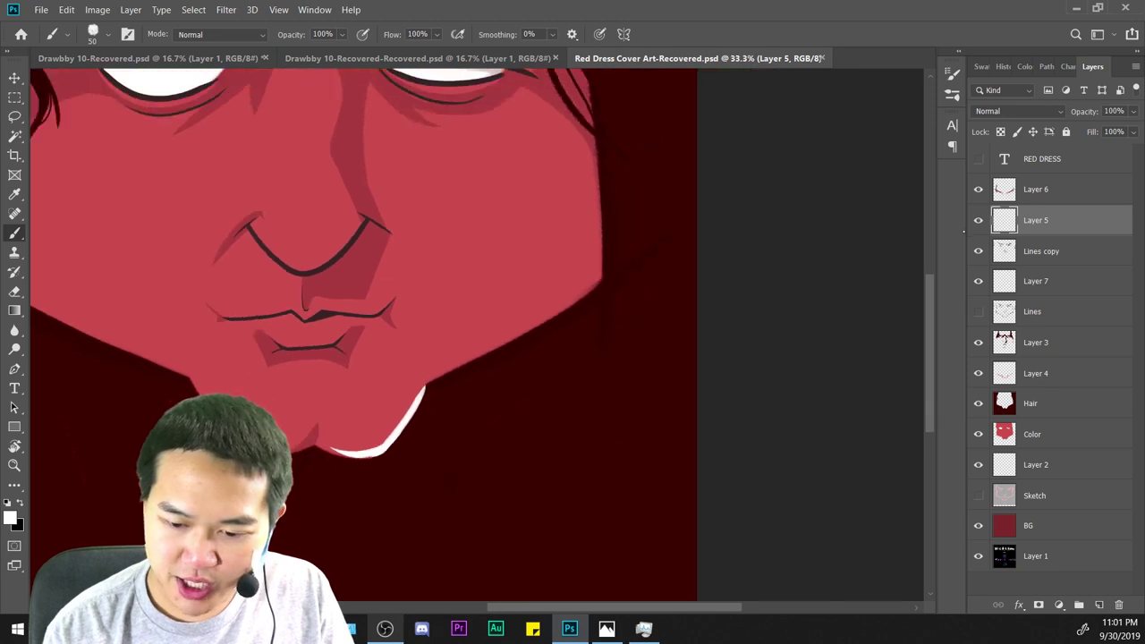
left_click(977, 223)
left_click(977, 224)
left_click_drag(444, 331, 452, 350)
left_click_drag(454, 385, 489, 367)
left_click_drag(522, 347, 514, 391)
key("ctrl+z")
key("ctrl+z")
key("ctrl+z")
Check Layer 7's content by toggling its visibility off and on, and make it the active layer.
left_click(1051, 253)
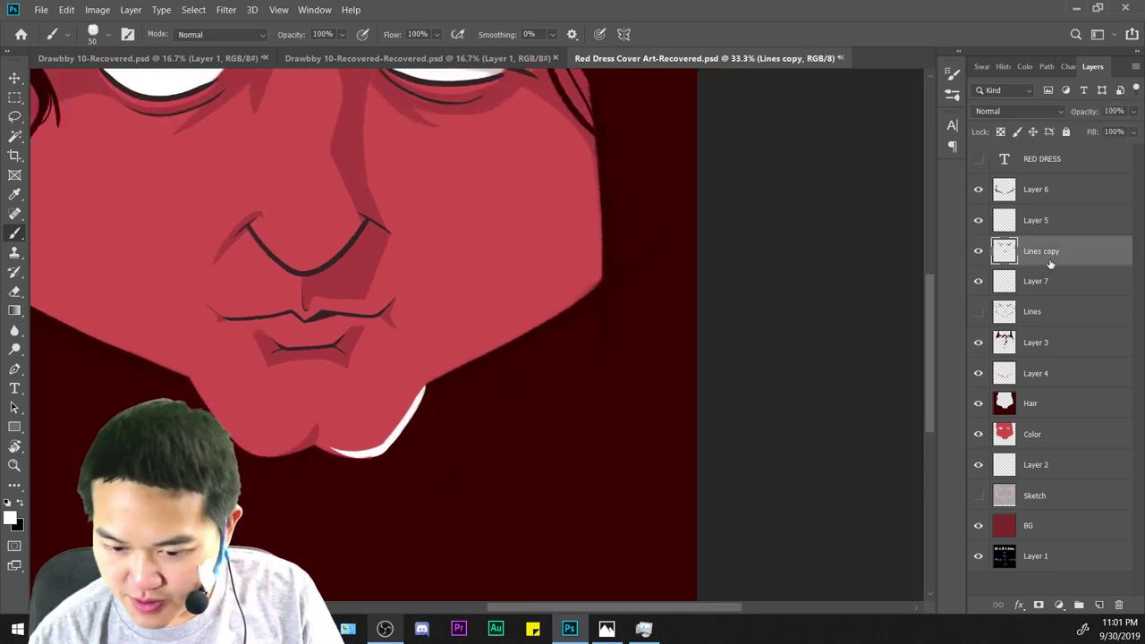
left_click(978, 282)
left_click(978, 281)
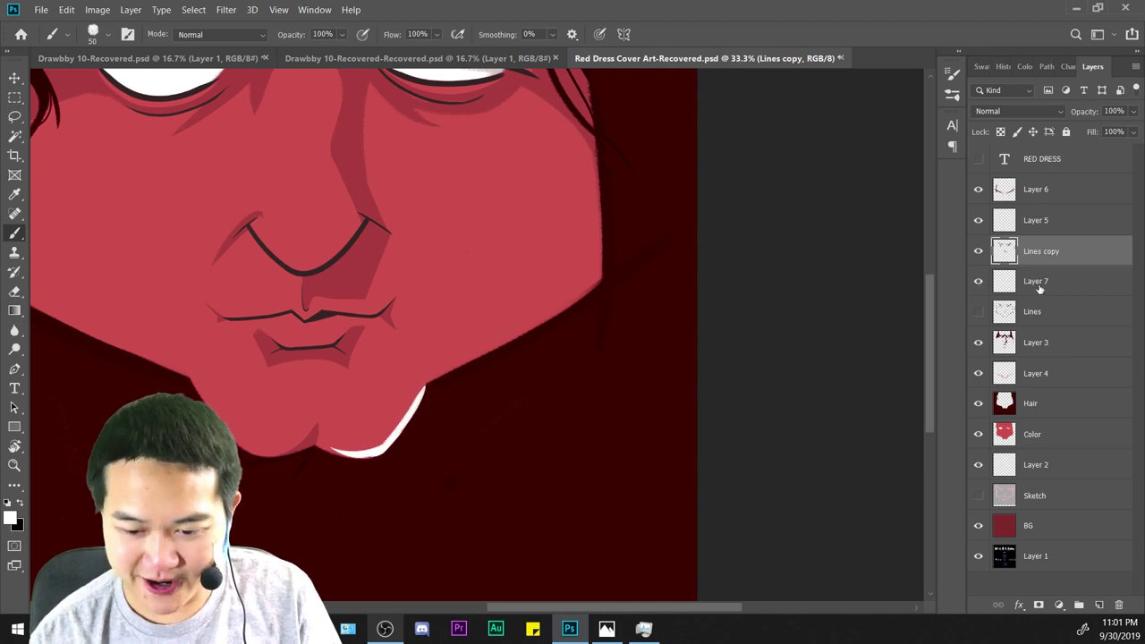
left_click(1037, 284)
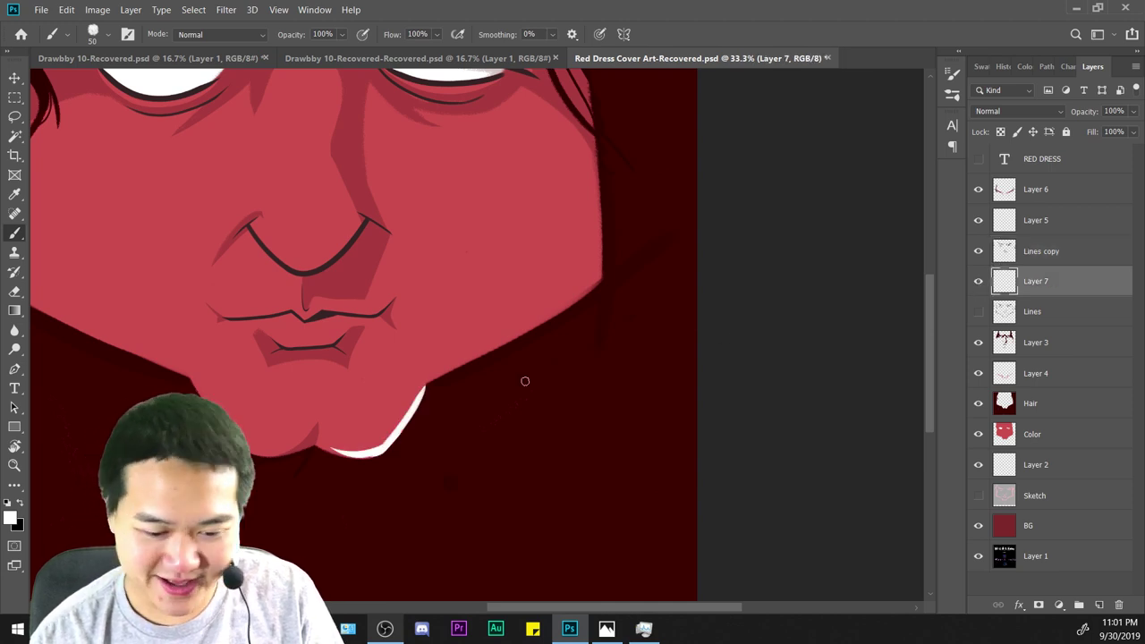
Try a white brush stroke along the lower lip on Layer 5.
left_click(1042, 219)
scroll(477, 436, "down", 4)
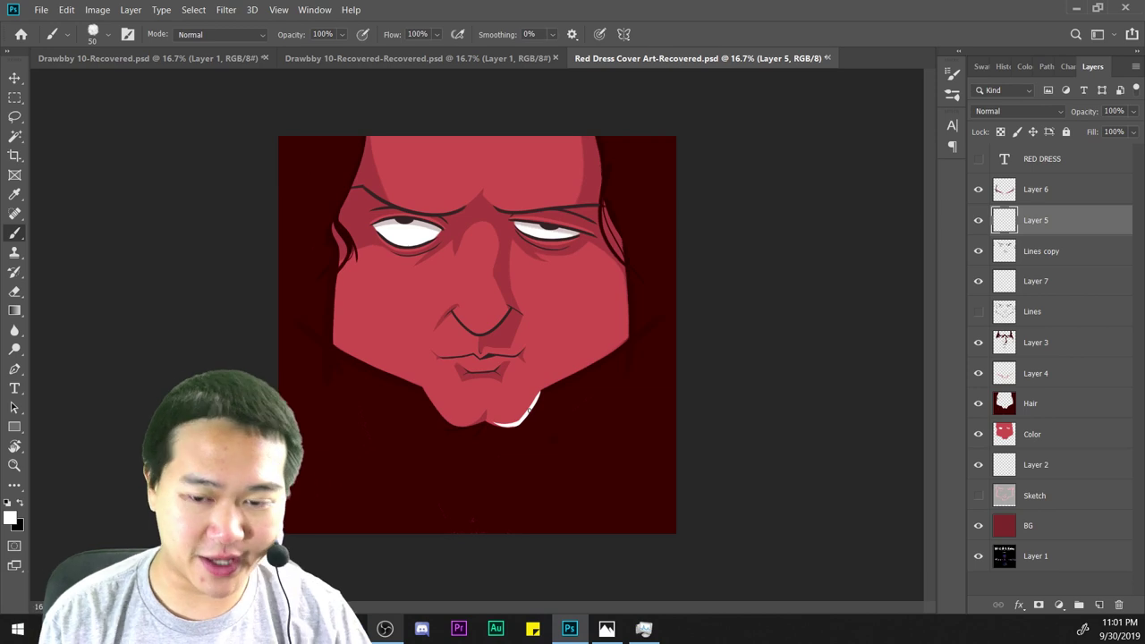
key("ctrl+plus")
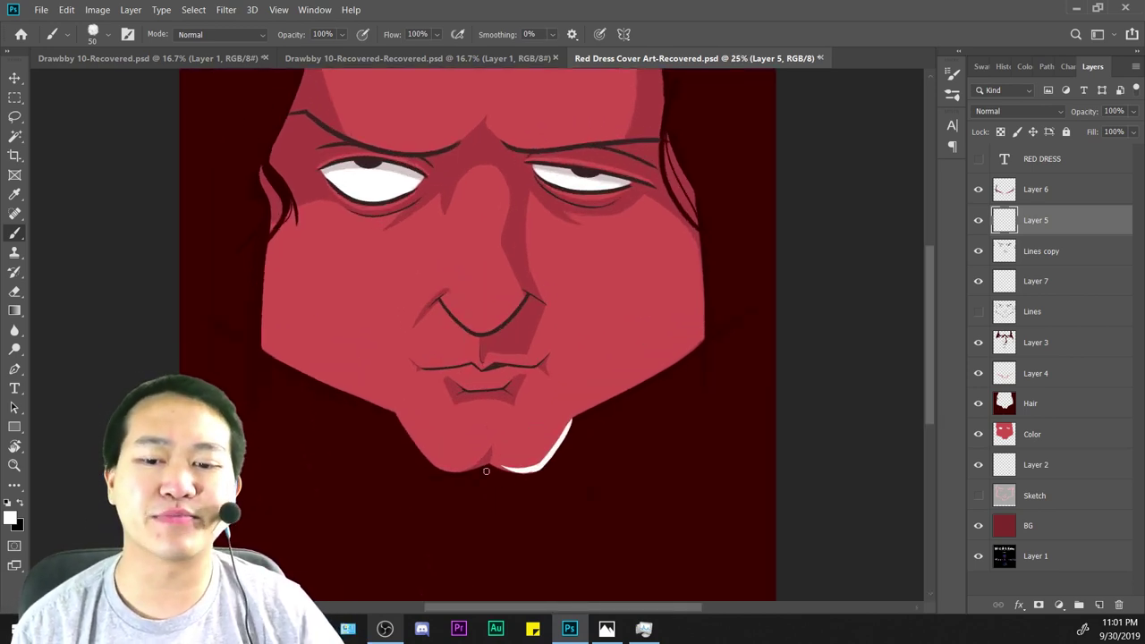
key("ctrl+plus")
left_click_drag(720, 360, 696, 279)
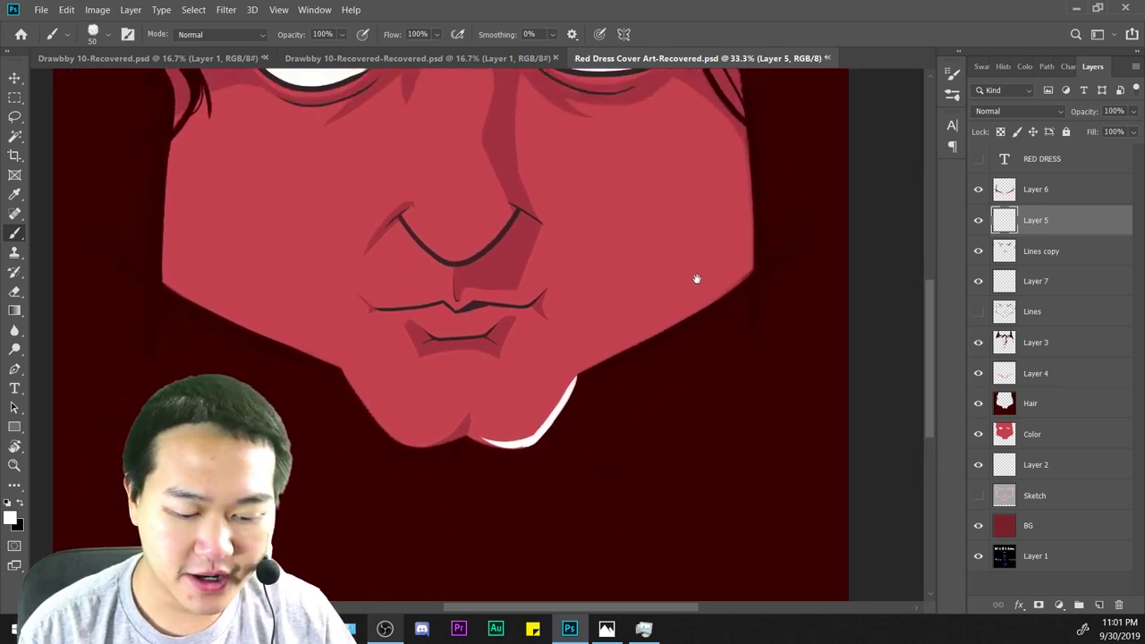
key("ctrl+plus")
key("ctrl+plus")
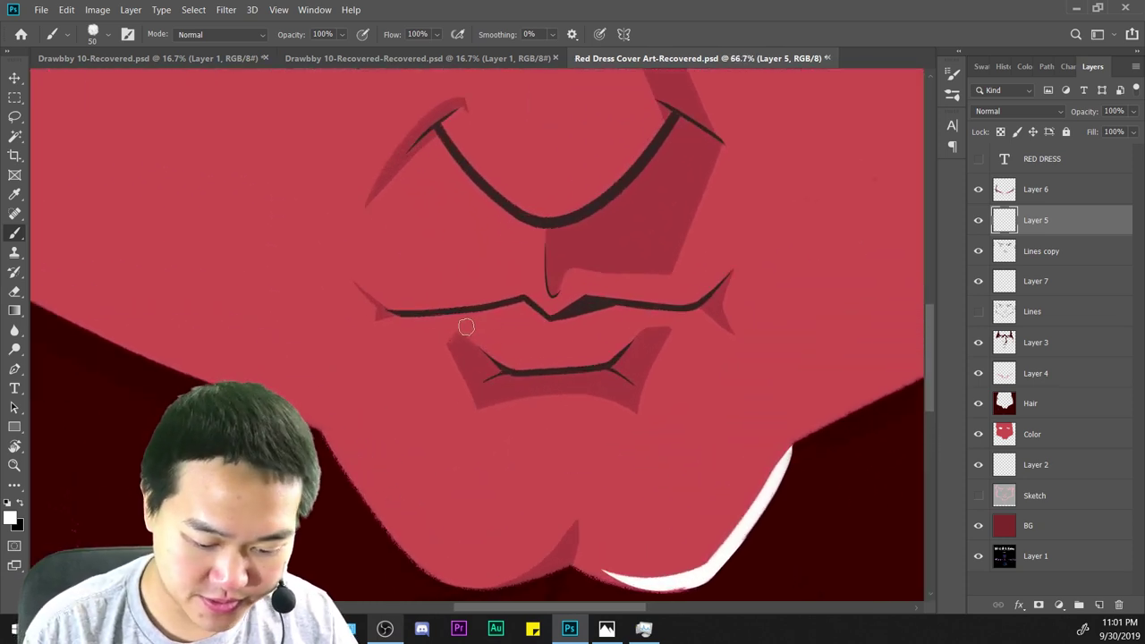
left_click_drag(471, 330, 534, 366)
scroll(548, 401, "down", 3)
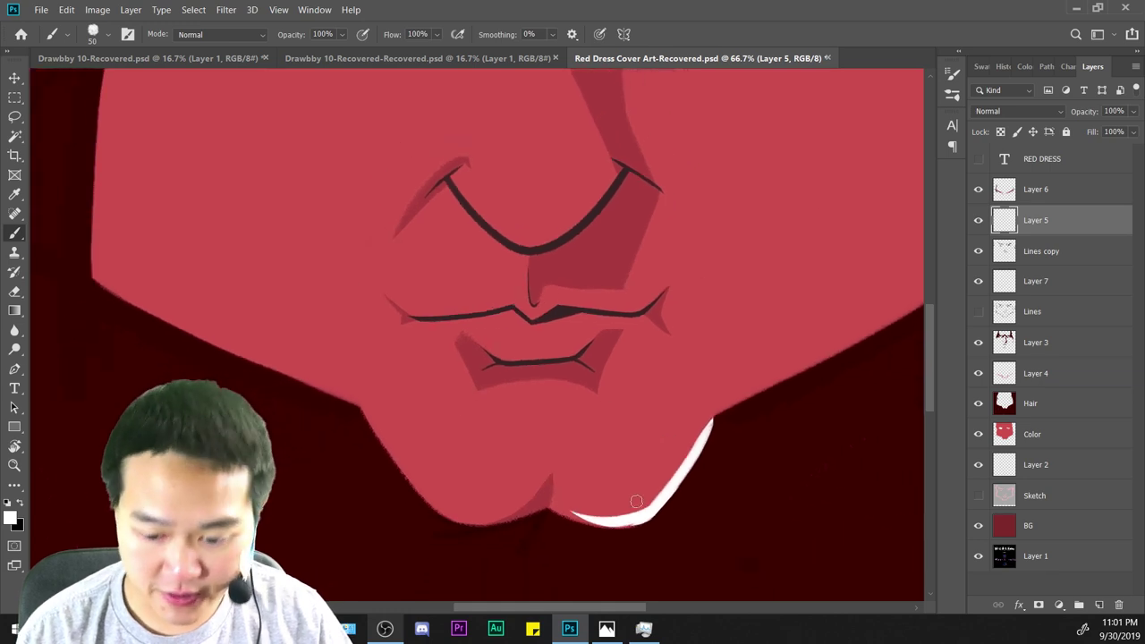
Try white curved highlight strokes along the lower lip line on Layer 7, undoing and redoing them.
left_click(1055, 281)
scroll(524, 325, "up", 3)
mouse_move(462, 329)
left_mouse_down()
mouse_move(520, 379)
mouse_move(606, 380)
left_mouse_up()
key("ctrl+z")
key("ctrl+z")
left_click_drag(462, 331, 640, 380)
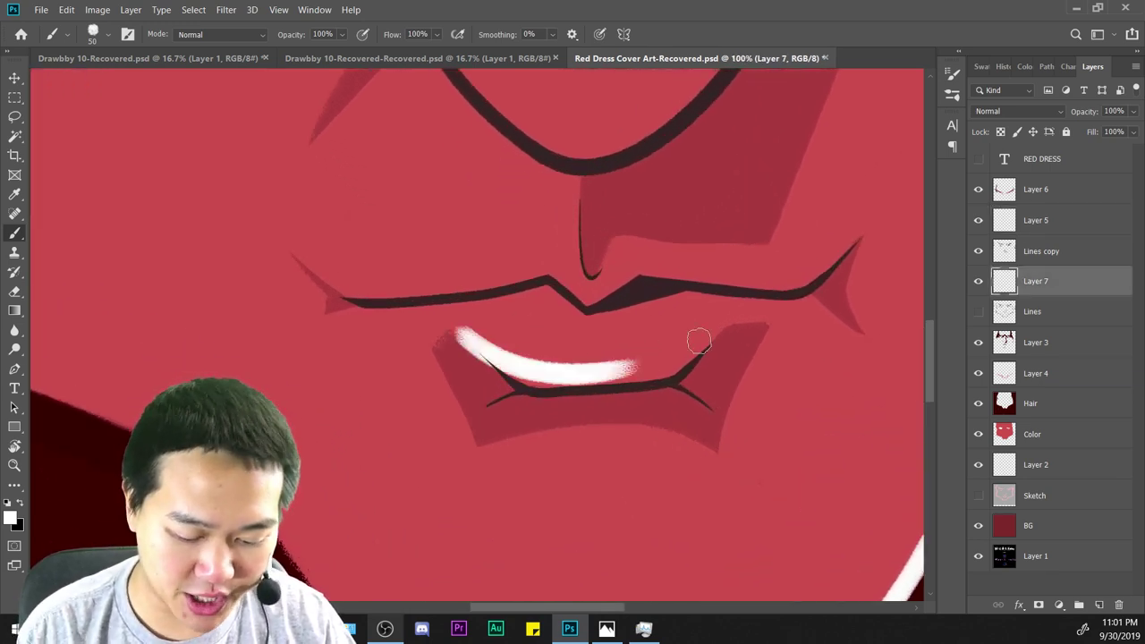
key("ctrl+z")
left_click_drag(461, 331, 640, 377)
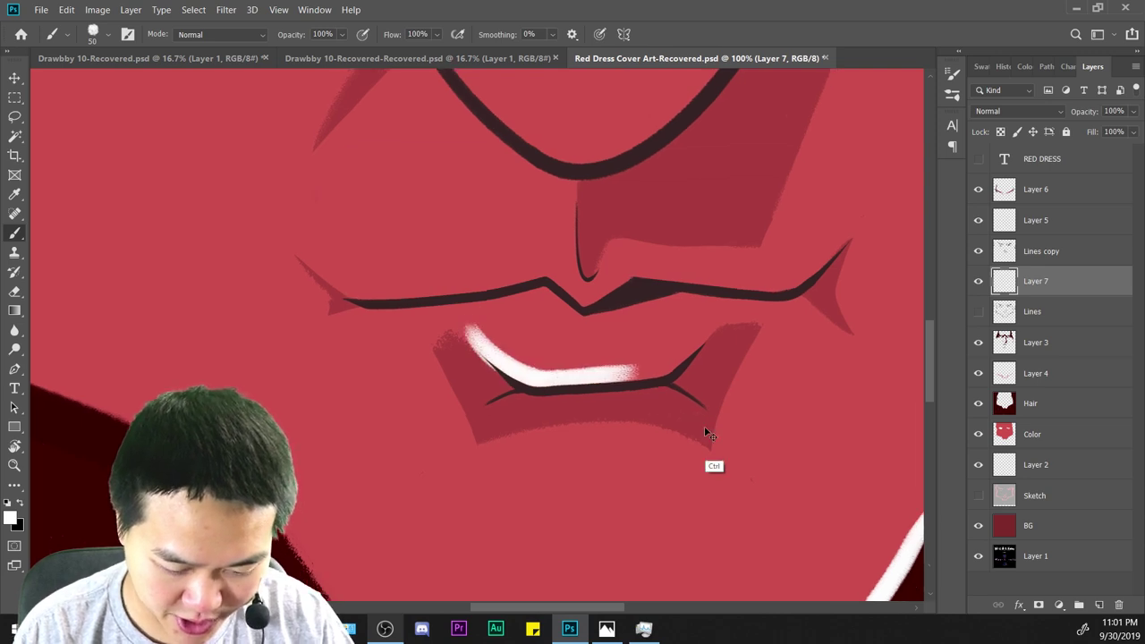
scroll(704, 425, "down", 5)
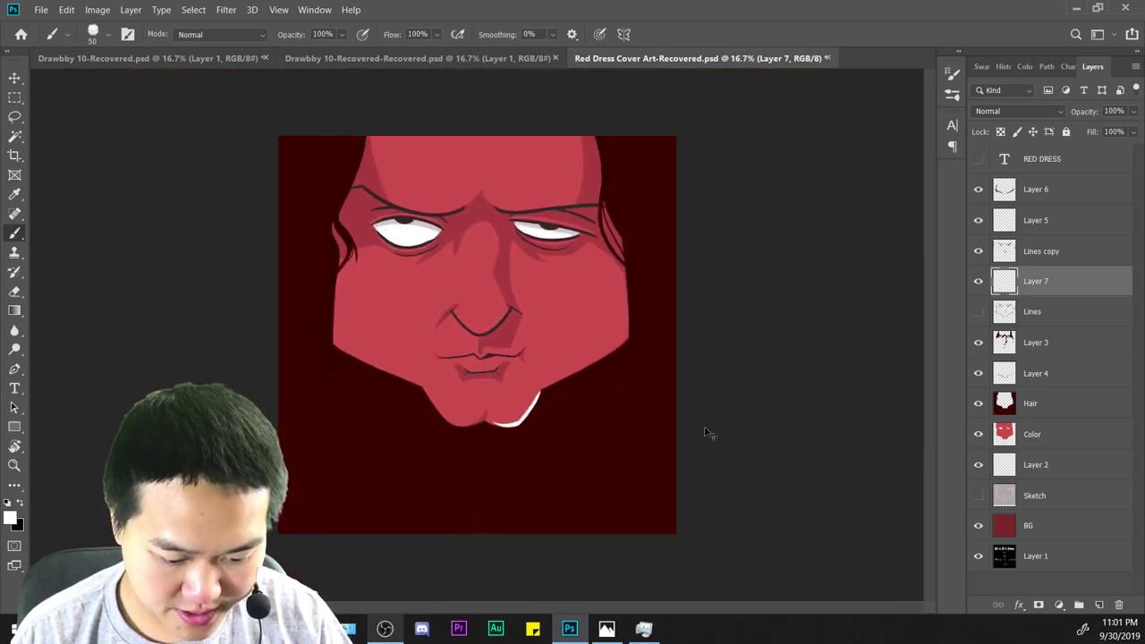
Paint a small white highlight spot on the lower lip on Layer 7.
scroll(483, 465, "up", 3)
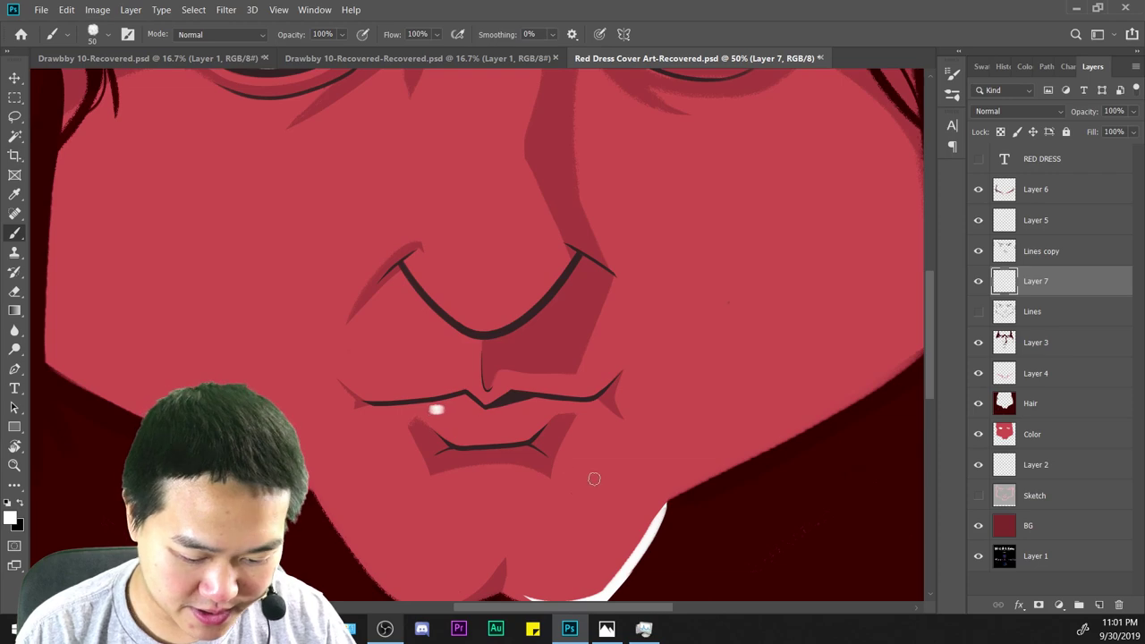
scroll(504, 399, "down", 3)
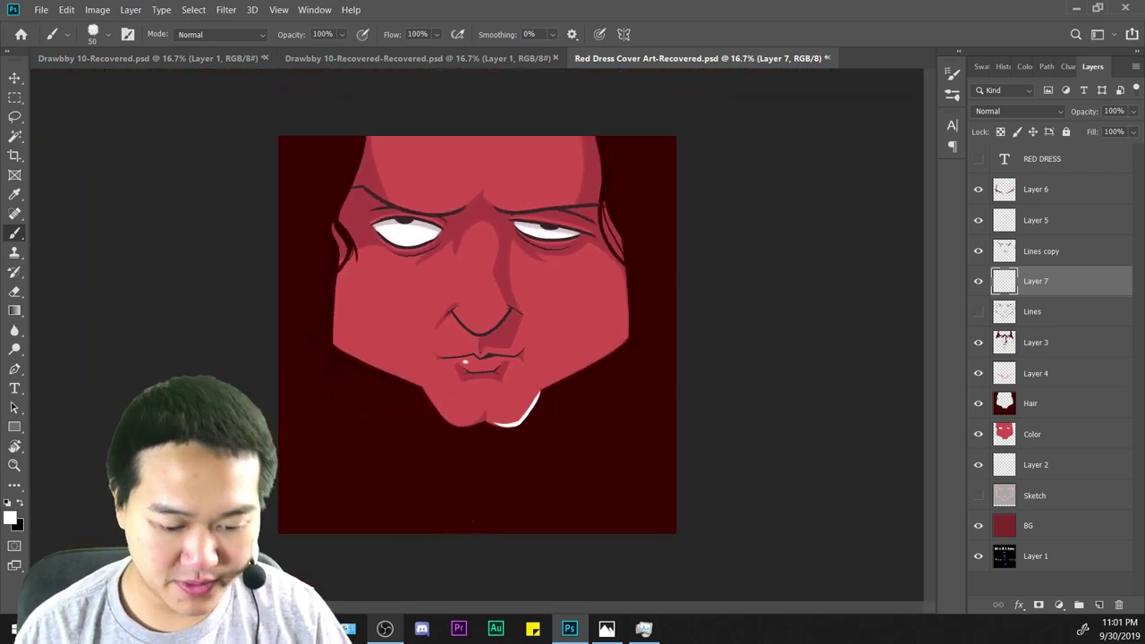
scroll(470, 357, "up", 3)
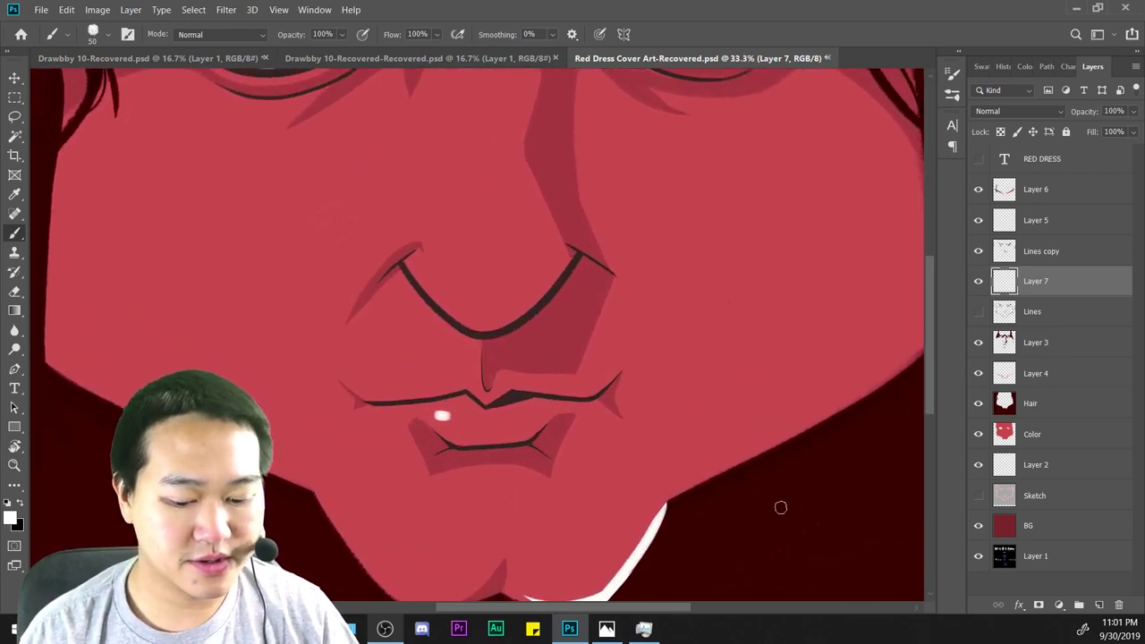
Add a new layer above Layer 6 and paint a tapered white rim along the jaw edge between the chin rim and cheek corner.
mouse_move(779, 507)
left_mouse_down()
mouse_move(587, 365)
mouse_move(512, 454)
left_mouse_up()
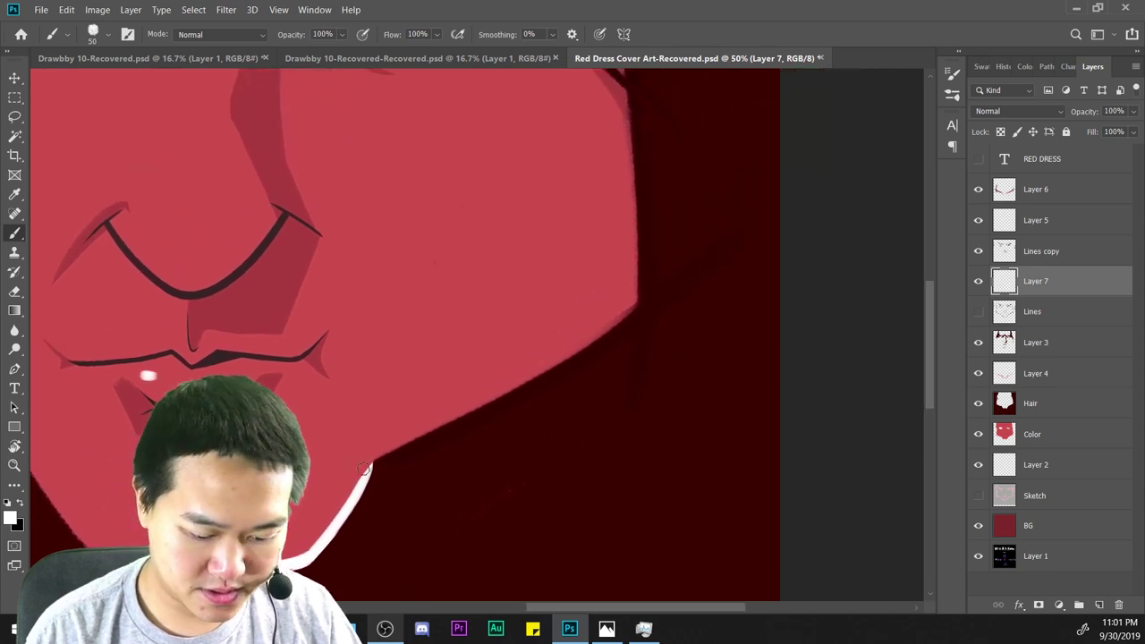
left_click(1040, 194)
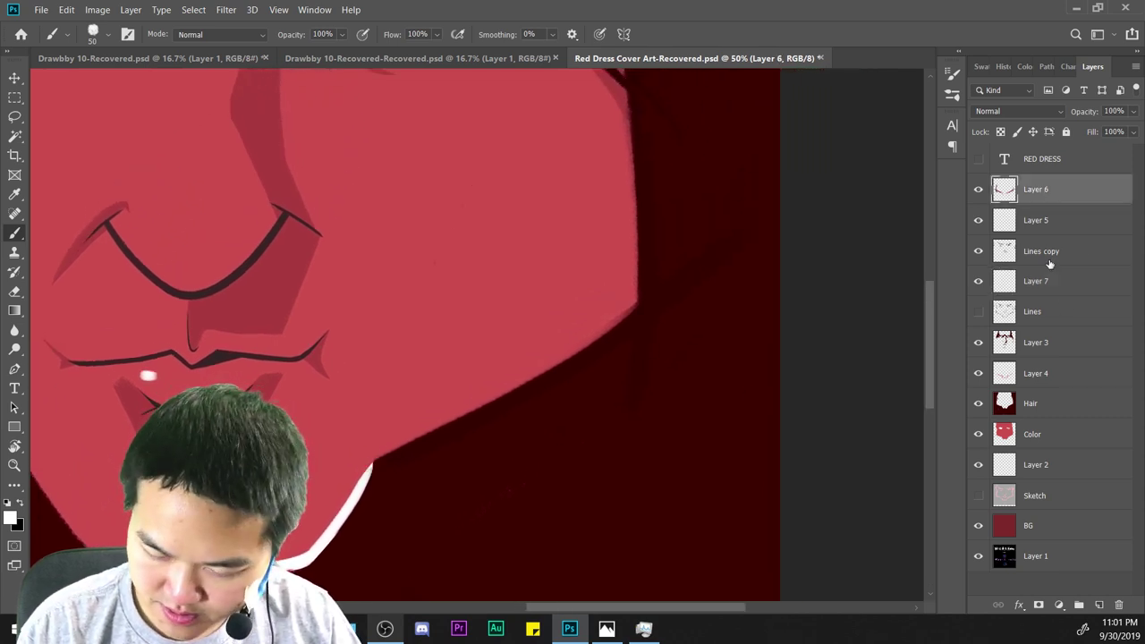
left_click(1098, 605)
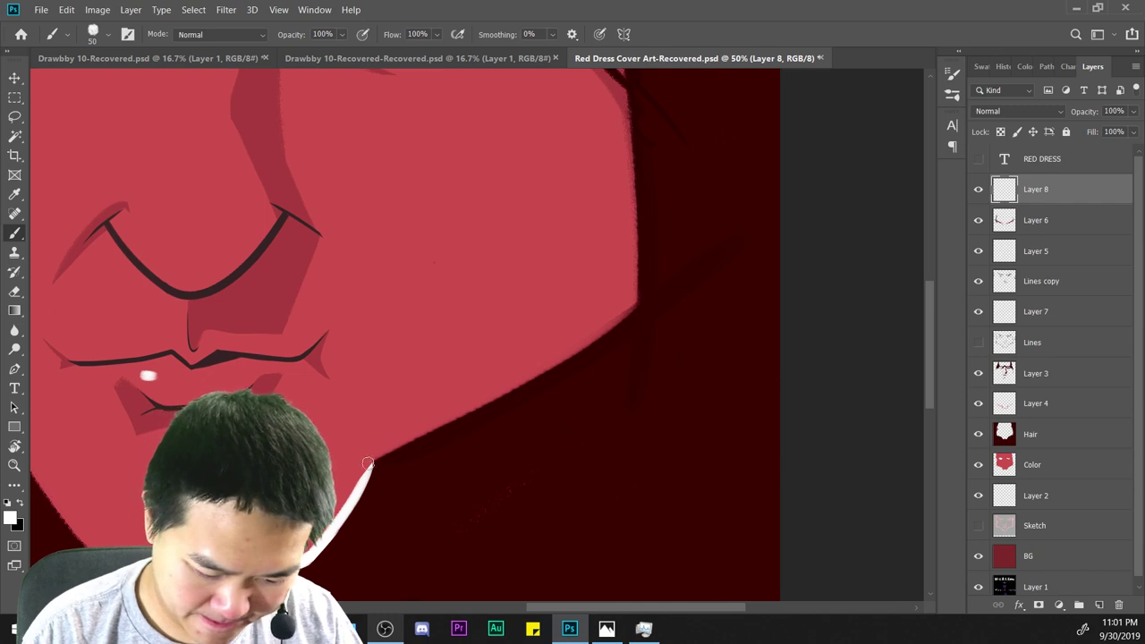
mouse_move(367, 463)
left_mouse_down()
mouse_move(638, 297)
mouse_move(483, 400)
left_mouse_up()
key("ctrl+z")
key("ctrl+shift+z")
key("ctrl+z")
left_click_drag(632, 307, 434, 431)
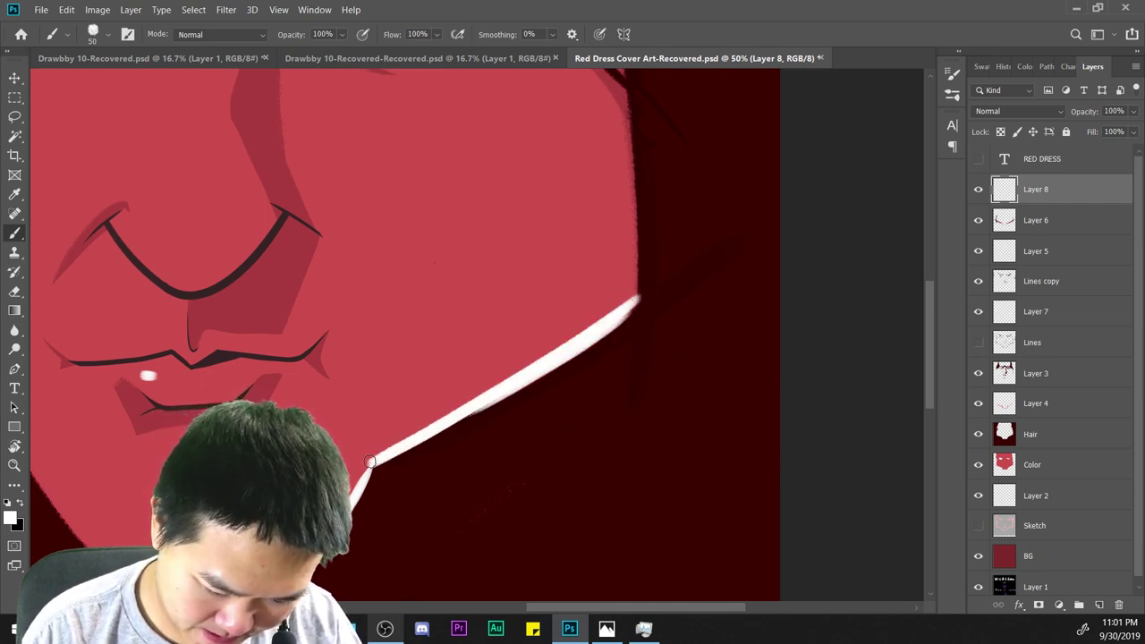
Try a vertical white highlight stroke down the nose bridge on Layer 8.
key("ctrl+minus")
key("ctrl+minus")
left_click_drag(580, 379, 836, 377)
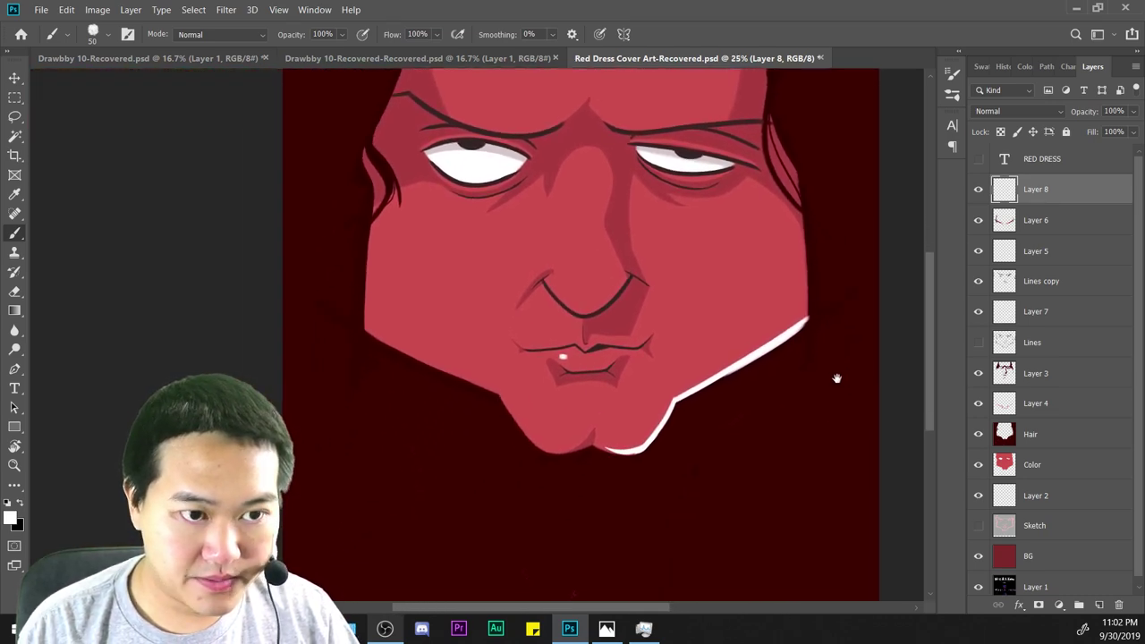
key("ctrl+plus")
key("ctrl+plus")
left_click_drag(787, 289, 684, 458)
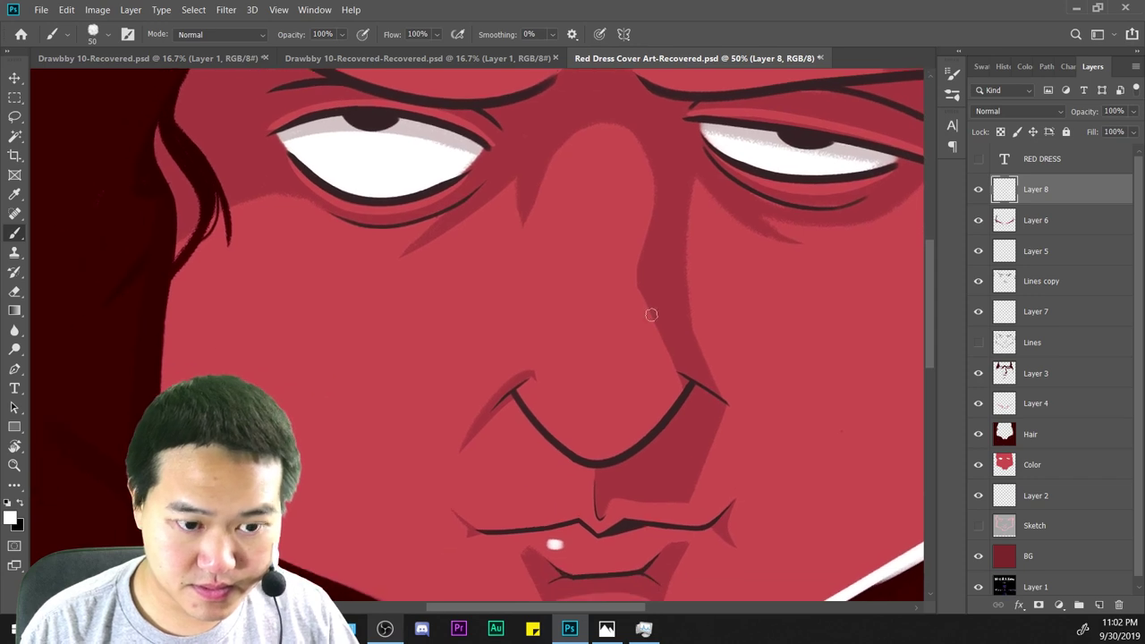
left_click_drag(577, 191, 580, 414)
key("ctrl+z")
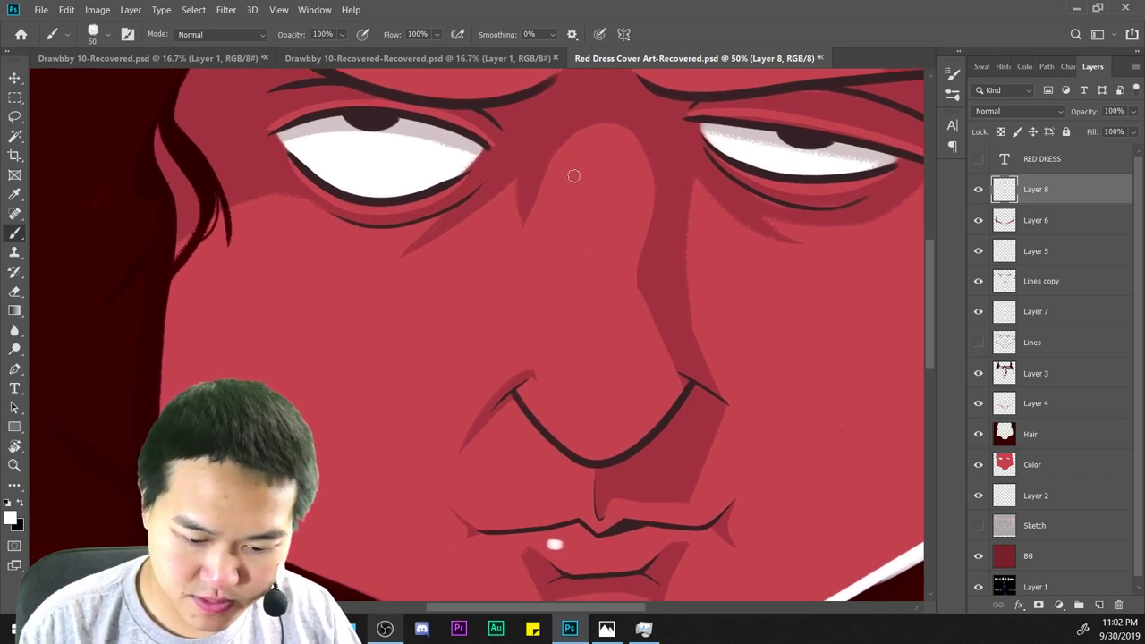
left_click_drag(577, 172, 578, 413)
scroll(578, 413, "down", 3)
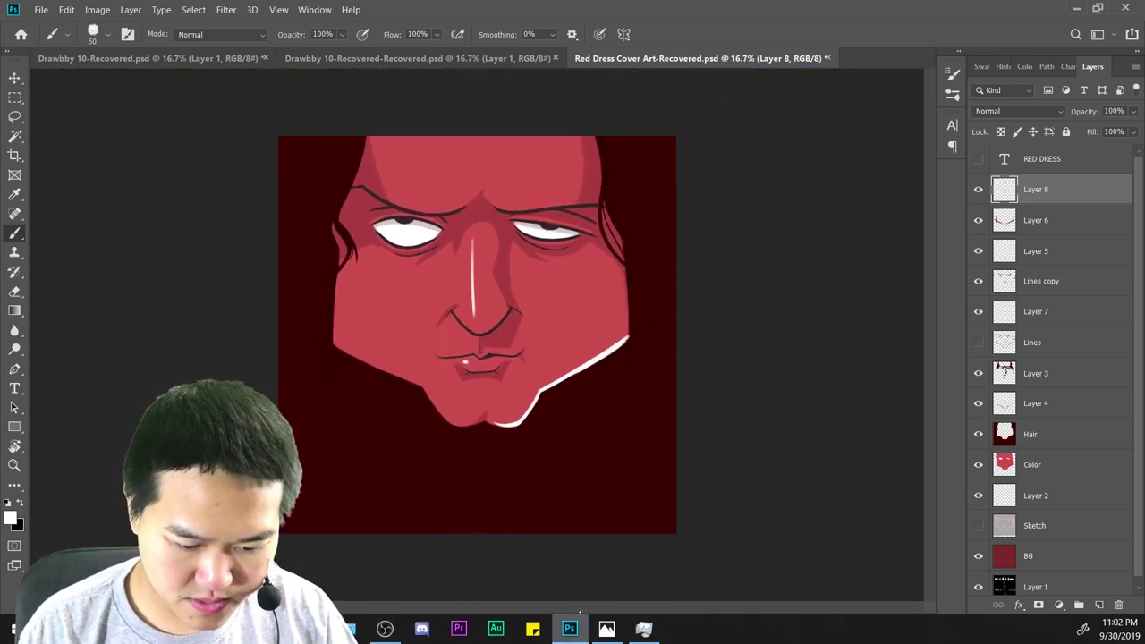
Extend the white chin rim upward into the cheek and paint another rim stroke along the jaw, running past the cheek corner.
scroll(641, 334, "up", 2)
mouse_move(641, 335)
left_mouse_down()
mouse_move(792, 368)
mouse_move(757, 268)
left_mouse_up()
scroll(637, 312, "up", 2)
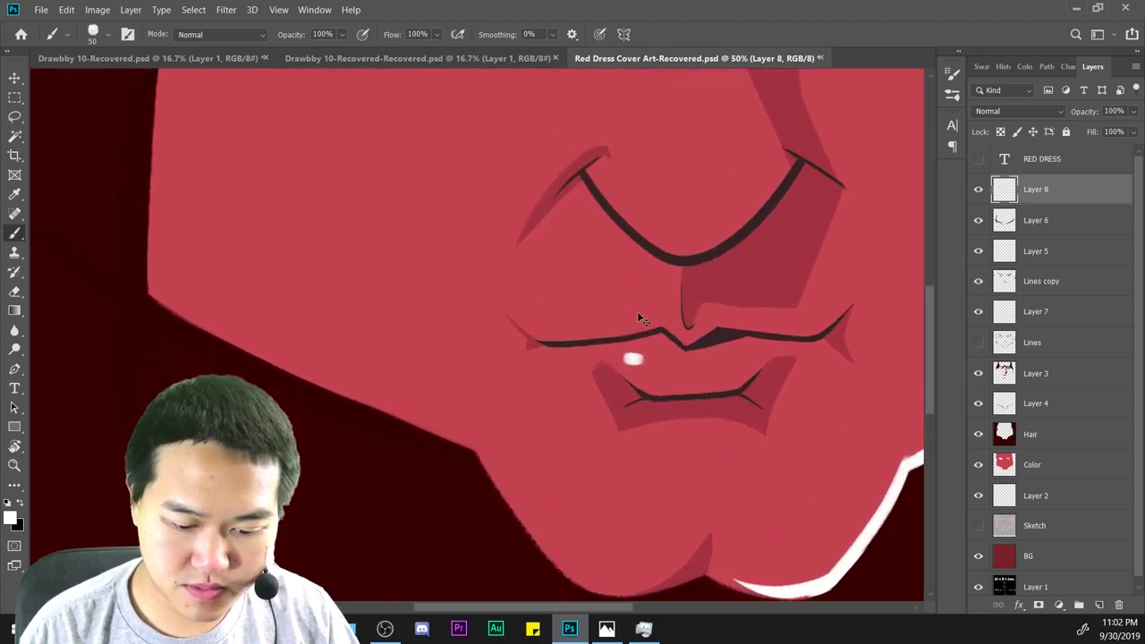
scroll(851, 255, "down", 3)
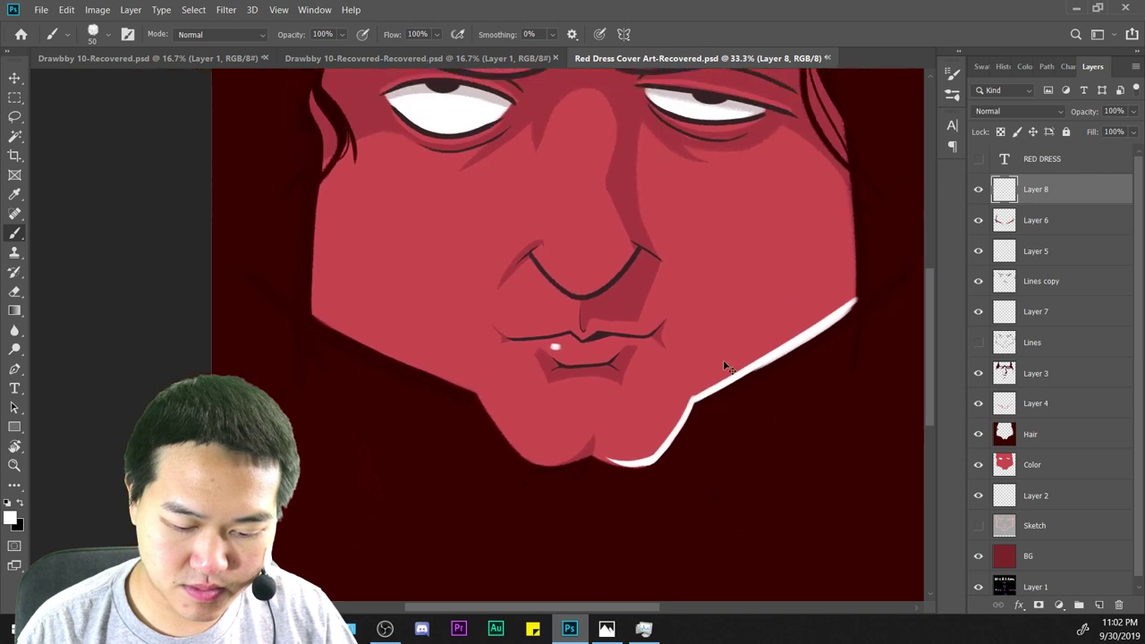
scroll(762, 411, "down", 1)
scroll(729, 443, "up", 3)
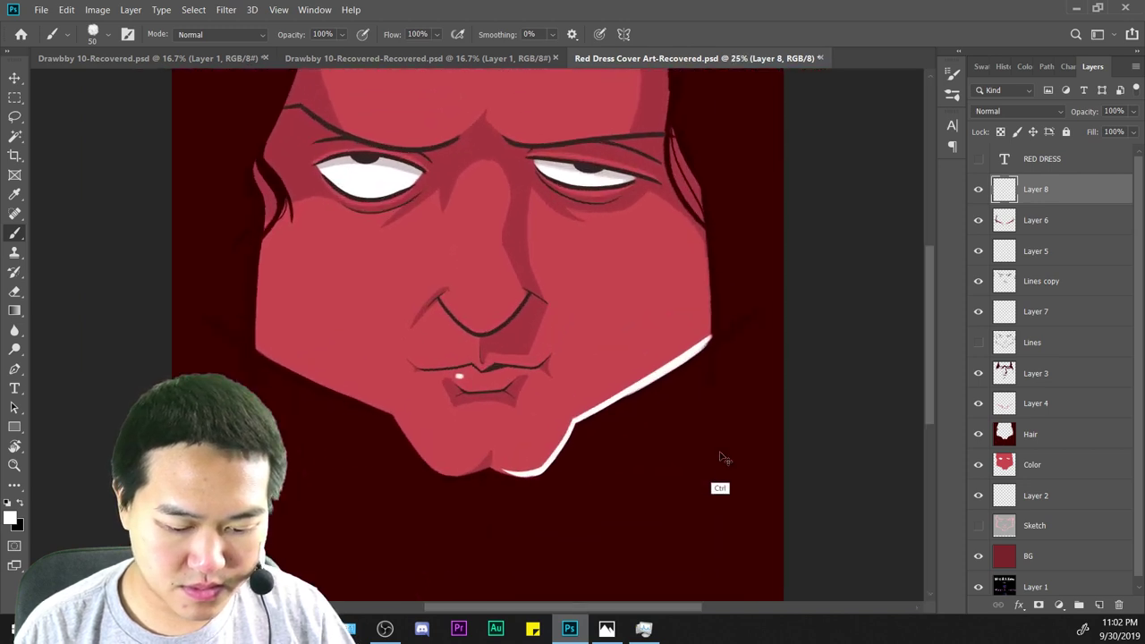
left_click_drag(829, 503, 644, 308)
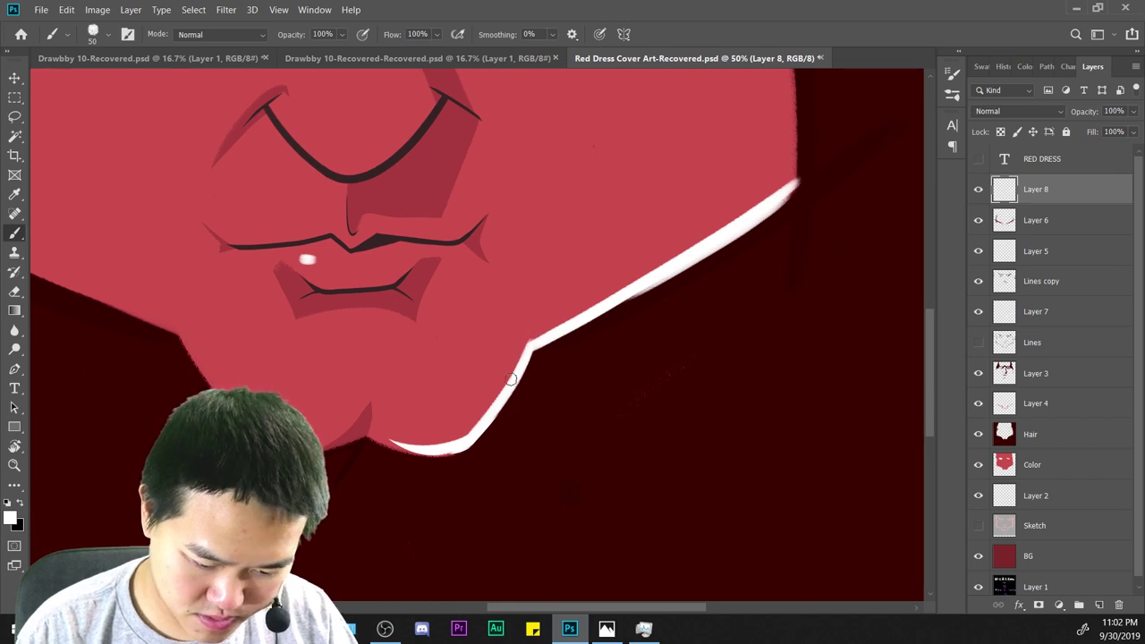
left_click_drag(518, 370, 547, 295)
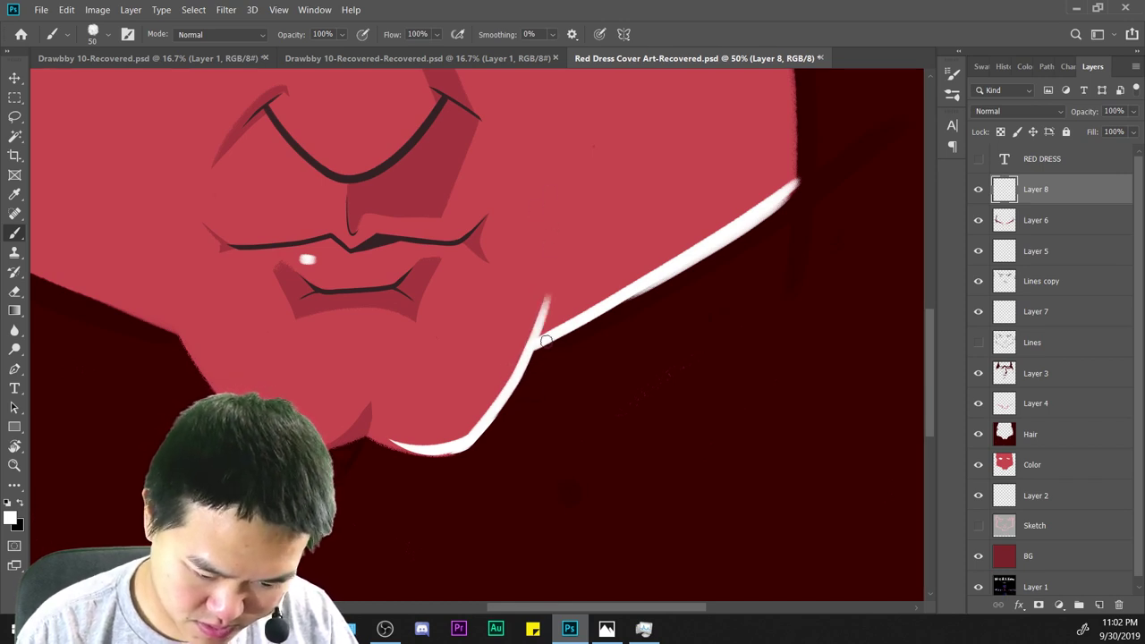
left_click_drag(543, 342, 798, 172)
key("ctrl+z")
mouse_move(538, 345)
left_mouse_down()
mouse_move(640, 289)
mouse_move(839, 143)
left_mouse_up()
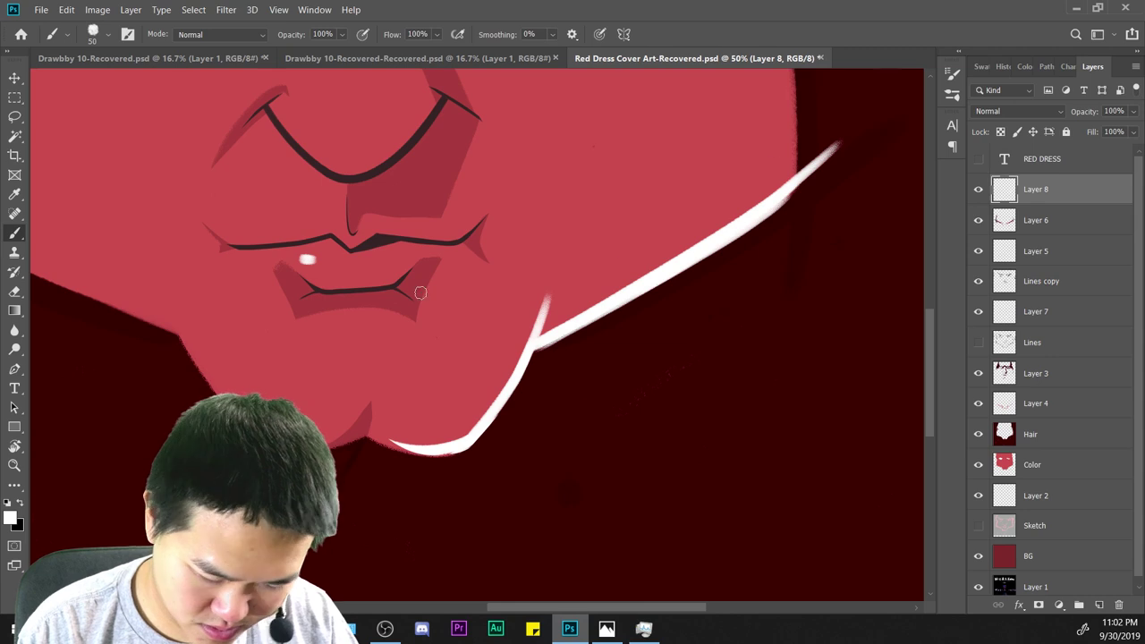
Erase the part of the white jaw rim that overshoots the cheek corner on Layer 8.
key("e")
left_click_drag(685, 396, 452, 505)
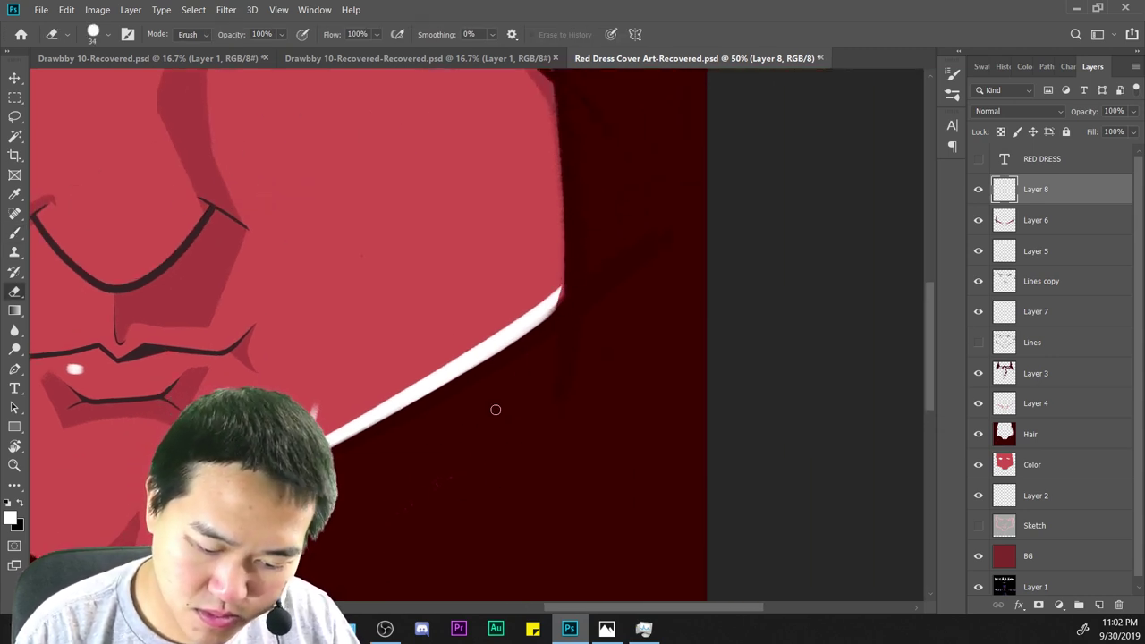
left_click_drag(479, 467, 737, 253)
Check Layer 7's content by toggling its visibility, make it active, and erase the inner tip of the white chin rim to shorten it.
key("ctrl+plus")
key("ctrl+plus")
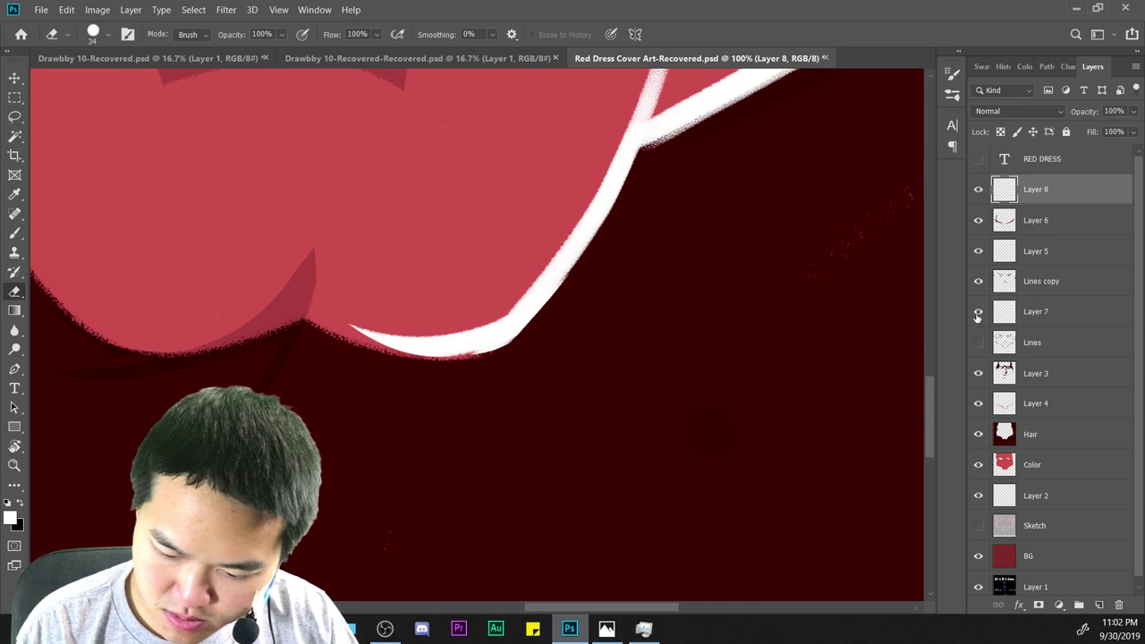
left_click(977, 315)
left_click(978, 315)
left_click(999, 304)
mouse_move(335, 314)
left_mouse_down()
mouse_move(458, 362)
mouse_move(567, 305)
left_mouse_up()
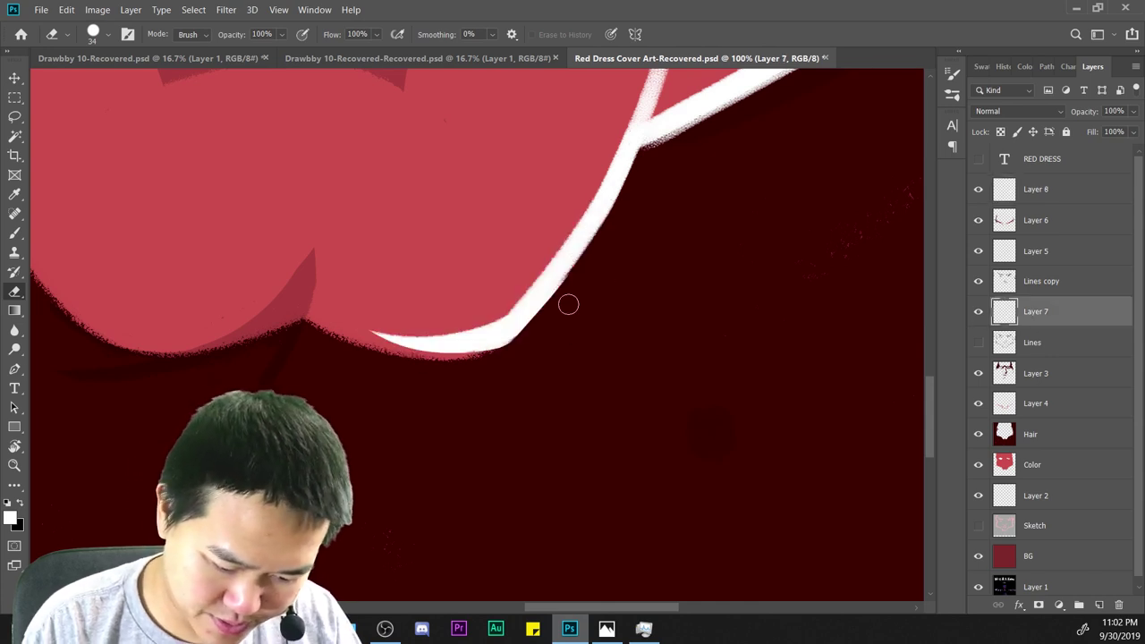
Trim the white spur above the chin and jaw rim junction to a sharp point on Layer 8.
scroll(684, 396, "down", 4)
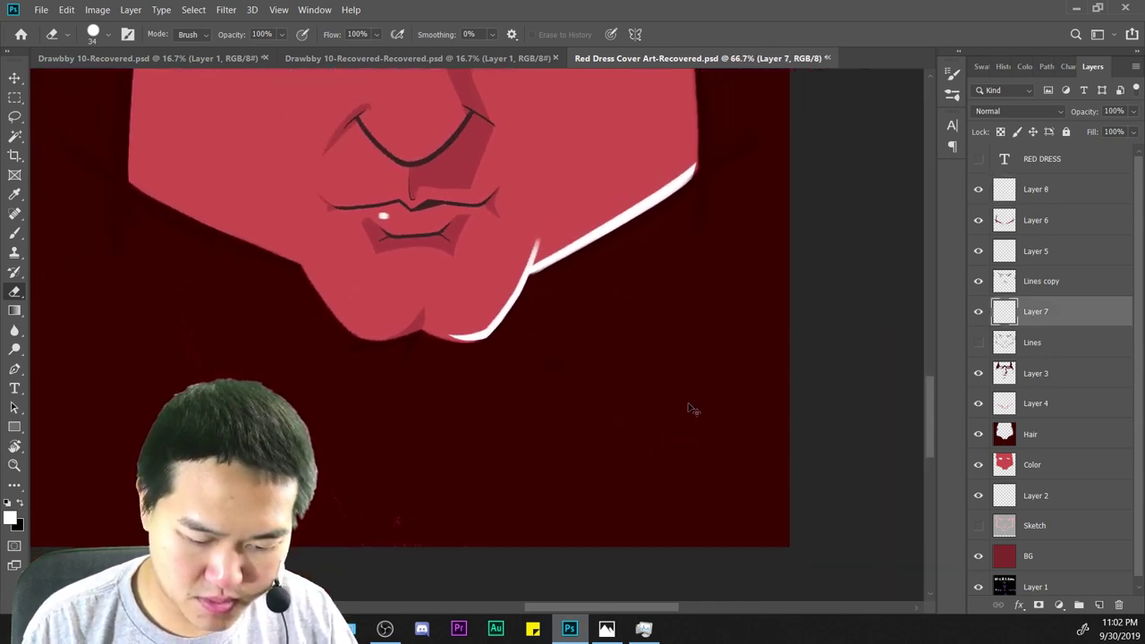
scroll(693, 396, "up", 3)
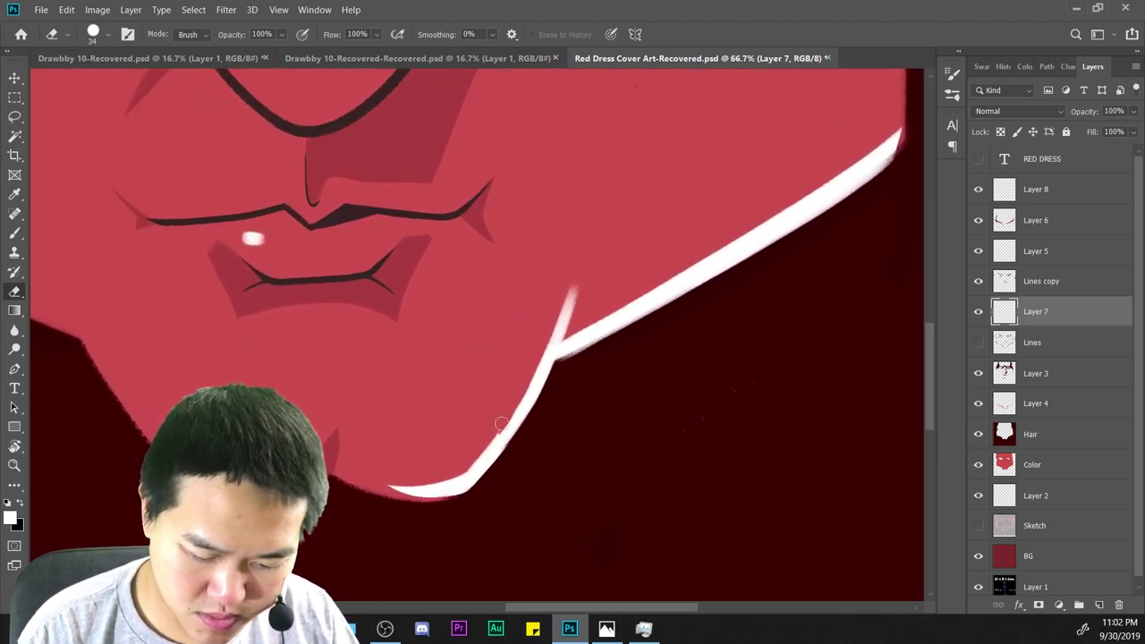
left_click(1043, 195)
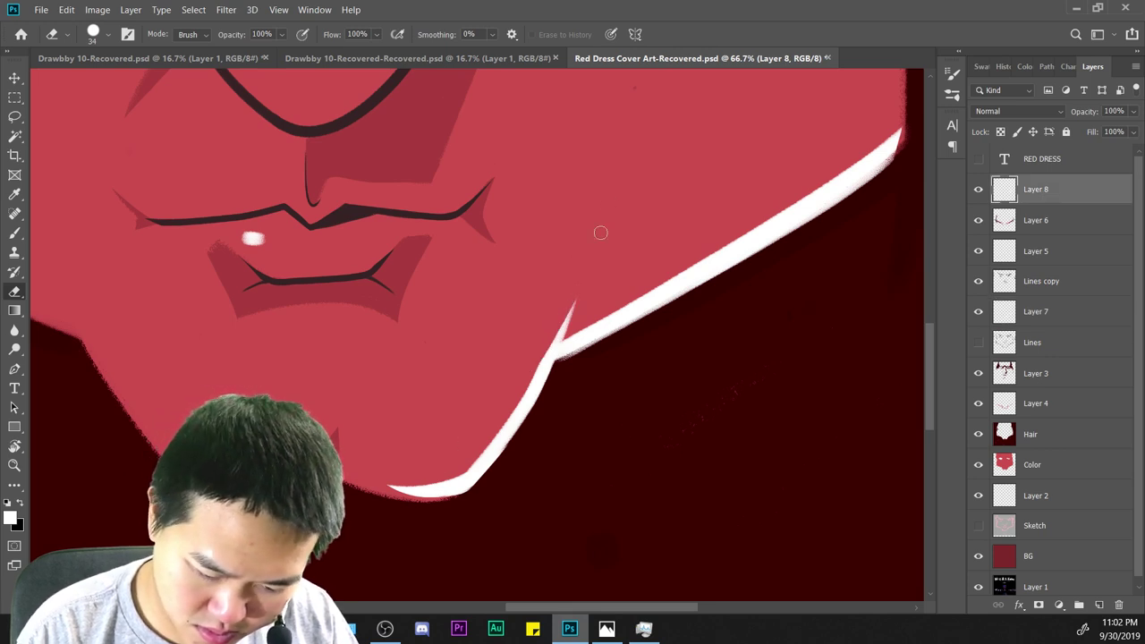
Examine the refined white chin and jaw rim lines against the whole face.
key("ctrl+minus")
key("ctrl+minus")
key("ctrl+minus")
key("ctrl+minus")
key("ctrl+minus")
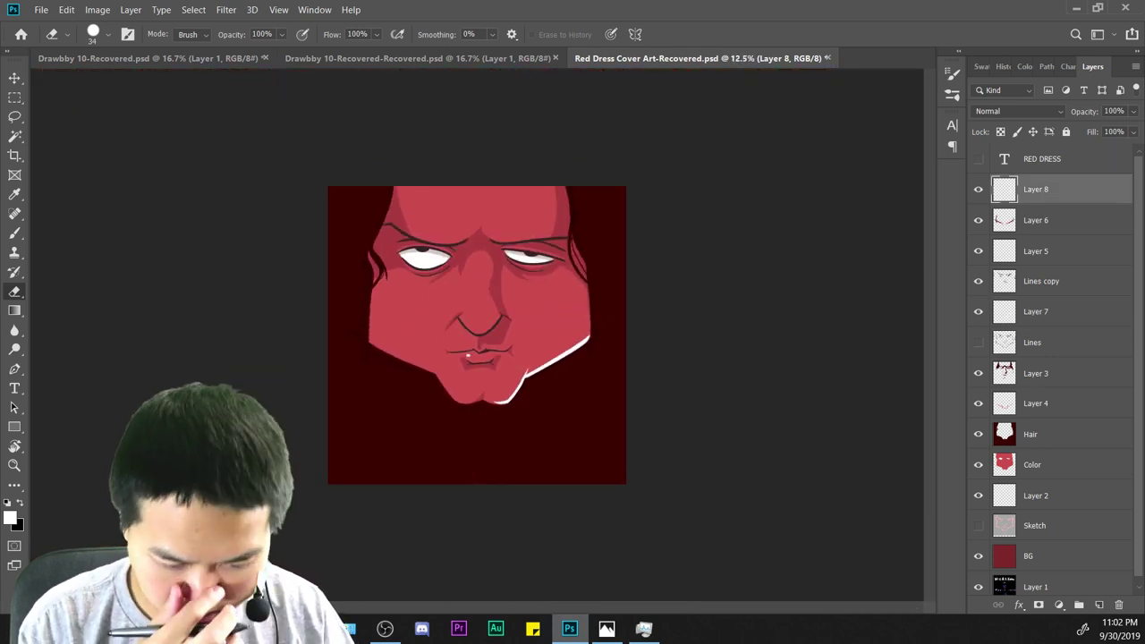
key("ctrl+plus")
key("ctrl+plus")
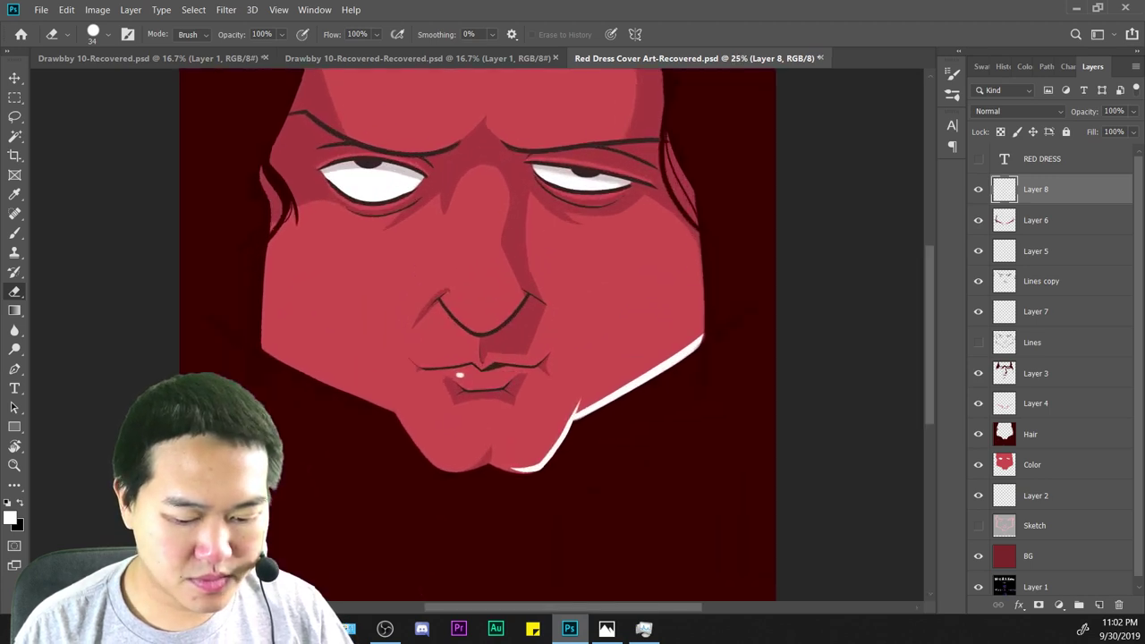
left_click_drag(780, 257, 782, 345)
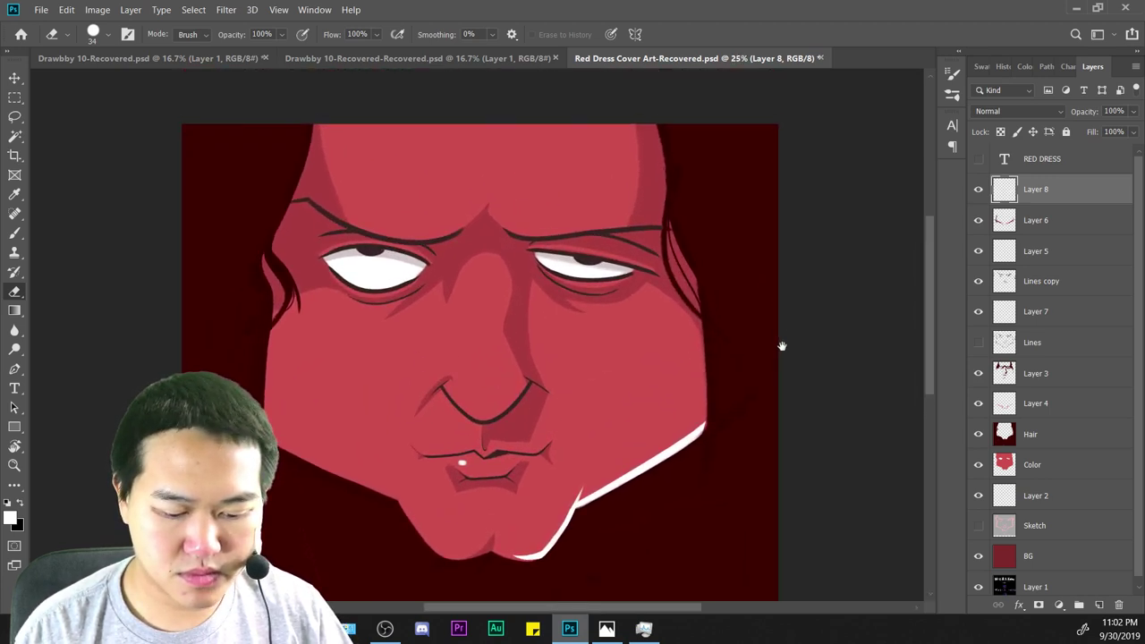
key("ctrl+minus")
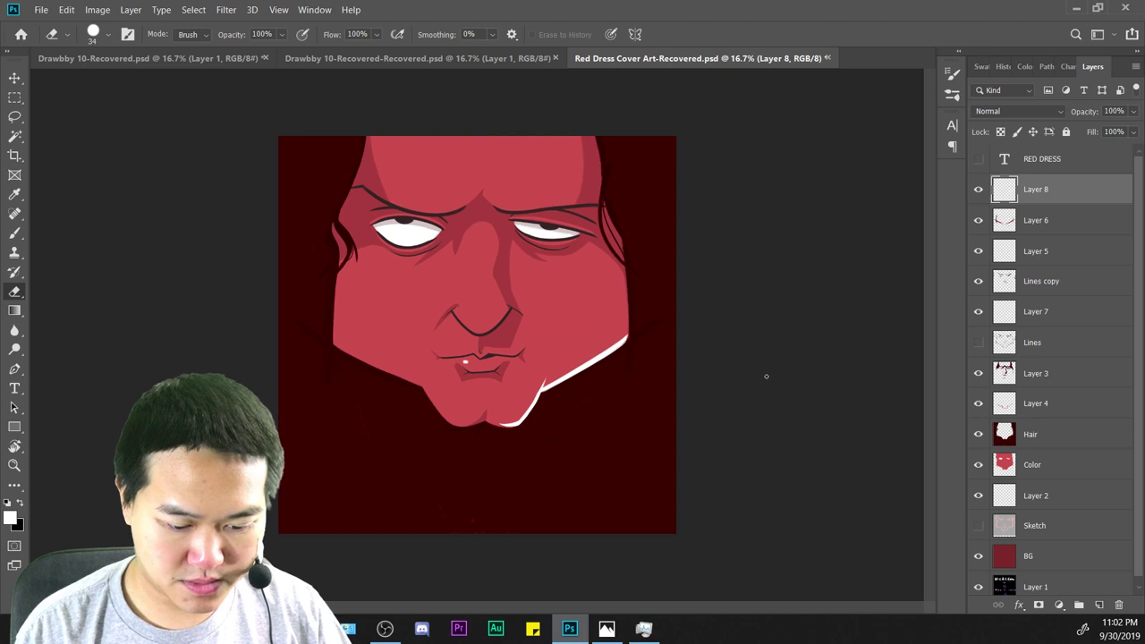
Check Layer 3's shading by toggling its visibility off and on, and make it the active layer.
key("ctrl+plus")
key("ctrl+plus")
key("ctrl+plus")
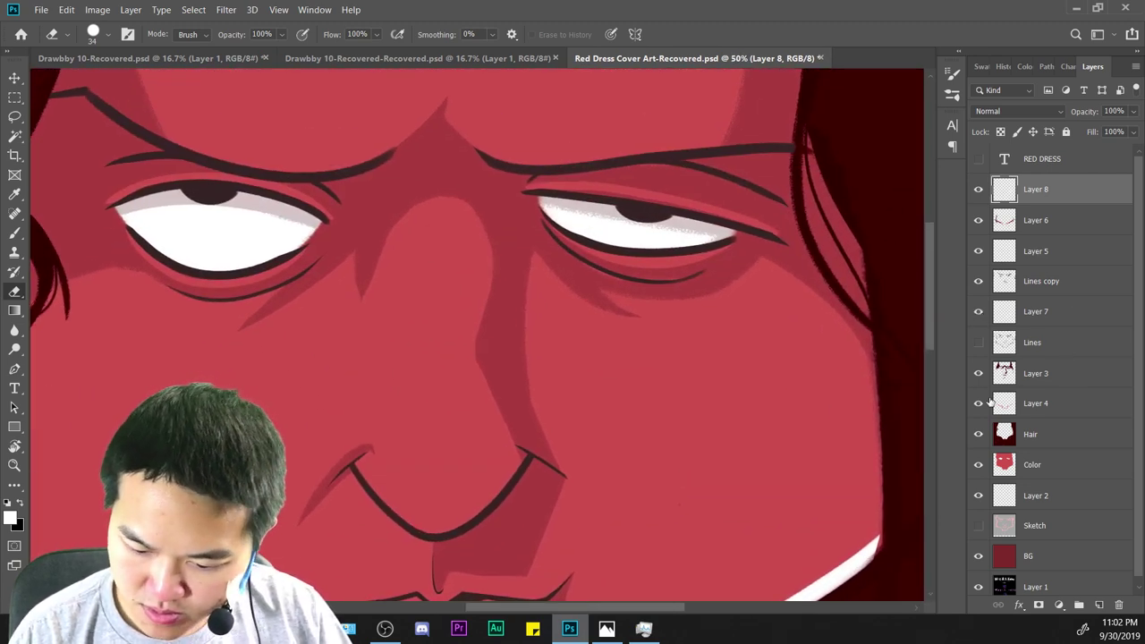
left_click(977, 373)
left_click(977, 373)
left_click(1039, 369)
Sample the dark maroon hair colour and brush a shadow stroke along the nose bridge's shaded edge on Layer 3.
left_click(14, 194)
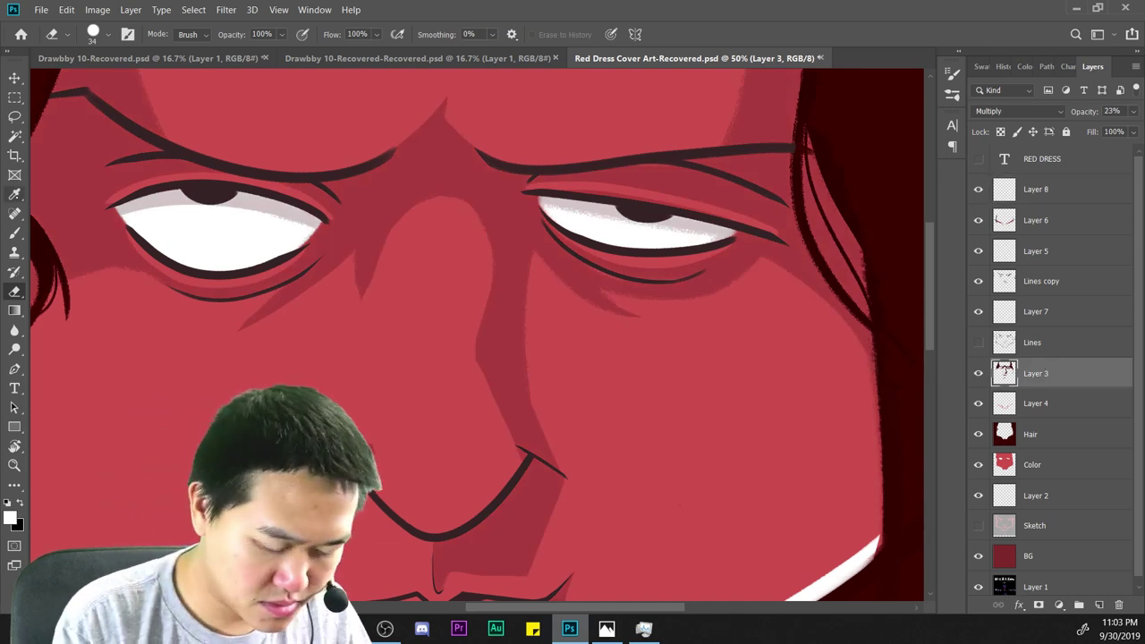
left_click_drag(173, 177, 638, 292)
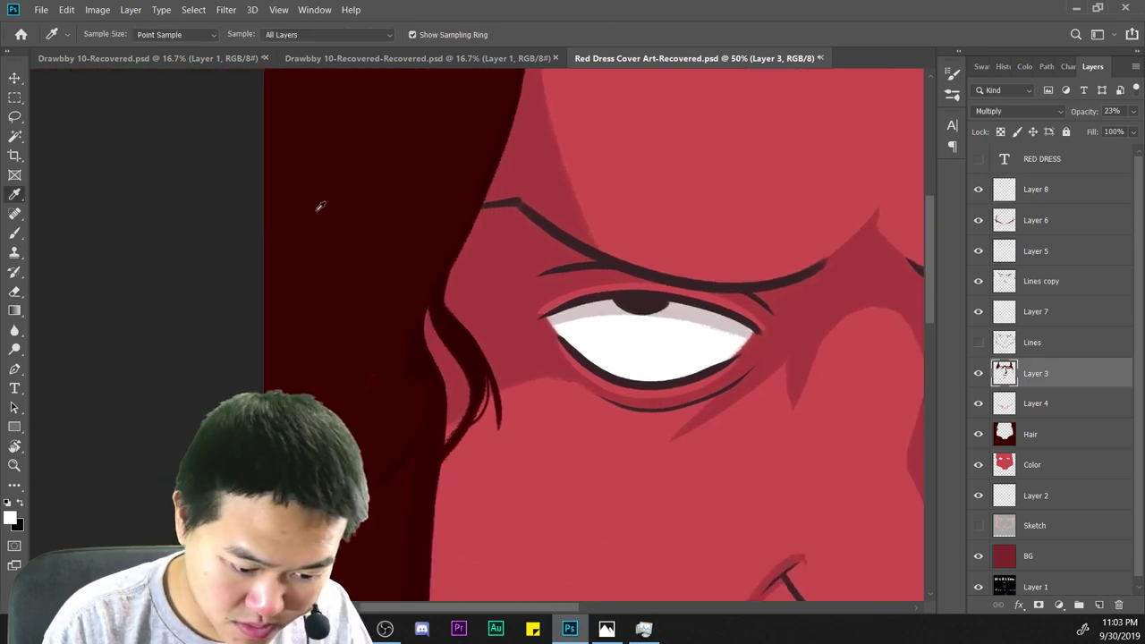
key("b")
mouse_move(791, 411)
left_mouse_down()
mouse_move(192, 365)
mouse_move(207, 302)
mouse_move(718, 315)
left_mouse_up()
left_click_drag(461, 289, 424, 376)
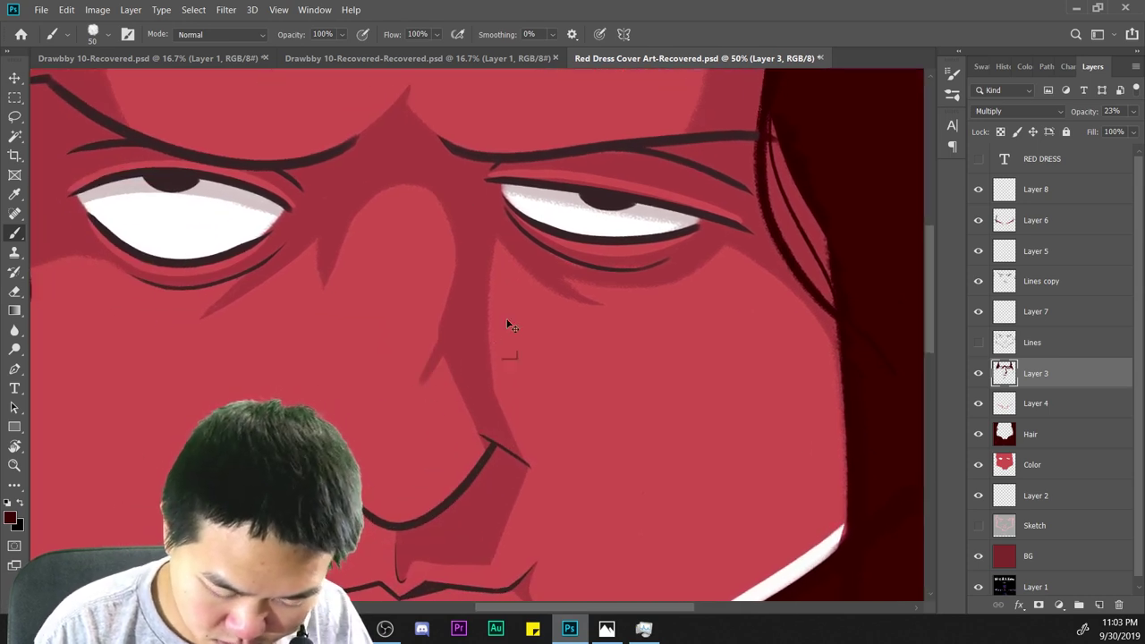
key("ctrl+plus")
key("ctrl+z")
mouse_move(432, 150)
left_mouse_down()
mouse_move(453, 247)
mouse_move(400, 382)
left_mouse_up()
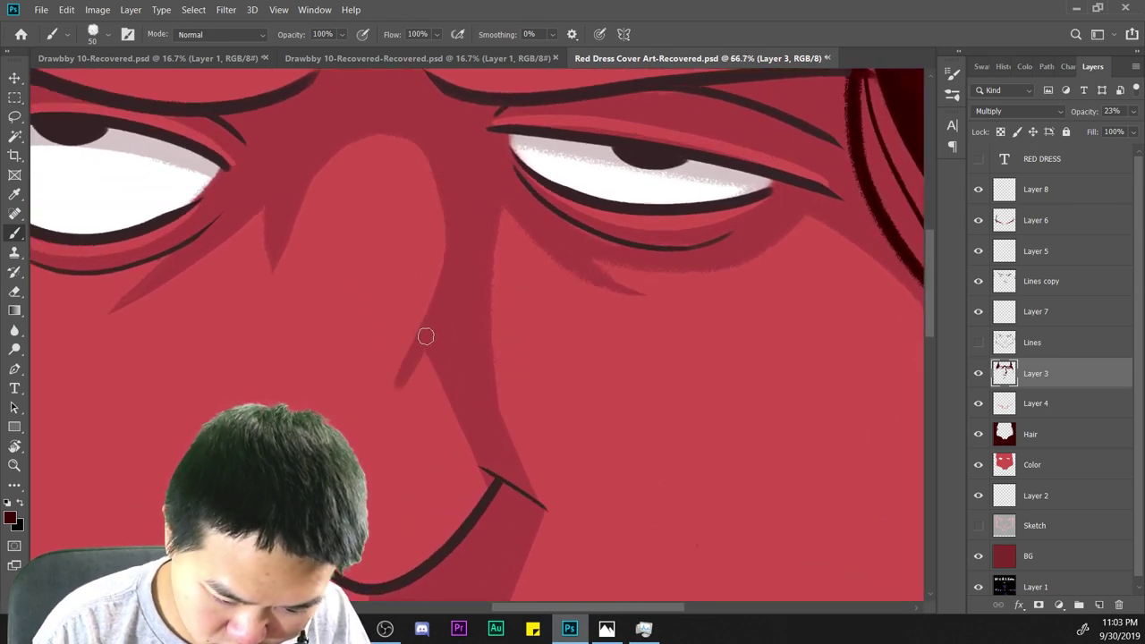
Erase the shadow spur sticking out of the nose shading to leave a clean angular edge on Layer 3.
key("e")
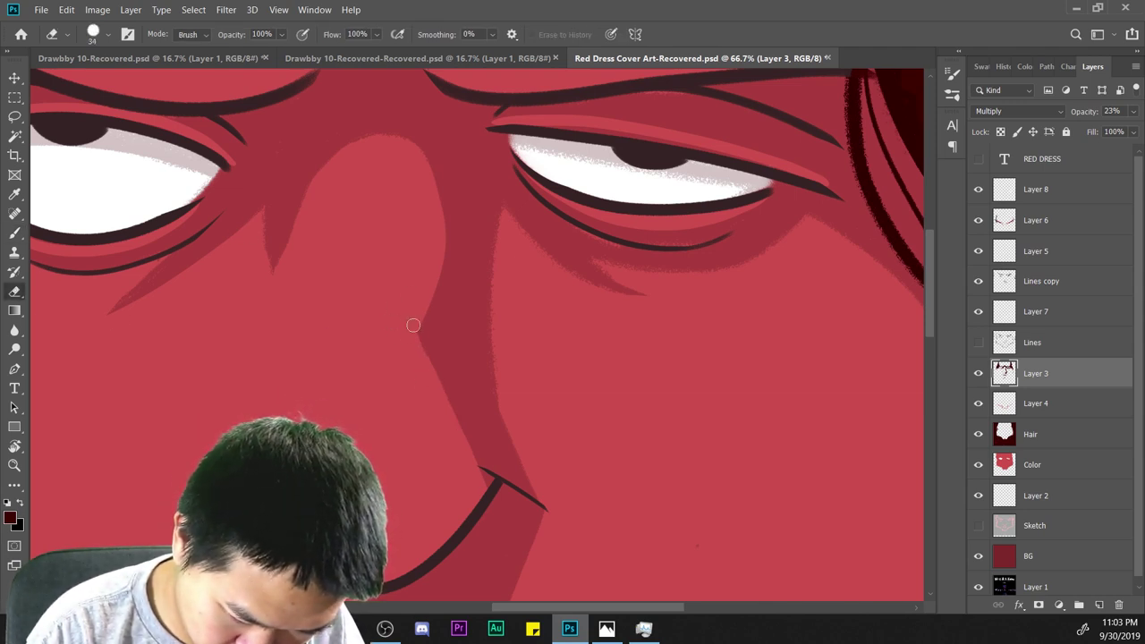
key("ctrl+minus")
key("ctrl+minus")
key("ctrl+minus")
key("ctrl+minus")
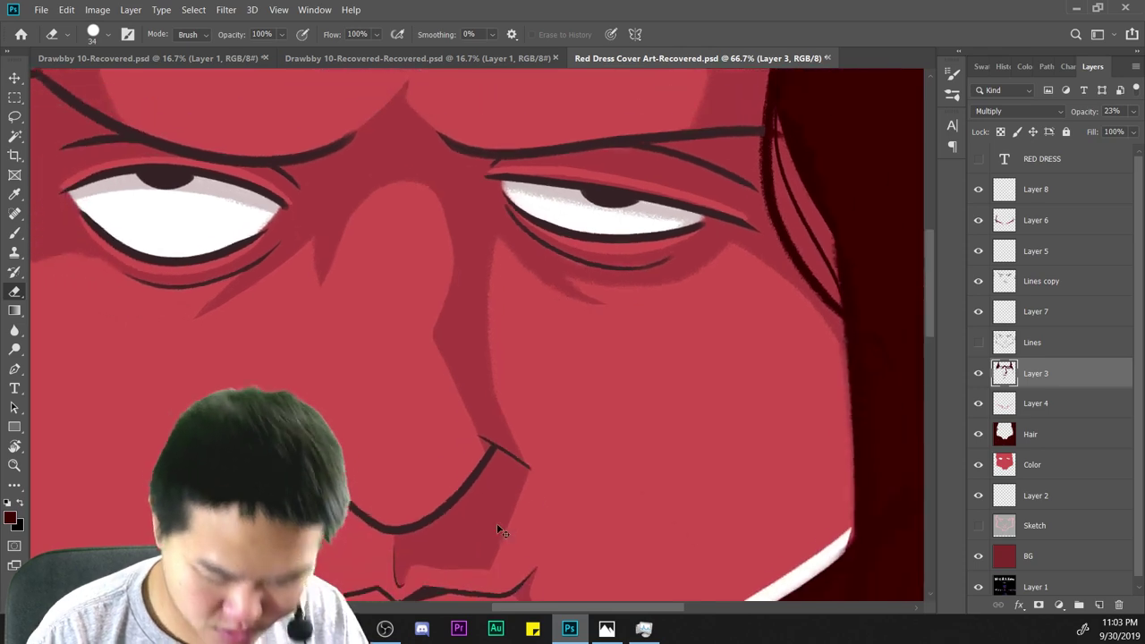
key("ctrl+plus")
key("ctrl+plus")
key("ctrl+plus")
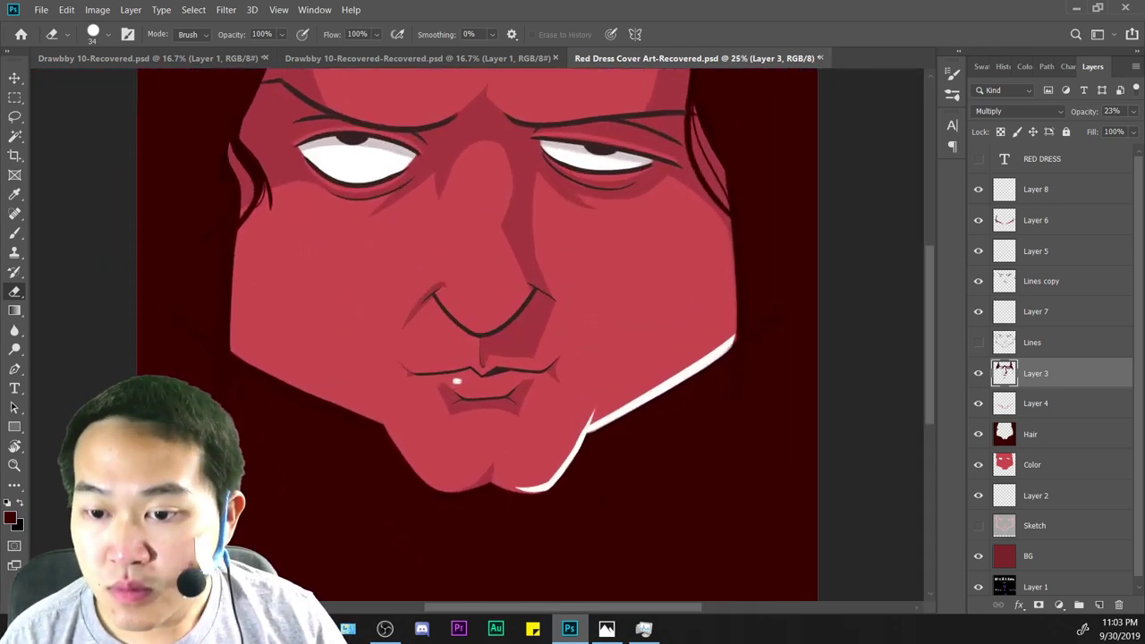
Try to brush a thin shadow sliver along the inner edge of the nose-tip outline on Layer 3.
key("ctrl+plus")
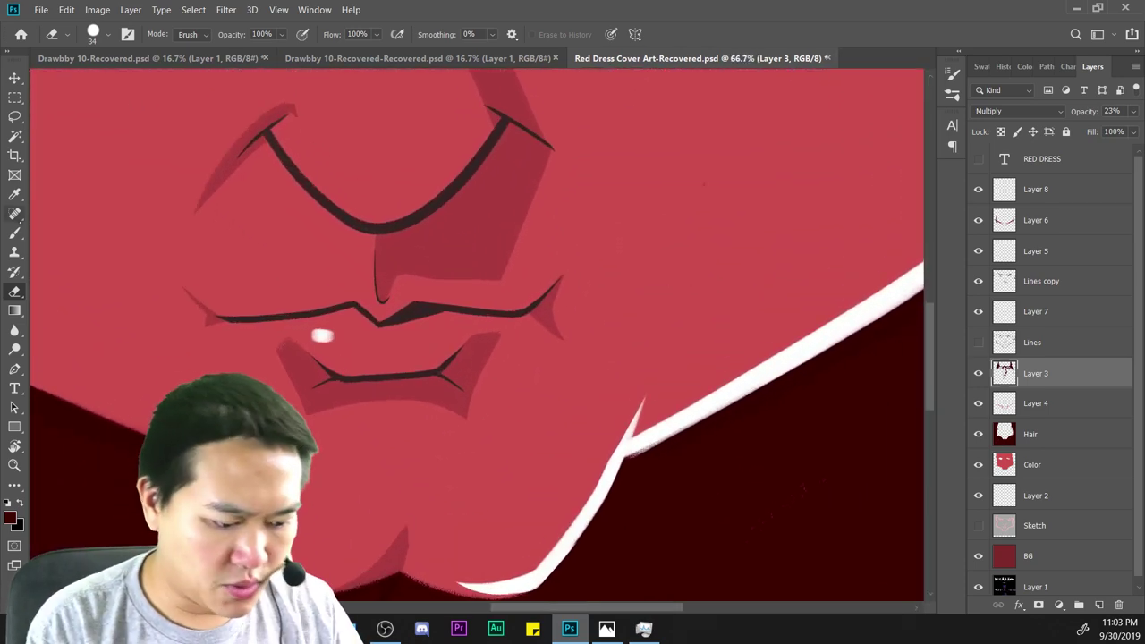
key("b")
key("ctrl+plus")
mouse_move(646, 125)
left_mouse_down()
mouse_move(653, 200)
mouse_move(741, 433)
mouse_move(729, 454)
left_mouse_up()
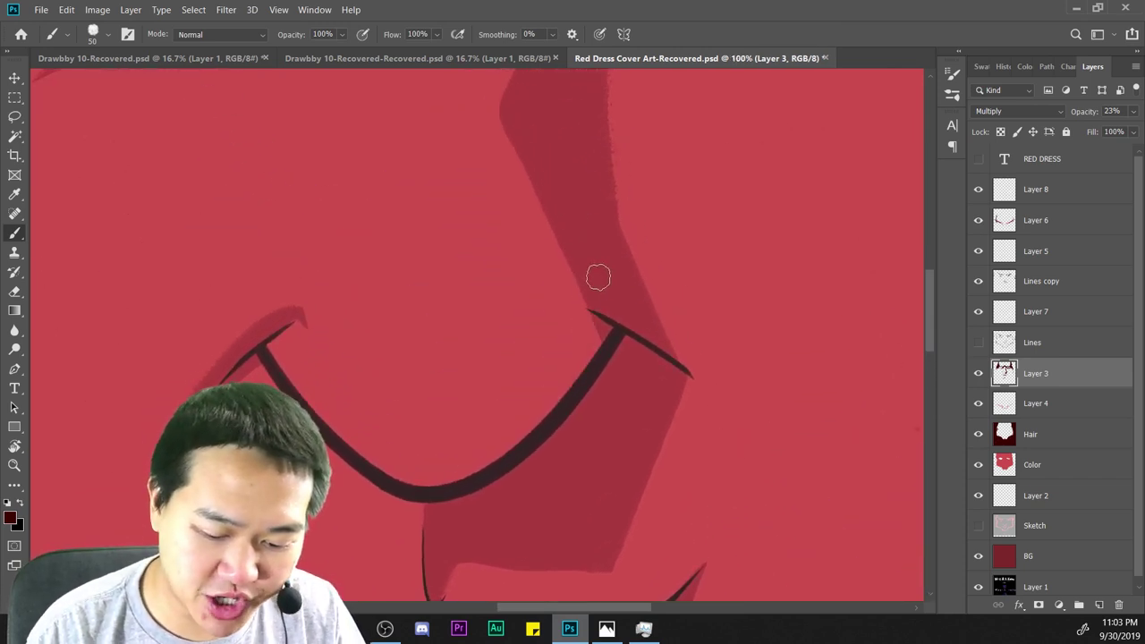
left_click_drag(607, 319, 560, 397)
key("ctrl+z")
left_click_drag(592, 329, 552, 406)
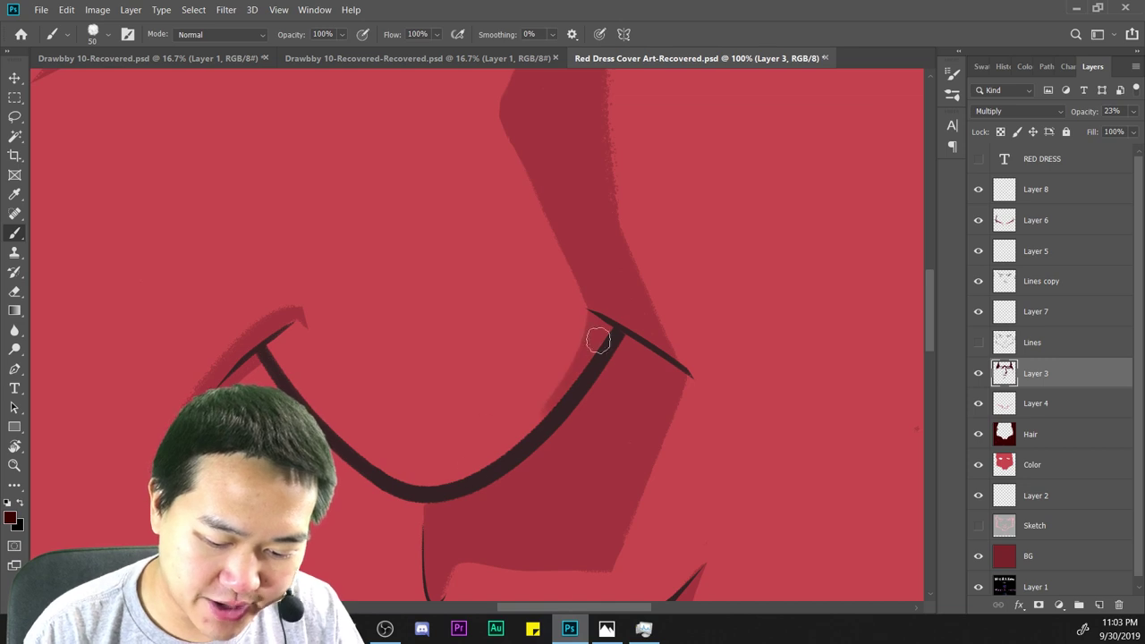
key("ctrl+z")
left_click_drag(594, 283, 435, 520)
Erase the shadow sliver inside the nose-tip outline on Layer 3, clearing it up to the nostril line.
left_click(14, 291)
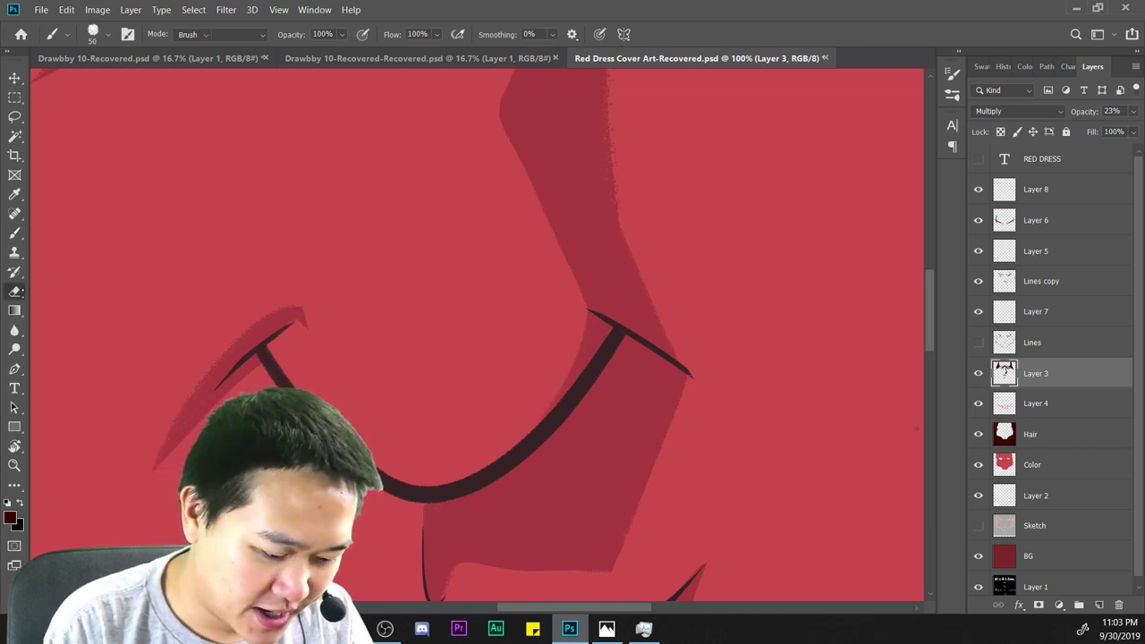
key("ctrl+plus")
left_click_drag(687, 292, 746, 330)
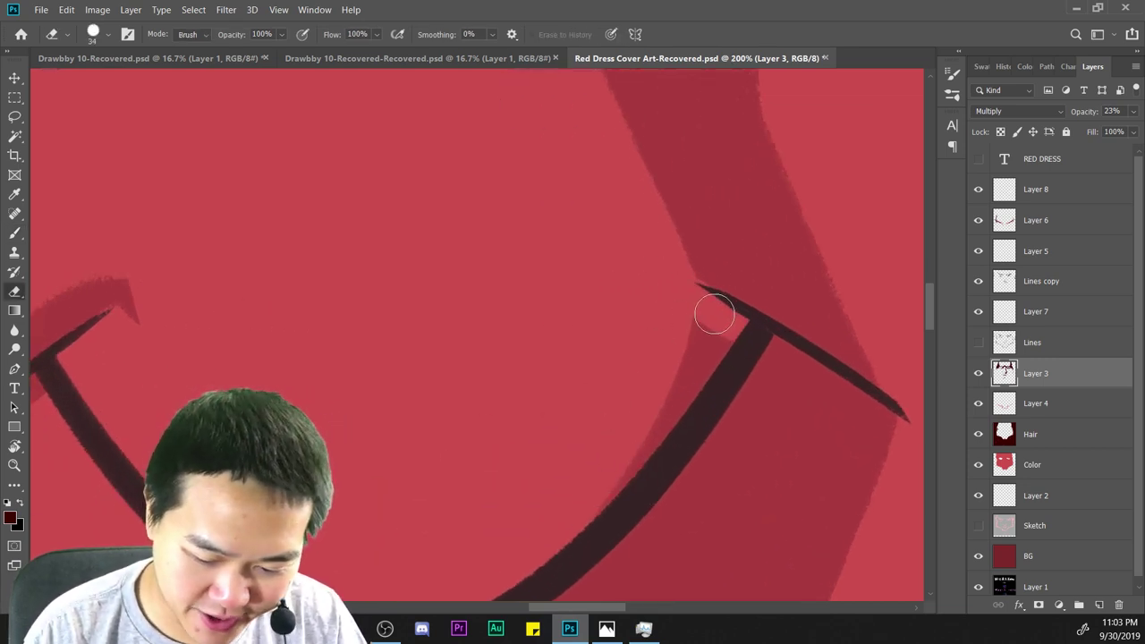
key("ctrl+z")
mouse_move(689, 305)
left_mouse_down()
mouse_move(741, 330)
mouse_move(740, 312)
left_mouse_up()
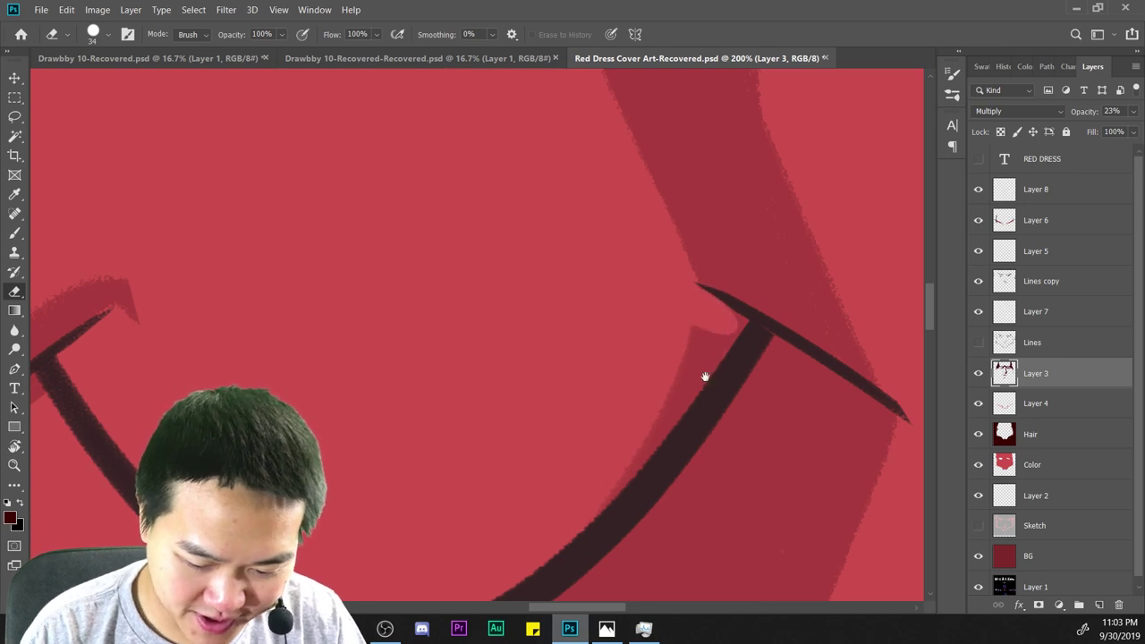
mouse_move(705, 377)
left_mouse_down()
mouse_move(613, 260)
mouse_move(524, 359)
left_mouse_up()
left_click_drag(628, 231, 626, 222)
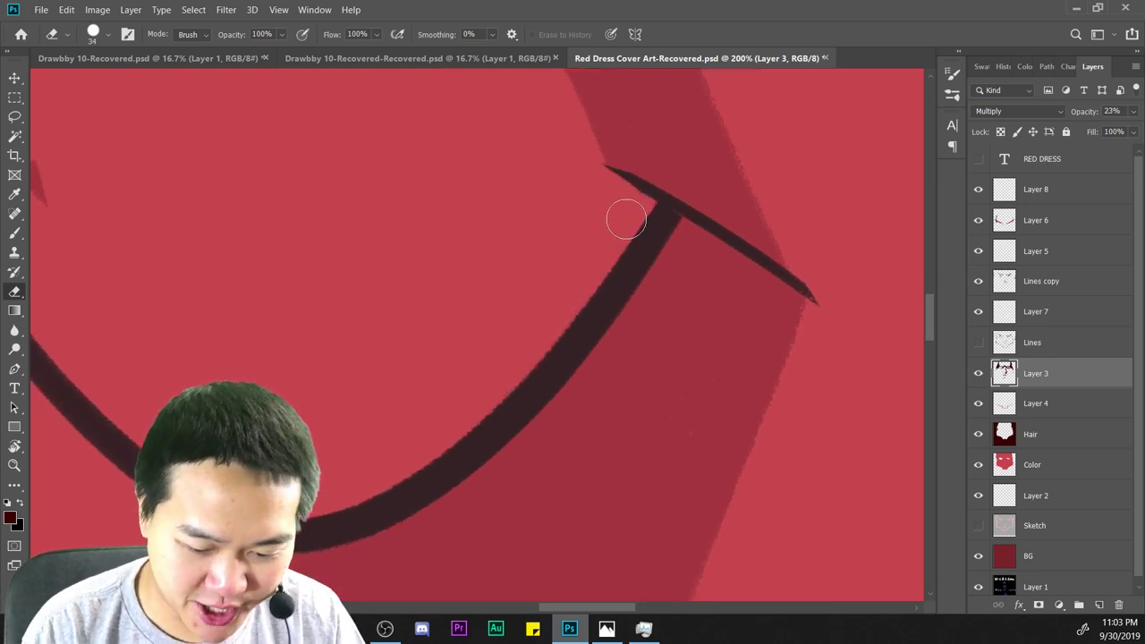
key("ctrl+minus")
key("ctrl+minus")
key("ctrl+minus")
key("ctrl+minus")
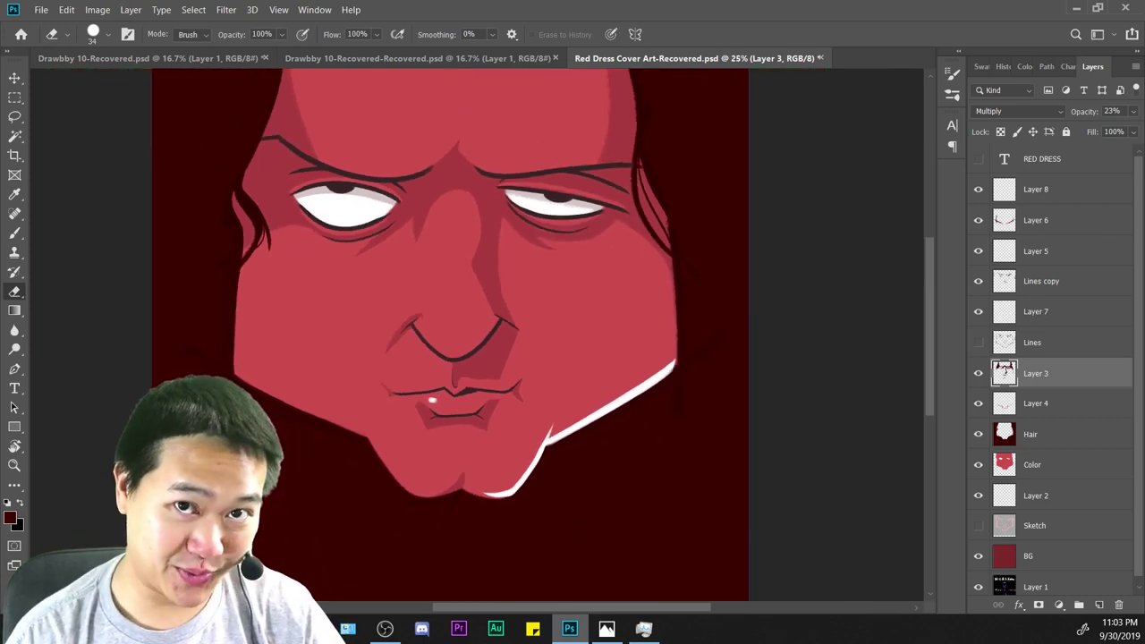
Brush a thin curved shadow from the nose bridge shading down to the nose-tip outline on Layer 3.
key("ctrl+plus")
key("ctrl+plus")
key("ctrl+plus")
left_click_drag(663, 263, 683, 371)
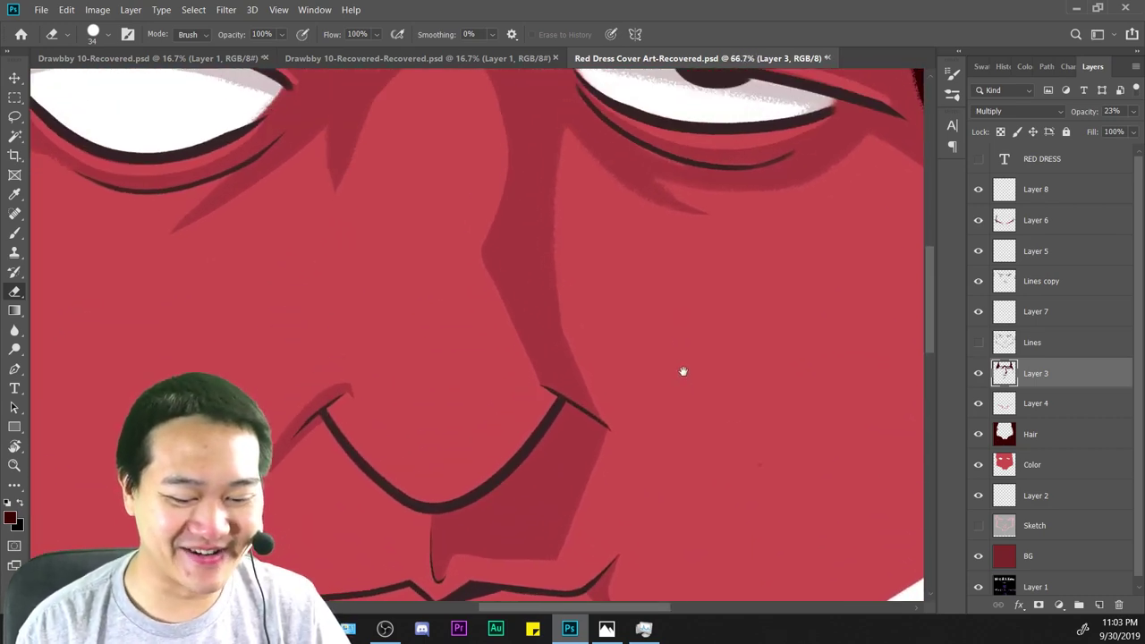
key("b")
key("ctrl+plus")
left_click_drag(694, 444, 729, 315)
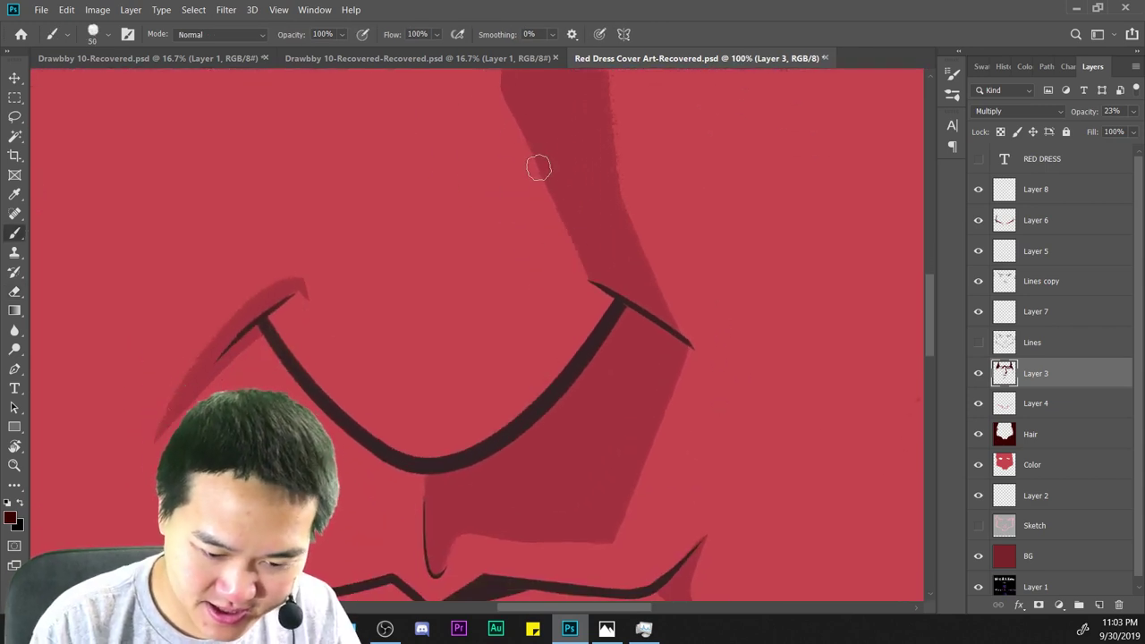
key("ctrl+minus")
key("ctrl+minus")
key("ctrl+minus")
key("ctrl+minus")
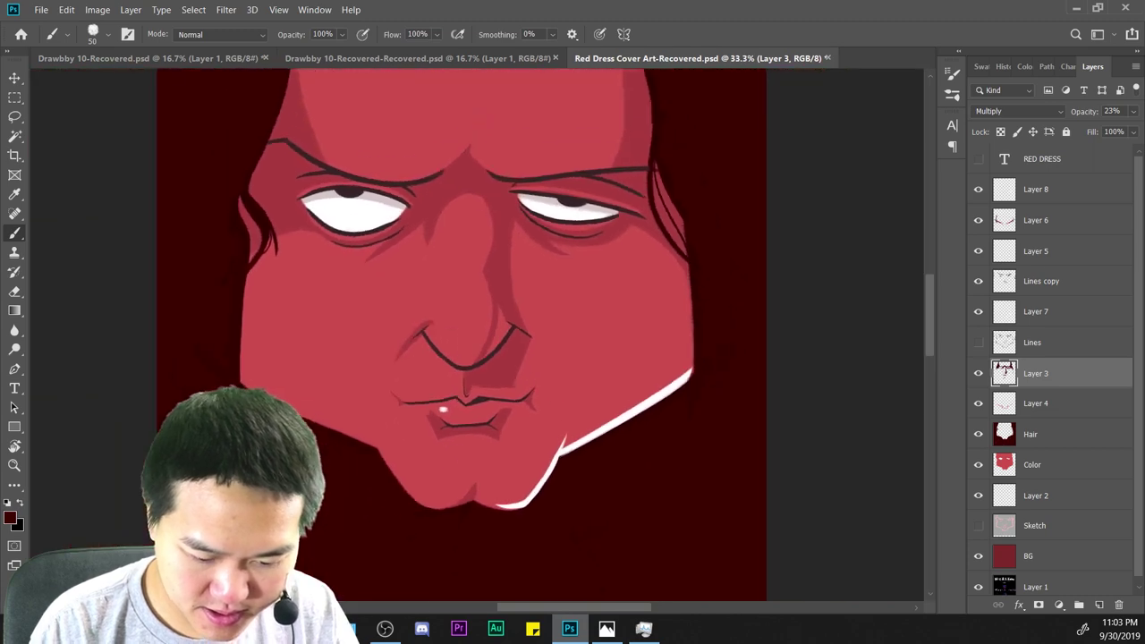
Widen the curved nose-tip shadow on Layer 3 so it flows from the bridge shading into the bottom of the nose outline.
key("ctrl+plus")
key("ctrl+plus")
key("ctrl+plus")
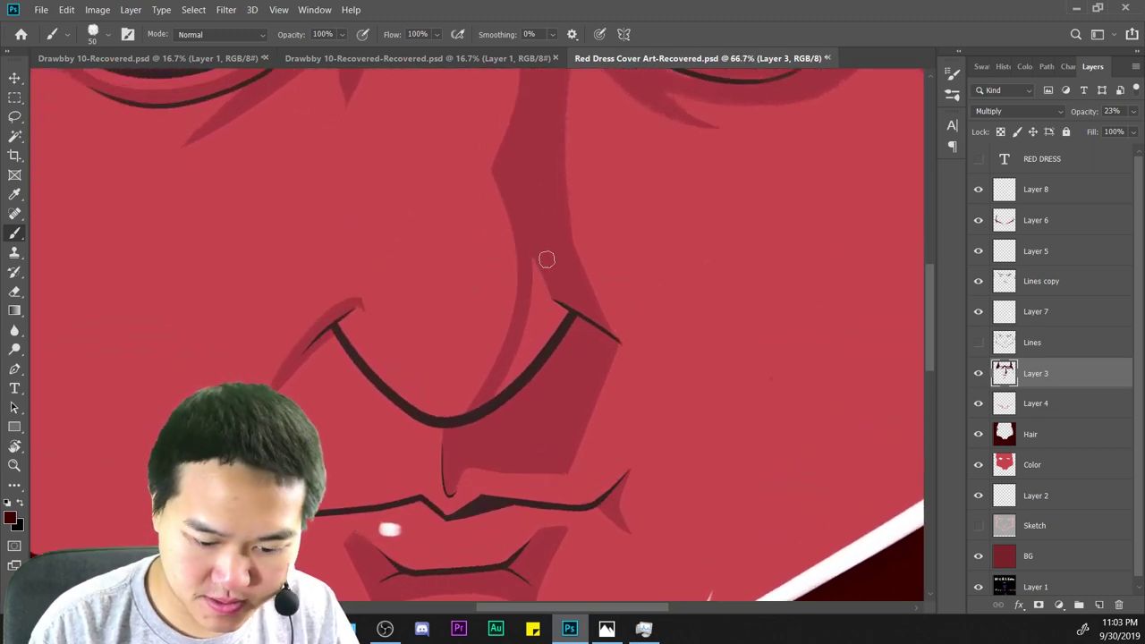
mouse_move(531, 244)
left_mouse_down()
mouse_move(498, 386)
mouse_move(476, 405)
left_mouse_up()
key("ctrl+z")
left_click_drag(527, 238, 463, 409)
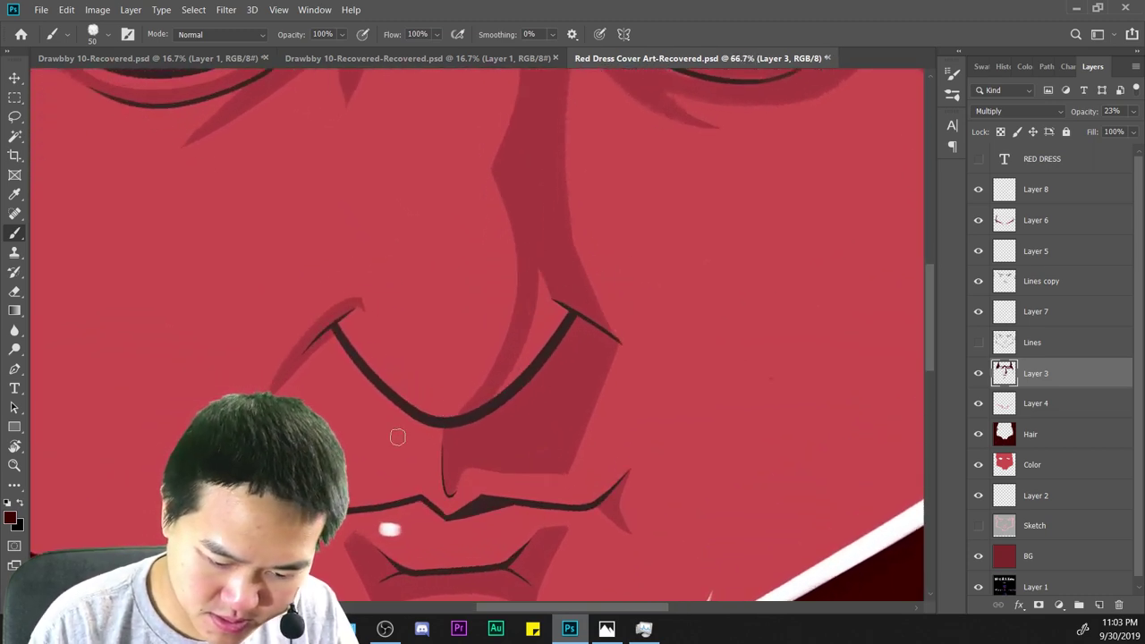
Examine the reshaped nose shading against the eyes, brow and whole face.
key("ctrl+minus")
key("ctrl+minus")
key("ctrl+minus")
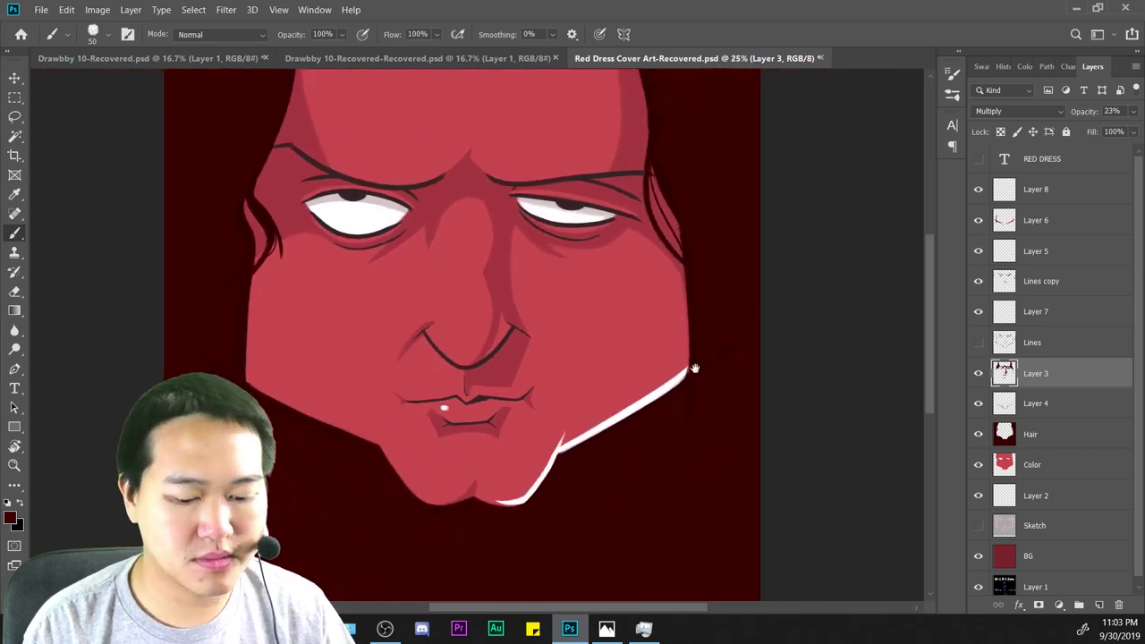
left_click_drag(694, 367, 801, 425)
key("ctrl+plus")
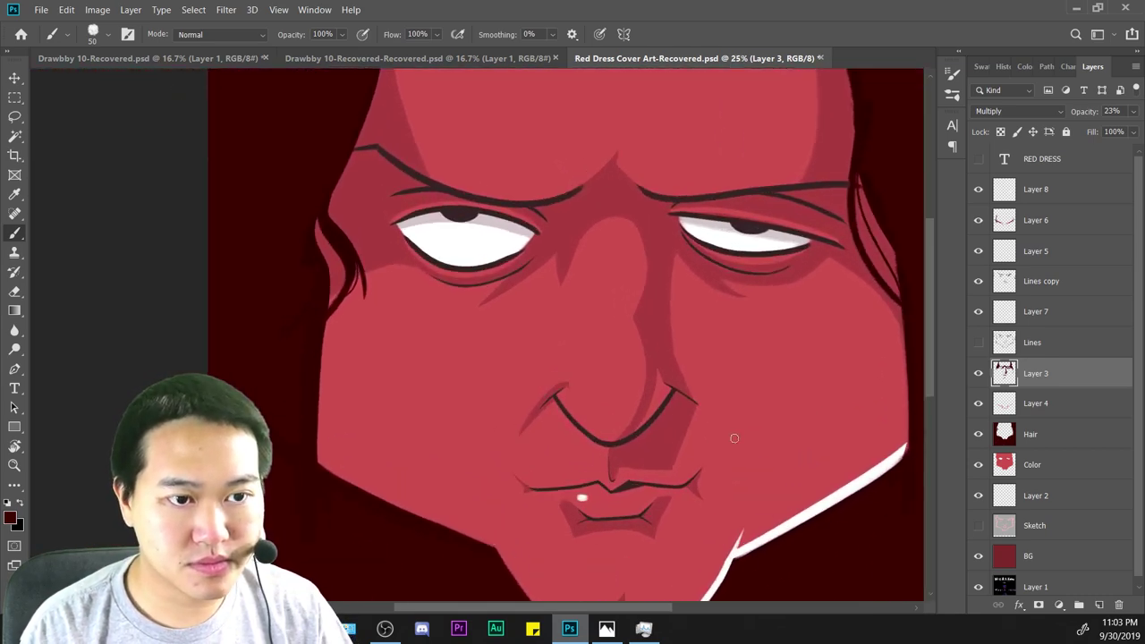
key("ctrl+plus")
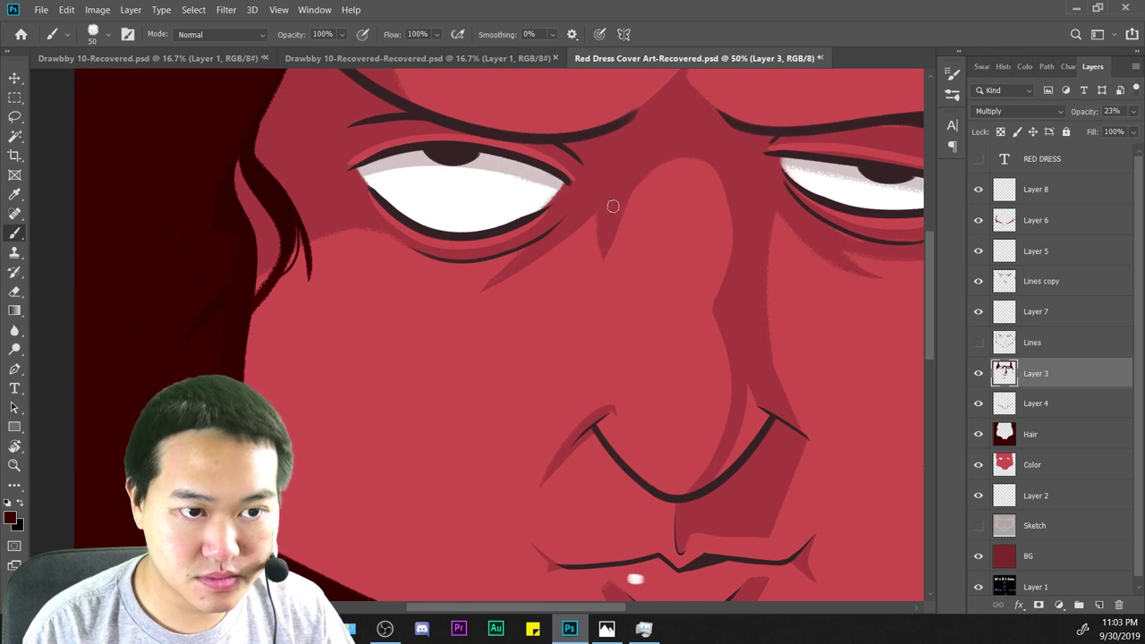
left_click_drag(692, 274, 665, 356)
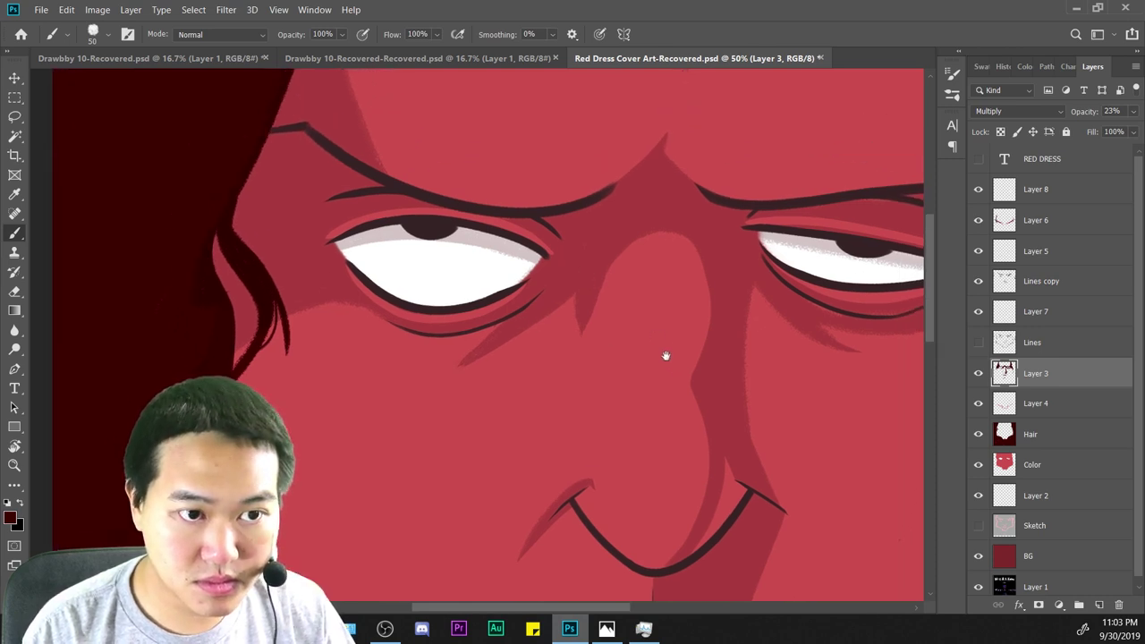
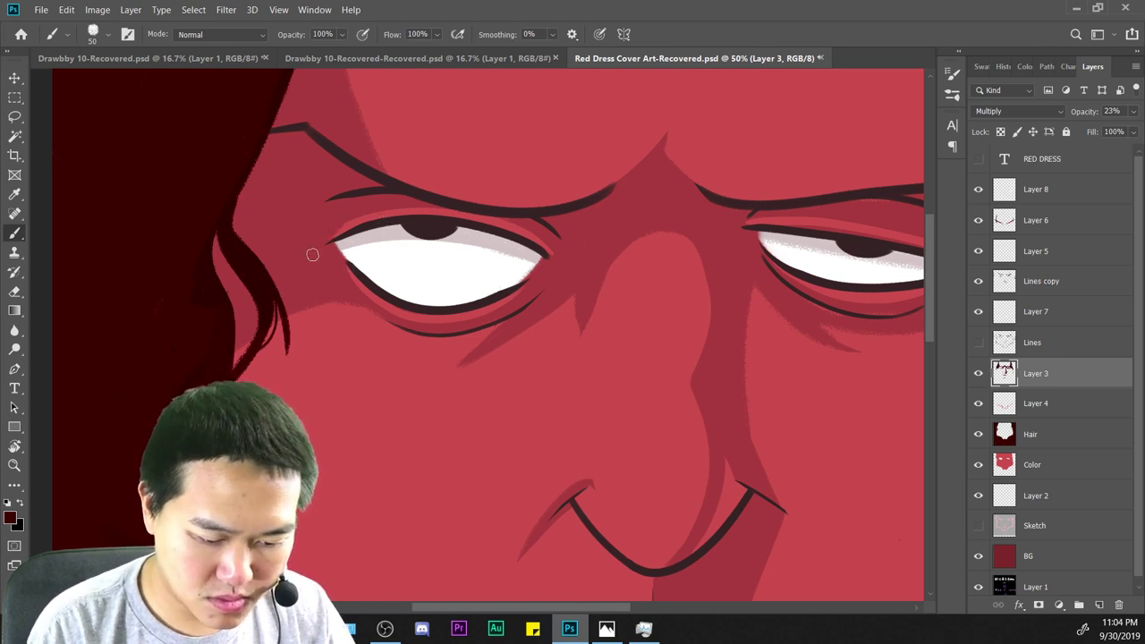
scroll(378, 206, "down", 3)
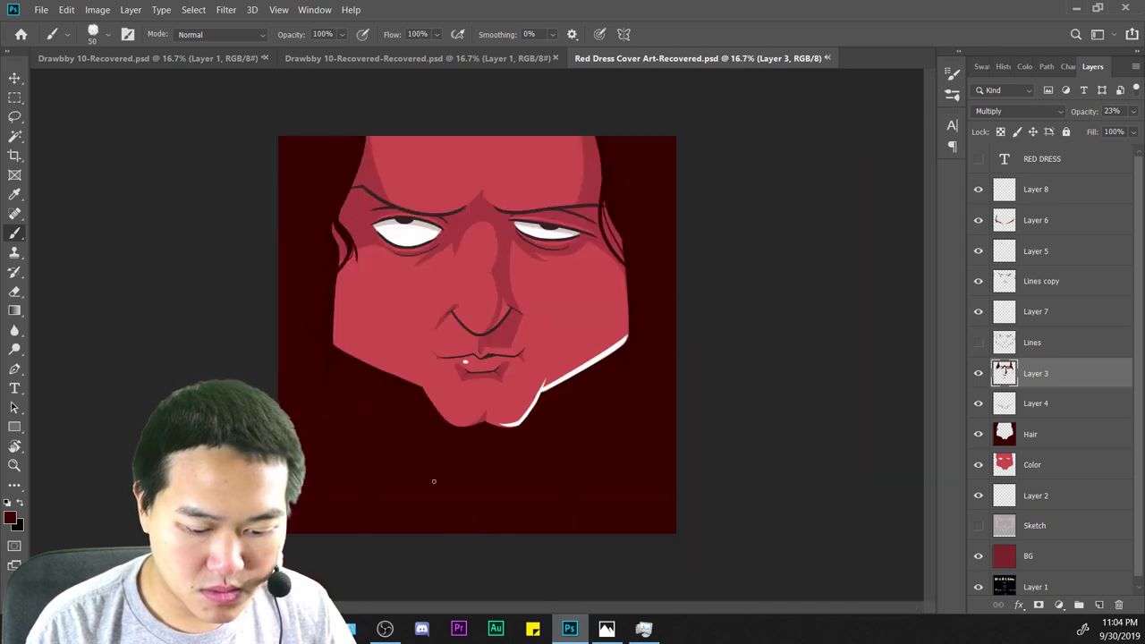
key("ctrl+plus")
key("ctrl+plus")
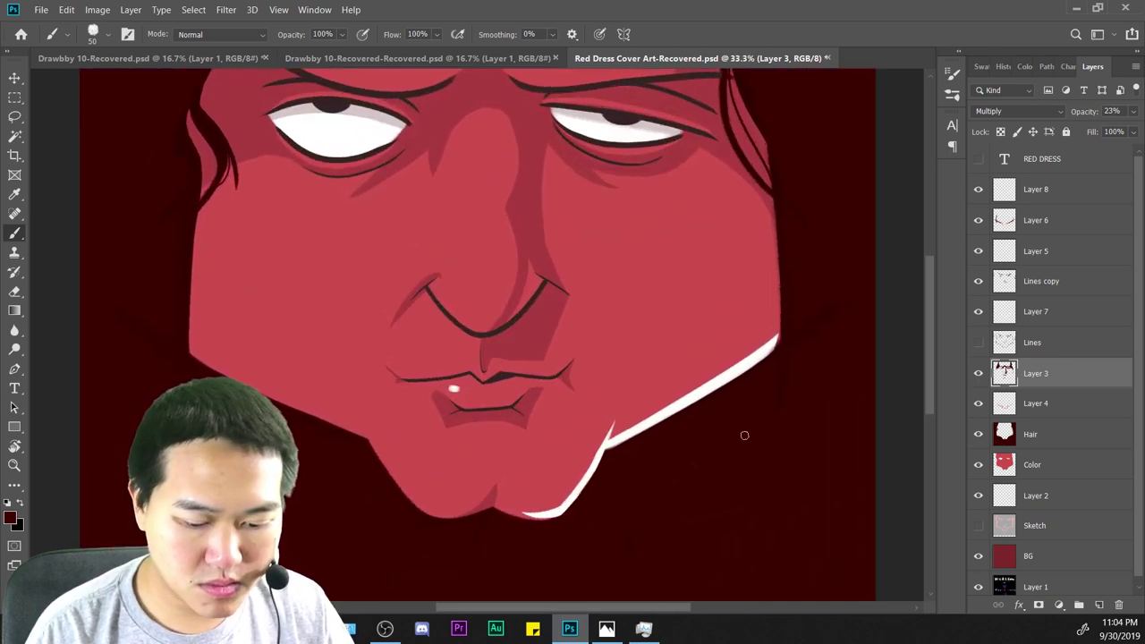
left_click_drag(785, 319, 782, 423)
scroll(686, 514, "down", 3)
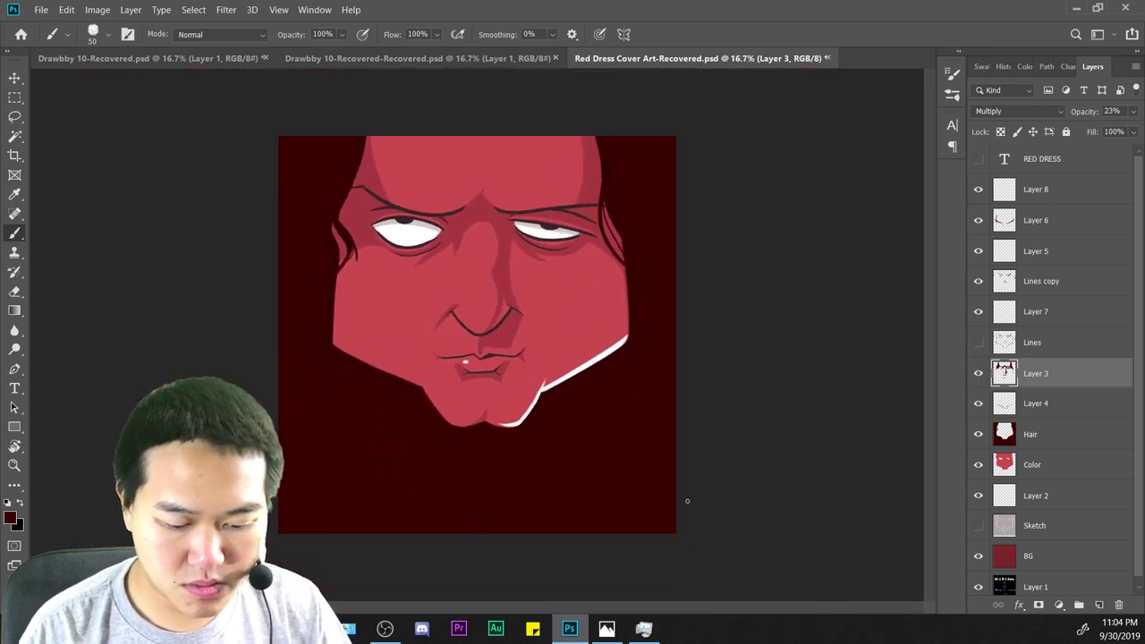
scroll(681, 512, "up", 1)
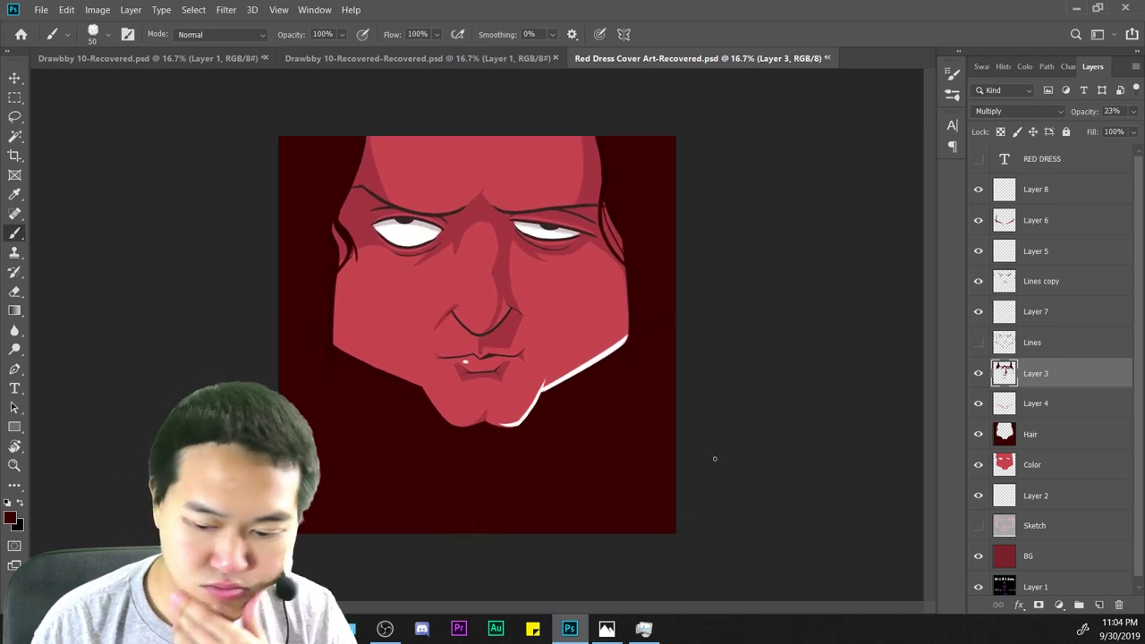
Create a new empty layer directly above Layer 8.
left_click(1054, 190)
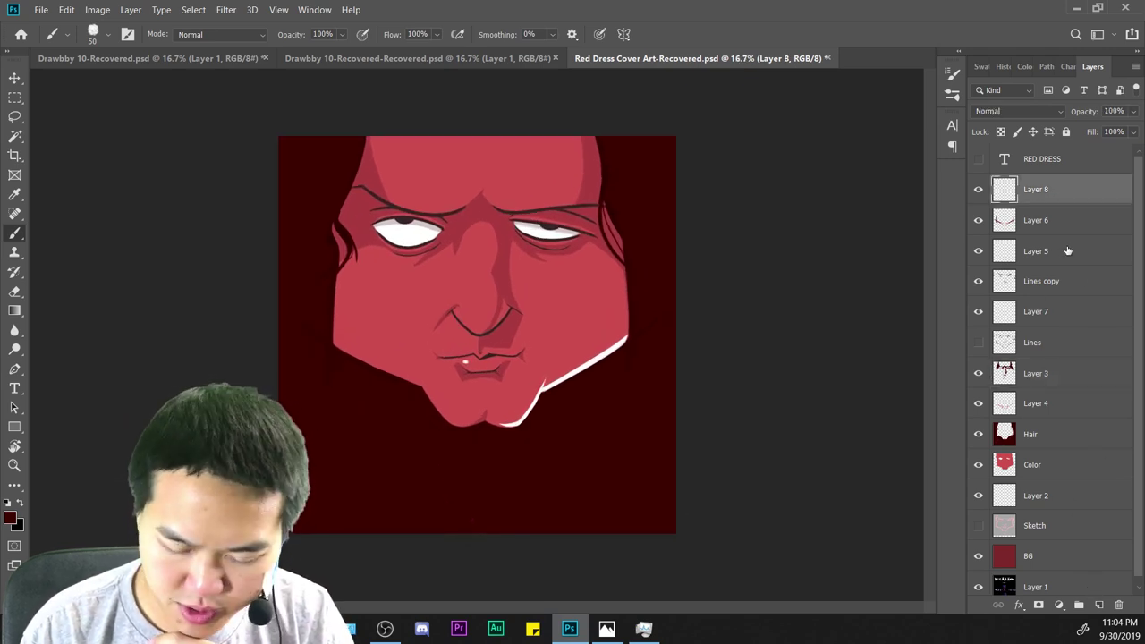
left_click(1098, 604)
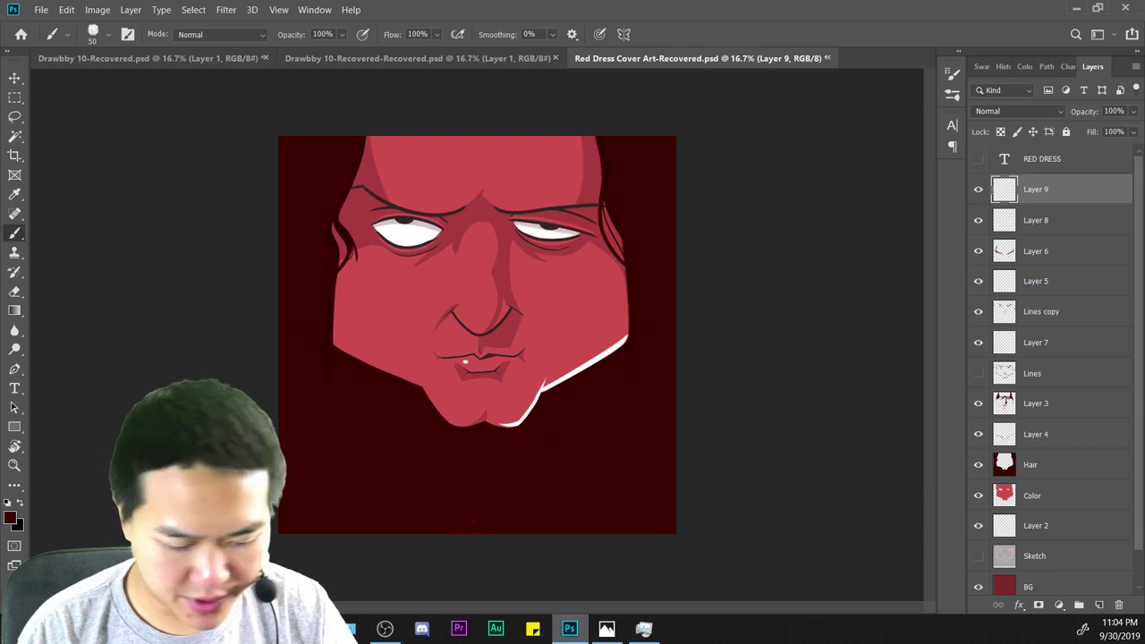
left_click(9, 518)
left_click_drag(923, 90, 923, 259)
left_click(1055, 107)
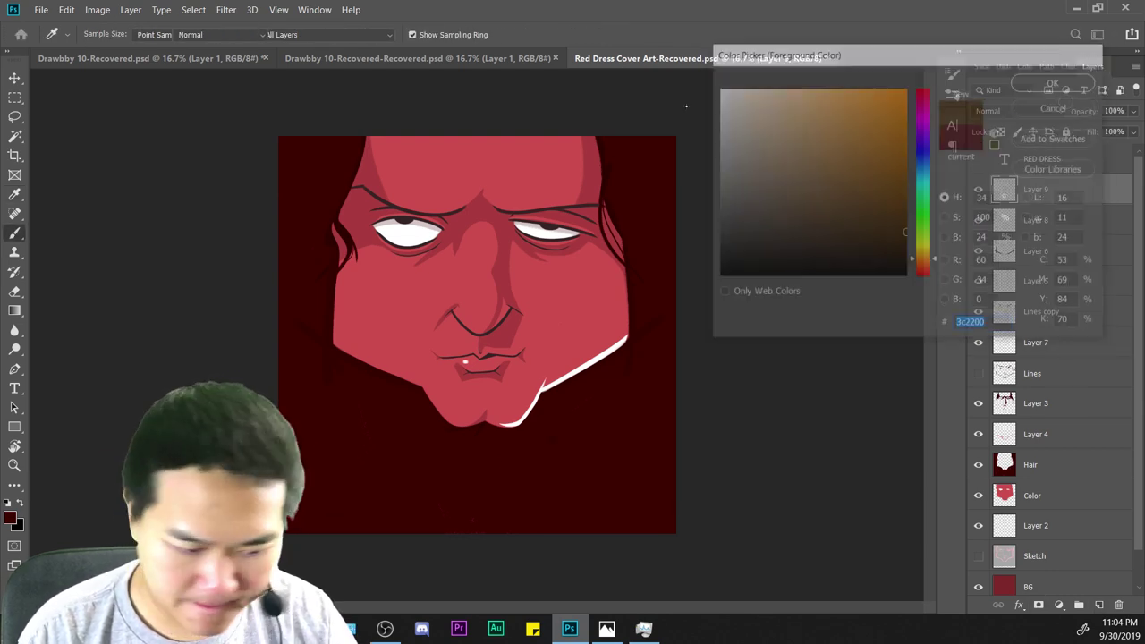
Sample the red face colour and lighten it to the pale pink ffb3b3 as the foreground colour.
left_click(458, 160, "alt")
left_click(10, 517)
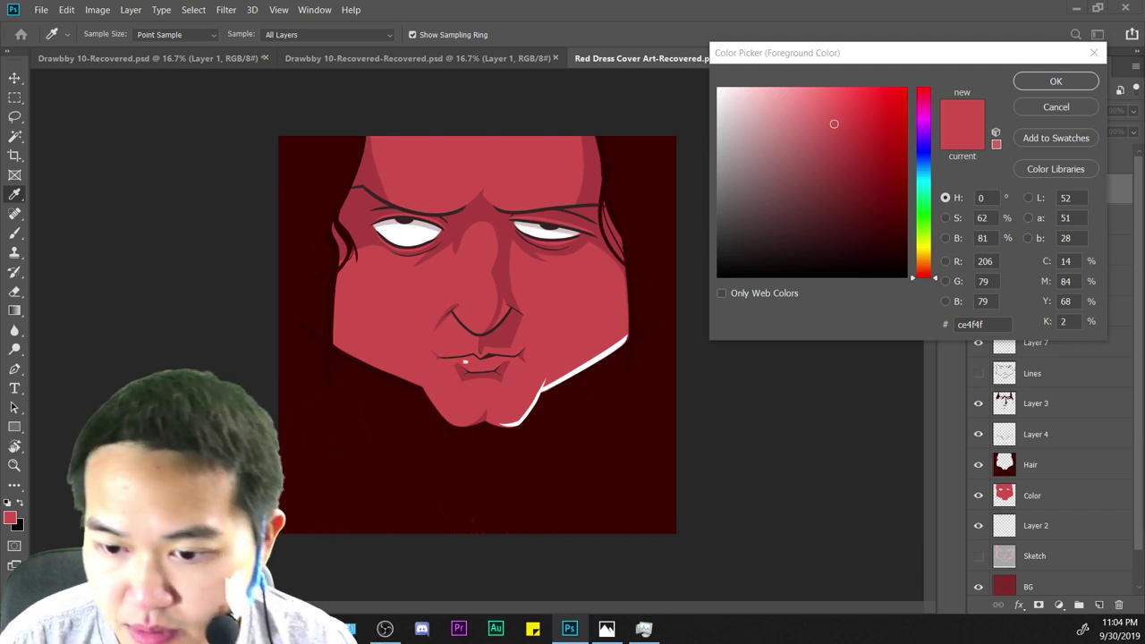
key("alt+Tab")
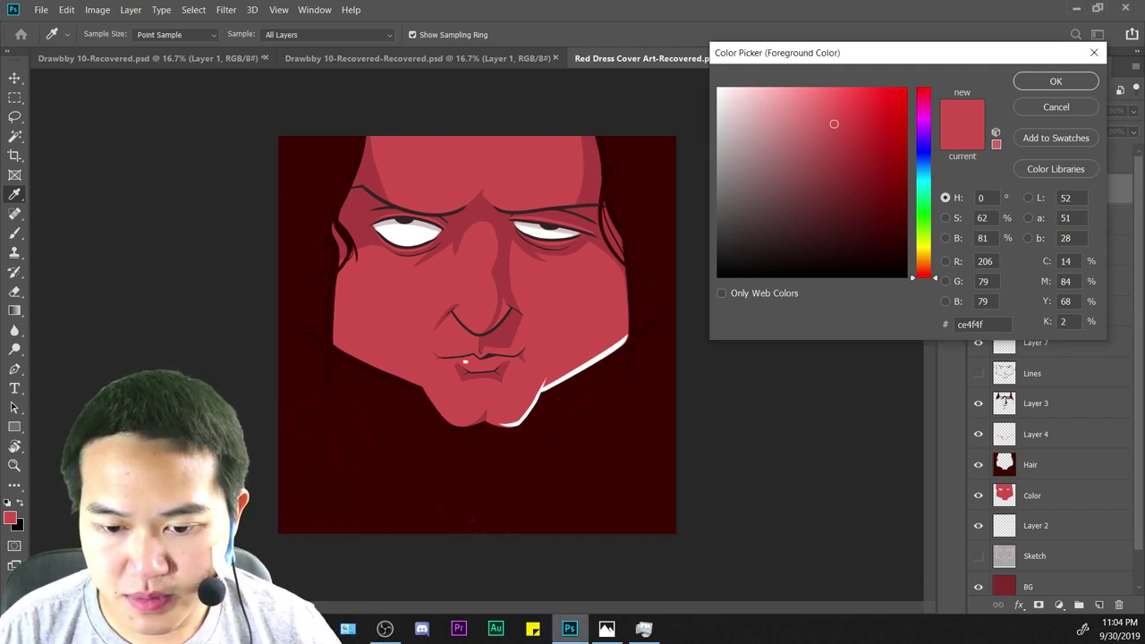
key("alt+Tab")
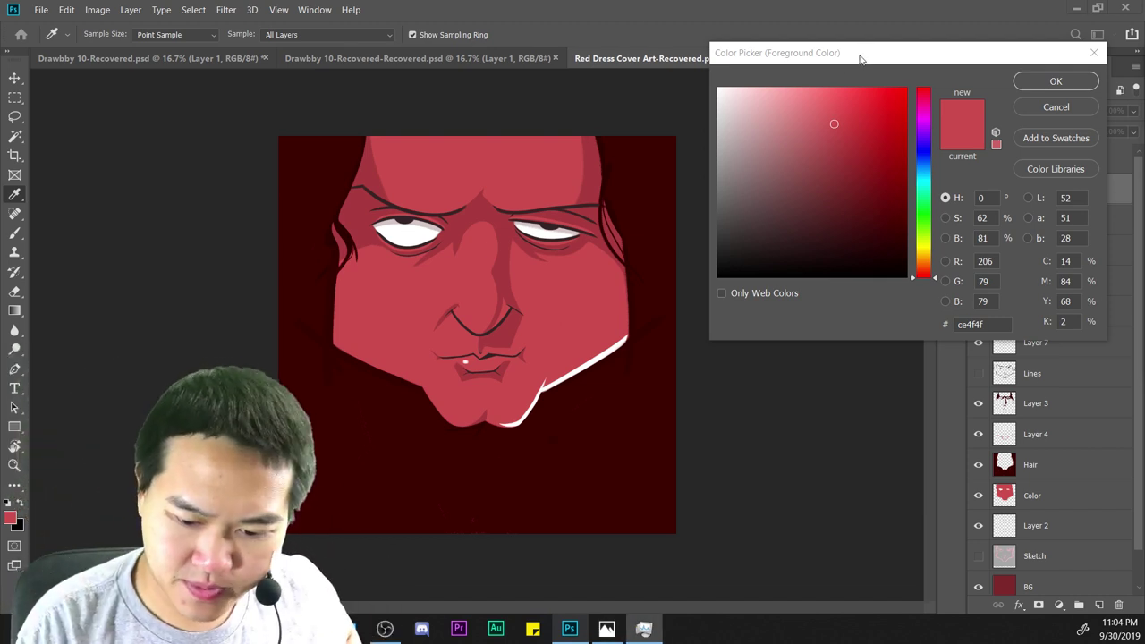
left_click(859, 58)
type("e8a6a6")
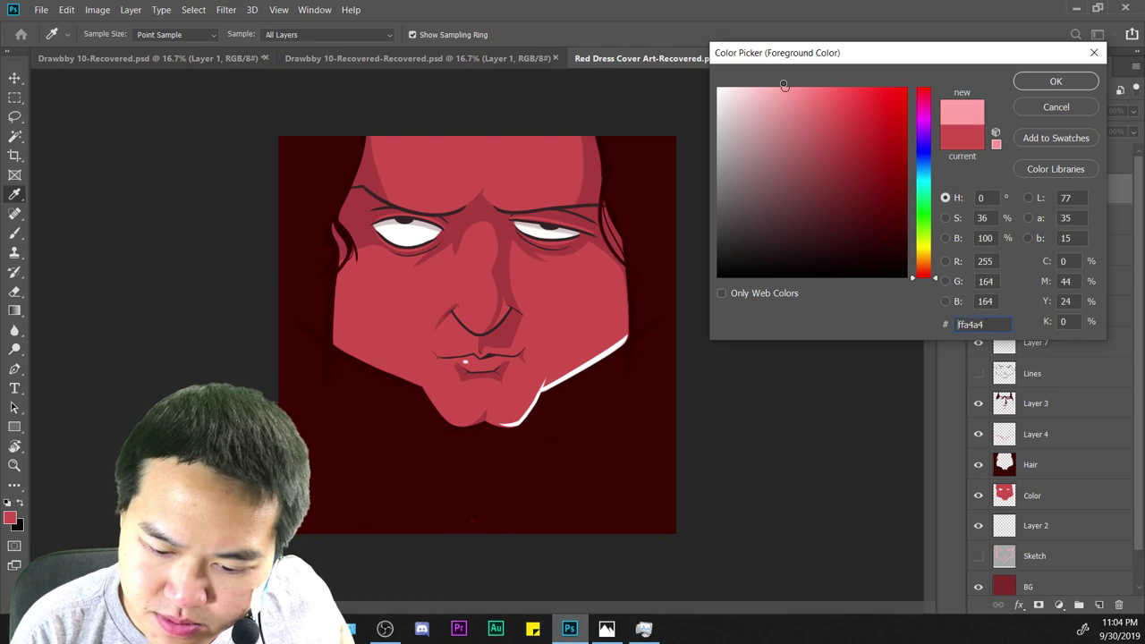
mouse_move(772, 104)
left_mouse_down()
mouse_move(785, 85)
mouse_move(774, 80)
left_mouse_up()
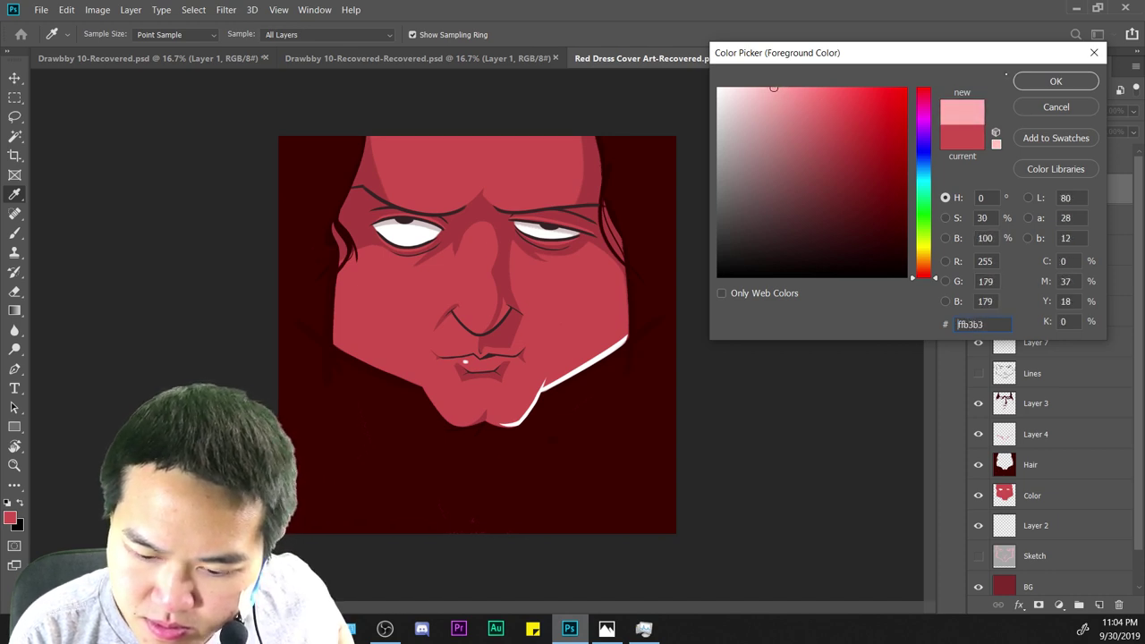
key("Return")
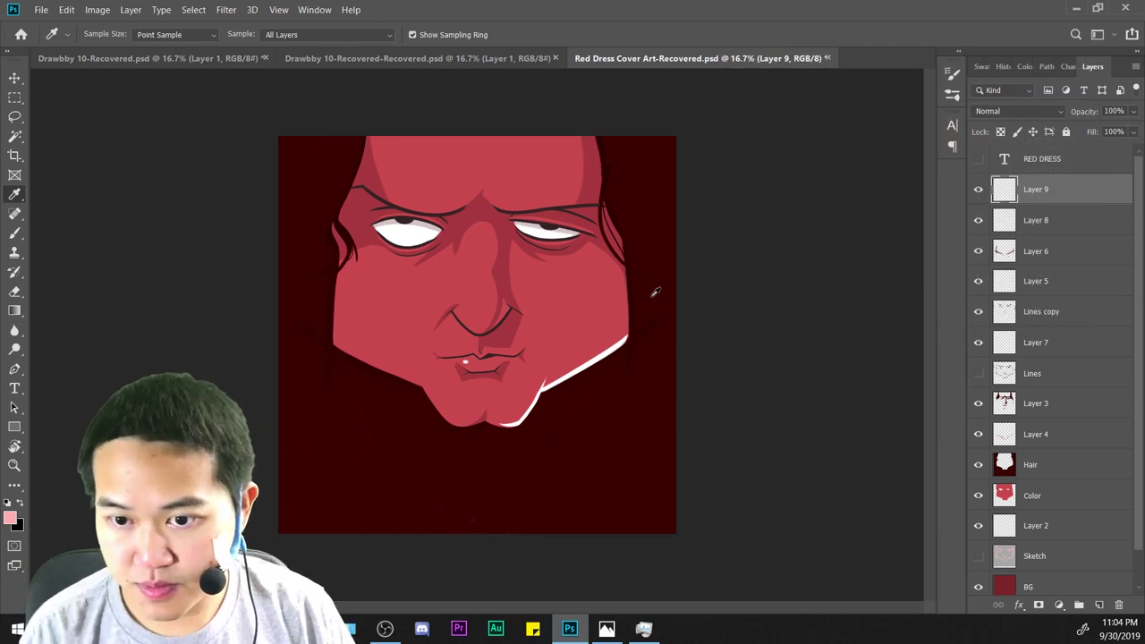
key("ctrl+plus")
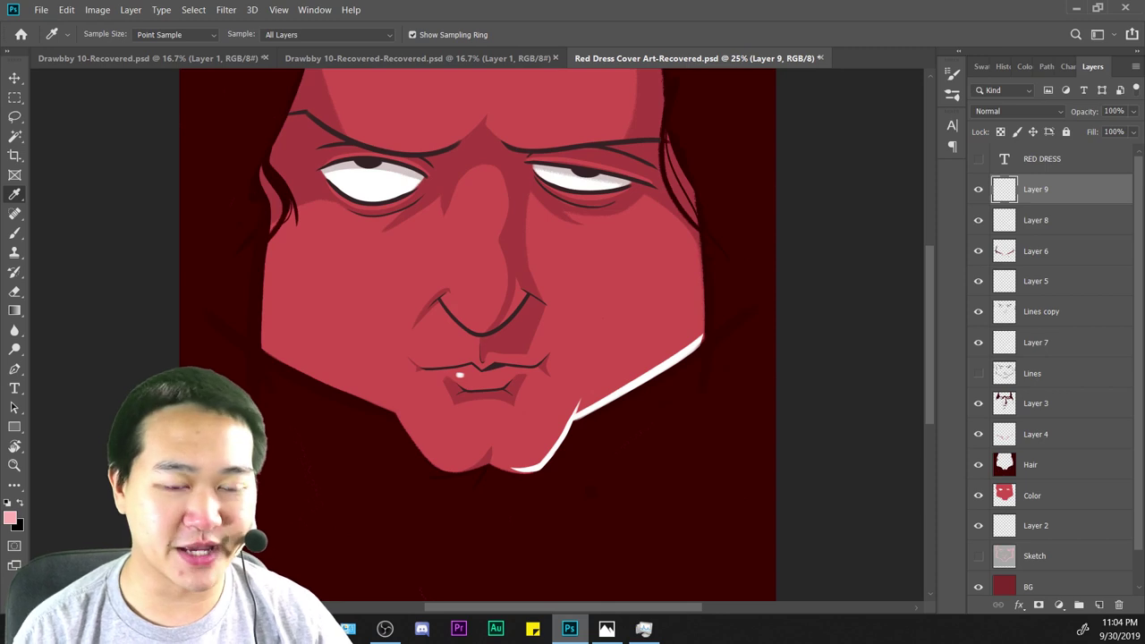
key("ctrl+minus")
key("ctrl+minus")
key("ctrl+plus")
key("ctrl+plus")
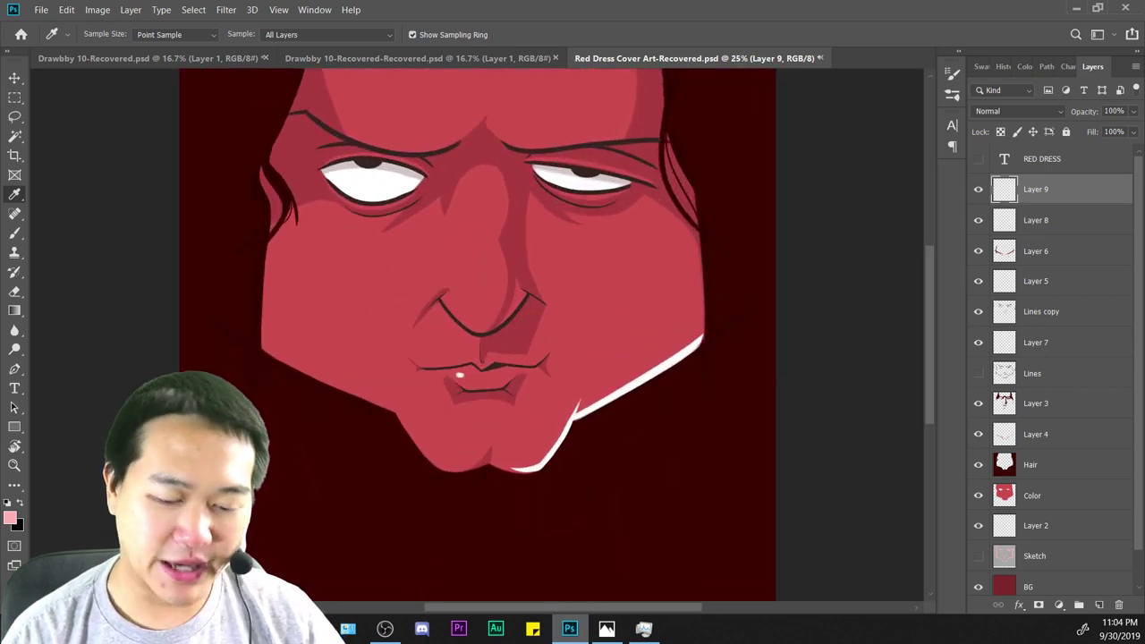
key("ctrl+plus")
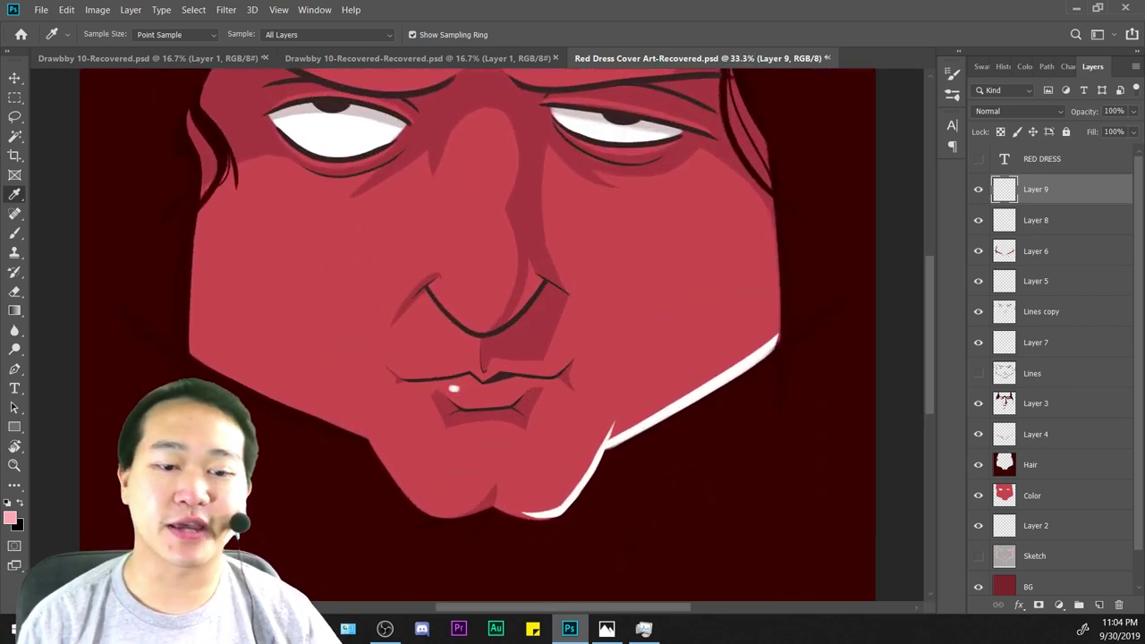
key("ctrl+minus")
key("ctrl+plus")
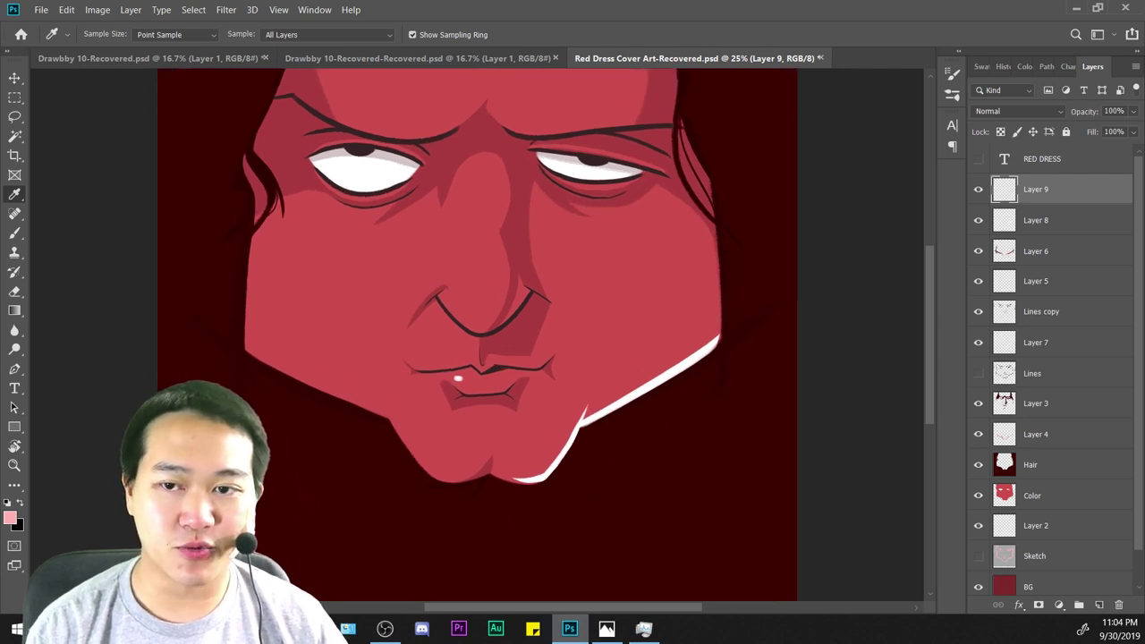
Examine the jaw highlight, mouth, nose shading and eyes of the red face at several magnifications.
key("ctrl+plus")
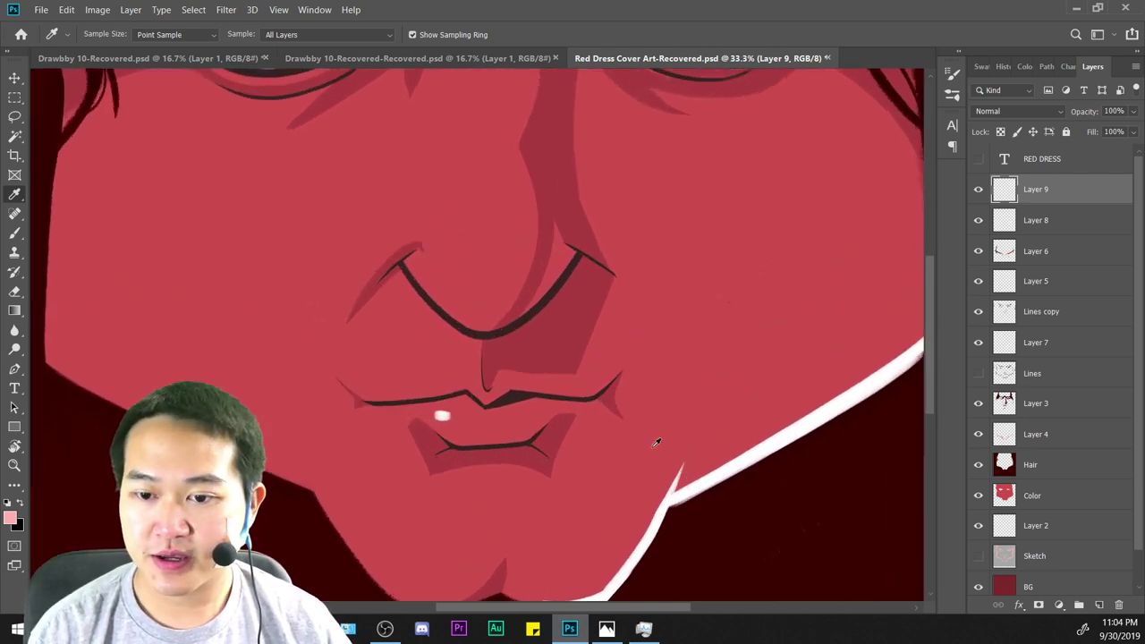
left_click_drag(659, 439, 721, 227)
key("ctrl+minus")
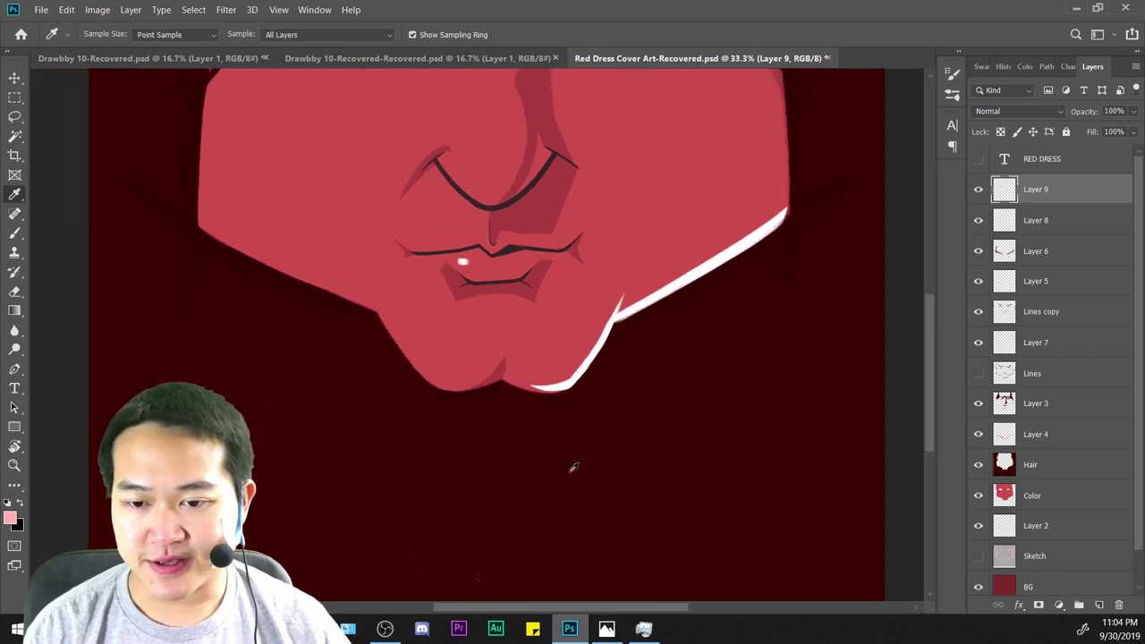
key("ctrl+minus")
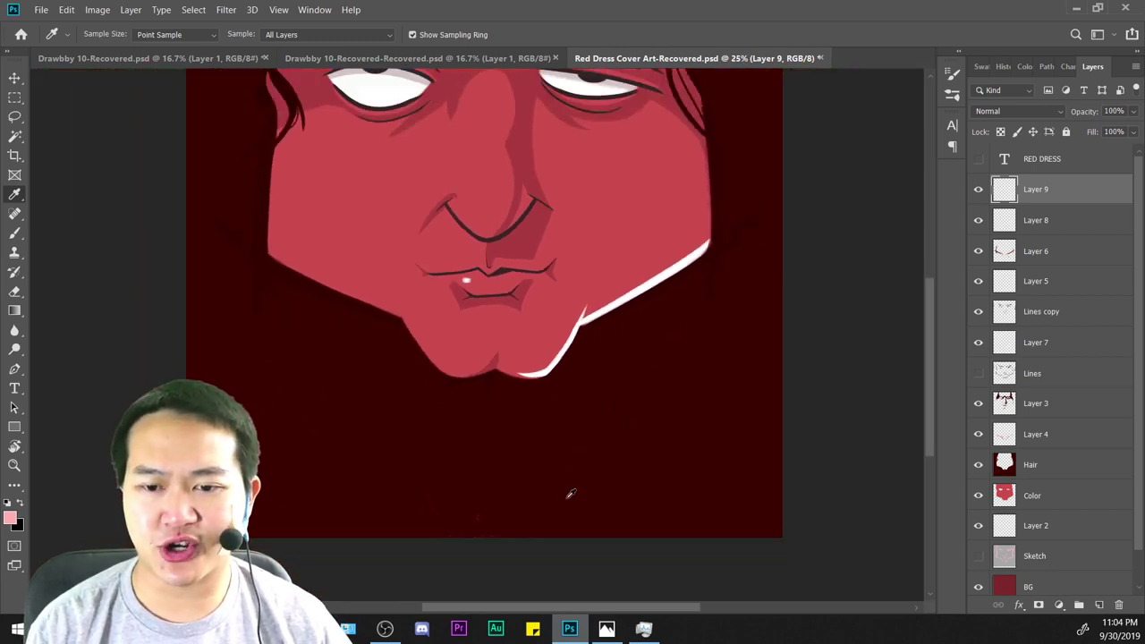
key("ctrl+plus")
key("ctrl+plus")
key("ctrl+minus")
key("ctrl+minus")
key("ctrl+minus")
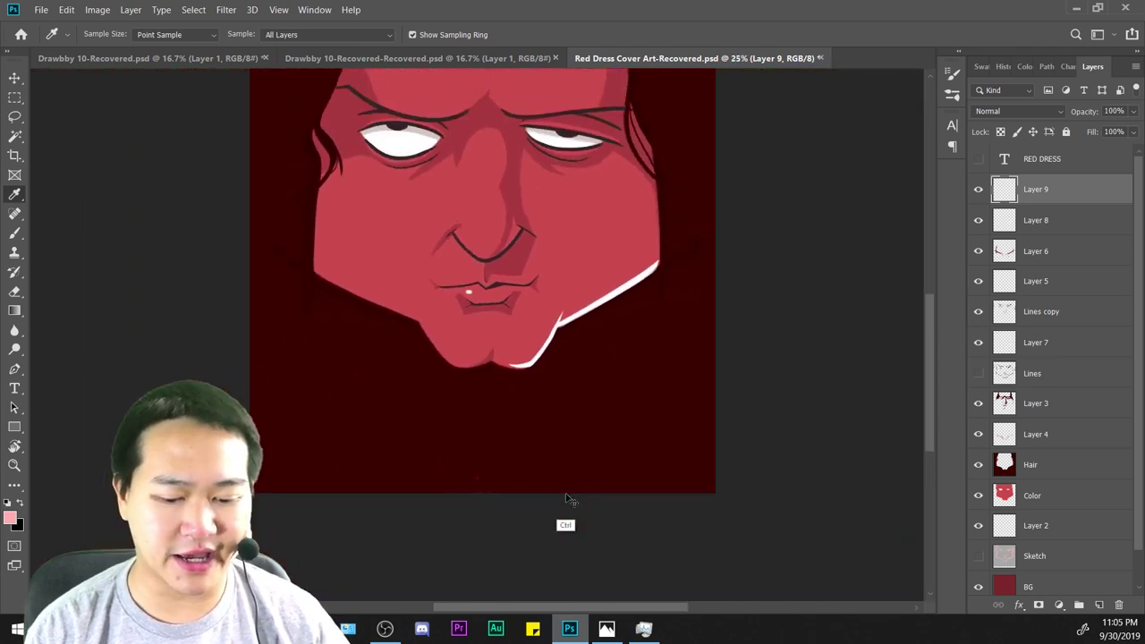
key("ctrl+minus")
key("ctrl+plus")
key("ctrl+plus")
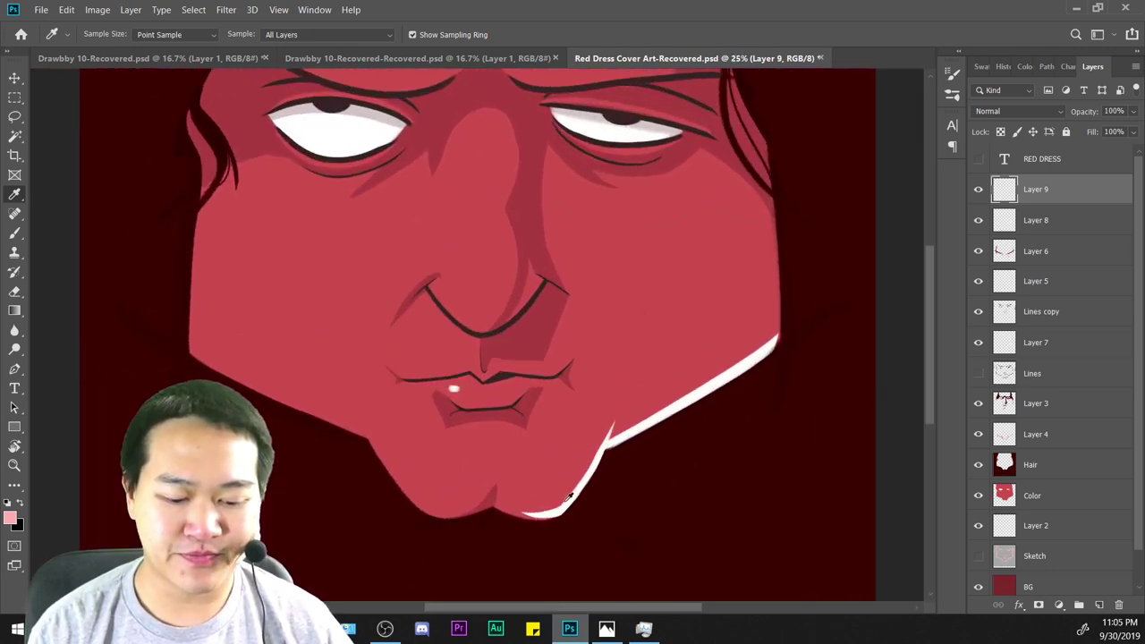
left_click_drag(685, 314, 721, 474)
key("ctrl+plus")
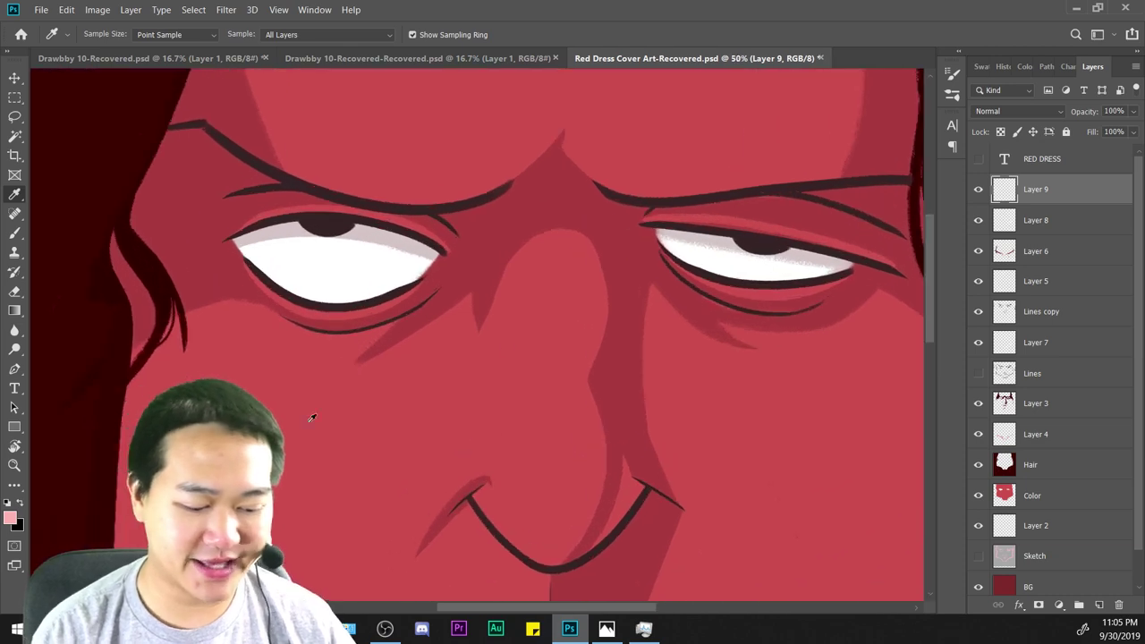
Make Layer 6 active, sample the dark maroon of the hair as the foreground colour, and switch to the Brush tool.
left_click(1047, 250)
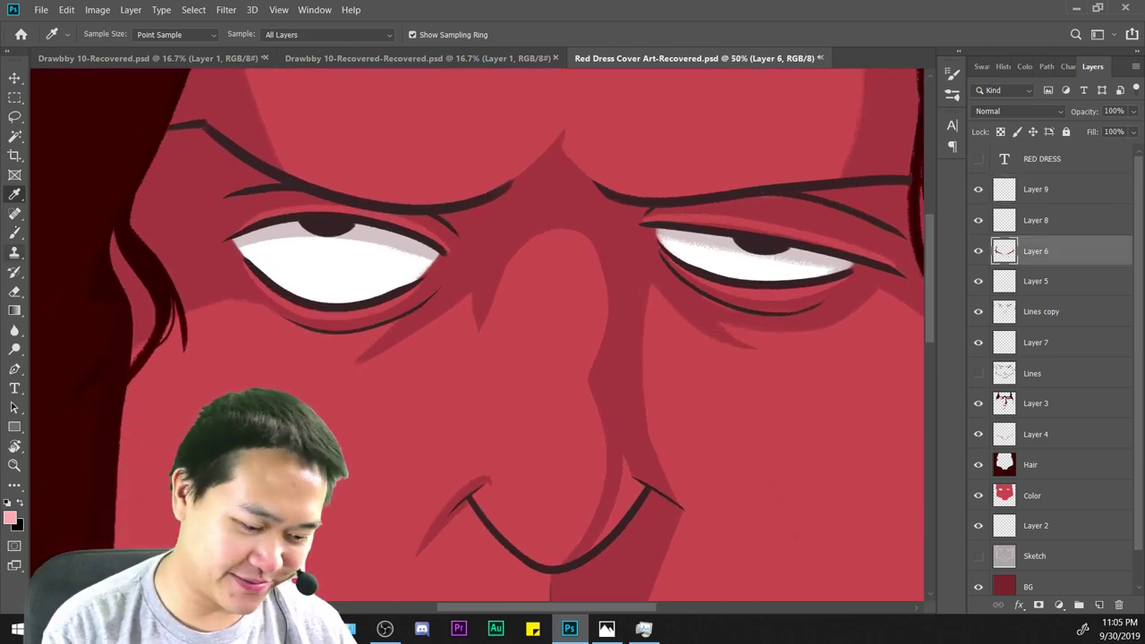
left_click(90, 195)
key("b")
key("ctrl+minus")
key("ctrl+minus")
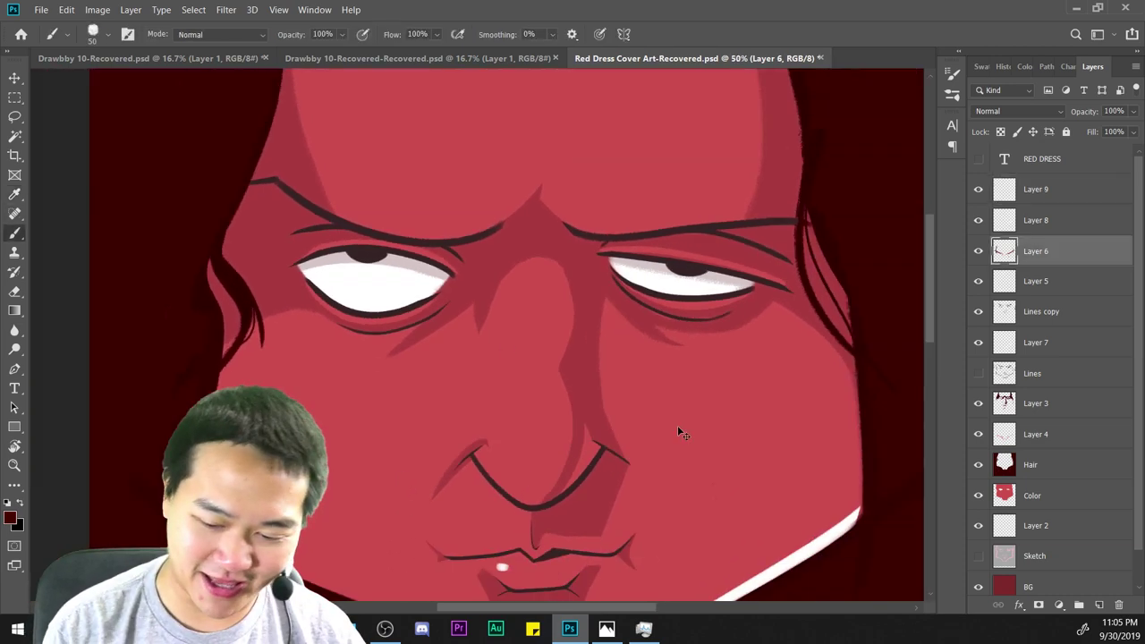
Make Layer 9 active and set the foreground colour to a light pink.
left_click(1057, 191)
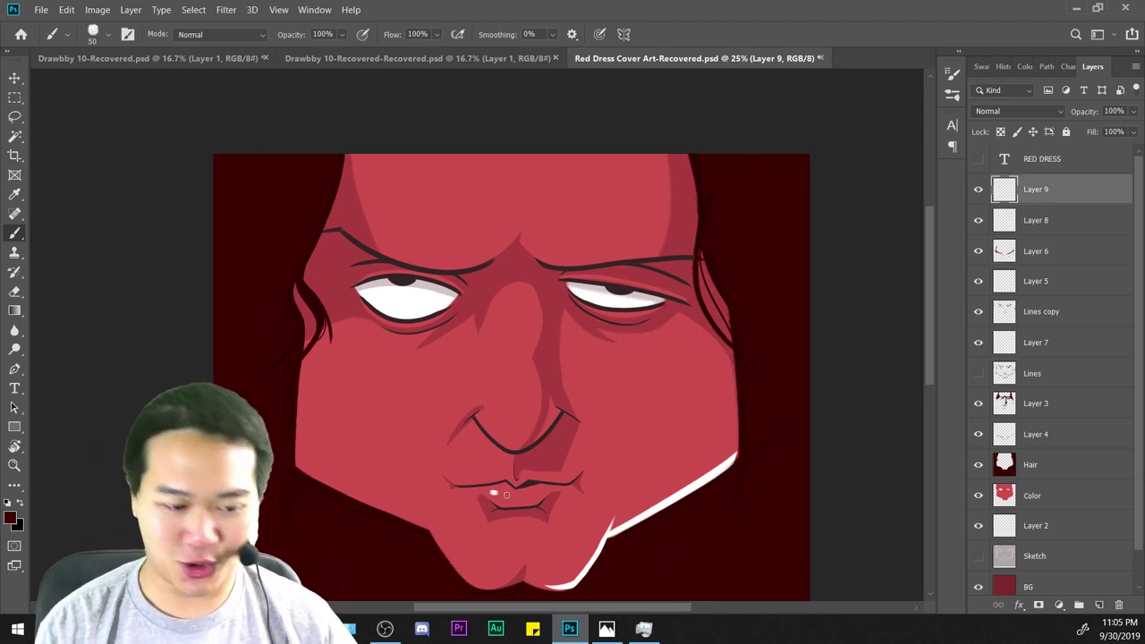
left_click_drag(562, 461, 548, 312)
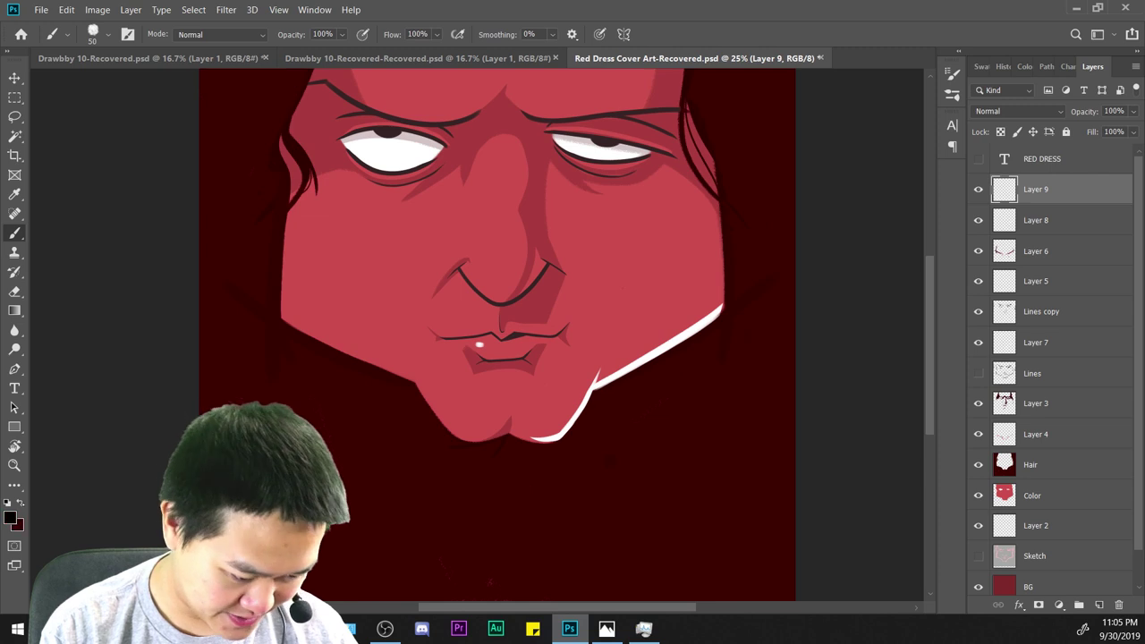
left_click(10, 518)
mouse_move(808, 172)
left_mouse_down()
mouse_move(767, 145)
mouse_move(795, 74)
left_mouse_up()
left_click(1028, 80)
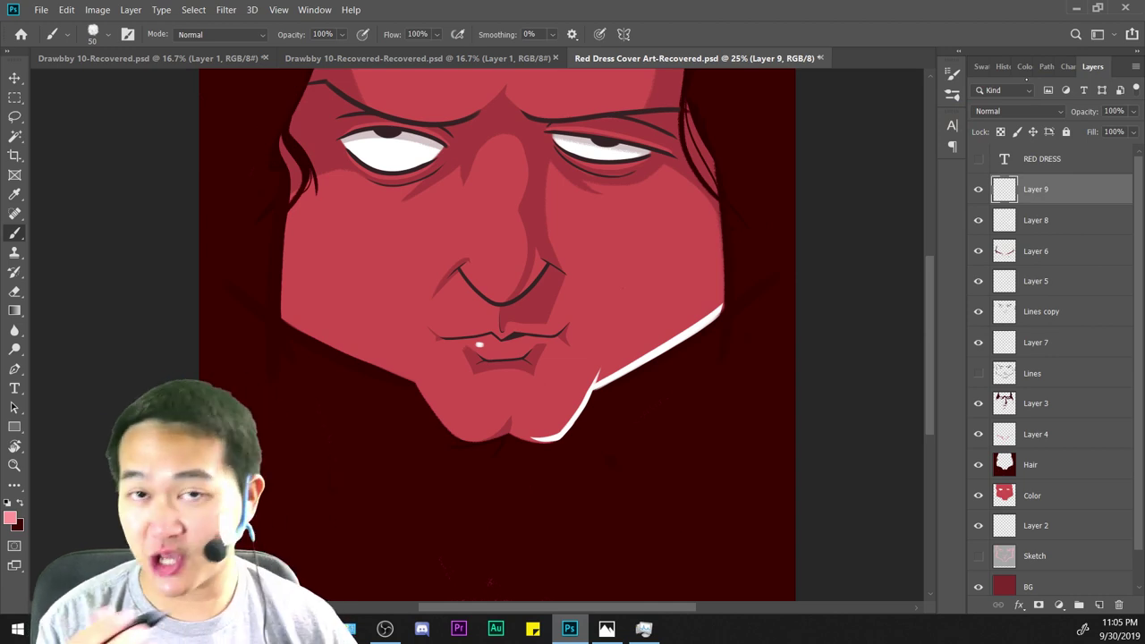
Examine the chin, mouth and white jaw highlight up close and against the whole face.
key("ctrl+plus")
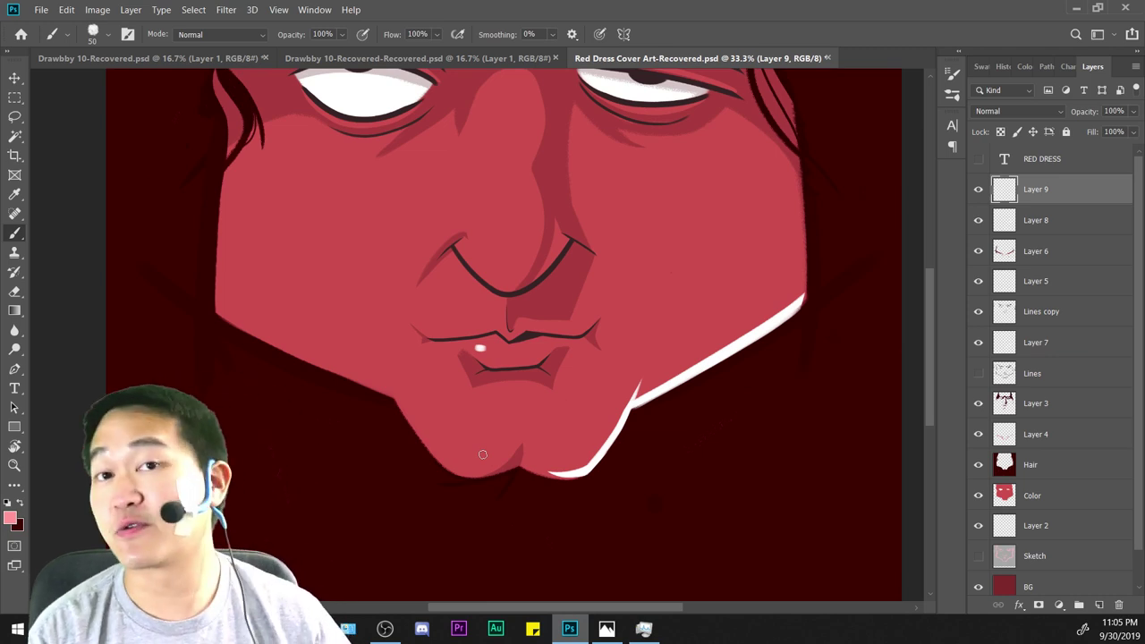
key("ctrl+minus")
key("ctrl+minus")
key("ctrl+plus")
key("ctrl+plus")
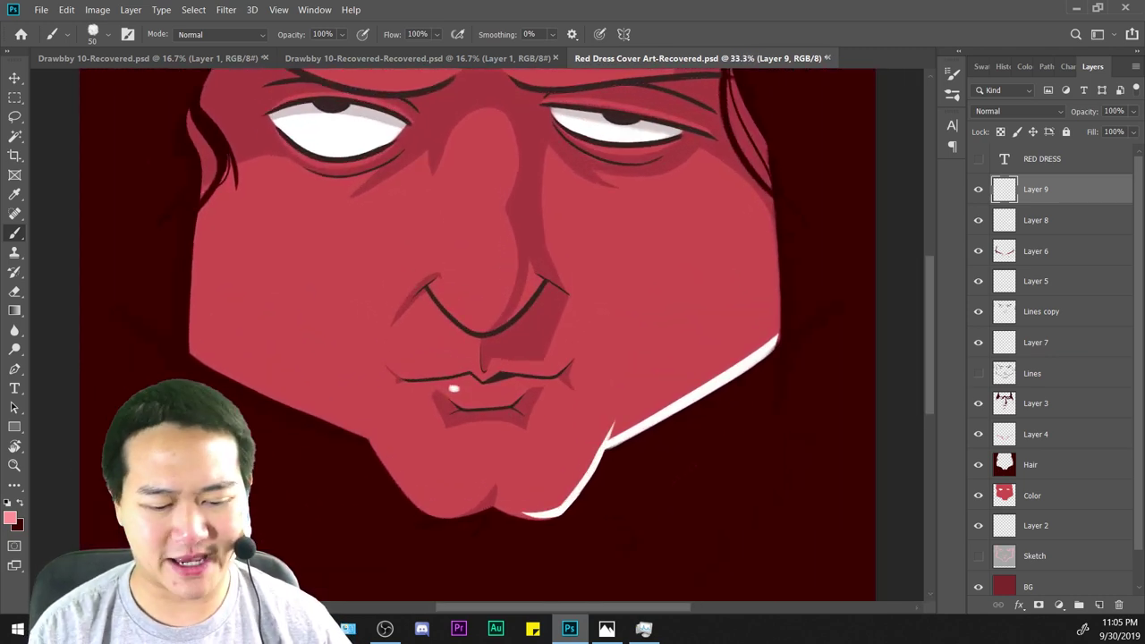
left_click_drag(701, 502, 761, 364)
key("ctrl+plus")
key("ctrl+plus")
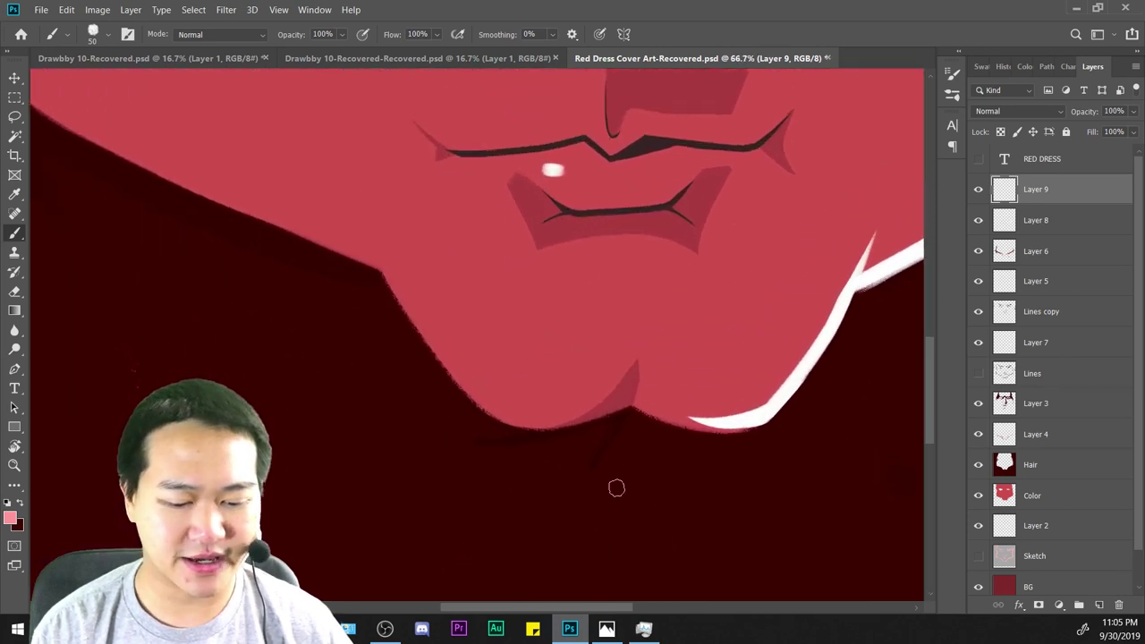
key("ctrl+minus")
key("ctrl+minus")
key("ctrl+minus")
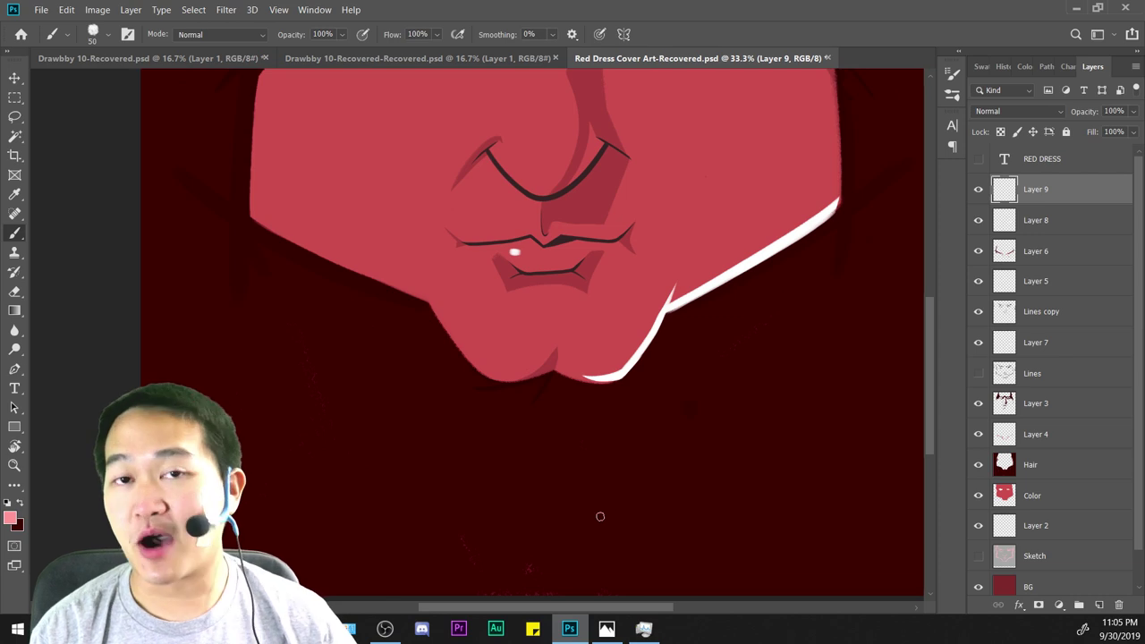
key("ctrl+minus")
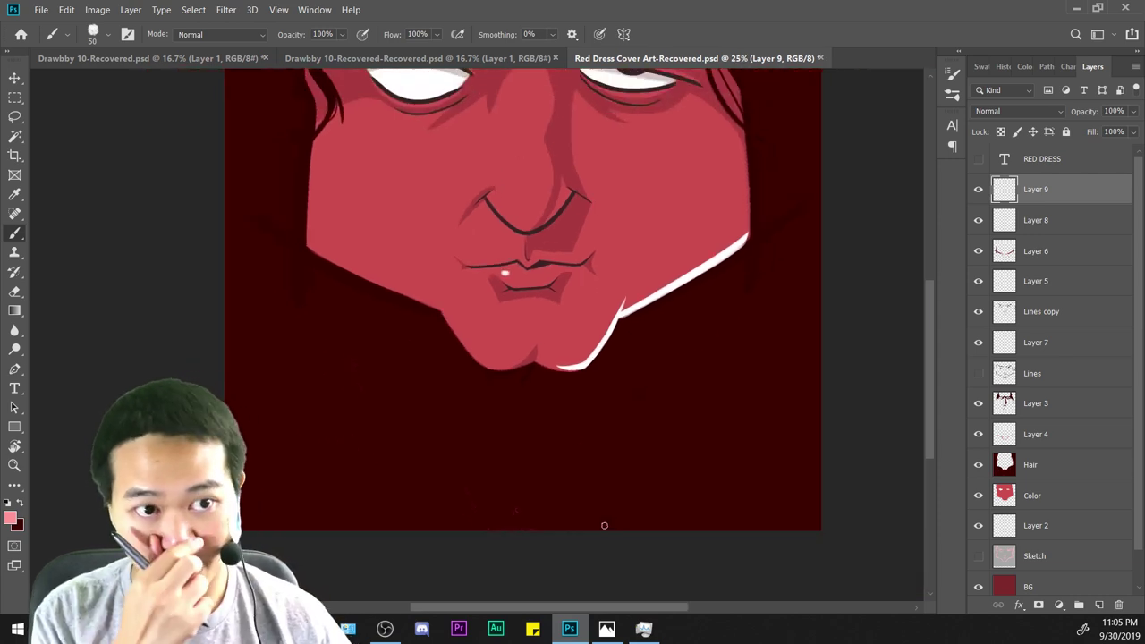
key("ctrl+plus")
key("ctrl+minus")
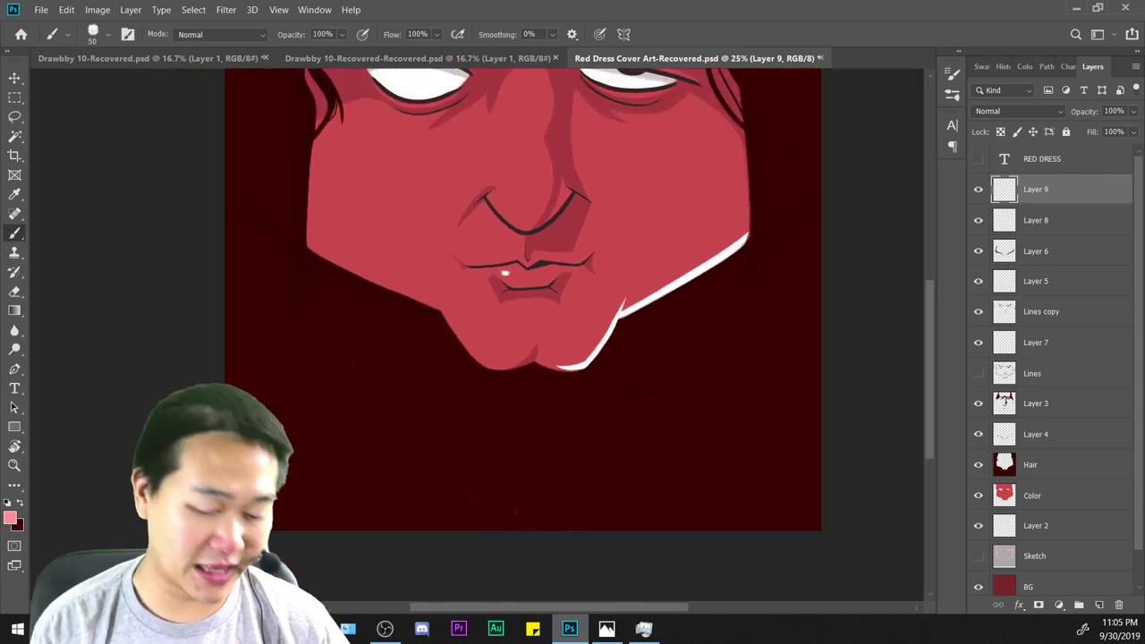
key("ctrl+minus")
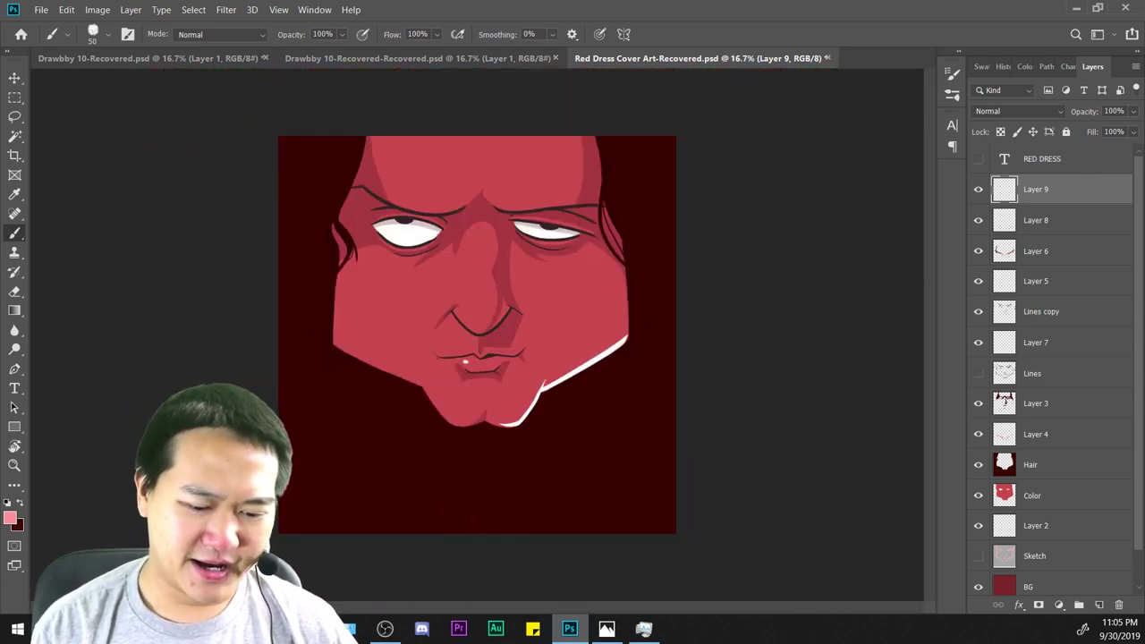
key("ctrl+plus")
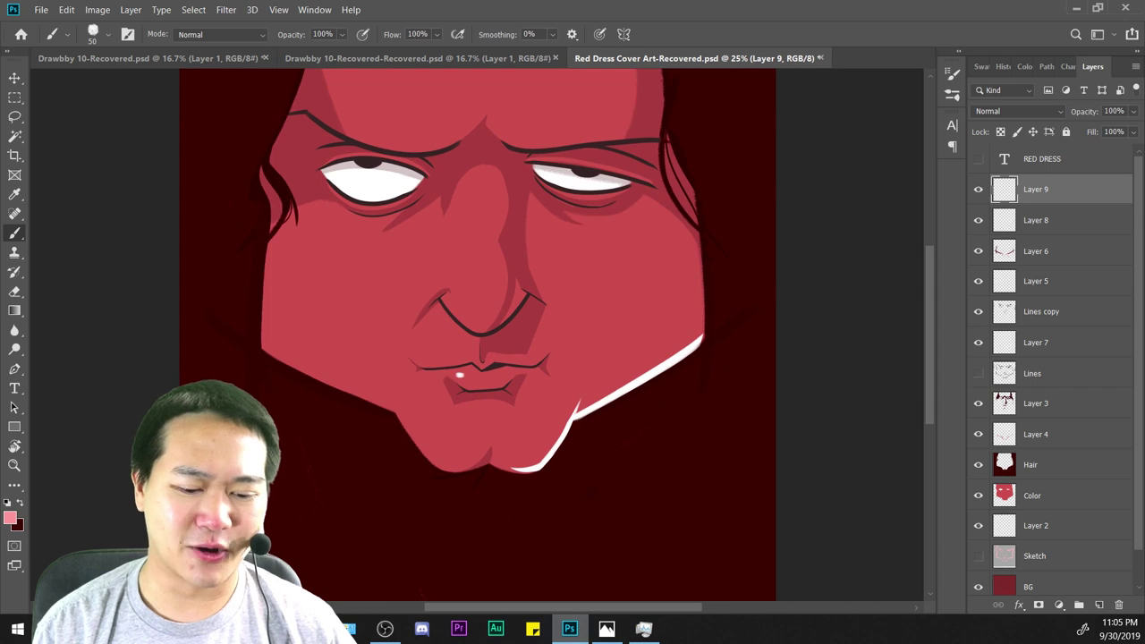
key("ctrl+minus")
key("ctrl+minus")
key("ctrl+minus")
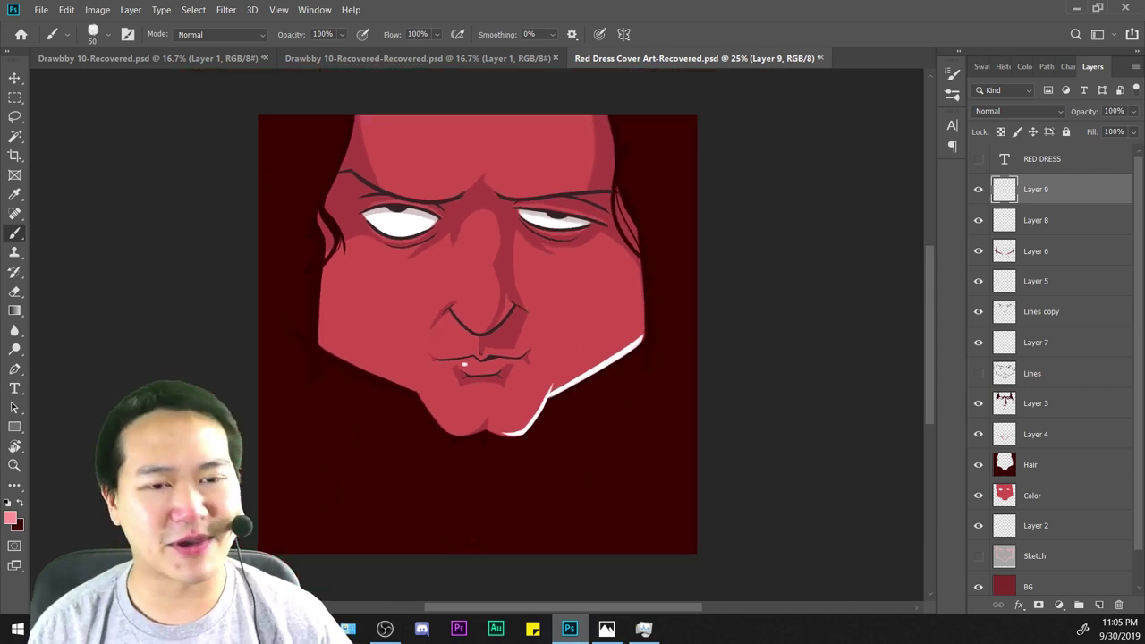
key("ctrl+plus")
key("ctrl+plus")
key("ctrl+plus")
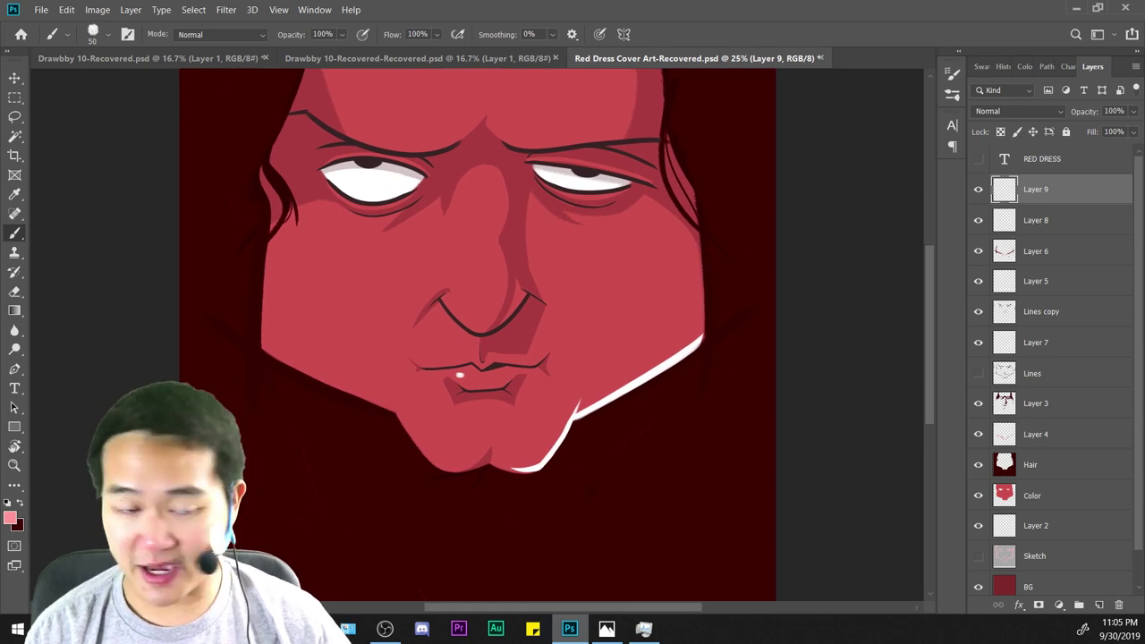
Try a light pink highlight stroke from the nose tip up along the bridge on Layer 9.
key("ctrl+plus")
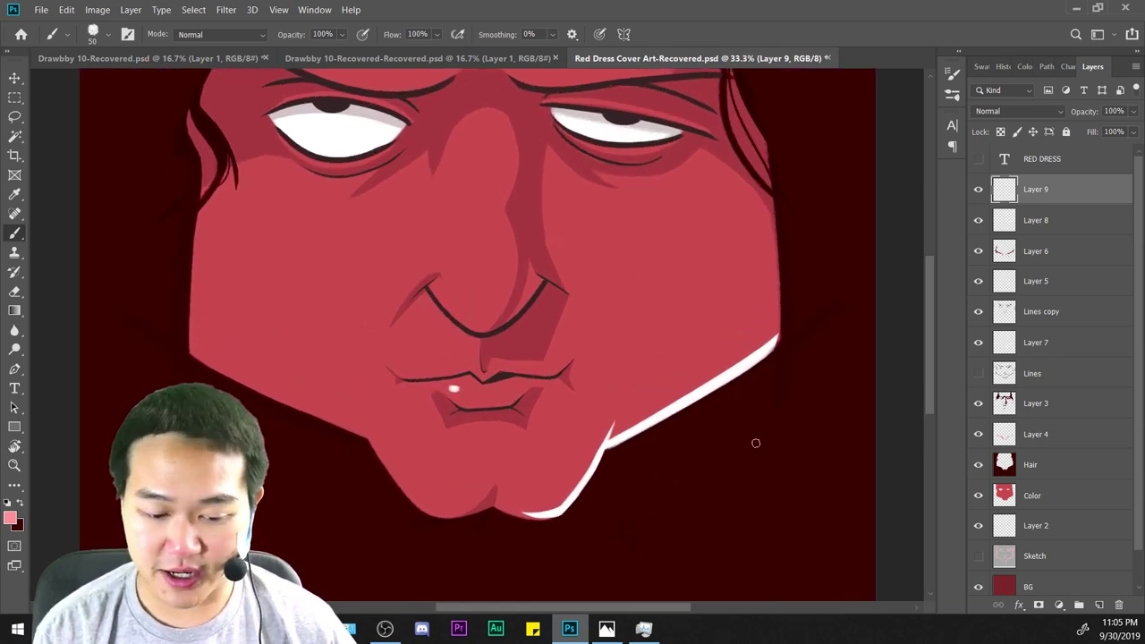
key("ctrl+plus")
left_click_drag(751, 440, 547, 312)
key("ctrl+minus")
key("ctrl+minus")
key("ctrl+plus")
key("ctrl+plus")
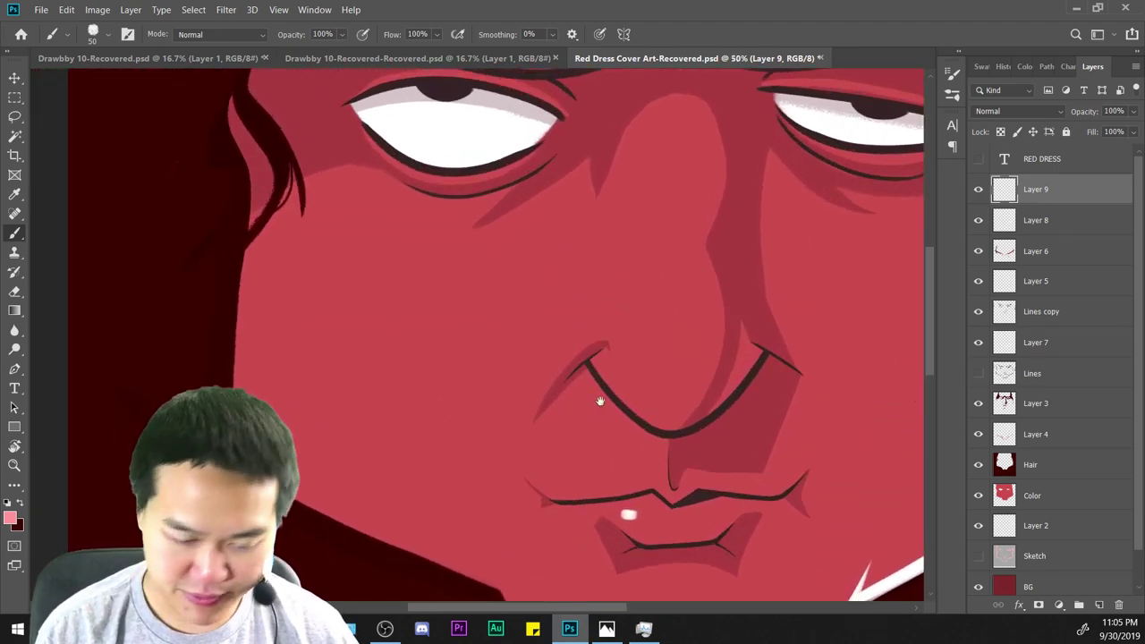
left_click_drag(601, 400, 402, 354)
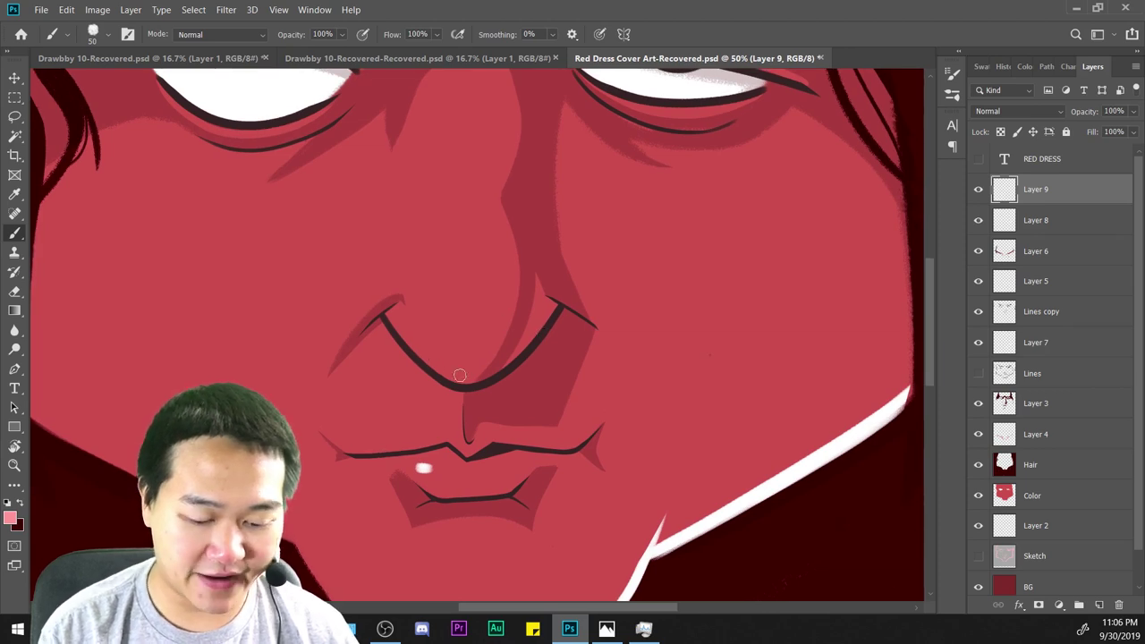
left_click_drag(461, 383, 436, 162)
key("ctrl+z")
Try several light pink highlight strokes along the inner curve of the nose-tip outline on Layer 9.
key("ctrl+plus")
key("ctrl+plus")
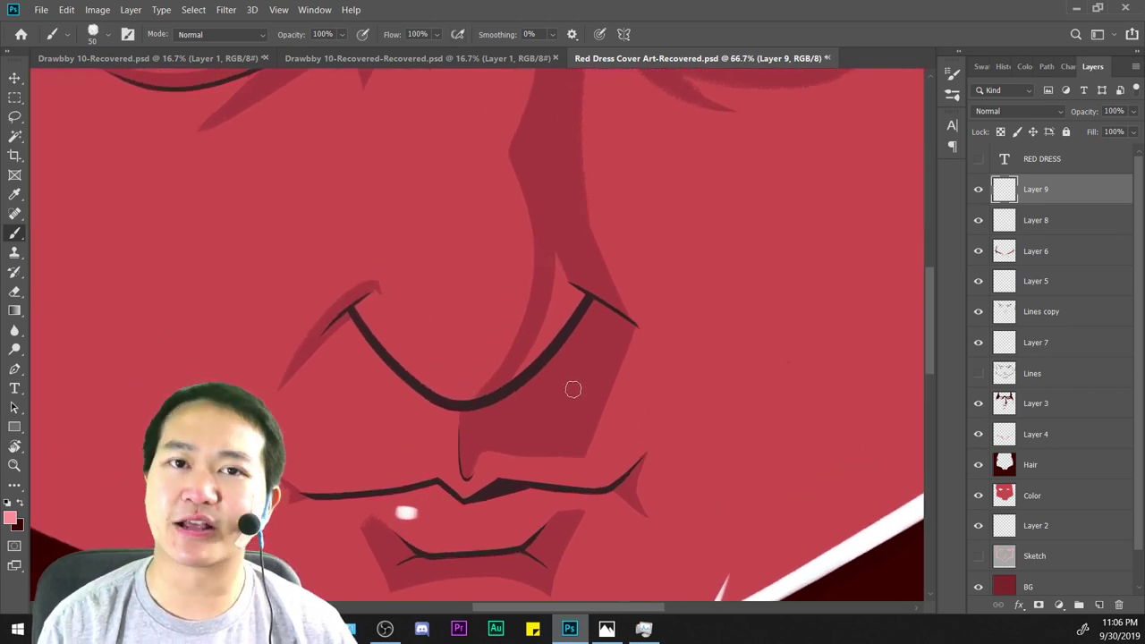
left_click_drag(291, 284, 439, 429)
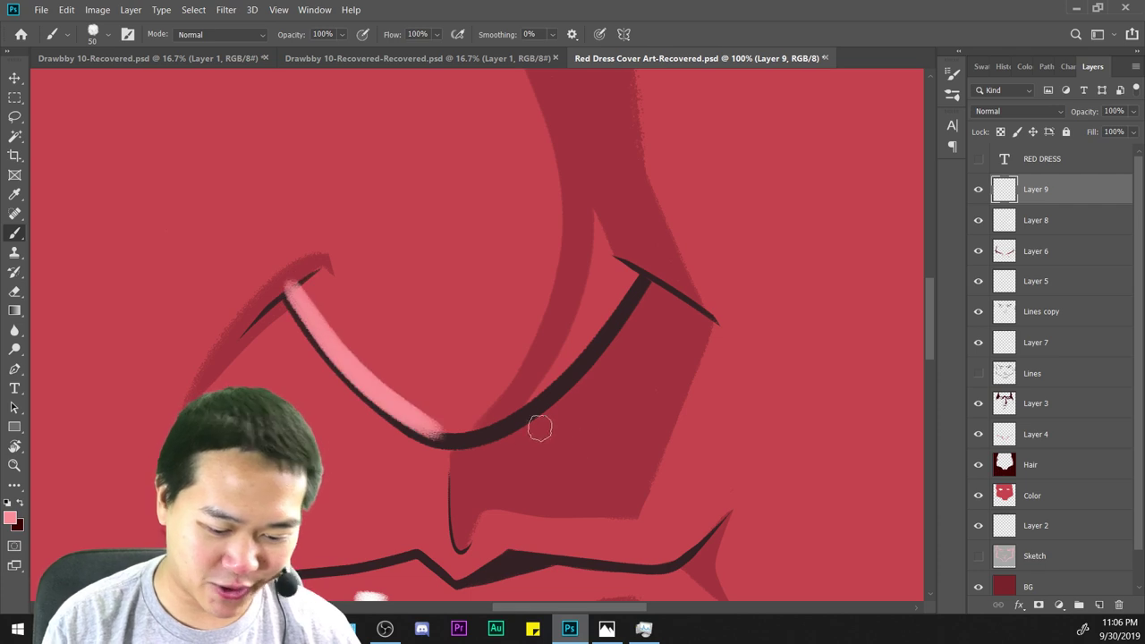
key("ctrl+z")
mouse_move(297, 288)
left_mouse_down()
mouse_move(330, 339)
mouse_move(469, 427)
left_mouse_up()
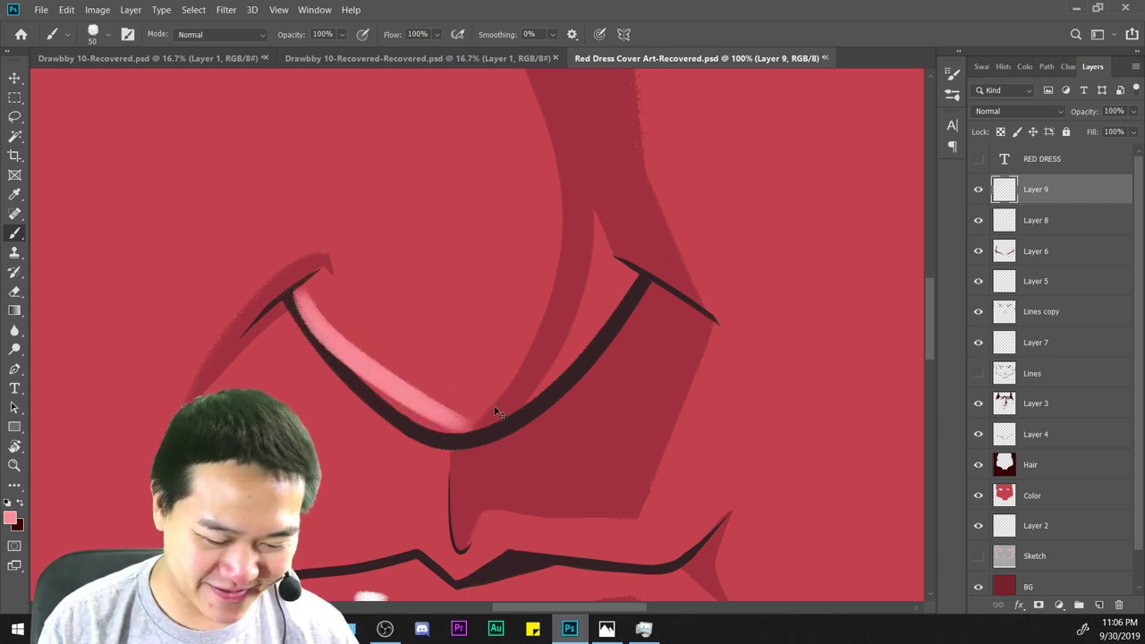
key("ctrl+z")
left_click_drag(292, 282, 448, 422)
key("ctrl+z")
key("ctrl+shift+z")
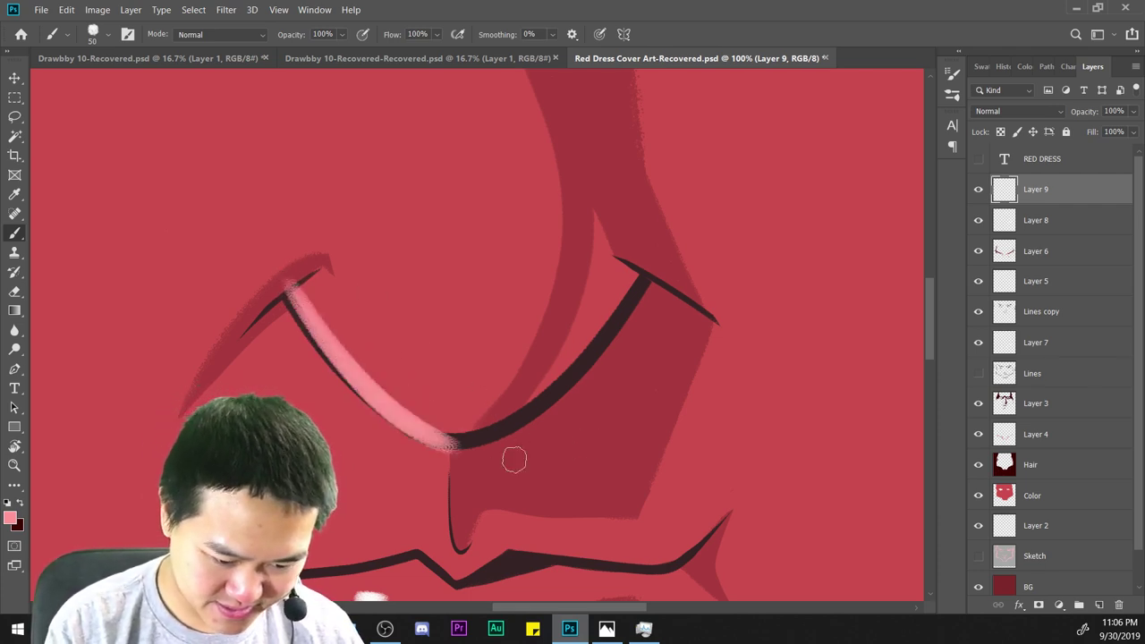
key("ctrl+z")
Examine the nose, mouth and chin, comparing them with the rest of the face.
key("ctrl+minus")
key("ctrl+minus")
key("ctrl+minus")
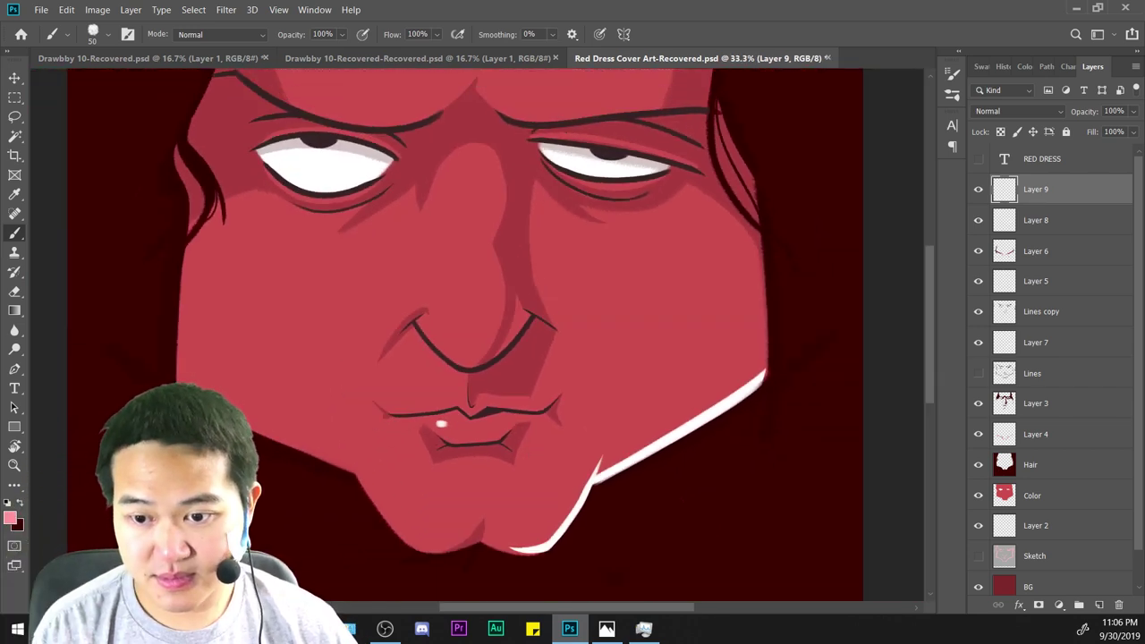
key("ctrl+plus")
left_click_drag(554, 275, 657, 220)
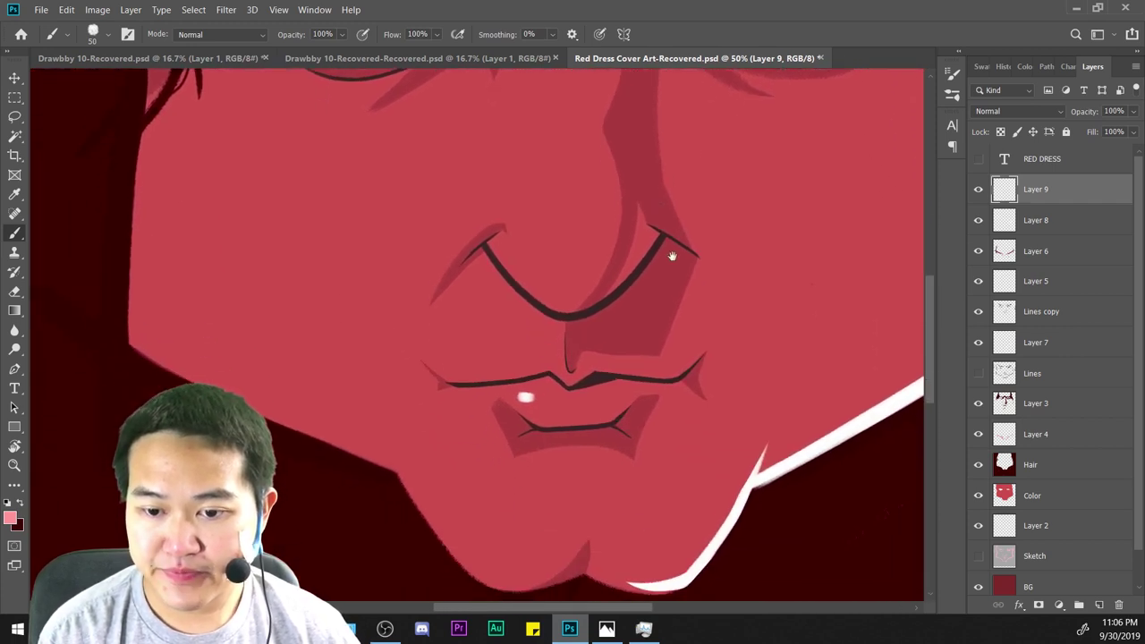
left_click_drag(640, 406, 672, 472)
left_click_drag(652, 335, 664, 390)
key("ctrl+minus")
key("ctrl+minus")
key("ctrl+minus")
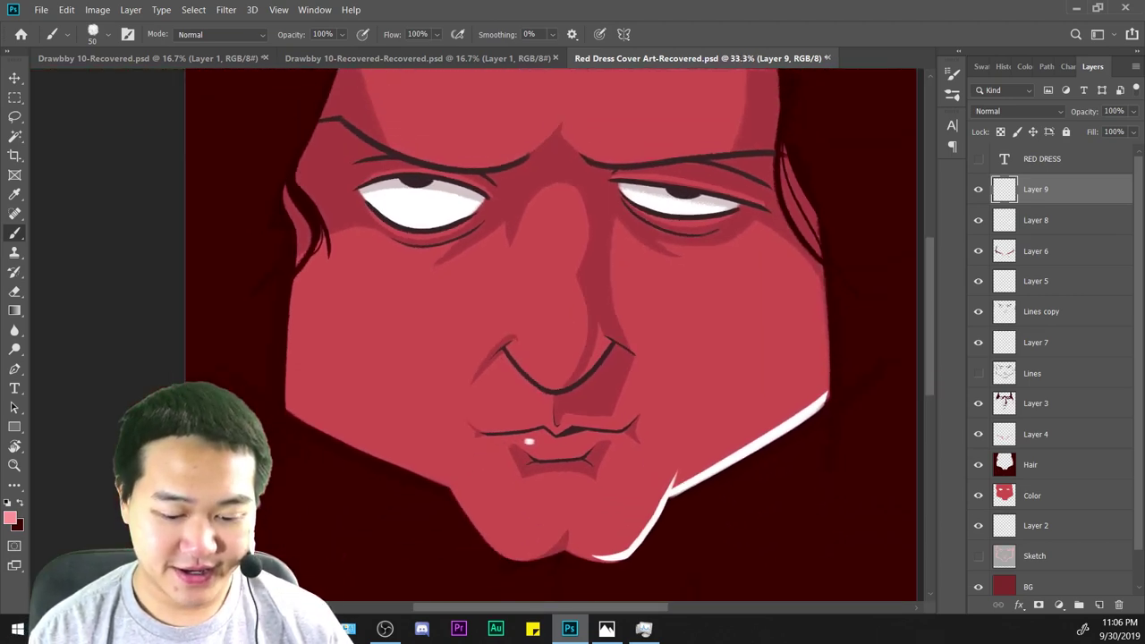
Sample the dark maroon hair beside the face as the foreground colour and return to the Brush tool.
scroll(675, 400, "up", 3)
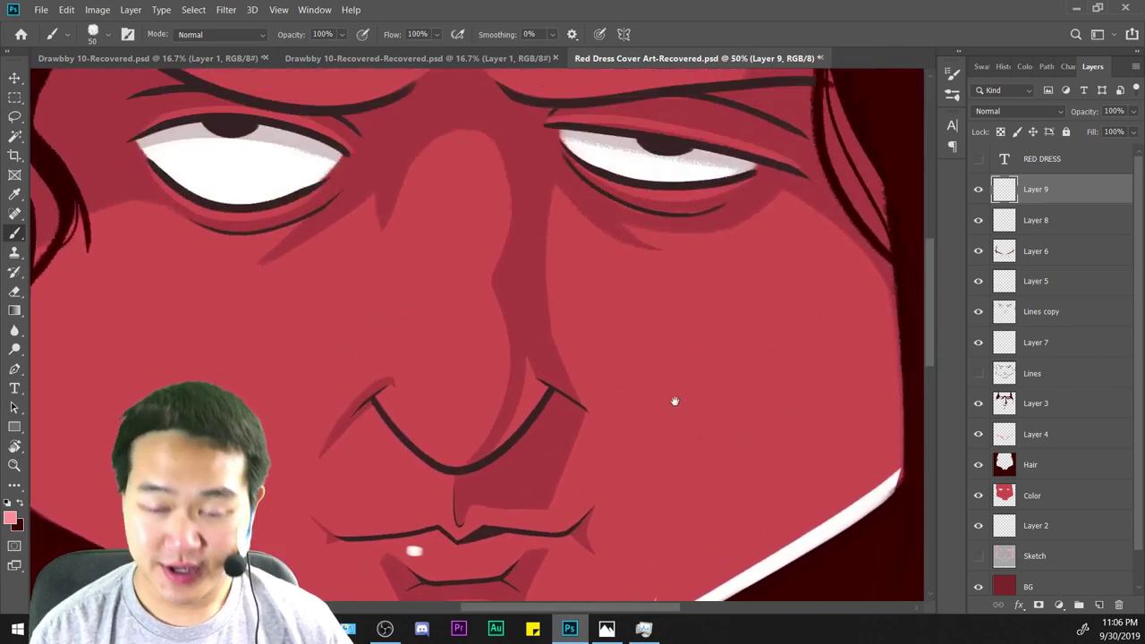
left_click_drag(674, 401, 828, 477)
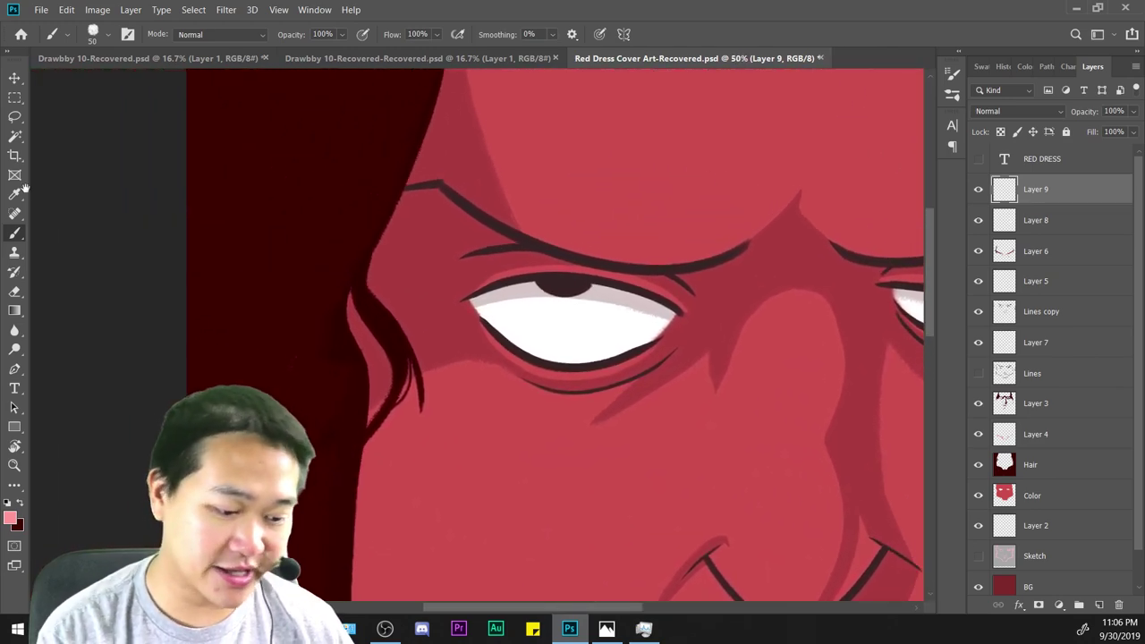
left_click(17, 193)
left_click(277, 153)
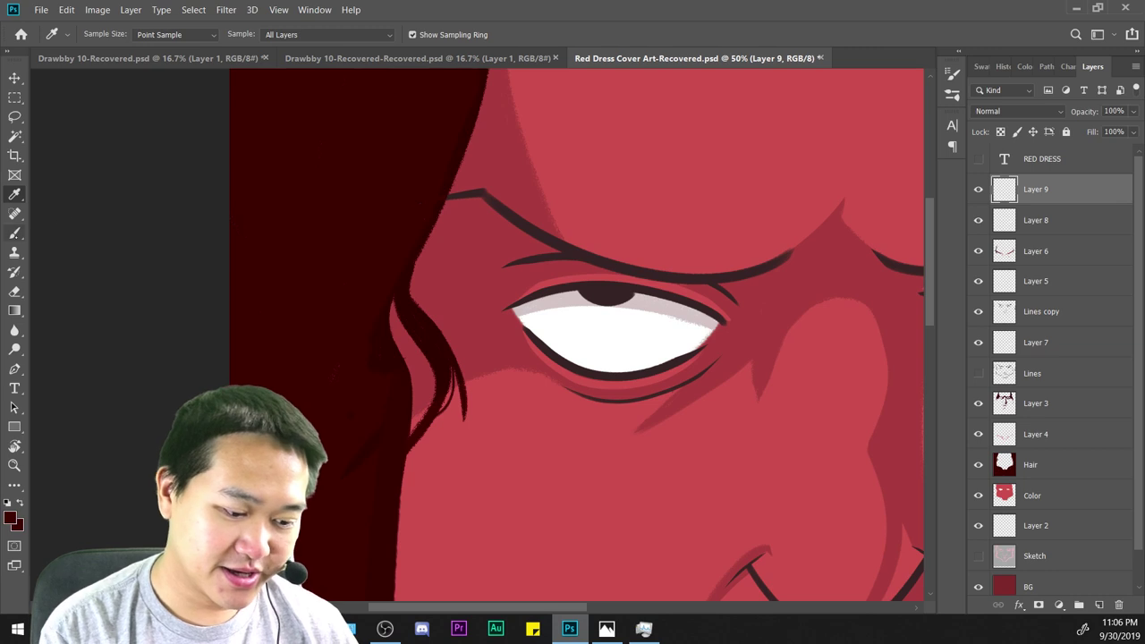
key("b")
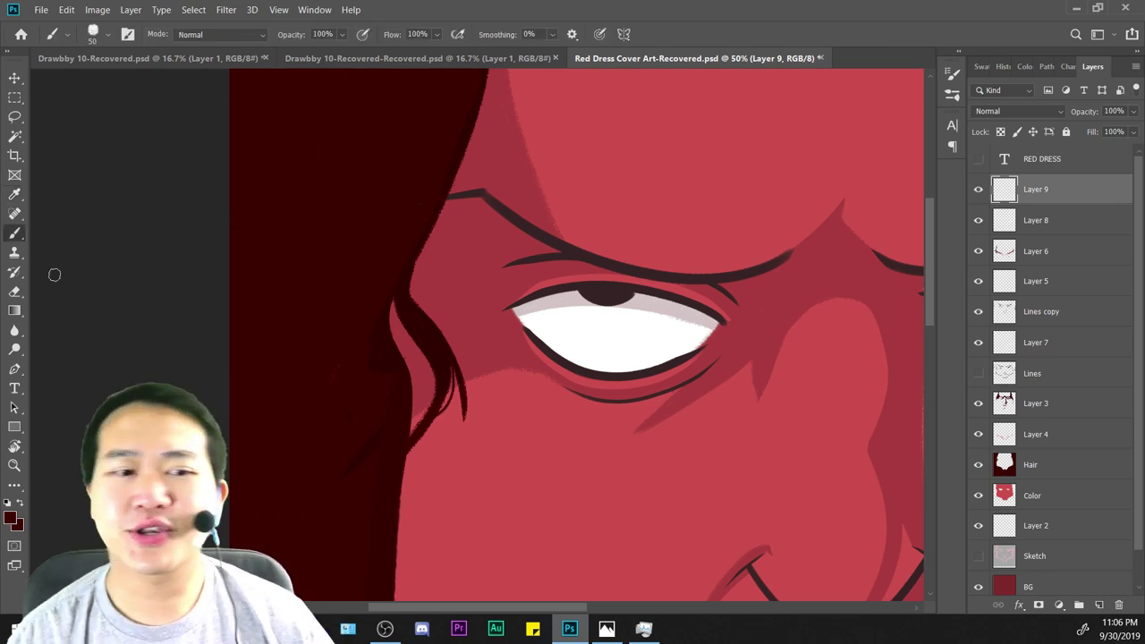
Try a dark maroon stroke from between the eyebrows down the nose bridge on Layer 9.
left_click_drag(733, 420, 415, 329)
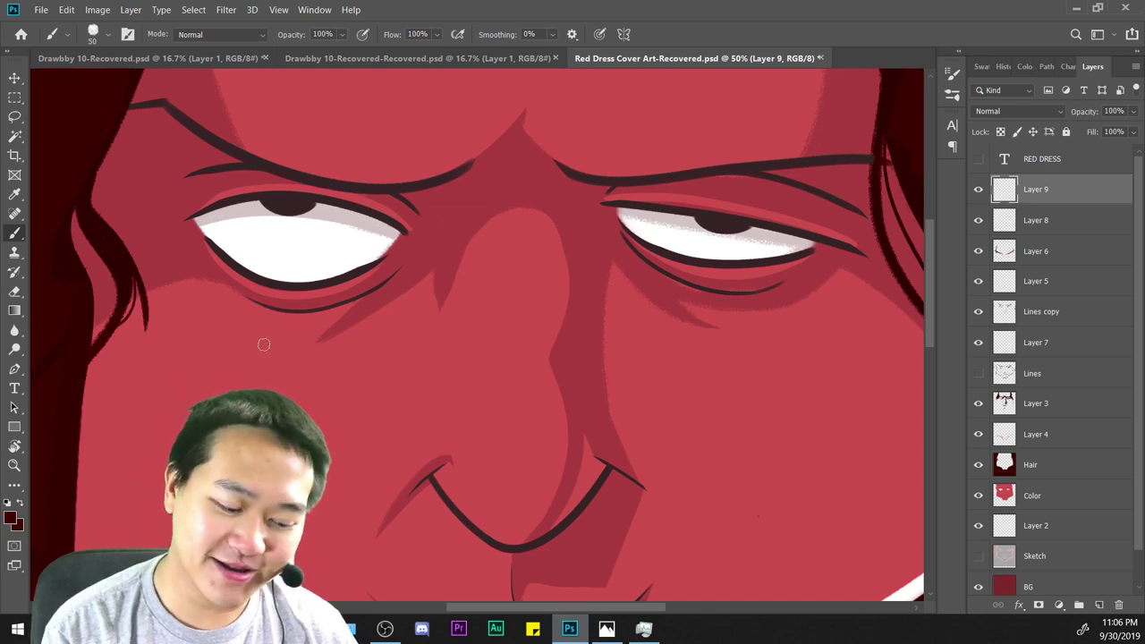
left_click_drag(670, 327, 603, 372)
key("ctrl+plus")
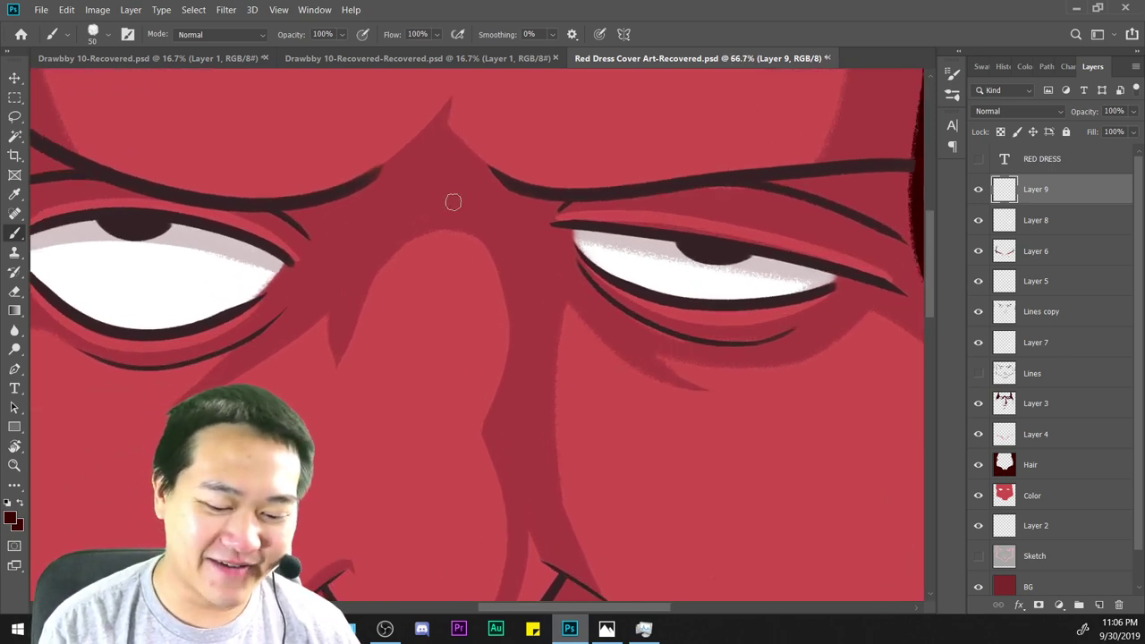
left_click_drag(453, 202, 479, 481)
key("ctrl+z")
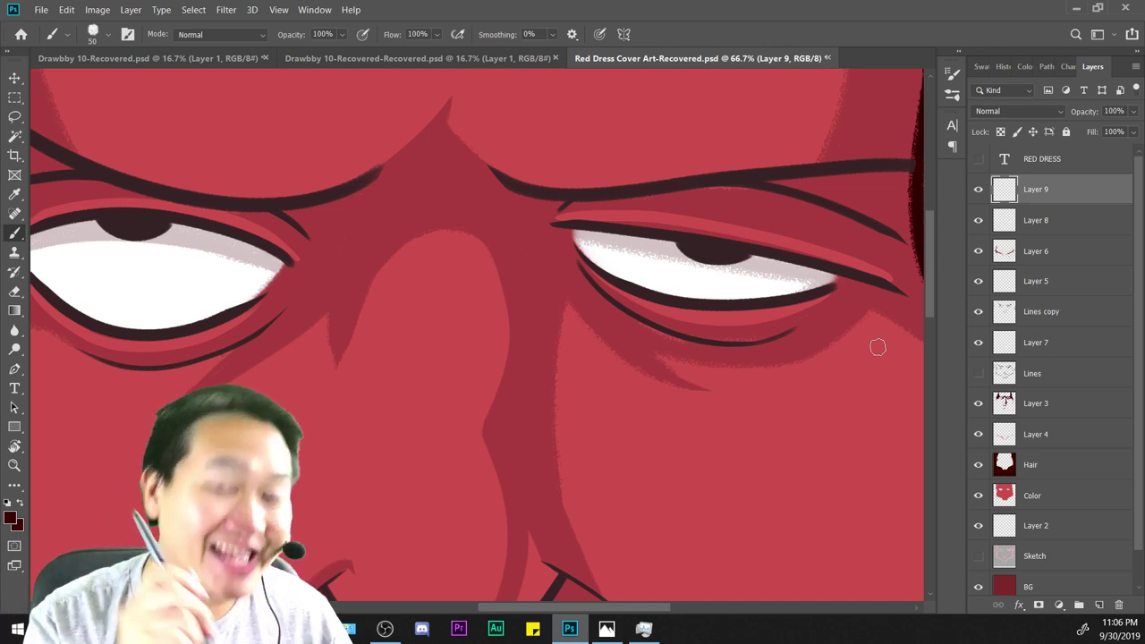
Try the same dark maroon nose-bridge stroke on the Hair layer.
left_click(1033, 472)
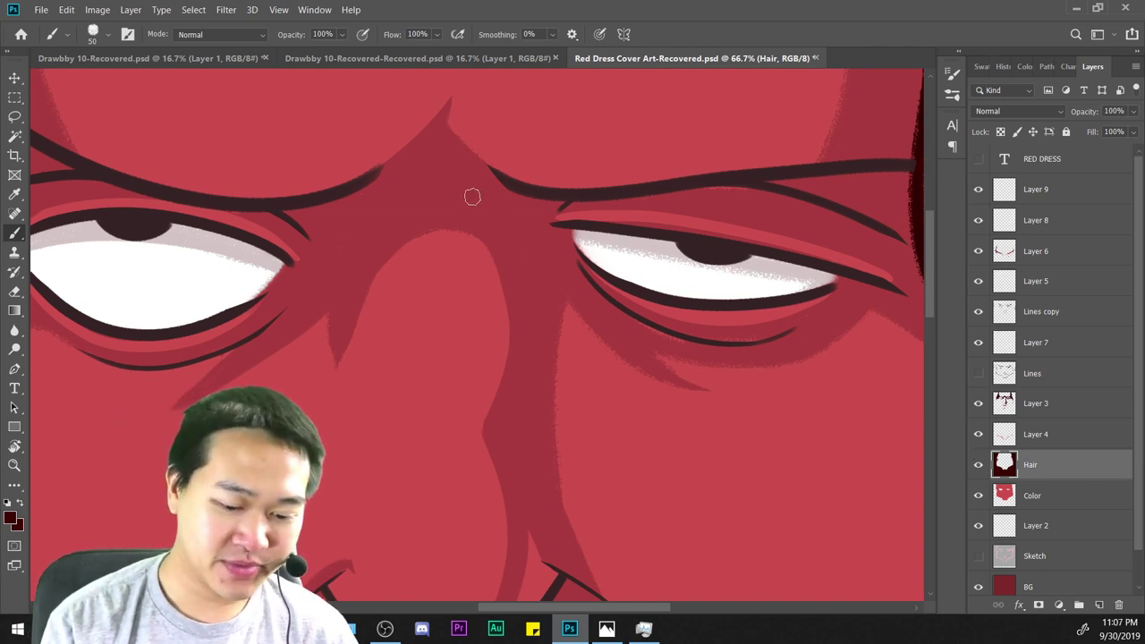
left_click_drag(472, 197, 465, 492)
key("ctrl+z")
On Layer 3, brush a shadow stroke from between the eyebrows along the nose-bridge shadow edge, curving out onto the nose.
left_click(1041, 403)
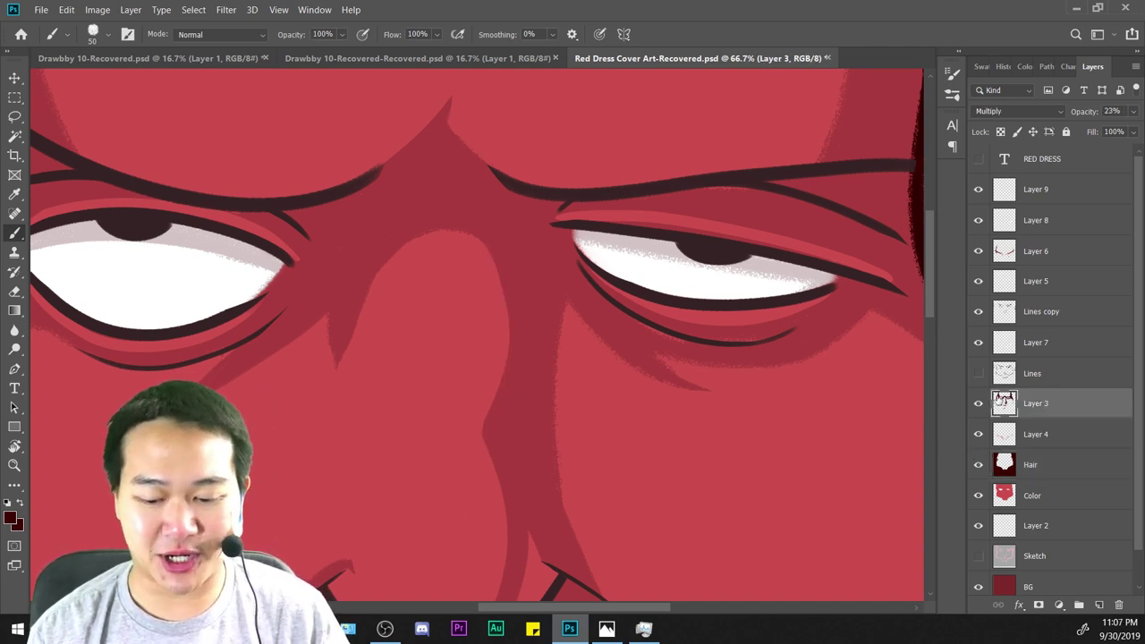
left_click_drag(476, 198, 474, 512)
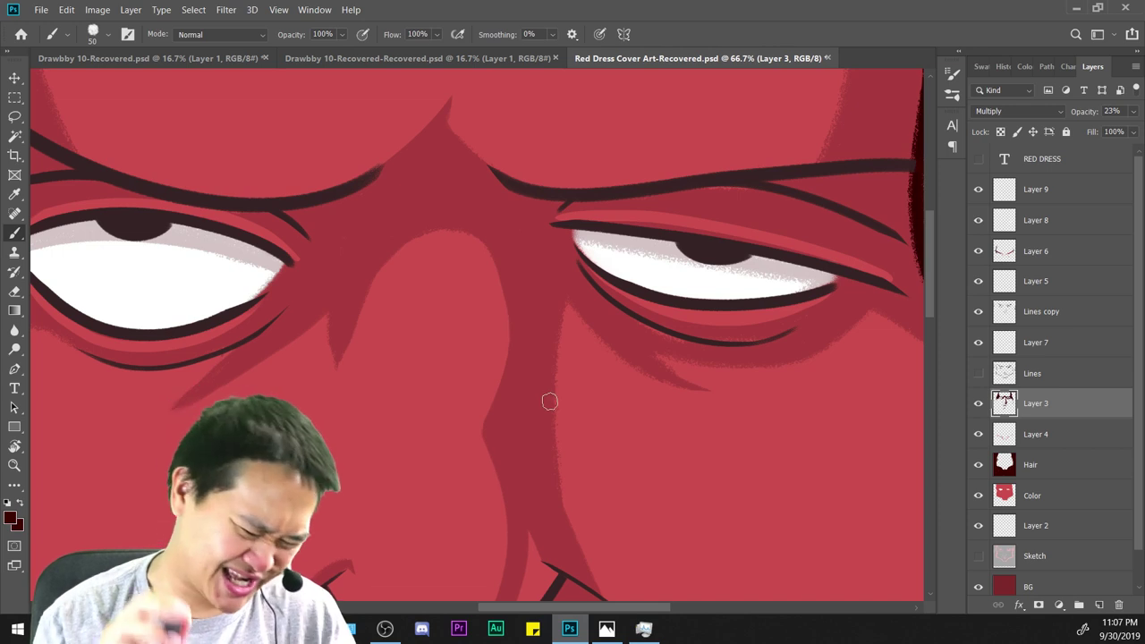
left_click_drag(481, 218, 452, 509)
key("ctrl+z")
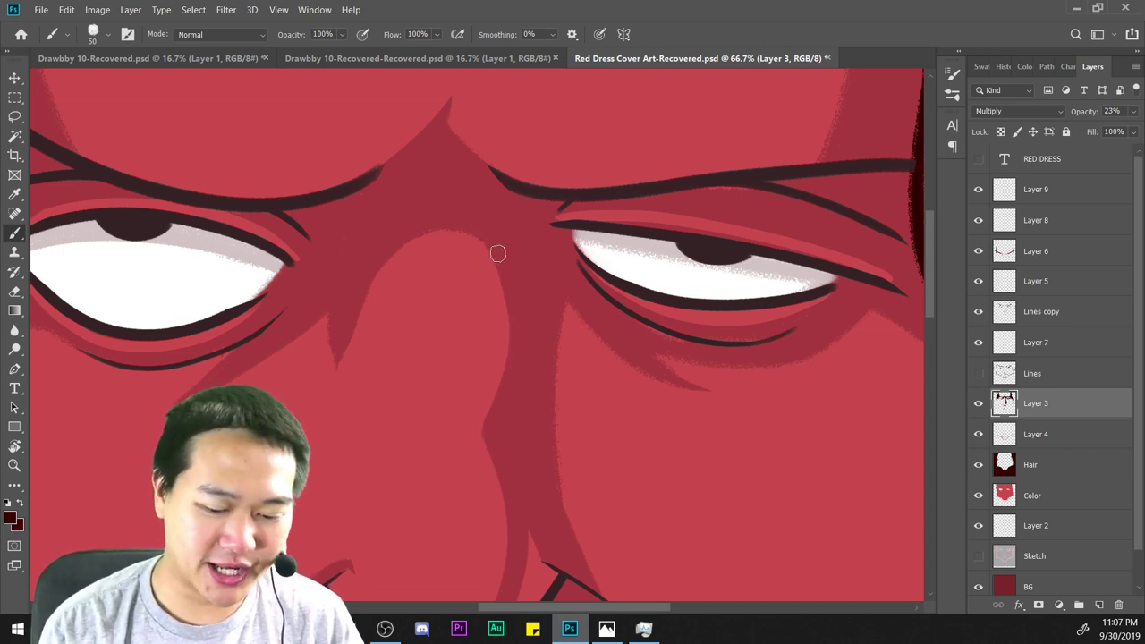
left_click_drag(472, 216, 478, 483)
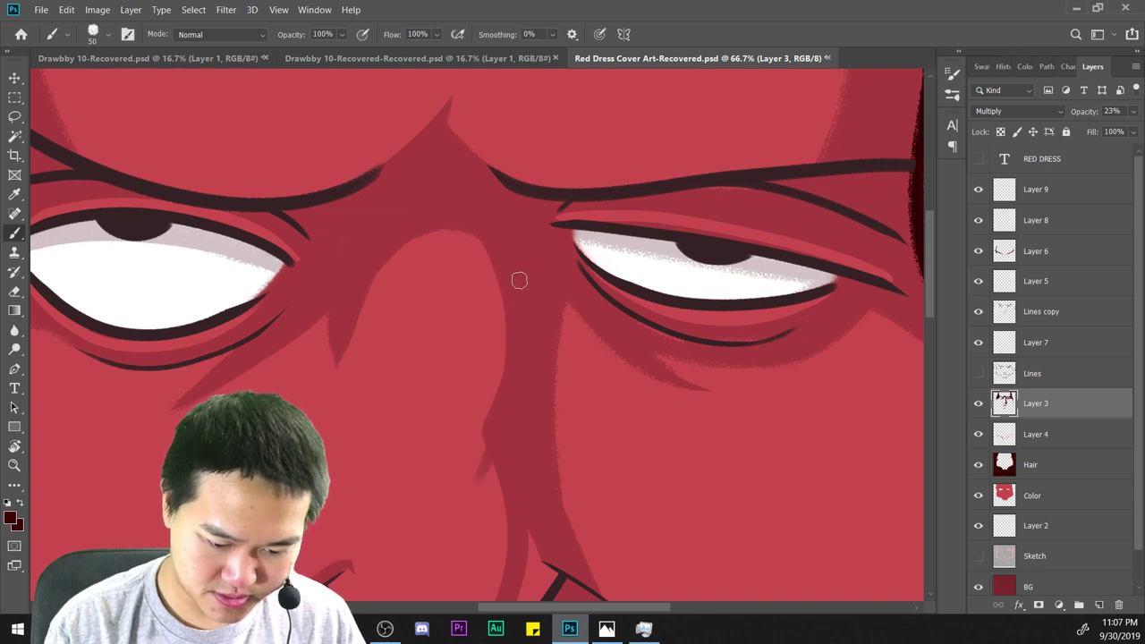
key("ctrl+z")
left_click_drag(457, 208, 423, 513)
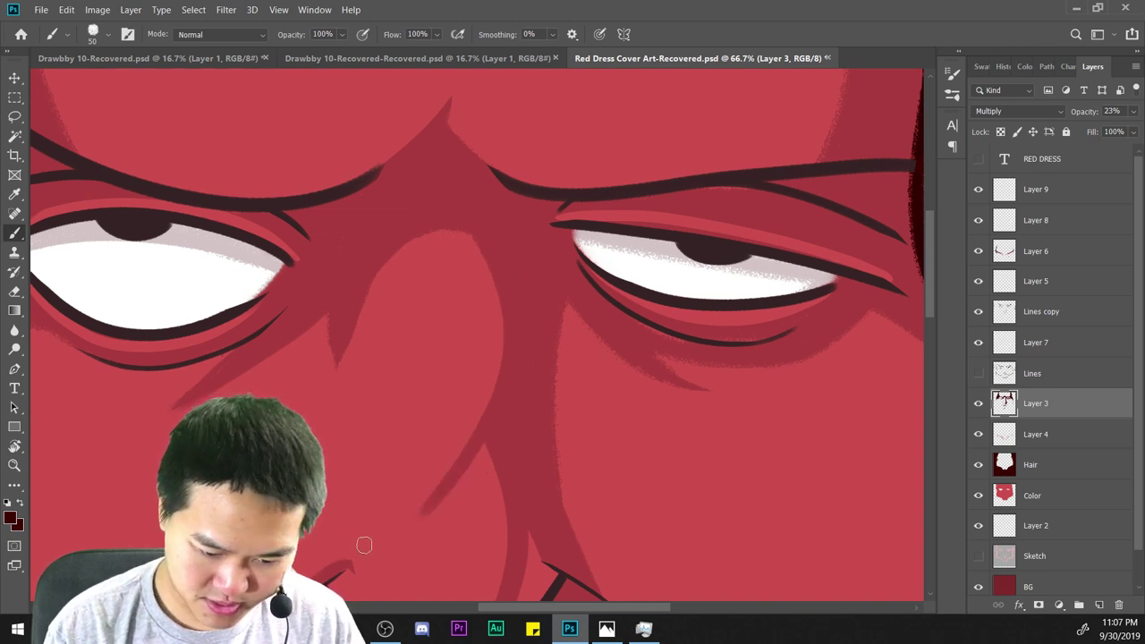
key("ctrl+minus")
key("ctrl+minus")
key("ctrl+plus")
key("ctrl+plus")
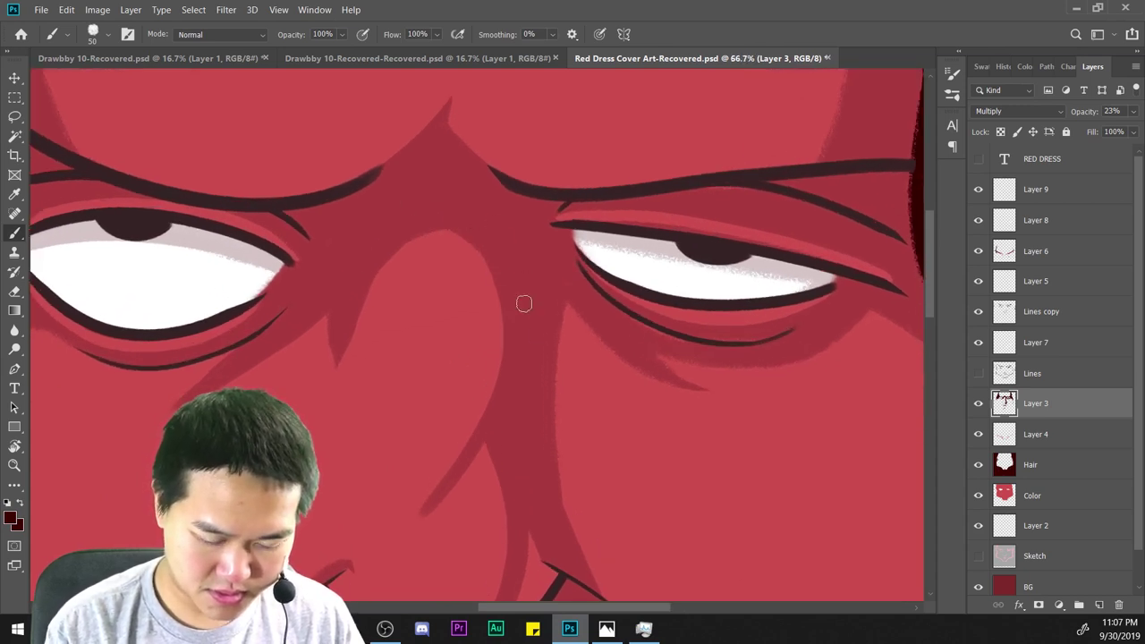
Erase the stroke's tail on the nose so the bridge shadow on Layer 3 comes to a clean corner.
scroll(555, 300, "down", 3)
key("e")
key("ctrl+plus")
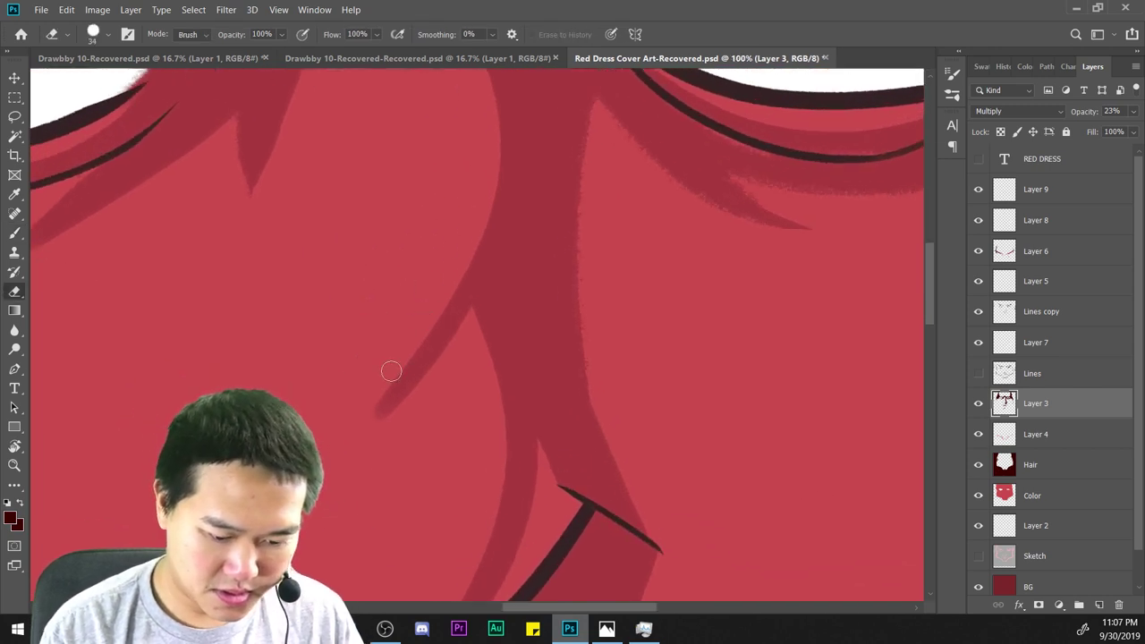
mouse_move(388, 370)
left_mouse_down()
mouse_move(391, 327)
mouse_move(435, 426)
mouse_move(436, 290)
mouse_move(464, 331)
left_mouse_up()
left_click(384, 411)
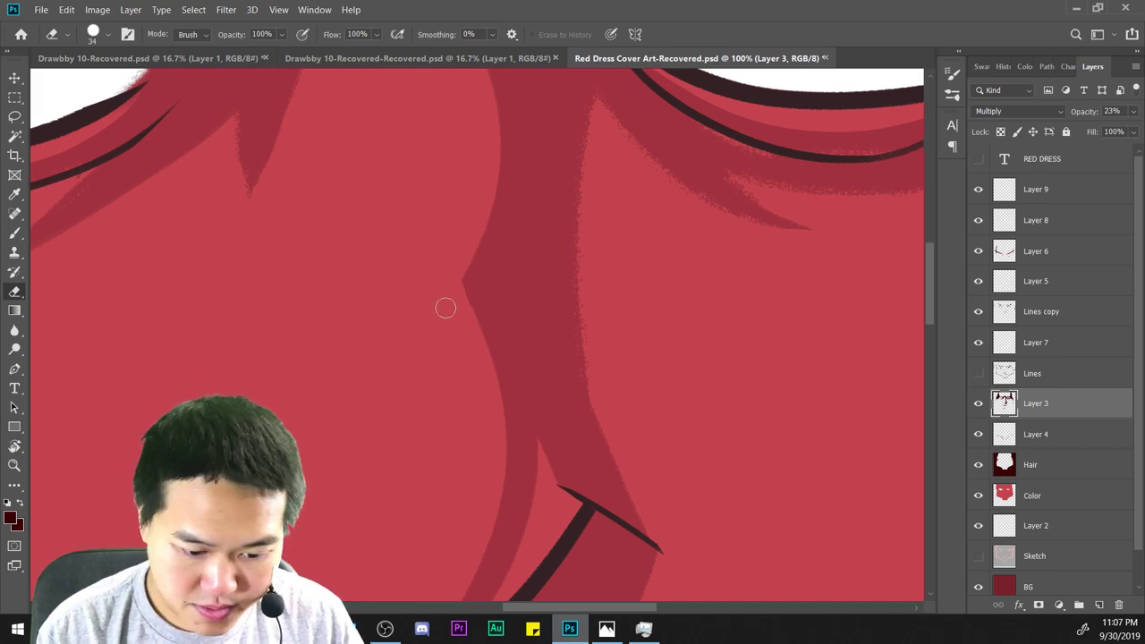
key("ctrl+minus")
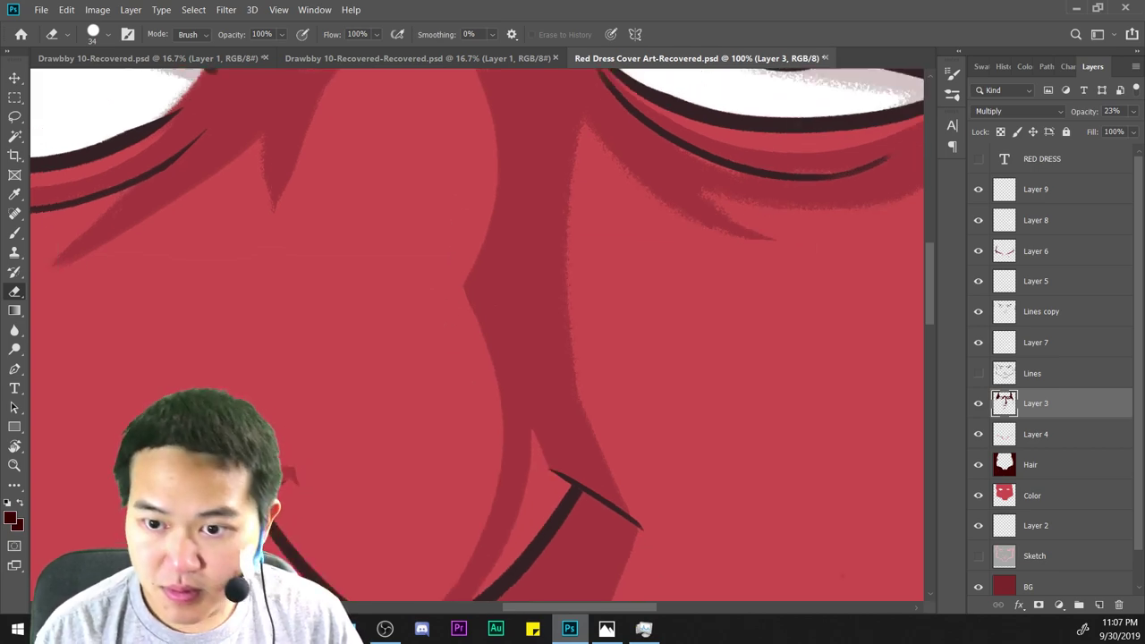
Examine the whole face at several magnifications, comparing the nose shadow with the eyes, mouth and chin.
scroll(439, 230, "down", 4)
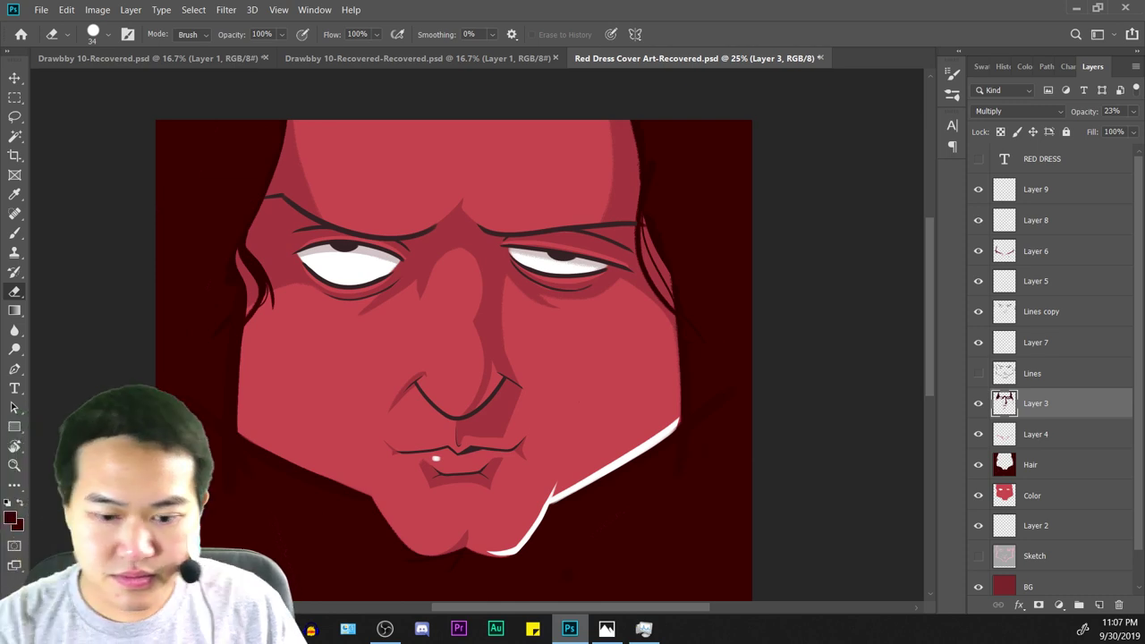
key("ctrl+minus")
key("ctrl+plus")
key("ctrl+plus")
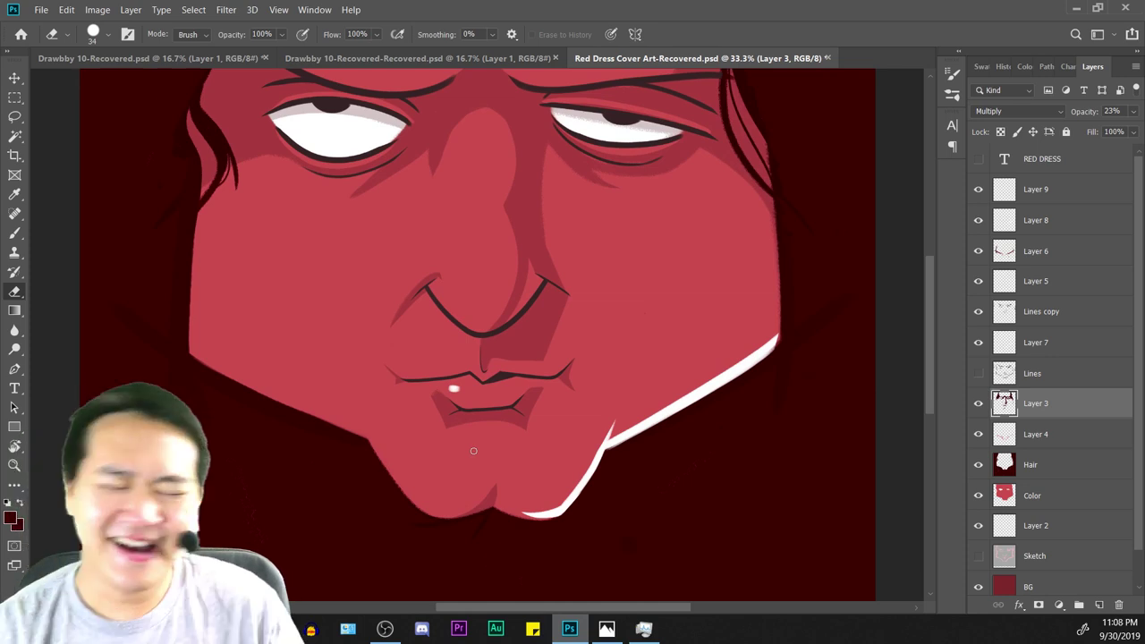
key("ctrl+minus")
key("ctrl+minus")
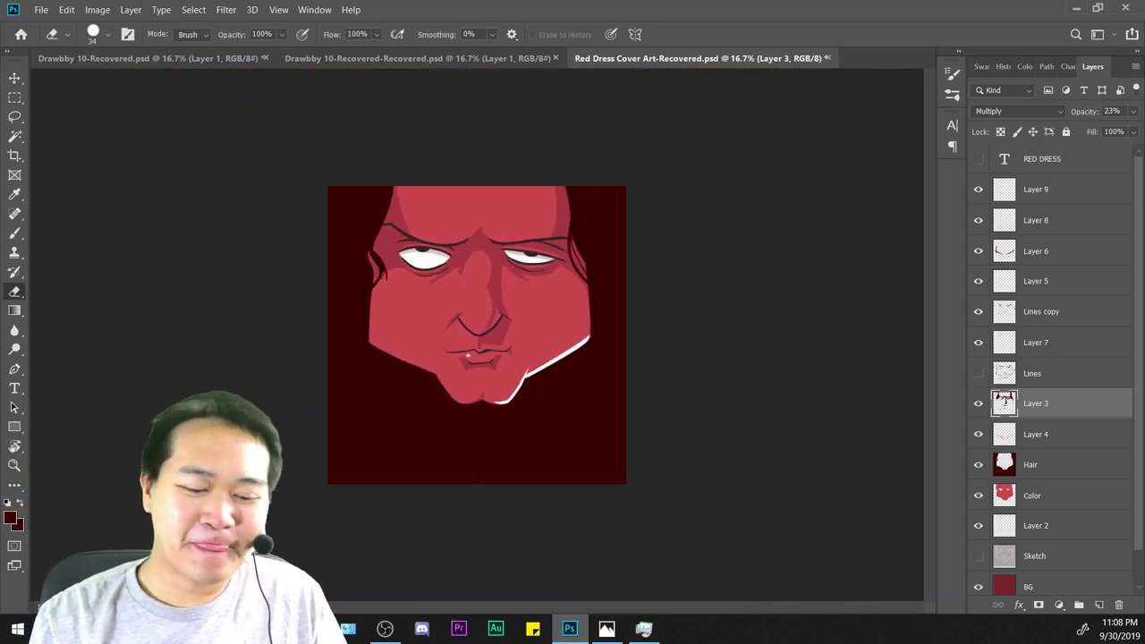
key("ctrl+plus")
key("ctrl+plus")
key("ctrl+plus")
key("ctrl+plus")
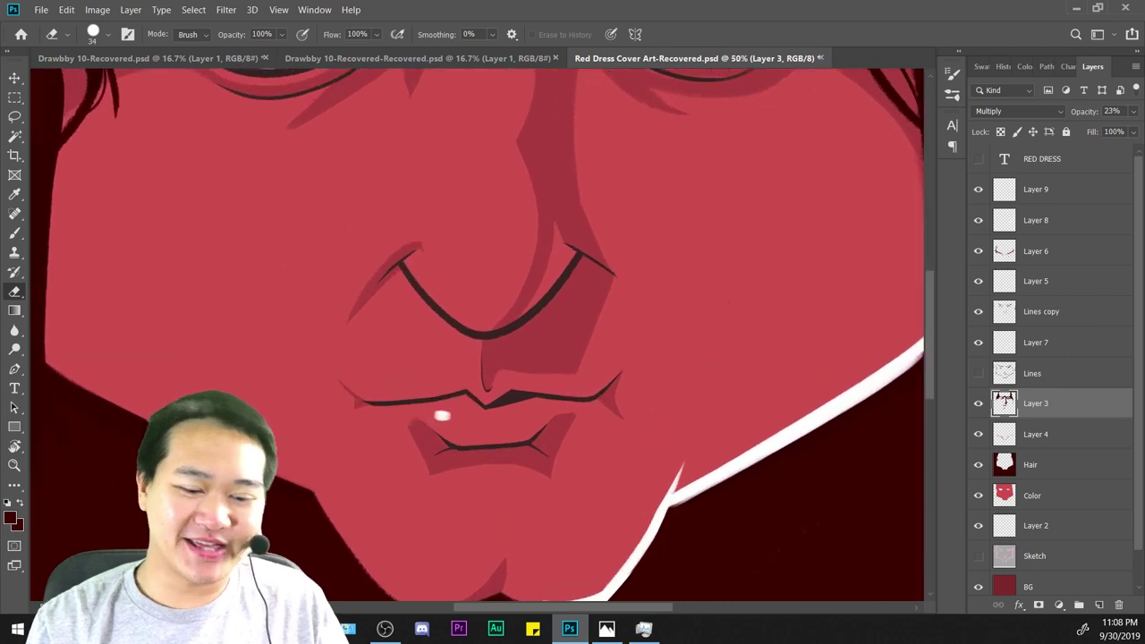
Return to the Brush tool and compare the shading around the nose and nostrils with the whole face.
key("b")
left_click_drag(734, 324, 740, 407)
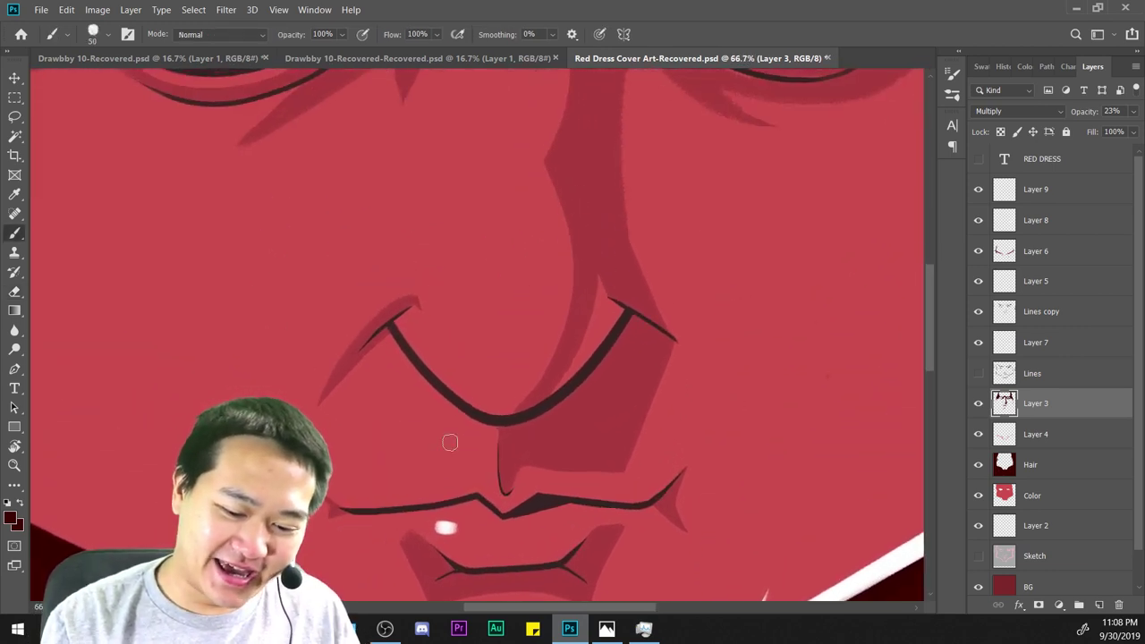
scroll(642, 320, "up", 3)
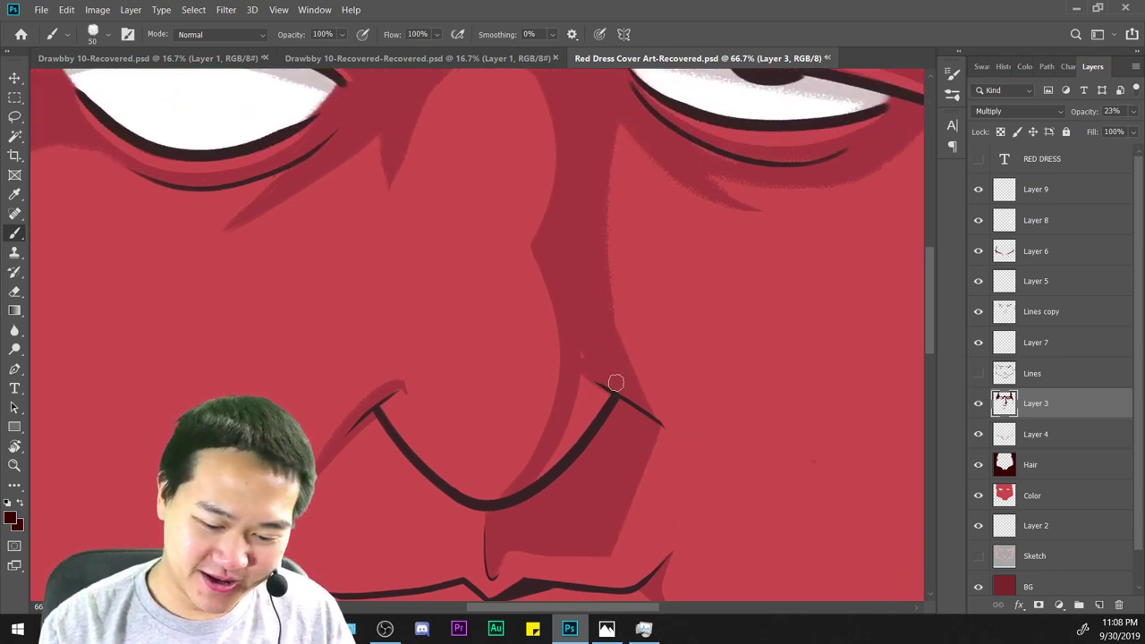
key("ctrl+minus")
key("ctrl+minus")
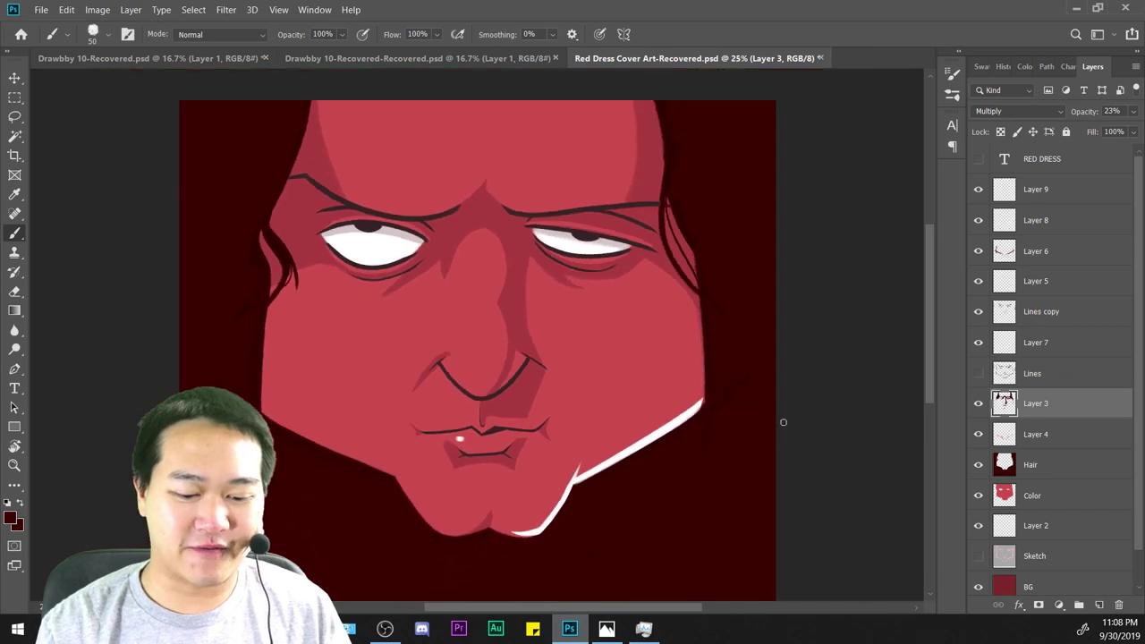
key("ctrl+plus")
key("ctrl+plus")
key("ctrl+plus")
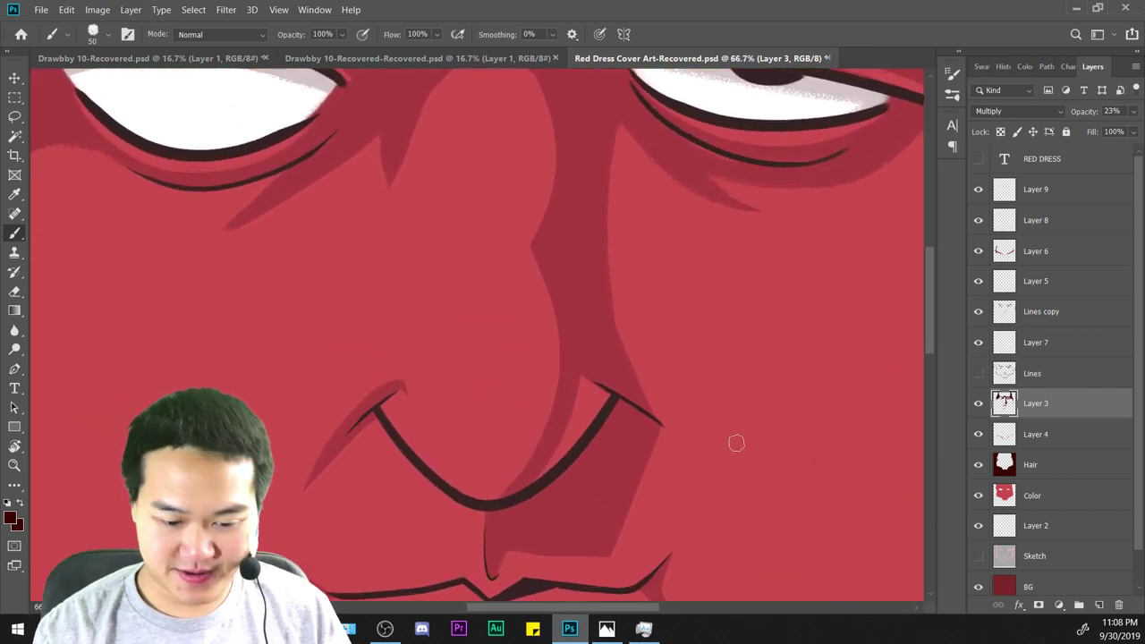
Examine the shadow between the nose tip and upper lip, comparing it with the surrounding mouth and chin.
left_click_drag(736, 442, 700, 250)
key("ctrl+plus")
key("ctrl+plus")
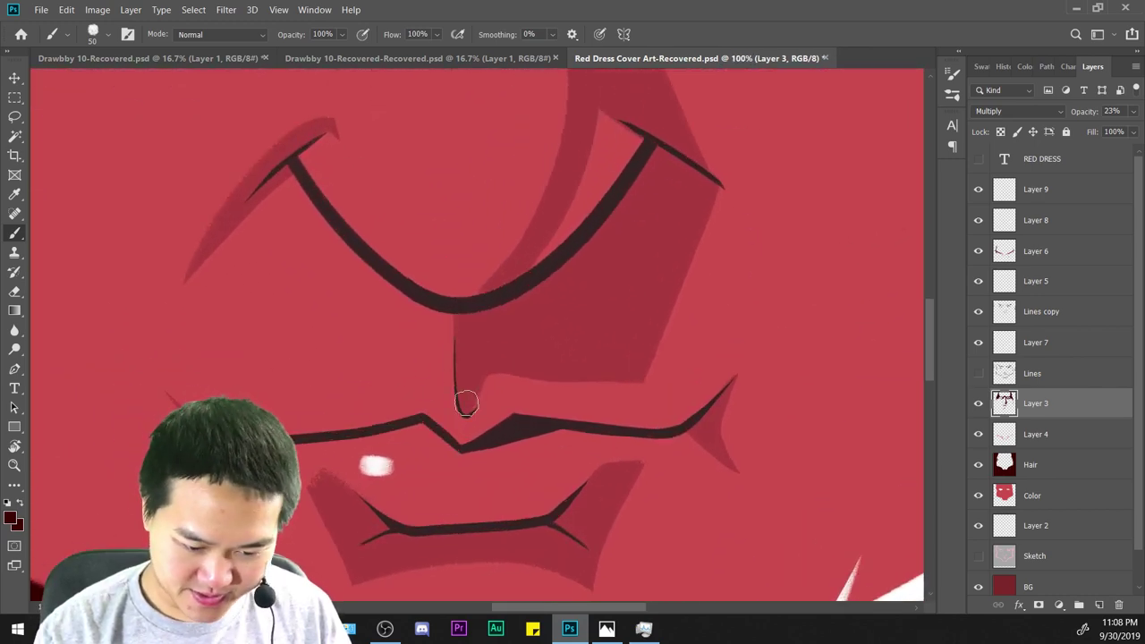
key("ctrl+minus")
key("ctrl+minus")
key("ctrl+minus")
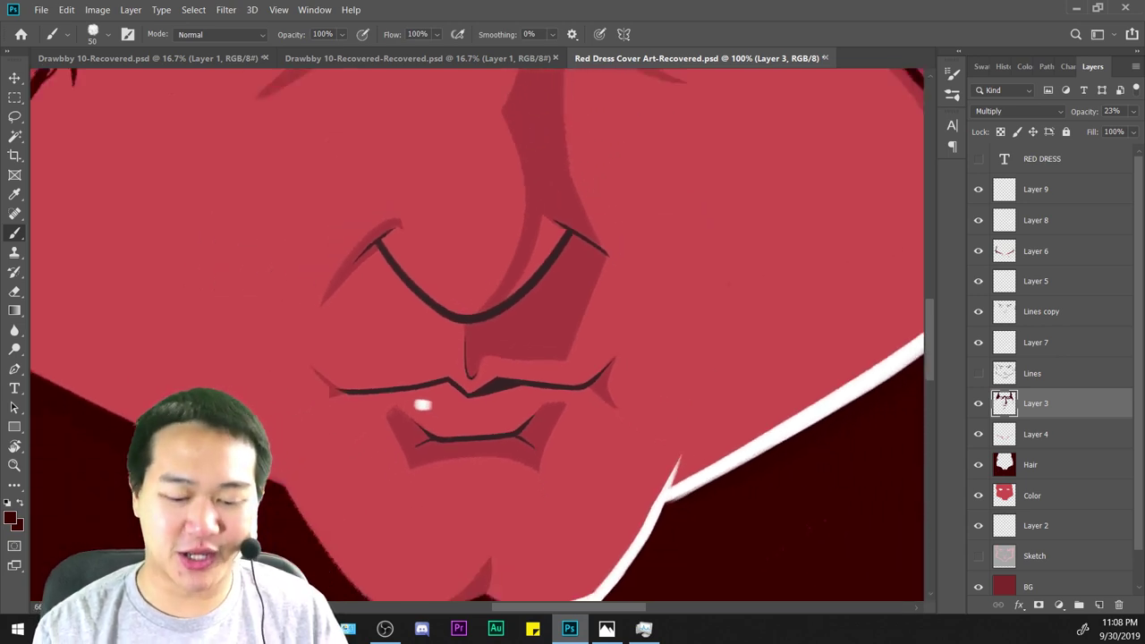
key("ctrl+plus")
key("ctrl+plus")
key("ctrl+plus")
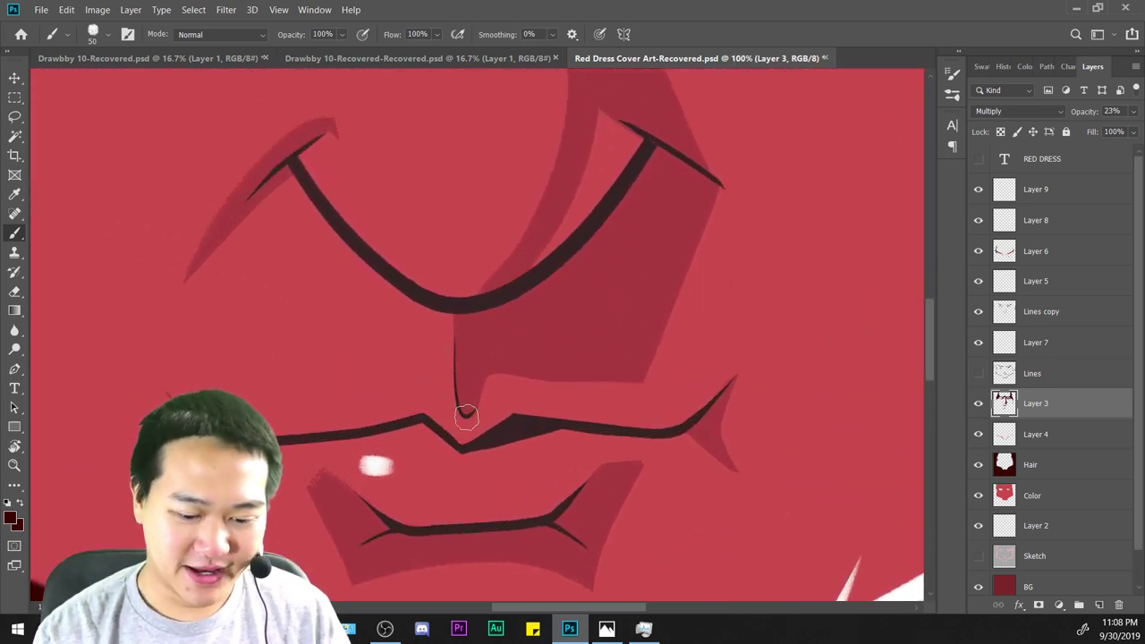
Try to extend the lower edge of the shadow beneath the nose with brush strokes on Layer 3.
left_click_drag(466, 413, 660, 384)
key("ctrl+z")
left_click_drag(470, 388, 660, 378)
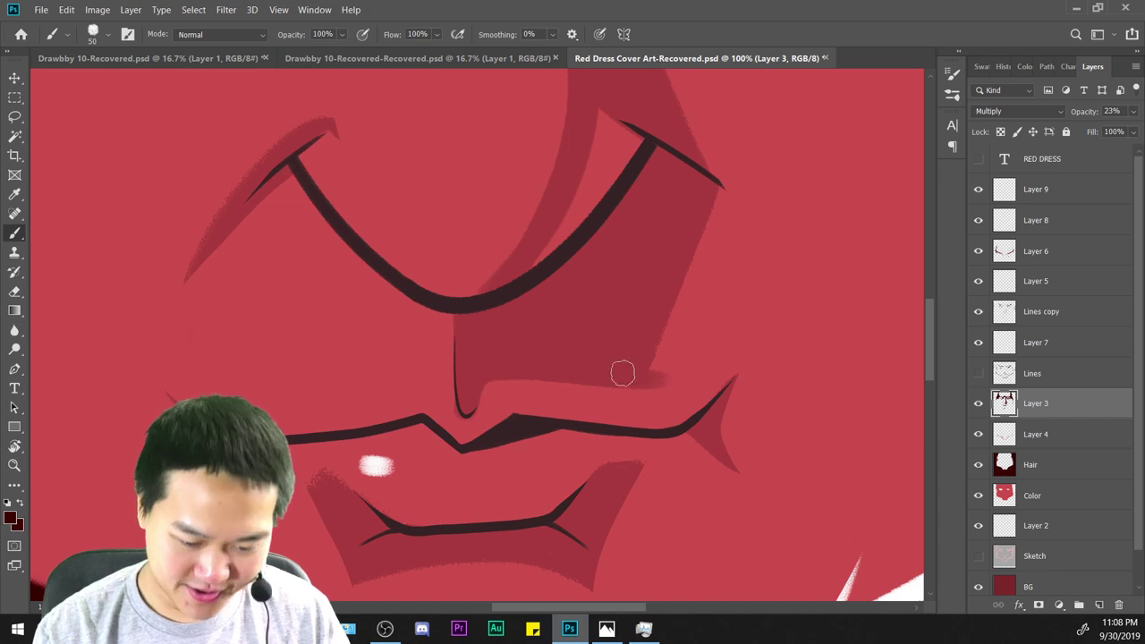
key("ctrl+z")
key("ctrl+shift+z")
key("ctrl+z")
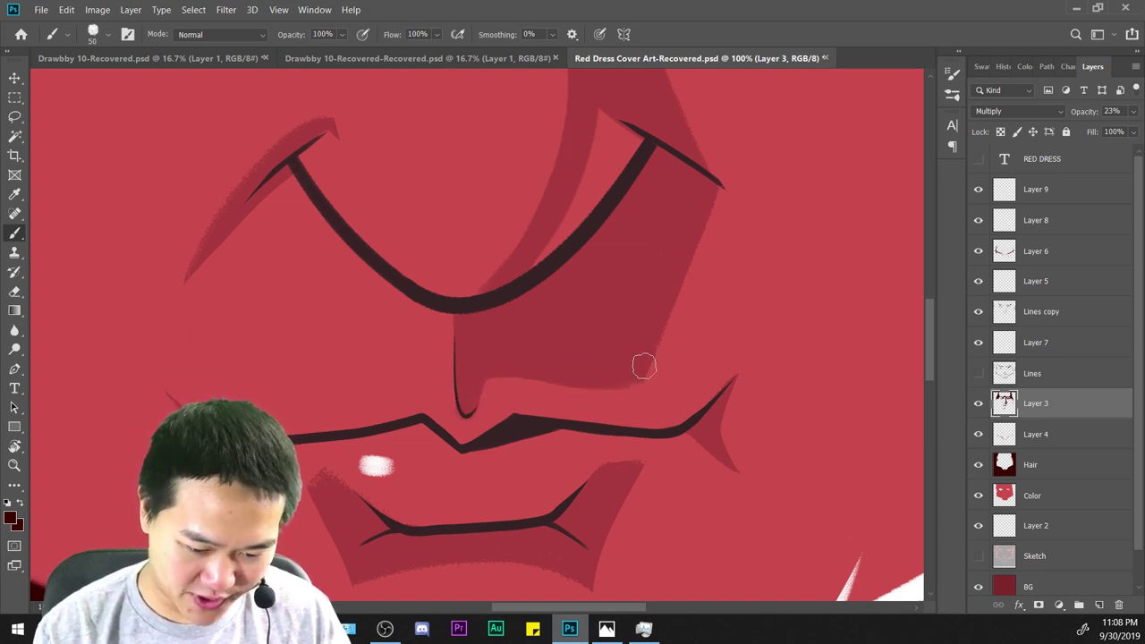
left_click_drag(544, 380, 646, 385)
key("ctrl+z")
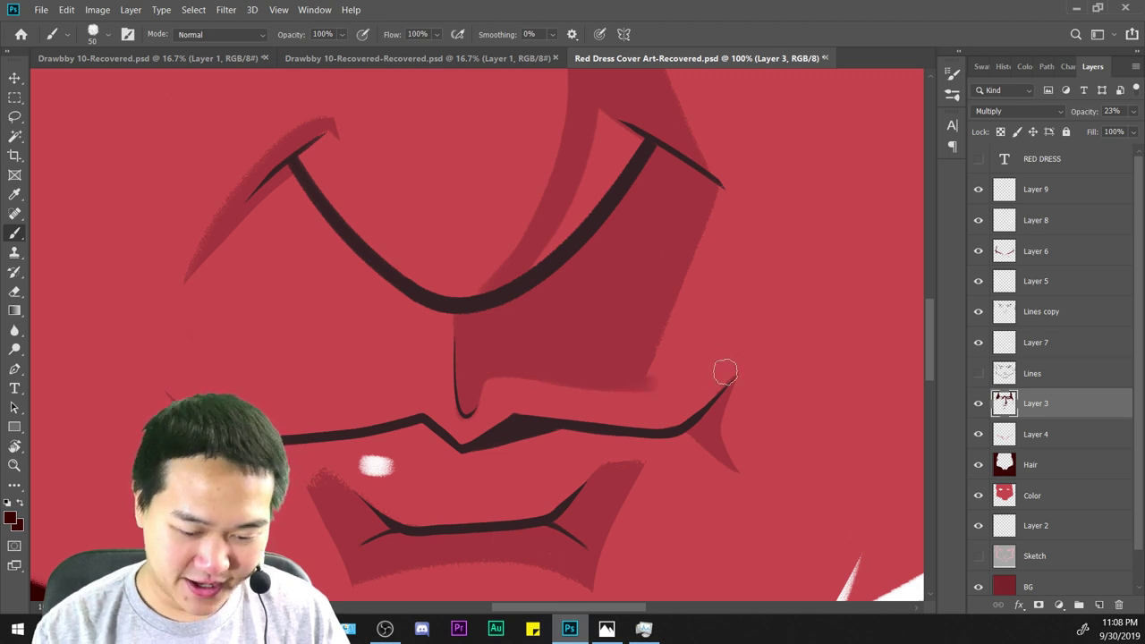
Clean up the lower edge of the shadow streak under the left eye with the Eraser on Layer 3.
key("ctrl+minus")
key("ctrl+minus")
key("ctrl+minus")
key("ctrl+minus")
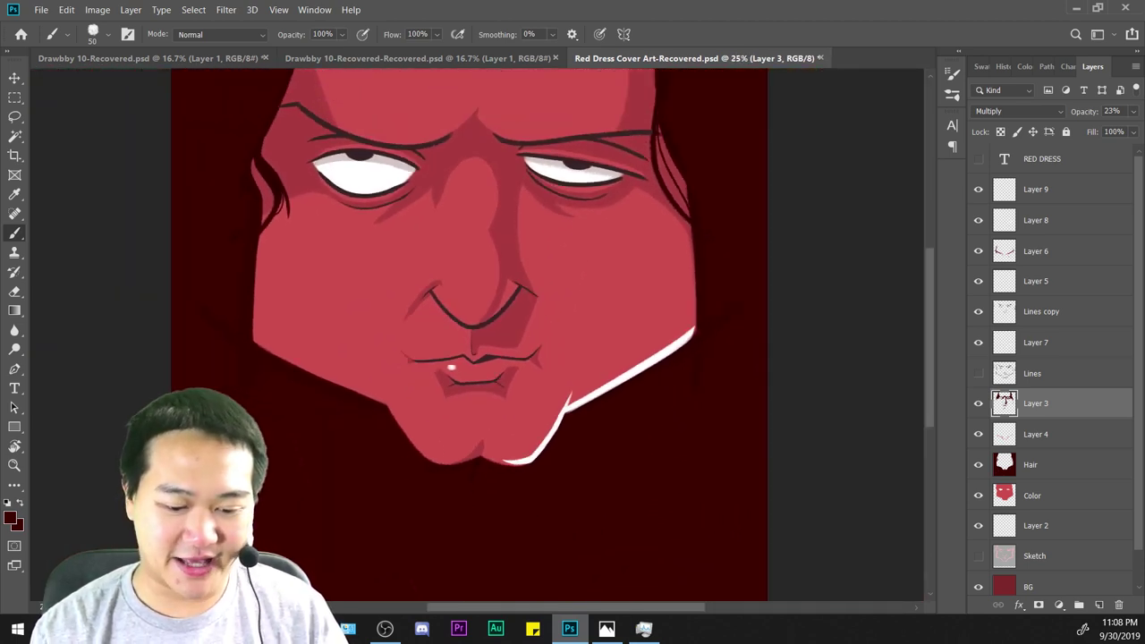
key("ctrl+plus")
key("ctrl+plus")
key("ctrl+plus")
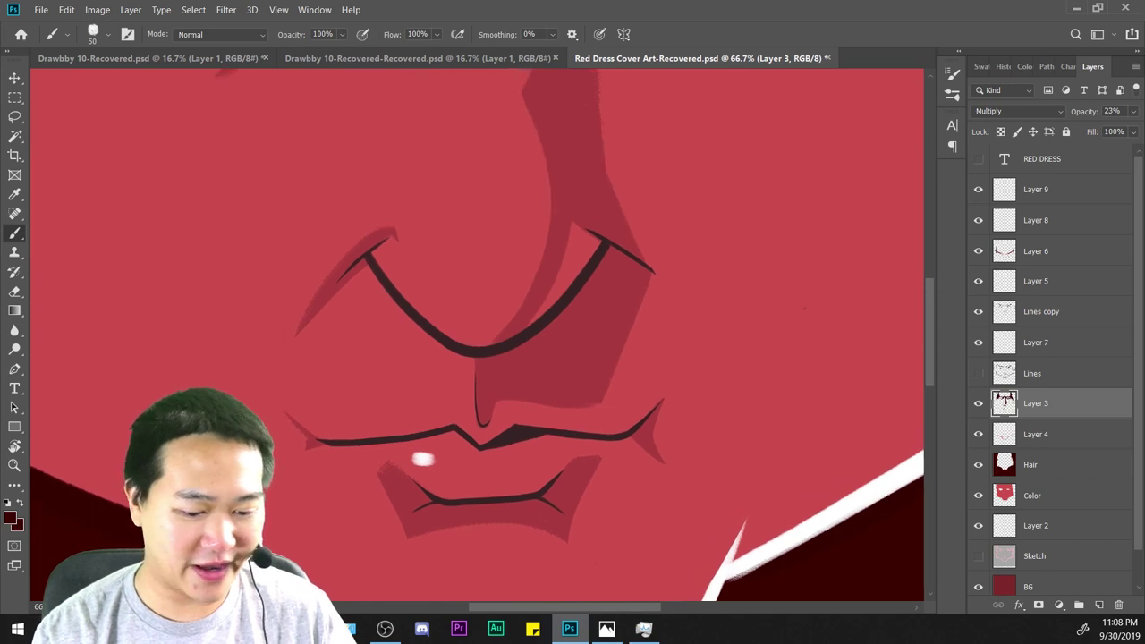
left_click_drag(483, 268, 678, 536)
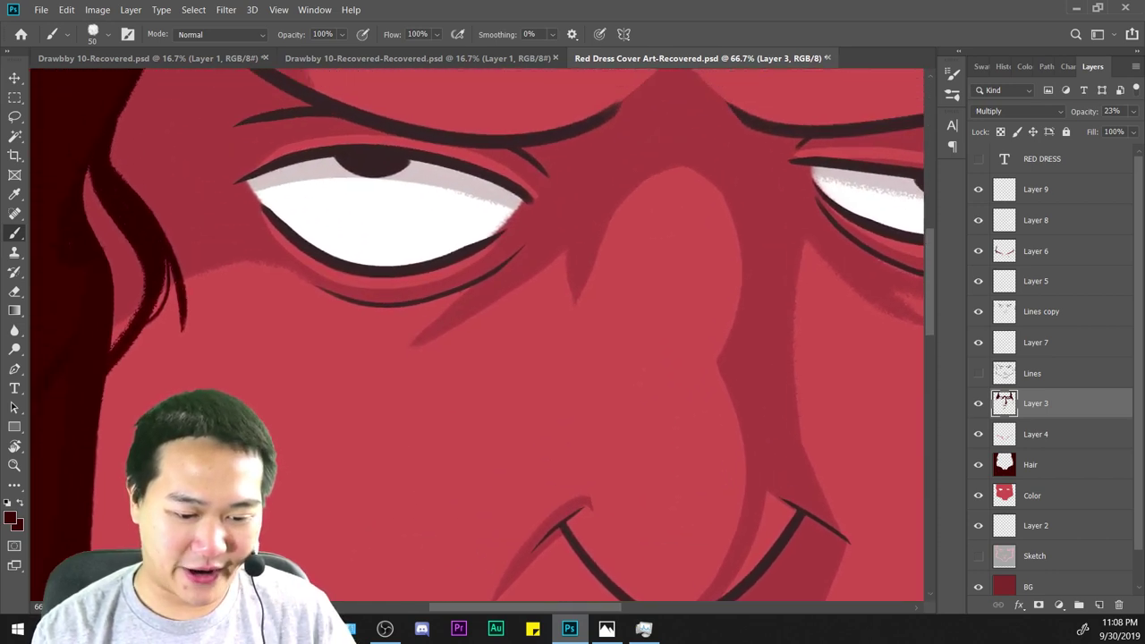
left_click_drag(403, 347, 438, 422)
key("e")
key("ctrl+plus")
left_click_drag(421, 483, 617, 390)
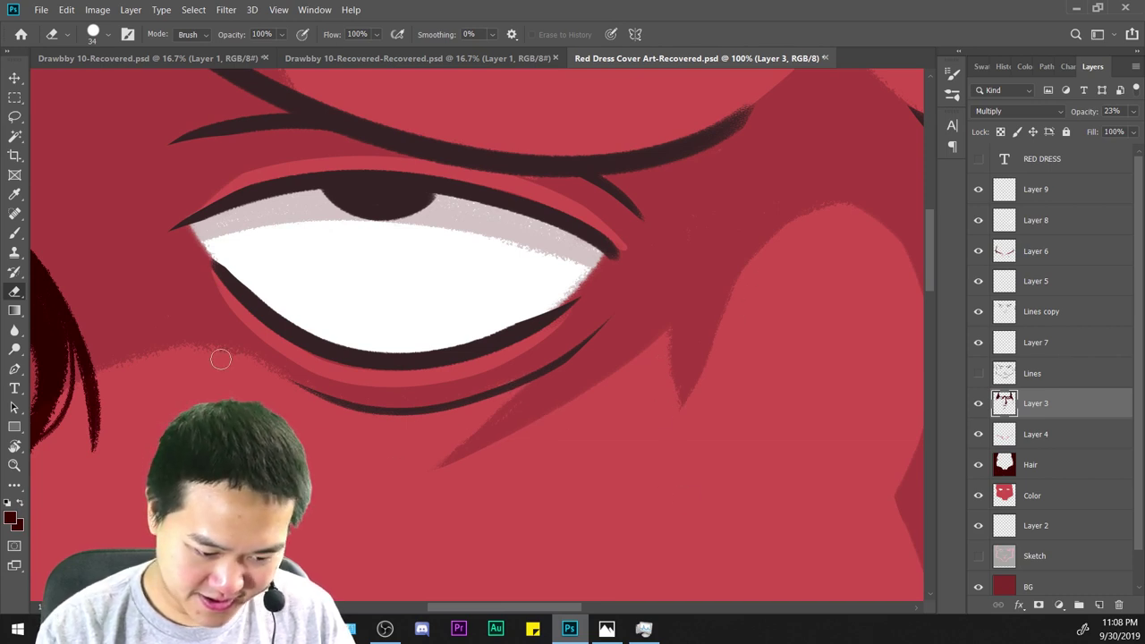
Sample the face's red as the foreground color with Layer 9 active, and save the document.
key("ctrl+minus")
key("ctrl+minus")
key("ctrl+minus")
key("ctrl+minus")
key("ctrl+minus")
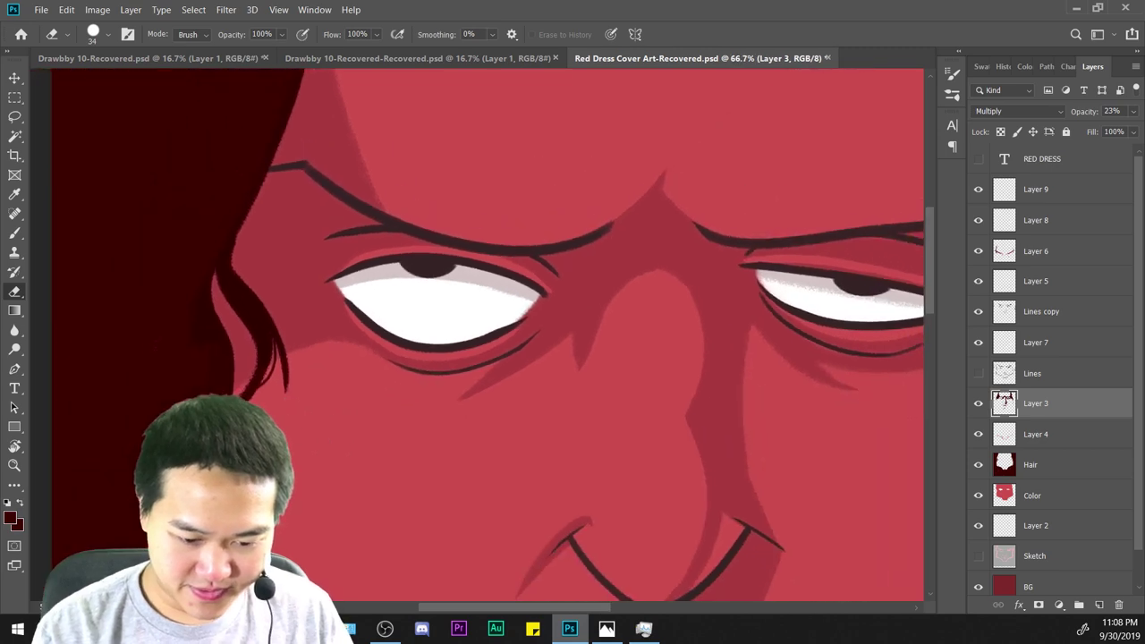
key("ctrl+plus")
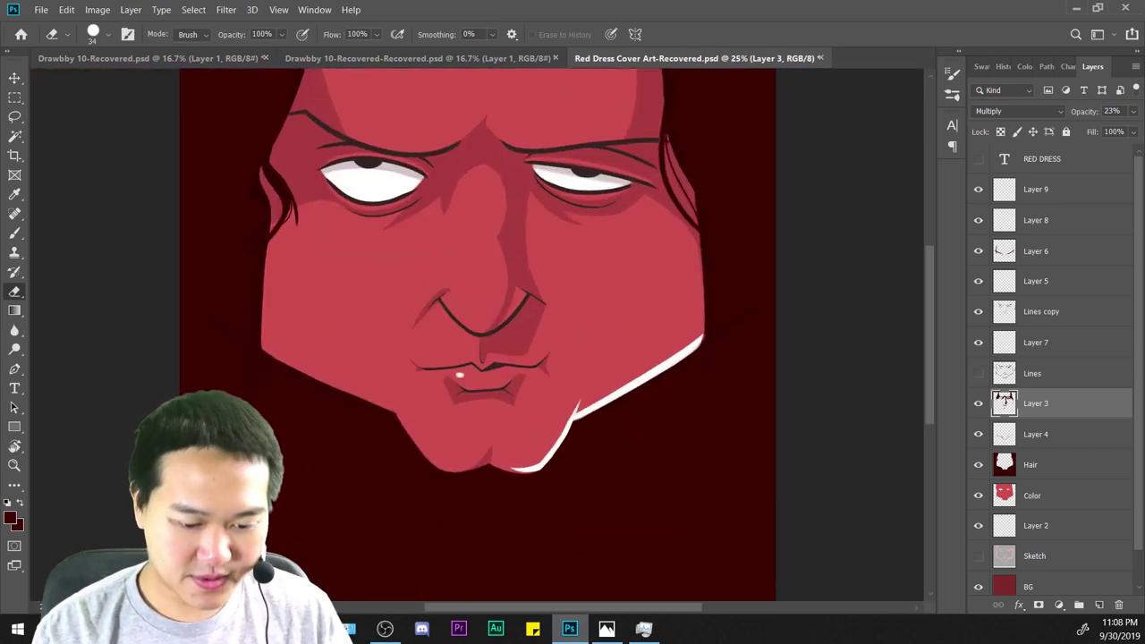
left_click_drag(815, 310, 772, 454)
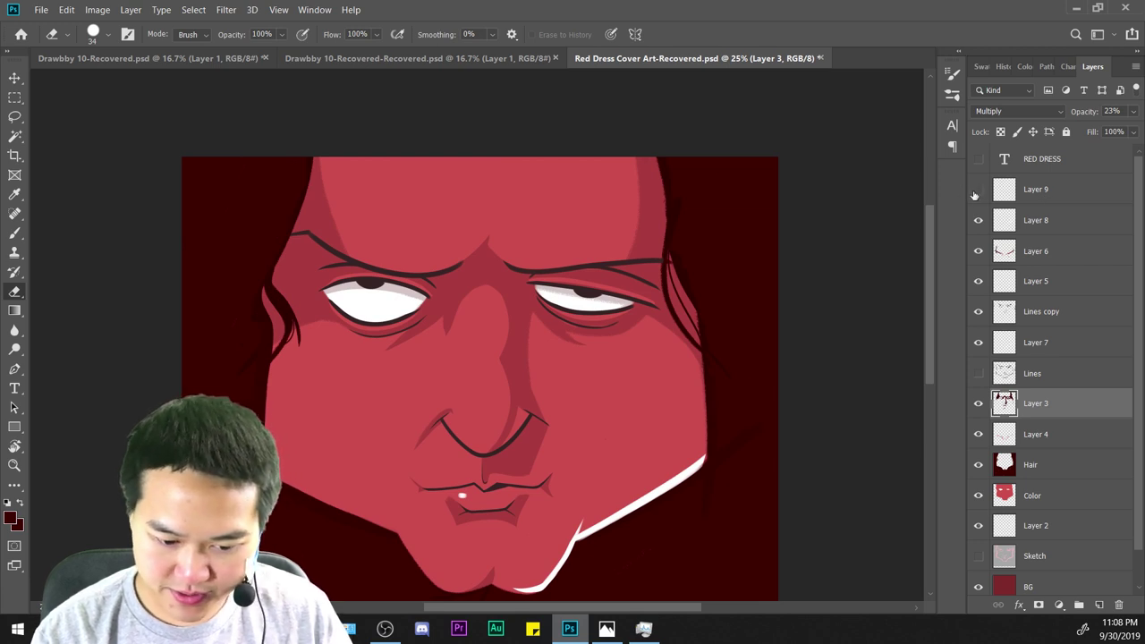
left_click(1053, 197)
left_click(14, 194)
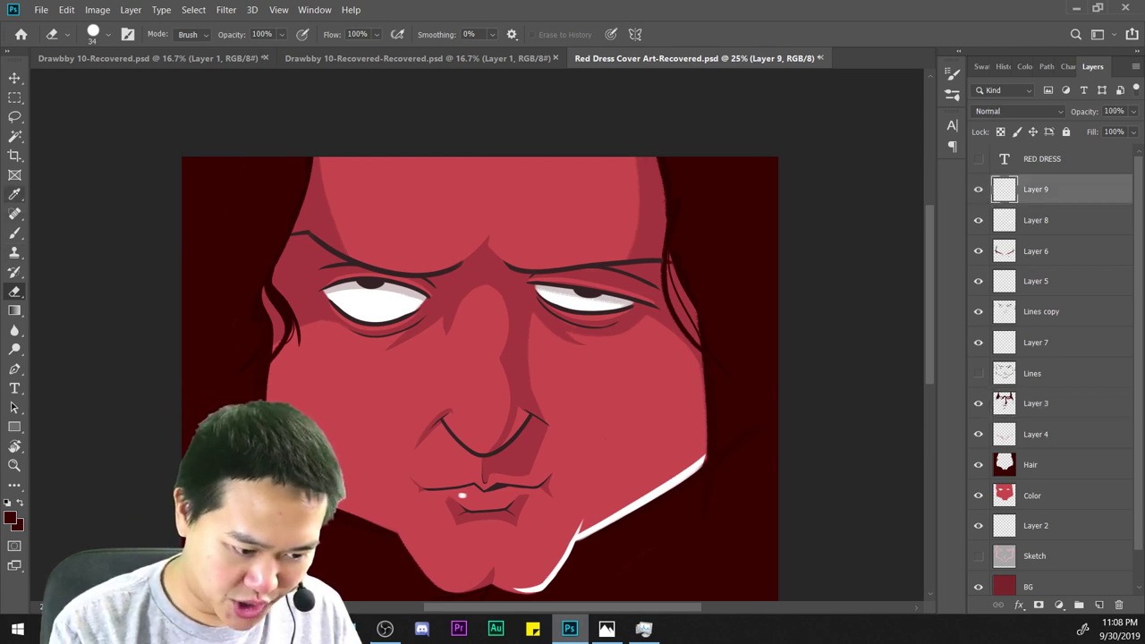
key("ctrl+s")
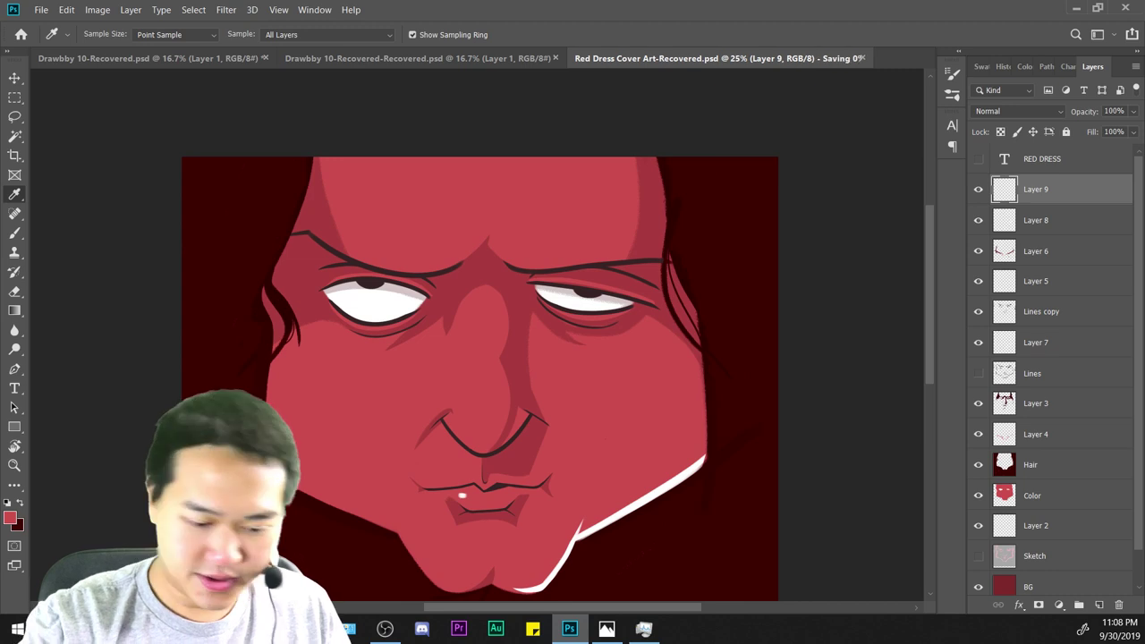
Change the foreground color to a light pink for painting with the Brush.
left_click(10, 518)
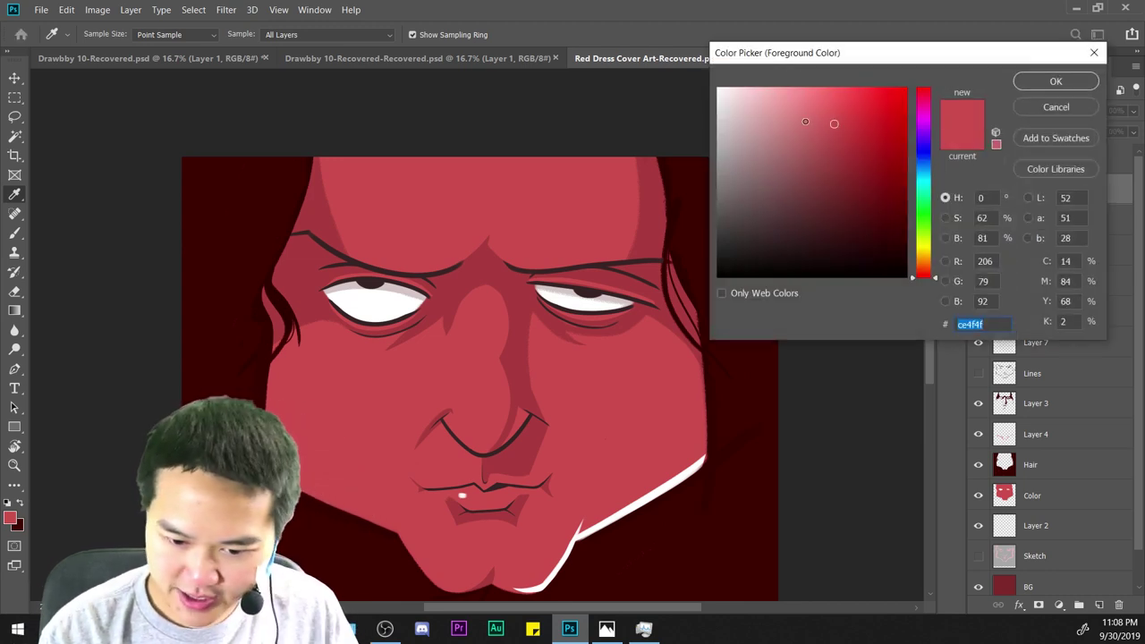
left_click(785, 87)
left_click(1044, 79)
key("b")
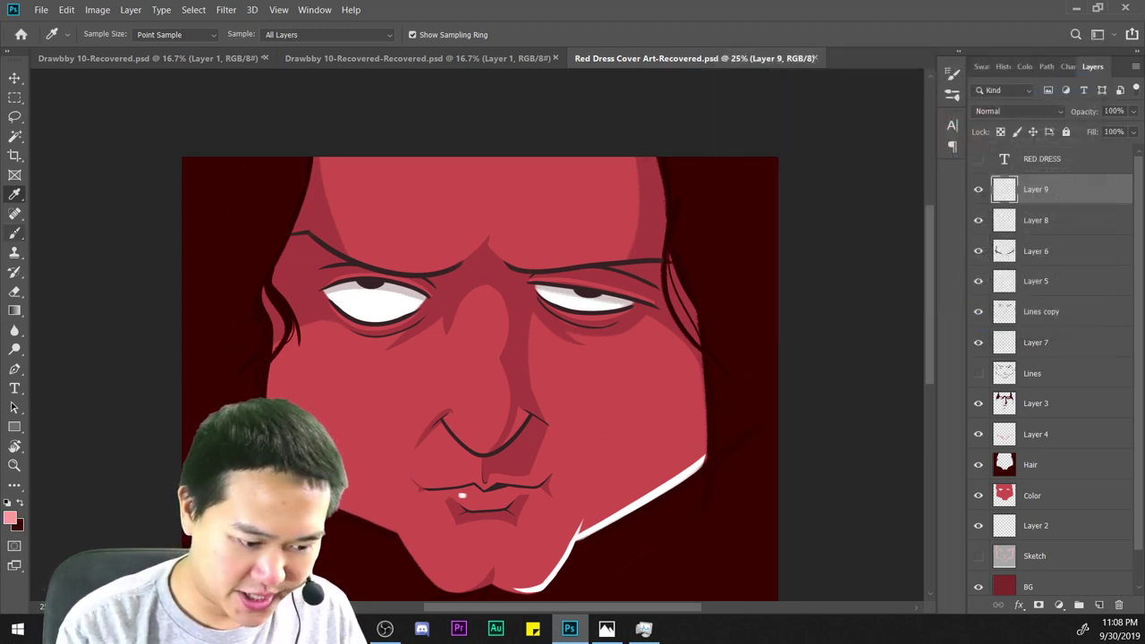
Try a light pink highlight stroke down the bridge of the nose on Layer 9.
key("ctrl+plus")
key("ctrl+plus")
key("ctrl+minus")
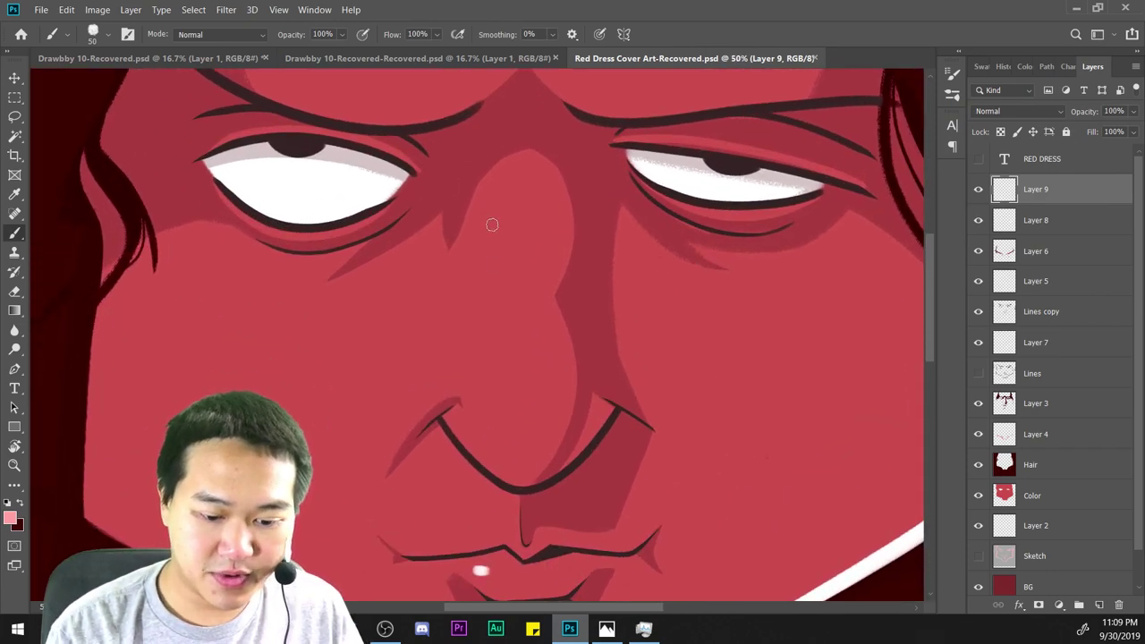
left_click_drag(491, 200, 501, 340)
key("ctrl+minus")
key("ctrl+minus")
key("ctrl+plus")
key("ctrl+plus")
key("ctrl+plus")
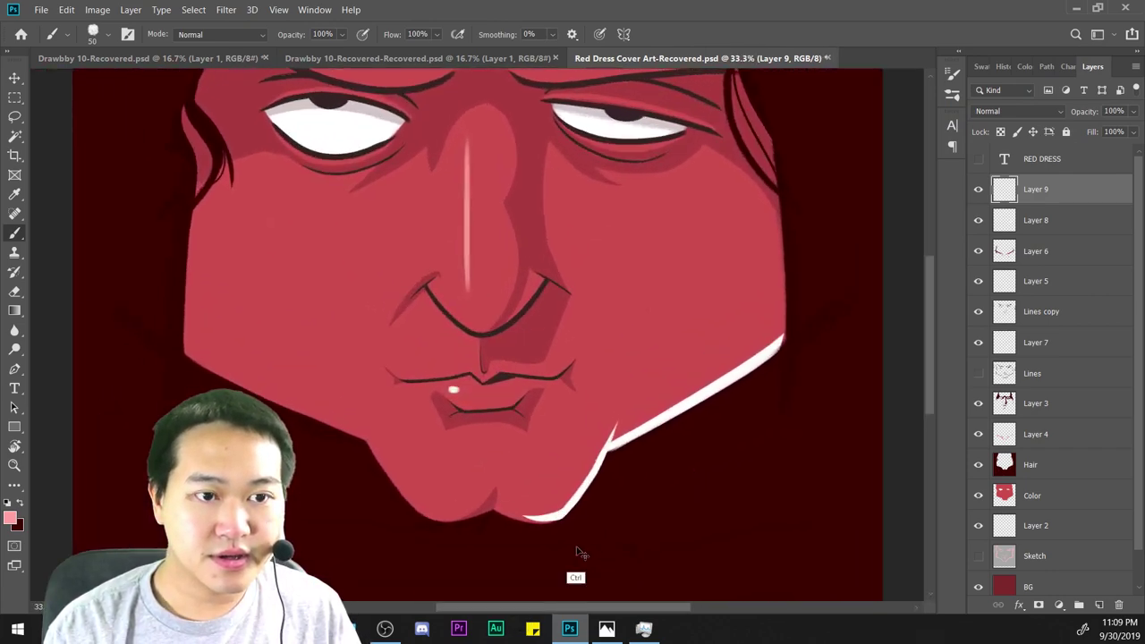
key("ctrl+z")
left_click_drag(600, 238, 665, 414)
key("ctrl+minus")
left_click_drag(517, 234, 525, 358)
key("ctrl+minus")
key("ctrl+z")
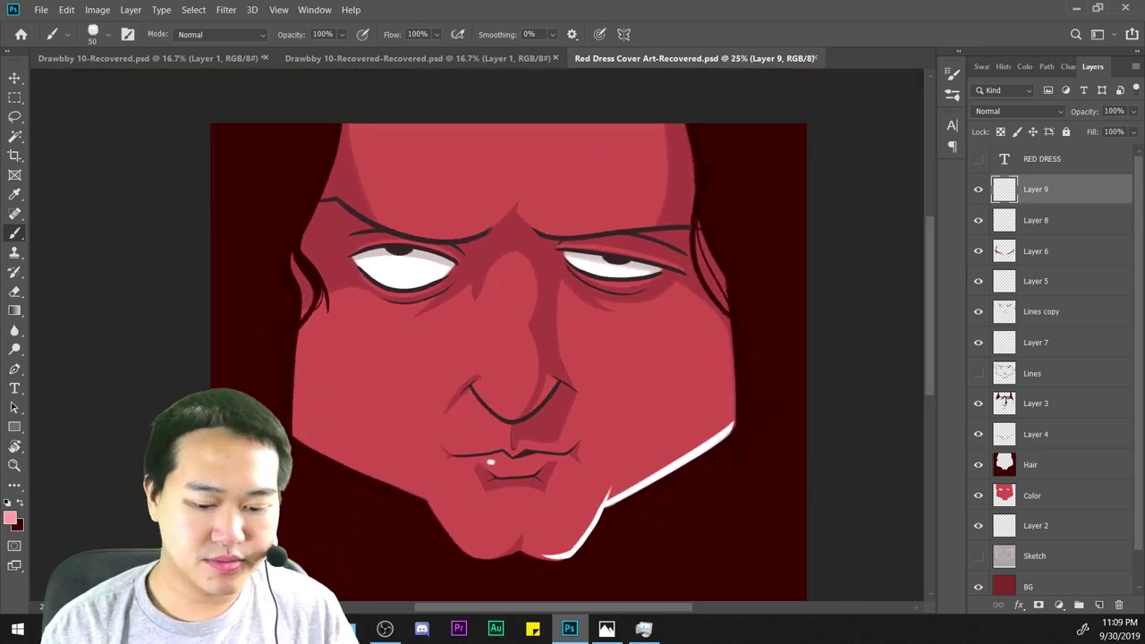
Try a light pink highlight stroke along the left edge of the chin on Layer 9.
key("ctrl+plus")
scroll(713, 424, "down", 3)
key("ctrl+plus")
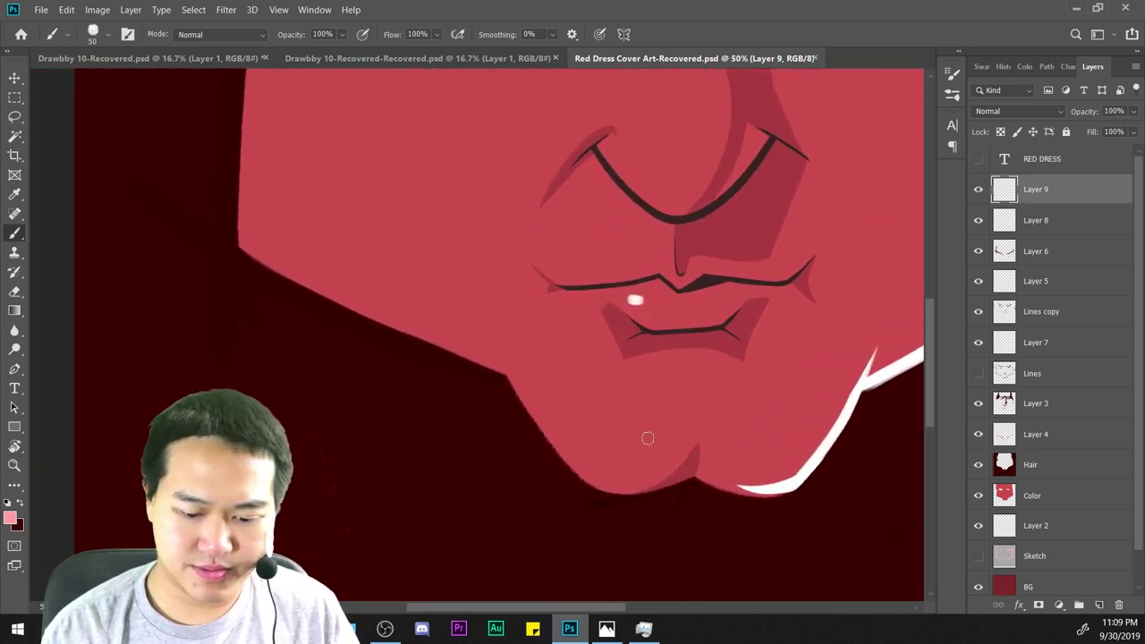
left_click_drag(513, 371, 674, 499)
key("ctrl+z")
mouse_move(685, 215)
left_mouse_down()
mouse_move(557, 543)
mouse_move(608, 561)
mouse_move(679, 560)
mouse_move(761, 447)
mouse_move(731, 421)
mouse_move(628, 454)
left_mouse_up()
key("ctrl+minus")
key("ctrl+minus")
key("ctrl+minus")
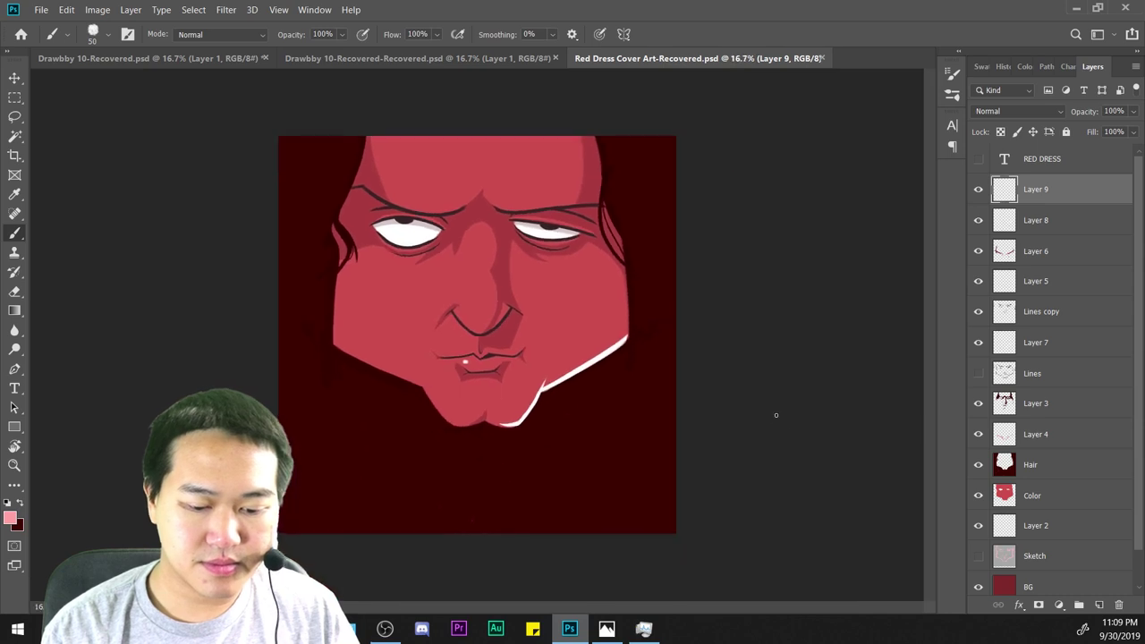
Sample the dark maroon of the hair as the brush color and make the Hair layer active.
key("ctrl+plus")
key("ctrl+plus")
left_click_drag(695, 245, 698, 521)
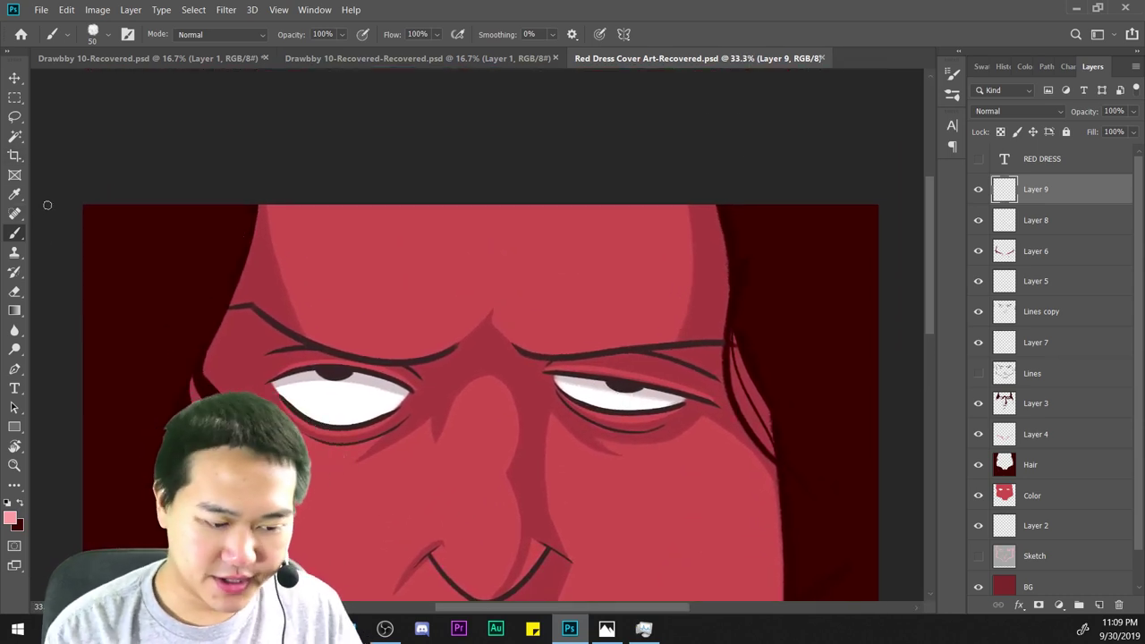
left_click(135, 259, "alt")
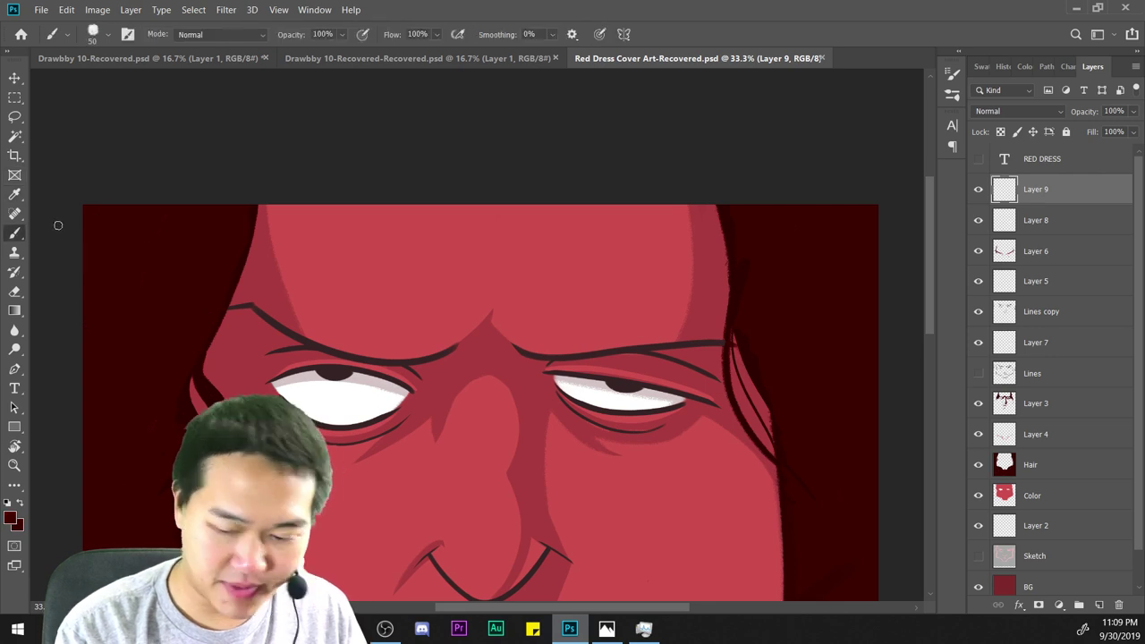
left_click(1043, 456)
key("ctrl+plus")
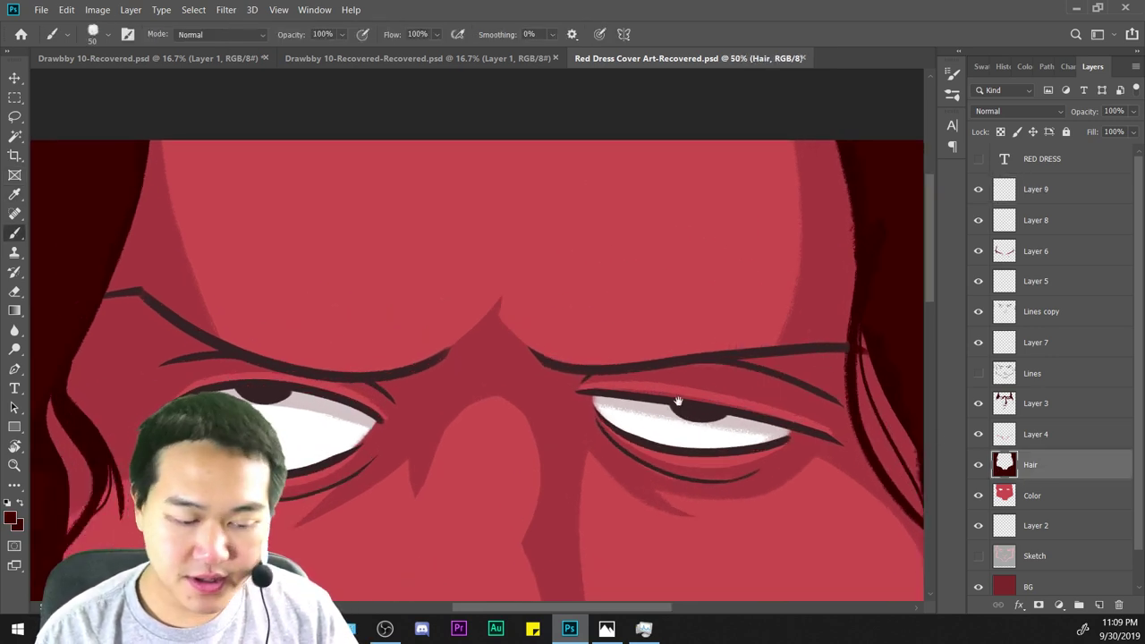
left_click_drag(798, 362, 610, 447)
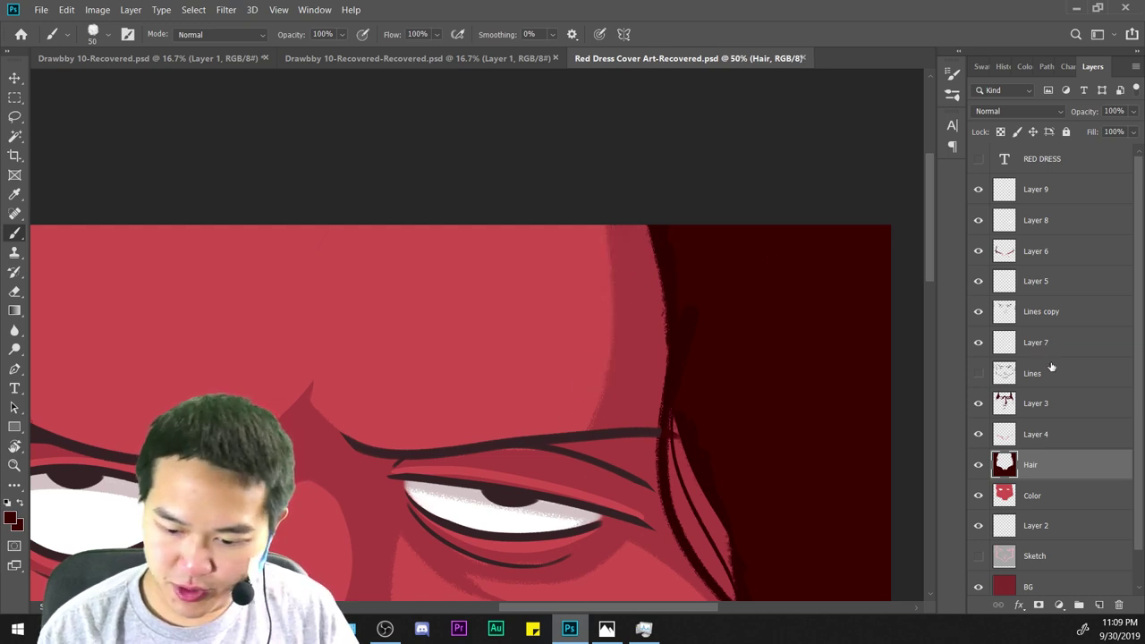
On Layer 3, brush the shadow down the right side of the forehead, widening it above the brow.
left_click(1037, 407)
left_click_drag(610, 208, 578, 390)
key("ctrl+z")
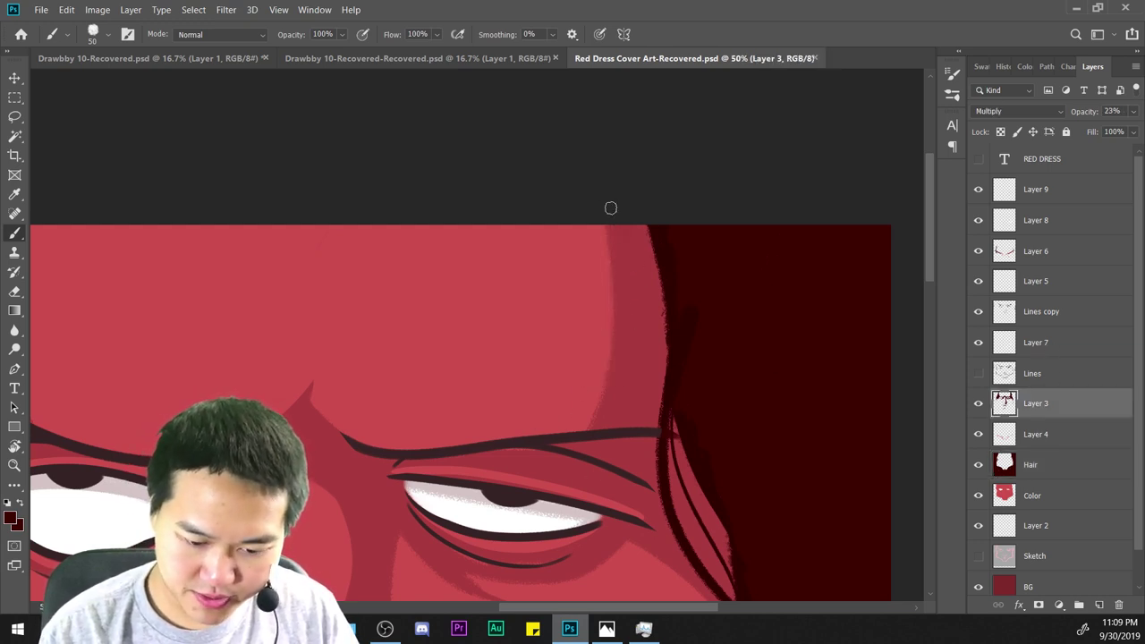
left_click_drag(611, 209, 598, 367)
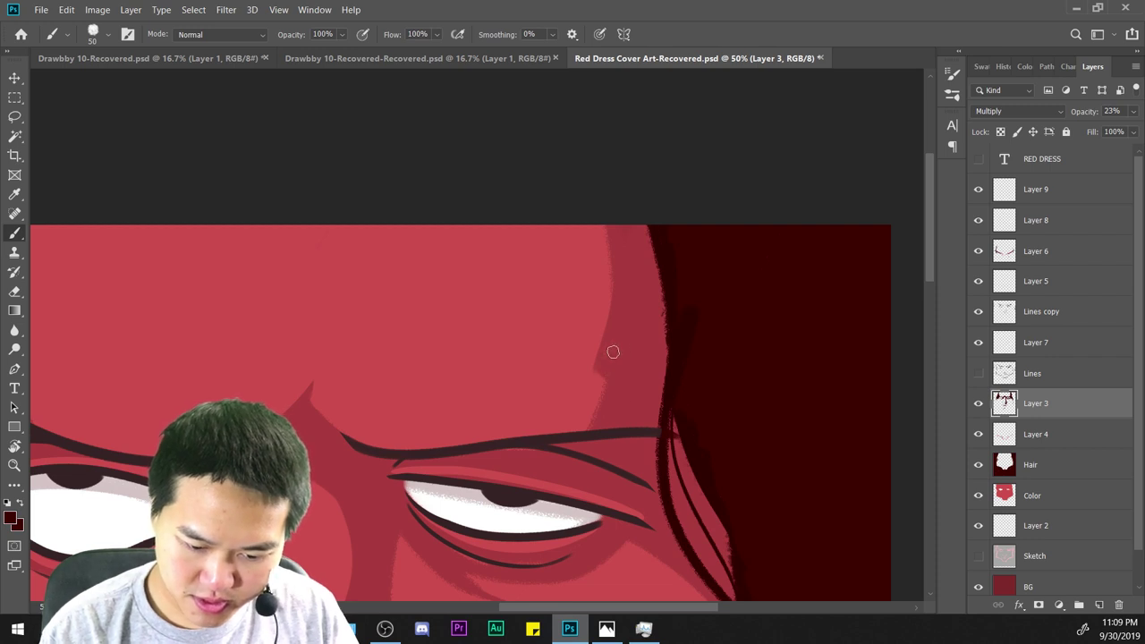
Erase the lower part of the right forehead shadow so it cuts back diagonally toward the hairline above the brow.
key("e")
key("ctrl+plus")
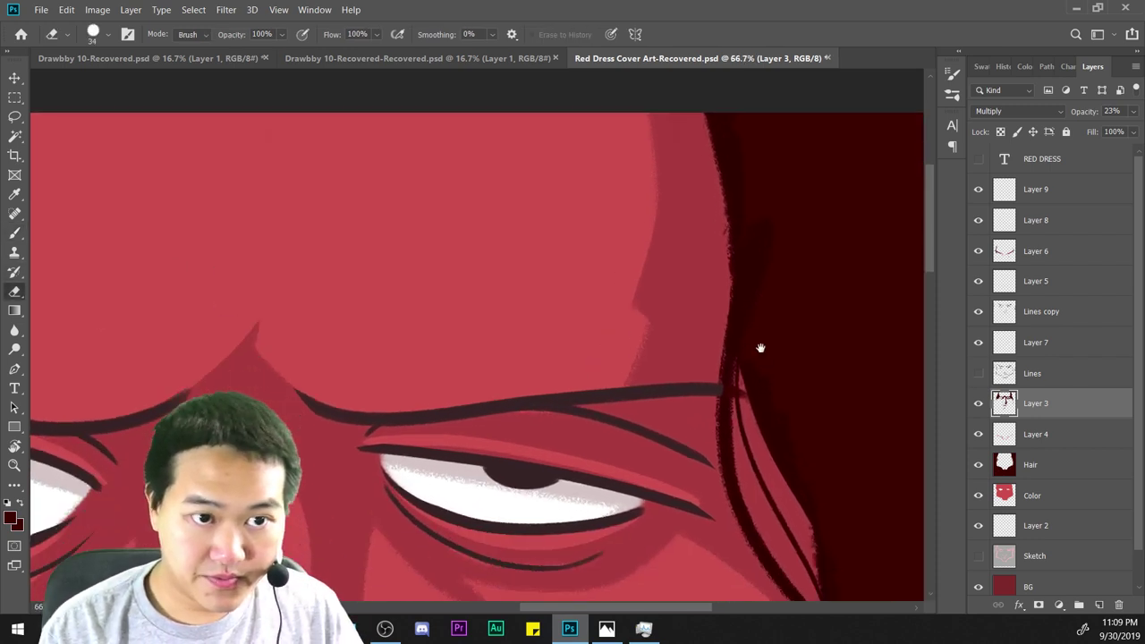
mouse_move(642, 329)
left_mouse_down()
mouse_move(711, 379)
mouse_move(589, 249)
left_mouse_up()
mouse_move(687, 369)
left_mouse_down()
mouse_move(644, 337)
mouse_move(664, 354)
left_mouse_up()
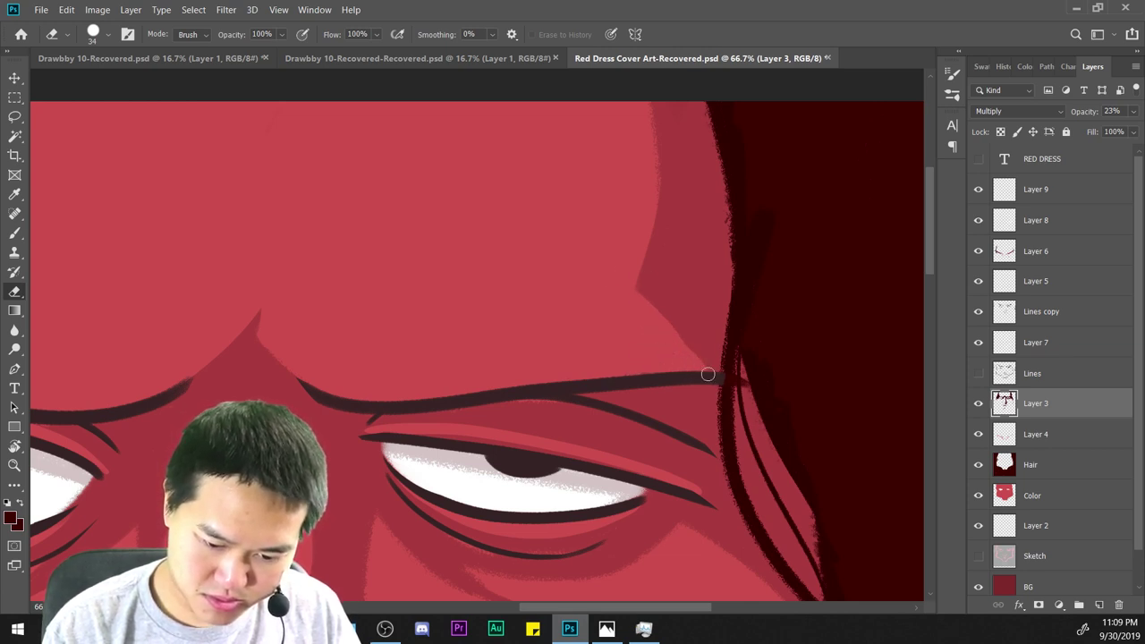
key("ctrl+minus")
key("ctrl+minus")
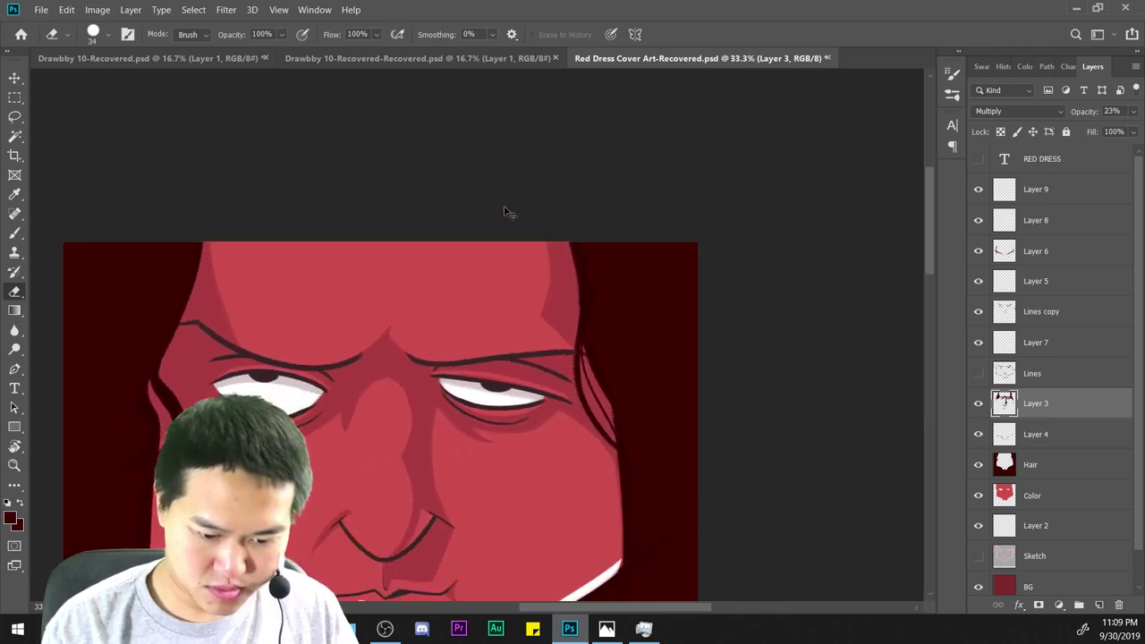
key("ctrl+plus")
key("ctrl+plus")
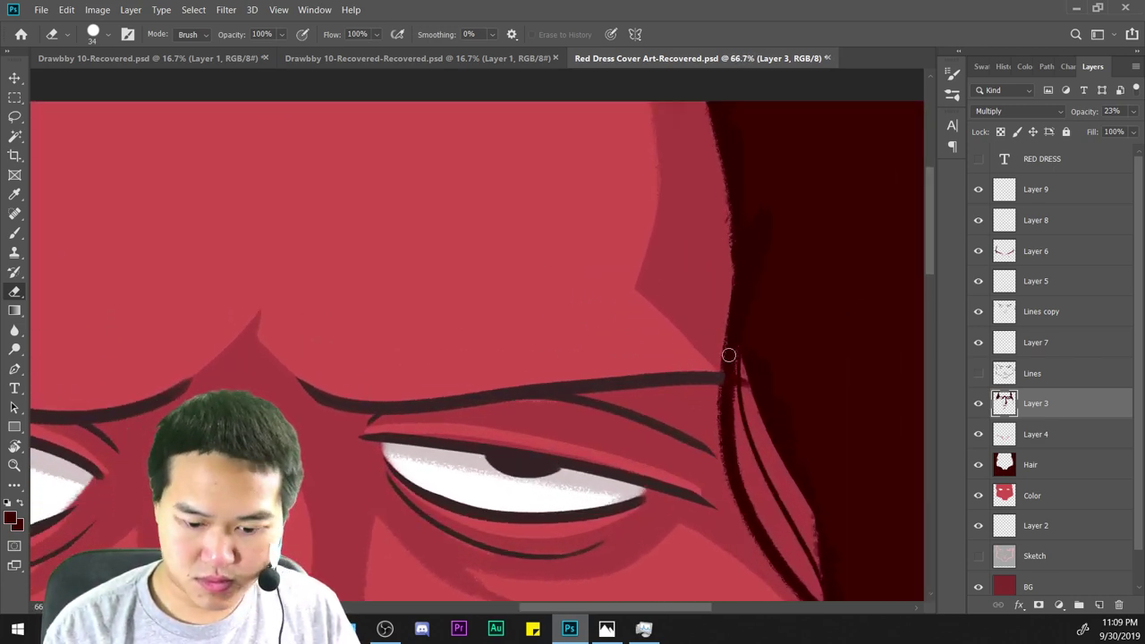
mouse_move(728, 355)
left_mouse_down()
mouse_move(682, 326)
mouse_move(541, 328)
mouse_move(748, 376)
mouse_move(643, 291)
mouse_move(642, 328)
mouse_move(747, 367)
left_mouse_up()
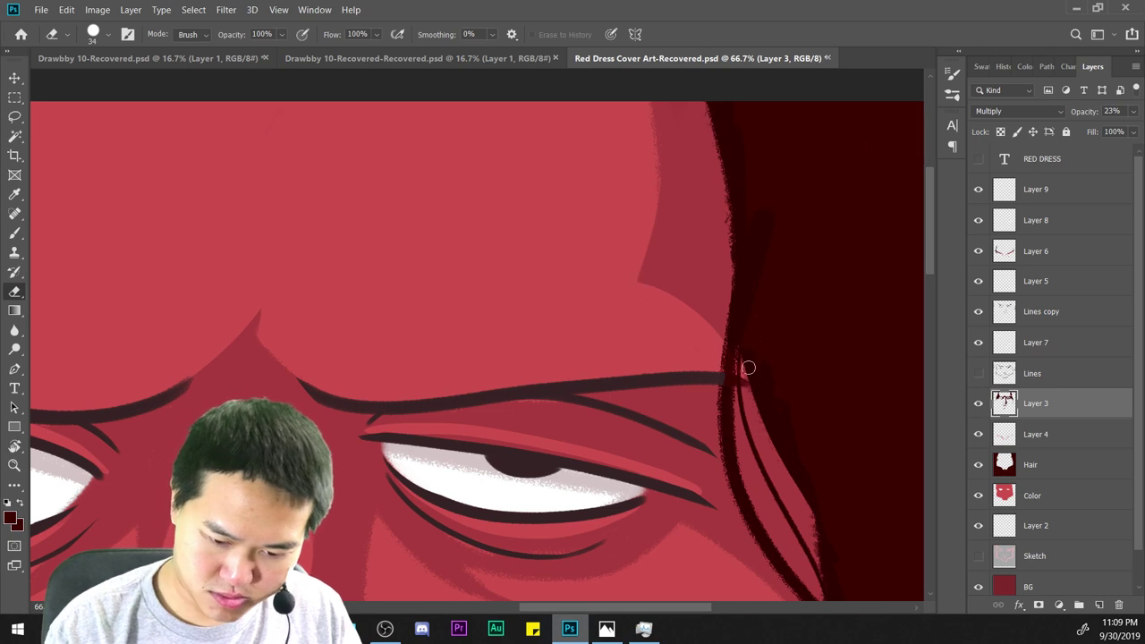
Brush crossing shadow strokes along the lower and inner edges of the right forehead shadow to redefine its corner.
left_click(15, 232)
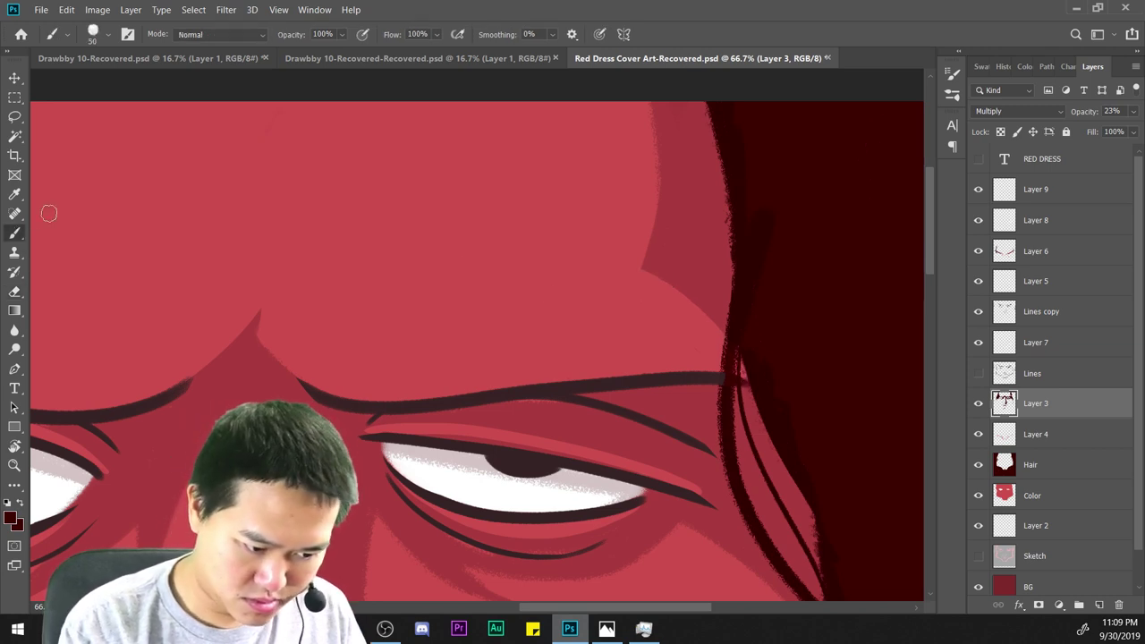
left_click_drag(741, 355, 583, 262)
left_click_drag(742, 347, 615, 271)
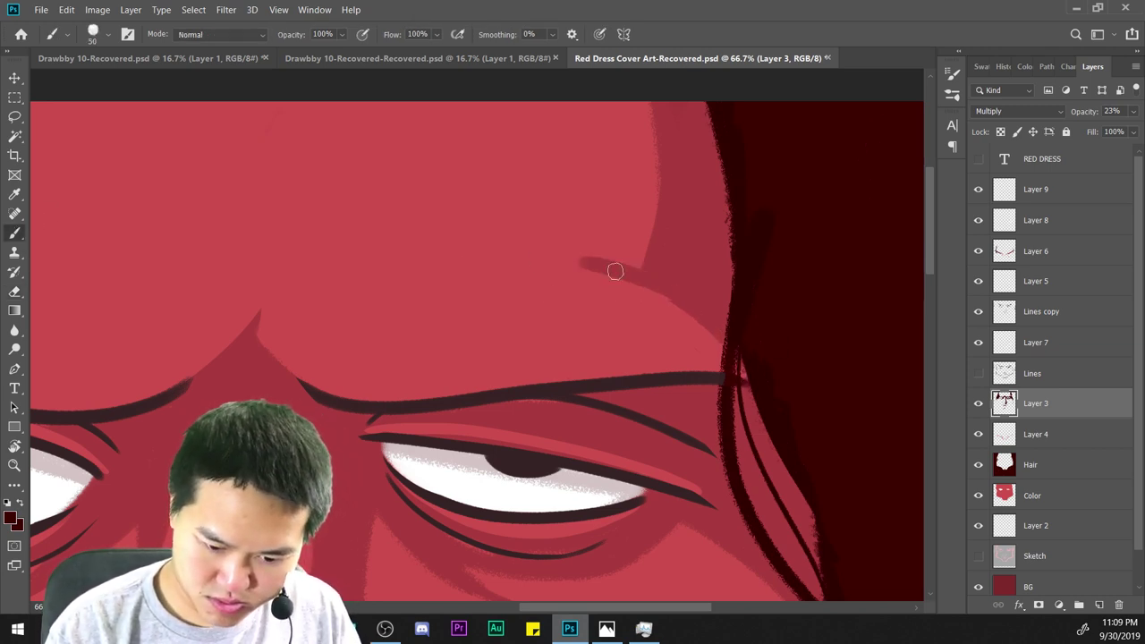
left_click_drag(656, 98, 624, 290)
key("ctrl+z")
left_click_drag(654, 111, 628, 307)
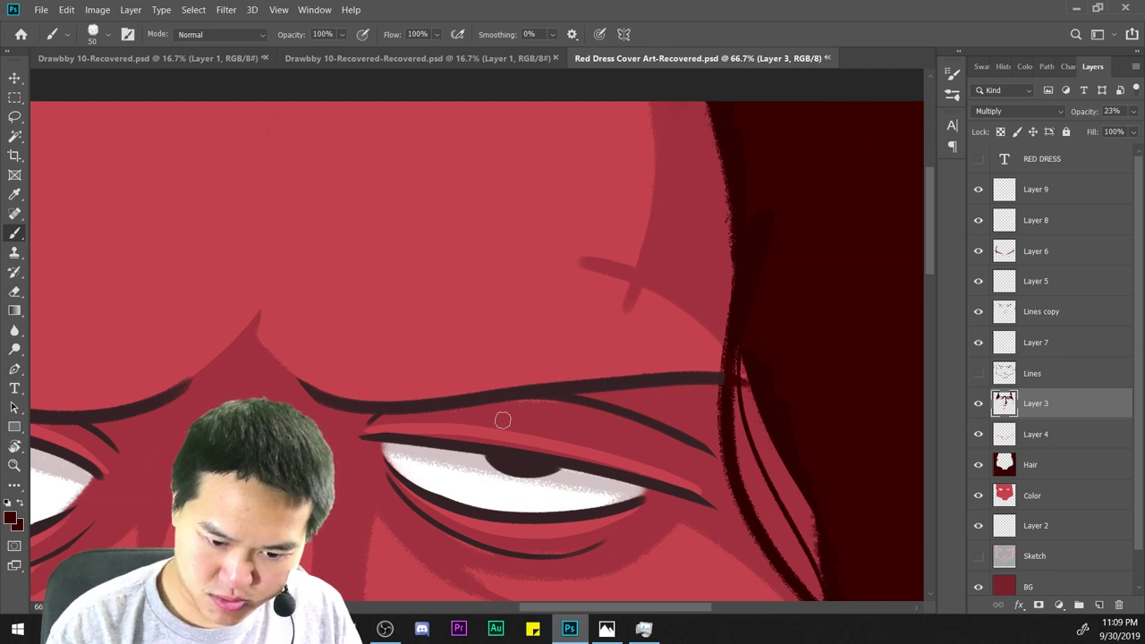
Erase the overshooting stroke ends around the right forehead shadow to leave a sharp corner.
left_click(14, 292)
left_click_drag(695, 364, 617, 440)
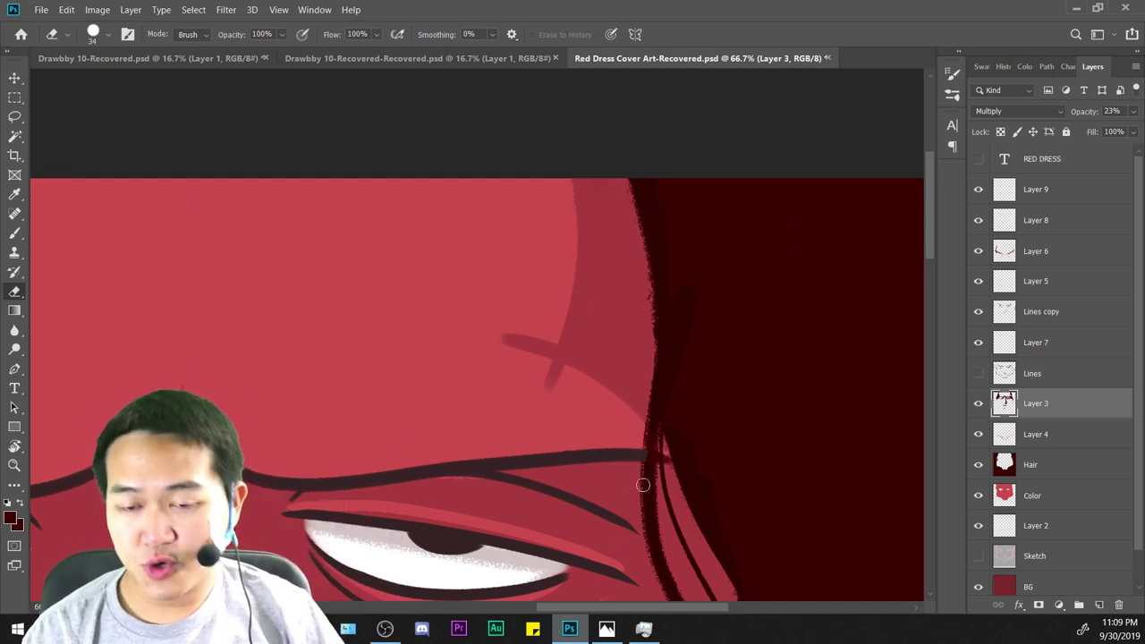
mouse_move(495, 358)
left_mouse_down()
mouse_move(518, 379)
mouse_move(549, 334)
left_mouse_up()
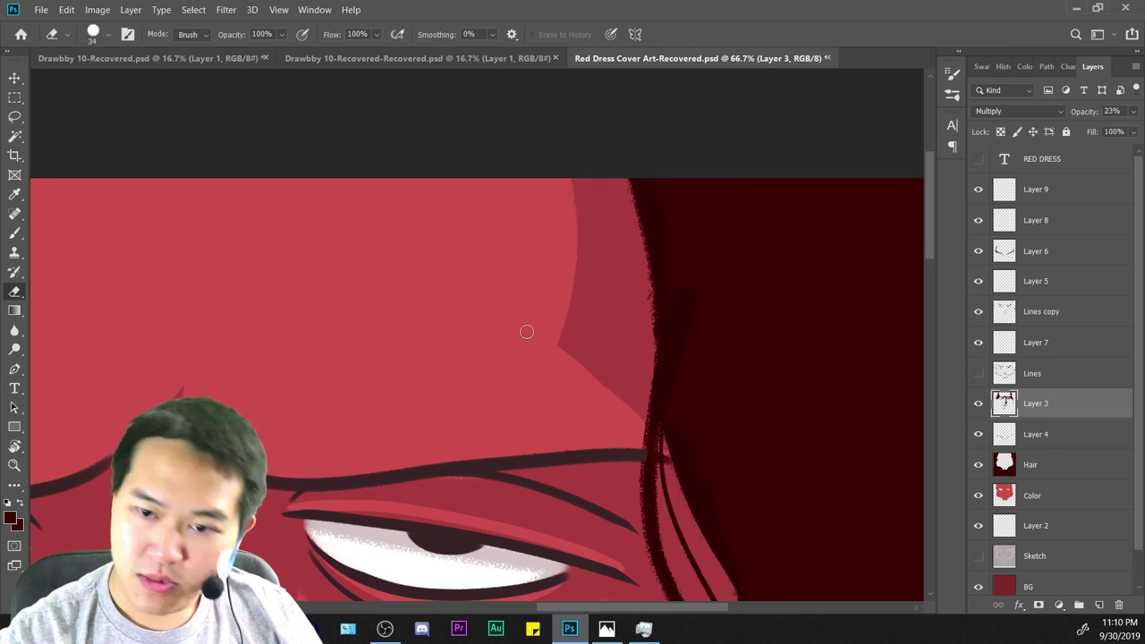
Try to brush a short shadow stroke inward above the left brow from the lower end of the left forehead shadow.
key("ctrl+minus")
key("ctrl+minus")
key("ctrl+minus")
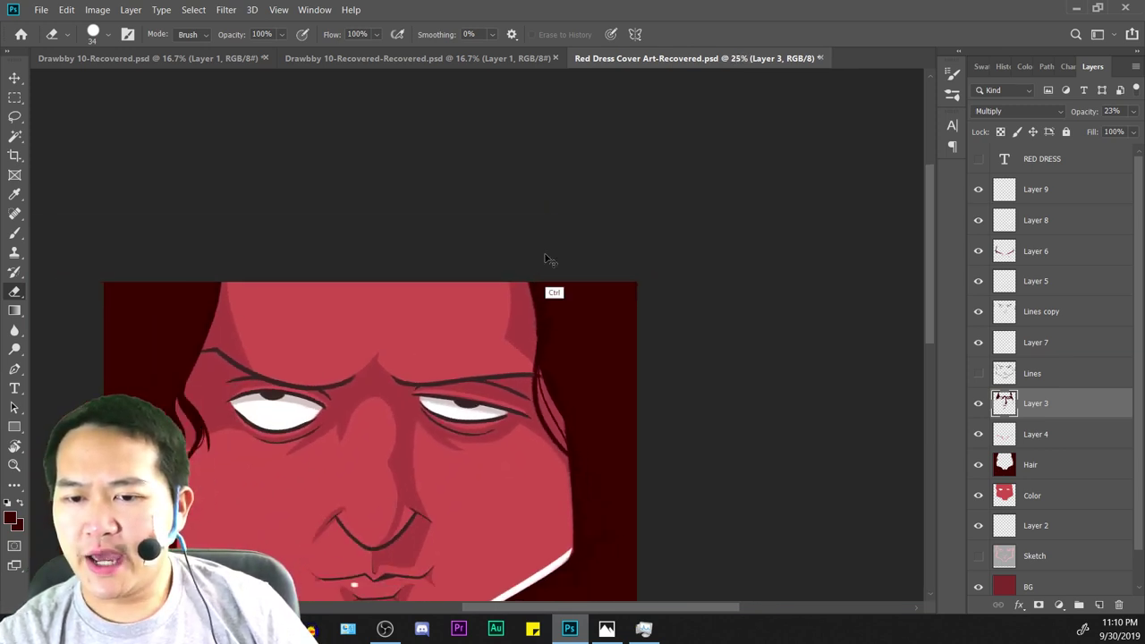
key("ctrl+plus")
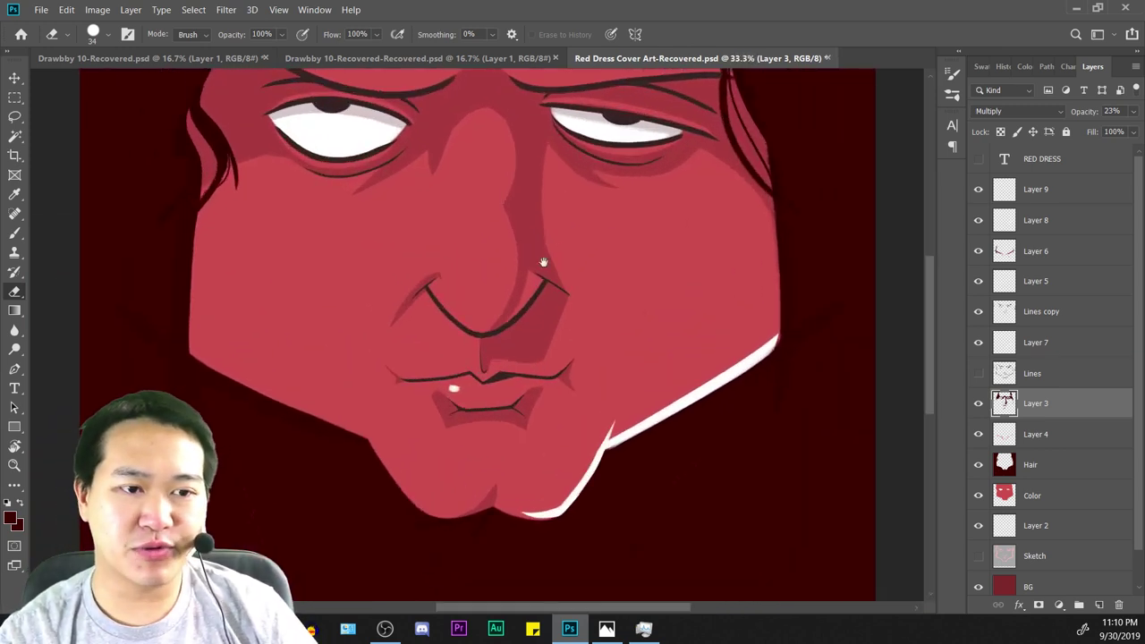
mouse_move(553, 138)
left_mouse_down()
mouse_move(705, 324)
mouse_move(744, 404)
left_mouse_up()
key("ctrl+plus")
left_click(16, 232)
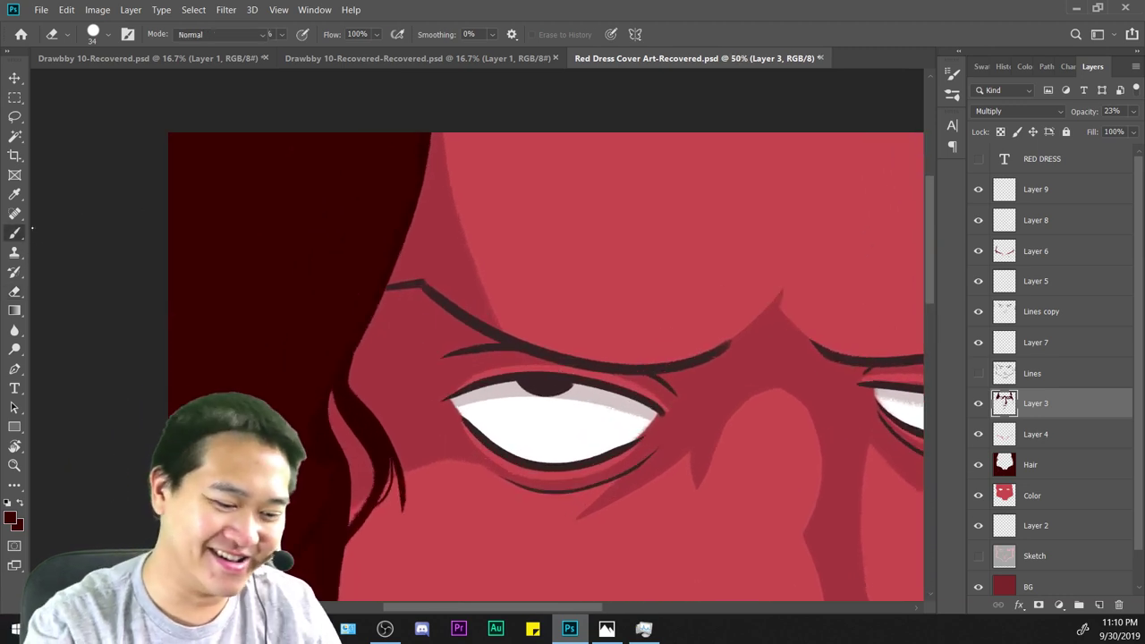
key("b")
key("ctrl+plus")
left_click_drag(500, 309, 586, 329)
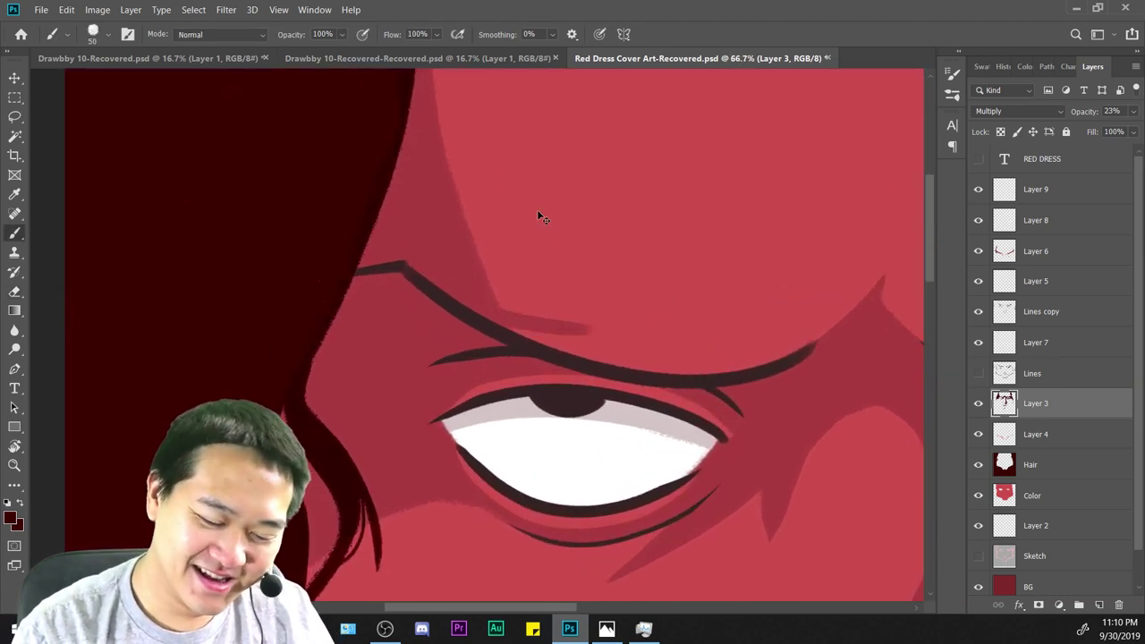
key("ctrl+z")
With a size 50 eraser tip, cut the lower end of the left forehead shadow diagonally away from the brow line.
key("e")
right_click(715, 229)
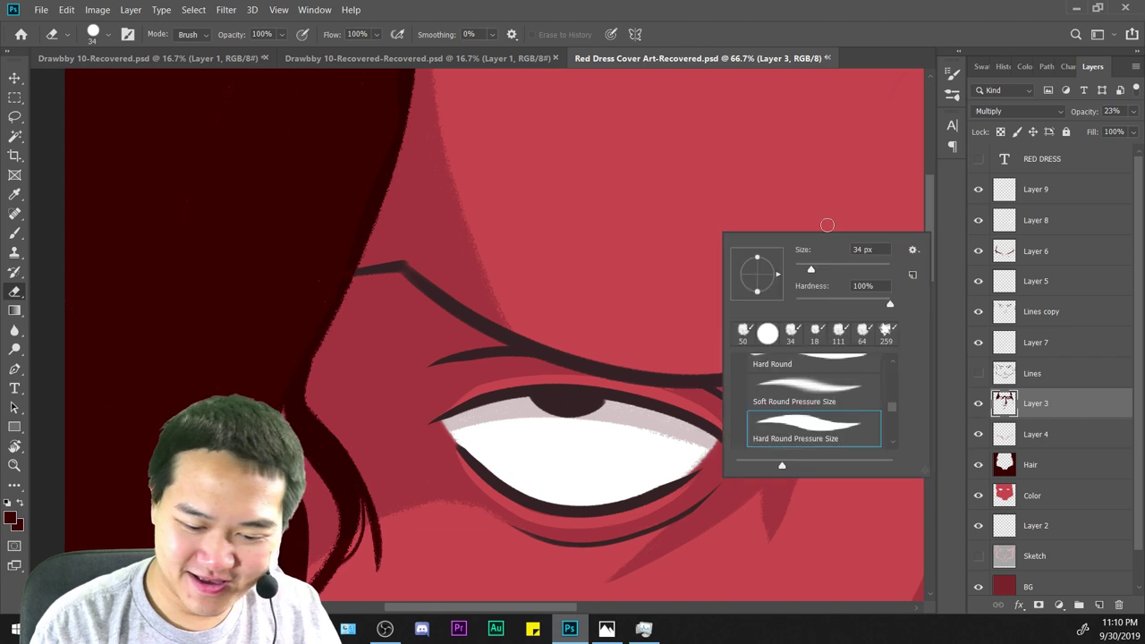
key("Return")
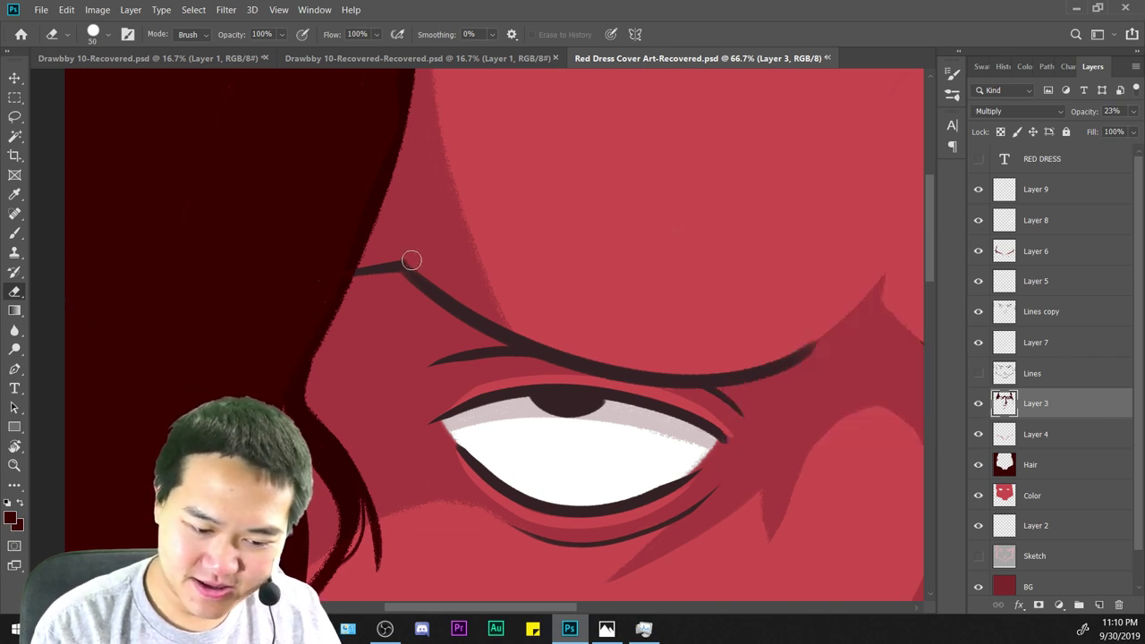
left_click_drag(410, 259, 499, 313)
left_click_drag(634, 307, 736, 392)
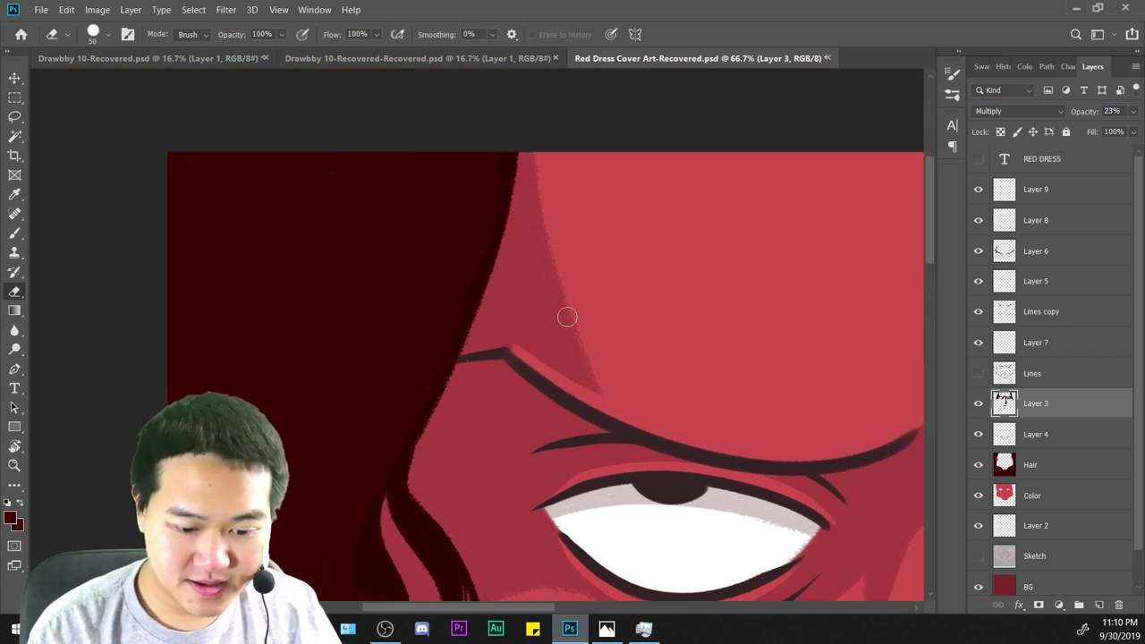
mouse_move(537, 341)
left_mouse_down()
mouse_move(653, 301)
mouse_move(564, 351)
mouse_move(569, 371)
mouse_move(608, 386)
left_mouse_up()
Examine both forehead shadows against the whole face, zoomed out and close up.
key("ctrl+minus")
key("ctrl+minus")
key("ctrl+minus")
key("ctrl+minus")
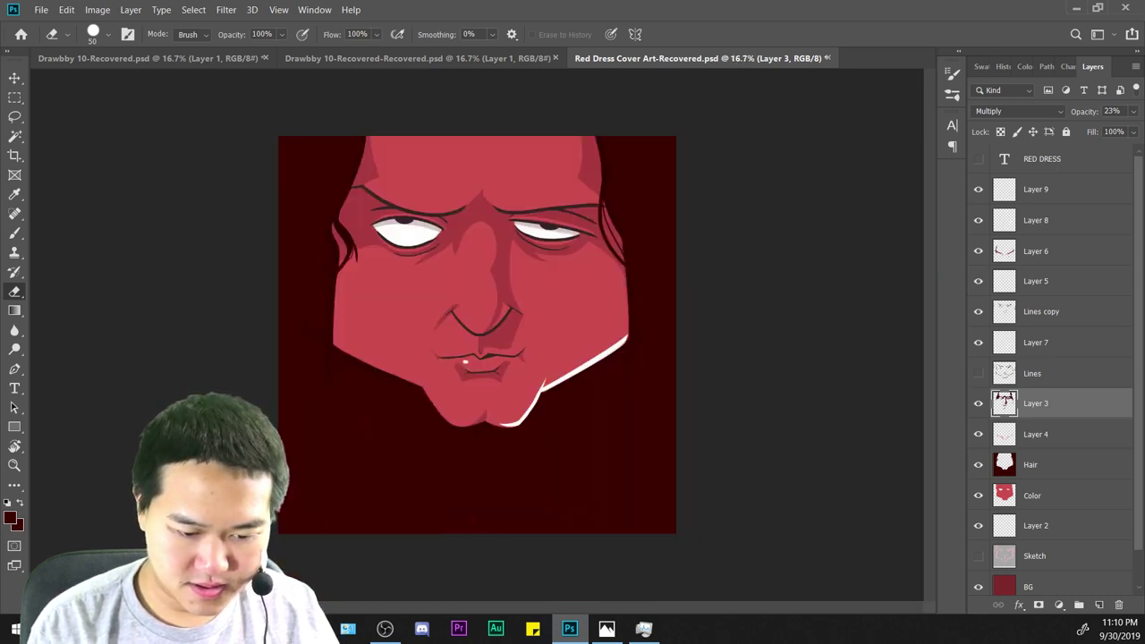
key("ctrl+plus")
key("ctrl+plus")
left_click_drag(843, 316, 848, 274)
key("ctrl+minus")
key("ctrl+minus")
key("ctrl+minus")
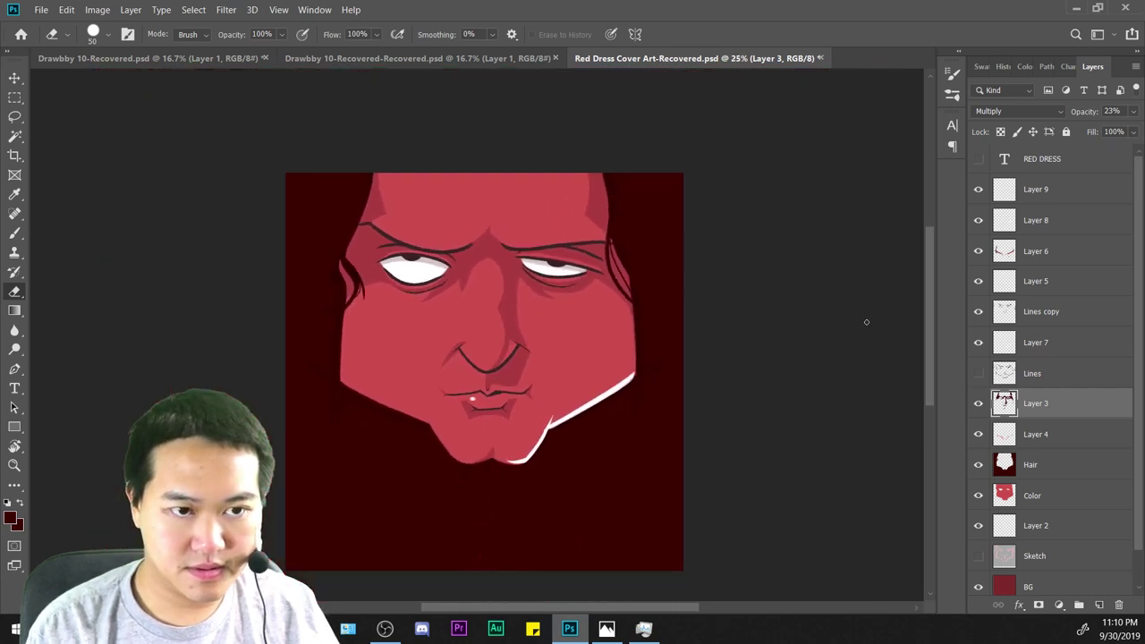
key("ctrl+plus")
key("ctrl+plus")
key("ctrl+plus")
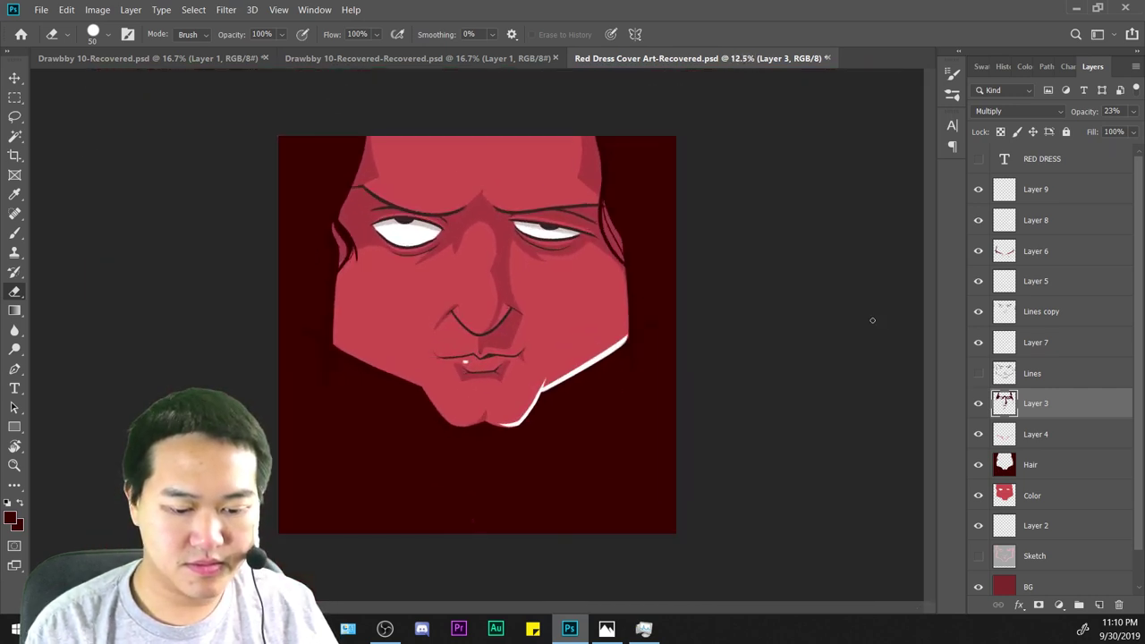
left_click_drag(794, 384, 741, 357)
key("ctrl+plus")
key("ctrl+plus")
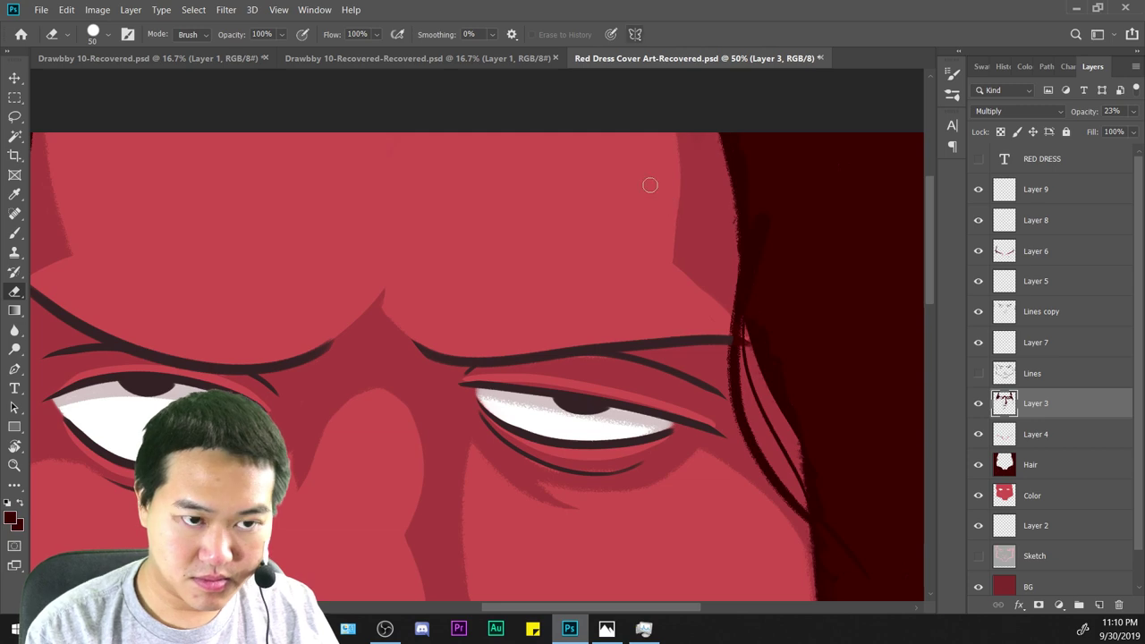
Brush a curved shadow crease from the outer edge of the right nostril down toward the mouth corner on Layer 3.
scroll(745, 206, "down", 8)
scroll(746, 522, "up", 5)
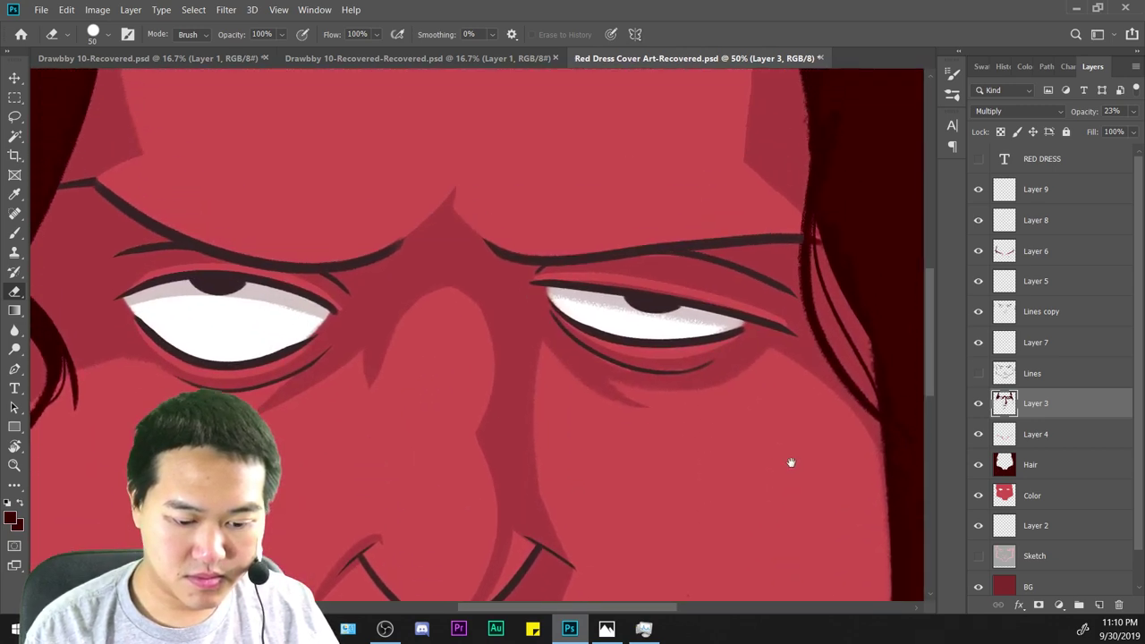
scroll(808, 309, "down", 3)
left_click_drag(832, 163, 826, 158)
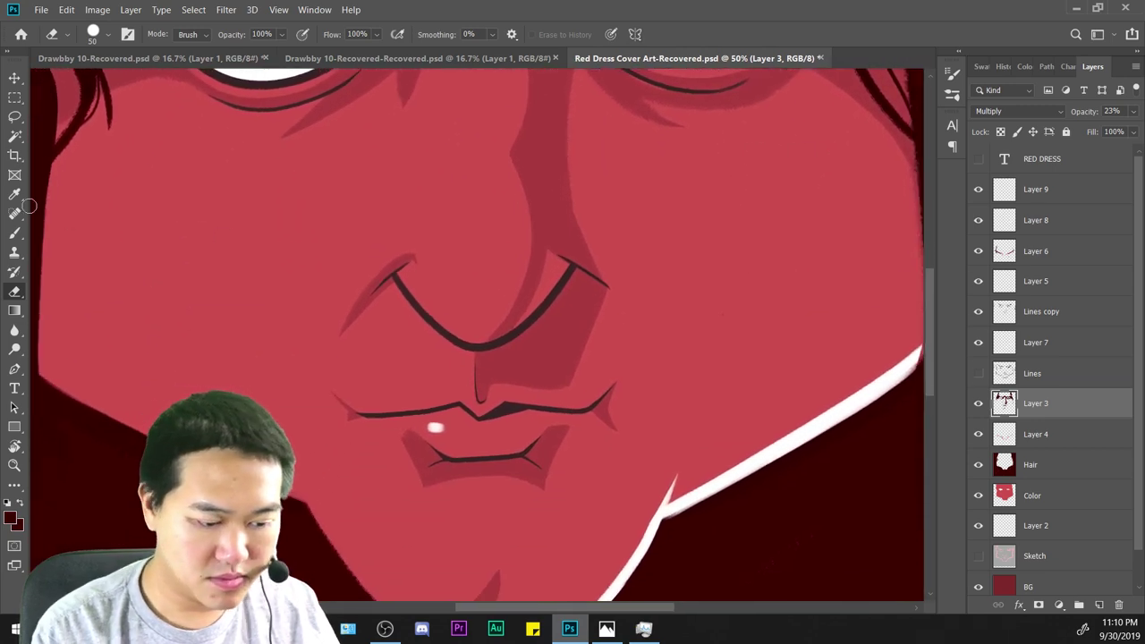
key("b")
left_click_drag(609, 286, 626, 338)
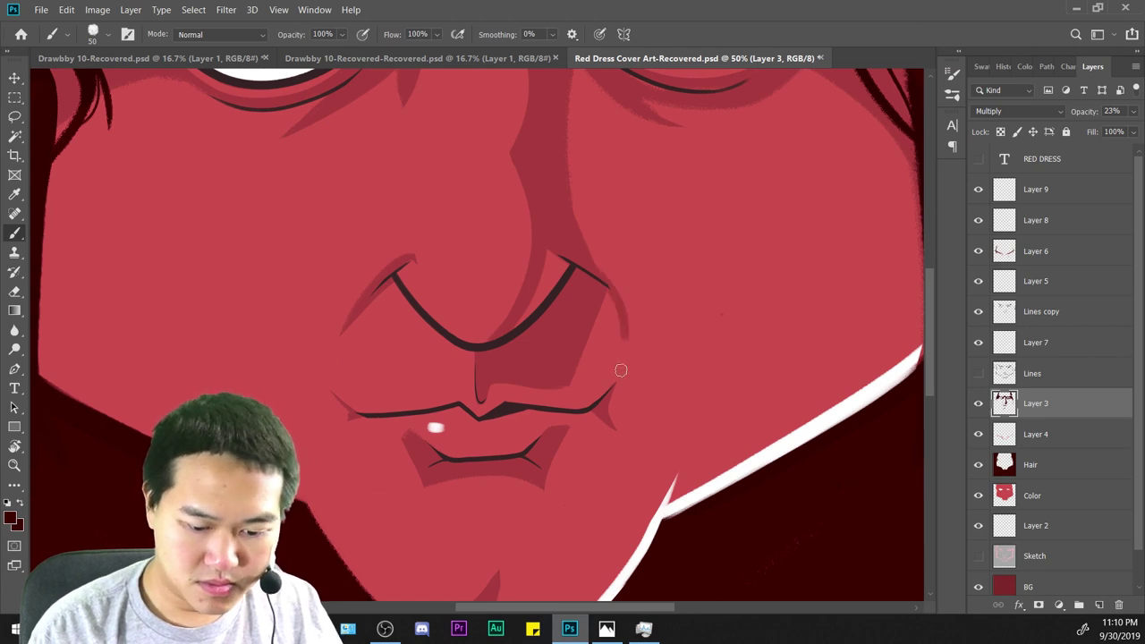
key("ctrl+minus")
key("ctrl+plus")
key("ctrl+z")
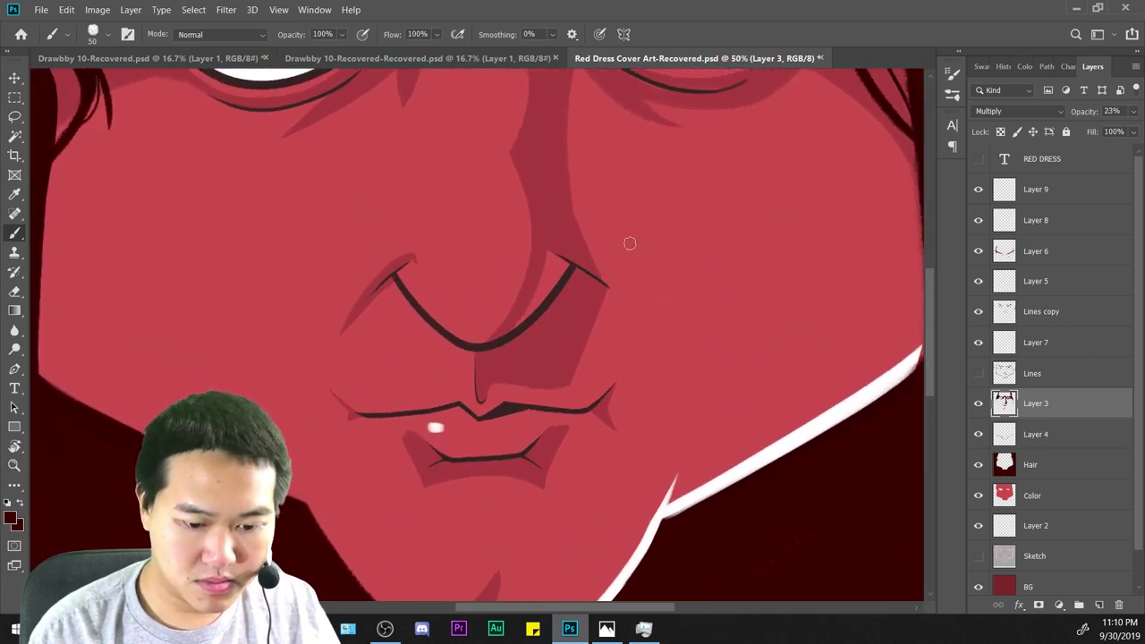
left_click_drag(610, 286, 631, 352)
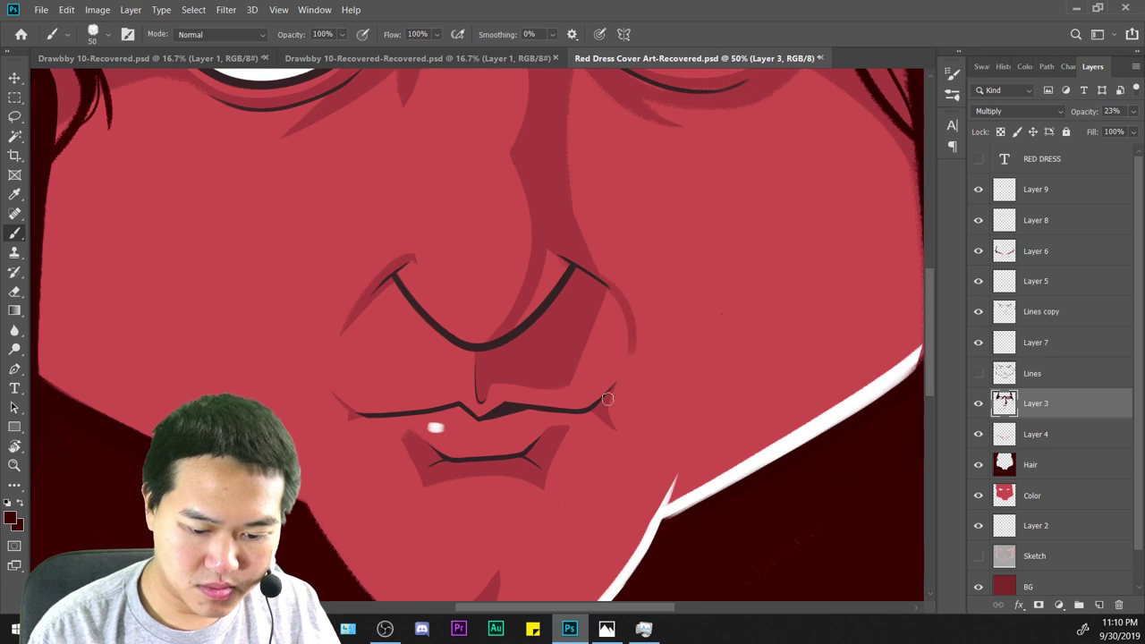
Brush an arched shadow crease across the chin beneath the lower lip shadow, retrying the stroke until it curves down at both ends.
left_click_drag(722, 337, 860, 410)
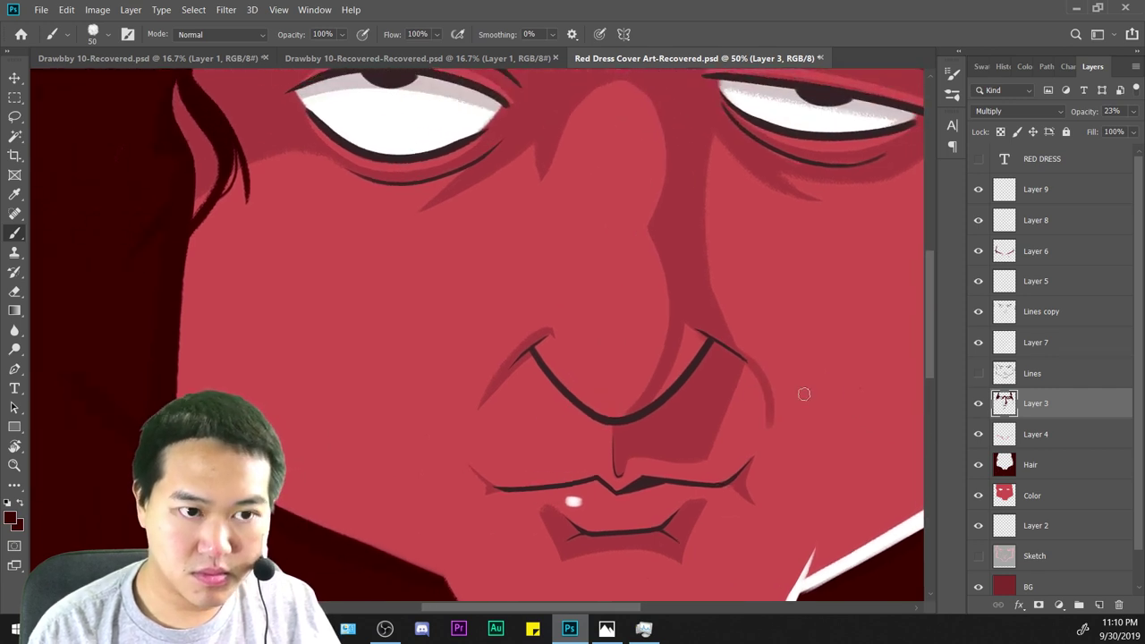
scroll(448, 324, "down", 4)
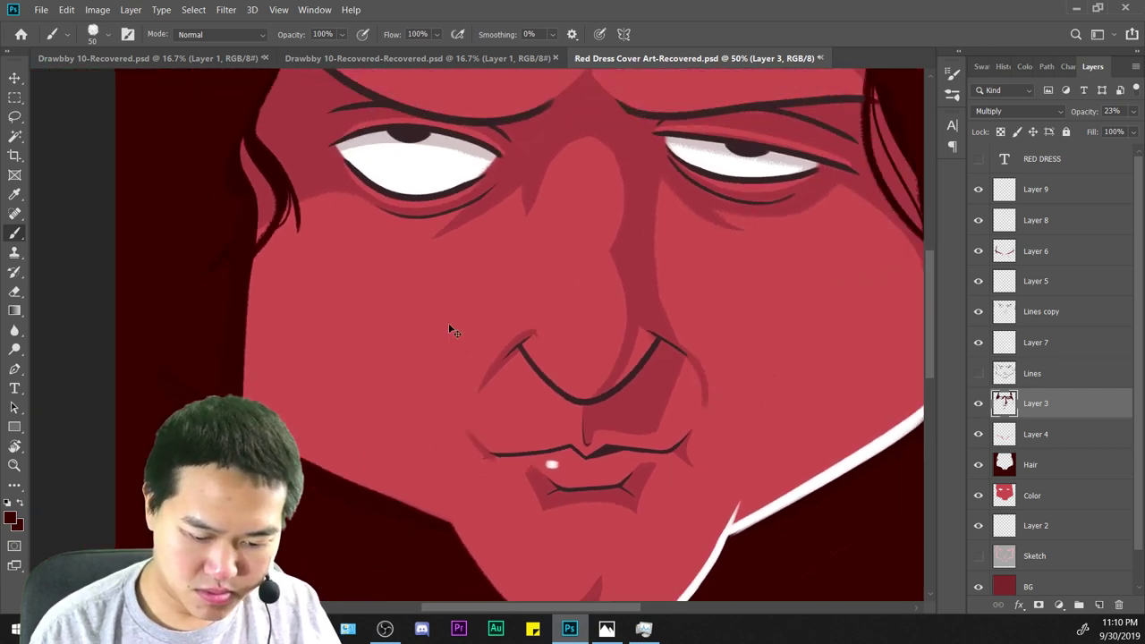
scroll(835, 402, "up", 2)
scroll(710, 314, "up", 2)
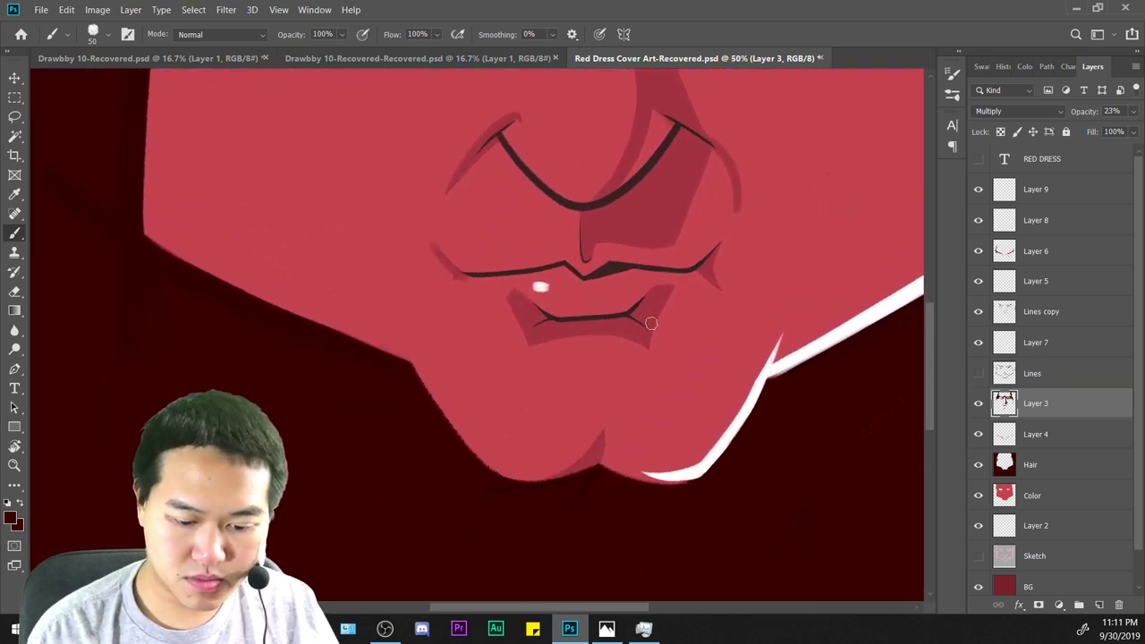
mouse_move(675, 367)
left_mouse_down()
mouse_move(614, 335)
mouse_move(486, 365)
left_mouse_up()
key("ctrl+z")
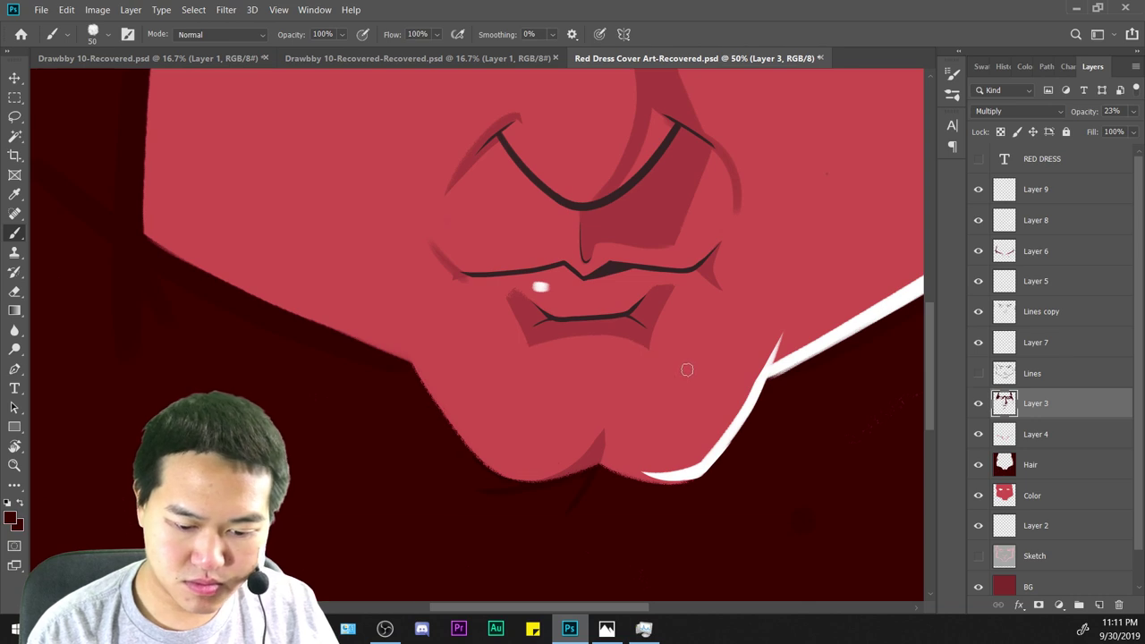
left_click_drag(687, 368, 481, 352)
key("ctrl+z")
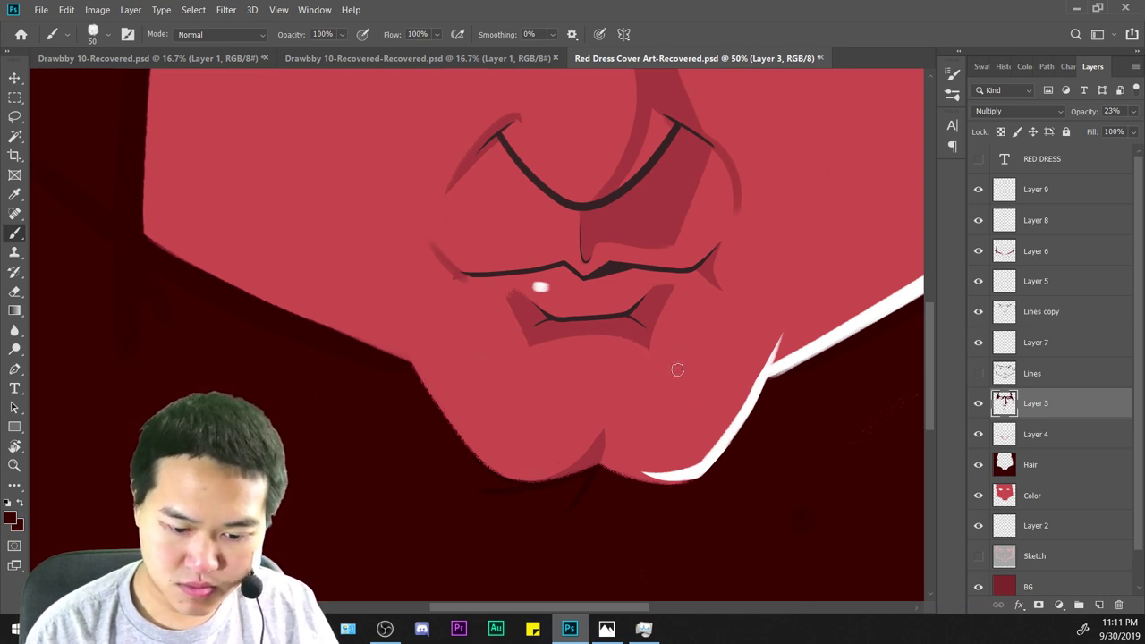
left_click_drag(676, 369, 485, 364)
key("ctrl+z")
left_click_drag(690, 375, 486, 366)
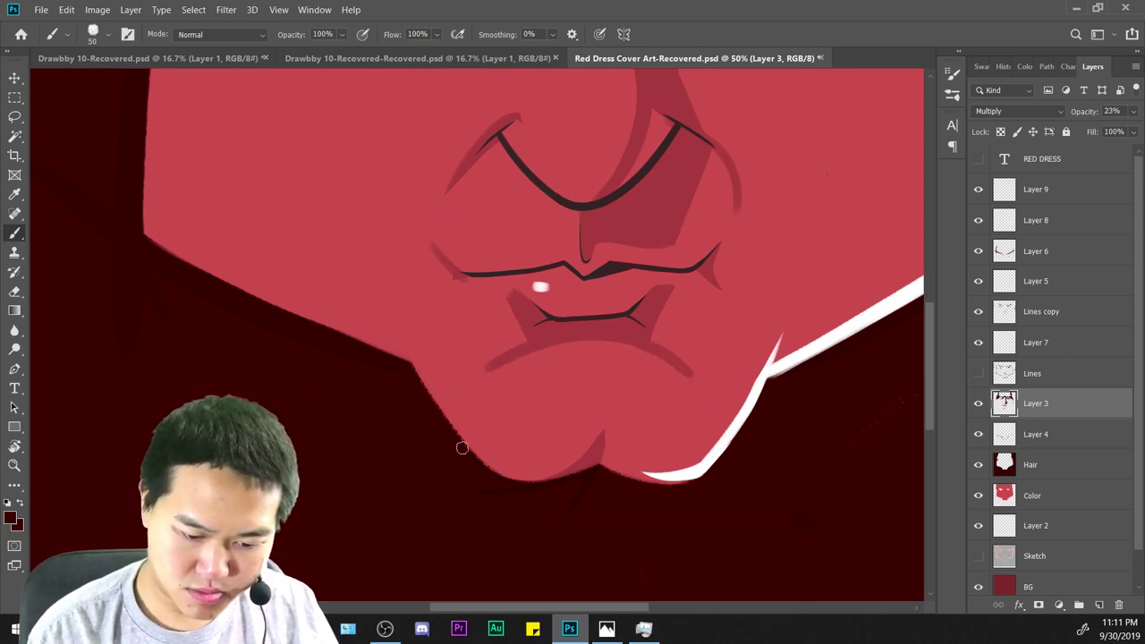
key("ctrl+minus")
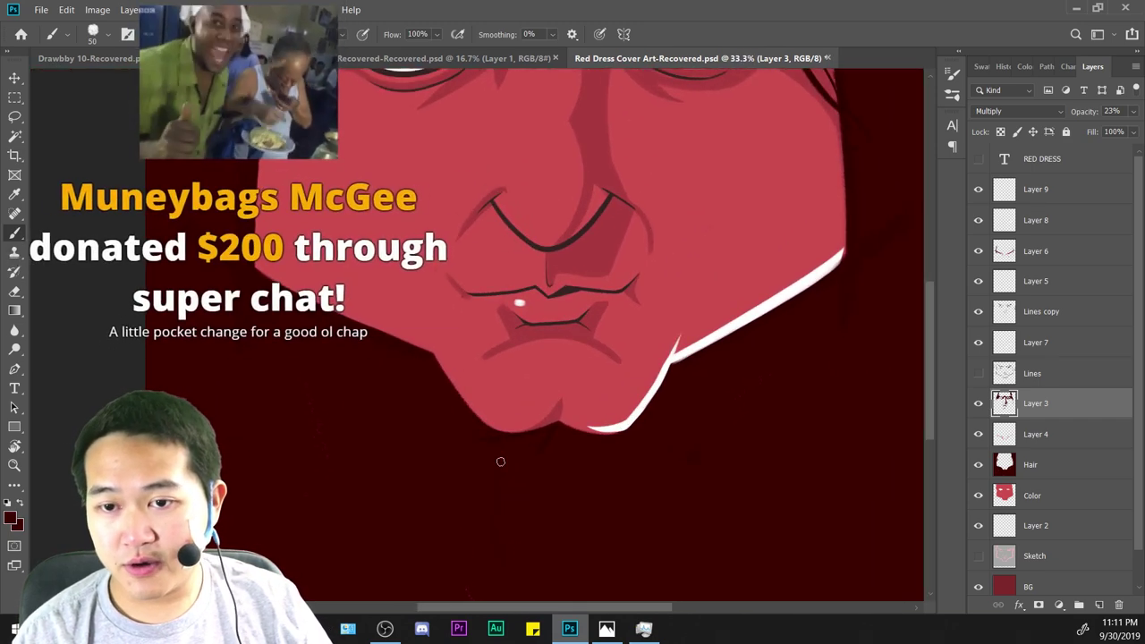
key("ctrl+plus")
key("ctrl+minus")
key("ctrl+minus")
key("ctrl+plus")
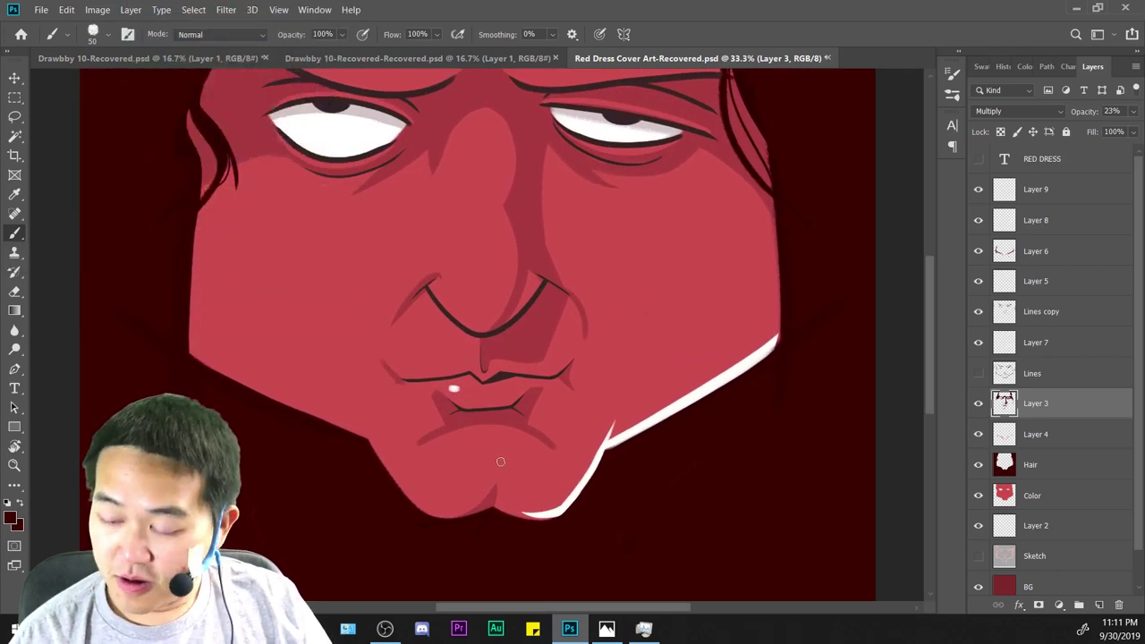
key("ctrl+minus")
key("ctrl+plus")
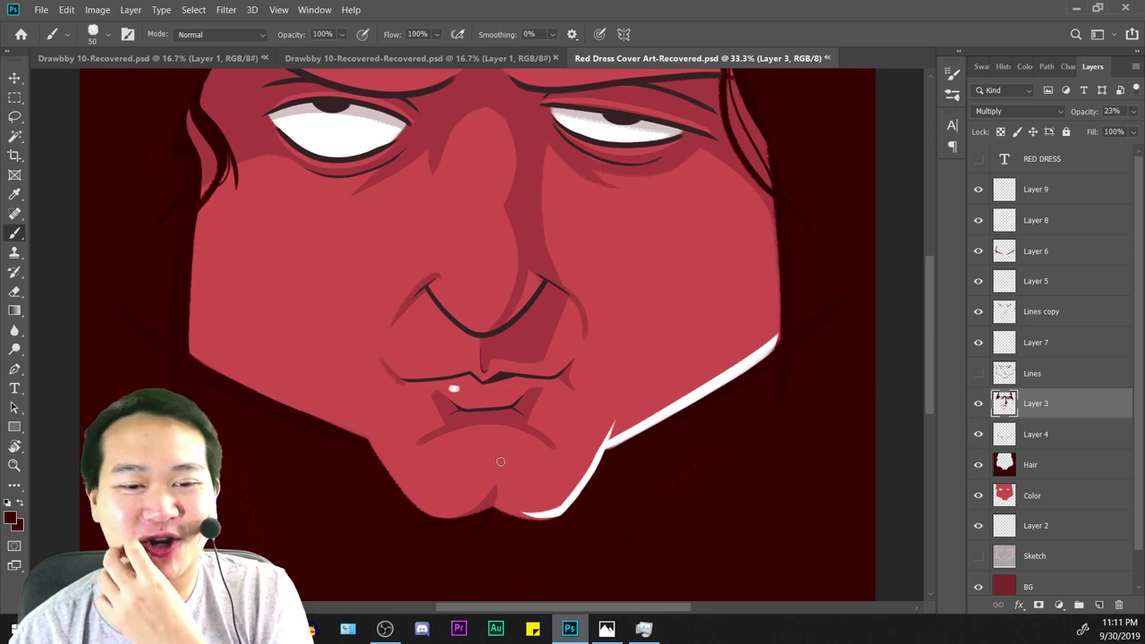
Try to erase along the shadow at the left corner of the mouth.
key("ctrl+plus")
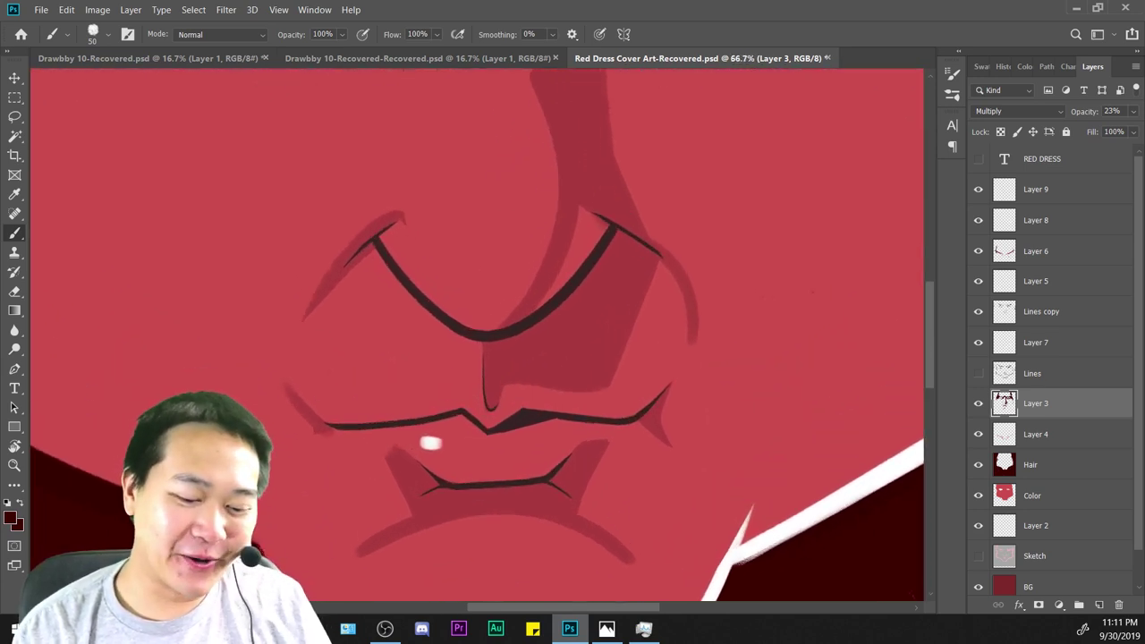
left_click_drag(683, 366, 746, 194)
key("e")
key("ctrl+plus")
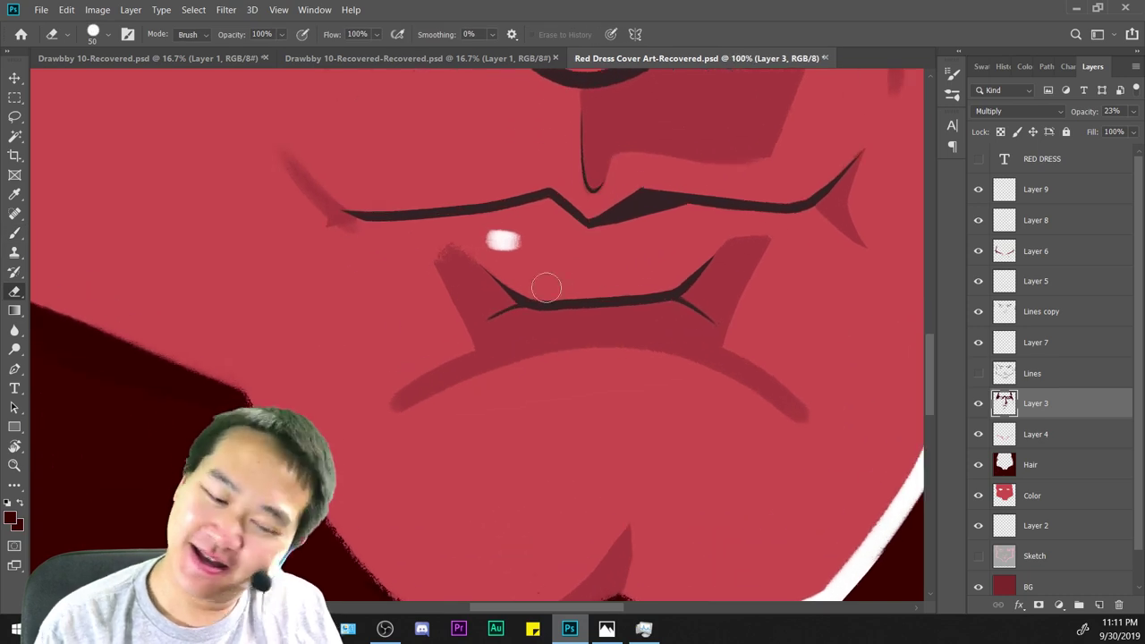
left_click_drag(618, 282, 770, 413)
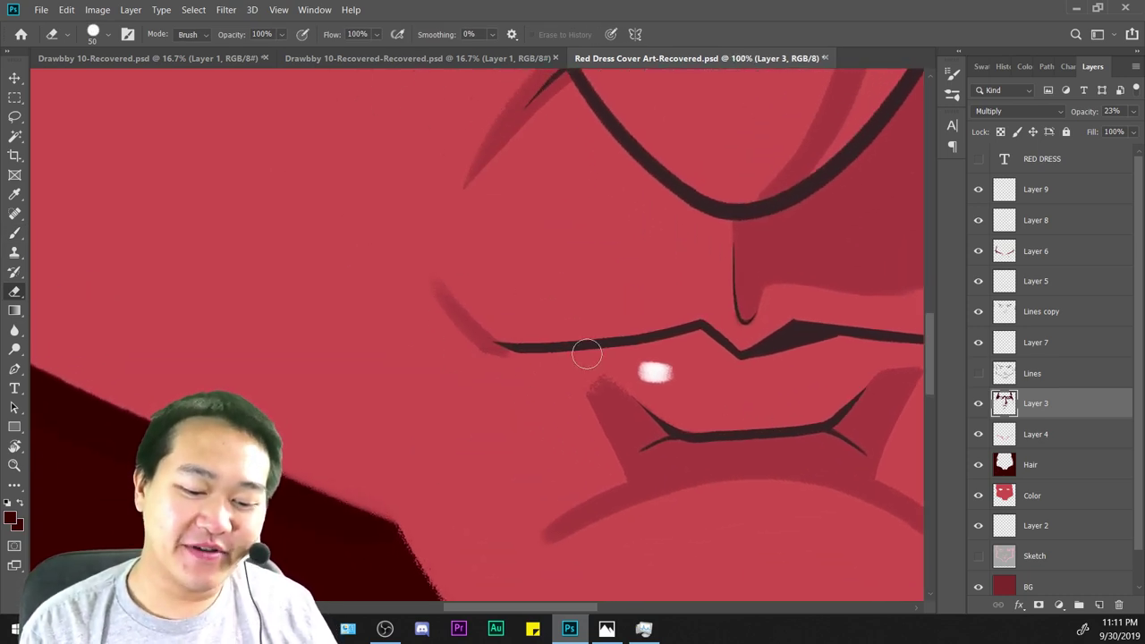
left_click_drag(435, 288, 497, 350)
key("ctrl+z")
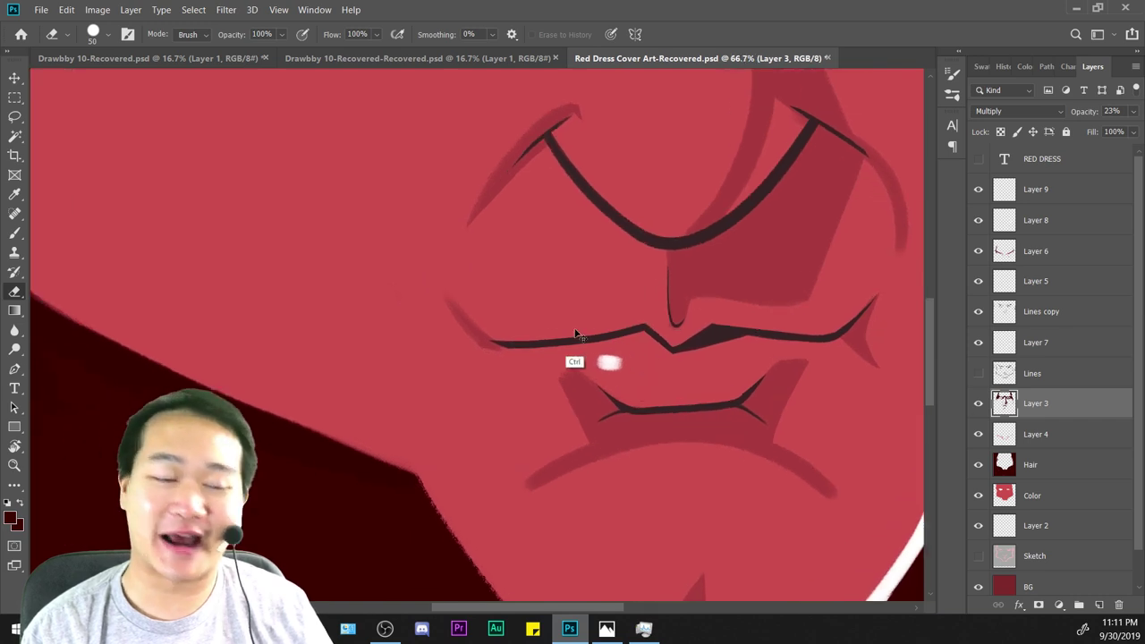
Brush a shadow stroke from the left mouth corner along the underside of the mouth line, redoing the first attempt.
key("s")
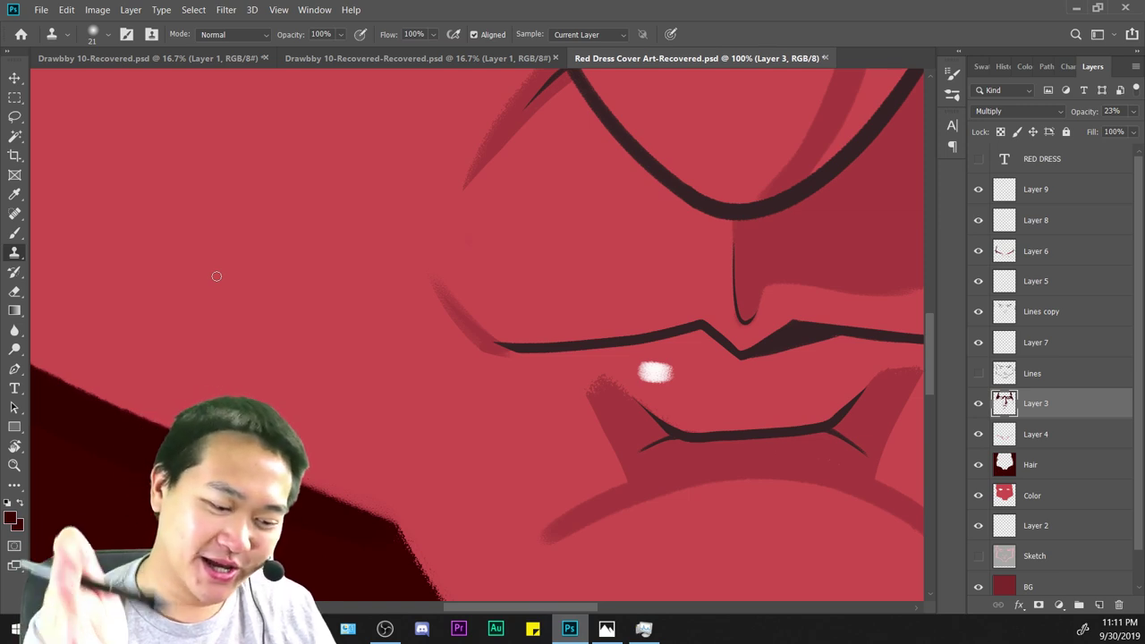
key("b")
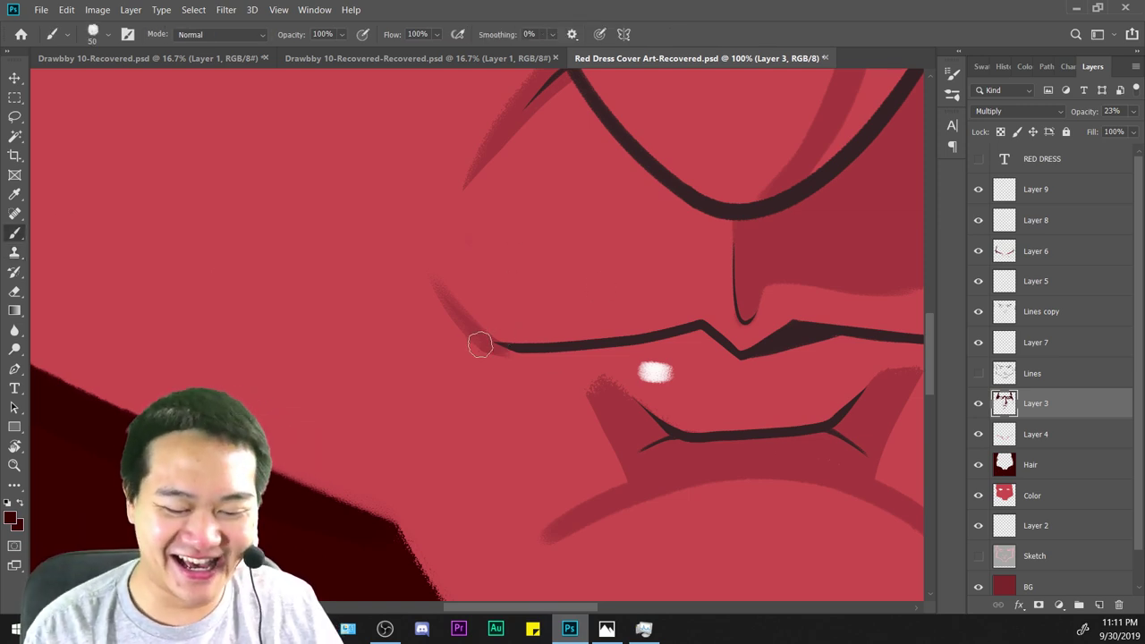
left_click_drag(480, 344, 608, 347)
key("ctrl+z")
key("ctrl+z")
left_click_drag(490, 347, 612, 348)
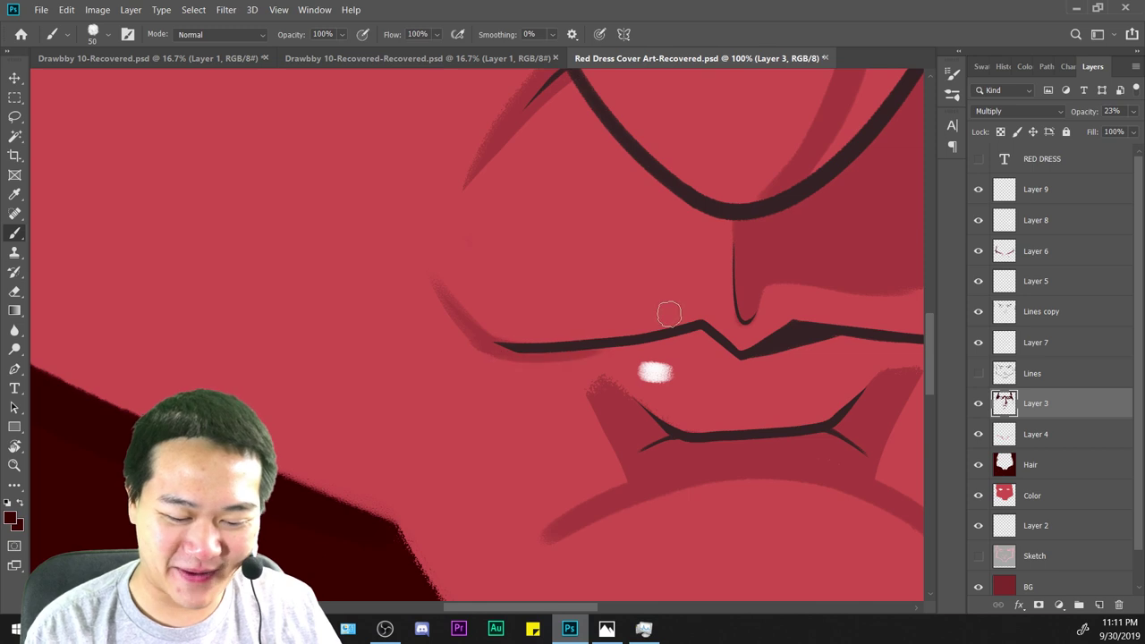
Erase the shadow beneath the left half of the mouth line and thin the mouth corner shadow to a narrow taper.
key("ctrl+minus")
key("ctrl+minus")
key("ctrl+minus")
key("ctrl+plus")
key("ctrl+plus")
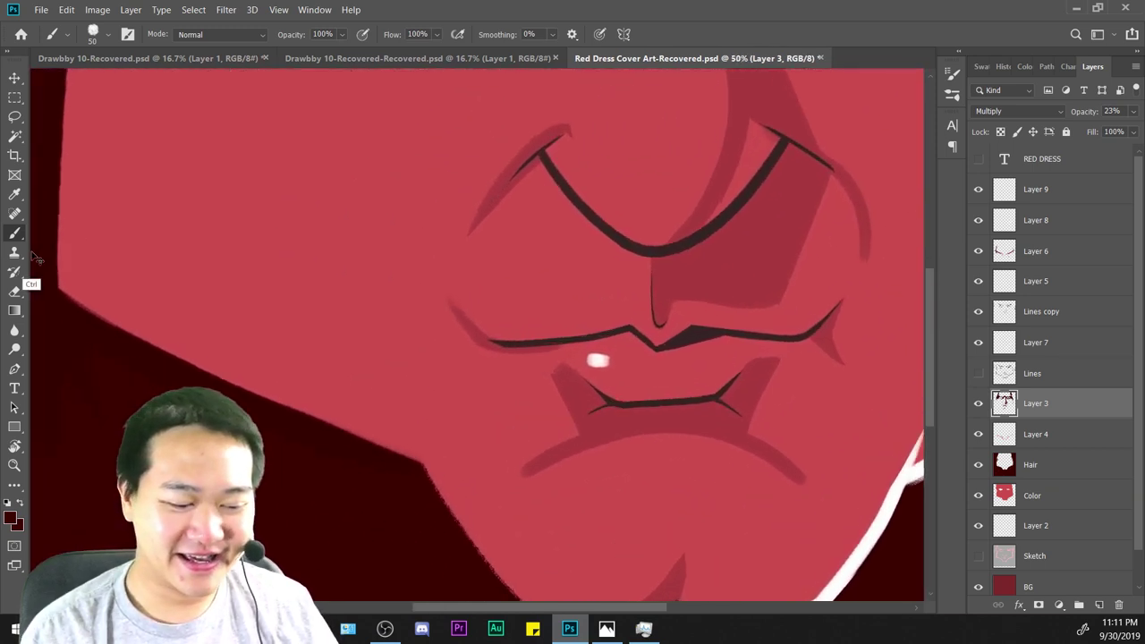
key("ctrl+plus")
key("e")
left_click_drag(616, 356, 433, 392)
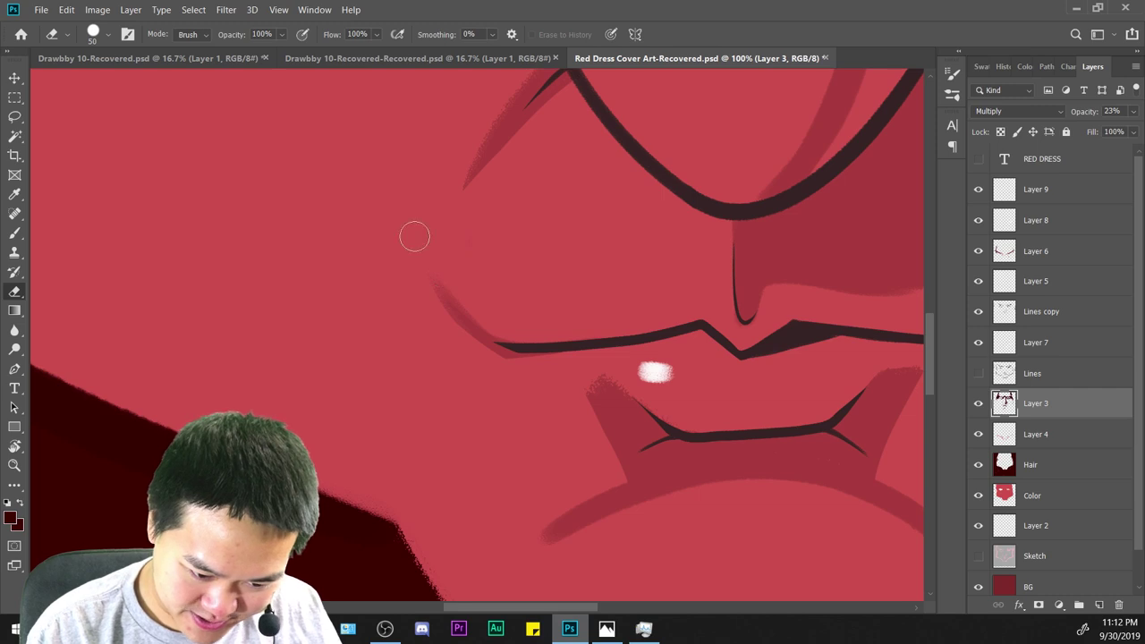
left_click_drag(415, 239, 529, 394)
left_click_drag(434, 294, 546, 404)
left_click_drag(459, 340, 645, 345)
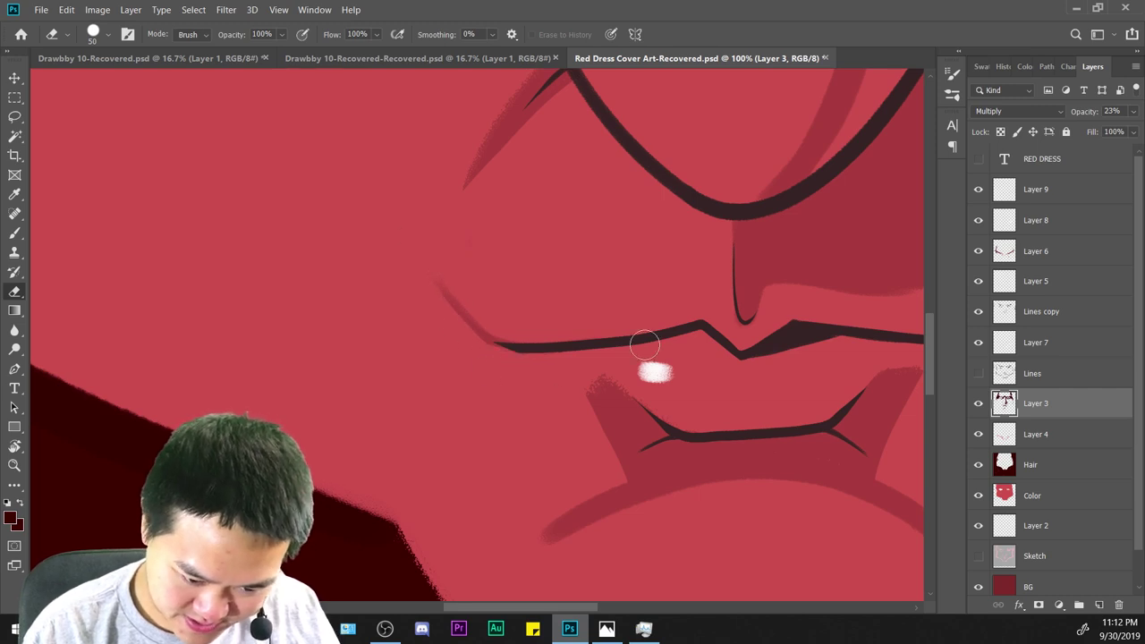
Examine the mouth and chin shading both close up and against the whole face.
key("ctrl+minus")
key("ctrl+minus")
key("ctrl+minus")
key("ctrl+minus")
key("ctrl+plus")
key("ctrl+plus")
key("ctrl+plus")
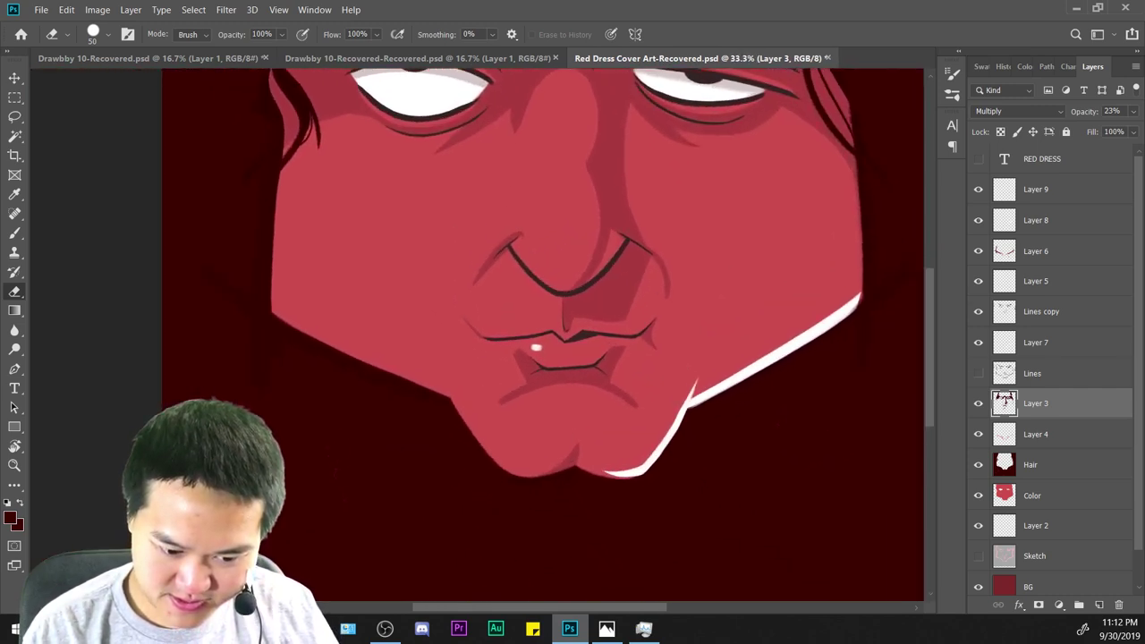
left_click_drag(798, 447, 489, 426)
key("ctrl+plus")
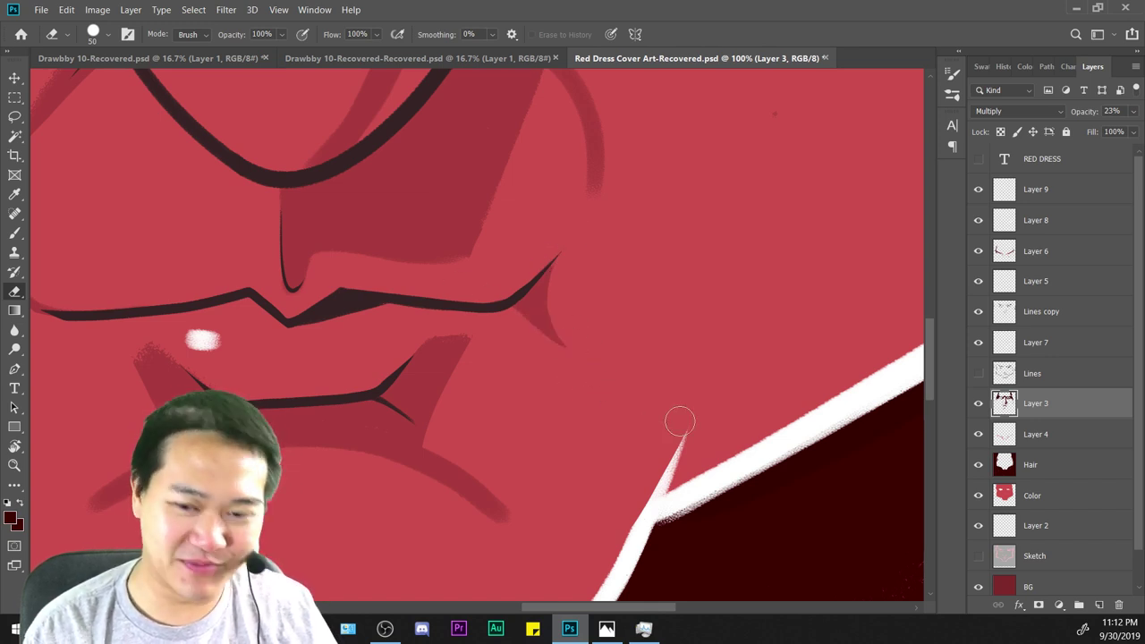
key("ctrl+minus")
key("ctrl+minus")
key("ctrl+minus")
key("ctrl+minus")
key("ctrl+minus")
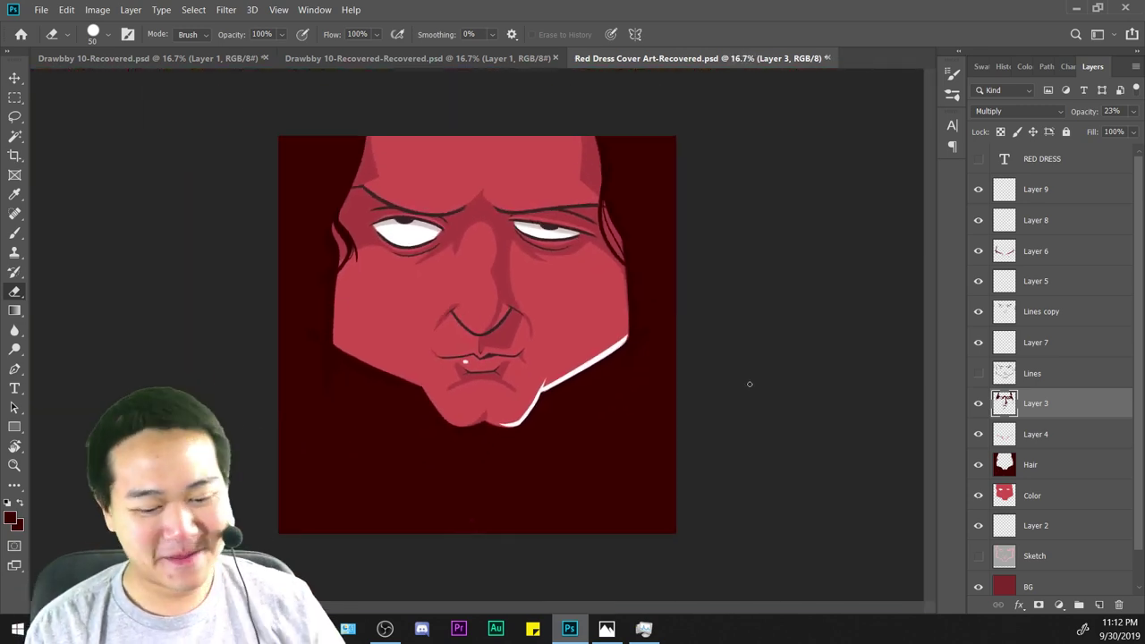
key("ctrl+plus")
key("ctrl+plus")
key("ctrl+plus")
key("ctrl+plus")
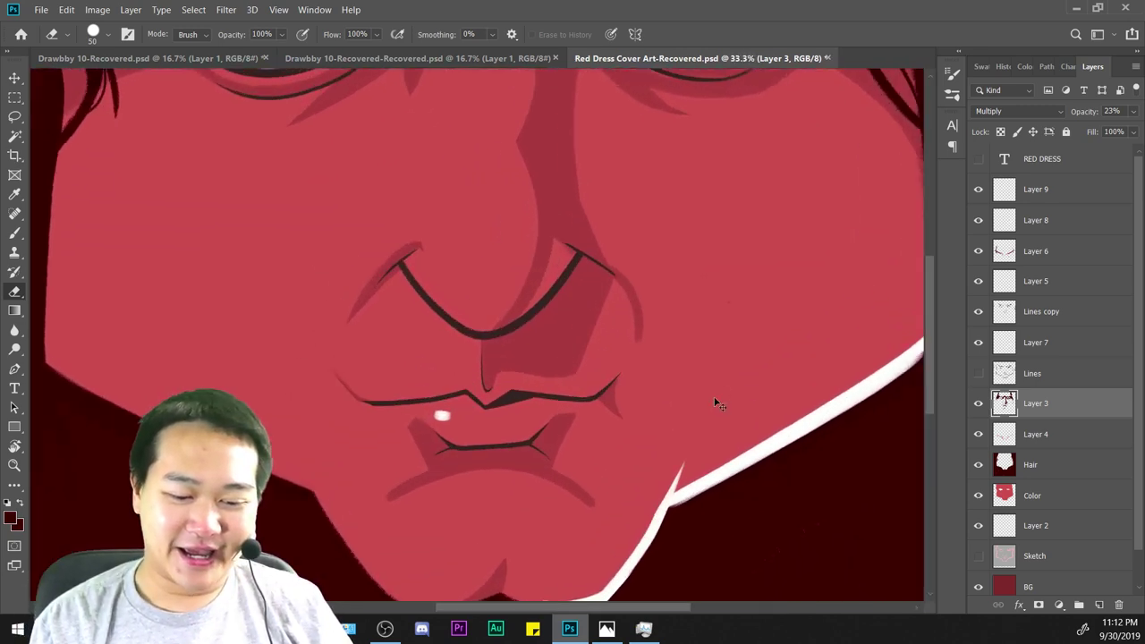
Try to erase both ends of the arched chin crease into tapered points.
key("ctrl+plus")
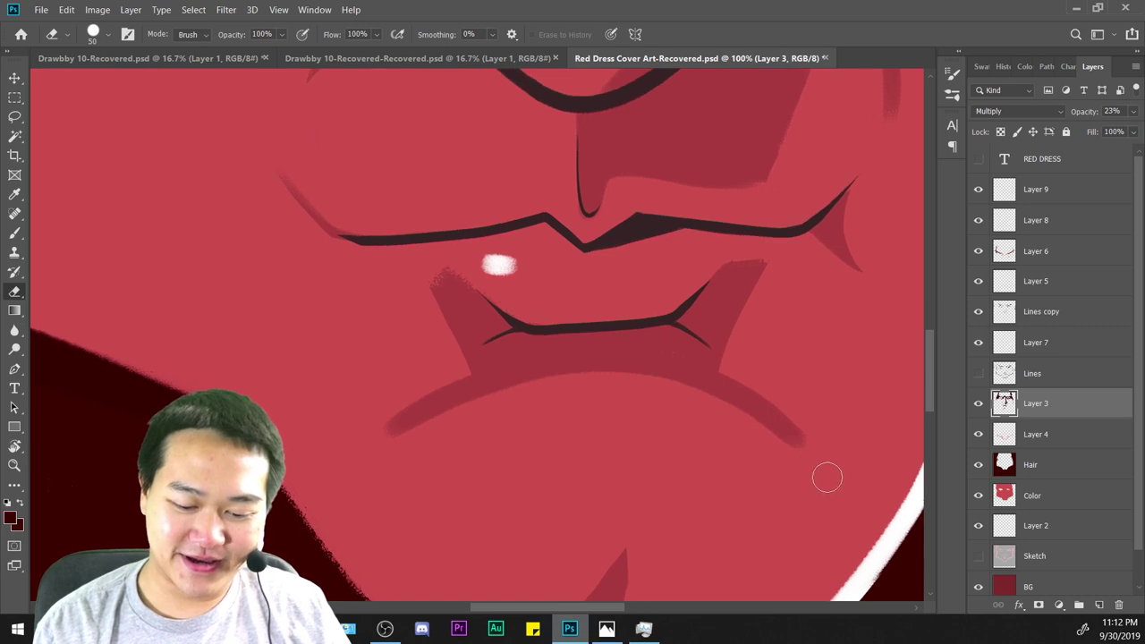
key("ctrl+z")
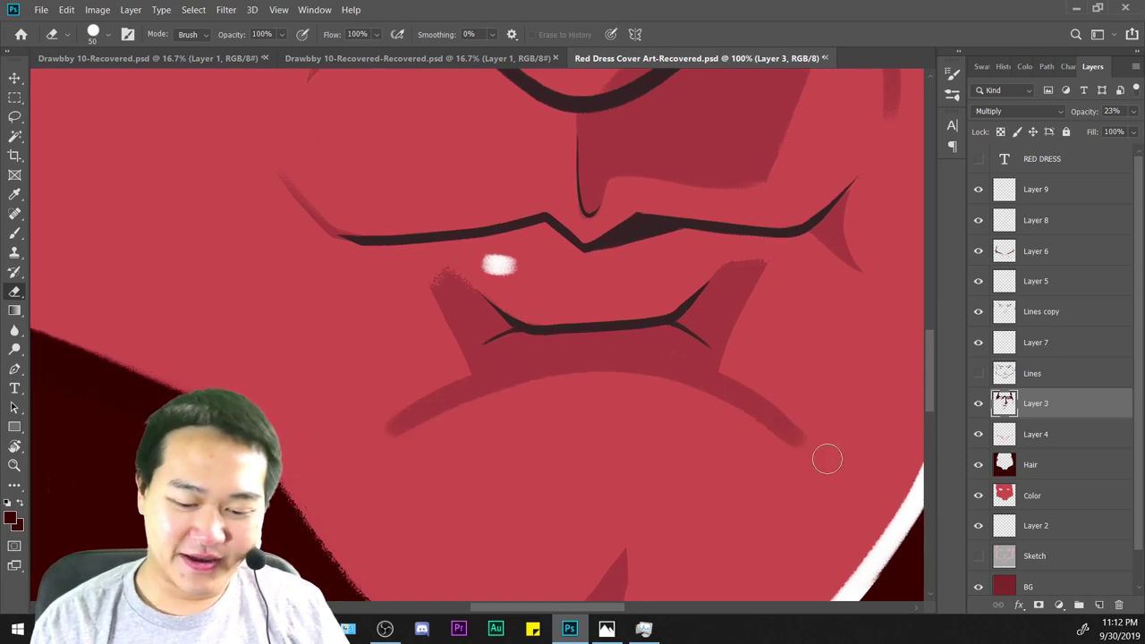
mouse_move(827, 459)
left_mouse_down()
mouse_move(429, 406)
mouse_move(369, 456)
left_mouse_up()
key("ctrl+z")
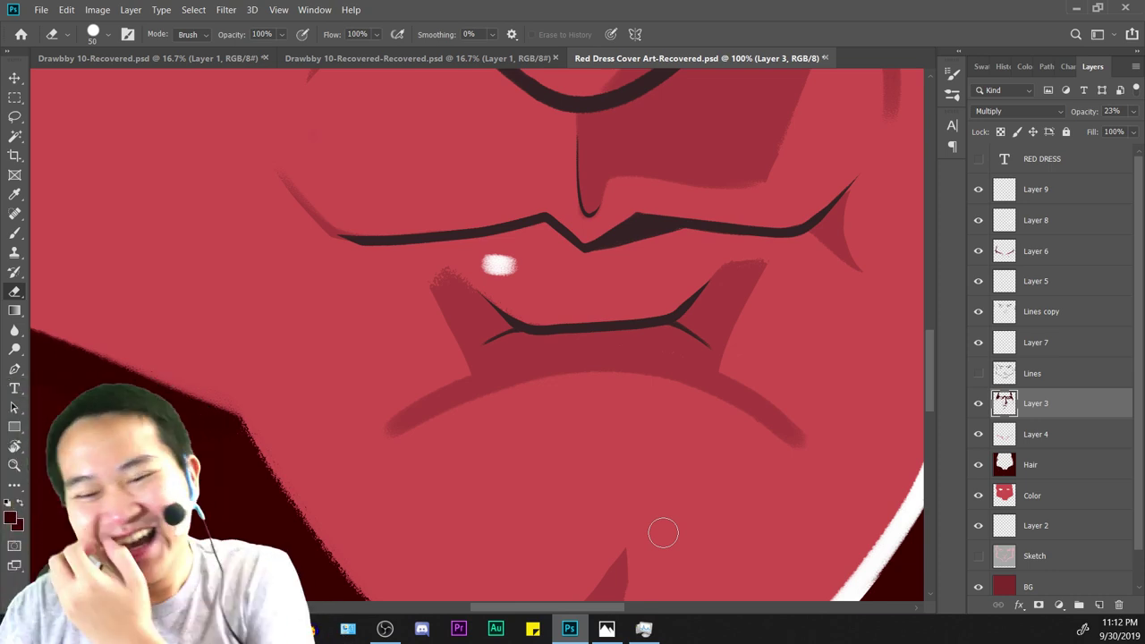
key("ctrl+minus")
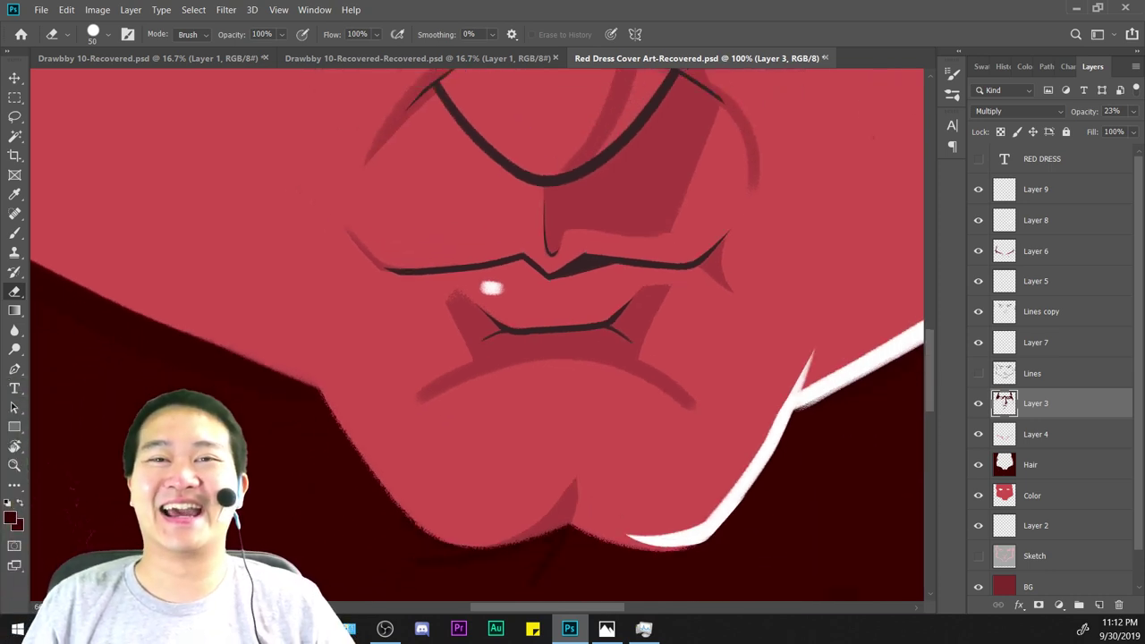
key("ctrl+plus")
left_click_drag(787, 441, 387, 445)
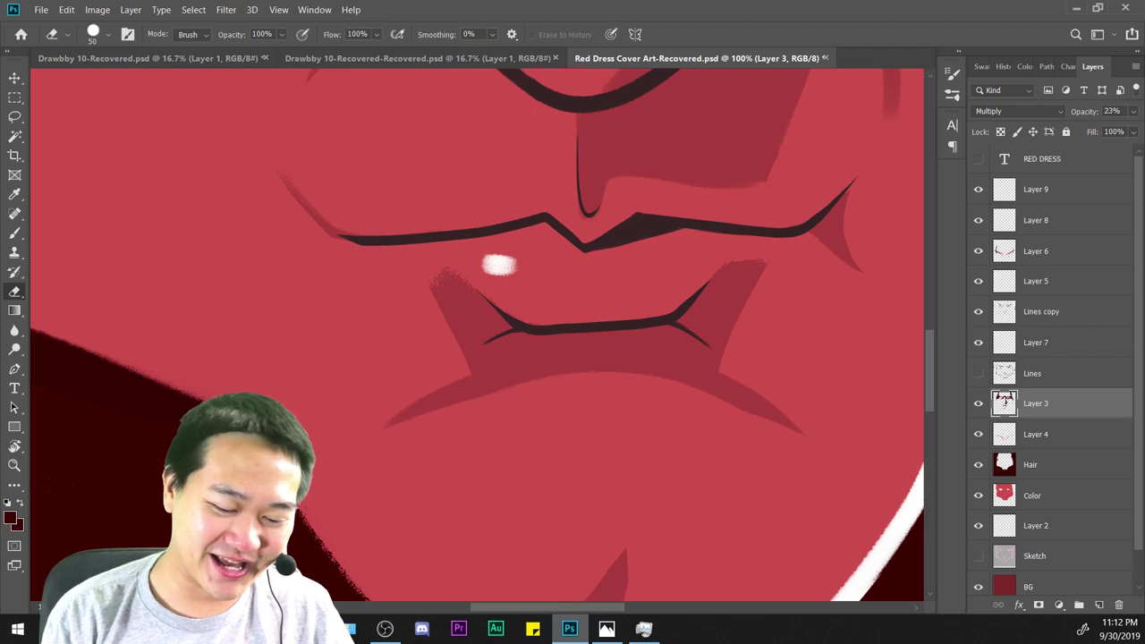
key("ctrl+z")
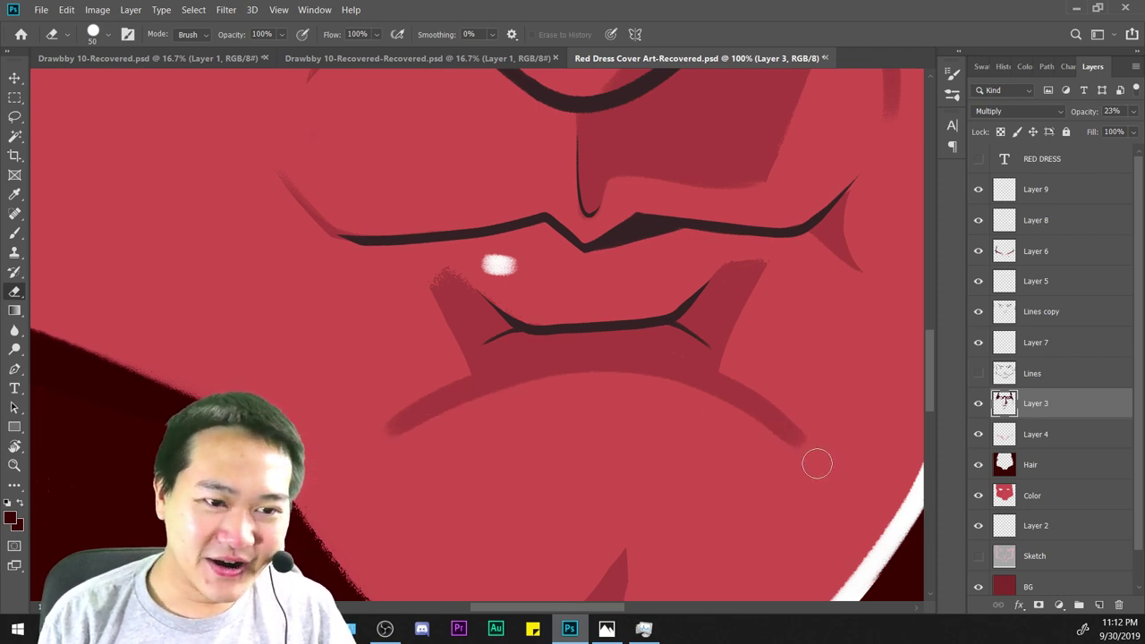
Try to brush a thicker shadow along the underside of the chin crease and extend its left end outward.
key("b")
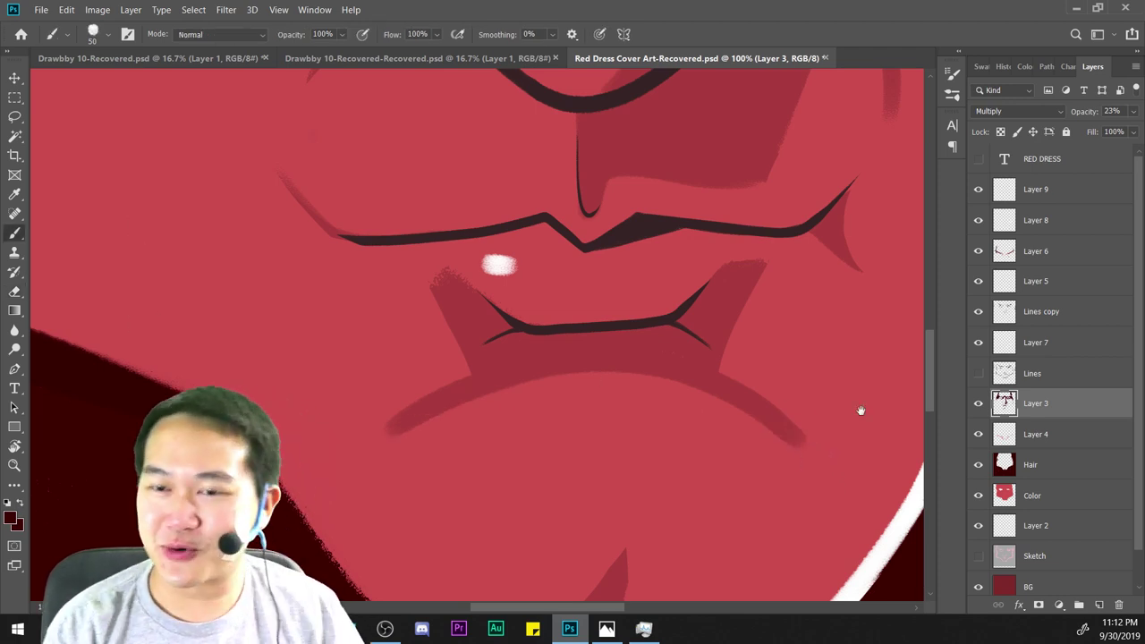
key("Page_Down")
key("ctrl+minus")
key("ctrl+minus")
key("ctrl+minus")
key("ctrl+minus")
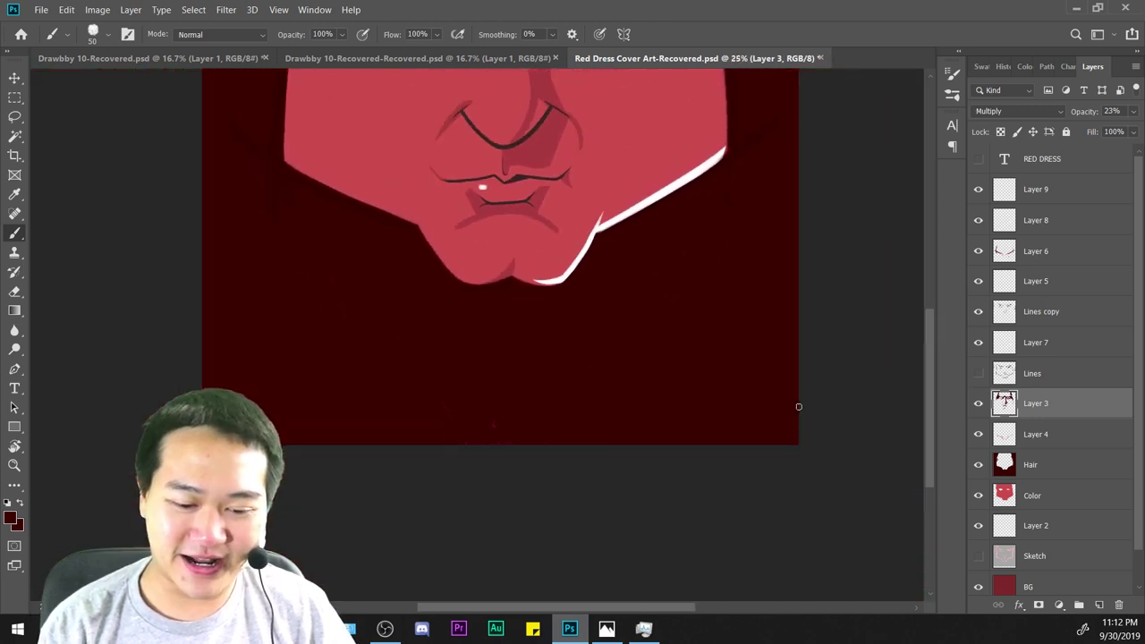
key("ctrl+plus")
key("ctrl+plus")
key("ctrl+plus")
key("ctrl+plus")
left_click_drag(769, 278, 723, 381)
scroll(723, 381, "up", 6)
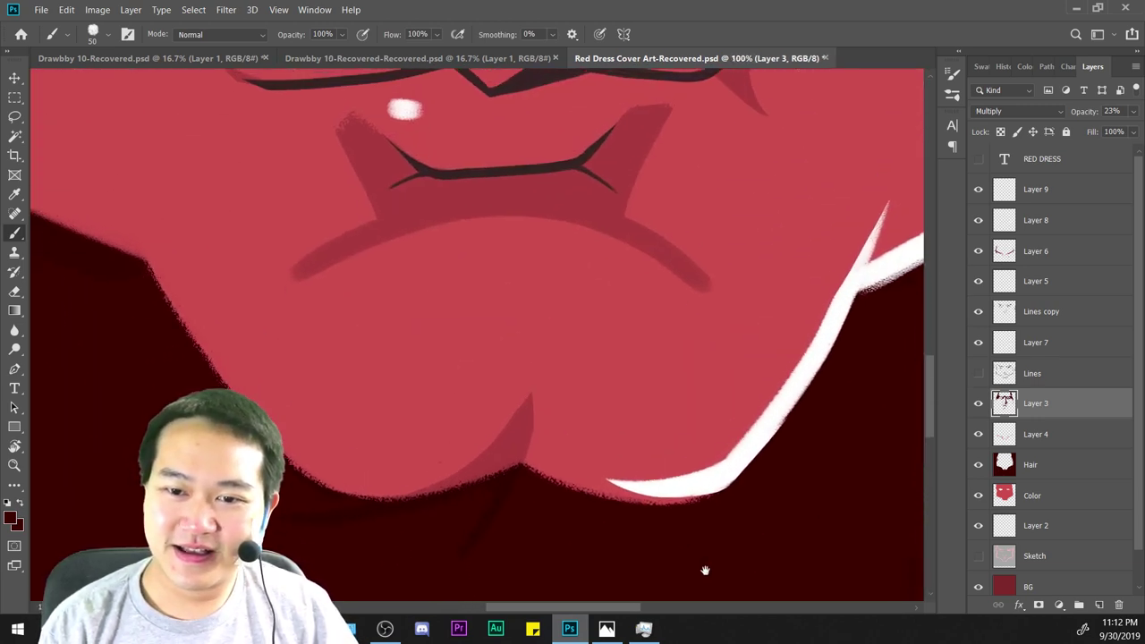
key("ctrl+plus")
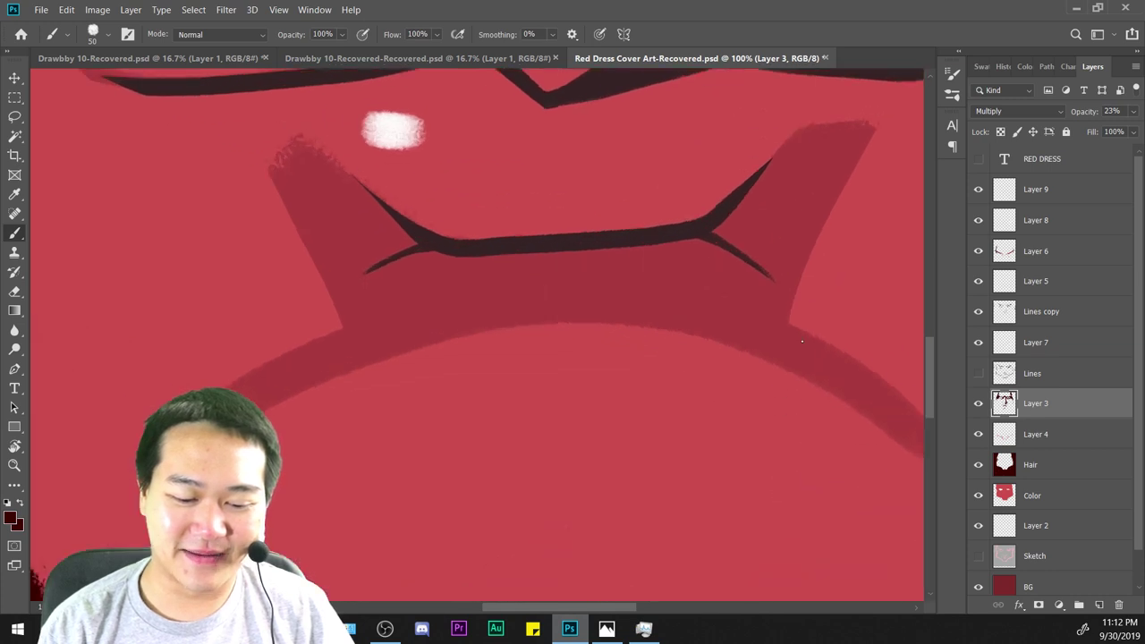
left_click_drag(801, 458, 641, 388)
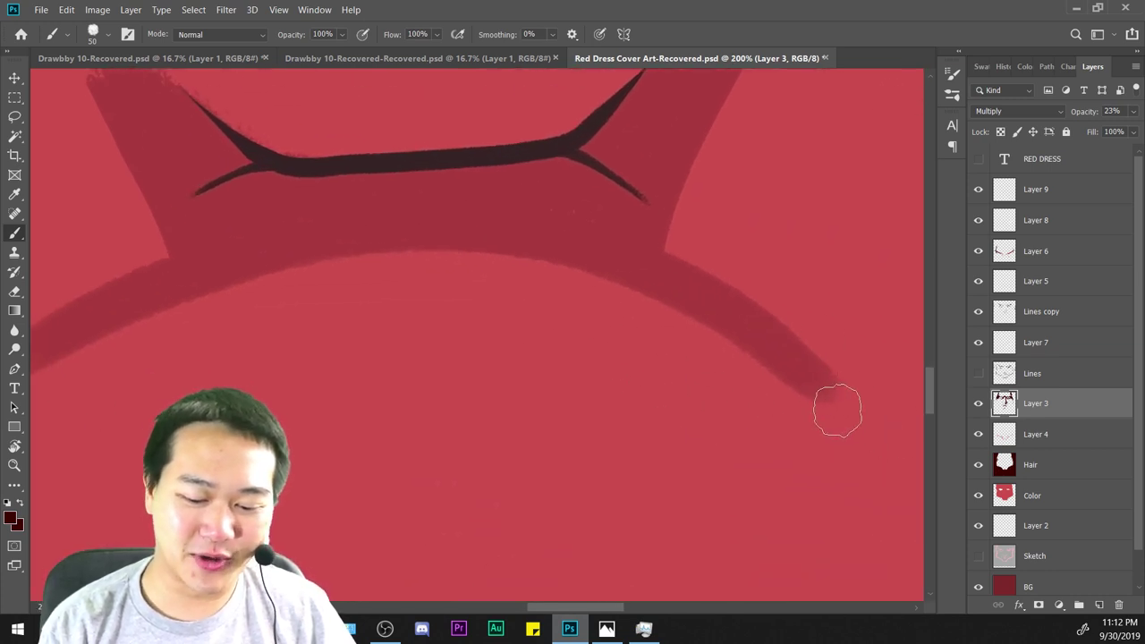
mouse_move(837, 409)
left_mouse_down()
mouse_move(752, 326)
mouse_move(609, 257)
mouse_move(419, 263)
left_mouse_up()
scroll(812, 396, "left", 4)
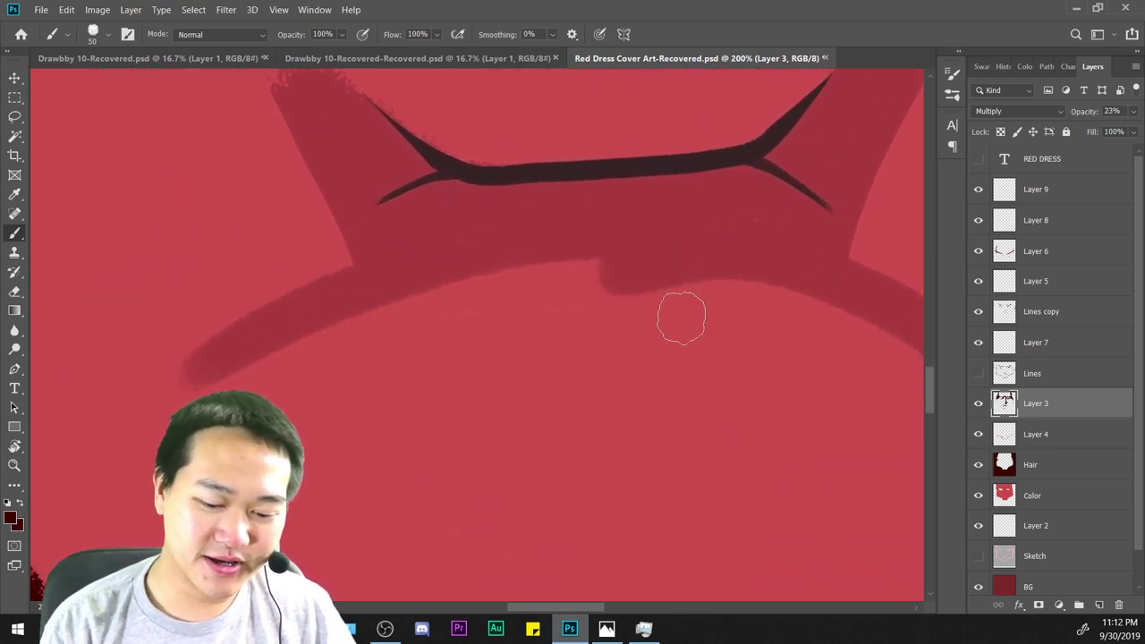
scroll(720, 465, "down", 4)
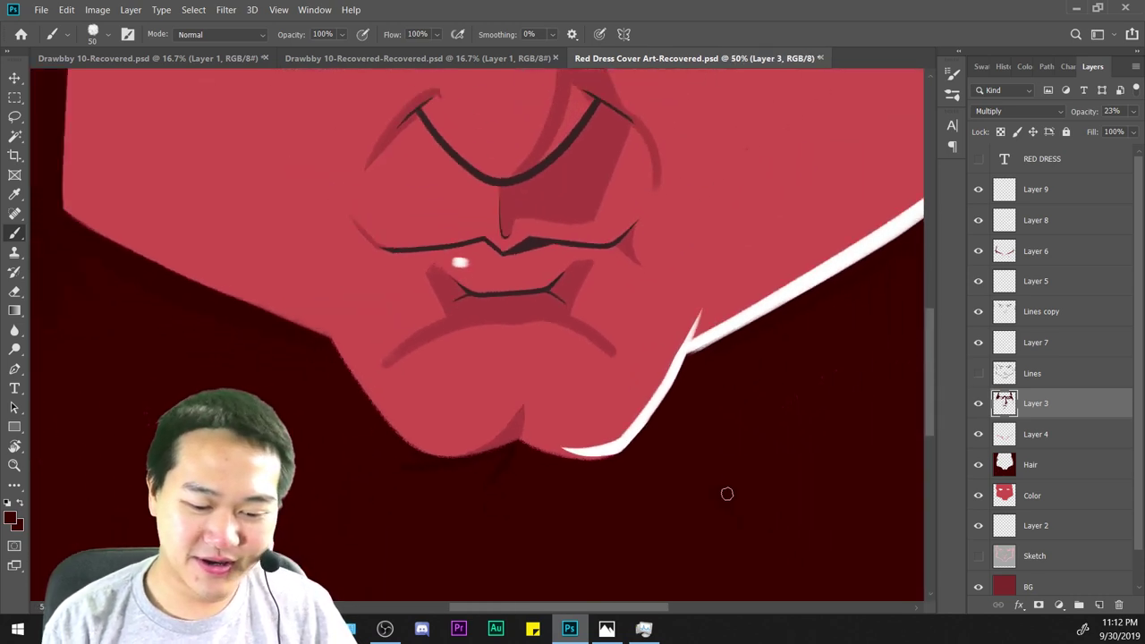
scroll(488, 306, "up", 3)
Try to trim the thickened chin crease with the Eraser, and revert the crease to its earlier shape.
key("e")
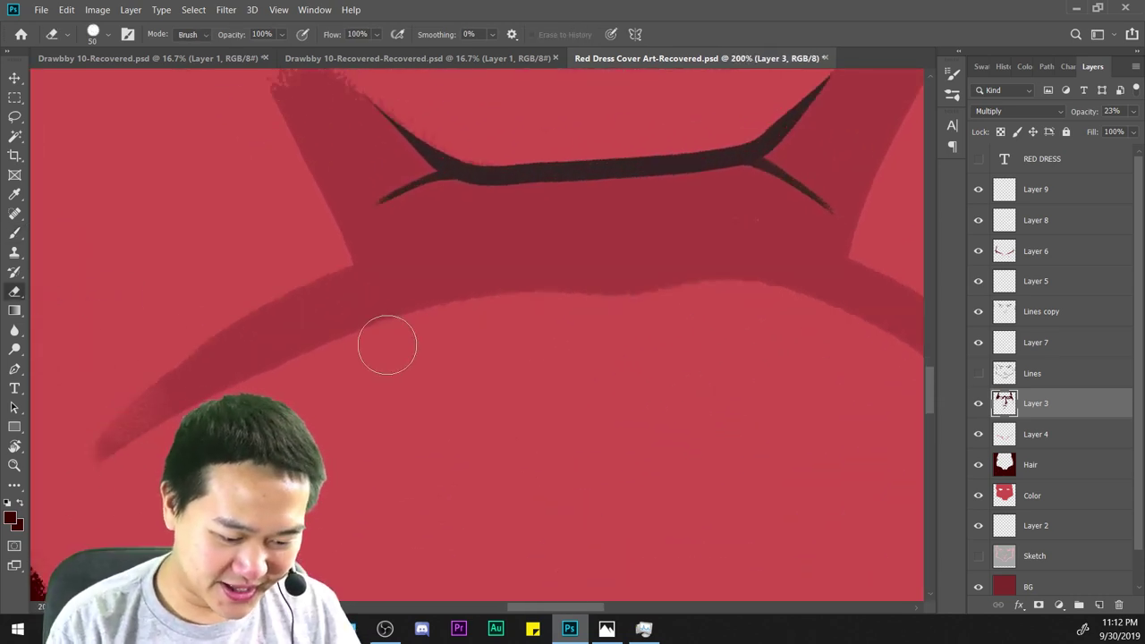
key("ctrl+minus")
key("ctrl+minus")
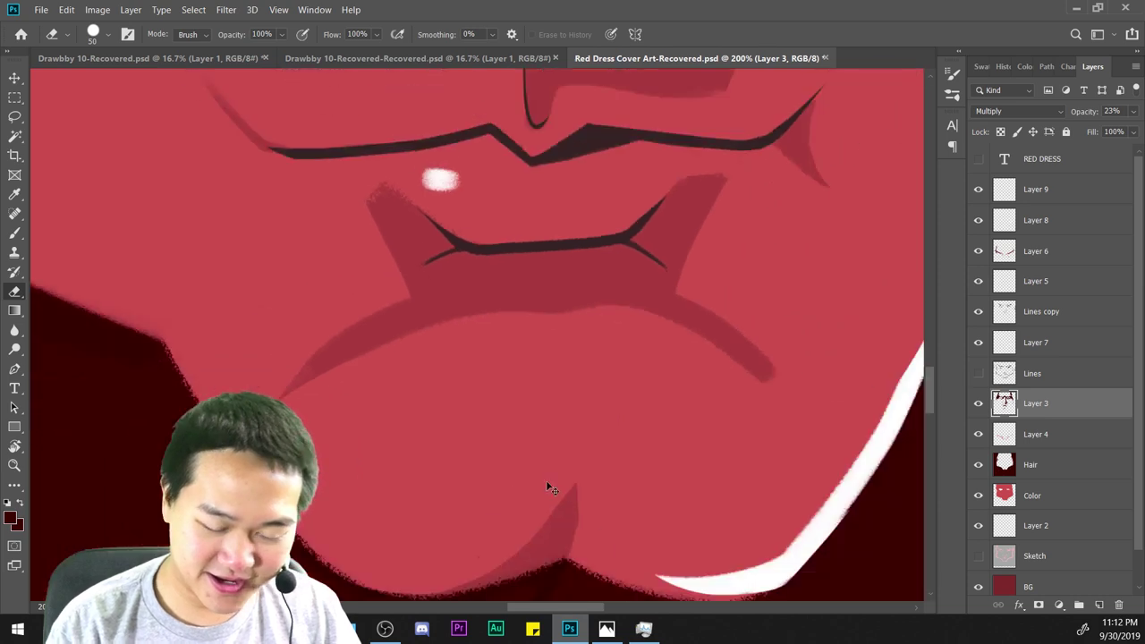
left_click_drag(698, 506, 554, 527)
key("ctrl+plus")
key("ctrl+plus")
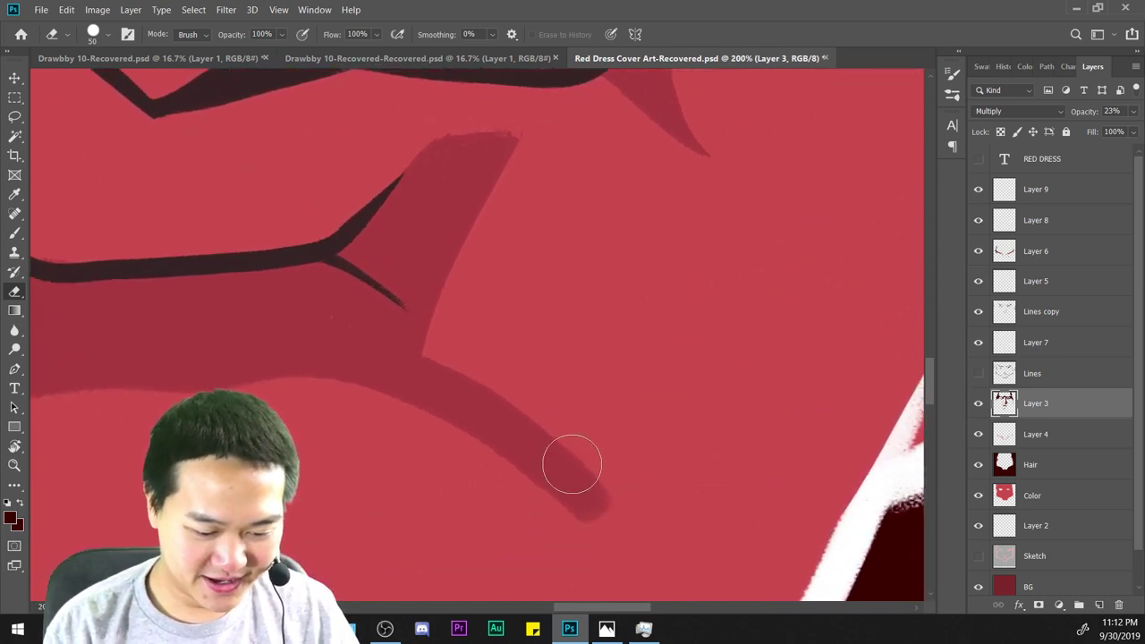
scroll(583, 460, "down", 2)
scroll(586, 463, "down", 1)
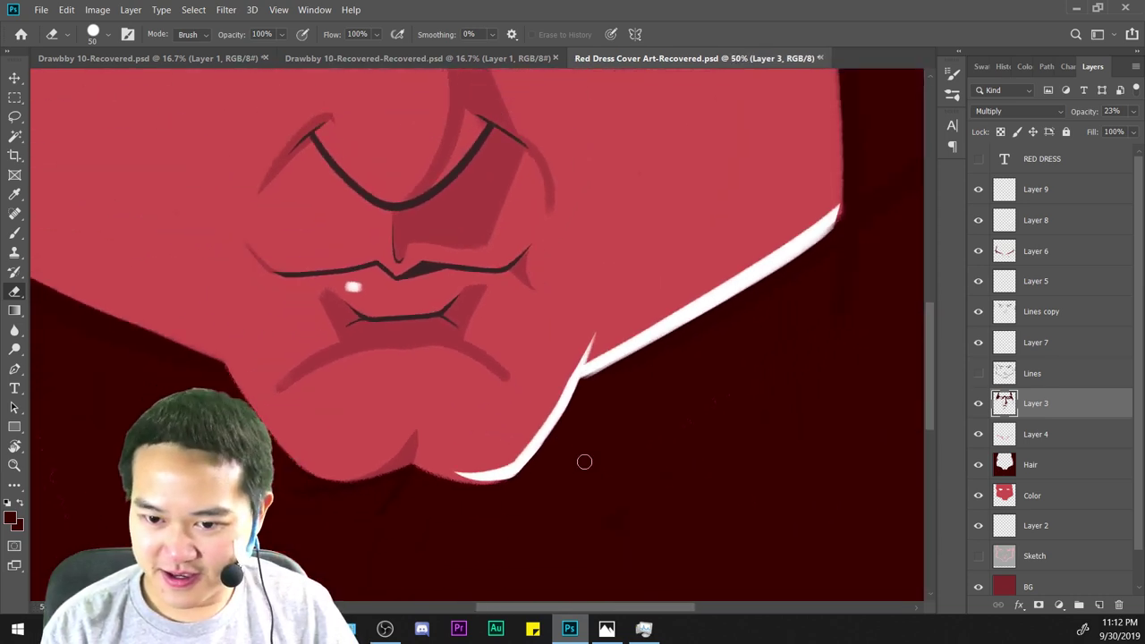
scroll(584, 462, "down", 2)
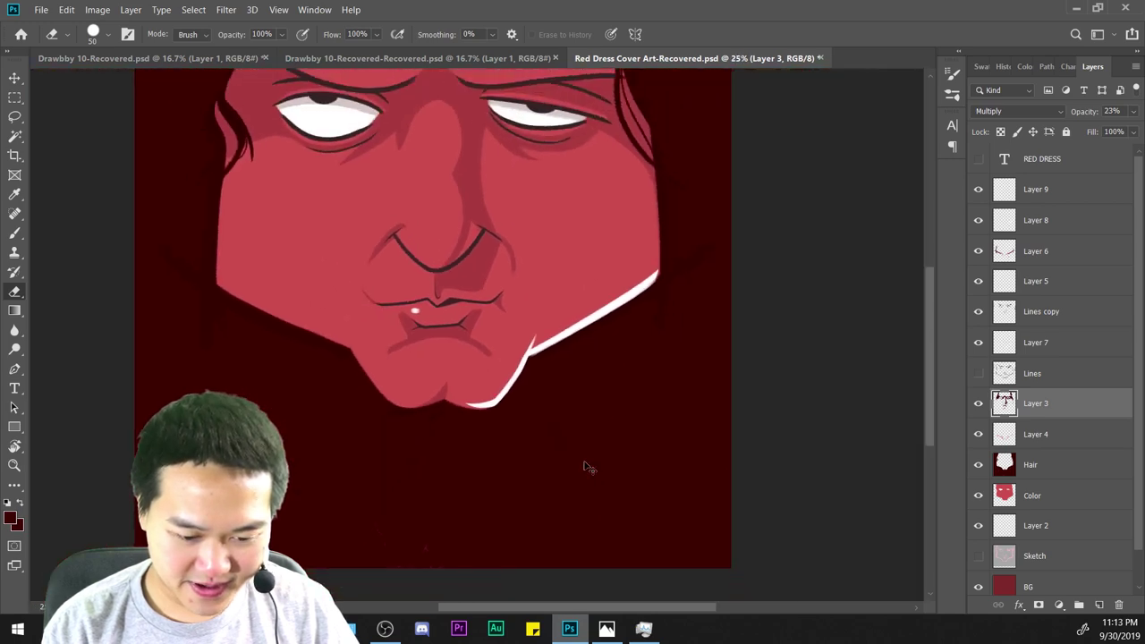
Erase the outer edges of the chin crease so its left and right ends taper to sharp points.
scroll(584, 466, "up", 4)
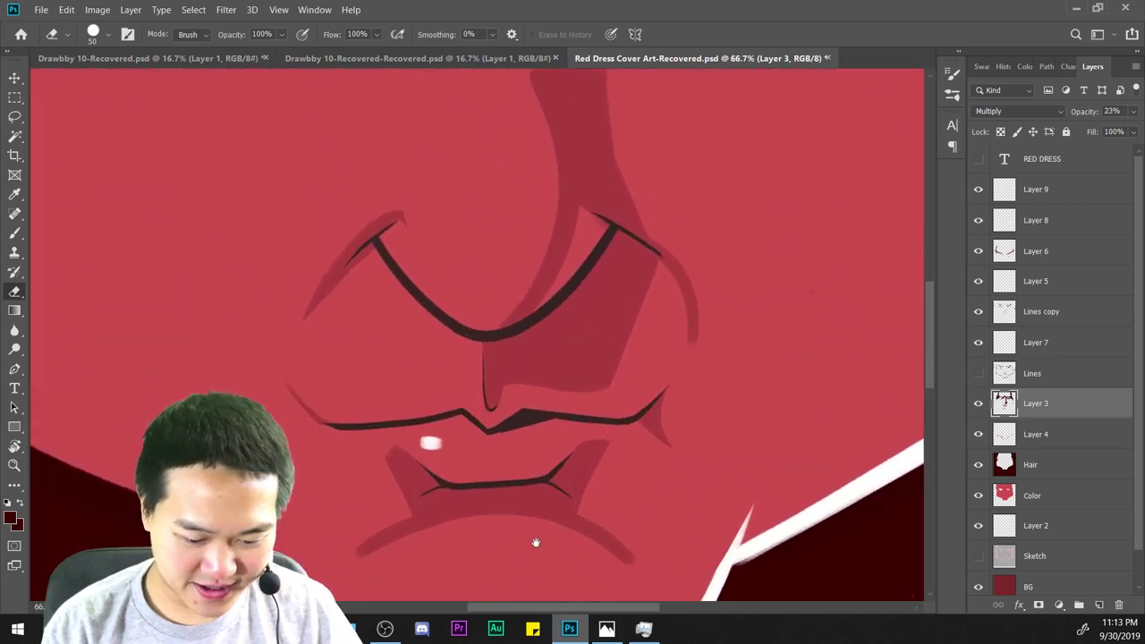
scroll(492, 366, "up", 1)
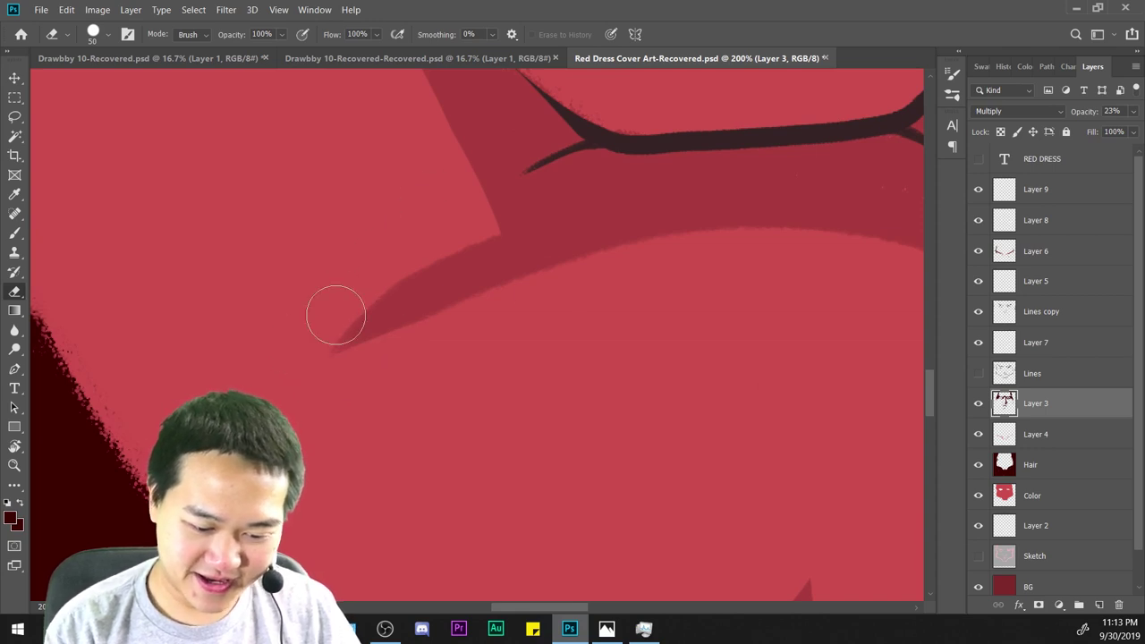
scroll(463, 504, "down", 2)
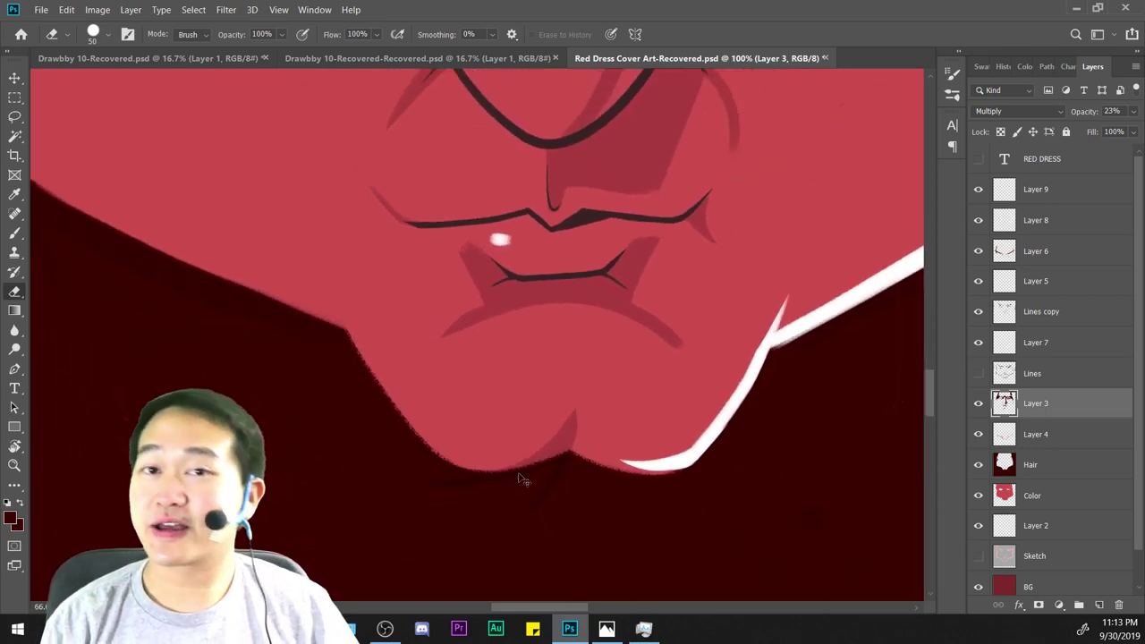
scroll(613, 483, "up", 1)
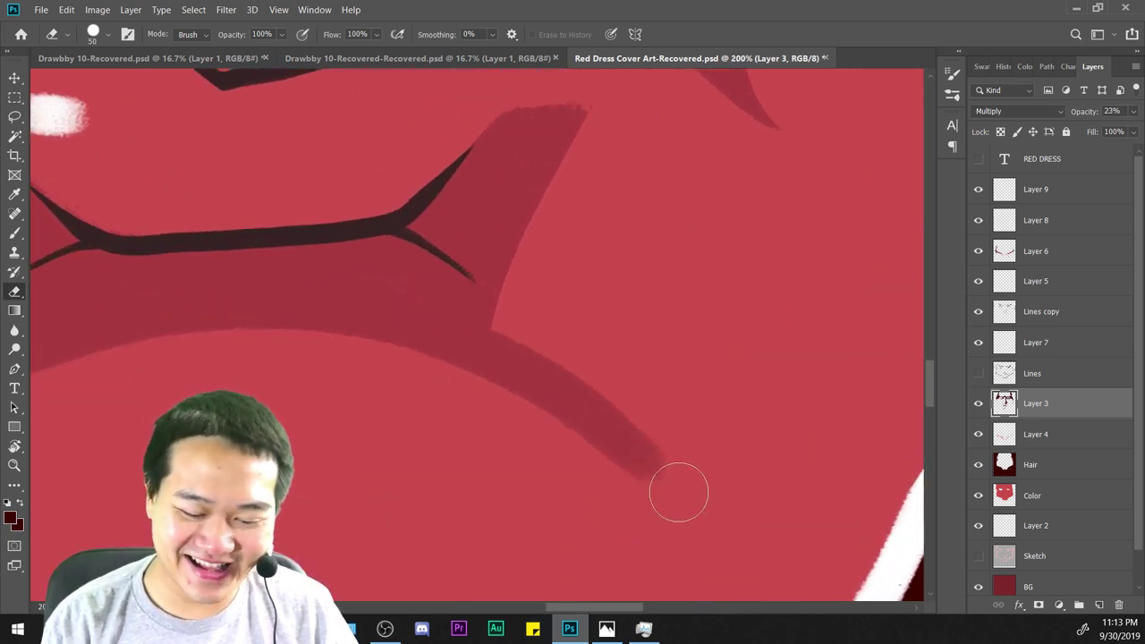
left_click_drag(681, 507, 529, 242)
mouse_move(673, 530)
left_mouse_down()
mouse_move(631, 403)
mouse_move(567, 327)
mouse_move(666, 511)
mouse_move(518, 273)
left_mouse_up()
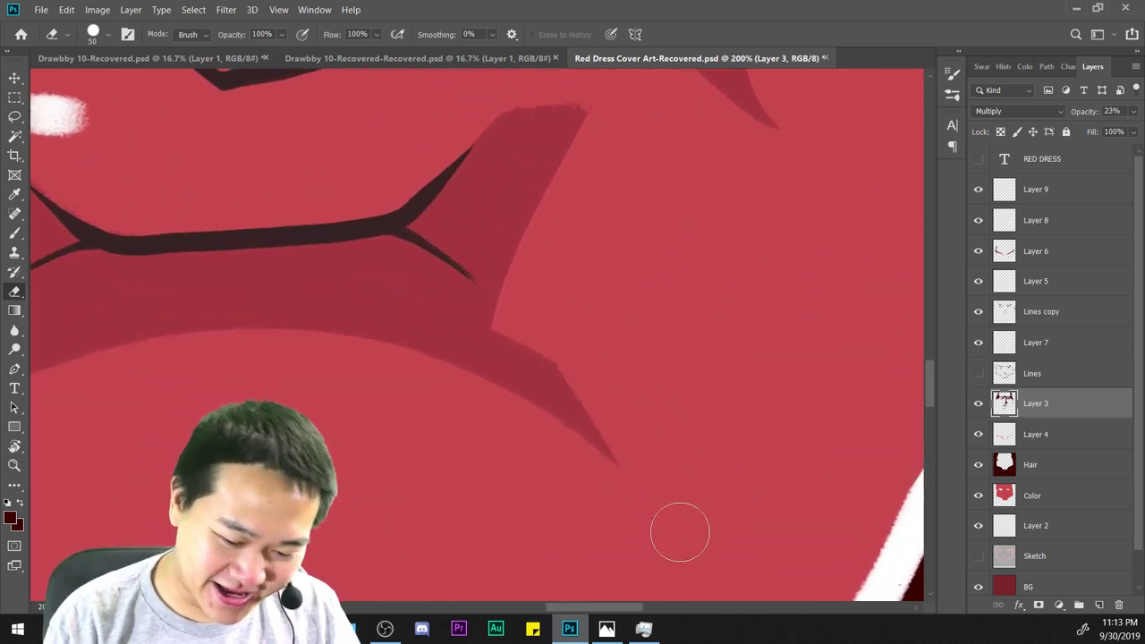
scroll(679, 501, "down", 3)
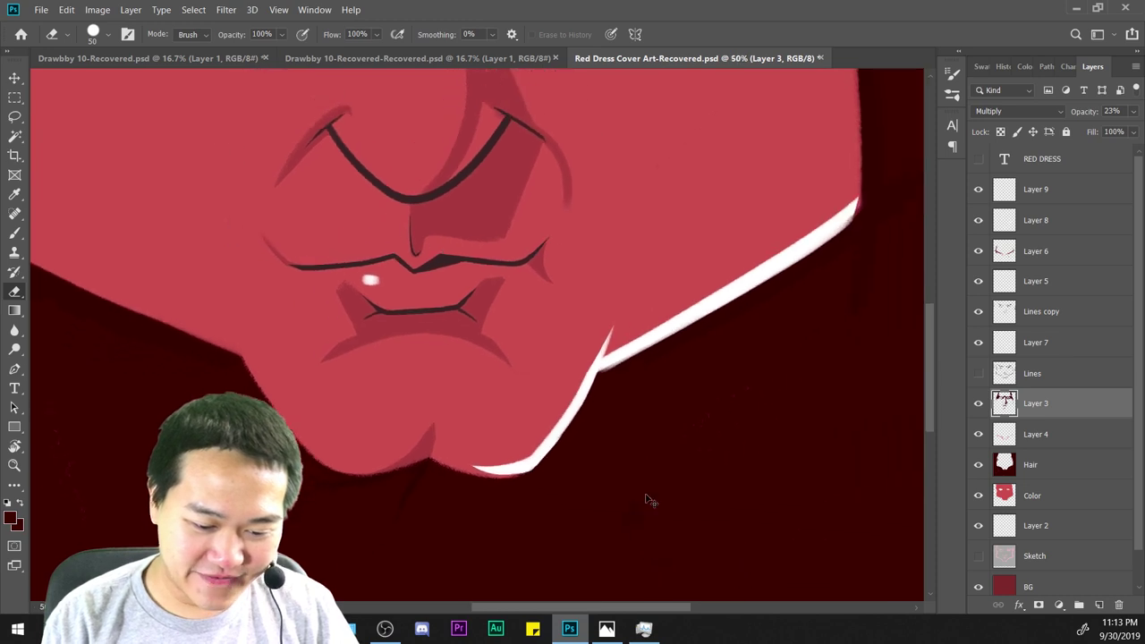
Brush shadow into the notches where the chin crease meets the lower lip shadow on both sides.
key("ctrl+plus")
key("ctrl+plus")
key("ctrl+plus")
left_click(15, 233)
left_click_drag(390, 356, 782, 431)
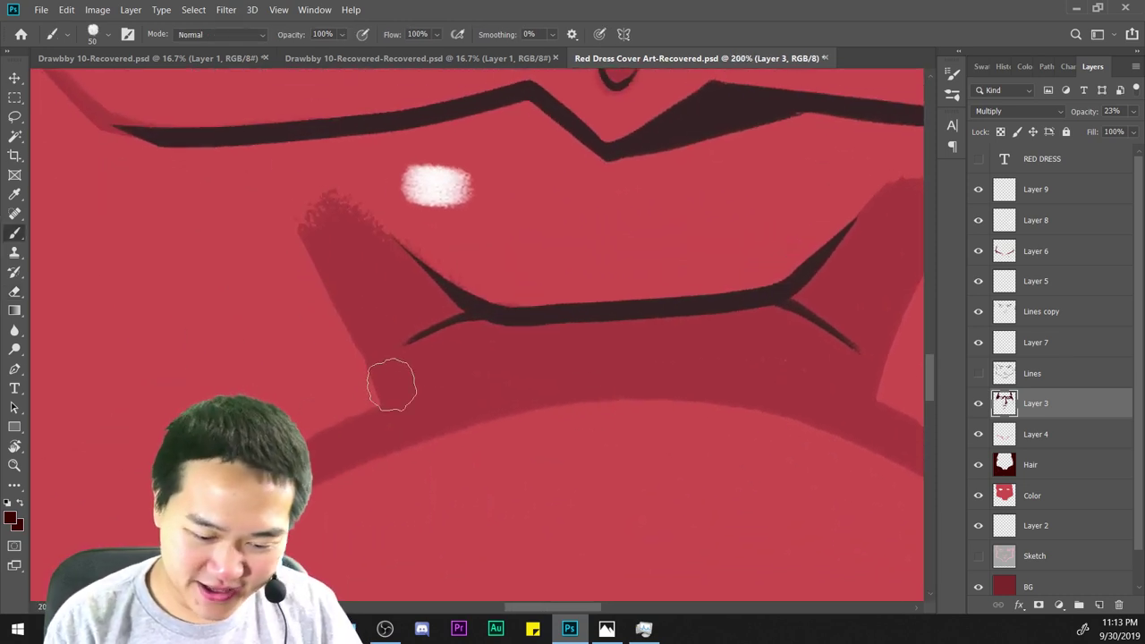
left_click_drag(391, 384, 299, 443)
mouse_move(431, 299)
left_mouse_down()
mouse_move(332, 210)
mouse_move(388, 382)
mouse_move(347, 258)
left_mouse_up()
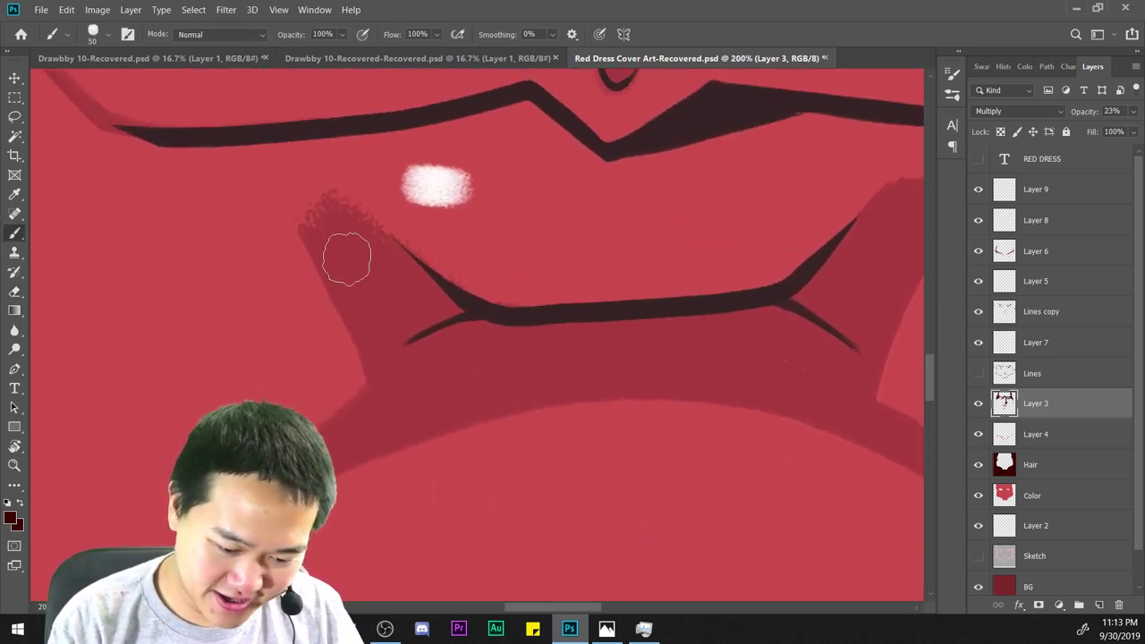
left_click_drag(641, 469, 324, 413)
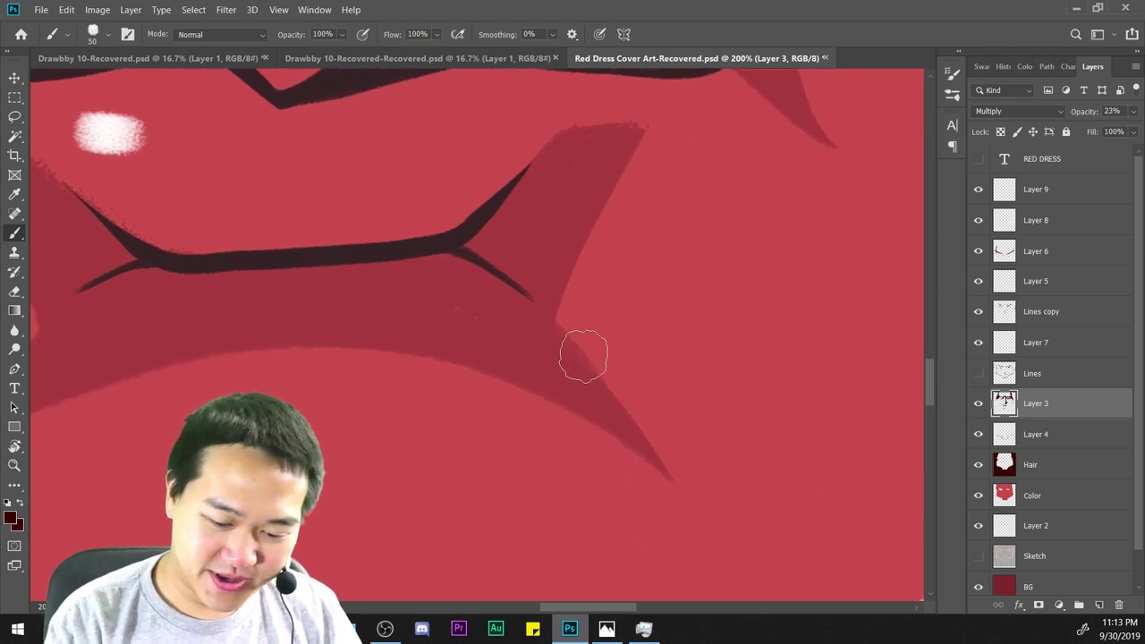
mouse_move(579, 385)
left_mouse_down()
mouse_move(548, 334)
mouse_move(583, 186)
left_mouse_up()
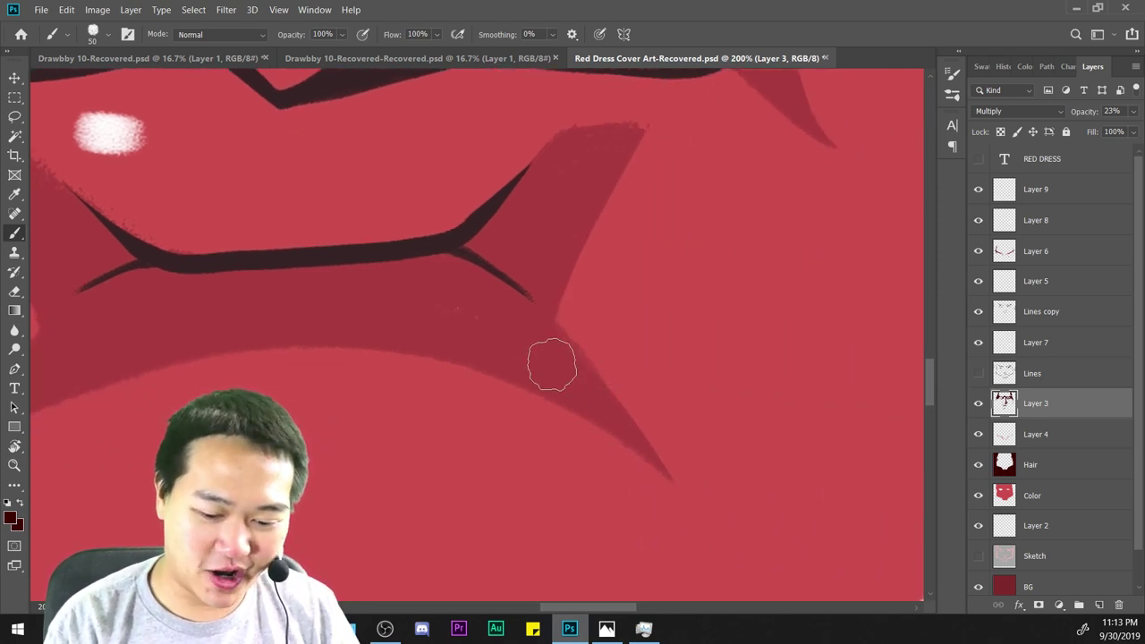
scroll(664, 407, "down", 5)
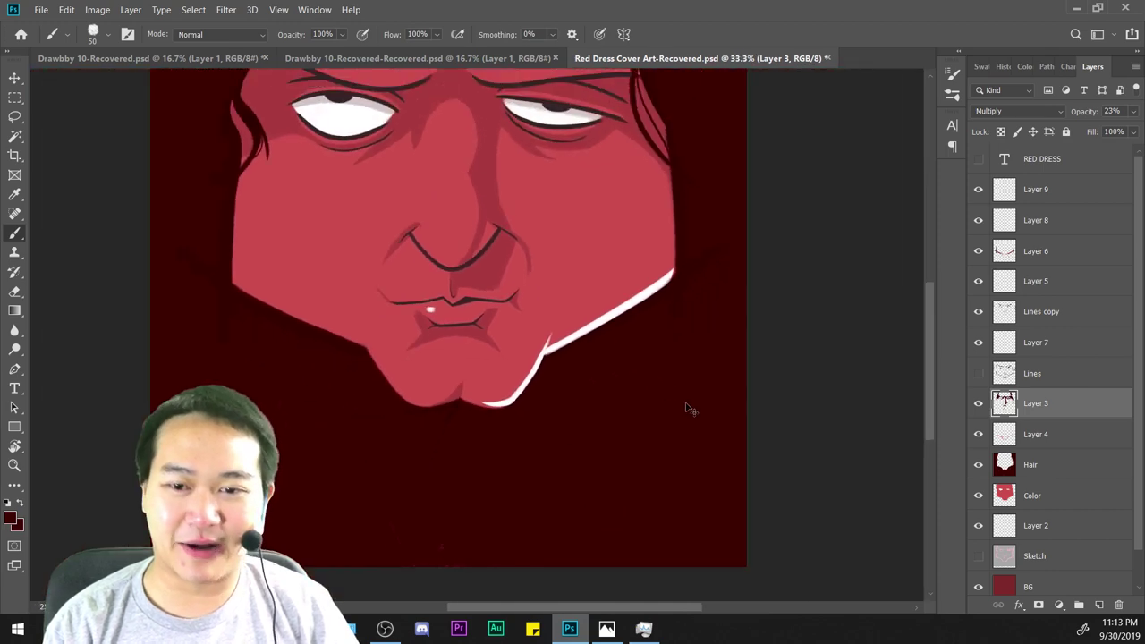
scroll(689, 408, "down", 2)
scroll(639, 434, "up", 1)
scroll(665, 432, "up", 4)
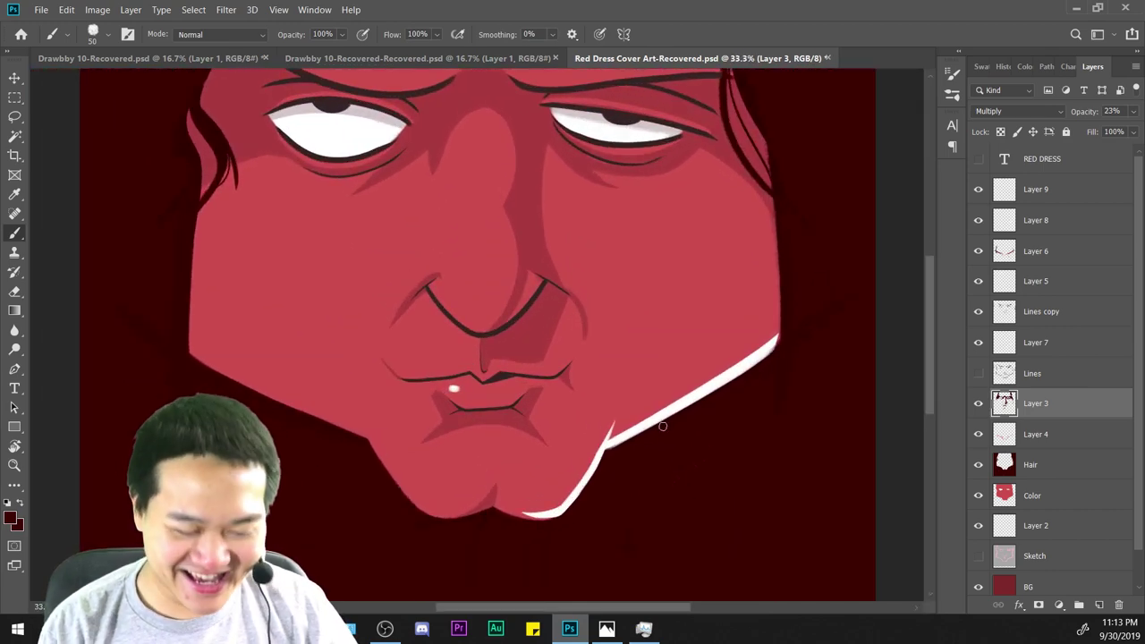
left_click_drag(663, 426, 853, 298)
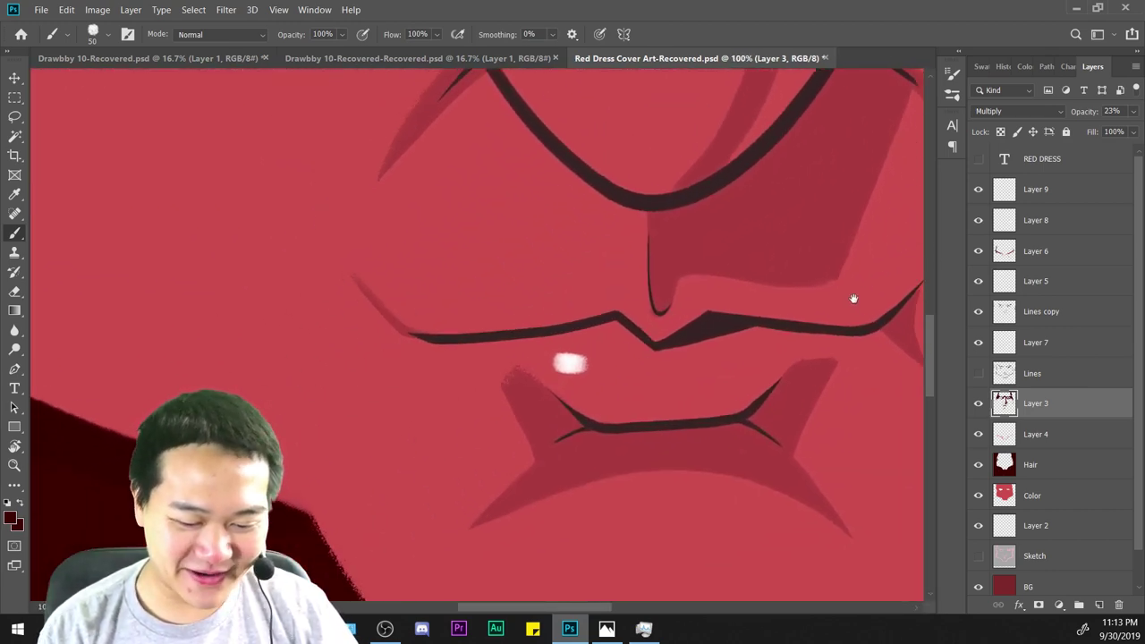
Thicken the shadow rising from the mouth line's left corner on Layer 3 with the 34 px brush.
key("ctrl+plus")
right_click(603, 235)
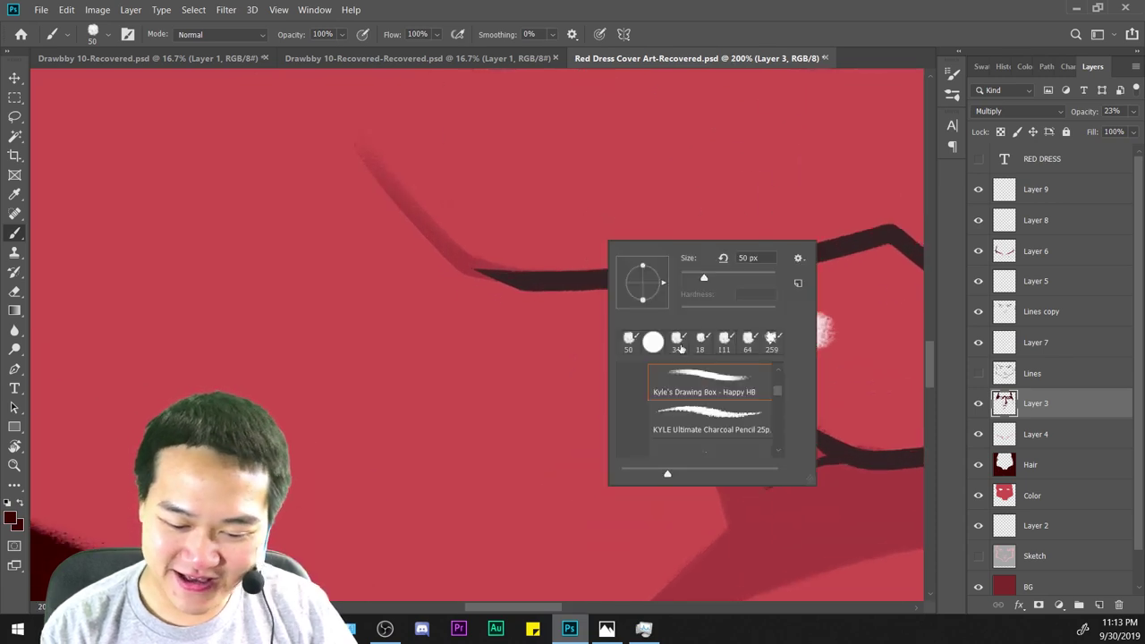
left_click(677, 342)
left_click(527, 281)
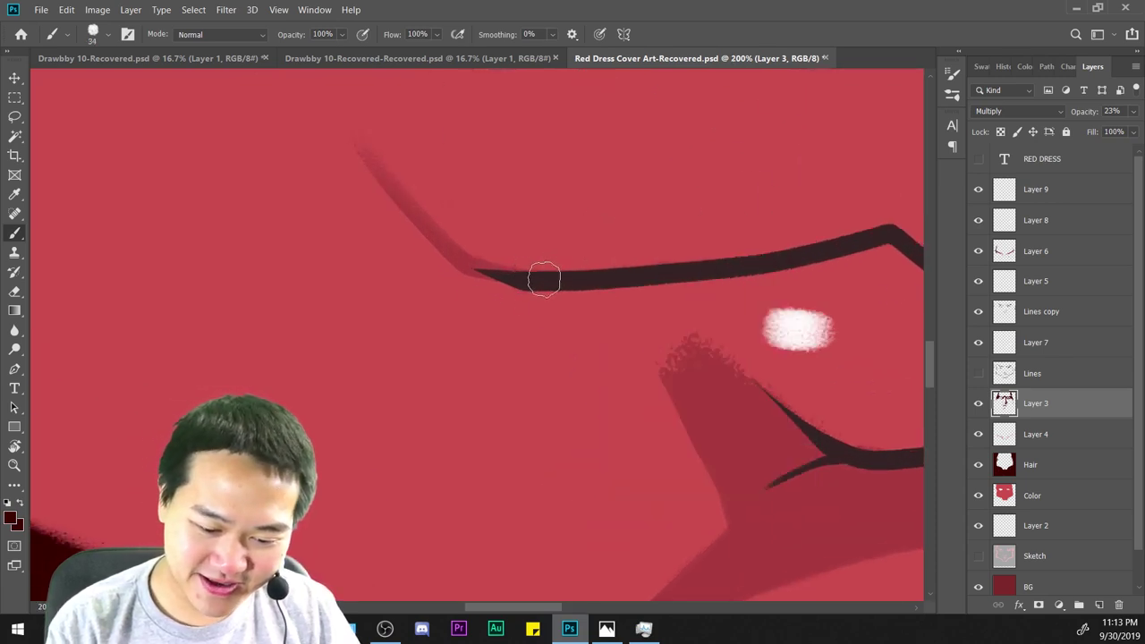
left_click_drag(541, 274, 353, 134)
Erase the edges of the left mouth-corner shadow so it tapers to a sharp upper tip.
key("e")
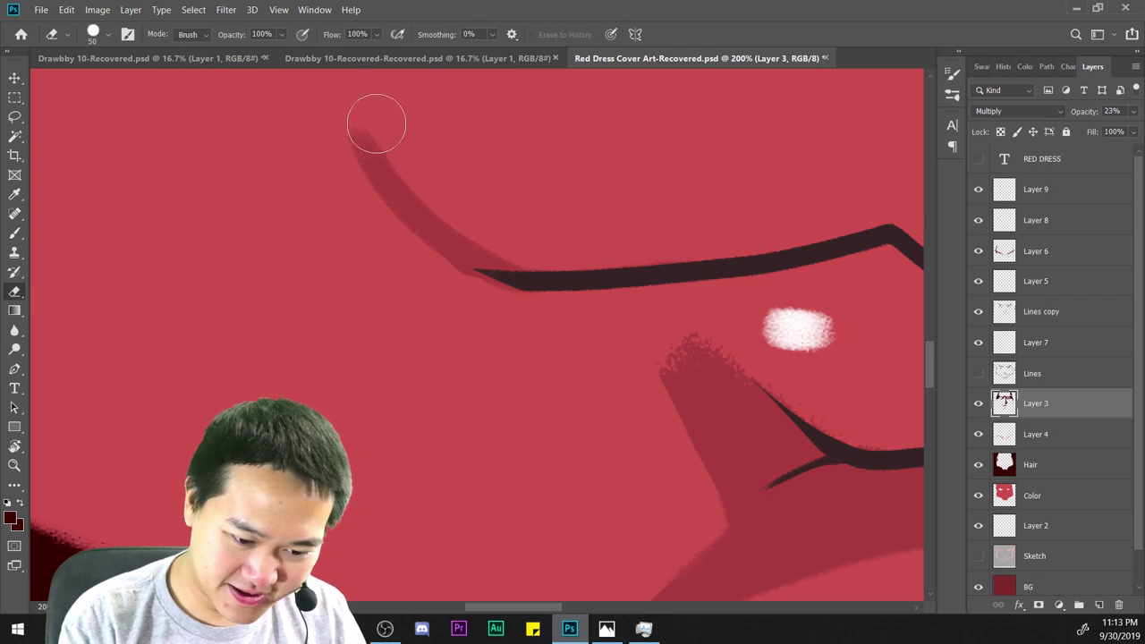
key("ctrl+z")
key("ctrl+shift+z")
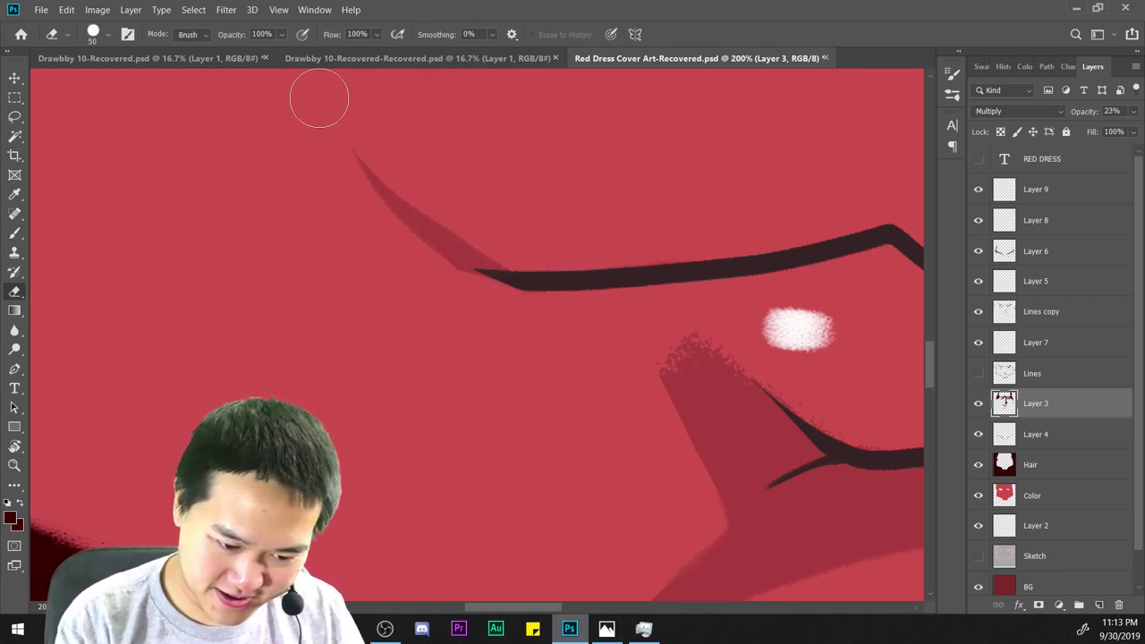
Examine the whole face at several magnifications to judge how the mouth and chin shading reads.
key("ctrl+minus")
key("ctrl+minus")
key("ctrl+minus")
key("ctrl+minus")
key("ctrl+minus")
key("ctrl+minus")
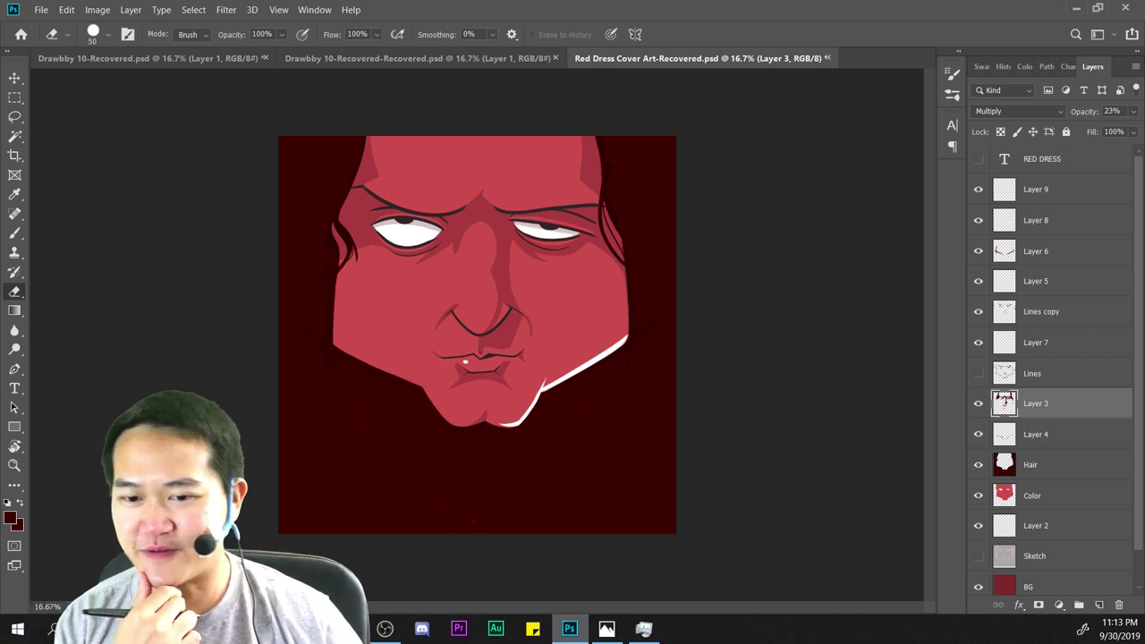
key("ctrl+minus")
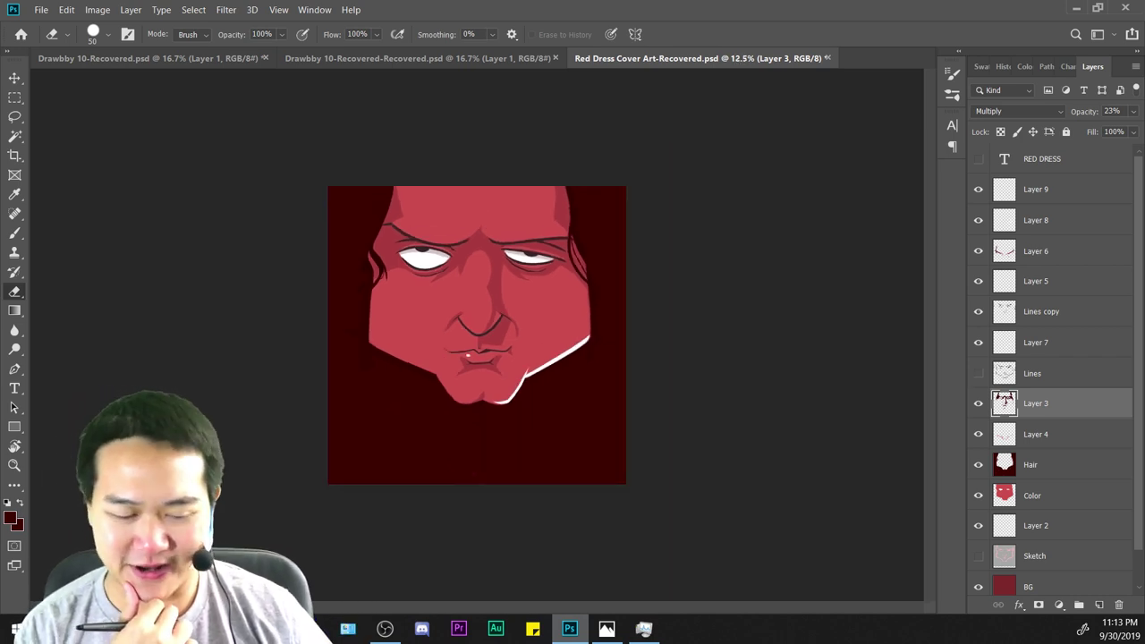
key("ctrl+plus")
key("ctrl+plus")
key("ctrl+plus")
key("ctrl+plus")
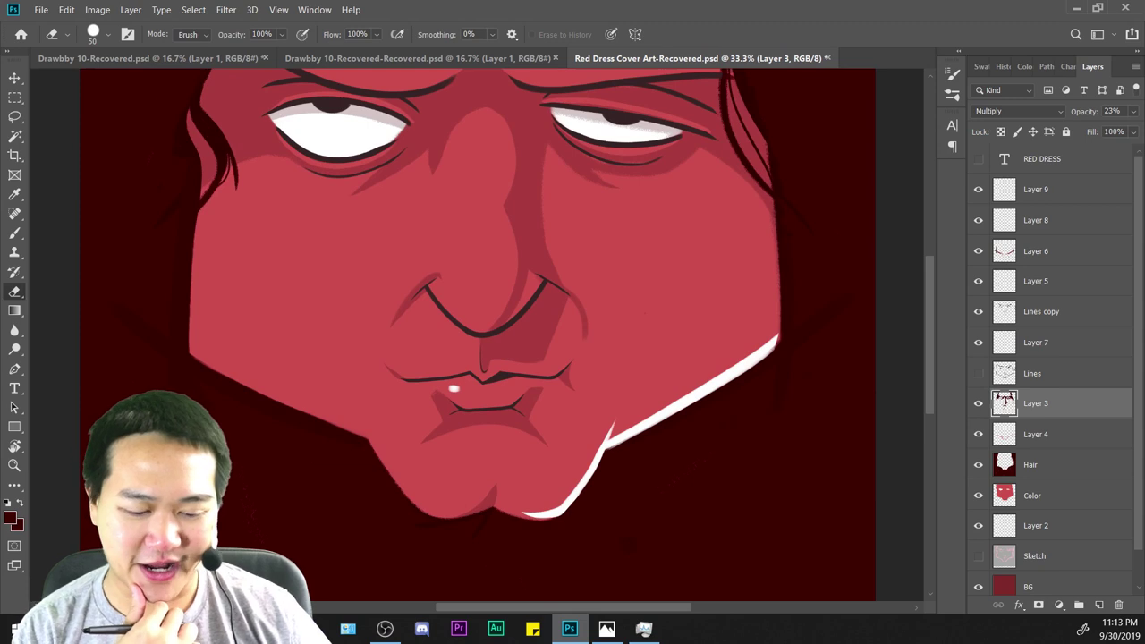
key("ctrl+minus")
key("ctrl+minus")
key("ctrl+plus")
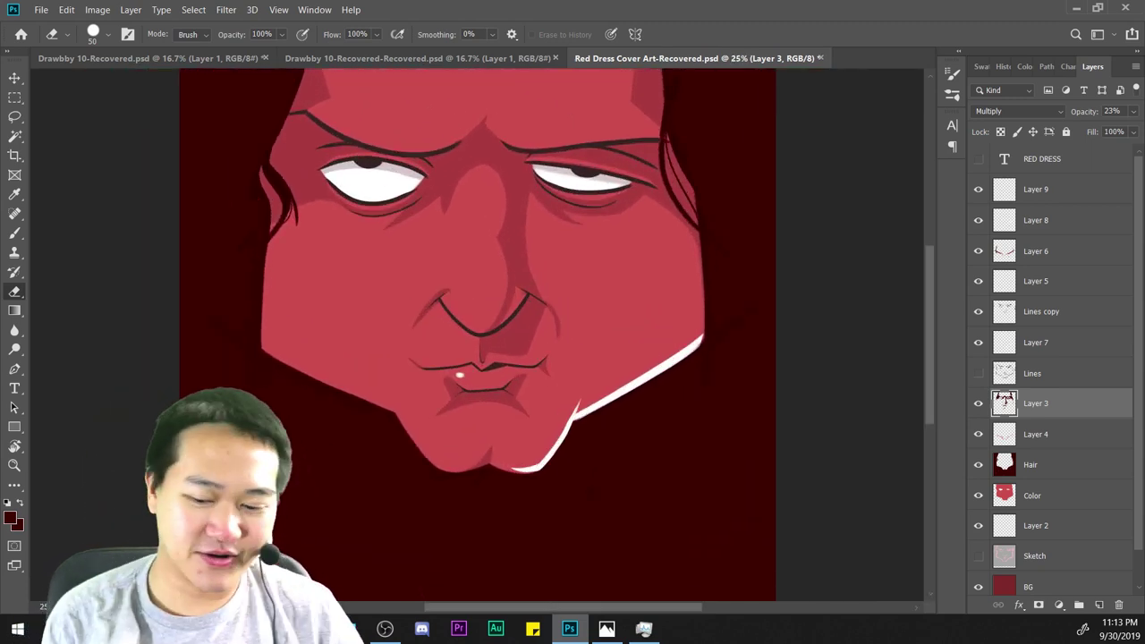
Sample the skin colour below the left eye and set a lighter pink, ff8d8d, as the Brush colour.
key("i")
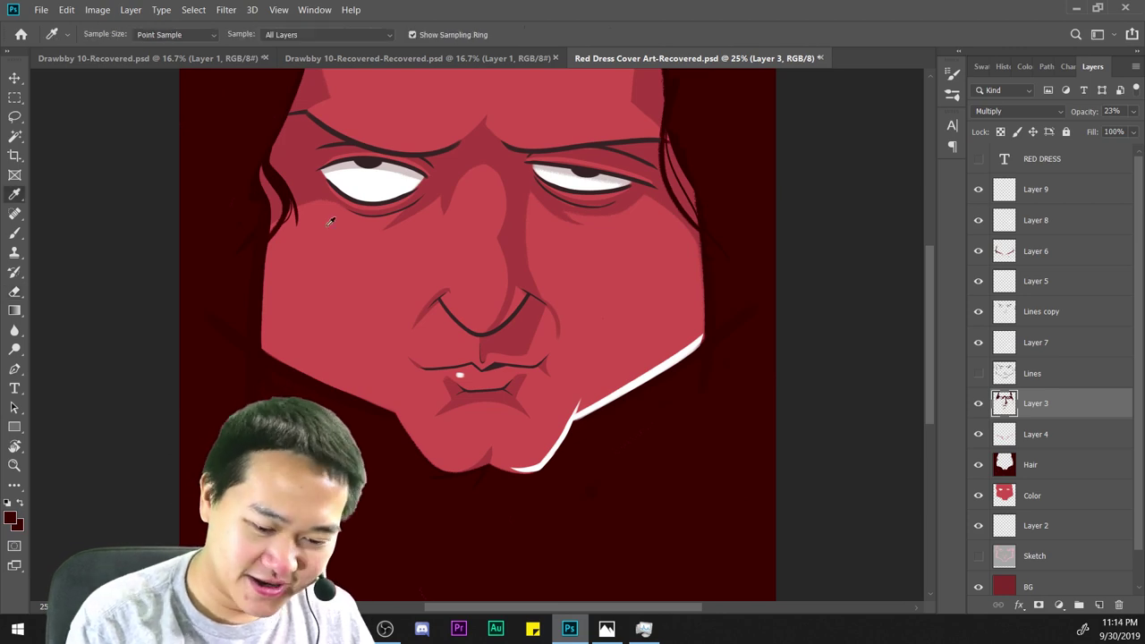
left_click(332, 217)
left_click(10, 516)
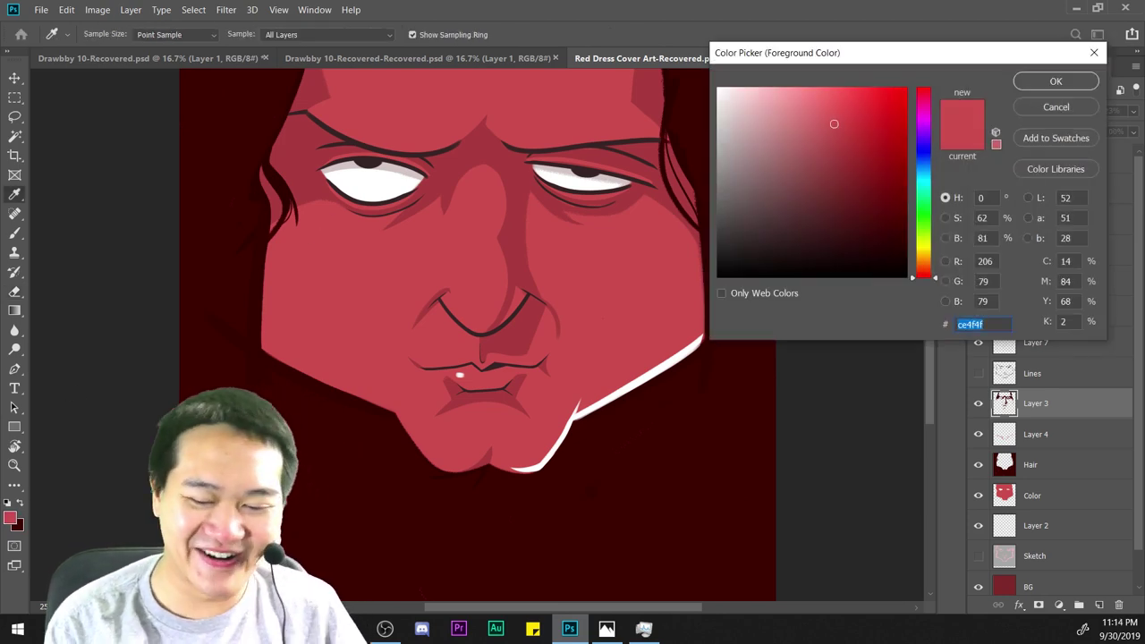
mouse_move(810, 105)
left_mouse_down()
mouse_move(791, 73)
mouse_move(802, 85)
left_mouse_up()
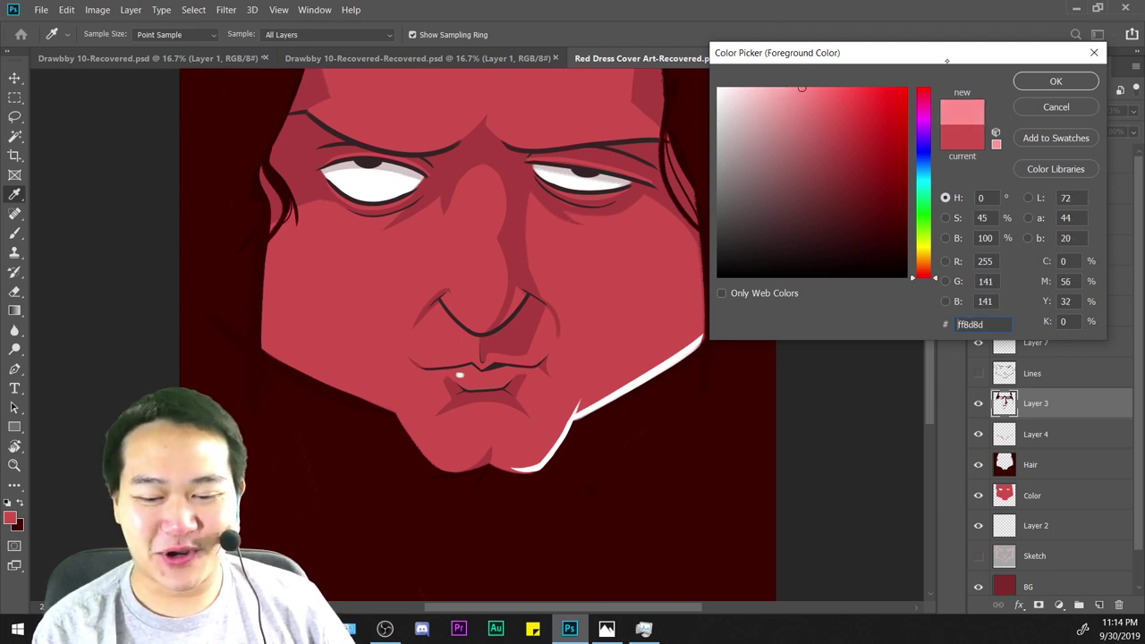
left_click(1056, 81)
key("b")
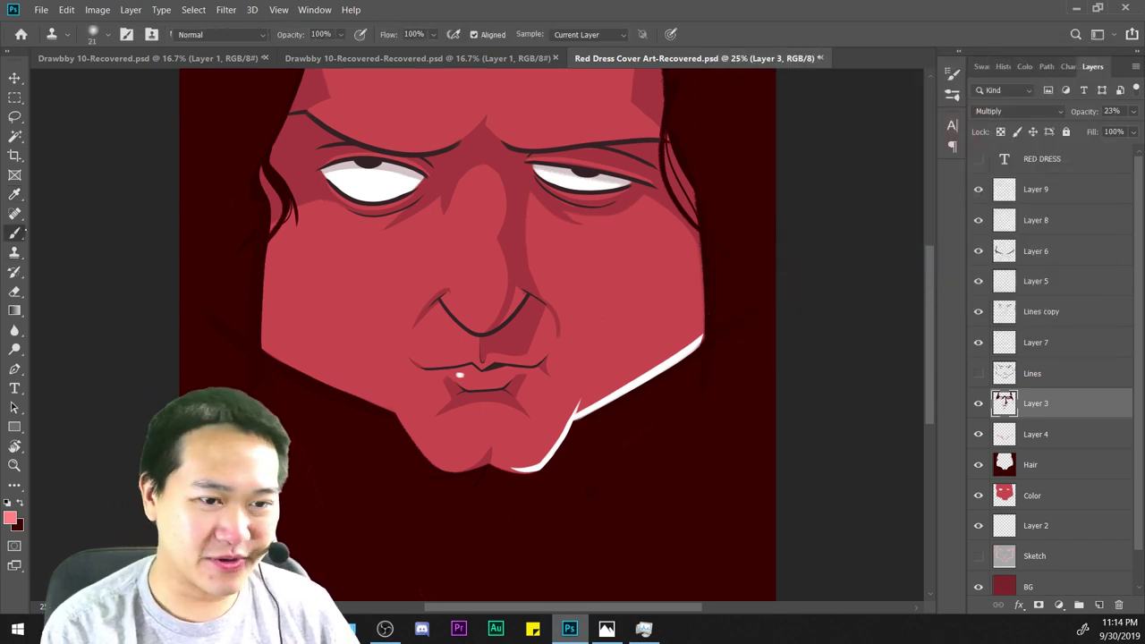
Make Layer 9 the active layer for painting.
key("ctrl+minus")
key("ctrl+plus")
key("ctrl+plus")
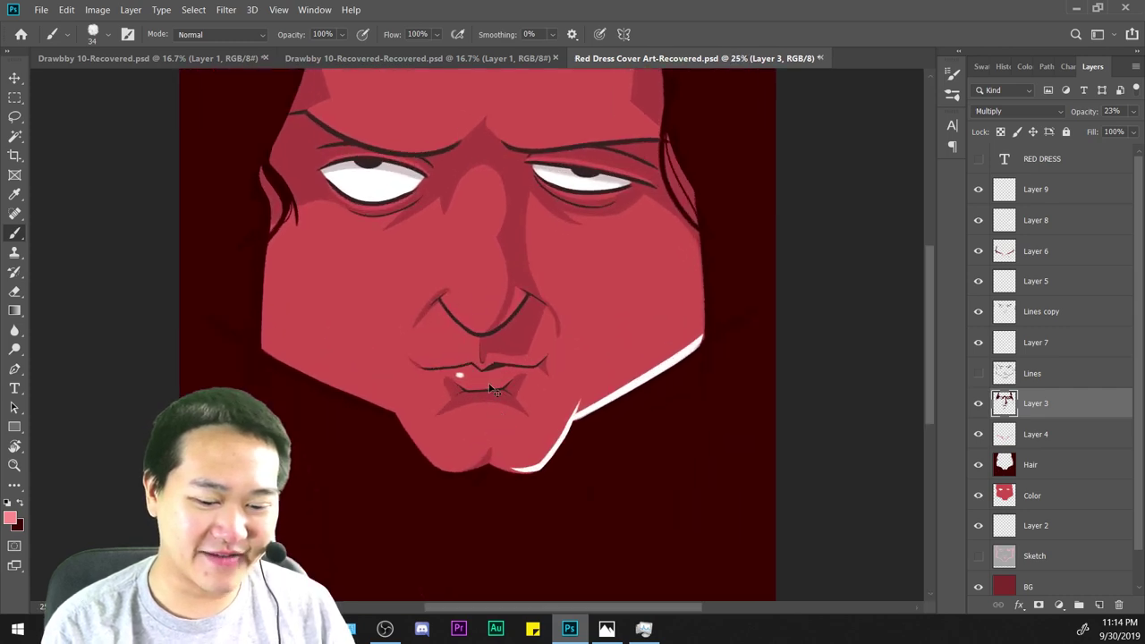
left_click_drag(608, 334, 672, 367)
scroll(543, 266, "up", 1)
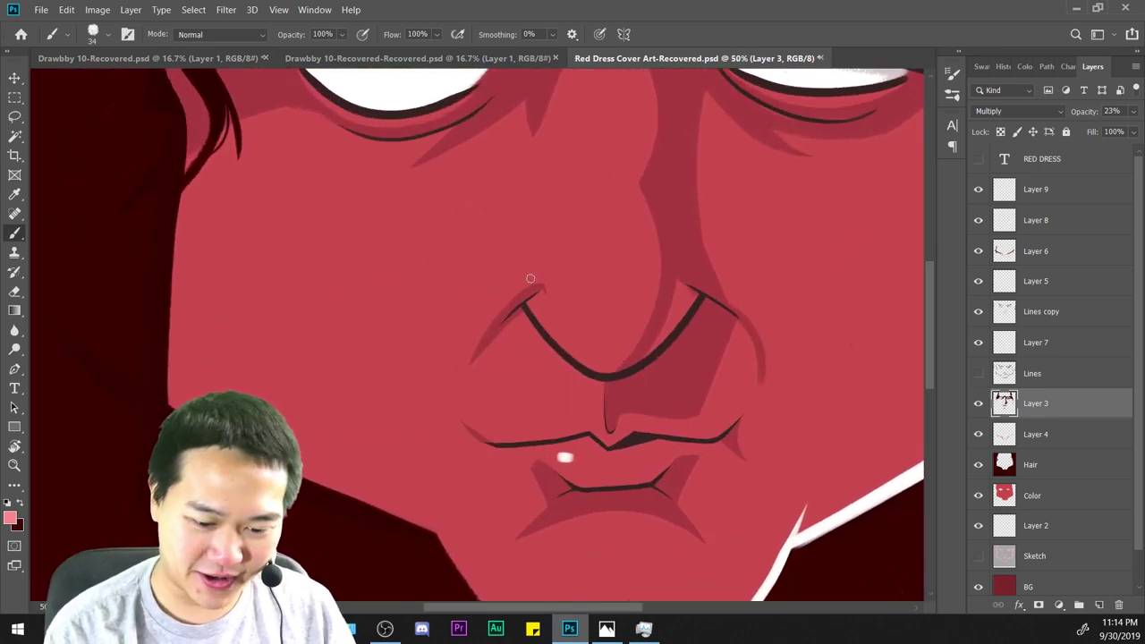
scroll(530, 278, "down", 2)
left_click(1051, 191)
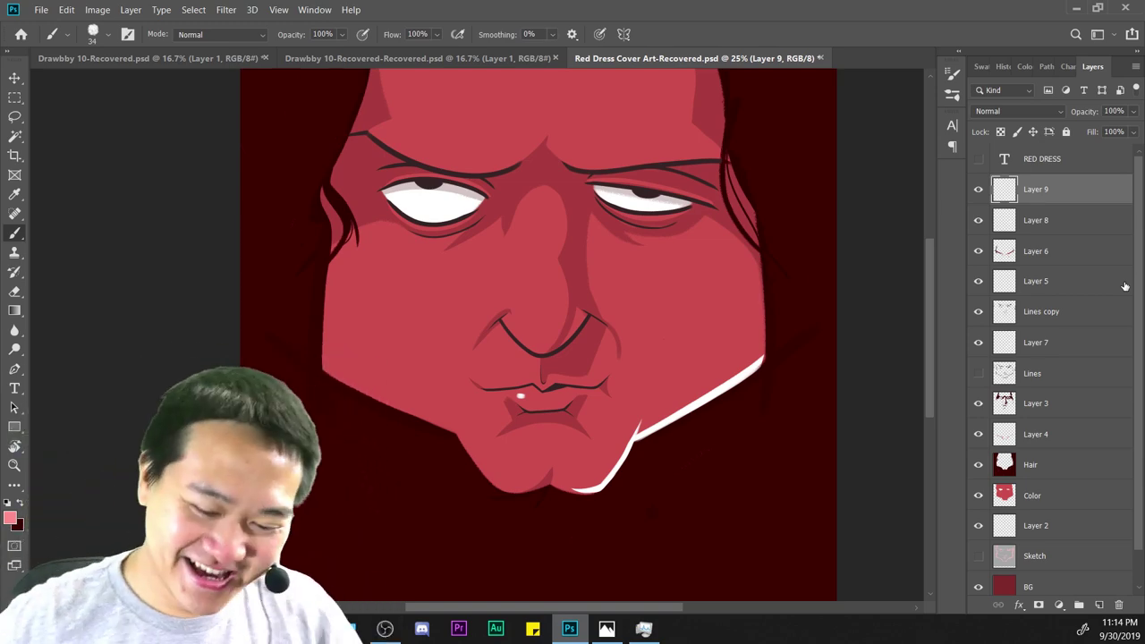
Examine the white jaw highlight, mouth and chin both close up and within the full composition.
key("ctrl+minus")
key("ctrl+minus")
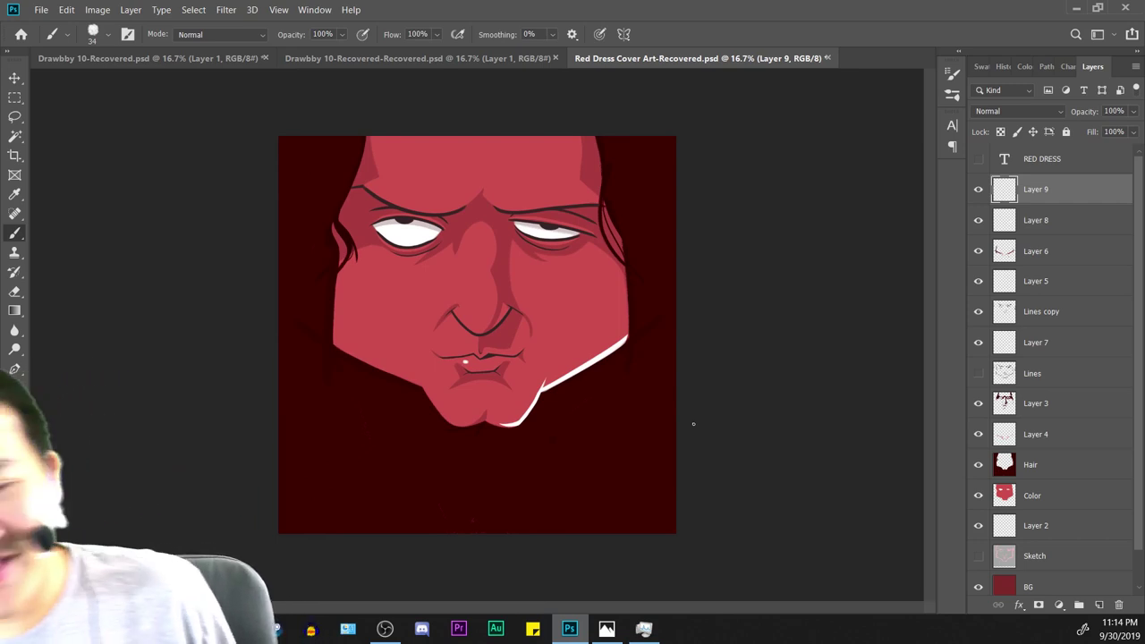
key("ctrl+plus")
key("ctrl+plus")
key("ctrl+plus")
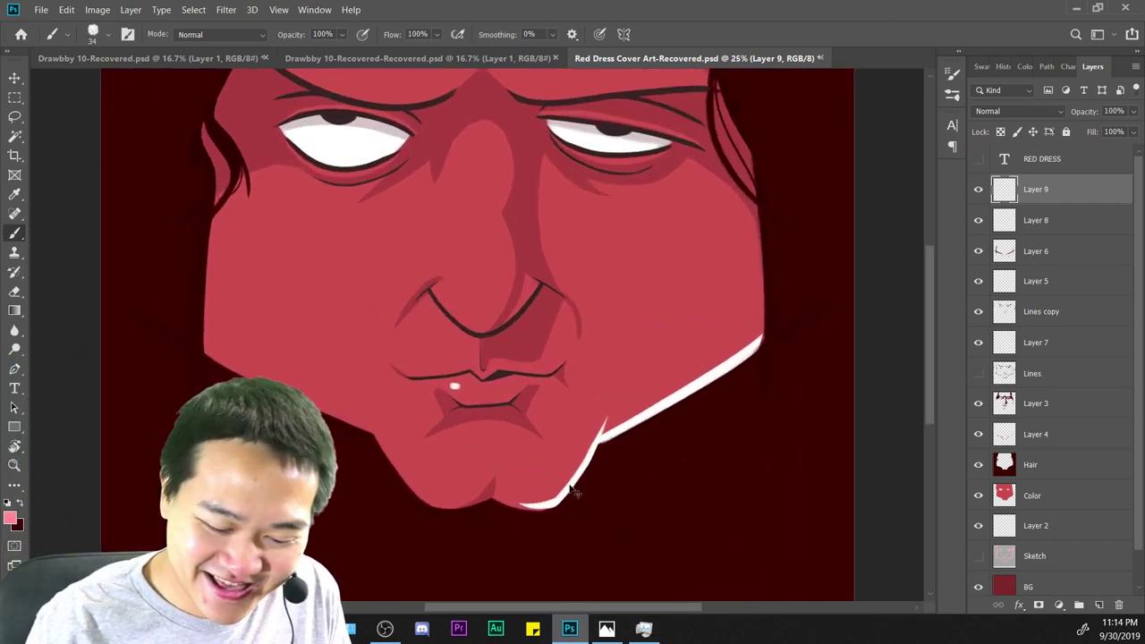
left_click_drag(757, 411, 761, 316)
key("ctrl+minus")
key("ctrl+minus")
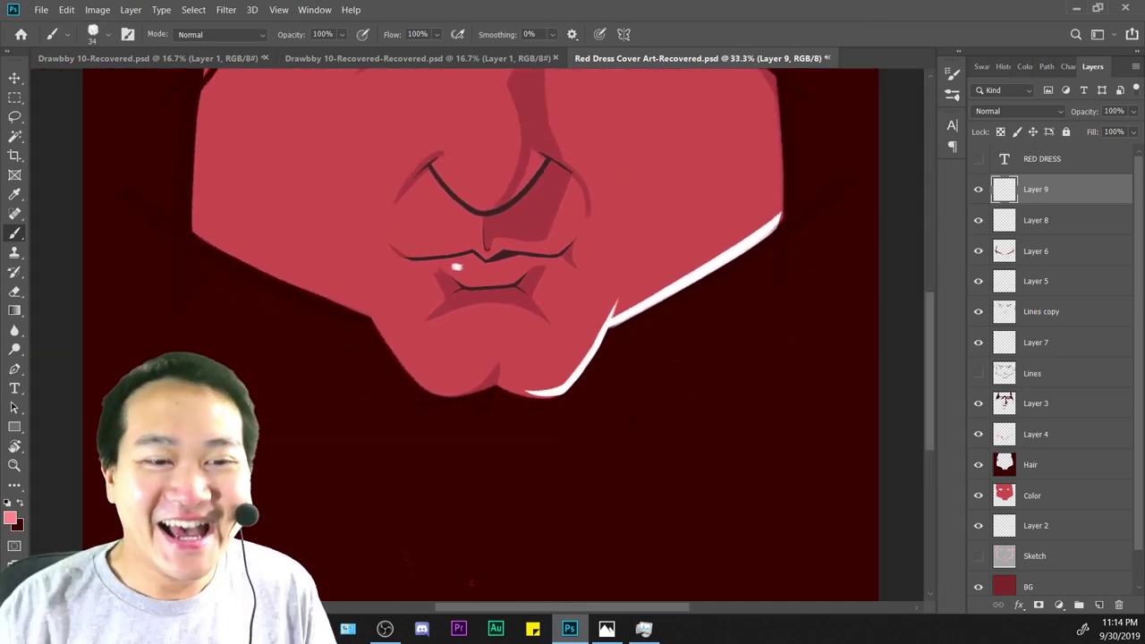
key("ctrl+plus")
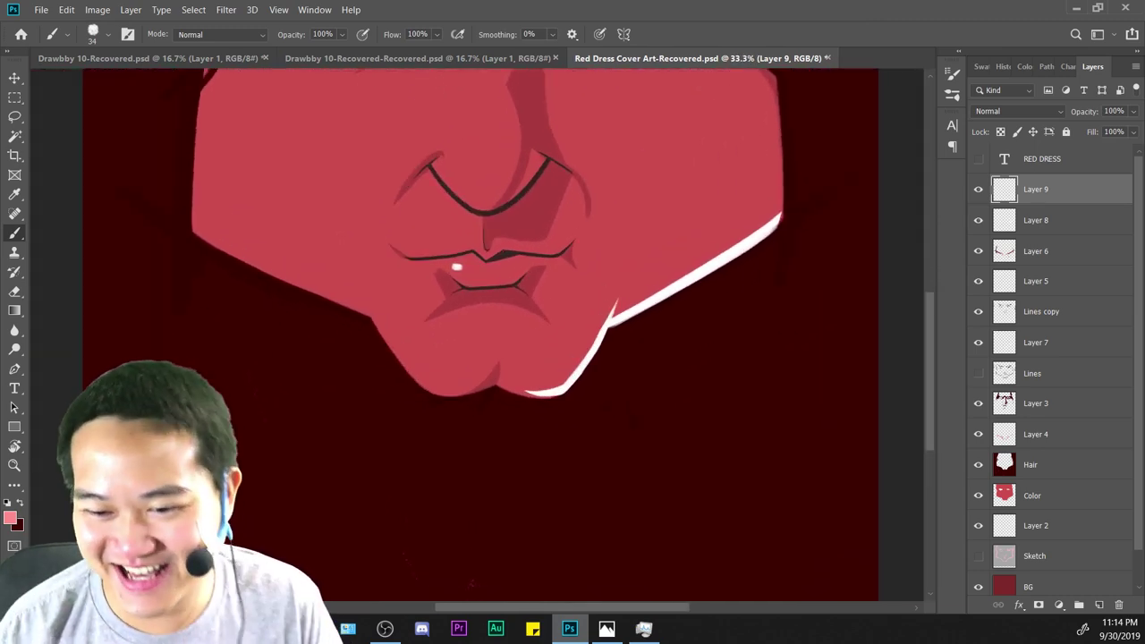
key("ctrl+plus")
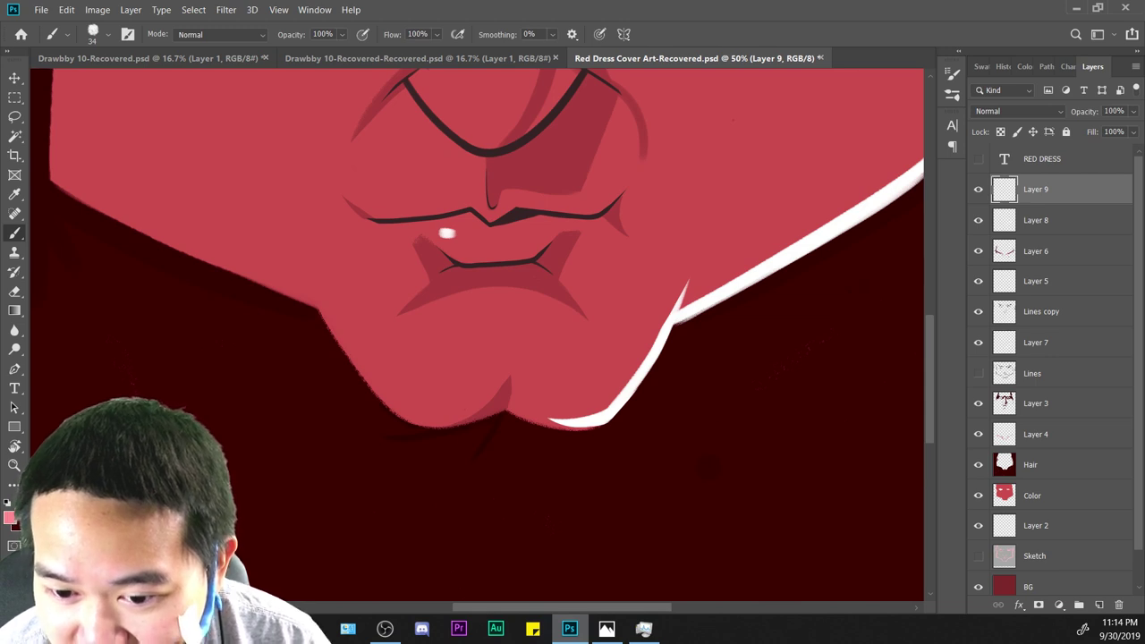
key("ctrl+minus")
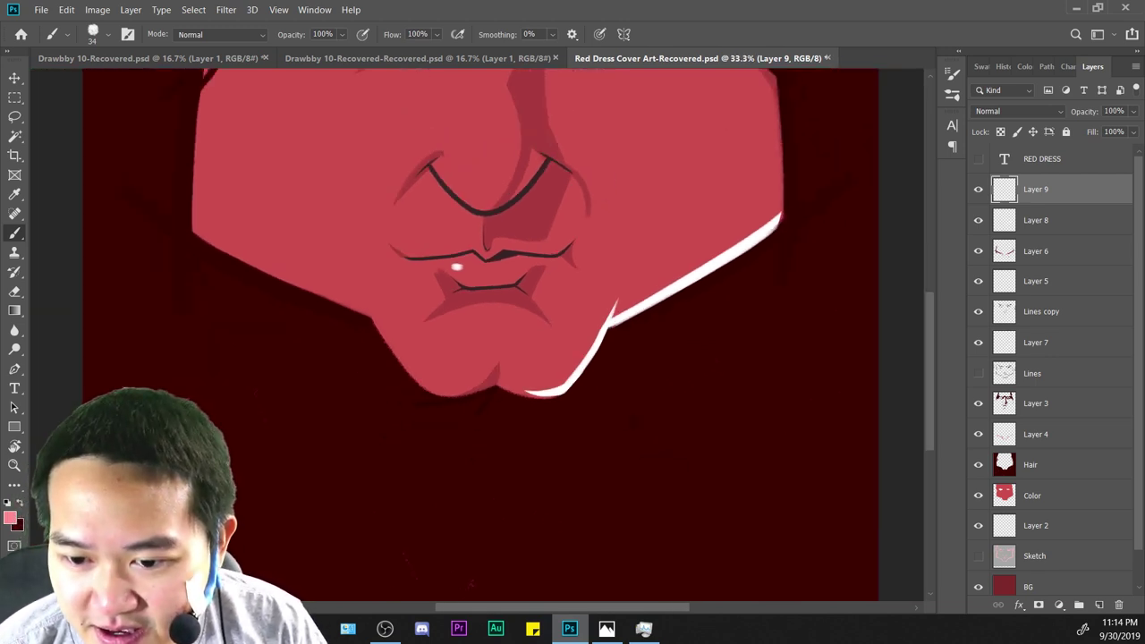
key("ctrl+plus")
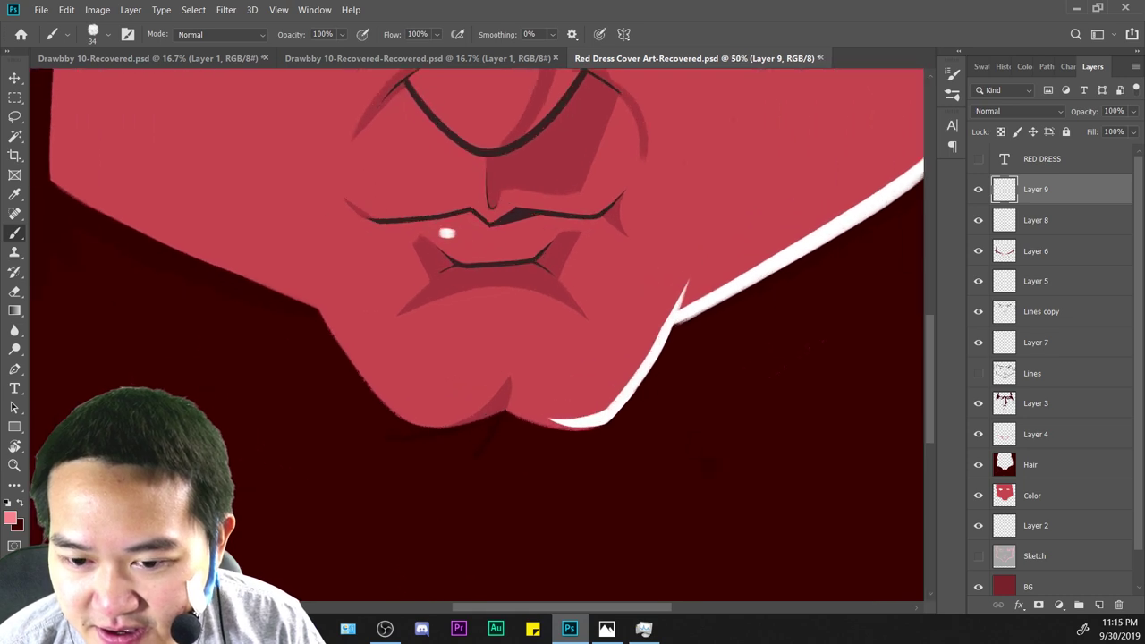
key("ctrl+minus")
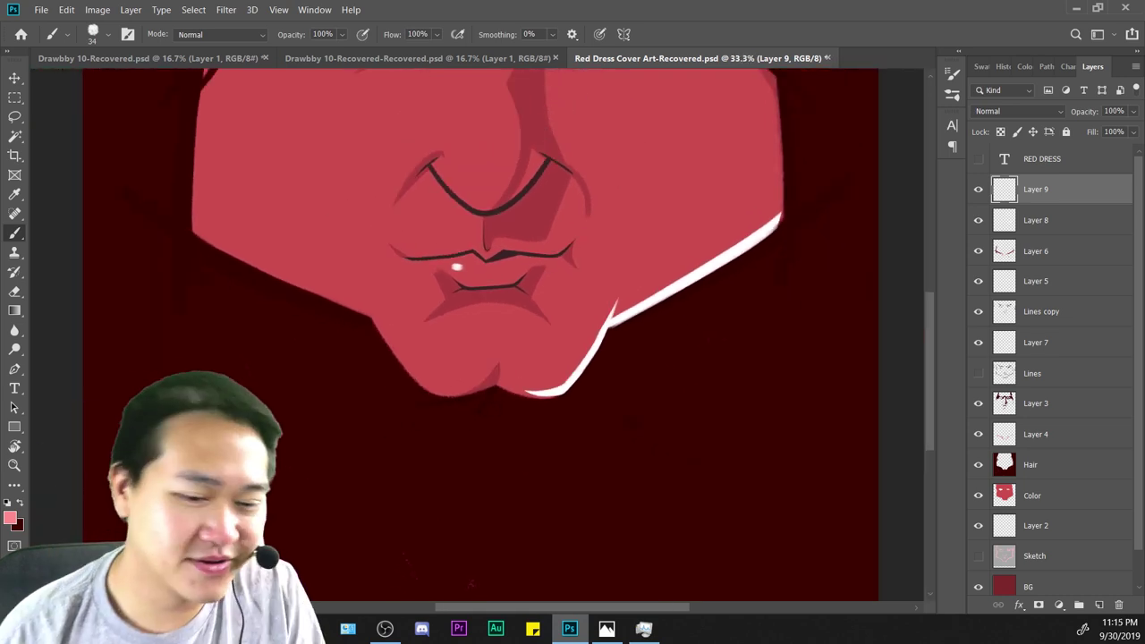
key("ctrl+minus")
key("ctrl+minus")
key("ctrl+minus")
key("ctrl+plus")
key("ctrl+plus")
key("ctrl+plus")
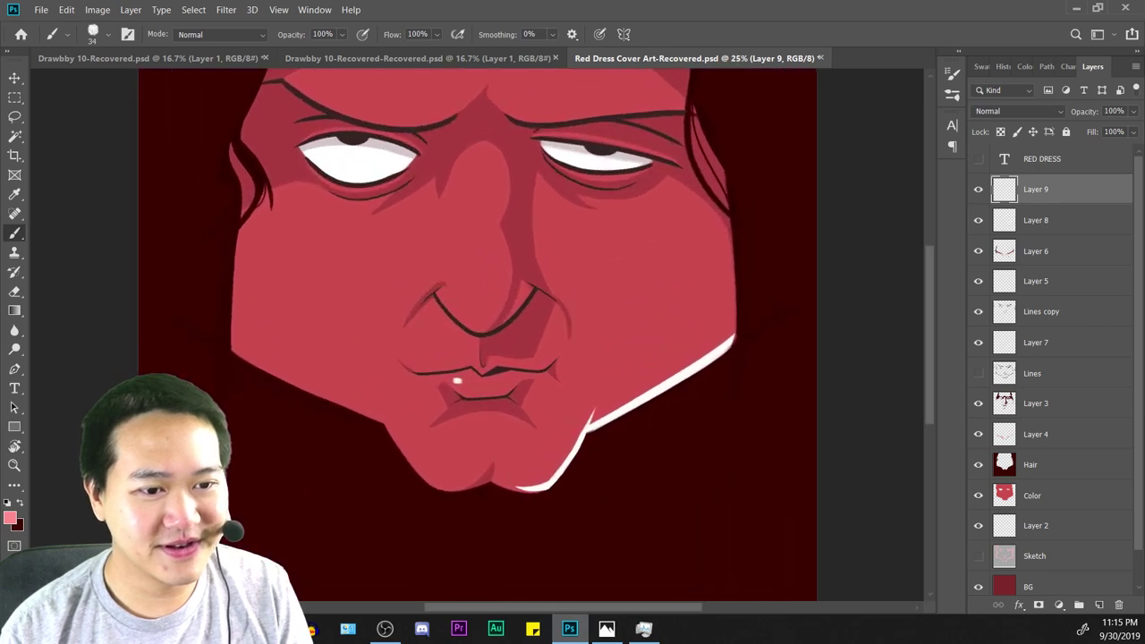
key("ctrl+minus")
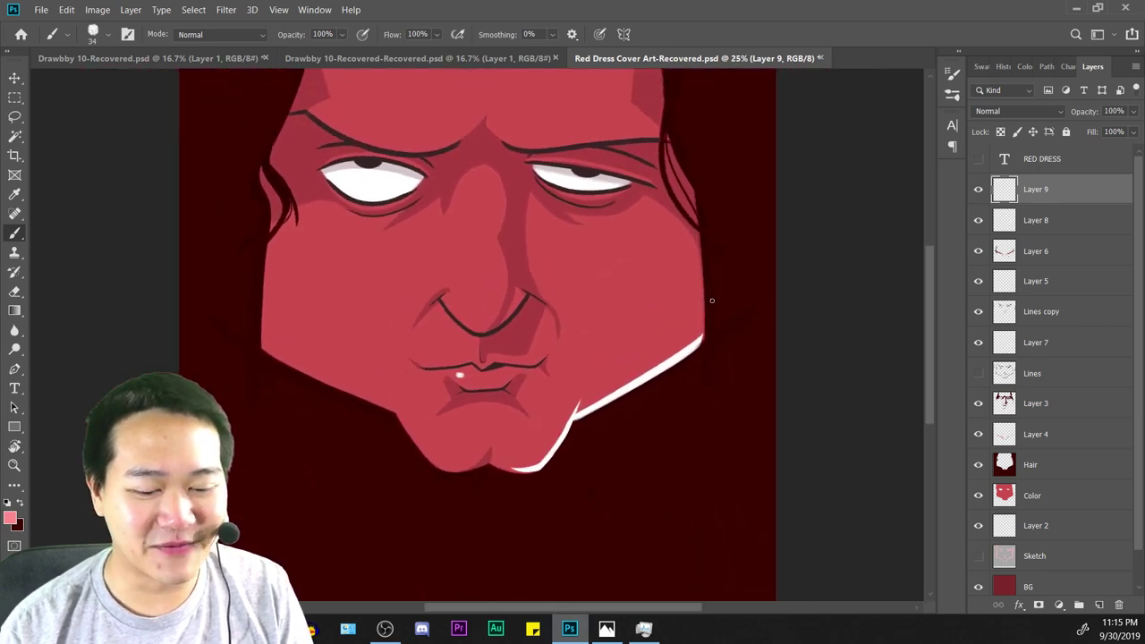
key("ctrl+plus")
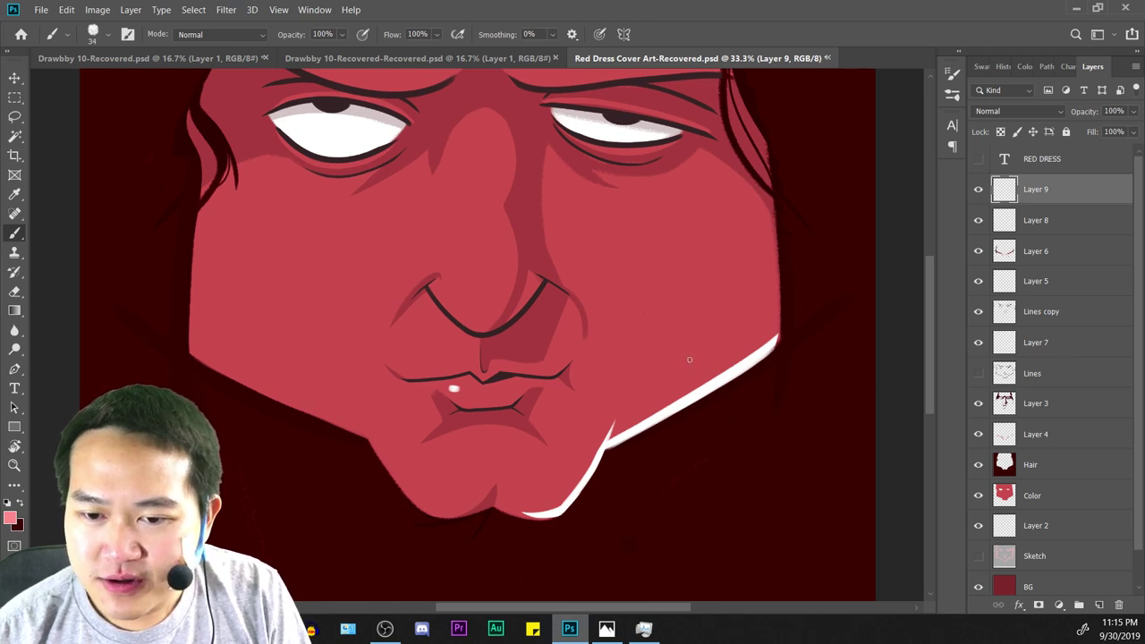
scroll(678, 366, "down", 3)
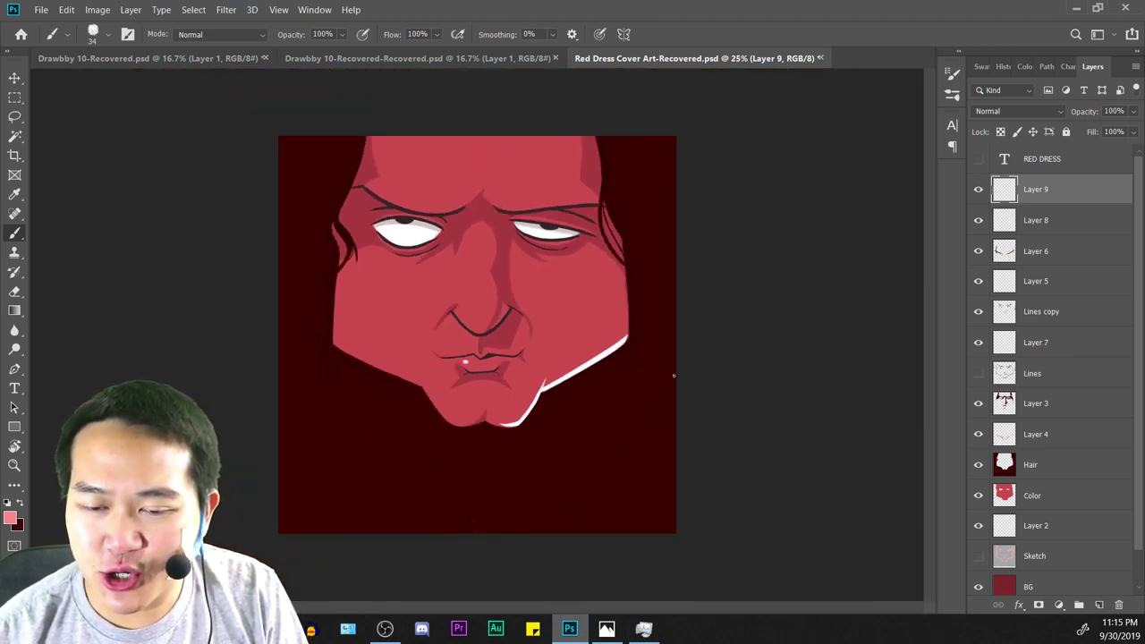
scroll(676, 376, "up", 2)
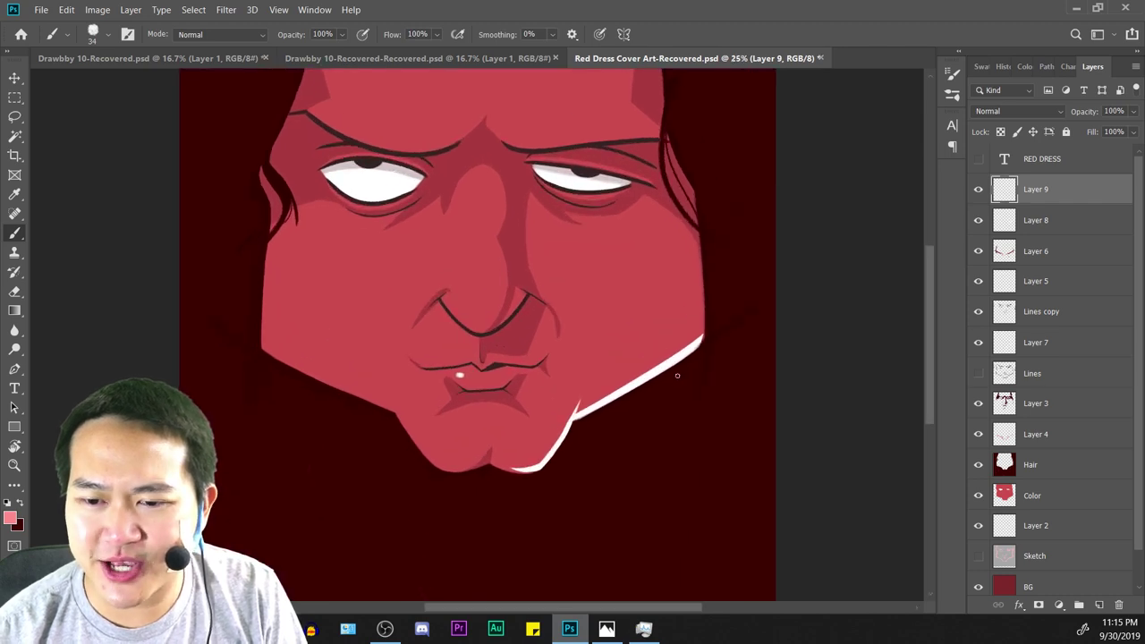
scroll(677, 376, "down", 3)
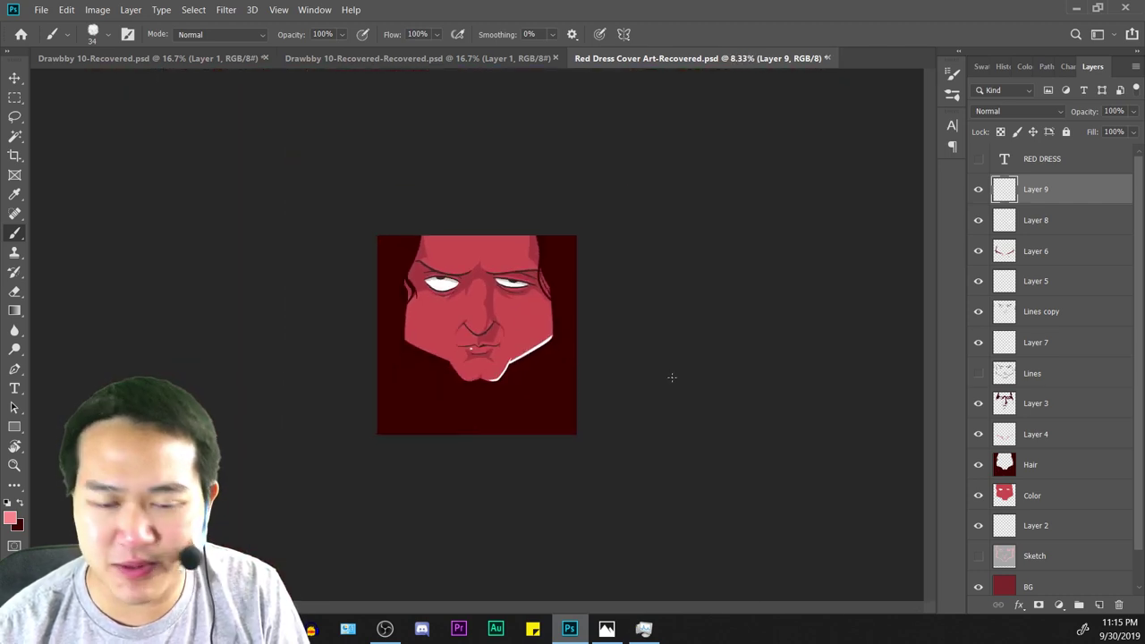
scroll(672, 376, "up", 3)
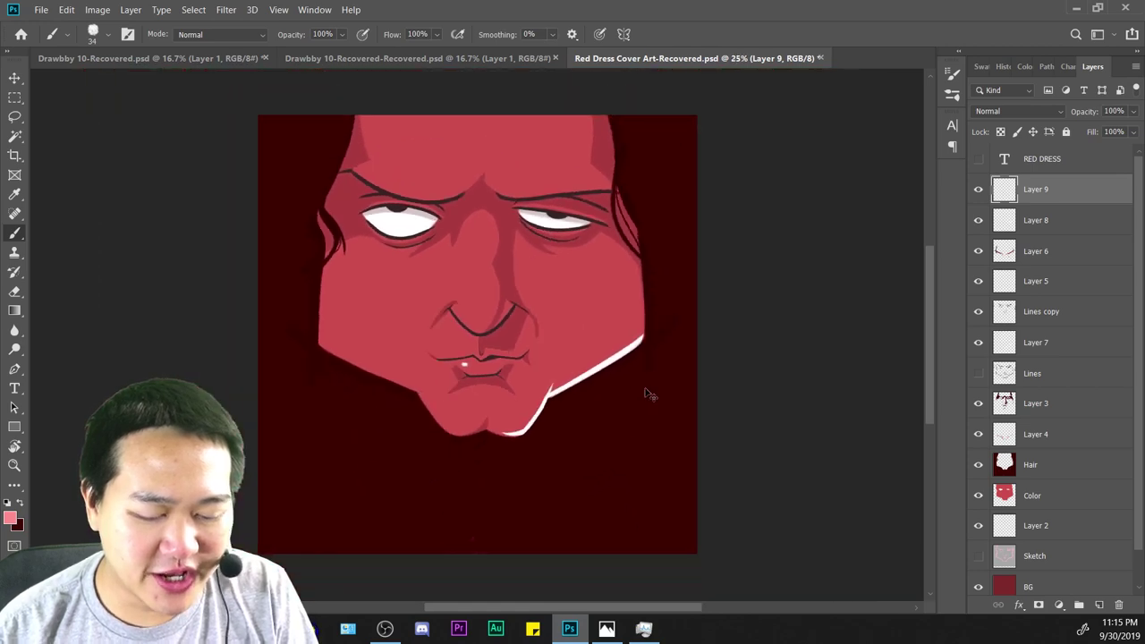
Trim the lower end of the crease beside the right nostril on Layer 3 with the Eraser.
scroll(650, 394, "down", 1)
key("e")
scroll(626, 376, "up", 3)
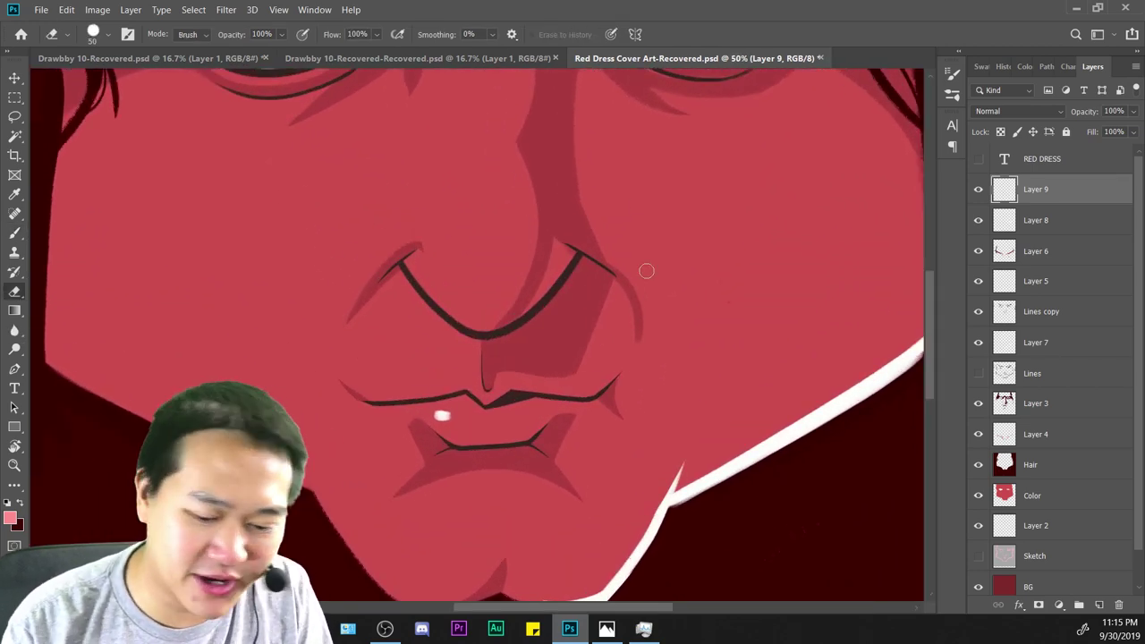
left_click(1041, 413)
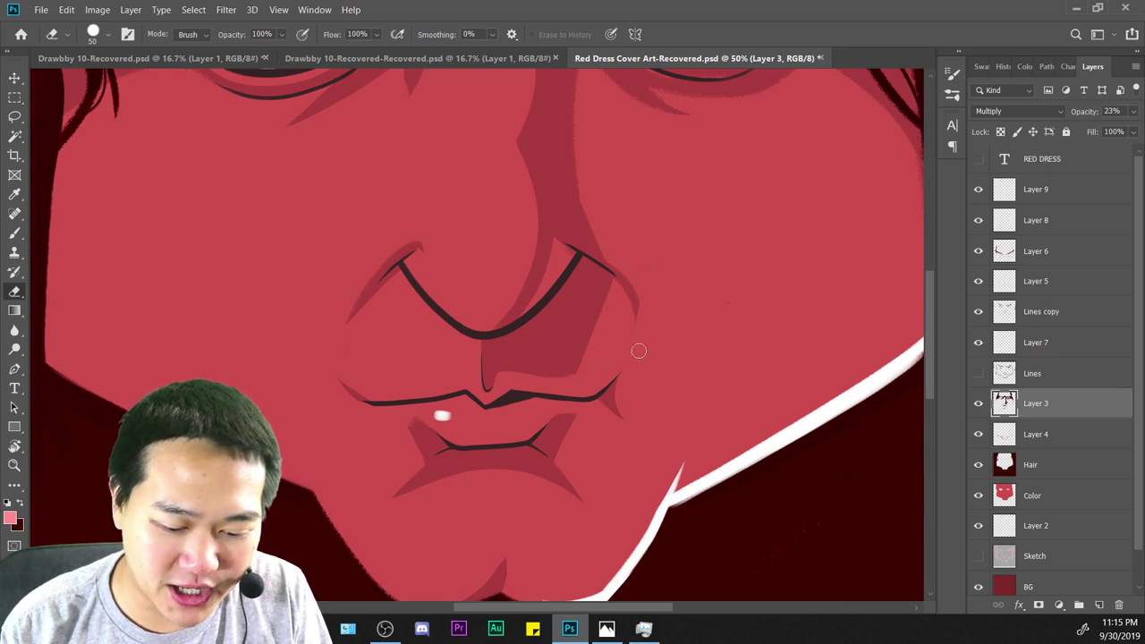
scroll(659, 212, "down", 2)
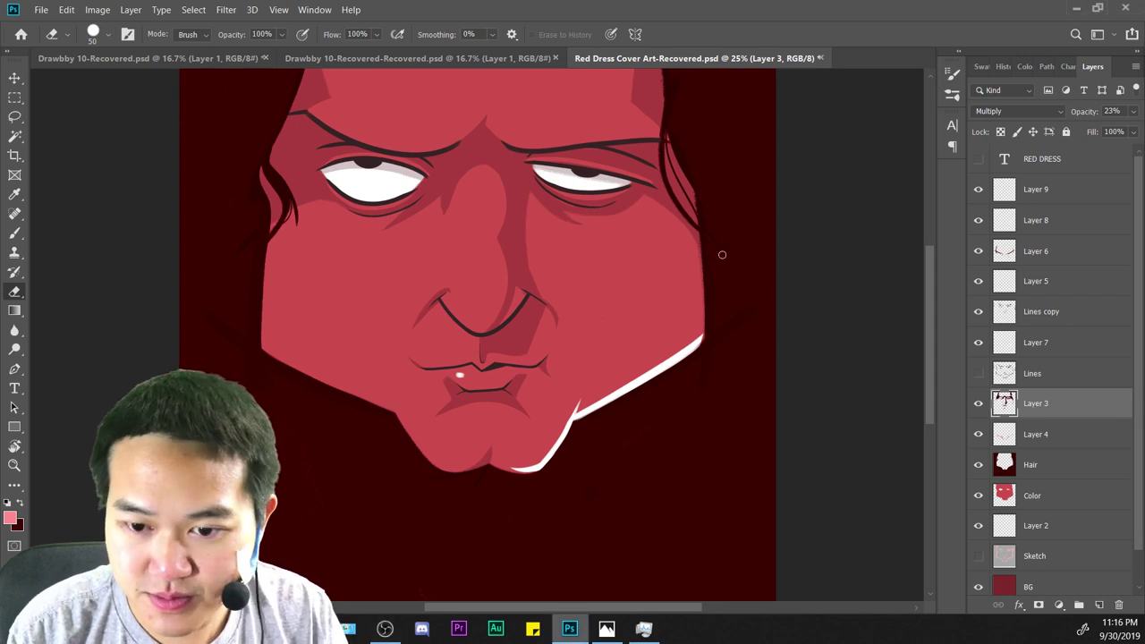
key("ctrl+minus")
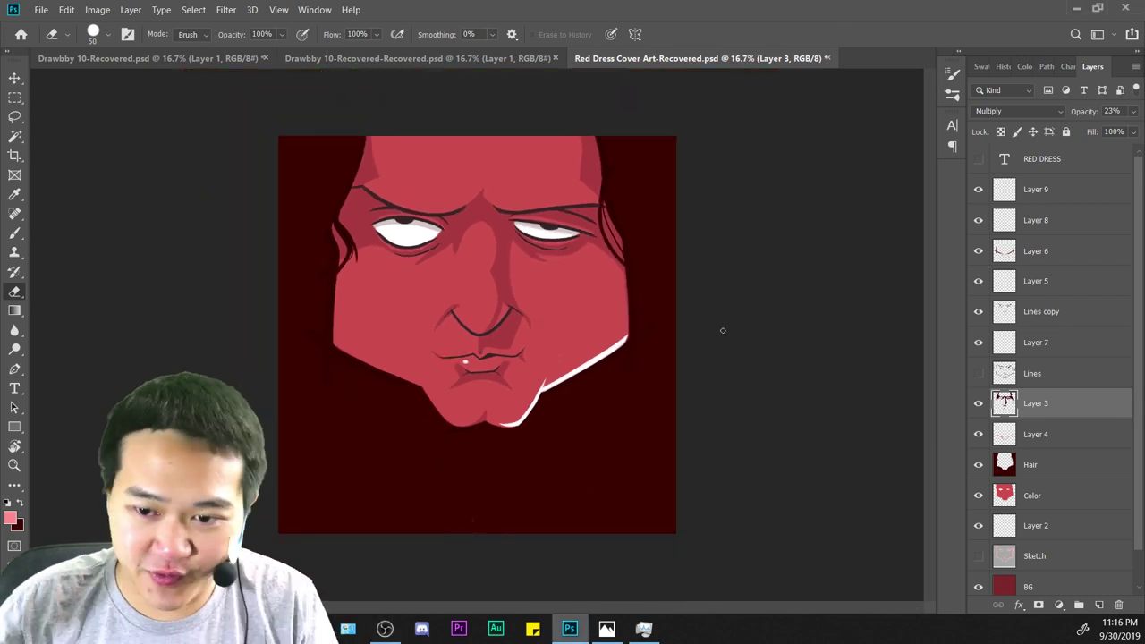
key("ctrl+minus")
key("ctrl+plus")
key("ctrl+plus")
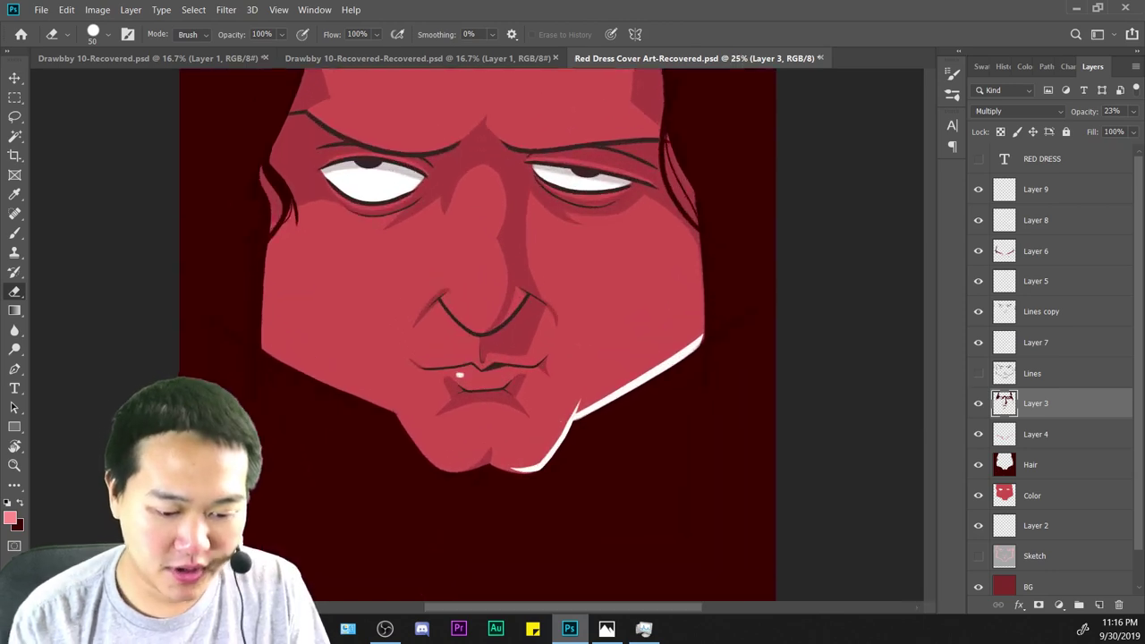
Touch up the shadow crease beside the left nostril on Layer 3 with the dark maroon Brush.
key("ctrl+plus")
key("ctrl+plus")
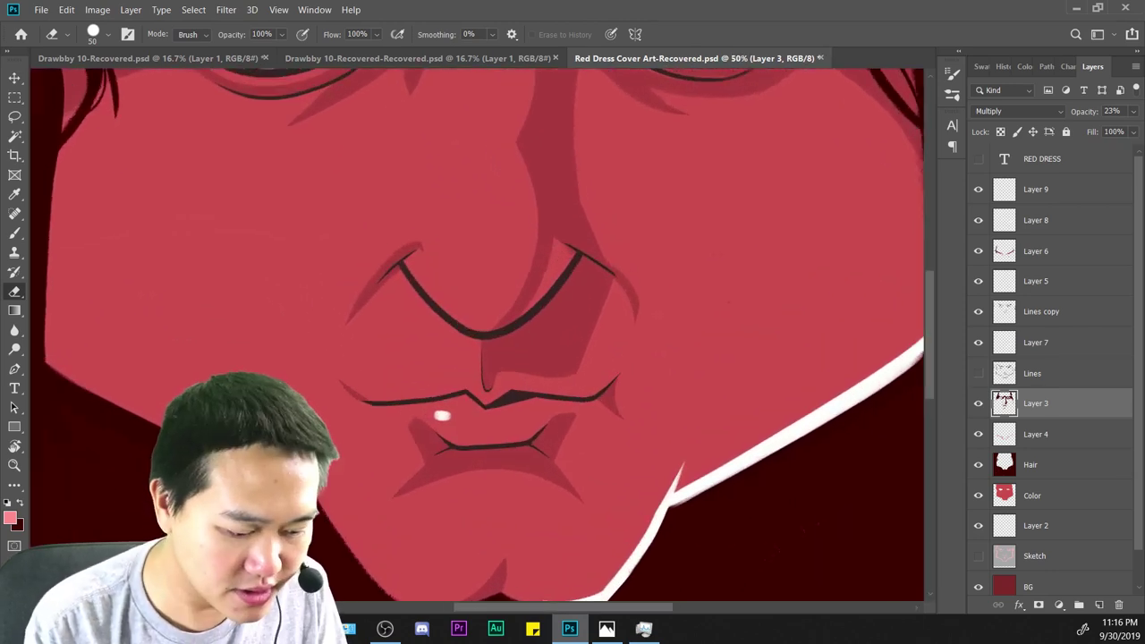
left_click(14, 233)
left_click(15, 194)
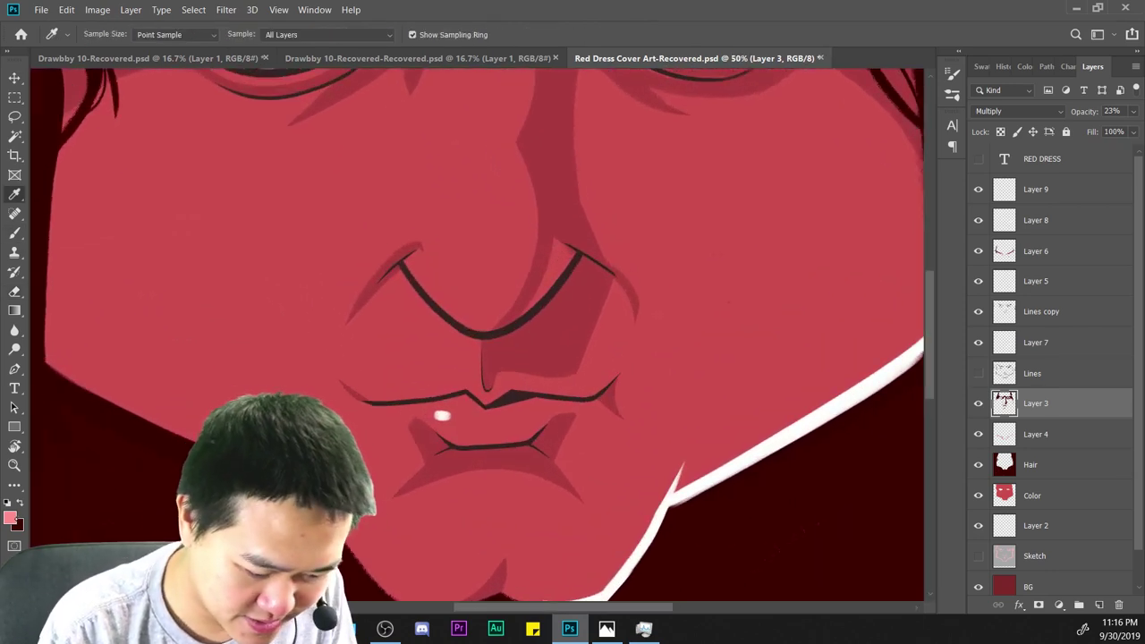
key("x")
key("b")
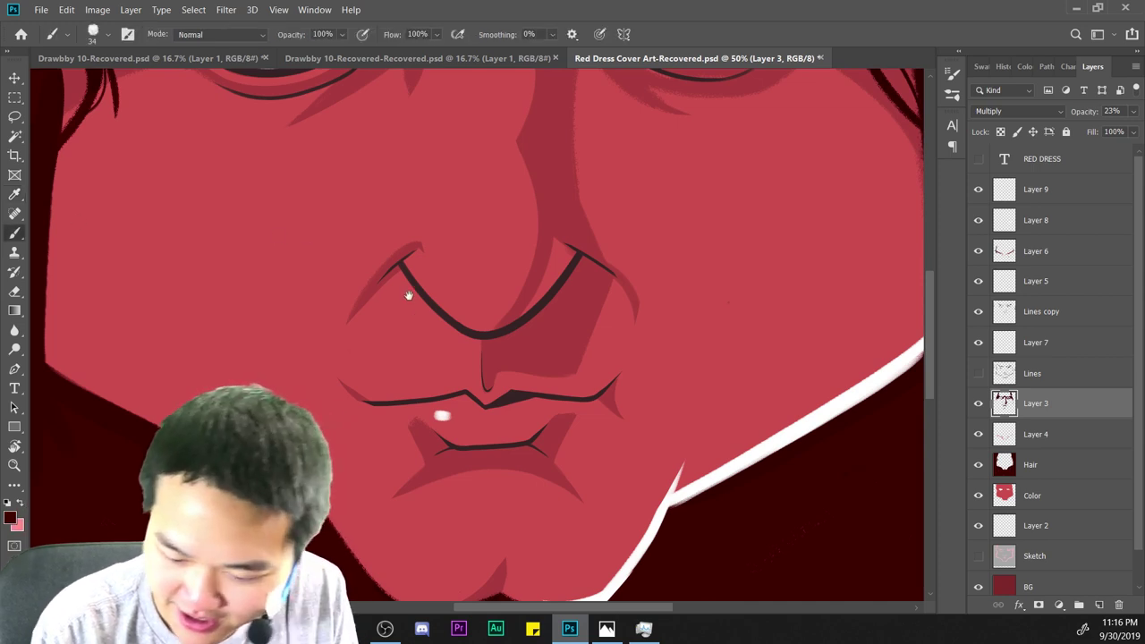
left_click_drag(408, 295, 573, 349)
left_click_drag(507, 394, 572, 307)
key("ctrl+plus")
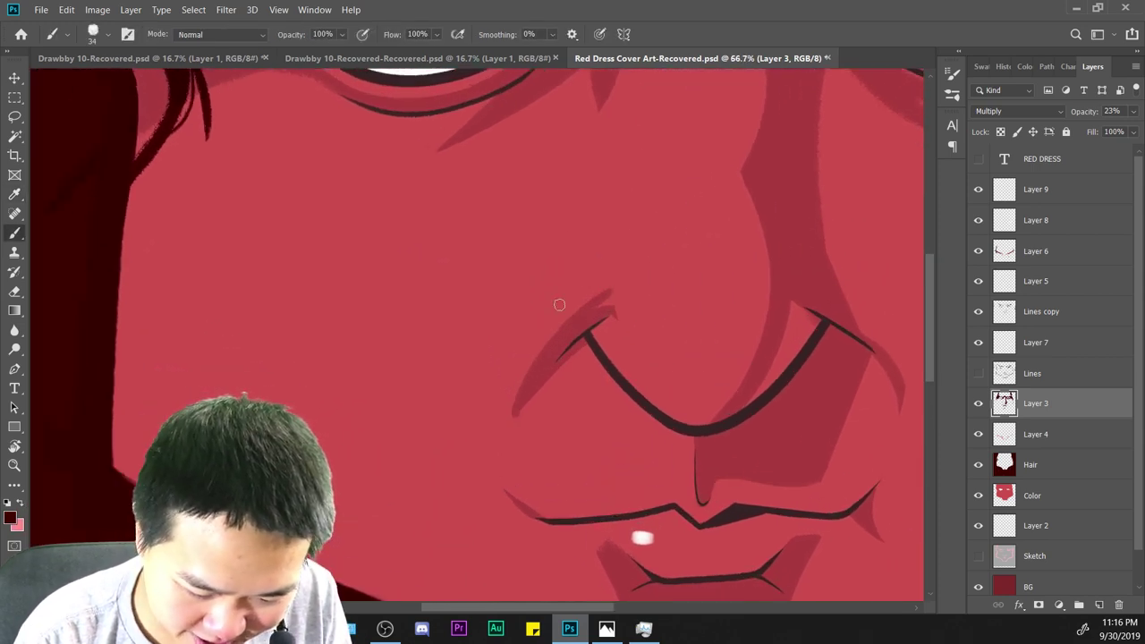
key("ctrl+z")
left_click_drag(515, 415, 594, 307)
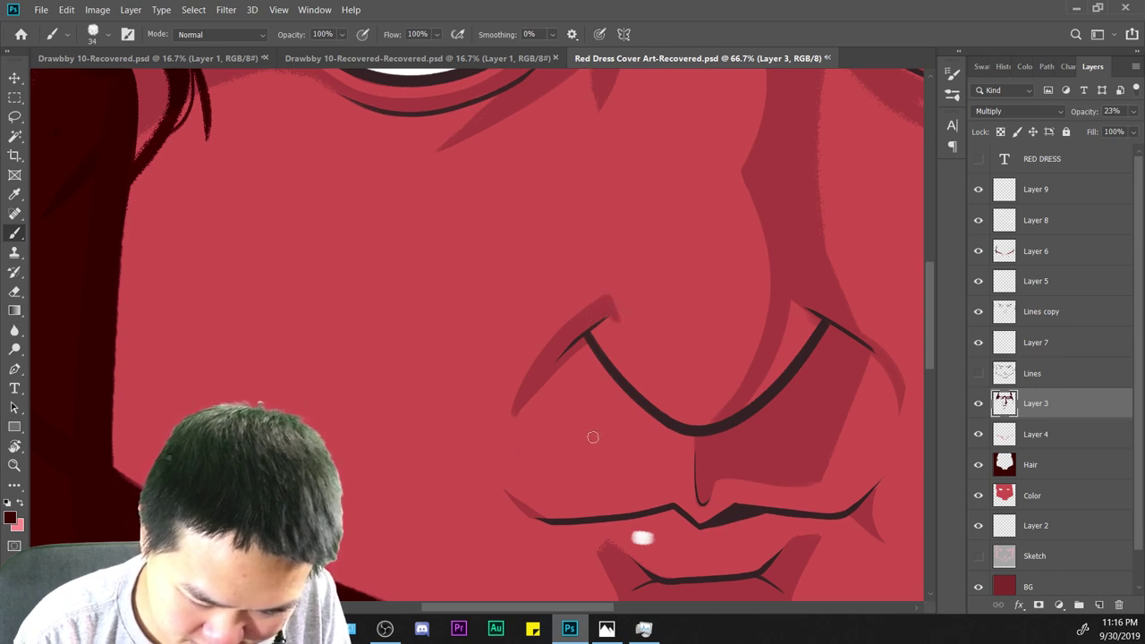
Trim the outer tip of the shading at the mouth's left corner on Layer 3 with the Eraser.
key("e")
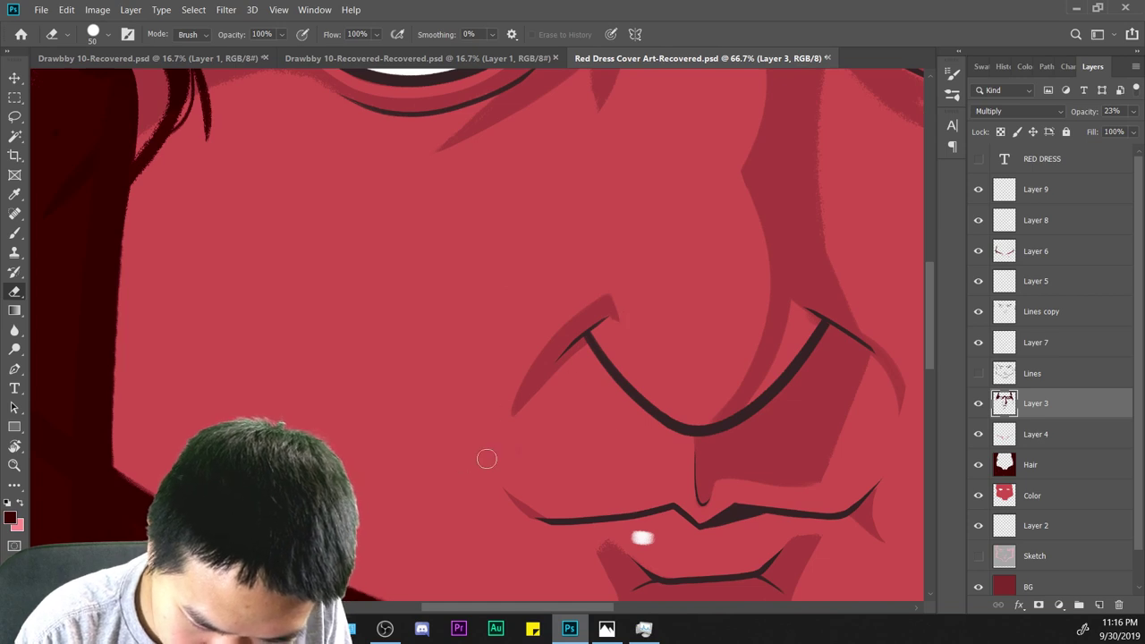
left_click_drag(783, 489, 671, 397)
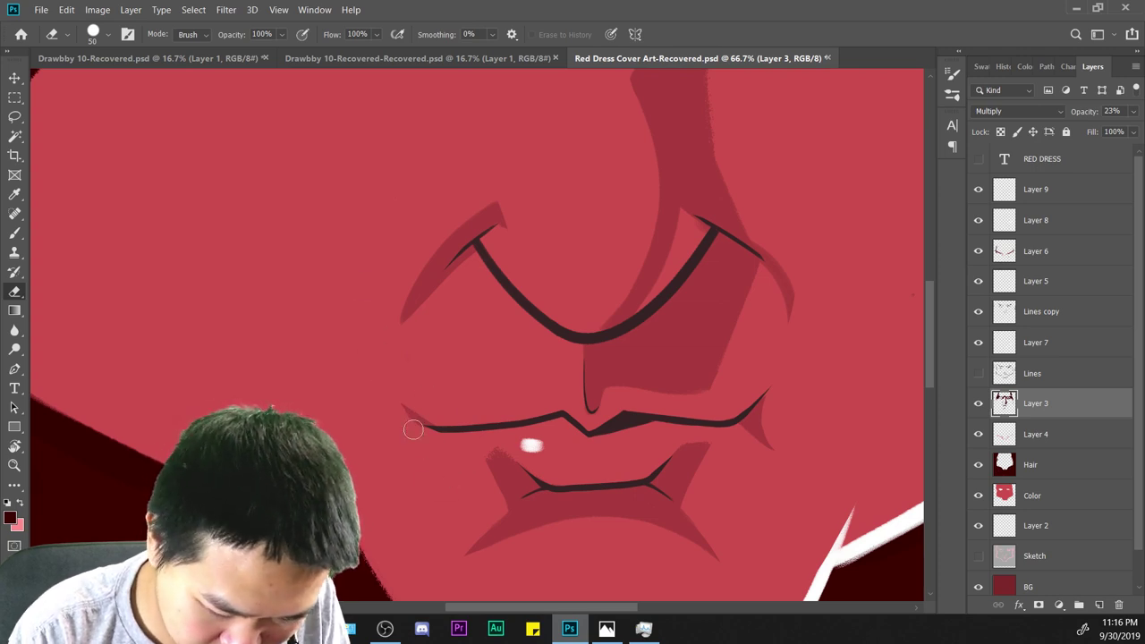
key("ctrl+minus")
key("ctrl+minus")
key("ctrl+minus")
key("ctrl+minus")
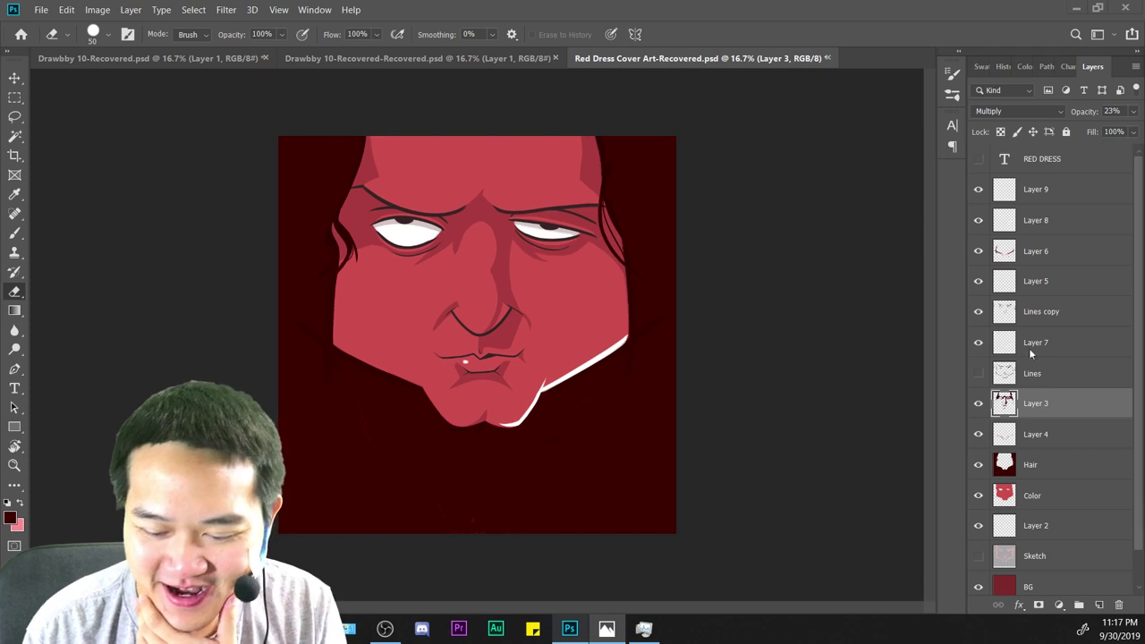
Toggle the visibility of Layers 8 and 6 to check their contents, and make Layer 6 active.
left_click(1035, 500)
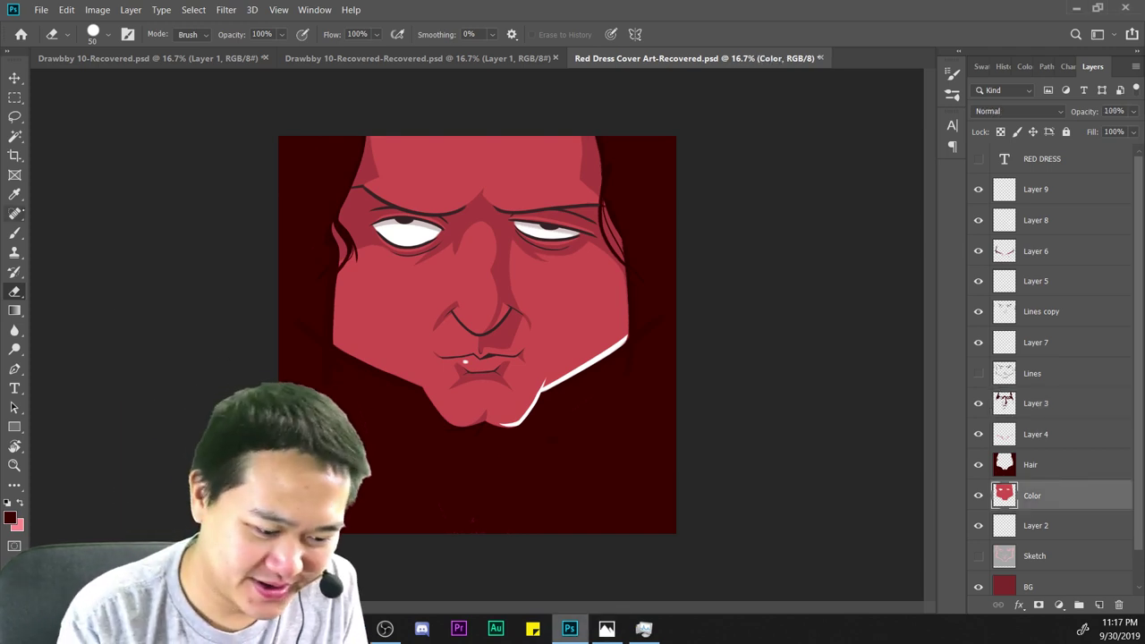
left_click(1049, 252)
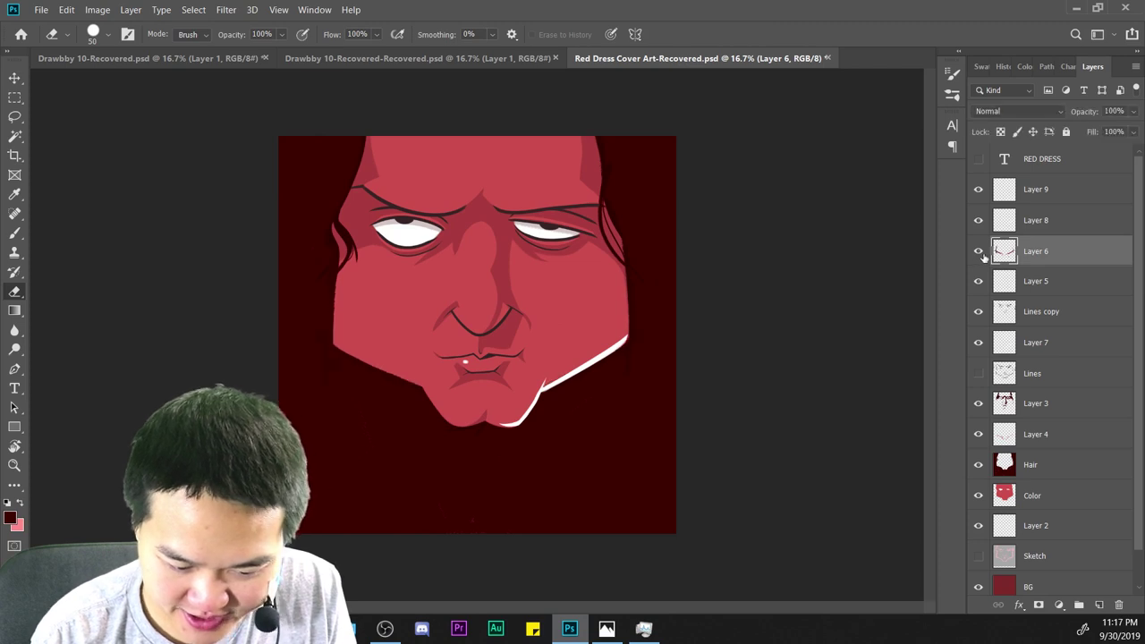
left_click(983, 223)
left_click(978, 223)
left_click(978, 224)
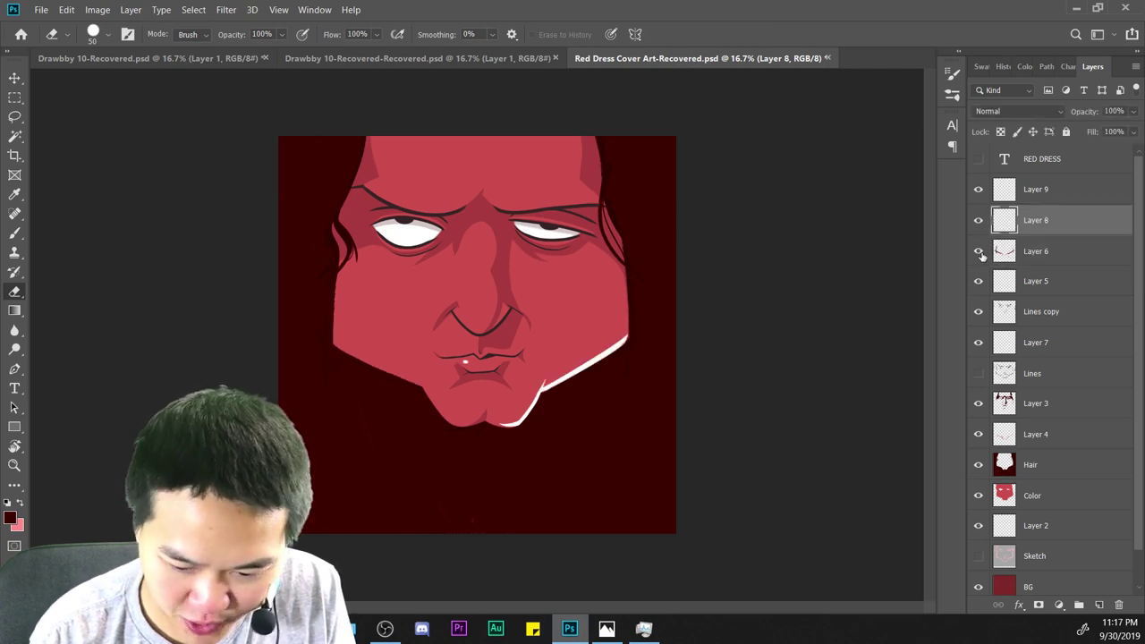
left_click(978, 257)
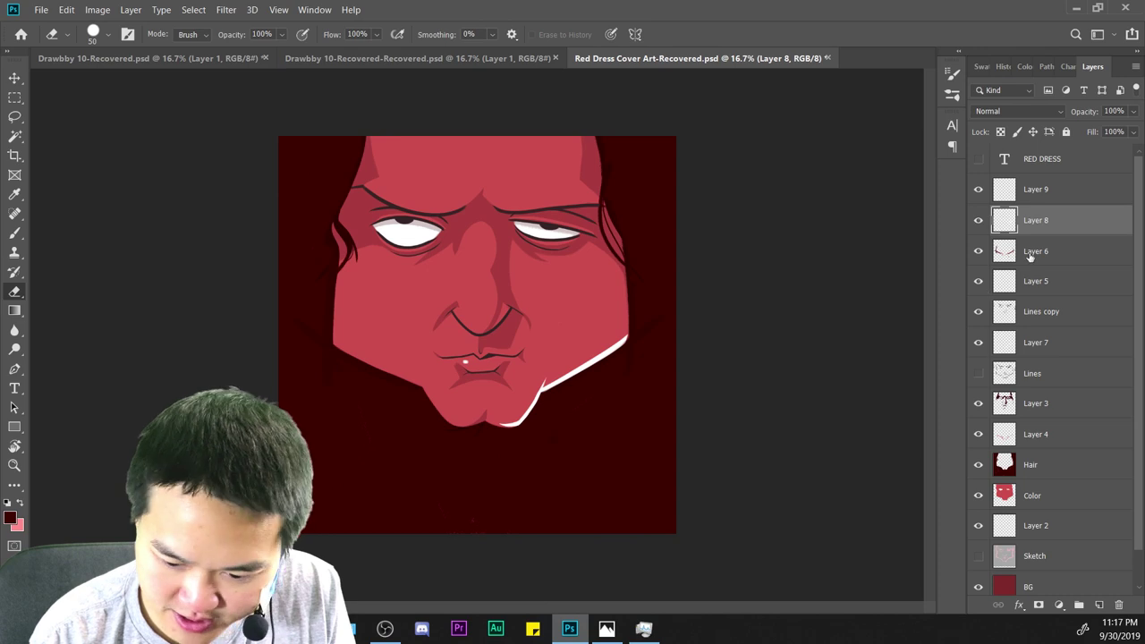
left_click(1035, 257)
left_click(978, 257)
Try to repaint the left jaw corner on Layer 6 with the sampled red skin colour.
key("ctrl+plus")
key("ctrl+plus")
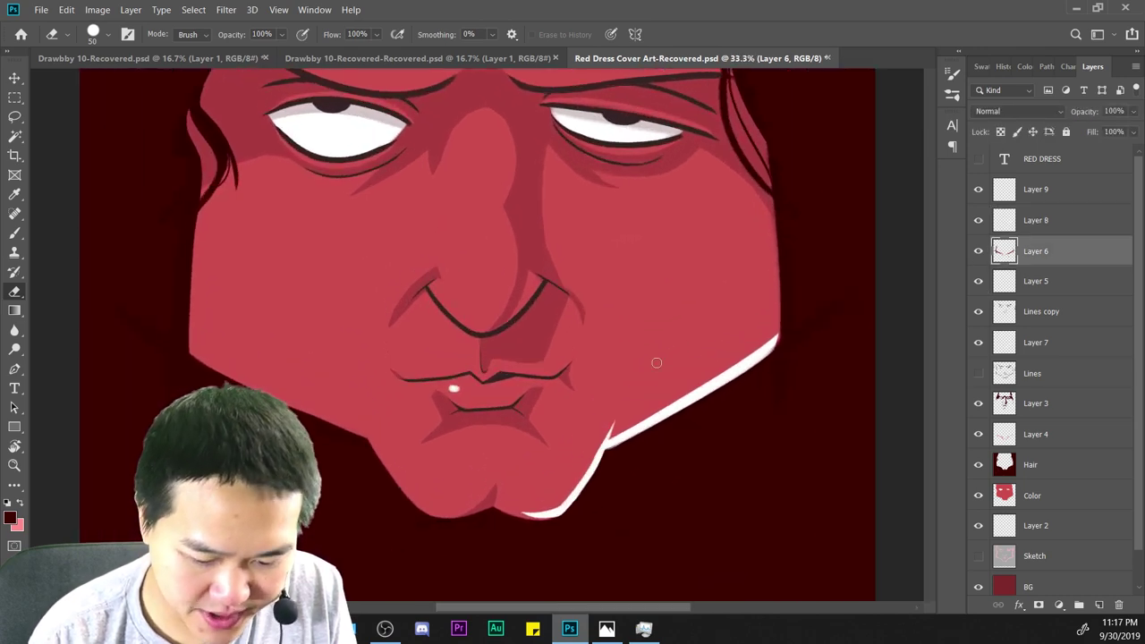
left_click_drag(672, 357, 791, 252)
key("ctrl+plus")
key("i")
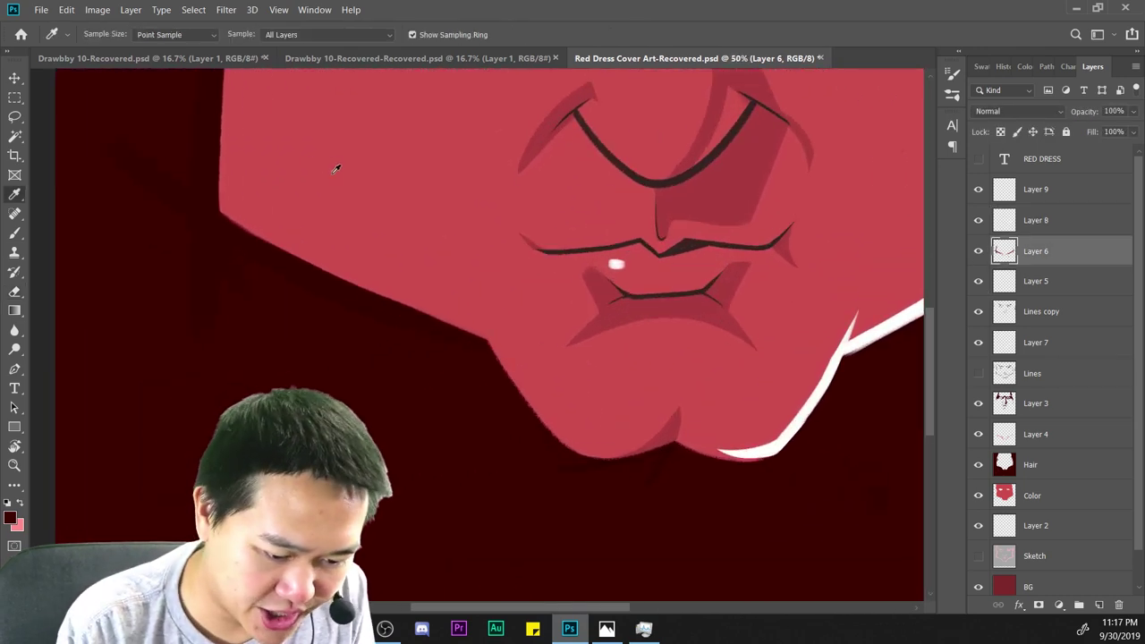
left_click(335, 169)
left_click(18, 235)
left_click_drag(335, 329, 419, 370)
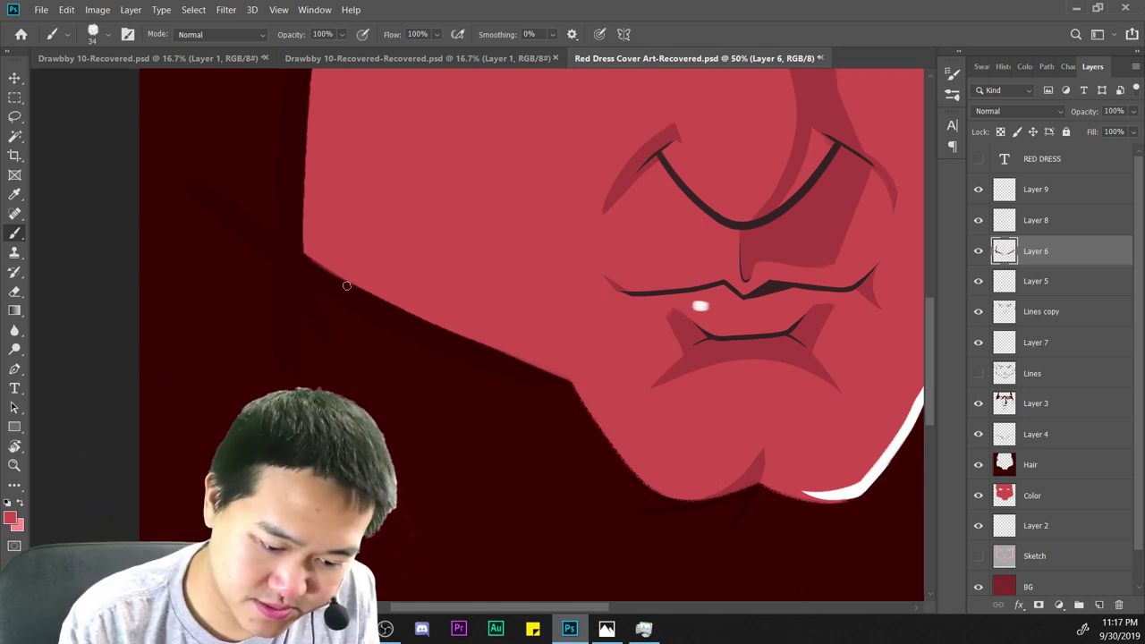
left_click_drag(286, 226, 422, 341)
key("ctrl+z")
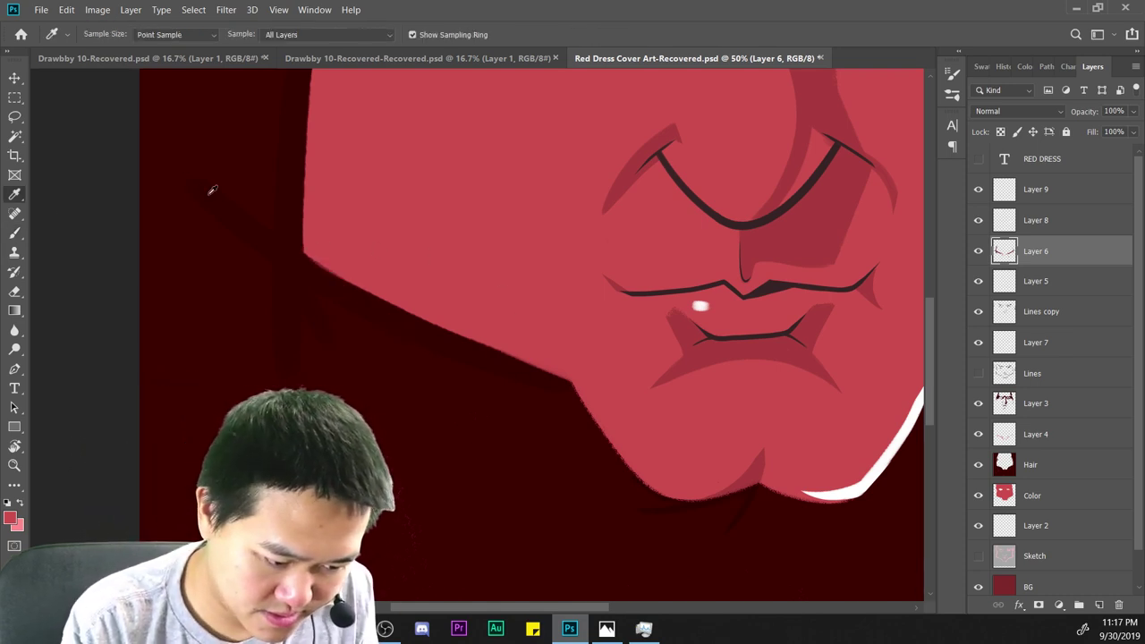
Sample the dark maroon background as the Brush colour and try a stroke rounding the left jaw corner.
left_click(212, 187, "alt")
left_click_drag(281, 223, 543, 402)
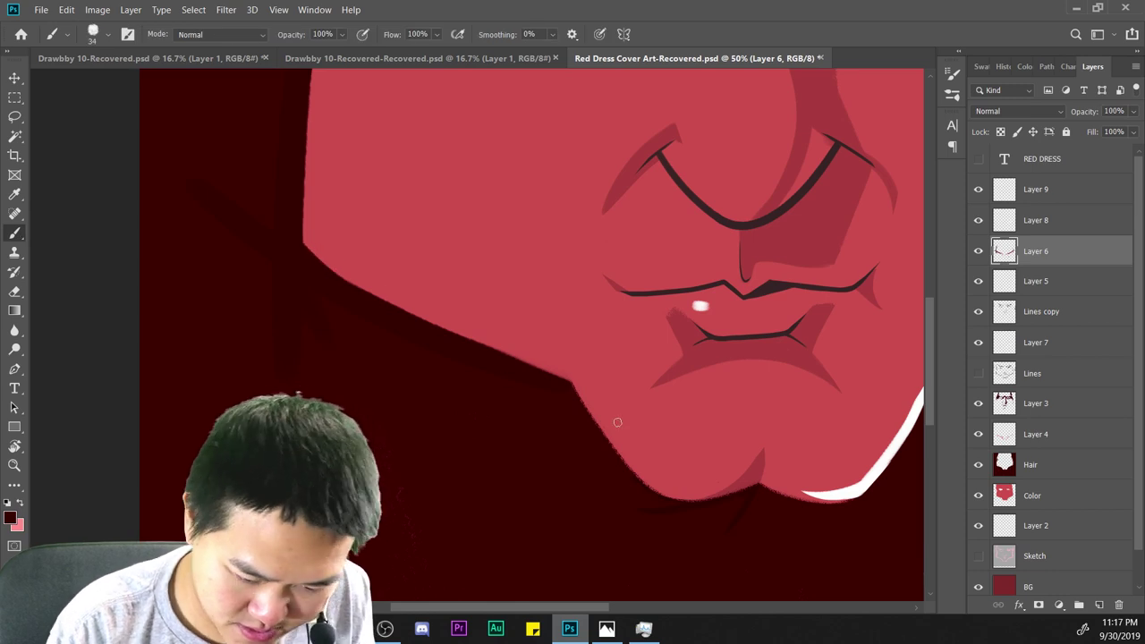
key("ctrl+z")
key("ctrl+plus")
scroll(623, 269, "up", 2)
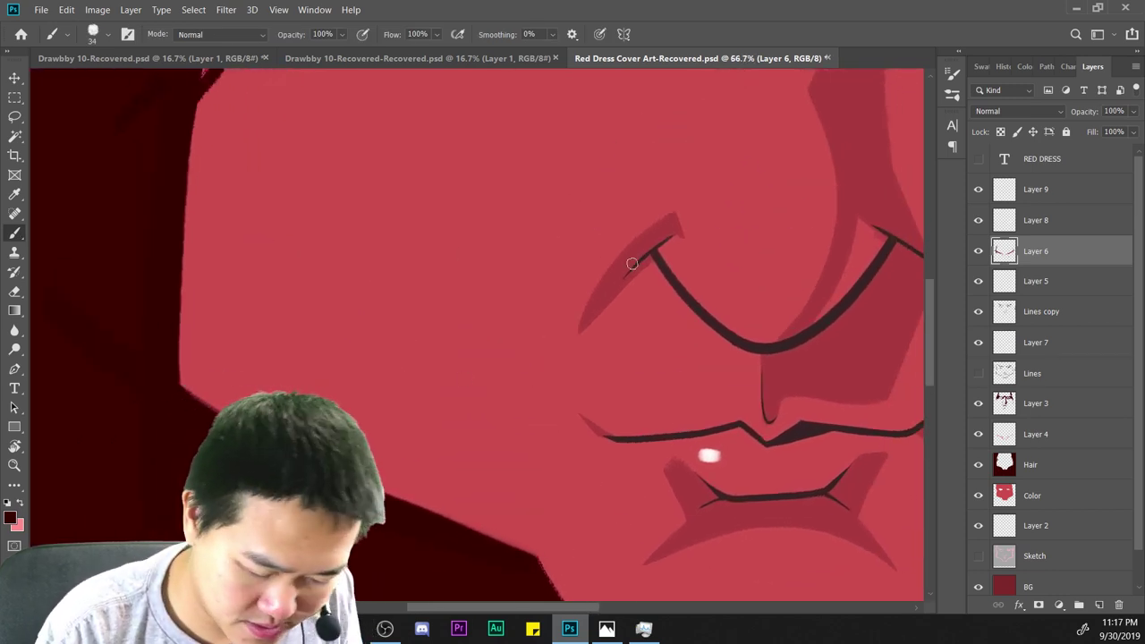
Reshape the lower left cheek edge down to the jaw corner on Layer 6 with the 50 px maroon brush.
right_click(629, 265)
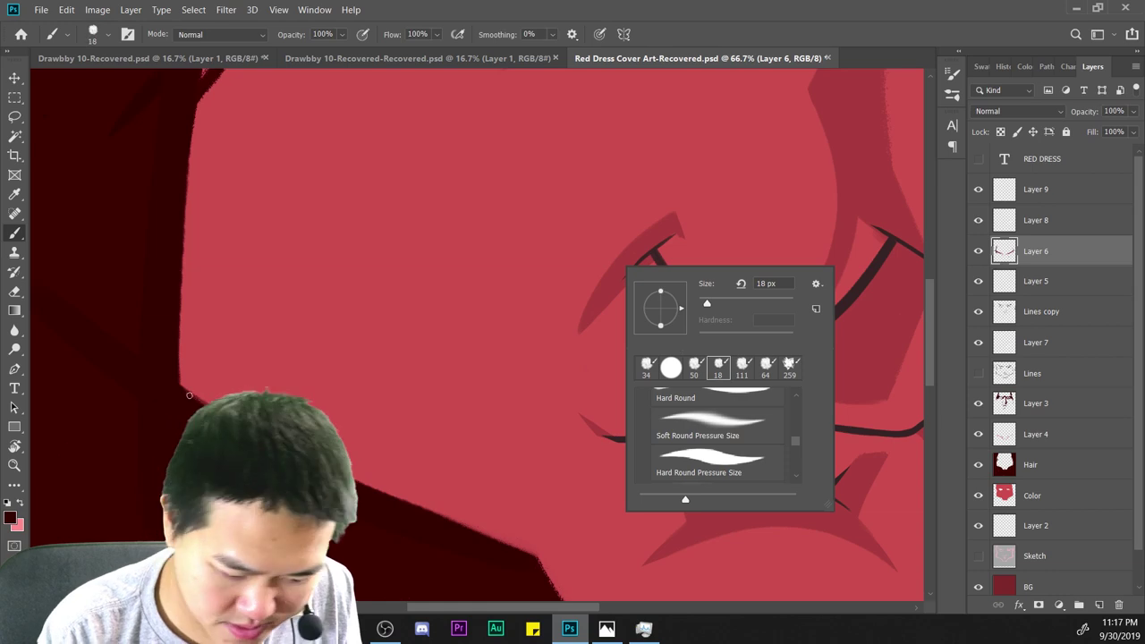
left_click(695, 367)
left_click(155, 387)
left_click_drag(167, 199, 179, 391)
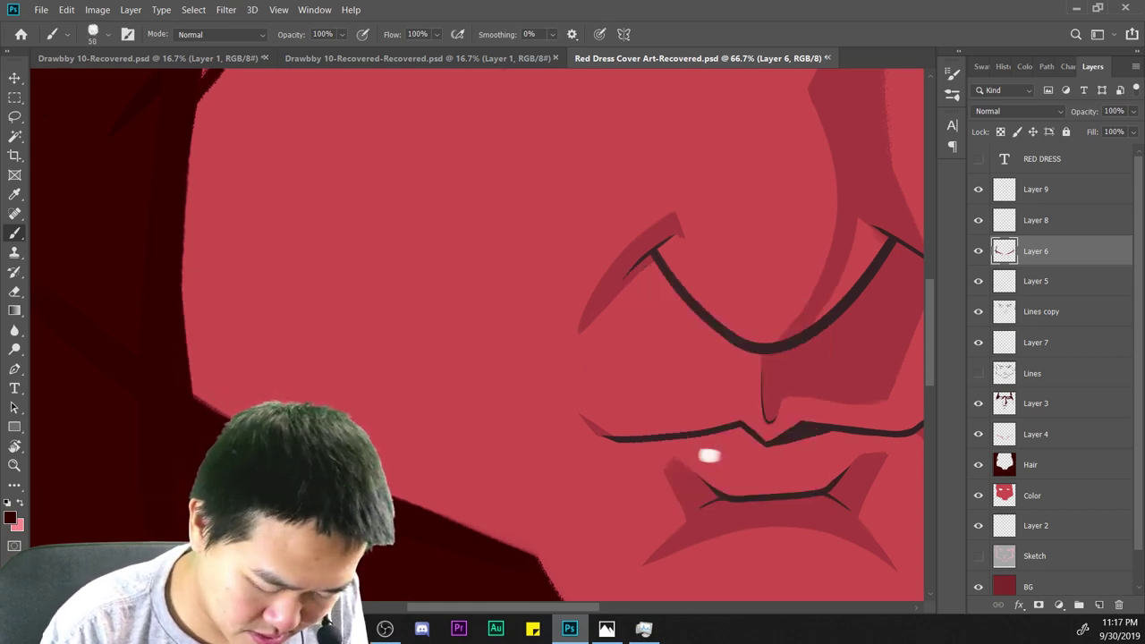
key("ctrl+z")
left_click_drag(167, 264, 176, 391)
left_click_drag(301, 468, 321, 338)
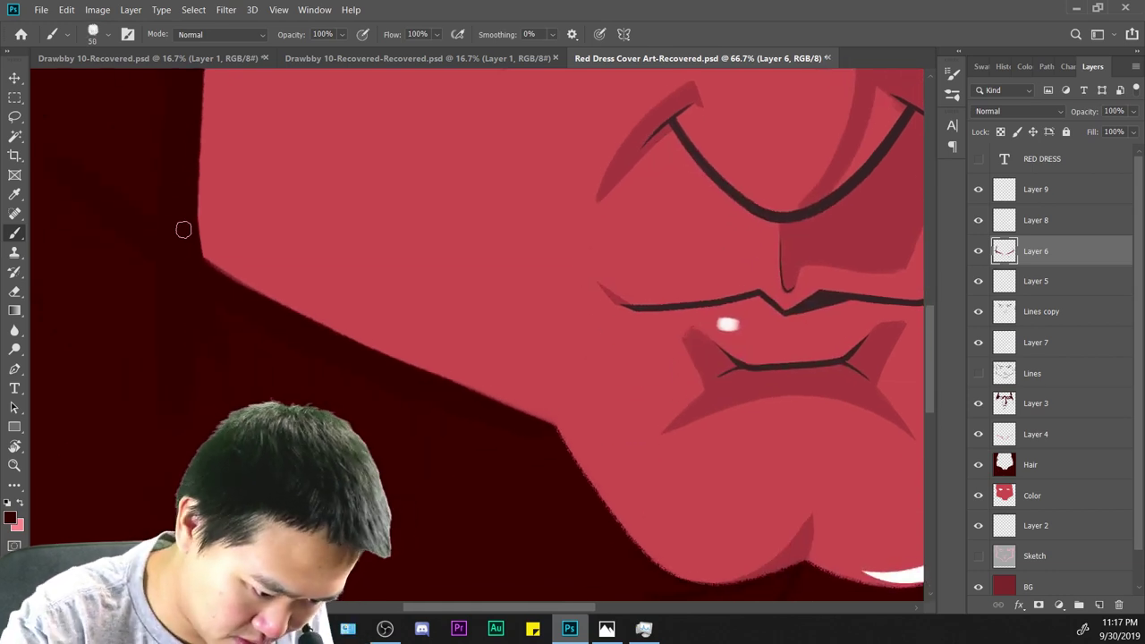
left_click_drag(184, 230, 379, 403)
key("ctrl+z")
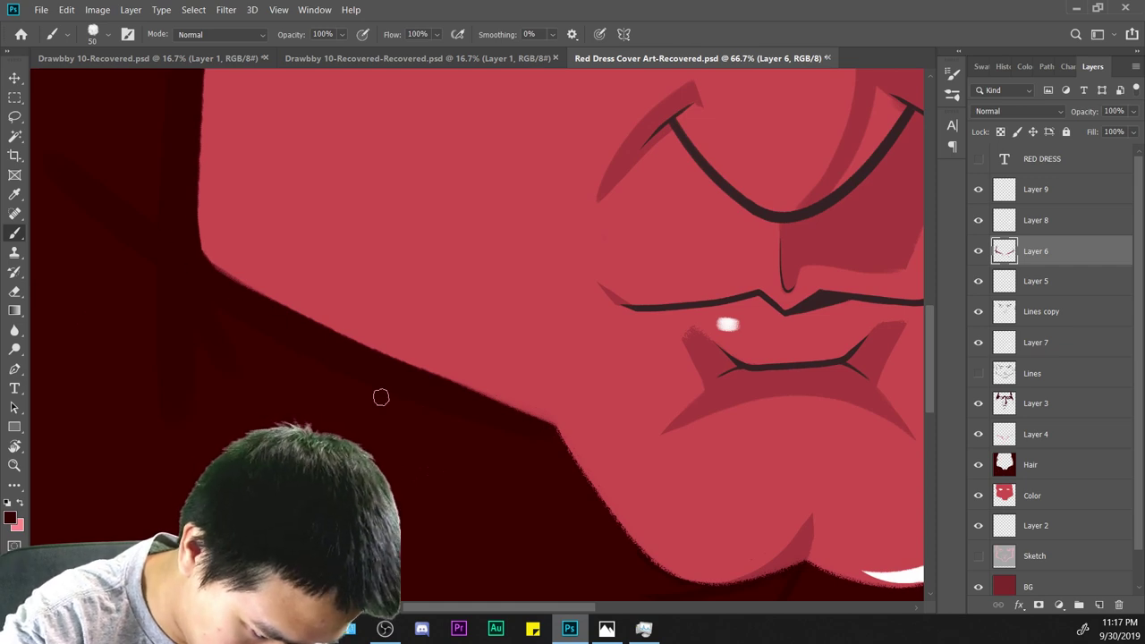
Examine the reshaped left cheek and jaw corner both close up and within the full face.
key("ctrl+minus")
key("ctrl+minus")
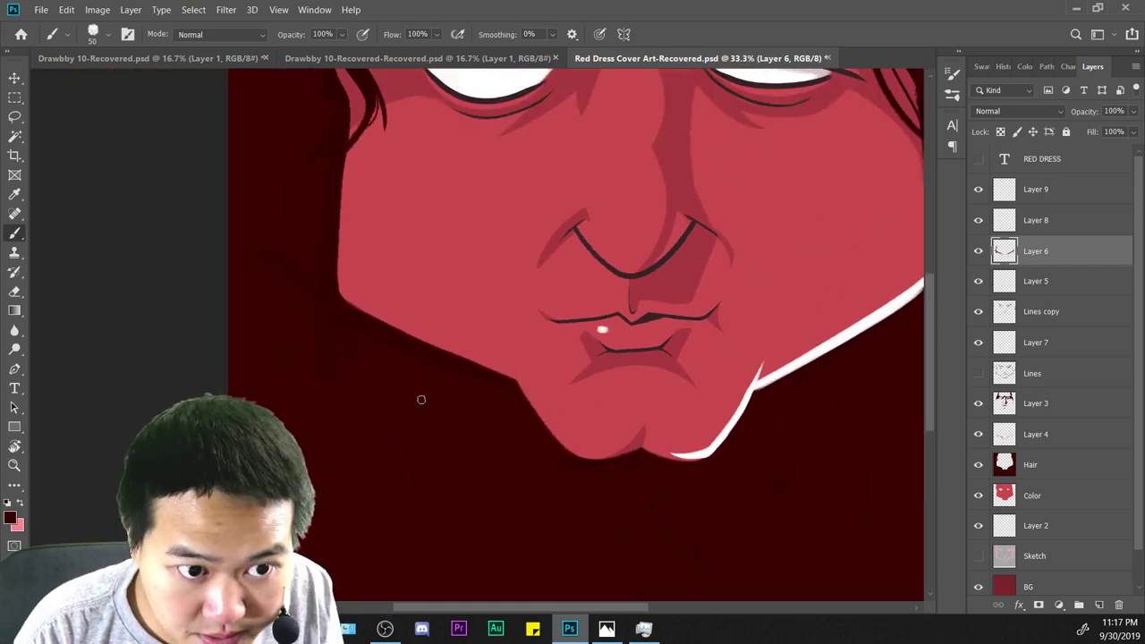
scroll(420, 399, "down", 2)
scroll(420, 399, "up", 2)
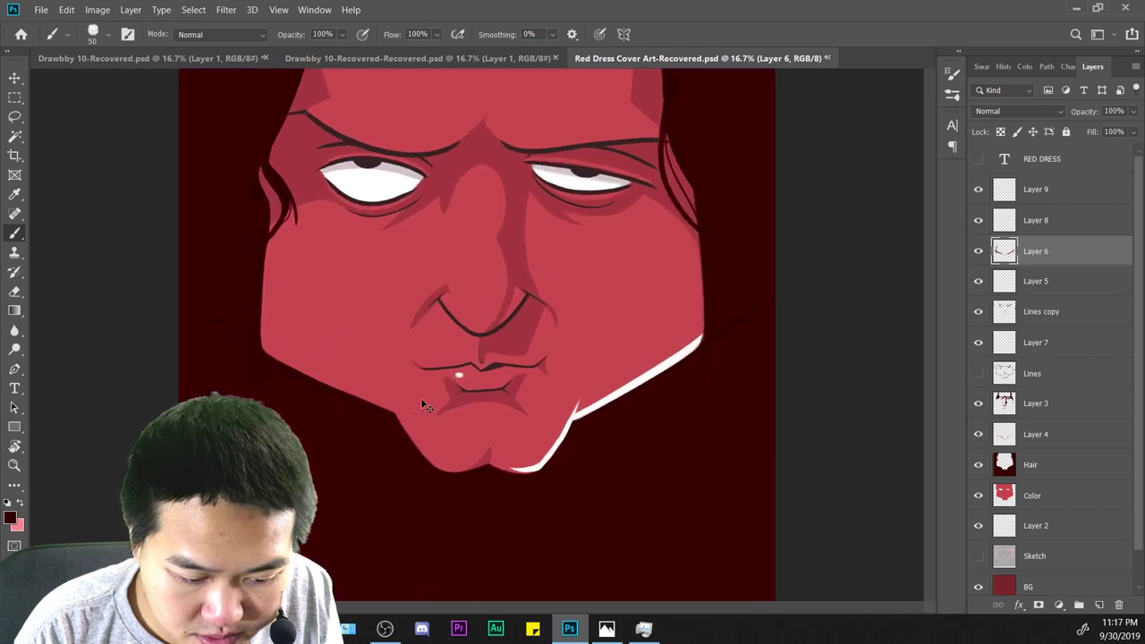
left_click_drag(664, 384, 870, 549)
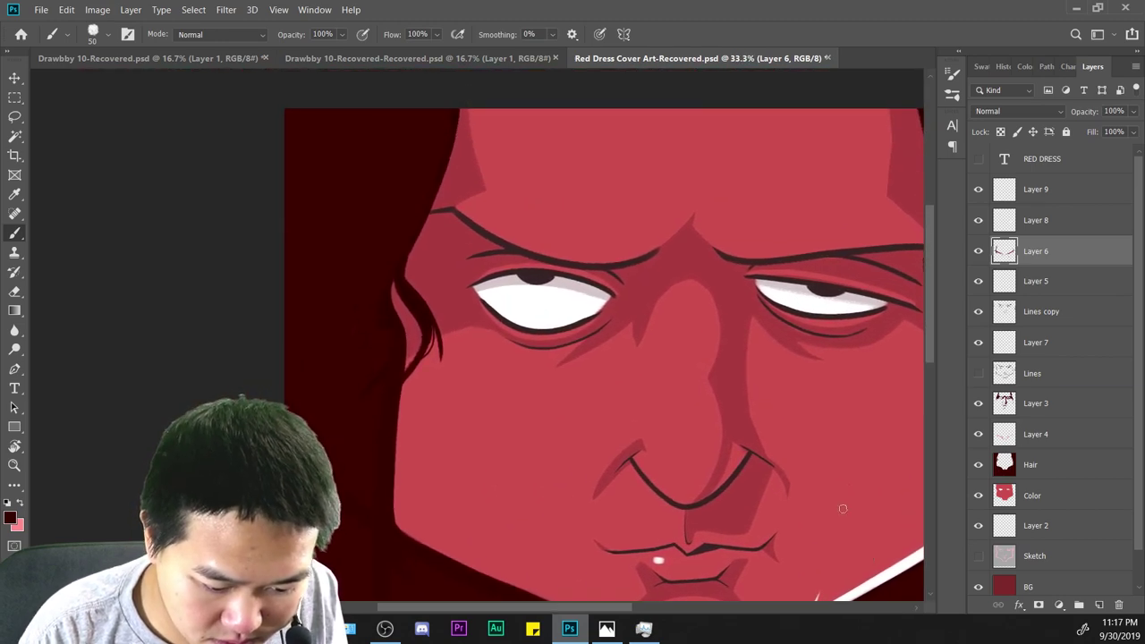
key("ctrl+minus")
key("ctrl+plus")
key("ctrl+plus")
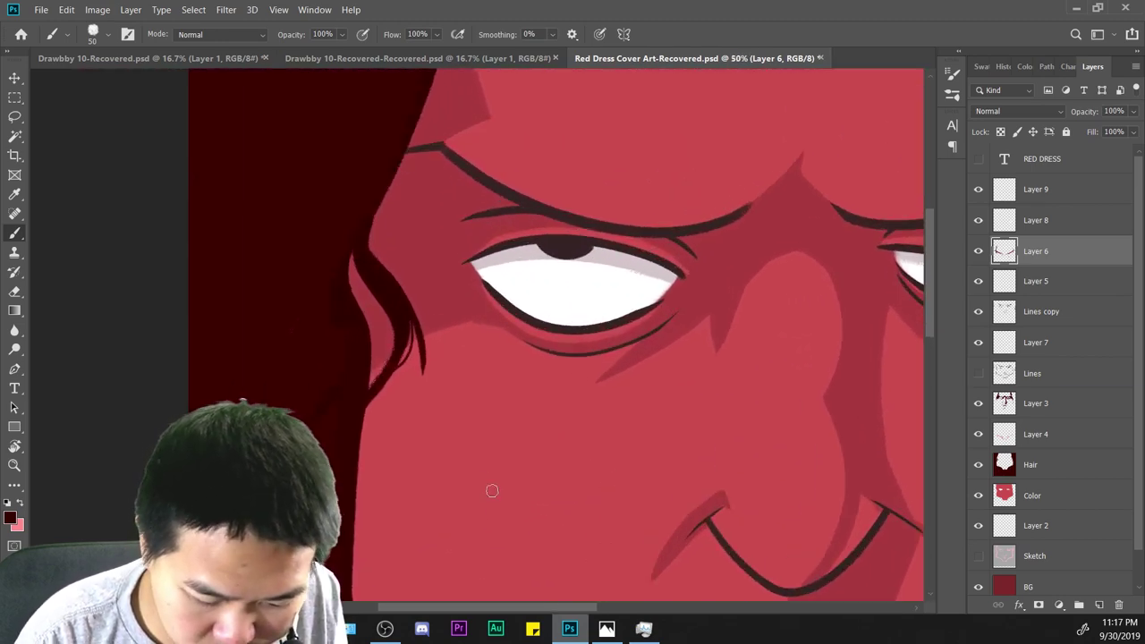
left_click_drag(475, 427, 458, 152)
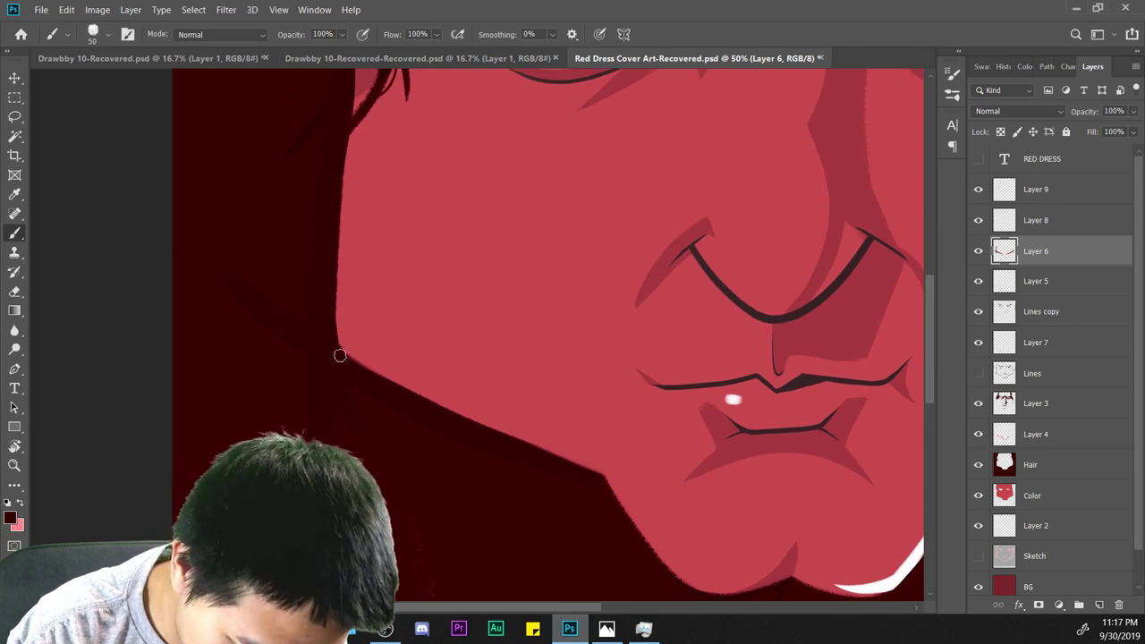
scroll(623, 567, "down", 3)
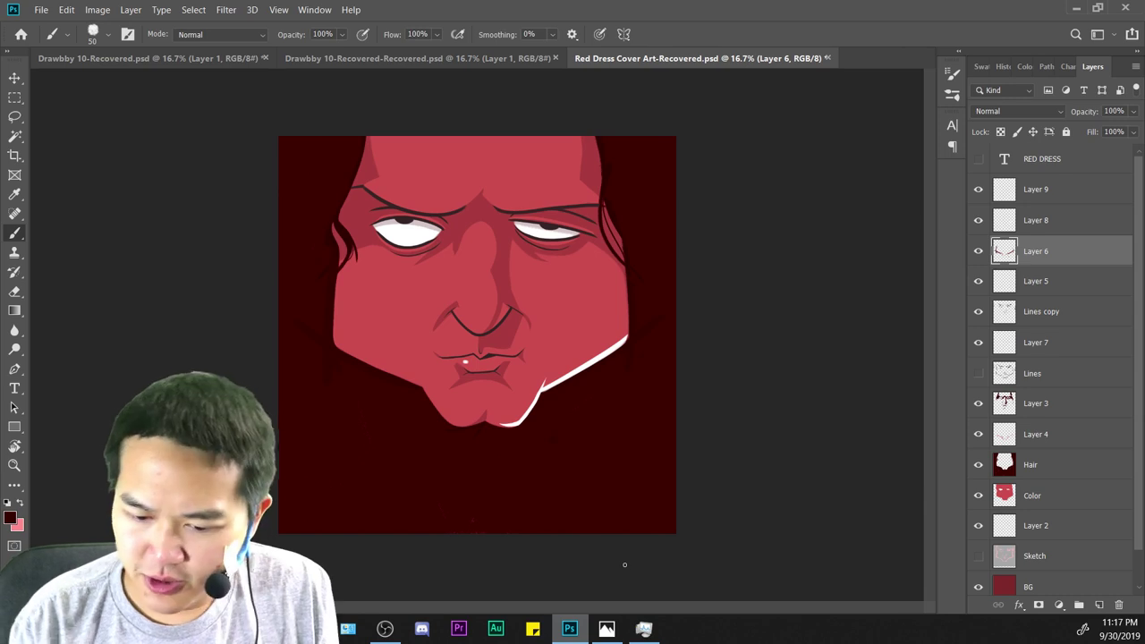
Toggle the visibility of Layers 8, 5, Lines copy, Lines and 7 to find the layer holding the white lip highlight.
left_click(1058, 197)
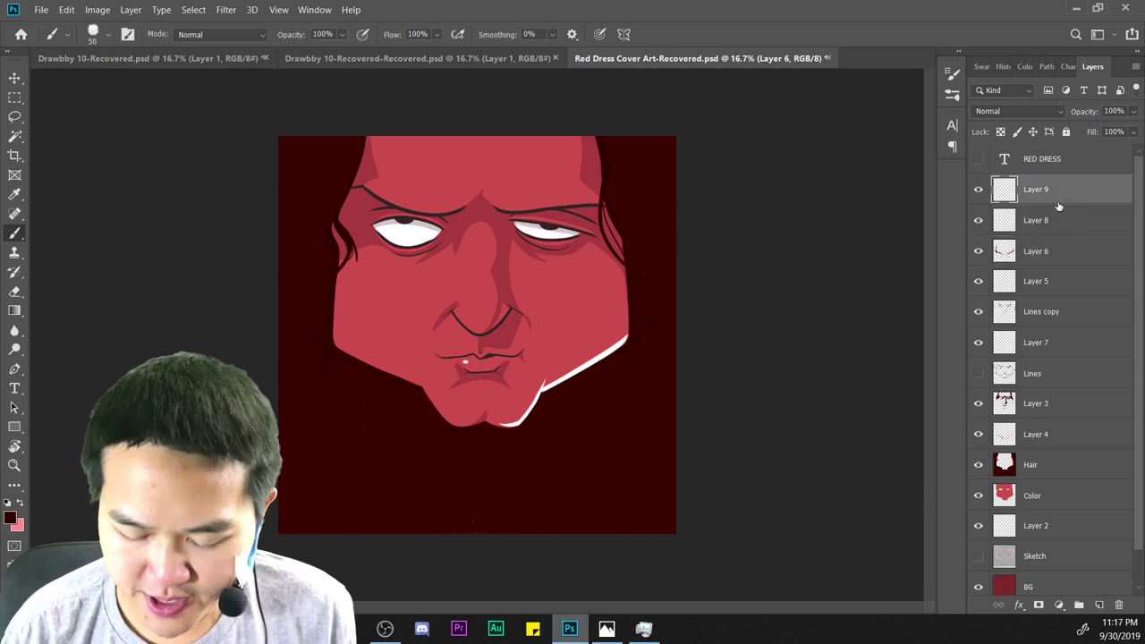
left_click(978, 220)
left_click(978, 220)
left_click(991, 222)
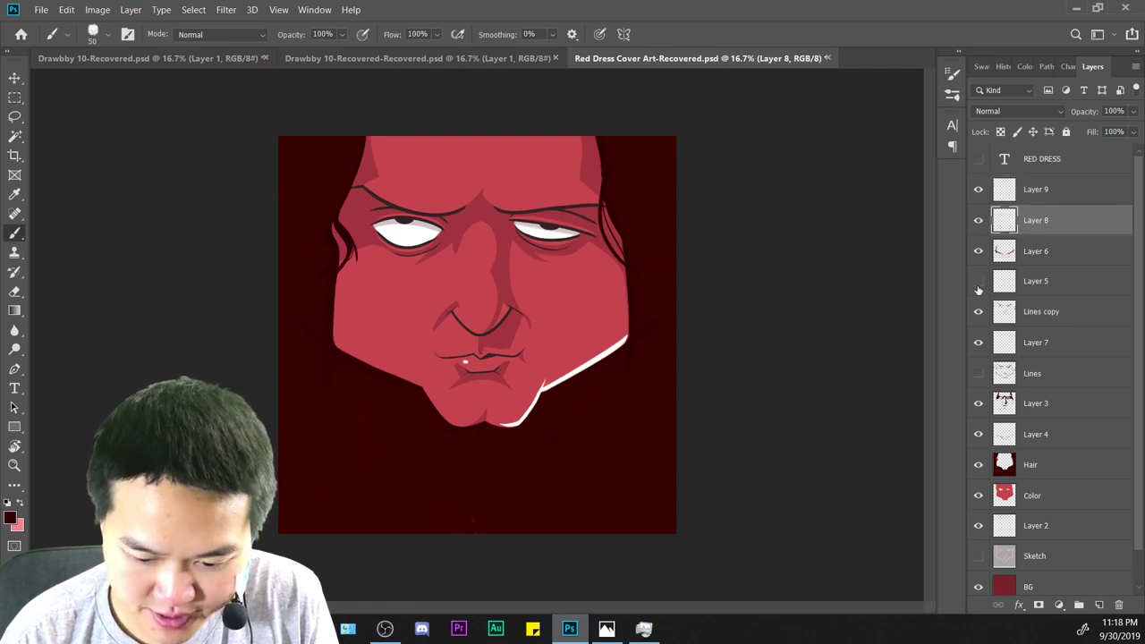
left_click(978, 281)
left_click(978, 311)
left_click(979, 311)
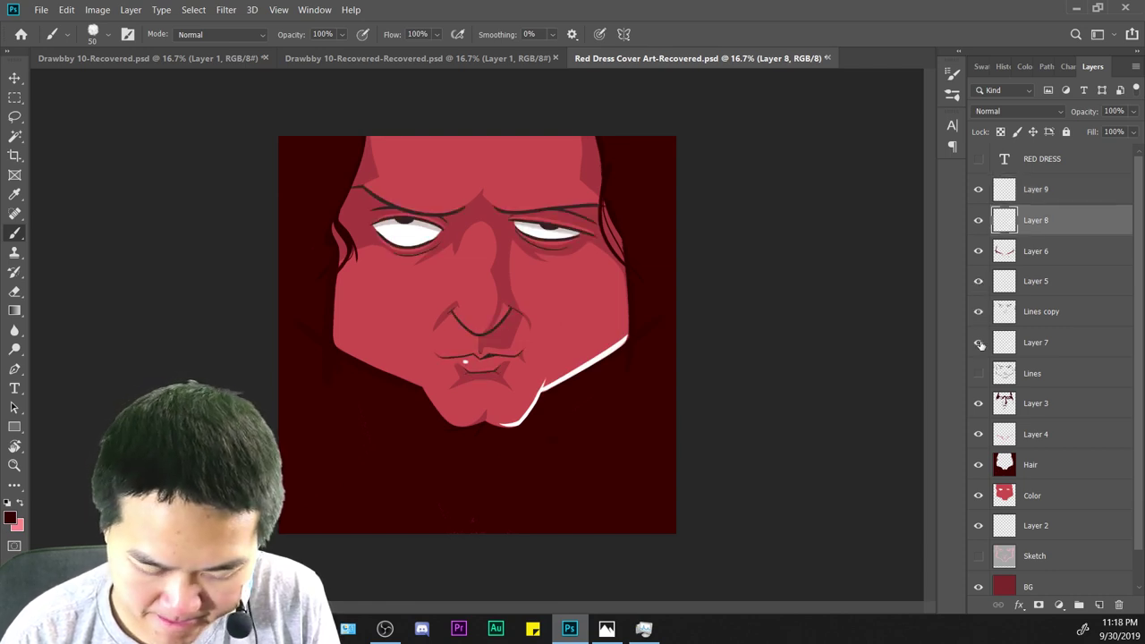
left_click(978, 374)
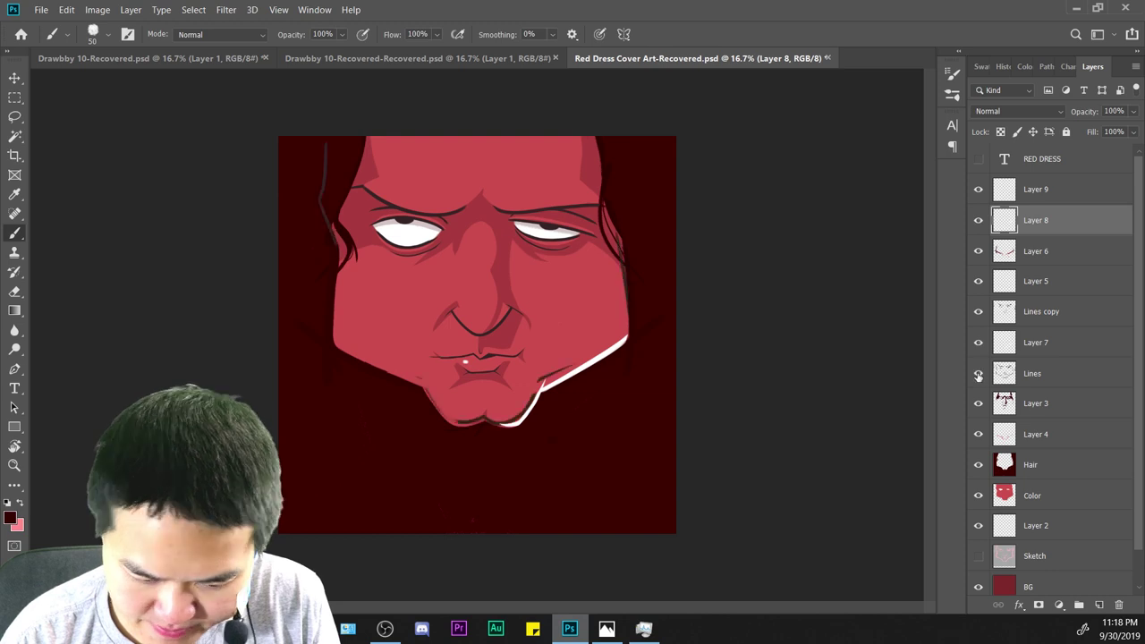
left_click(978, 374)
left_click(979, 342)
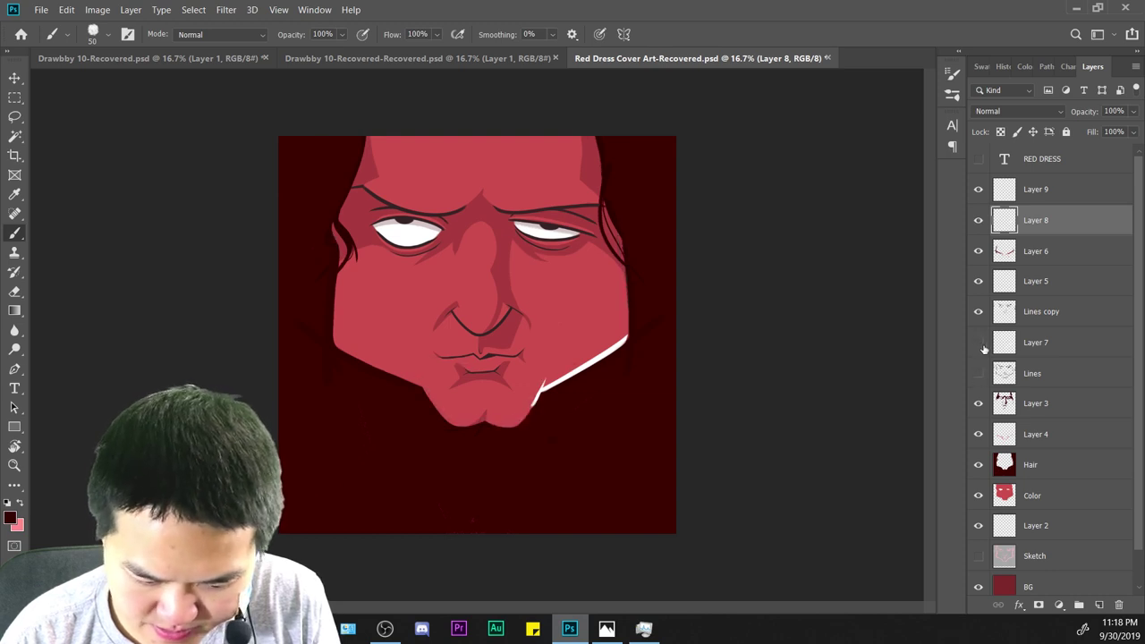
left_click(978, 343)
Erase the small white highlight on the lower lip from Layer 7.
left_click(1017, 350)
key("ctrl+plus")
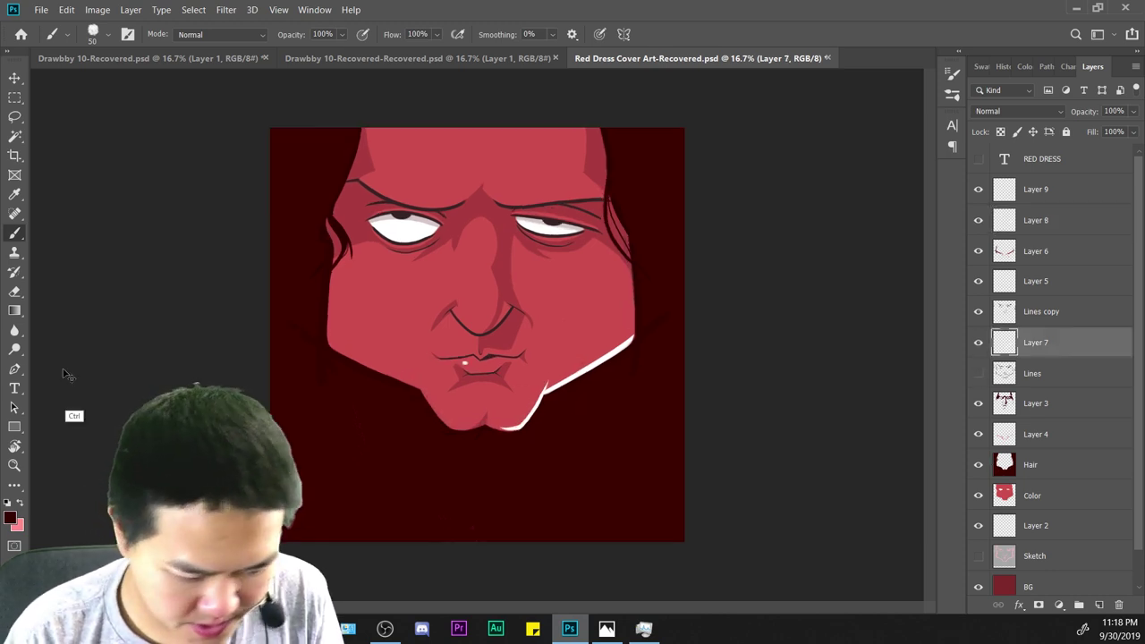
key("e")
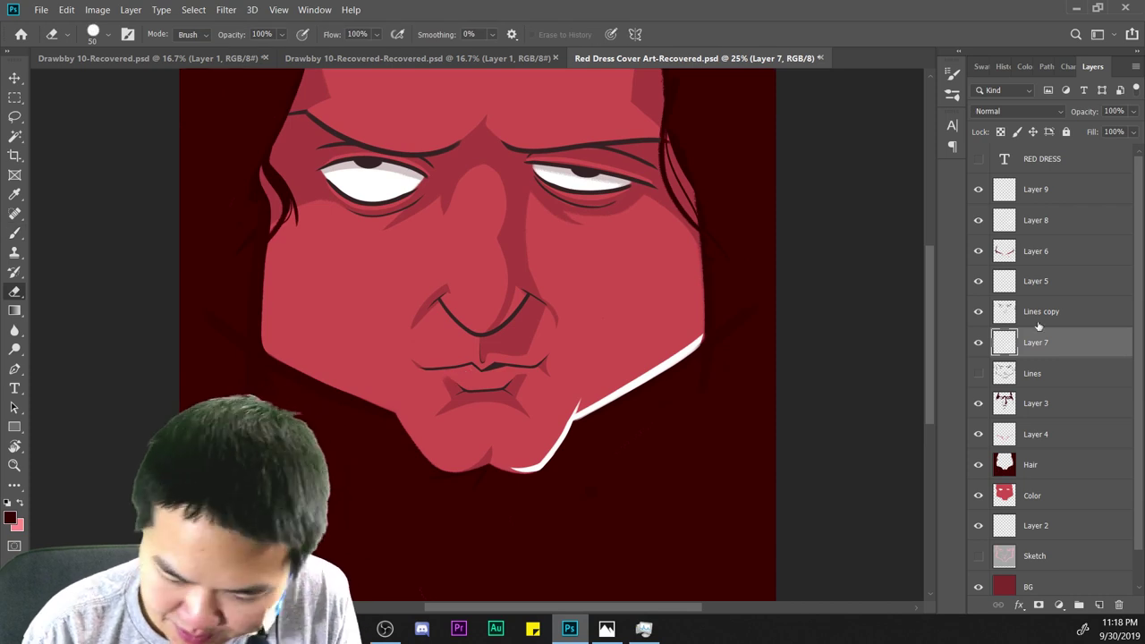
Erase the shadows around the lips and beneath the nose from Layer 3 with a 69 px eraser.
left_click(977, 404)
left_click(977, 403)
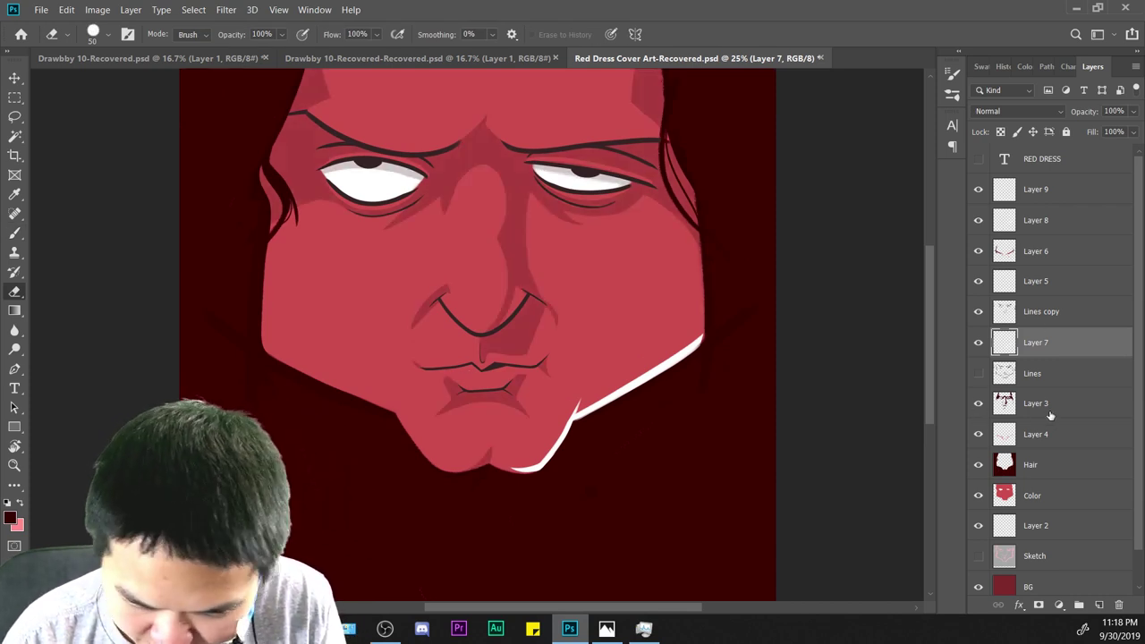
left_click(1051, 411)
left_click_drag(769, 408, 838, 355)
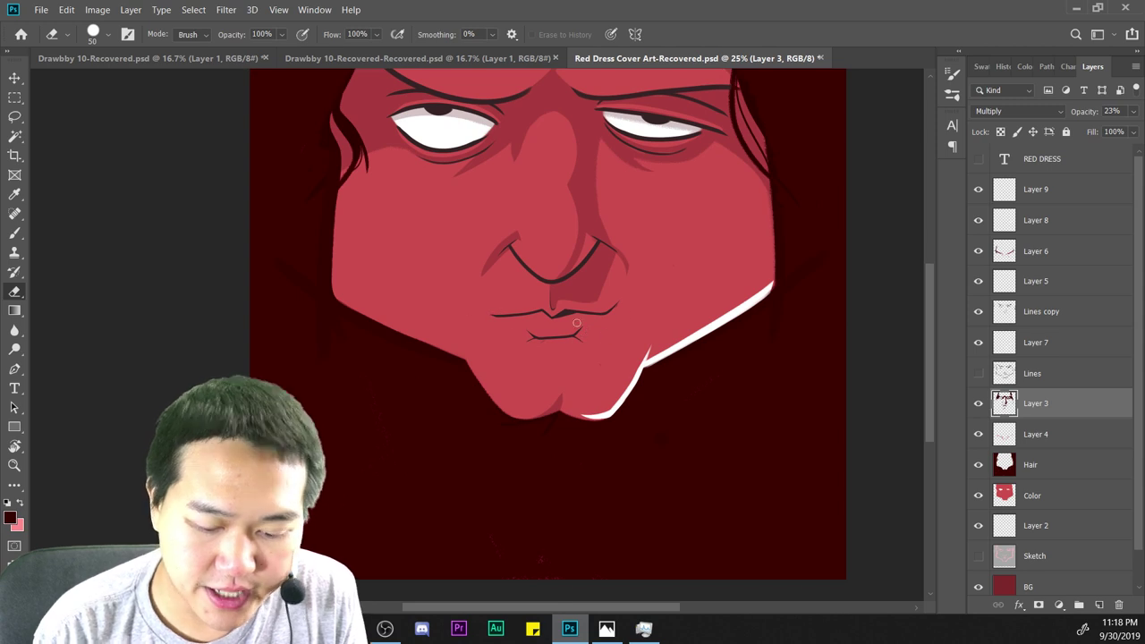
right_click(627, 272)
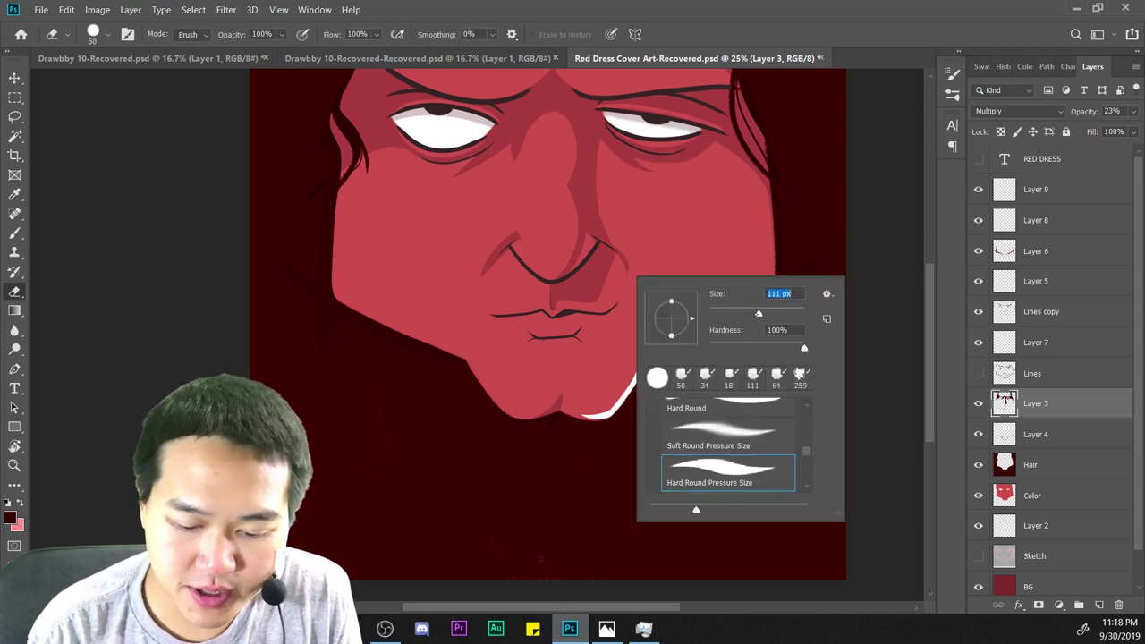
type("69")
key("Return")
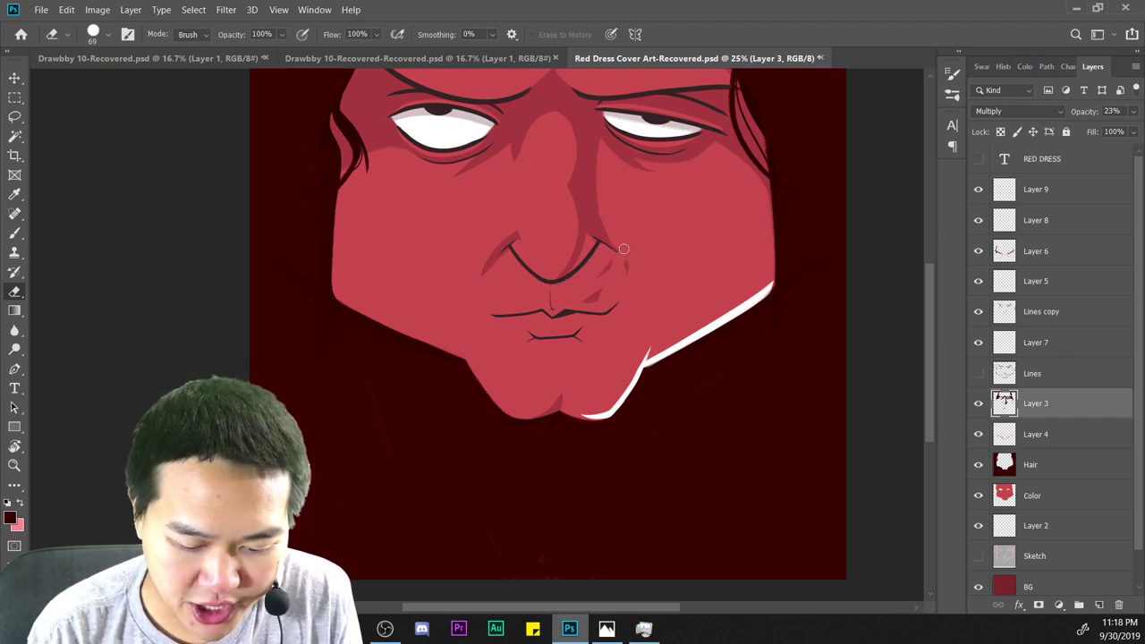
key("ctrl+minus")
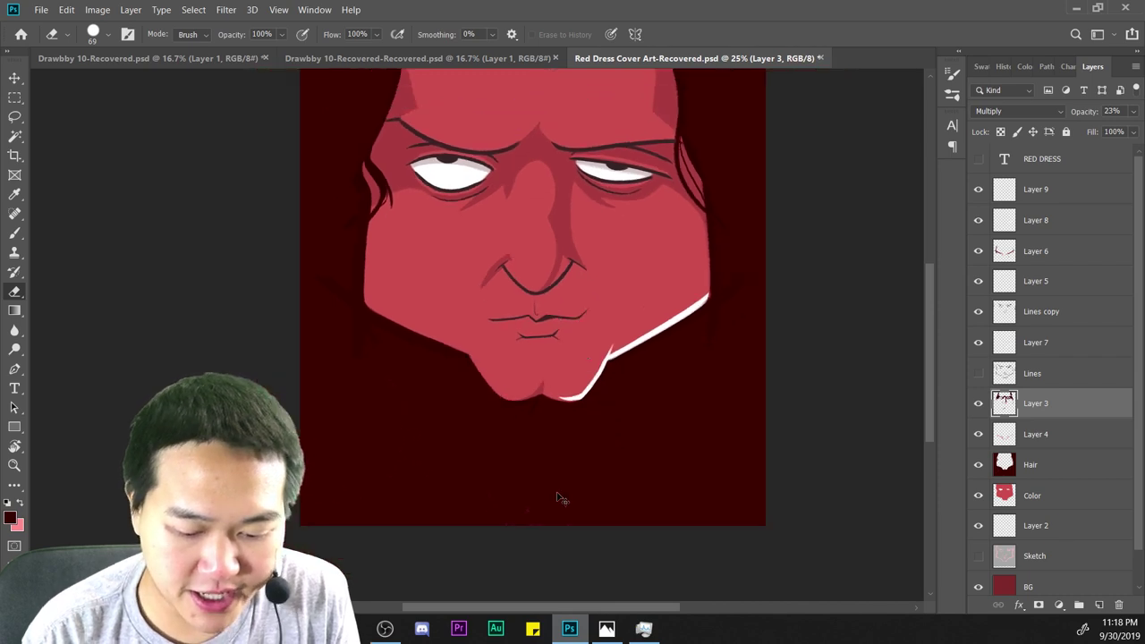
key("ctrl+plus")
Select the mouth lines and the small philtrum line on the Lines copy layer with a freehand lasso outline.
left_click(1013, 311)
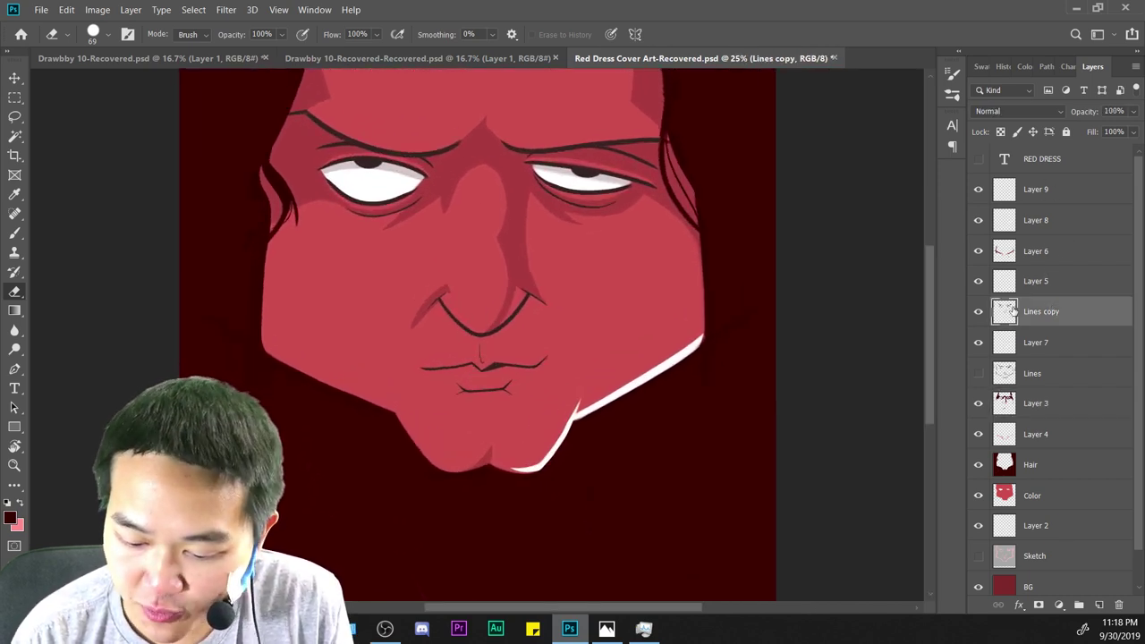
left_click(977, 312)
left_click(977, 312)
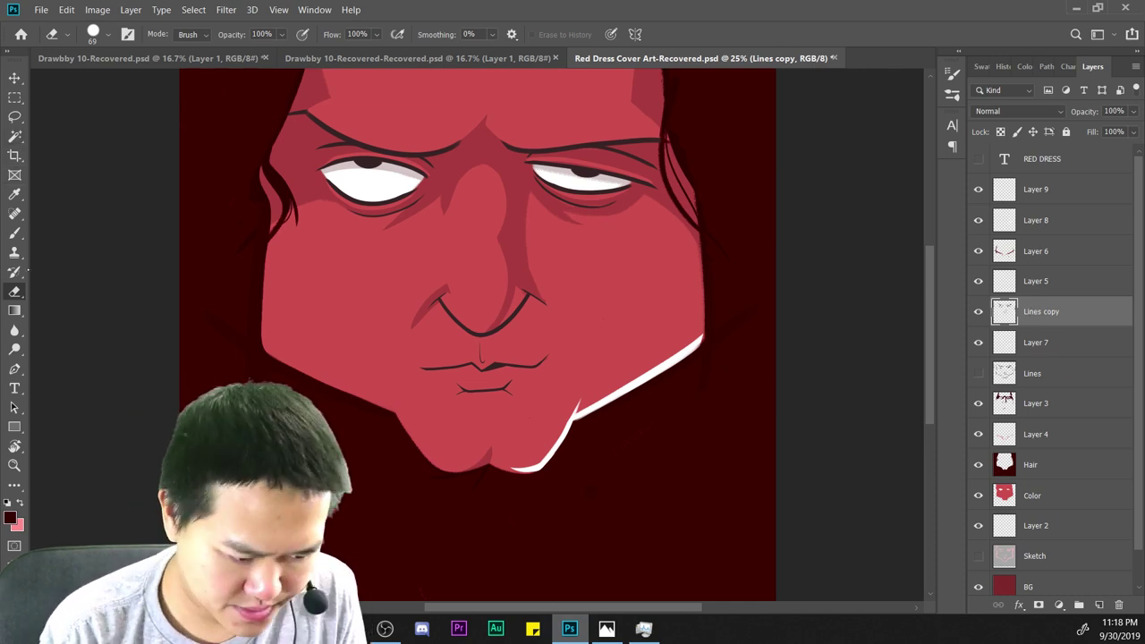
left_click(978, 313)
left_click(978, 313)
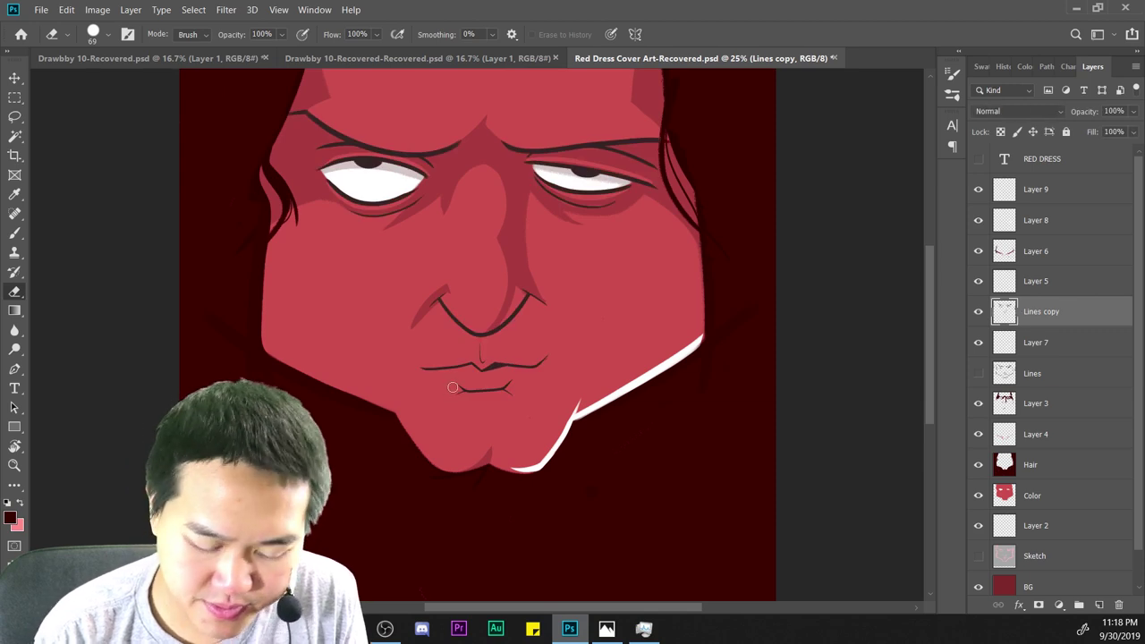
key("ctrl+minus")
key("ctrl+minus")
key("ctrl+plus")
key("ctrl+plus")
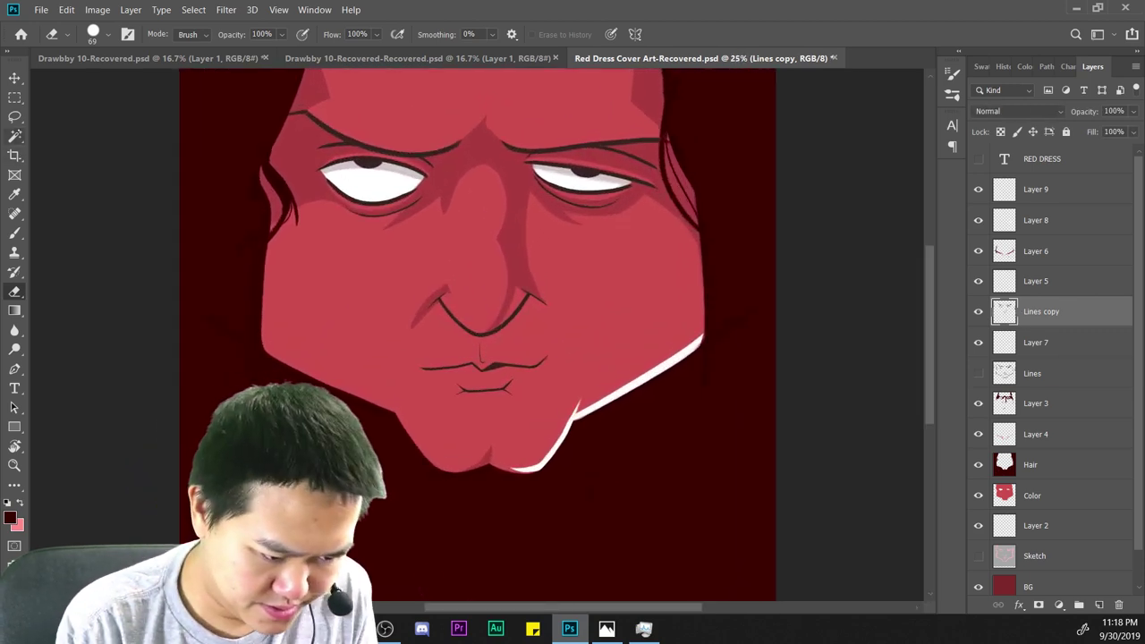
key("l")
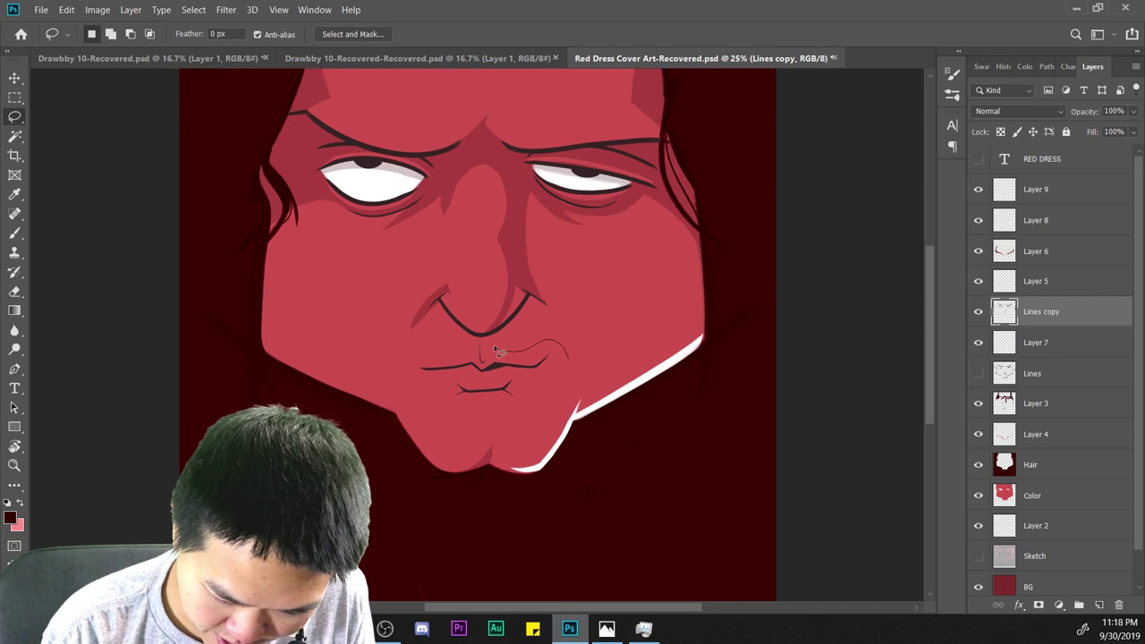
left_click_drag(498, 350, 475, 349)
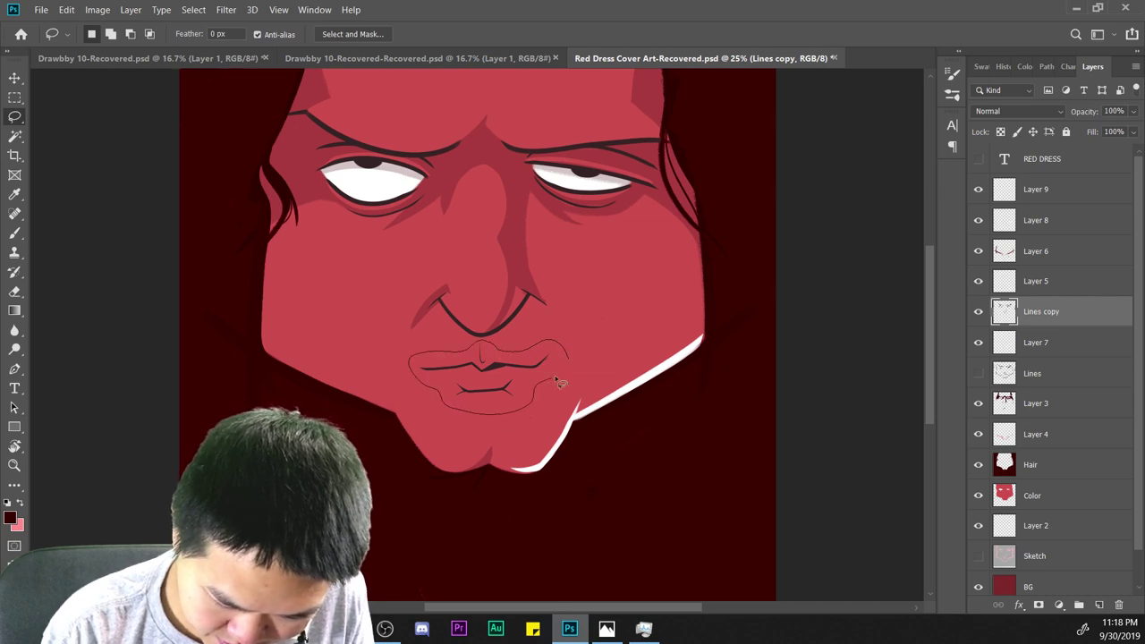
left_click_drag(556, 383, 559, 380)
Widen the selected mouth lines on both sides to about 156% of their width with Free Transform.
scroll(626, 319, "down", 2)
key("ctrl+t")
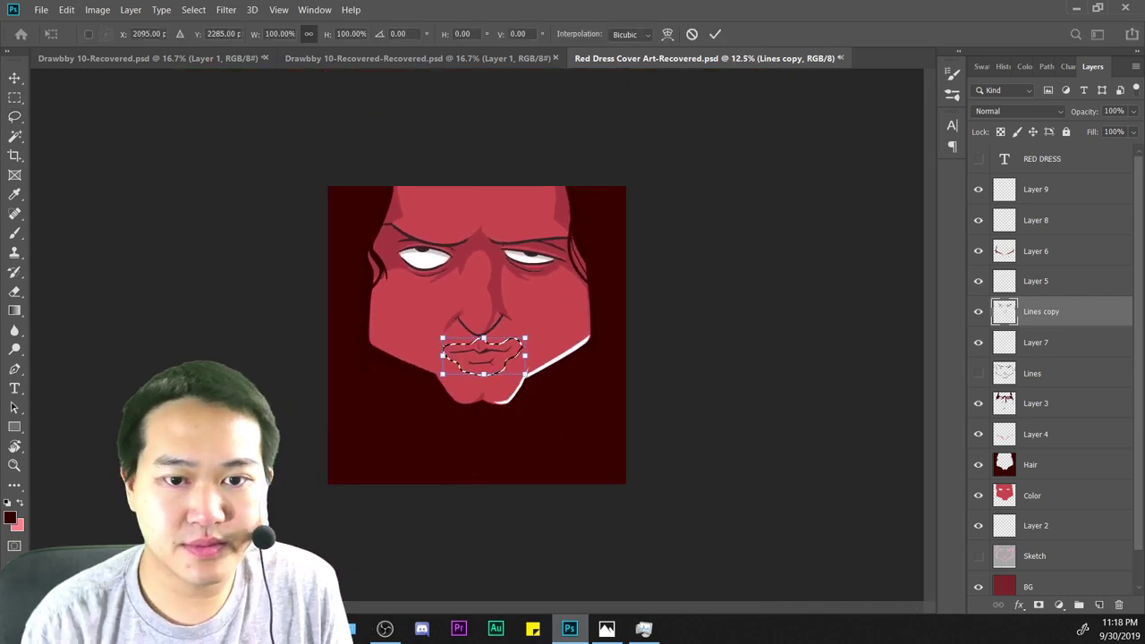
scroll(568, 333, "up", 2)
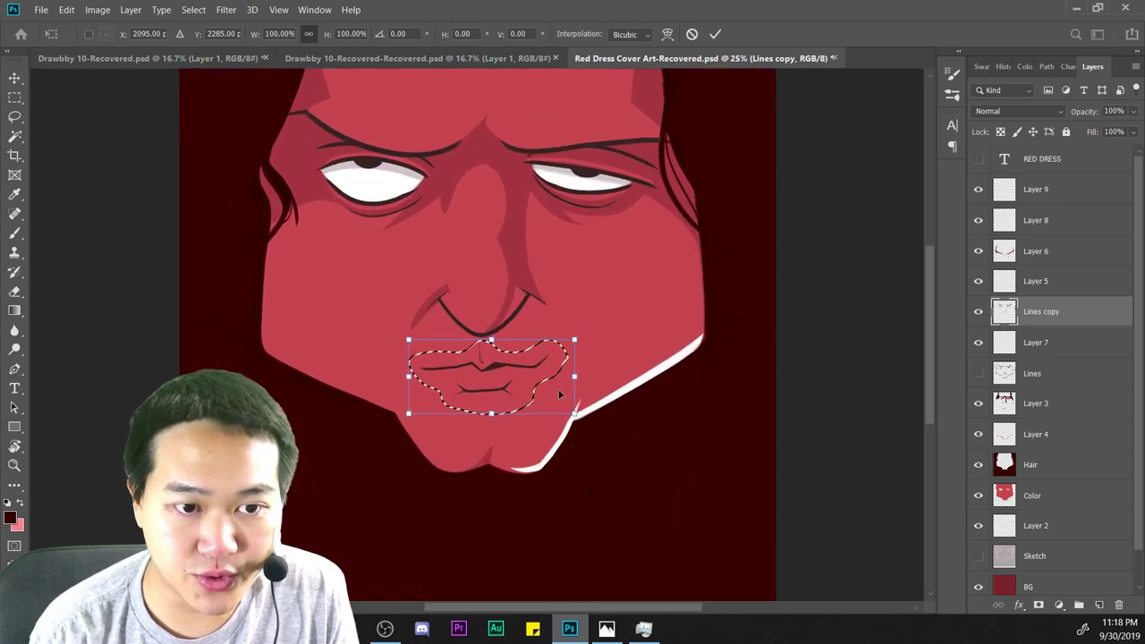
left_click_drag(574, 375, 622, 376)
left_click_drag(409, 367, 363, 376)
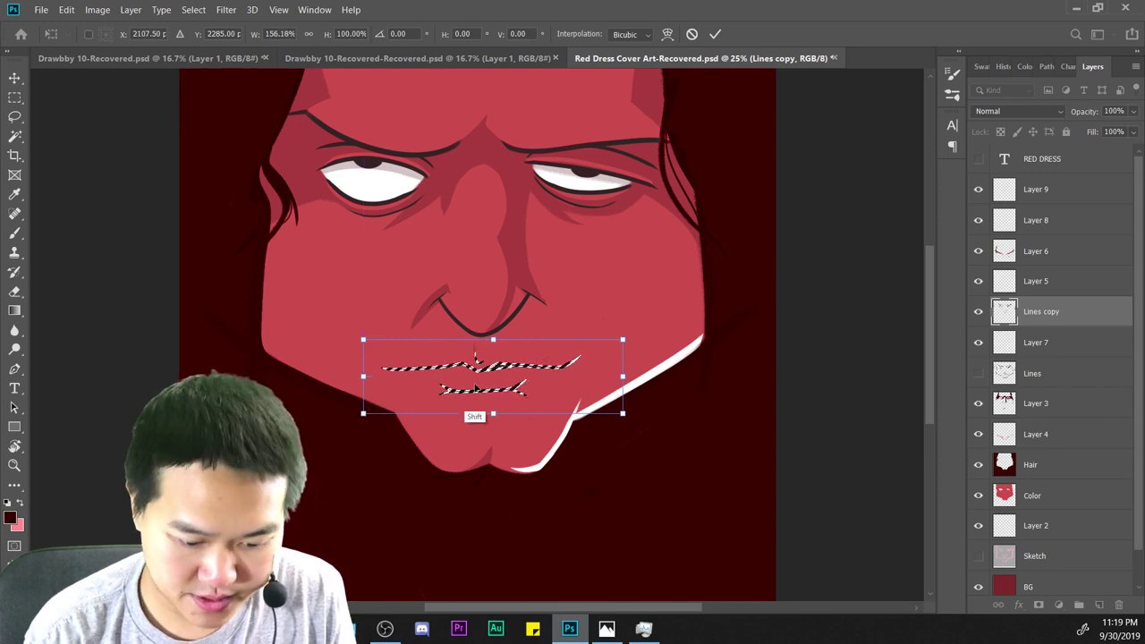
Stretch the mouth lines to about 137% height and 160% width, and apply the transformation.
left_click_drag(493, 413, 493, 432)
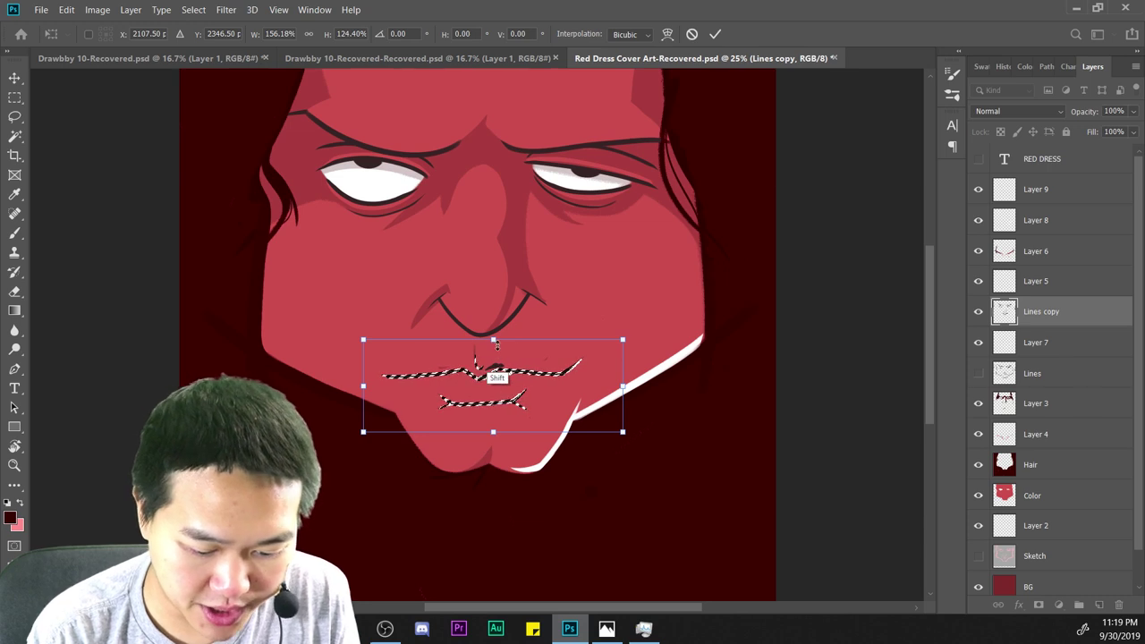
left_click_drag(493, 339, 495, 338)
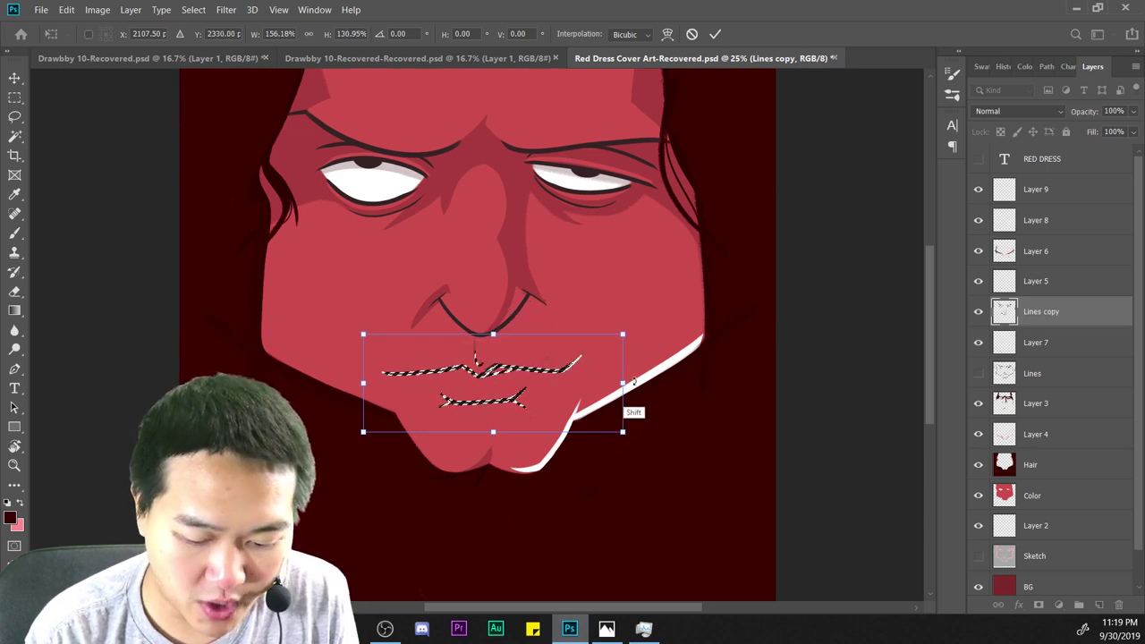
mouse_move(626, 382)
left_mouse_down()
mouse_move(644, 382)
mouse_move(629, 383)
left_mouse_up()
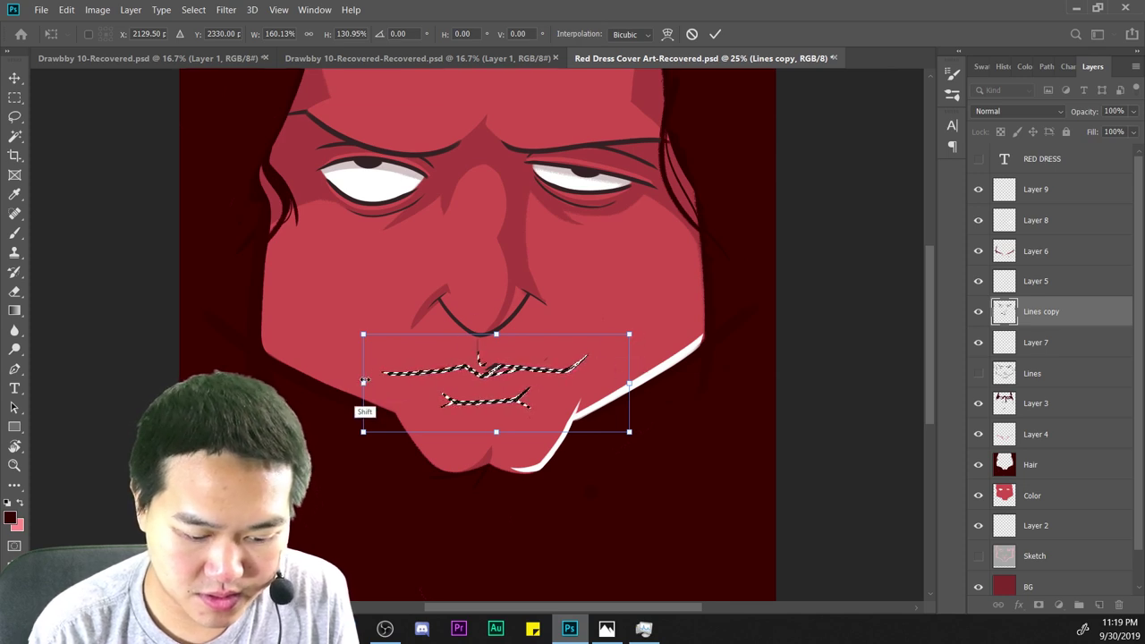
mouse_move(362, 383)
left_mouse_down()
mouse_move(349, 383)
mouse_move(367, 383)
left_mouse_up()
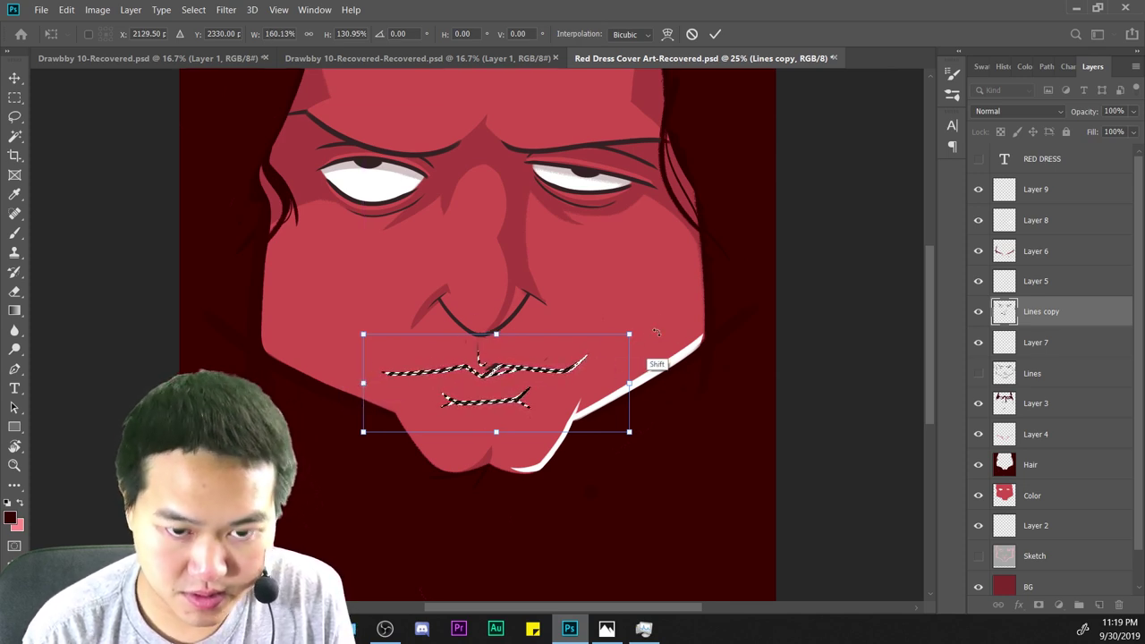
mouse_move(629, 383)
left_mouse_down()
mouse_move(644, 383)
mouse_move(629, 383)
left_mouse_up()
left_click_drag(495, 431, 495, 435)
key("ctrl+minus")
key("ctrl+minus")
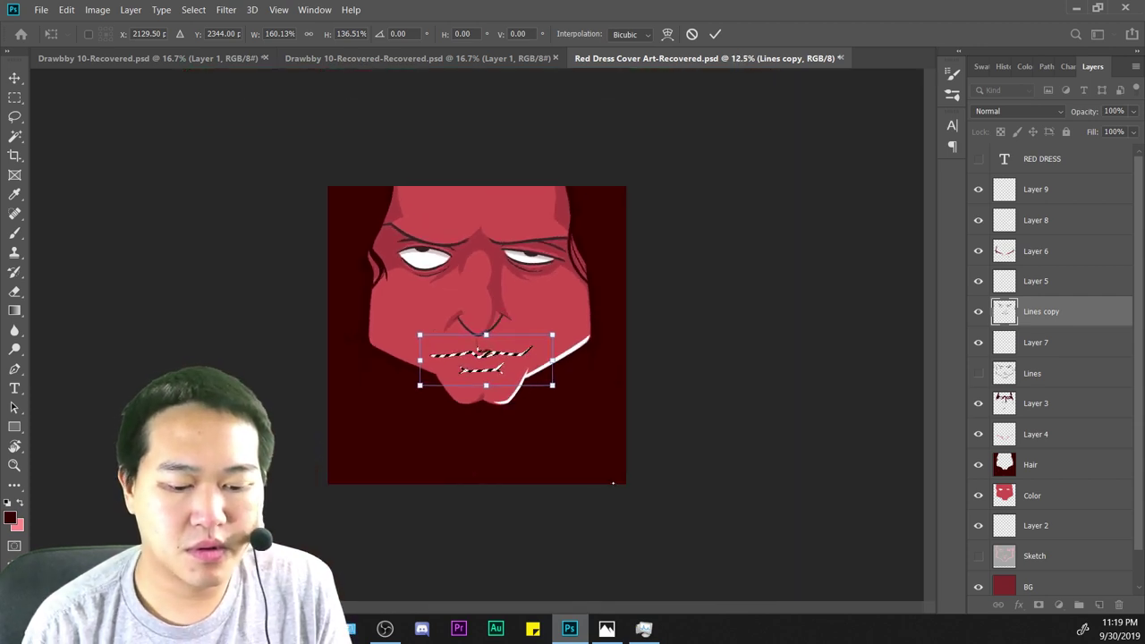
key("ctrl+plus")
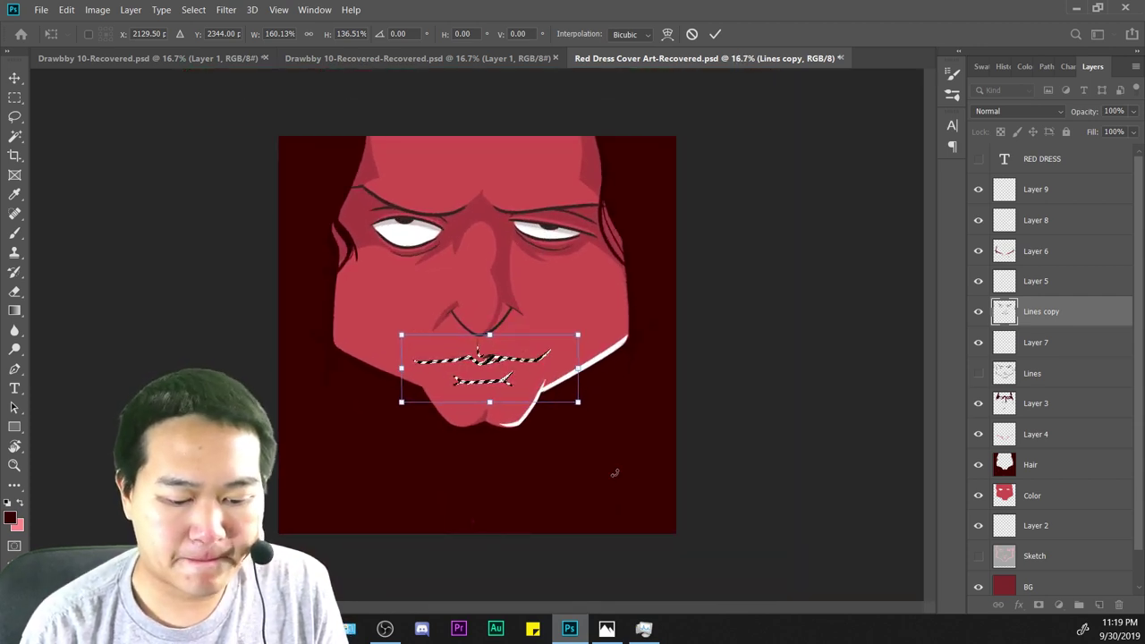
key("ctrl+plus")
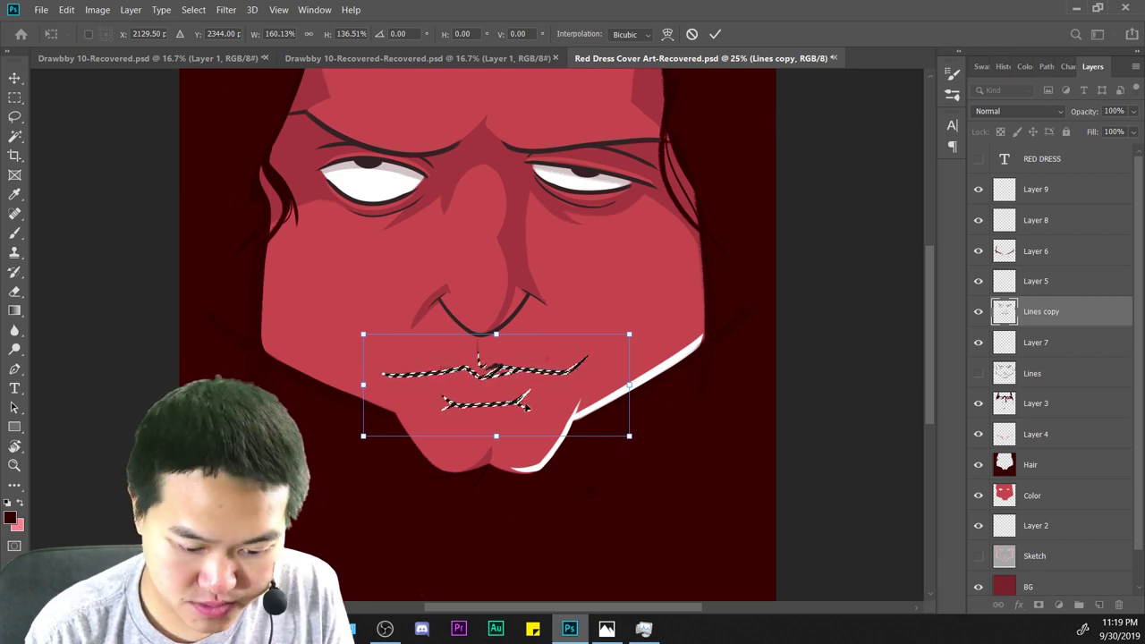
key("Return")
key("ctrl+a")
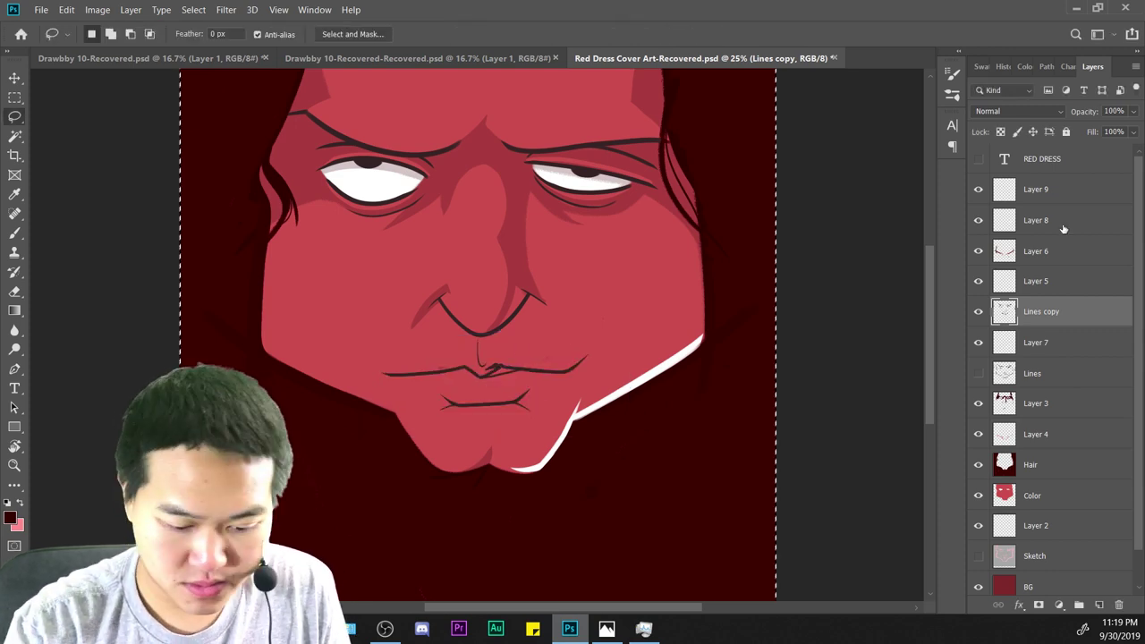
key("ctrl+minus")
key("ctrl+minus")
key("ctrl+plus")
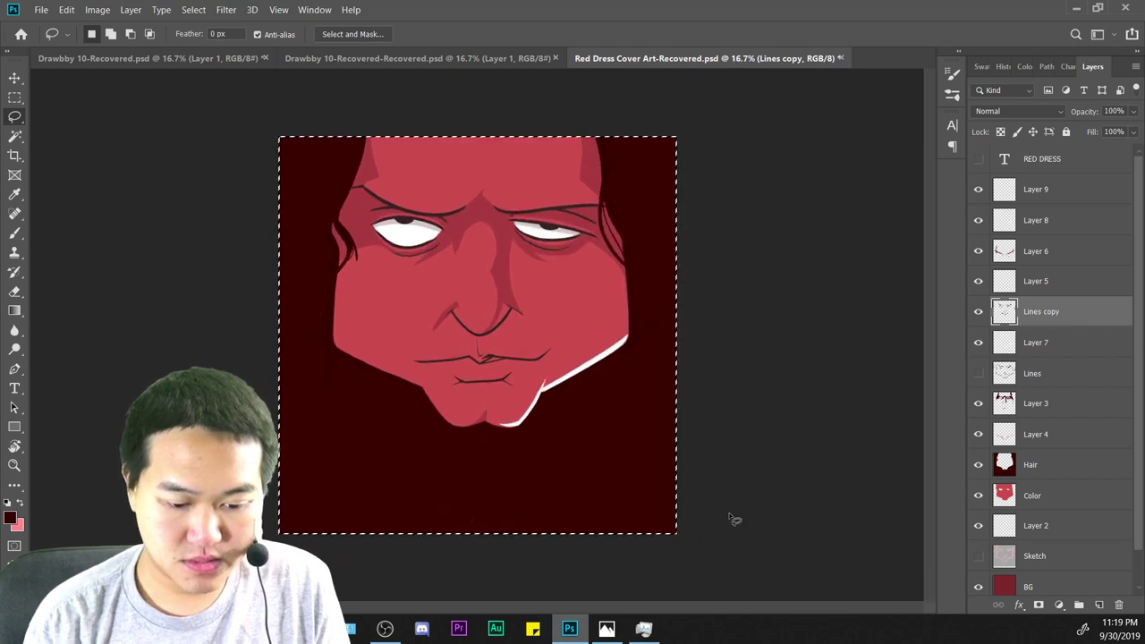
key("ctrl+plus")
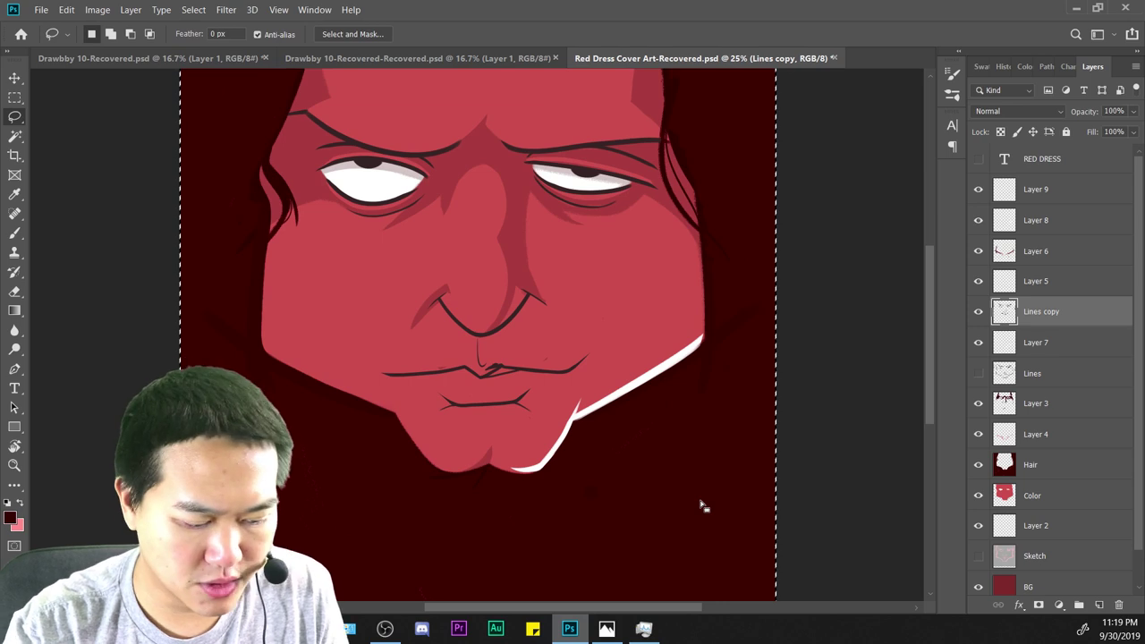
key("ctrl+z")
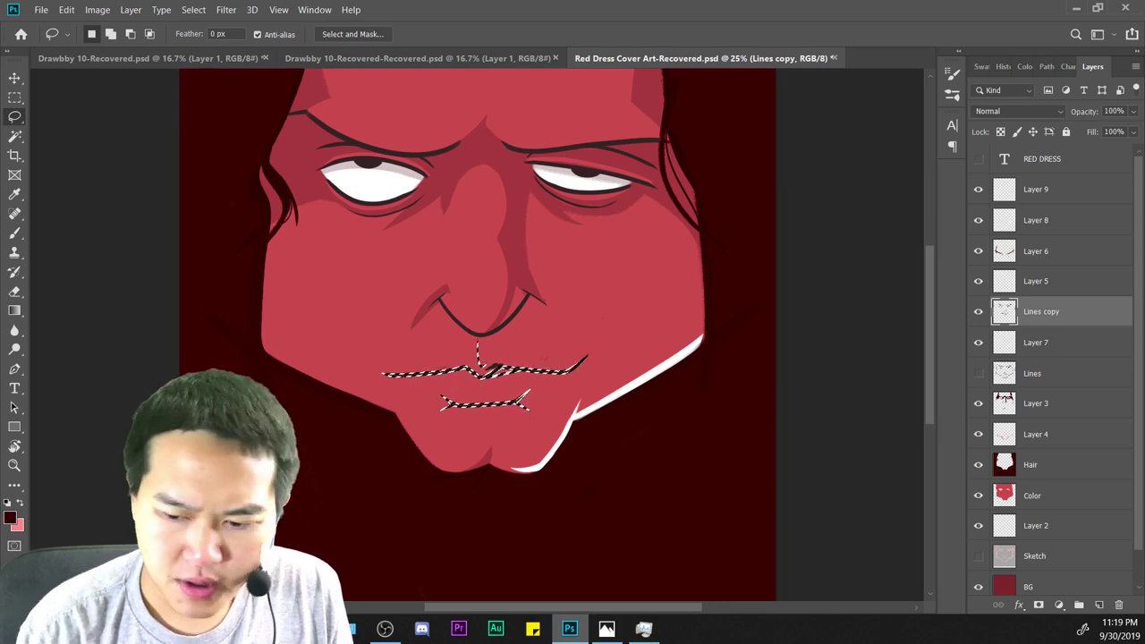
Move the selected mouth lines slightly lower on the face, away from the nose, with Free Transform.
key("ctrl+t")
mouse_move(548, 393)
left_mouse_down()
mouse_move(552, 420)
mouse_move(551, 403)
left_mouse_up()
key("ctrl+minus")
key("ctrl+minus")
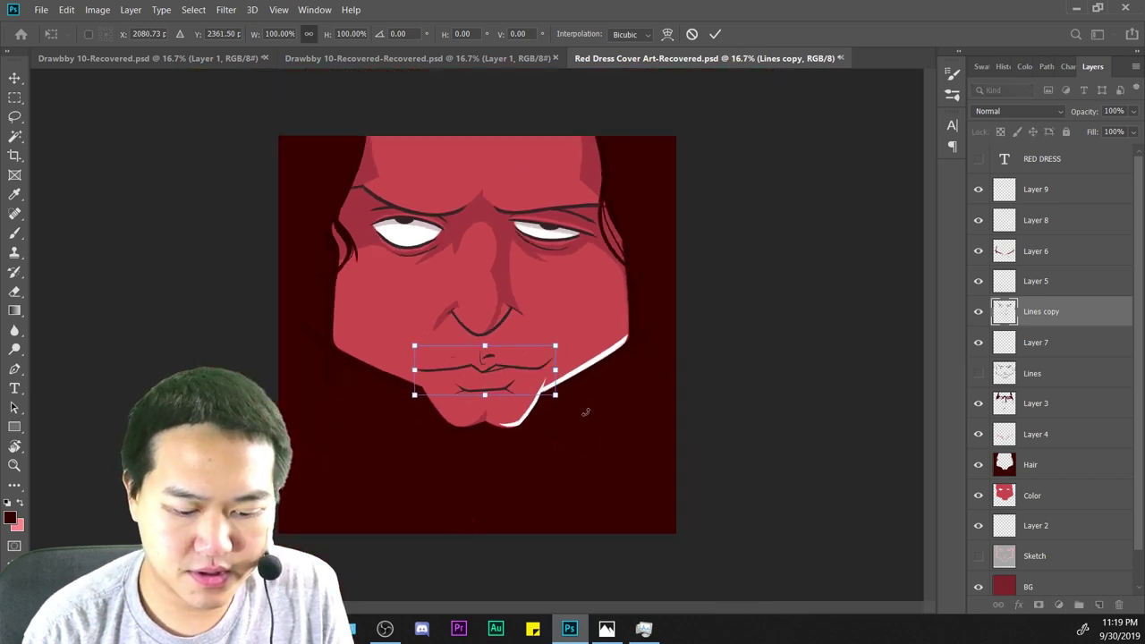
key("ctrl+minus")
key("ctrl+plus")
key("ctrl+plus")
key("ctrl+plus")
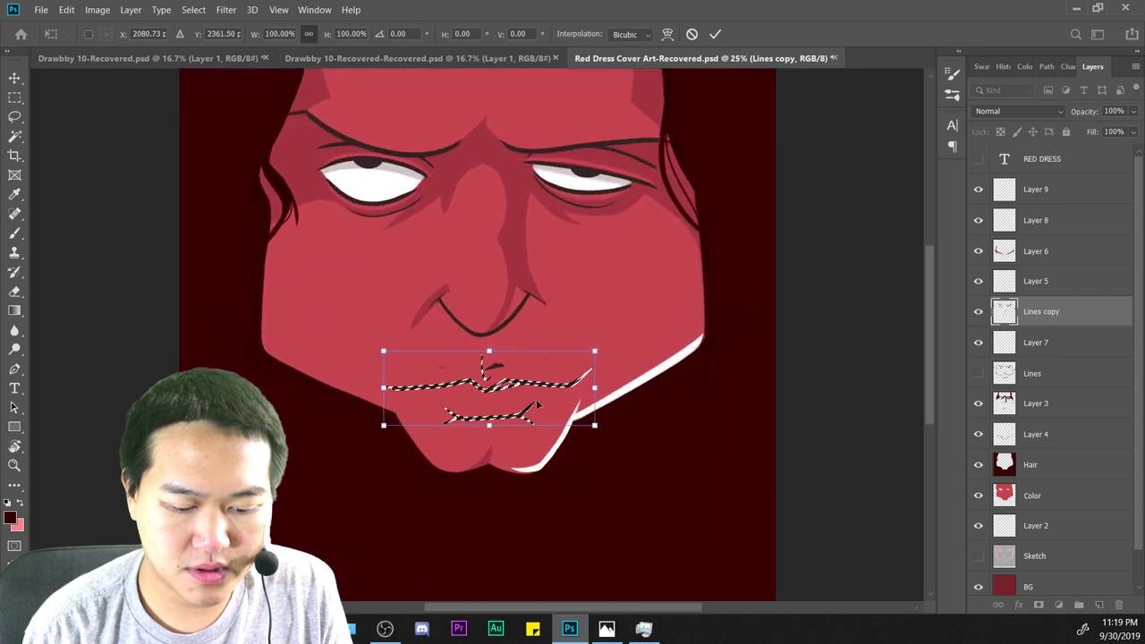
Narrow the mouth lines to about 92% width, make them slightly taller, and apply the transformation.
left_click_drag(489, 426, 489, 431)
left_click_drag(391, 396, 388, 391)
left_click_drag(595, 390, 585, 390)
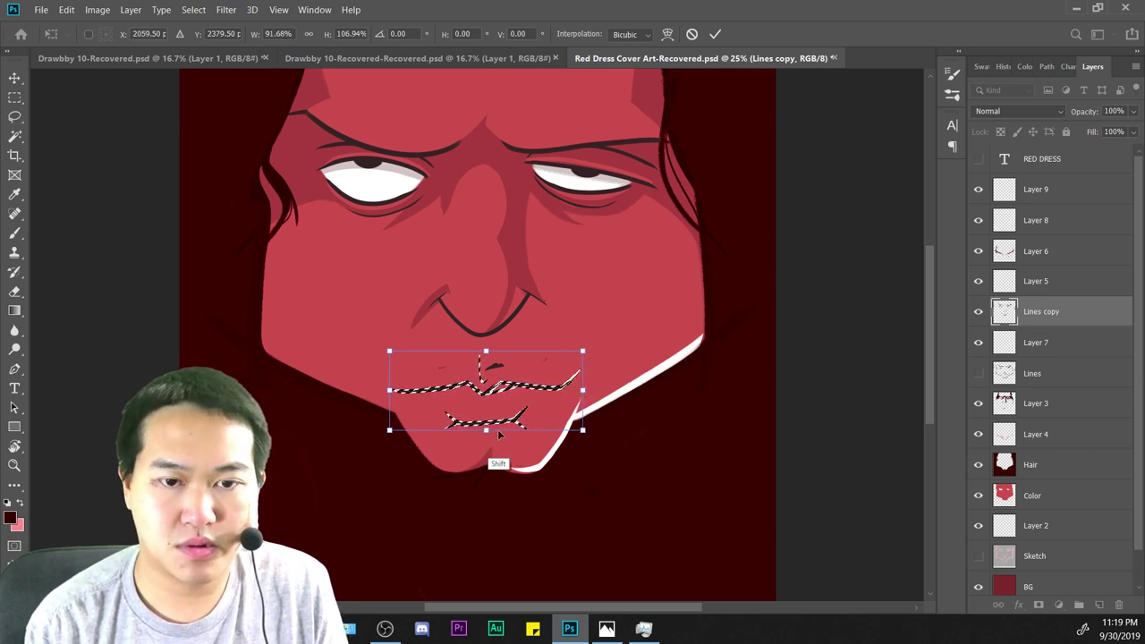
left_click_drag(494, 430, 489, 428)
key("Return")
Examine the repositioned mouth without its selection, both close up and within the full face, and restore the mouth selection.
key("l")
key("ctrl+minus")
key("ctrl+a")
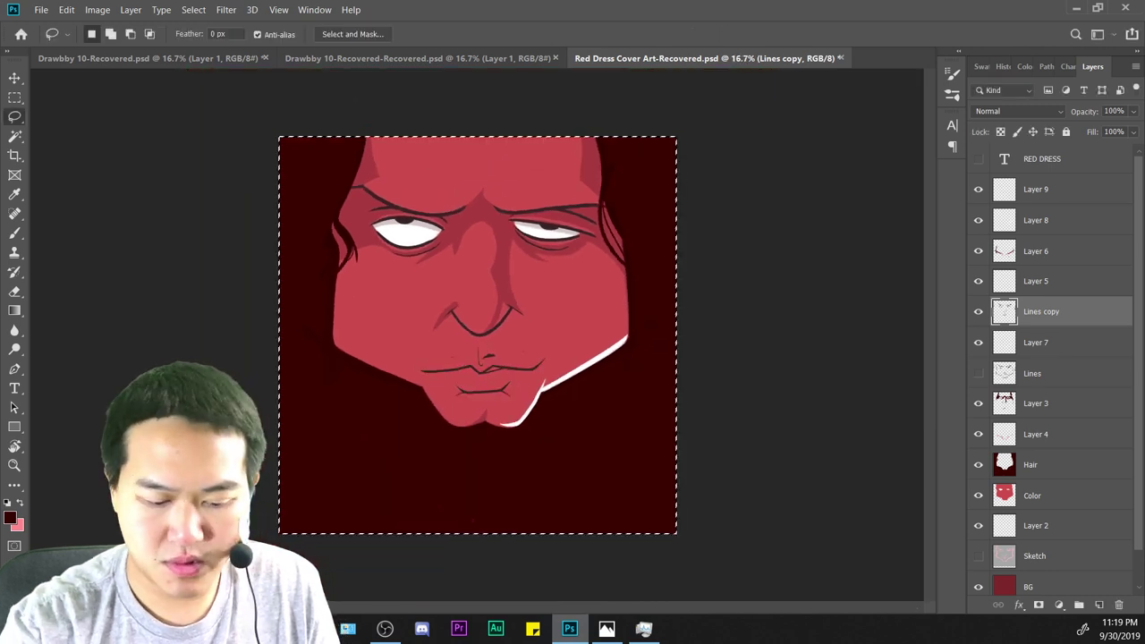
key("ctrl+minus")
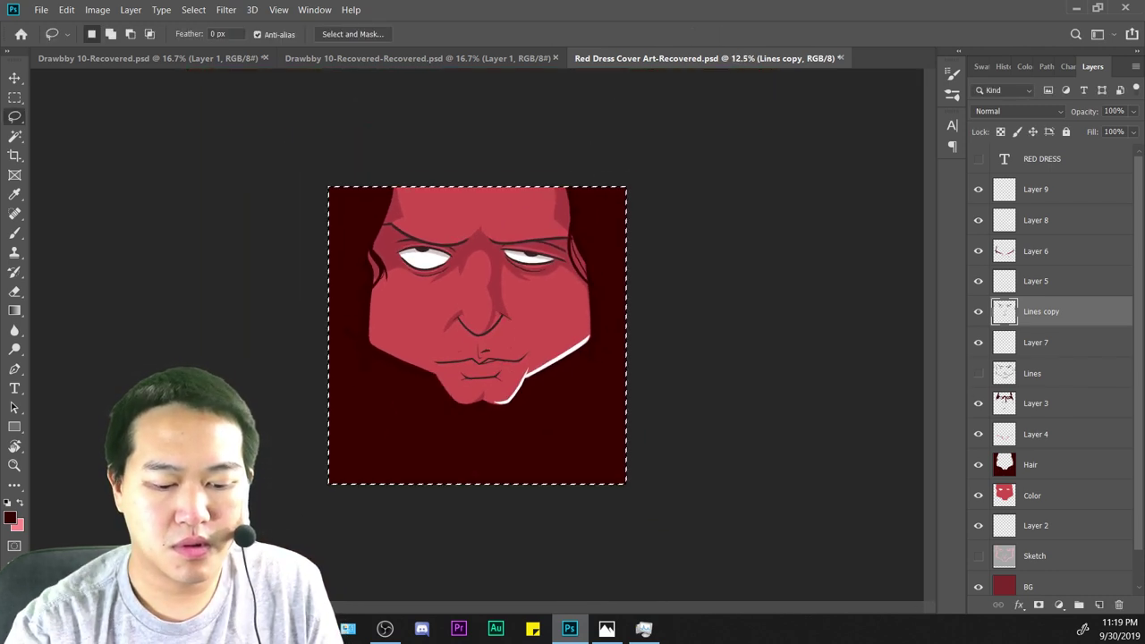
key("ctrl+d")
key("ctrl+plus")
key("ctrl+plus")
key("ctrl+minus")
key("ctrl+minus")
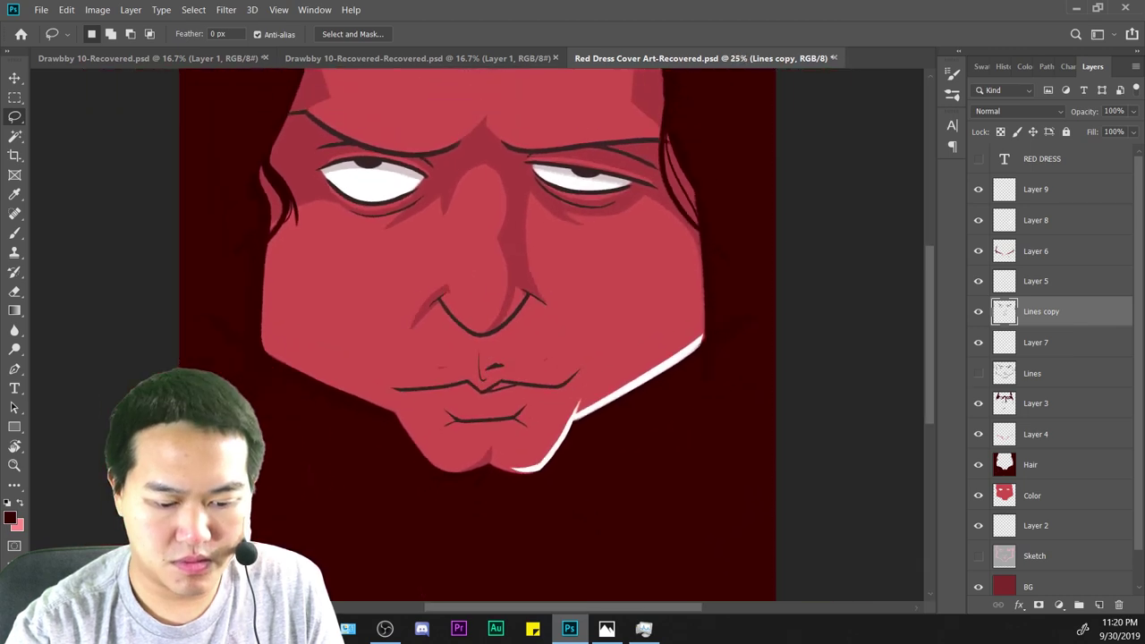
key("ctrl+z")
key("ctrl+plus")
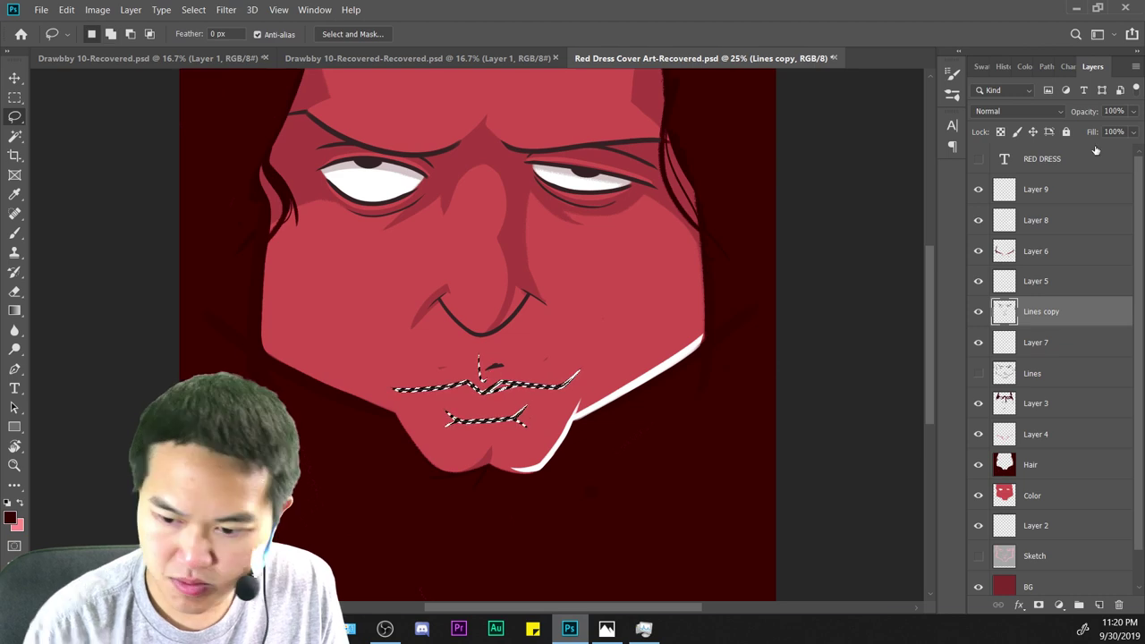
Stretch the mouth lines to about 103% width and 109% height with Free Transform, and save the document.
key("ctrl+t")
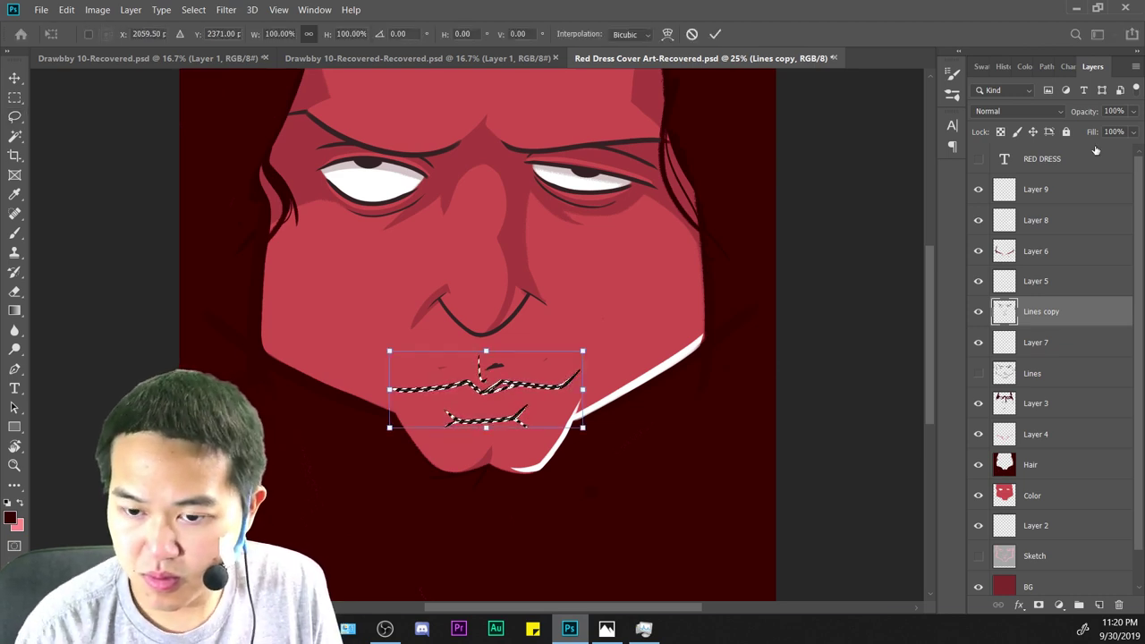
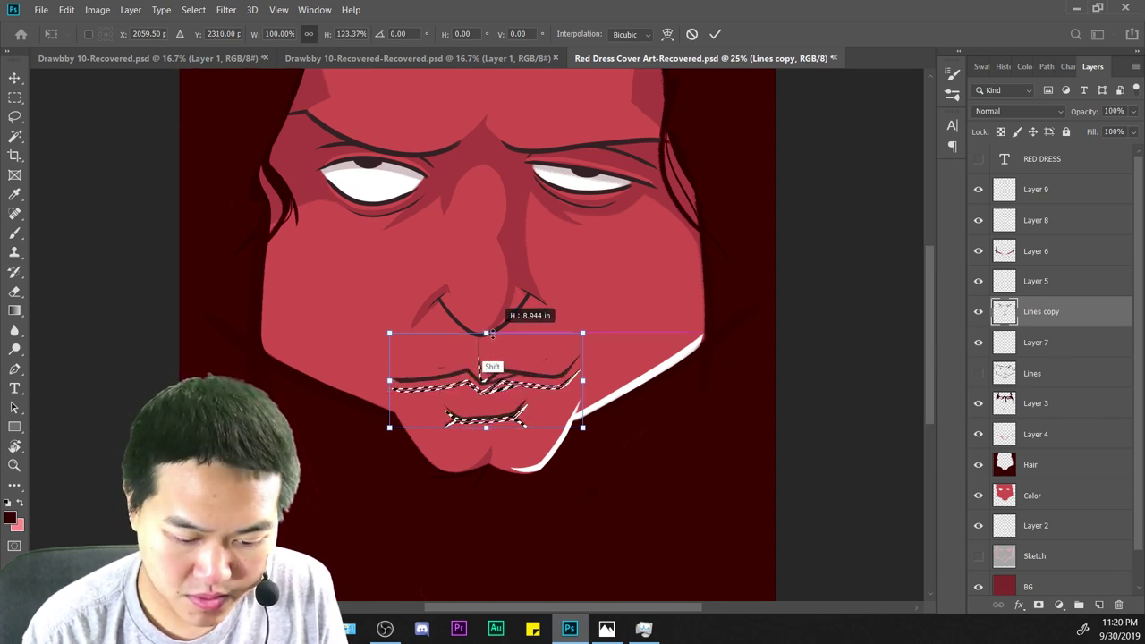
left_click_drag(491, 334, 492, 344)
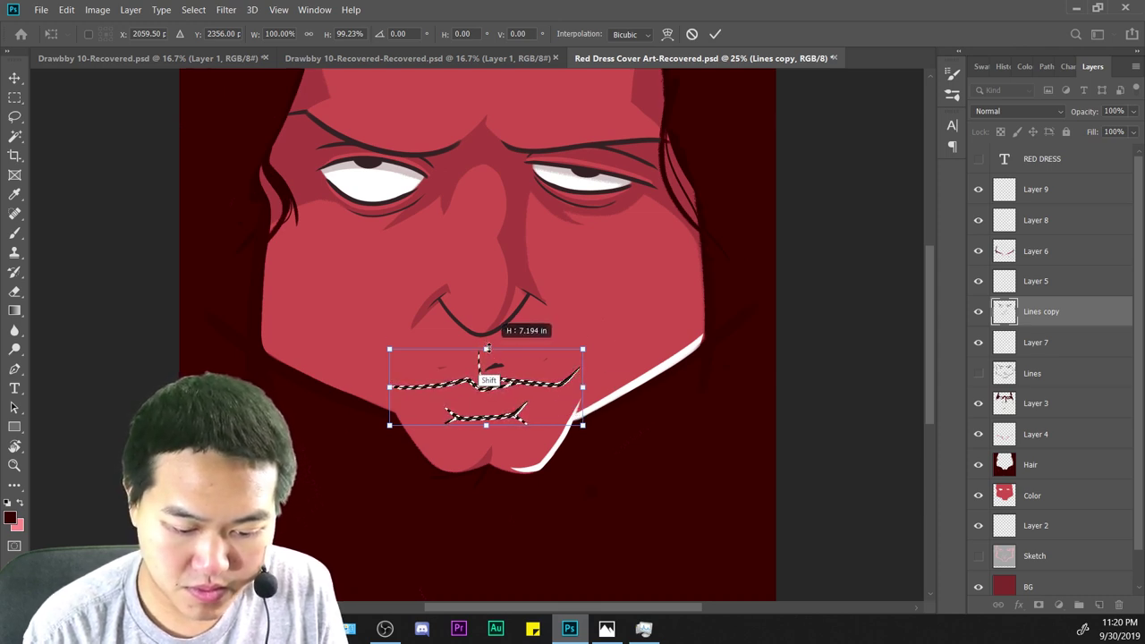
left_click_drag(487, 343, 487, 343)
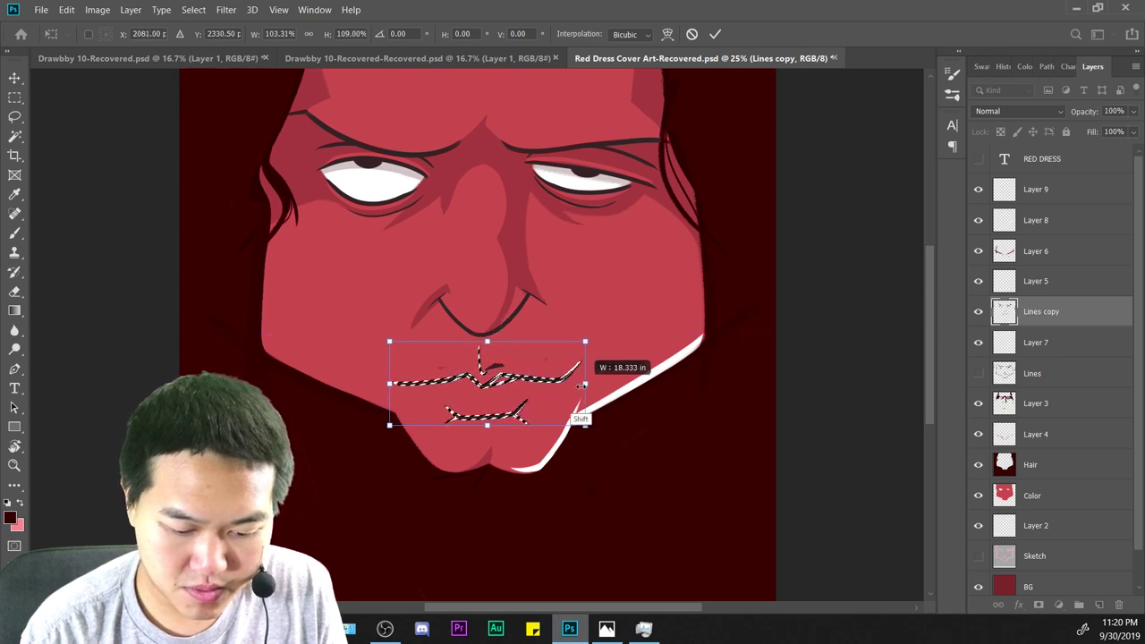
key("Return")
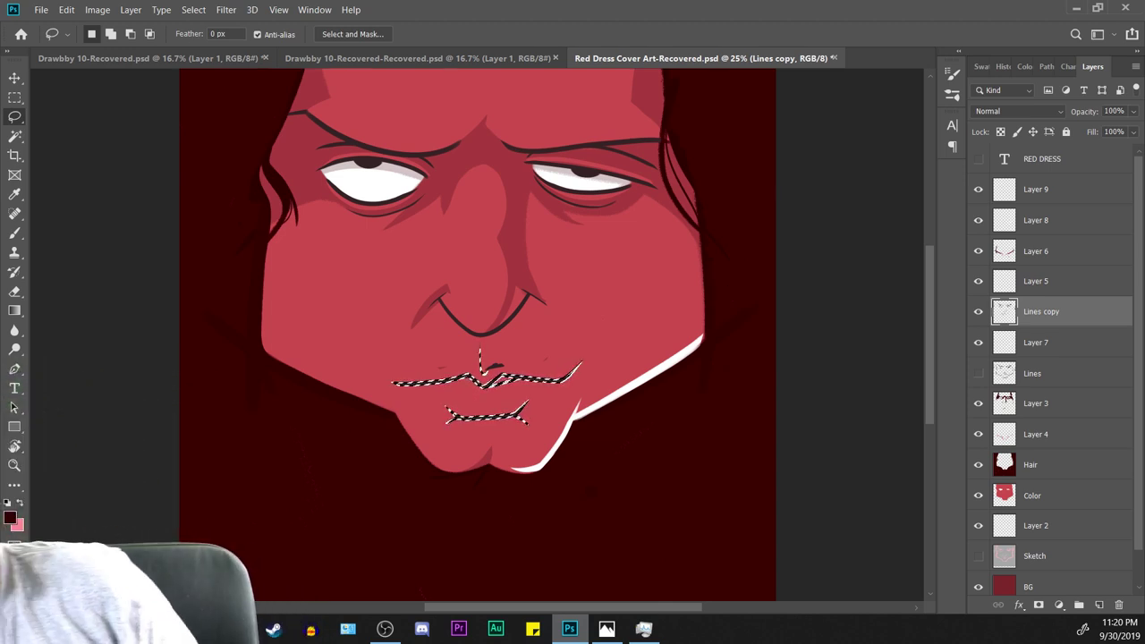
key("ctrl+a")
key("ctrl+s")
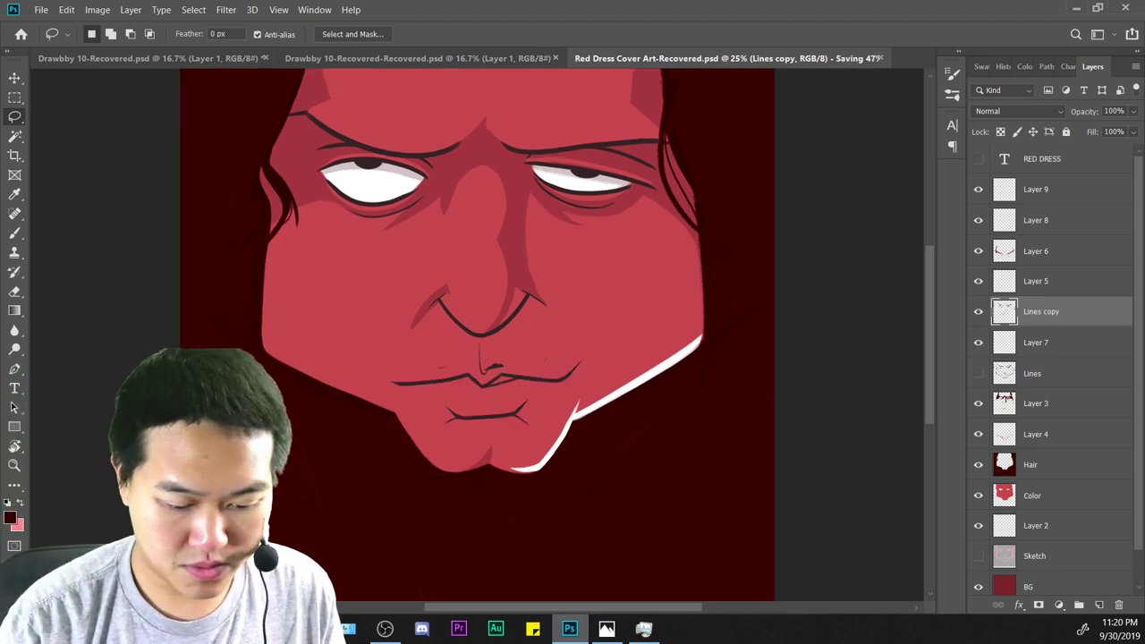
Find the layer holding the dark smudge above the upper lip by toggling Layer 3 and Hair, and erase it on the Hair layer.
key("ctrl+minus")
key("ctrl+plus")
key("ctrl+plus")
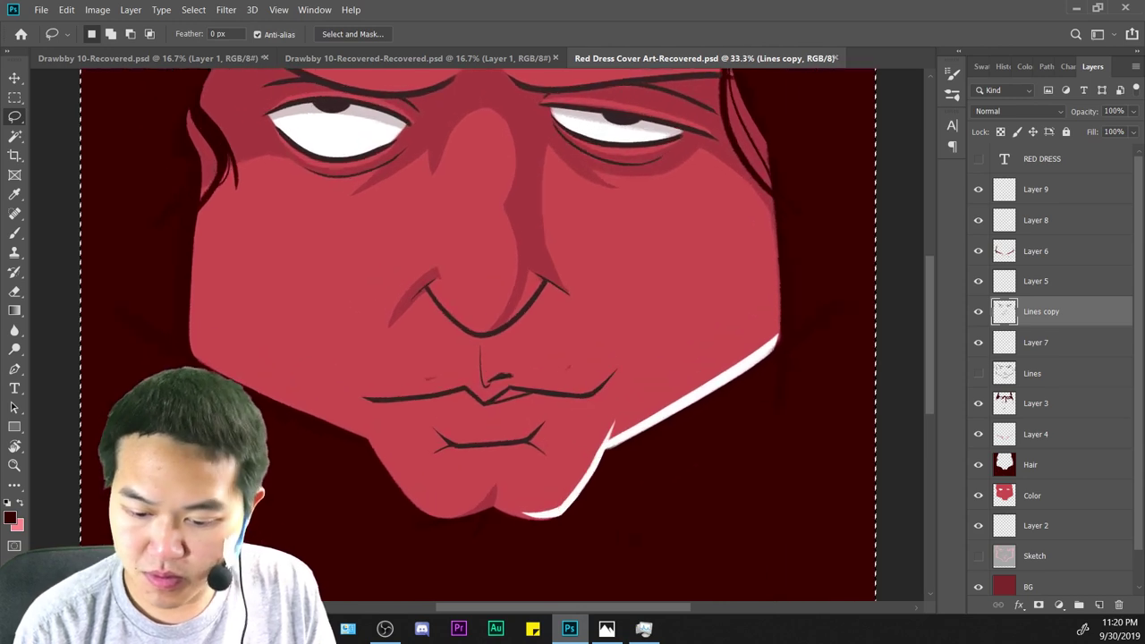
left_click(978, 403)
left_click(978, 404)
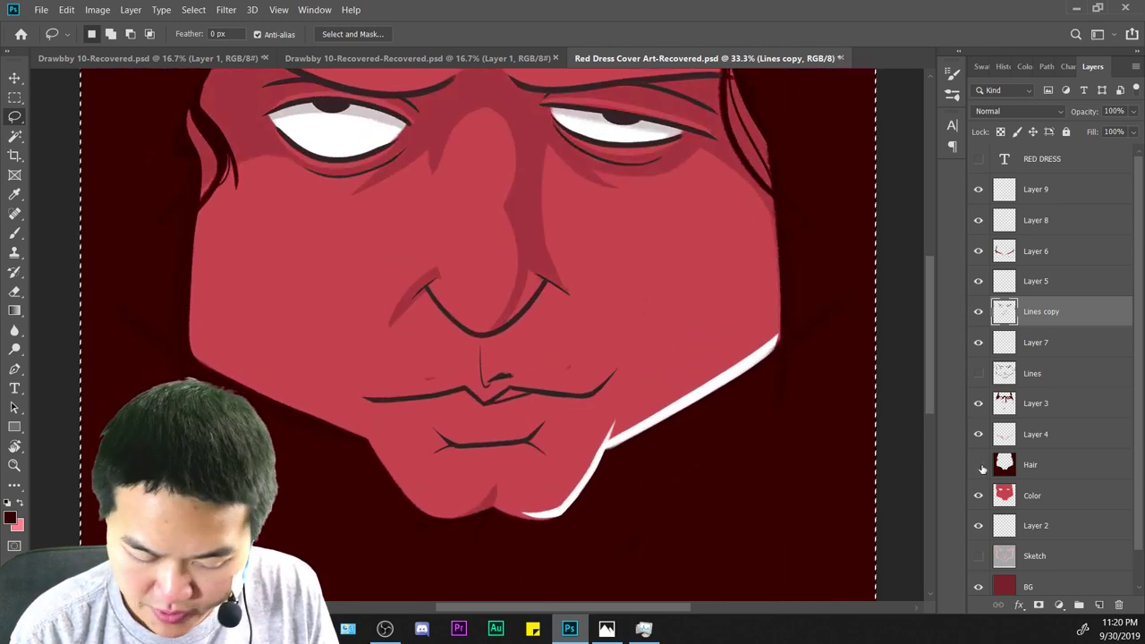
left_click(978, 465)
left_click(978, 465)
left_click(1028, 465)
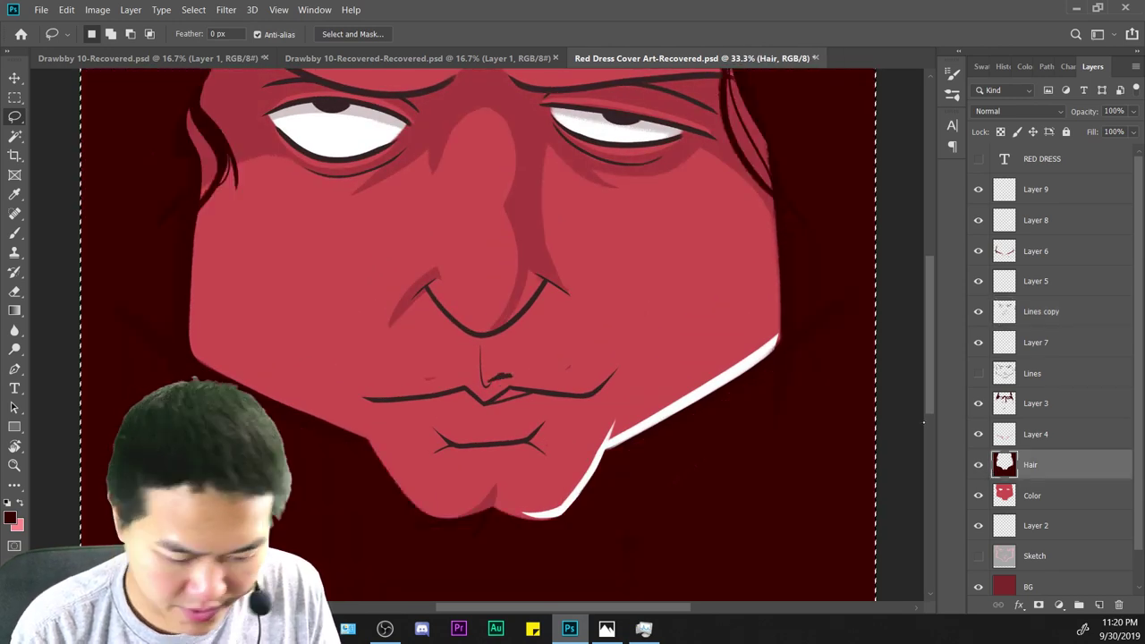
key("e")
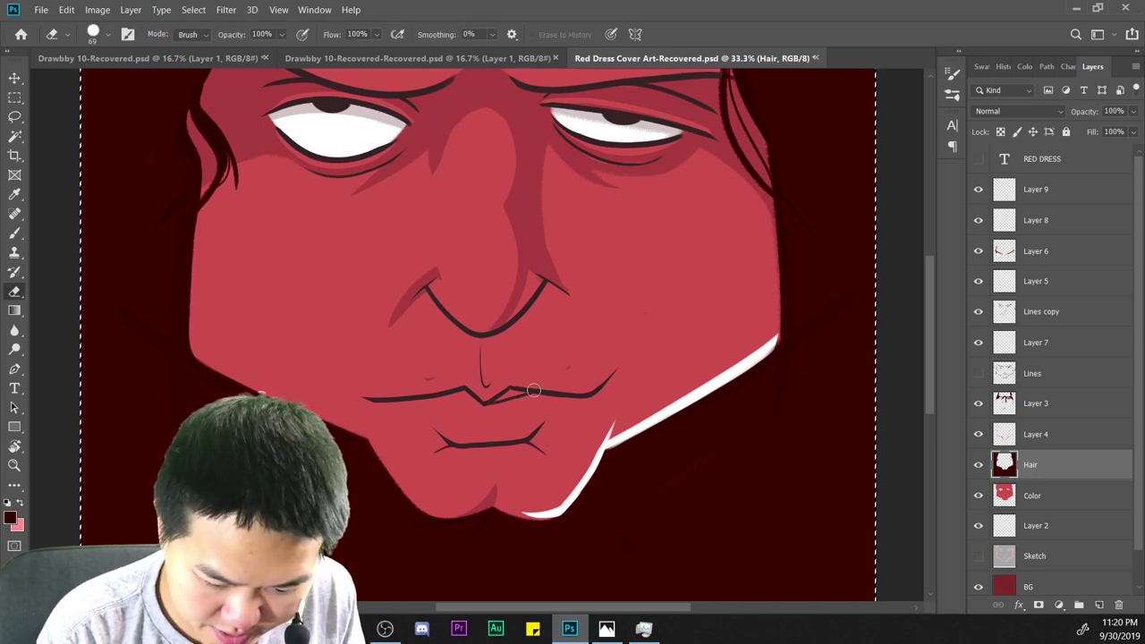
Erase the small leftover shading marks above the mouth on Layer 3.
key("ctrl+minus")
key("ctrl+minus")
key("ctrl+plus")
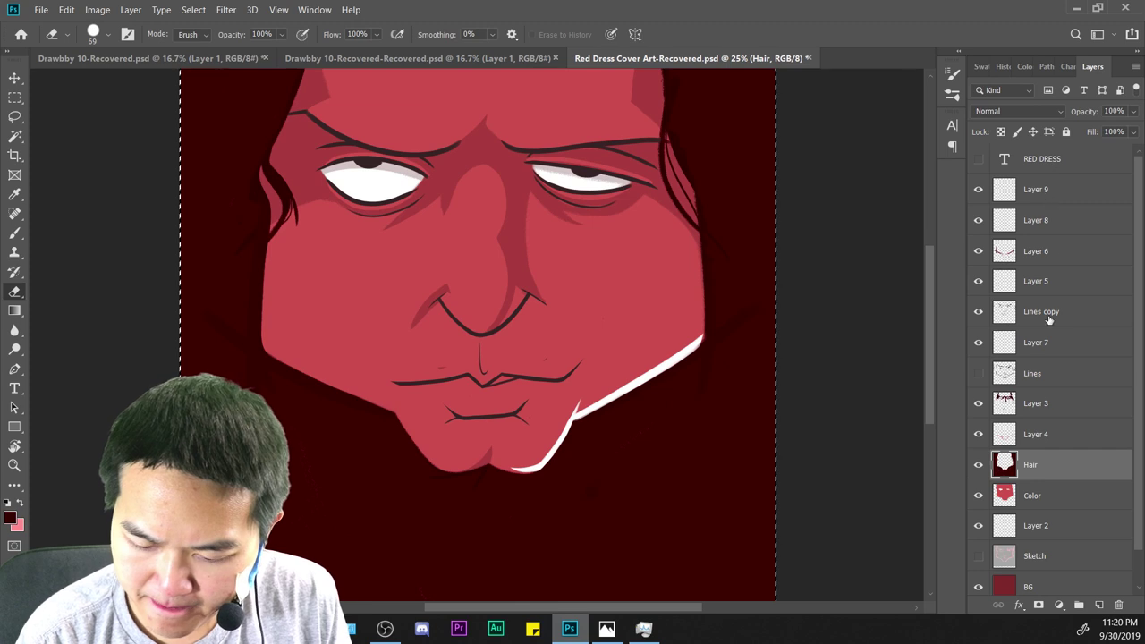
left_click(1041, 403)
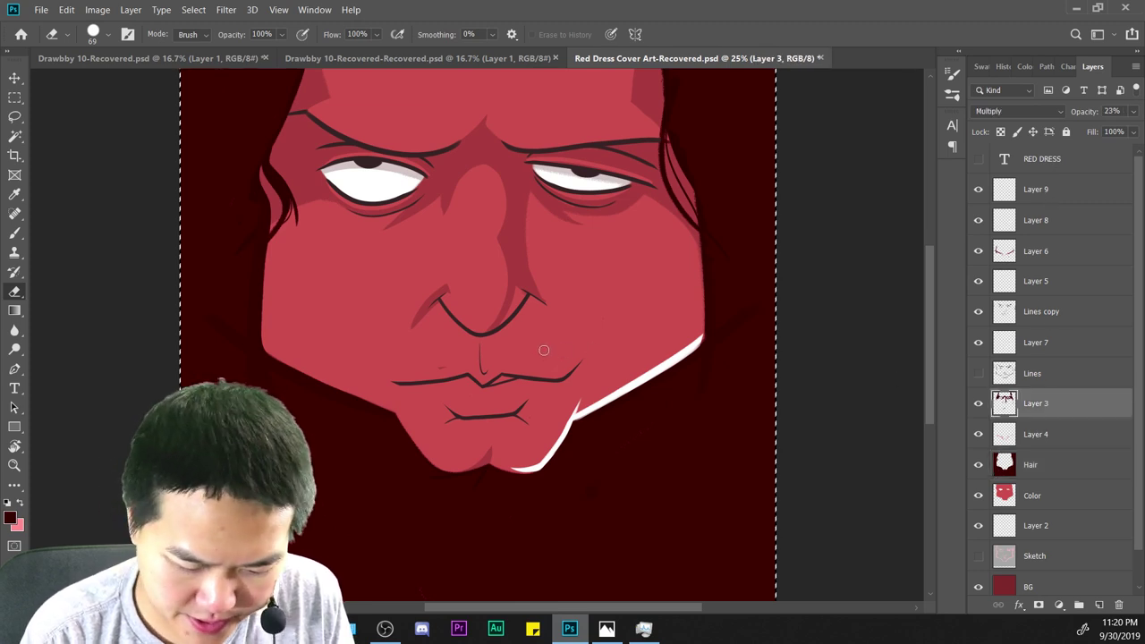
key("ctrl+plus")
mouse_move(756, 394)
left_mouse_down()
mouse_move(774, 278)
mouse_move(773, 453)
mouse_move(792, 384)
left_mouse_up()
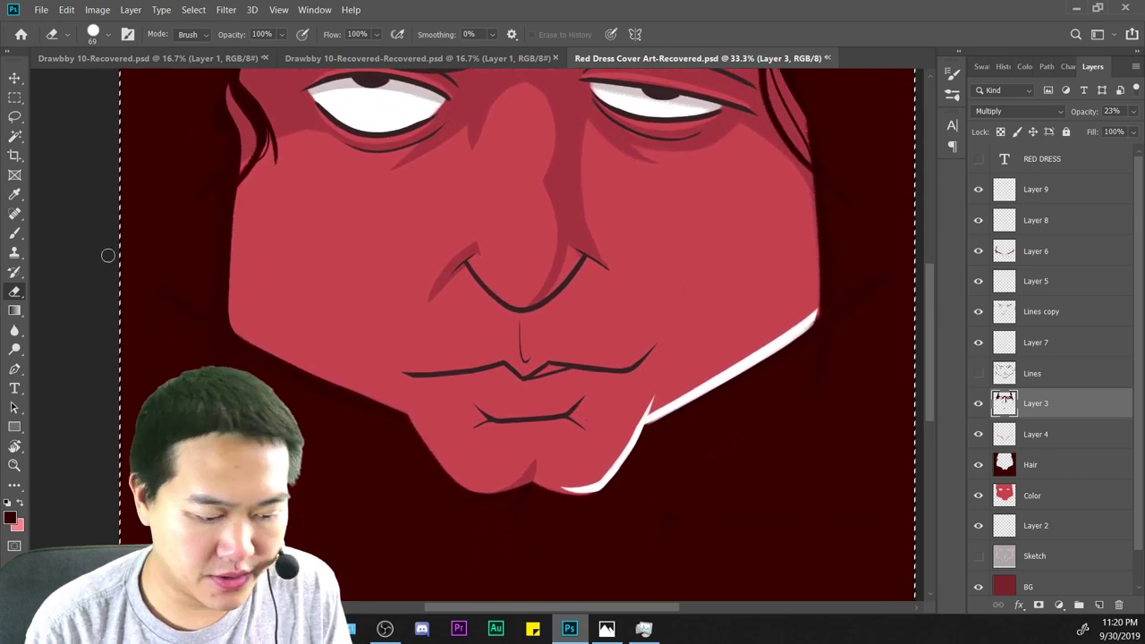
Paint dark shading into the narrow gap between the upper lip lines on Layer 3.
key("b")
key("ctrl+plus")
key("ctrl+plus")
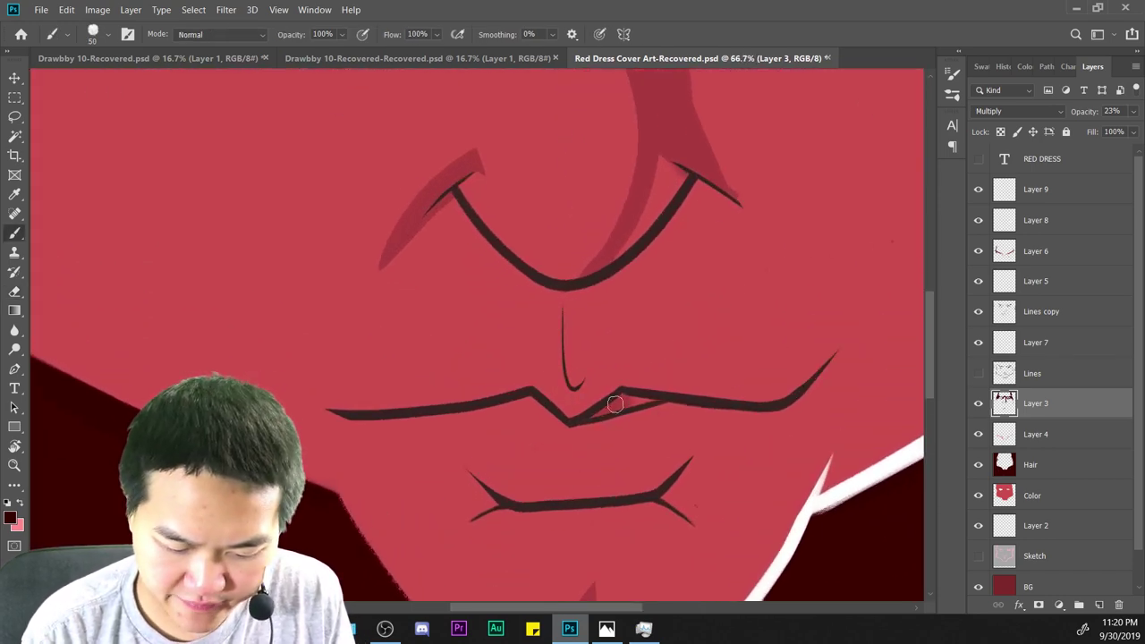
key("ctrl+minus")
key("ctrl+minus")
key("ctrl+plus")
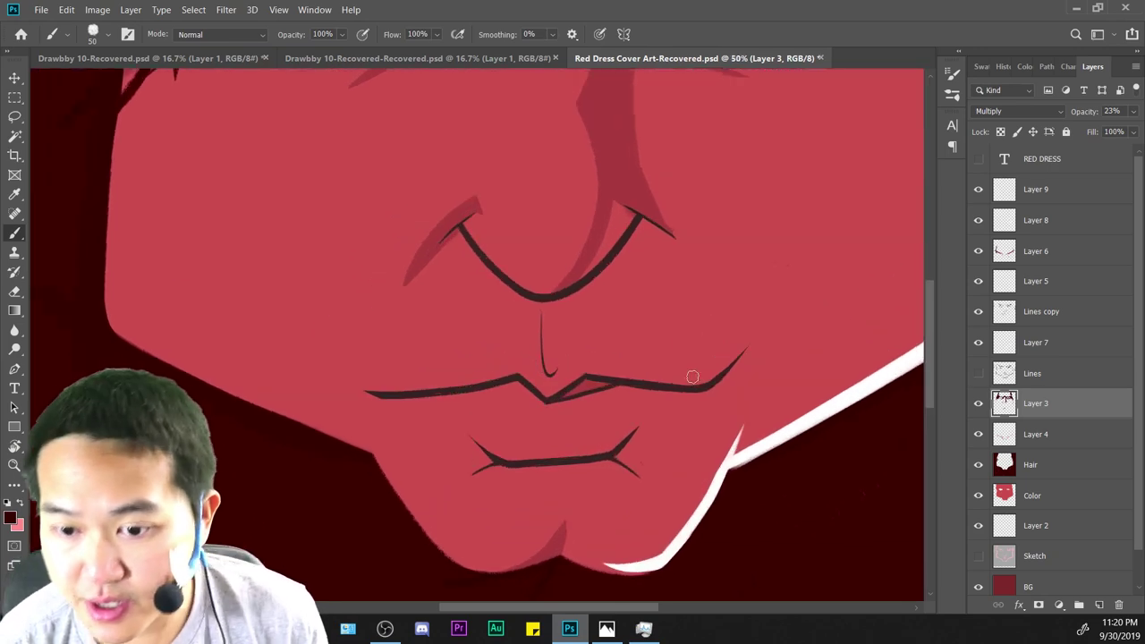
Examine the shaded mouth within the whole face at several magnifications, with and without the canvas selection.
key("ctrl+minus")
key("ctrl+minus")
key("ctrl+minus")
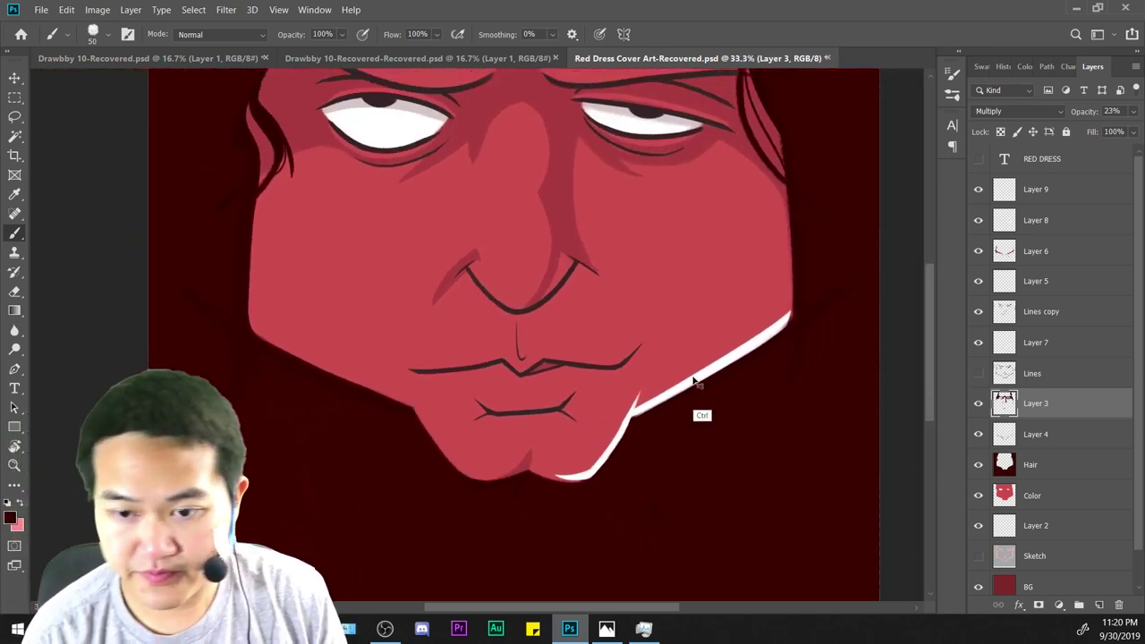
key("ctrl+minus")
key("ctrl+minus")
key("ctrl+plus")
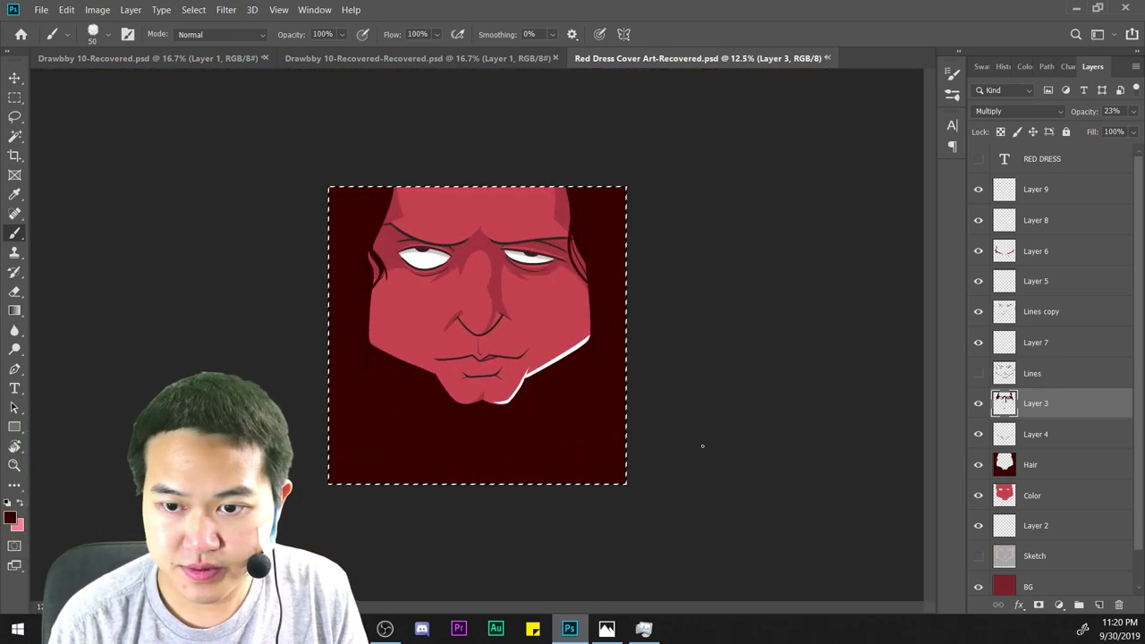
key("ctrl+plus")
key("ctrl+a")
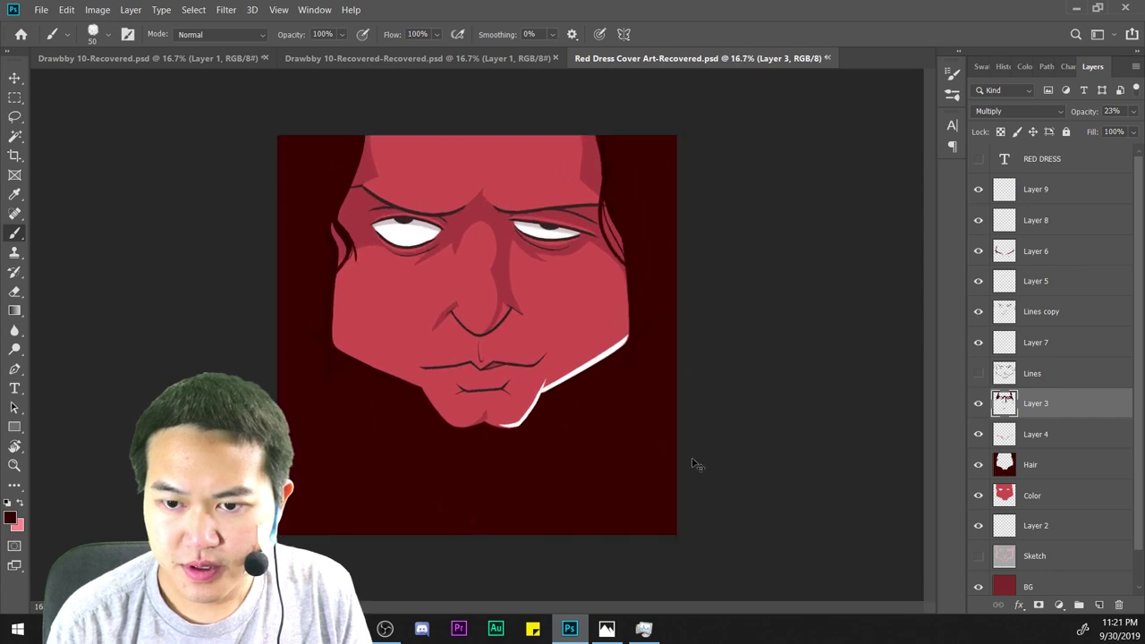
key("ctrl+plus")
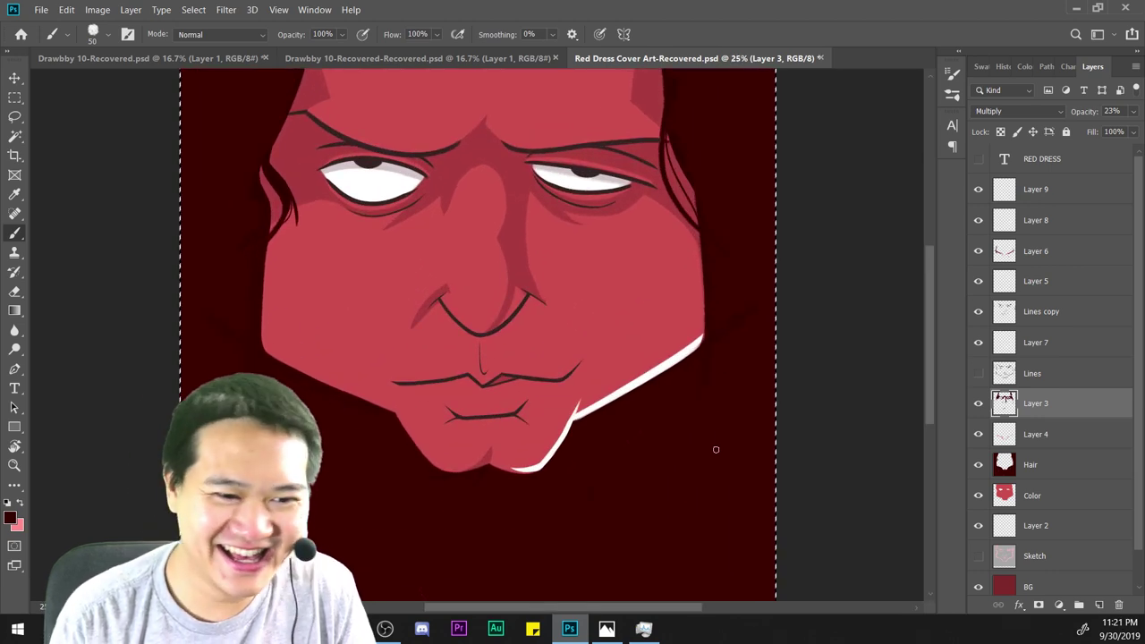
key("ctrl+minus")
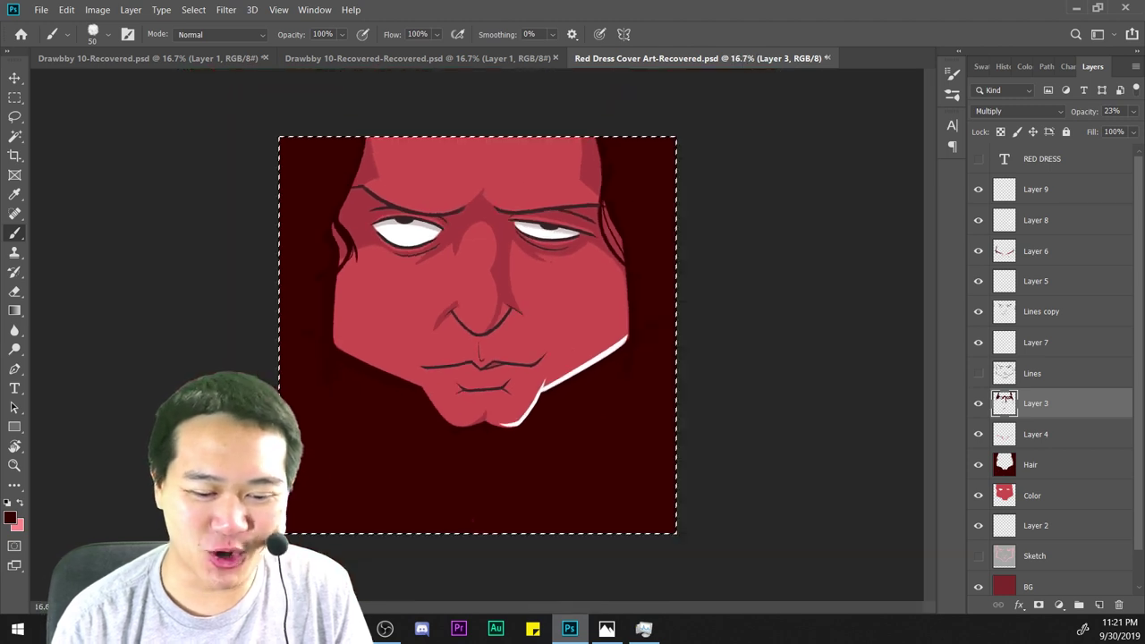
Reshape the shading above the left nostril on Layer 3 into a rounded nostril wing.
key("ctrl+plus")
key("ctrl+plus")
key("ctrl+plus")
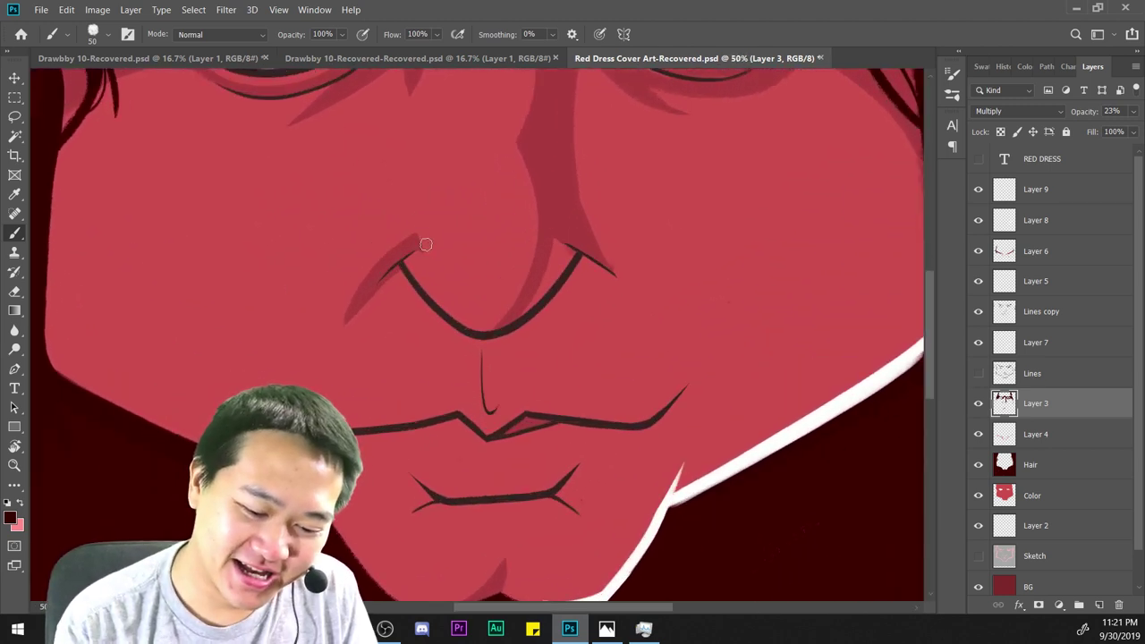
key("ctrl+z")
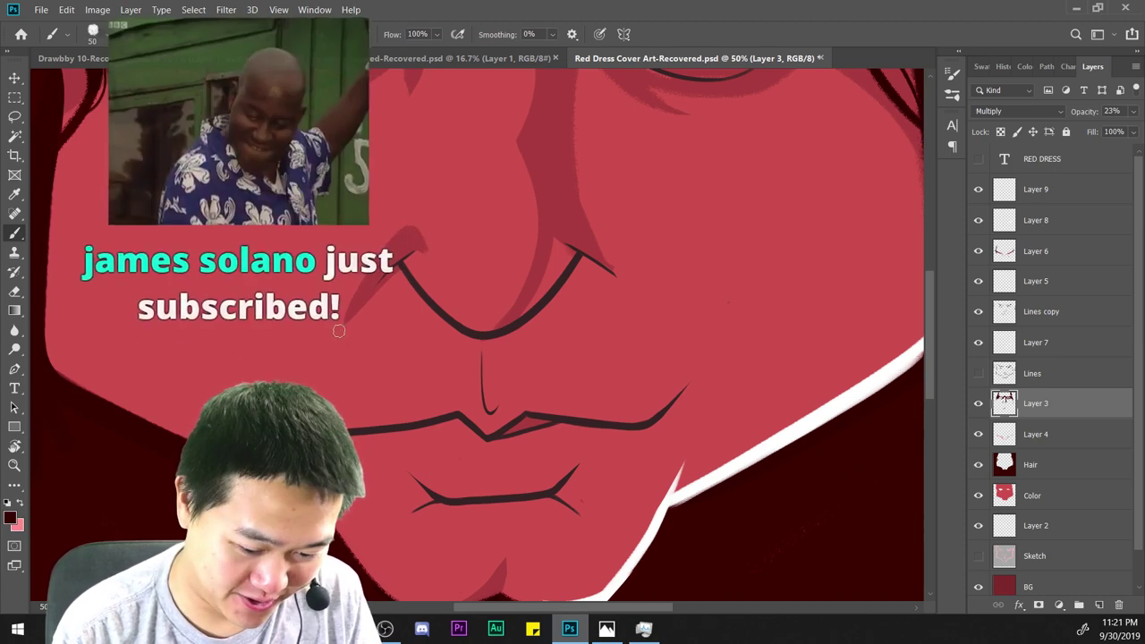
key("e")
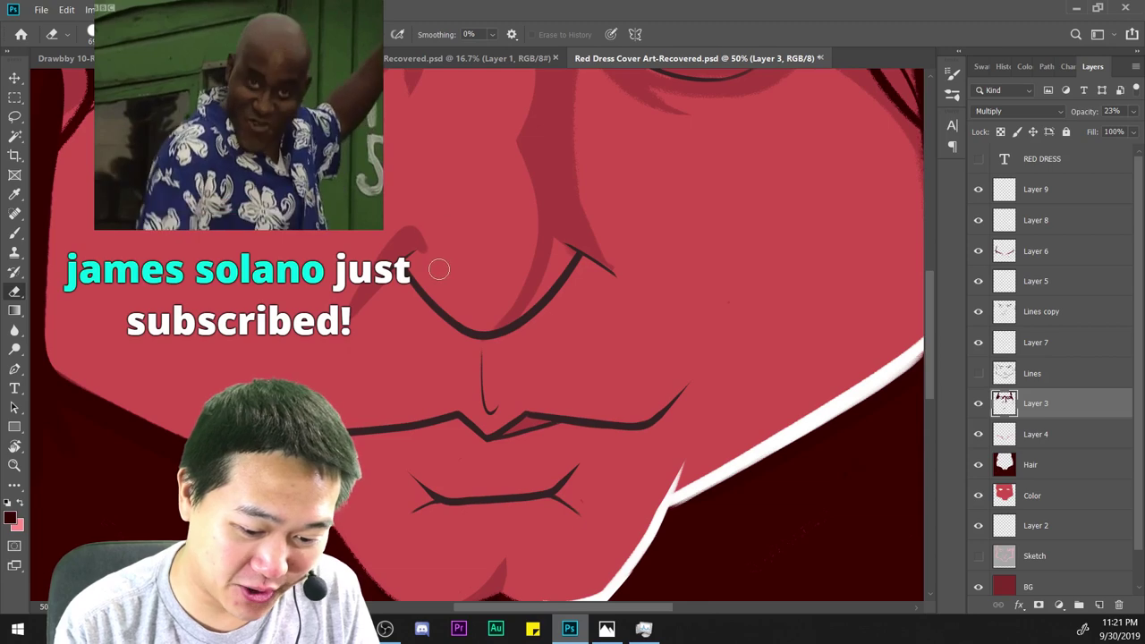
key("ctrl+minus")
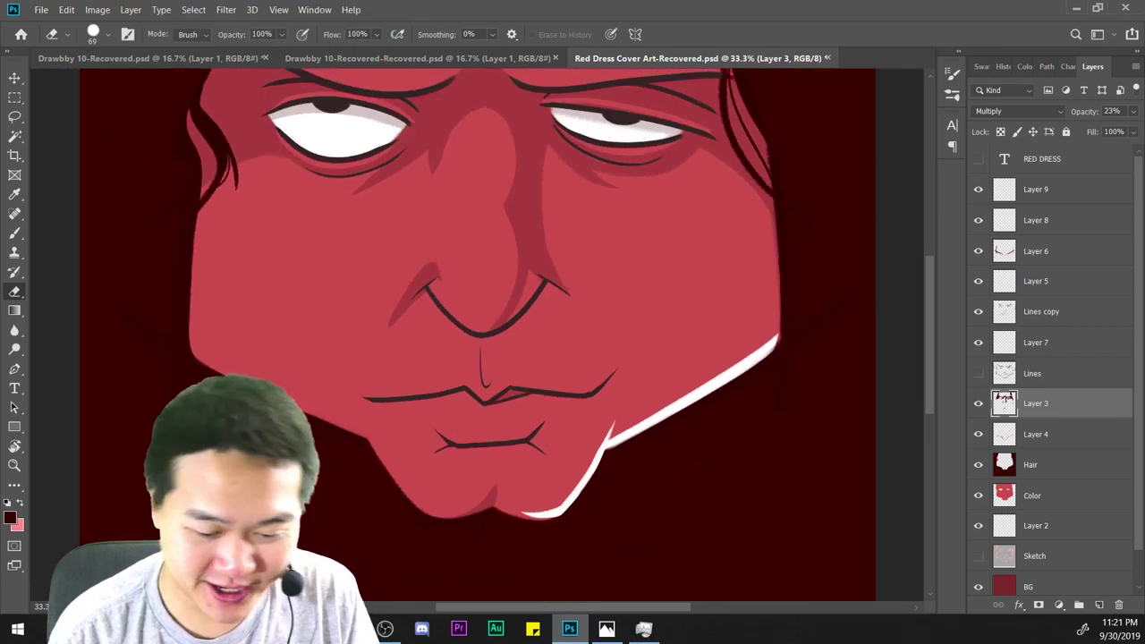
key("ctrl+minus")
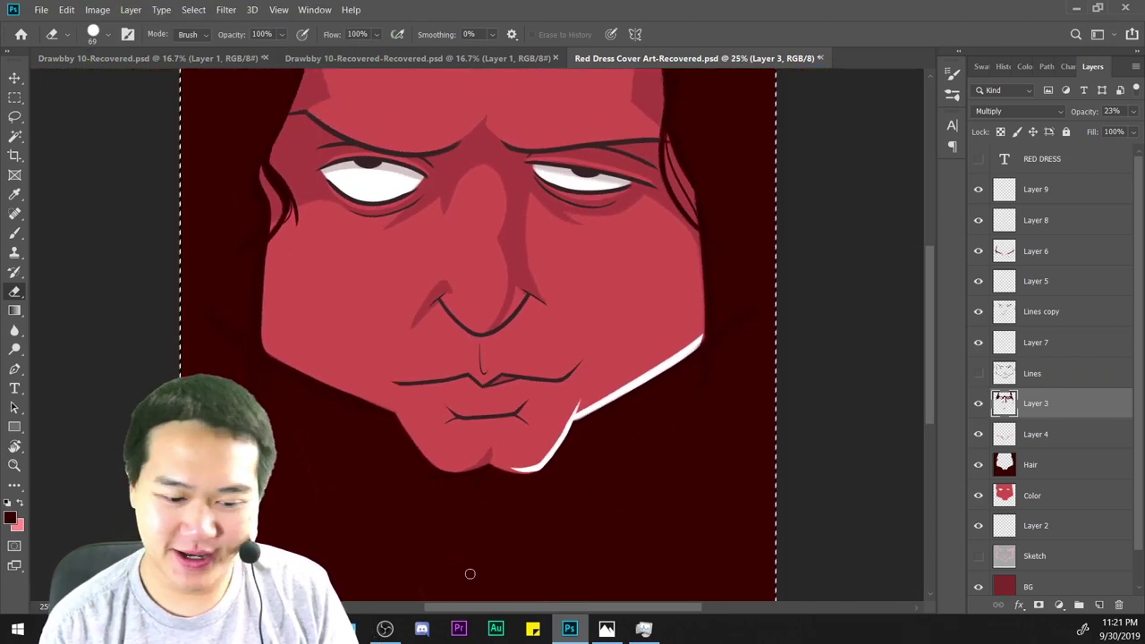
key("ctrl+plus")
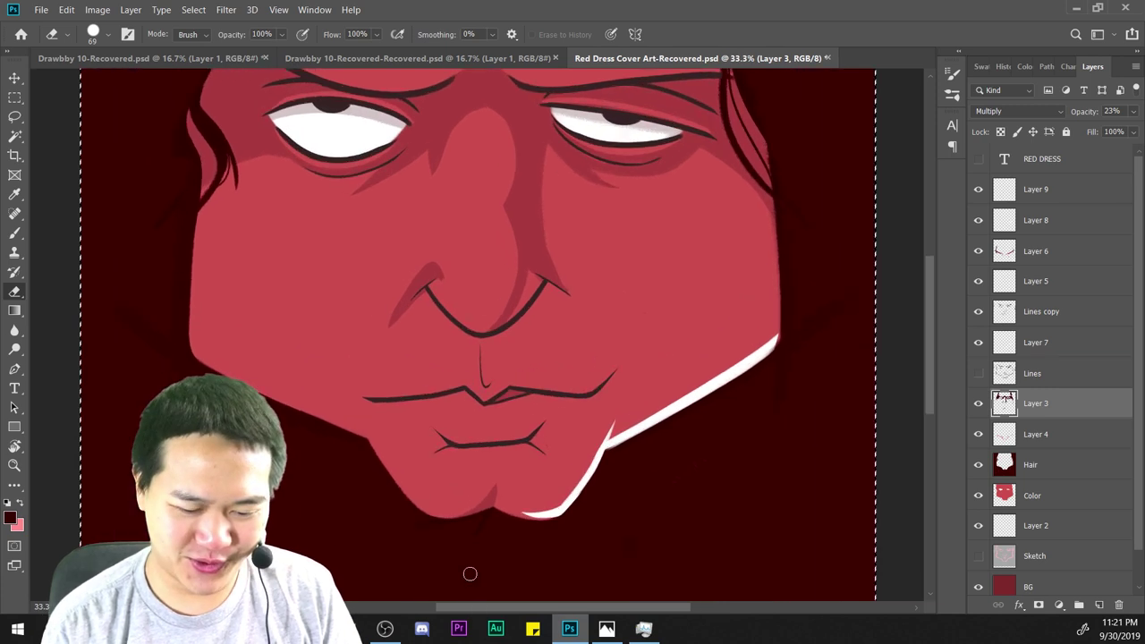
Trim and taper the left end of the mouth line on the Lines copy layer with the Eraser.
key("ctrl+plus")
left_click_drag(627, 503, 635, 441)
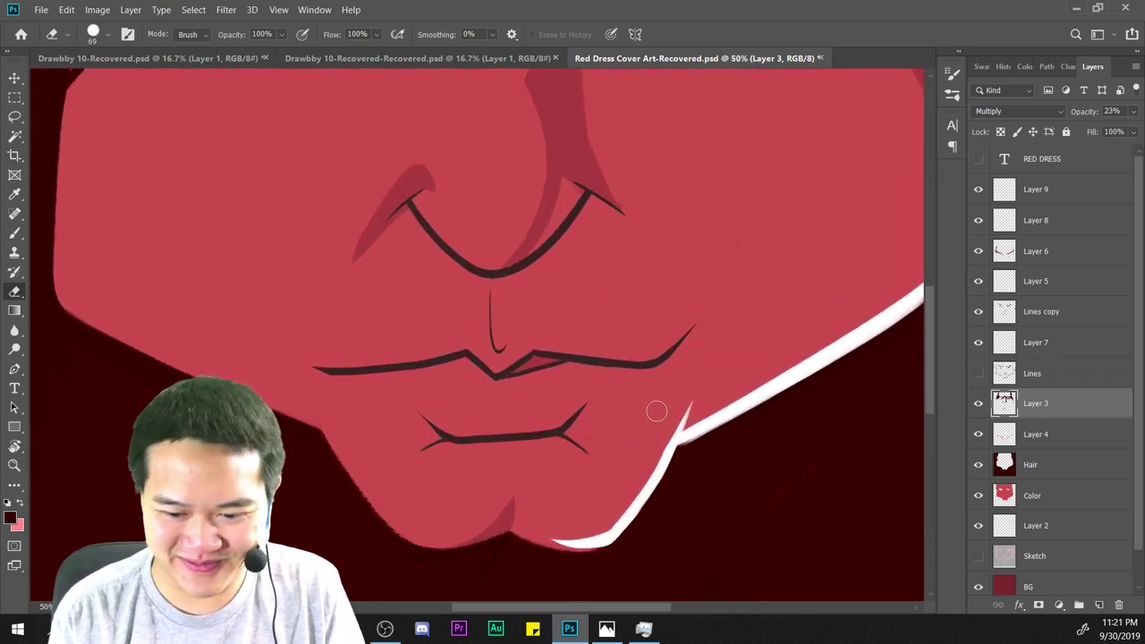
left_click(1067, 251)
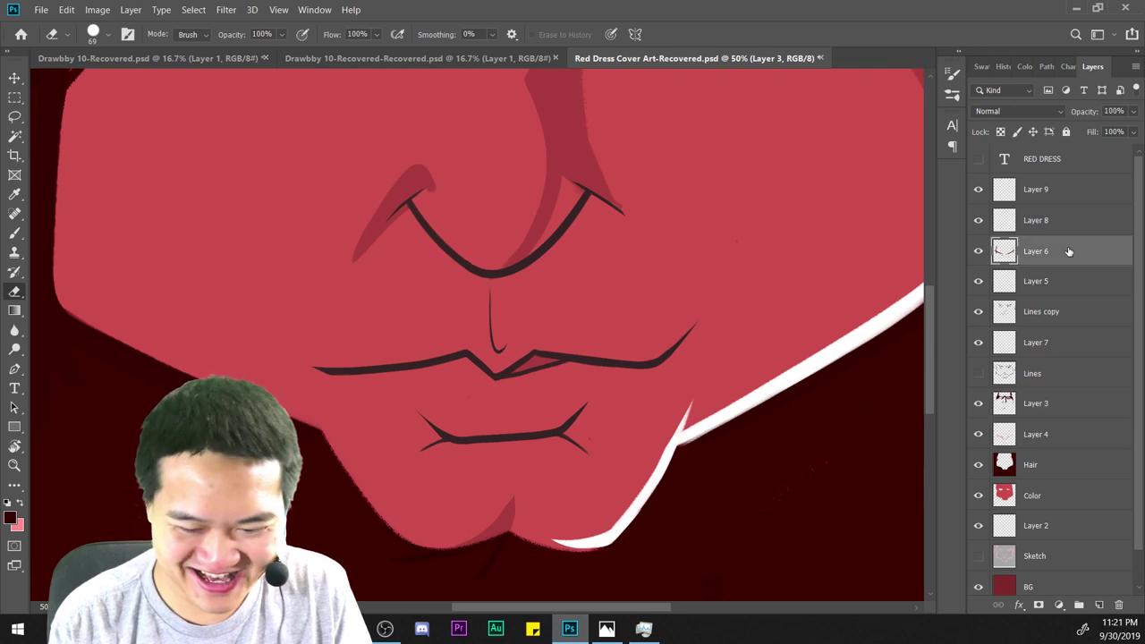
left_click(1064, 315)
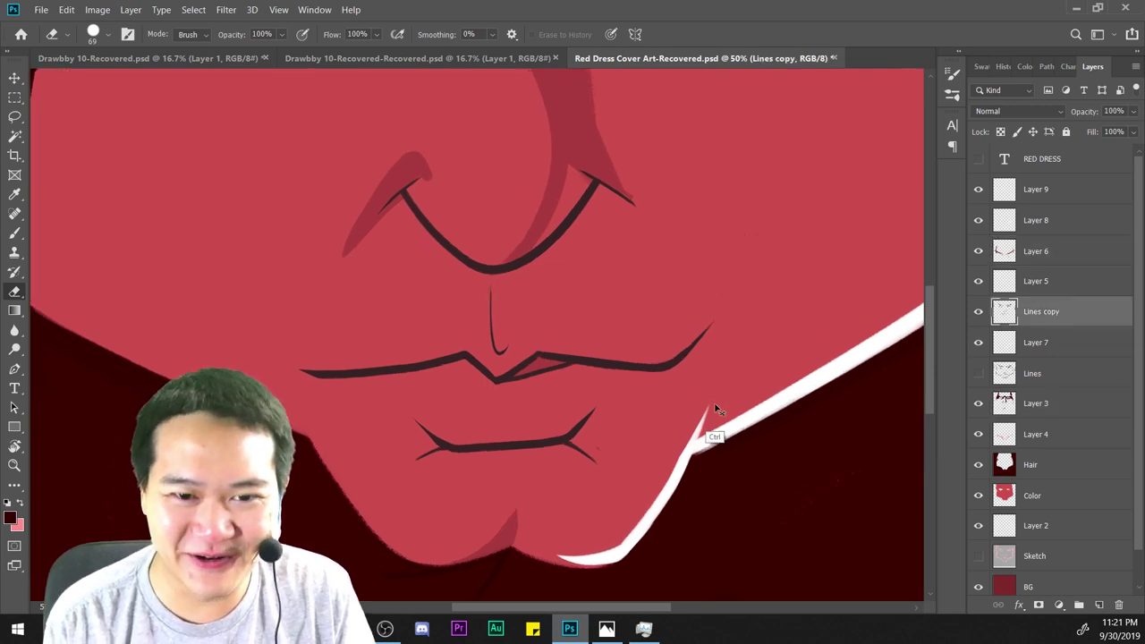
scroll(710, 434, "up", 1)
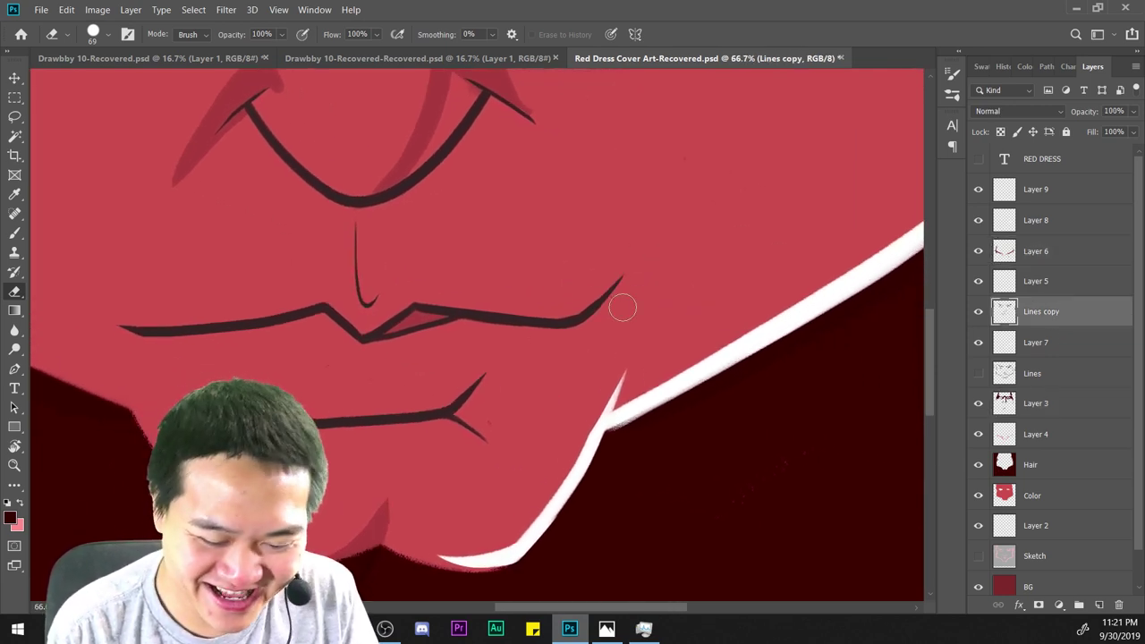
left_click_drag(622, 306, 862, 310)
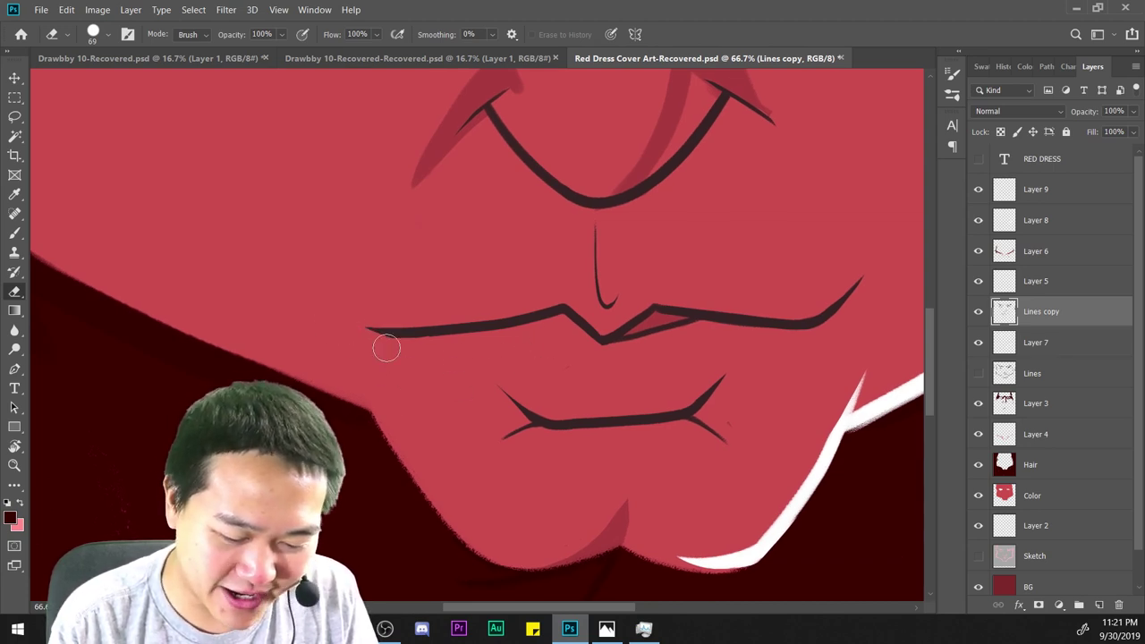
Examine the trimmed mouth lines within the whole face and at closer magnification.
key("ctrl+minus")
key("ctrl+minus")
key("ctrl+minus")
key("ctrl+minus")
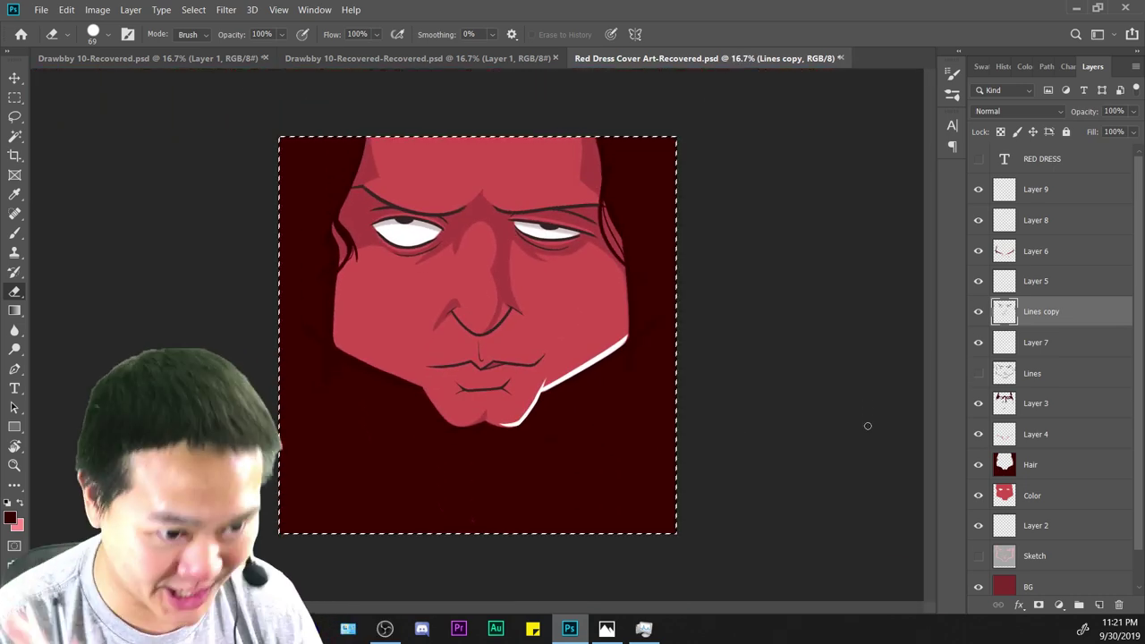
key("ctrl+plus")
key("ctrl+plus")
key("ctrl+plus")
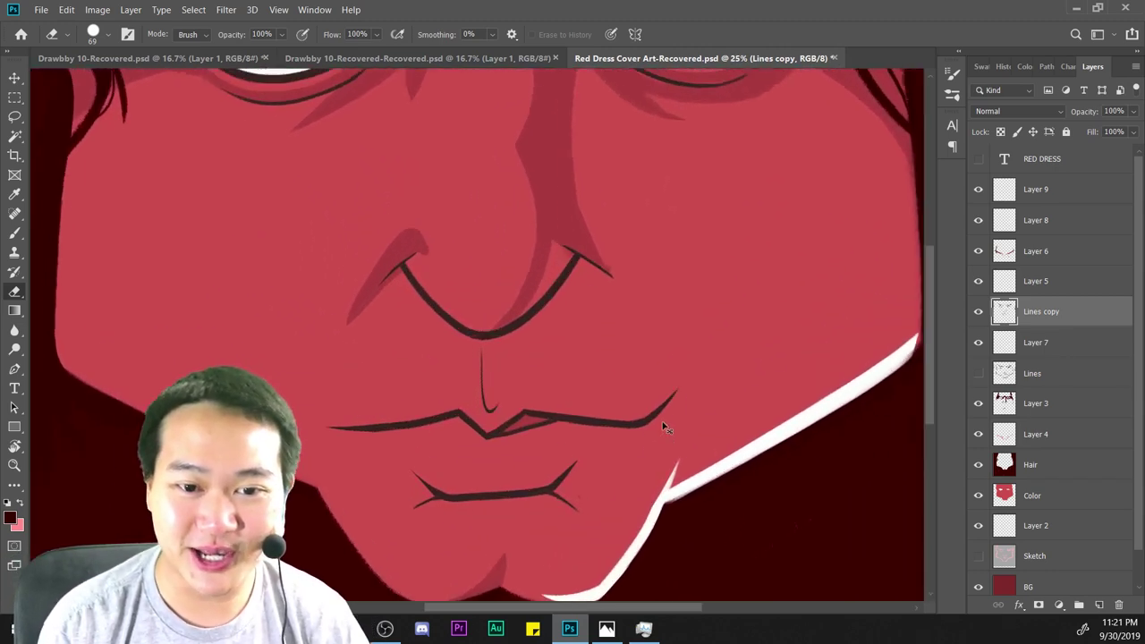
left_click_drag(760, 404, 791, 261)
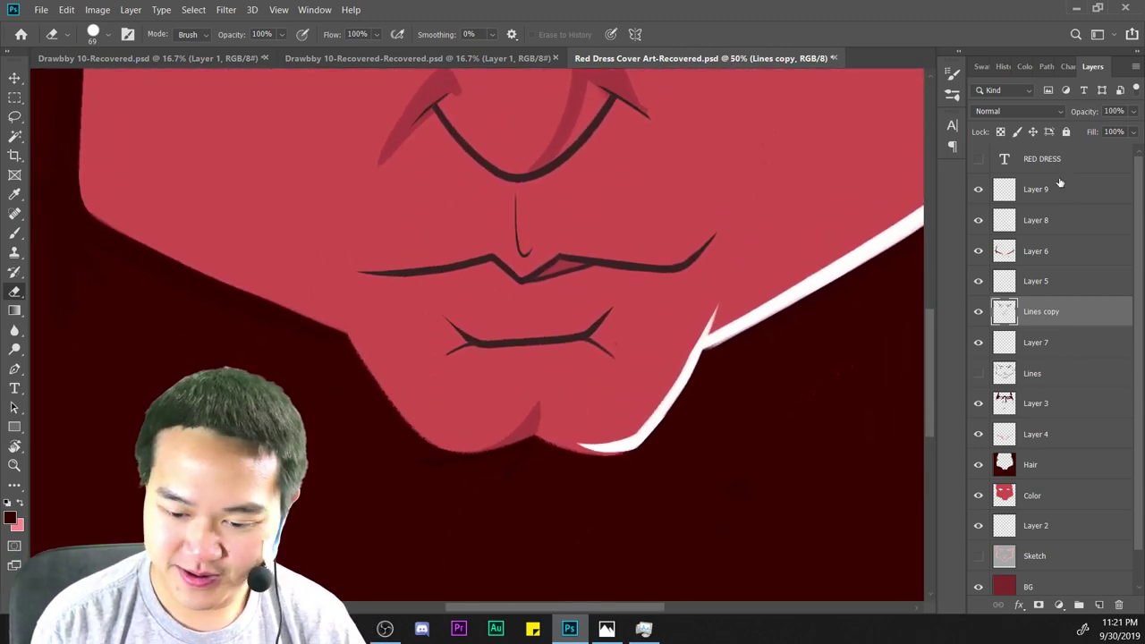
Select the short lower lip line on the Lines copy layer with a freehand Lasso outline.
left_click(1031, 188)
left_click(1052, 307)
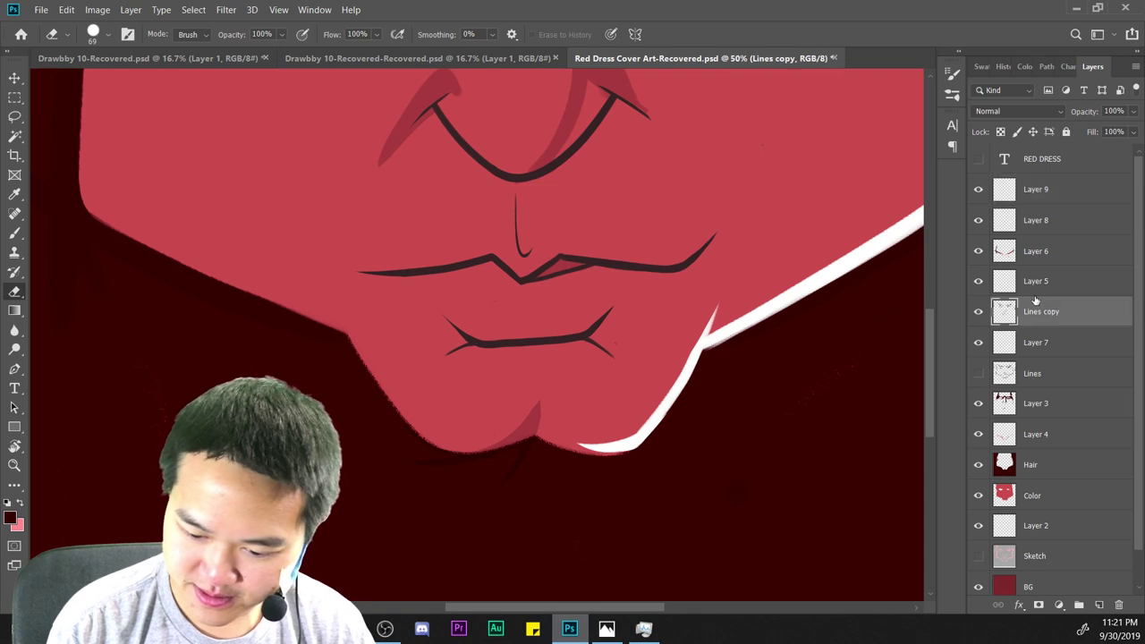
left_click(14, 194)
key("l")
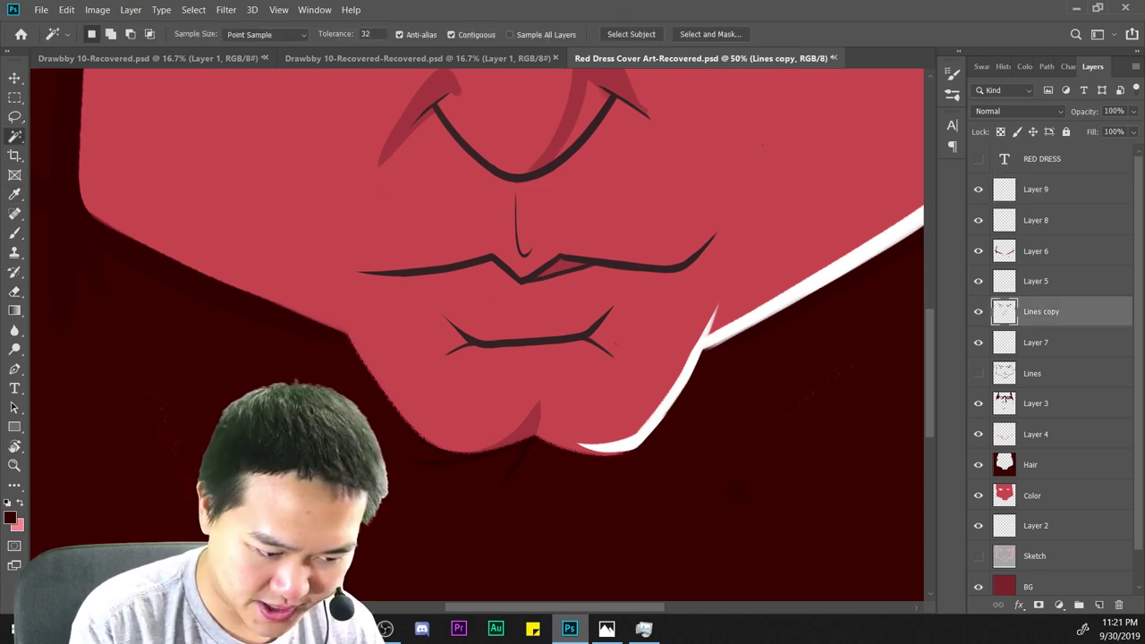
mouse_move(634, 320)
left_mouse_down()
mouse_move(566, 312)
mouse_move(471, 304)
mouse_move(425, 360)
mouse_move(591, 387)
mouse_move(634, 319)
left_mouse_up()
key("ctrl+minus")
key("ctrl+minus")
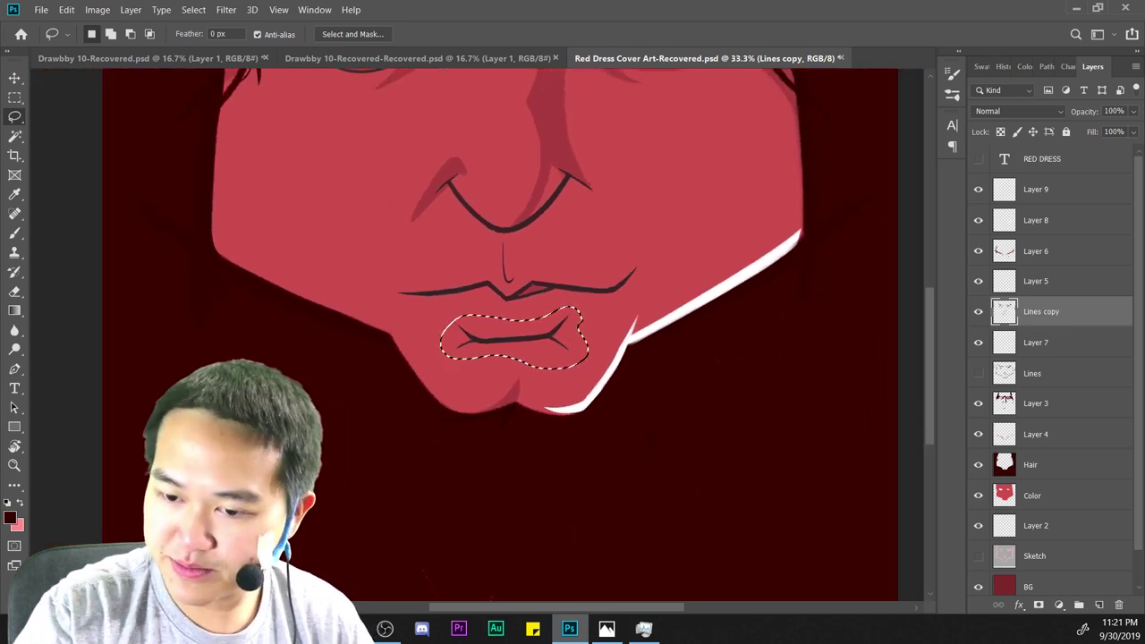
Squash the selected lower lip line to about 82% height, move it slightly up toward the mouth, and deselect it.
key("ctrl+t")
left_click_drag(512, 367, 514, 356)
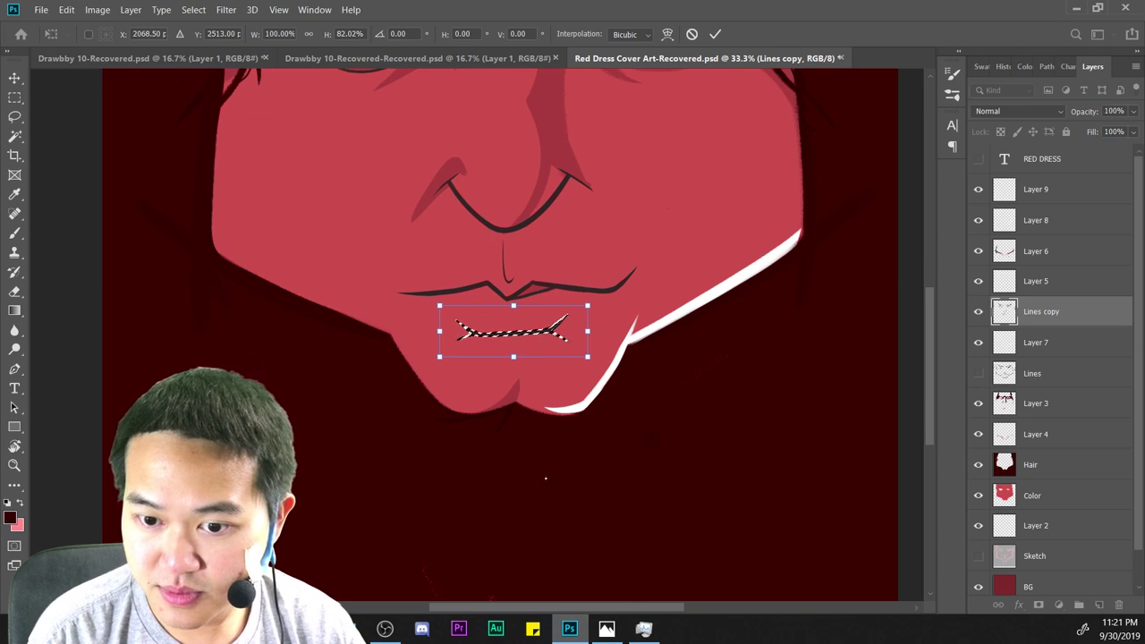
key("ctrl+plus")
left_click_drag(752, 327, 736, 374)
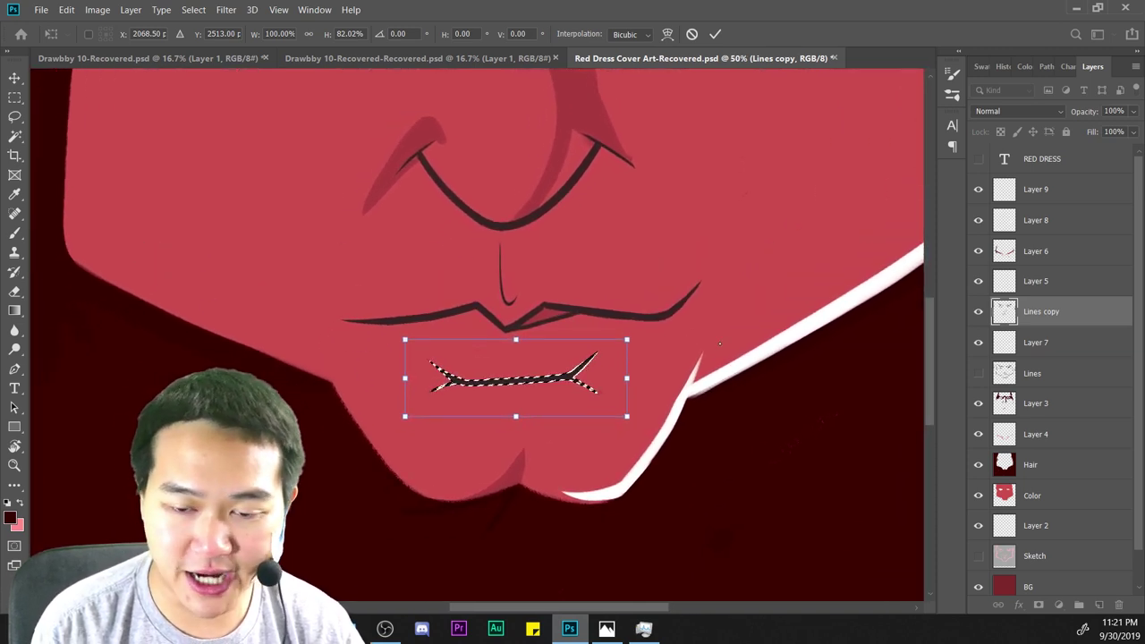
left_click_drag(590, 387, 588, 381)
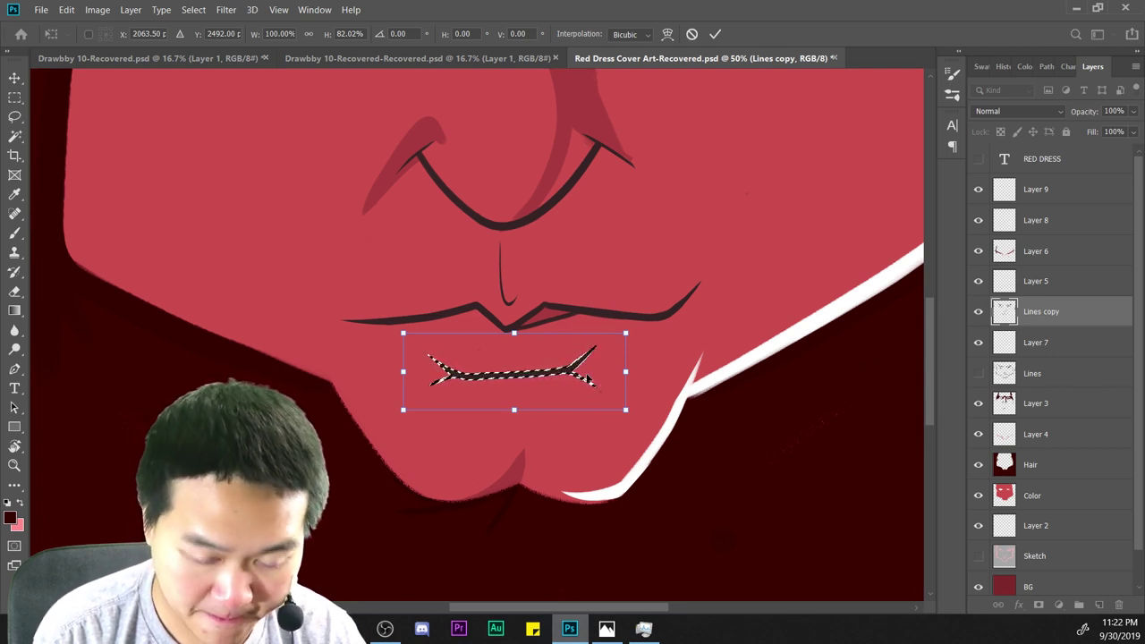
key("Return")
key("ctrl+d")
Examine the adjusted lower lip line within the whole face at several magnifications, with the entire canvas selected.
key("ctrl+minus")
key("ctrl+minus")
key("ctrl+minus")
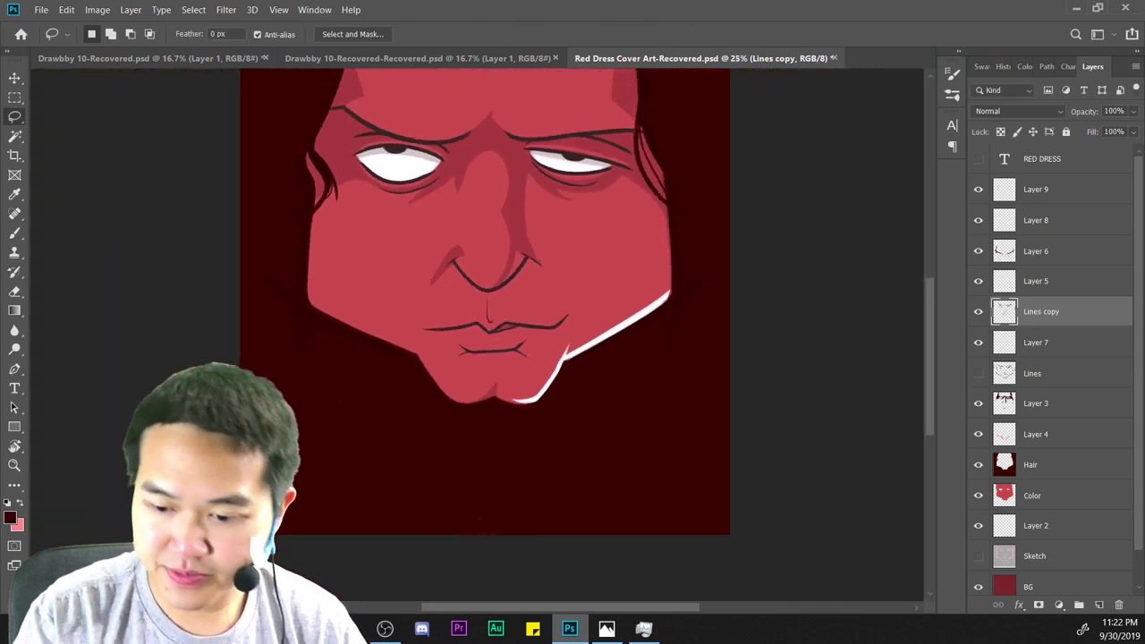
key("ctrl+a")
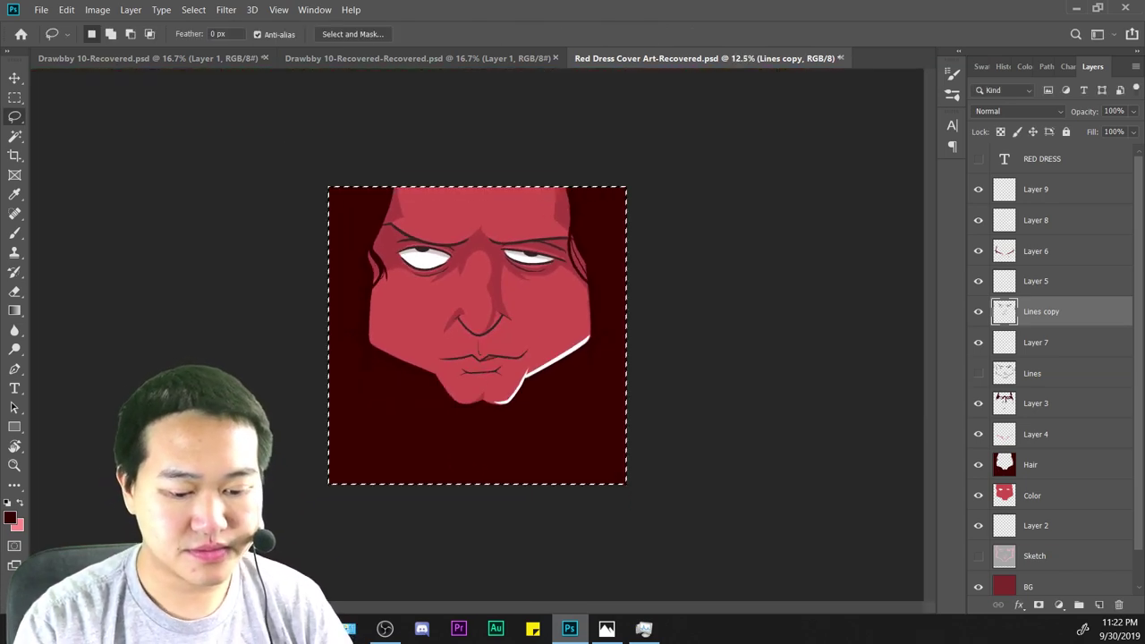
key("ctrl+plus")
left_click_drag(706, 366, 779, 337)
key("ctrl+minus")
Show the RED DRESS title with its text color set to white (ffffff), and save the document.
left_click(978, 159)
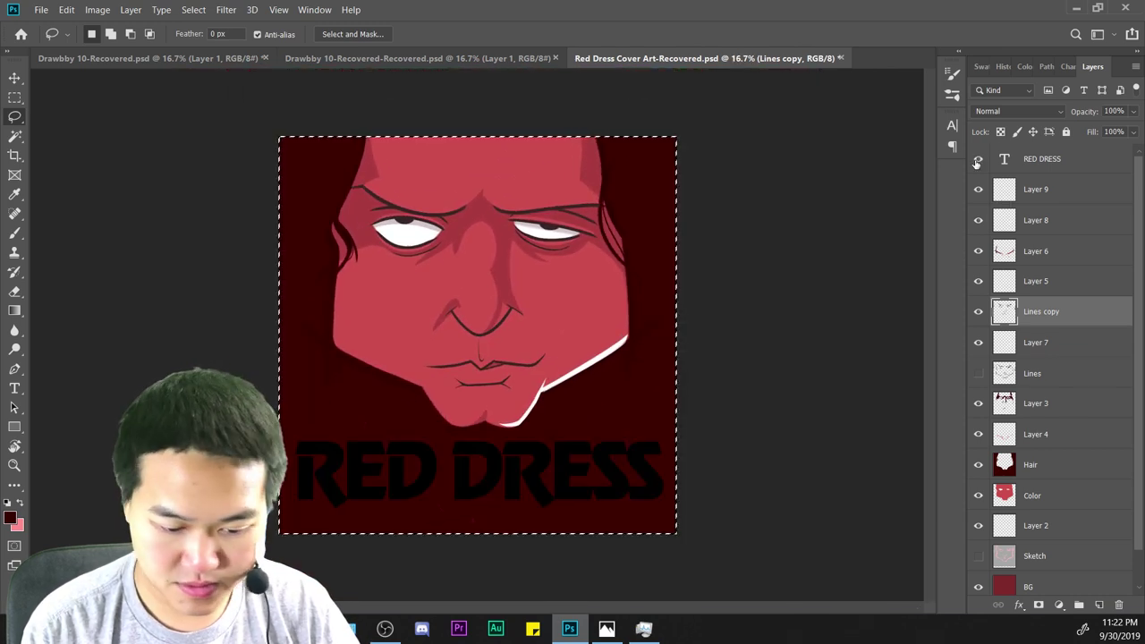
left_click(1016, 172)
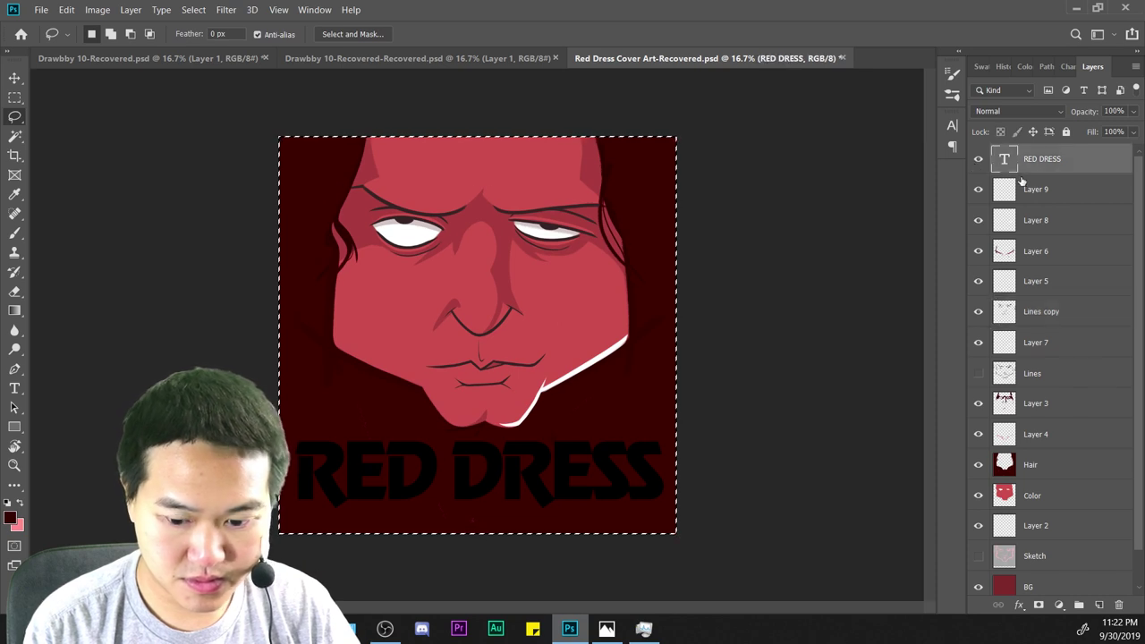
left_click(15, 388)
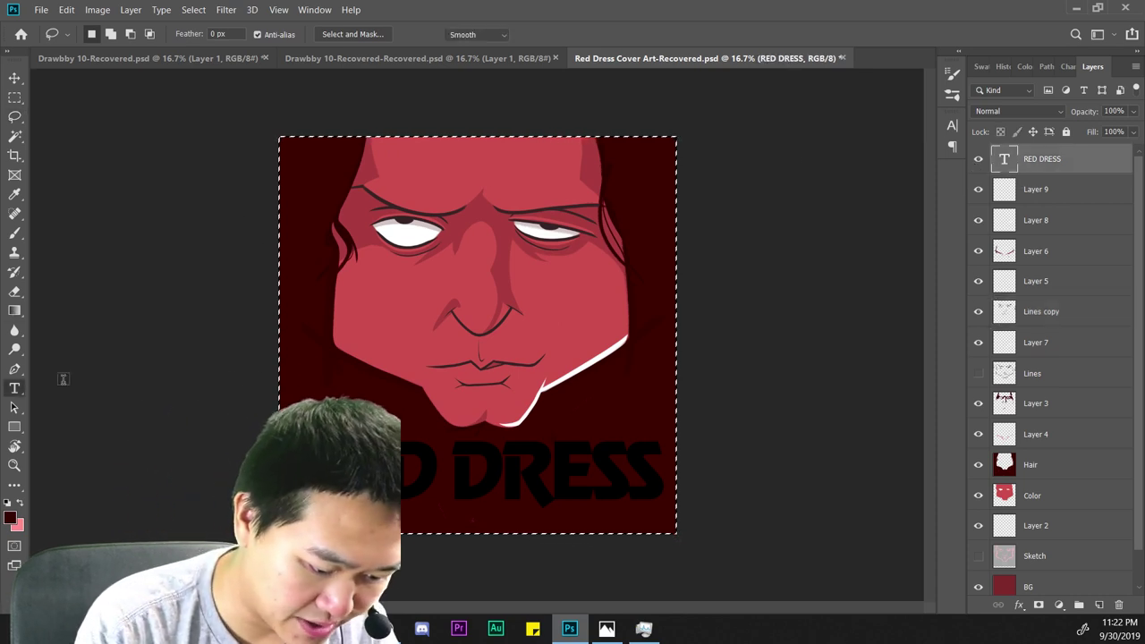
triple_click(506, 476)
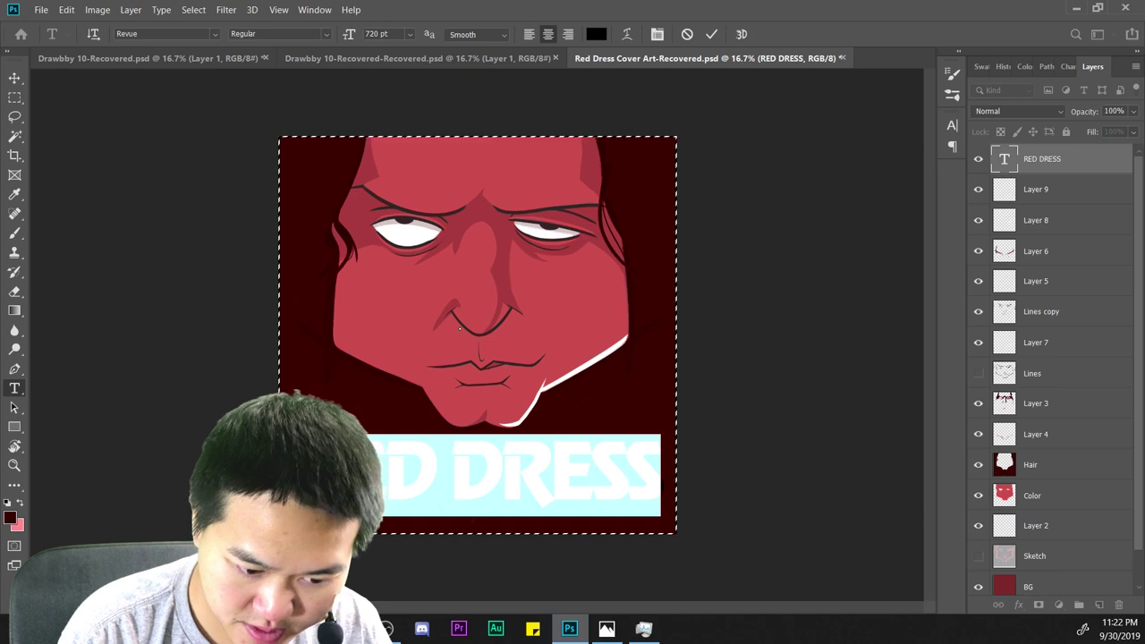
left_click(597, 34)
type("ffffff")
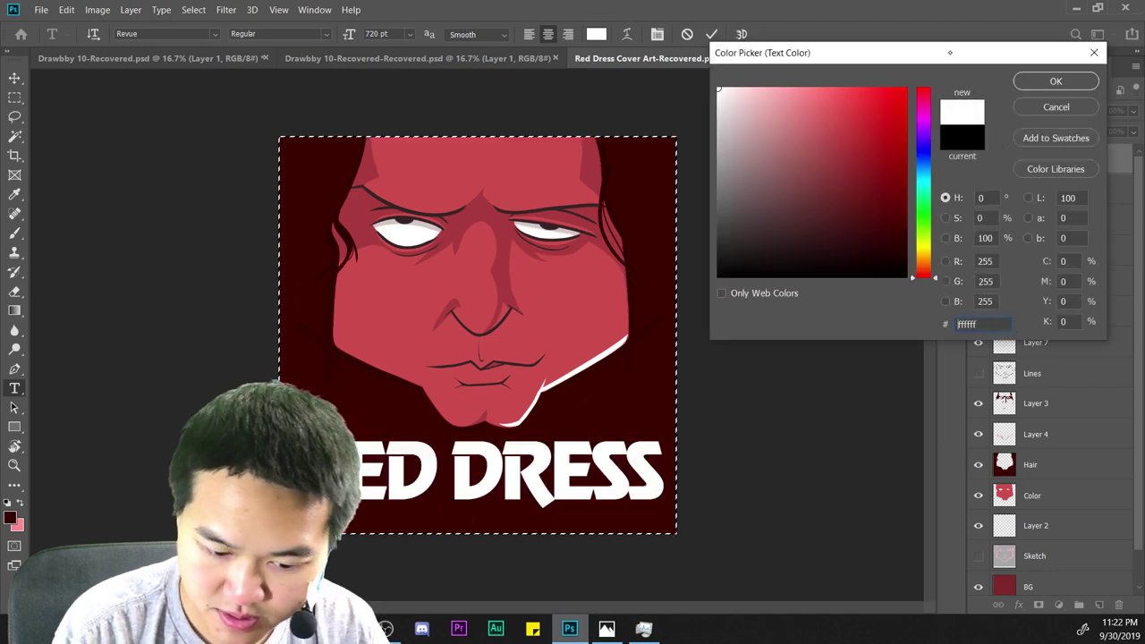
key("Return")
key("ctrl+minus")
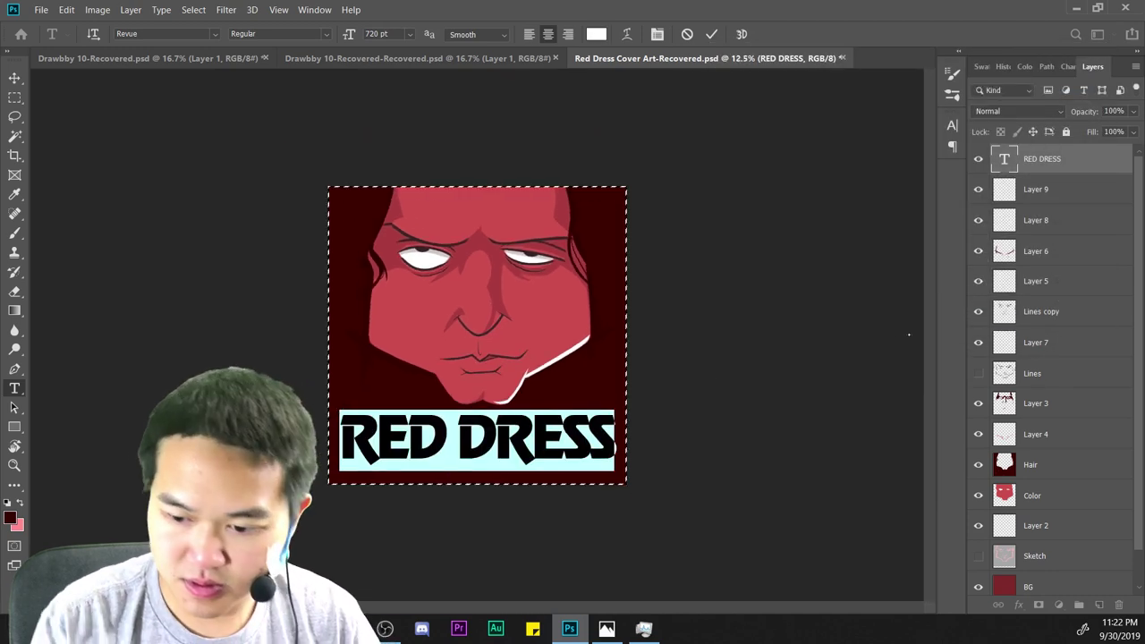
left_click(1026, 194)
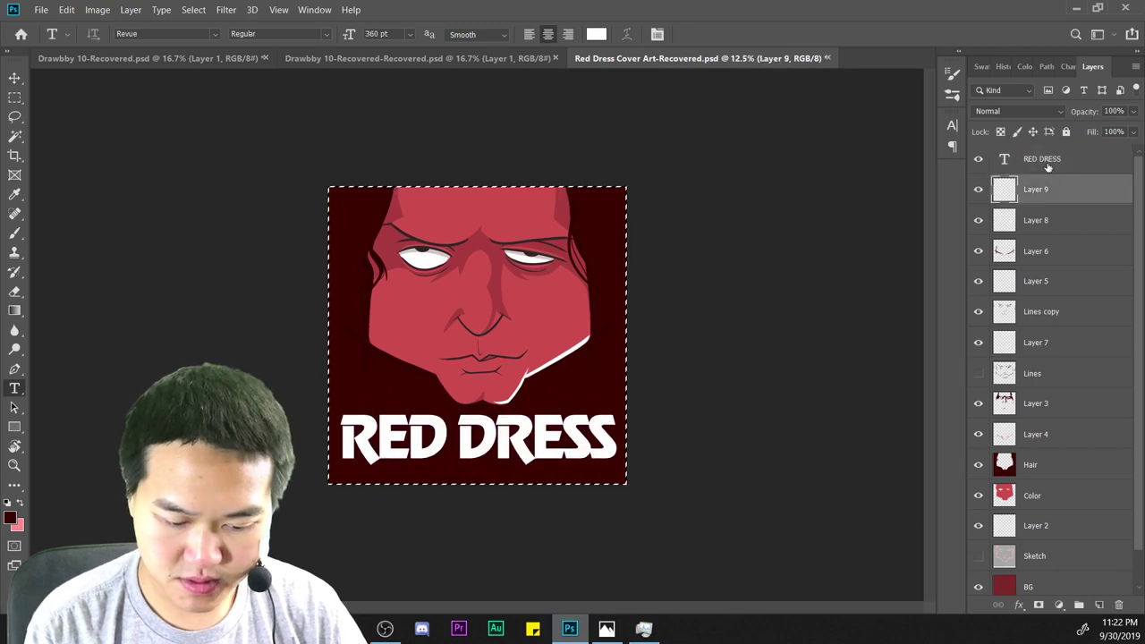
left_click(1047, 167)
key("ctrl+s")
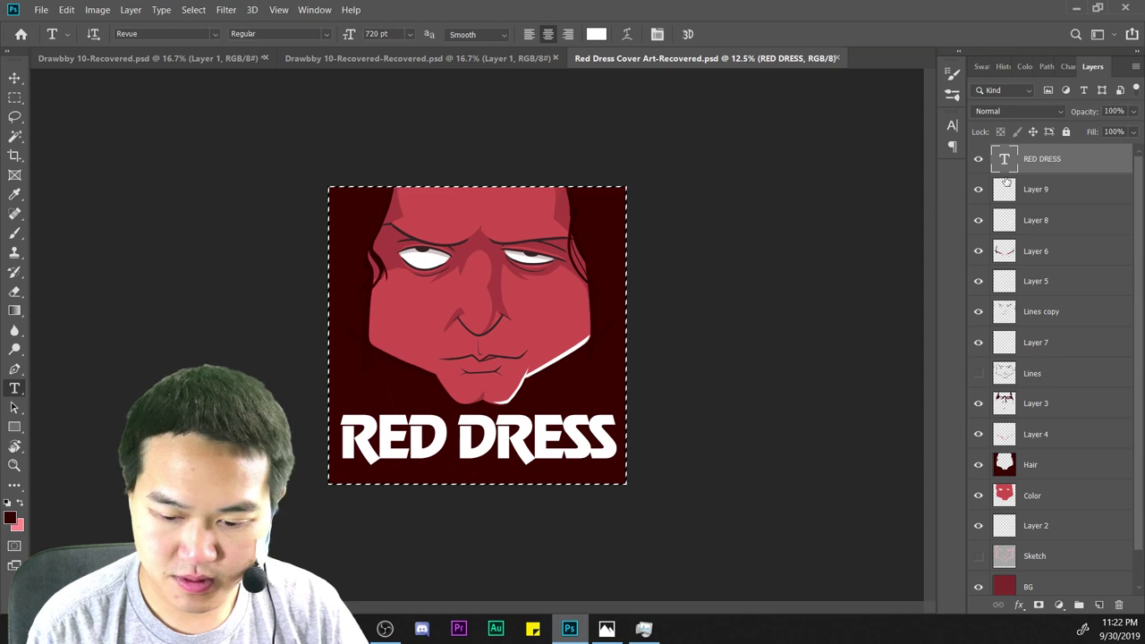
Hide the RED DRESS title and check the face without it at several magnifications.
left_click(977, 158)
scroll(643, 461, "up", 3)
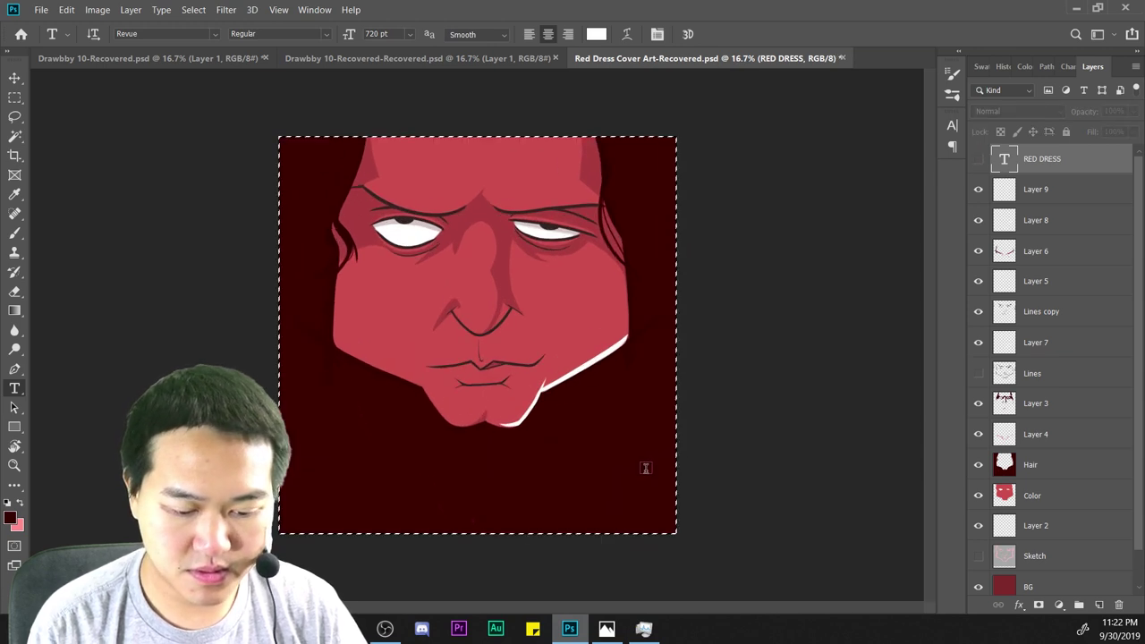
left_click_drag(765, 281, 728, 387)
scroll(728, 387, "down", 6)
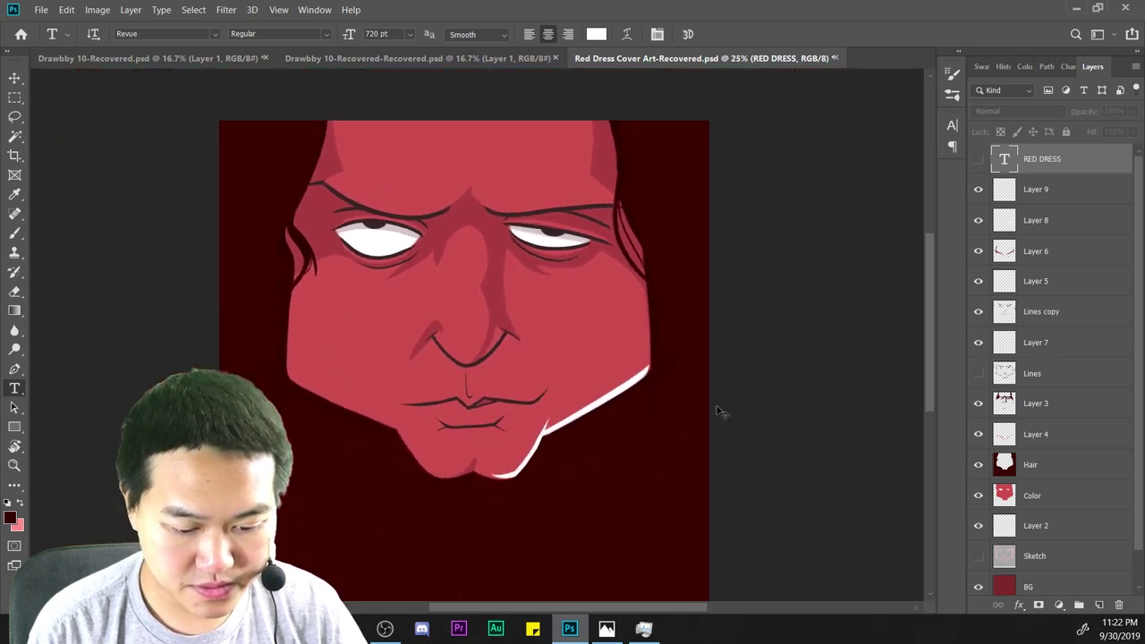
scroll(722, 402, "up", 4)
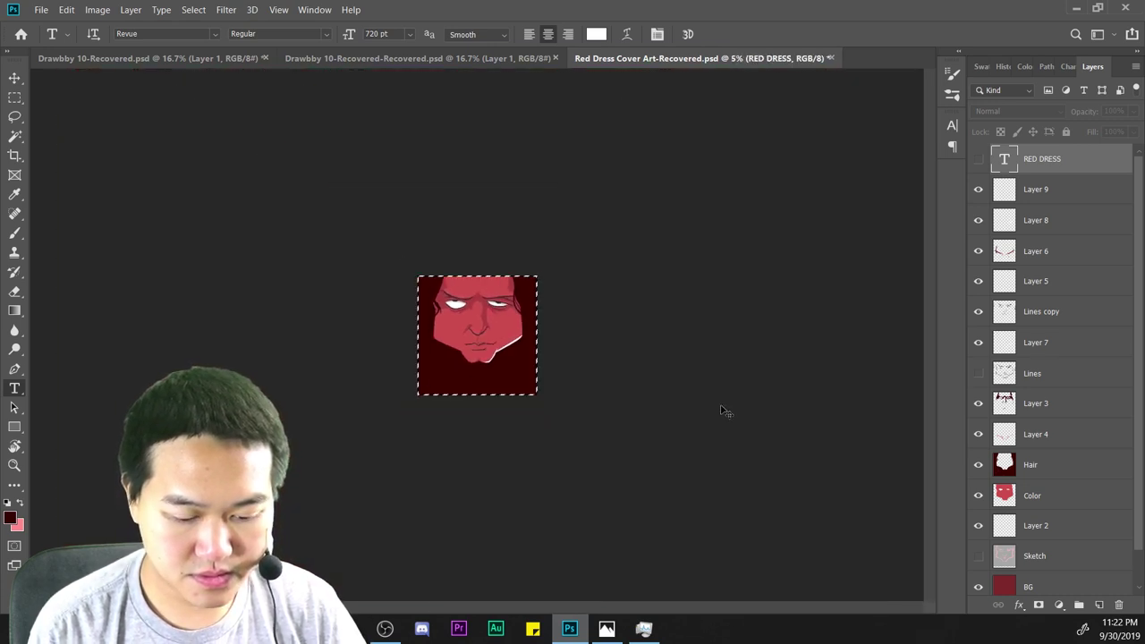
scroll(722, 411, "up", 2)
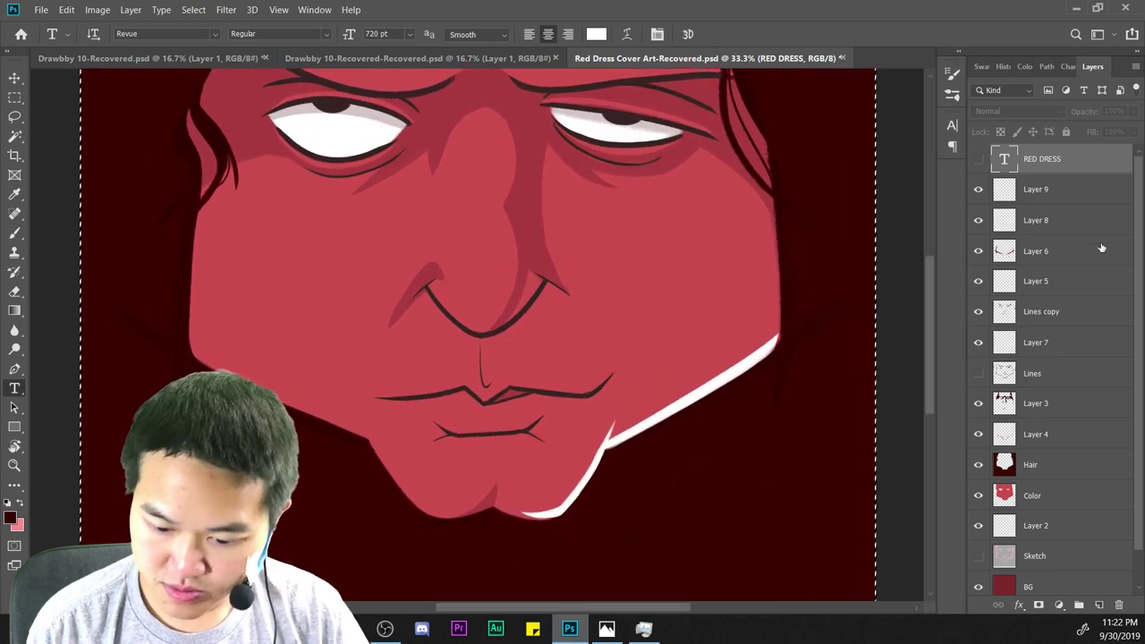
Make Layer 3 active and choose the 111 px Brush preset for shading around the nose.
left_click(1059, 252)
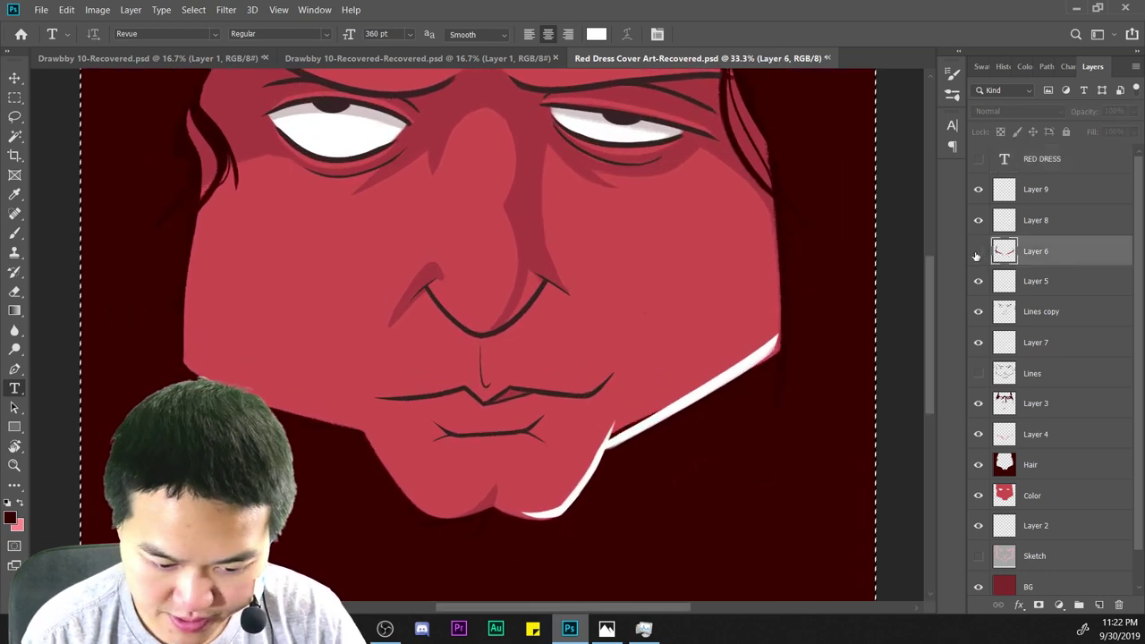
left_click(1053, 405)
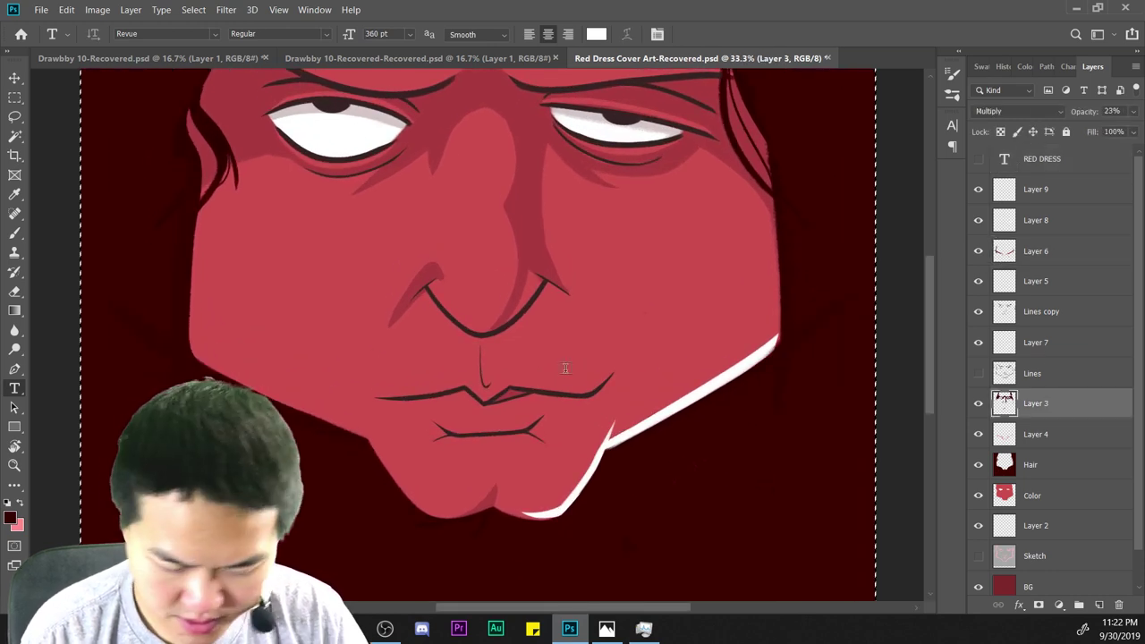
key("i")
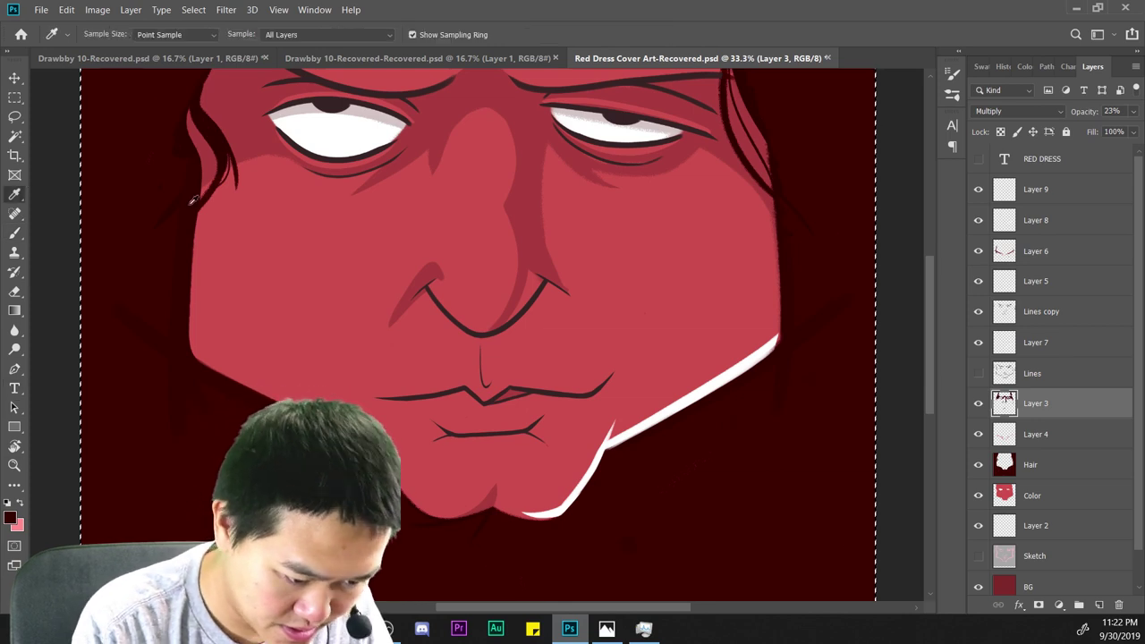
left_click(15, 233)
key("ctrl+plus")
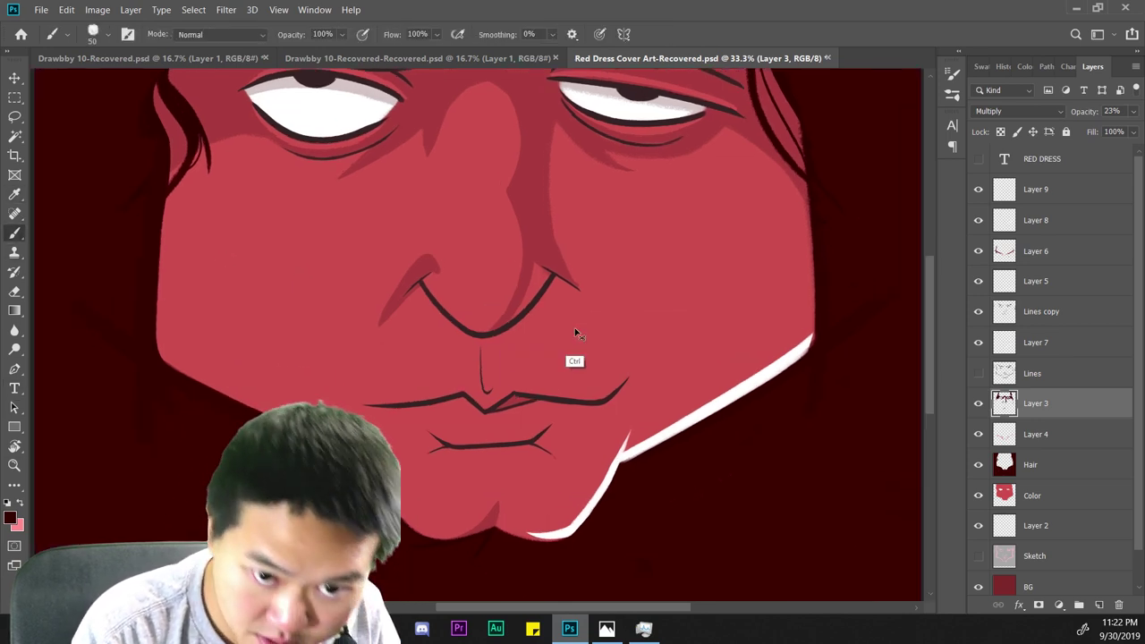
mouse_move(757, 348)
left_mouse_down()
mouse_move(749, 284)
mouse_move(762, 293)
left_mouse_up()
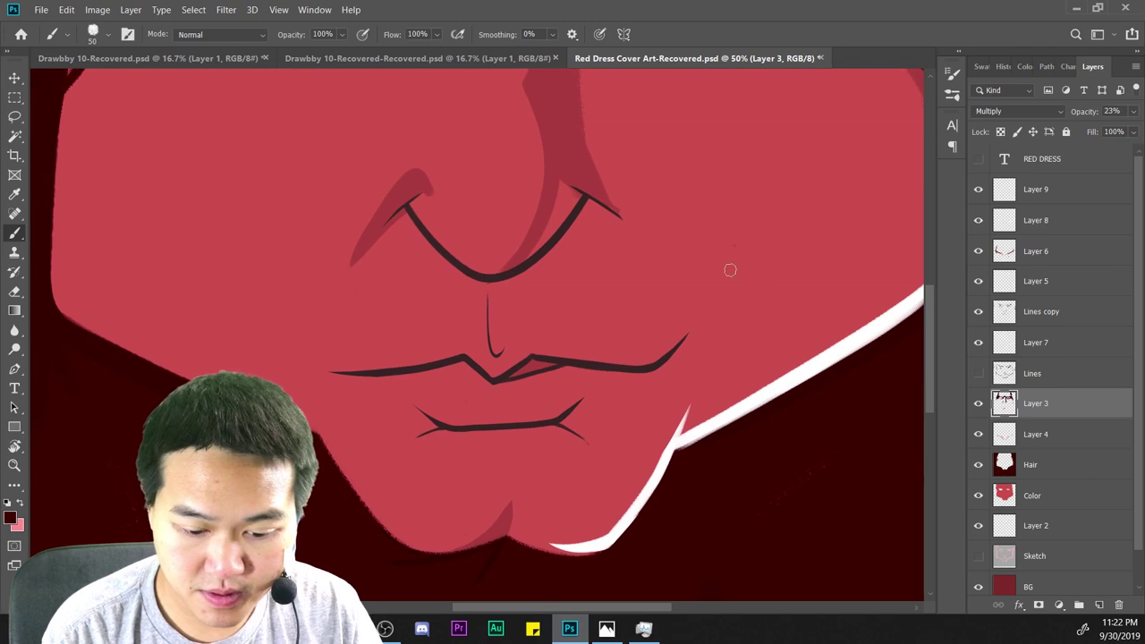
scroll(730, 270, "up", 1)
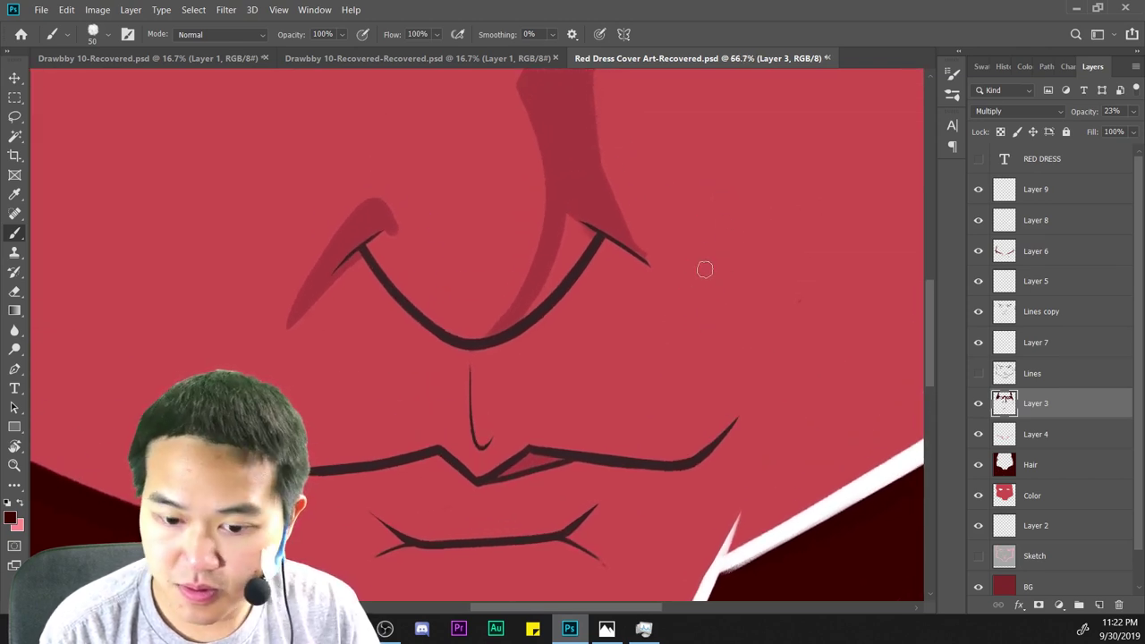
right_click(705, 269)
left_click(828, 372)
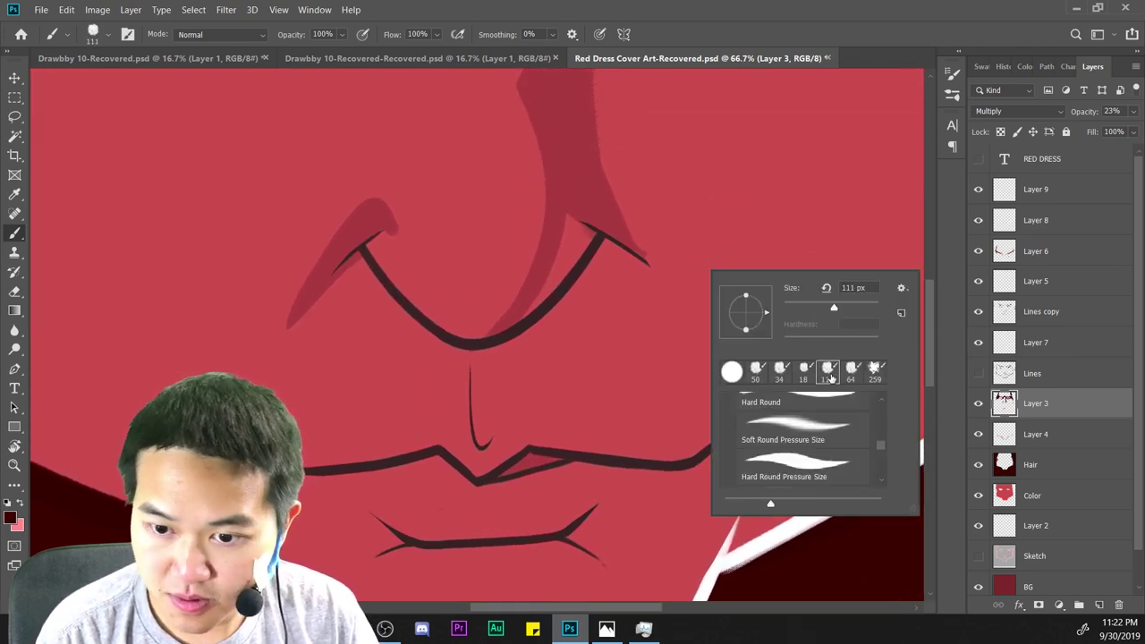
left_click(651, 295)
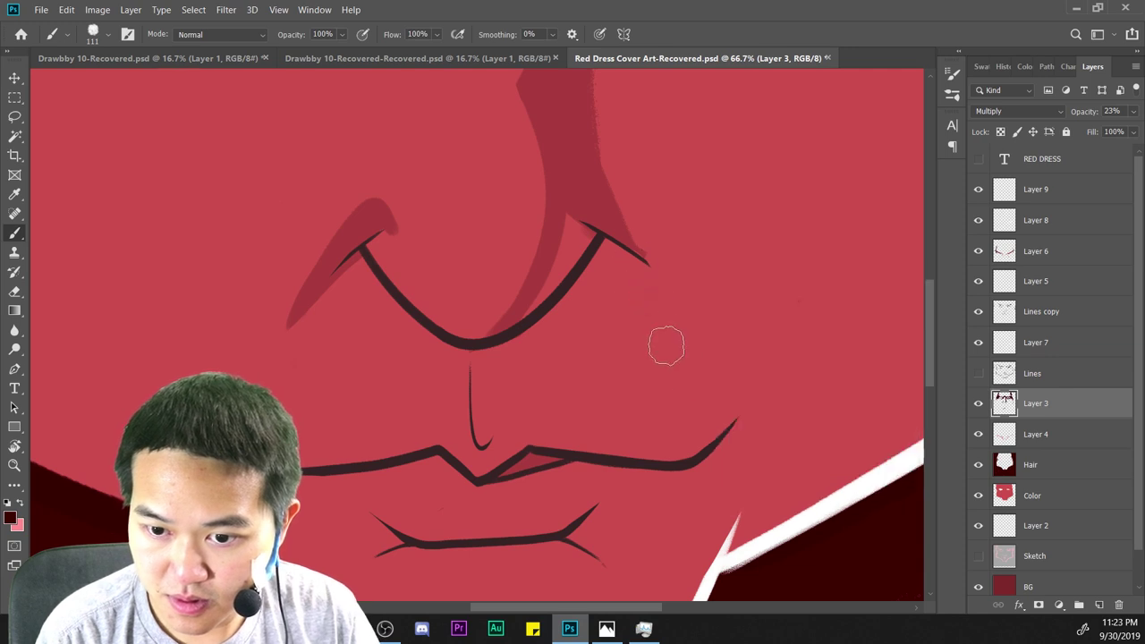
Try a shading stroke across the cheek beside the right nostril on Layer 3, undo it, and save the document.
left_click_drag(593, 328, 849, 300)
key("ctrl+z")
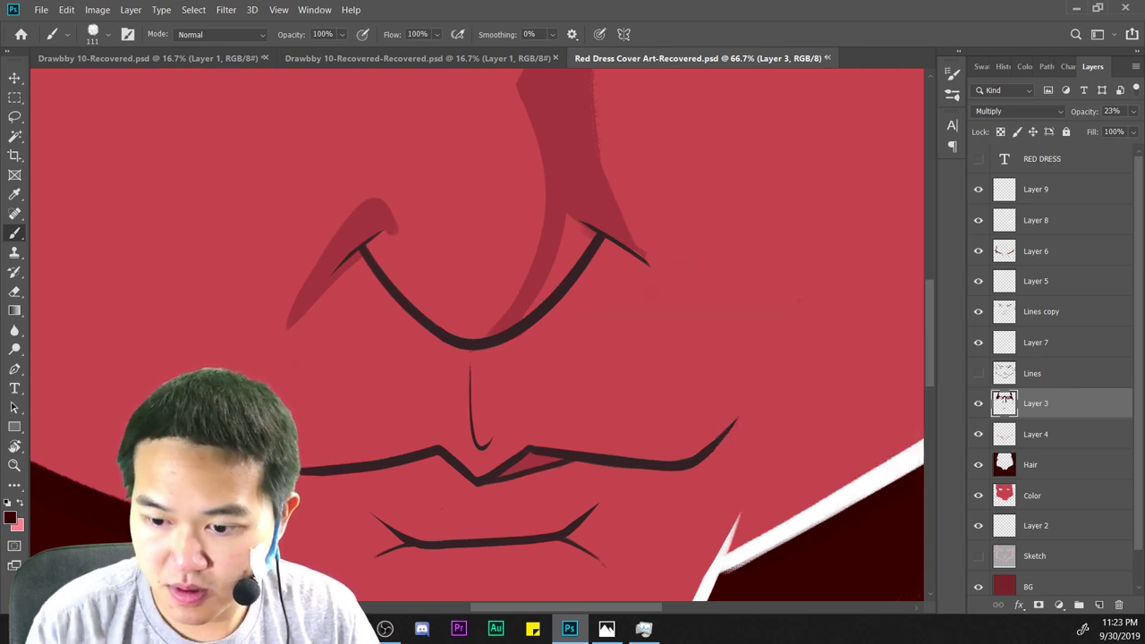
key("ctrl+s")
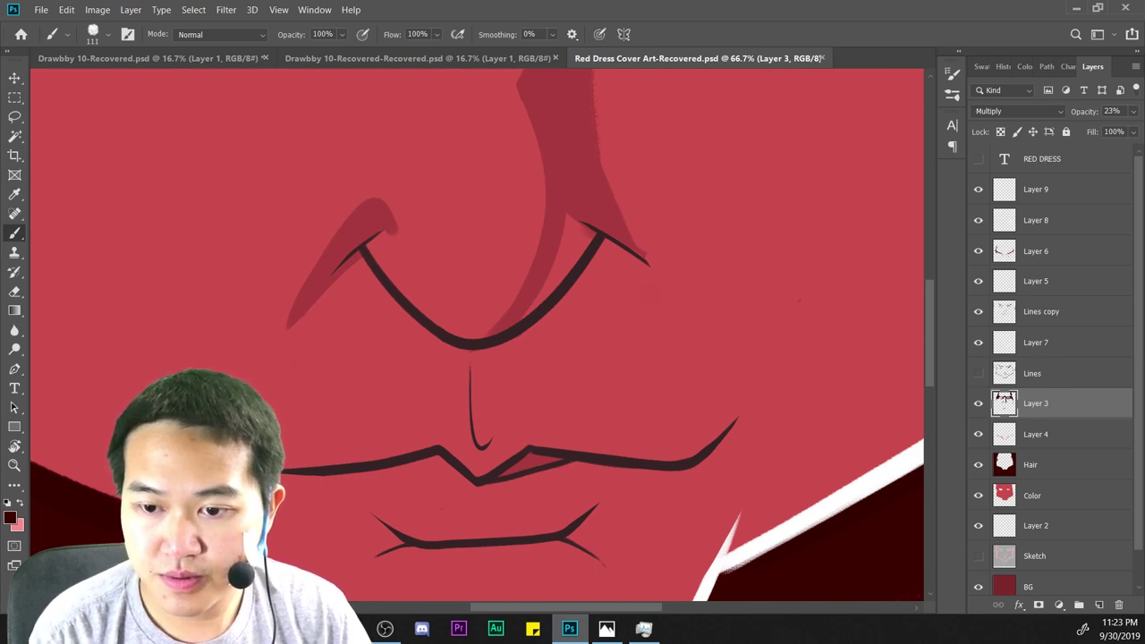
Brush shadow strokes on Layer 3 from the right nostril down the cheek, along the philtrum and above the right side of the upper lip.
mouse_move(609, 234)
left_mouse_down()
mouse_move(739, 399)
mouse_move(758, 288)
left_mouse_up()
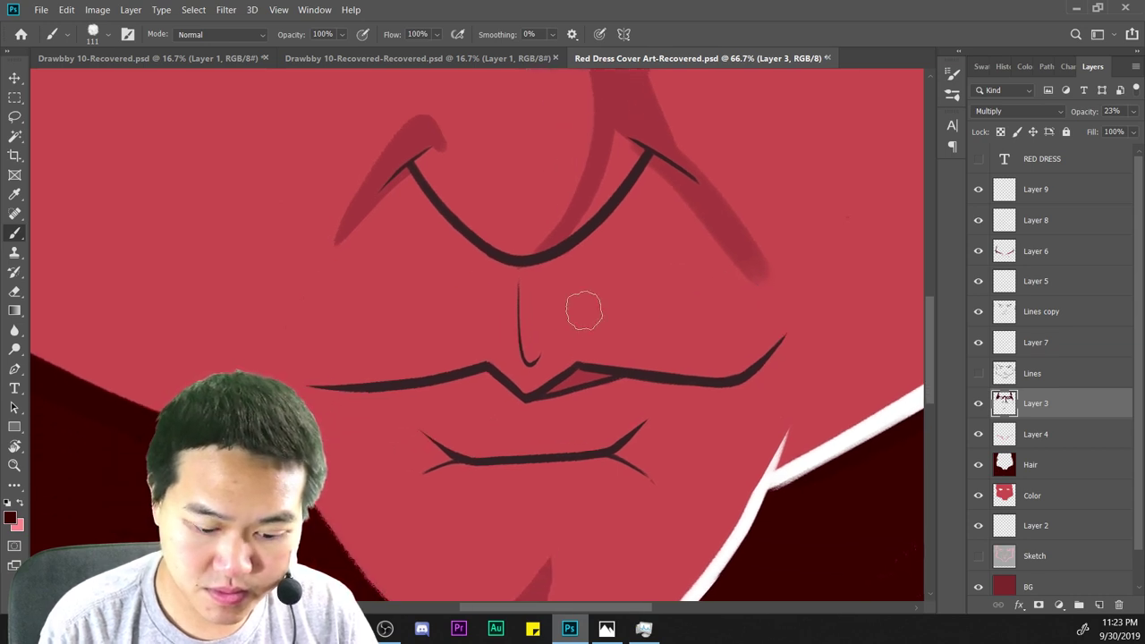
left_click_drag(533, 351, 536, 239)
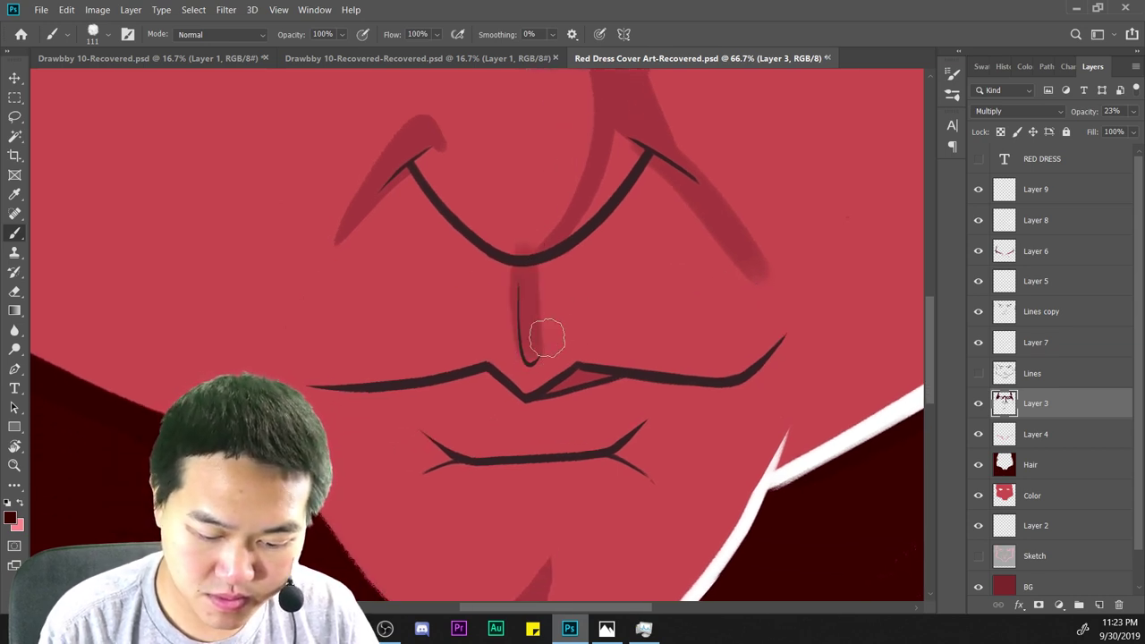
left_click_drag(542, 322, 694, 340)
key("ctrl+z")
mouse_move(524, 345)
left_mouse_down()
mouse_move(575, 320)
mouse_move(746, 347)
left_mouse_up()
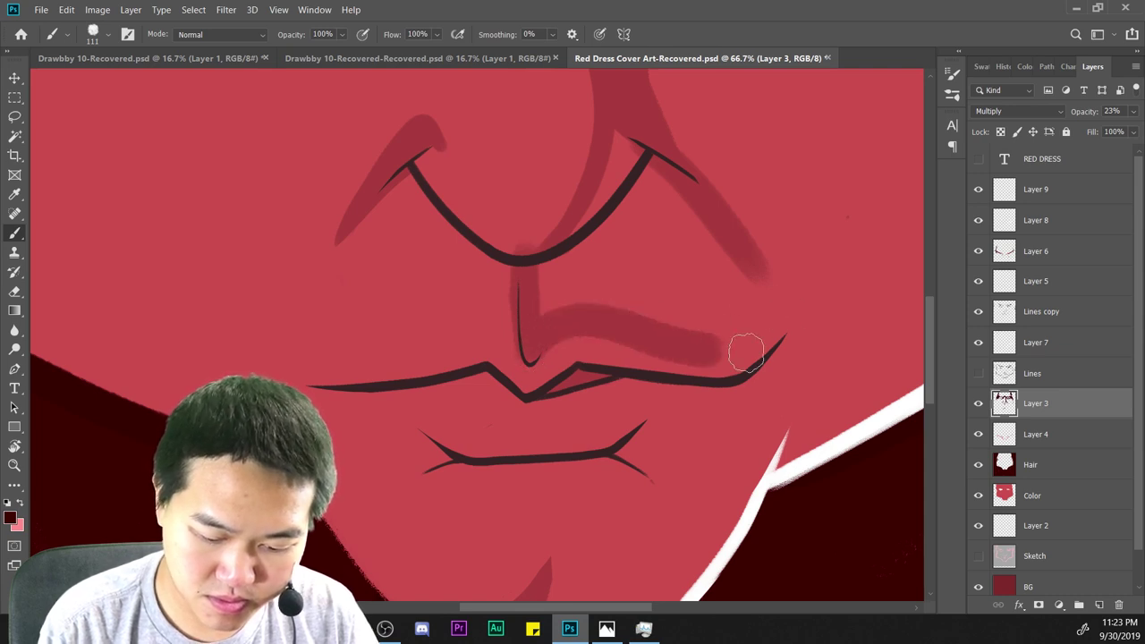
key("ctrl+z")
mouse_move(526, 353)
left_mouse_down()
mouse_move(579, 307)
mouse_move(771, 338)
left_mouse_up()
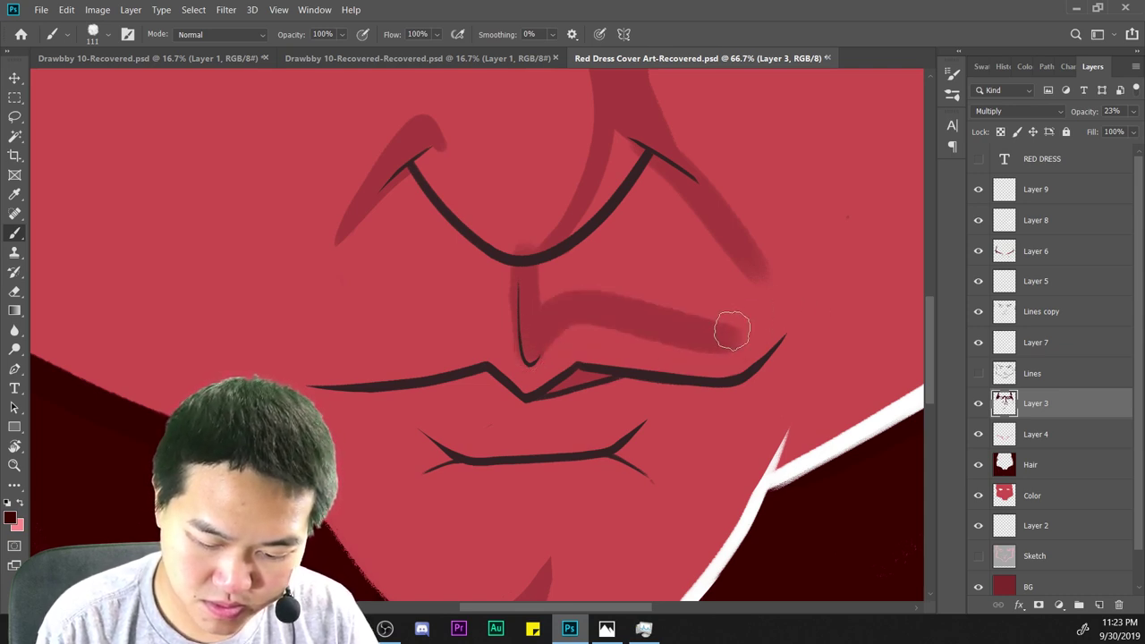
Fill the area between the nose line, philtrum, cheek and upper-lip strokes with solid shadow.
mouse_move(541, 299)
left_mouse_down()
mouse_move(547, 271)
mouse_move(625, 237)
mouse_move(669, 194)
mouse_move(619, 224)
mouse_move(657, 182)
left_mouse_up()
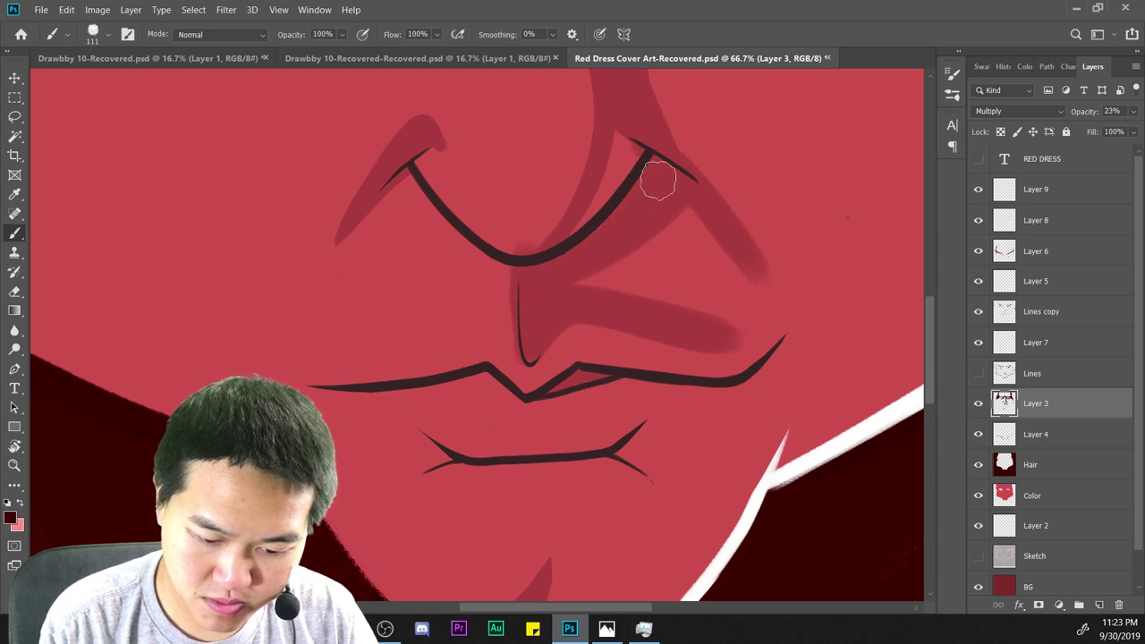
mouse_move(595, 258)
left_mouse_down()
mouse_move(664, 197)
mouse_move(646, 263)
mouse_move(664, 305)
mouse_move(682, 229)
mouse_move(708, 305)
mouse_move(717, 238)
mouse_move(714, 285)
mouse_move(706, 222)
mouse_move(735, 270)
mouse_move(703, 191)
mouse_move(724, 239)
mouse_move(710, 323)
mouse_move(713, 227)
mouse_move(712, 352)
mouse_move(727, 241)
mouse_move(749, 334)
left_mouse_up()
key("ctrl+minus")
key("ctrl+minus")
key("ctrl+minus")
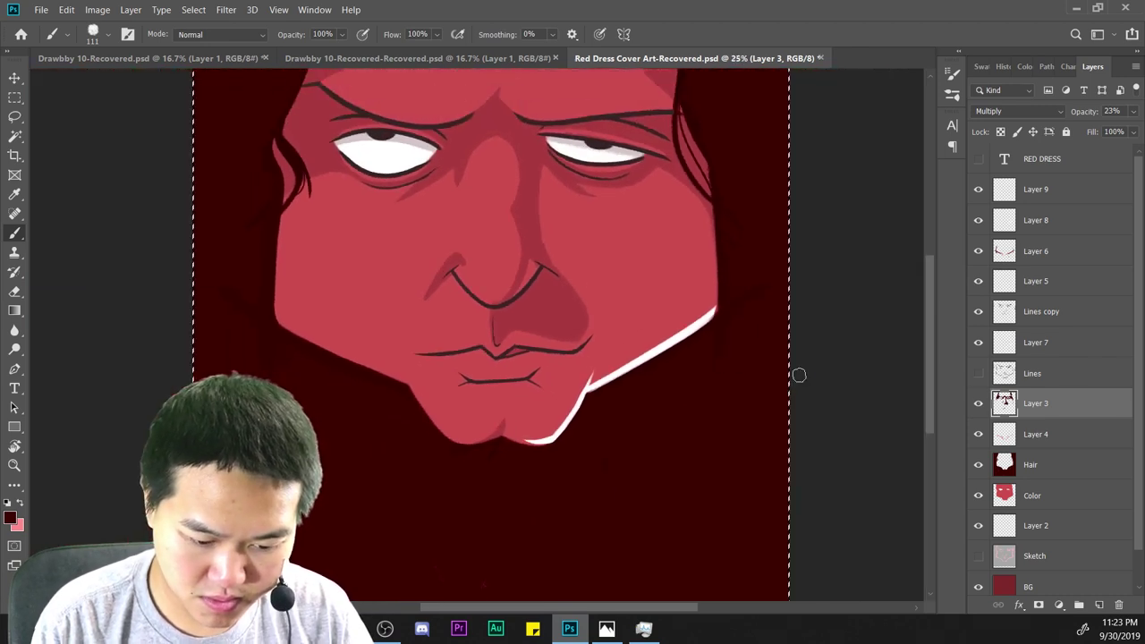
Erase the shadow that spills over the left side of the philtrum line on Layer 3.
key("ctrl+plus")
key("ctrl+plus")
key("ctrl+plus")
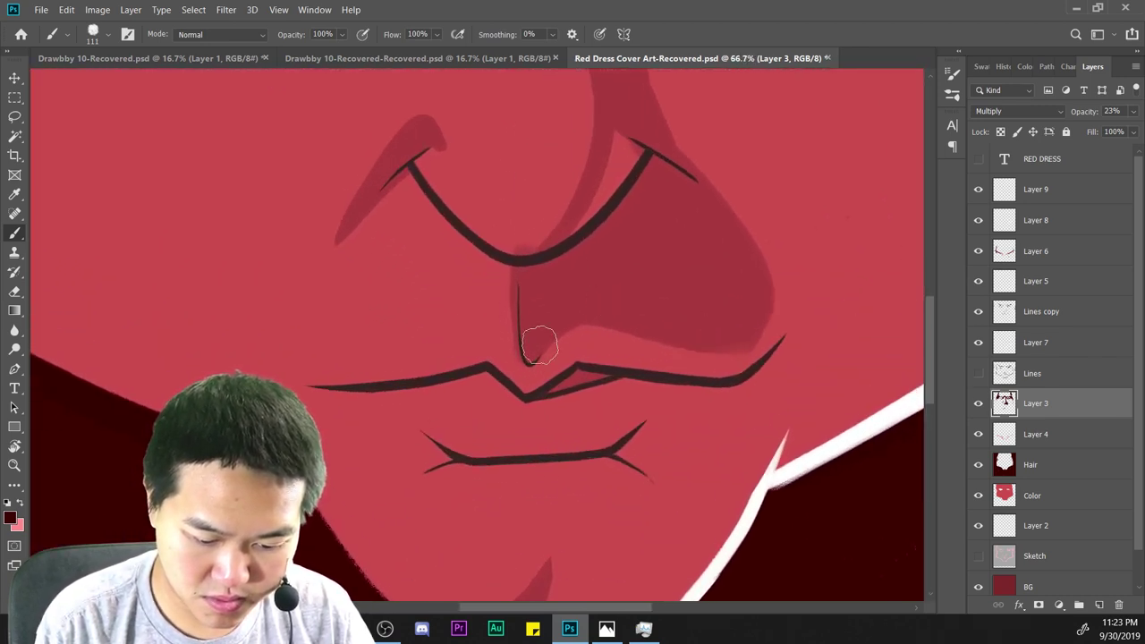
key("e")
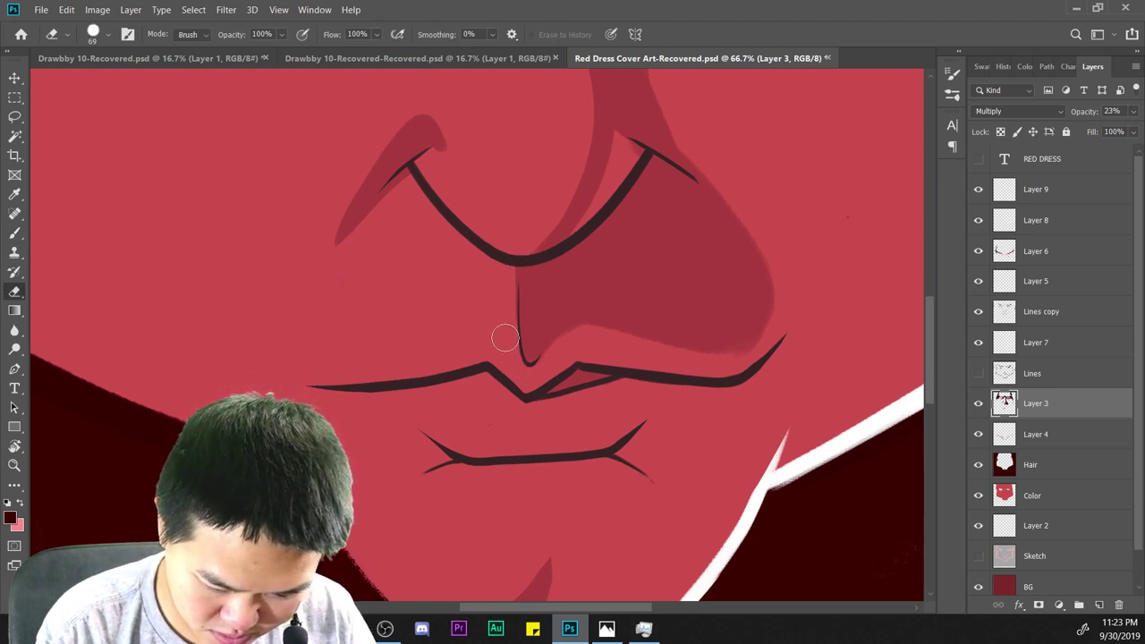
key("ctrl+minus")
key("ctrl+minus")
key("ctrl+minus")
key("ctrl+minus")
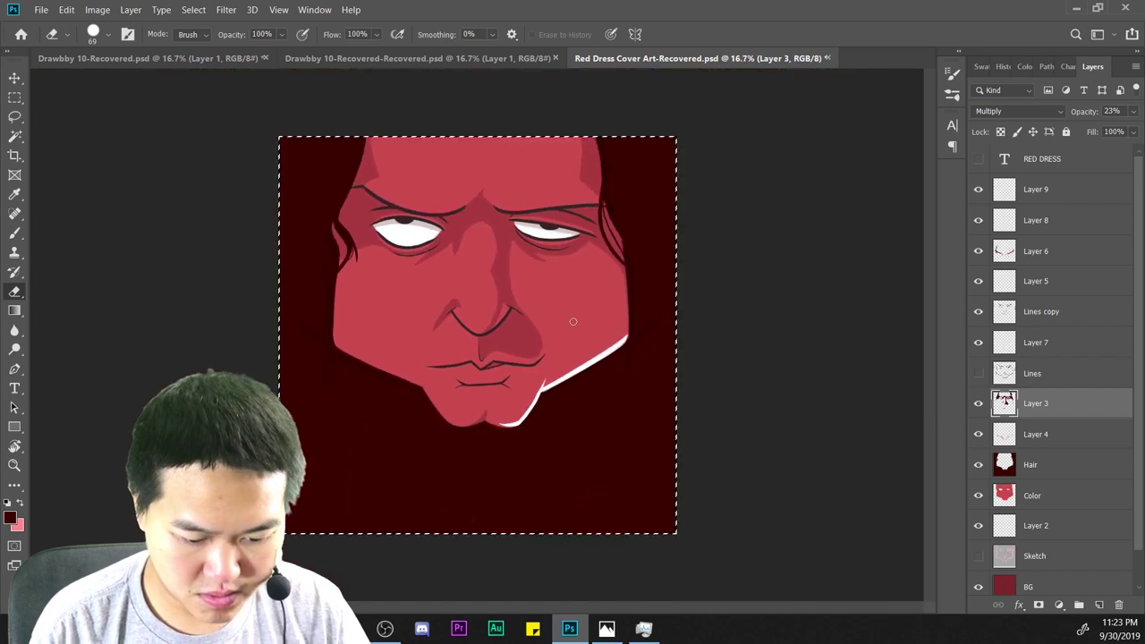
Switch back to the Brush tool and make the Hair layer active for painting at the mouth.
key("ctrl+plus")
key("ctrl+plus")
key("ctrl+plus")
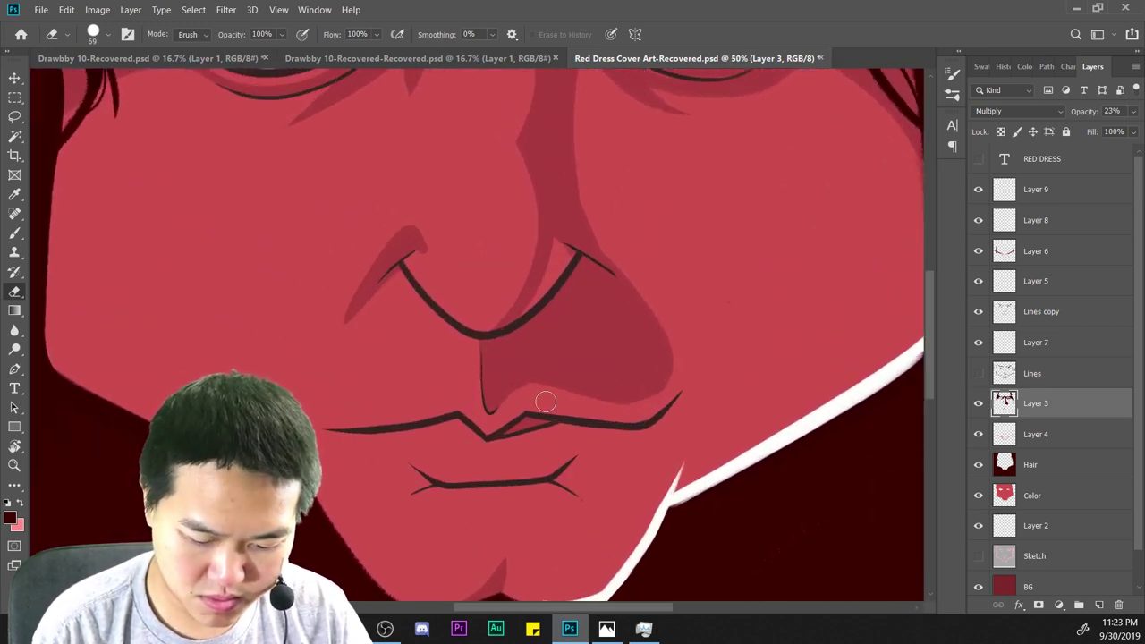
key("b")
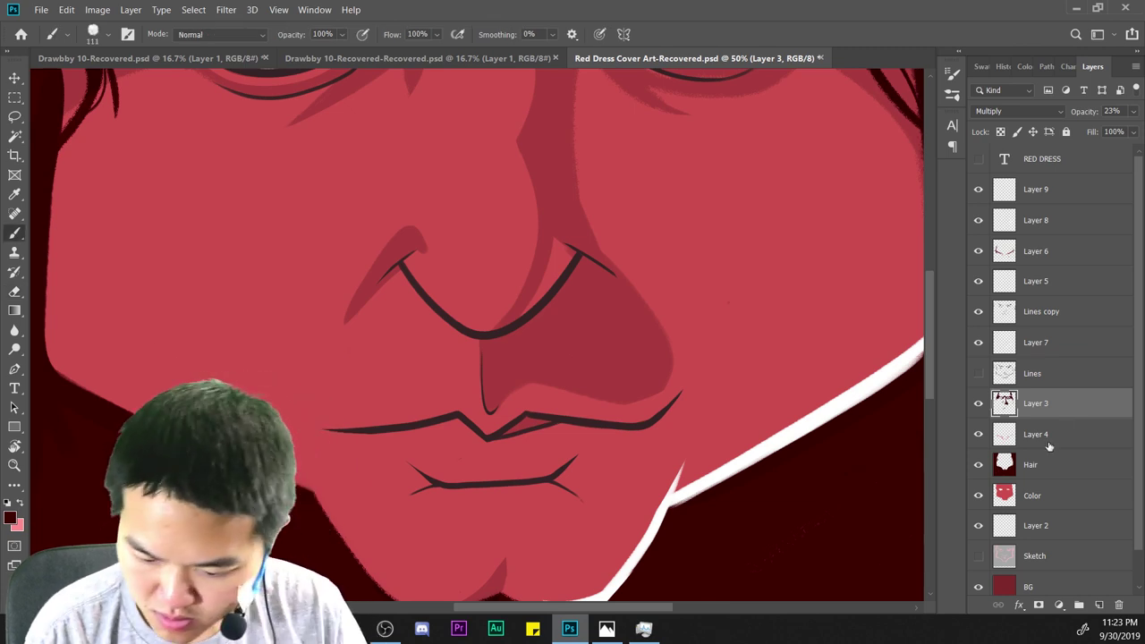
left_click(1042, 472)
Try filling the gap between the lips with dark red using 4 px and 7 px brushes, and undo the last stroke.
key("ctrl+plus")
right_click(511, 465)
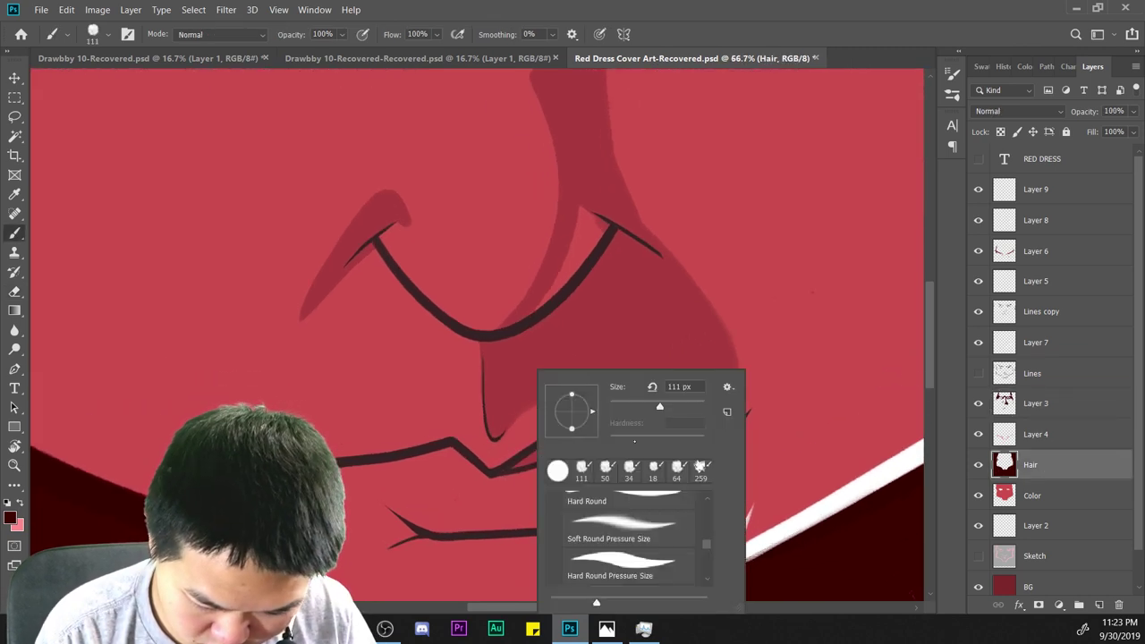
key("Return")
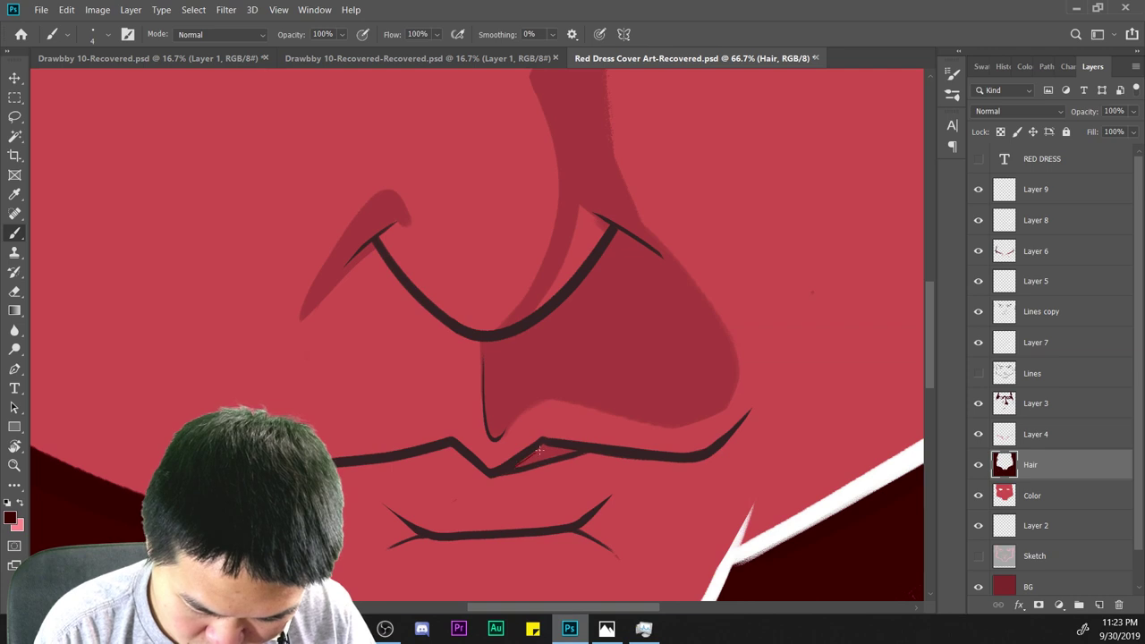
key("ctrl+plus")
right_click(637, 338)
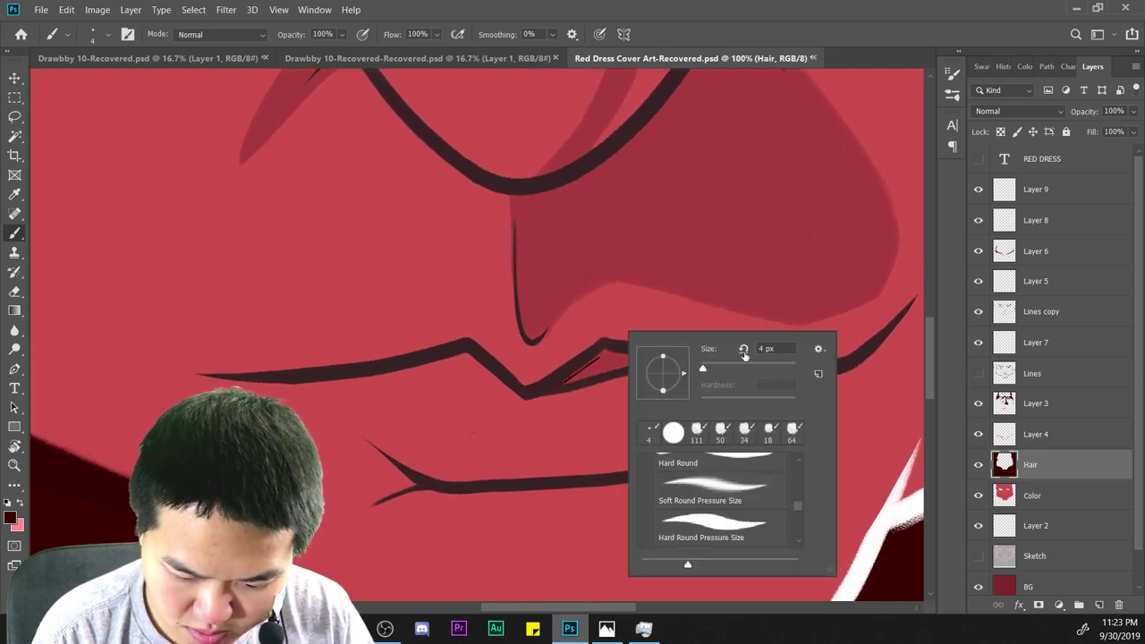
left_click_drag(707, 368, 704, 368)
left_click(588, 358)
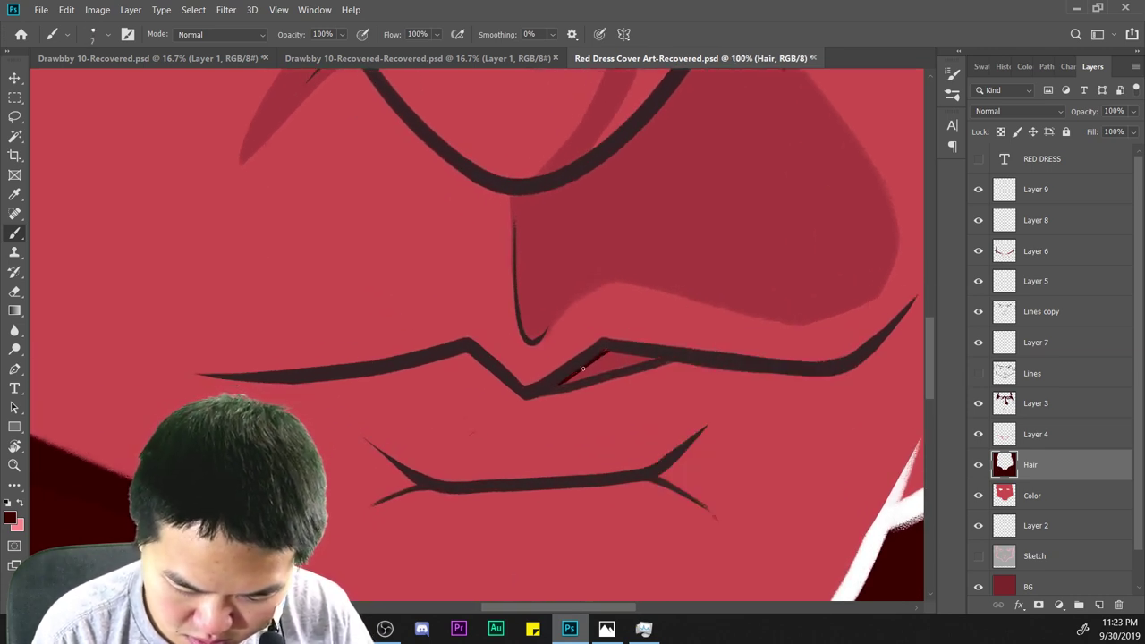
key("ctrl+z")
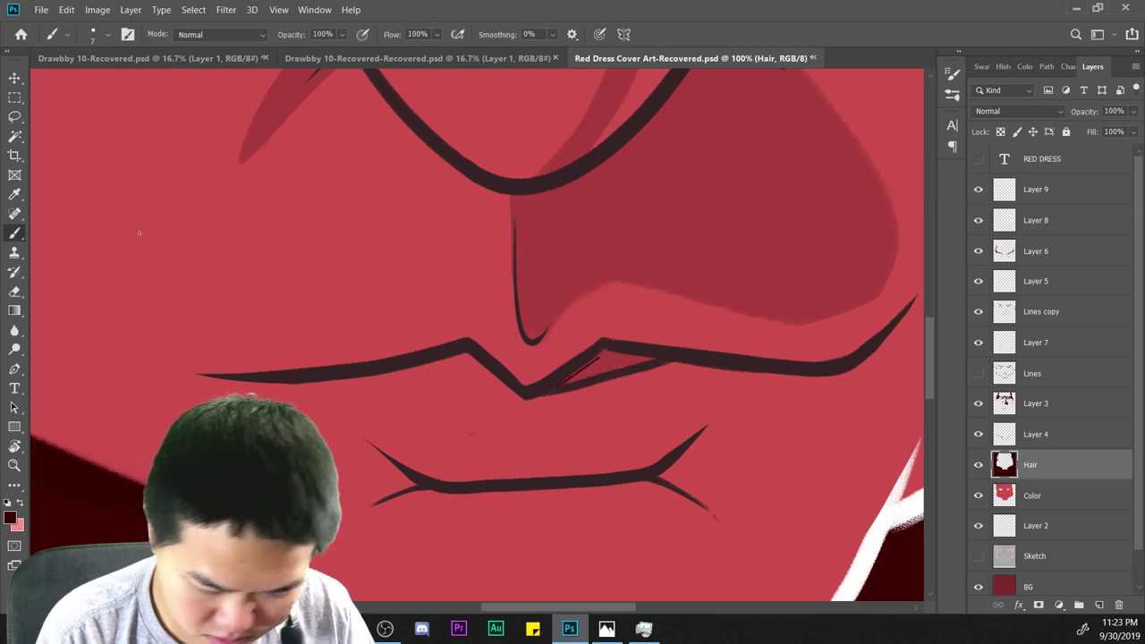
Sample the dark lip-line color and fill the gap between the lips on the Hair layer with a 29 px brush.
key("i")
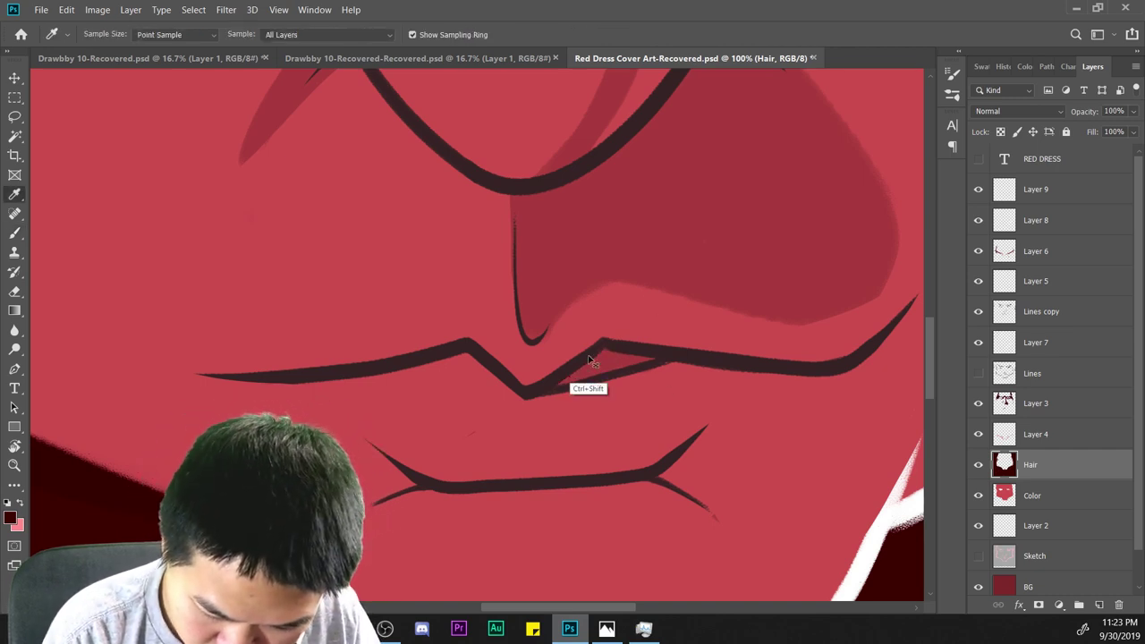
left_click(582, 359)
key("b")
key("ctrl+plus")
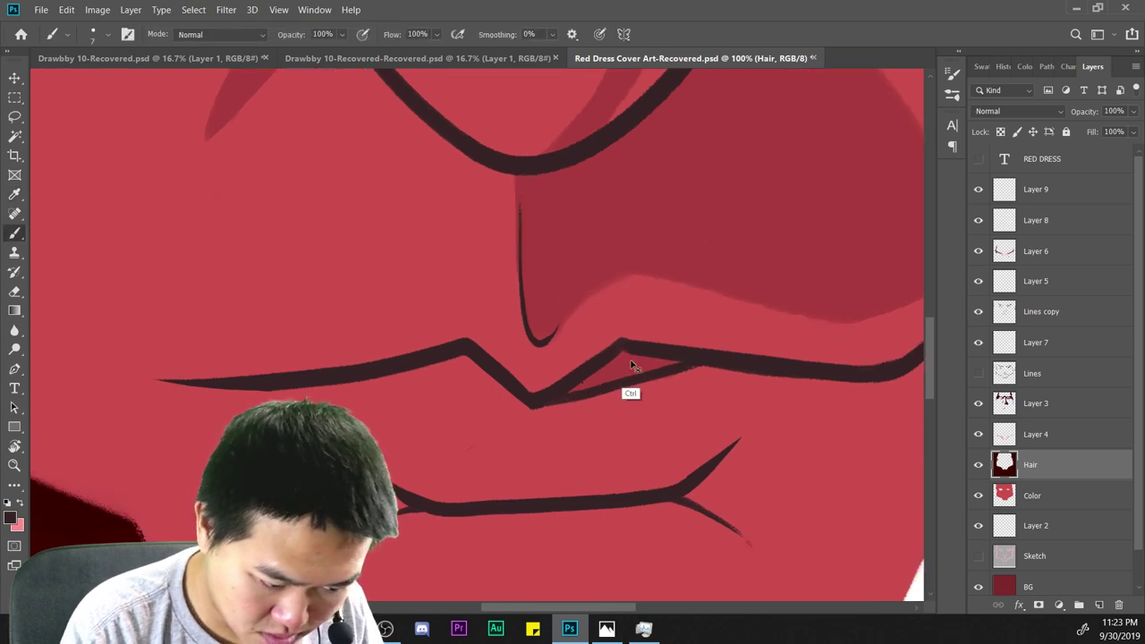
right_click(631, 365)
left_click(662, 410)
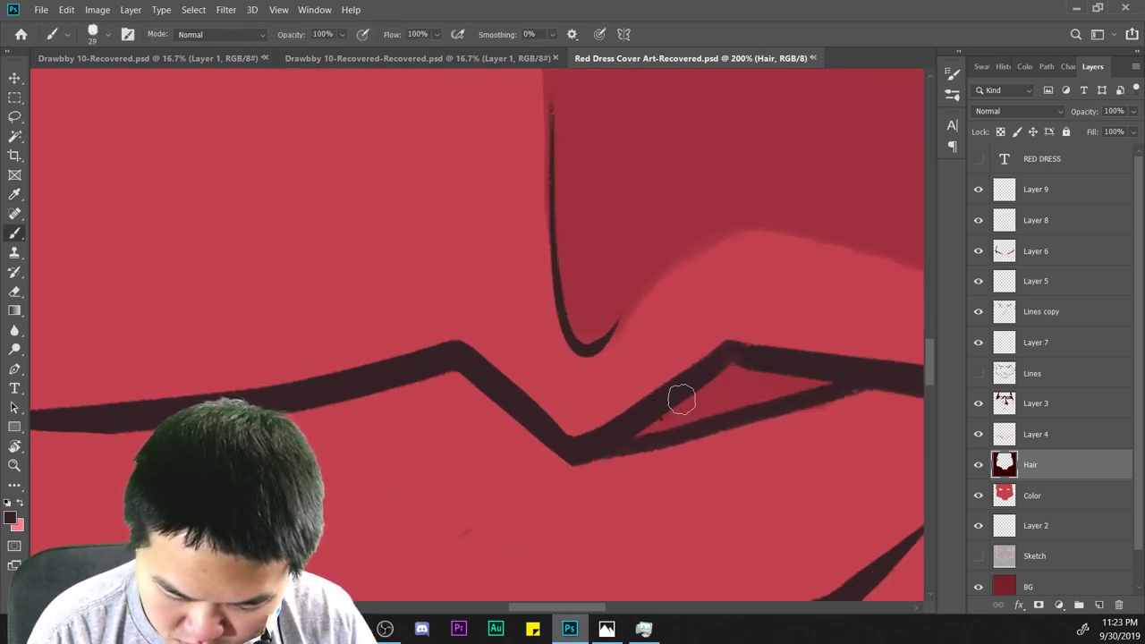
mouse_move(679, 396)
left_mouse_down()
mouse_move(665, 425)
mouse_move(740, 373)
mouse_move(831, 381)
mouse_move(715, 409)
left_mouse_up()
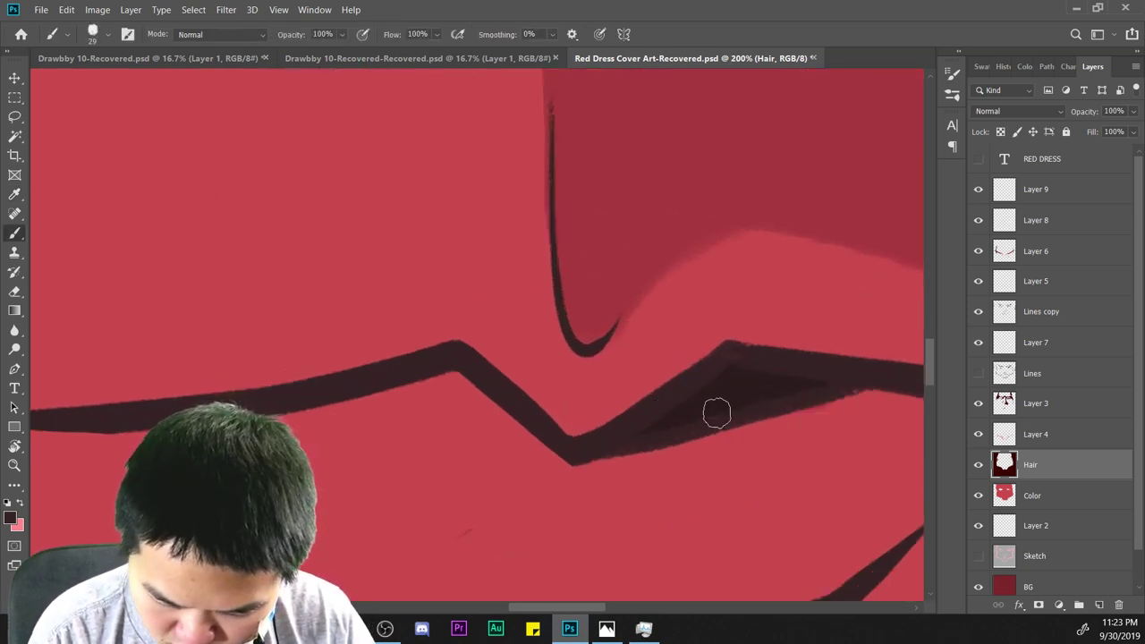
Examine the filled lip gap and the shadow under the nose against the whole face at several magnifications.
key("ctrl+minus")
key("ctrl+minus")
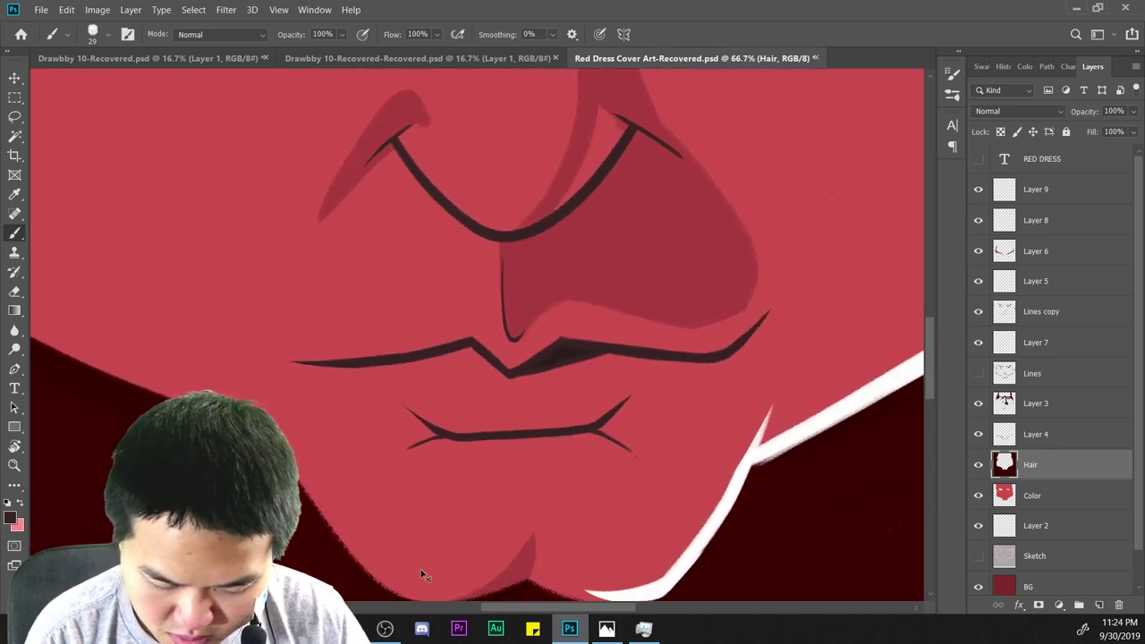
key("ctrl+minus")
key("ctrl+minus")
key("ctrl+minus")
key("ctrl+minus")
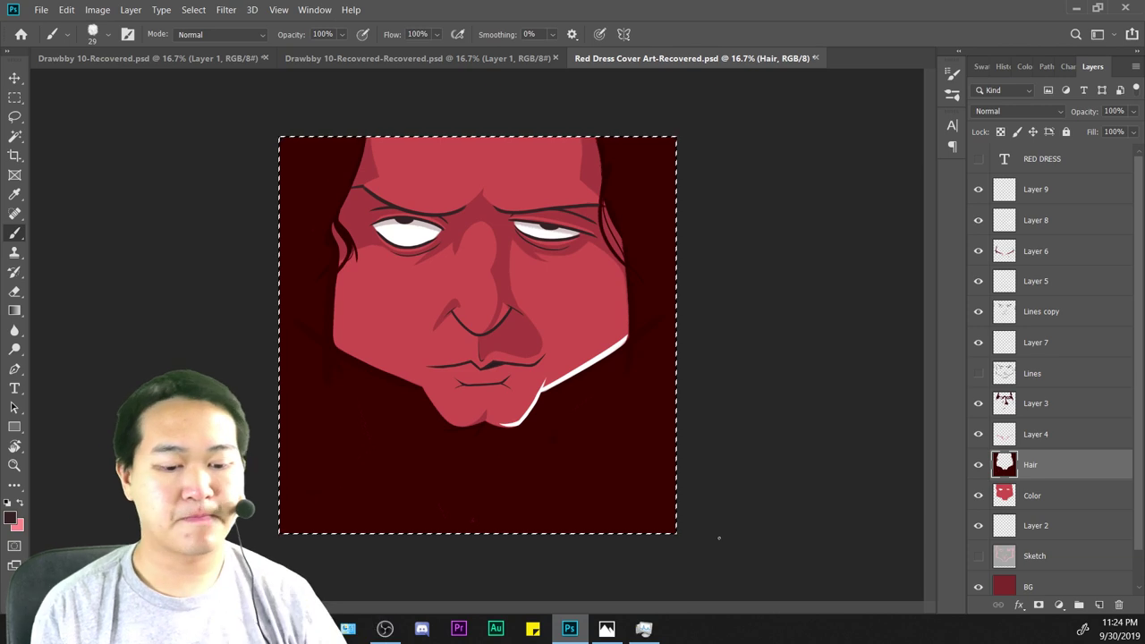
key("ctrl+minus")
key("ctrl+minus")
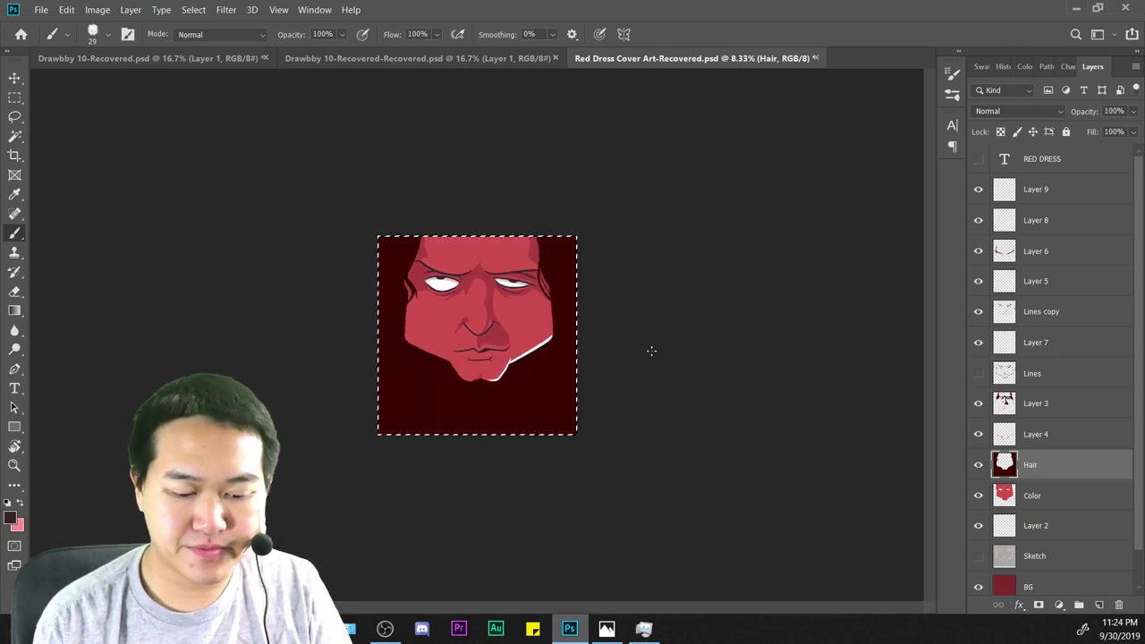
key("ctrl+plus")
key("ctrl+plus")
key("ctrl+plus")
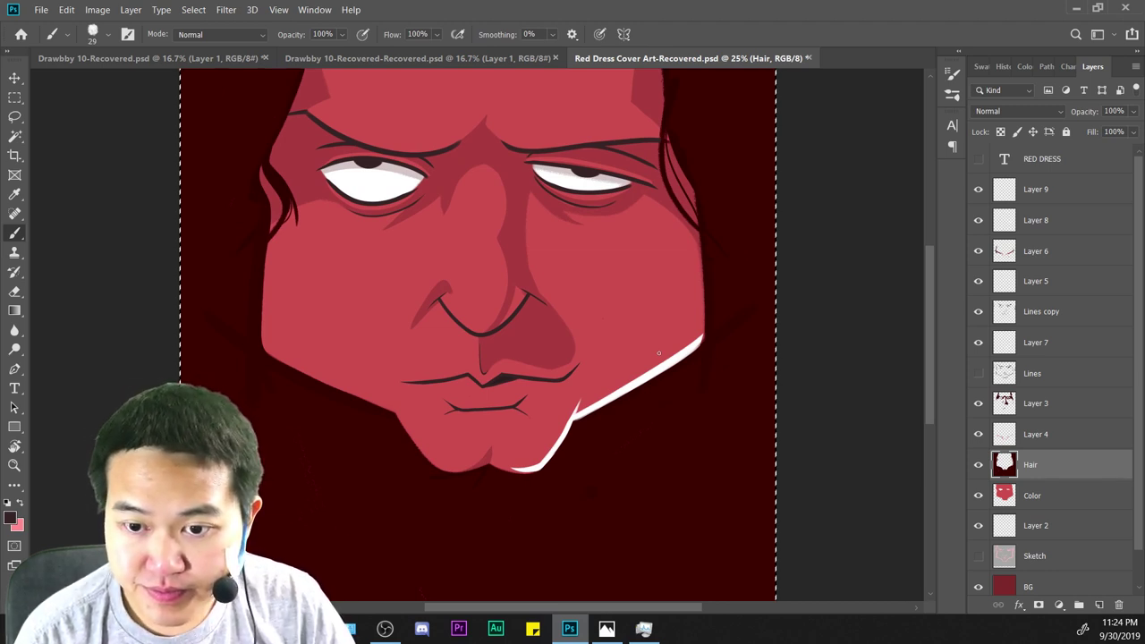
key("ctrl+minus")
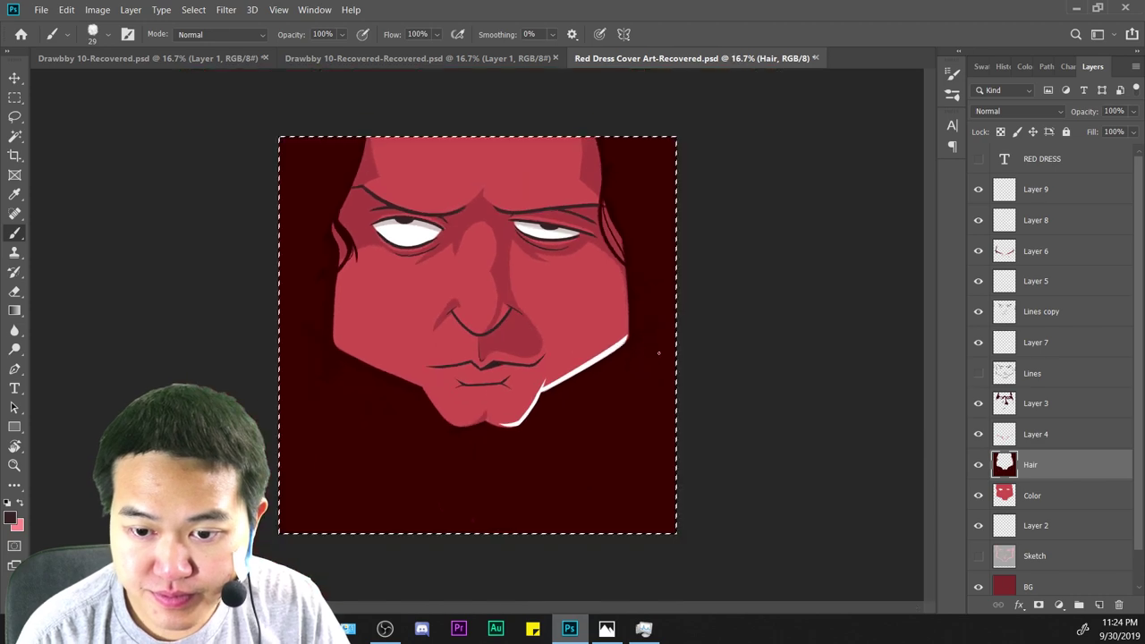
key("ctrl+plus")
key("ctrl+plus")
key("ctrl+minus")
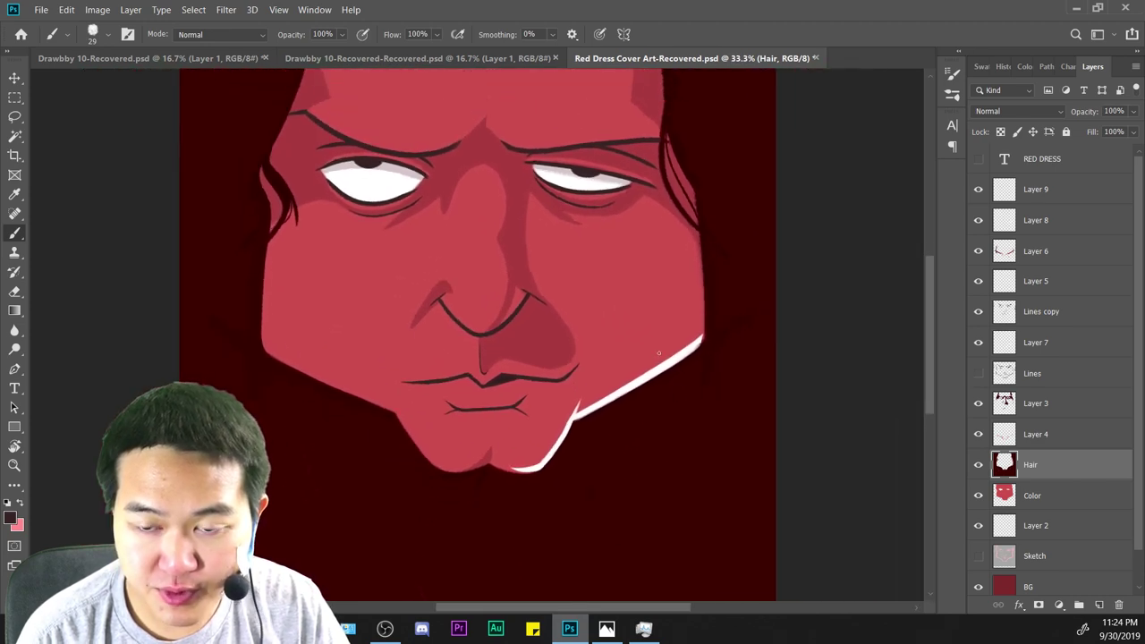
key("ctrl+minus")
key("ctrl+plus")
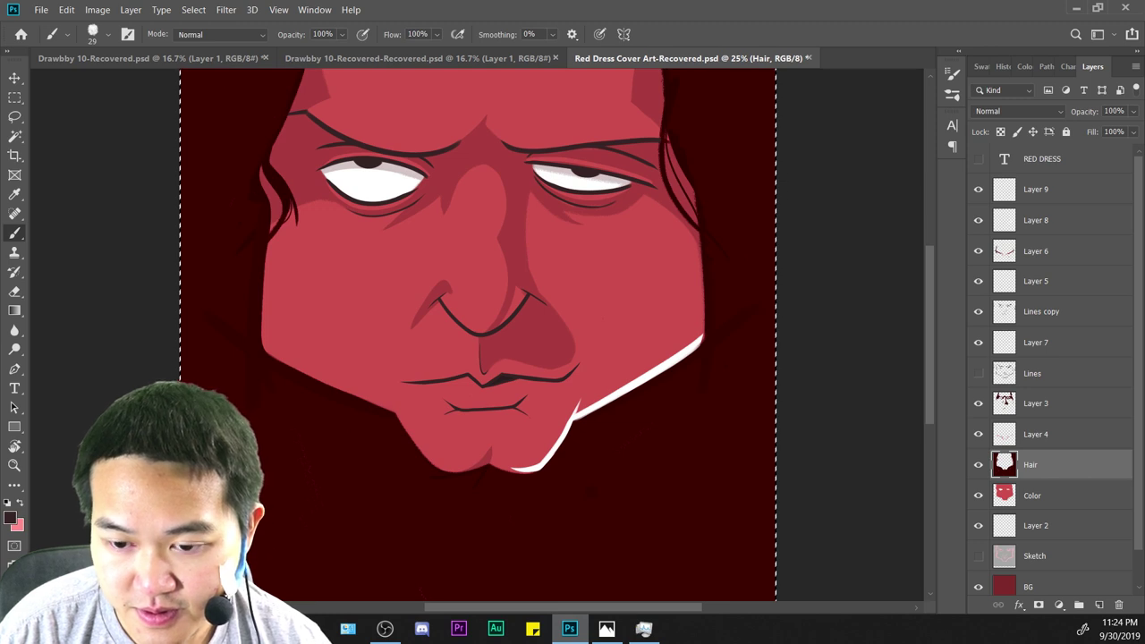
key("ctrl+d")
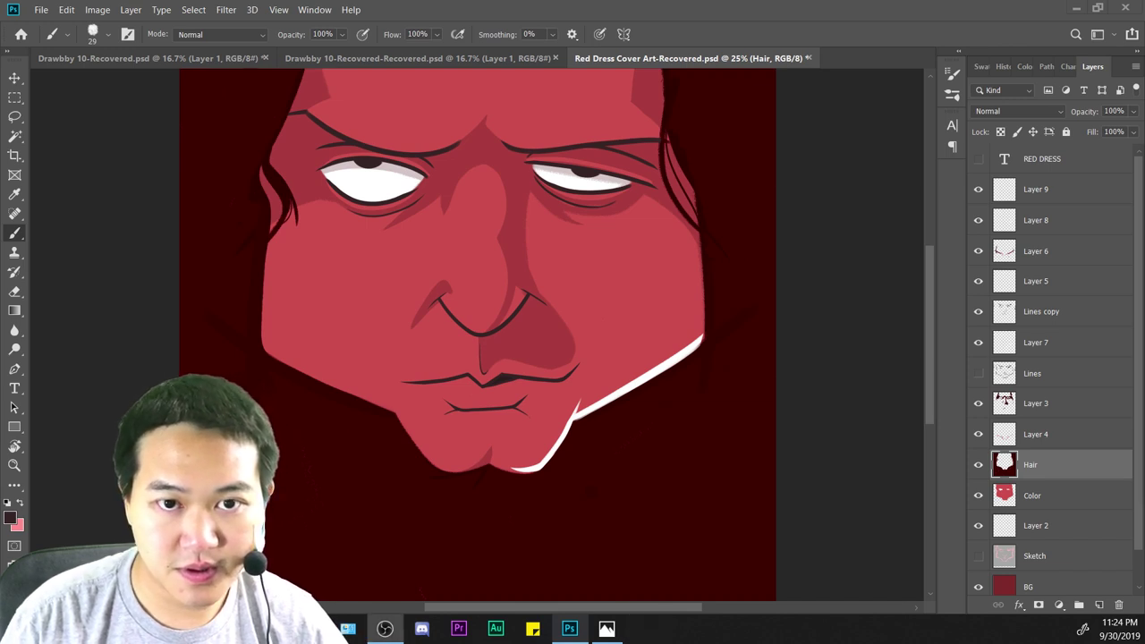
key("ctrl+a")
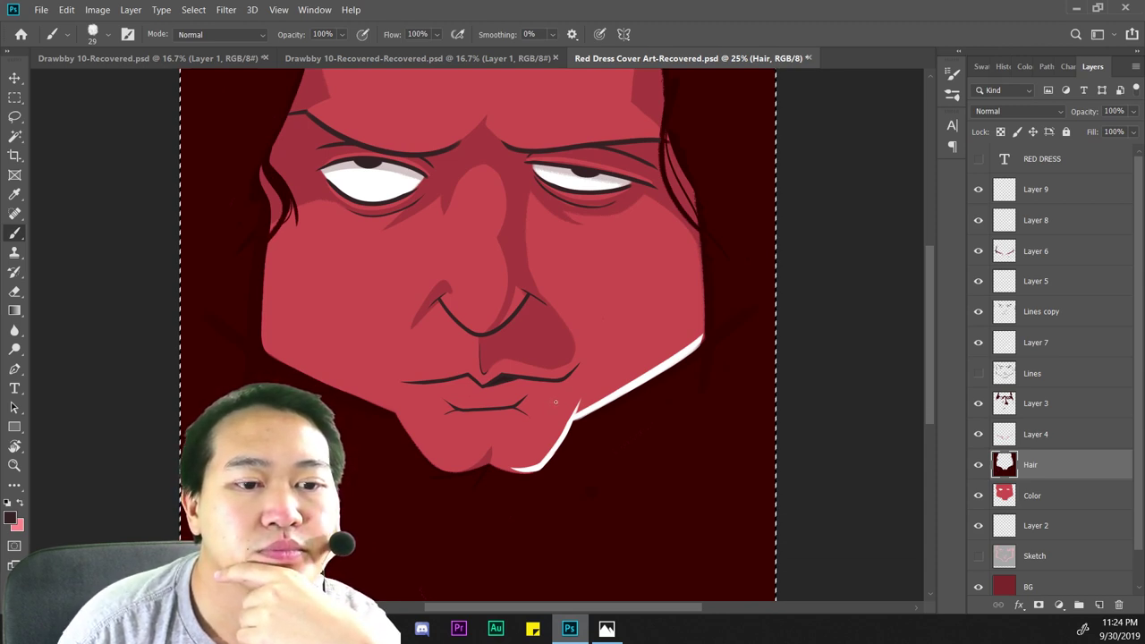
Sample the dark red beside the face, make Layer 6 active and choose the 111 px Brush preset.
key("ctrl+equal")
key("ctrl+equal")
key("ctrl+equal")
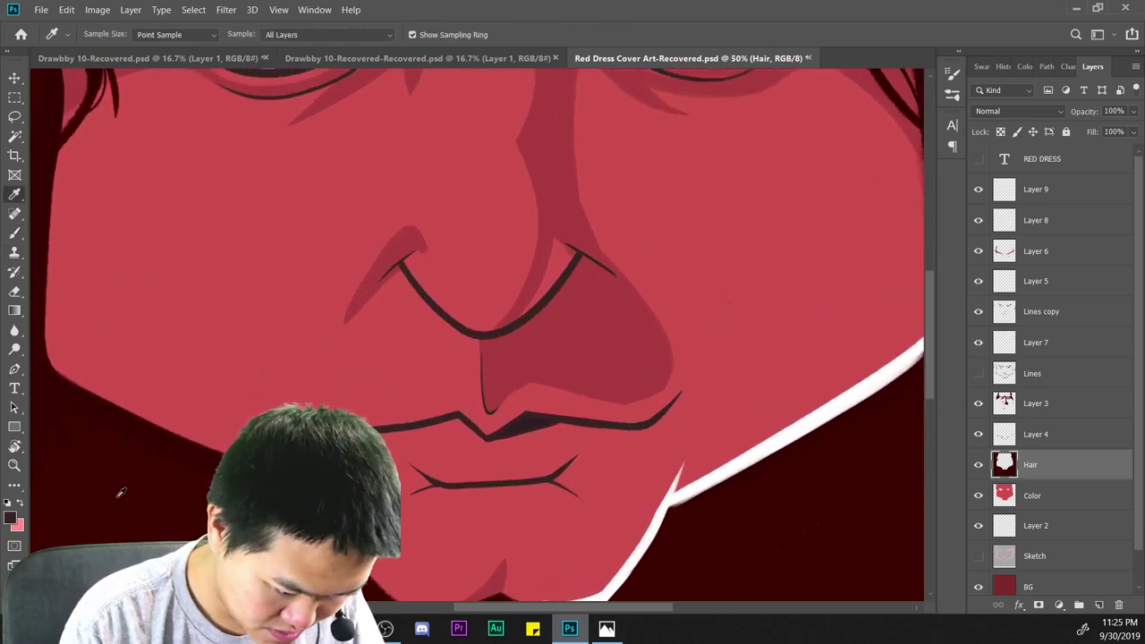
left_click_drag(771, 98, 702, 337)
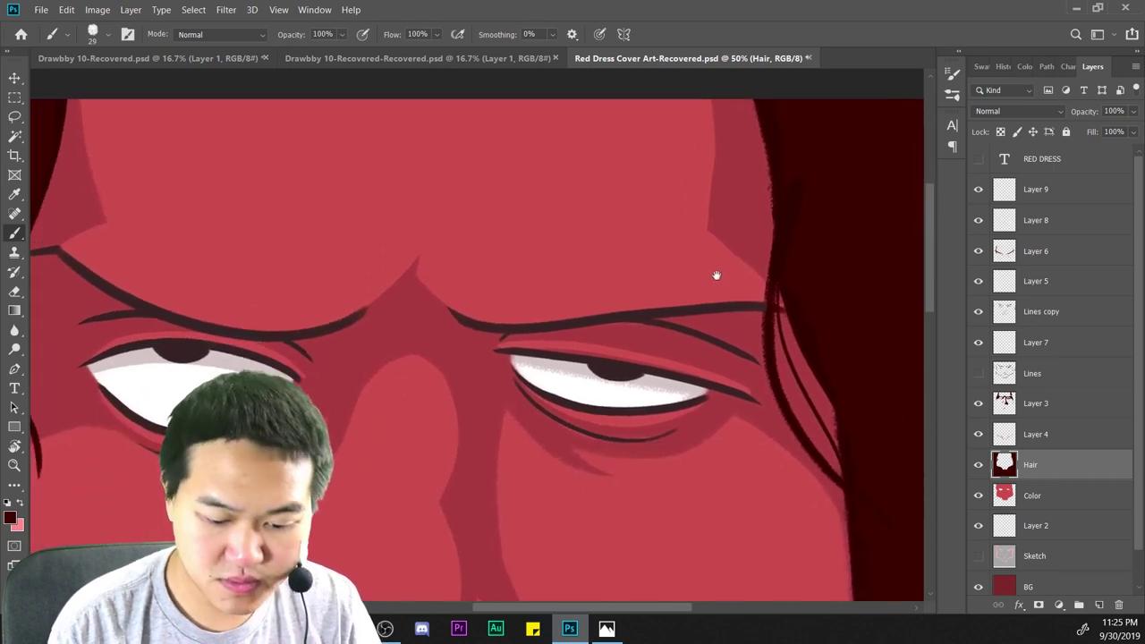
left_click(1057, 254)
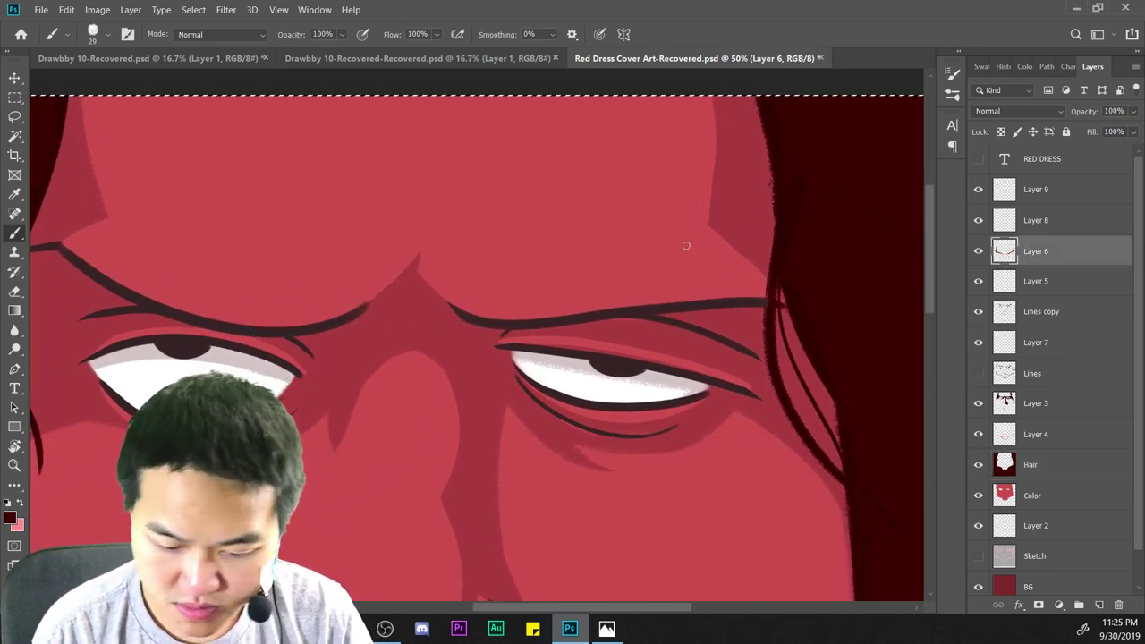
right_click(775, 233)
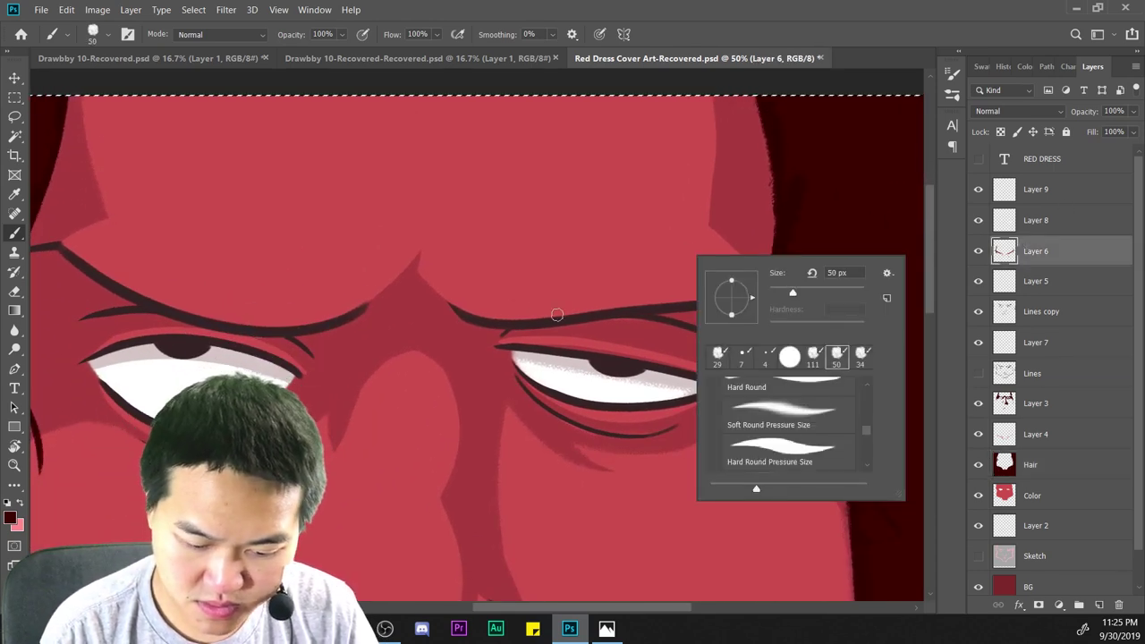
left_click(813, 358)
Try a dark red brush stroke across the forehead above the right eyebrow on Layer 6, and undo it.
left_click(522, 320)
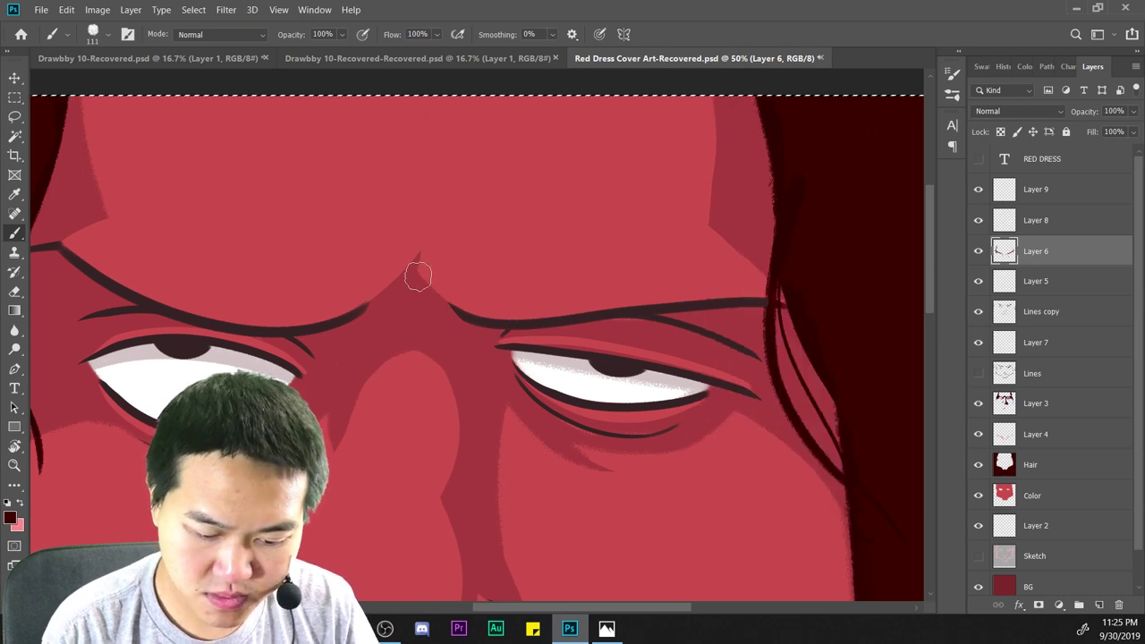
mouse_move(418, 277)
left_mouse_down()
mouse_move(455, 304)
mouse_move(816, 266)
left_mouse_up()
key("ctrl+z")
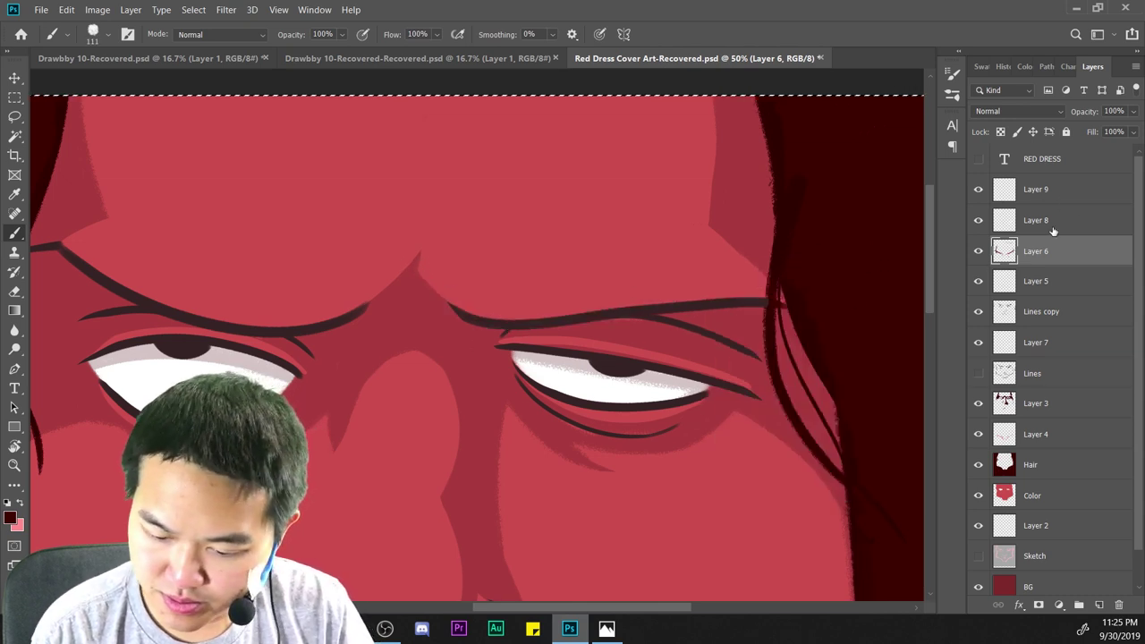
Make Layer 3 active and paint a dark red shadow band above the right eyebrow, from the brow crease to the hairline.
left_click(1034, 407)
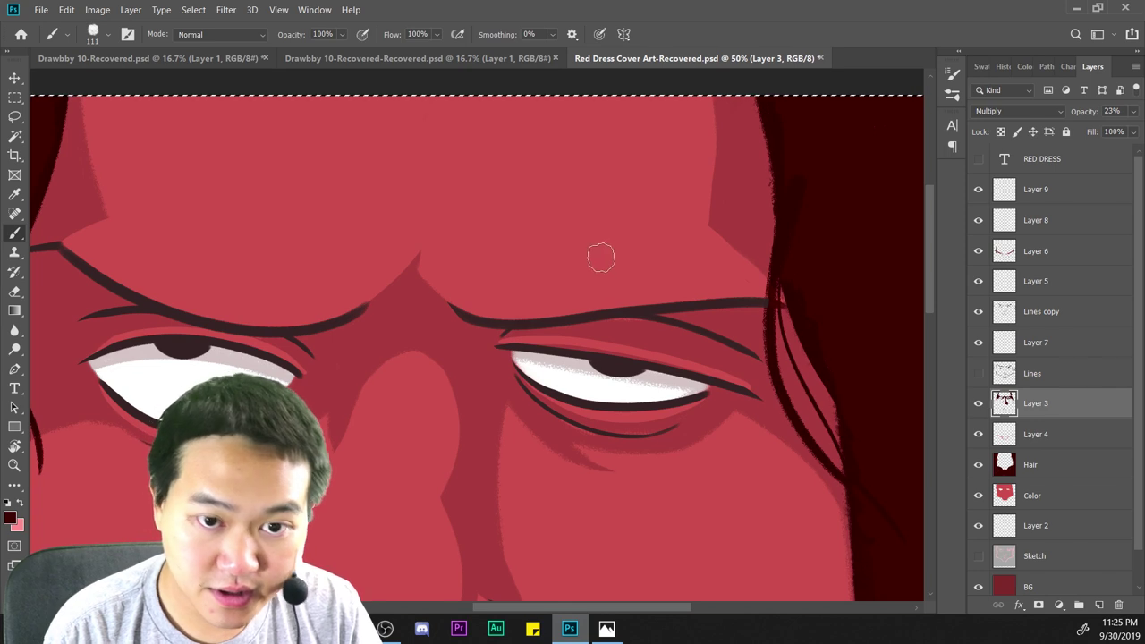
mouse_move(455, 289)
left_mouse_down()
mouse_move(496, 305)
mouse_move(750, 259)
mouse_move(774, 238)
left_mouse_up()
key("ctrl+z")
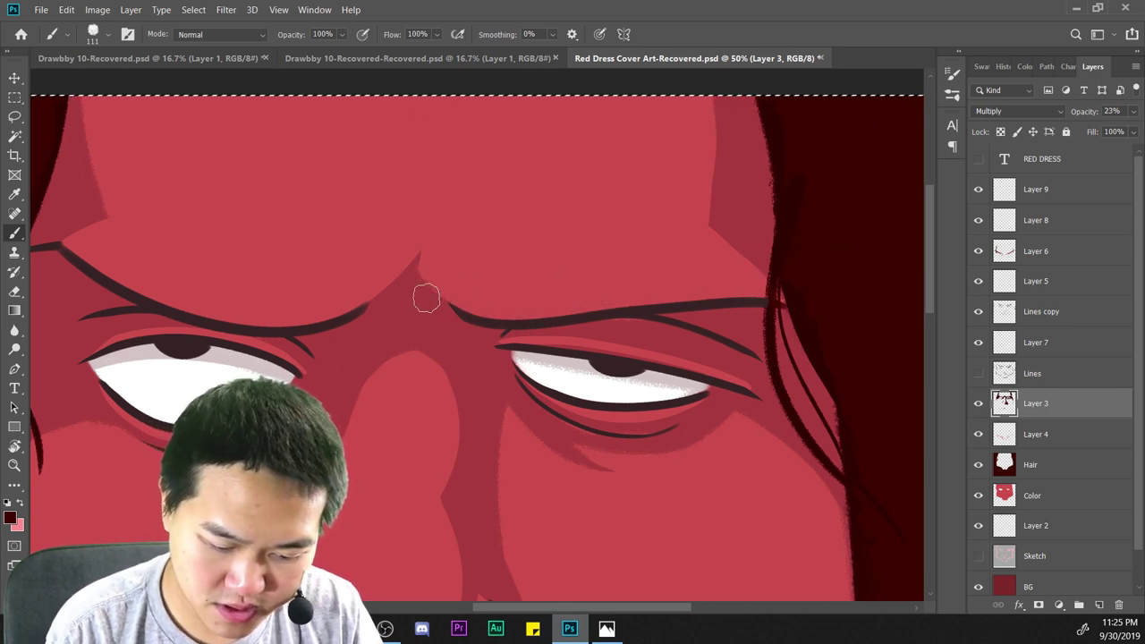
mouse_move(450, 301)
left_mouse_down()
mouse_move(553, 305)
mouse_move(792, 267)
left_mouse_up()
left_click_drag(608, 302, 797, 293)
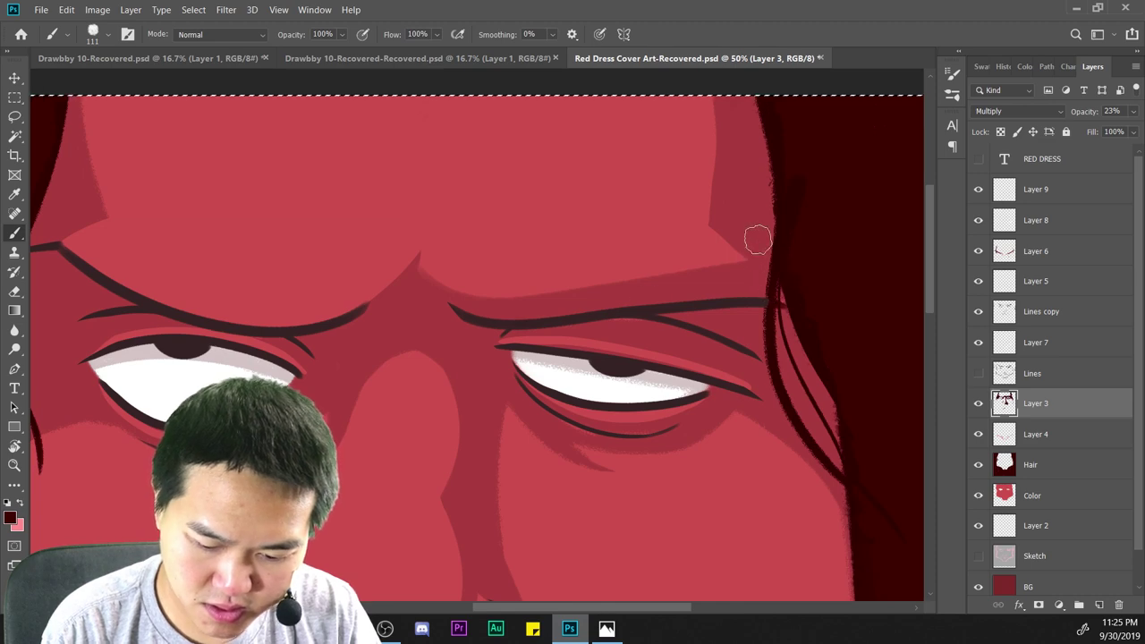
key("ctrl+minus")
key("ctrl+minus")
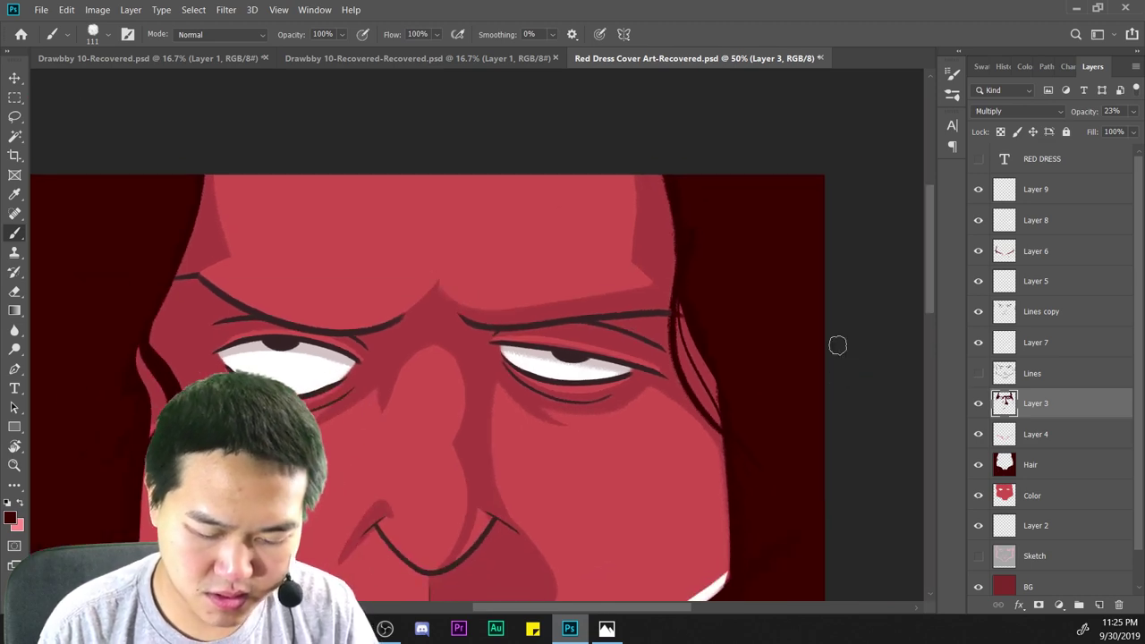
Try dark red shading strokes along the upper edge of the left eyebrow on Layer 3.
key("ctrl+plus")
key("ctrl+plus")
mouse_move(502, 336)
left_mouse_down()
mouse_move(710, 334)
mouse_move(917, 356)
left_mouse_up()
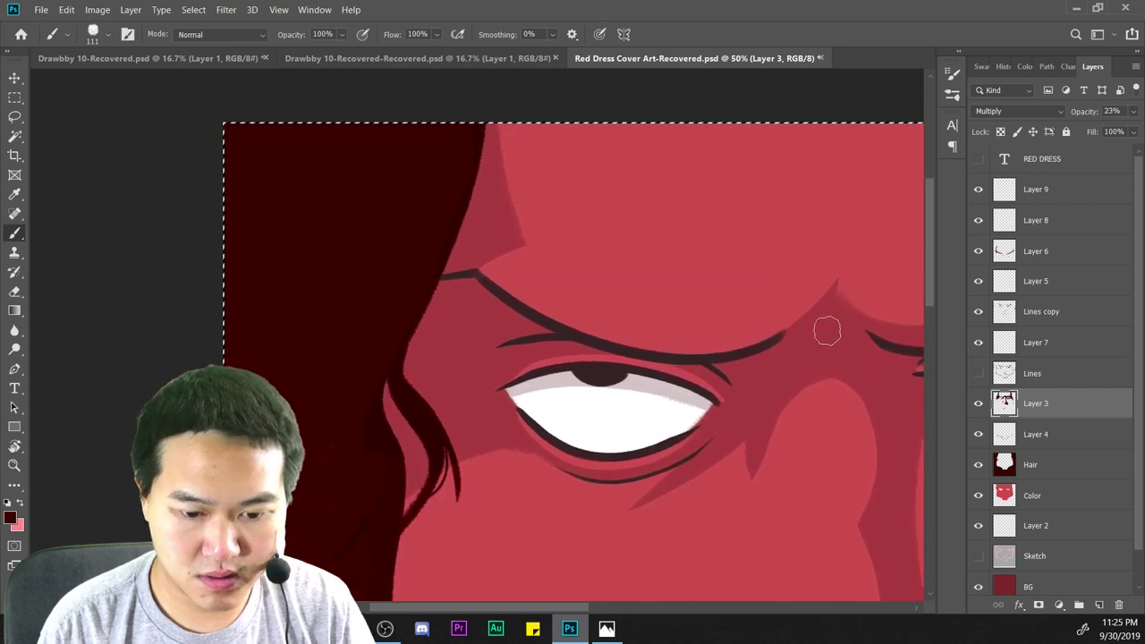
mouse_move(802, 325)
left_mouse_down()
mouse_move(718, 345)
mouse_move(622, 344)
mouse_move(492, 279)
left_mouse_up()
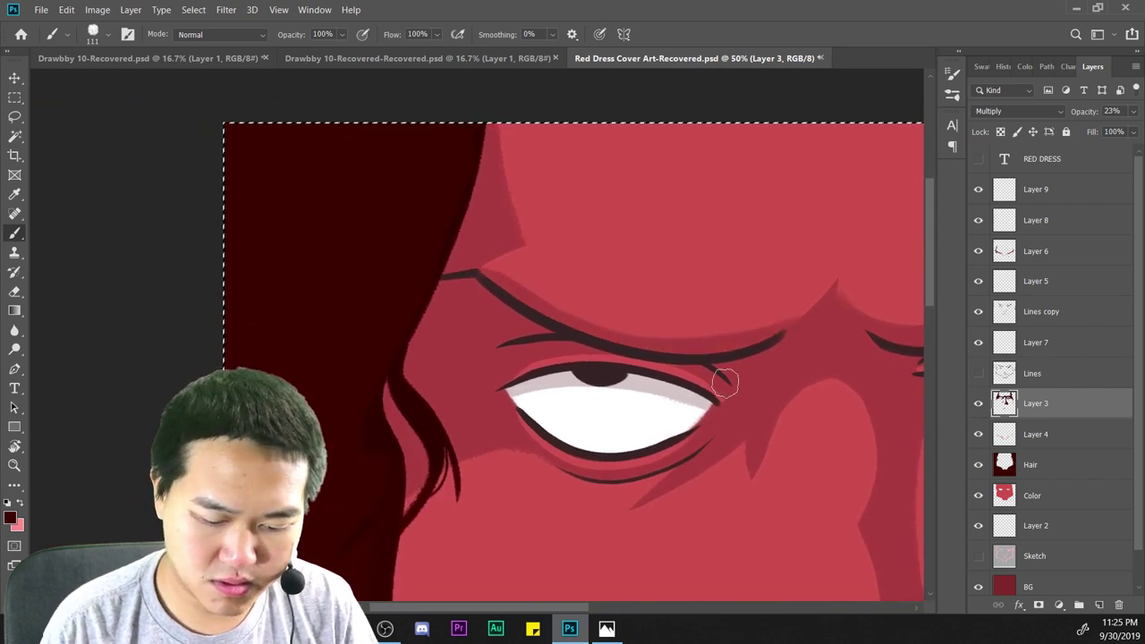
key("ctrl+z")
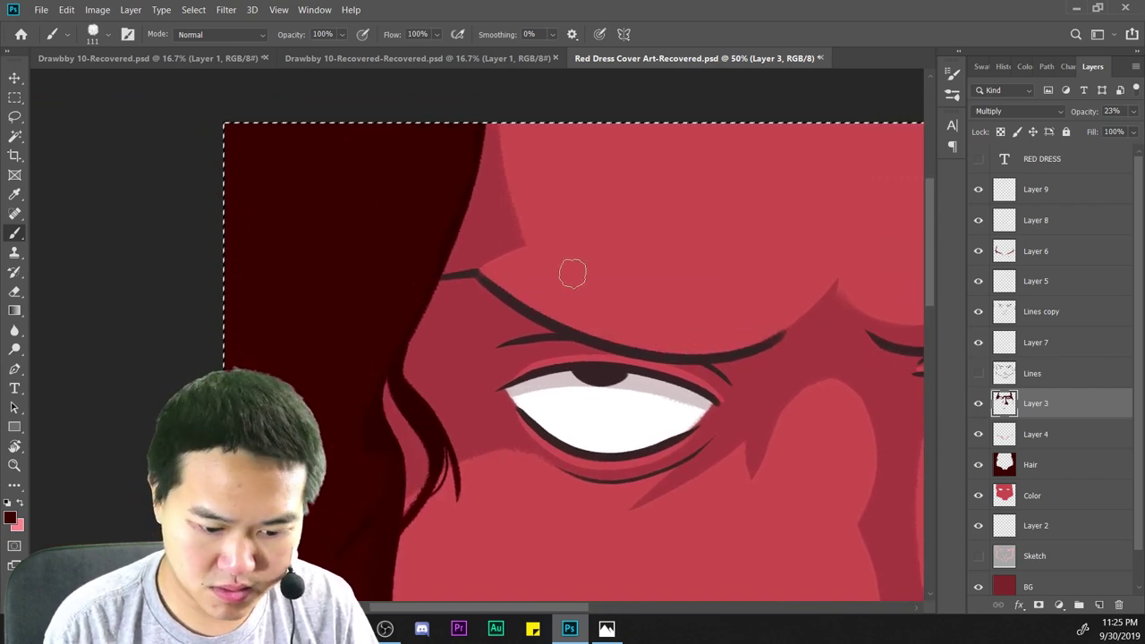
left_click_drag(464, 274, 625, 342)
key("ctrl+z")
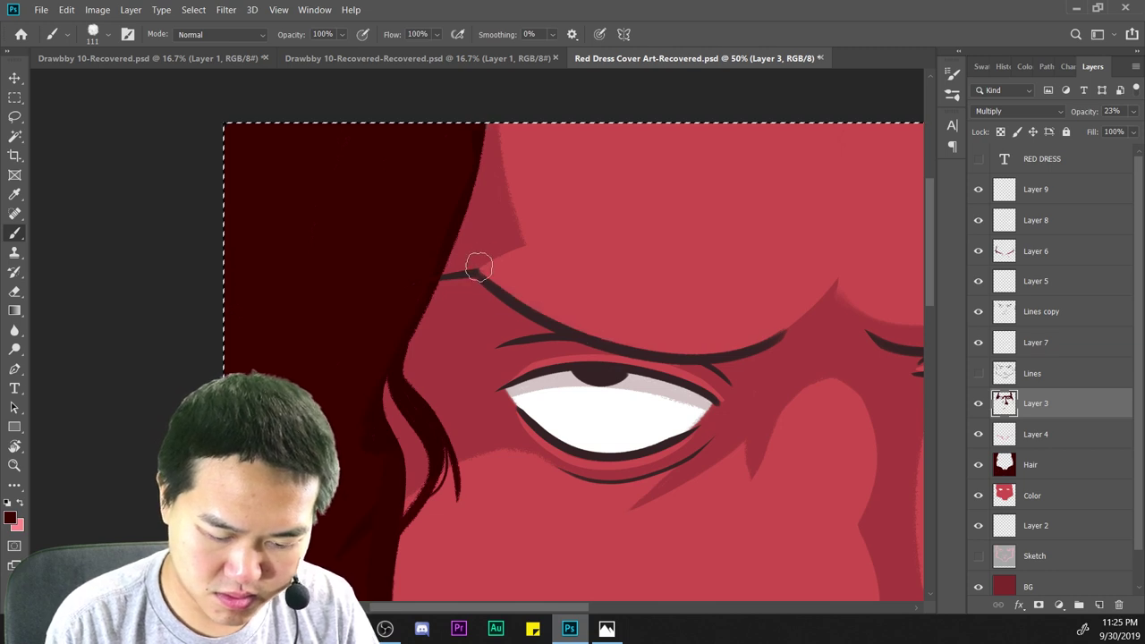
Paint a thin dark red shadow band along the upper edge of the left eyebrow on Layer 3, redoing the stroke as needed.
left_click_drag(491, 272, 754, 348)
key("ctrl+z")
mouse_move(499, 279)
left_mouse_down()
mouse_move(665, 358)
mouse_move(723, 354)
left_mouse_up()
key("ctrl+z")
left_click_drag(488, 278, 744, 349)
key("ctrl+minus")
key("ctrl+minus")
key("ctrl+minus")
key("ctrl+minus")
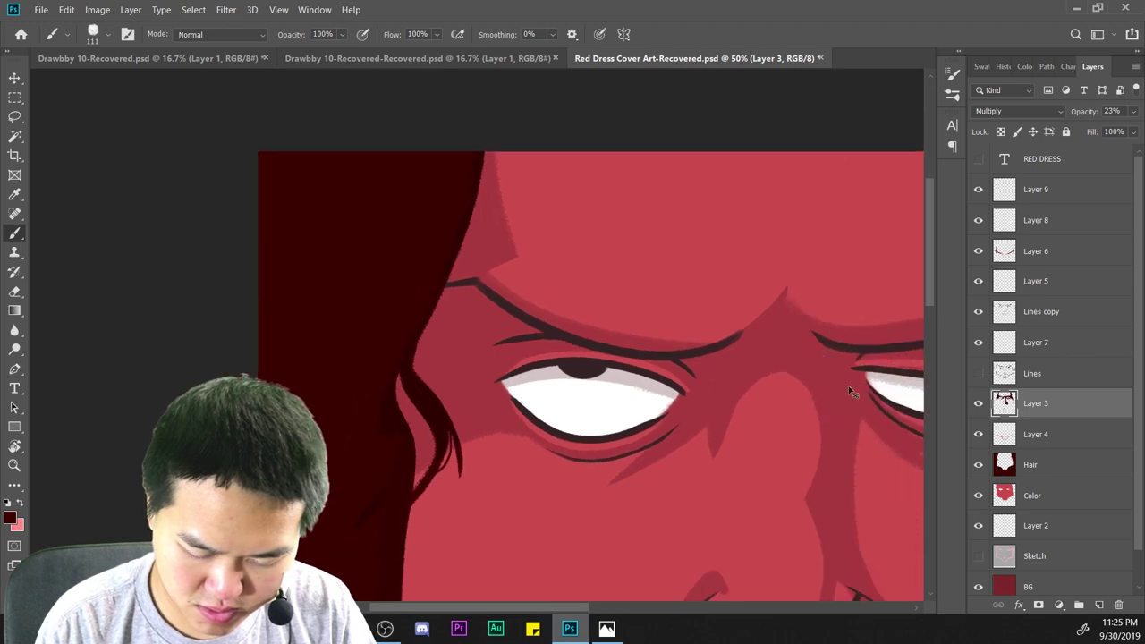
Examine the shading above both eyebrows against the whole face at several magnifications.
key("ctrl+plus")
key("ctrl+plus")
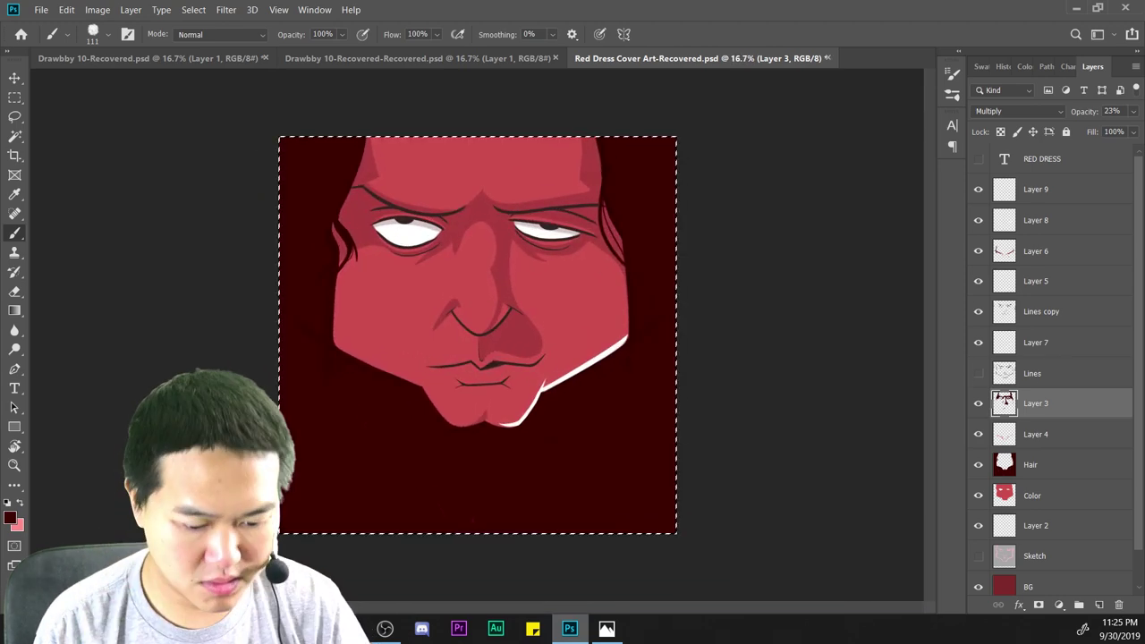
key("ctrl+minus")
key("ctrl+minus")
key("ctrl+plus")
key("ctrl+plus")
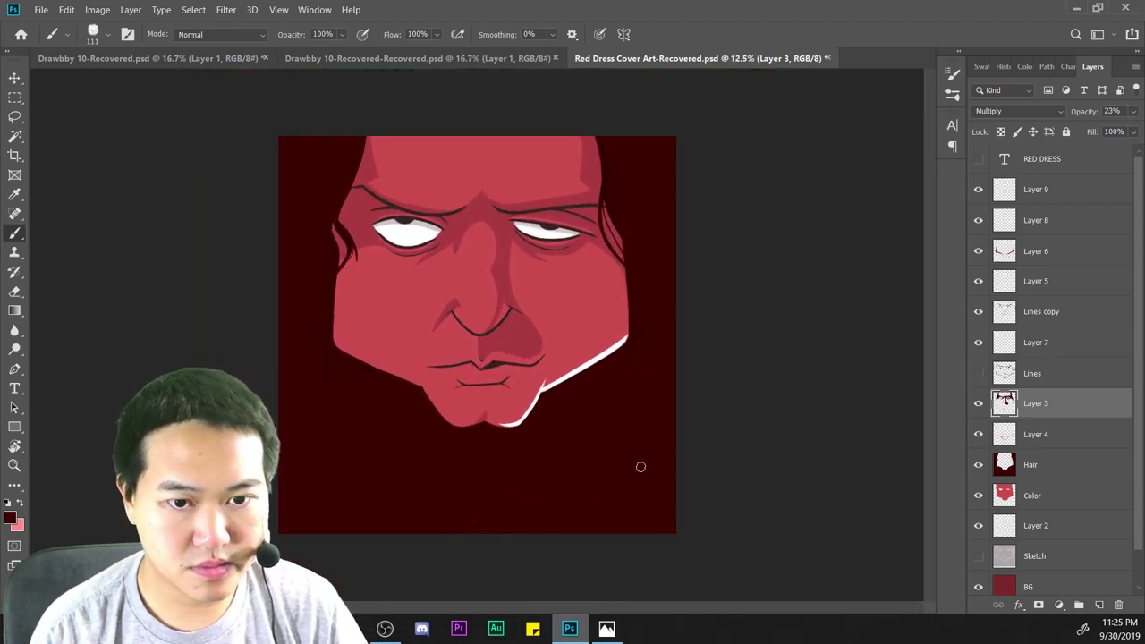
left_click_drag(841, 356, 891, 462)
key("ctrl+equal")
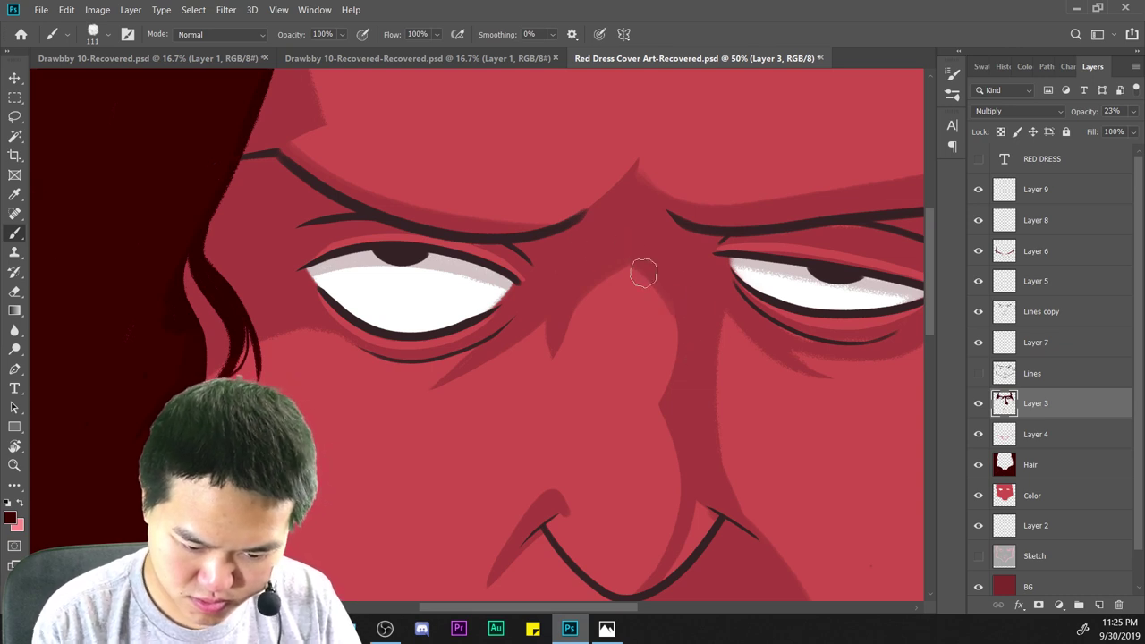
key("ctrl+minus")
key("ctrl+minus")
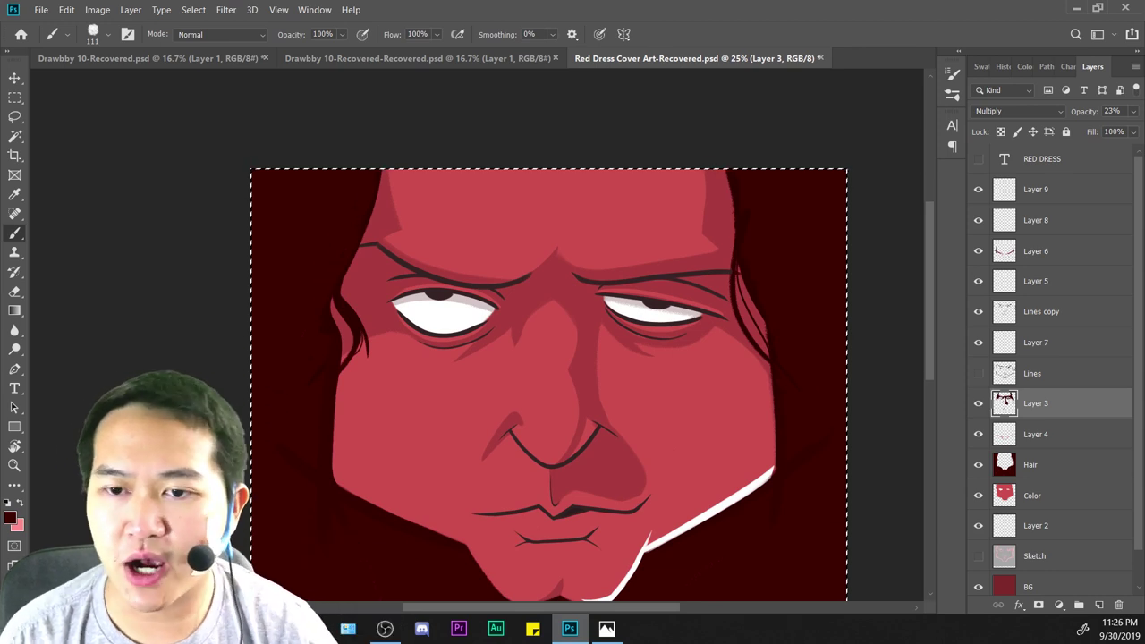
key("ctrl+minus")
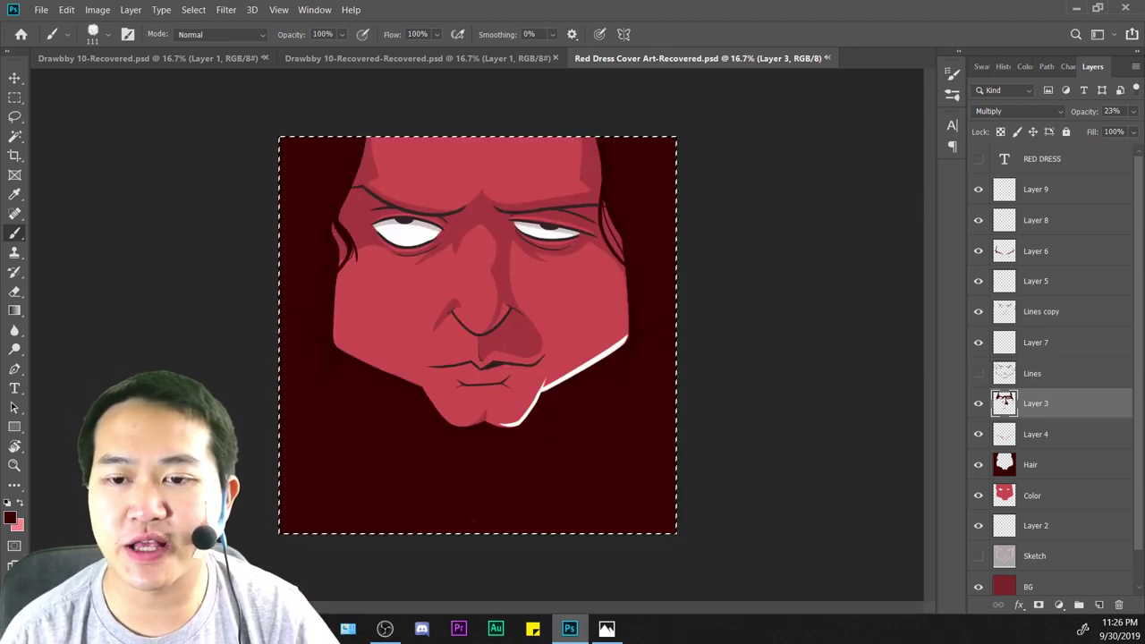
key("ctrl+plus")
key("ctrl+minus")
key("ctrl+minus")
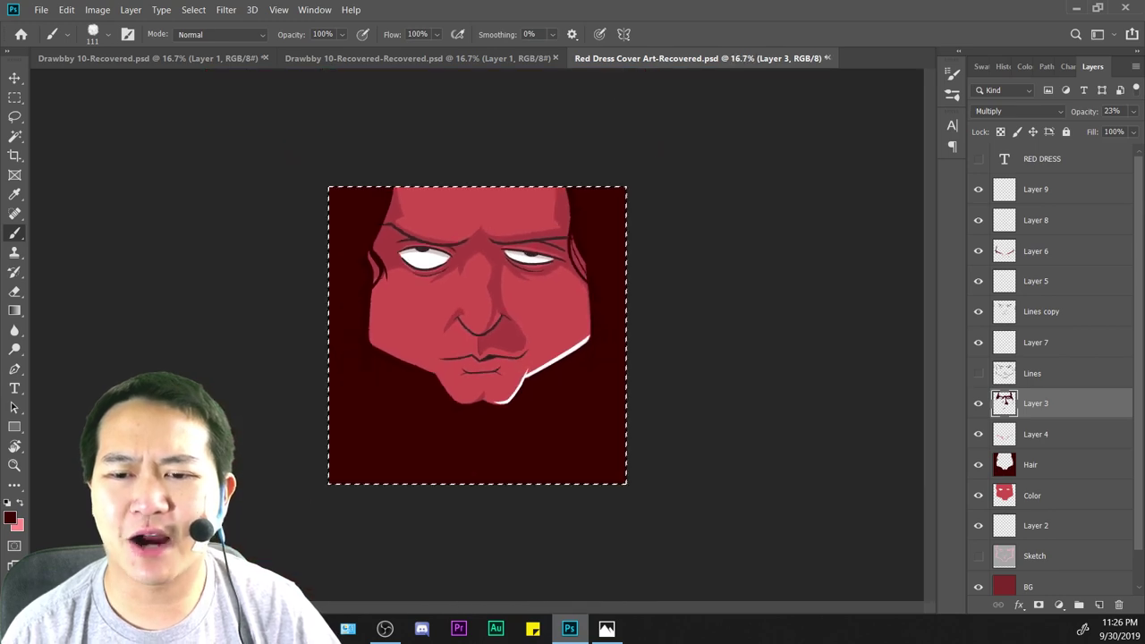
key("ctrl+plus")
key("ctrl+plus")
key("ctrl+plus")
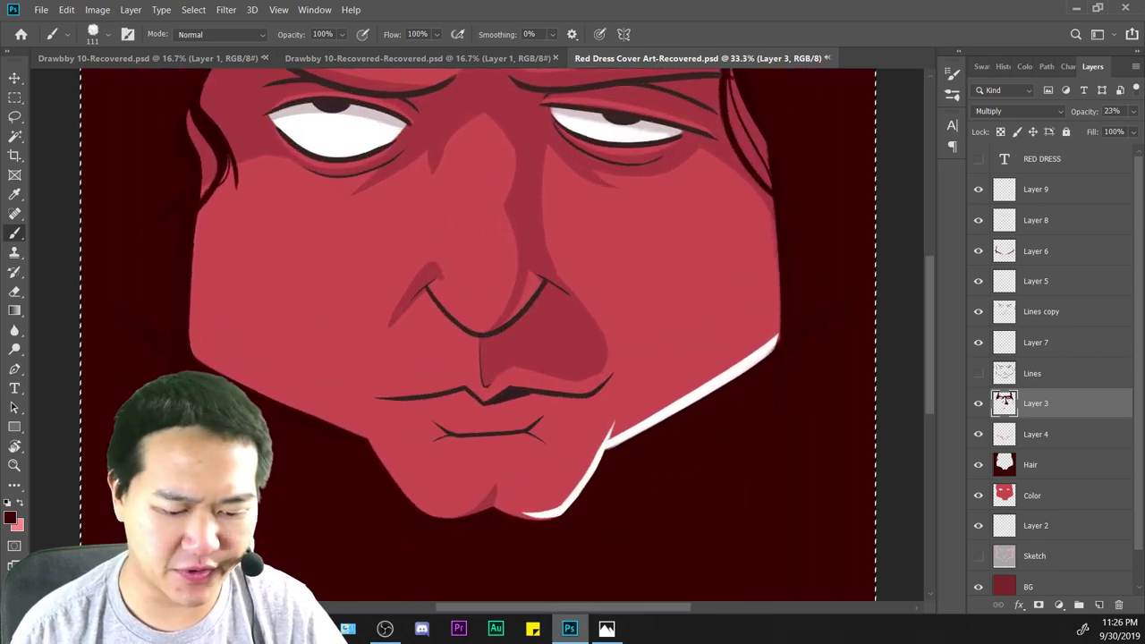
Erase the rounded tip of the shadow beside the left nostril on Layer 3 with the 69 px eraser.
mouse_move(725, 333)
left_mouse_down()
mouse_move(749, 360)
mouse_move(769, 317)
mouse_move(763, 299)
left_mouse_up()
key("ctrl+plus")
key("ctrl+plus")
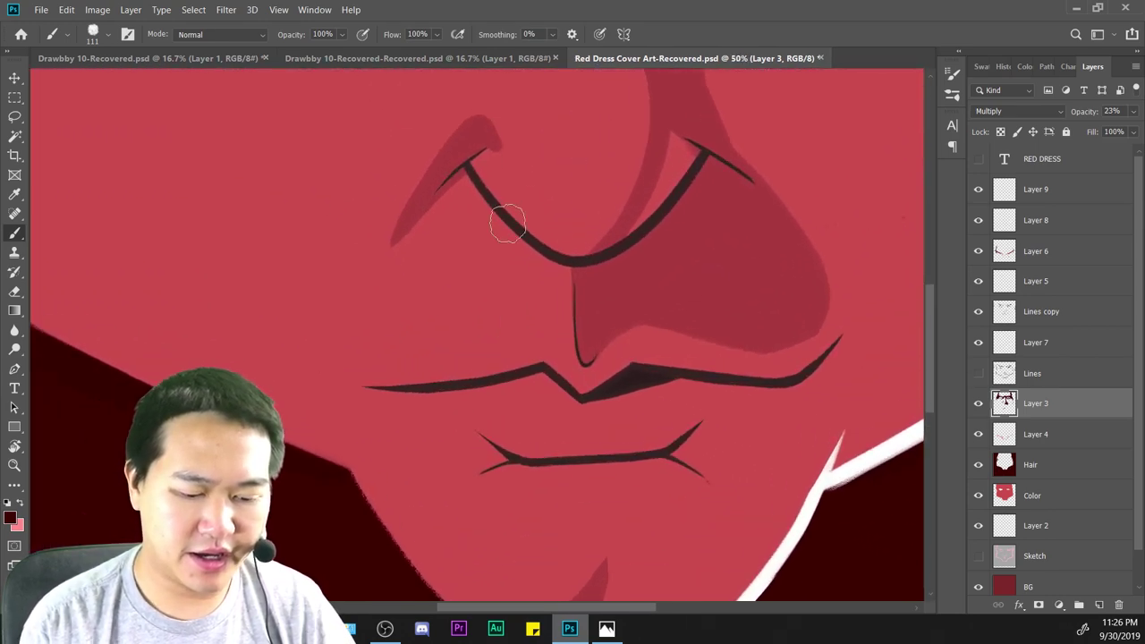
key("e")
left_click_drag(513, 179, 494, 251)
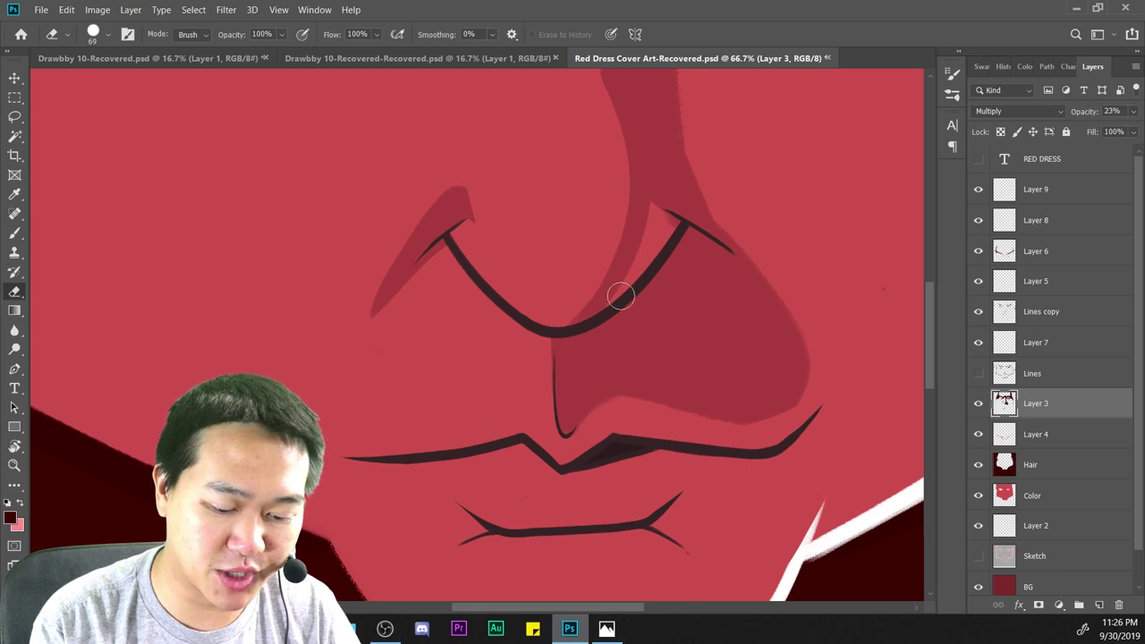
left_click_drag(801, 365, 791, 395)
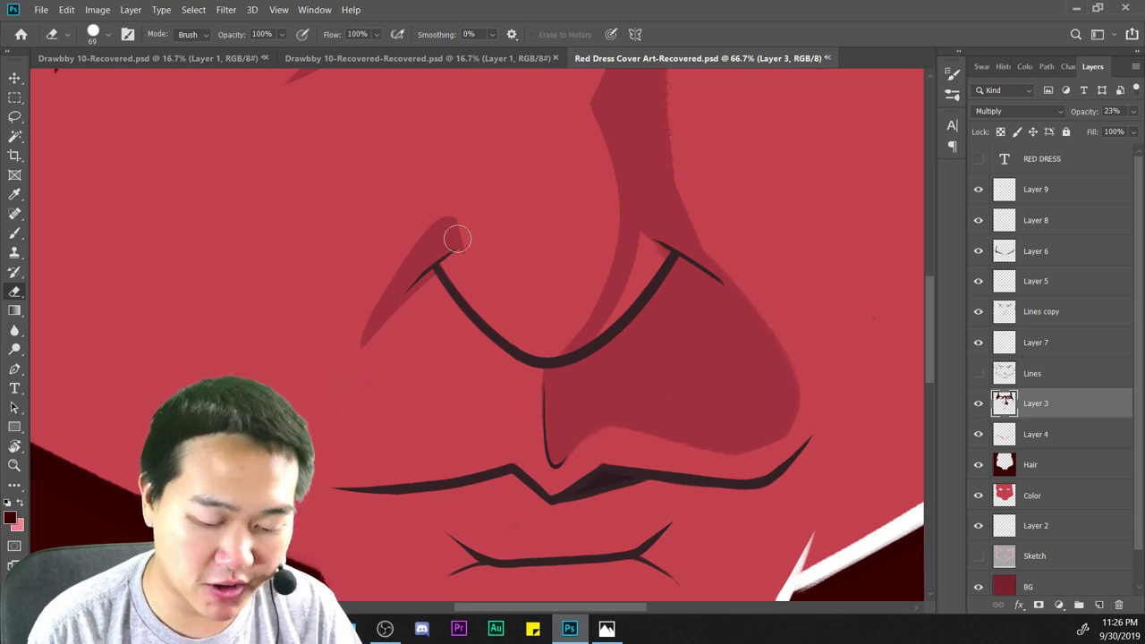
scroll(541, 470, "down", 8)
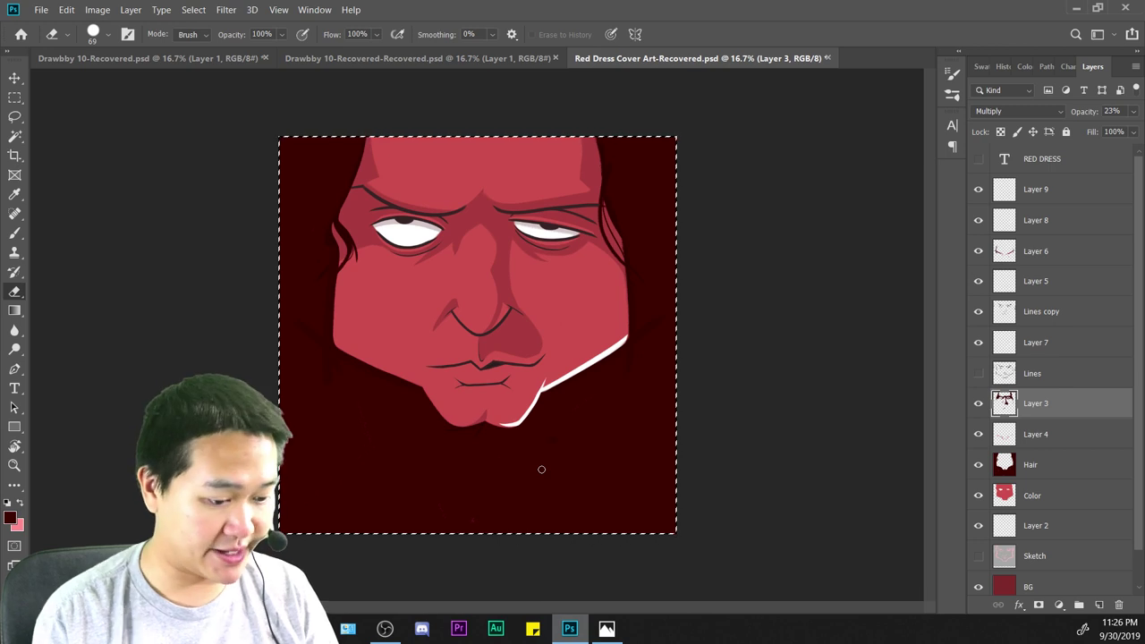
Paint a curved dark shadow around the corners and underside of the lower lip line on Layer 3 with the 111 px brush.
left_click(14, 232)
key("ctrl+plus")
key("ctrl+plus")
key("ctrl+plus")
left_click_drag(653, 383, 806, 274)
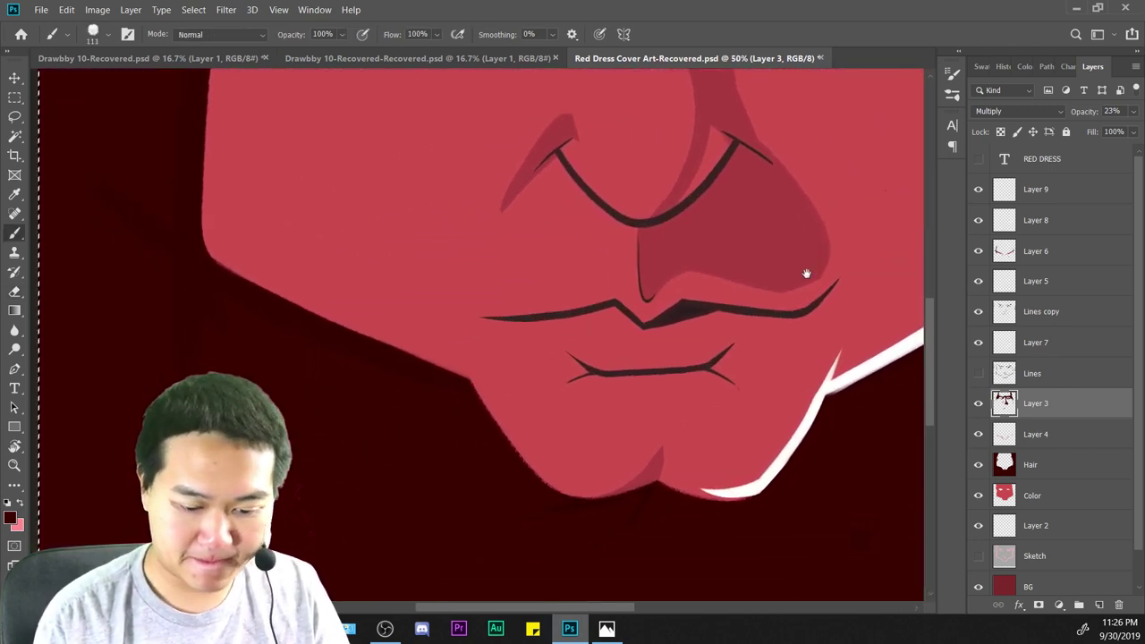
key("ctrl+plus")
left_click_drag(776, 414, 638, 326)
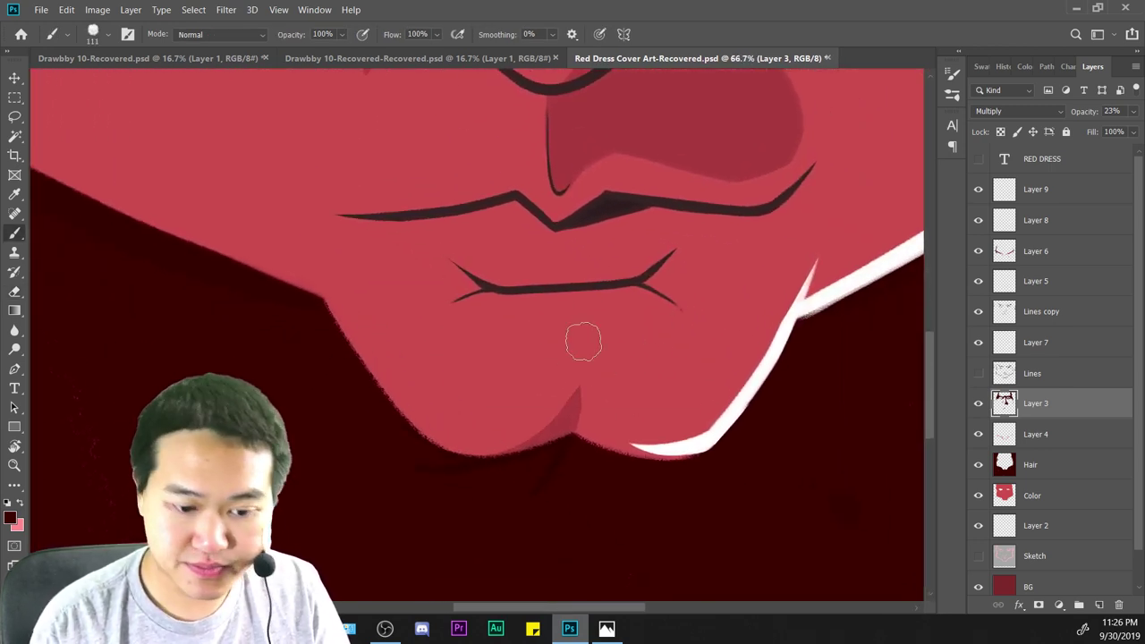
mouse_move(444, 273)
left_mouse_down()
mouse_move(505, 305)
mouse_move(666, 279)
left_mouse_up()
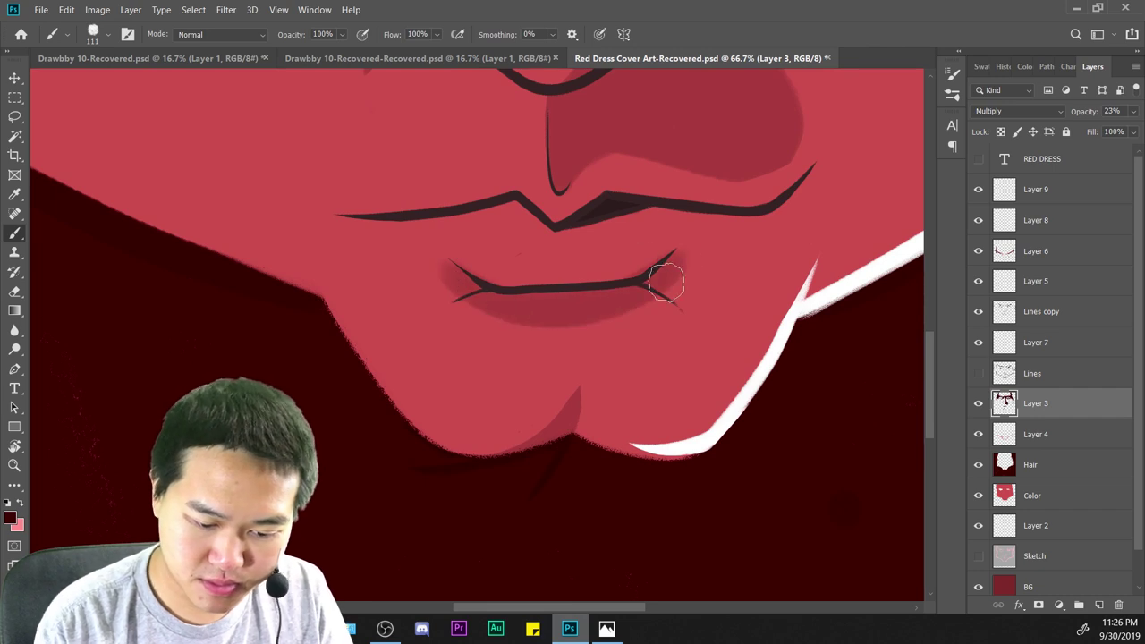
key("ctrl+minus")
key("ctrl+plus")
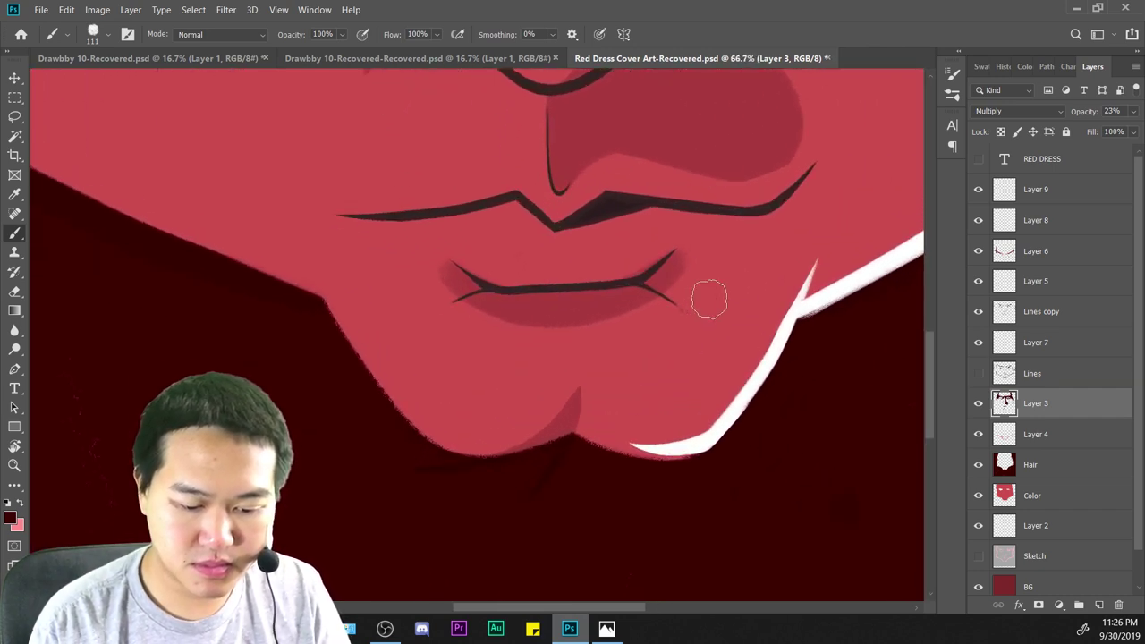
Try a wider shadow stroke beneath the lower lip, running from its right corner to its left corner.
left_click_drag(697, 322, 474, 315)
key("ctrl+z")
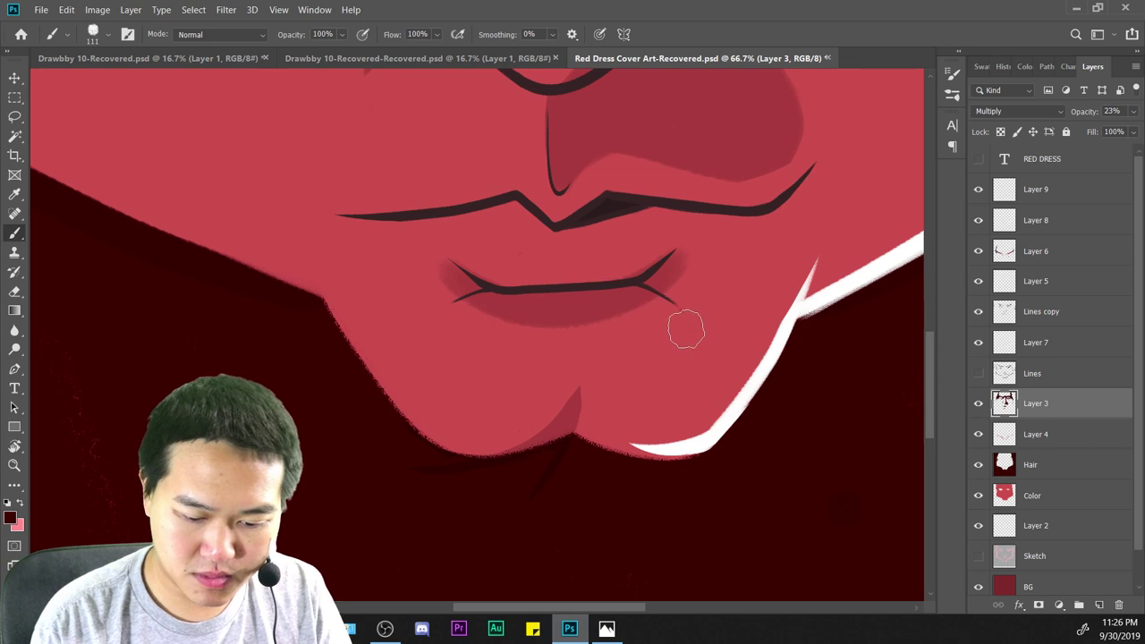
left_click_drag(685, 327, 429, 332)
key("ctrl+z")
Extend the lower lip's shadow outward and downward past both corners with a broad arched brush stroke.
mouse_move(702, 335)
left_mouse_down()
mouse_move(641, 302)
mouse_move(409, 335)
left_mouse_up()
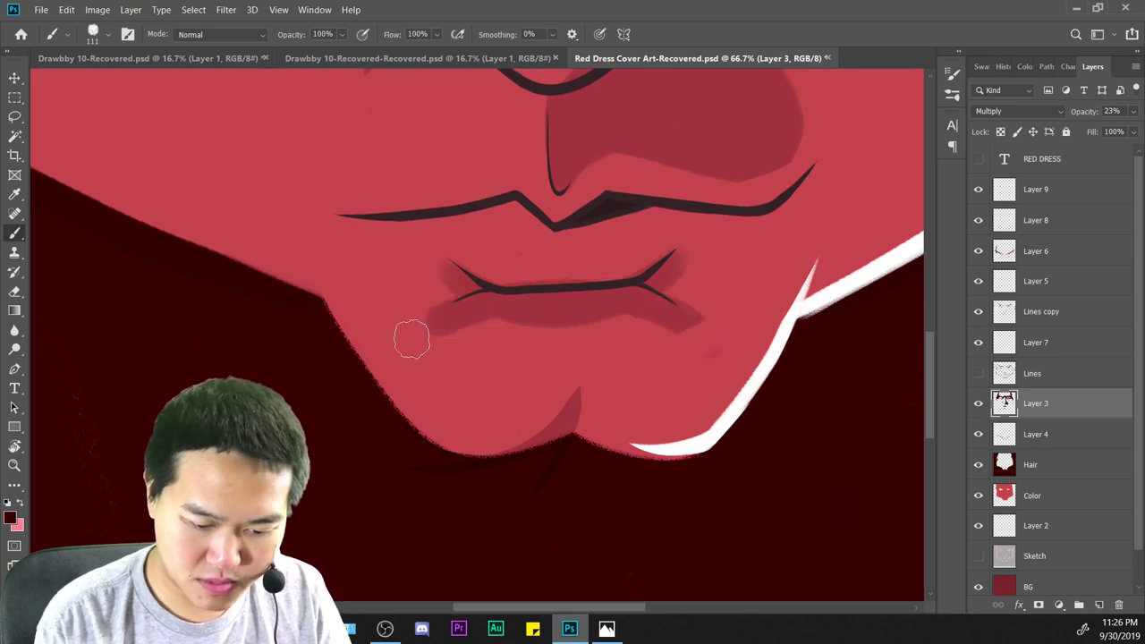
key("ctrl+minus")
key("ctrl+plus")
key("ctrl+plus")
key("ctrl+plus")
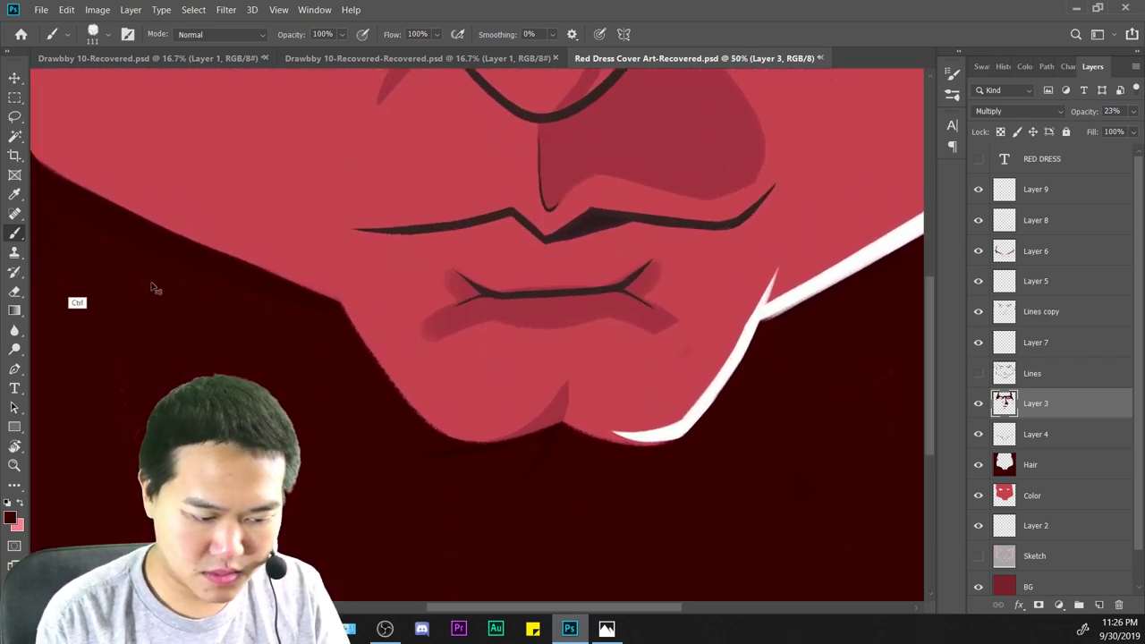
Erase the lower edge and soft outer corners of the lip shadow into a crisp arched shape with the 69 px eraser.
key("e")
mouse_move(418, 360)
left_mouse_down()
mouse_move(626, 327)
mouse_move(731, 374)
left_mouse_up()
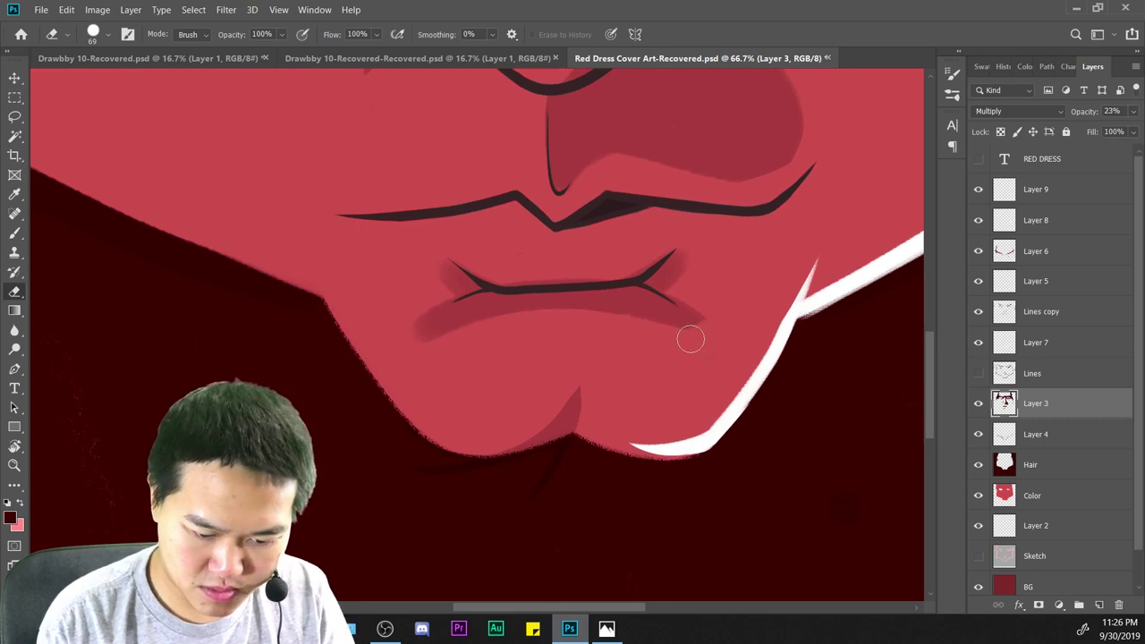
left_click_drag(554, 324, 369, 361)
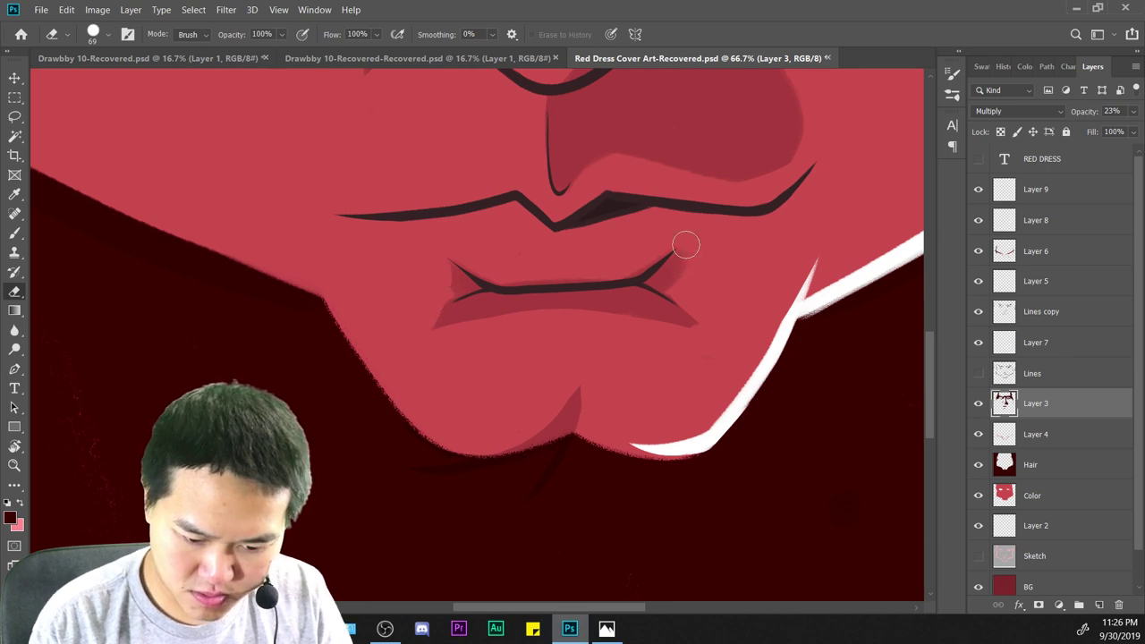
scroll(779, 421, "down", 4)
scroll(781, 414, "up", 1)
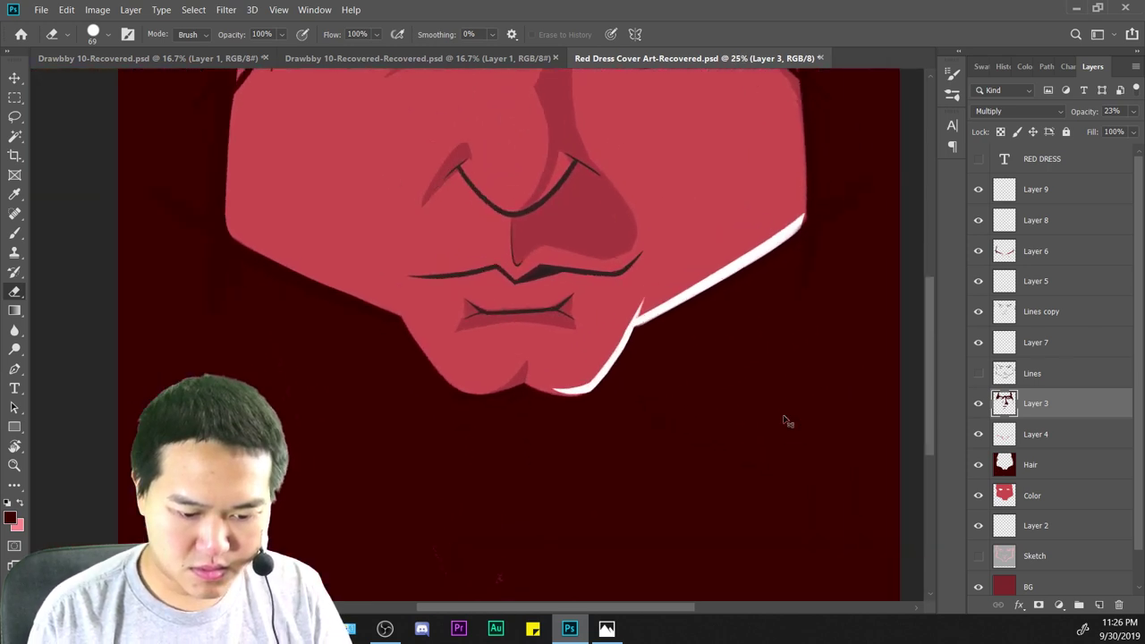
Enlarge the lower lip's shadow with brush strokes down both sides and across its lower edge toward the chin.
scroll(483, 331, "up", 3)
key("b")
left_click_drag(455, 273, 401, 335)
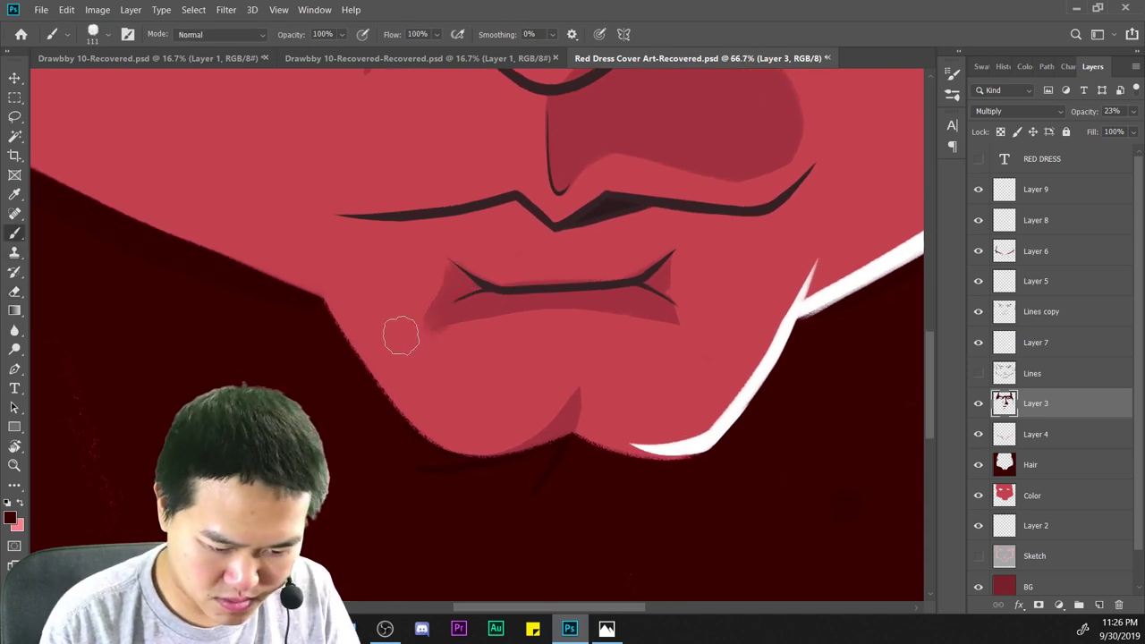
mouse_move(684, 268)
left_mouse_down()
mouse_move(738, 323)
mouse_move(685, 288)
mouse_move(734, 347)
mouse_move(708, 332)
mouse_move(434, 327)
left_mouse_up()
left_click_drag(690, 332, 404, 344)
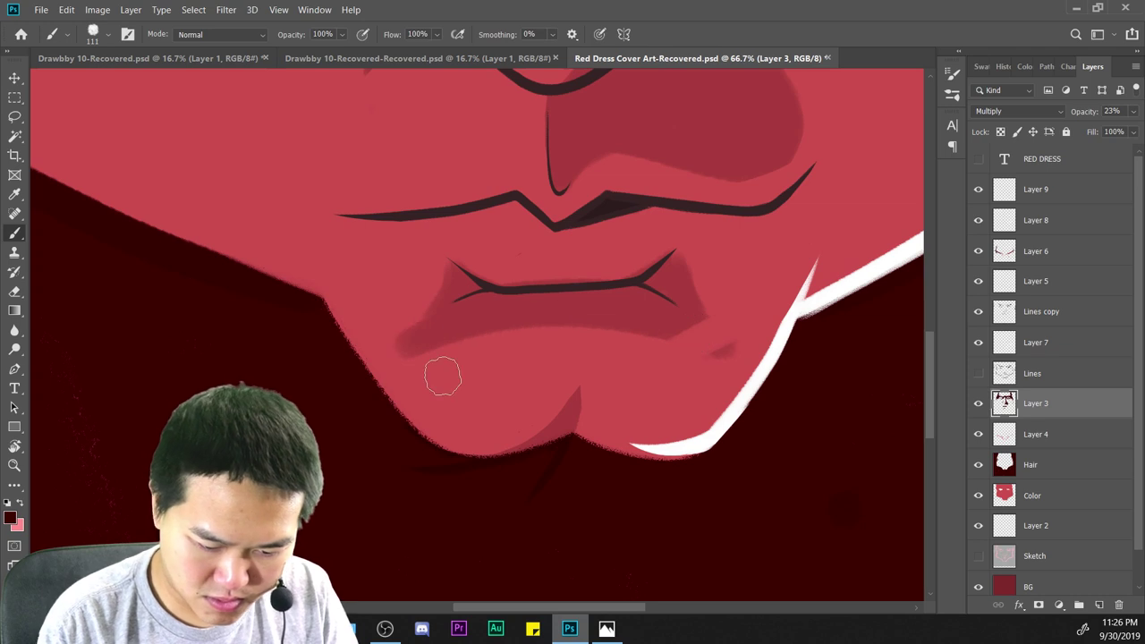
Erase the enlarged lip shadow's soft side edges to sharpen its corners, and remove the stray mark beside it.
key("e")
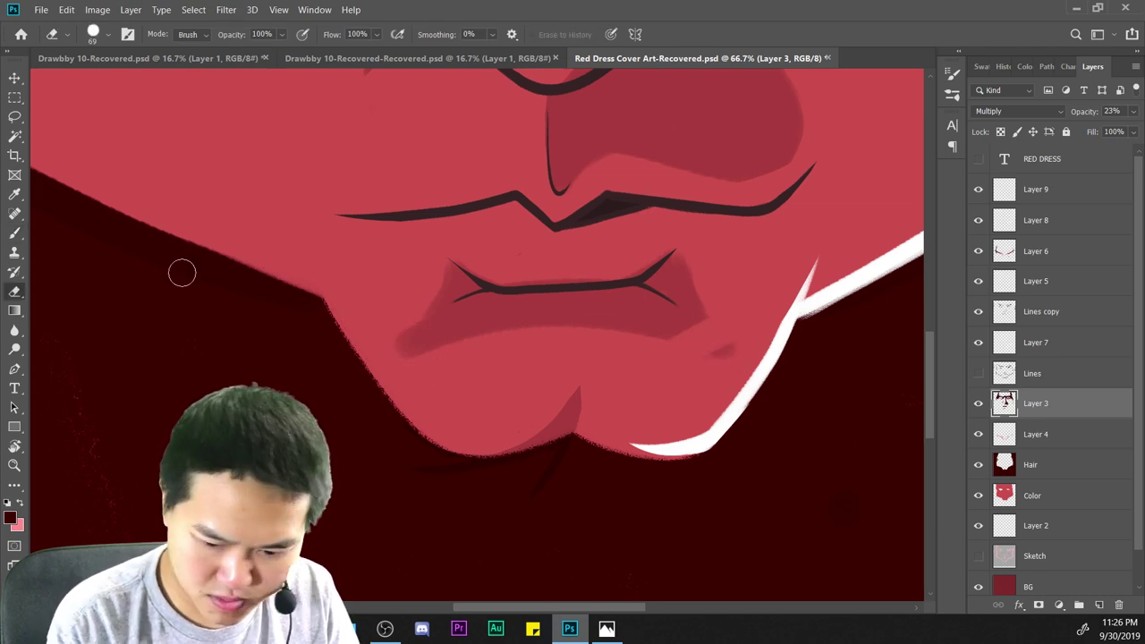
left_click_drag(445, 242, 434, 282)
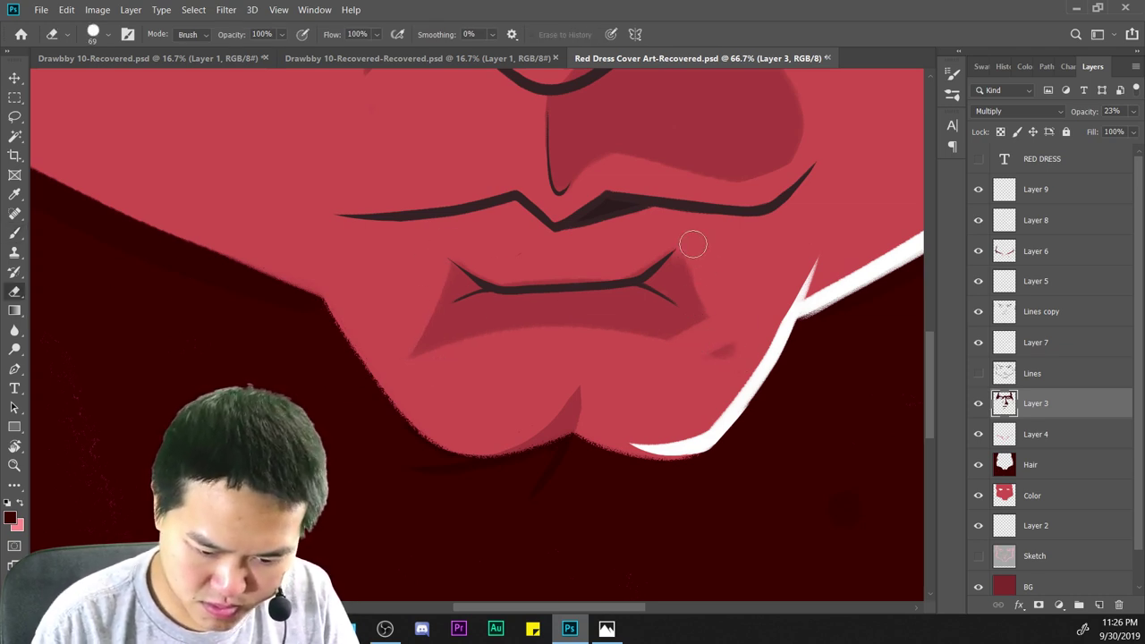
left_click_drag(694, 260, 721, 353)
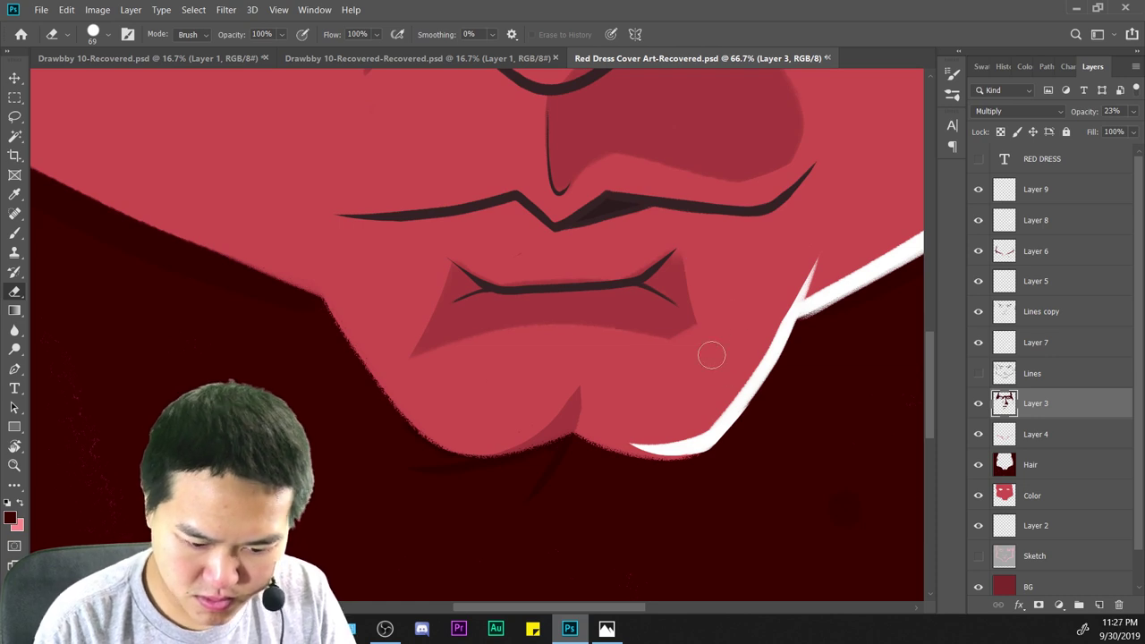
Erase along the lower edge and both outer sides of the lower lip's shadow to tighten its tapered corners.
left_click_drag(678, 322, 460, 354)
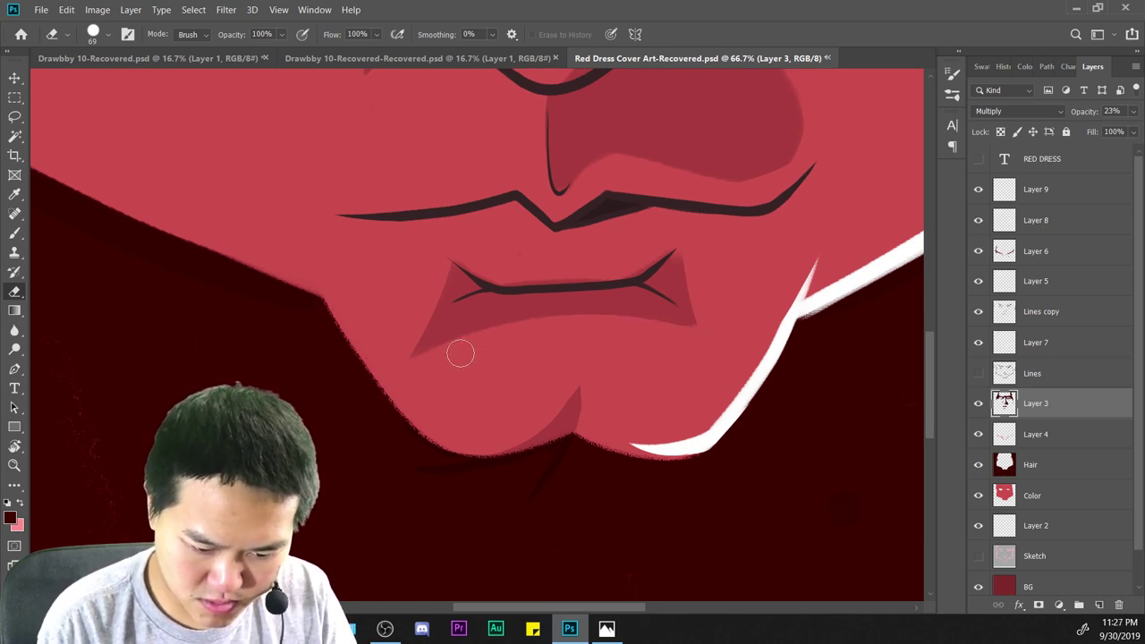
left_click_drag(693, 242, 704, 326)
left_click_drag(452, 264, 428, 327)
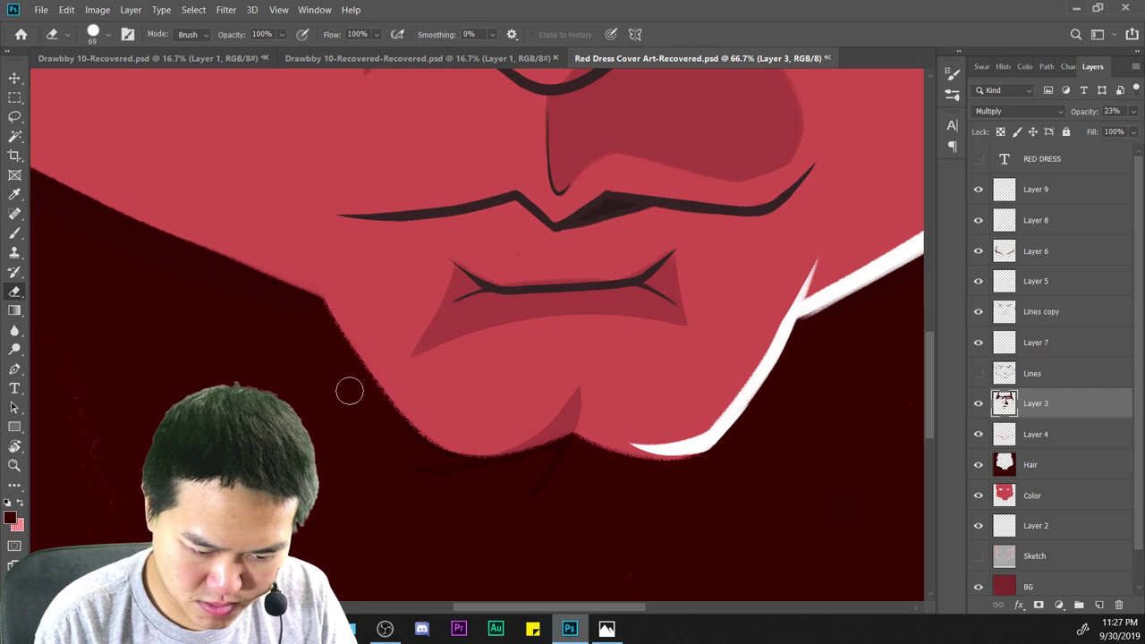
Examine the whole face at several magnifications to judge how the lower lip shadow fits the overall shading.
key("ctrl+minus")
key("ctrl+minus")
key("ctrl+minus")
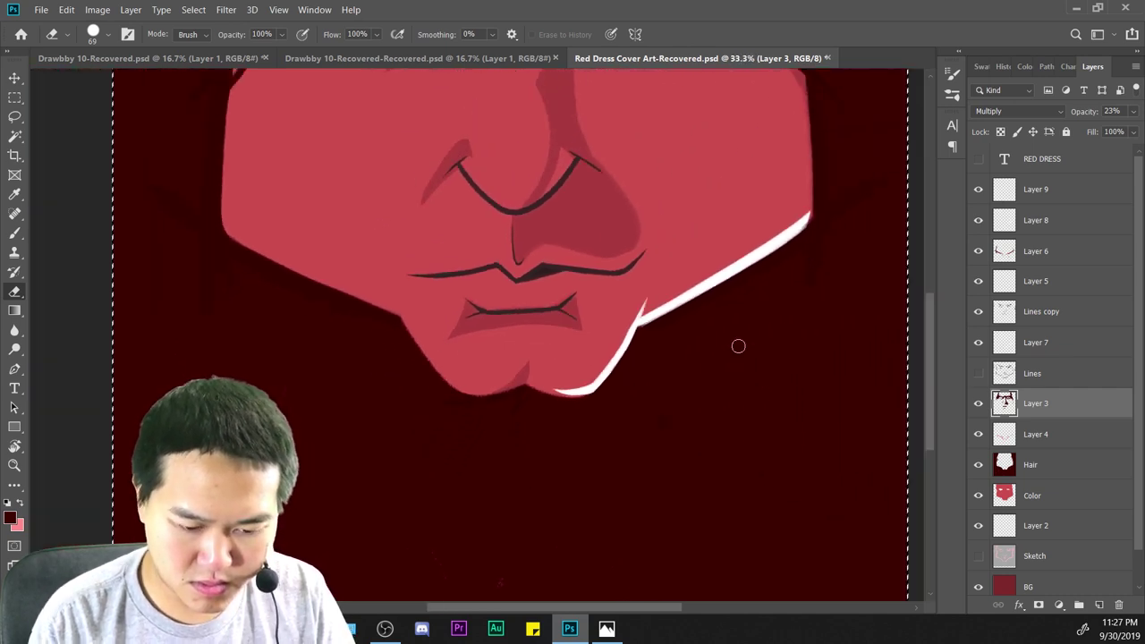
key("ctrl+minus")
key("ctrl+a")
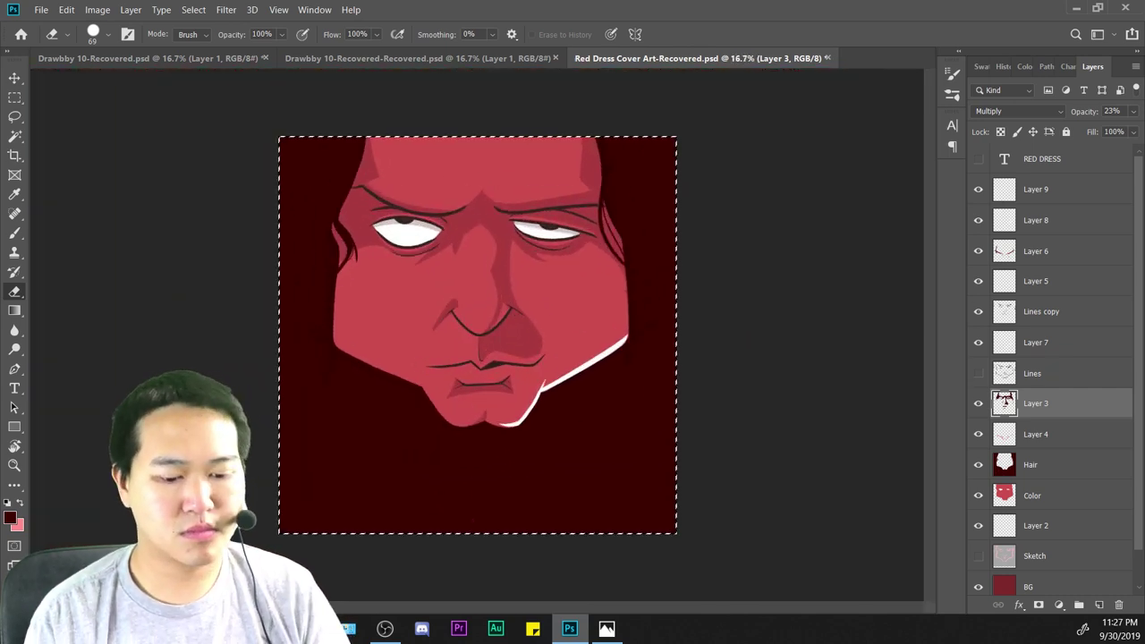
key("ctrl+plus")
key("ctrl+d")
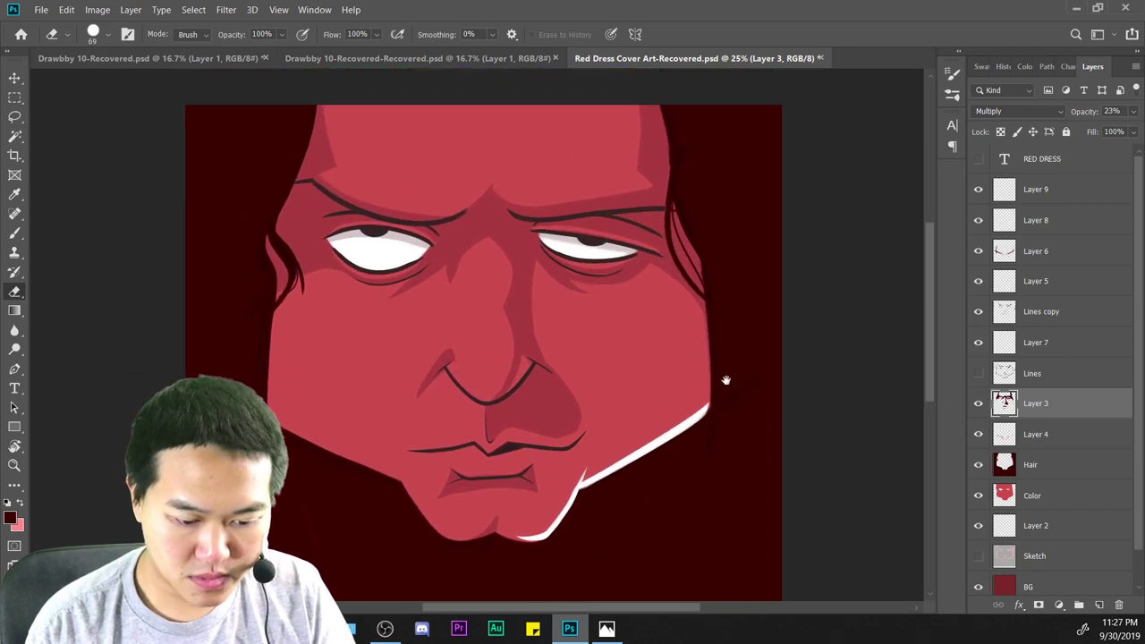
key("ctrl+minus")
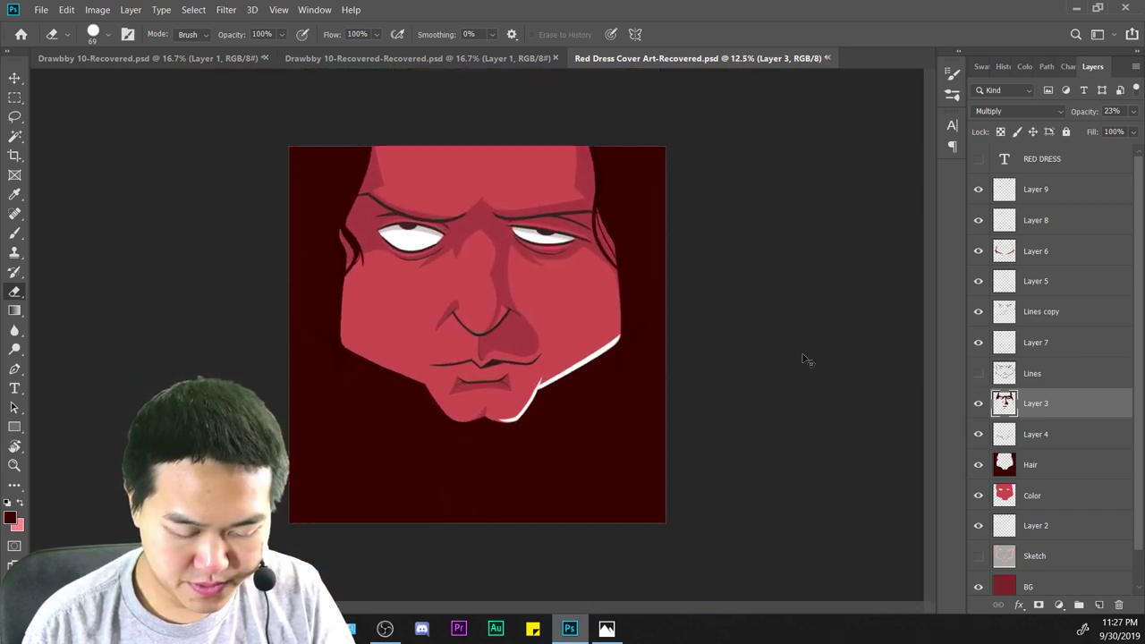
key("ctrl+plus")
key("ctrl+minus")
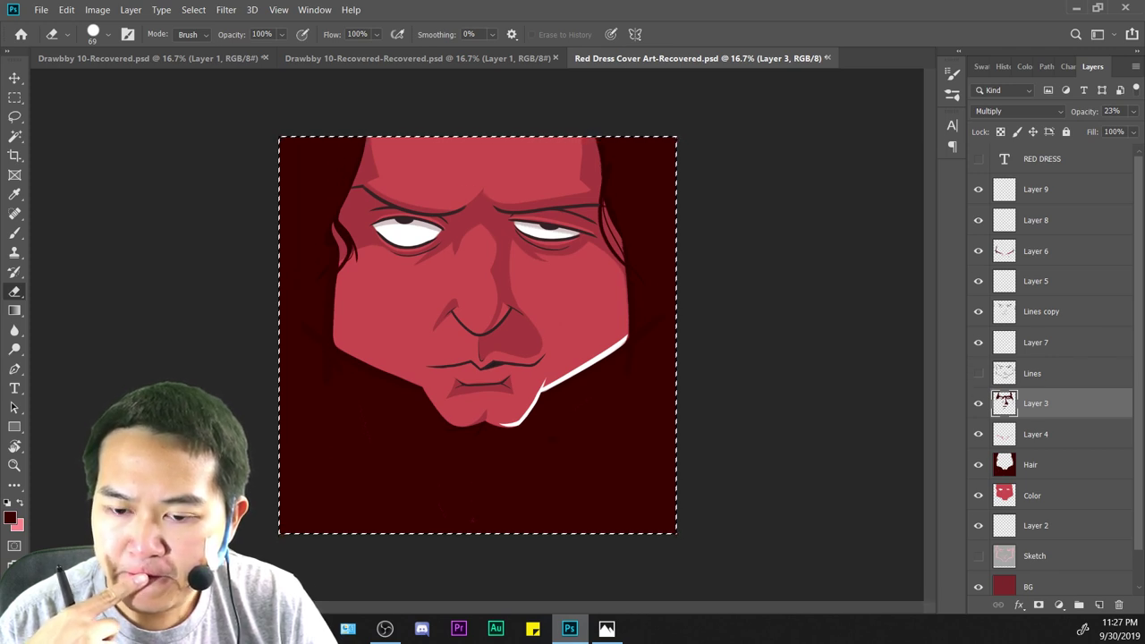
key("ctrl+plus")
key("ctrl+minus")
key("ctrl+minus")
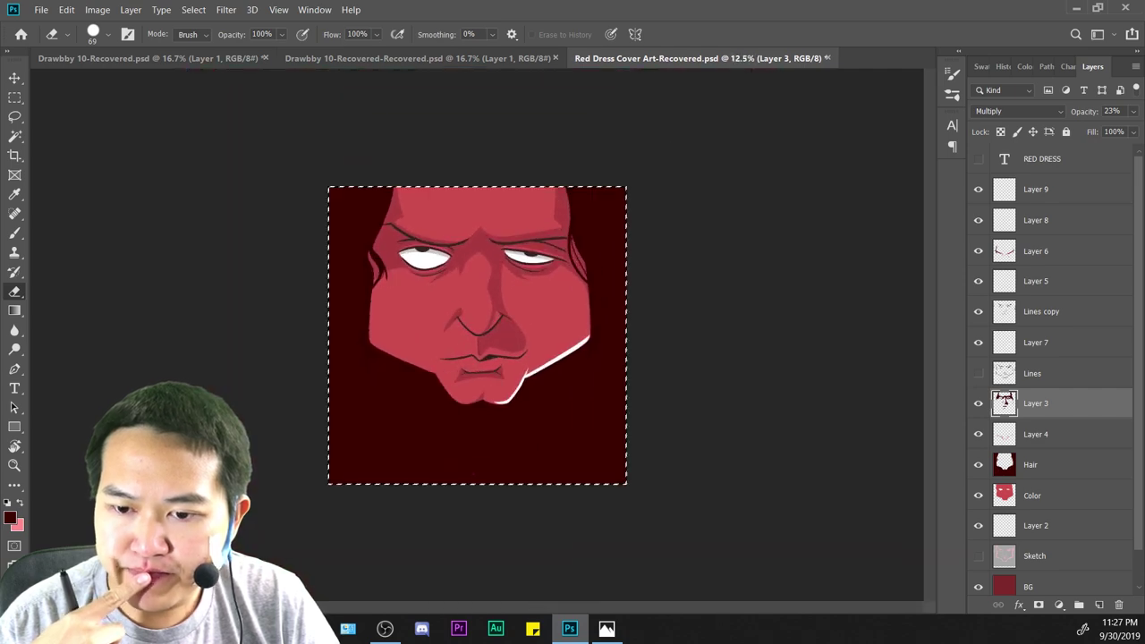
key("ctrl+plus")
key("ctrl+plus")
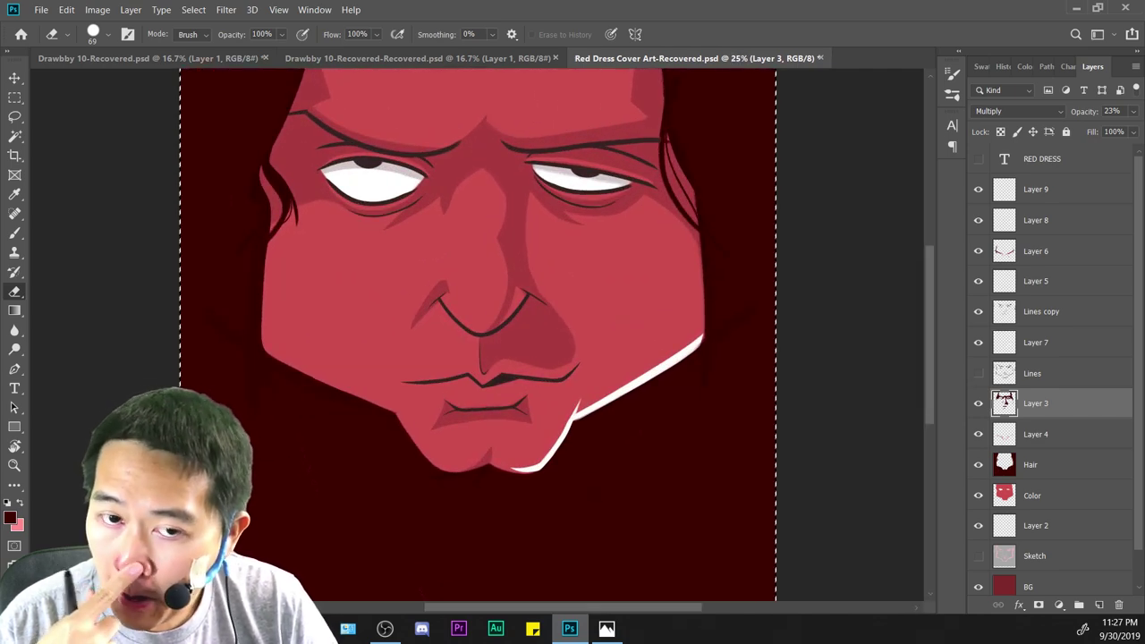
key("ctrl+plus")
key("ctrl+minus")
key("ctrl+minus")
key("ctrl+minus")
key("ctrl+plus")
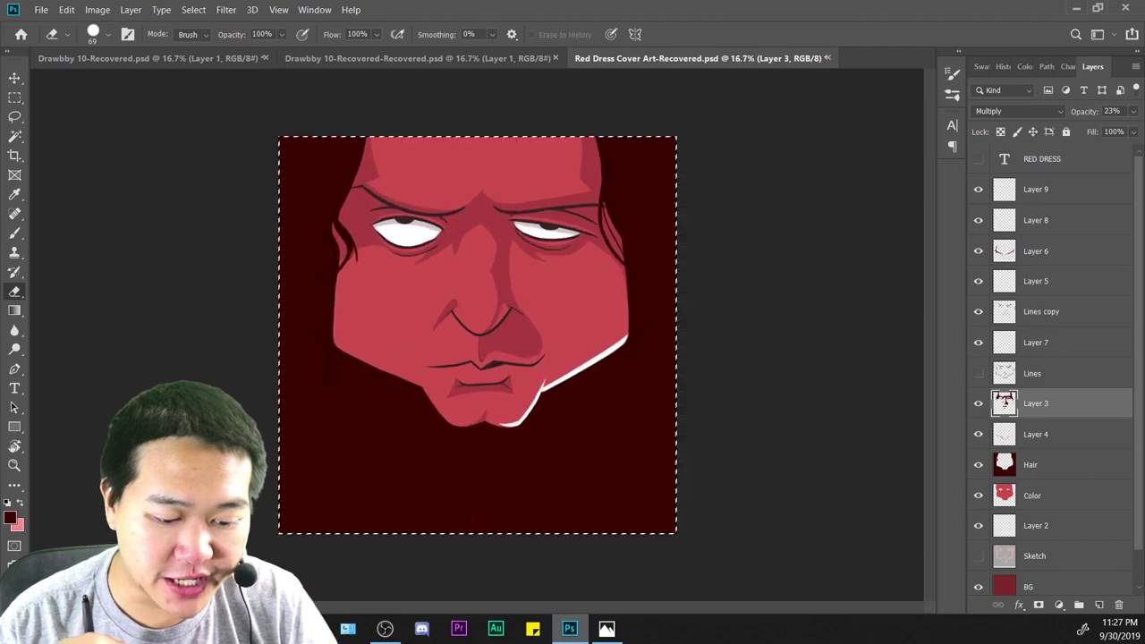
Inspect the shadows around the eyebrows, eyes and nose bridge up close for areas that need refining.
key("ctrl+plus")
key("ctrl+plus")
key("ctrl+plus")
left_click_drag(436, 107, 445, 408)
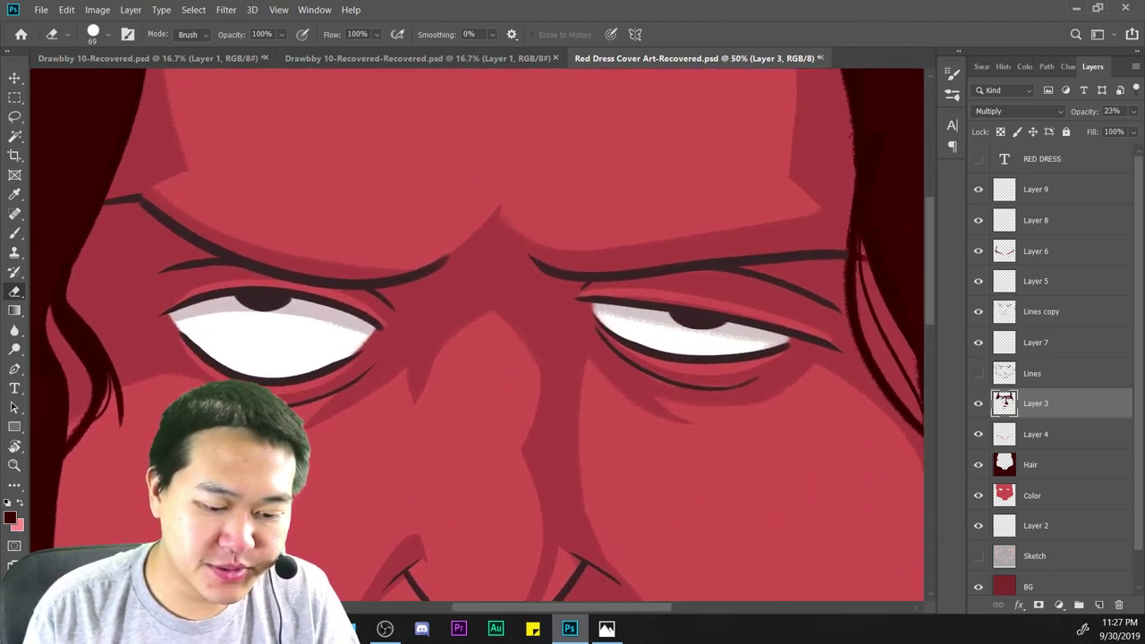
left_click_drag(445, 220, 535, 247)
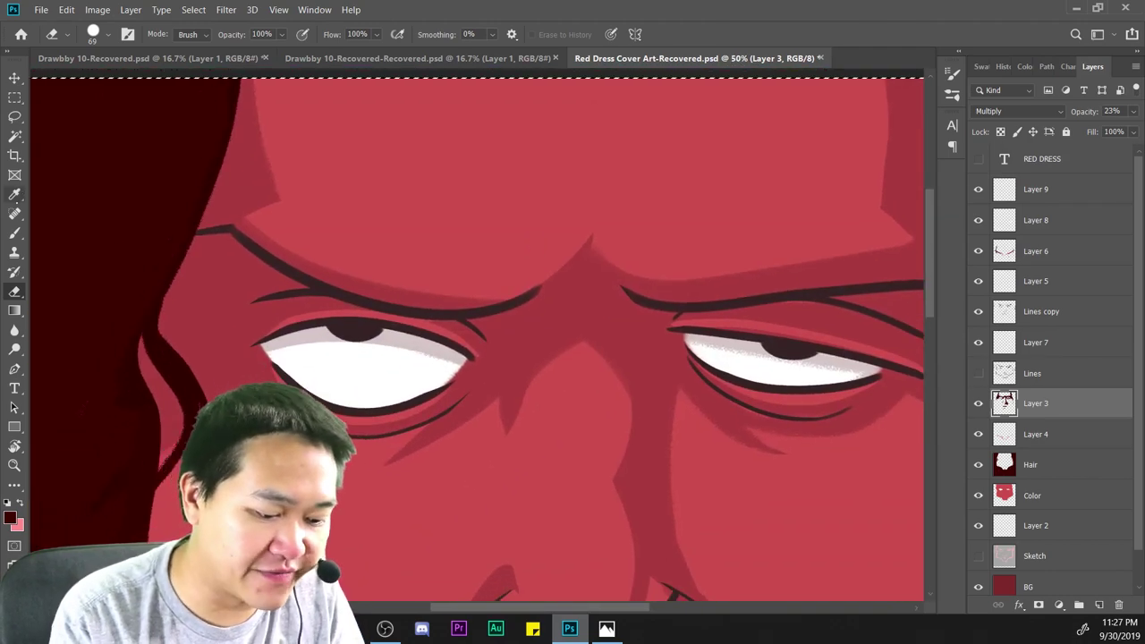
key("b")
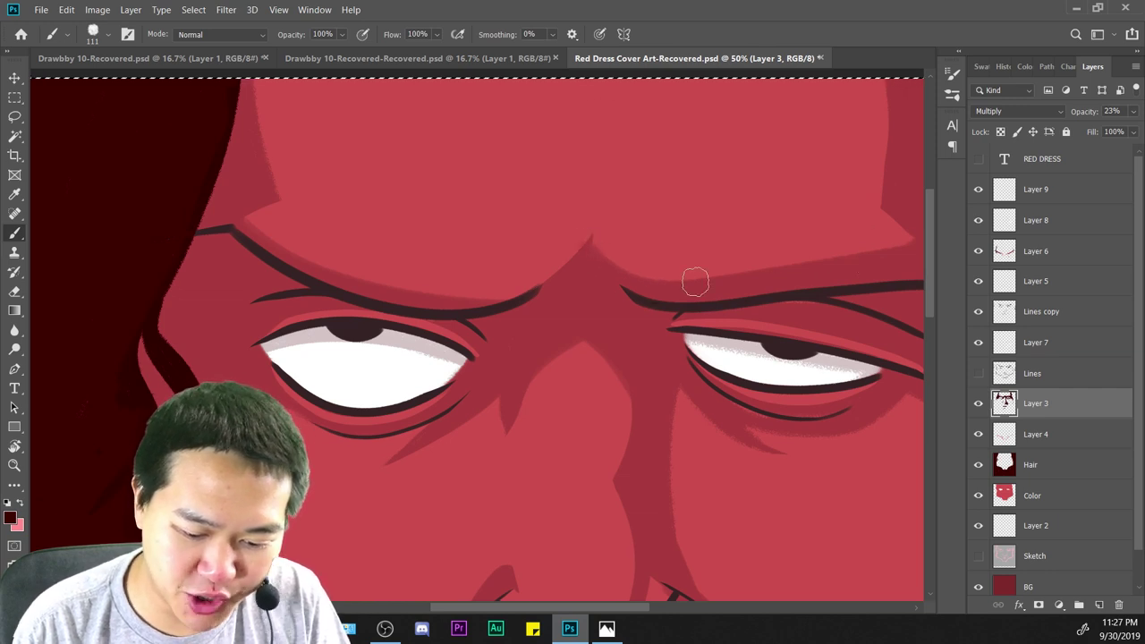
key("ctrl+plus")
left_click_drag(694, 359, 582, 434)
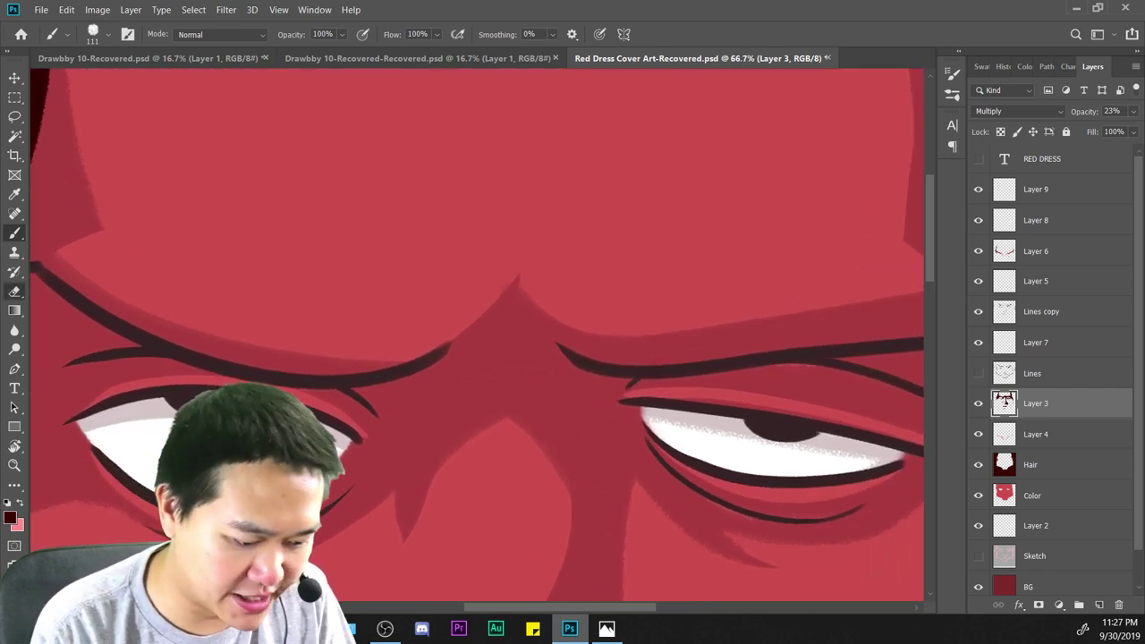
key("e")
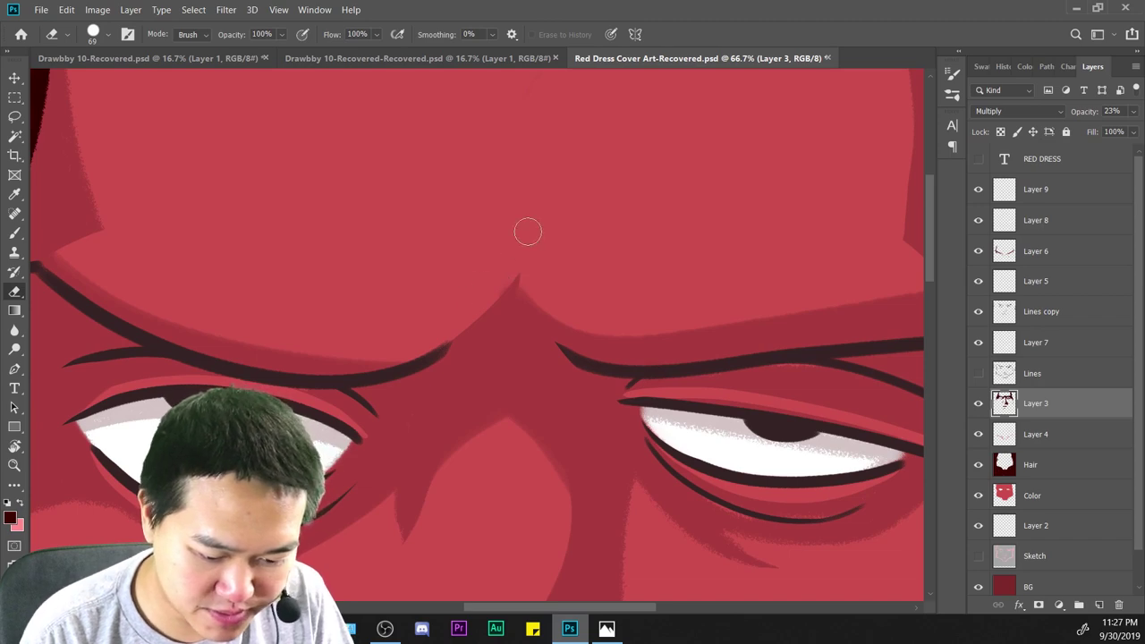
Review the complete cover composition from a distance, comparing the face's shading with the dark hair and white jaw highlight.
key("ctrl+minus")
key("ctrl+minus")
key("ctrl+minus")
key("ctrl+minus")
key("ctrl+minus")
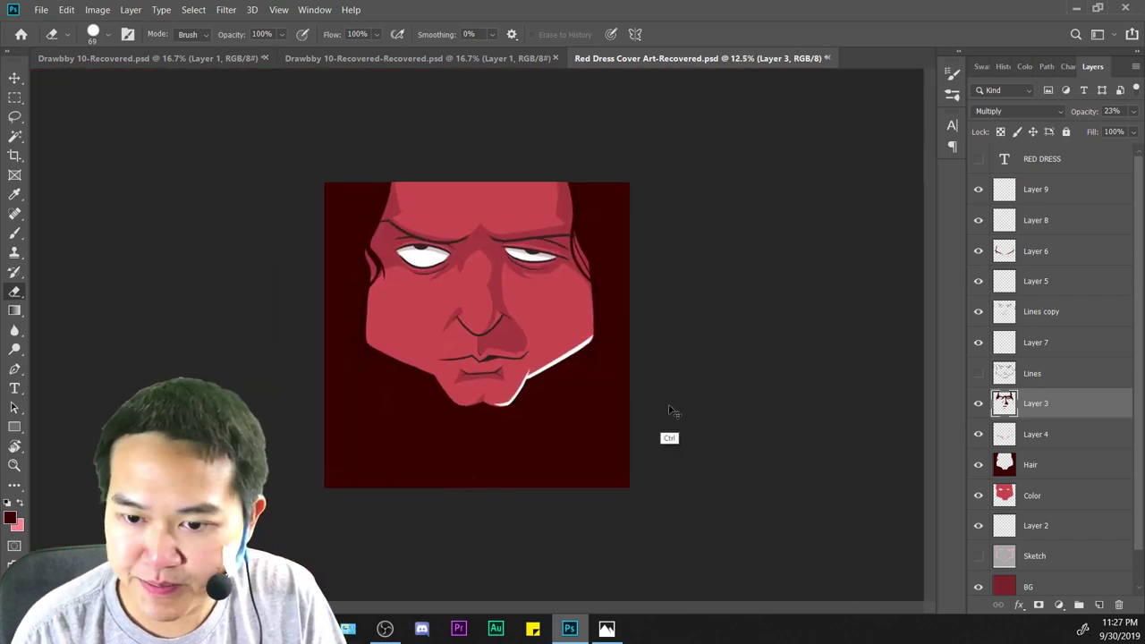
key("ctrl+a")
key("ctrl+plus")
key("ctrl+plus")
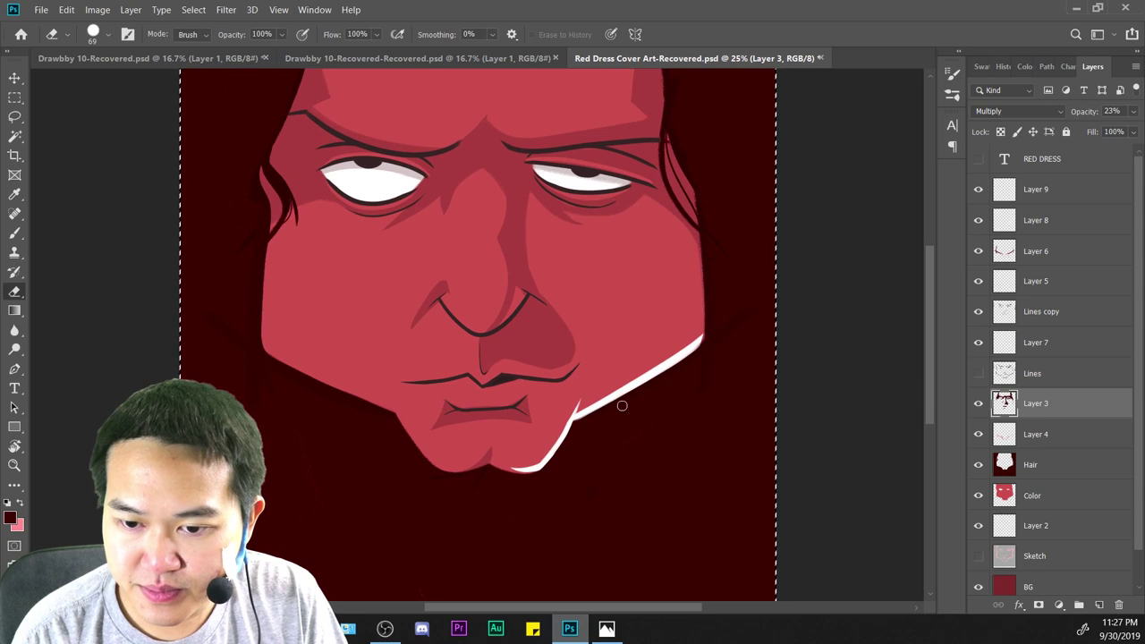
key("ctrl+plus")
key("ctrl+minus")
key("ctrl+minus")
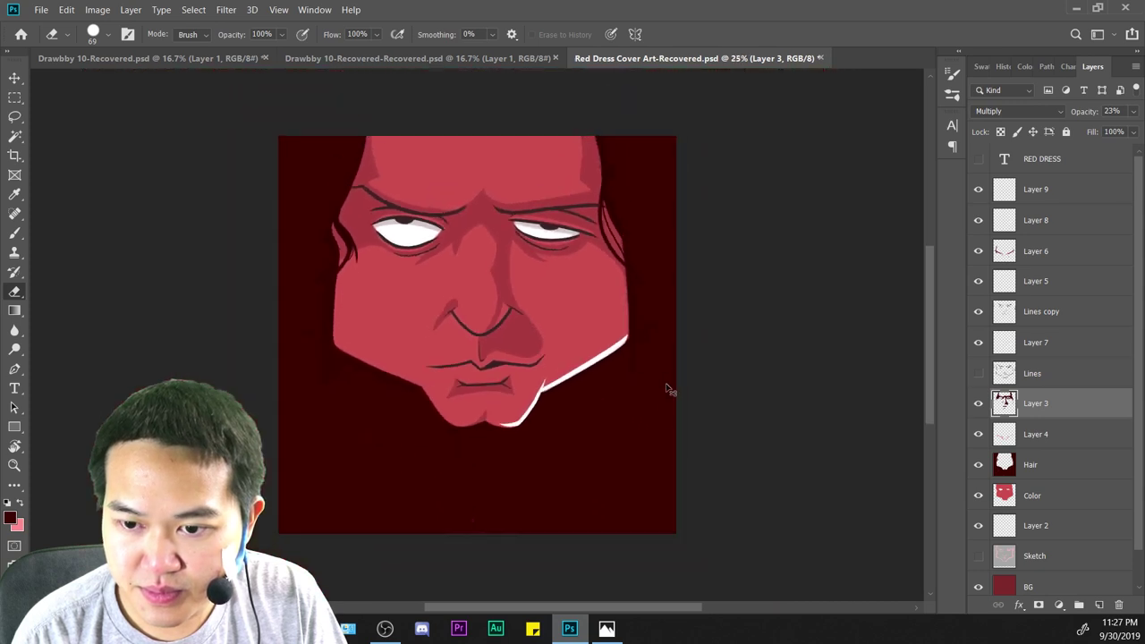
key("ctrl+plus")
key("ctrl+plus")
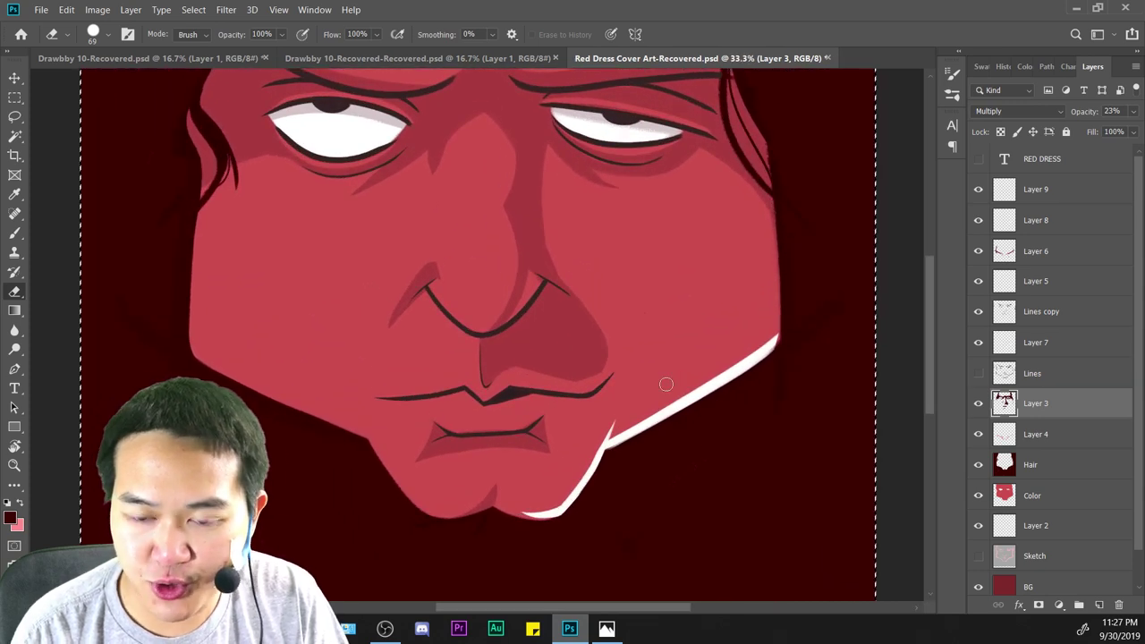
Check the forehead sides, eyebrow and eye shadows in detail and against the face as a whole.
mouse_move(735, 270)
left_mouse_down()
mouse_move(749, 499)
mouse_move(722, 271)
left_mouse_up()
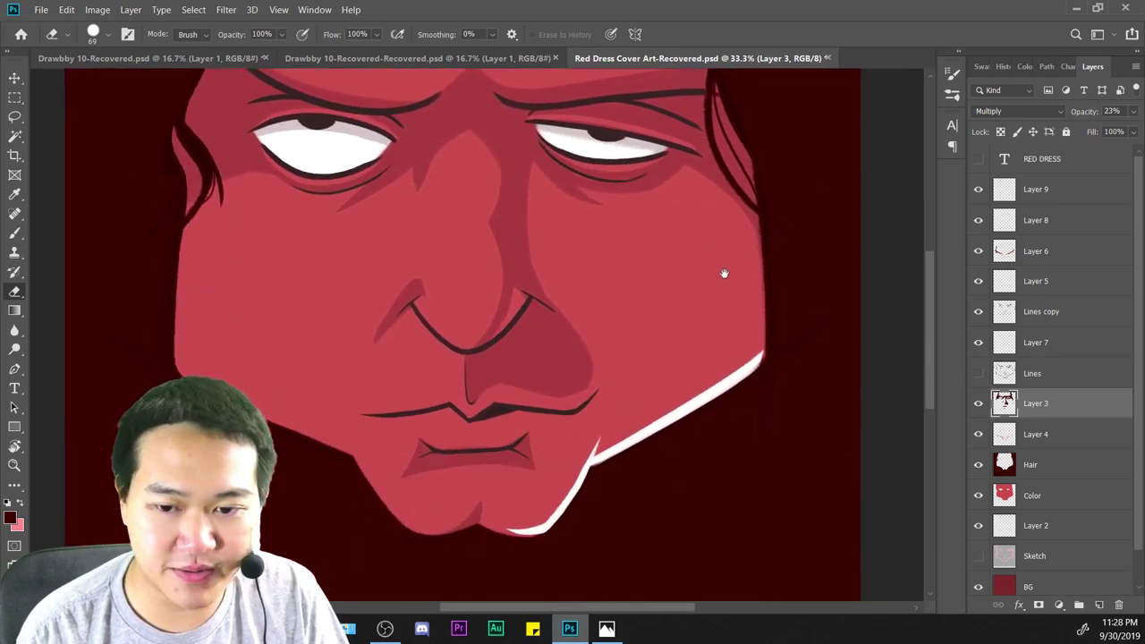
left_click_drag(755, 478, 712, 513)
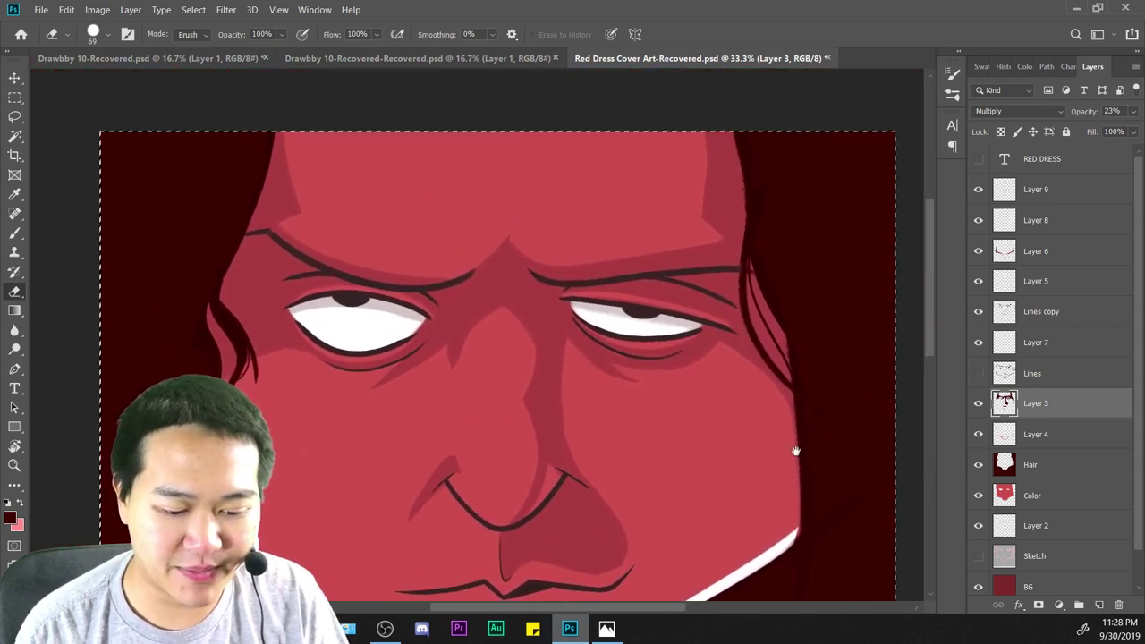
key("ctrl+plus")
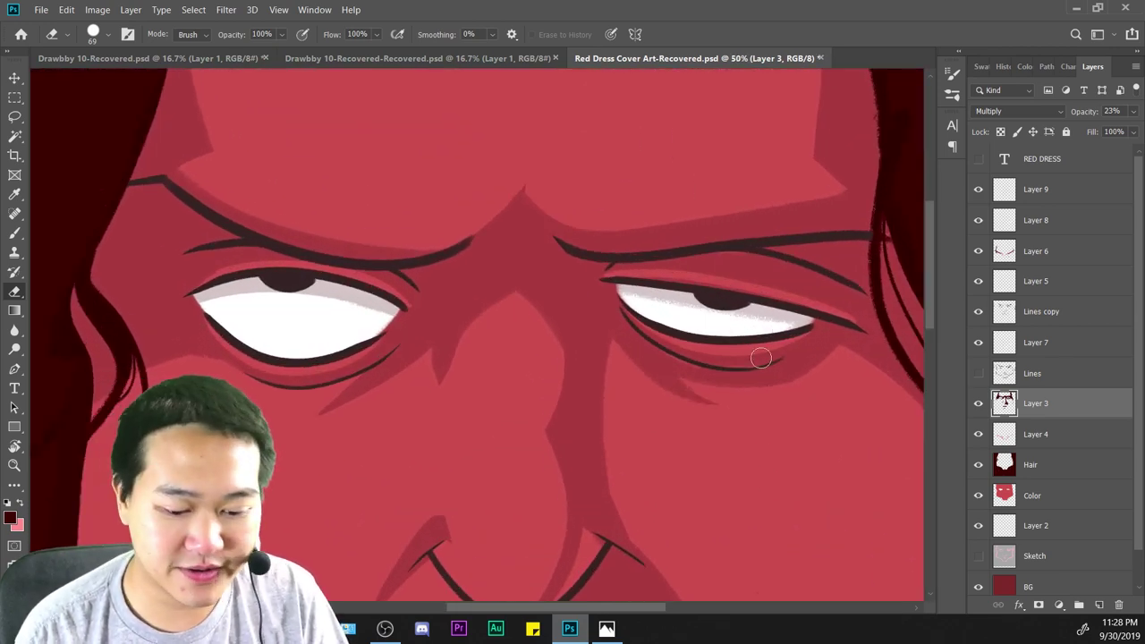
key("b")
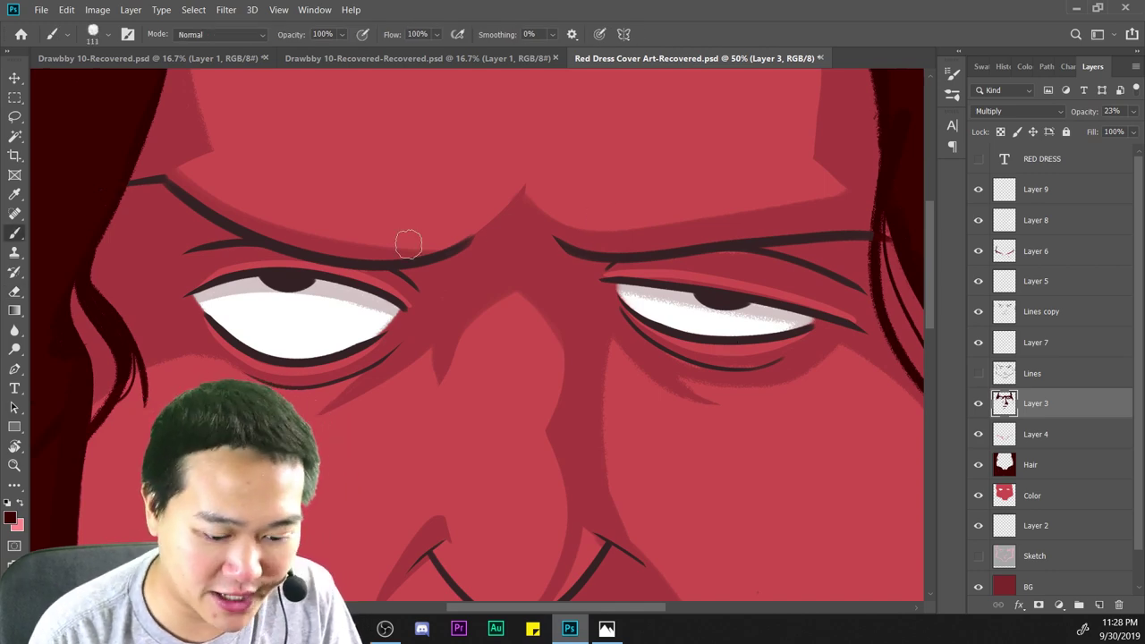
key("ctrl+minus")
key("ctrl+minus")
key("ctrl+minus")
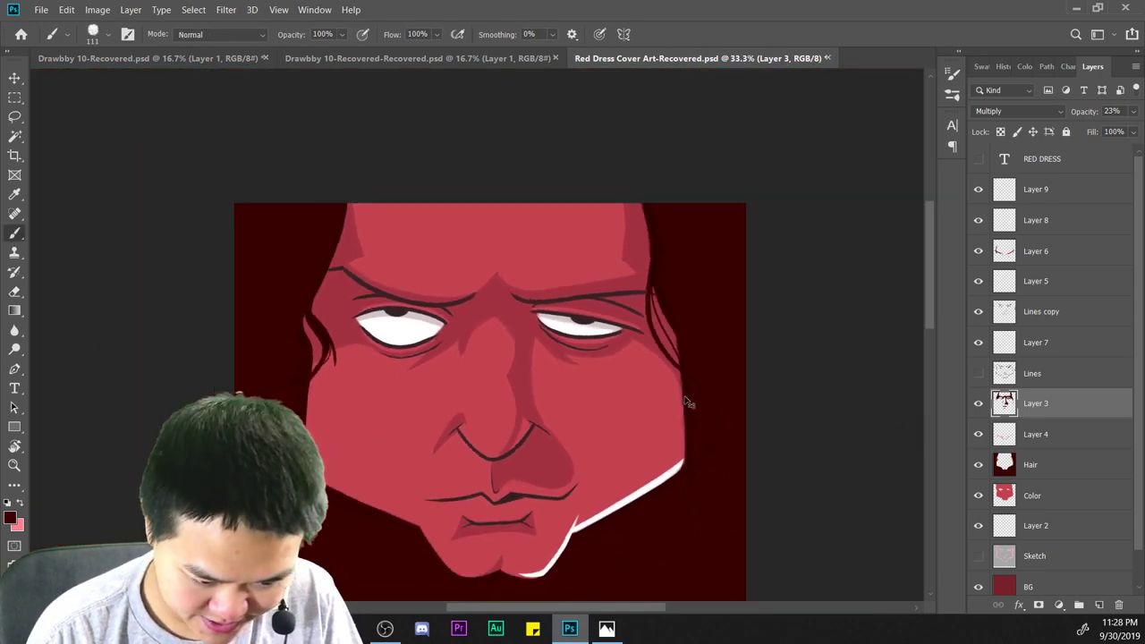
key("ctrl+a")
key("ctrl+d")
key("ctrl+plus")
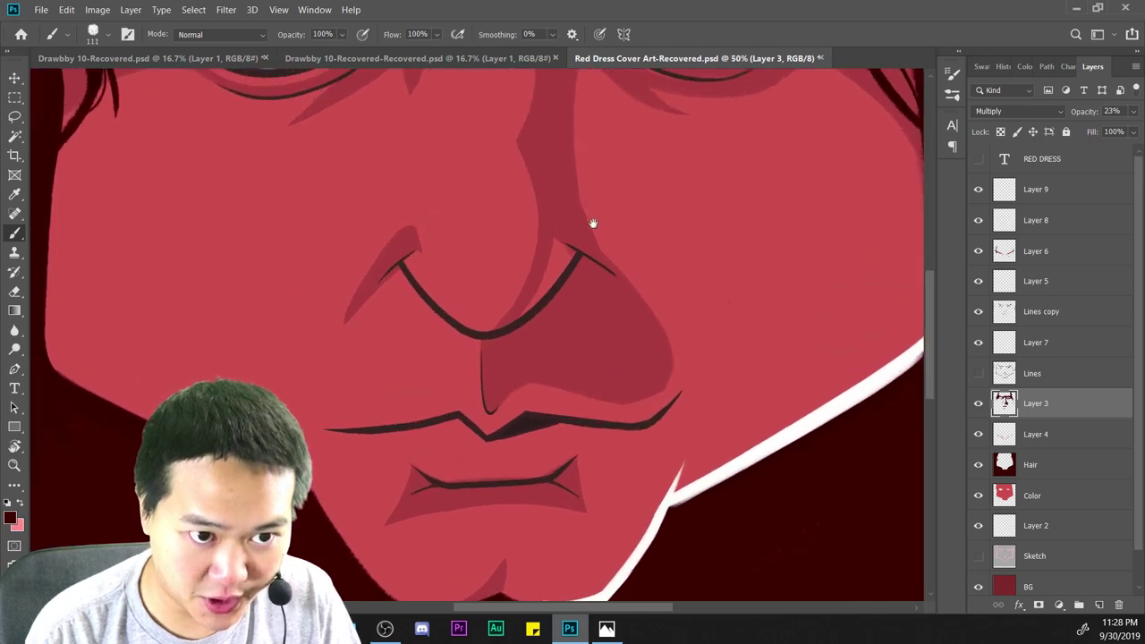
left_click_drag(593, 224, 718, 509)
left_click_drag(651, 373, 788, 543)
key("ctrl+a")
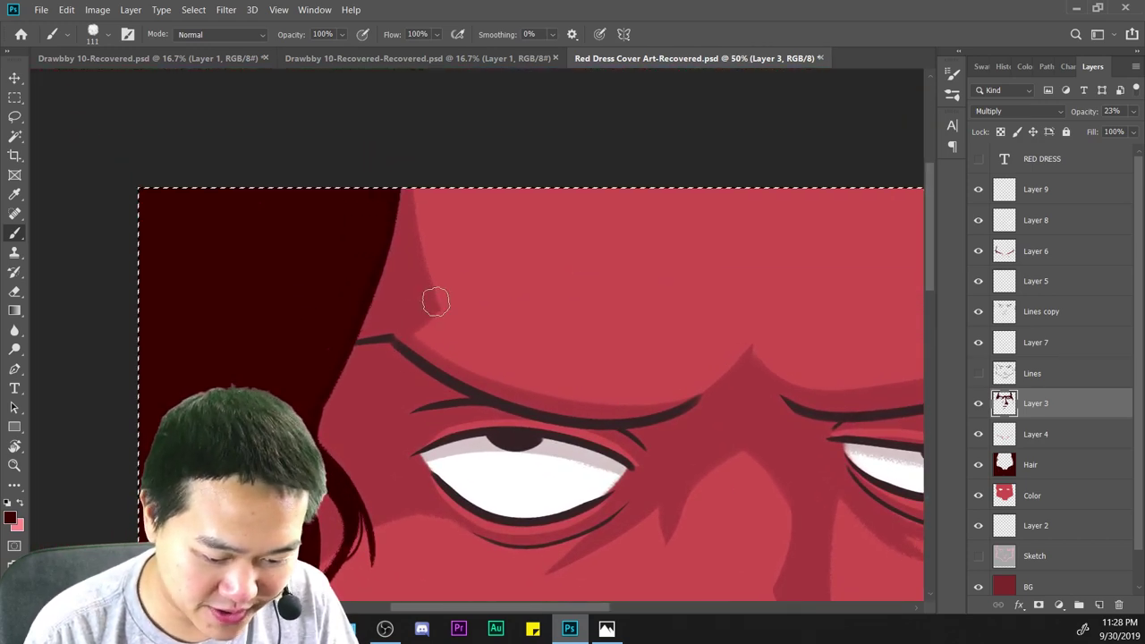
mouse_move(813, 460)
left_mouse_down()
mouse_move(432, 392)
mouse_move(445, 403)
left_mouse_up()
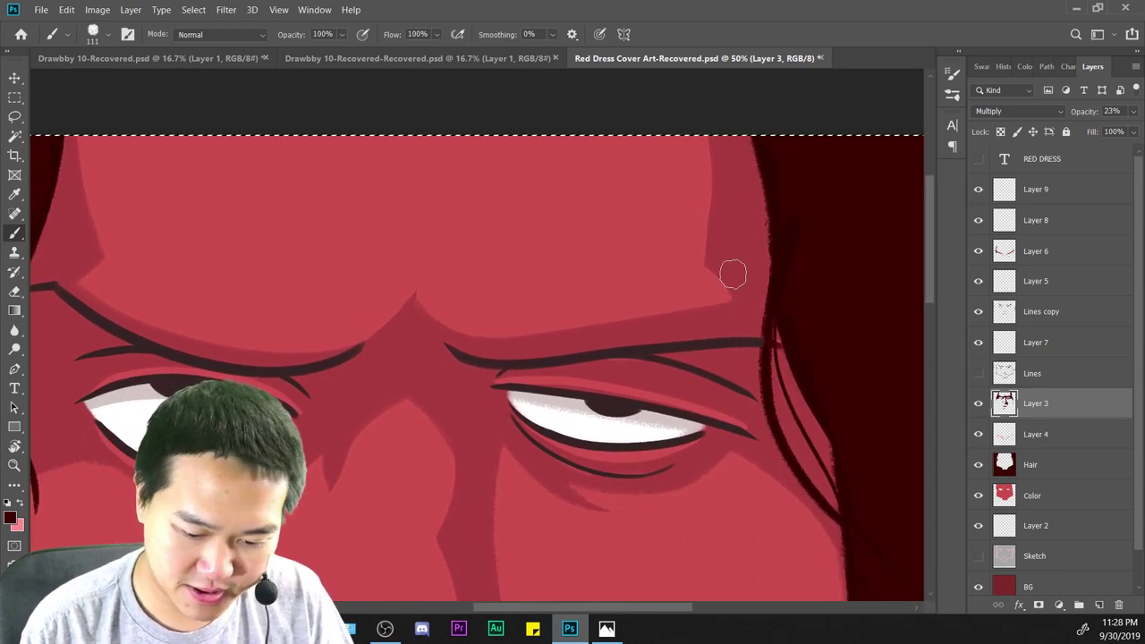
key("ctrl+minus")
key("ctrl+minus")
key("ctrl+minus")
key("ctrl+minus")
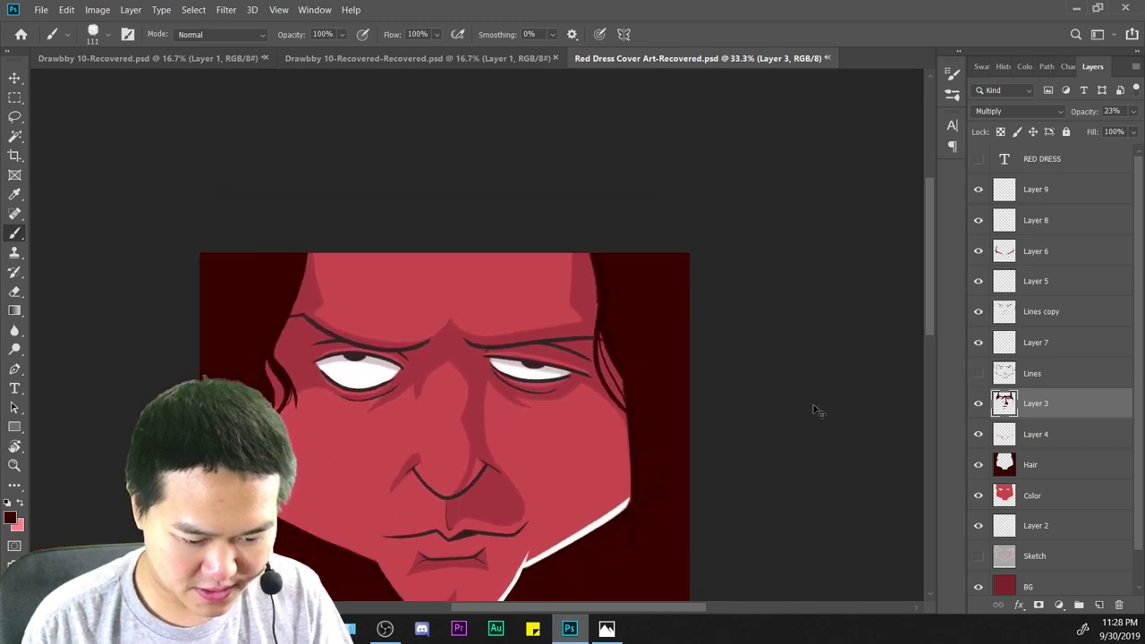
key("ctrl+a")
key("ctrl+plus")
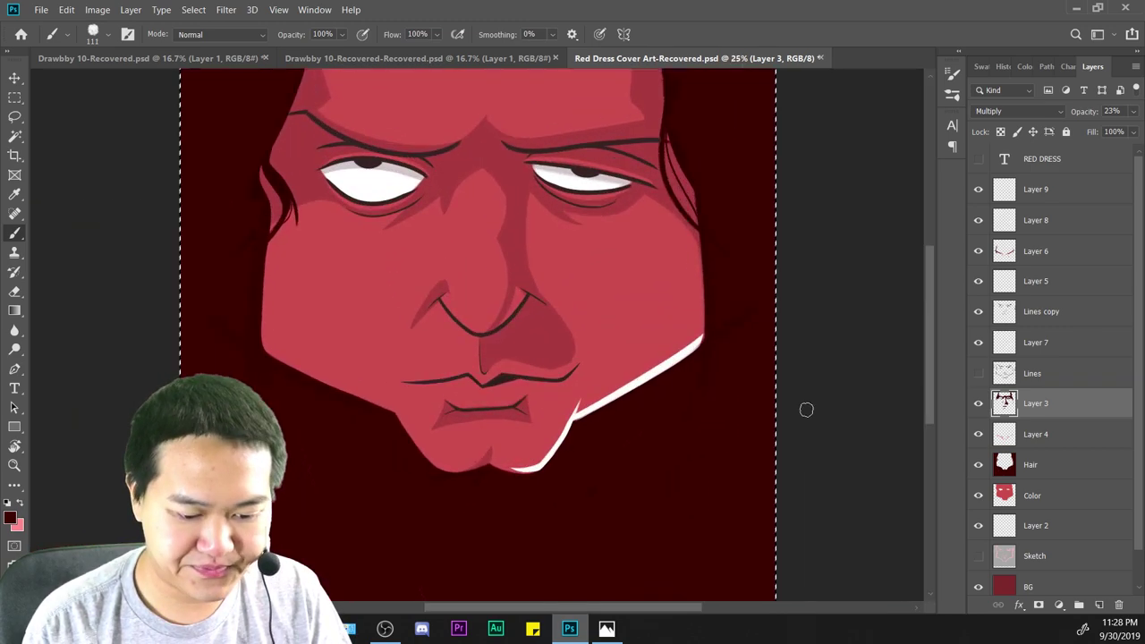
Paint a dark shadow on Layer 3 with the 111 px brush, from below the half-closed eye across the cheek to the highlighted jaw.
key("ctrl+minus")
key("ctrl+minus")
key("ctrl+plus")
key("ctrl+plus")
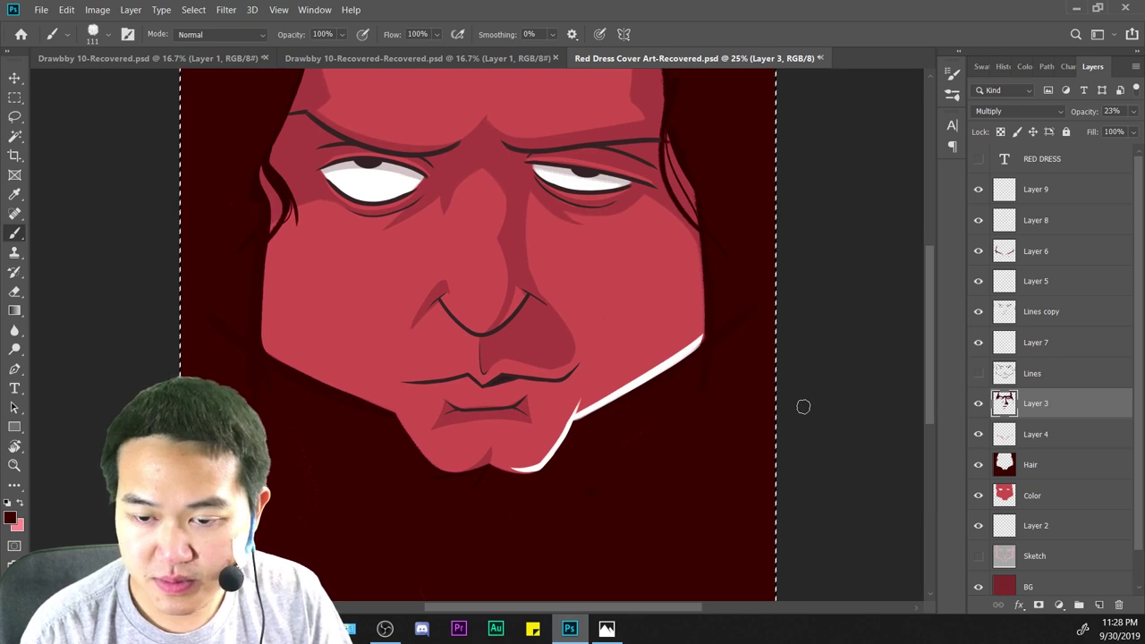
key("ctrl+plus")
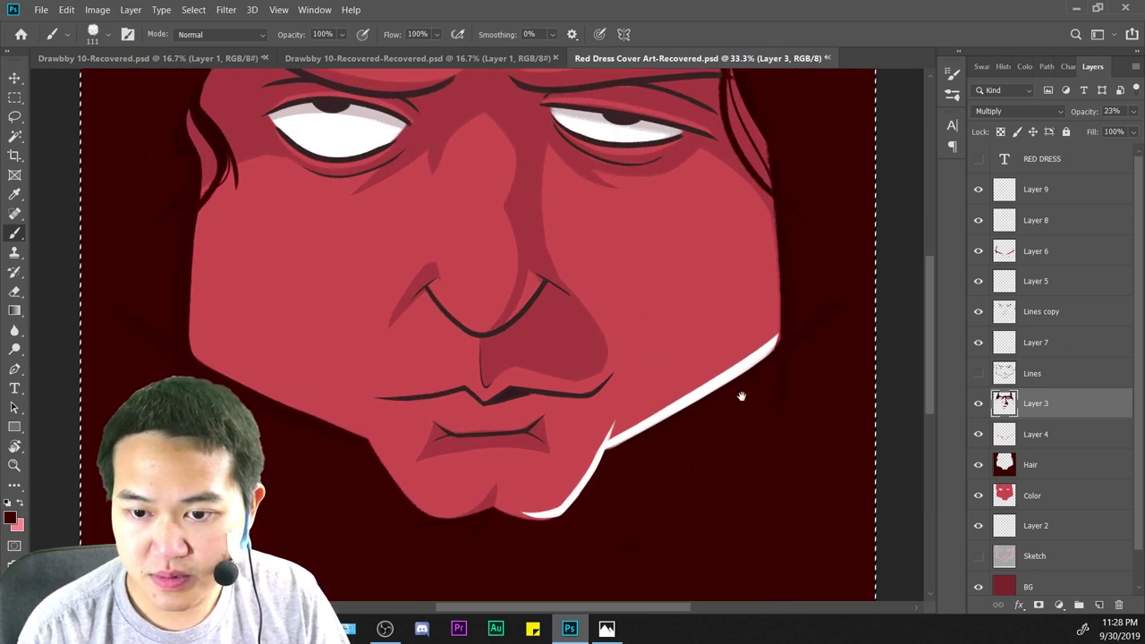
mouse_move(726, 406)
left_mouse_down()
mouse_move(695, 470)
mouse_move(700, 498)
mouse_move(728, 381)
mouse_move(739, 467)
mouse_move(757, 486)
mouse_move(728, 510)
mouse_move(748, 385)
mouse_move(731, 393)
left_mouse_up()
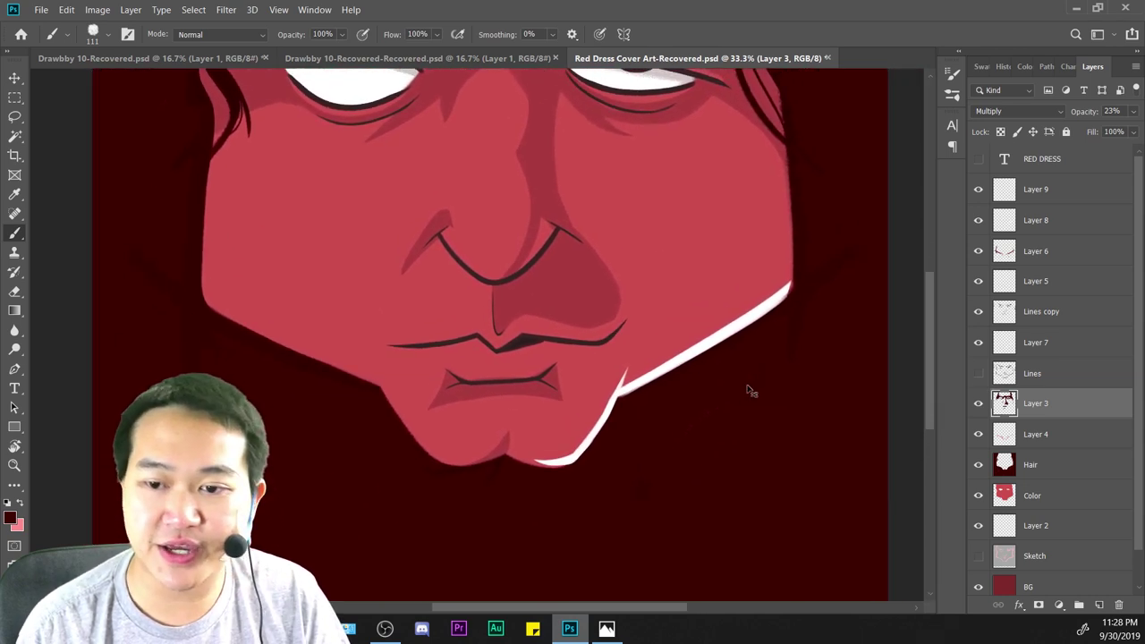
key("ctrl+plus")
key("e")
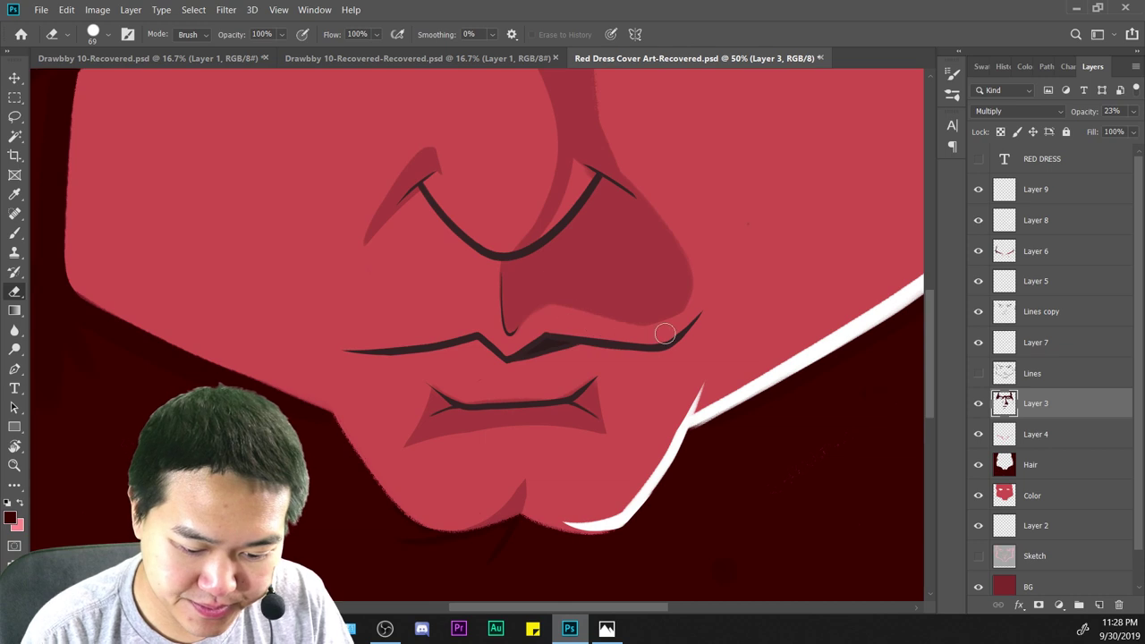
key("b")
key("ctrl+plus")
right_click(763, 236)
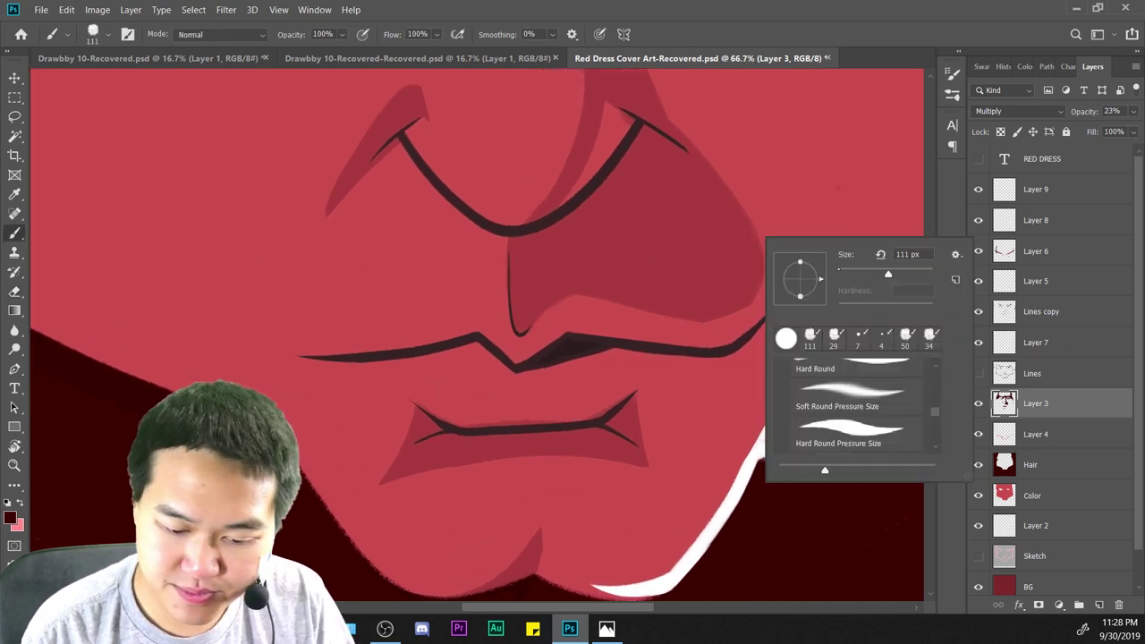
left_click(708, 243)
key("ctrl+minus")
key("ctrl+minus")
key("ctrl+minus")
key("ctrl+minus")
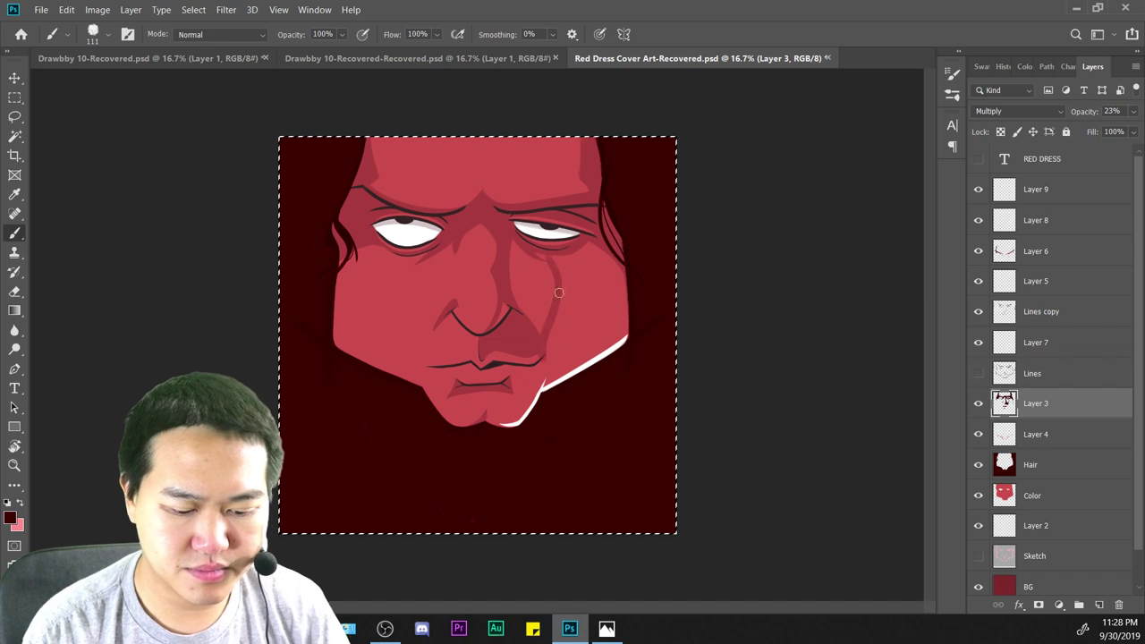
key("ctrl+z")
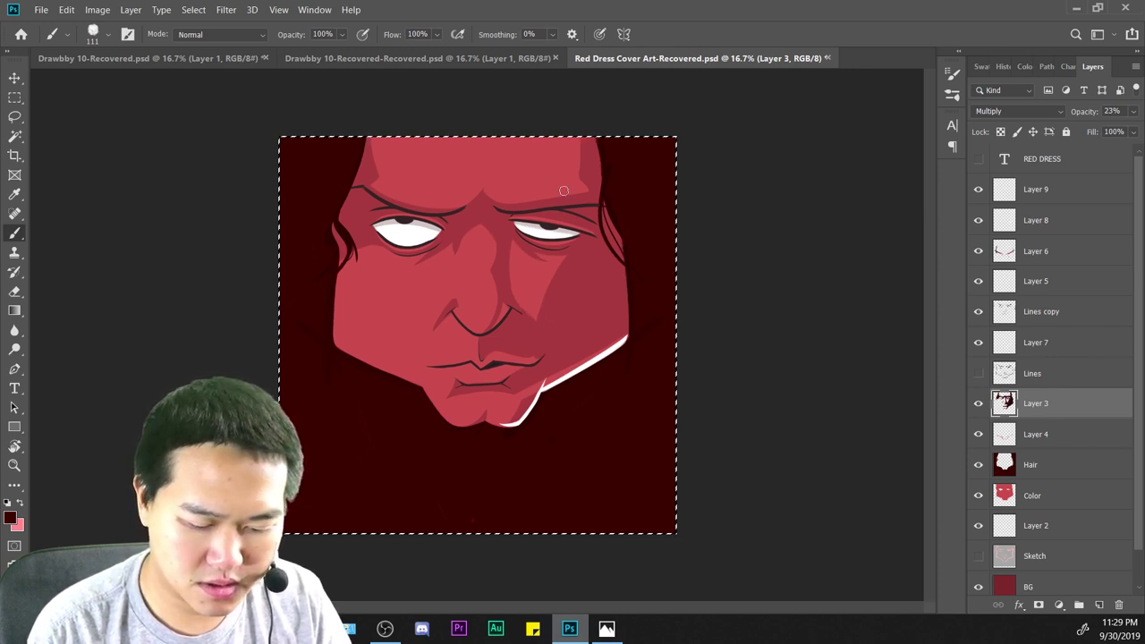
Examine how the new cheek shadow reads against the rest of the face.
key("ctrl+minus")
key("ctrl+minus")
key("ctrl+minus")
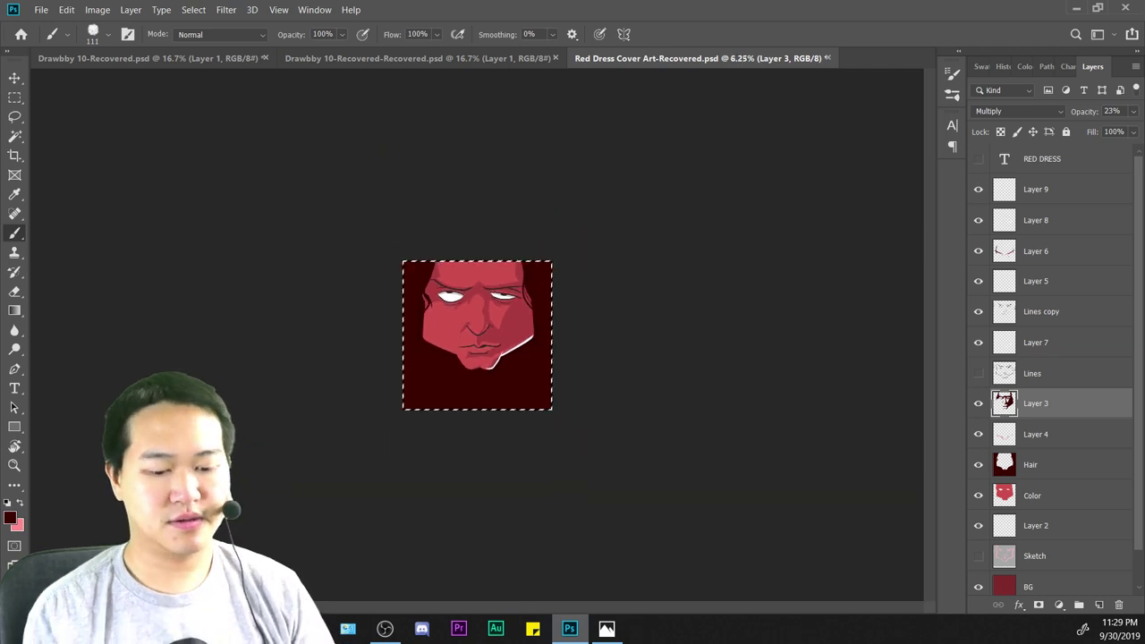
key("ctrl+plus")
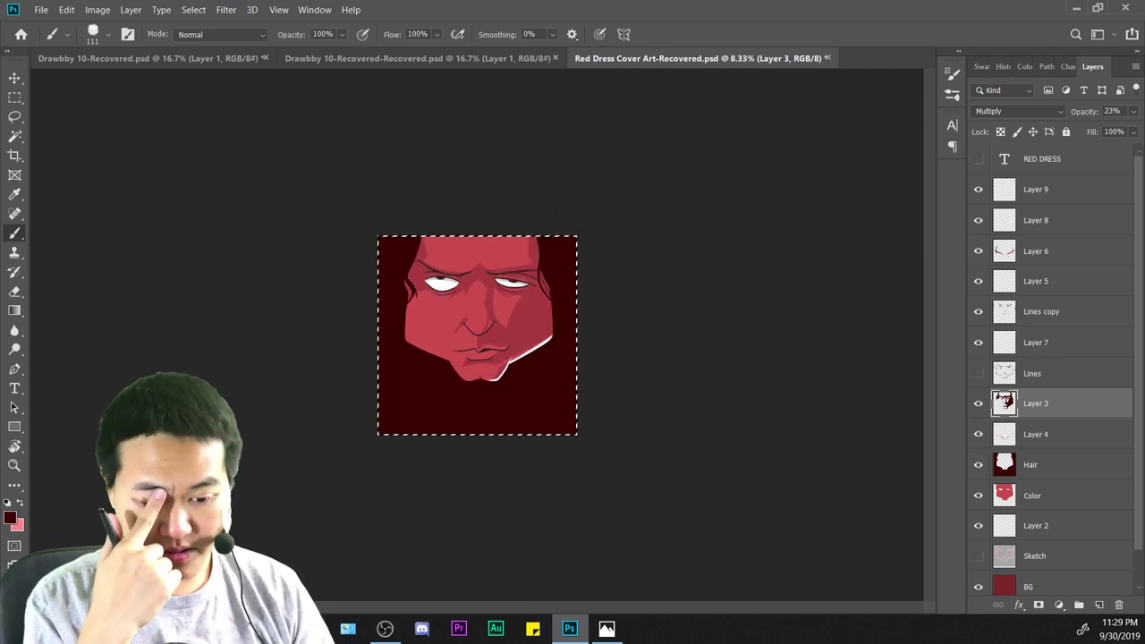
key("ctrl+plus")
key("ctrl+plus")
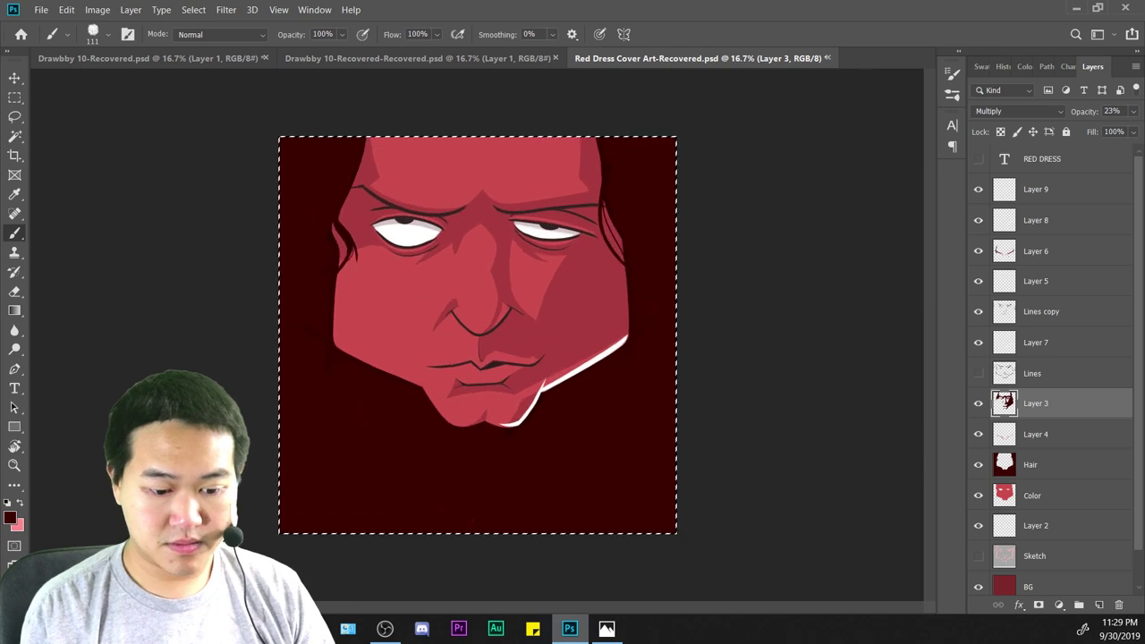
key("ctrl+plus")
key("ctrl+minus")
key("ctrl+minus")
key("ctrl+minus")
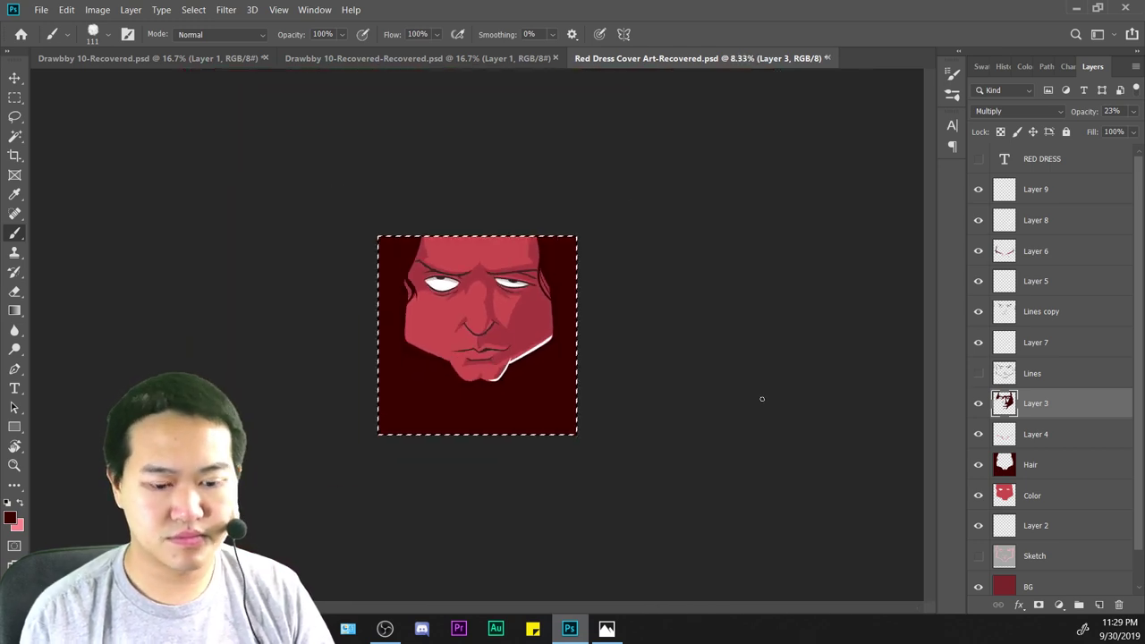
key("ctrl+plus")
key("ctrl+plus")
key("ctrl+plus")
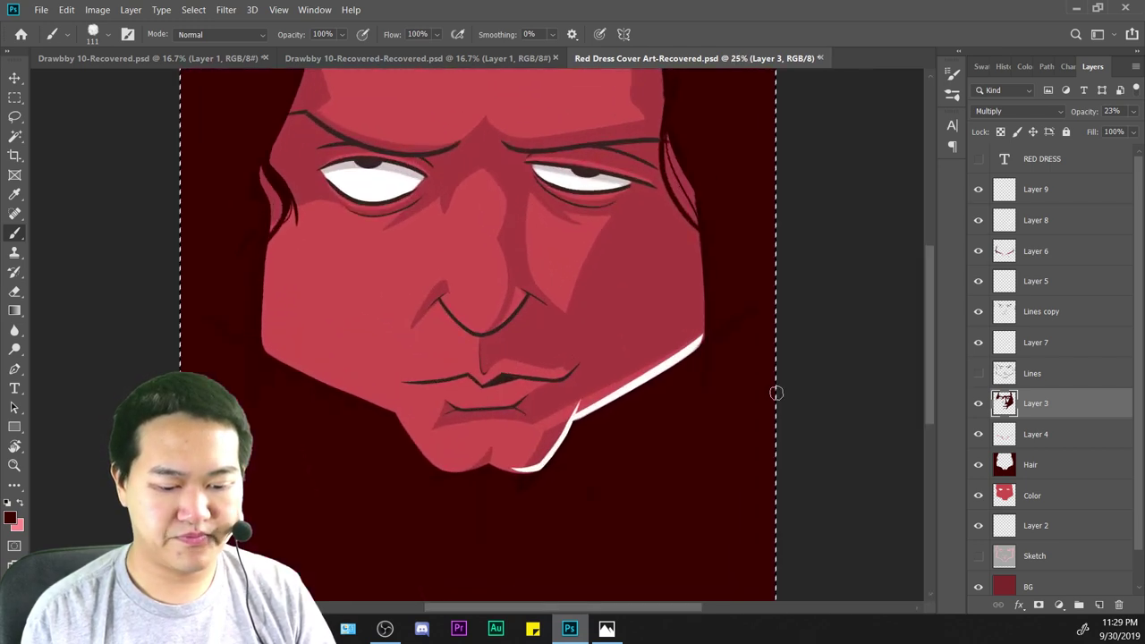
On Layer 6, sample the shadow red and paint over the lighter gaps beside the white jaw and chin highlight.
key("ctrl+plus")
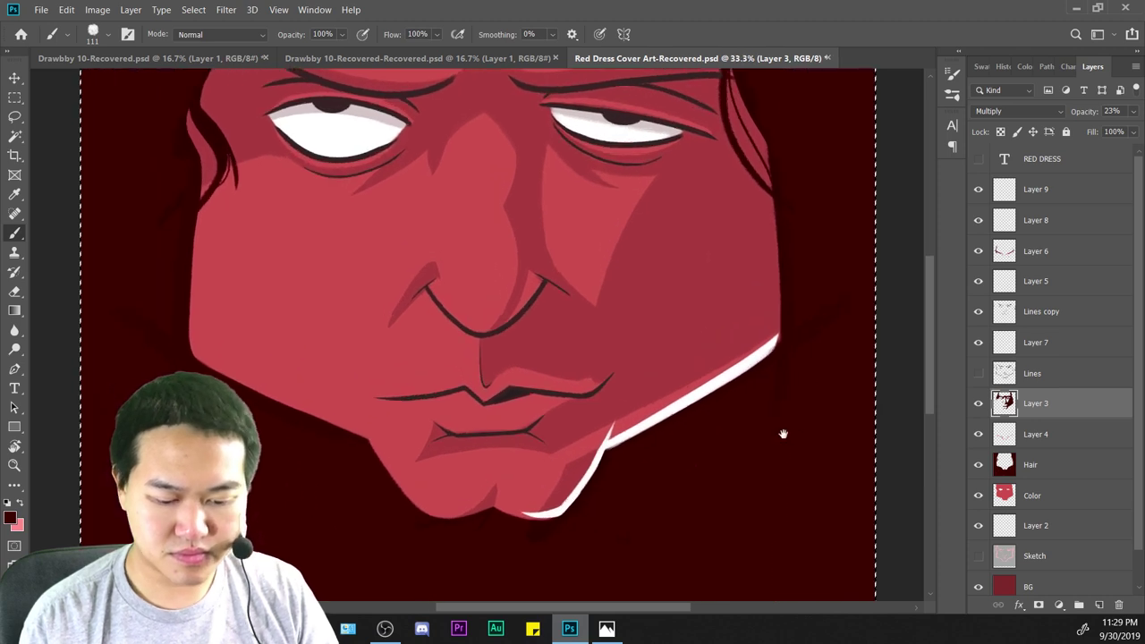
left_click_drag(782, 433, 697, 402)
key("ctrl+plus")
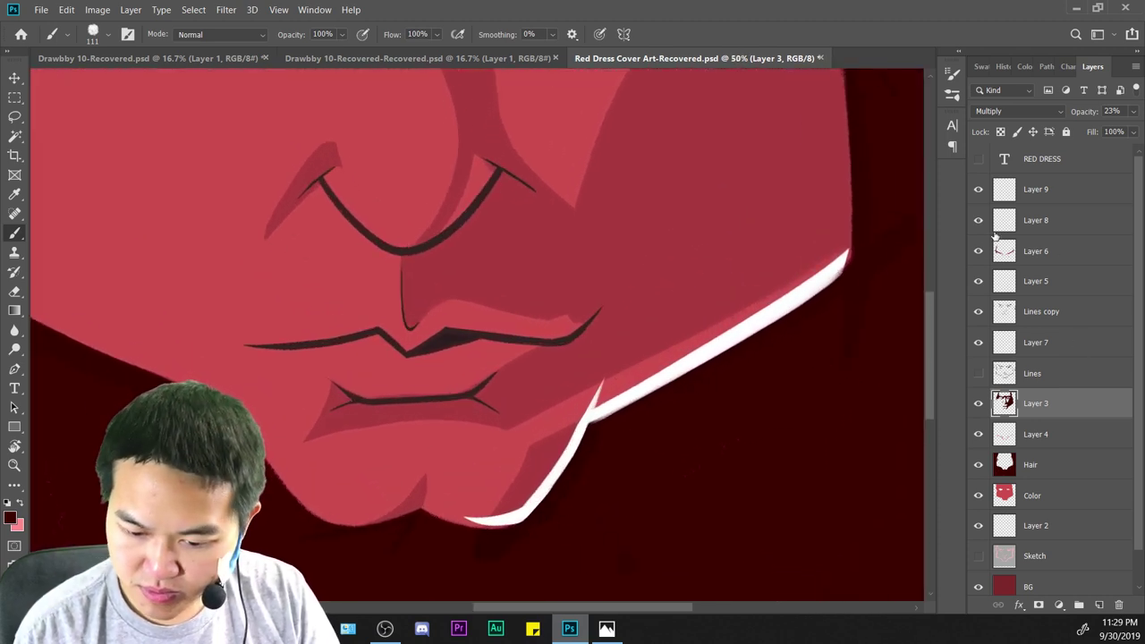
left_click(1077, 254)
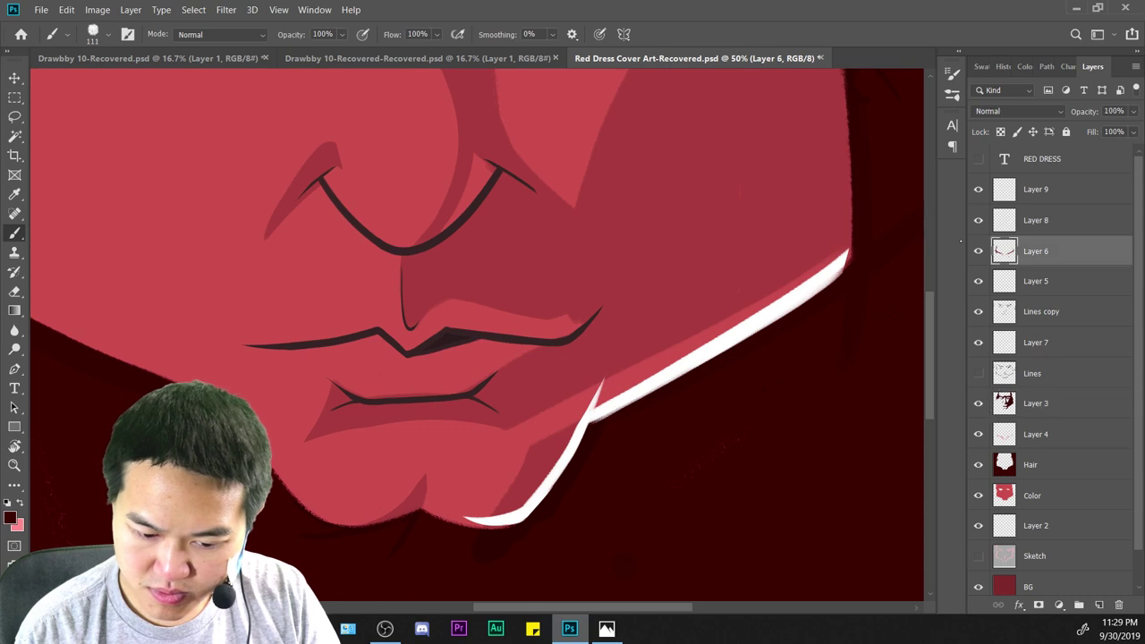
mouse_move(829, 241)
left_mouse_down()
mouse_move(790, 289)
mouse_move(828, 250)
left_mouse_up()
key("ctrl+z")
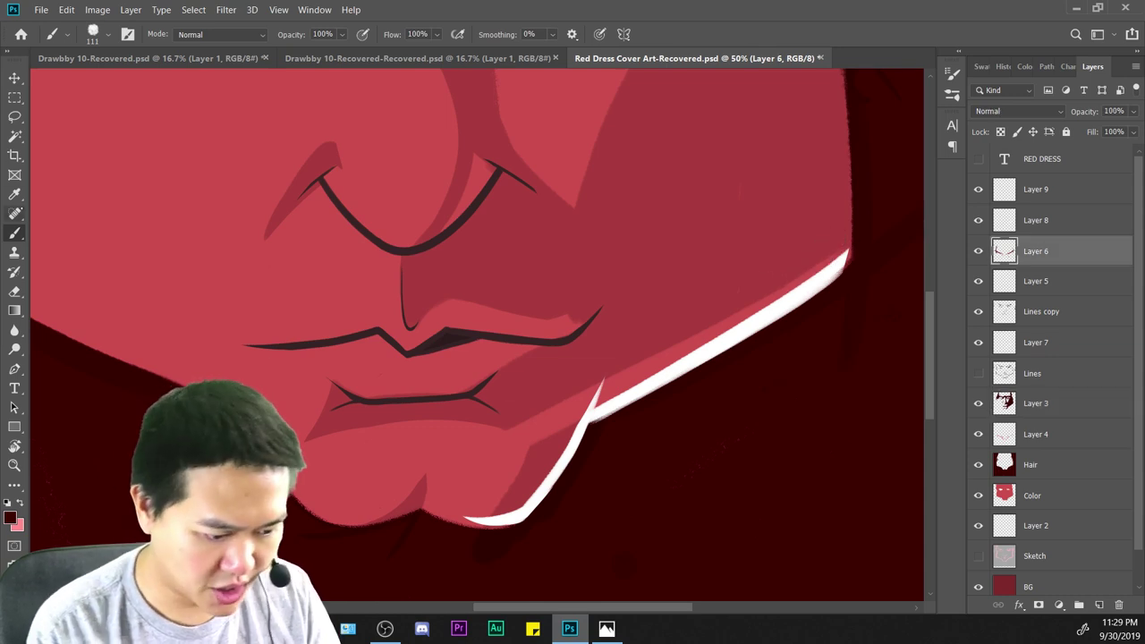
key("i")
key("b")
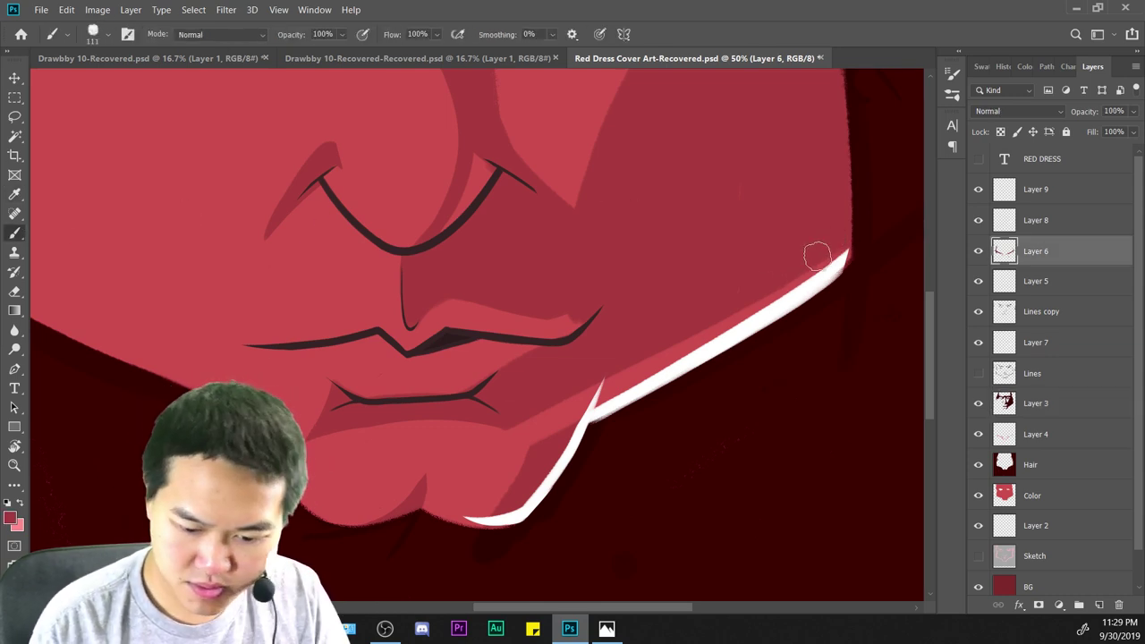
left_click_drag(796, 280, 634, 372)
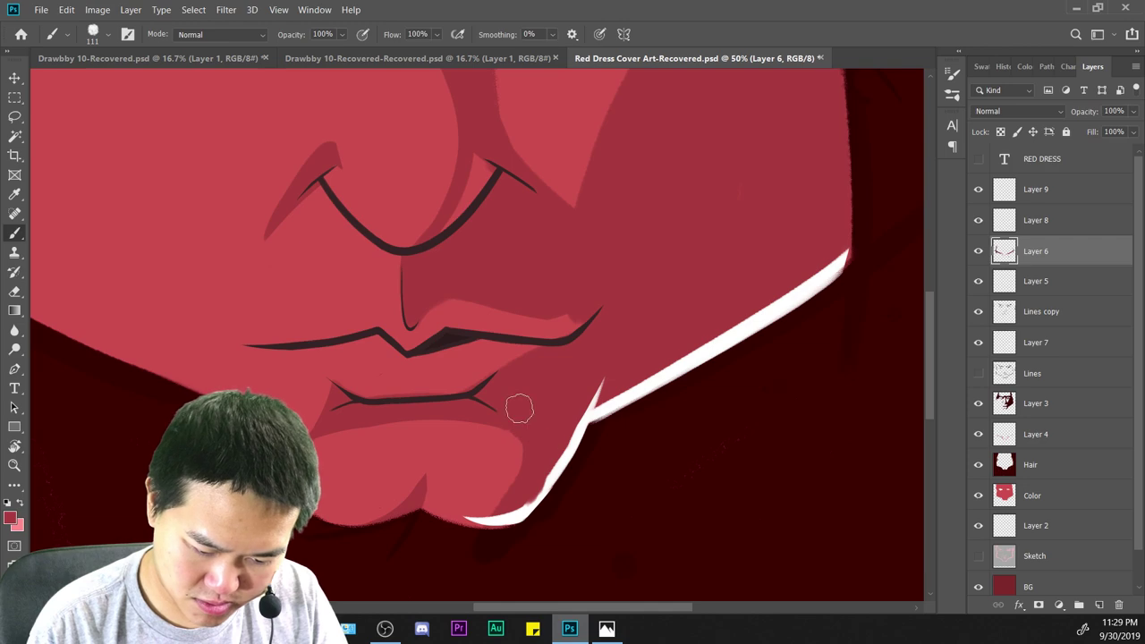
Erase the shadow paint on Layer 6 that overlaps the white highlight along the chin.
key("ctrl+minus")
key("ctrl+minus")
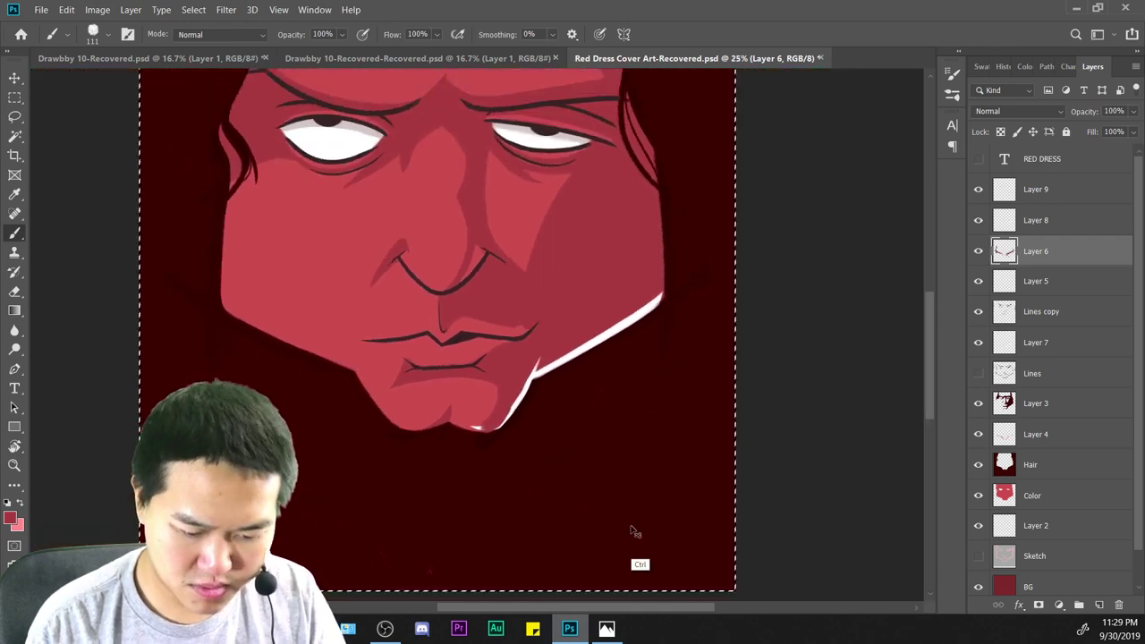
key("ctrl+plus")
key("ctrl+plus")
key("ctrl+plus")
key("e")
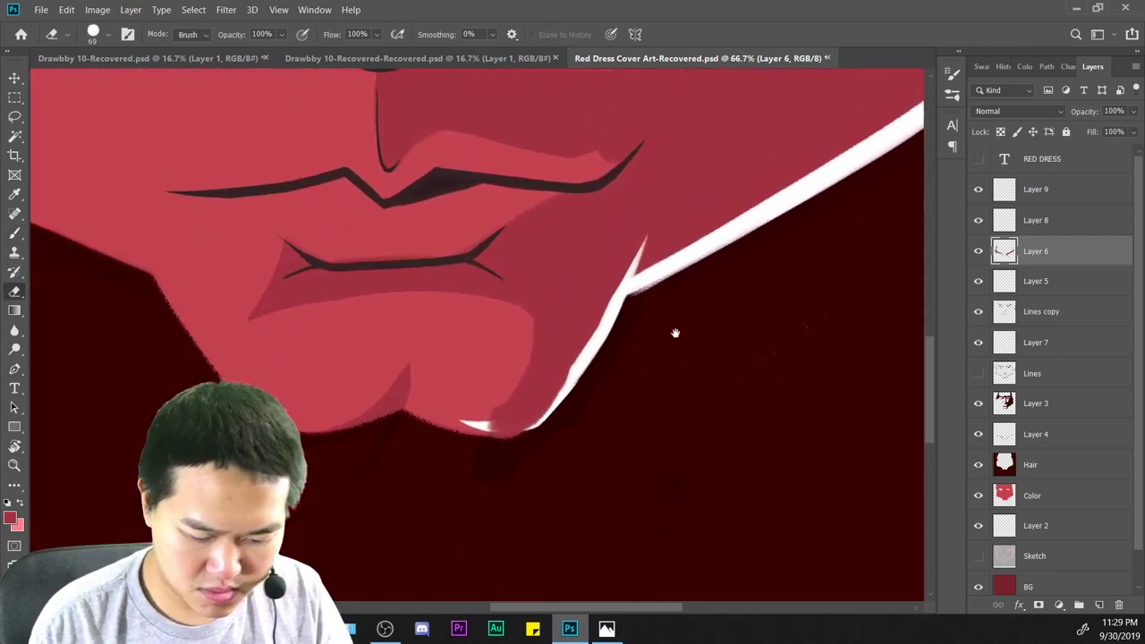
left_click_drag(482, 414, 604, 351)
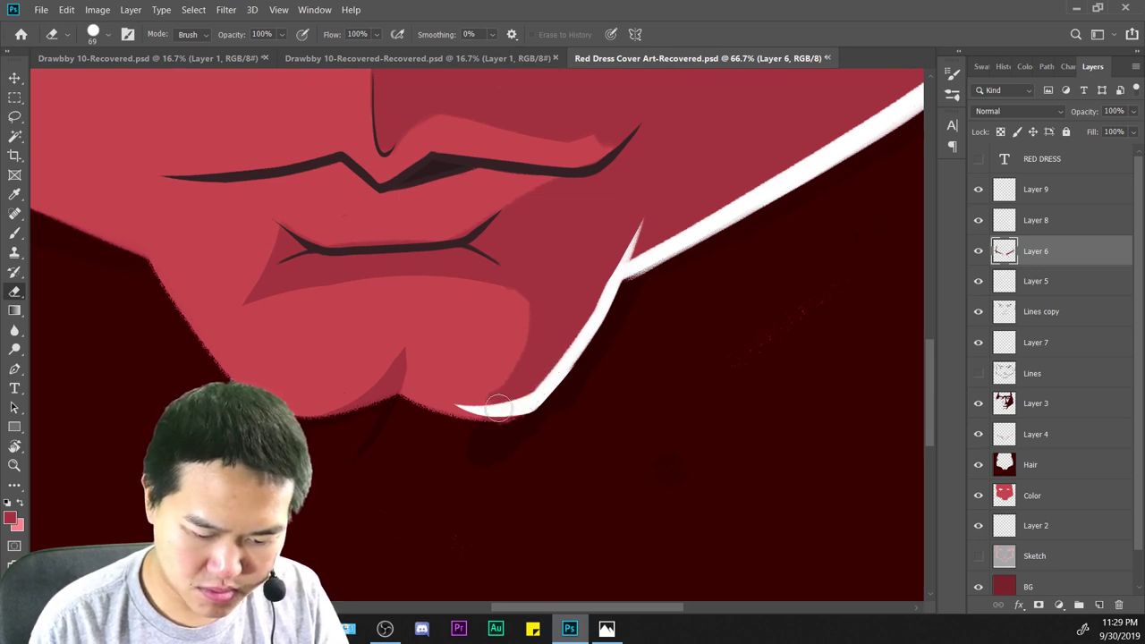
Examine the whole face to judge the cheek and chin shading.
key("ctrl+minus")
key("ctrl+minus")
key("ctrl+minus")
key("ctrl+minus")
key("ctrl+minus")
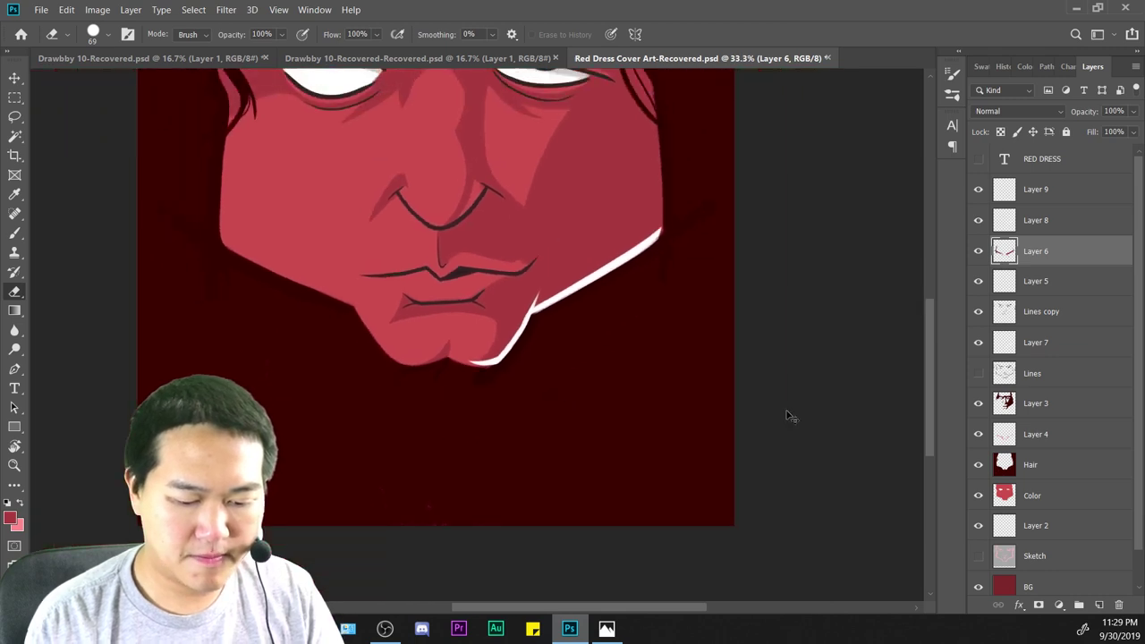
key("ctrl+plus")
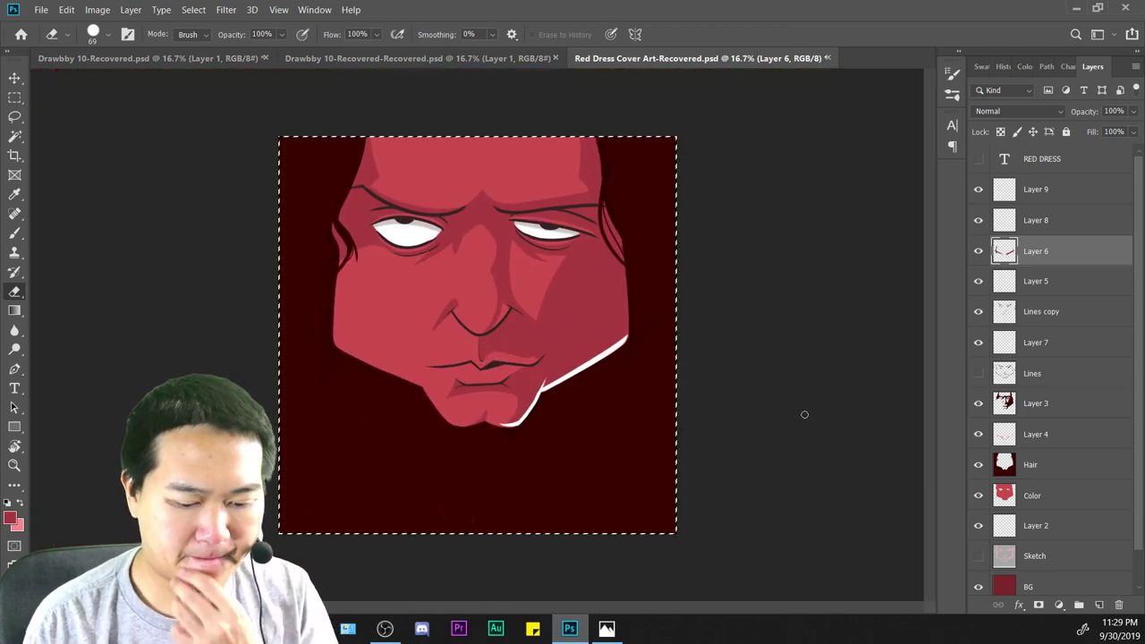
key("ctrl+plus")
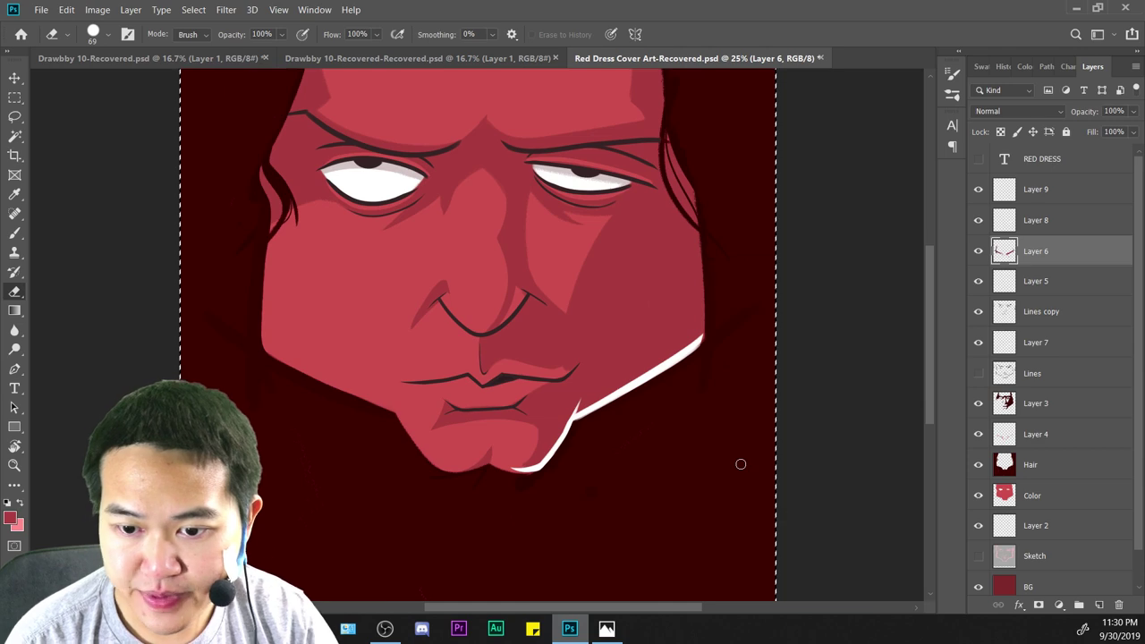
key("ctrl+minus")
key("ctrl+minus")
key("ctrl+minus")
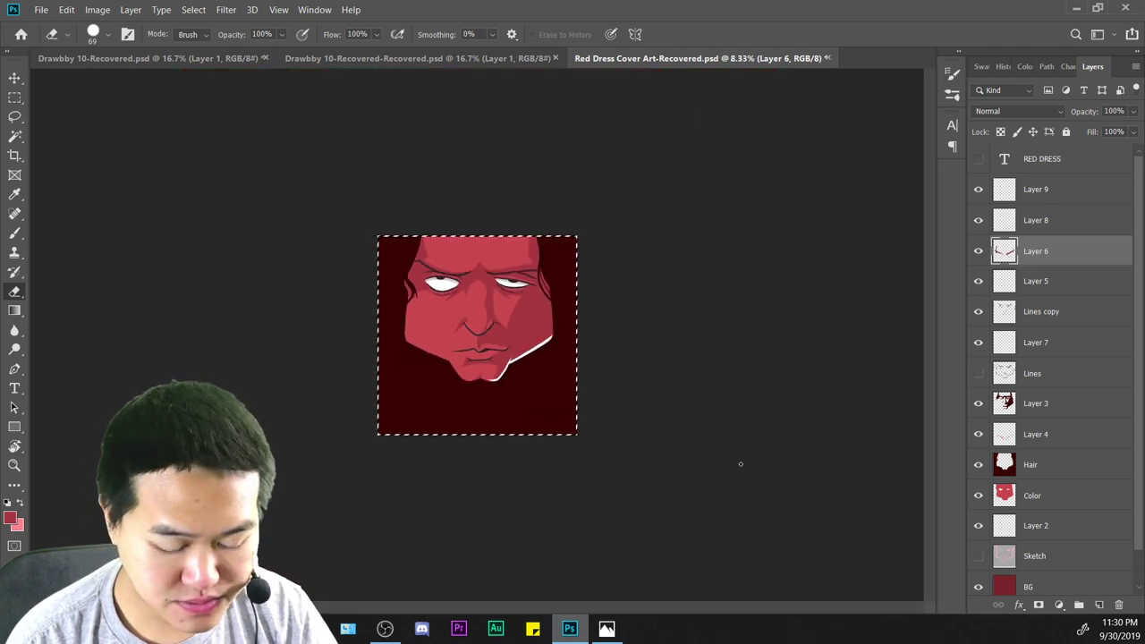
On Layer 3, sample a dark red and paint the shadow between the eyebrows farther up the forehead.
key("ctrl+plus")
key("ctrl+plus")
key("ctrl+plus")
key("ctrl+plus")
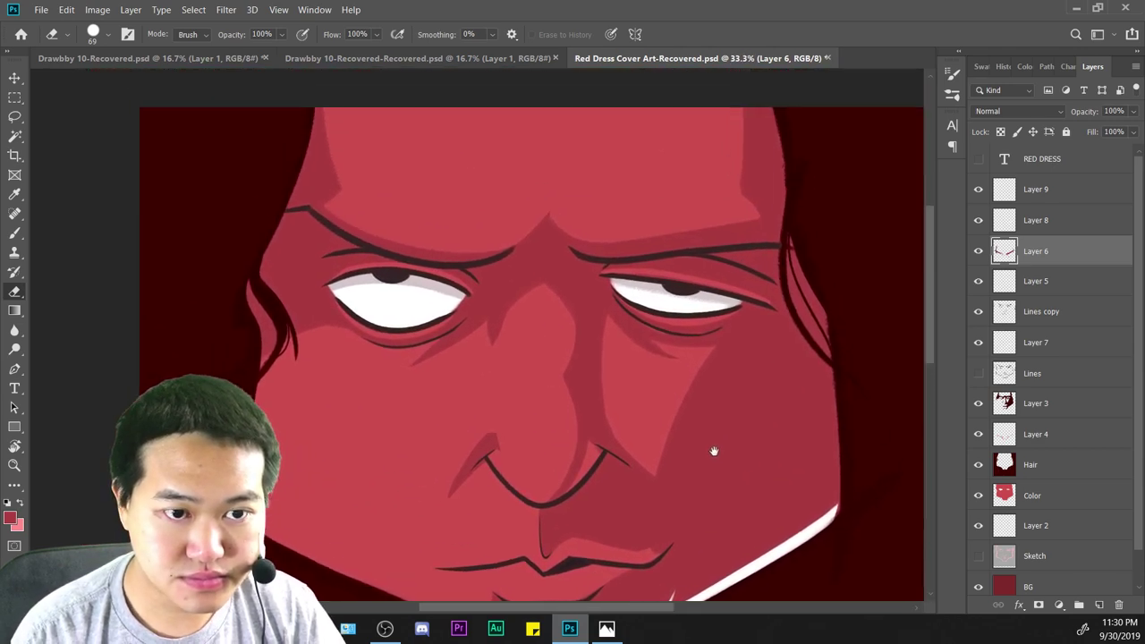
left_click_drag(714, 449, 608, 528)
key("ctrl+plus")
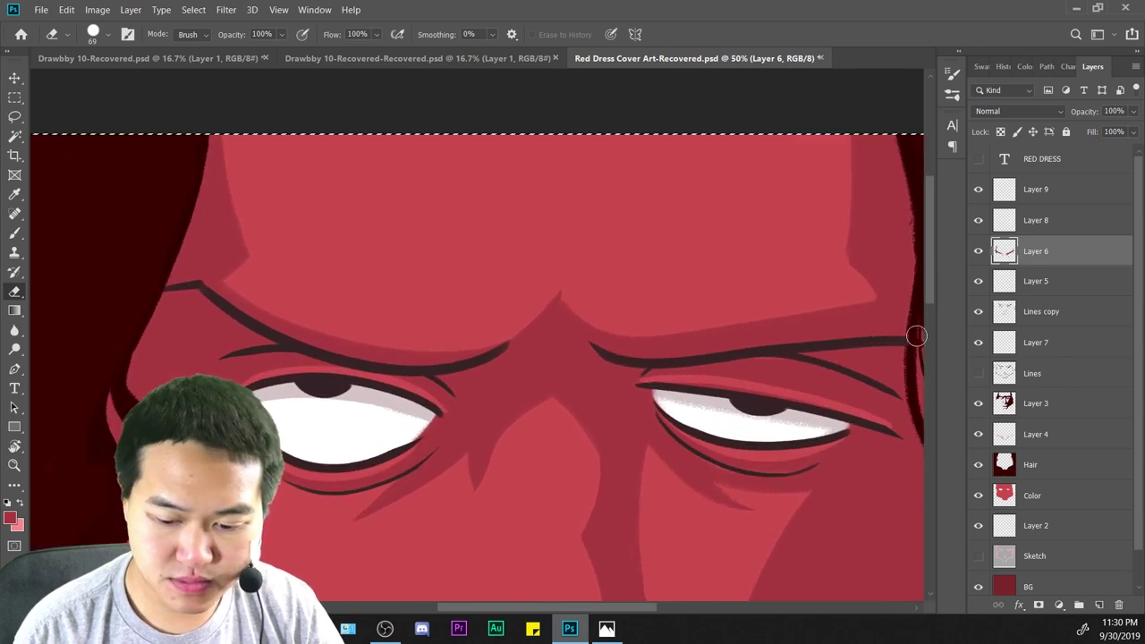
key("ctrl+plus")
left_click(1069, 405)
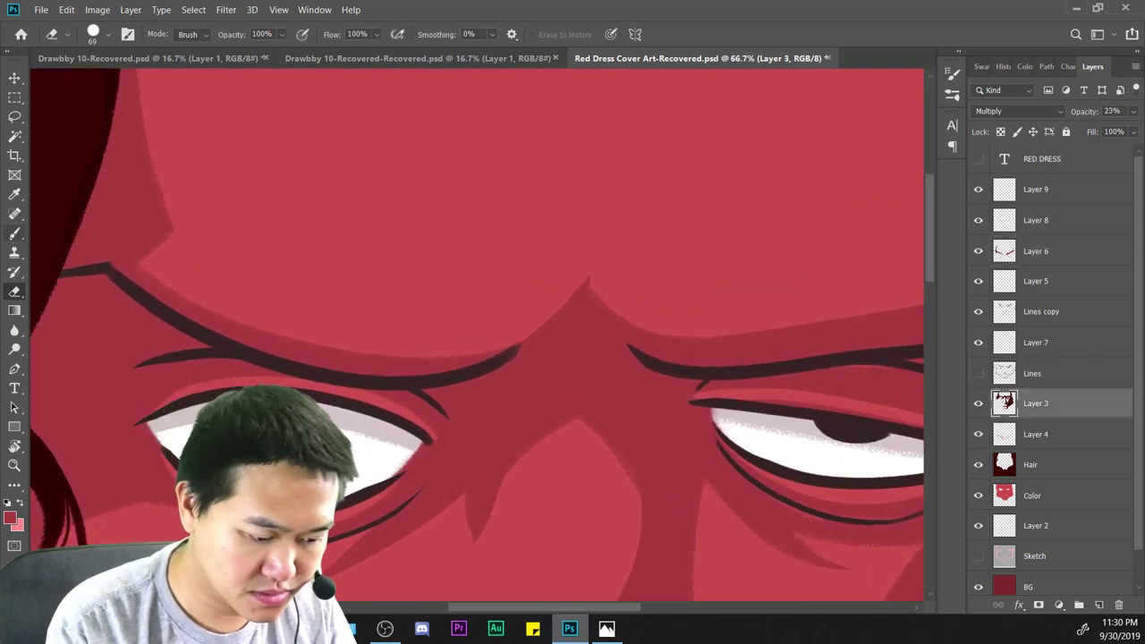
key("b")
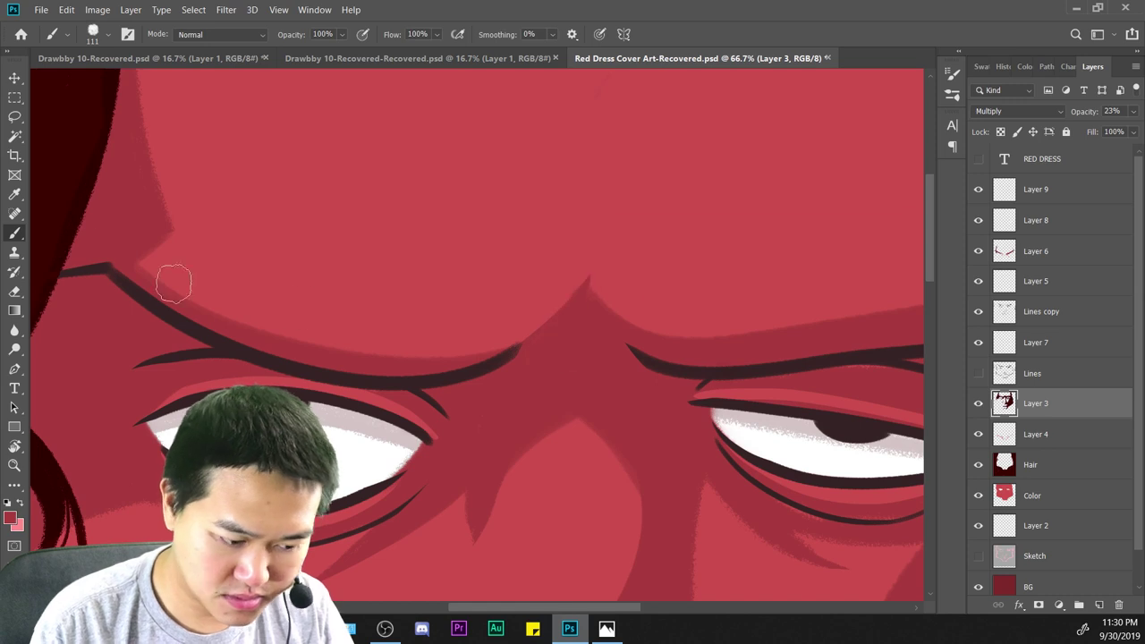
key("i")
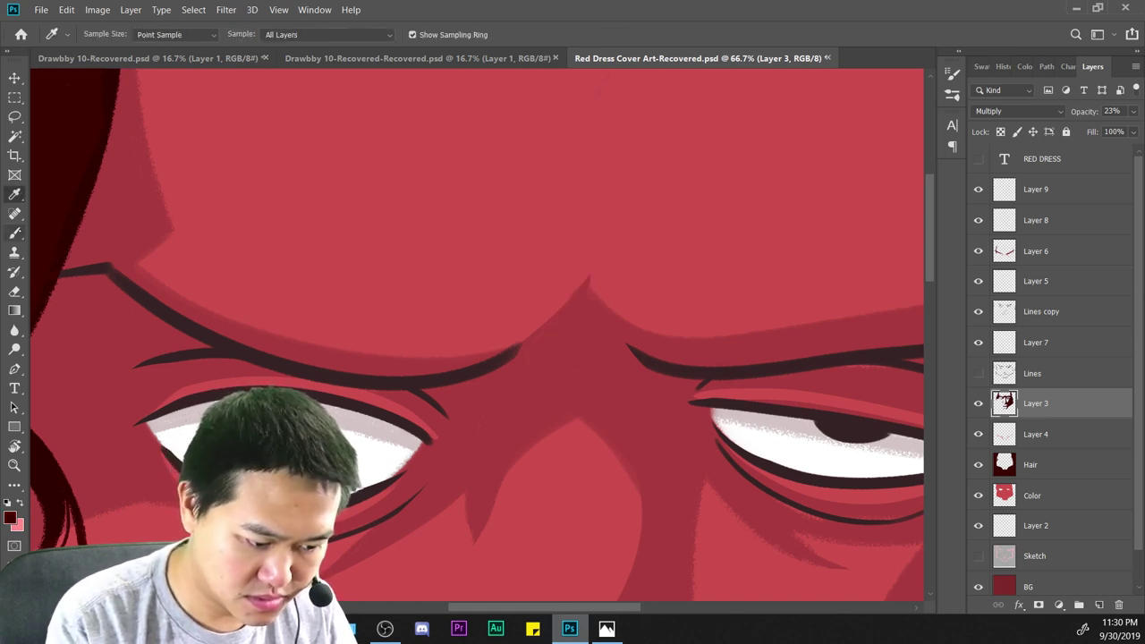
key("b")
left_click_drag(547, 360, 627, 227)
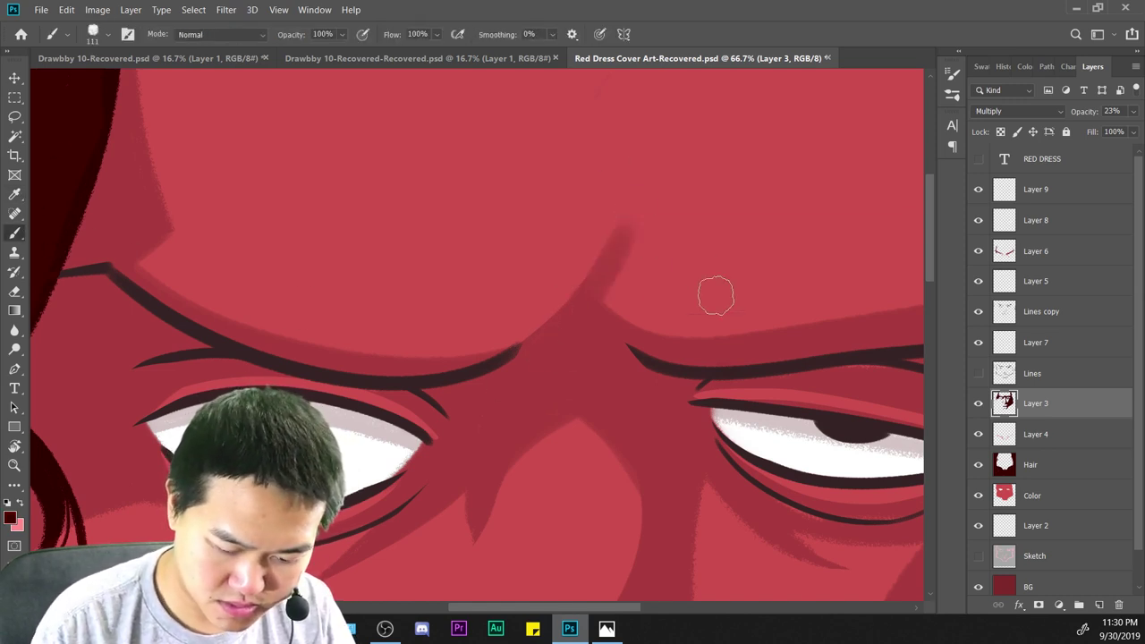
Erase the edges of the forehead shadow between the eyebrows into a sharp, tapered point.
key("e")
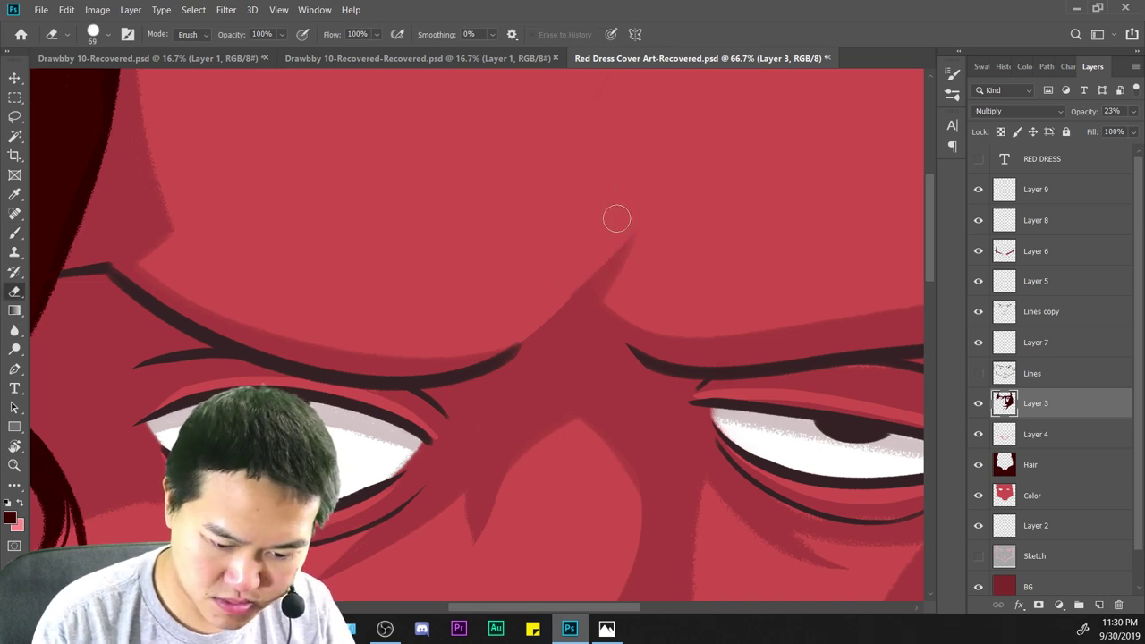
left_click_drag(630, 283, 510, 326)
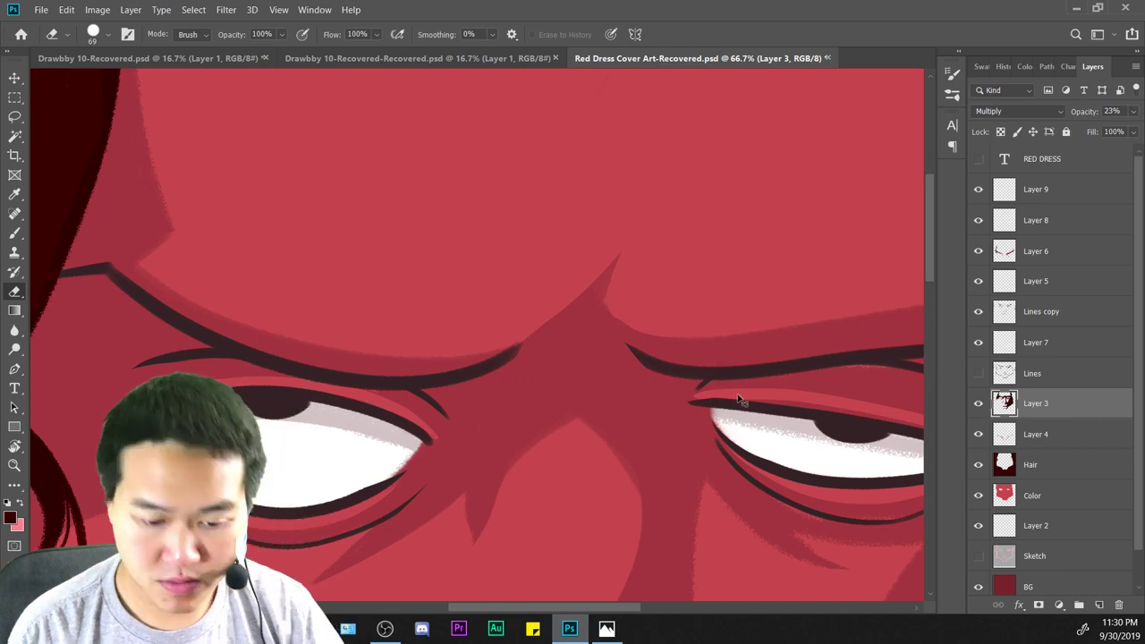
key("ctrl+minus")
key("ctrl+minus")
key("ctrl+minus")
key("ctrl+minus")
key("ctrl+a")
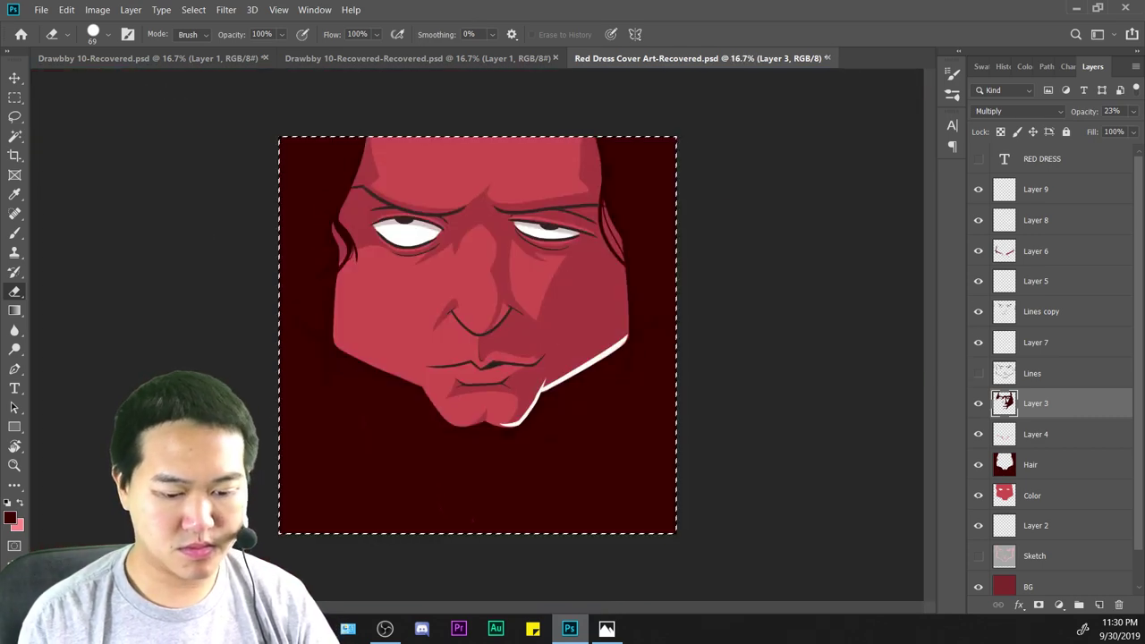
key("ctrl+plus")
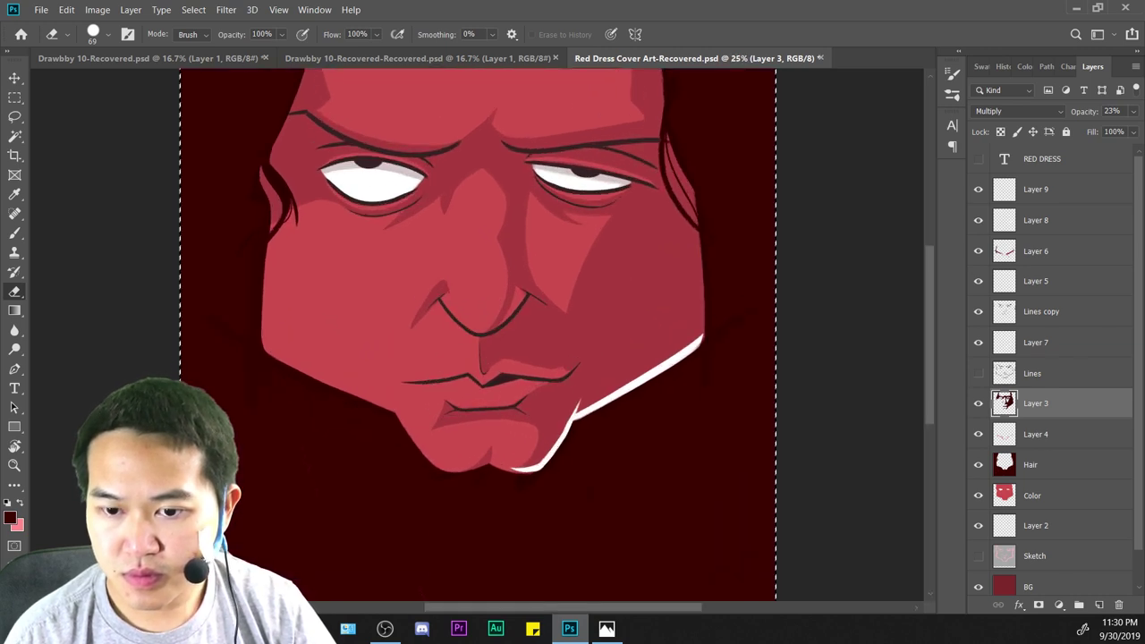
Examine the whole face to judge the forehead, cheek and chin shadows together.
key("ctrl+minus")
key("ctrl+minus")
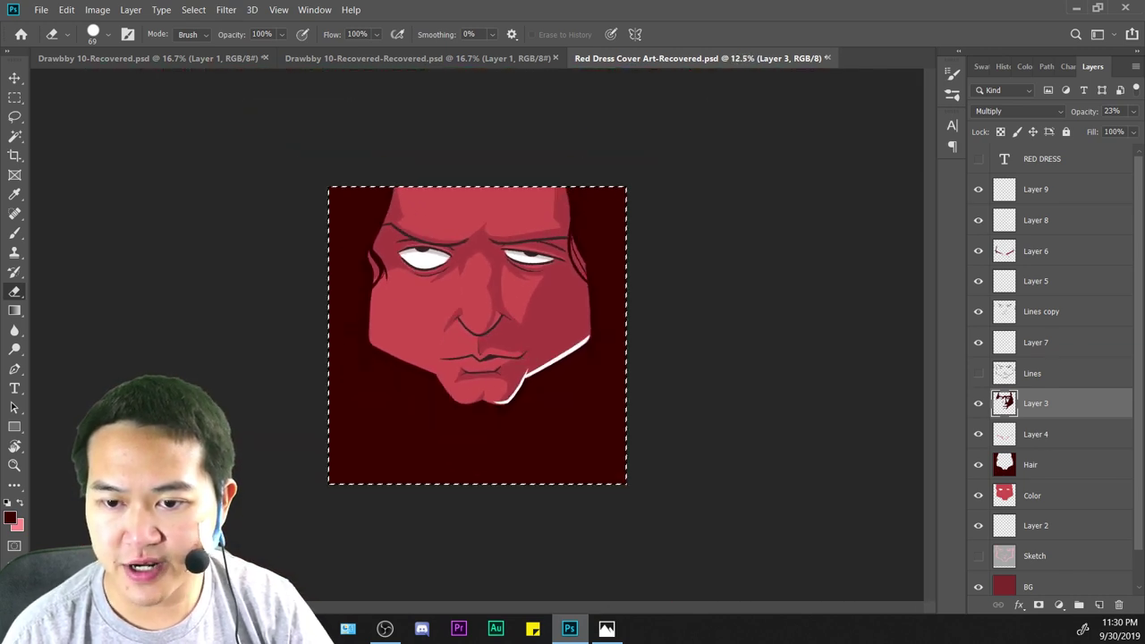
key("ctrl+plus")
key("ctrl+plus")
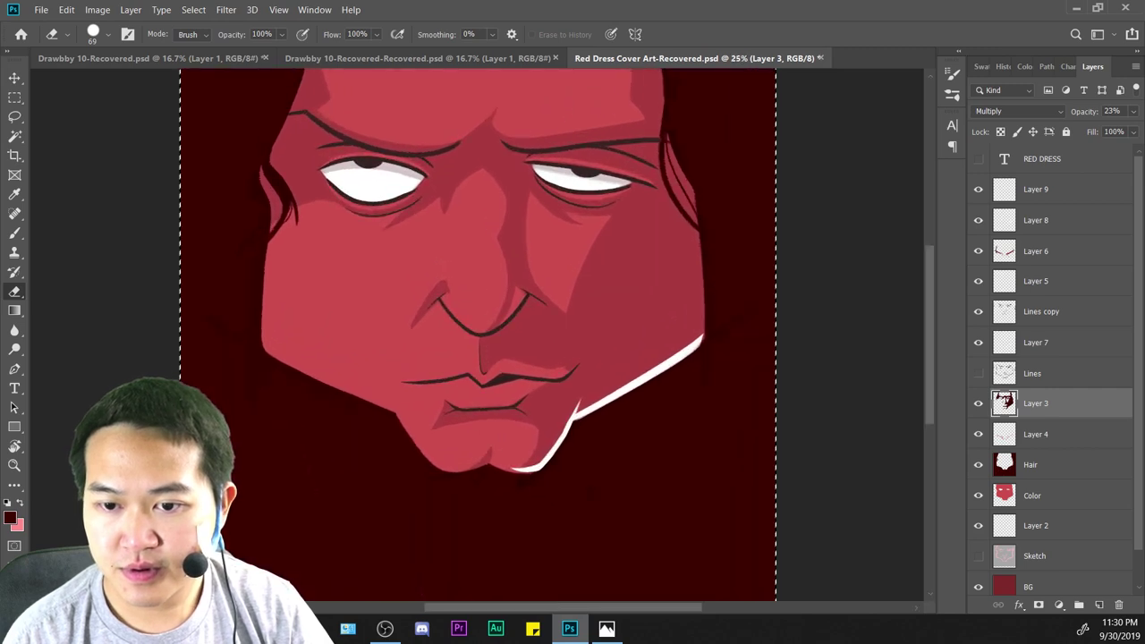
key("ctrl+plus")
key("ctrl+minus")
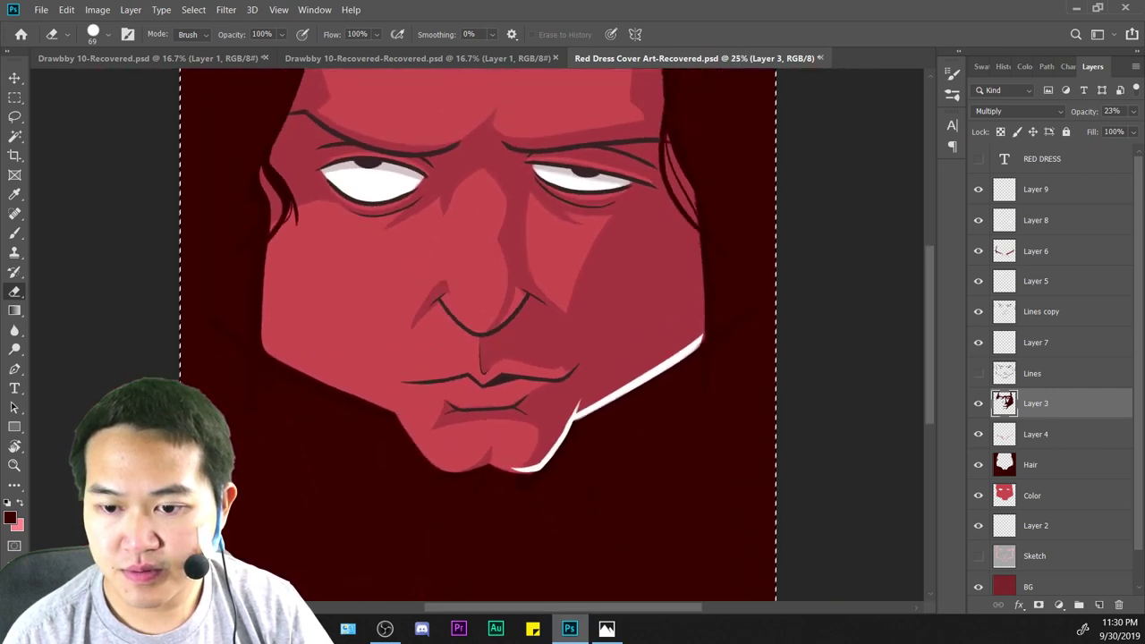
mouse_move(492, 357)
left_mouse_down()
mouse_move(560, 257)
mouse_move(518, 369)
mouse_move(517, 284)
mouse_move(551, 304)
mouse_move(535, 366)
mouse_move(530, 279)
mouse_move(497, 354)
left_mouse_up()
key("ctrl+a")
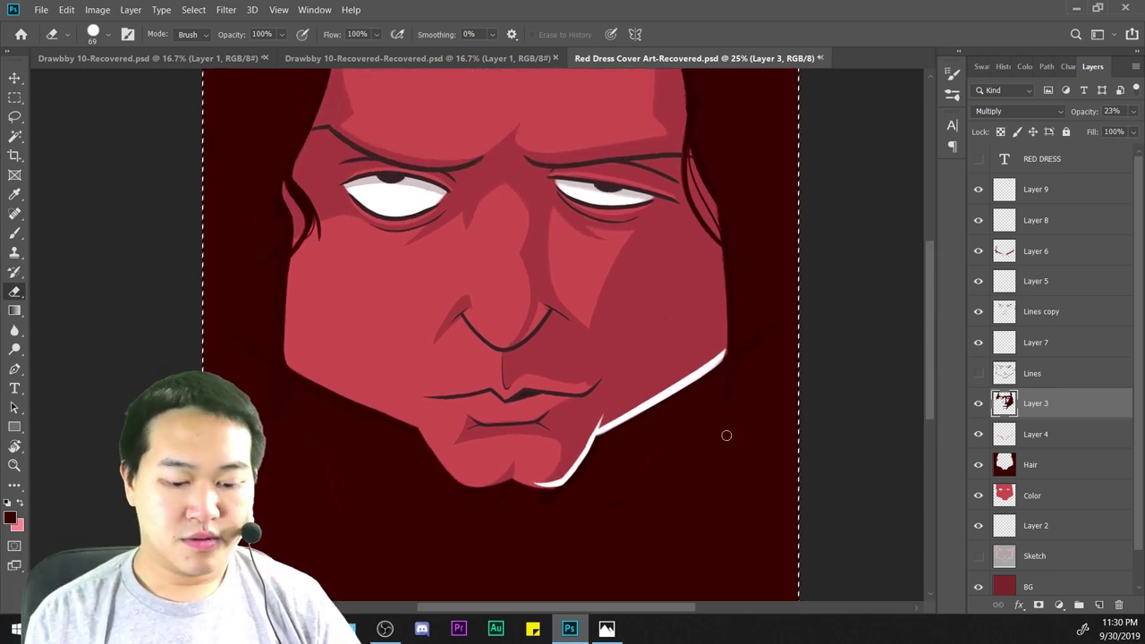
key("ctrl+minus")
key("ctrl+plus")
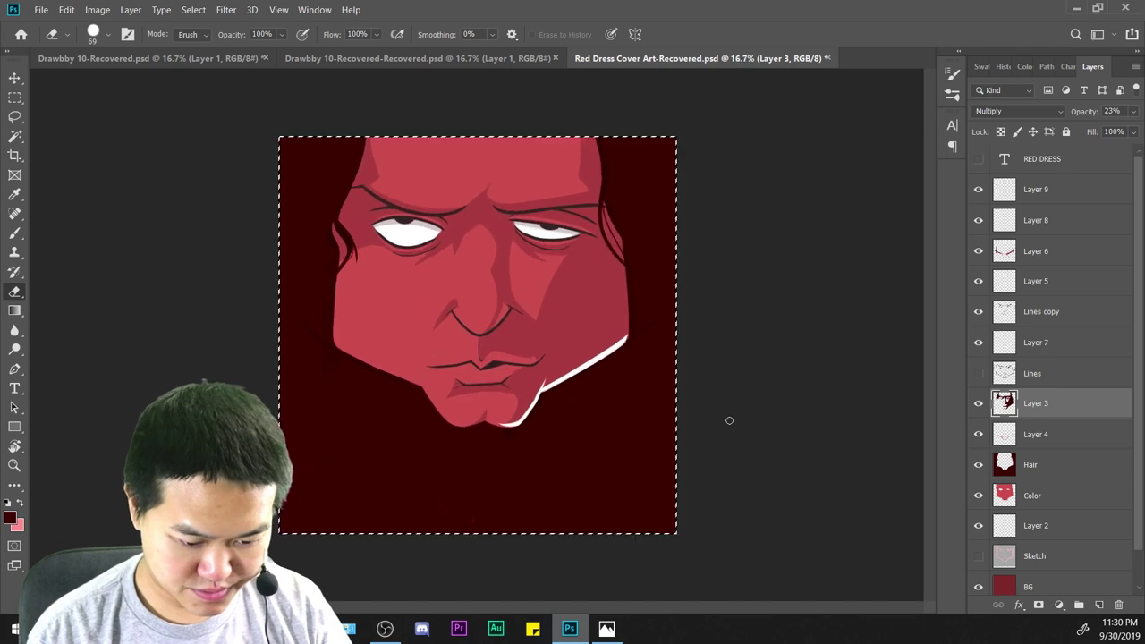
key("ctrl+plus")
key("ctrl+plus")
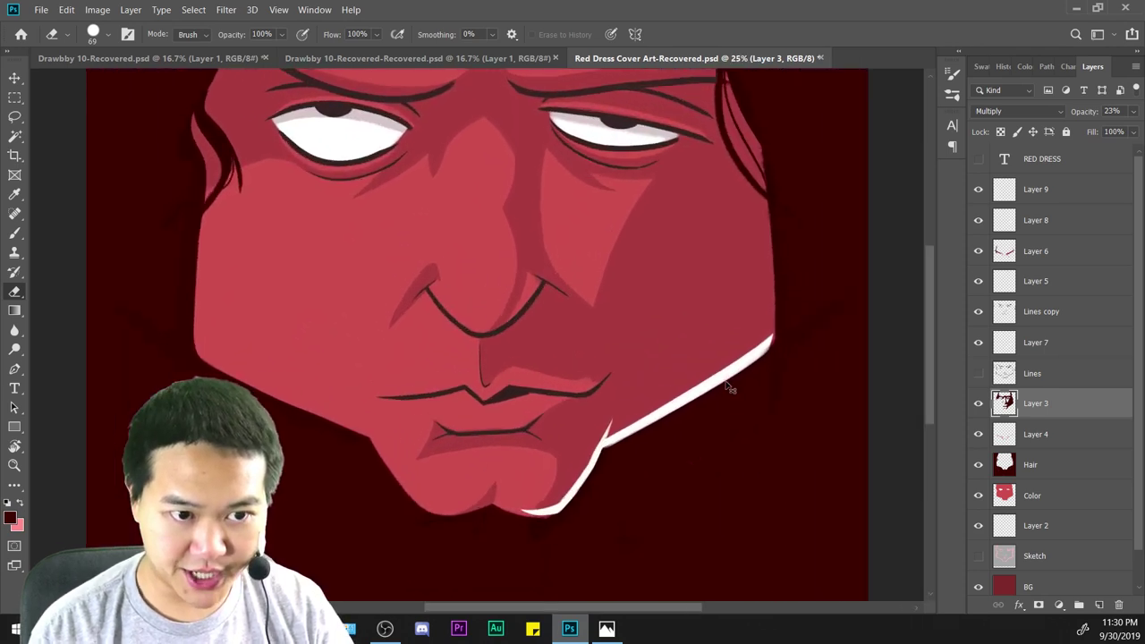
Erase the Layer 3 shadow between the left eye's lower lid line and the crease beneath it, up to the inner corner.
left_click_drag(613, 169, 693, 436)
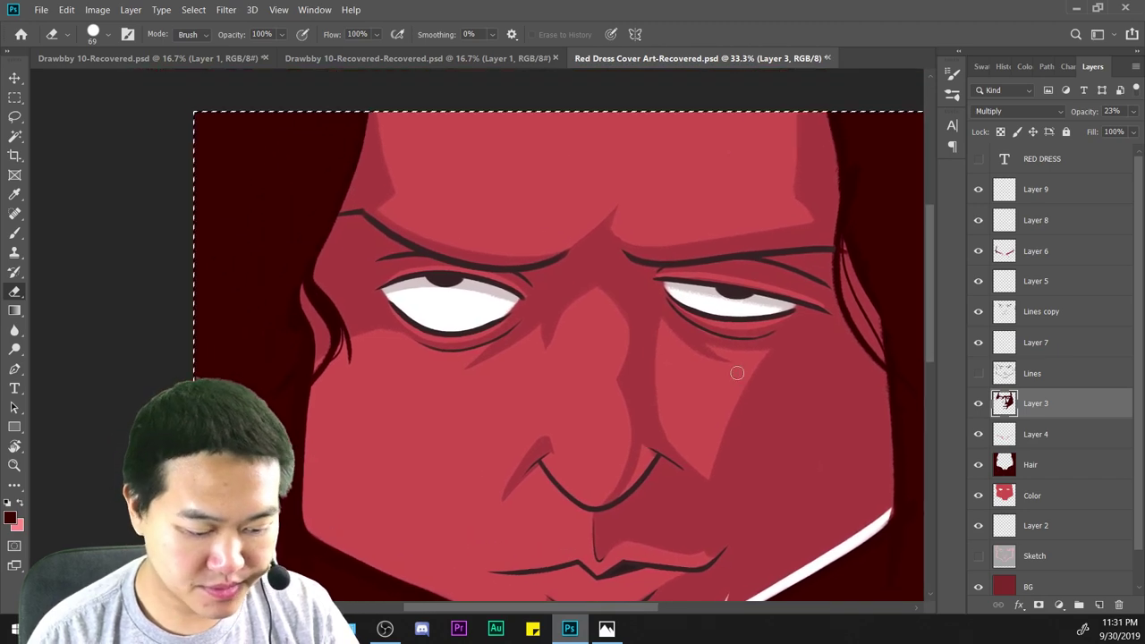
key("ctrl+plus")
key("ctrl+plus")
key("ctrl+plus")
mouse_move(227, 260)
left_mouse_down()
mouse_move(307, 340)
mouse_move(475, 344)
left_mouse_up()
key("ctrl+z")
mouse_move(230, 258)
left_mouse_down()
mouse_move(272, 306)
mouse_move(470, 349)
mouse_move(424, 358)
left_mouse_up()
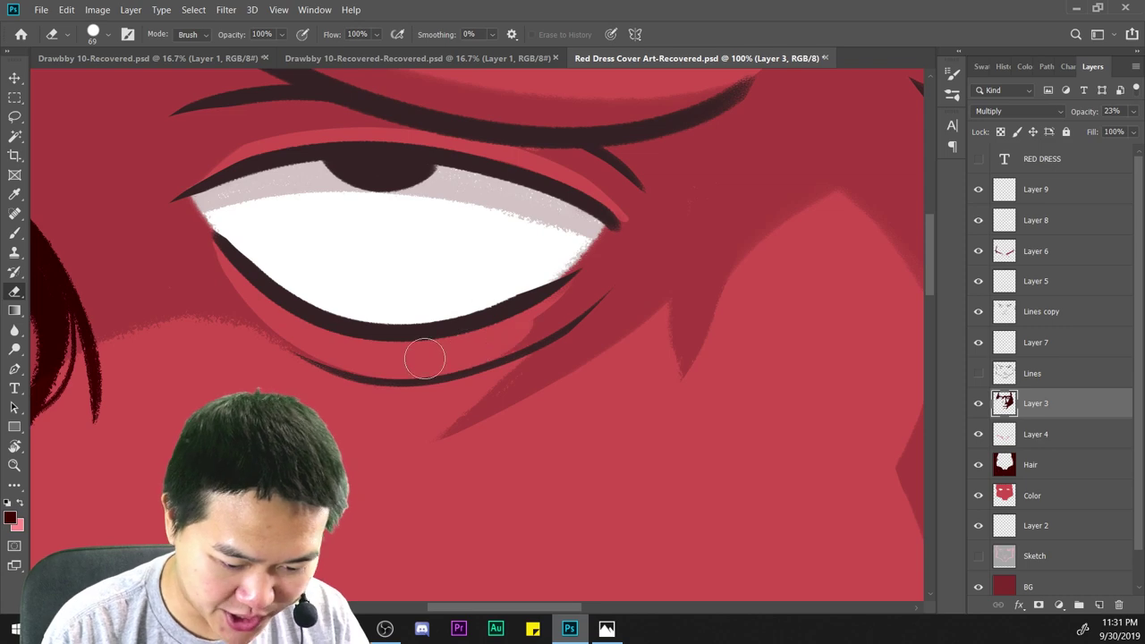
left_click_drag(546, 283, 626, 231)
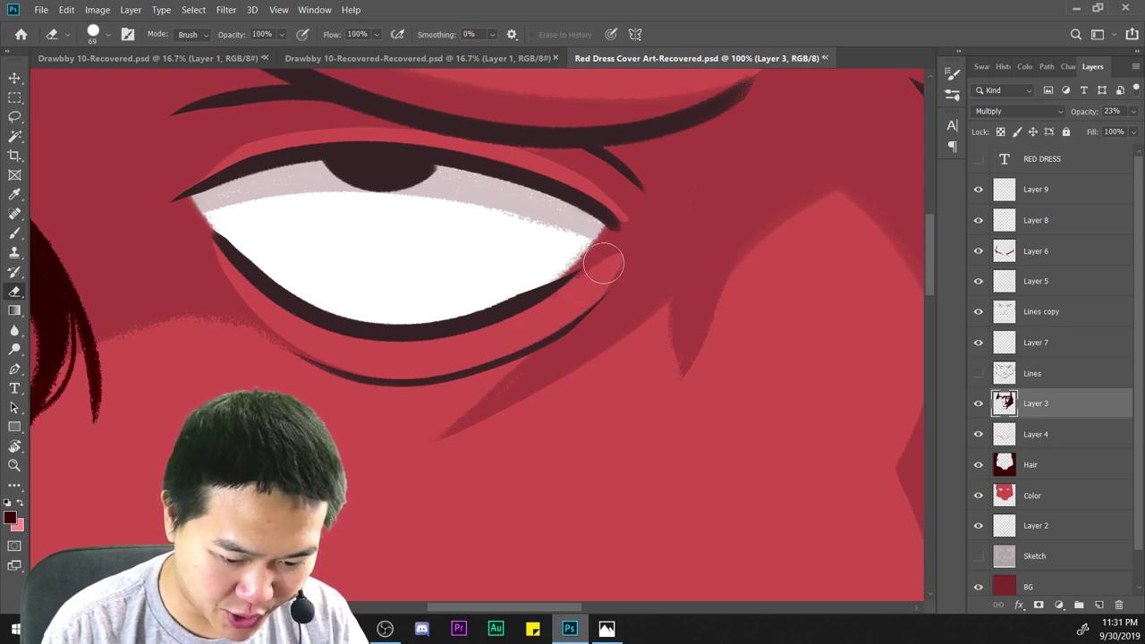
Examine the face at several magnifications to judge the shading around the eyes, nose, mouth and chin.
scroll(607, 450, "down", 4)
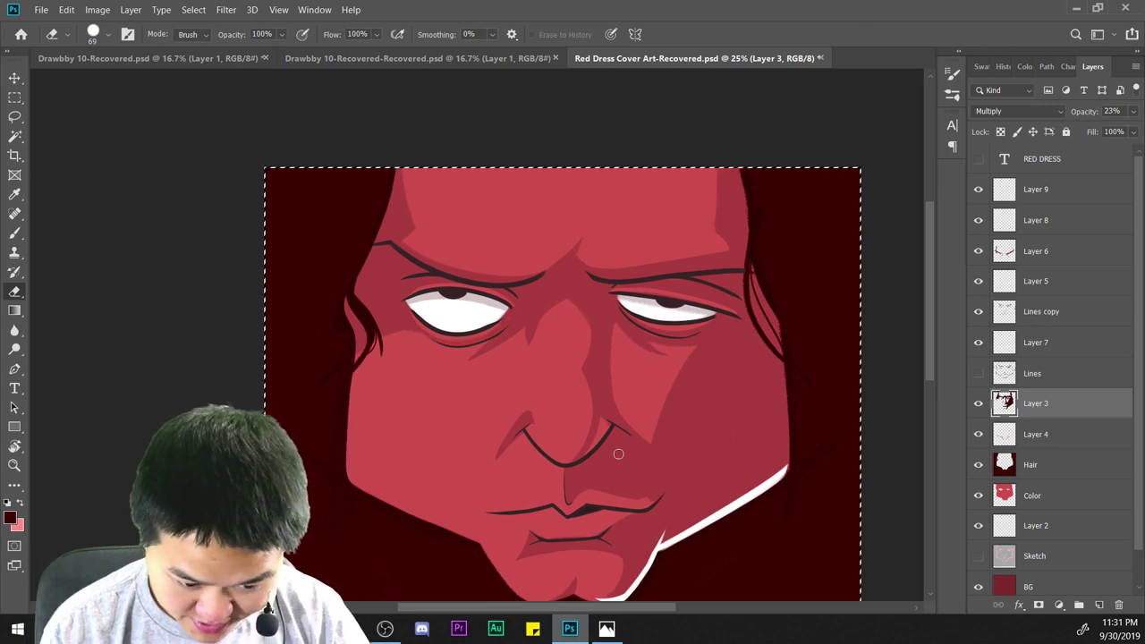
scroll(617, 453, "down", 2)
scroll(617, 453, "up", 1)
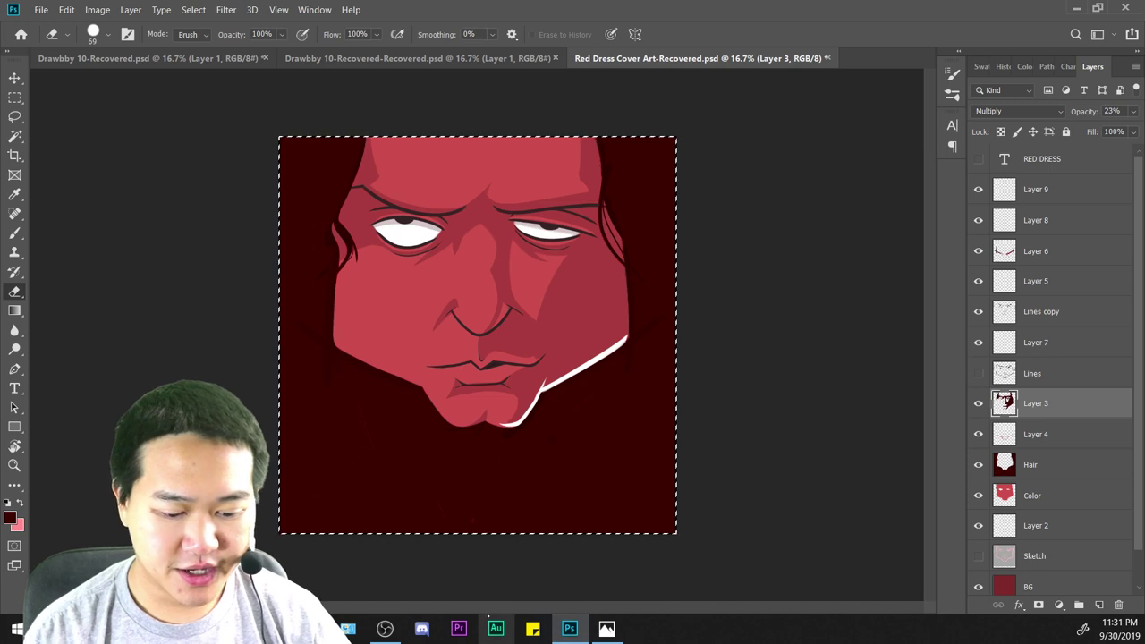
scroll(480, 326, "up", 3)
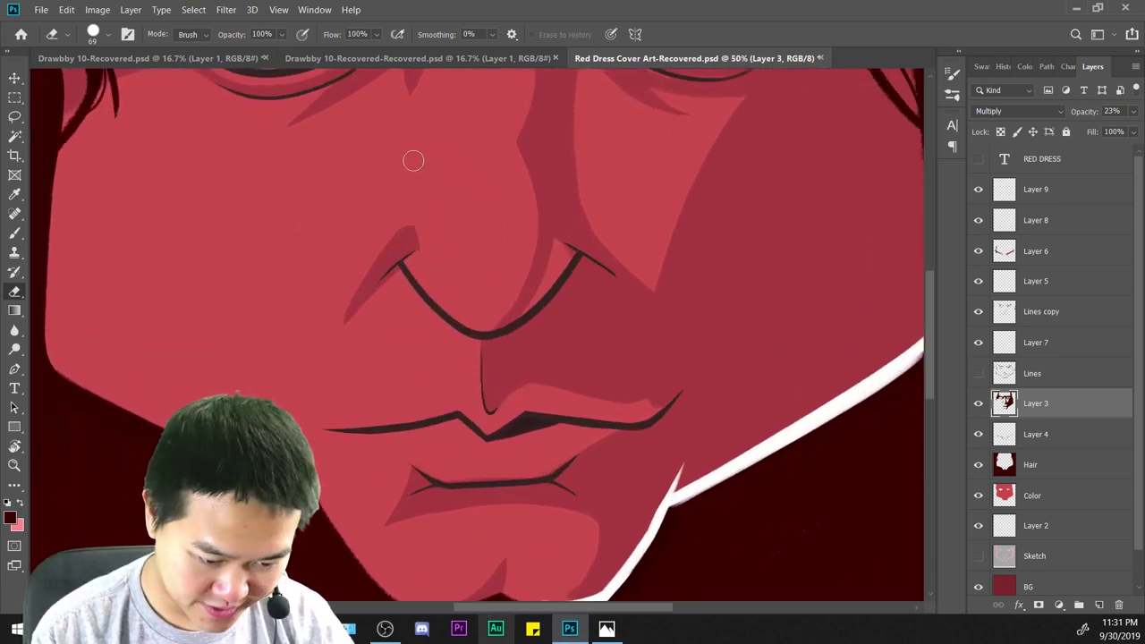
scroll(506, 455, "down", 3)
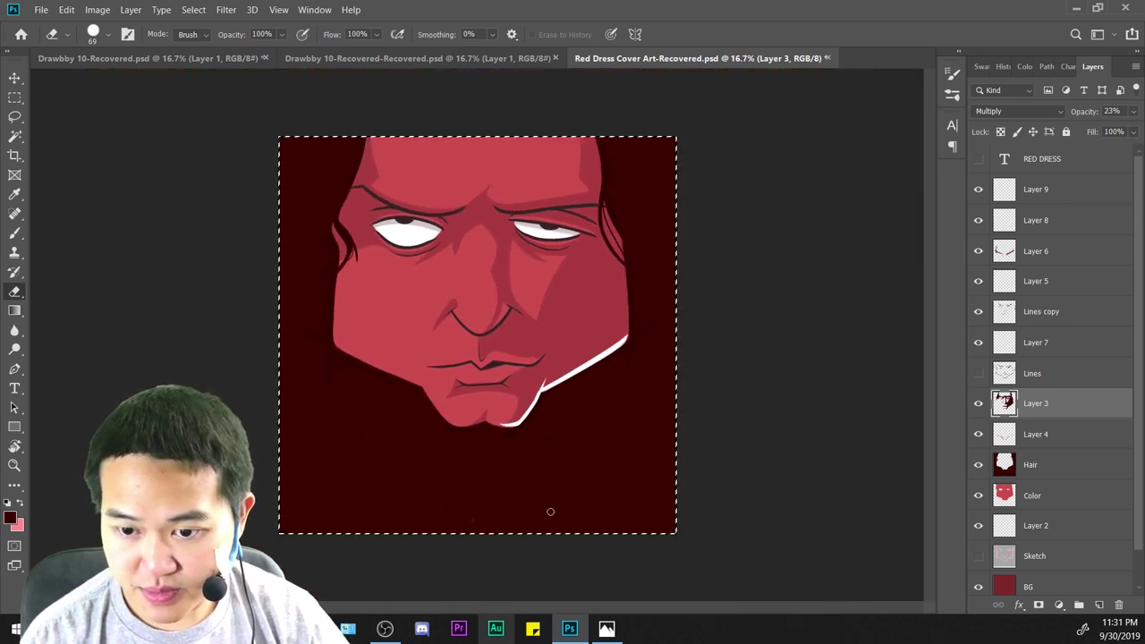
scroll(550, 511, "up", 2)
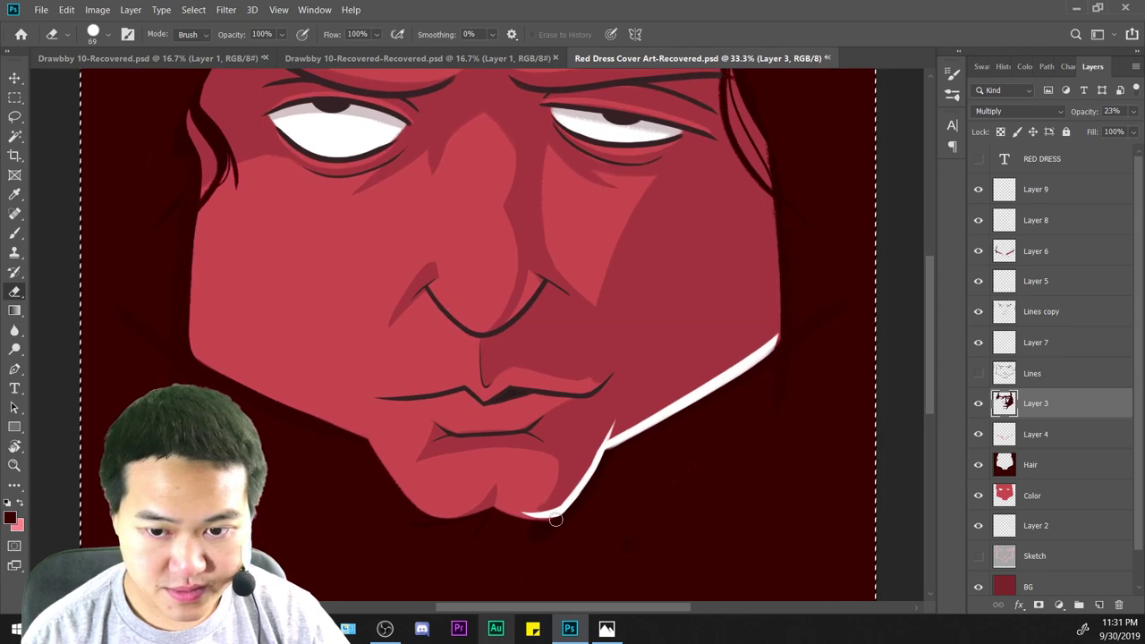
scroll(555, 521, "up", 2)
scroll(557, 523, "down", 2)
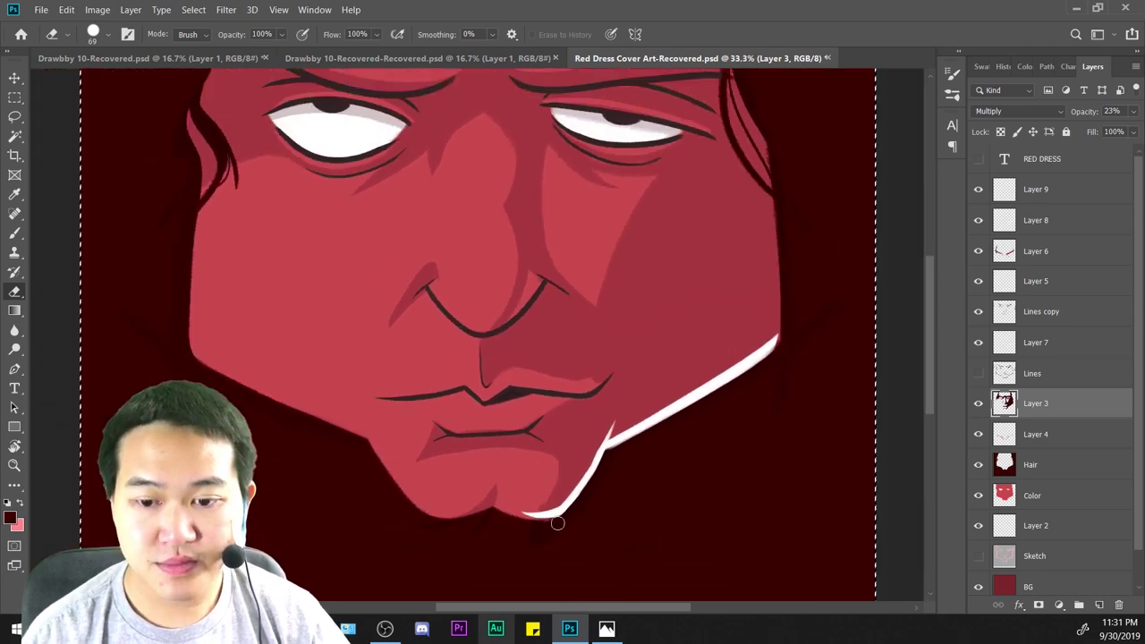
scroll(557, 523, "down", 1)
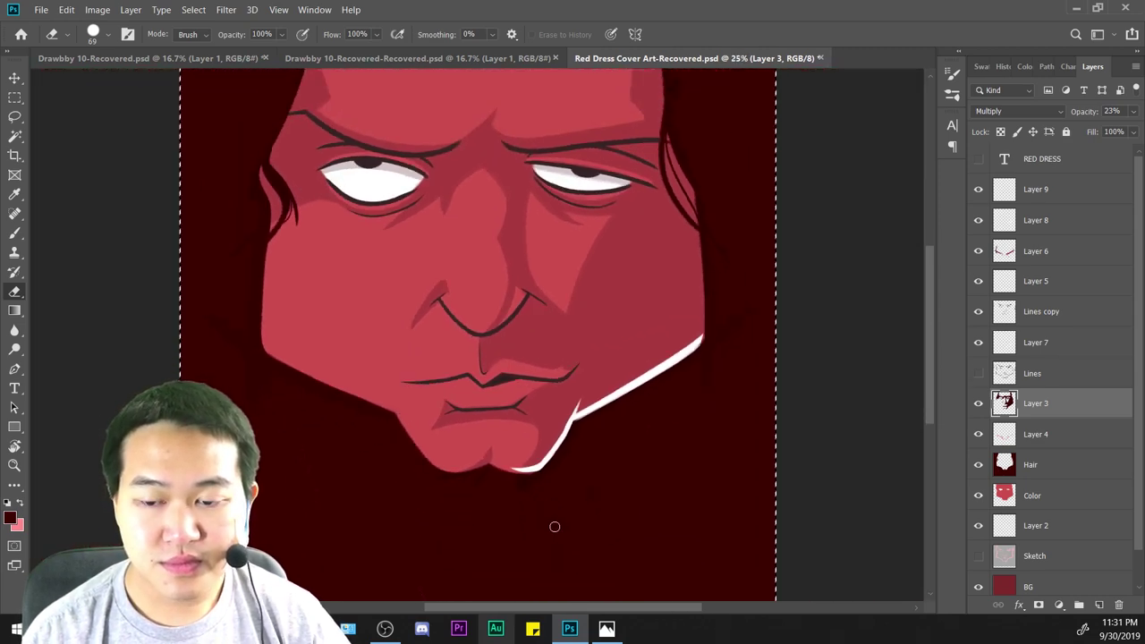
scroll(554, 526, "down", 1)
scroll(554, 527, "up", 1)
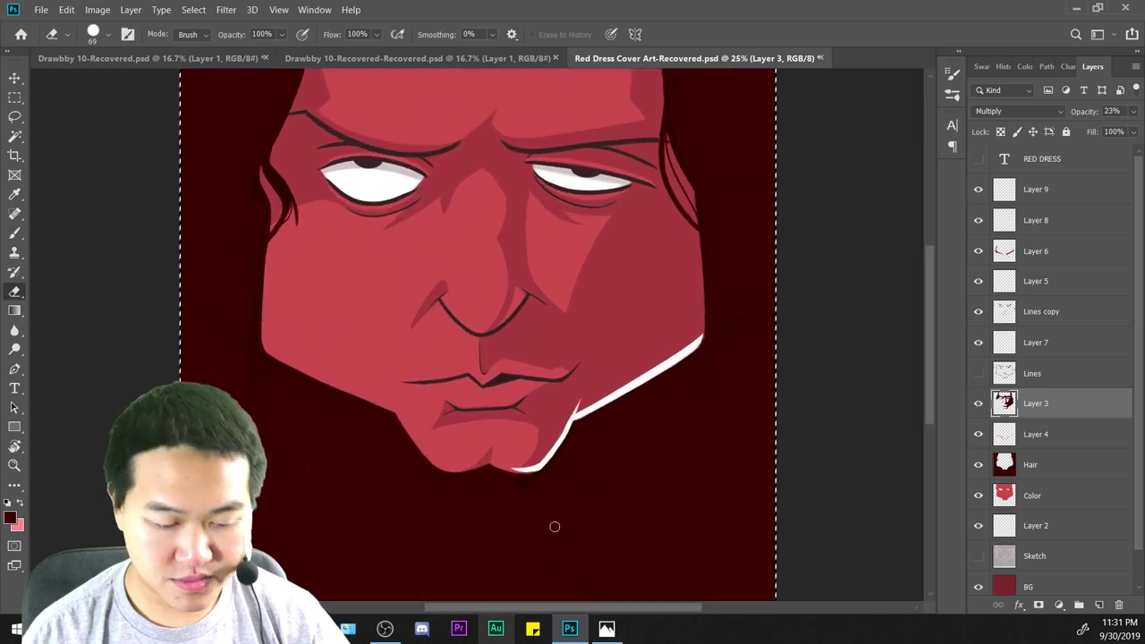
scroll(555, 527, "up", 3)
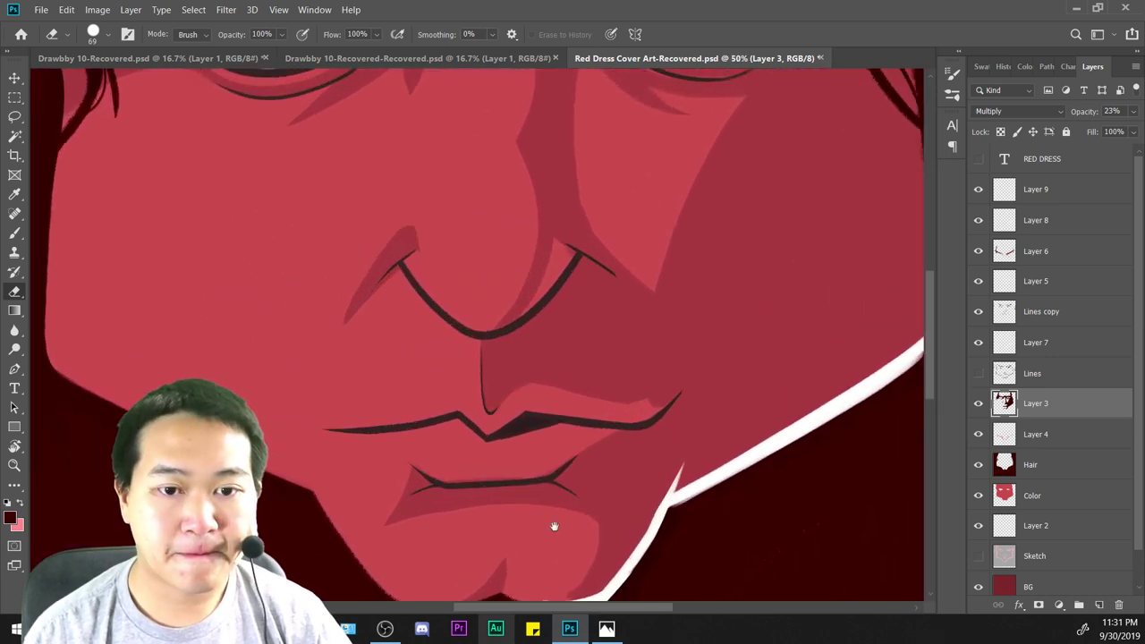
scroll(555, 524, "down", 1)
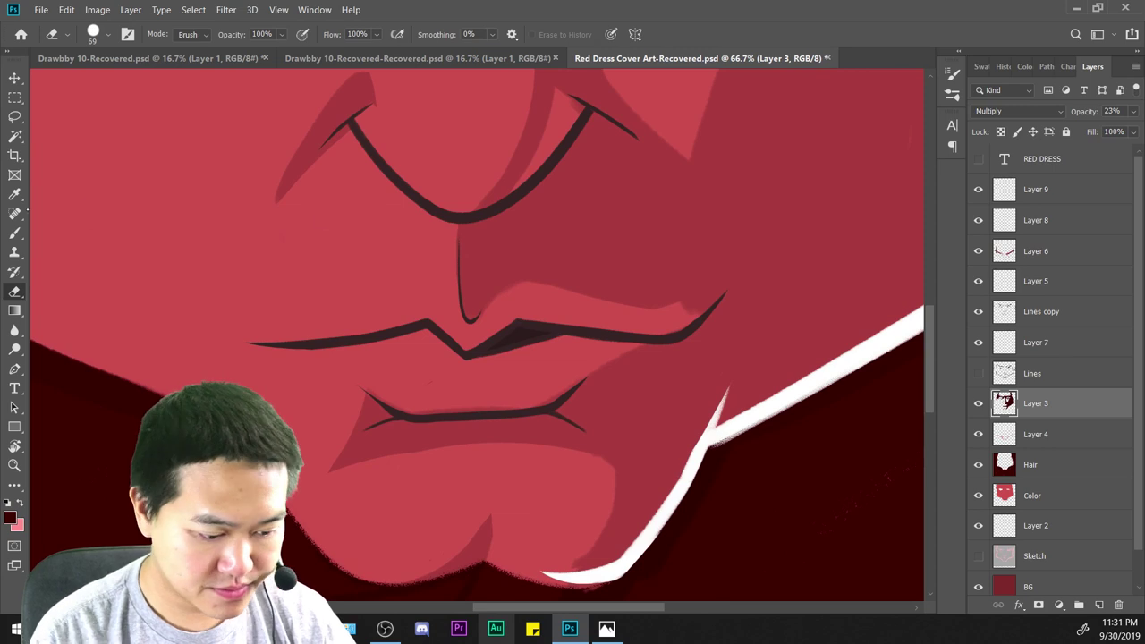
Try brushing a Layer 3 shadow from the philtrum leftward above the upper lip, filling it up to the nose line.
key("b")
mouse_move(603, 264)
left_mouse_down()
mouse_move(790, 309)
mouse_move(754, 315)
left_mouse_up()
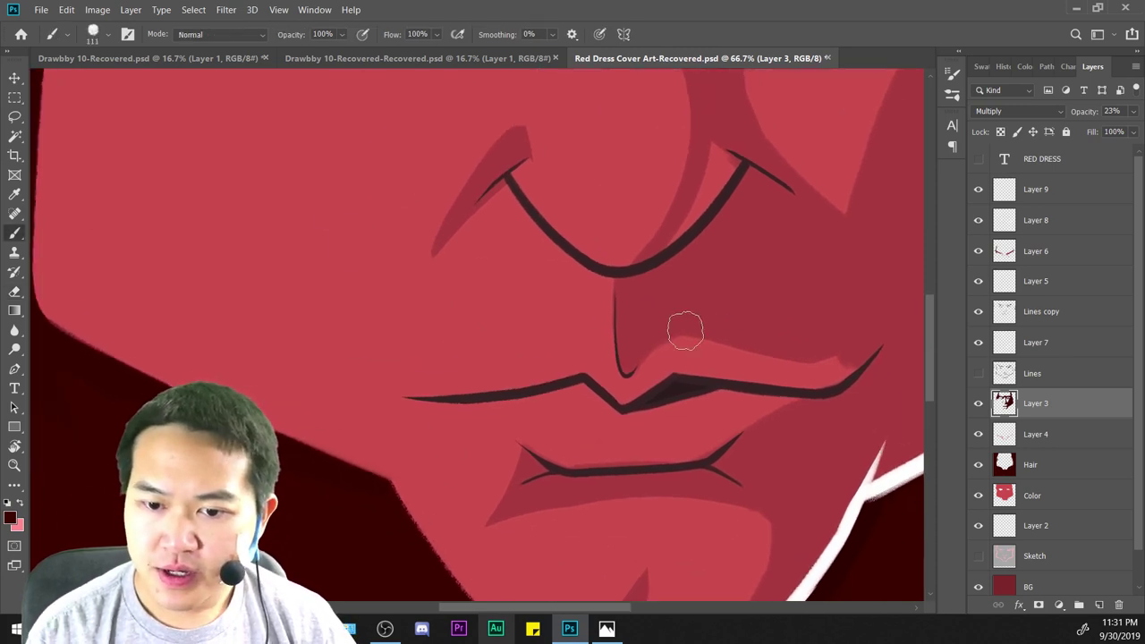
mouse_move(621, 349)
left_mouse_down()
mouse_move(602, 337)
mouse_move(454, 346)
left_mouse_up()
key("ctrl+z")
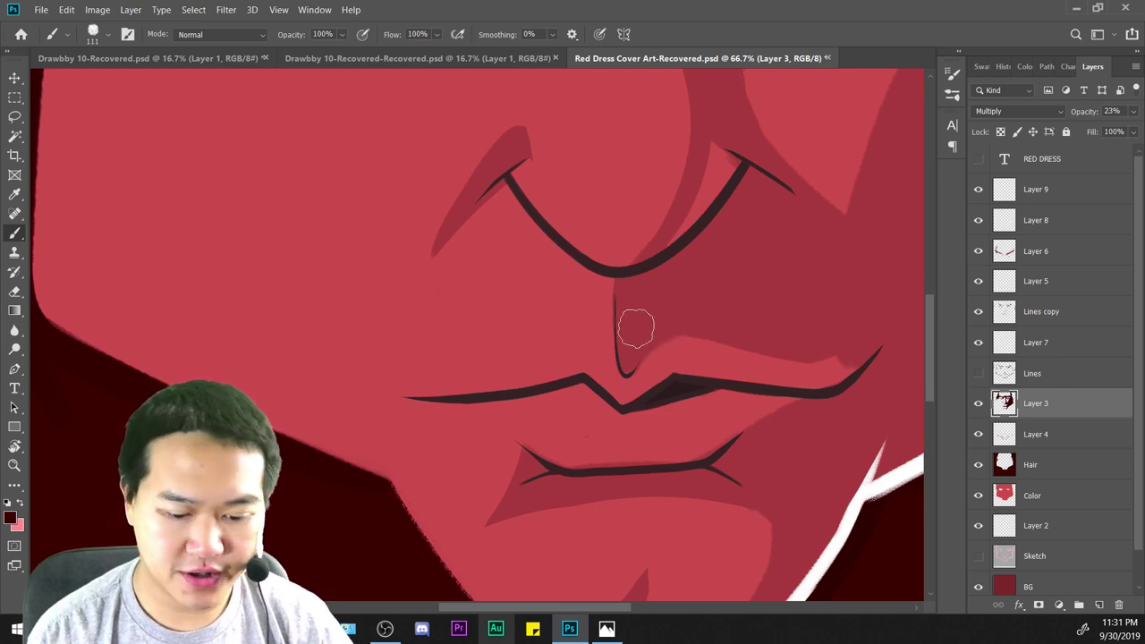
left_click_drag(636, 328, 434, 349)
key("ctrl+z")
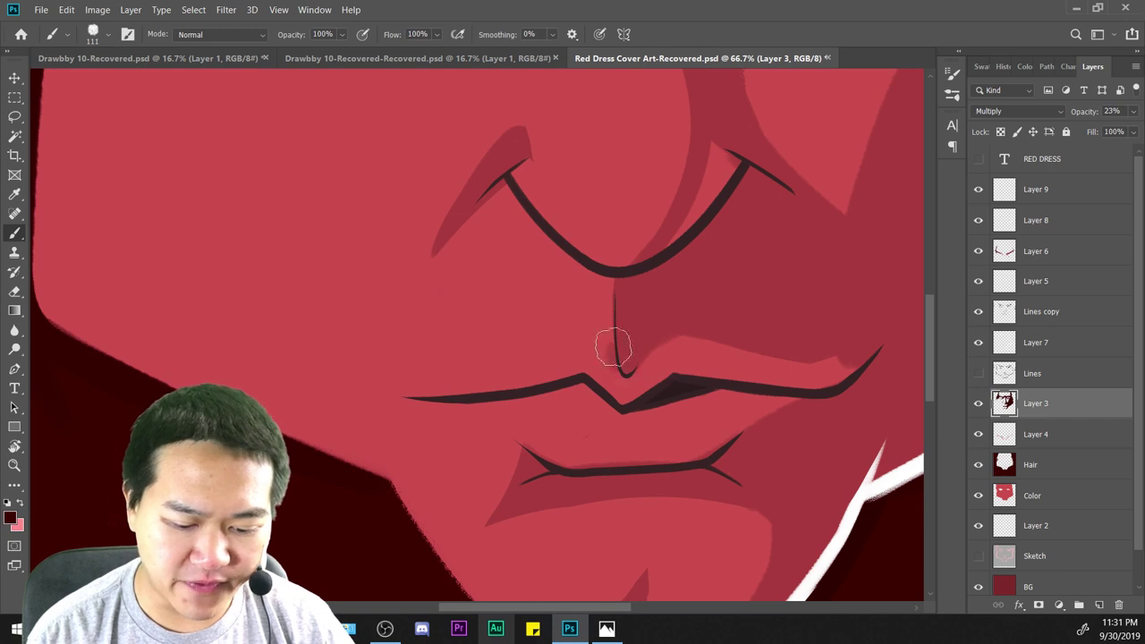
left_click_drag(614, 347, 429, 349)
key("ctrl+z")
left_click_drag(624, 360, 474, 365)
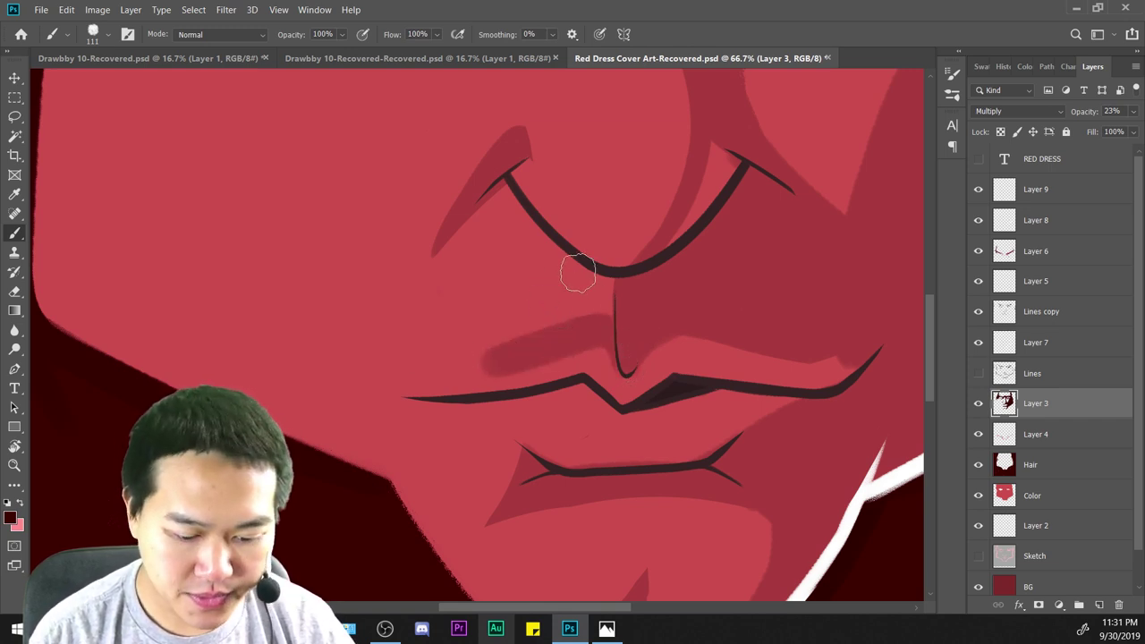
mouse_move(578, 273)
left_mouse_down()
mouse_move(529, 327)
mouse_move(554, 328)
mouse_move(591, 292)
mouse_move(615, 289)
mouse_move(583, 288)
left_mouse_up()
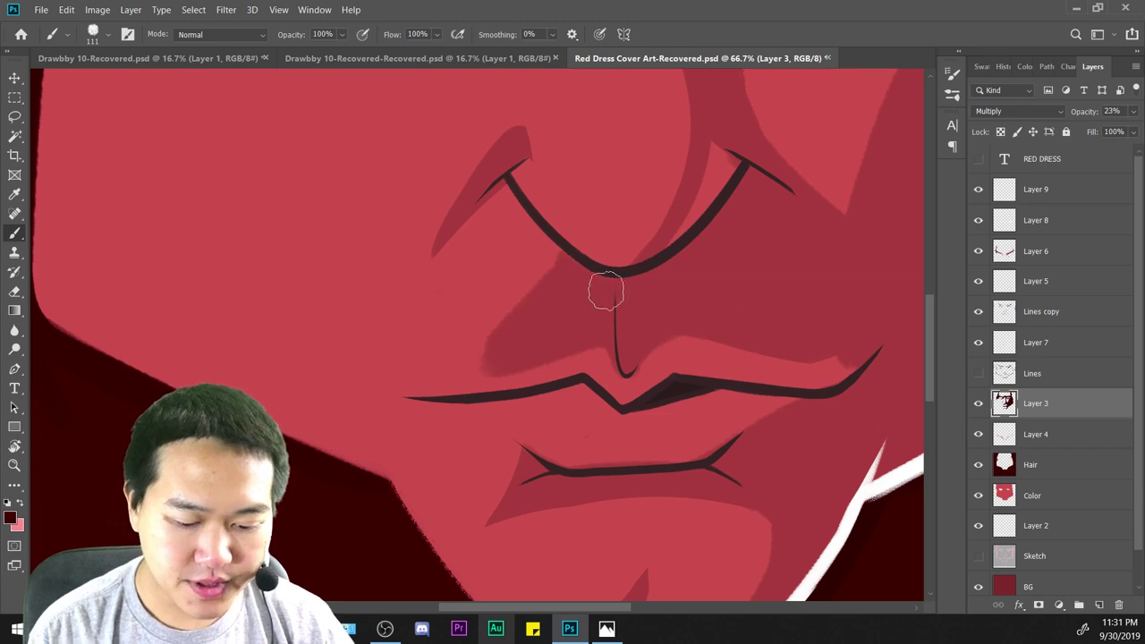
Erase the outer edge of the shadow left of the philtrum into a straight slope ending in a sharp point.
key("ctrl+minus")
key("ctrl+minus")
key("ctrl+minus")
key("ctrl+minus")
key("ctrl+plus")
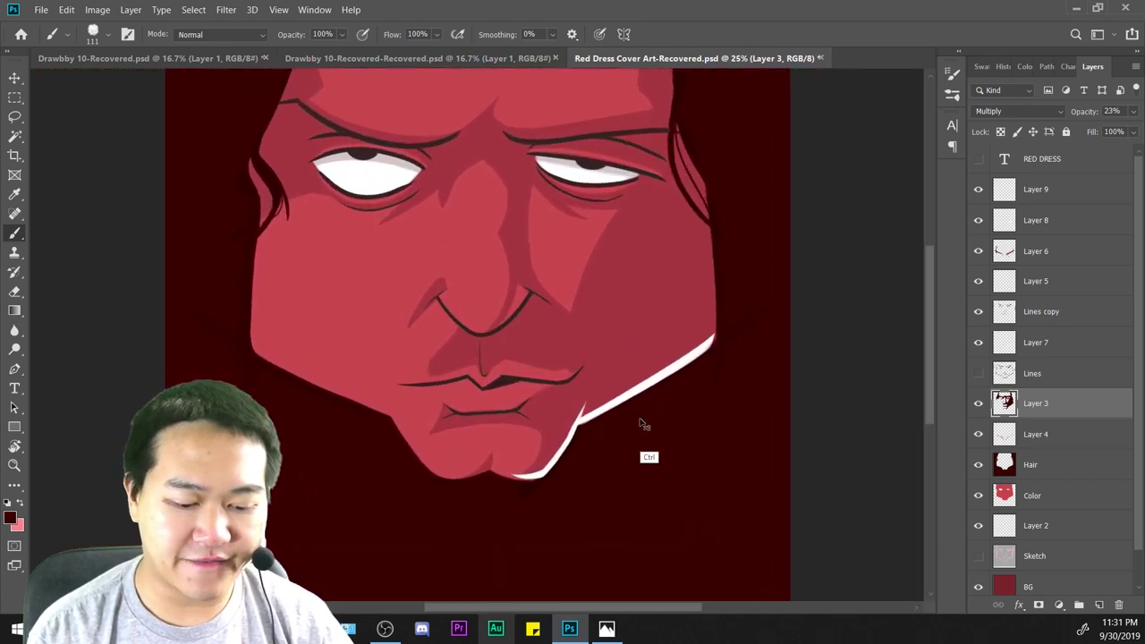
key("ctrl+plus")
key("ctrl+plus")
key("ctrl+plus")
key("e")
left_click_drag(729, 303, 850, 282)
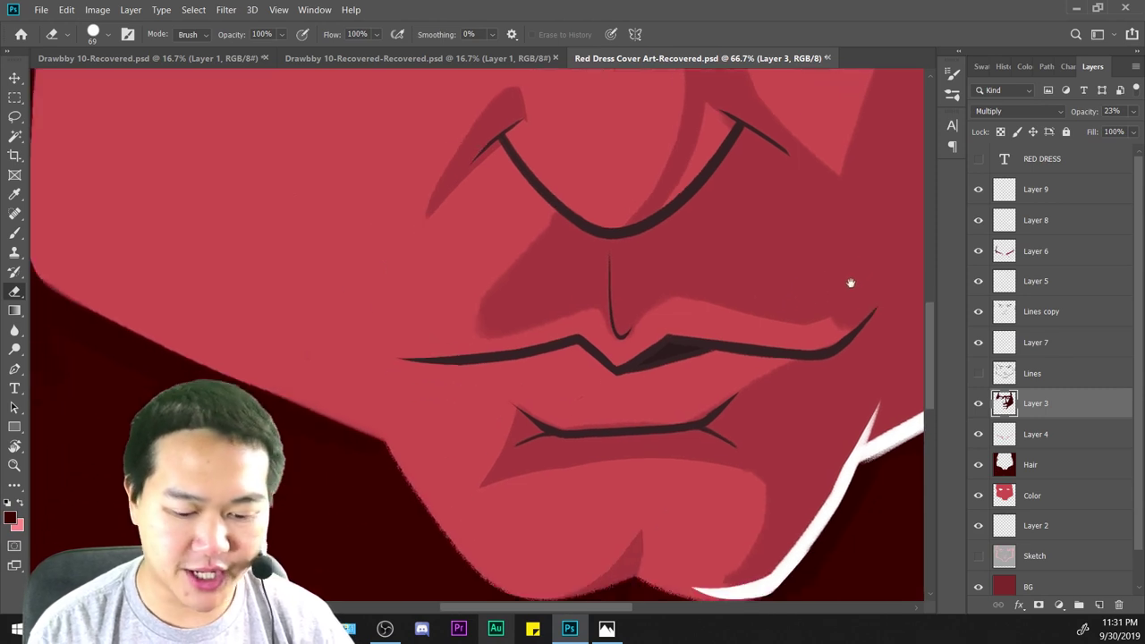
key("ctrl+plus")
mouse_move(645, 314)
left_mouse_down()
mouse_move(513, 342)
mouse_move(333, 332)
left_mouse_up()
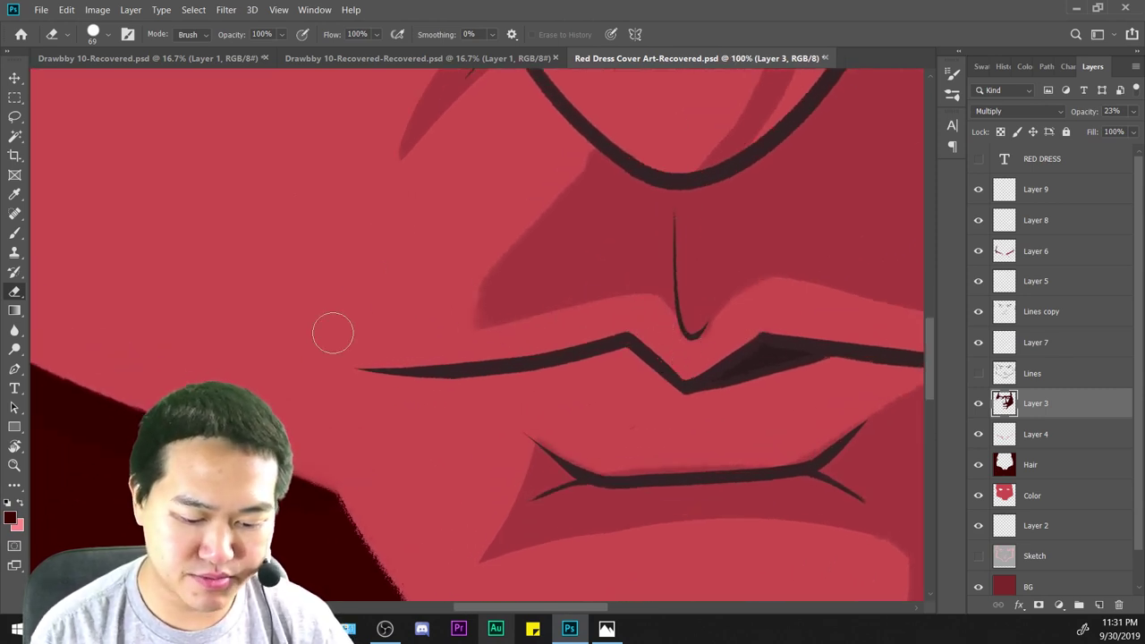
left_click_drag(555, 207, 470, 283)
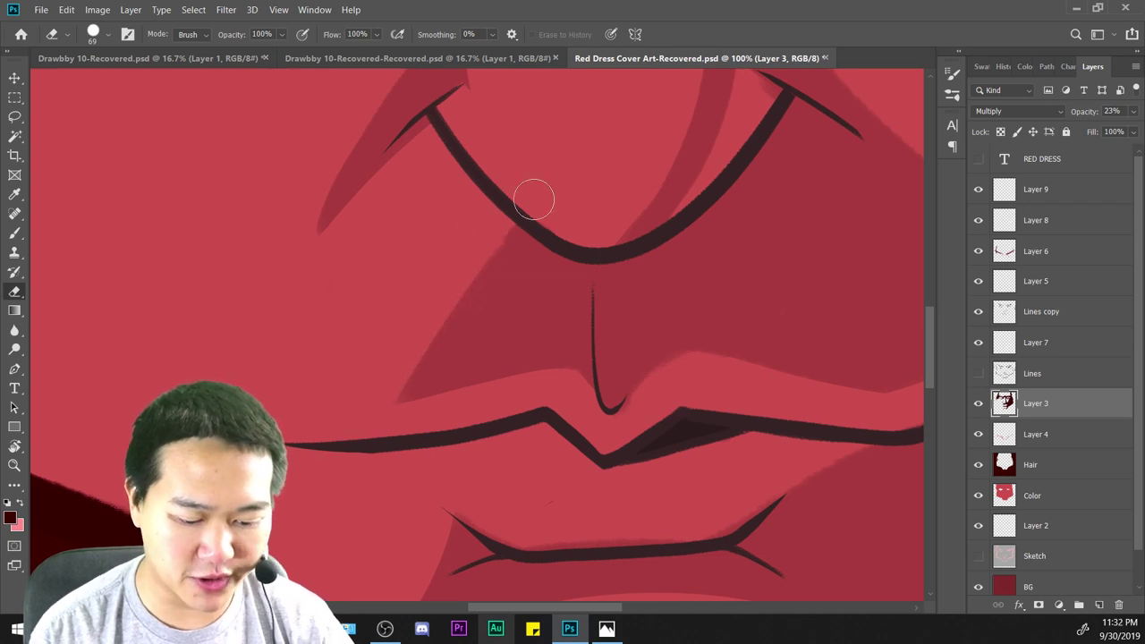
Erase the shadow left of the philtrum between the nose and the upper lip.
key("ctrl+minus")
key("ctrl+minus")
key("ctrl+minus")
key("ctrl+minus")
key("ctrl+minus")
key("ctrl+a")
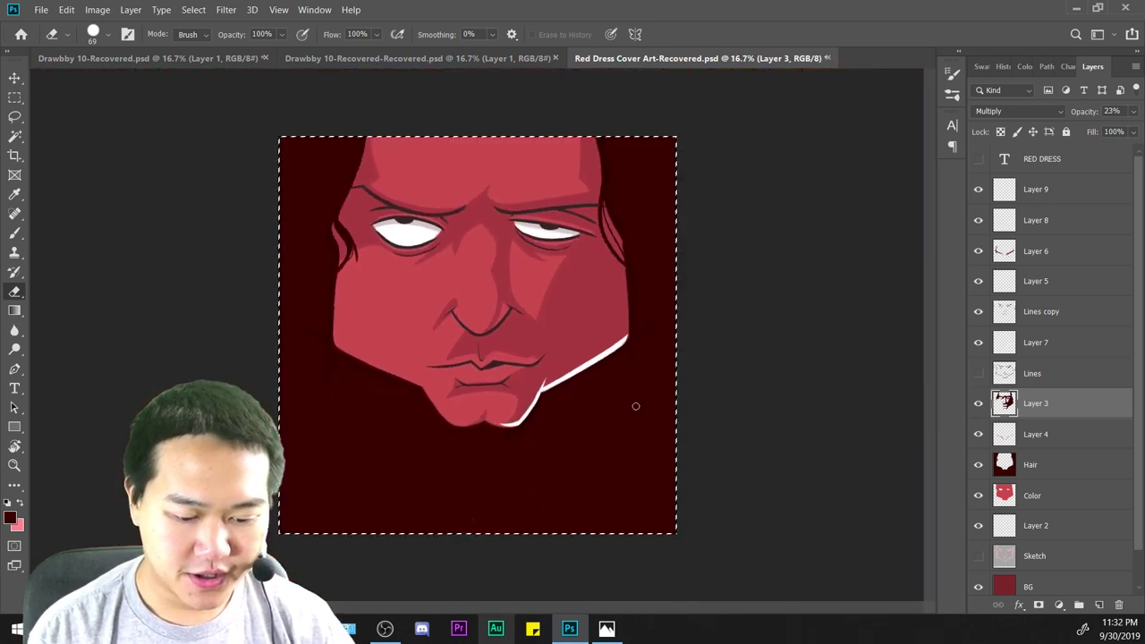
key("ctrl+d")
key("ctrl+plus")
key("ctrl+plus")
key("ctrl+plus")
key("ctrl+plus")
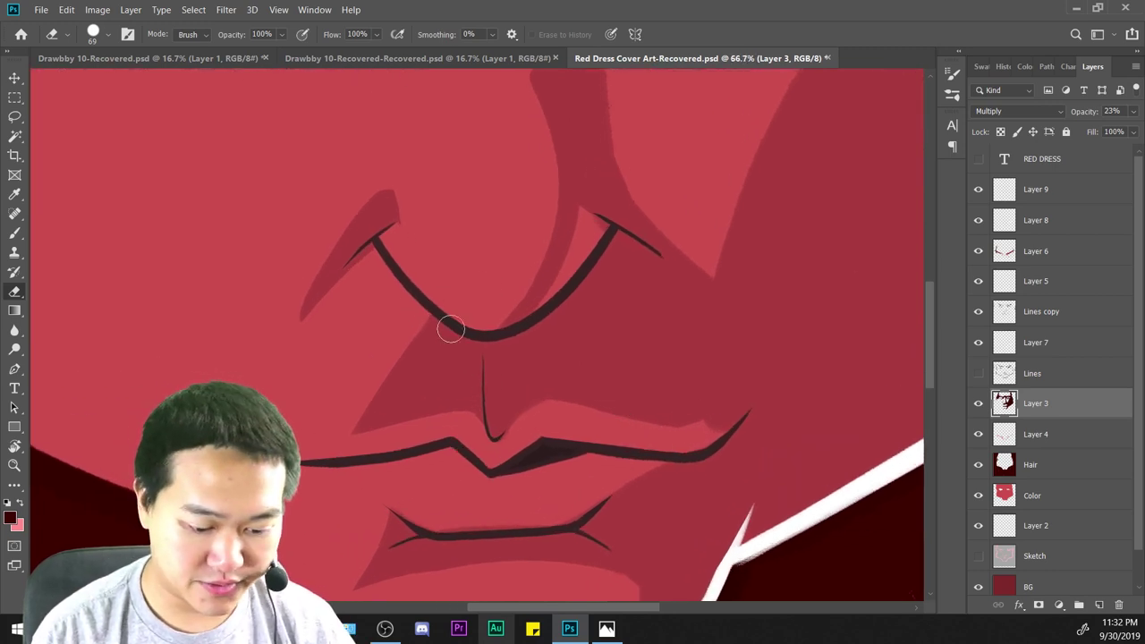
left_click_drag(458, 339, 467, 414)
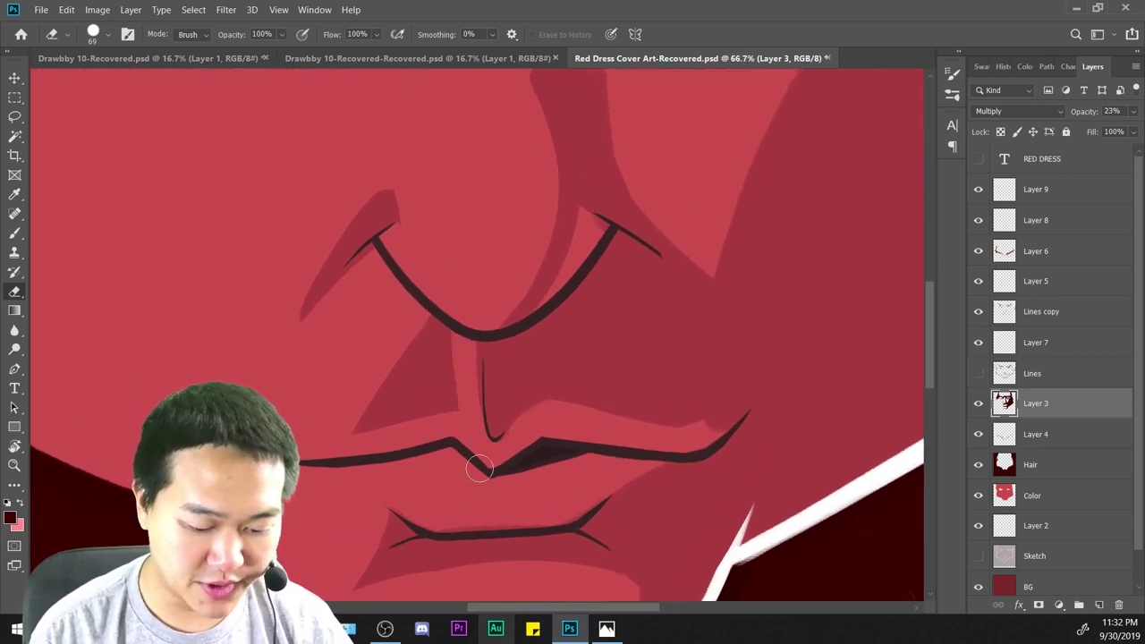
mouse_move(478, 468)
left_mouse_down()
mouse_move(481, 256)
mouse_move(473, 440)
mouse_move(471, 321)
mouse_move(441, 429)
mouse_move(452, 306)
mouse_move(387, 454)
mouse_move(407, 357)
left_mouse_up()
key("ctrl+minus")
key("ctrl+minus")
key("ctrl+minus")
key("ctrl+plus")
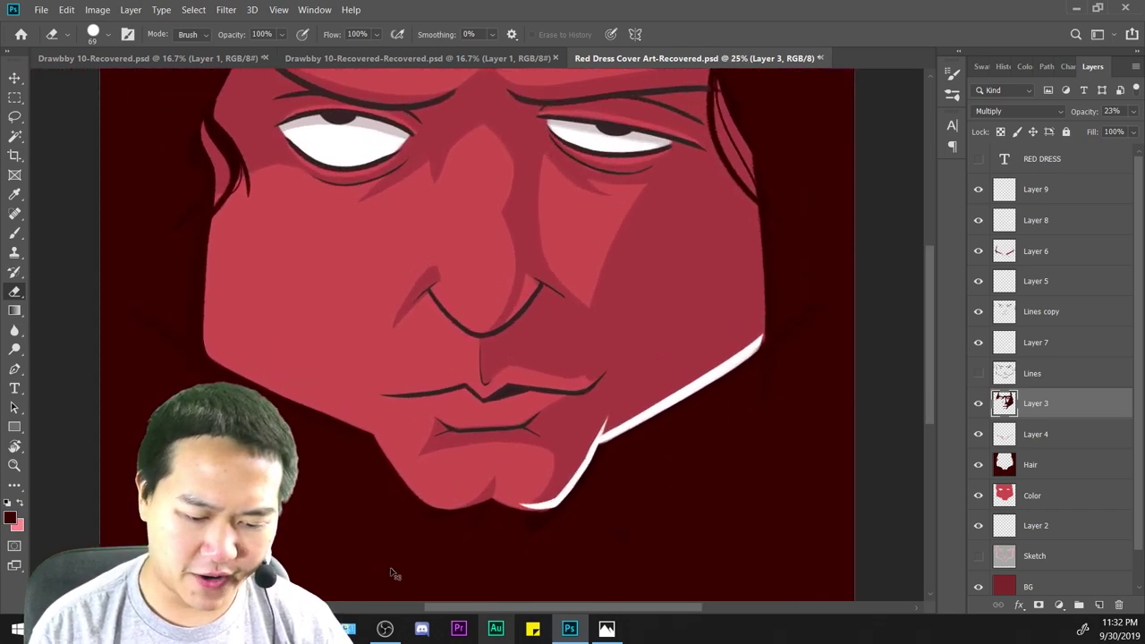
Brush a shadow on Layer 3 left of the philtrum, following the upper lip and filling up to the underside of the nose.
key("ctrl+plus")
key("ctrl+plus")
left_click(15, 233)
key("ctrl+plus")
left_click_drag(673, 454, 798, 355)
mouse_move(619, 380)
left_mouse_down()
mouse_move(576, 349)
mouse_move(388, 384)
left_mouse_up()
key("ctrl+z")
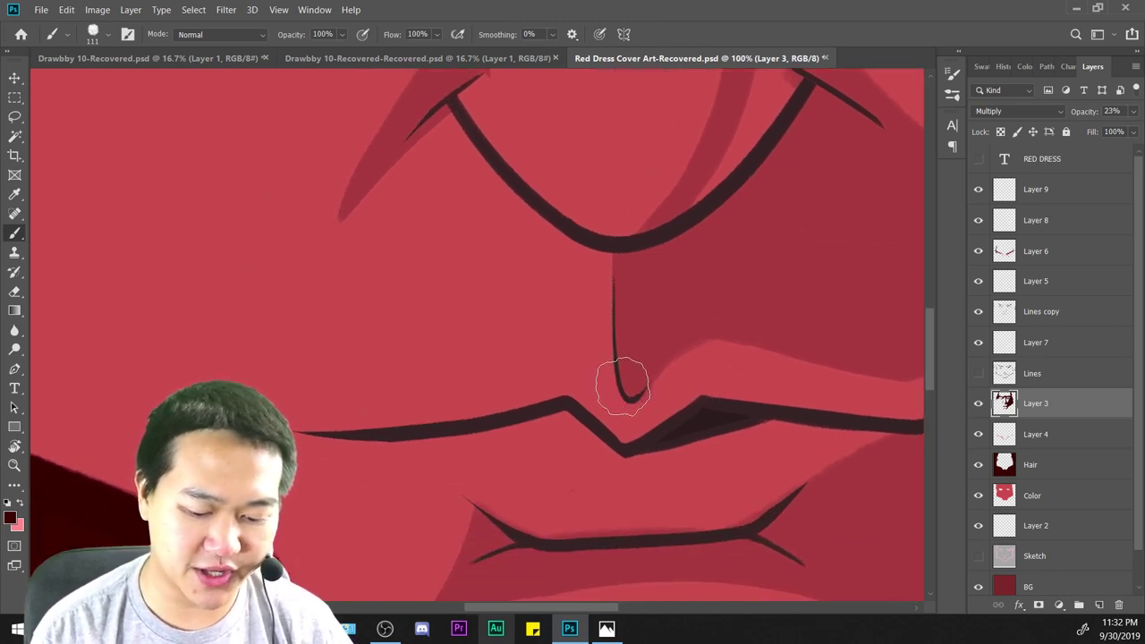
mouse_move(623, 386)
left_mouse_down()
mouse_move(478, 340)
mouse_move(406, 344)
left_mouse_up()
key("ctrl+z")
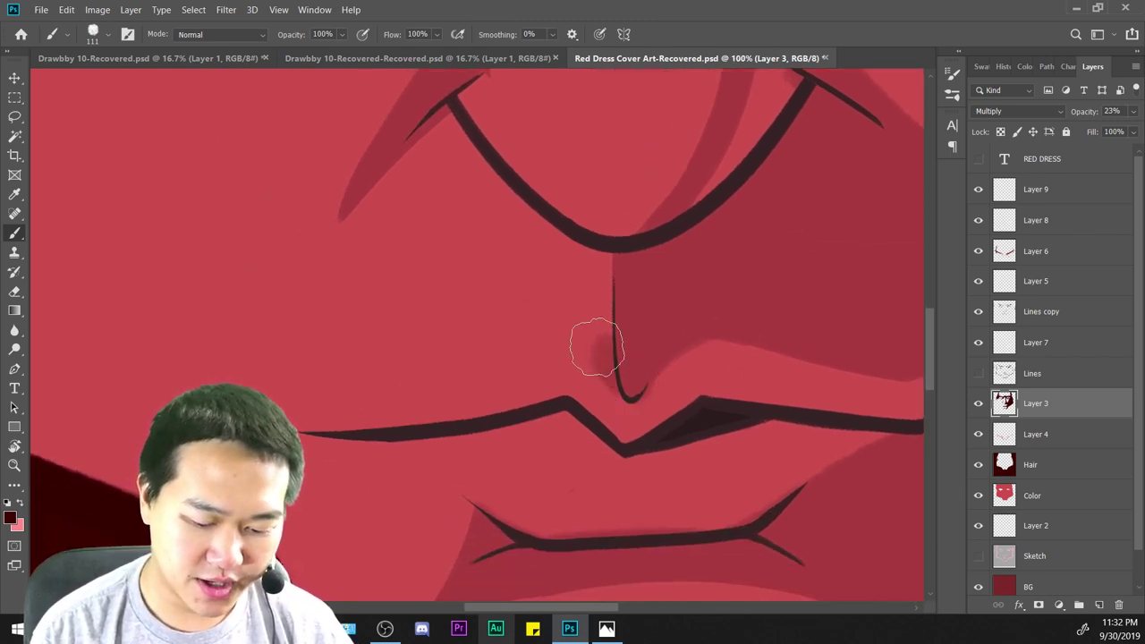
mouse_move(596, 347)
left_mouse_down()
mouse_move(370, 366)
mouse_move(613, 327)
mouse_move(415, 360)
mouse_move(613, 202)
mouse_move(524, 330)
mouse_move(579, 330)
mouse_move(608, 299)
left_mouse_up()
key("ctrl+minus")
key("ctrl+minus")
key("ctrl+minus")
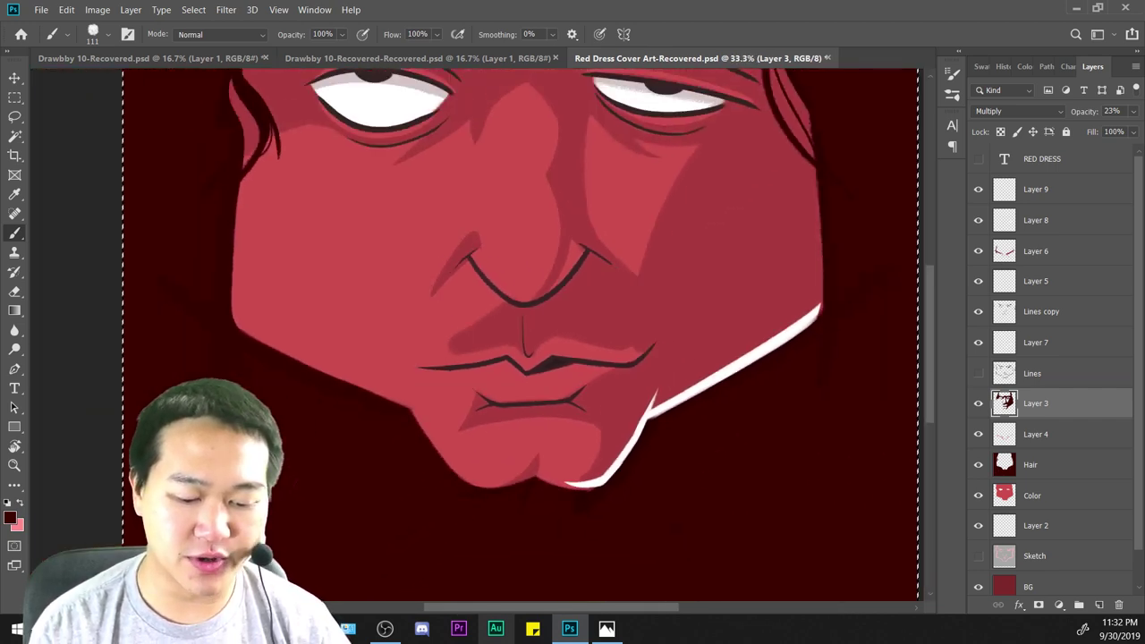
Erase the rounded outer end of the shadow beside the philtrum into a clean diagonal edge from the nose line to the upper lip.
key("ctrl+plus")
key("ctrl+plus")
key("e")
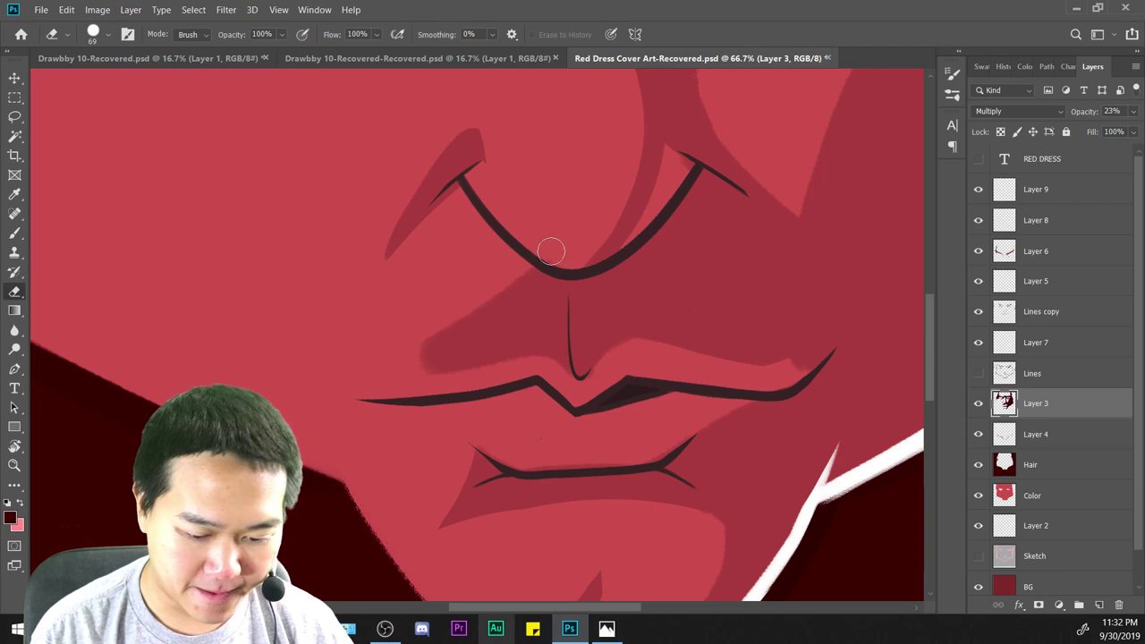
mouse_move(461, 310)
left_mouse_down()
mouse_move(595, 190)
mouse_move(383, 390)
mouse_move(578, 193)
left_mouse_up()
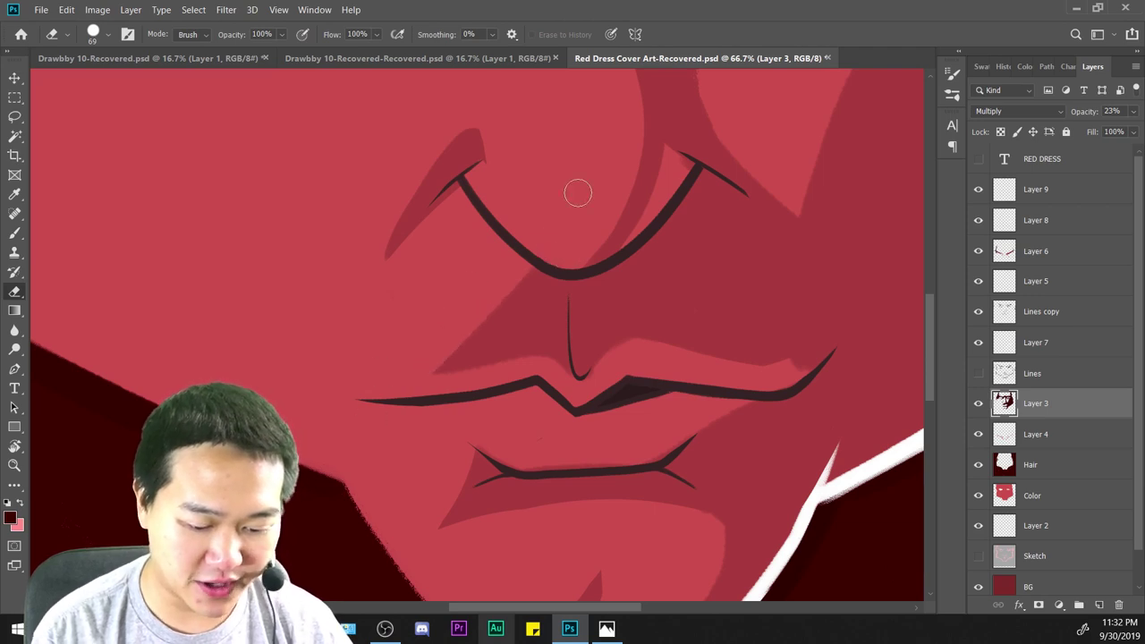
key("ctrl+minus")
key("ctrl+minus")
key("ctrl+minus")
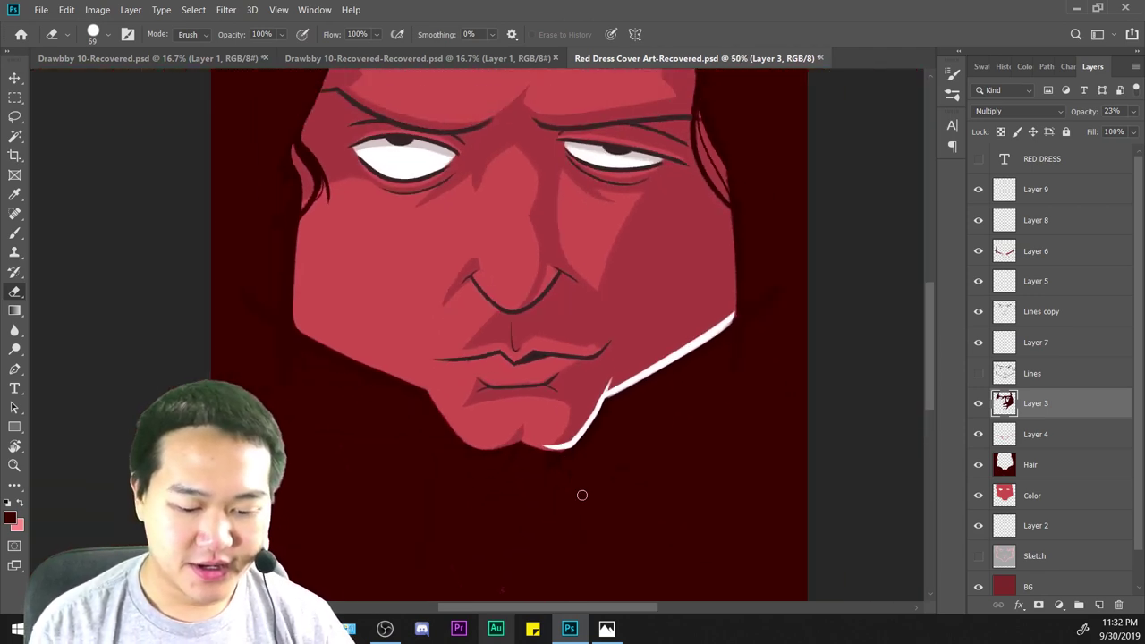
Brush the Layer 3 shadow smoothly along the upper lip into the right corner of the mouth.
key("ctrl+plus")
key("ctrl+plus")
key("b")
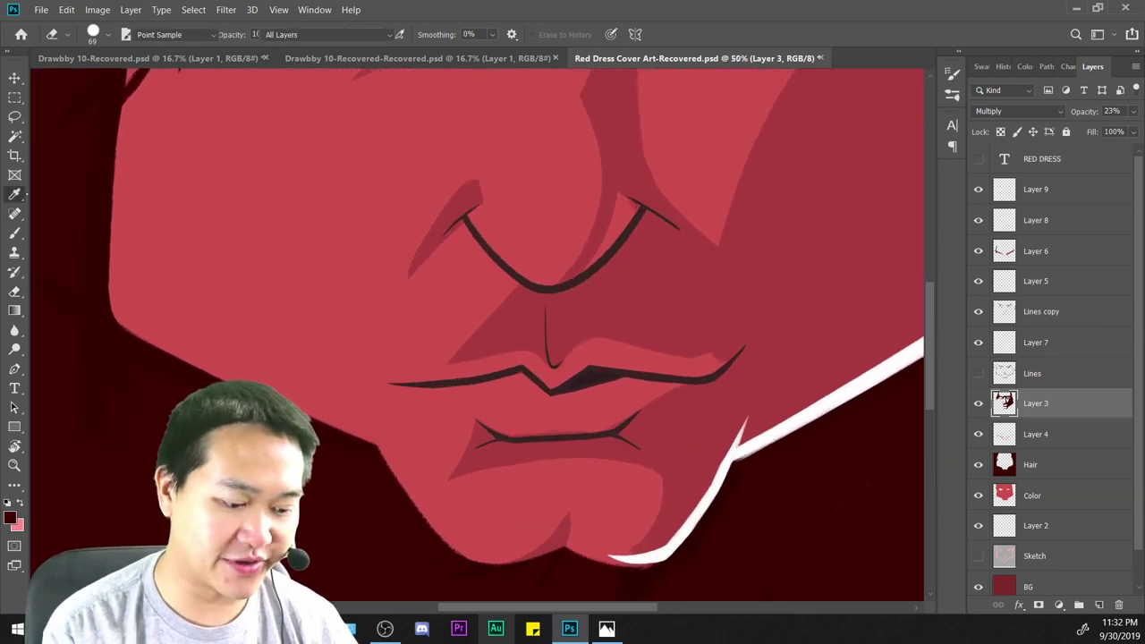
key("ctrl+plus")
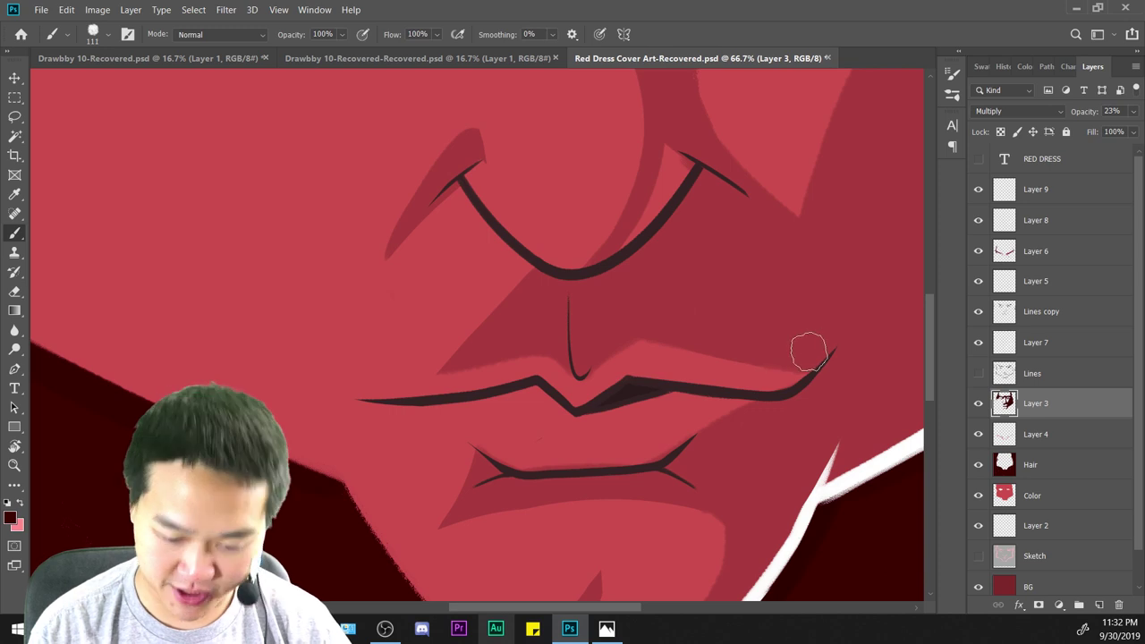
scroll(888, 288, "down", 4)
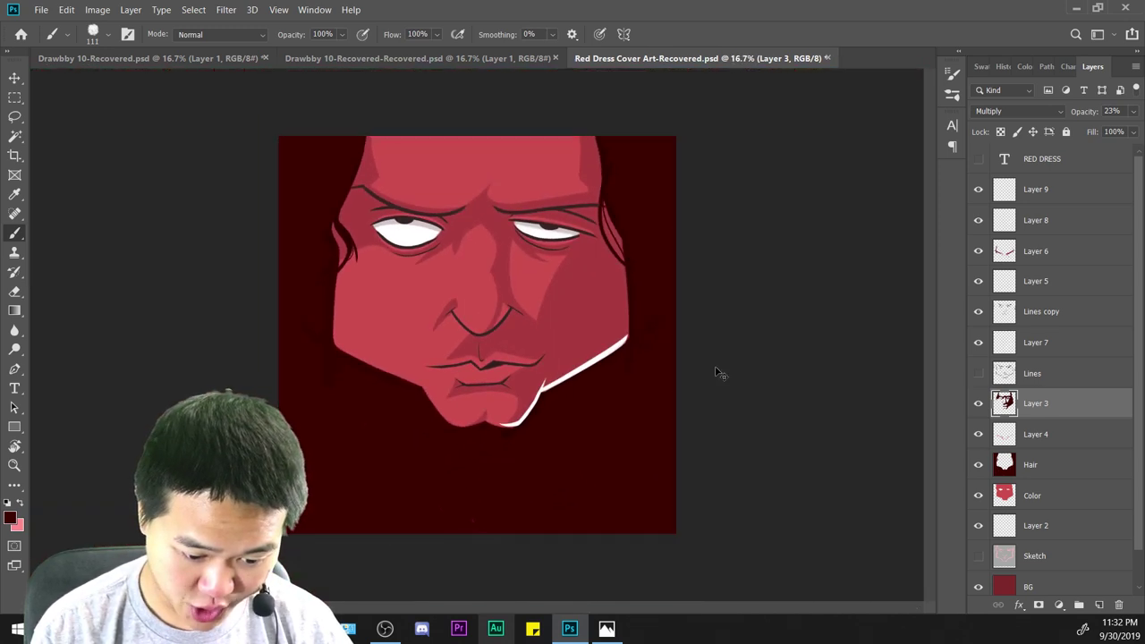
scroll(717, 368, "up", 1)
scroll(717, 368, "down", 2)
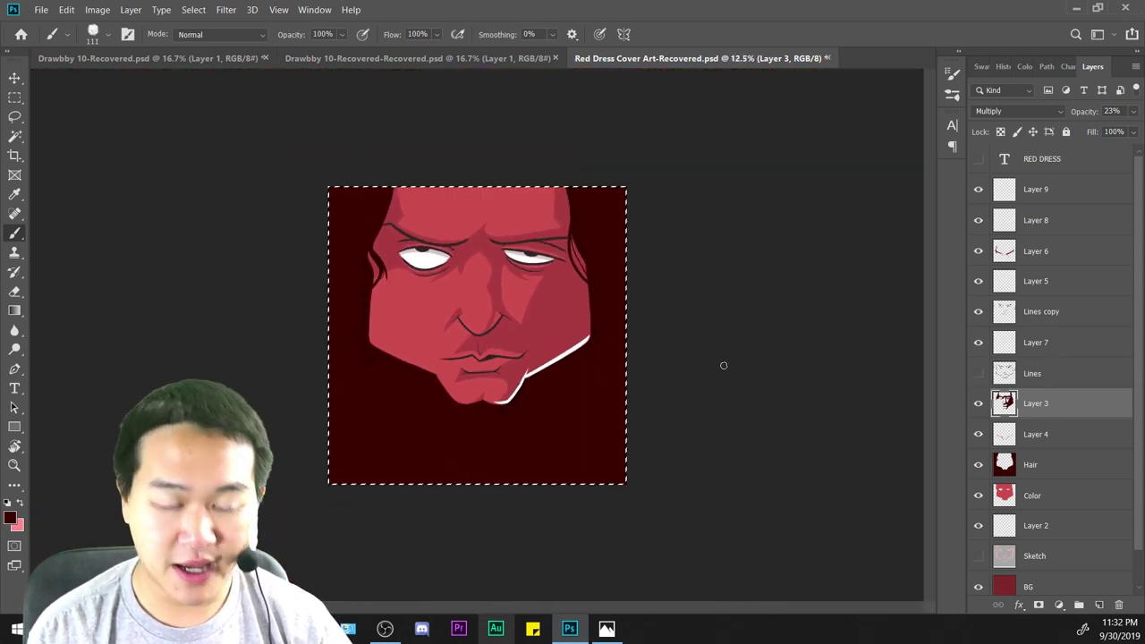
Brush the Layer 3 shadow beside the left nostril larger and erase its edges into a sharp, tapering shape.
scroll(724, 372, "up", 4)
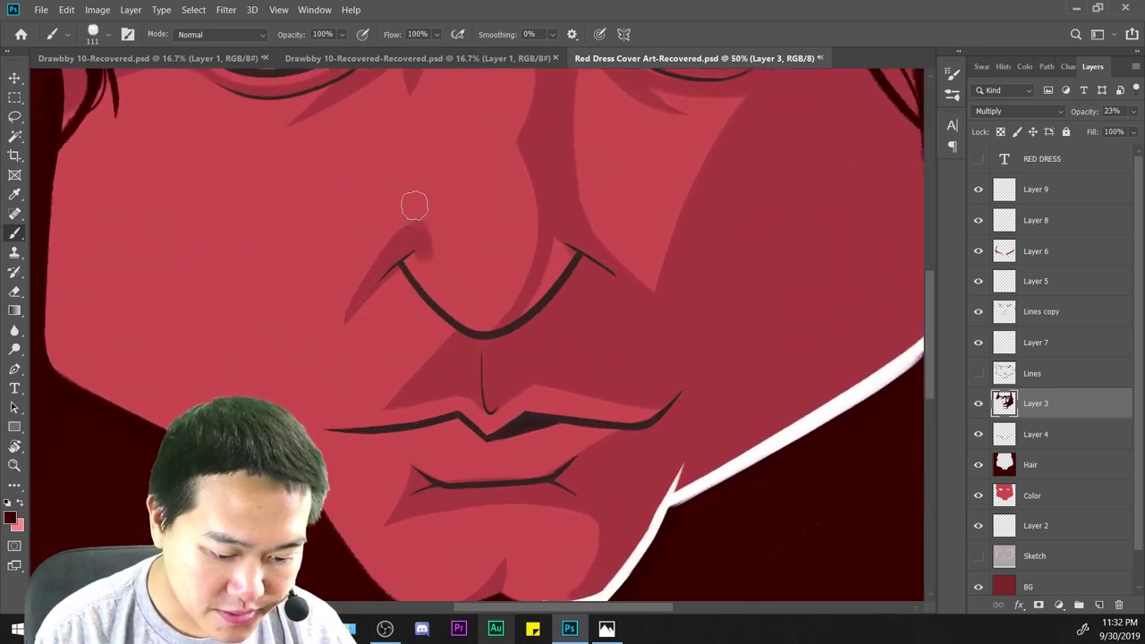
mouse_move(422, 229)
left_mouse_down()
mouse_move(397, 237)
mouse_move(376, 272)
left_mouse_up()
left_click_drag(404, 227, 370, 276)
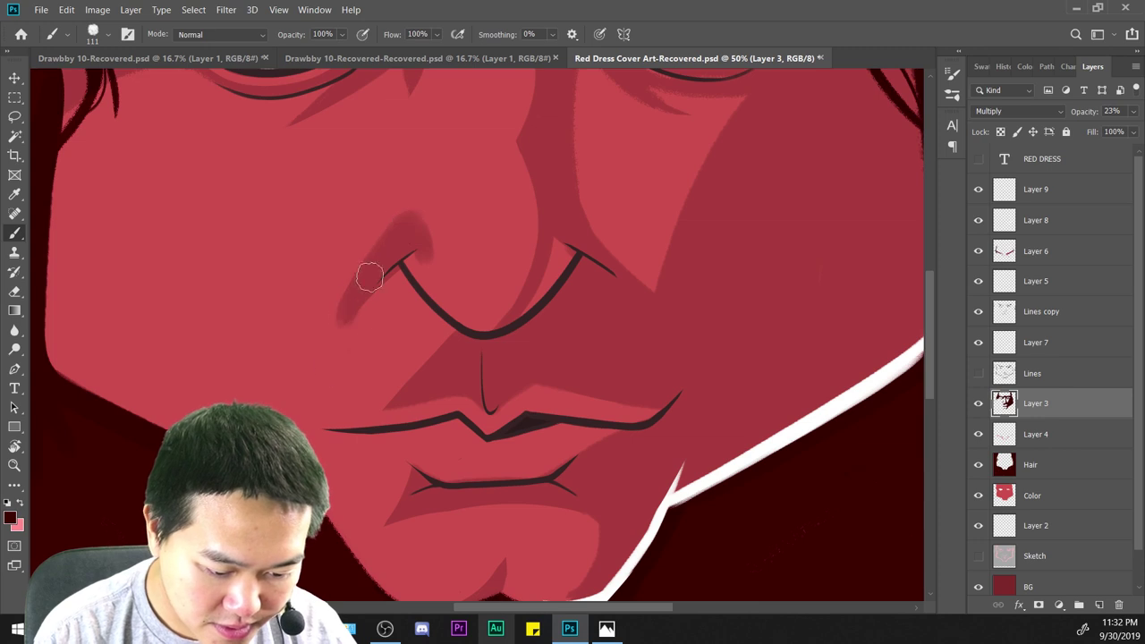
left_click(14, 291)
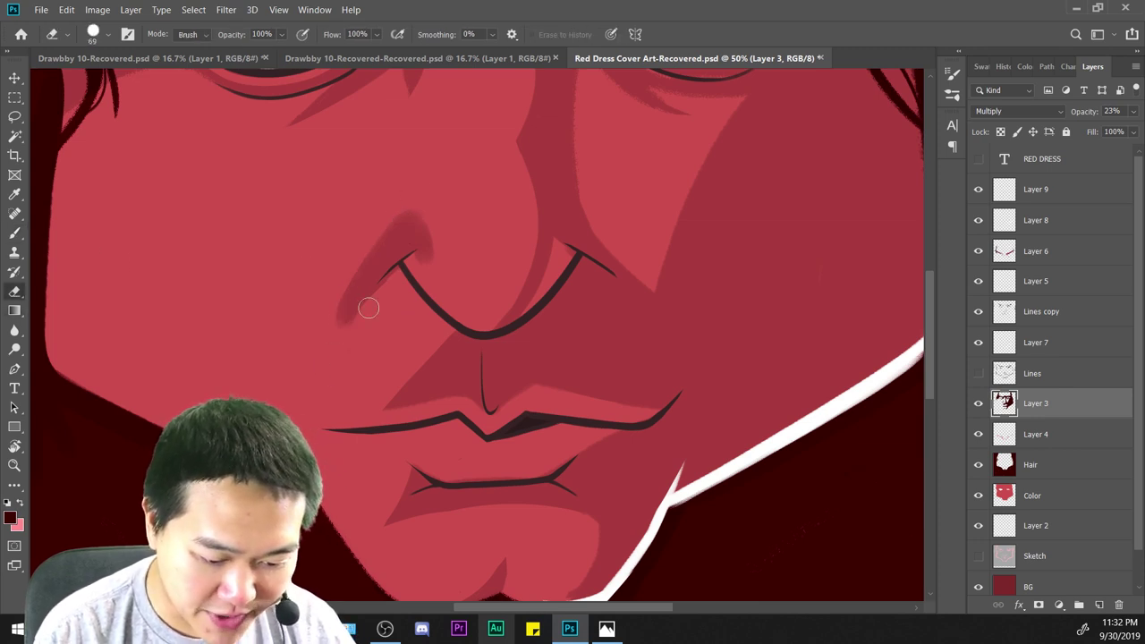
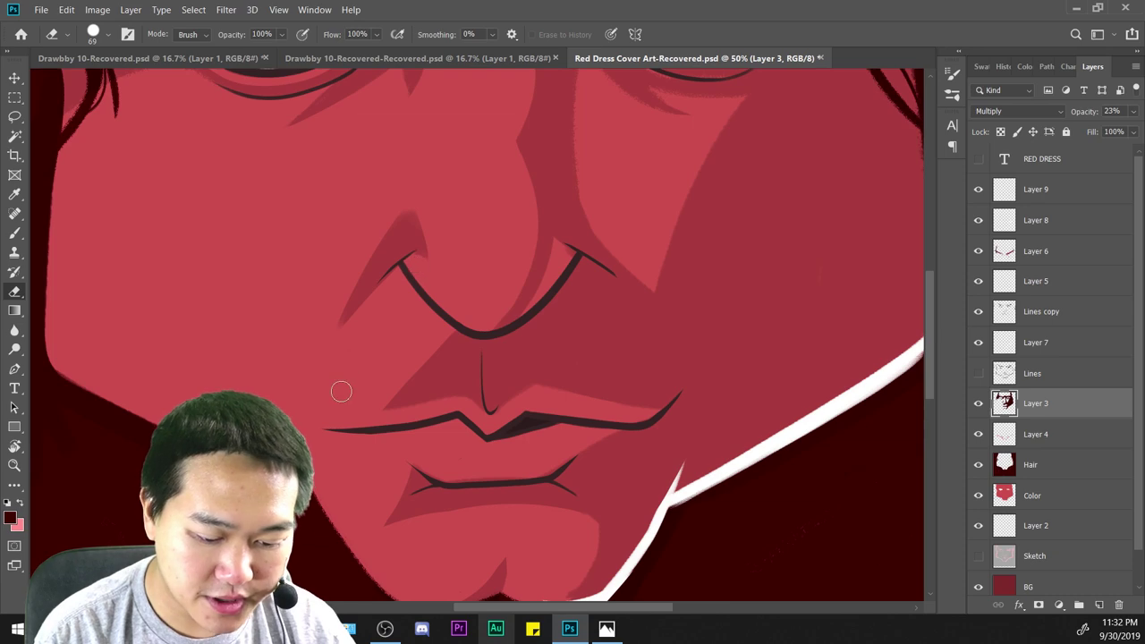
key("ctrl+minus")
key("ctrl+minus")
key("ctrl+minus")
key("ctrl+minus")
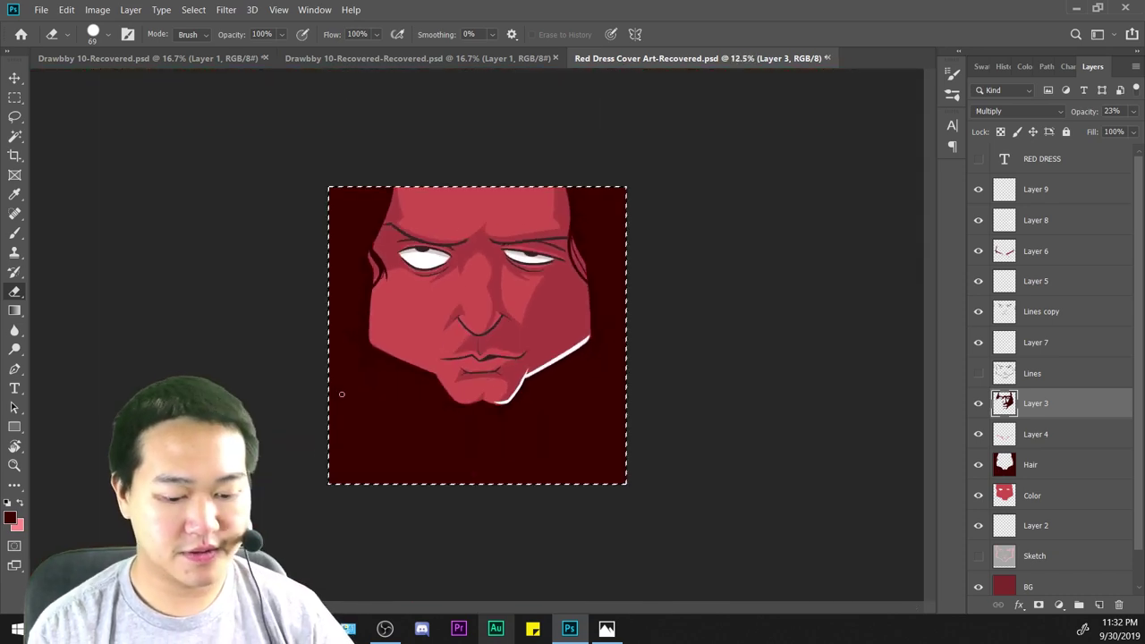
Examine the shading of the whole face close up and at thumbnail size.
key("ctrl+plus")
key("ctrl+plus")
key("ctrl+plus")
key("b")
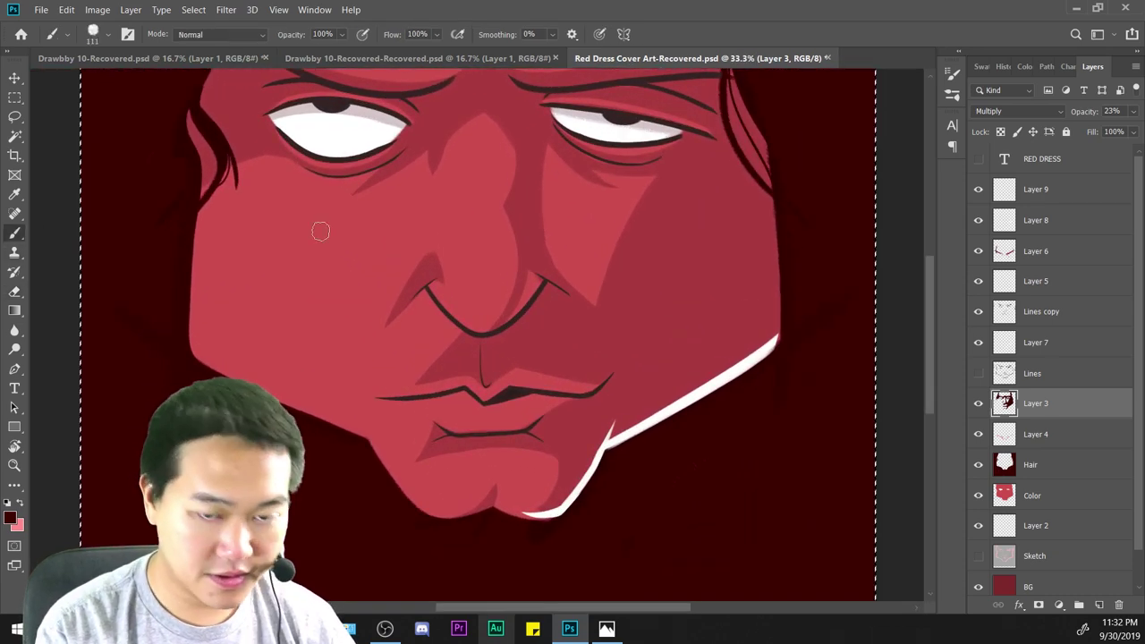
left_click_drag(559, 335, 388, 373)
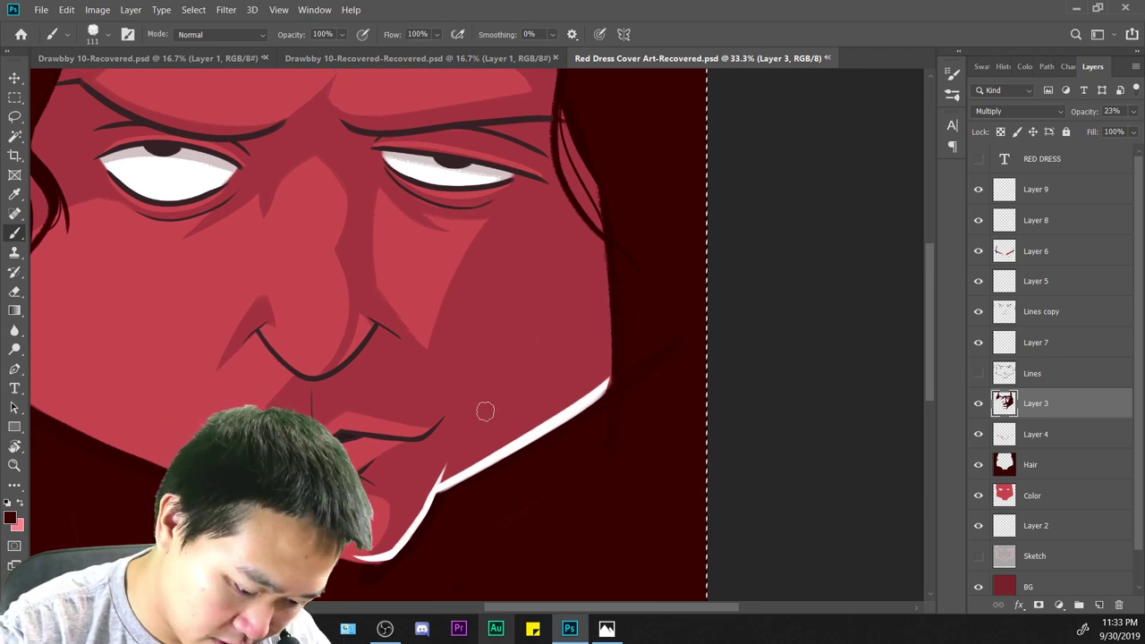
key("ctrl+minus")
key("ctrl+minus")
key("ctrl+minus")
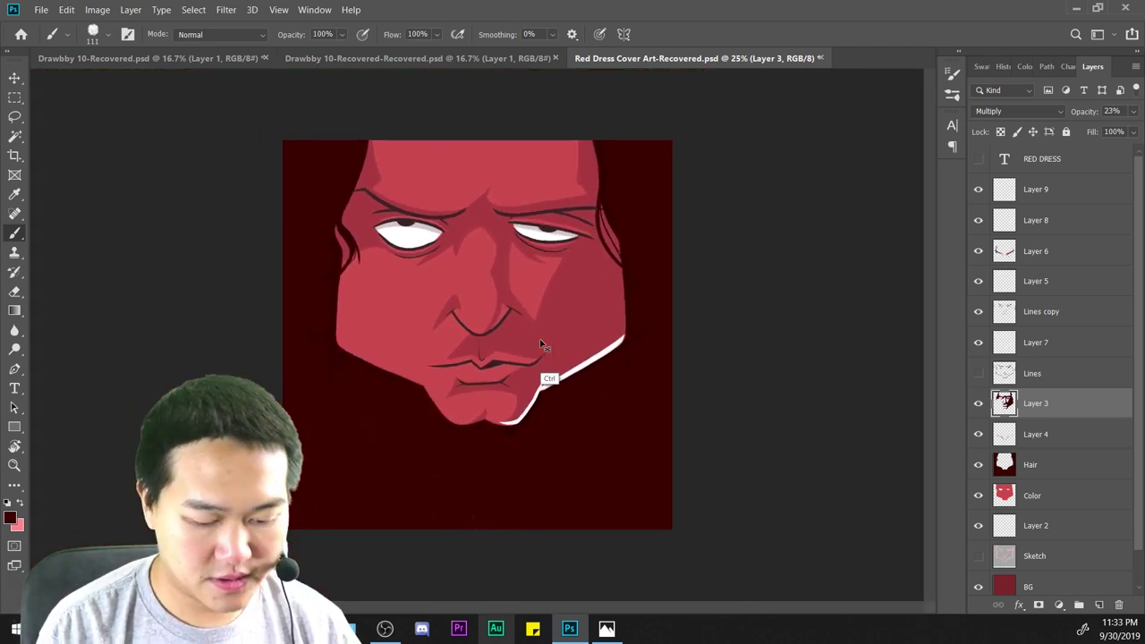
key("ctrl+minus")
key("ctrl+minus")
key("ctrl+minus")
key("ctrl+minus")
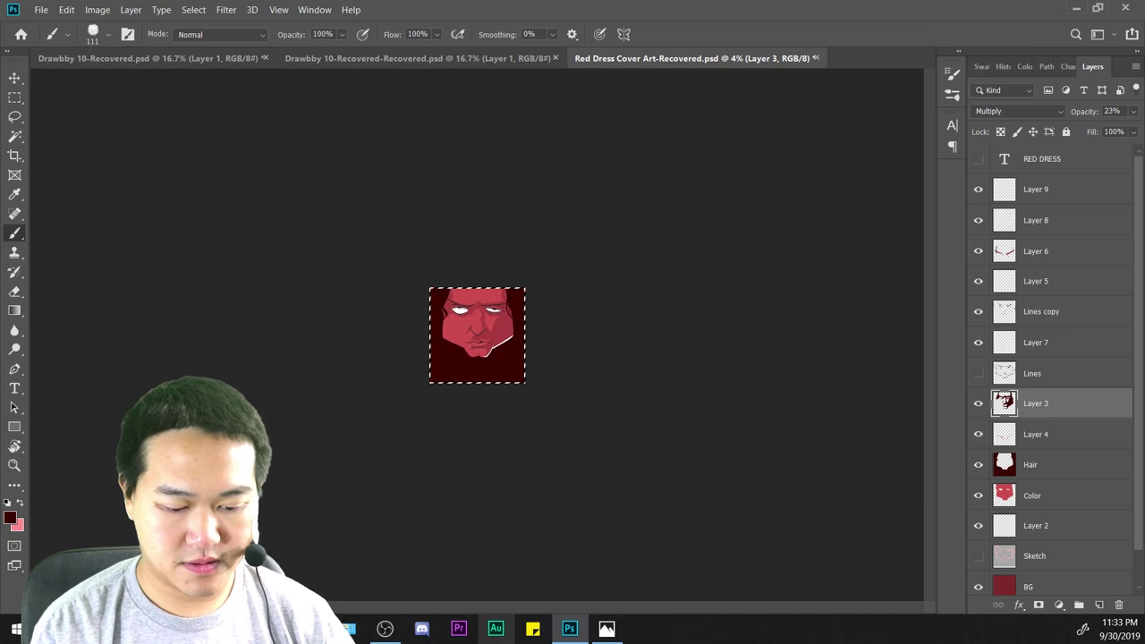
key("ctrl+plus")
key("ctrl+plus")
key("ctrl+plus")
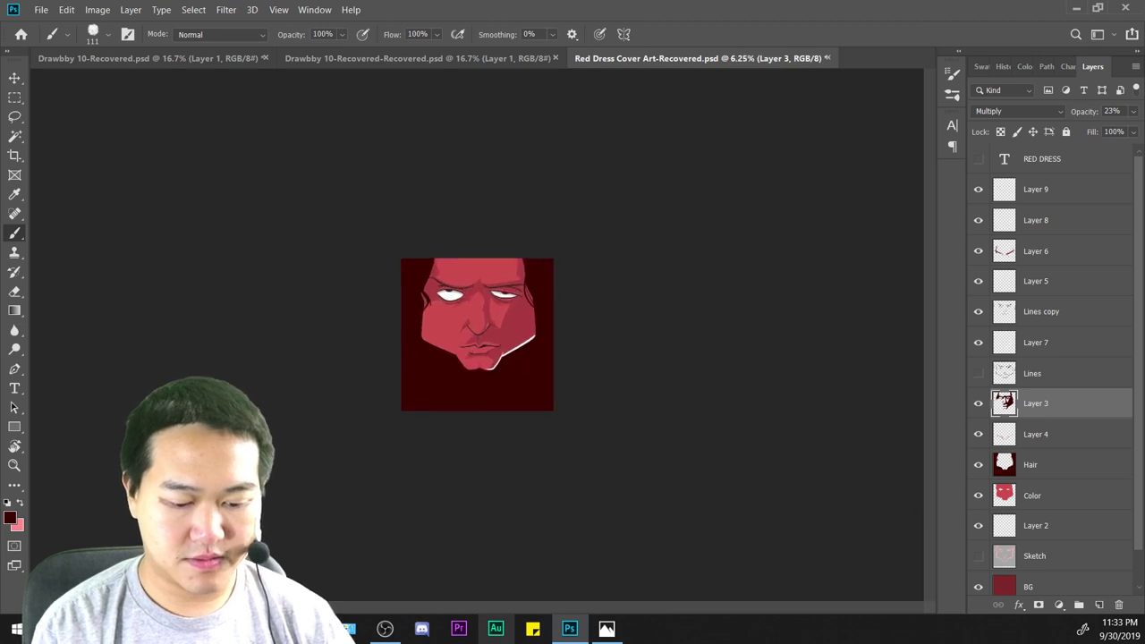
key("ctrl+plus")
key("ctrl+plus")
key("ctrl+plus")
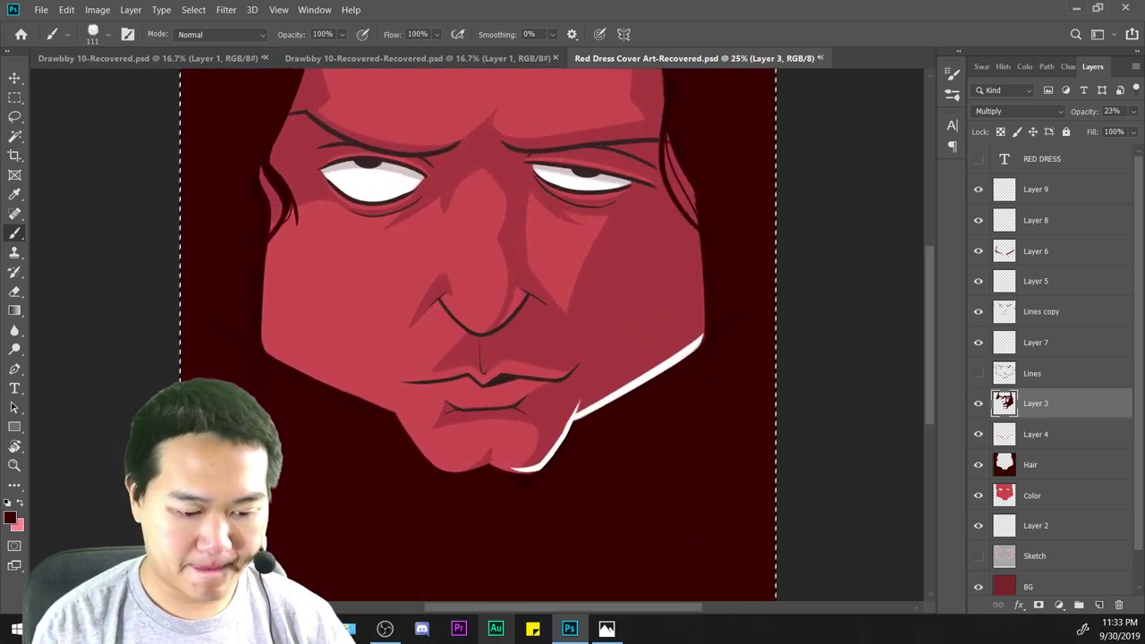
key("ctrl+minus")
key("ctrl+minus")
key("ctrl+minus")
key("ctrl+minus")
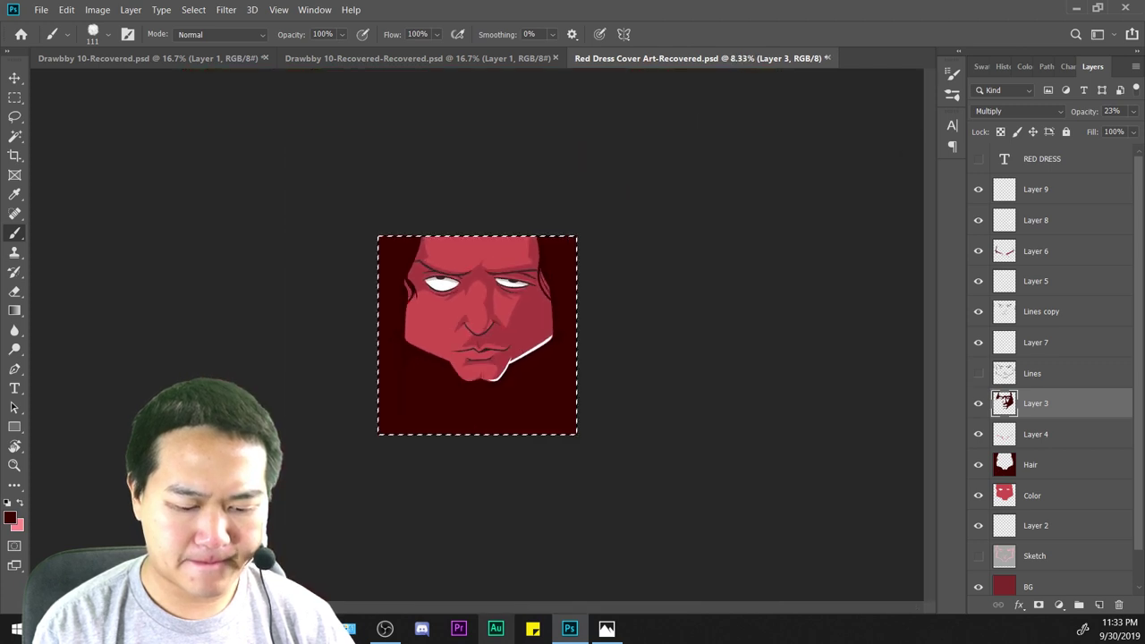
key("ctrl+plus")
key("ctrl+plus")
key("ctrl+plus")
key("ctrl+plus")
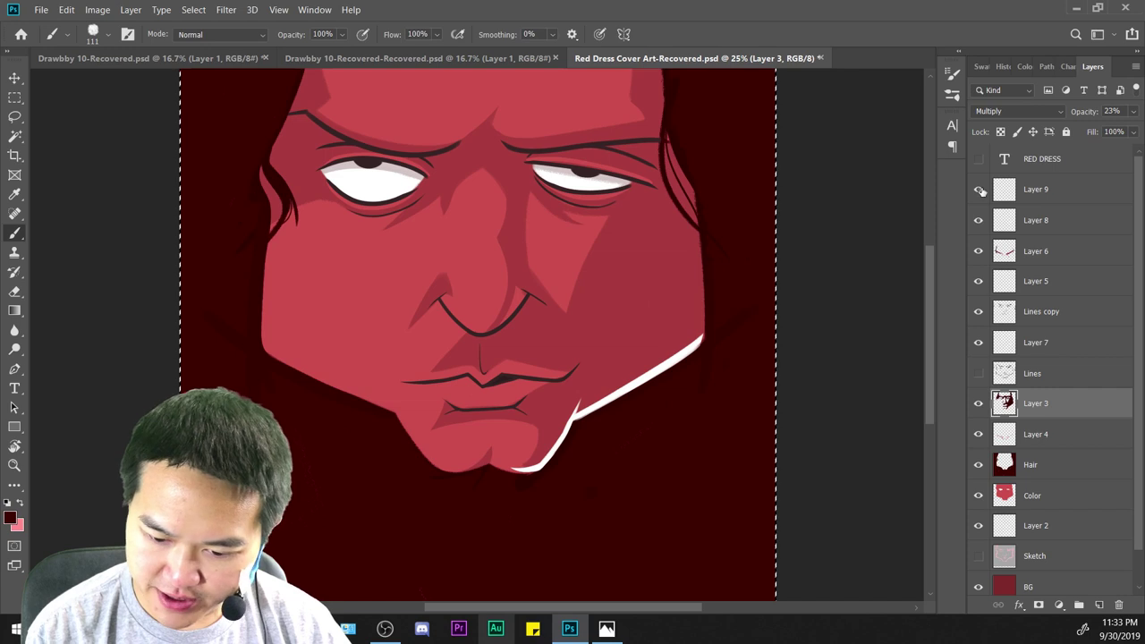
Toggle the visibility of Layer 9 and Layer 8 to identify the jaw's white rim light, and select Layer 8.
left_click(979, 190)
left_click(978, 191)
left_click(979, 221)
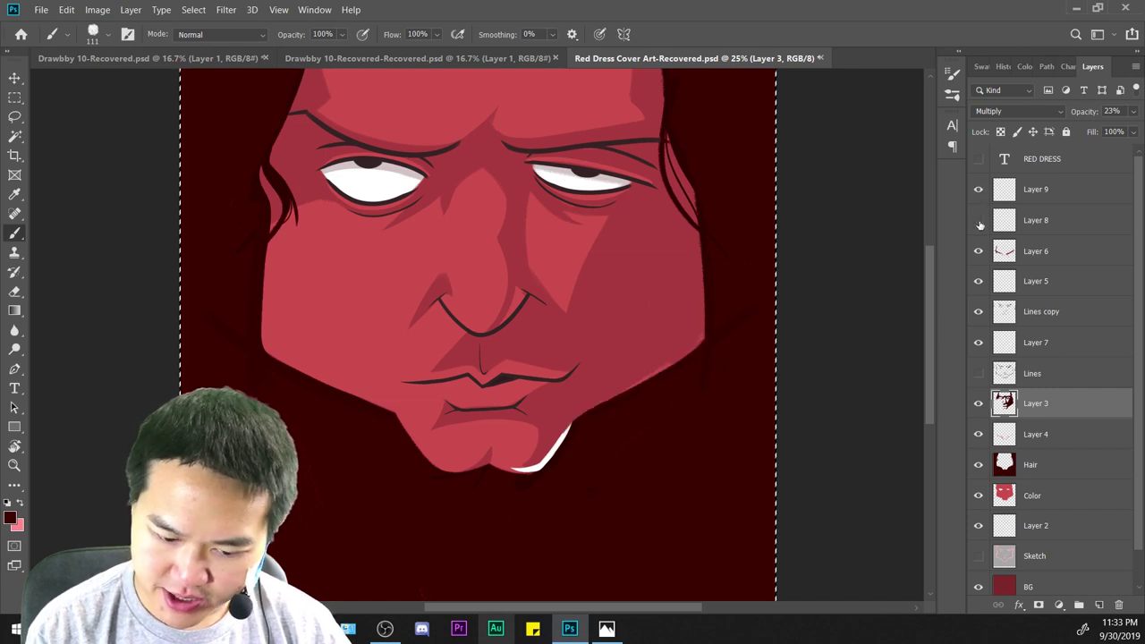
left_click(978, 220)
left_click(1014, 221)
Sample the white of the jaw's rim light and choose the 50 px brush preset.
scroll(713, 409, "up", 3)
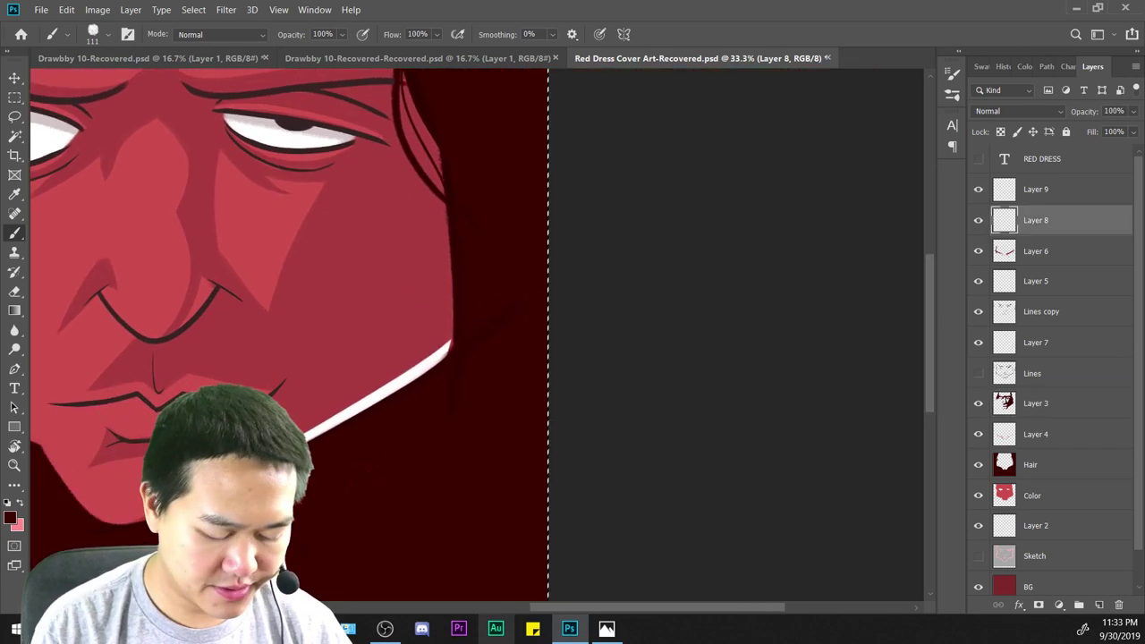
left_click(15, 194)
left_click(358, 415)
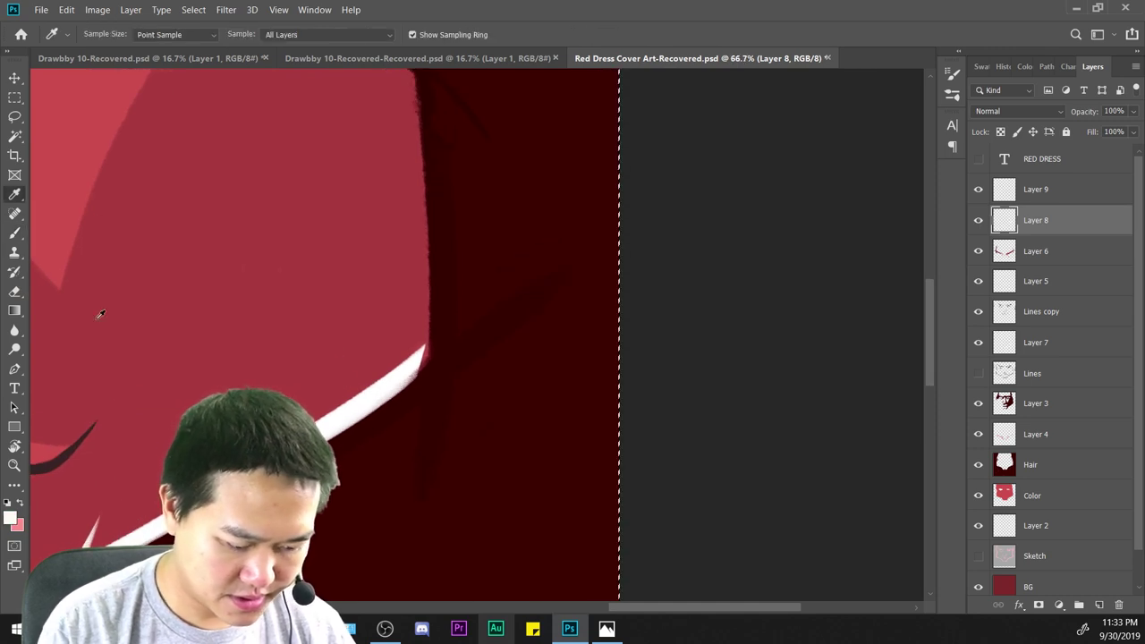
left_click(14, 233)
right_click(501, 301)
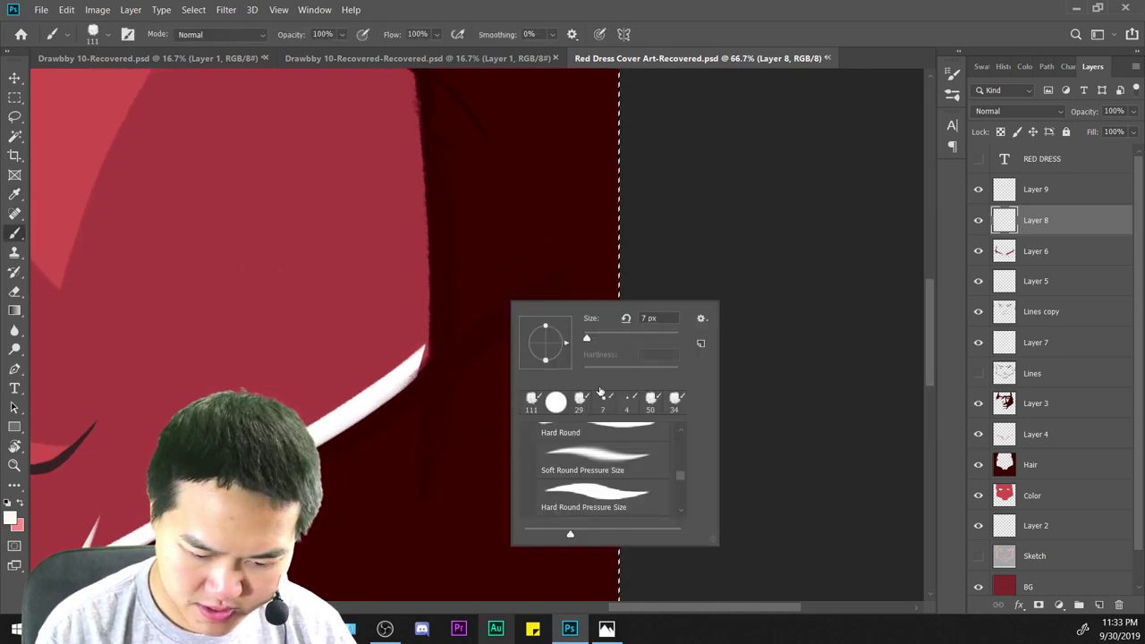
left_click(402, 371)
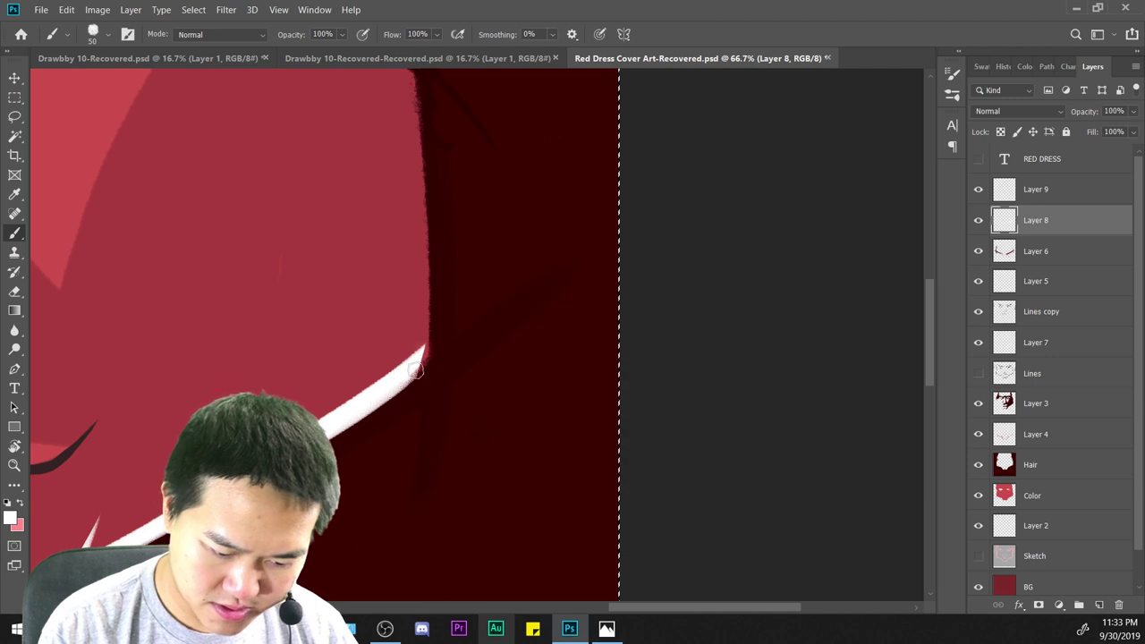
Try brushing a white rim-light stroke on Layer 8 along the right cheek edge between the jaw corner and the hair, undoing each attempt.
left_click_drag(417, 372, 416, 205)
key("ctrl+z")
left_click_drag(414, 376, 430, 189)
key("ctrl+z")
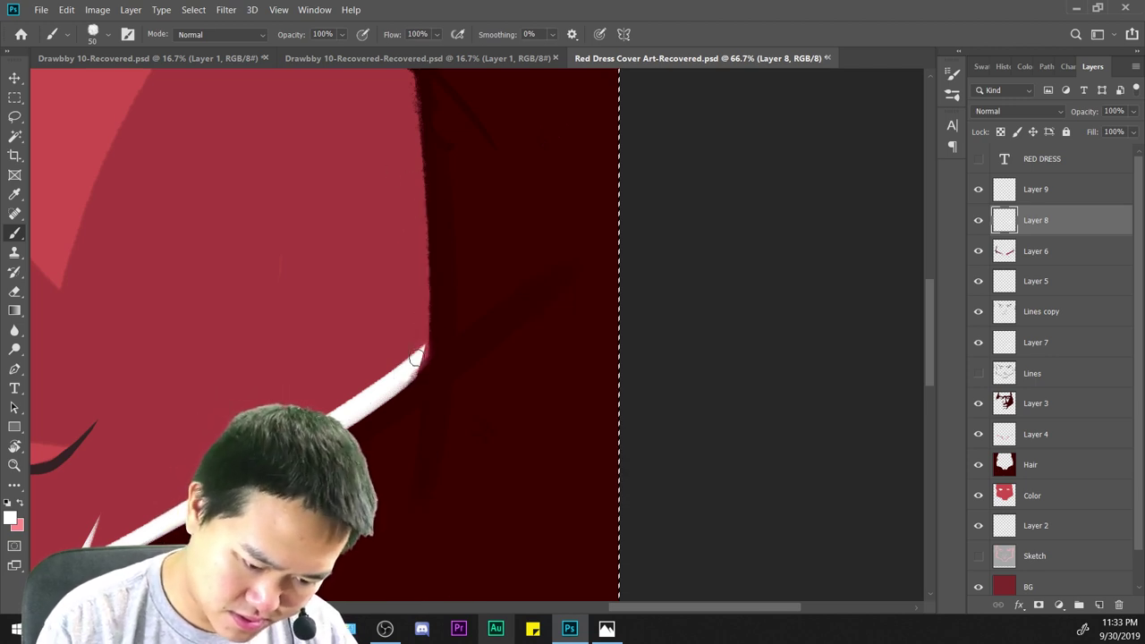
left_click_drag(415, 368, 422, 176)
key("ctrl+z")
left_click_drag(415, 121, 415, 352)
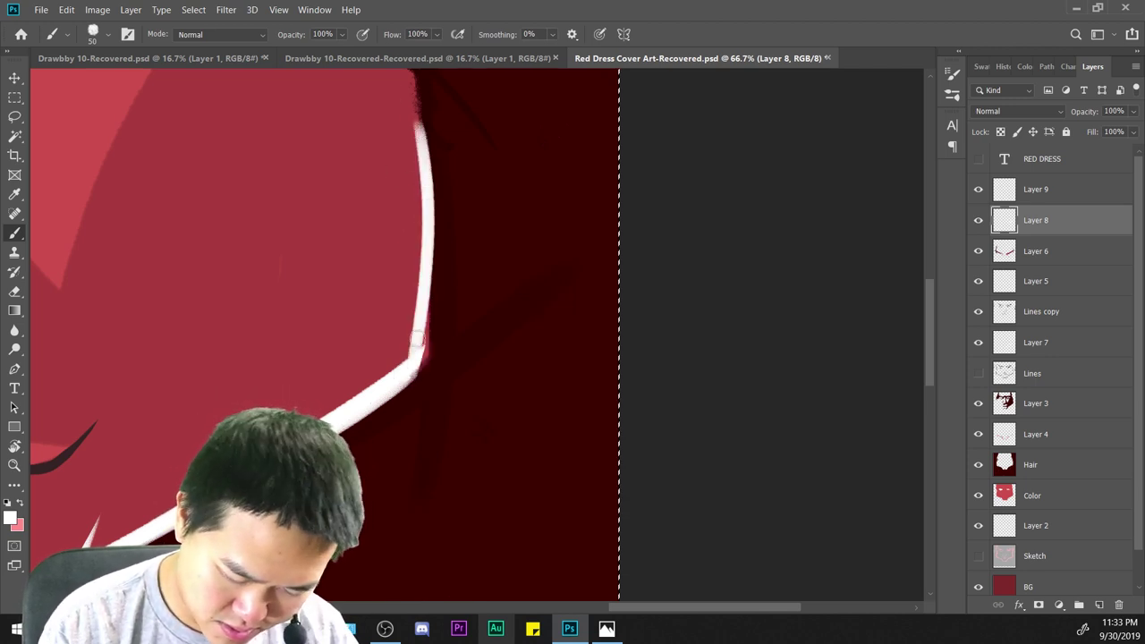
left_click_drag(431, 243, 415, 377)
key("ctrl+z")
key("ctrl+z")
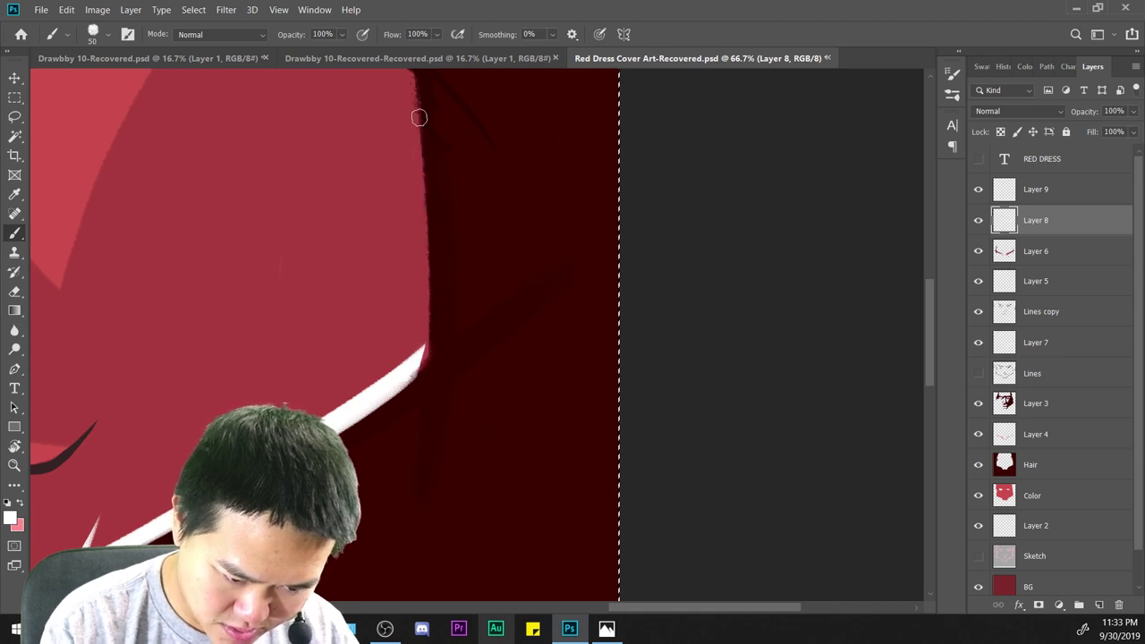
left_click_drag(420, 118, 393, 459)
key("ctrl+z")
Brush a white rim light down the right cheek edge on Layer 8, then erase the overshoot and thin it to a taper toward the hair.
left_click_drag(414, 120, 397, 461)
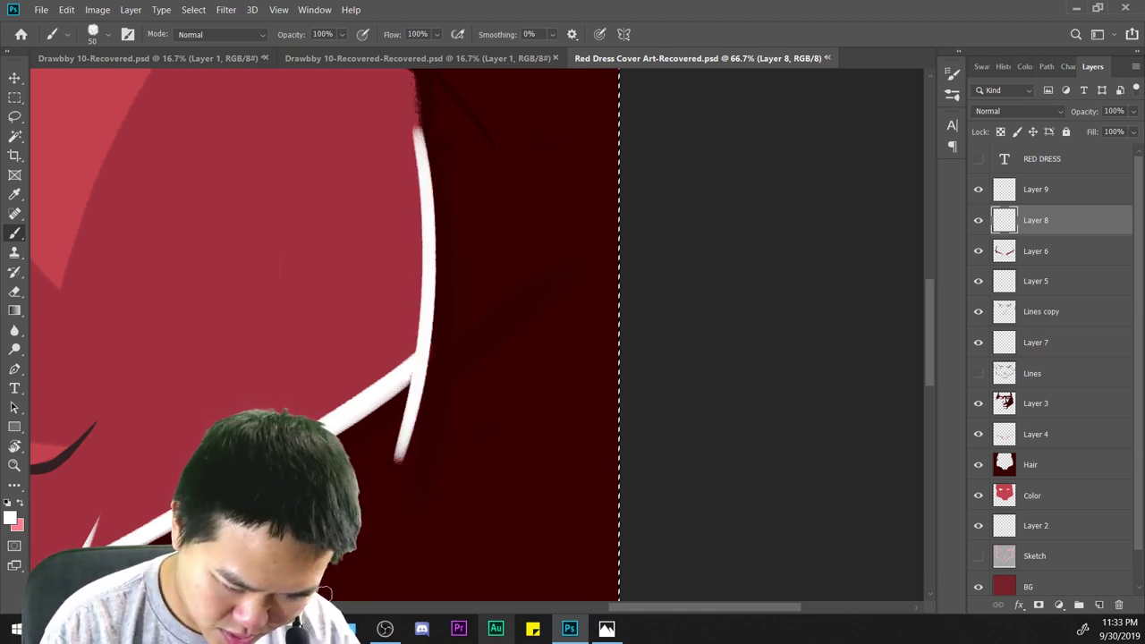
key("e")
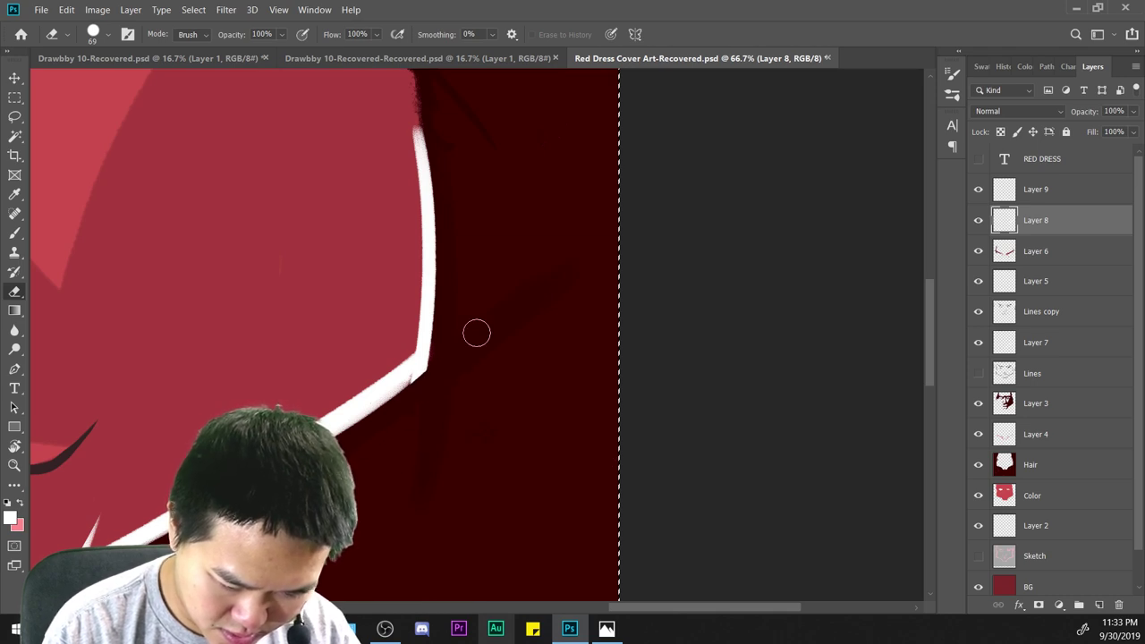
left_click_drag(504, 297, 515, 395)
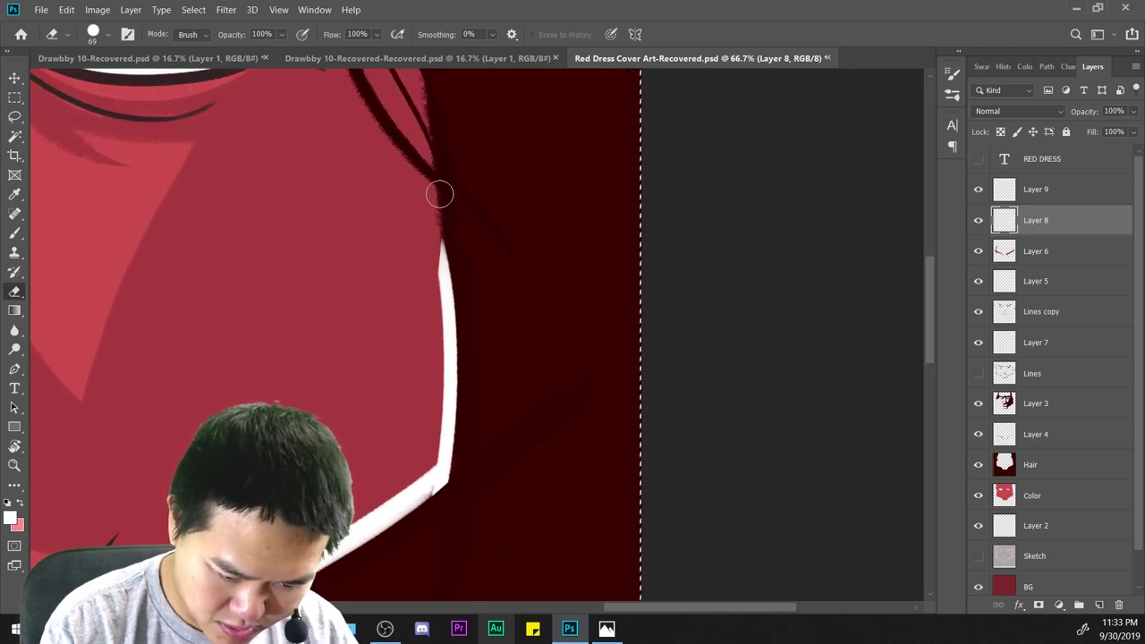
left_click_drag(439, 193, 459, 475)
left_click_drag(468, 316, 433, 144)
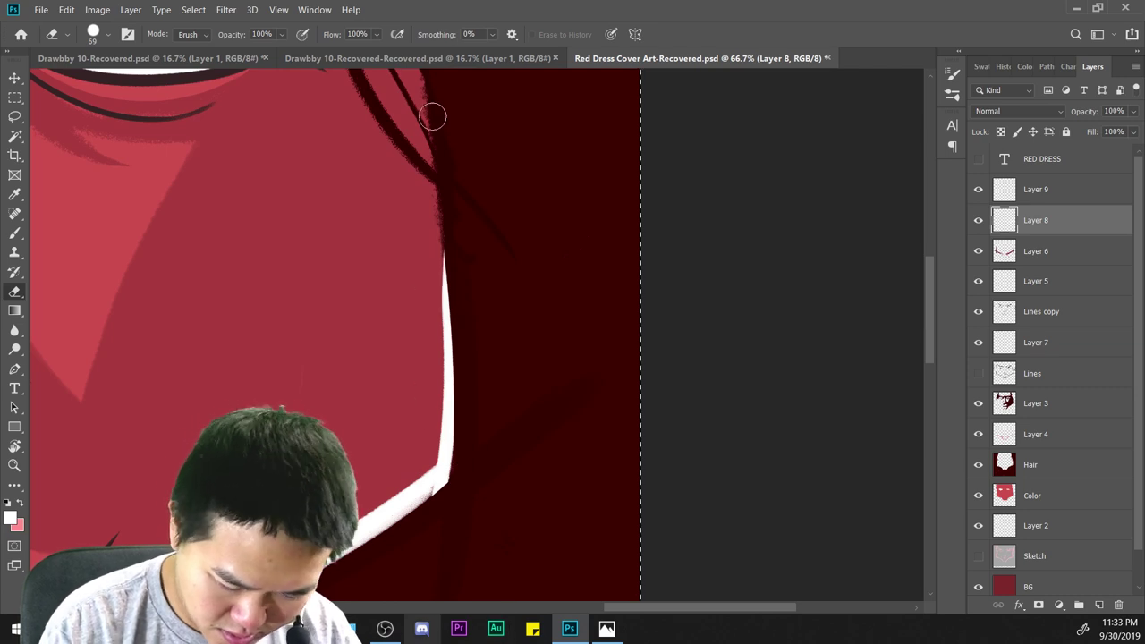
scroll(460, 524, "down", 4)
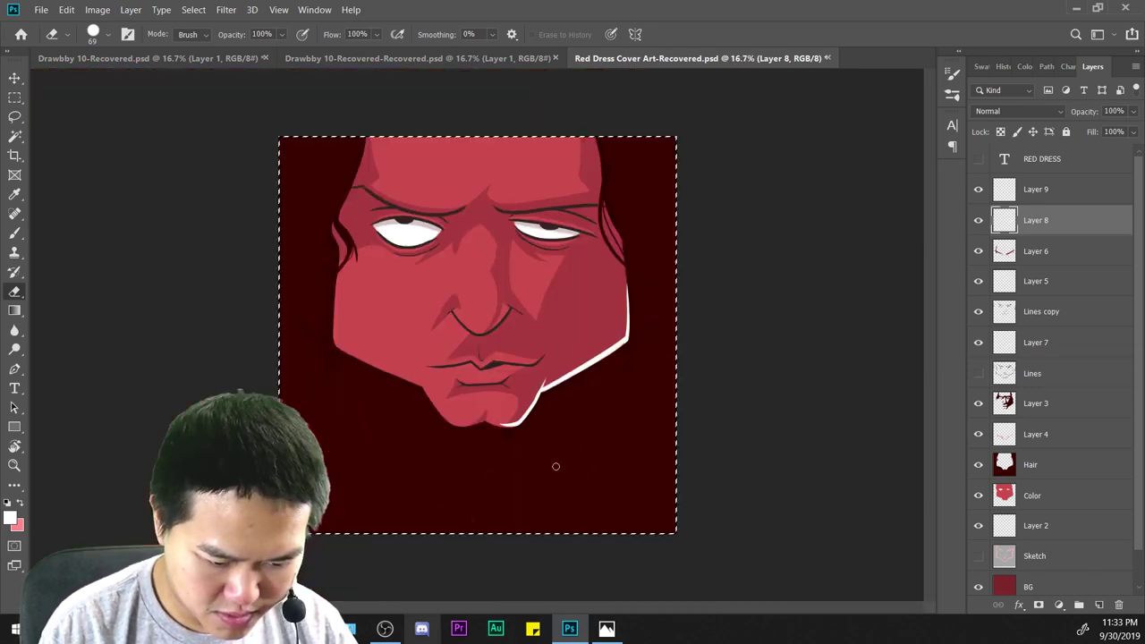
Inspect the white rim light up close along the right cheek edge and jaw corner.
key("ctrl+plus")
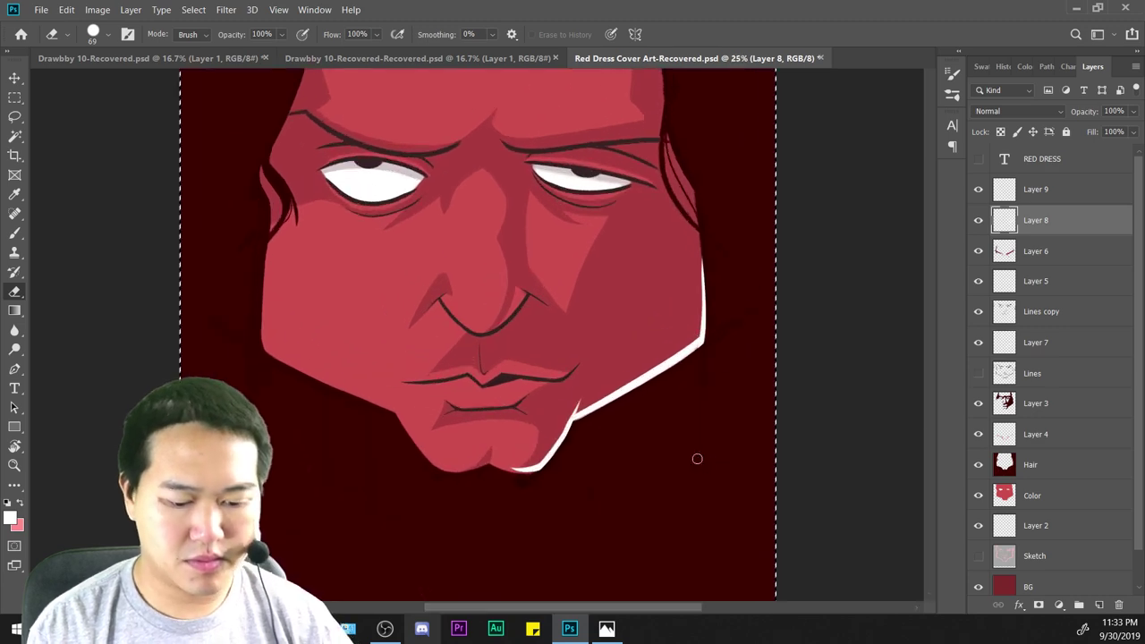
key("ctrl+plus")
key("ctrl+plus")
left_click(15, 233)
mouse_move(735, 334)
left_mouse_down()
mouse_move(307, 398)
mouse_move(331, 372)
left_mouse_up()
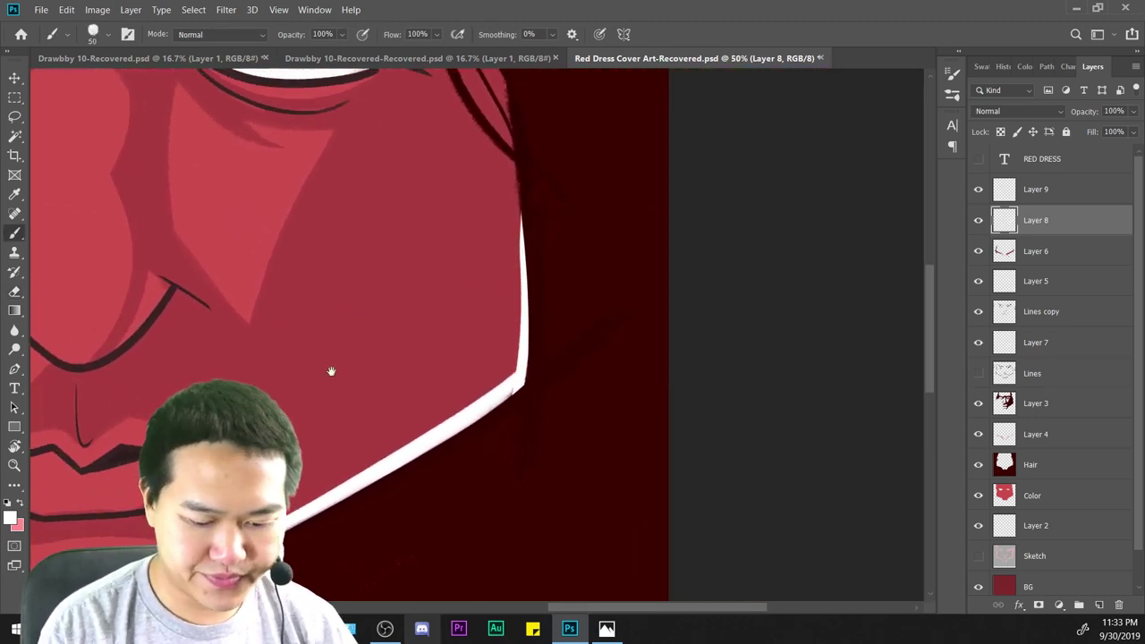
scroll(506, 375, "up", 1)
scroll(499, 418, "down", 4)
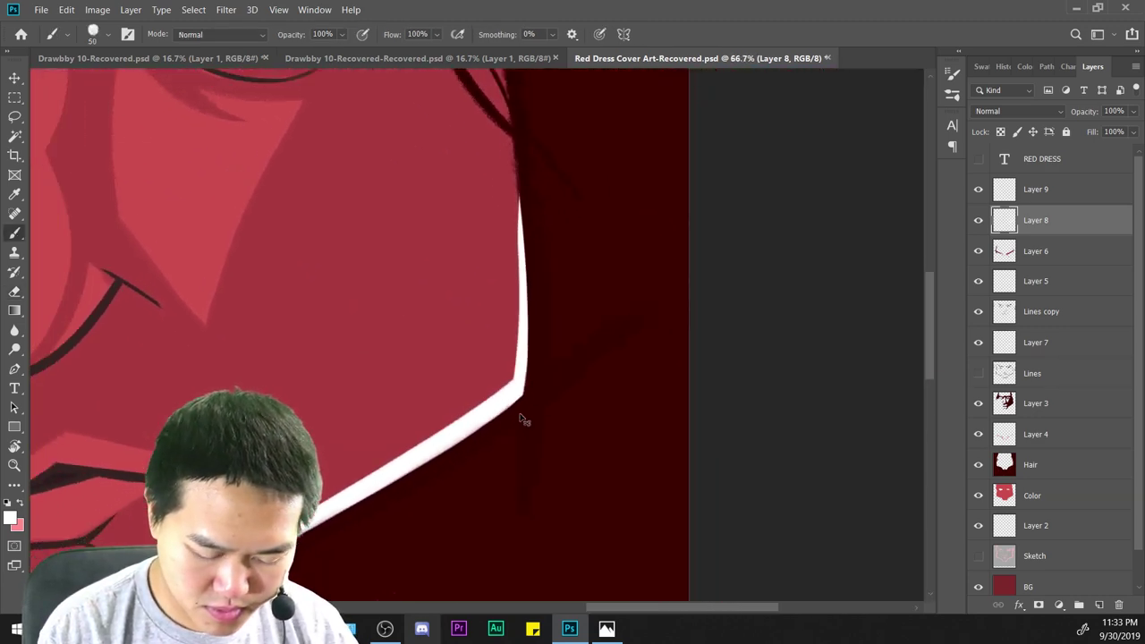
key("ctrl+a")
scroll(784, 345, "up", 2)
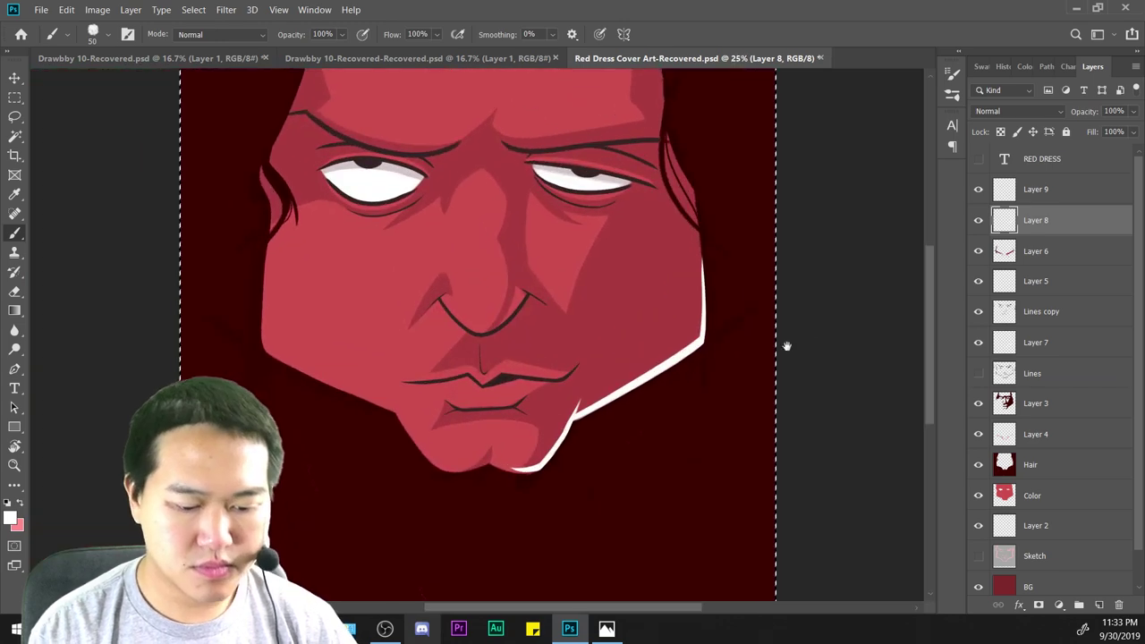
Paint a small white highlight in the left eye's pupil on Layer 8 with a 37 px brush.
scroll(575, 358, "up", 3)
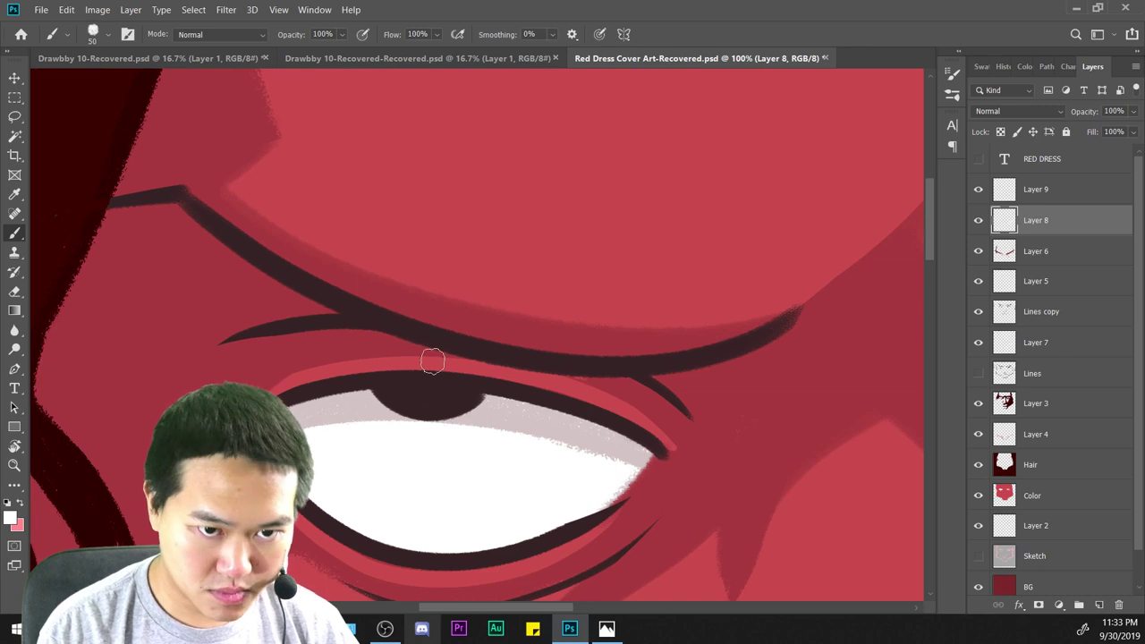
right_click(490, 360)
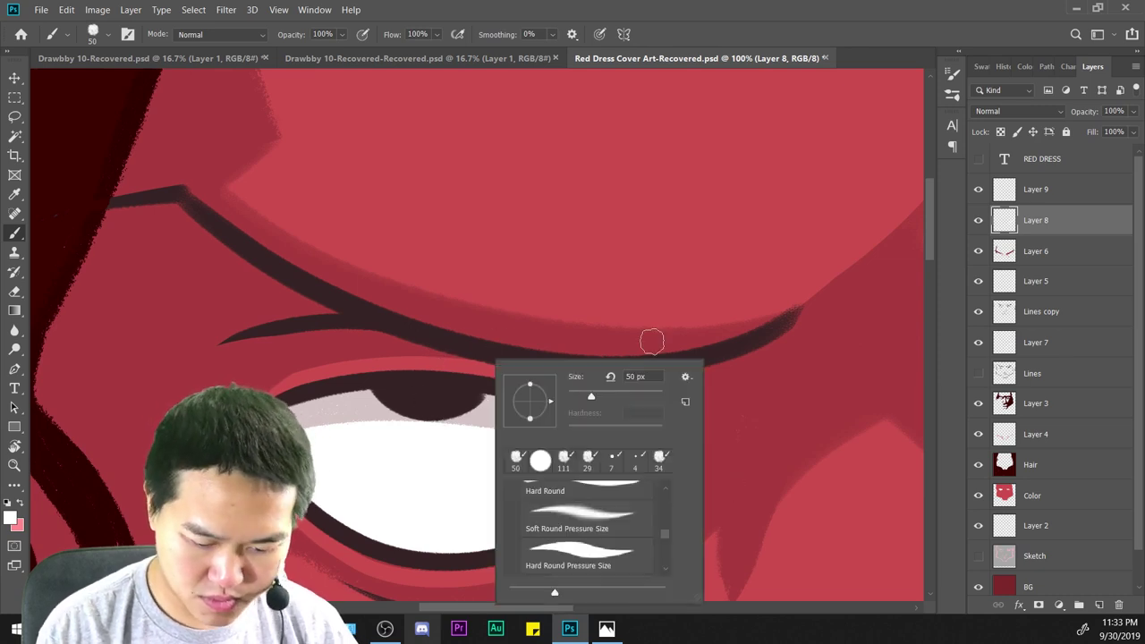
key("Return")
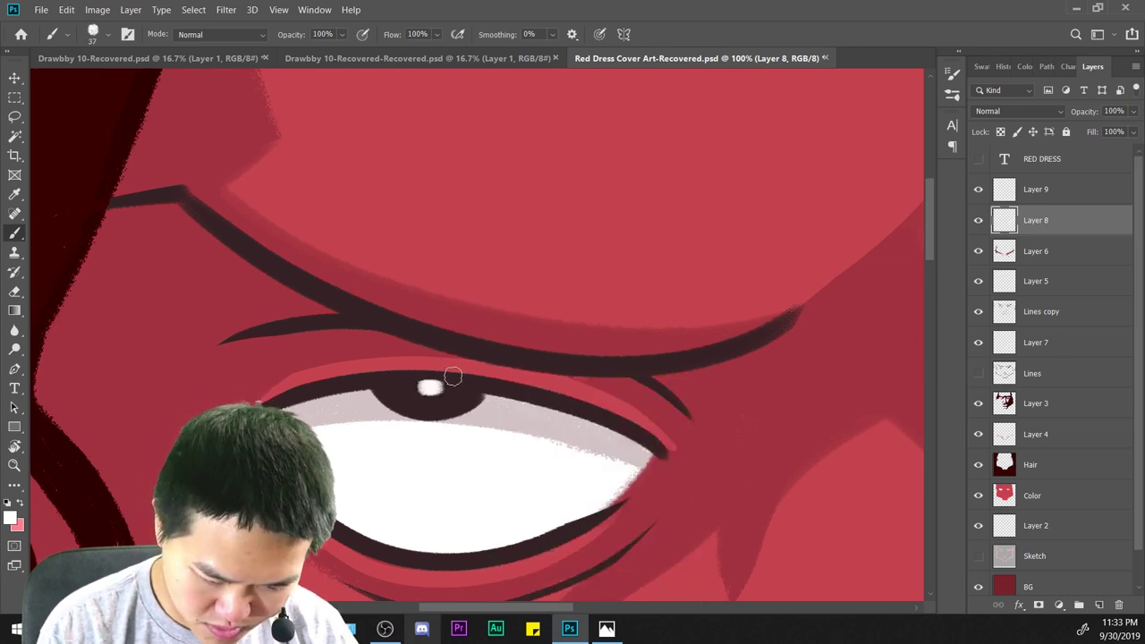
key("ctrl+z")
Paint a white highlight in the right eye's pupil on Layer 8 and trim it with the Eraser.
left_click_drag(725, 449, 578, 411)
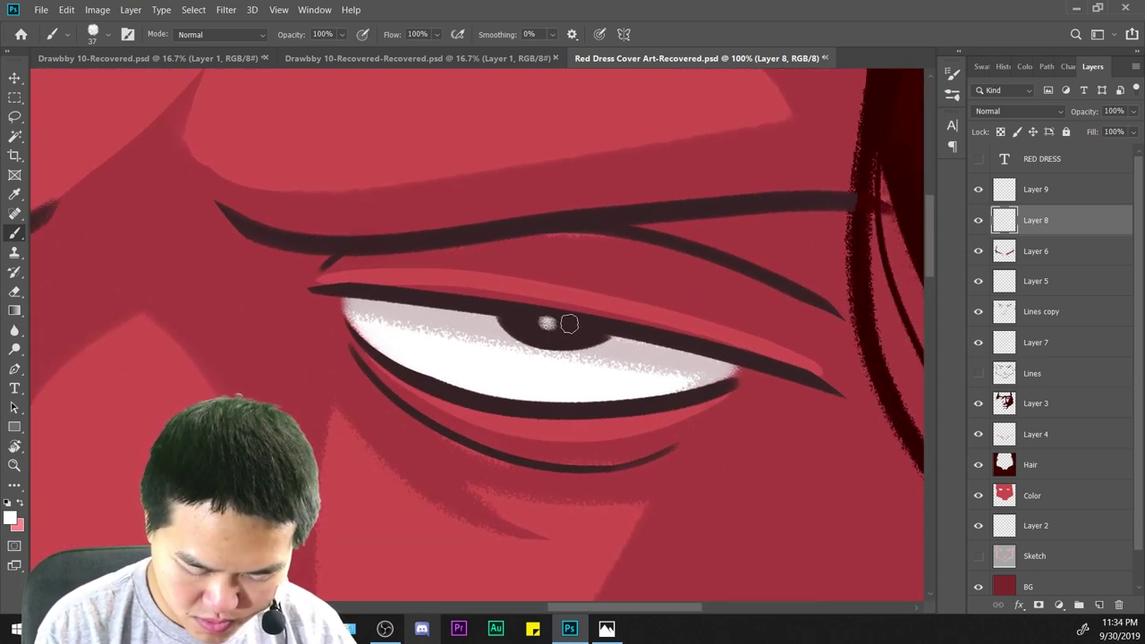
key("ctrl+z")
key("e")
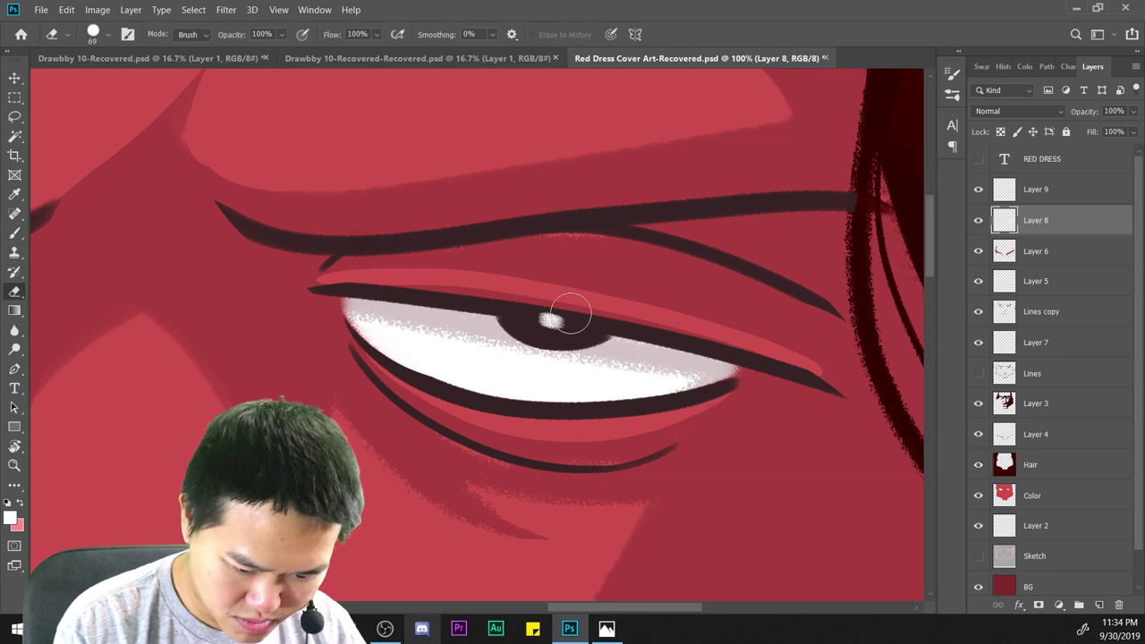
key("ctrl+minus")
key("ctrl+minus")
key("ctrl+minus")
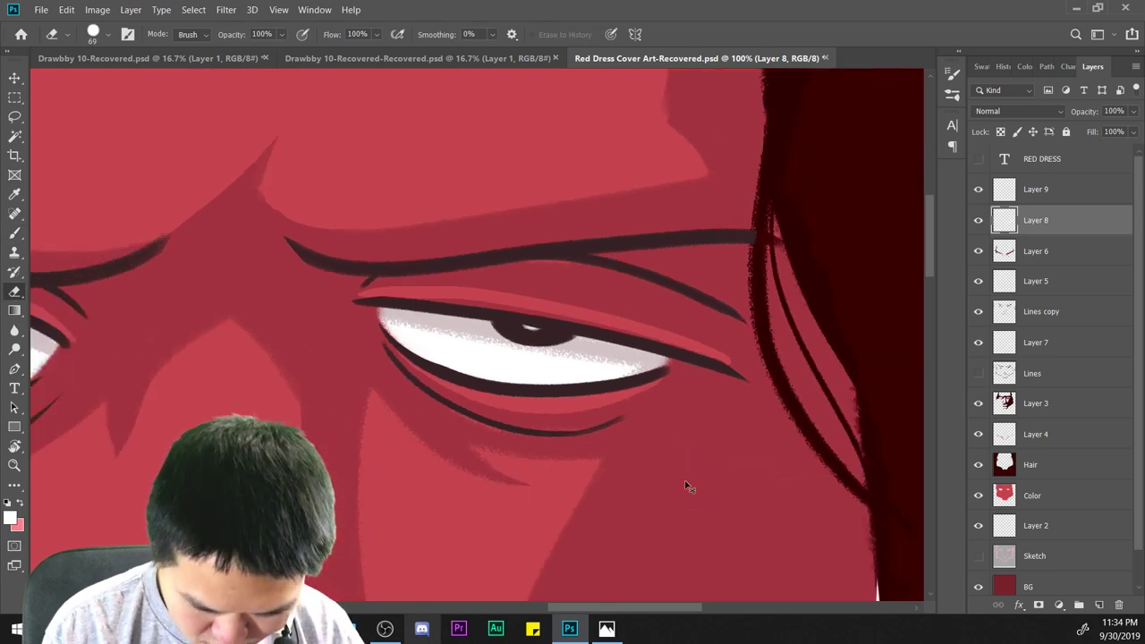
Examine the whole face at several zoom levels to judge the eye highlights and the jaw rim light.
key("ctrl+minus")
key("ctrl+minus")
key("ctrl+a")
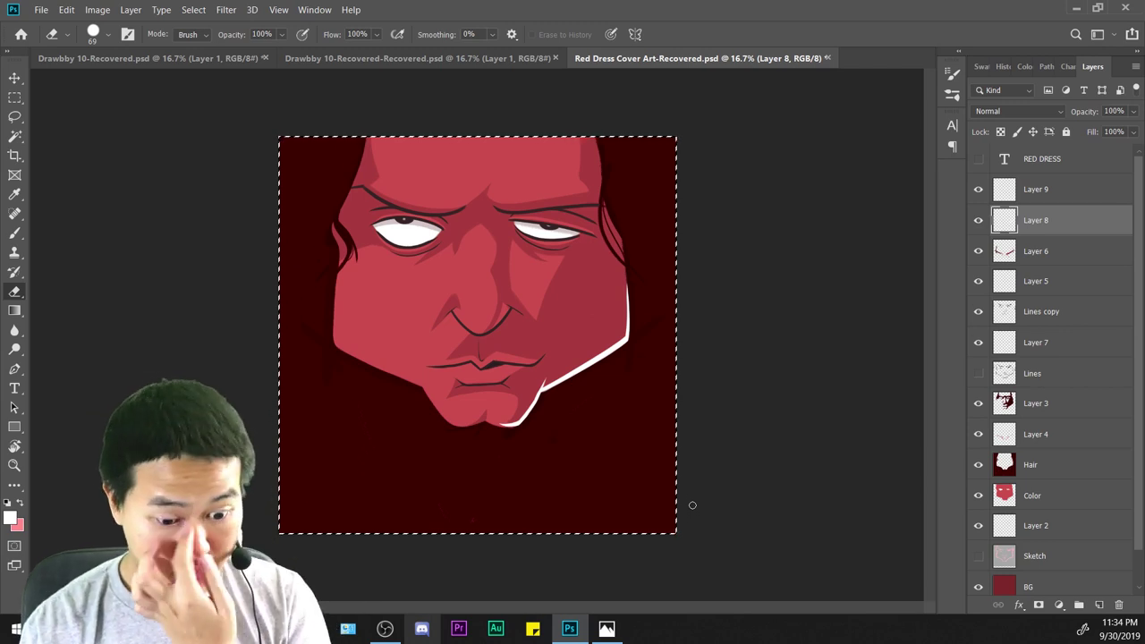
key("ctrl+minus")
key("ctrl+minus")
key("ctrl+minus")
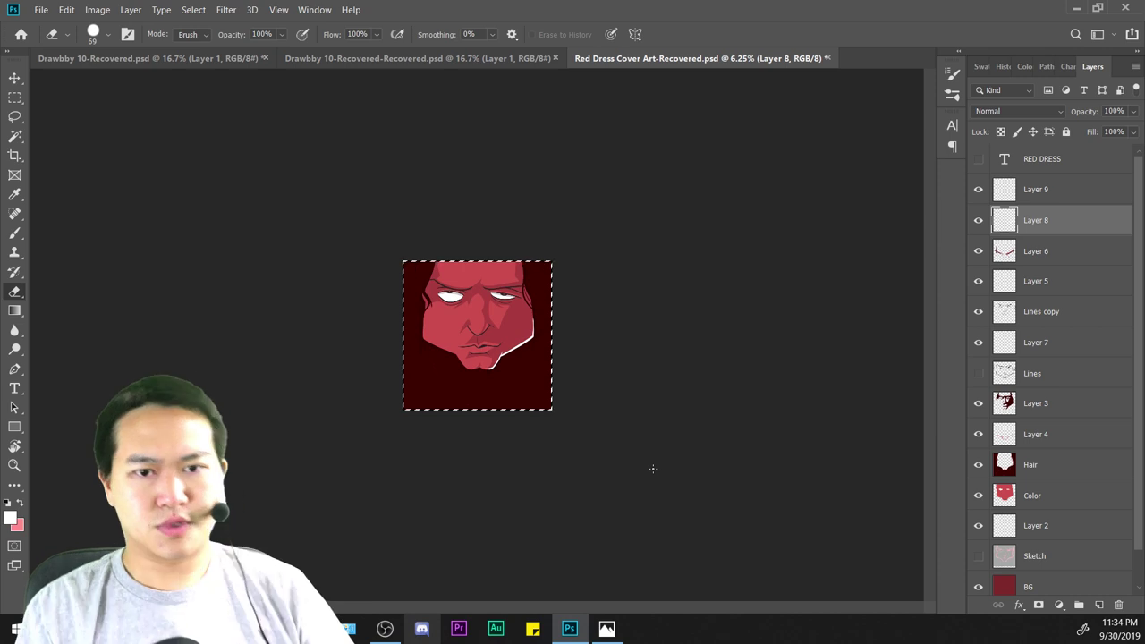
key("ctrl+plus")
key("ctrl+plus")
key("ctrl+plus")
key("ctrl+plus")
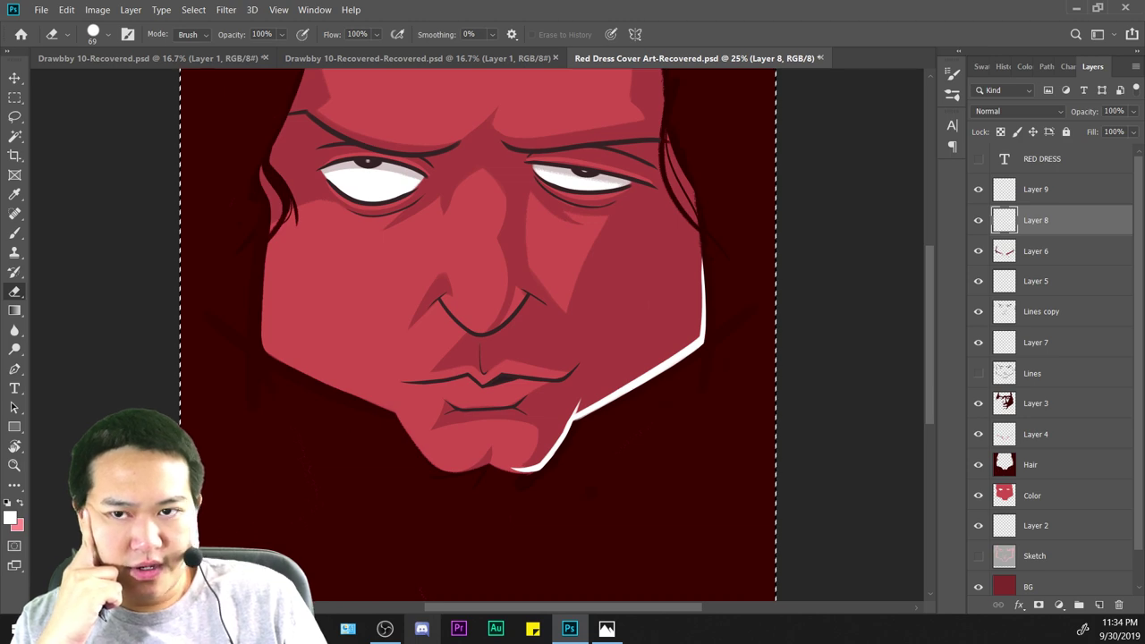
key("ctrl+plus")
key("ctrl+minus")
key("ctrl+minus")
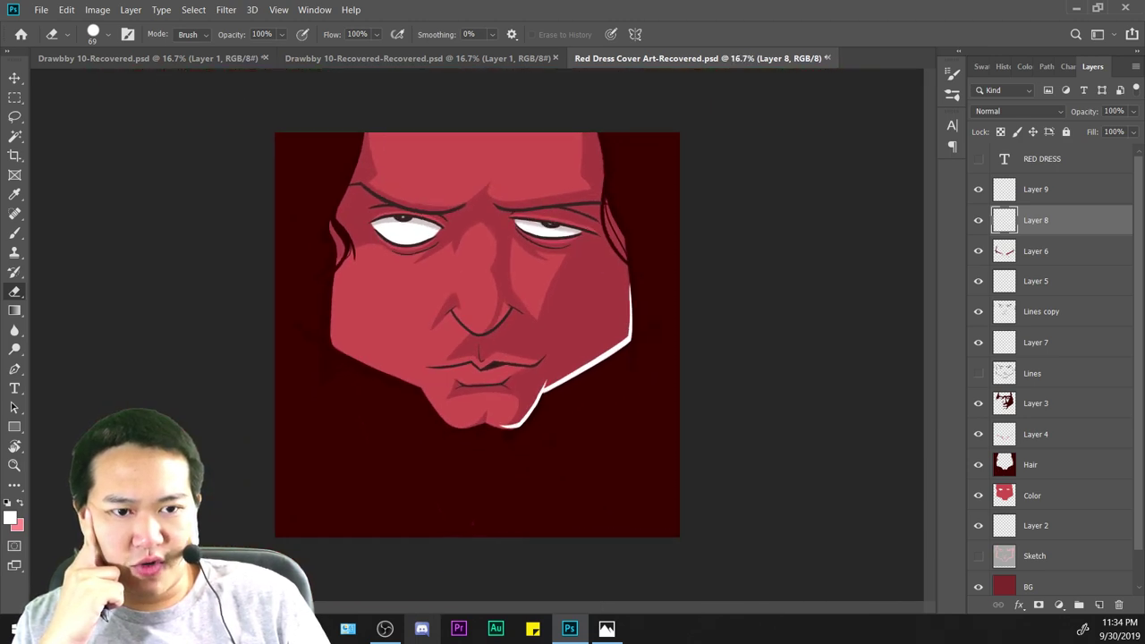
key("ctrl+plus")
key("ctrl+plus")
key("ctrl+minus")
key("ctrl+minus")
key("ctrl+minus")
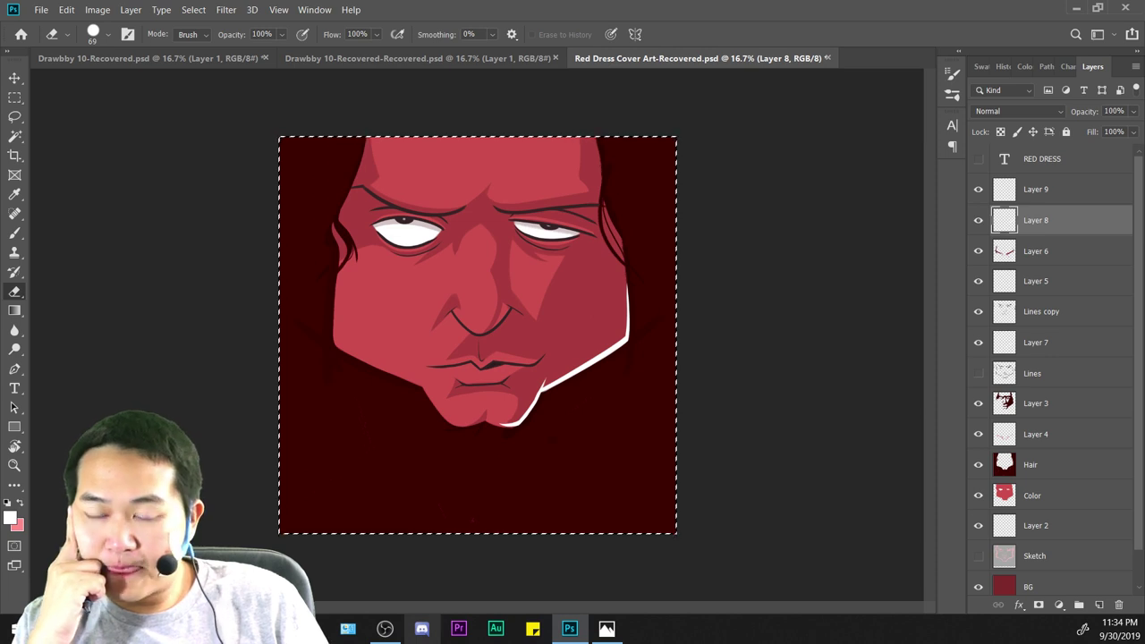
key("ctrl+plus")
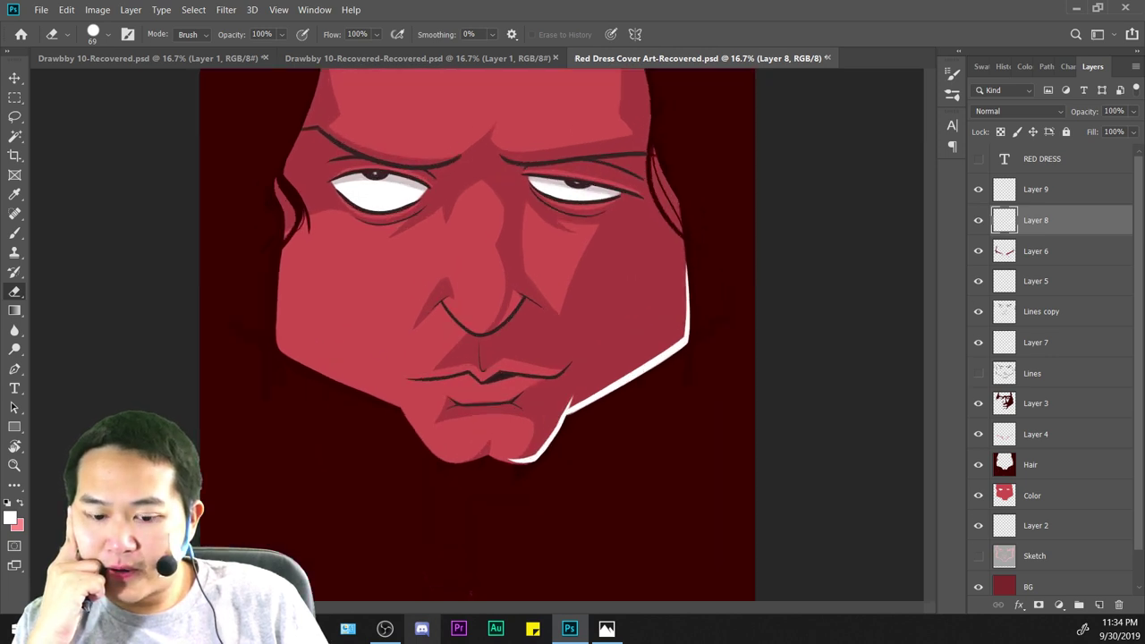
key("ctrl+minus")
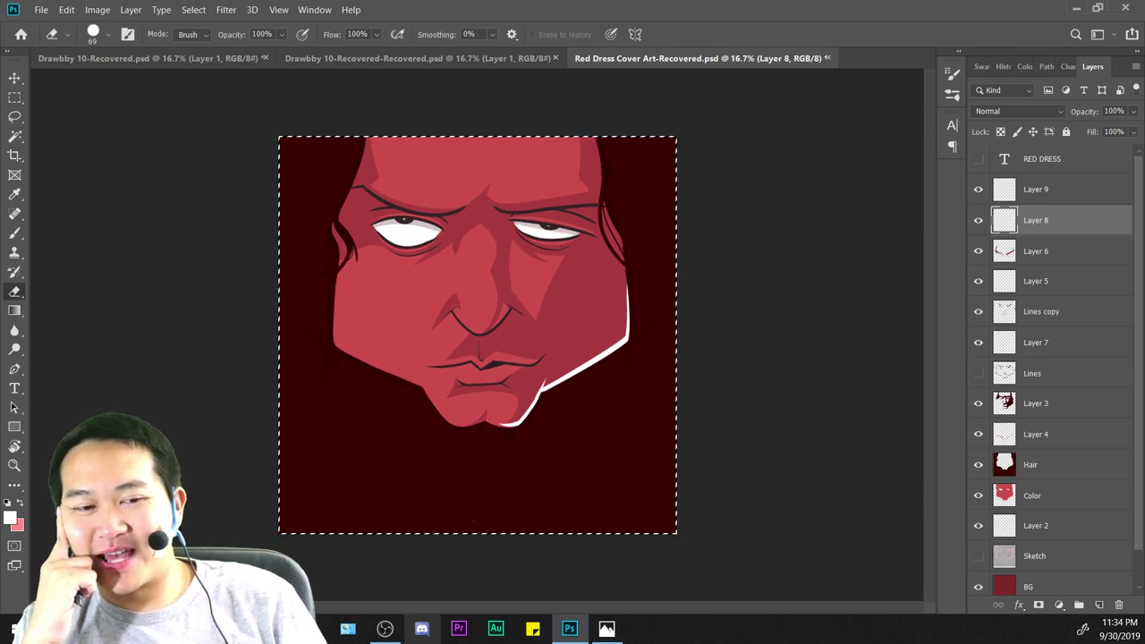
key("ctrl+plus")
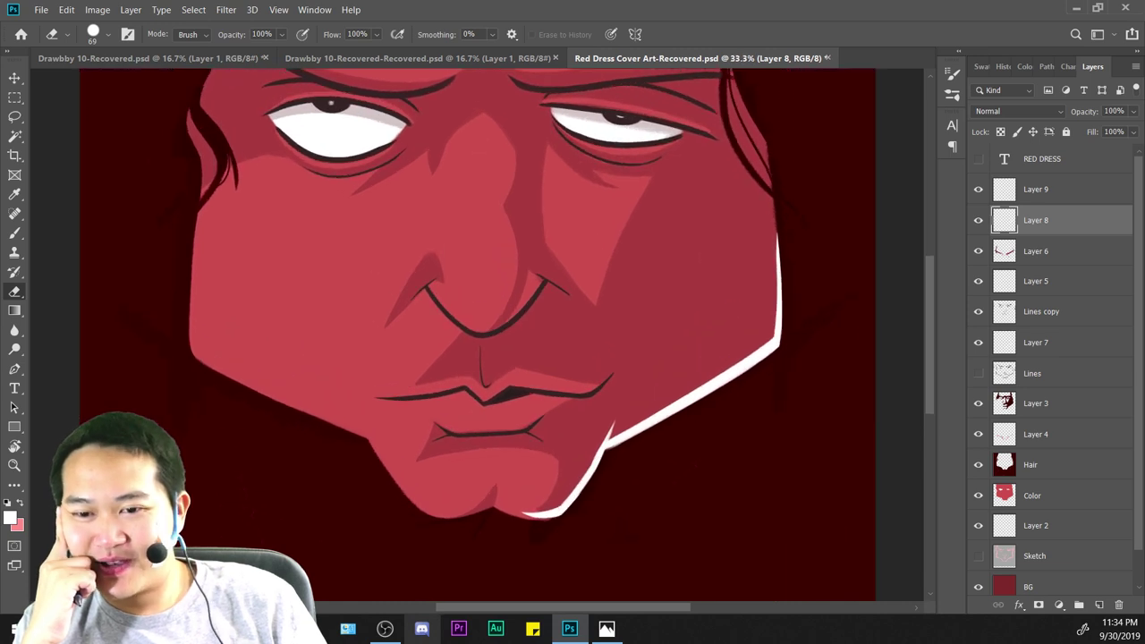
key("ctrl+minus")
key("ctrl+minus")
key("ctrl+plus")
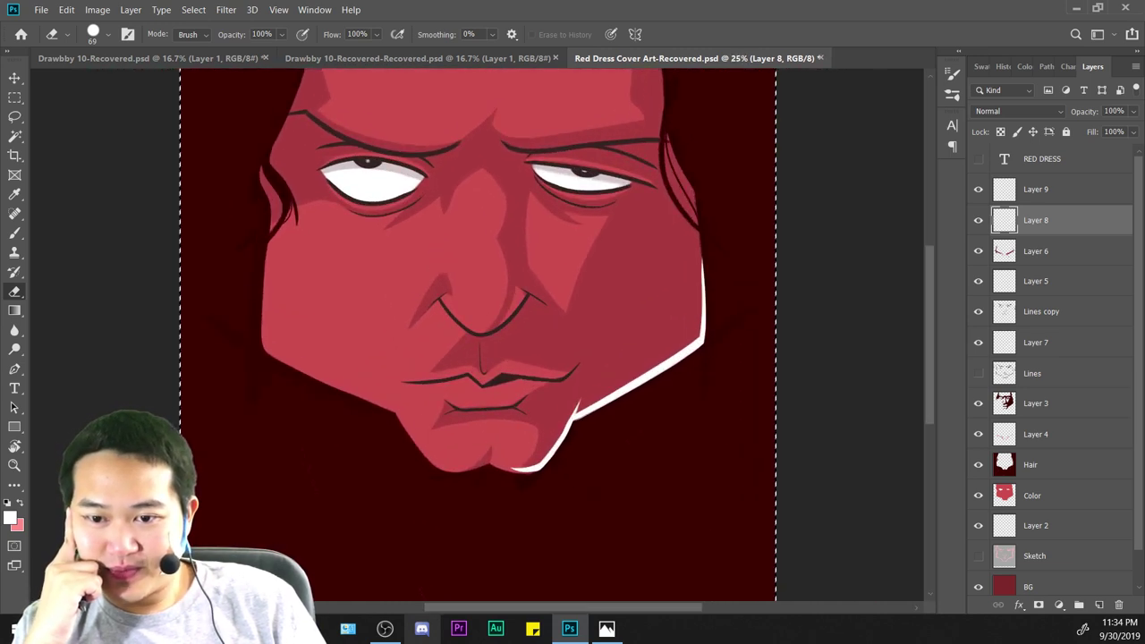
key("ctrl+plus")
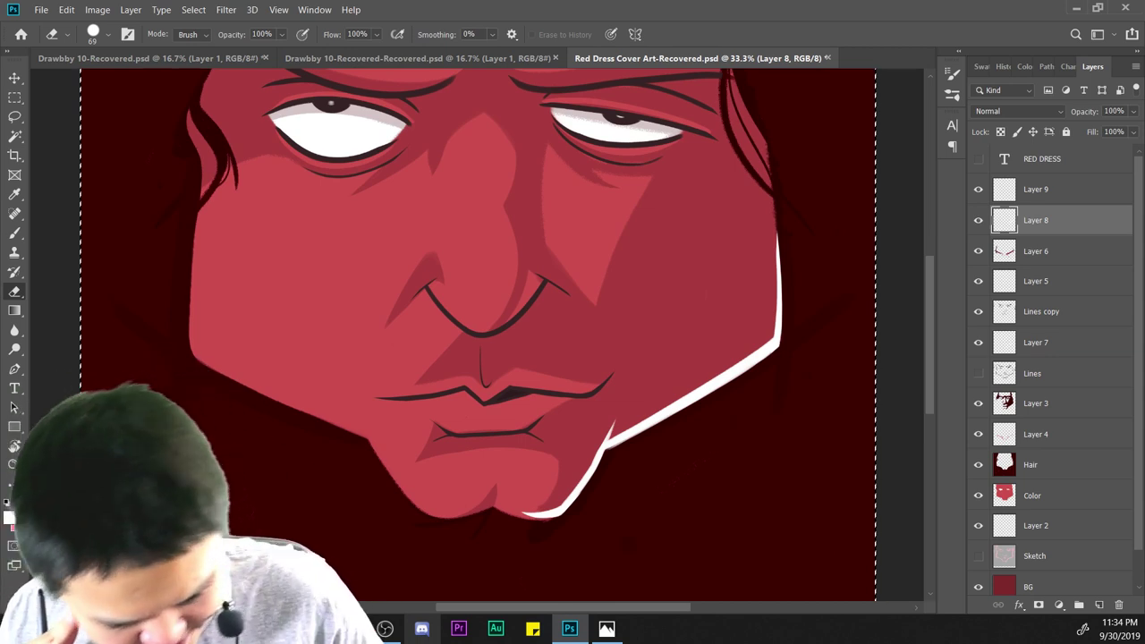
Add a new layer above Layer 3 and sample the dark maroon background as the brush color.
left_click(1059, 403)
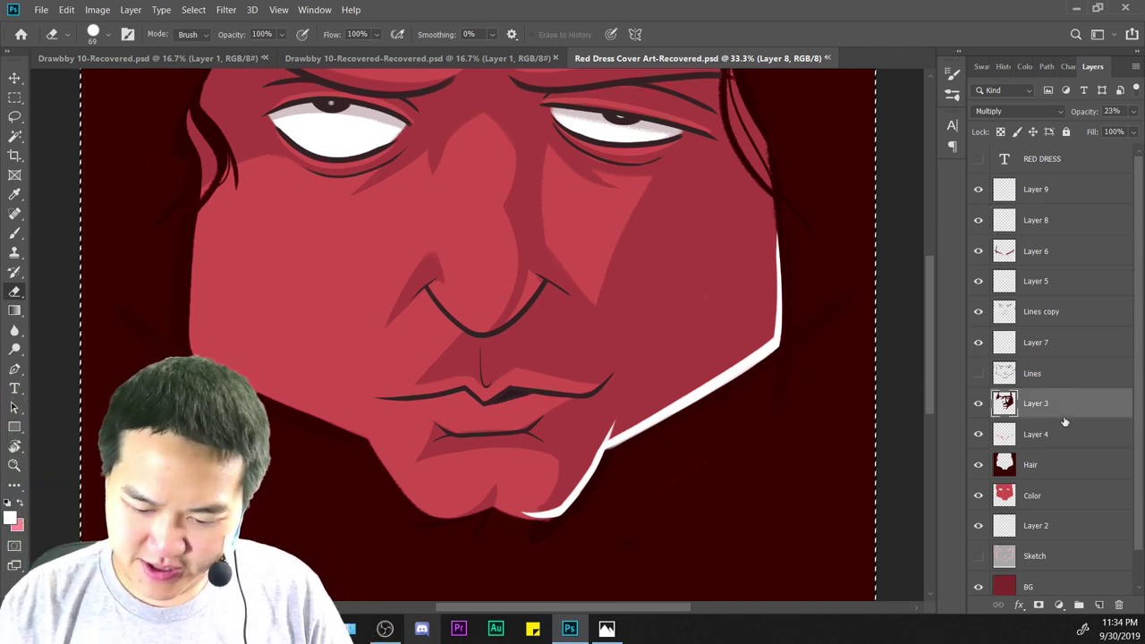
left_click(1099, 604)
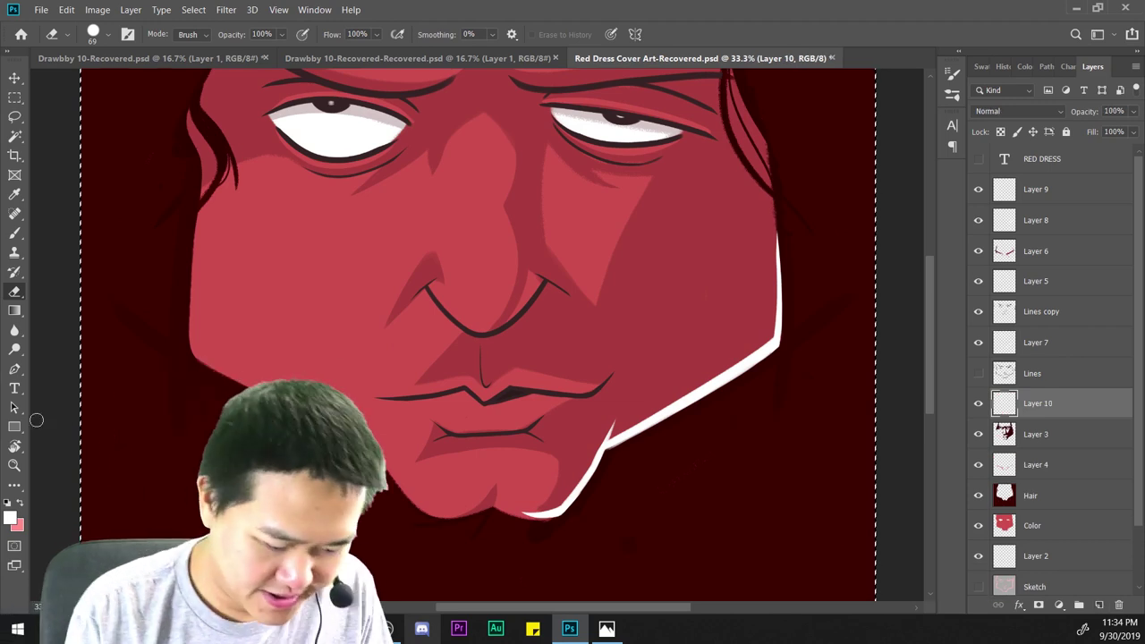
key("i")
left_click(121, 326)
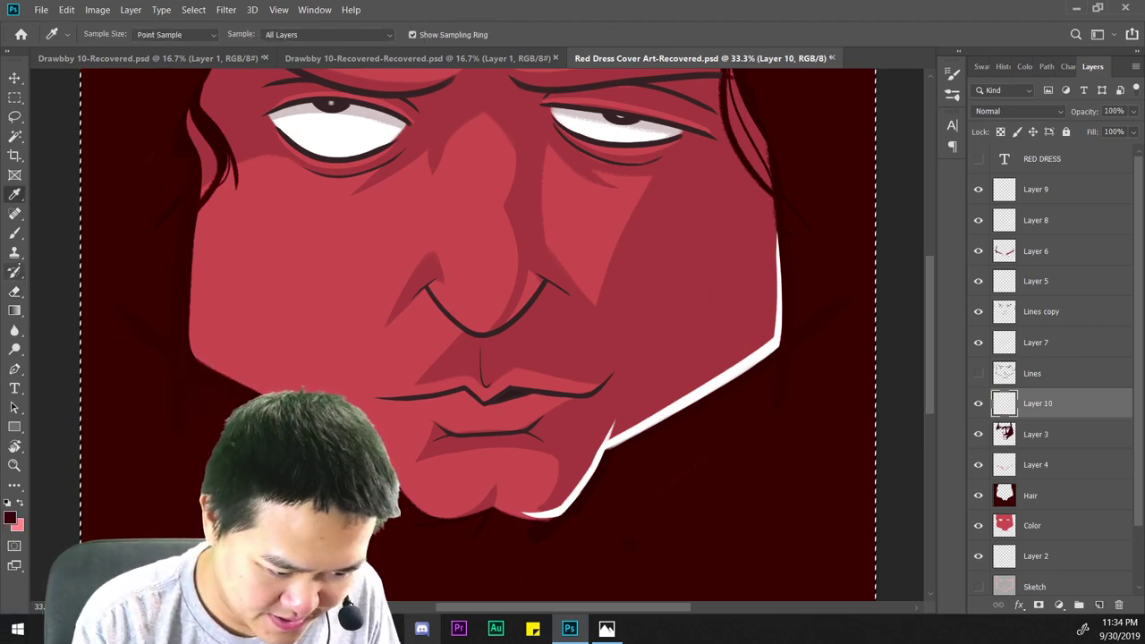
key("b")
Set Layer 10 to 29% opacity and the Multiply blend mode.
key("ctrl+minus")
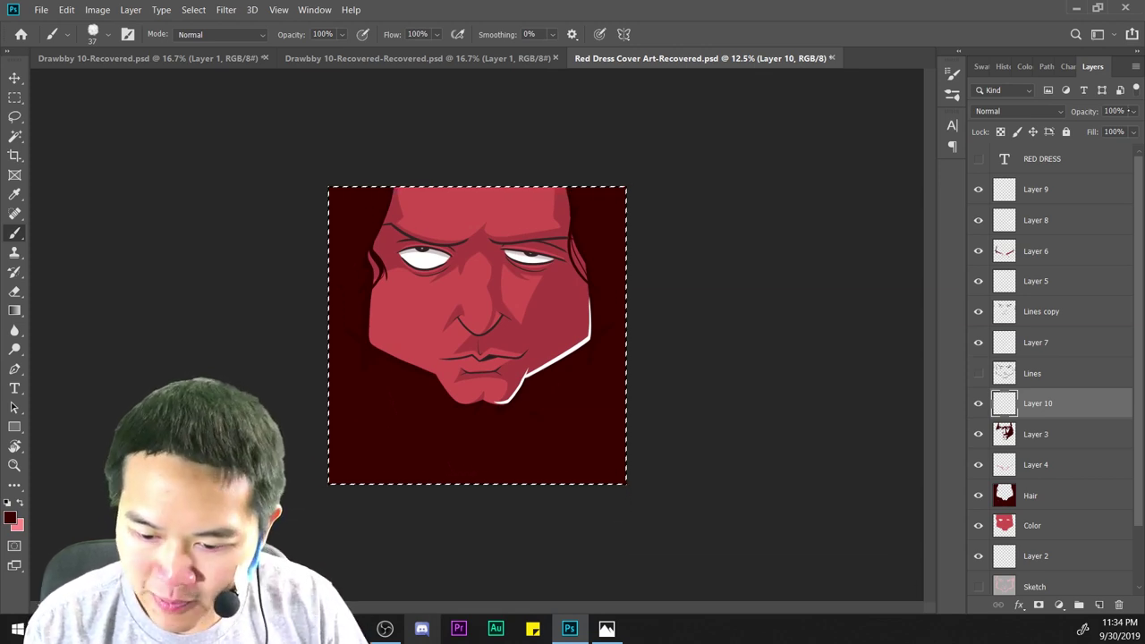
left_click(1132, 111)
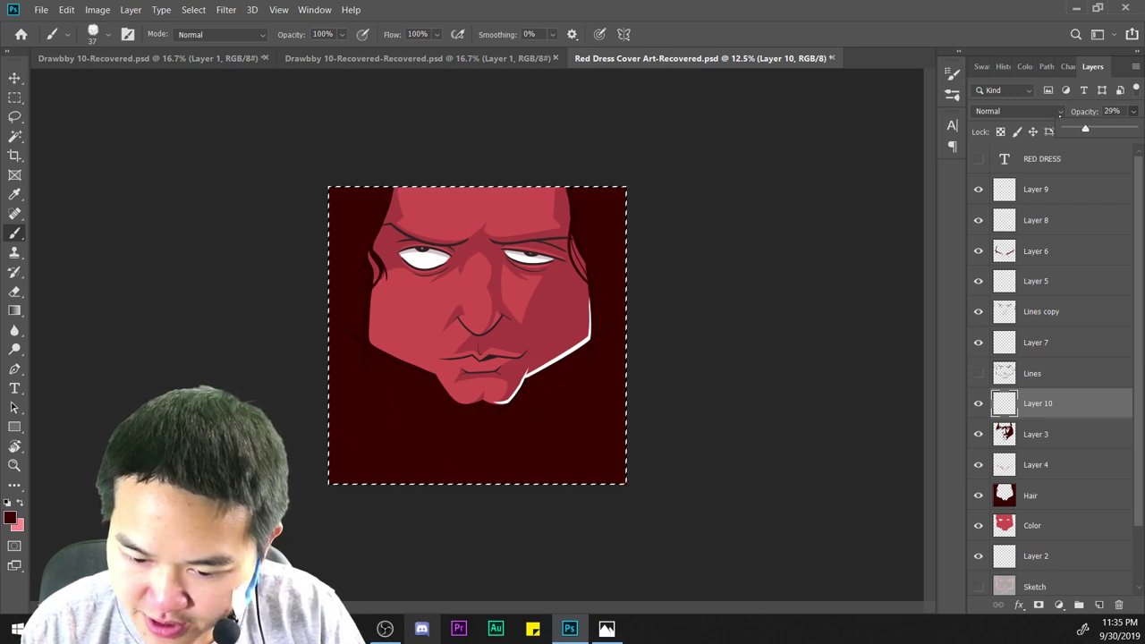
left_click(1015, 111)
left_click(1015, 168)
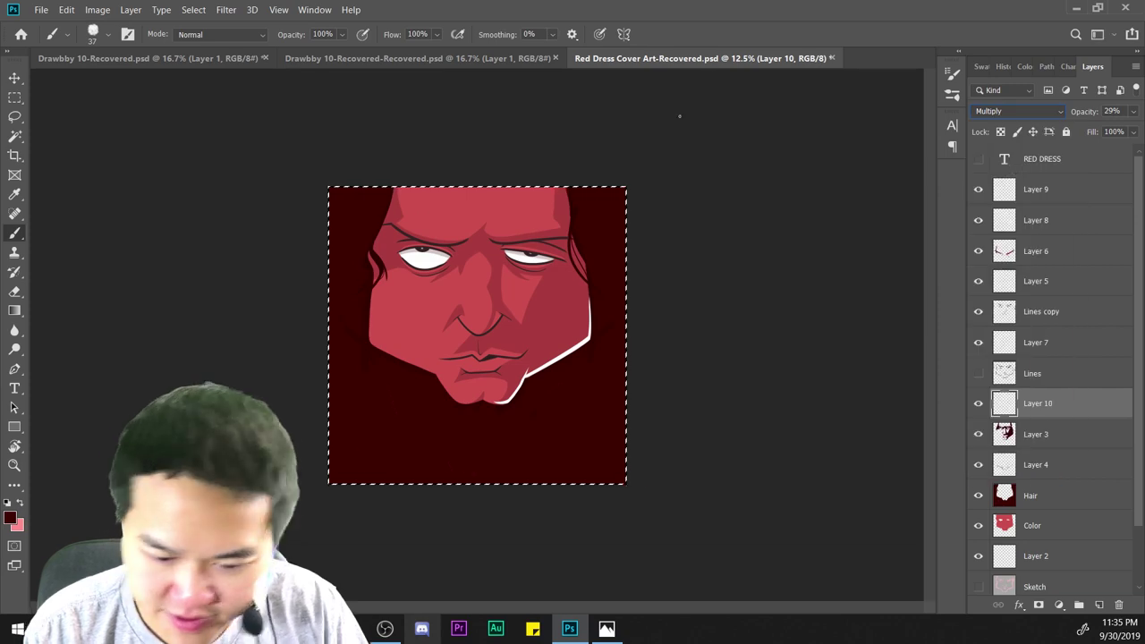
Try brushing a darker shadow across the nose bridge between the brows on Layer 10 with the 111 px brush.
key("ctrl+plus")
key("ctrl+plus")
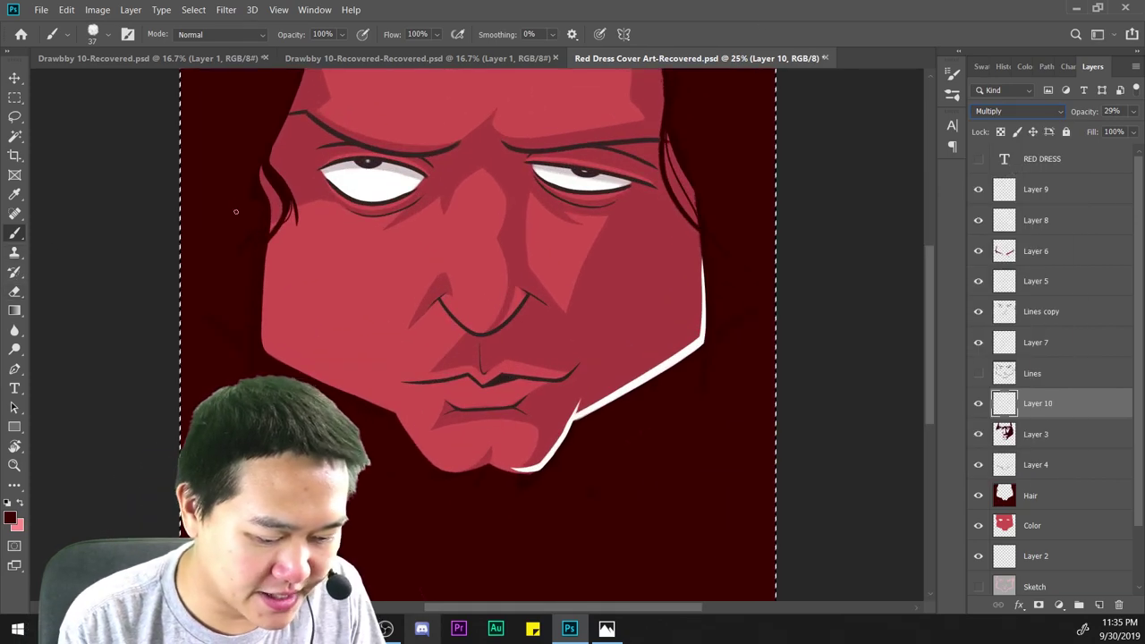
key("ctrl+plus")
left_click_drag(608, 260, 574, 429)
key("ctrl+plus")
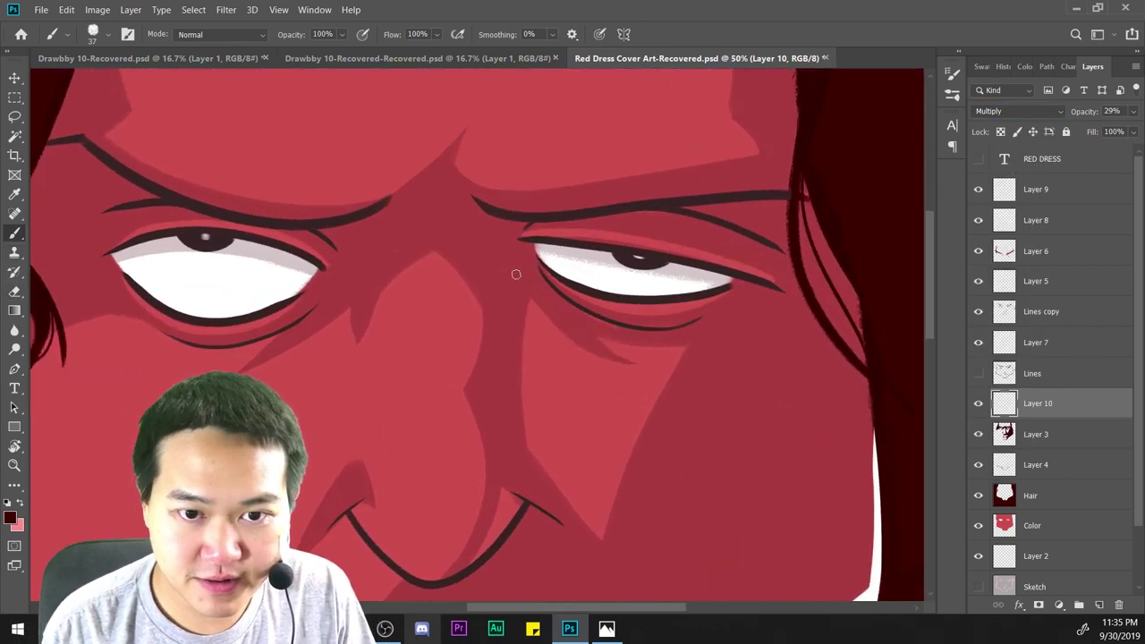
right_click(524, 276)
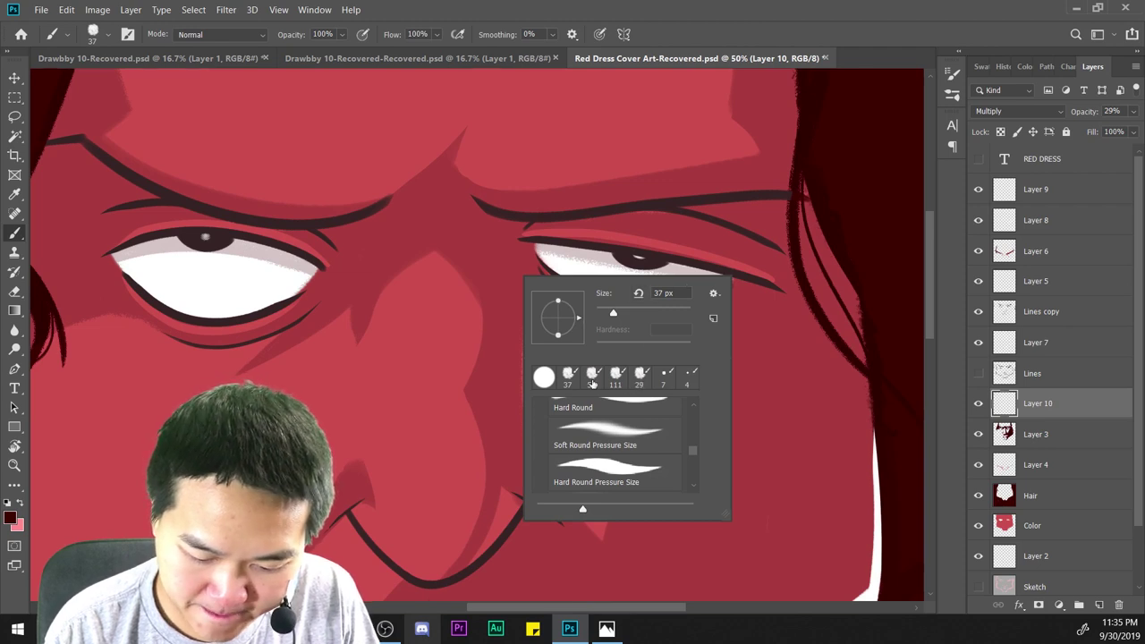
left_click(616, 376)
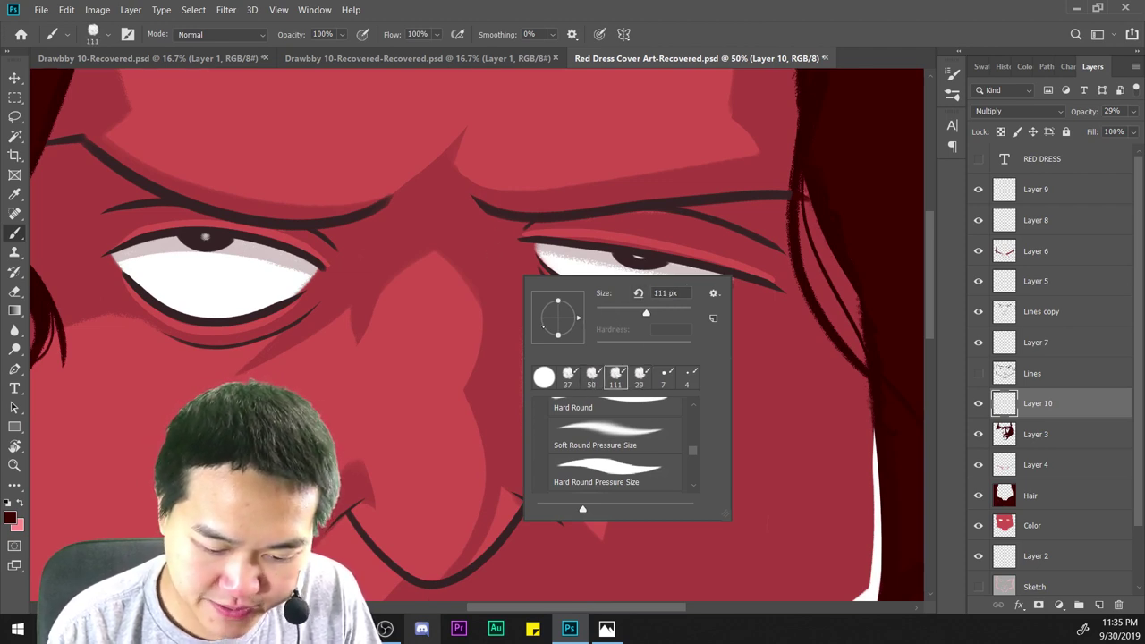
left_click(490, 235)
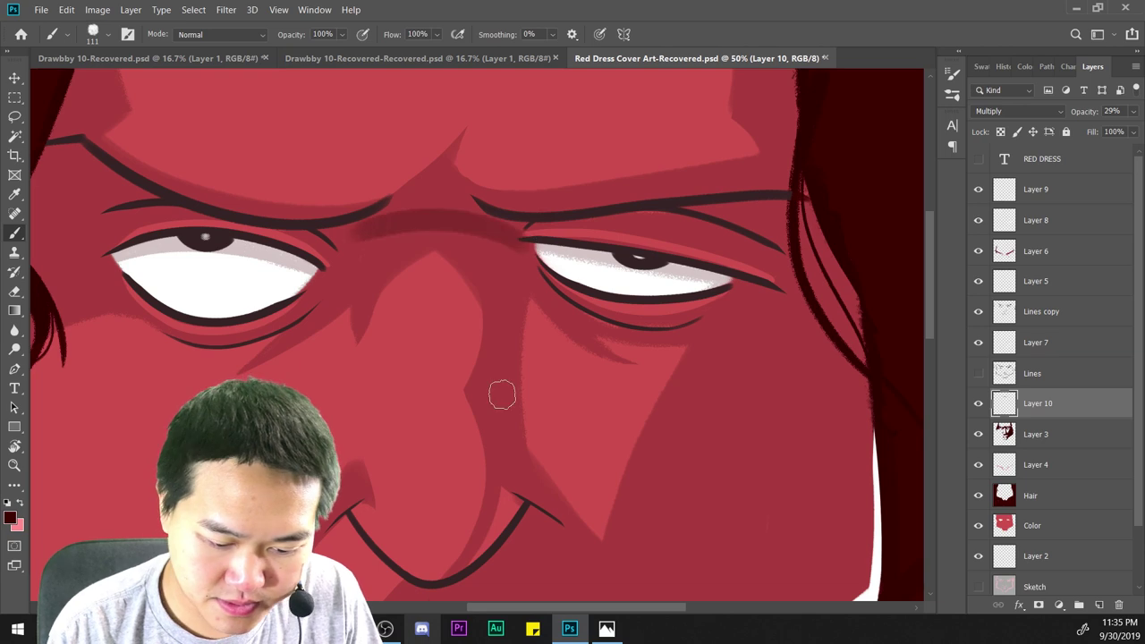
Reduce the brush to 48 px and try a shadow stroke along the left eyebrow on Layer 10.
key("ctrl+plus")
left_click_drag(554, 271, 743, 377)
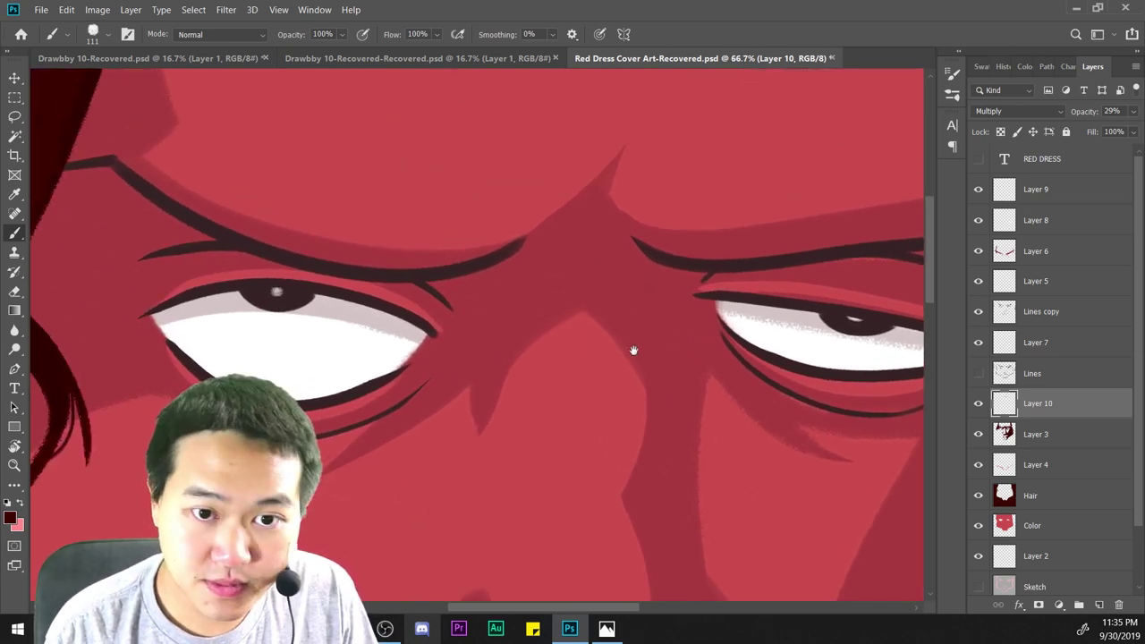
left_click_drag(676, 343, 721, 358)
right_click(694, 269)
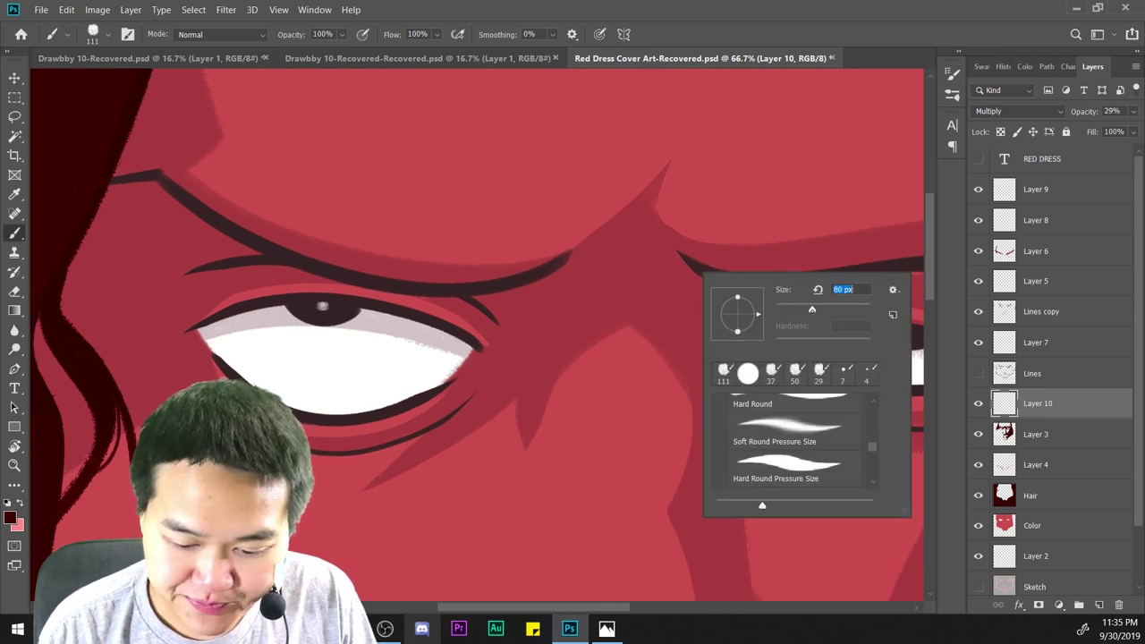
key("Return")
mouse_move(491, 274)
left_mouse_down()
mouse_move(672, 332)
mouse_move(644, 335)
left_mouse_up()
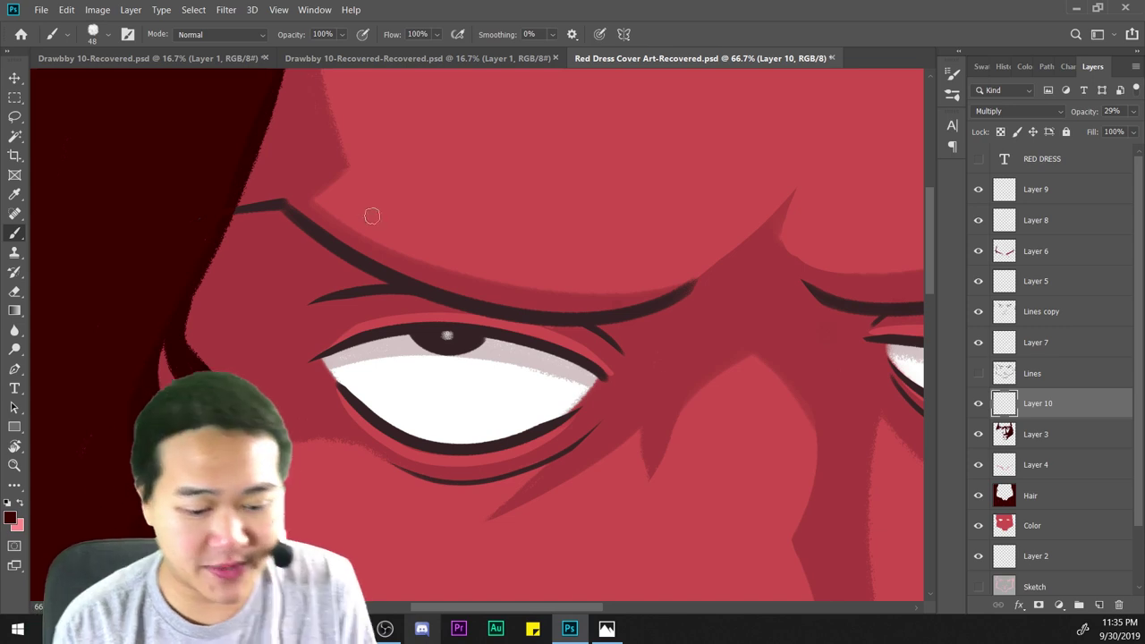
left_click_drag(291, 206, 597, 303)
key("ctrl+z")
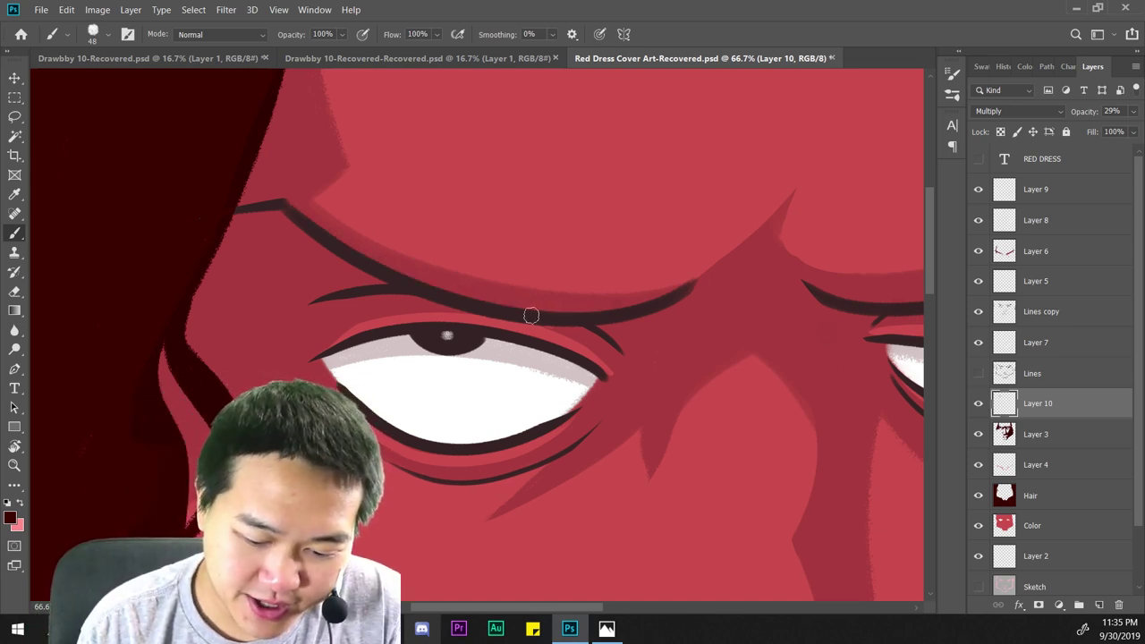
left_click_drag(705, 425, 784, 391)
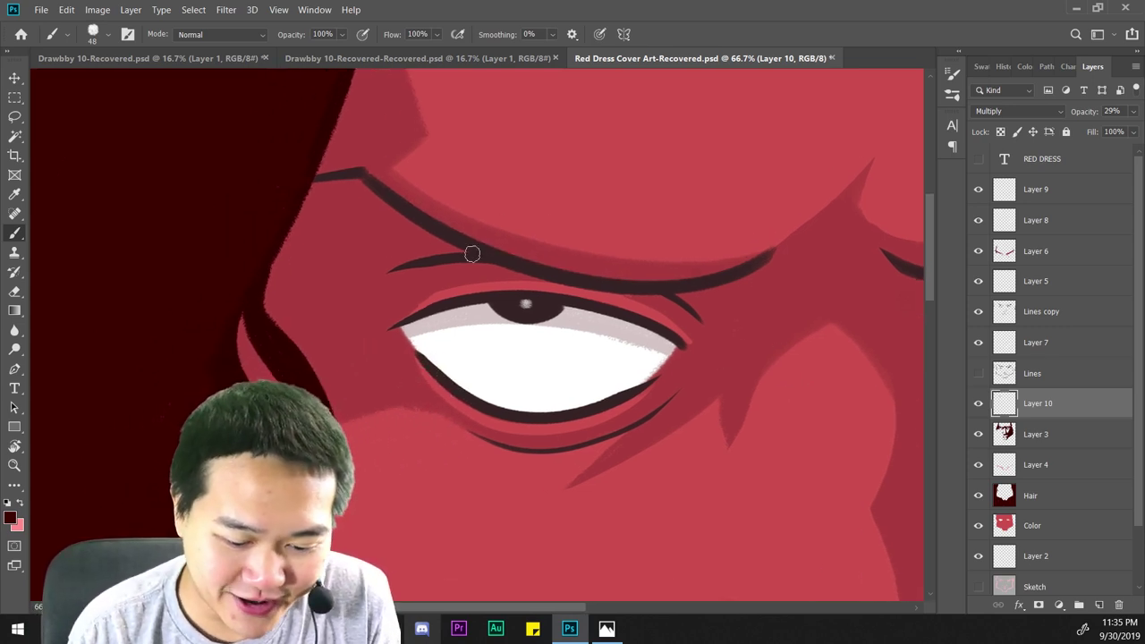
left_click_drag(472, 254, 382, 268)
left_click_drag(558, 326, 703, 370)
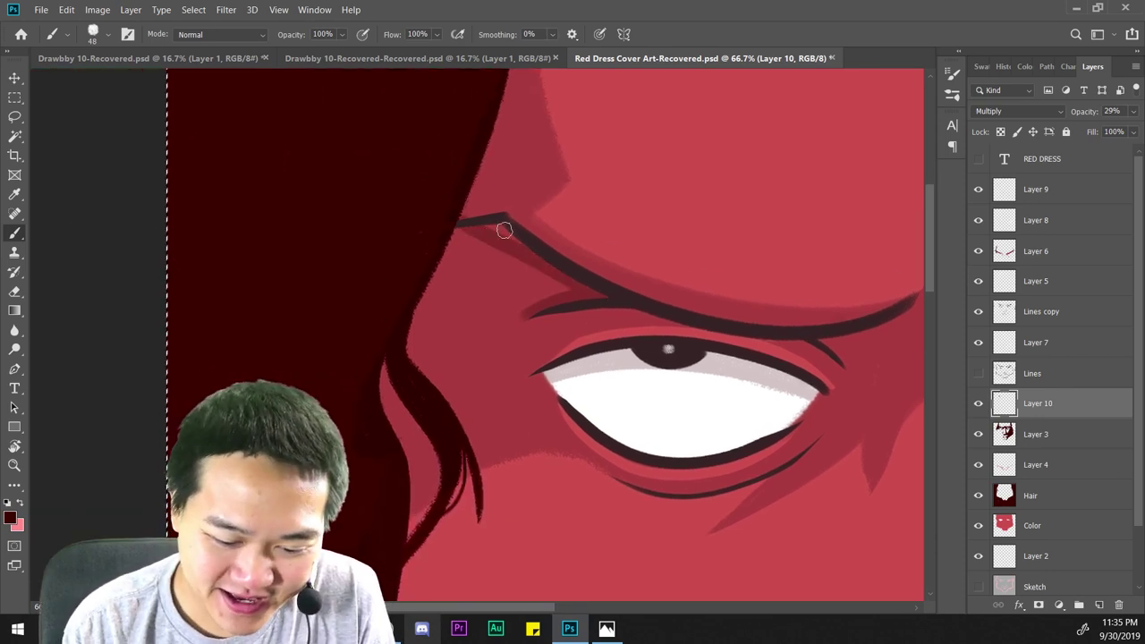
left_click_drag(504, 230, 416, 245)
key("ctrl+z")
key("ctrl+z")
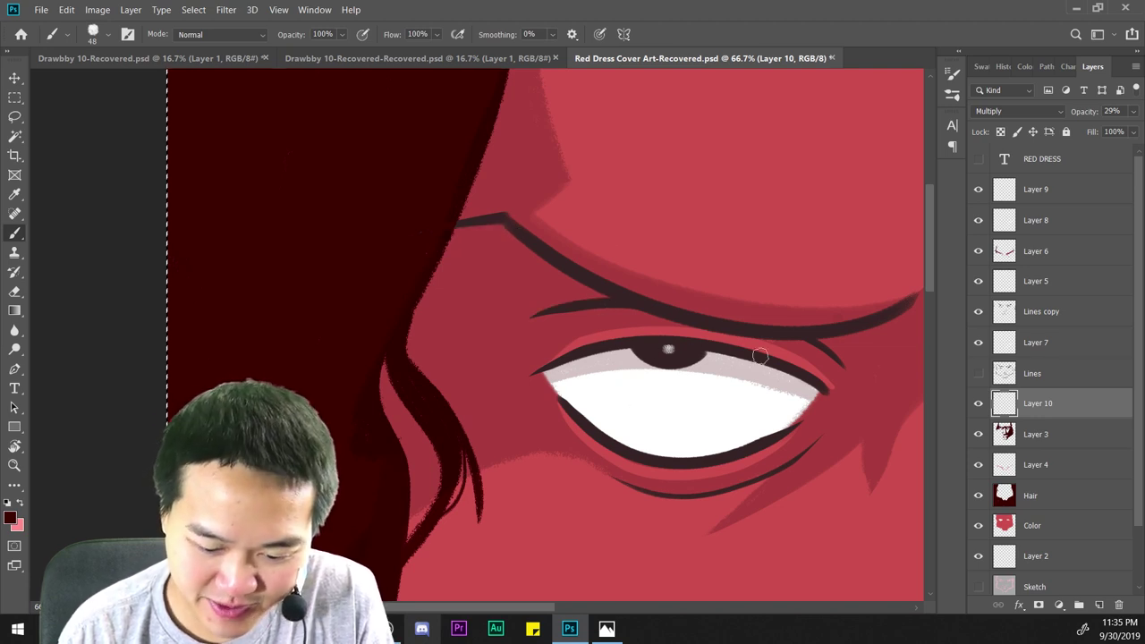
Paint a darker shadow on Layer 10 filling the socket between the left eyebrow's outer end, the hairline and the eye's outer corner.
mouse_move(742, 439)
left_mouse_down()
mouse_move(630, 411)
mouse_move(708, 414)
left_mouse_up()
mouse_move(512, 342)
left_mouse_down()
mouse_move(467, 350)
mouse_move(376, 297)
left_mouse_up()
mouse_move(452, 215)
left_mouse_down()
mouse_move(391, 274)
mouse_move(444, 213)
mouse_move(456, 215)
mouse_move(459, 242)
mouse_move(526, 261)
mouse_move(494, 234)
mouse_move(517, 257)
mouse_move(514, 274)
mouse_move(556, 273)
mouse_move(545, 263)
mouse_move(534, 282)
mouse_move(506, 270)
mouse_move(438, 296)
left_mouse_up()
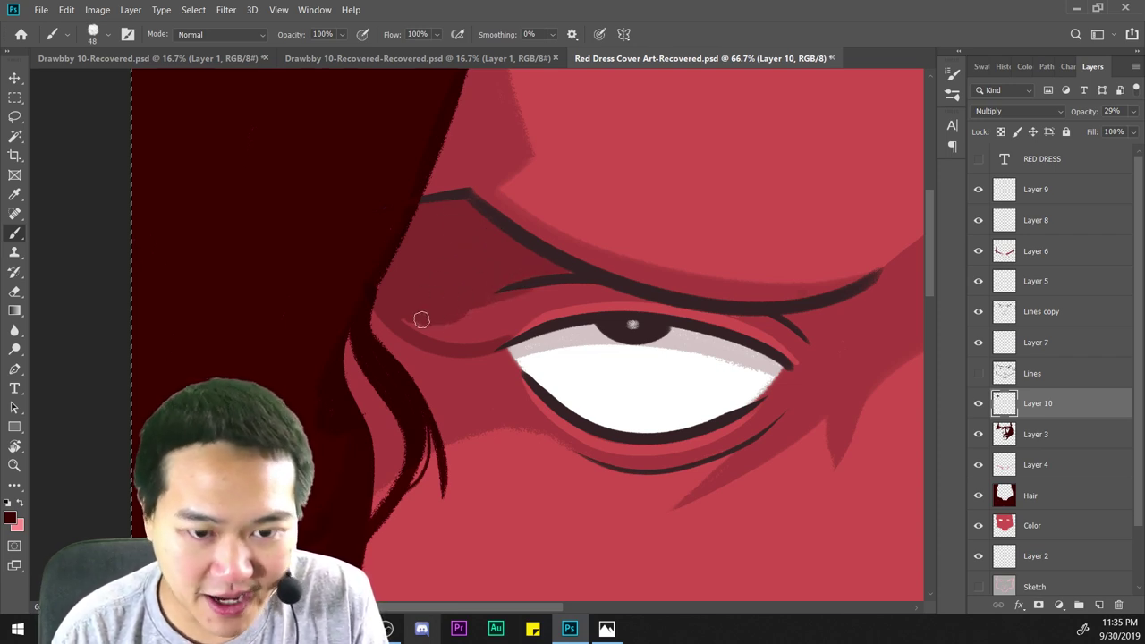
left_click_drag(401, 321, 460, 309)
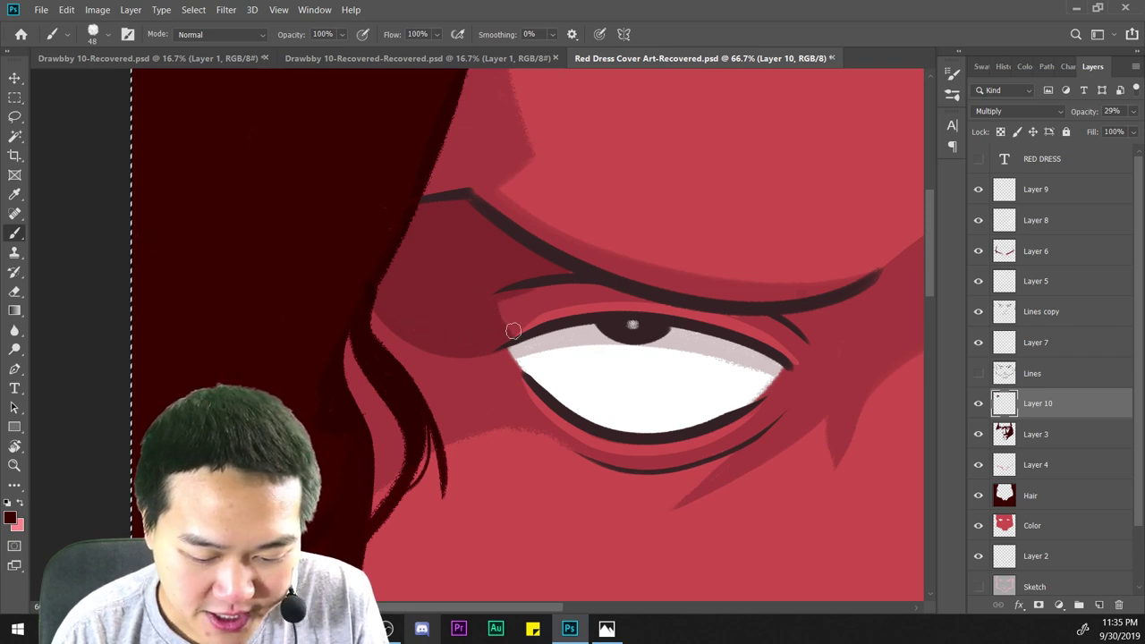
key("ctrl+minus")
key("ctrl+minus")
key("ctrl+minus")
key("ctrl+minus")
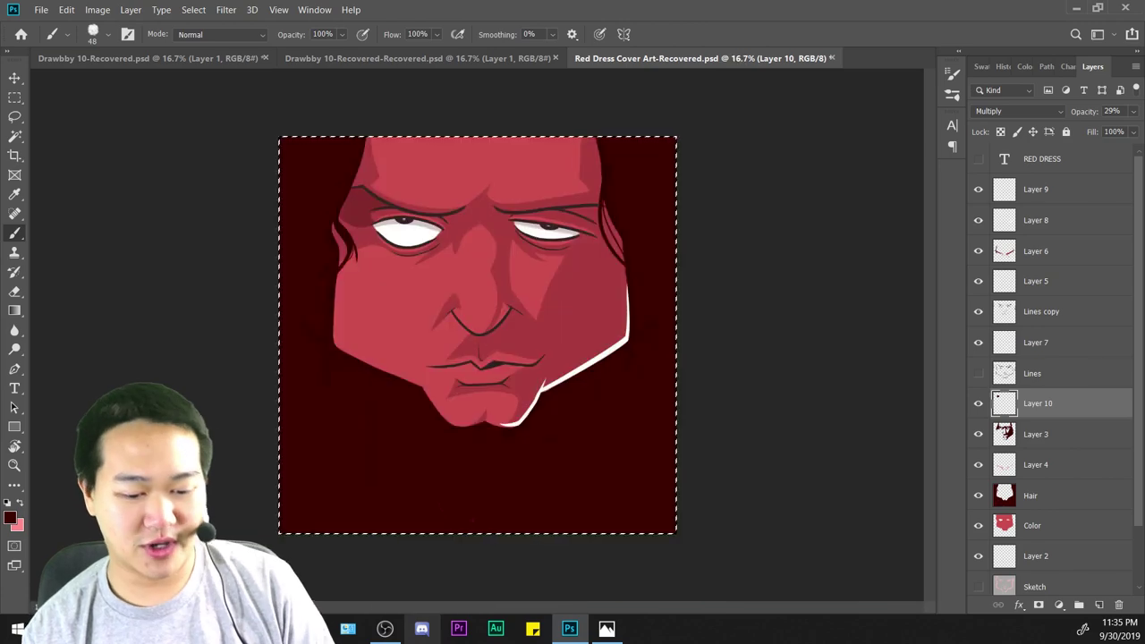
Brush a darker shadow on Layer 10 beneath the right eyebrow's outer end and around the outer corner of the eyelid.
key("ctrl+d")
scroll(633, 304, "up", 2)
key("ctrl+a")
left_click_drag(633, 301, 474, 521)
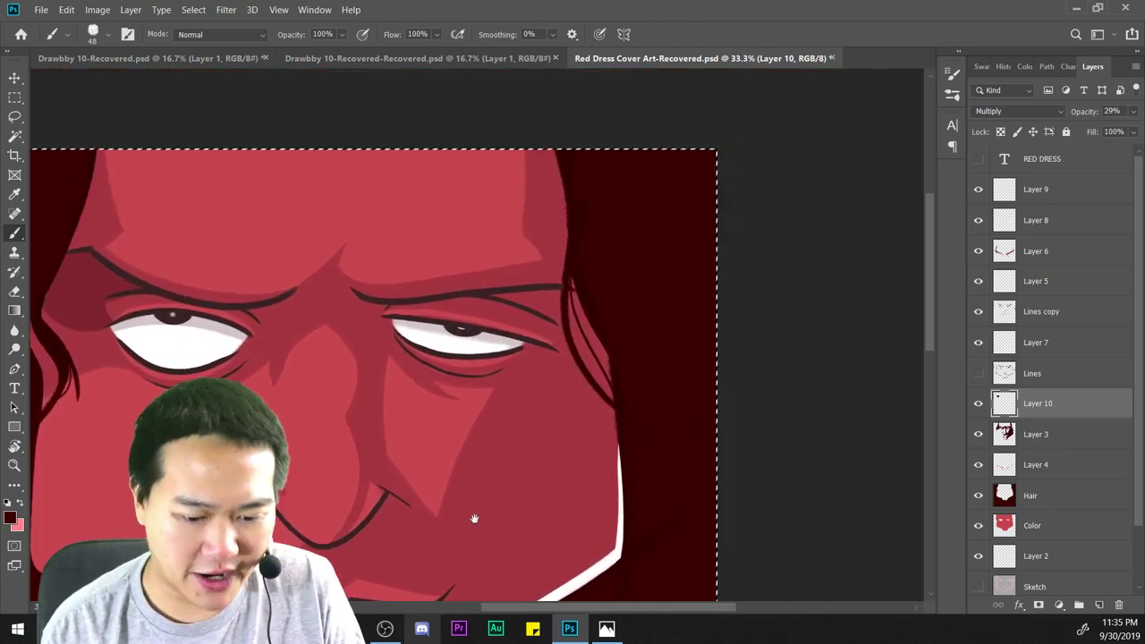
key("ctrl+plus")
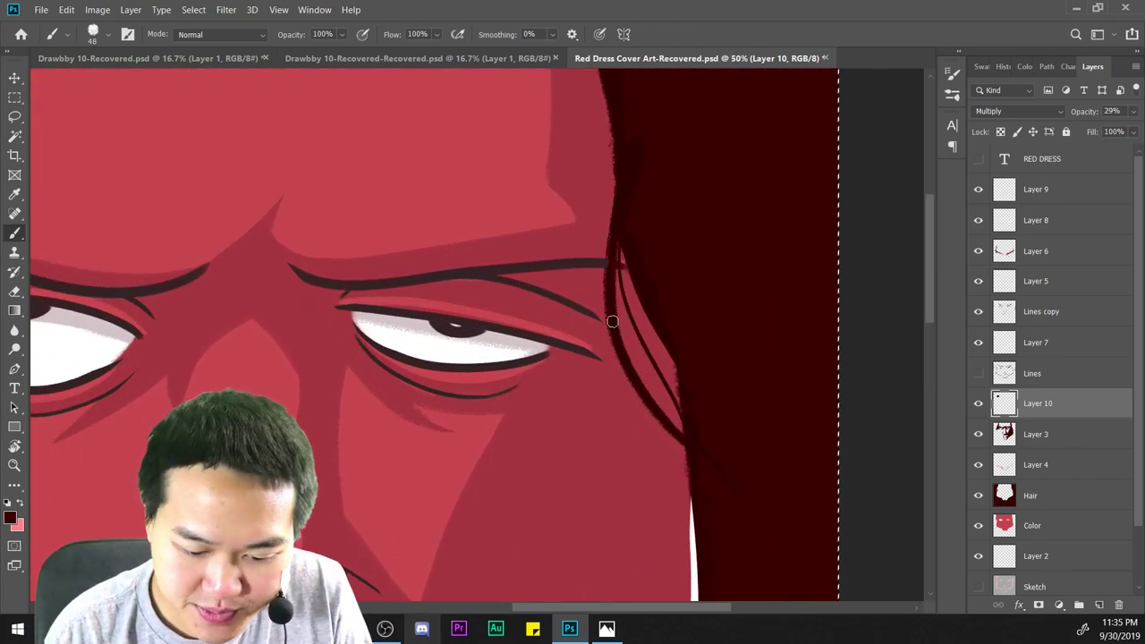
mouse_move(612, 319)
left_mouse_down()
mouse_move(564, 292)
mouse_move(603, 317)
left_mouse_up()
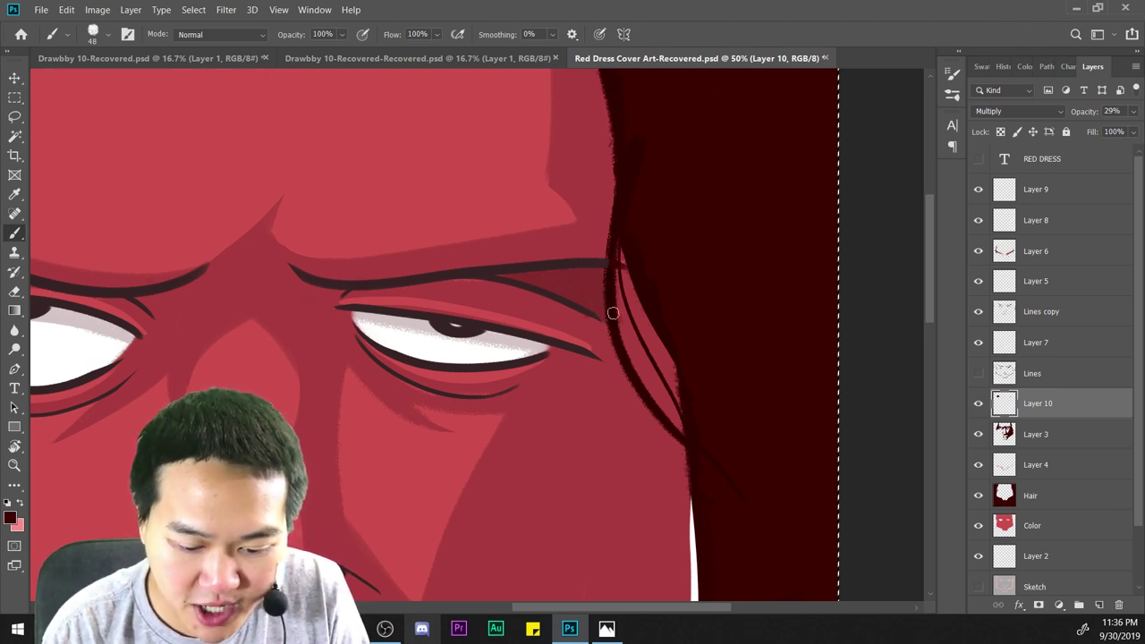
left_click_drag(602, 315, 604, 355)
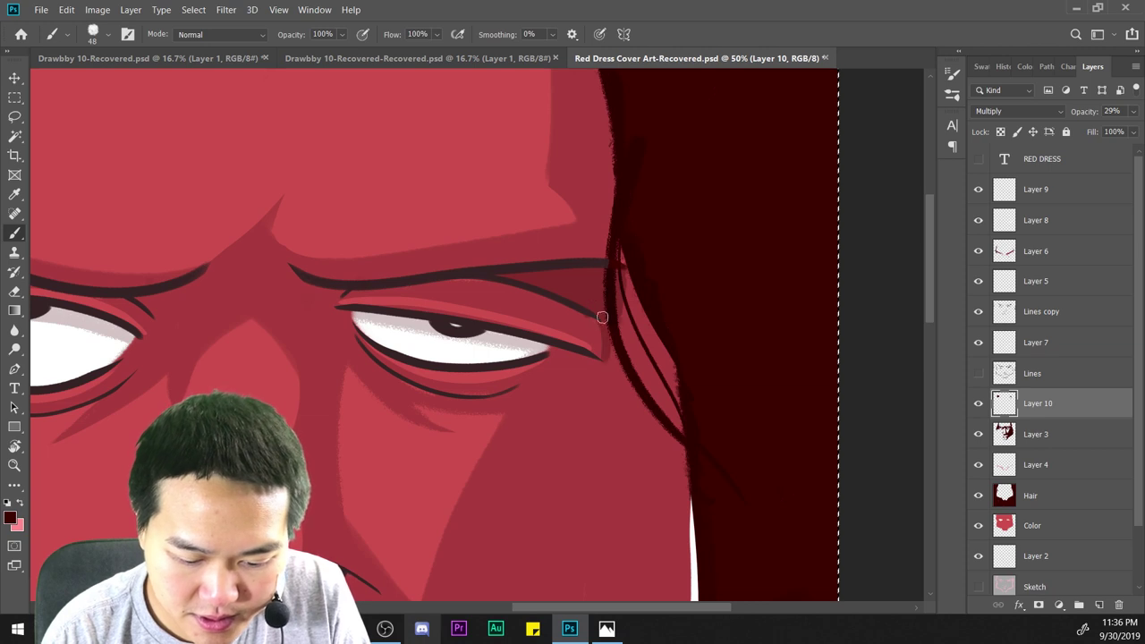
Fill the skin between the loose hair strands at the right temple with the darker shadow on Layer 10.
left_click_drag(639, 283, 625, 354)
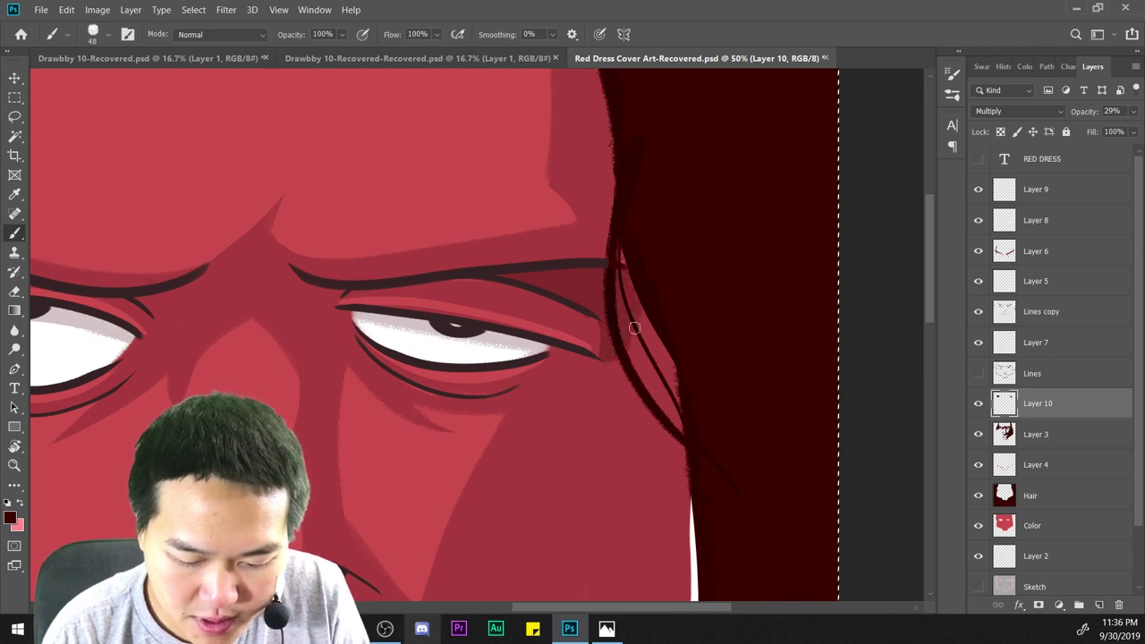
left_click_drag(699, 449, 593, 346)
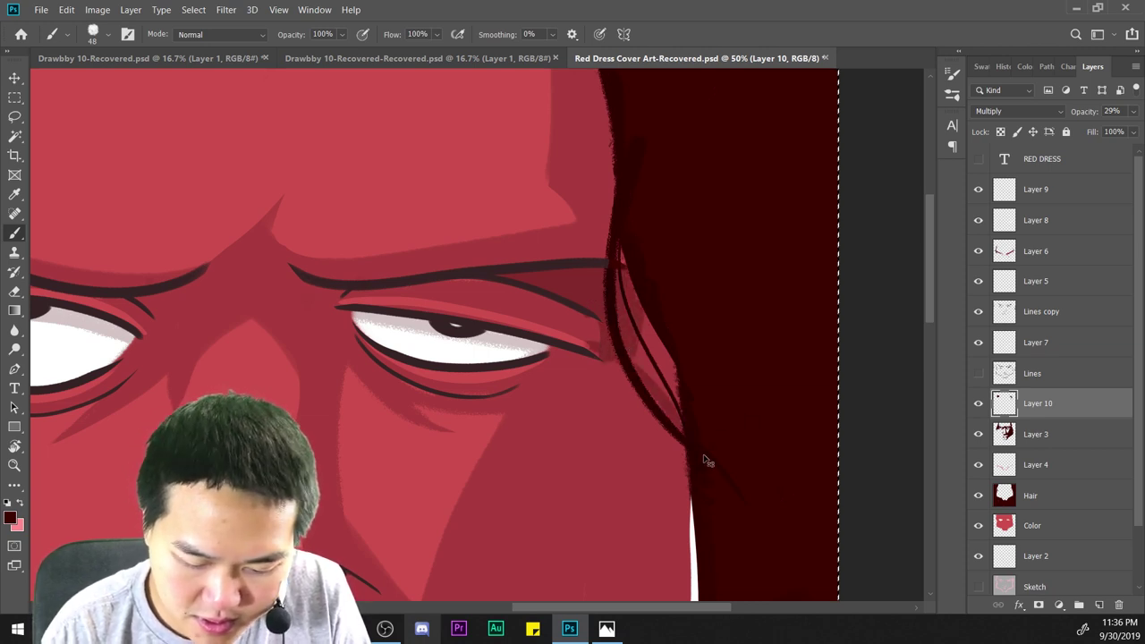
key("ctrl+z")
left_click_drag(705, 457, 599, 353)
mouse_move(657, 385)
left_mouse_down()
mouse_move(649, 394)
mouse_move(666, 366)
left_mouse_up()
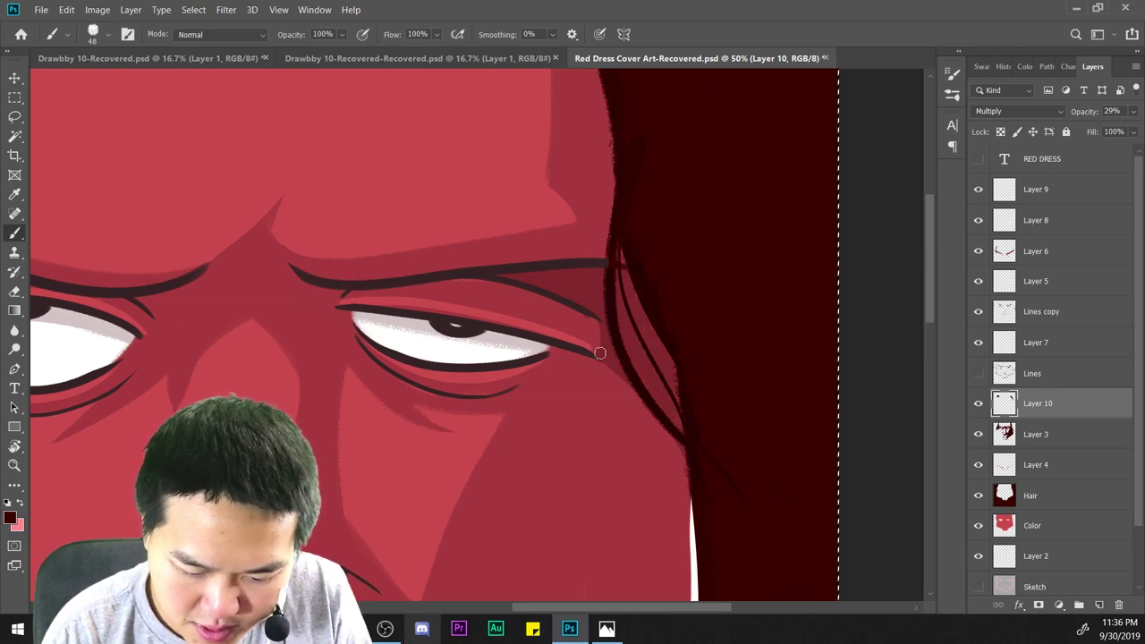
scroll(713, 388, "down", 3)
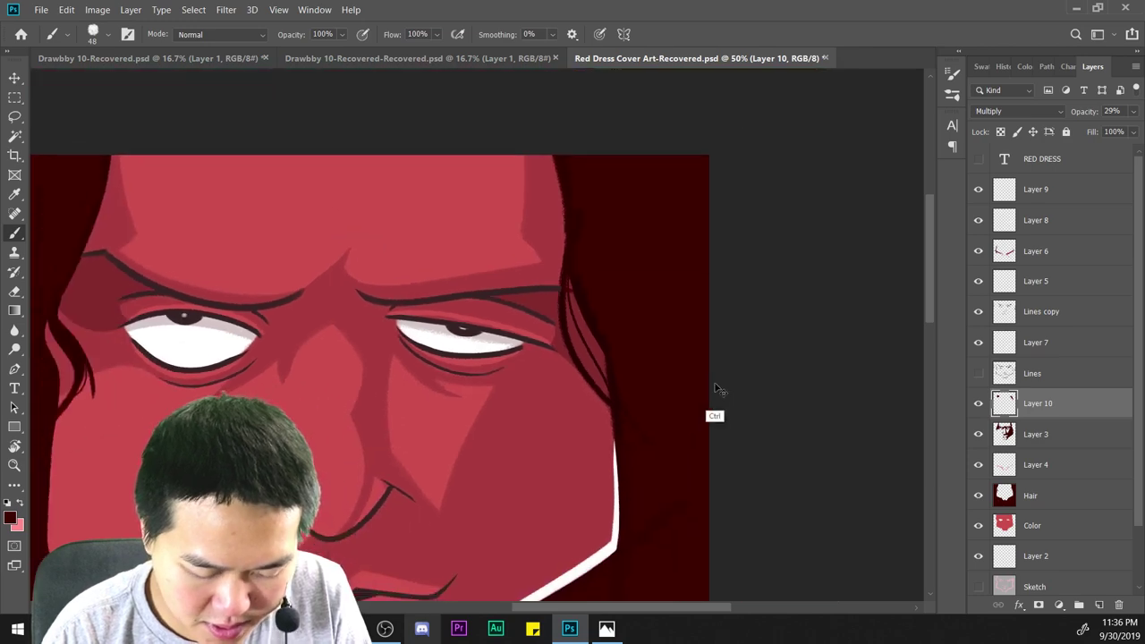
scroll(741, 352, "up", 4)
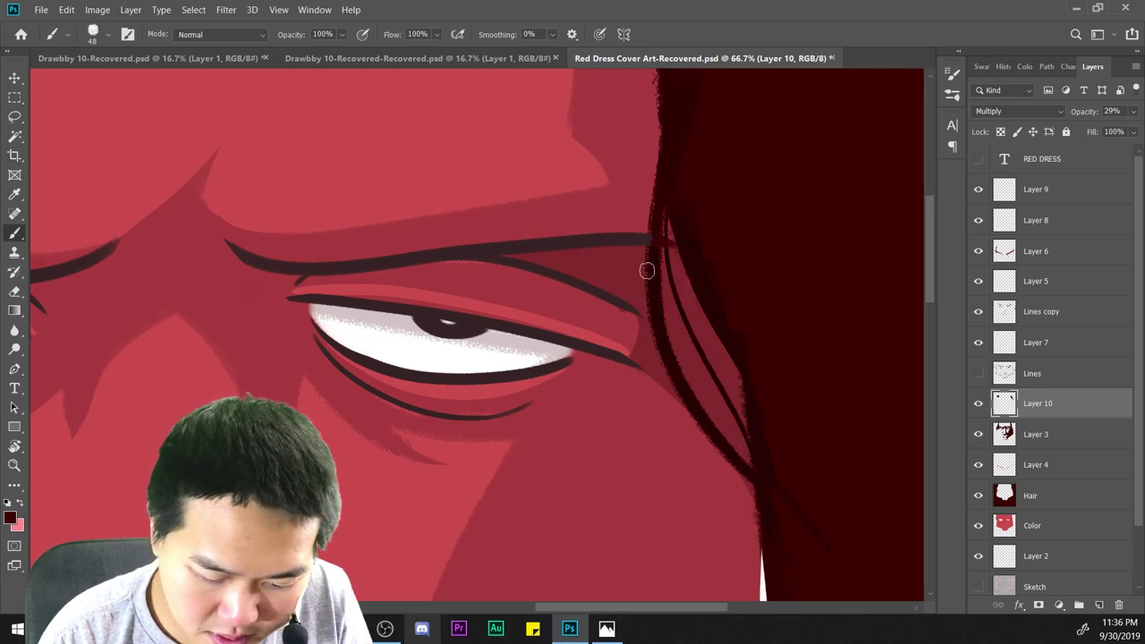
key("e")
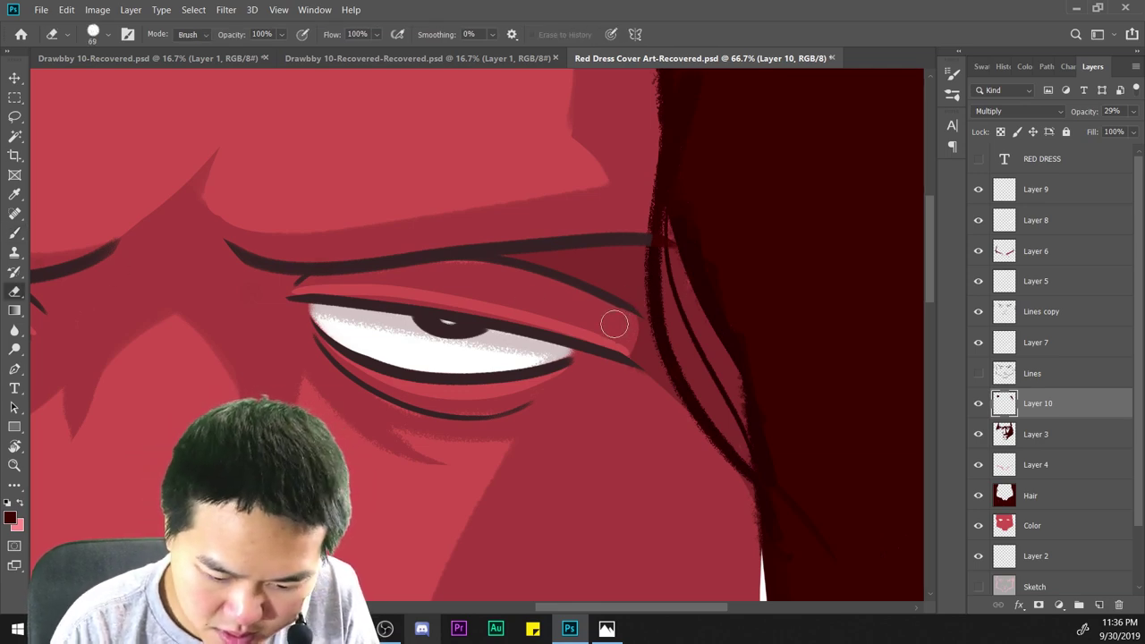
key("ctrl+minus")
key("ctrl+minus")
key("ctrl+minus")
key("ctrl+minus")
key("ctrl+a")
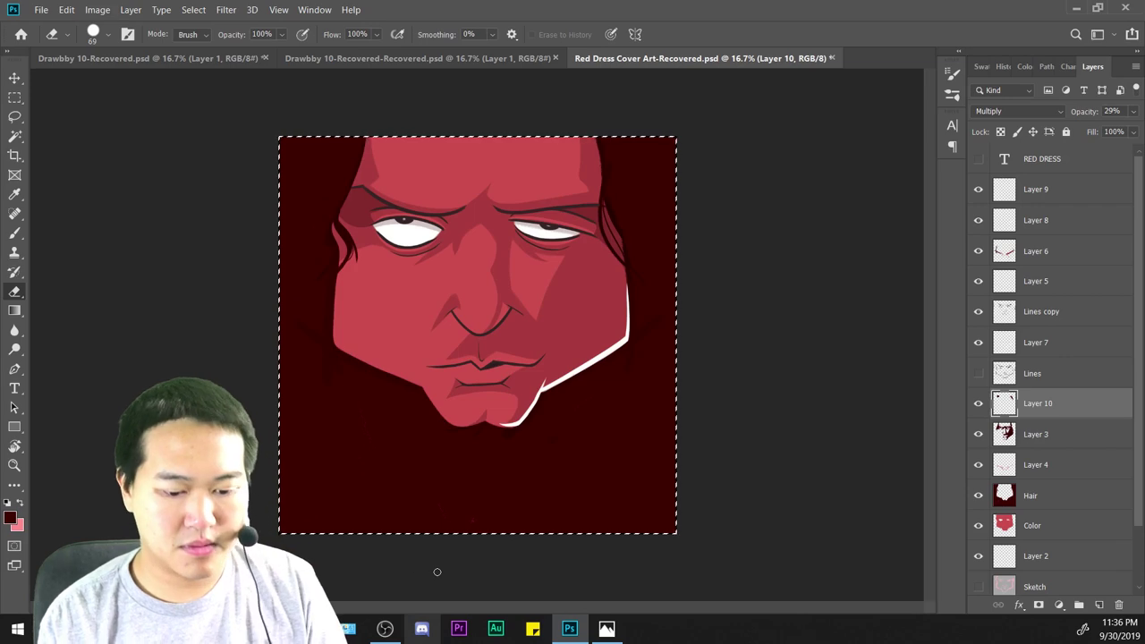
scroll(440, 573, "up", 2)
key("b")
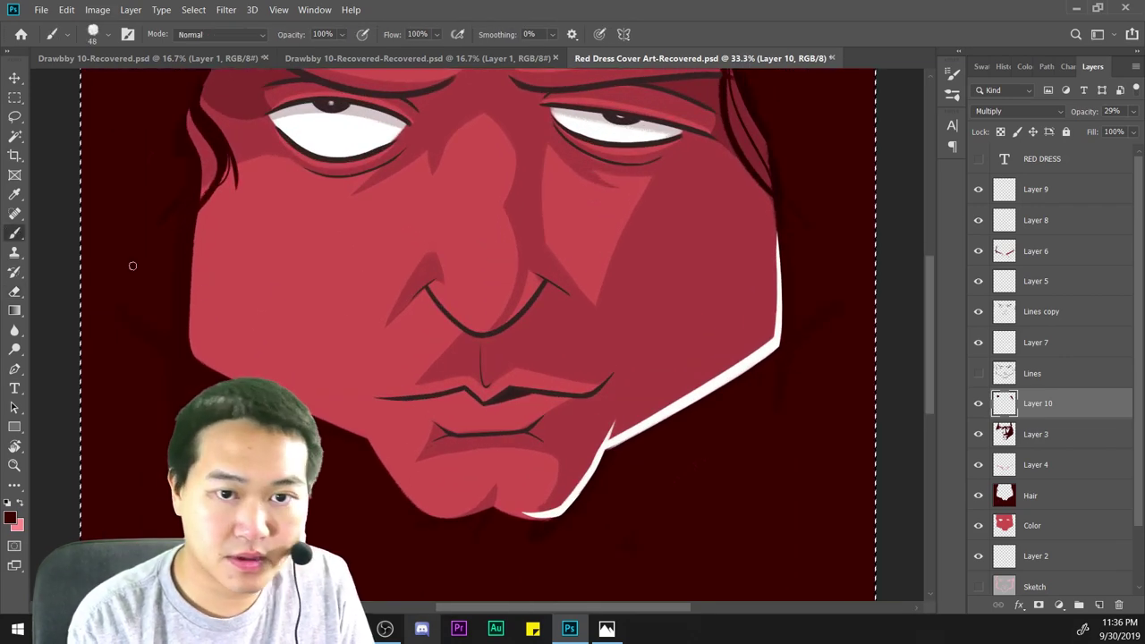
Paint a small darker shadow wedge on Layer 10 between the left eyebrow's inner end and the eyelid crease.
key("ctrl+plus")
left_click_drag(613, 245, 700, 575)
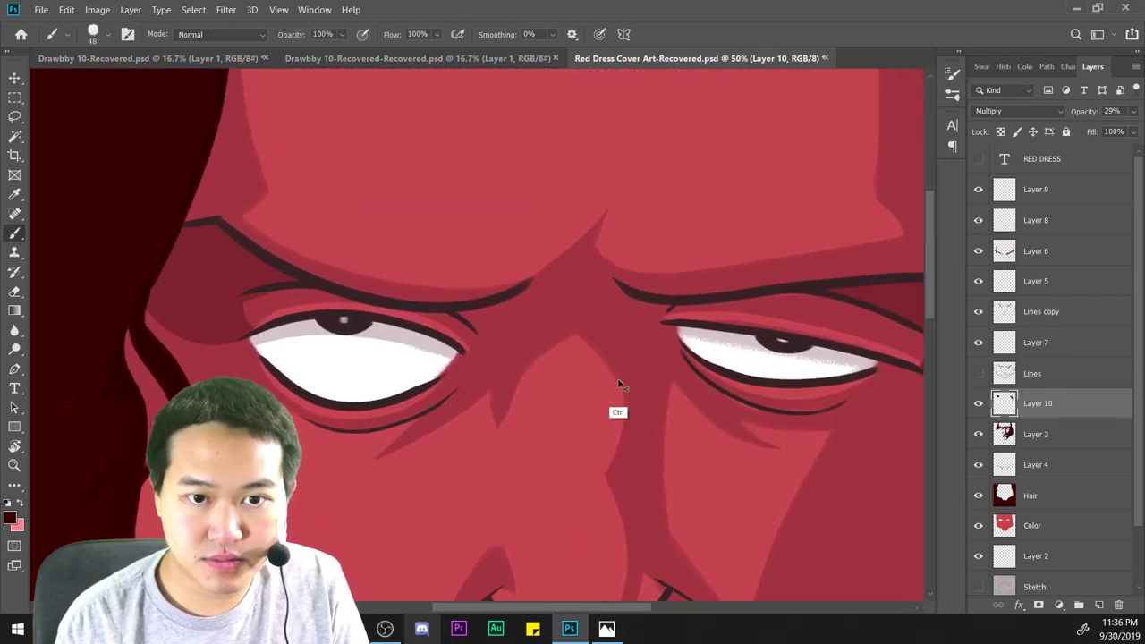
scroll(619, 384, "up", 1)
left_click_drag(510, 300, 480, 308)
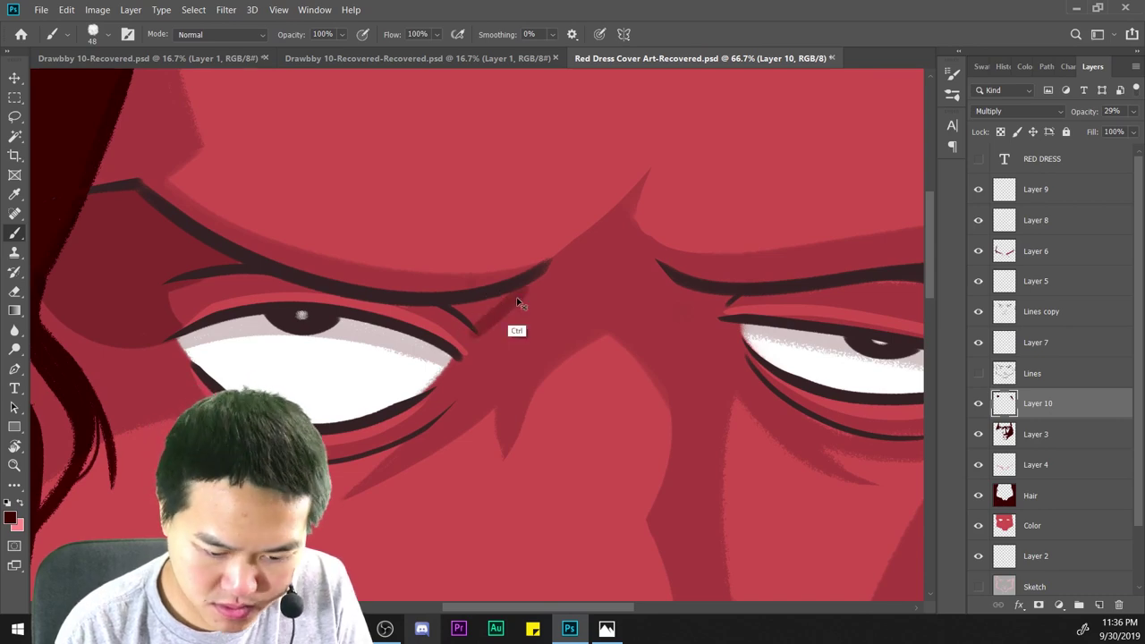
key("ctrl+z")
left_click_drag(536, 280, 475, 321)
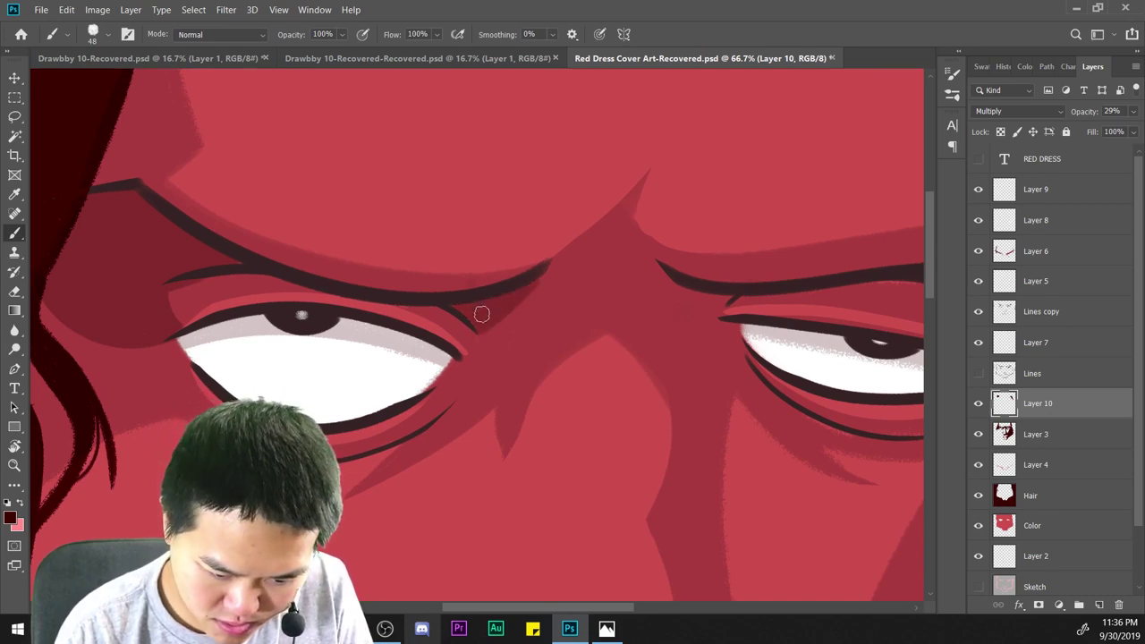
Add a matching darker shadow on Layer 10 between the right eyebrow's inner end and the eye's inner corner.
scroll(545, 259, "down", 3)
left_click_drag(733, 473, 634, 465)
key("ctrl+a")
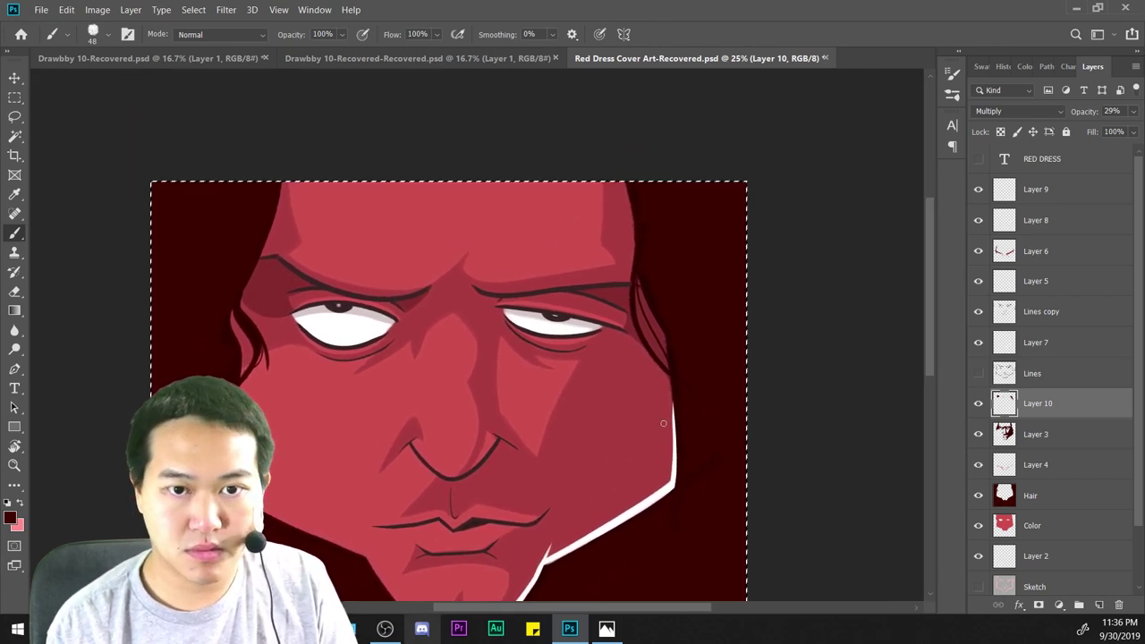
key("ctrl+plus")
key("ctrl+equal")
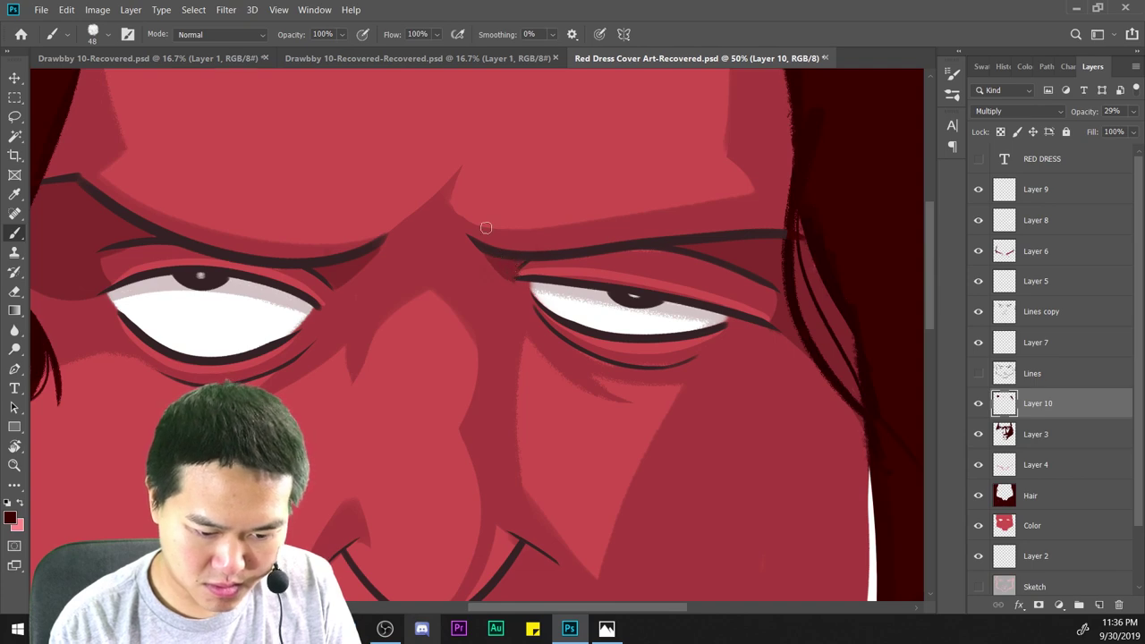
Brush a thin darker shadow along the crease below the right eye on Layer 10, redoing the first stroke.
key("ctrl+minus")
key("ctrl+minus")
key("ctrl+minus")
key("ctrl+plus")
key("ctrl+plus")
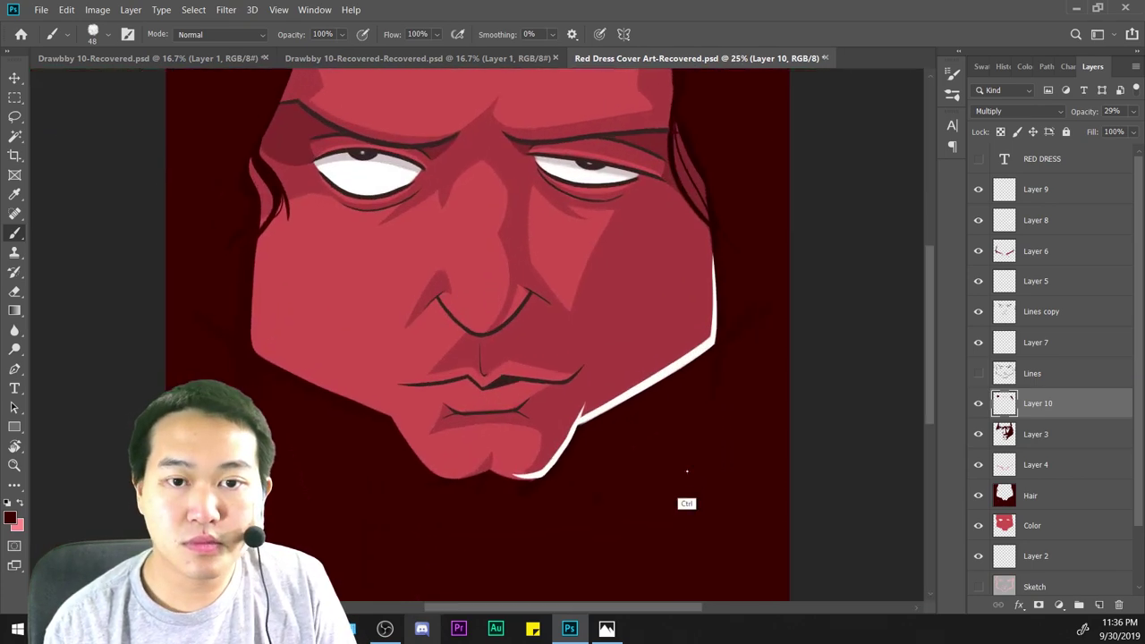
left_click_drag(620, 373, 539, 511)
key("ctrl+plus")
key("ctrl+plus")
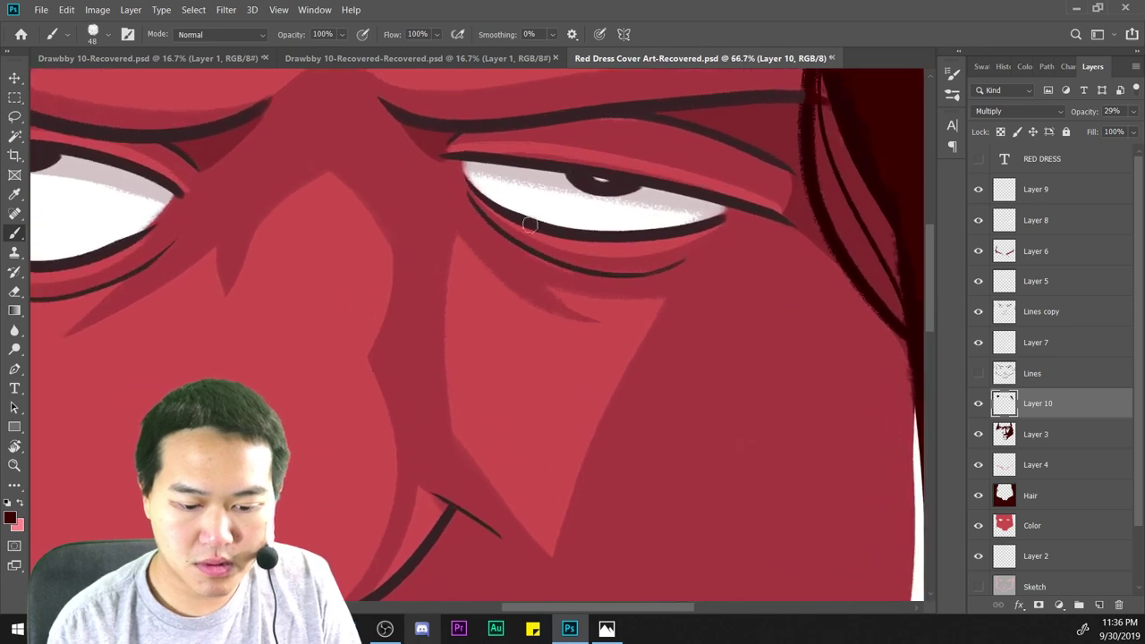
left_click_drag(486, 227, 597, 273)
key("ctrl+z")
left_click_drag(480, 210, 631, 278)
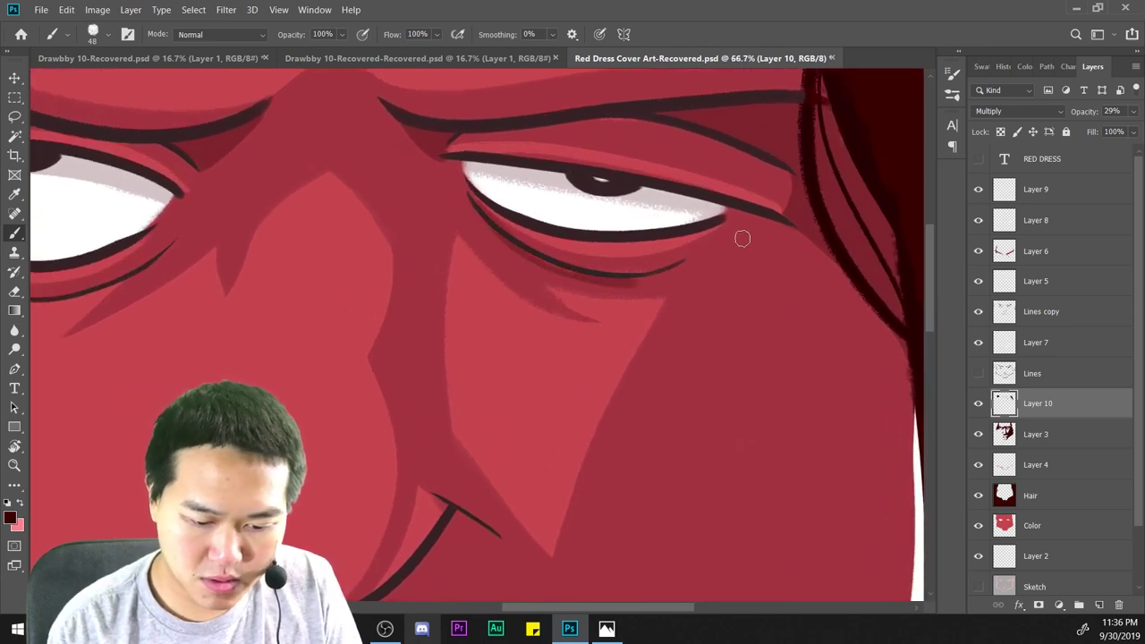
Shade both corners of the crease below the lower lip with the darker shadow on Layer 10.
key("ctrl+minus")
key("ctrl+minus")
scroll(652, 396, "down", 6)
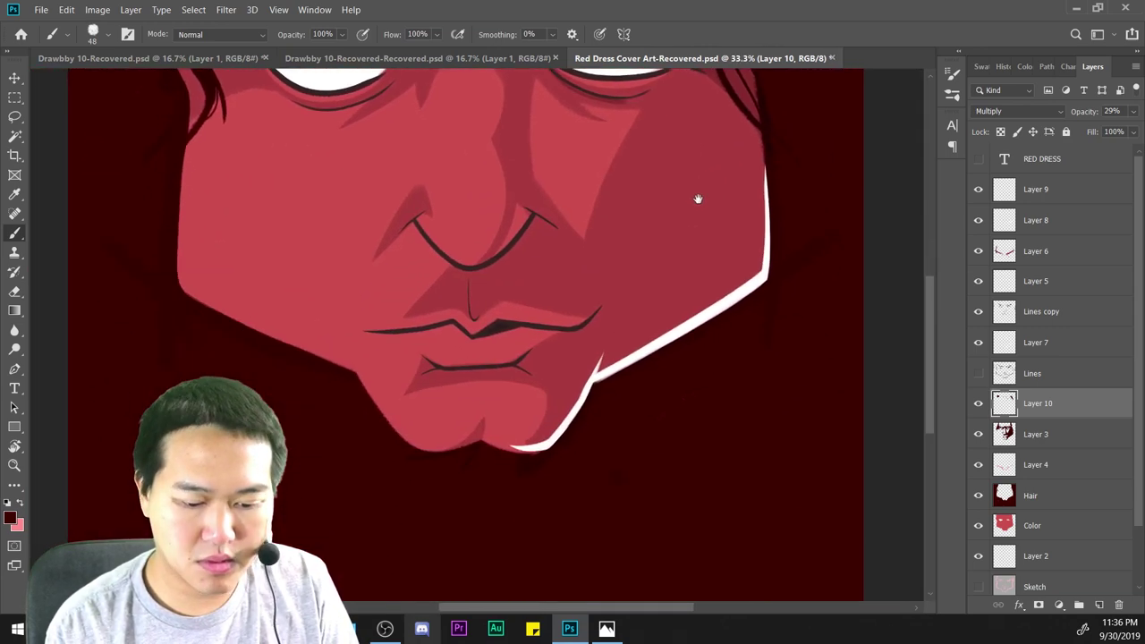
key("ctrl+equal")
key("ctrl+equal")
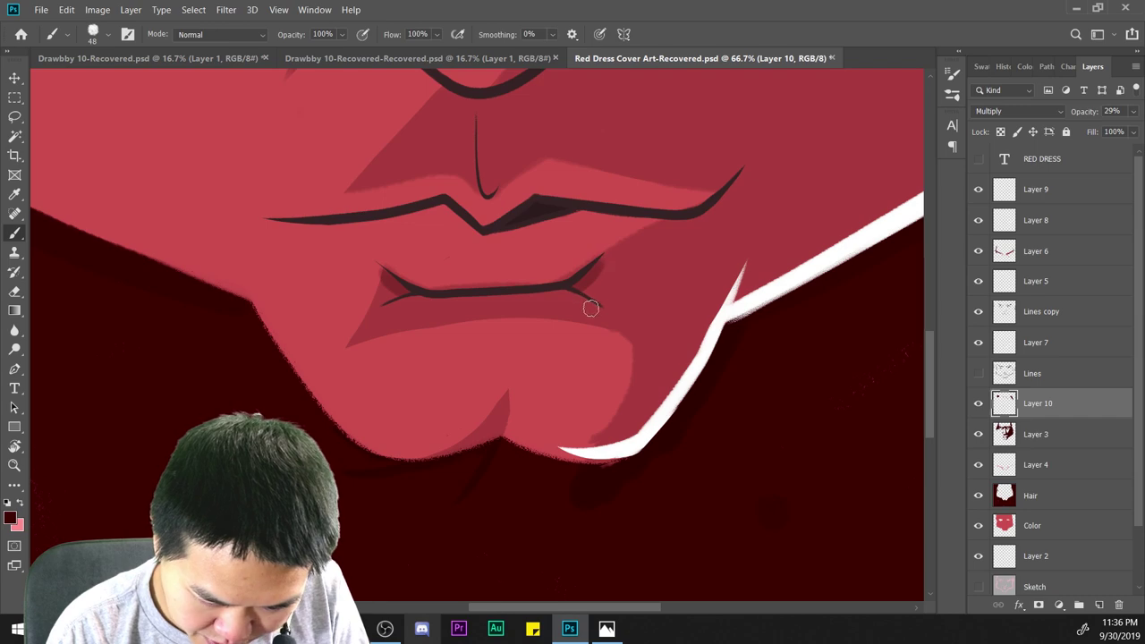
key("ctrl+minus")
key("ctrl+minus")
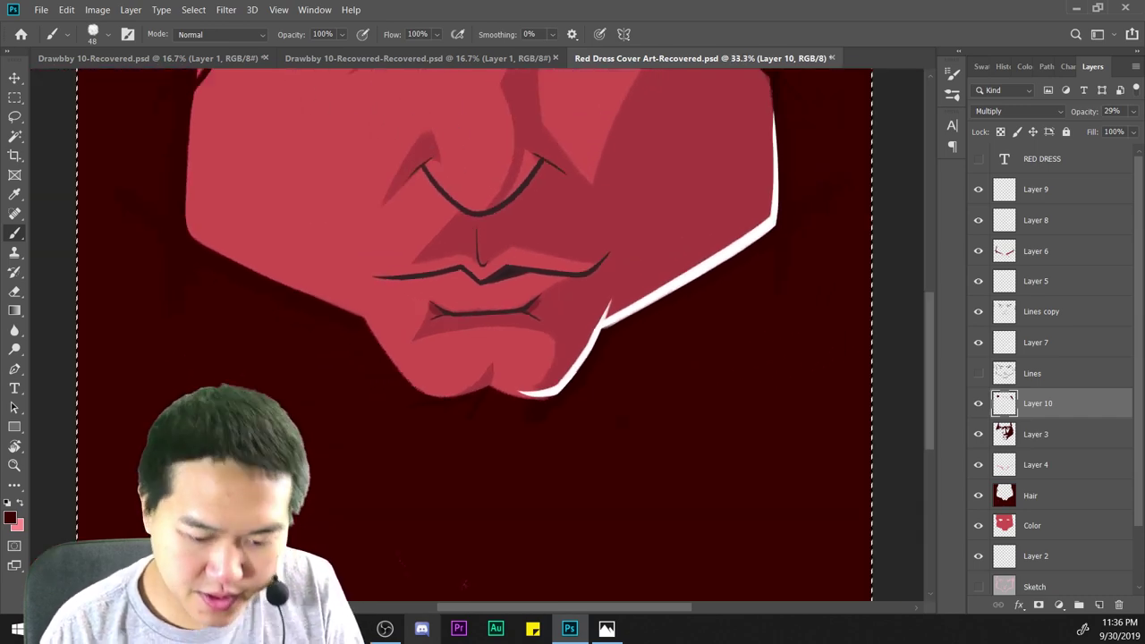
Examine the whole face illustration with the added Layer 10 shadows.
key("ctrl+minus")
key("ctrl+minus")
key("ctrl+minus")
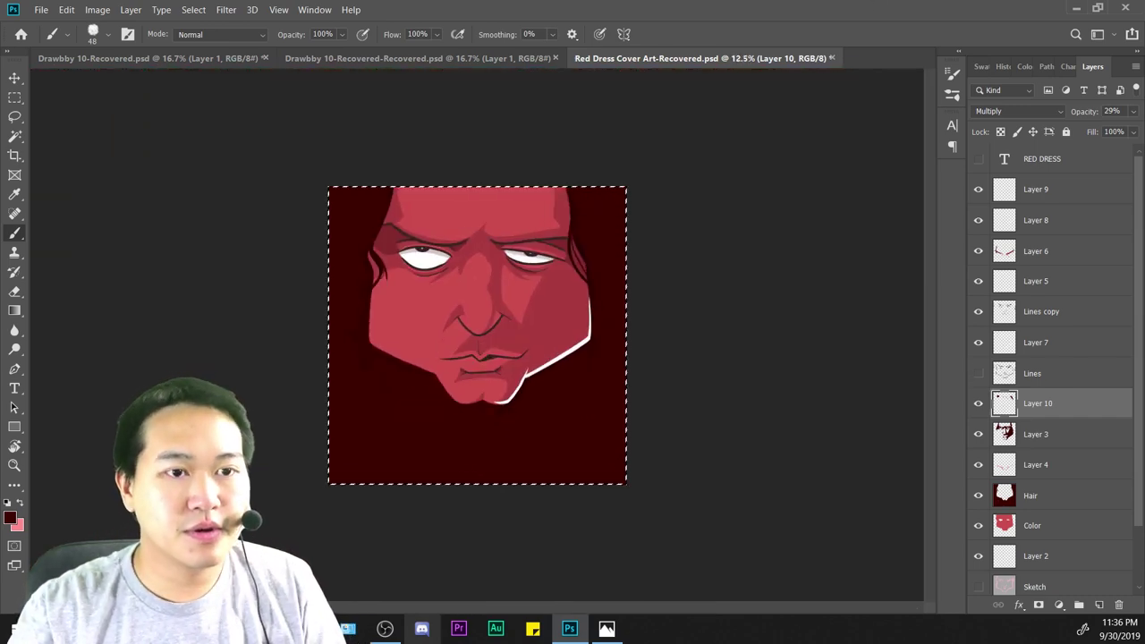
key("ctrl+d")
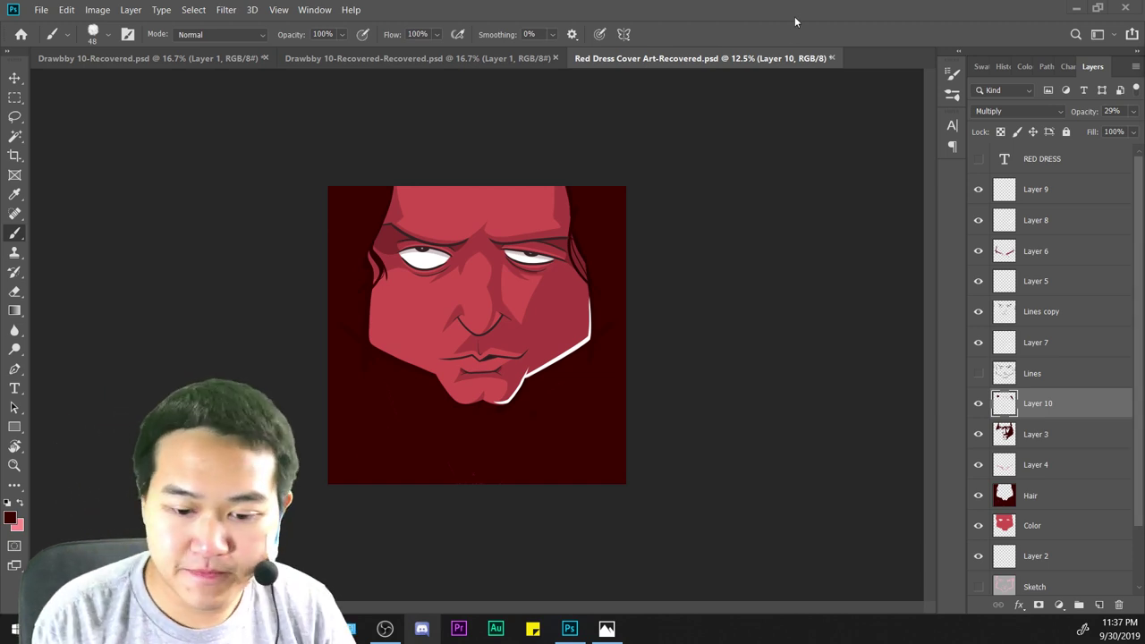
key("ctrl+a")
key("ctrl+plus")
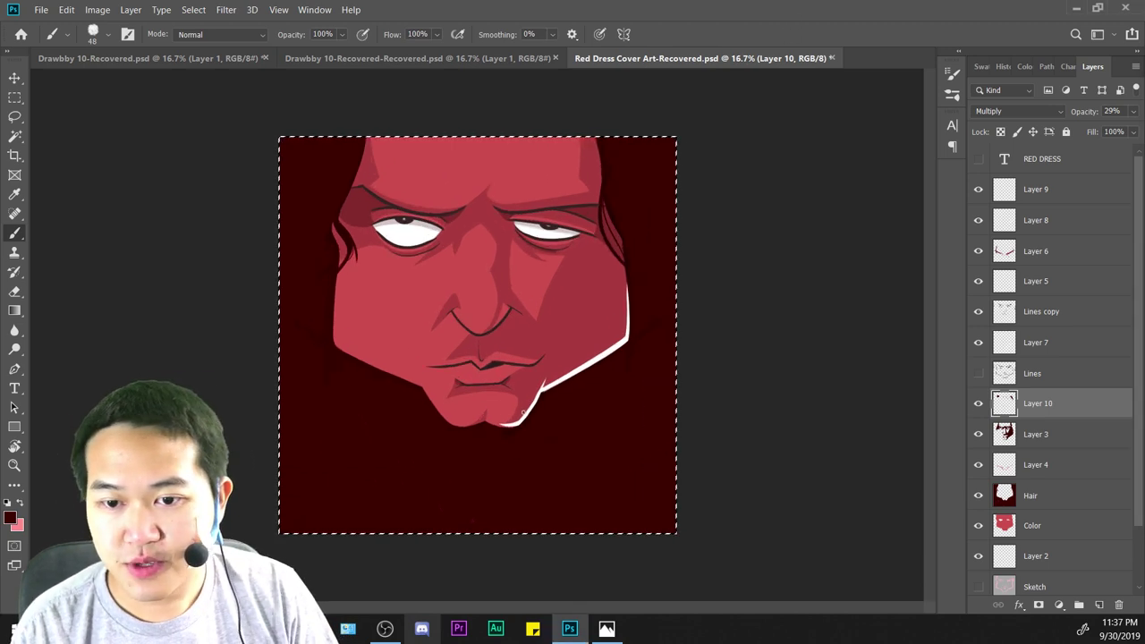
key("ctrl+plus")
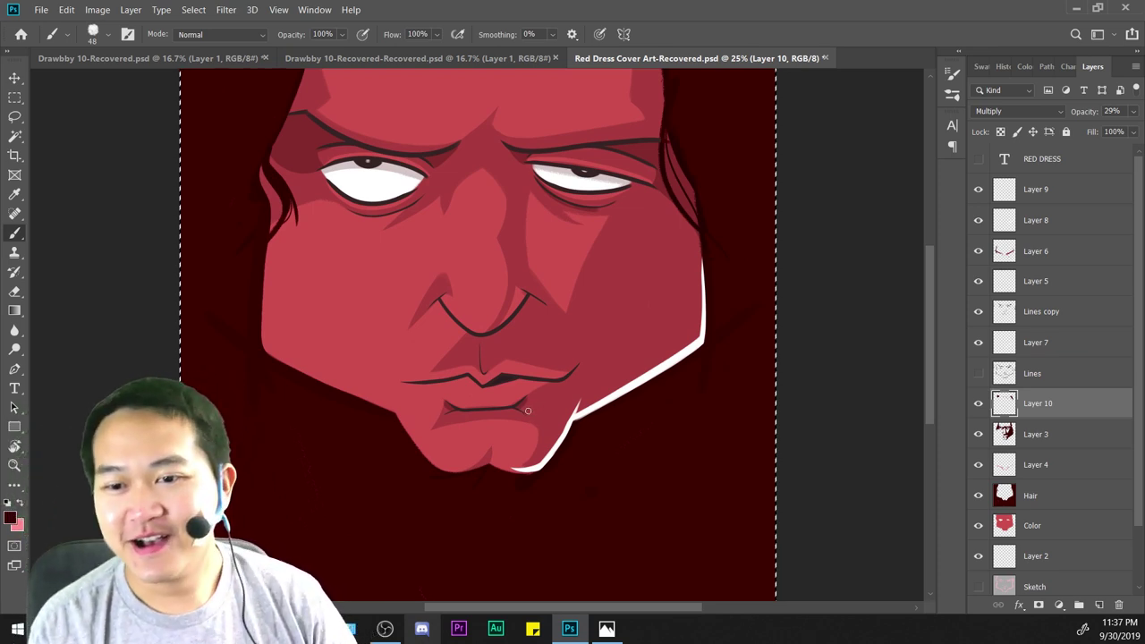
Examine the mouth, lower-lip crease and chin up close and compare them against the whole face.
key("ctrl+plus")
key("ctrl+plus")
key("ctrl+plus")
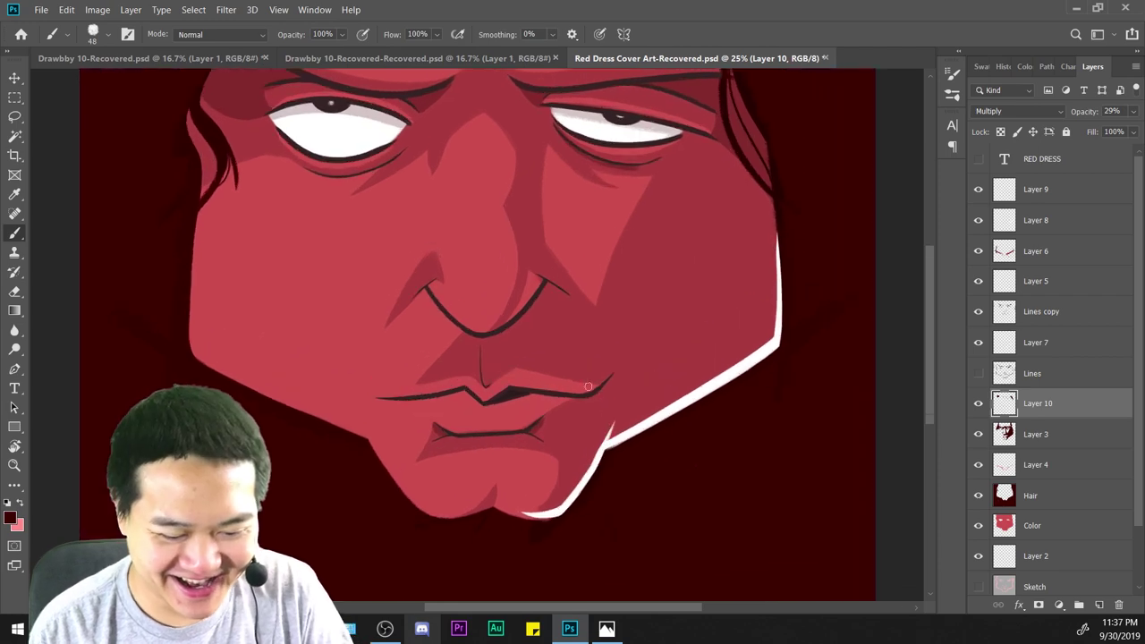
key("e")
left_click_drag(391, 435, 407, 262)
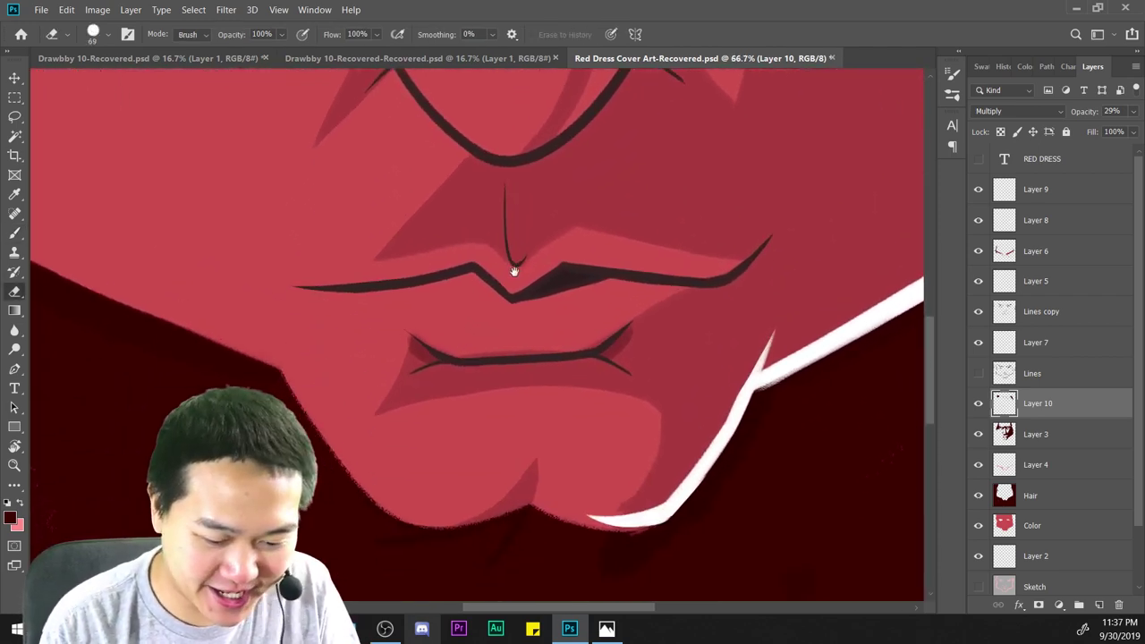
key("ctrl+plus")
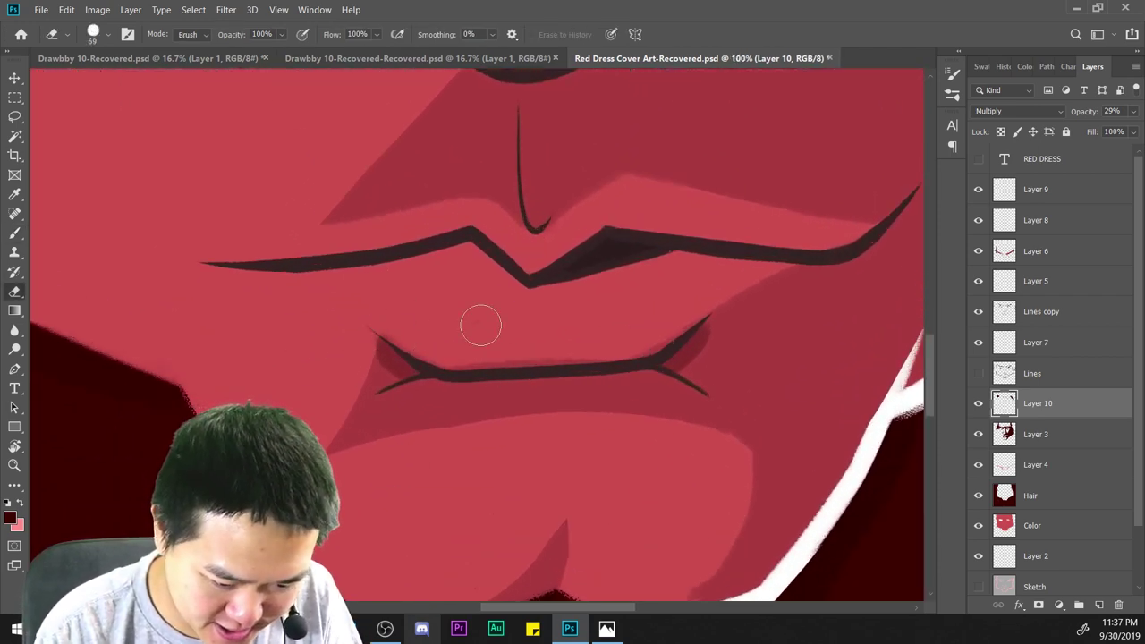
key("ctrl+minus")
key("ctrl+minus")
key("ctrl+minus")
key("ctrl+minus")
key("ctrl+minus")
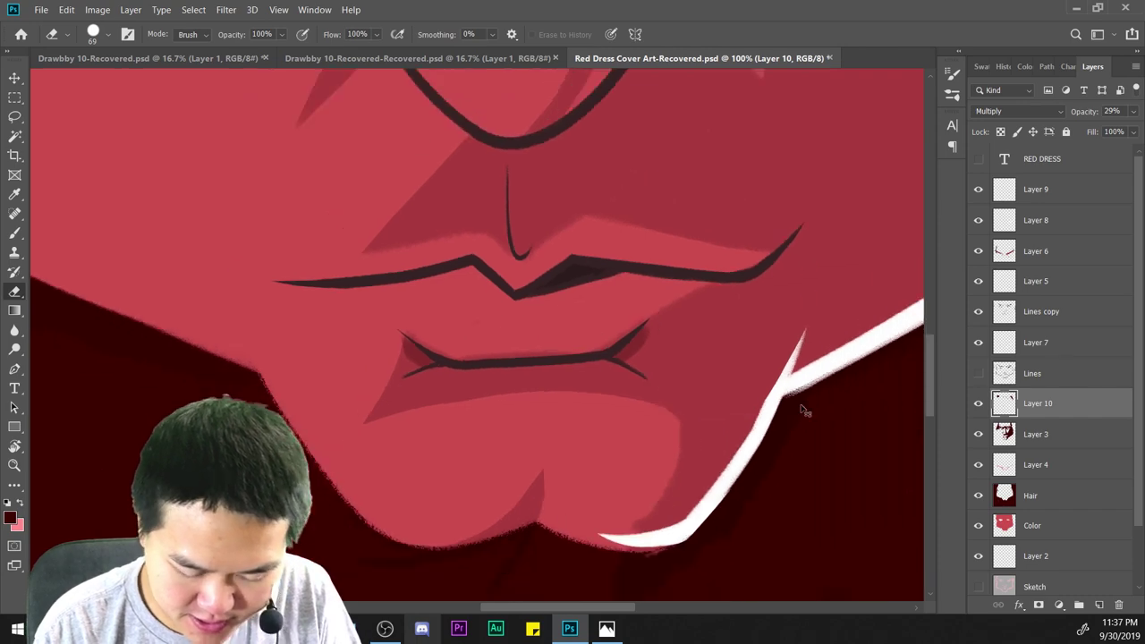
key("ctrl+plus")
key("ctrl+plus")
key("ctrl+plus")
key("ctrl+plus")
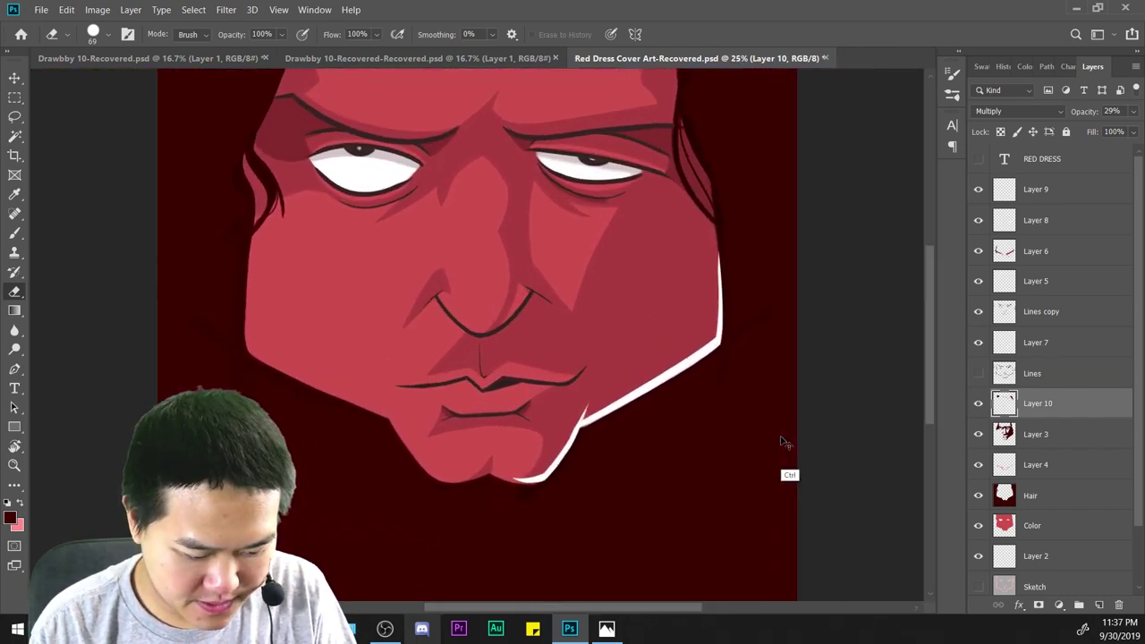
scroll(780, 436, "down", 5)
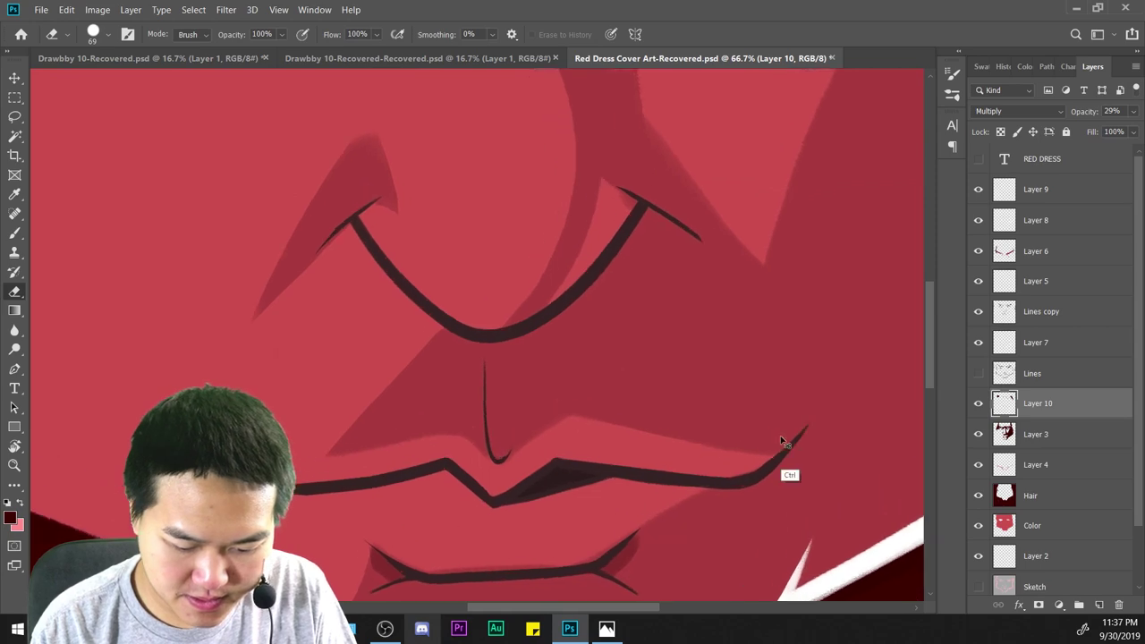
Review the balance of the shadows across the whole face illustration.
key("ctrl+minus")
key("ctrl+minus")
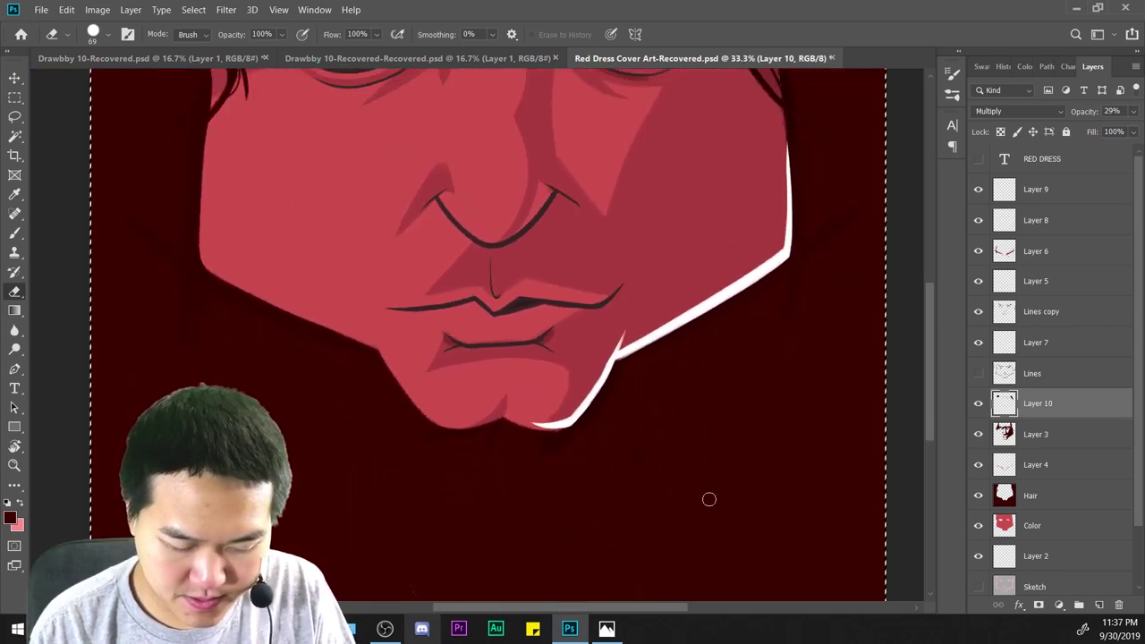
left_click_drag(788, 306, 779, 498)
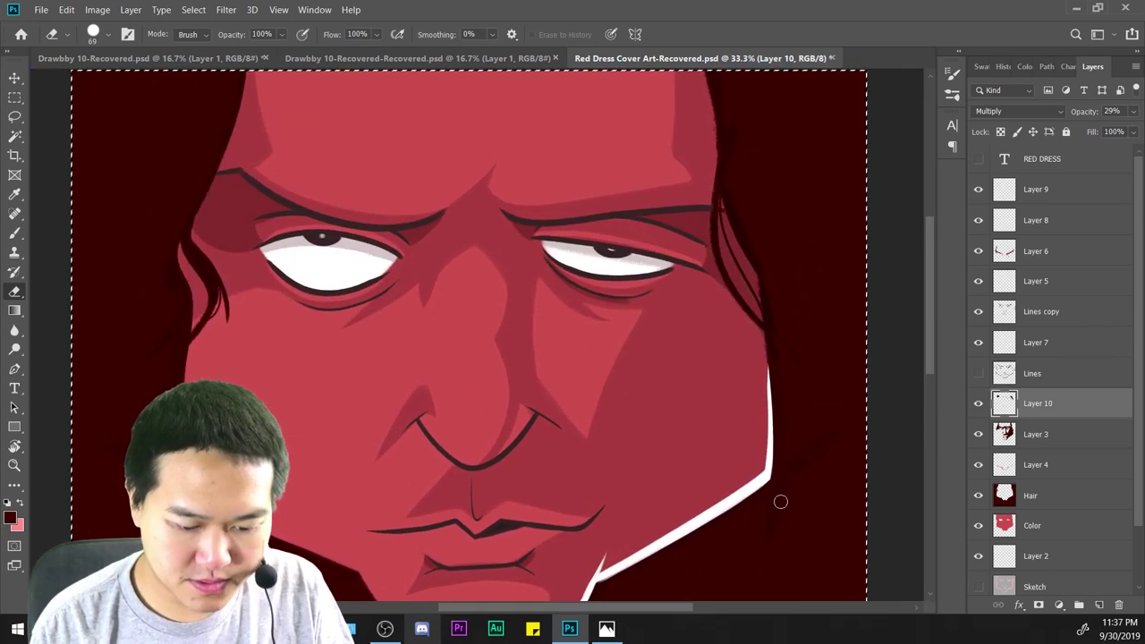
key("ctrl+minus")
key("ctrl+minus")
key("ctrl+a")
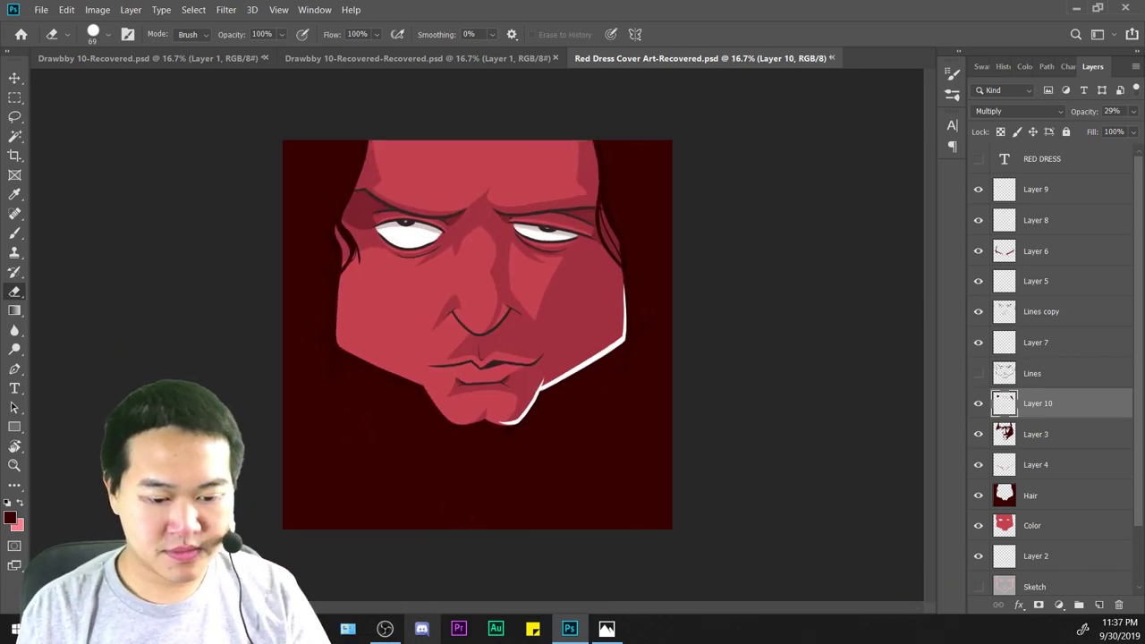
key("ctrl+minus")
key("ctrl+minus")
key("ctrl+minus")
key("ctrl+plus")
key("ctrl+plus")
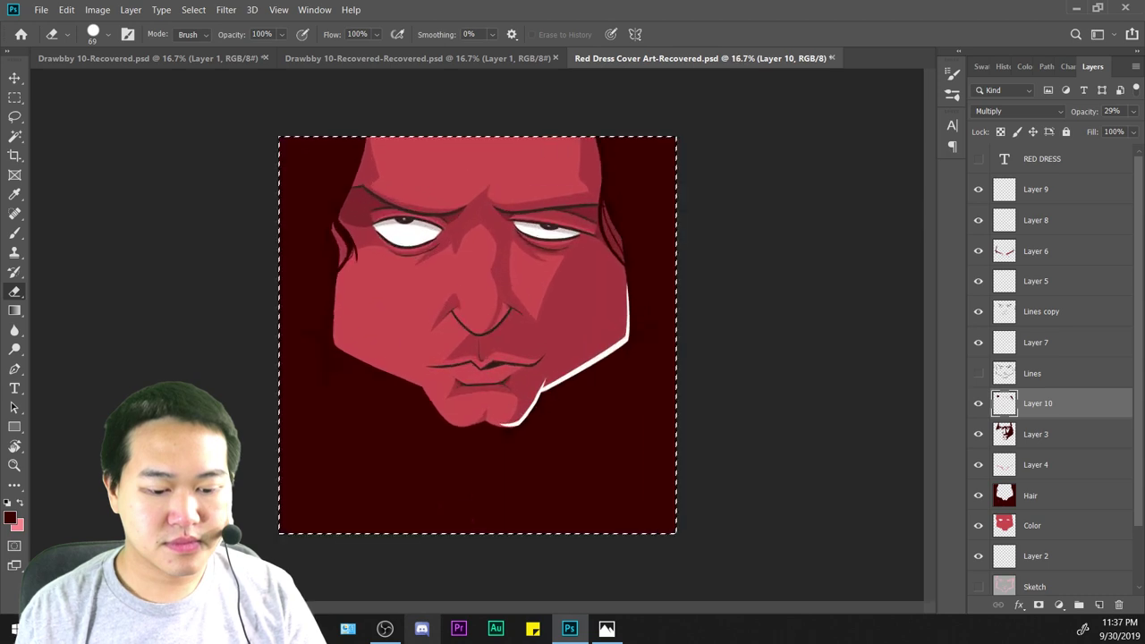
Brush a thin darker shadow on Layer 10 along the underside of the nose tip up to the right nostril, redoing the first strokes.
key("ctrl+plus")
key("ctrl+plus")
key("ctrl+plus")
key("b")
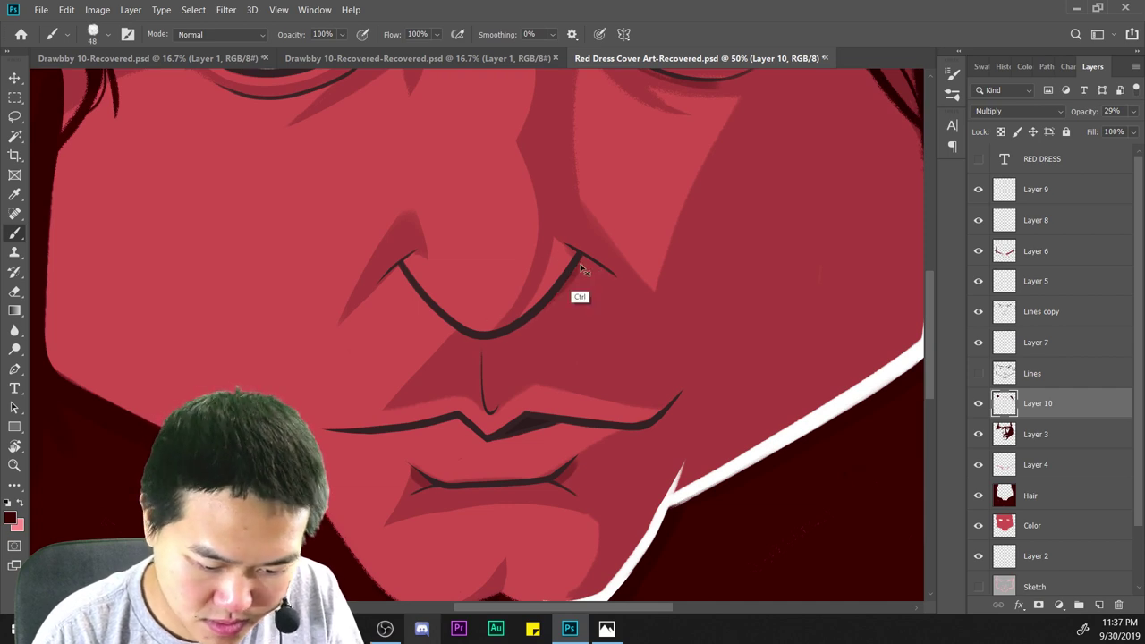
key("ctrl+z")
mouse_move(585, 256)
left_mouse_down()
mouse_move(527, 321)
mouse_move(588, 263)
left_mouse_up()
key("ctrl+z")
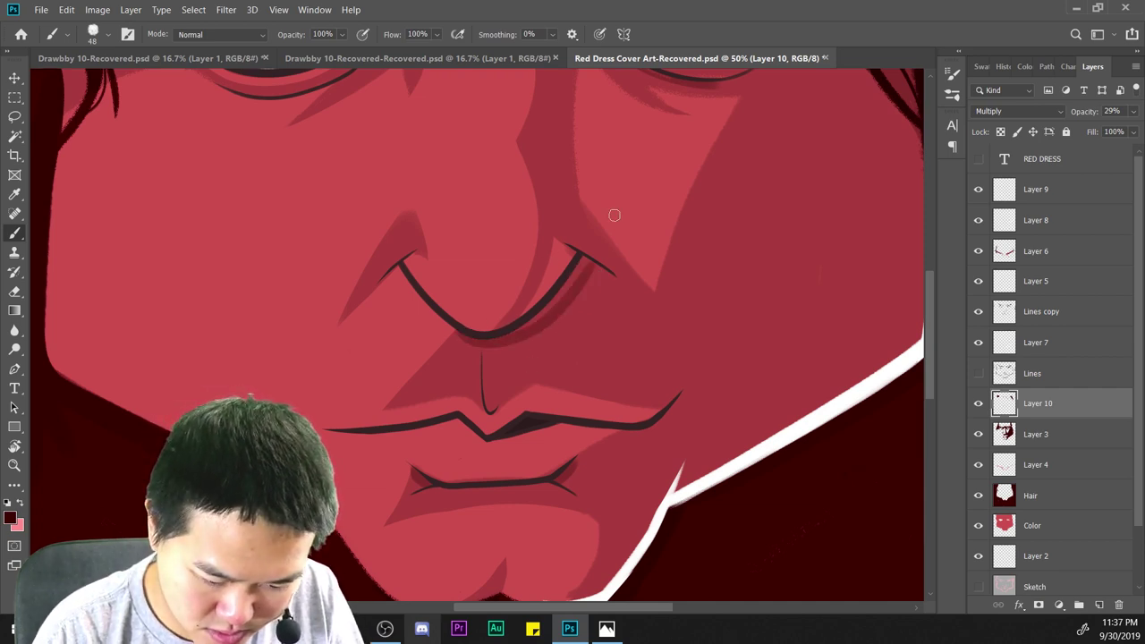
key("ctrl+z")
left_click_drag(460, 332, 586, 258)
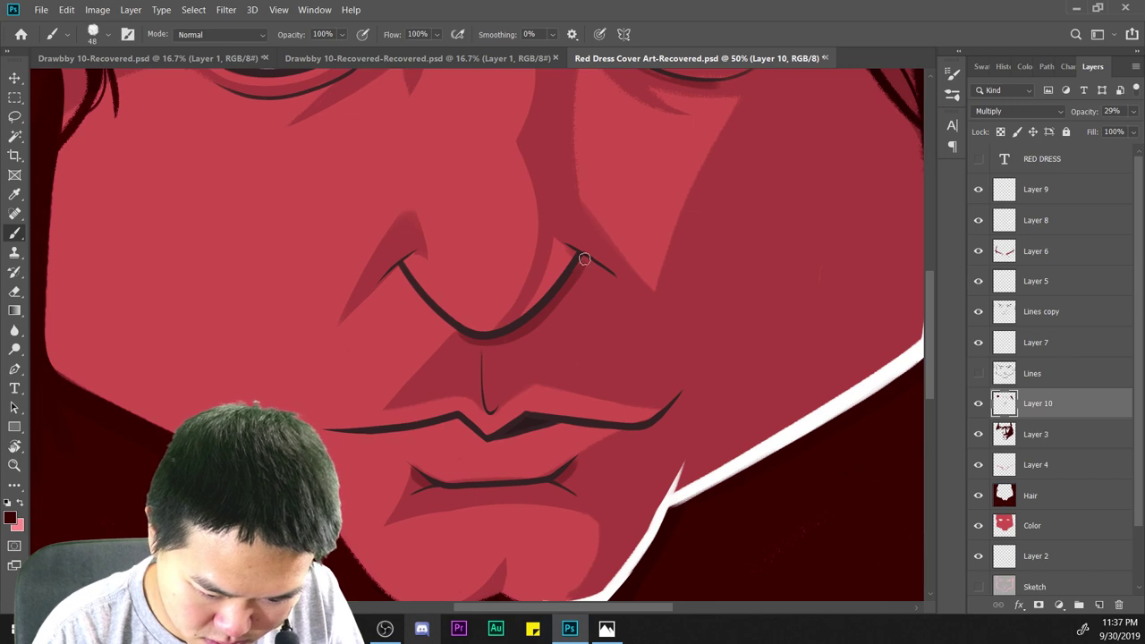
Shade the crease beside the left nostril with a tapering darker shadow on Layer 10, redoing the stroke until it fits.
mouse_move(471, 257)
left_mouse_down()
mouse_move(566, 263)
mouse_move(466, 305)
left_mouse_up()
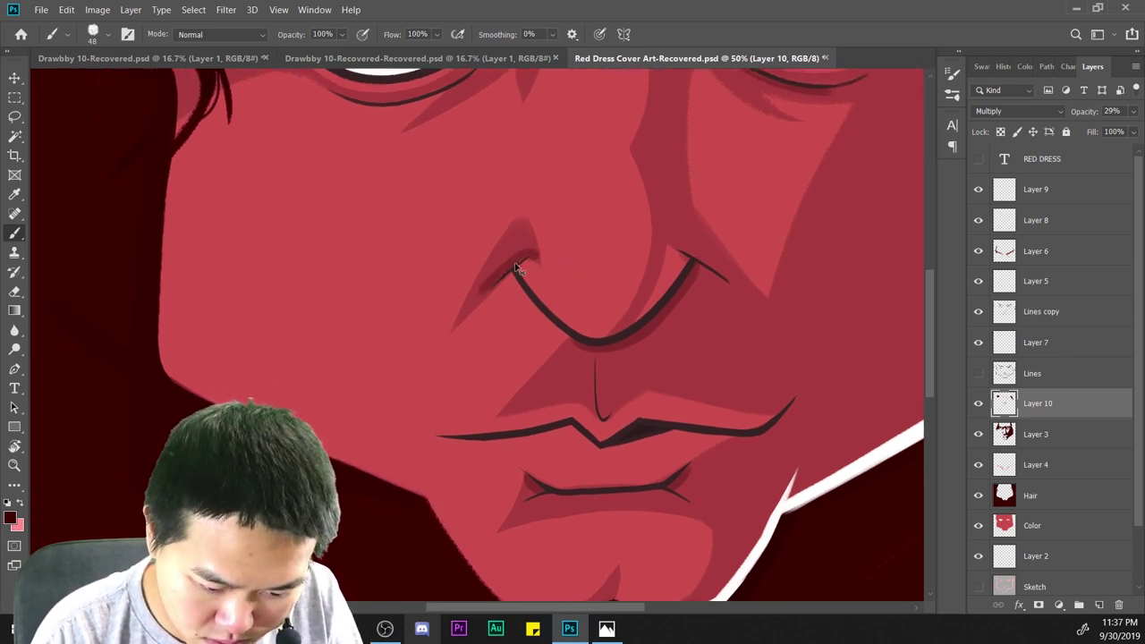
key("ctrl+z")
left_click_drag(531, 253, 466, 311)
key("ctrl+z")
left_click_drag(526, 254, 461, 324)
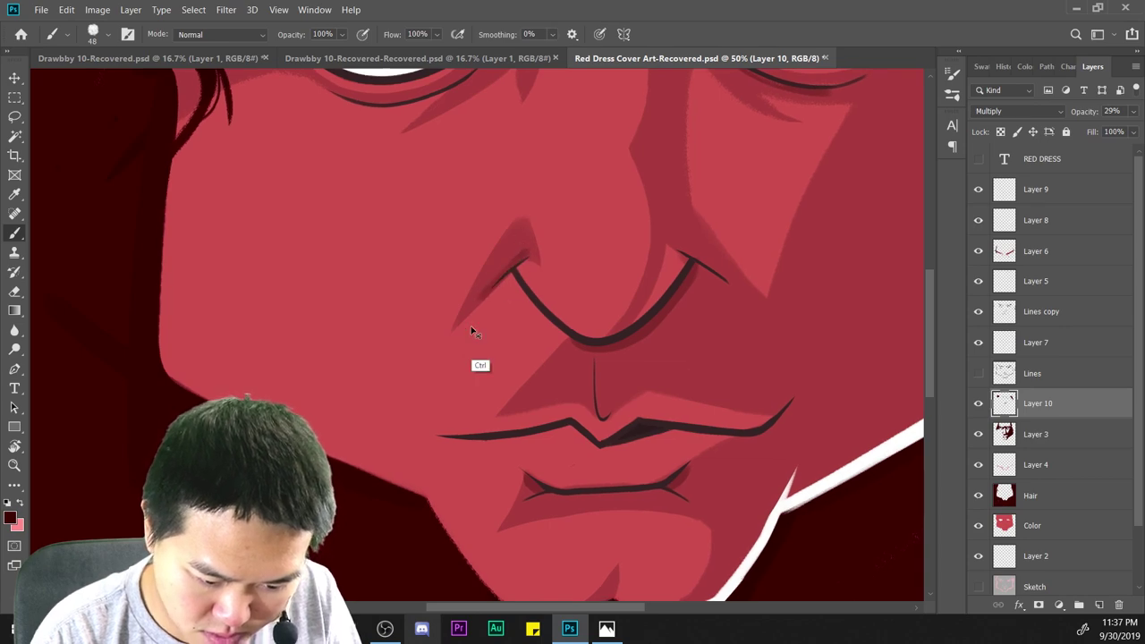
key("ctrl+minus")
key("ctrl+minus")
key("ctrl+minus")
key("ctrl+plus")
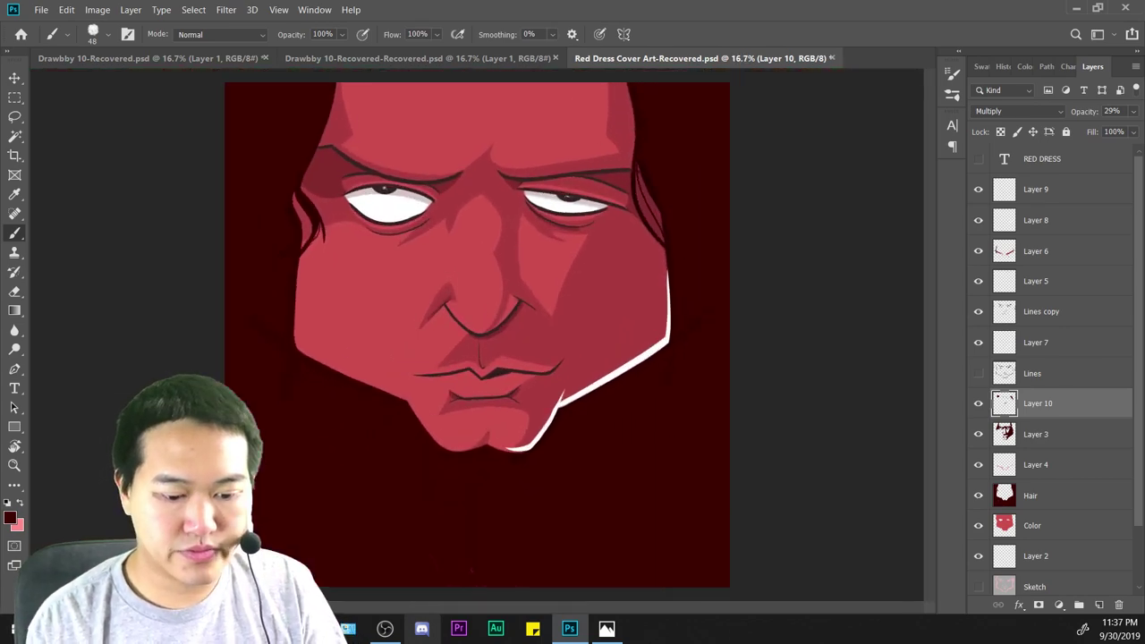
Erase the short lower branch lines at both ends of the crease below the lower lip on the Lines copy layer.
key("ctrl+plus")
key("ctrl+plus")
key("ctrl+plus")
scroll(742, 376, "down", 2)
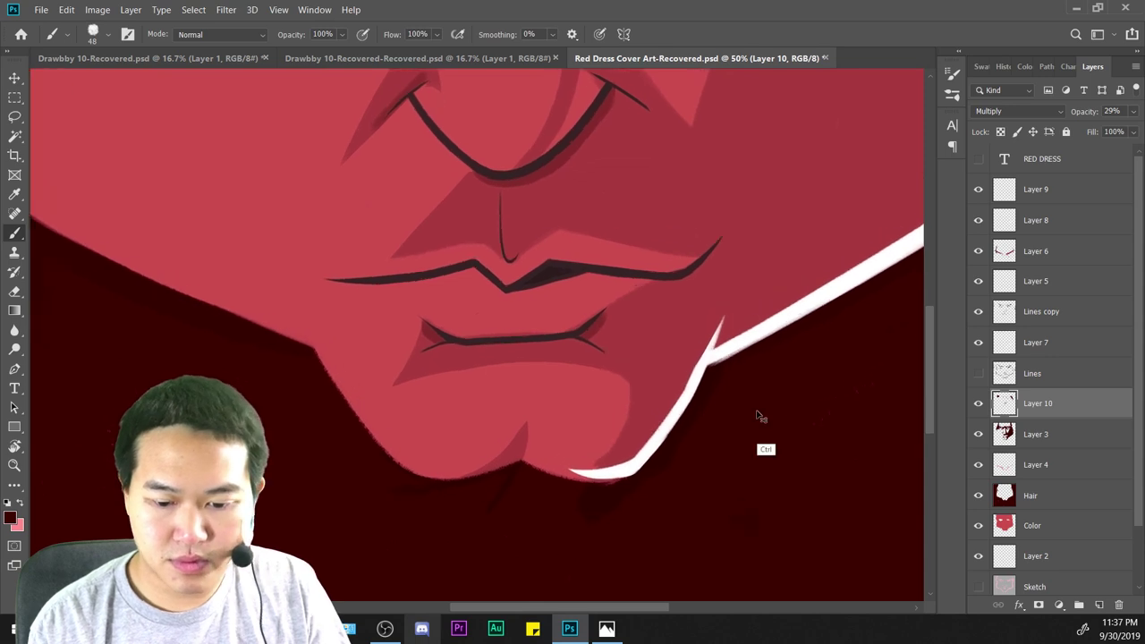
key("ctrl+plus")
left_click(1038, 311)
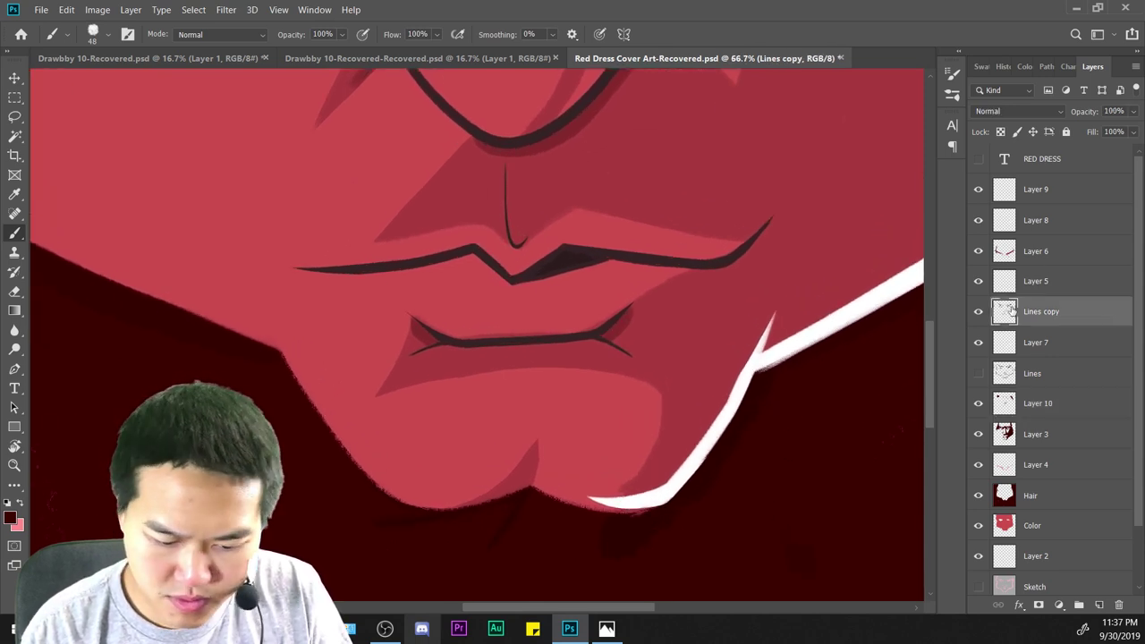
key("ctrl+plus")
key("e")
mouse_move(672, 336)
left_mouse_down()
mouse_move(725, 340)
mouse_move(658, 359)
mouse_move(678, 352)
left_mouse_up()
key("ctrl+z")
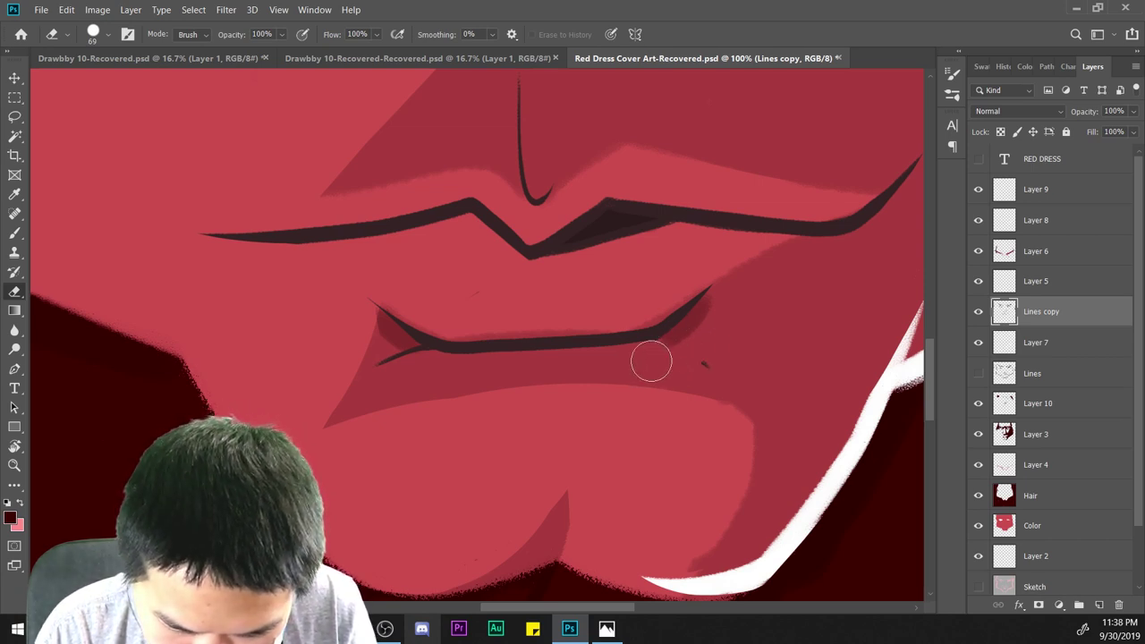
mouse_move(386, 357)
left_mouse_down()
mouse_move(404, 381)
mouse_move(411, 373)
left_mouse_up()
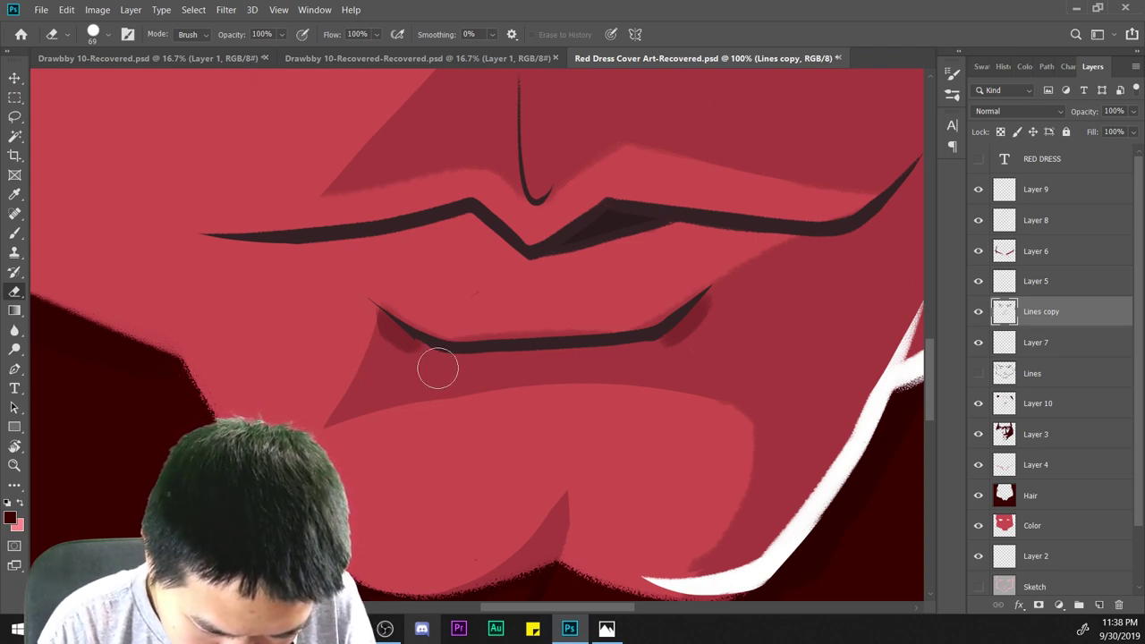
Set the eraser size to 36 px and erase the Layer 3 shadow spilling above the line below the lower lip.
key("ctrl+plus")
right_click(494, 370)
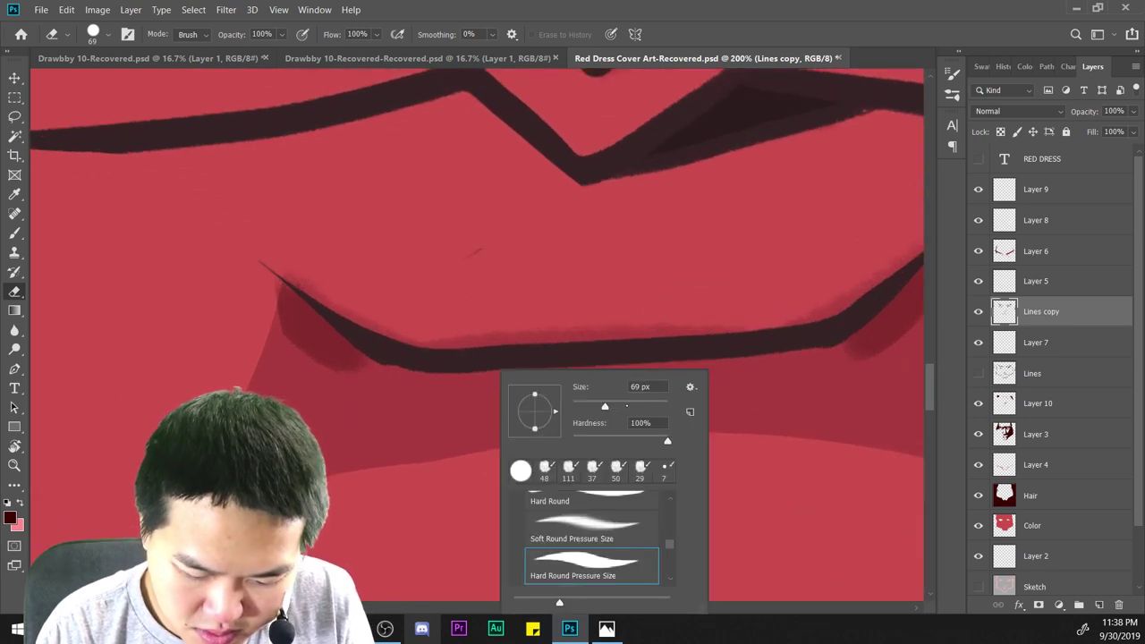
type("36")
key("Return")
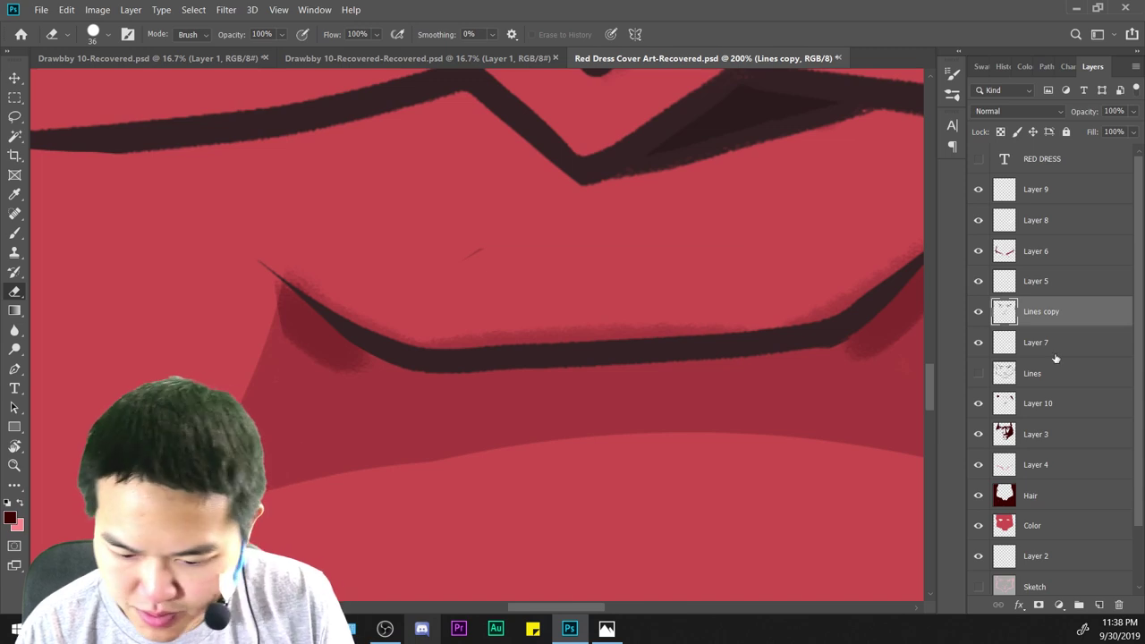
left_click(1037, 434)
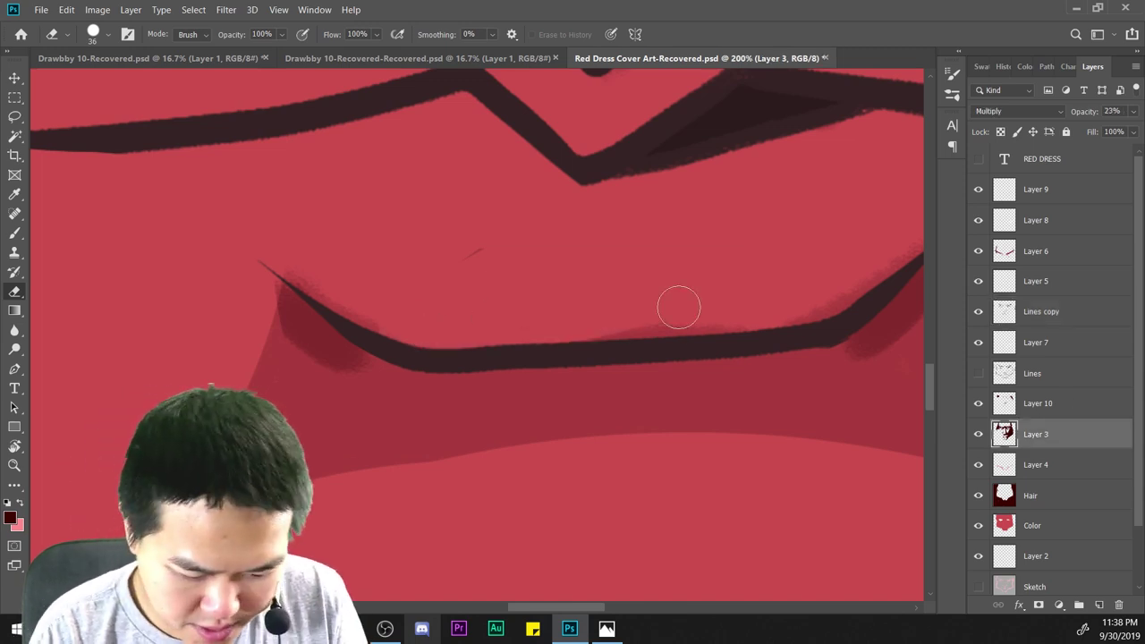
left_click_drag(789, 326, 538, 434)
left_click_drag(540, 394, 700, 302)
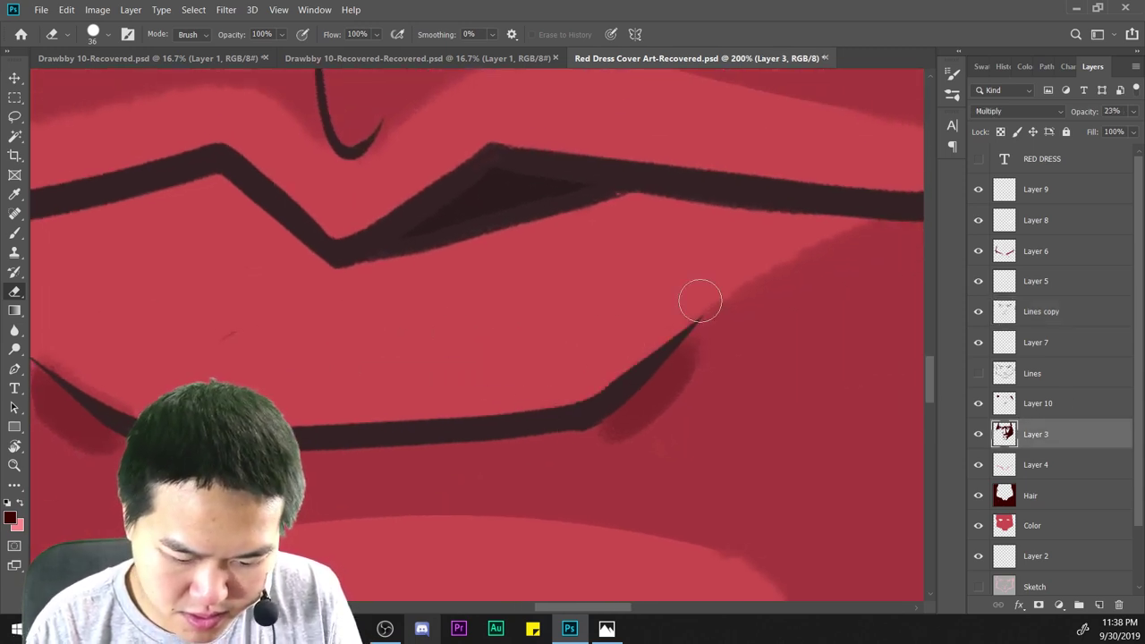
Clean up the Layer 3 shadow above the left end of the lower-lip crease and erase the small stray mark on the lip.
left_click_drag(496, 404, 884, 307)
left_click_drag(525, 306, 438, 246)
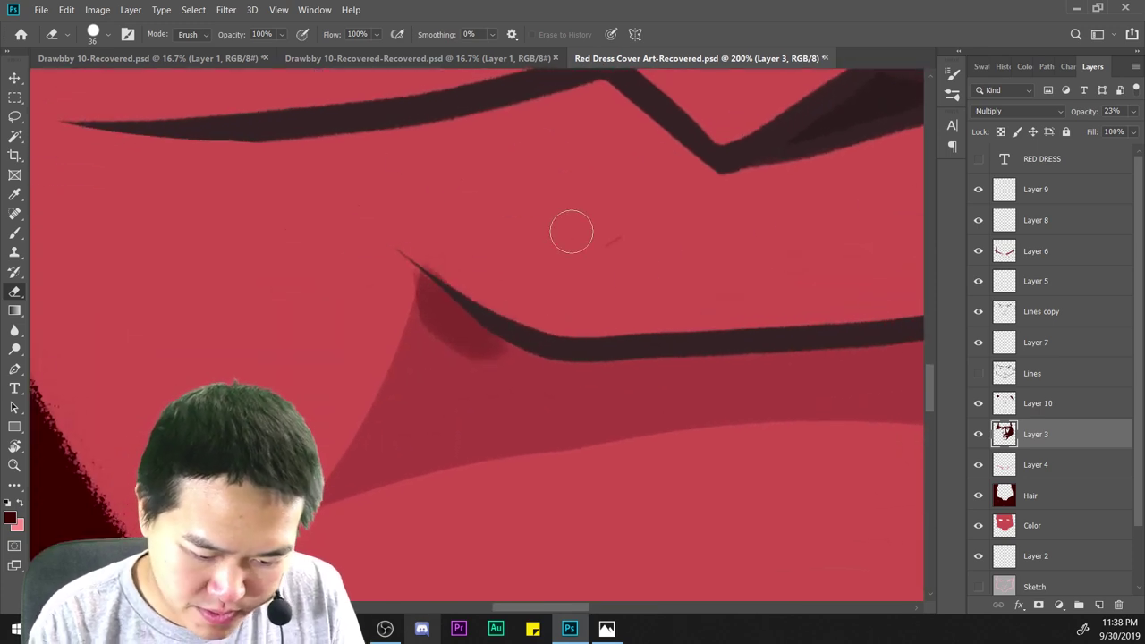
left_click_drag(595, 243, 633, 234)
key("ctrl+minus")
key("ctrl+minus")
key("ctrl+minus")
key("ctrl+minus")
key("ctrl+minus")
key("ctrl+minus")
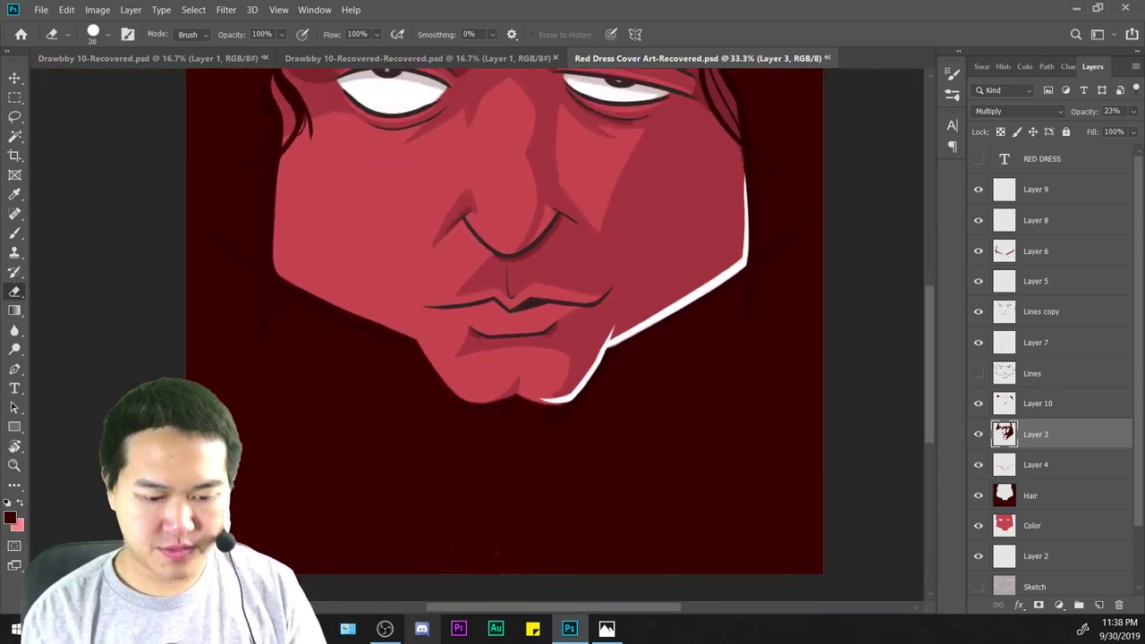
key("ctrl+a")
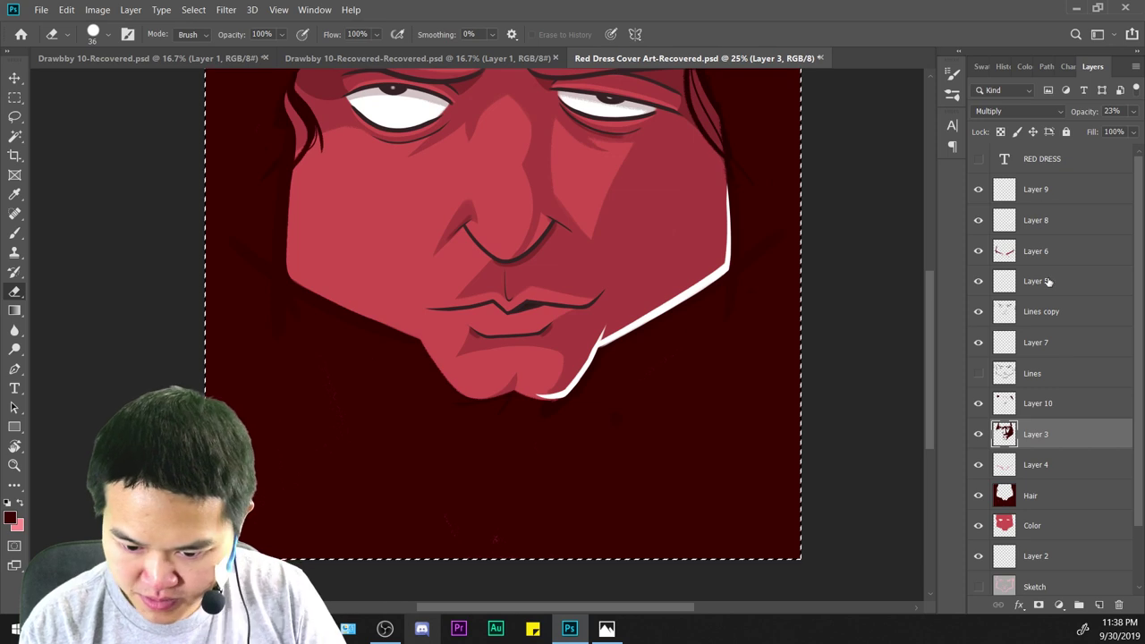
Brush a darker shadow band on Layer 10 beneath the crease line below the lower lip.
left_click(1035, 404)
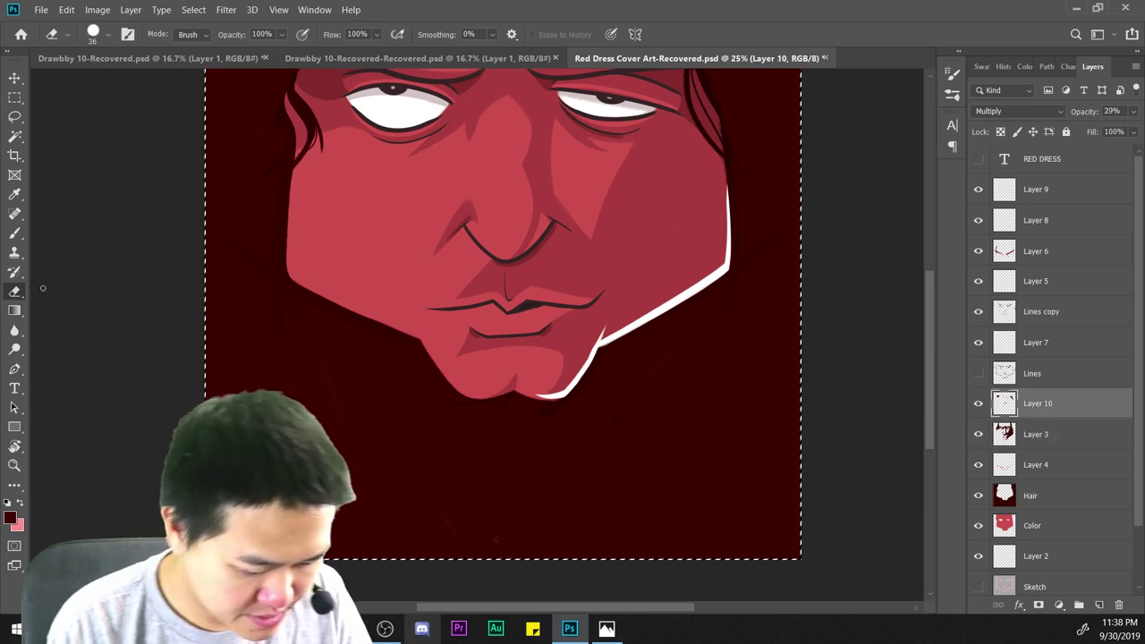
left_click(15, 232)
key("ctrl+plus")
key("ctrl+plus")
key("ctrl+plus")
left_click_drag(719, 370, 593, 310)
key("ctrl+plus")
mouse_move(287, 273)
left_mouse_down()
mouse_move(546, 259)
mouse_move(573, 267)
mouse_move(522, 258)
left_mouse_up()
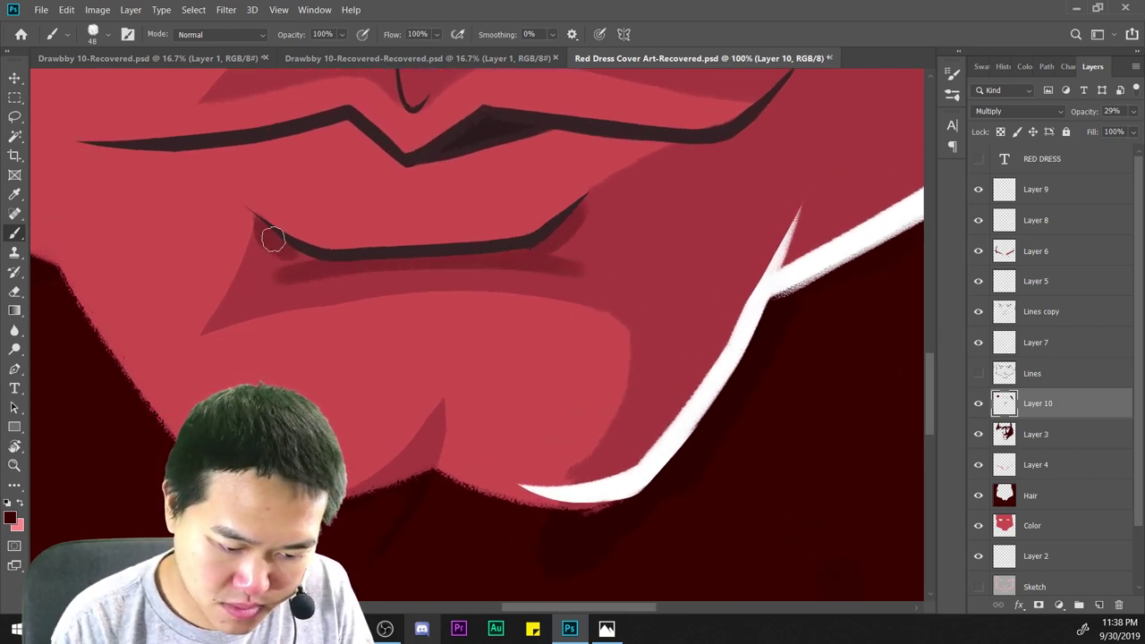
Fill the gap between the crease line and its darker shadow band and blend both corners, replacing the overlong left stroke.
mouse_move(273, 238)
left_mouse_down()
mouse_move(317, 273)
mouse_move(301, 251)
mouse_move(507, 260)
left_mouse_up()
left_click_drag(251, 293, 573, 269)
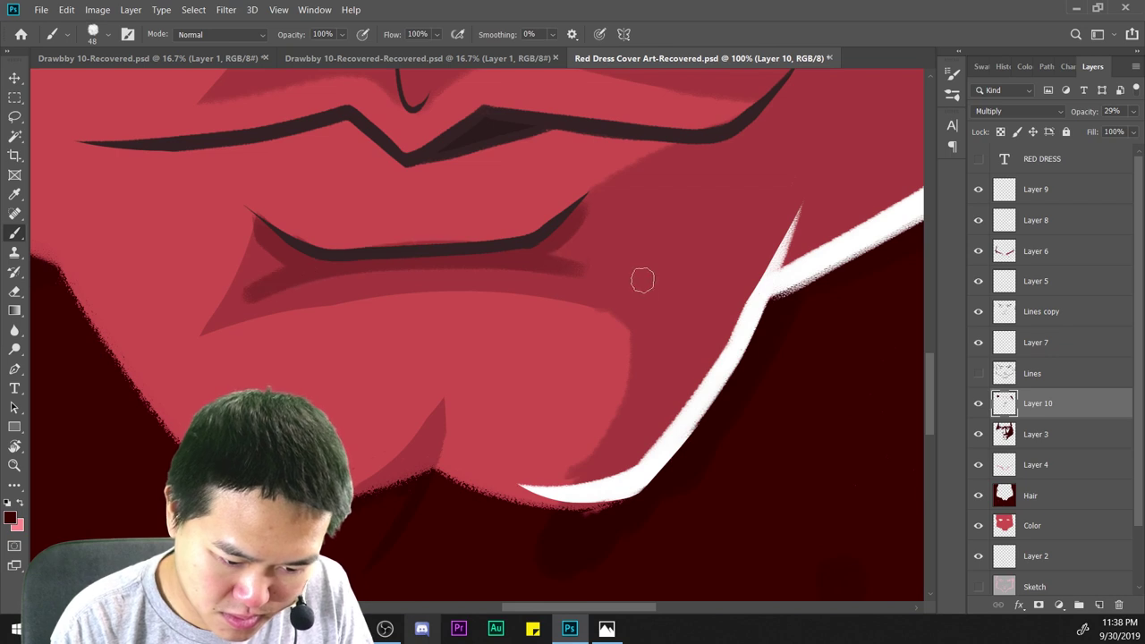
key("ctrl+z")
mouse_move(287, 280)
left_mouse_down()
mouse_move(541, 257)
mouse_move(567, 231)
left_mouse_up()
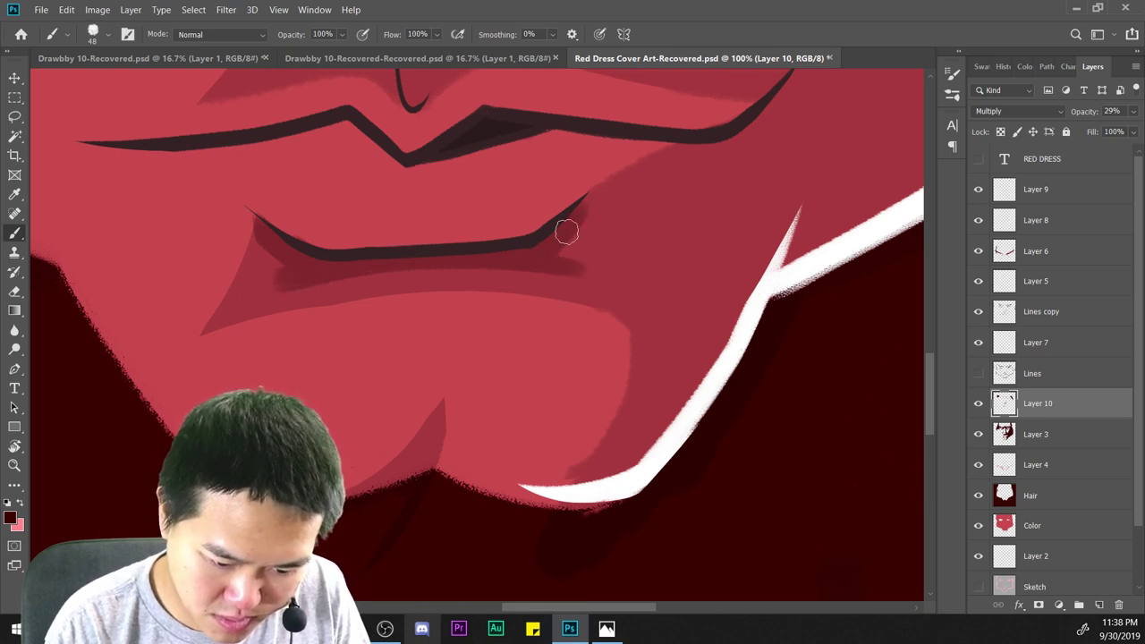
mouse_move(286, 270)
left_mouse_down()
mouse_move(289, 241)
mouse_move(262, 226)
left_mouse_up()
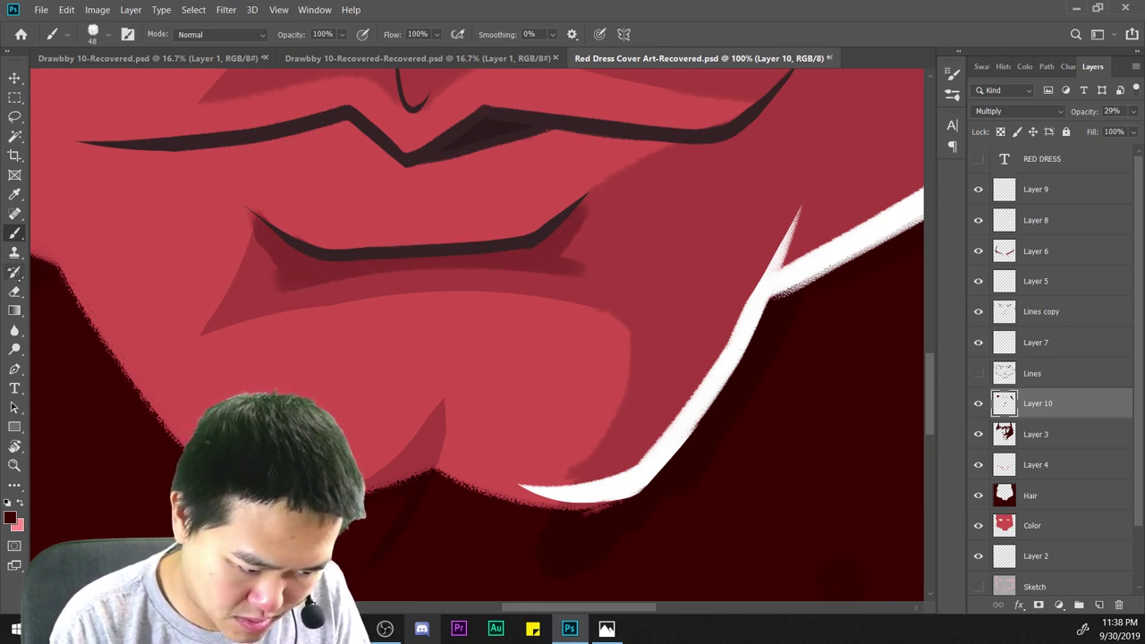
Trim the darker Layer 10 shadow at the right corner of the lower-lip crease with the eraser and review the whole face.
key("e")
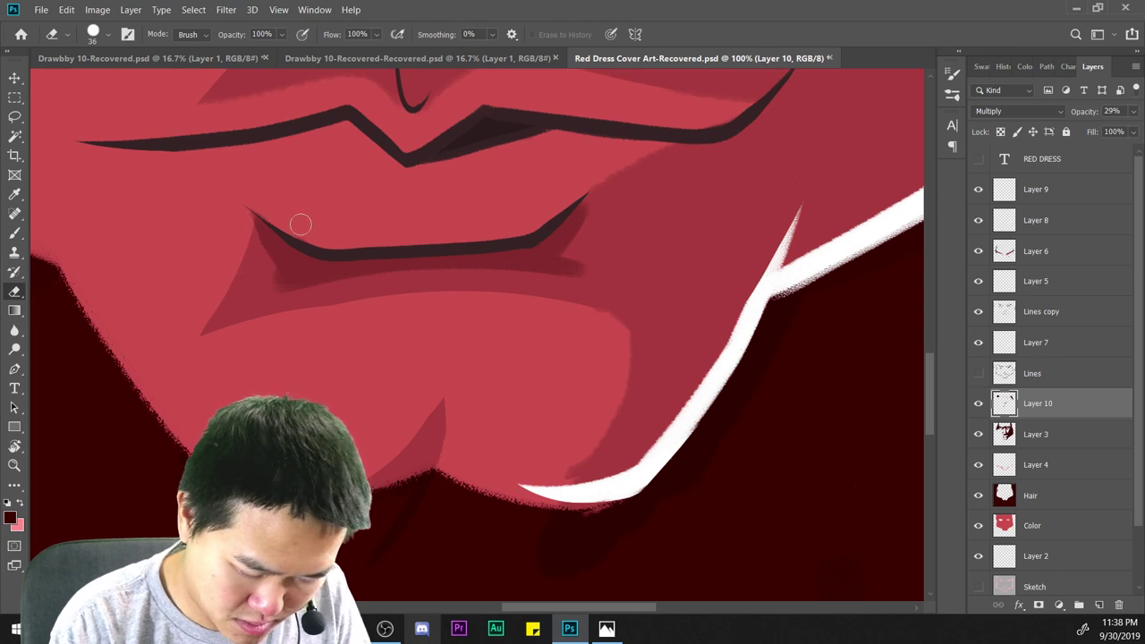
key("ctrl+minus")
key("ctrl+minus")
key("ctrl+minus")
key("ctrl+minus")
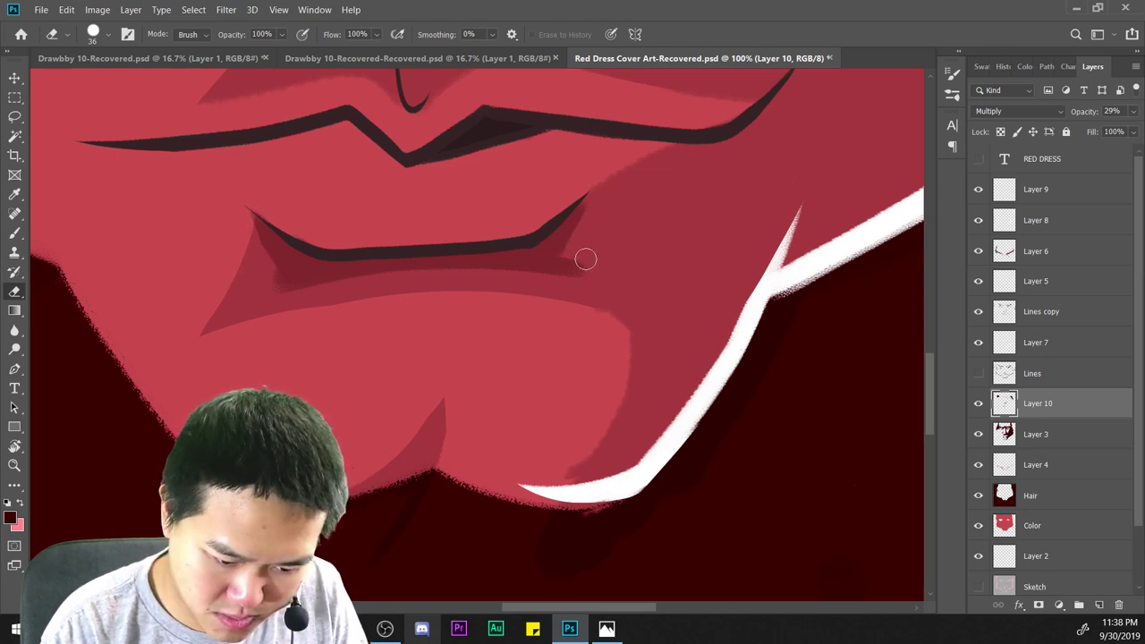
key("ctrl+a")
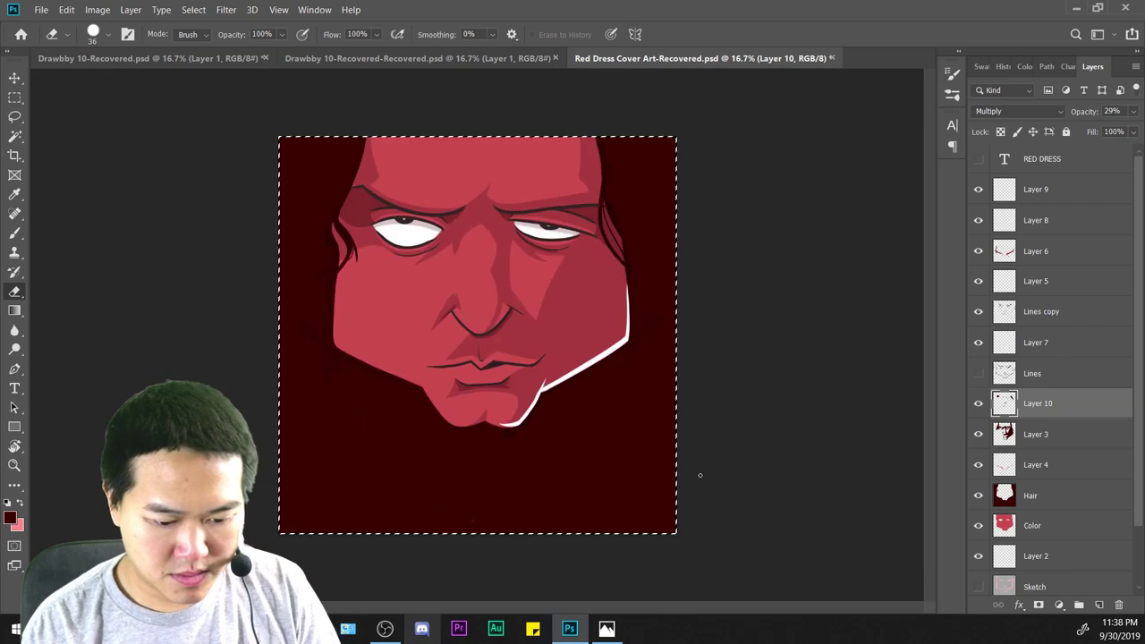
On Layer 8, paint a small white highlight dot on the lower lip just below the mouth line, using a 48-pixel brush.
key("ctrl+plus")
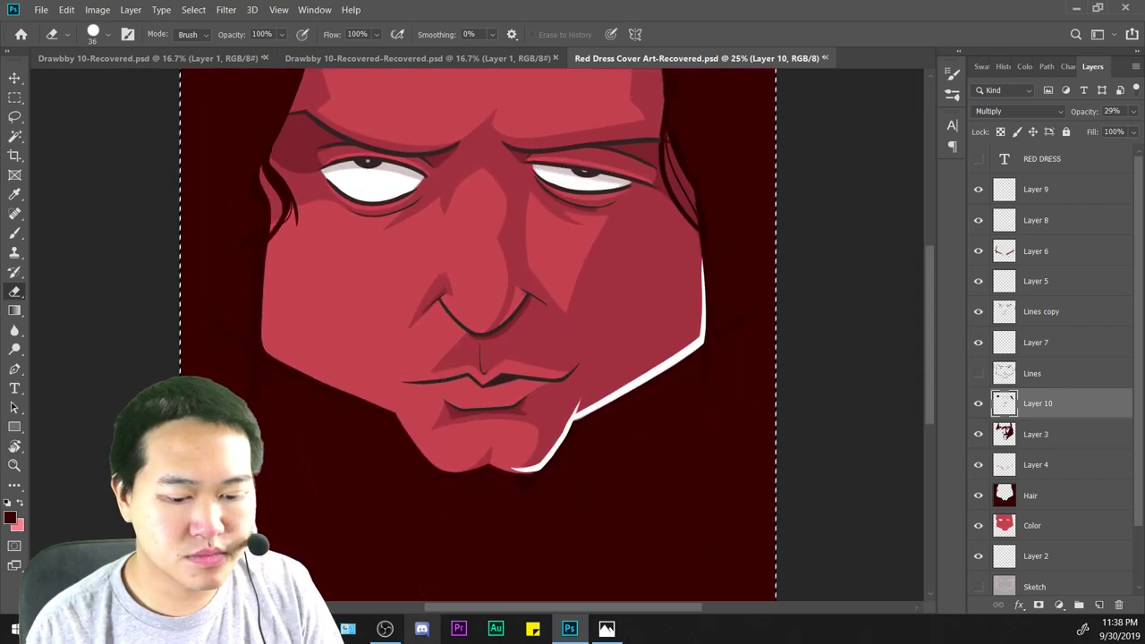
key("ctrl+plus")
left_click_drag(747, 418, 721, 470)
left_click(1038, 222)
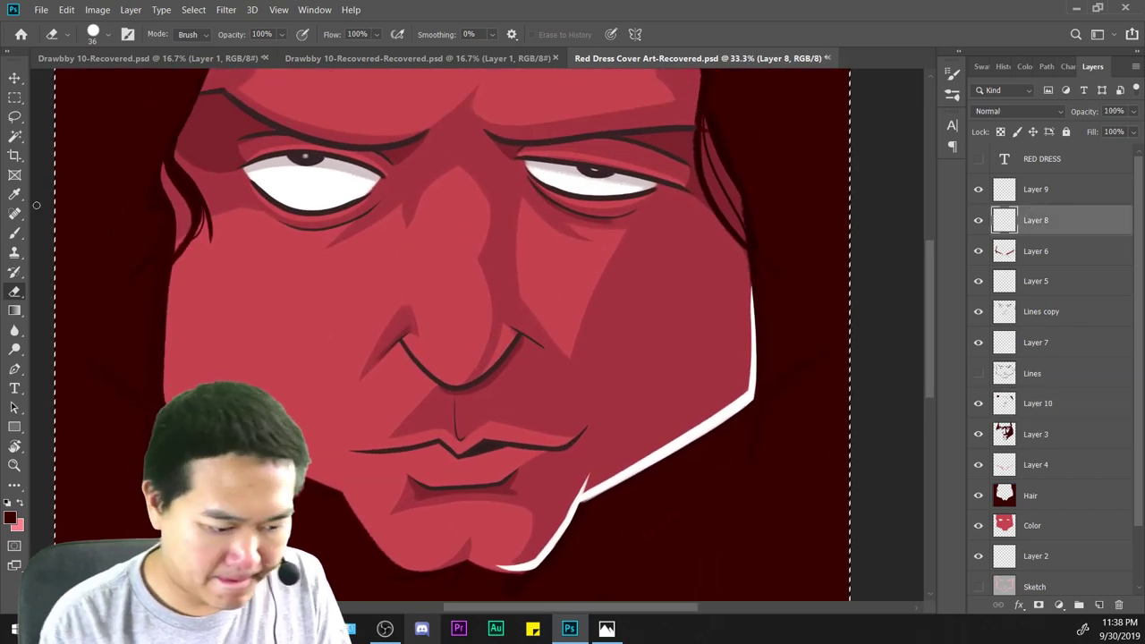
key("i")
key("d")
key("x")
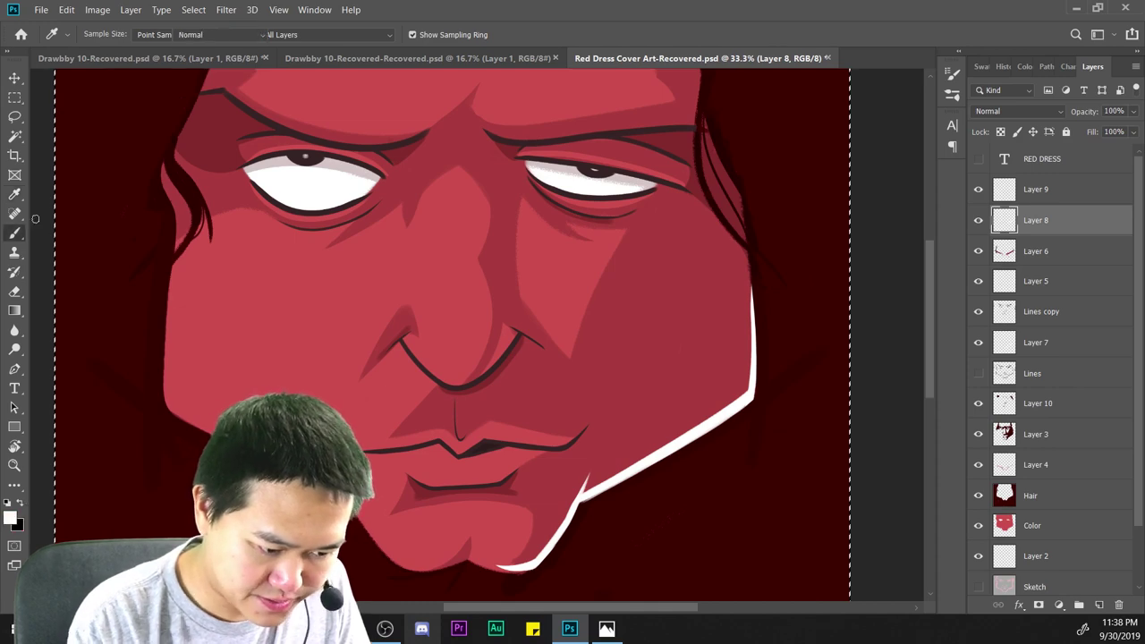
key("ctrl+plus")
key("ctrl+plus")
left_click_drag(613, 464, 699, 202)
key("ctrl+plus")
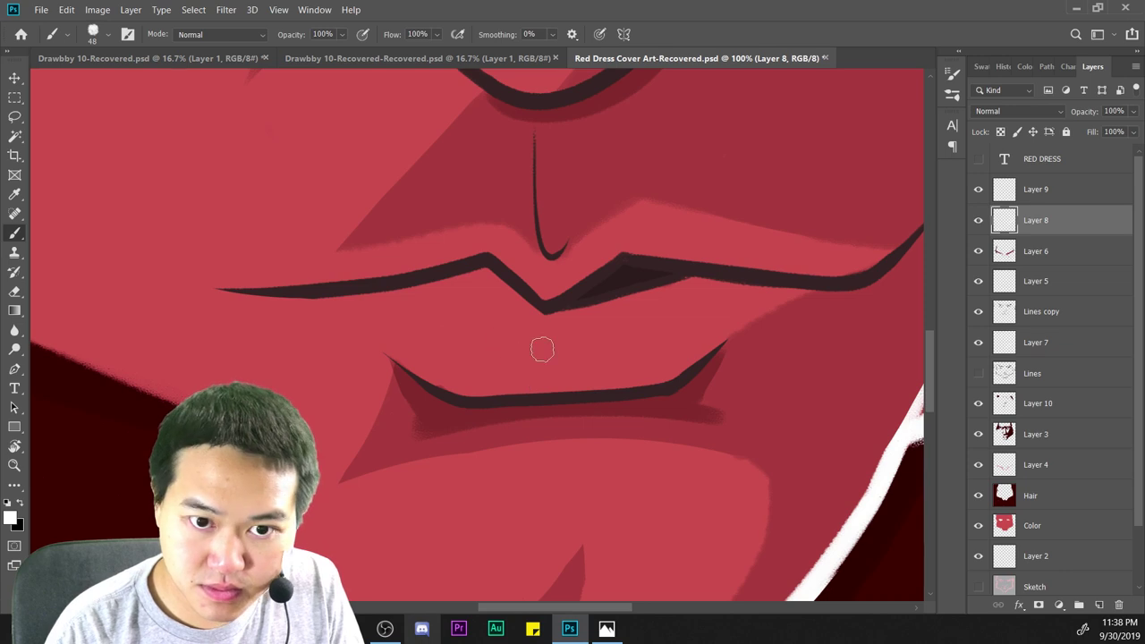
left_click(446, 313)
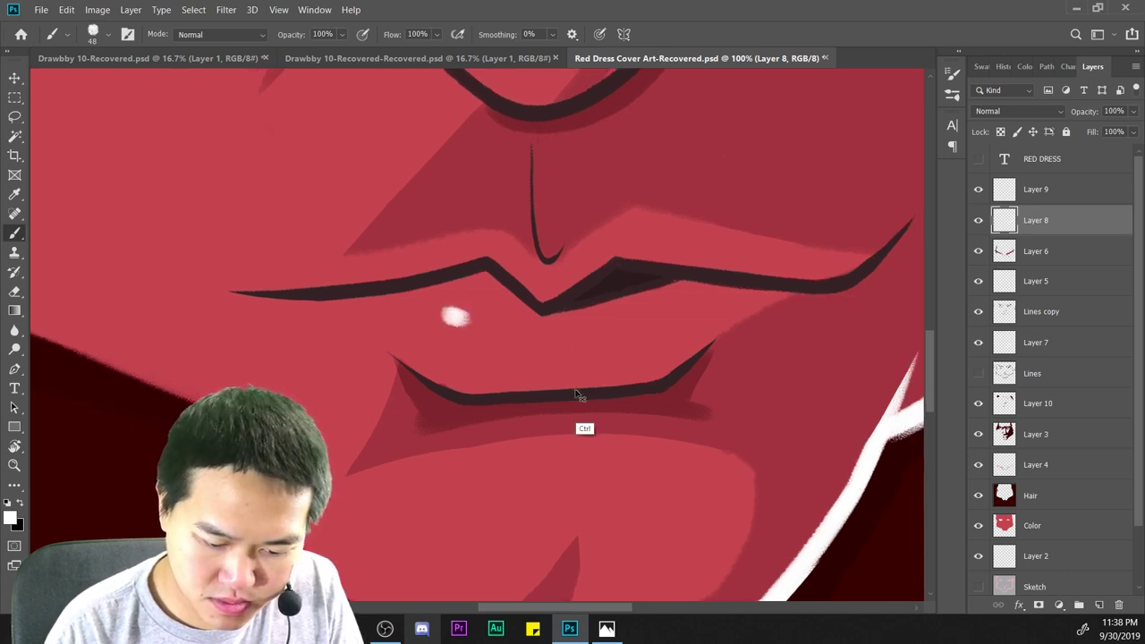
scroll(613, 491, "down", 4)
scroll(614, 494, "down", 3)
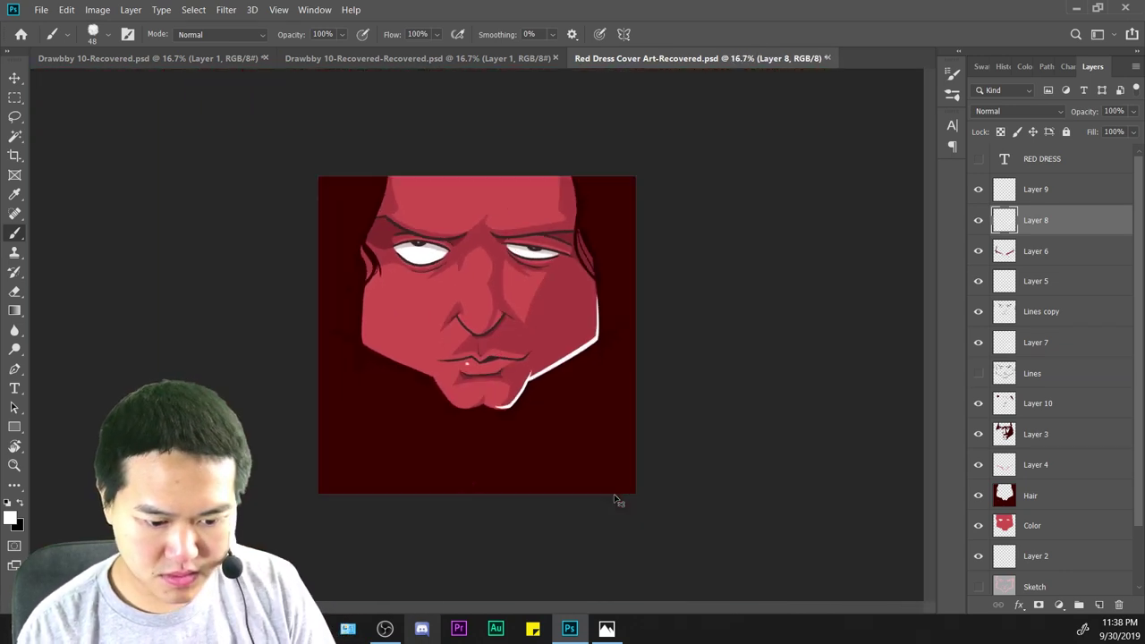
Try thin white highlight strokes down the bridge of the nose on Layer 8.
scroll(613, 494, "up", 2)
scroll(614, 501, "up", 2)
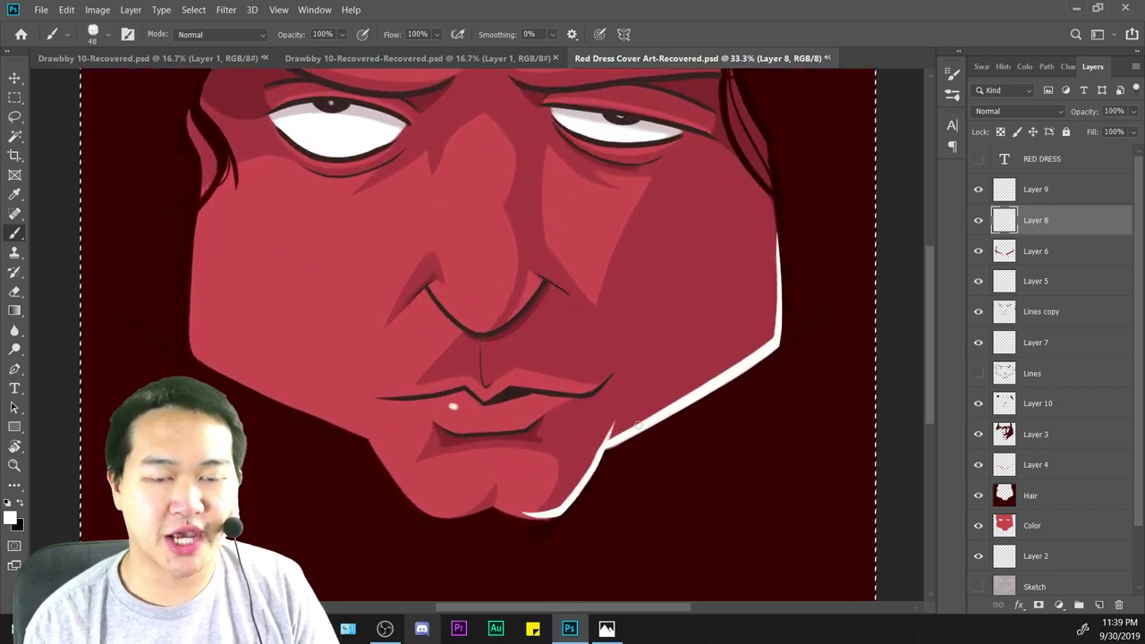
left_click_drag(721, 276, 715, 371)
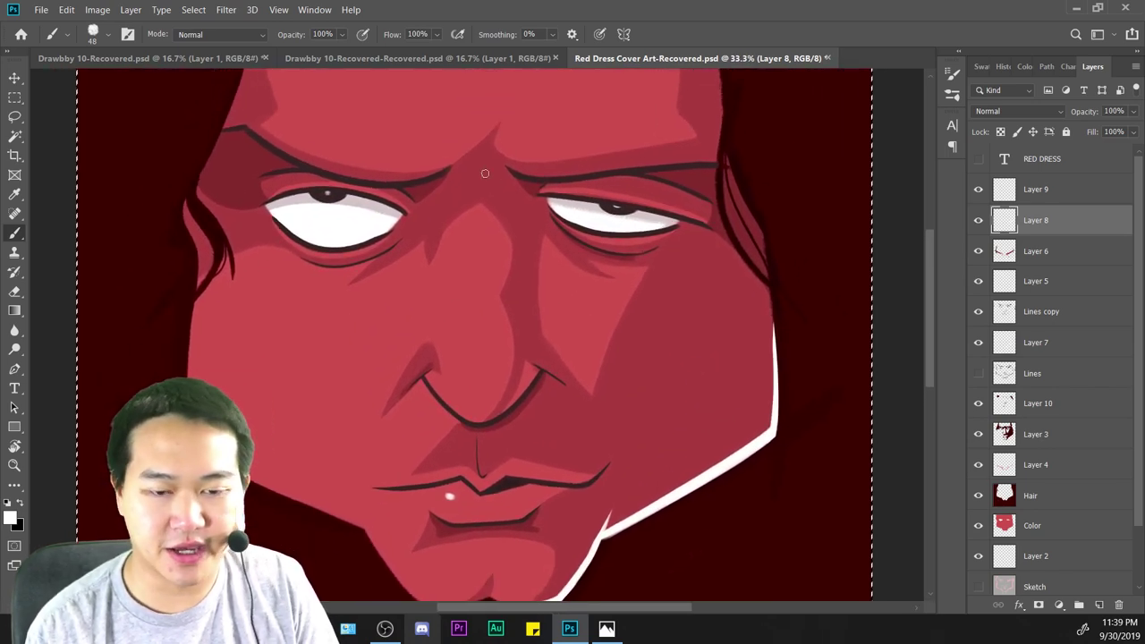
scroll(482, 222, "up", 1)
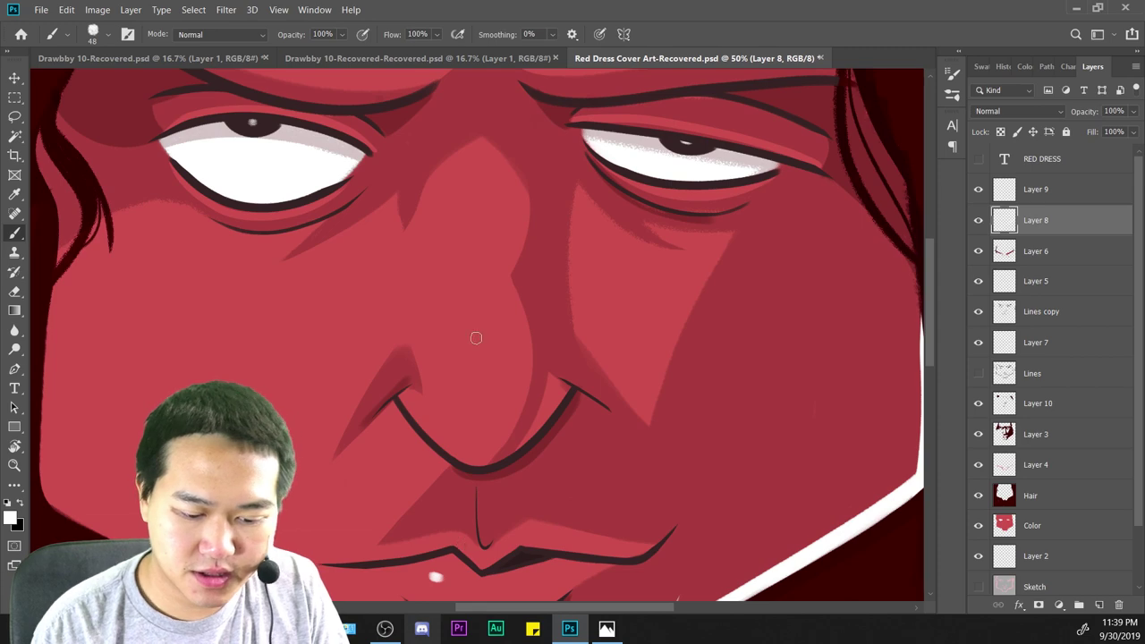
scroll(467, 520, "down", 2)
scroll(505, 313, "up", 2)
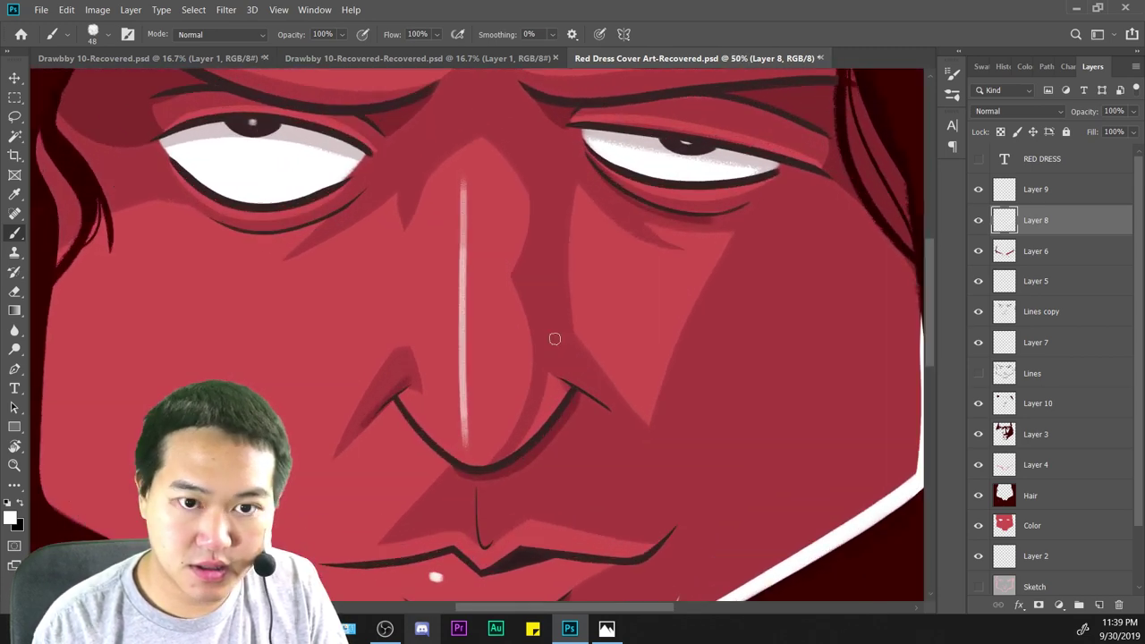
key("ctrl+z")
scroll(476, 546, "down", 3)
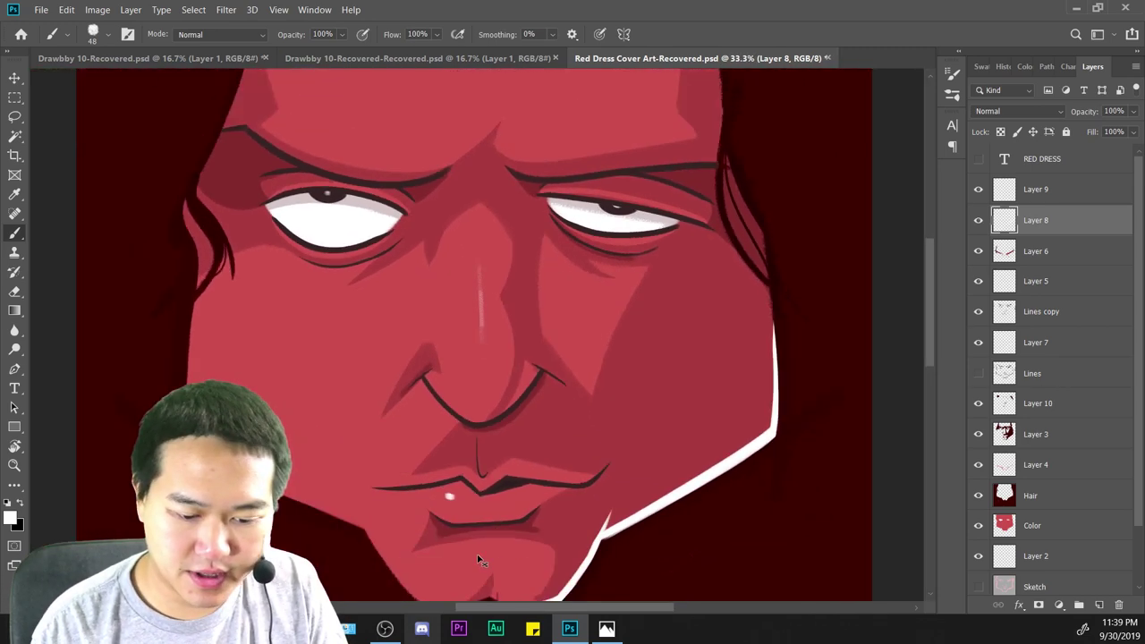
scroll(616, 531, "up", 2)
key("ctrl+plus")
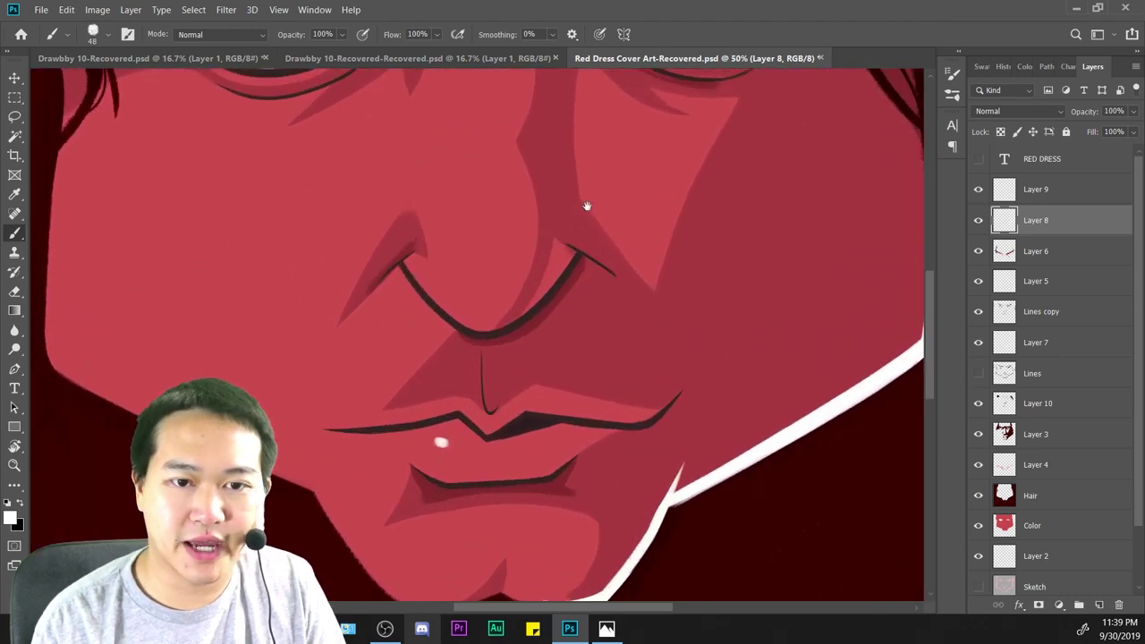
left_click_drag(570, 246, 560, 404)
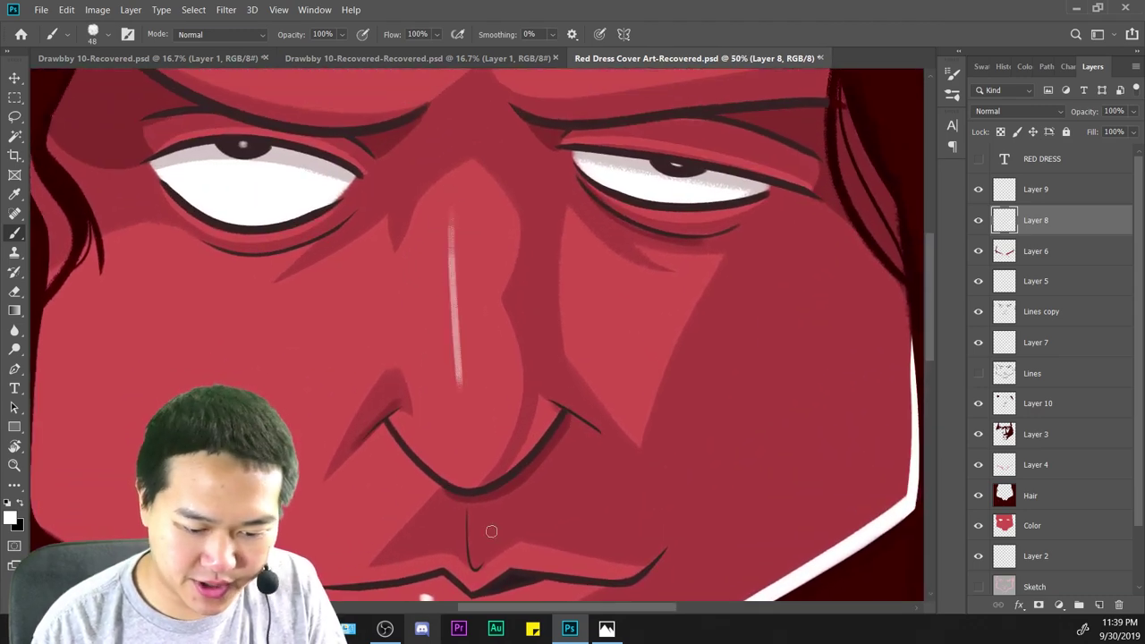
scroll(452, 369, "down", 4)
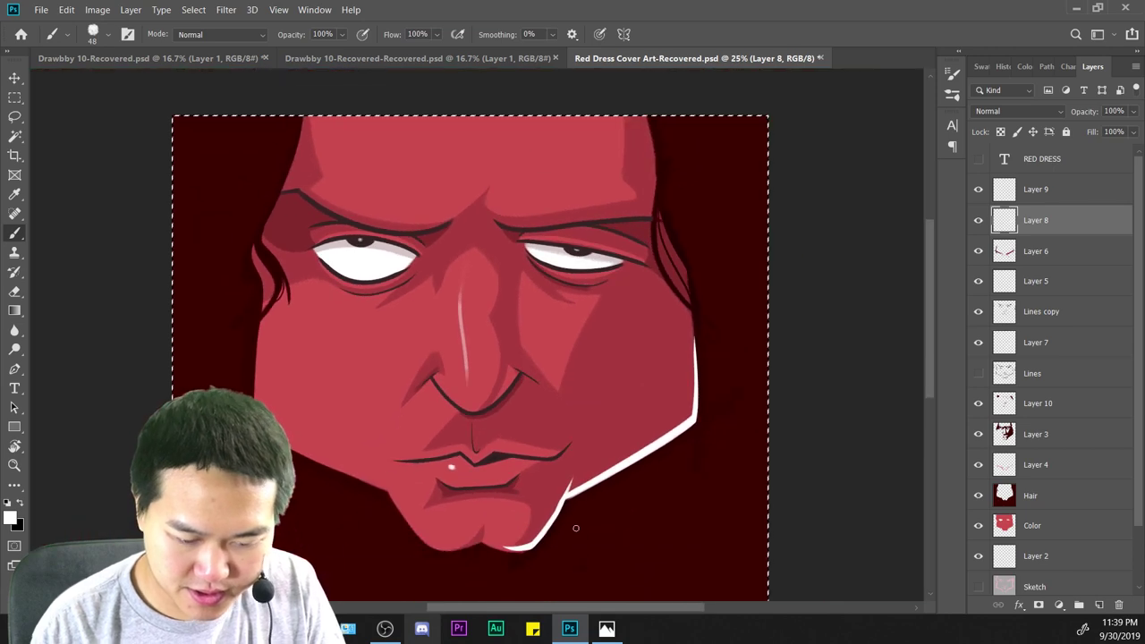
scroll(585, 528, "down", 1)
scroll(586, 527, "up", 2)
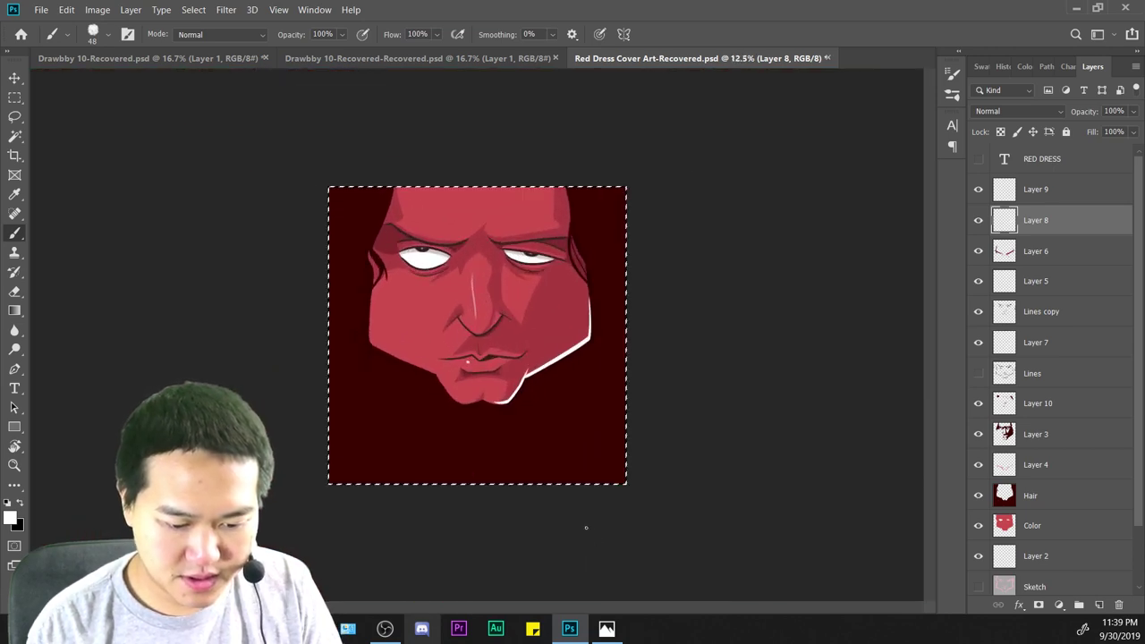
scroll(585, 528, "up", 1)
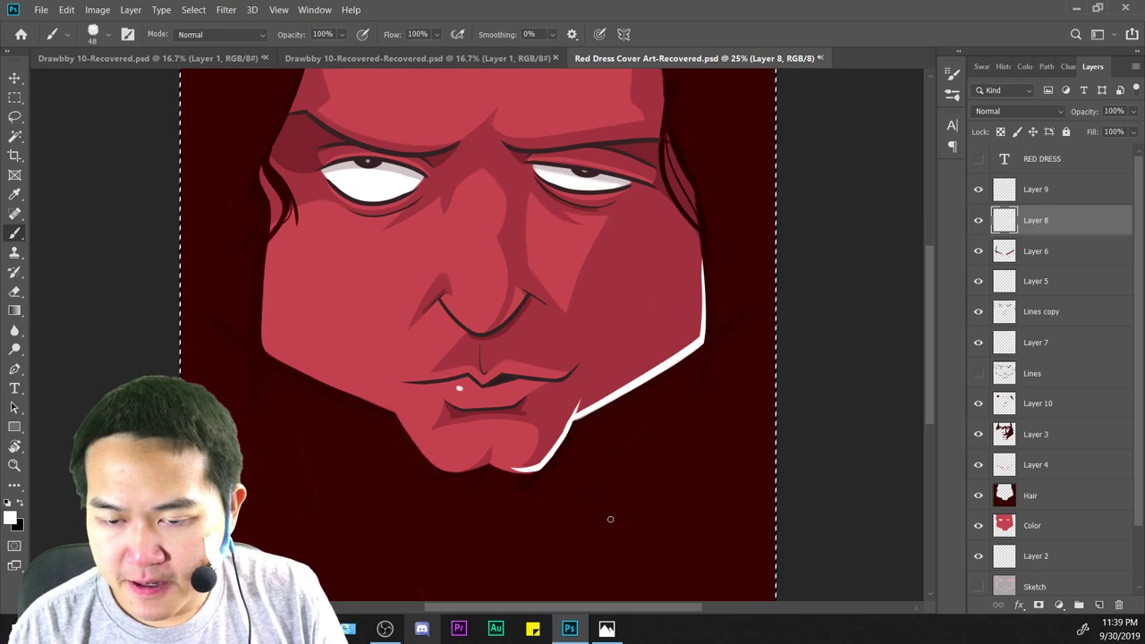
scroll(609, 519, "down", 1)
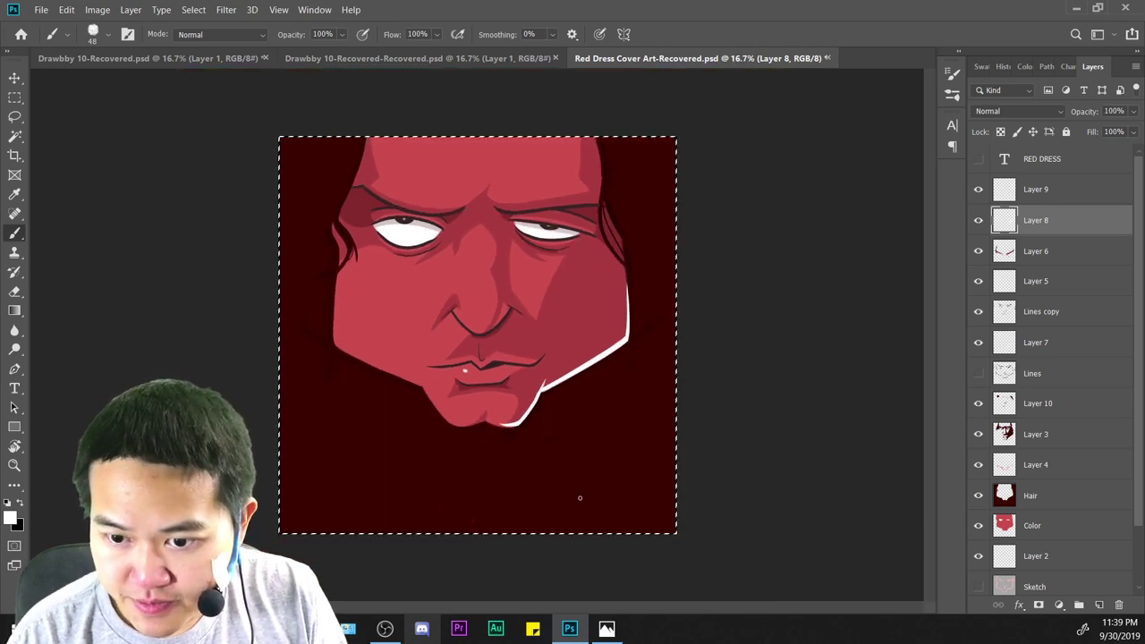
Try a white diagonal highlight stroke from the left nostril down along the cheek on Layer 8.
key("ctrl+minus")
key("ctrl+plus")
key("ctrl+plus")
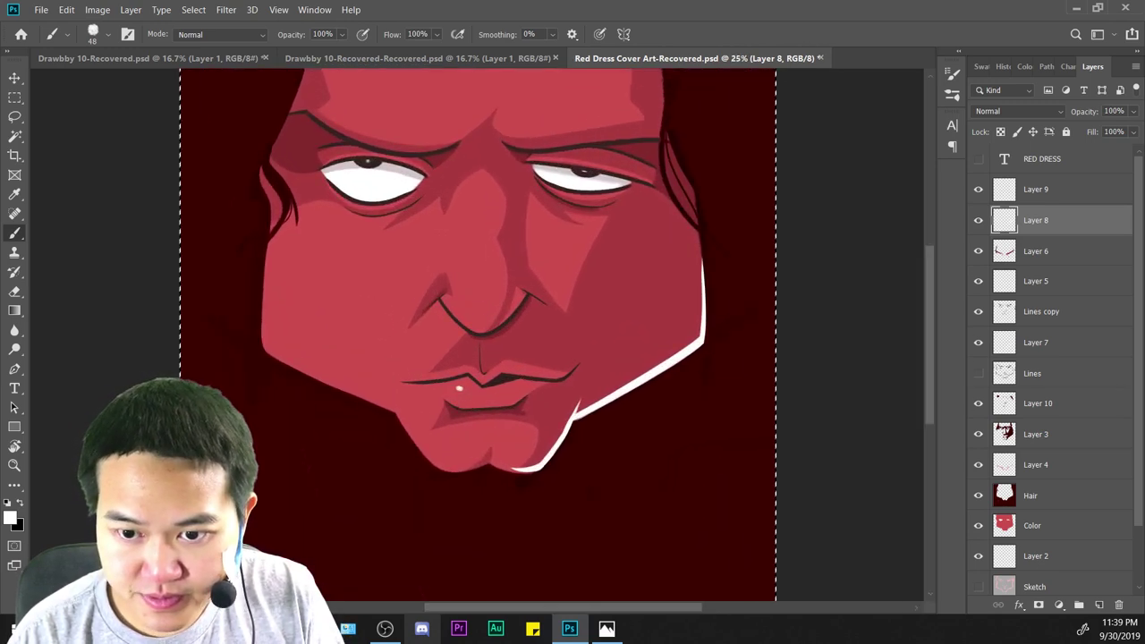
key("ctrl+plus")
left_click_drag(741, 247, 799, 255)
key("ctrl+plus")
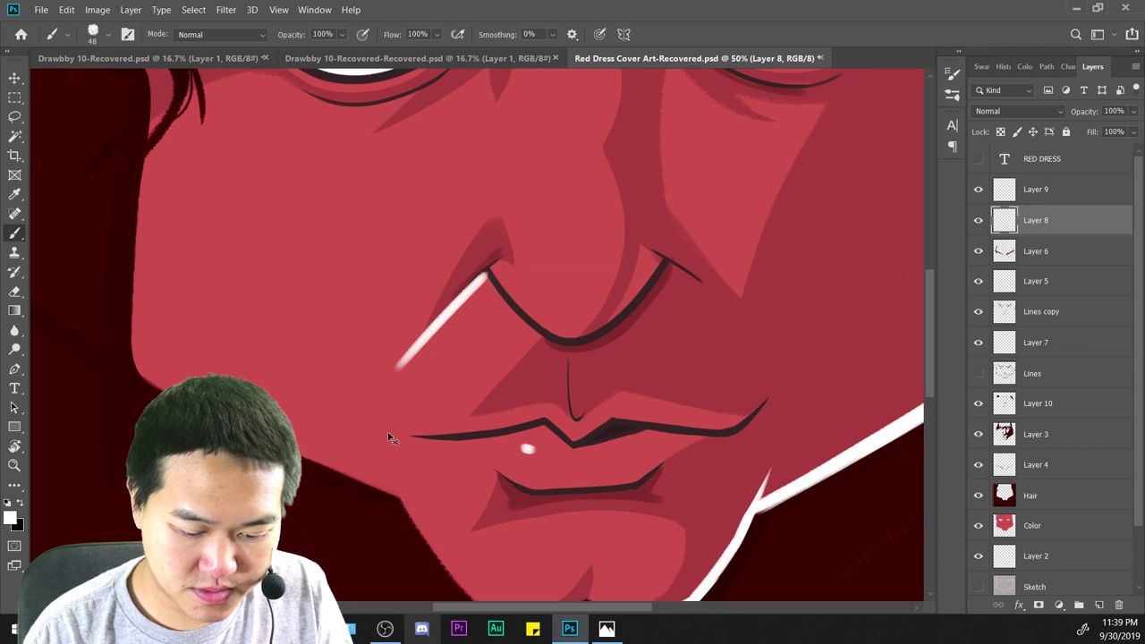
key("ctrl+minus")
key("ctrl+minus")
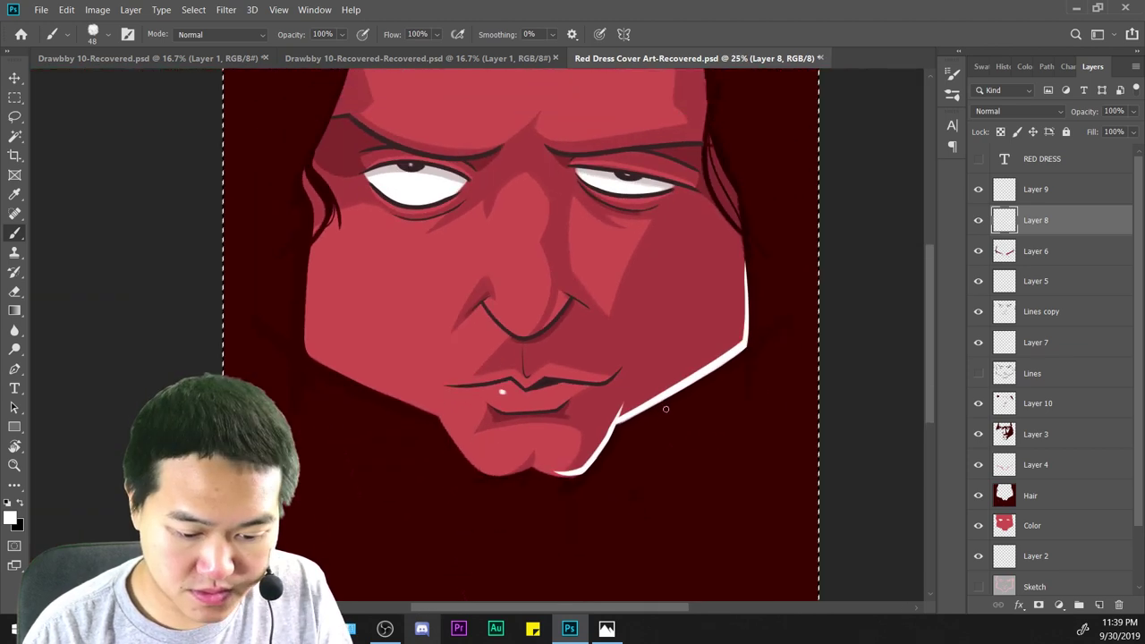
Examine the overall face and its highlights at a reduced view size and again up close.
key("ctrl+minus")
key("ctrl+minus")
key("ctrl+minus")
key("ctrl+minus")
key("ctrl+minus")
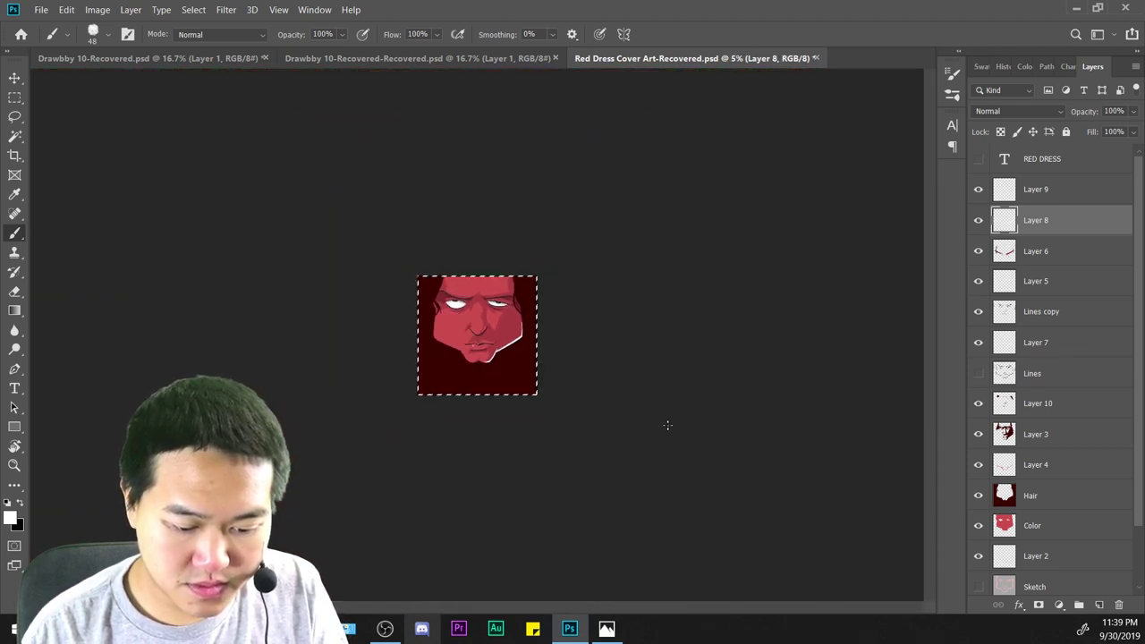
key("ctrl+plus")
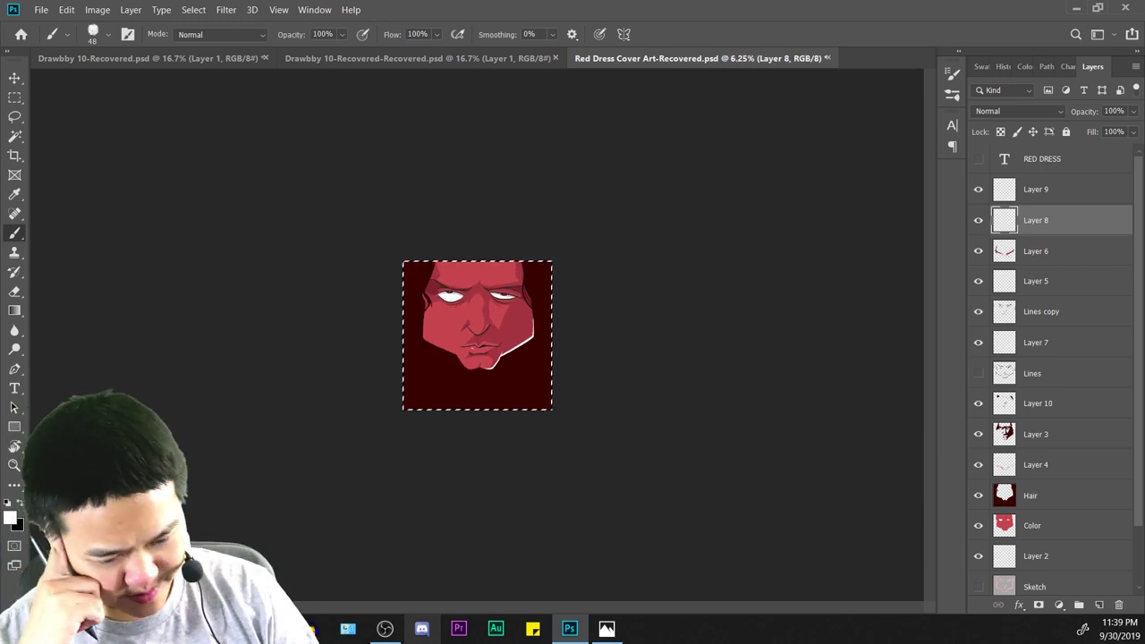
key("ctrl+plus")
key("ctrl+plus")
key("ctrl+plus")
key("ctrl+plus")
key("ctrl+plus")
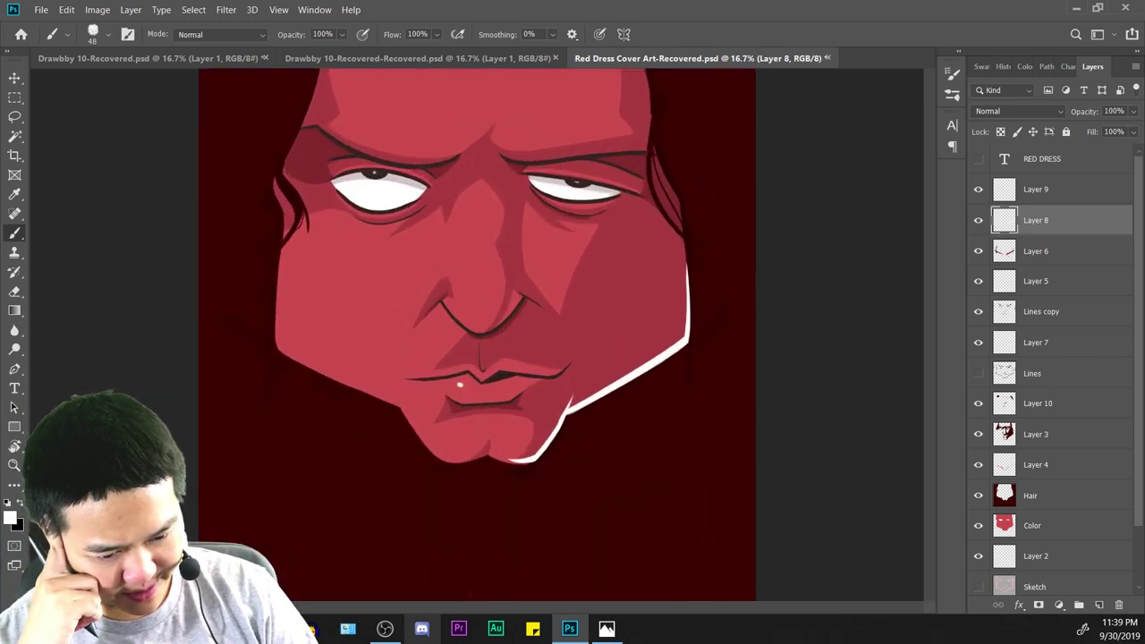
Shorten the upper end of the white rim highlight on the right jaw with the eraser, undoing the stroke along its outer edge.
key("e")
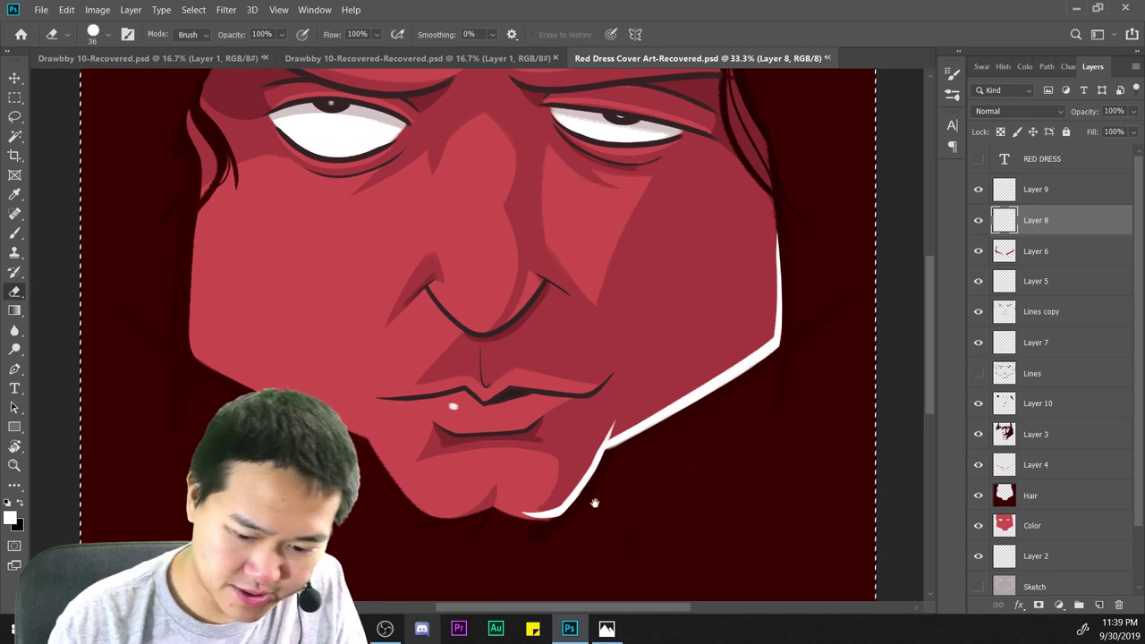
left_click_drag(667, 480, 345, 515)
key("ctrl+plus")
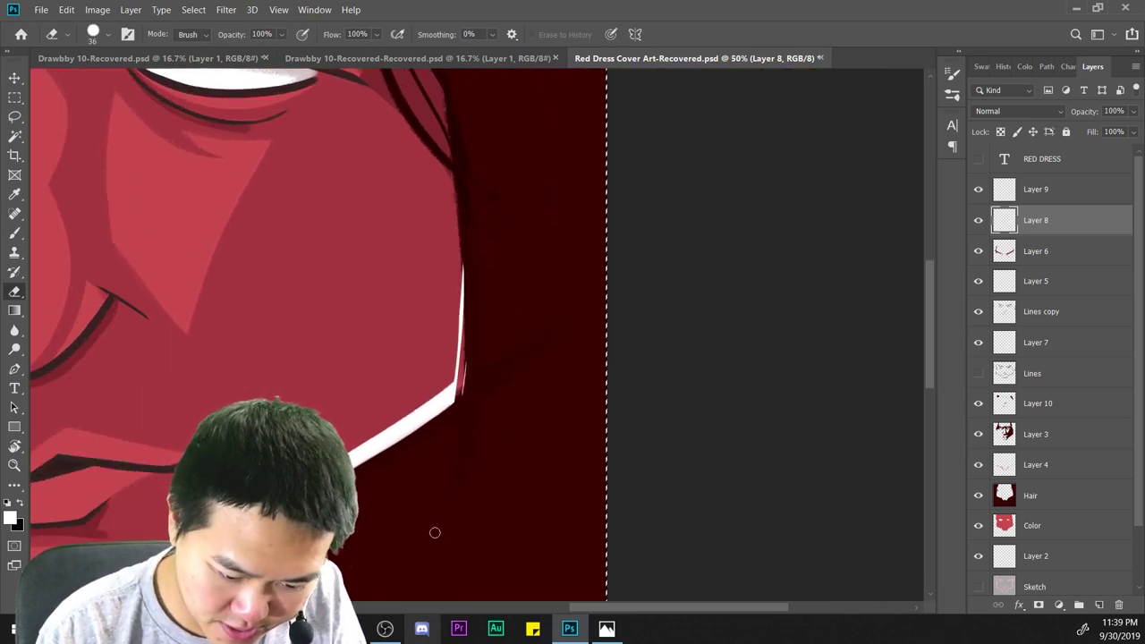
key("ctrl+z")
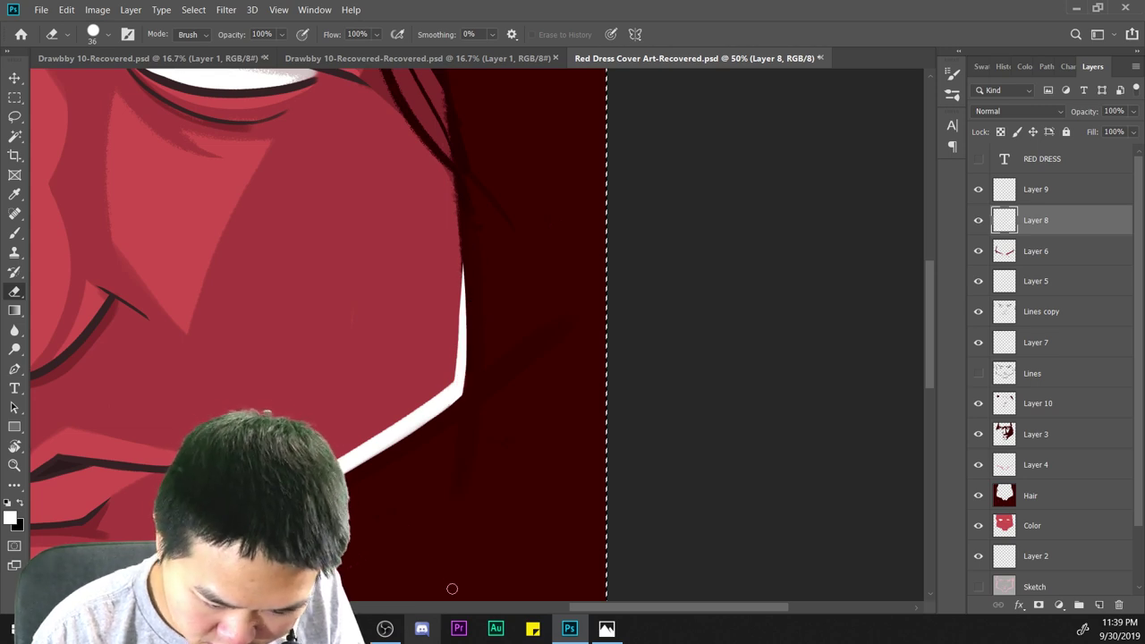
key("ctrl+minus")
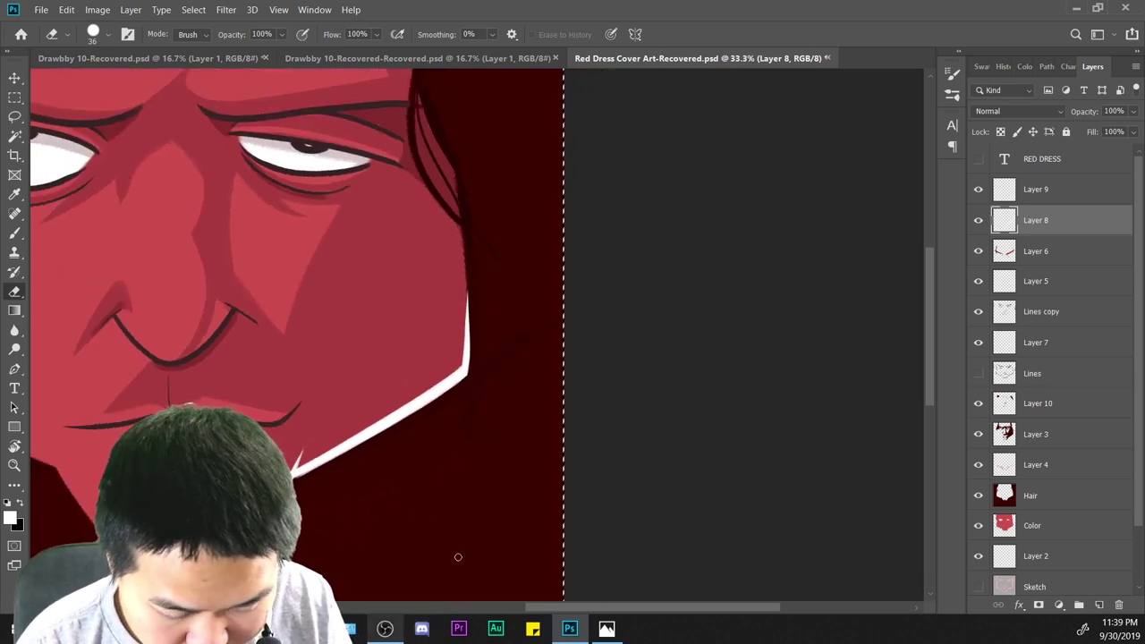
Sample the dark maroon just below the chin as the foreground color.
left_click_drag(516, 522, 674, 382)
key("ctrl+plus")
key("ctrl+plus")
key("ctrl+minus")
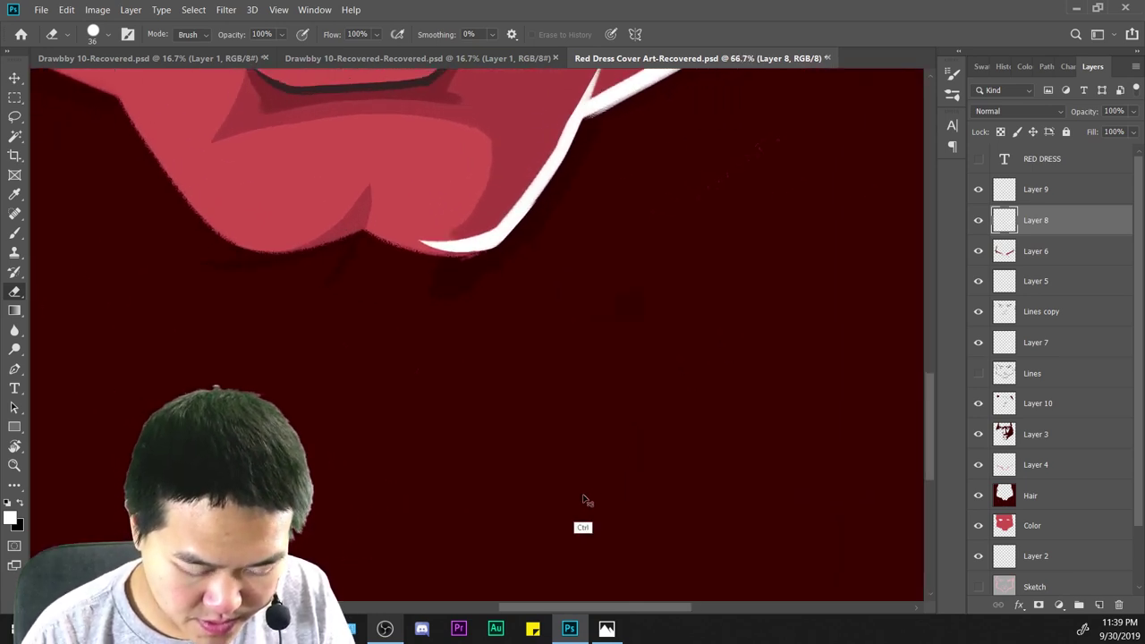
key("ctrl+plus")
key("ctrl+plus")
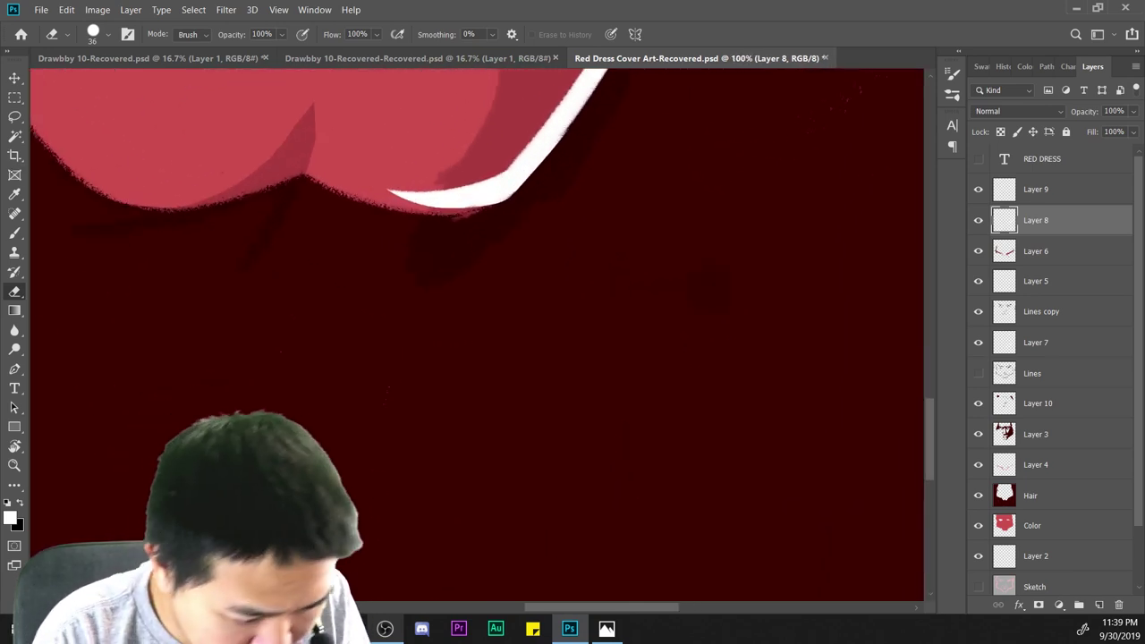
key("i")
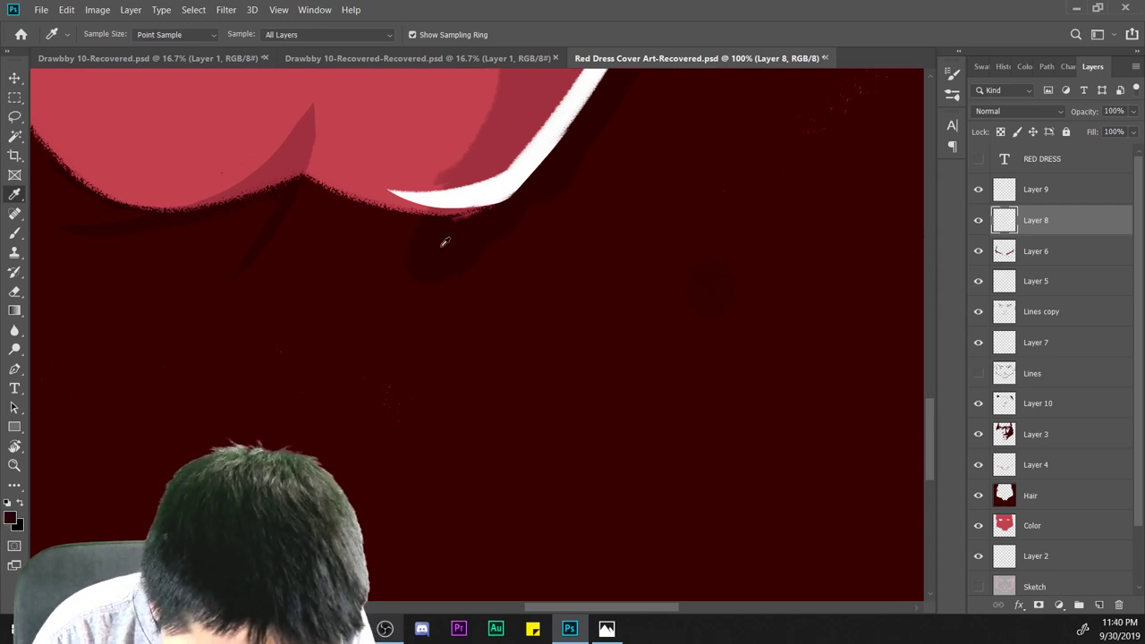
key("ctrl+minus")
key("ctrl+minus")
key("ctrl+minus")
key("ctrl+minus")
key("ctrl+minus")
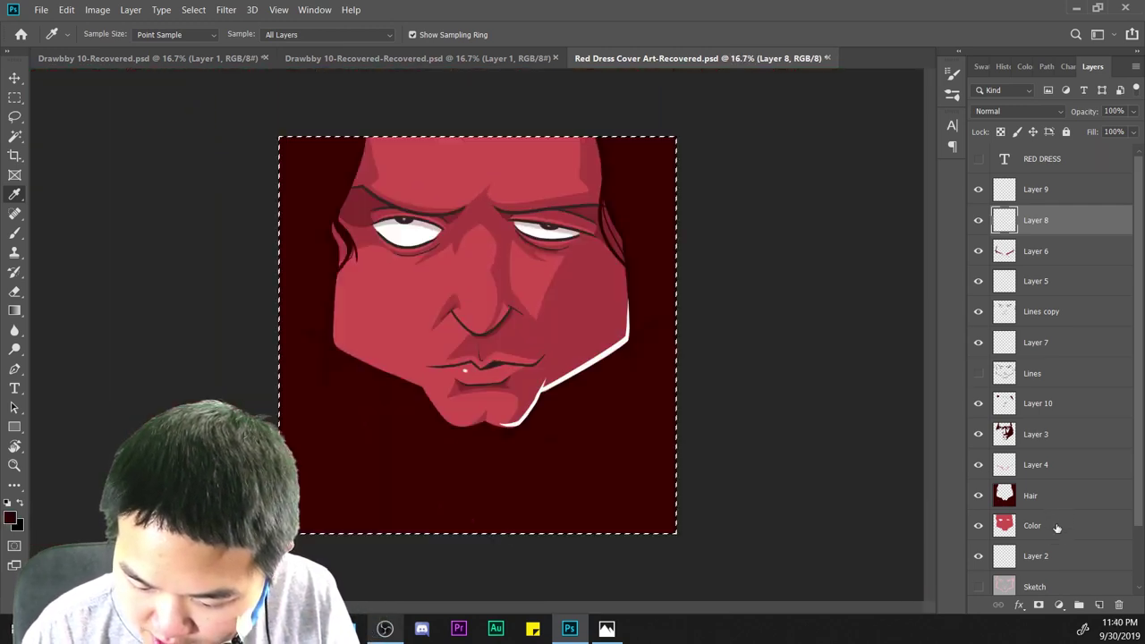
Create a new layer above the Hair layer and fill it with the sampled dark maroon foreground color.
left_click(1058, 537)
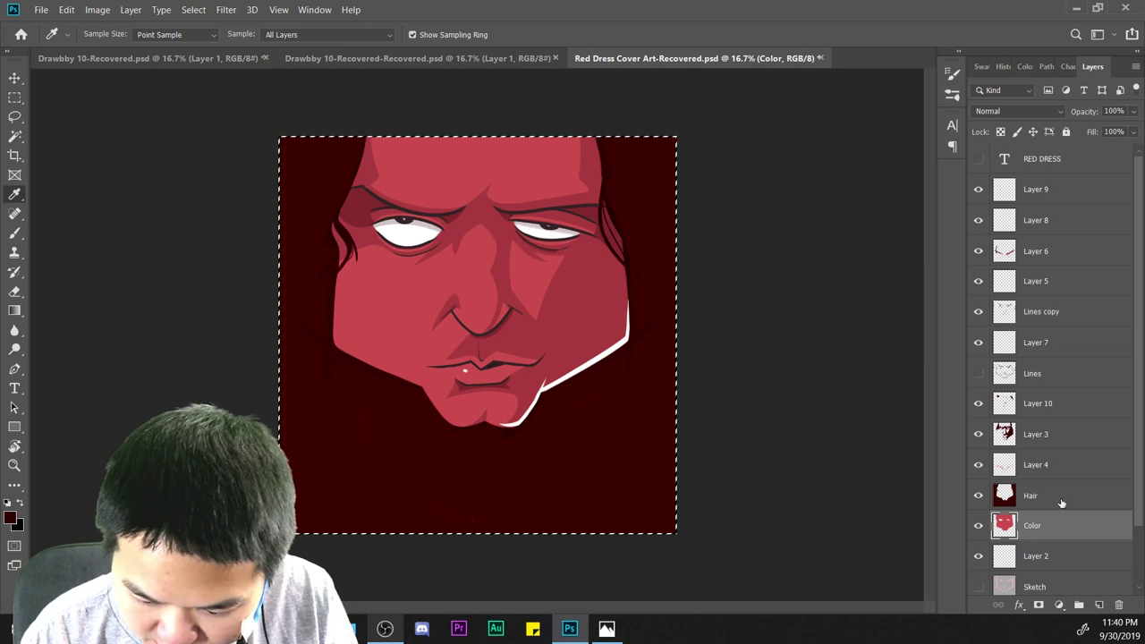
left_click(1061, 503)
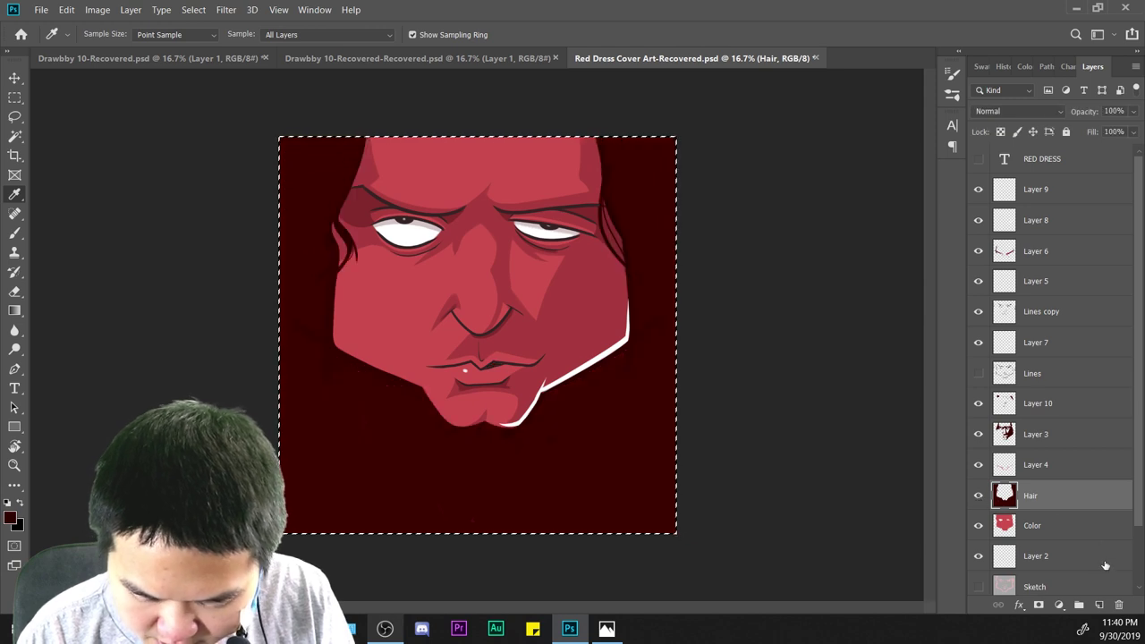
left_click(1100, 605)
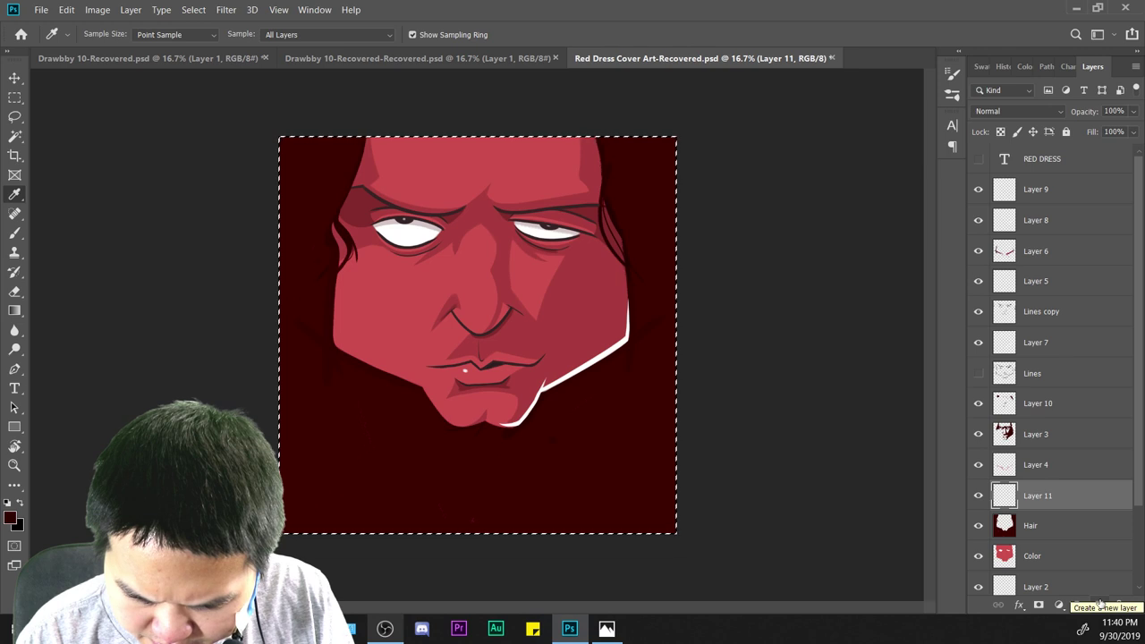
left_click(67, 10)
left_click(100, 235)
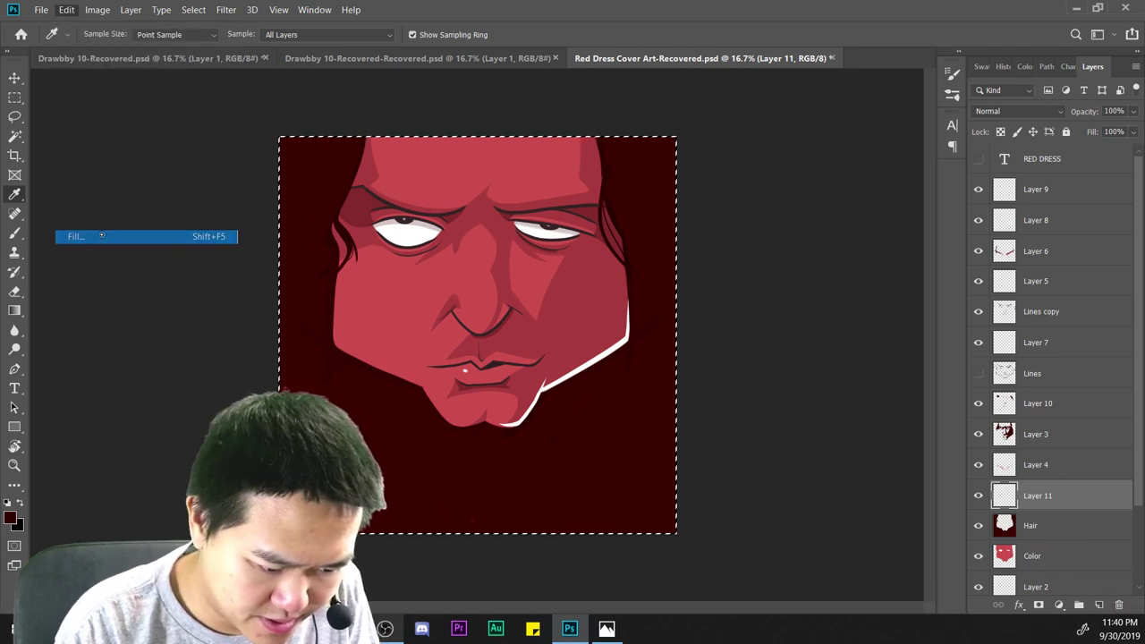
left_click(1025, 199)
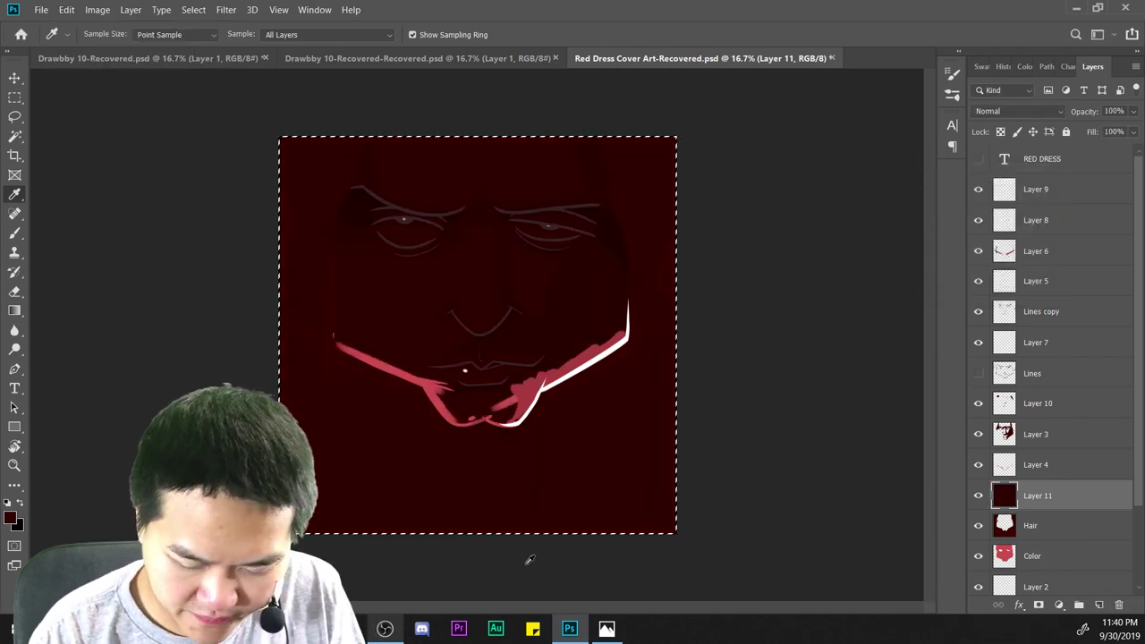
Move the filled Layer 11 below the Hair and Color layers, keeping Color directly beneath Hair.
left_click_drag(1040, 564, 1049, 542)
left_click_drag(1062, 501, 1058, 569)
key("ctrl+plus")
key("ctrl+plus")
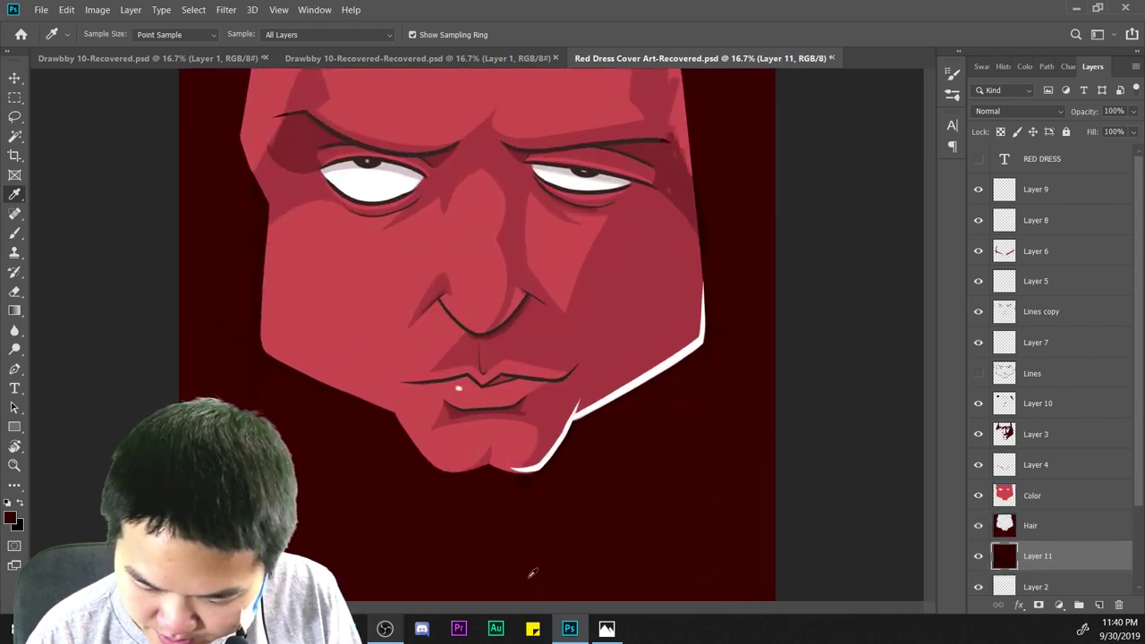
left_click_drag(807, 530, 725, 352)
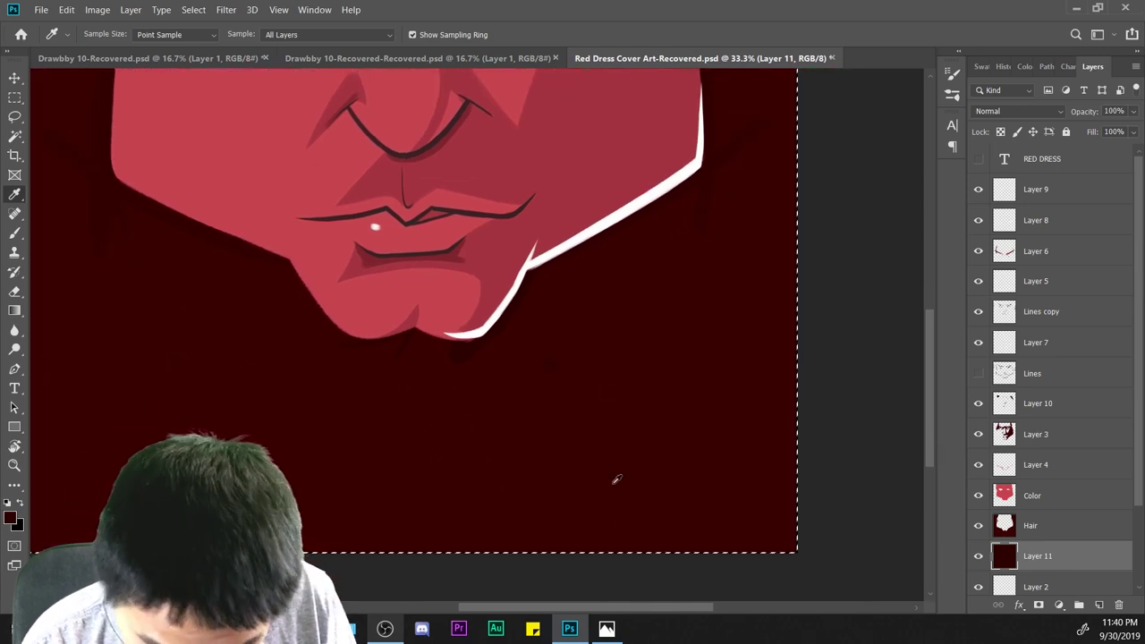
scroll(616, 479, "up", 5)
scroll(650, 545, "down", 1)
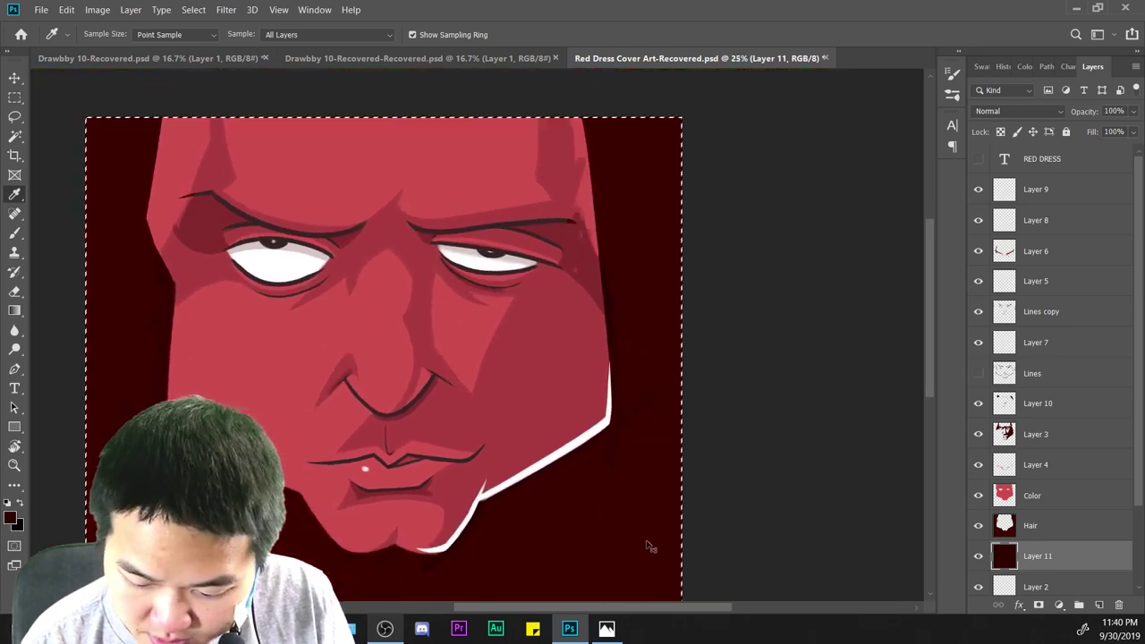
scroll(650, 545, "down", 1)
left_click_drag(1064, 497, 1066, 537)
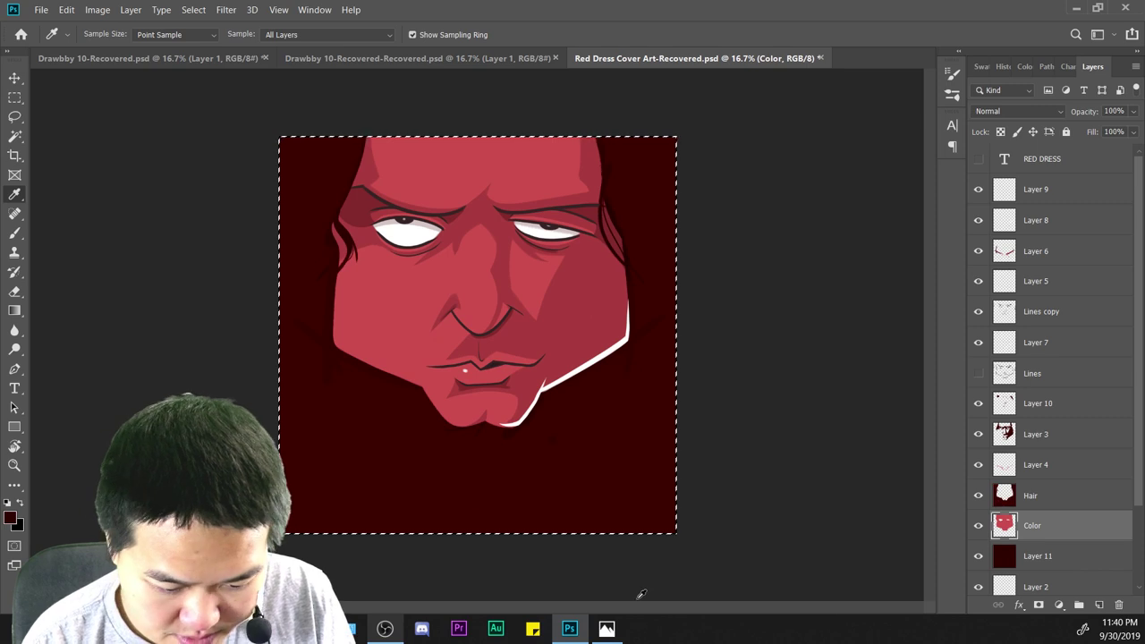
Examine the dark background around the chin and jaw up close, then make Layer 11 active with the Brush tool.
scroll(662, 581, "up", 2)
scroll(743, 447, "down", 3)
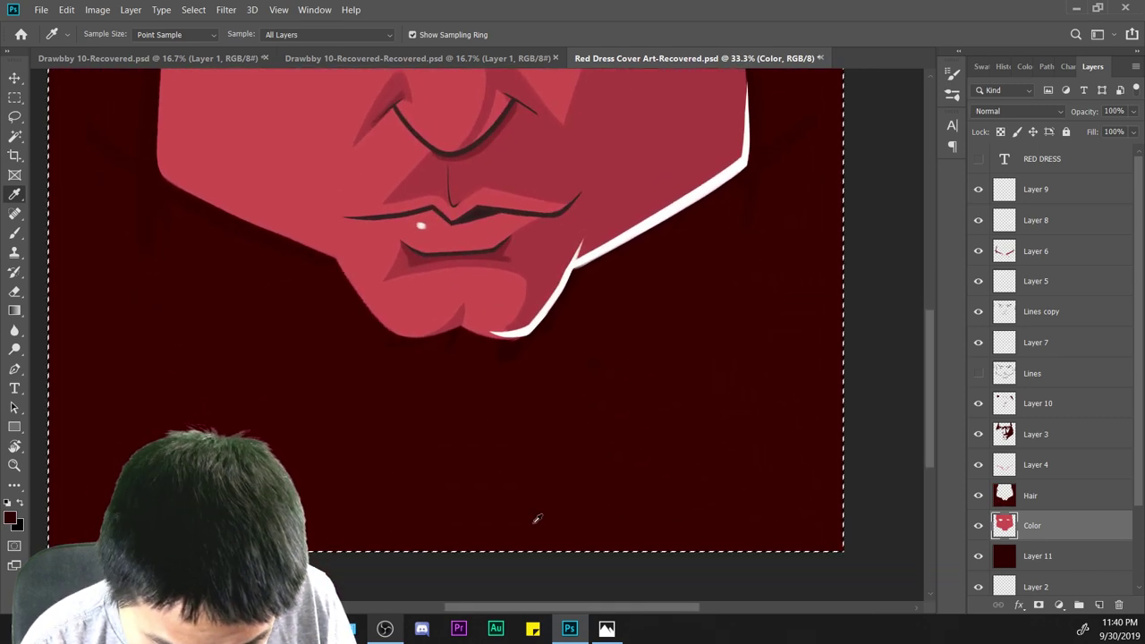
scroll(510, 546, "up", 1)
scroll(491, 559, "up", 1)
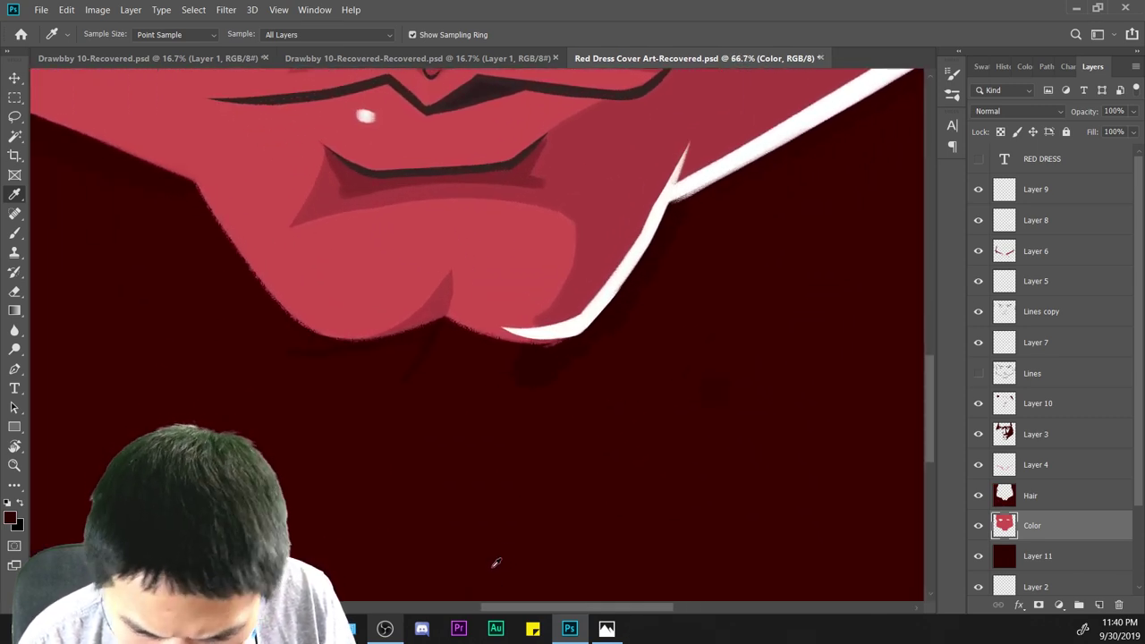
scroll(497, 563, "down", 2)
key("ctrl+a")
key("alt+bracketleft")
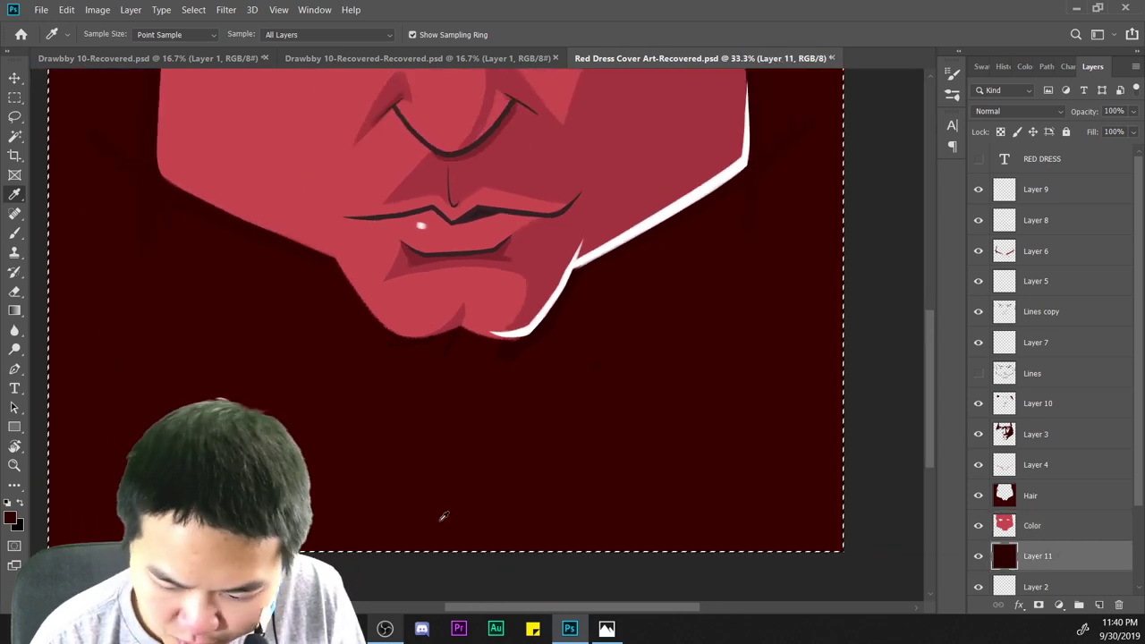
left_click(14, 231)
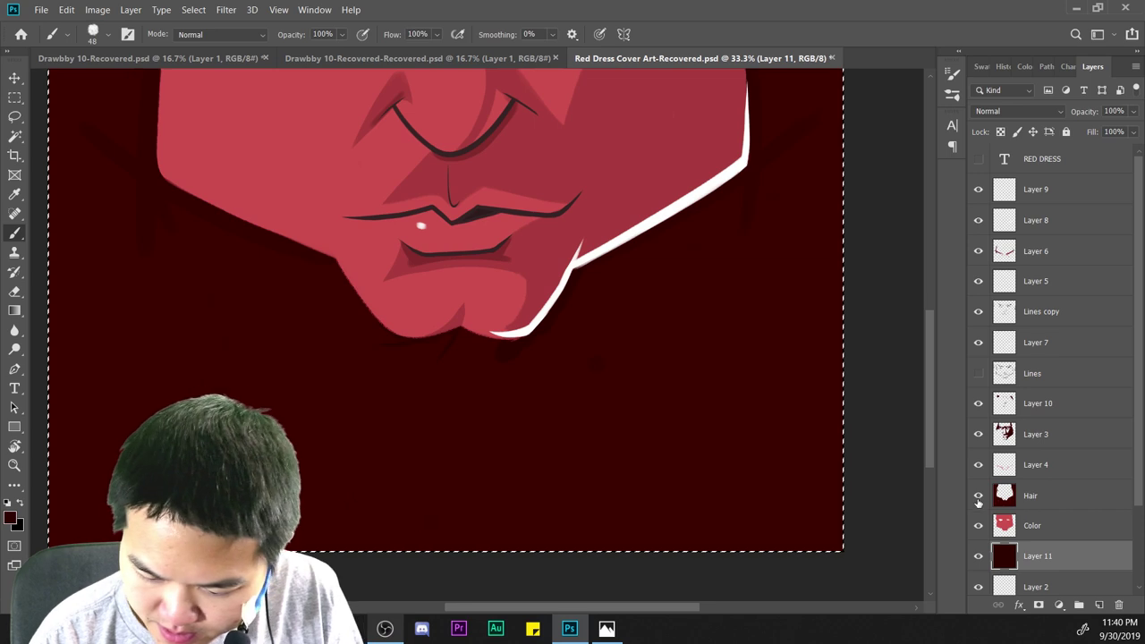
Compare the background tone with the Hair layer hidden and shown several times.
left_click(977, 496)
scroll(728, 528, "down", 2)
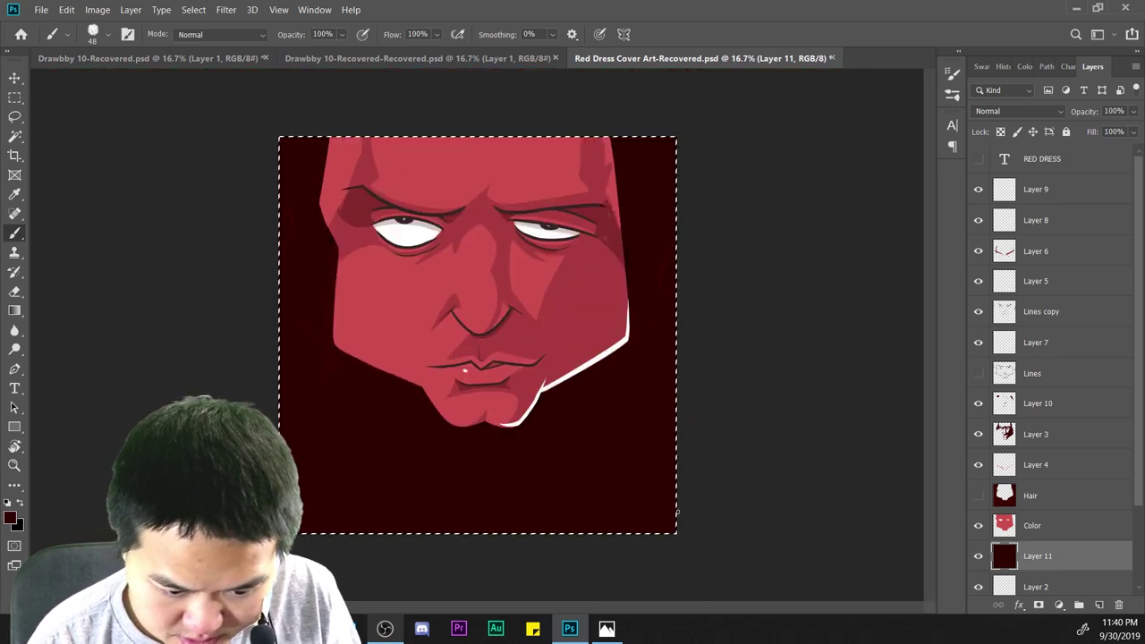
left_click(977, 495)
left_click(978, 495)
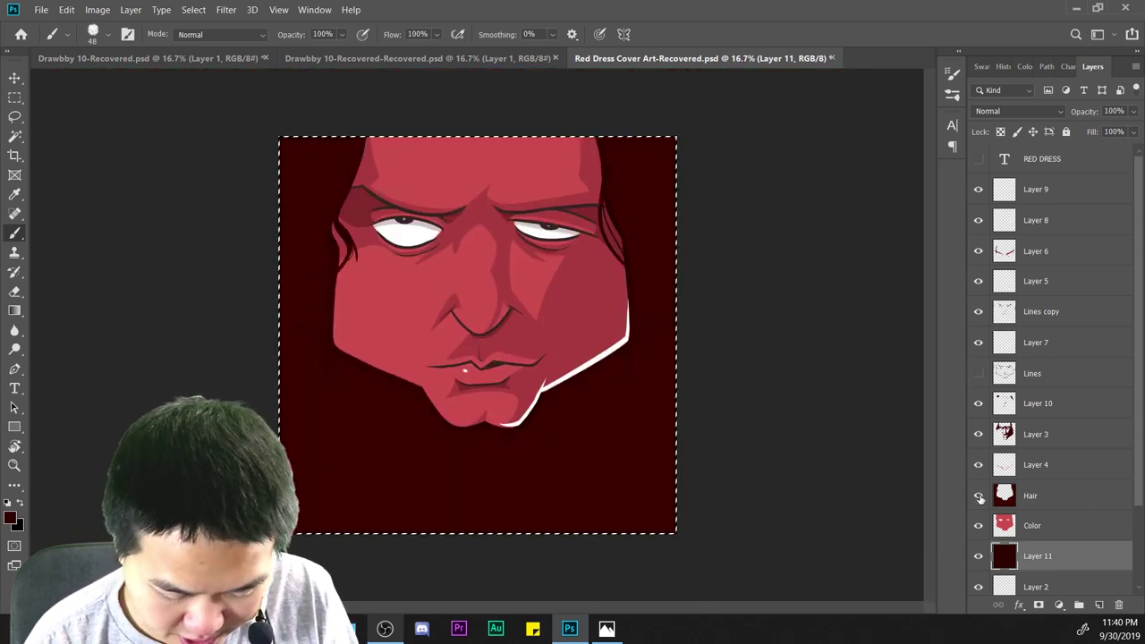
left_click(977, 496)
left_click(977, 495)
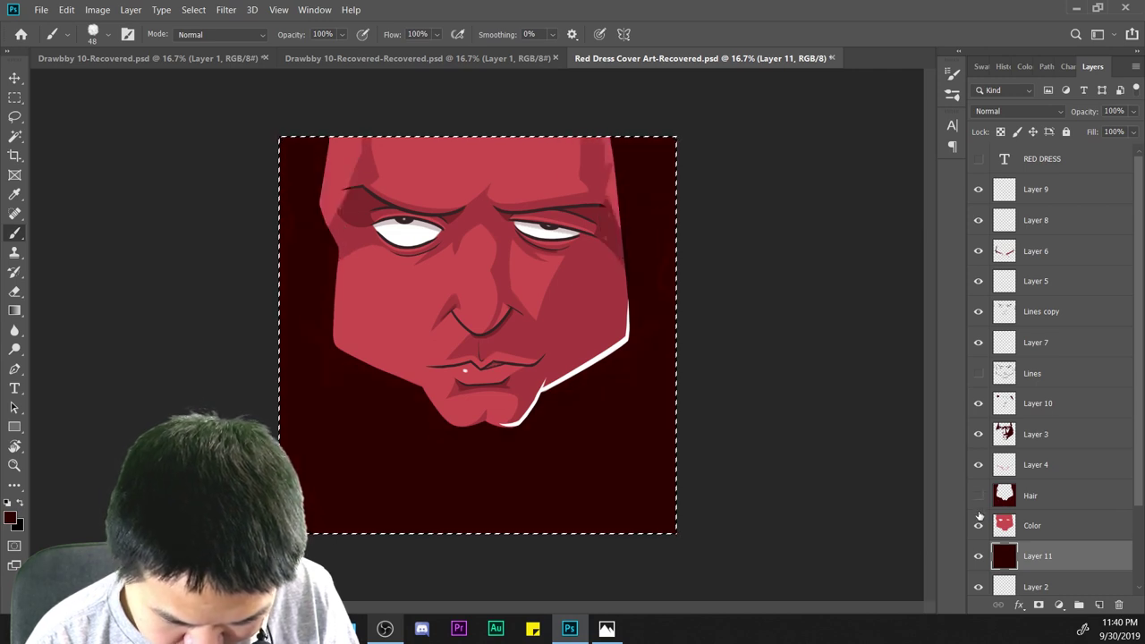
left_click(978, 496)
left_click(978, 497)
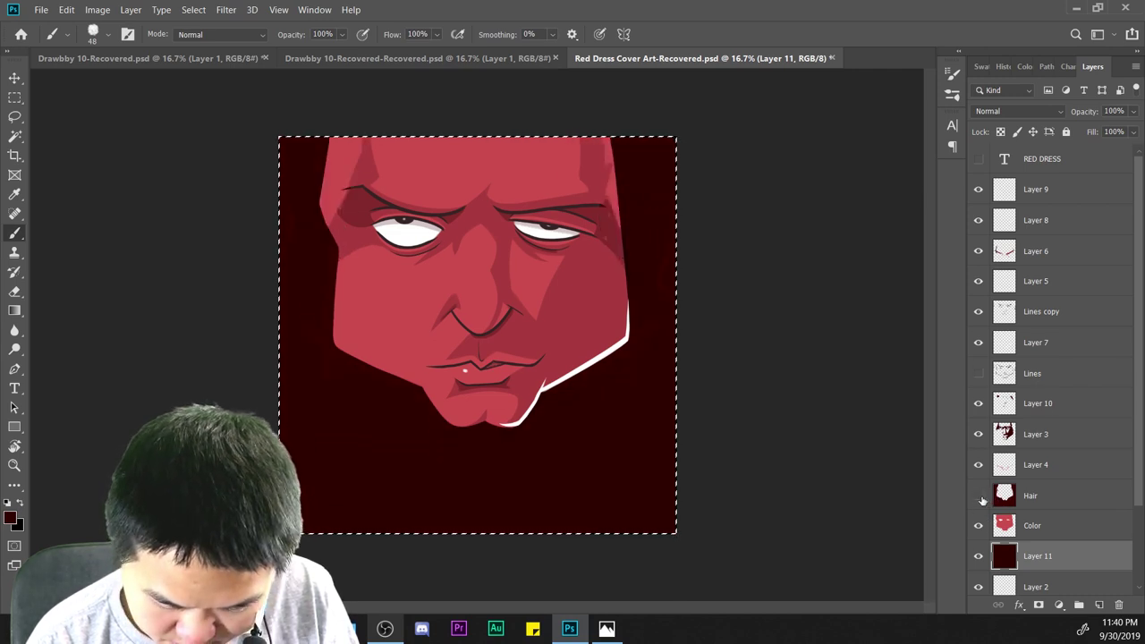
left_click(978, 498)
left_click(979, 499)
left_click(980, 501)
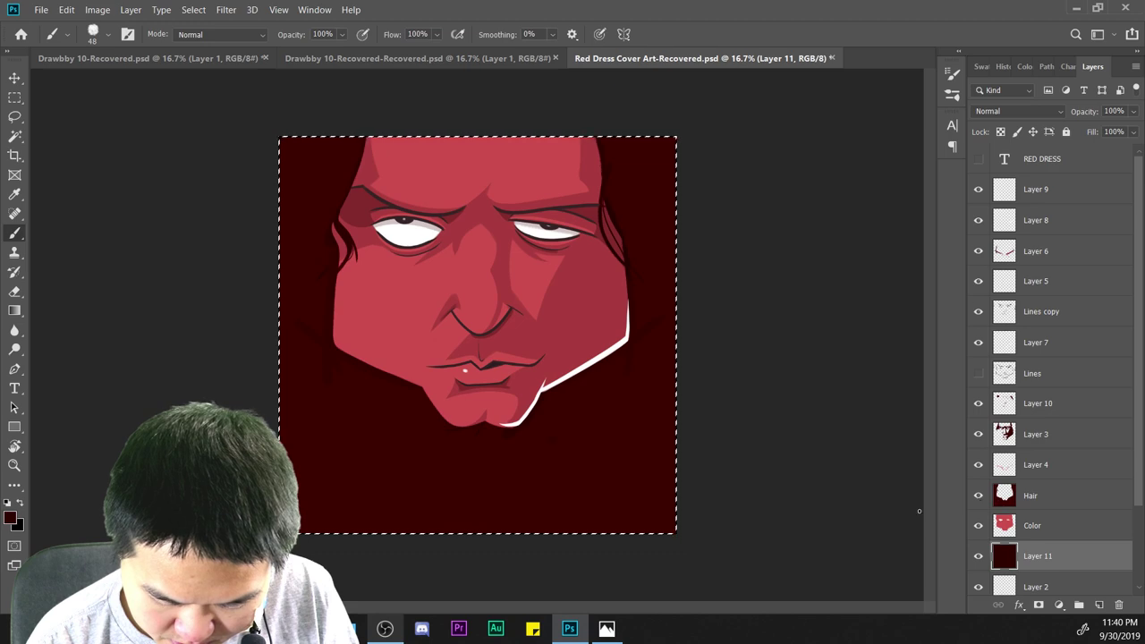
Sample Layer 11's darker maroon below the chin while the Hair layer is hidden.
key("ctrl+plus")
key("ctrl+plus")
left_click_drag(727, 540, 625, 347)
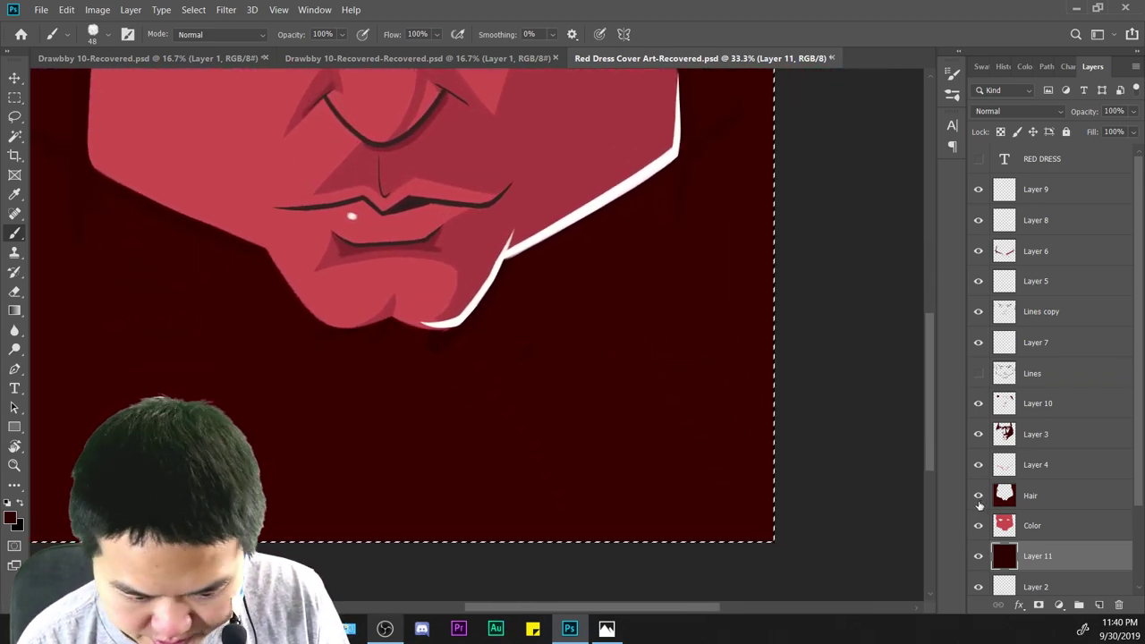
key("i")
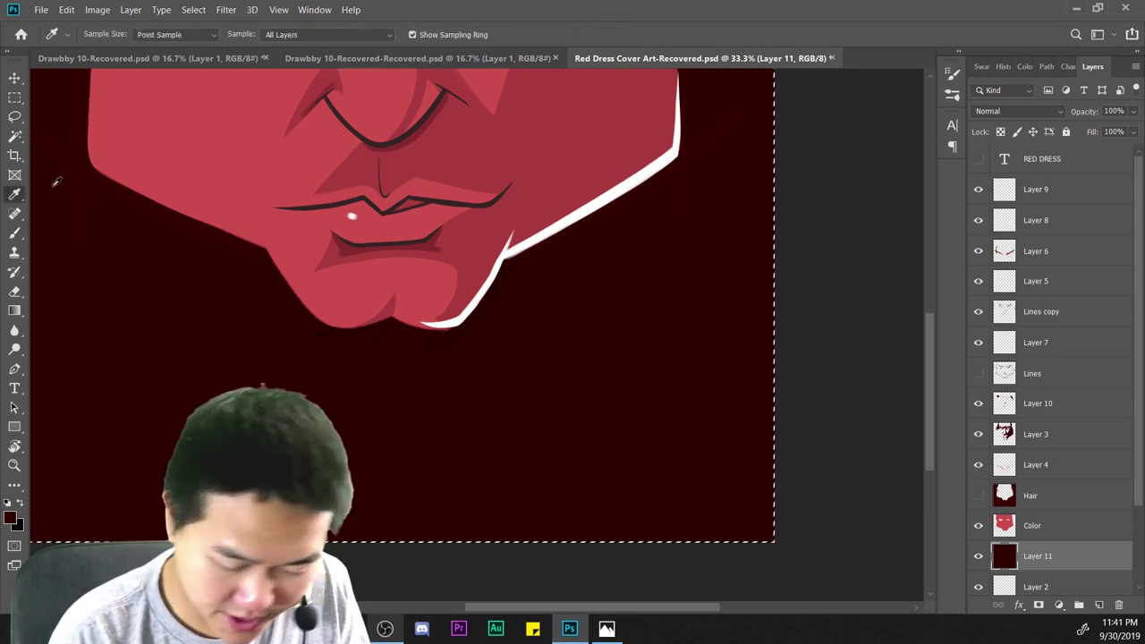
left_click(585, 370)
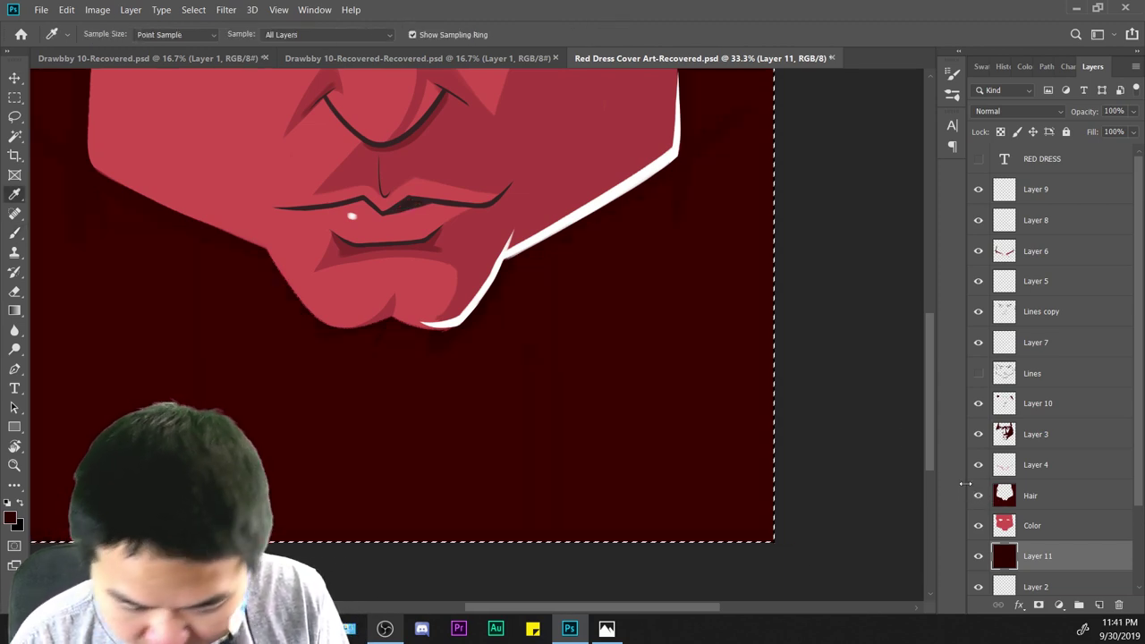
Check the whole artwork with the Hair layer hidden and shown, and lock the transparent pixels of Layer 11.
key("b")
key("ctrl+minus")
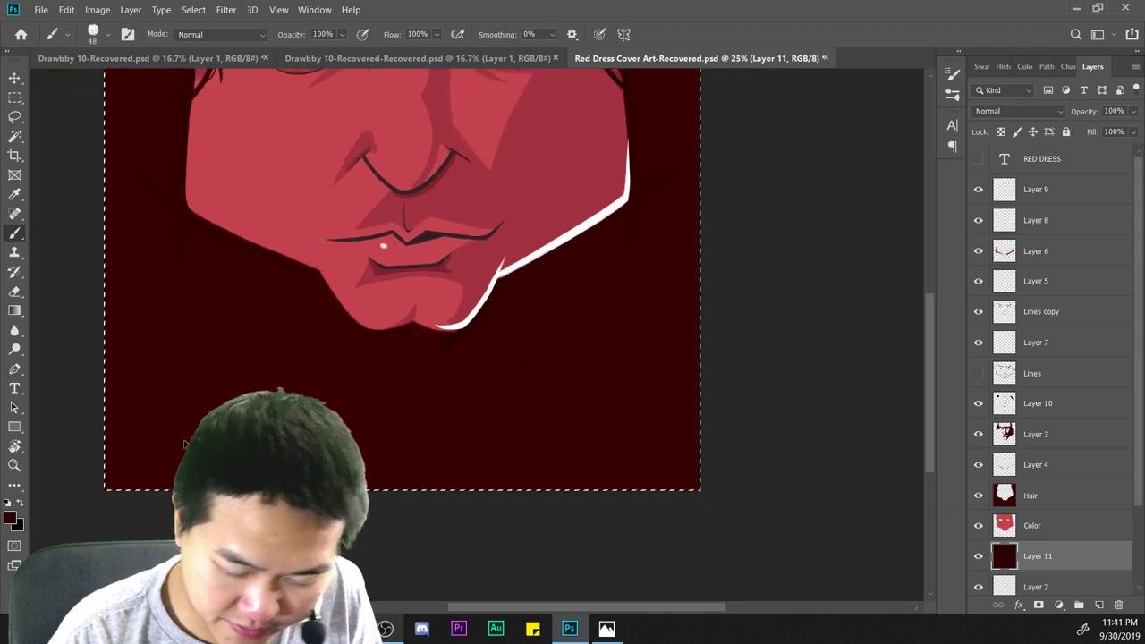
key("ctrl+minus")
key("ctrl+minus")
left_click(978, 497)
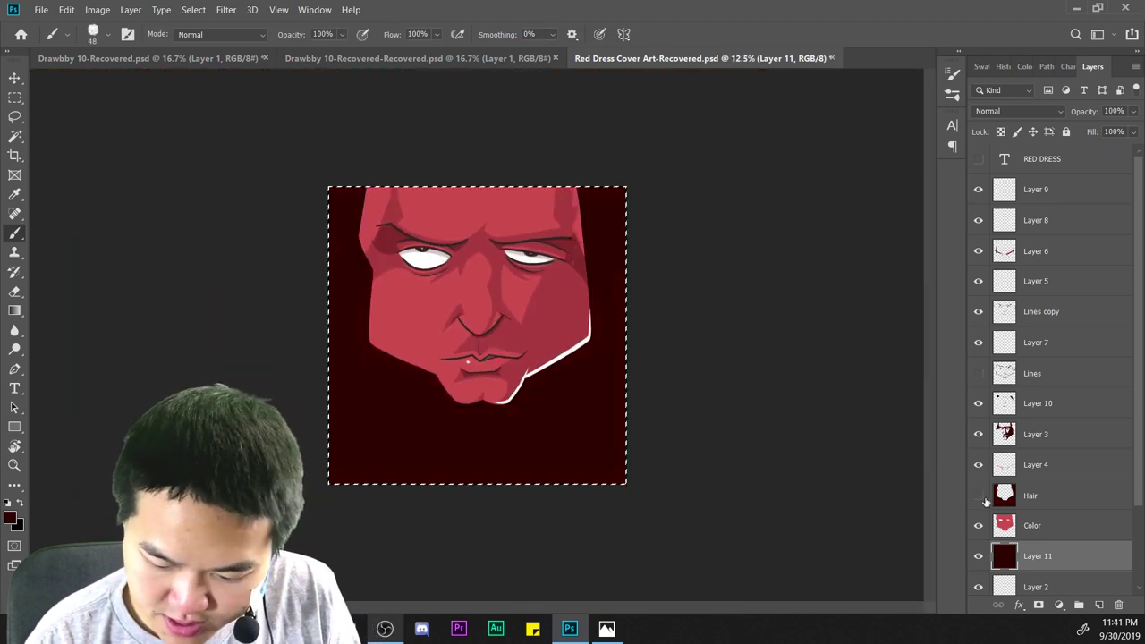
key("slash")
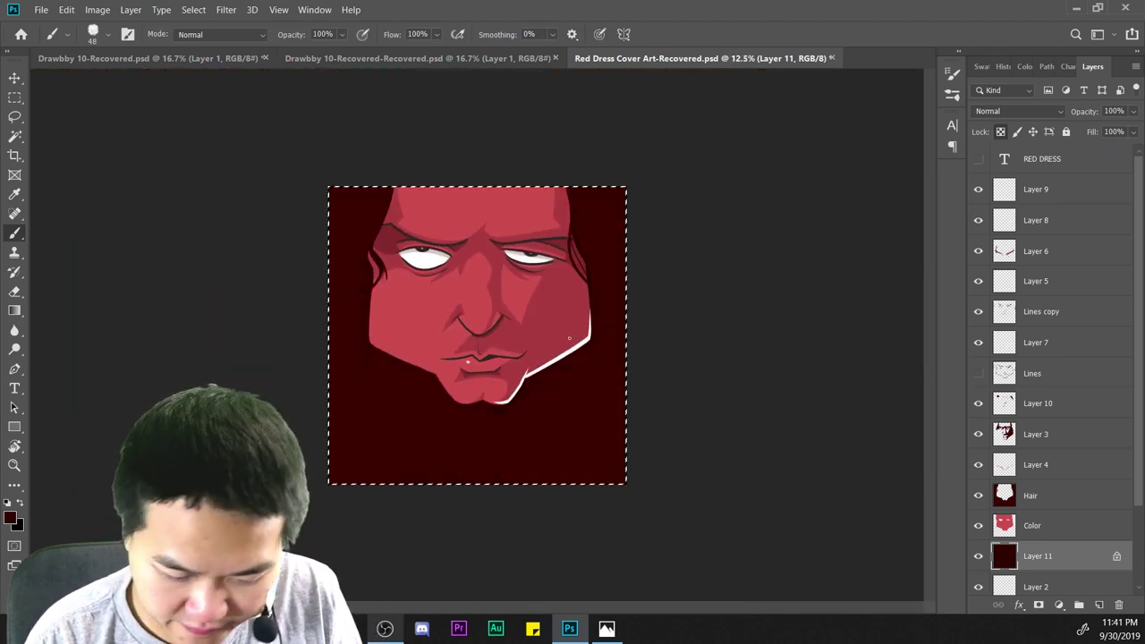
Enlarge the brush to 511 px and lock the transparent pixels of the Hair layer.
right_click(579, 346)
key("Escape")
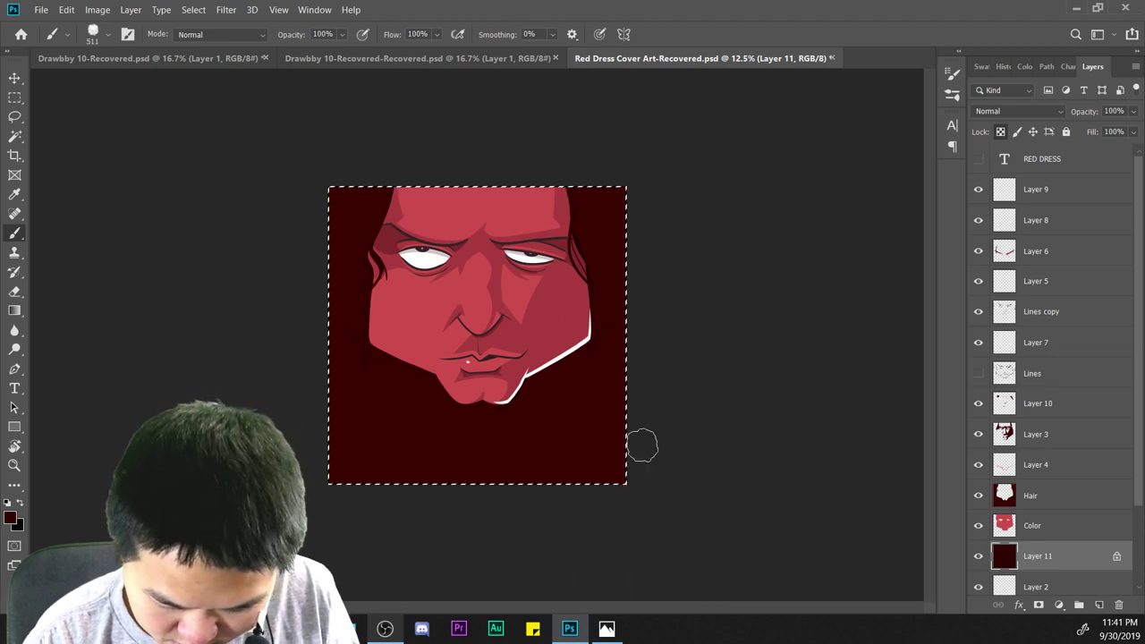
key("ctrl+plus")
left_click_drag(759, 465, 774, 268)
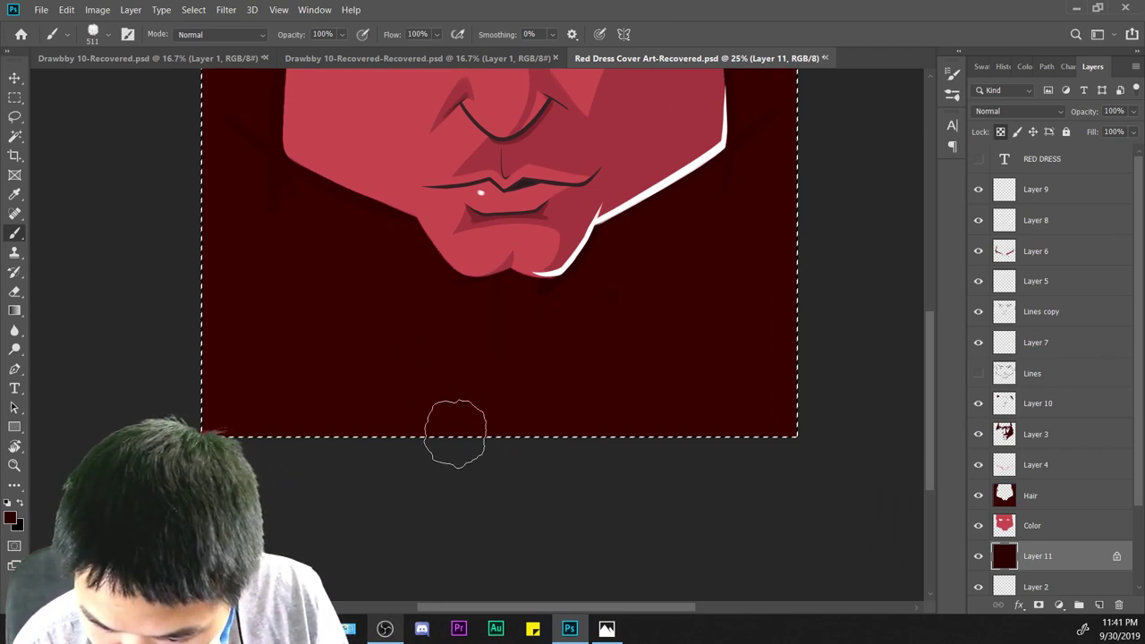
left_click(1045, 498)
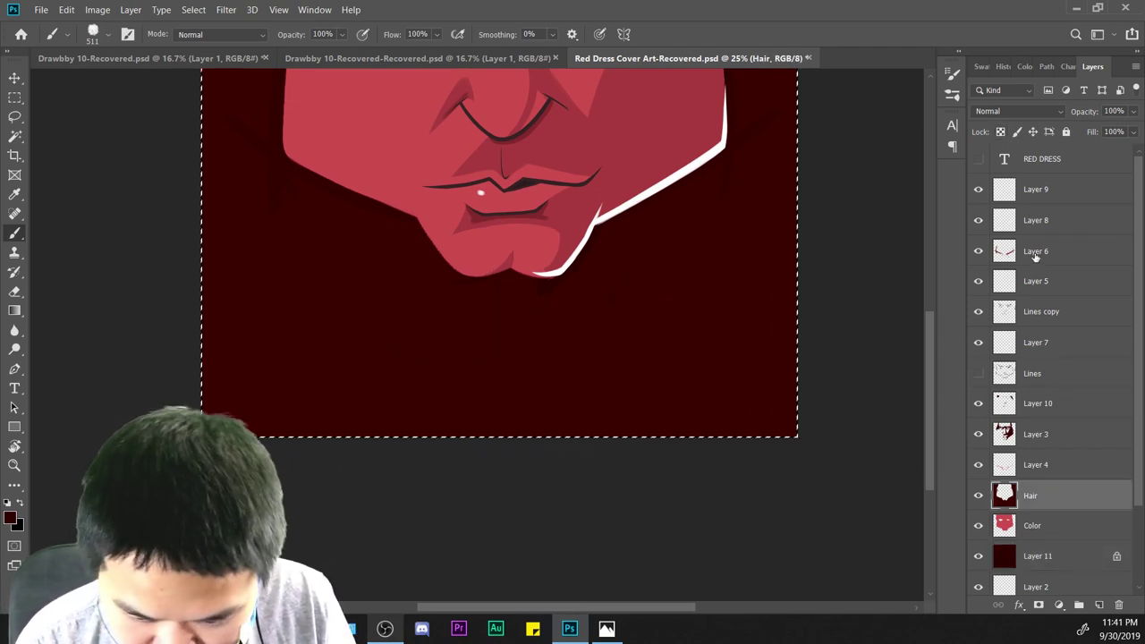
key("/")
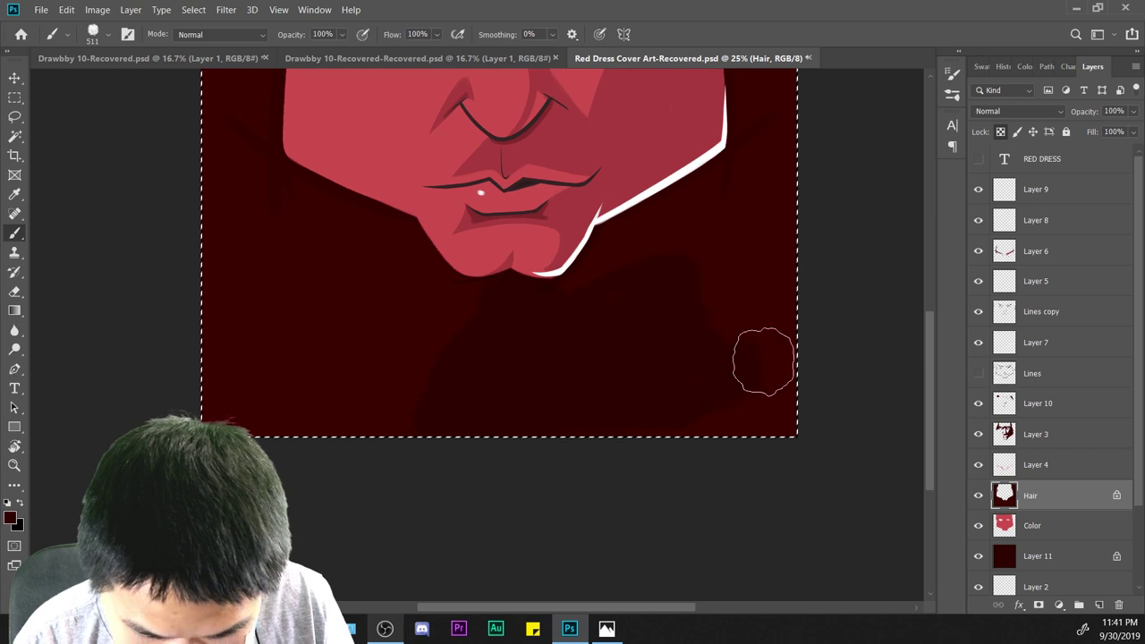
Paint the darker maroon over the background below the chin and beside the left jaw on the Hair layer.
key("ctrl+plus")
key("ctrl+plus")
mouse_move(586, 416)
left_mouse_down()
mouse_move(823, 384)
mouse_move(471, 452)
left_mouse_up()
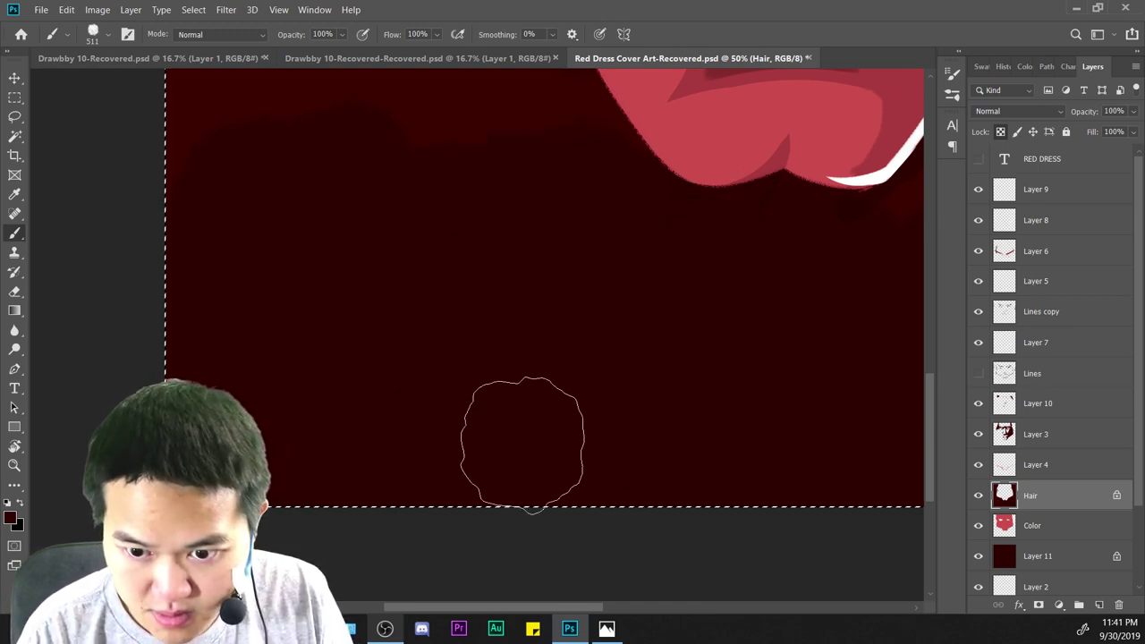
left_click_drag(597, 286, 599, 439)
scroll(580, 445, "down", 3)
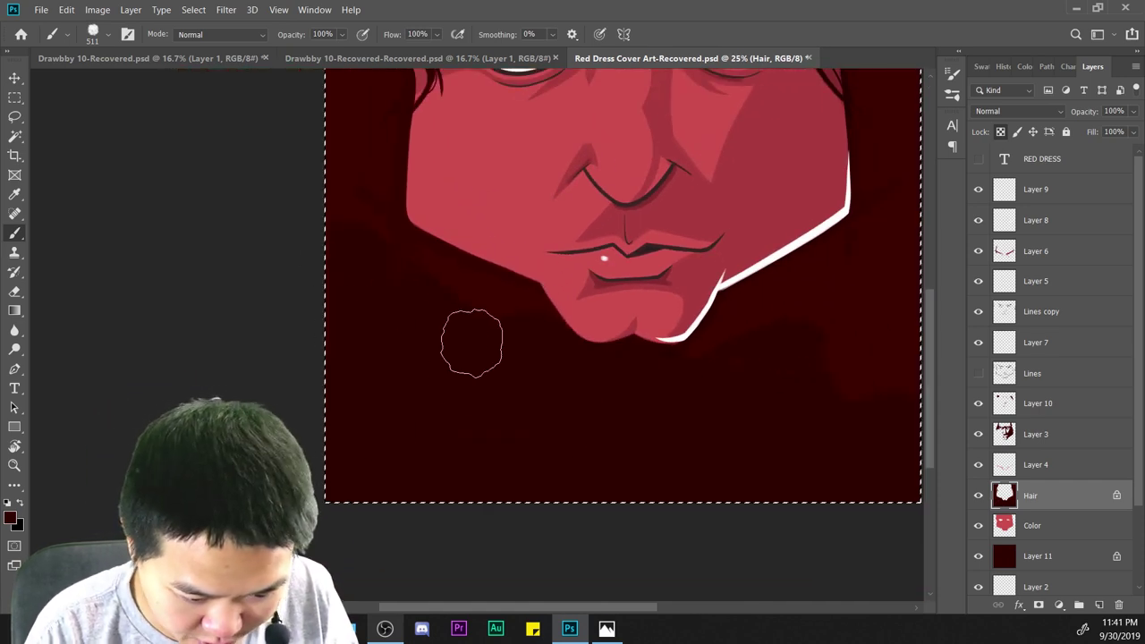
scroll(503, 352, "up", 1)
left_click_drag(504, 352, 601, 457)
scroll(601, 458, "up", 1)
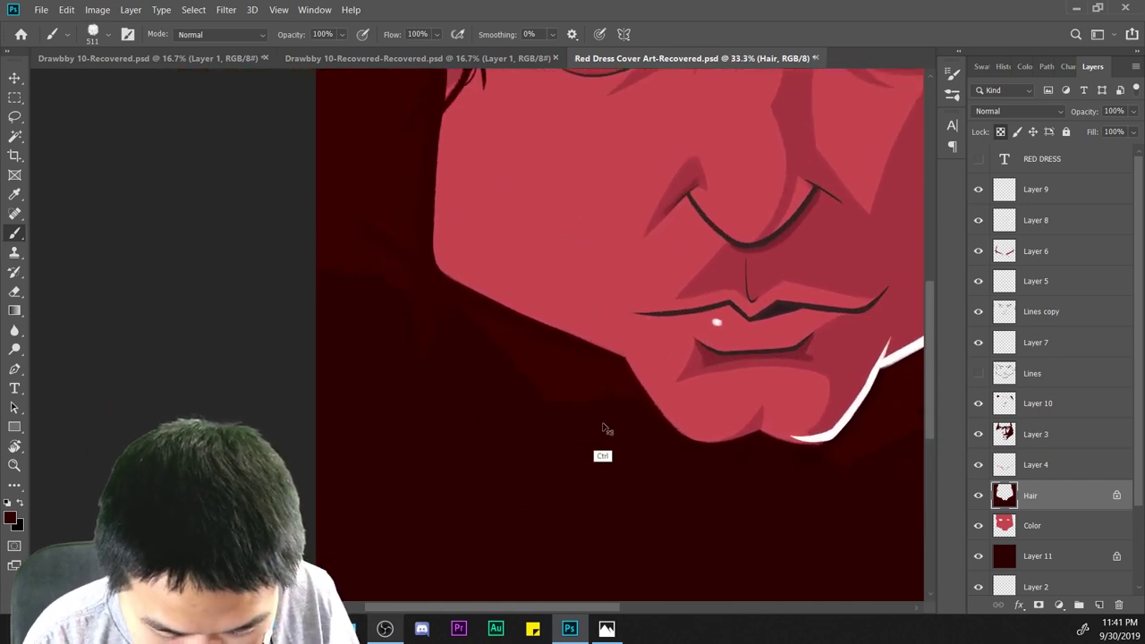
Set the brush to 108 px and paint the darker maroon over the lighter patches along the left jaw and under the chin.
right_click(666, 367)
left_click(531, 420)
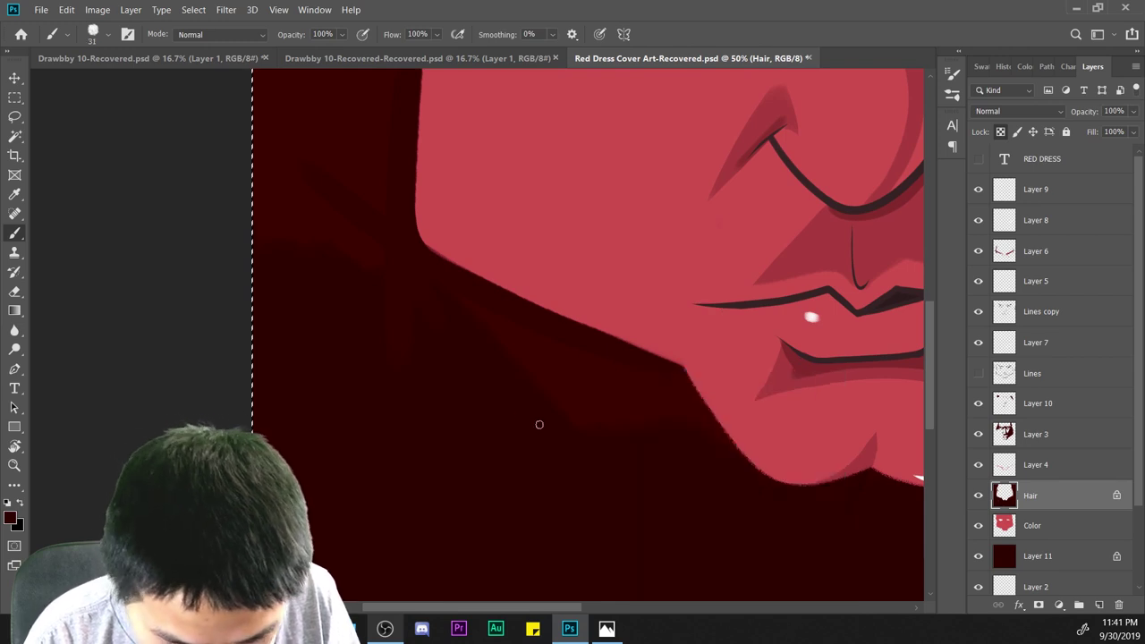
right_click(610, 401)
left_click_drag(704, 407, 726, 408)
left_click(474, 409)
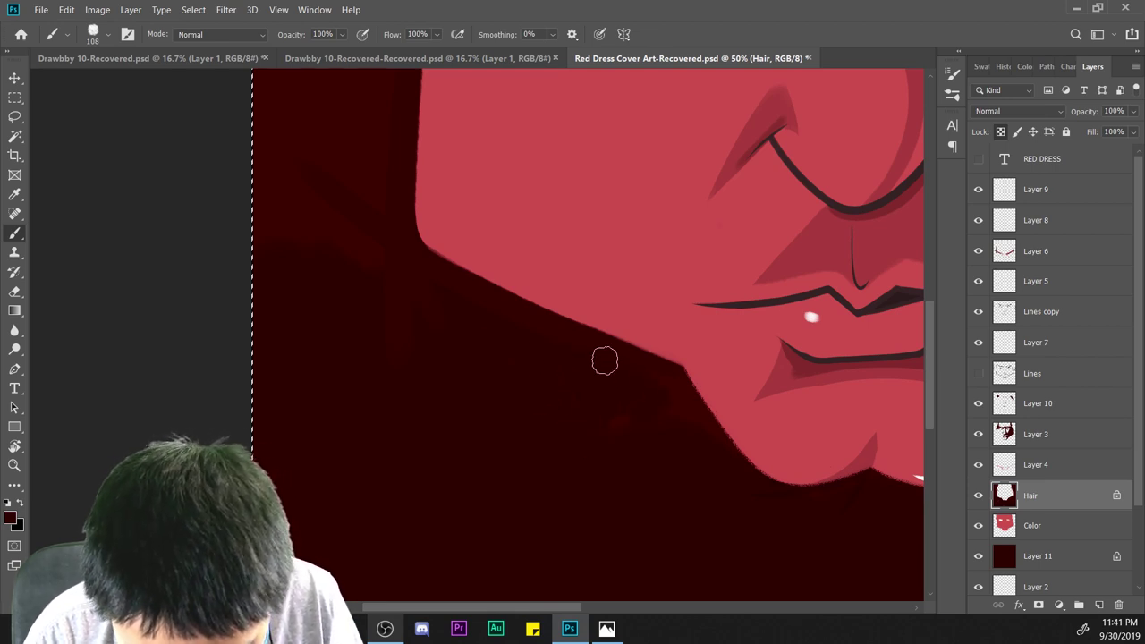
left_click_drag(718, 546, 644, 348)
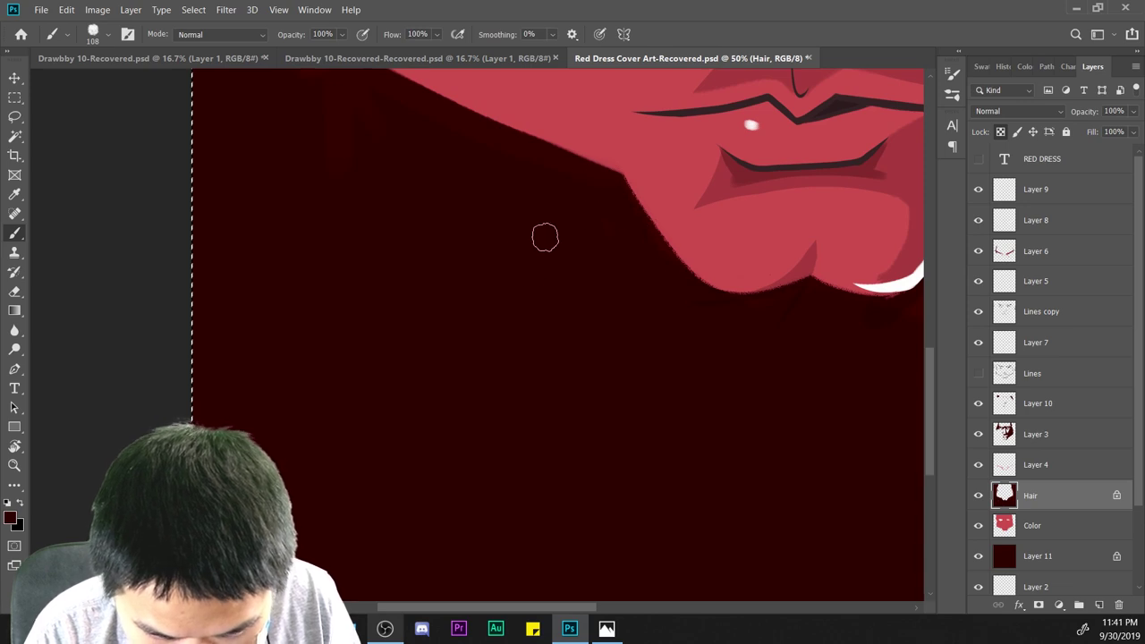
left_click_drag(644, 429, 478, 383)
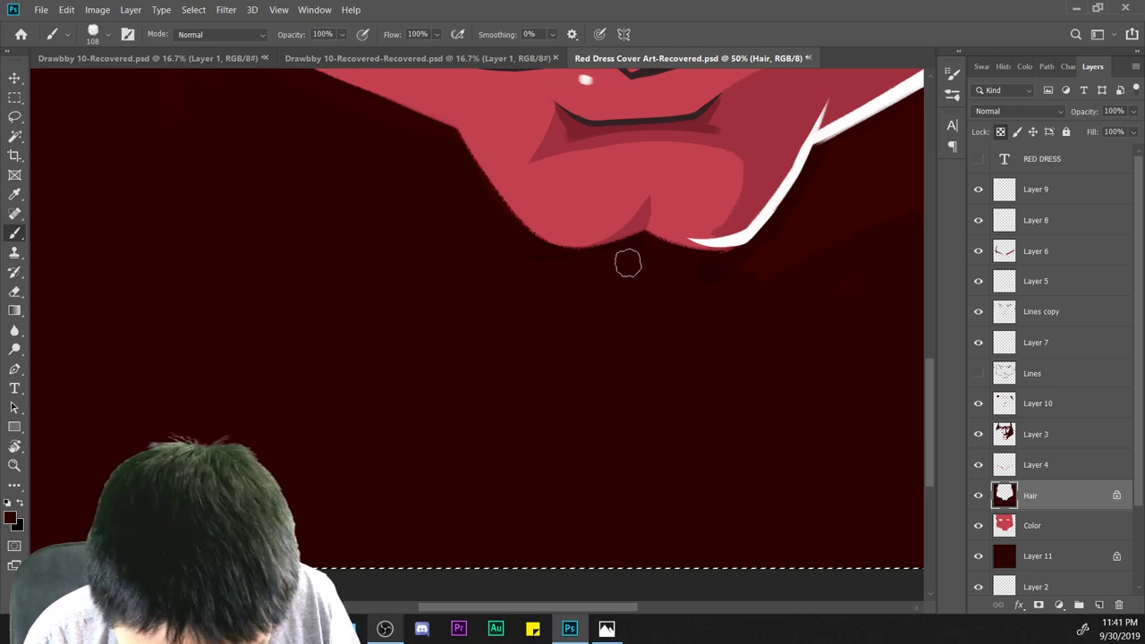
key("ctrl+minus")
key("ctrl+minus")
key("ctrl+minus")
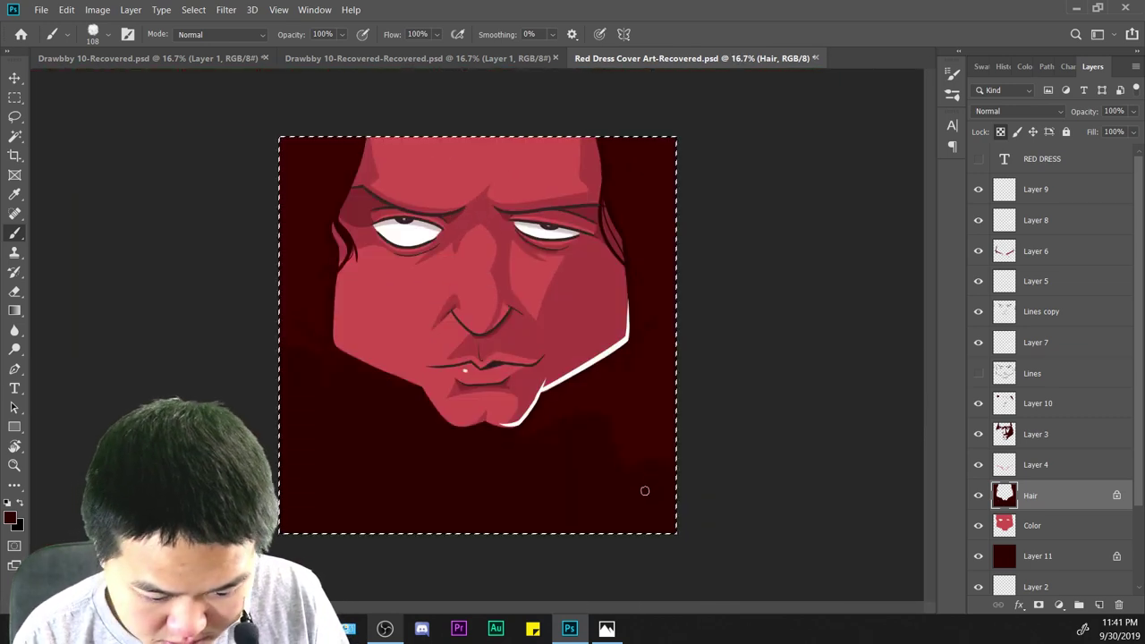
Set the brush to 55 px and paint darker maroon strokes into the lighter patch below the white highlight on the right jaw.
key("ctrl+plus")
key("ctrl+plus")
left_click_drag(768, 486, 638, 320)
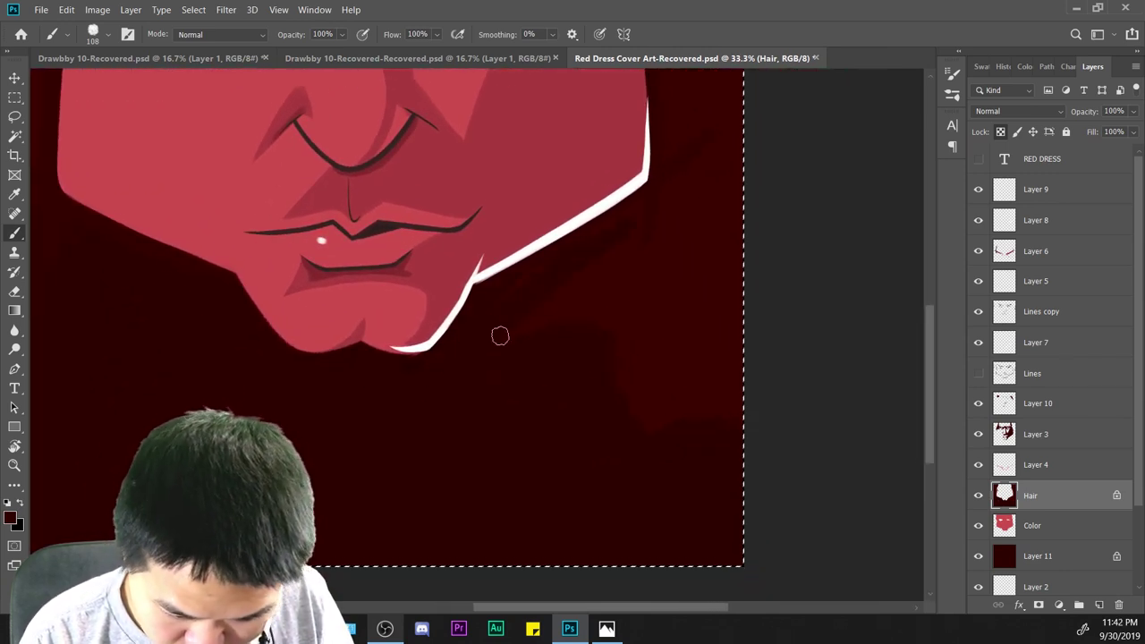
right_click(653, 322)
key("Return")
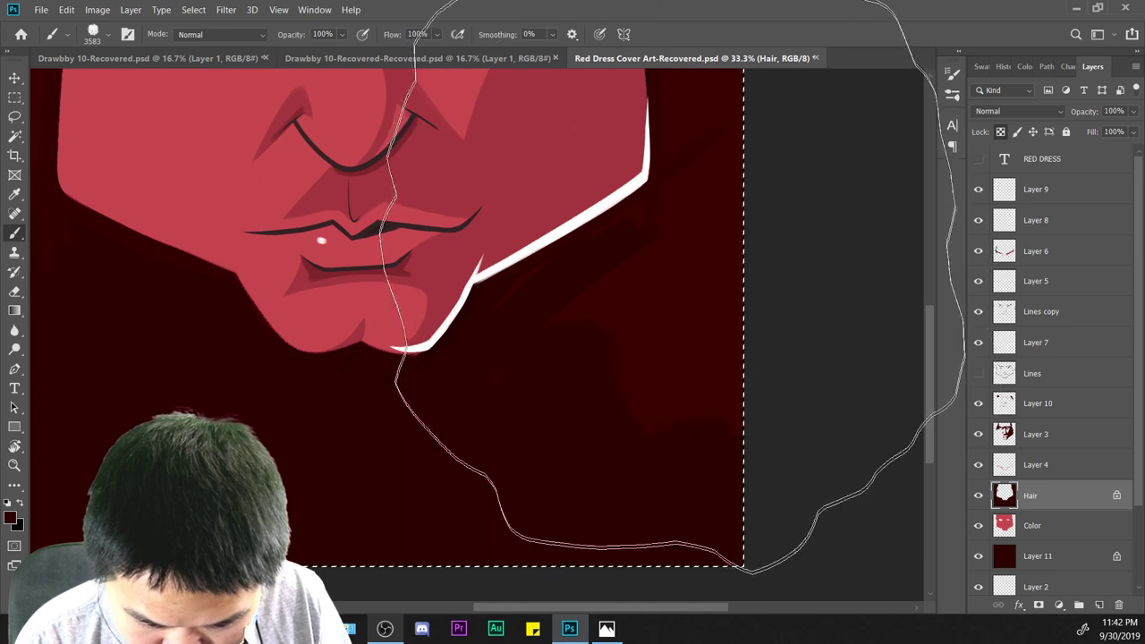
right_click(704, 314)
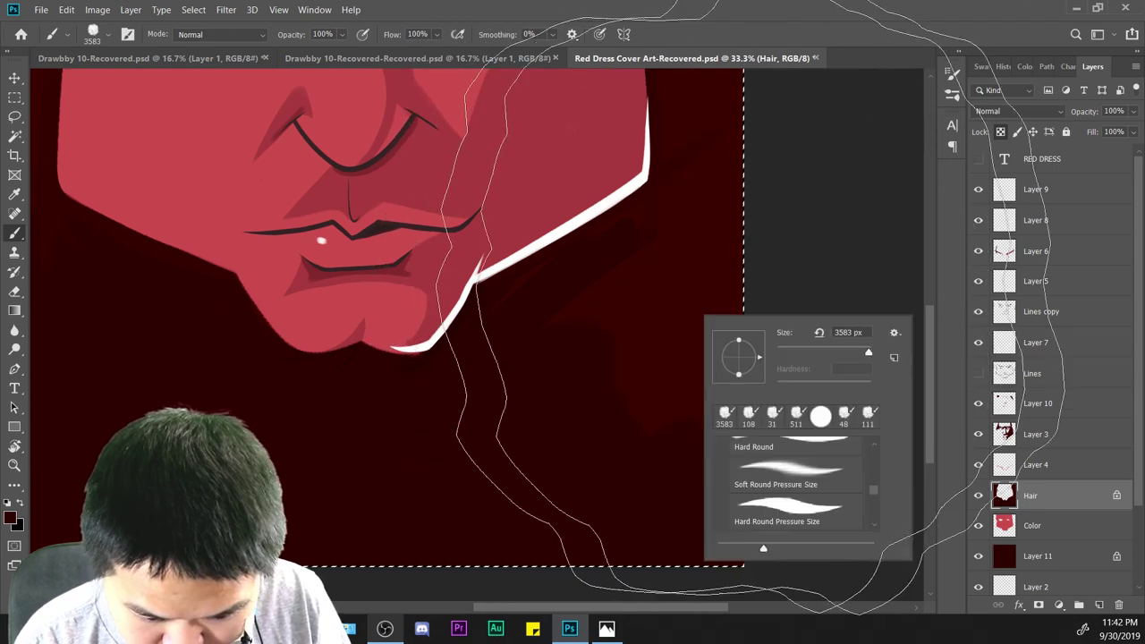
left_click(813, 353)
key("Return")
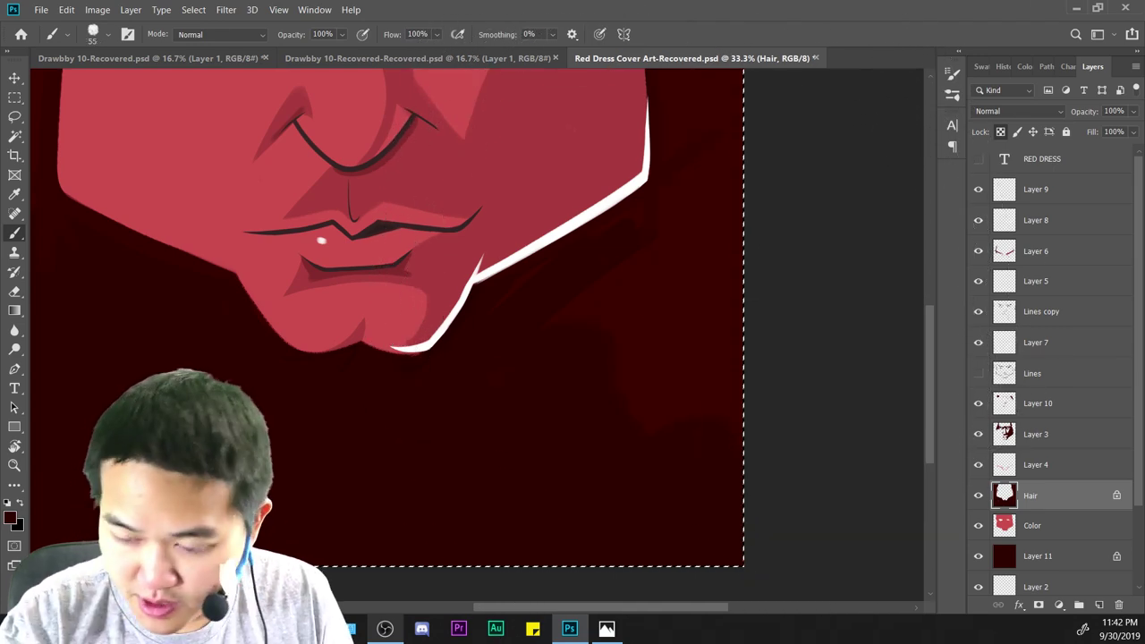
key("ctrl+s")
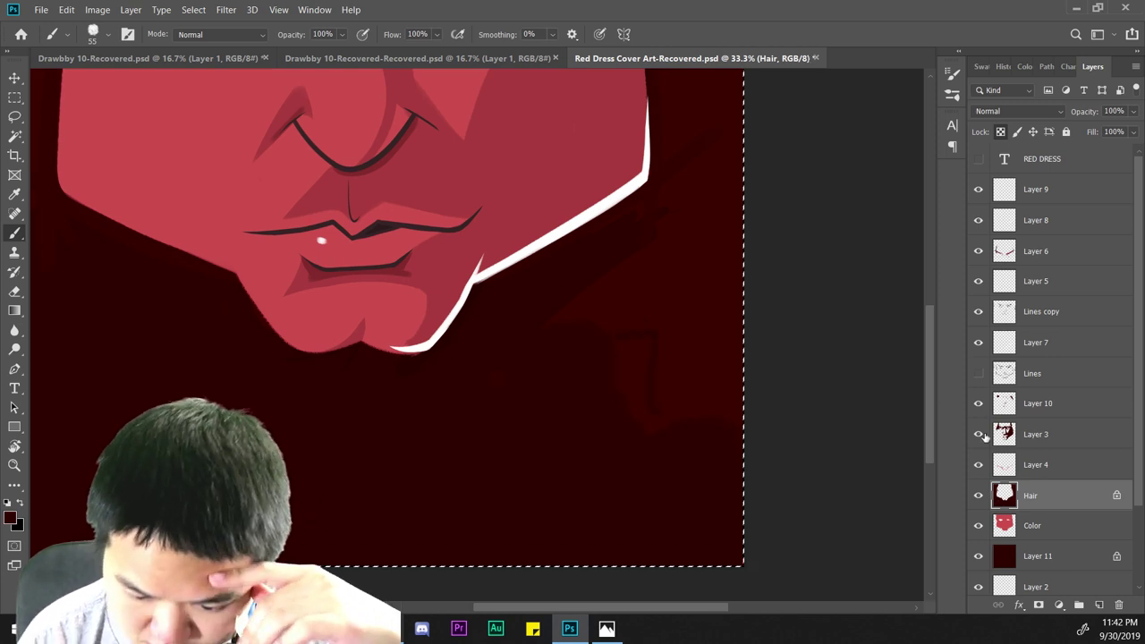
Compare the artwork with the Hair layer hidden and shown.
left_click(979, 498)
left_click(979, 498)
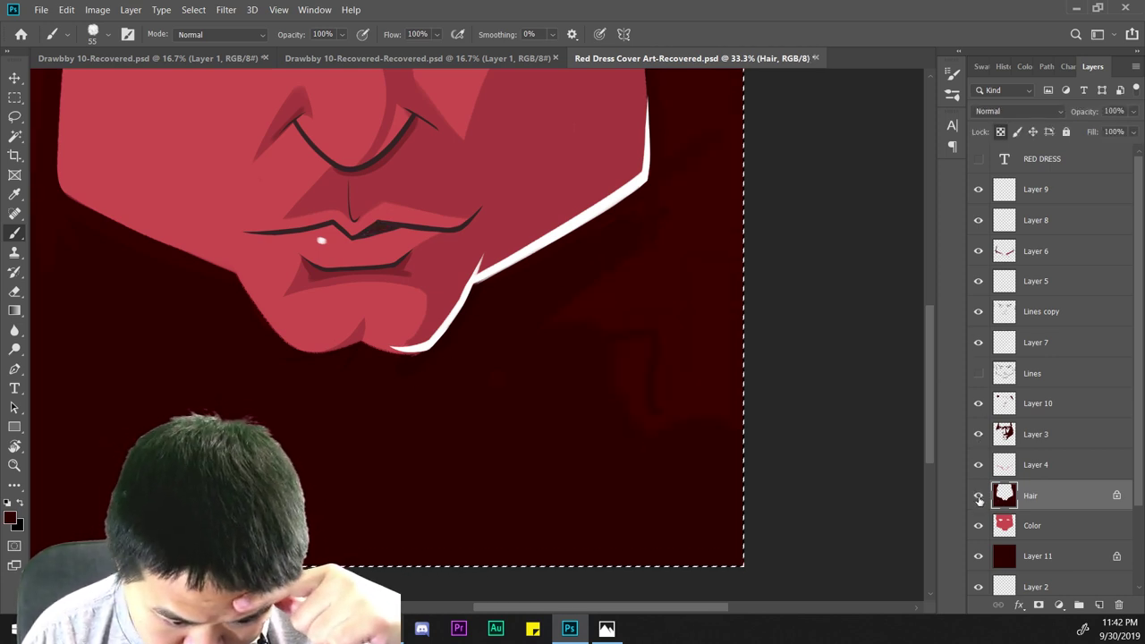
key("ctrl+minus")
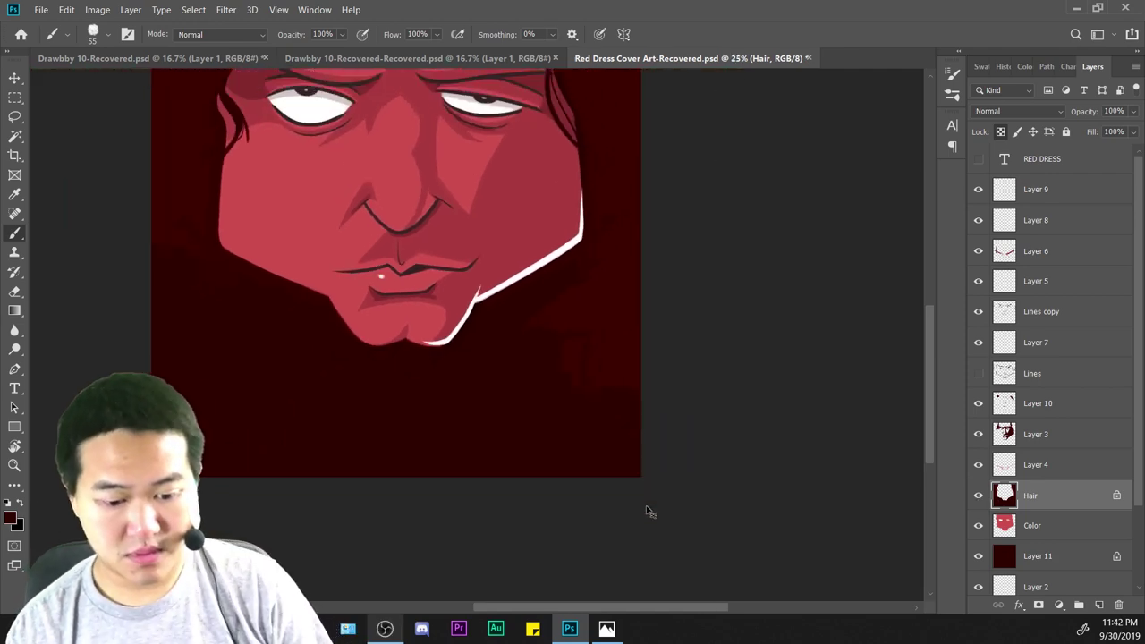
key("ctrl+plus")
key("ctrl+plus")
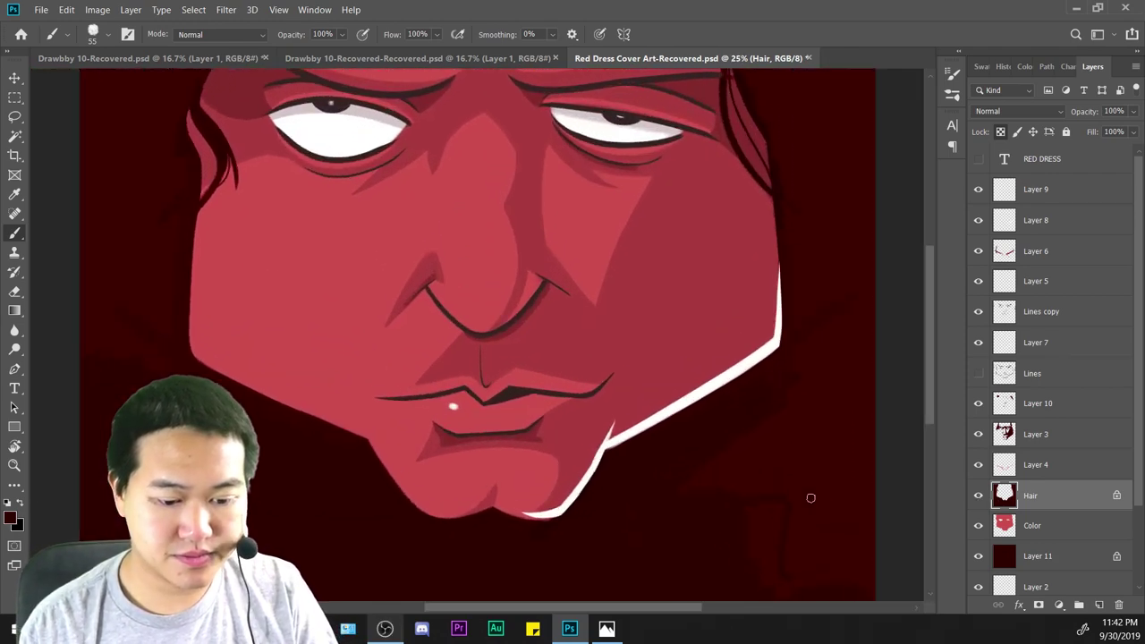
Set the brush to 161 px and cover the lighter maroon below and beside the right jaw on the Hair layer.
left_click_drag(823, 495, 605, 313)
key("ctrl+plus")
right_click(685, 304)
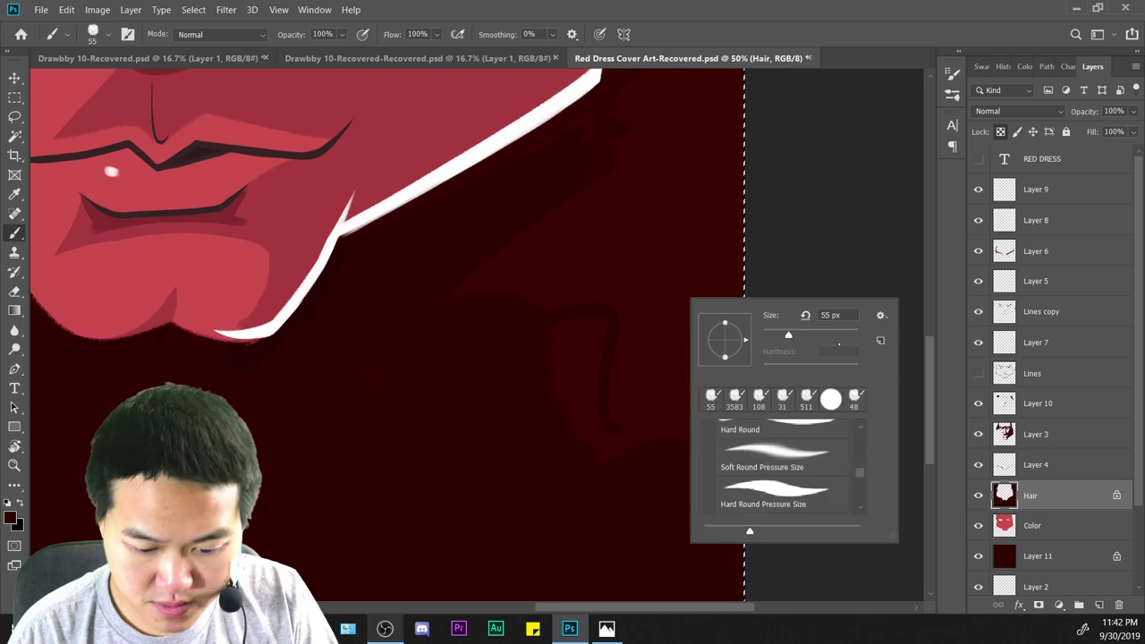
left_click_drag(788, 334, 824, 334)
mouse_move(452, 356)
left_mouse_down()
mouse_move(620, 221)
mouse_move(489, 259)
mouse_move(625, 175)
mouse_move(435, 332)
mouse_move(640, 206)
mouse_move(653, 218)
mouse_move(633, 303)
mouse_move(554, 412)
mouse_move(545, 459)
mouse_move(729, 367)
mouse_move(742, 417)
mouse_move(706, 494)
mouse_move(635, 545)
mouse_move(736, 185)
mouse_move(721, 151)
mouse_move(679, 208)
left_mouse_up()
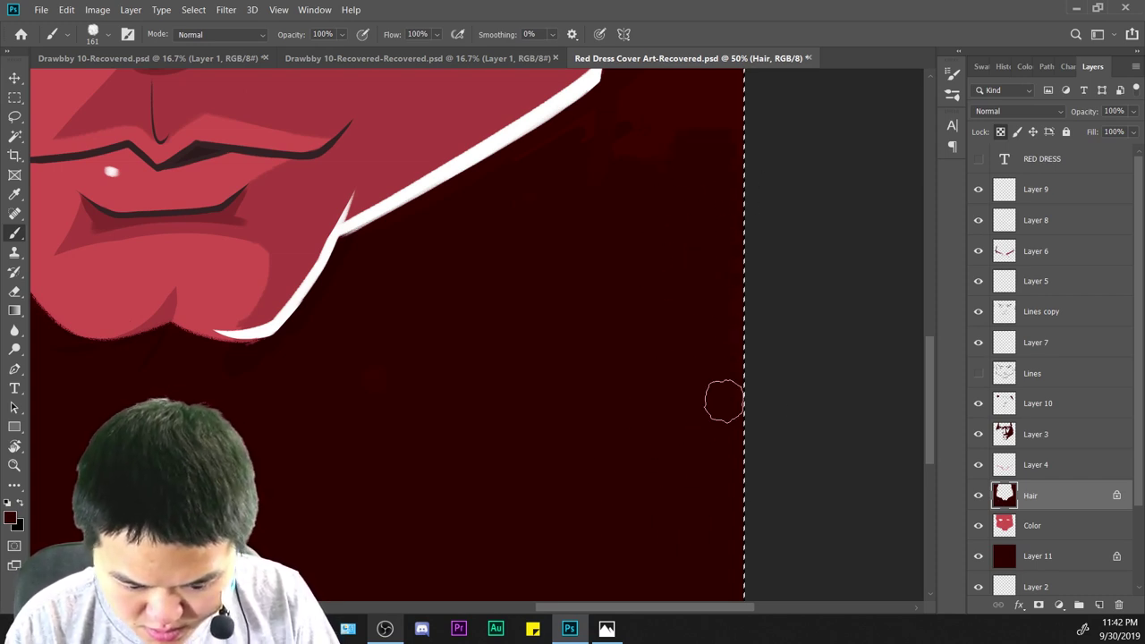
left_click_drag(759, 214, 743, 447)
mouse_move(666, 387)
left_mouse_down()
mouse_move(568, 388)
mouse_move(566, 357)
mouse_move(691, 264)
mouse_move(629, 399)
left_mouse_up()
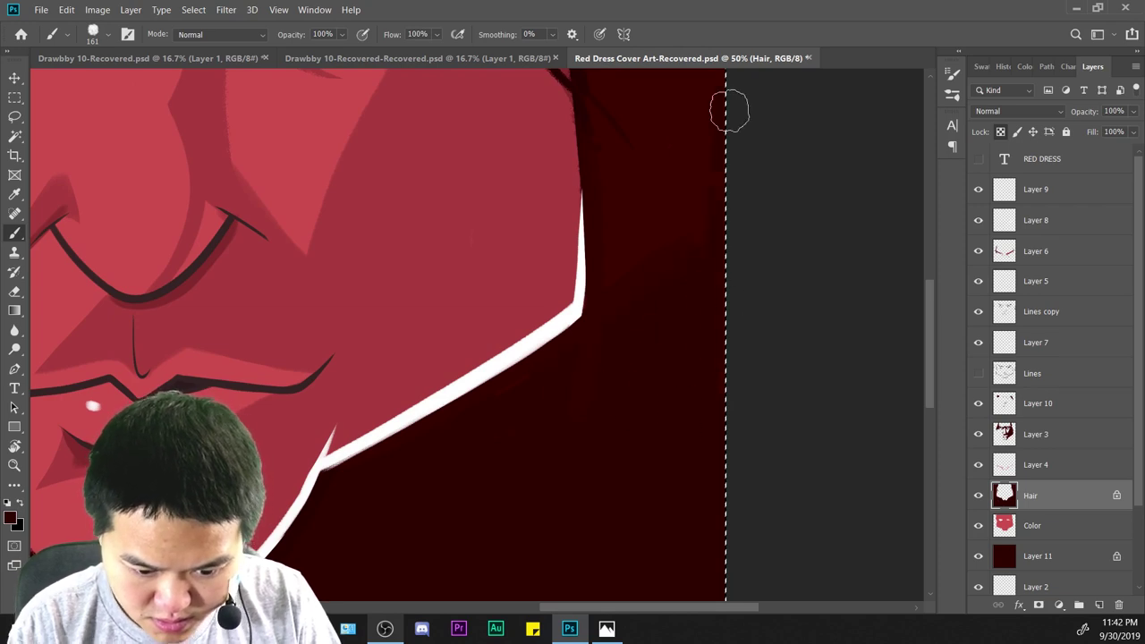
Paint the darker maroon over the background beside the right cheek, eye and forehead up to the canvas's top-right corner.
mouse_move(697, 234)
left_mouse_down()
mouse_move(704, 327)
mouse_move(649, 370)
mouse_move(664, 431)
left_mouse_up()
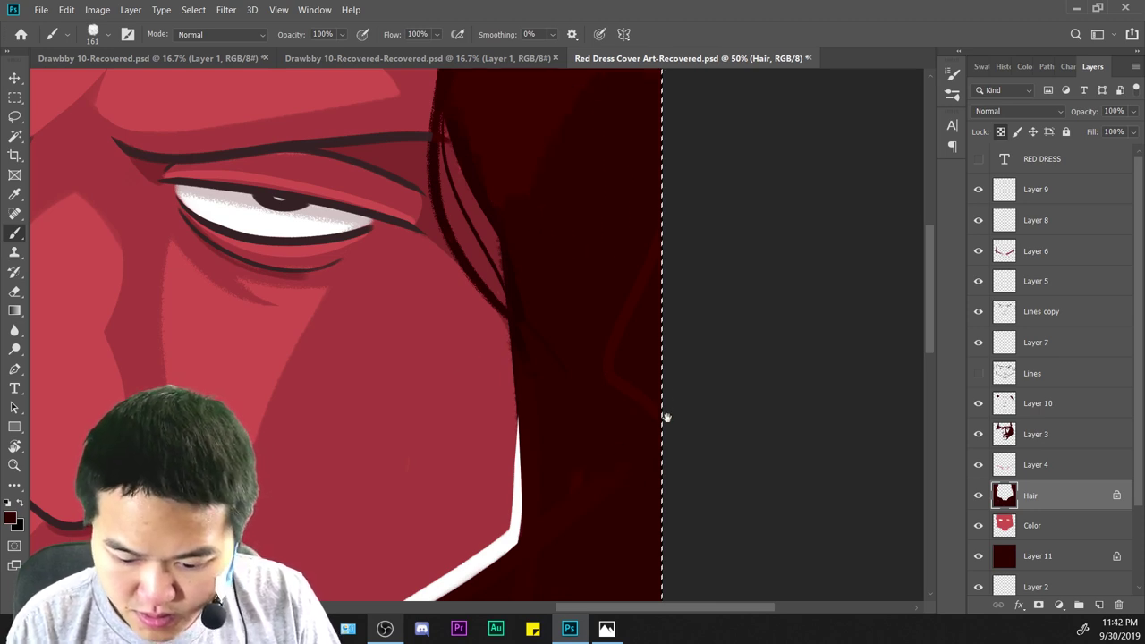
left_click_drag(664, 414, 680, 312)
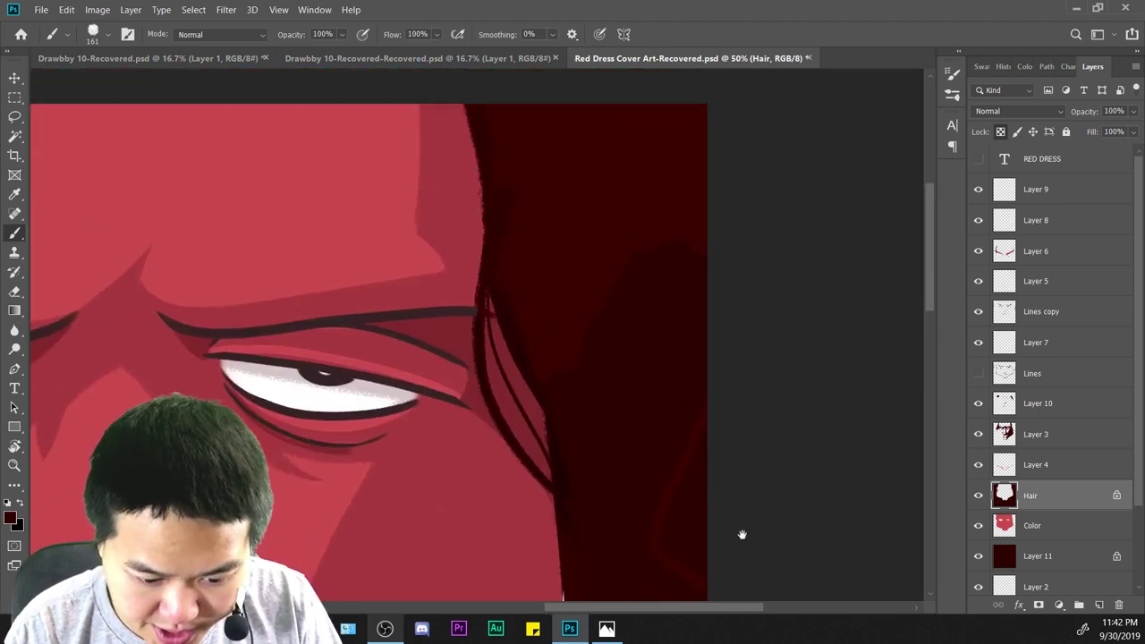
left_click_drag(730, 229, 742, 531)
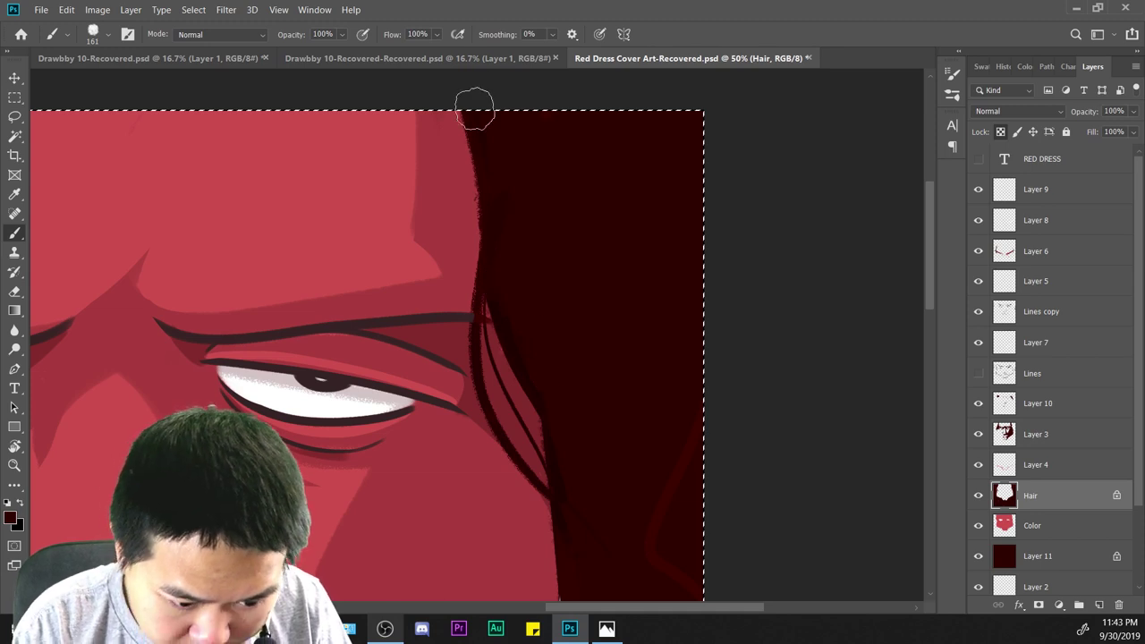
key("ctrl+minus")
key("ctrl+minus")
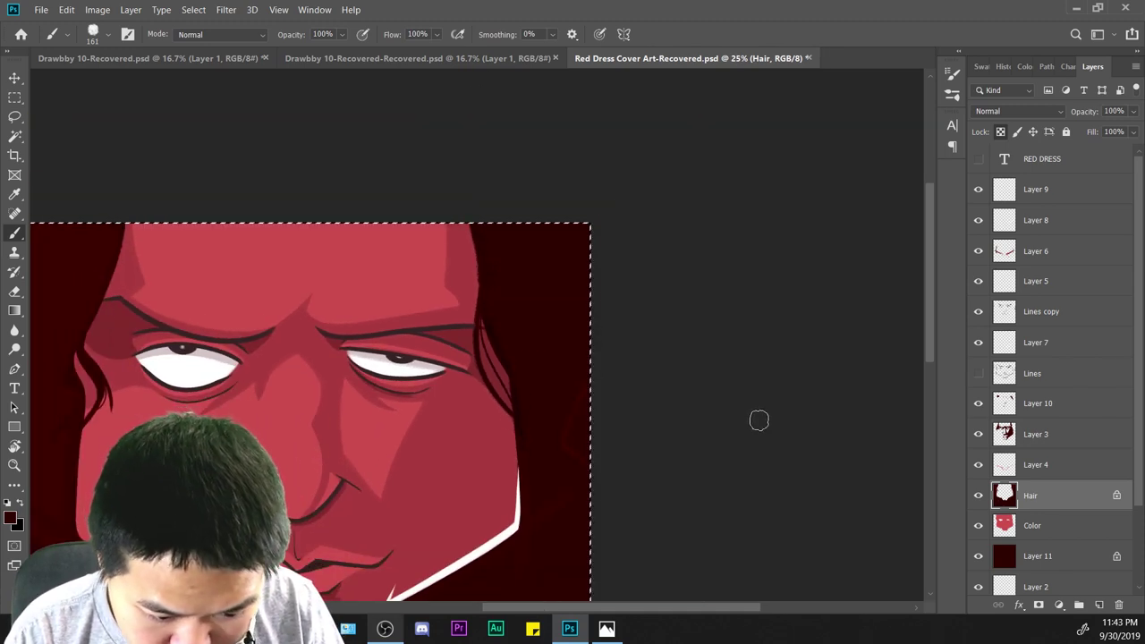
key("ctrl+plus")
key("ctrl+plus")
scroll(759, 421, "up", 5)
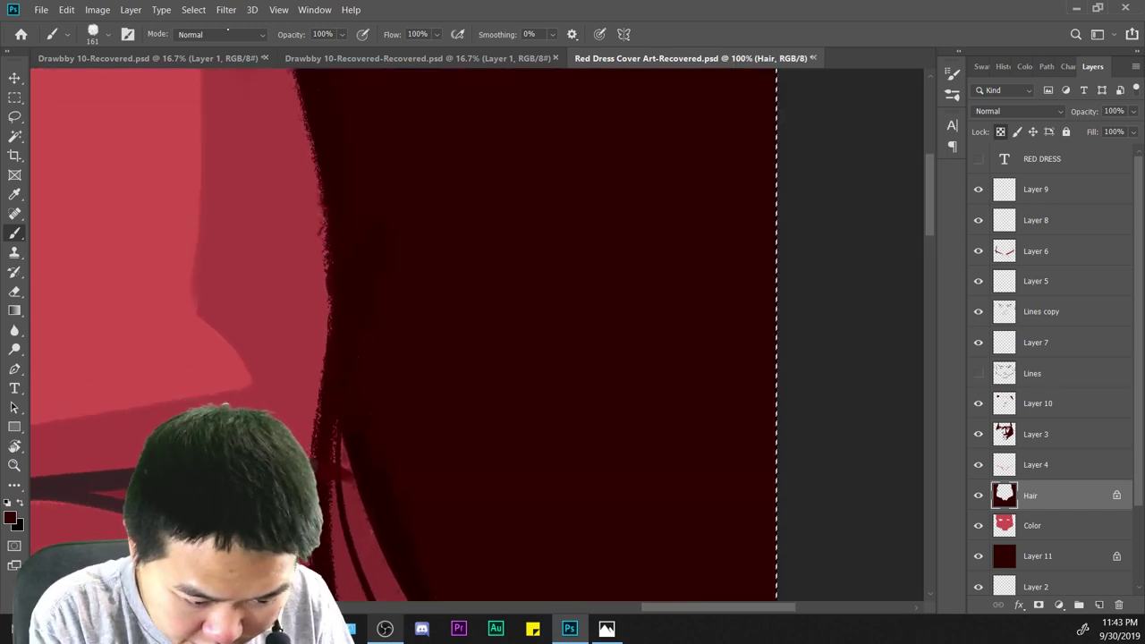
Paint the darker maroon over the hair area beside the left forehead and eye, starting from the canvas's top edge.
key("ctrl+minus")
key("ctrl+minus")
key("ctrl+minus")
key("ctrl+minus")
key("ctrl+minus")
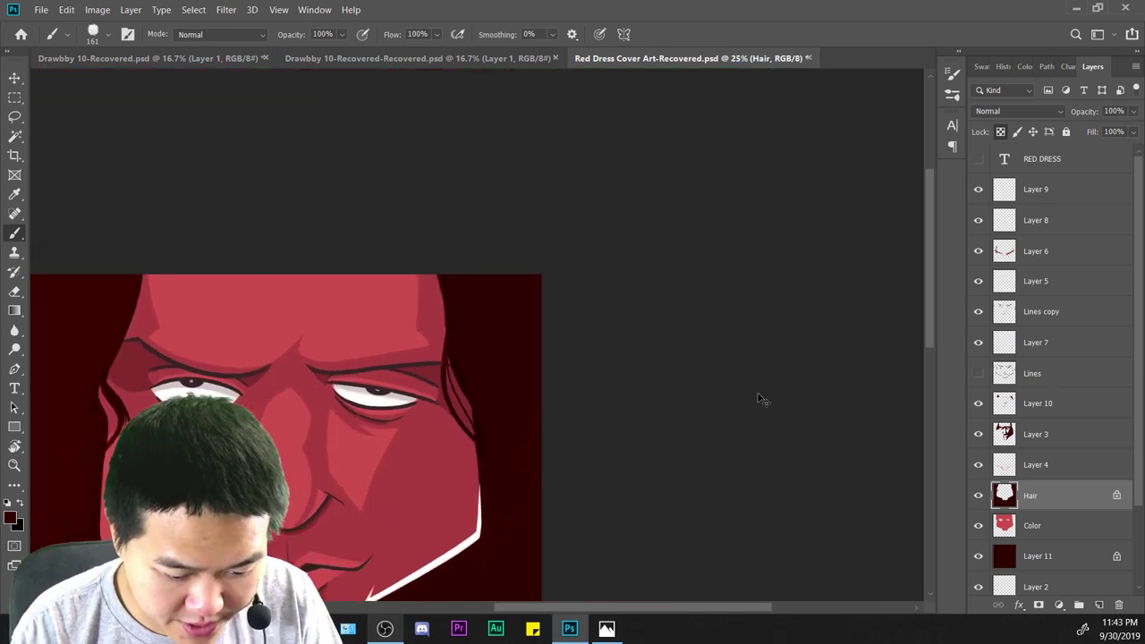
key("ctrl+a")
key("ctrl+d")
key("ctrl+plus")
key("ctrl+plus")
key("ctrl+plus")
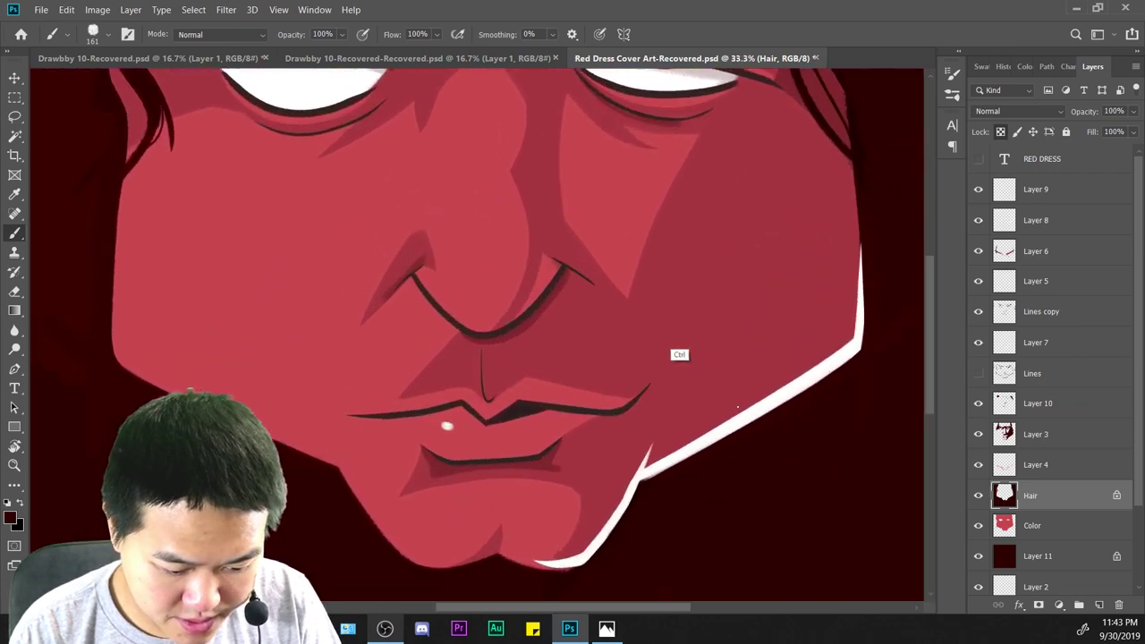
left_click_drag(416, 152, 859, 552)
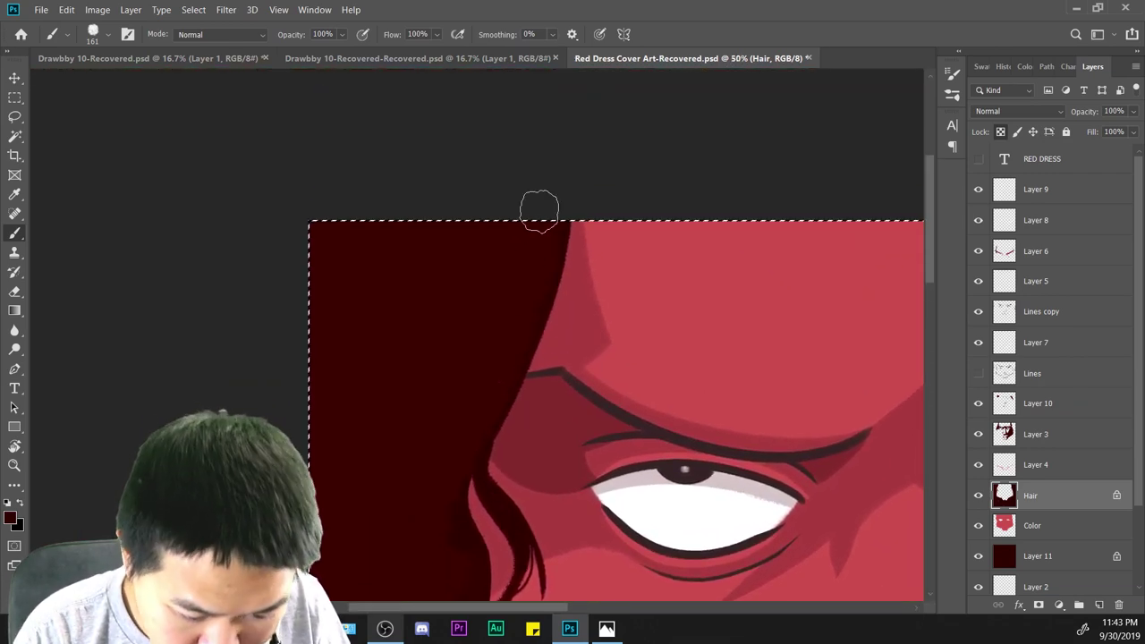
mouse_move(529, 304)
left_mouse_down()
mouse_move(555, 201)
mouse_move(424, 454)
mouse_move(510, 230)
mouse_move(475, 264)
mouse_move(412, 264)
mouse_move(419, 218)
left_mouse_up()
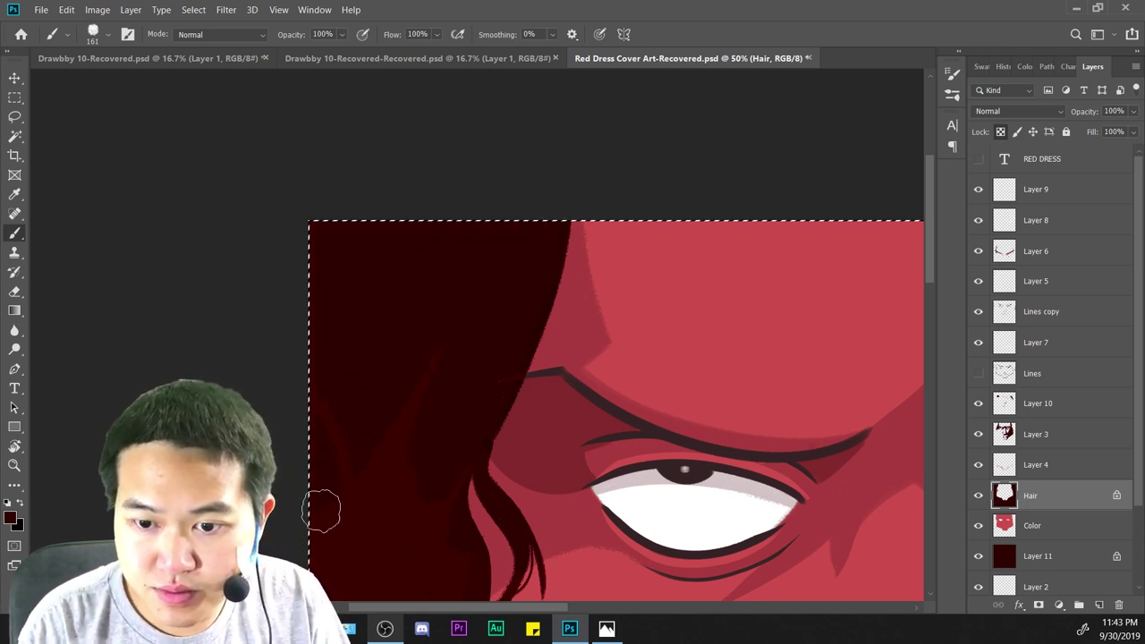
mouse_move(504, 464)
left_mouse_down()
mouse_move(489, 349)
mouse_move(469, 402)
left_mouse_up()
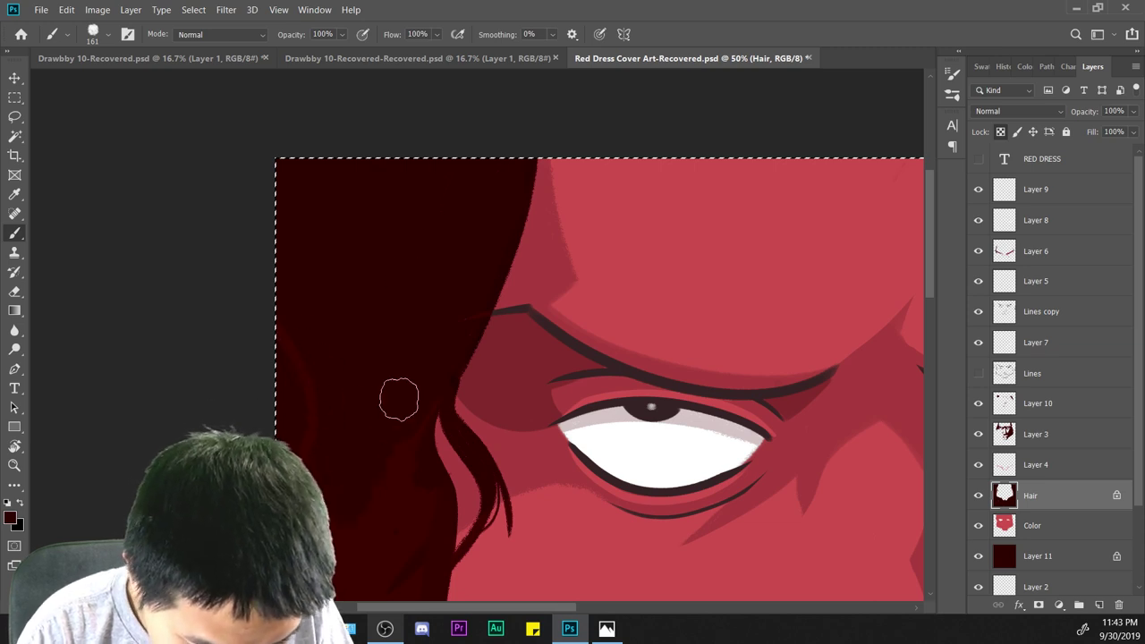
Continue the darker maroon down the background beside the left cheek to the jaw corner.
scroll(391, 459, "down", 3)
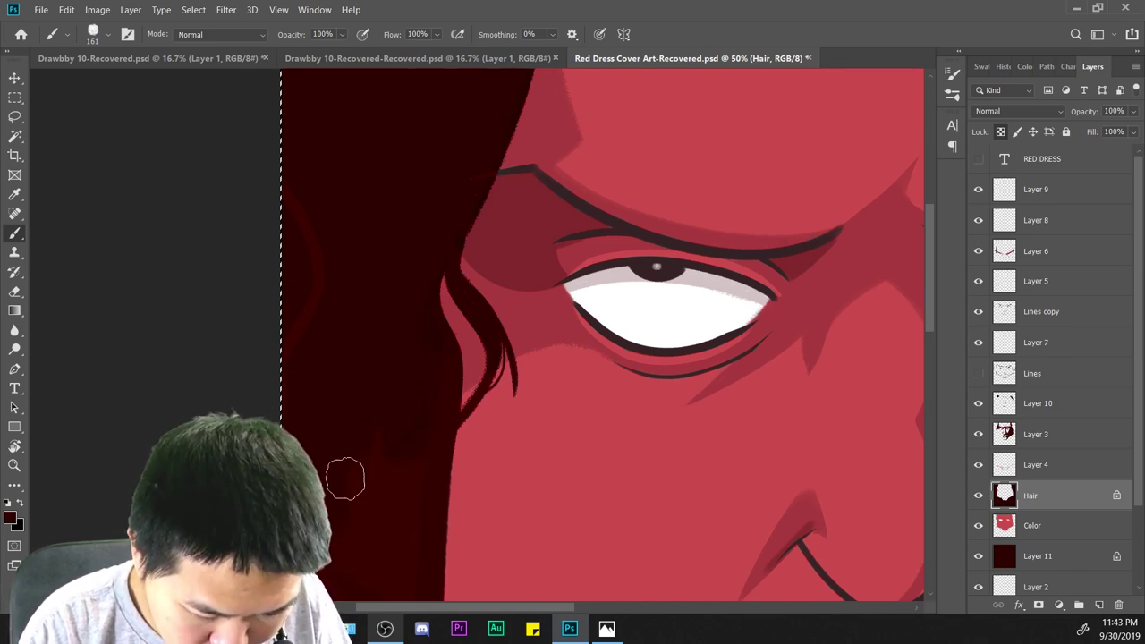
left_click_drag(427, 537, 345, 357)
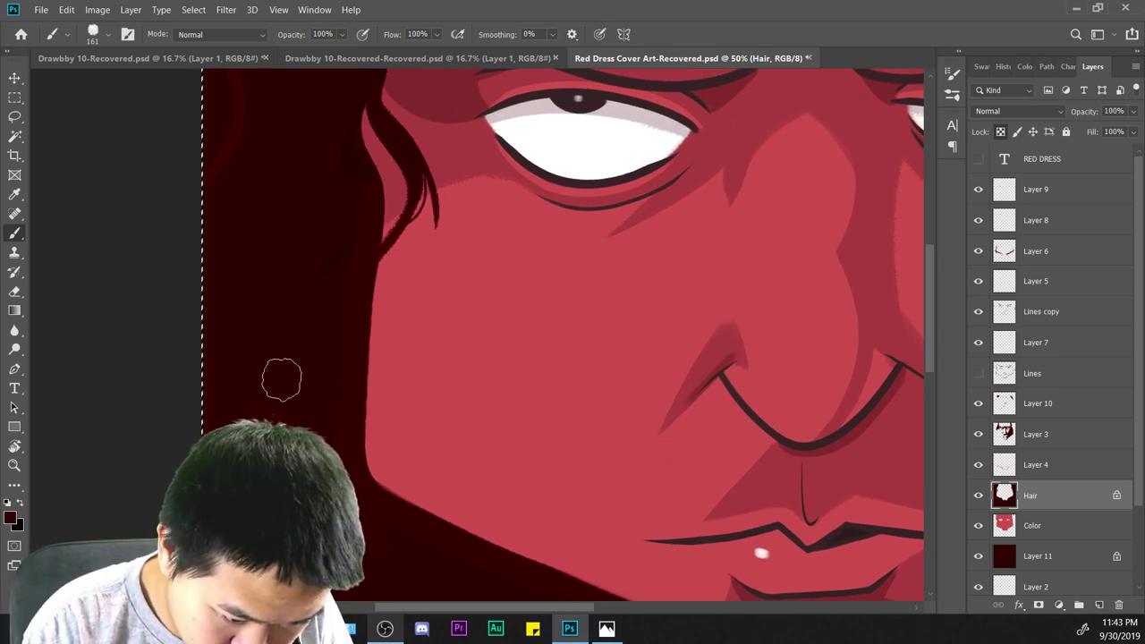
left_click_drag(338, 327, 298, 145)
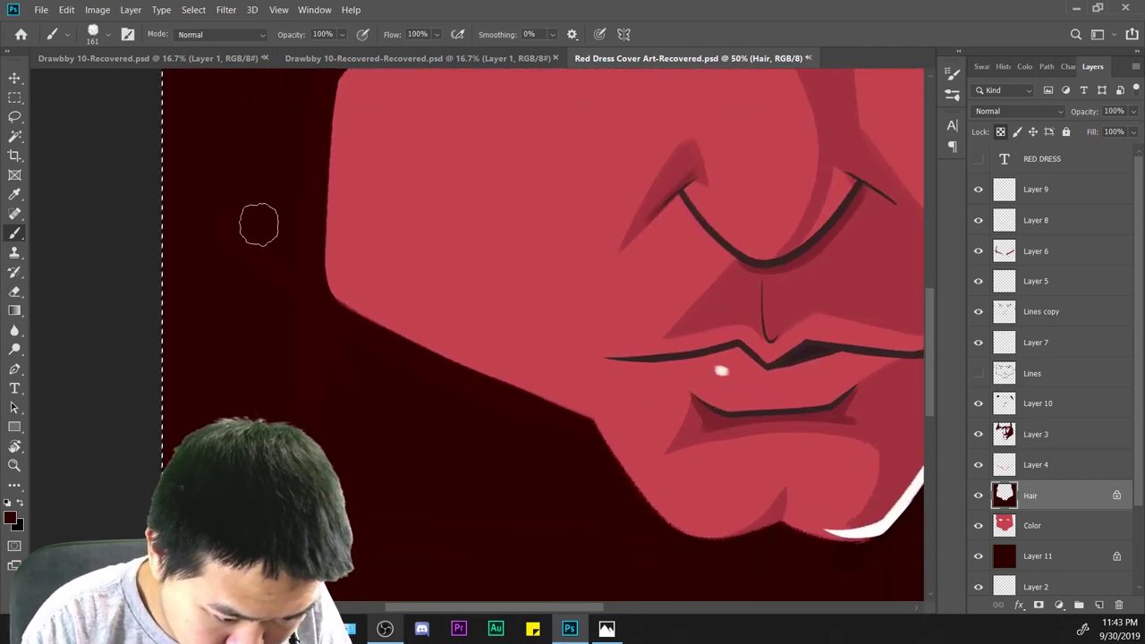
scroll(519, 563, "down", 3)
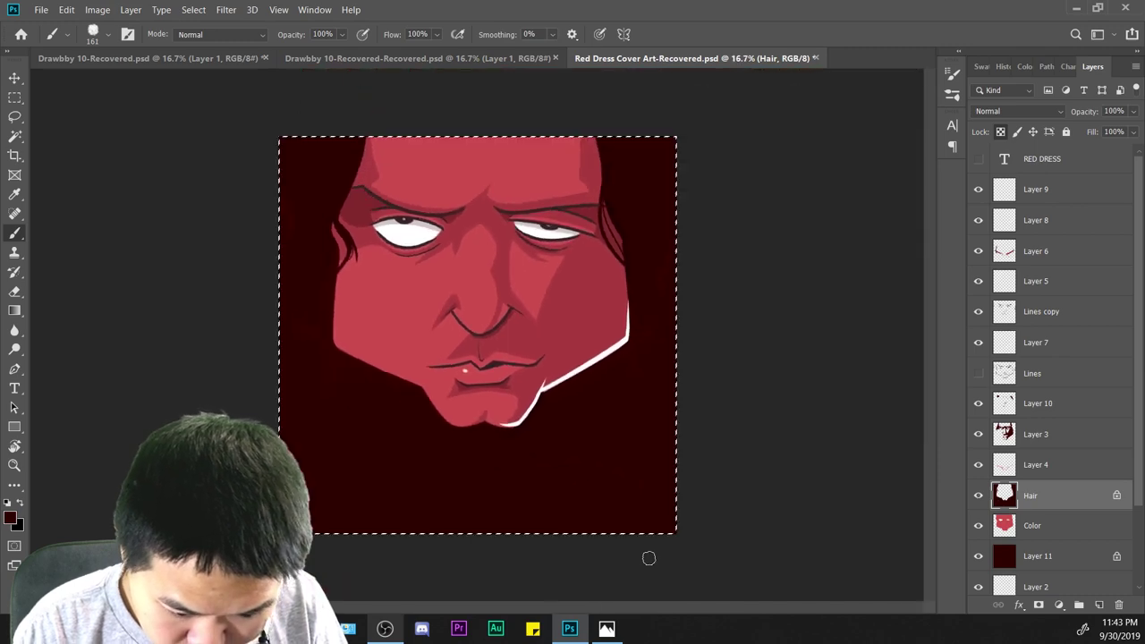
Check the whole artwork, and compare the left eye area with Layer 3 hidden and shown.
scroll(715, 505, "down", 2)
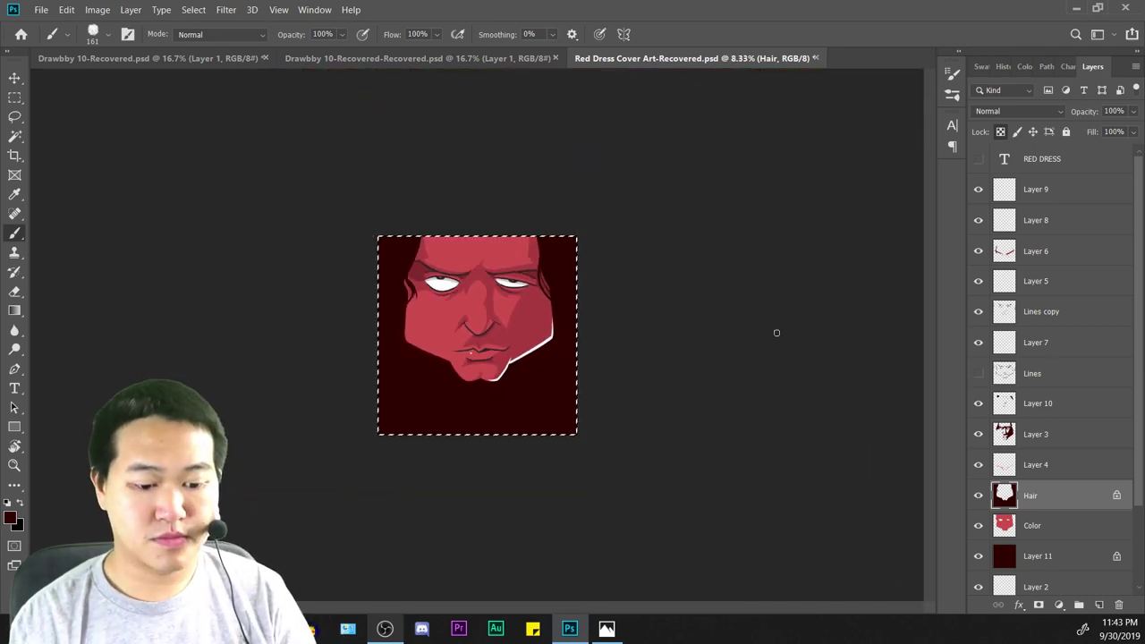
scroll(752, 348, "up", 5)
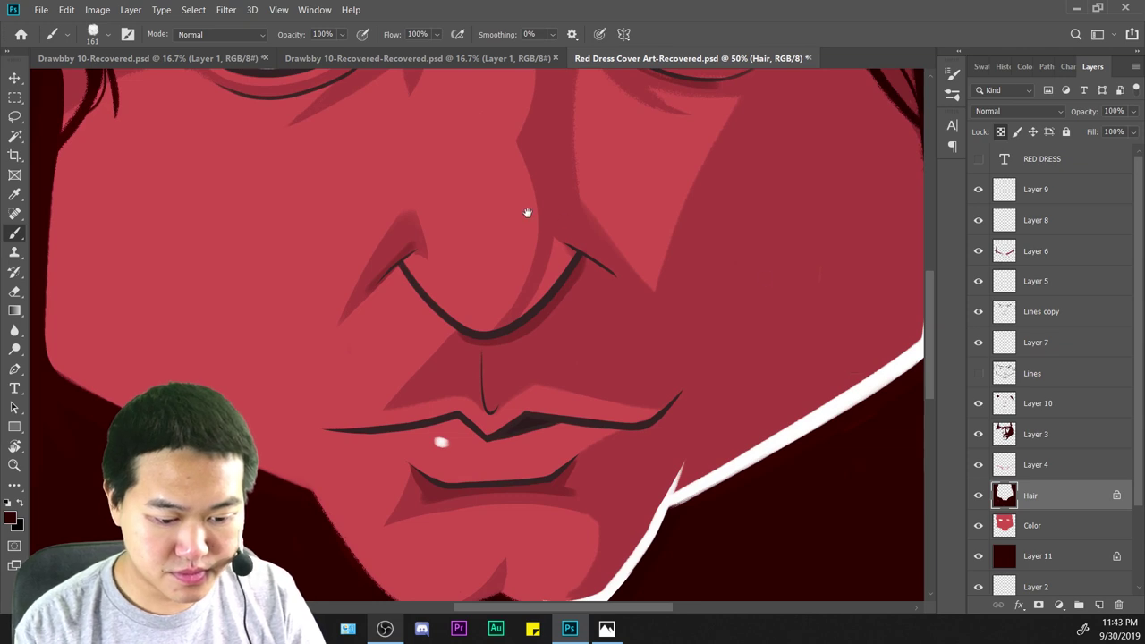
mouse_move(526, 212)
left_mouse_down()
mouse_move(870, 378)
mouse_move(720, 414)
mouse_move(670, 478)
mouse_move(790, 380)
left_mouse_up()
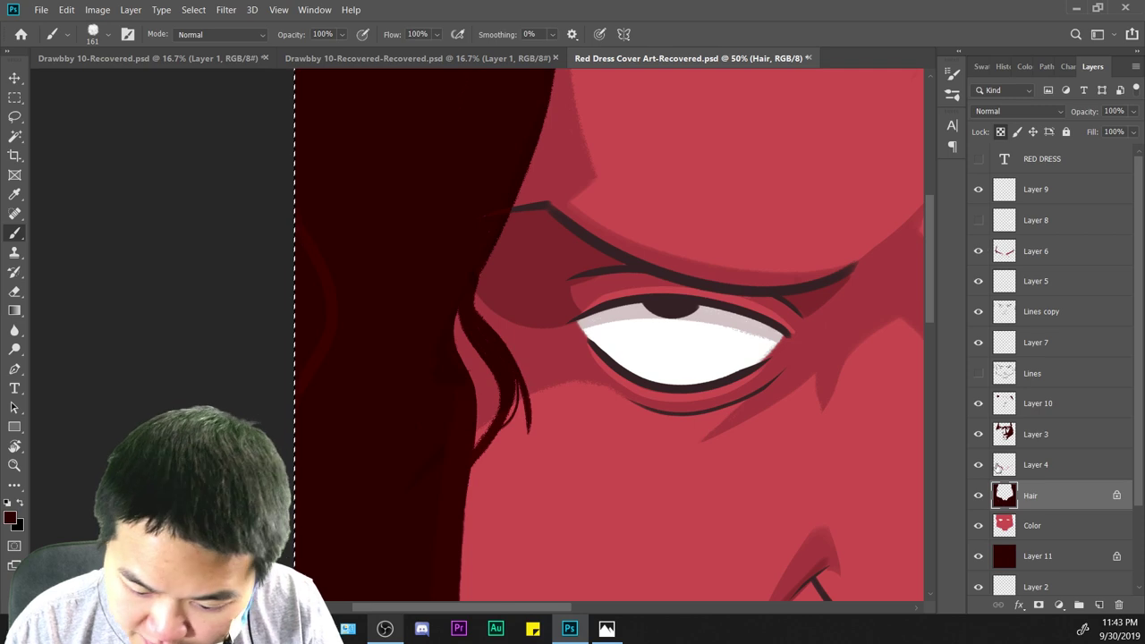
left_click(978, 434)
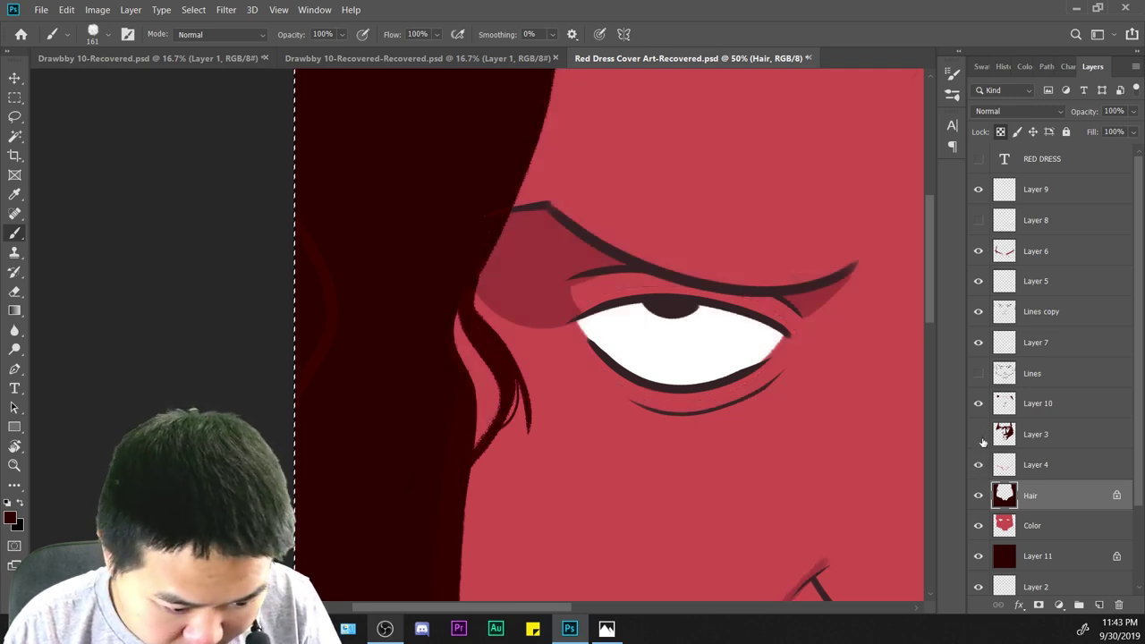
left_click(978, 433)
left_click(978, 434)
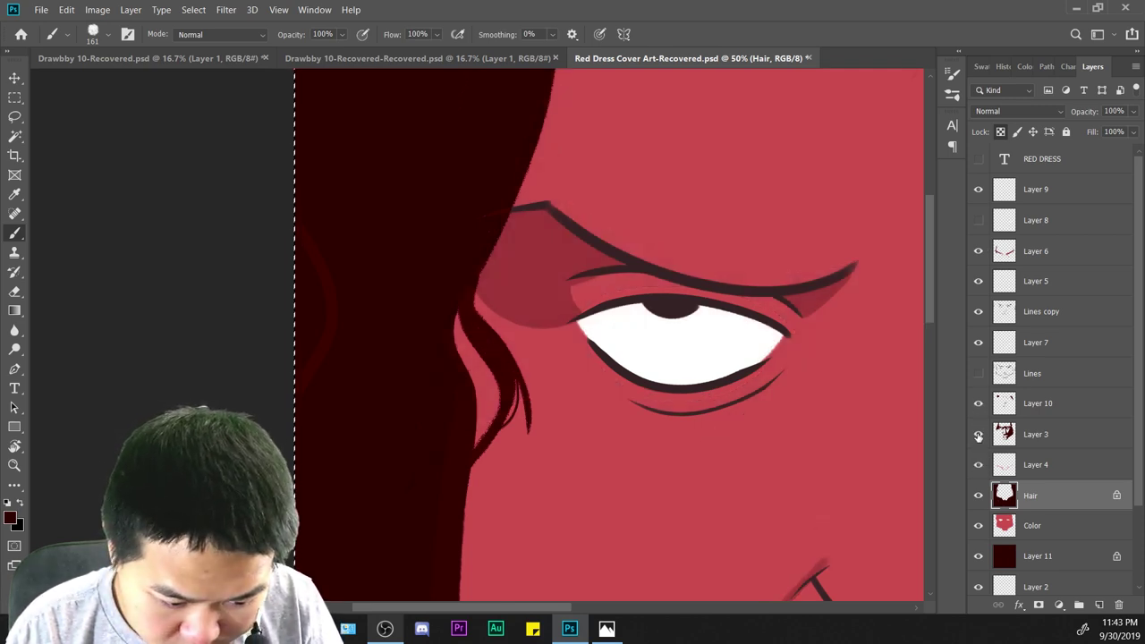
Compare the left eye area with Layer 3, Layer 10, Lines and Lines copy hidden and shown, leaving Lines hidden.
left_click(978, 433)
left_click(978, 406)
left_click(978, 406)
left_click(978, 374)
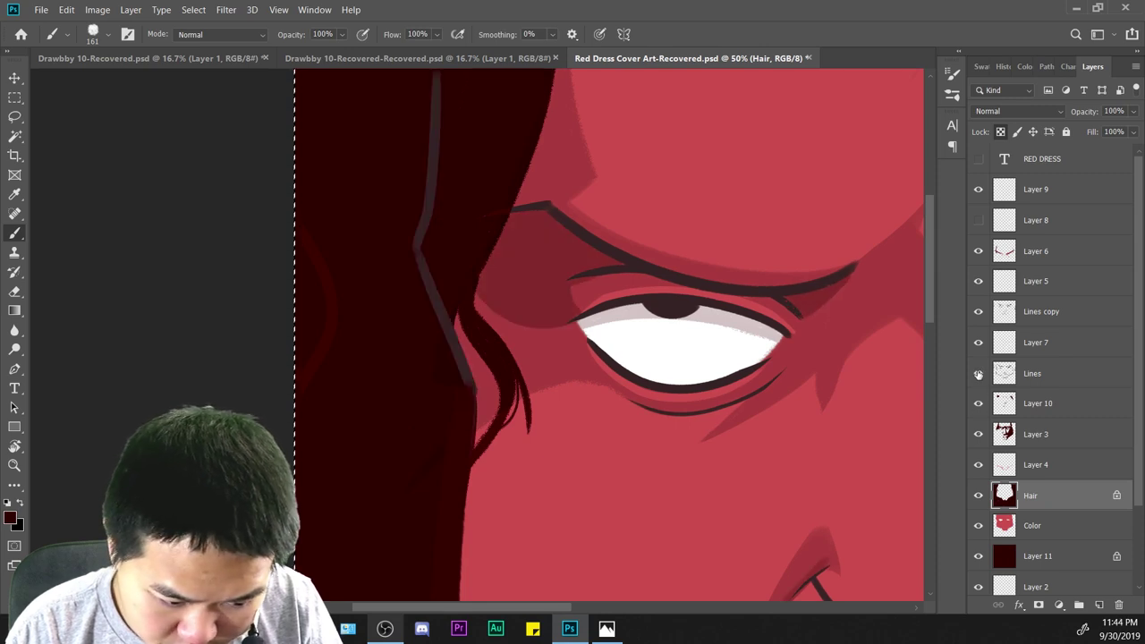
left_click(980, 371)
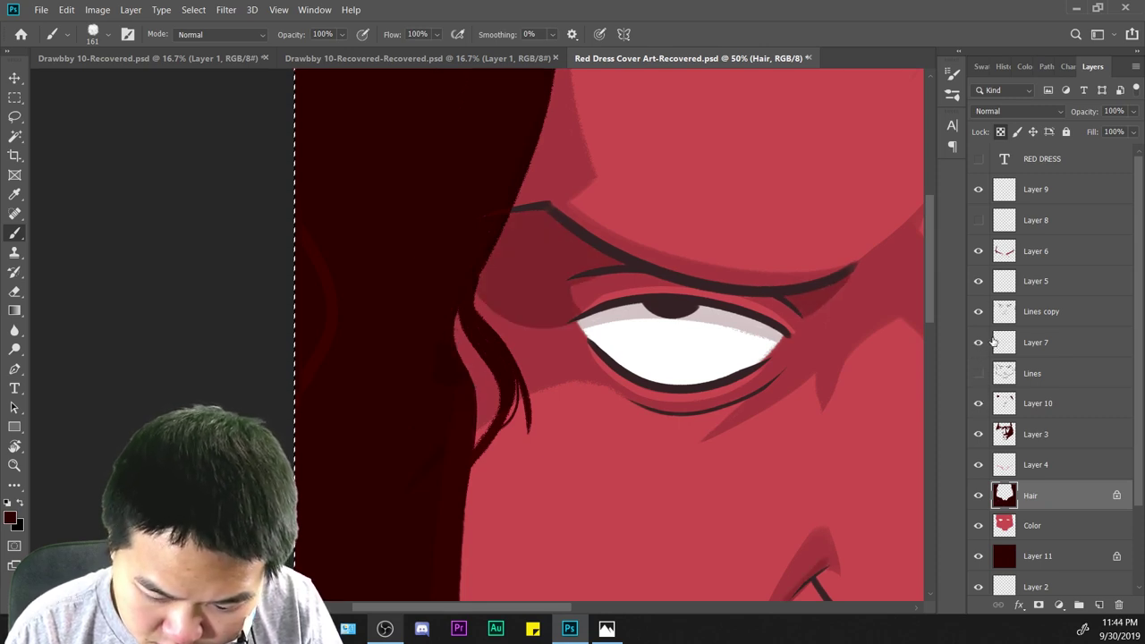
left_click(980, 314)
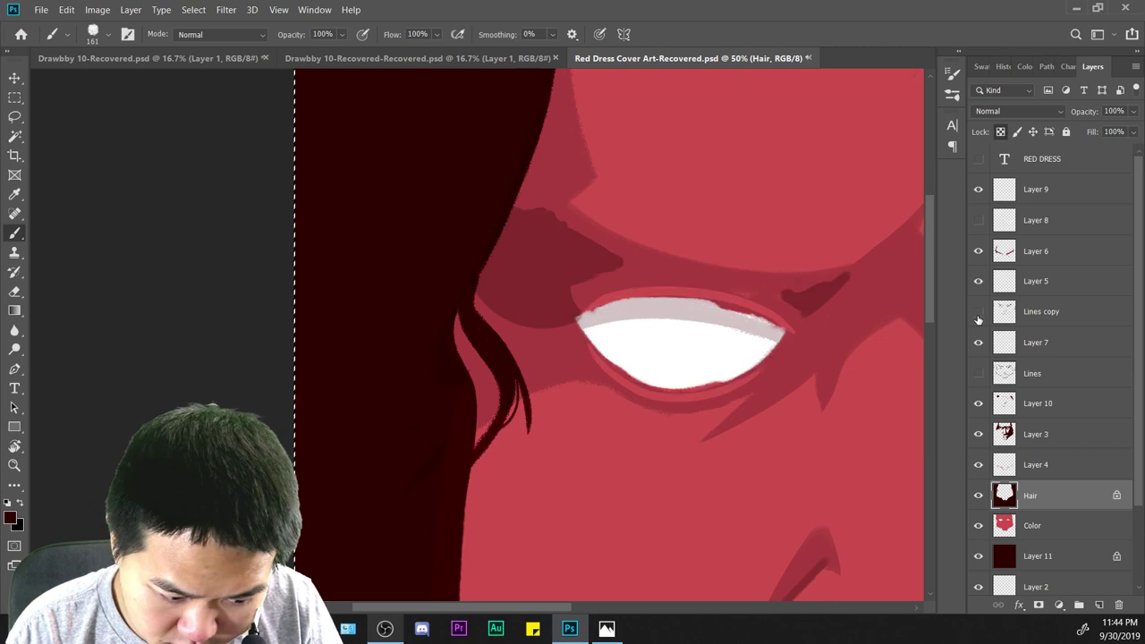
left_click(979, 317)
Make Lines copy the active layer and set the Eraser size to 77 px.
left_click(1034, 322)
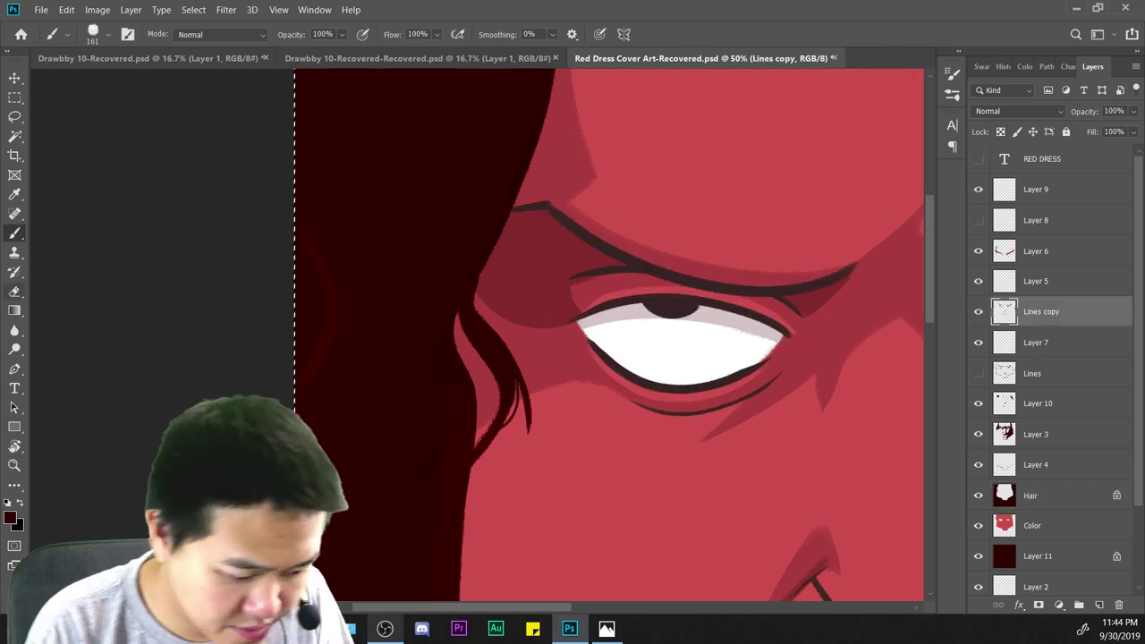
key("e")
right_click(479, 287)
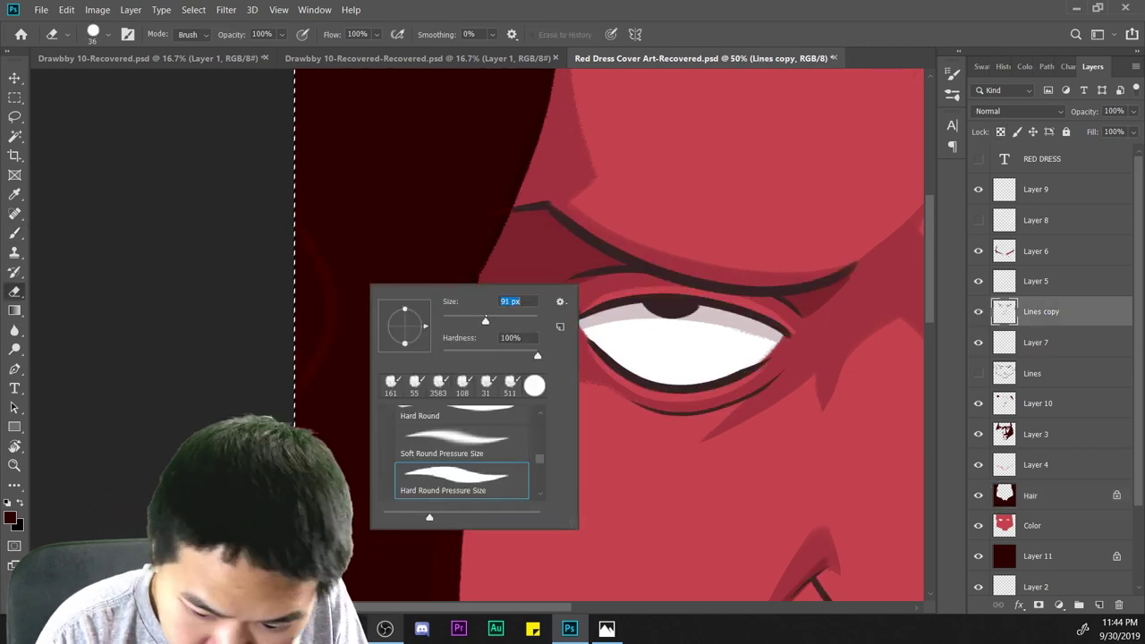
left_click(357, 202)
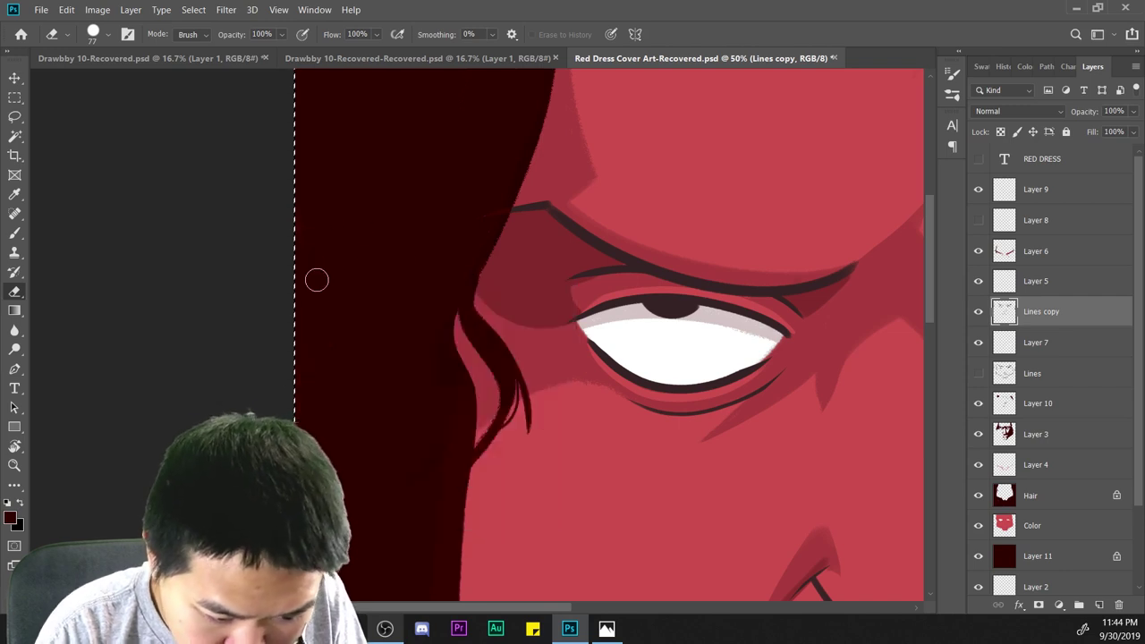
Check the whole artwork and the hair edge beside the right eye, and save the document.
key("ctrl+minus")
key("ctrl+minus")
key("ctrl+minus")
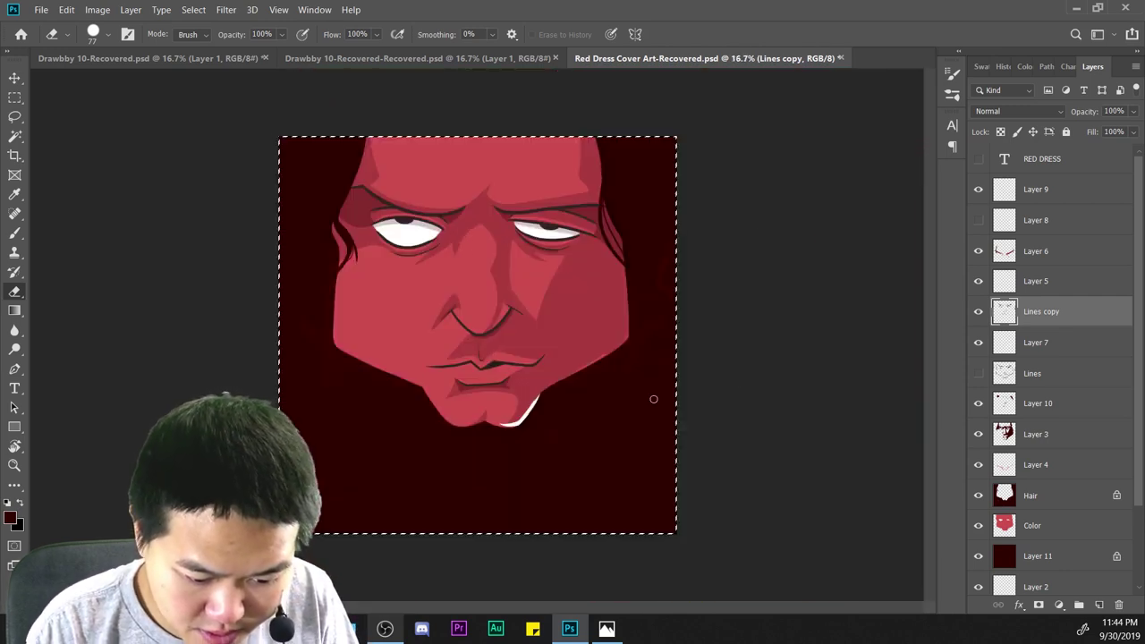
key("ctrl+plus")
key("ctrl+plus")
left_click_drag(818, 322, 443, 508)
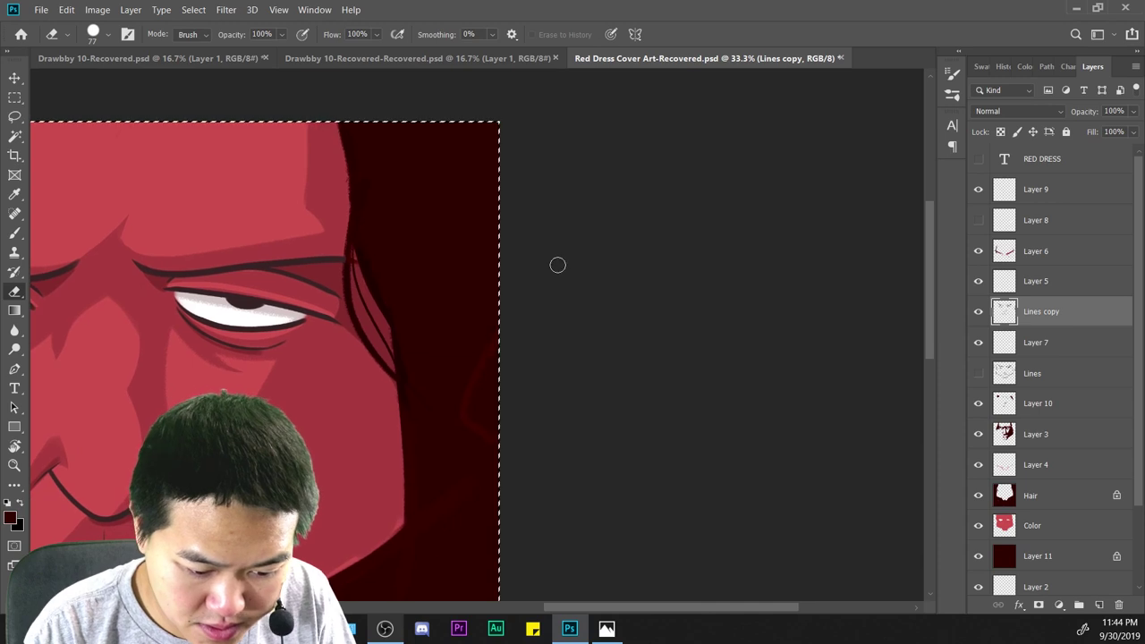
key("ctrl+plus")
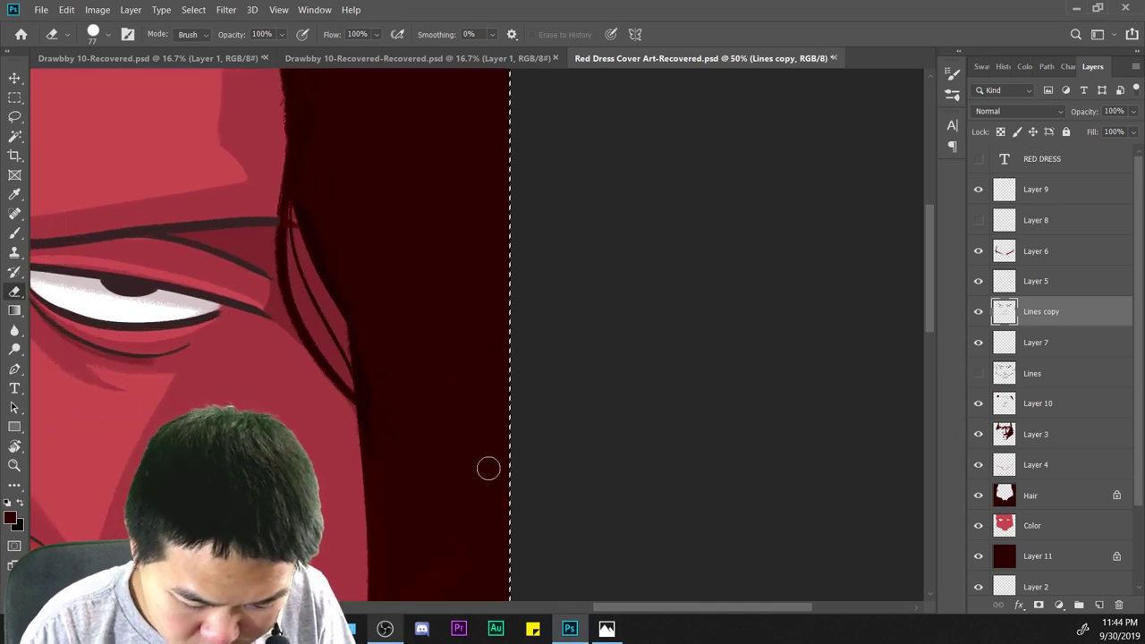
key("ctrl+minus")
key("ctrl+minus")
key("ctrl+minus")
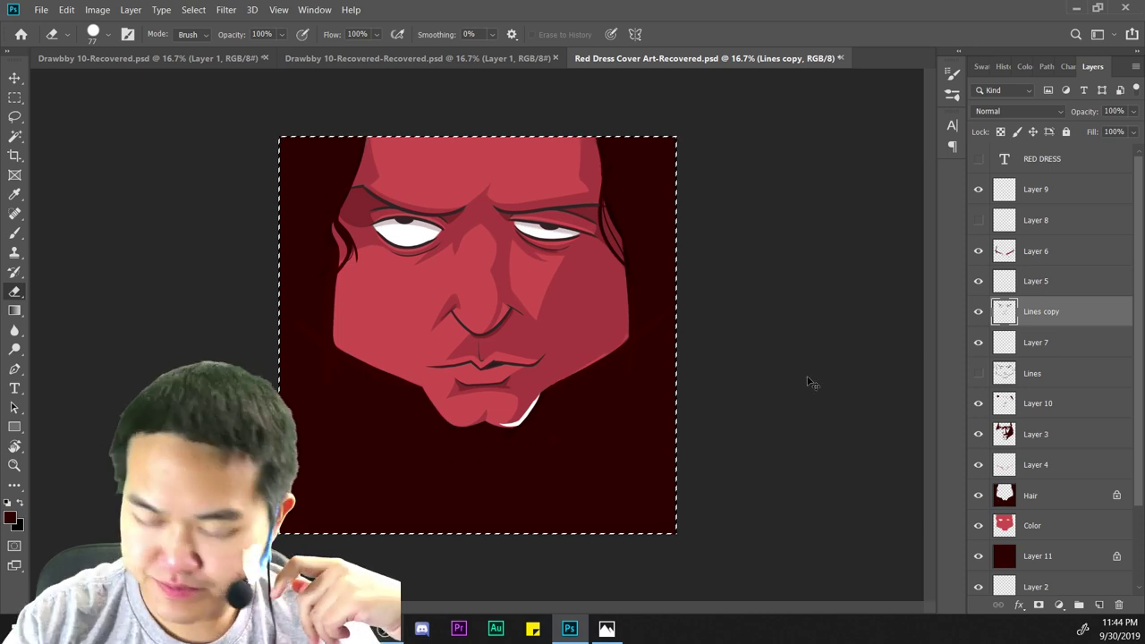
key("ctrl+s")
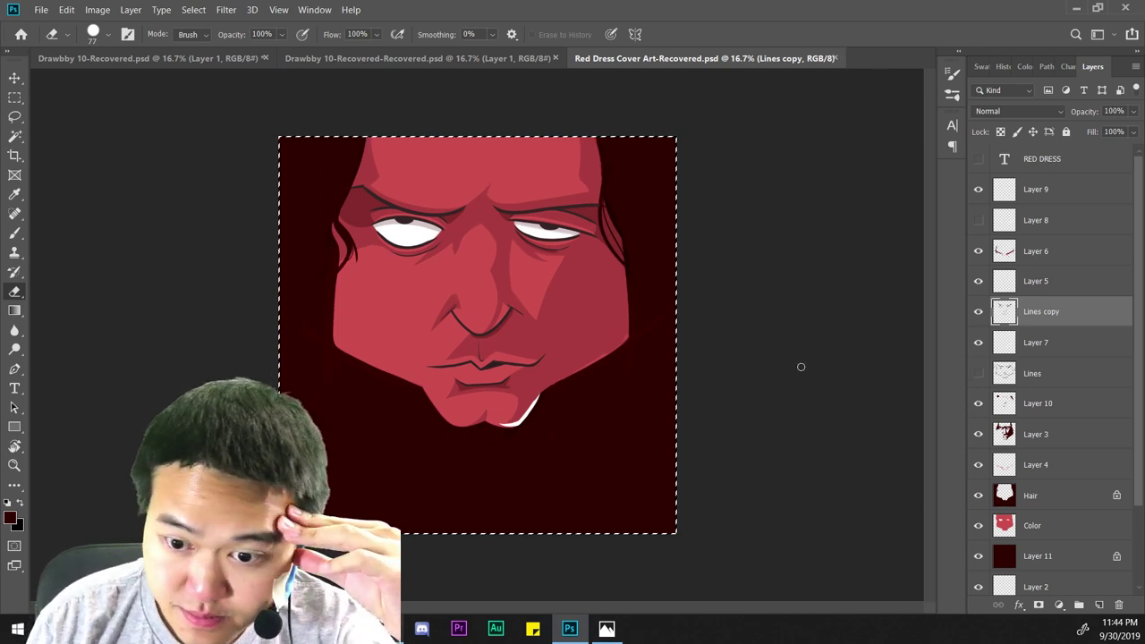
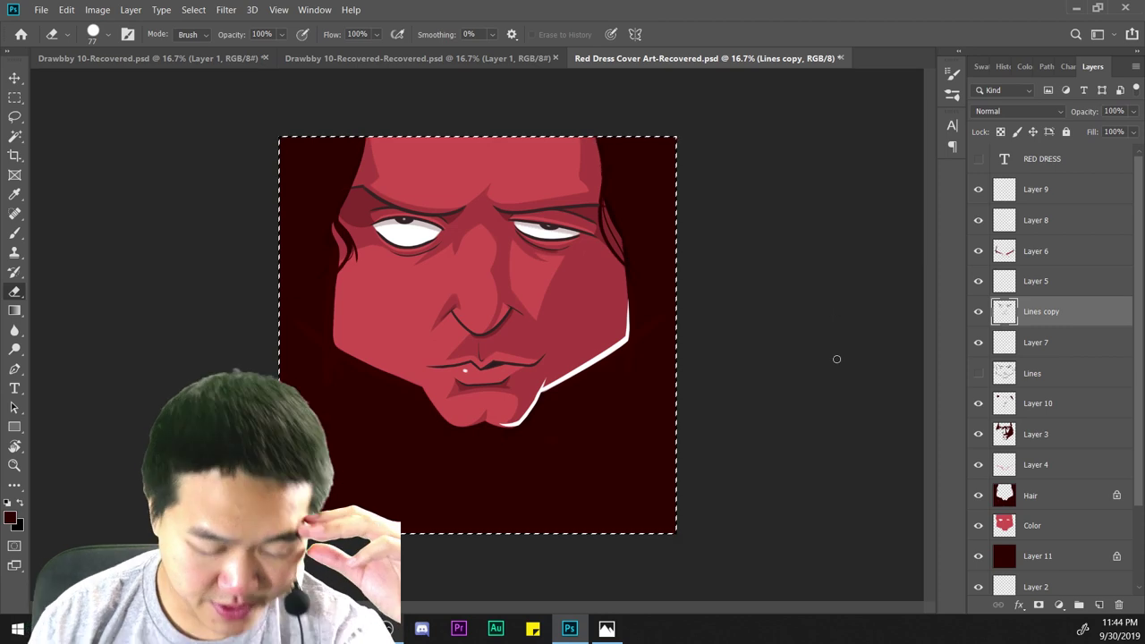
Show Layer 8's white highlights and the RED DRESS title, and check the full cover at several sizes.
key("ctrl+d")
key("ctrl+minus")
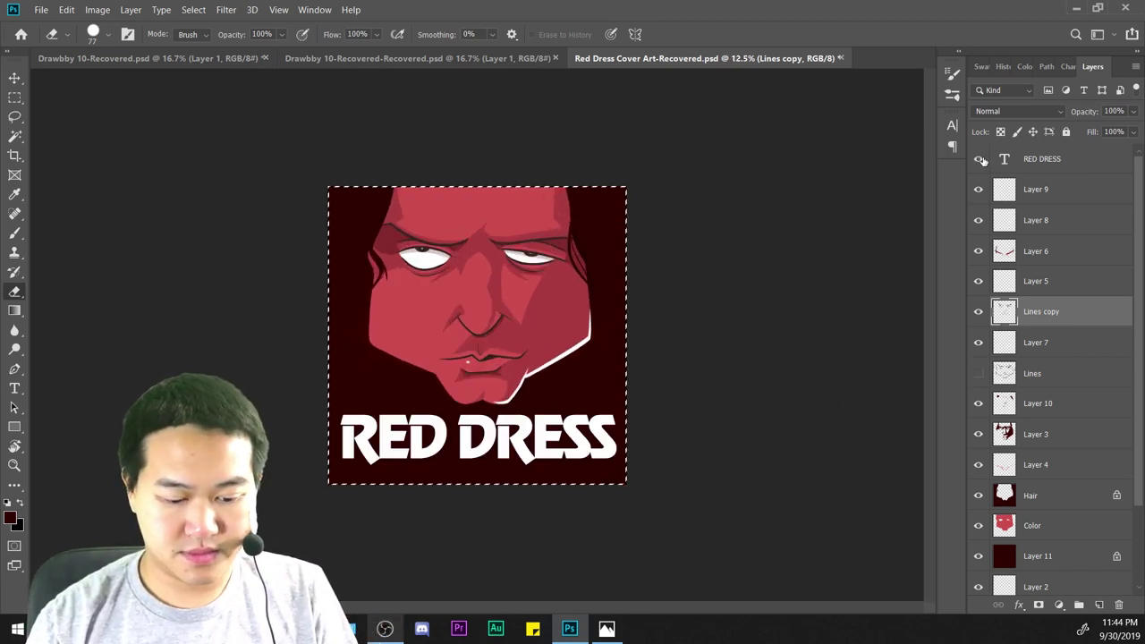
left_click(1033, 163)
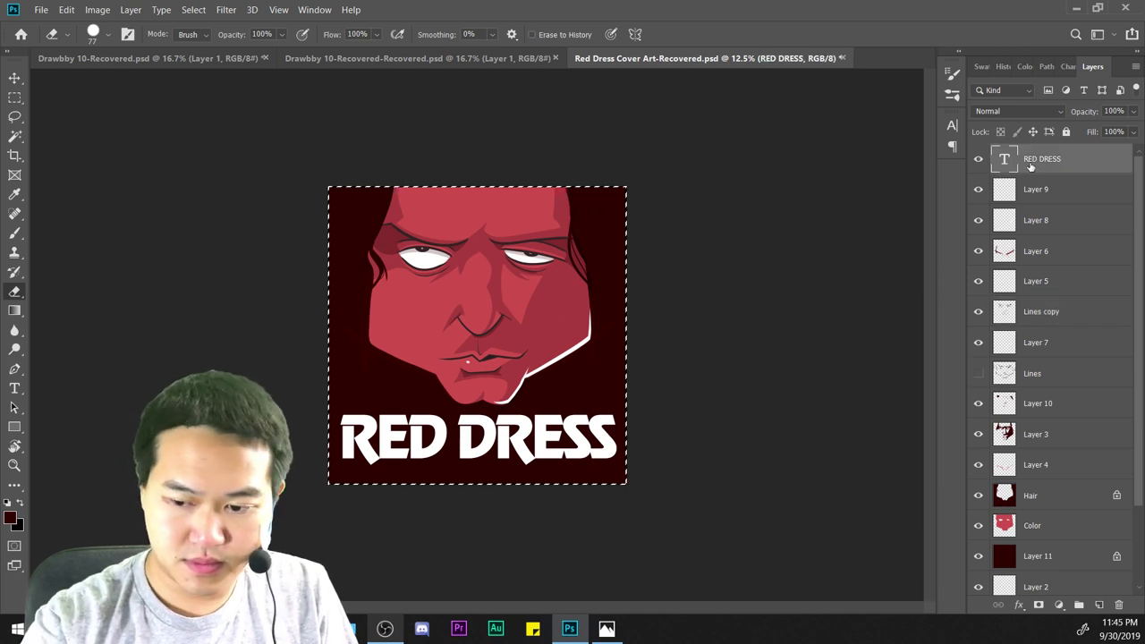
left_click(1043, 193)
left_click(1033, 163)
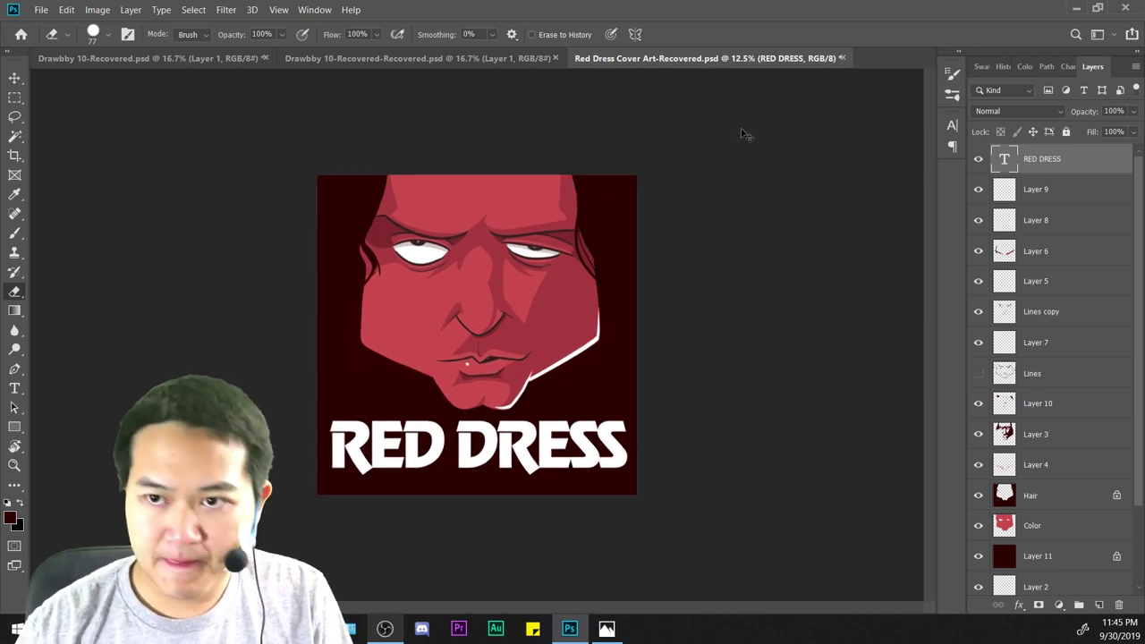
key("ctrl+minus")
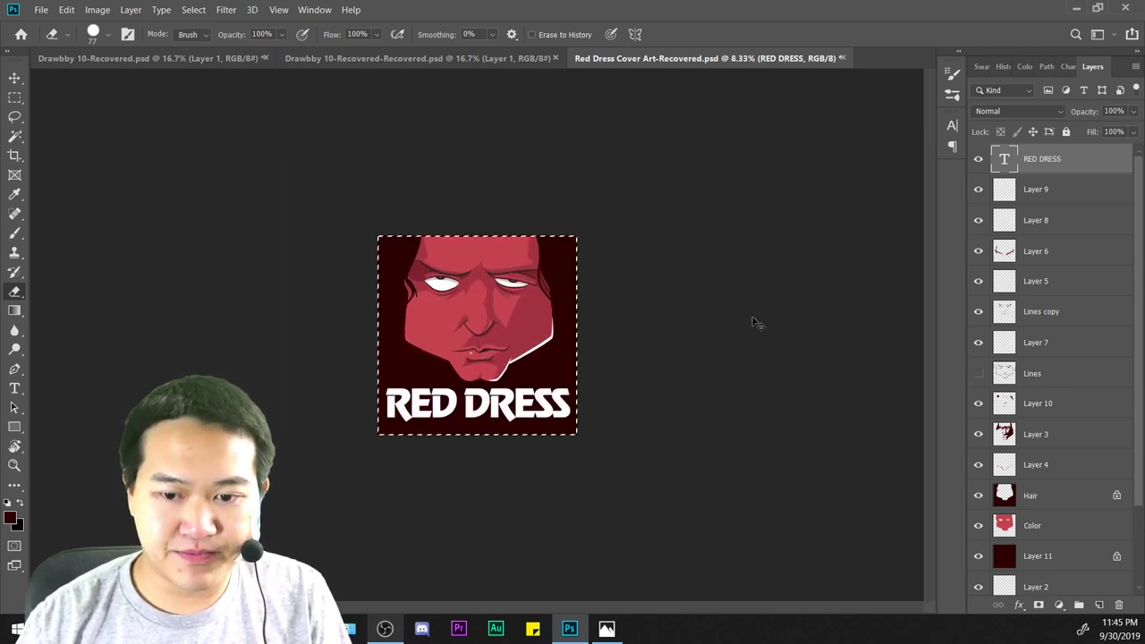
key("ctrl+plus")
key("ctrl+plus")
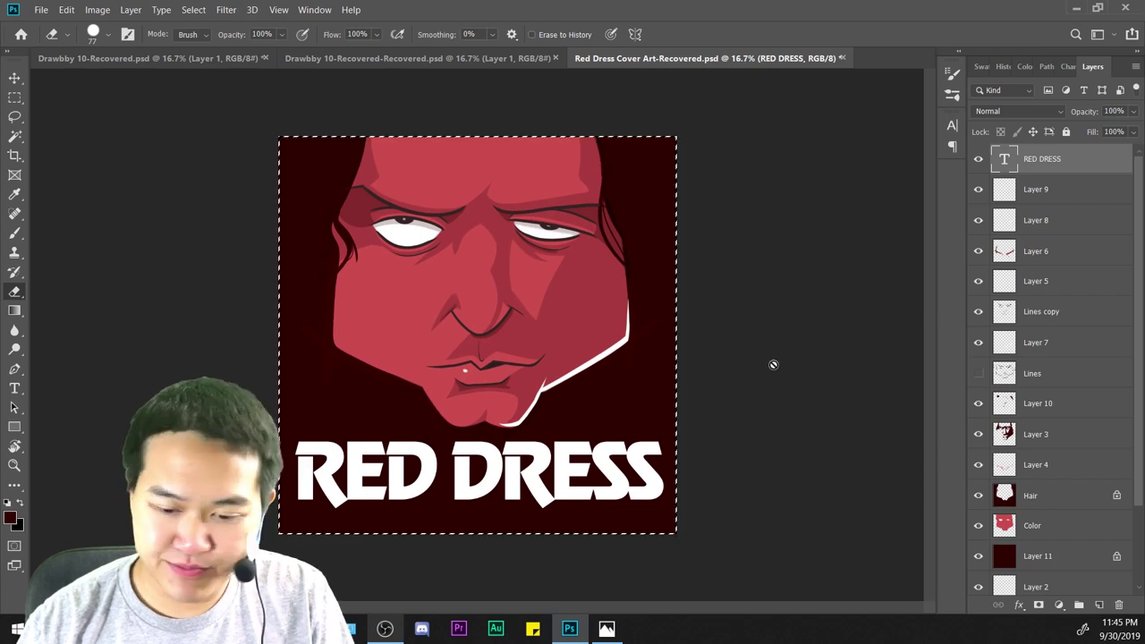
Reduce the RED DRESS title's font size to 686 pt.
left_click(1033, 190)
left_click(1039, 162)
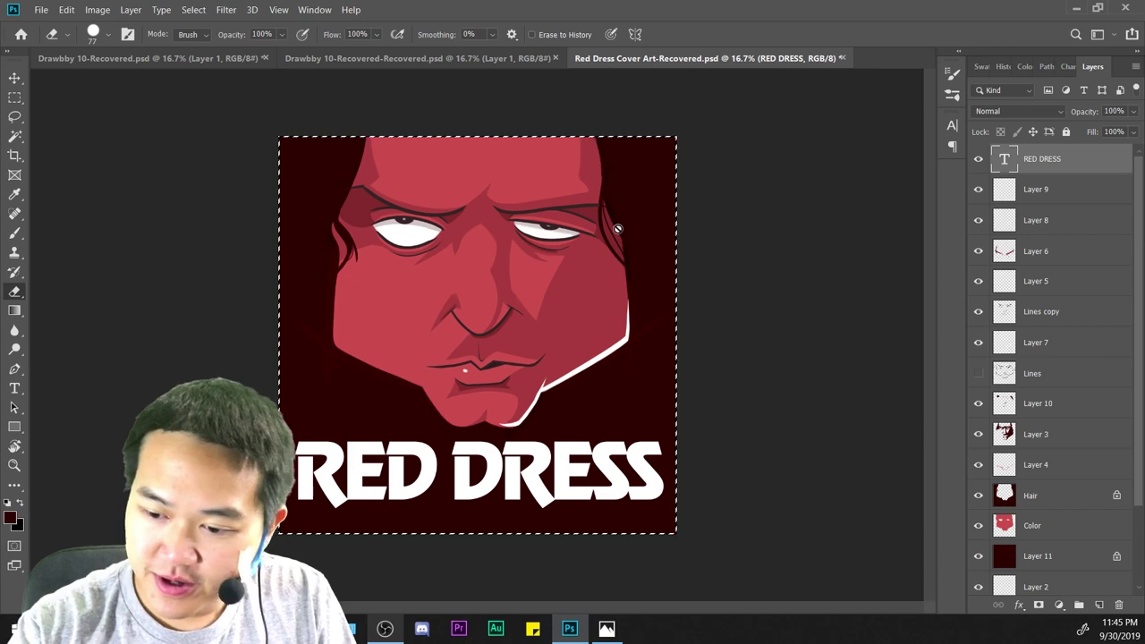
left_click(15, 388)
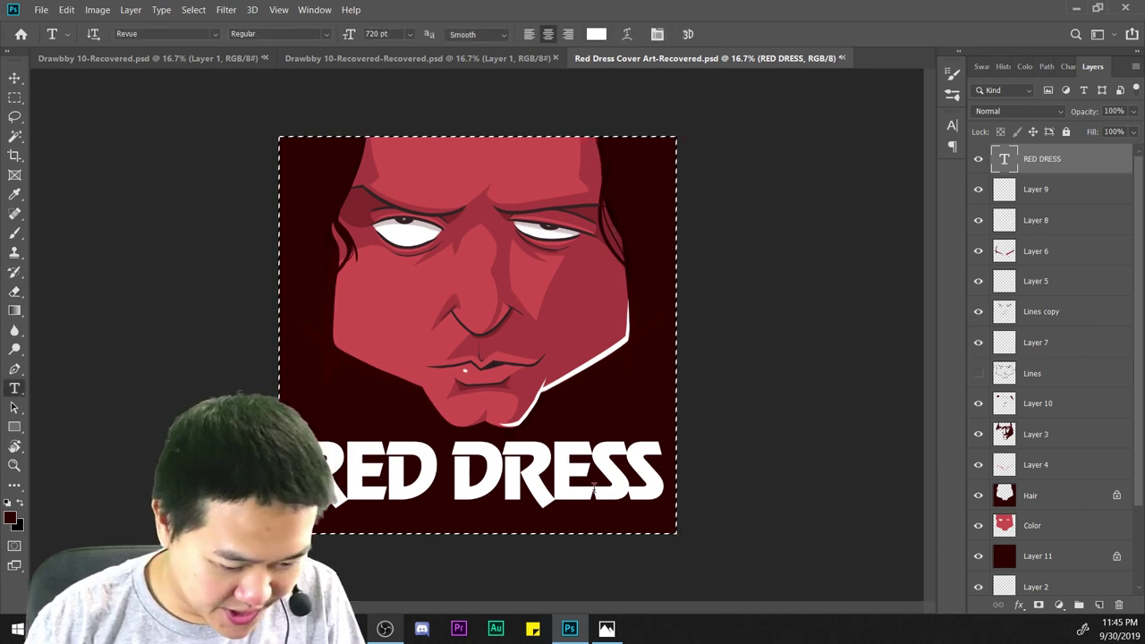
double_click(591, 490)
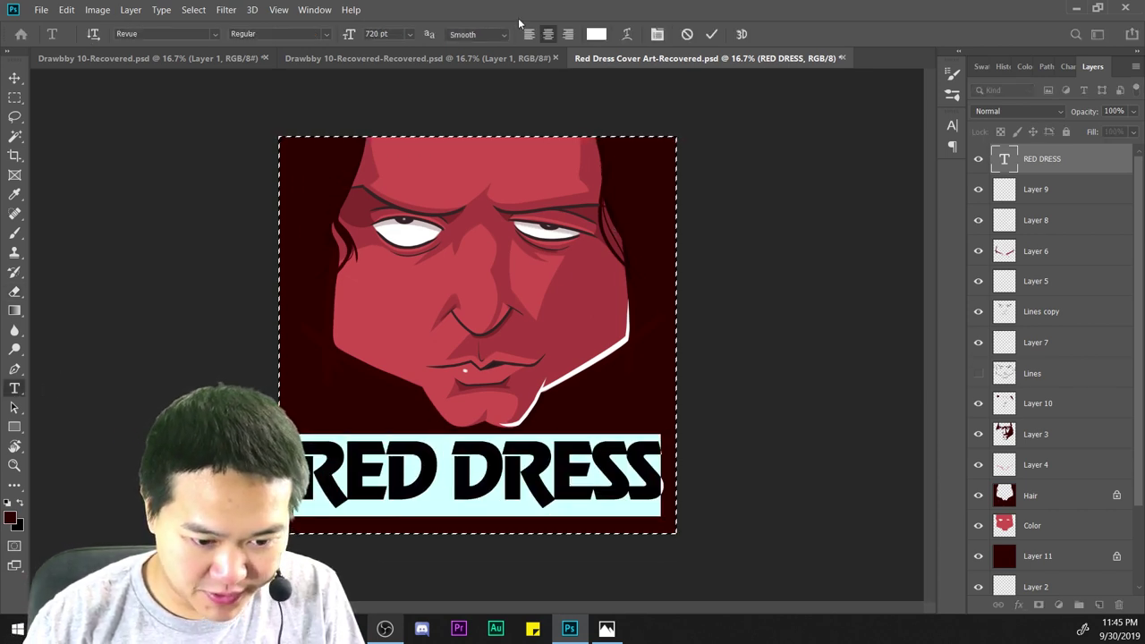
scroll(380, 38, "down", 6)
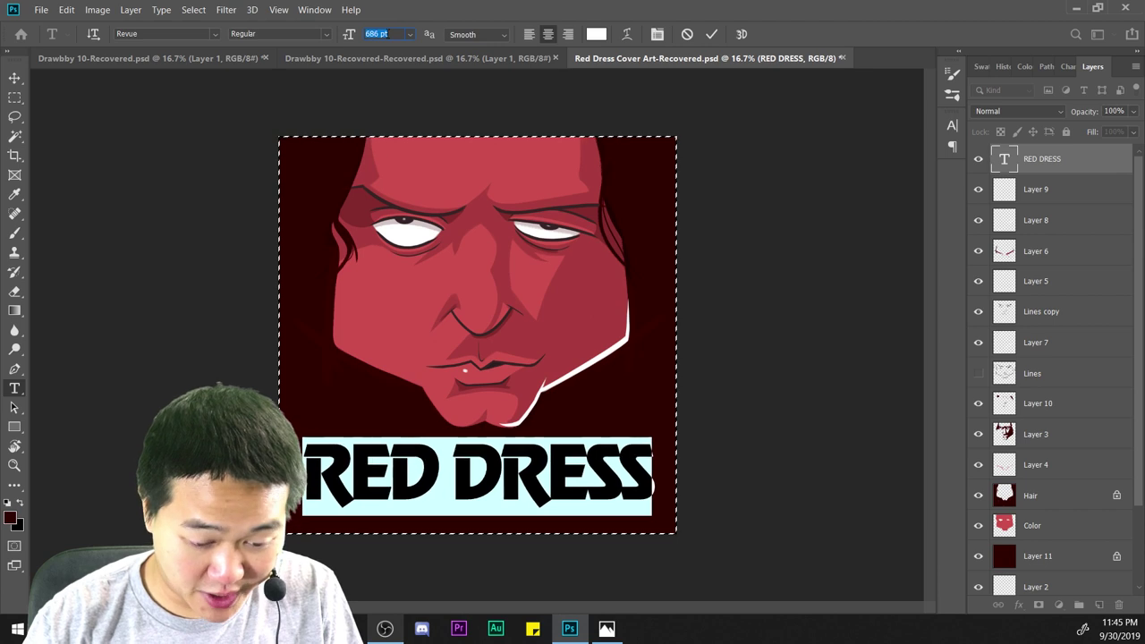
left_click(764, 401)
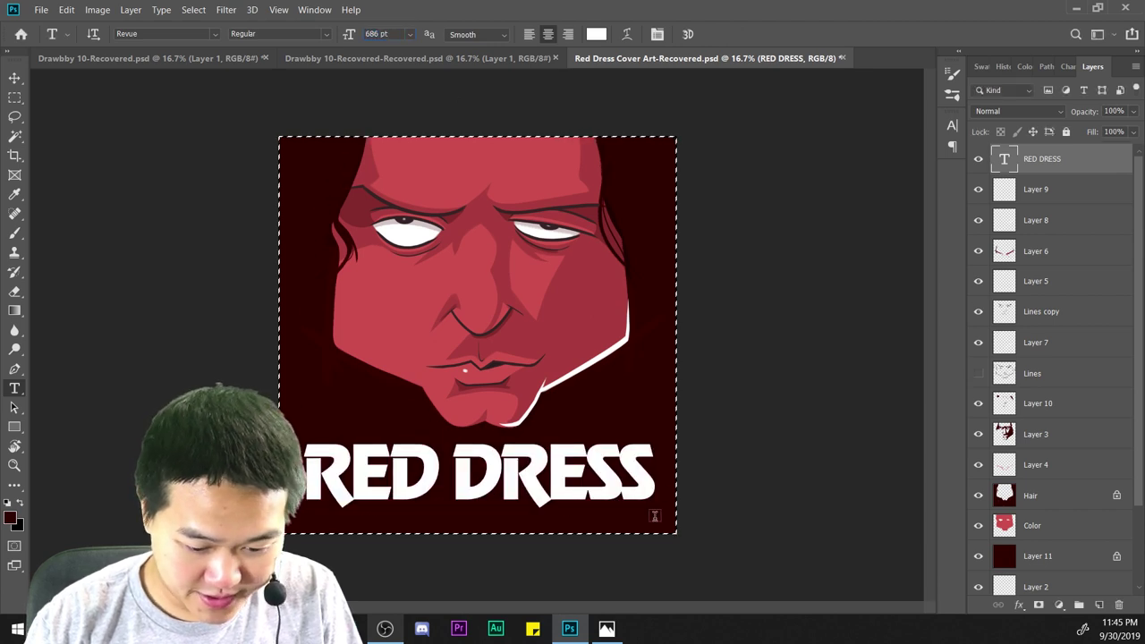
left_click(629, 478)
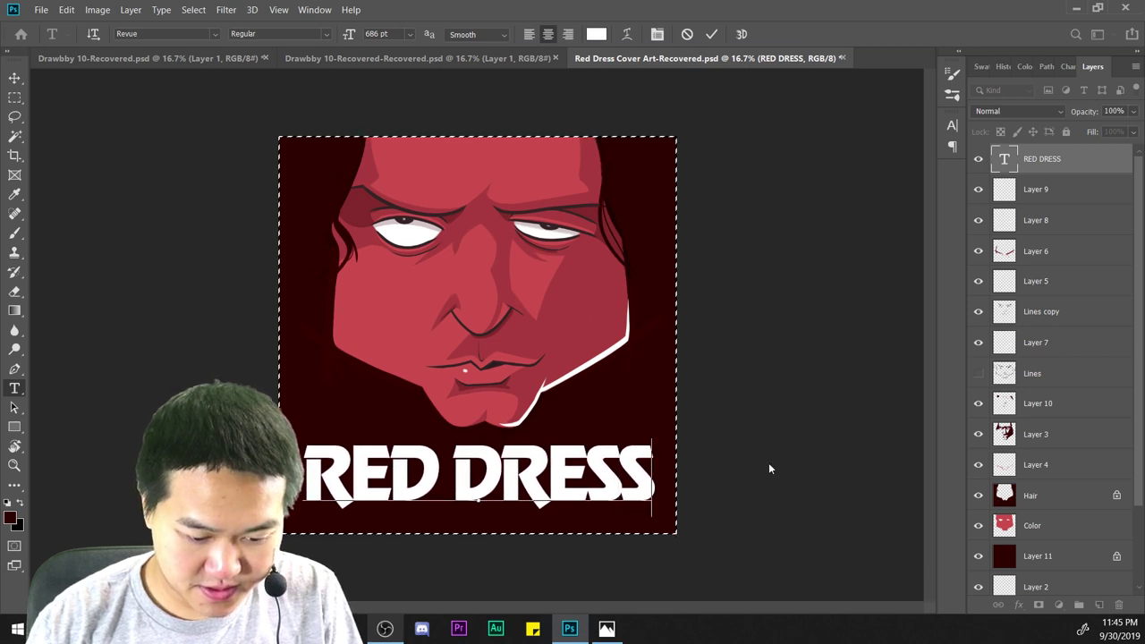
left_click(796, 446)
Examine the complete cover at thumbnail and enlarged sizes, checking the title's balance with the face and its highlights.
key("ctrl+minus")
key("ctrl+minus")
key("ctrl+minus")
key("ctrl+minus")
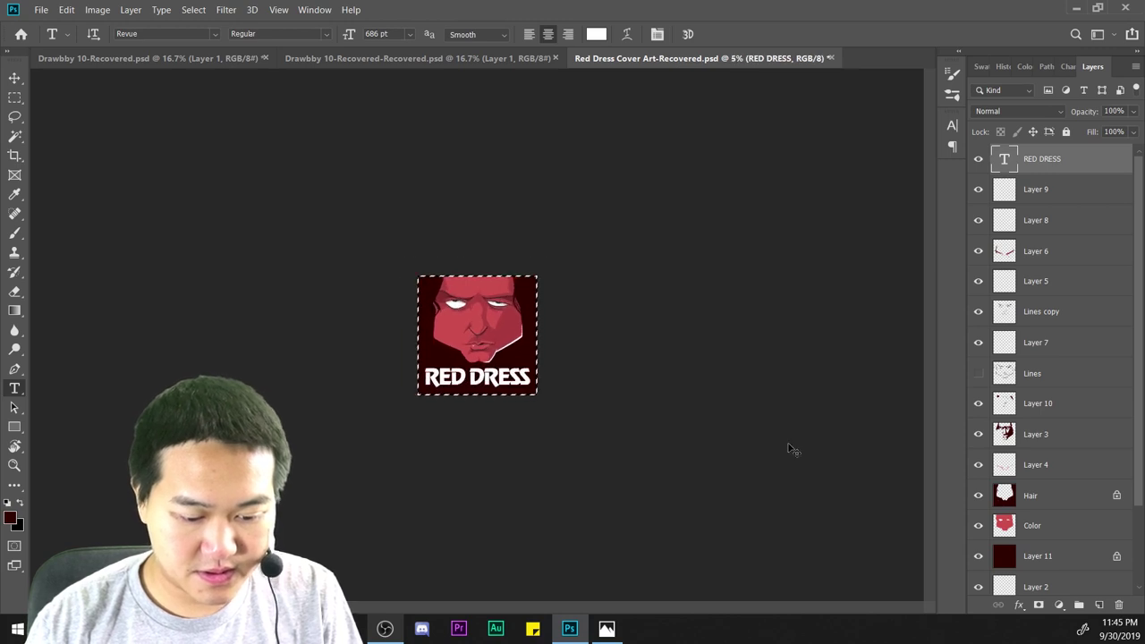
scroll(791, 449, "up", 4)
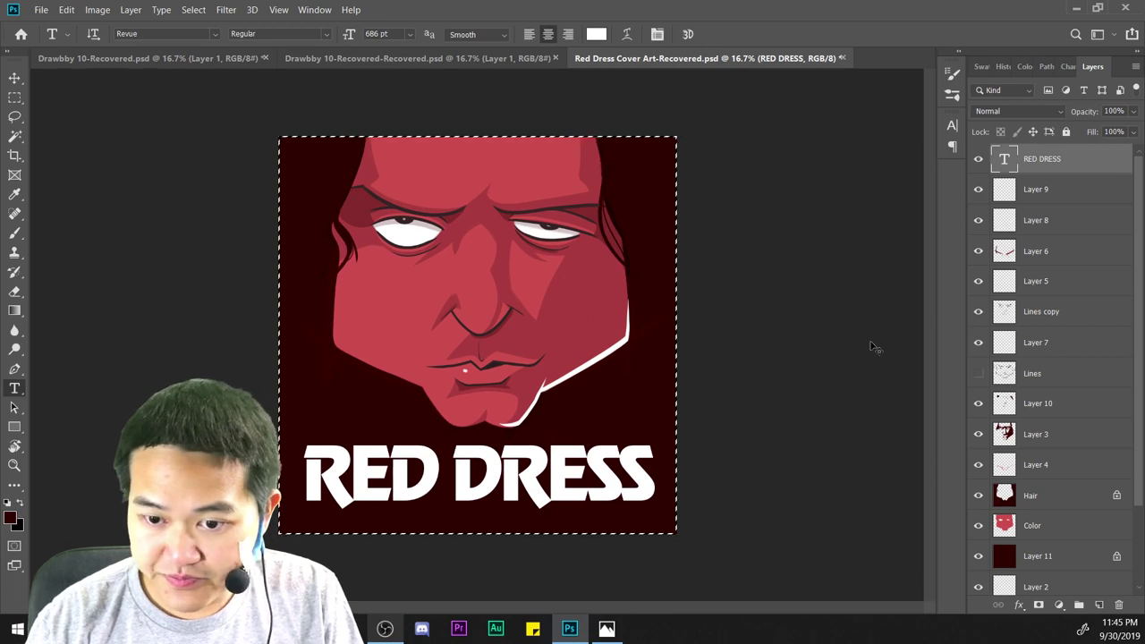
scroll(874, 347, "down", 1)
scroll(872, 347, "up", 2)
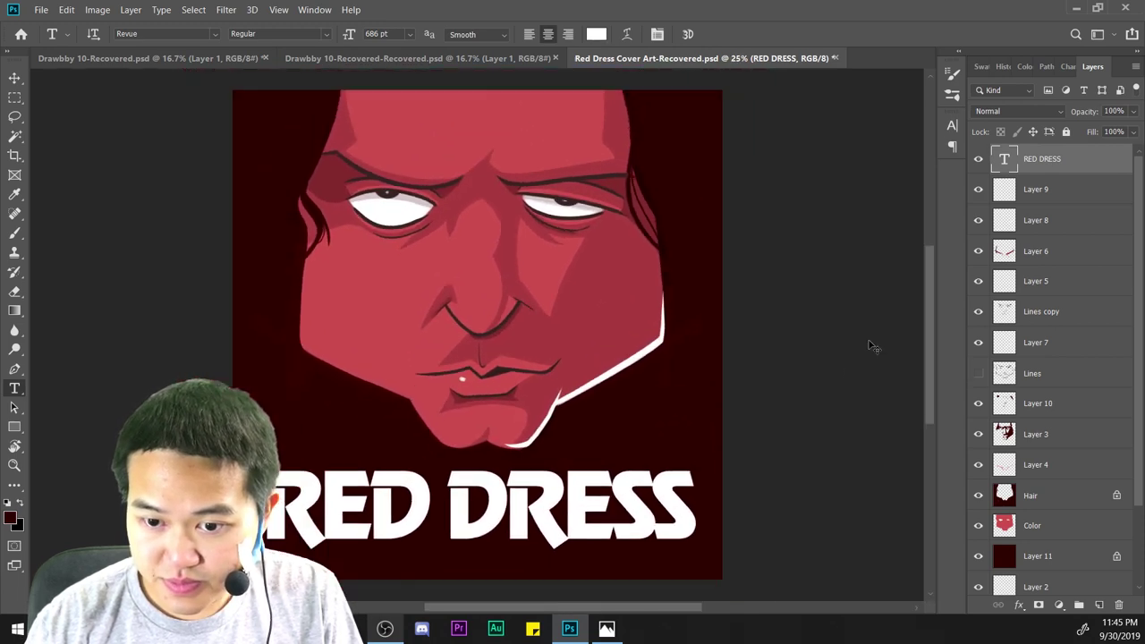
scroll(867, 344, "down", 1)
key("ctrl+a")
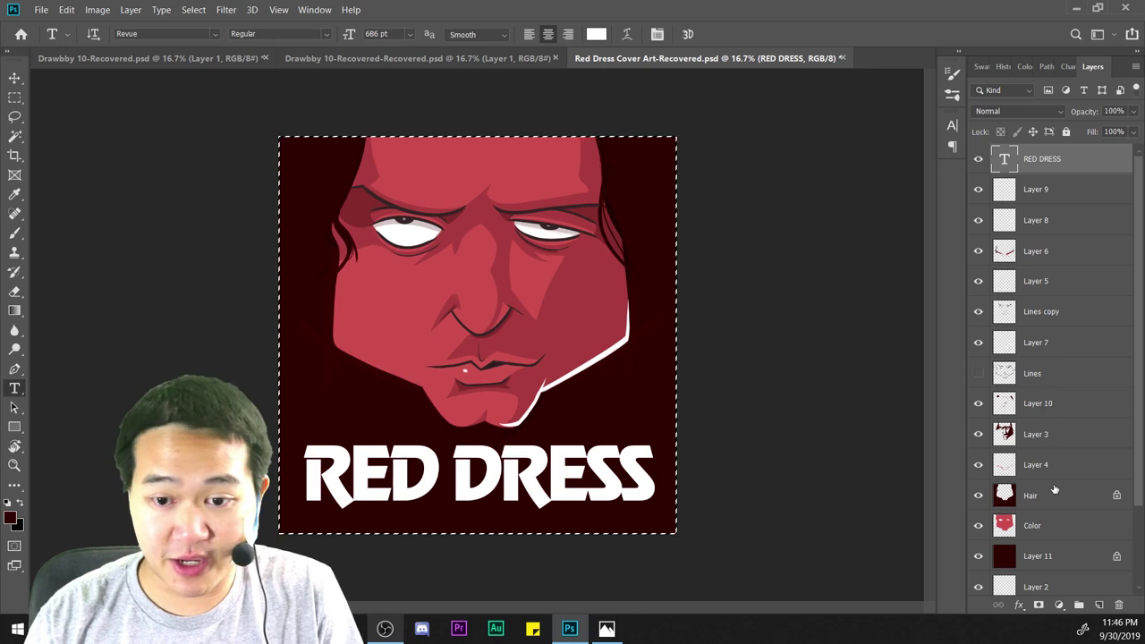
left_click(1030, 526)
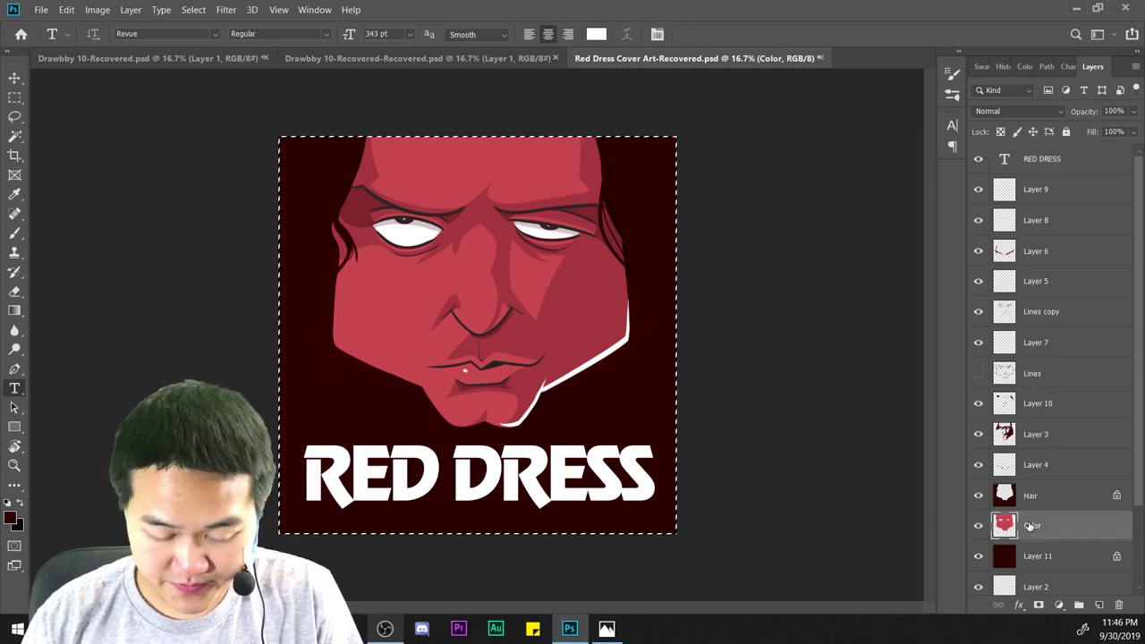
key("ctrl+minus")
key("ctrl+minus")
key("ctrl+minus")
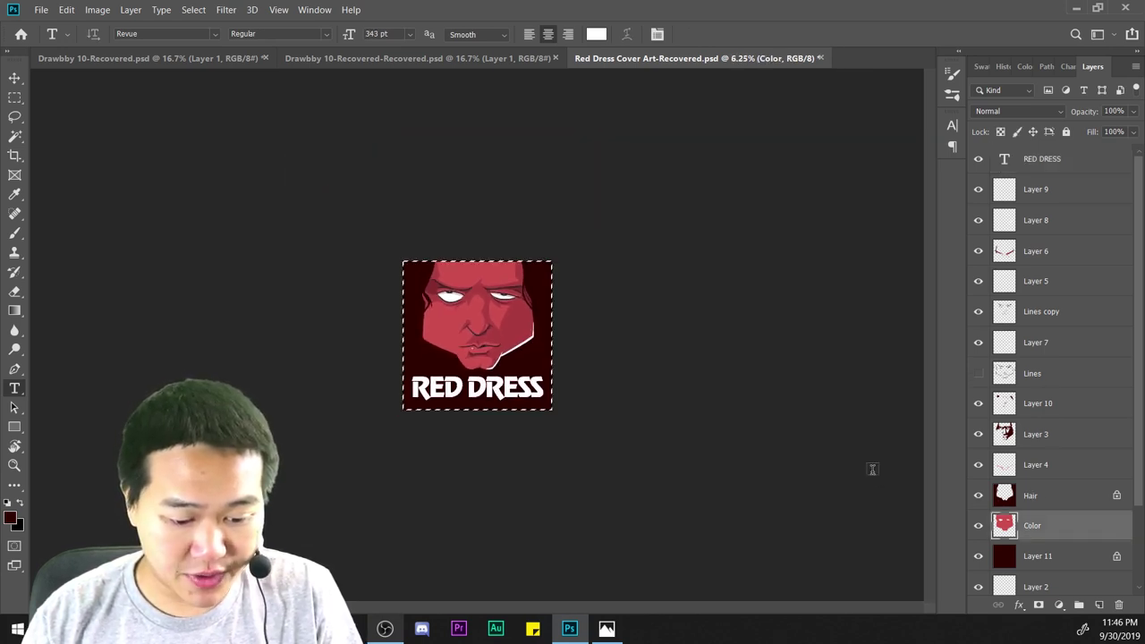
key("ctrl+plus")
key("ctrl+plus")
key("ctrl+plus")
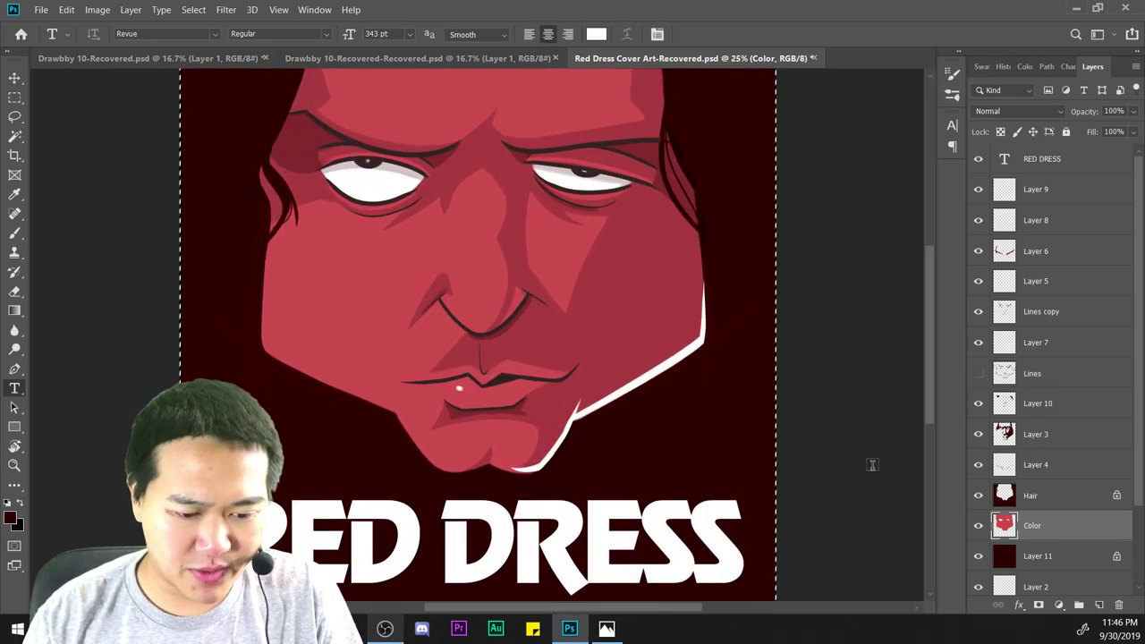
key("ctrl+minus")
key("ctrl+minus")
key("ctrl+plus")
key("ctrl+plus")
key("ctrl+plus")
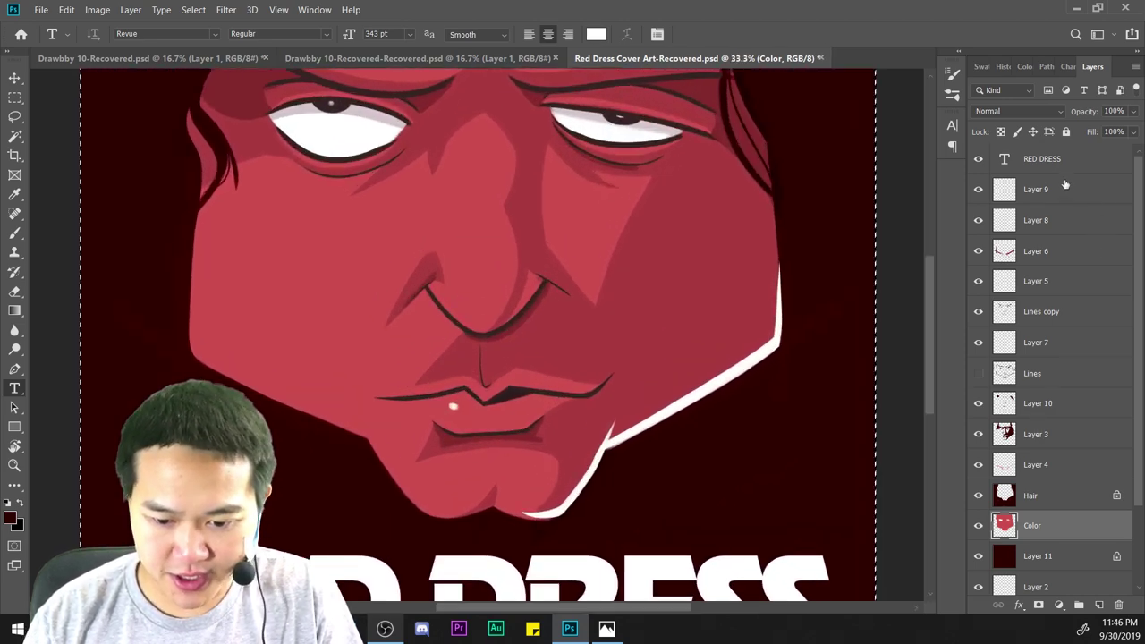
Erase the white highlight from the pupil of the left eye on Layer 8.
left_click(1064, 186)
key("ctrl+plus")
left_click_drag(820, 234, 846, 461)
left_click_drag(821, 376, 866, 451)
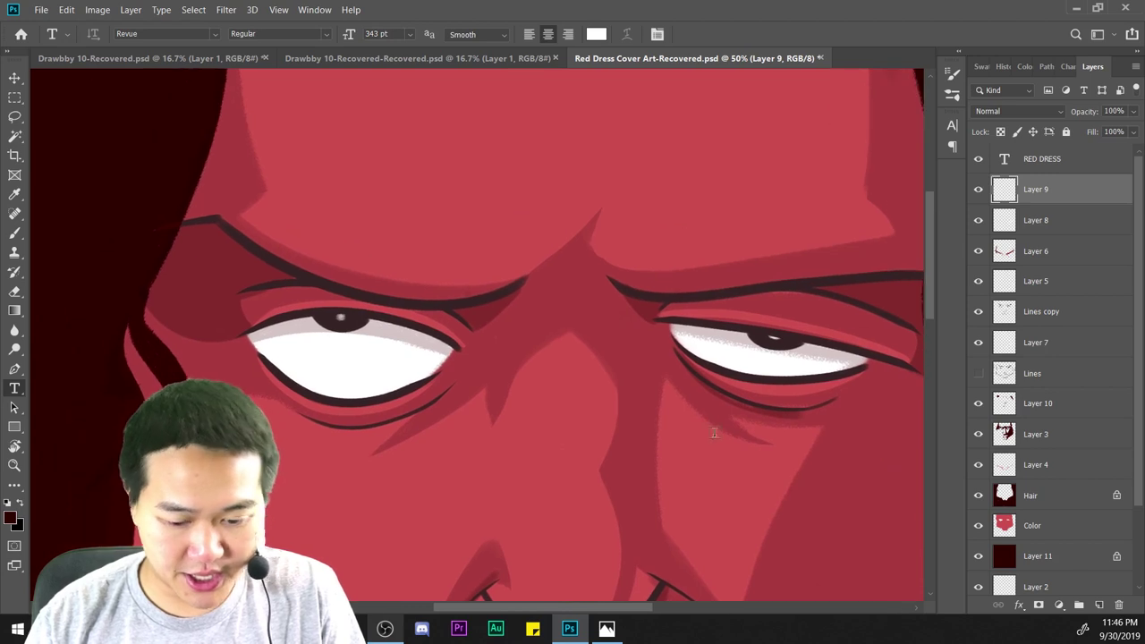
key("ctrl+plus")
key("ctrl+plus")
key("ctrl+plus")
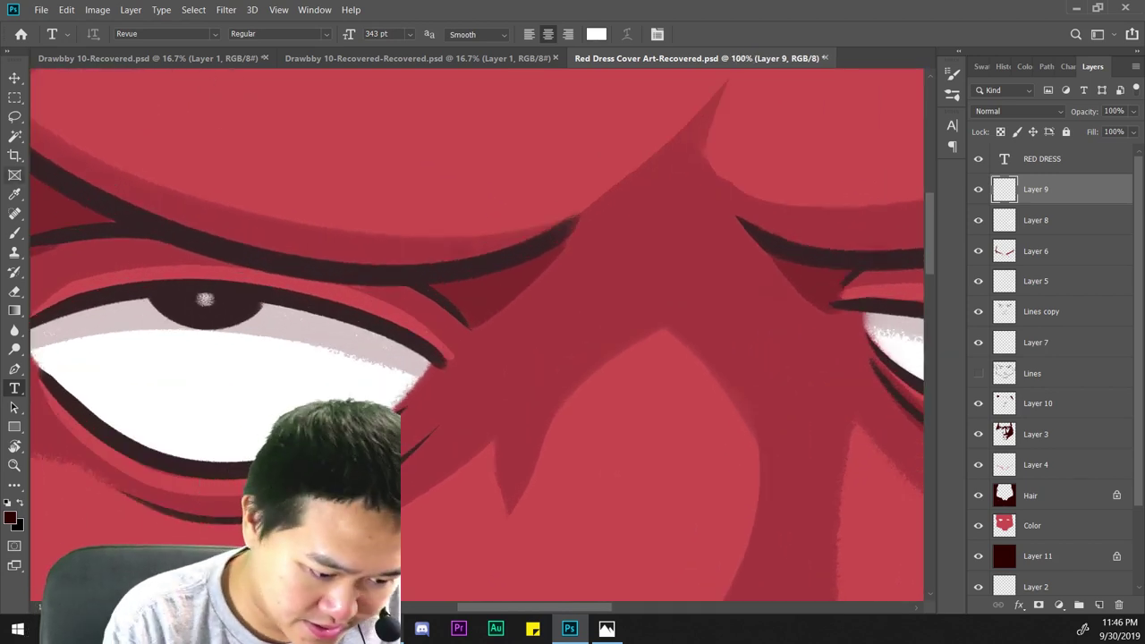
key("i")
key("b")
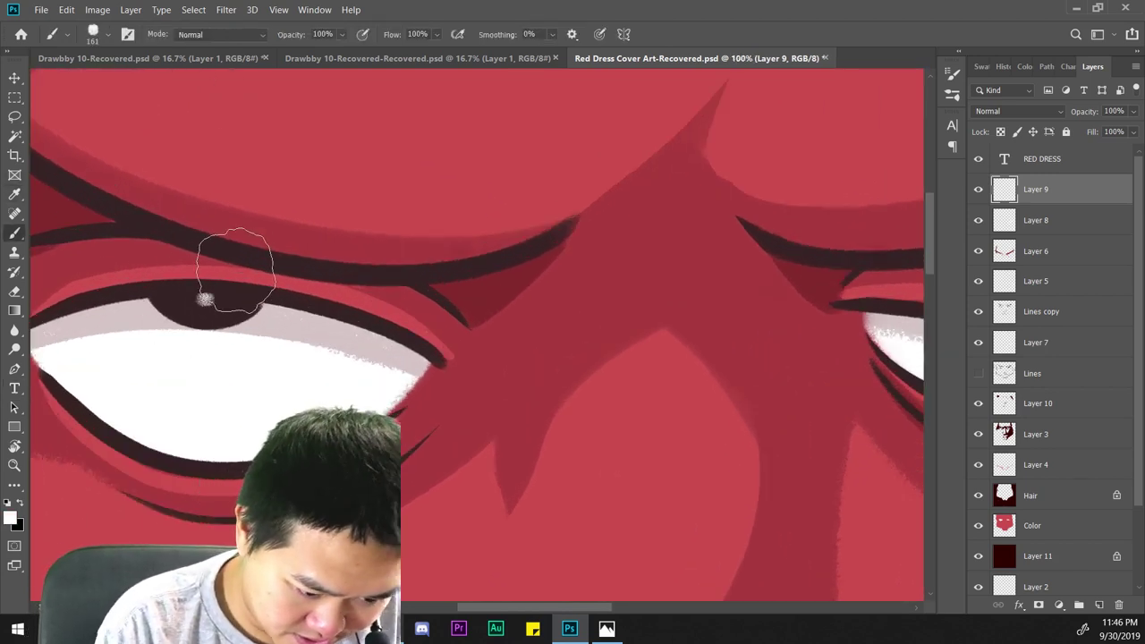
left_click(1033, 226)
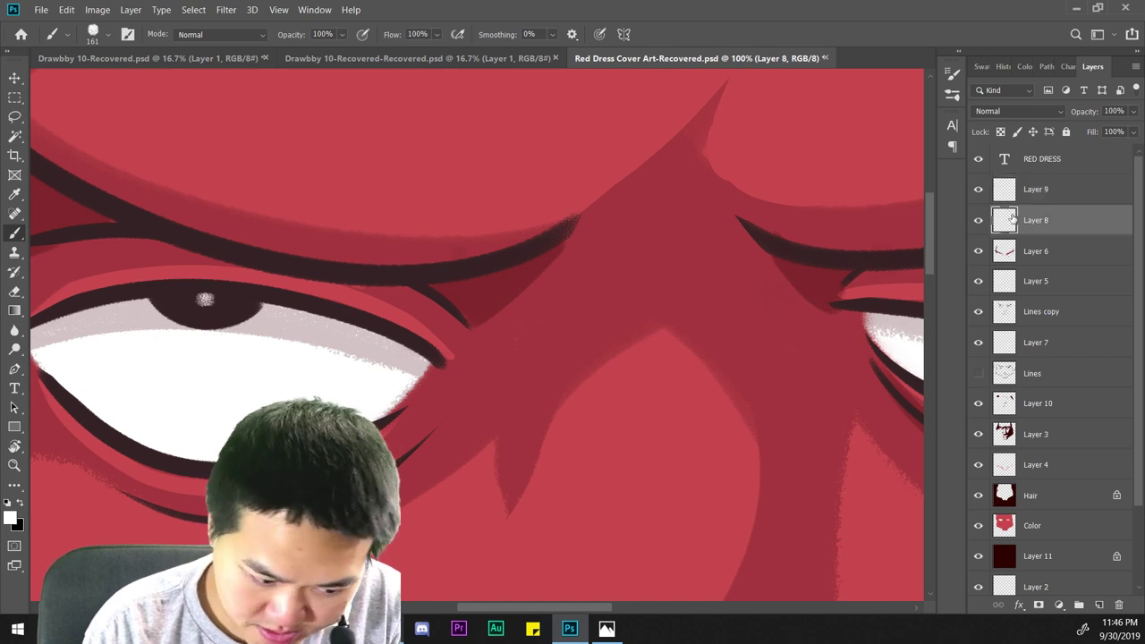
key("e")
left_click(205, 297)
Set the foreground colour to bright red for the eye highlights.
key("ctrl+plus")
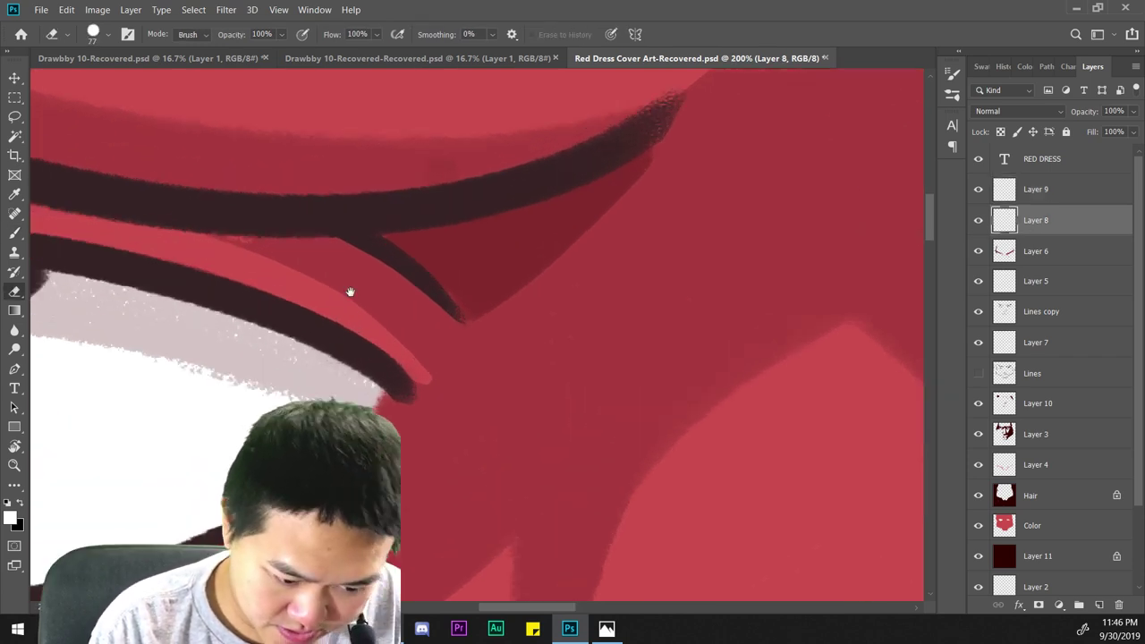
left_click_drag(381, 300, 743, 278)
right_click(422, 226)
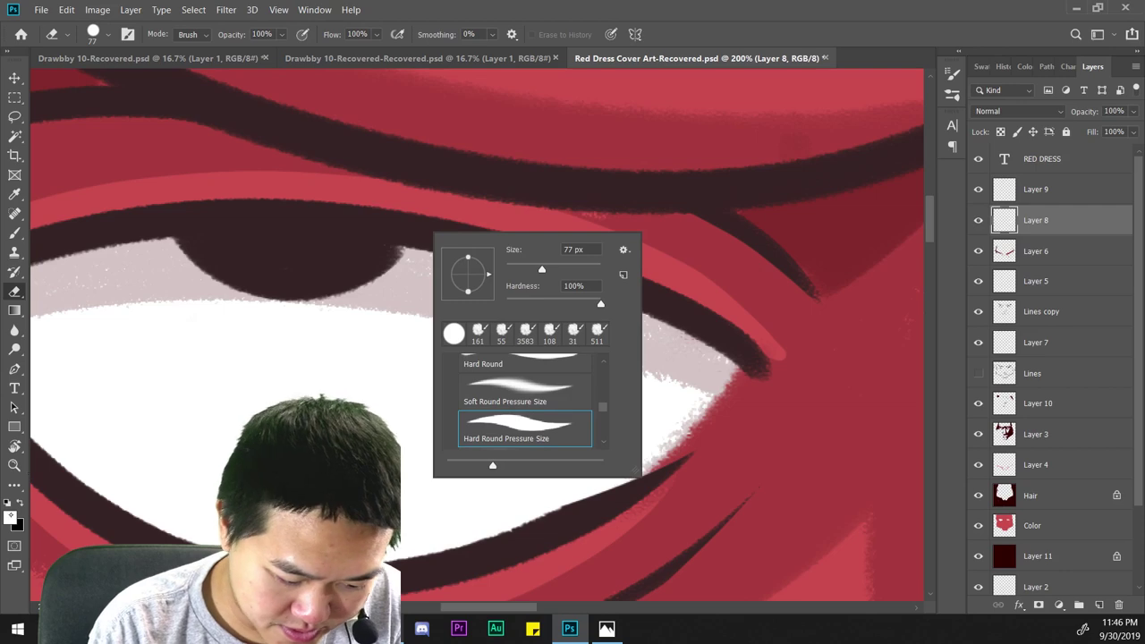
left_click(11, 516)
left_click(905, 91)
left_click(1062, 75)
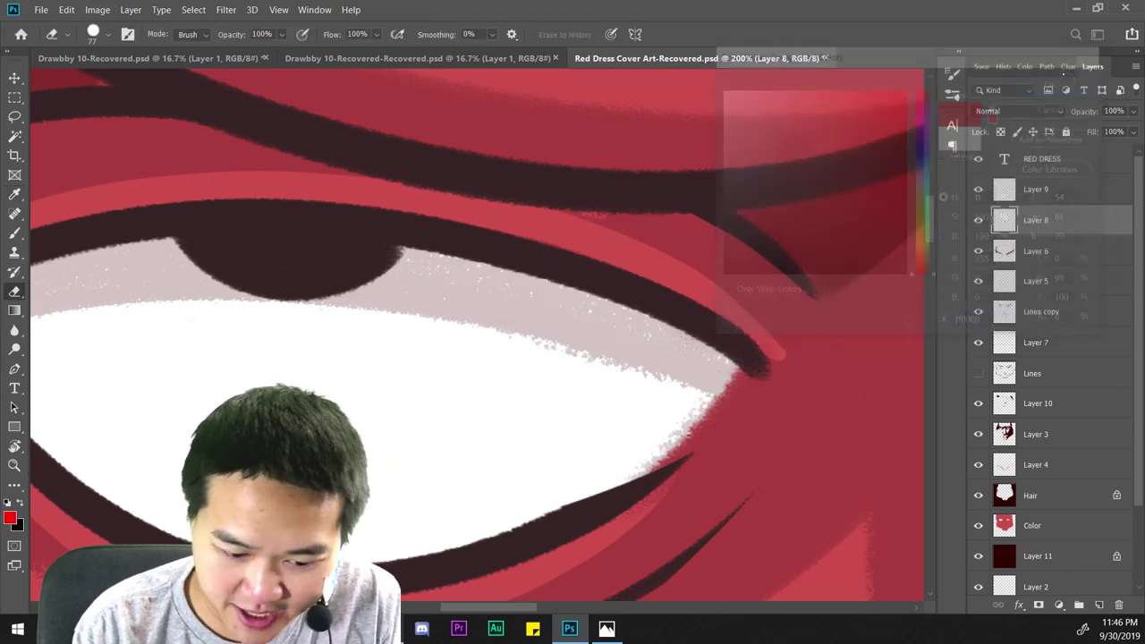
Paint a round red highlight on the left eye's pupil on Layer 8 with a 31 px brush, and save the document.
right_click(605, 191)
key("b")
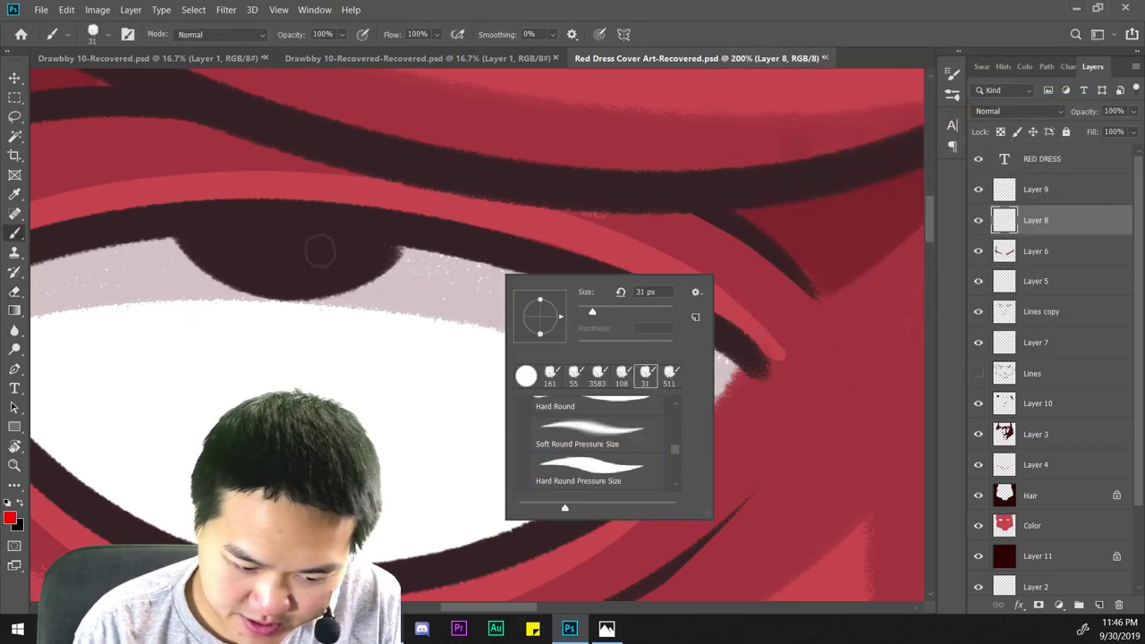
left_click(307, 223)
left_click(287, 235)
scroll(449, 378, "down", 5)
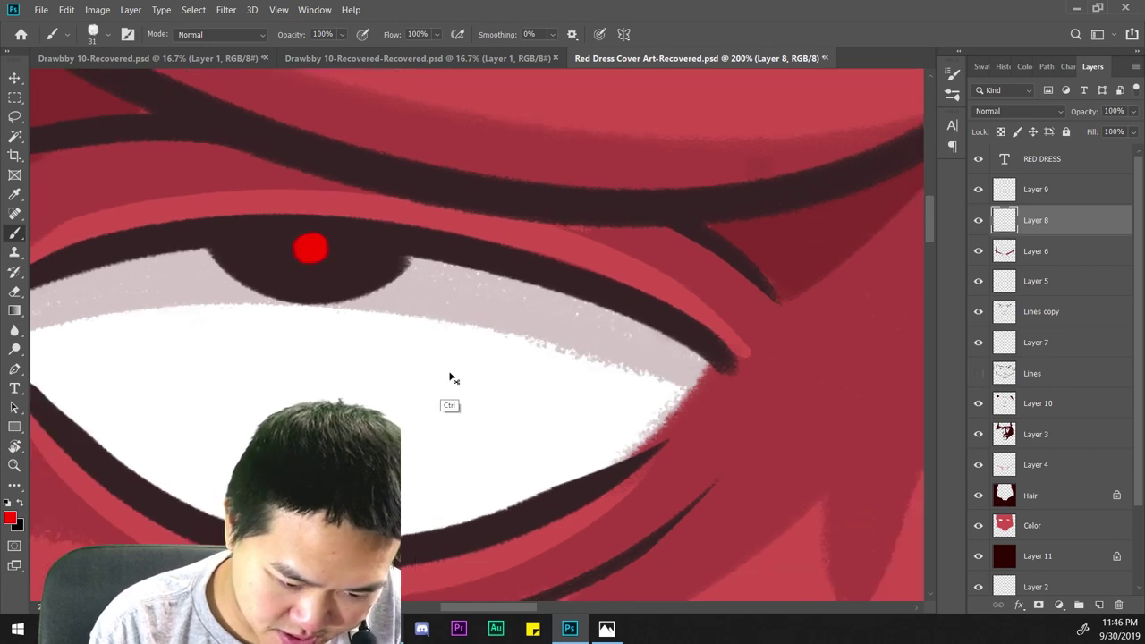
key("ctrl+s")
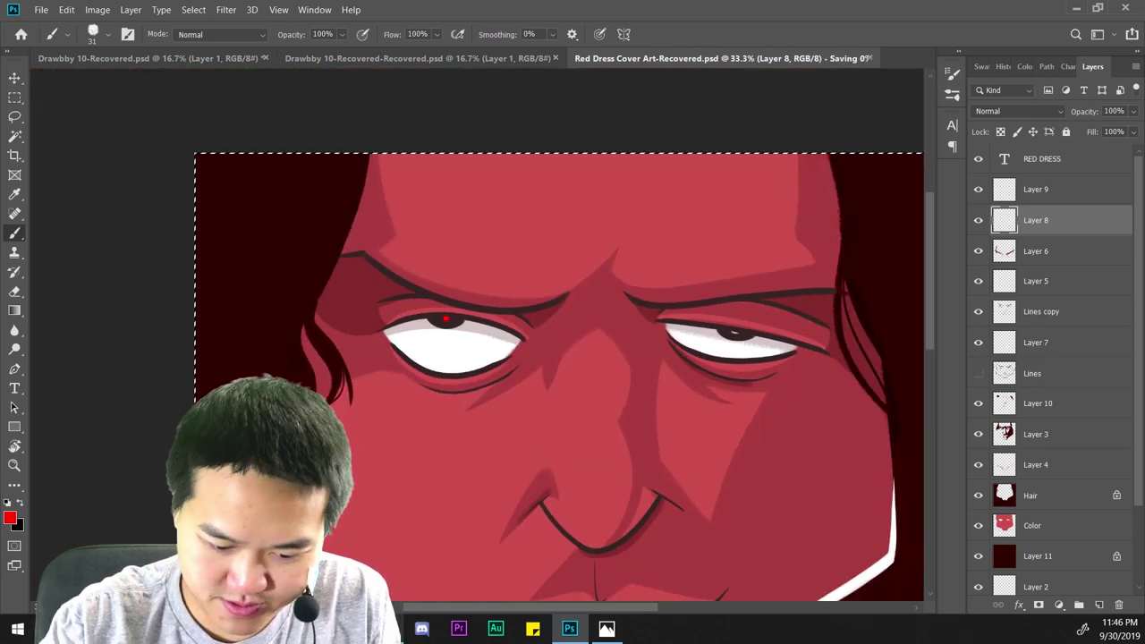
scroll(475, 337, "up", 5)
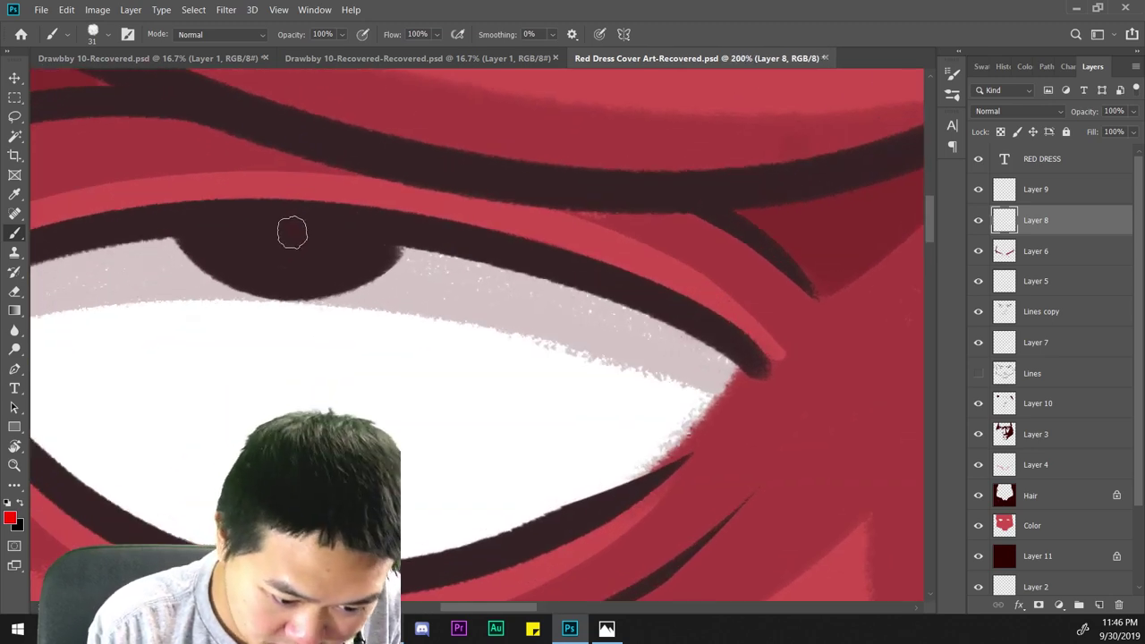
left_click(291, 233)
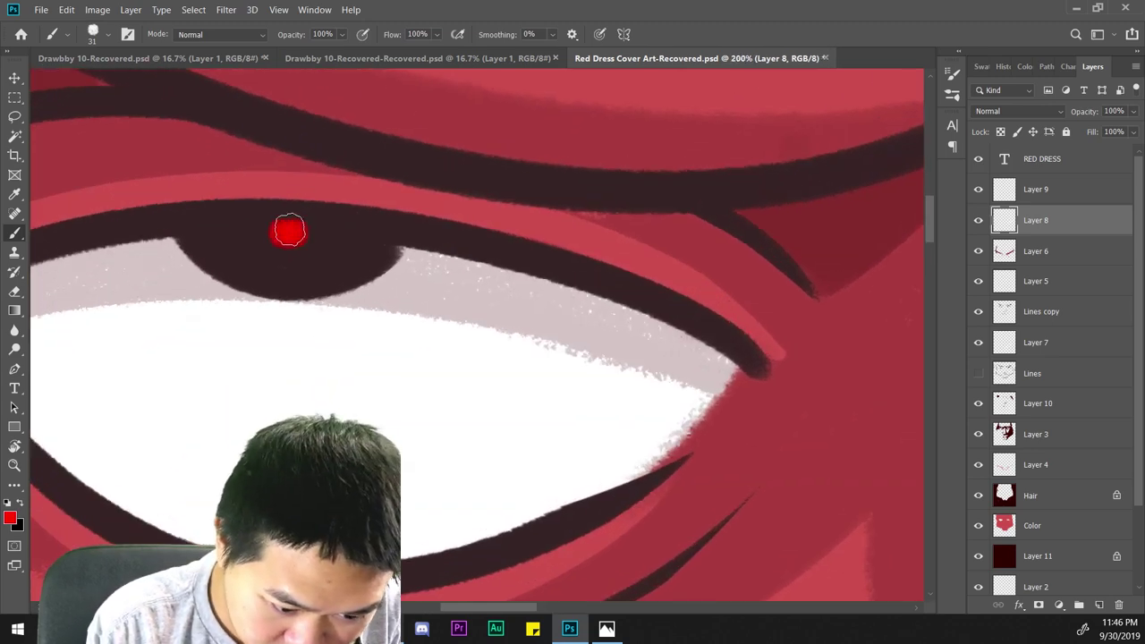
Paint a red highlight over the white one on the right eye's pupil on Layer 8.
scroll(613, 462, "down", 4)
left_click_drag(779, 460, 402, 421)
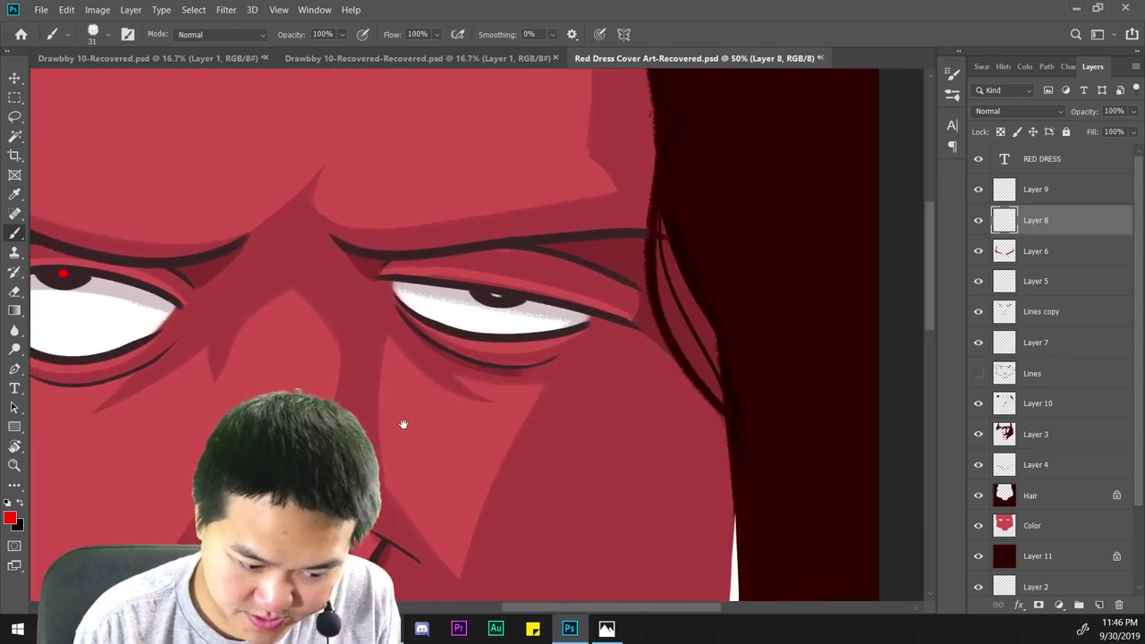
scroll(572, 250, "up", 3)
left_click_drag(557, 166, 546, 167)
Trim the upper edge of the right eye's red highlight with the Eraser at a size of 29 px.
right_click(14, 290)
left_click(76, 288)
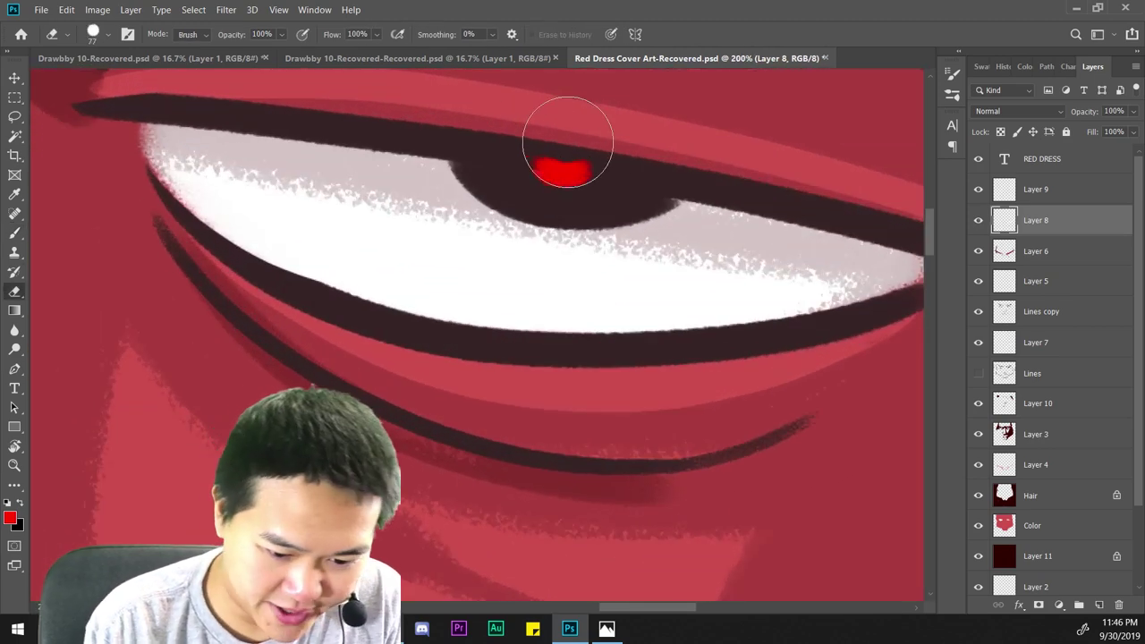
right_click(708, 136)
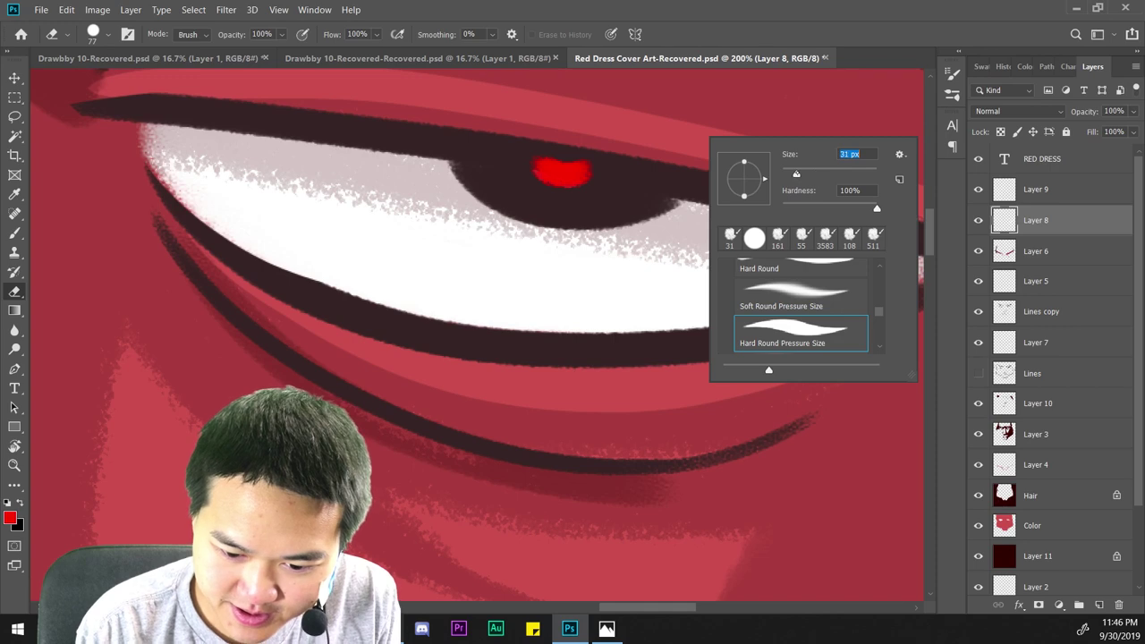
type("29")
key("Return")
left_click_drag(517, 138, 668, 185)
key("ctrl+z")
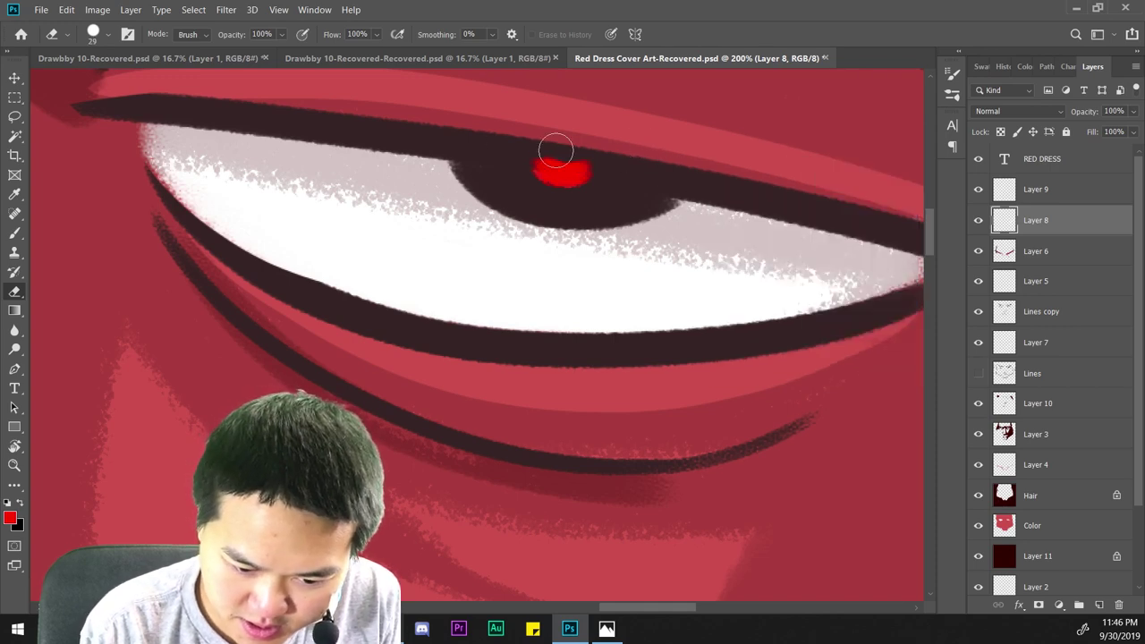
left_click_drag(557, 152, 754, 184)
left_click_drag(522, 154, 700, 183)
Erase the upper part of the left eye's red highlight so that it has a flat top edge.
key("ctrl+minus")
key("ctrl+minus")
key("ctrl+minus")
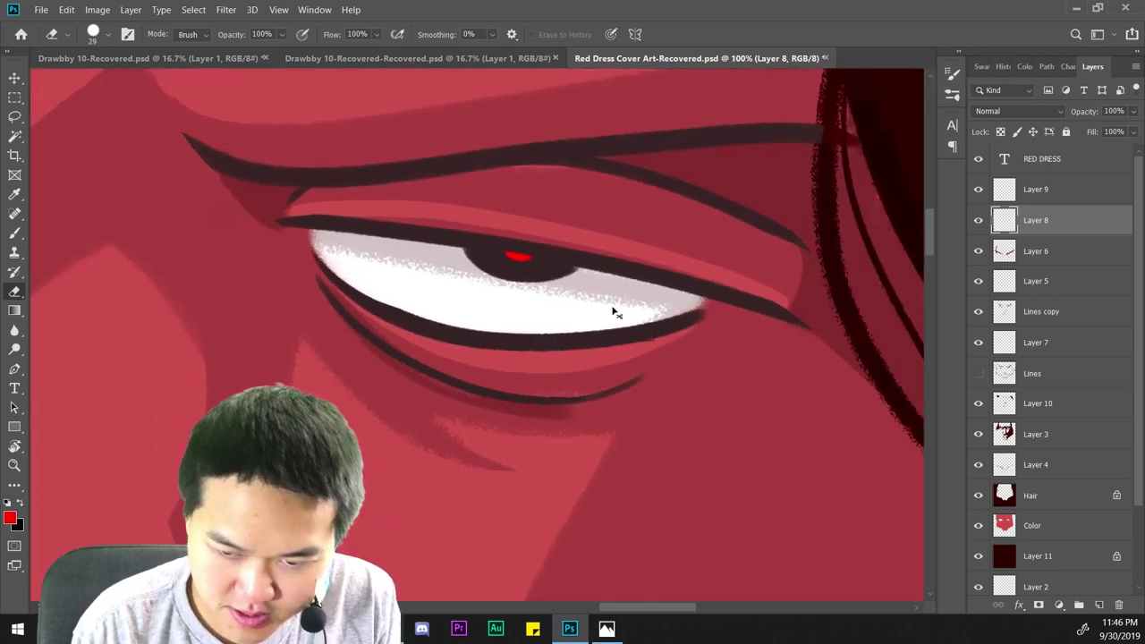
left_click_drag(517, 354, 929, 391)
scroll(557, 238, "up", 4)
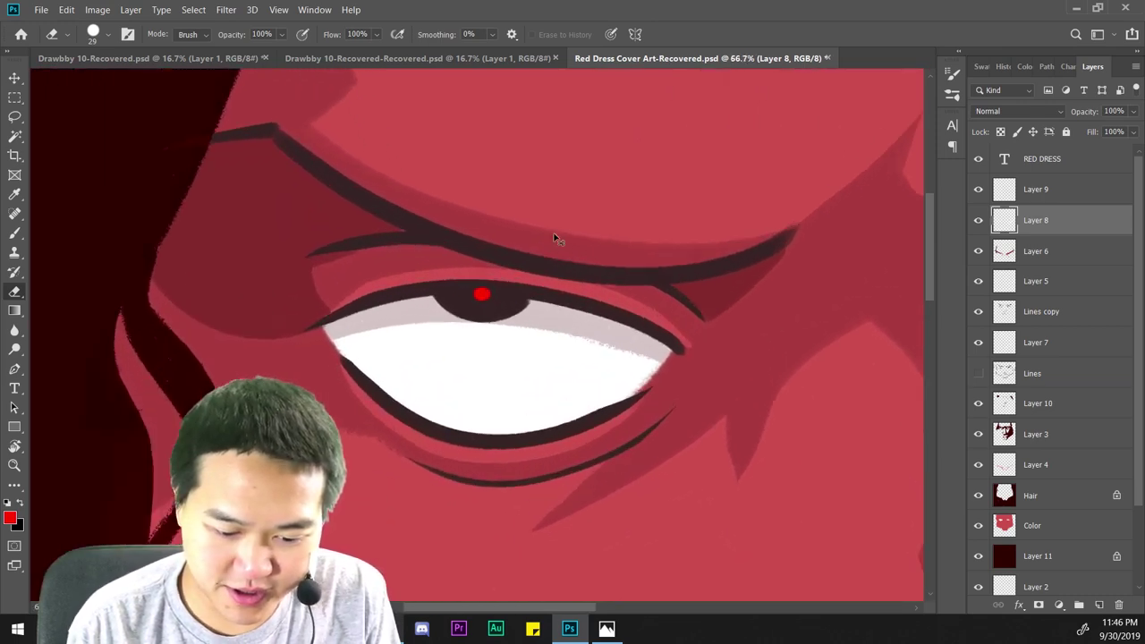
left_click_drag(509, 217, 646, 247)
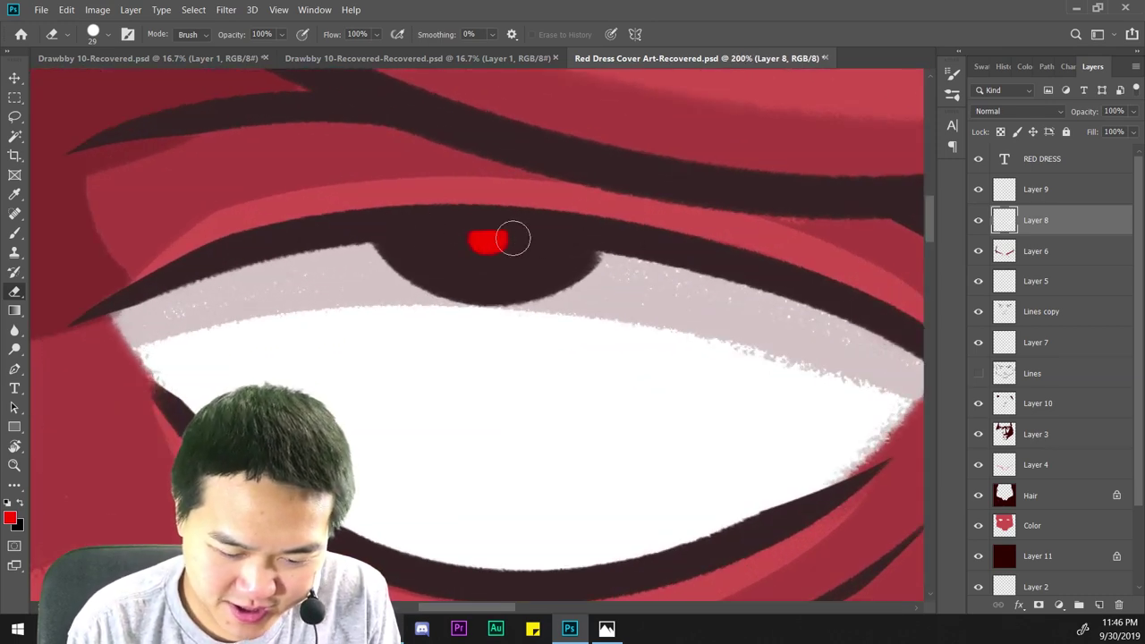
key("ctrl+z")
left_click_drag(457, 217, 605, 233)
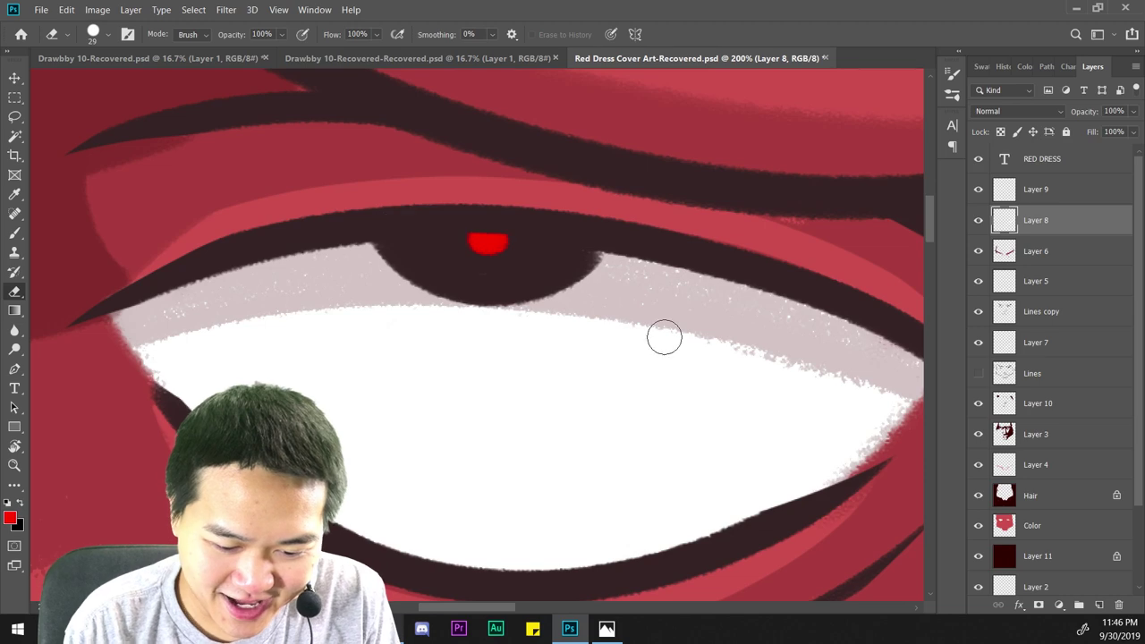
Examine the complete cover at thumbnail and enlarged sizes, checking how the red pupil highlights look with the face and title.
scroll(664, 337, "down", 6)
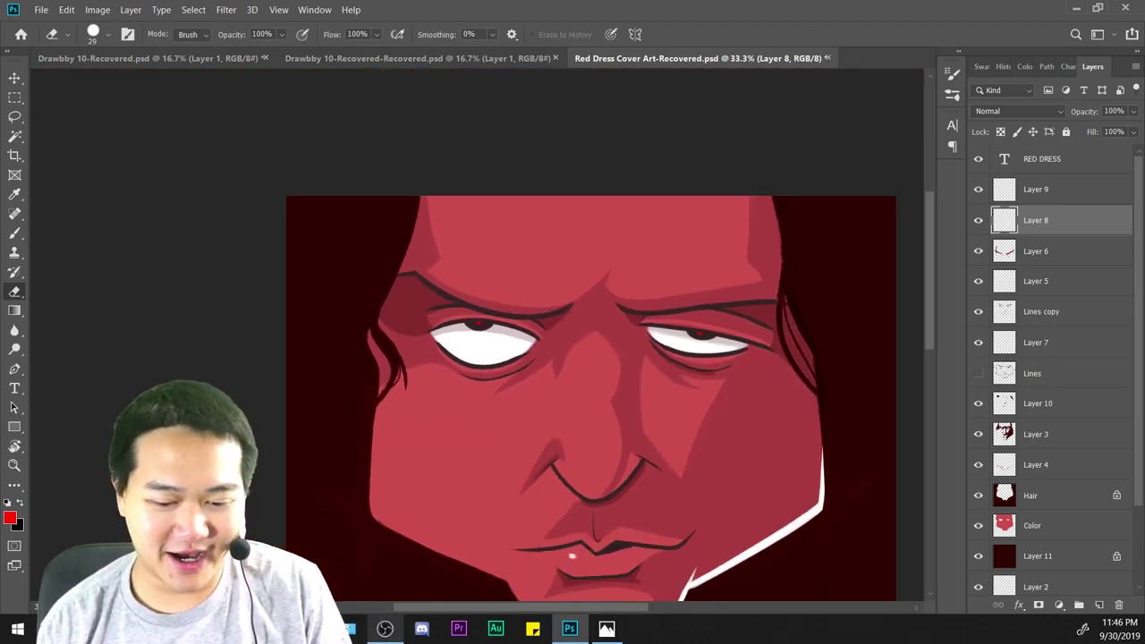
scroll(590, 398, "down", 4)
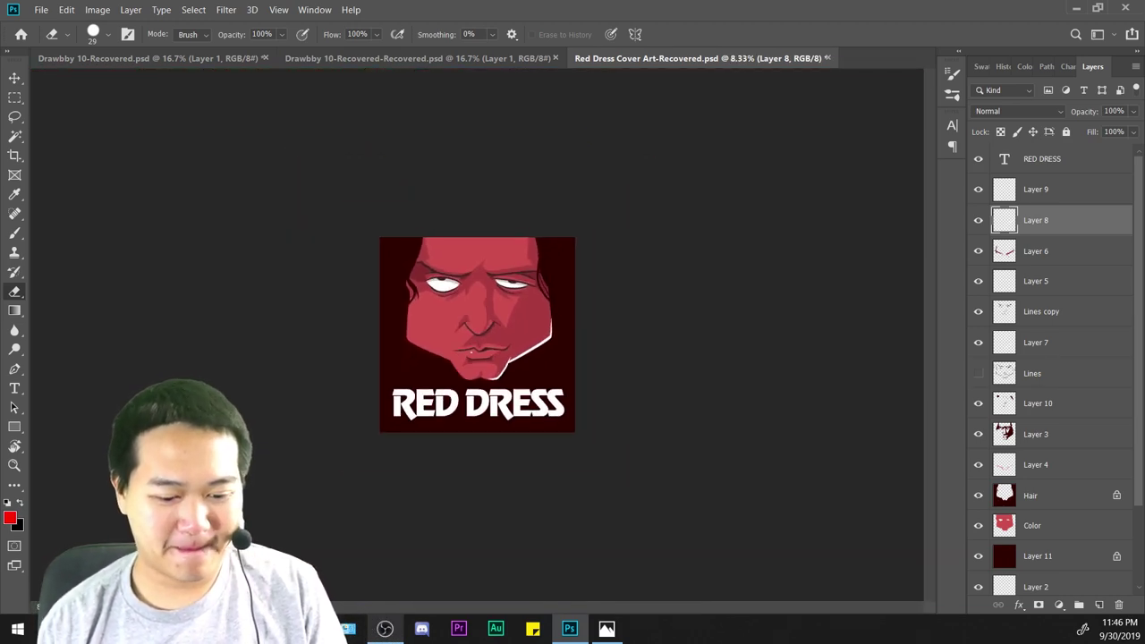
scroll(477, 335, "down", 2)
key("ctrl+a")
scroll(477, 335, "up", 4)
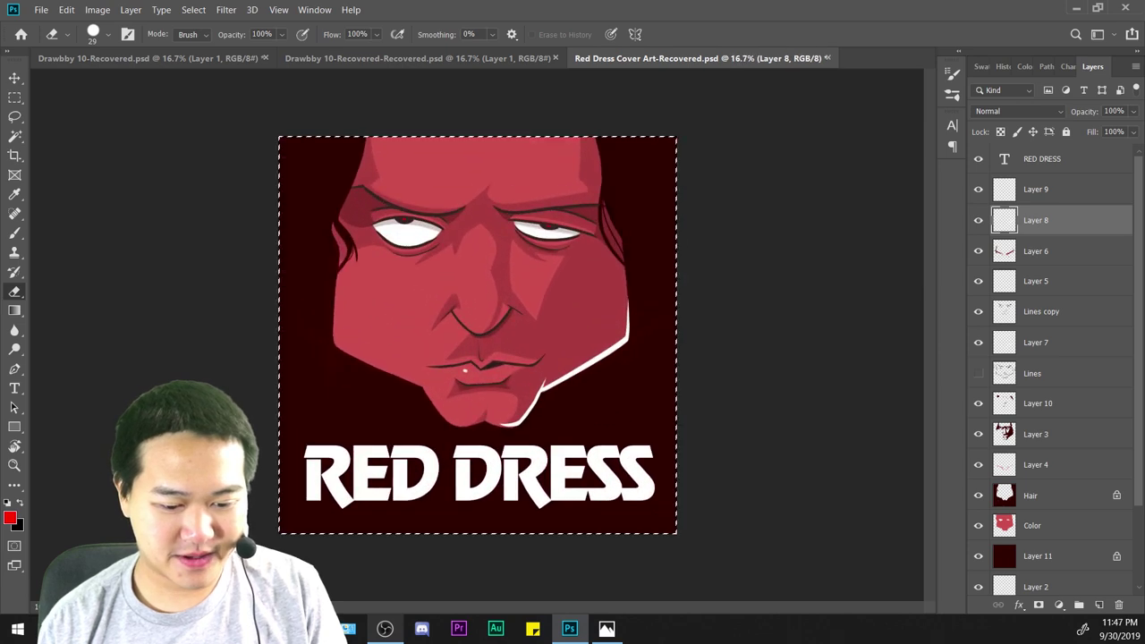
scroll(479, 332, "up", 1)
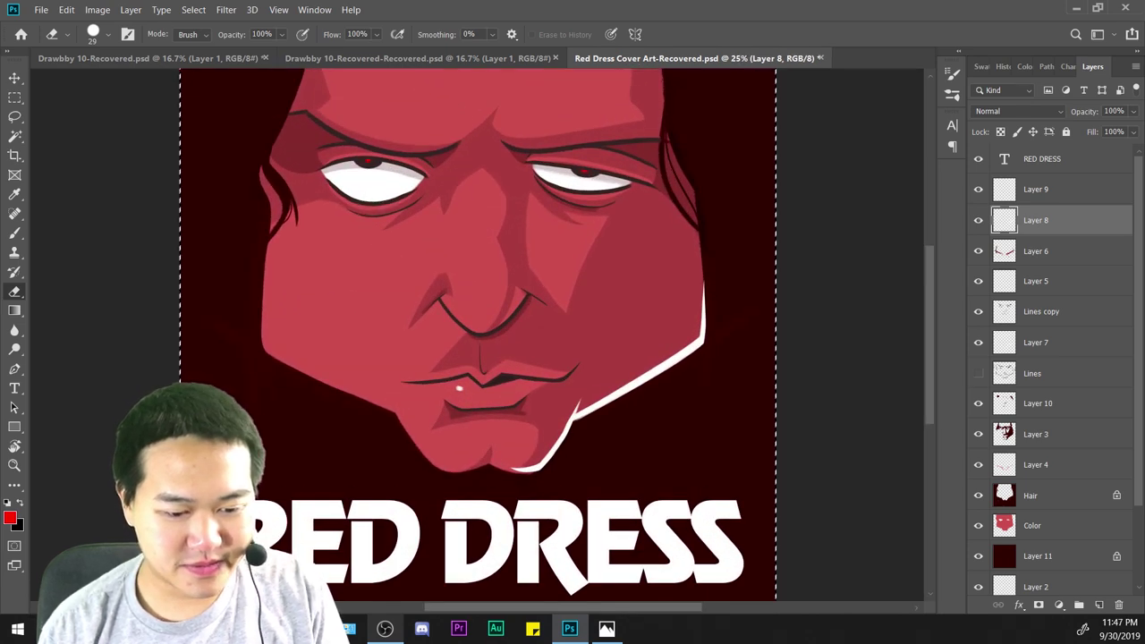
key("ctrl+d")
key("ctrl+plus")
left_click_drag(478, 268, 518, 324)
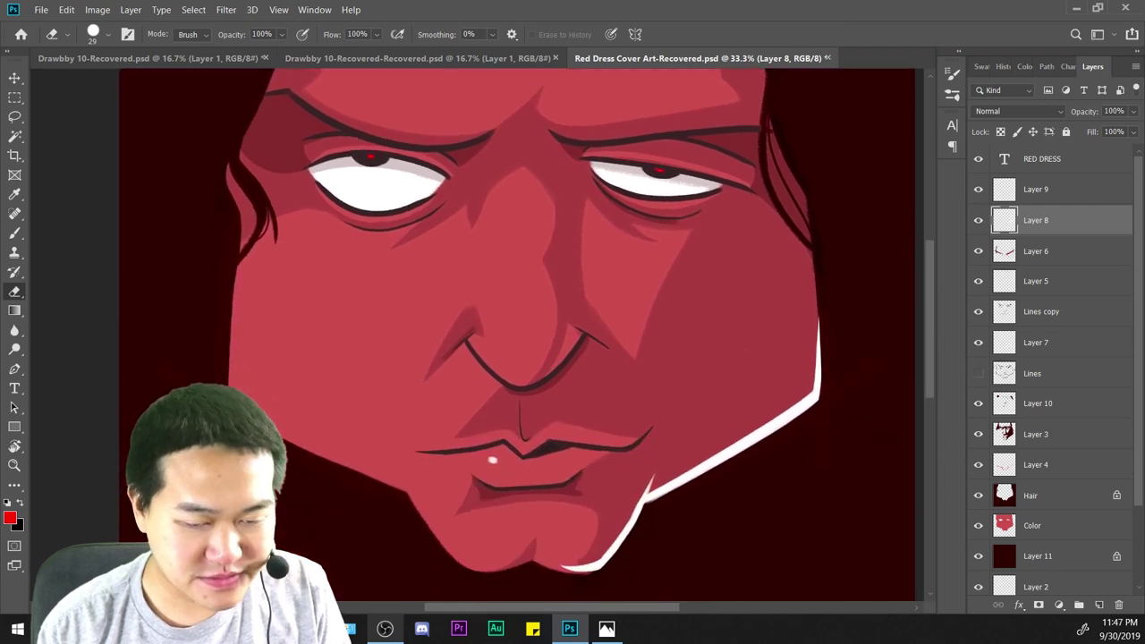
scroll(479, 332, "down", 2)
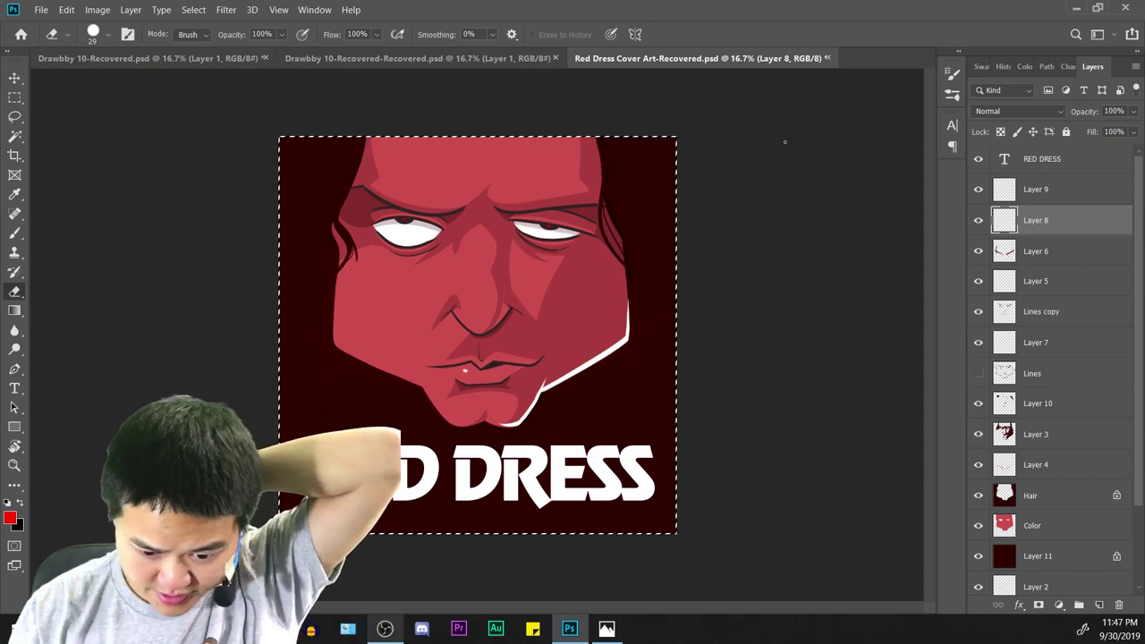
Hide the RED DRESS title layer and save the document.
left_click(977, 496)
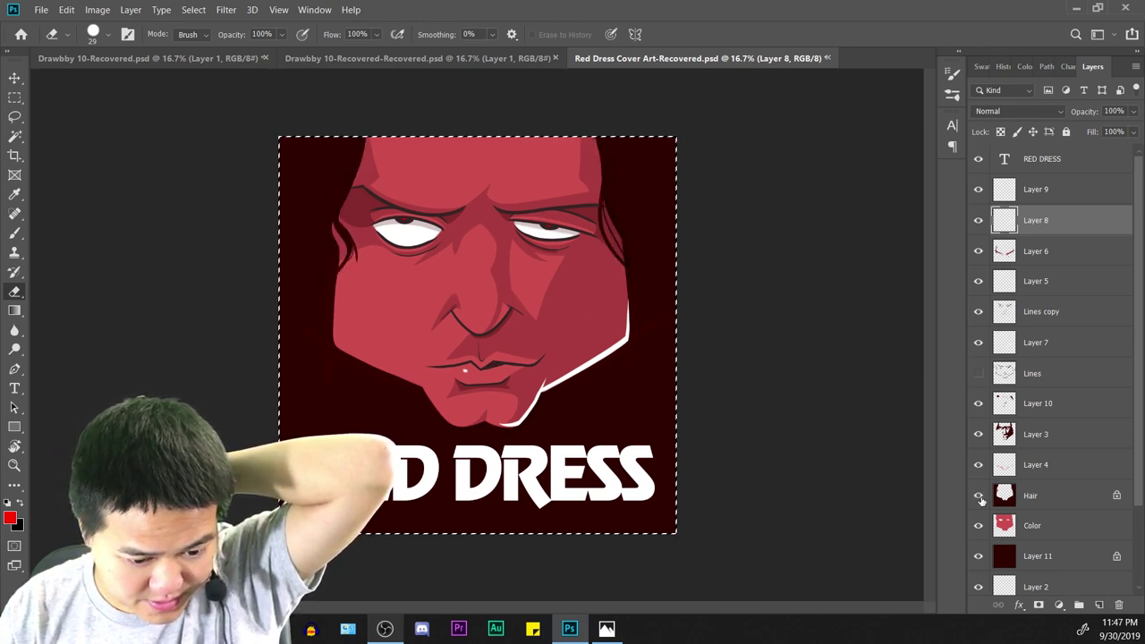
left_click(1028, 497)
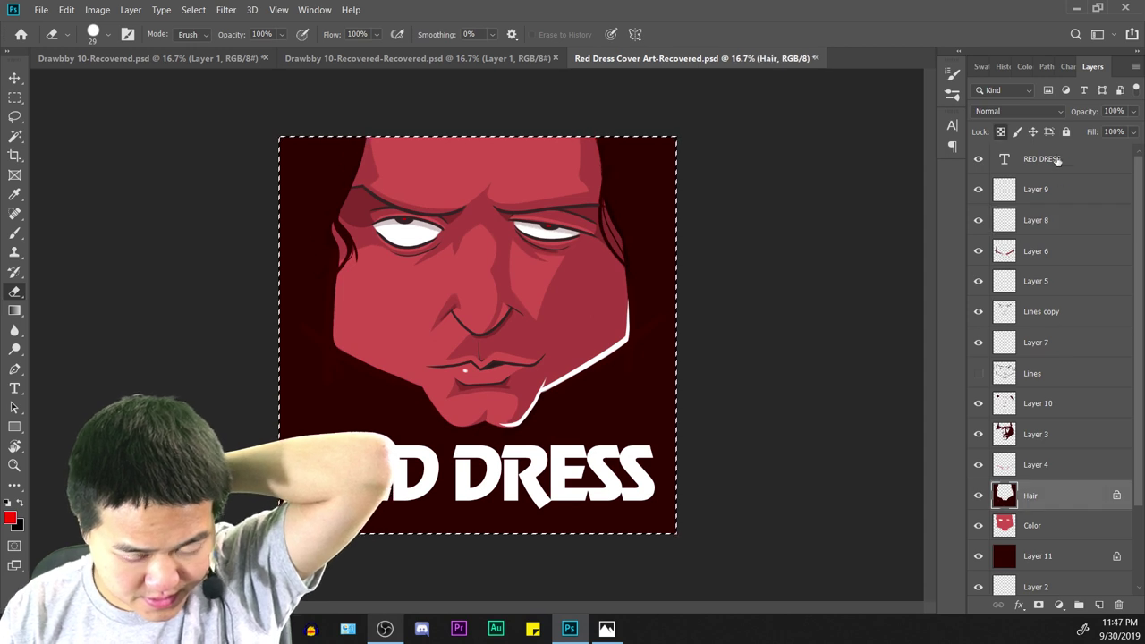
left_click(1056, 160)
left_click(978, 159)
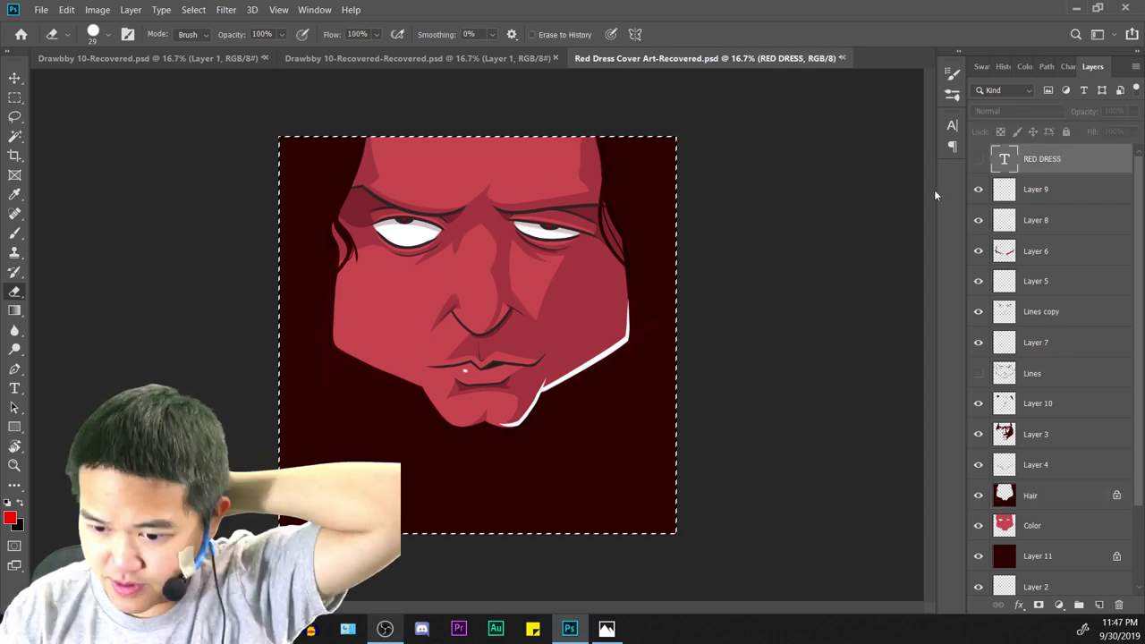
key("ctrl+s")
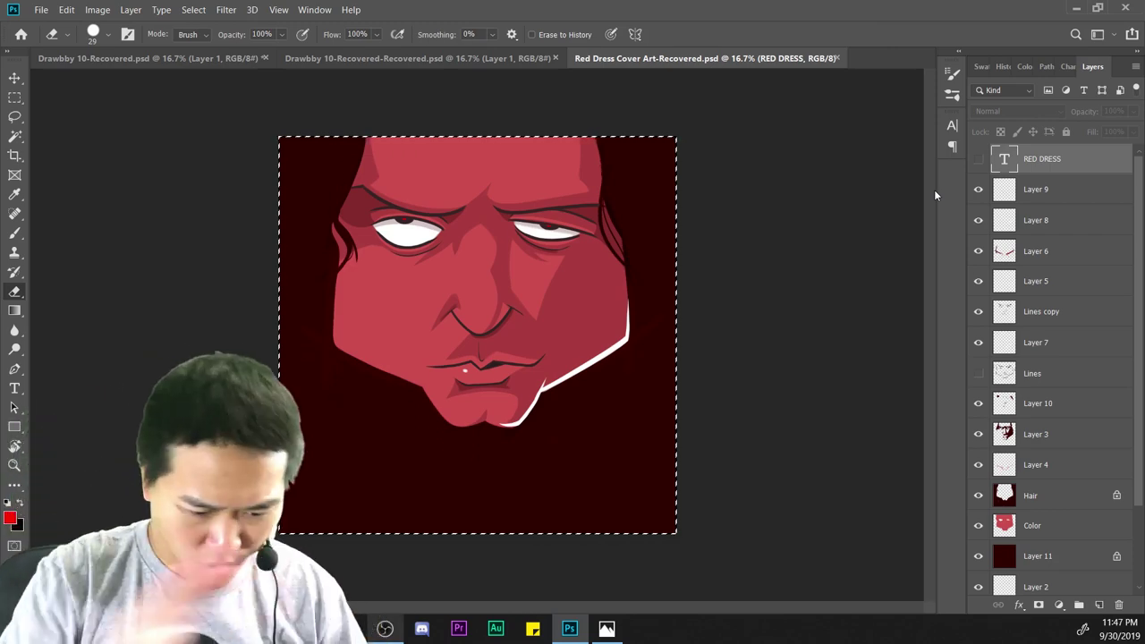
Start exporting the artwork without its title to the Pictures folder under the file name Red Dress Cover Art Face.
left_click(41, 10)
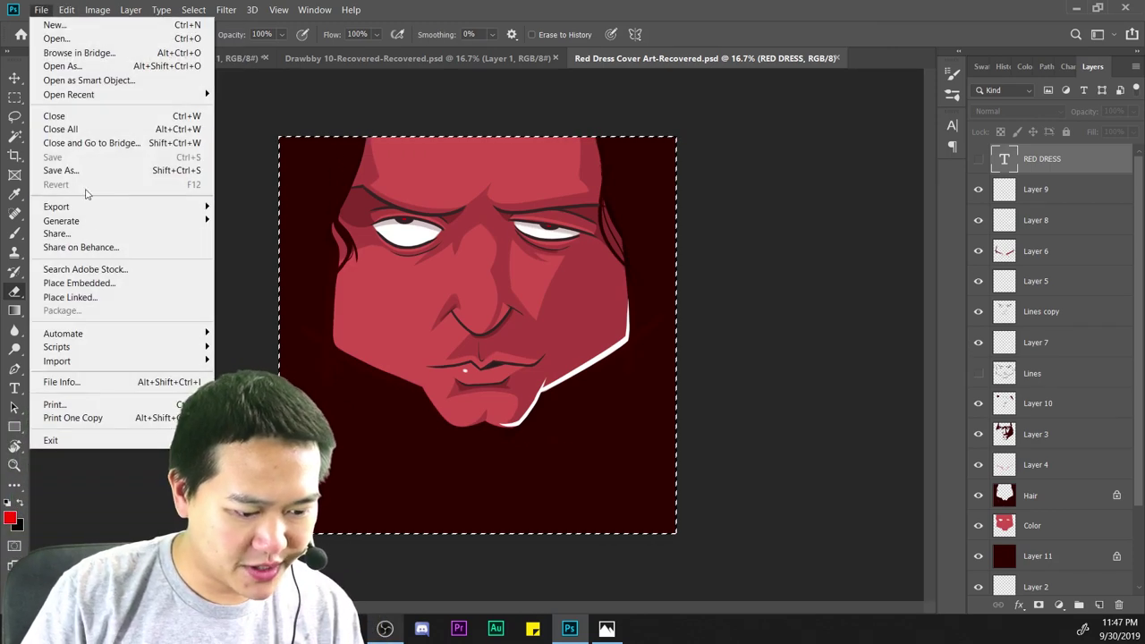
left_click(268, 199)
left_click(41, 9)
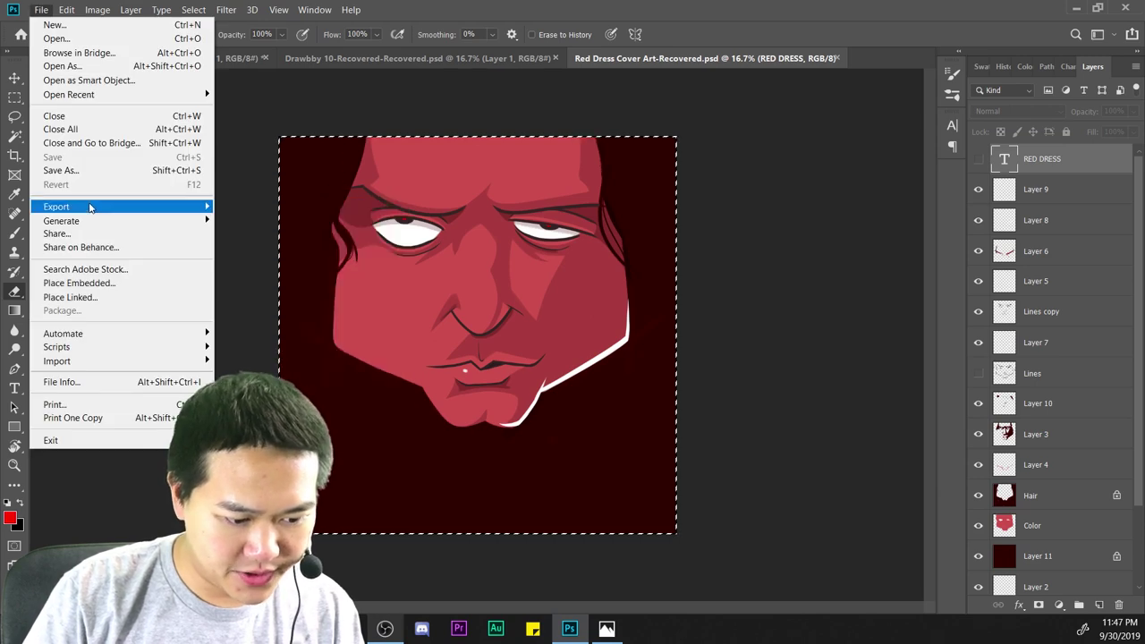
mouse_move(89, 207)
left_click(249, 206)
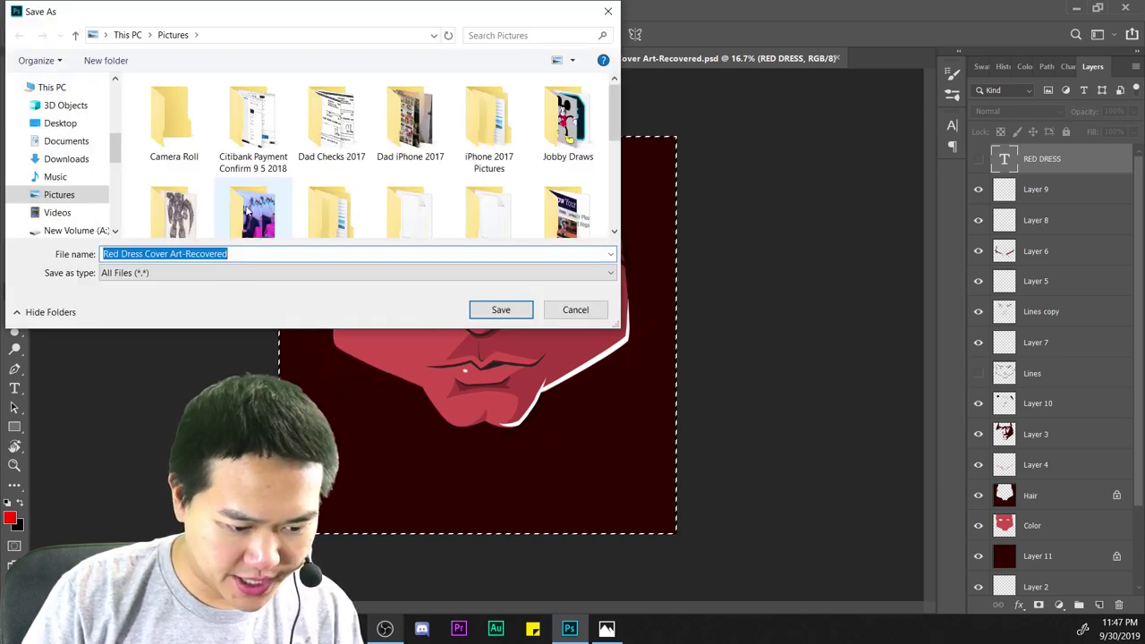
left_click_drag(248, 254, 183, 257)
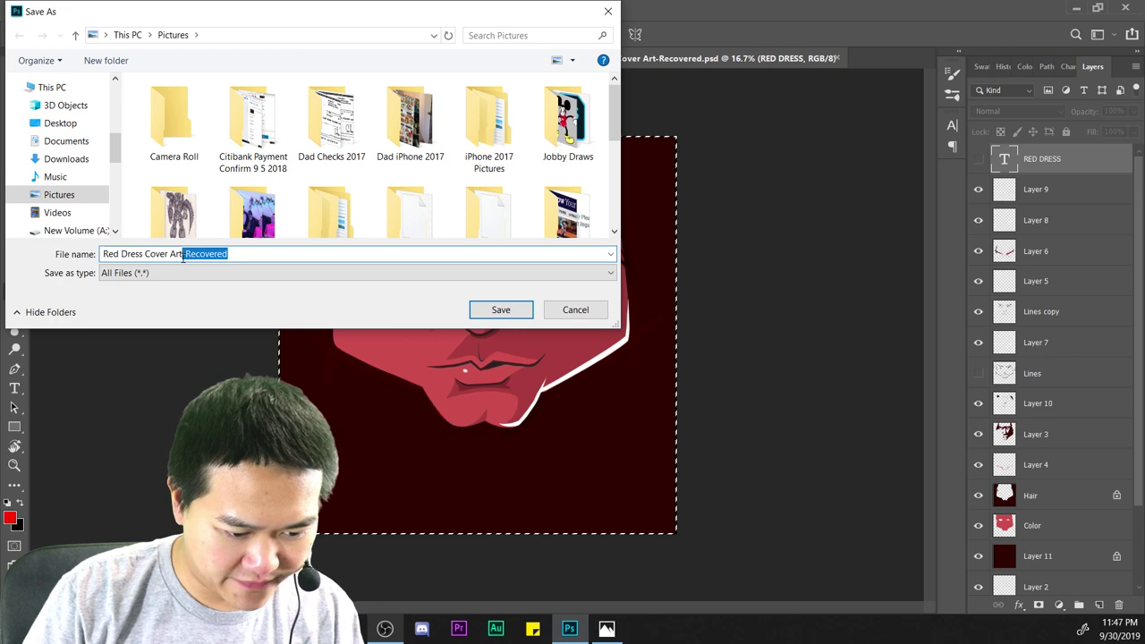
key("BackSpace")
key("Escape")
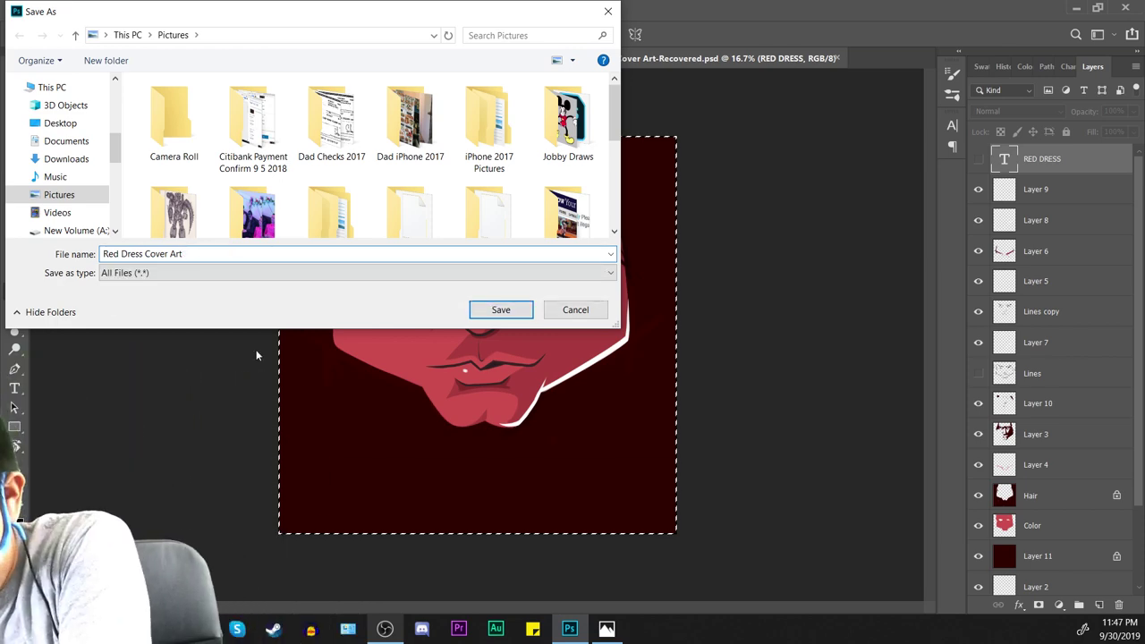
type("Face")
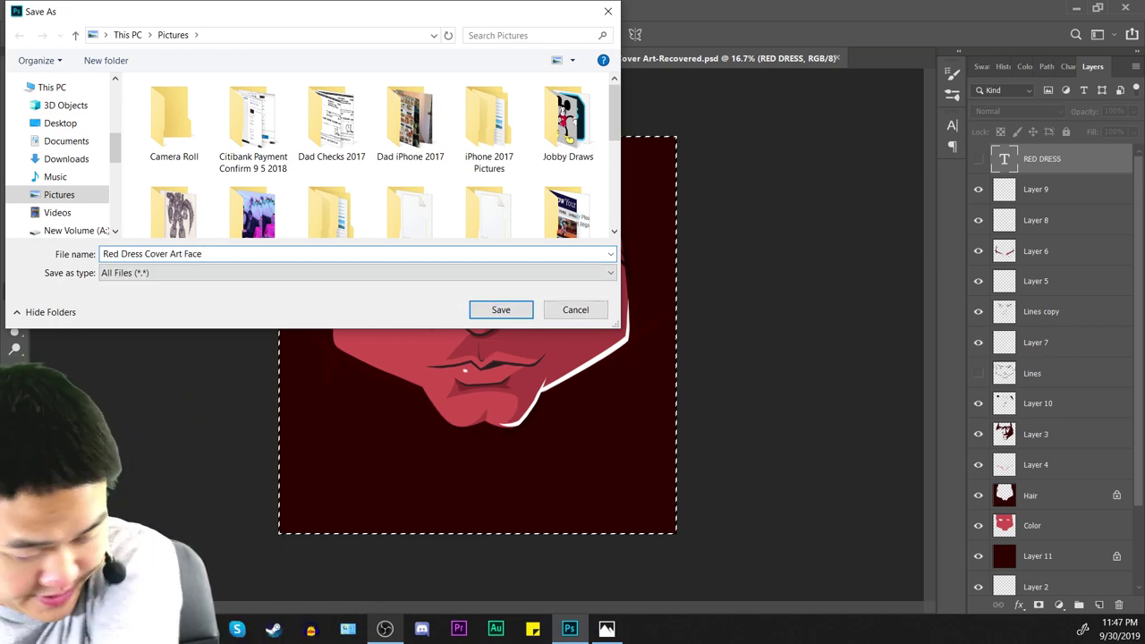
Save the face artwork under the file name Red Dress Cover Art Face and bring up the resulting PNG.
key("Return")
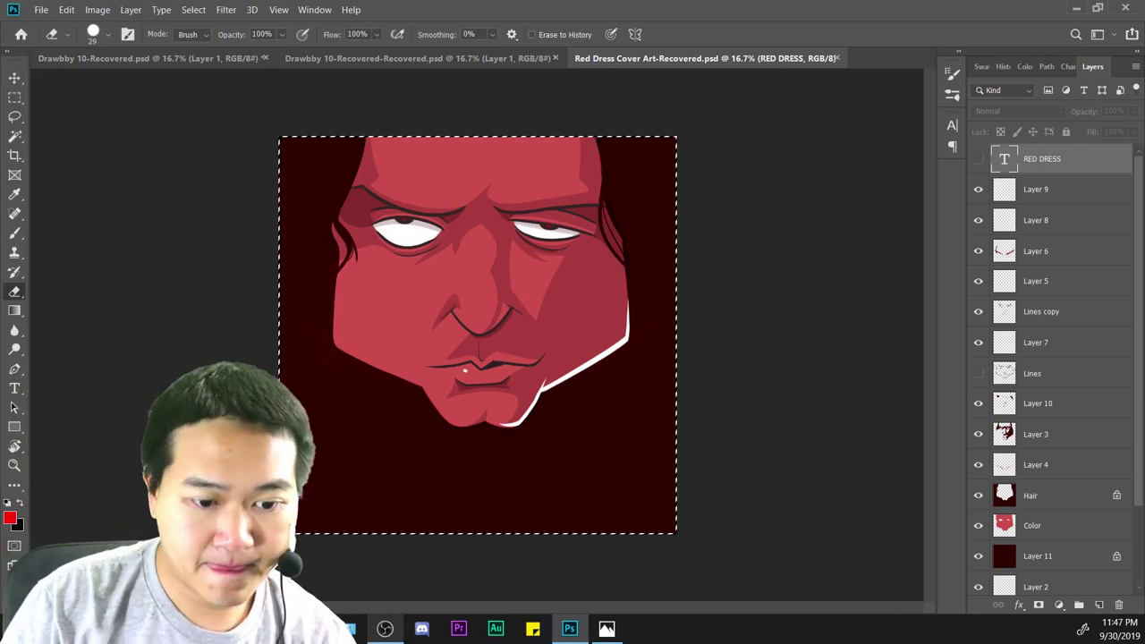
key("ctrl+d")
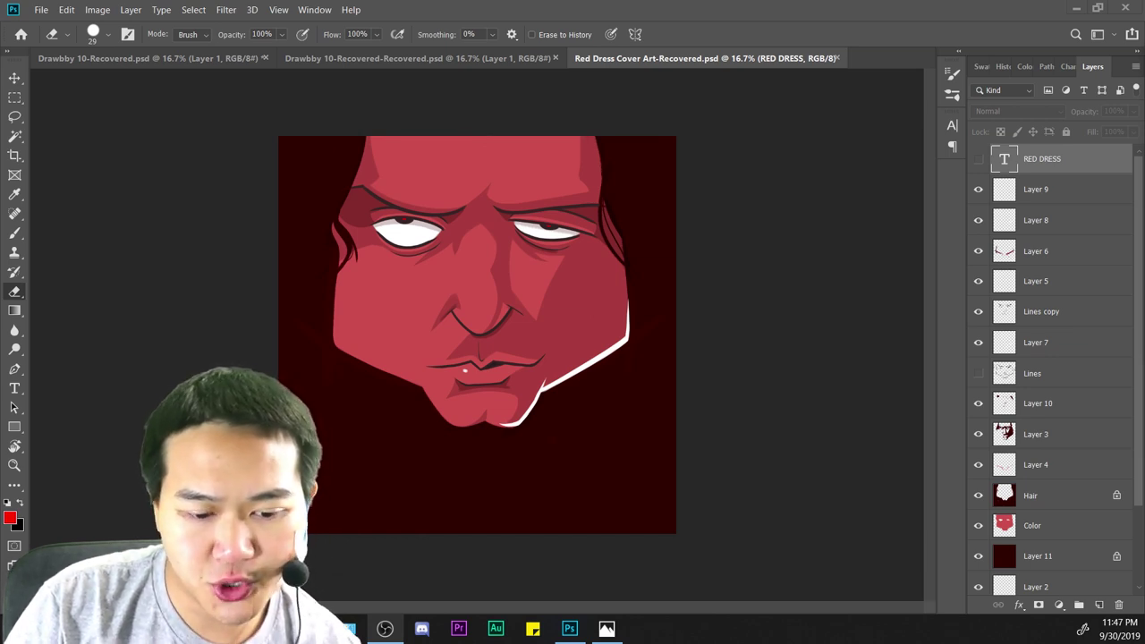
key("ctrl+minus")
key("ctrl+minus")
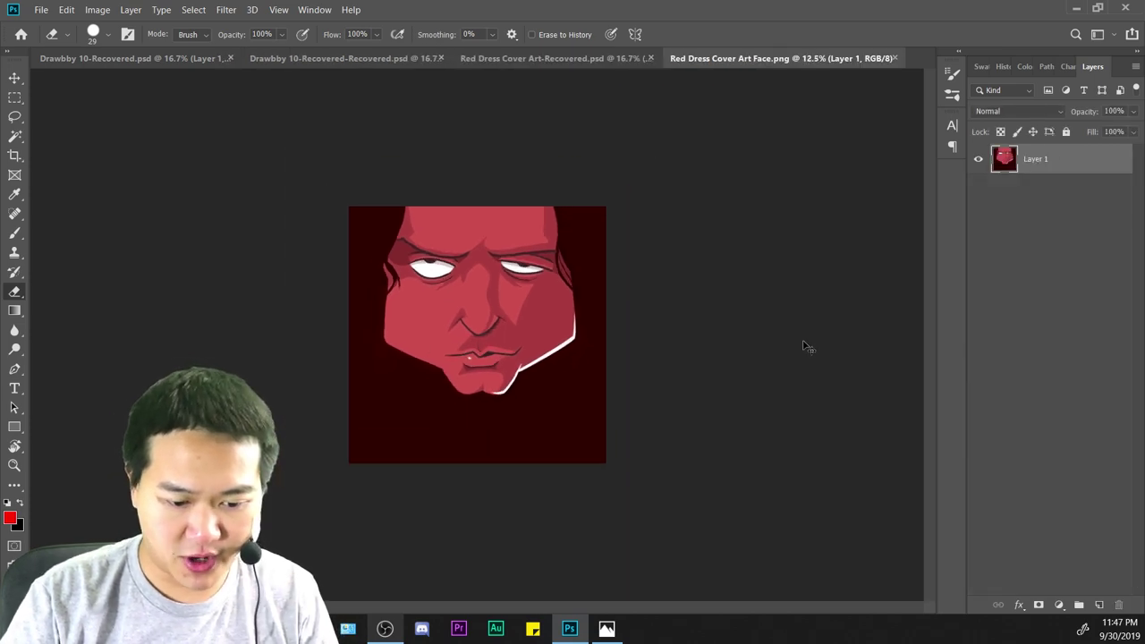
key("ctrl+plus")
key("ctrl+plus")
Adjust Layer 1 of the face PNG with Hue/Saturation, setting hue to +2, saturation to +22 and lightness to 0.
left_click(121, 7)
left_click(197, 9)
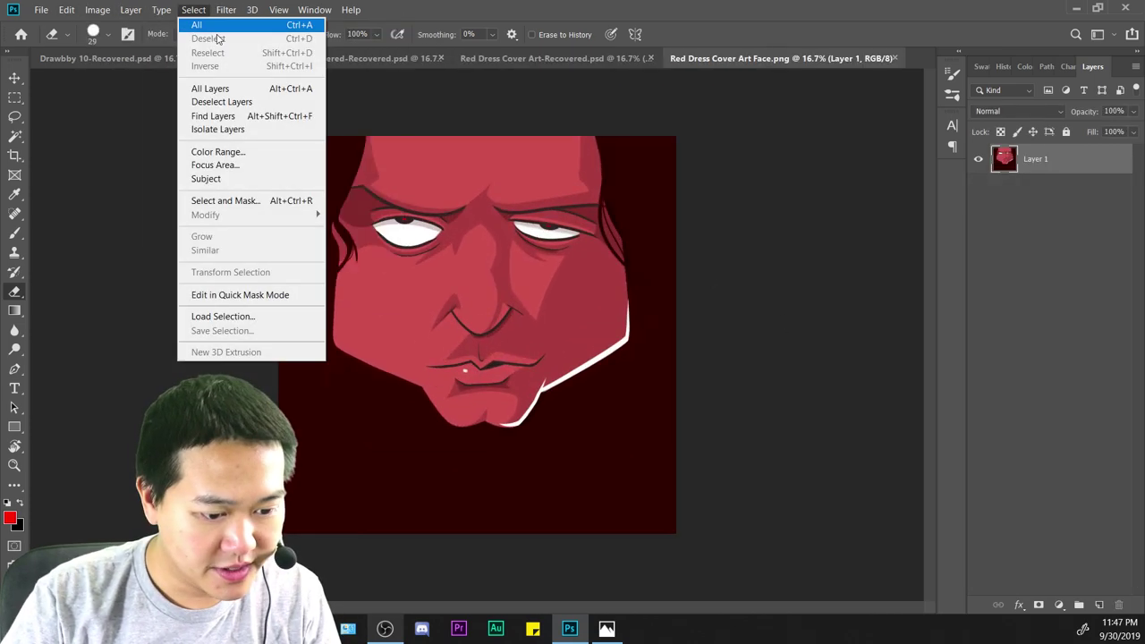
mouse_move(99, 10)
mouse_move(119, 49)
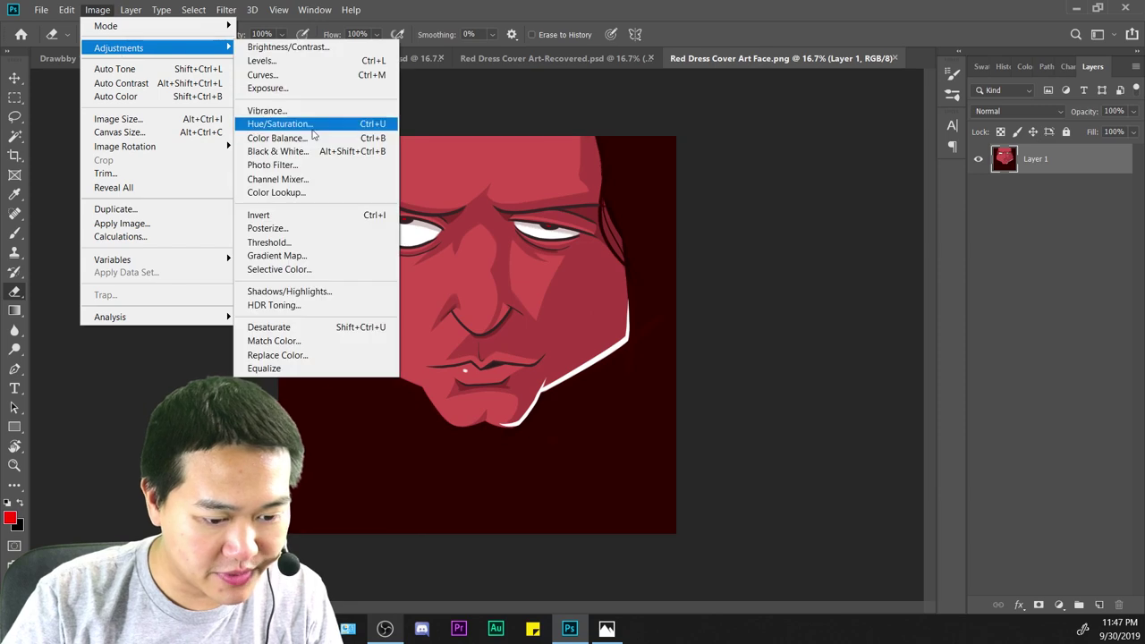
left_click(273, 120)
left_click_drag(903, 159, 878, 178)
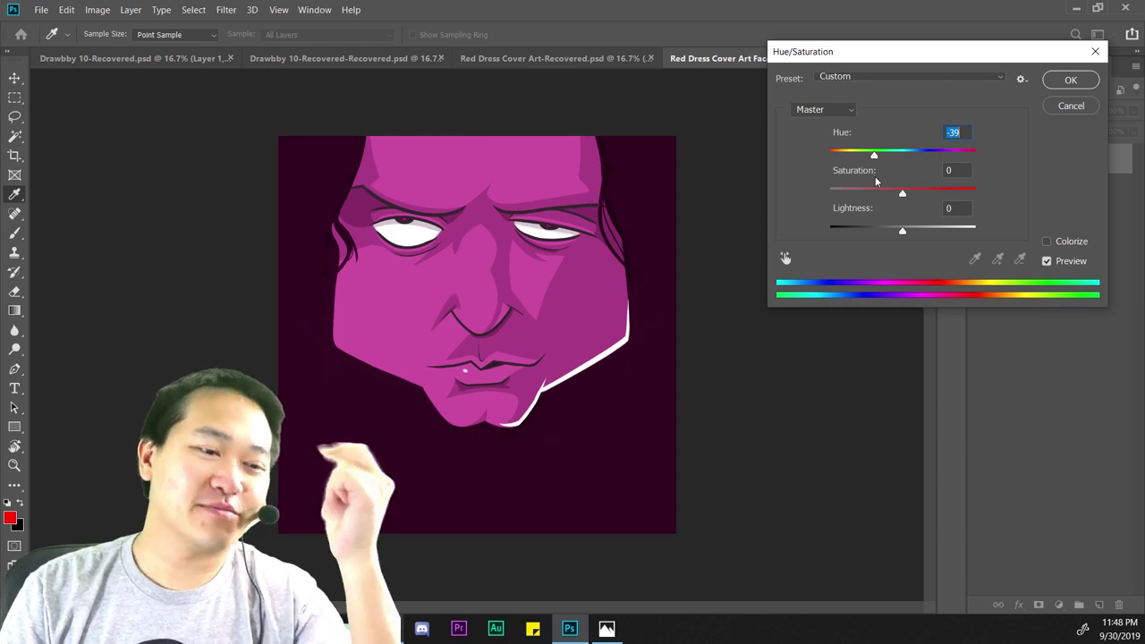
left_click_drag(874, 176, 846, 164)
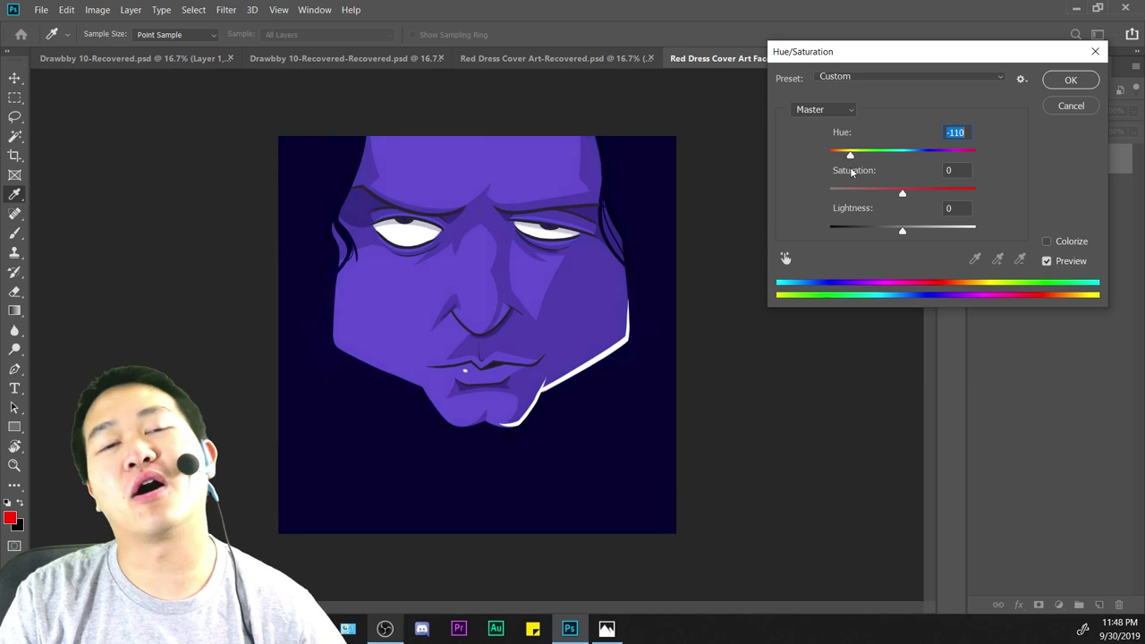
left_click_drag(851, 167, 911, 196)
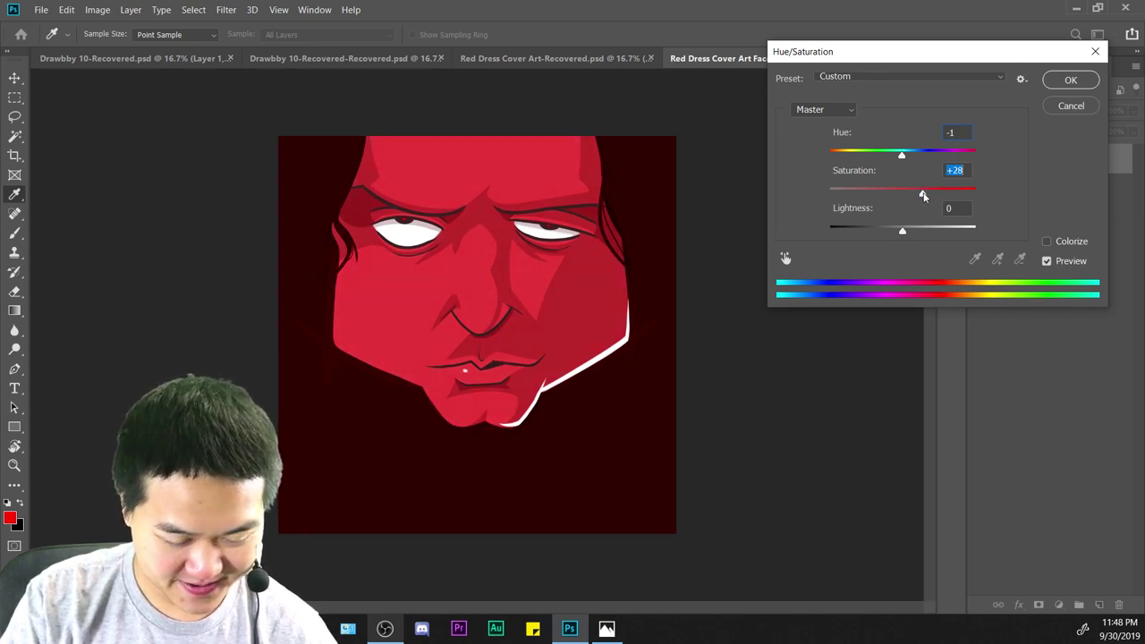
left_click_drag(903, 157, 905, 160)
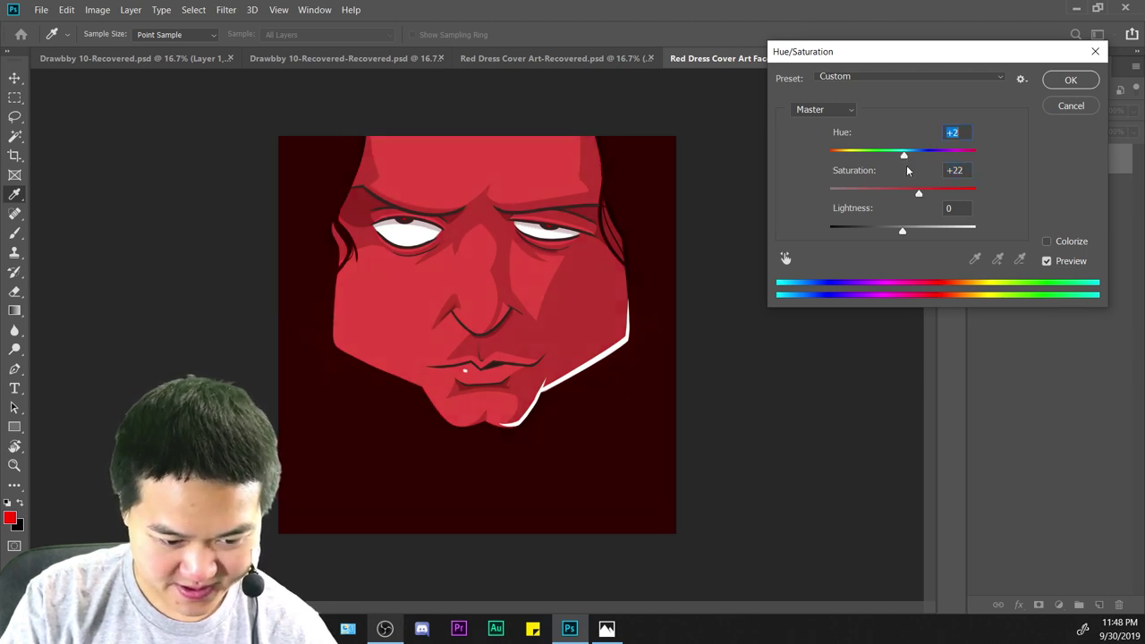
left_click_drag(905, 235, 905, 236)
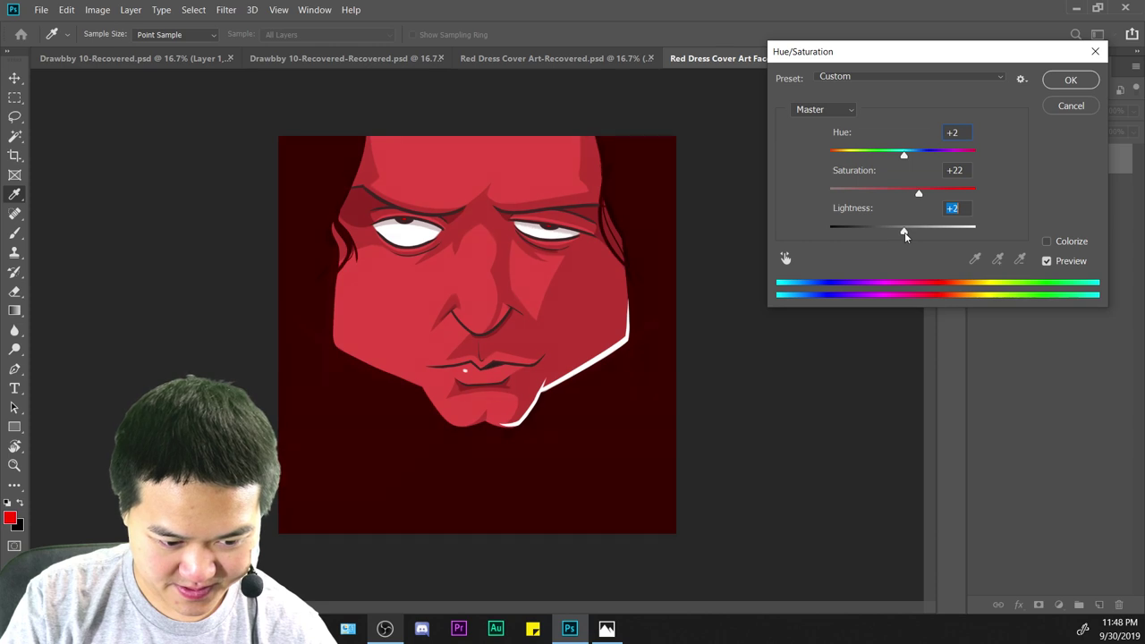
type("0")
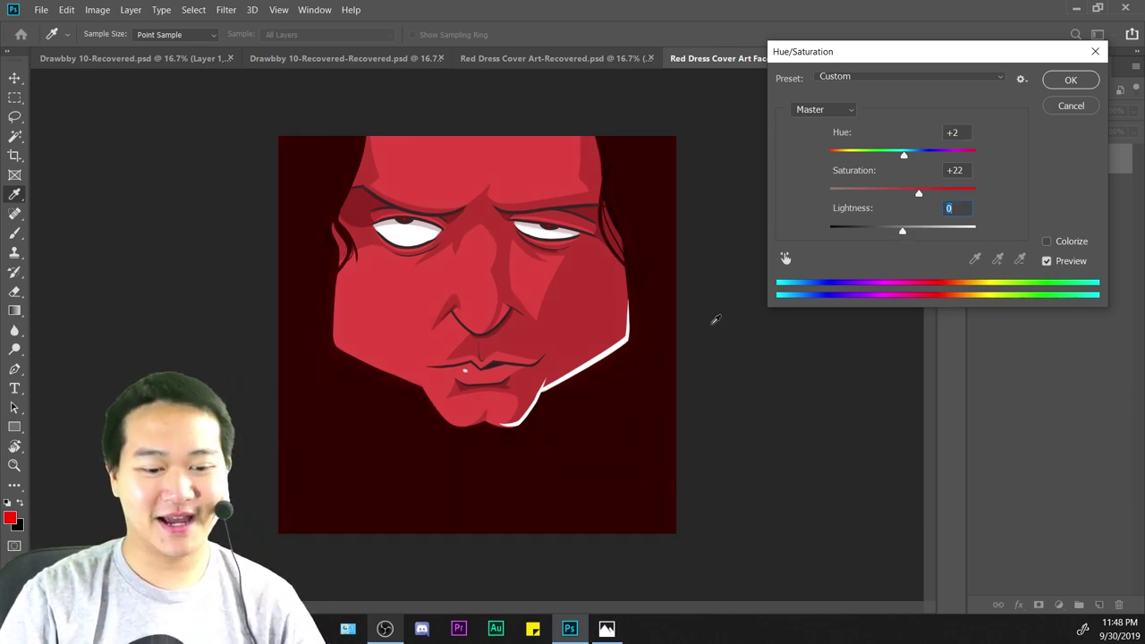
Check how the face's adjusted red reads at smaller view sizes.
key("ctrl+minus")
key("ctrl+minus")
key("ctrl+minus")
key("ctrl+minus")
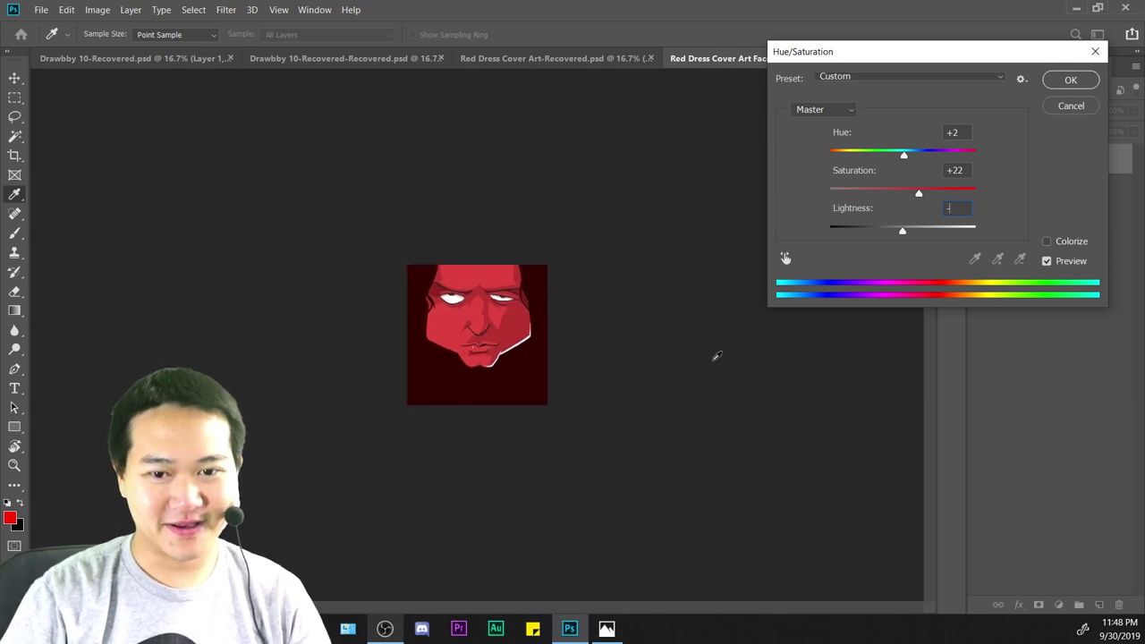
key("ctrl+plus")
key("ctrl+plus")
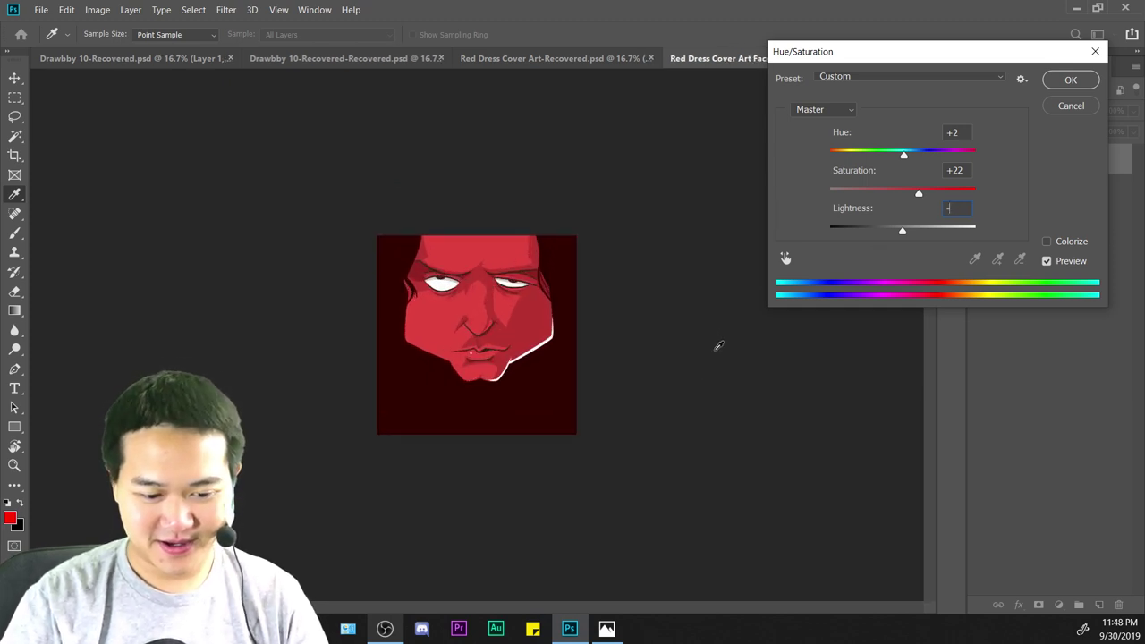
key("ctrl+plus")
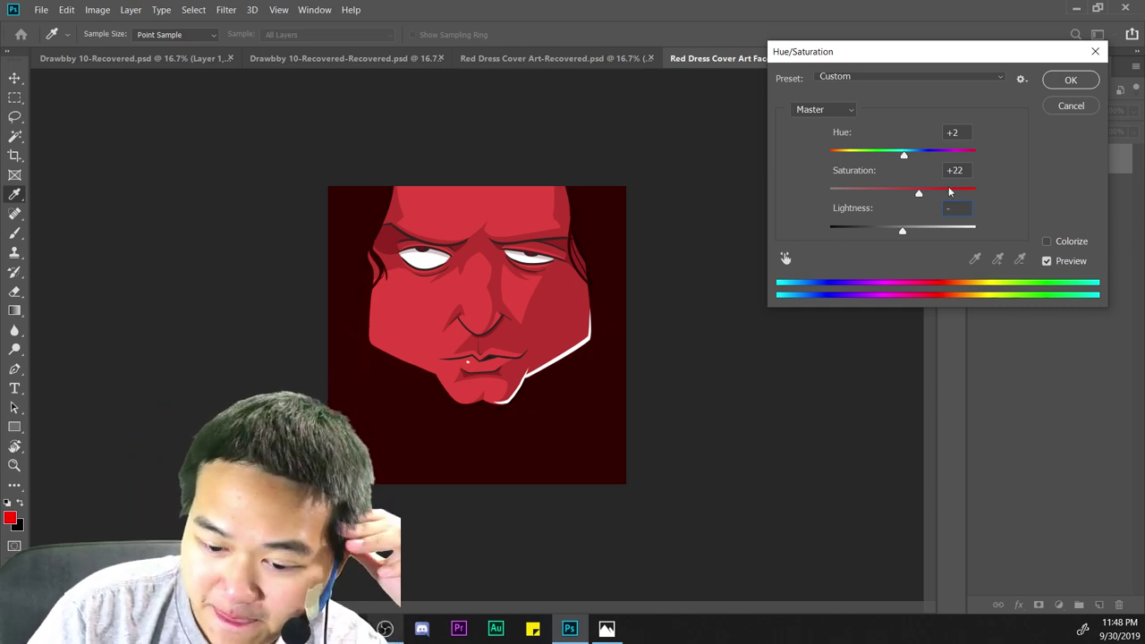
left_click(918, 198)
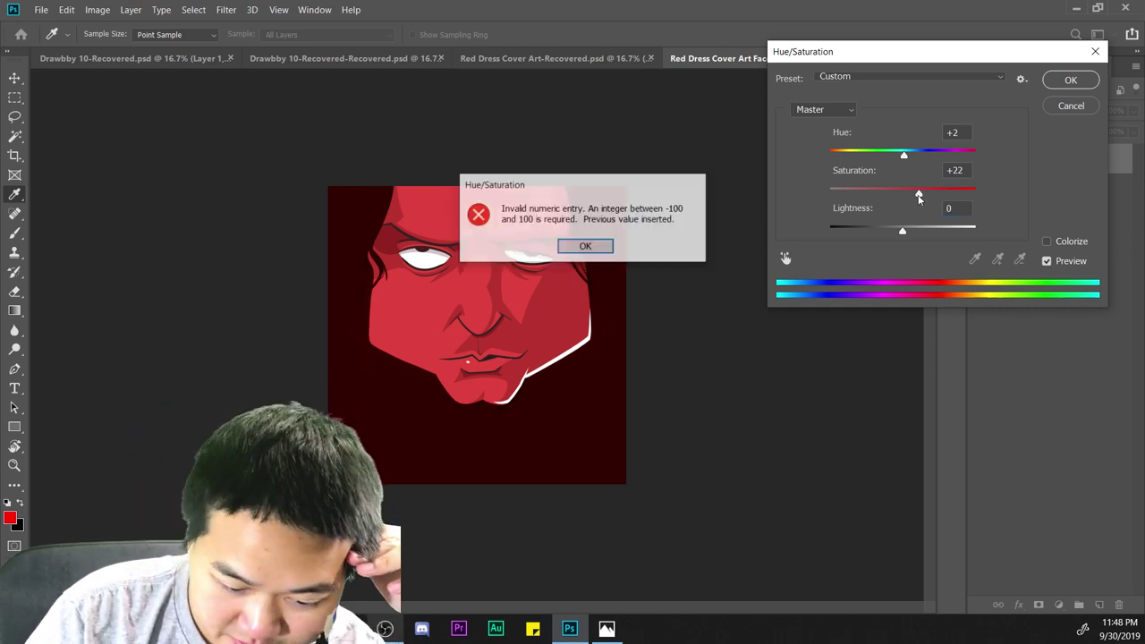
left_click(590, 245)
Fine-tune the adjustment to hue +1 and saturation +24, and apply it to Layer 1.
mouse_move(918, 196)
left_mouse_down()
mouse_move(935, 194)
mouse_move(917, 198)
left_mouse_up()
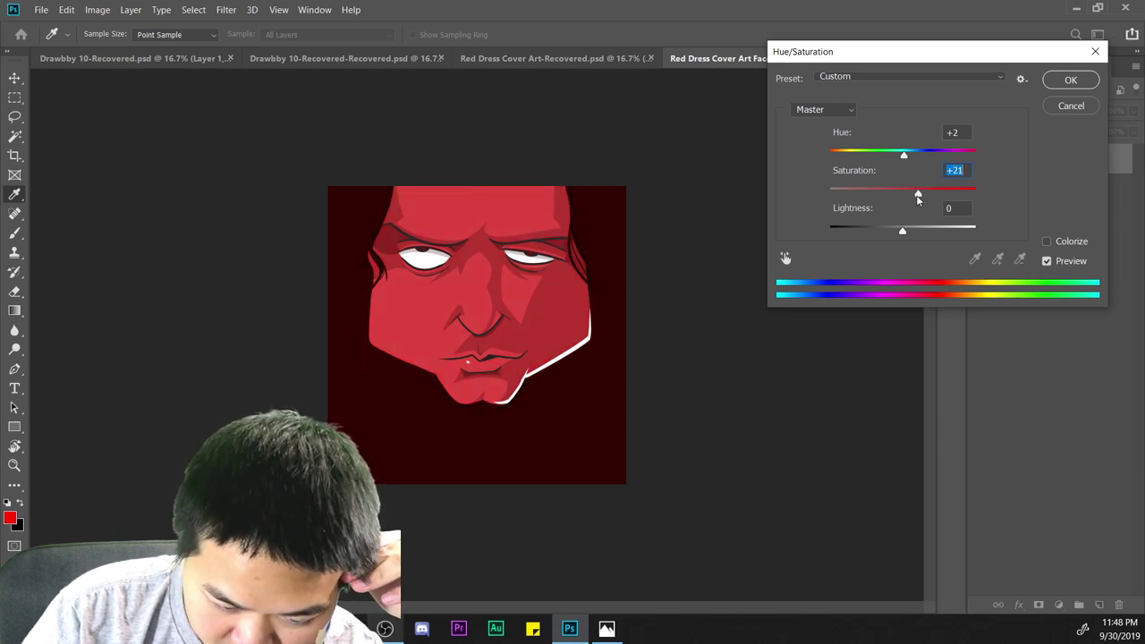
left_click_drag(903, 157, 919, 197)
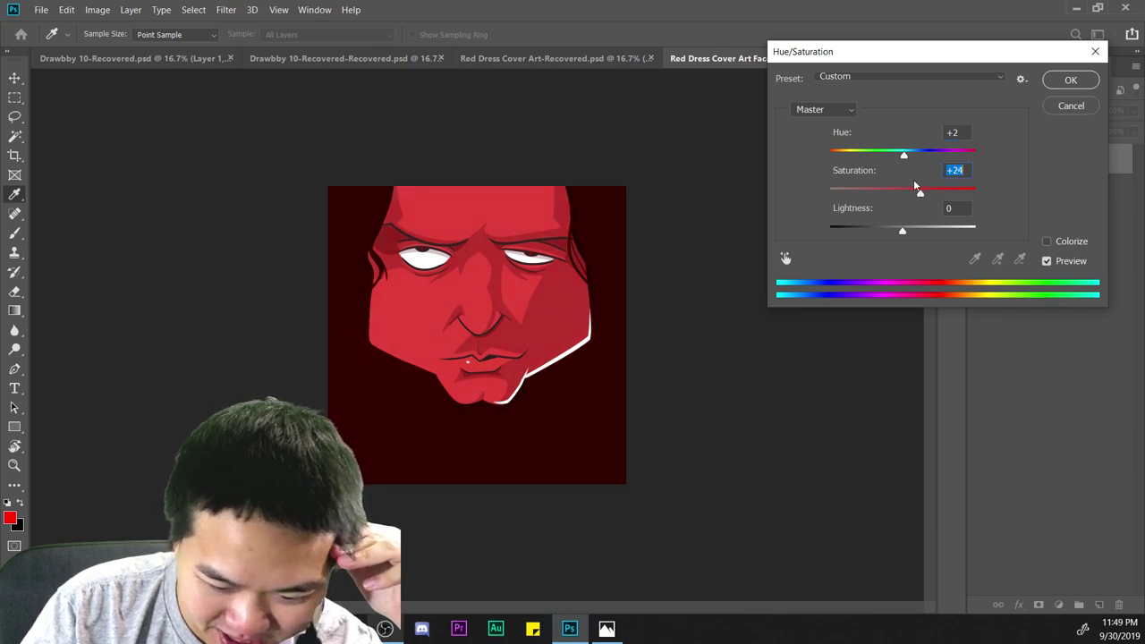
left_click_drag(904, 158, 904, 159)
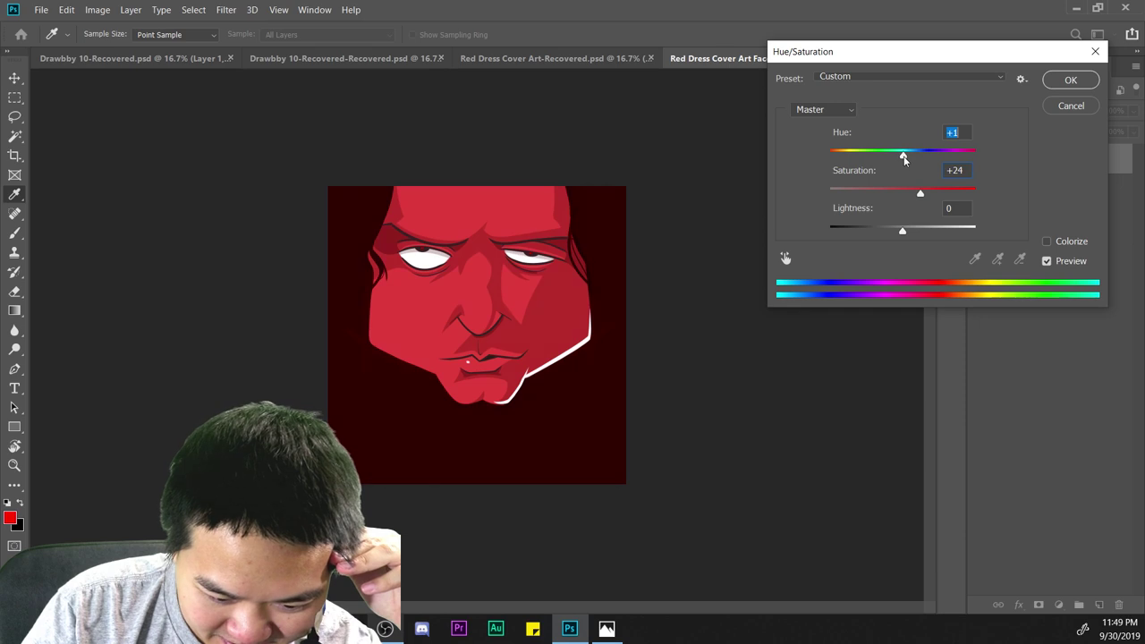
left_click(1070, 82)
key("e")
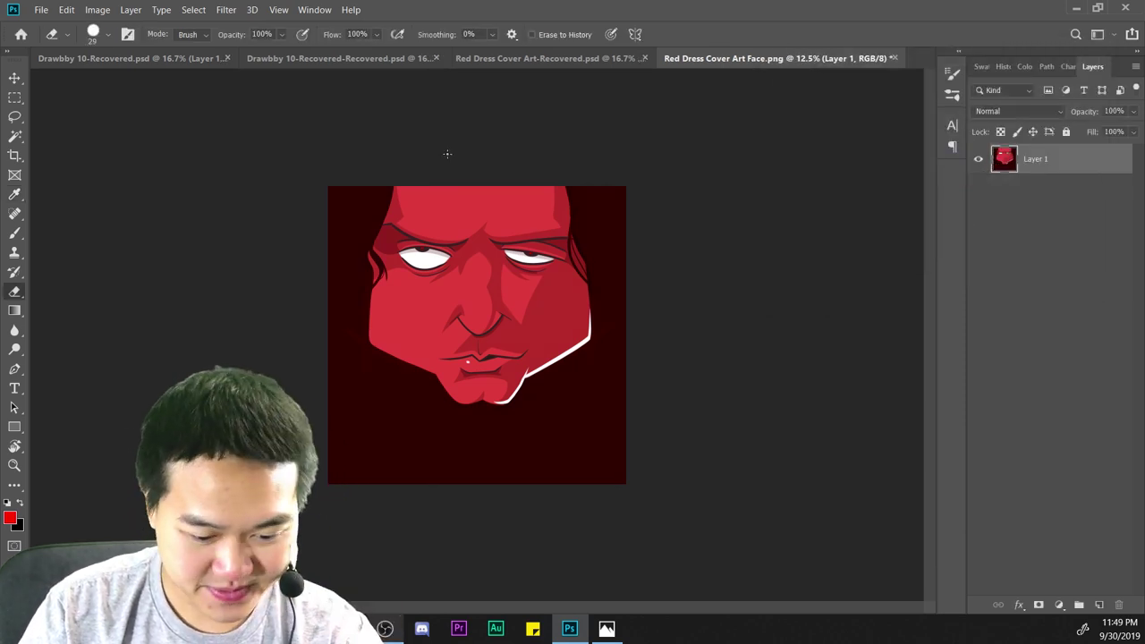
Compare the recoloured Red Dress Cover Art Face.png with the original Red Dress Cover Art-Recovered.psd at the same view size.
left_click(589, 57)
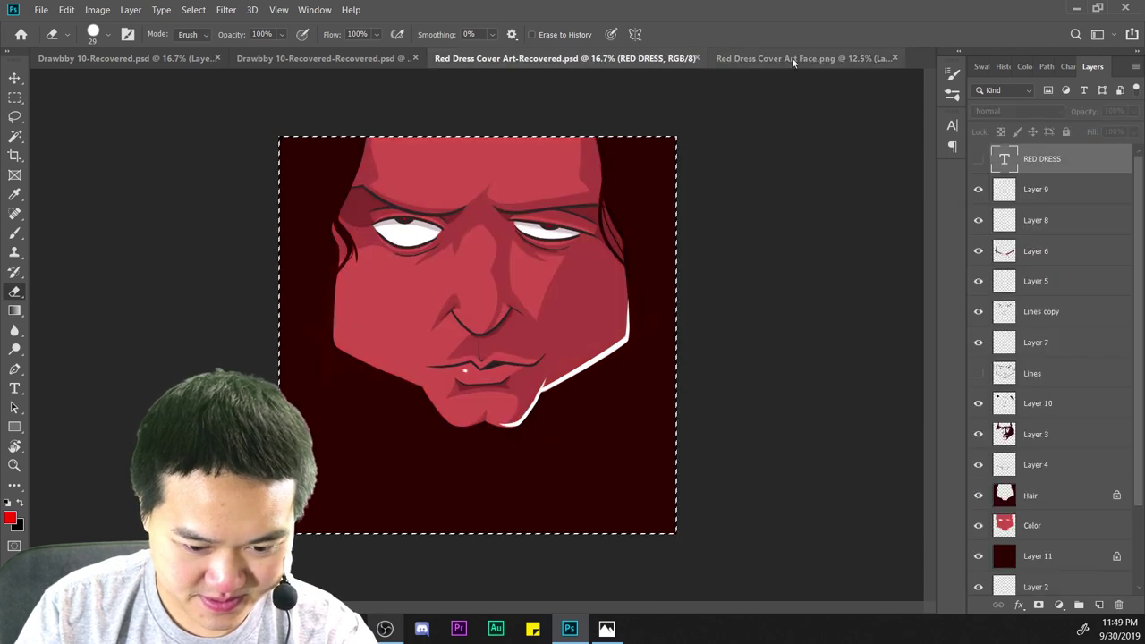
left_click(791, 58)
left_click(570, 61)
left_click(793, 55)
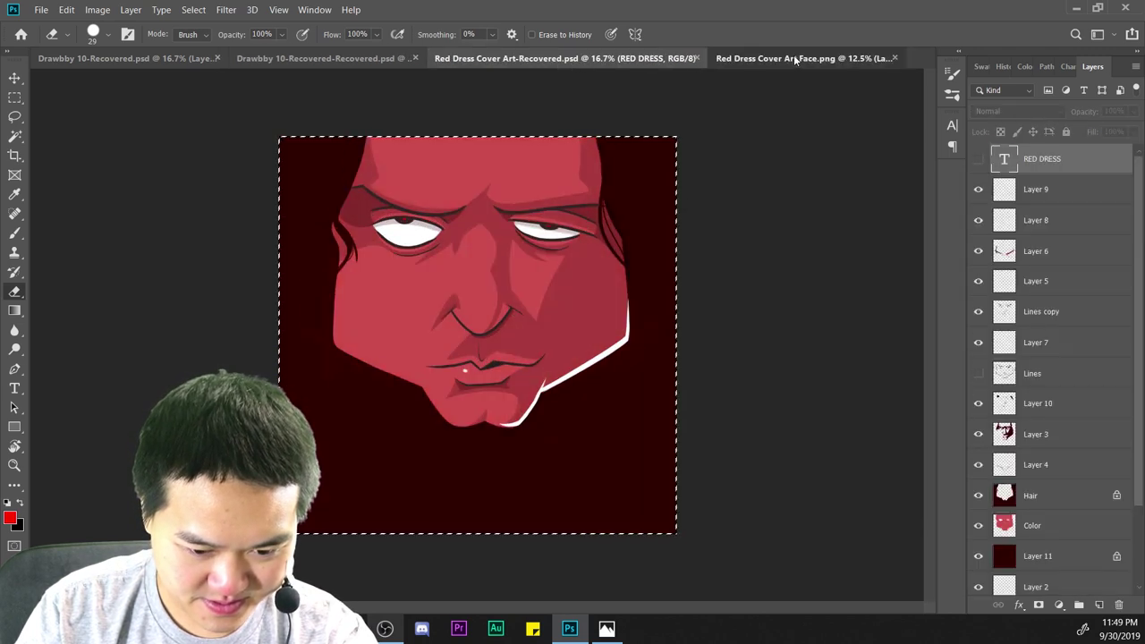
left_click(595, 59)
left_click(819, 59)
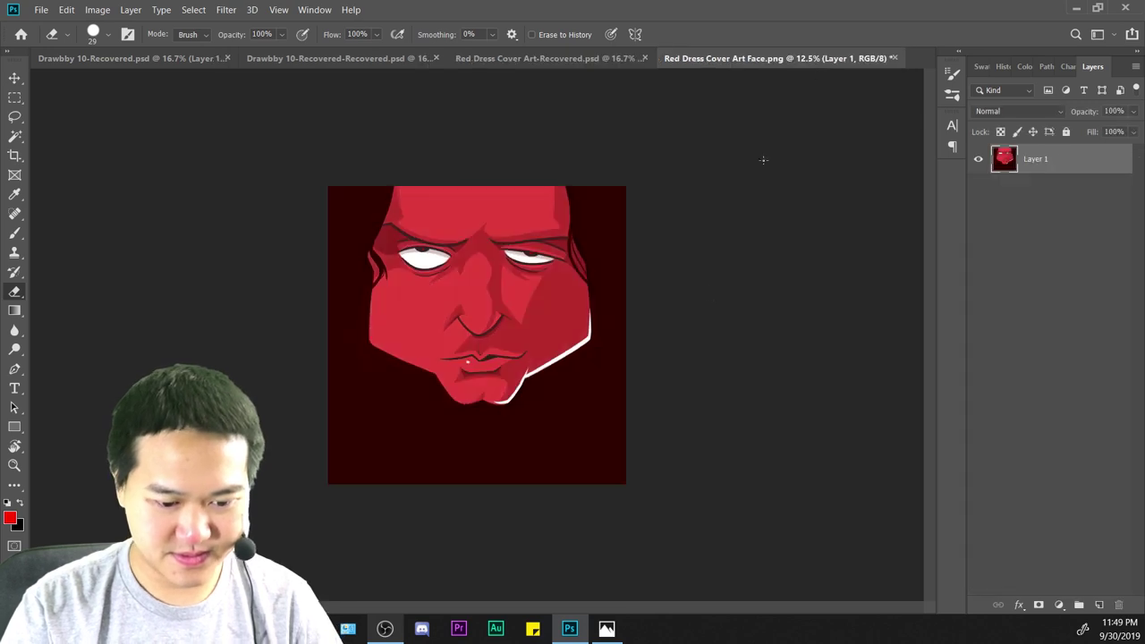
key("ctrl+plus")
left_click(541, 58)
left_click(754, 58)
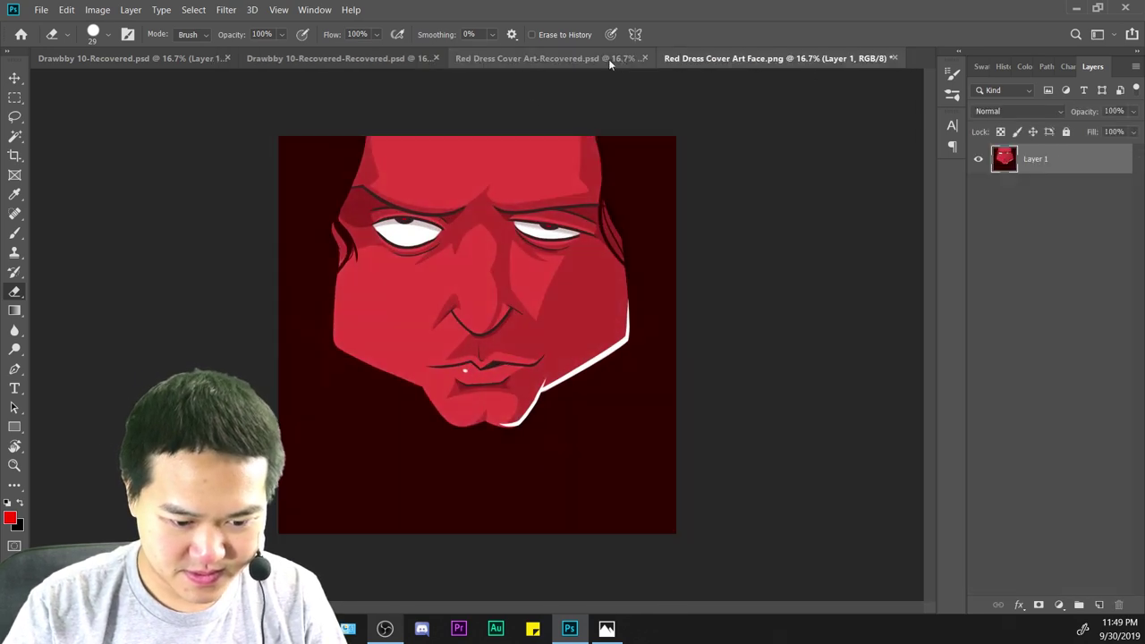
left_click(608, 59)
left_click(769, 61)
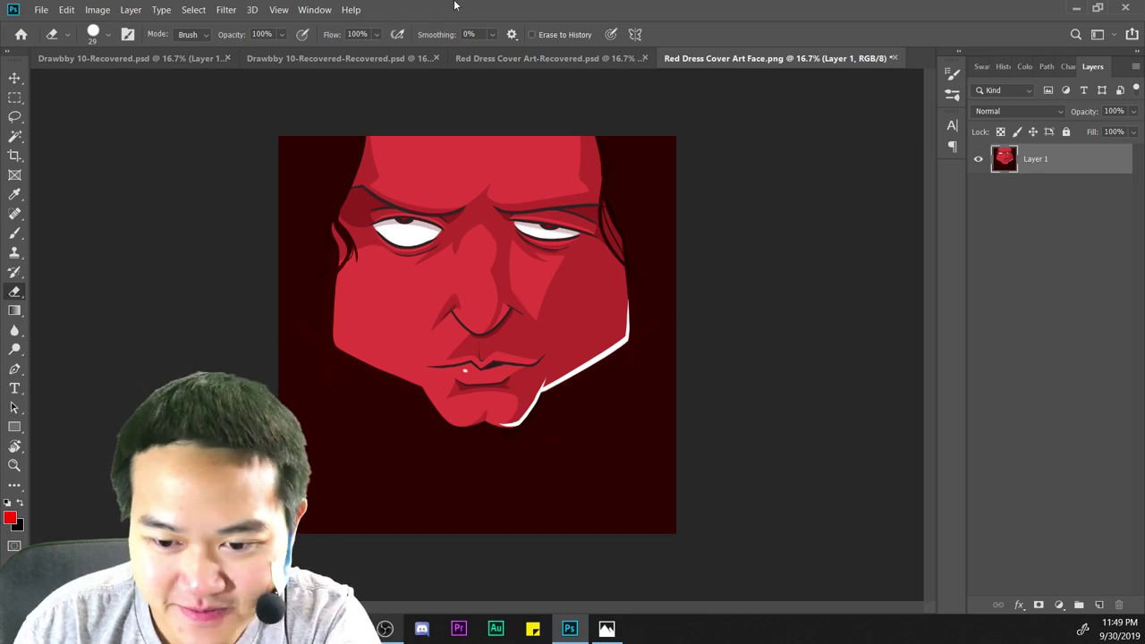
left_click(473, 59)
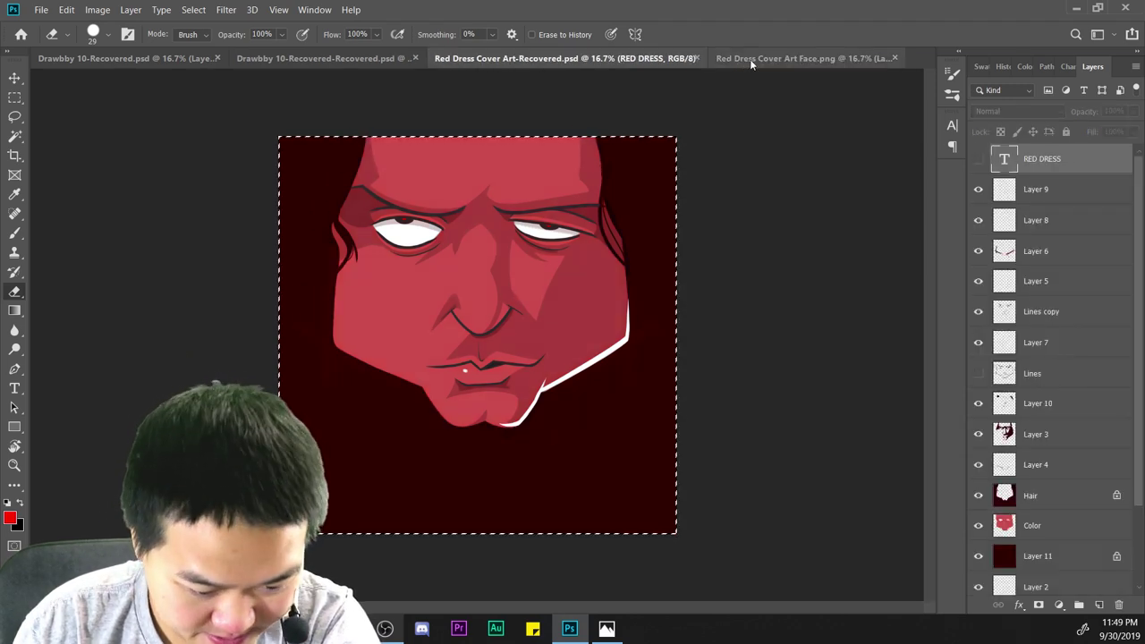
left_click(749, 59)
Copy the RED DRESS text layer from Red Dress Cover Art-Recovered.psd into the face PNG and centre it below the chin.
left_click(650, 60)
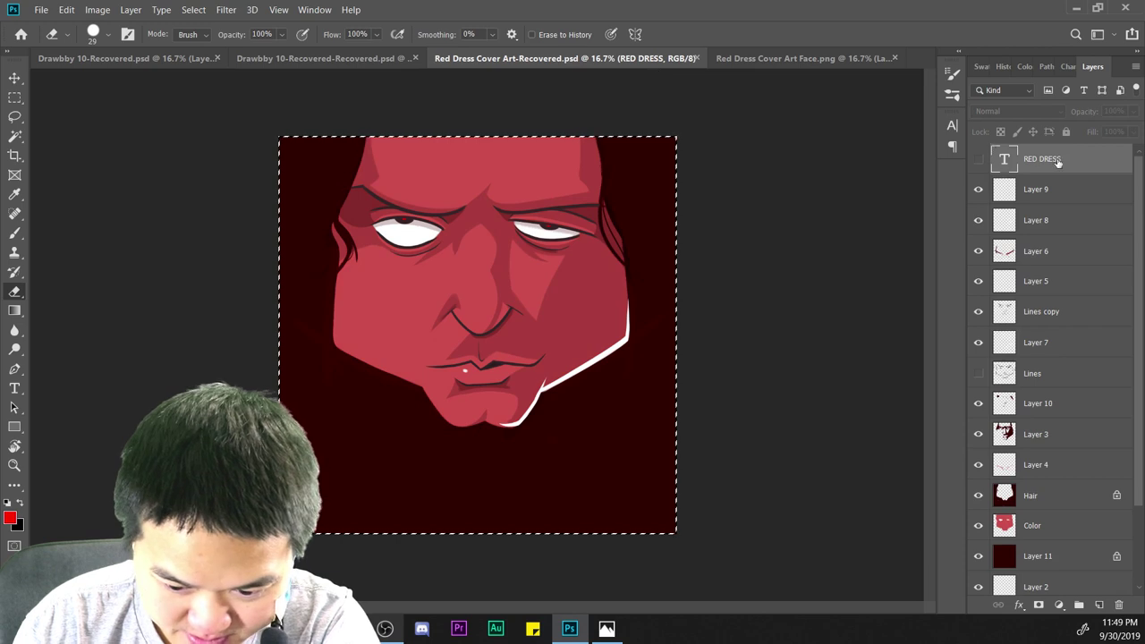
left_click_drag(1057, 162, 632, 283)
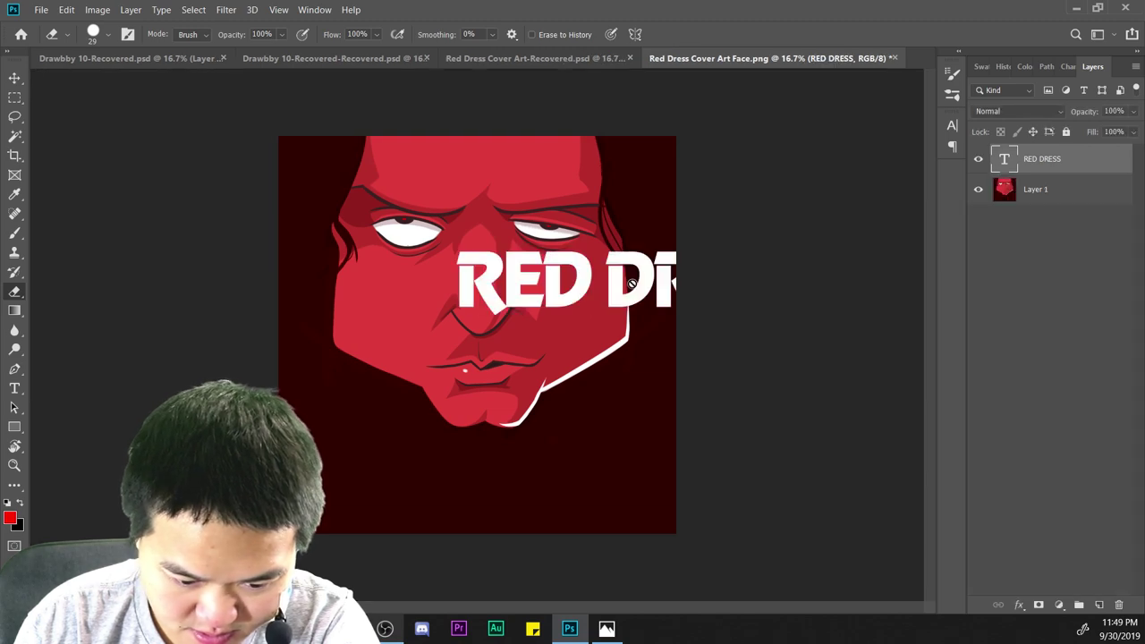
key("ctrl+t")
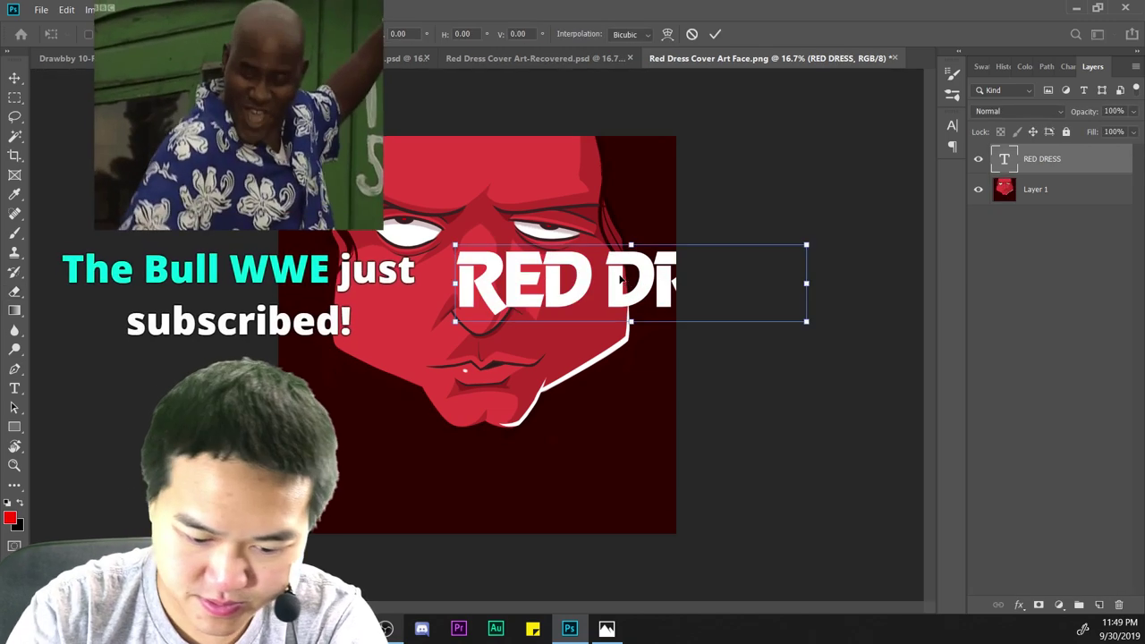
left_click_drag(725, 286, 575, 477)
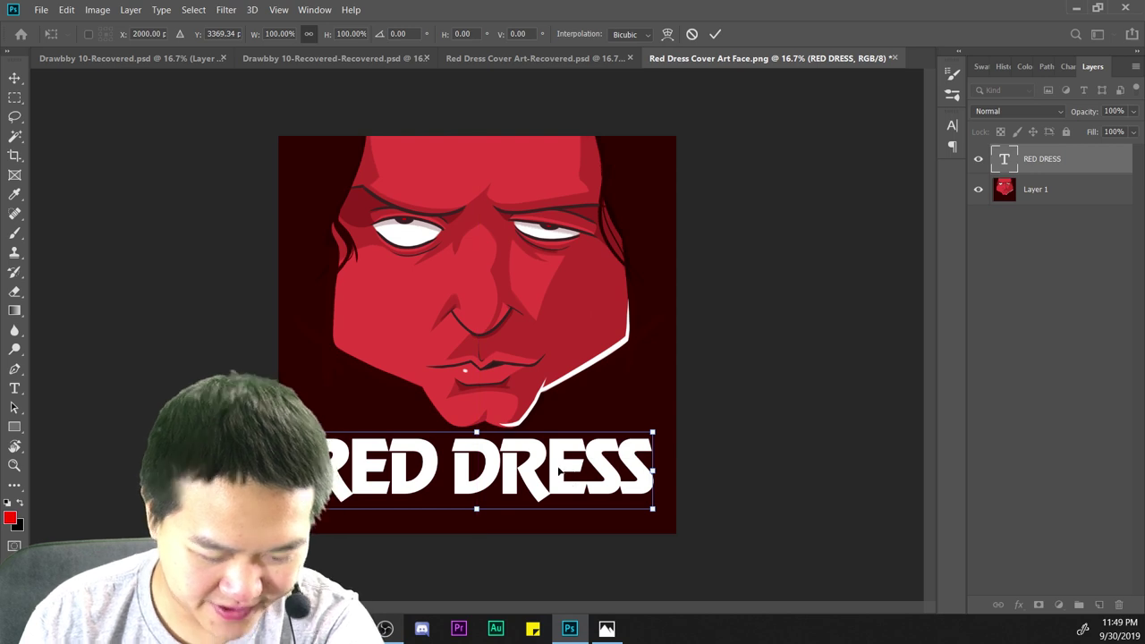
key("e")
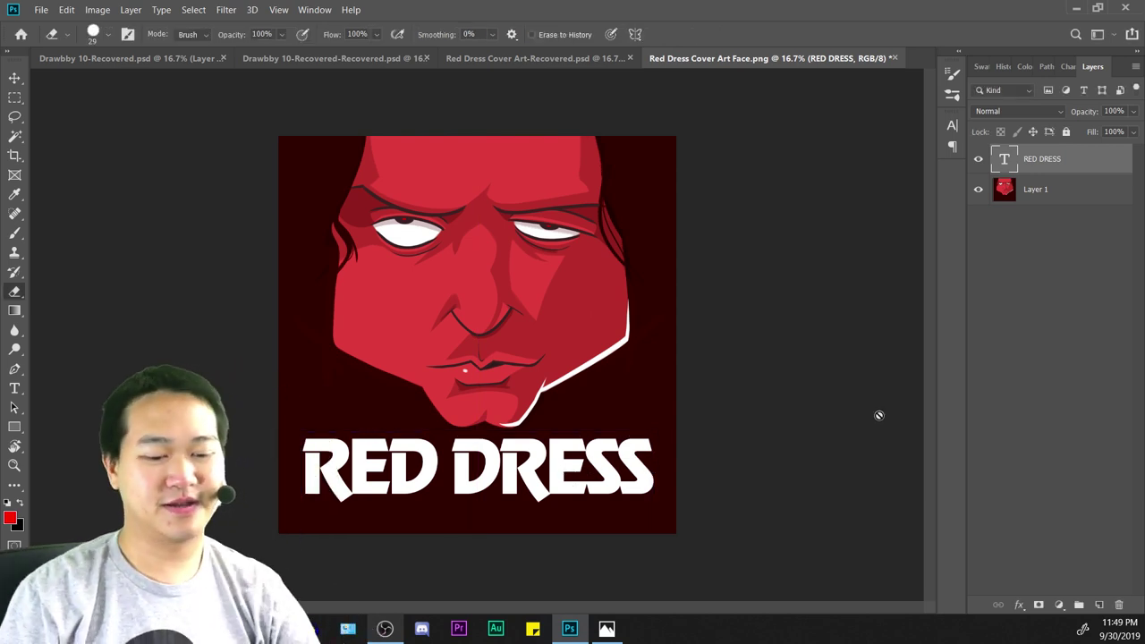
Scale the RED DRESS title to 97.95% and shift it slightly left to X 1896, Y 3357.34.
key("ctrl+minus")
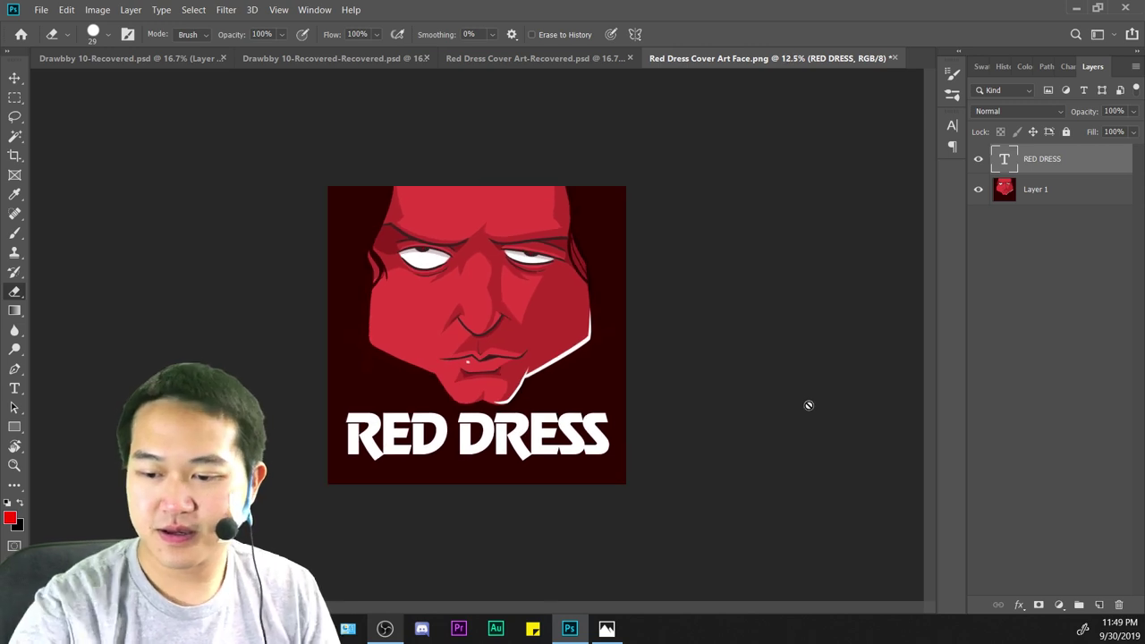
key("ctrl+t")
key("ctrl+plus")
key("ctrl+plus")
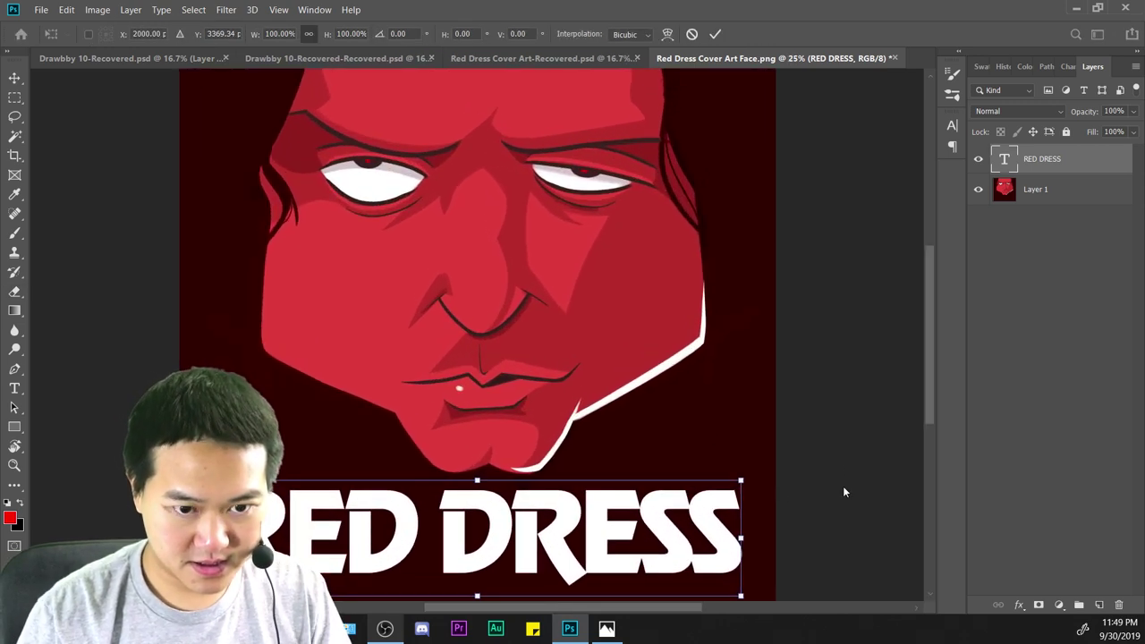
left_click_drag(849, 456, 868, 290)
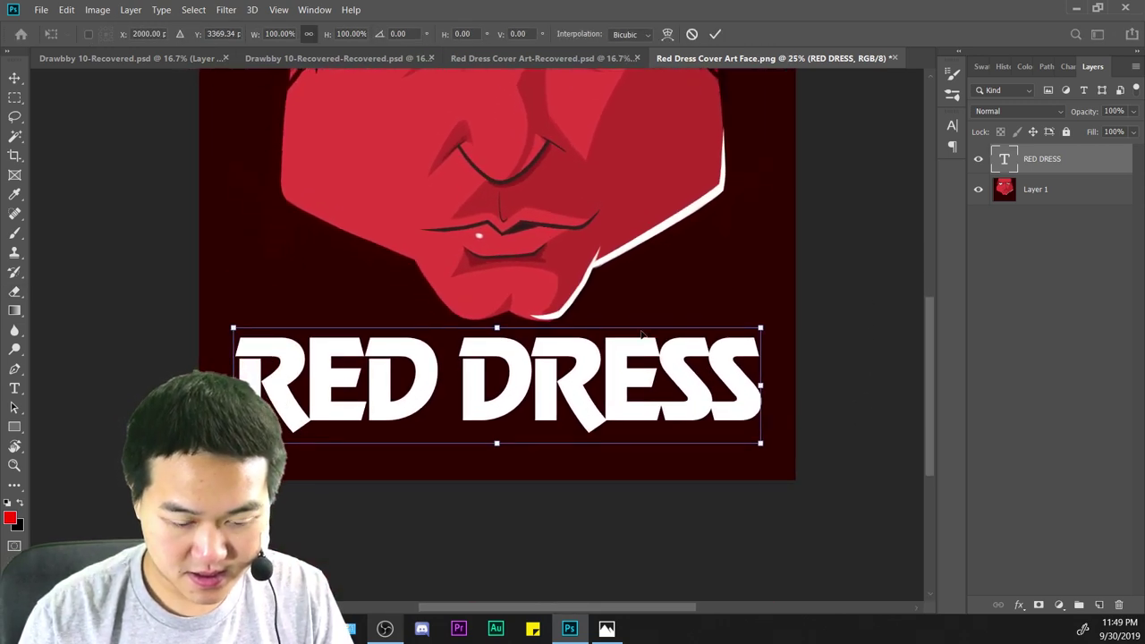
left_click_drag(495, 325, 502, 330)
left_click_drag(657, 412, 644, 406)
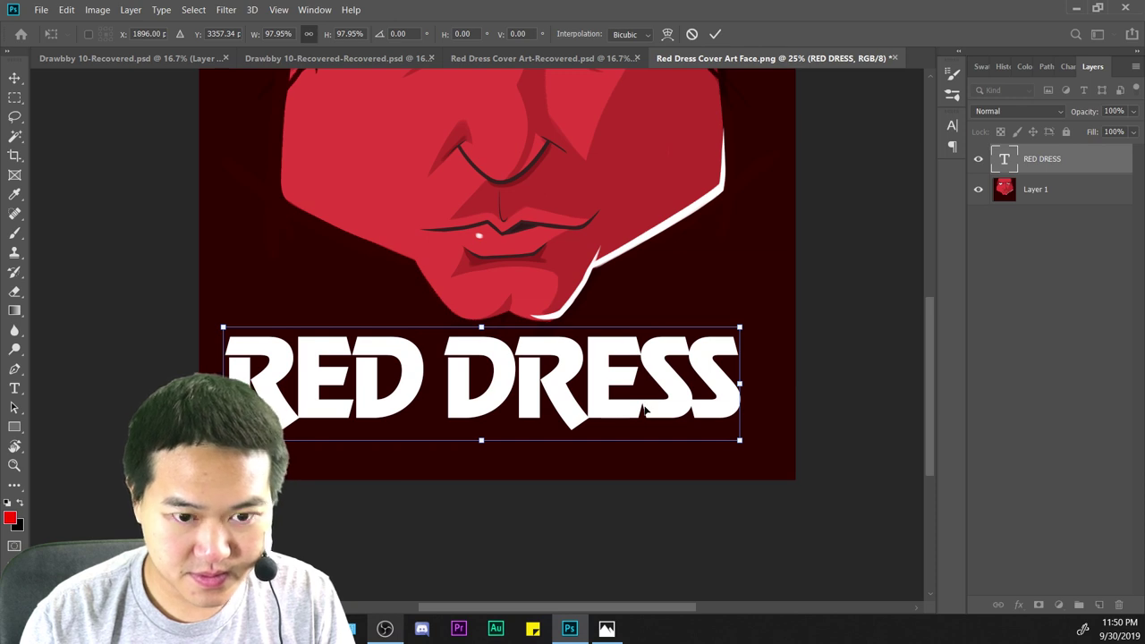
key("Return")
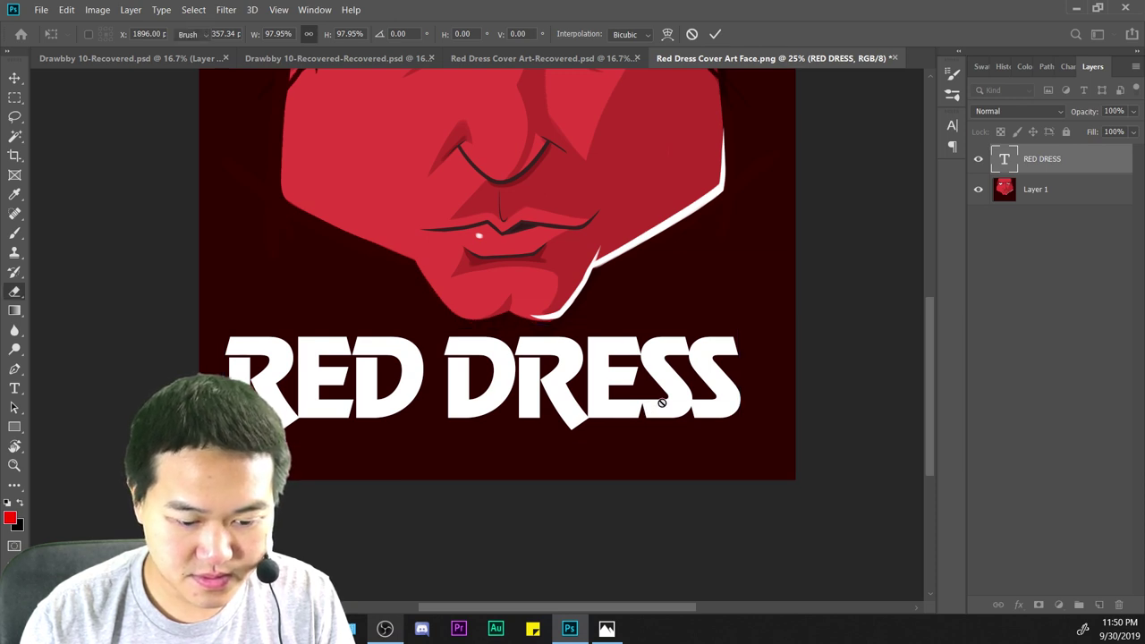
Apply the pending title transform, and rescale the RED DRESS title to 99.88% width and 101.05% height.
key("ctrl+minus")
key("e")
key("ctrl+minus")
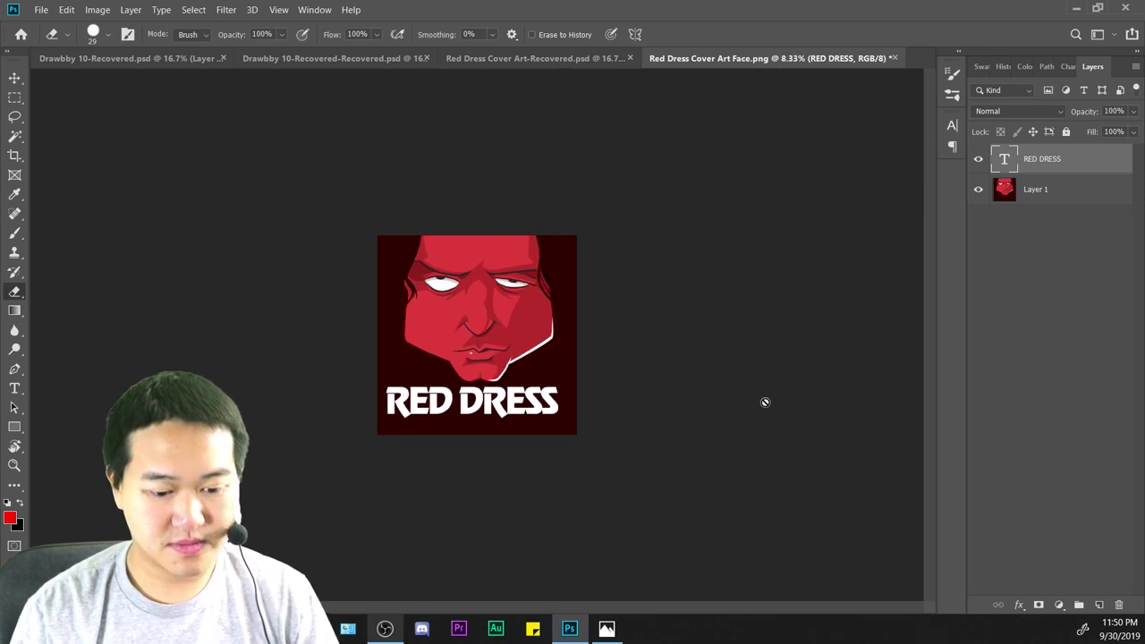
key("ctrl+plus")
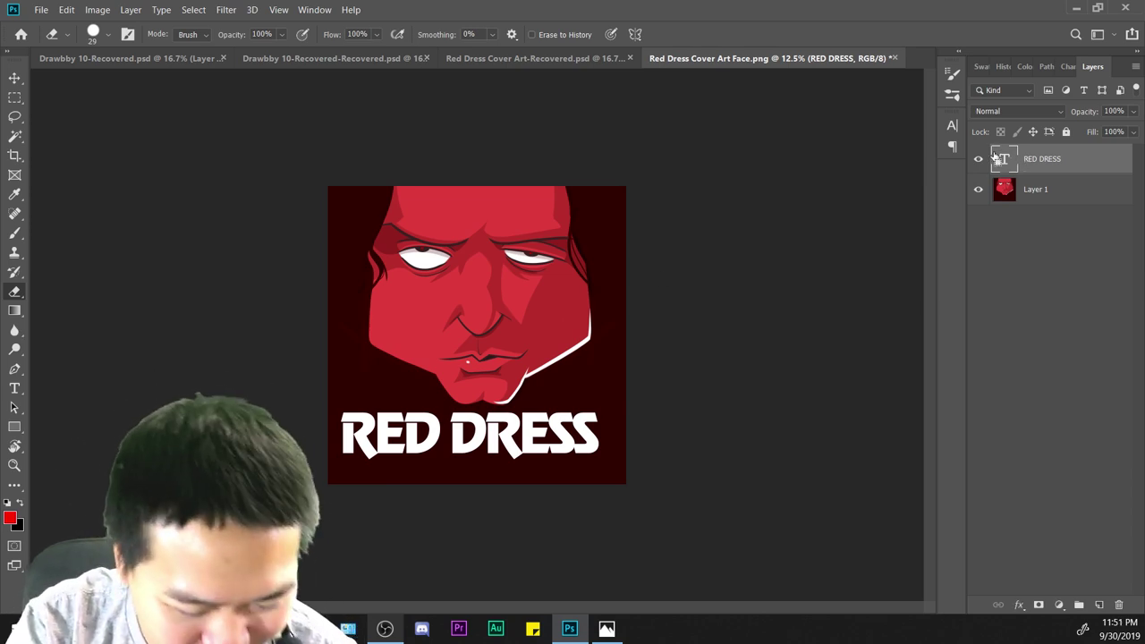
key("ctrl+t")
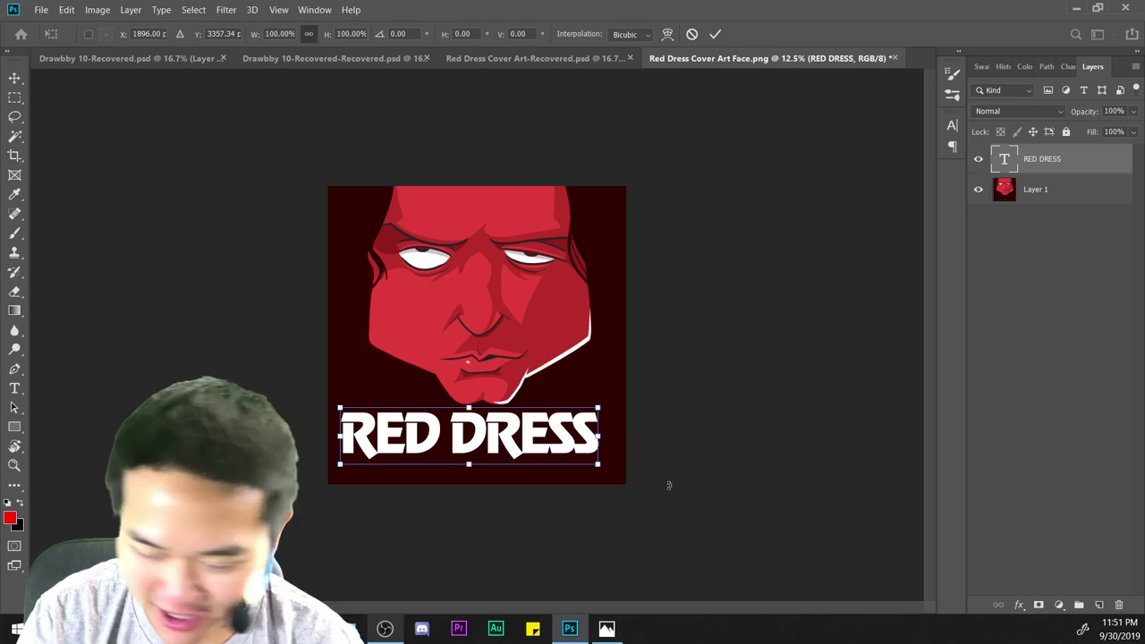
key("ctrl+plus")
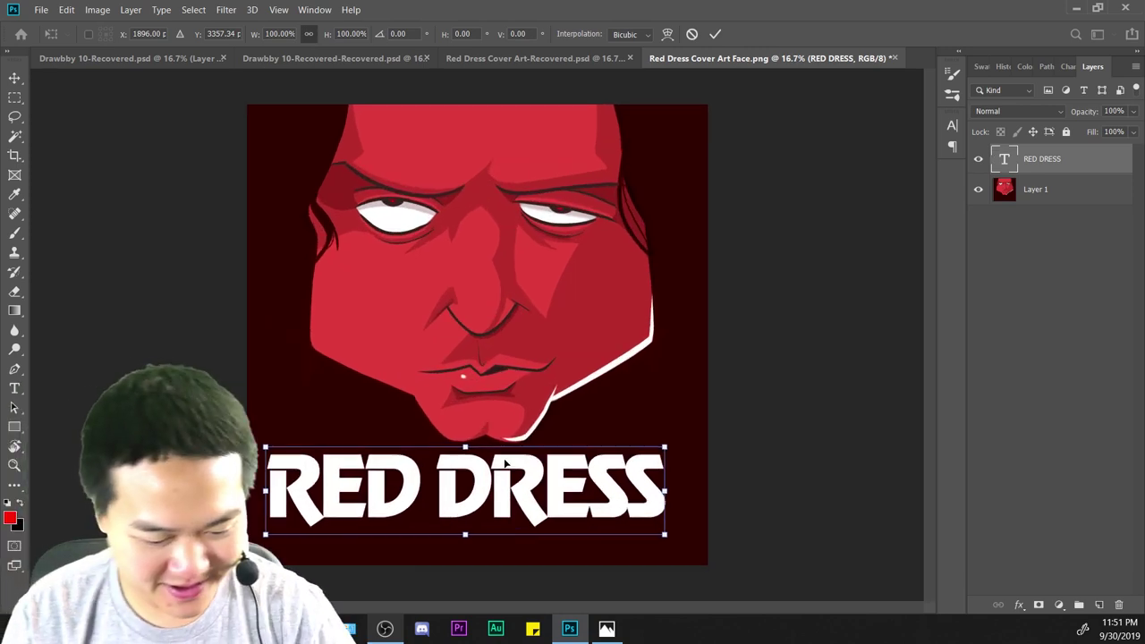
key("ctrl+plus")
left_click_drag(720, 480, 719, 480)
key("ctrl+minus")
key("ctrl+minus")
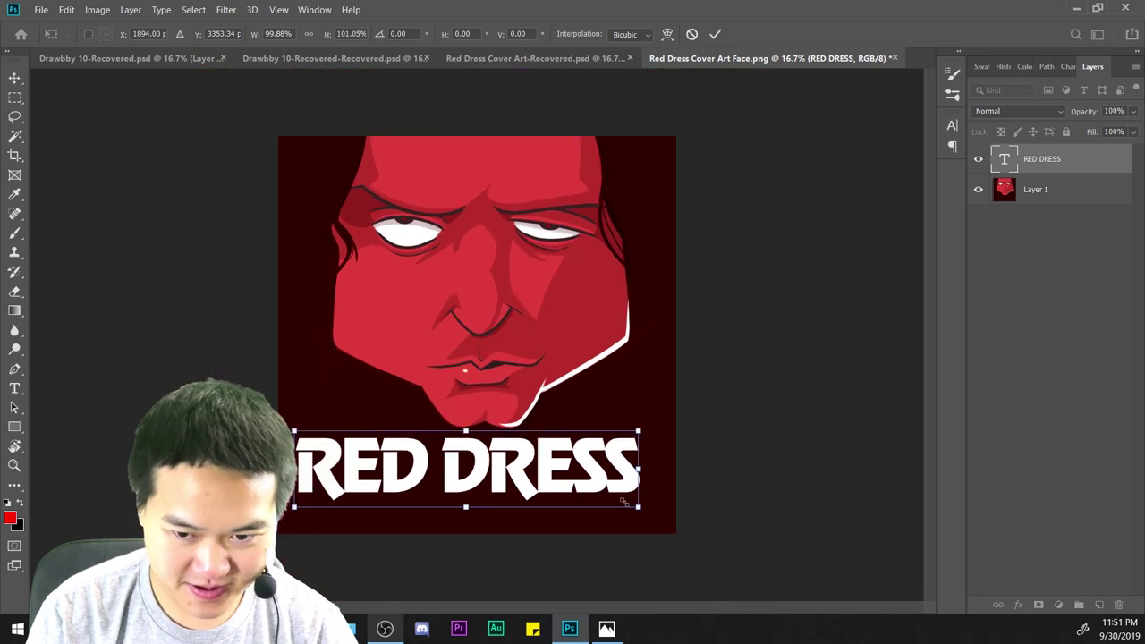
Move the RED DRESS title to X 1910, Y 3369.34 beneath the chin and apply the transform.
key("ctrl+plus")
key("ctrl+plus")
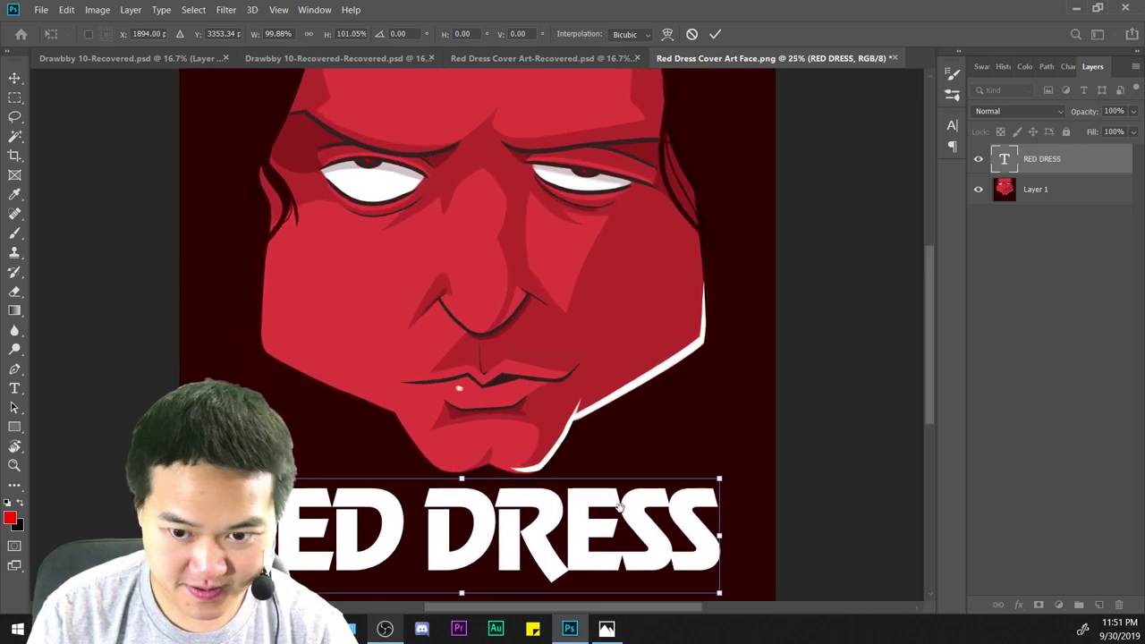
left_click_drag(617, 494, 627, 362)
left_click_drag(646, 402, 649, 402)
key("Return")
key("ctrl+minus")
key("ctrl+minus")
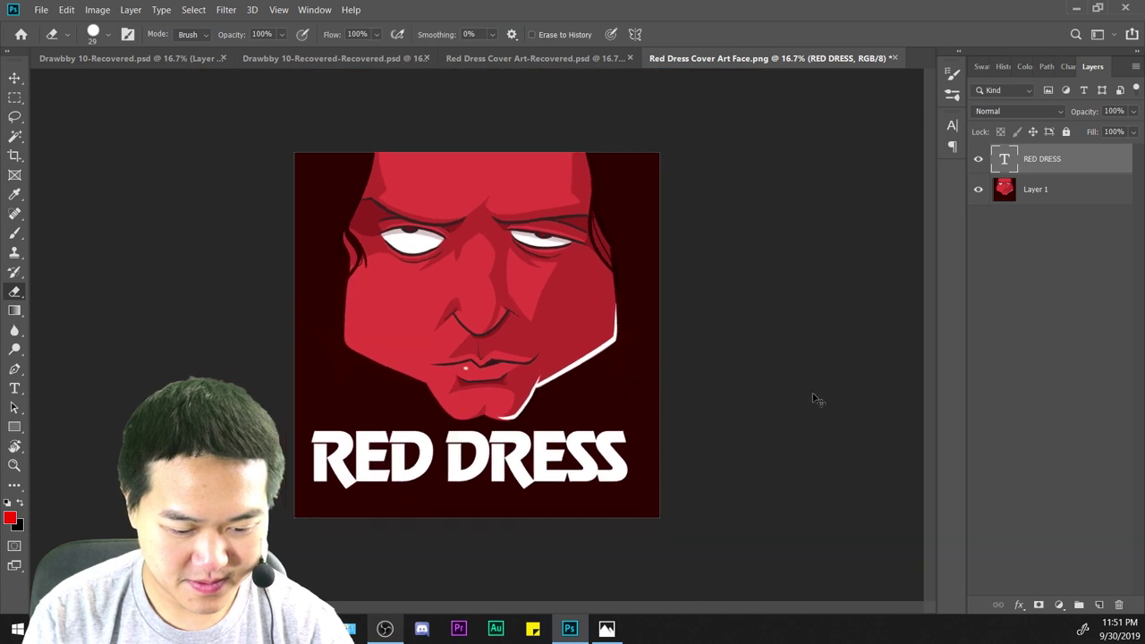
Examine the title's size and alignment against the face at several view sizes.
key("ctrl+minus")
key("ctrl+plus")
key("ctrl+plus")
key("ctrl+plus")
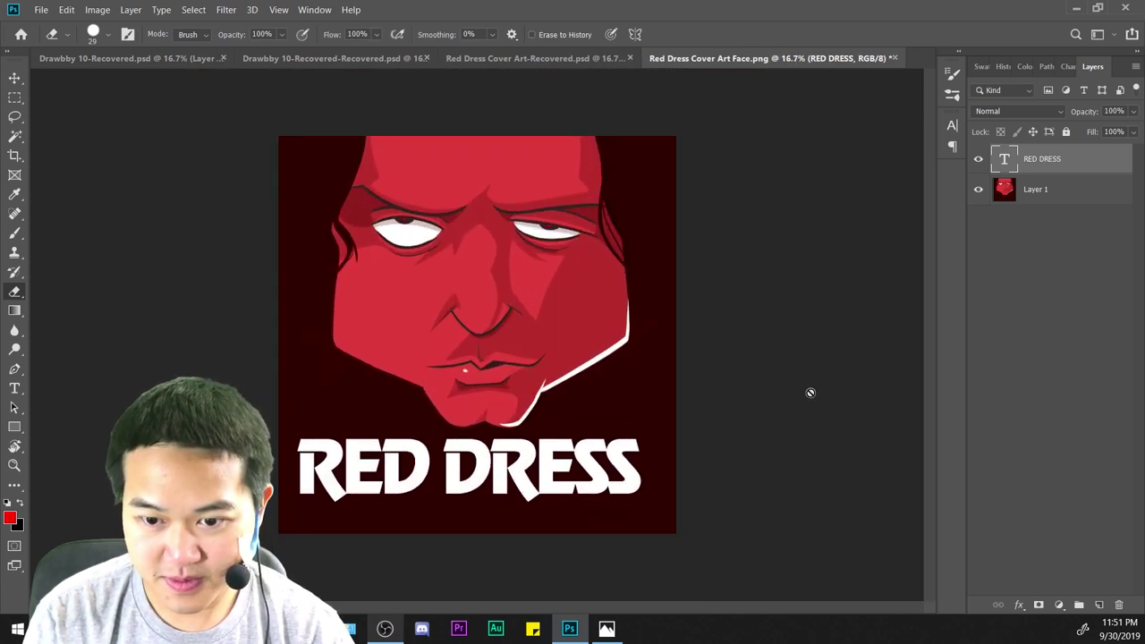
key("ctrl+plus")
key("ctrl+minus")
key("ctrl+minus")
key("ctrl+minus")
key("ctrl+plus")
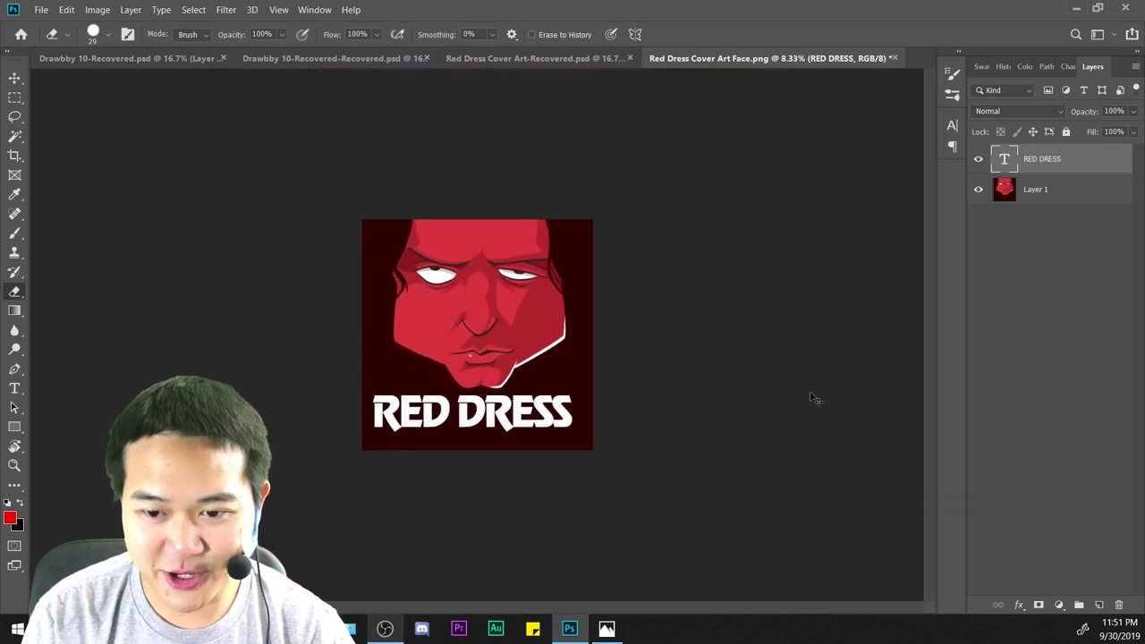
key("ctrl+plus")
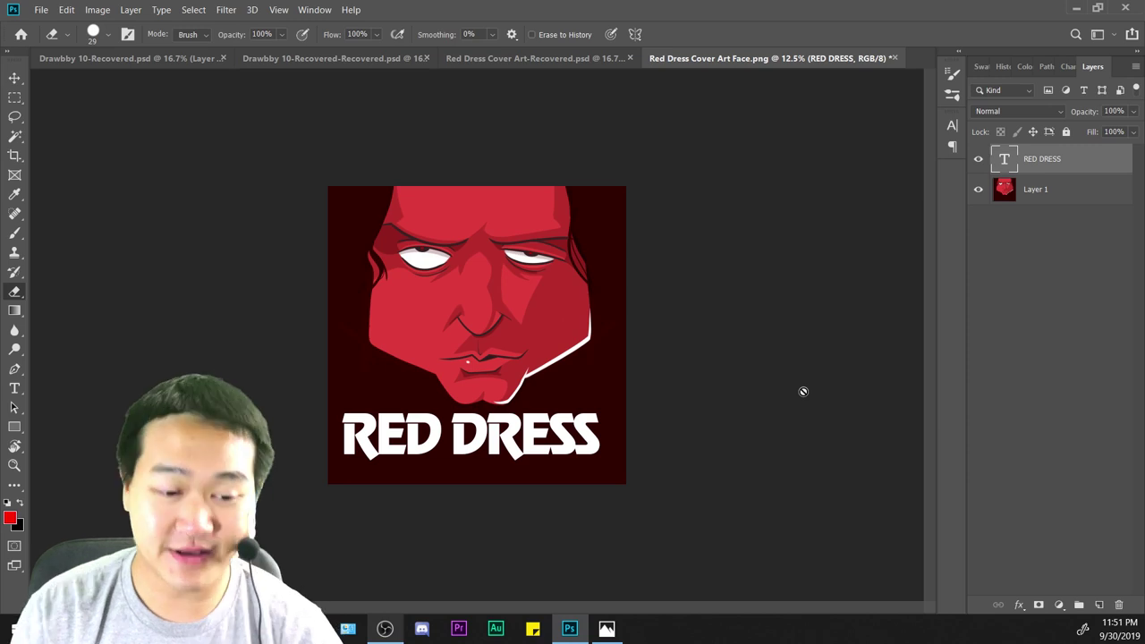
key("ctrl+plus")
key("ctrl+plus")
key("ctrl+minus")
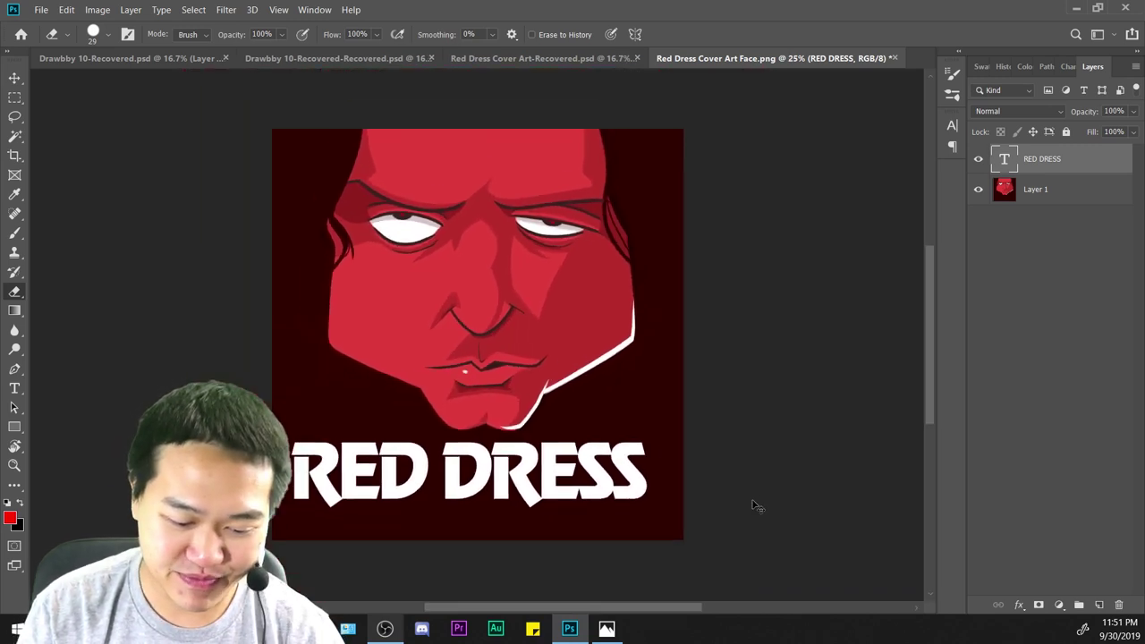
key("ctrl+minus")
key("ctrl+plus")
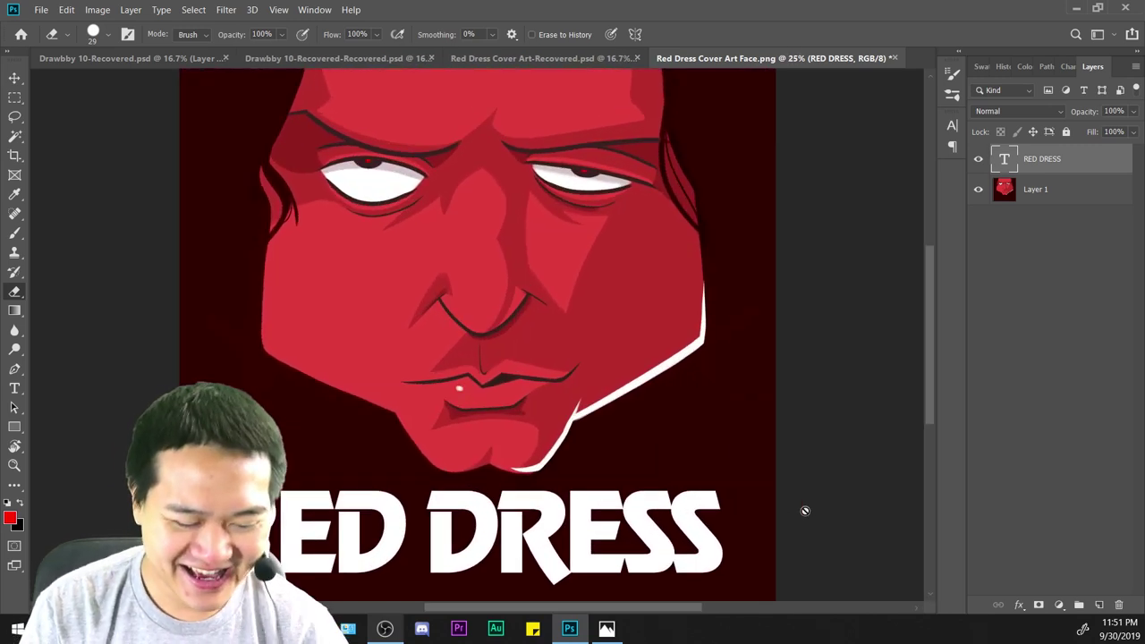
key("ctrl+minus")
key("ctrl+minus")
key("ctrl+minus")
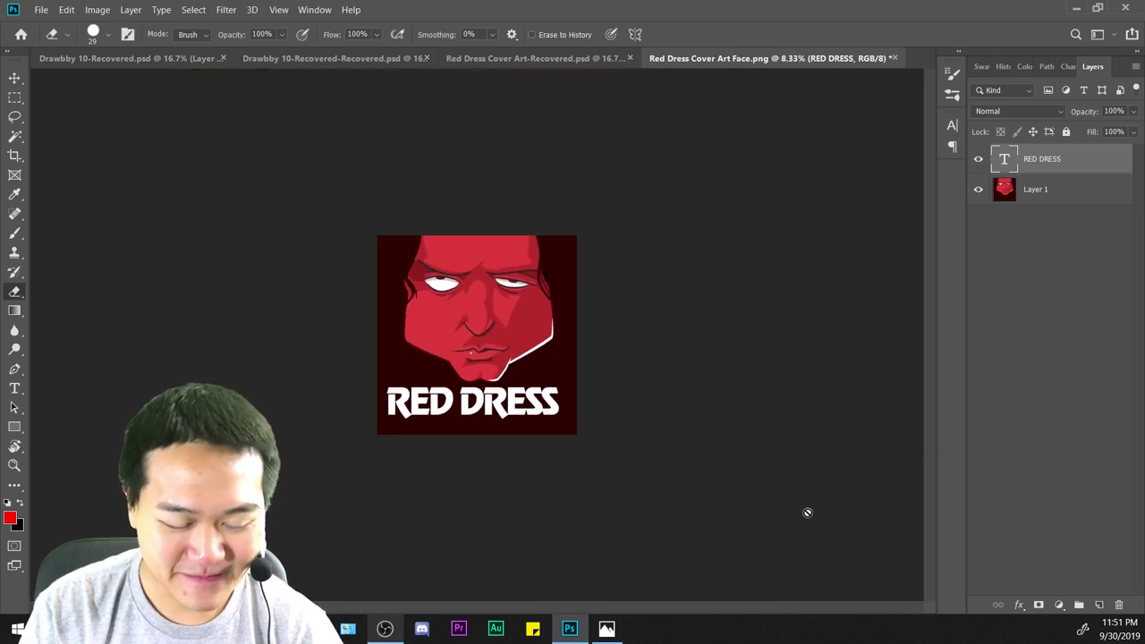
key("ctrl+plus")
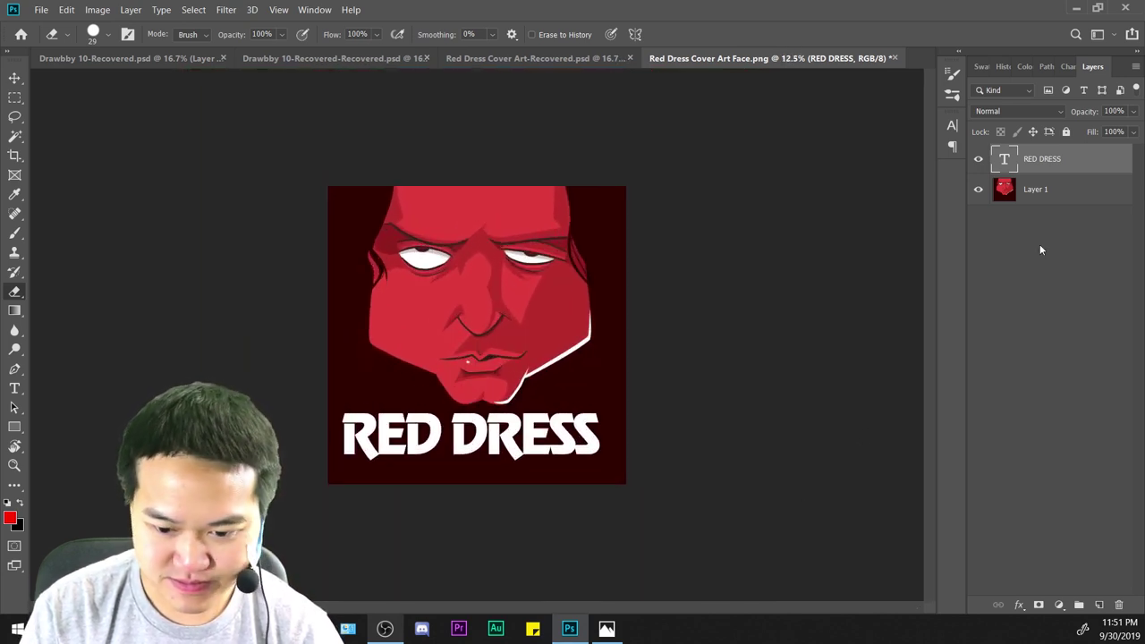
Centre the RED DRESS title horizontally on the canvas at X 2000, Y 3409.35 and apply the move.
key("ctrl+t")
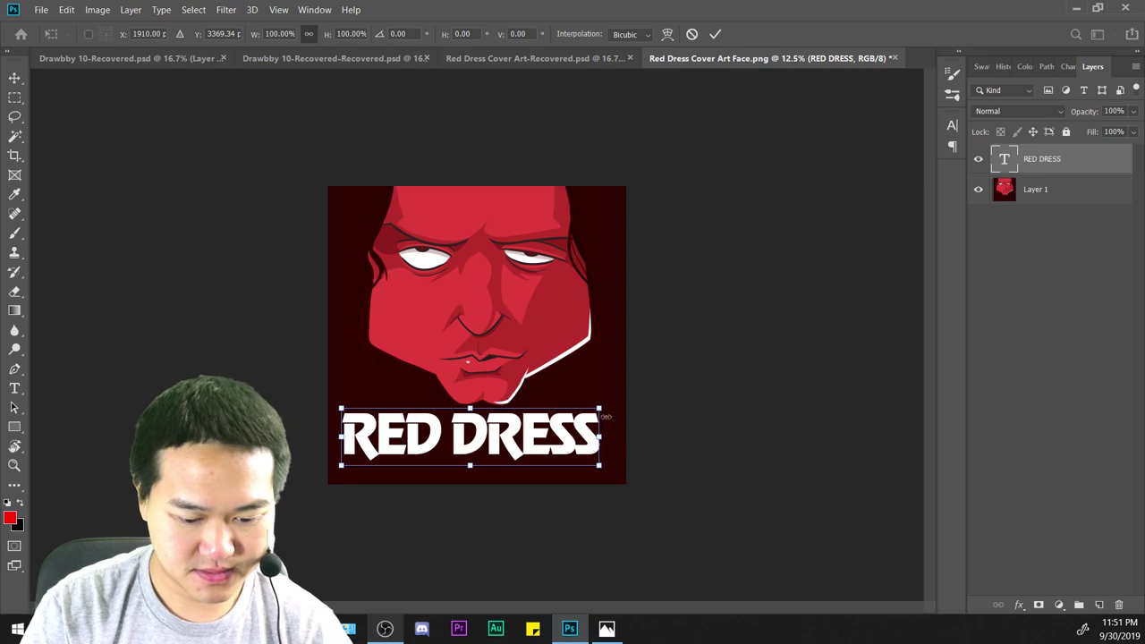
mouse_move(579, 443)
left_mouse_down()
mouse_move(558, 455)
mouse_move(572, 452)
left_mouse_up()
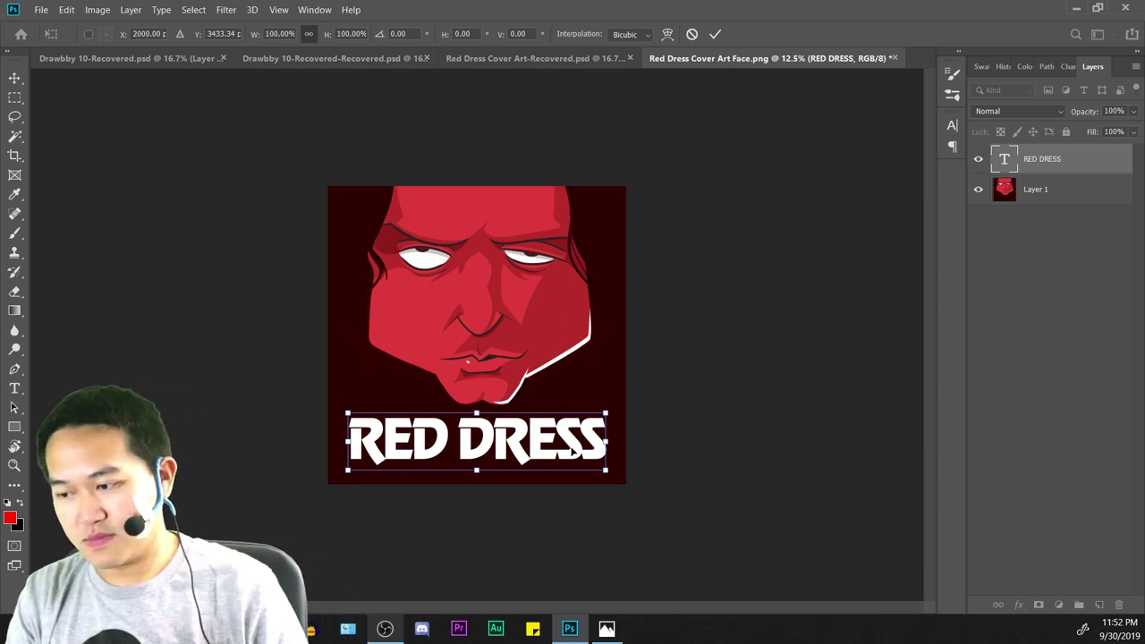
scroll(484, 360, "up", 1)
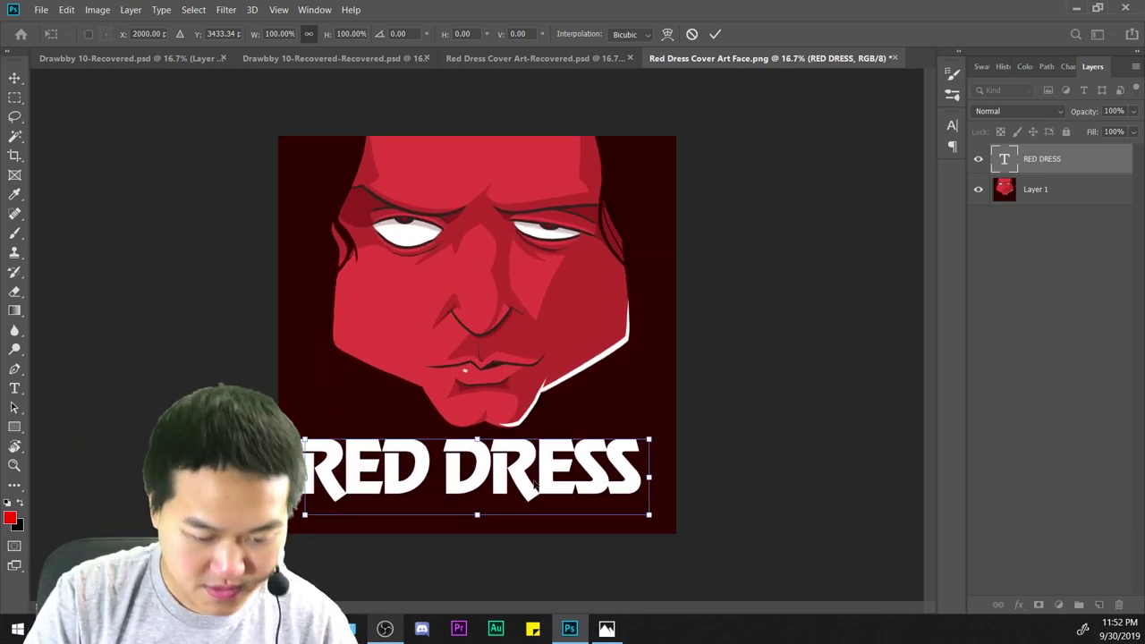
left_click_drag(542, 481, 549, 480)
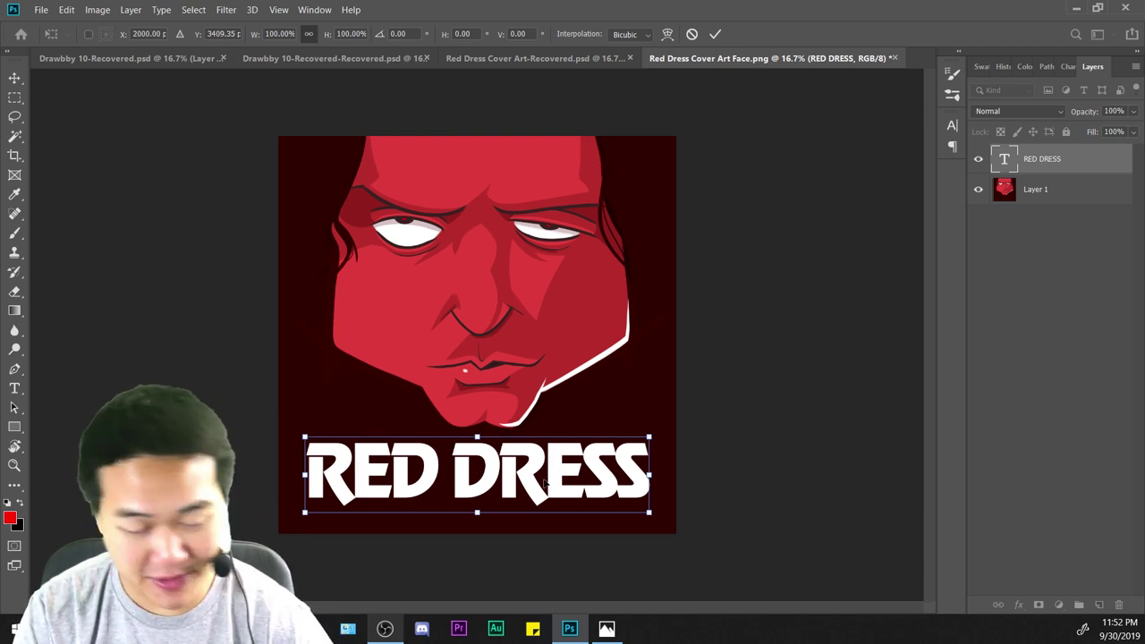
key("Return")
key("e")
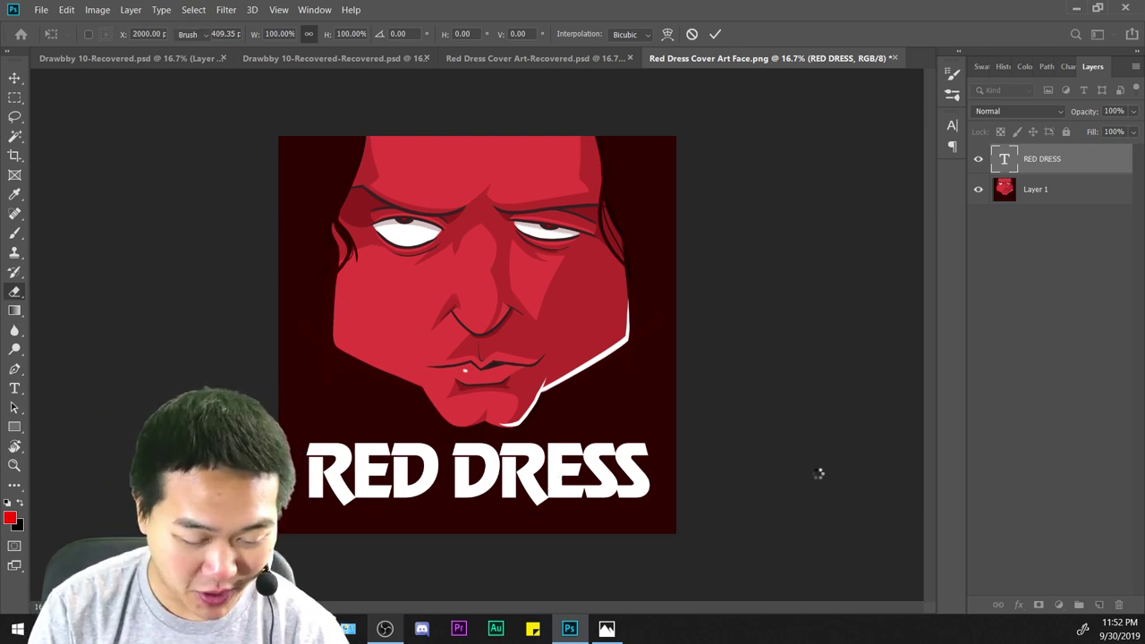
Check the whole cover at a 5% thumbnail view and look over the layer effects available for the title.
key("ctrl+minus")
key("ctrl+minus")
key("ctrl+minus")
key("ctrl+minus")
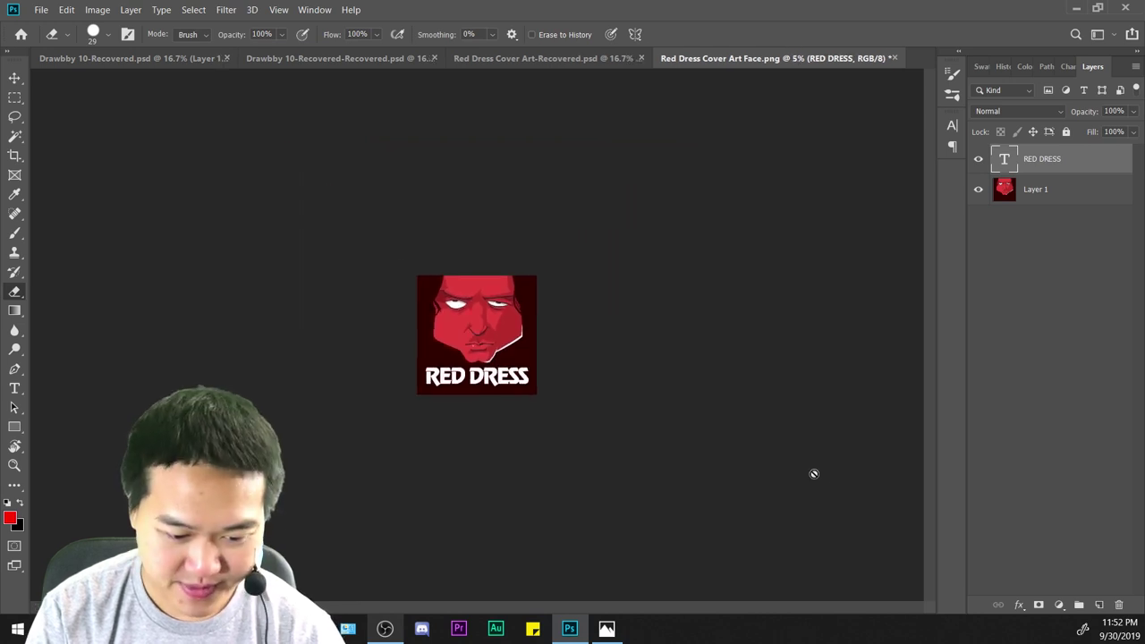
key("ctrl+plus")
key("ctrl+plus")
key("ctrl+plus")
key("ctrl+plus")
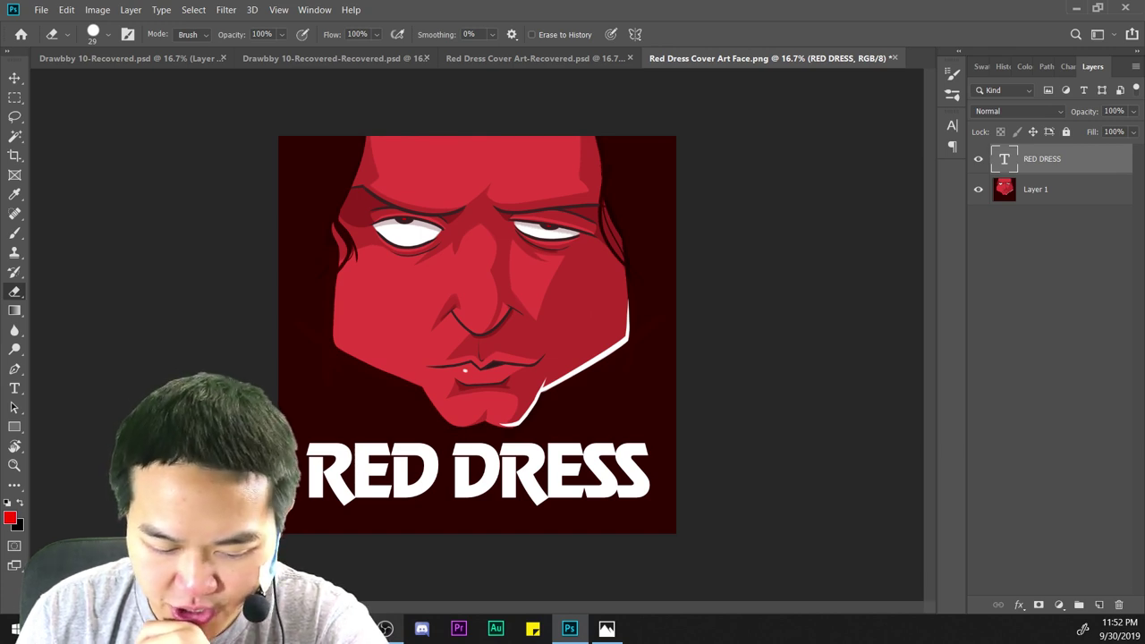
left_click(1020, 606)
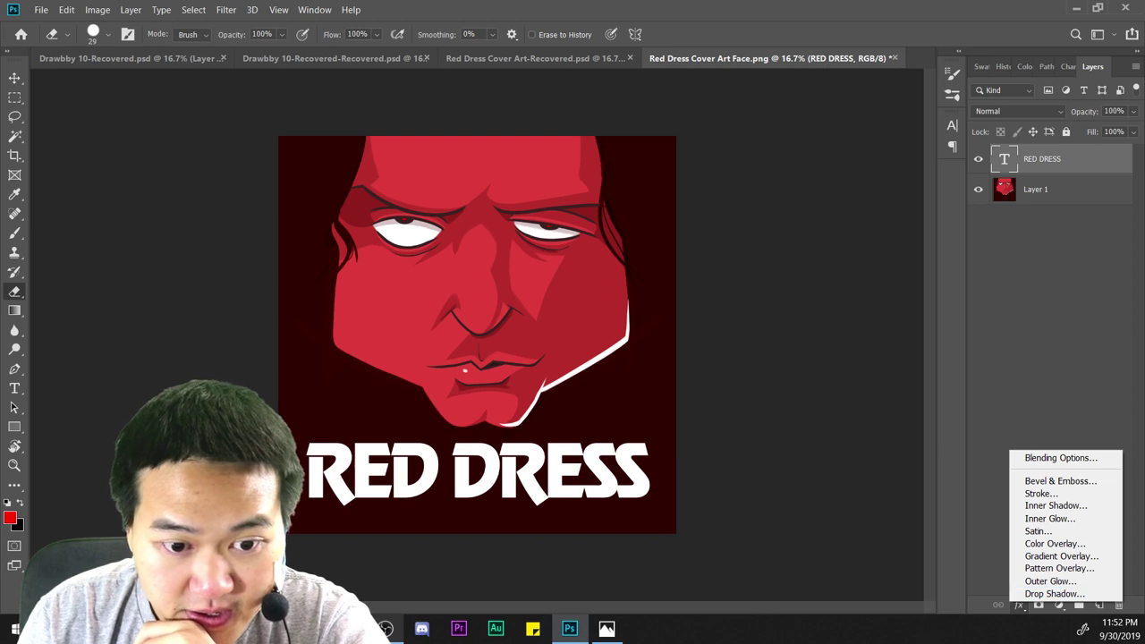
key("Escape")
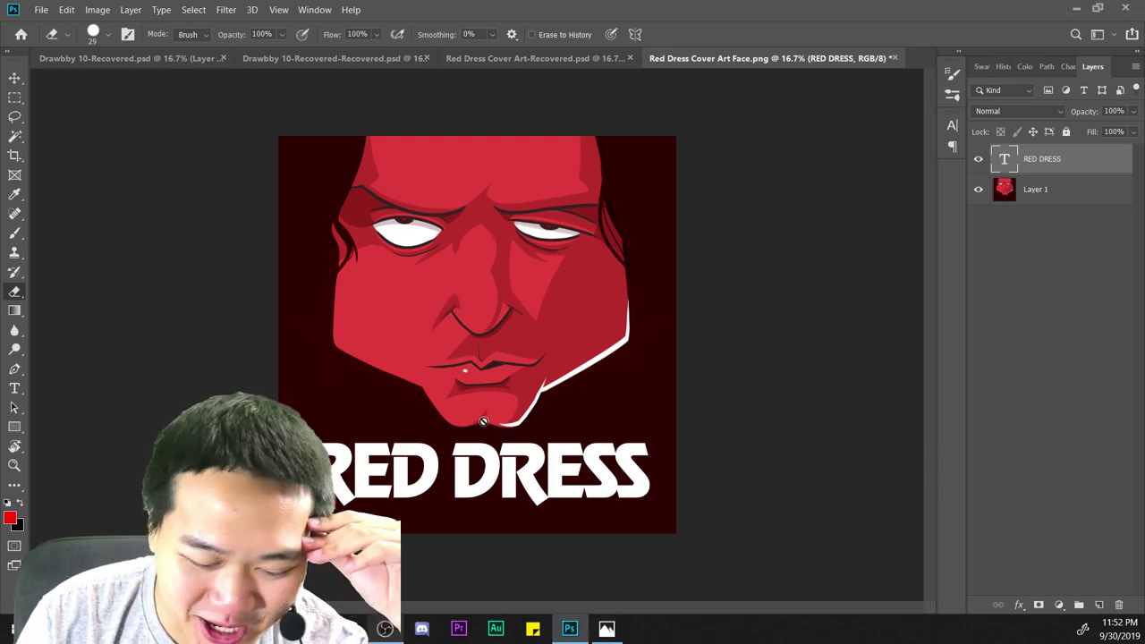
Switch to Photos to study the title lettering of The Room.jpg beside the cover, and move the reference out of the way.
left_click(606, 628)
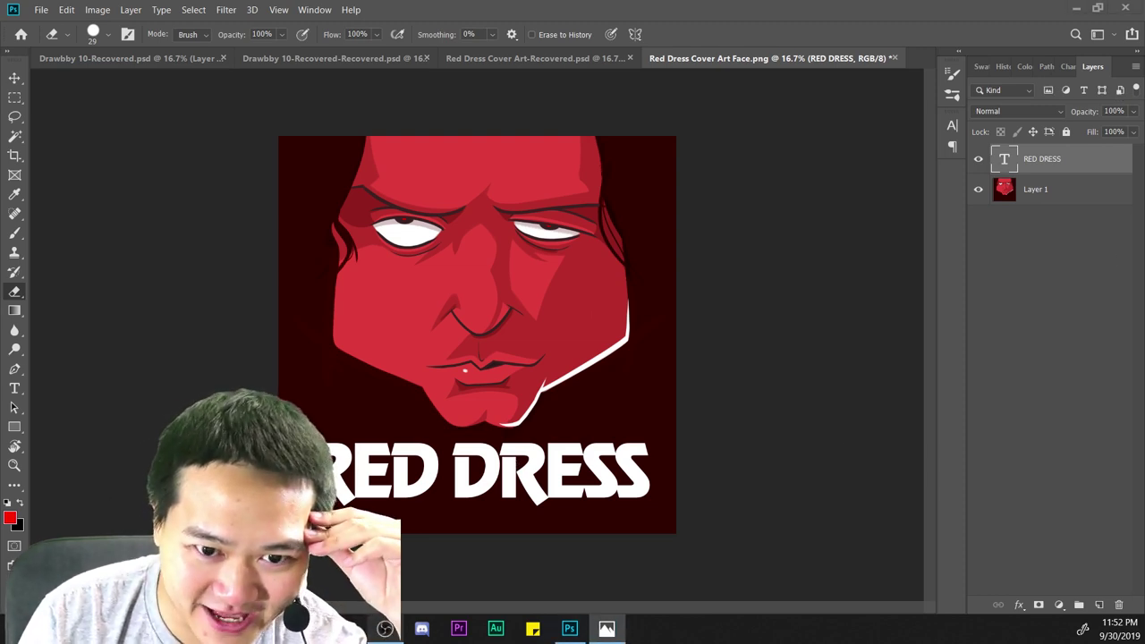
left_click_drag(959, 139, 943, 109)
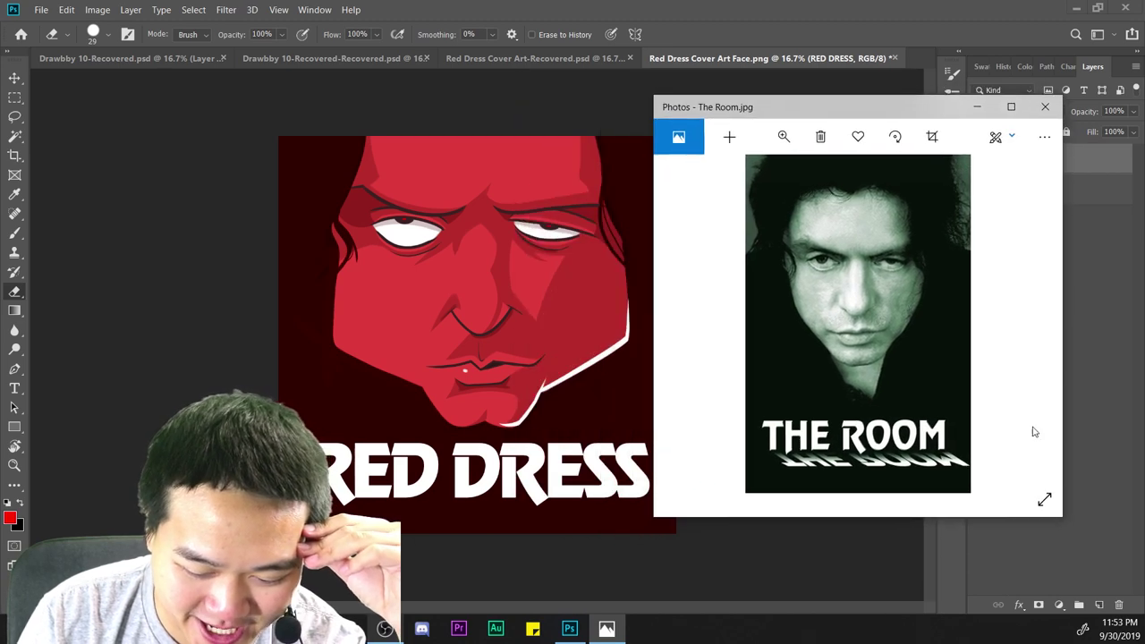
scroll(975, 374, "up", 3)
scroll(970, 366, "down", 3)
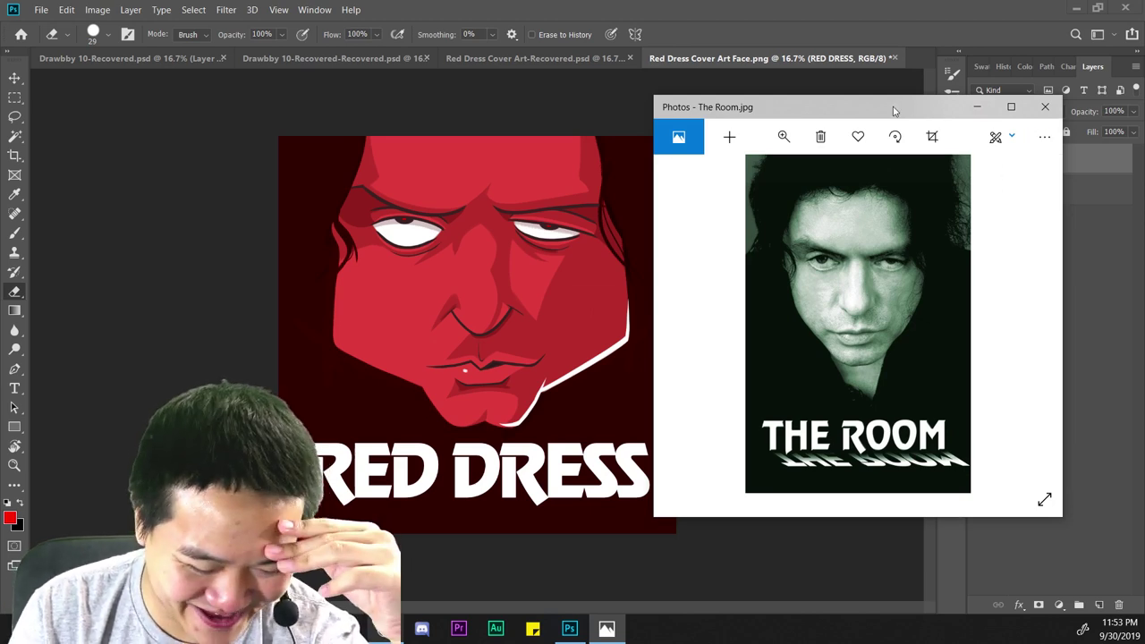
left_click_drag(889, 110, 1143, 107)
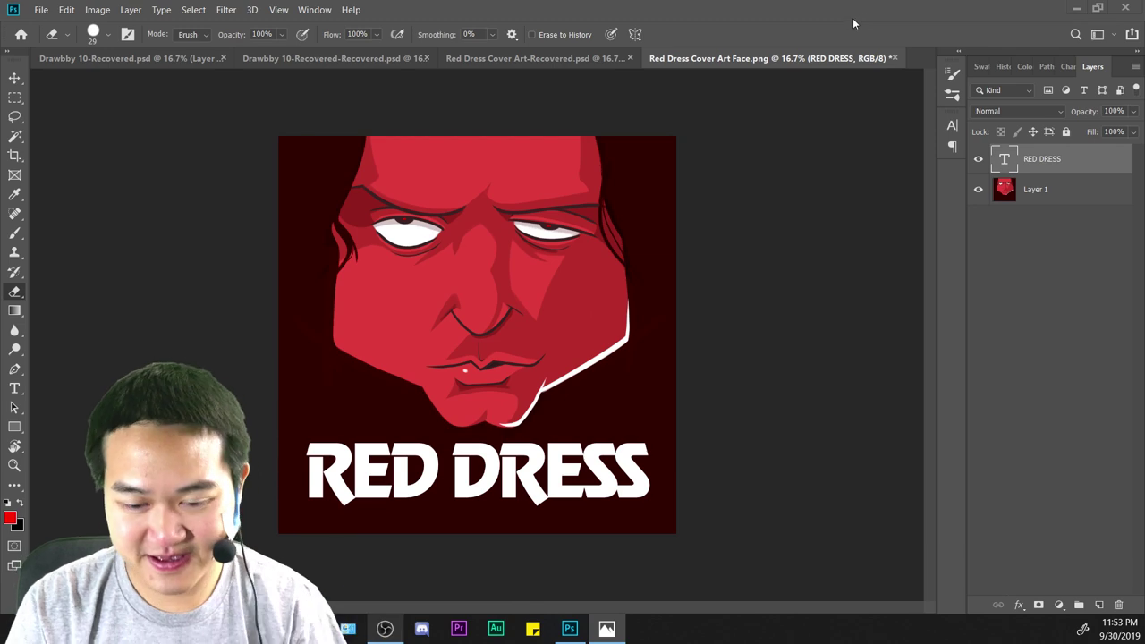
Inspect the spacing between the chin, the centred RED DRESS title and the canvas edges, close up and in full view.
key("ctrl+plus")
scroll(733, 235, "down", 3)
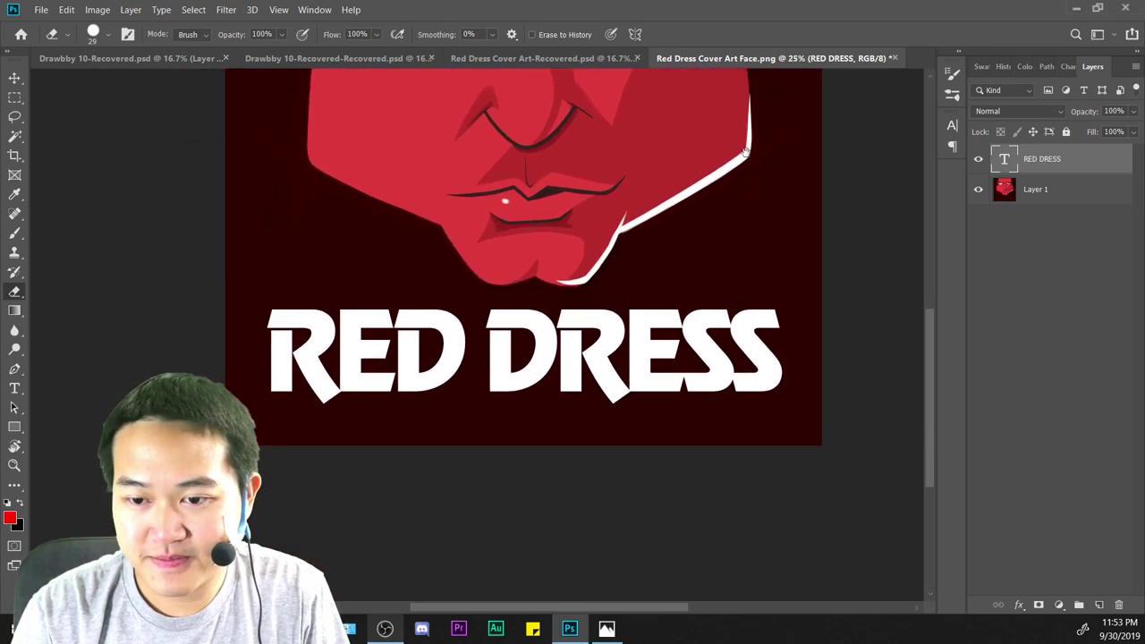
left_click_drag(746, 152, 750, 215)
key("ctrl+plus")
key("ctrl+minus")
key("ctrl+minus")
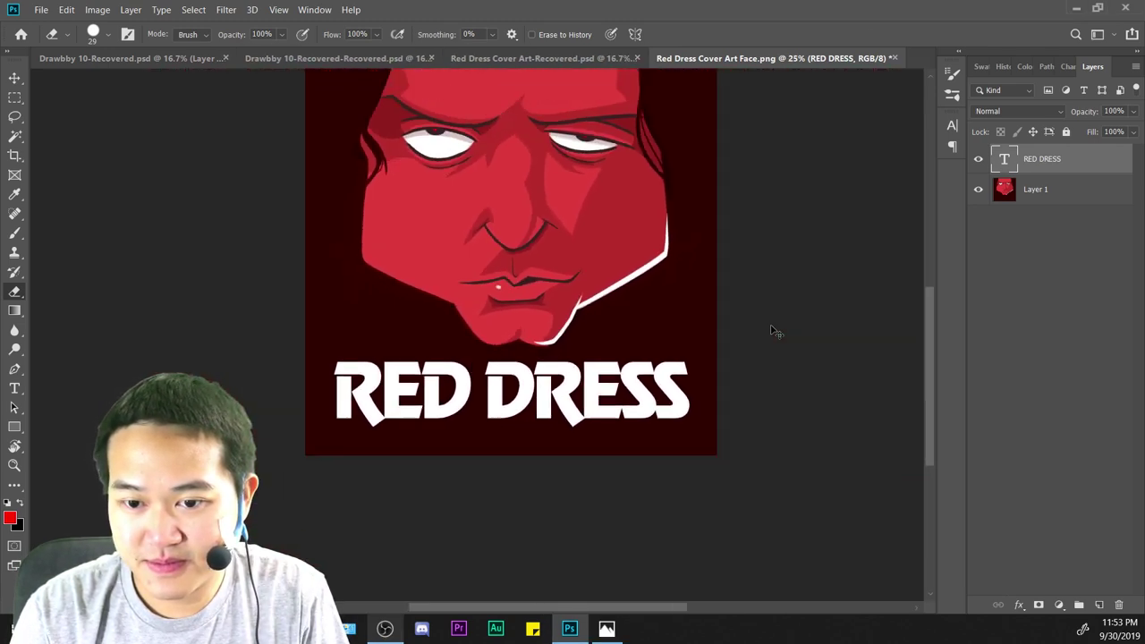
key("ctrl+minus")
key("ctrl+plus")
key("ctrl+plus")
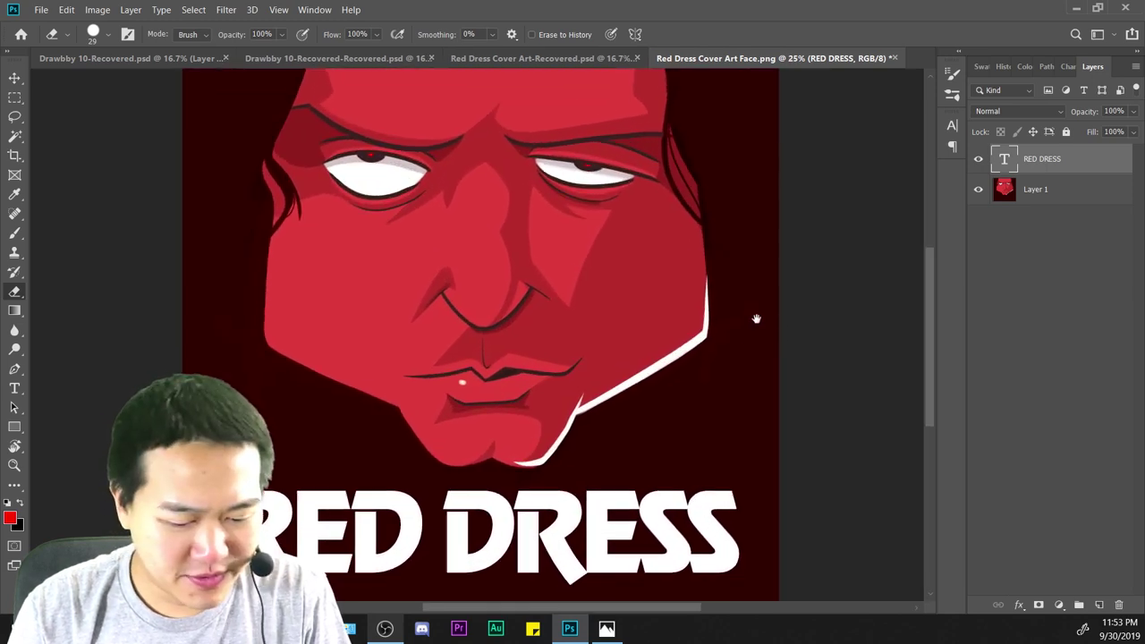
left_click_drag(756, 318, 765, 231)
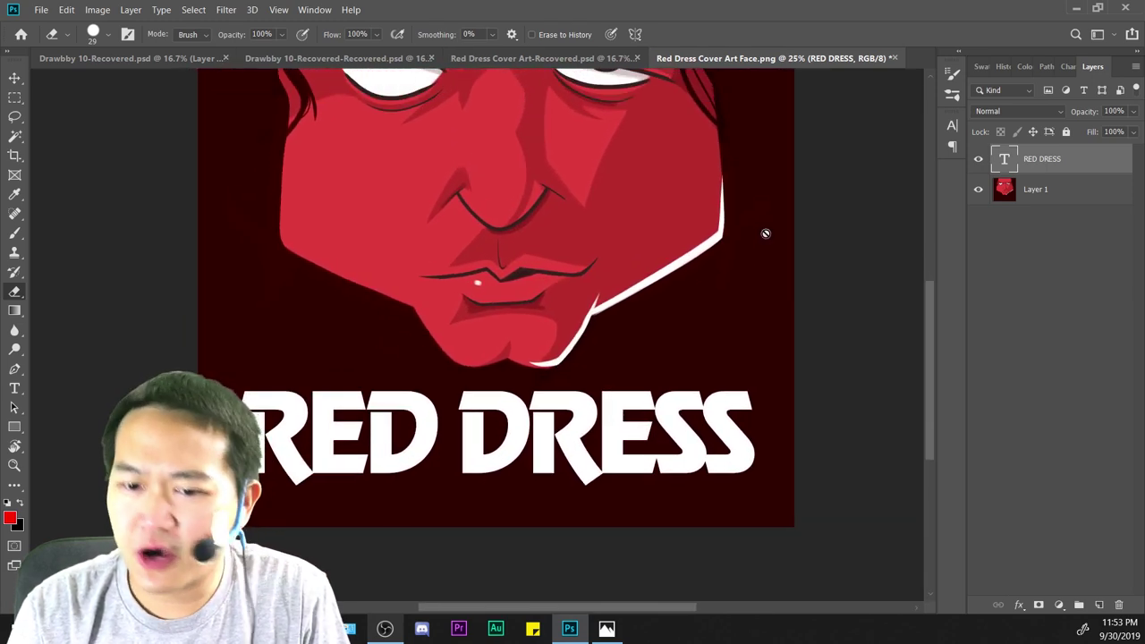
key("ctrl+minus")
key("ctrl+minus")
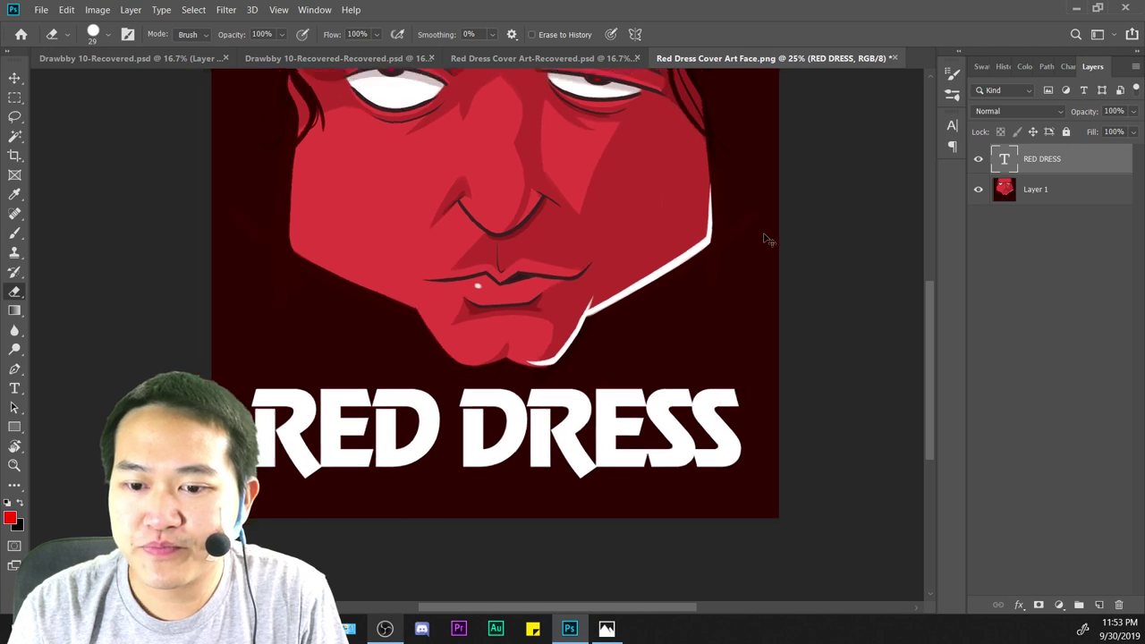
key("ctrl+plus")
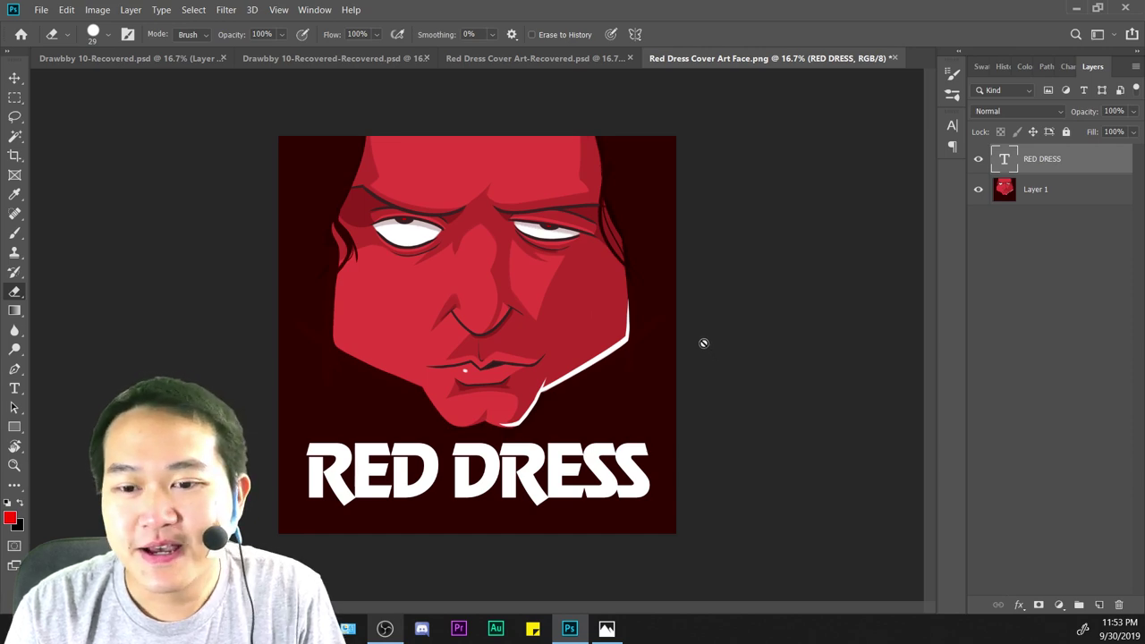
scroll(703, 342, "up", 1)
scroll(700, 357, "down", 2)
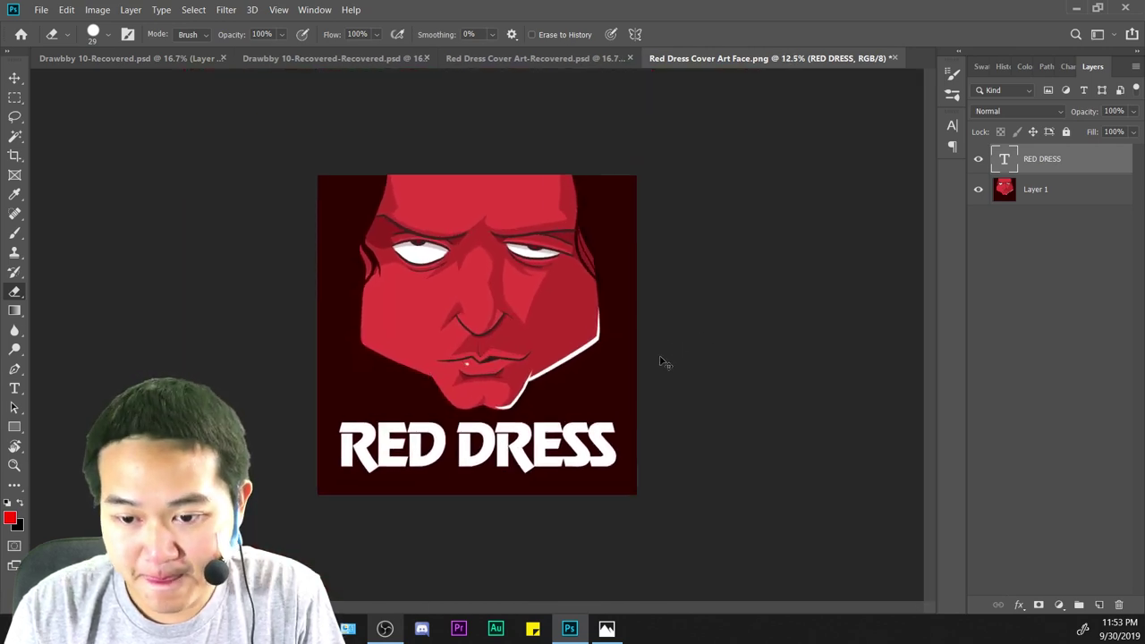
scroll(659, 360, "up", 2)
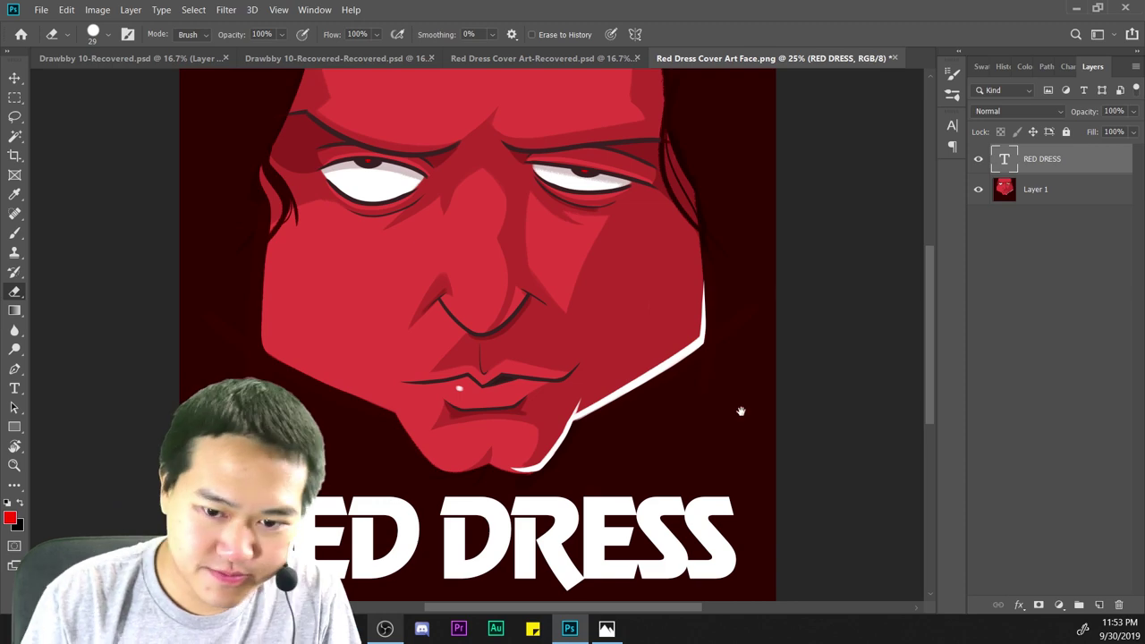
Duplicate the RED DRESS text layer as RED DRESS copy and select the original layer beneath it.
left_click_drag(767, 349, 756, 190)
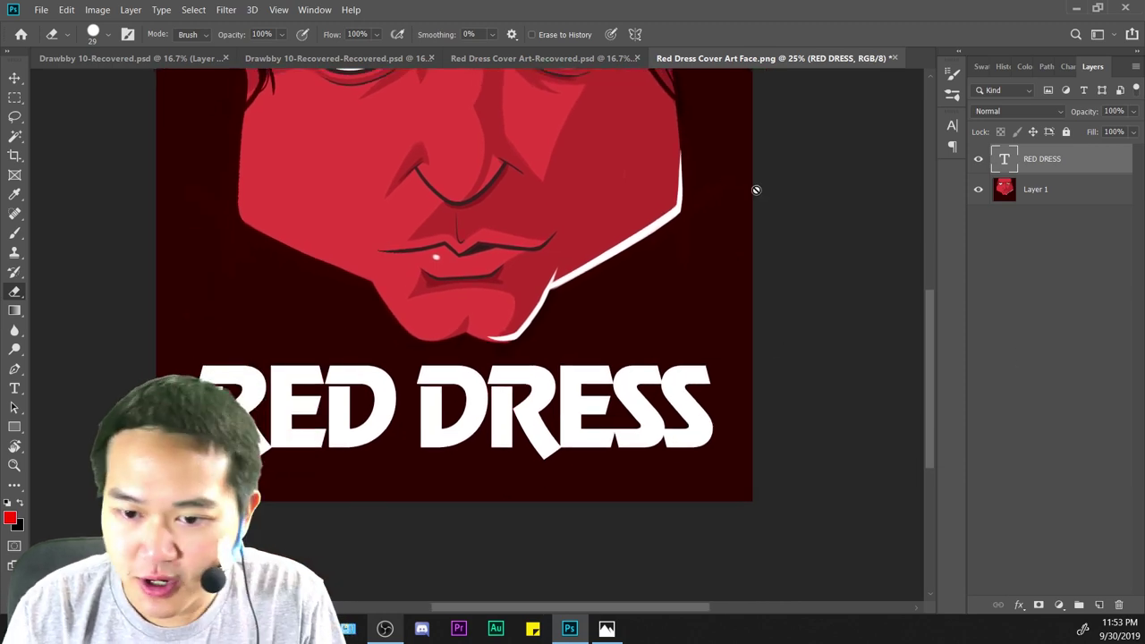
right_click(1055, 165)
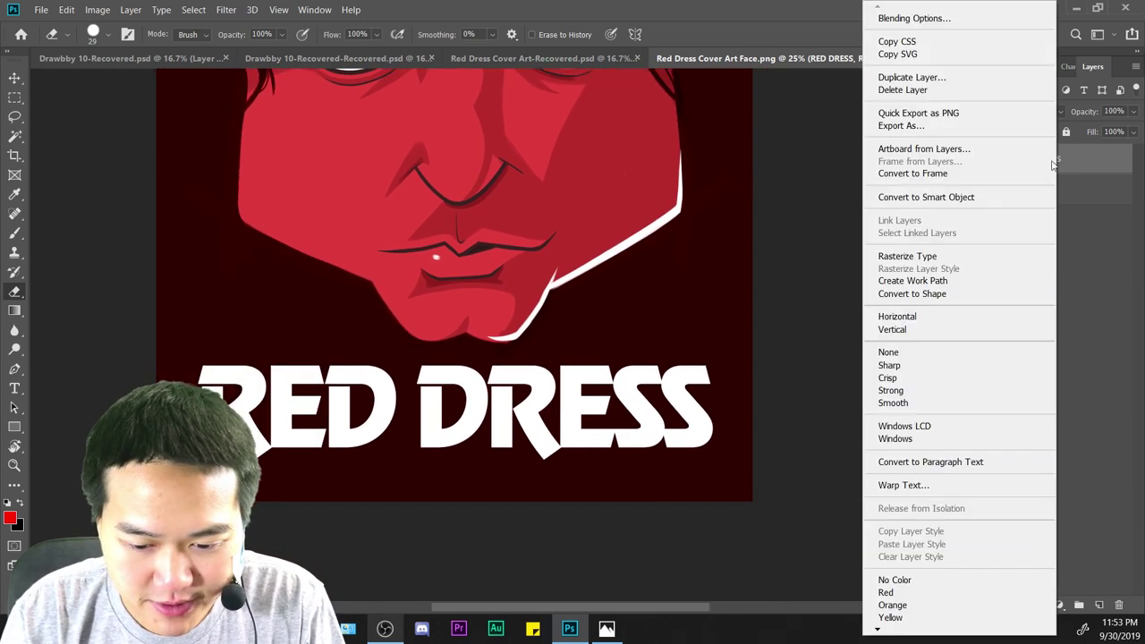
left_click(930, 77)
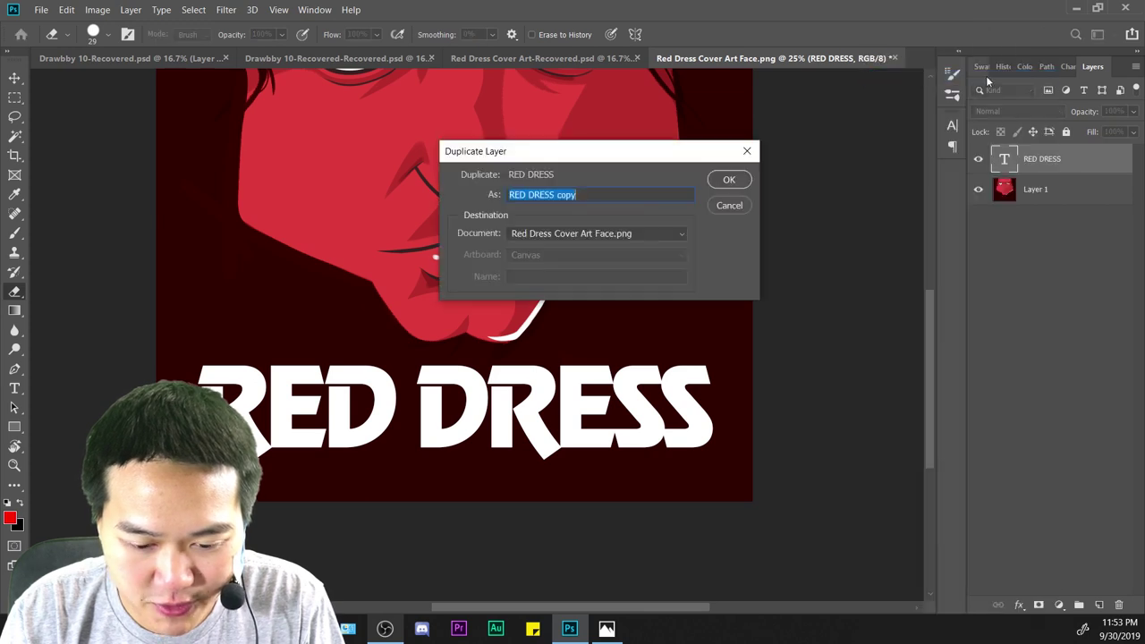
left_click(730, 180)
left_click(1024, 187)
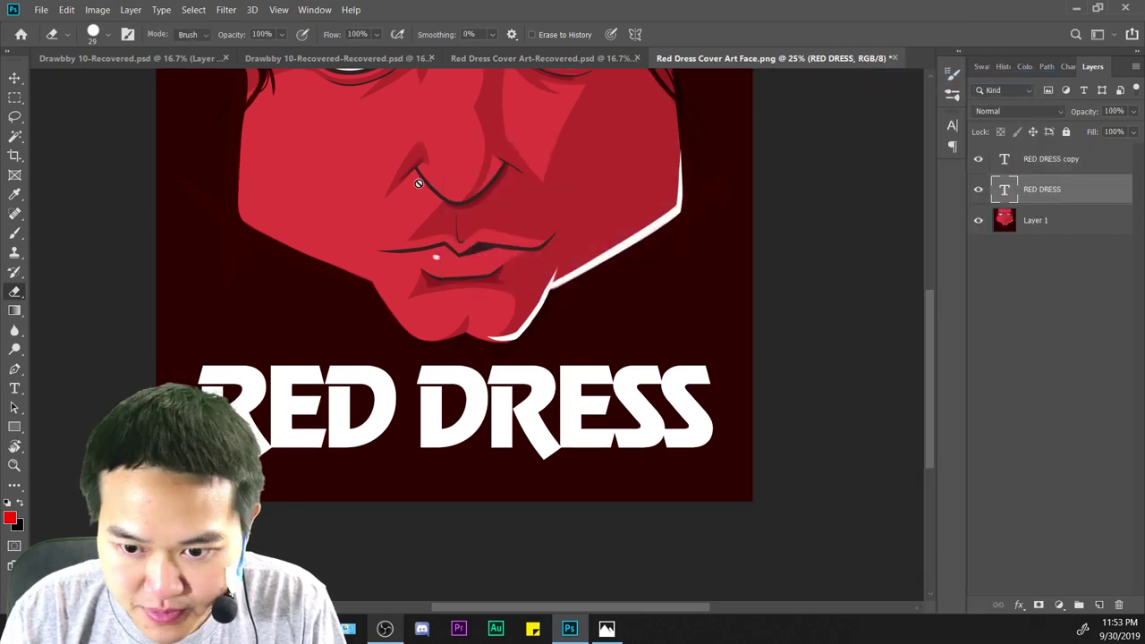
Flip the original RED DRESS text layer horizontally beneath the copy.
left_click(96, 9)
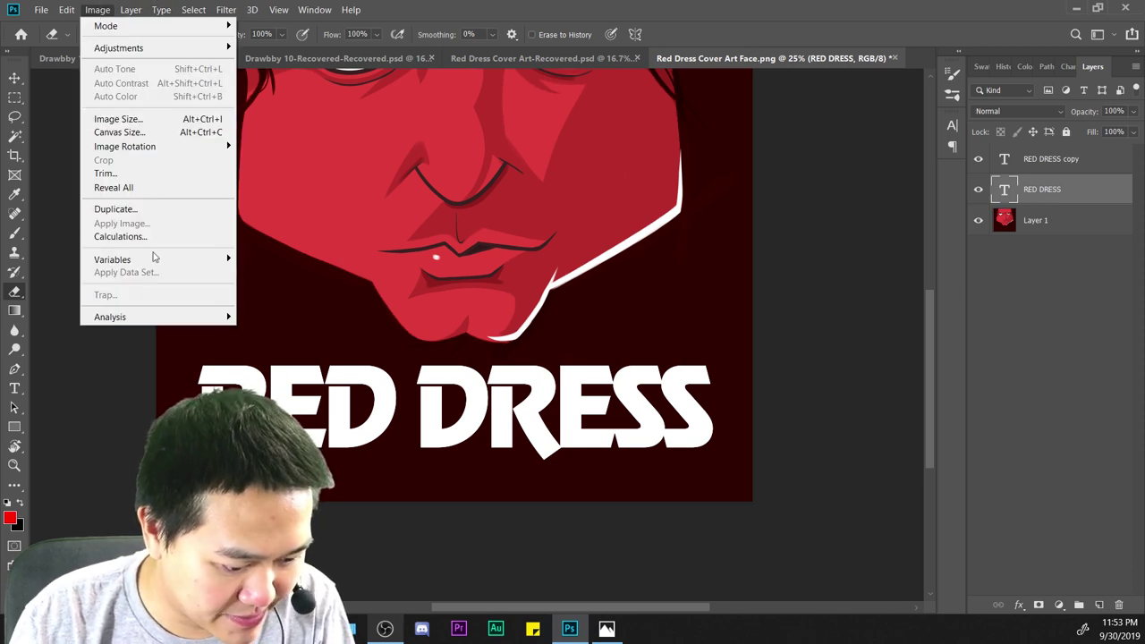
mouse_move(47, 6)
mouse_move(116, 342)
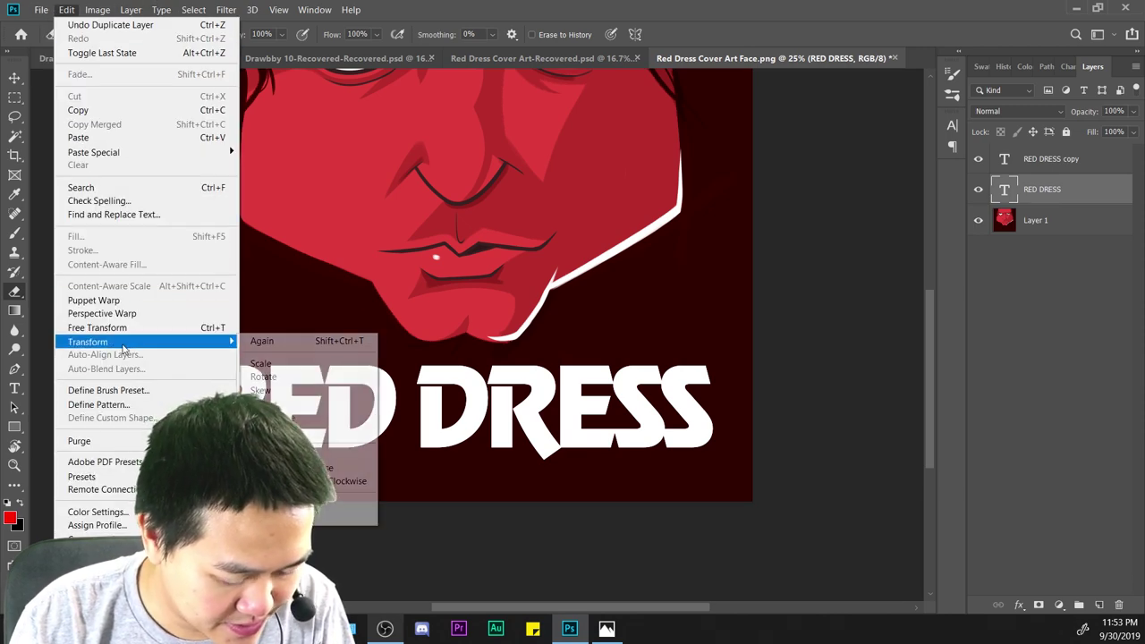
left_click(335, 504)
key("ctrl+minus")
key("ctrl+minus")
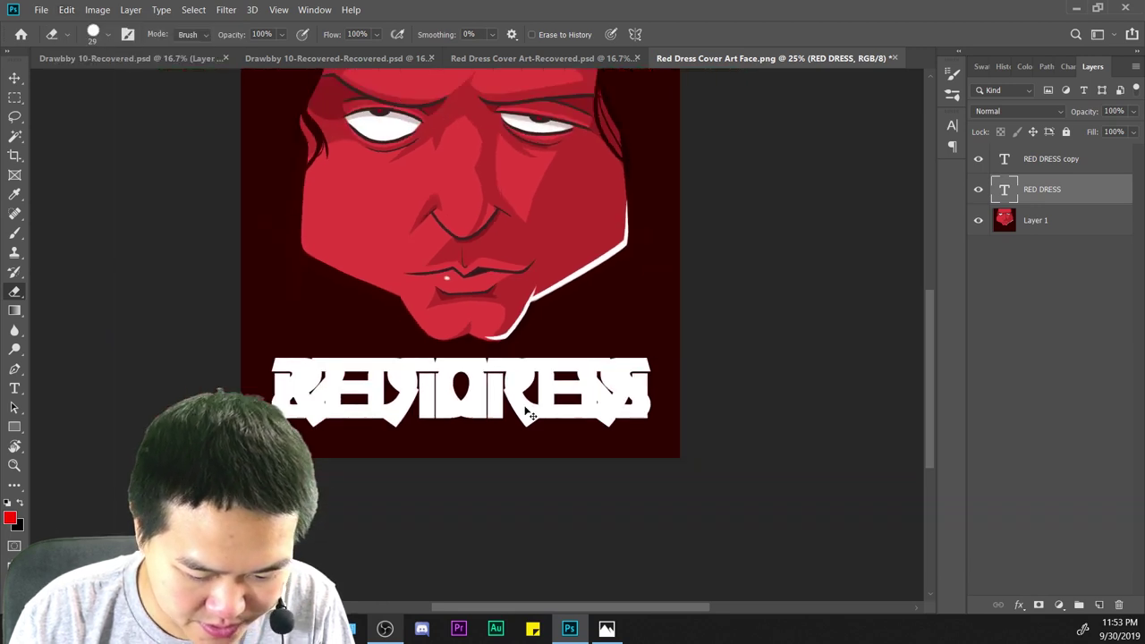
key("ctrl+plus")
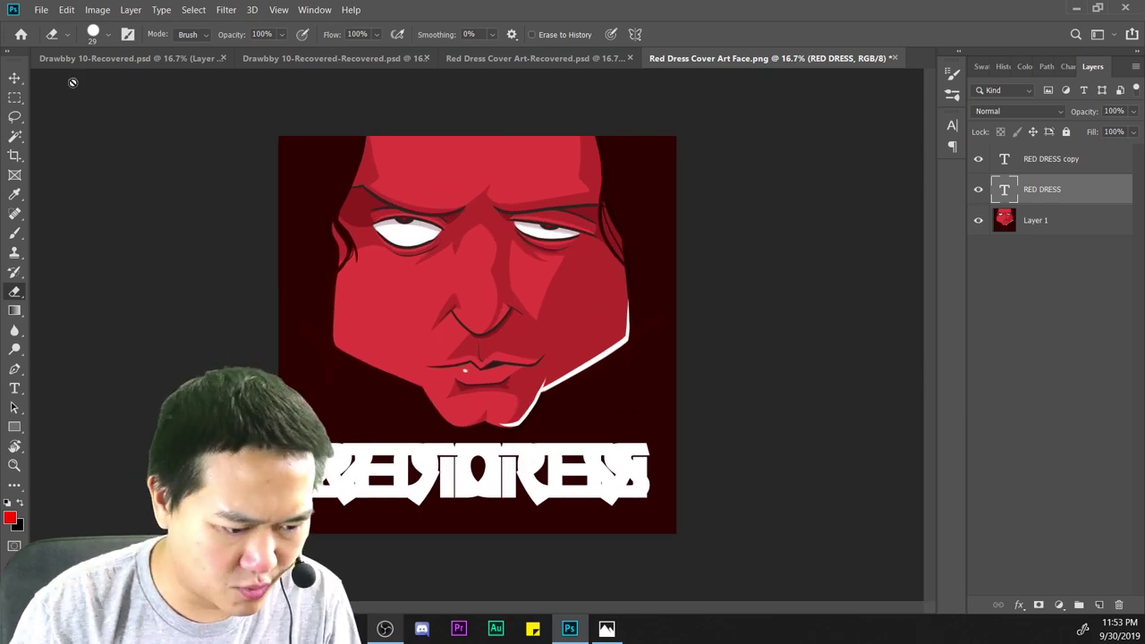
Hide the RED DRESS copy layer briefly to check the flipped title on its own, and show it again.
left_click(97, 10)
left_click(97, 9)
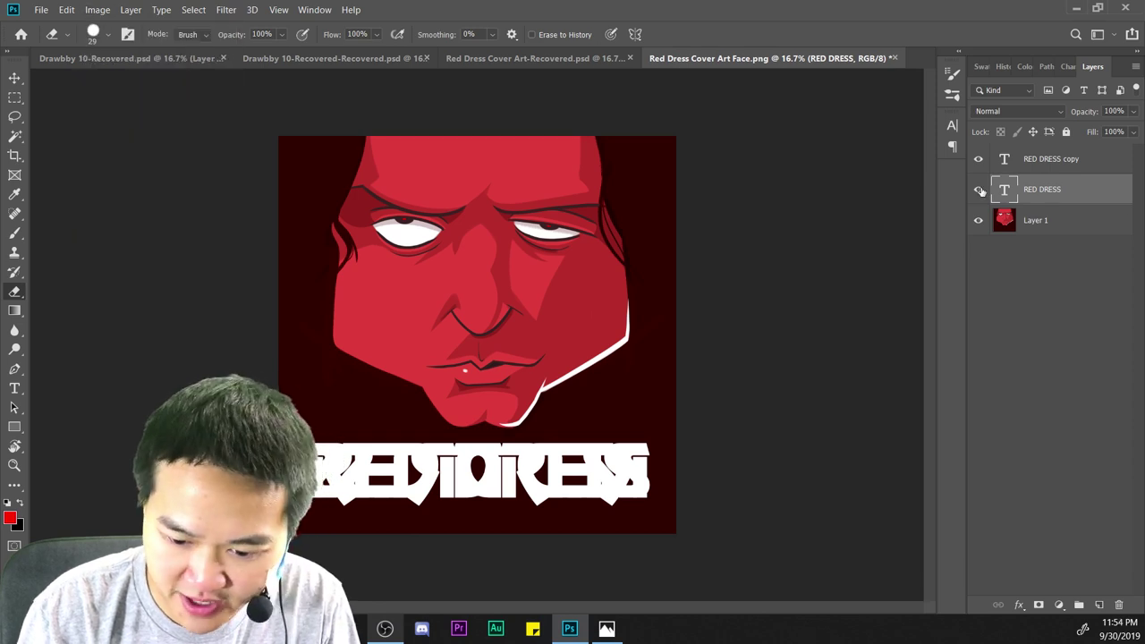
left_click(977, 158)
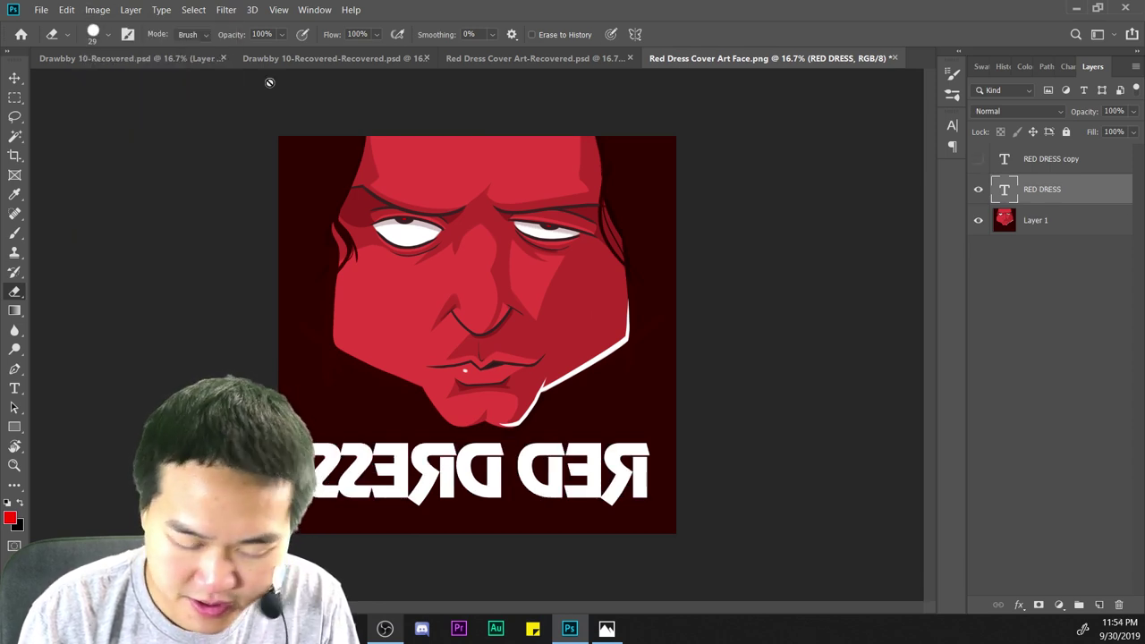
left_click(978, 158)
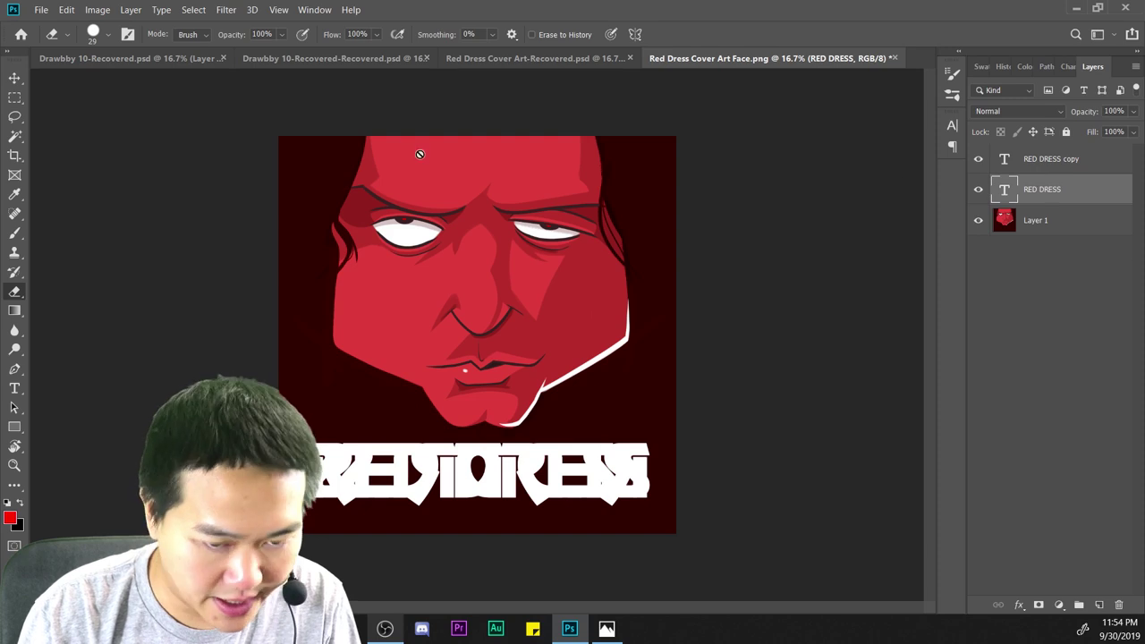
Rasterize the flipped RED DRESS text layer and start a Perspective Warp on it.
left_click(98, 10)
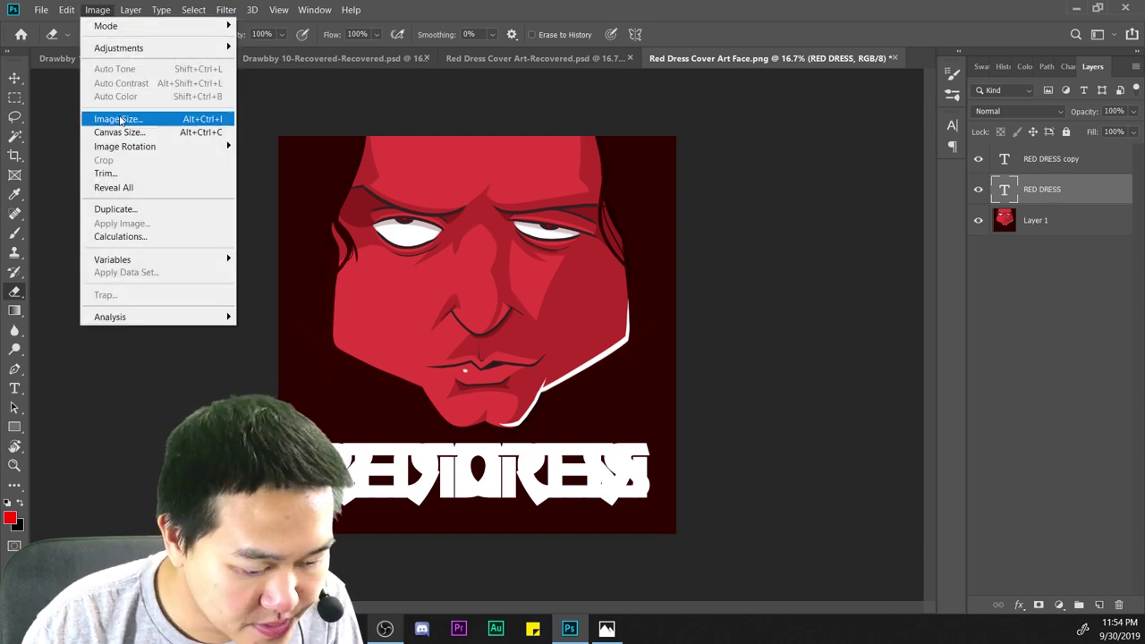
mouse_move(125, 147)
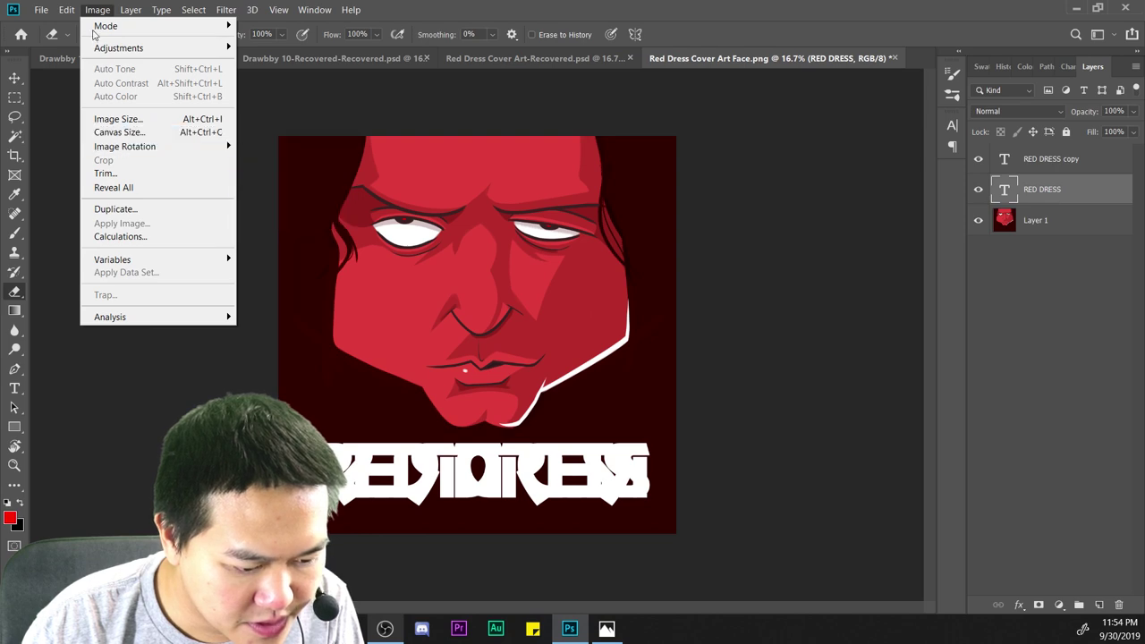
mouse_move(66, 10)
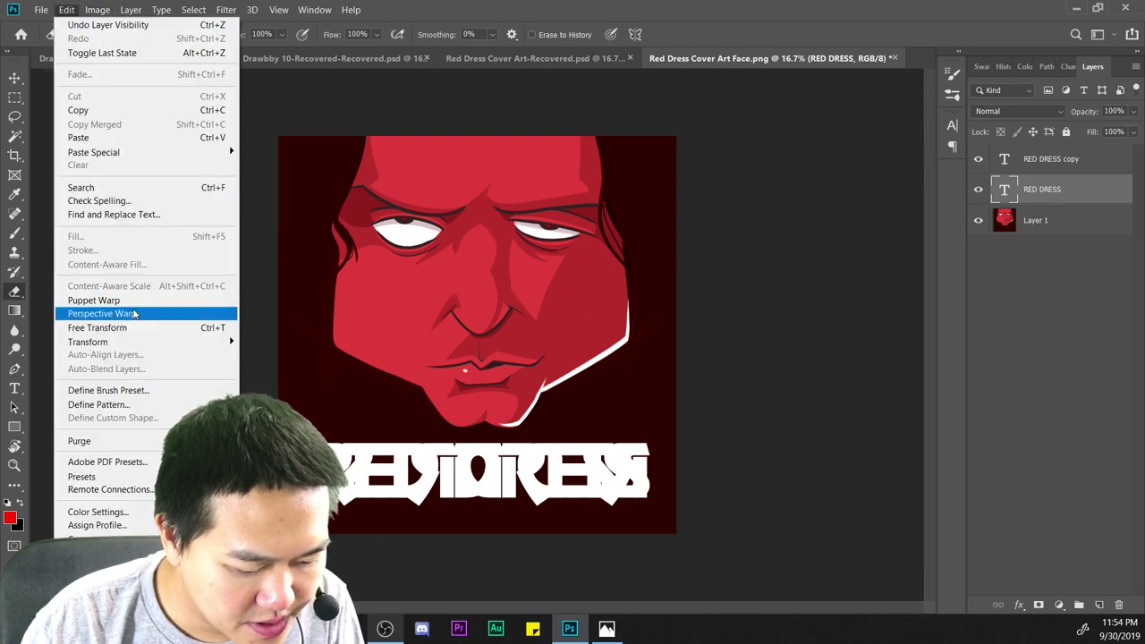
left_click(205, 314)
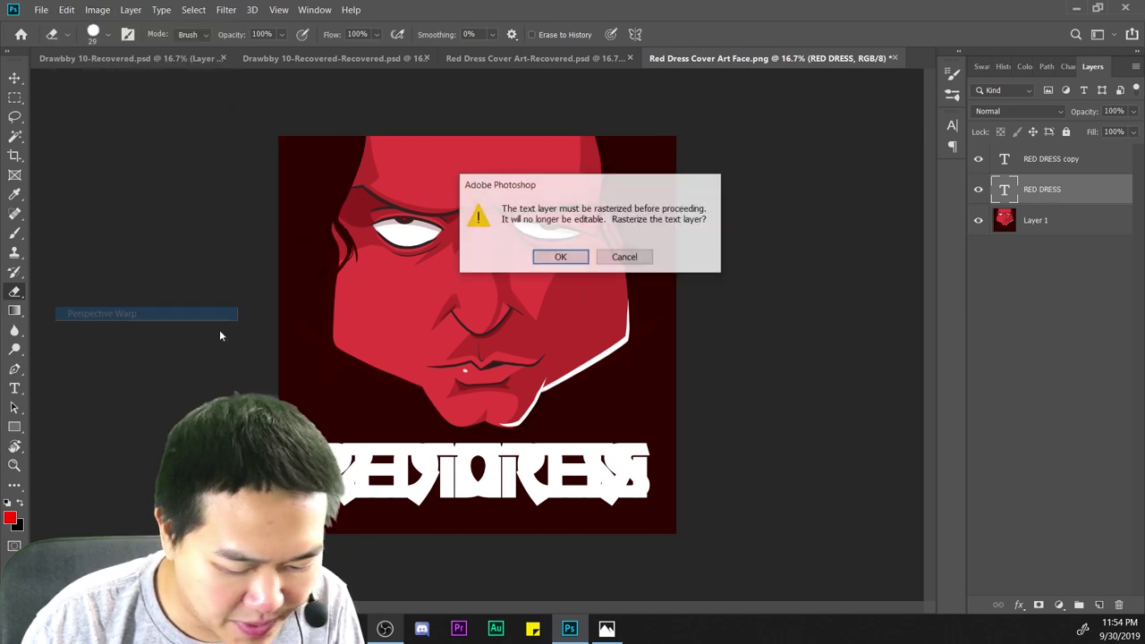
left_click(560, 258)
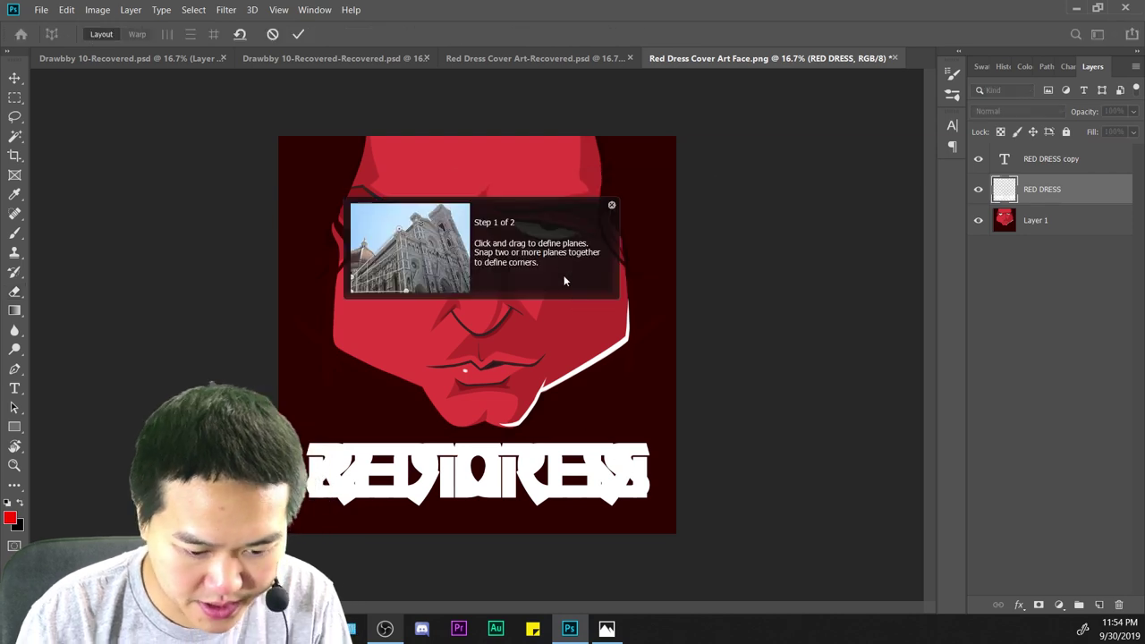
Define a single perspective plane that encloses the whole RED DRESS title below the chin.
key("ctrl+plus")
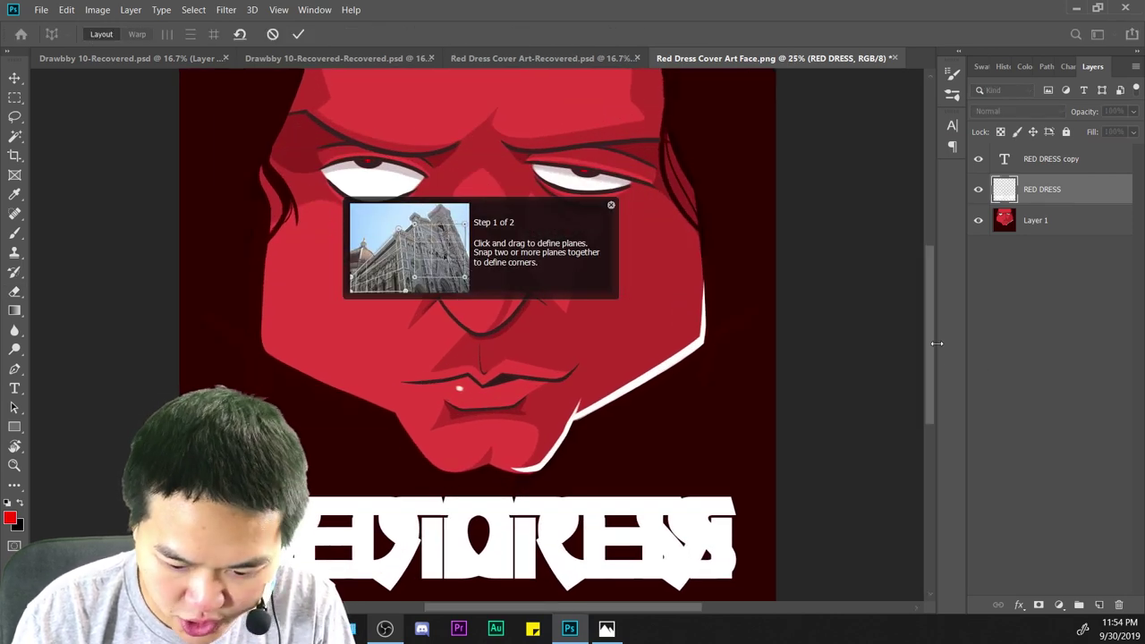
left_click_drag(929, 345, 936, 385)
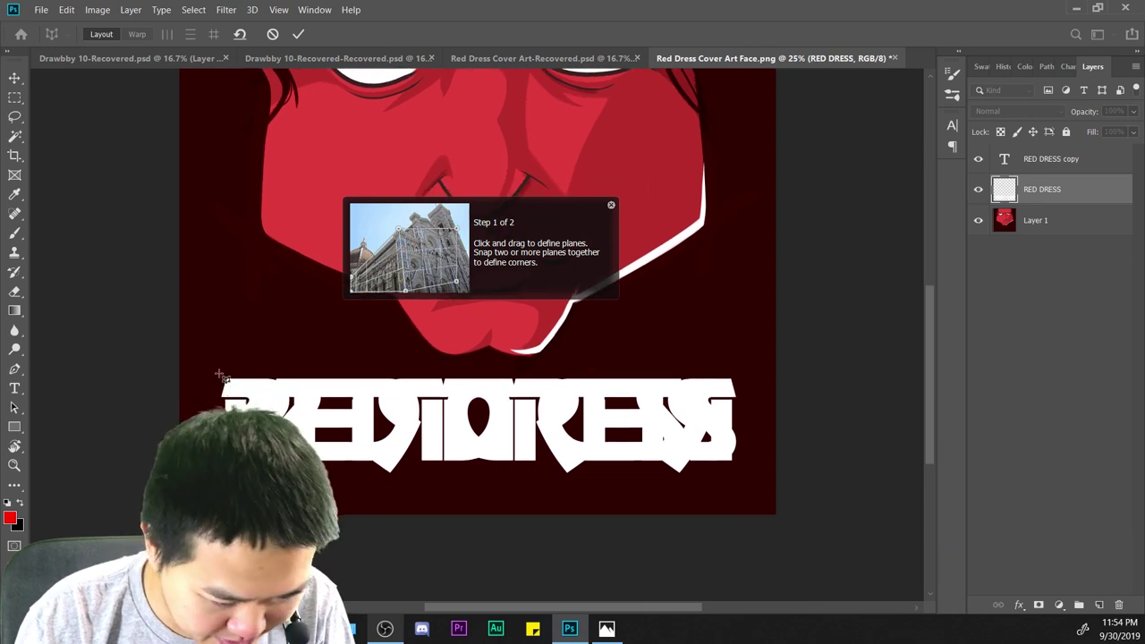
left_click_drag(214, 367, 333, 486)
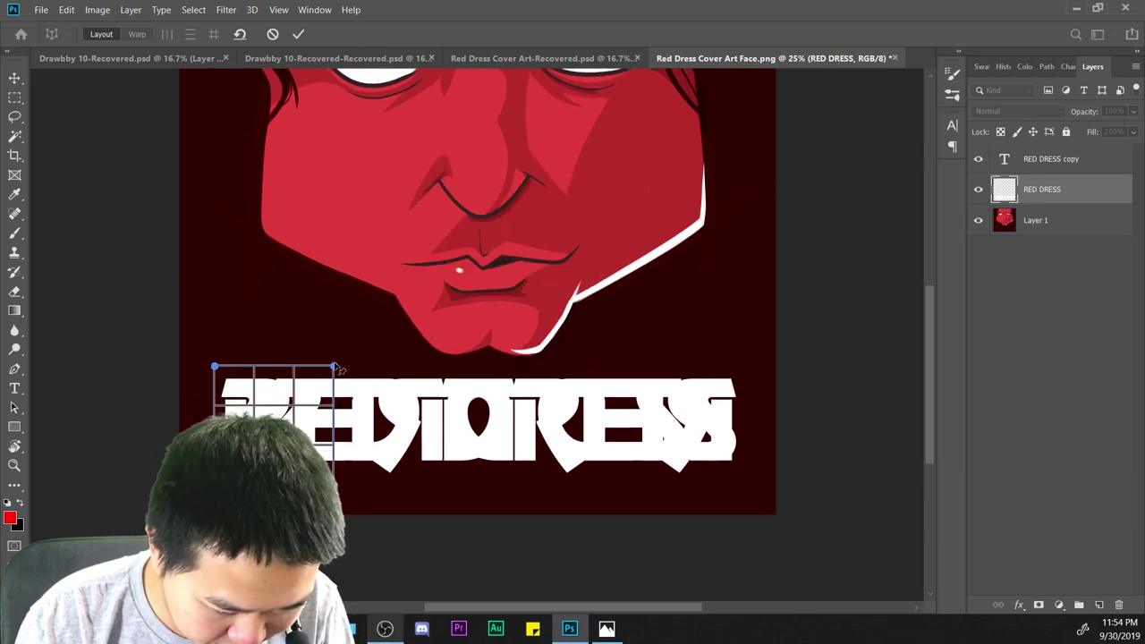
left_click_drag(335, 376, 746, 405)
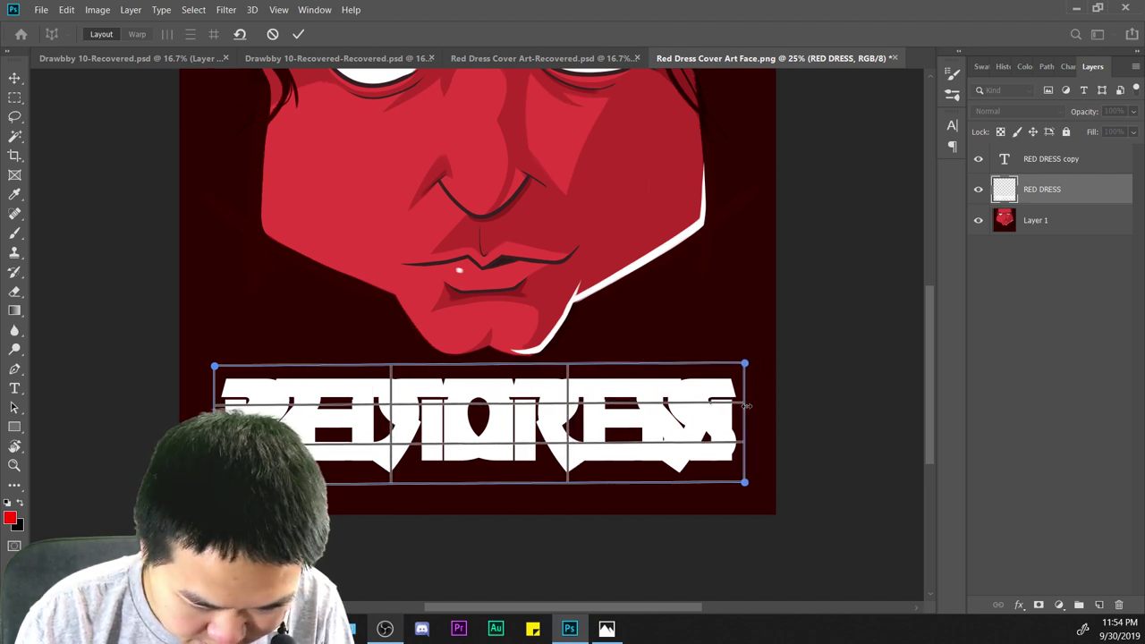
Warp the plane's corner pins so the flipped title is flattened and slanted outward at its lower edge, and apply the warp.
left_click(138, 34)
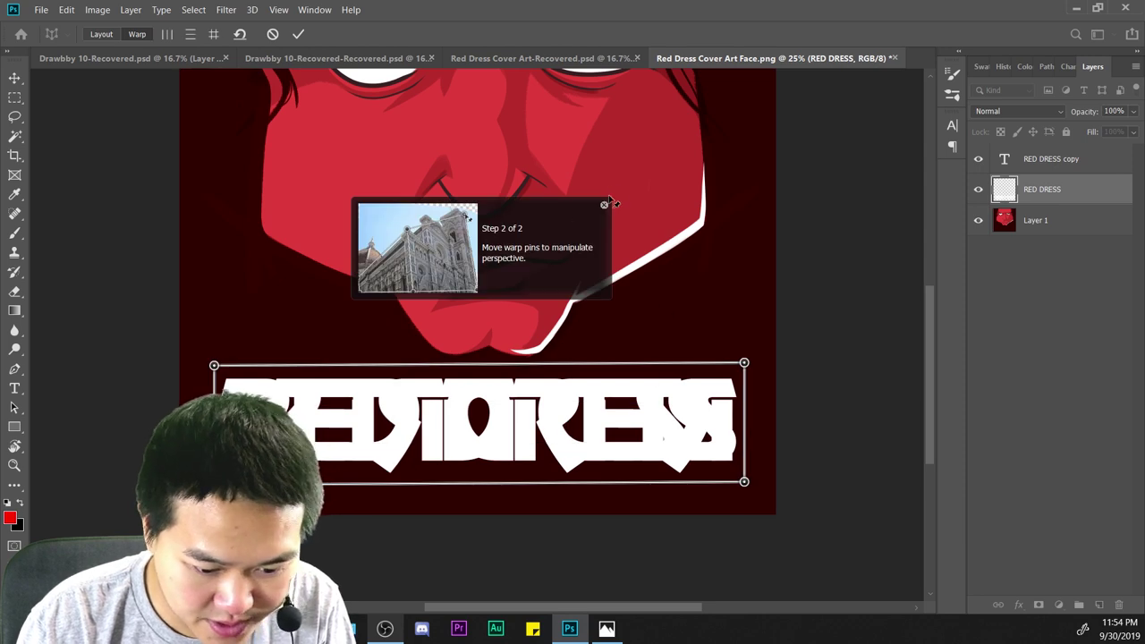
left_click_drag(748, 480, 795, 442)
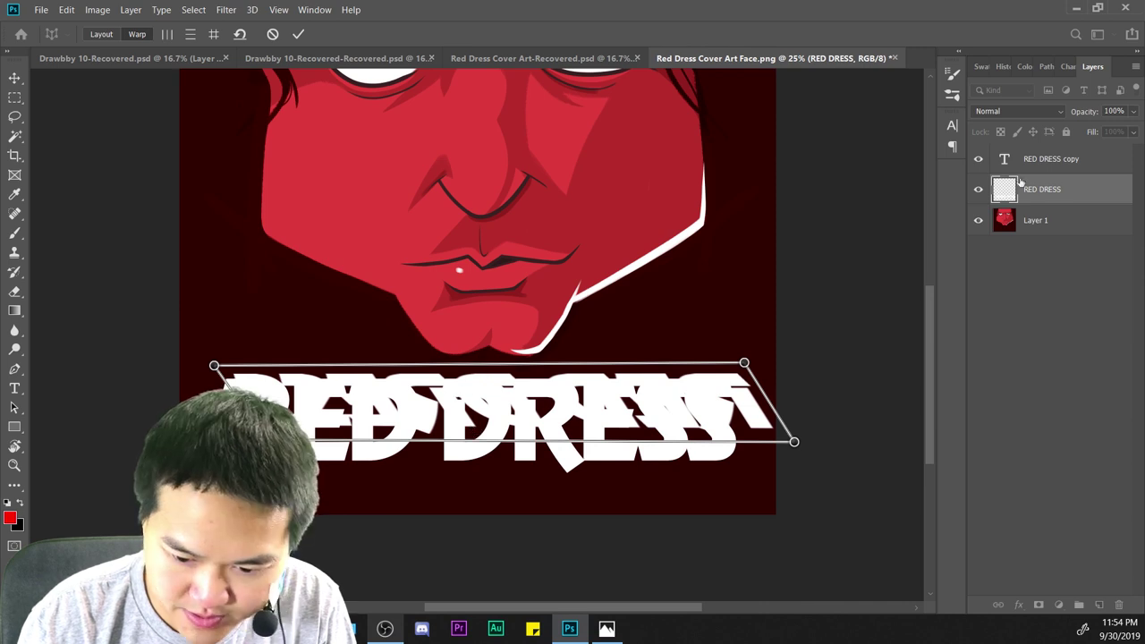
mouse_move(798, 446)
left_mouse_down()
mouse_move(799, 405)
mouse_move(790, 428)
left_mouse_up()
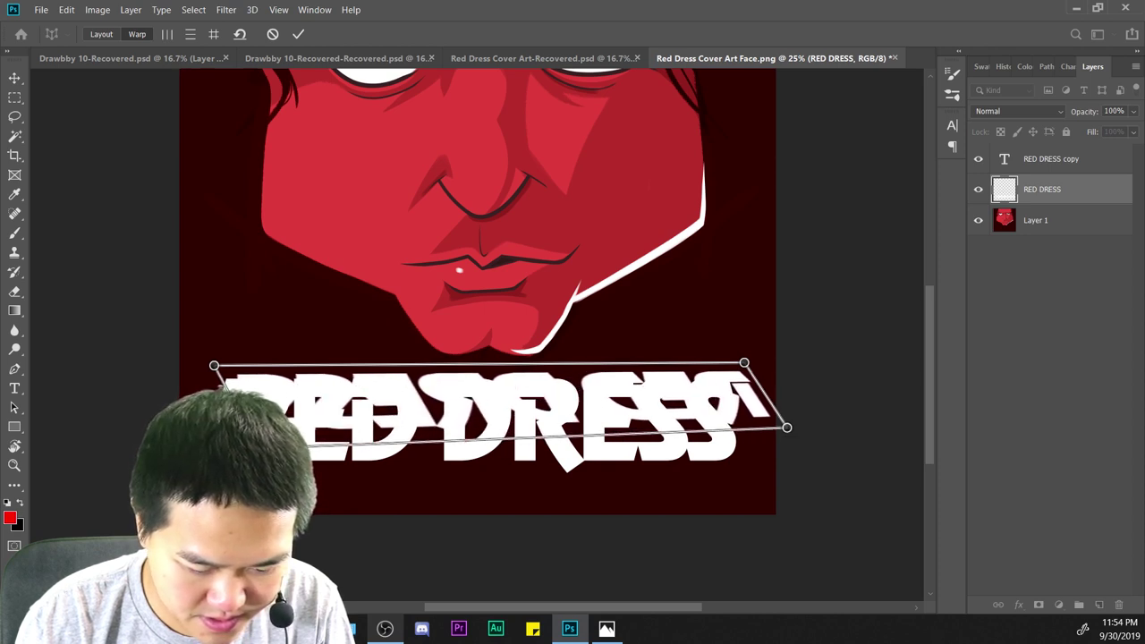
left_click_drag(216, 368, 223, 381)
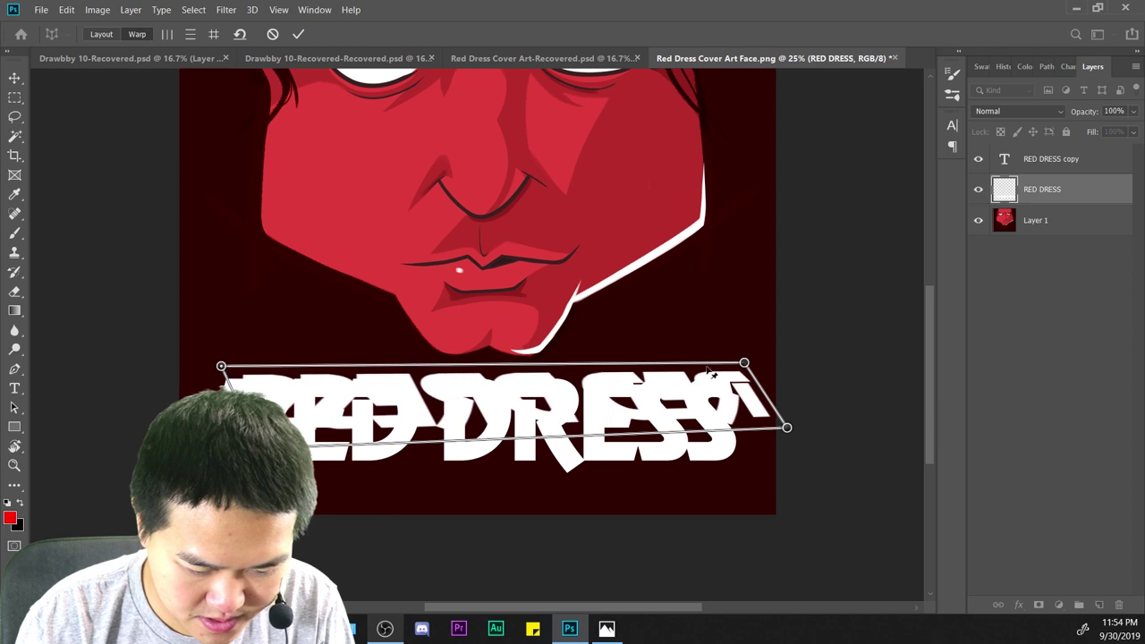
left_click_drag(743, 363, 741, 373)
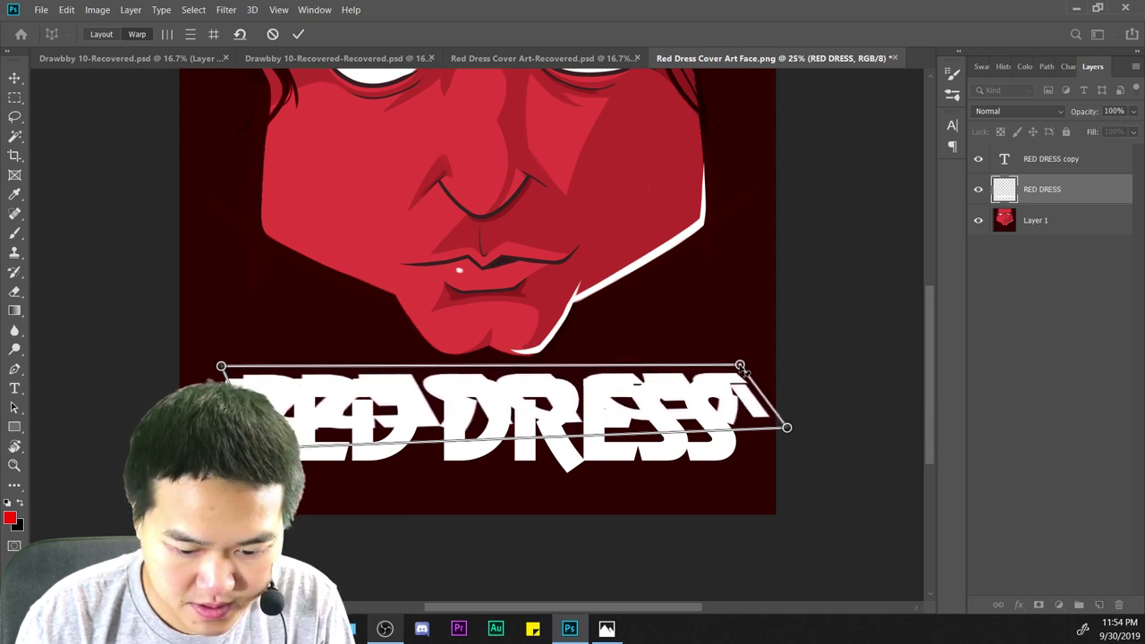
left_click_drag(786, 427, 770, 433)
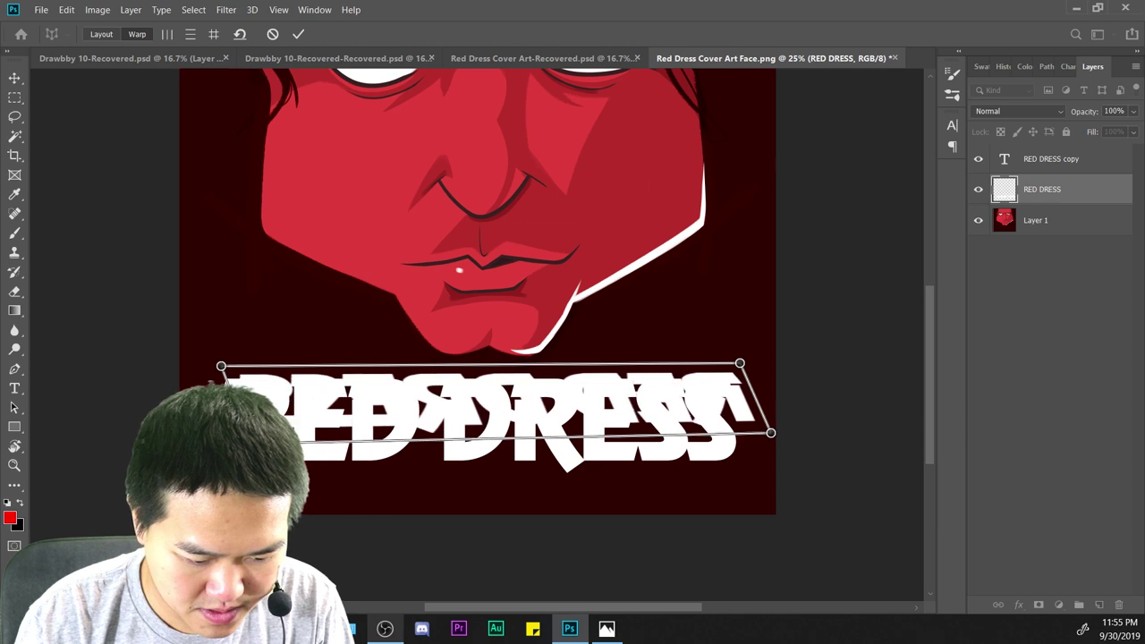
left_click_drag(740, 364, 740, 361)
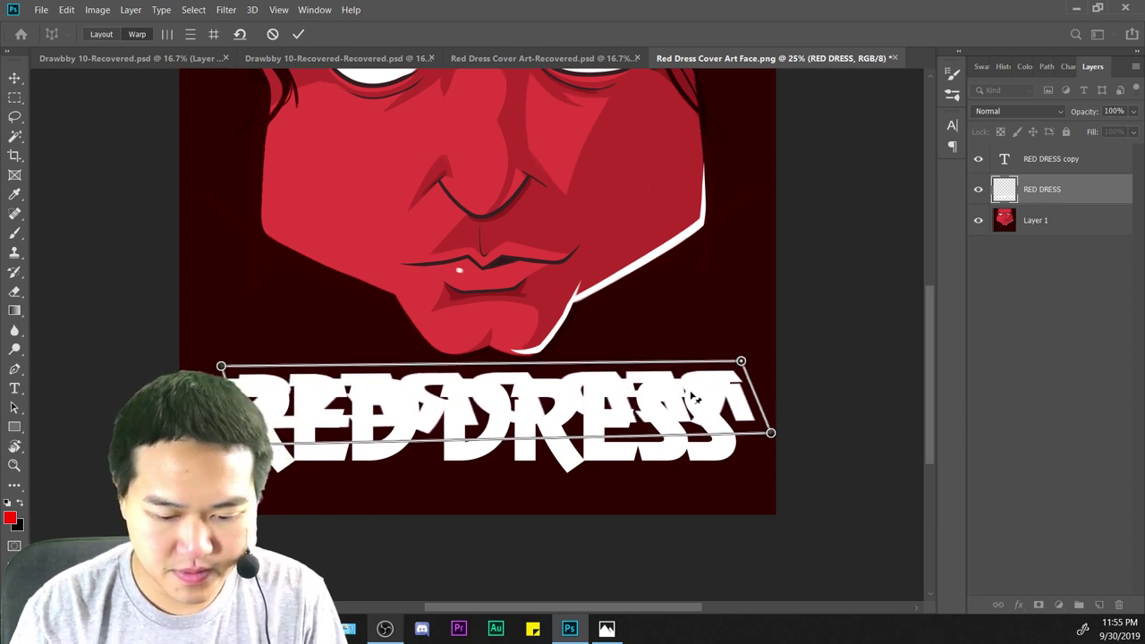
left_click(298, 34)
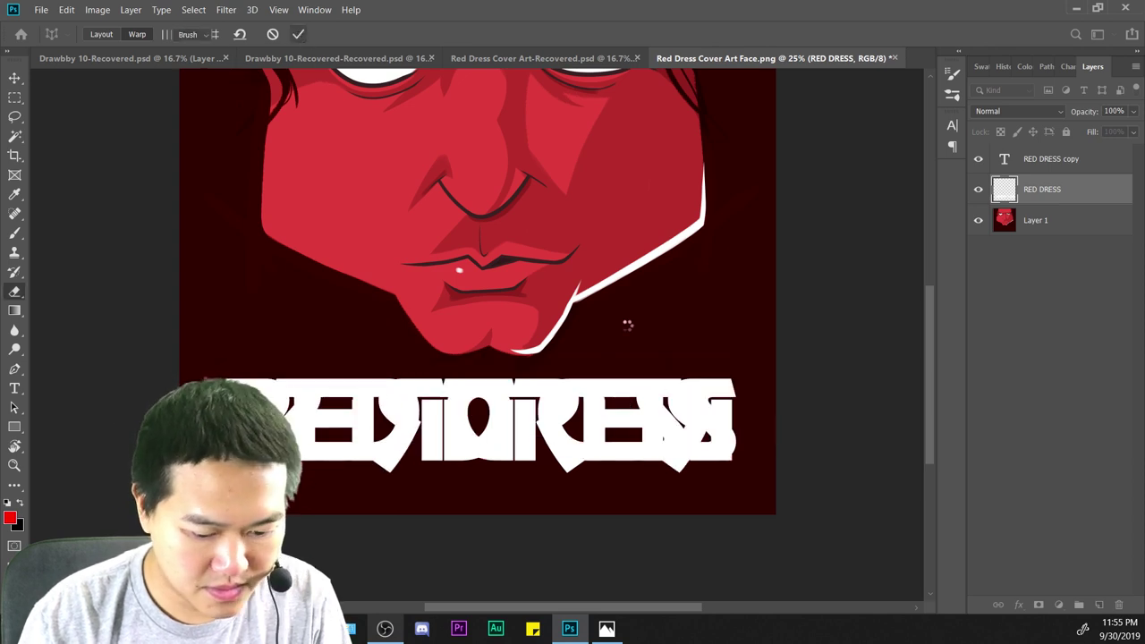
key("e")
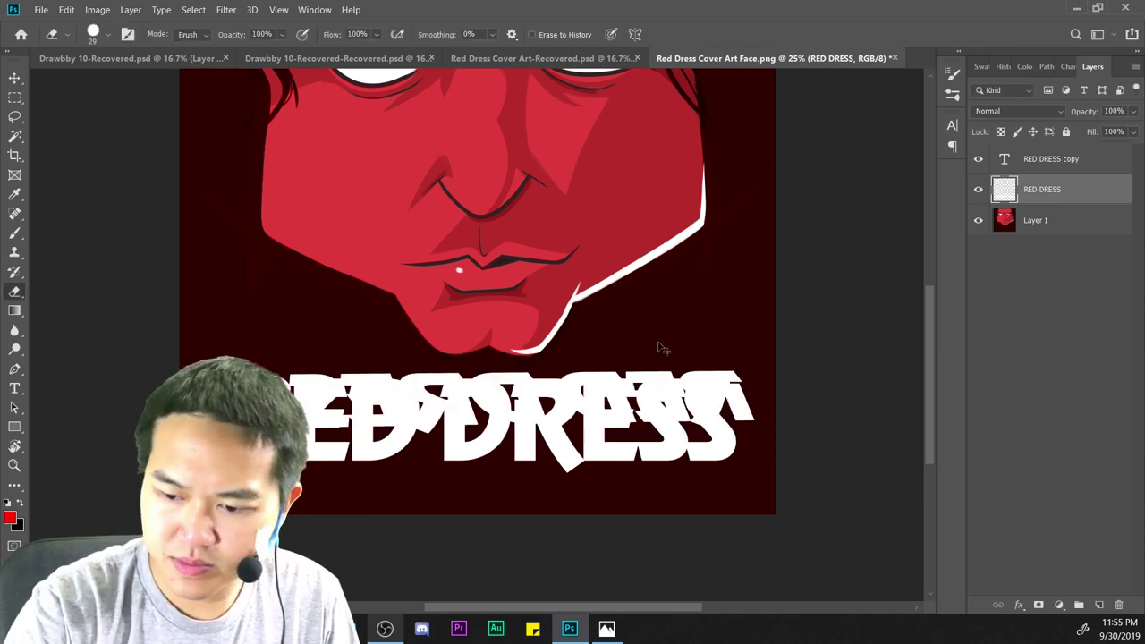
Move the warped RED DRESS layer directly below the upright title, to about X 2014, Y 3789.
key("ctrl+t")
left_click_drag(706, 401, 690, 476)
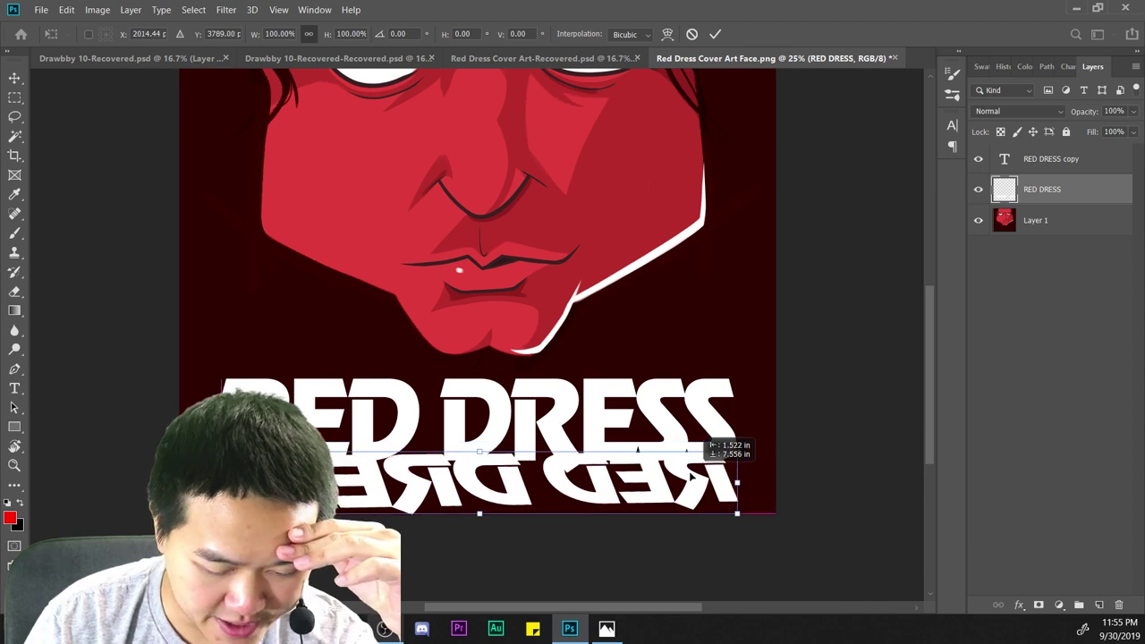
left_click_drag(693, 477, 687, 480)
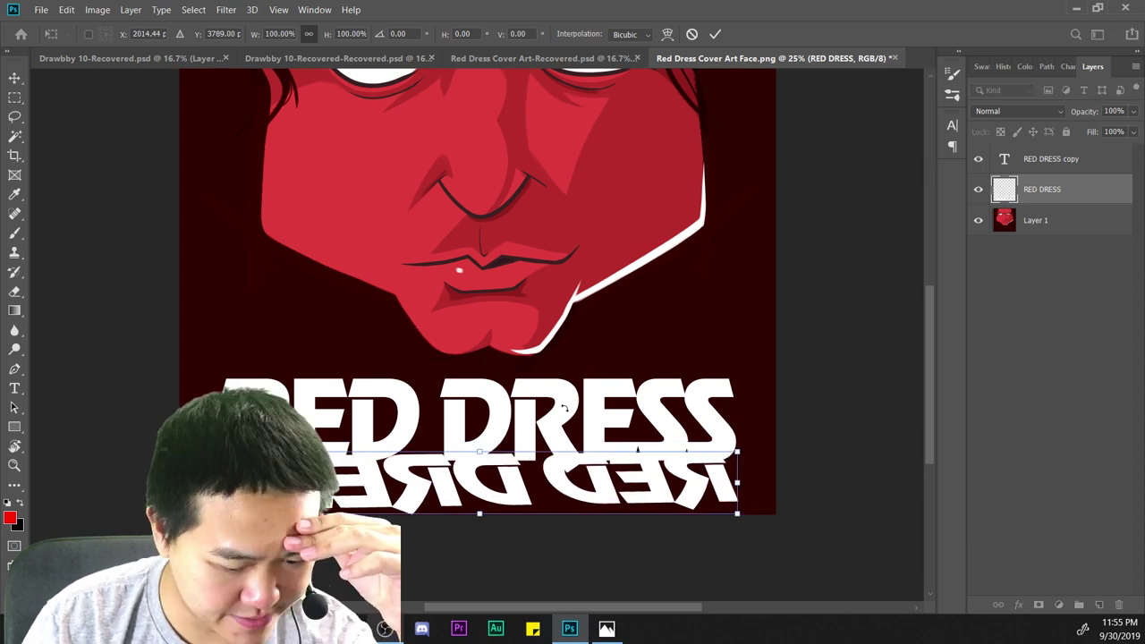
Flip the warped RED DRESS layer horizontally and vertically, and move it up to about X 2054, Y 3720.
left_click(66, 10)
left_click(87, 342)
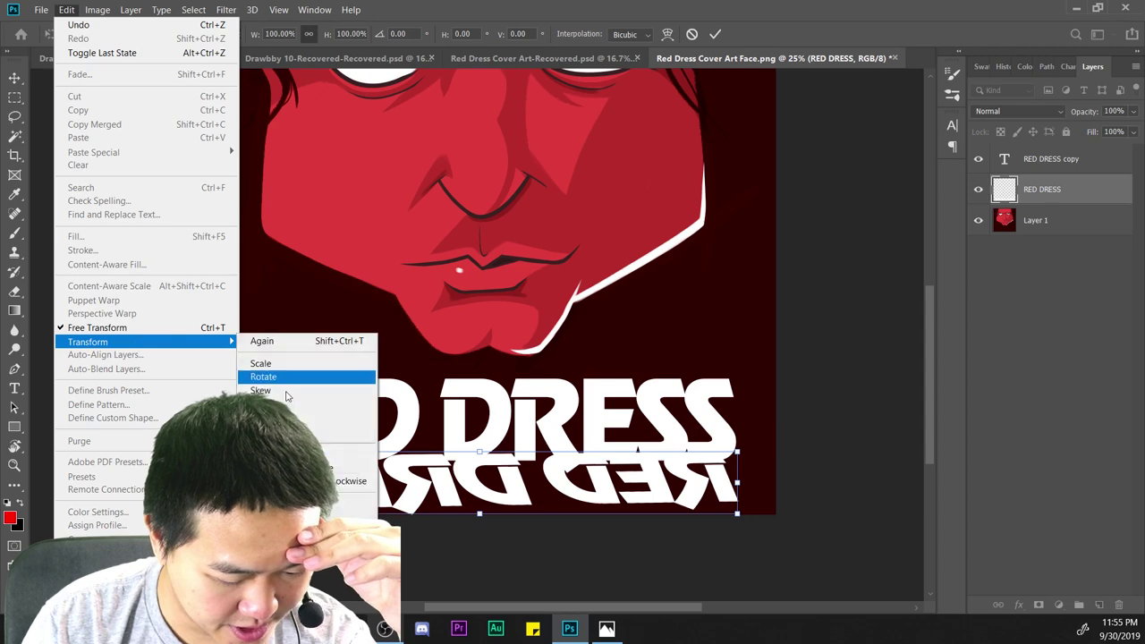
left_click(358, 497)
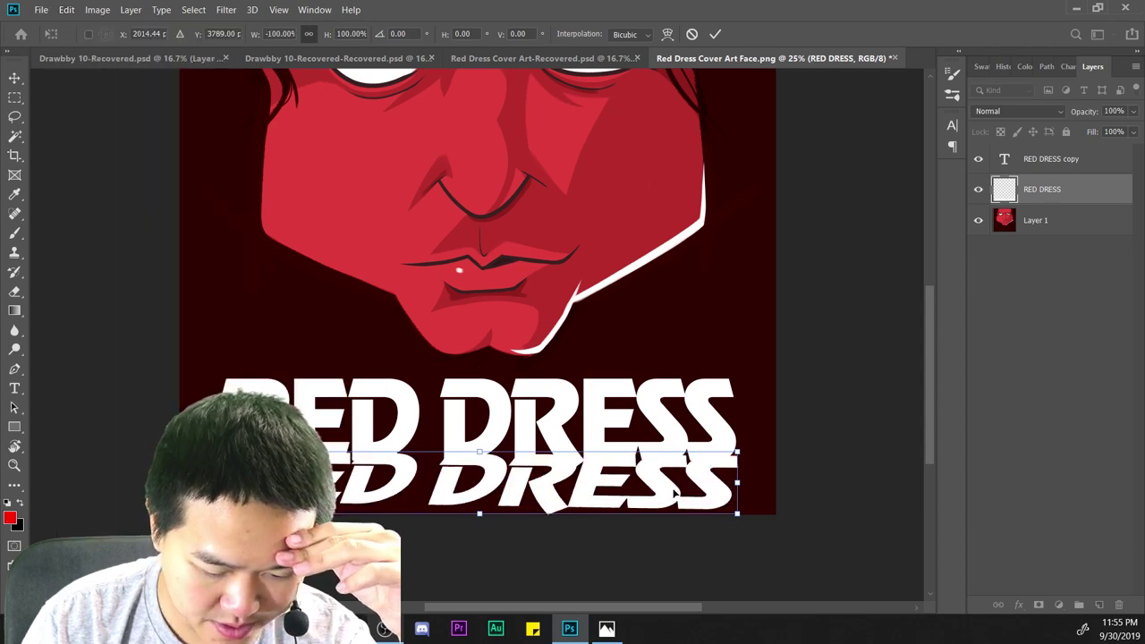
left_click(67, 9)
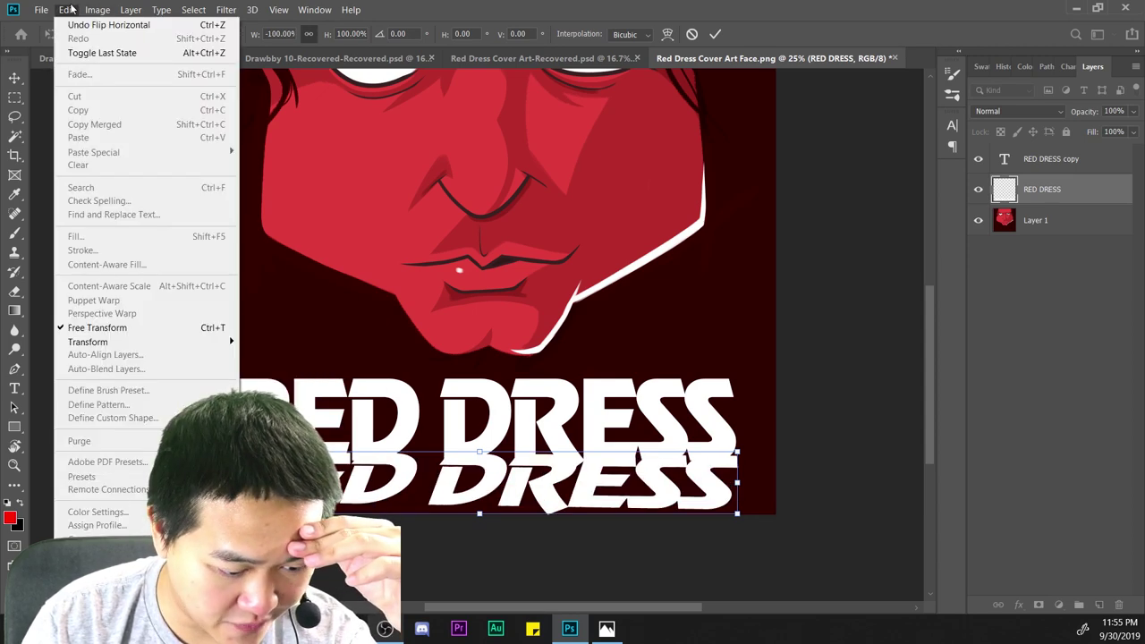
mouse_move(186, 342)
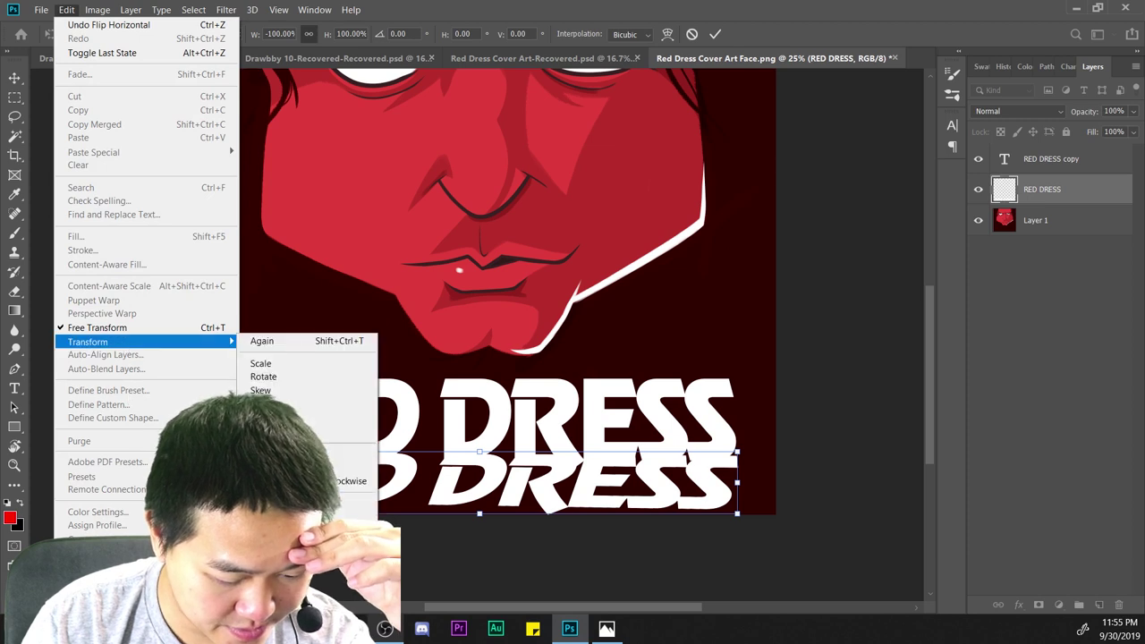
left_click(358, 516)
left_click_drag(611, 487, 616, 480)
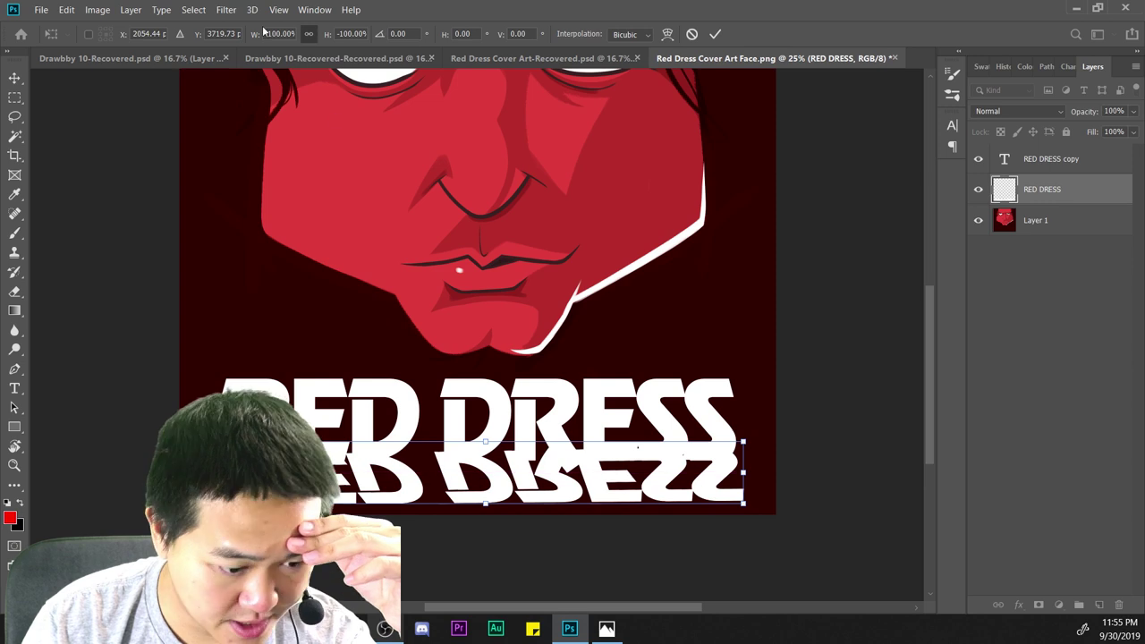
key("e")
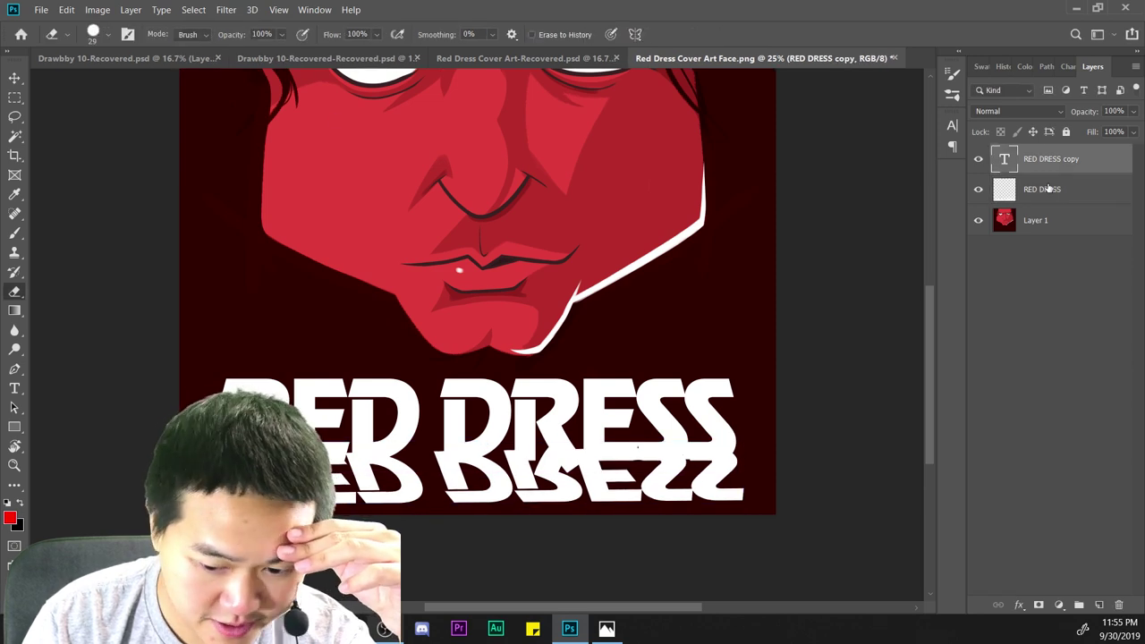
Start a Perspective Warp on the RED DRESS layer and define one plane enclosing the mirrored title.
left_click(41, 10)
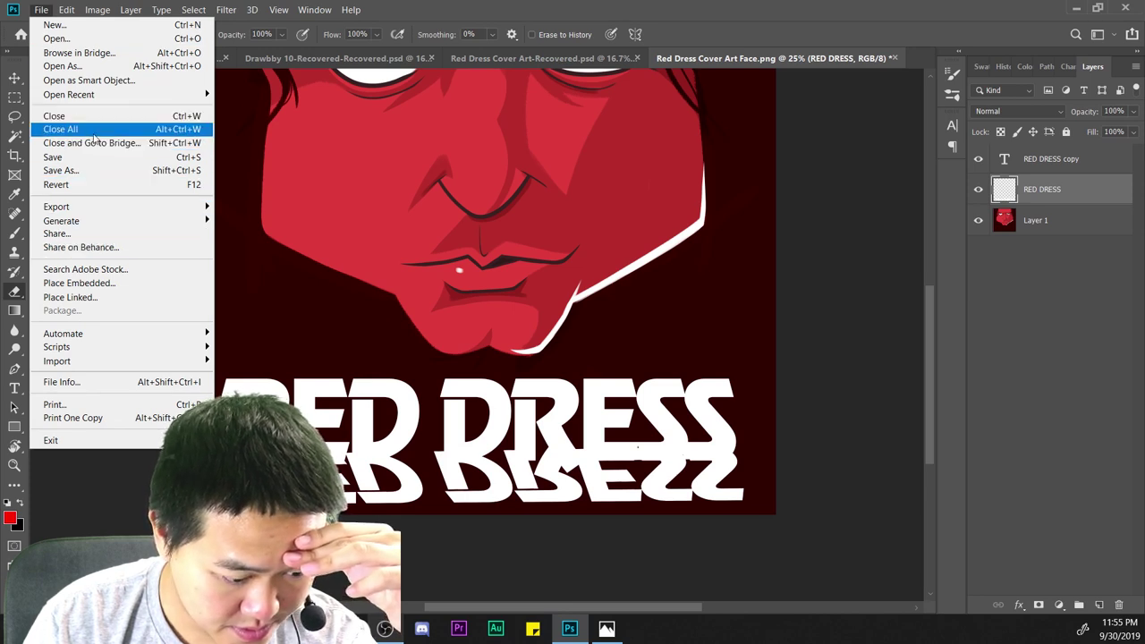
mouse_move(76, 6)
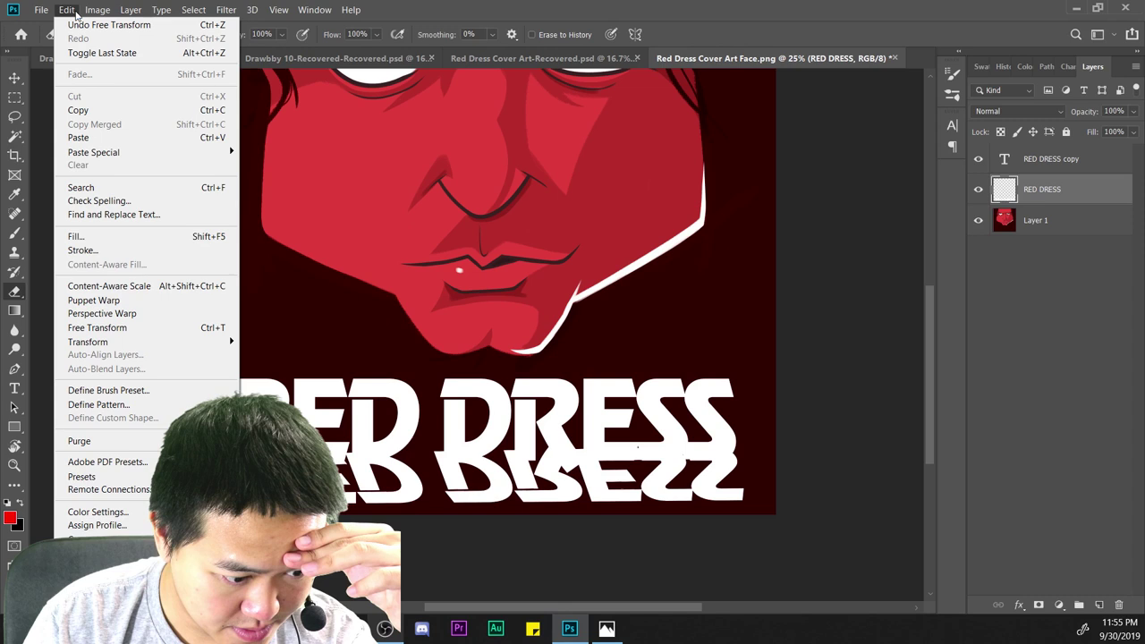
left_click(143, 313)
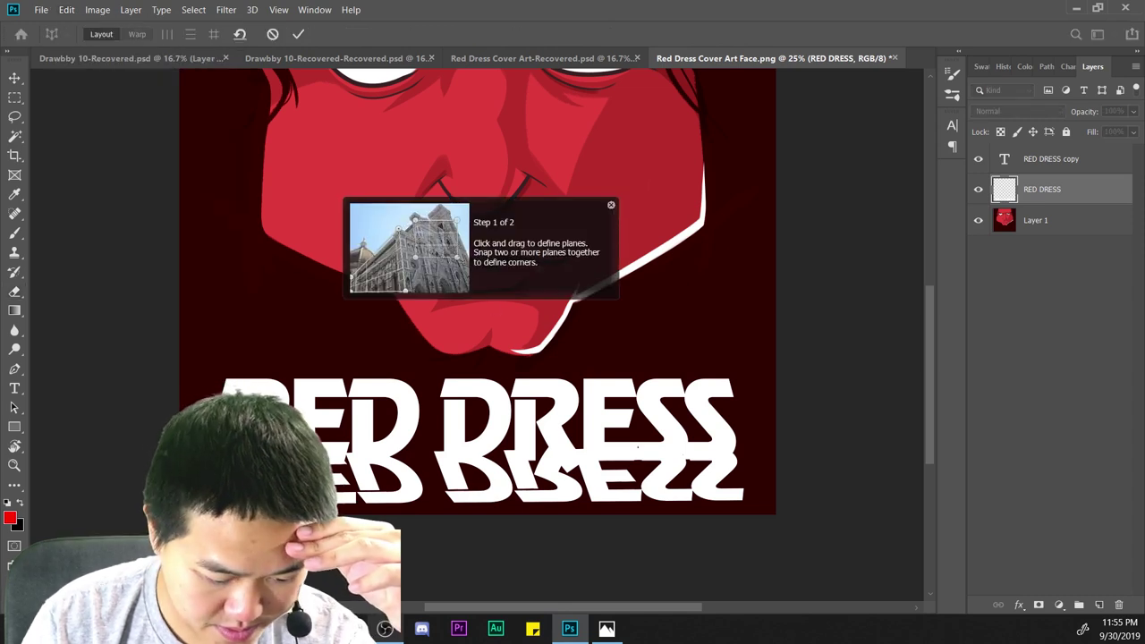
left_click(276, 508)
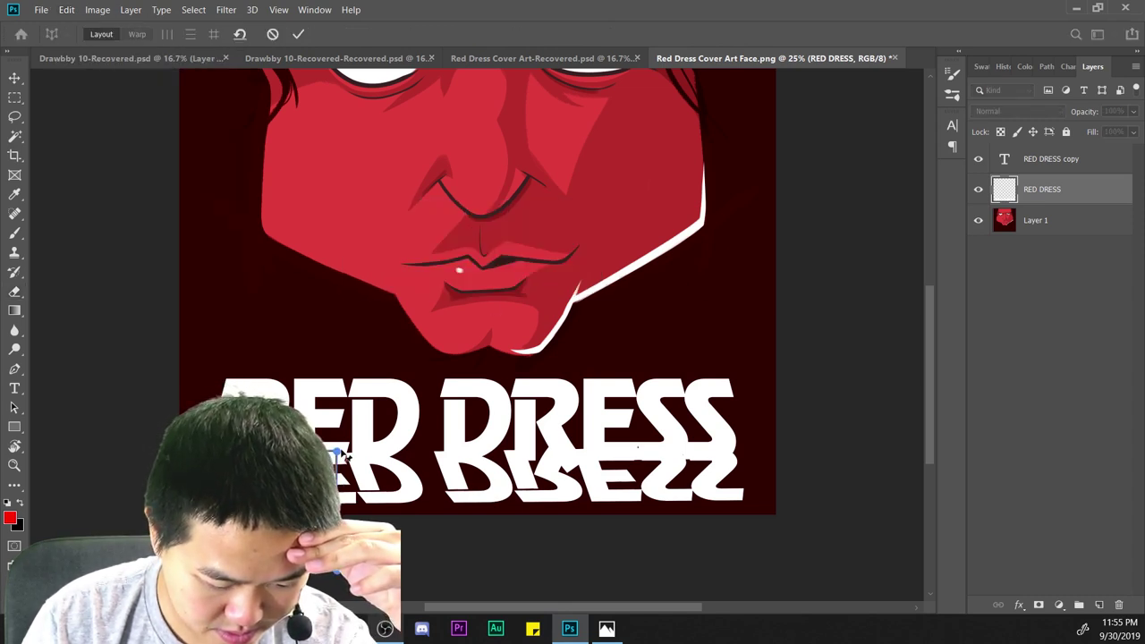
left_click_drag(340, 451, 754, 570)
left_click_drag(750, 493, 753, 468)
left_click_drag(219, 510, 218, 487)
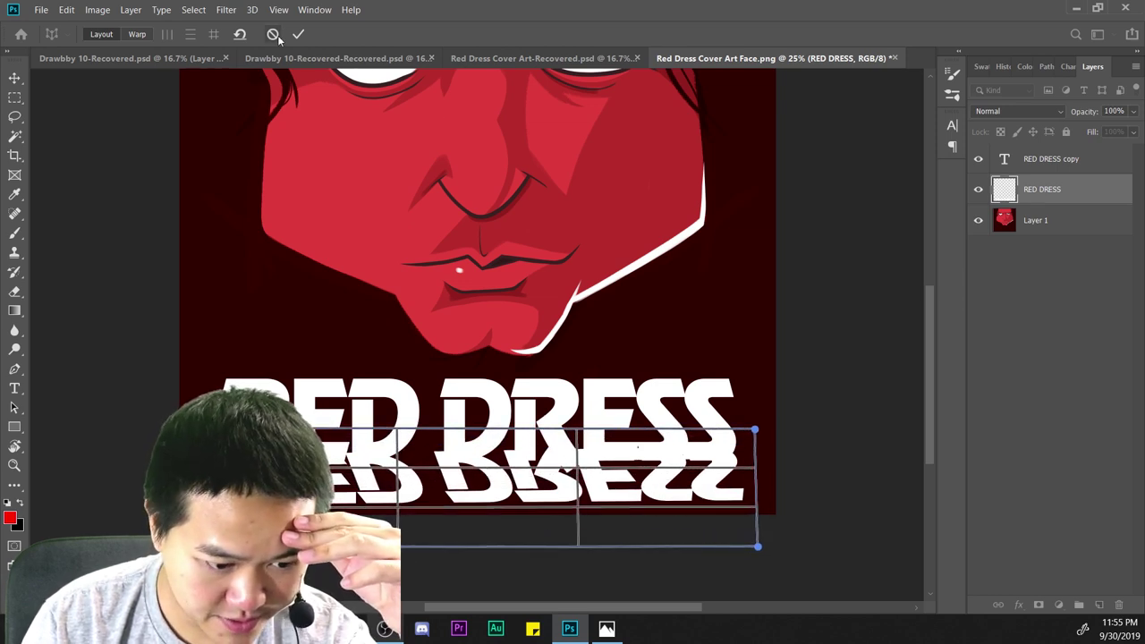
Warp the plane's corner pins so the mirrored title's upper edge narrows and sits lower while its bottom corners spread outward.
left_click(136, 34)
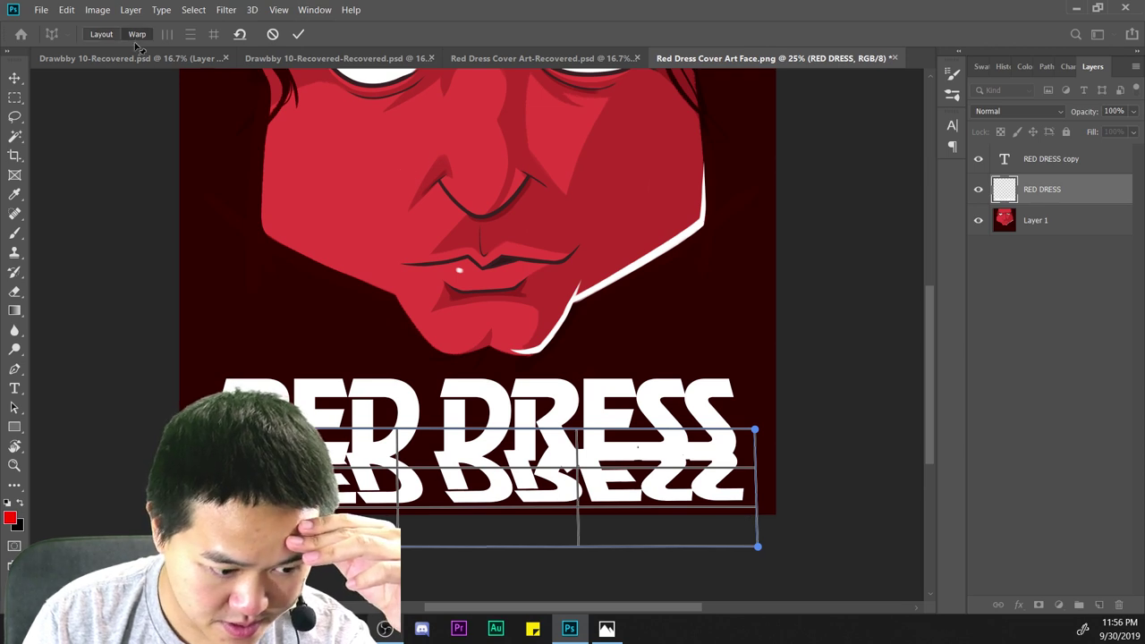
left_click_drag(758, 545, 749, 515)
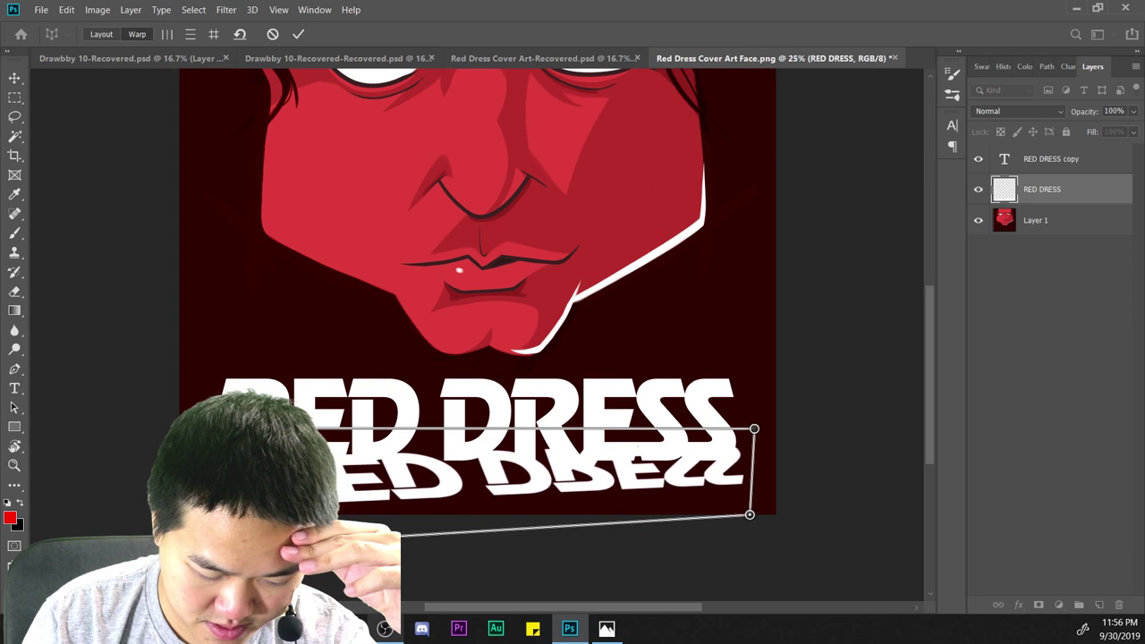
mouse_move(204, 549)
left_mouse_down()
mouse_move(204, 523)
mouse_move(207, 553)
left_mouse_up()
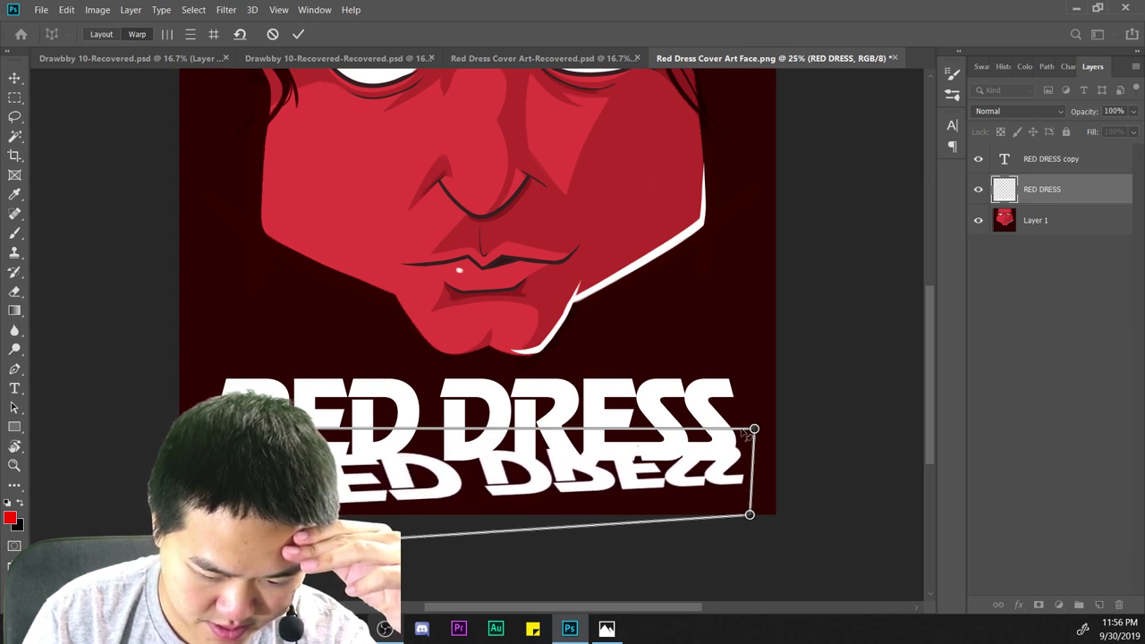
left_click_drag(754, 429, 734, 440)
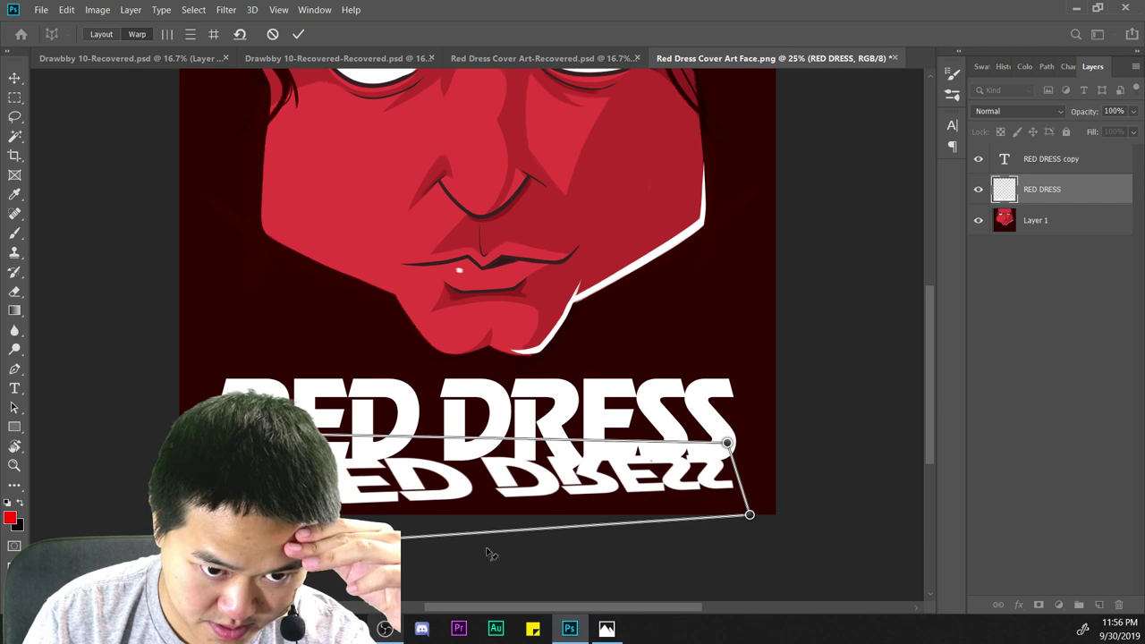
left_click_drag(211, 550, 176, 537)
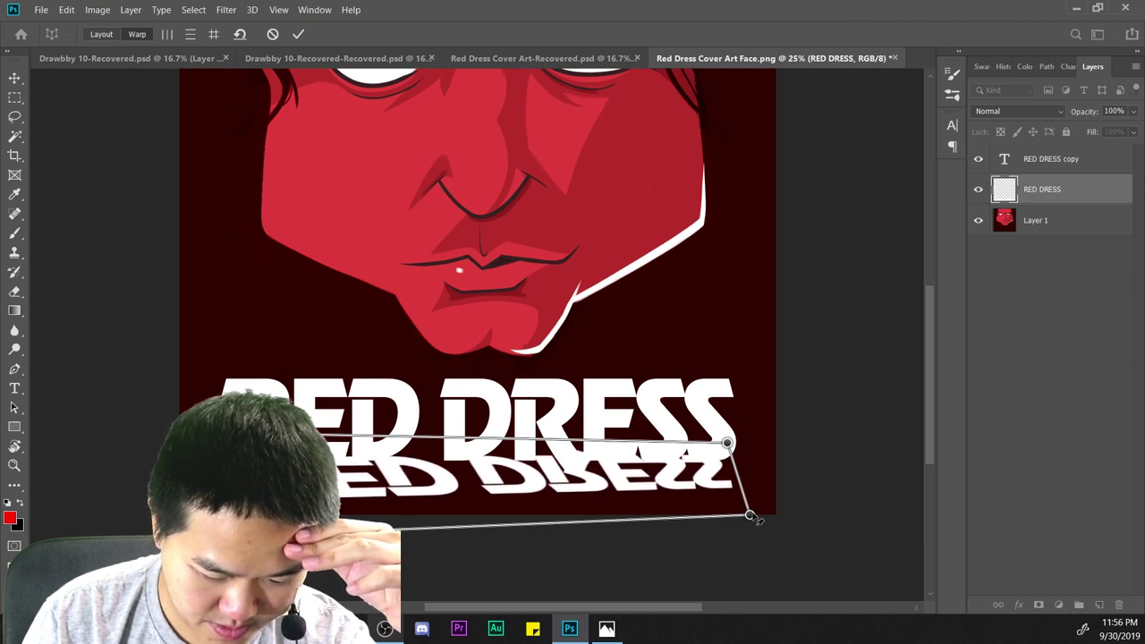
left_click_drag(749, 515, 786, 545)
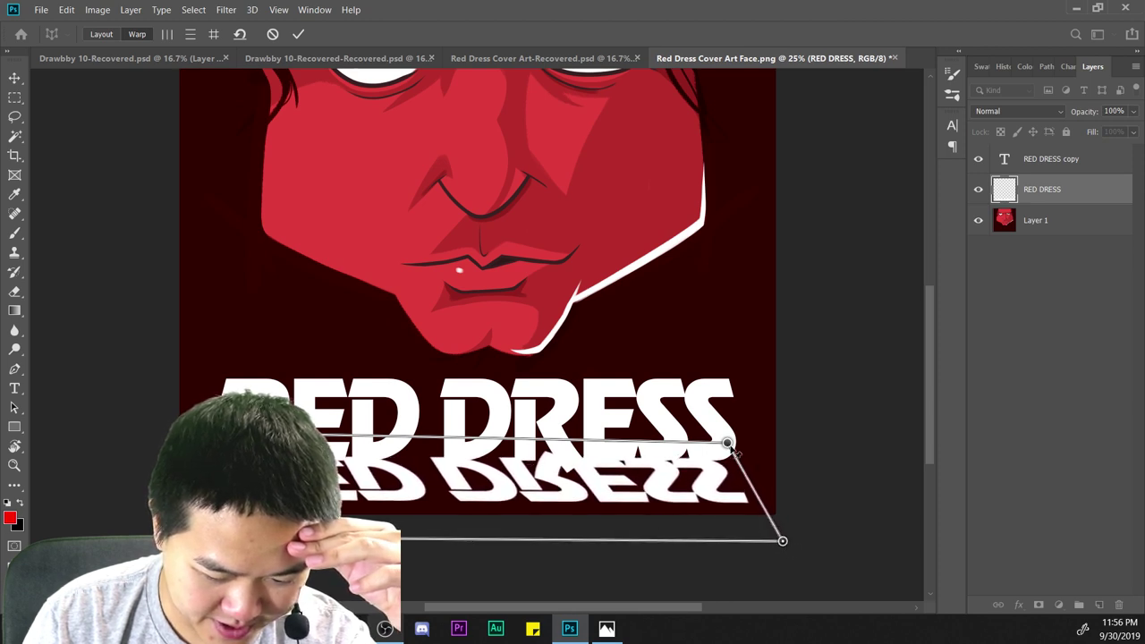
left_click_drag(728, 444, 707, 459)
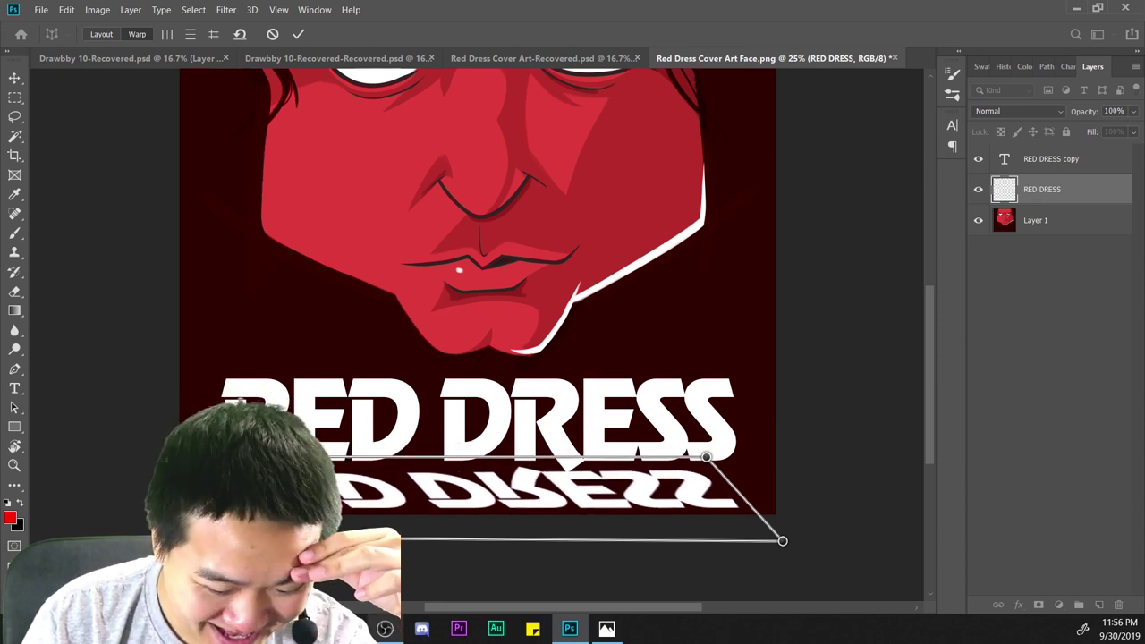
Fine-tune the corner pins to level the mirrored title's upper and lower edges, and apply the perspective warp.
left_click_drag(784, 541, 784, 538)
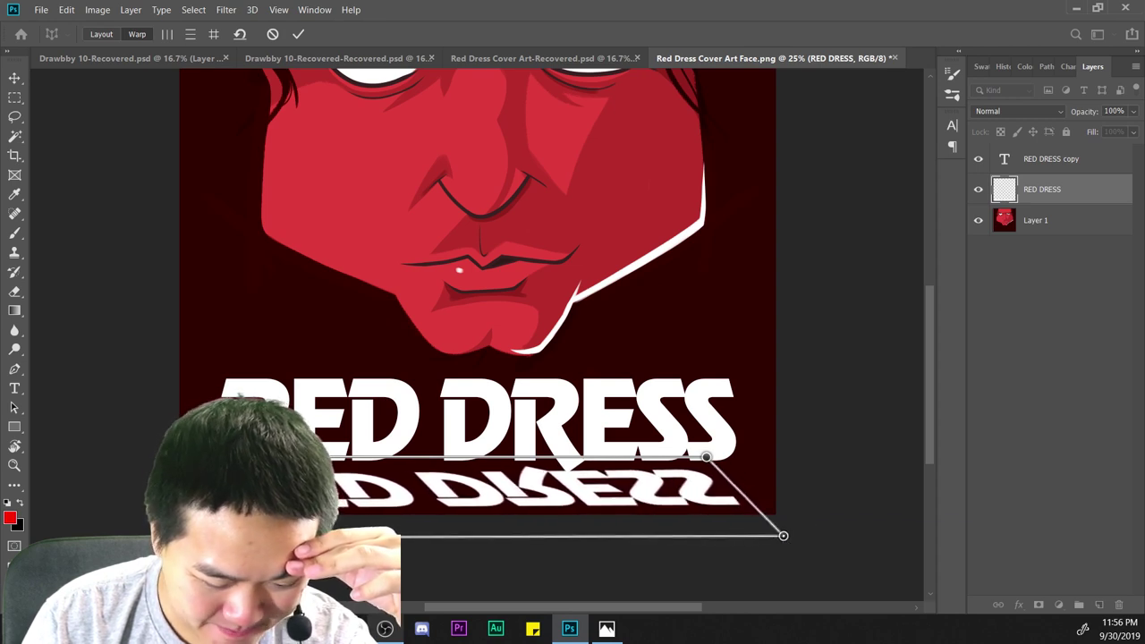
left_click_drag(189, 539, 205, 539)
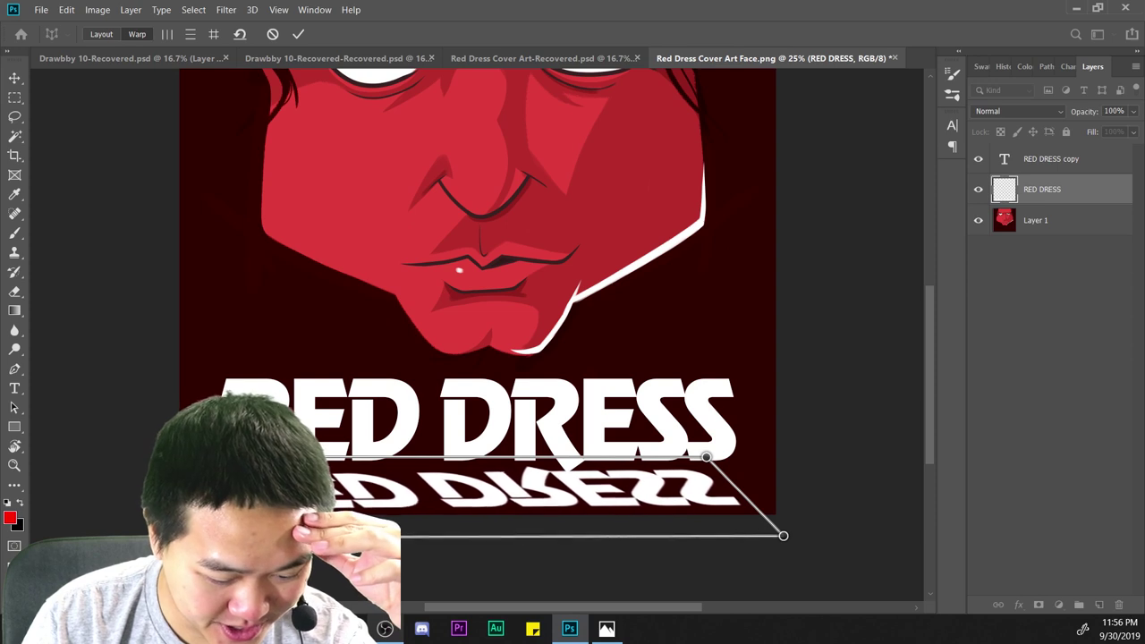
left_click_drag(783, 536, 784, 537)
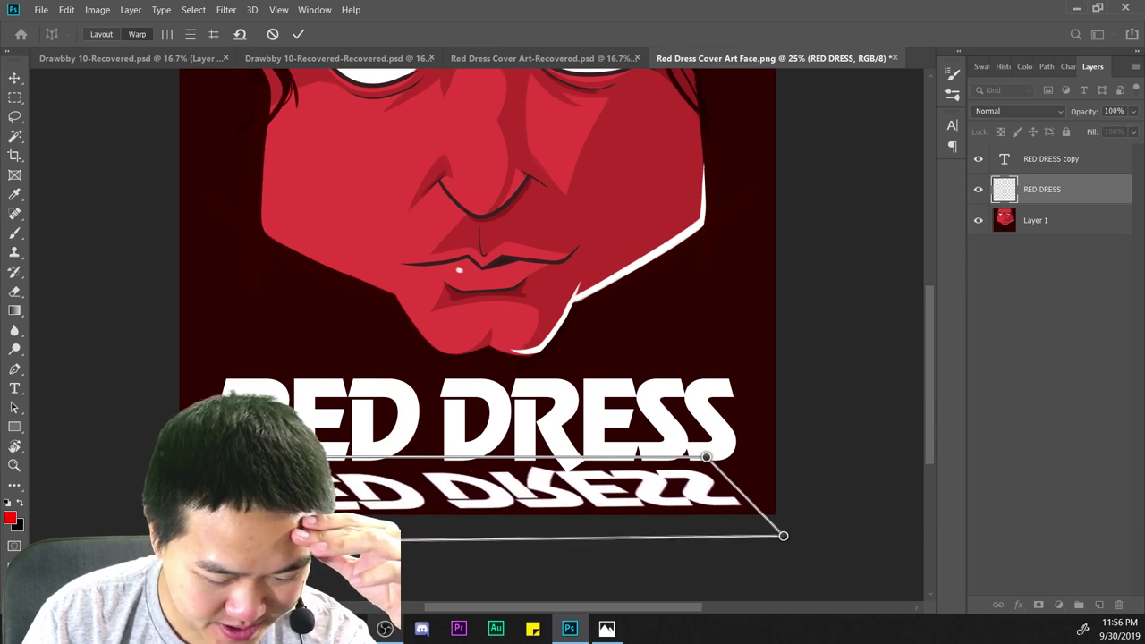
left_click_drag(204, 540, 204, 537)
left_click_drag(706, 457, 706, 459)
left_click_drag(783, 536, 787, 533)
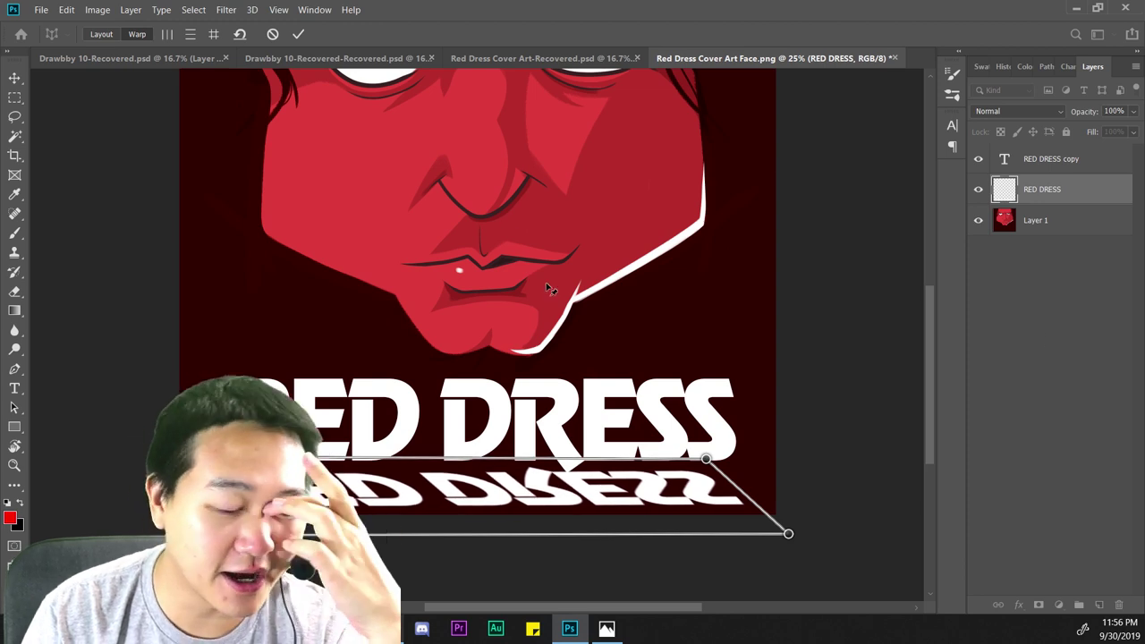
left_click(296, 36)
key("e")
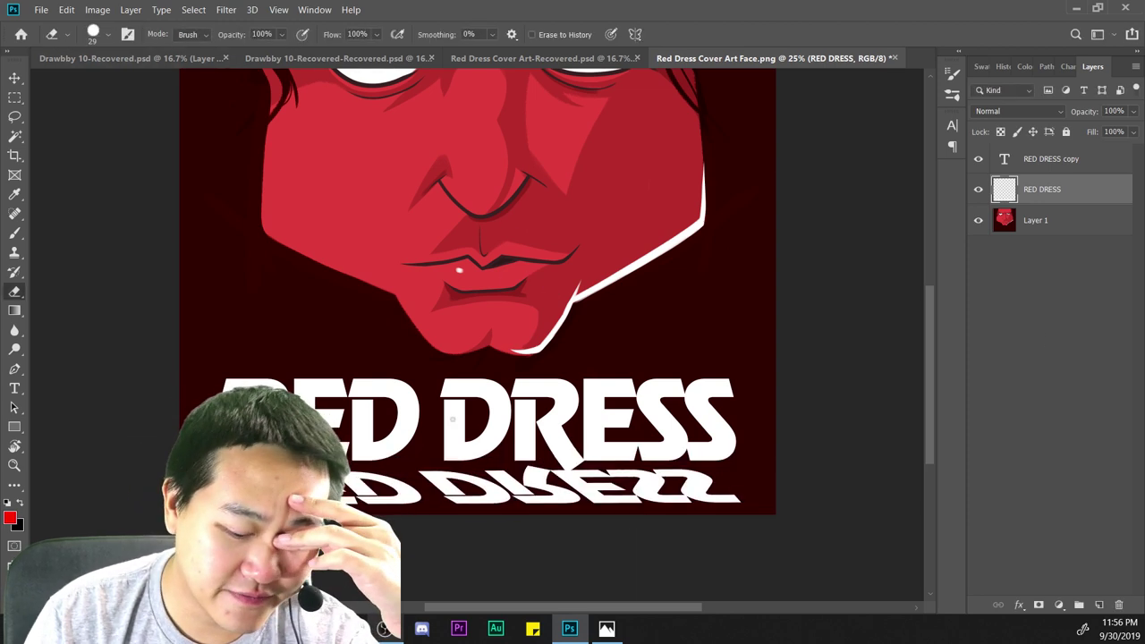
Move the warped RED DRESS reflection up and sideways against the upright title's base, to about X 2176, Y 3720.
key("ctrl+t")
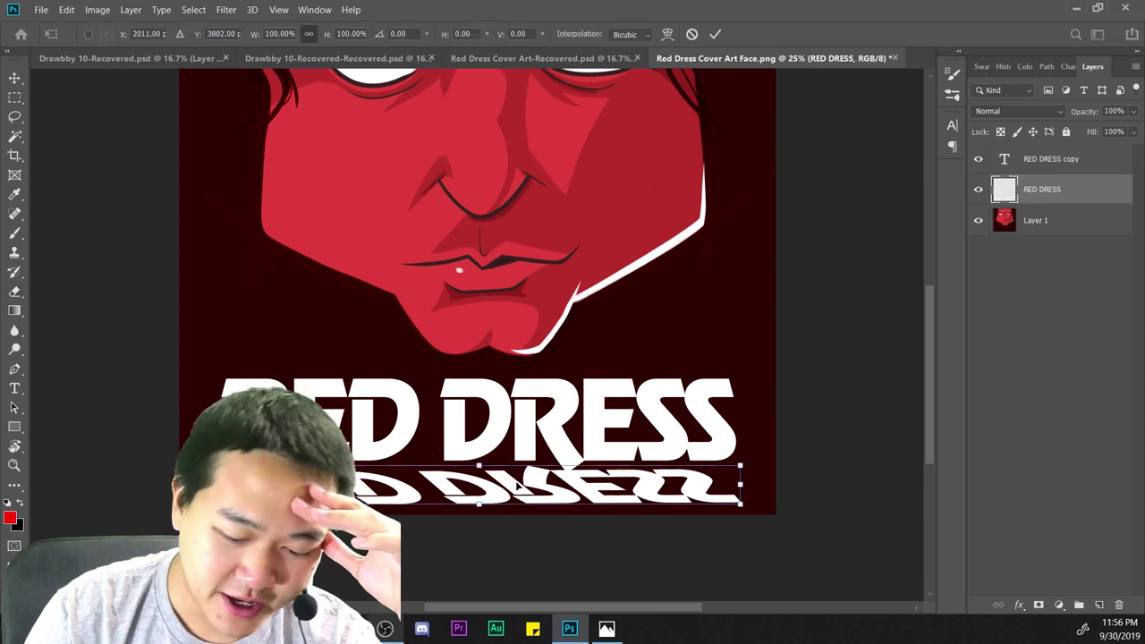
left_click_drag(675, 497, 686, 483)
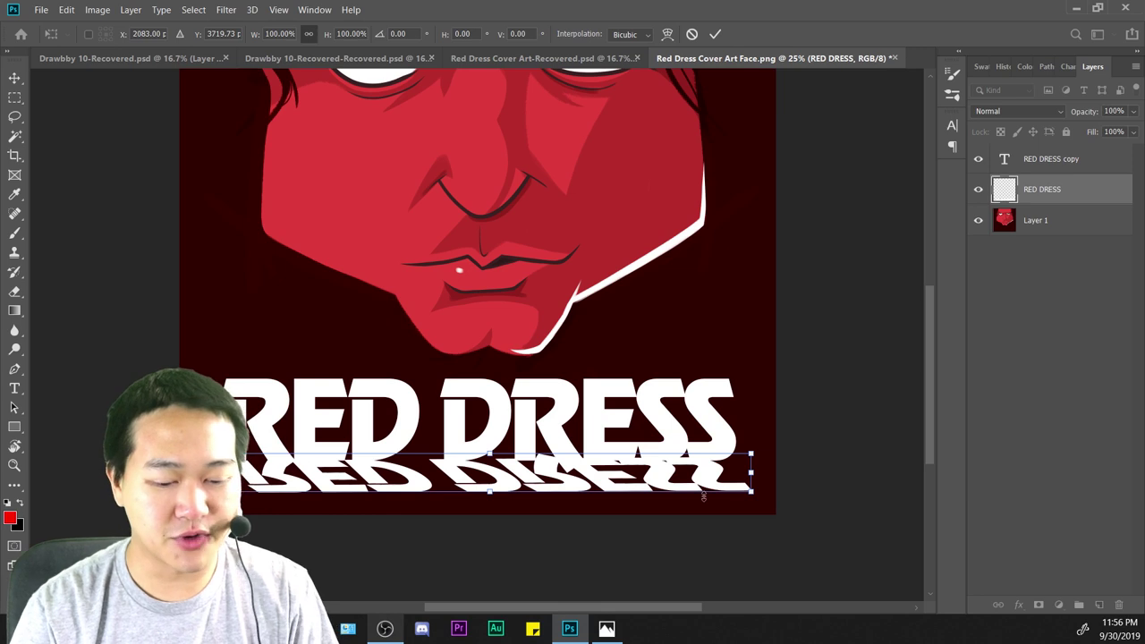
key("ctrl+plus")
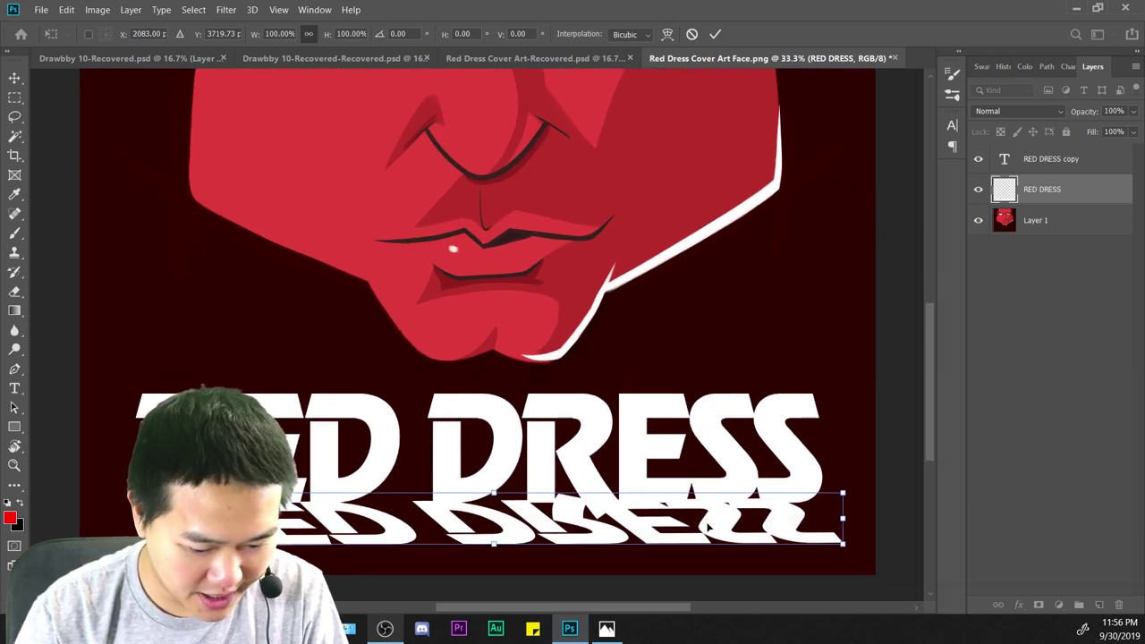
left_click_drag(706, 527, 725, 525)
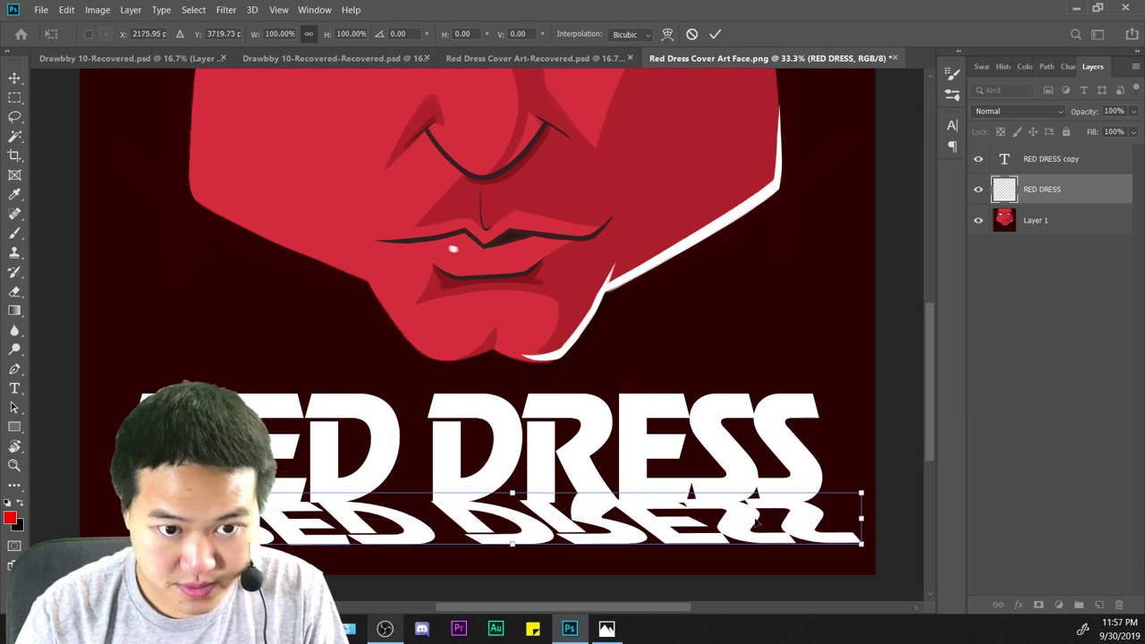
key("Return")
Add a Drop Shadow effect to the RED DRESS copy text layer, keeping the artwork's title in view.
key("ctrl+minus")
key("ctrl+minus")
key("ctrl+minus")
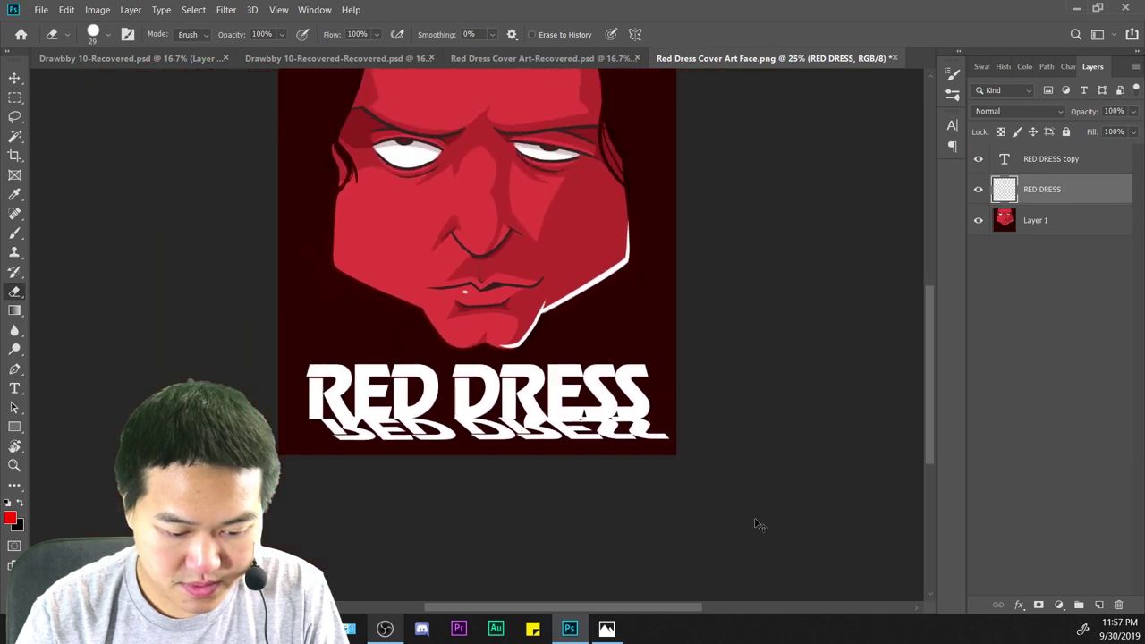
key("ctrl+plus")
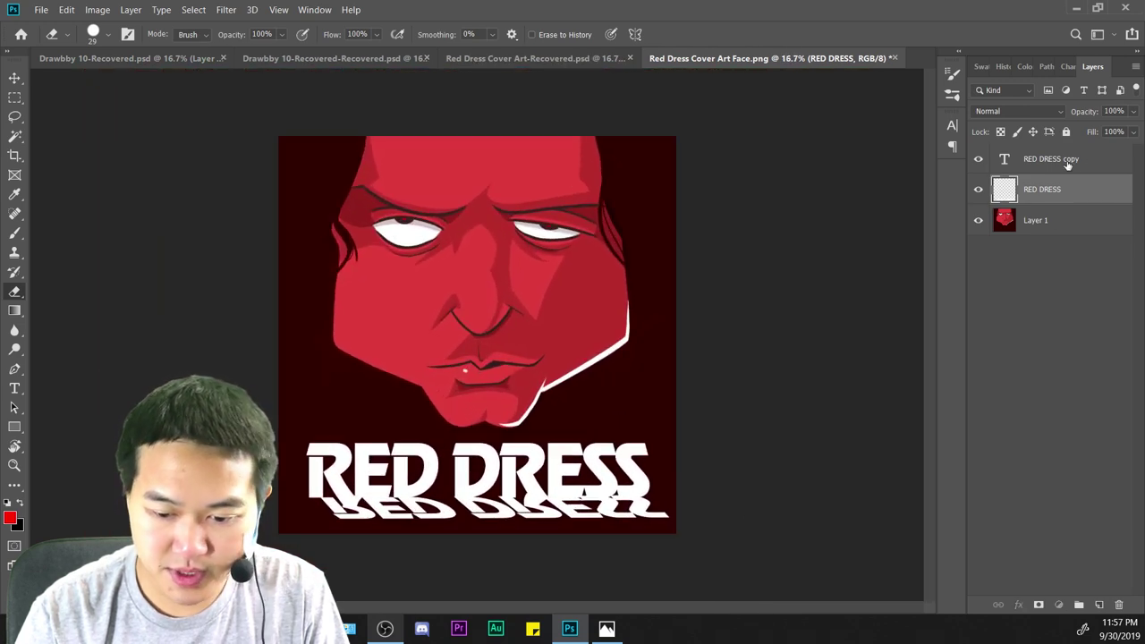
left_click(1071, 163)
left_click(1020, 606)
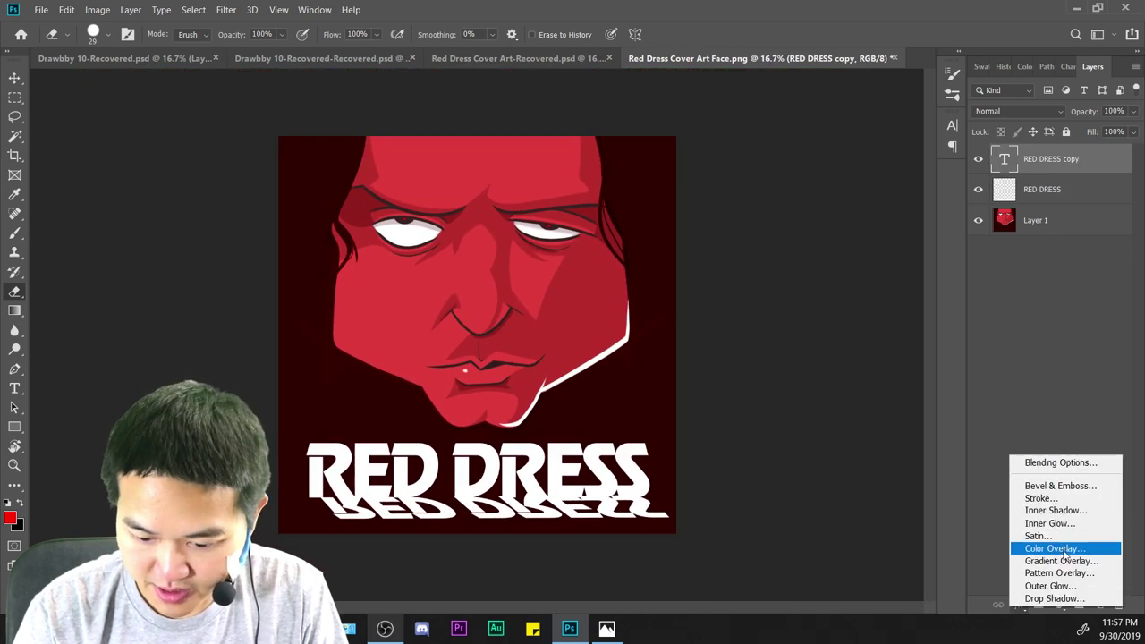
left_click(1055, 598)
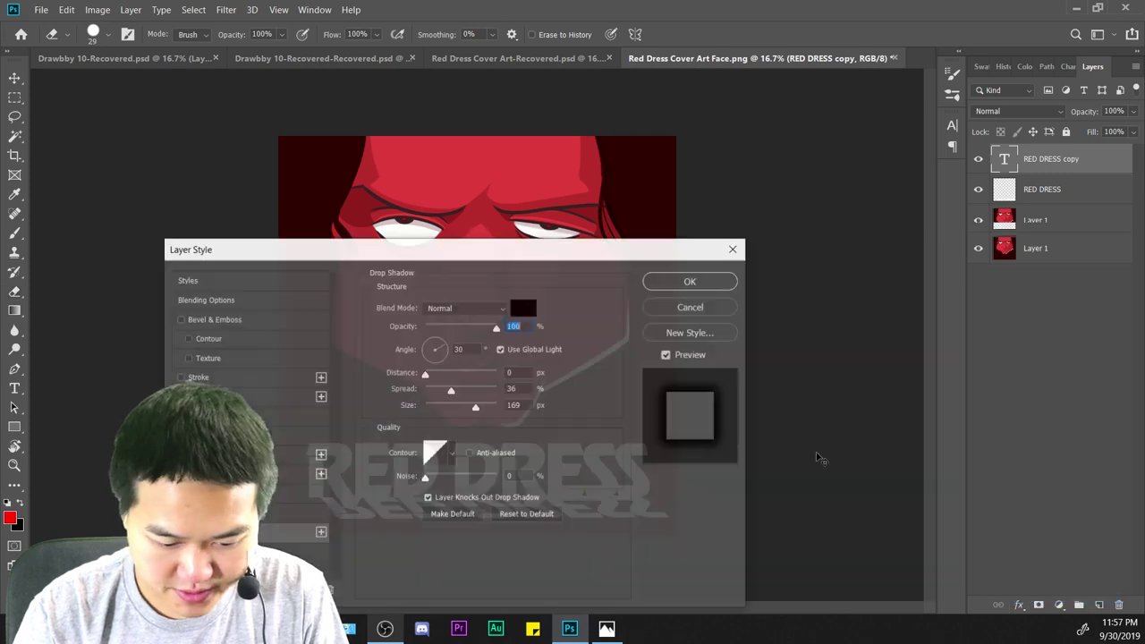
left_click_drag(588, 246, 1058, 63)
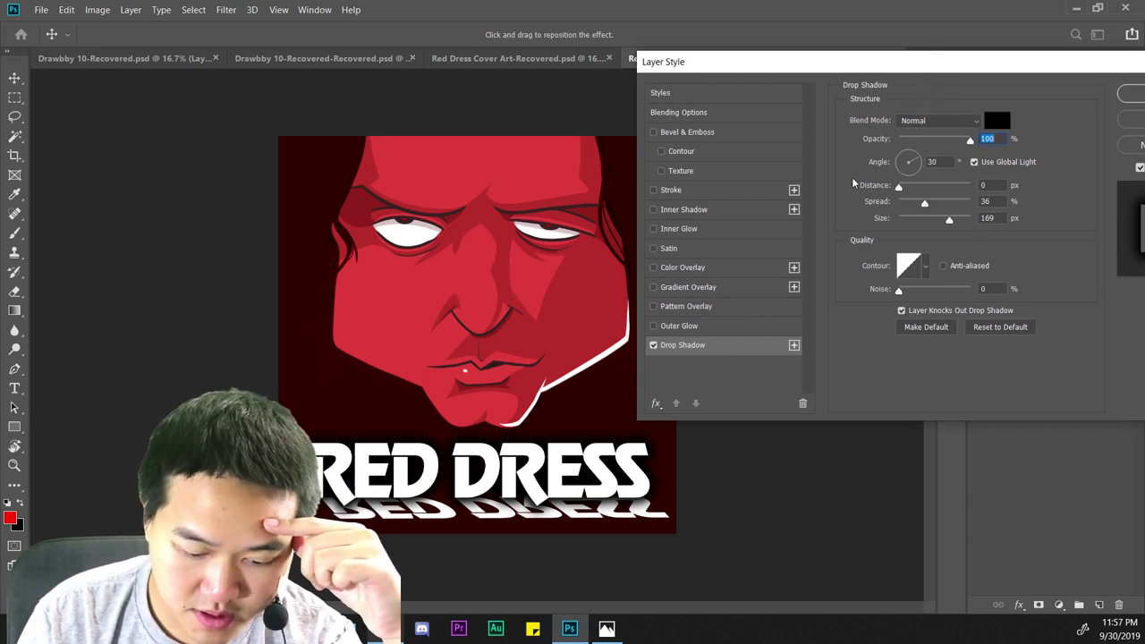
Set the upright title's drop shadow to 44% spread and about 144 px size, and apply the effect.
left_click_drag(921, 203, 938, 224)
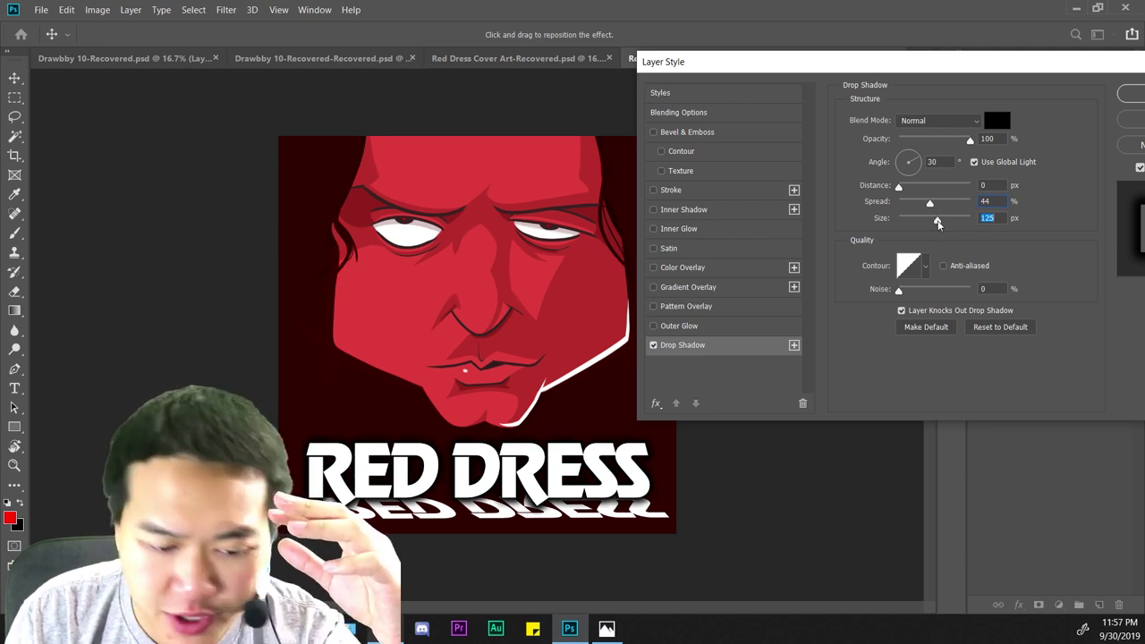
left_click_drag(938, 223, 935, 227)
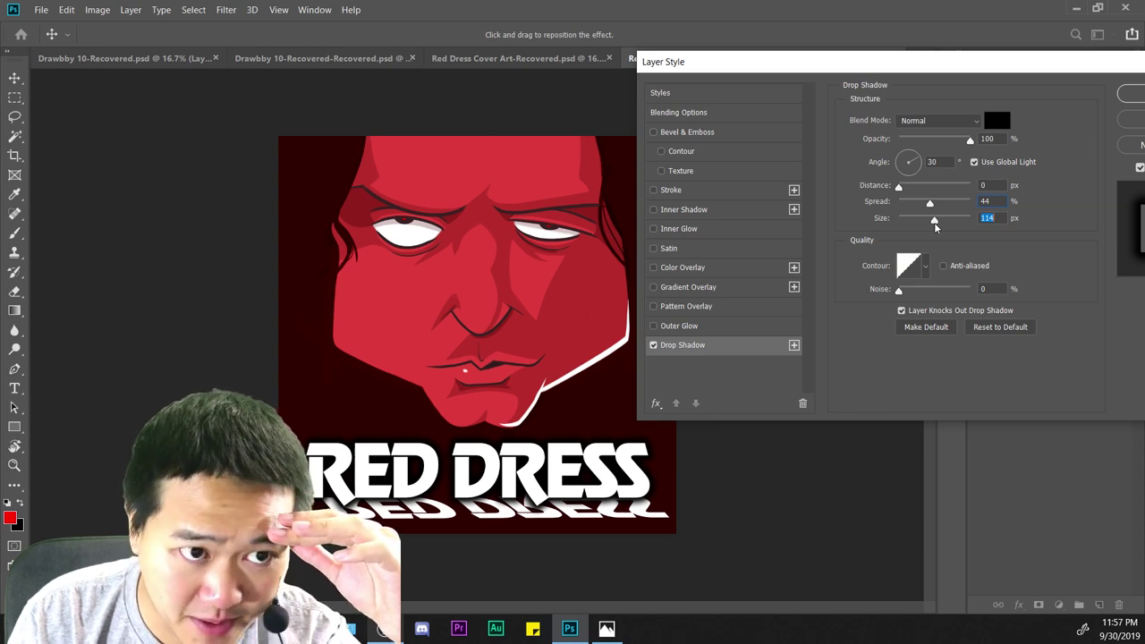
mouse_move(935, 227)
left_mouse_down()
mouse_move(955, 227)
mouse_move(946, 232)
left_mouse_up()
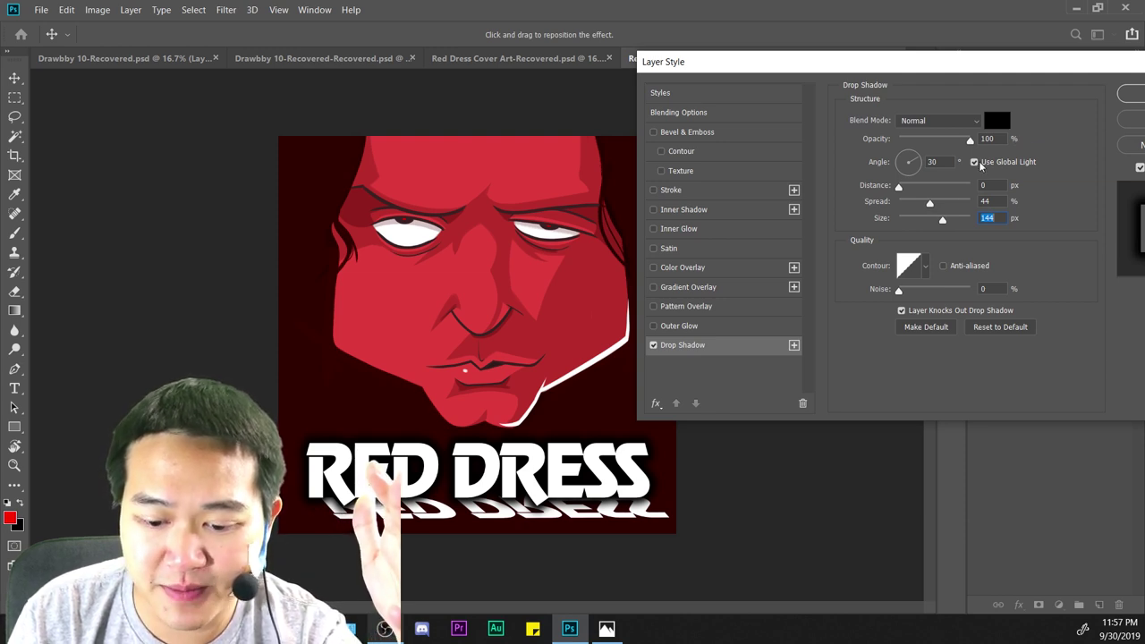
left_click_drag(944, 225, 942, 221)
left_click(1130, 93)
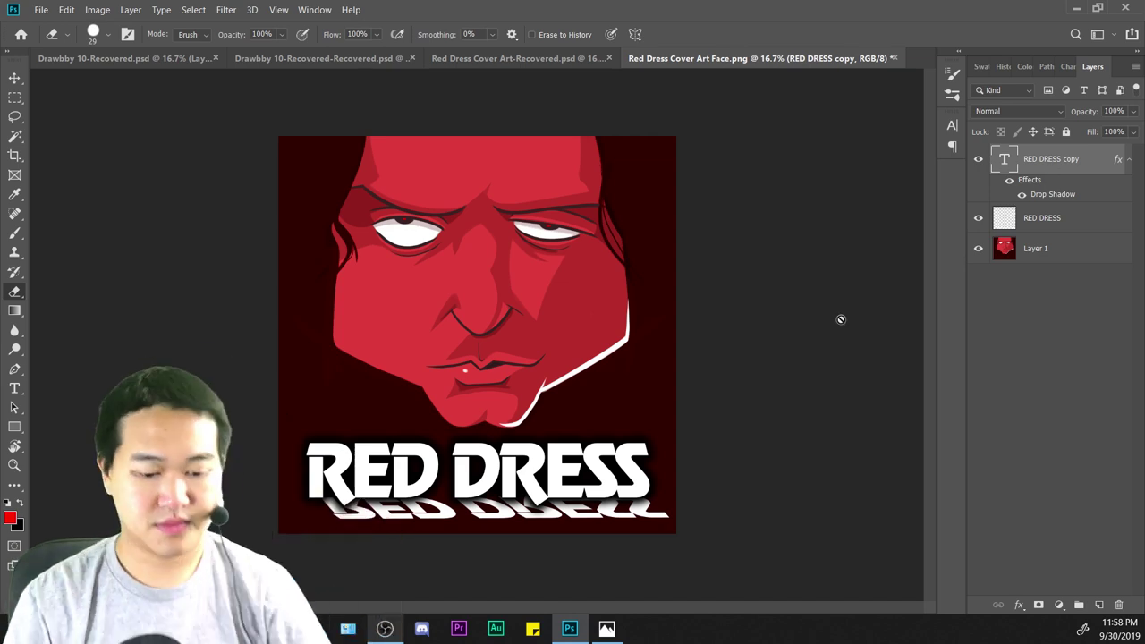
Add a Gradient Overlay effect to the mirrored RED DRESS reflection layer, keeping the artwork's title in view.
key("ctrl+minus")
key("ctrl+minus")
key("ctrl+minus")
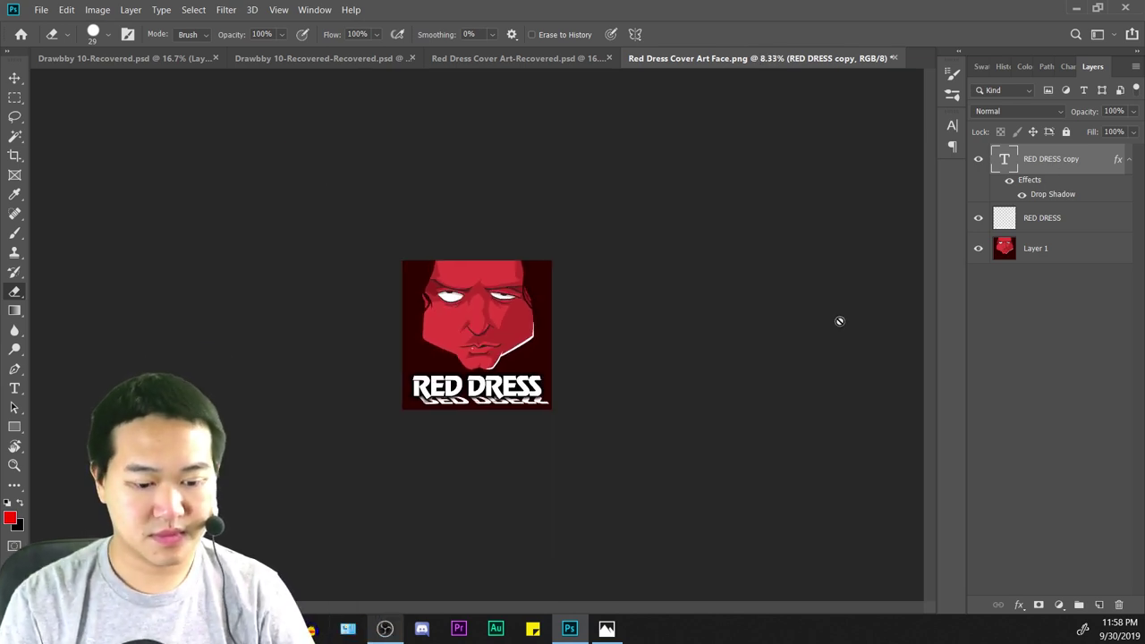
key("ctrl+plus")
key("ctrl+plus")
key("ctrl+plus")
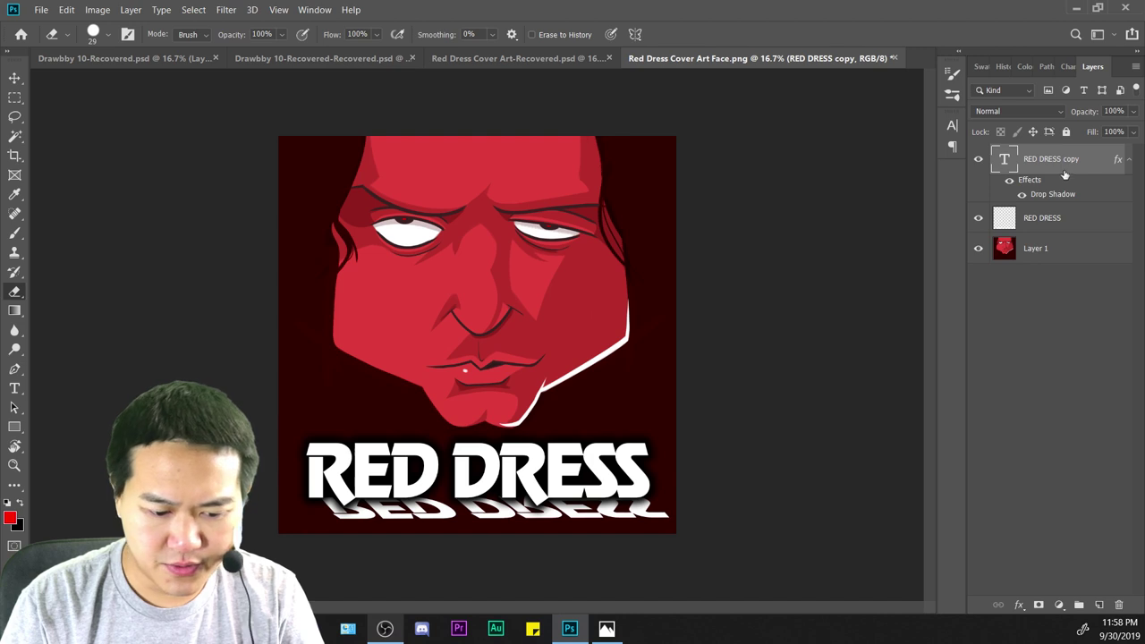
left_click(1043, 220)
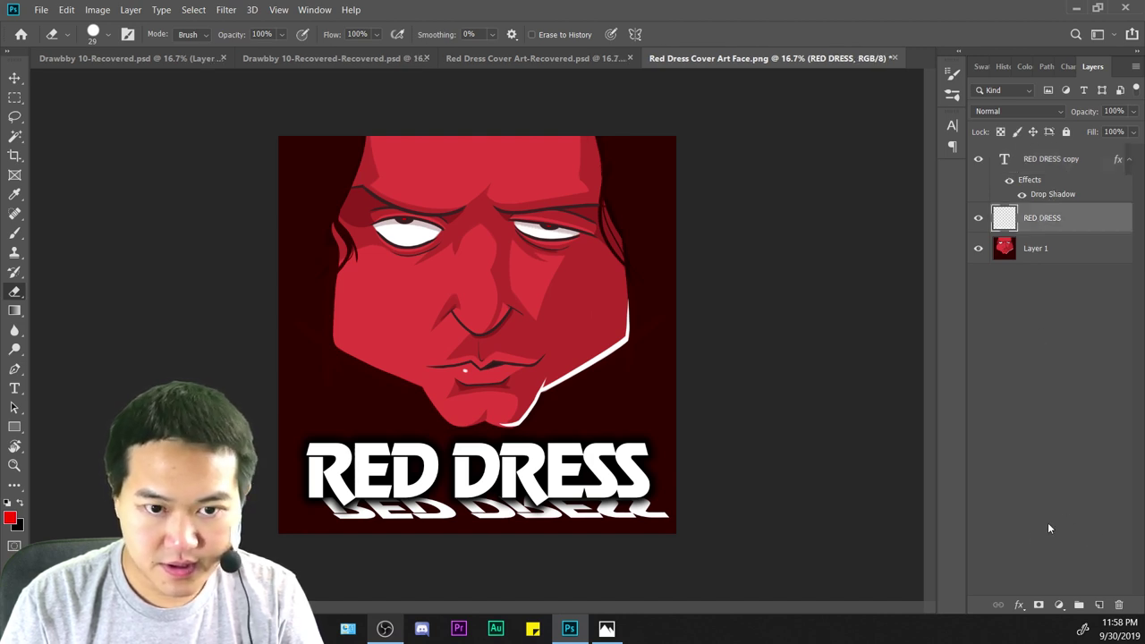
left_click(1018, 605)
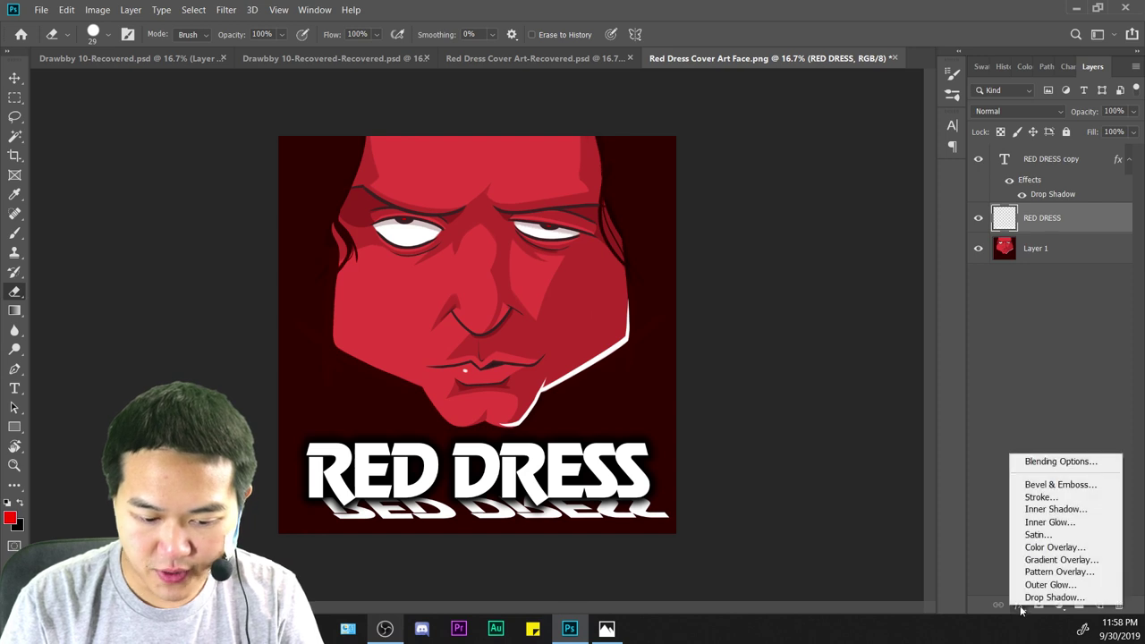
left_click(1038, 560)
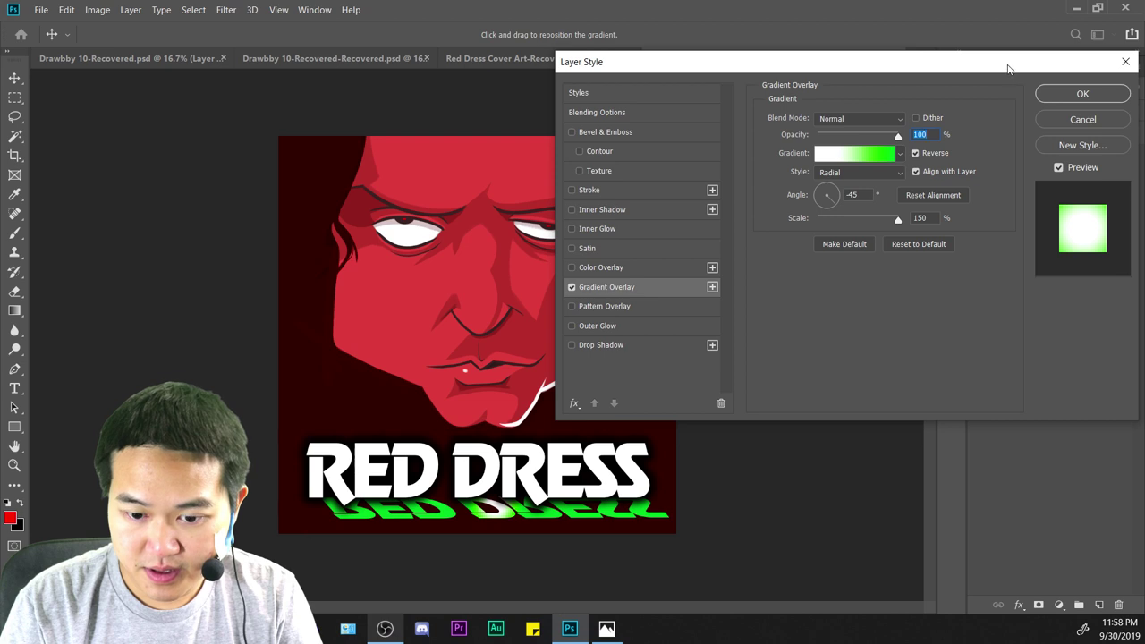
left_click_drag(1007, 69, 964, 40)
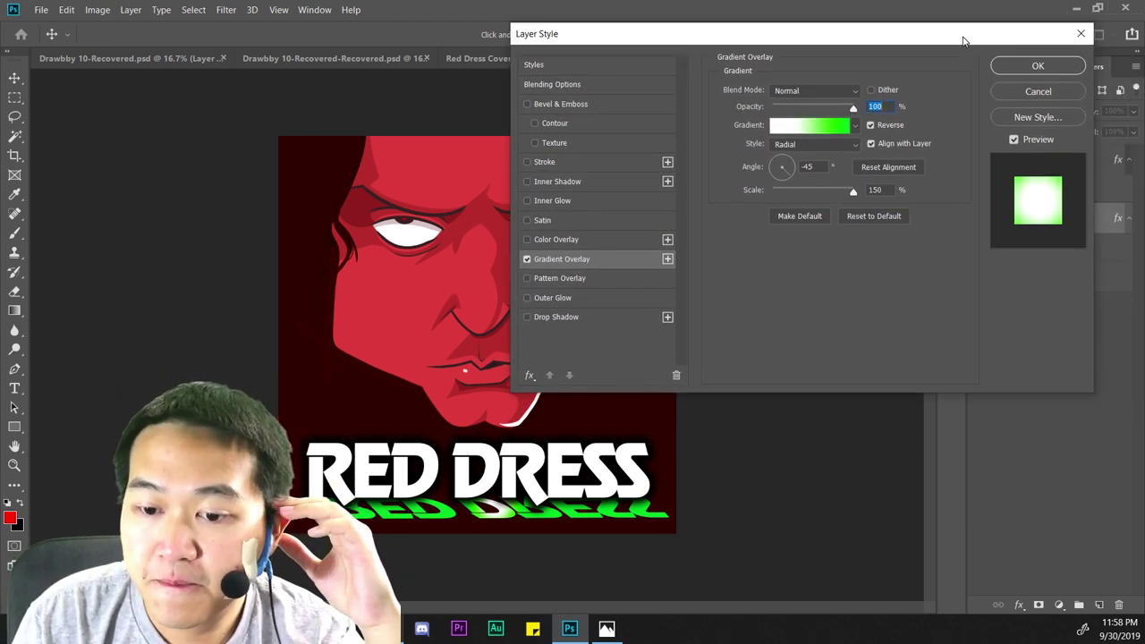
left_click_drag(963, 40, 963, 36)
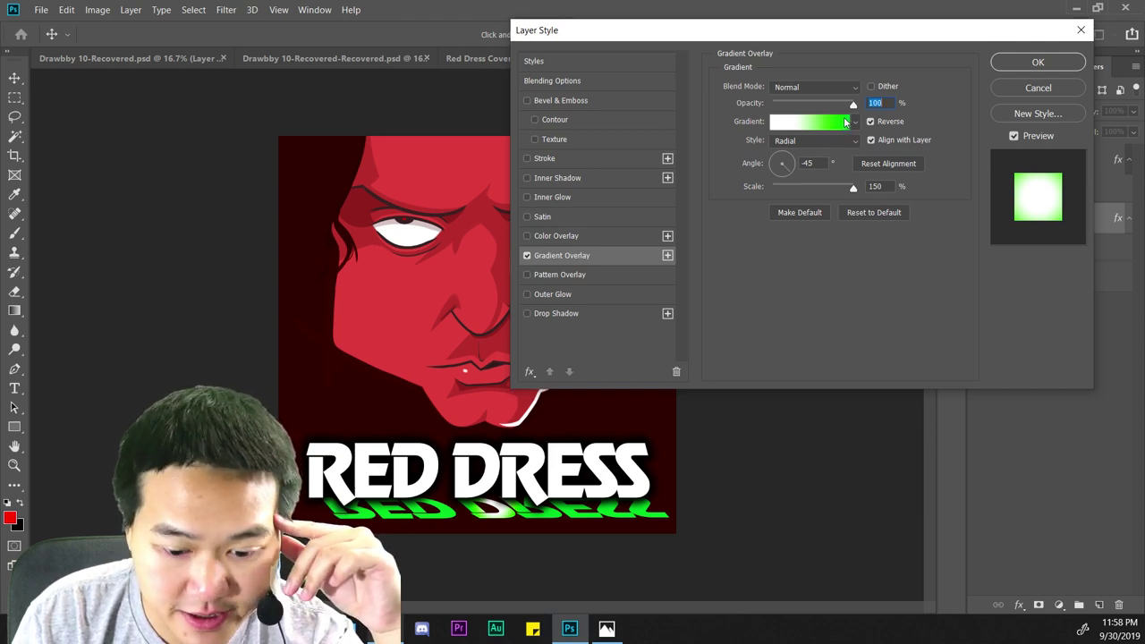
Make the reflection's overlay a linear transparent-to-red gradient with a 90° angle and 59% scale, and apply it.
left_click(843, 125)
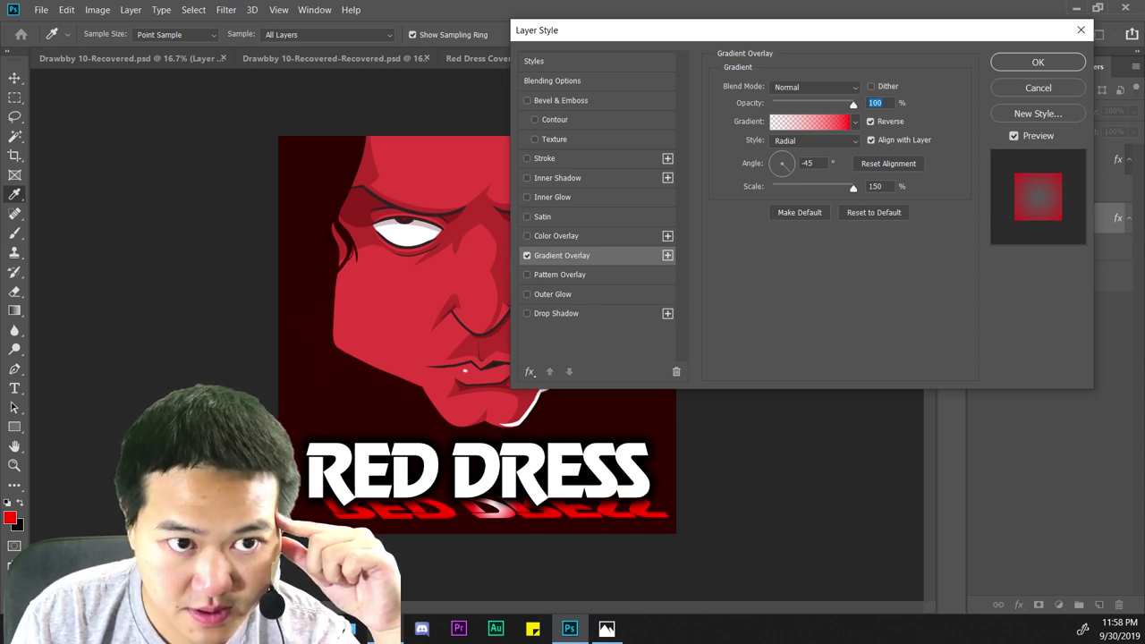
left_click(836, 141)
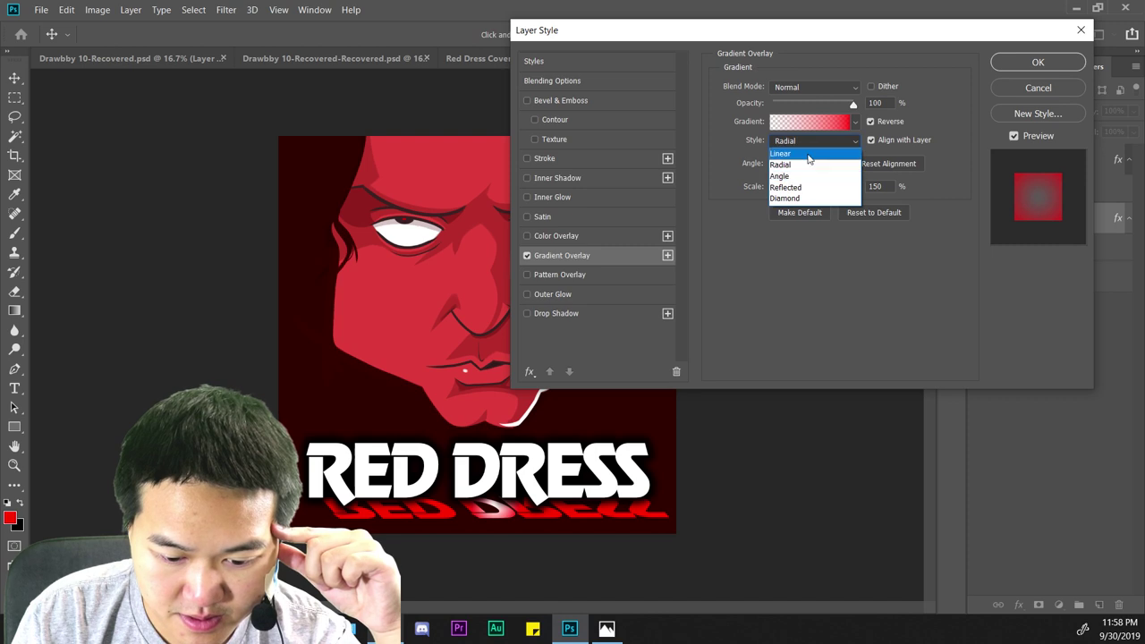
left_click(808, 157)
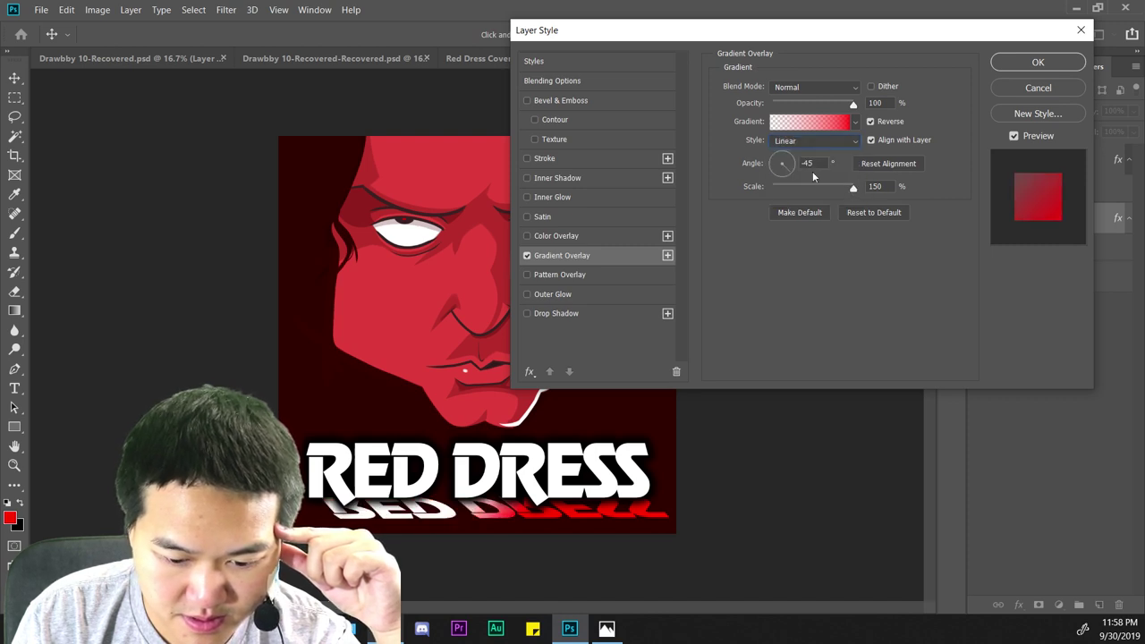
mouse_move(790, 170)
left_mouse_down()
mouse_move(765, 167)
mouse_move(783, 160)
left_mouse_up()
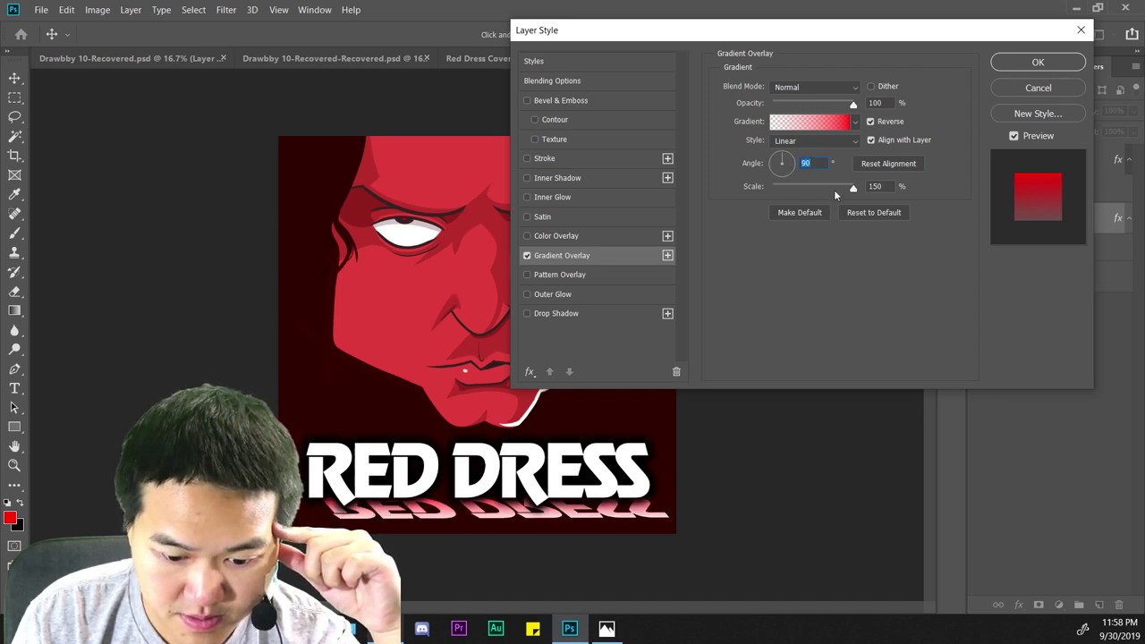
left_click_drag(850, 192, 795, 187)
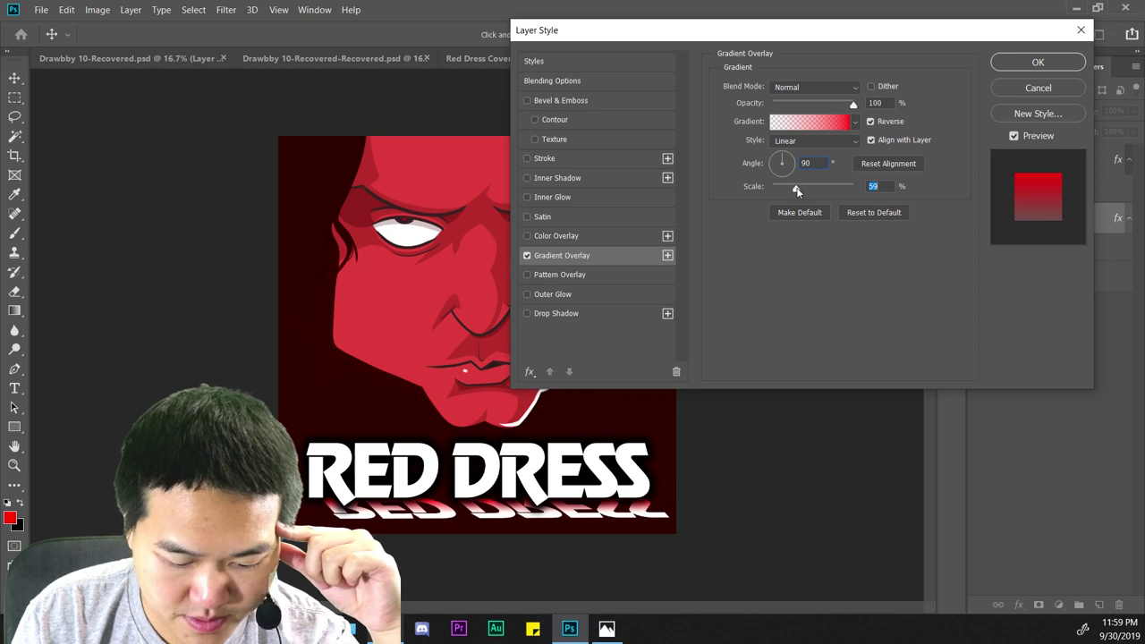
left_click(1048, 65)
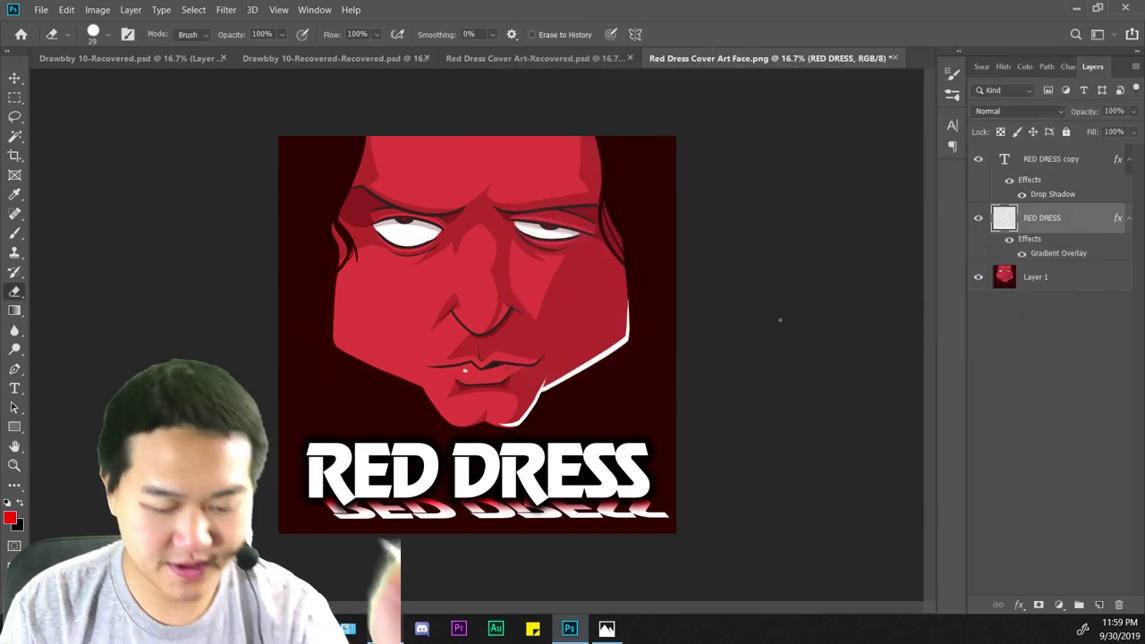
Examine the finished cover art at thumbnail and larger sizes to judge the title, its shadow and the gradient reflection.
key("ctrl+minus")
key("ctrl+minus")
key("ctrl+minus")
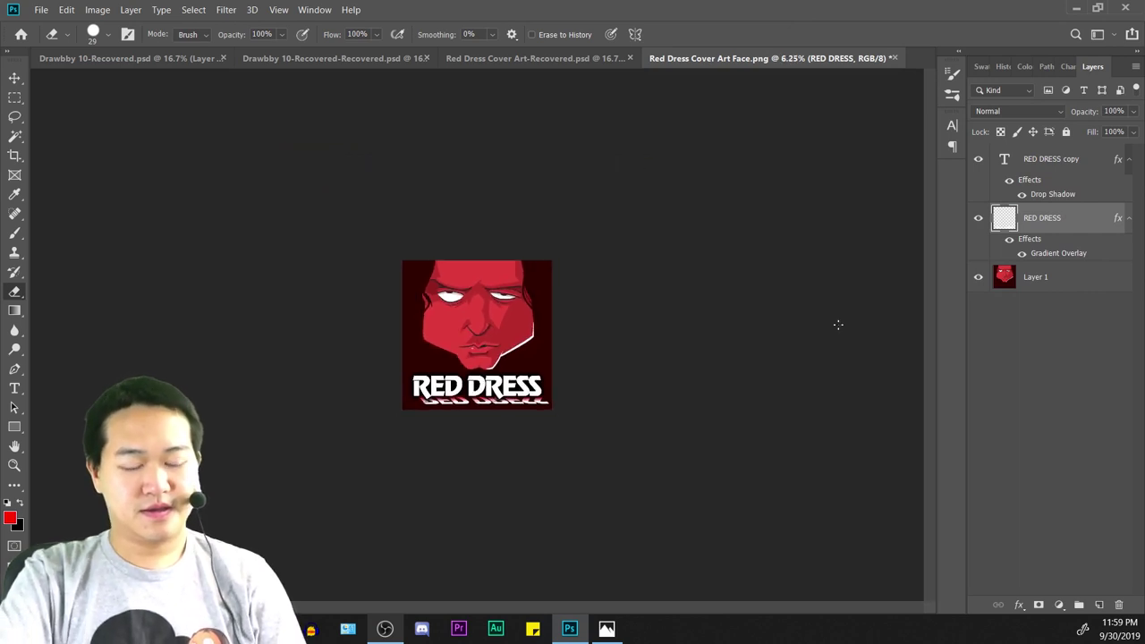
key("ctrl+minus")
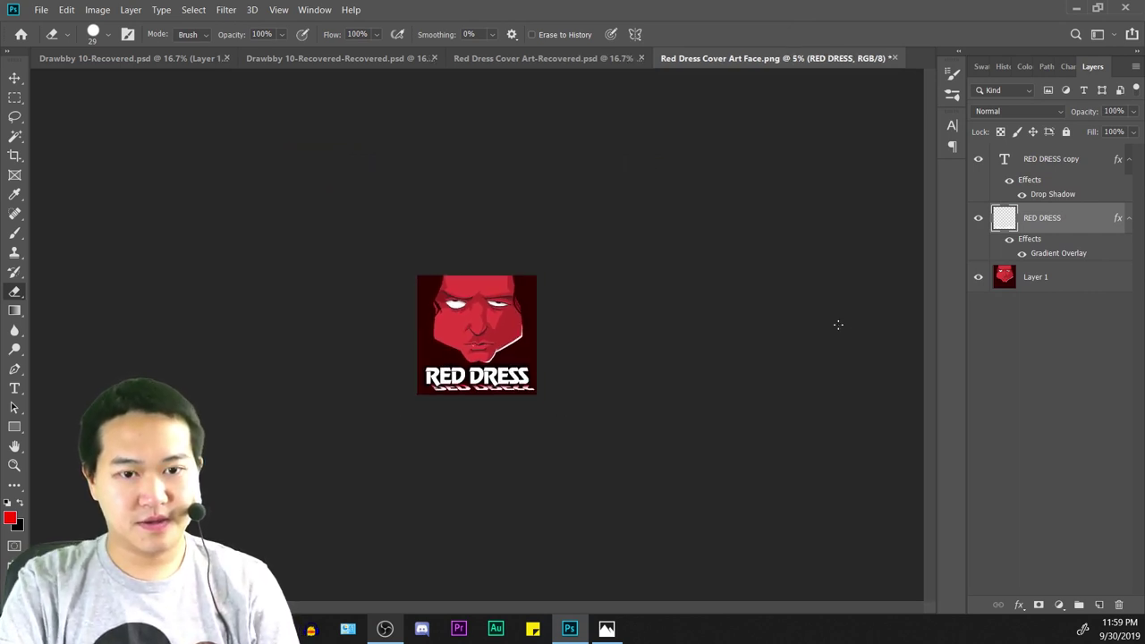
key("ctrl+plus")
key("ctrl+plus")
key("ctrl+plus")
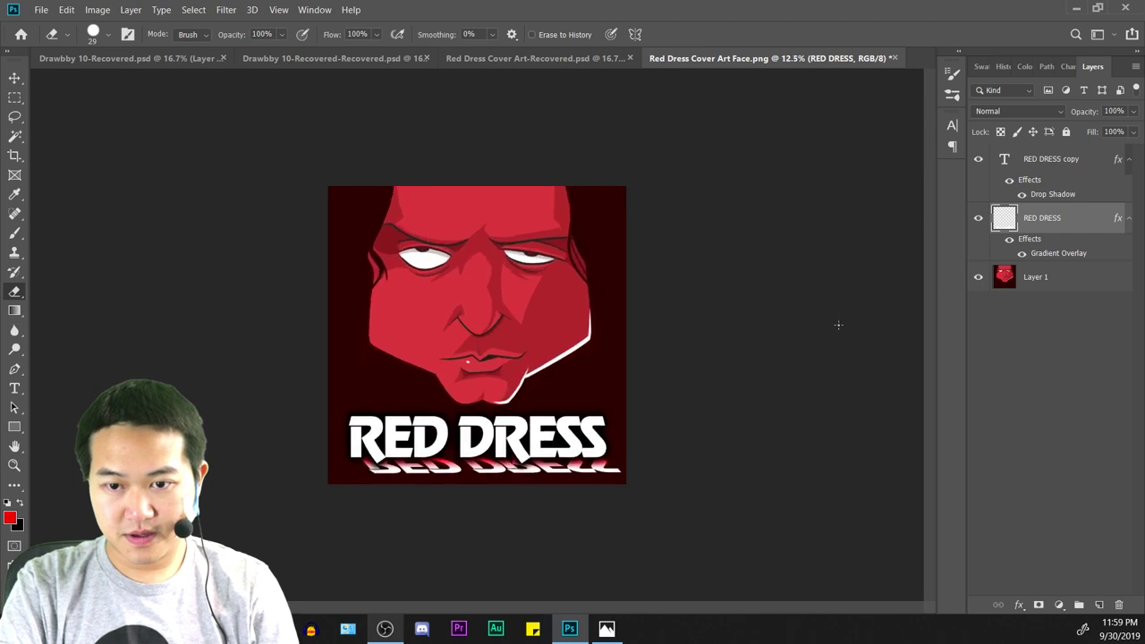
key("ctrl+plus")
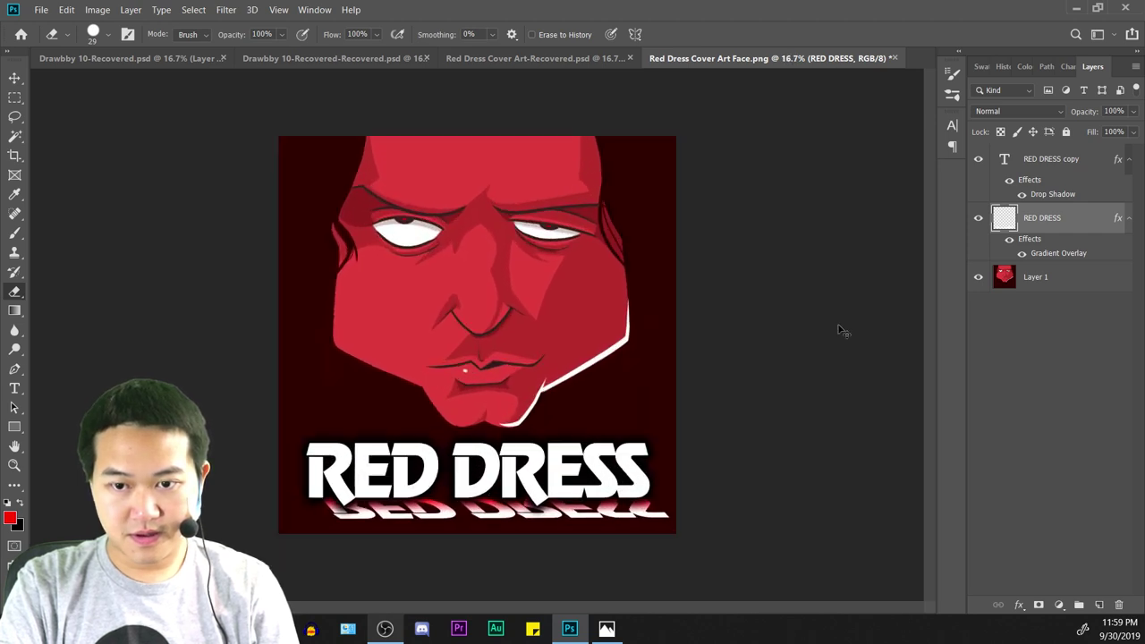
key("ctrl+plus")
key("ctrl+minus")
key("ctrl+minus")
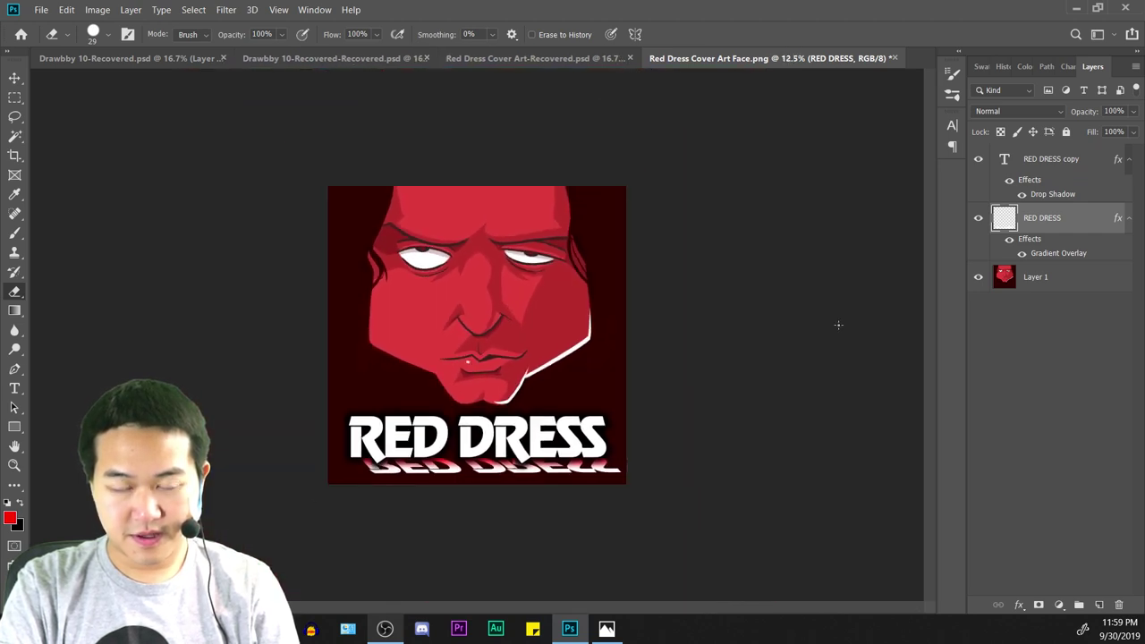
key("ctrl+minus")
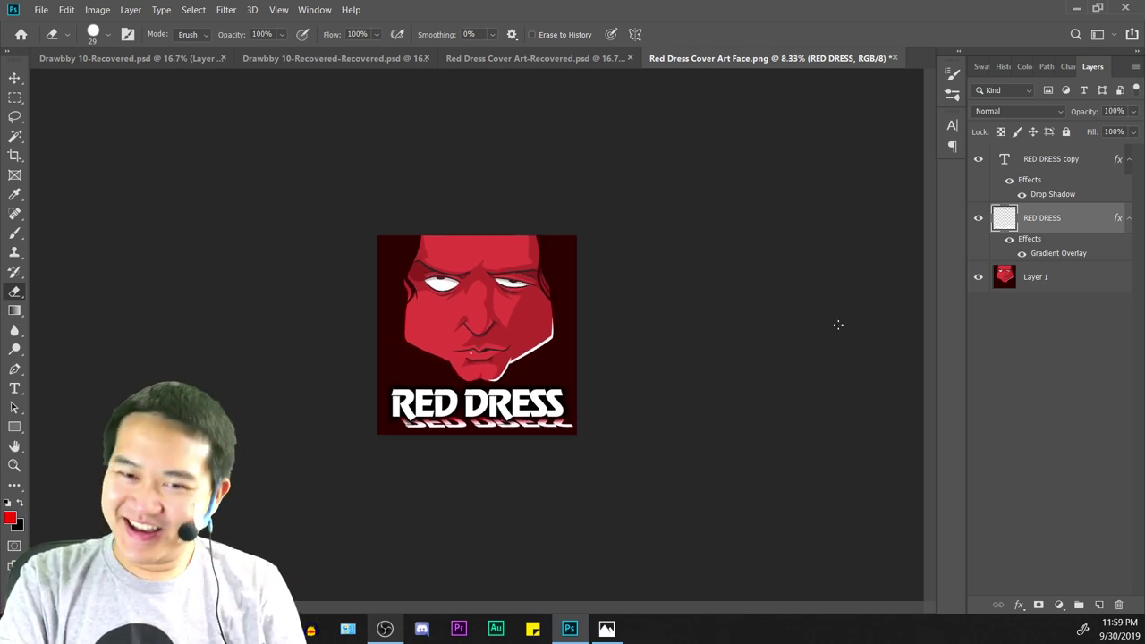
key("ctrl+plus")
key("ctrl+plus")
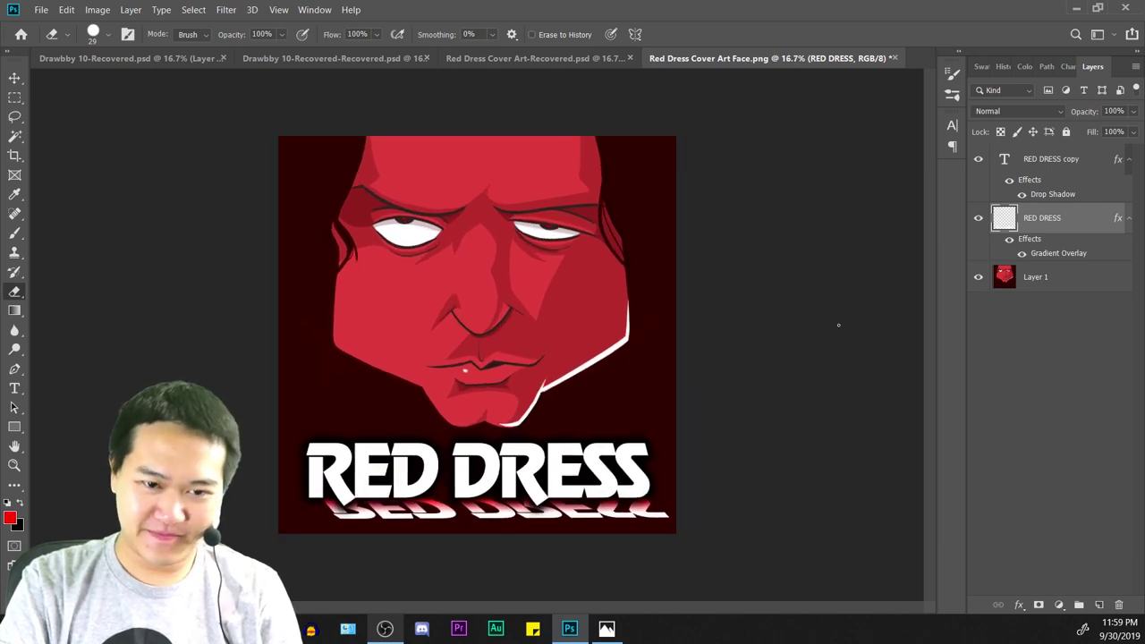
key("ctrl+plus")
key("ctrl+minus")
key("ctrl+minus")
key("ctrl+minus")
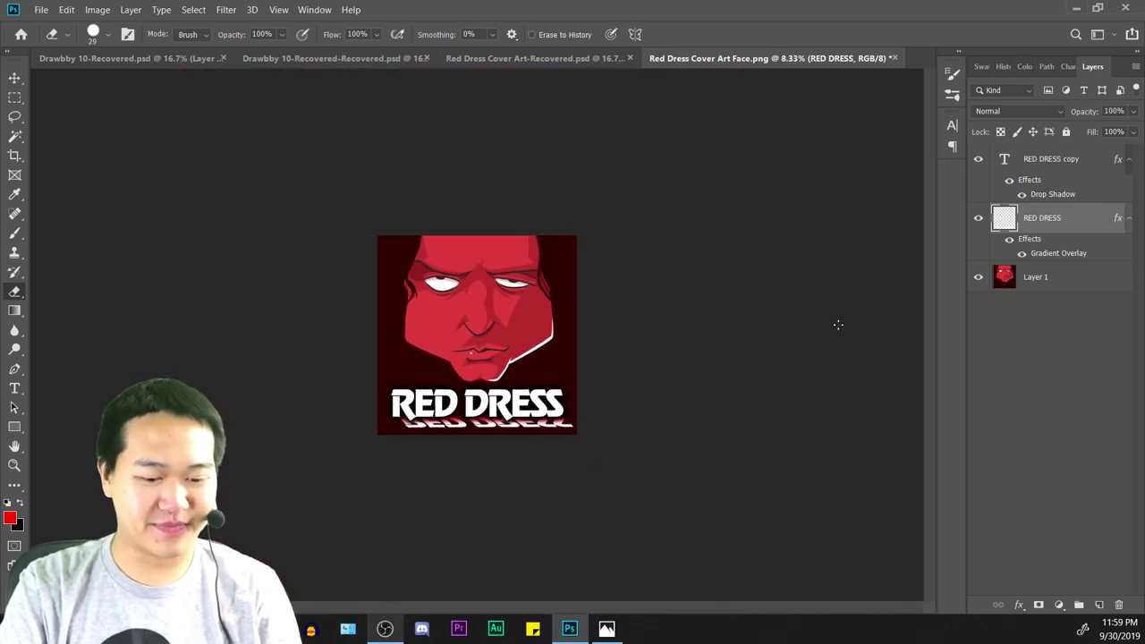
key("ctrl+plus")
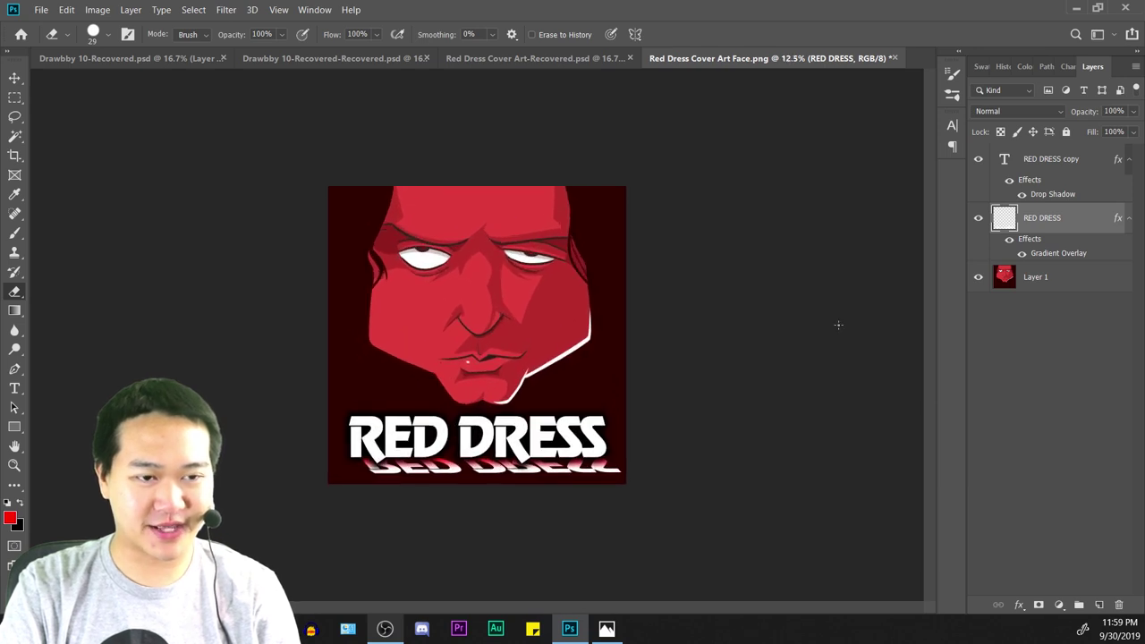
key("ctrl+plus")
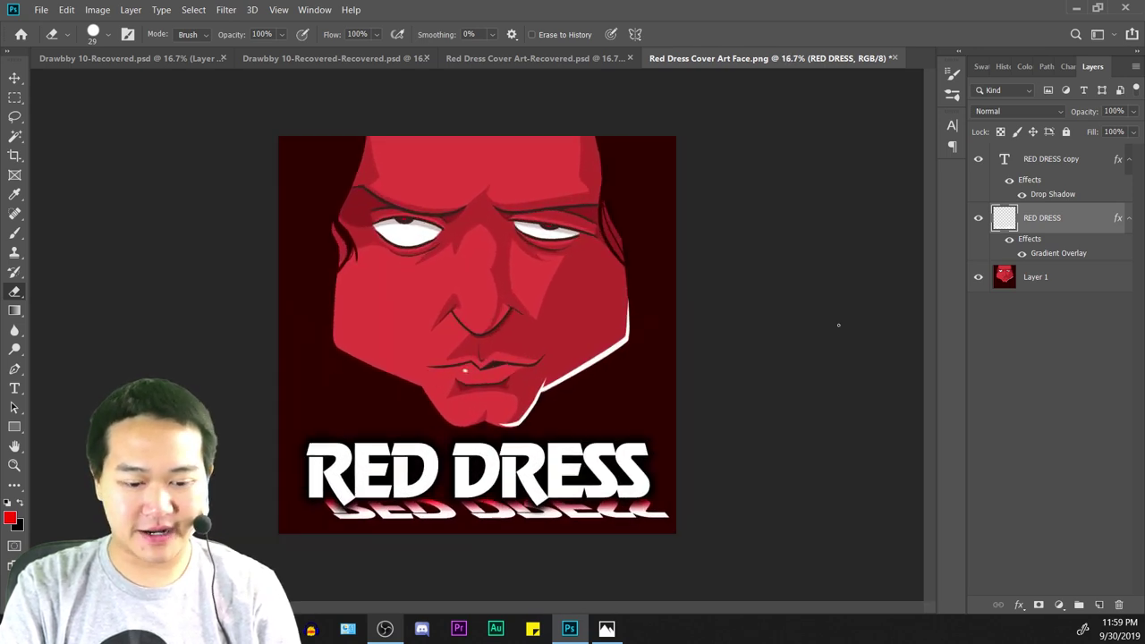
key("ctrl+plus")
key("ctrl+minus")
key("ctrl+minus")
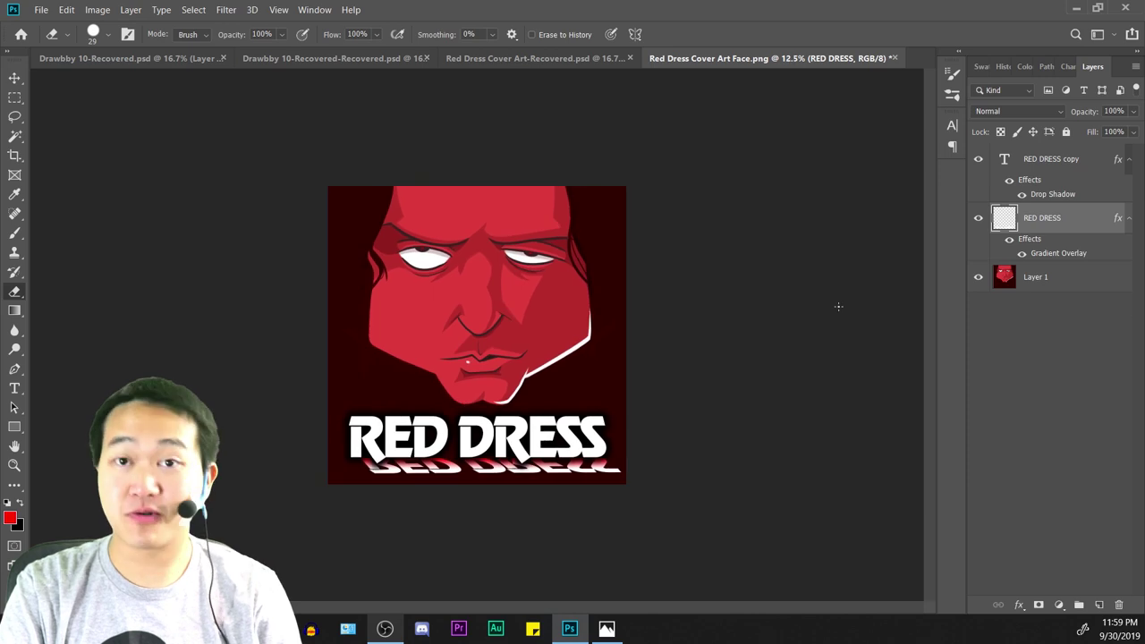
key("ctrl+plus")
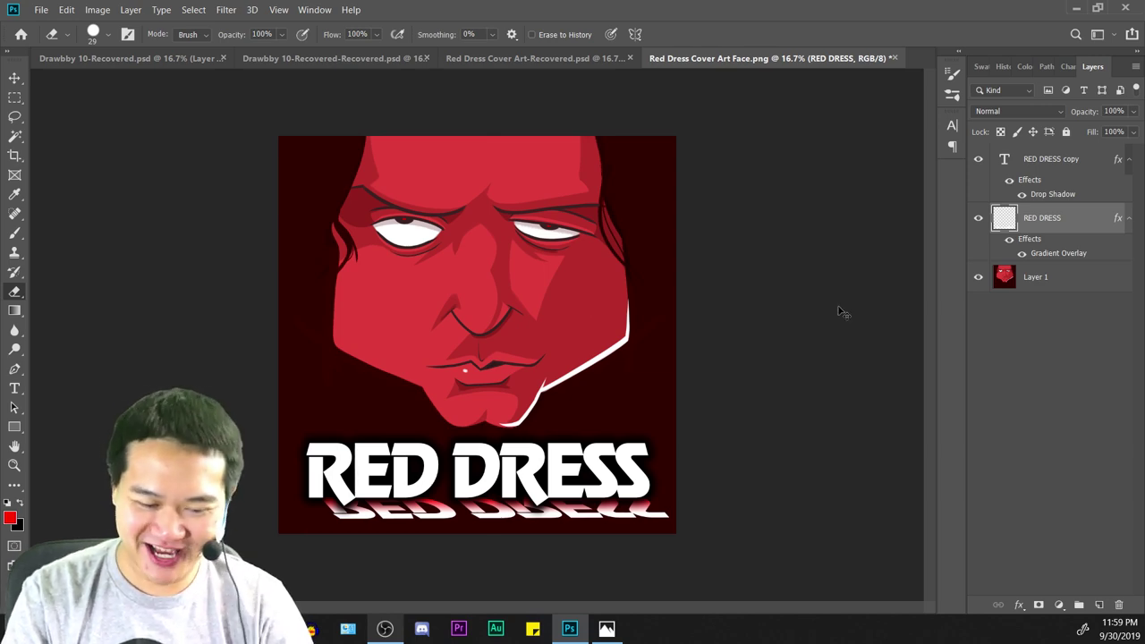
key("ctrl+plus")
key("ctrl+minus")
key("ctrl+minus")
key("ctrl+minus")
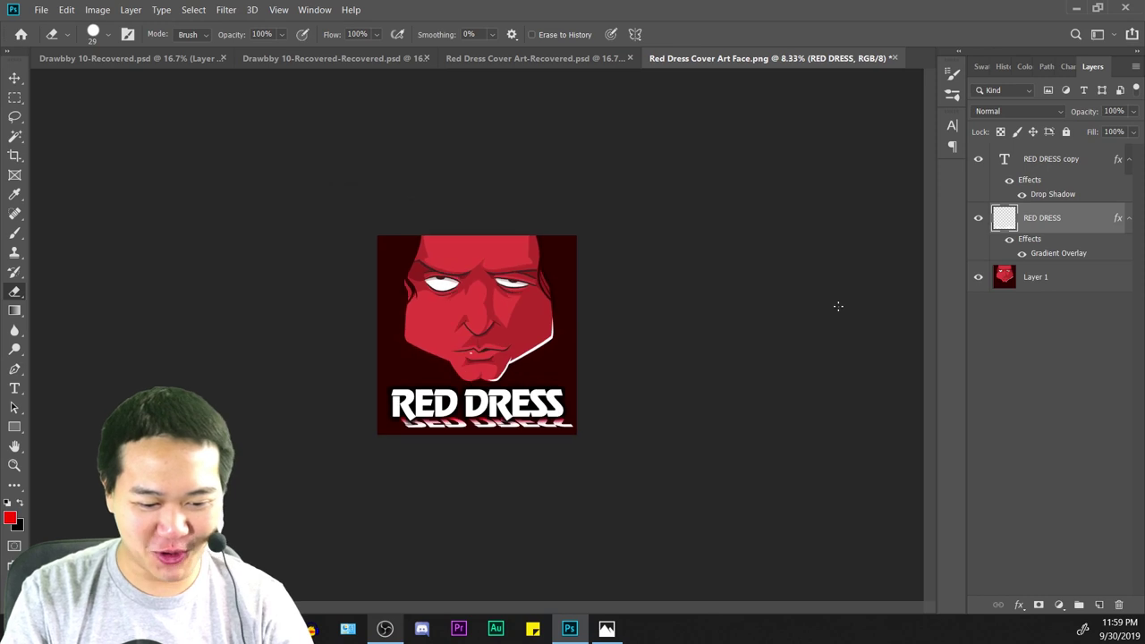
key("ctrl+plus")
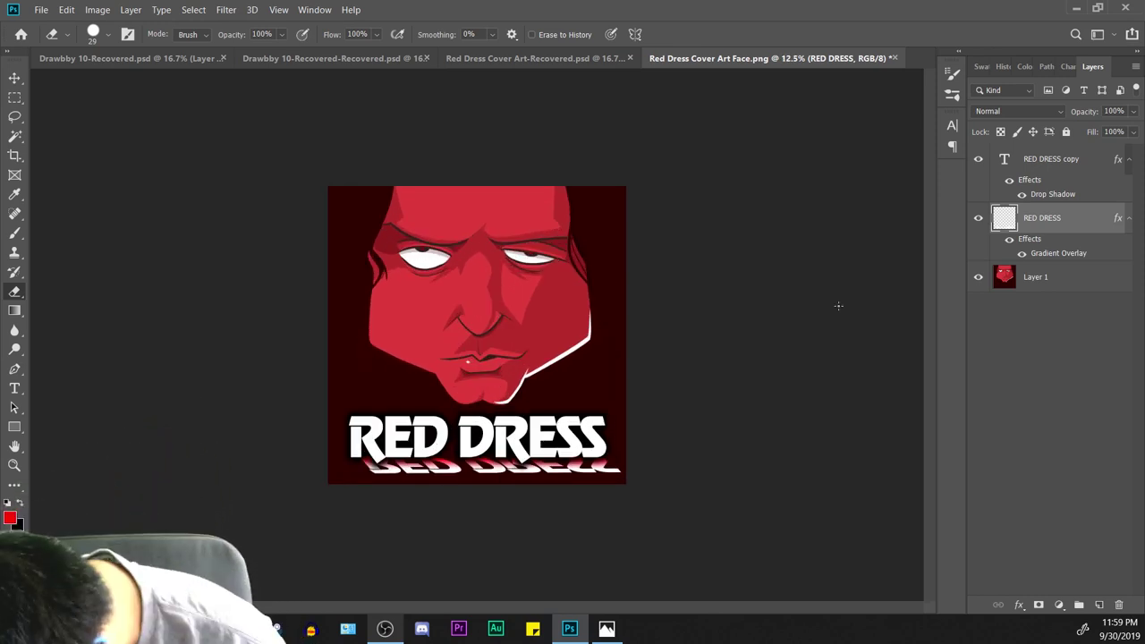
key("ctrl+plus")
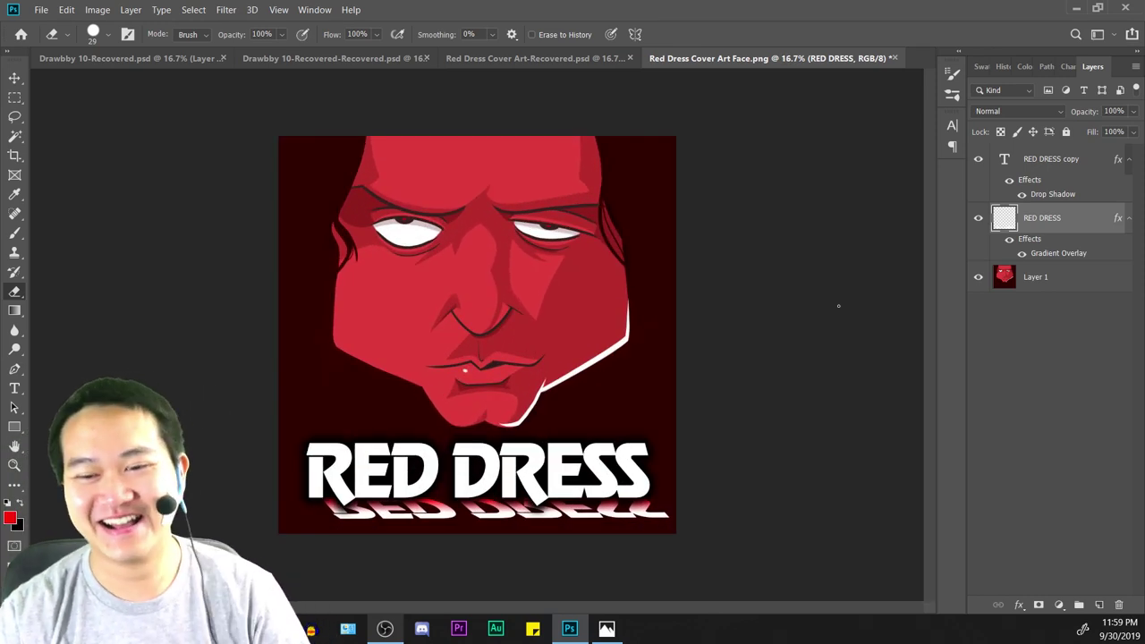
key("ctrl+plus")
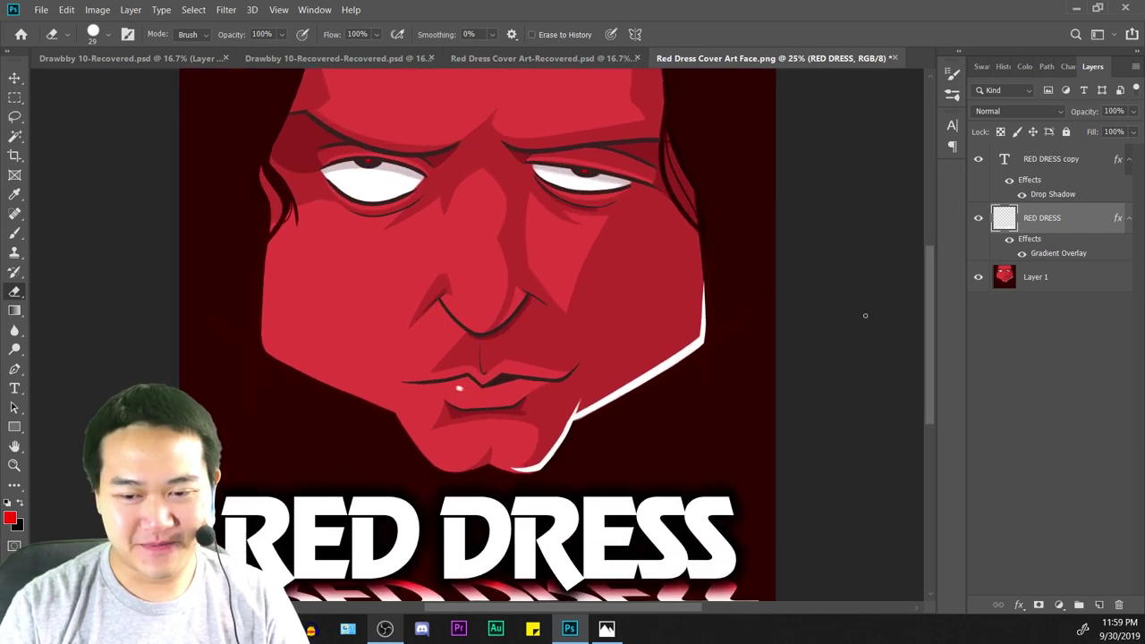
key("ctrl+minus")
key("ctrl+minus")
key("ctrl+minus")
key("ctrl+plus")
key("ctrl+plus")
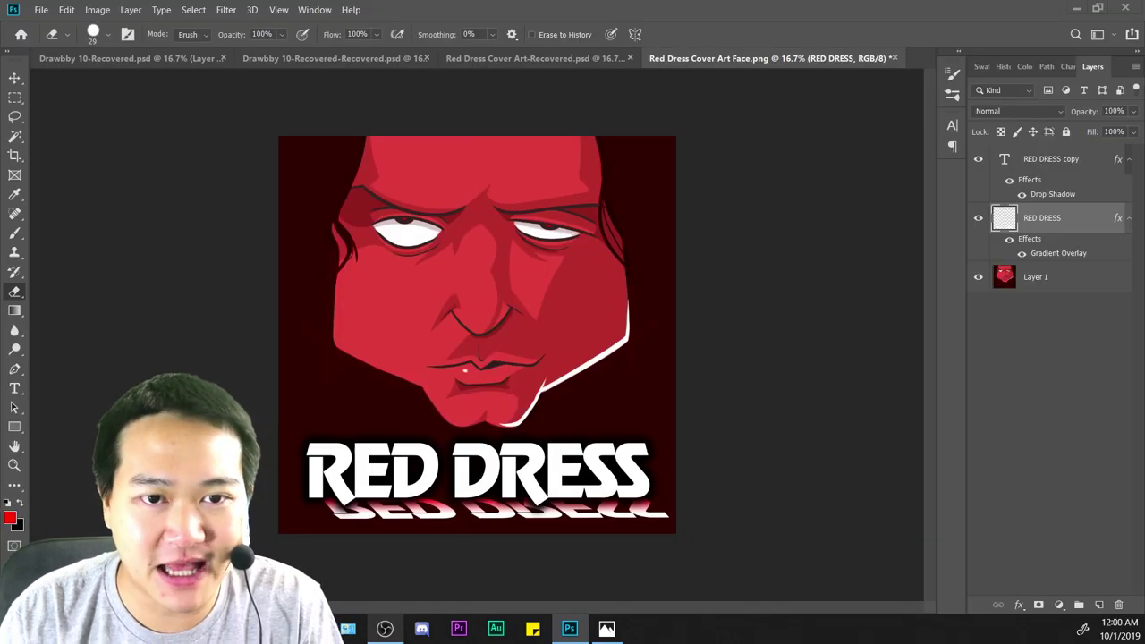
left_click(946, 18)
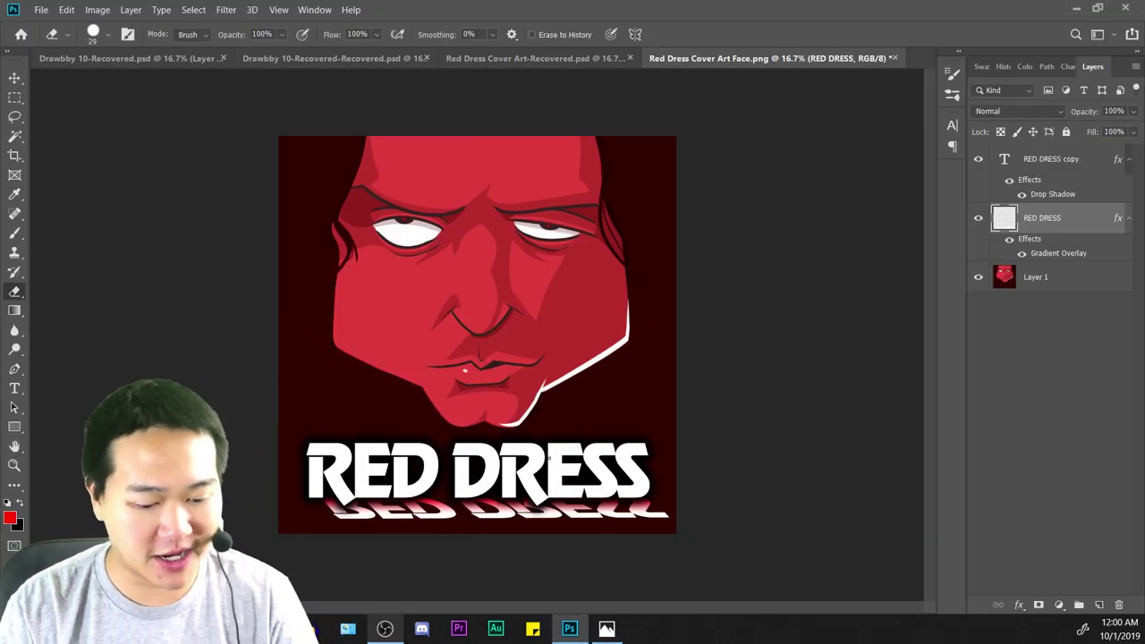
Check how the RED DRESS title and its reflection read against the face at several magnifications, from tiny thumbnail to close-up.
key("ctrl+minus")
key("ctrl+minus")
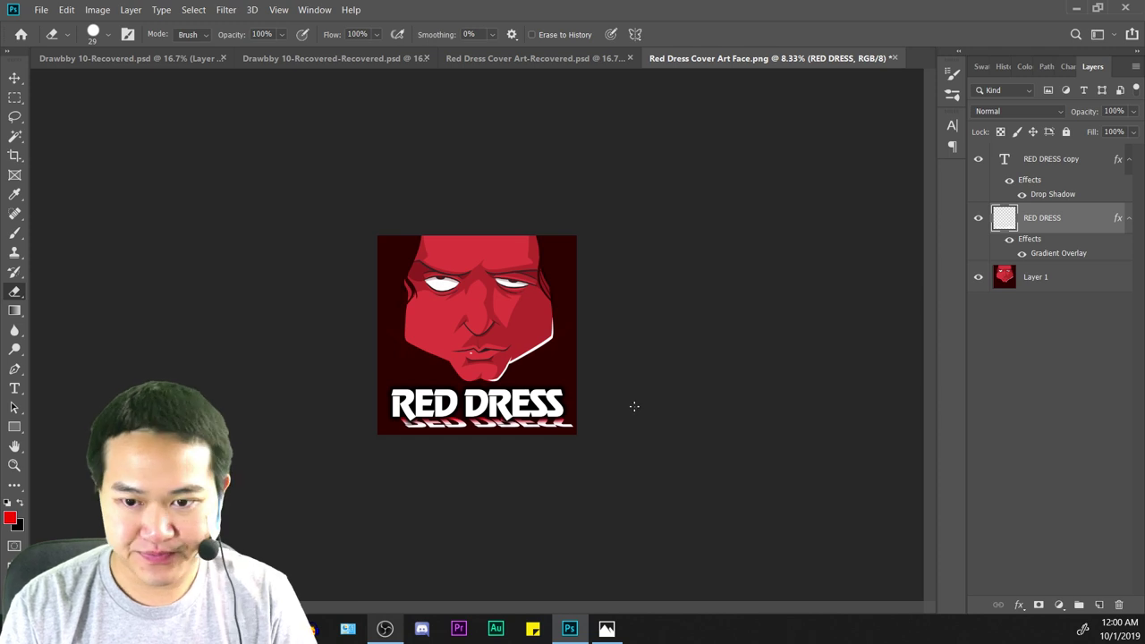
key("ctrl+plus")
key("ctrl+plus")
key("ctrl+plus")
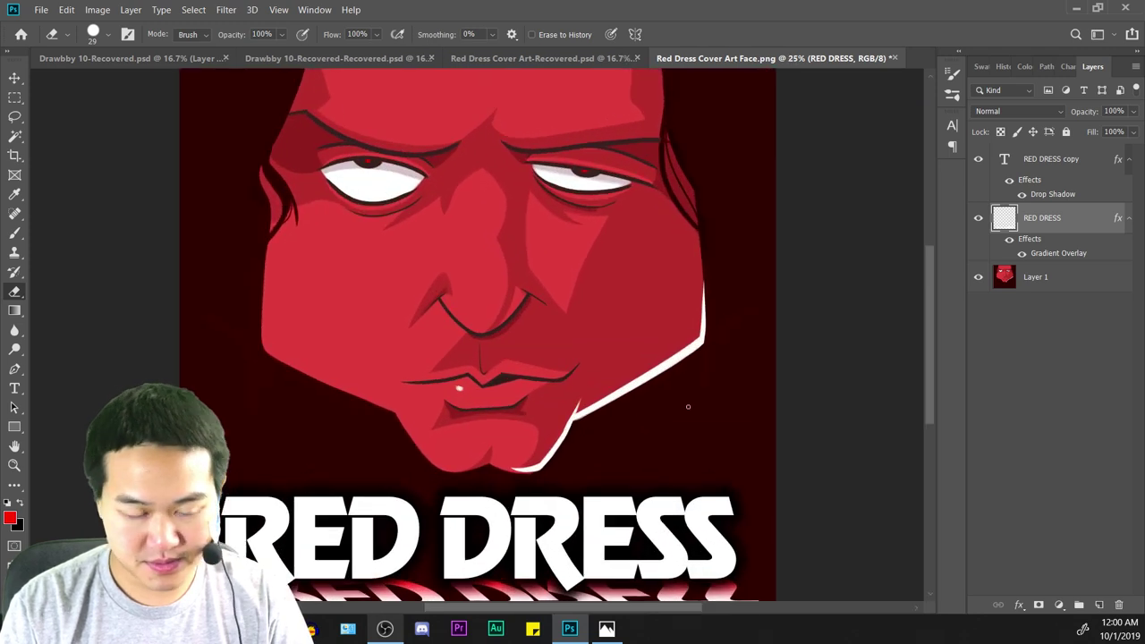
left_click_drag(850, 414, 864, 339)
key("ctrl+minus")
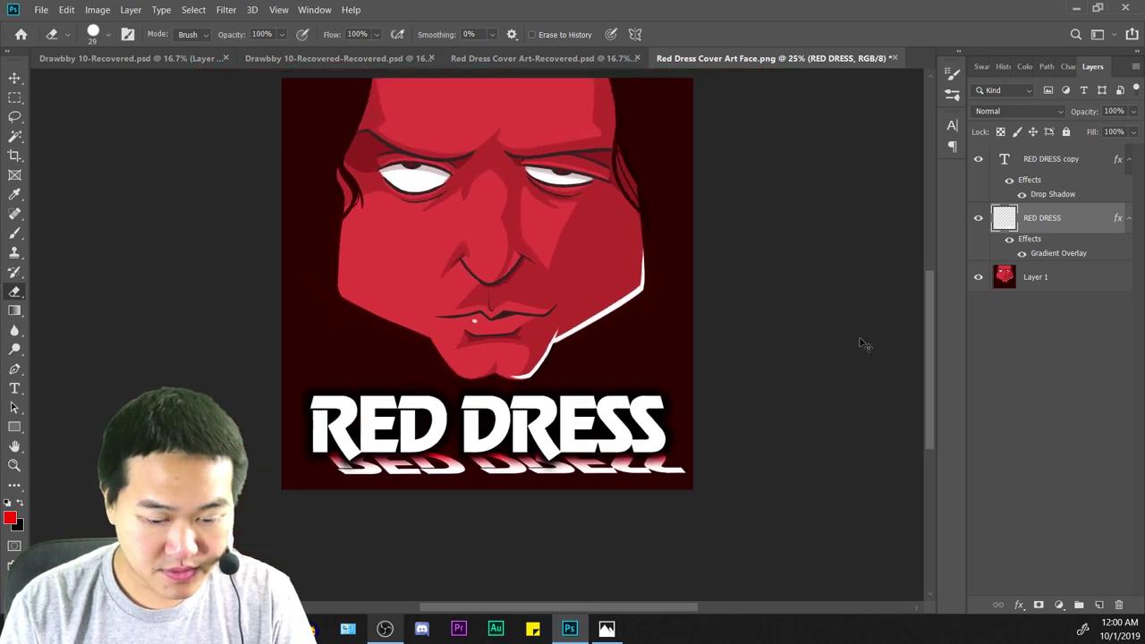
key("ctrl+minus")
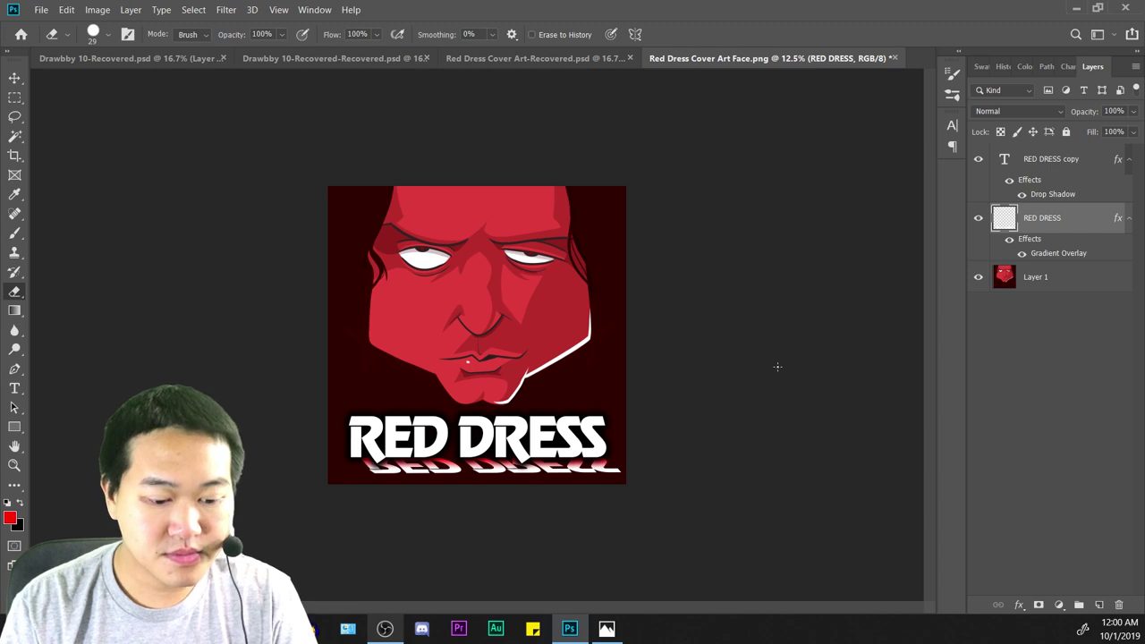
key("ctrl+minus")
key("ctrl+minus")
key("ctrl+minus")
key("ctrl+minus")
key("ctrl+minus")
key("ctrl+minus")
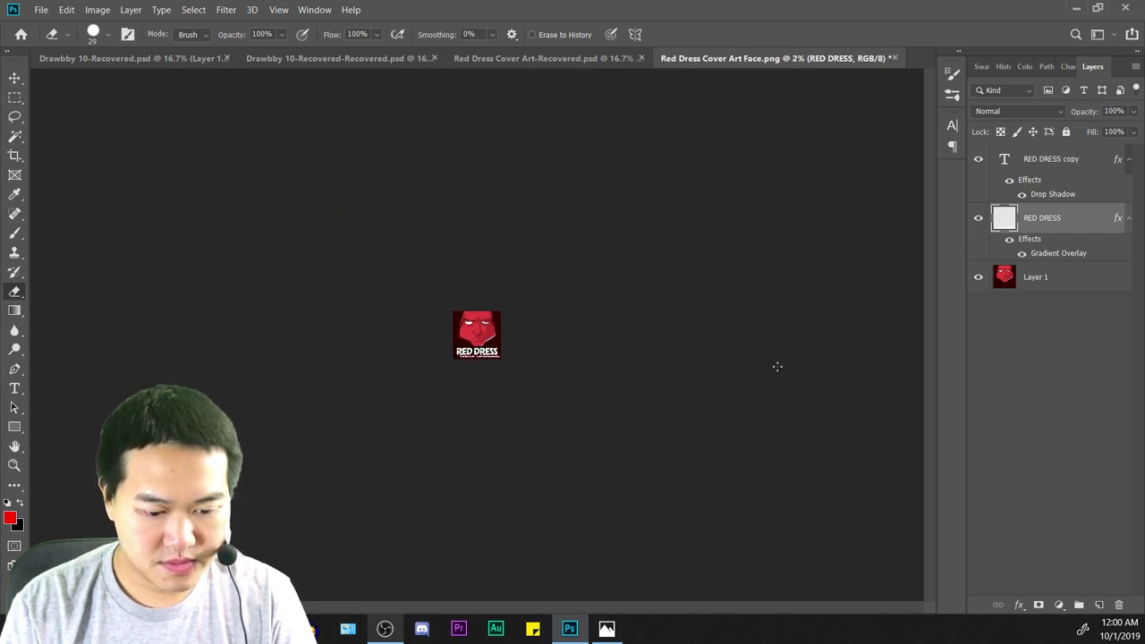
key("ctrl+0")
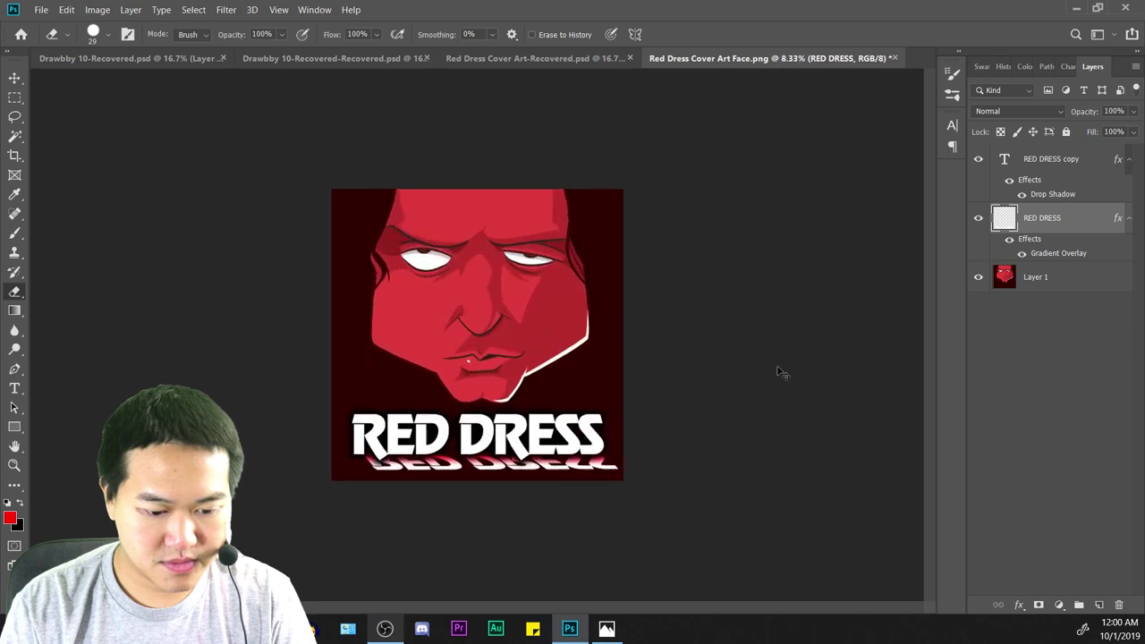
key("ctrl+plus")
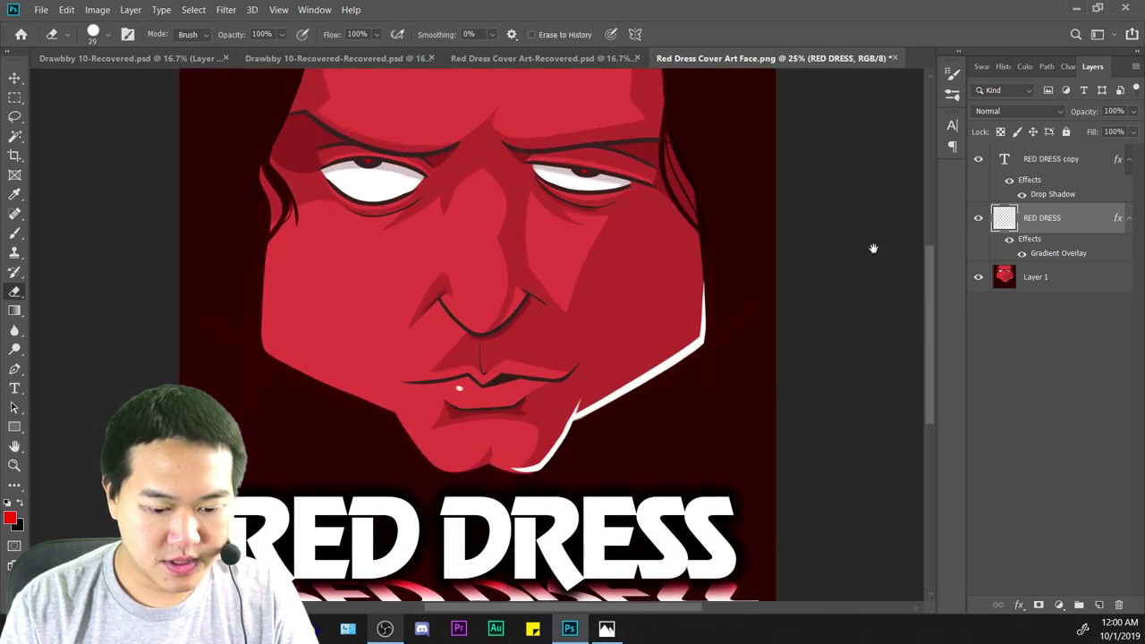
left_click_drag(873, 249, 887, 220)
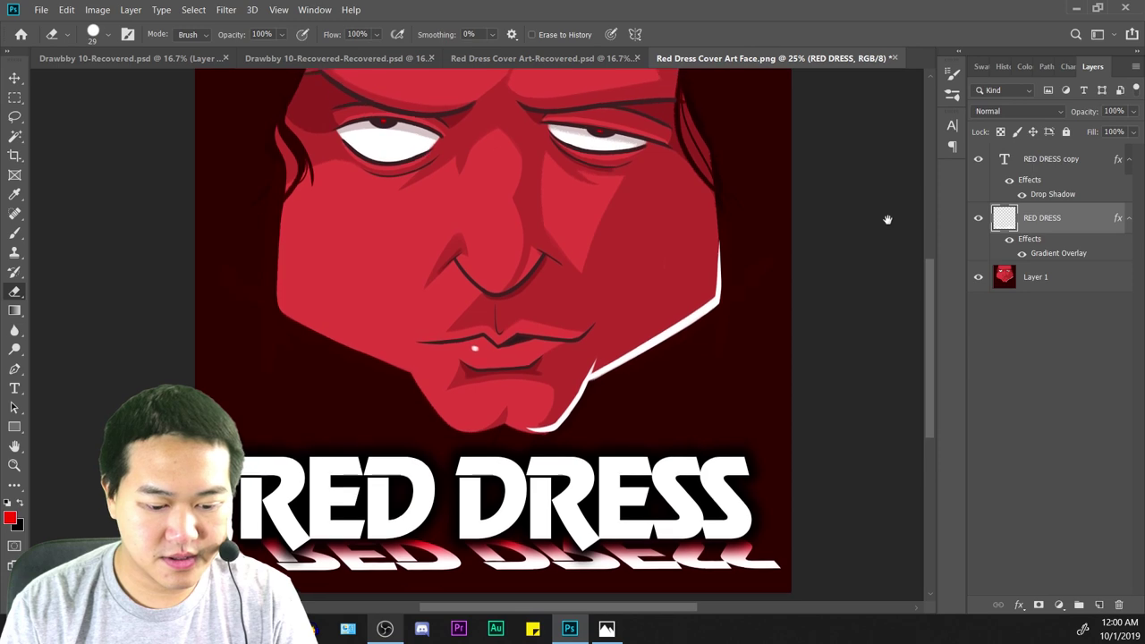
key("ctrl+minus")
key("ctrl+minus")
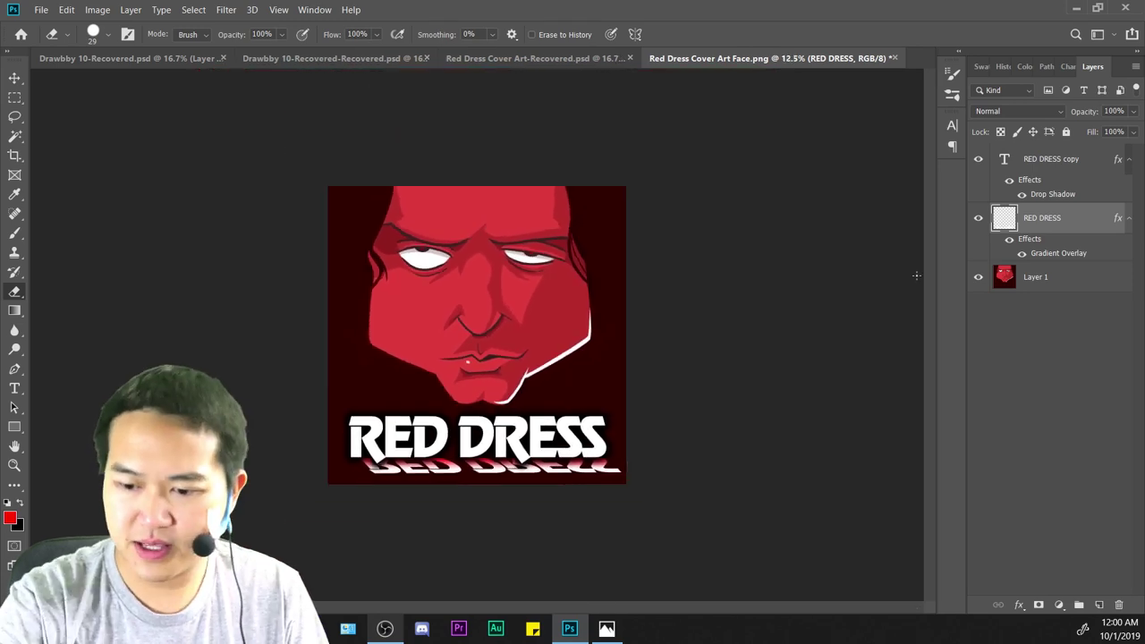
Save the artwork in Pictures as a layered Photoshop file named Red Dress Cover Art EDIT, keeping Maximize Compatibility on.
key("ctrl+shift+s")
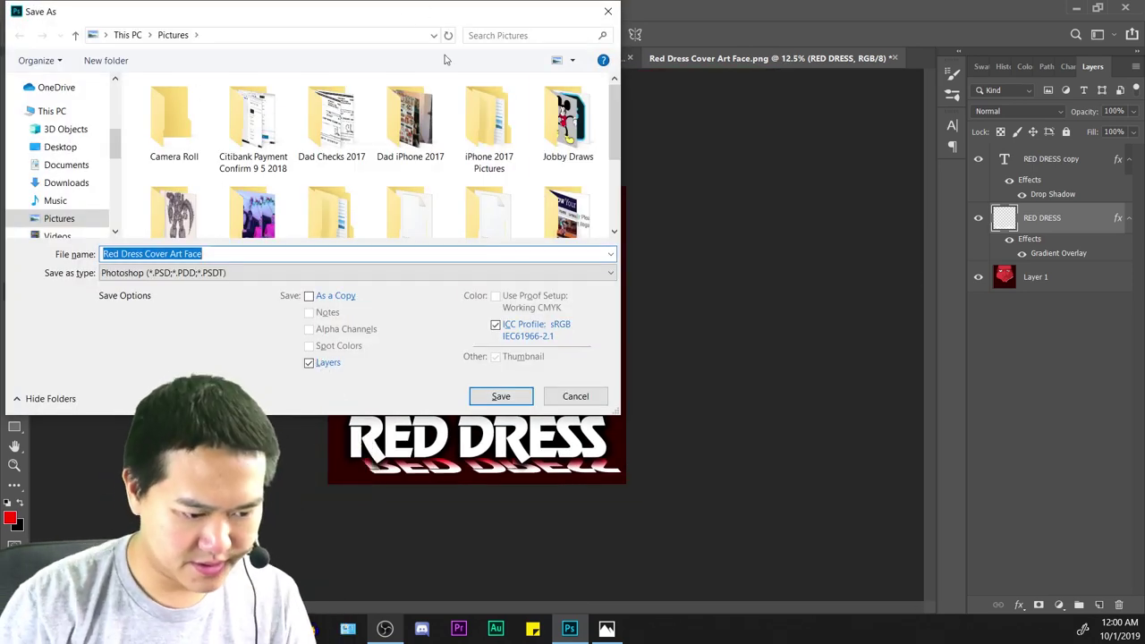
double_click(233, 254)
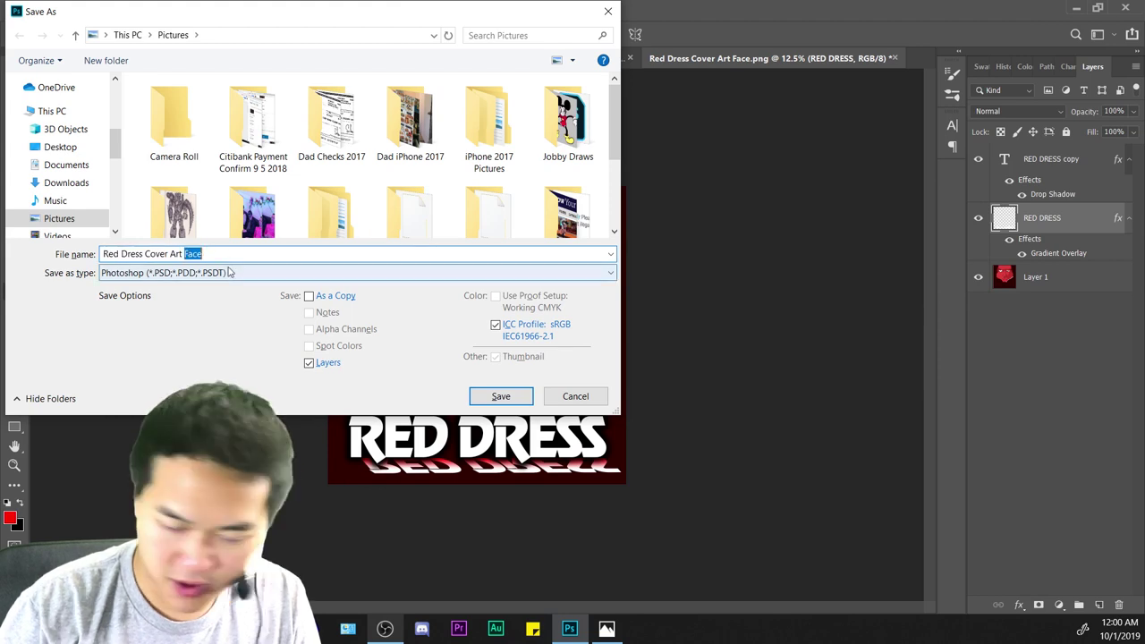
key("BackSpace")
left_click(501, 397)
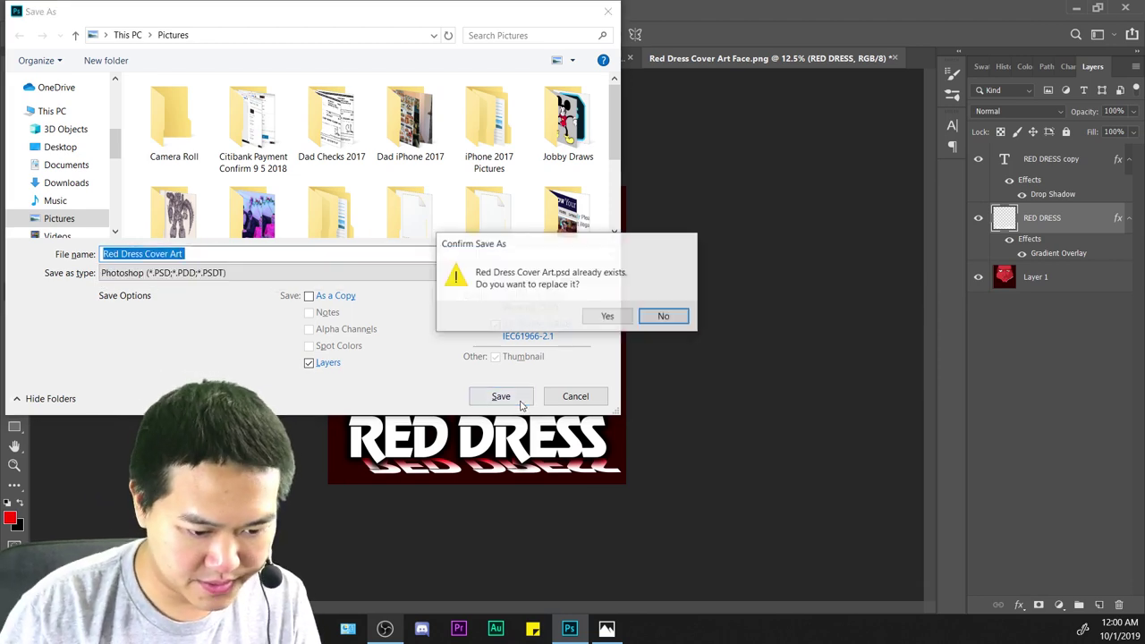
left_click(664, 317)
left_click(225, 254)
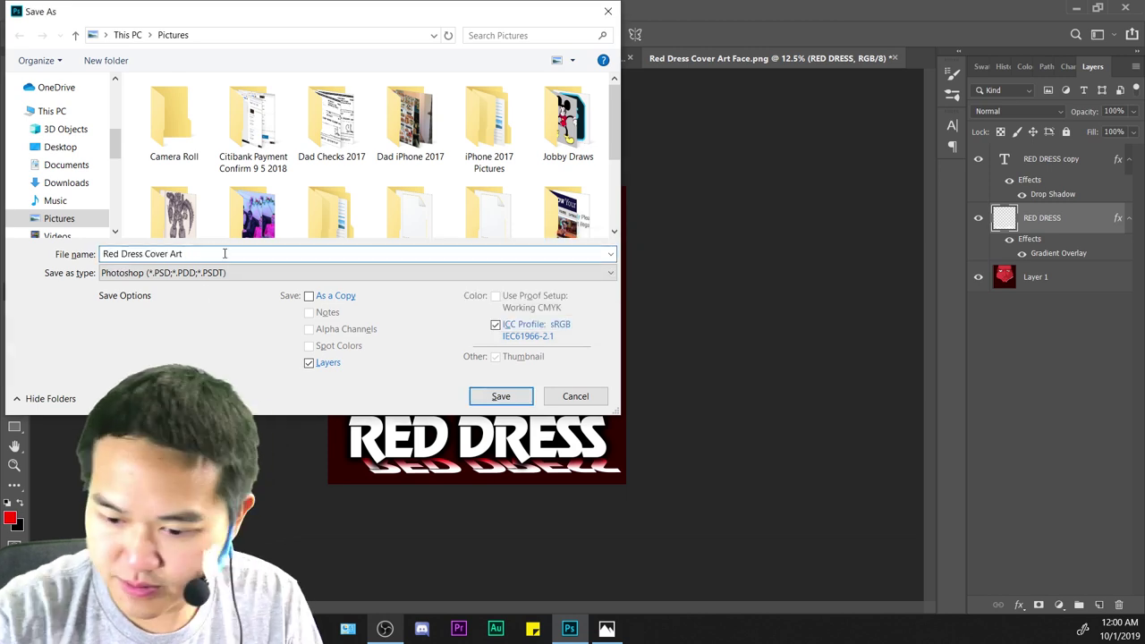
type("EDIT")
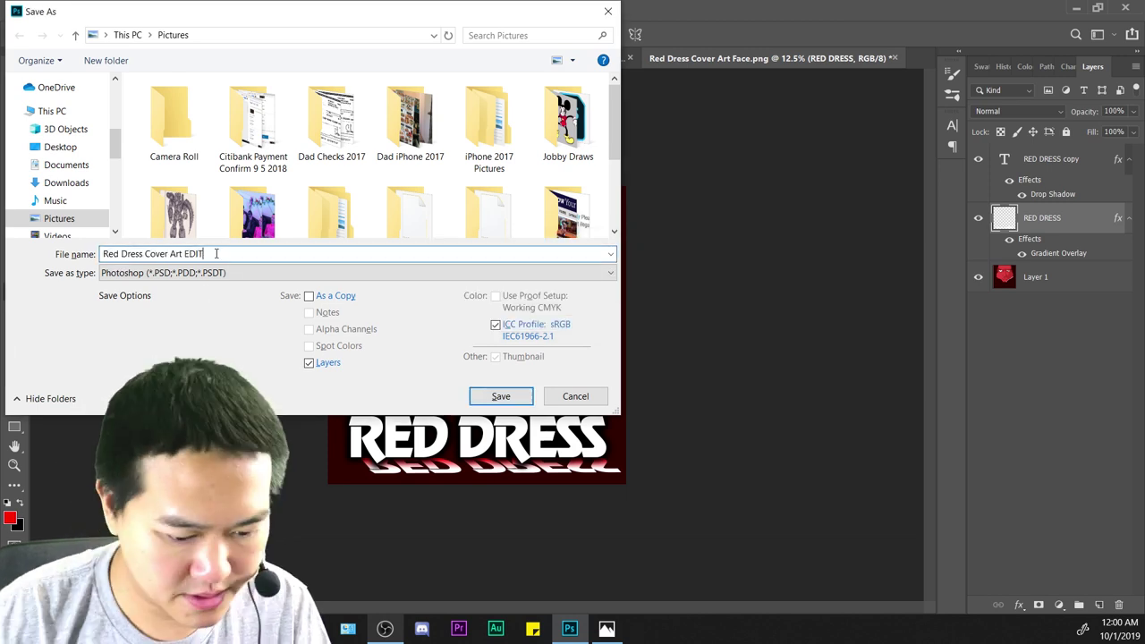
left_click(510, 399)
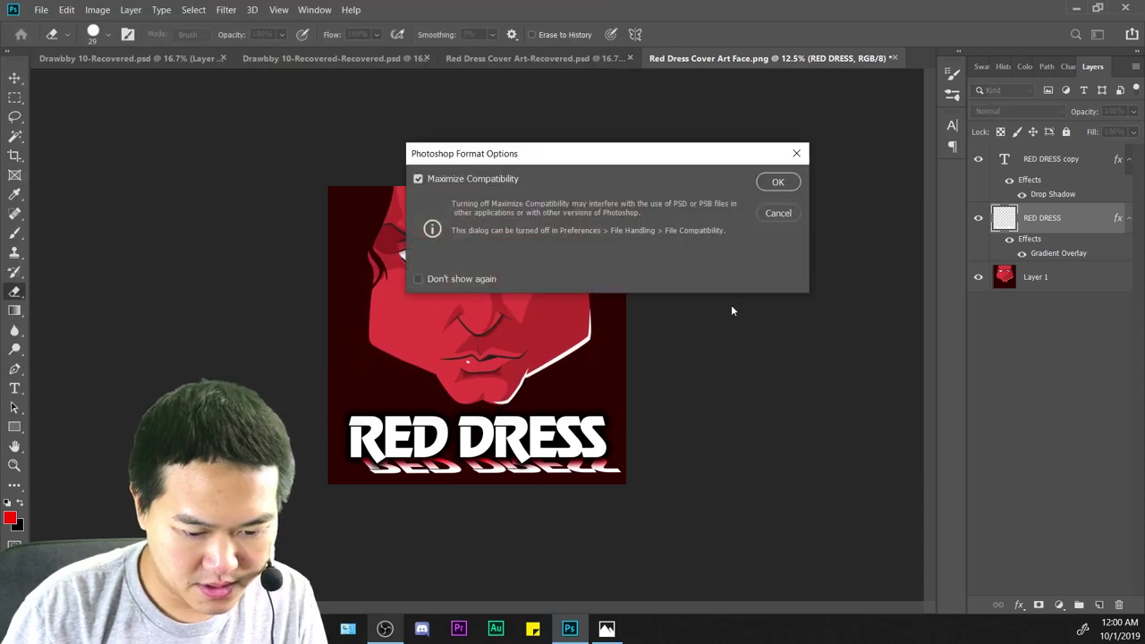
left_click(778, 181)
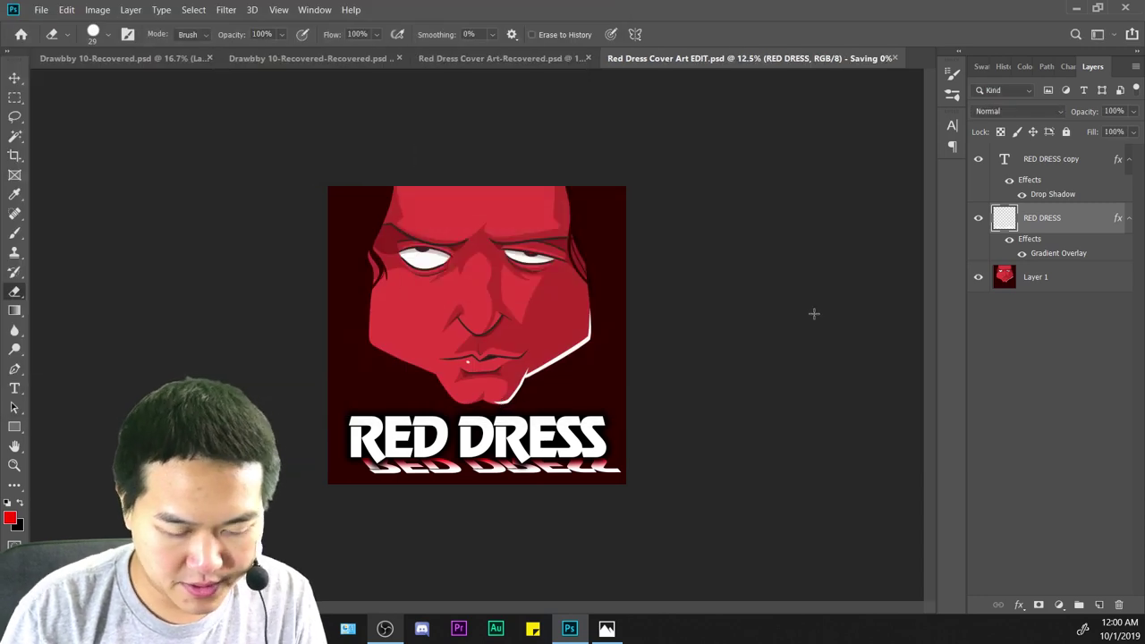
Duplicate the upright title layer and the mirrored reflection layer, and hide both original layers.
left_click(1037, 161)
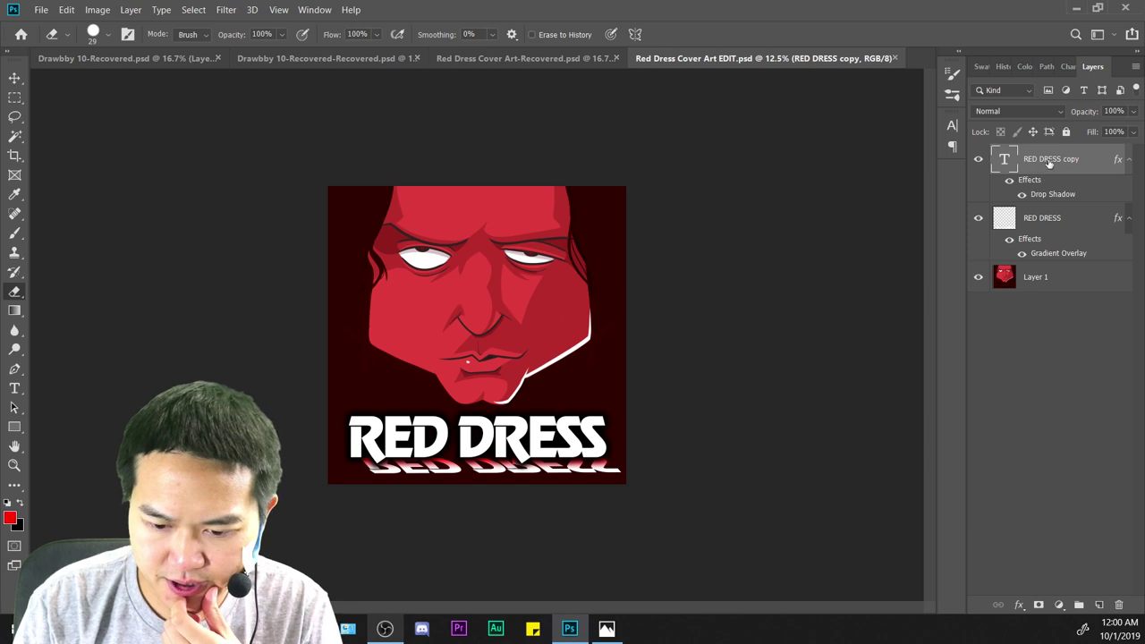
left_click(1048, 235)
right_click(1031, 163)
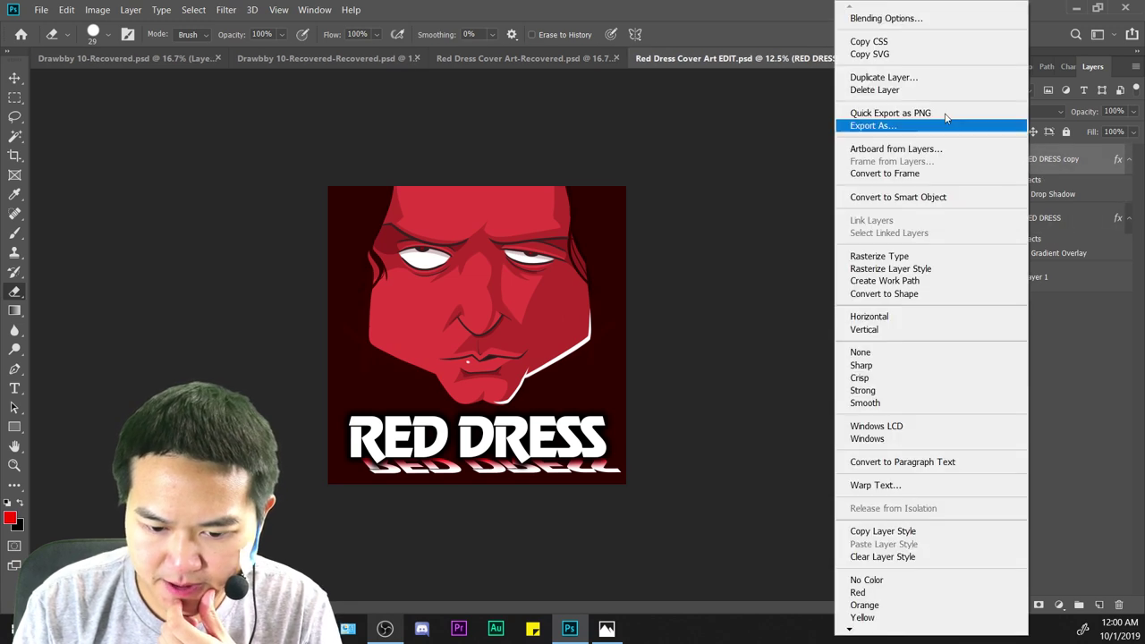
left_click(925, 77)
left_click(725, 179)
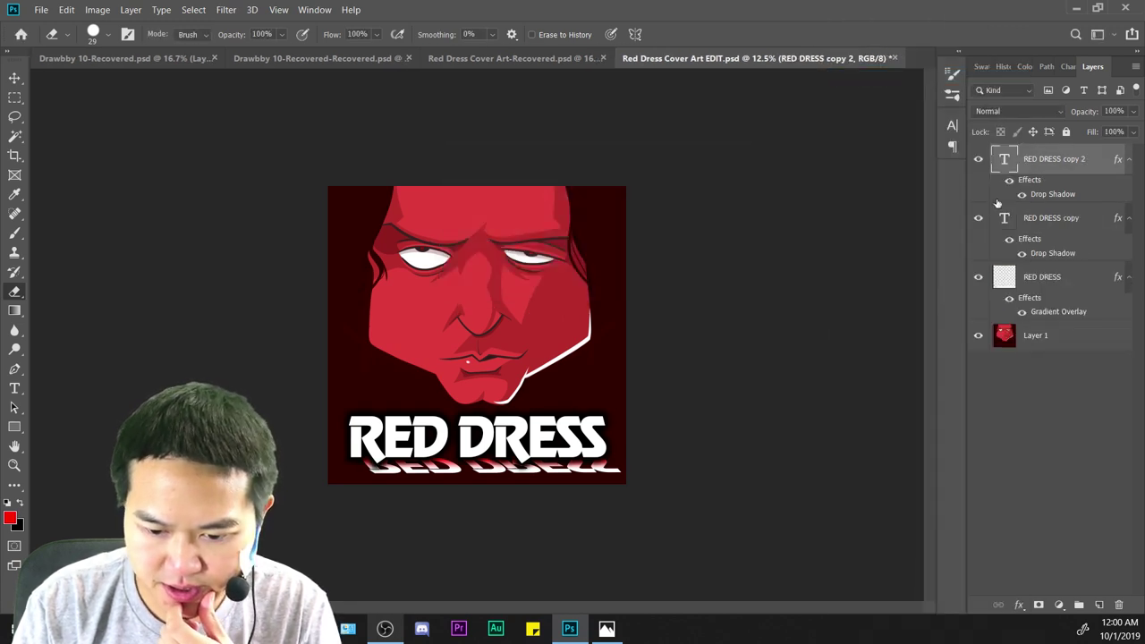
right_click(1062, 276)
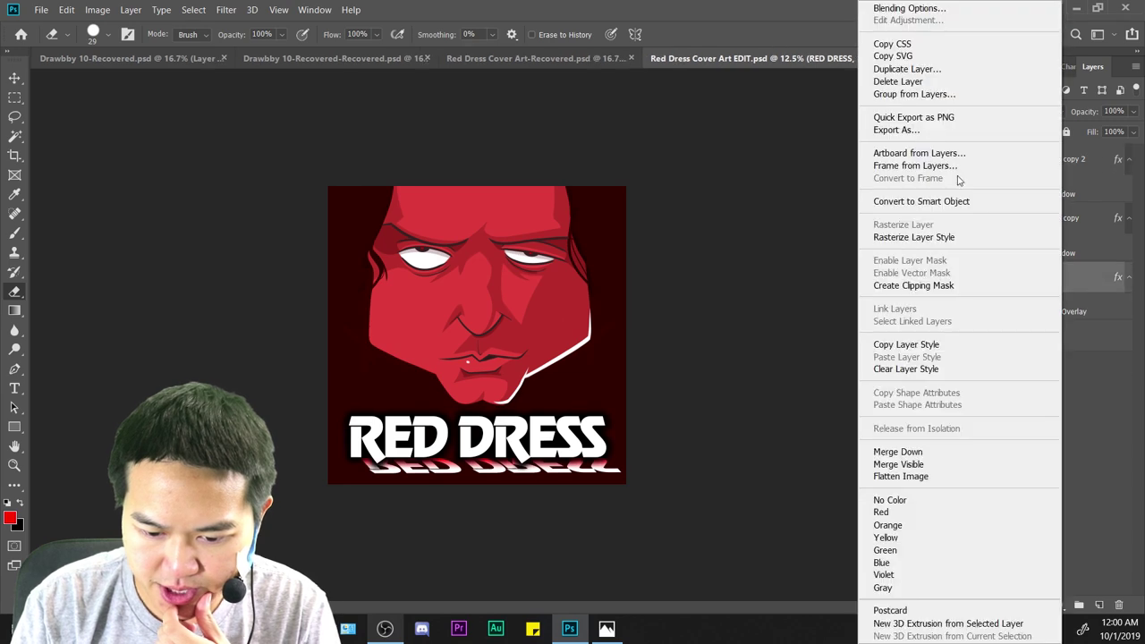
left_click(905, 68)
left_click(726, 180)
left_click(977, 336)
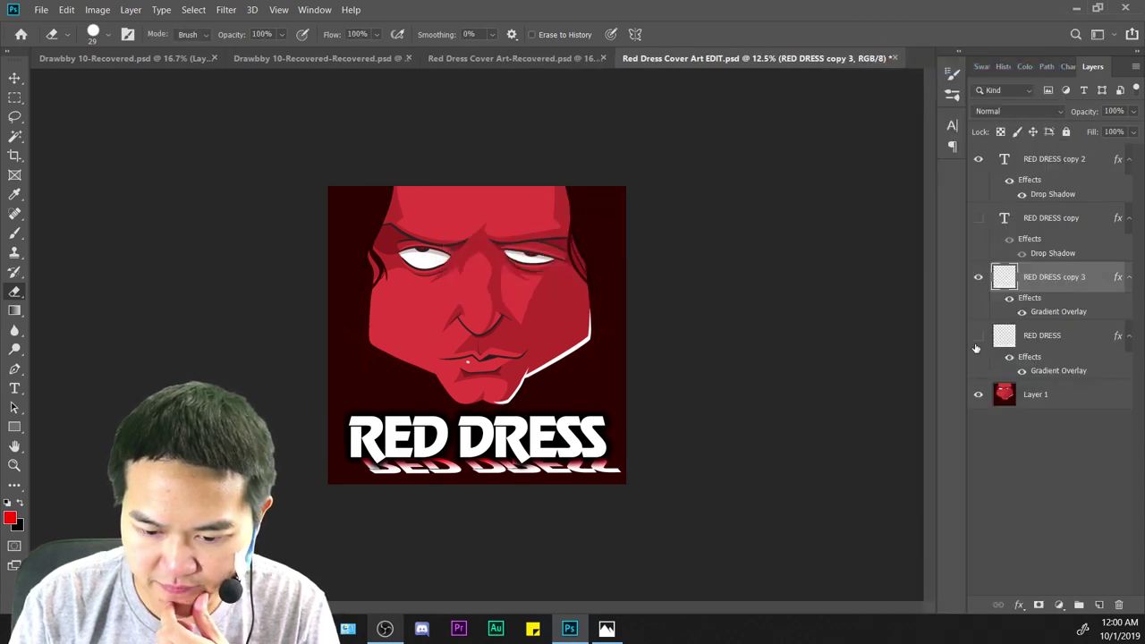
Move the reflection copy directly beneath the title copy in the layer order and rasterize the reflection copy's layer style.
left_click_drag(1064, 280, 1057, 204)
right_click(1054, 161)
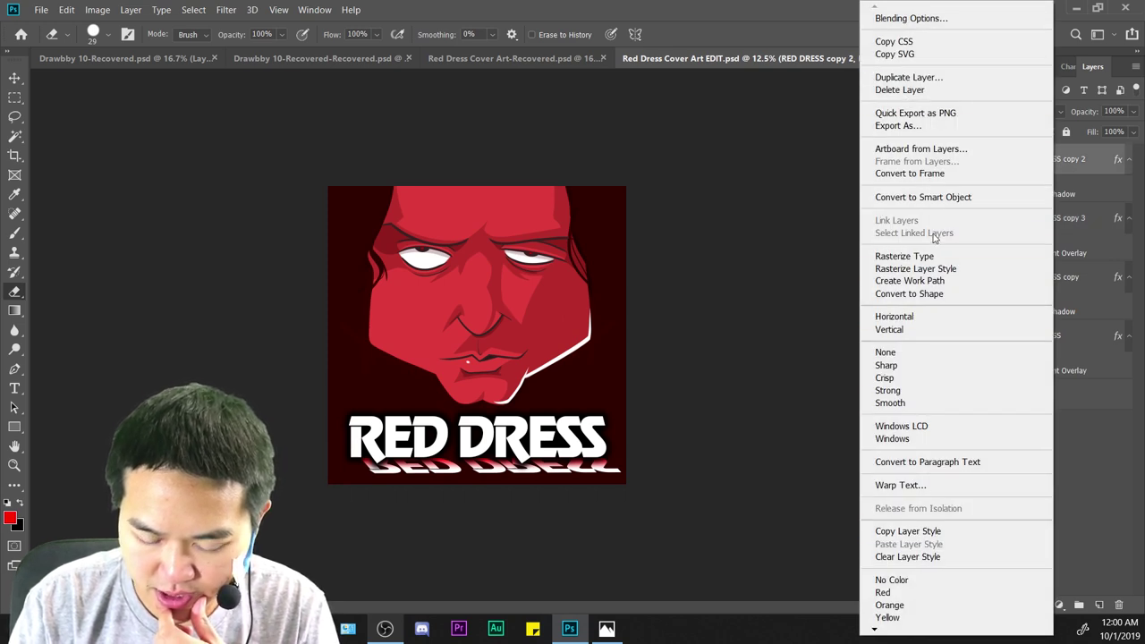
left_click(1109, 179)
left_click(1042, 229)
right_click(1041, 225)
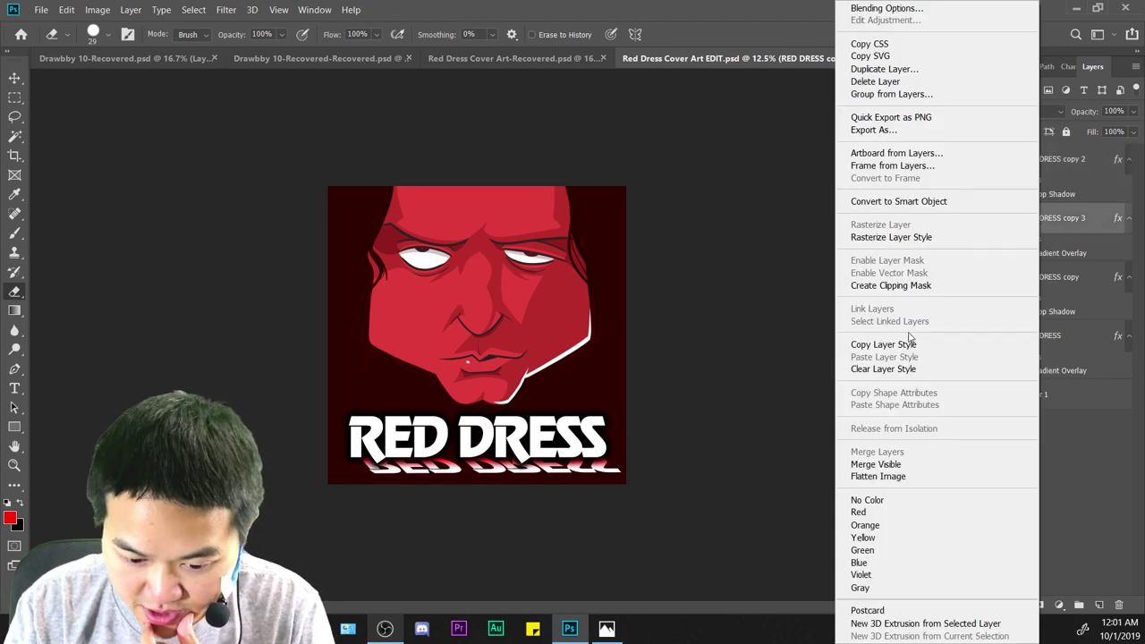
left_click(890, 235)
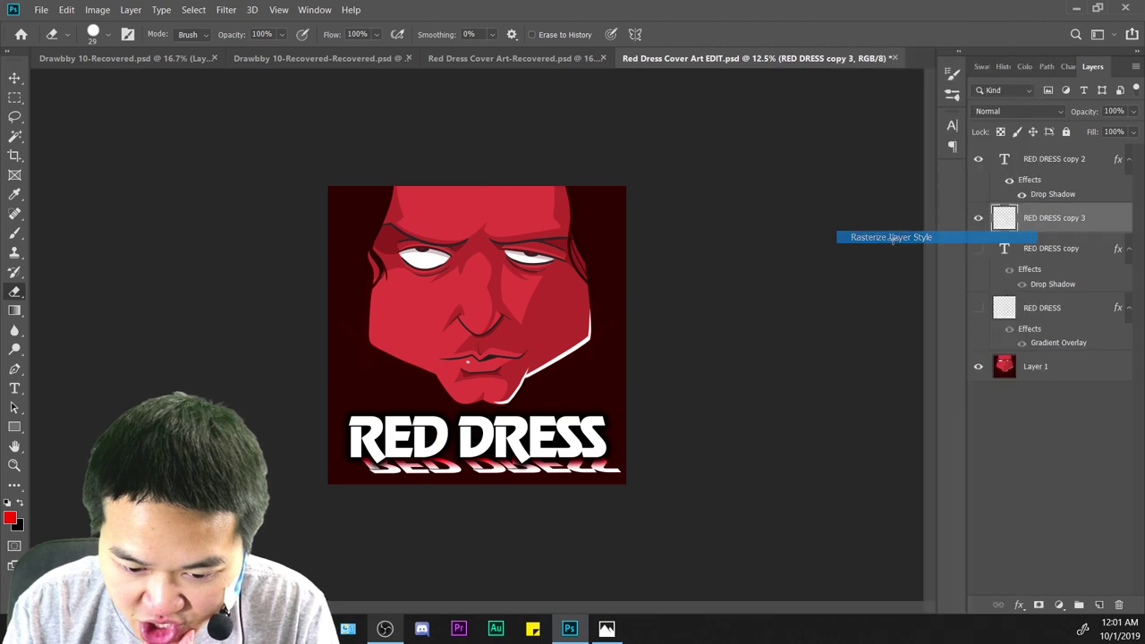
Rasterize the title copy's layer style and merge it down into the reflection copy.
right_click(1063, 164)
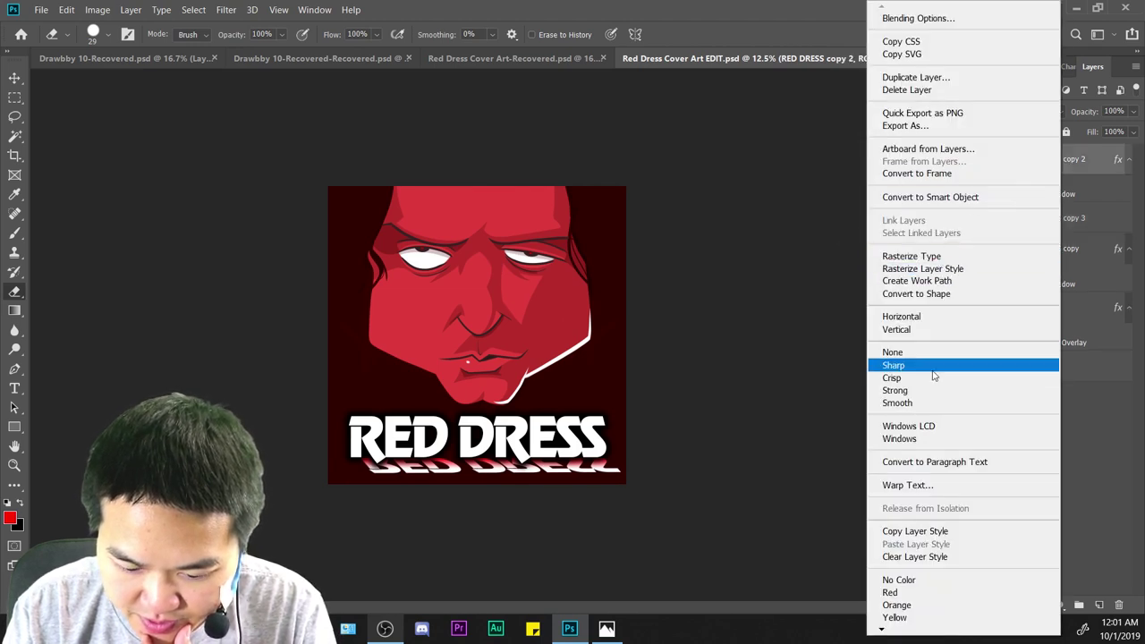
left_click(934, 270)
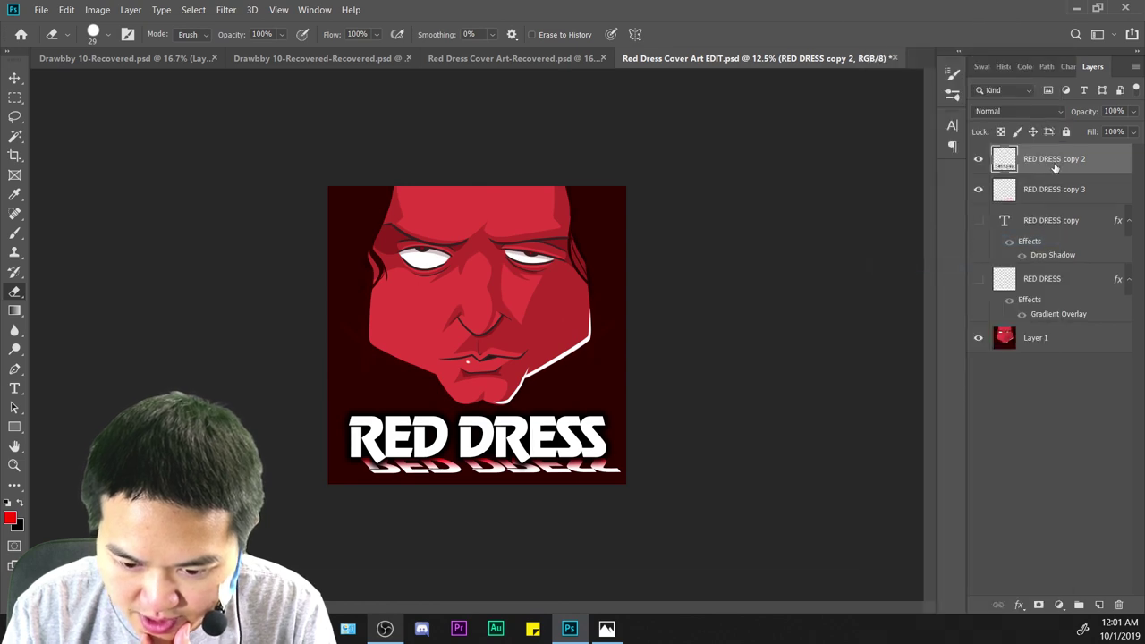
right_click(1055, 166)
left_click(919, 452)
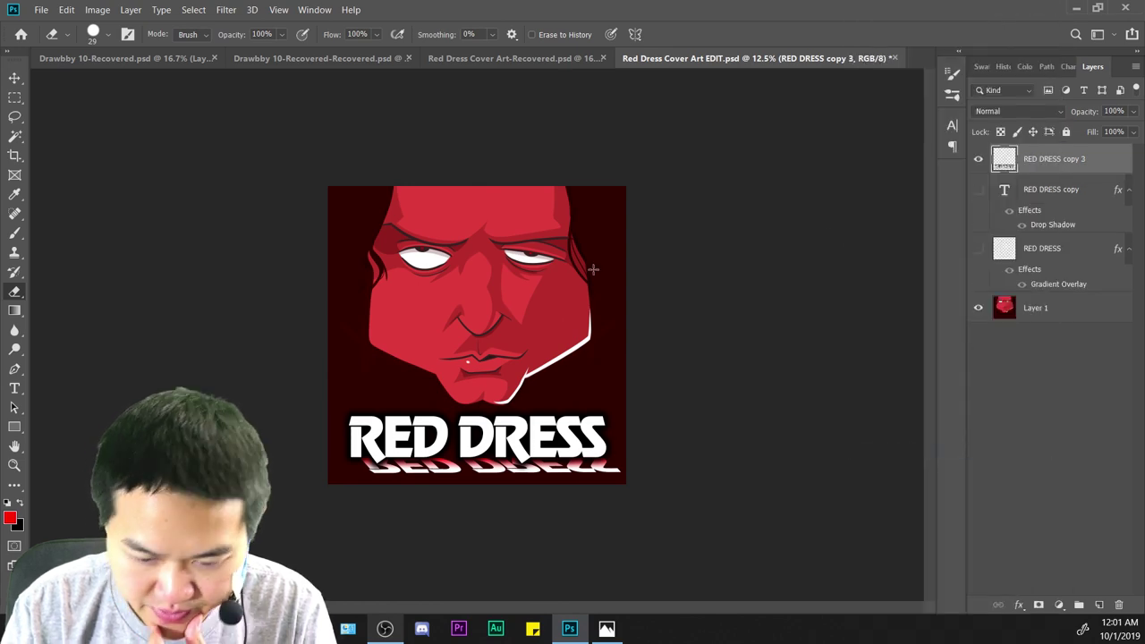
Scale the merged title and reflection to about 91% and centre them horizontally beneath the face.
key("ctrl+t")
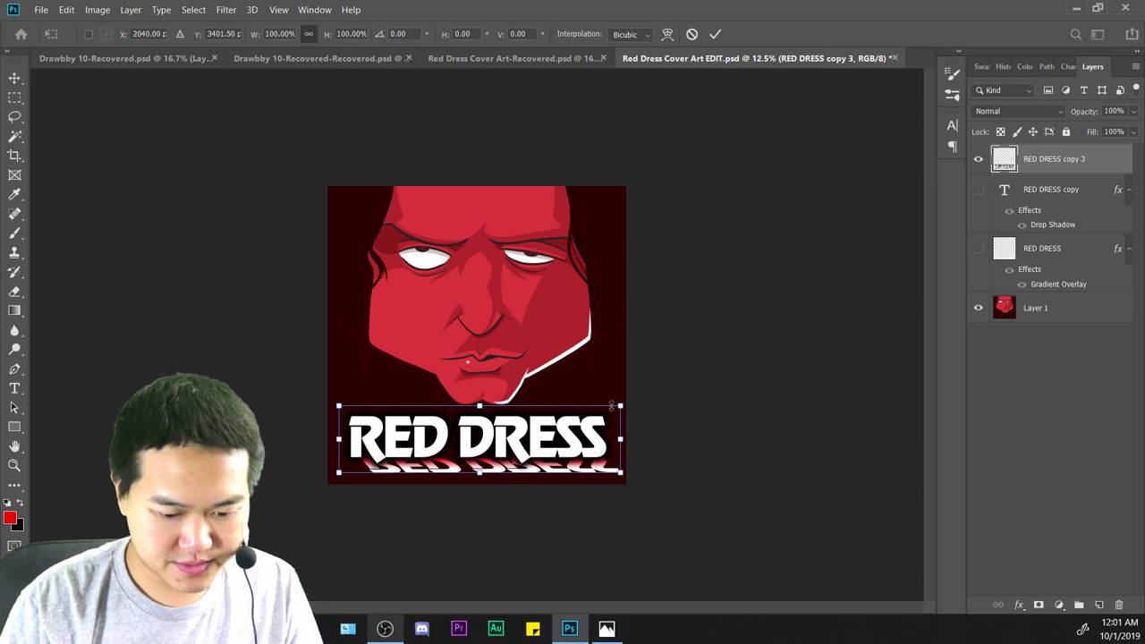
left_click_drag(612, 404, 591, 430)
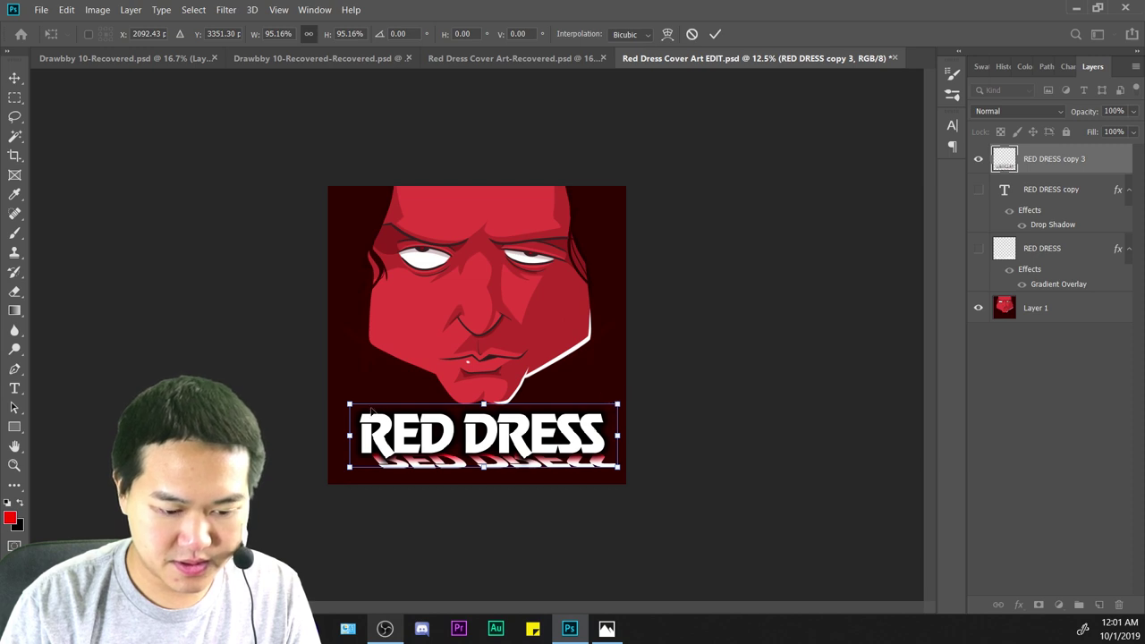
left_click_drag(350, 405, 344, 404)
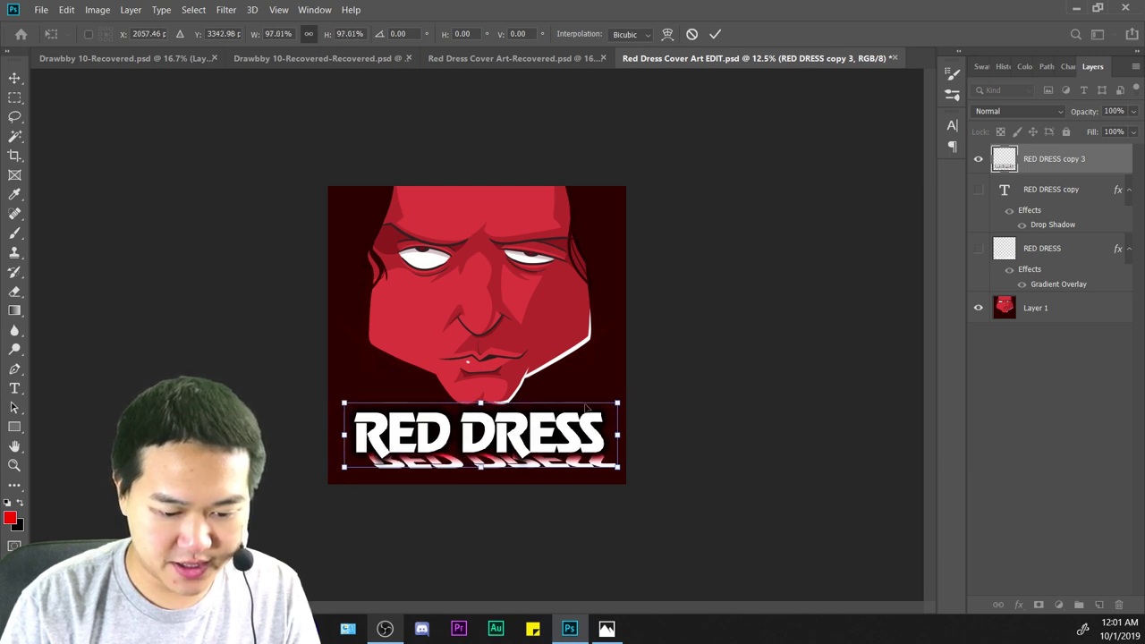
left_click_drag(616, 405, 573, 432)
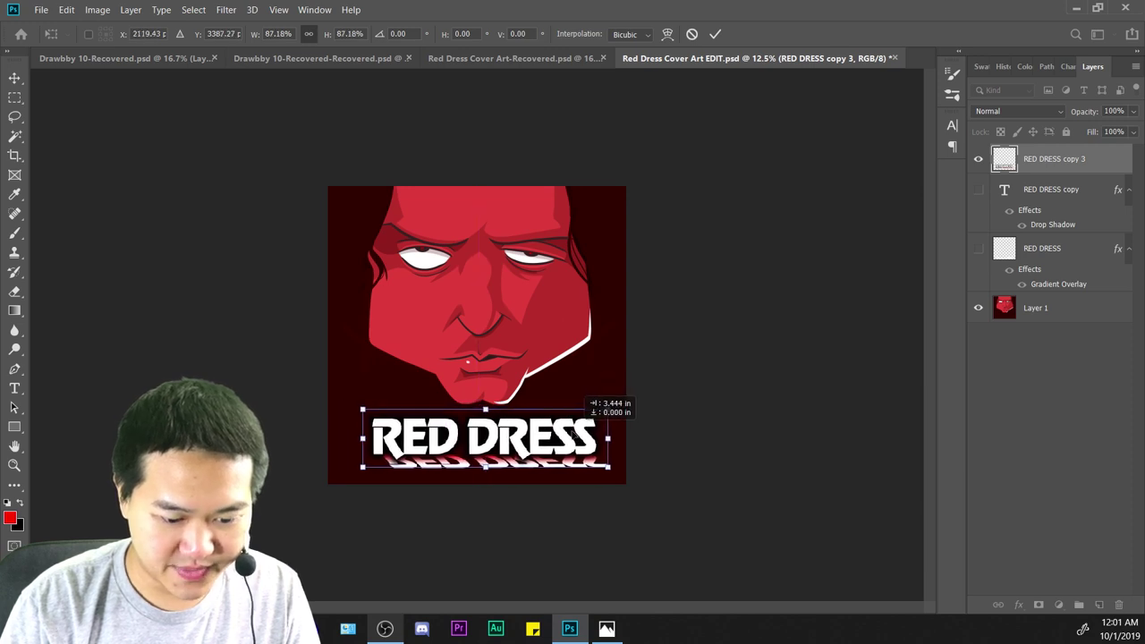
key("ctrl+plus")
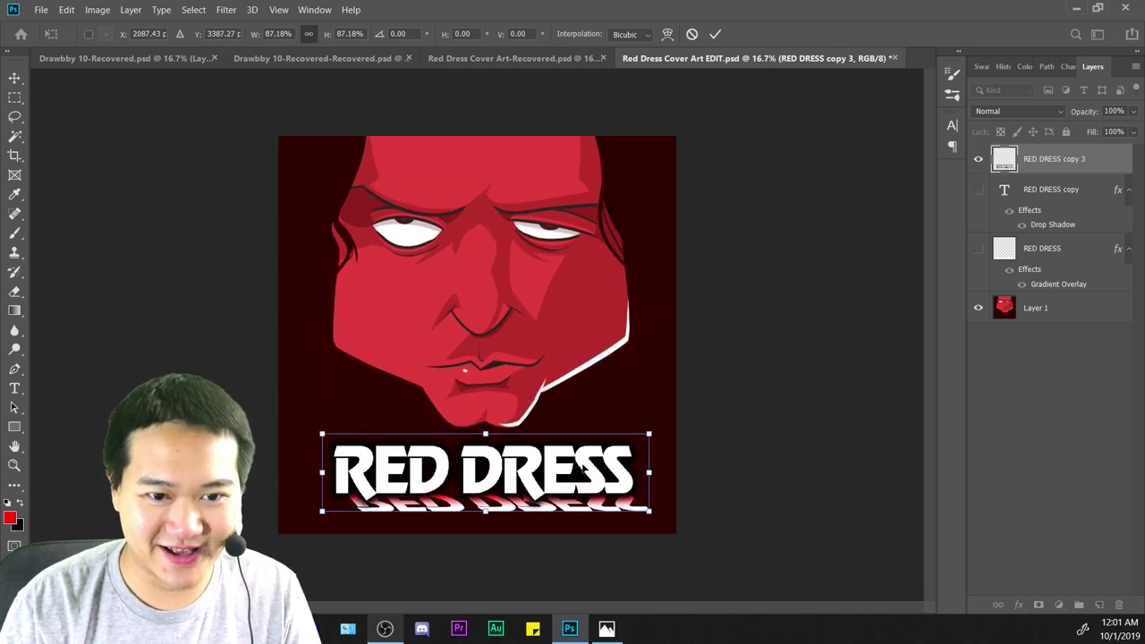
left_click_drag(583, 466, 575, 464)
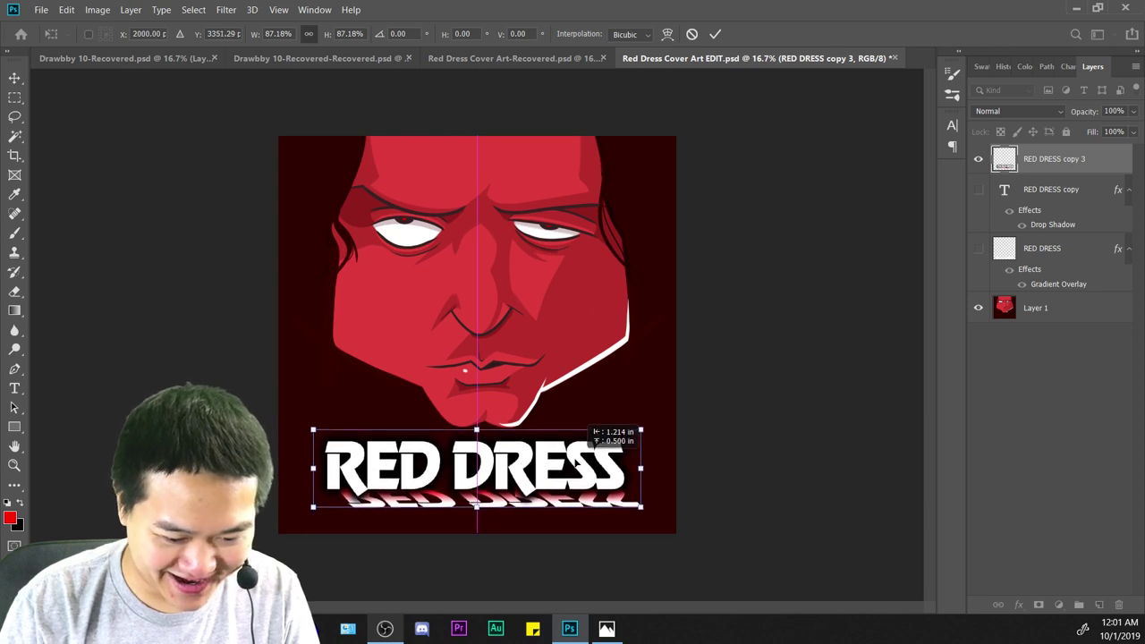
left_click_drag(640, 430, 645, 428)
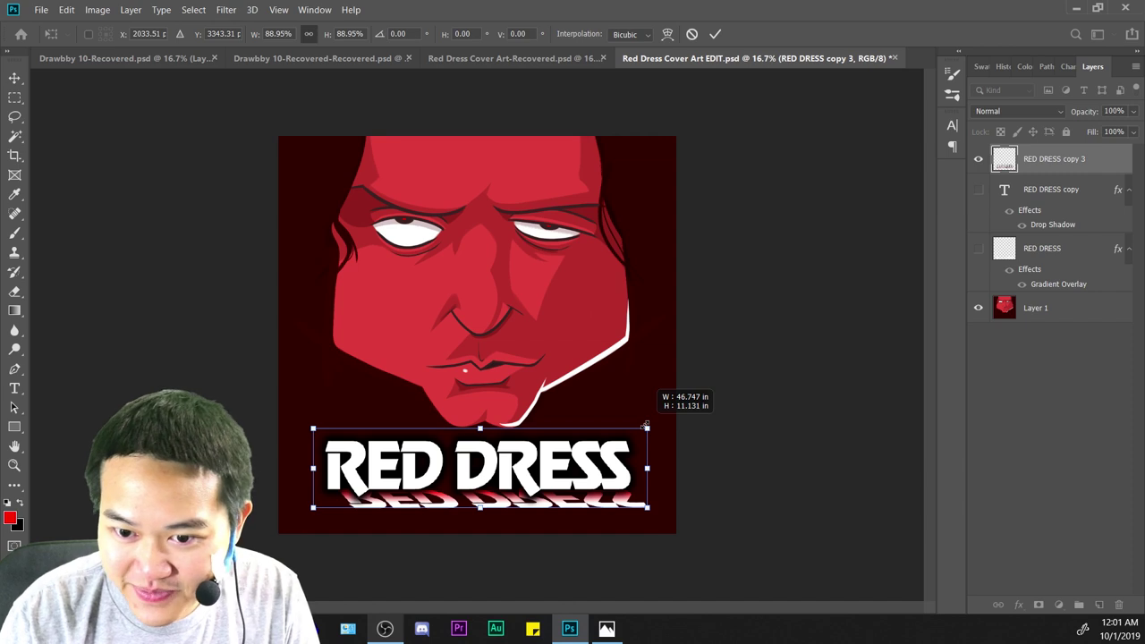
left_click_drag(645, 427, 655, 424)
left_click_drag(631, 462, 624, 459)
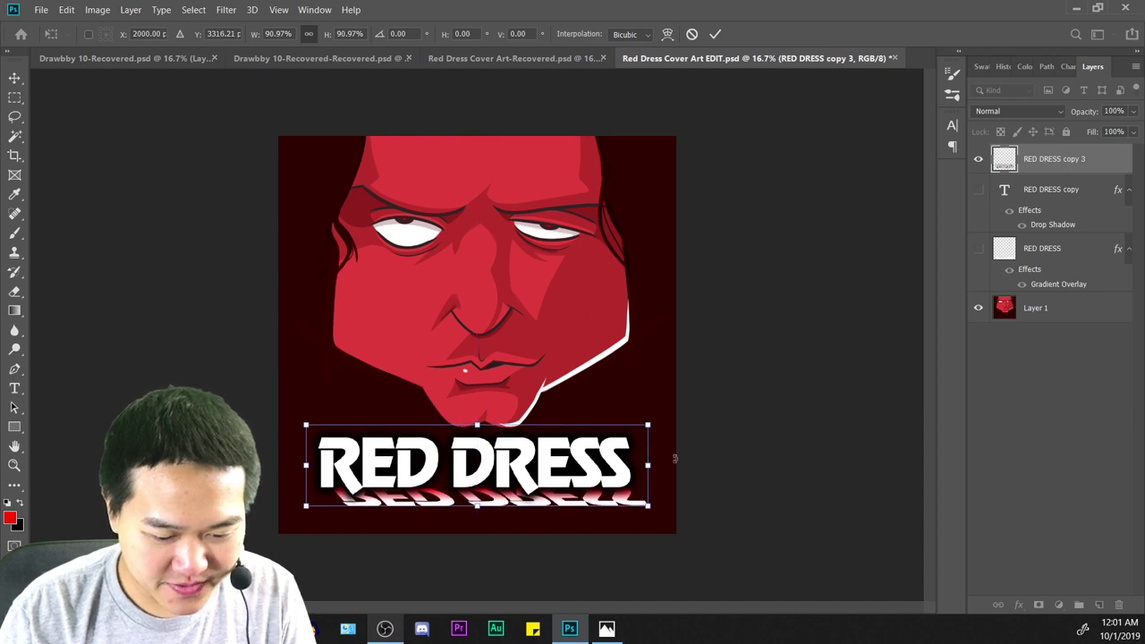
Enlarge the title and reflection to about 93% of their initial size, recentre them, lower them slightly, and apply the transform.
key("ctrl+minus")
key("ctrl+plus")
key("ctrl+plus")
key("ctrl+plus")
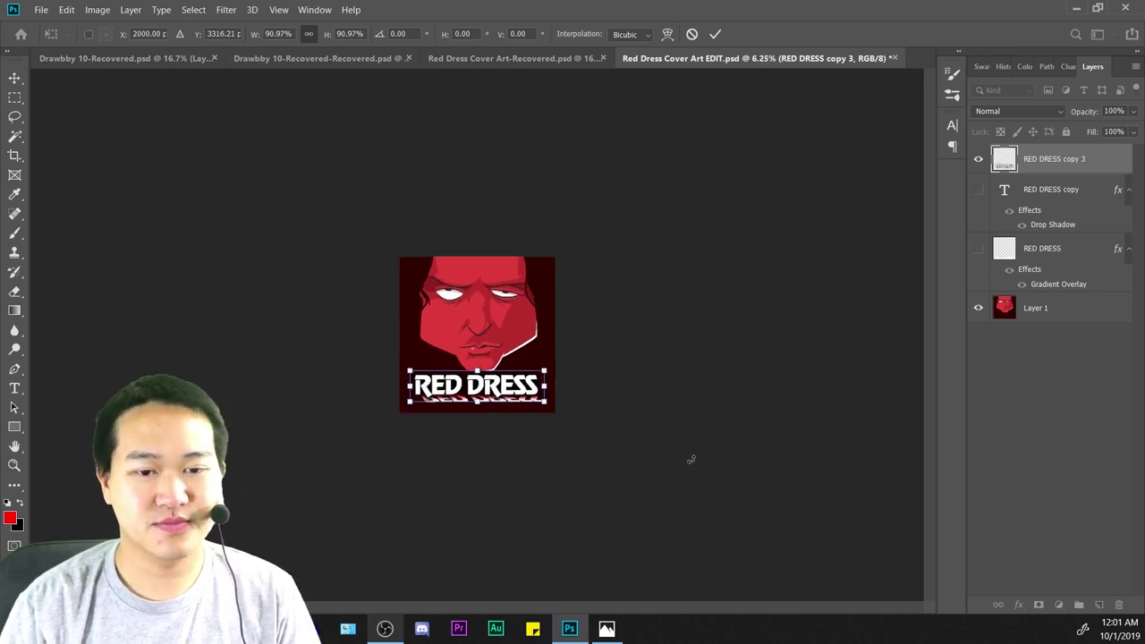
left_click_drag(659, 427, 656, 421)
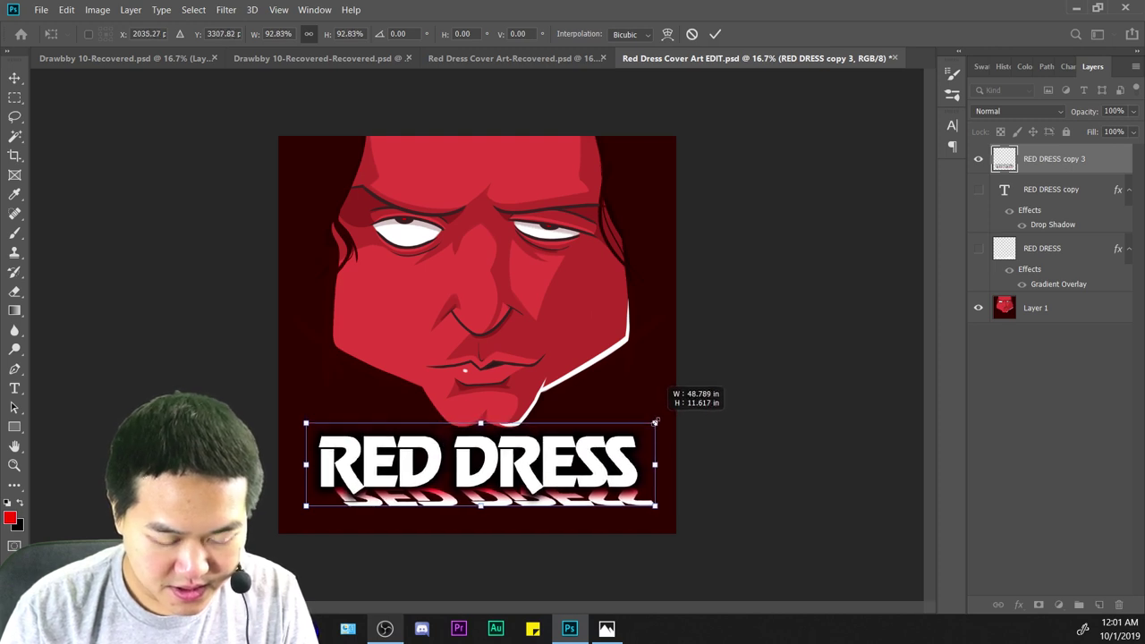
left_click_drag(612, 458, 615, 458)
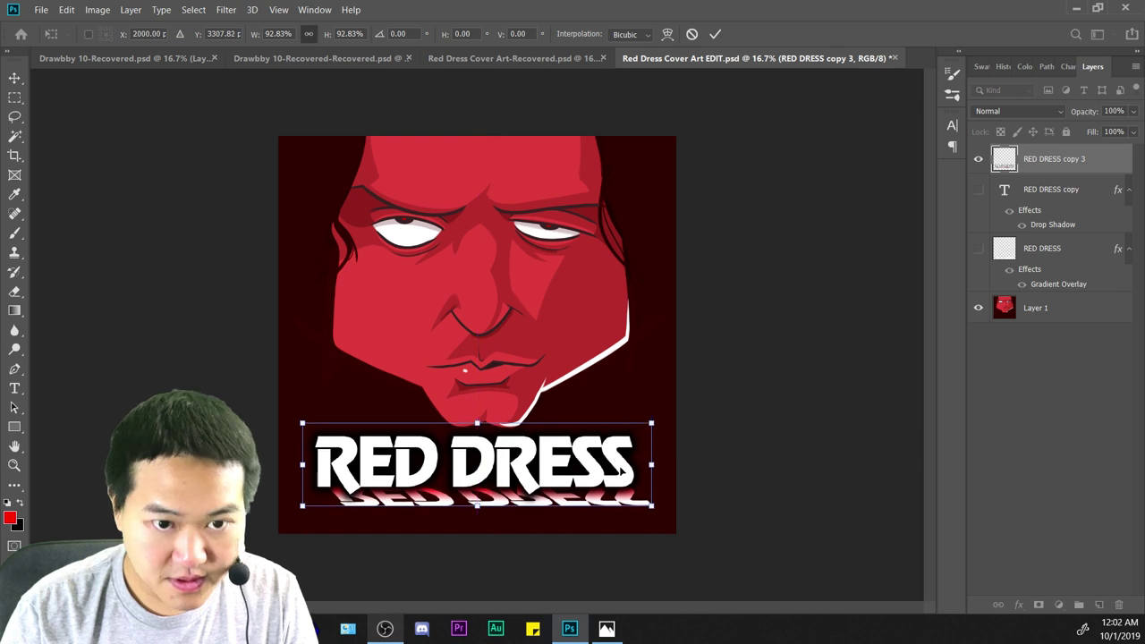
key("ctrl+minus")
key("ctrl+minus")
key("ctrl+minus")
key("ctrl+plus")
key("ctrl+plus")
key("ctrl+plus")
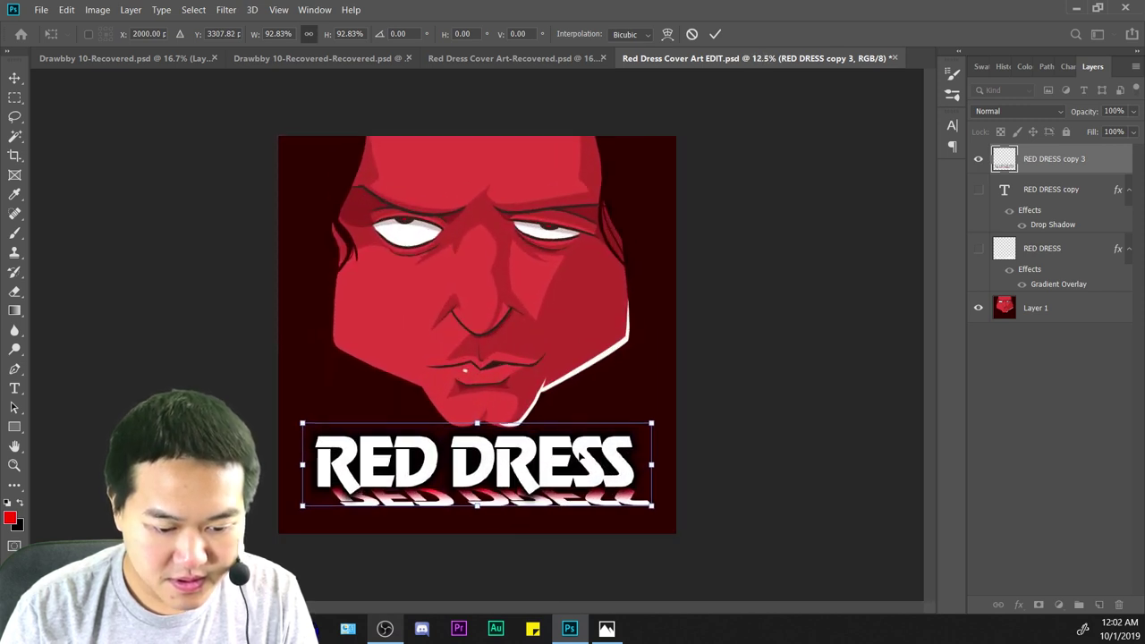
left_click_drag(579, 453, 579, 457)
key("Return")
Examine the whole cover at several magnifications to judge the title's size and placement.
key("ctrl+minus")
key("ctrl+minus")
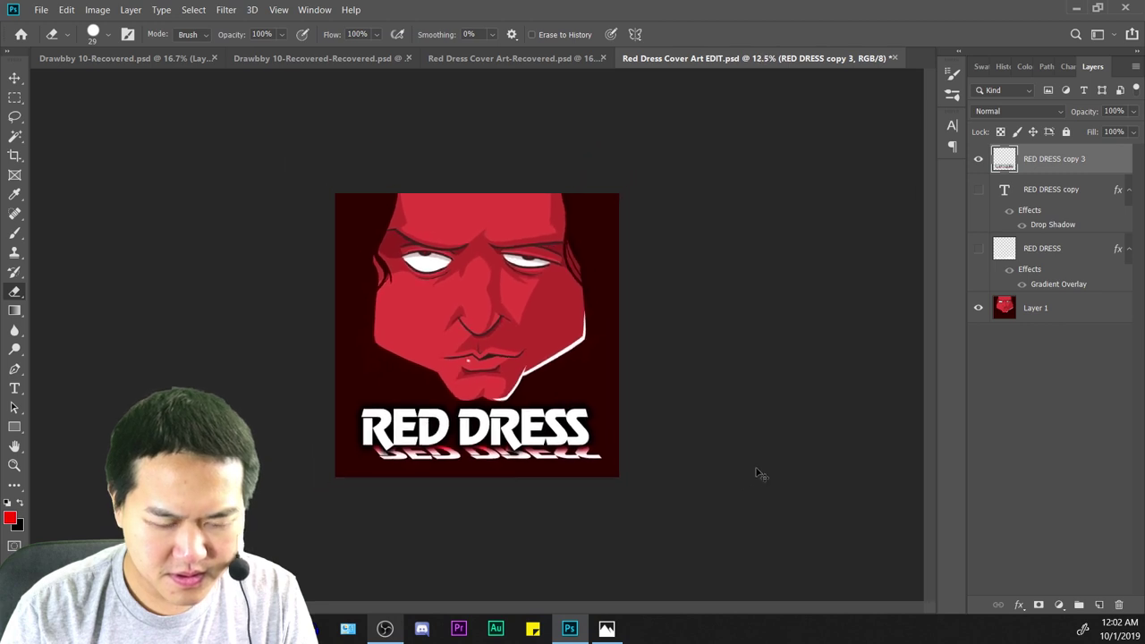
key("ctrl+minus")
key("ctrl+minus")
key("ctrl+minus")
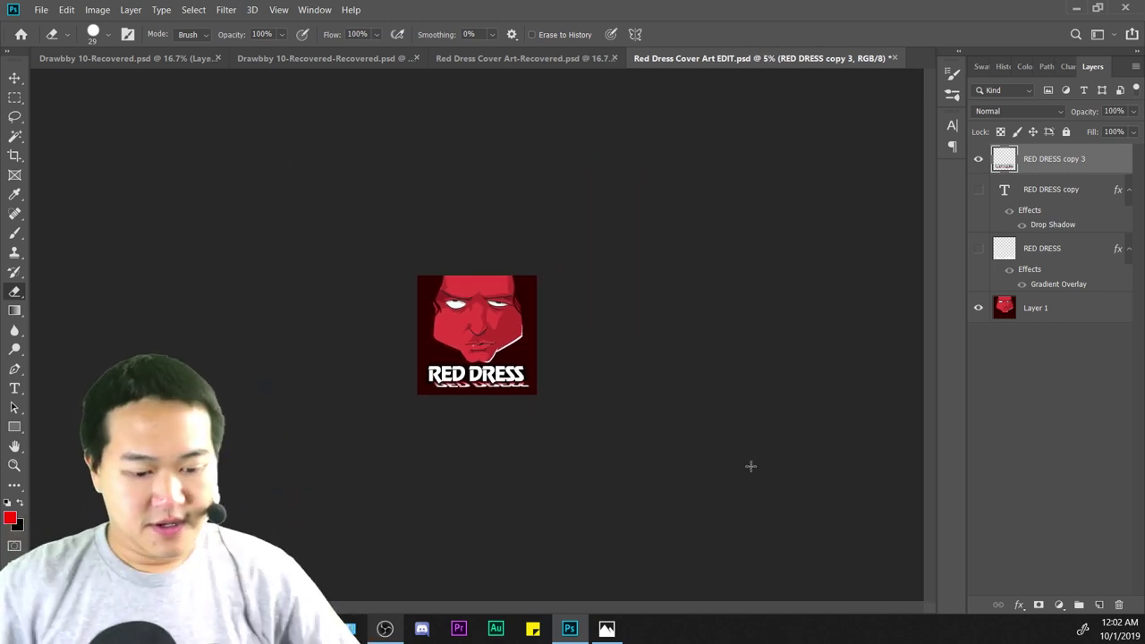
key("ctrl+plus")
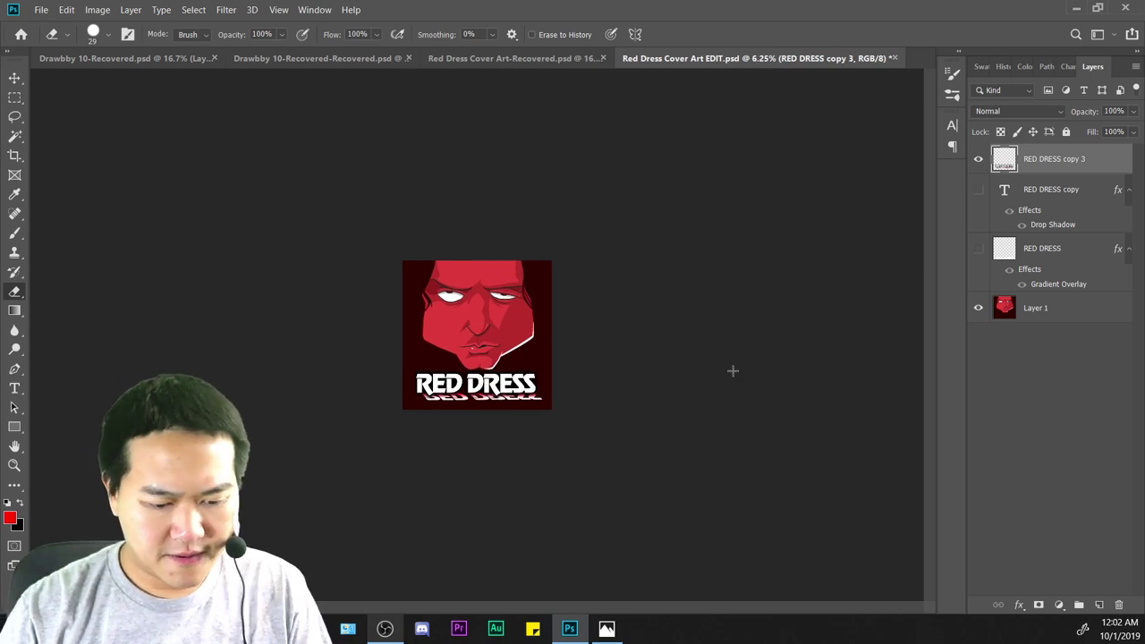
key("ctrl+plus")
key("ctrl+plus")
key("ctrl+plus")
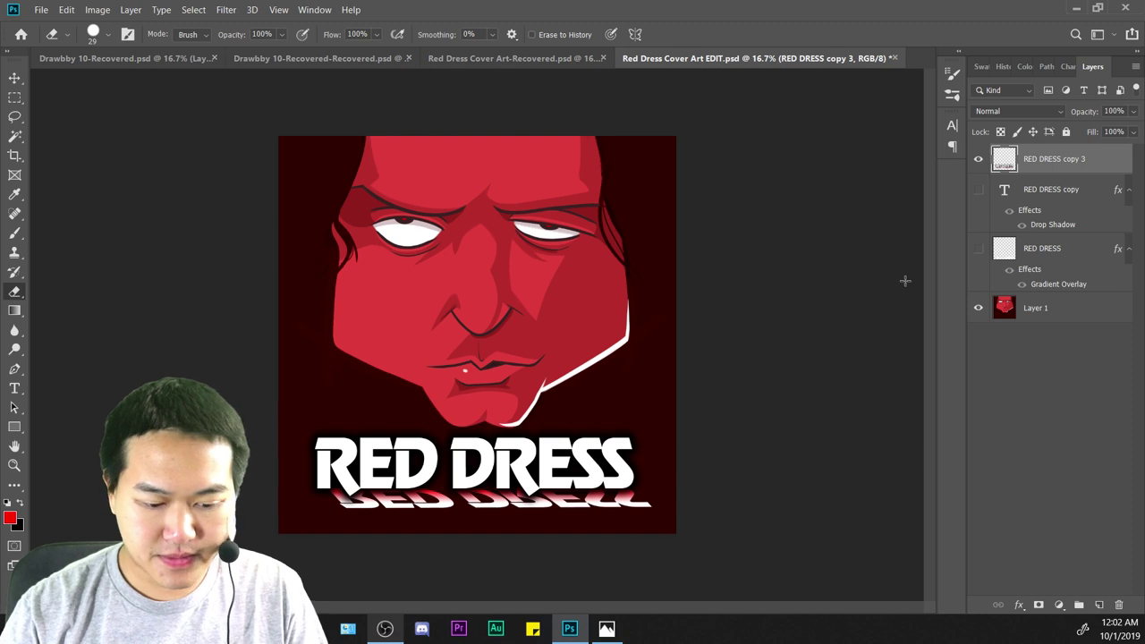
Enlarge the merged title layer slightly about its horizontal centre, place it a little lower on the cover, and apply the transform.
double_click(1051, 250)
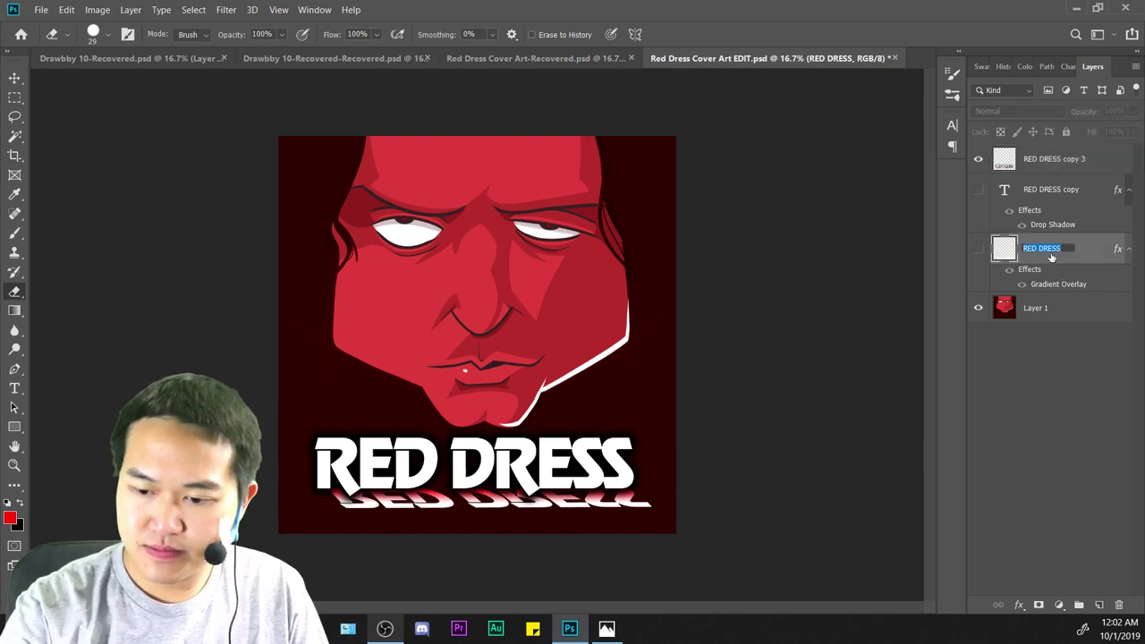
left_click(1072, 158)
key("ctrl+t")
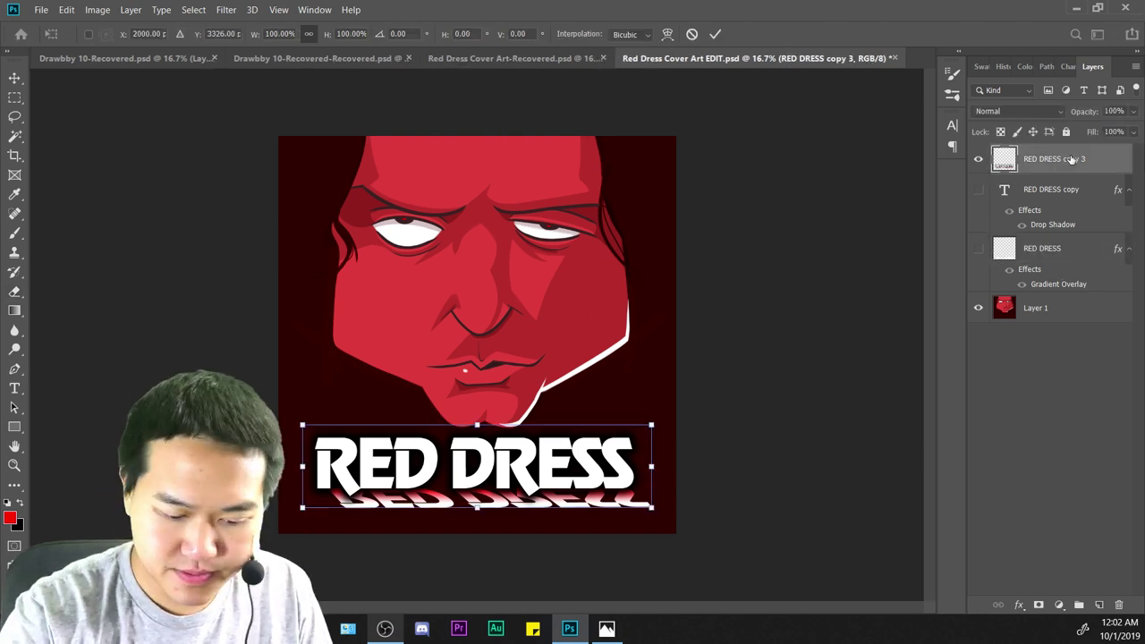
left_click_drag(478, 503, 477, 515)
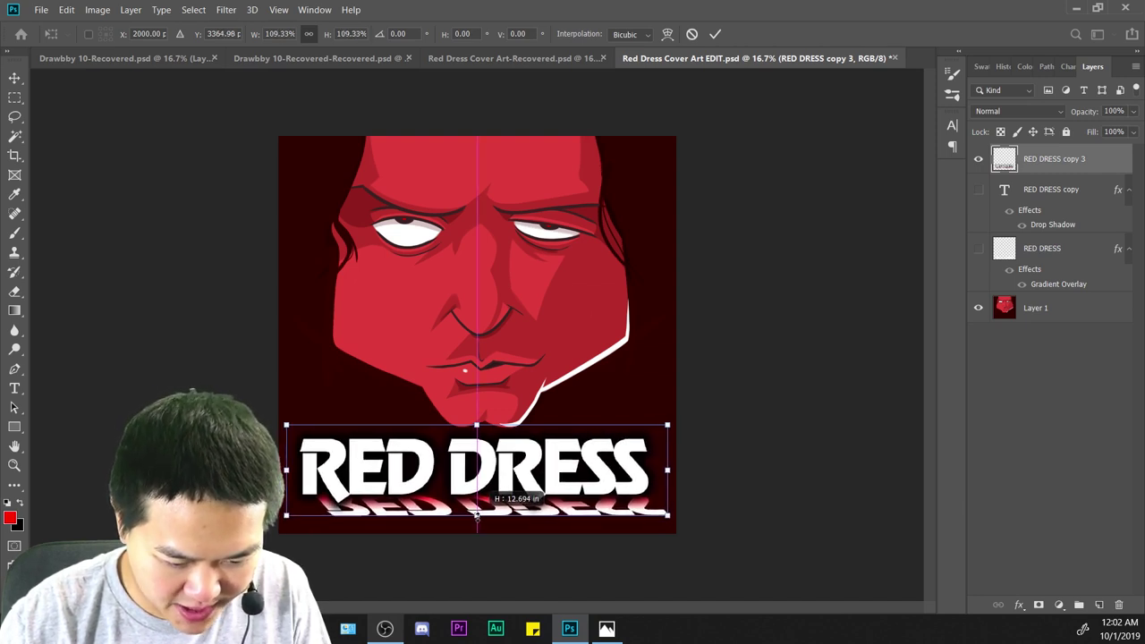
left_click_drag(477, 425, 483, 432)
key("Return")
key("e")
key("ctrl+minus")
key("ctrl+minus")
key("ctrl+minus")
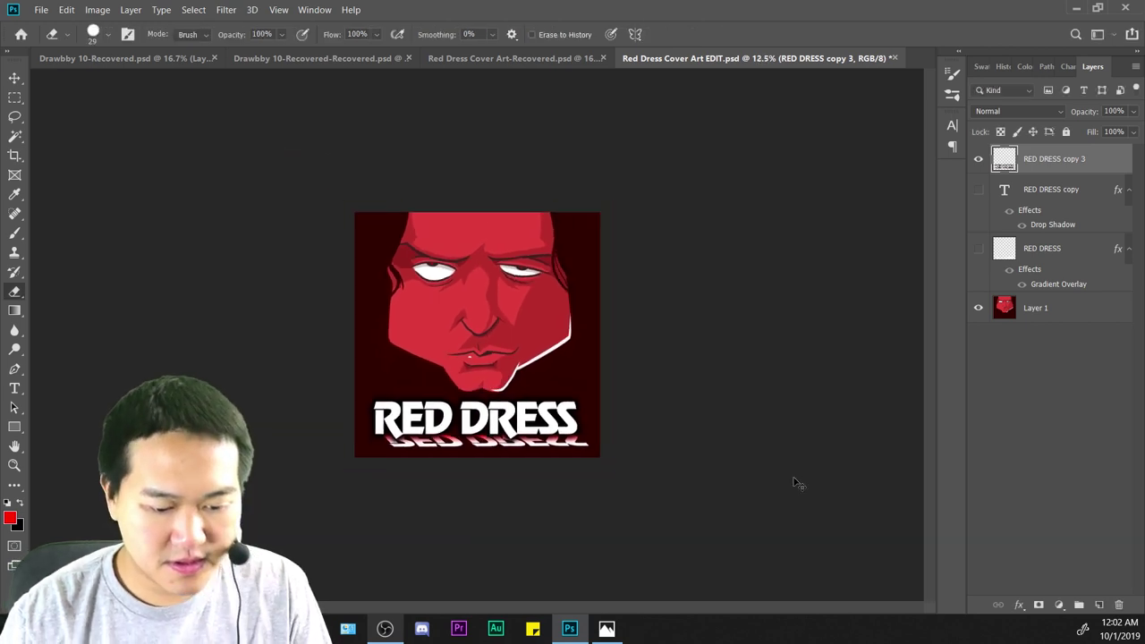
key("ctrl+plus")
key("ctrl+plus")
key("ctrl+plus")
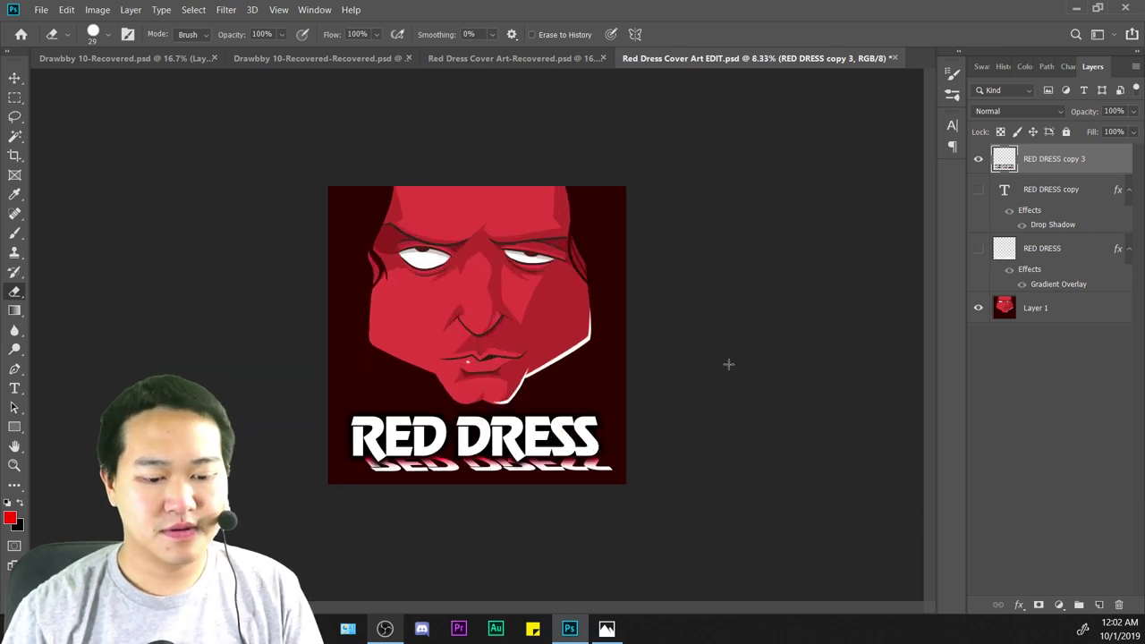
Add the white centred text "CIVIL X JobbytheHong" in the Revue font across the upper forehead area of the cover.
key("ctrl+plus")
key("ctrl+plus")
left_click_drag(730, 232, 736, 386)
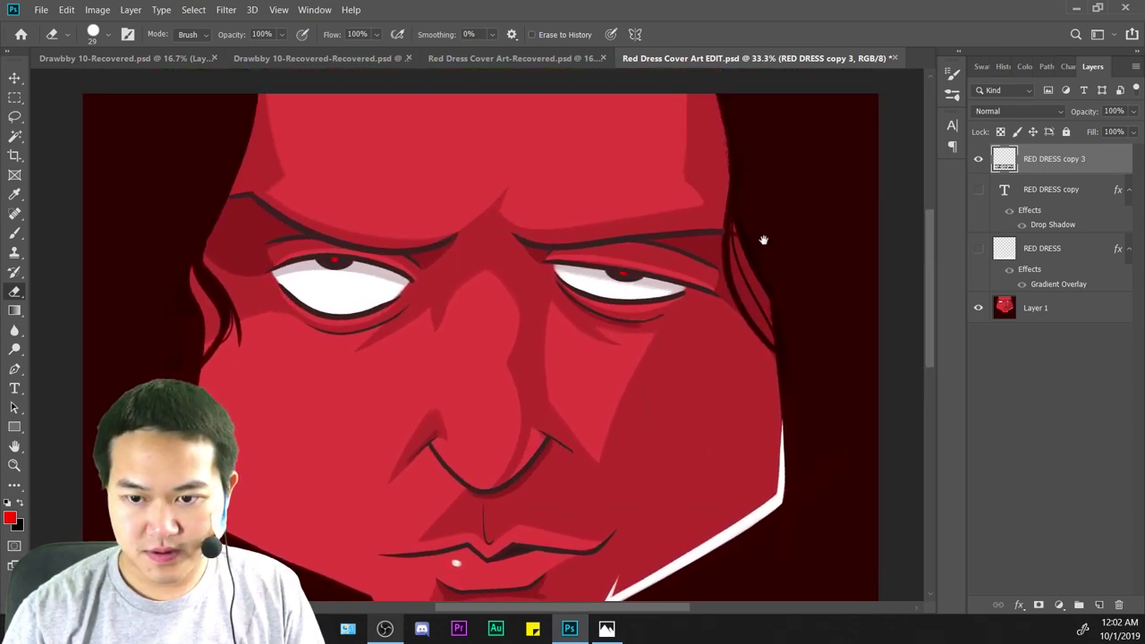
mouse_move(762, 241)
left_mouse_down()
mouse_move(745, 343)
mouse_move(756, 299)
mouse_move(760, 330)
mouse_move(782, 350)
left_mouse_up()
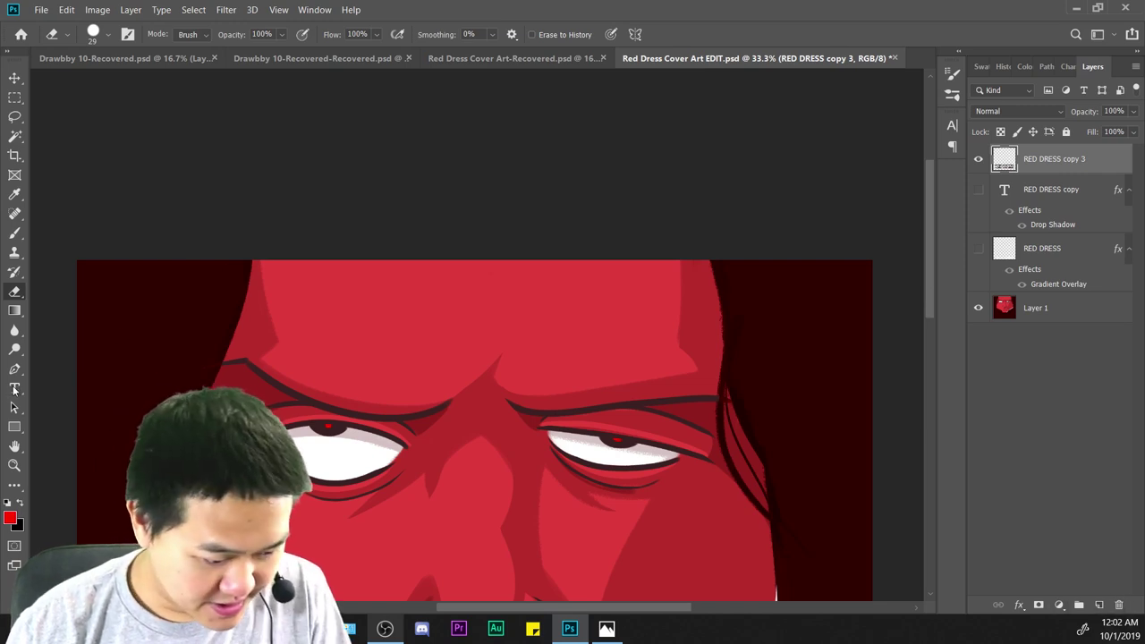
left_click(14, 389)
left_click(388, 317)
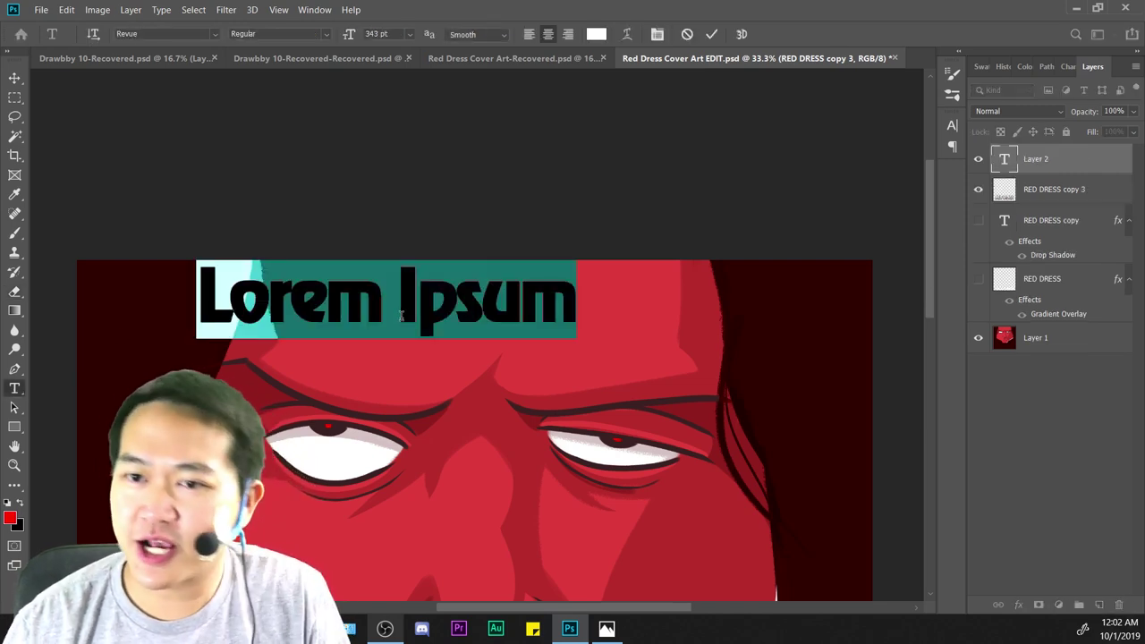
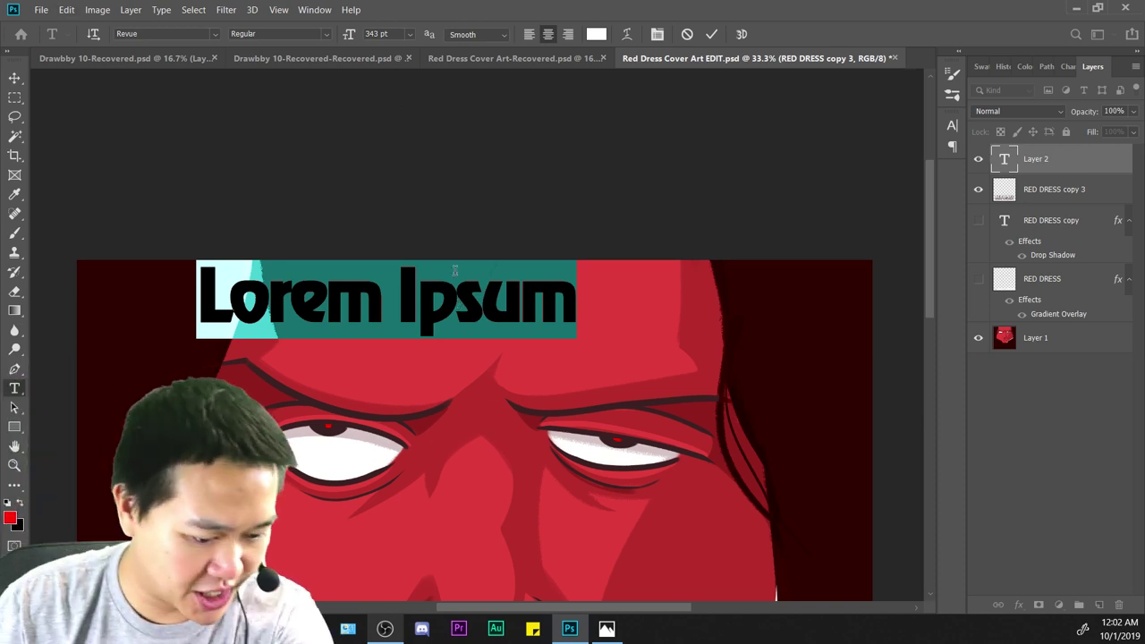
double_click(455, 270)
triple_click(497, 306)
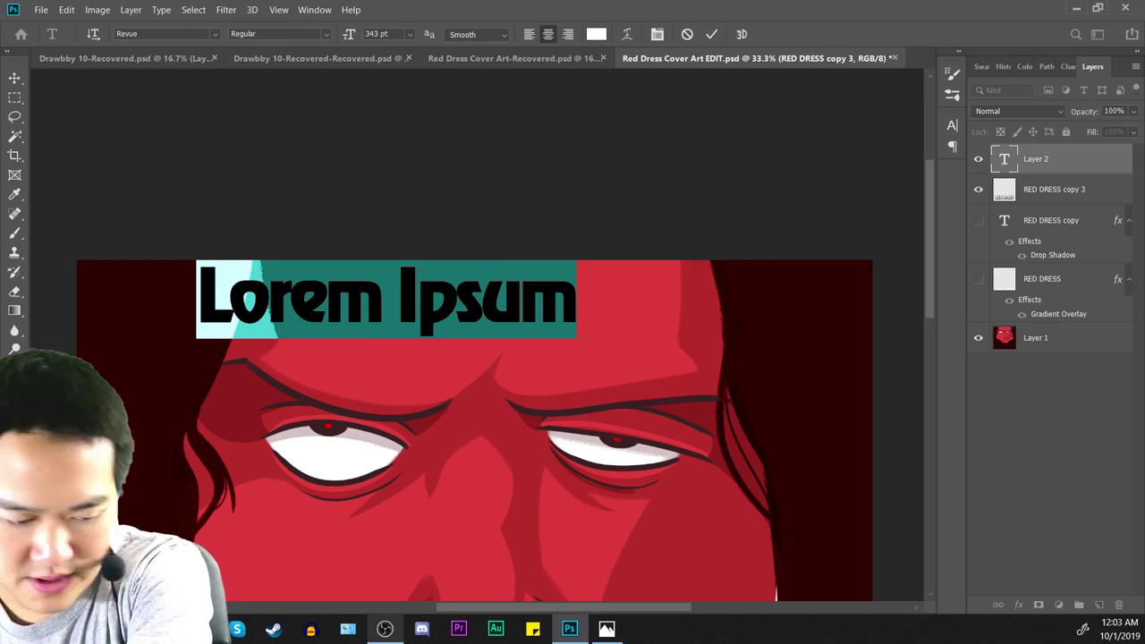
type("cvi")
key("BackSpace")
key("BackSpace")
key("BackSpace")
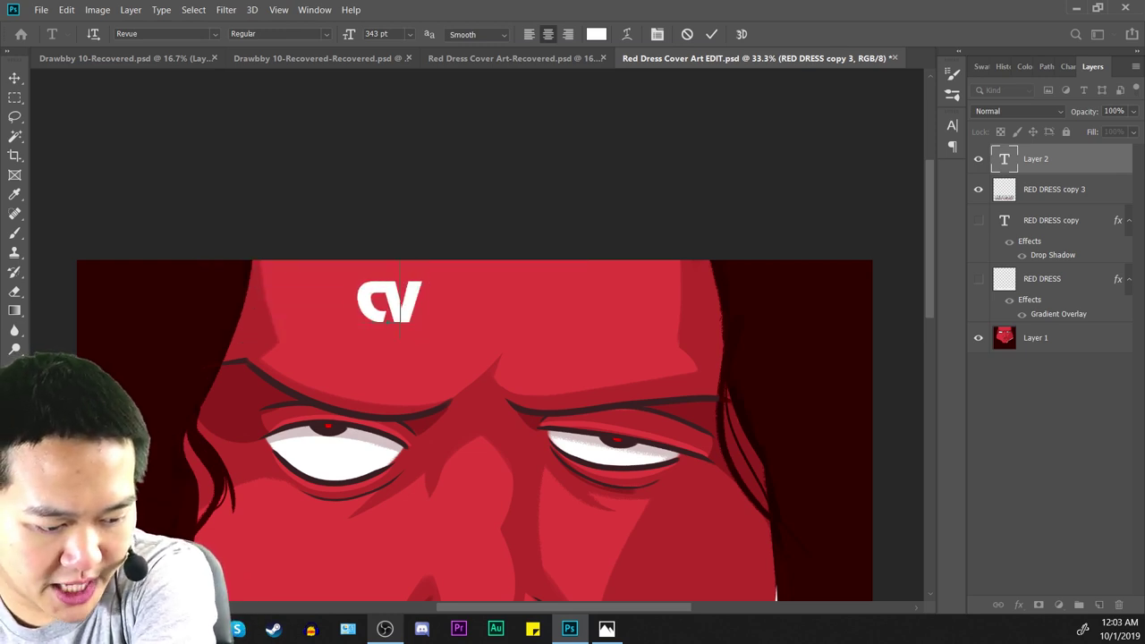
type("CIVIL")
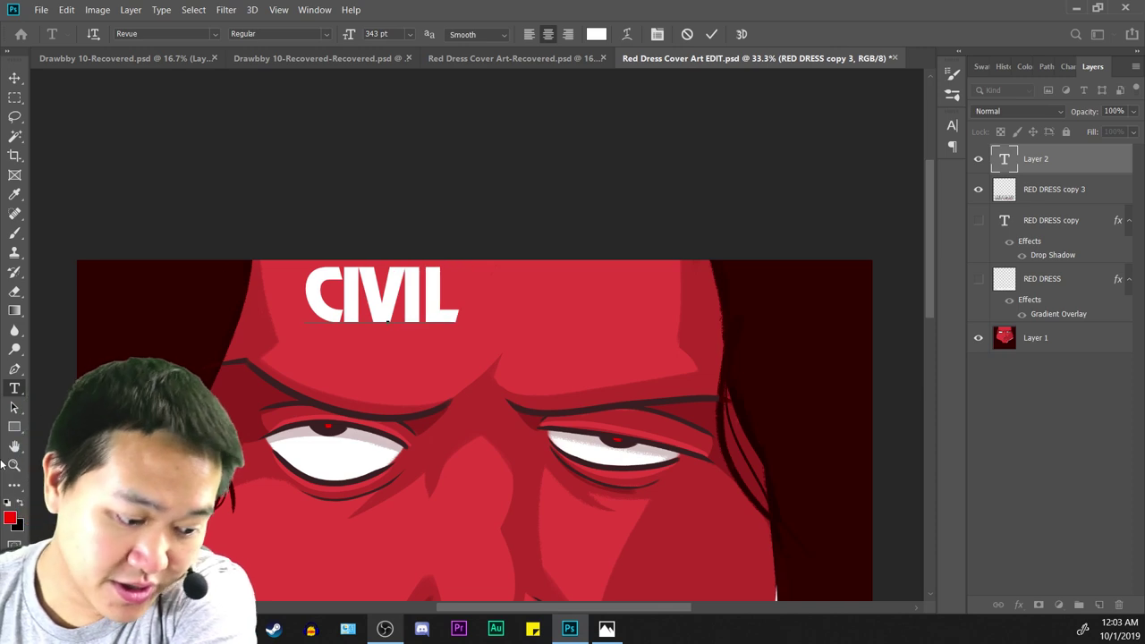
type(" X")
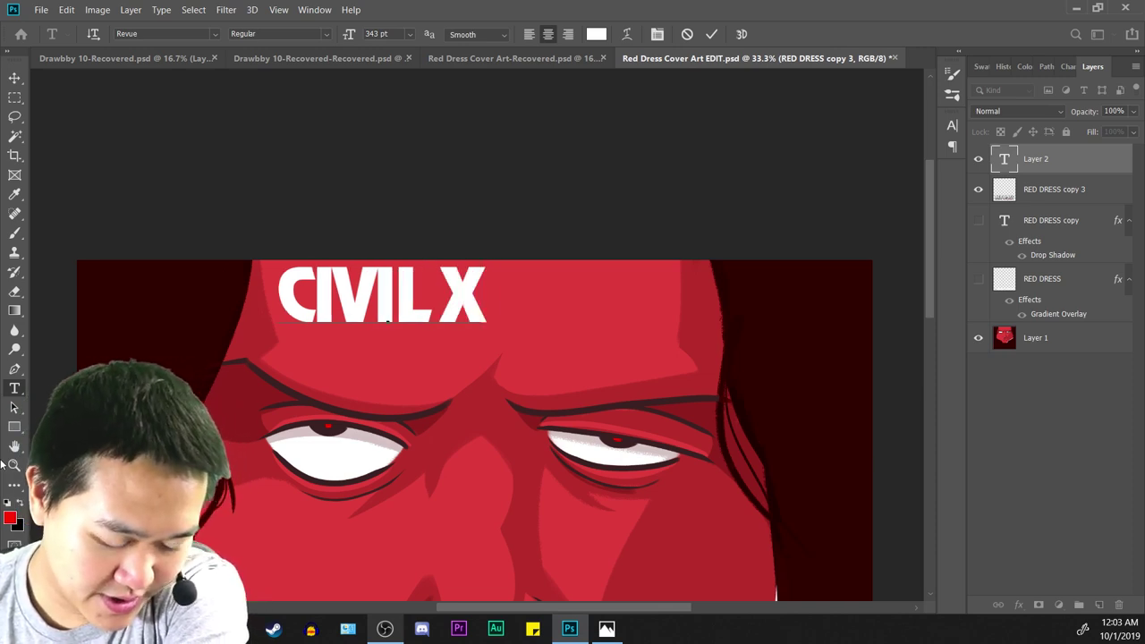
type(" JOBB")
key("BackSpace")
key("BackSpace")
key("BackSpace")
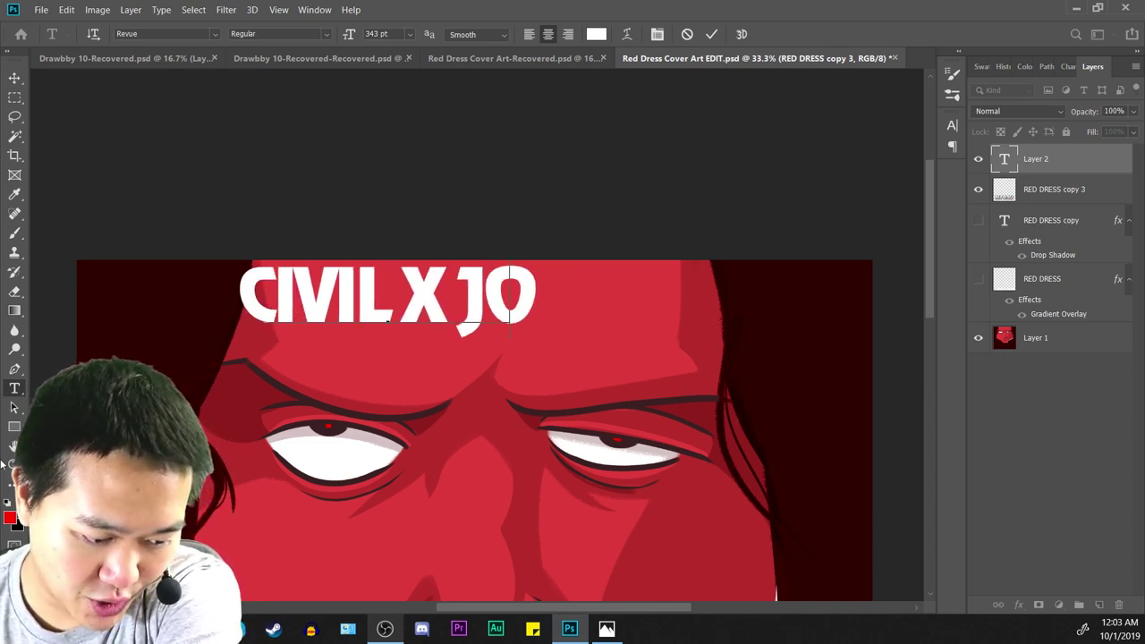
type("obbytheHong")
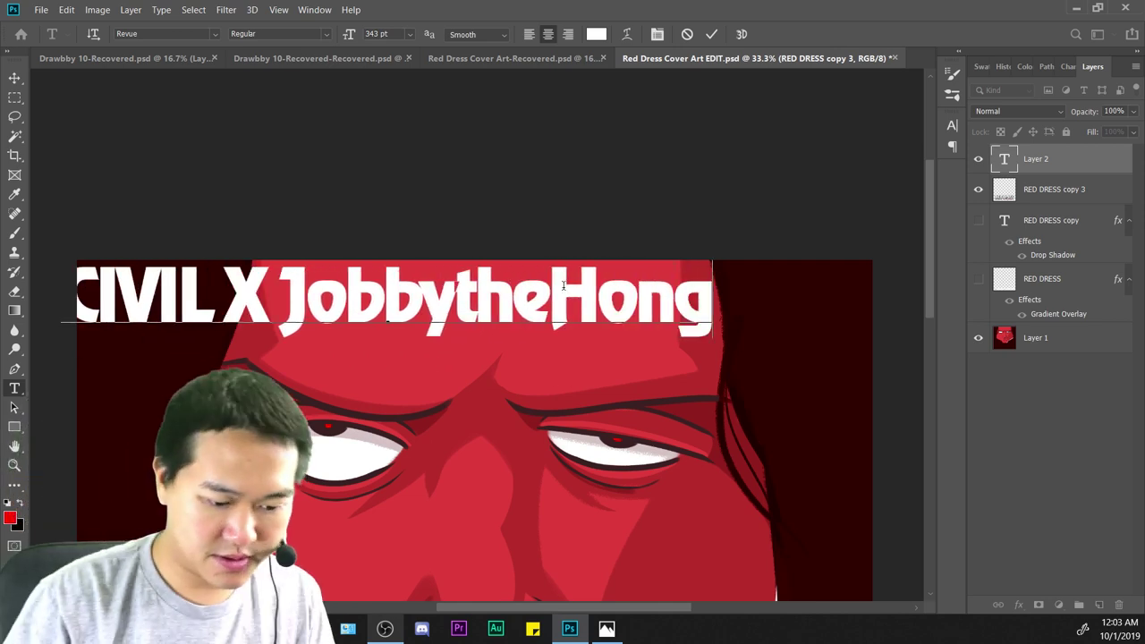
Reduce the font size of the whole artist credit to 203 pt.
key("ctrl+a")
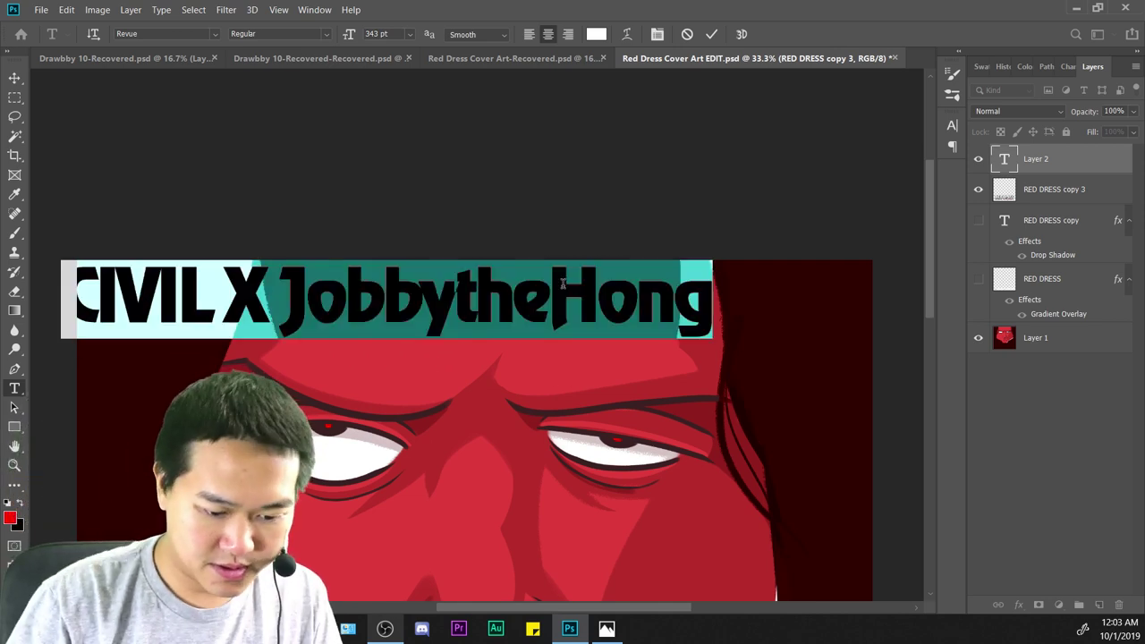
left_click(385, 37)
key("Down")
key("Down")
key("Down")
key("Down")
key("Down")
key("Down")
key("Down")
key("Down")
key("Down")
key("Down")
key("Down")
key("Down")
key("Down")
key("Down")
key("Down")
key("Down")
key("Down")
key("Down")
key("Down")
key("Down")
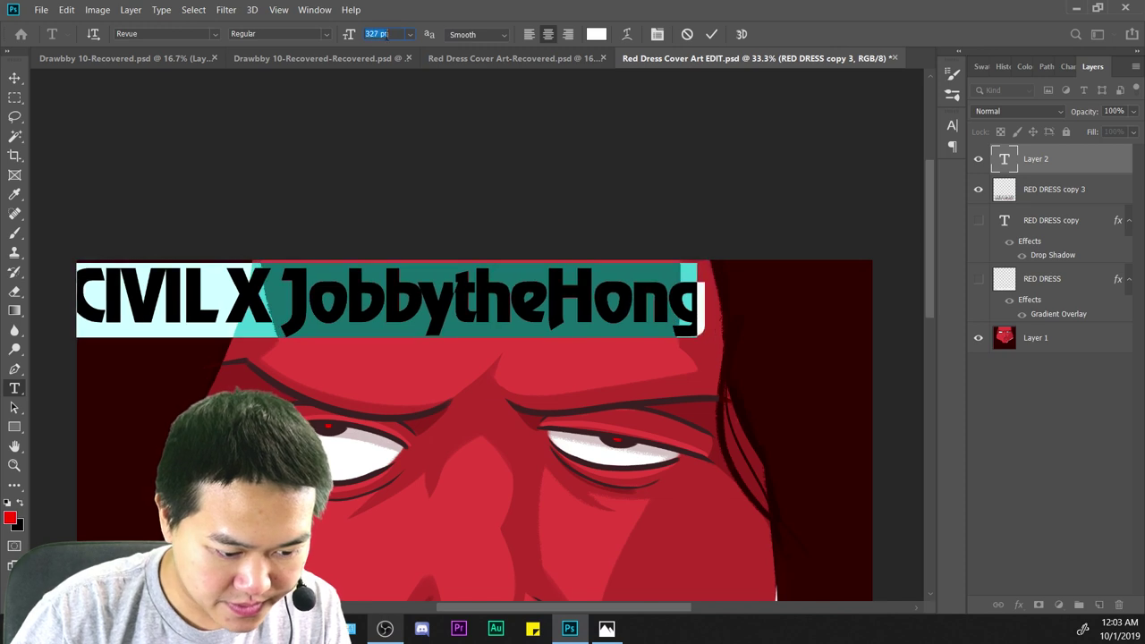
scroll(385, 34, "down", 20)
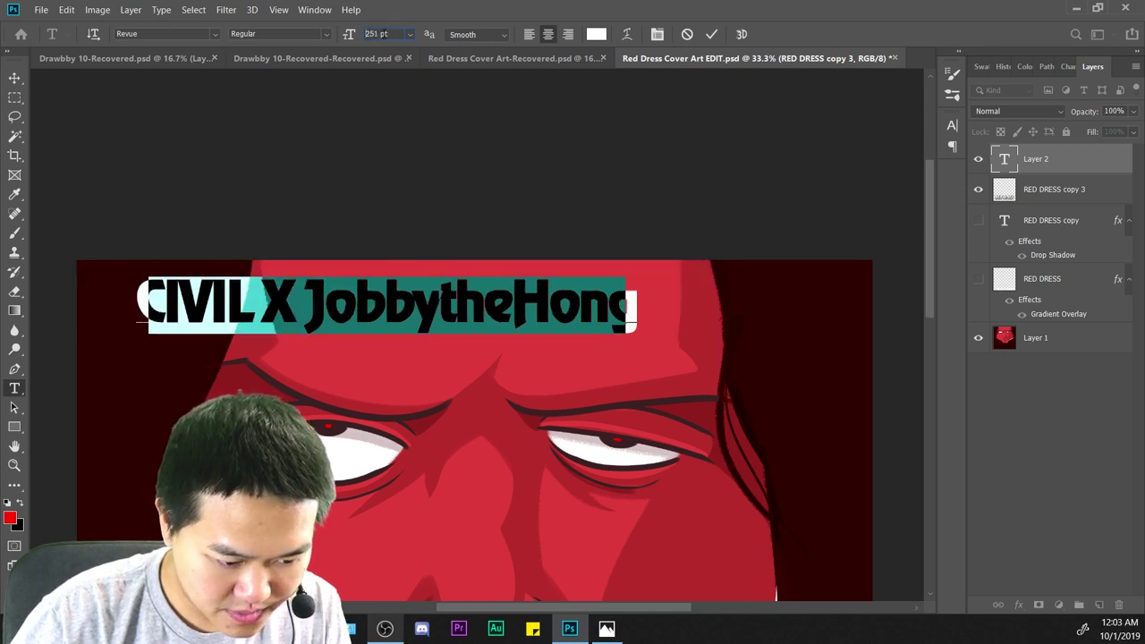
scroll(385, 34, "down", 13)
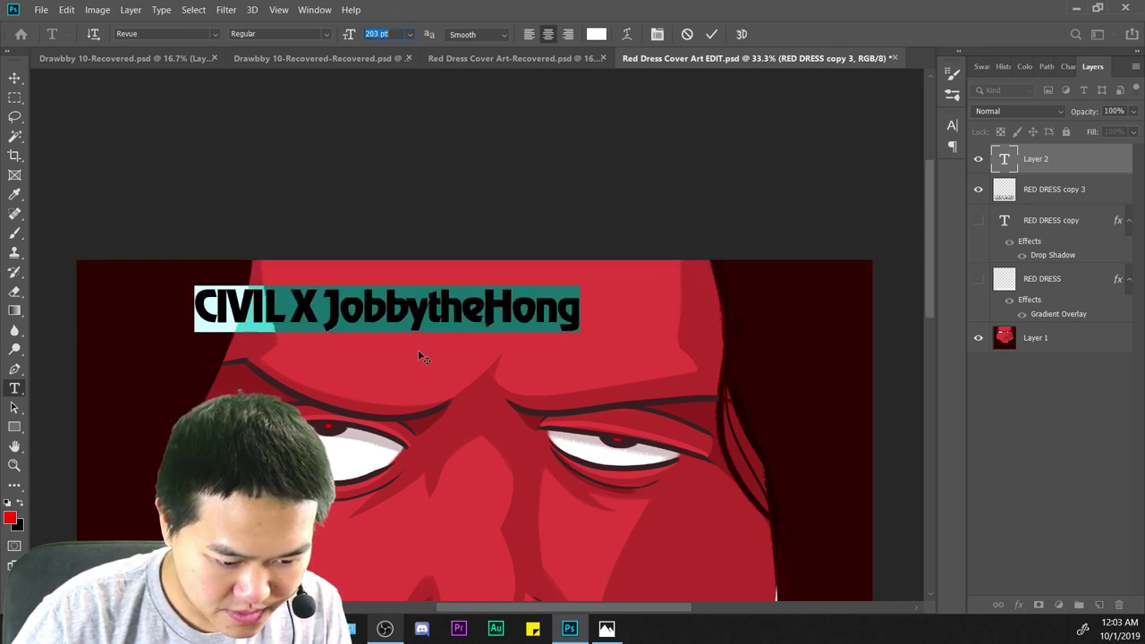
Move the artist credit so it is centred horizontally across the upper forehead, near the cover's top edge.
left_click_drag(460, 354, 534, 344)
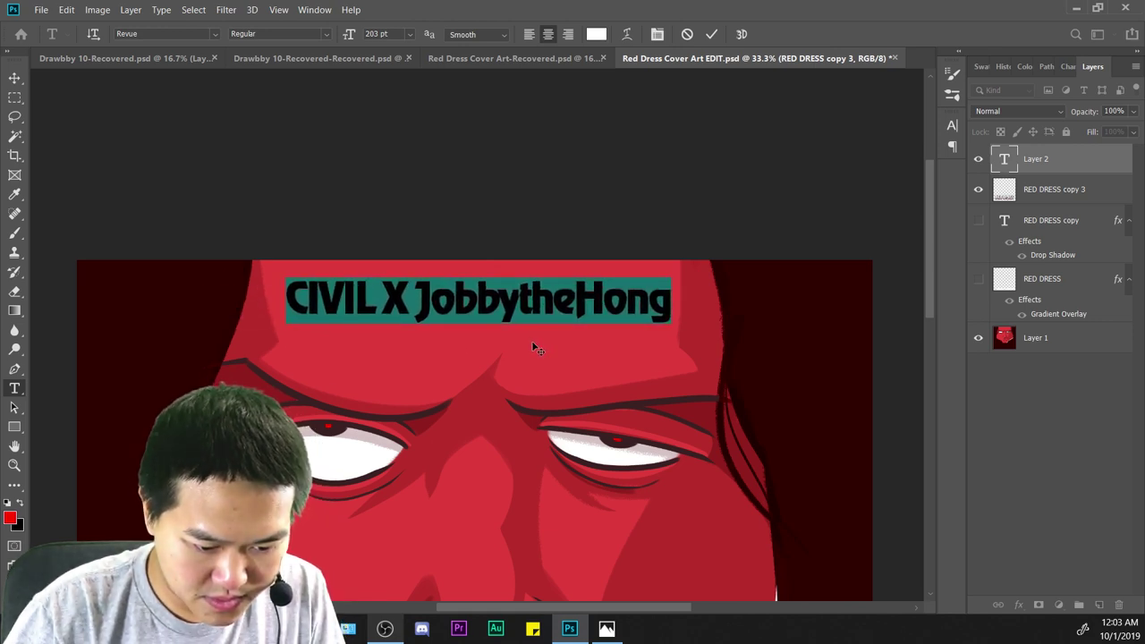
scroll(534, 344, "down", 5)
key("ctrl+plus")
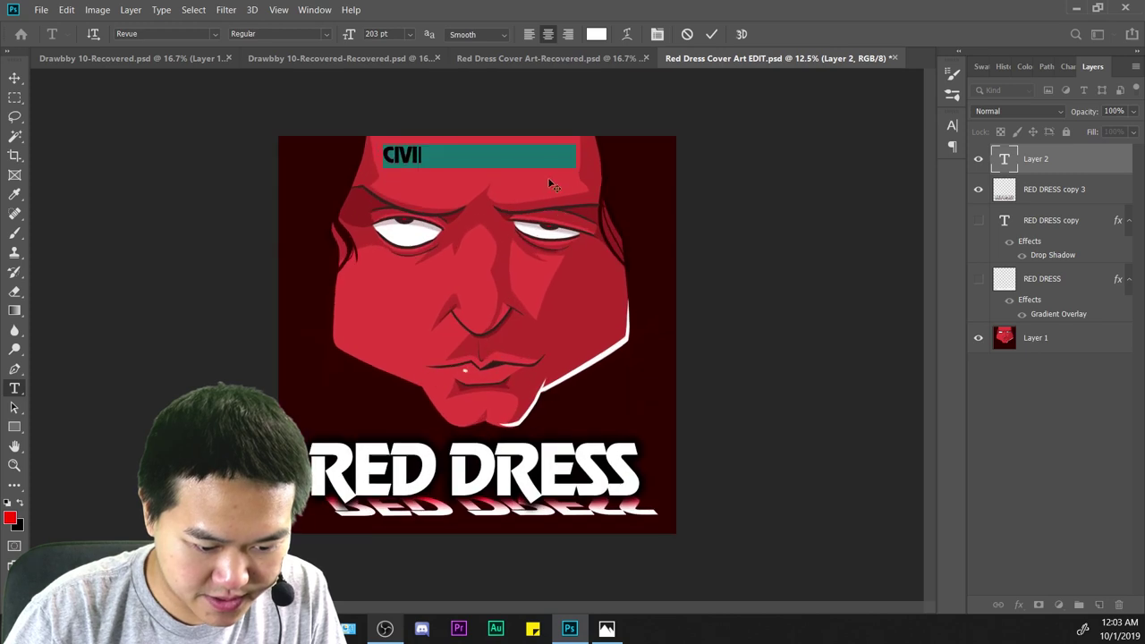
left_click_drag(541, 180, 541, 179)
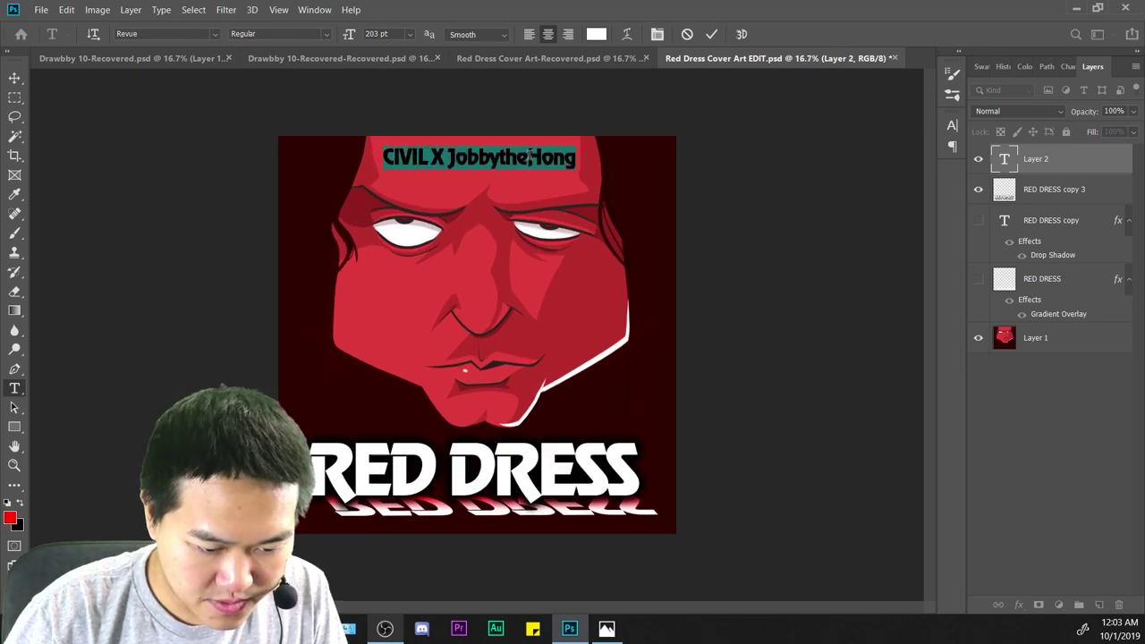
Set the whole artist credit in Times New Roman, commit the text and keep its layer selected.
left_click(215, 34)
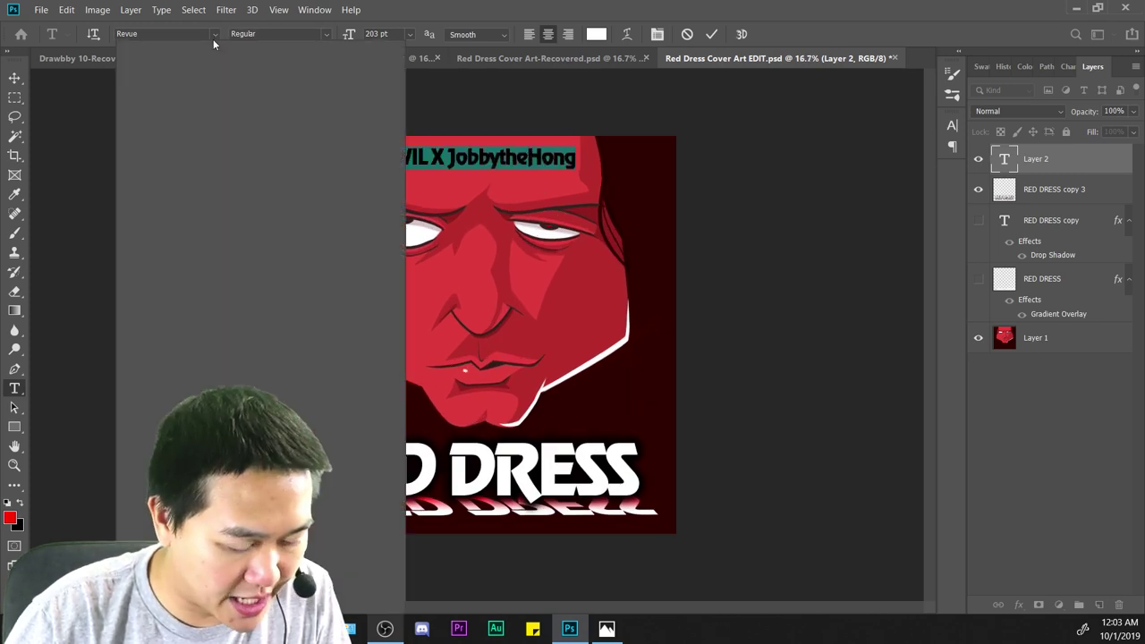
scroll(215, 123, "up", 5)
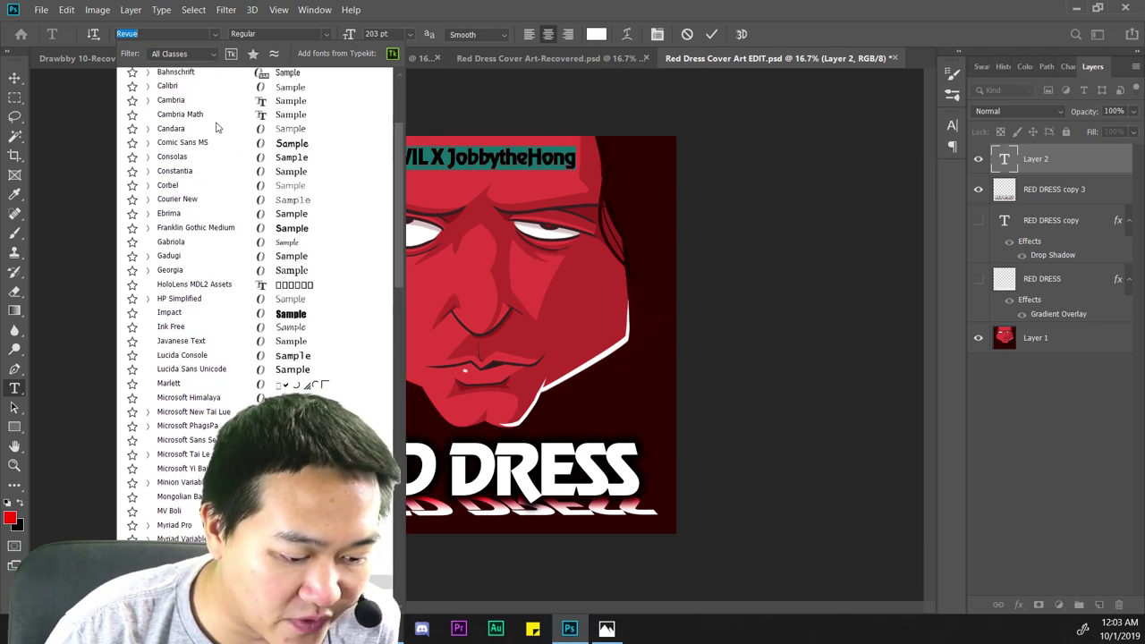
left_click(191, 81)
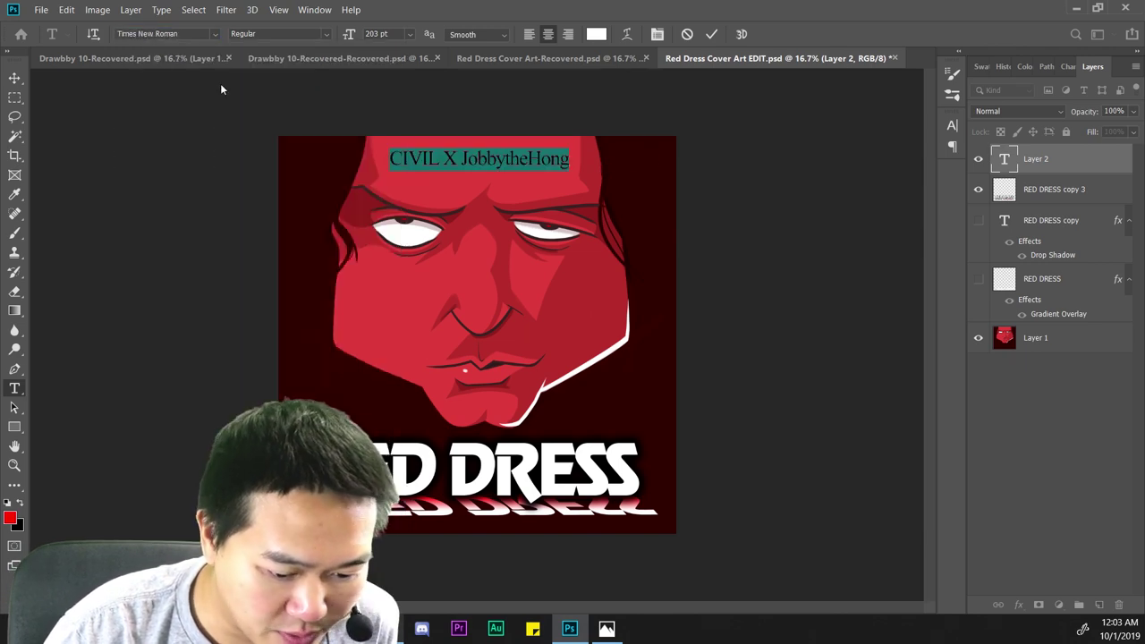
left_click(518, 158)
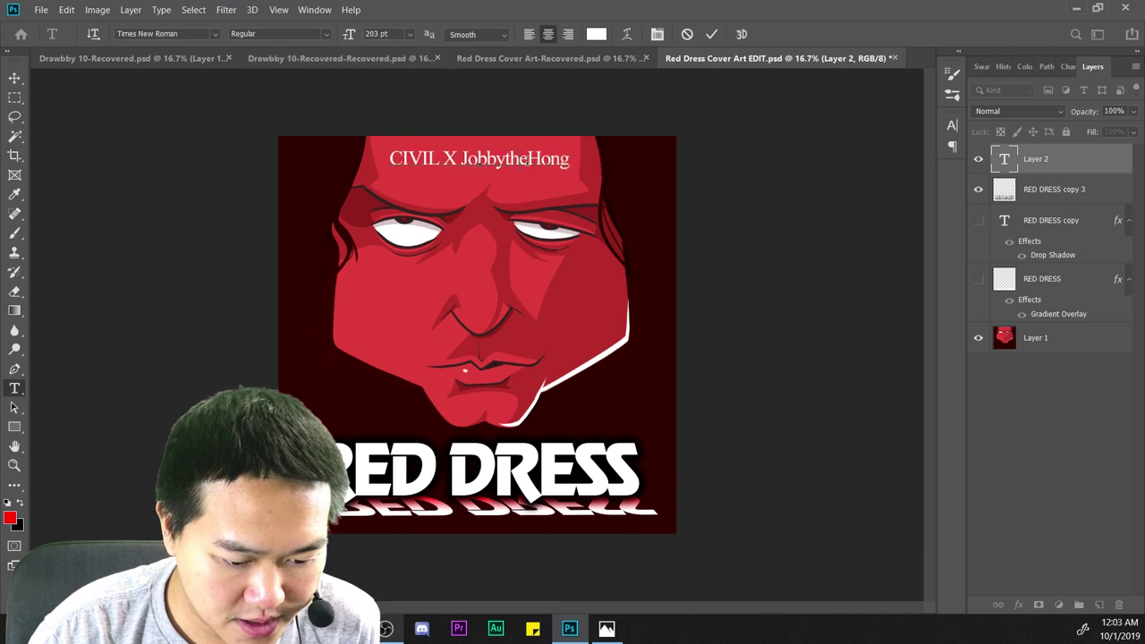
left_click(1052, 188)
left_click(1048, 162)
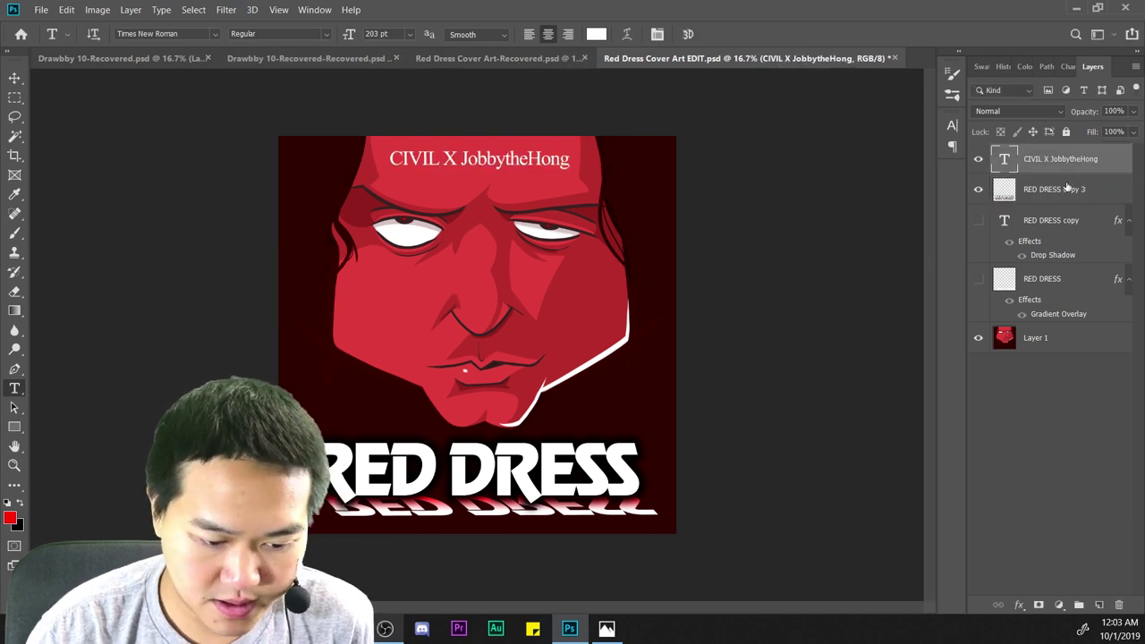
Try enlarging the artist credit with Free Transform to about 142% width and 134% height.
key("ctrl+t")
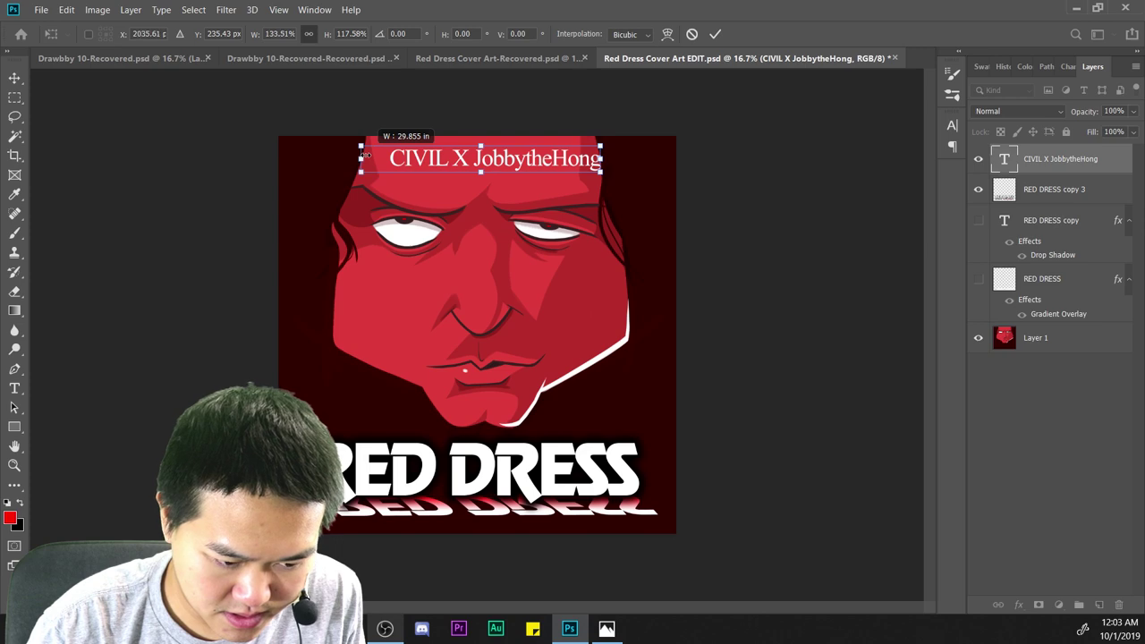
left_click_drag(366, 156, 367, 156)
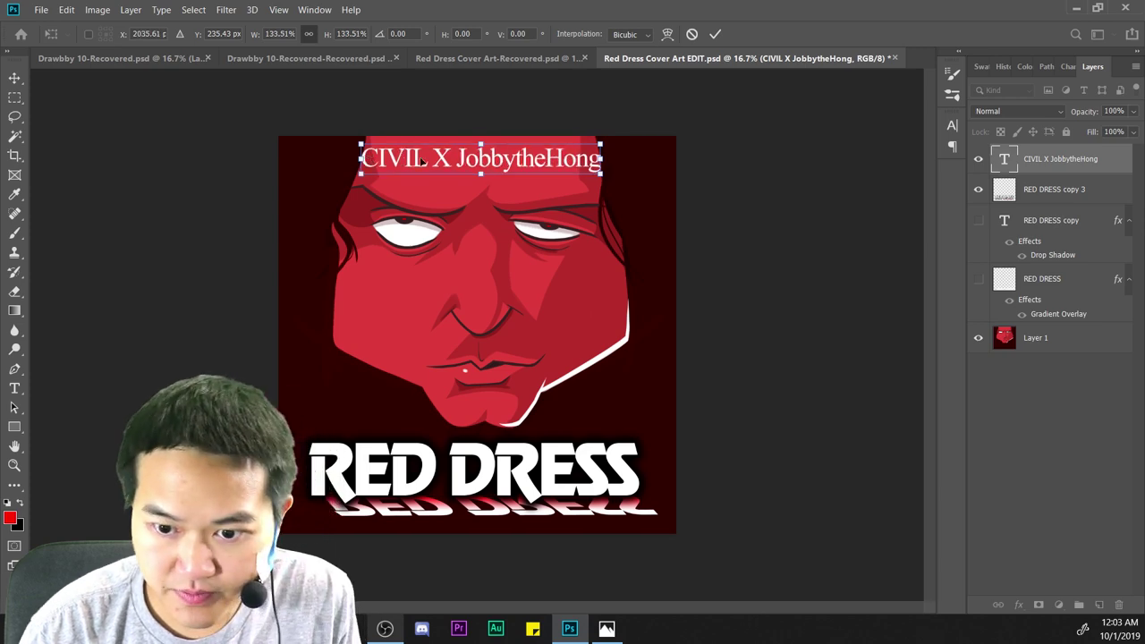
key("ctrl+plus")
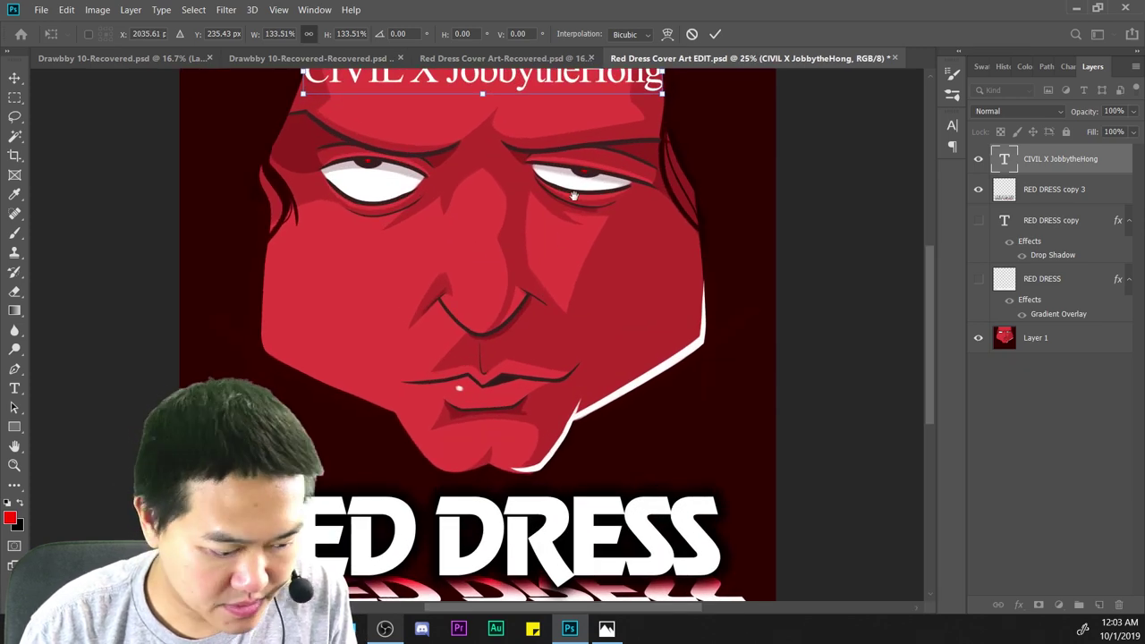
left_click_drag(573, 195, 586, 333)
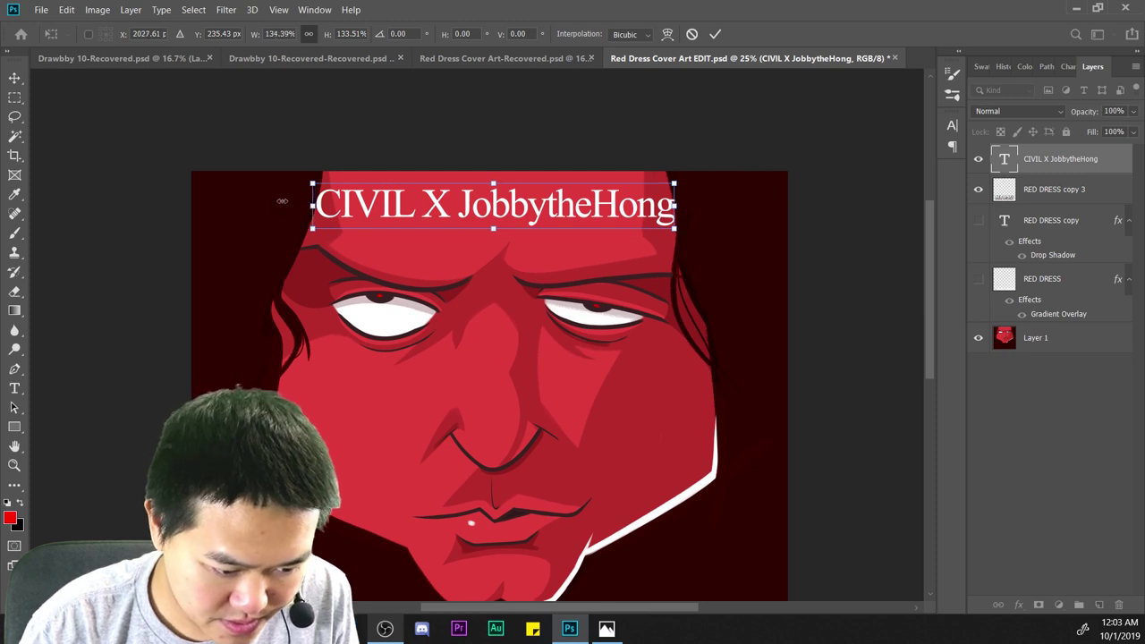
left_click_drag(282, 200, 290, 204)
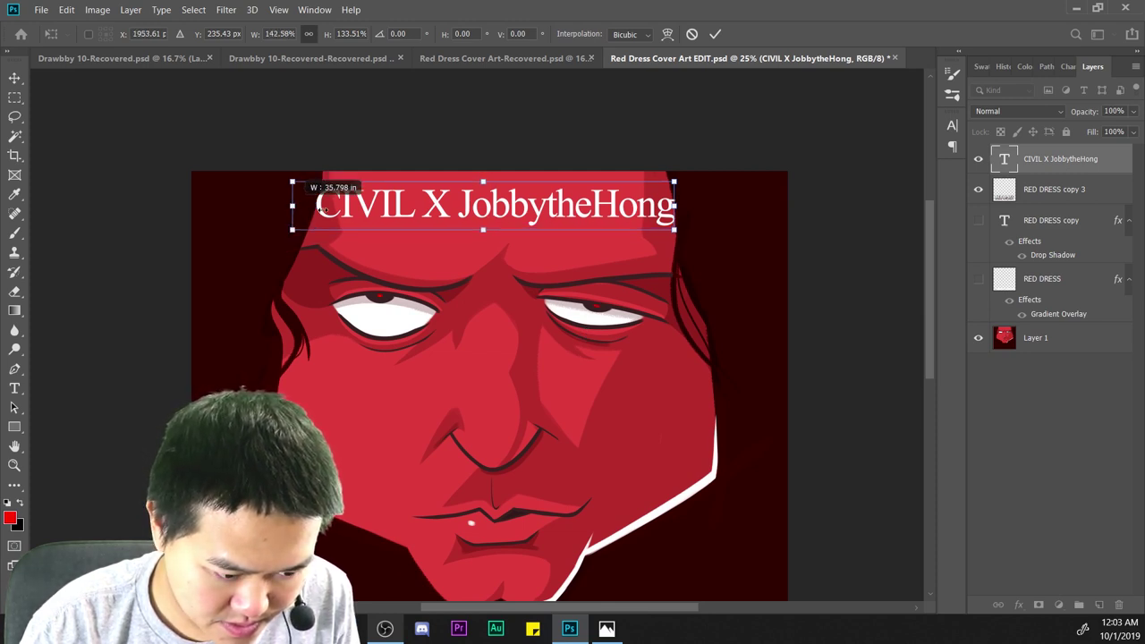
Flatten the artist credit to about 99% height, stretch it to about 152% width, and apply the transform.
left_click_drag(482, 228, 484, 190)
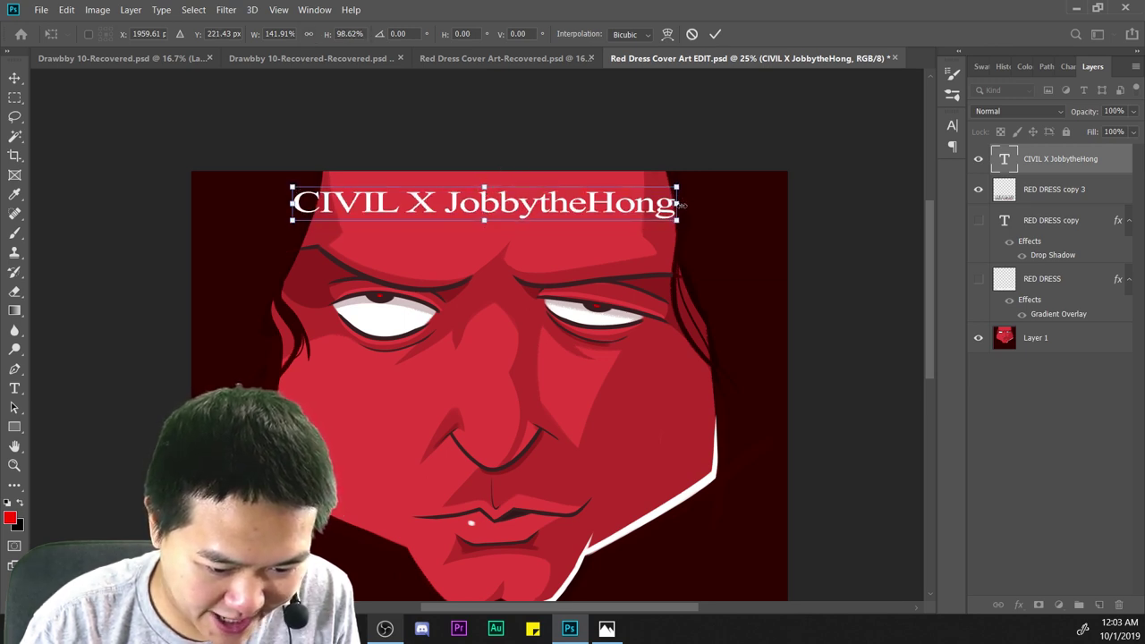
left_click_drag(702, 203, 703, 203)
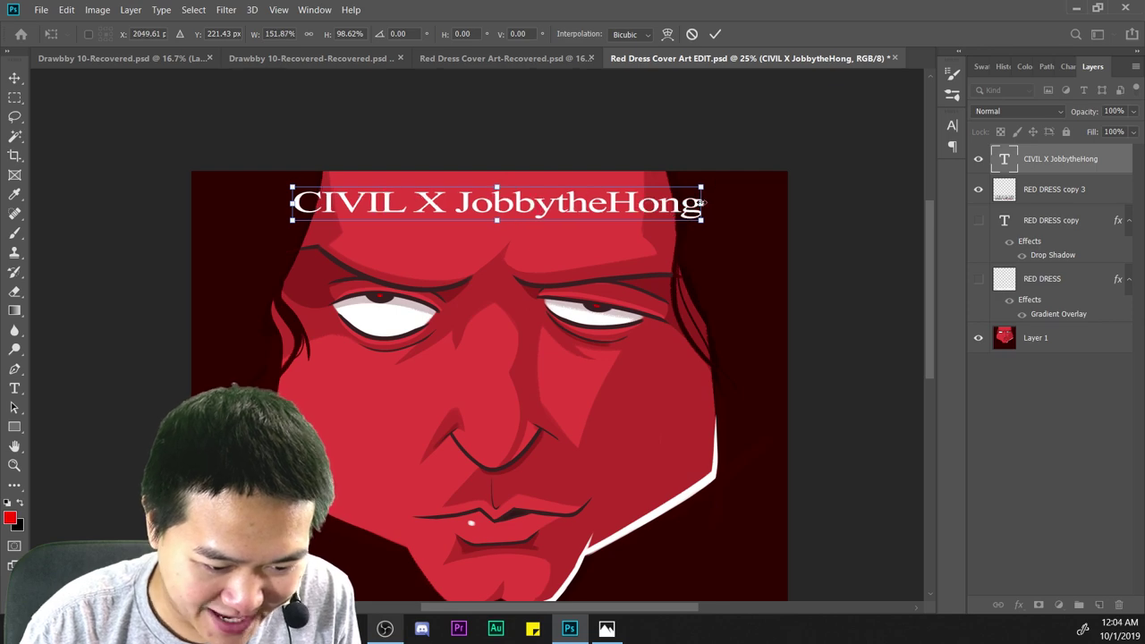
key("ctrl+minus")
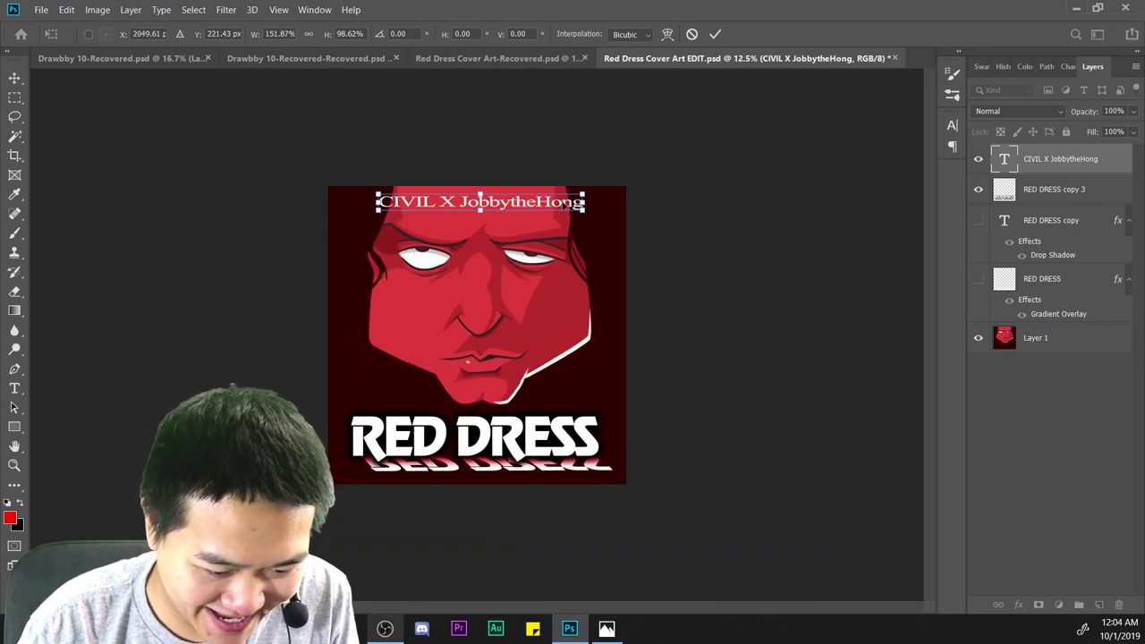
key("Return")
key("ctrl+minus")
Undo the transform of the artist credit.
key("t")
key("ctrl+plus")
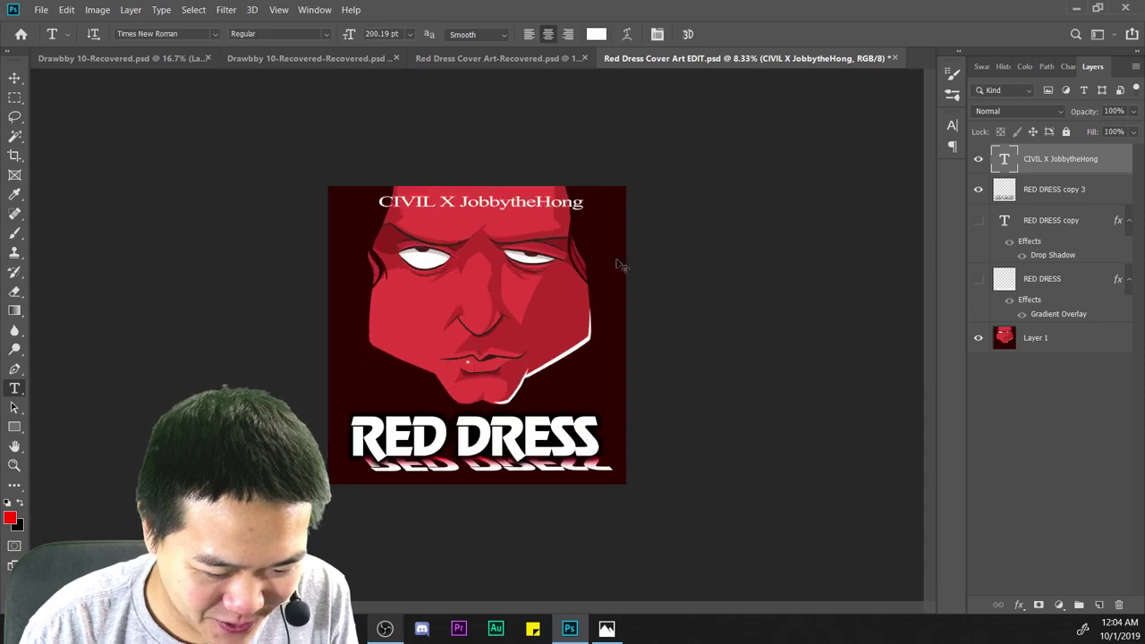
key("ctrl+plus")
key("ctrl+z")
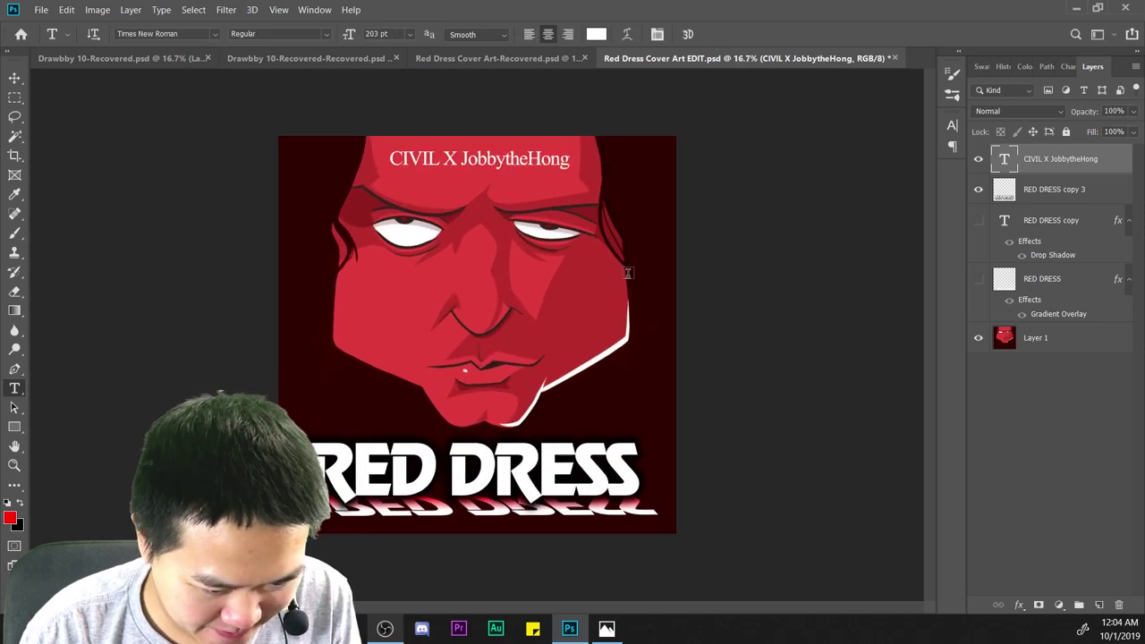
key("ctrl+plus")
key("ctrl+plus")
left_click_drag(626, 157, 629, 475)
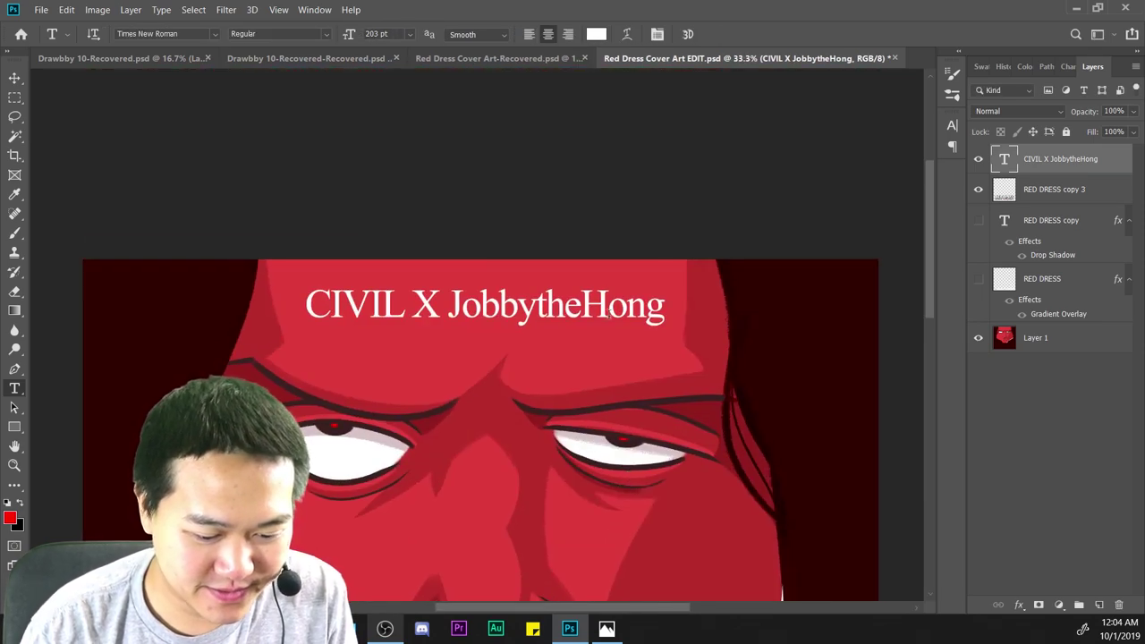
triple_click(605, 311)
scroll(607, 319, "down", 2)
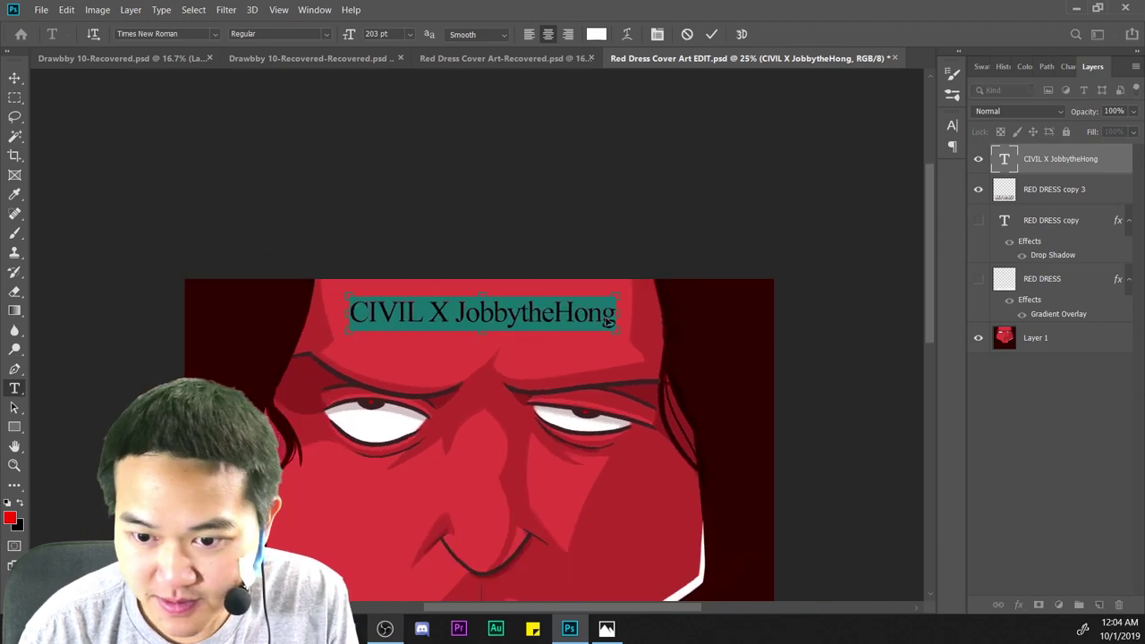
scroll(571, 340, "up", 4)
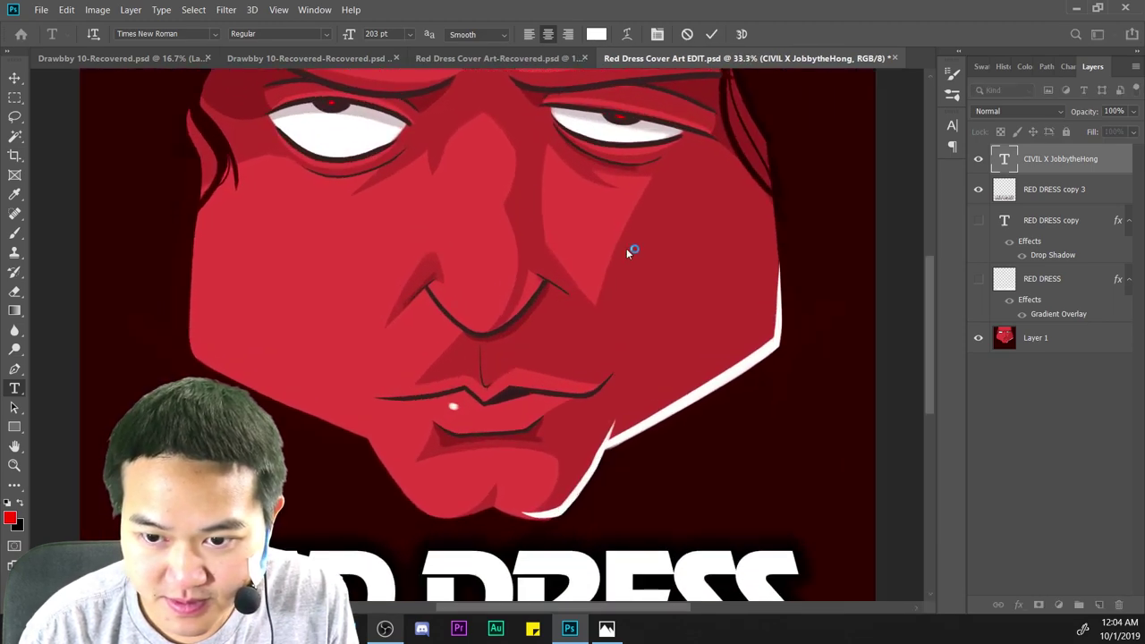
left_click(605, 214)
key("ctrl+minus")
key("ctrl+minus")
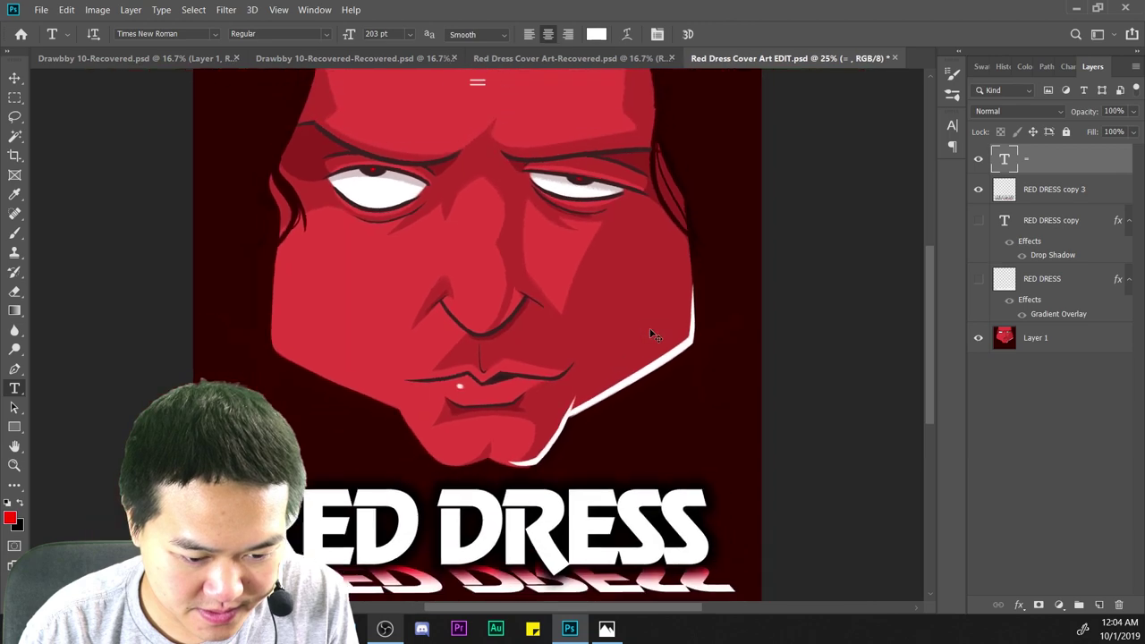
key("ctrl+equal")
left_click_drag(670, 191, 685, 377)
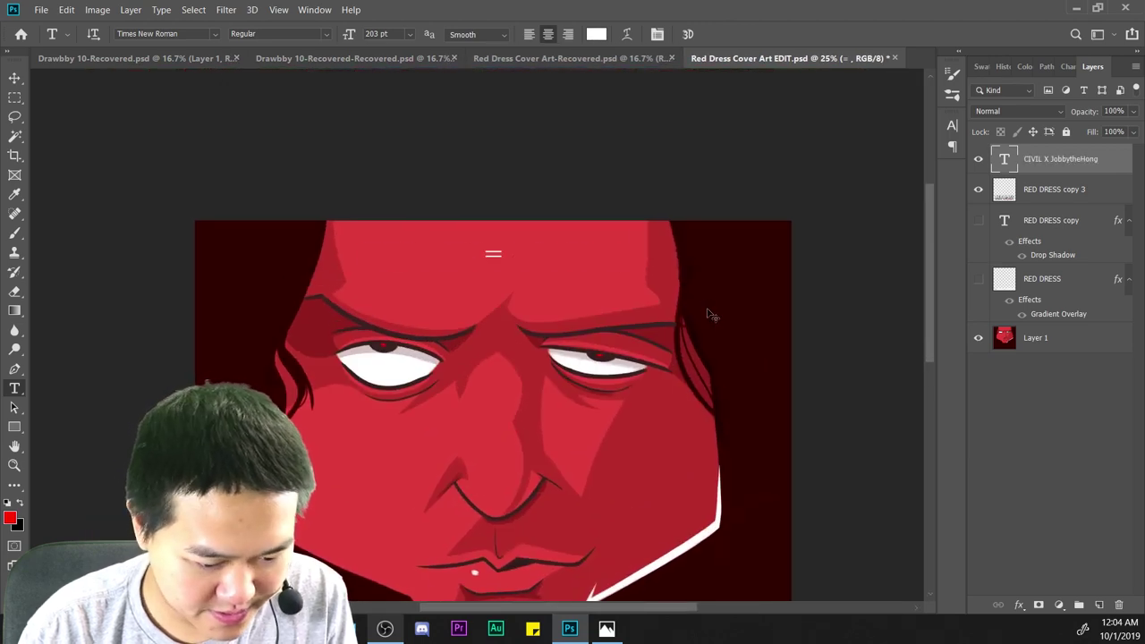
key("ctrl+z")
Change the font of the whole artist credit to Franklin Gothic Medium and commit the text.
key("ctrl+plus")
triple_click(572, 219)
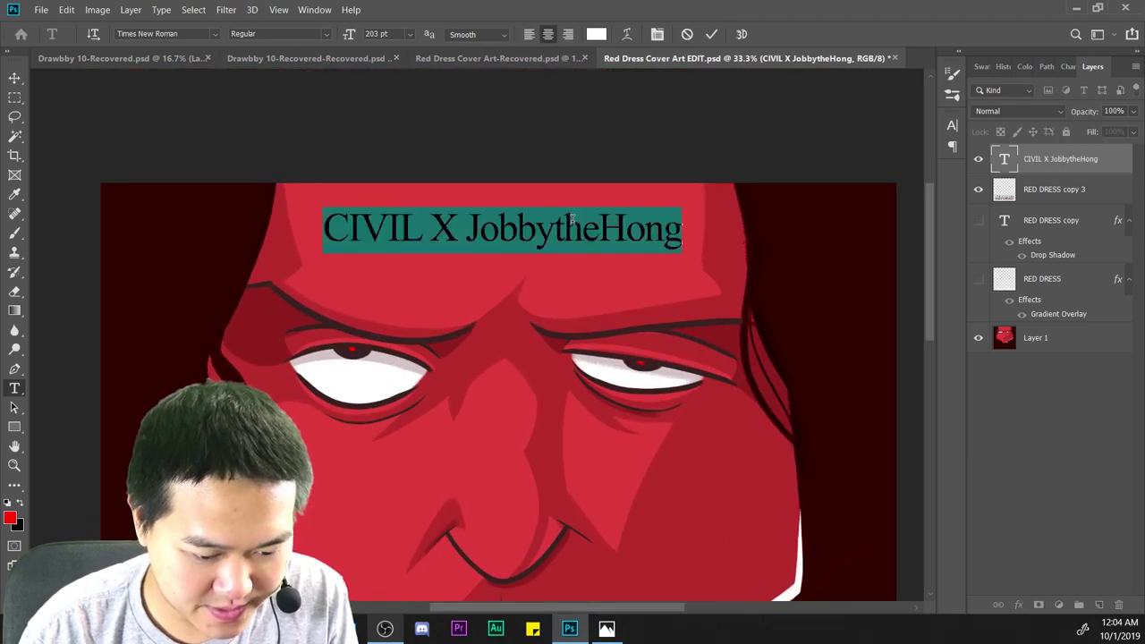
left_click(215, 34)
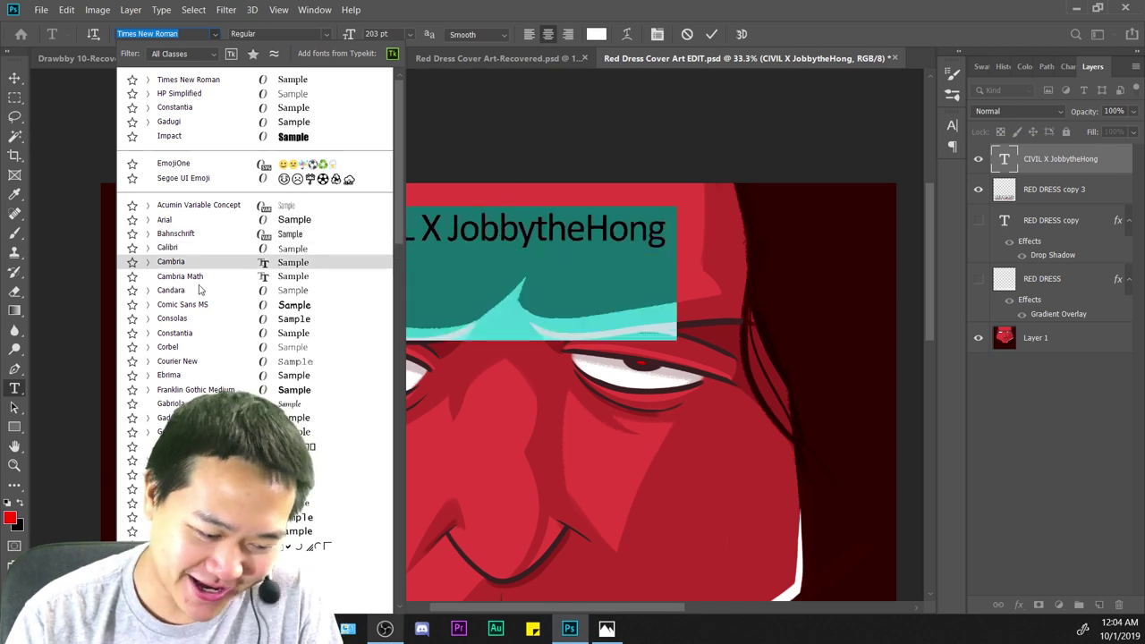
left_click(196, 390)
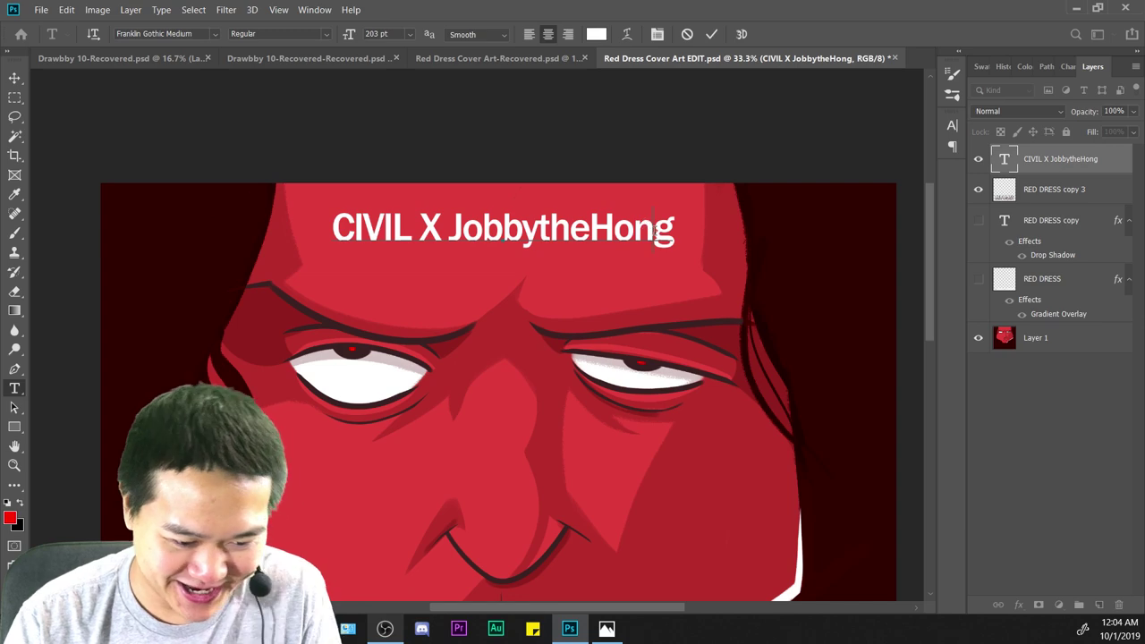
key("ctrl+minus")
key("ctrl+minus")
key("ctrl+plus")
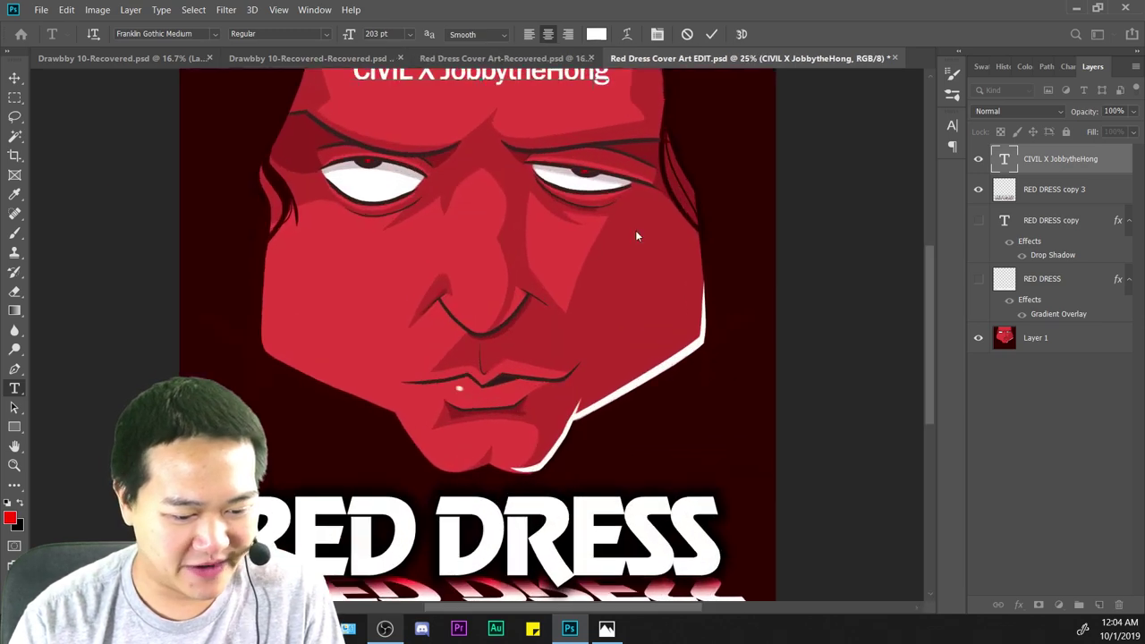
key("ctrl+plus")
left_click(690, 191)
key("ctrl+minus")
key("ctrl+minus")
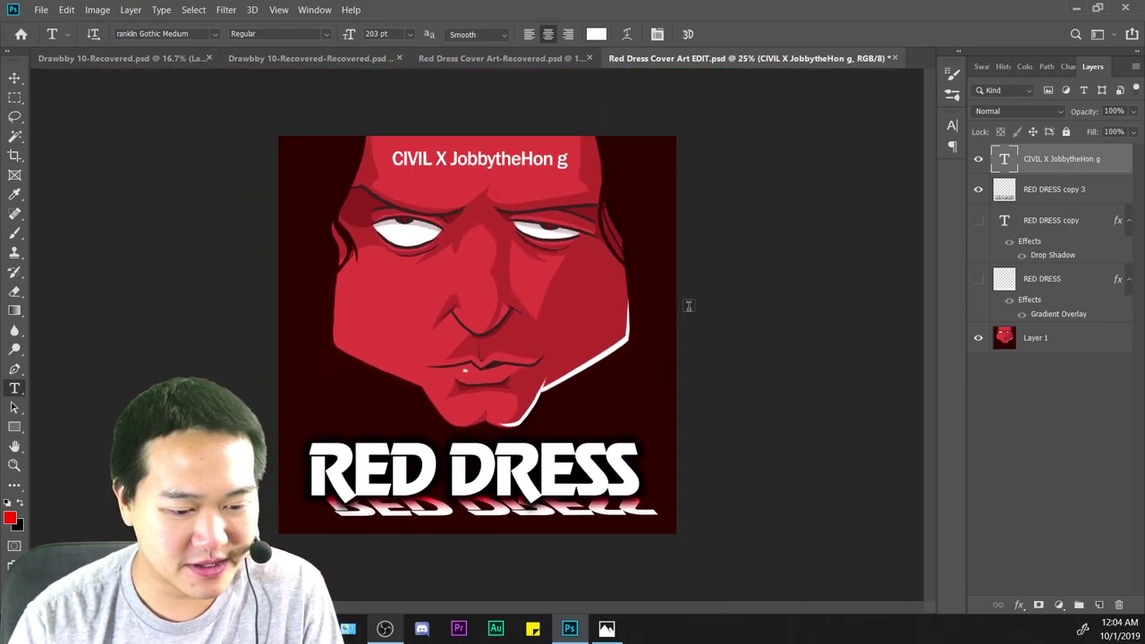
Remove the stray space before the final "g" of the artist credit and select its whole text.
left_click(563, 160)
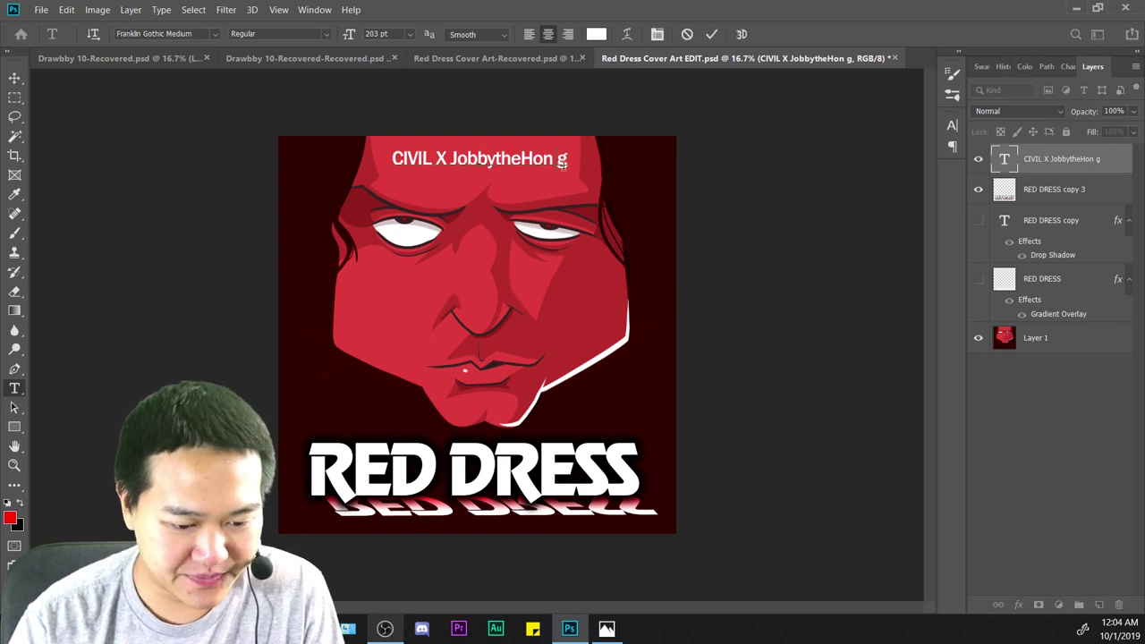
key("BackSpace")
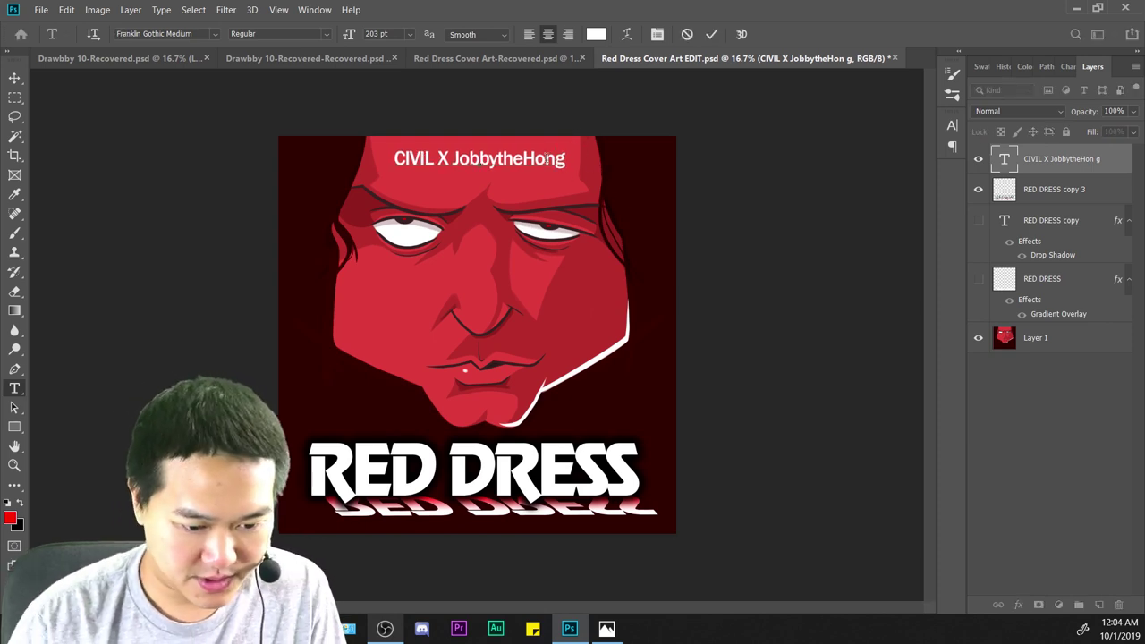
key("ctrl+a")
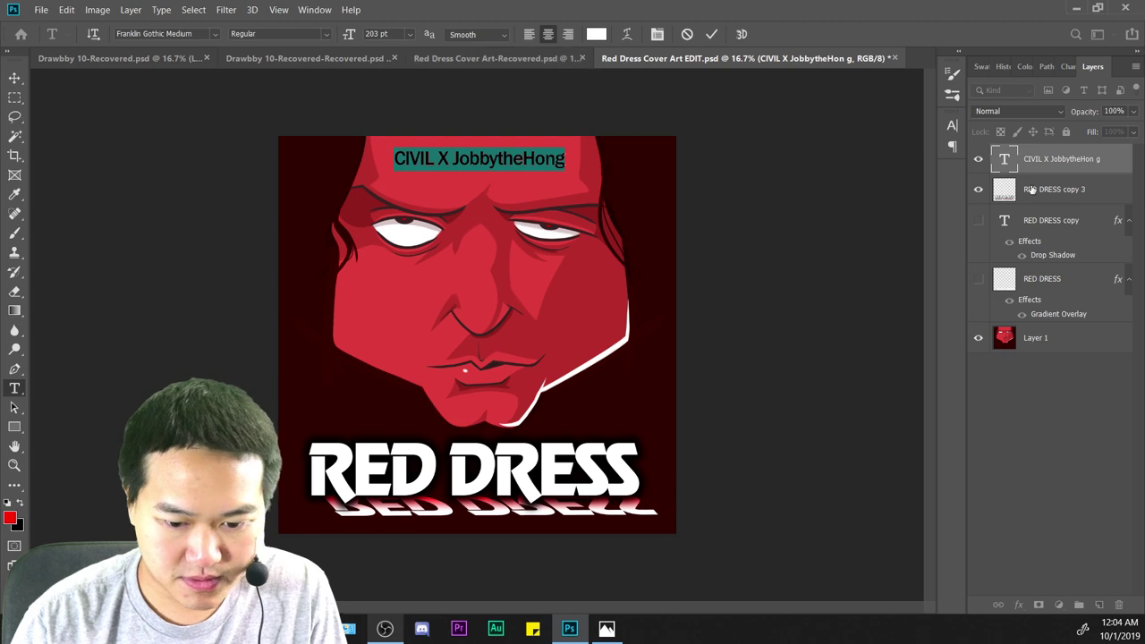
key("ctrl+plus")
key("ctrl+plus")
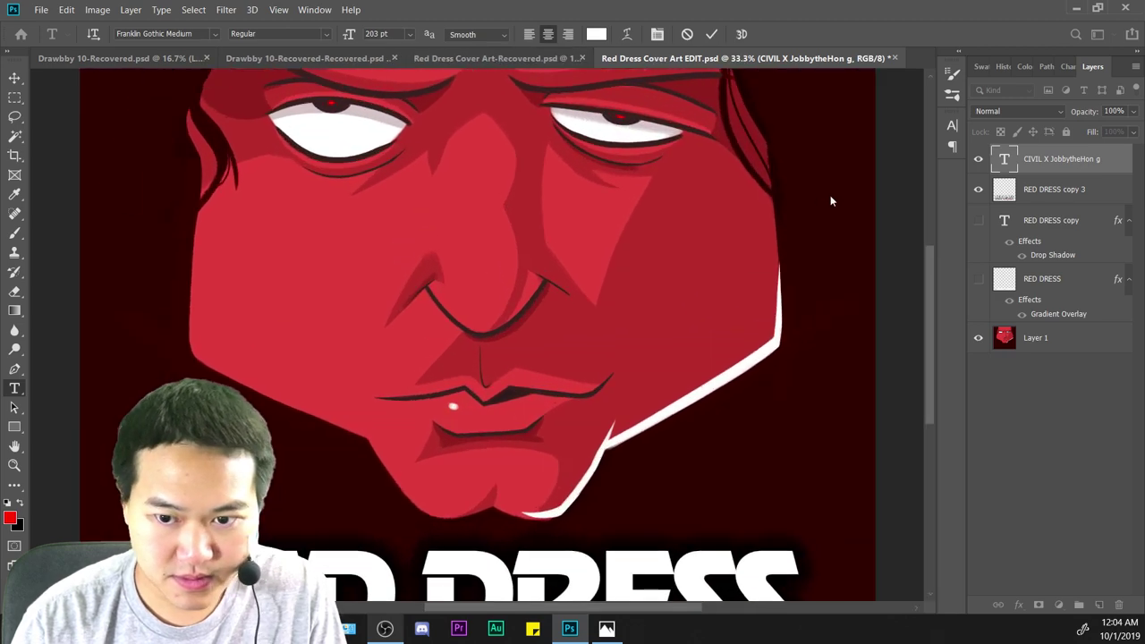
key("ctrl+plus")
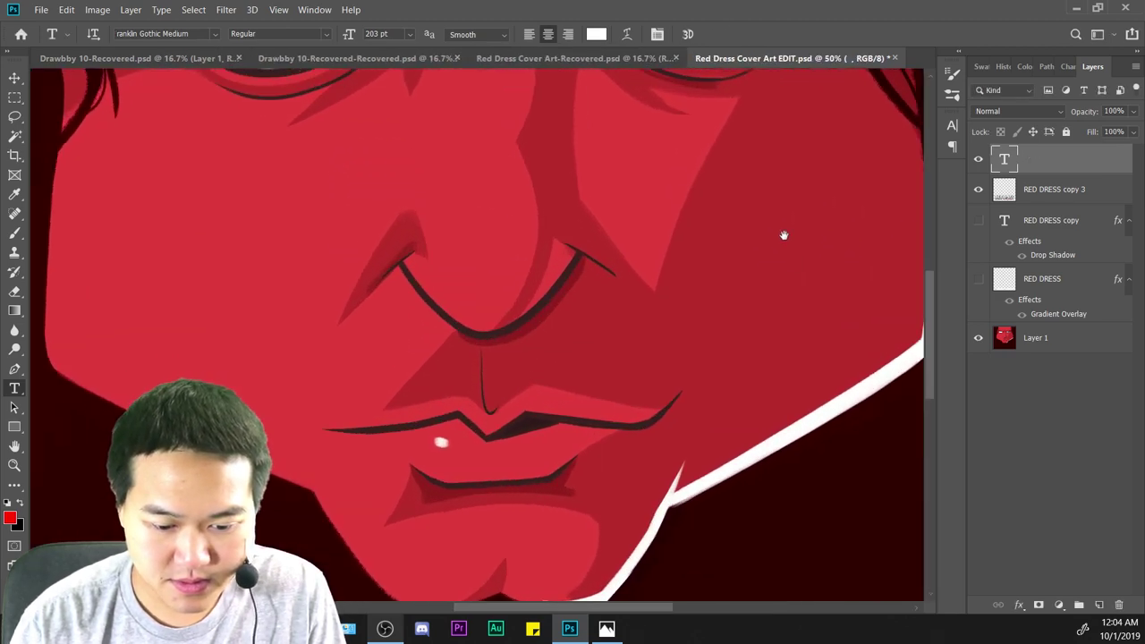
left_click_drag(782, 235, 779, 534)
scroll(791, 483, "up", 2)
key("ctrl+minus")
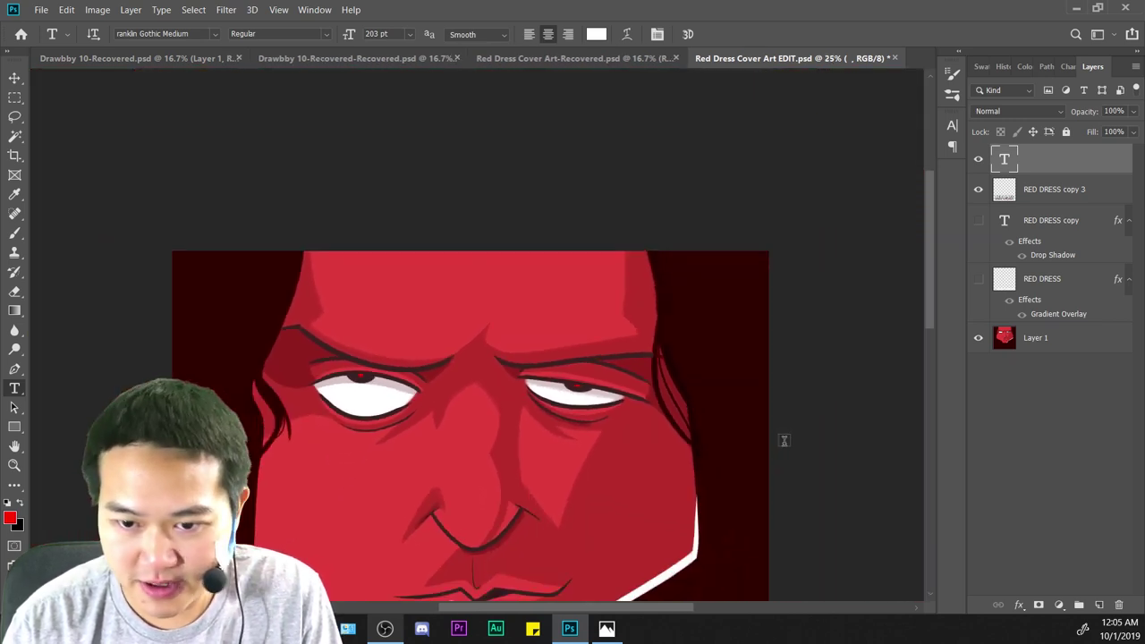
key("ctrl+minus")
key("ctrl+minus")
type("CIVIL X JobbytheHon g")
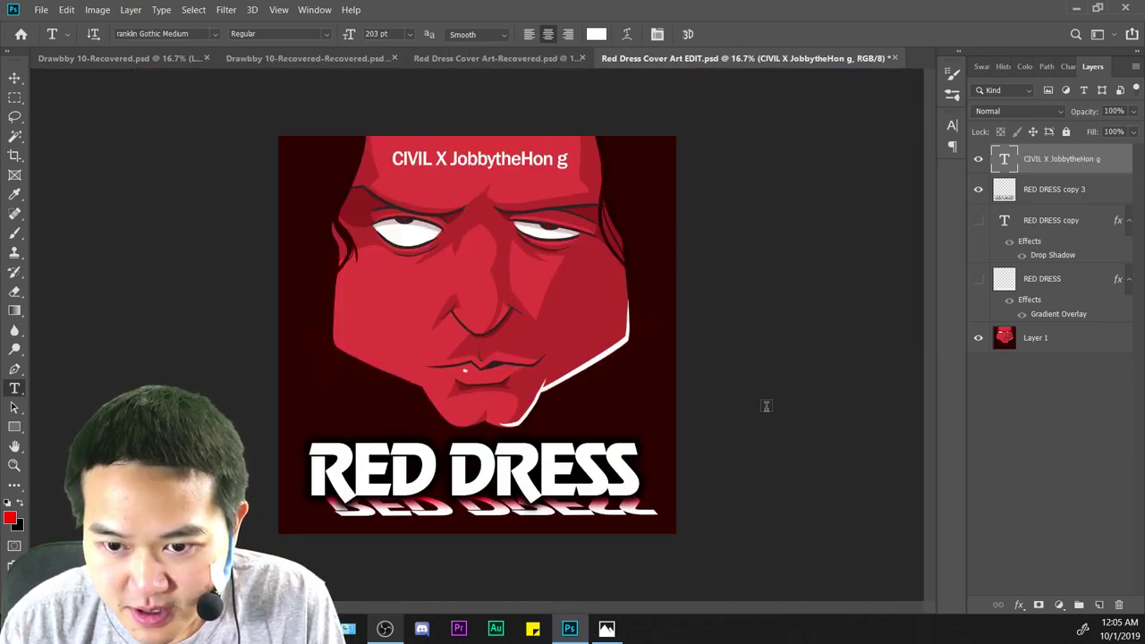
Delete the remaining space before the artist credit's final "g" and commit the text.
key("ctrl+plus")
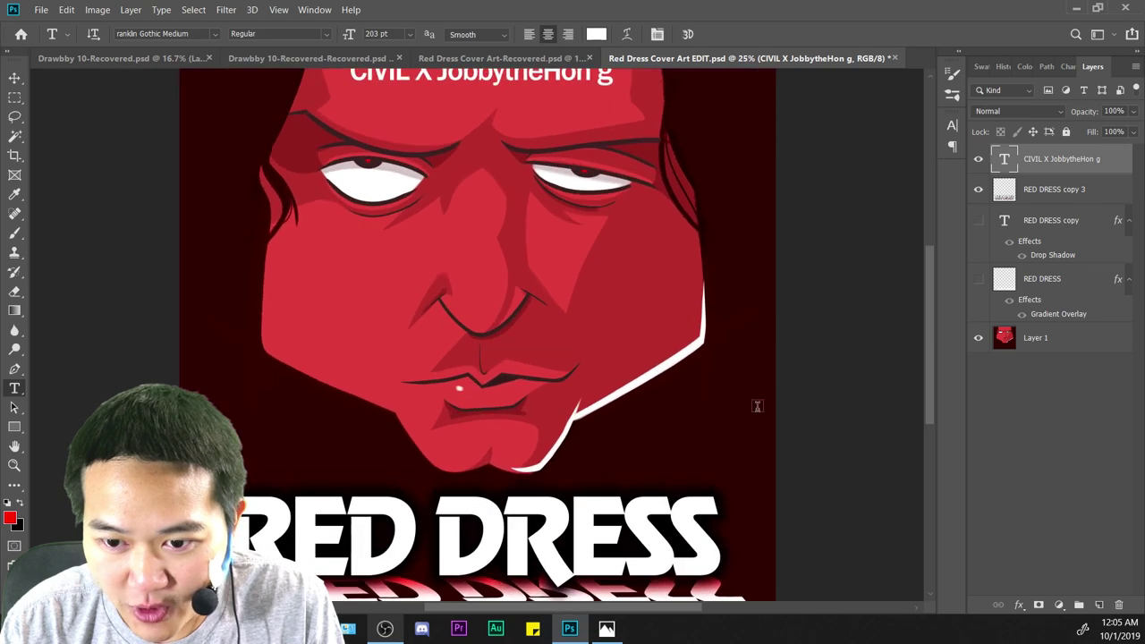
key("ctrl+plus")
key("ctrl+plus")
key("ctrl+plus")
left_click_drag(743, 213, 755, 474)
left_click(820, 250)
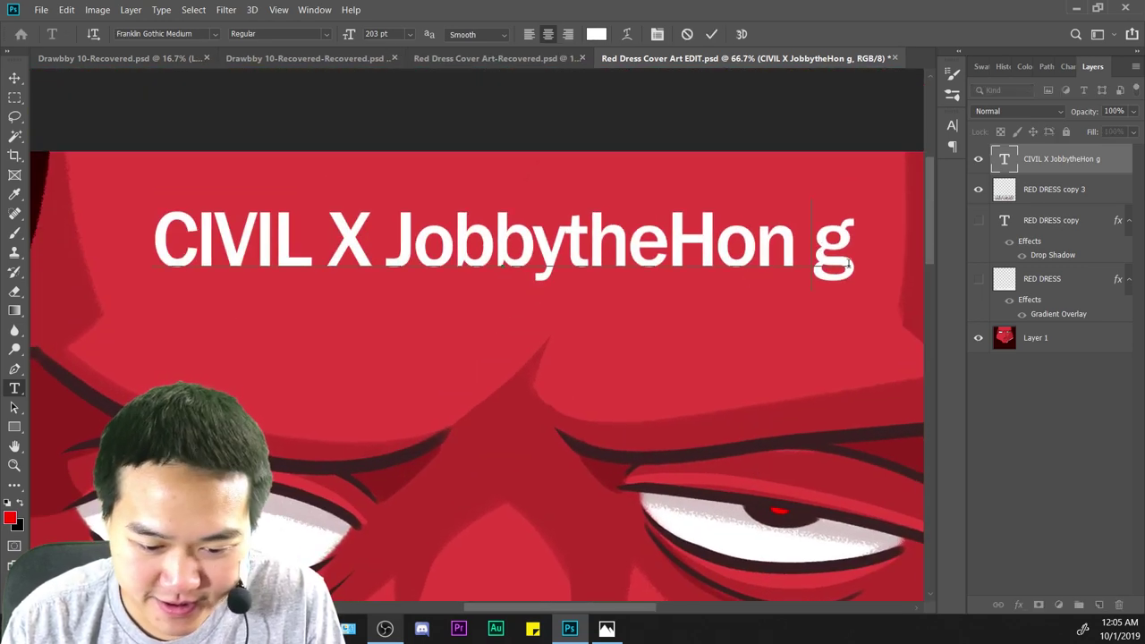
key("BackSpace")
key("ctrl+minus")
key("ctrl+minus")
key("ctrl+minus")
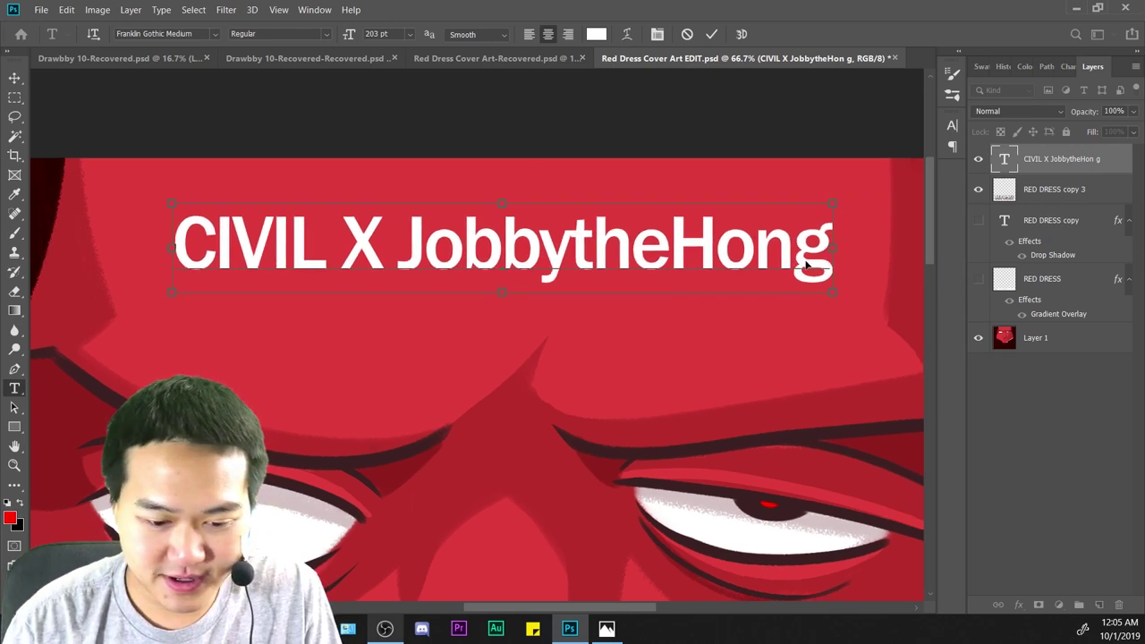
key("BackSpace")
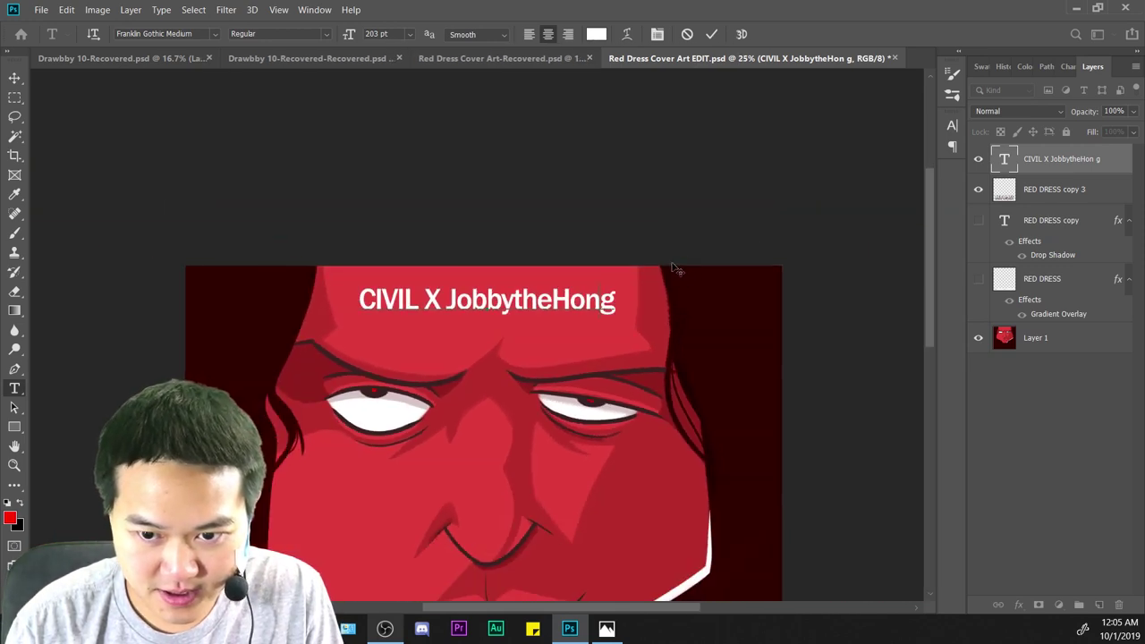
key("ctrl+plus")
key("ctrl+a")
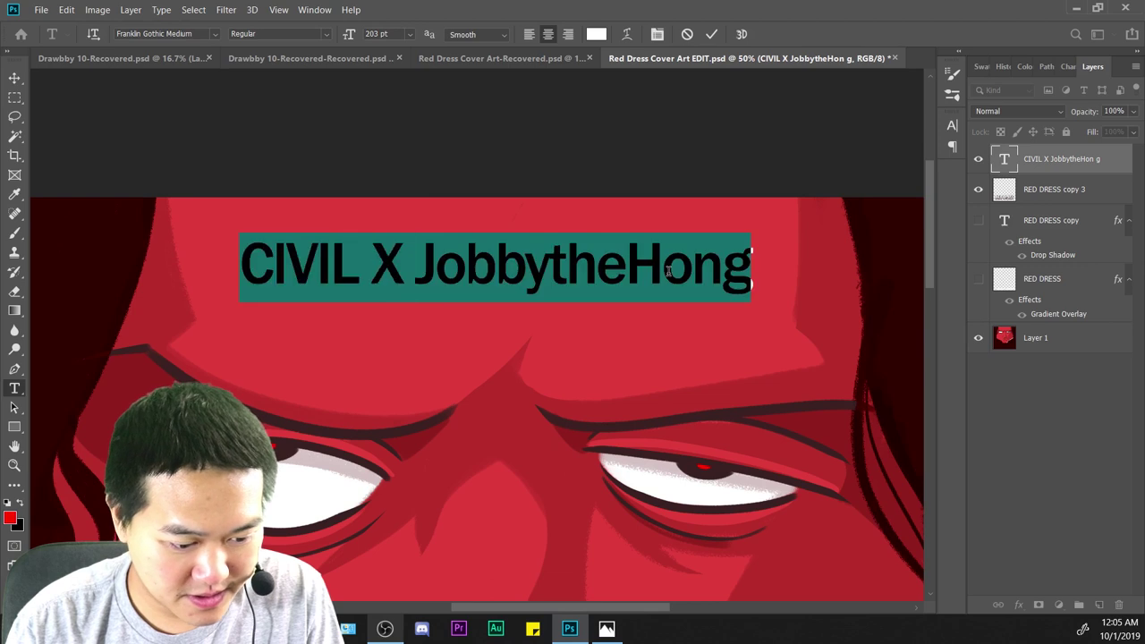
left_click(802, 279)
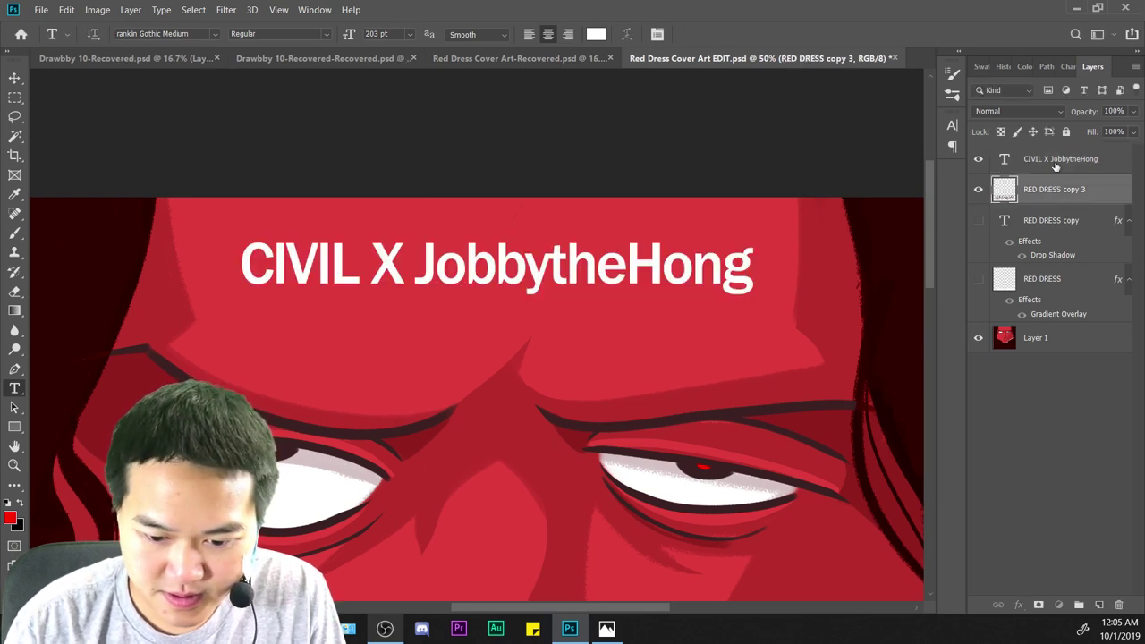
Transform the artist credit, stretching its width to about 104% and reducing its height to about 94%.
key("ctrl+t")
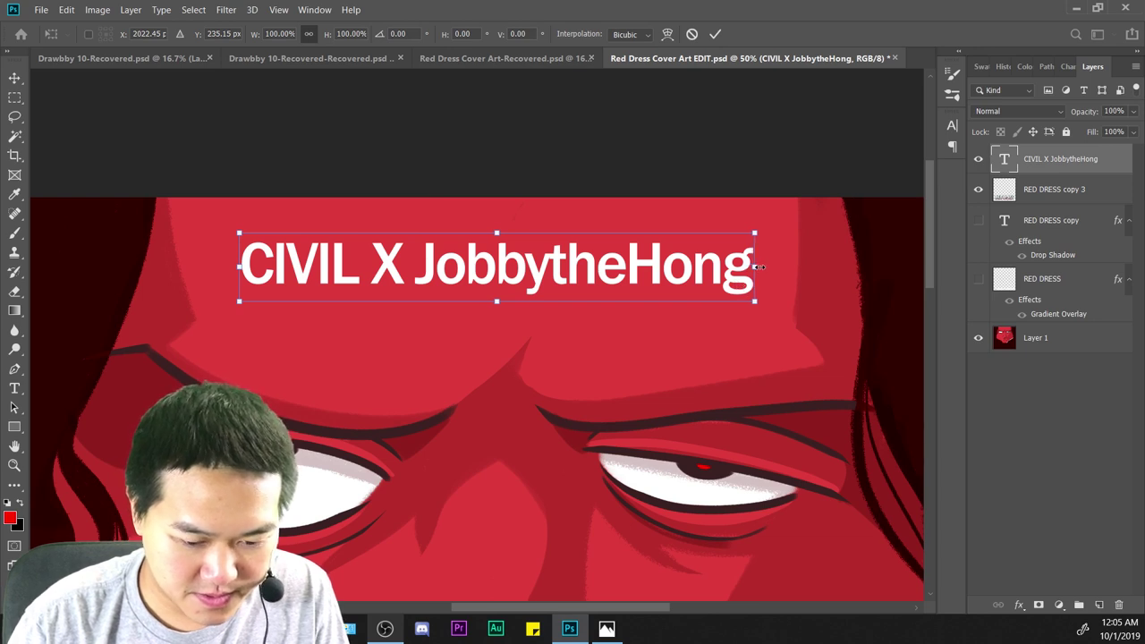
left_click_drag(752, 267, 755, 266)
left_click_drag(240, 266, 223, 266)
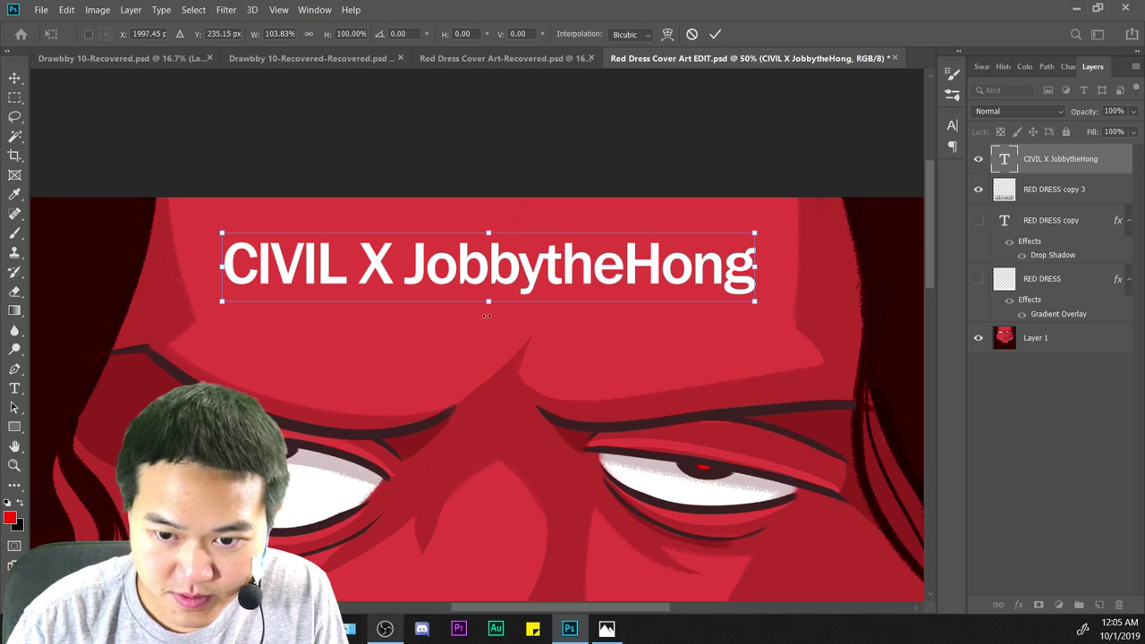
mouse_move(486, 301)
left_mouse_down()
mouse_move(488, 286)
mouse_move(489, 296)
left_mouse_up()
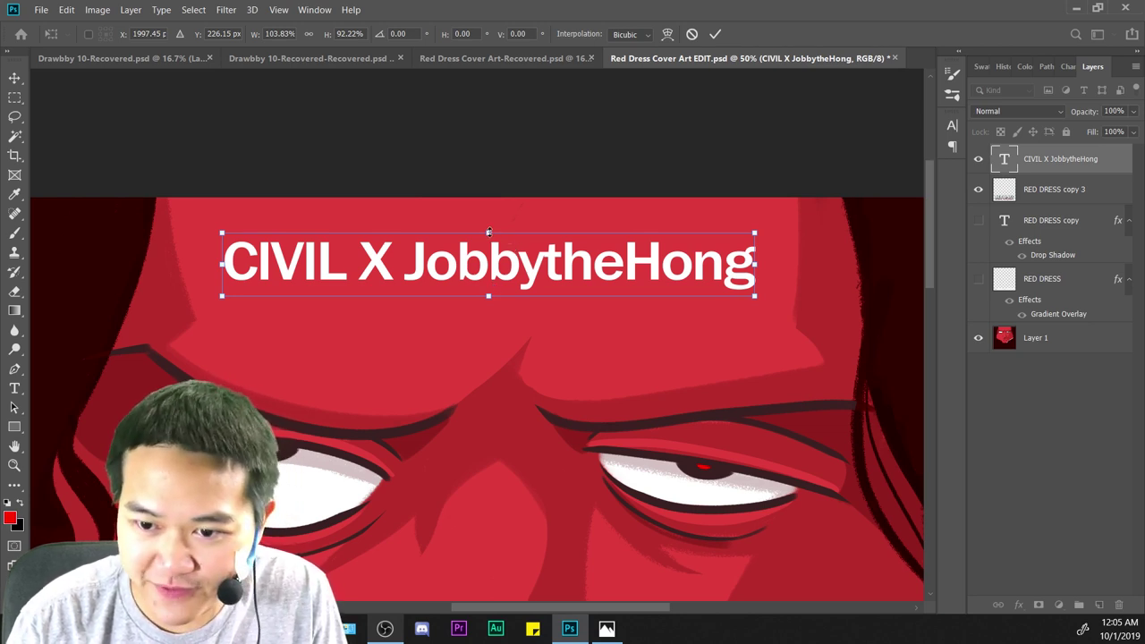
left_click_drag(488, 233, 489, 231)
Centre the artist credit horizontally at X 2000 px and nudge it up to about Y 174 px.
left_click_drag(614, 267, 615, 255)
key("Up")
key("Up")
key("Up")
key("Up")
key("Up")
key("Up")
key("Up")
key("Up")
key("Up")
key("Up")
key("Up")
key("Up")
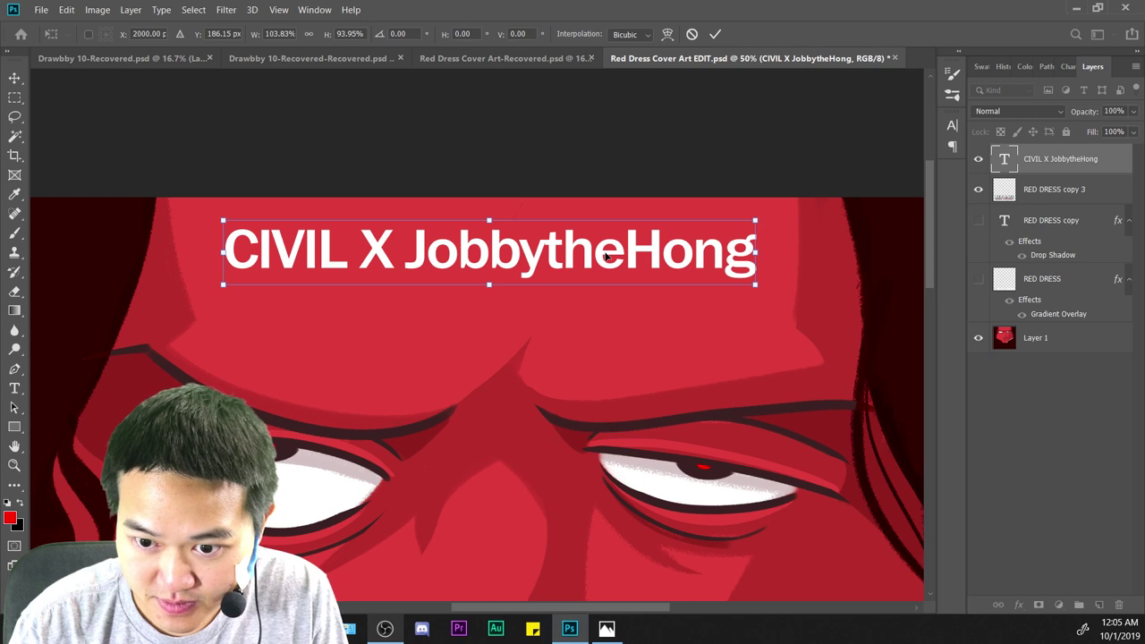
key("Up")
key("Up")
key("Up")
key("Up")
key("Up")
key("Up")
key("Up")
key("Up")
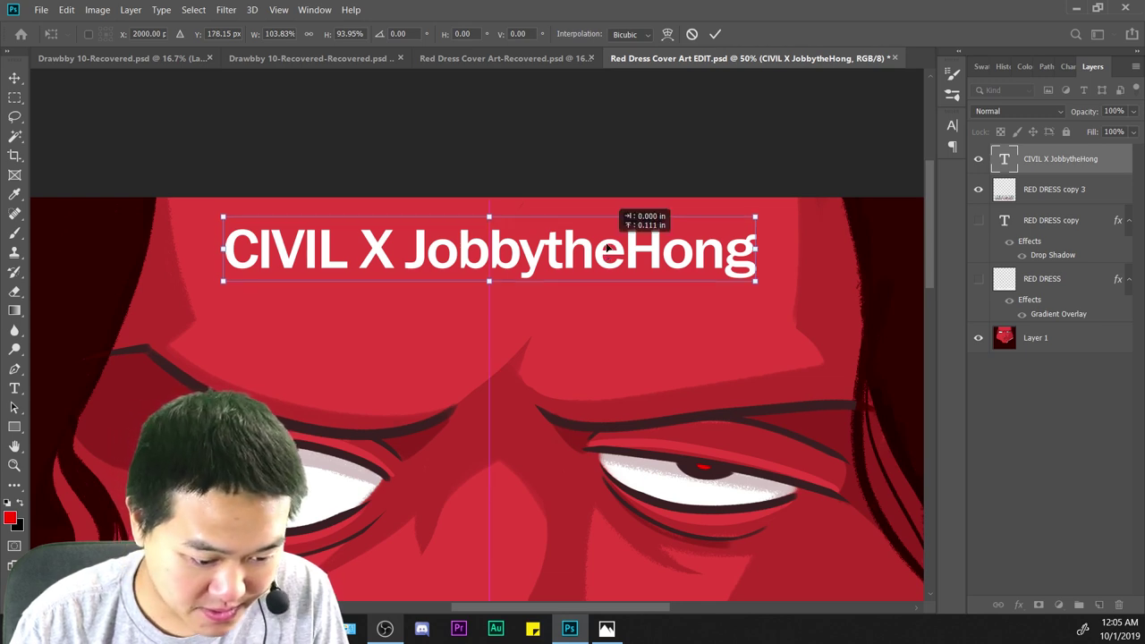
Widen the artist credit to about 106%, place it centred at X 2000 px, Y about 212 px, and apply the transform.
left_click_drag(755, 250, 760, 250)
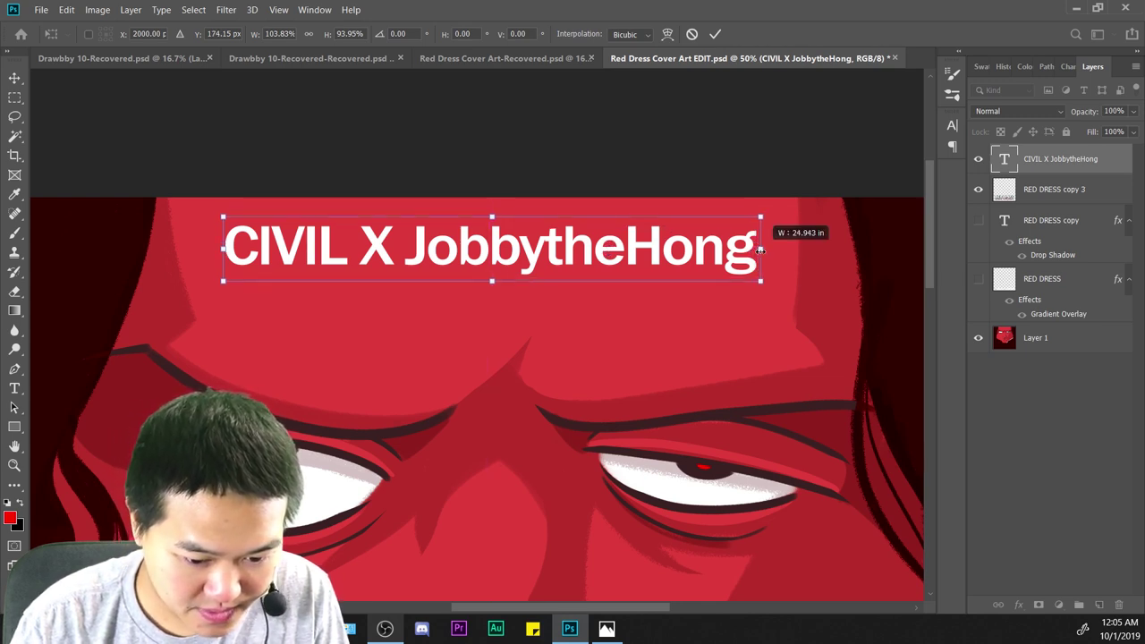
left_click_drag(220, 250, 217, 250)
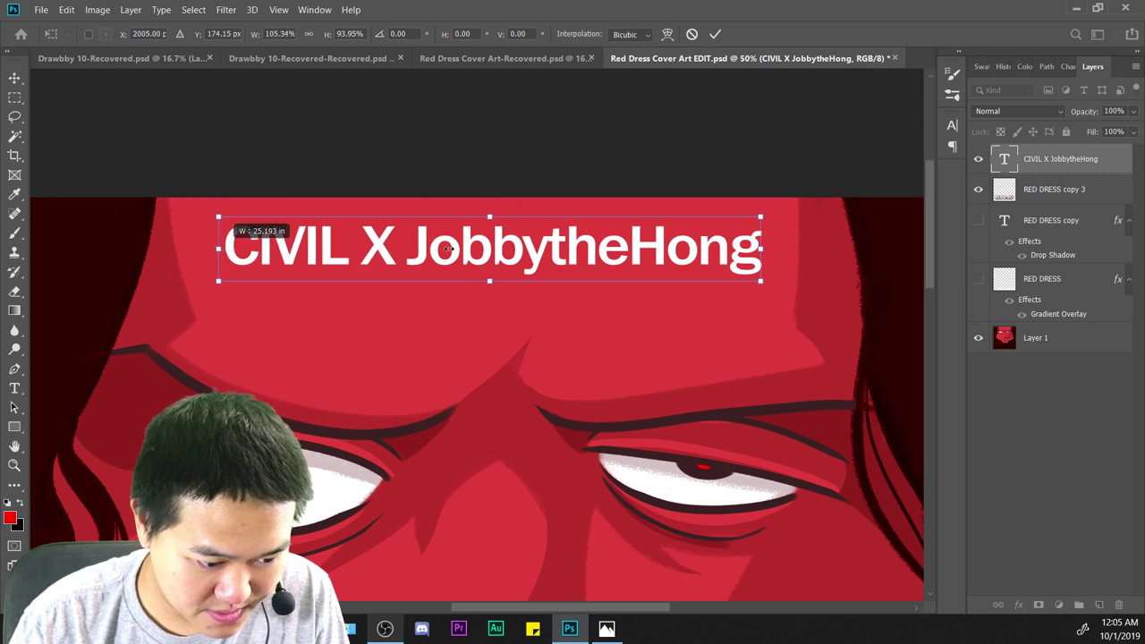
left_click_drag(545, 253, 558, 298)
key("ctrl+minus")
key("ctrl+minus")
key("ctrl+minus")
key("ctrl+minus")
key("ctrl+plus")
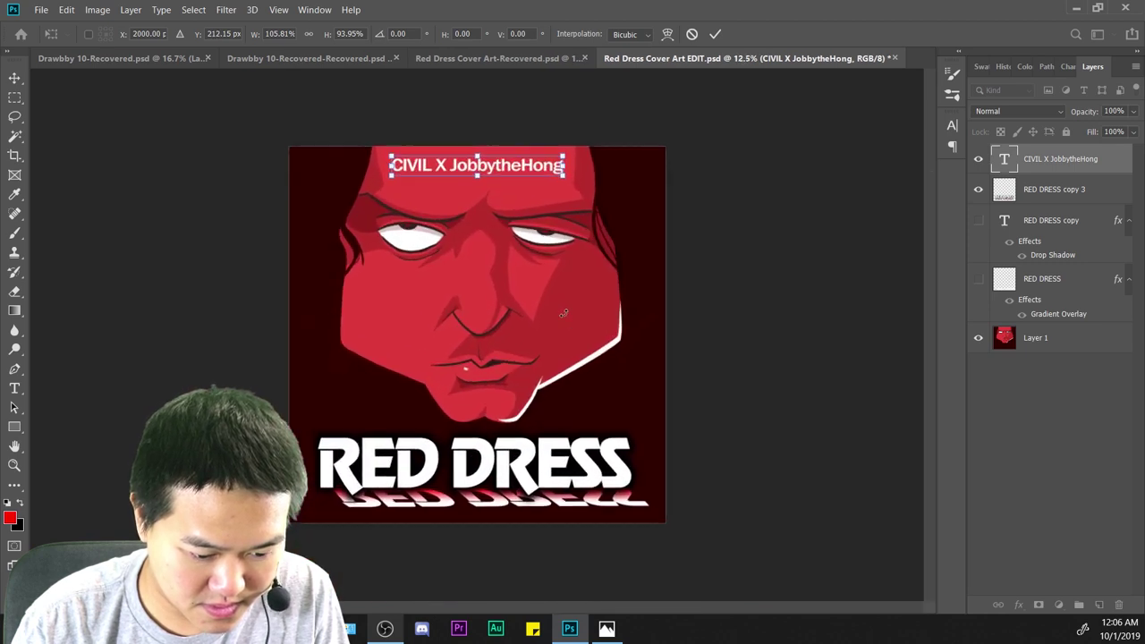
key("Return")
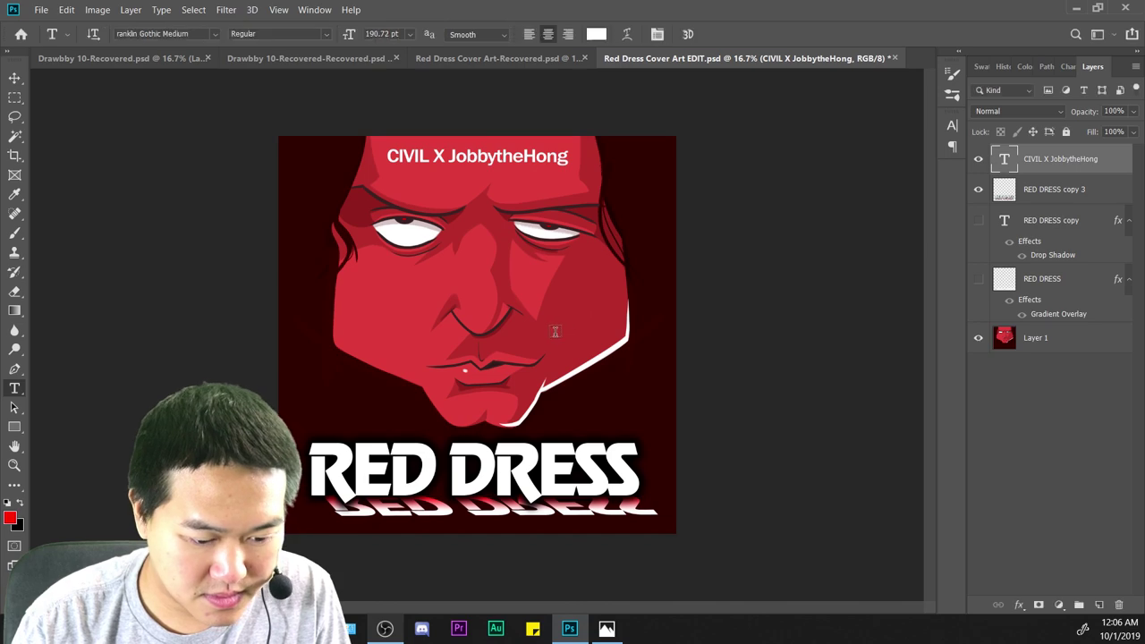
Select the whole artist credit and review the font styles available for it.
key("ctrl+plus")
key("ctrl+plus")
key("ctrl+plus")
left_click_drag(549, 212, 566, 388)
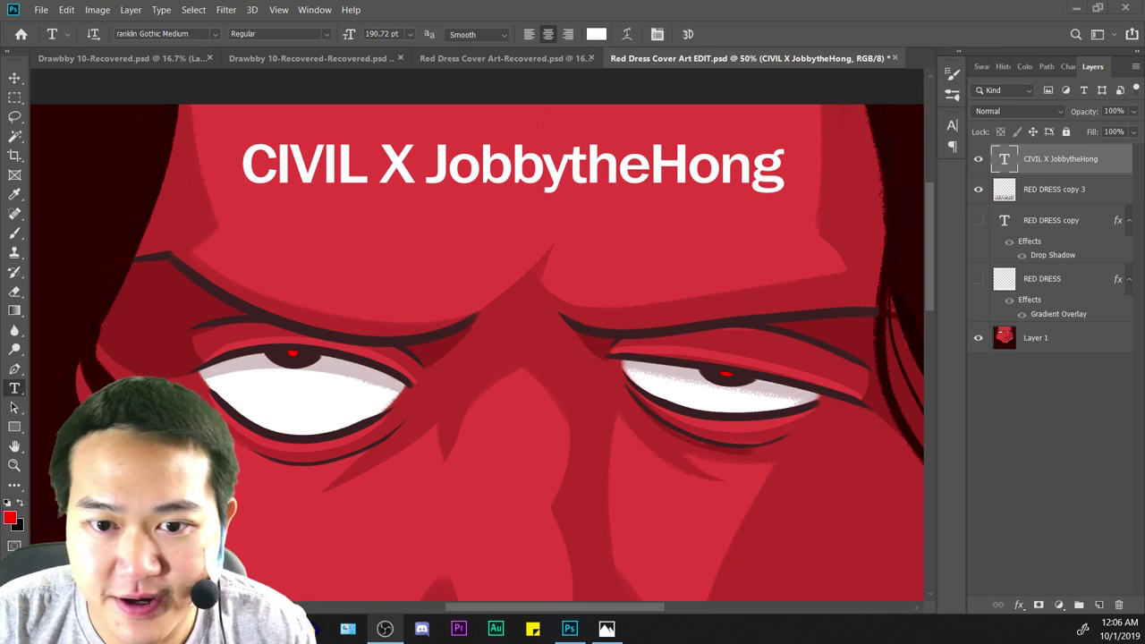
triple_click(432, 168)
left_click(328, 34)
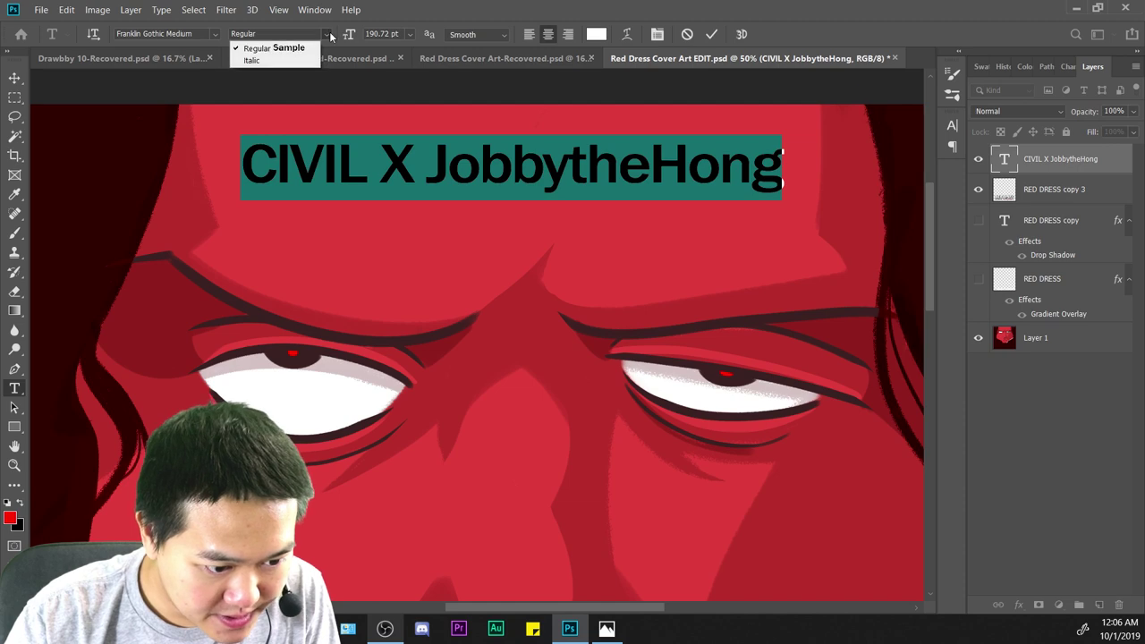
left_click(329, 32)
key("ctrl+minus")
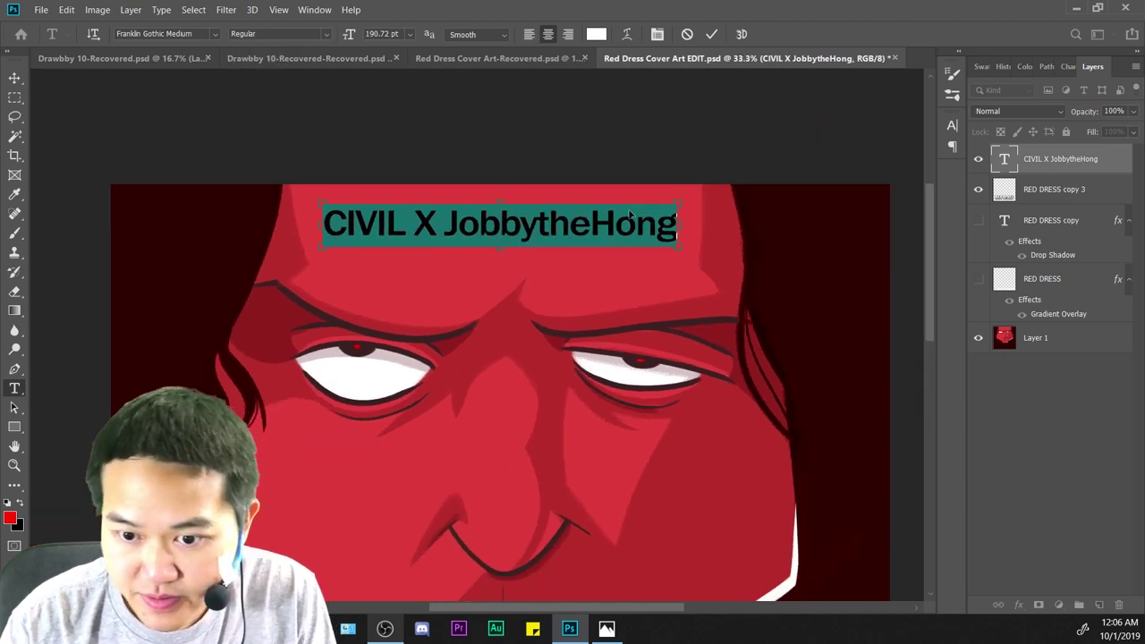
key("ctrl+minus")
key("ctrl+equal")
type("=")
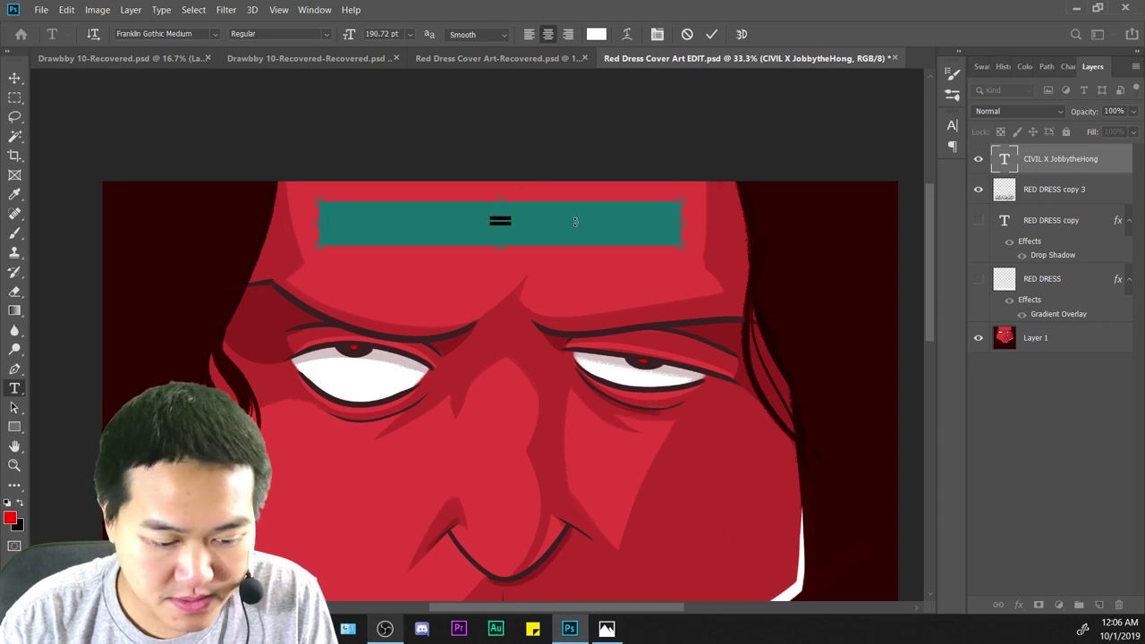
key("ctrl+z")
Hide the text selection highlight, shift the artist credit slightly right and down, and commit the text.
key("ctrl+h")
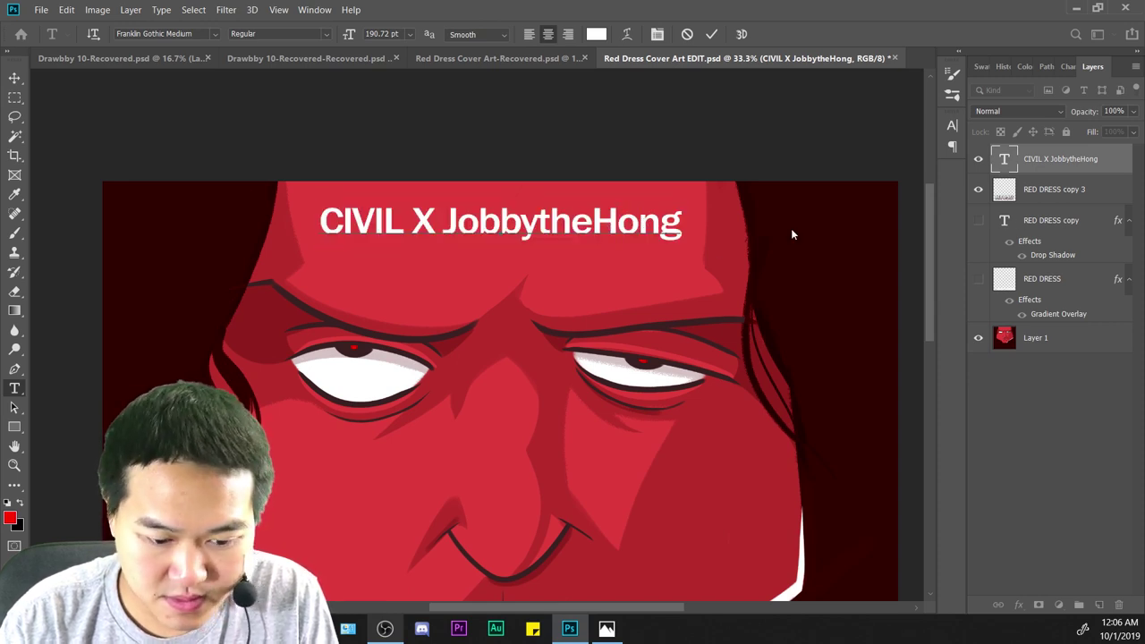
left_click_drag(678, 258, 682, 260)
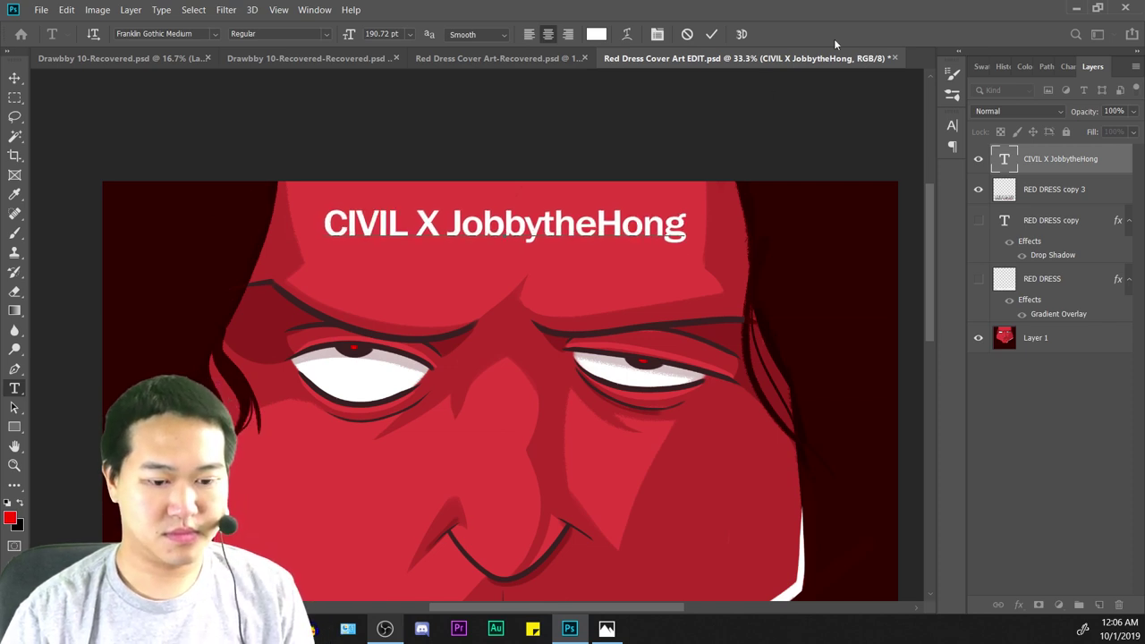
key("ctrl+minus")
key("ctrl+minus")
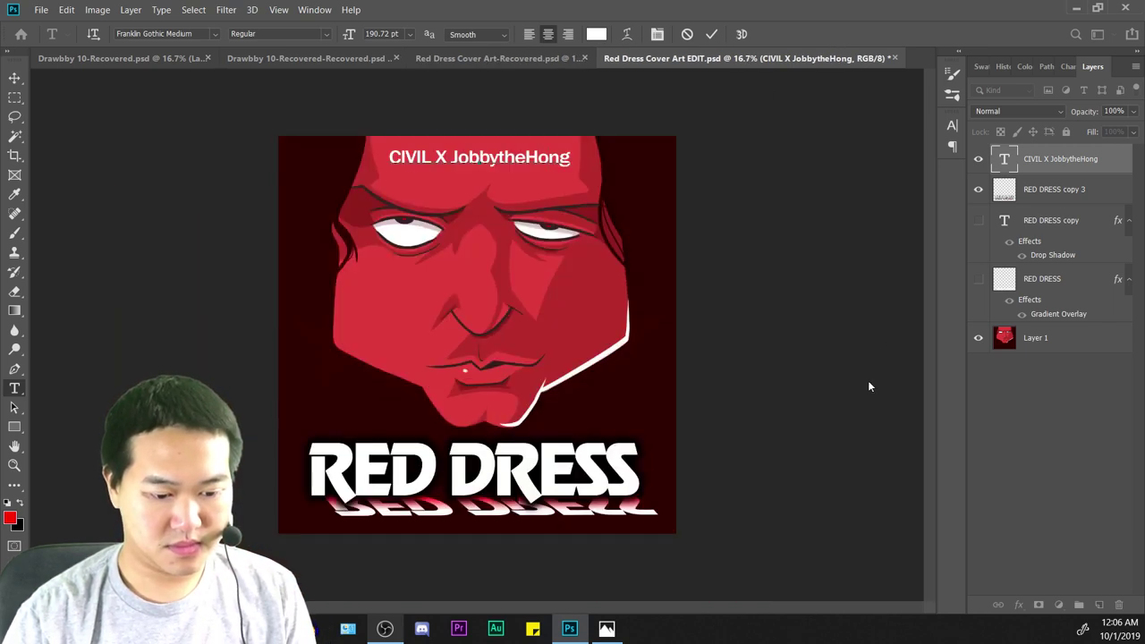
left_click(868, 387)
Examine the whole cover at thumbnail size to judge how the artist credit reads.
key("ctrl+minus")
key("ctrl+minus")
key("ctrl+minus")
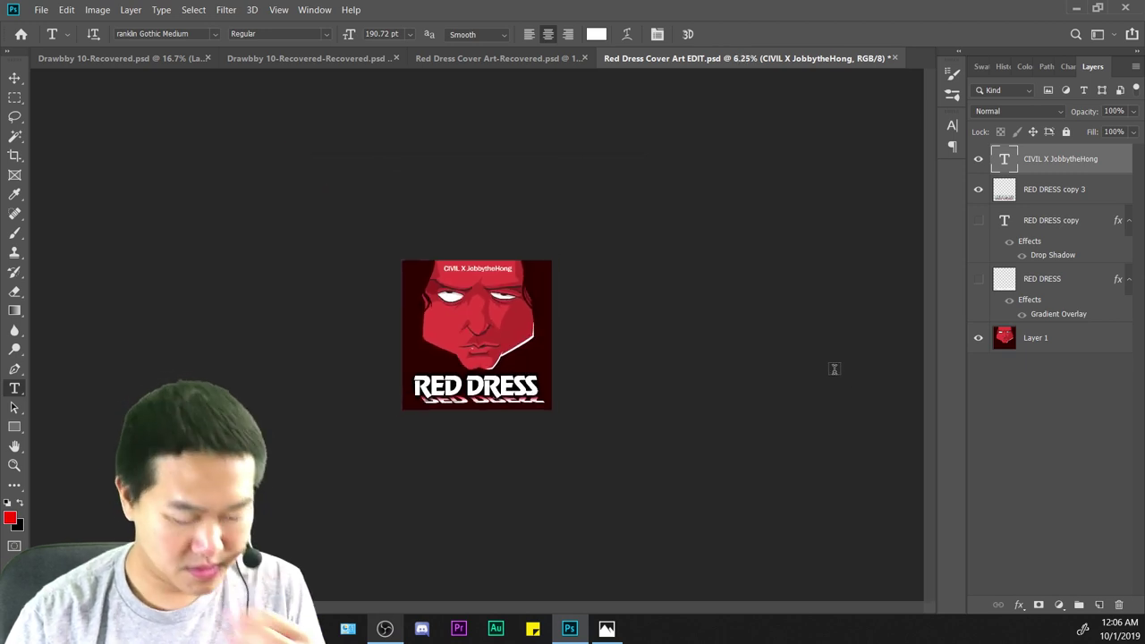
key("ctrl+plus")
key("ctrl+plus")
key("ctrl+plus")
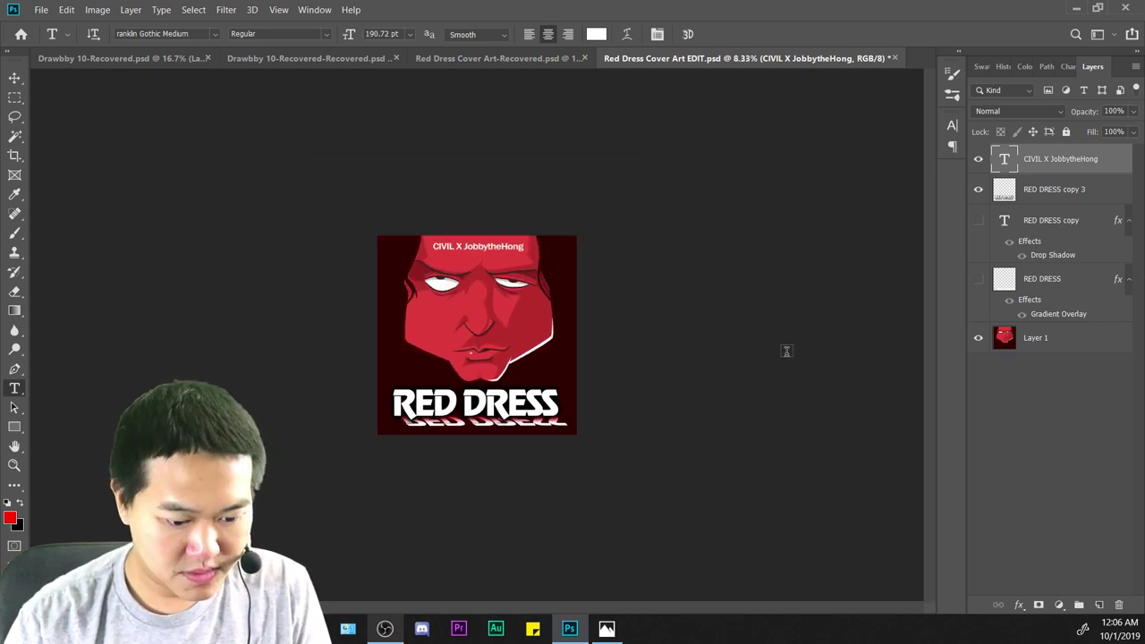
key("ctrl+plus")
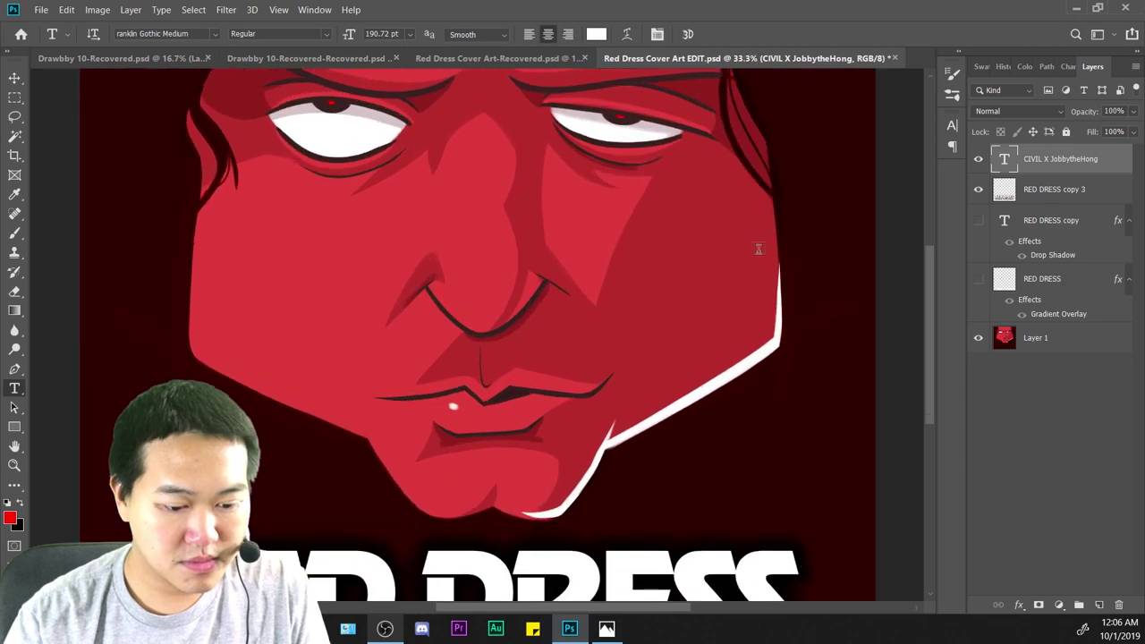
Reduce the font size of the whole artist credit to 147 pt.
left_click_drag(756, 248, 798, 398)
key("ctrl+plus")
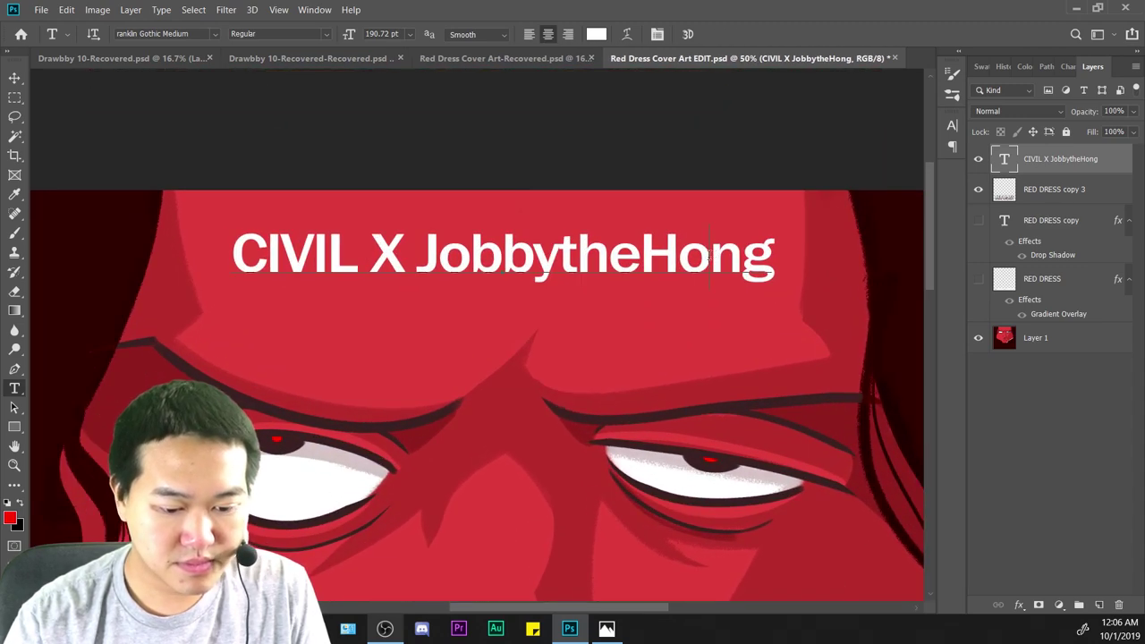
left_click(427, 256)
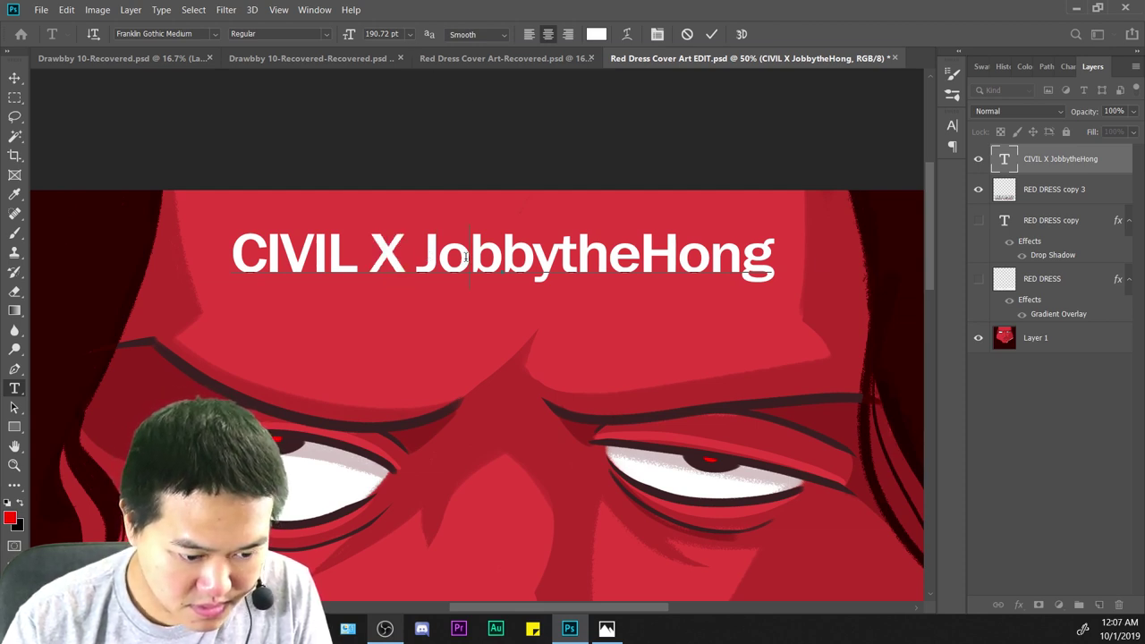
key("ctrl+a")
left_click(381, 34)
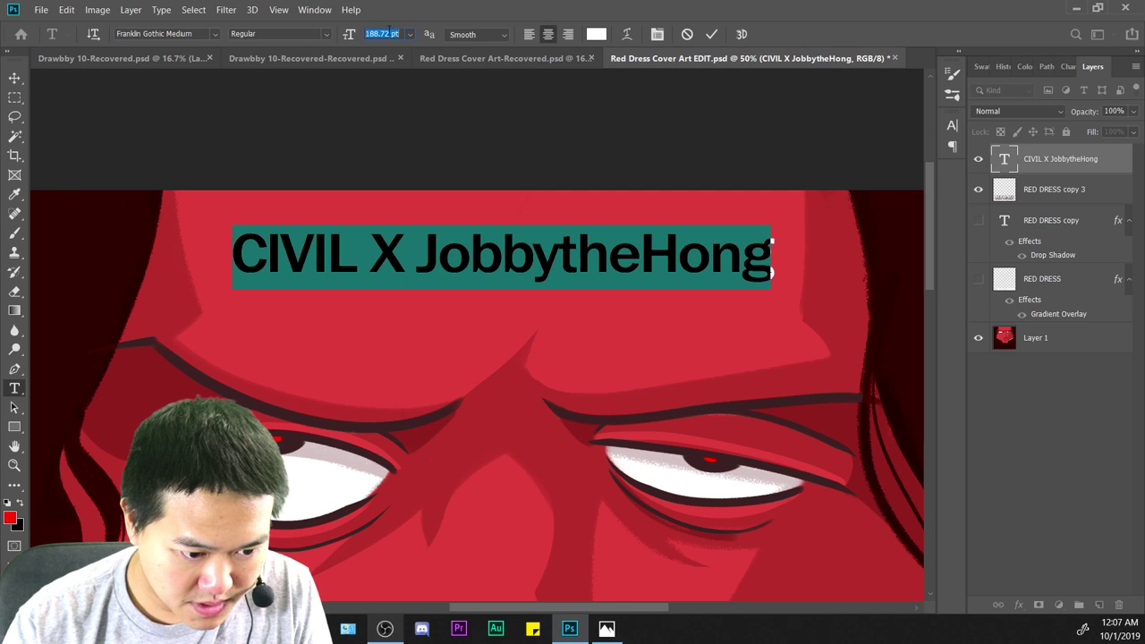
key("Down")
key("Down")
key("Down")
key("Down")
key("Down")
key("Down")
key("Down")
key("Down")
key("Down")
key("Down")
key("Down")
key("Down")
key("Down")
key("Down")
key("Down")
key("Down")
key("Down")
key("Down")
key("Down")
key("Down")
key("Down")
key("Down")
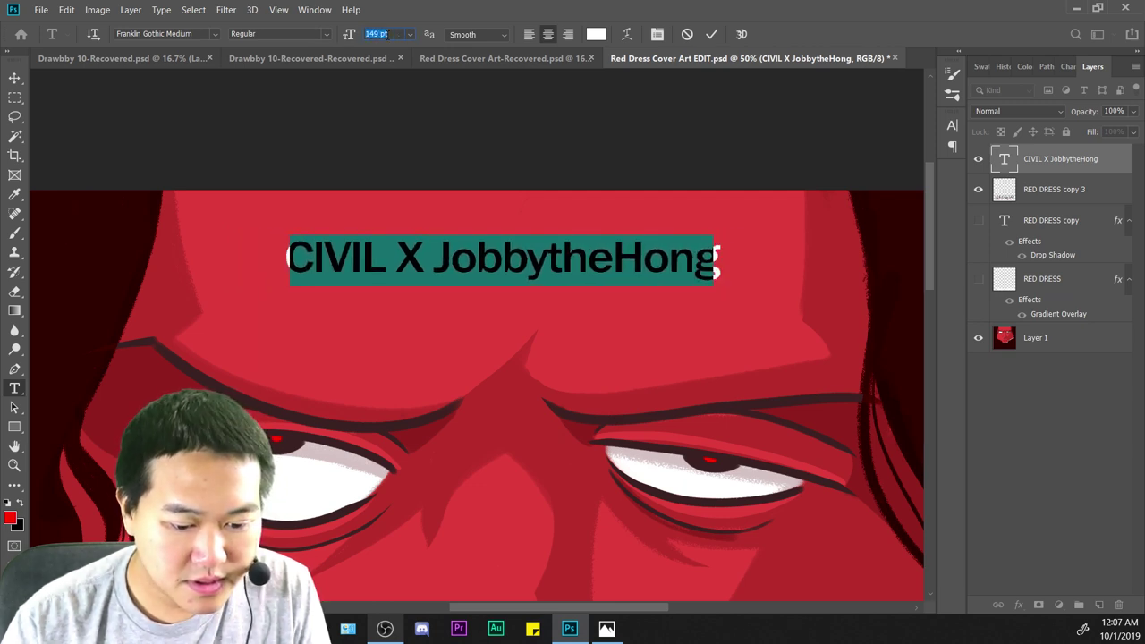
key("Down")
key("Down")
Enlarge only the "X" in the artist credit to 173 pt and commit the text.
left_click(438, 255)
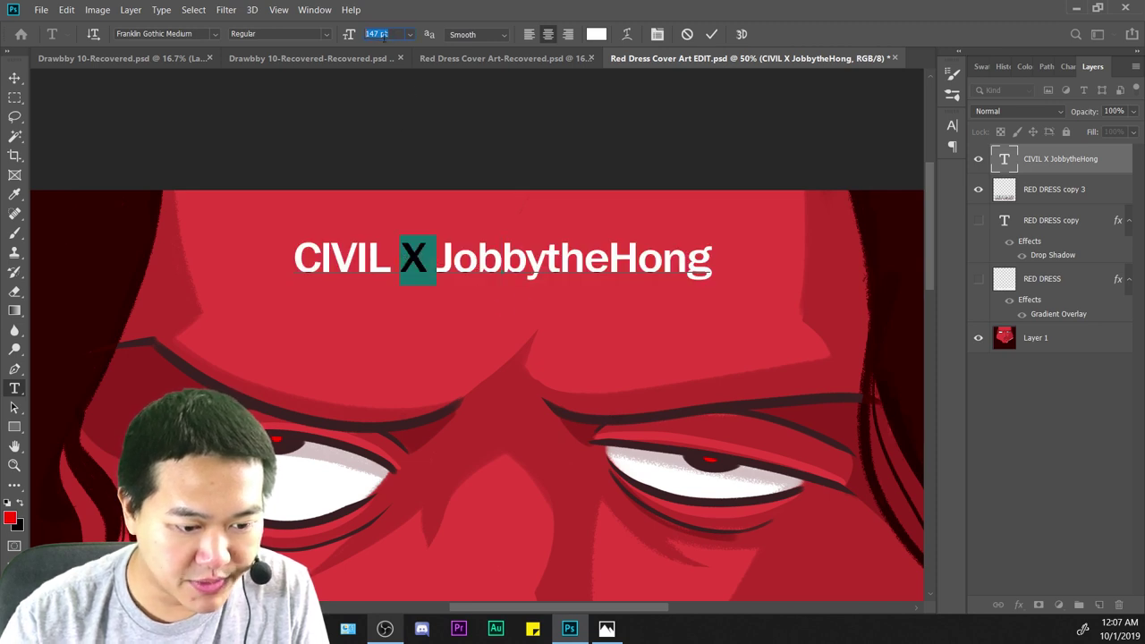
key("Up")
key("Up")
key("Up")
key("Up")
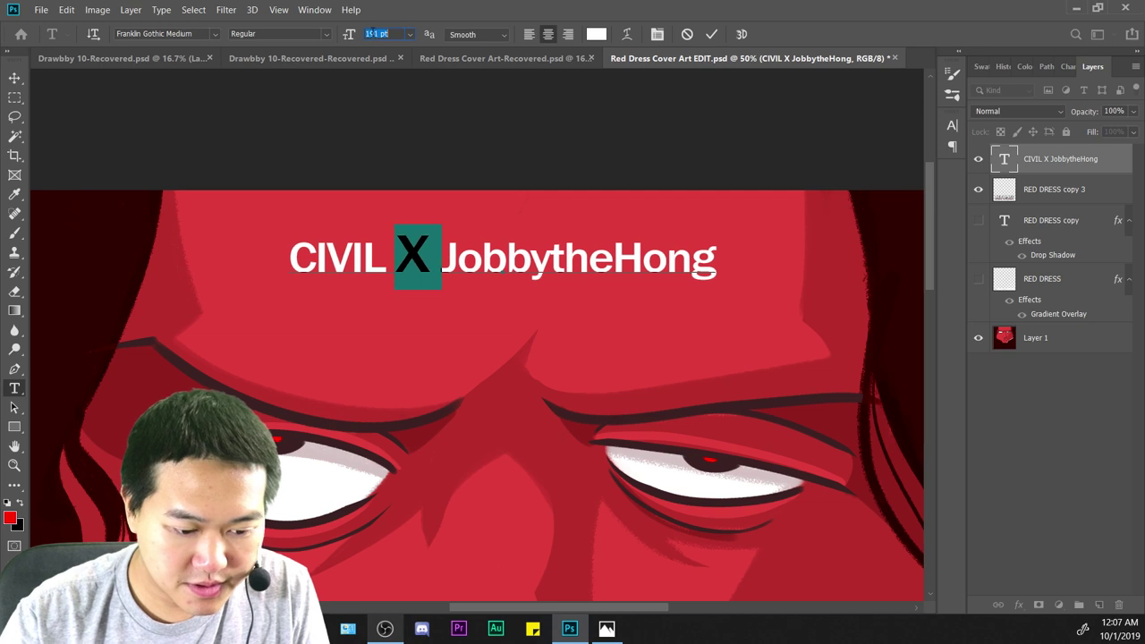
key("Down")
key("Down")
key("Down")
key("Down")
key("Down")
key("Down")
key("Down")
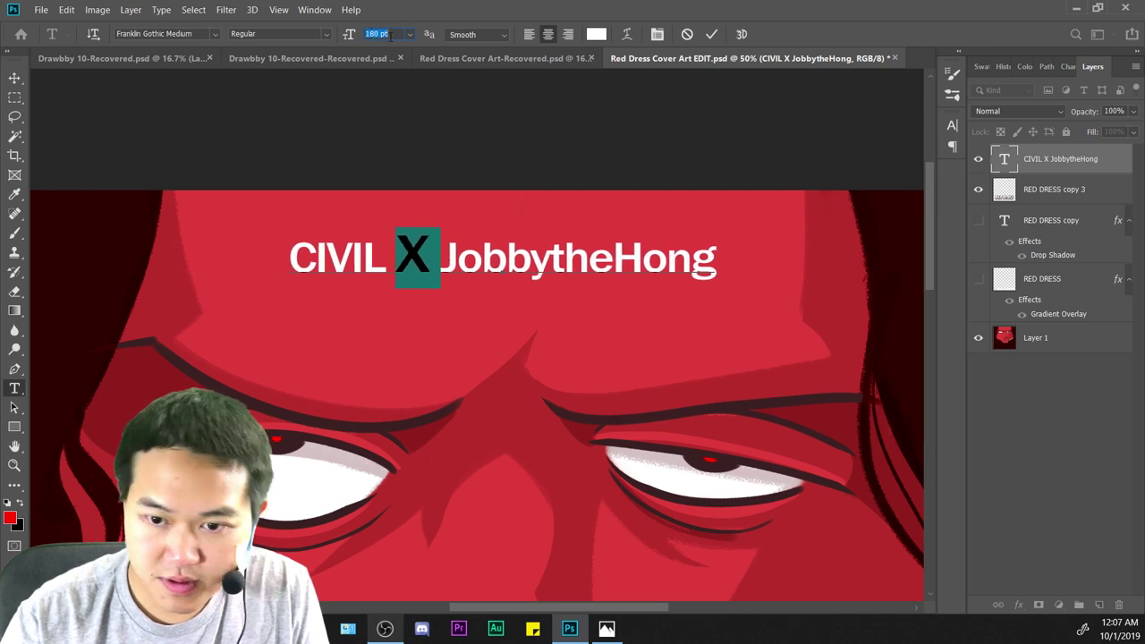
key("Down")
key("Down")
key("Down")
key("Down")
key("Down")
key("Down")
key("Down")
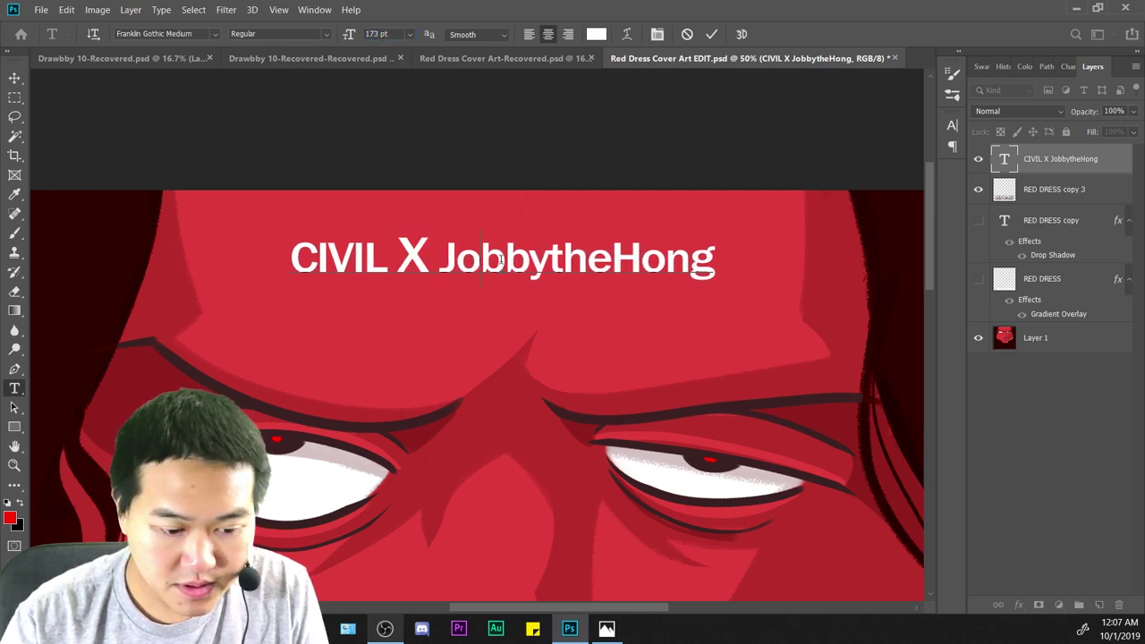
scroll(499, 259, "down", 4)
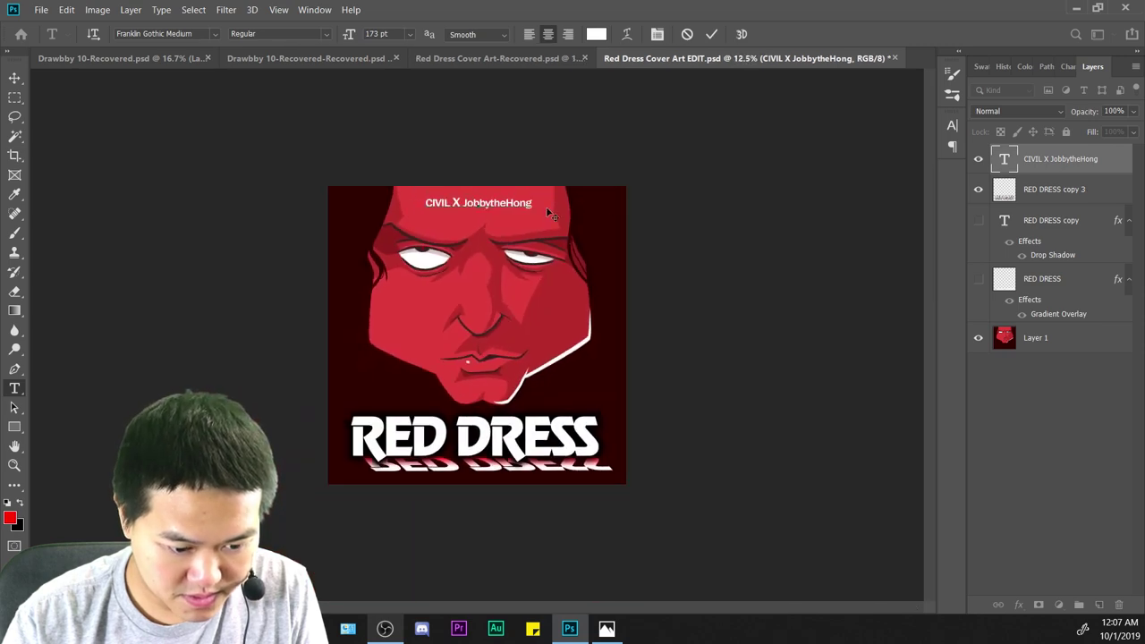
key("ctrl+plus")
key("ctrl+plus")
left_click(865, 200)
key("ctrl+plus")
left_click_drag(879, 152, 852, 414)
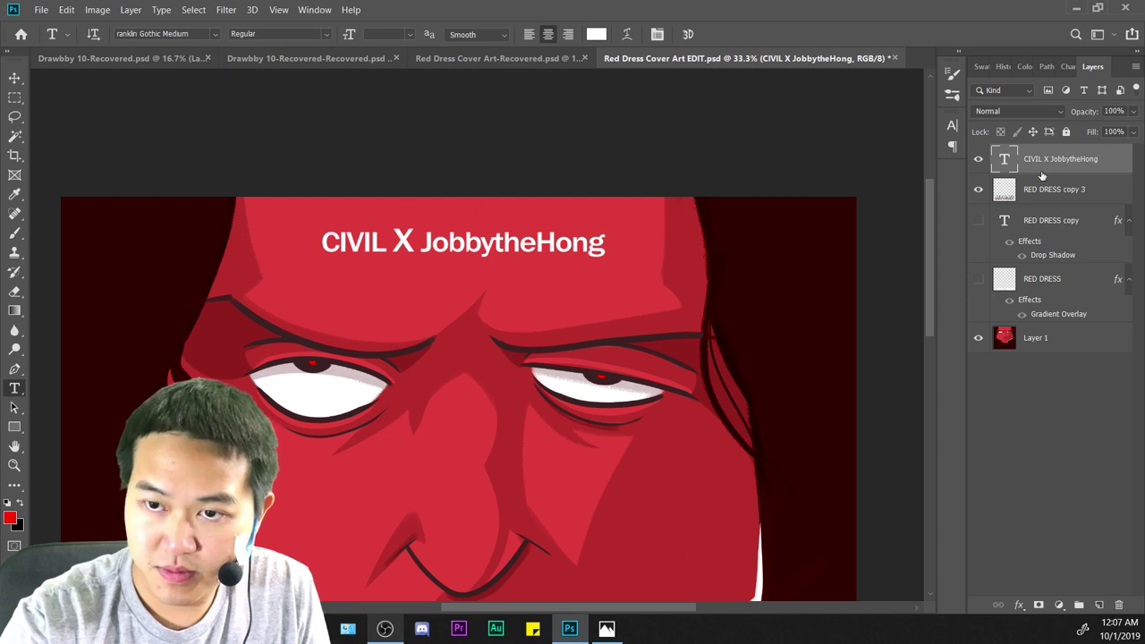
Stretch the artist credit to 117.25% width and 125.84% height, check it against the whole cover, and commit the transform.
key("ctrl+t")
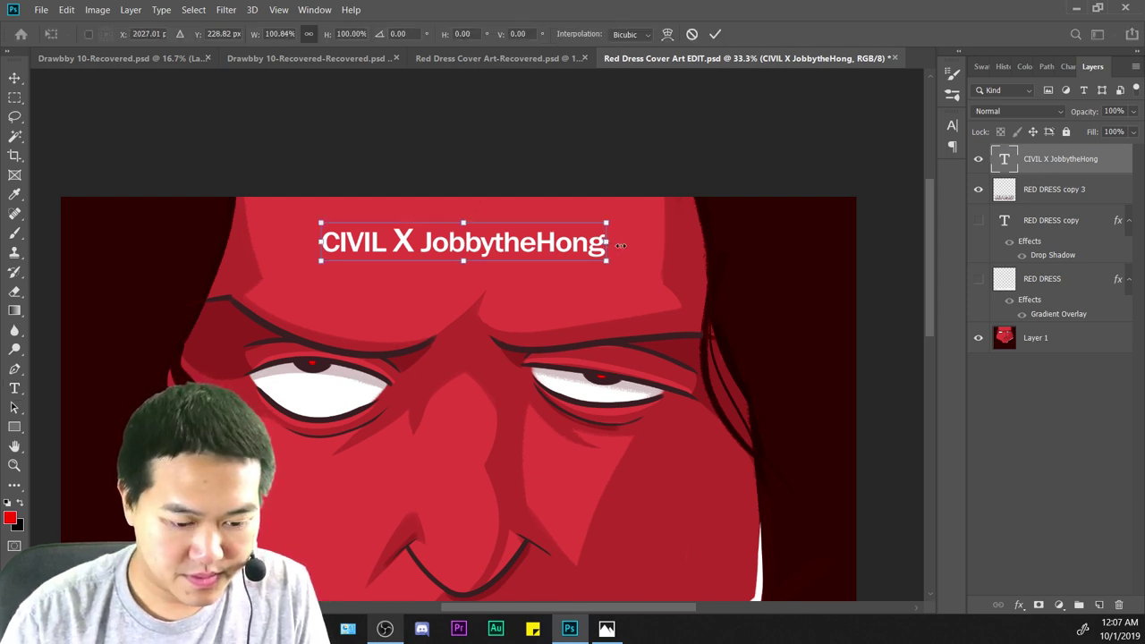
left_click_drag(620, 245, 631, 244)
left_click_drag(304, 242, 293, 241)
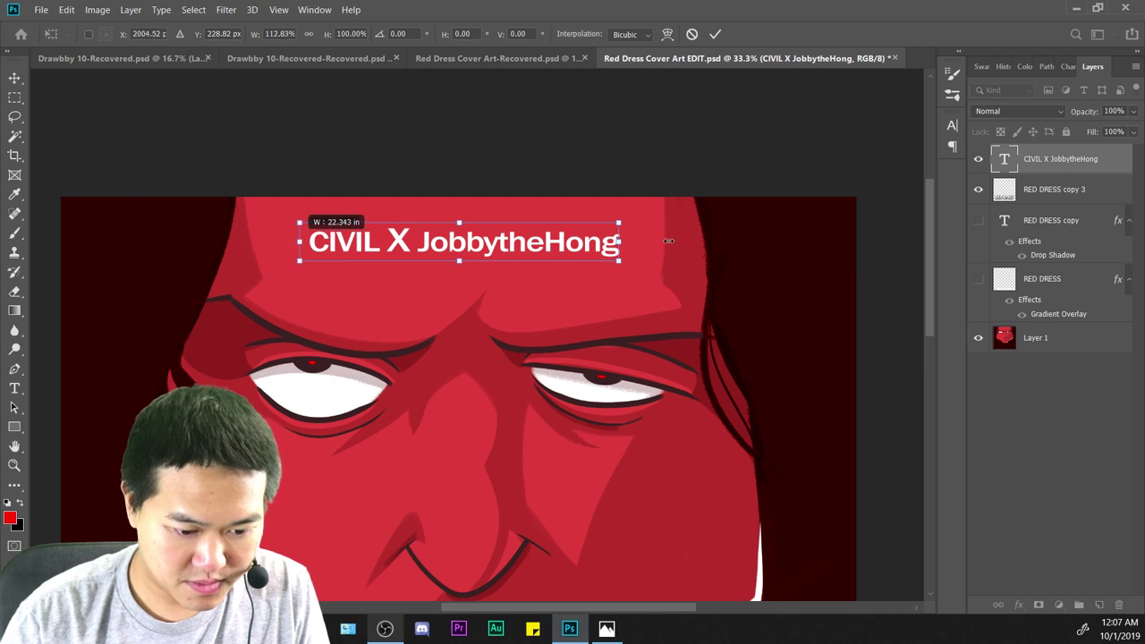
left_click_drag(619, 241, 636, 242)
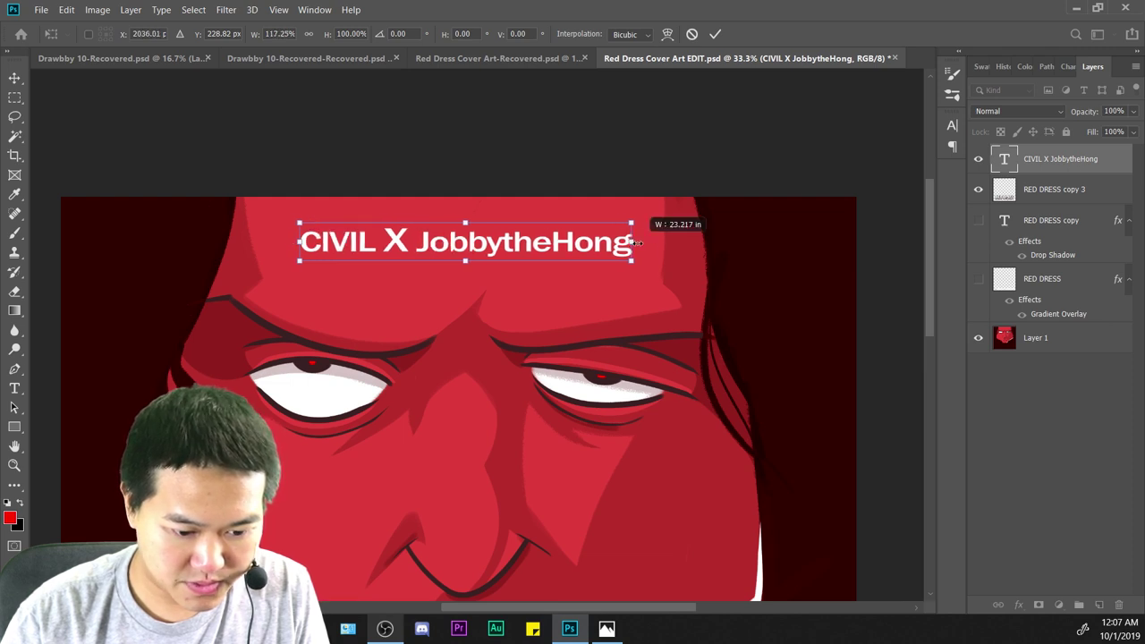
left_click_drag(466, 260, 467, 265)
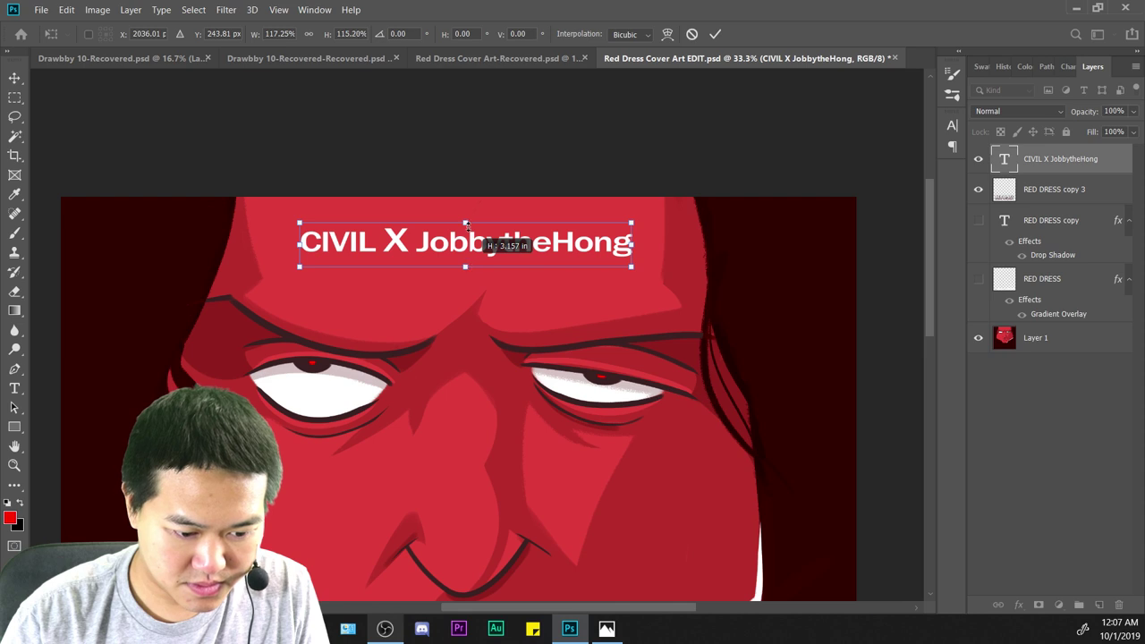
left_click_drag(466, 224, 465, 218)
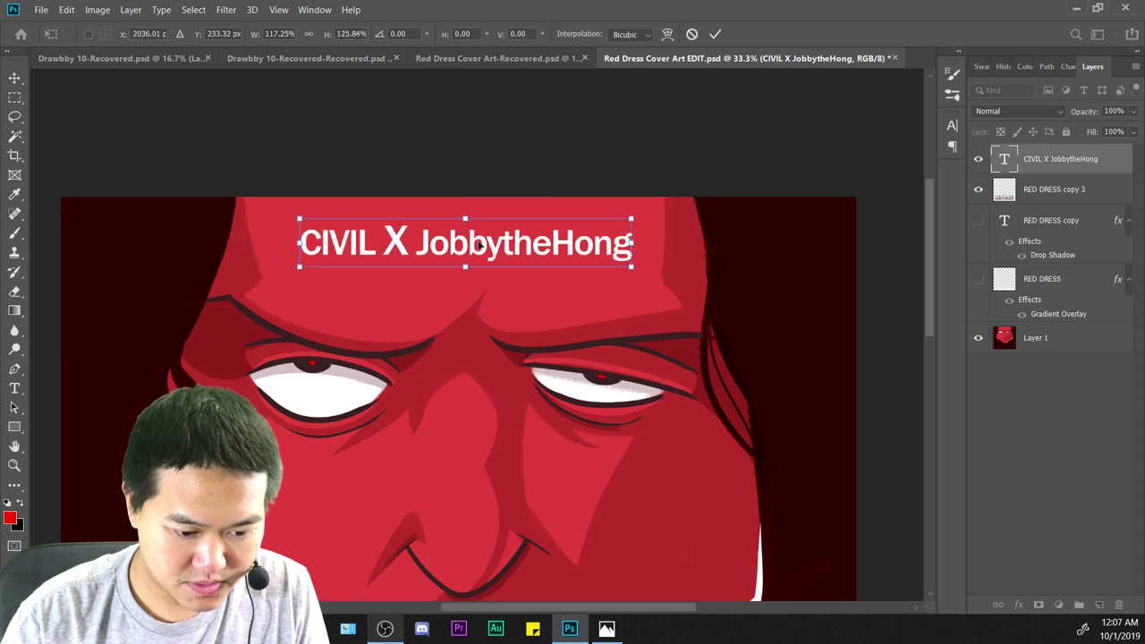
key("ctrl+minus")
key("ctrl+minus")
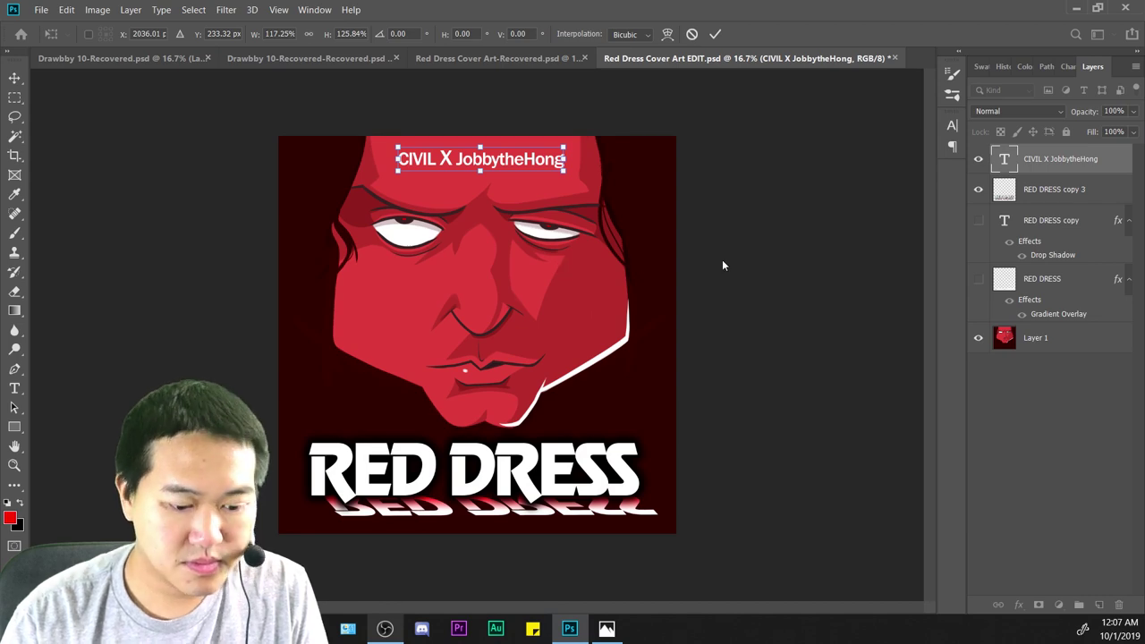
key("ctrl+plus")
left_click_drag(681, 242, 728, 428)
key("ctrl+plus")
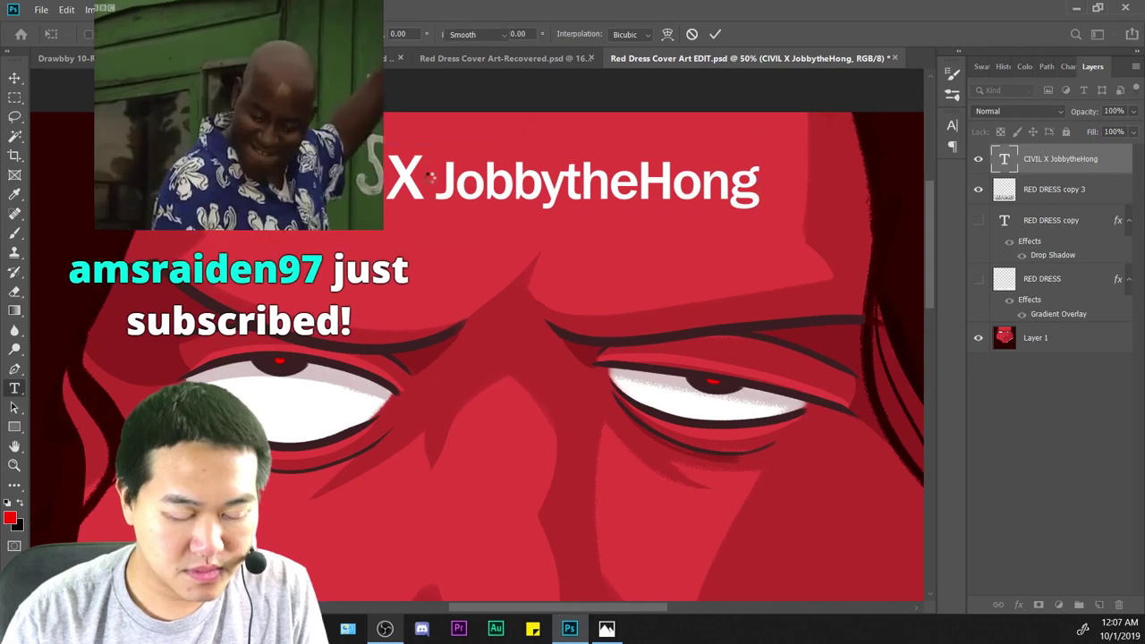
key("Return")
Replace the enlarged capital "X" in the artist credit with a lowercase "x" and commit the text.
left_click(424, 180)
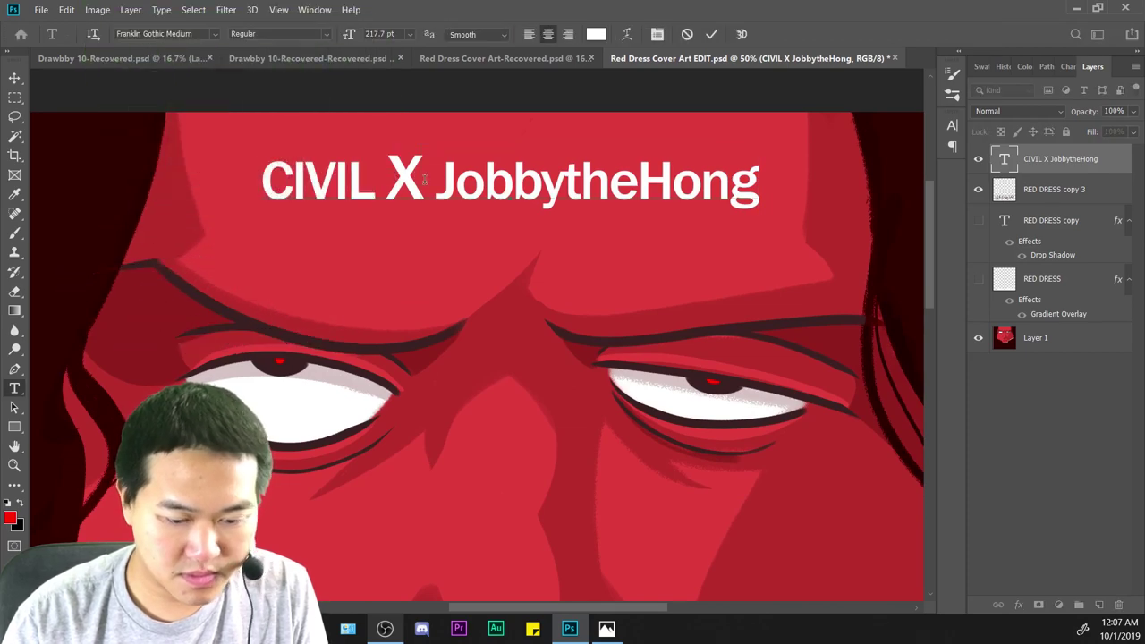
key("BackSpace")
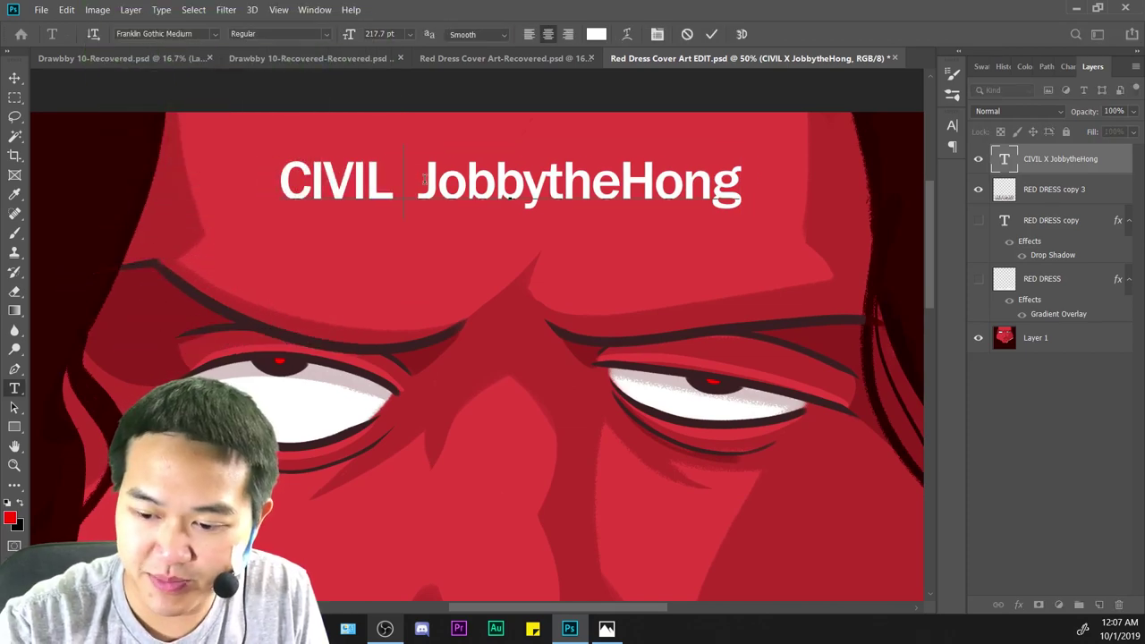
type("x")
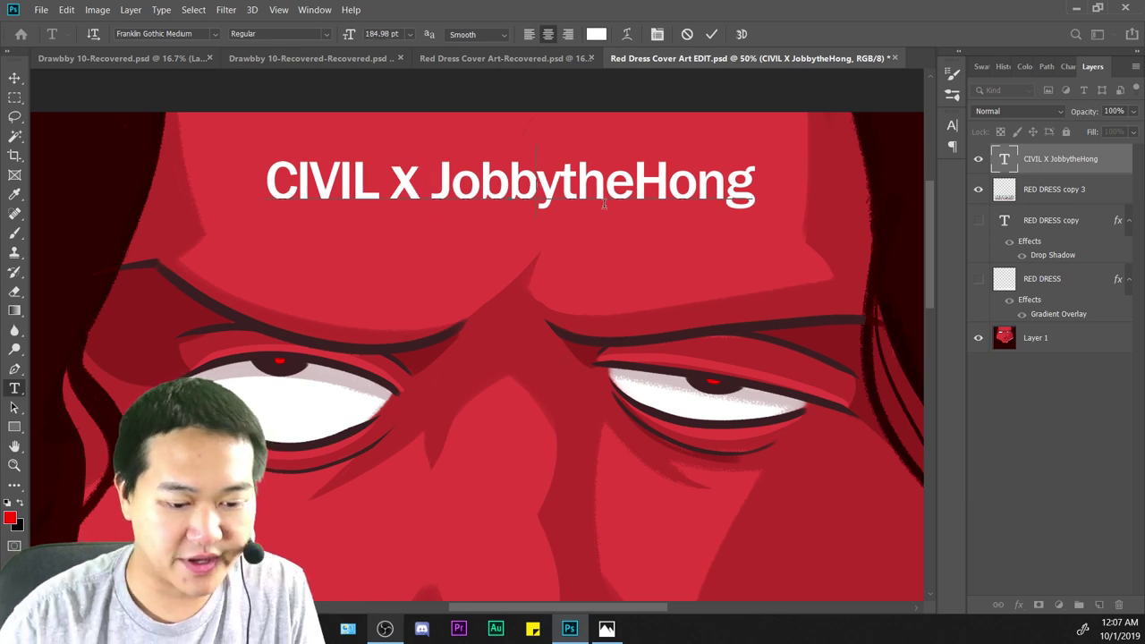
key("ctrl+minus")
key("ctrl+minus")
key("ctrl+minus")
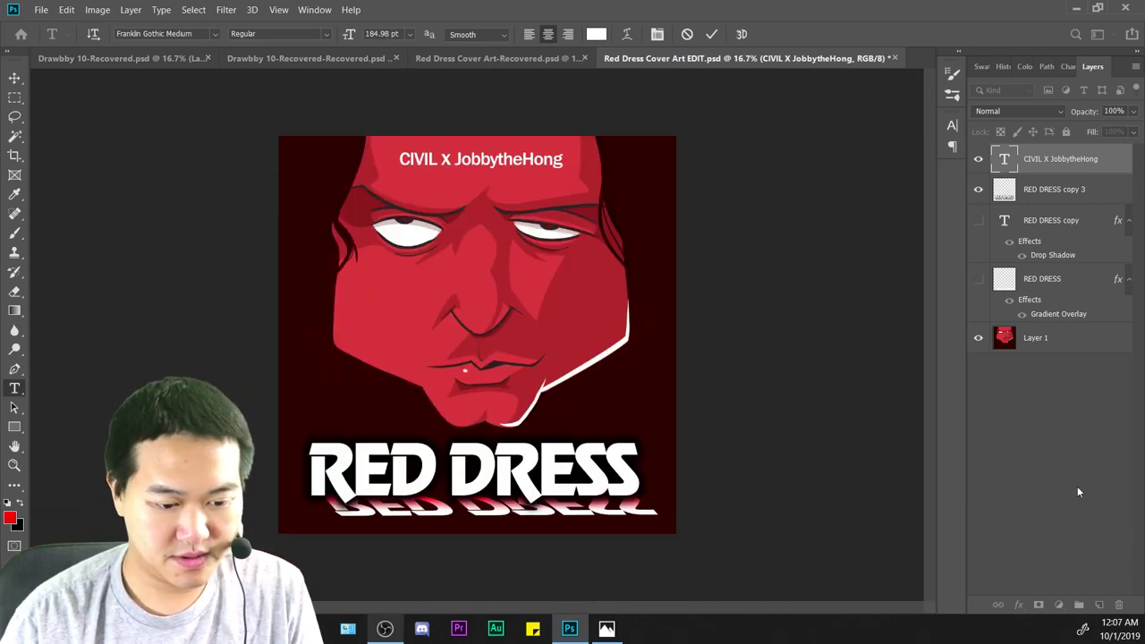
left_click(1078, 488)
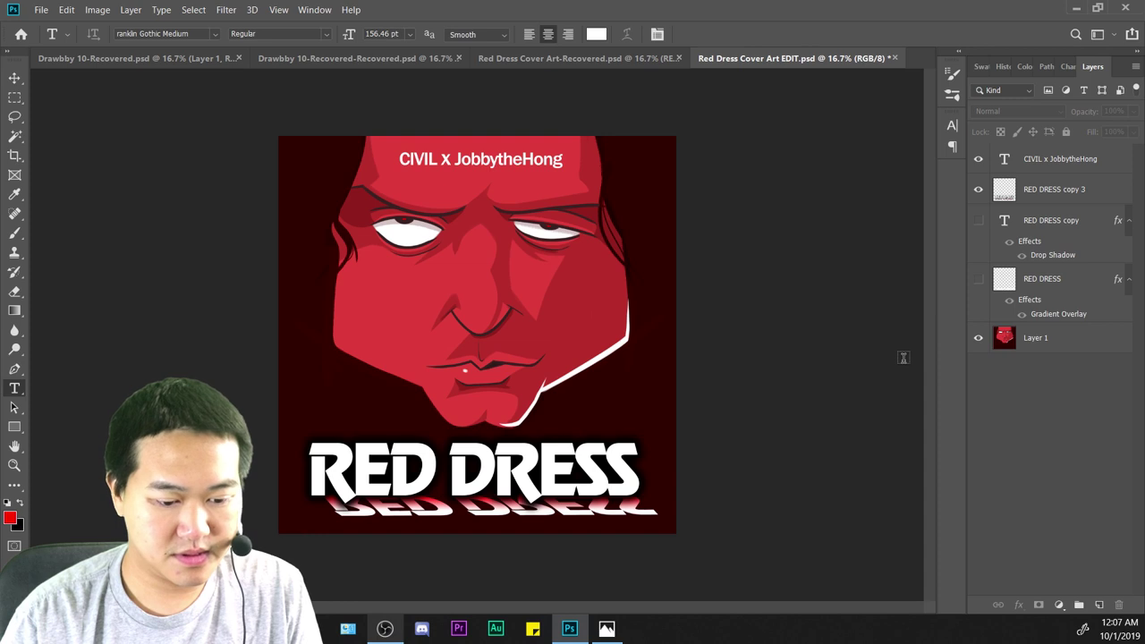
Examine the cover at several sizes to judge how the artist credit with the lowercase "x" reads.
key("ctrl+minus")
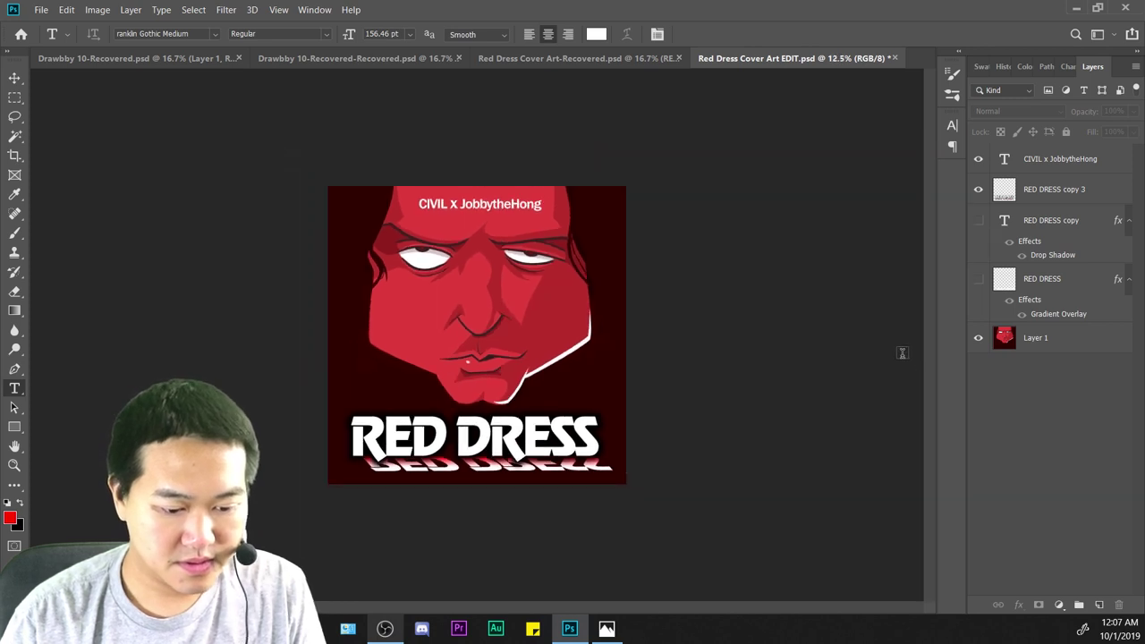
key("ctrl+minus")
key("ctrl+minus")
key("ctrl+plus")
key("ctrl+plus")
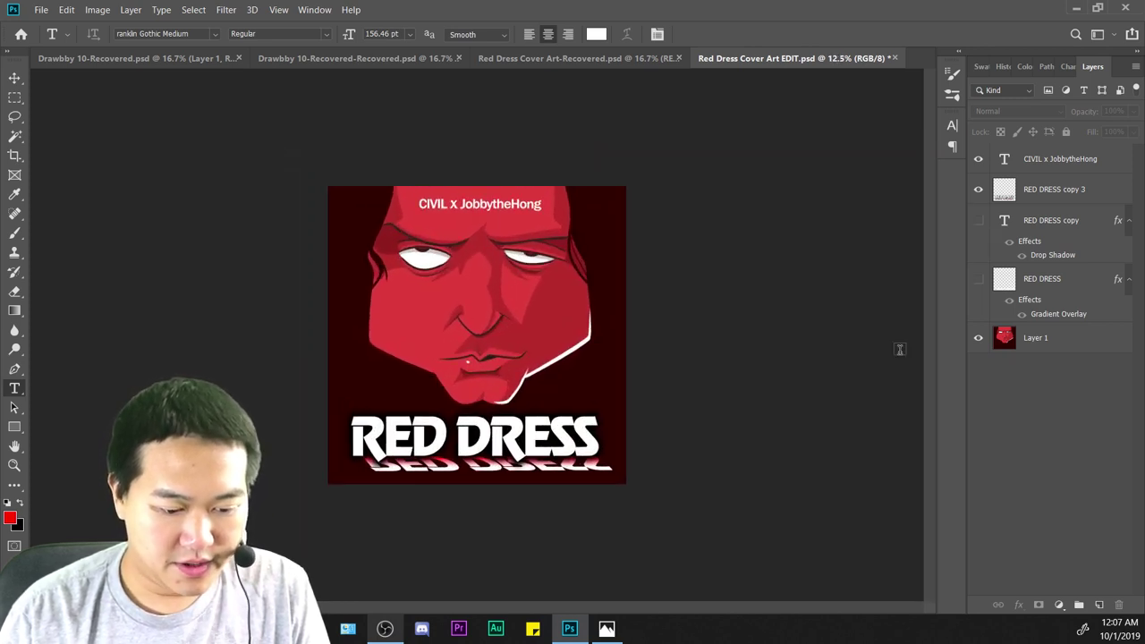
key("ctrl+plus")
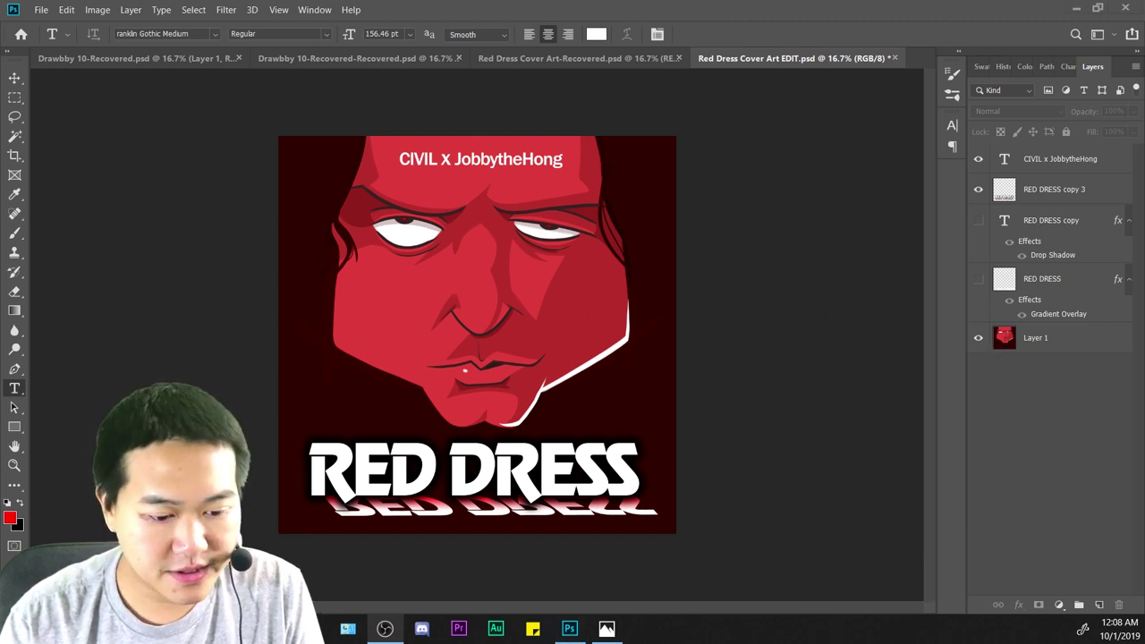
left_click(1028, 434)
key("ctrl+minus")
key("ctrl+minus")
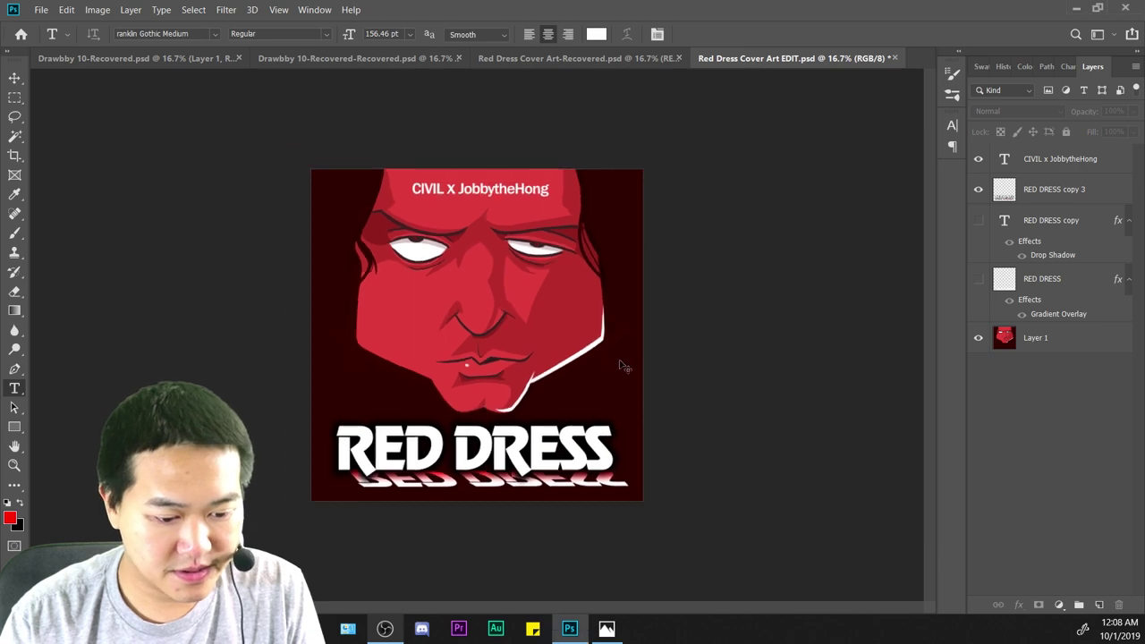
scroll(627, 357, "down", 1)
scroll(626, 356, "up", 5)
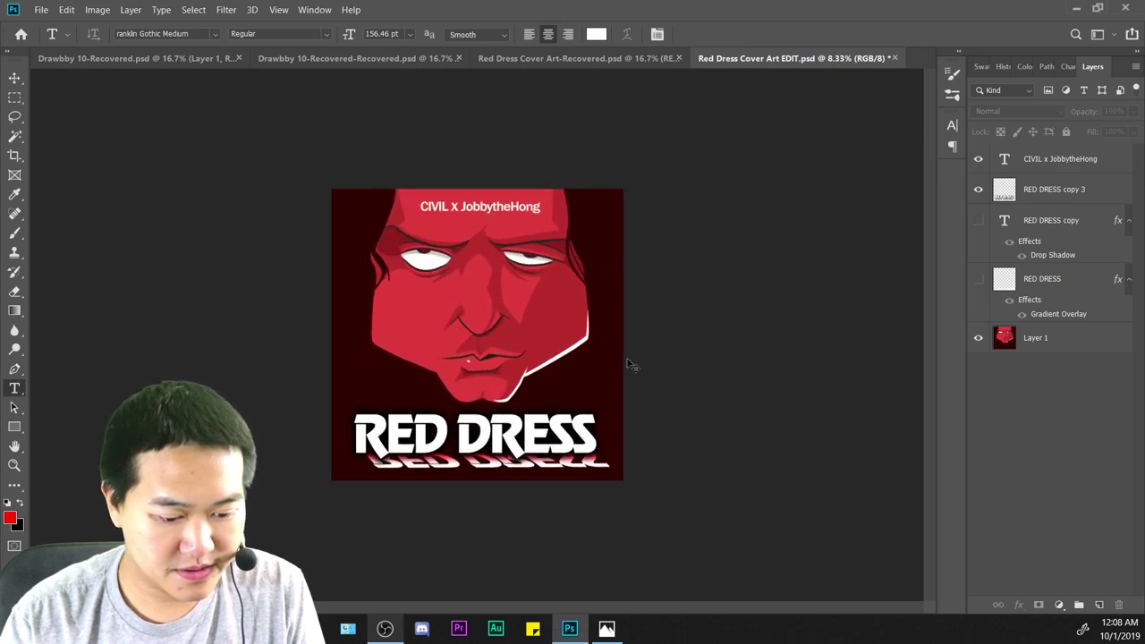
scroll(725, 420, "up", 1)
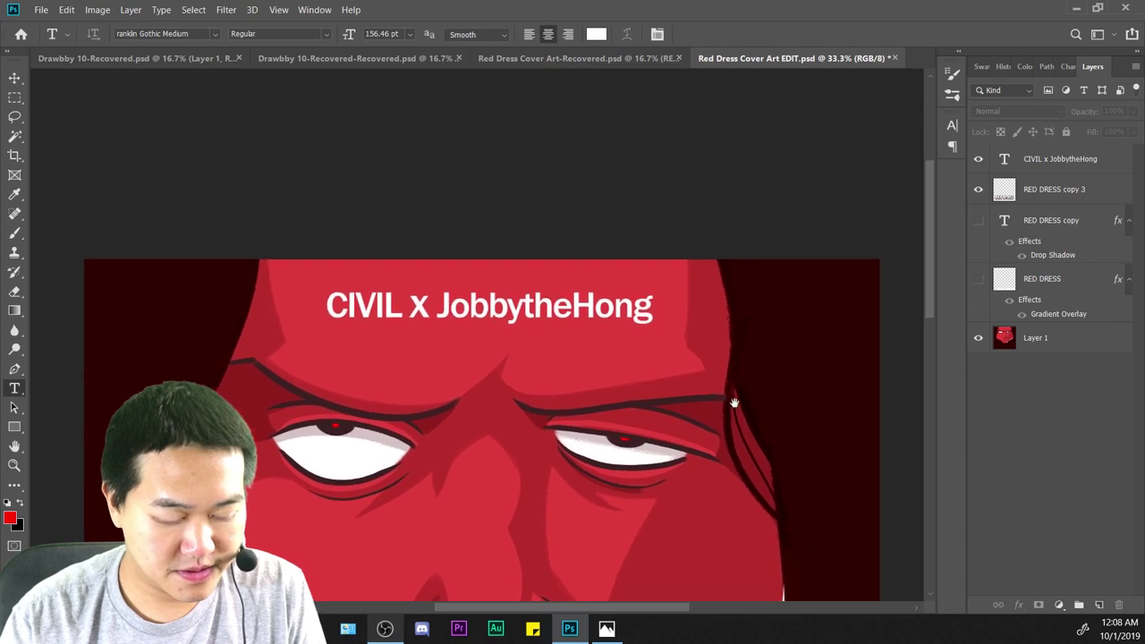
scroll(606, 308, "up", 1)
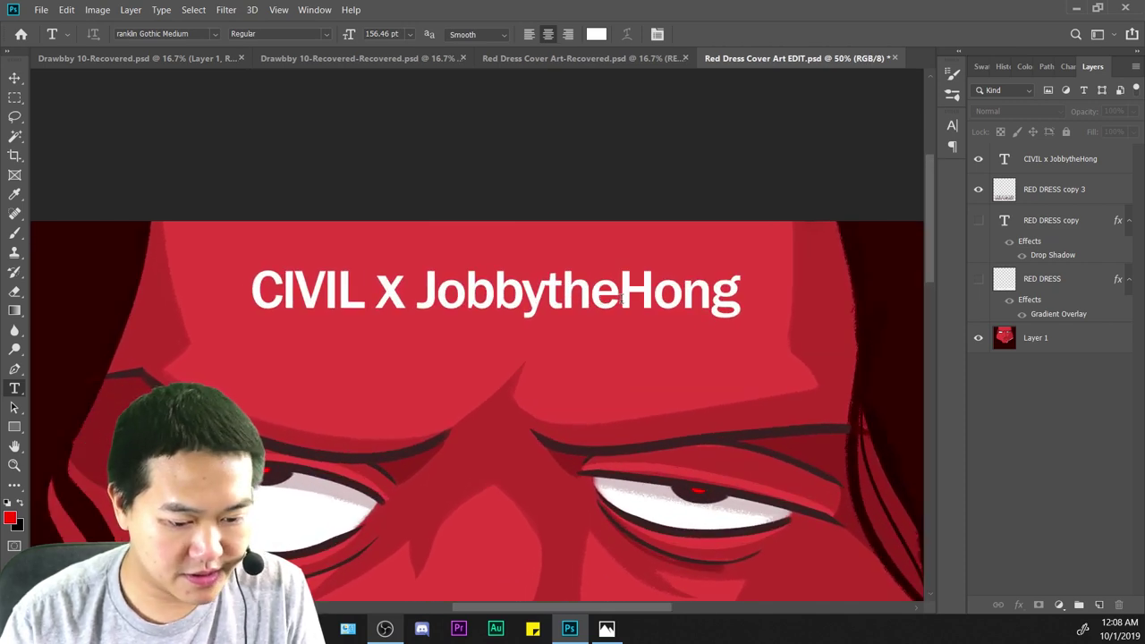
Show the character settings for the whole artist credit text, end the text edit, and reselect the credit's layer.
left_click(626, 298)
key("ctrl+a")
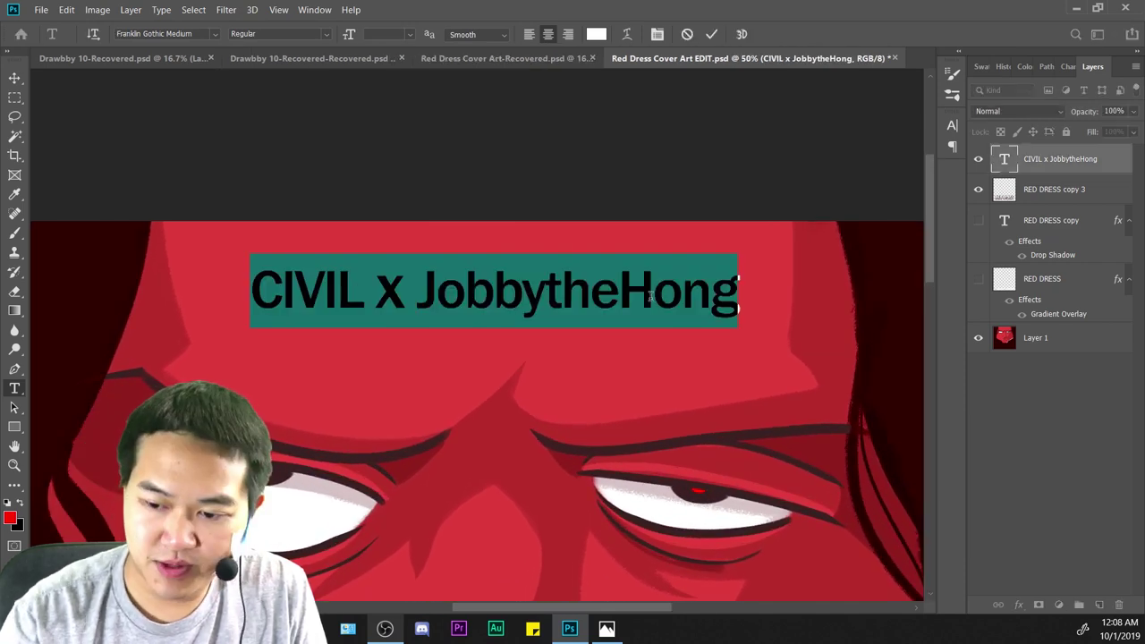
key("ctrl+t")
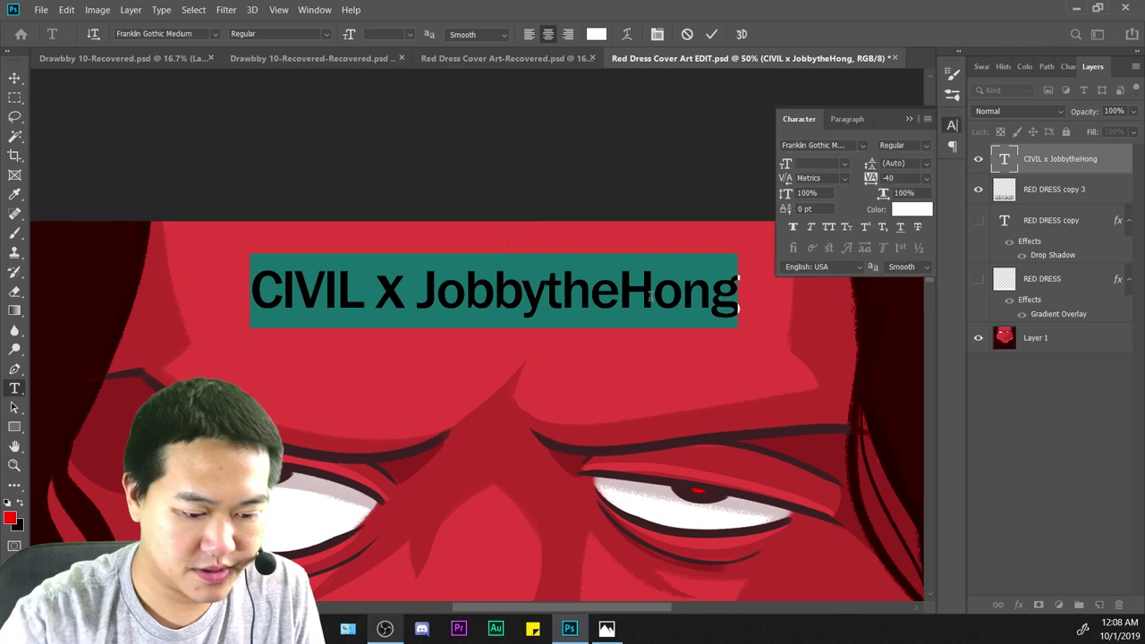
left_click(1060, 196)
left_click(1073, 222)
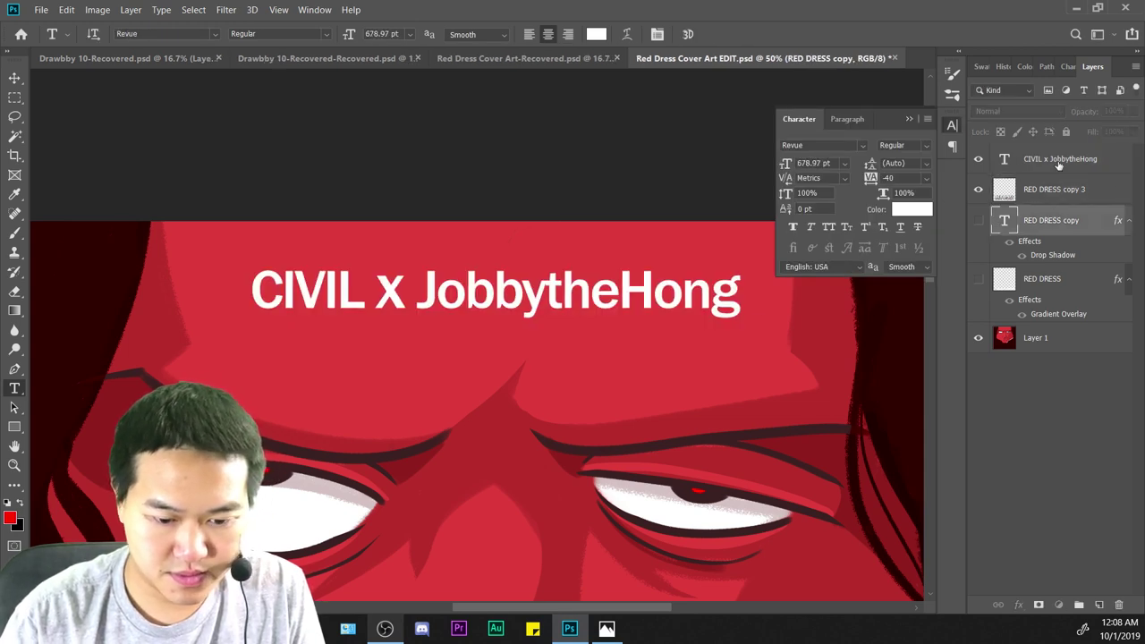
left_click(1058, 161)
Compare the cover at thumbnail and larger sizes to judge the artist credit's legibility and balance with the title.
key("ctrl+minus")
key("ctrl+minus")
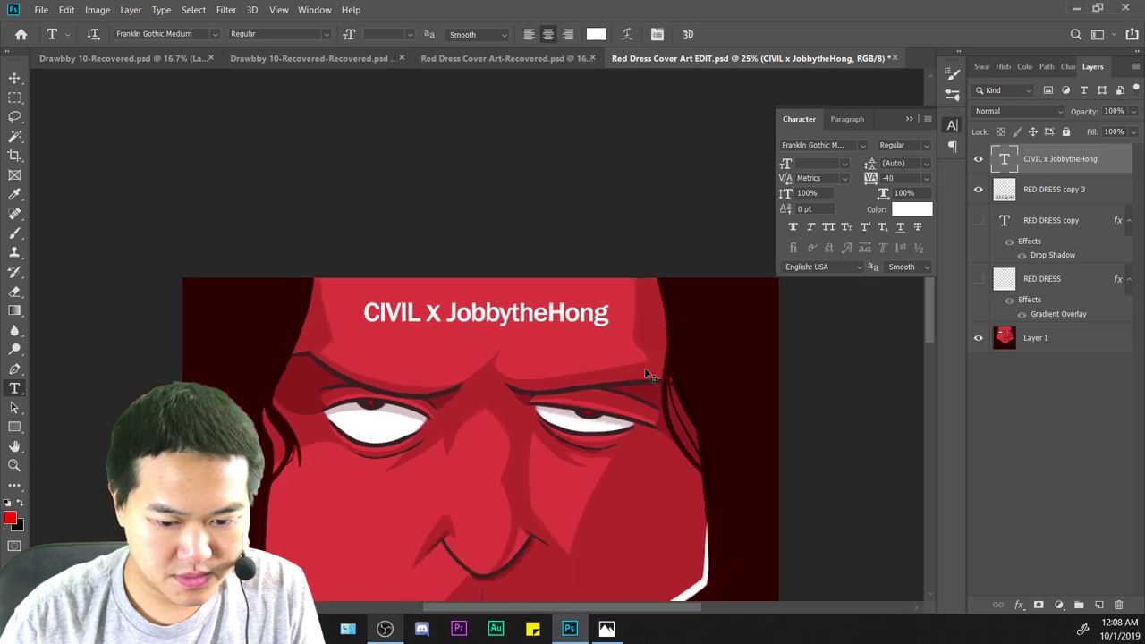
key("ctrl+minus")
key("ctrl+minus")
key("ctrl+minus")
key("ctrl+minus")
key("ctrl+minus")
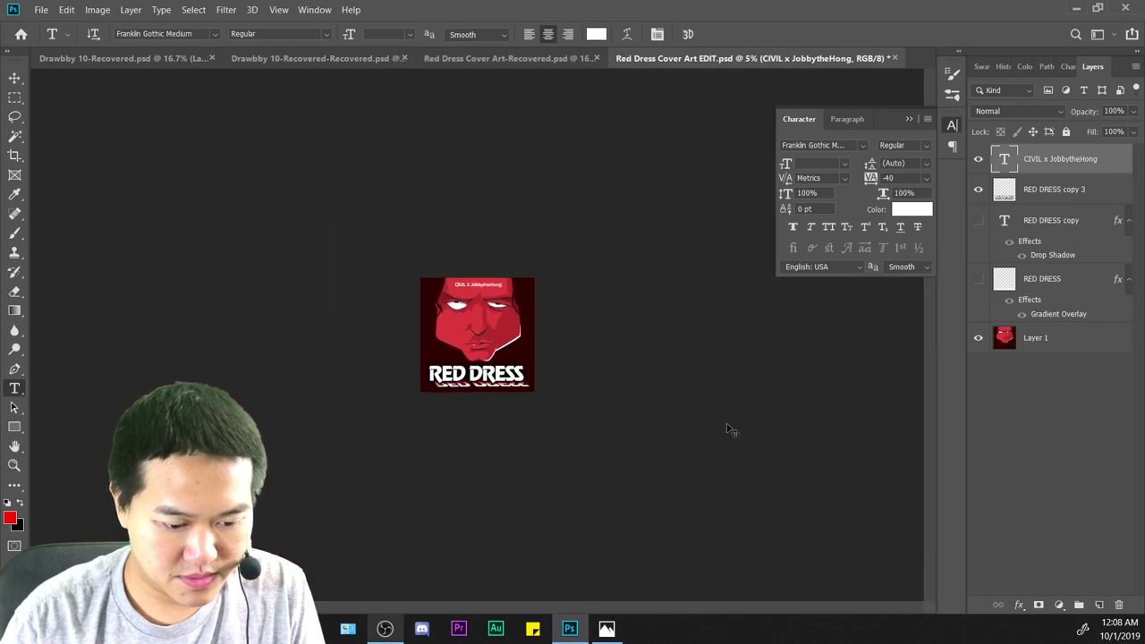
key("ctrl+minus")
key("ctrl+plus")
key("ctrl+plus")
key("ctrl+plus")
key("ctrl+plus")
key("ctrl+plus")
key("ctrl+plus")
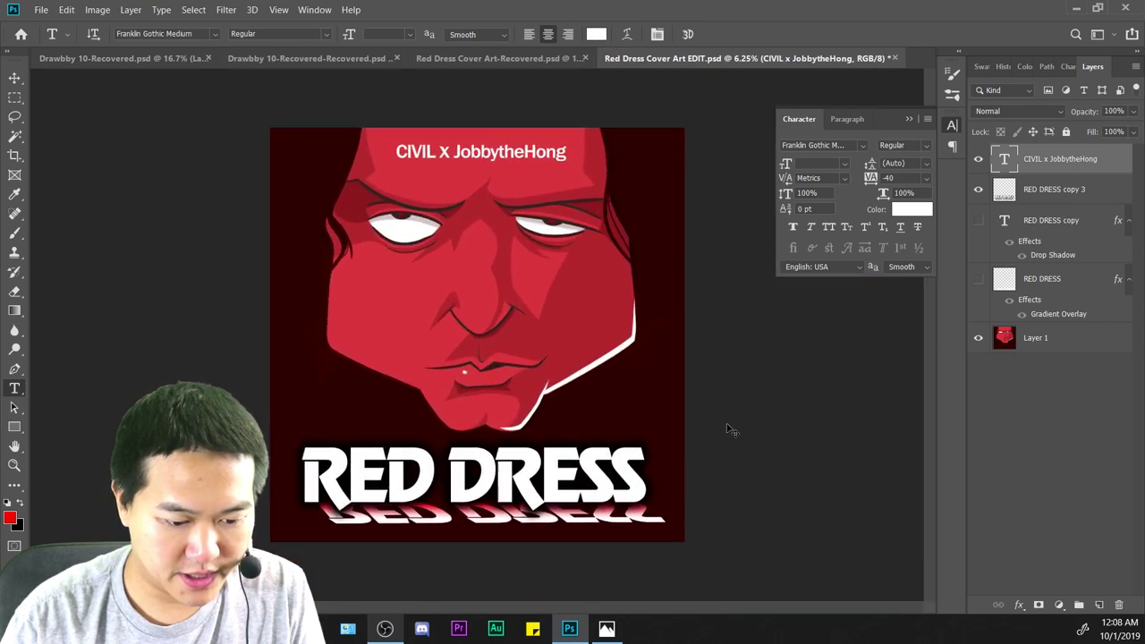
key("ctrl+plus")
key("ctrl+minus")
key("ctrl+minus")
key("ctrl+minus")
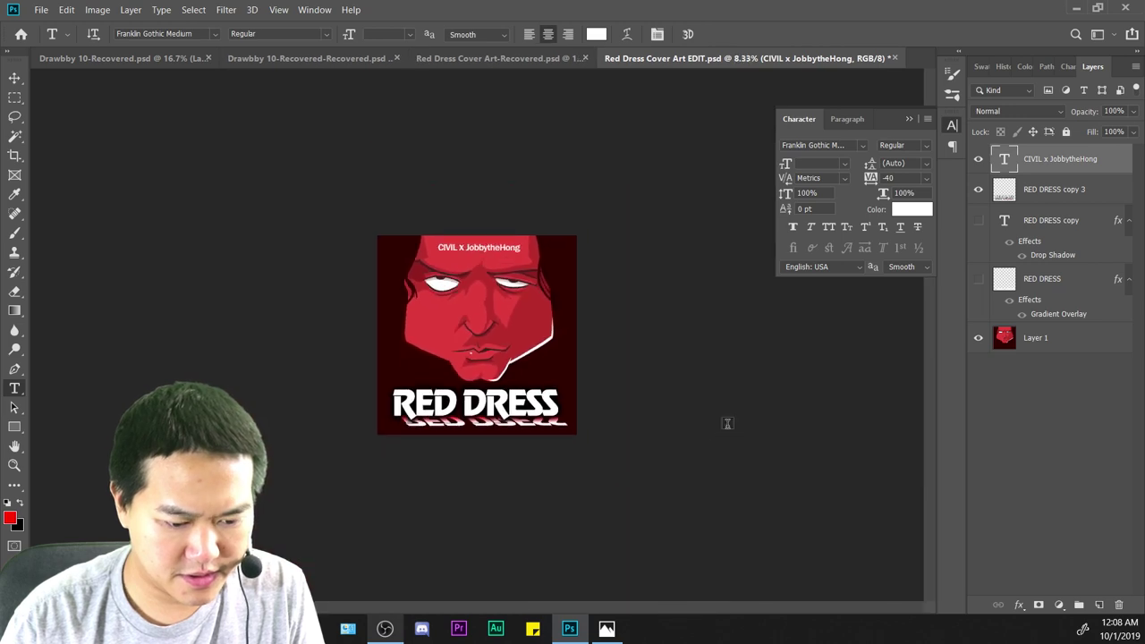
key("ctrl+plus")
key("ctrl+plus")
key("ctrl+minus")
key("ctrl+minus")
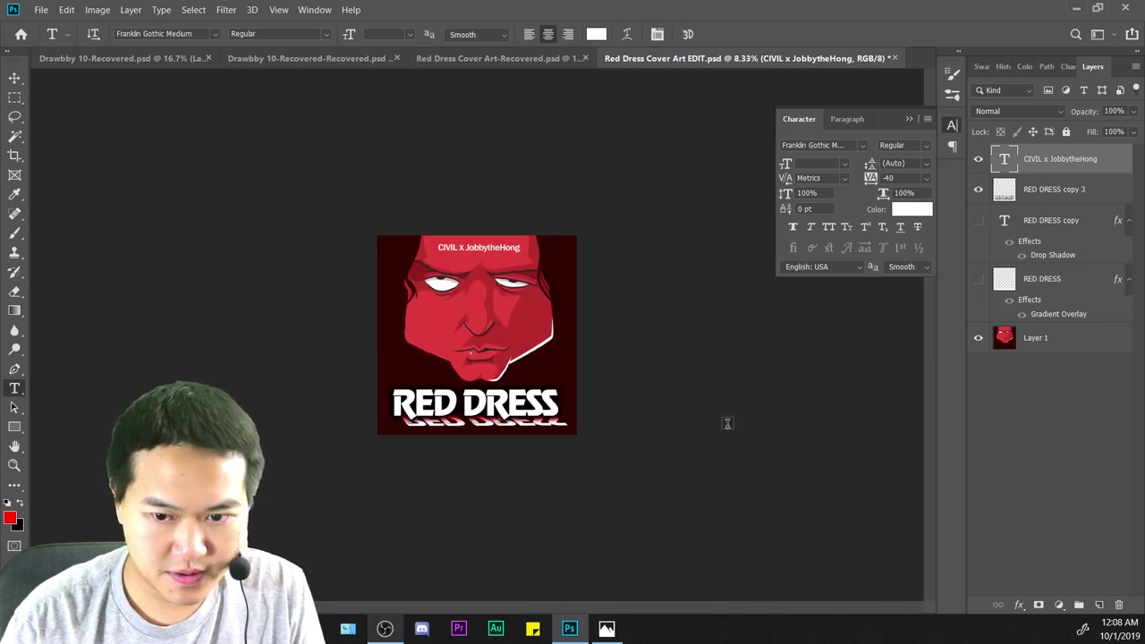
key("ctrl+plus")
key("ctrl+plus")
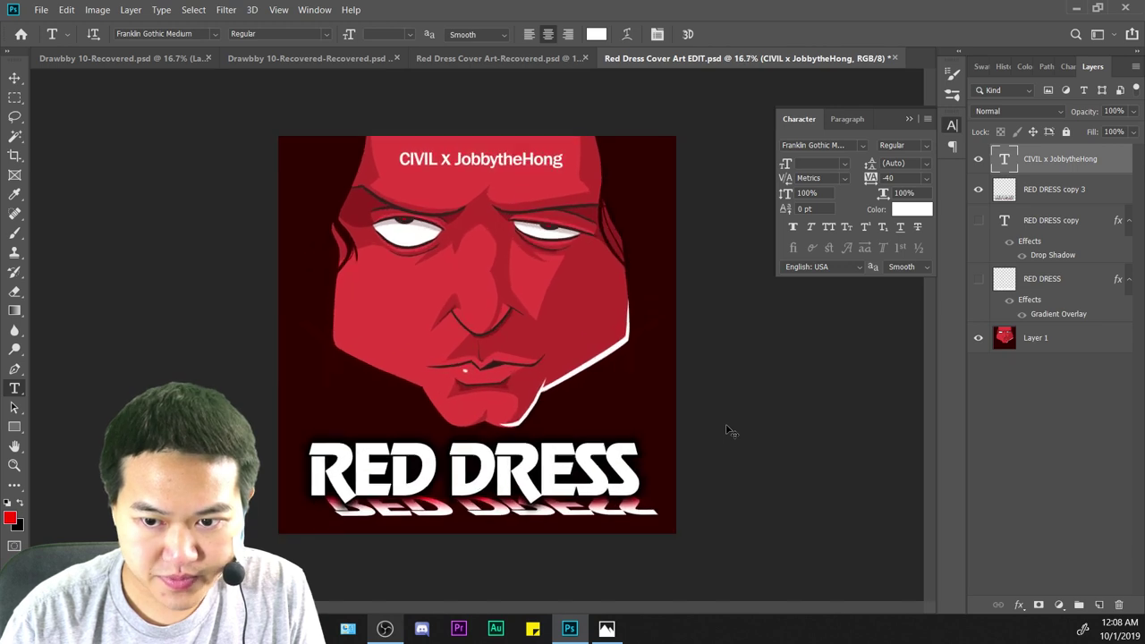
key("ctrl+minus")
key("ctrl+minus")
key("ctrl+plus")
key("ctrl+plus")
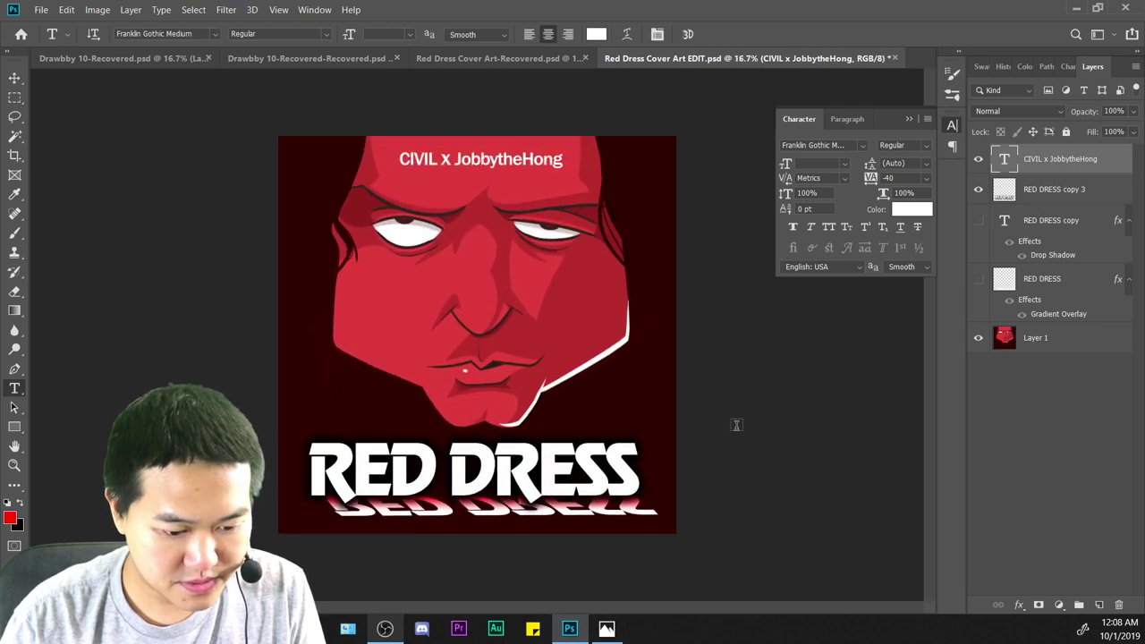
key("ctrl+minus")
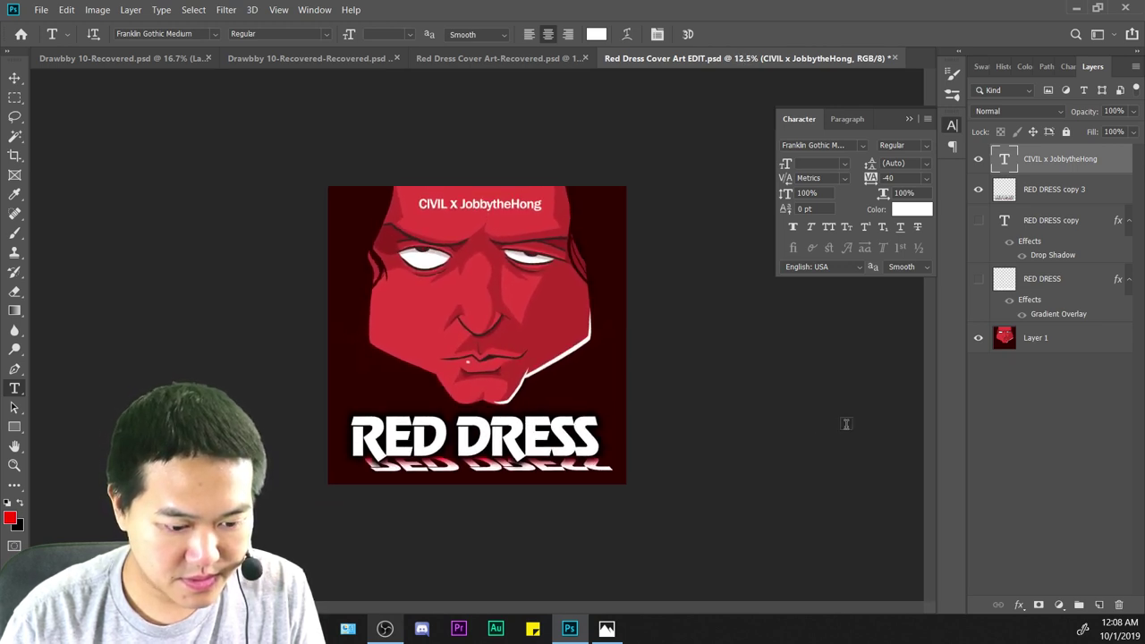
left_click(1096, 472)
key("ctrl+minus")
key("ctrl+minus")
key("ctrl+minus")
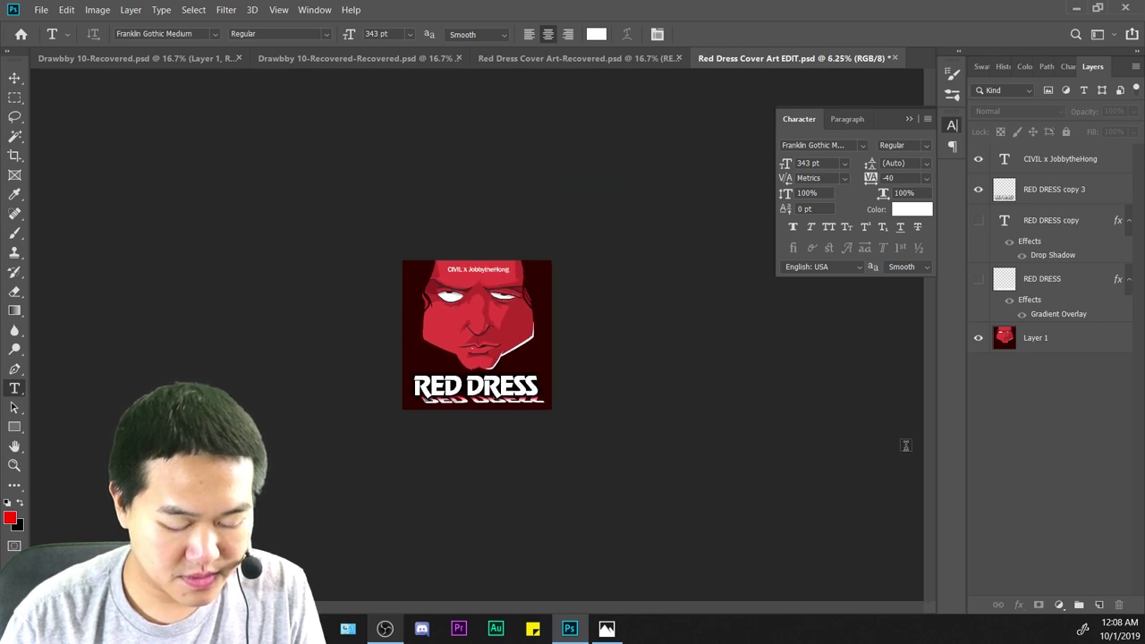
key("ctrl+plus")
key("ctrl+plus")
key("ctrl+plus")
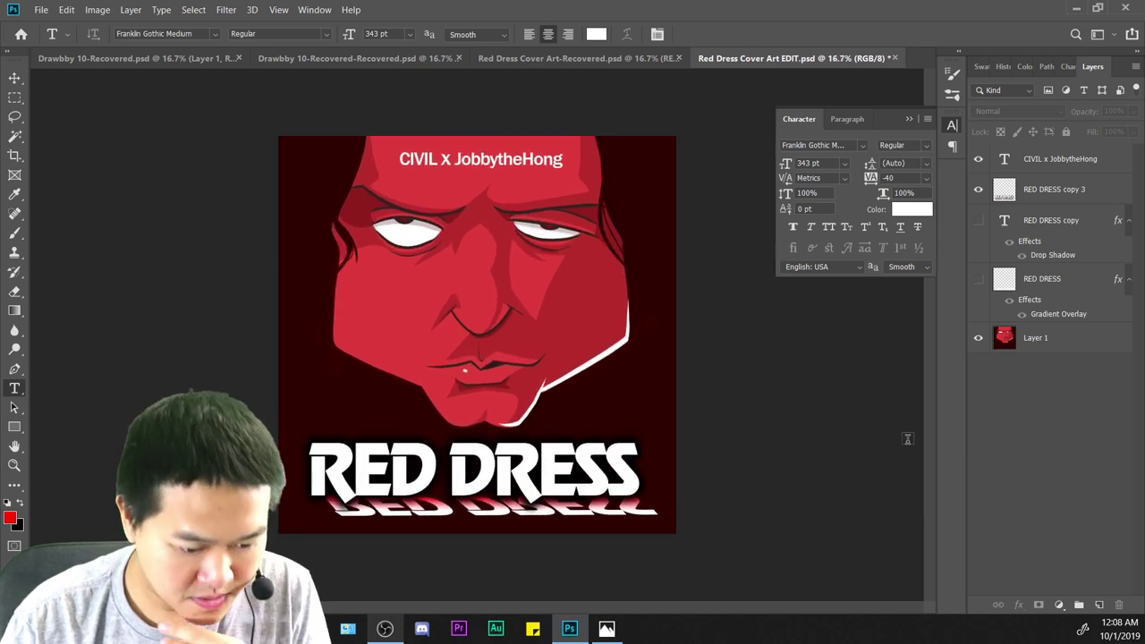
Toggle the artist credit layer's visibility to compare the cover with and without it, ending with the layer hidden.
left_click(979, 161)
left_click(979, 160)
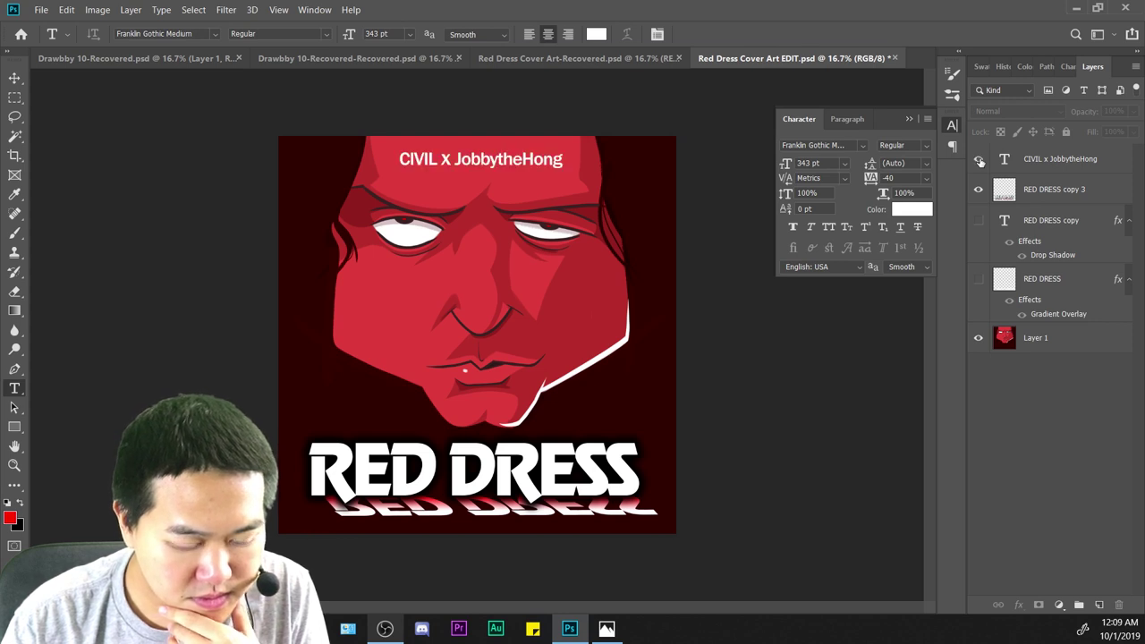
left_click(980, 160)
left_click(979, 160)
left_click(979, 160)
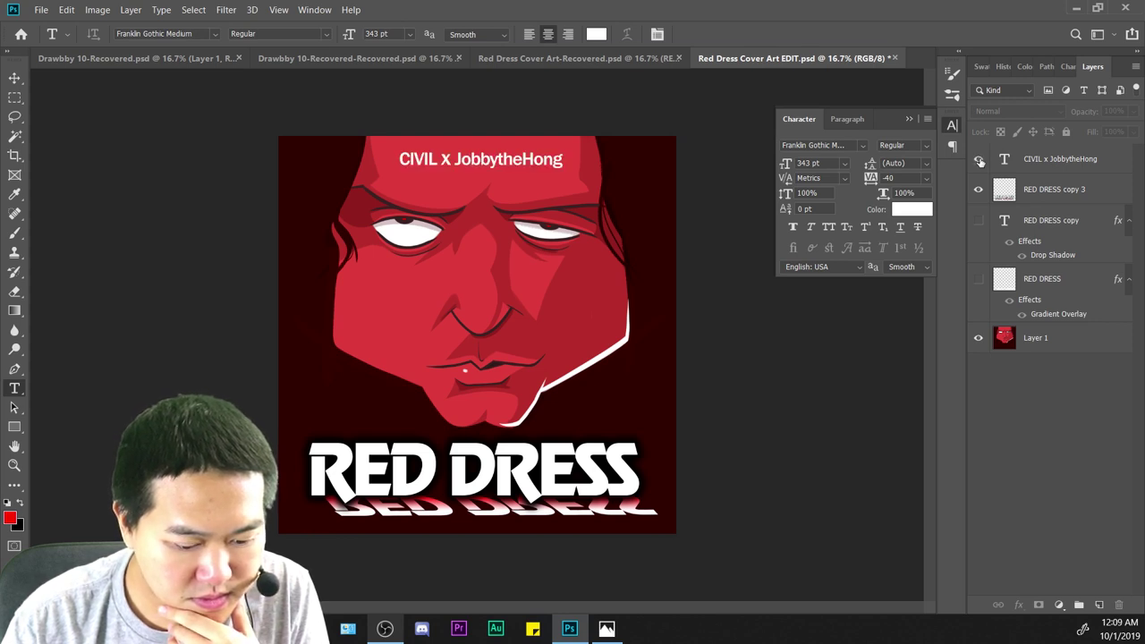
left_click(979, 160)
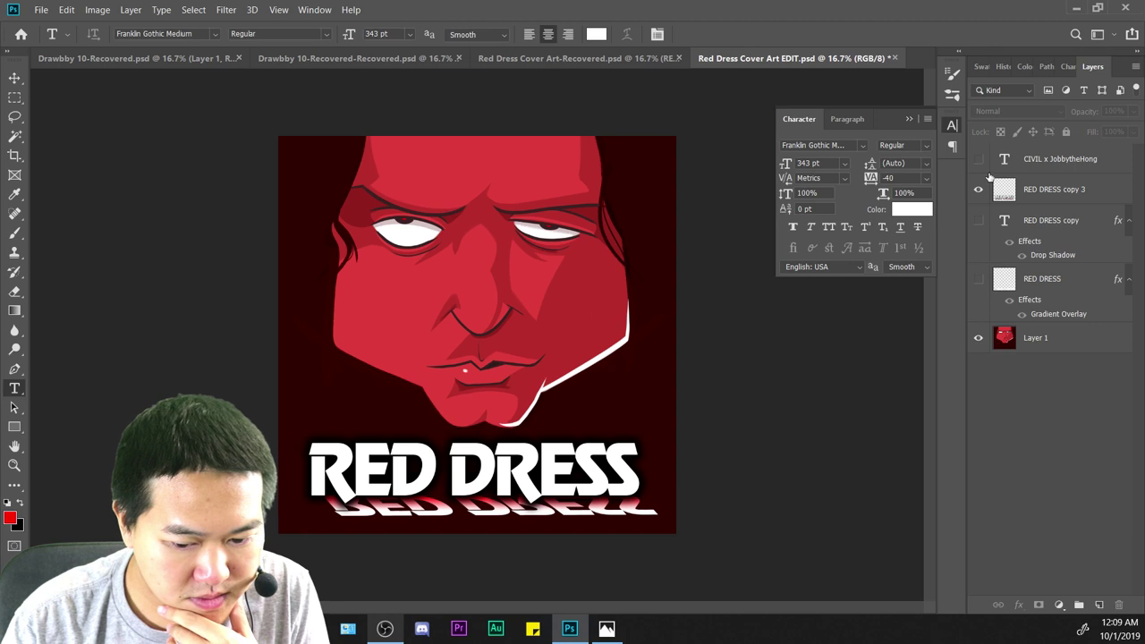
Compare the cover with and without the artist credit, ending with the credit's layer shown.
left_click(980, 159)
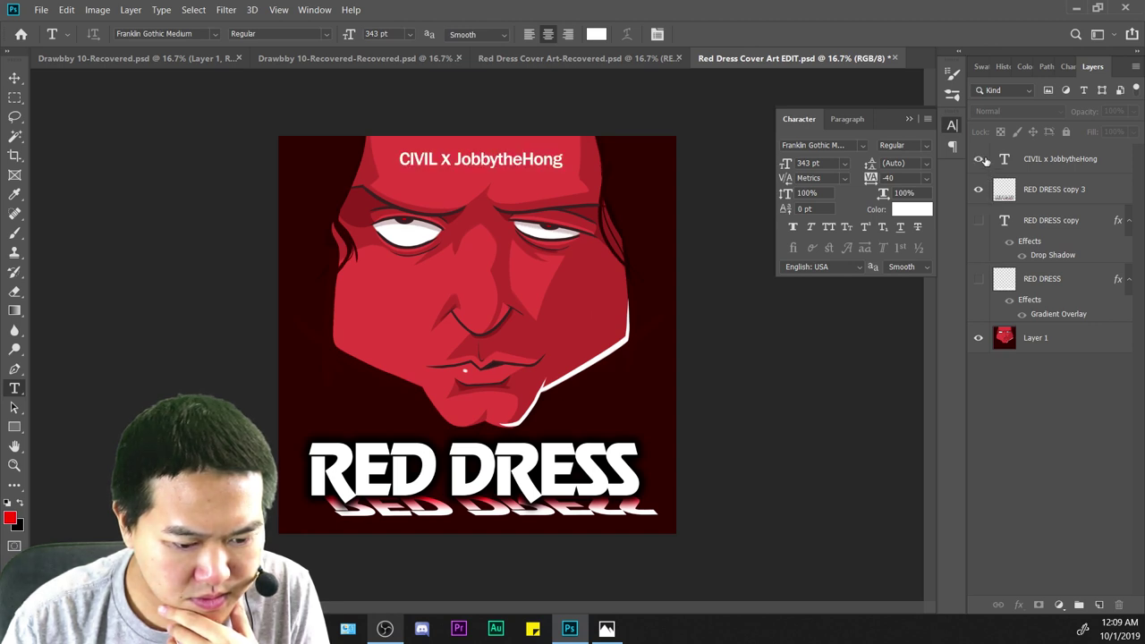
left_click(980, 160)
left_click(980, 160)
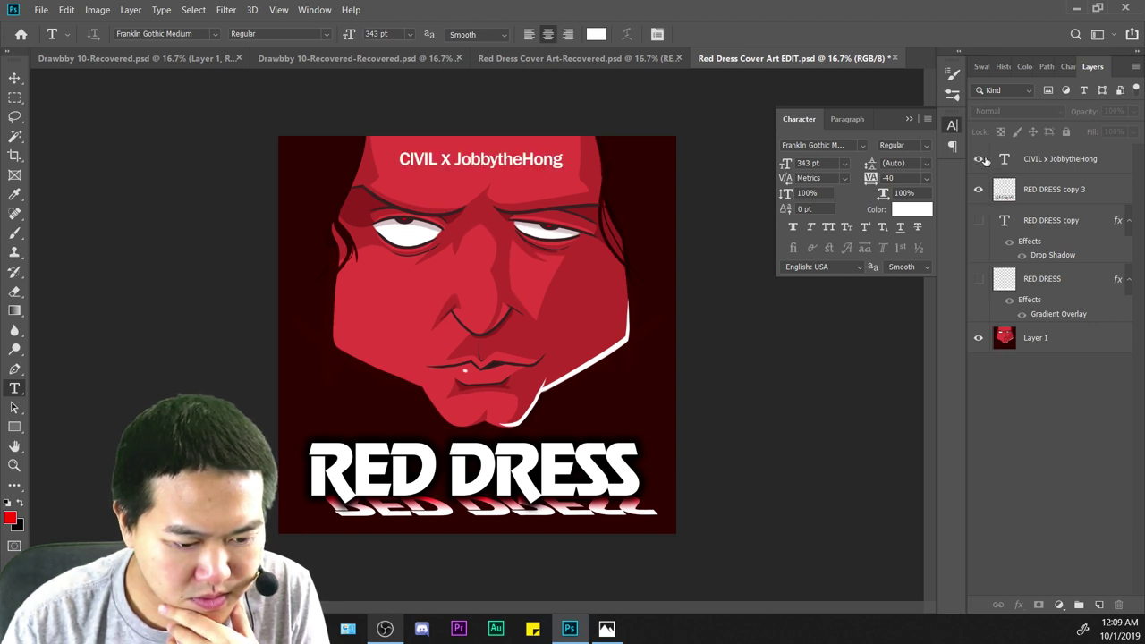
Move the artist credit to the cover's horizontal center at X 2000 px, with its vertical position at about Y 250 px.
left_click(1039, 161)
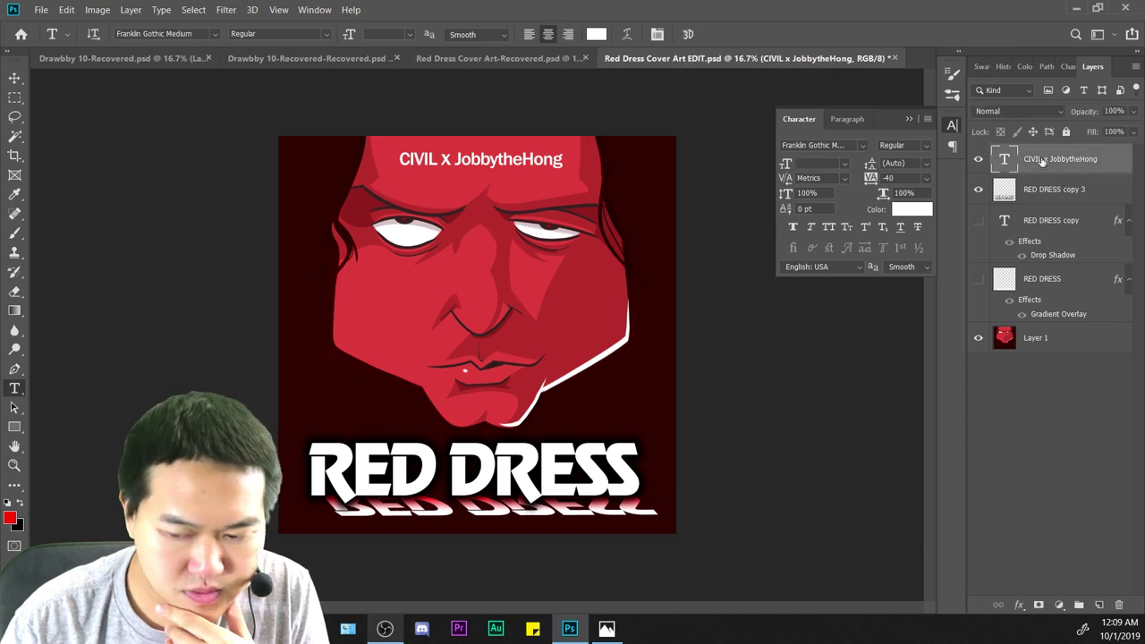
key("ctrl+t")
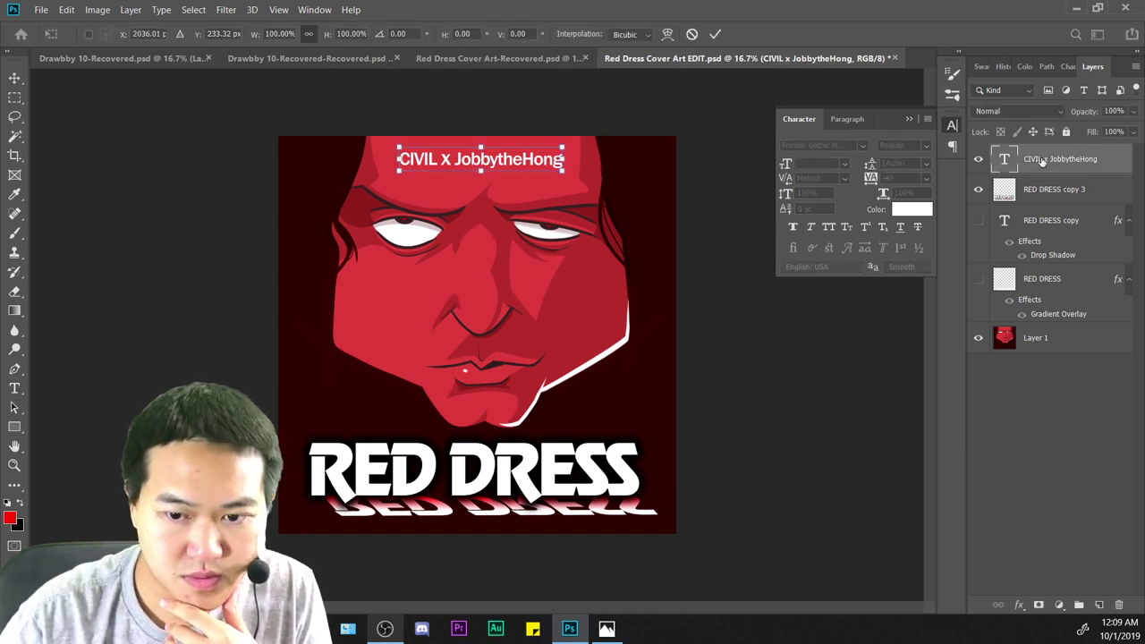
mouse_move(527, 168)
left_mouse_down()
mouse_move(528, 157)
mouse_move(519, 163)
left_mouse_up()
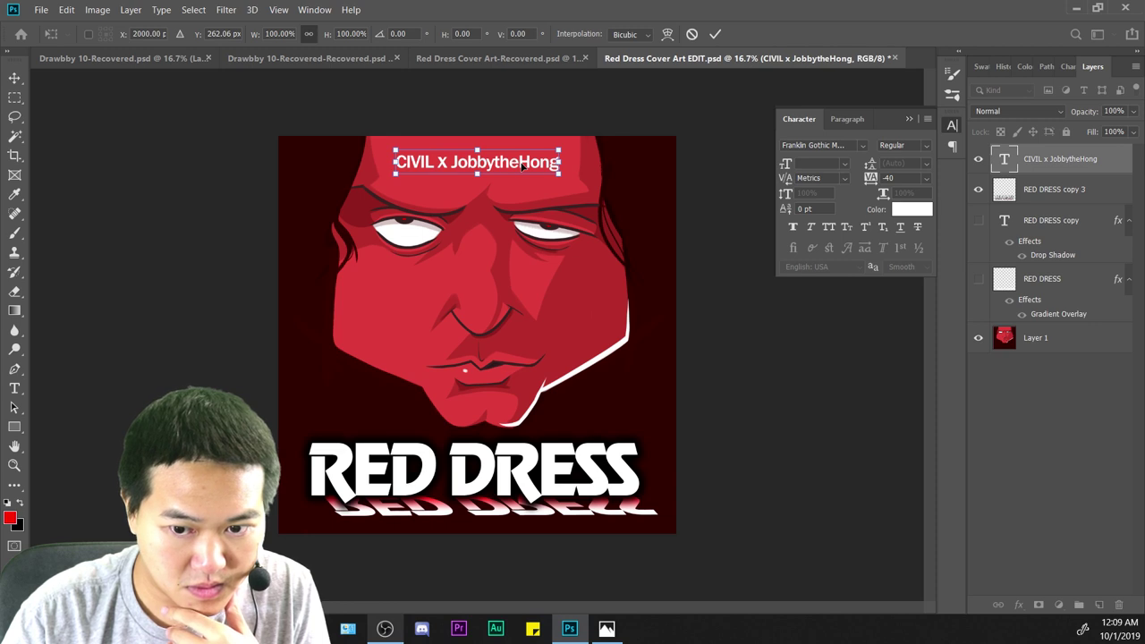
left_click_drag(522, 165, 523, 163)
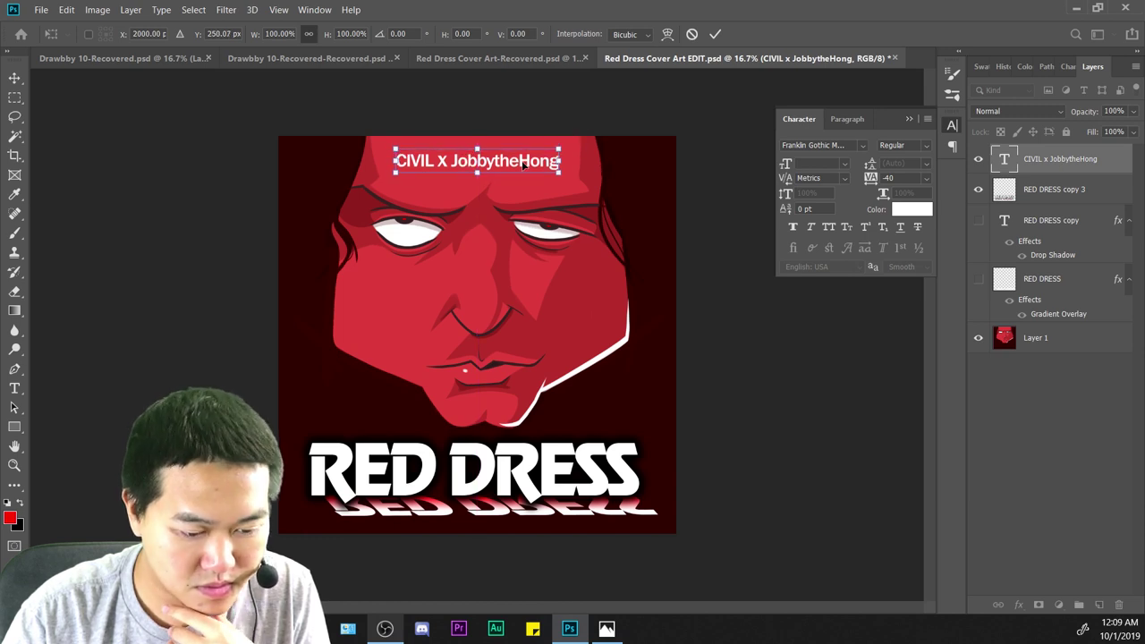
key("Return")
Examine the cover at thumbnail and larger sizes to judge the centered artist credit's placement.
key("ctrl+minus")
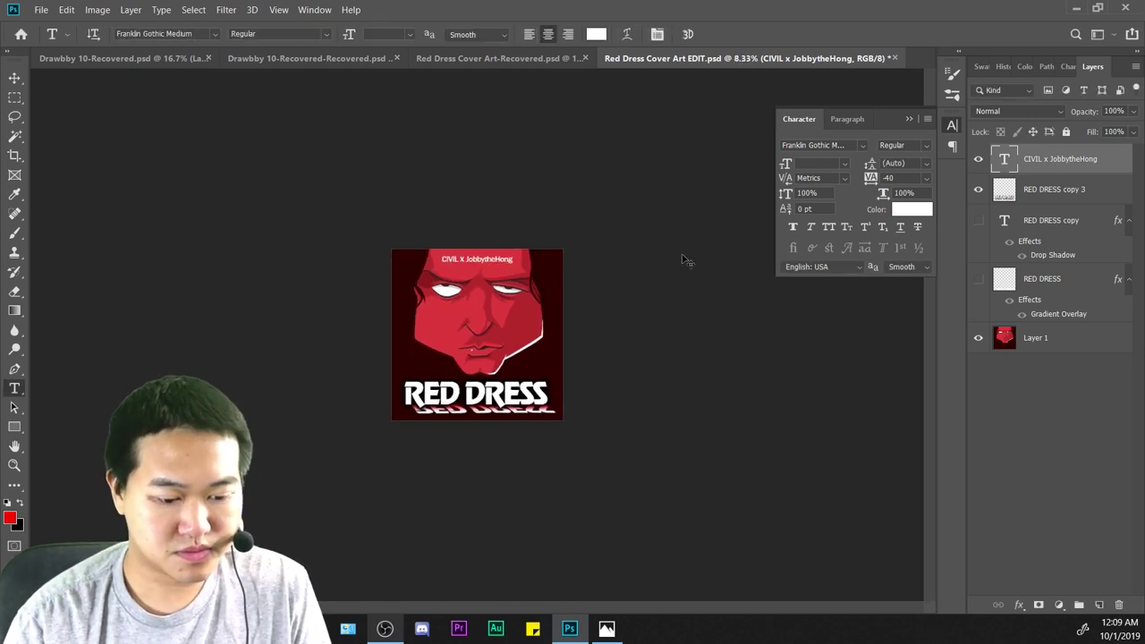
key("ctrl+minus")
key("ctrl+minus")
key("ctrl+minus")
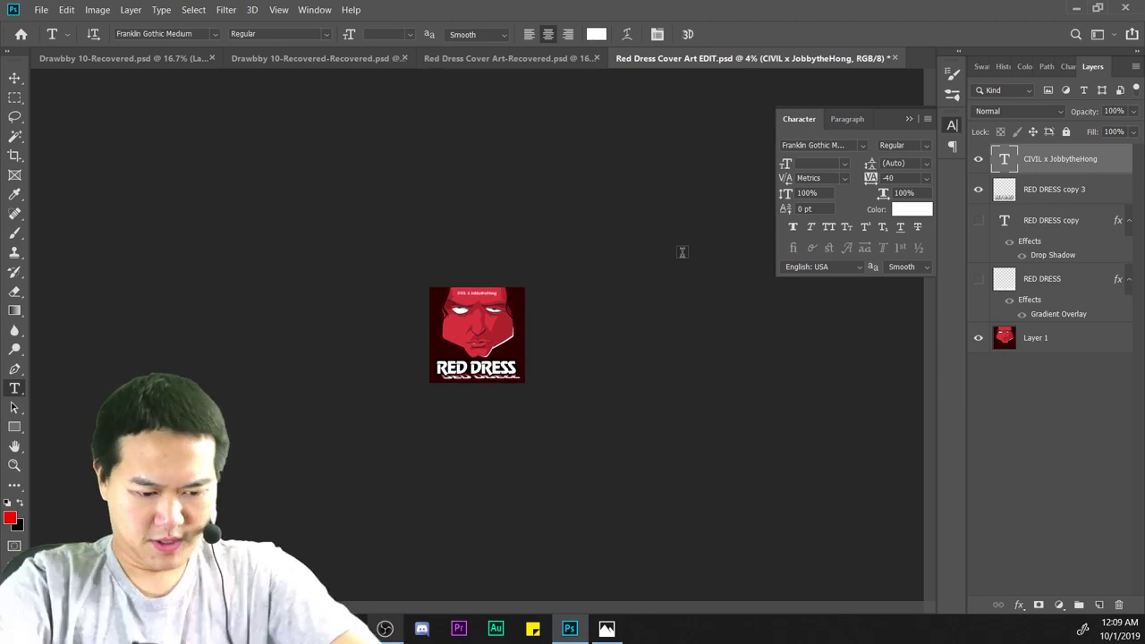
key("ctrl+plus")
key("ctrl+plus")
key("ctrl+plus")
key("ctrl+plus")
key("ctrl+plus")
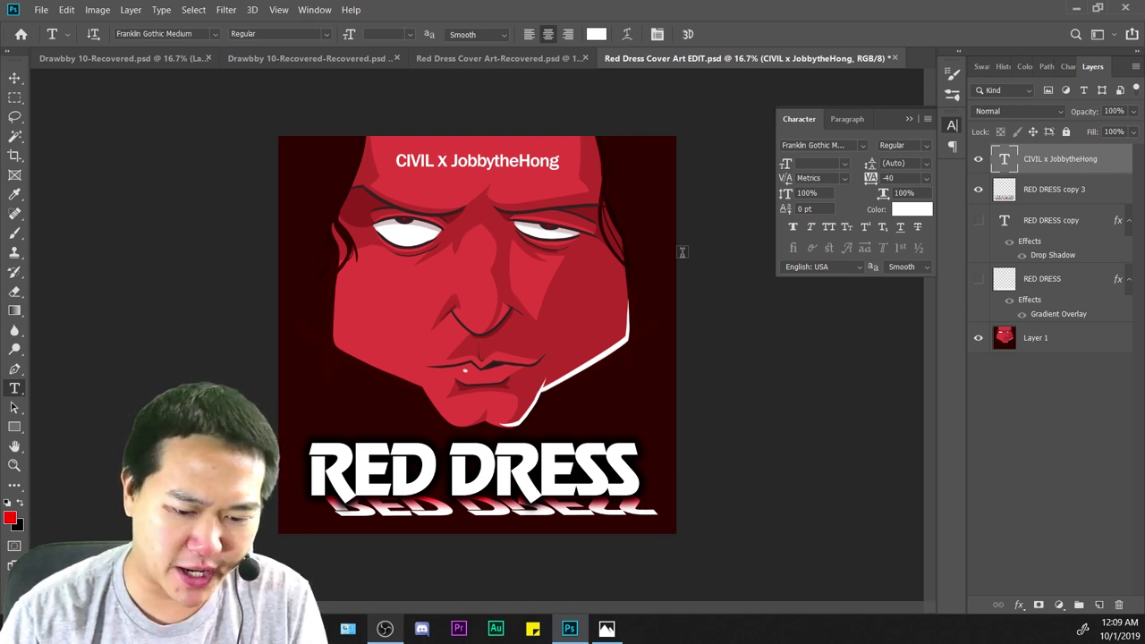
Hide the character settings and deselect all layers.
left_click(952, 125)
left_click(1104, 493)
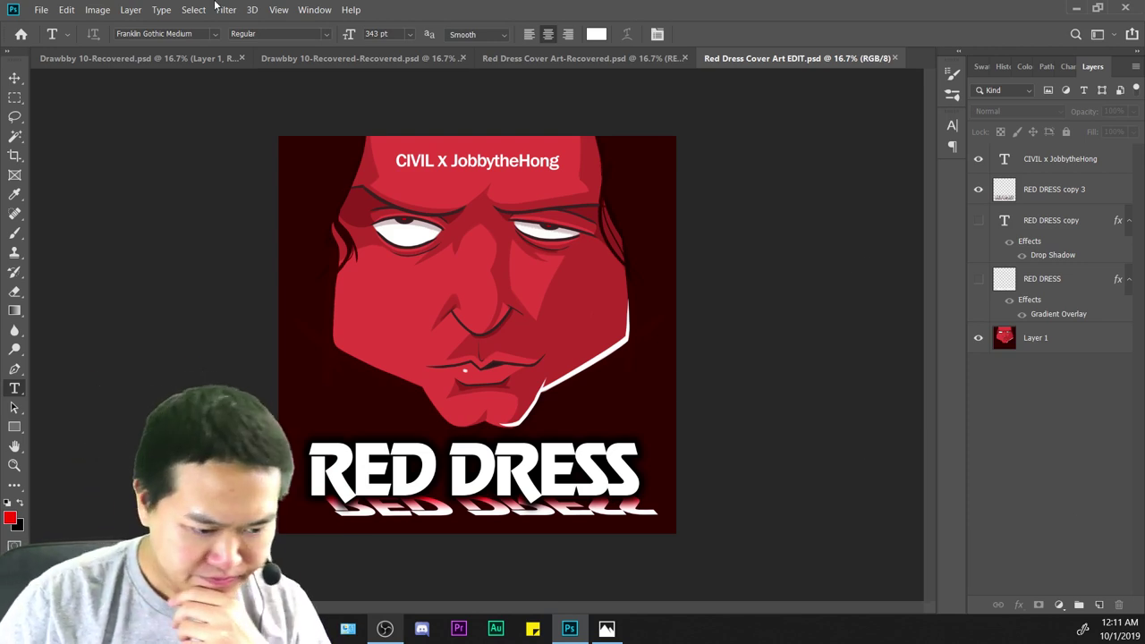
Check the cover document's image size before exporting, leaving it as it is.
left_click(40, 9)
mouse_move(84, 208)
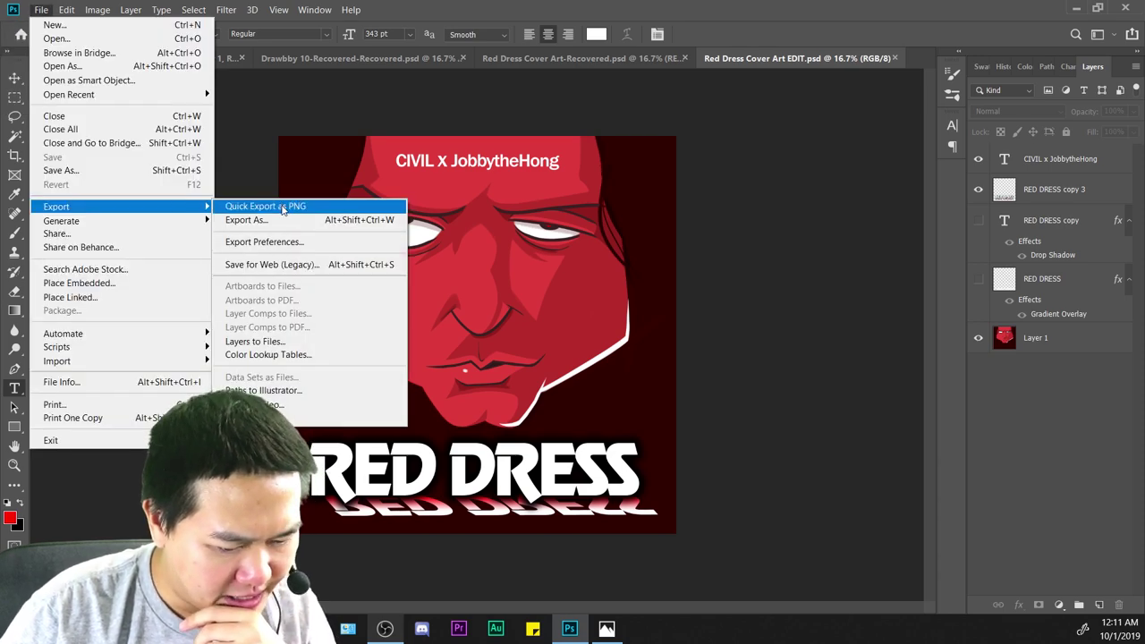
mouse_move(125, 9)
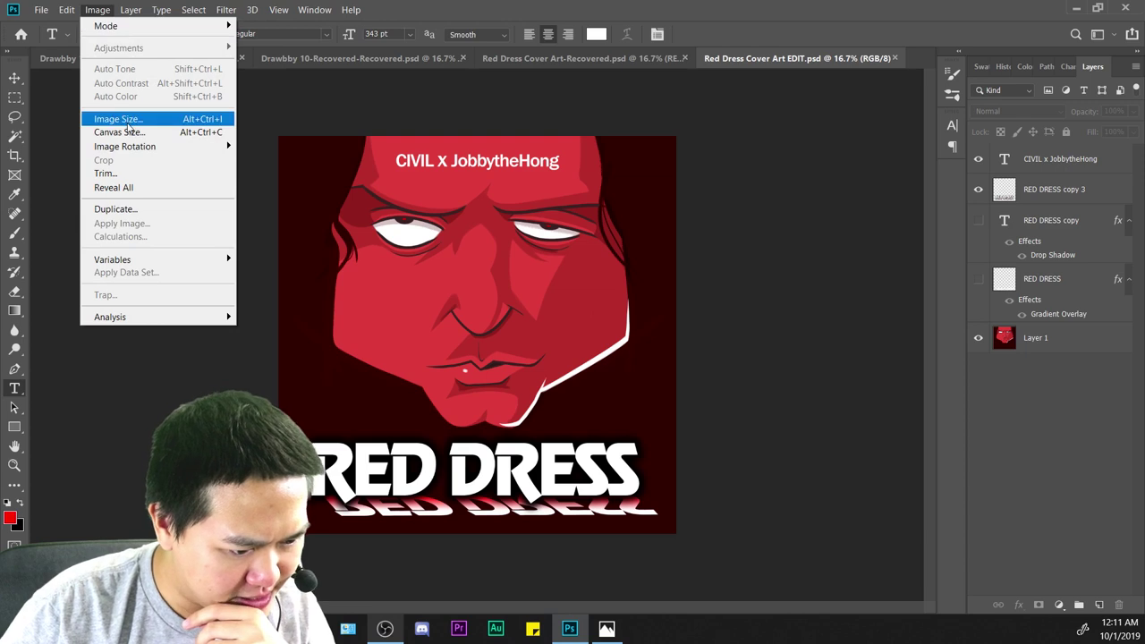
left_click(129, 119)
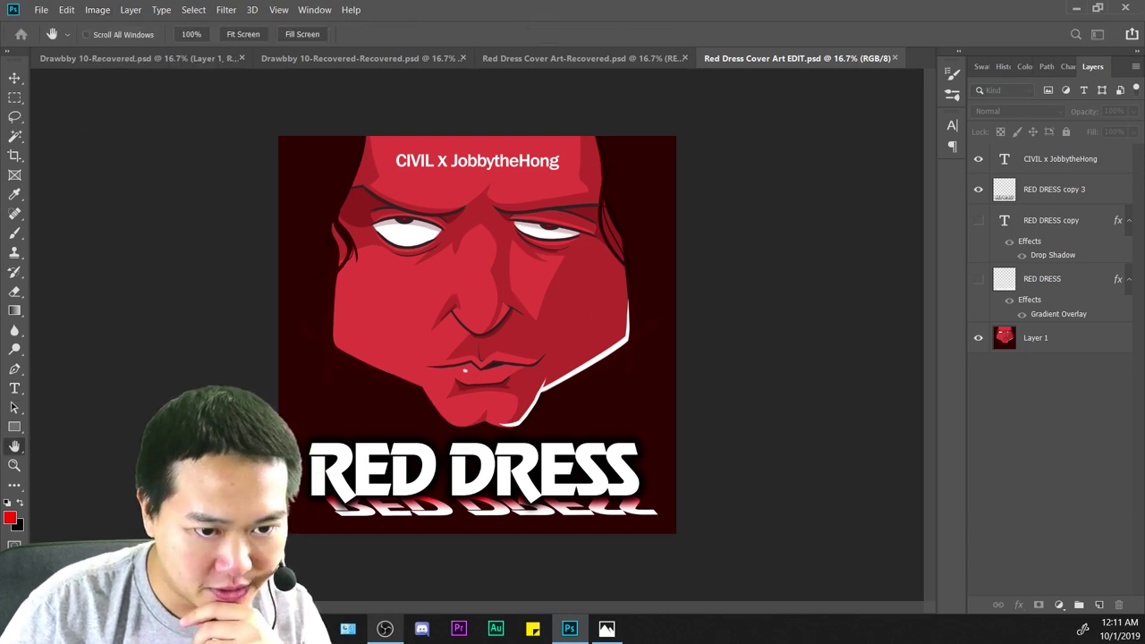
key("t")
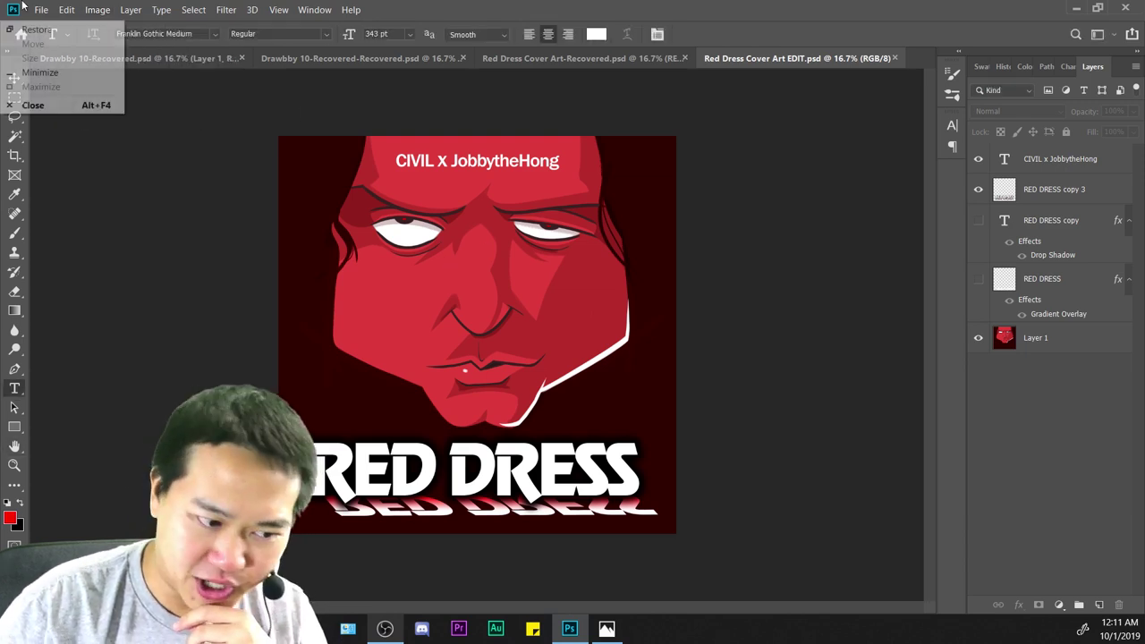
Quick-export the full-size cover as a PNG to the Pictures folder, removing "EDIT" from the file name "Red Dress Cover Art EDIT".
left_click(41, 10)
mouse_move(109, 211)
left_click(277, 204)
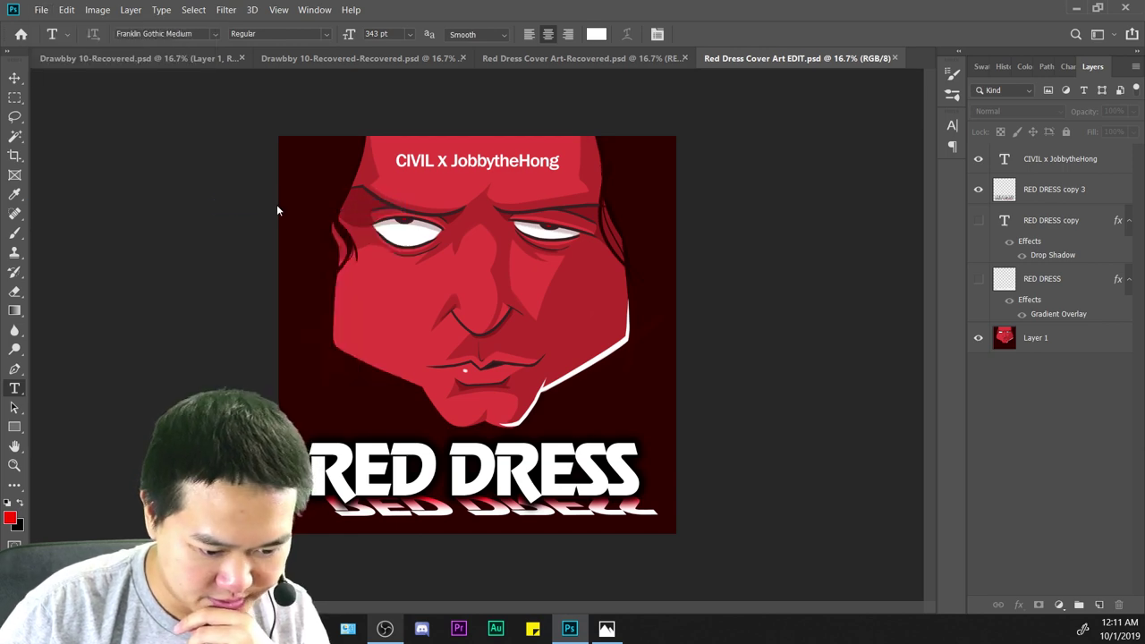
left_click(236, 253)
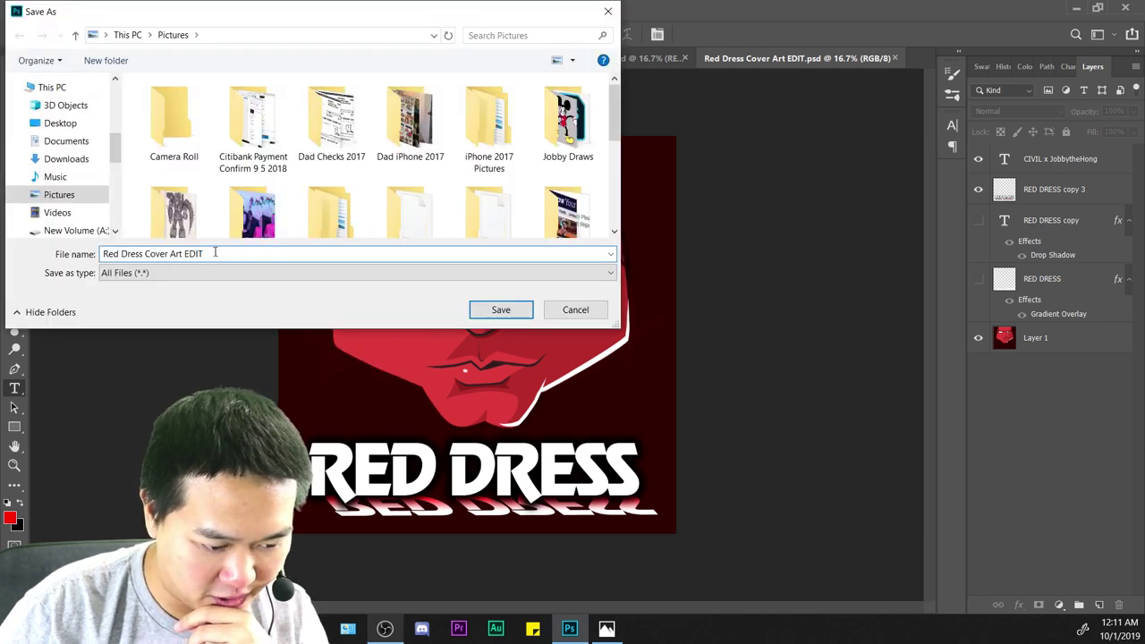
double_click(195, 253)
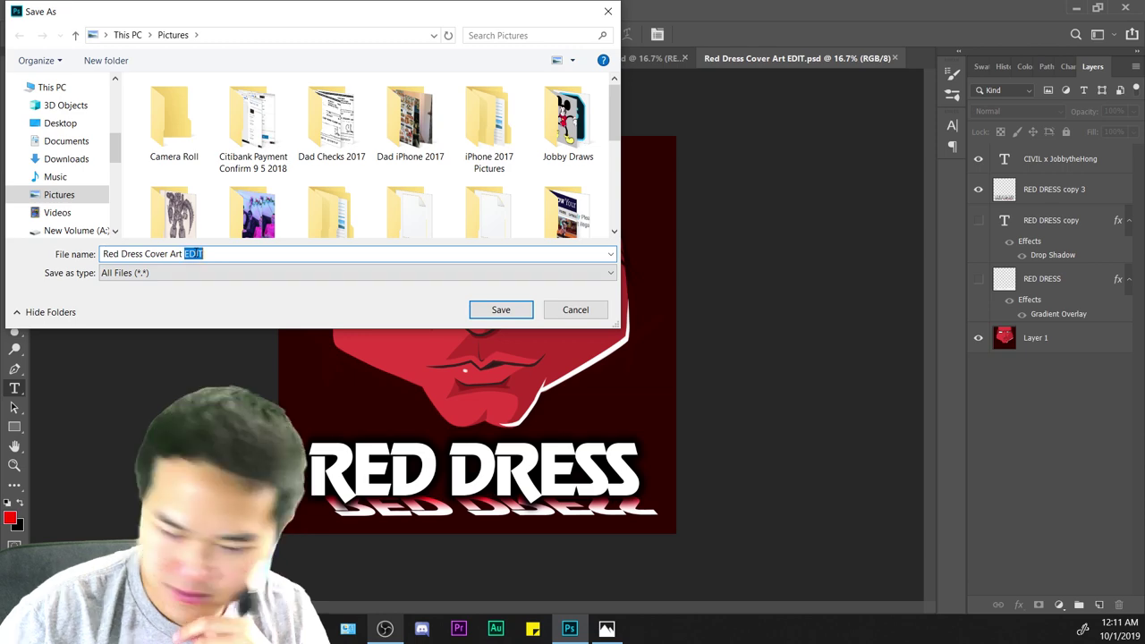
key("BackSpace")
left_click(517, 313)
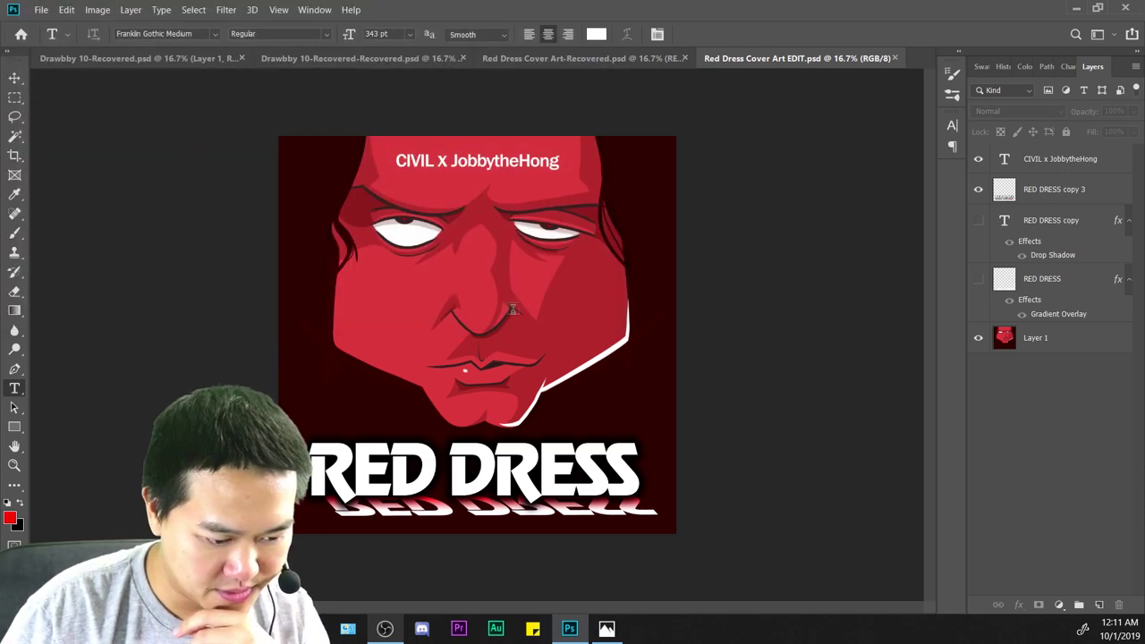
Reduce the document's image size to about half its width and height for a smaller version of the cover.
left_click(38, 9)
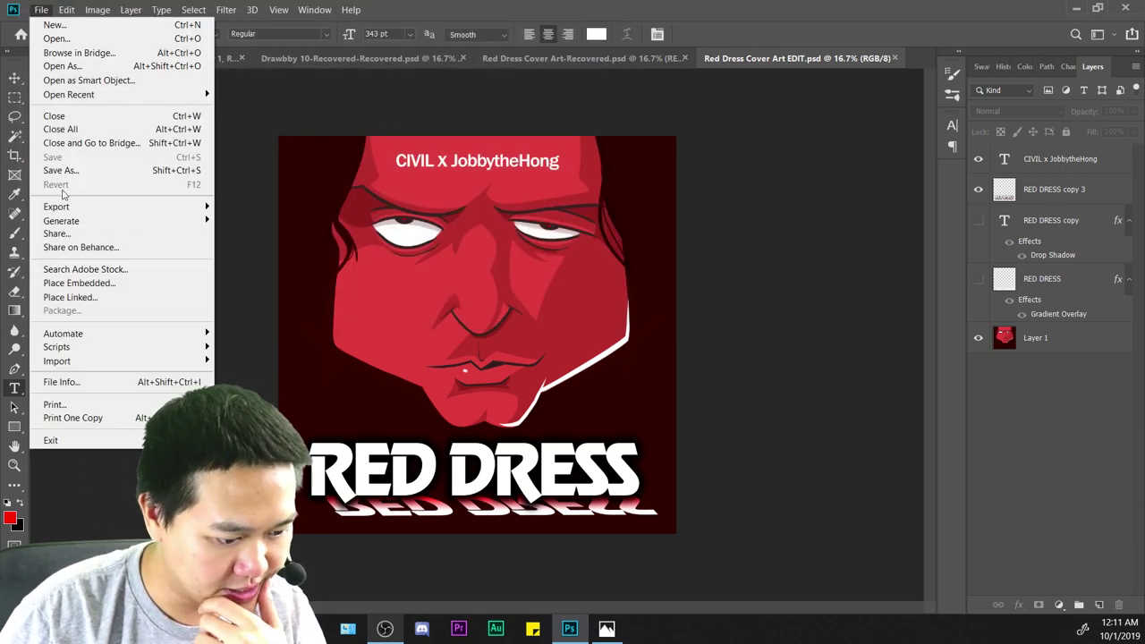
mouse_move(89, 9)
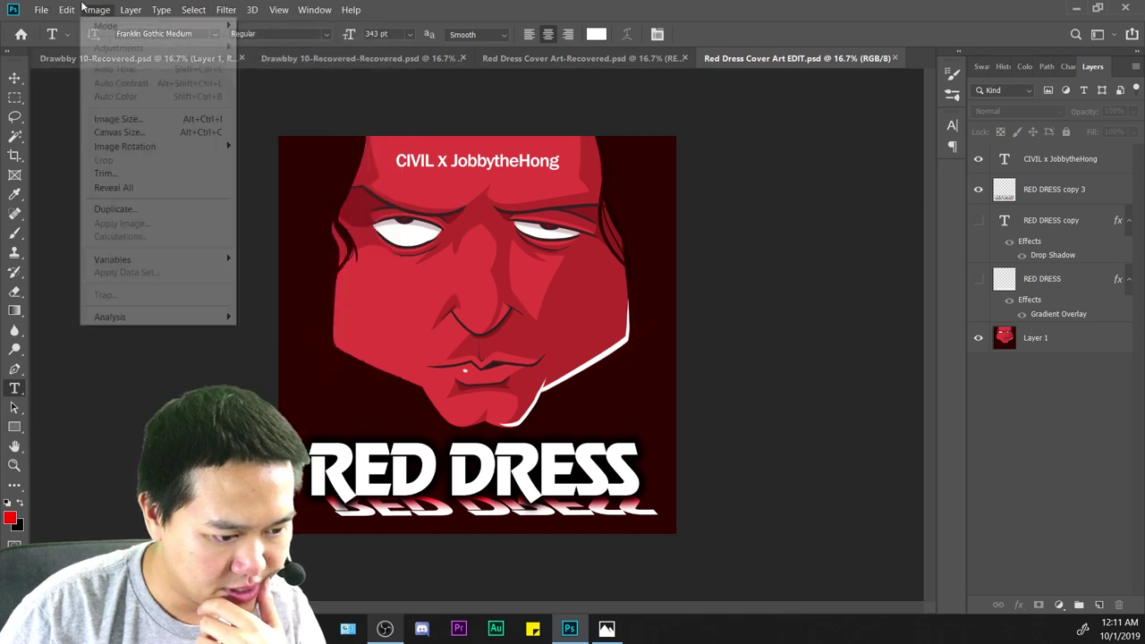
left_click(124, 120)
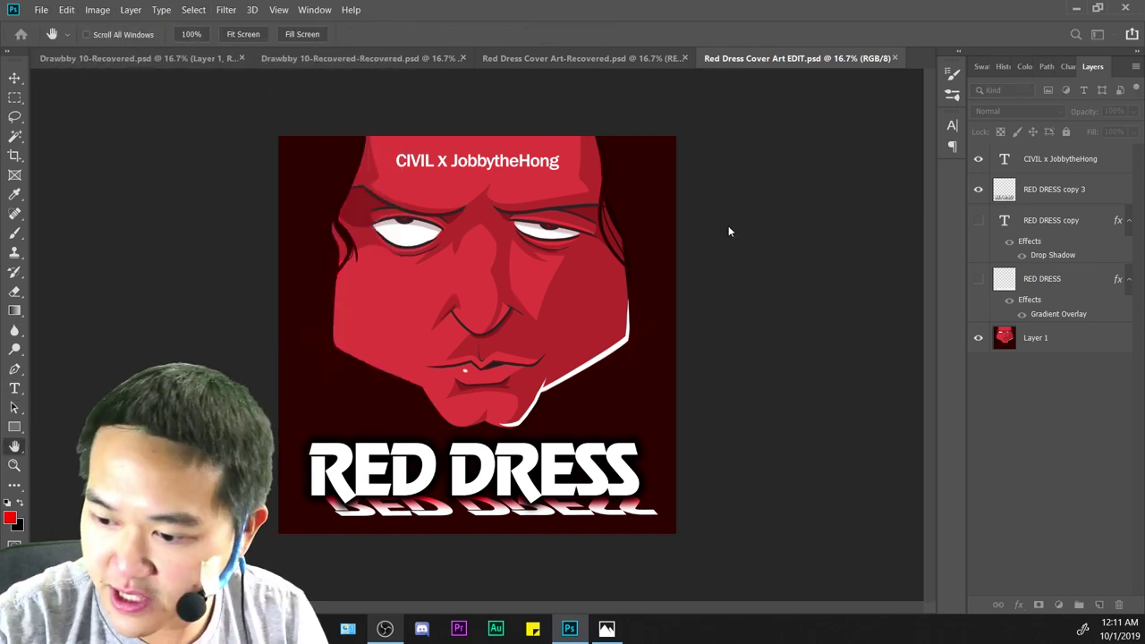
key("t")
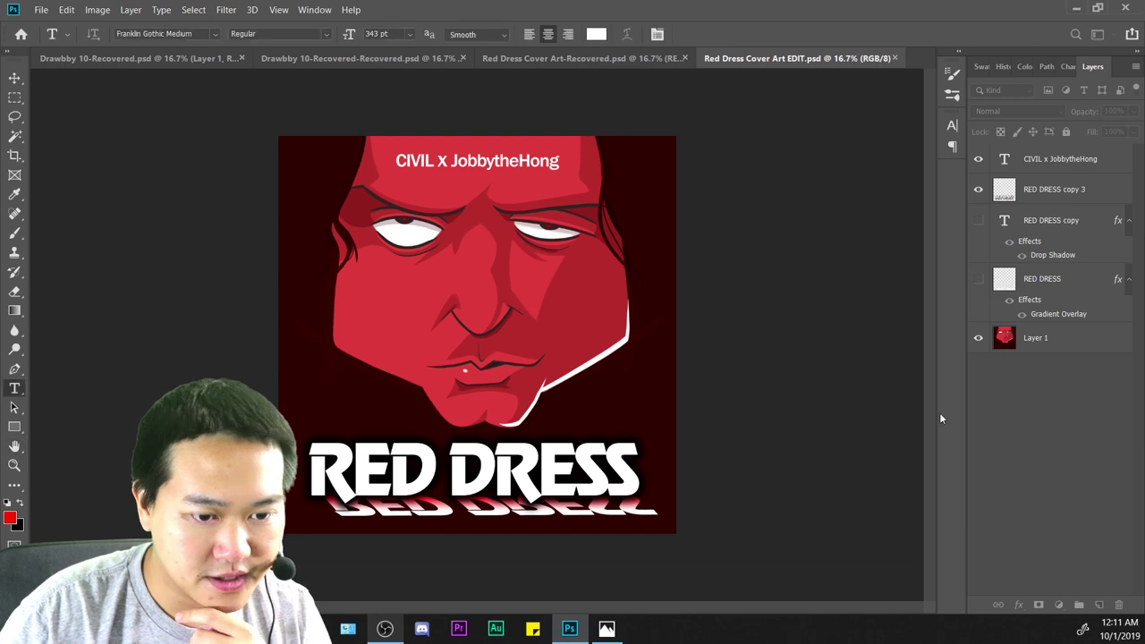
Examine the resized cover at several zoom levels to judge its sharpness and the legibility of its text.
key("ctrl+minus")
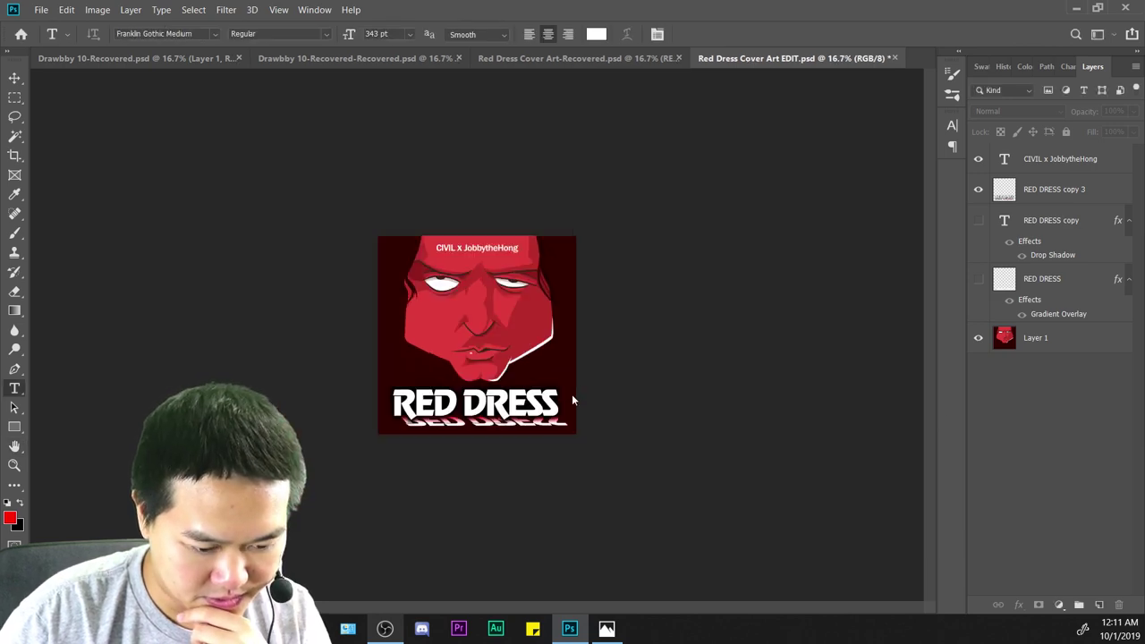
key("ctrl+plus")
key("ctrl+plus")
key("ctrl+plus")
key("ctrl+plus")
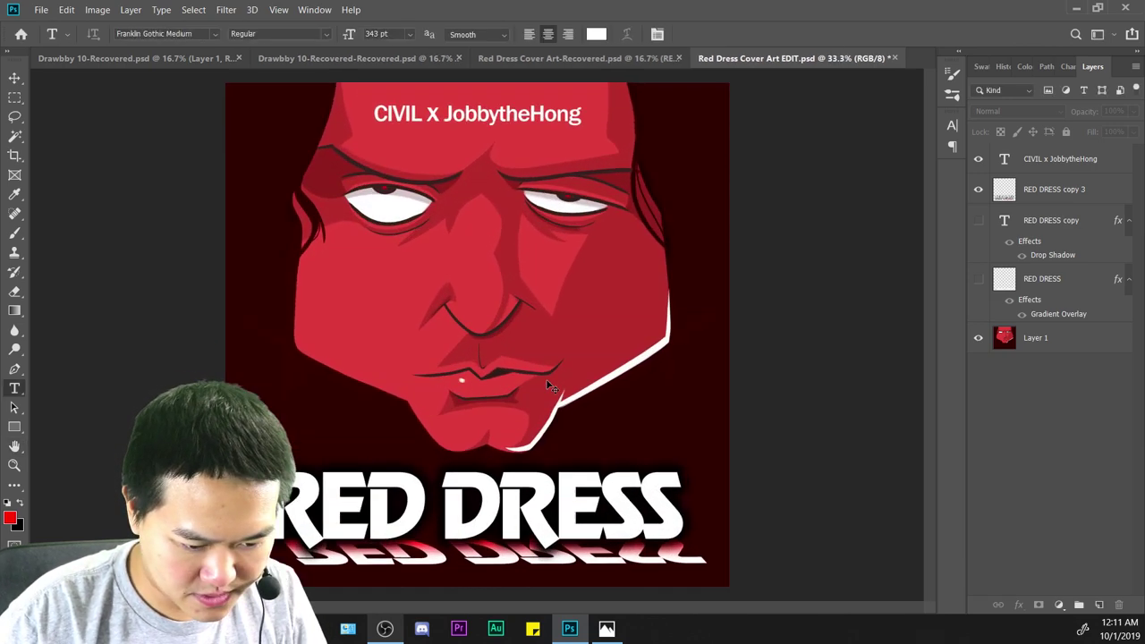
key("ctrl+minus")
key("ctrl+minus")
key("ctrl+plus")
key("ctrl+plus")
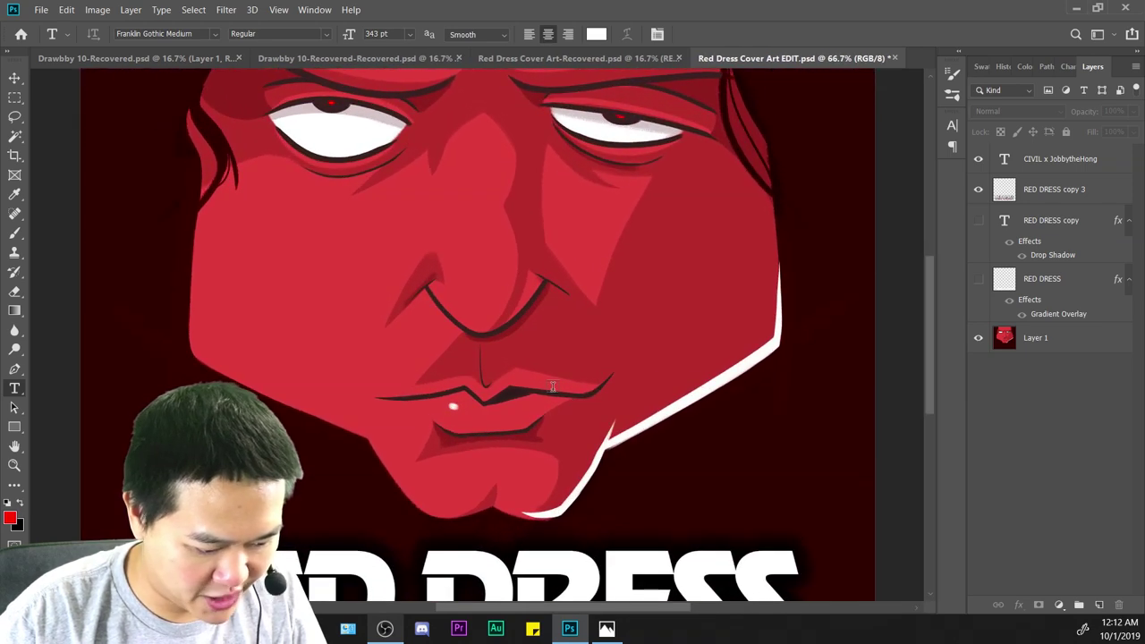
key("ctrl+minus")
key("ctrl+minus")
key("ctrl+minus")
key("ctrl+plus")
Quick-export the resized cover as a PNG named "Red Dress Cover Art SIZE" in the Pictures folder.
left_click(46, 9)
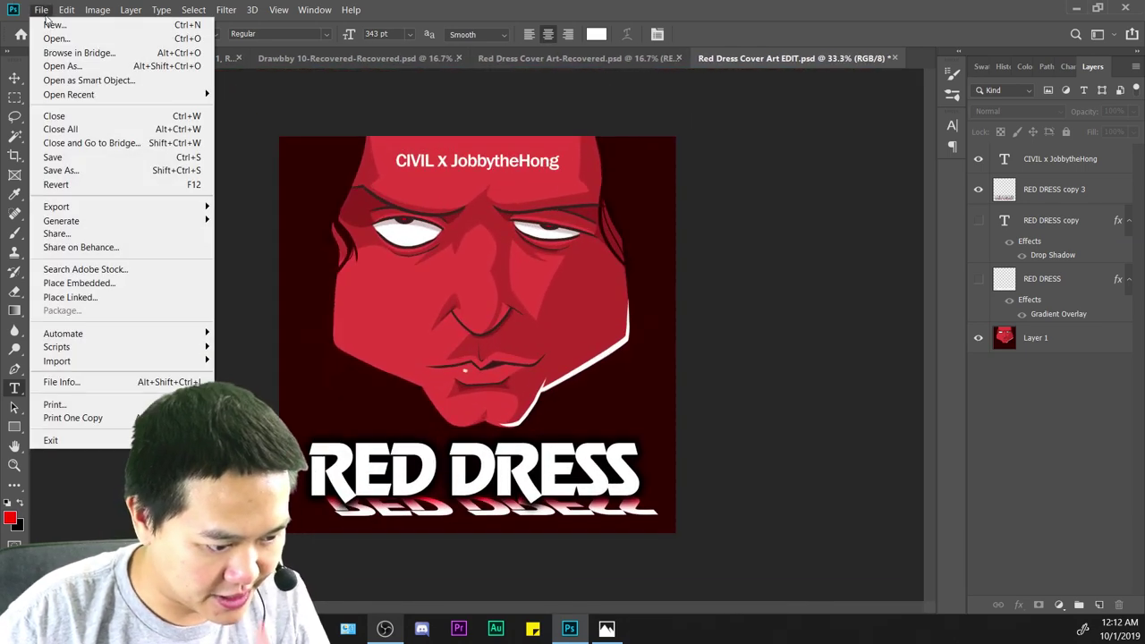
mouse_move(89, 206)
left_click(268, 211)
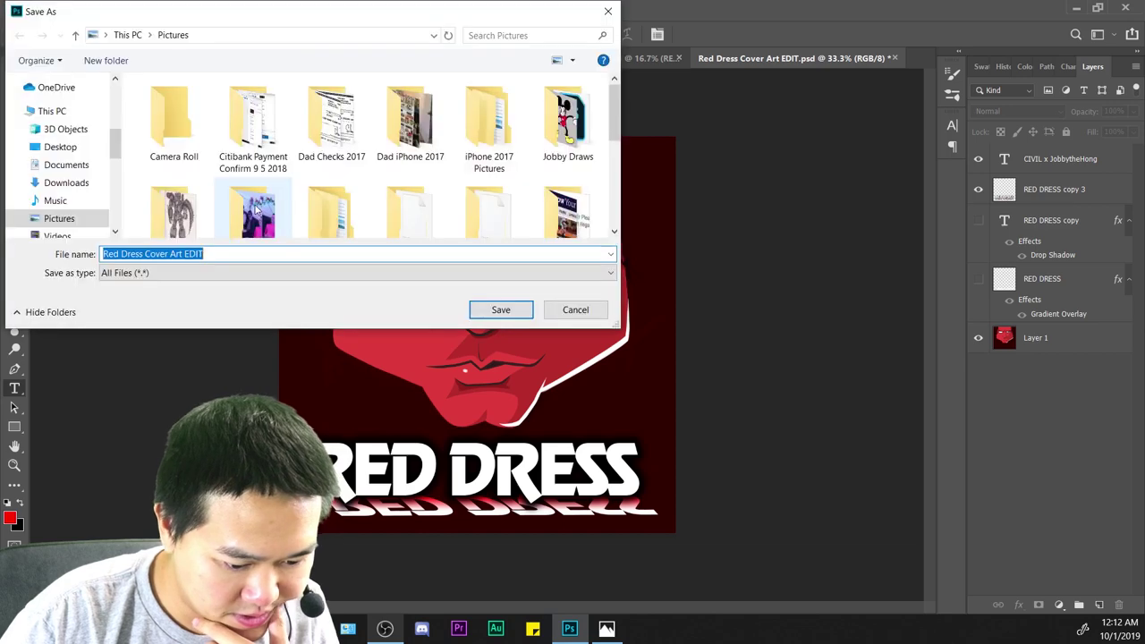
double_click(225, 254)
type("S")
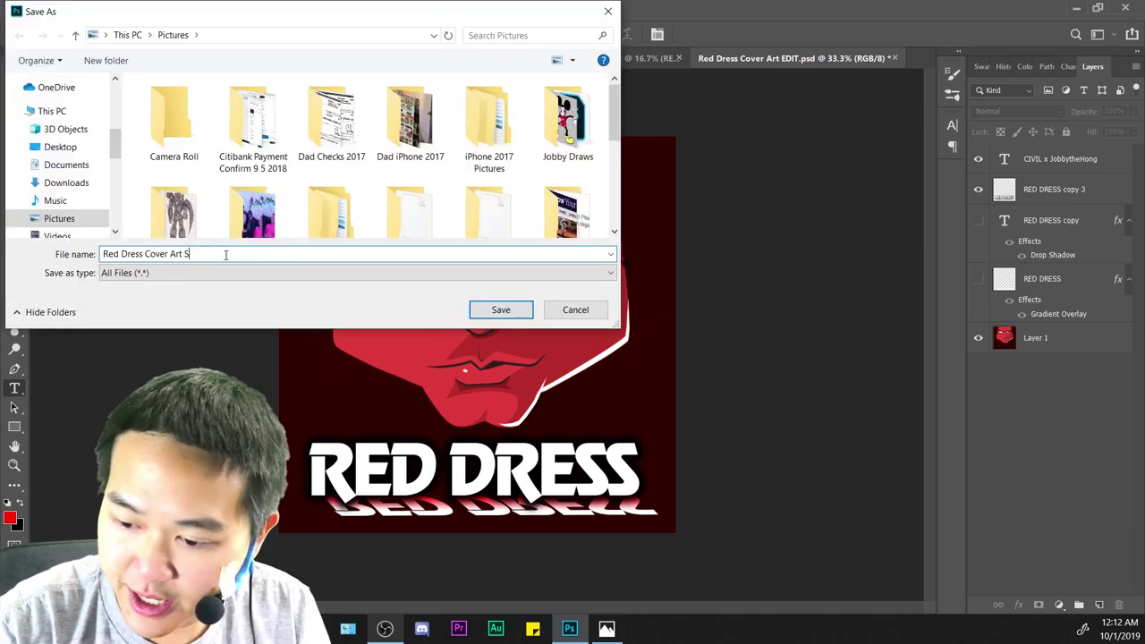
type("I")
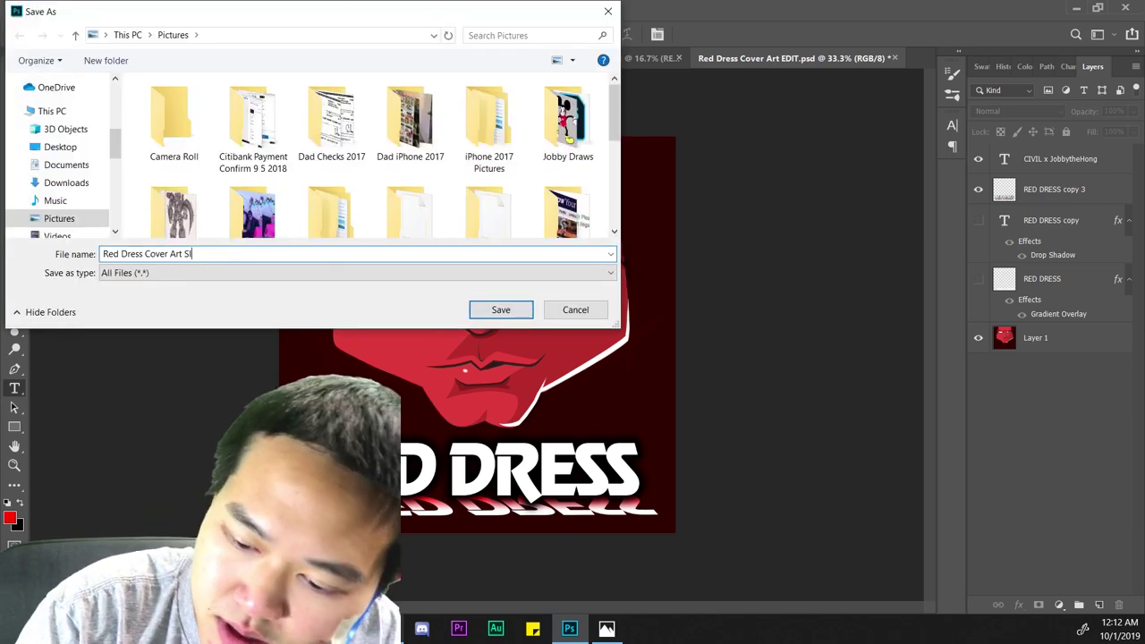
type("ZE")
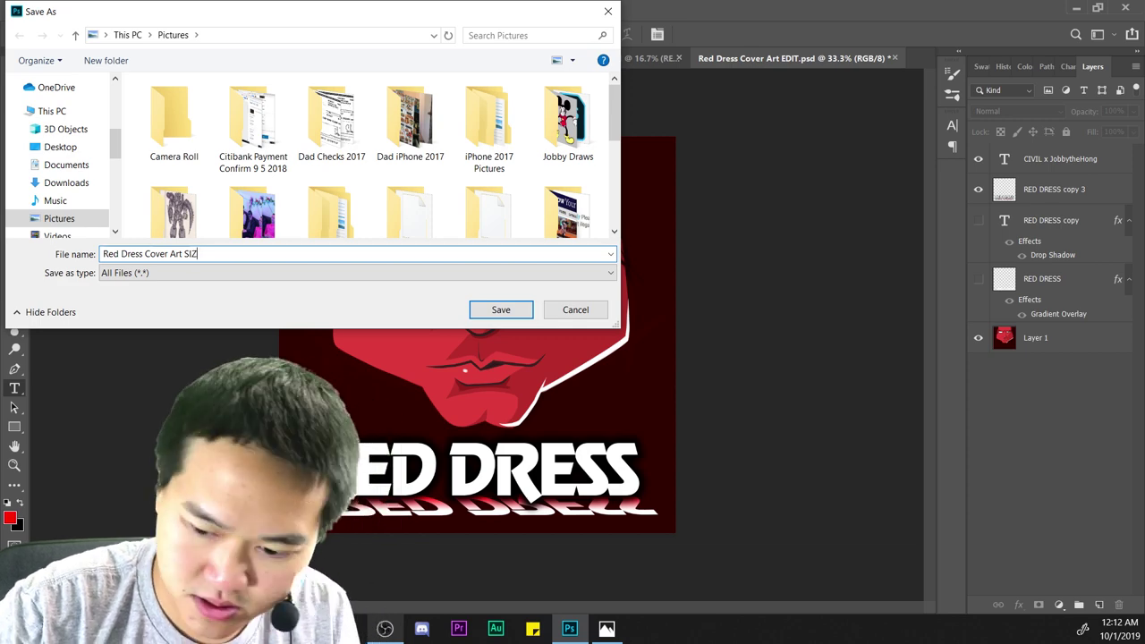
left_click(500, 310)
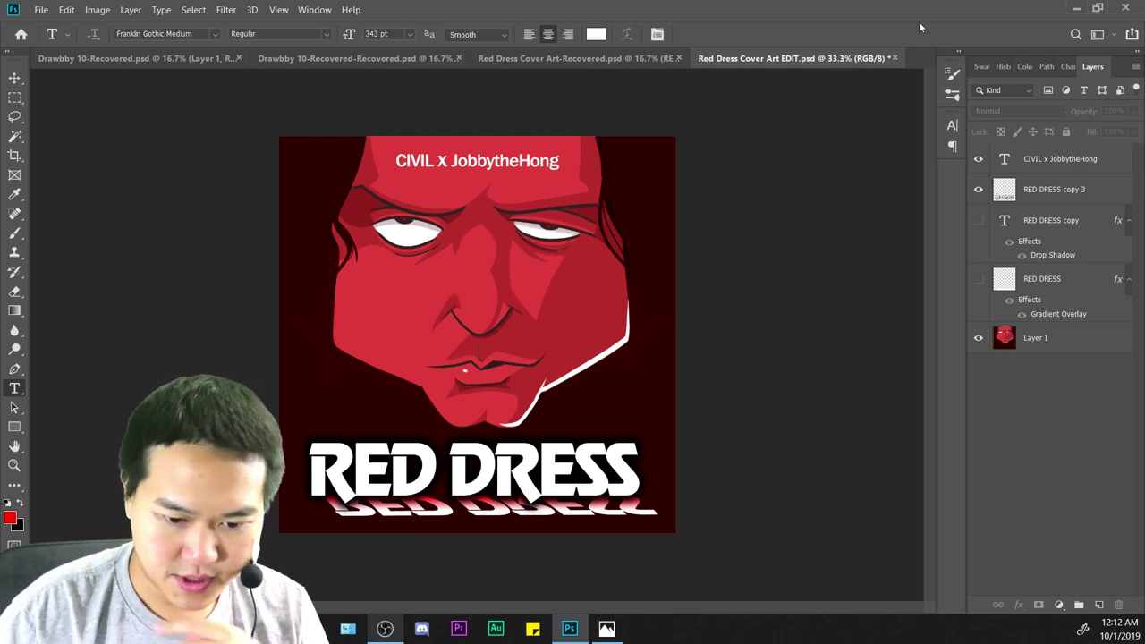
Examine the cover close up and in full for a final check of the face, title and artist credit.
key("ctrl+plus")
key("ctrl+plus")
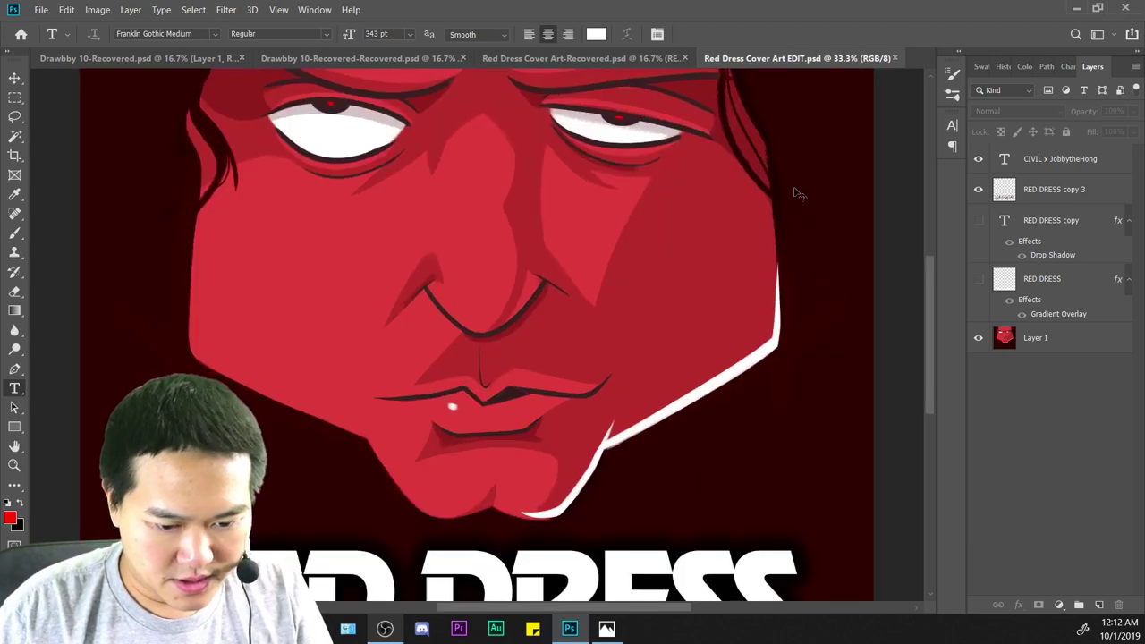
key("ctrl+minus")
key("ctrl+minus")
key("ctrl+plus")
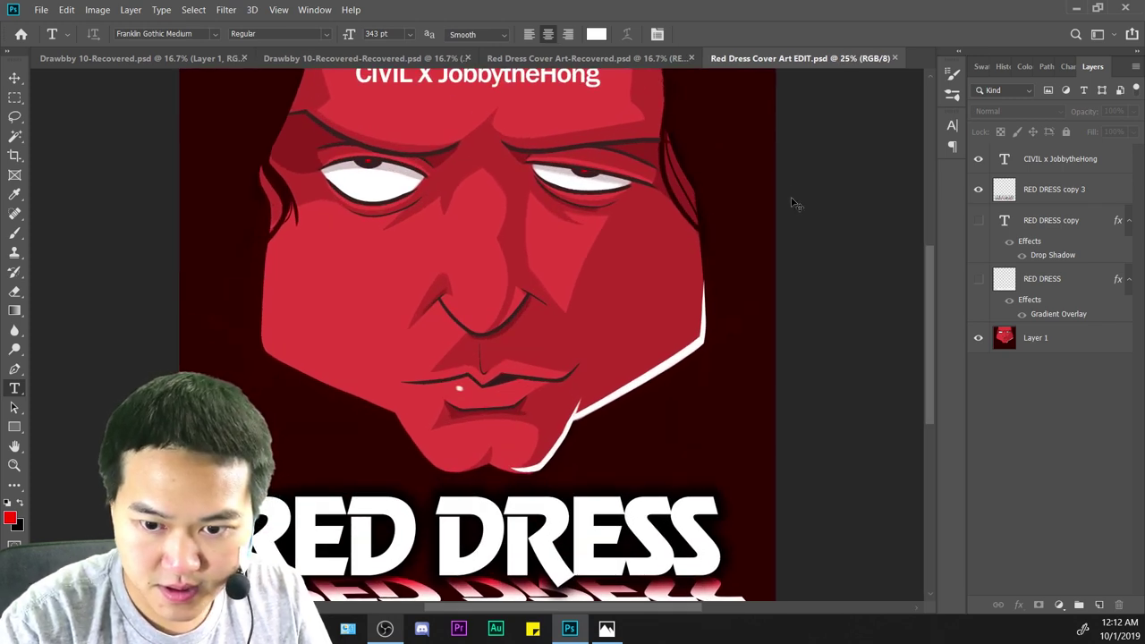
key("ctrl+minus")
key("ctrl+minus")
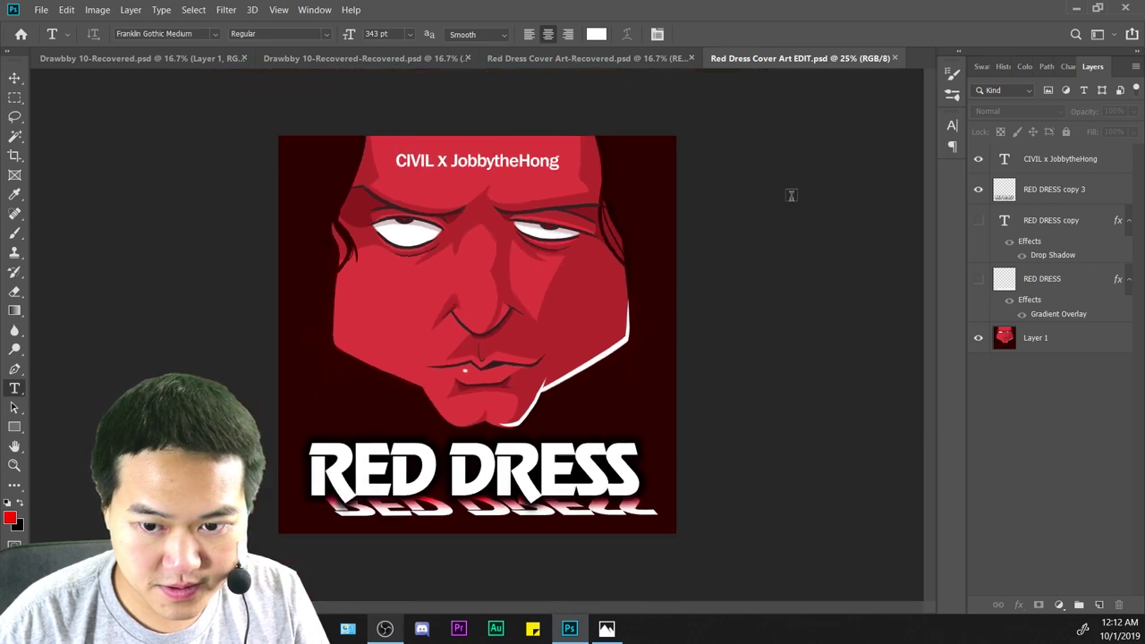
key("ctrl+plus")
key("ctrl+plus")
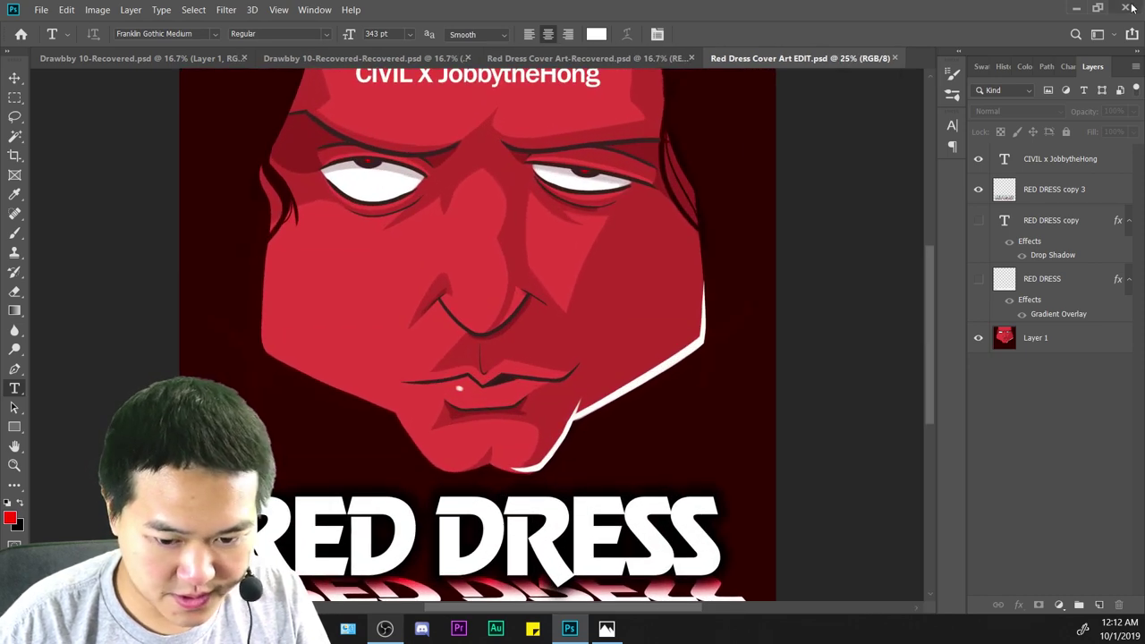